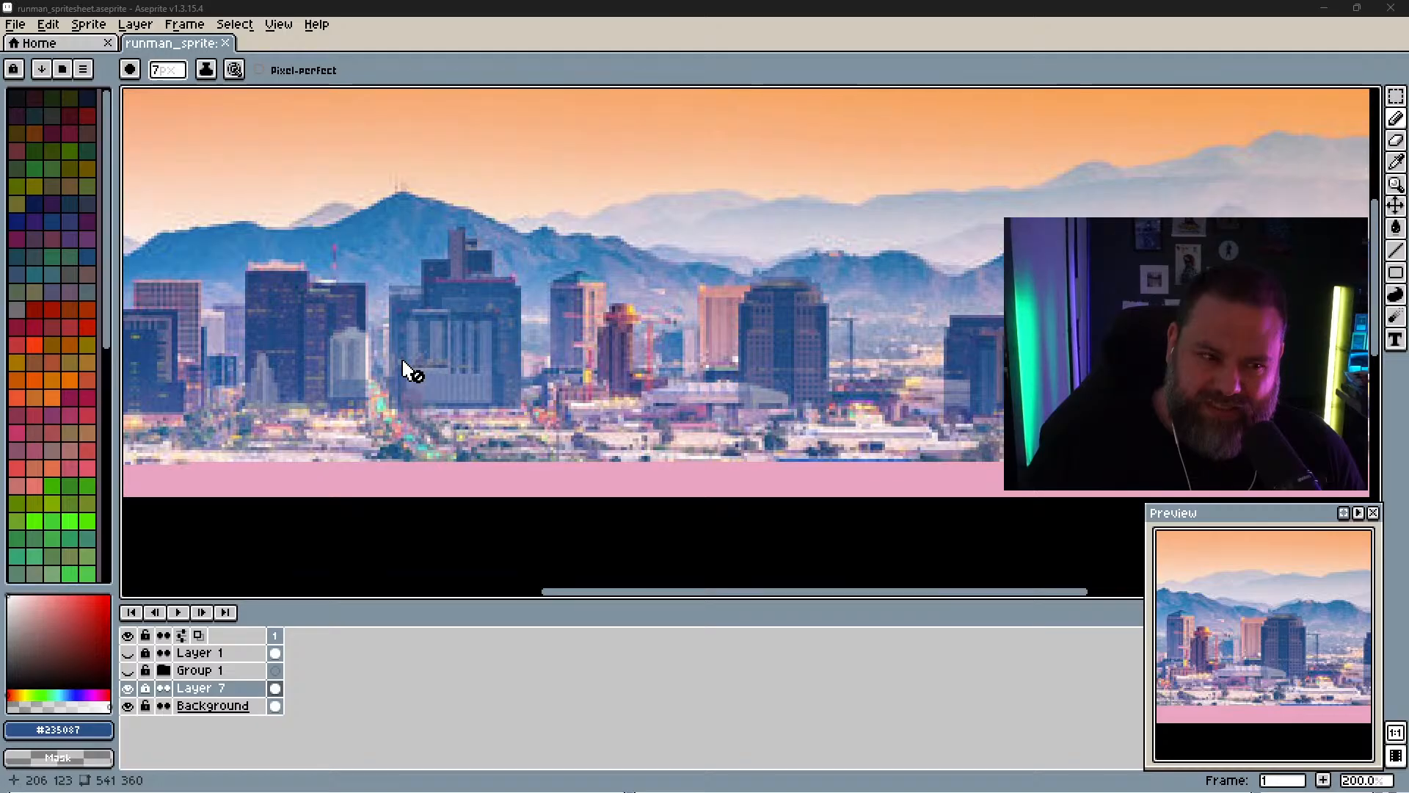
Step: Show Layer 1 and hide the Background and Layer 7 so only the character sprites are displayed
scroll(408, 369, "down", 1)
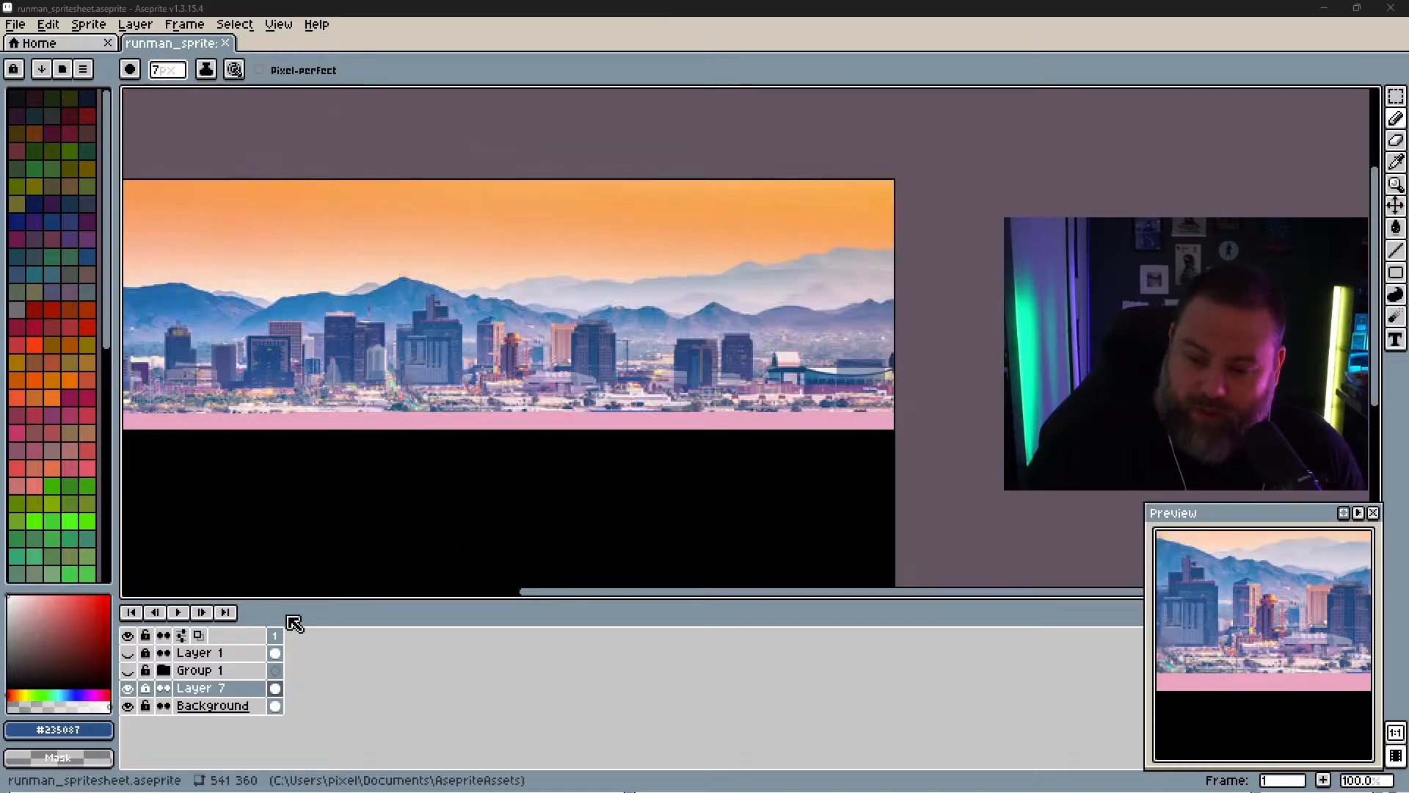
left_click(128, 653)
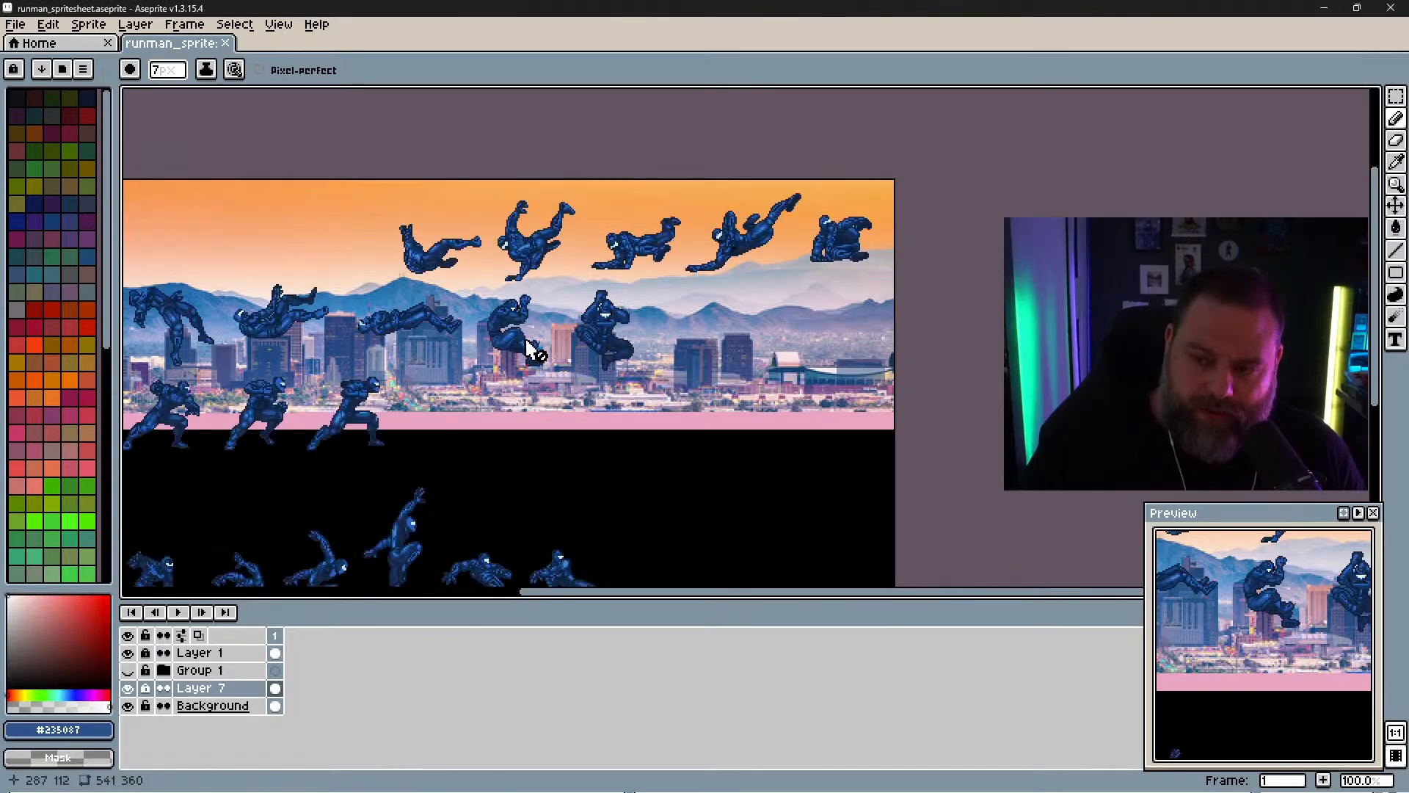
scroll(538, 283, "up", 1)
scroll(535, 284, "down", 1)
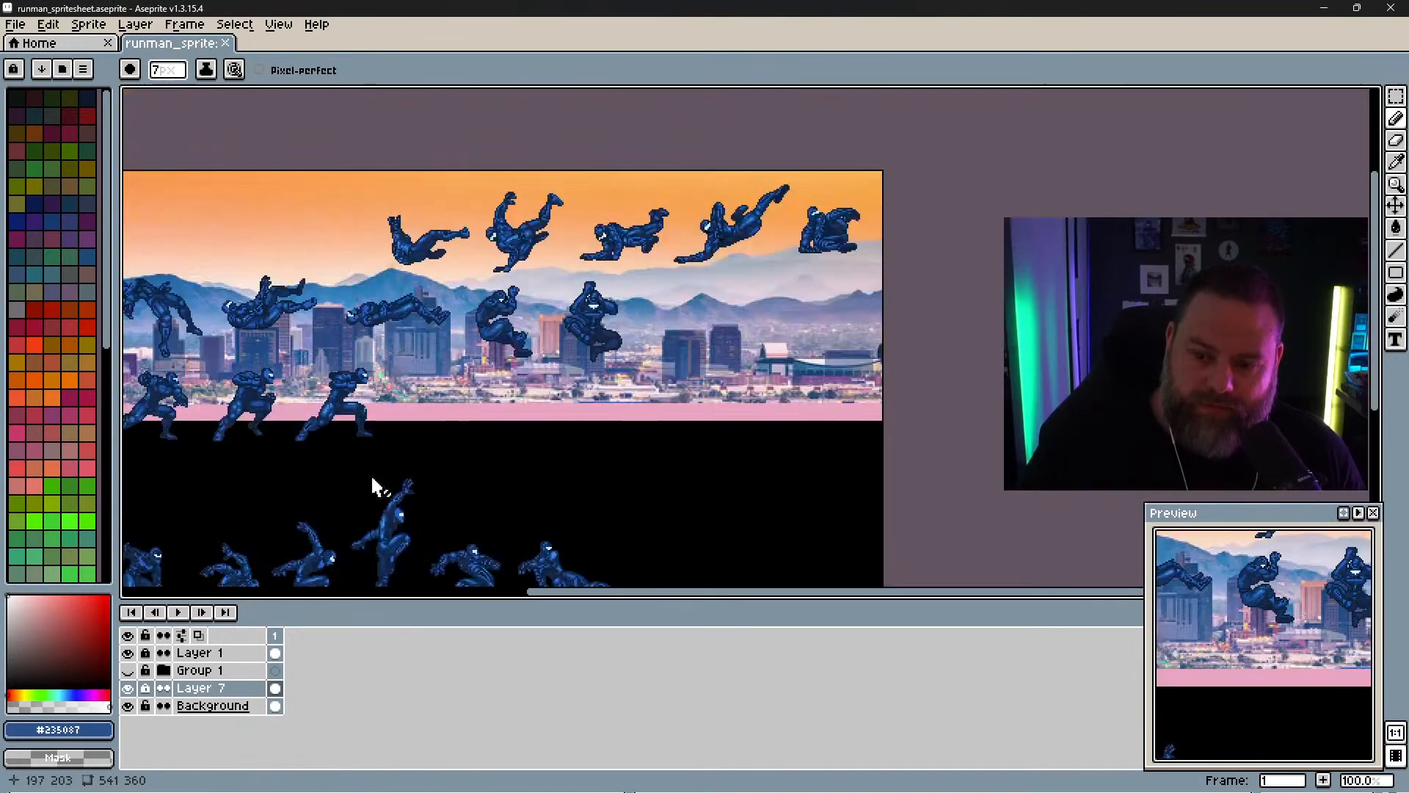
left_click(128, 706)
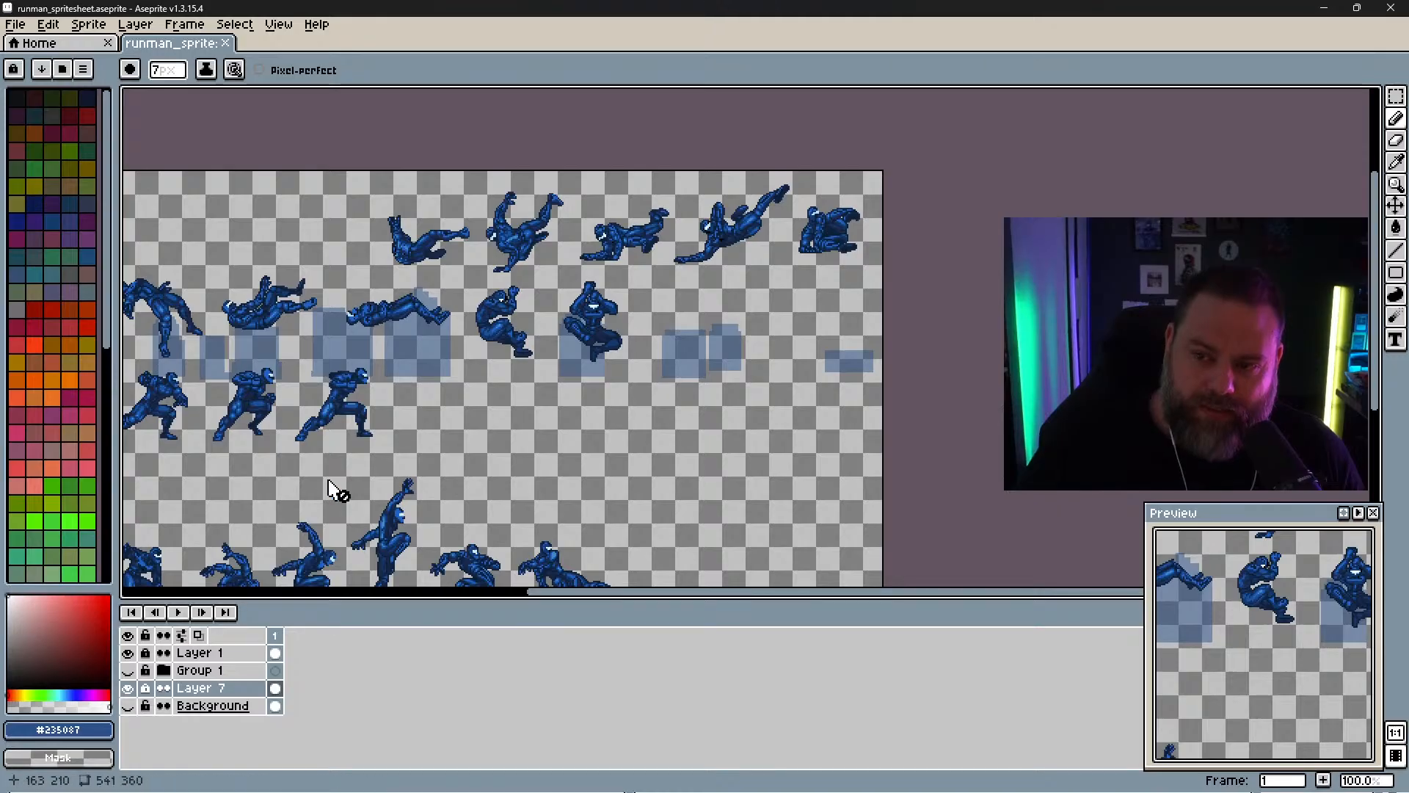
left_click(128, 653)
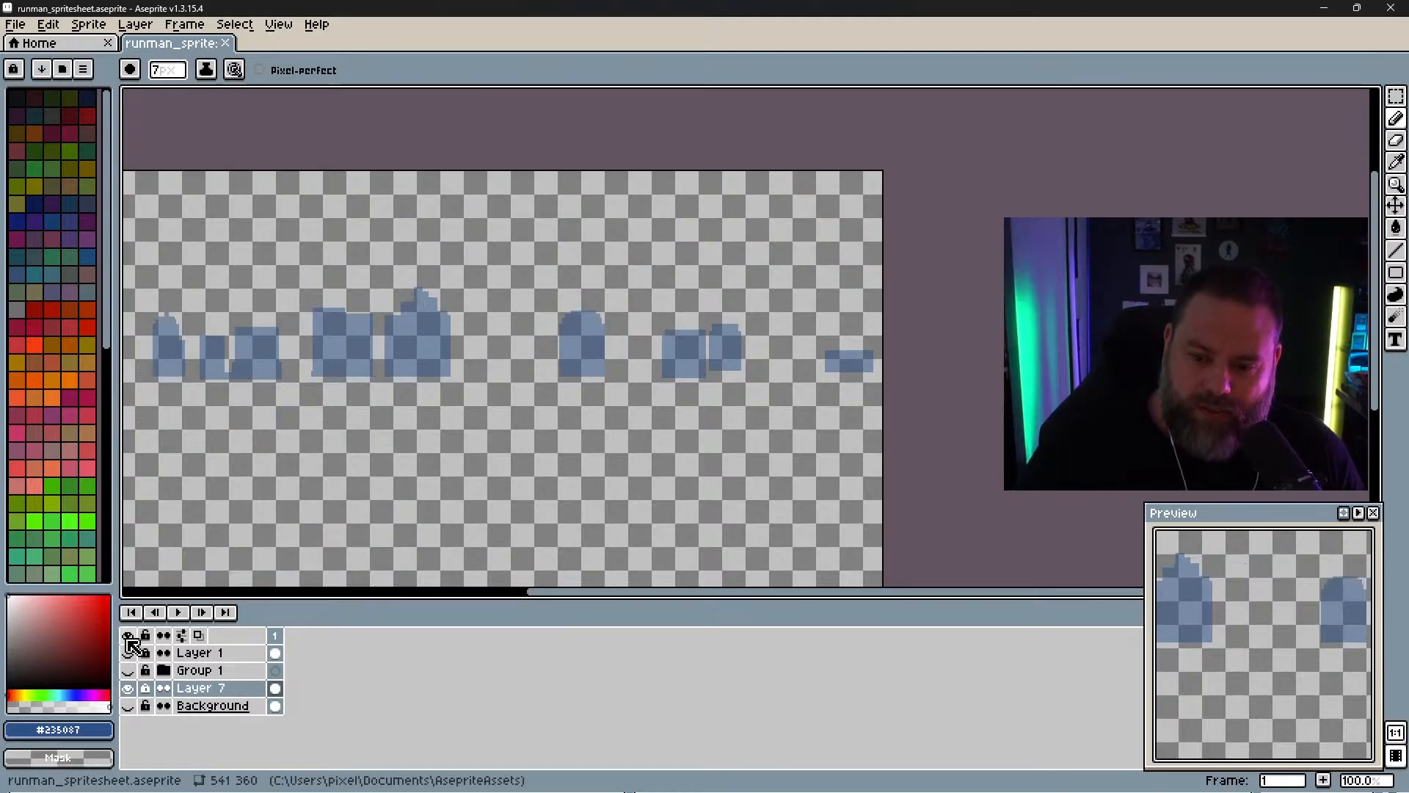
left_click(129, 670)
left_click(129, 654)
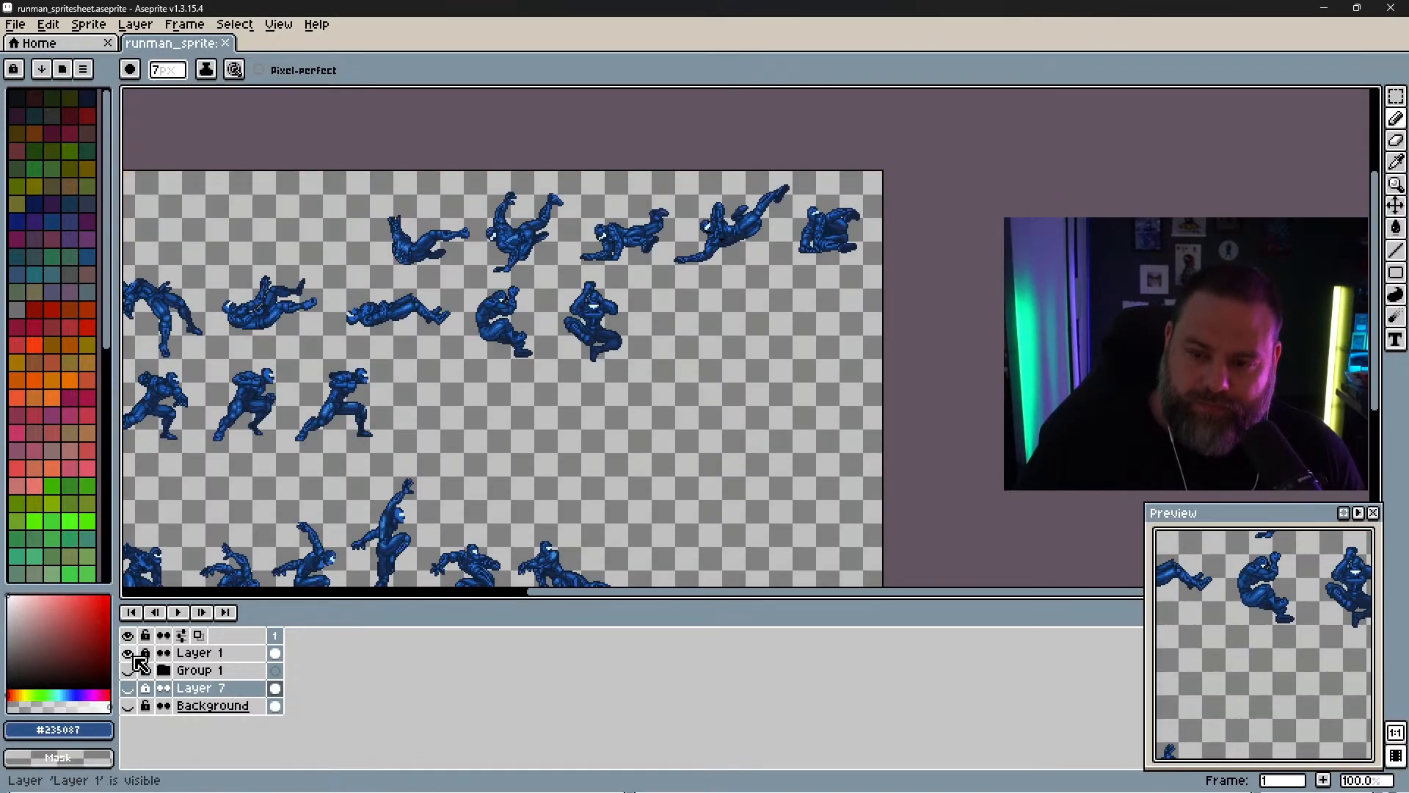
Step: Examine the blue character poses across the sprite sheet, up close and as a whole
scroll(378, 441, "down", 1)
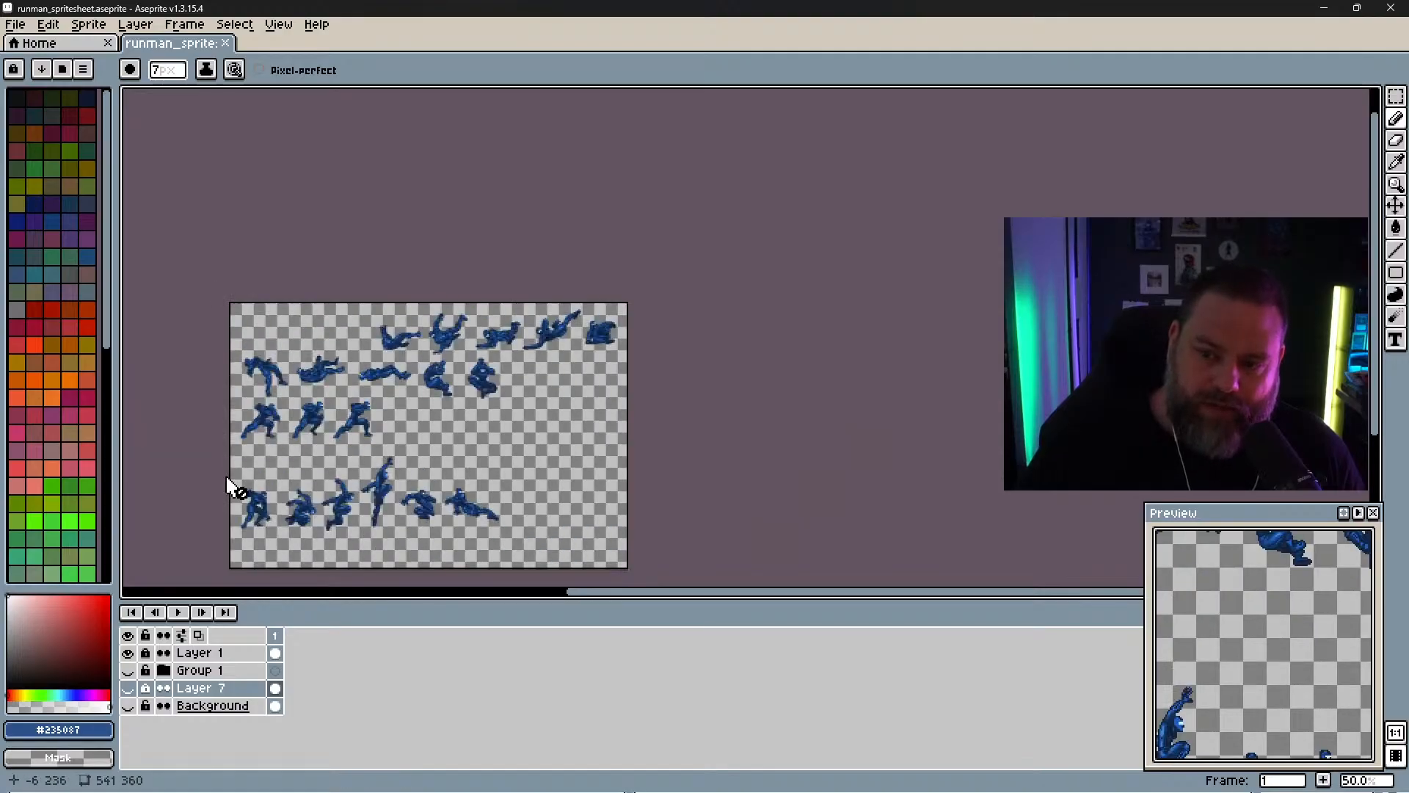
scroll(239, 535, "up", 1)
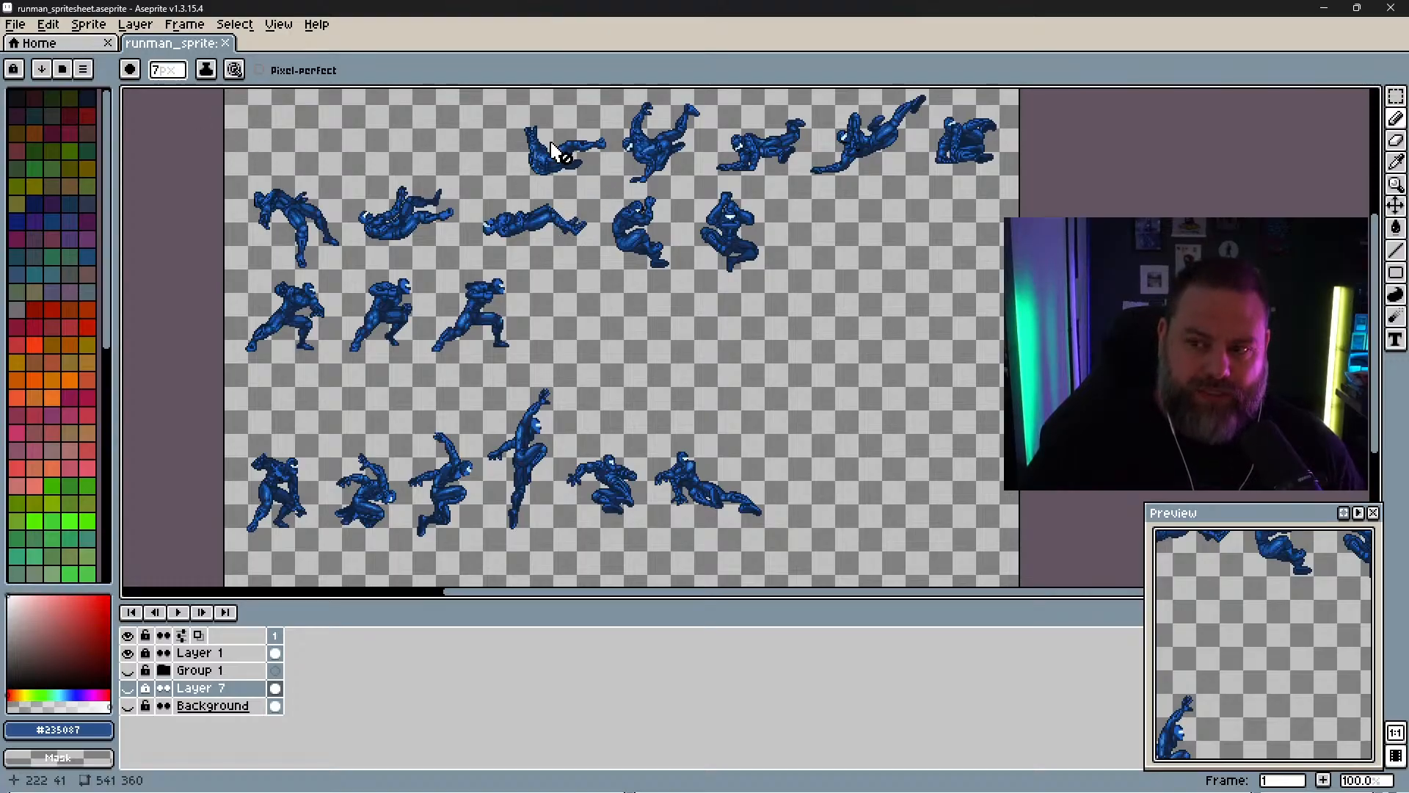
scroll(641, 147, "up", 1)
scroll(641, 147, "up", 1)
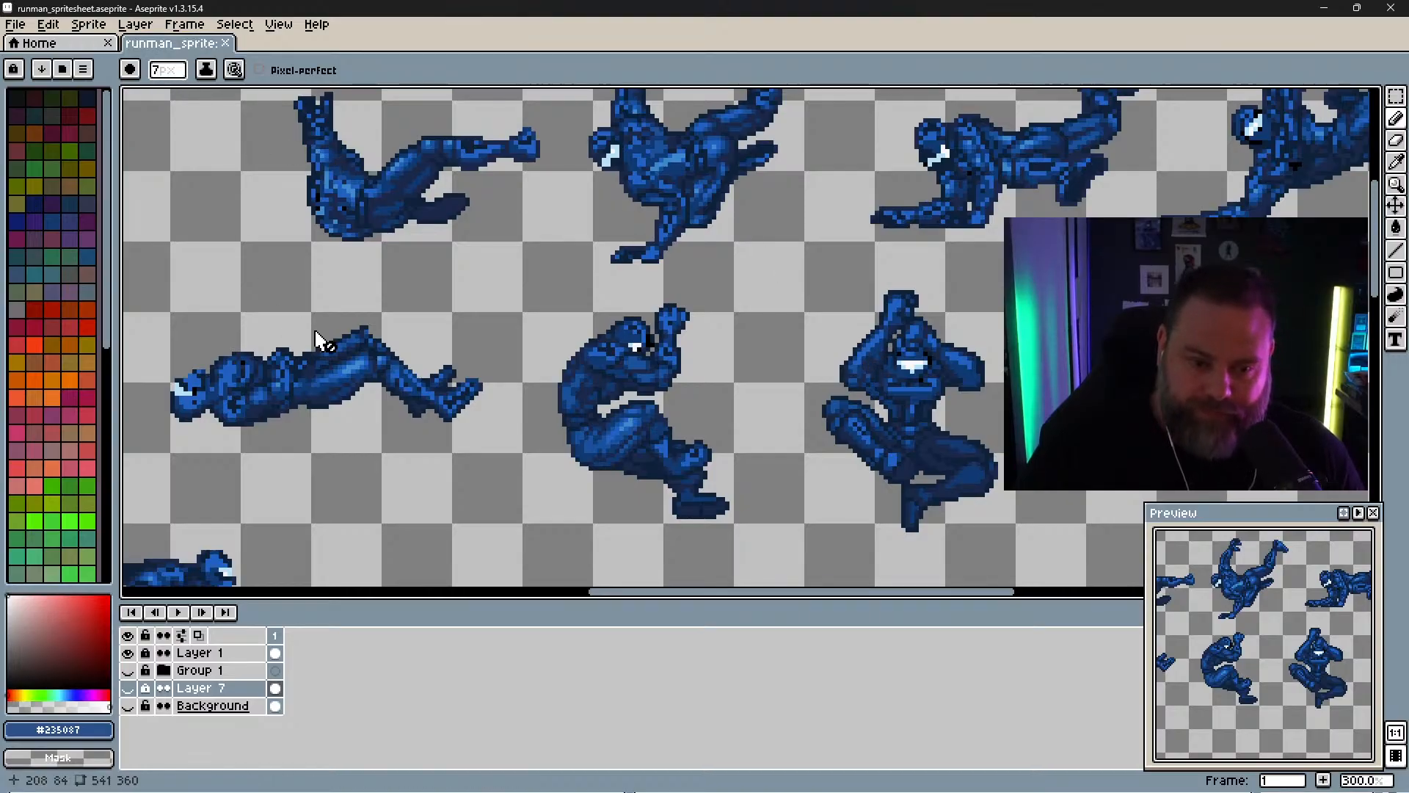
scroll(403, 339, "down", 4)
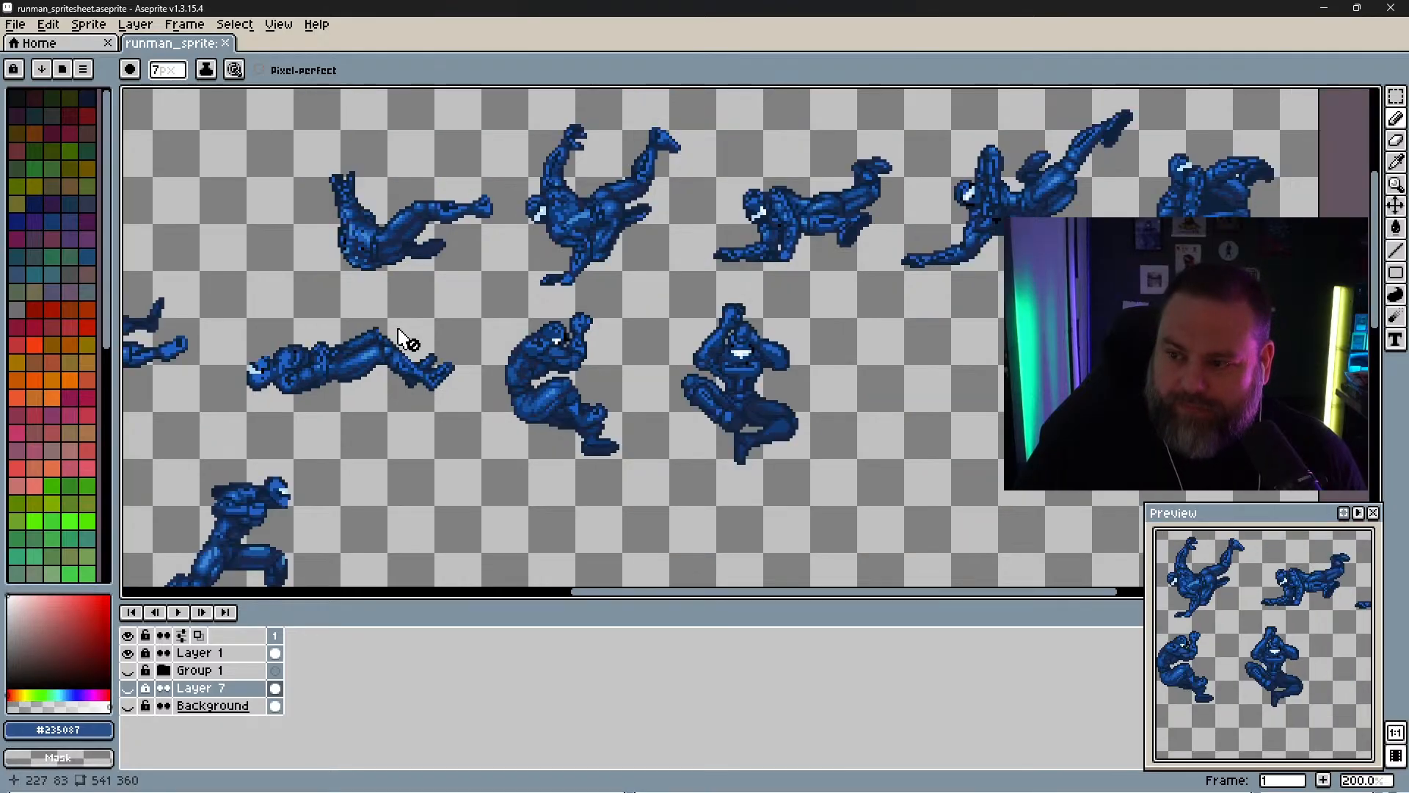
scroll(367, 402, "up", 3)
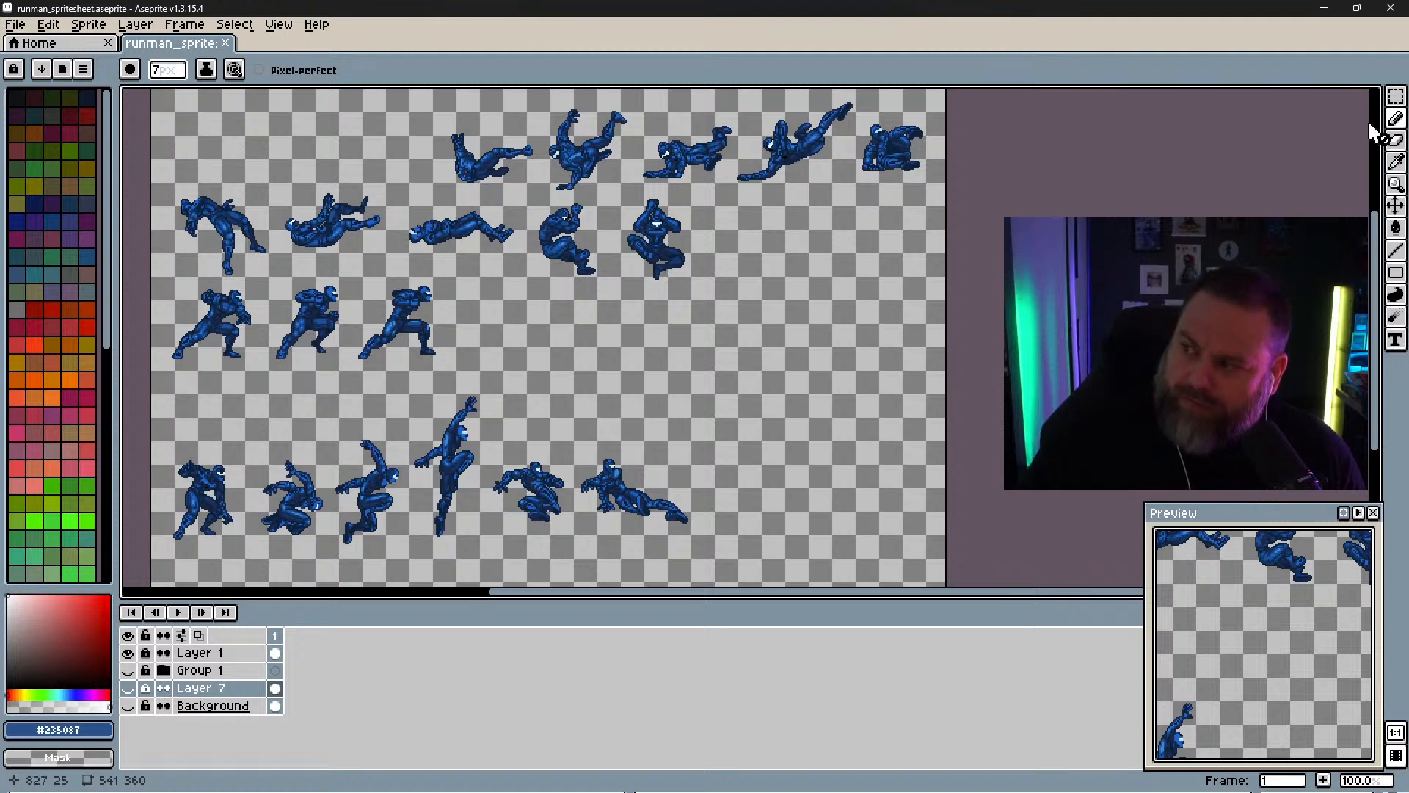
Step: Select the bottom row of character poses with a rectangular marquee of about 383 by 123 pixels
left_click(1395, 96)
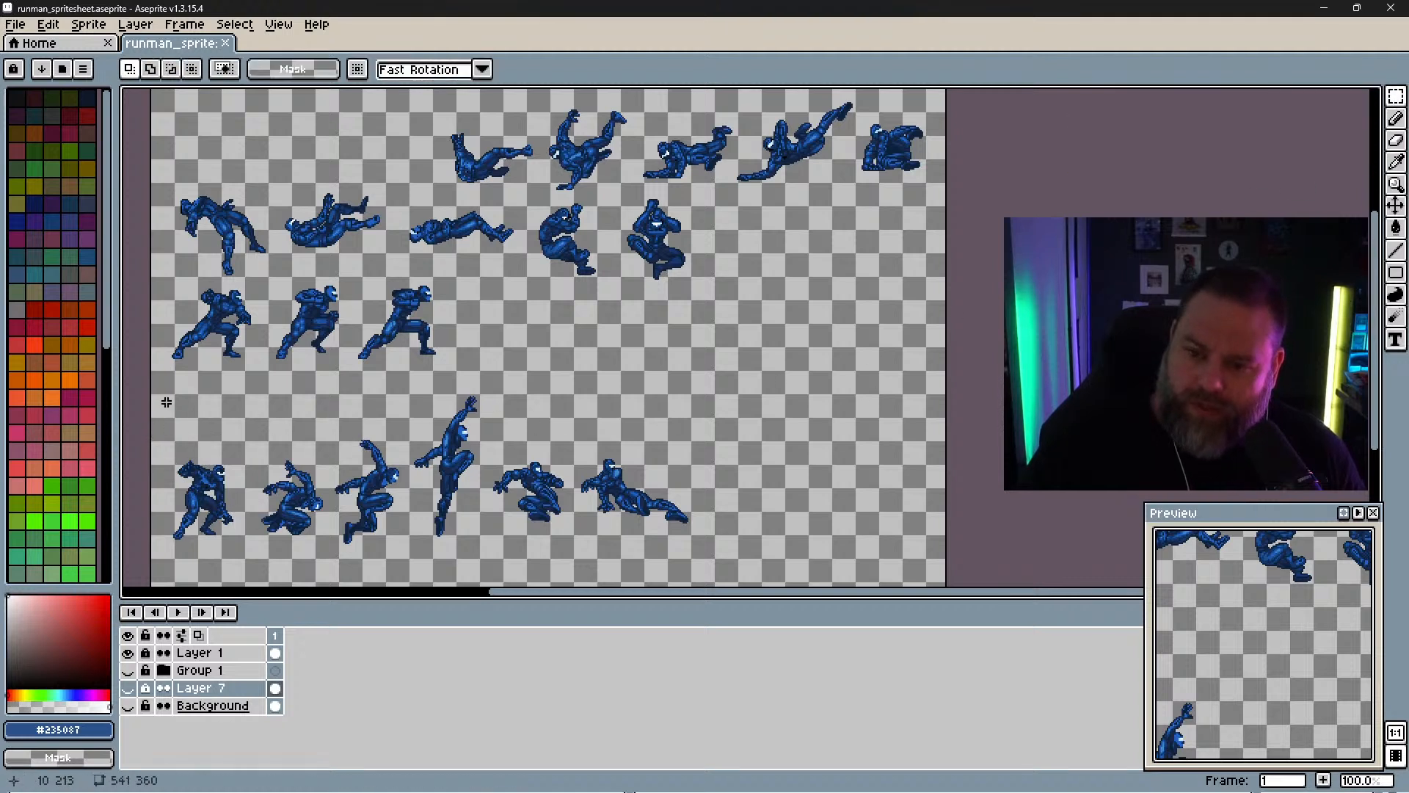
left_click_drag(166, 405, 211, 423)
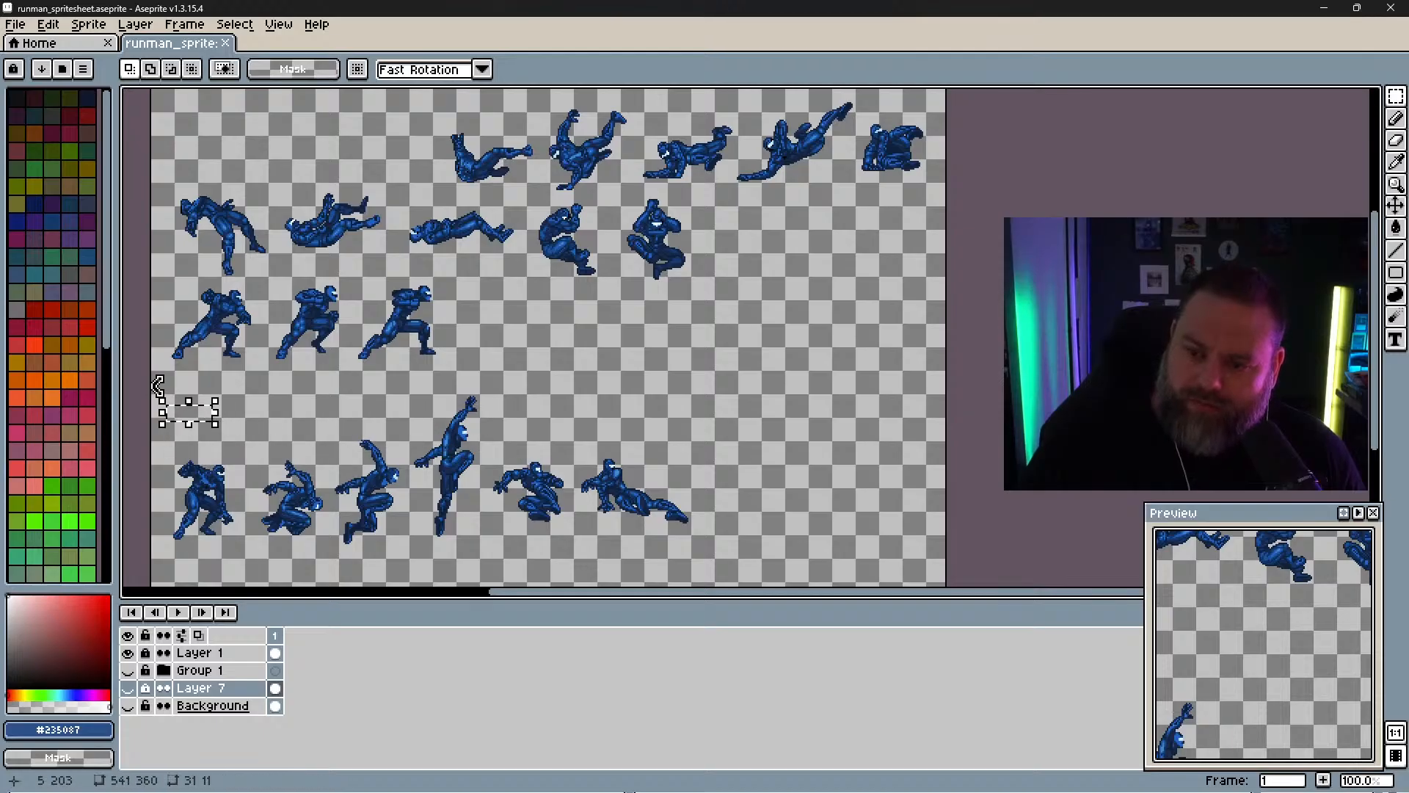
left_click(180, 398)
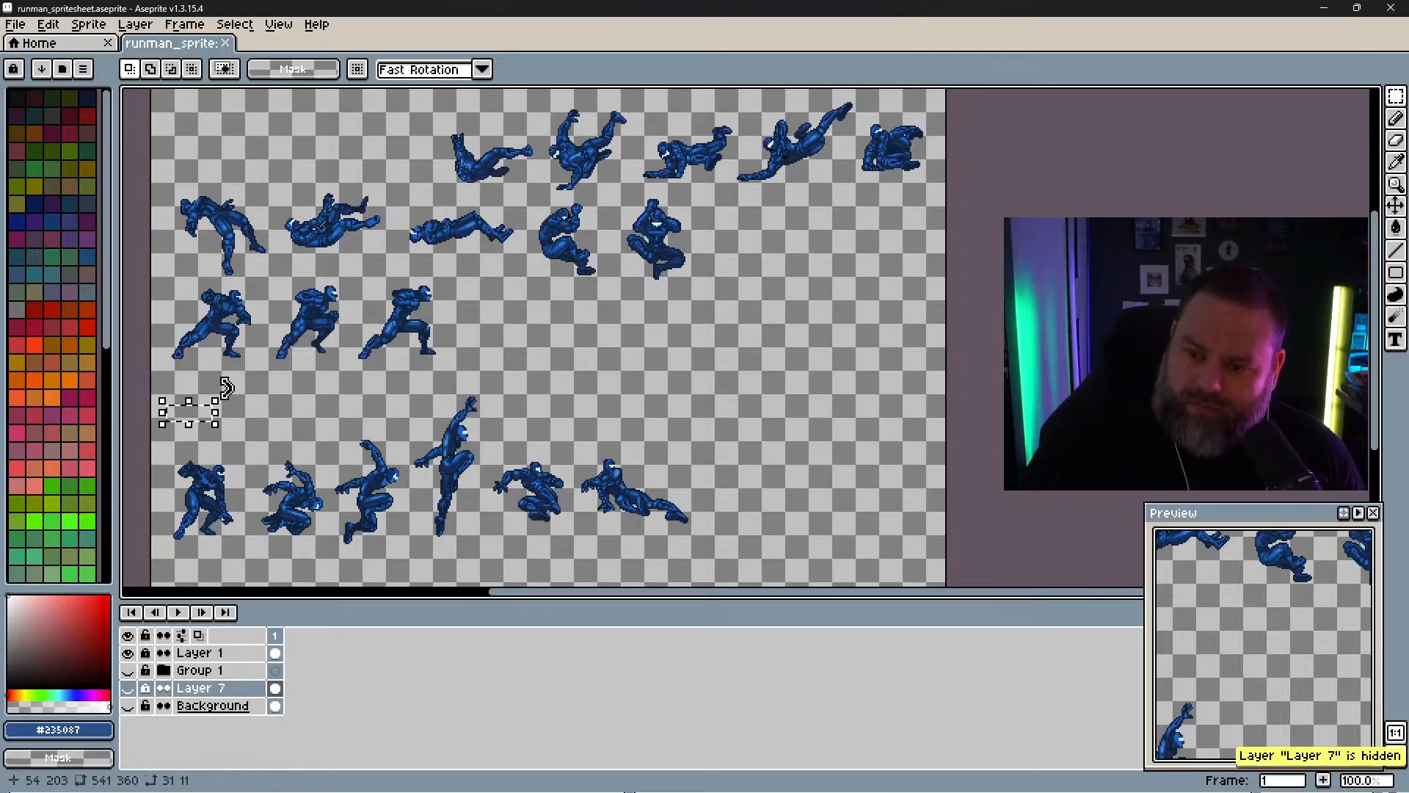
left_click(188, 400)
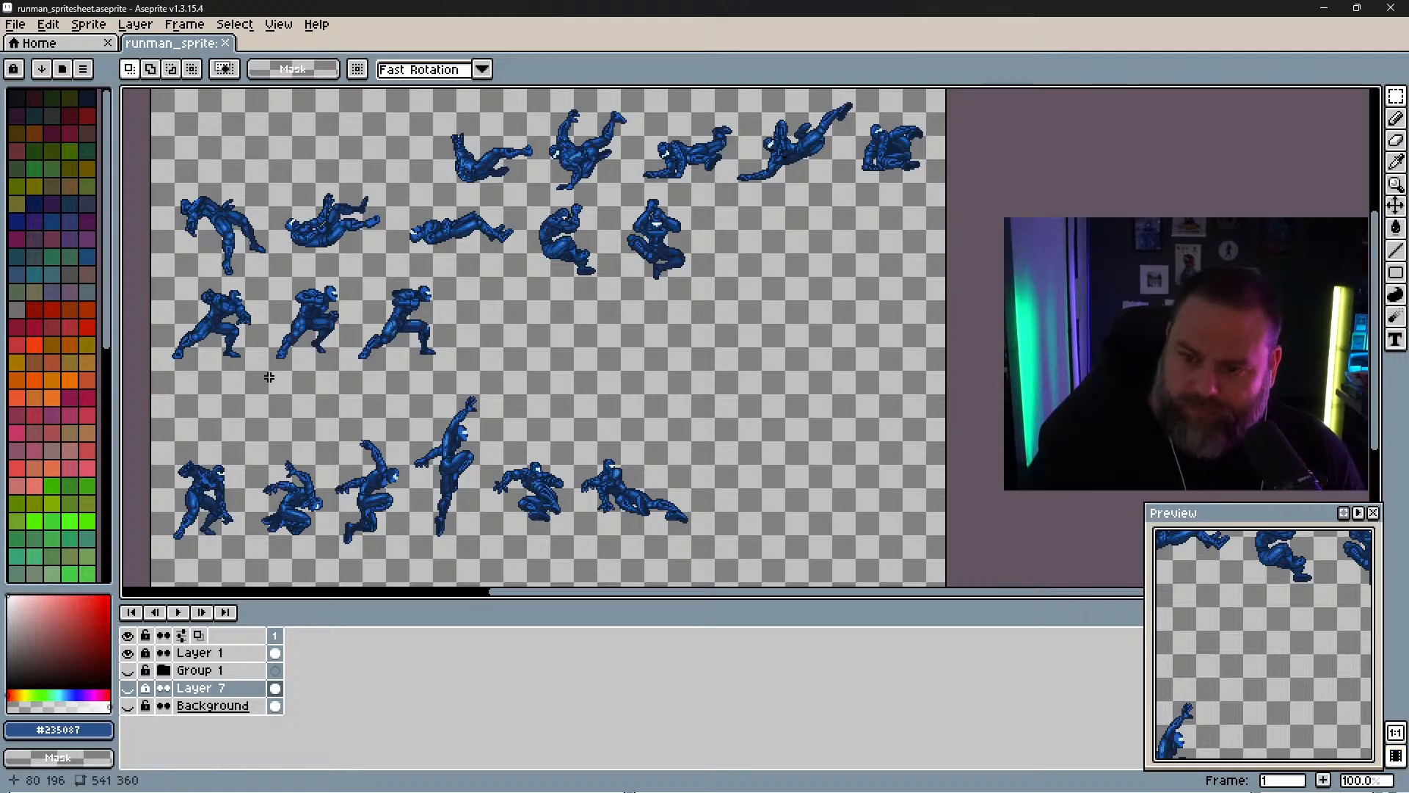
left_click_drag(163, 389, 727, 572)
left_click(530, 465)
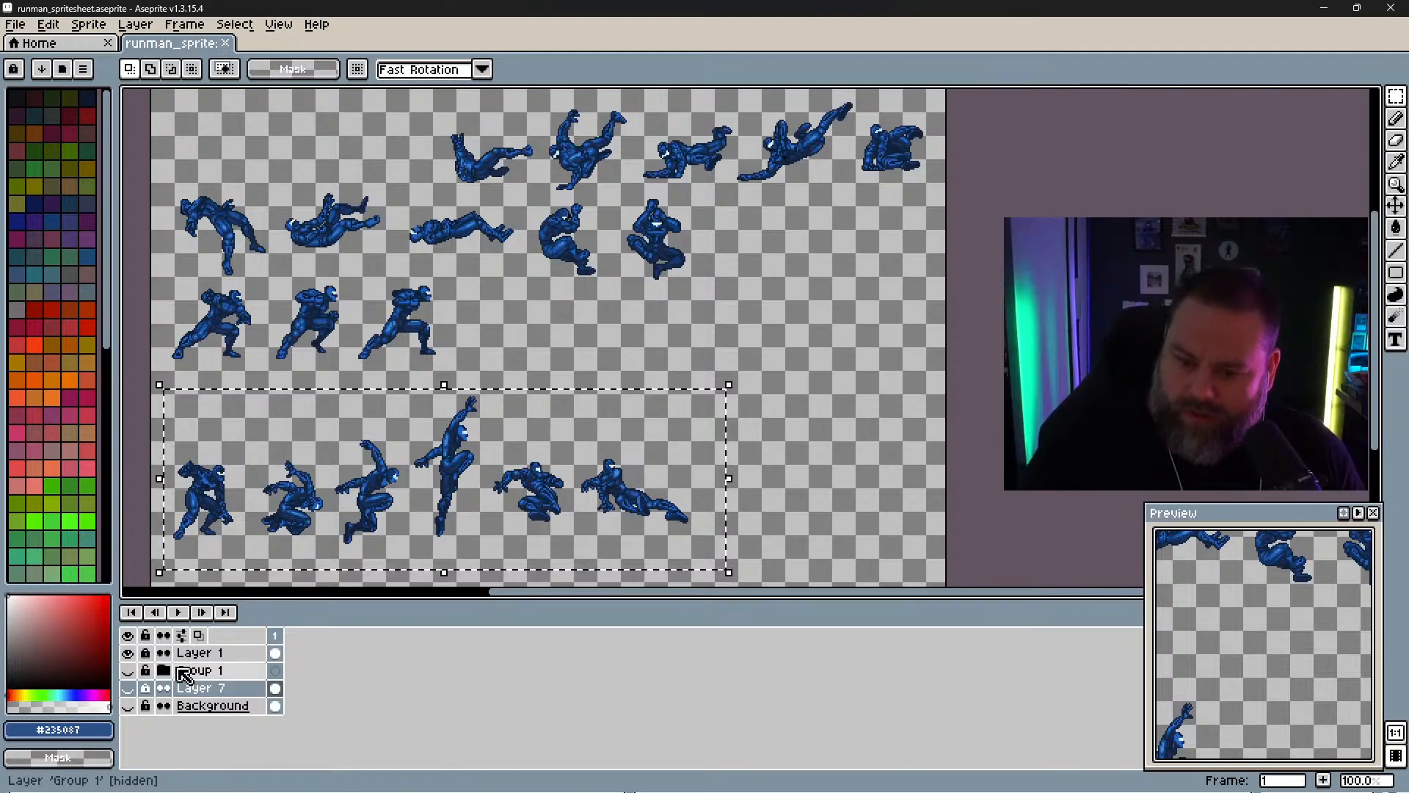
Step: Show Layer 7, make Layer 1 active and editable, and move the selected row of poses up and to the right
left_click(130, 687)
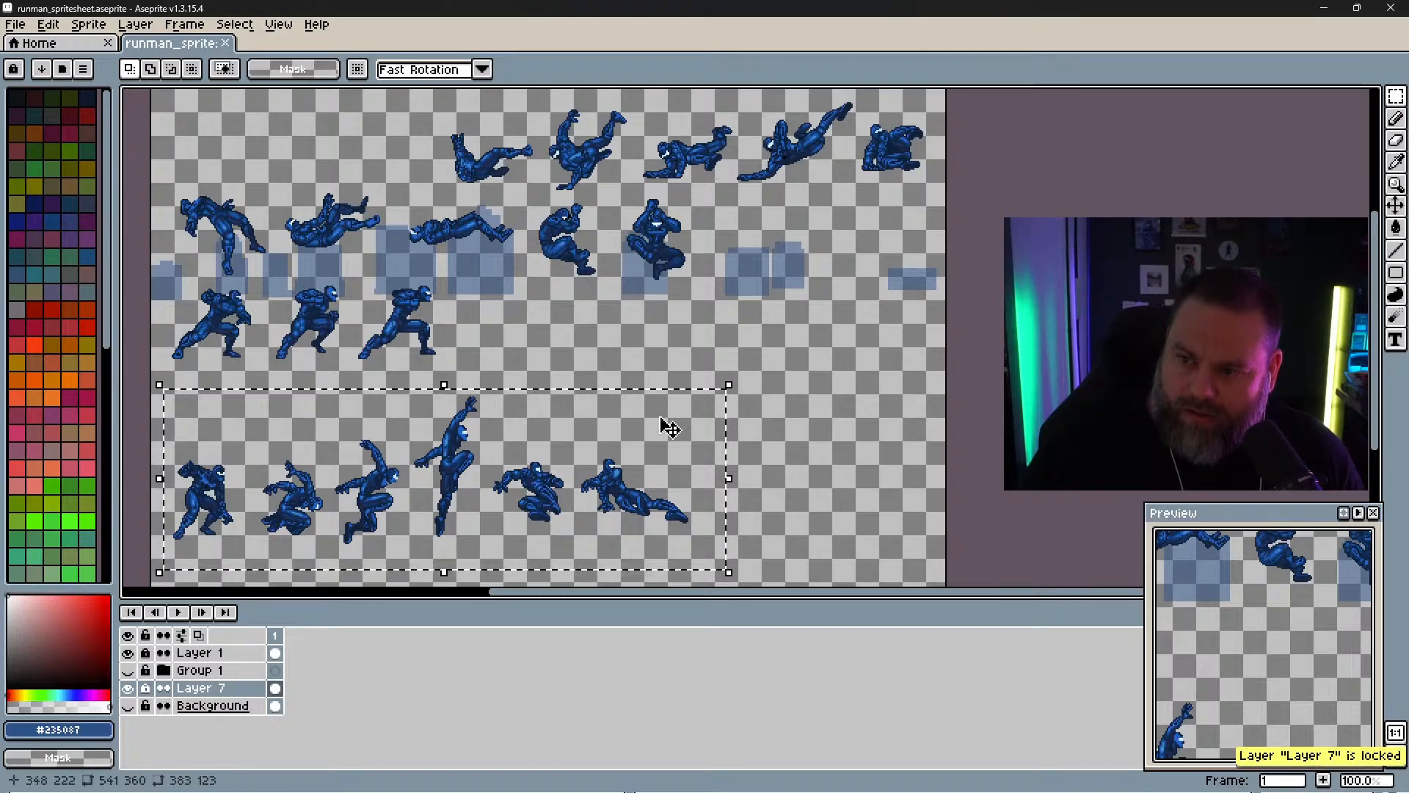
left_click(129, 653)
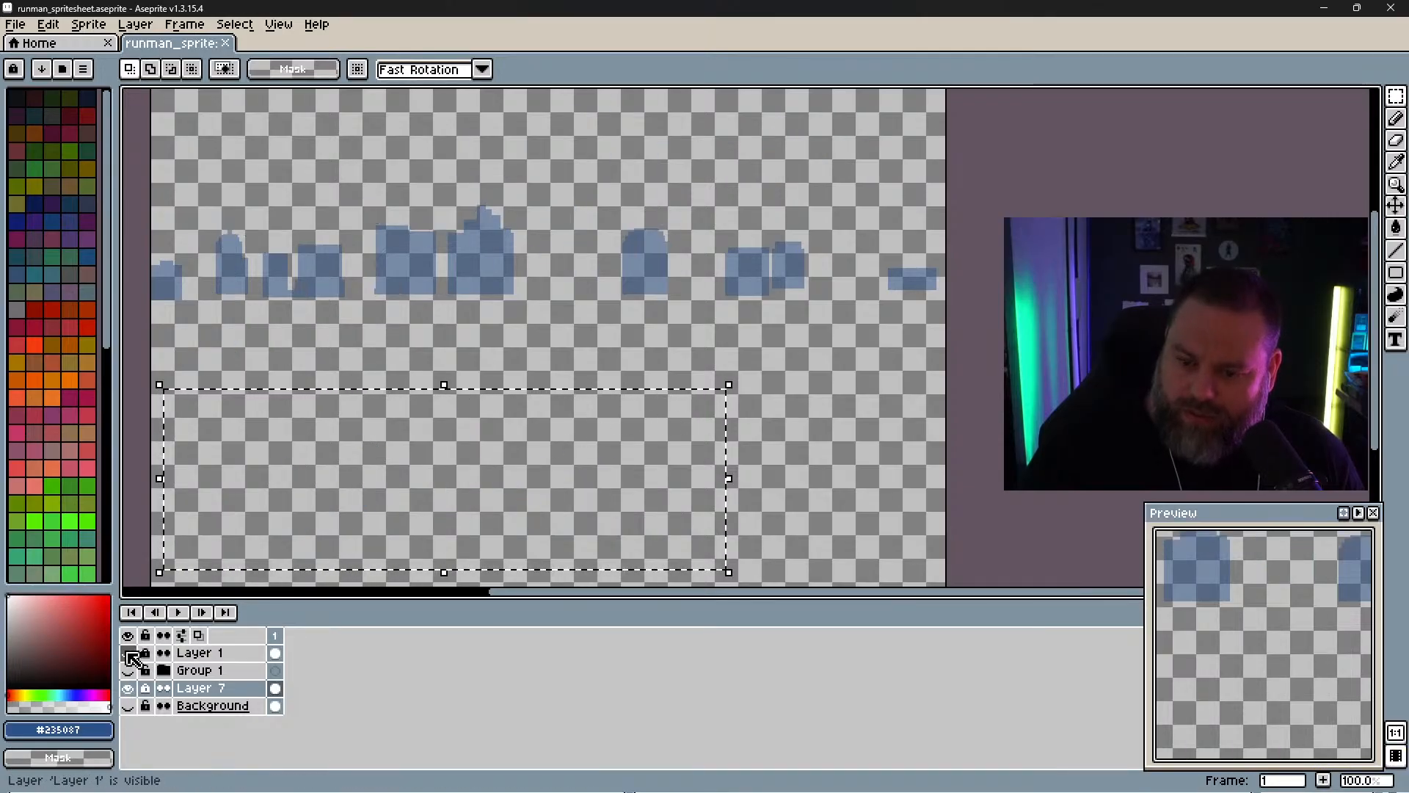
left_click(129, 652)
left_click(145, 652)
left_click(213, 653)
left_click_drag(446, 502, 621, 424)
left_click(349, 454)
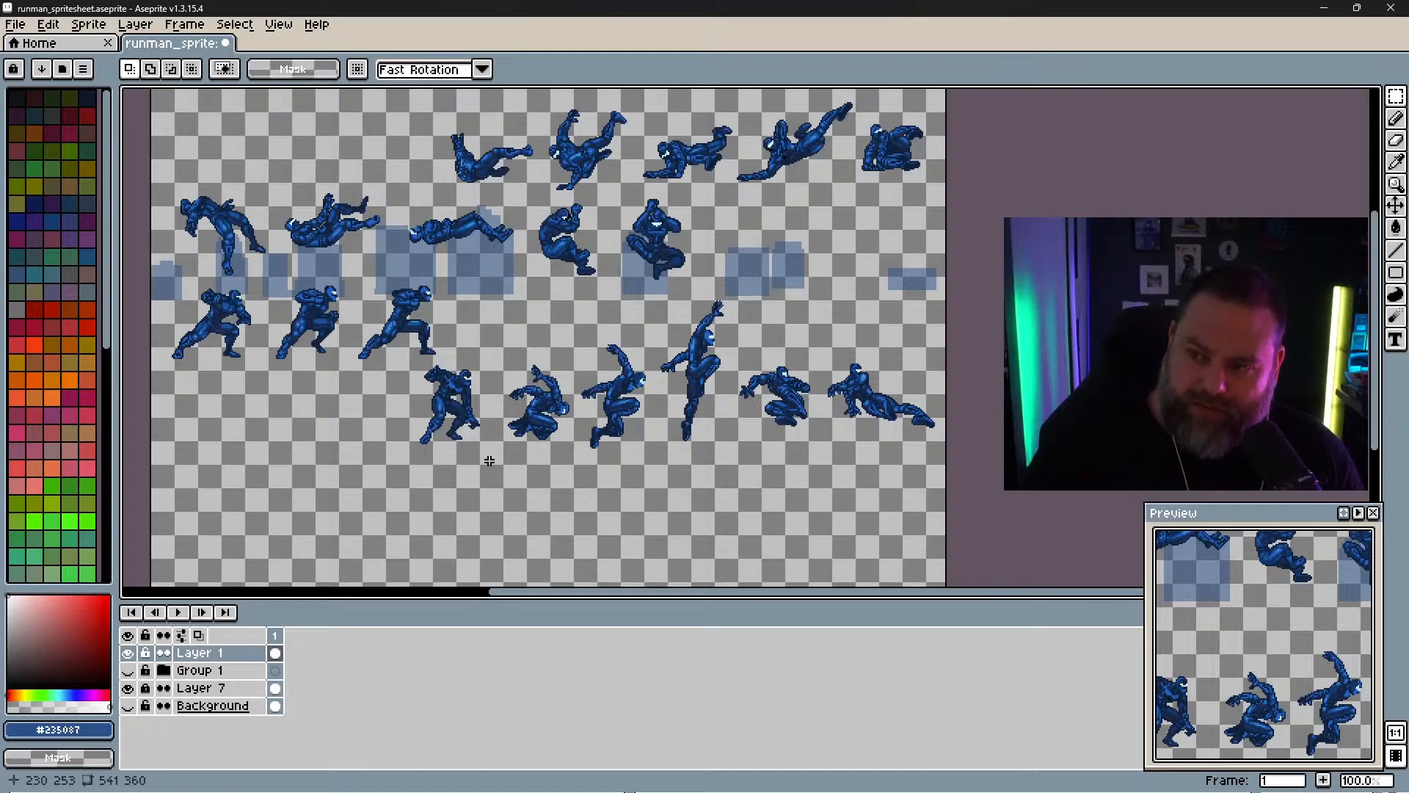
Step: Hide Layer 1 and show the Background layer with the city skyline photo
left_click(134, 654)
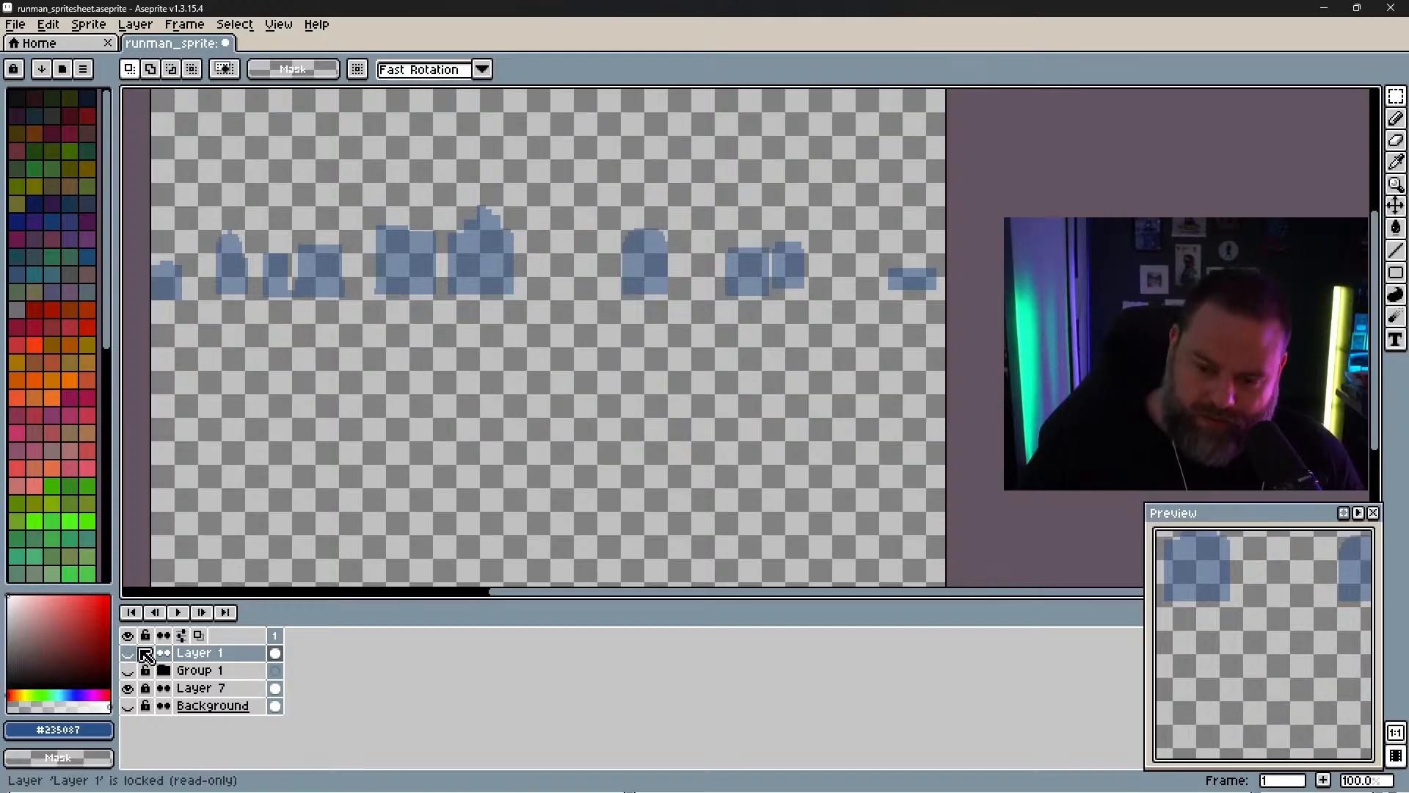
left_click(128, 705)
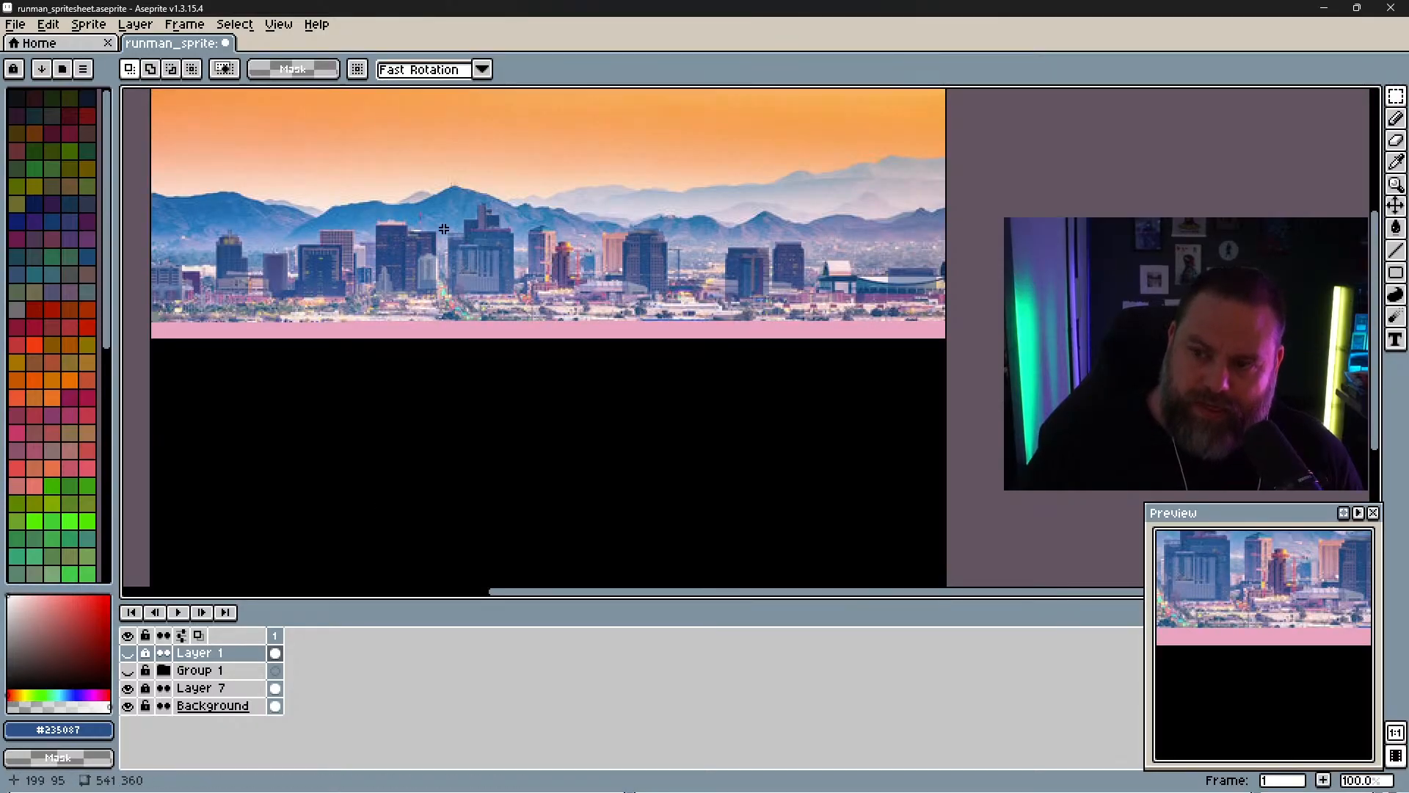
scroll(336, 192, "down", 1)
scroll(337, 192, "up", 2)
scroll(337, 192, "down", 1)
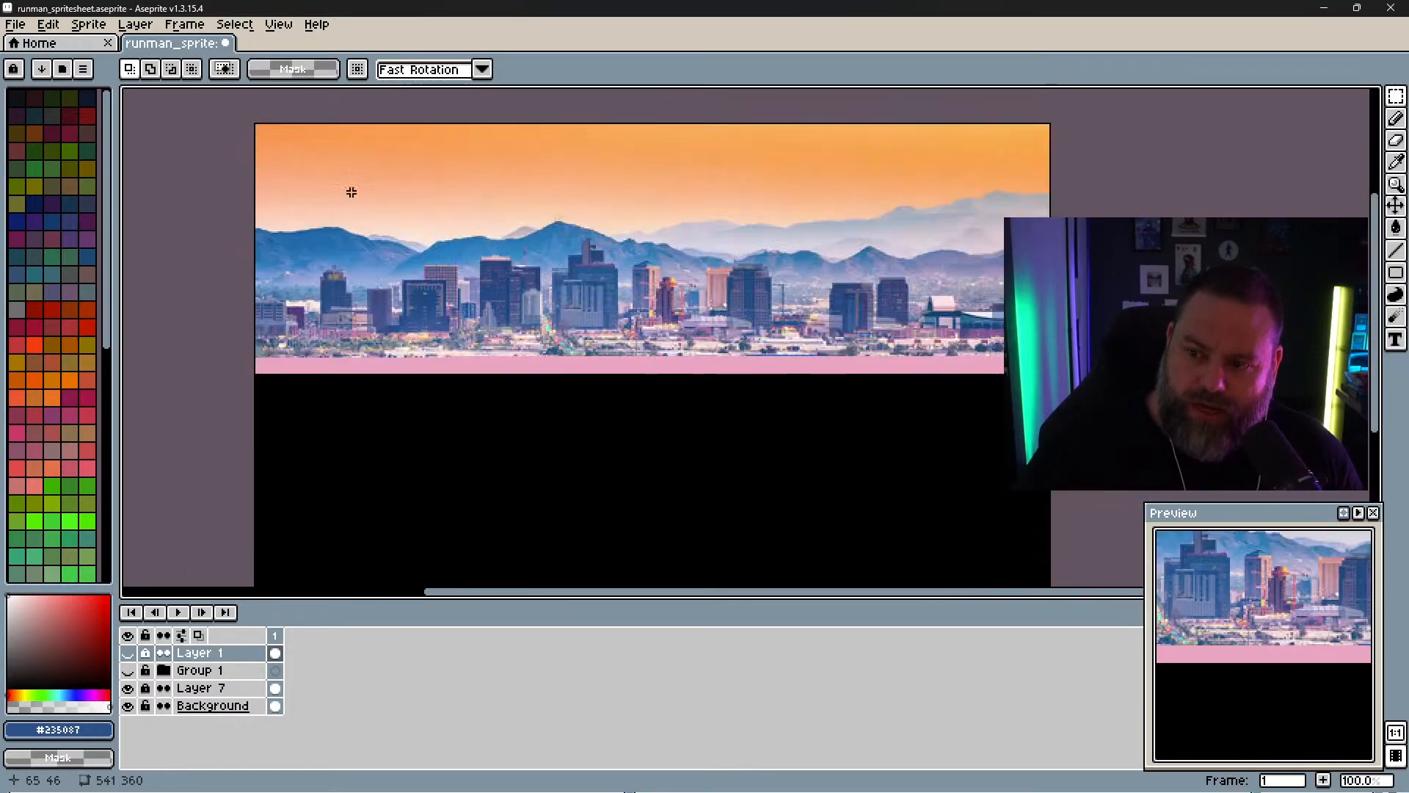
Step: Compare the skyline photo with and without the building shapes on Layer 7
left_click(129, 690)
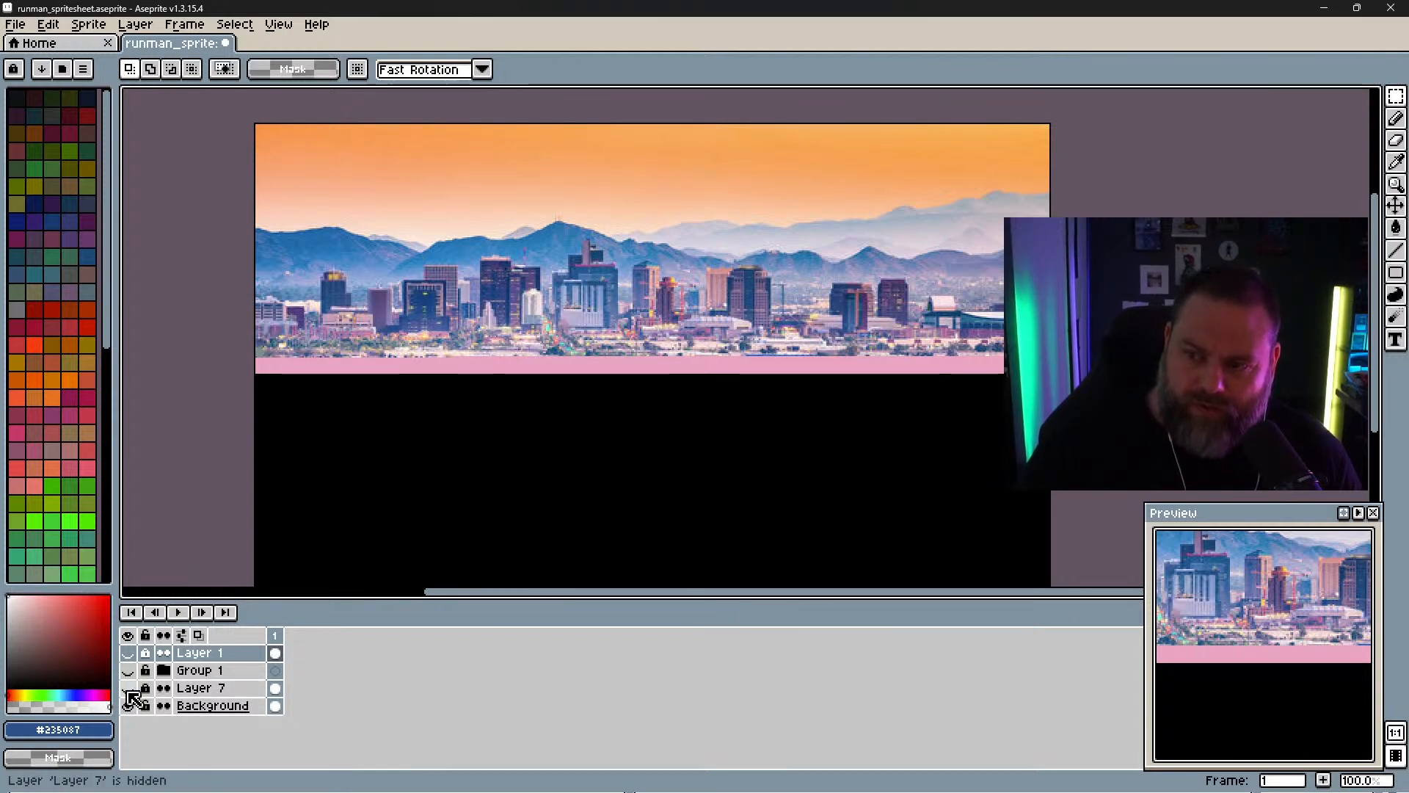
left_click(129, 690)
left_click(129, 690)
left_click(129, 690)
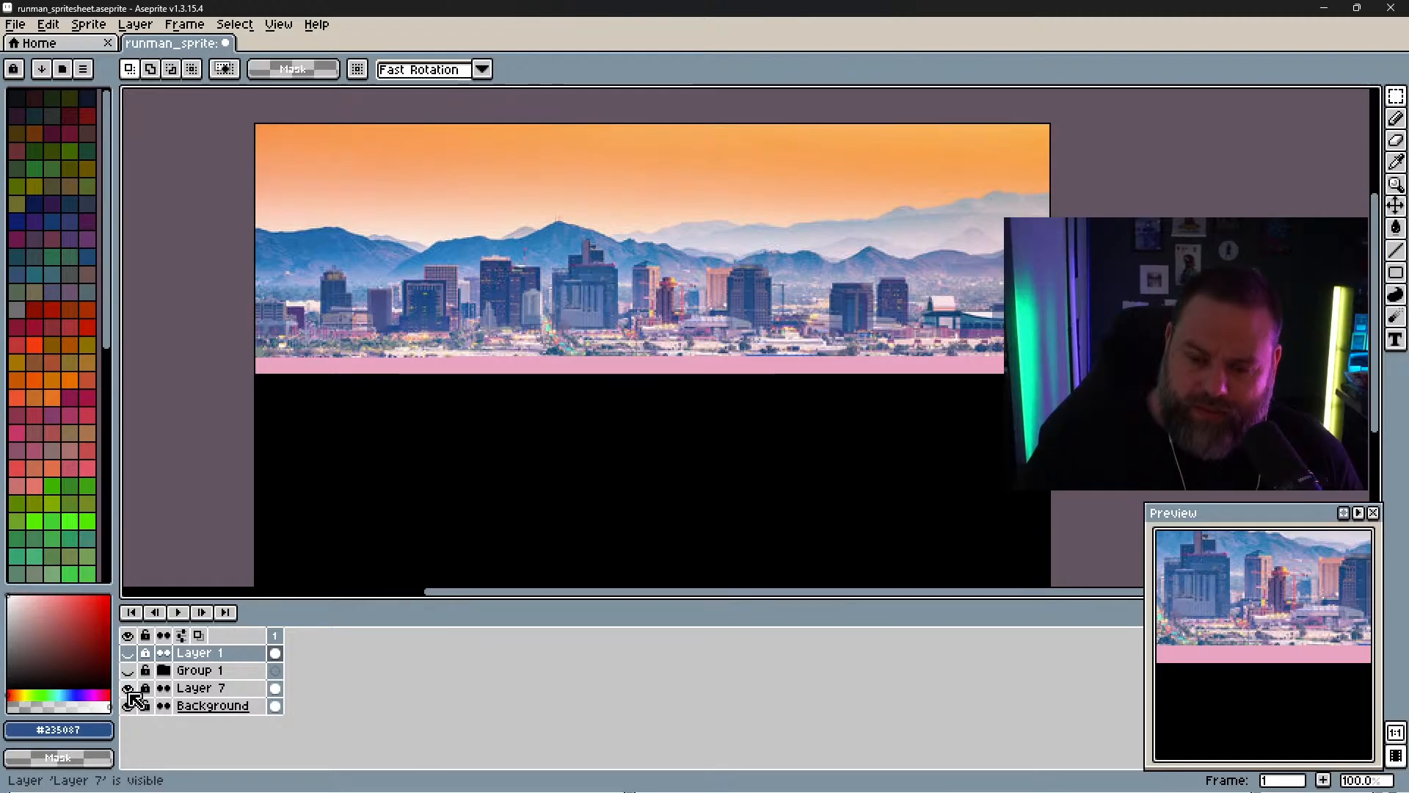
left_click(128, 705)
left_click(129, 705)
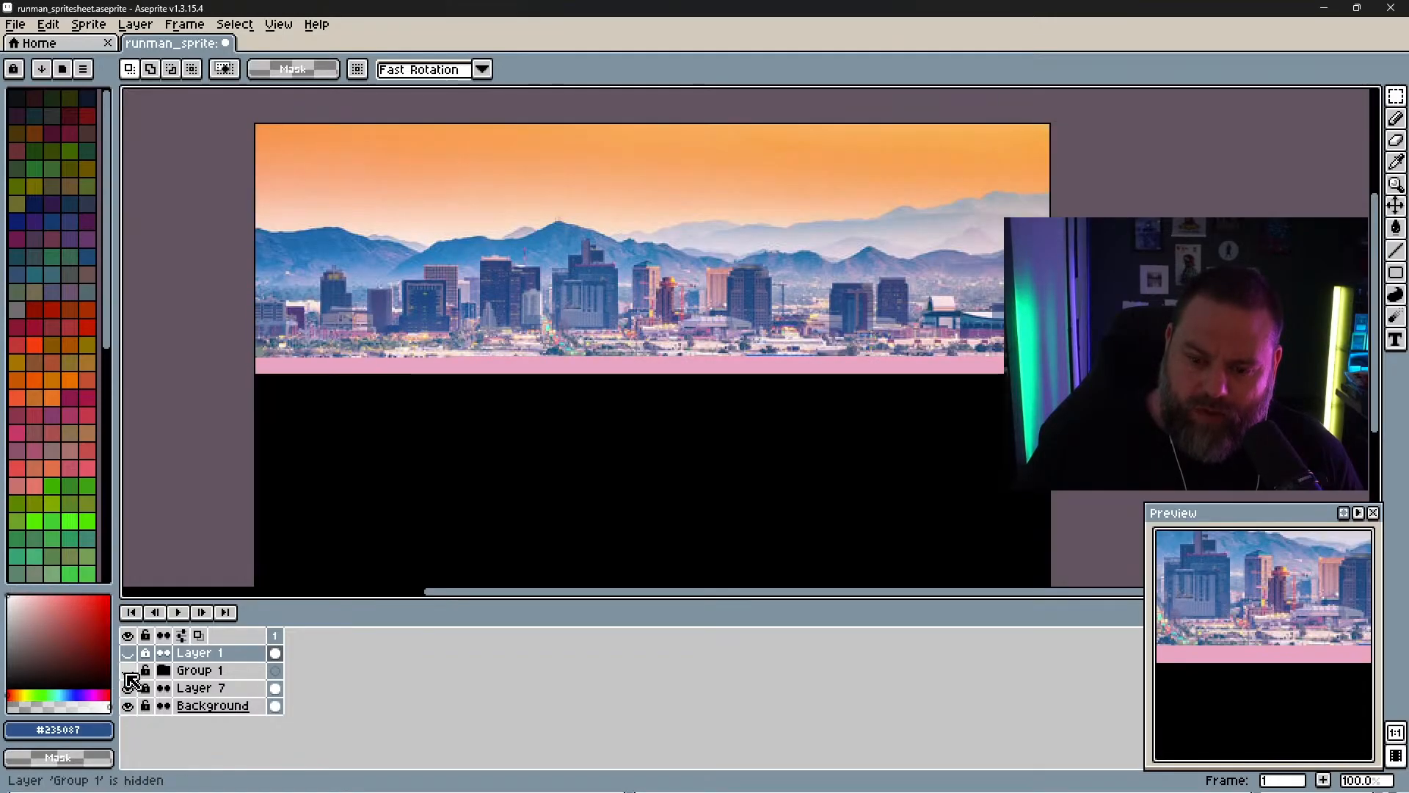
Step: Show Group 1 and compare its flat sky and mountain artwork with the skyline photo beneath it
left_click(128, 672)
left_click(282, 674)
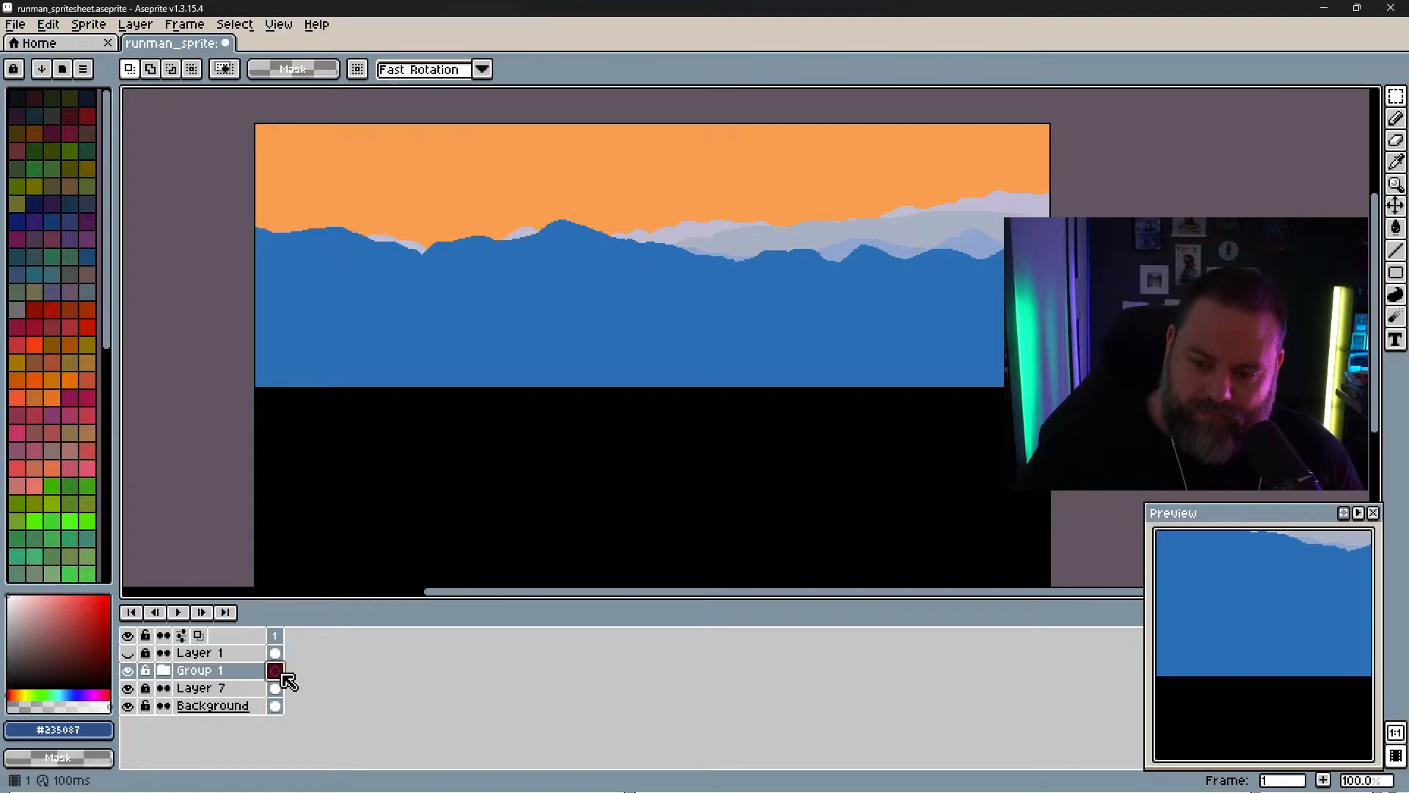
left_click(131, 670)
left_click(130, 671)
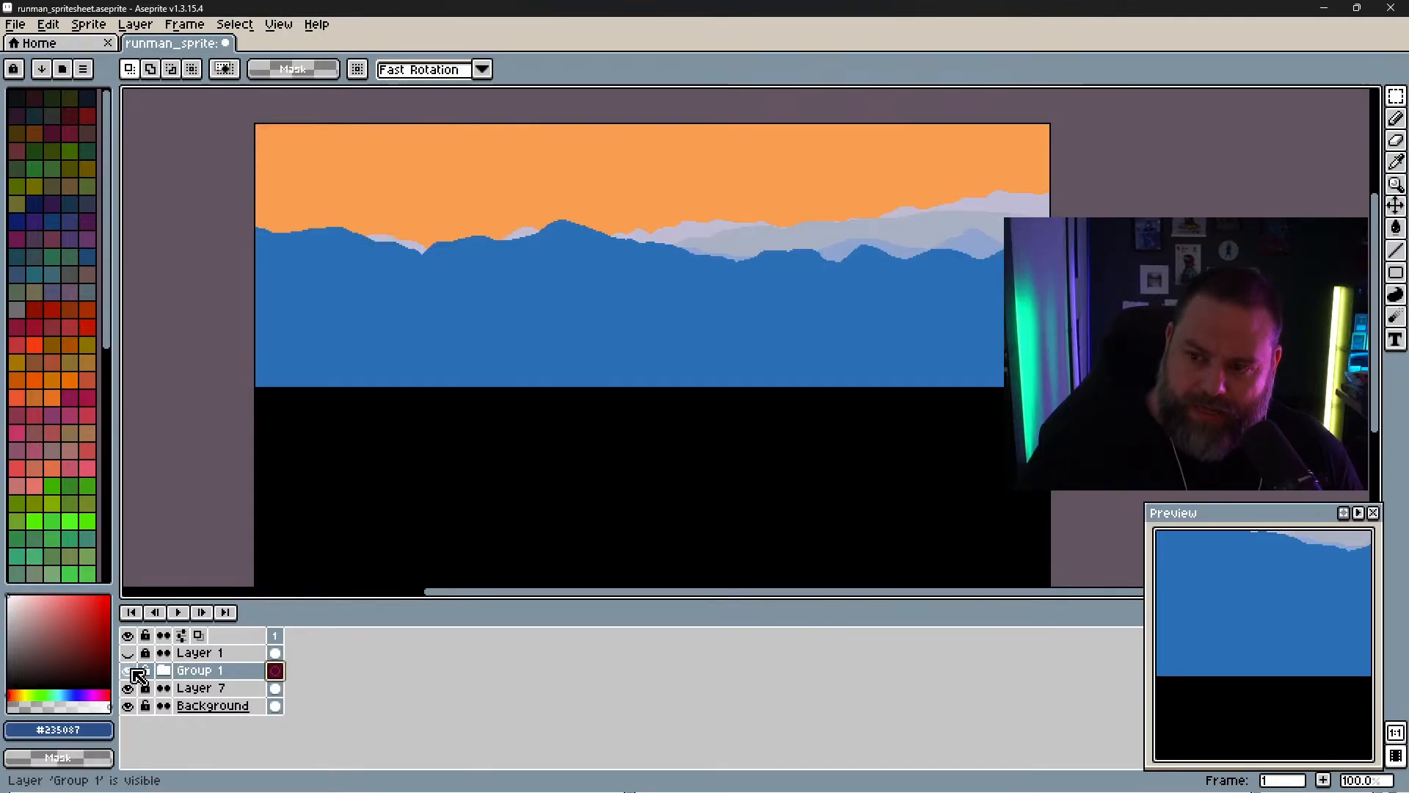
left_click(132, 671)
left_click(132, 670)
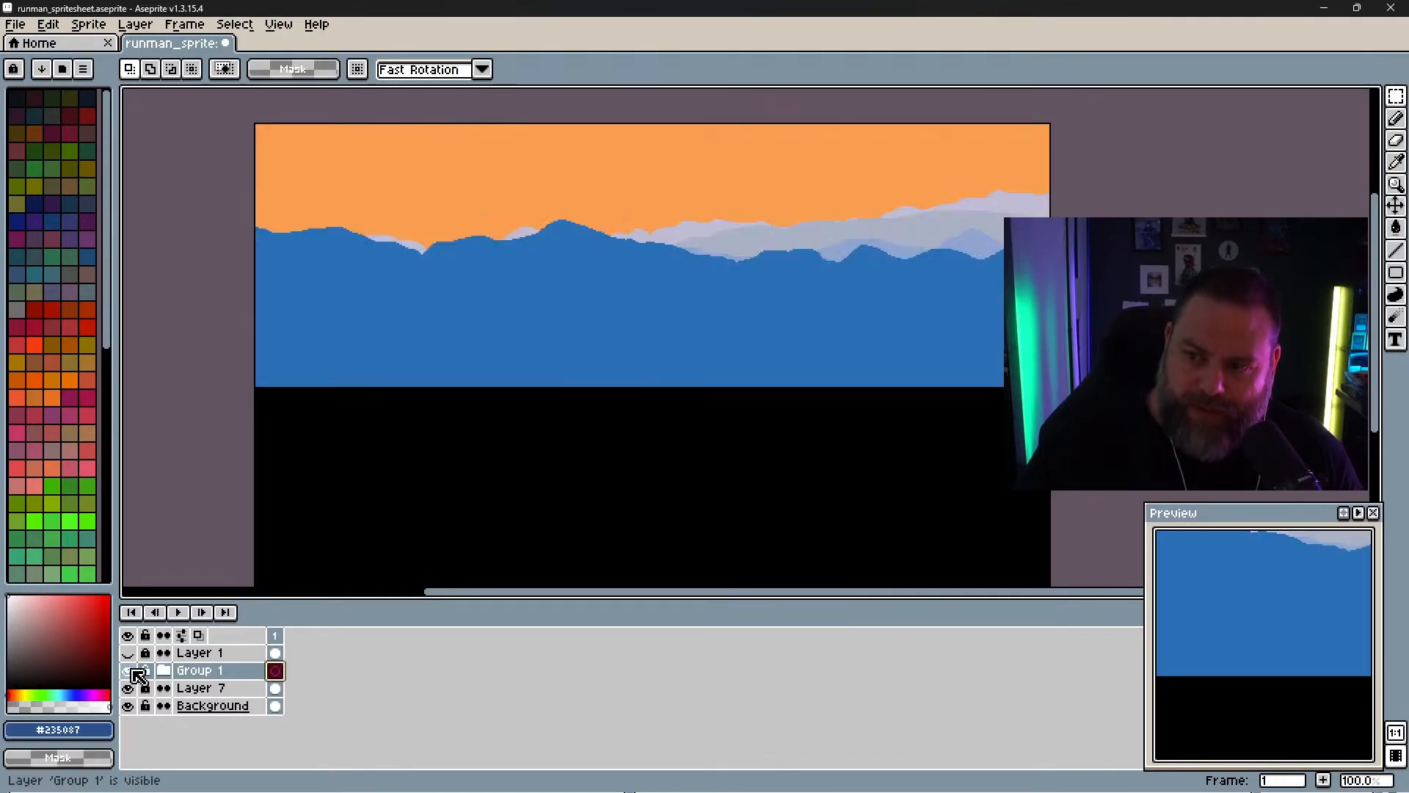
left_click(132, 688)
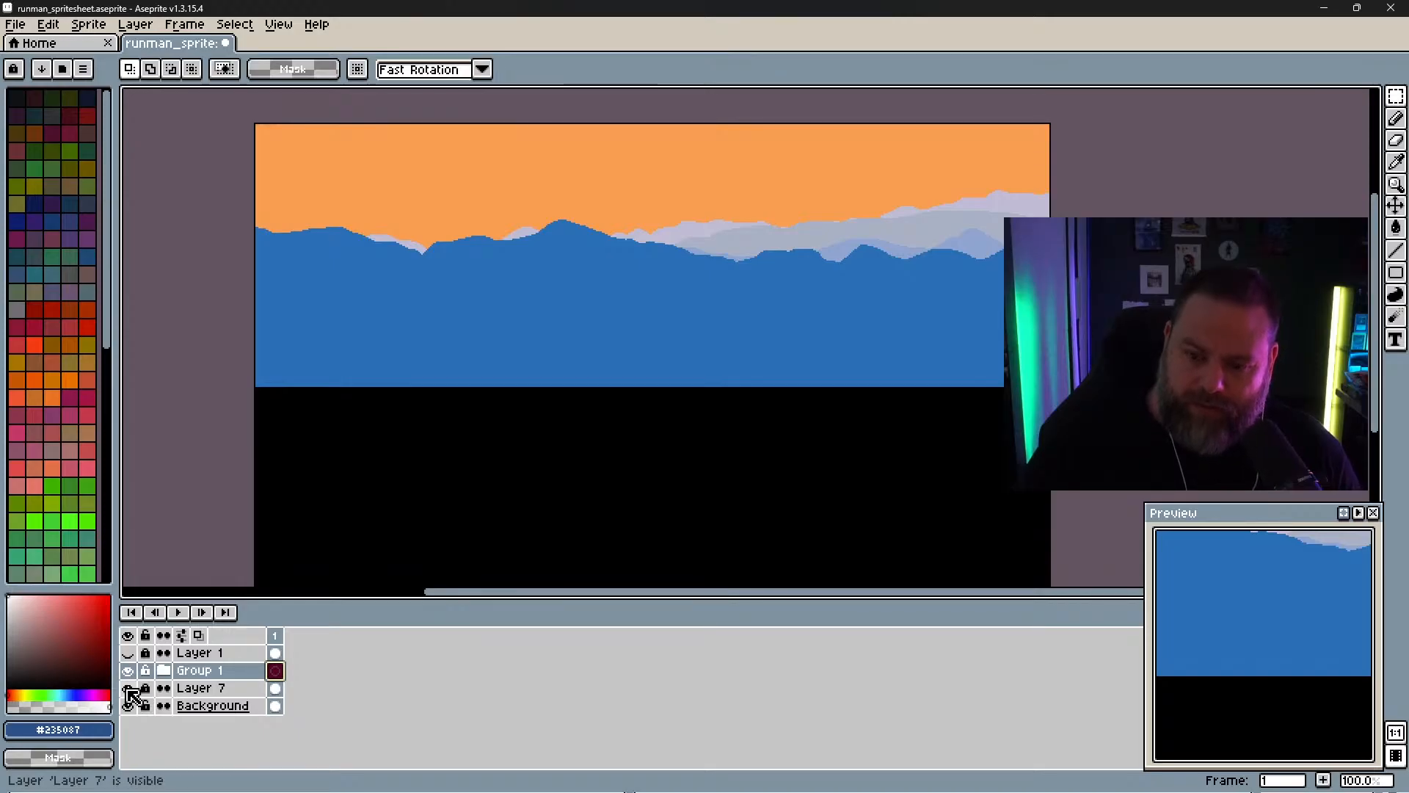
left_click(130, 653)
left_click(130, 653)
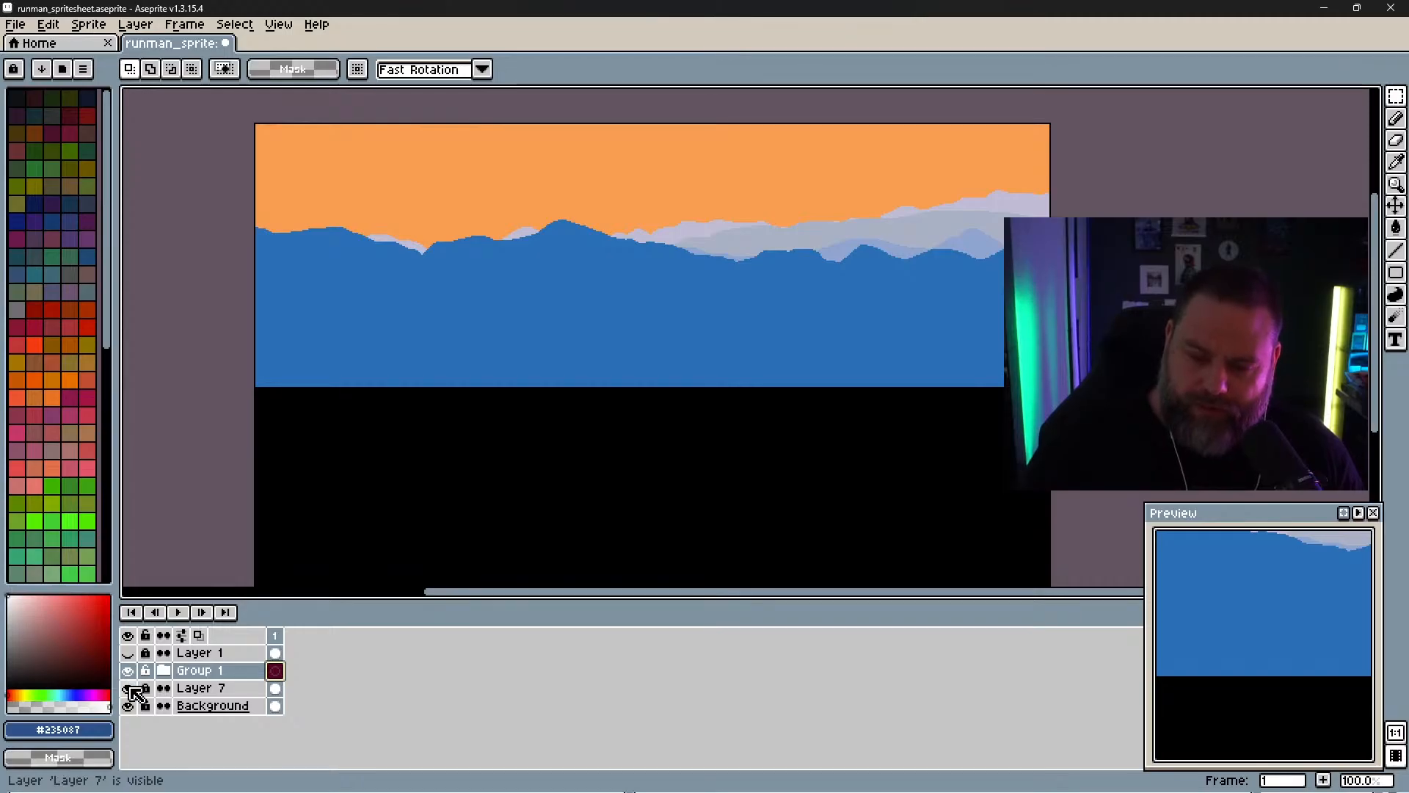
Step: Hide Group 1 and the Background so only the building shapes on Layer 7 are displayed
left_click(127, 670)
left_click(128, 687)
left_click(128, 689)
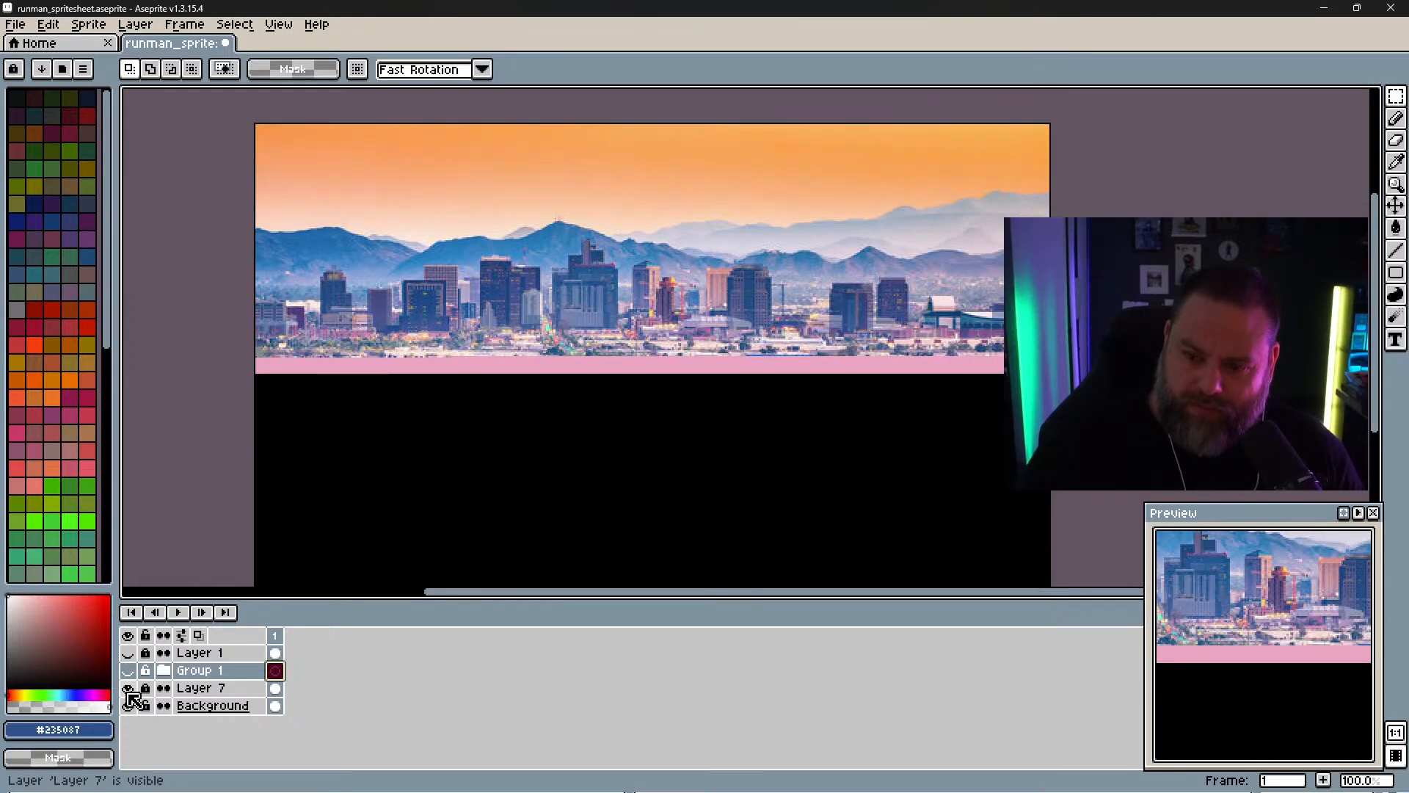
left_click(128, 705)
left_click(128, 688)
left_click(128, 688)
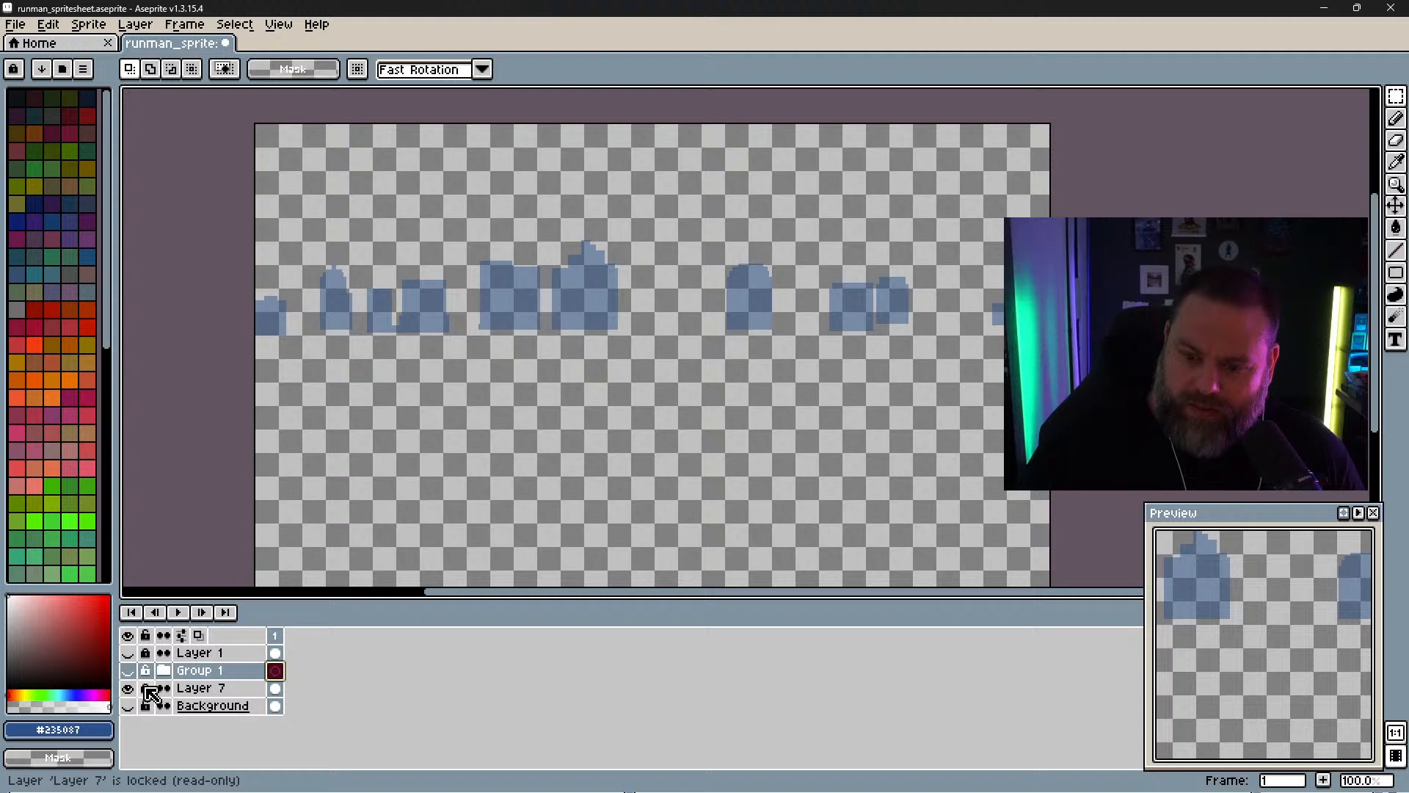
Step: Raise the opacity of Layer 7 to full so the building shapes are solid blue
right_click(211, 688)
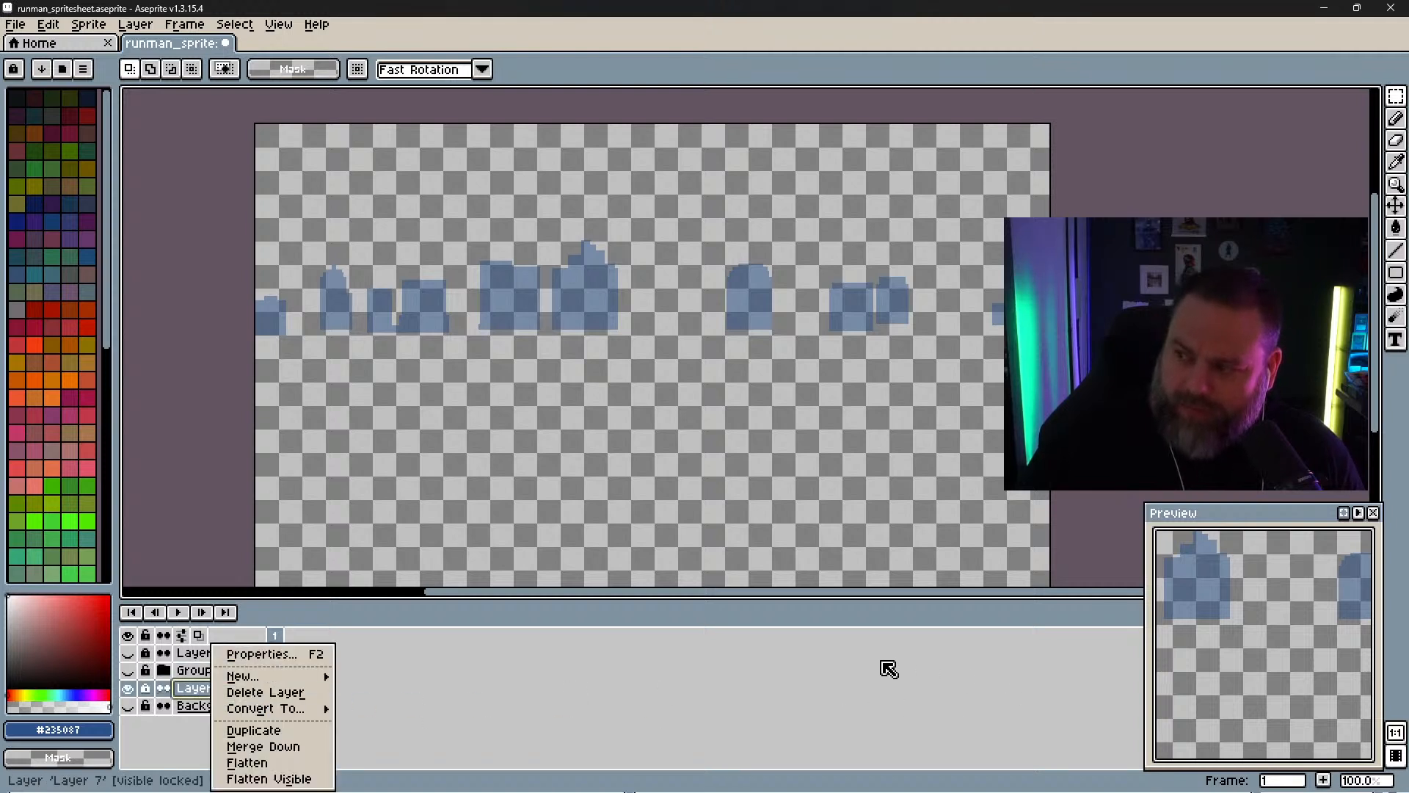
left_click(593, 323)
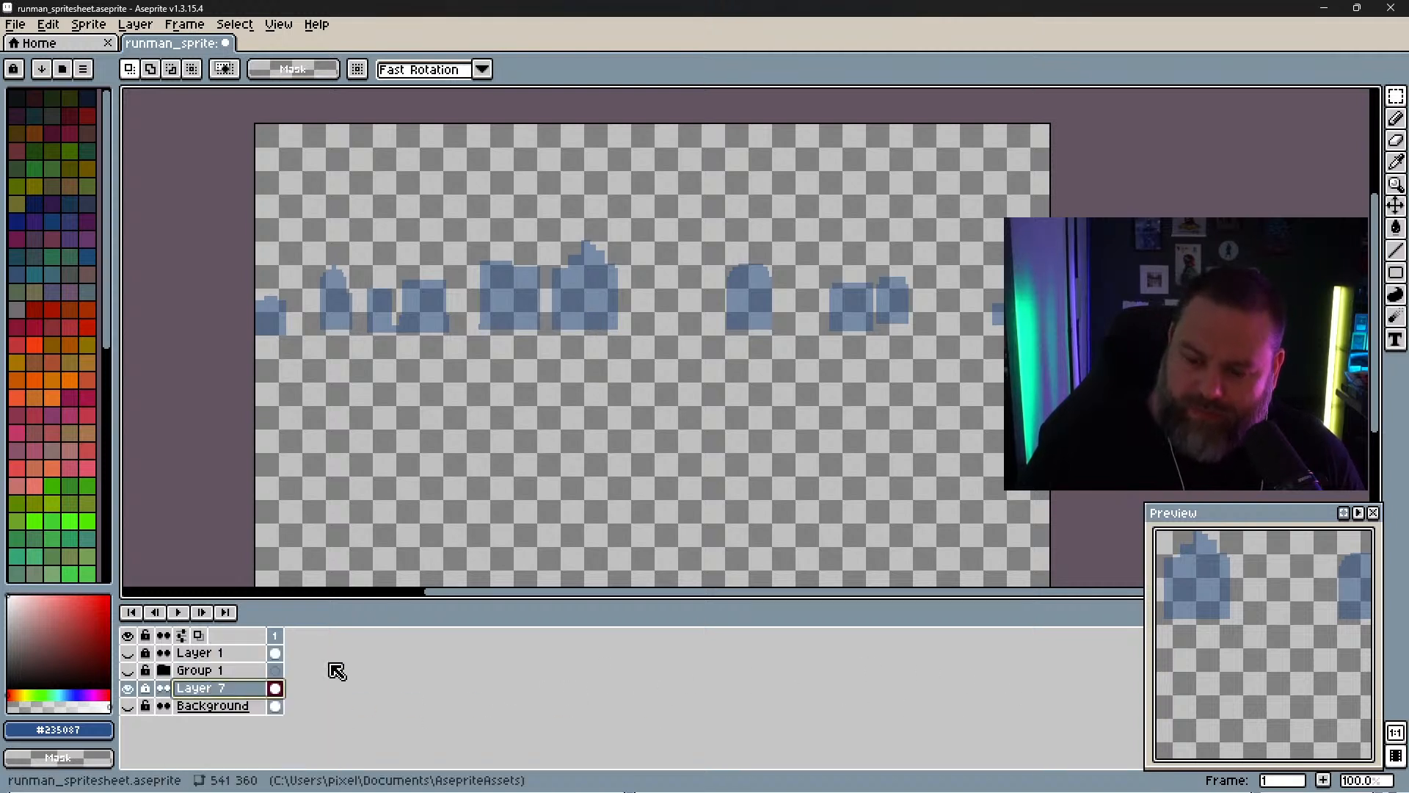
right_click(262, 691)
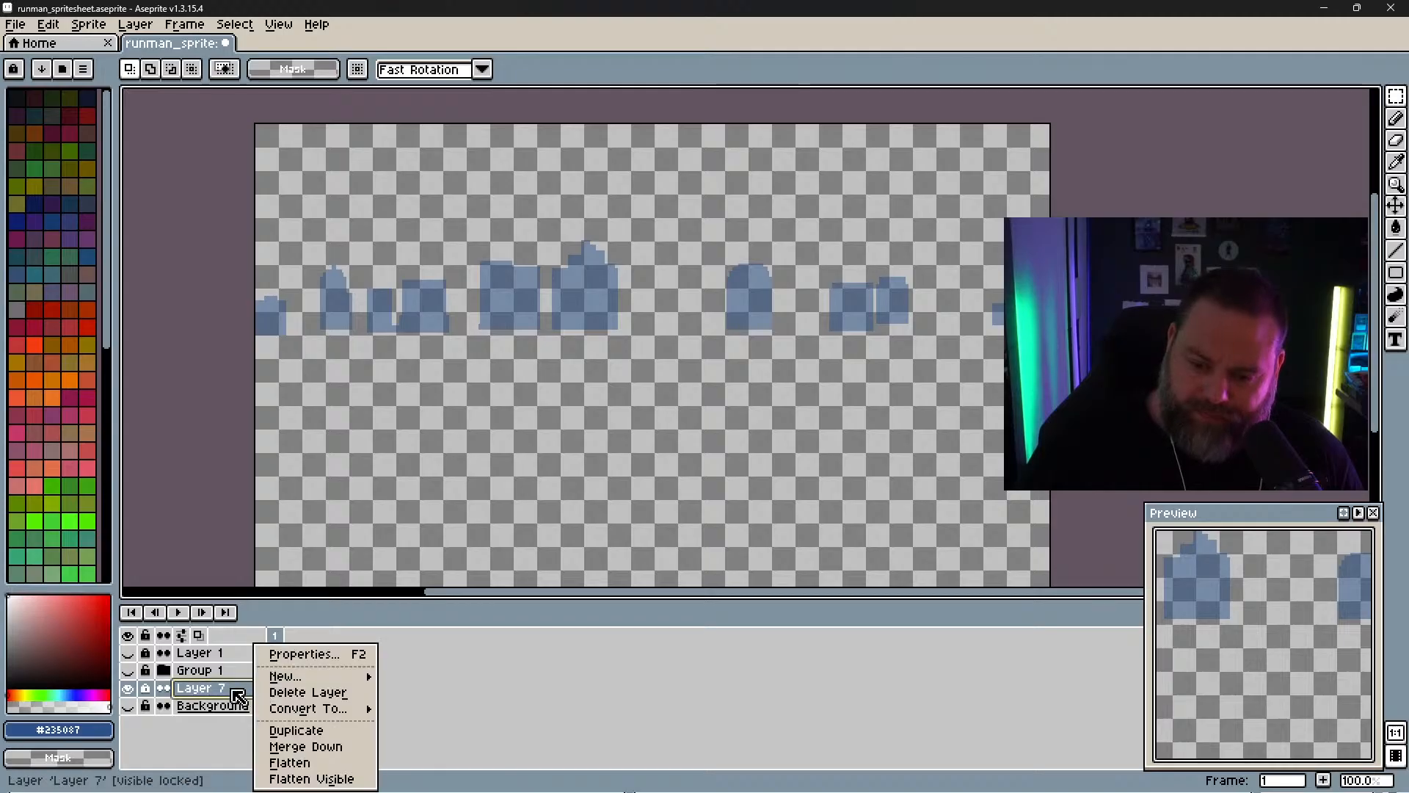
left_click(323, 654)
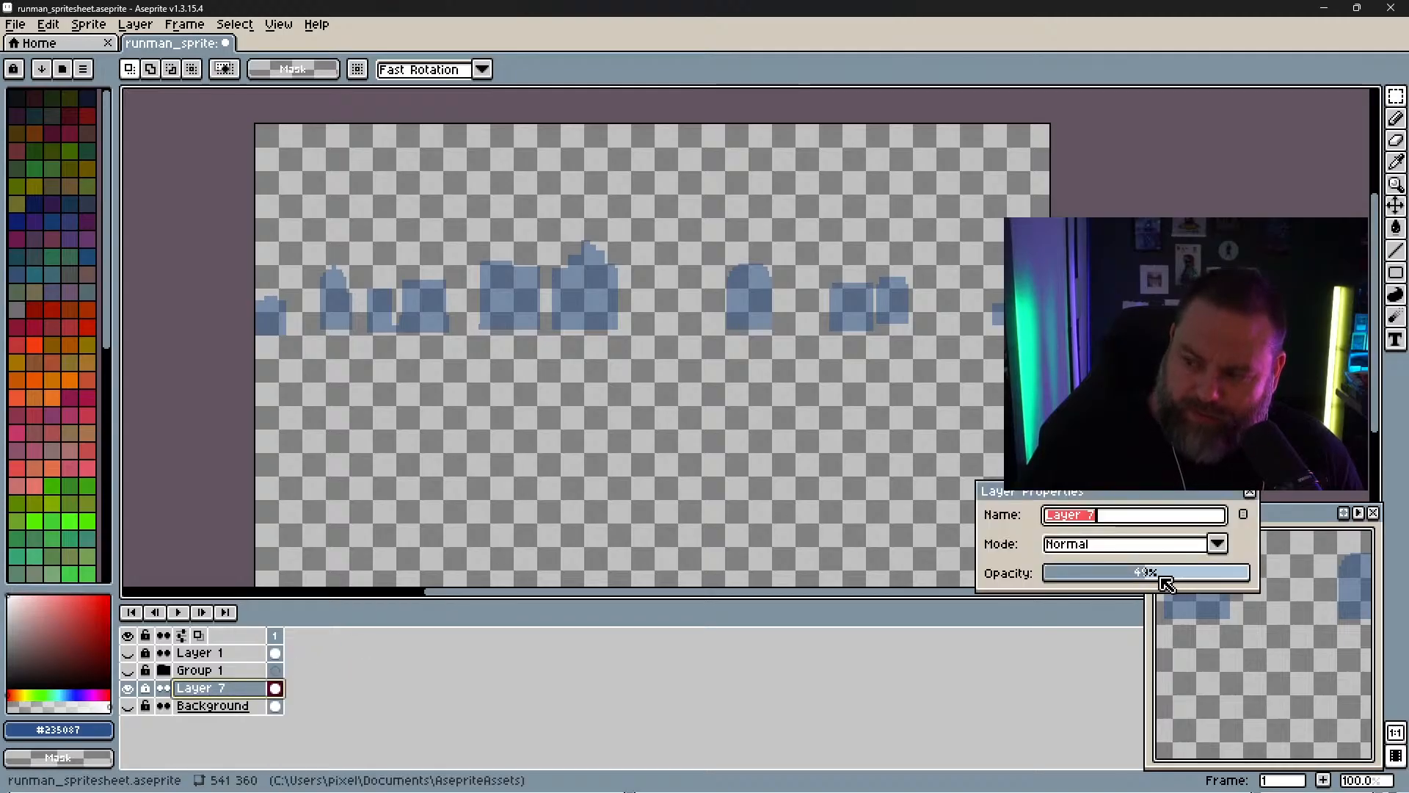
left_click_drag(1167, 583, 1255, 567)
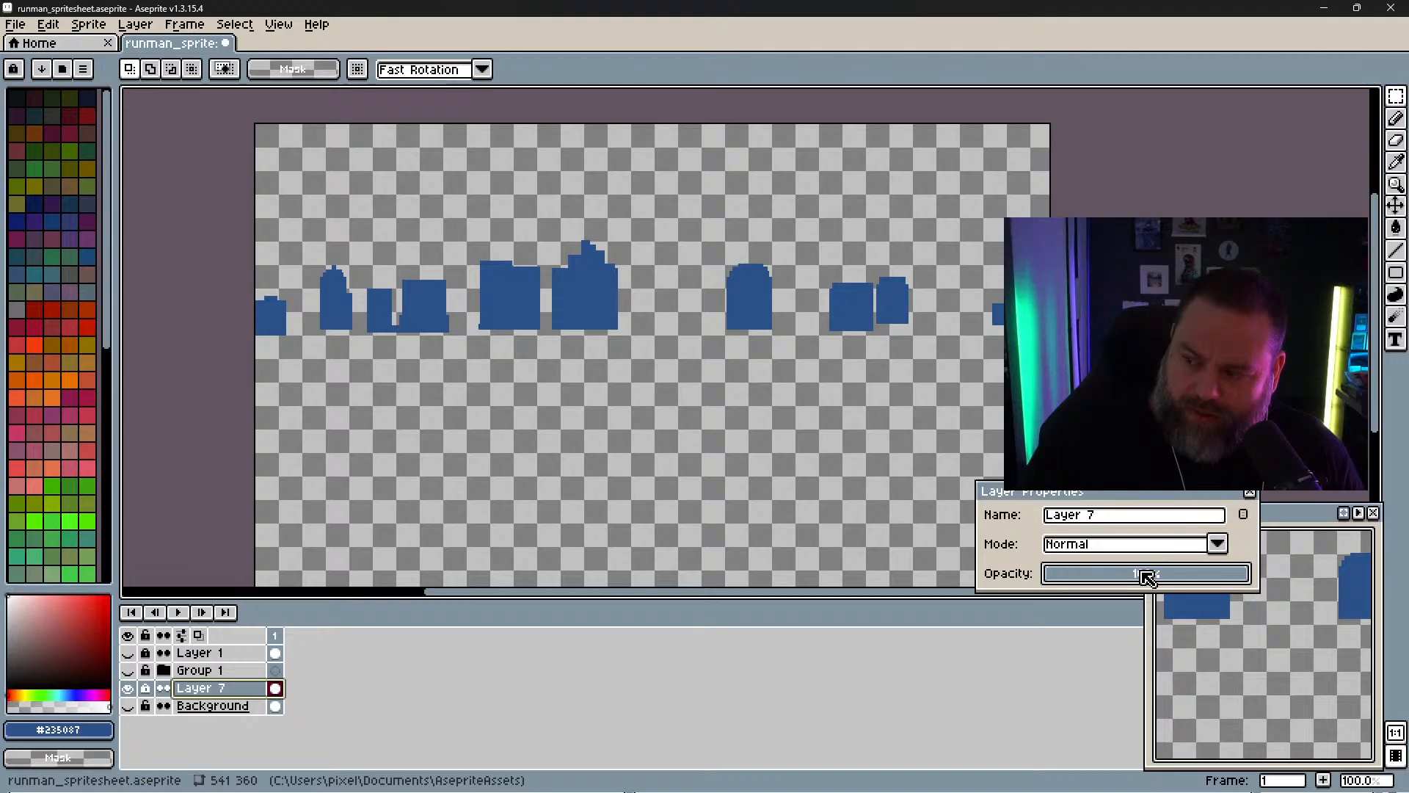
left_click(1249, 492)
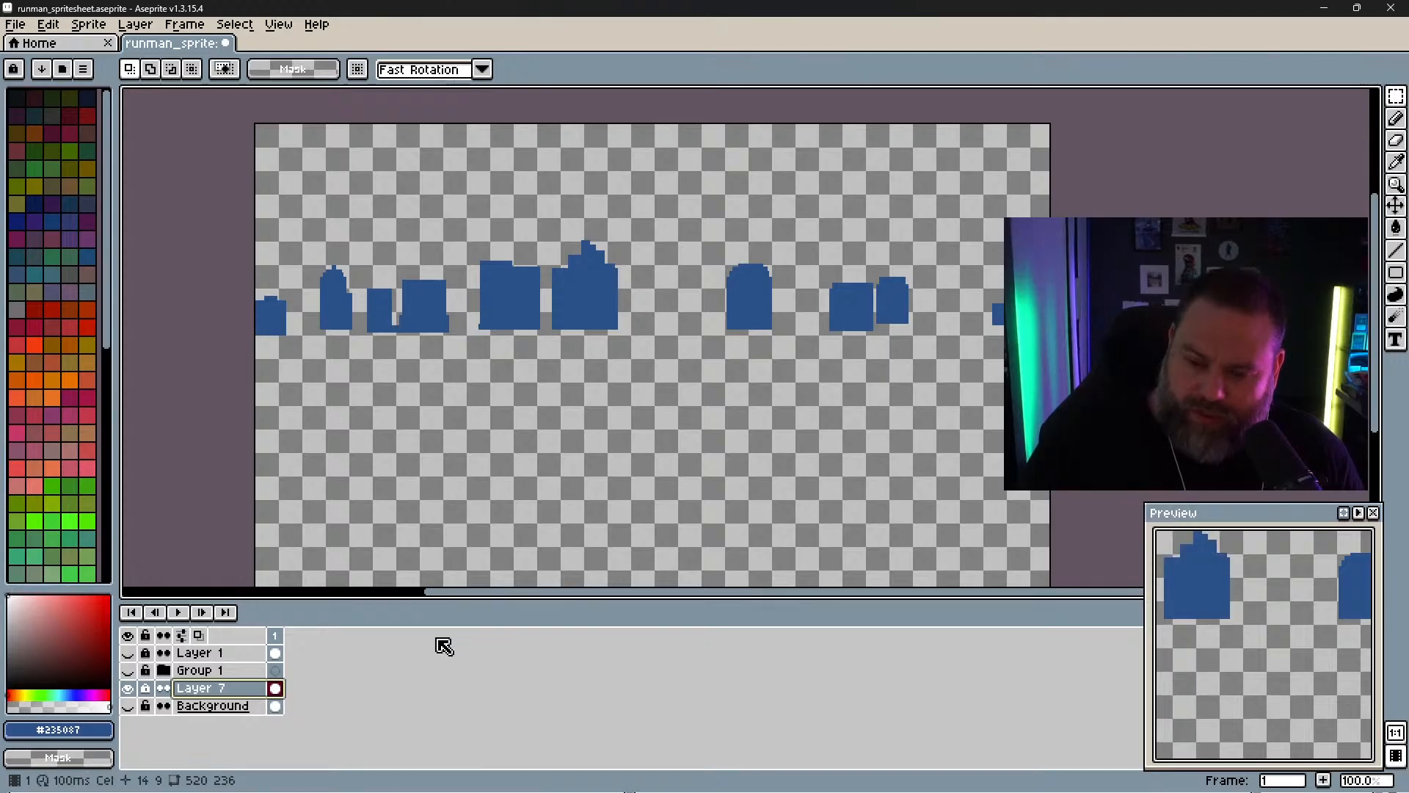
Step: Show the Background layer's skyline photo beneath the building shapes on Layer 7
left_click(128, 705)
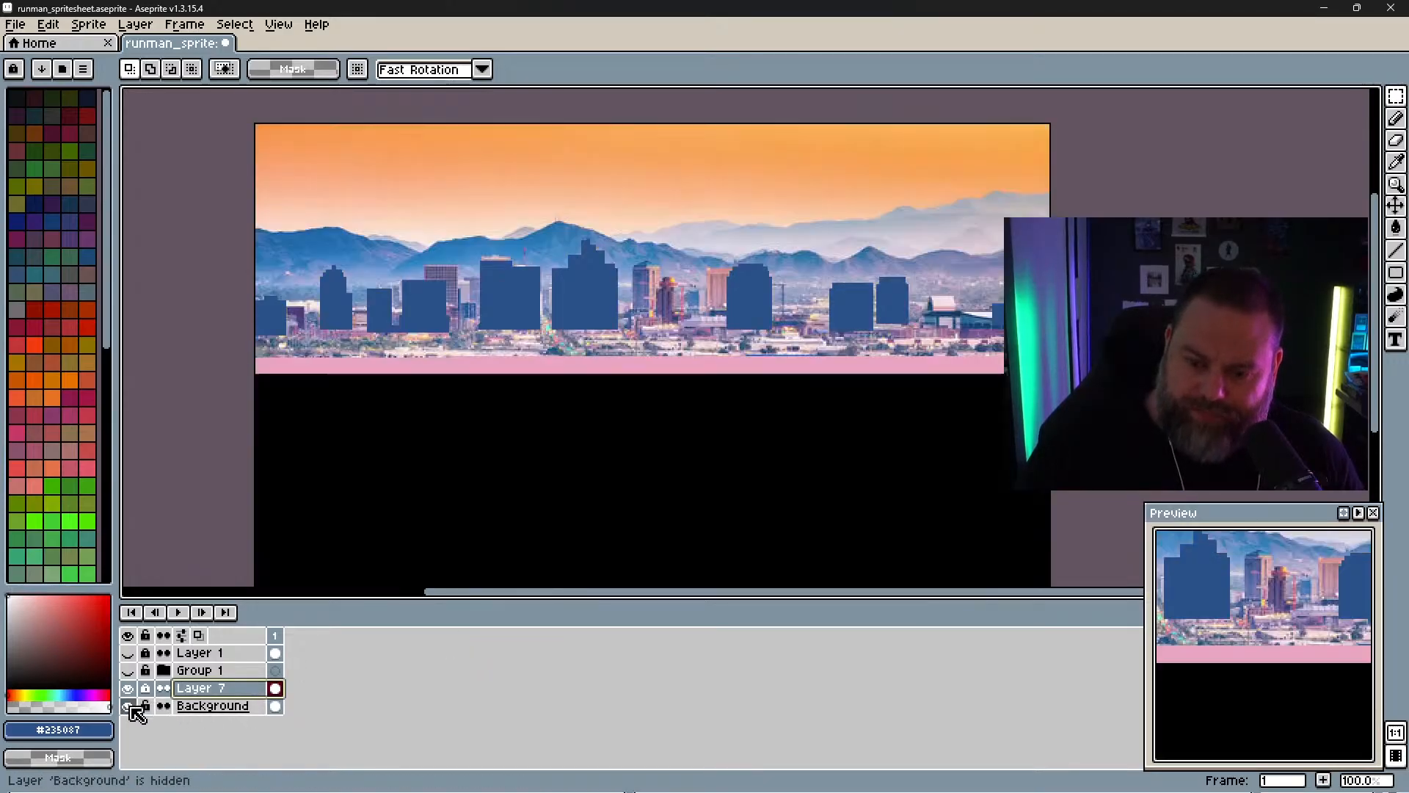
scroll(720, 272, "up", 2)
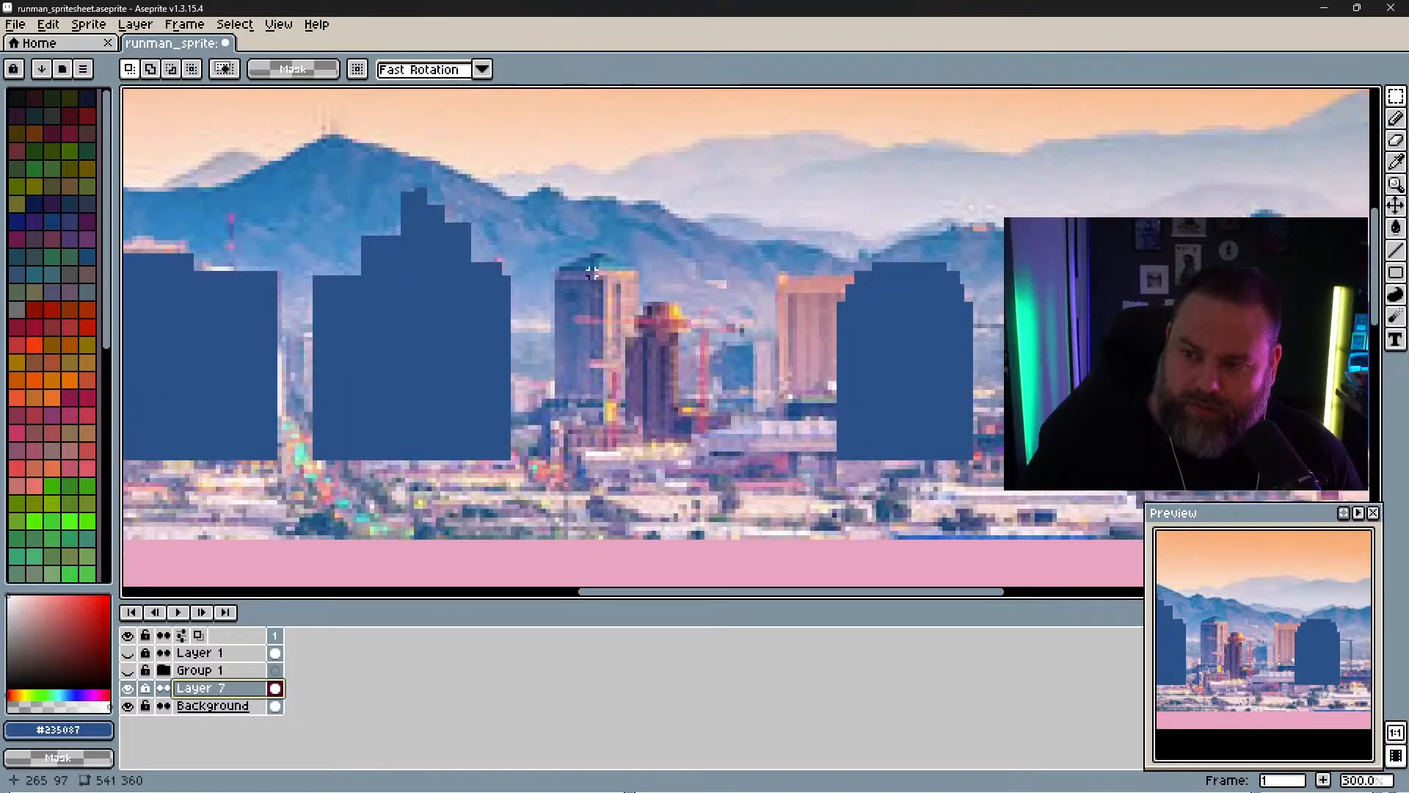
scroll(525, 431, "down", 1)
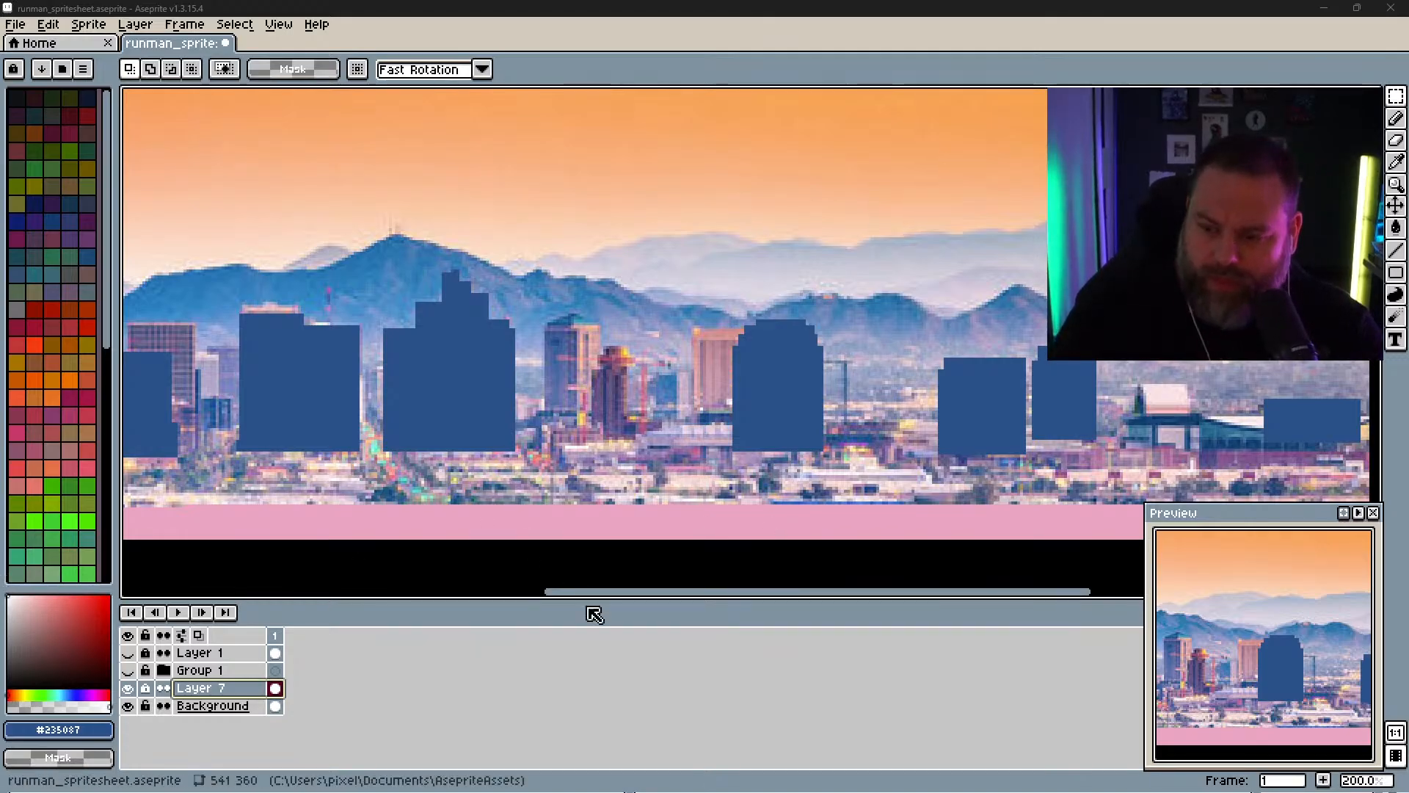
Step: Switch to the Spray tool for painting on the skyline artwork
left_click_drag(591, 557, 600, 563)
key("ctrl+z")
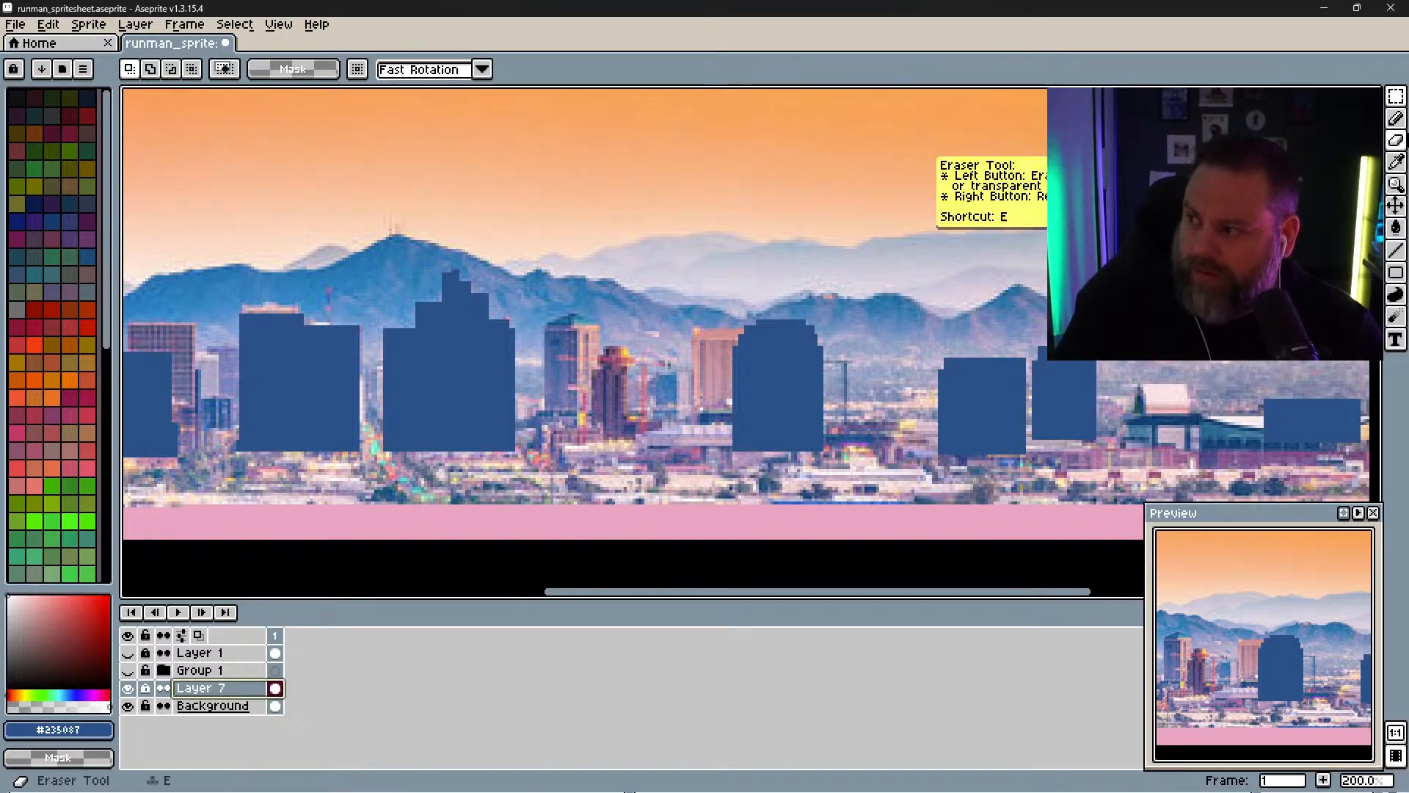
left_click(1396, 138)
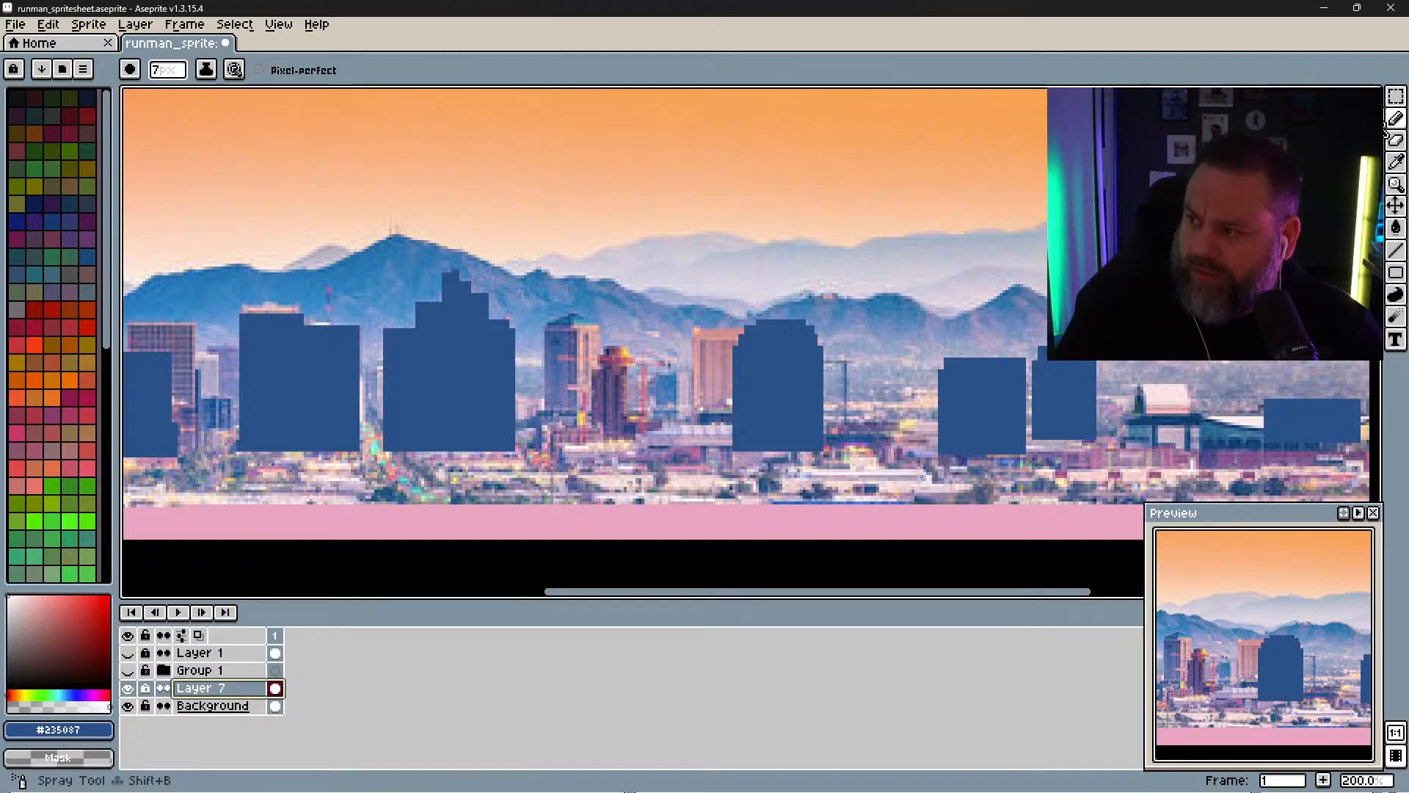
key("shift+b")
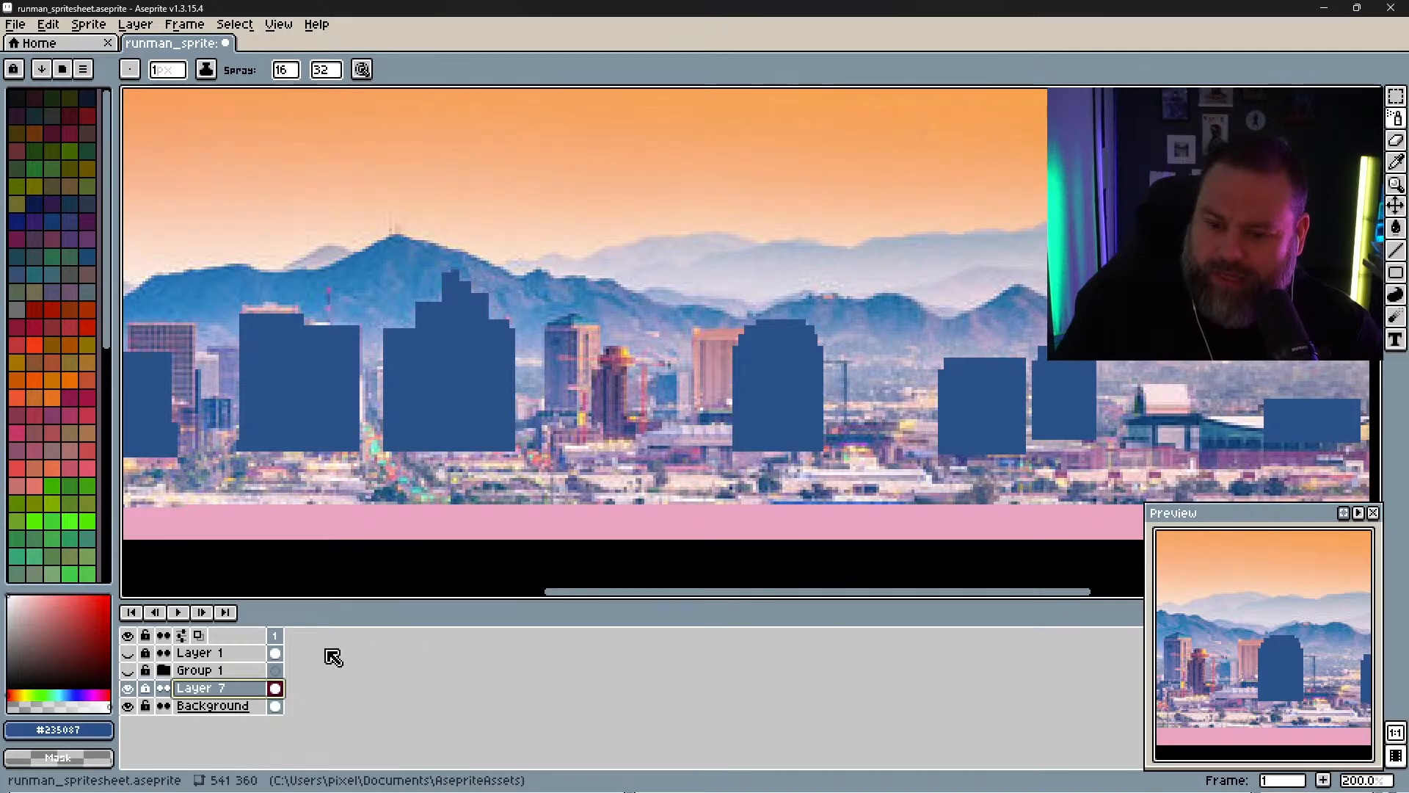
Step: Compare the skyline with Layer 7, Group 1 and Layer 1 each shown and hidden in turn
left_click(129, 688)
left_click(129, 689)
left_click(129, 671)
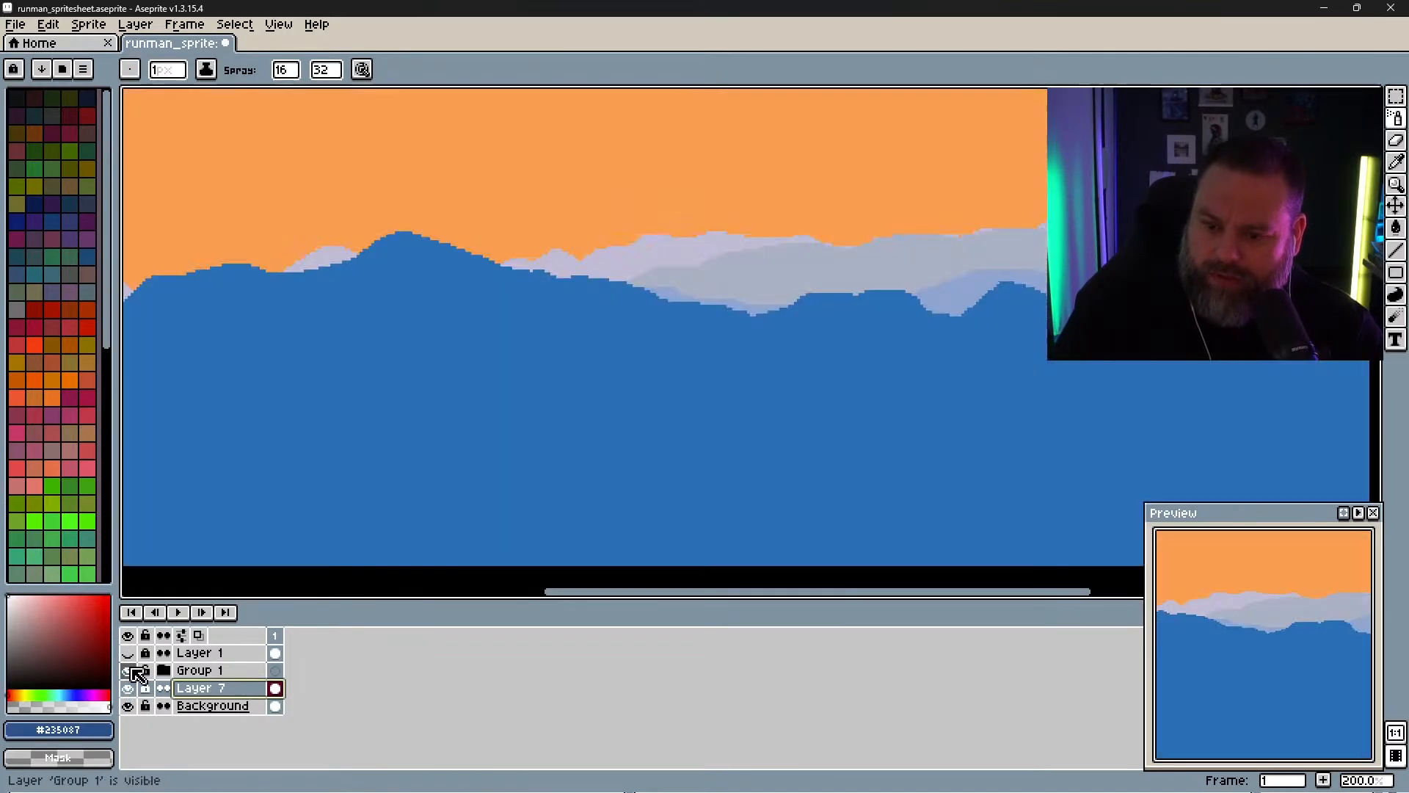
left_click(128, 670)
left_click(127, 670)
left_click(128, 670)
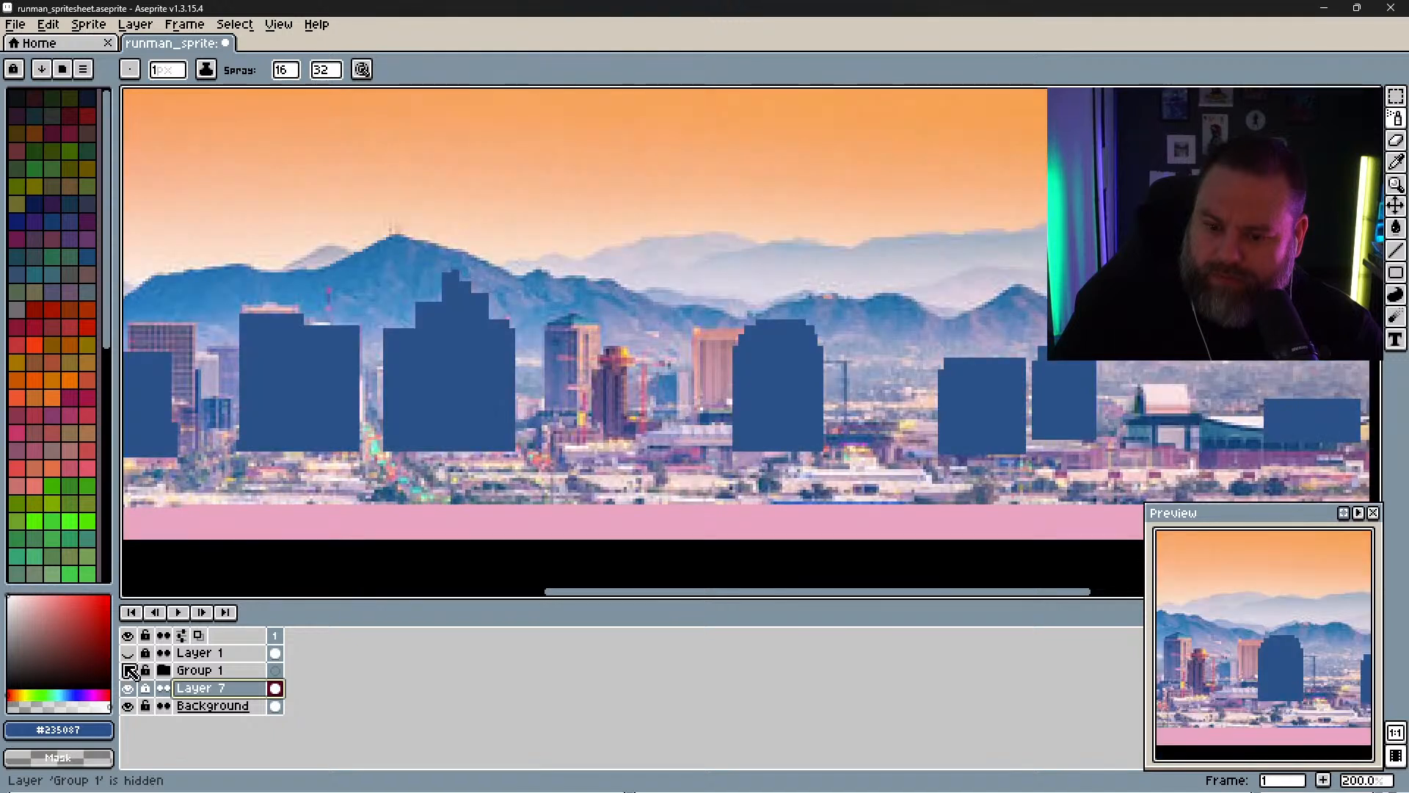
left_click(128, 653)
left_click(127, 652)
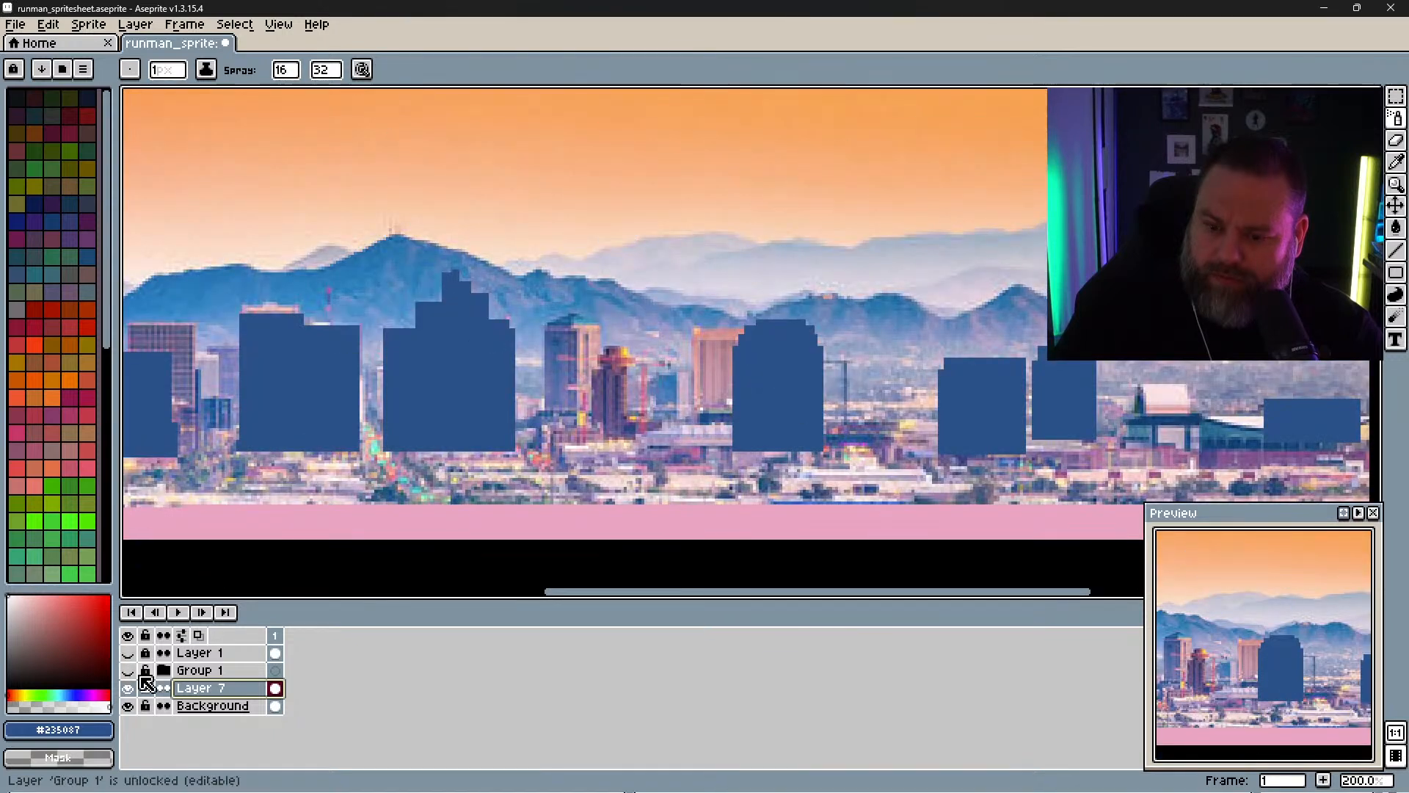
Step: Add a new empty layer directly above Layer 7 and make it the active layer
right_click(238, 691)
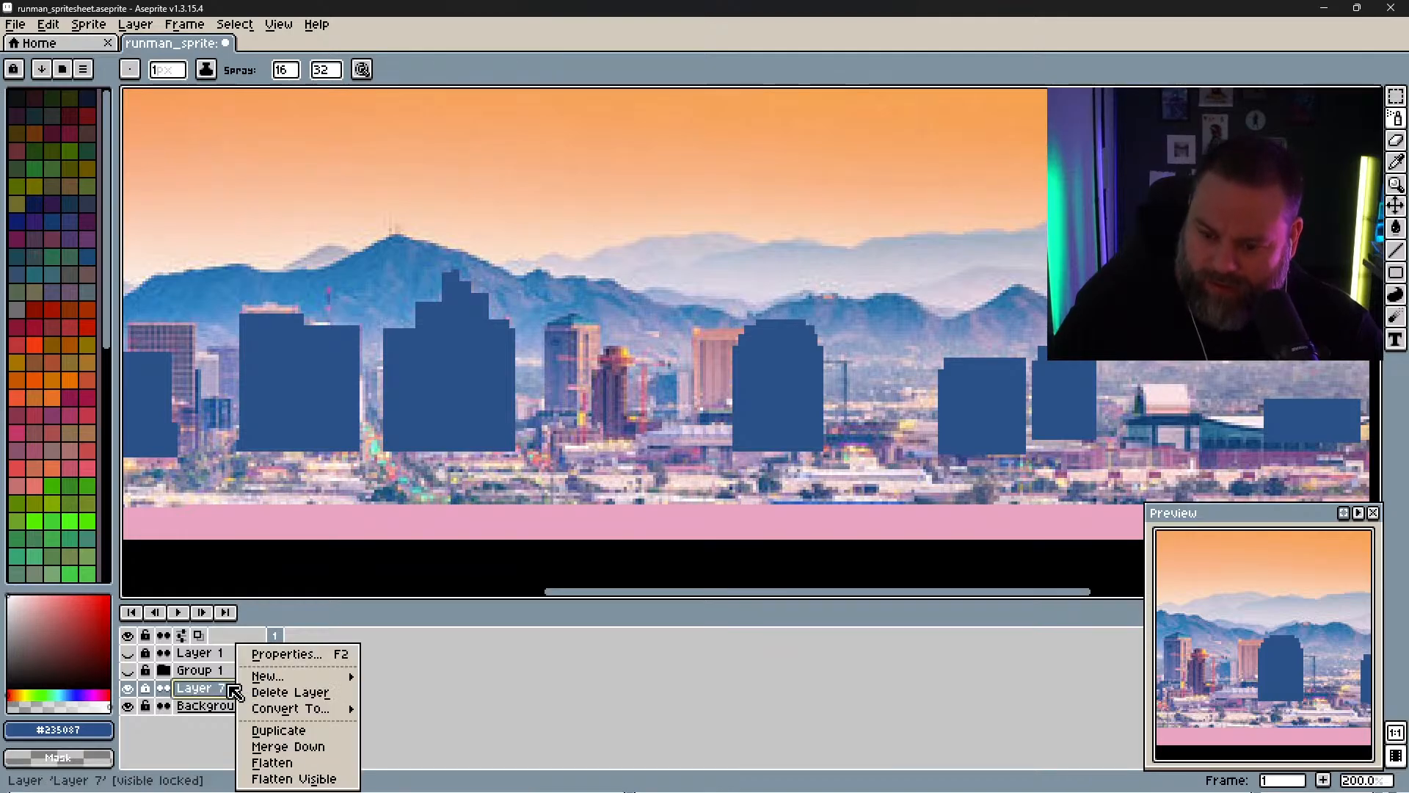
mouse_move(259, 682)
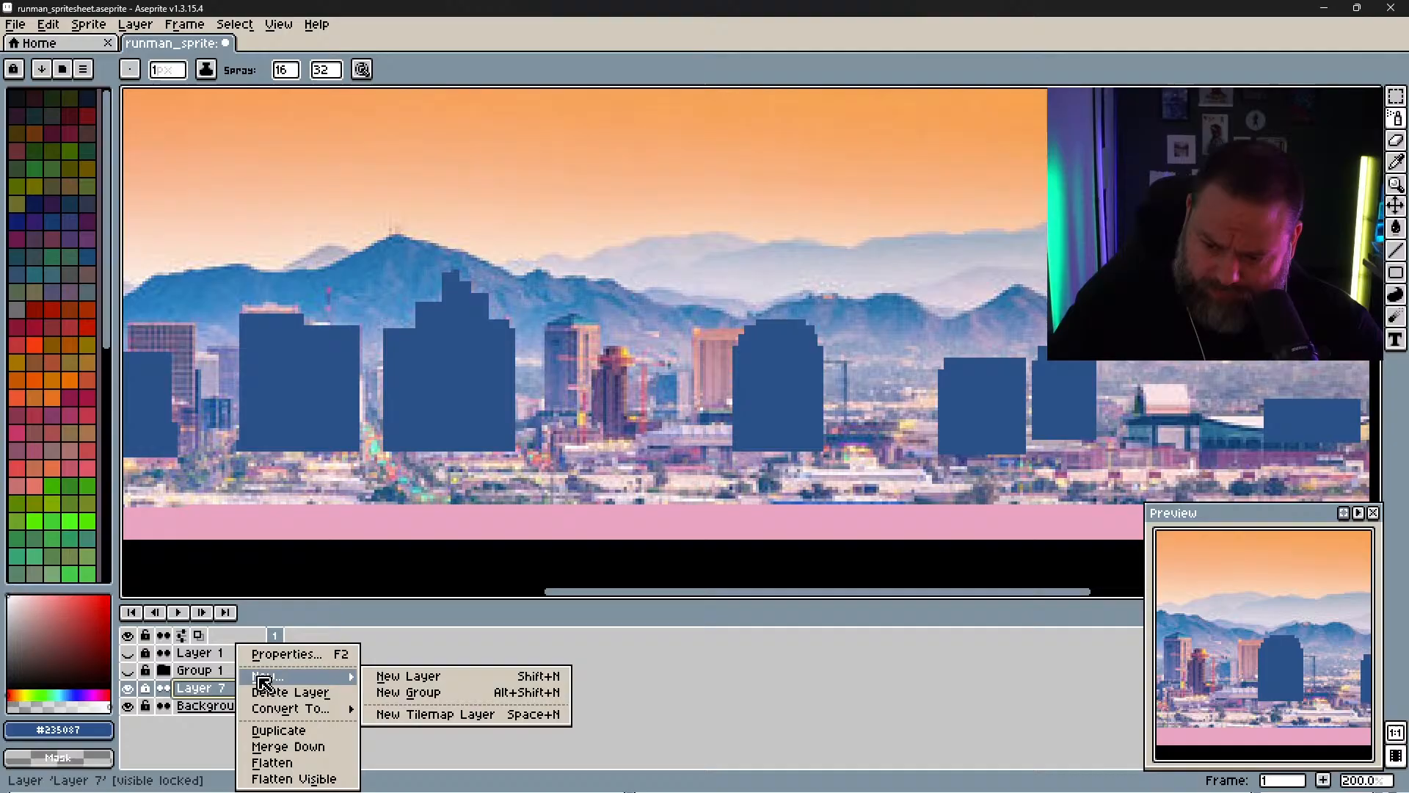
left_click(396, 677)
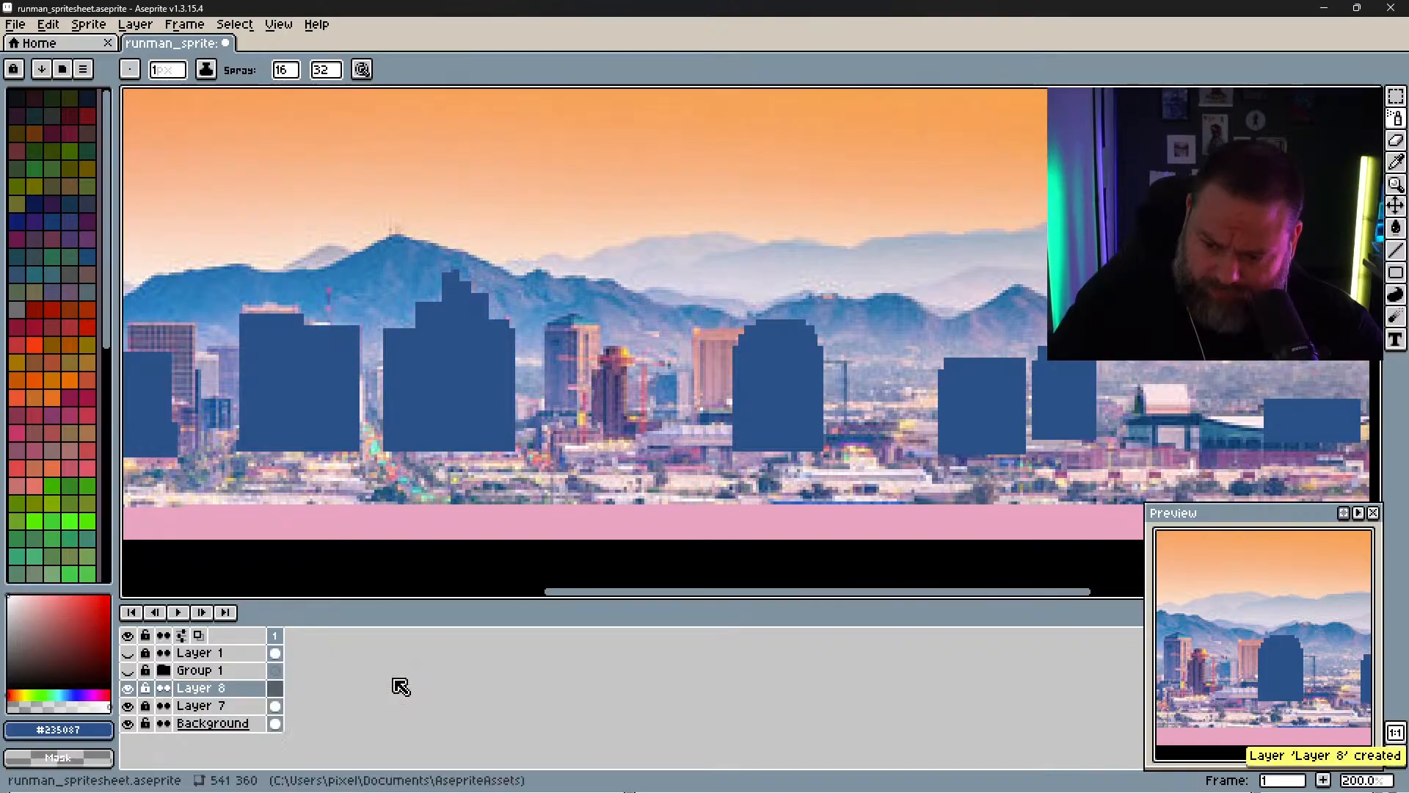
left_click(188, 691)
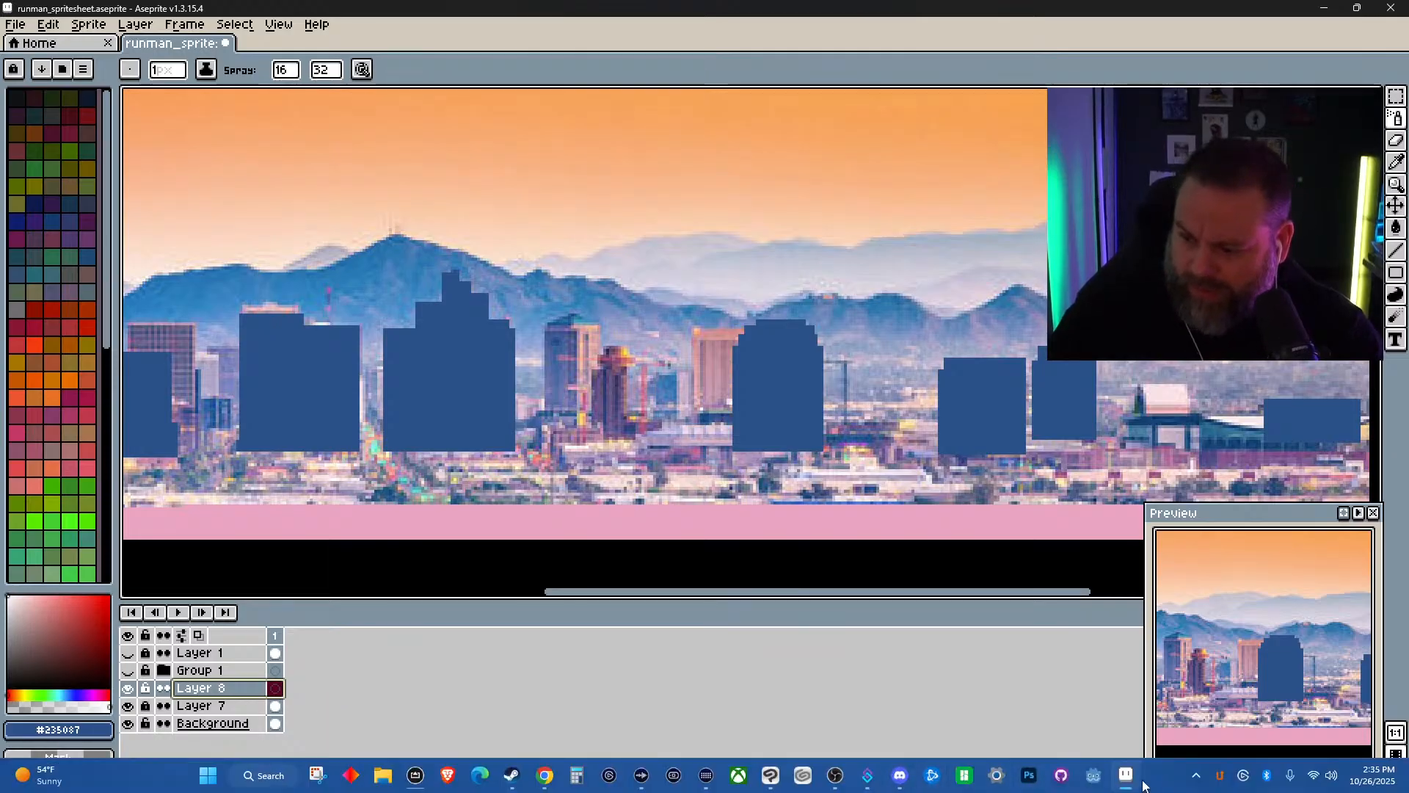
left_click(1199, 779)
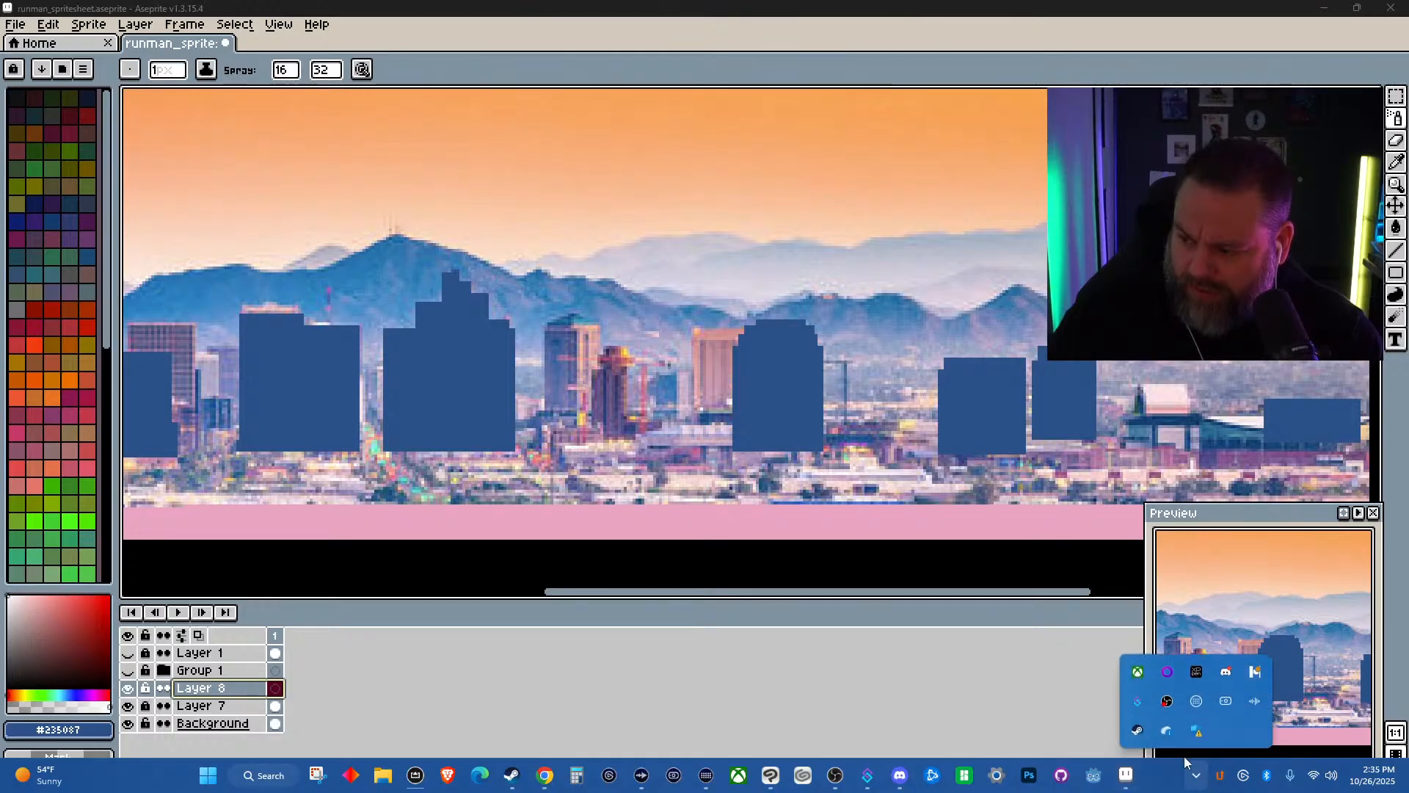
left_click(1199, 674)
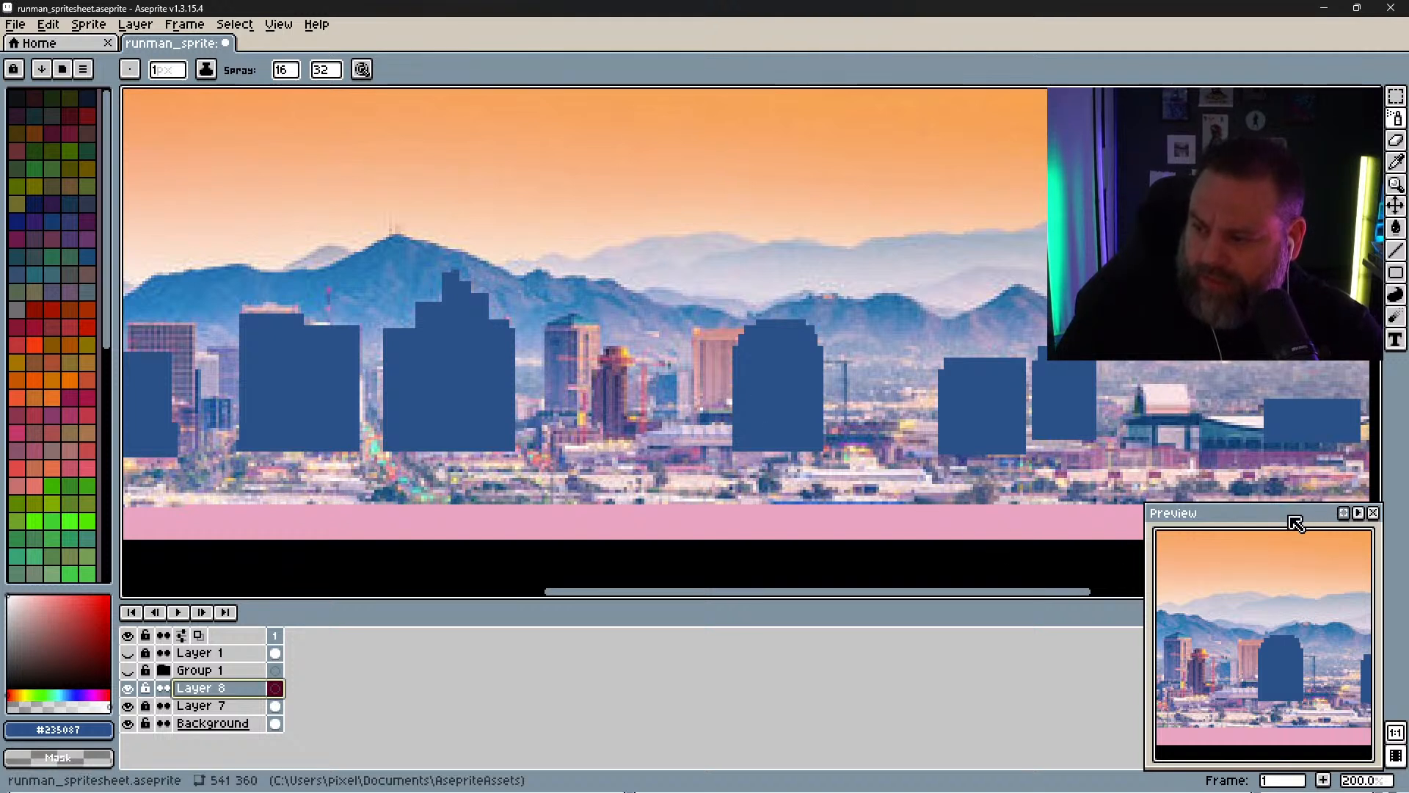
Step: Try a dab of blue spray on Layer 8 at the base of the square building, and undo it
key("space")
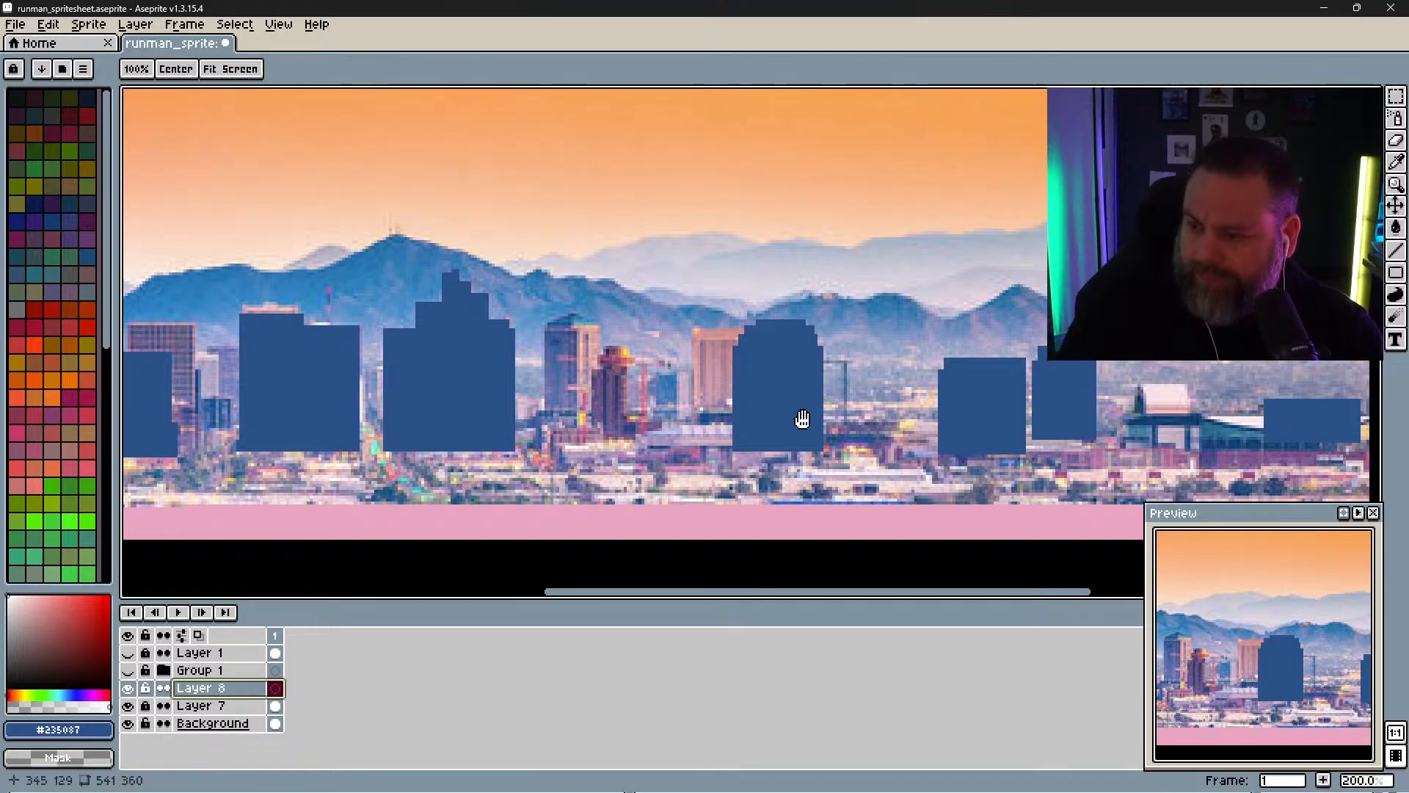
mouse_move(802, 419)
left_mouse_down()
mouse_move(800, 396)
mouse_move(560, 403)
mouse_move(610, 364)
mouse_move(609, 381)
left_mouse_up()
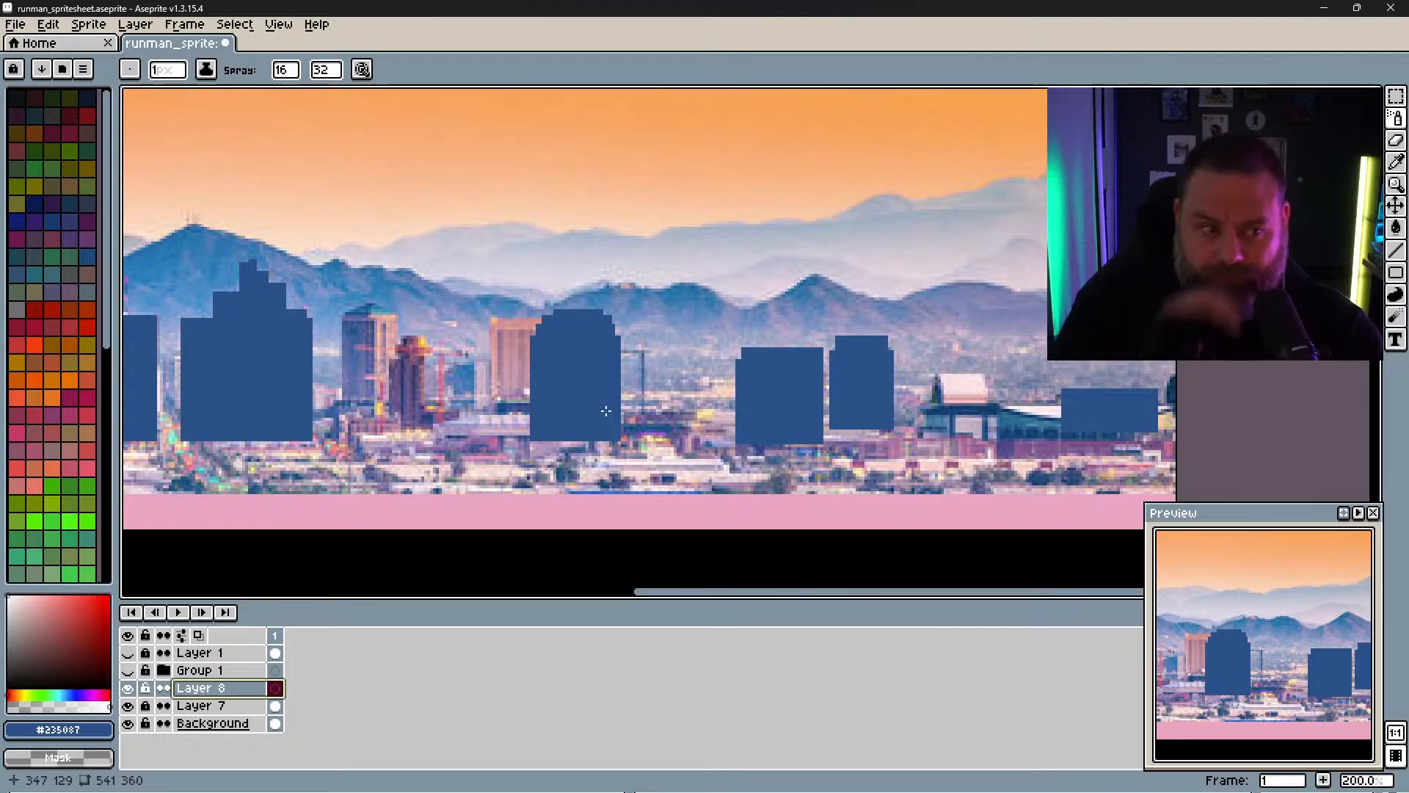
key("space")
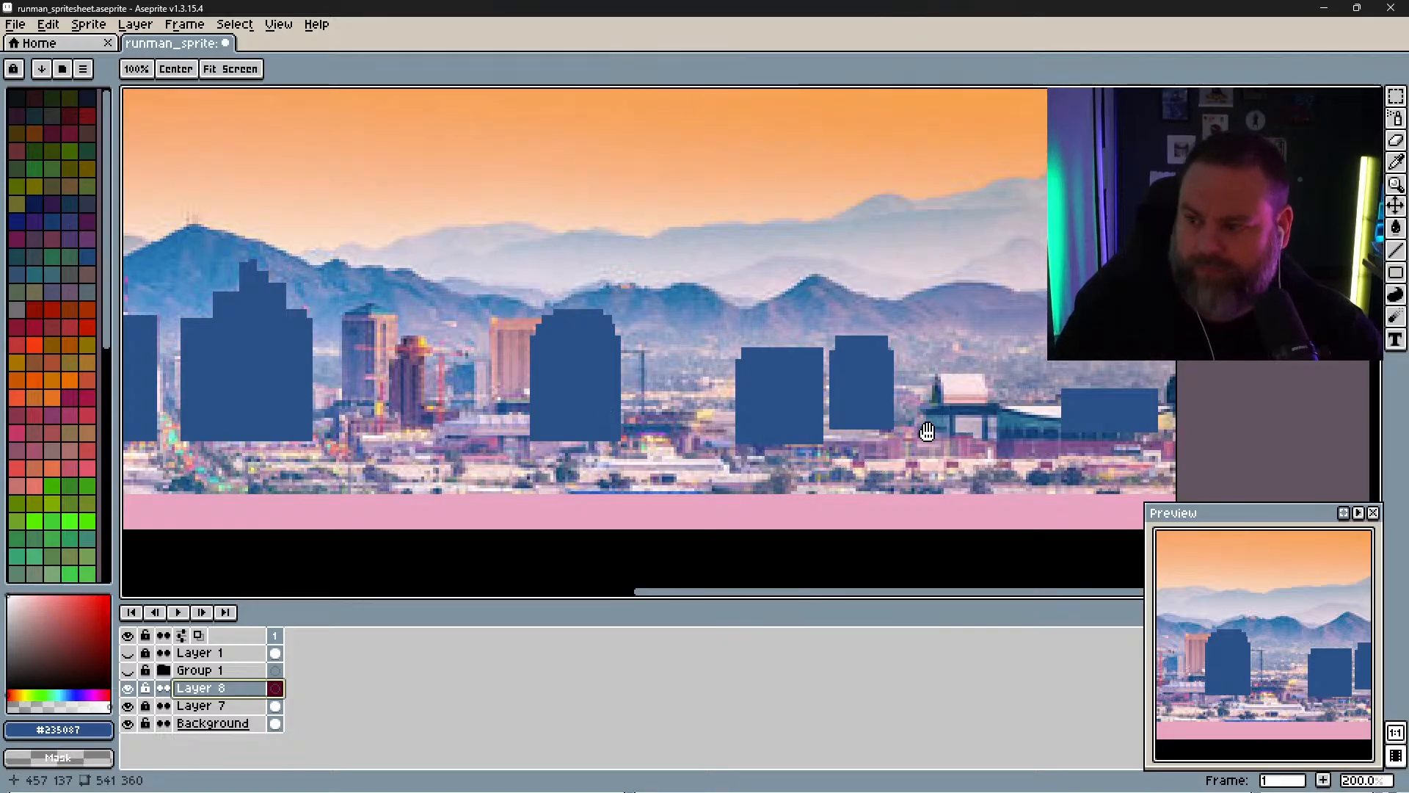
left_click_drag(927, 432, 779, 430)
mouse_move(896, 436)
left_mouse_down()
mouse_move(866, 428)
mouse_move(923, 423)
mouse_move(839, 397)
mouse_move(1031, 420)
left_mouse_up()
left_click(860, 435)
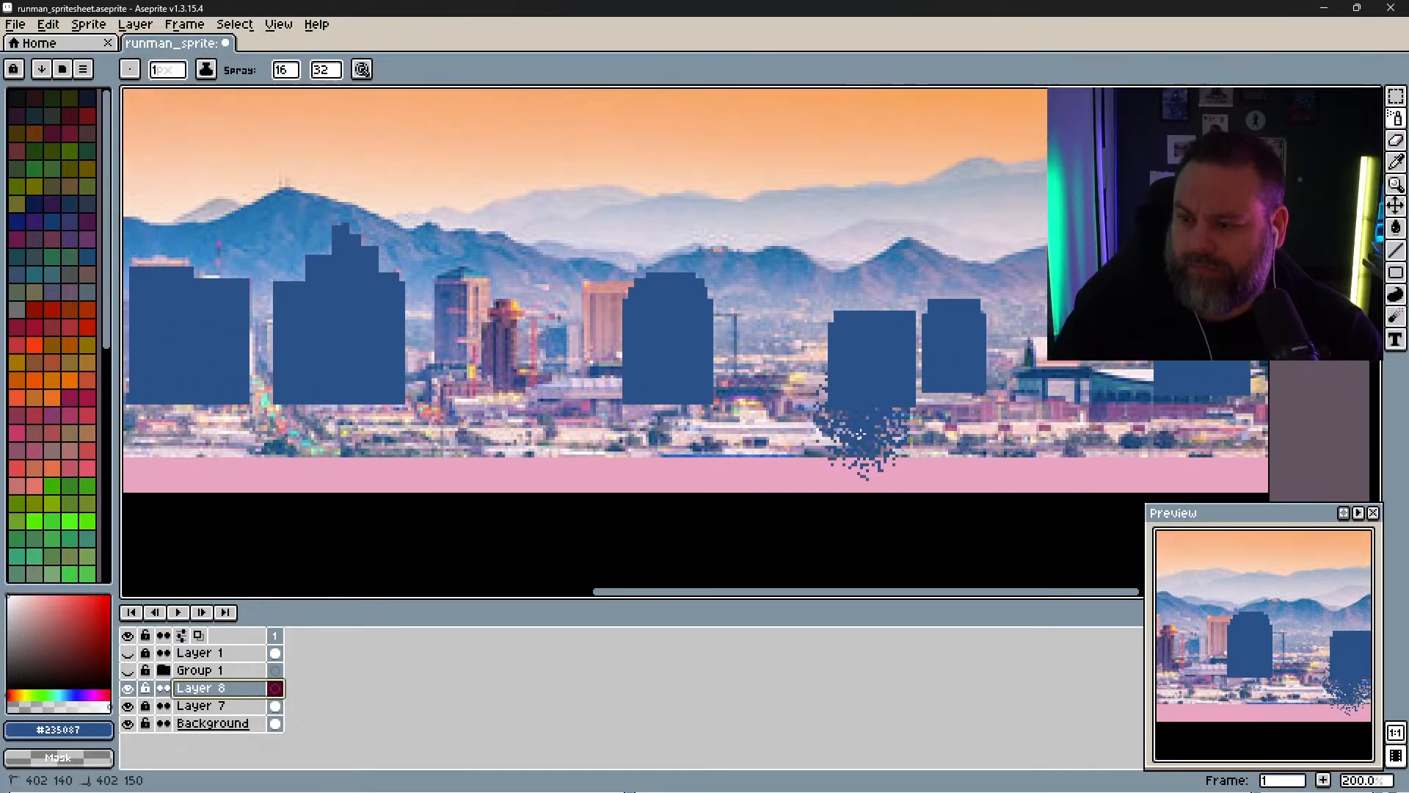
key("ctrl+z")
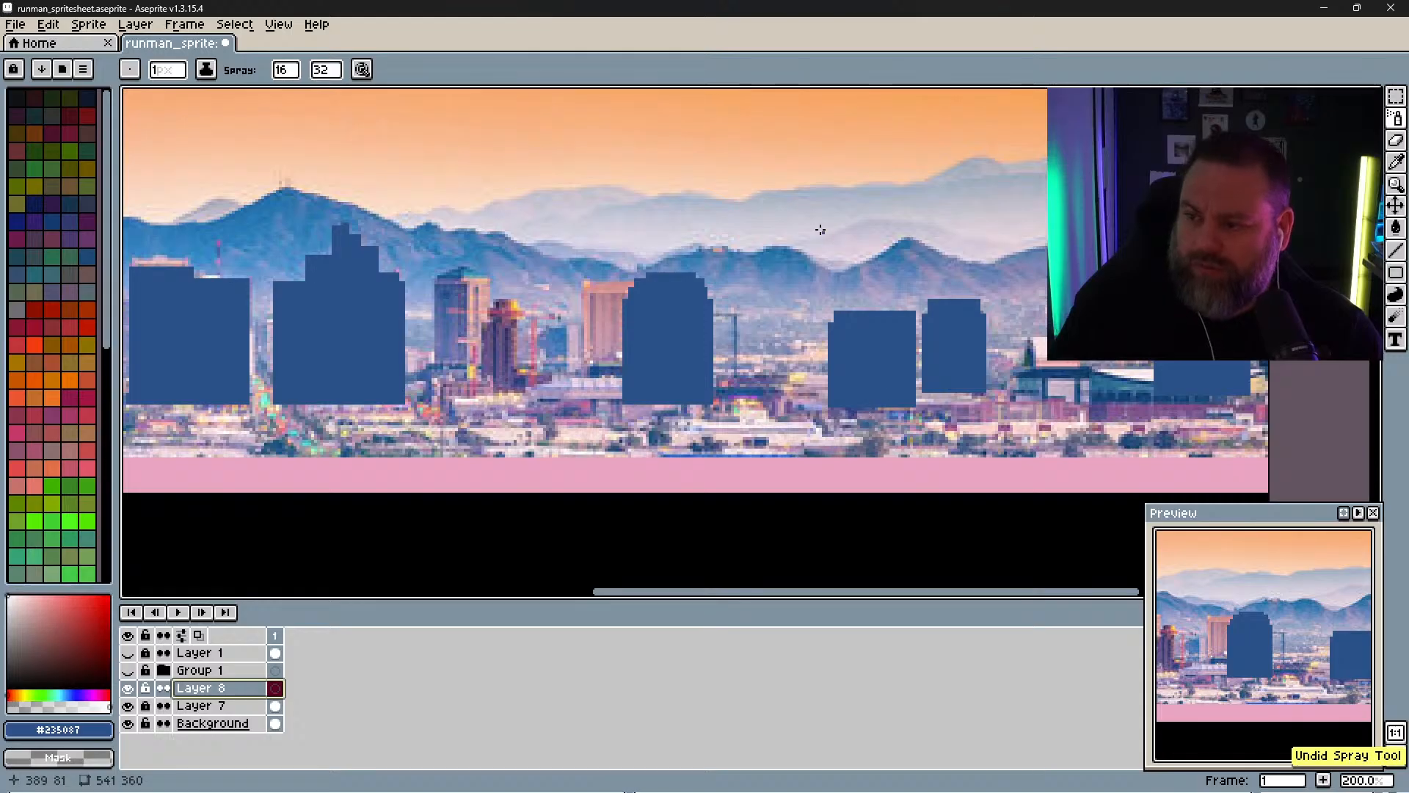
Step: Look through the Pencil, Eraser, Eyedropper, Zoom, Hand, Move, Paint Bucket and Line tools and their options
key("b")
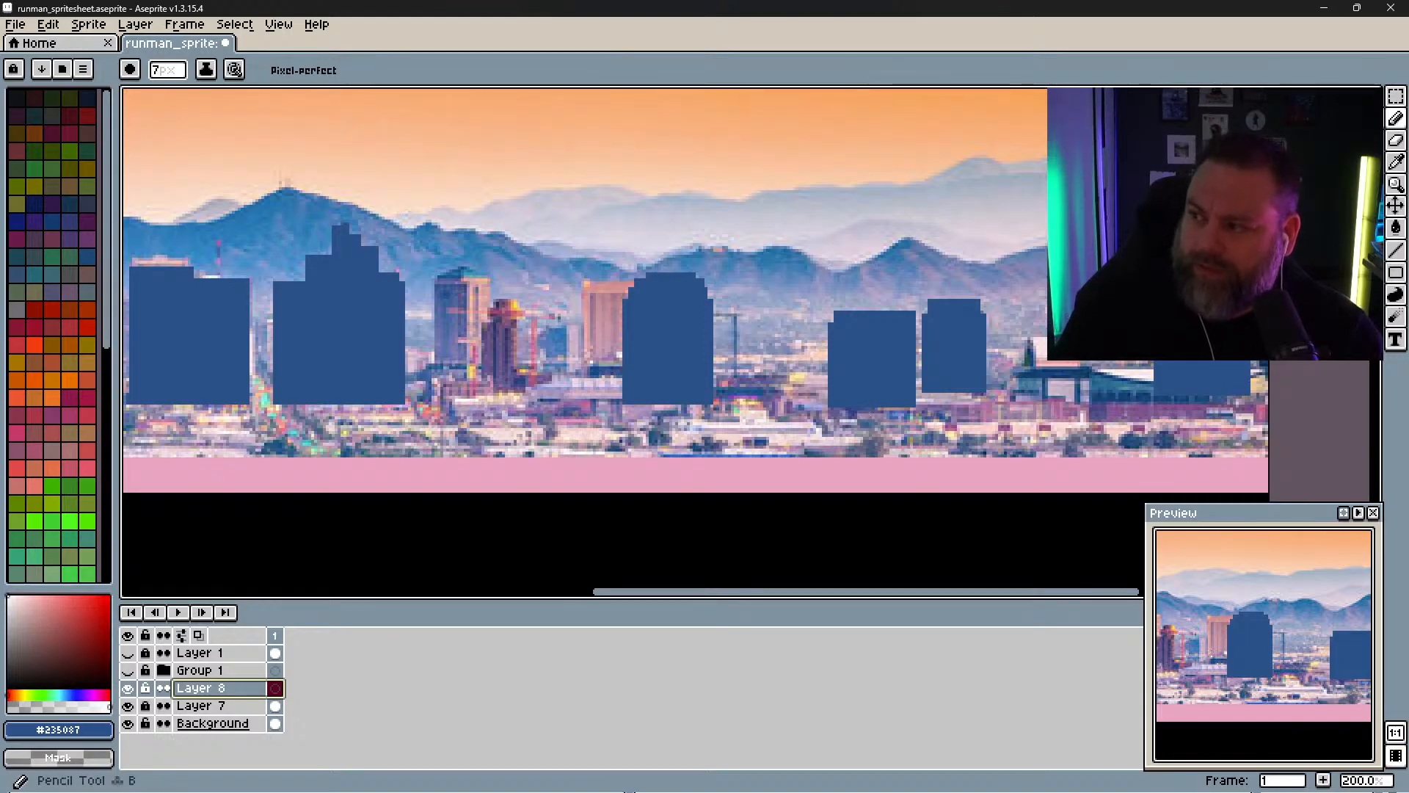
left_click(1396, 142)
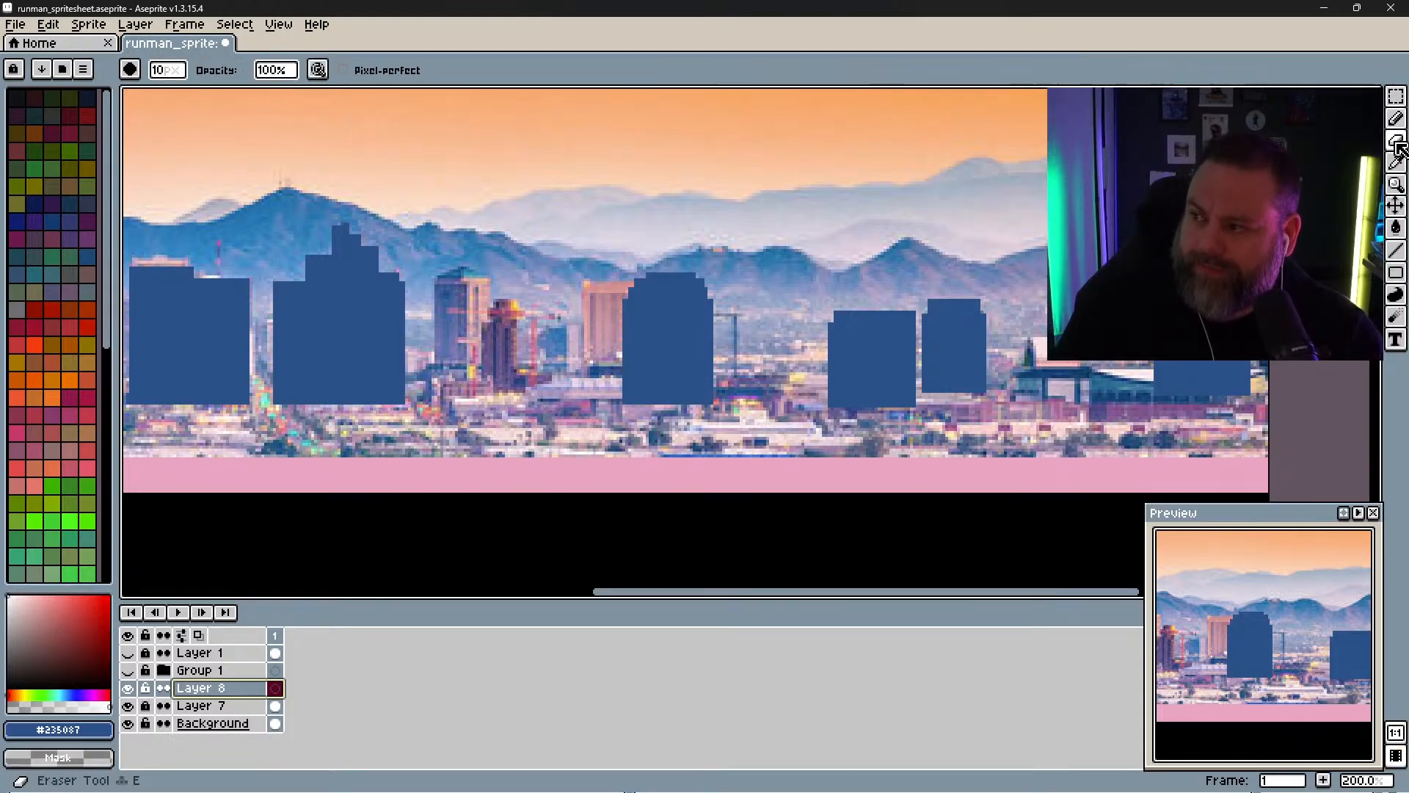
left_click(1397, 162)
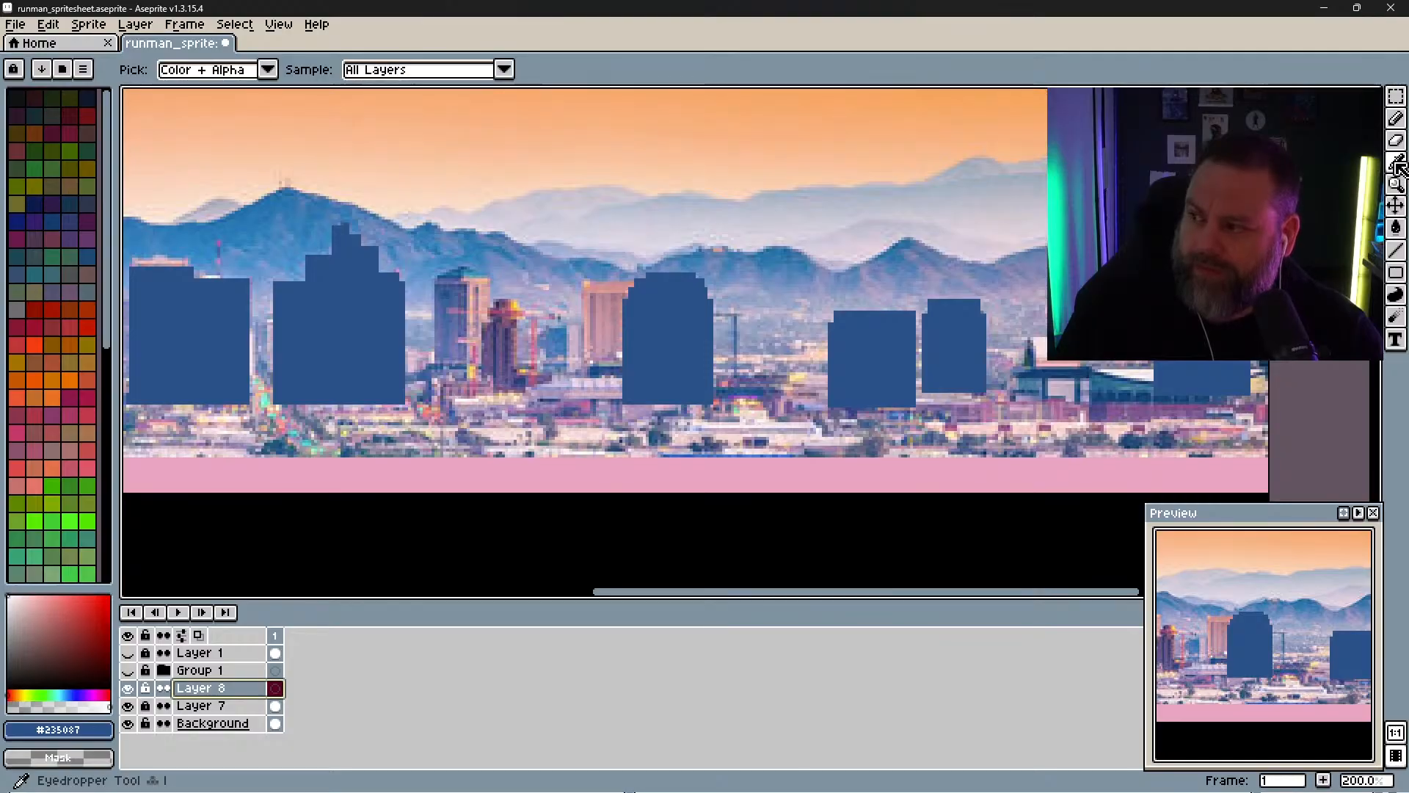
left_click(1396, 183)
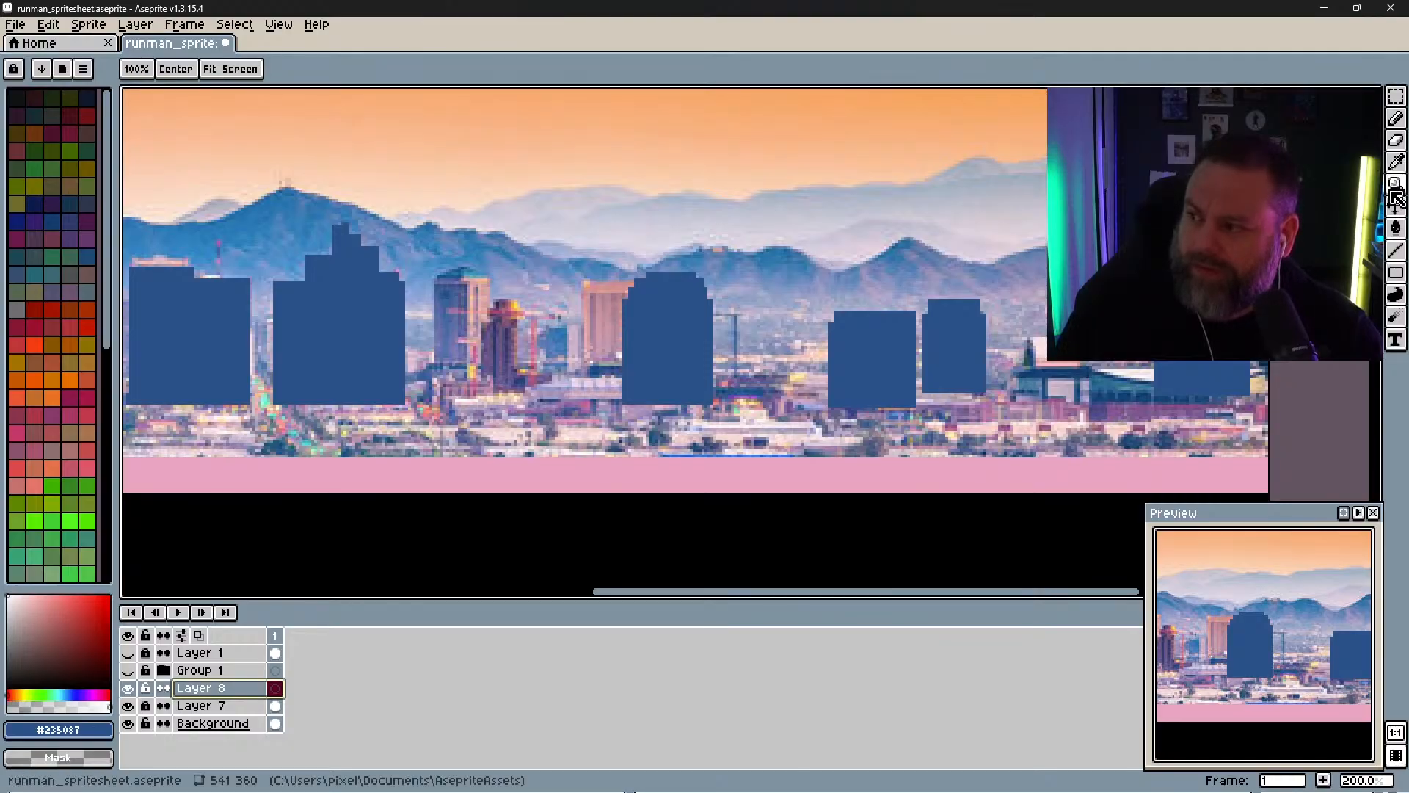
left_click(1395, 206)
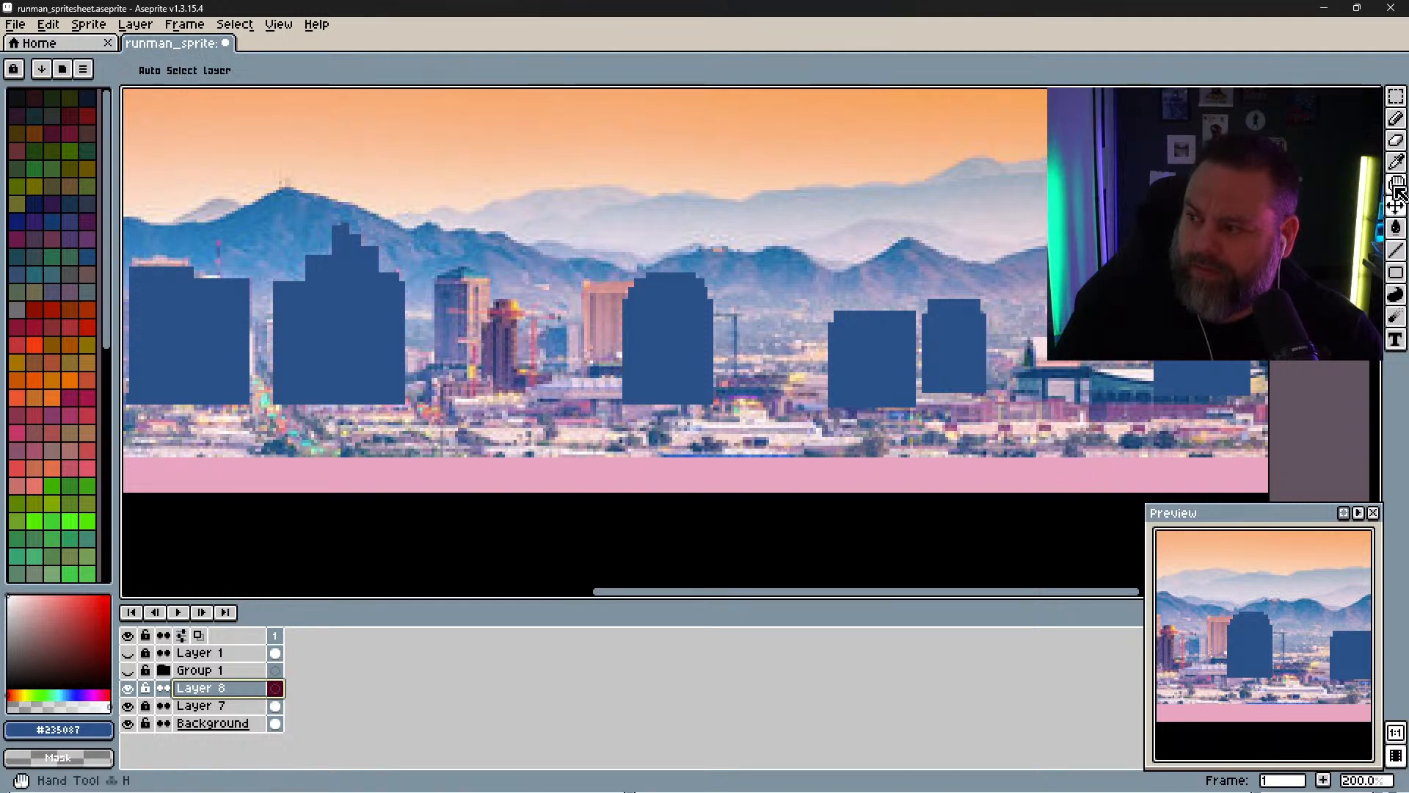
left_click(1396, 185)
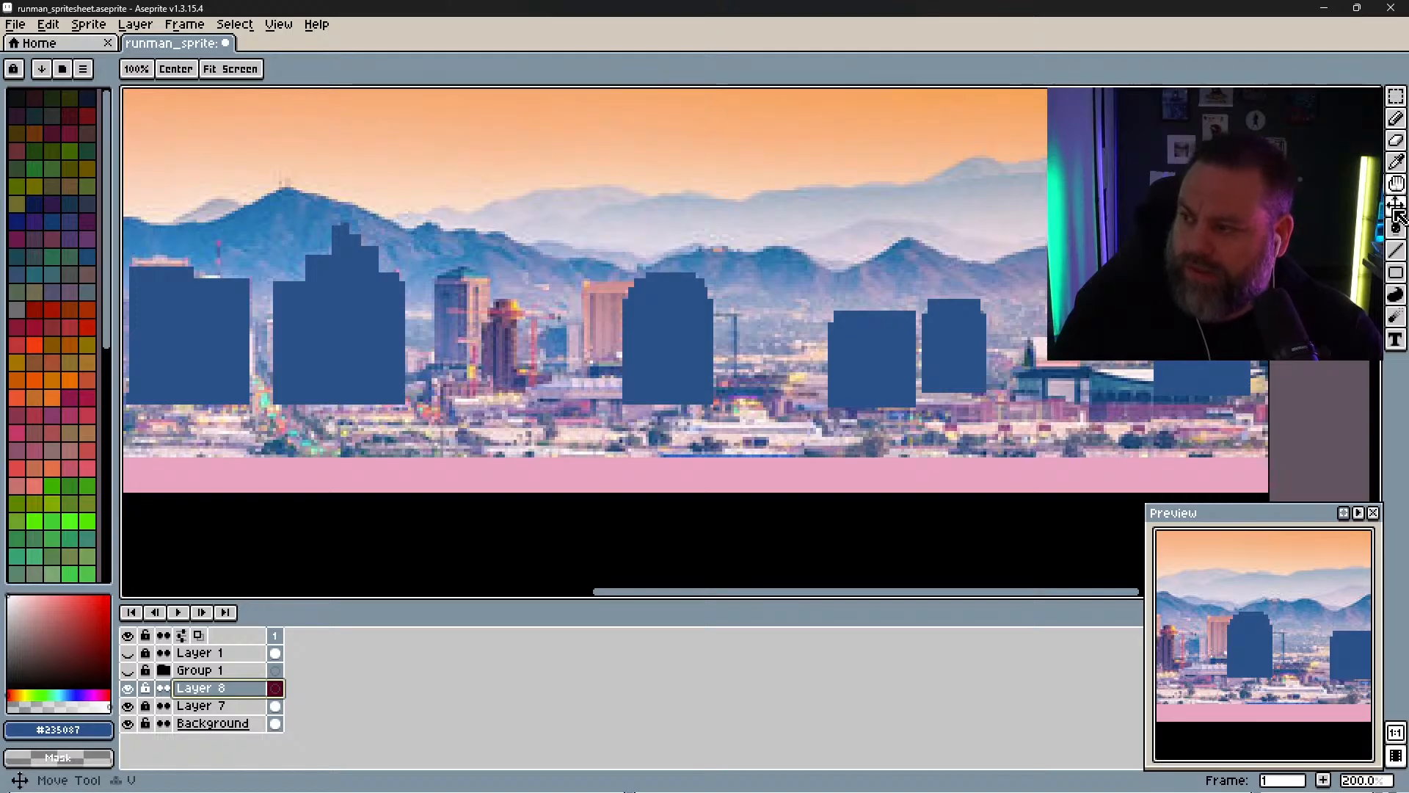
left_click(1396, 208)
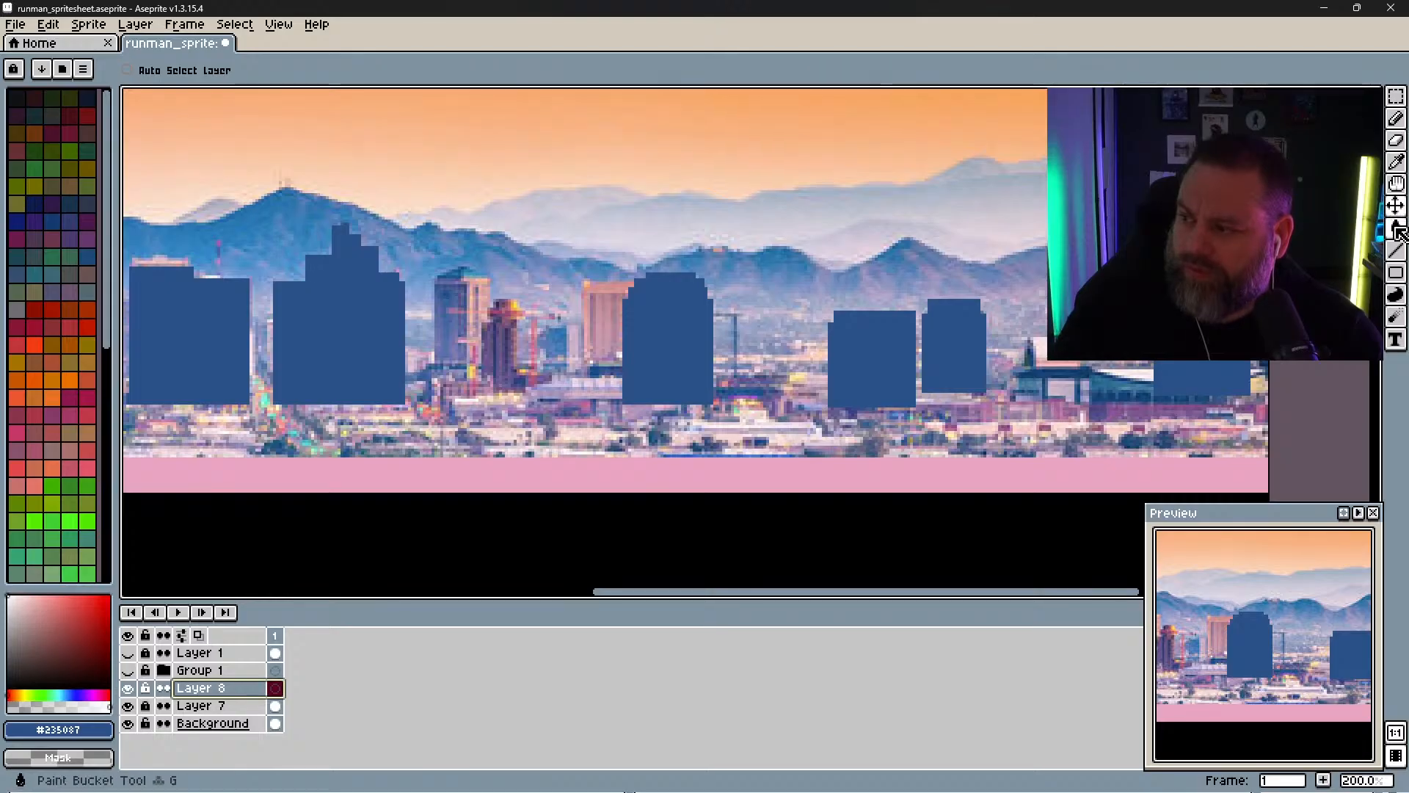
left_click(1396, 229)
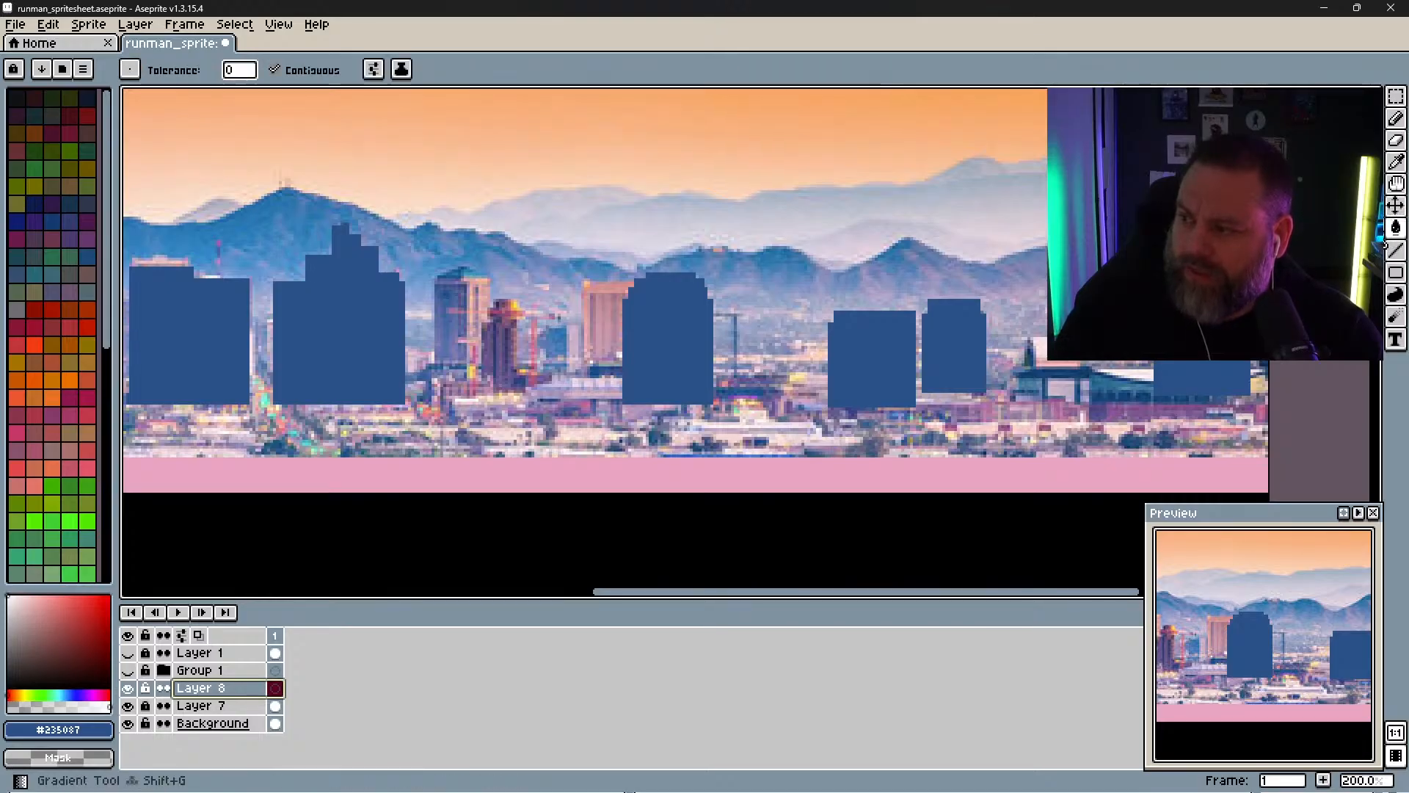
left_click(1398, 253)
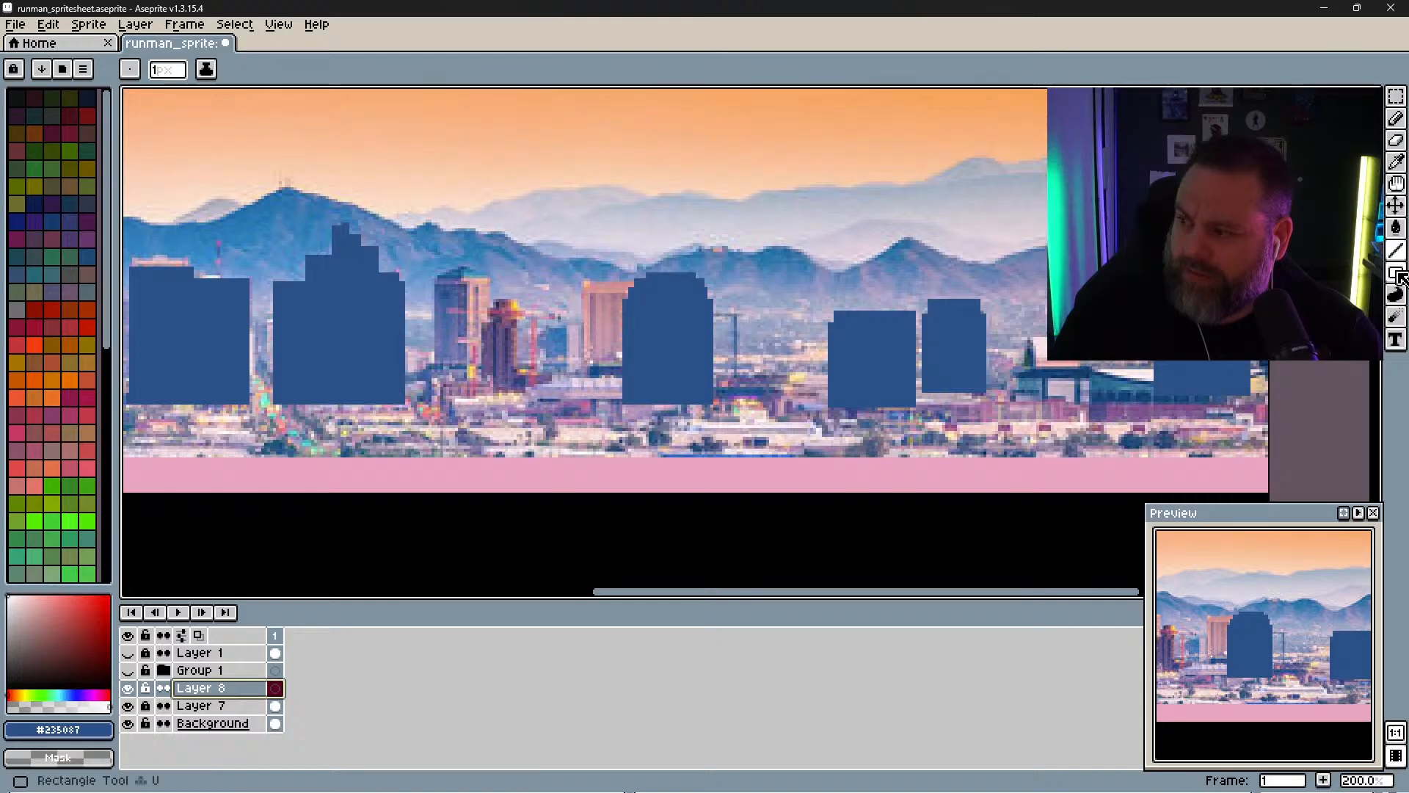
Step: Try drawing a filled blue teardrop shape with the Contour tool over the mountains on Layer 8, and undo it
left_click(1397, 297)
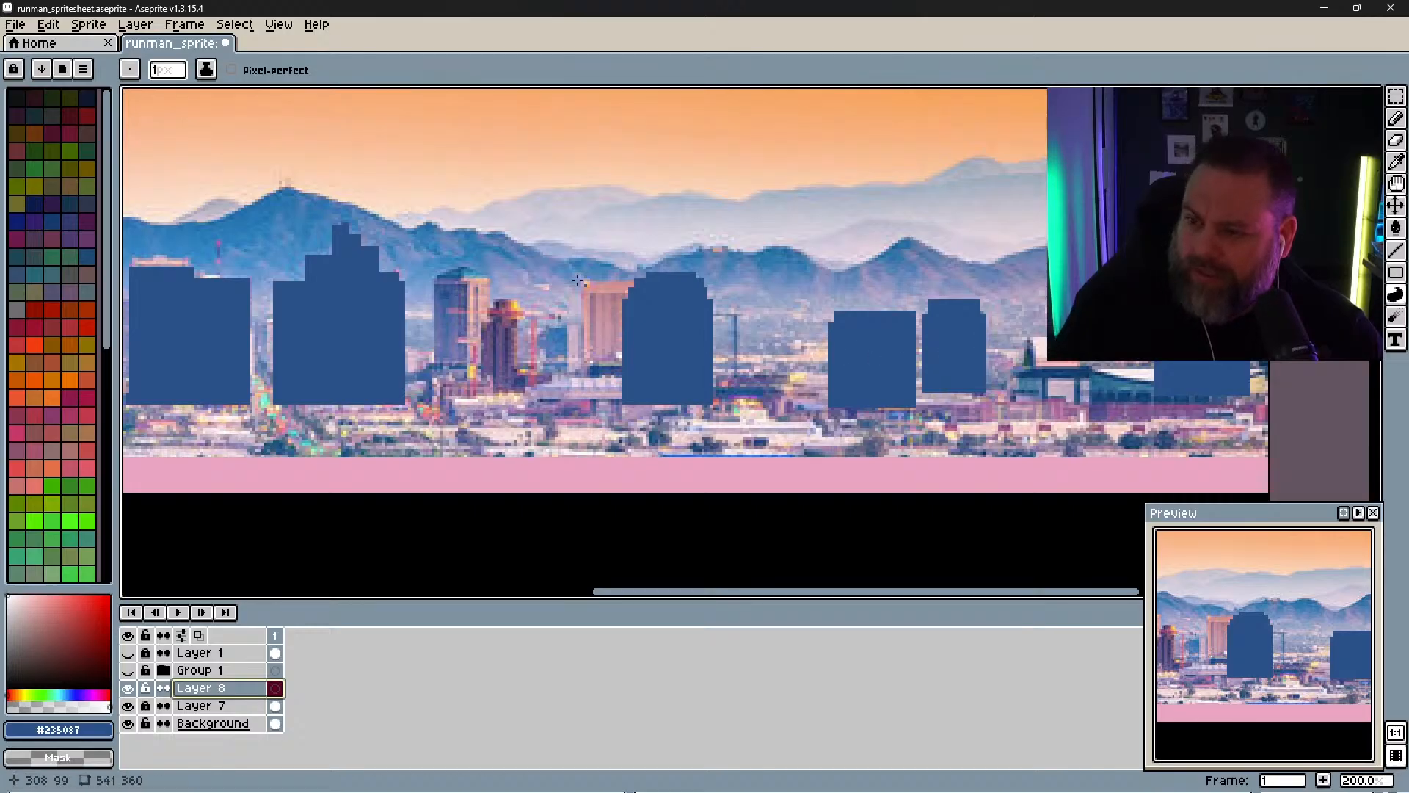
left_click_drag(570, 192, 557, 230)
left_click_drag(573, 179, 574, 182)
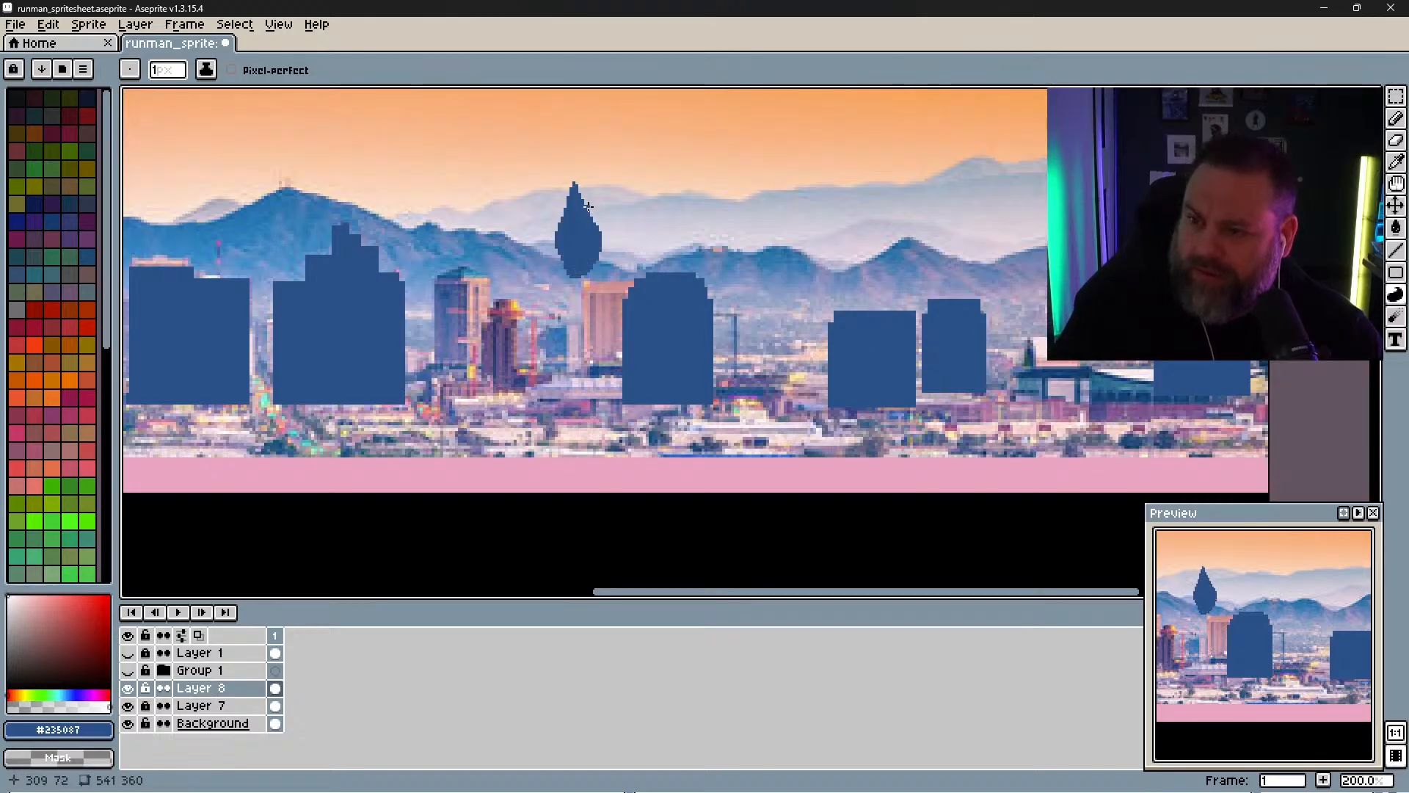
key("ctrl+z")
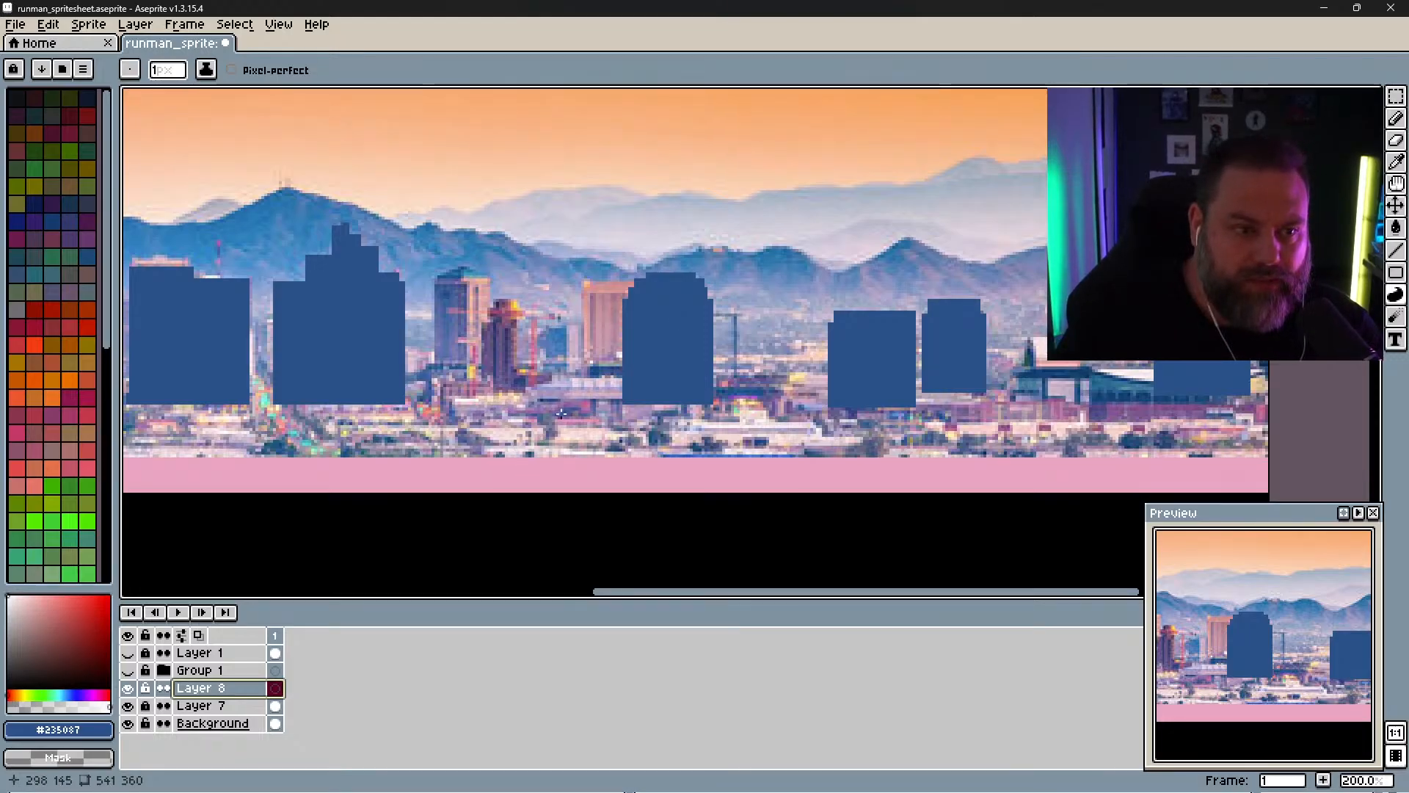
Step: Sample the pinkish purple #c57fbb from the roof edge of the brick building behind the blue shapes as the drawing colour
key("space")
left_click_drag(587, 374, 1037, 364)
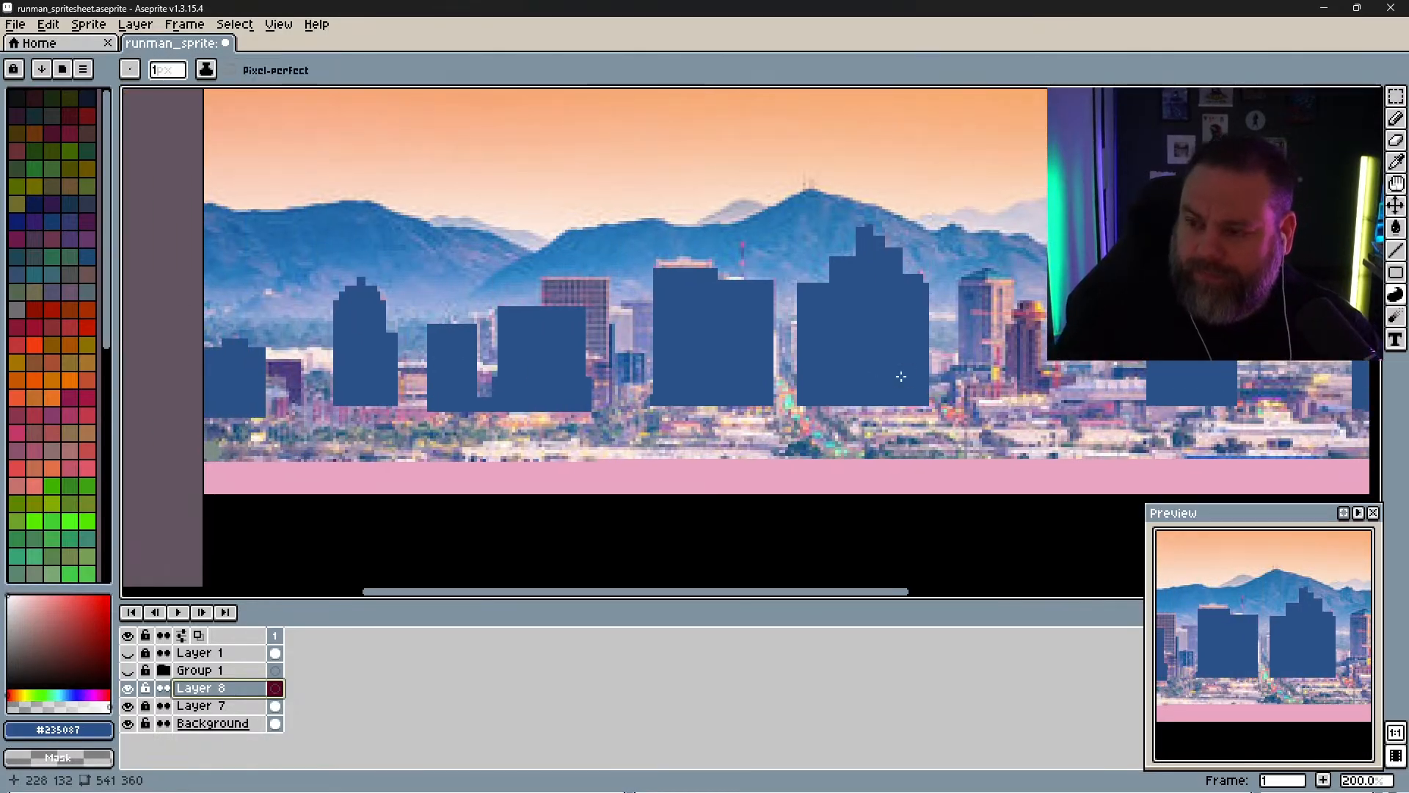
key("space")
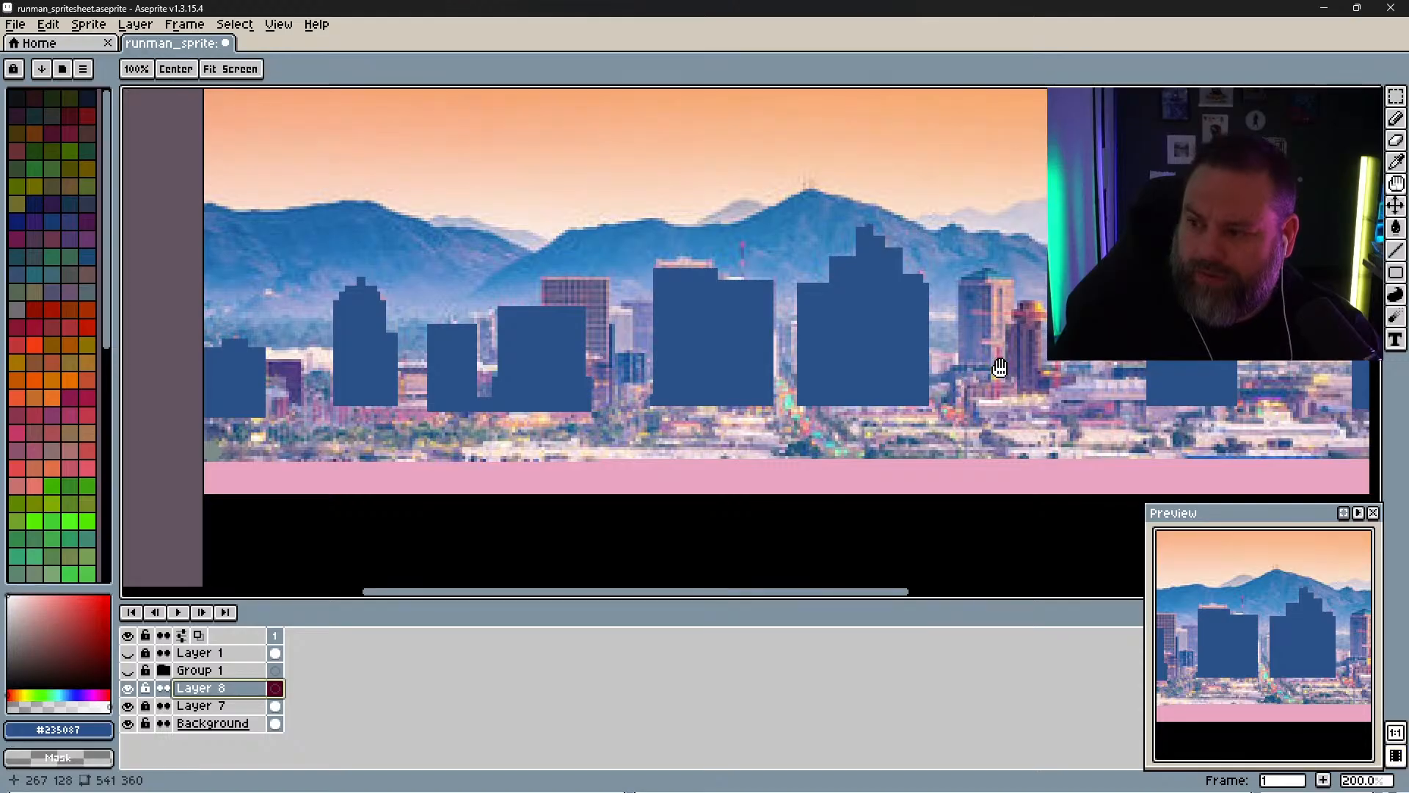
mouse_move(1000, 371)
left_mouse_down()
mouse_move(846, 406)
mouse_move(888, 422)
left_mouse_up()
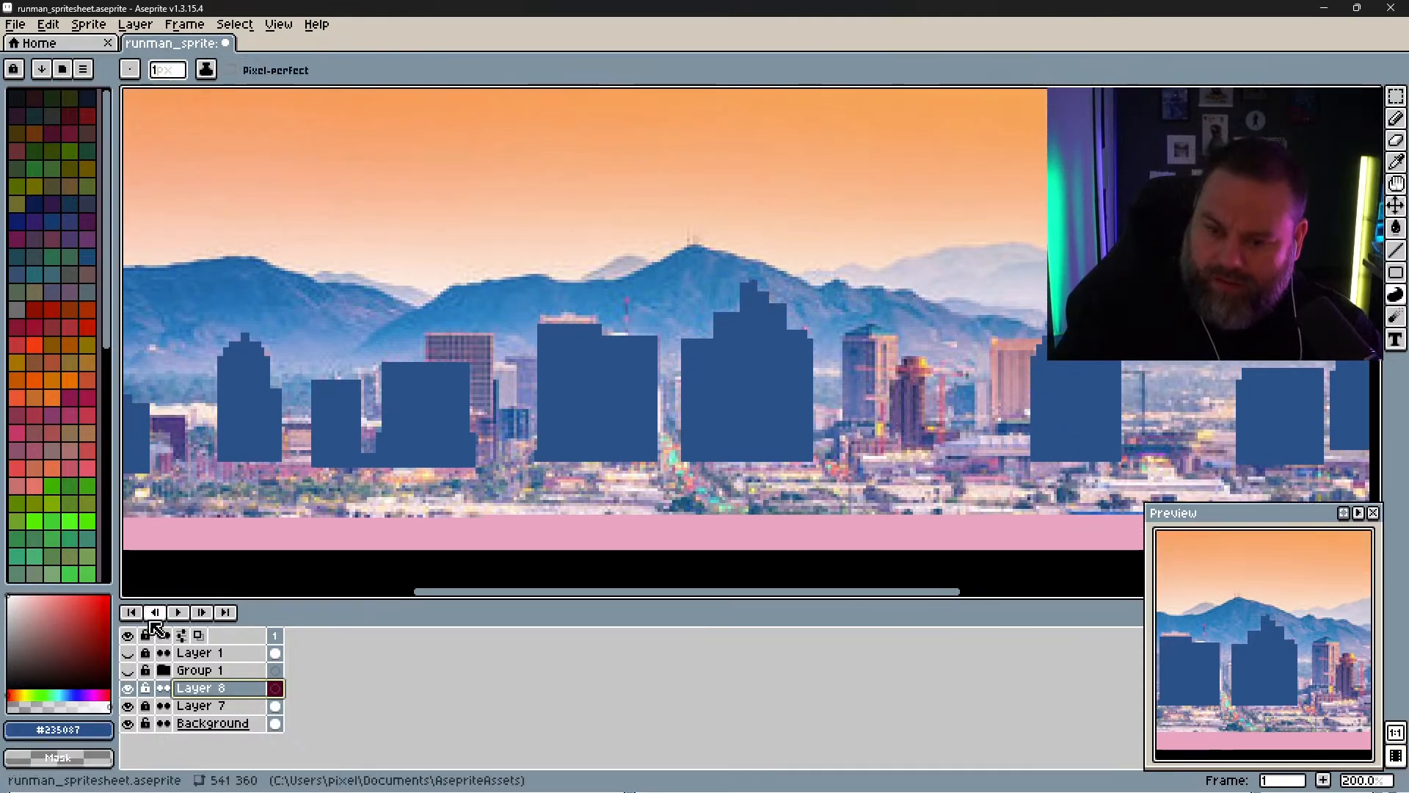
left_click(316, 452, "alt")
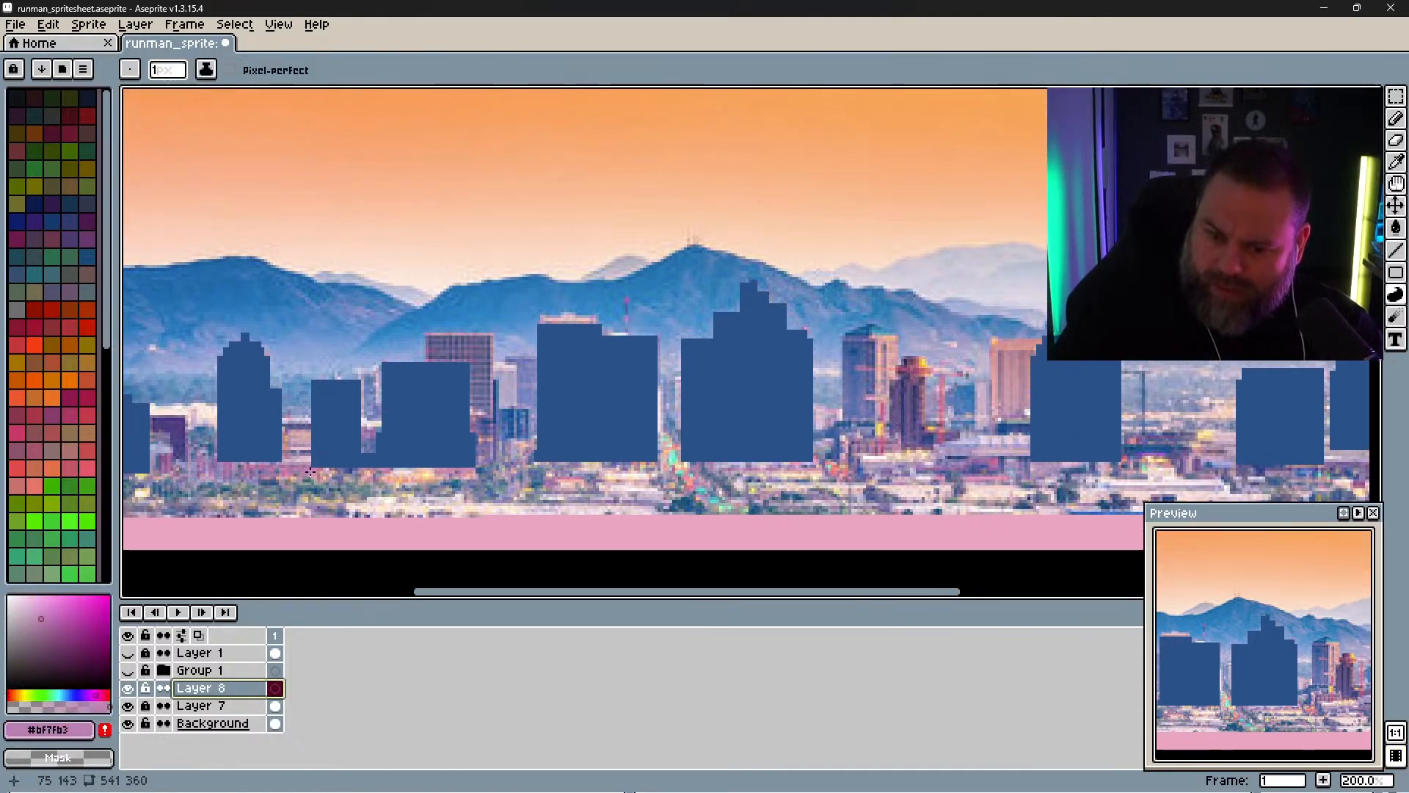
left_click(433, 332, "alt")
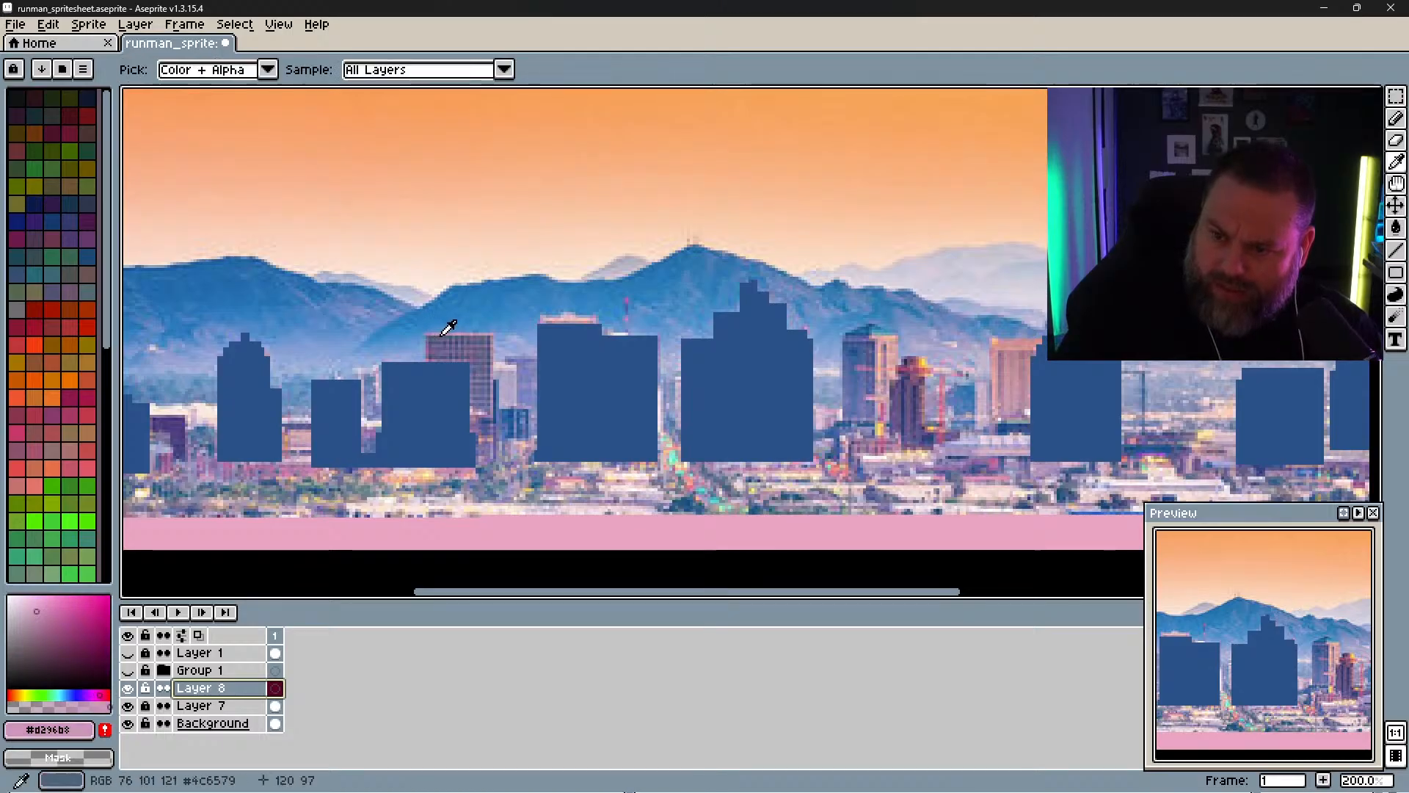
left_click(435, 328, "alt")
left_click(435, 327, "alt")
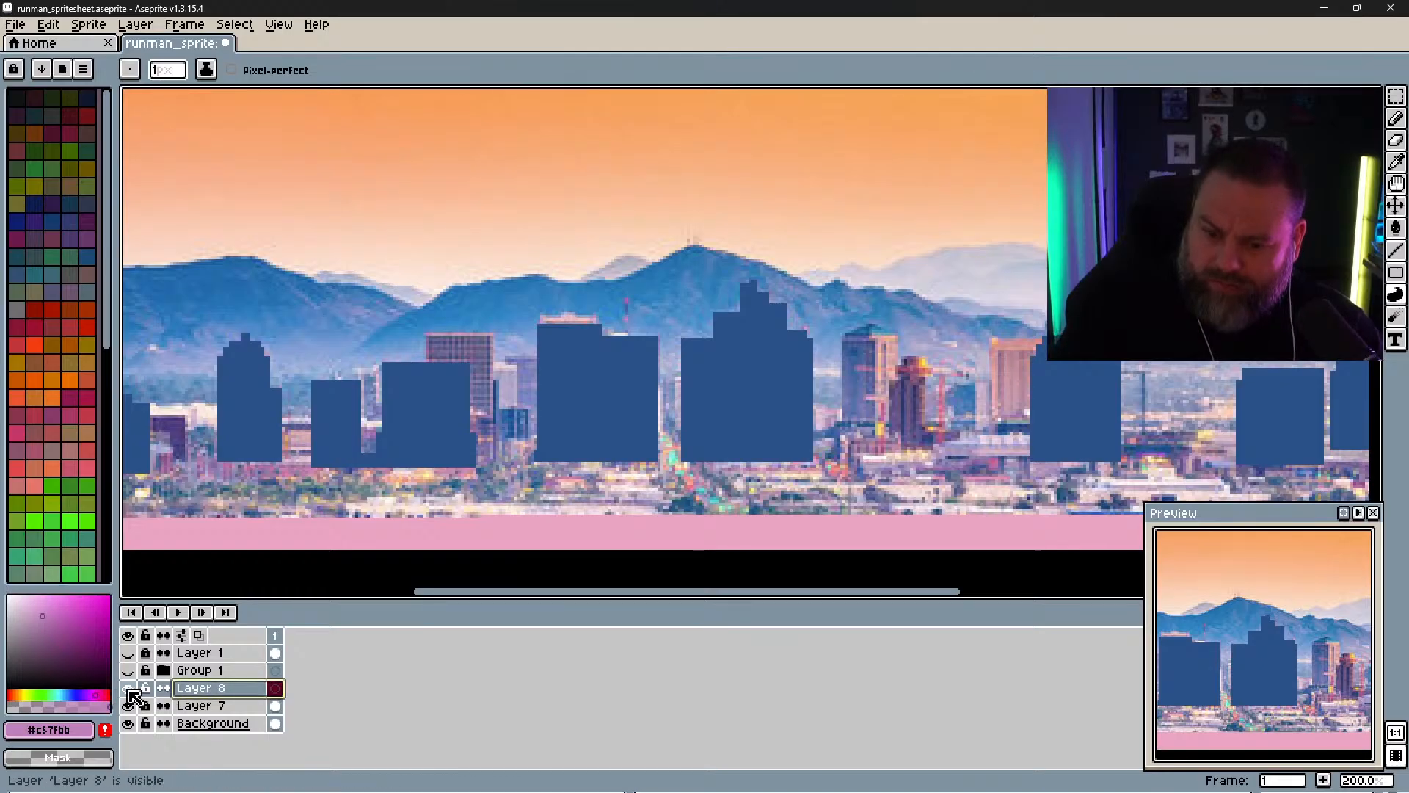
Step: Compare the skyline photo with Layer 7's blue building shapes repeatedly hidden and shown
left_click(129, 706)
left_click(129, 707)
left_click(129, 706)
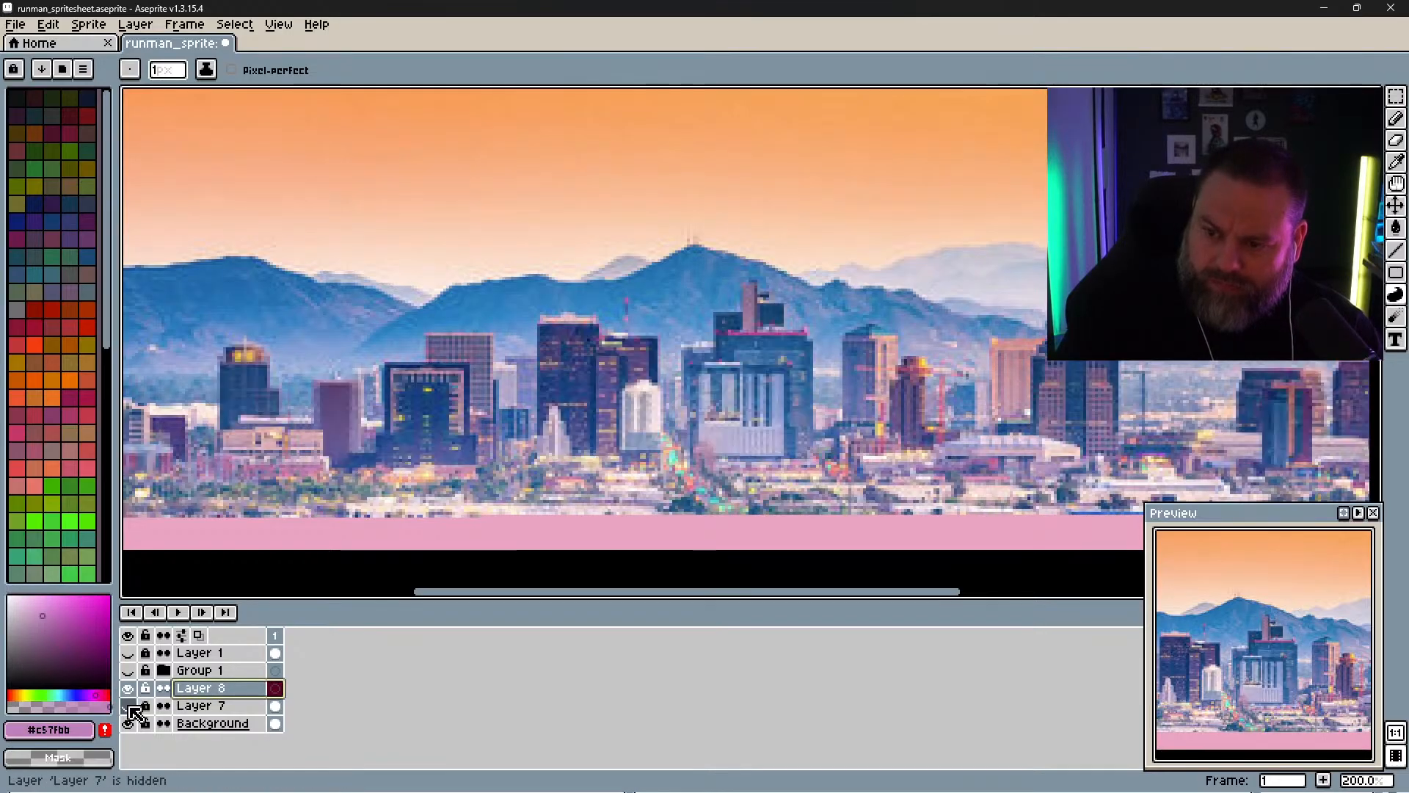
left_click(129, 706)
left_click(129, 707)
left_click(130, 706)
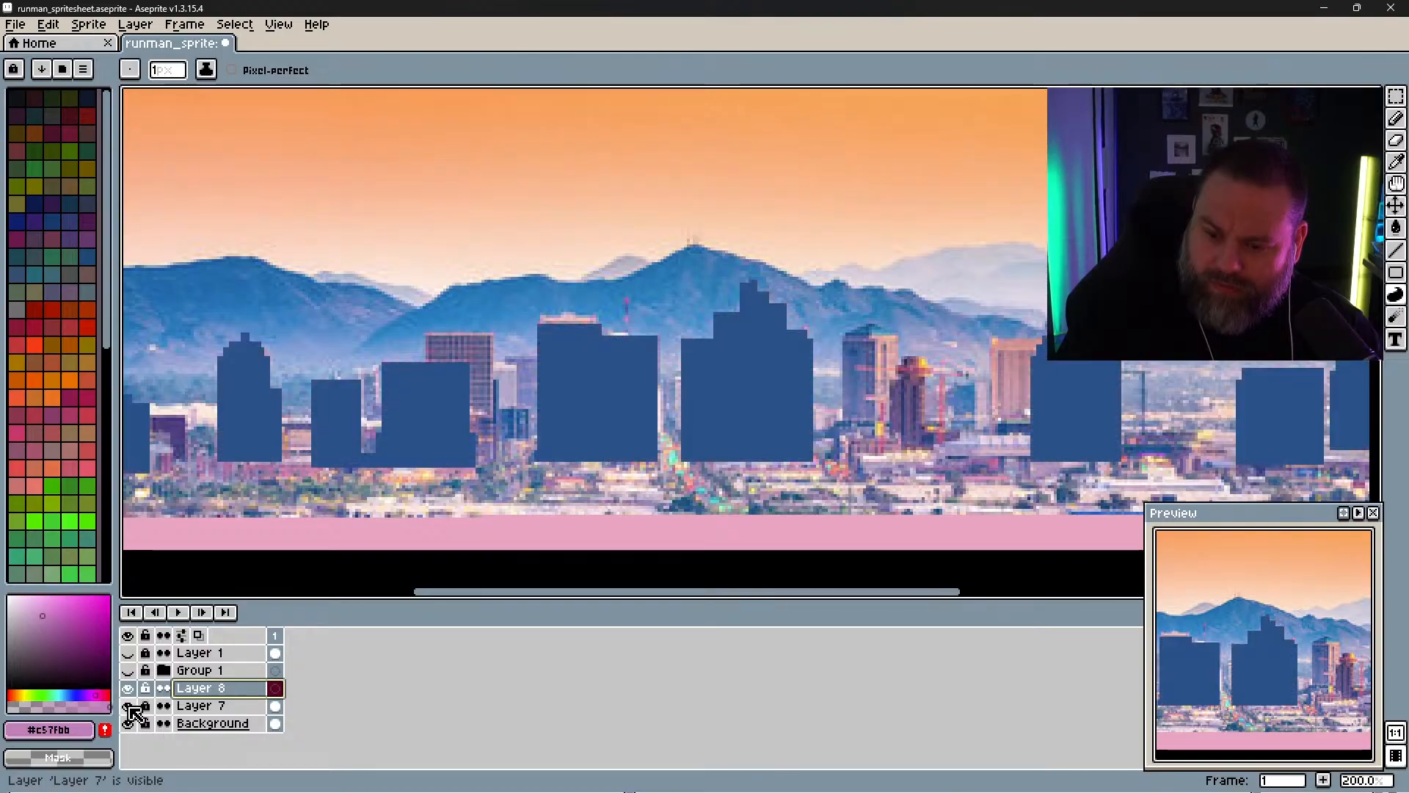
left_click(129, 706)
left_click(129, 706)
left_click(129, 706)
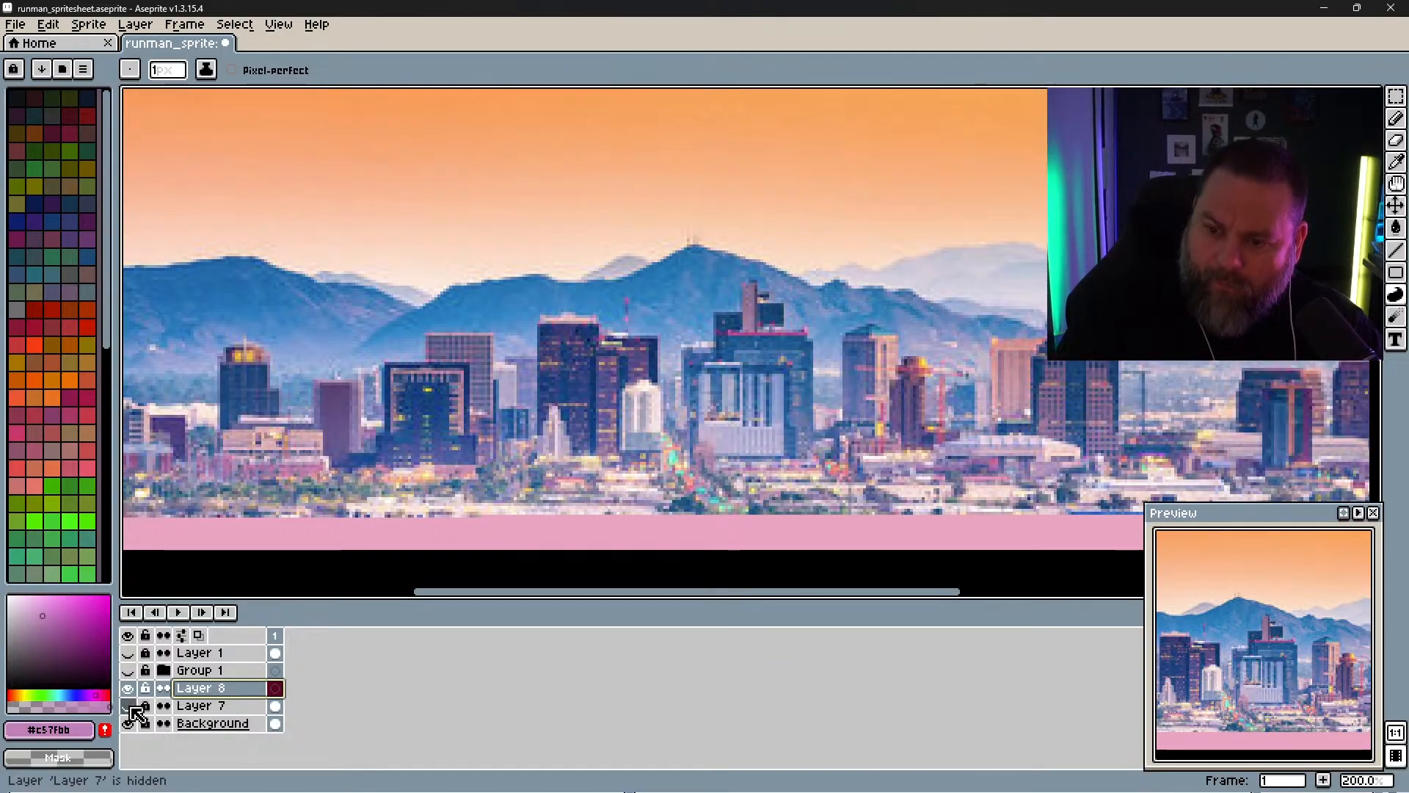
left_click(129, 706)
left_click(129, 706)
left_click(129, 706)
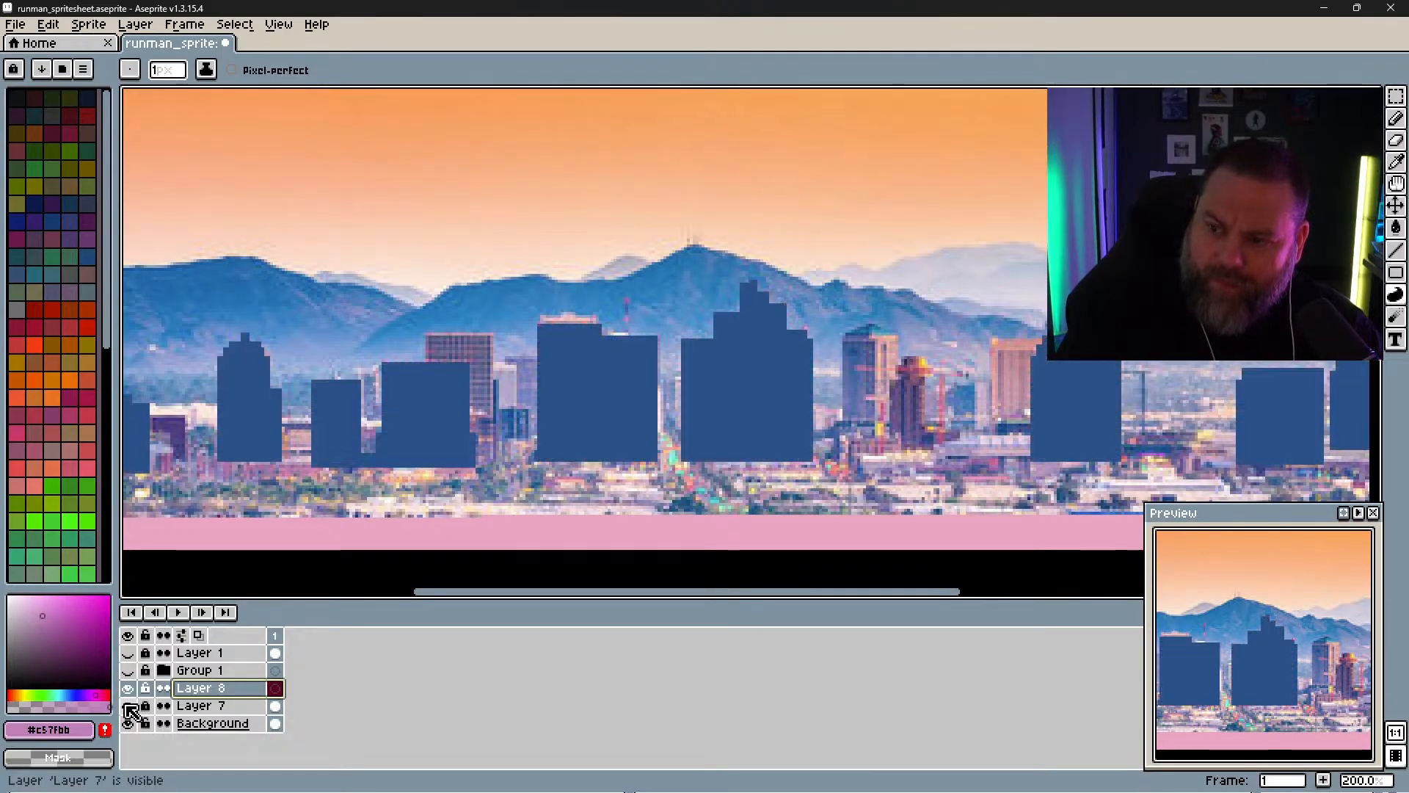
left_click(129, 706)
left_click(129, 706)
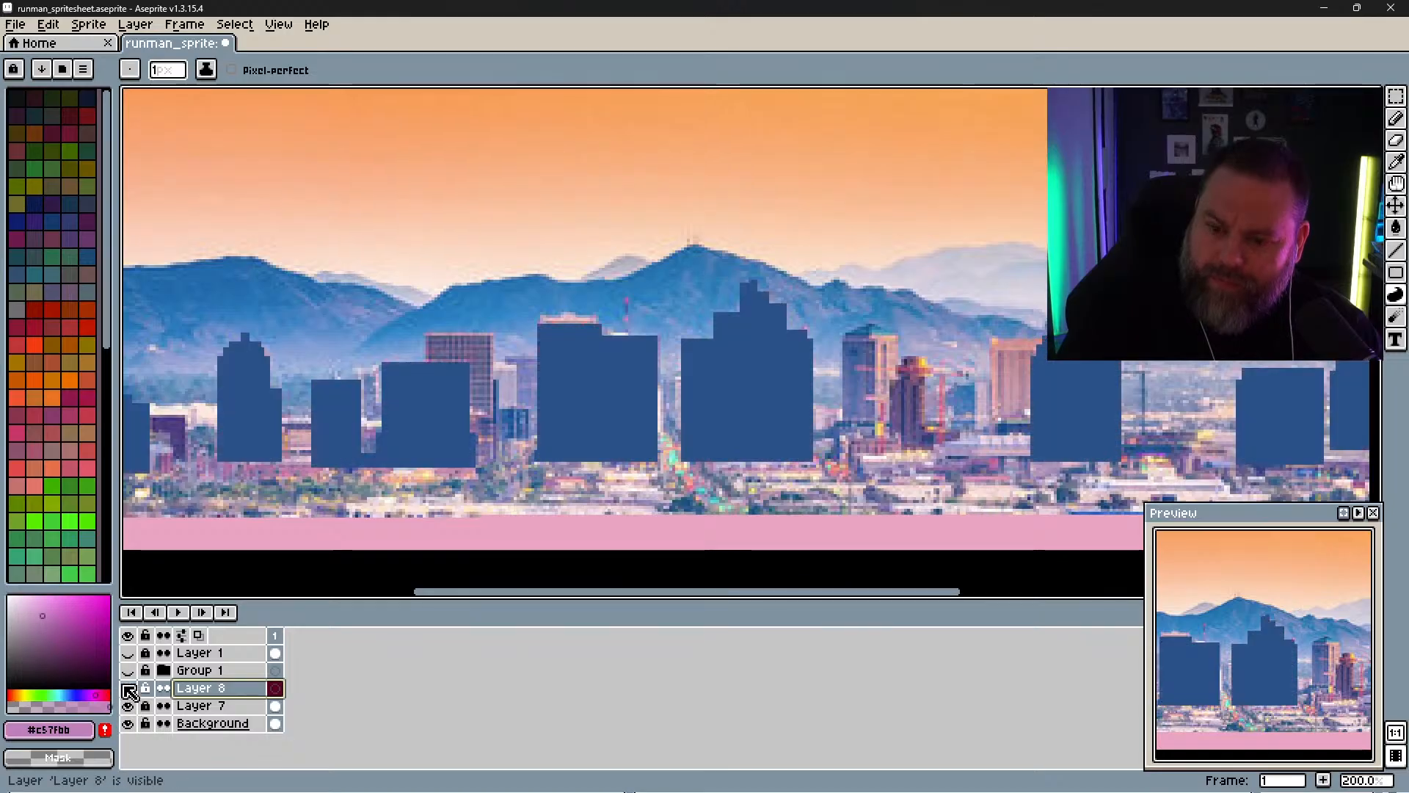
Step: Show Group 1 and move it, collapsed, below Layer 7 and directly above the Background layer
left_click(129, 670)
left_click(129, 670)
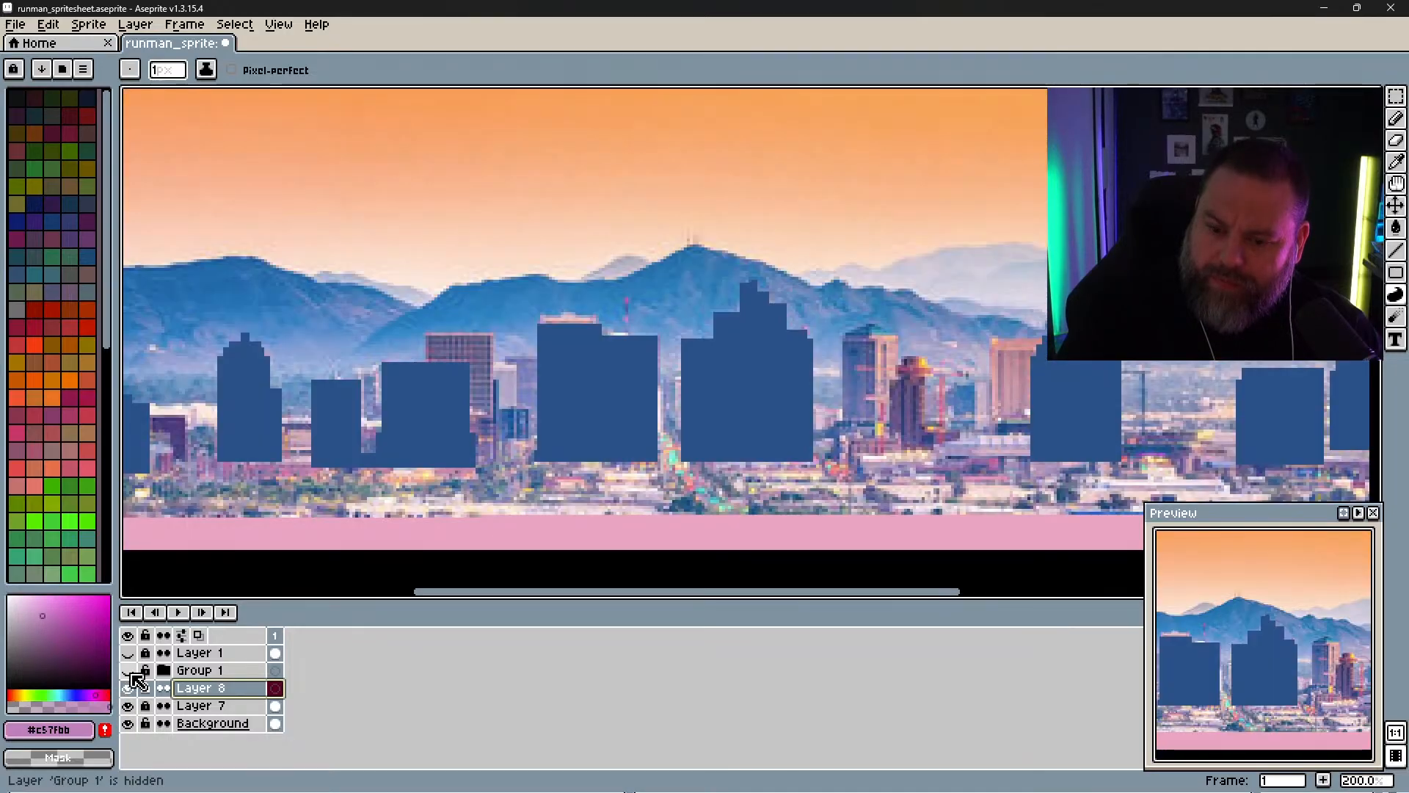
left_click(129, 670)
left_click(163, 670)
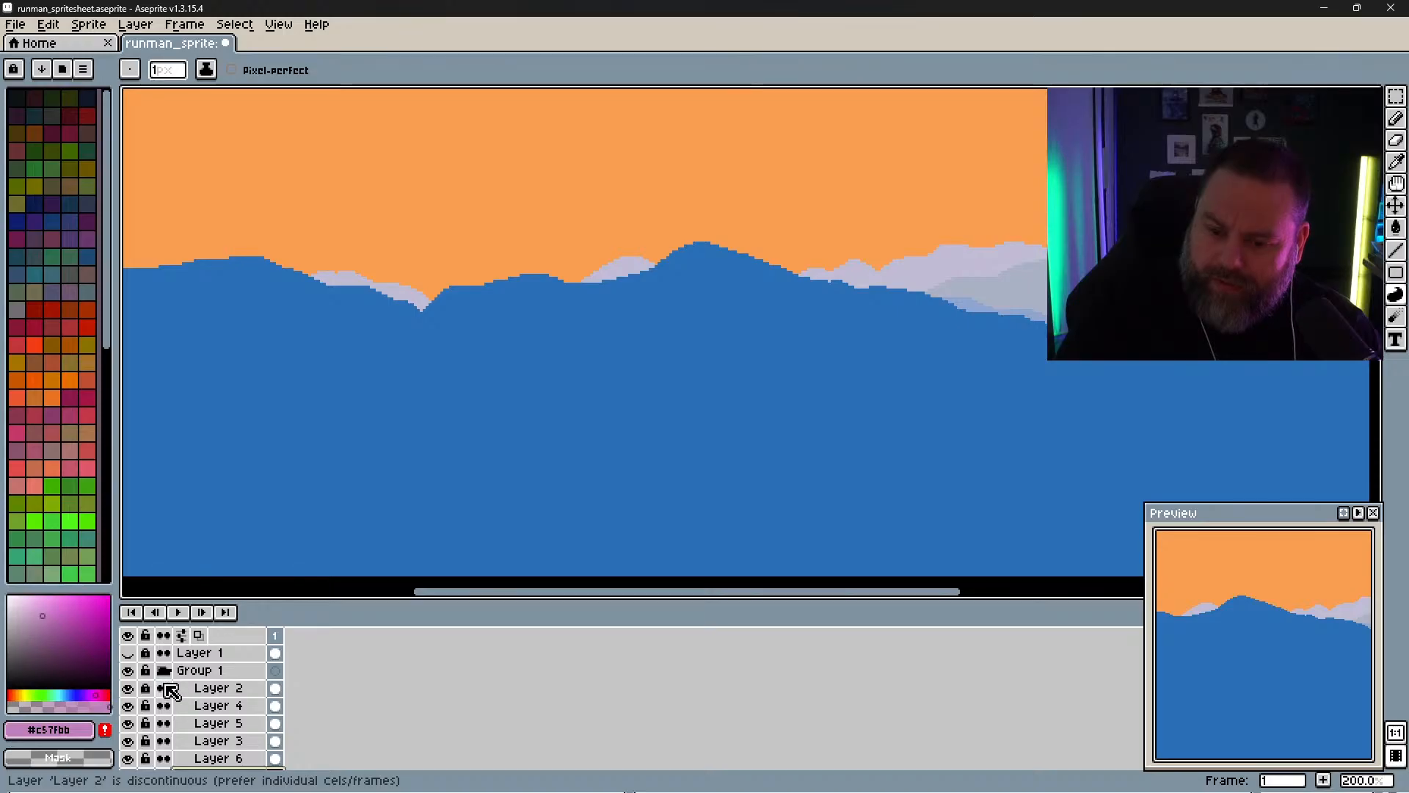
left_click(164, 670)
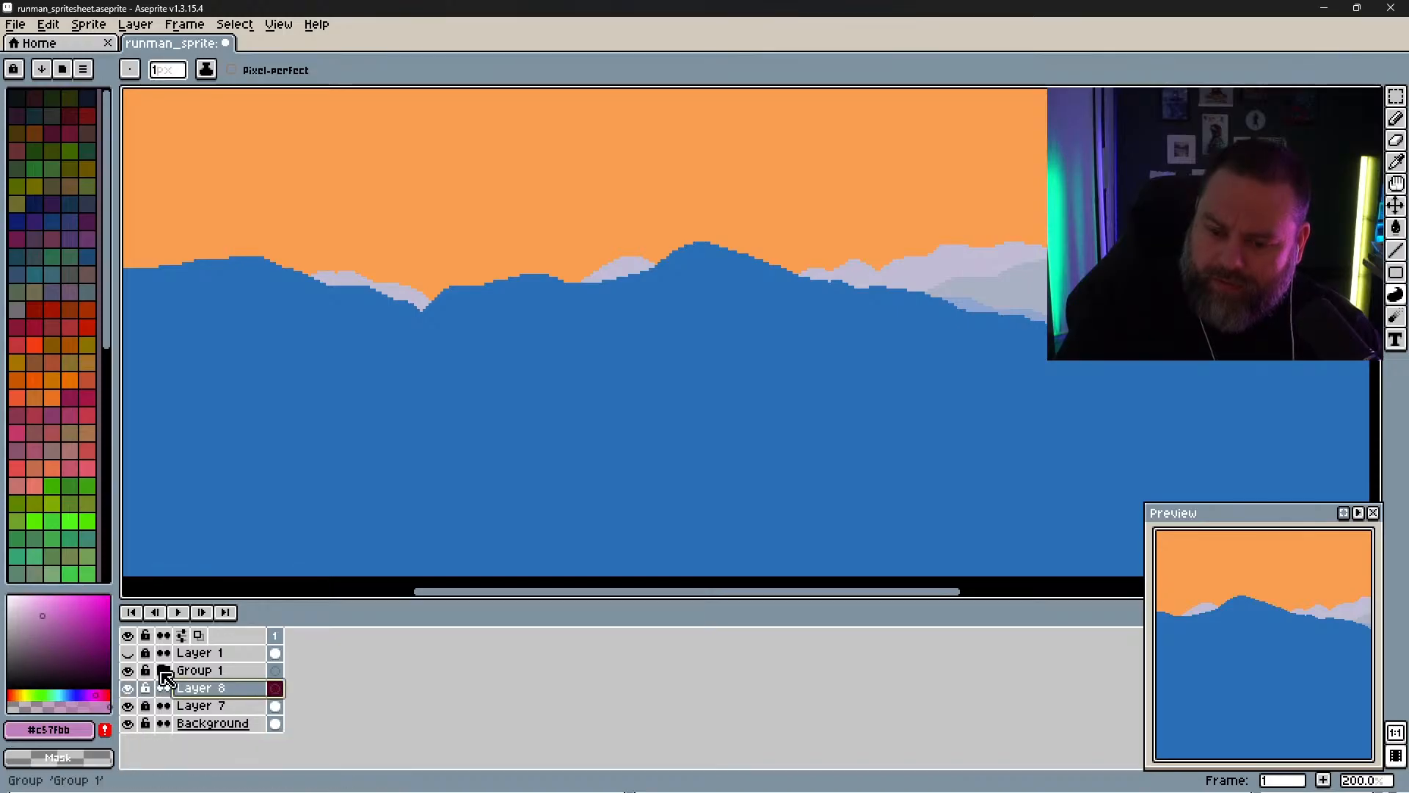
left_click_drag(220, 672, 248, 713)
left_click(227, 672)
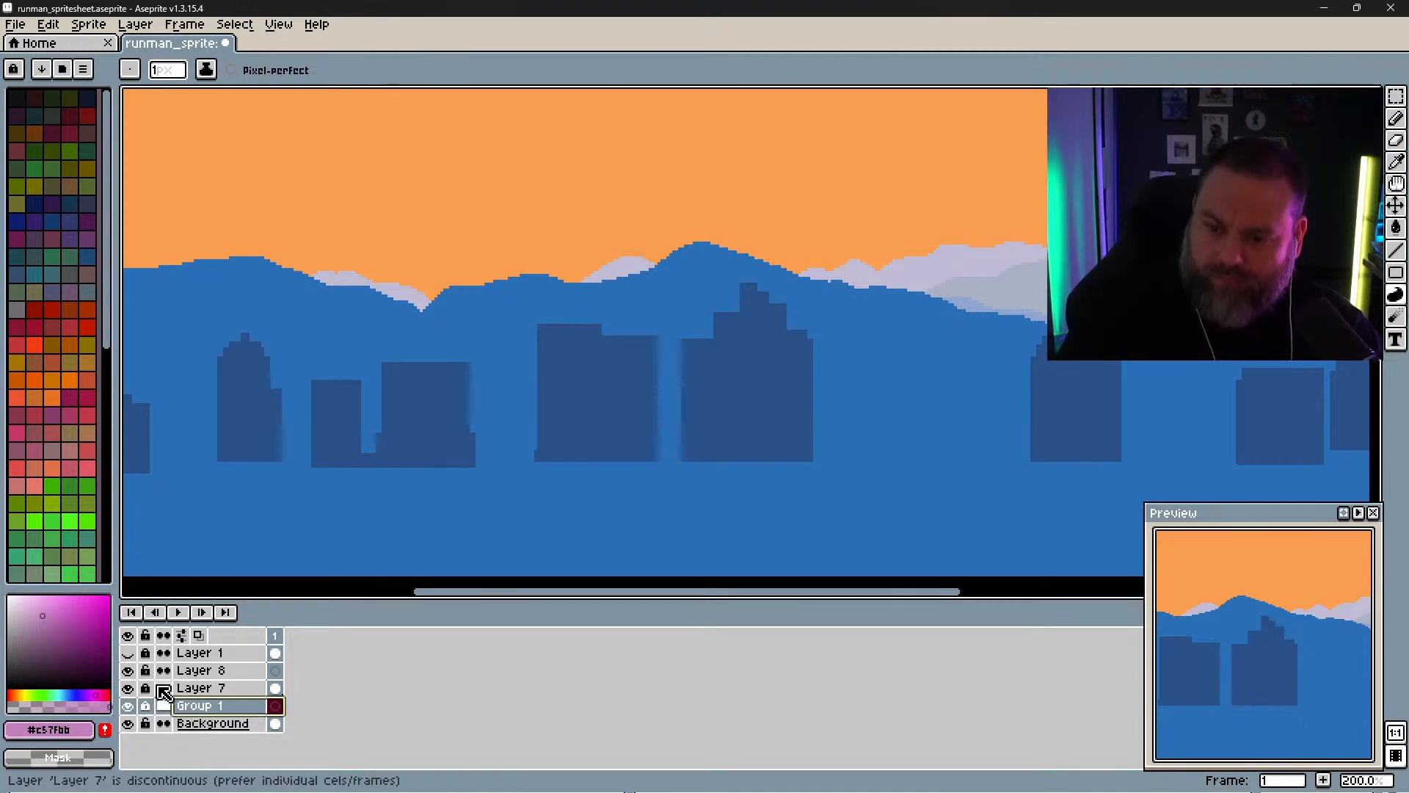
Step: Compare the artwork with Group 1 and Layer 7 shown and hidden in turn, and leave Group 1 hidden
scroll(576, 440, "down", 3)
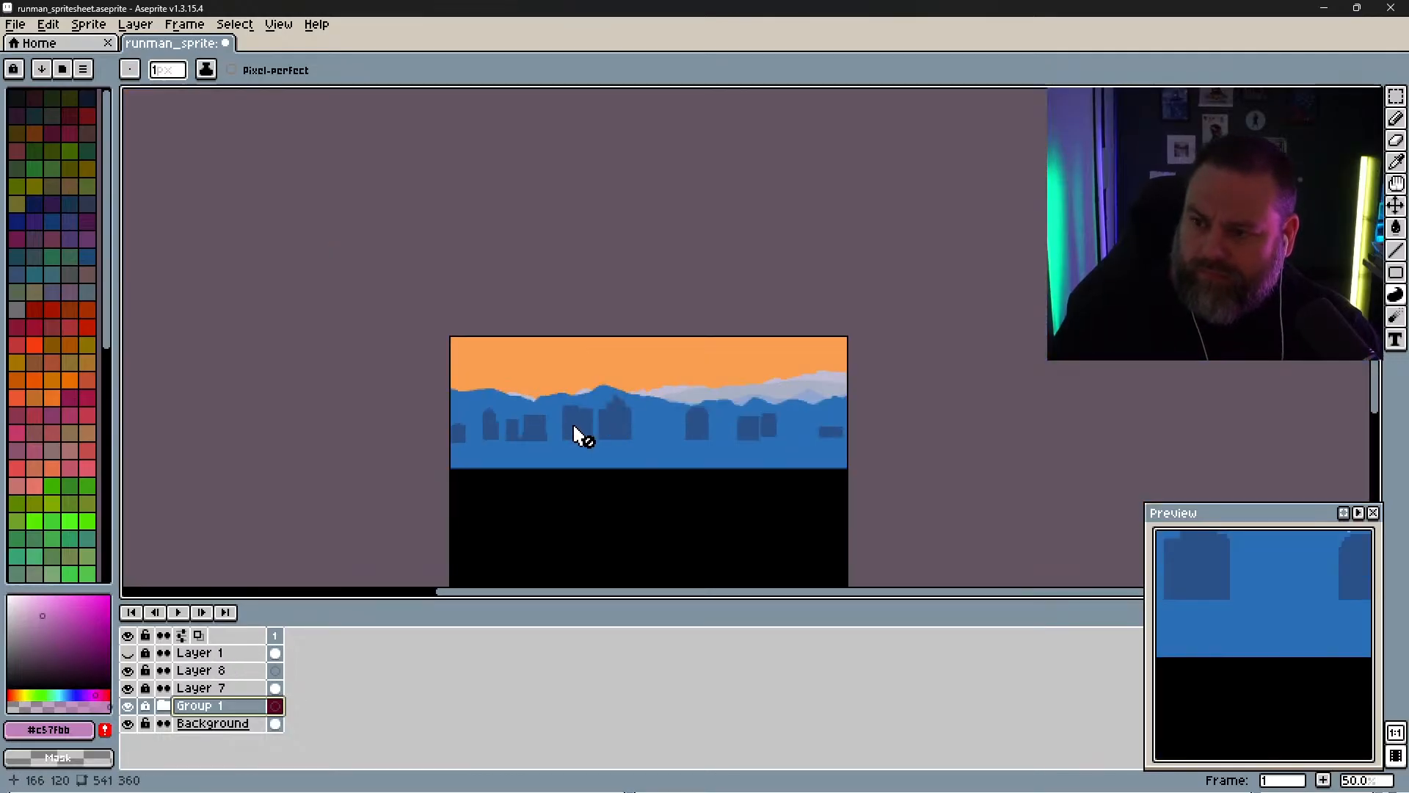
scroll(579, 436, "up", 2)
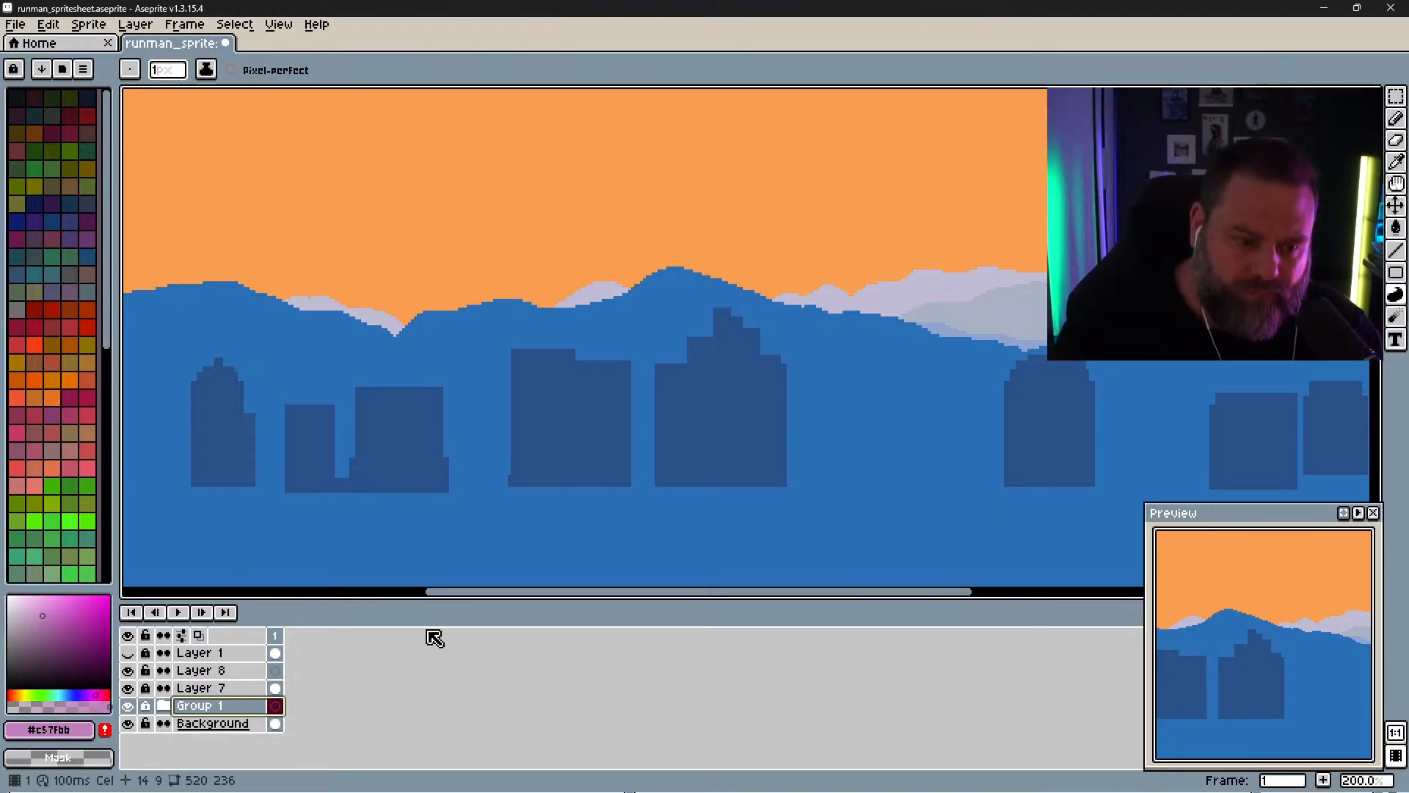
left_click(131, 706)
left_click(132, 706)
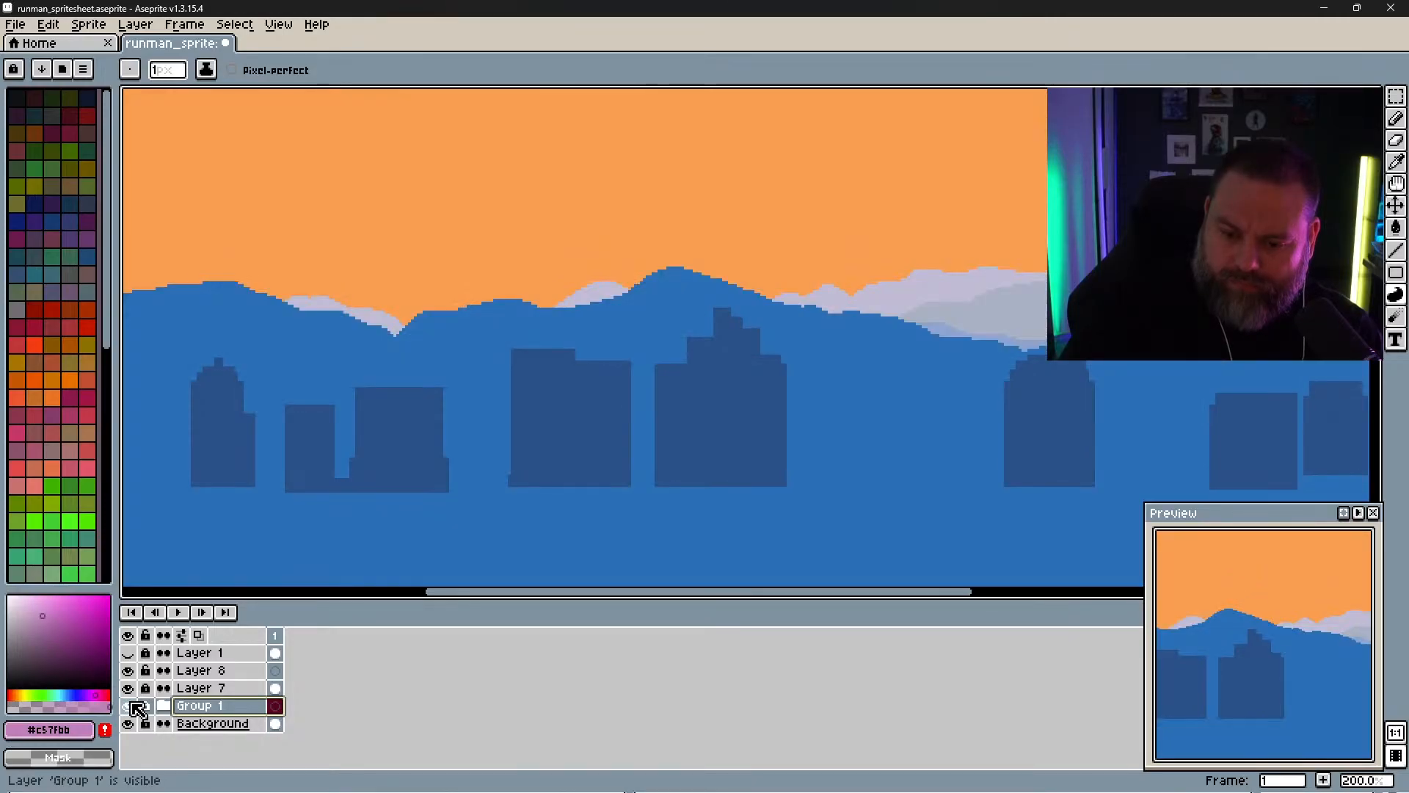
left_click(129, 688)
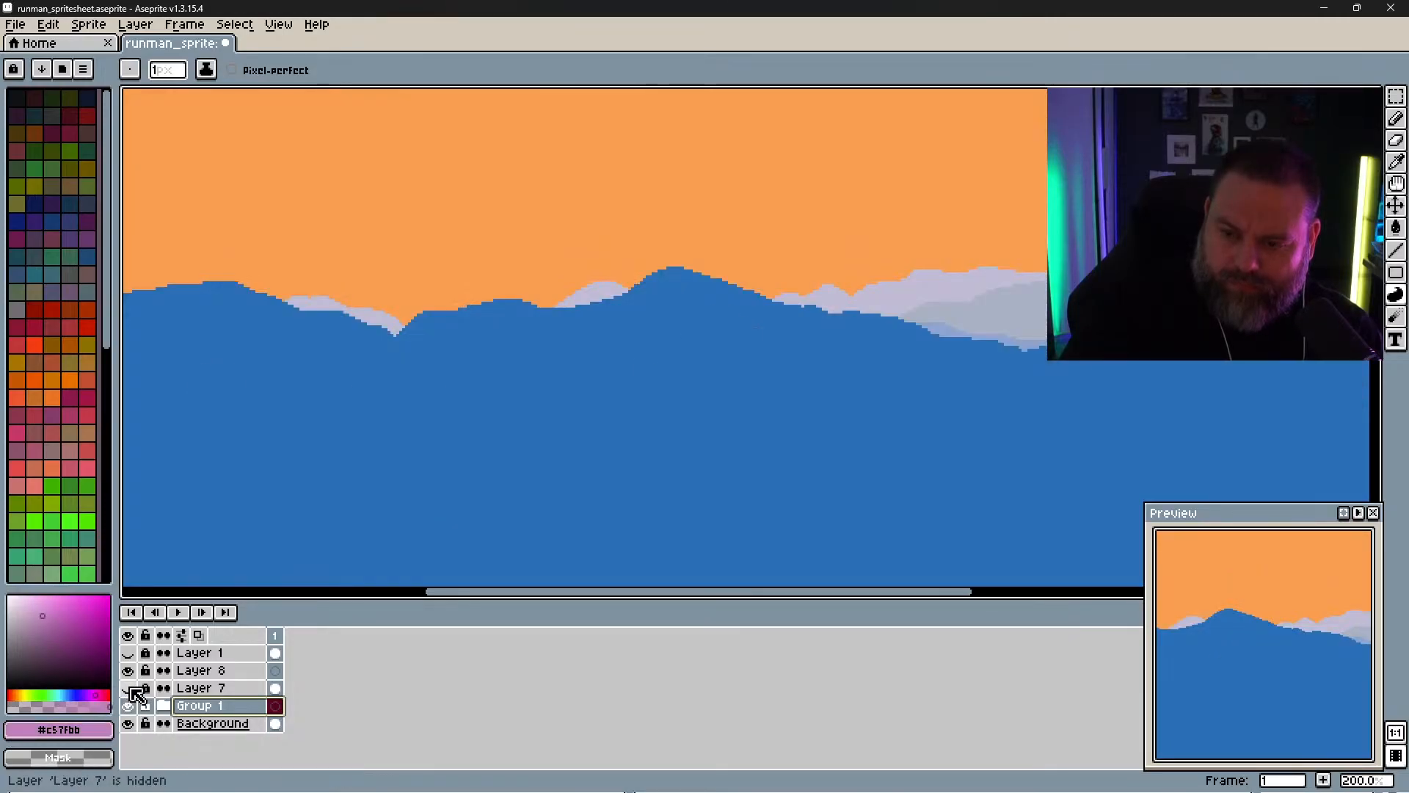
left_click(129, 689)
left_click(130, 706)
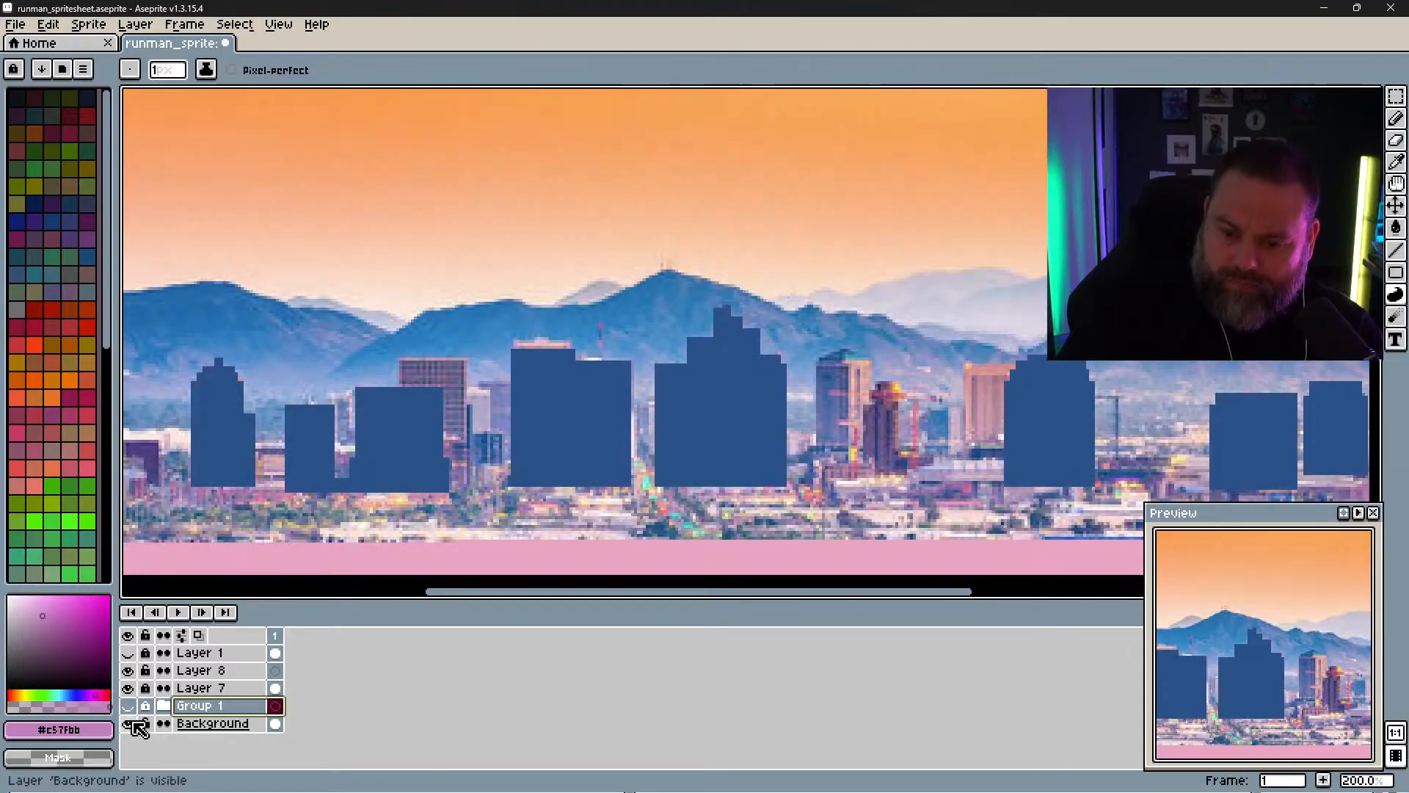
left_click(130, 706)
left_click(130, 706)
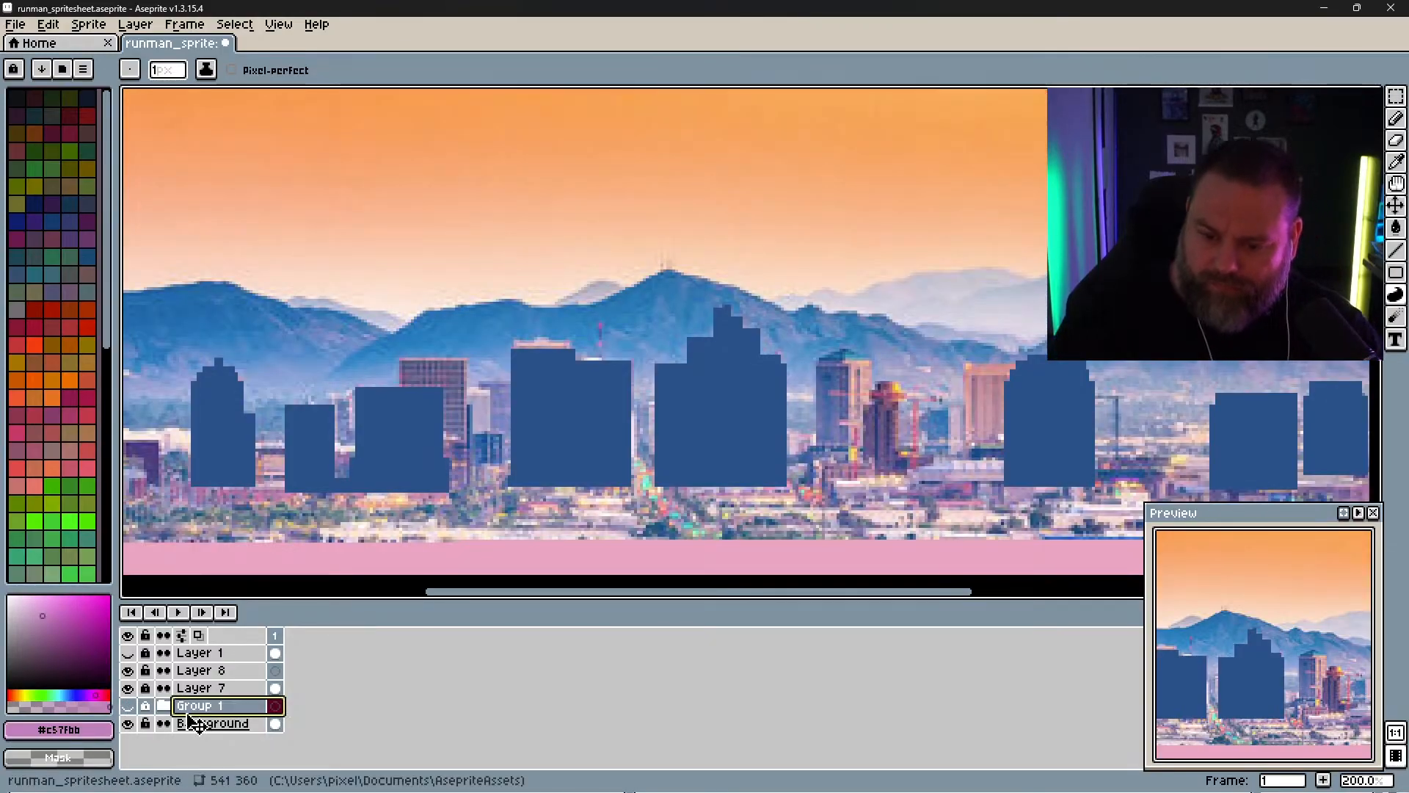
Step: Reduce Layer 7's opacity to 77% so the photo shows through the blue building shapes
left_click(158, 690)
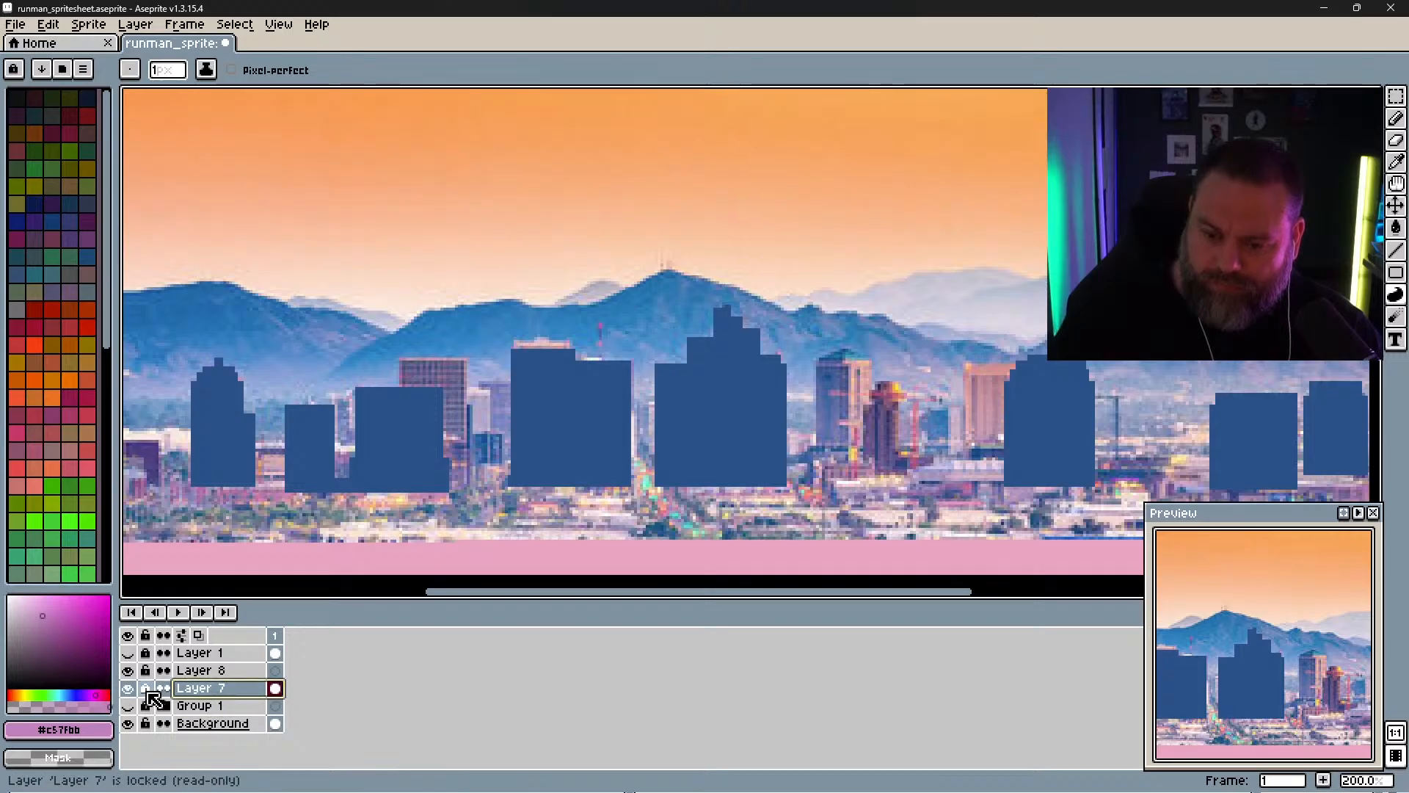
right_click(207, 693)
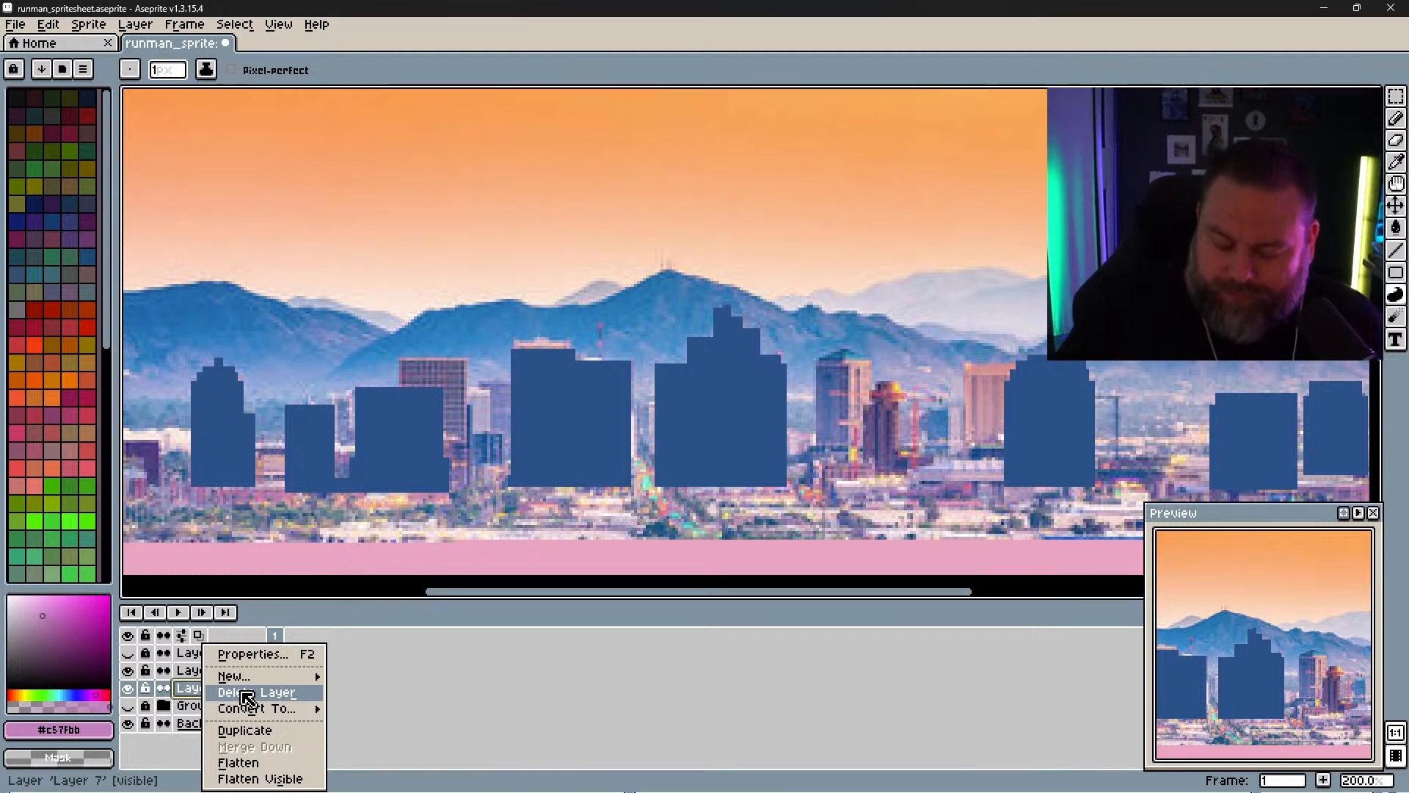
mouse_move(255, 680)
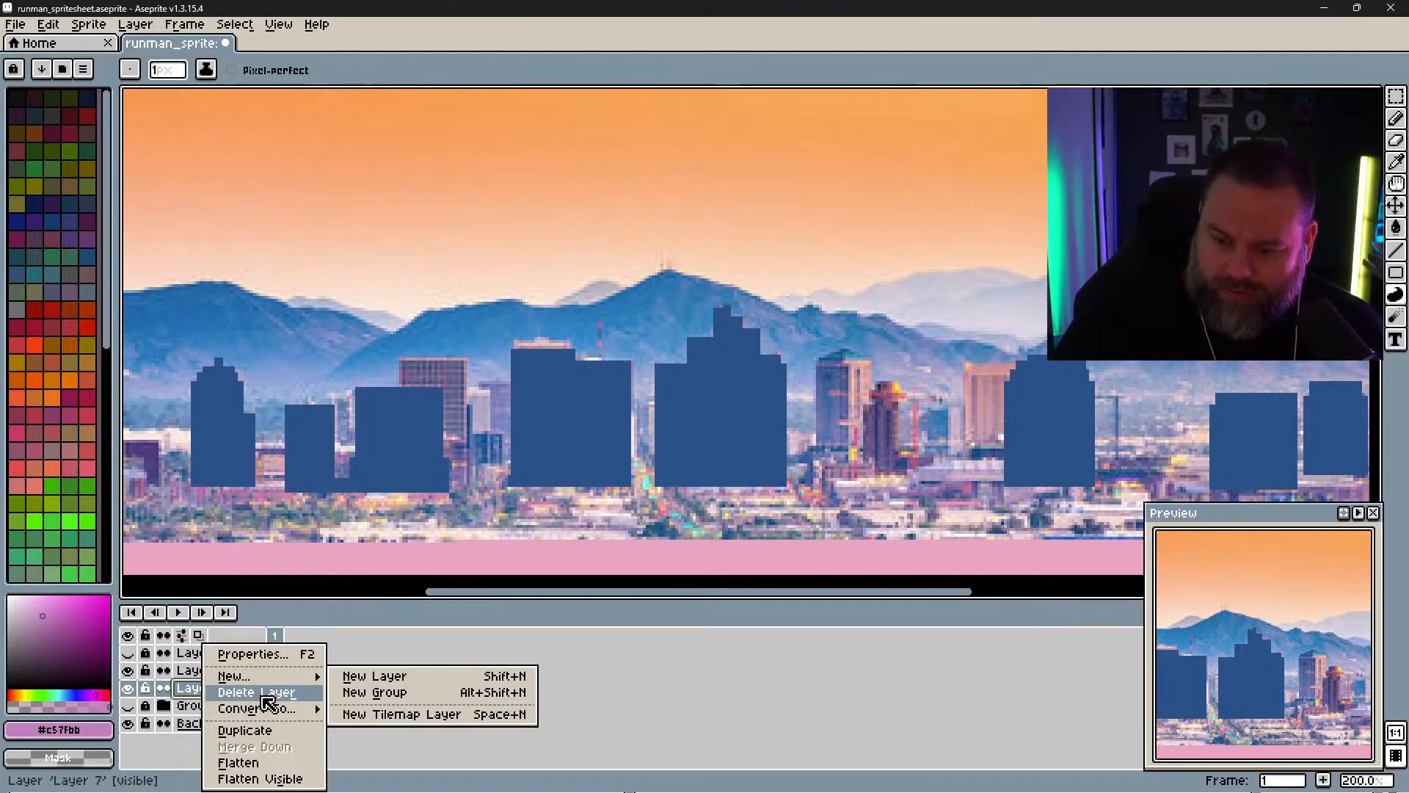
left_click(267, 654)
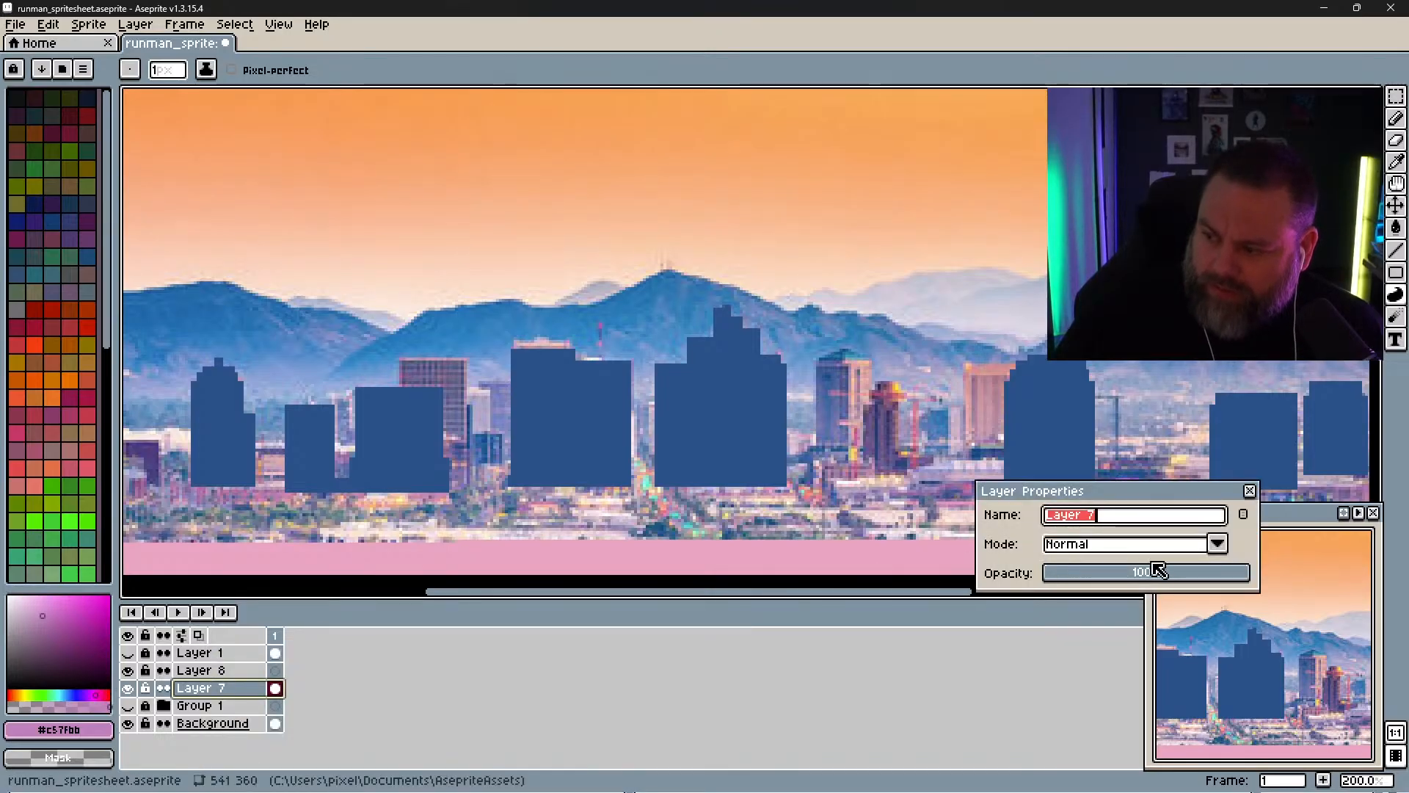
left_click_drag(1230, 583, 1219, 583)
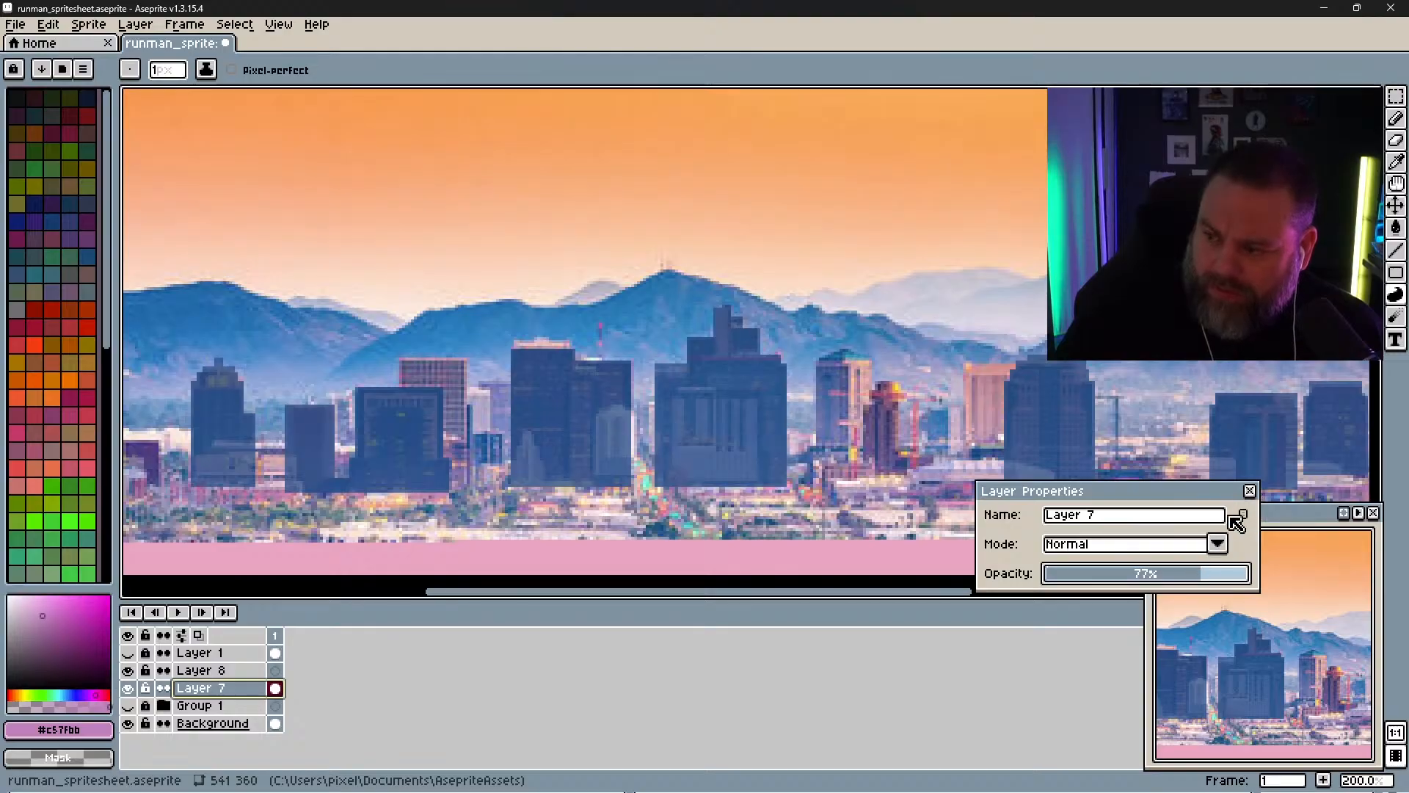
left_click(1252, 497)
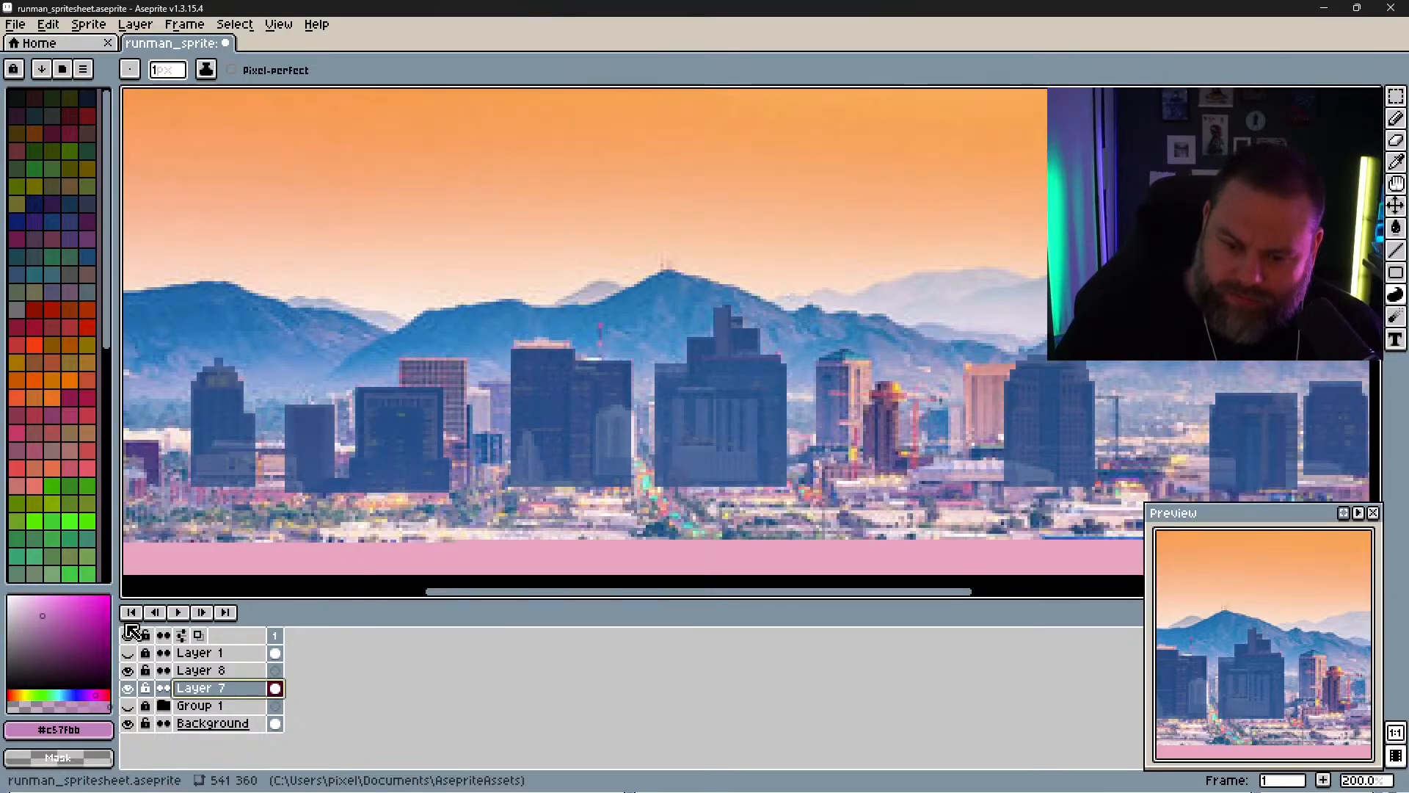
Step: With a 1 px Pencil, trace the left, top and right edges of the wide building's inner frame in pink on Layer 7
scroll(358, 449, "up", 2)
scroll(394, 422, "up", 2)
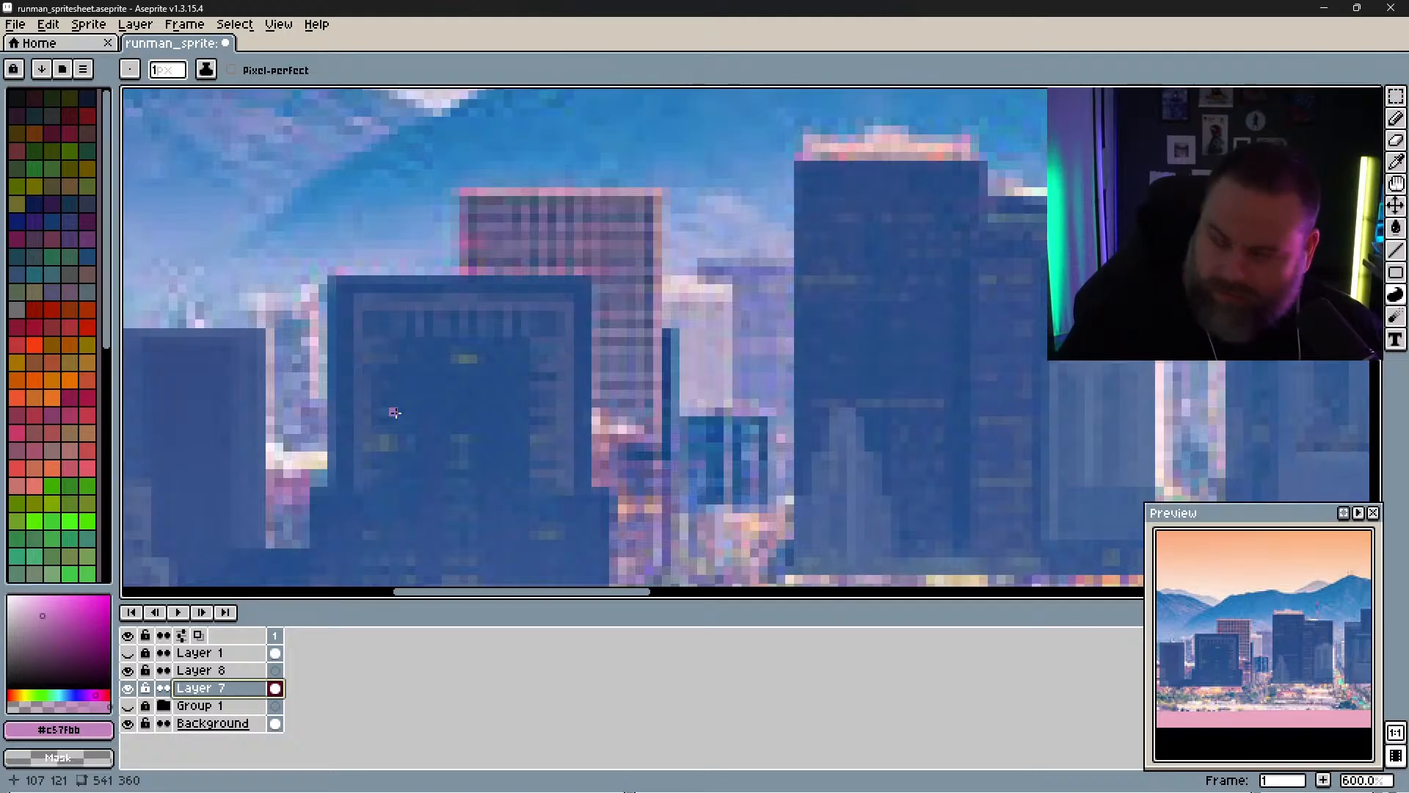
left_click(1396, 119)
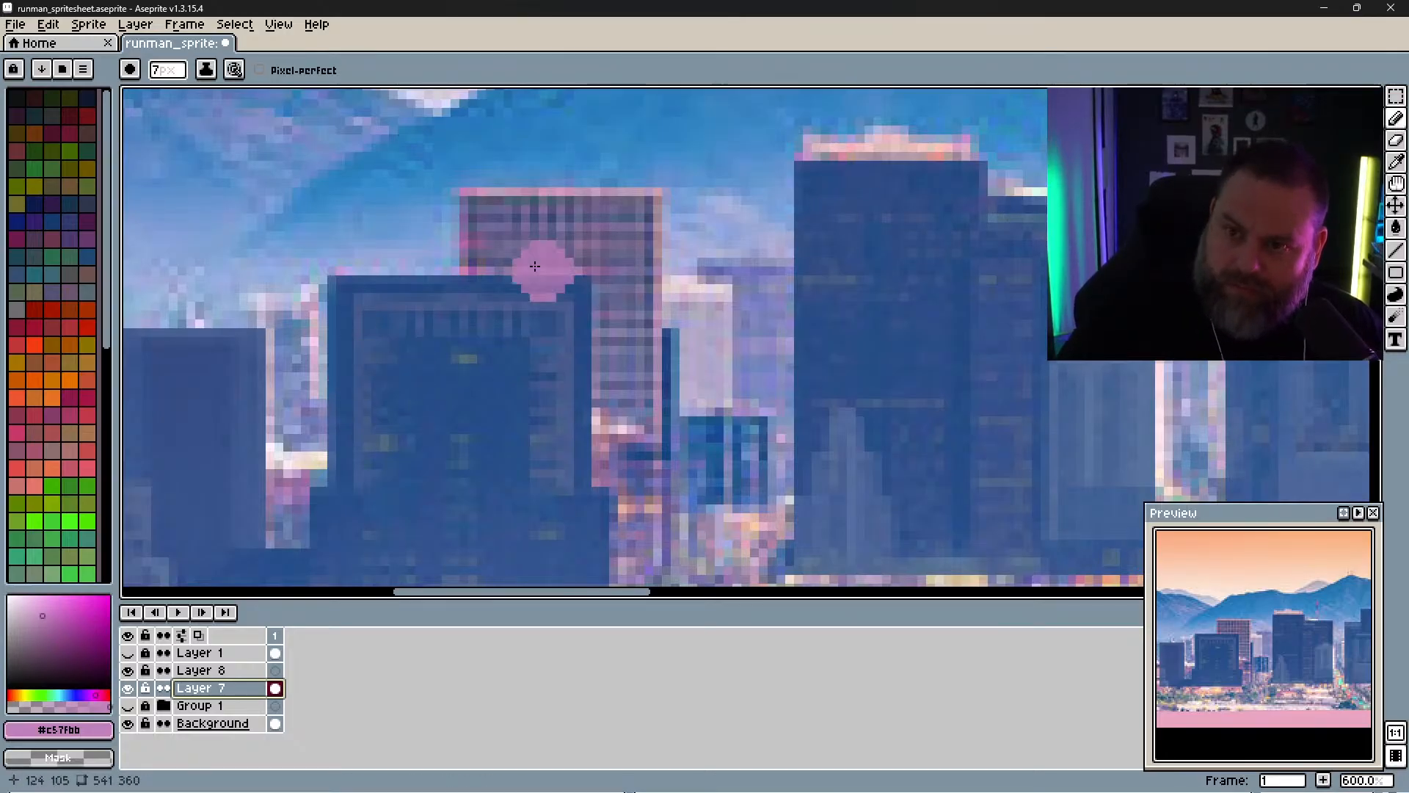
left_click(159, 72)
left_click(165, 93)
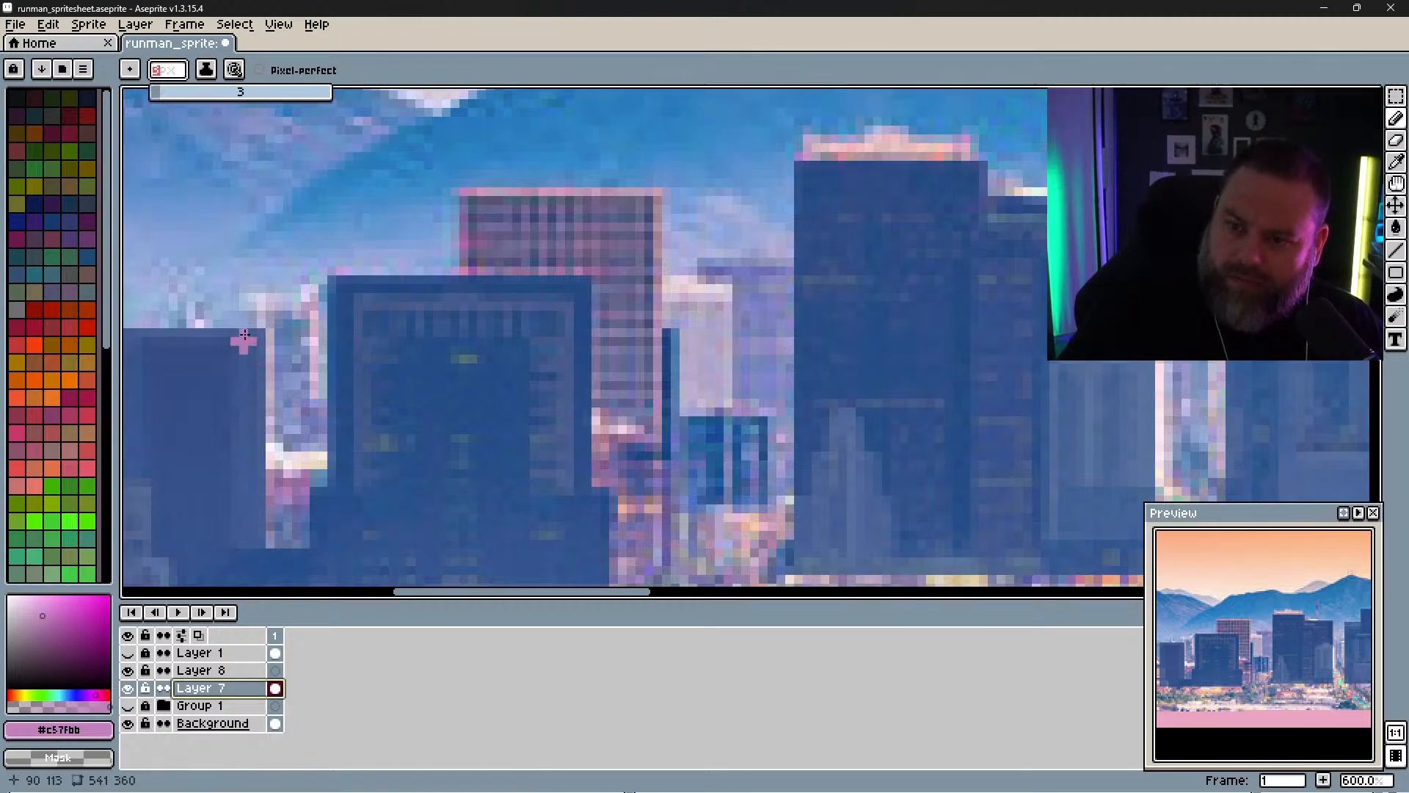
left_click(155, 94)
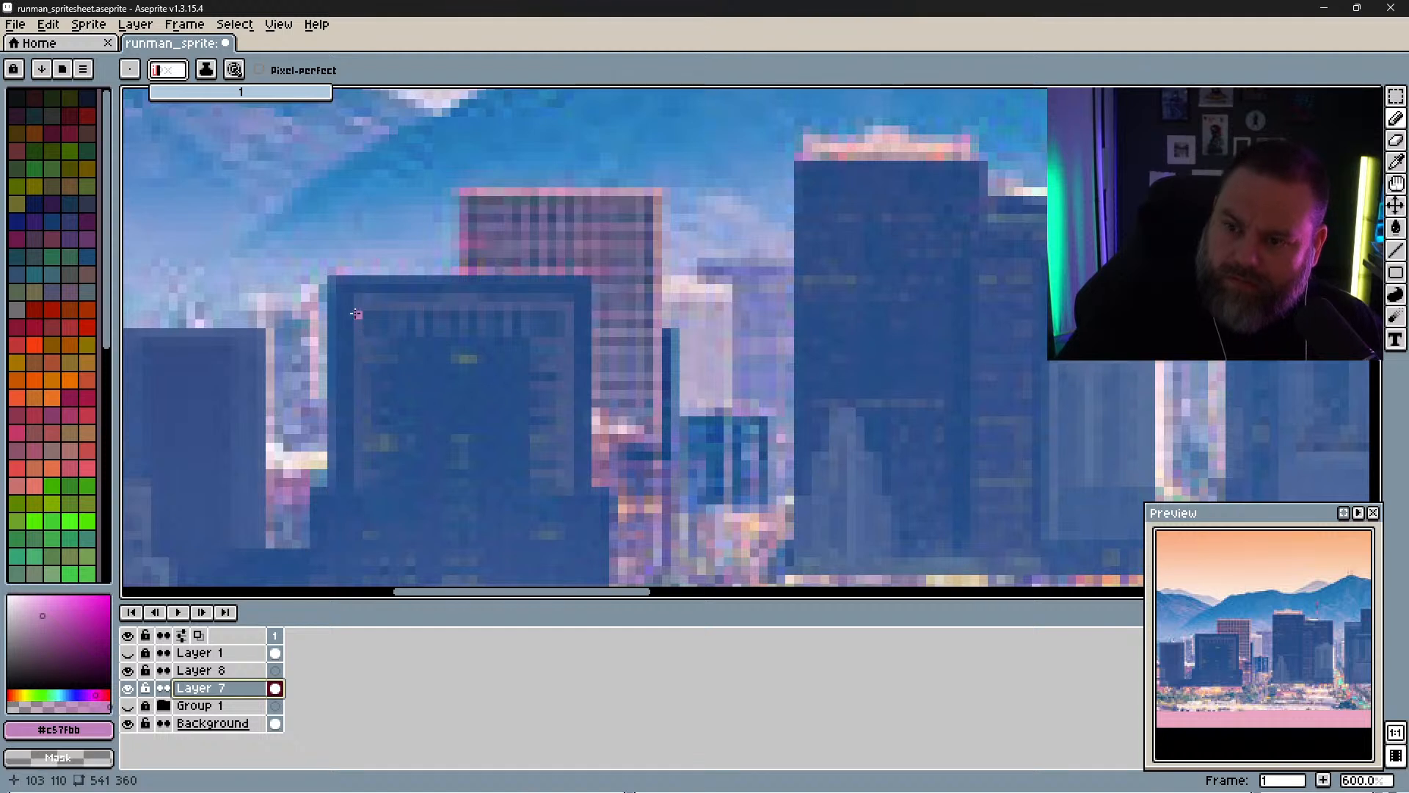
left_click_drag(355, 303, 355, 309)
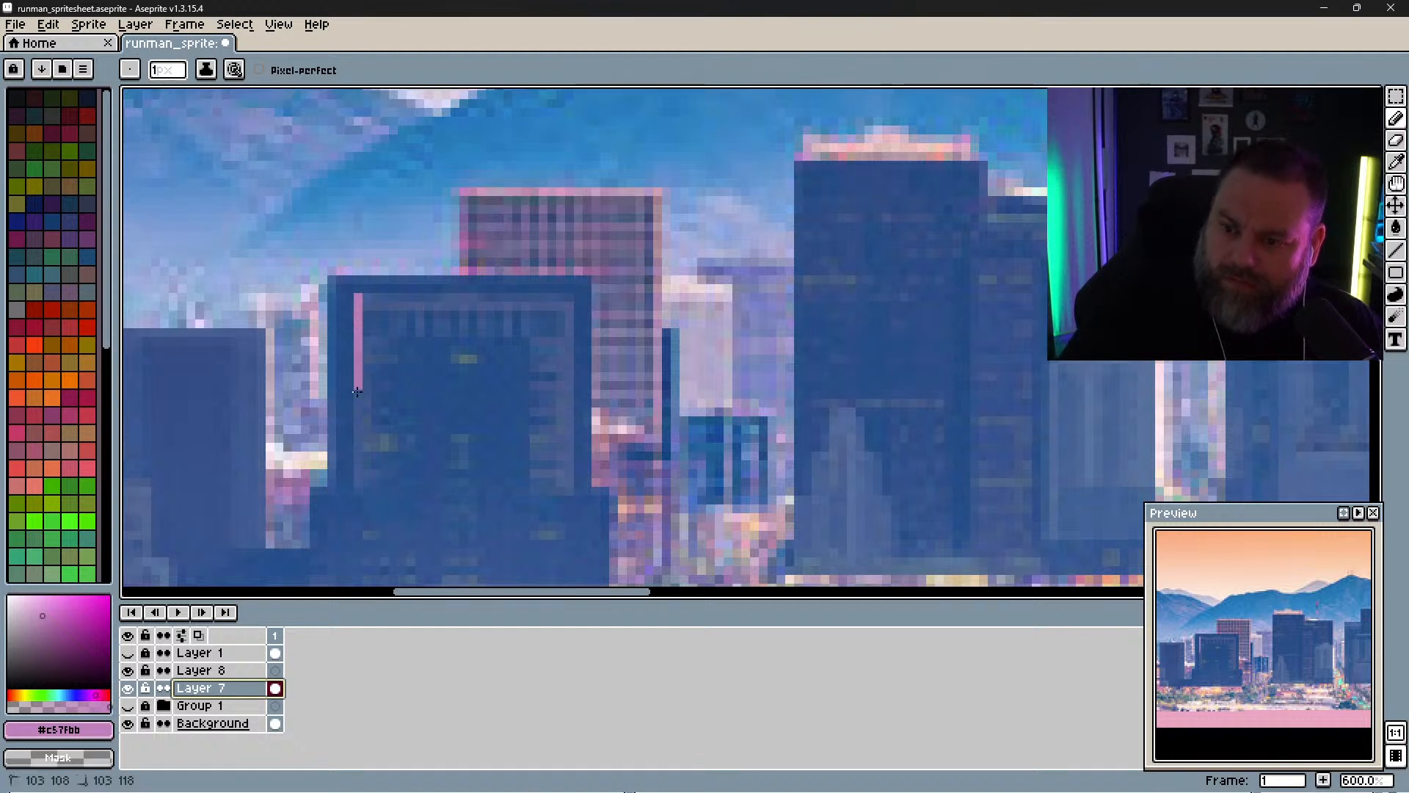
left_click_drag(358, 456, 359, 490)
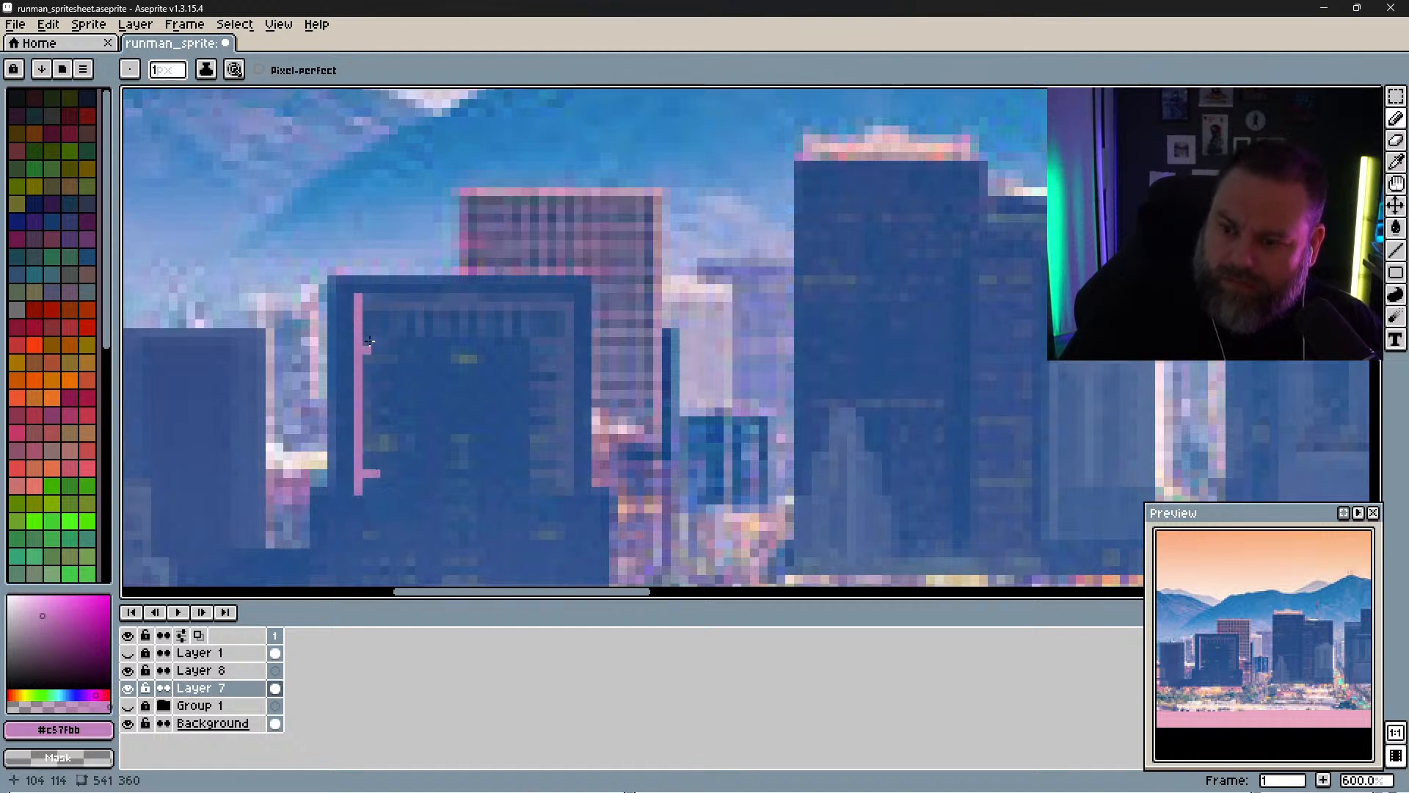
left_click_drag(366, 304, 380, 303)
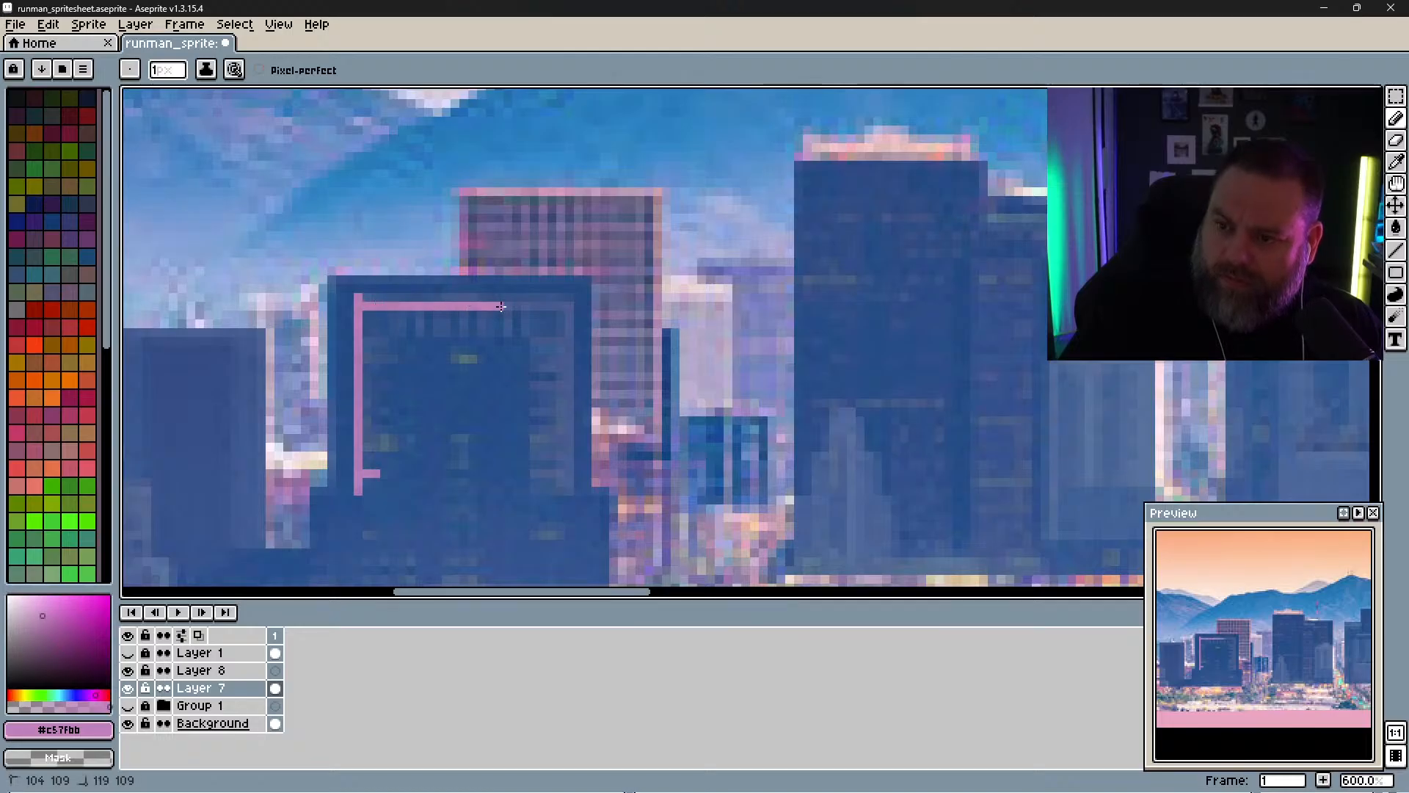
left_click_drag(567, 306, 569, 305)
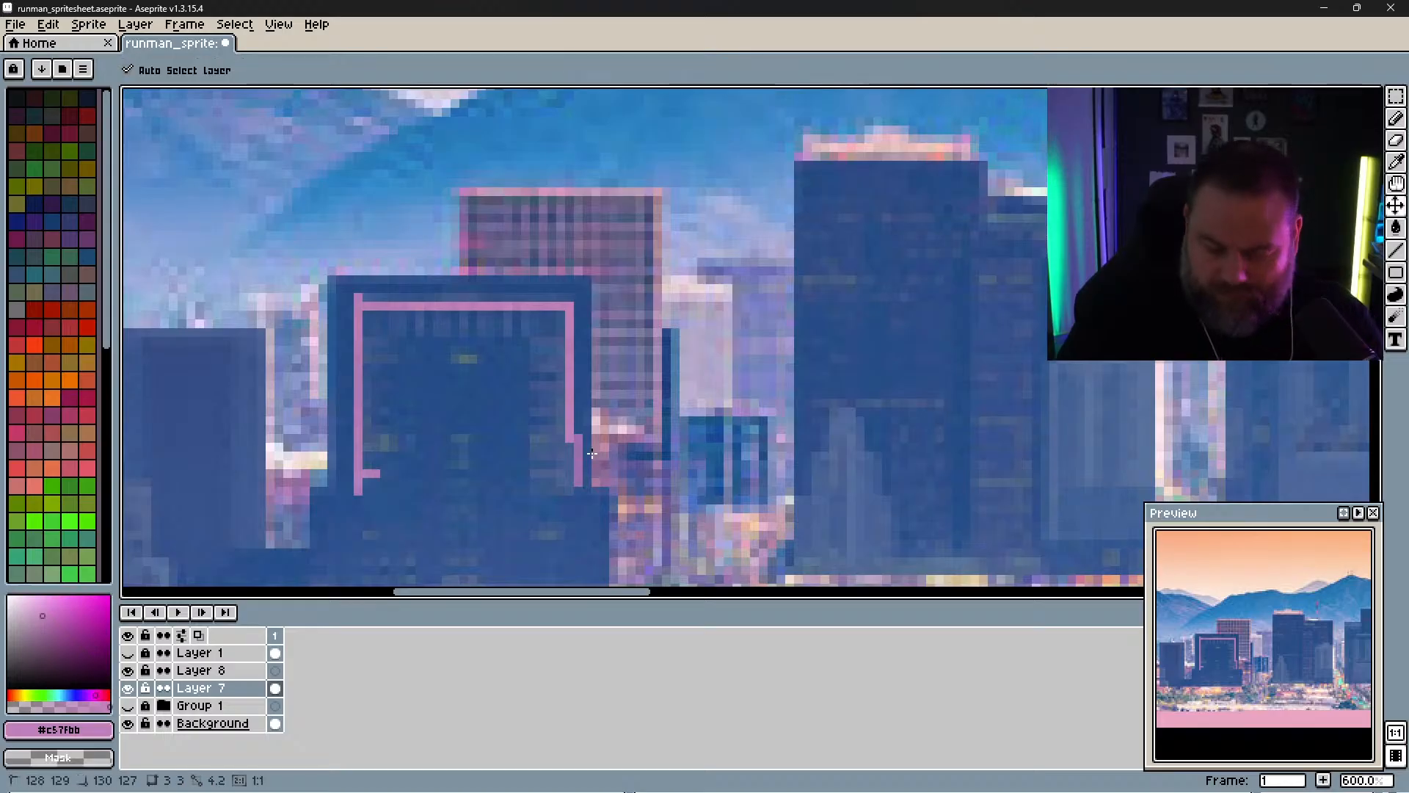
Step: Undo the freehand right edge of the inner frame and redraw it as a straight vertical line with the Line tool
key("ctrl+z")
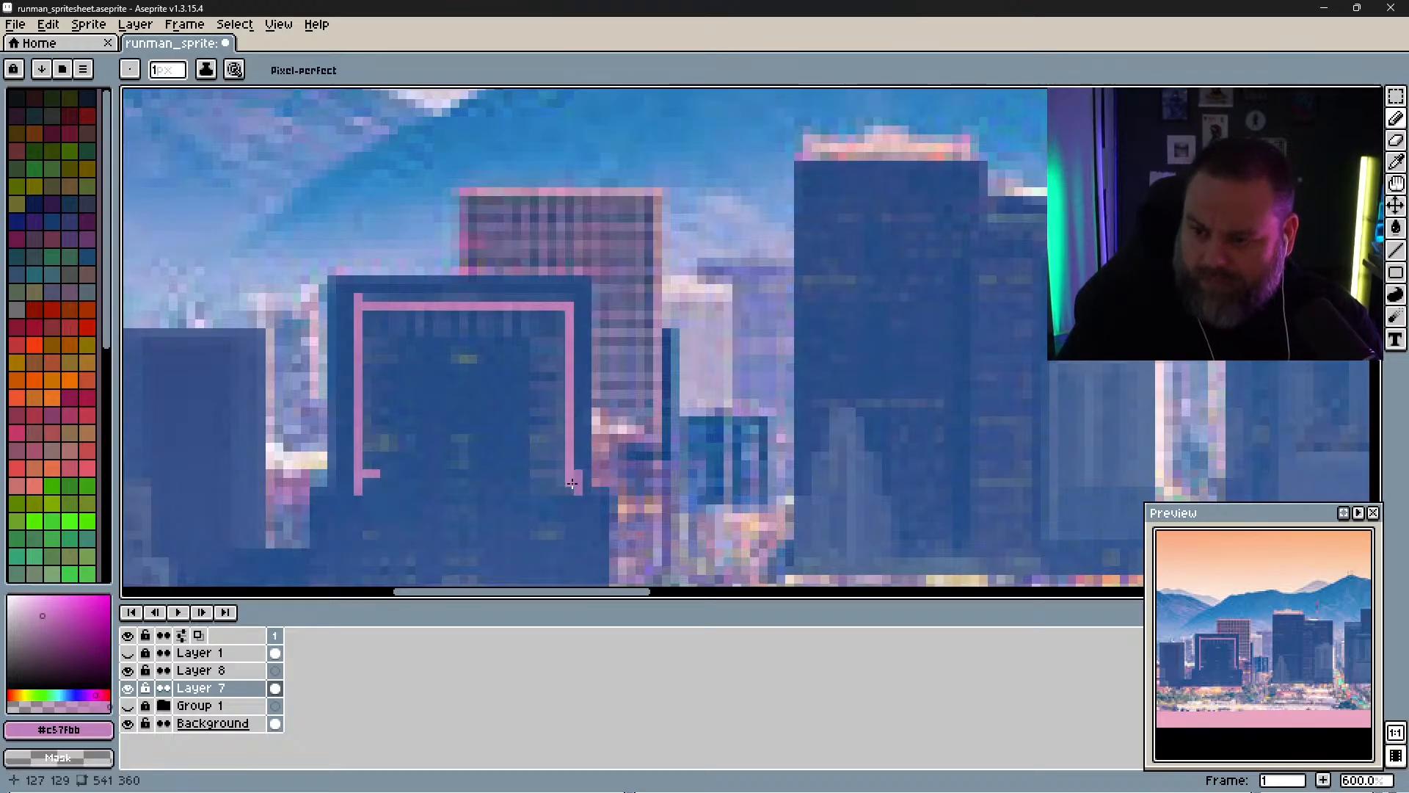
key("ctrl+z")
key("ctrl+z")
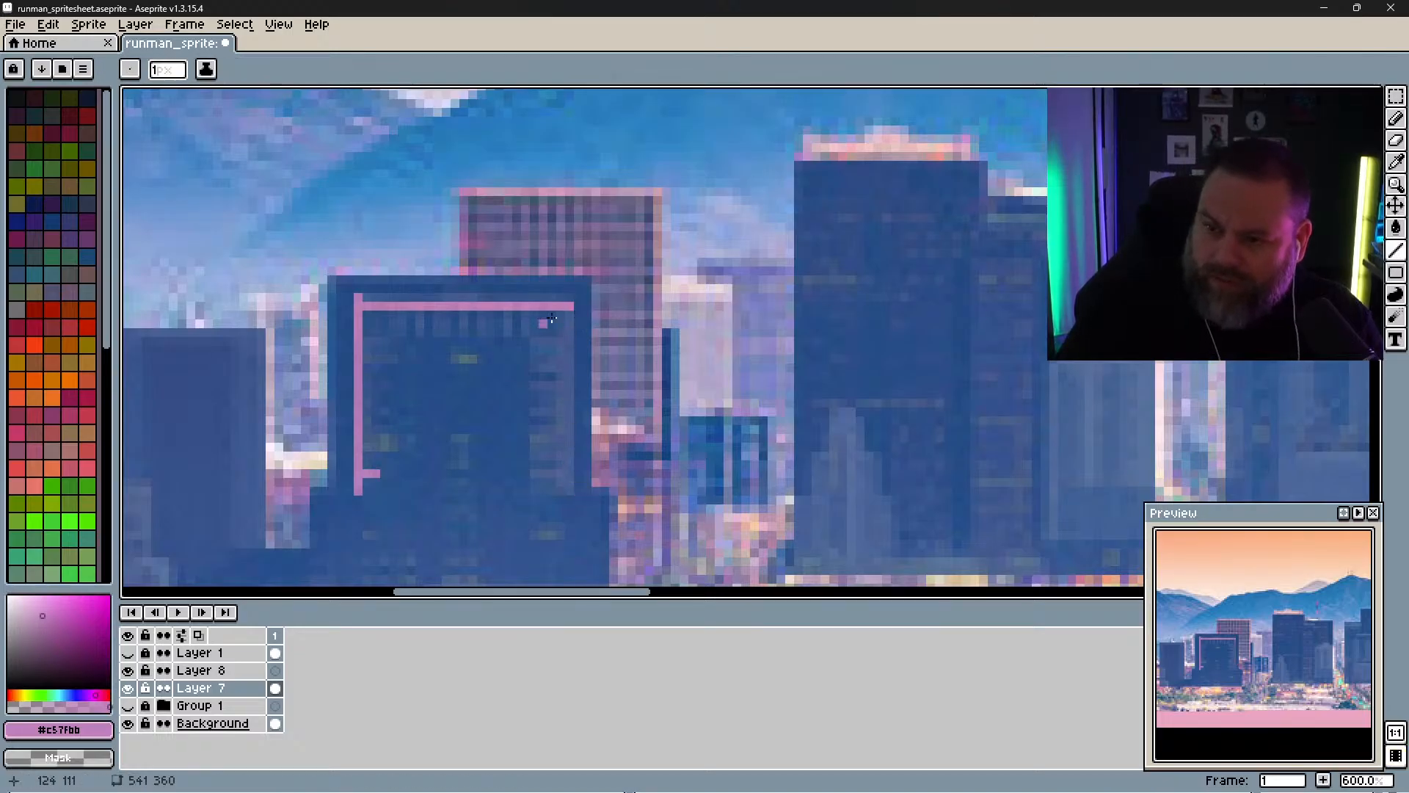
left_click_drag(568, 314, 569, 495)
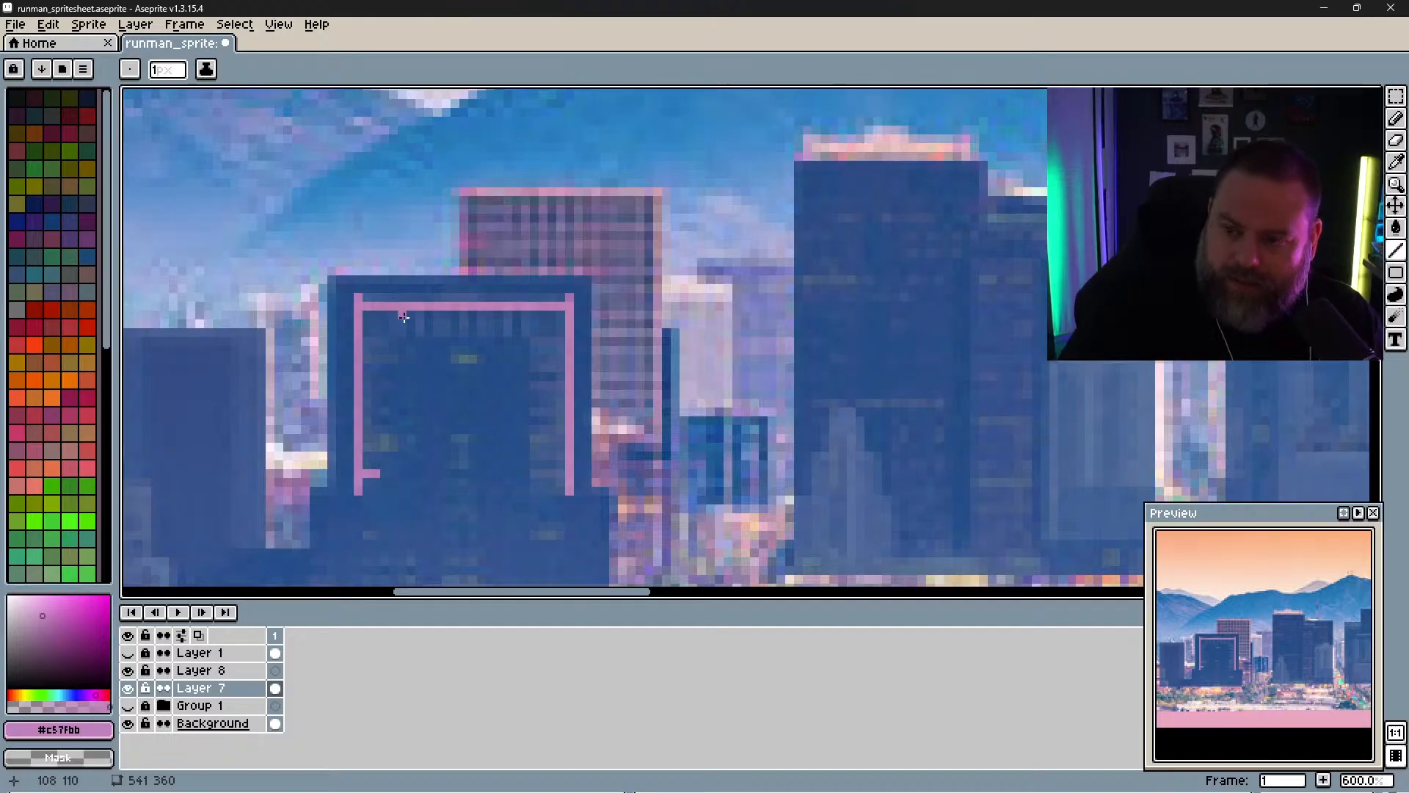
Step: Draw short pink window ticks down from the frame's top edge and inward from its right edge
left_click_drag(404, 317, 411, 342)
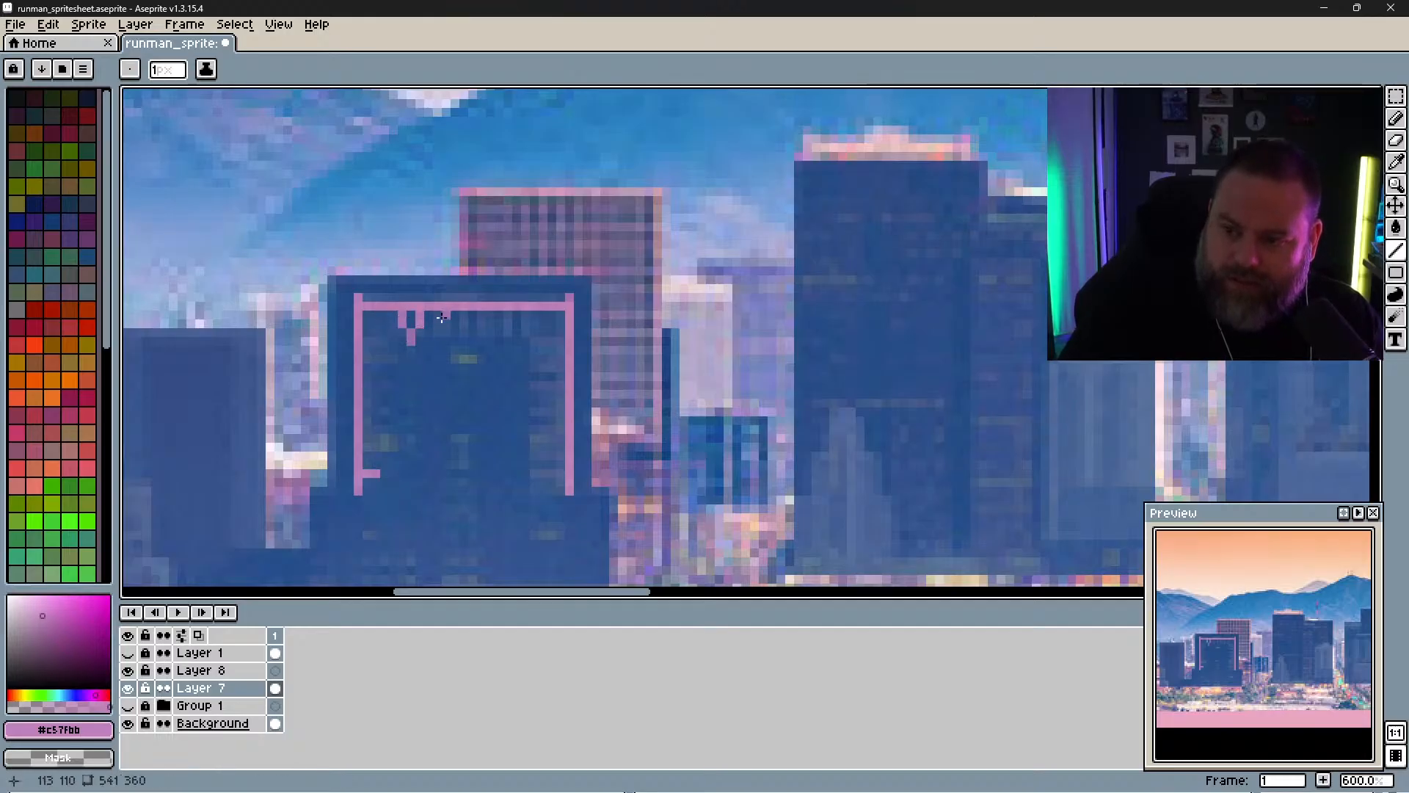
mouse_move(451, 314)
left_mouse_down()
mouse_move(465, 332)
mouse_move(525, 328)
mouse_move(560, 345)
mouse_move(579, 413)
mouse_move(552, 415)
mouse_move(568, 474)
left_mouse_up()
key("ctrl+z")
key("ctrl+z")
key("ctrl+z")
key("ctrl+z")
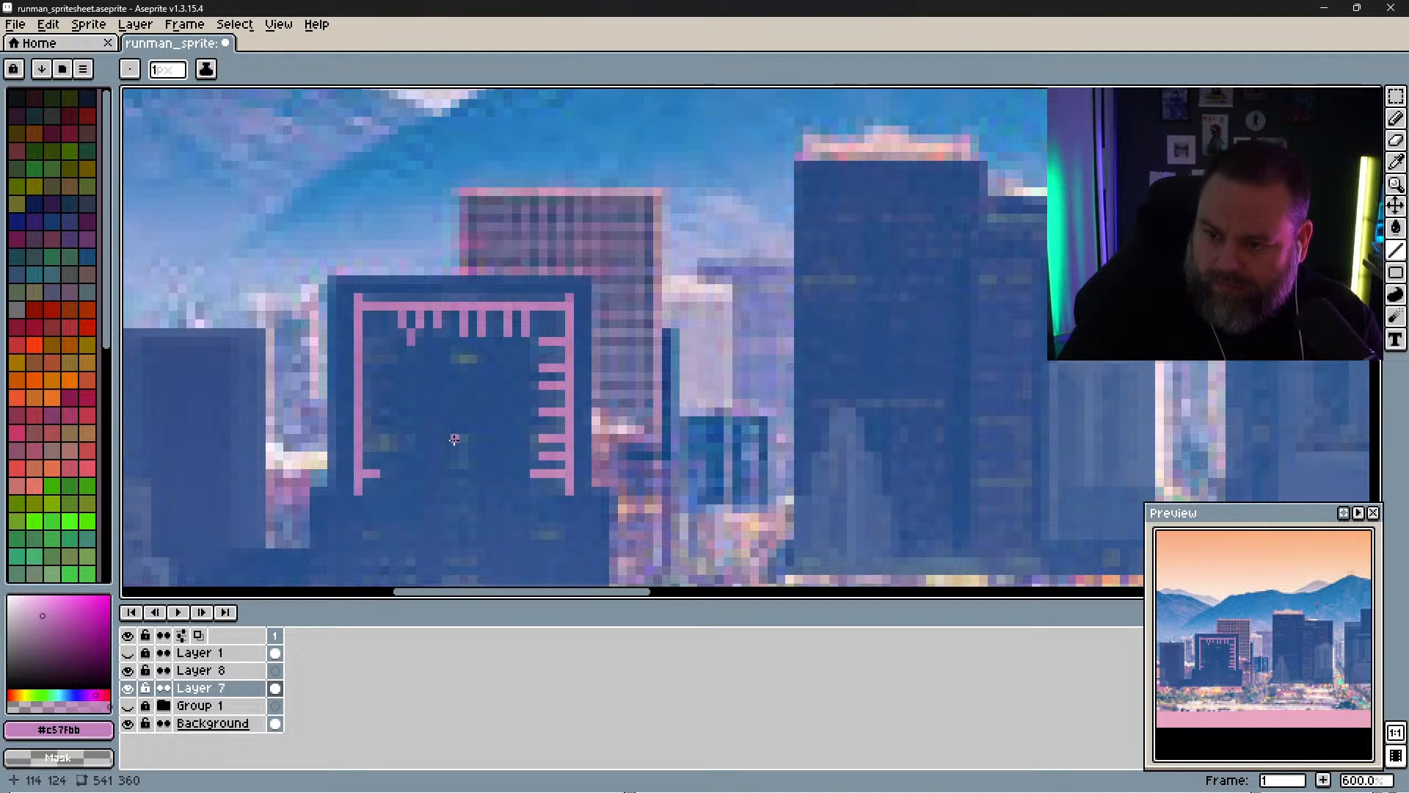
Step: Add short pink ticks along the frame's left edge and small window dashes in the middle of the facade
left_click_drag(366, 439, 404, 439)
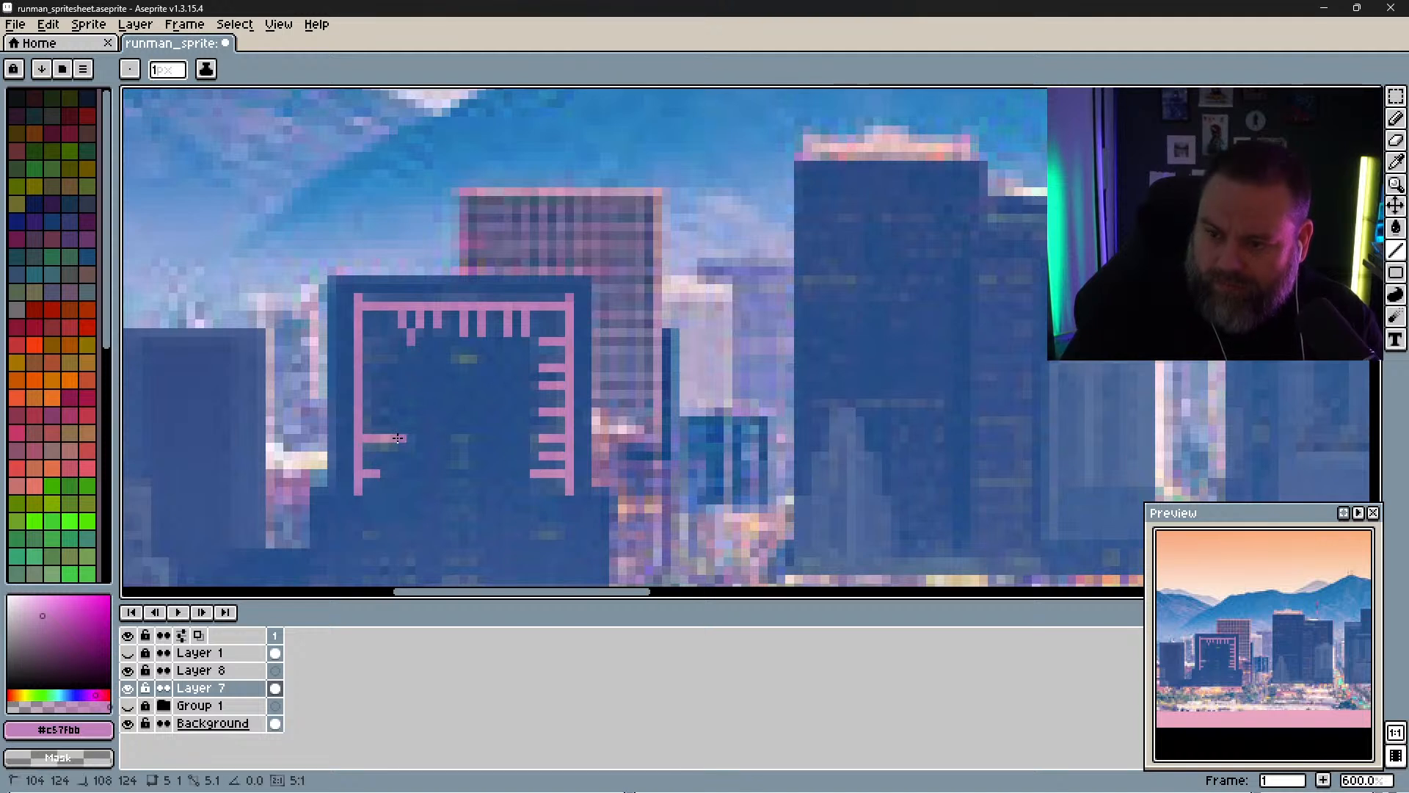
left_click_drag(366, 359, 375, 413)
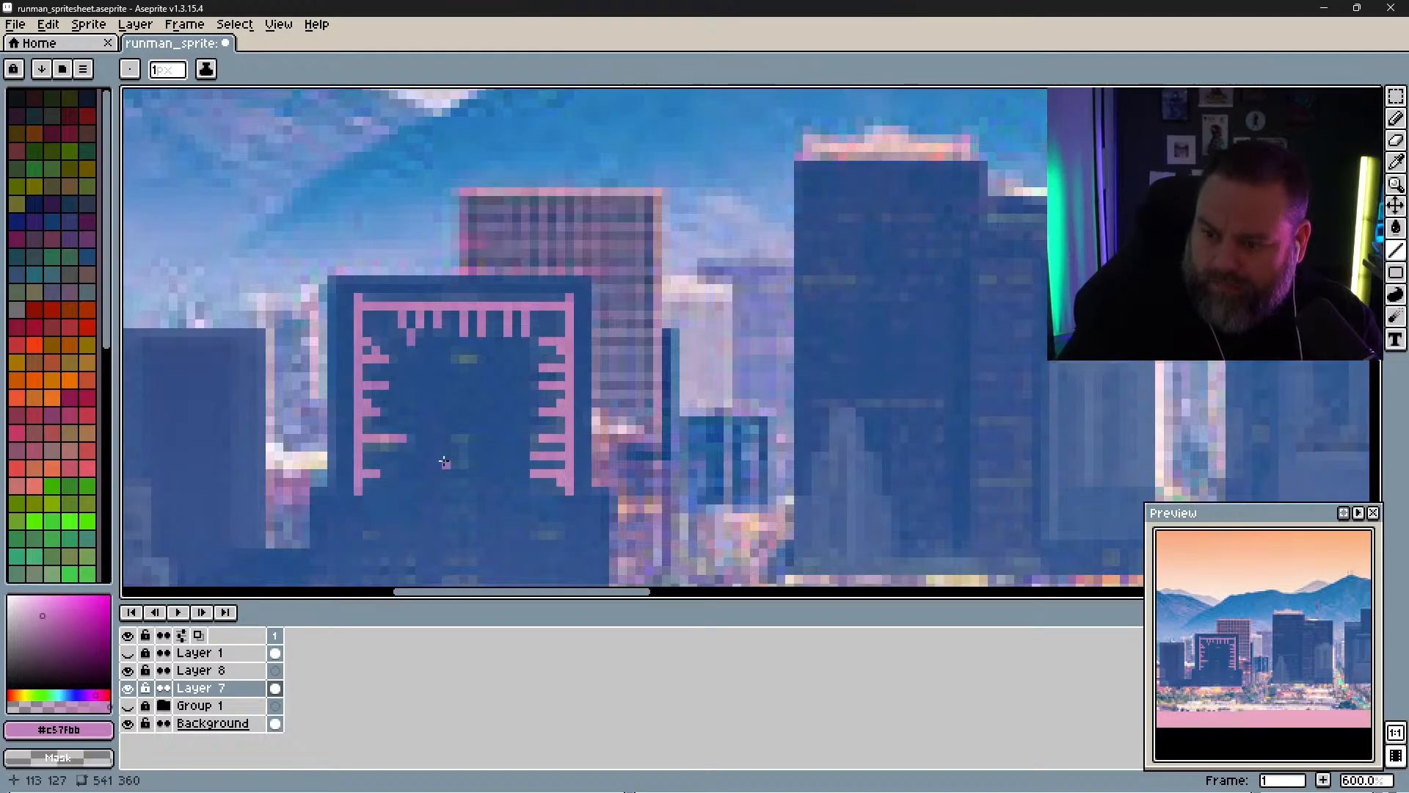
mouse_move(457, 438)
left_mouse_down()
mouse_move(471, 438)
mouse_move(482, 482)
left_mouse_up()
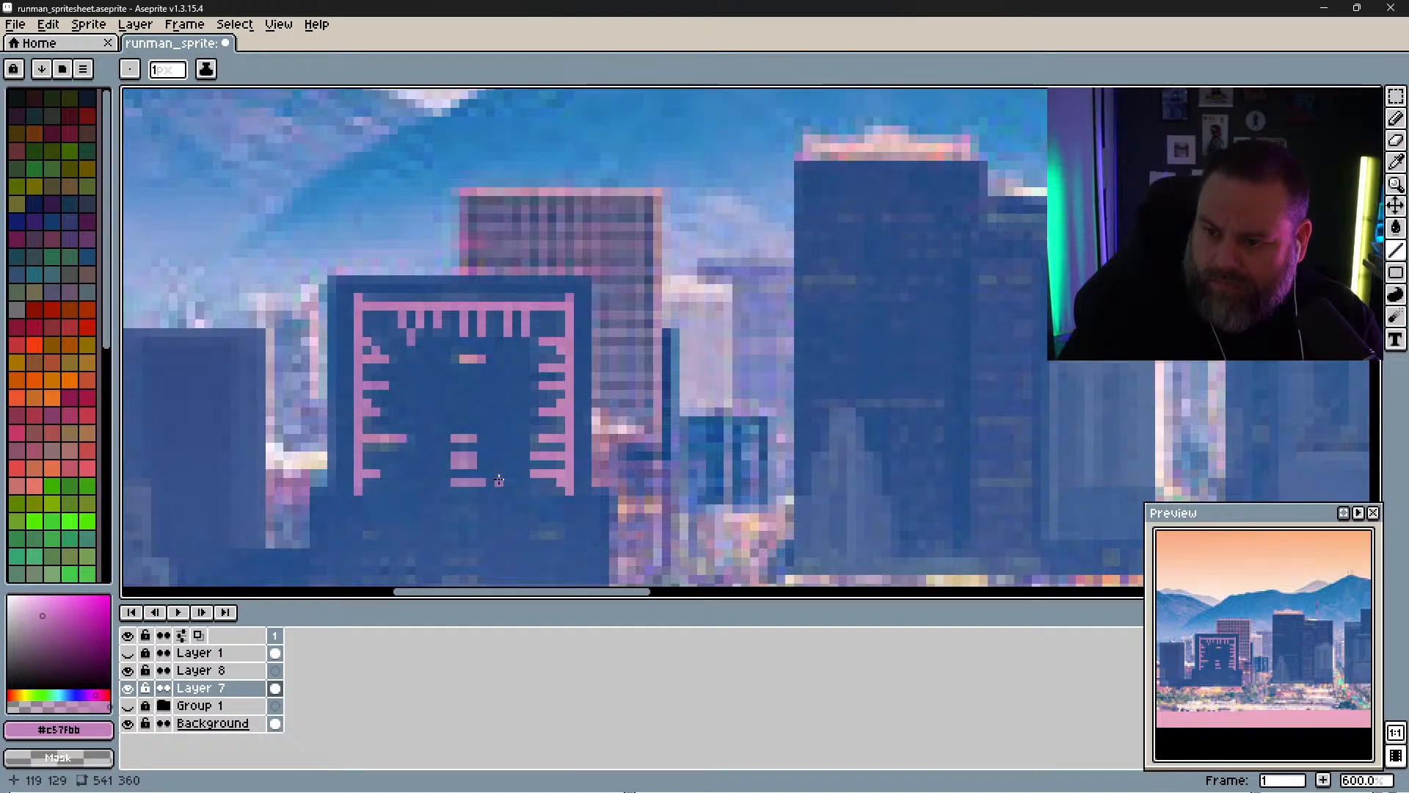
left_click_drag(533, 500, 565, 494)
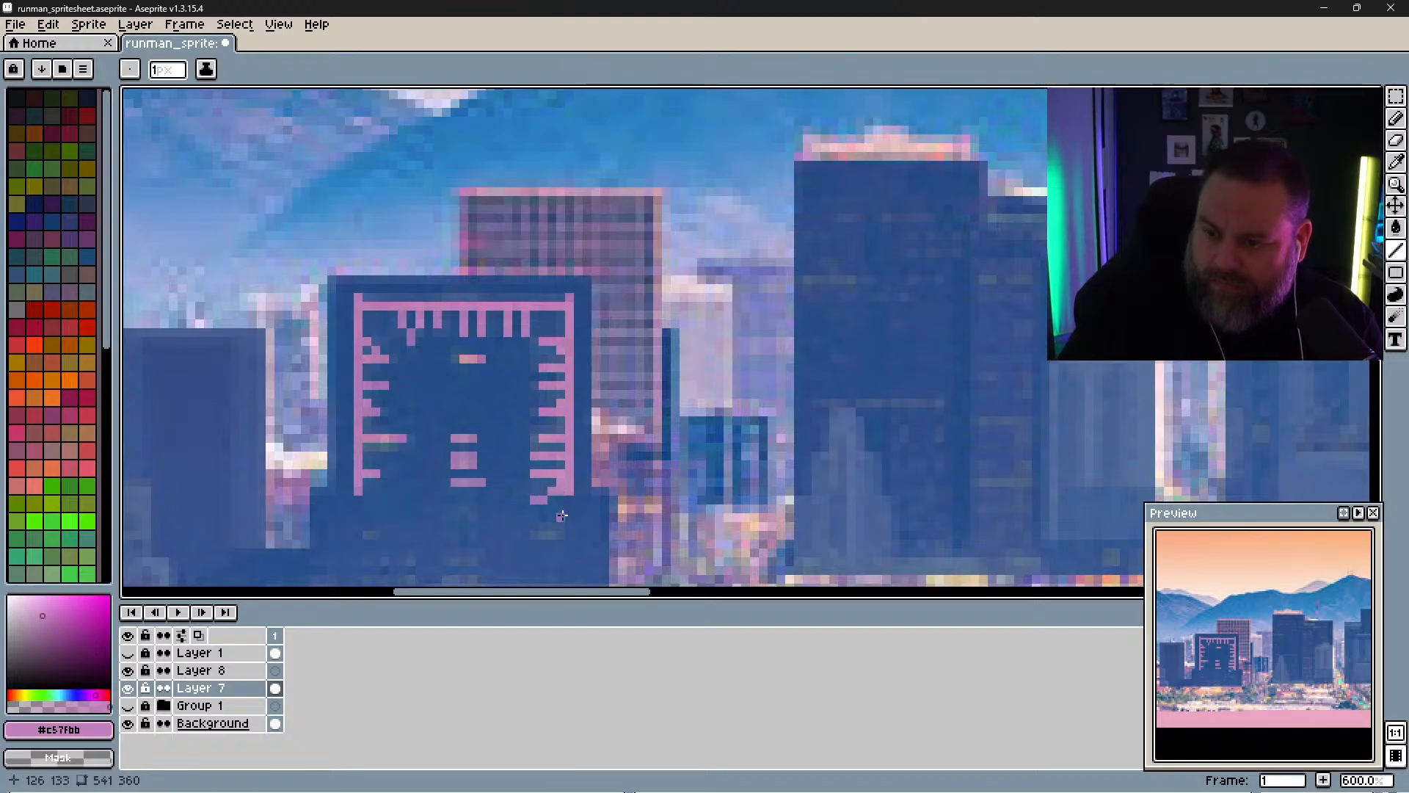
key("ctrl+z")
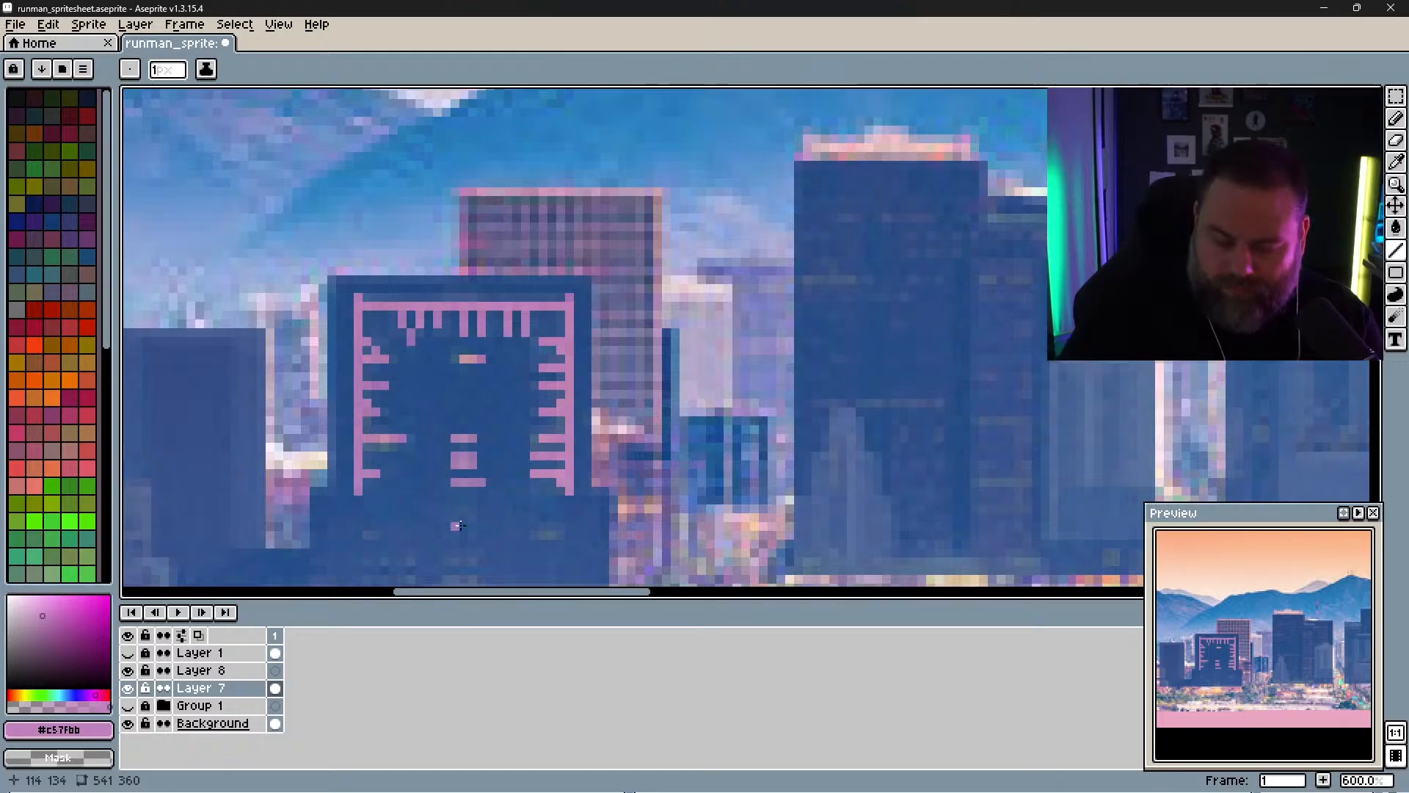
Step: Outline the left side, roof and right side of the narrower building left of the framed one with pink lines
key("h")
mouse_move(532, 512)
left_mouse_down()
mouse_move(544, 412)
mouse_move(583, 441)
mouse_move(694, 456)
mouse_move(789, 435)
left_mouse_up()
key("l")
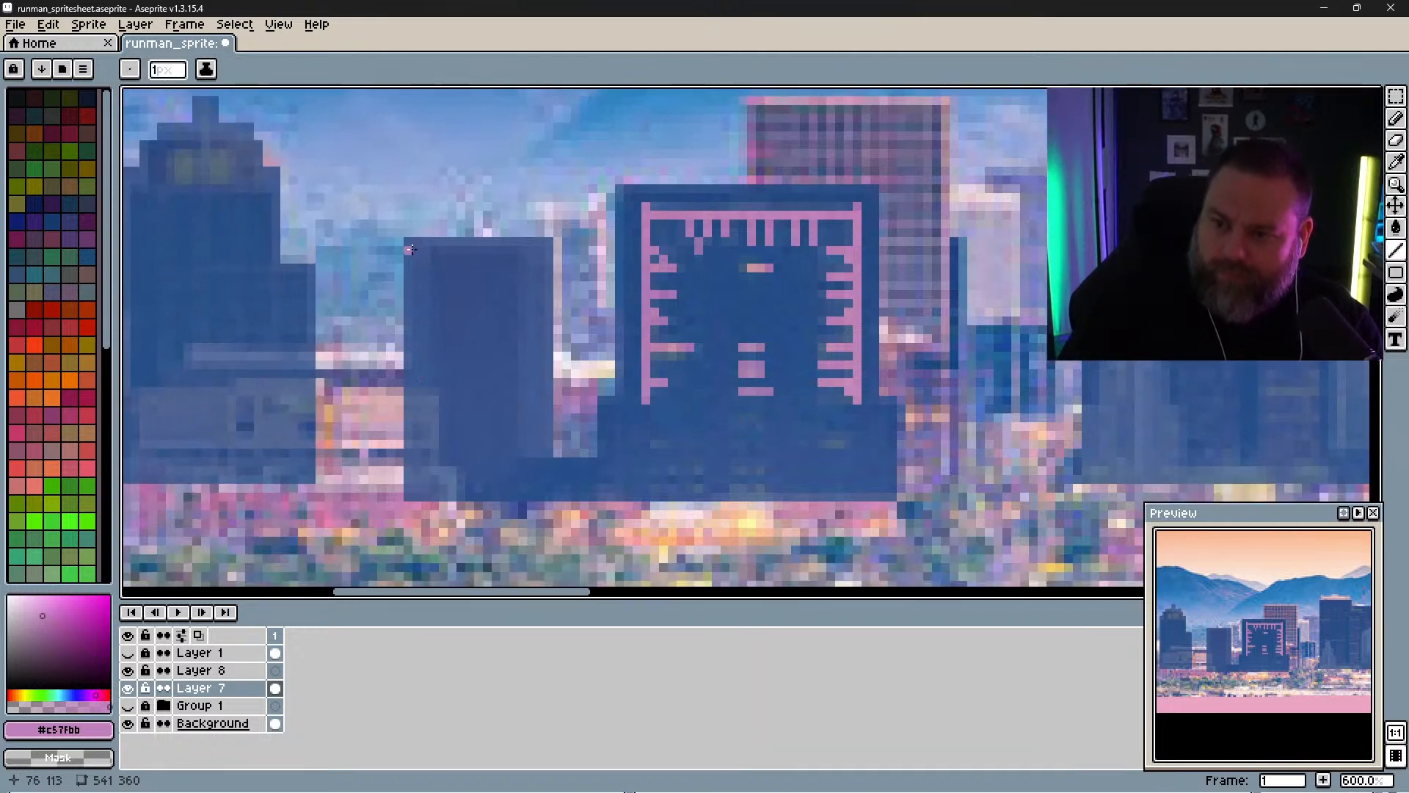
left_click_drag(416, 251, 416, 379)
mouse_move(423, 243)
left_mouse_down()
mouse_move(543, 243)
mouse_move(547, 455)
left_mouse_up()
left_click(548, 251)
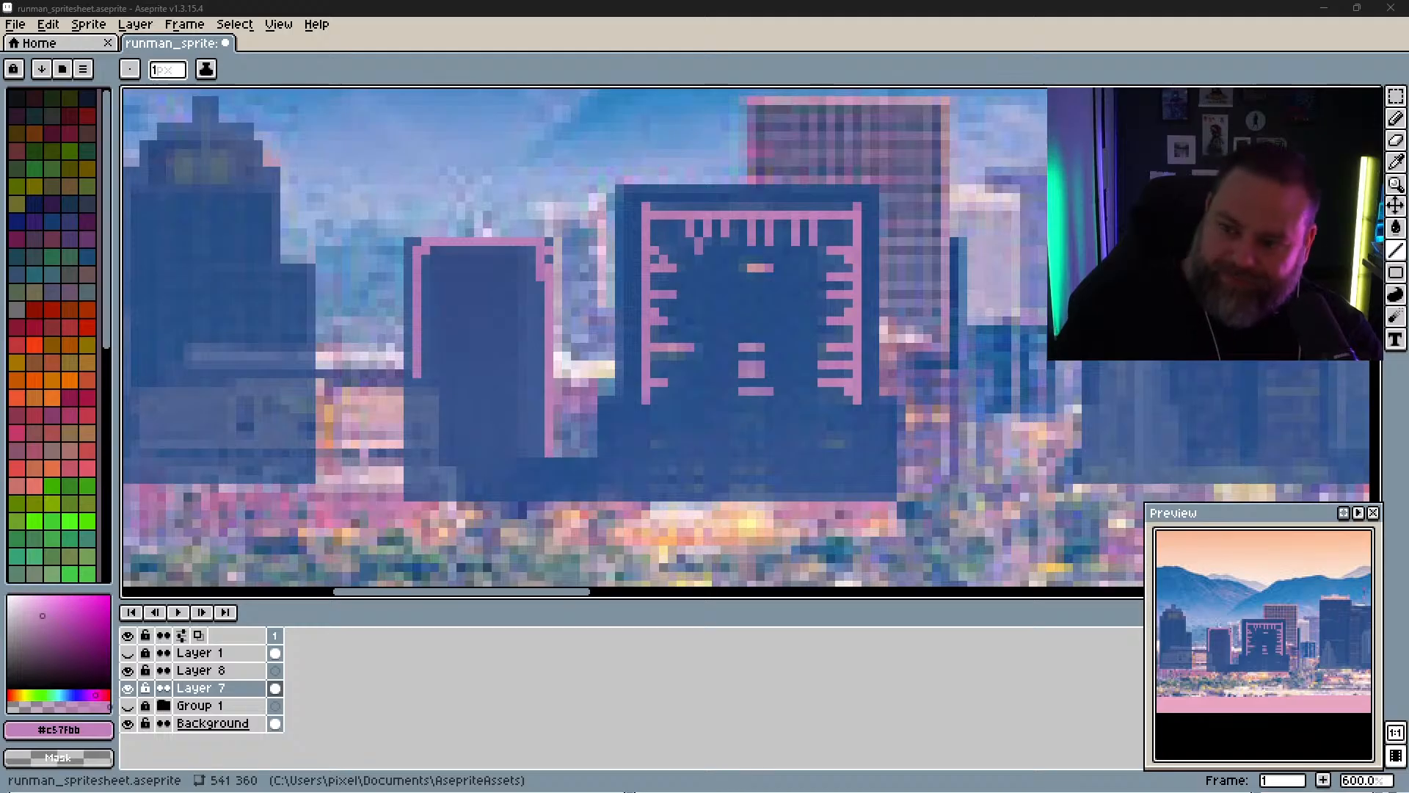
Step: Detail the framed building's base with small pink window dots, a bottom edge line and a vertical line on each side
left_click(654, 471)
left_click(672, 471)
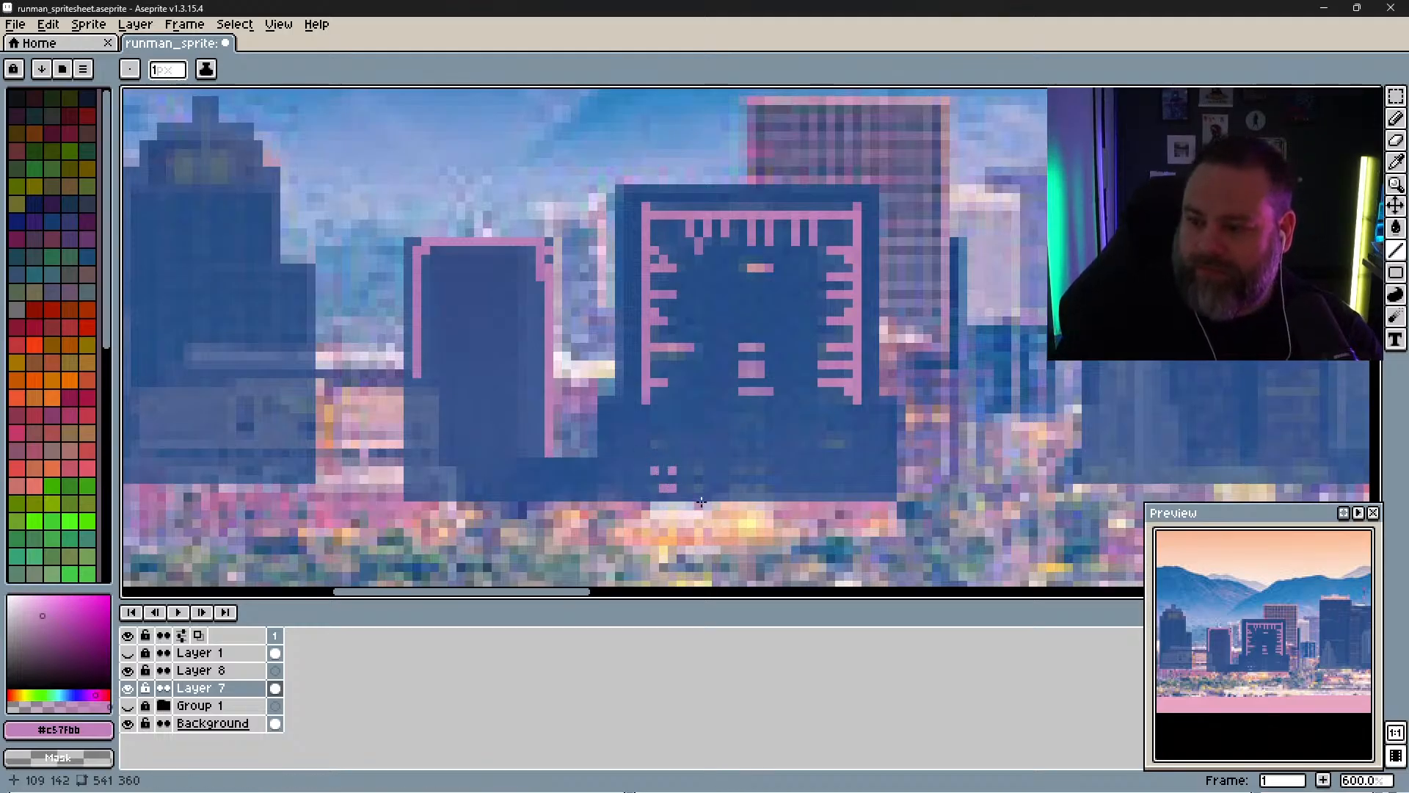
key("ctrl+z")
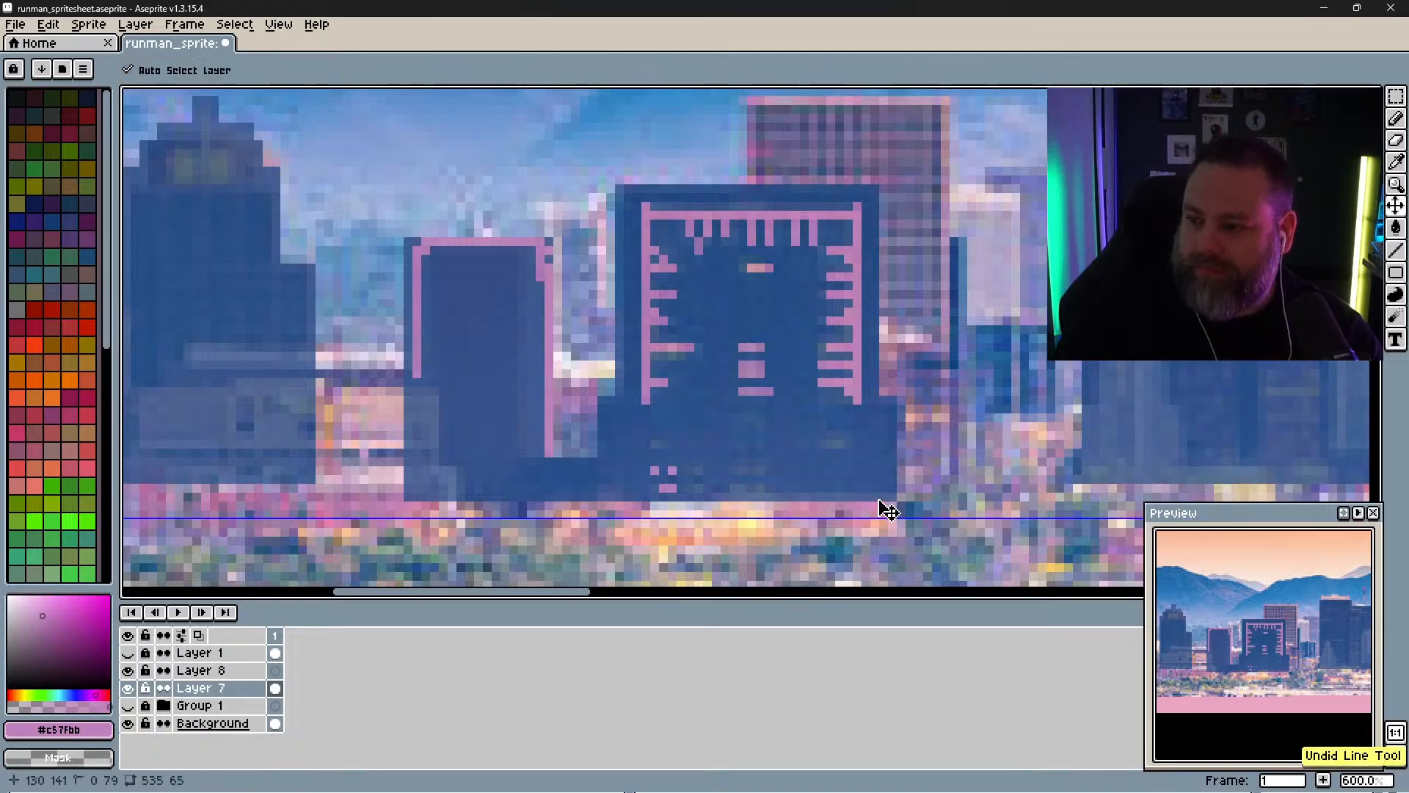
left_click_drag(717, 496, 875, 496)
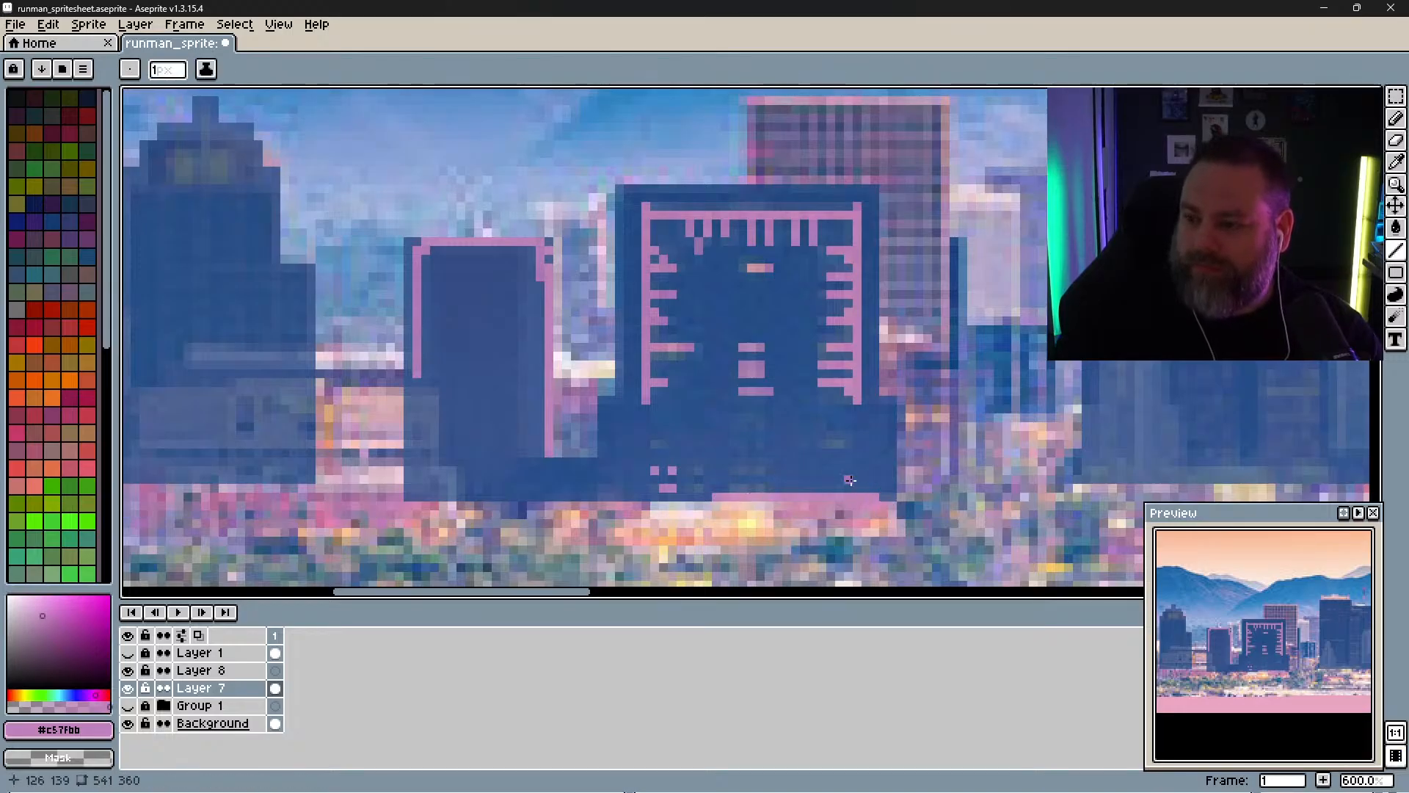
left_click_drag(883, 414, 883, 475)
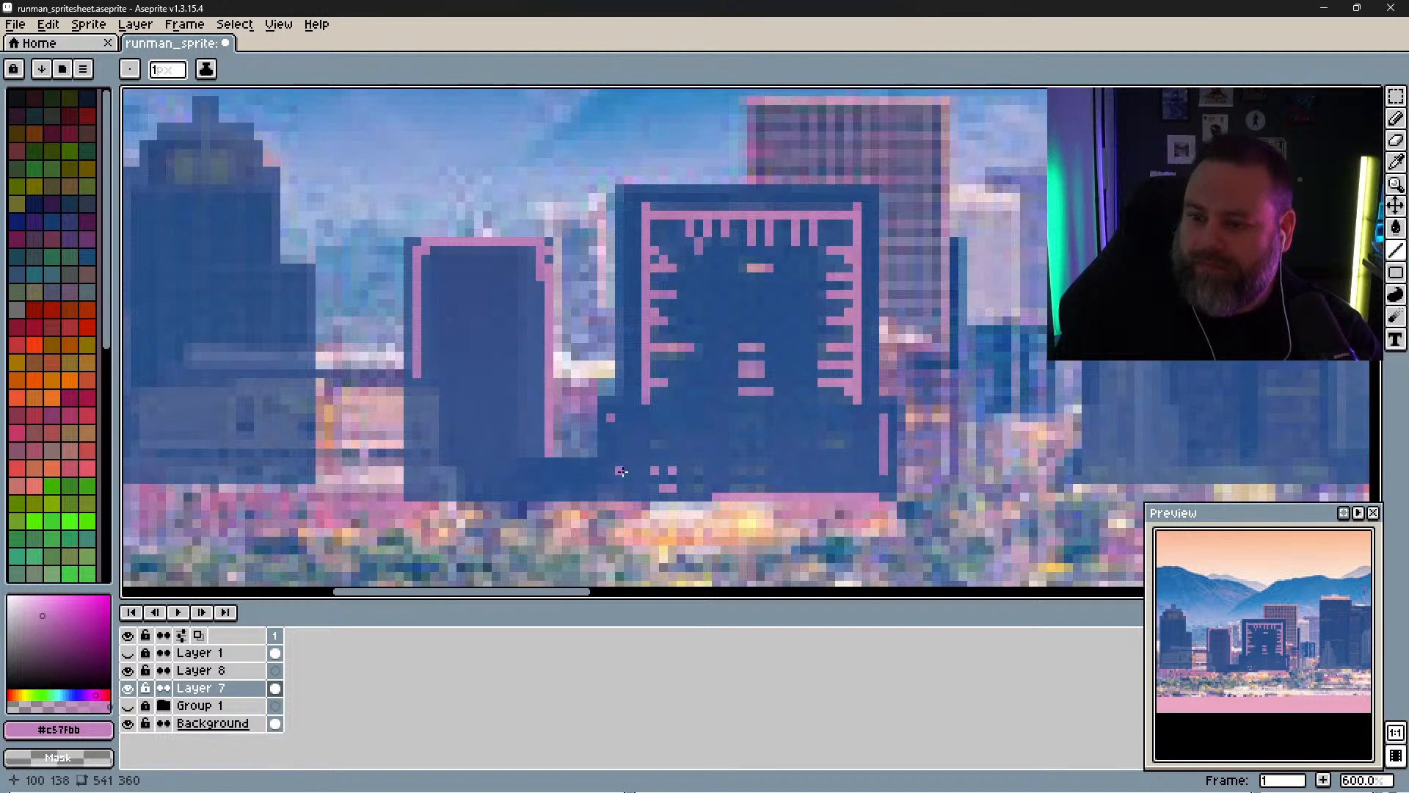
left_click_drag(617, 433, 619, 475)
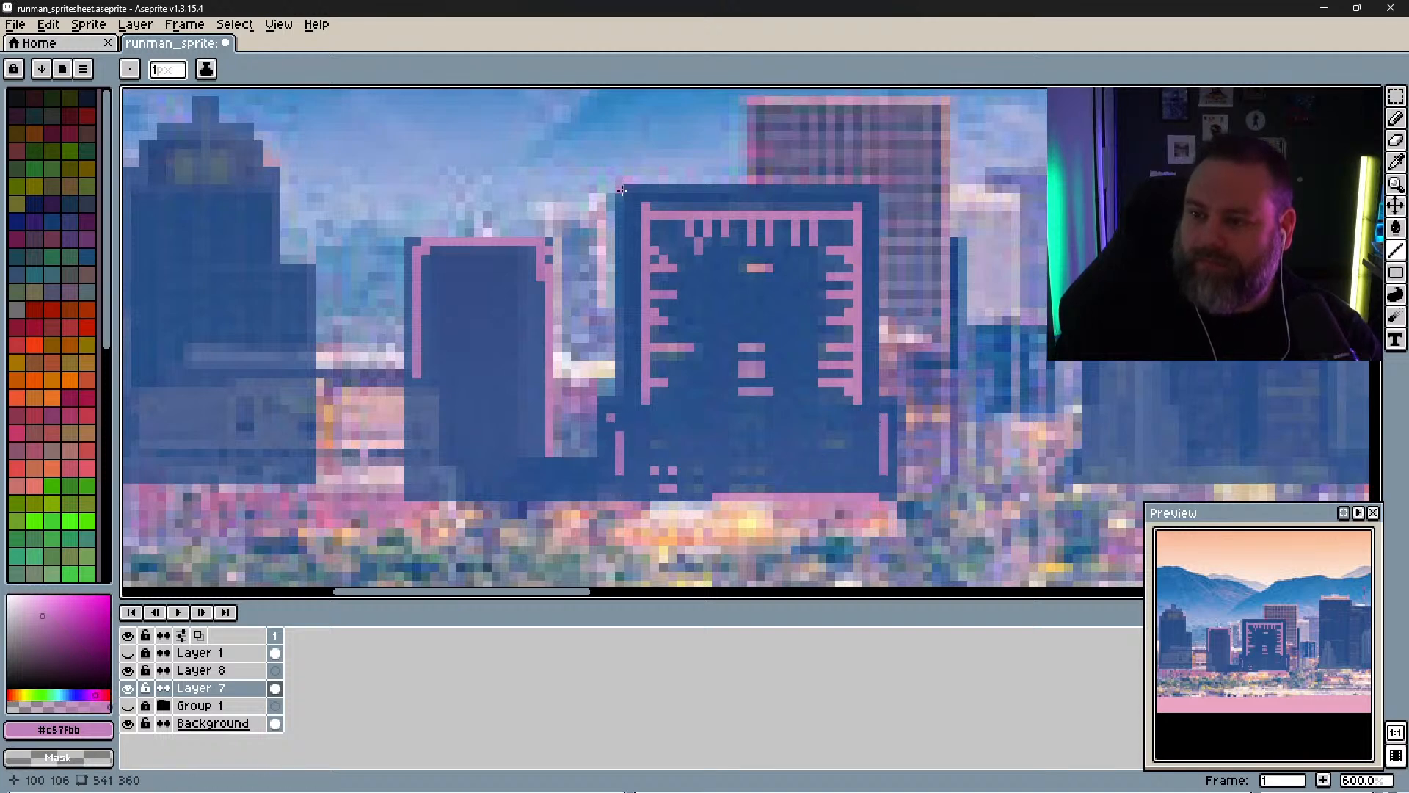
Step: Draw straight pink lines down the framed building's outer left edge and across its roof
left_click_drag(622, 191, 622, 324)
key("ctrl+z")
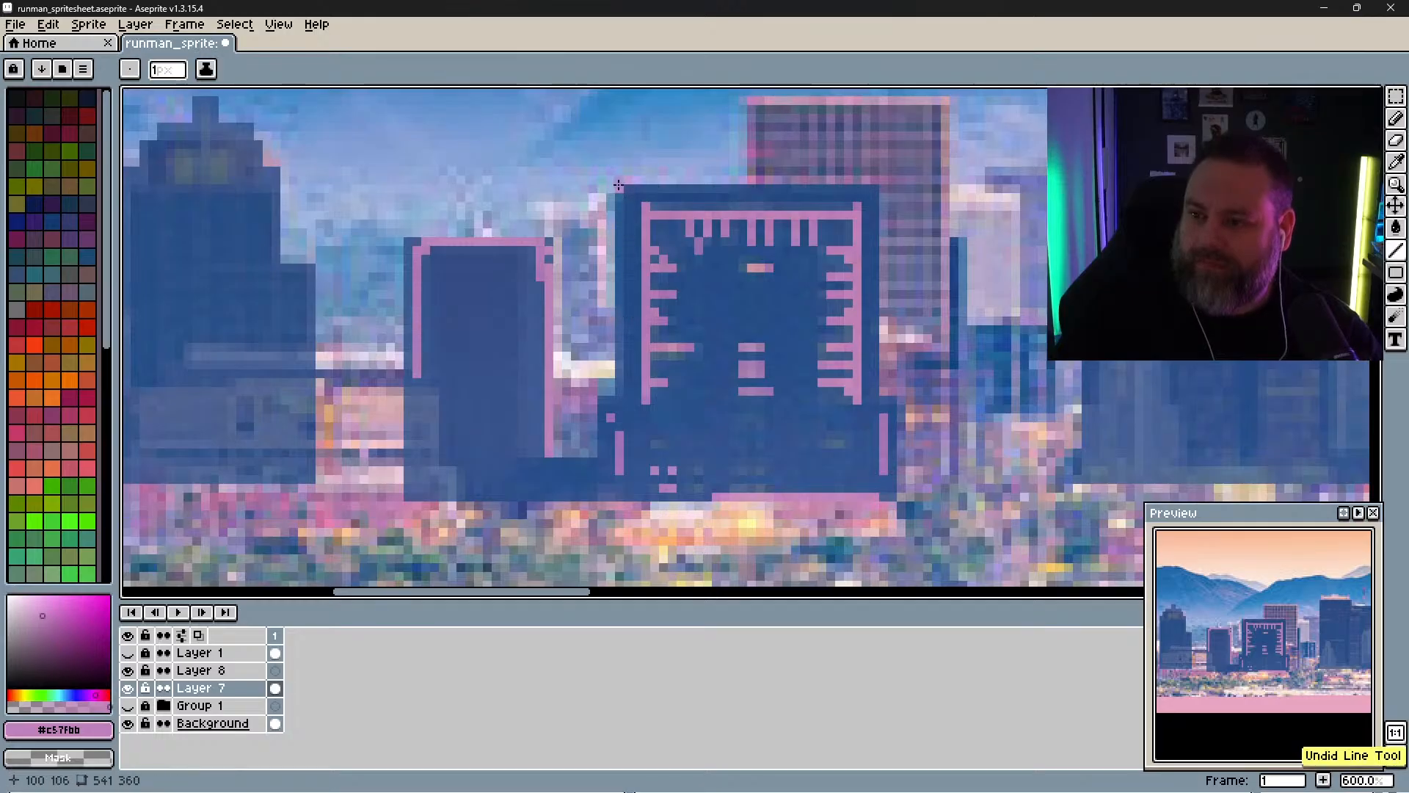
left_click_drag(619, 185, 620, 396)
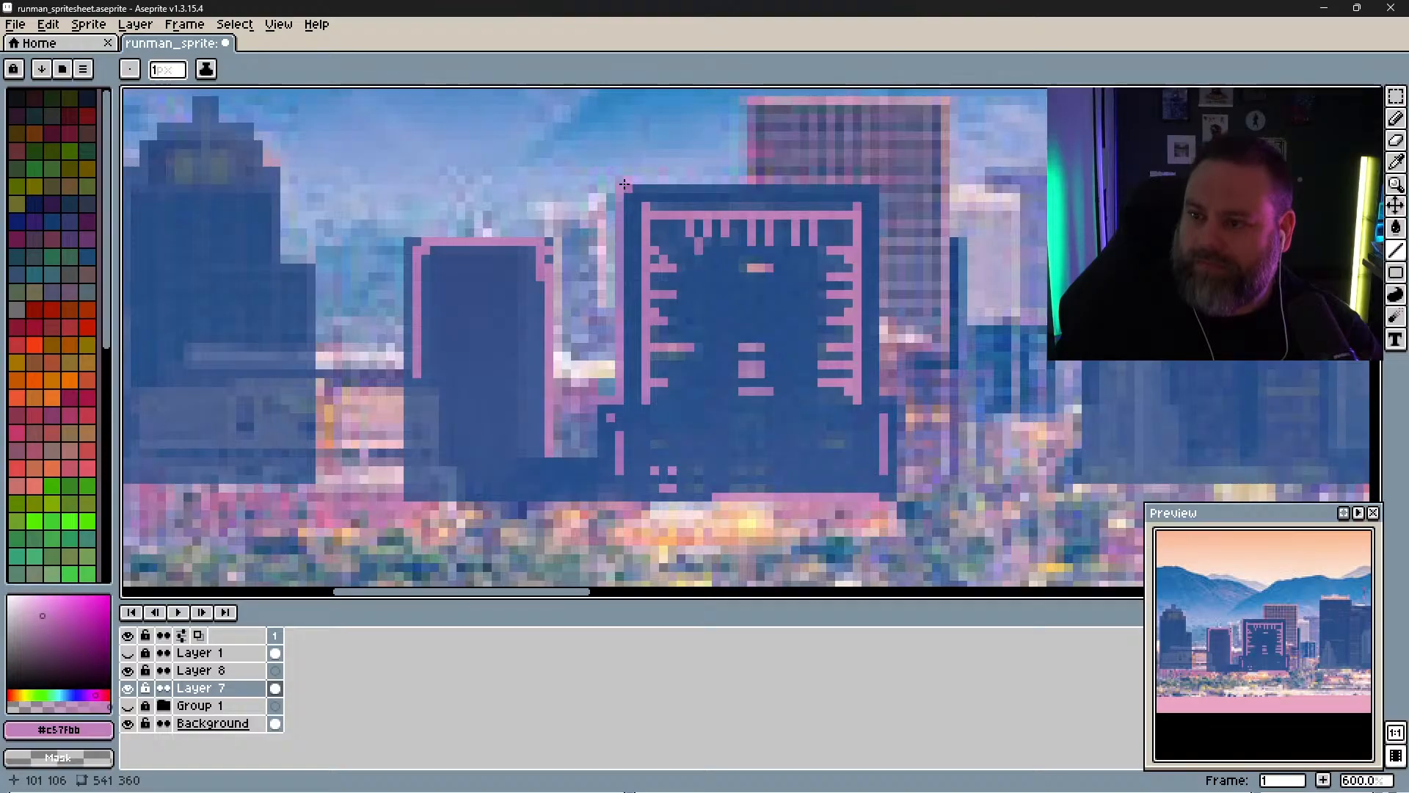
left_click_drag(624, 184, 874, 184)
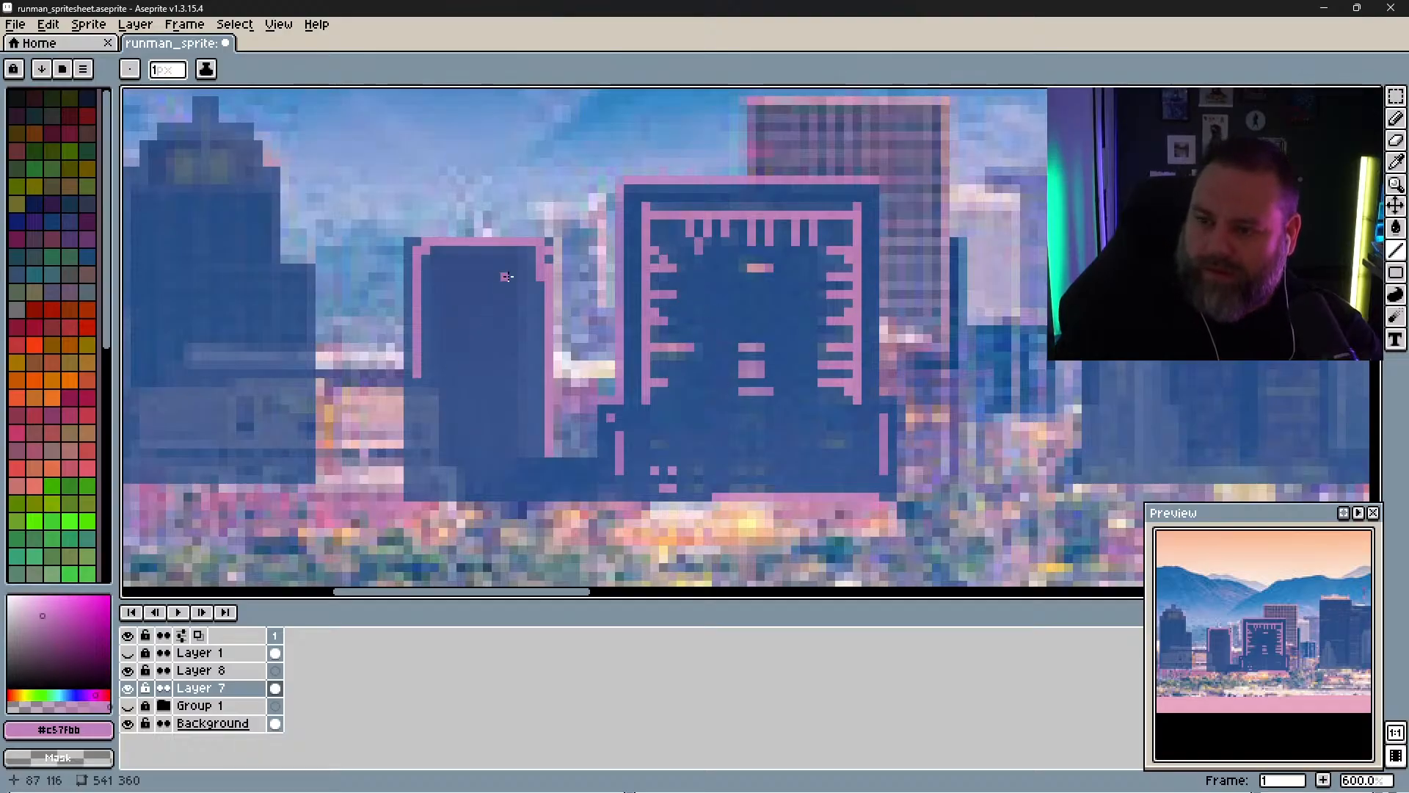
Step: Add an inner pink line below the roof and down the right side of the narrow building beside the framed one
left_click(522, 258)
left_click(444, 258)
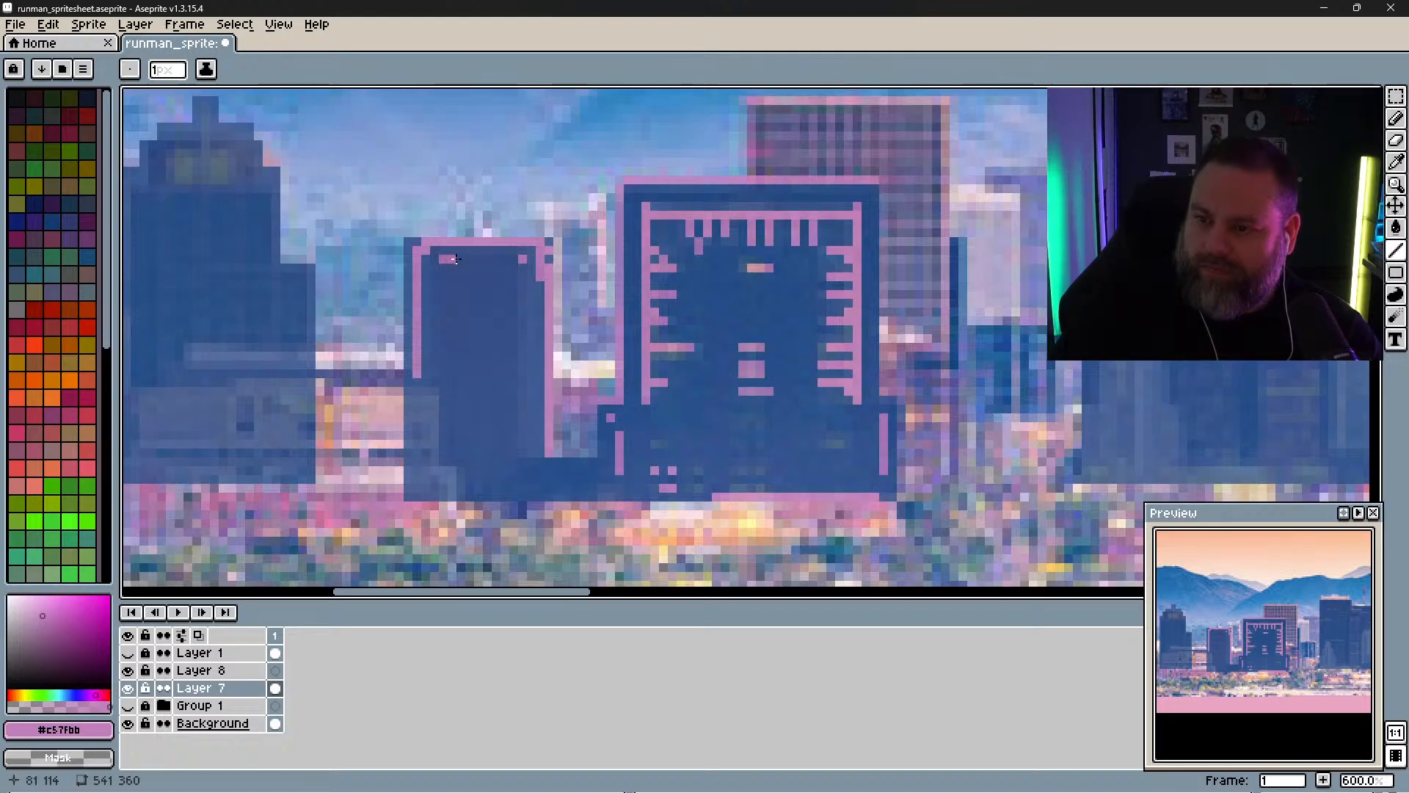
left_click(517, 257, "shift")
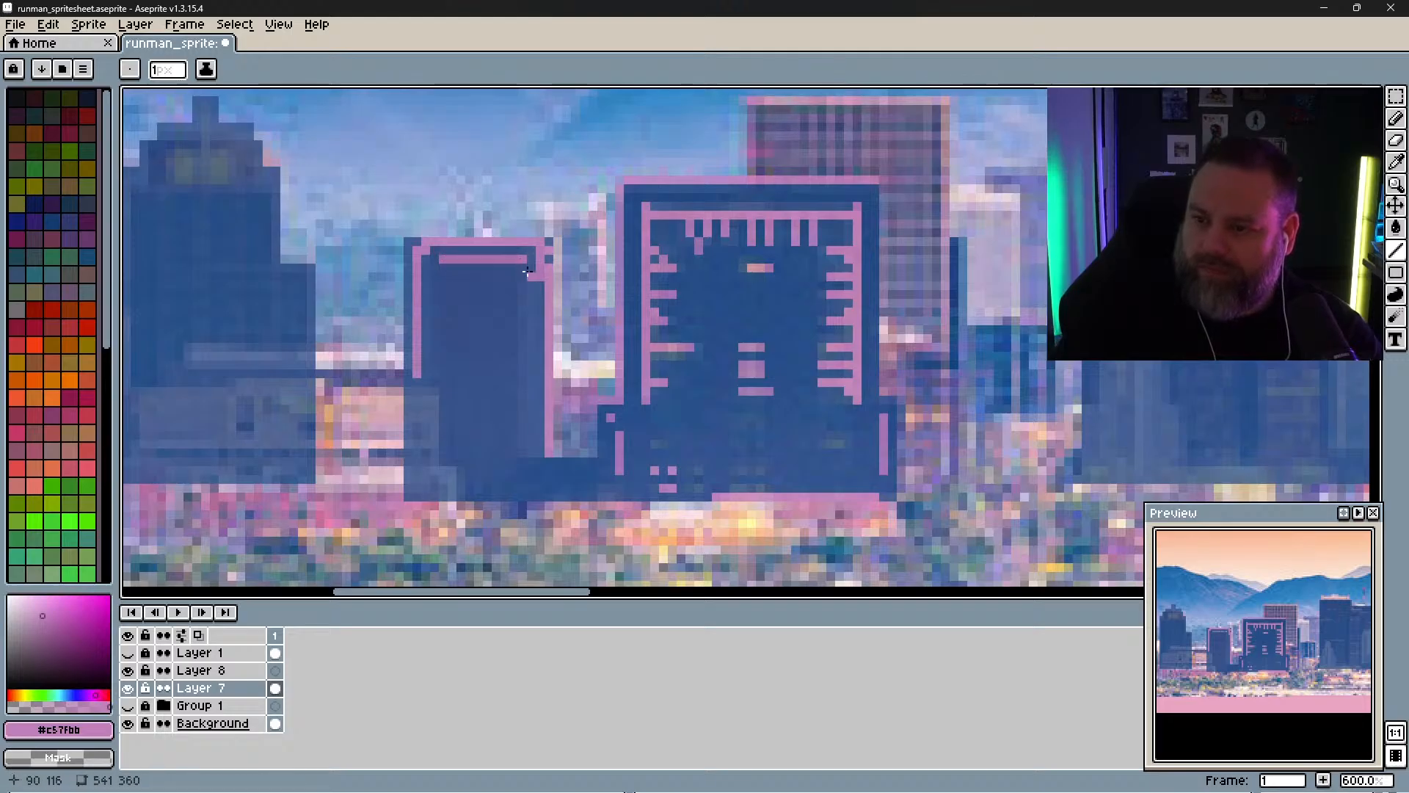
left_click_drag(527, 271, 529, 456)
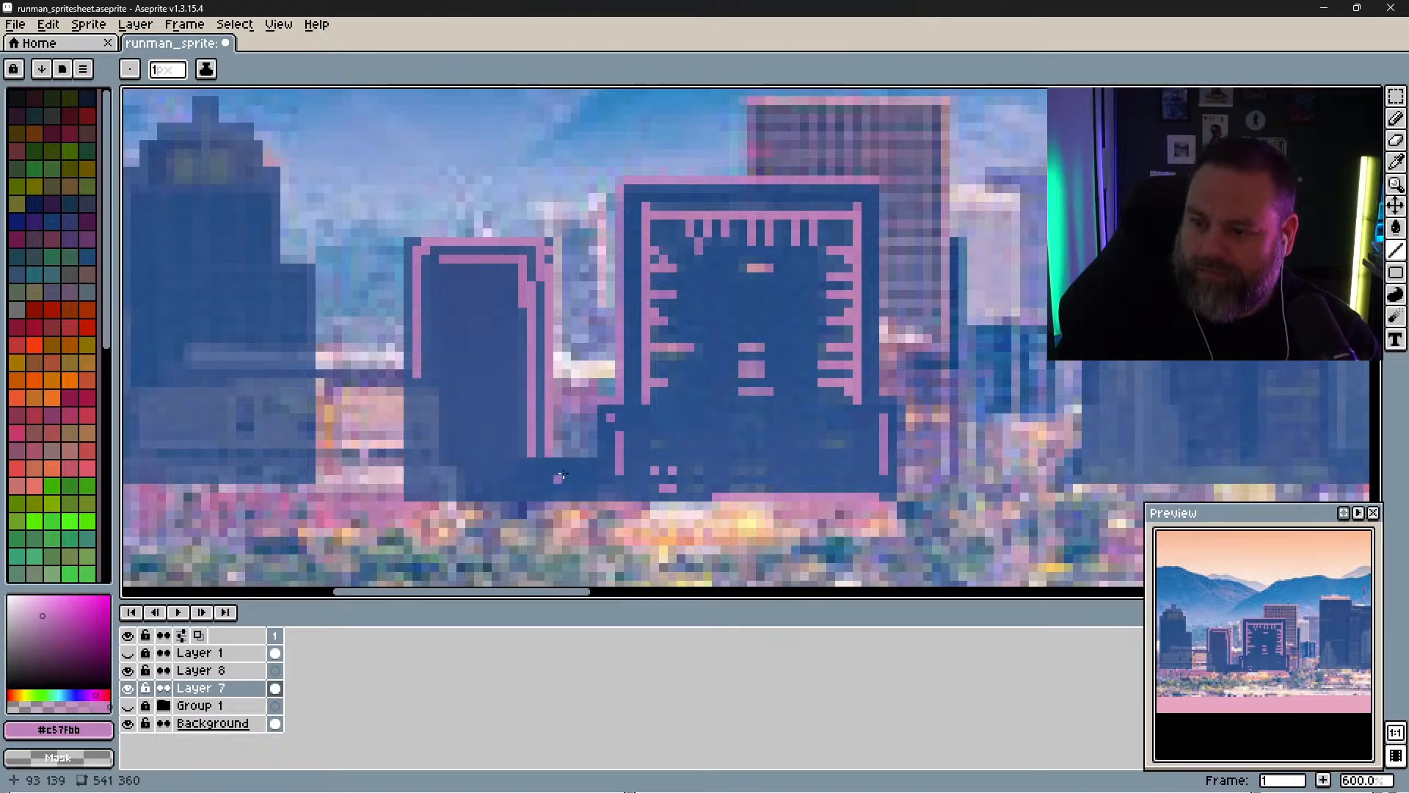
Step: Draw pink lines down the domed tower's centre and right edge, and outline the lower wing on its right
key("space")
left_click_drag(519, 406, 770, 493)
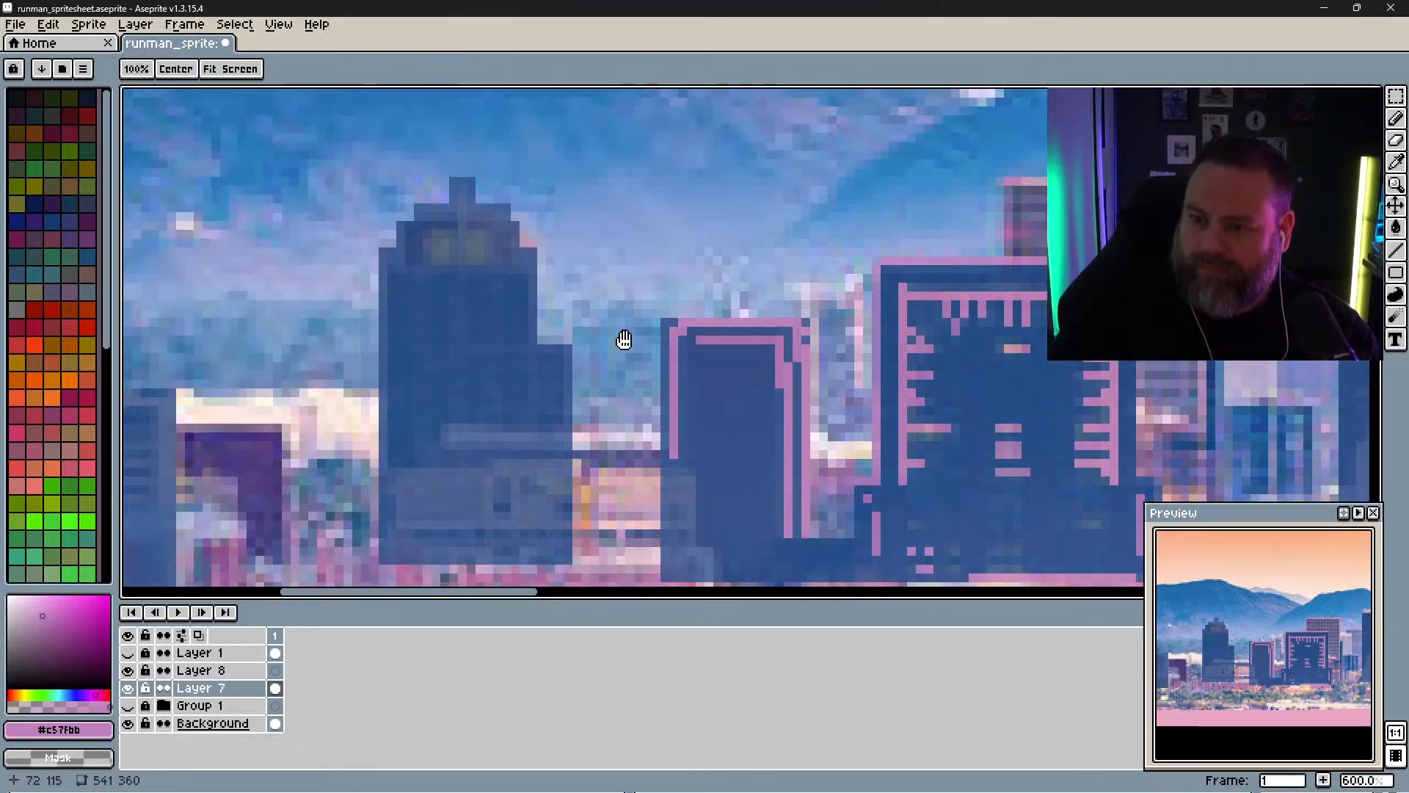
left_click_drag(462, 181, 471, 556)
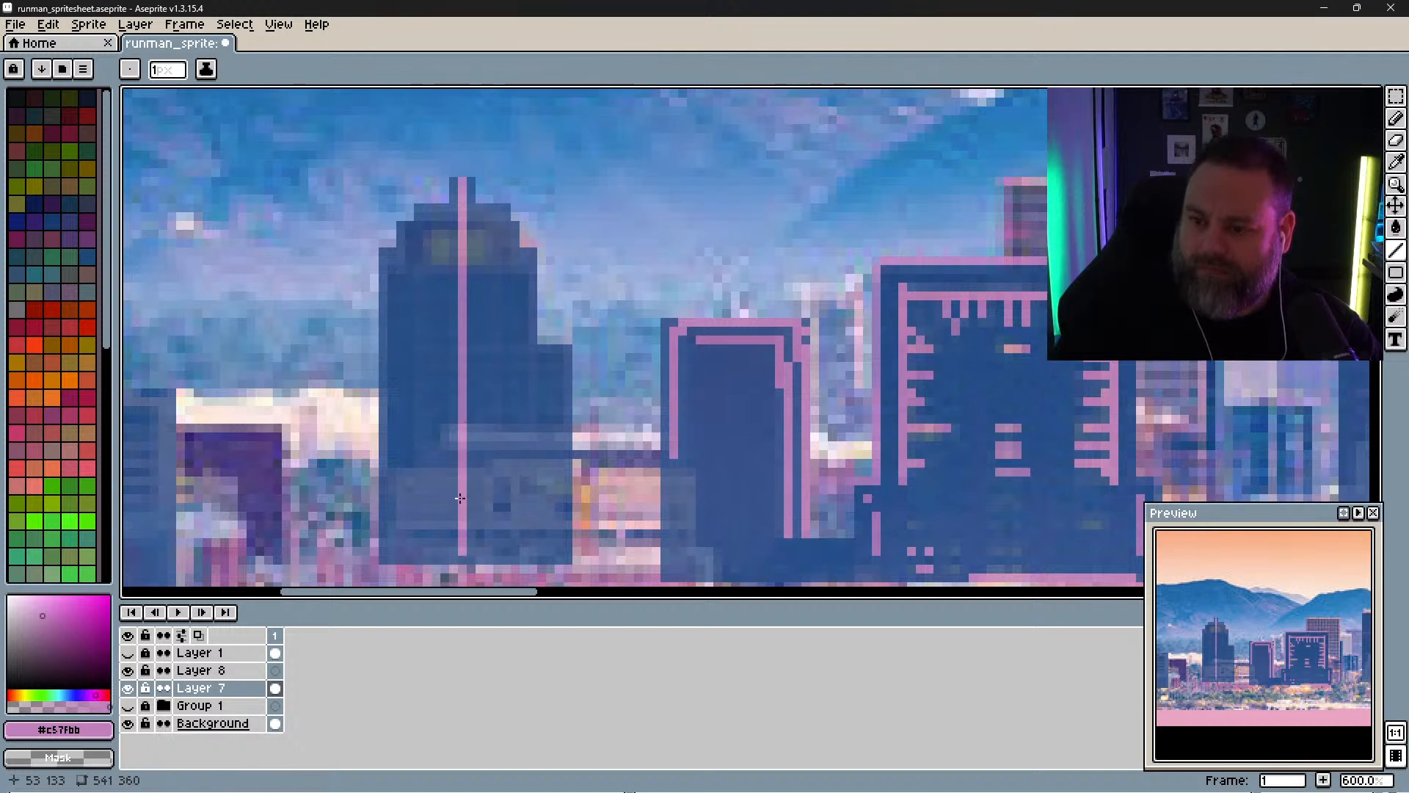
left_click_drag(524, 253, 524, 317)
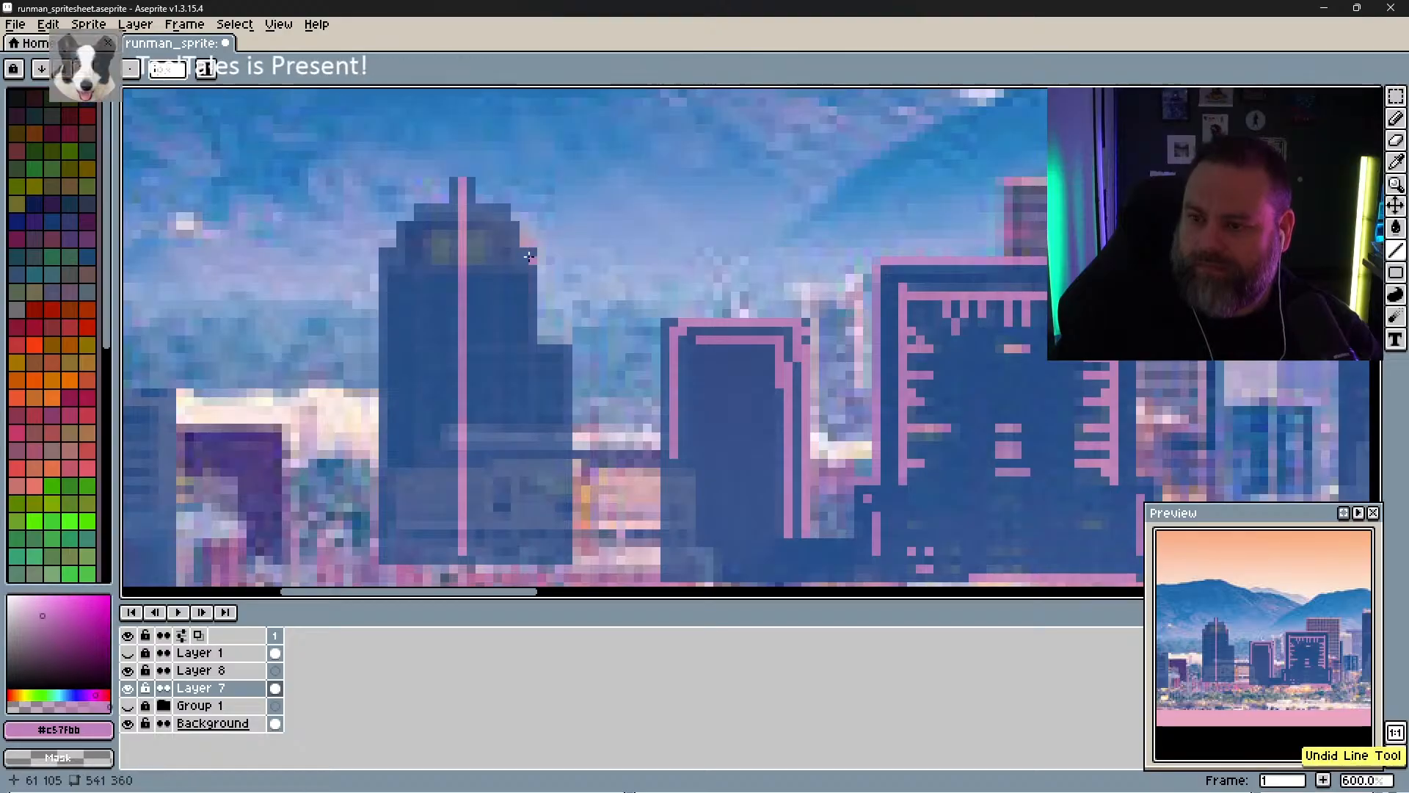
mouse_move(520, 250)
left_mouse_down()
mouse_move(533, 272)
mouse_move(532, 251)
left_mouse_up()
key("ctrl+z")
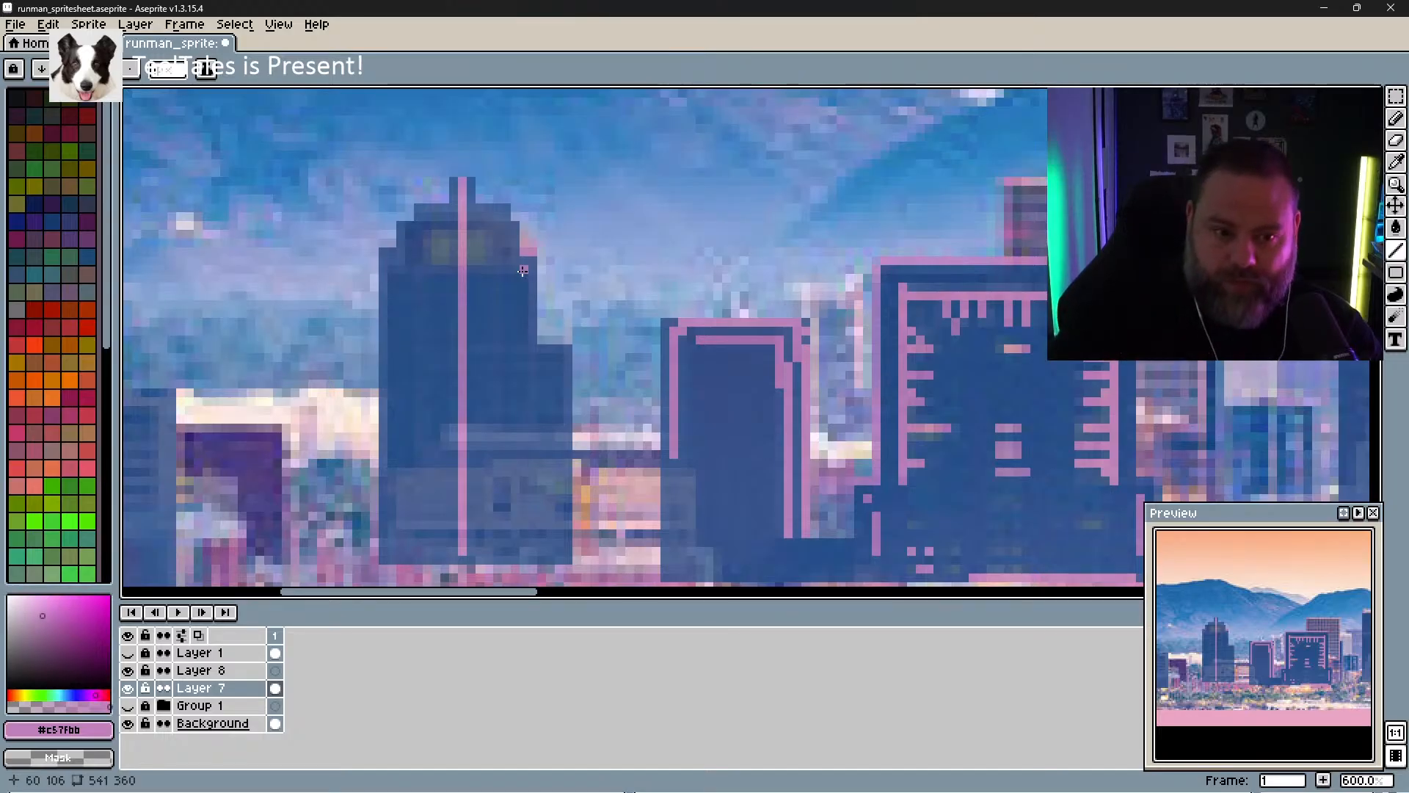
left_click_drag(533, 261, 535, 555)
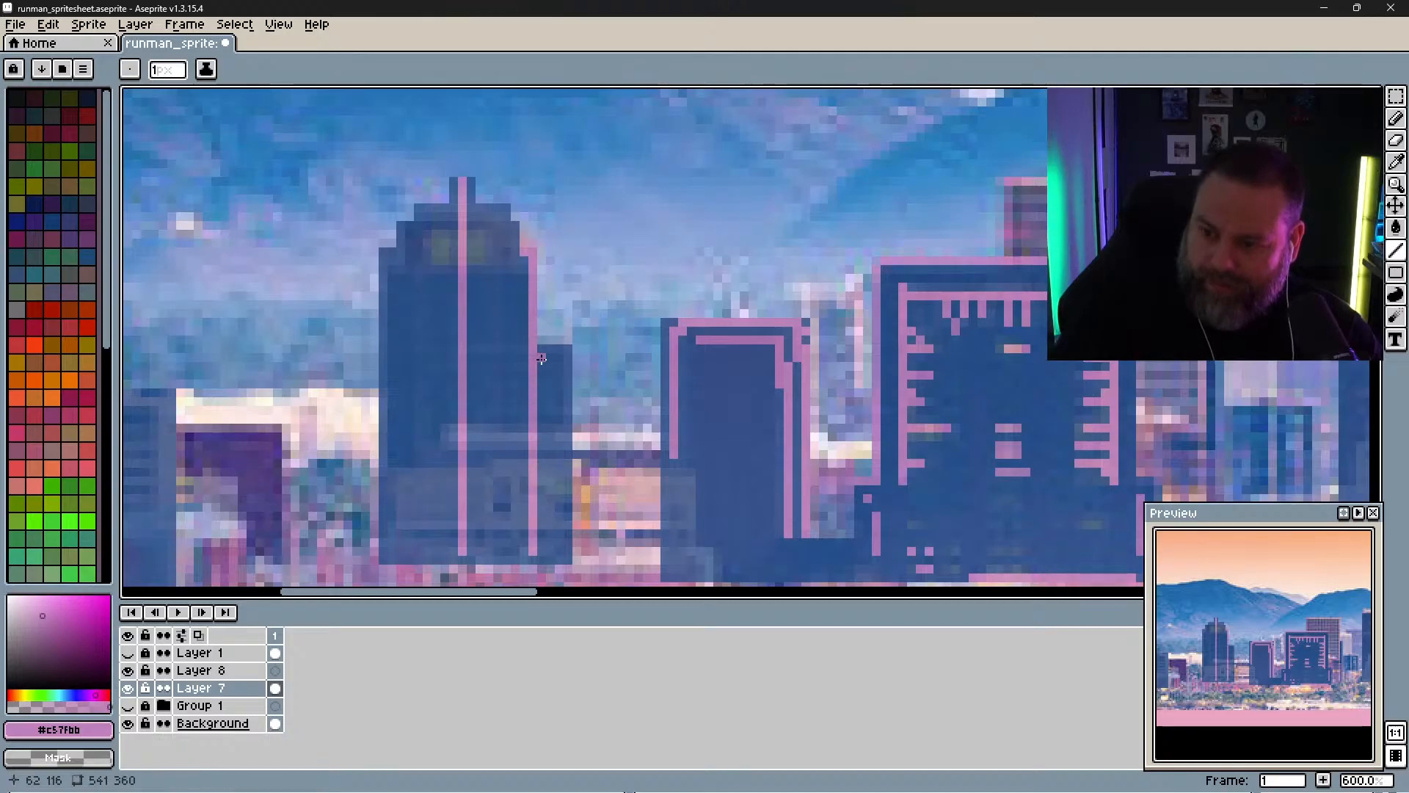
mouse_move(536, 341)
left_mouse_down()
mouse_move(568, 345)
mouse_move(568, 549)
left_mouse_up()
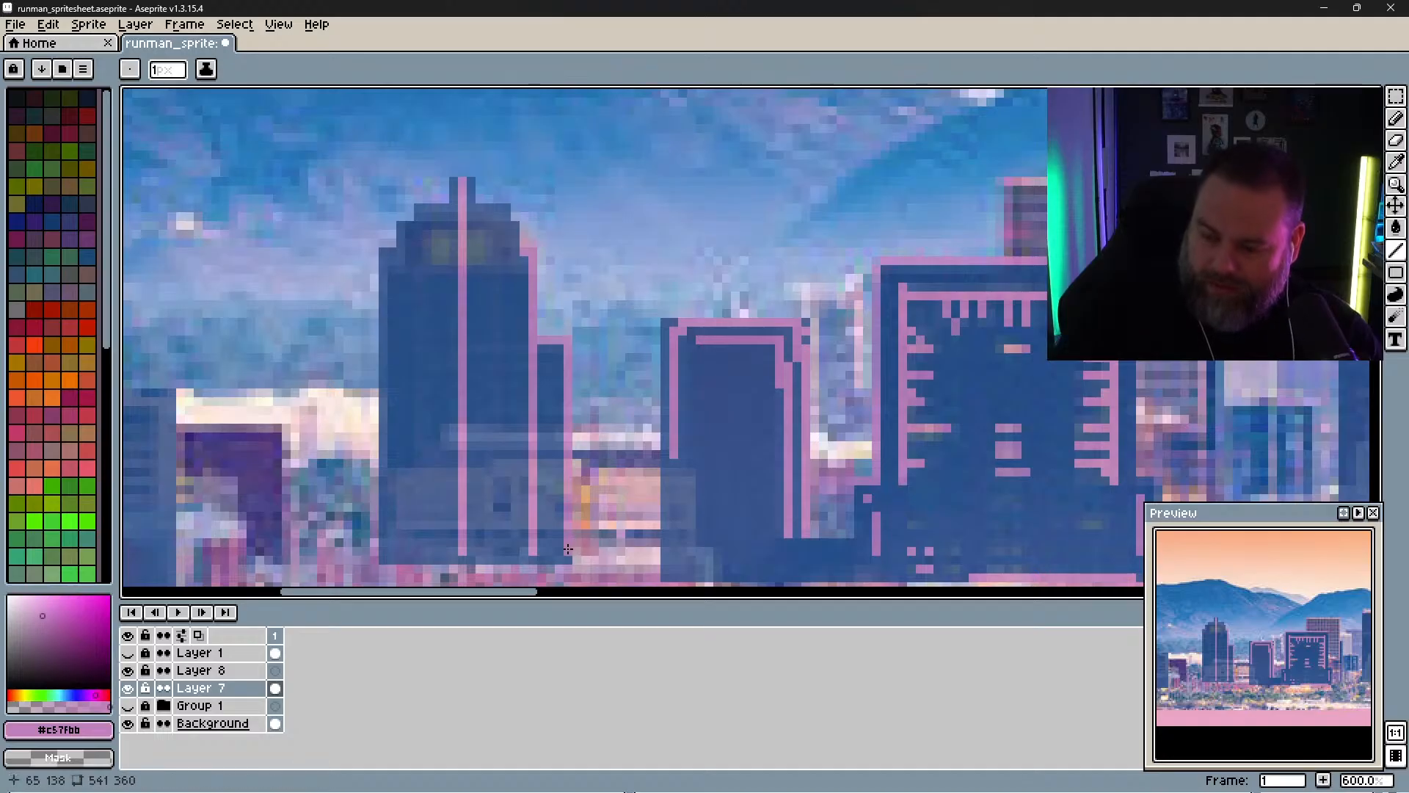
Step: Trace the domed tower's left edge and stepped crown in pink on both sides of the spire
left_click_drag(381, 253, 390, 502)
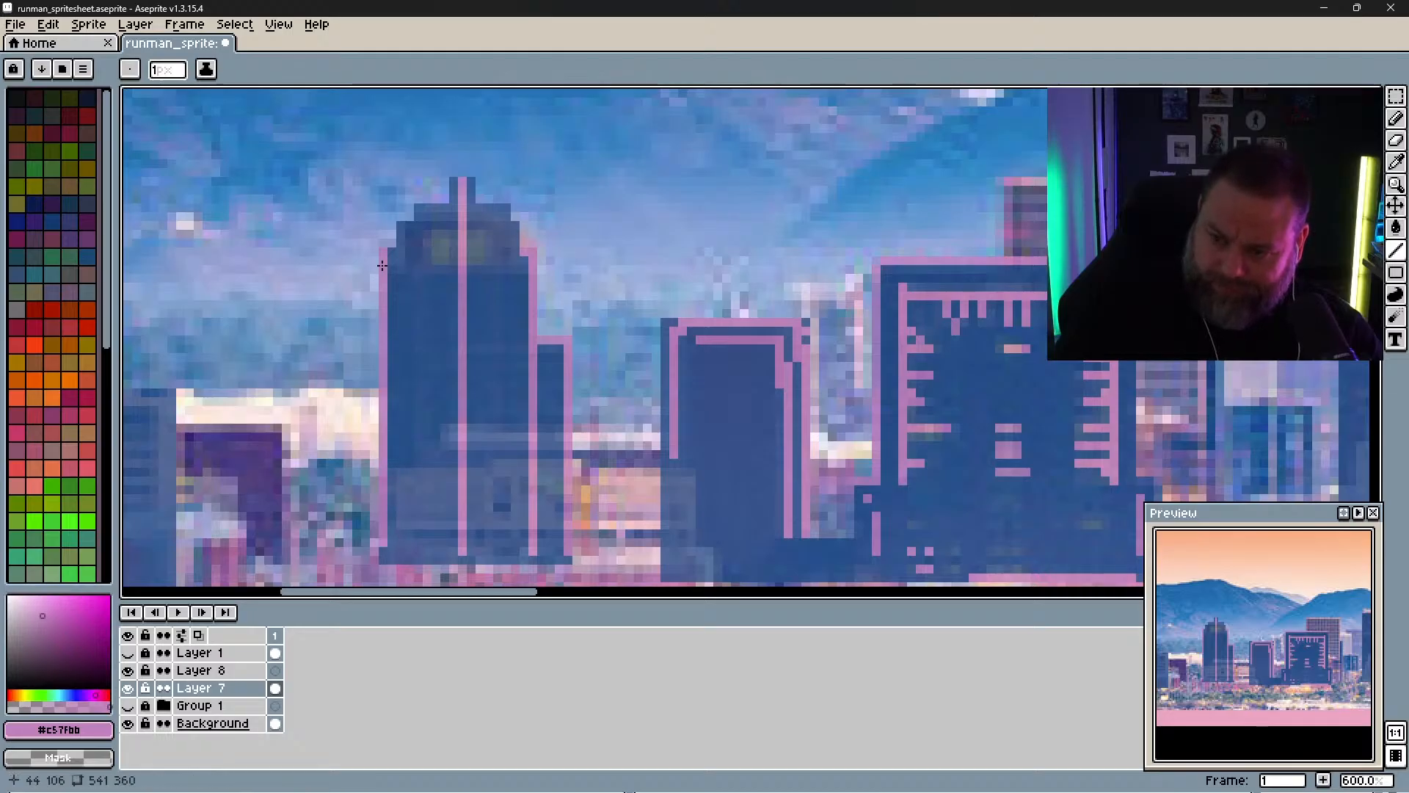
mouse_move(387, 252)
left_mouse_down()
mouse_move(409, 222)
mouse_move(455, 202)
mouse_move(455, 180)
mouse_move(473, 198)
left_mouse_up()
left_click(417, 218)
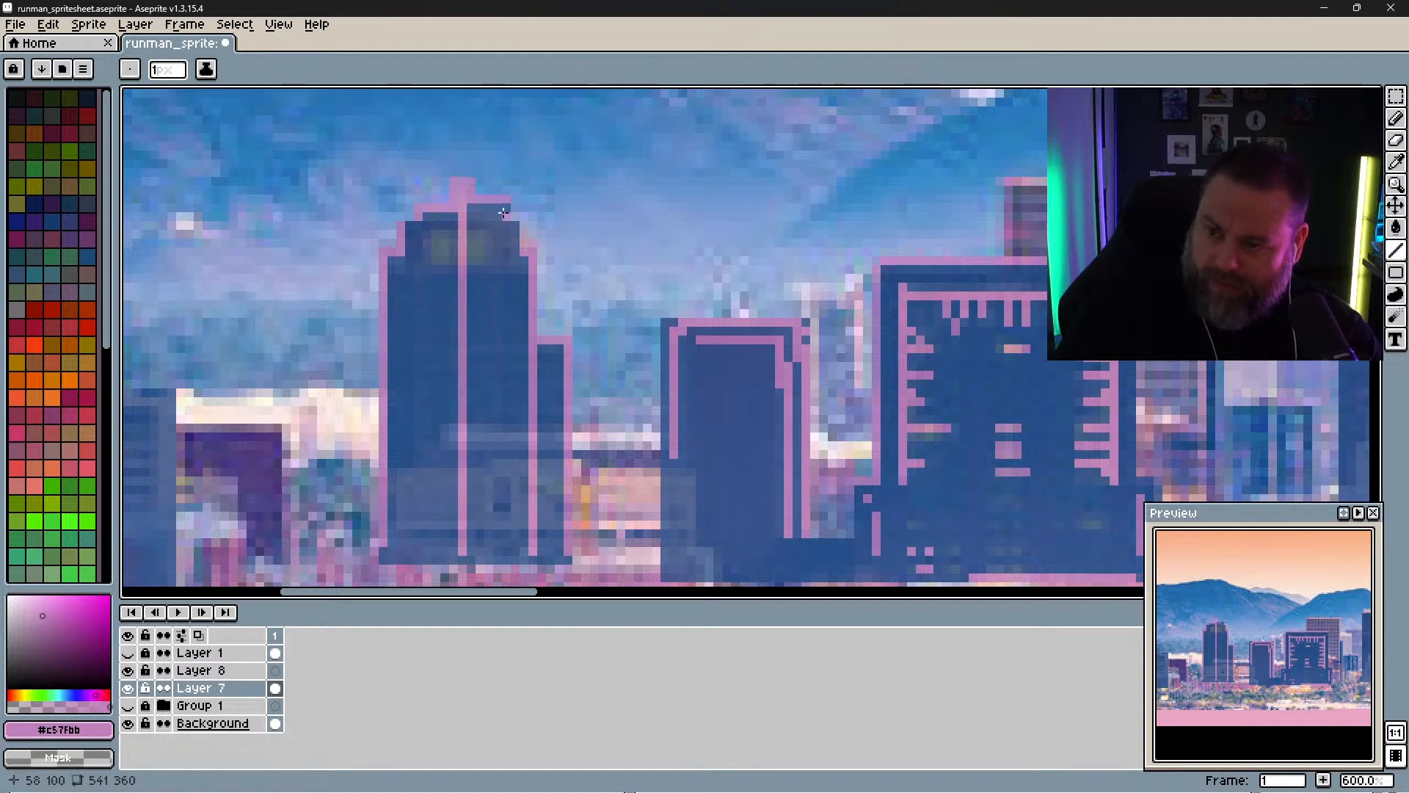
key("ctrl+z")
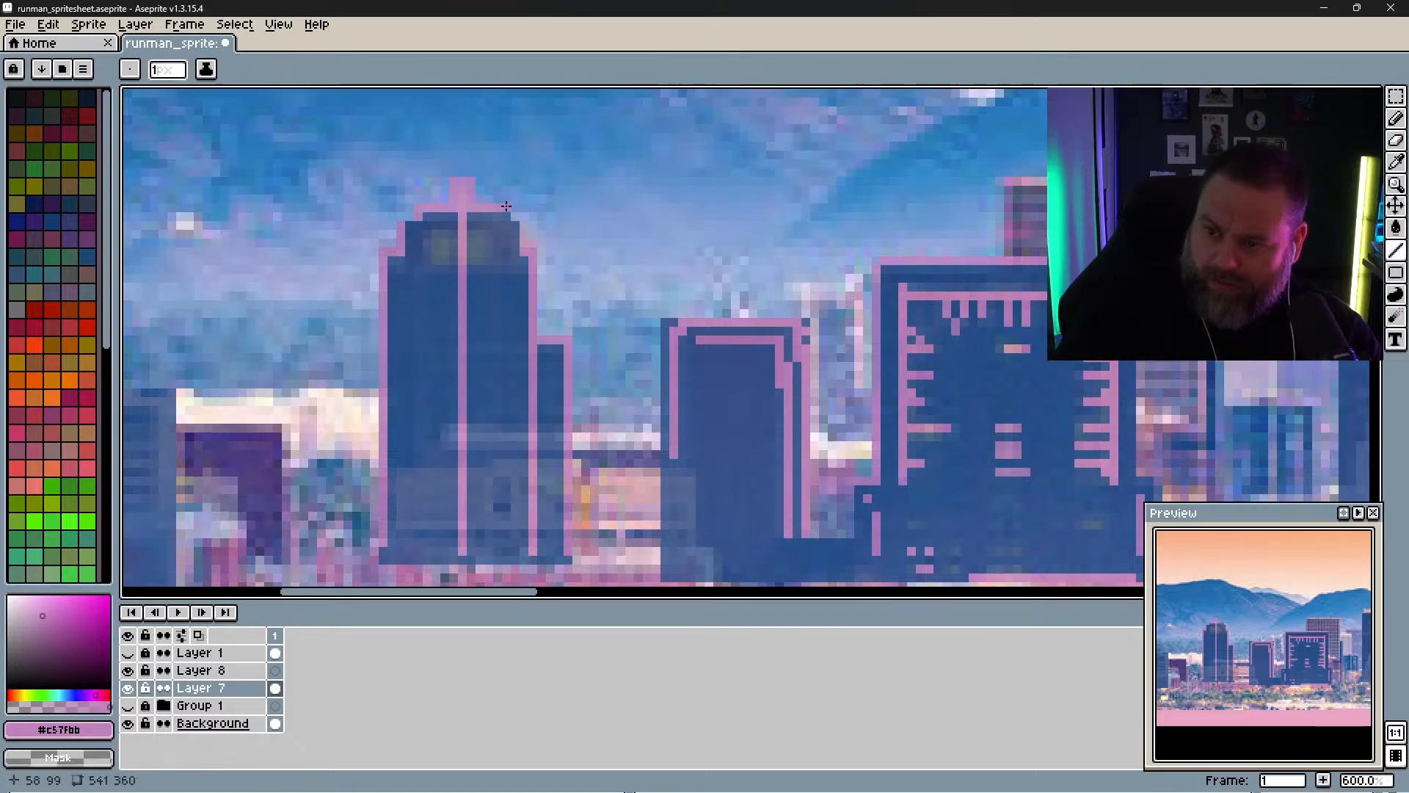
left_click_drag(506, 207, 521, 243)
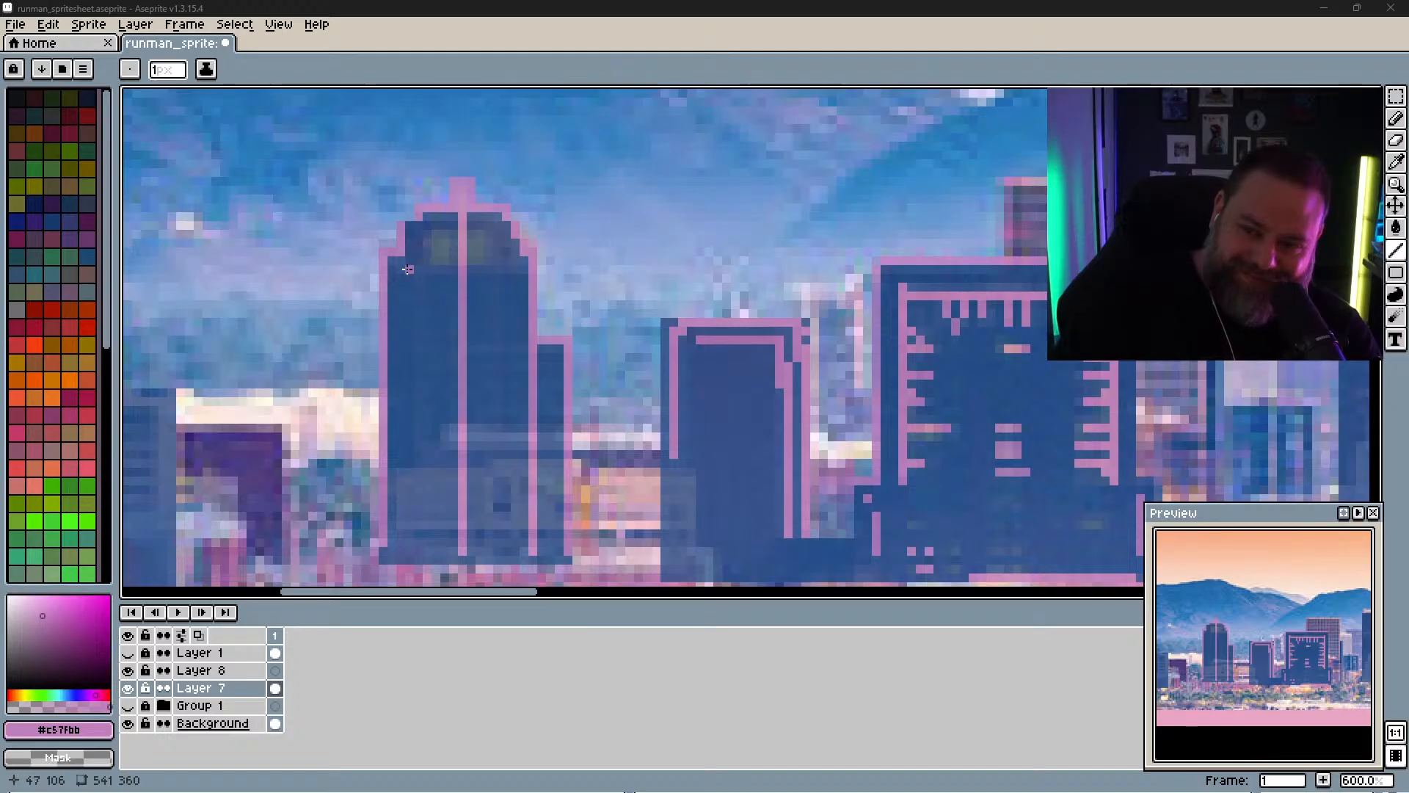
Step: Draw a pink arch with a horizontal base line inside the tower's crown and scatter small window dashes on the facade
mouse_move(400, 268)
left_mouse_down()
mouse_move(510, 260)
mouse_move(479, 225)
mouse_move(442, 226)
mouse_move(436, 242)
left_mouse_up()
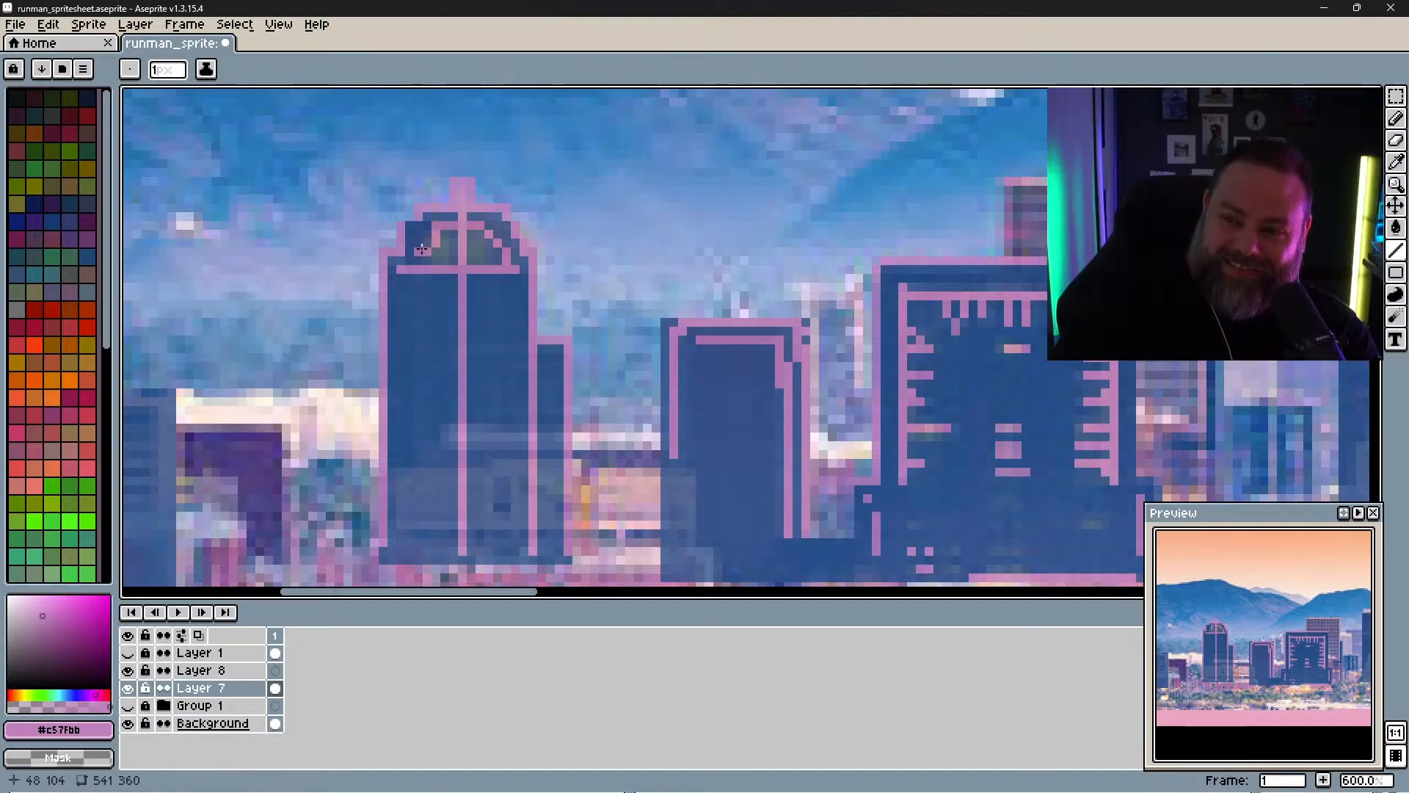
left_click(423, 244)
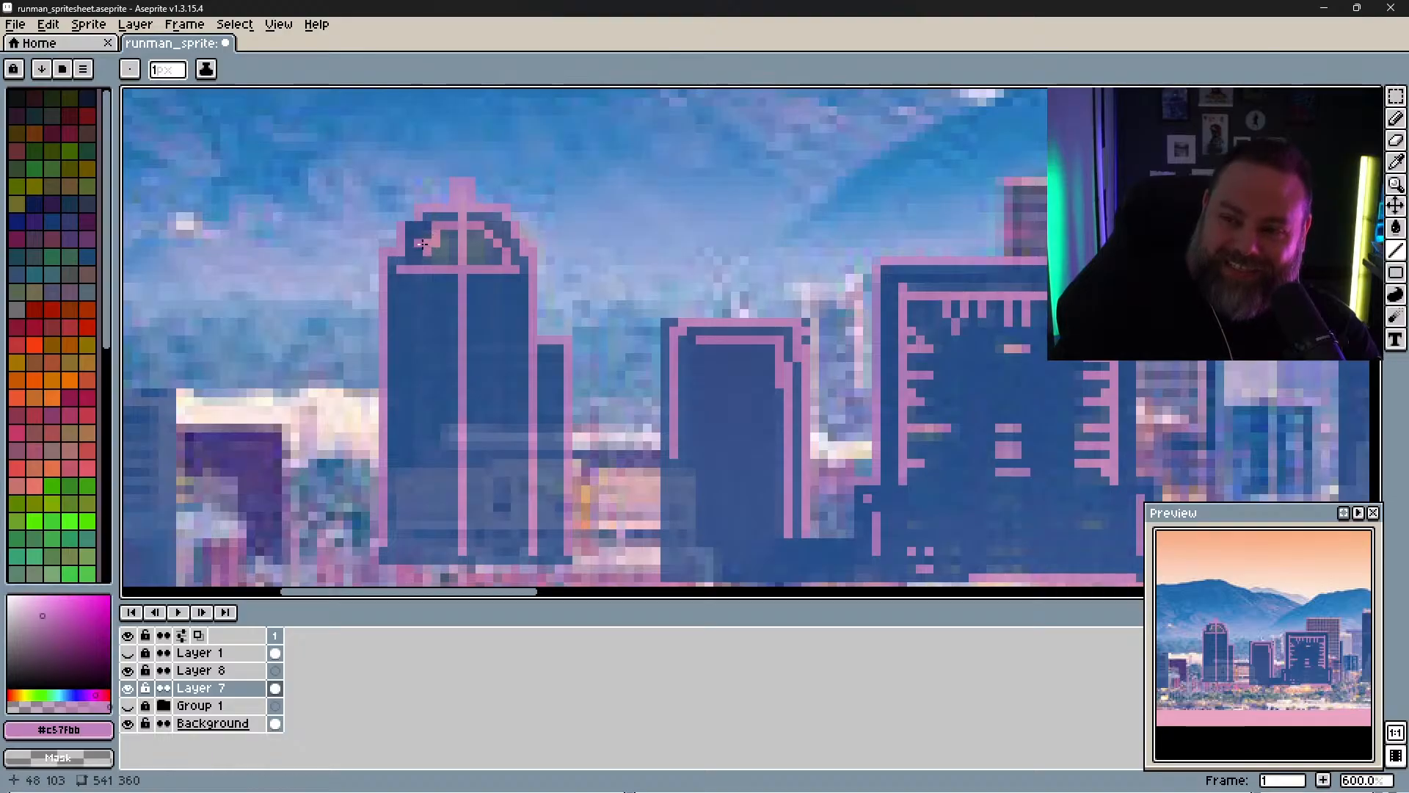
left_click_drag(515, 339, 500, 375)
left_click(481, 349)
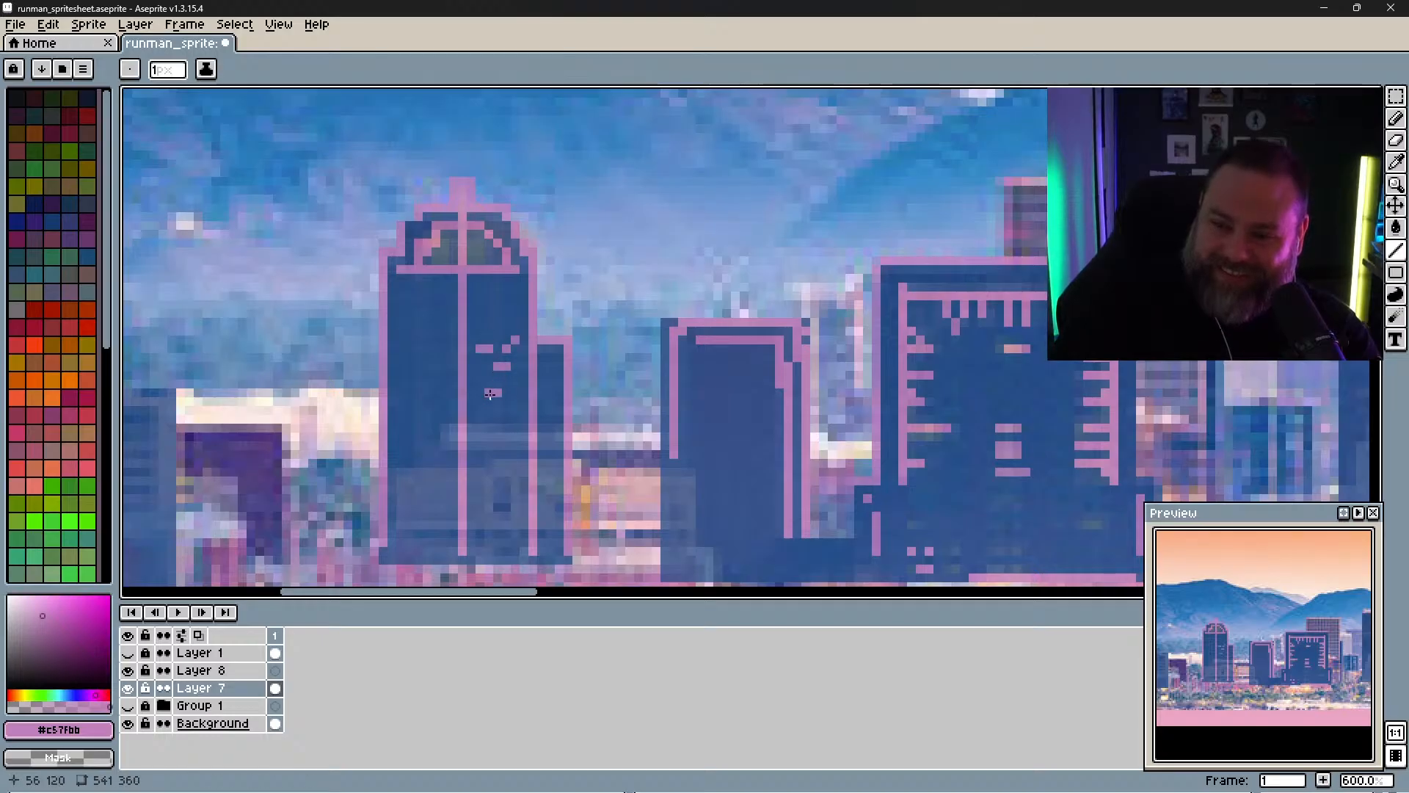
left_click_drag(427, 410, 418, 410)
Step: Outline the leftmost building's stepped roofline and right edge in pink, adding a lower ledge and an inner vertical line
left_click_drag(549, 505, 625, 358)
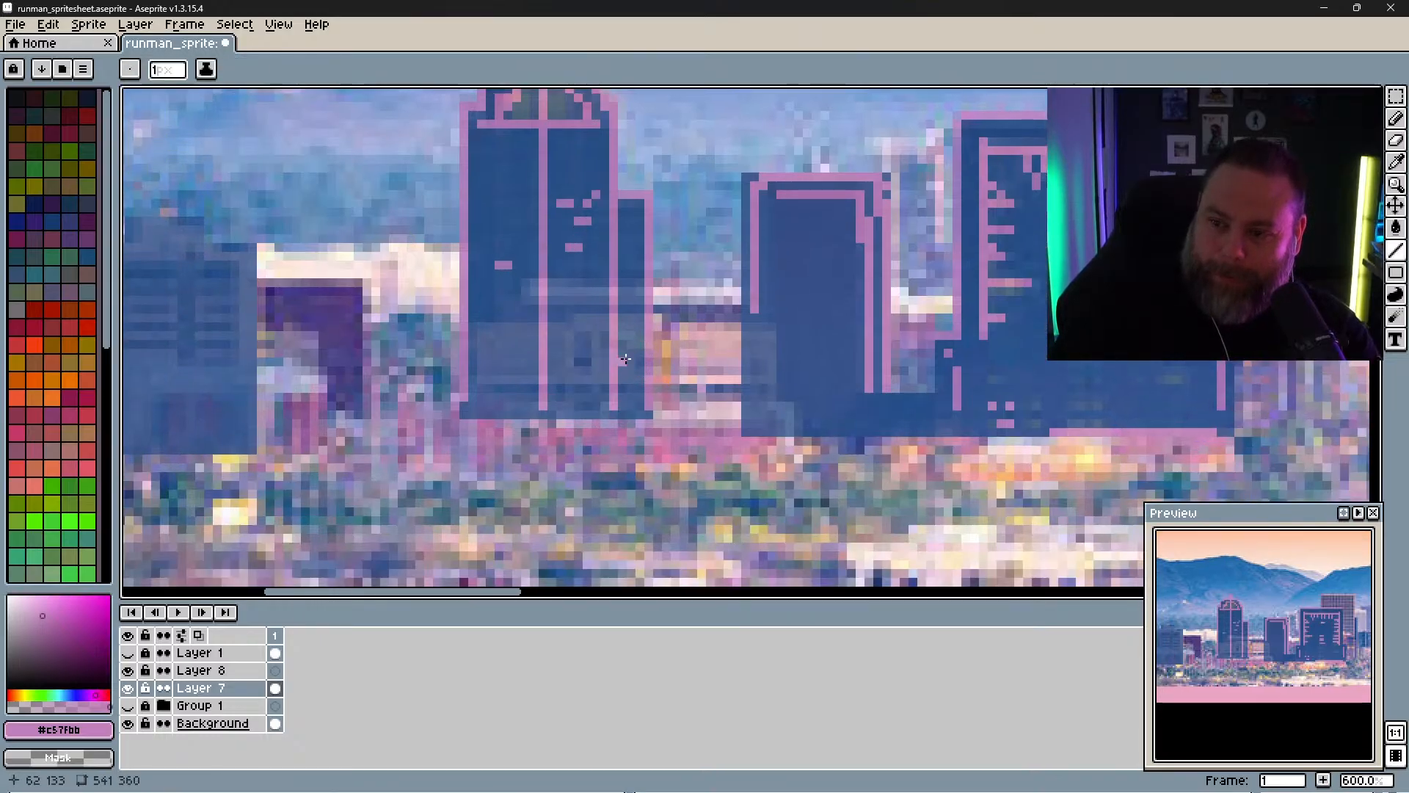
left_click_drag(565, 397, 820, 422)
left_click_drag(692, 375, 708, 391)
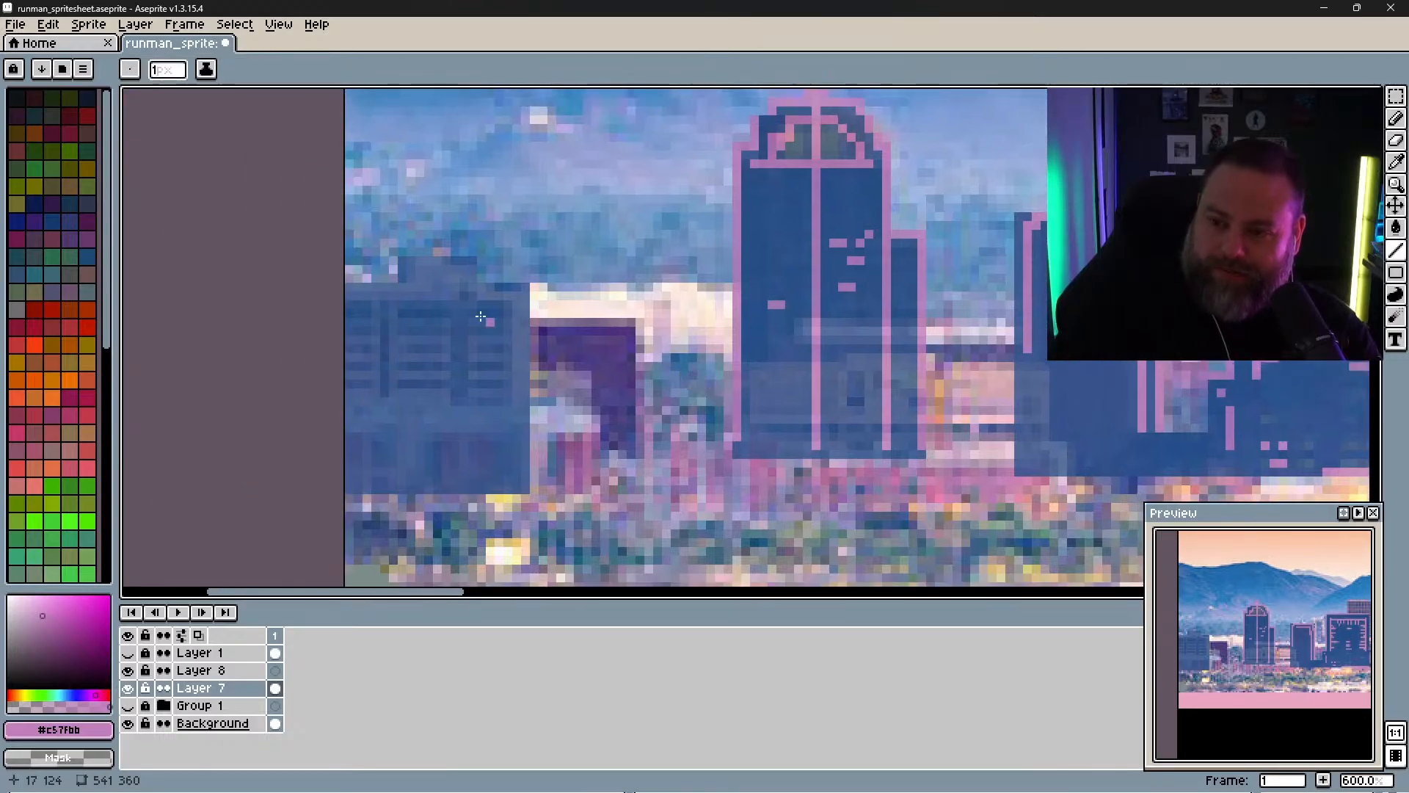
mouse_move(411, 278)
left_mouse_down()
mouse_move(411, 262)
mouse_move(469, 263)
left_mouse_up()
left_click_drag(471, 261, 473, 284)
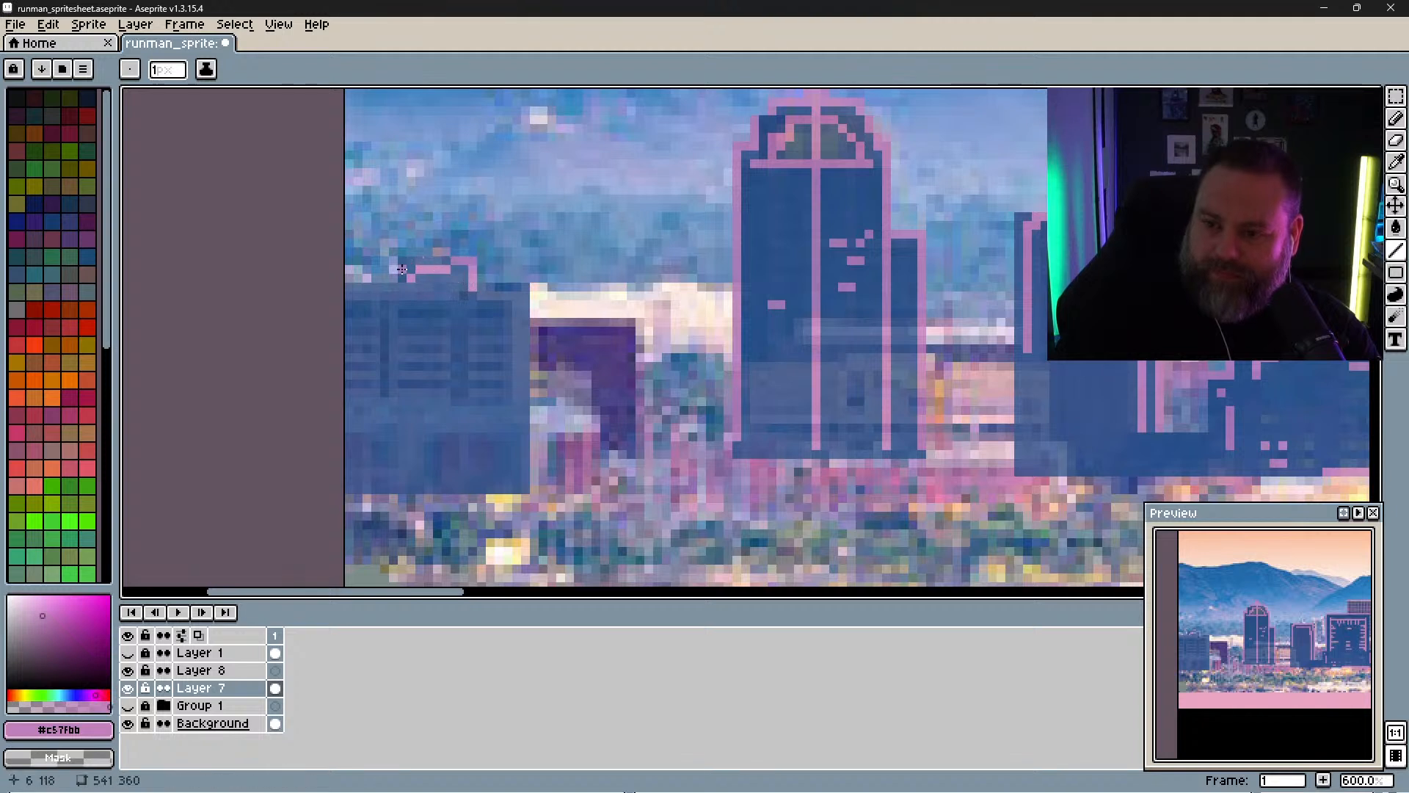
left_click_drag(354, 298, 518, 293)
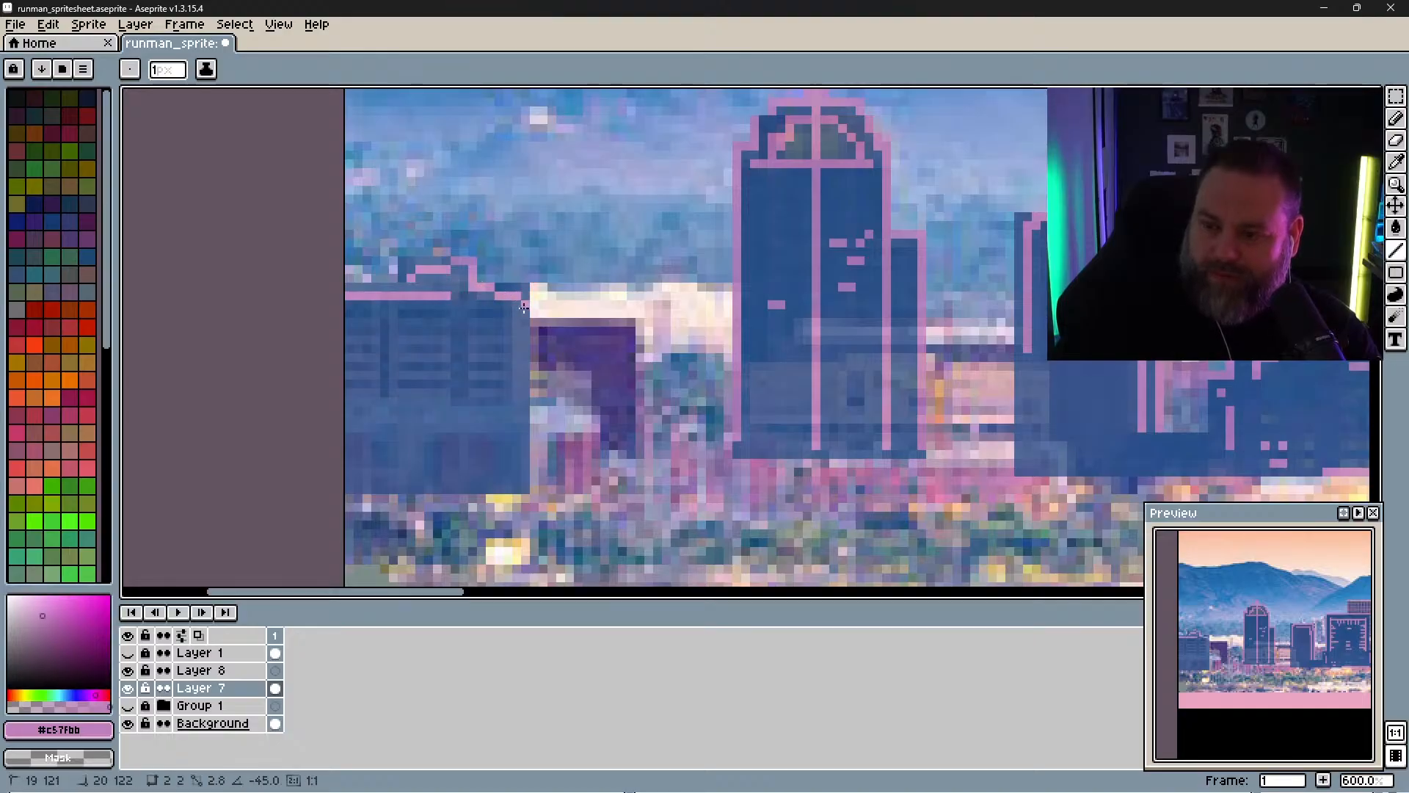
left_click_drag(524, 313, 526, 483)
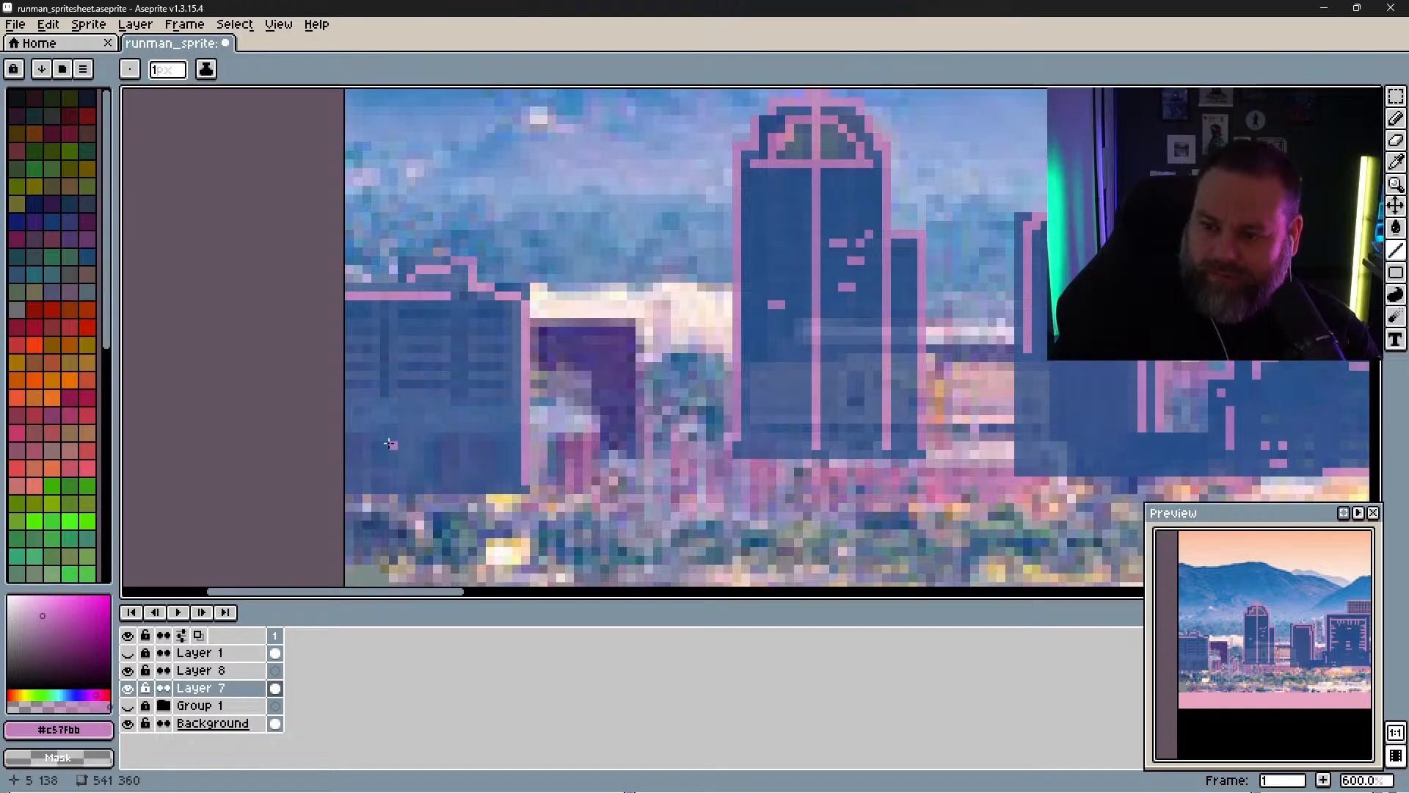
mouse_move(348, 400)
left_mouse_down()
mouse_move(446, 401)
mouse_move(455, 383)
left_mouse_up()
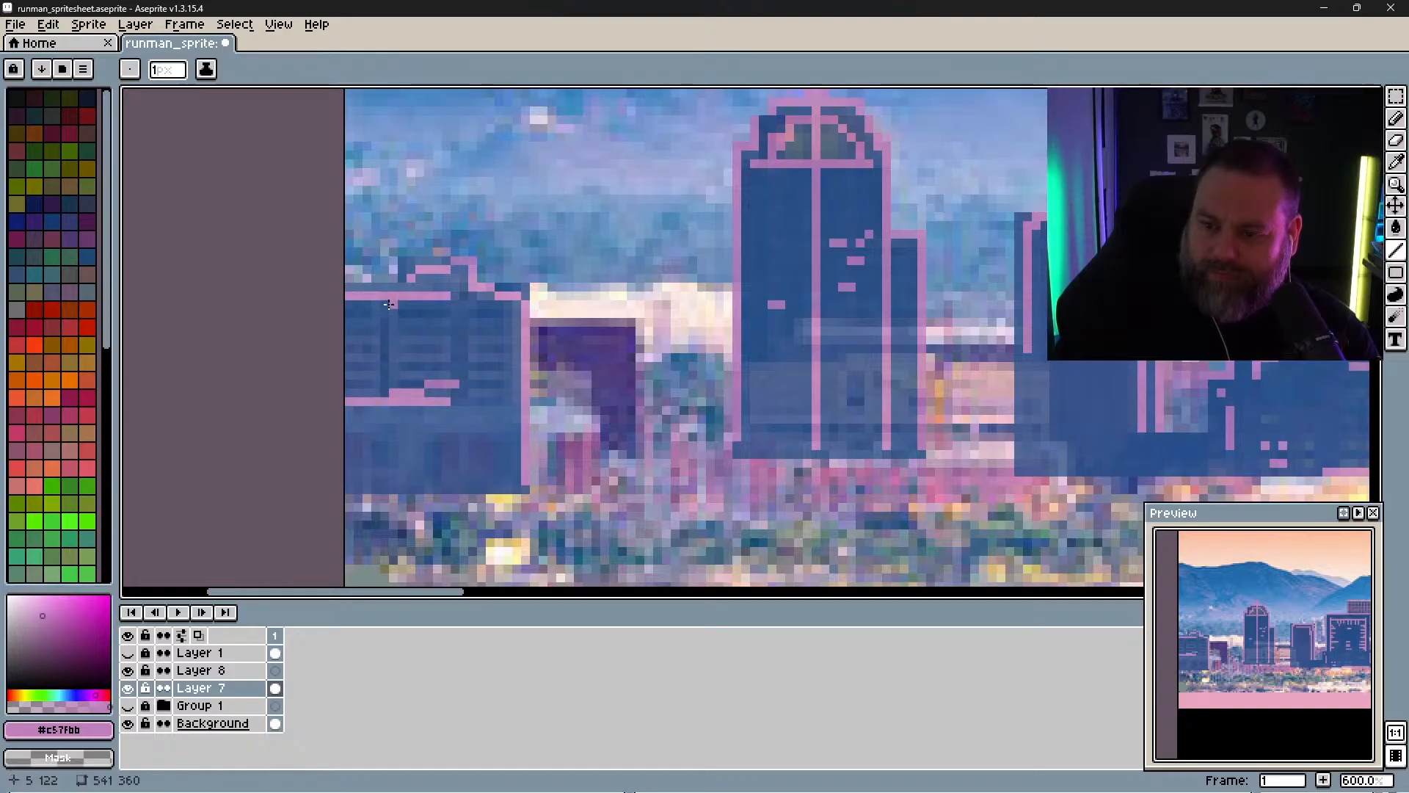
left_click_drag(389, 304, 400, 386)
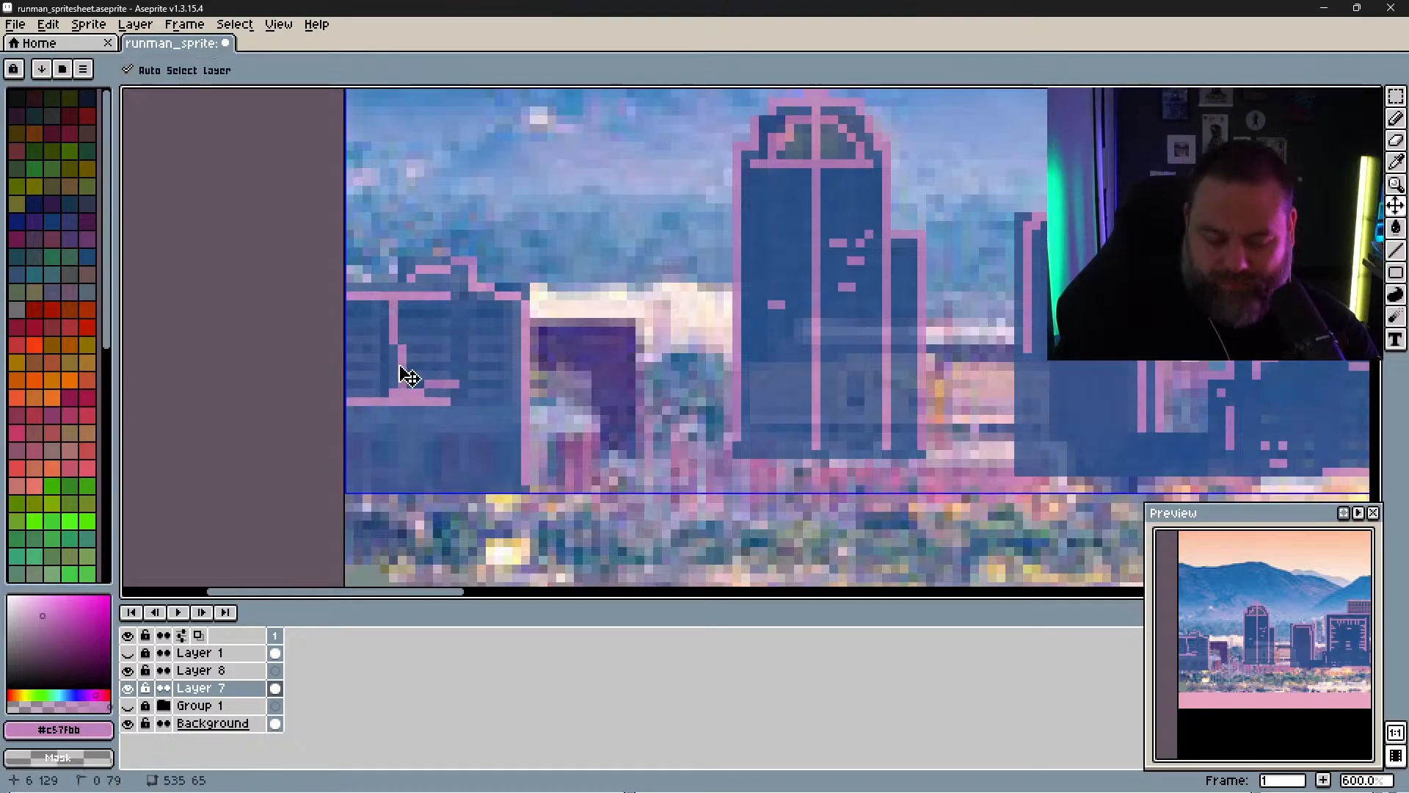
key("ctrl+z")
key("ctrl+z")
key("ctrl+z")
key("ctrl+z")
key("ctrl+z")
key("ctrl+z")
key("ctrl+z")
key("ctrl+z")
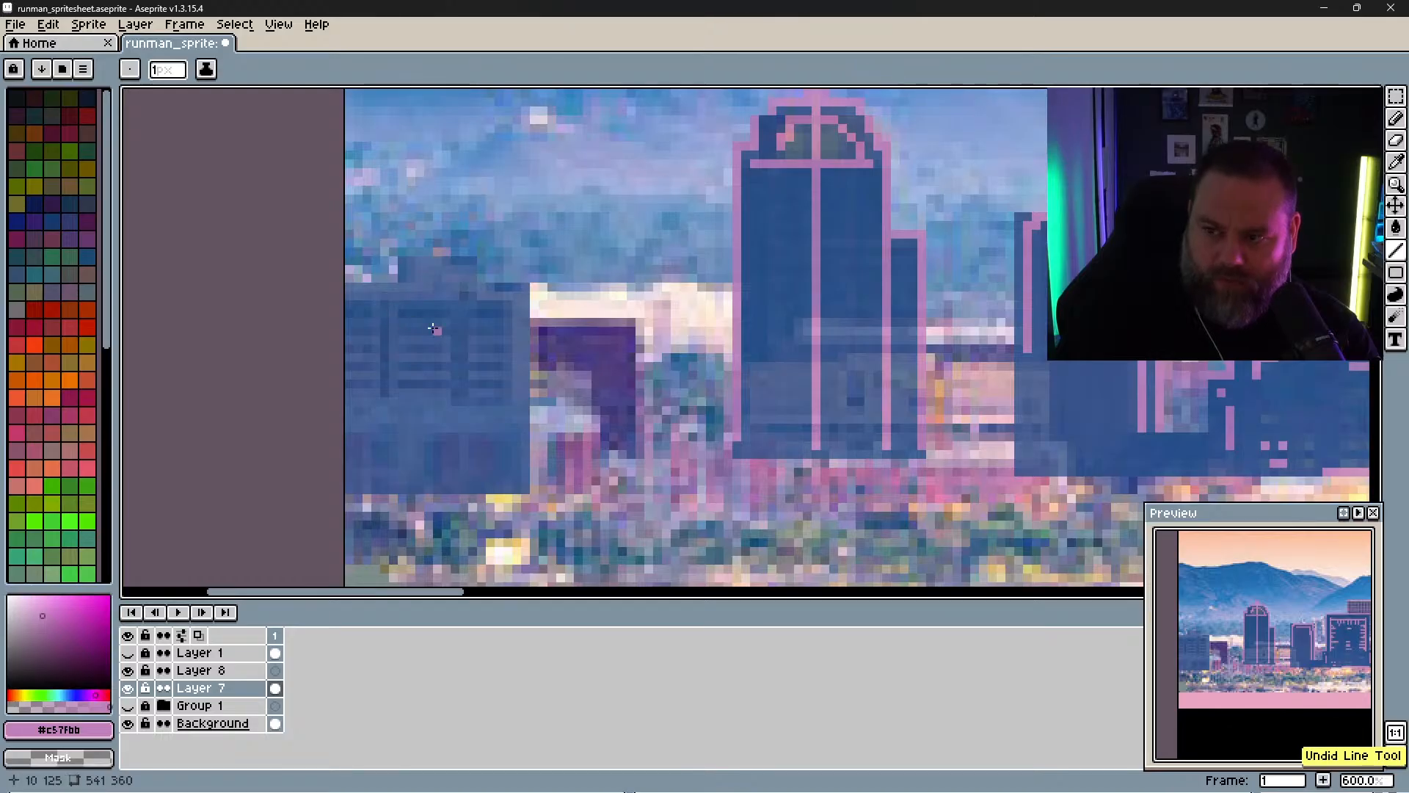
key("ctrl+z")
key("ctrl+y")
key("z")
key("ctrl+z")
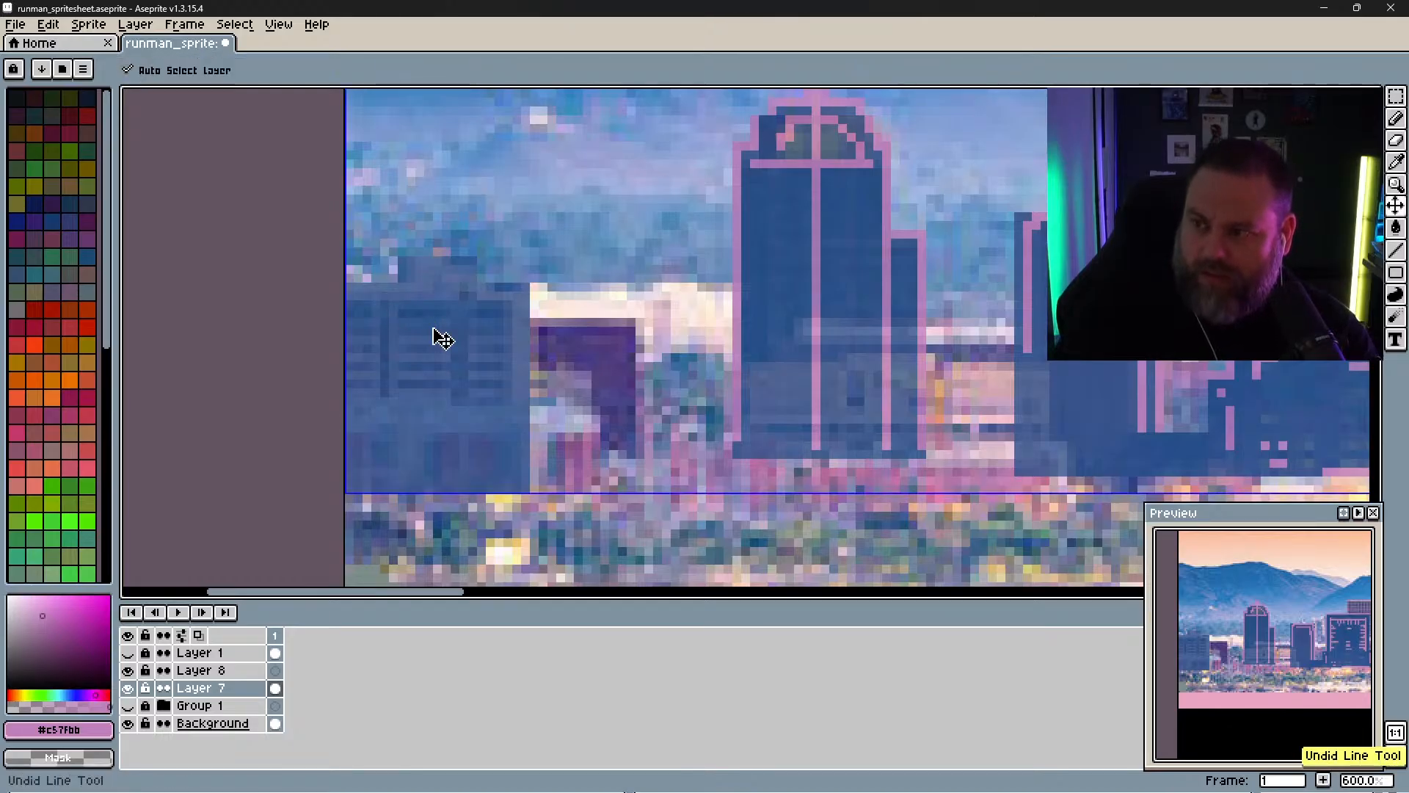
key("ctrl+y")
key("ctrl+y")
key("ctrl+z")
key("ctrl+y")
key("ctrl+y")
key("ctrl+y")
key("ctrl+y")
key("ctrl+y")
key("ctrl+y")
key("ctrl+y")
key("ctrl+y")
key("ctrl+y")
key("ctrl+y")
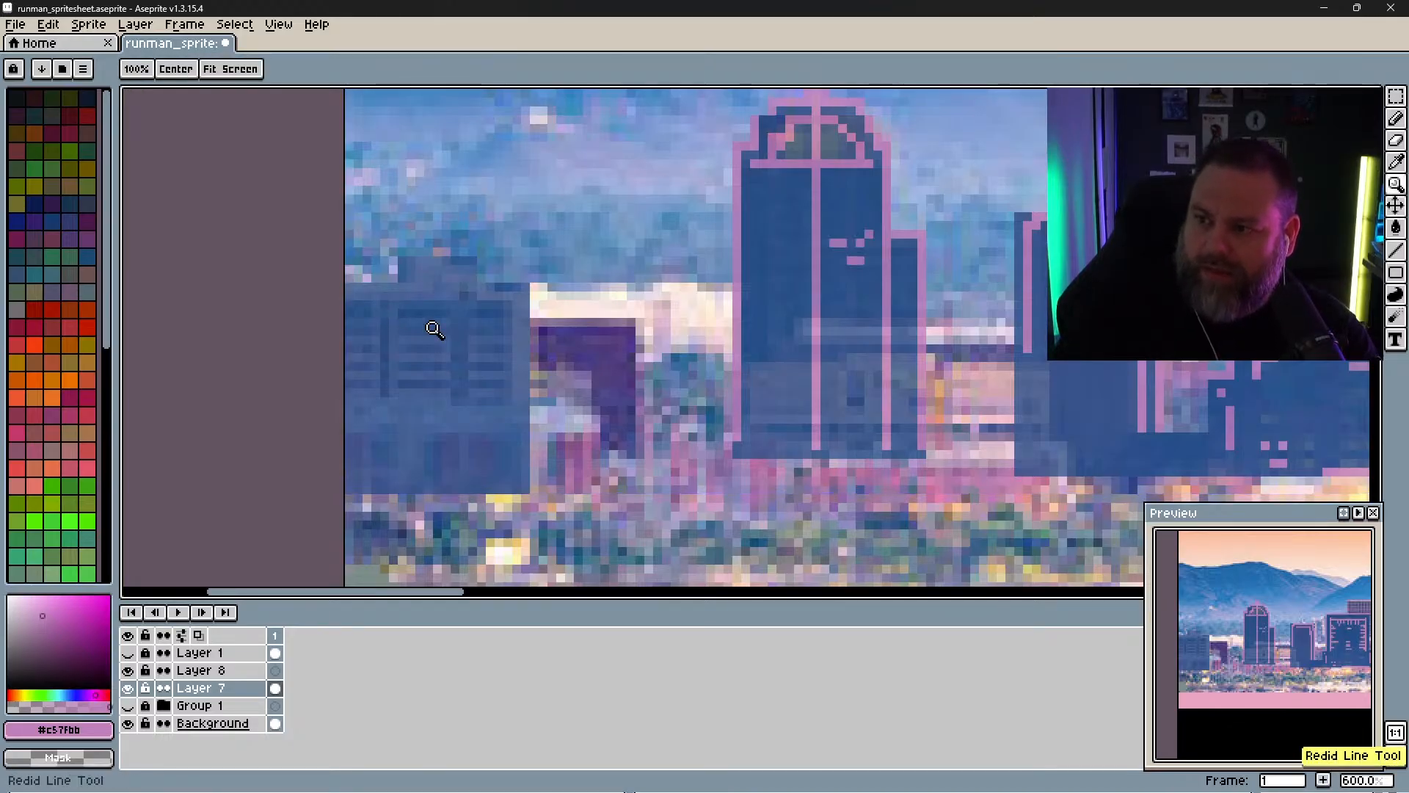
key("ctrl+y")
key("ctrl+y")
key("ctrl+y")
key("ctrl+y")
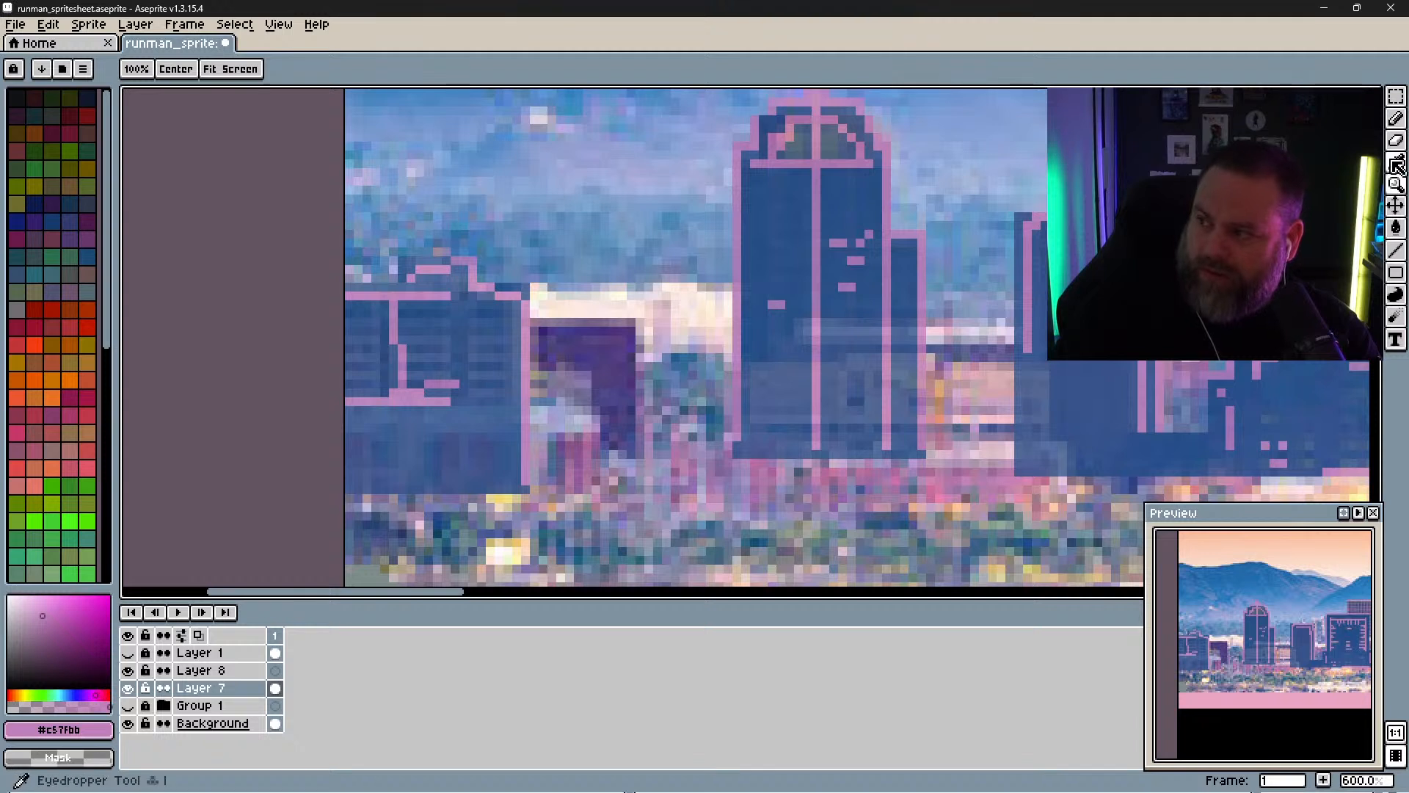
Step: Fill the leftmost building's upper facade with rows of horizontal pink window stripes in its left, middle and right bays
left_click(1395, 251)
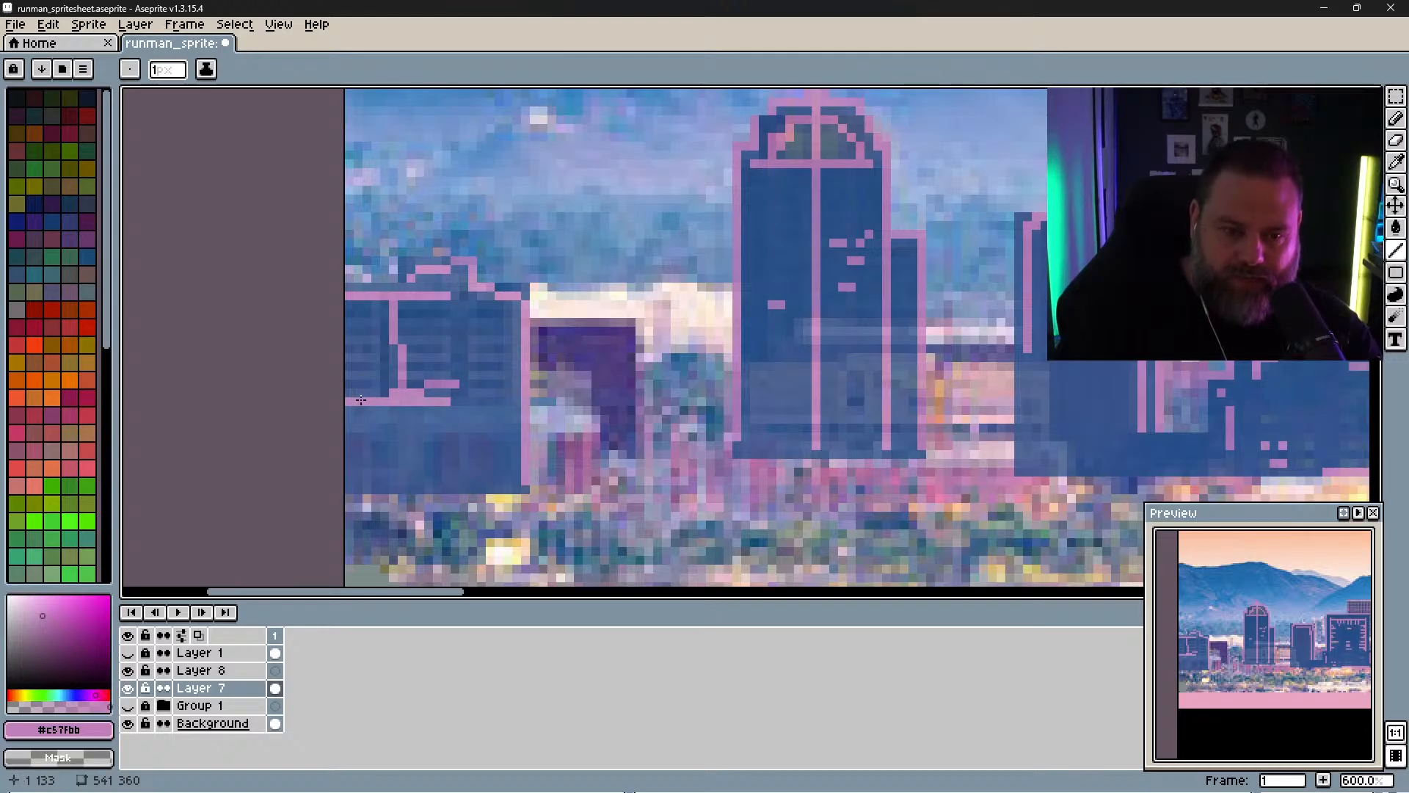
key("space")
mouse_move(421, 339)
left_mouse_down()
mouse_move(478, 326)
mouse_move(414, 309)
mouse_move(436, 308)
mouse_move(418, 325)
mouse_move(436, 342)
mouse_move(424, 360)
left_mouse_up()
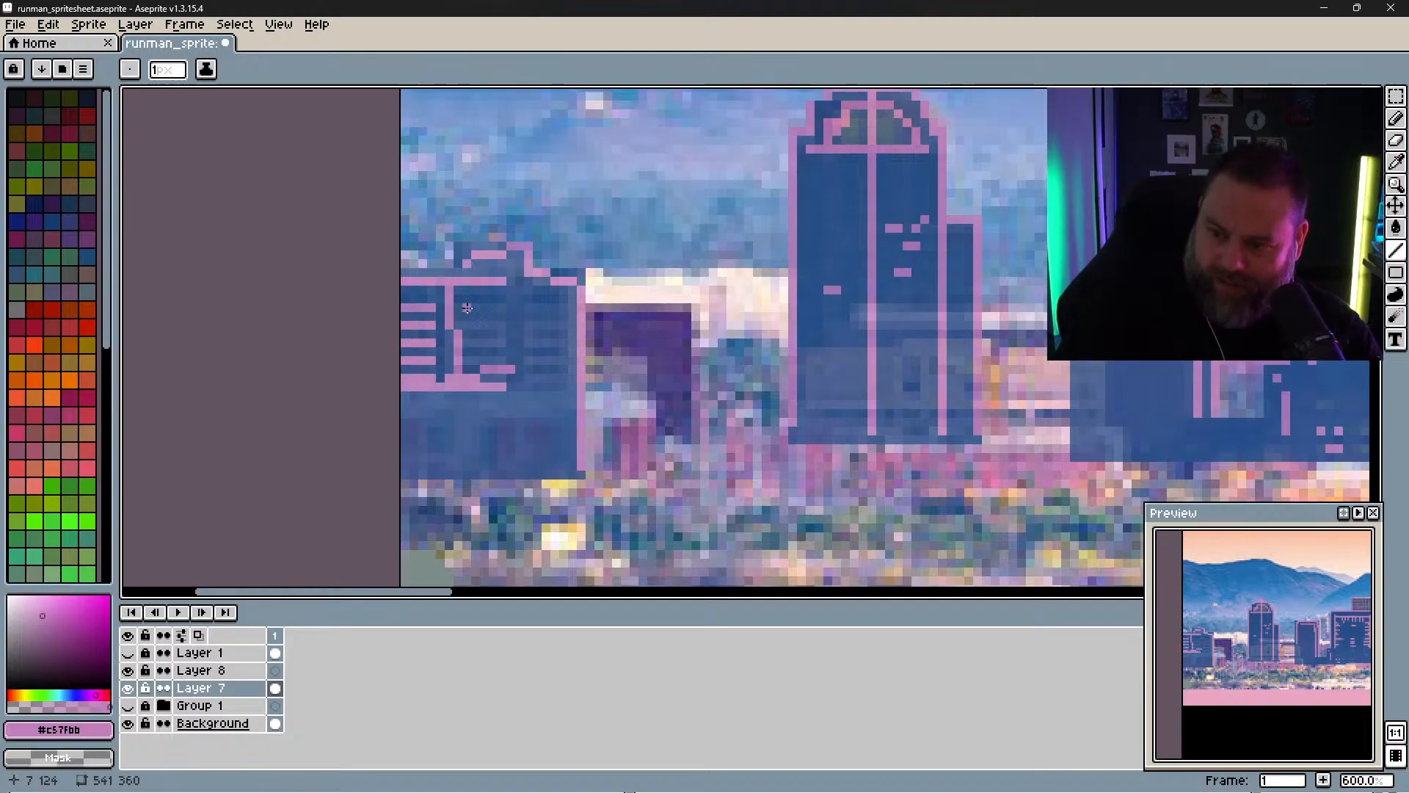
mouse_move(458, 307)
left_mouse_down()
mouse_move(501, 308)
mouse_move(502, 360)
left_mouse_up()
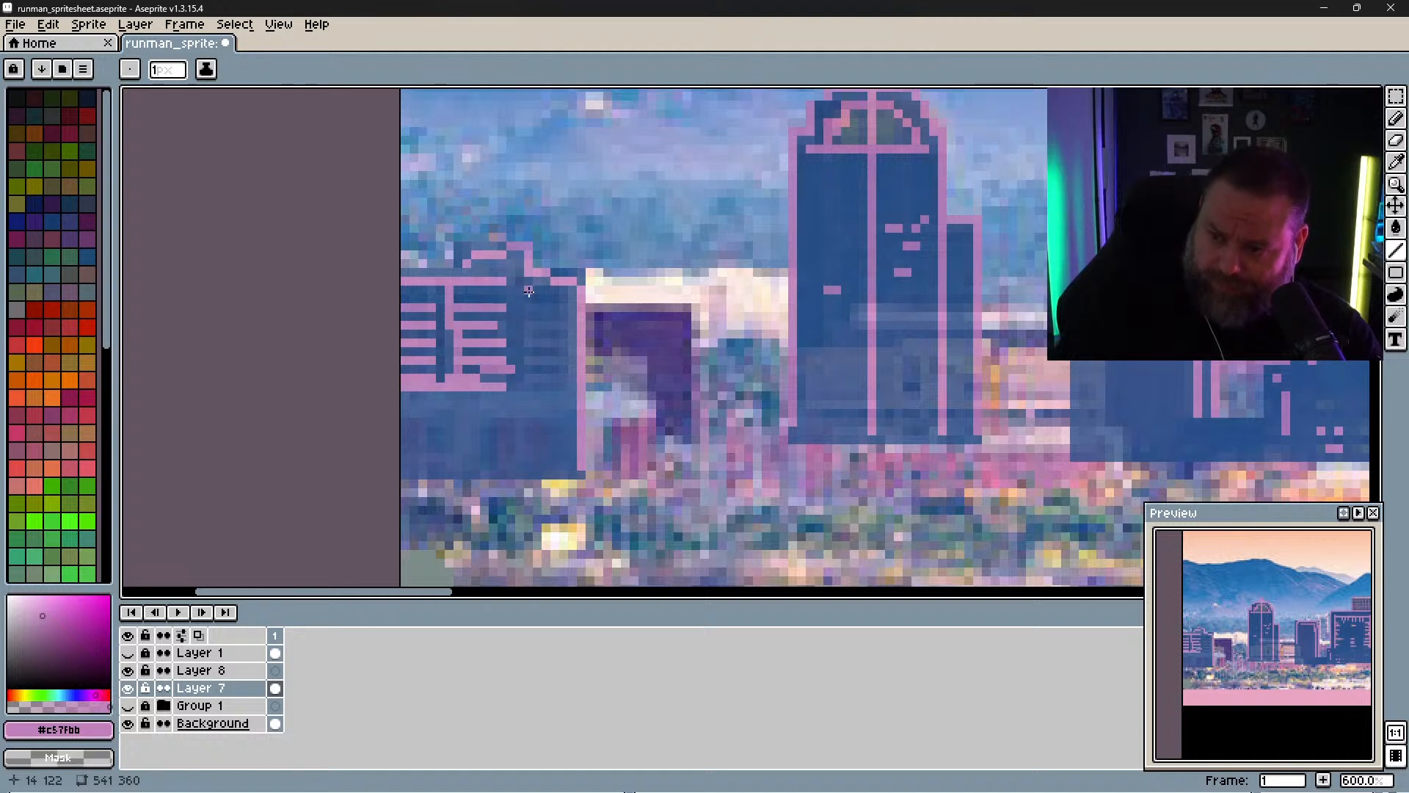
mouse_move(531, 292)
left_mouse_down()
mouse_move(574, 291)
mouse_move(571, 325)
mouse_move(532, 344)
mouse_move(579, 342)
mouse_move(555, 378)
mouse_move(579, 377)
left_mouse_up()
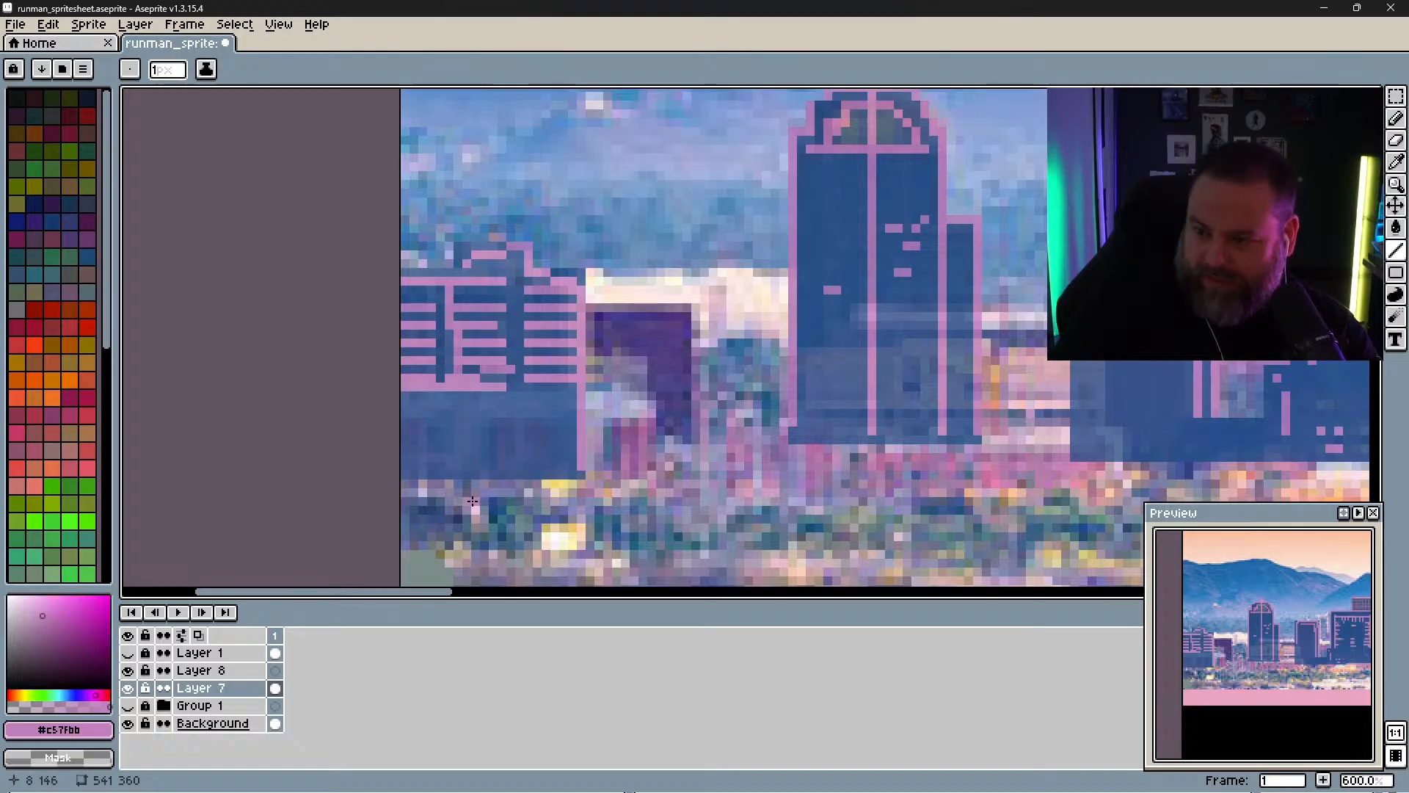
Step: Trace and fill the raised roof cap of the tall dark building right of the framed one in pink, including its corner spikes
key("space")
left_click_drag(608, 377, 407, 413)
left_click_drag(872, 302, 587, 460)
left_click_drag(871, 402, 411, 334)
mouse_move(844, 310)
left_mouse_down()
mouse_move(730, 318)
mouse_move(481, 271)
mouse_move(516, 400)
left_mouse_up()
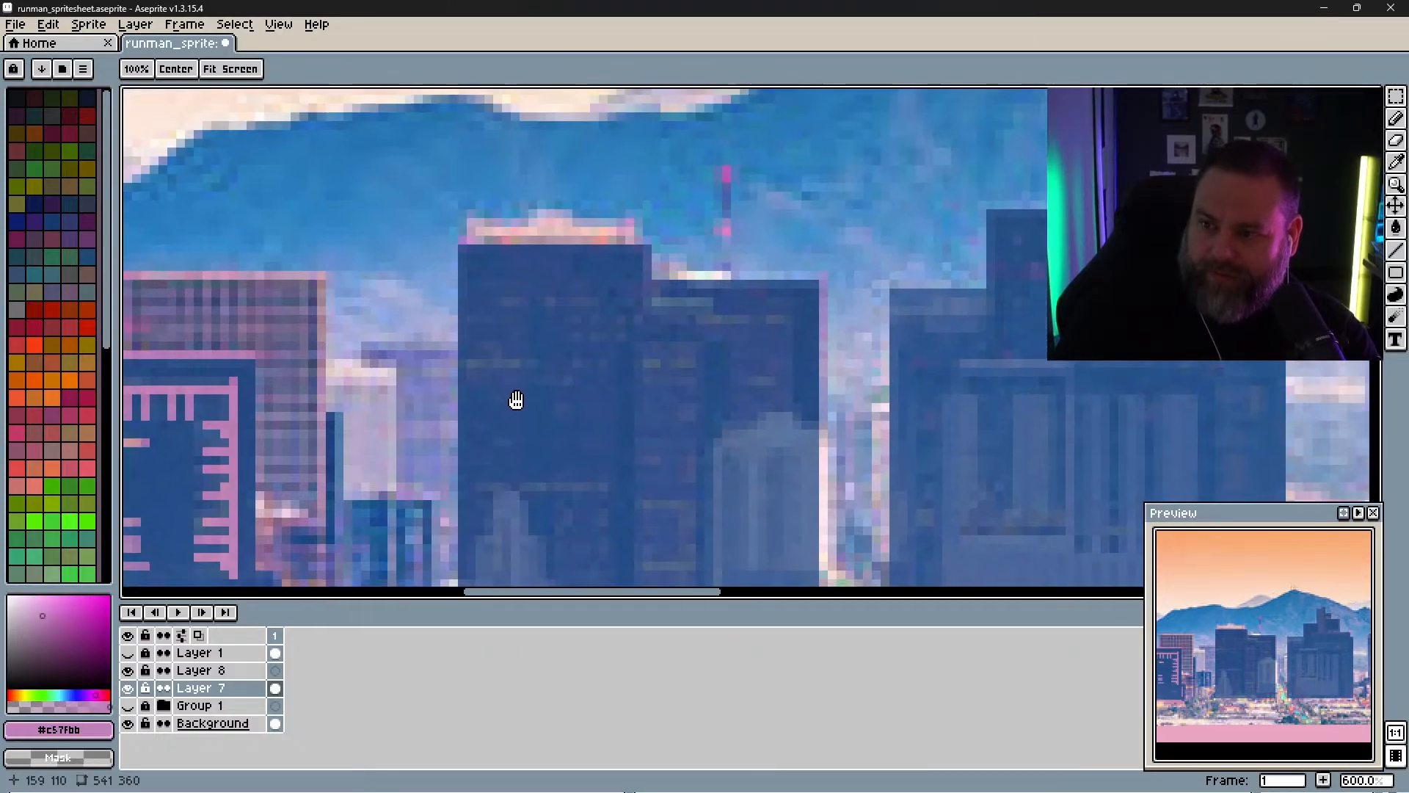
mouse_move(474, 217)
left_mouse_down()
mouse_move(477, 242)
mouse_move(642, 241)
left_mouse_up()
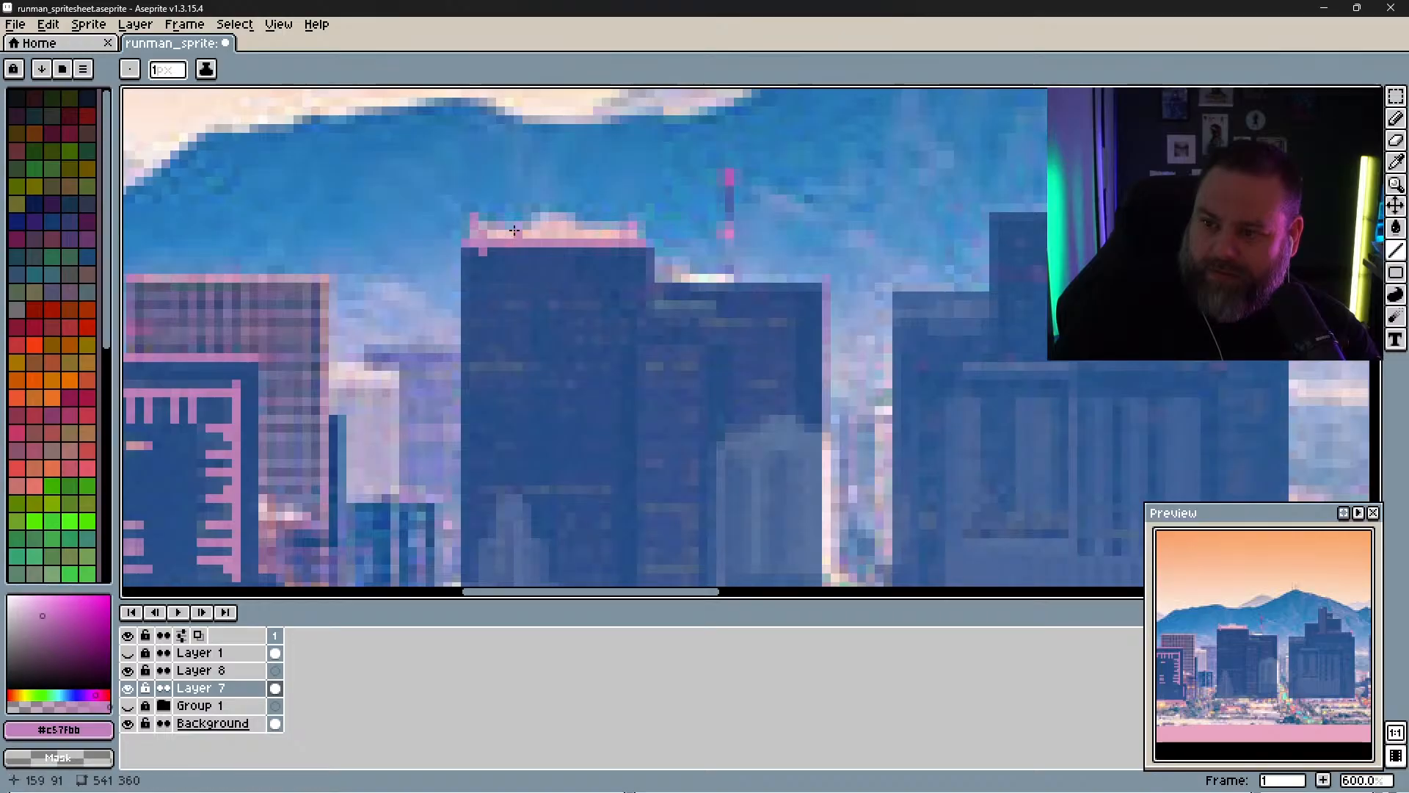
left_click_drag(484, 232, 633, 232)
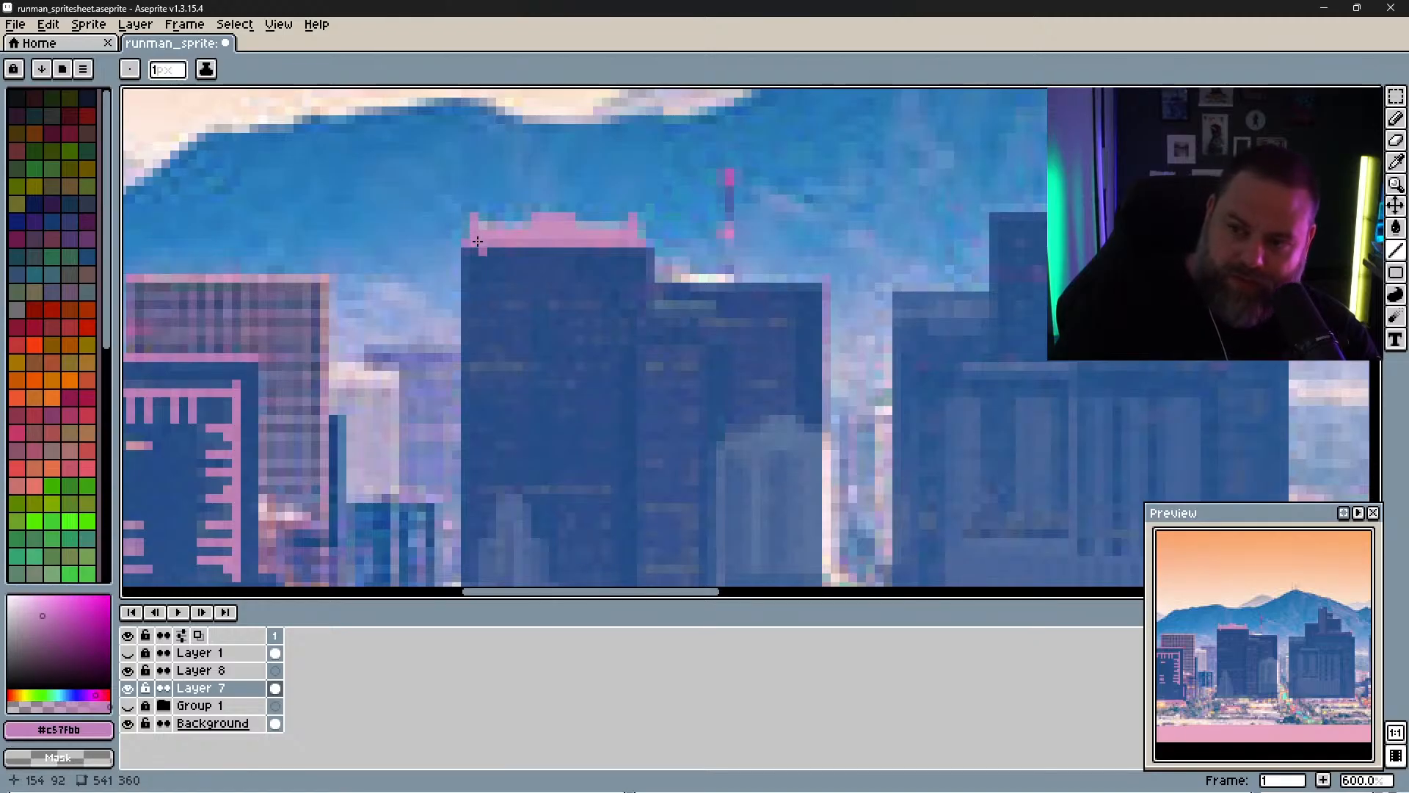
Step: Draw a broken pink line down the tall dark building's left edge below its roof cap, ending in a short horizontal ledge
key("space")
left_click_drag(538, 351, 500, 234)
left_click(427, 150)
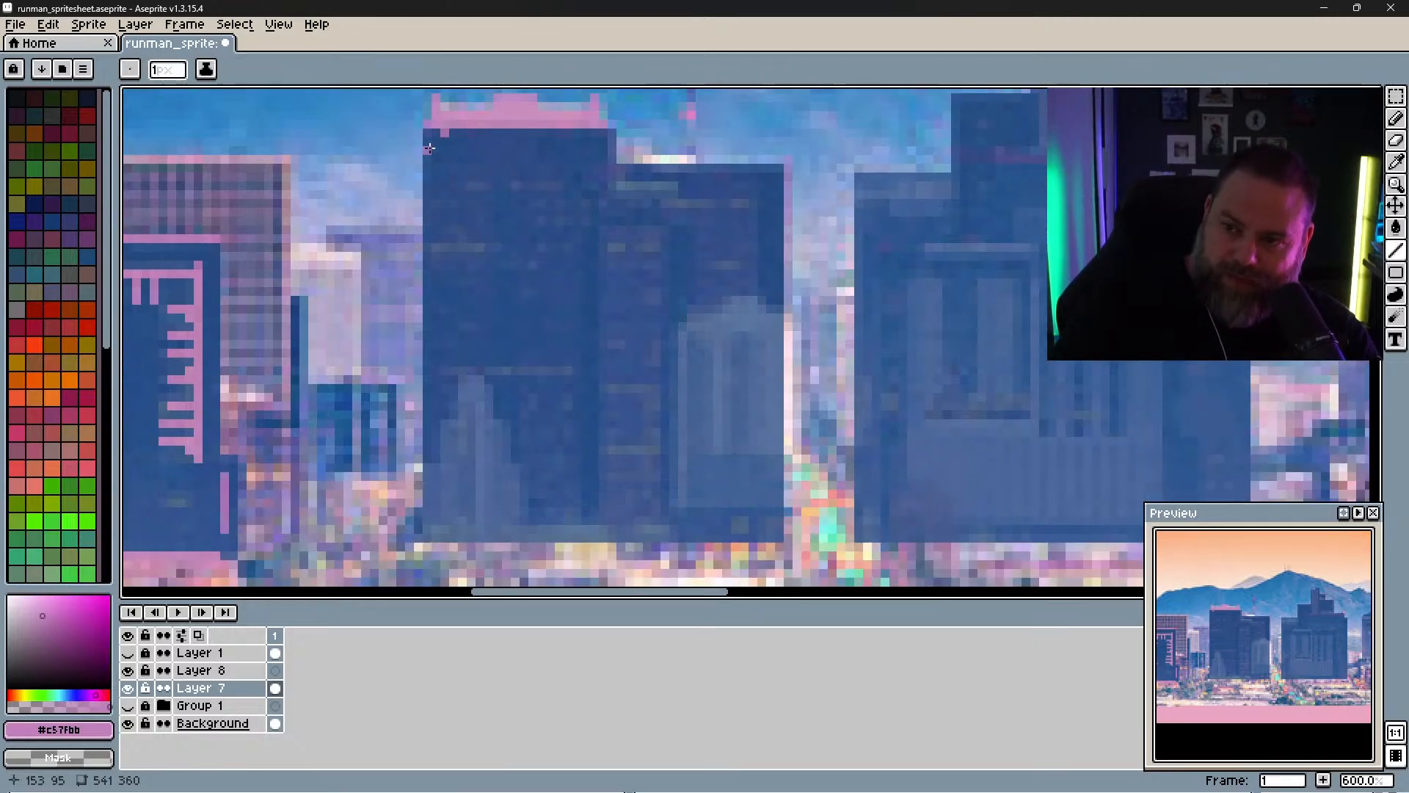
left_click_drag(436, 159, 427, 212)
left_click_drag(435, 229, 481, 255)
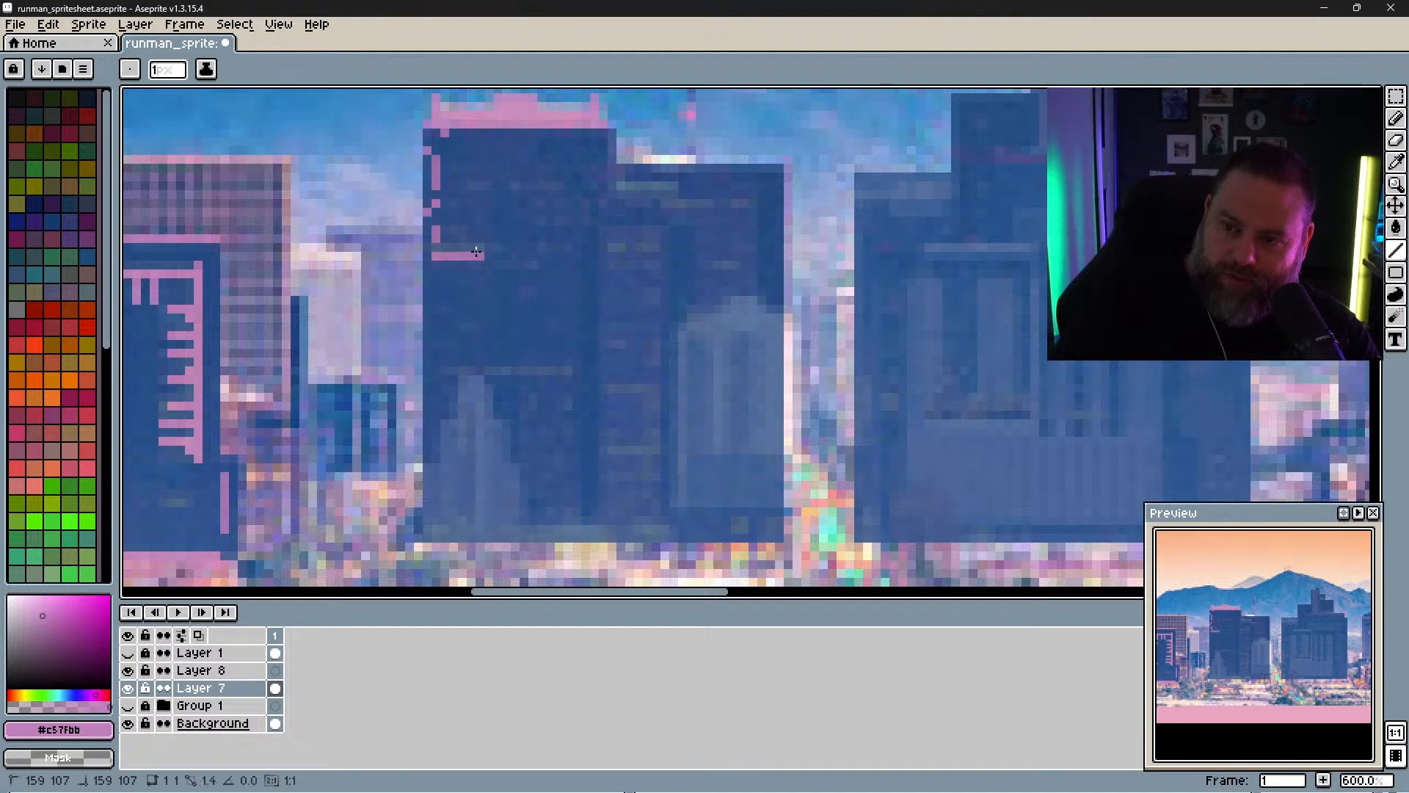
Step: Add short horizontal pink window dashes across the tall building's upper facade and thicken the ledge at its left edge
left_click_drag(452, 186, 546, 185)
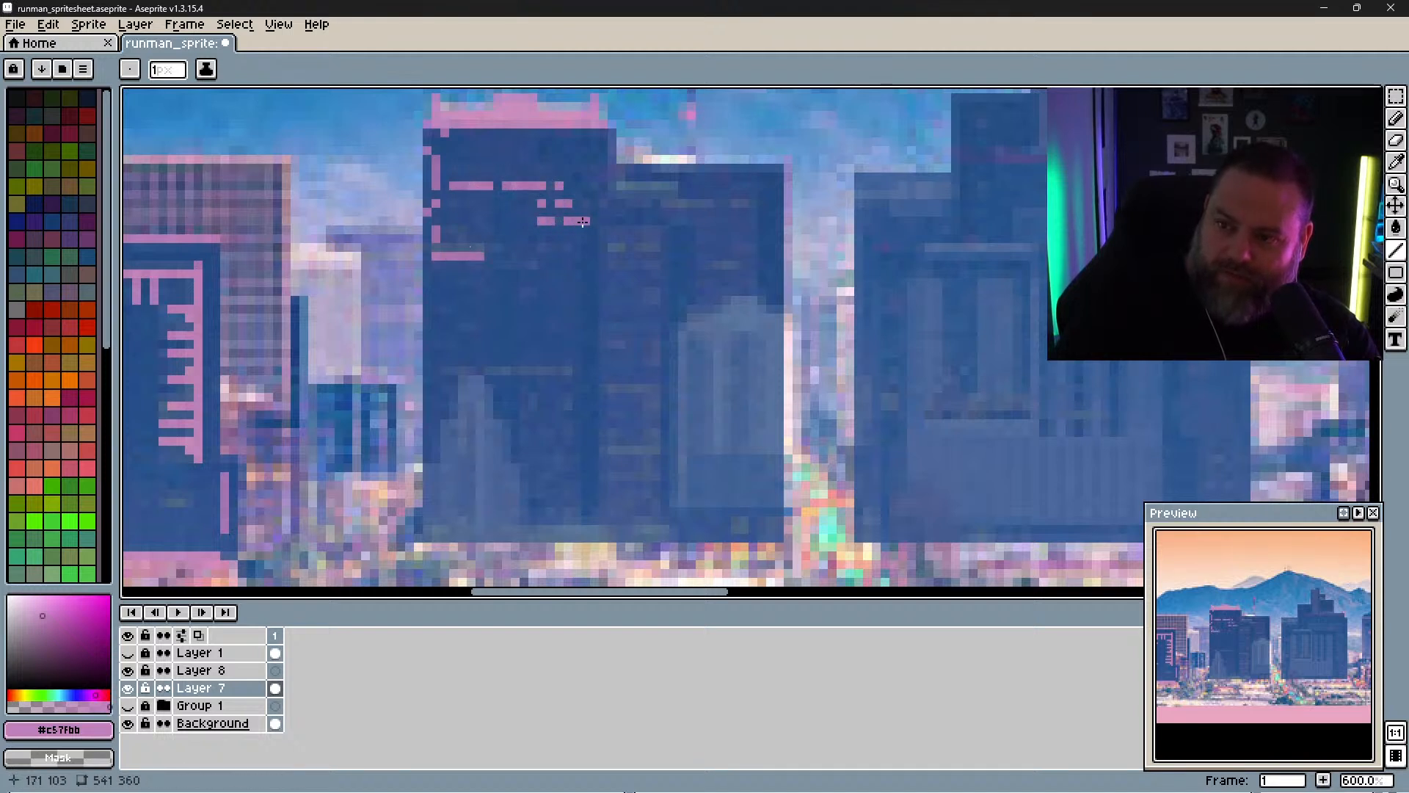
left_click(584, 203)
left_click(542, 247)
left_click(533, 265)
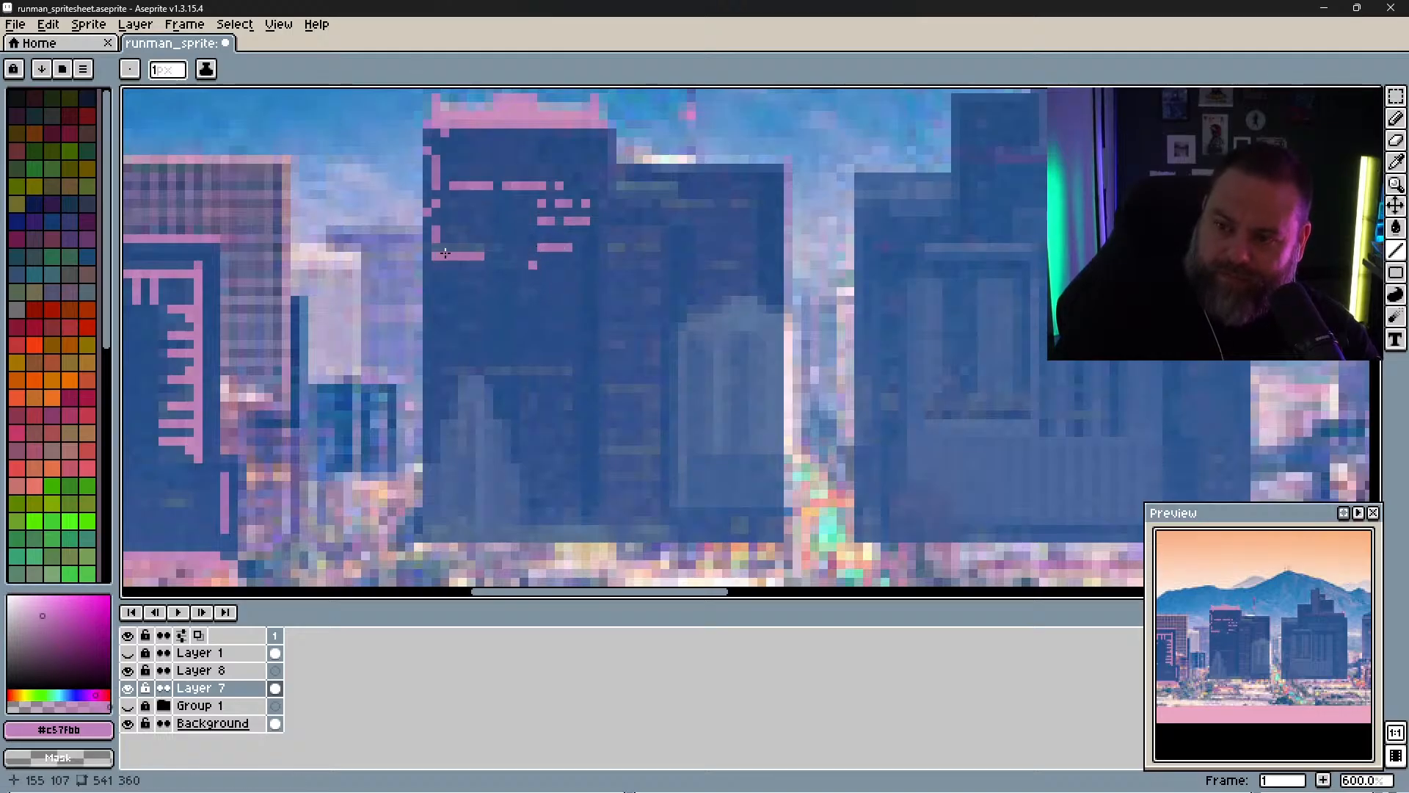
left_click_drag(430, 250, 489, 248)
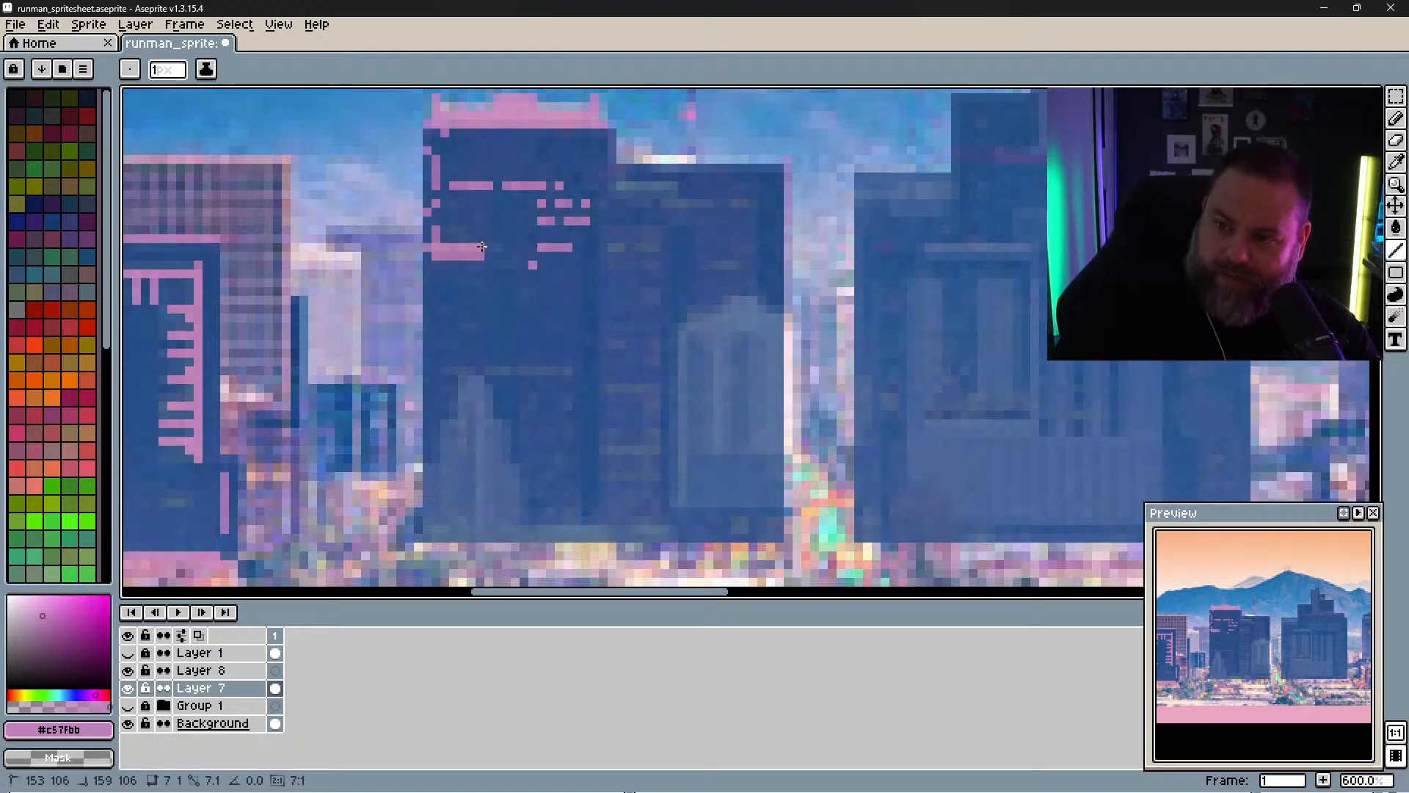
left_click(463, 283)
left_click_drag(522, 291, 544, 291)
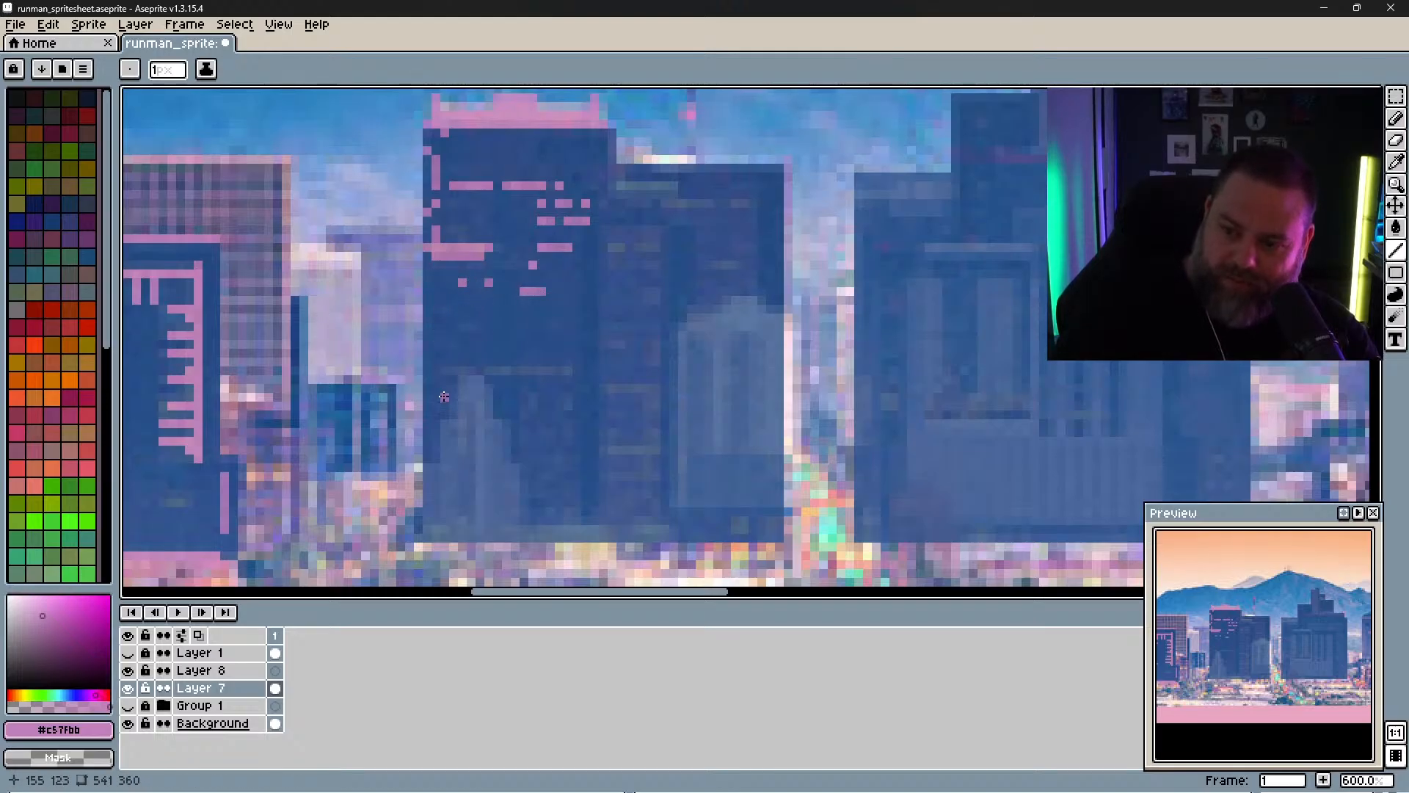
Step: Draw a broken horizontal pink line across the tall building's mid facade and a dotted window column below its right end
left_click_drag(444, 372, 551, 371)
left_click_drag(559, 371, 568, 371)
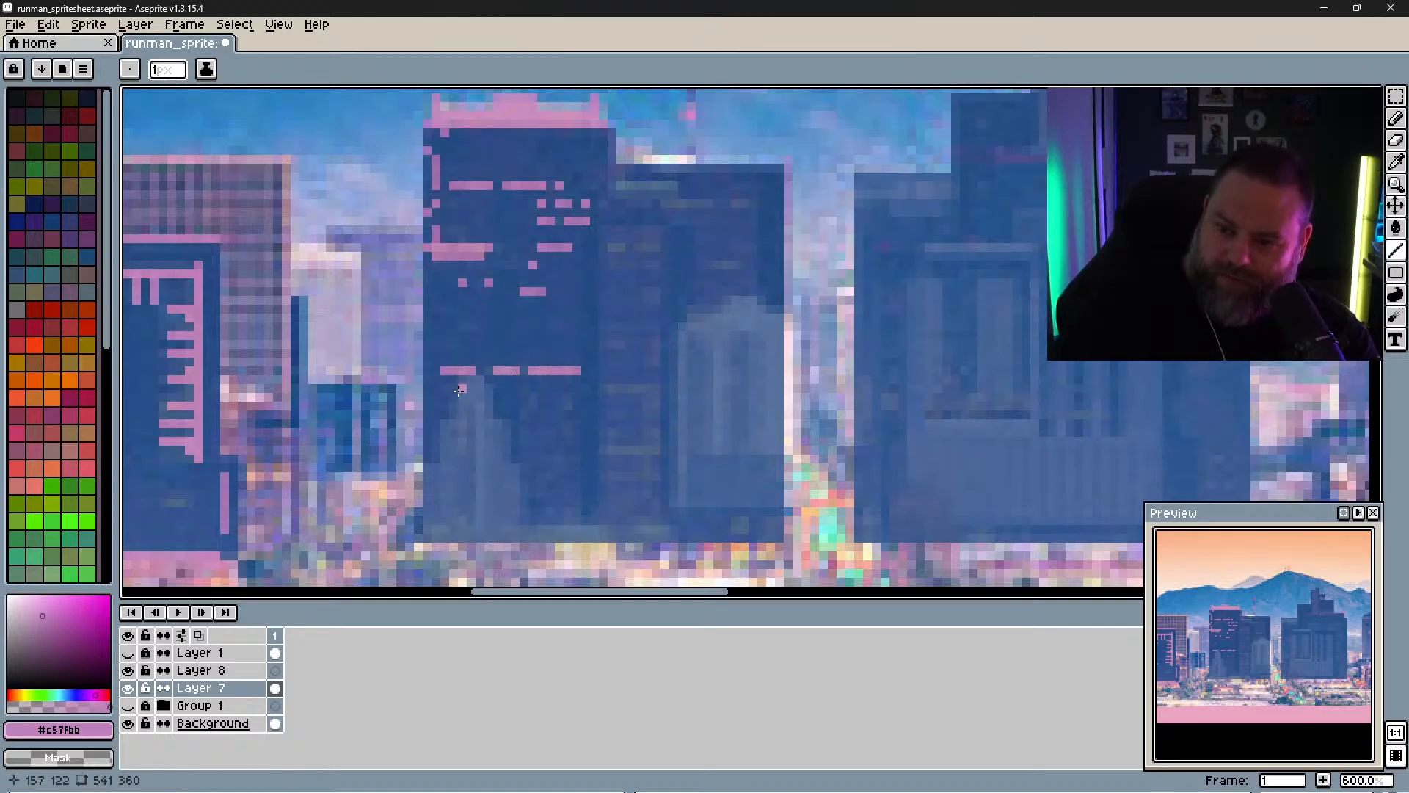
left_click_drag(569, 390, 570, 410)
left_click(567, 433)
left_click(567, 458)
left_click(567, 485)
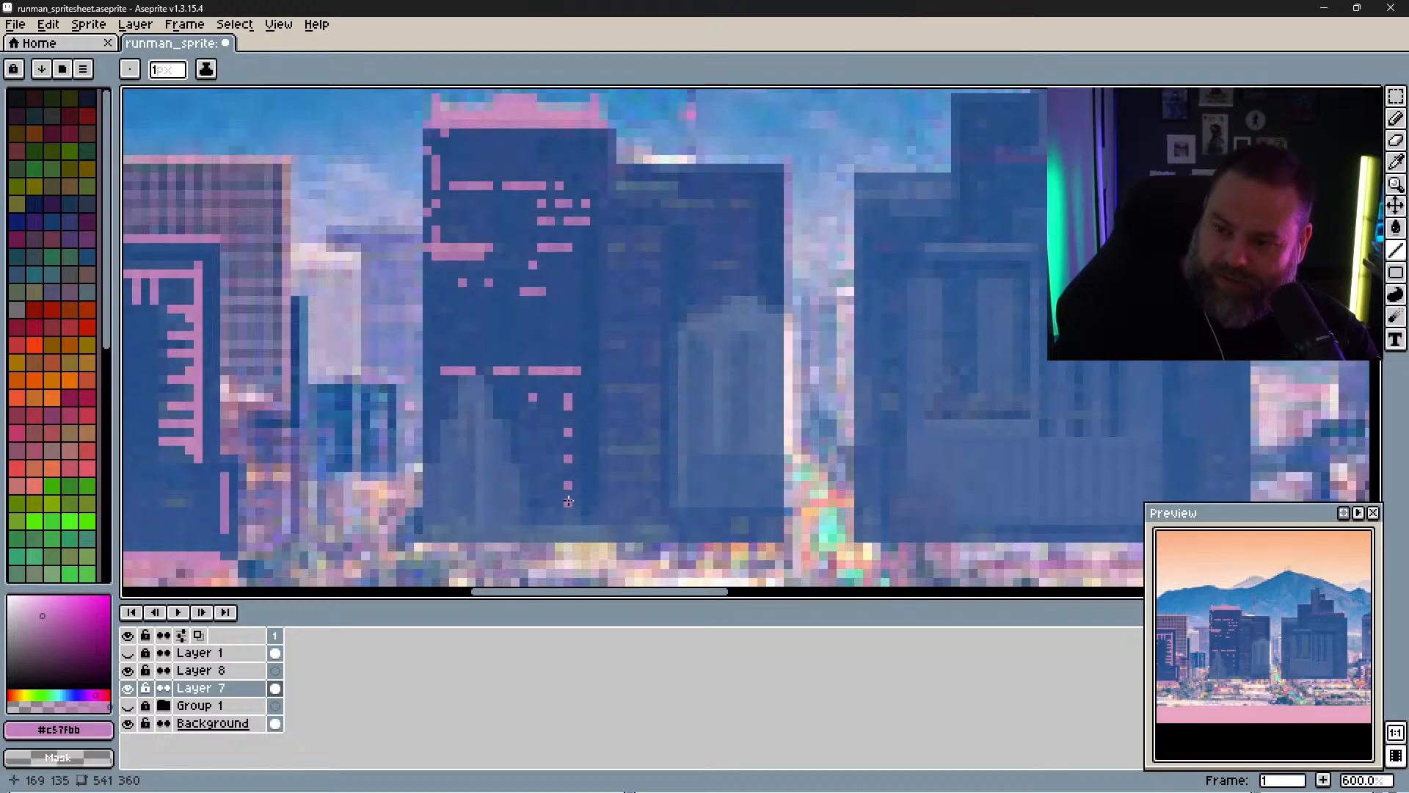
Step: Scatter small pink window marks beside the dotted column on the lower facade and in the bare area above the mid-facade line
left_click_drag(542, 432, 551, 432)
left_click(550, 441)
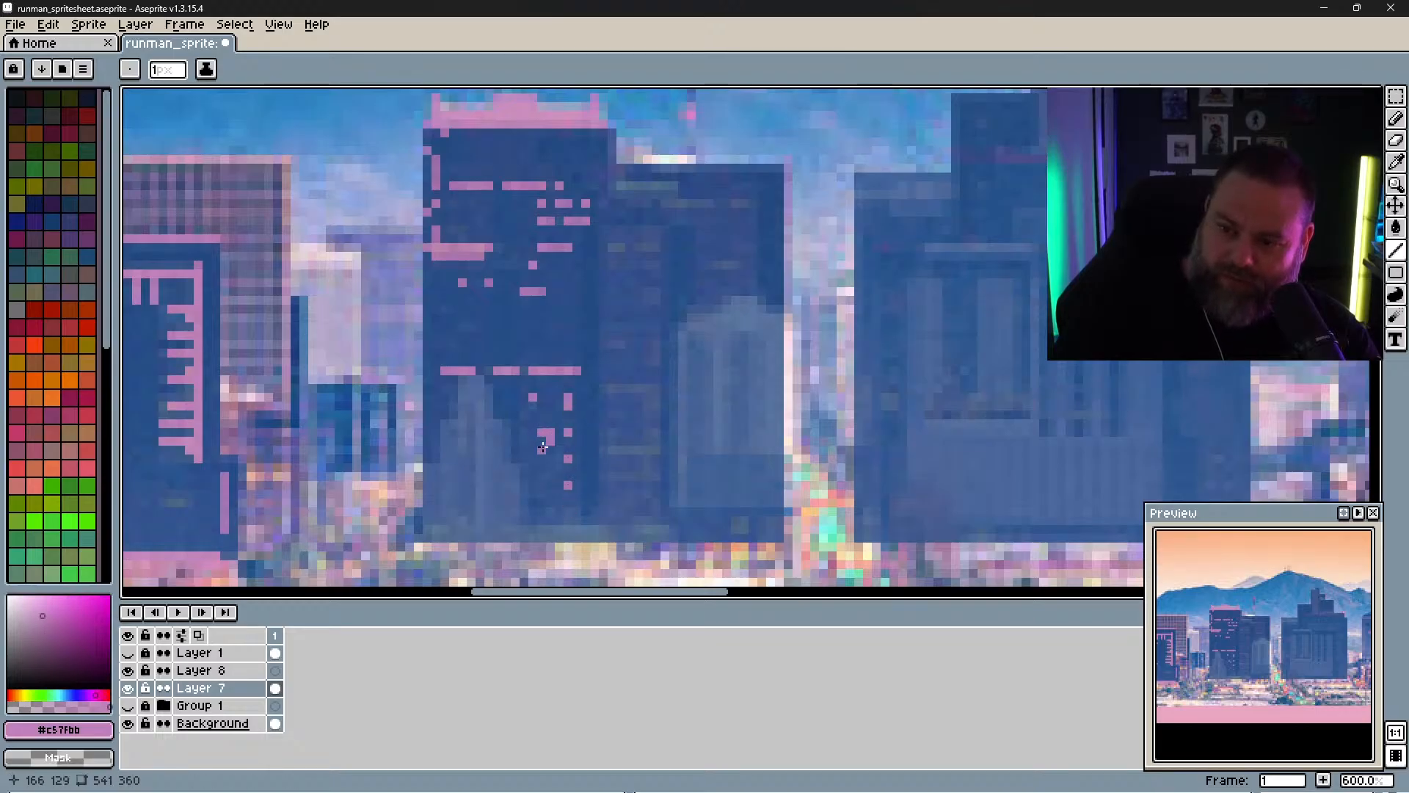
left_click(543, 461)
left_click(550, 468)
left_click_drag(542, 485, 550, 485)
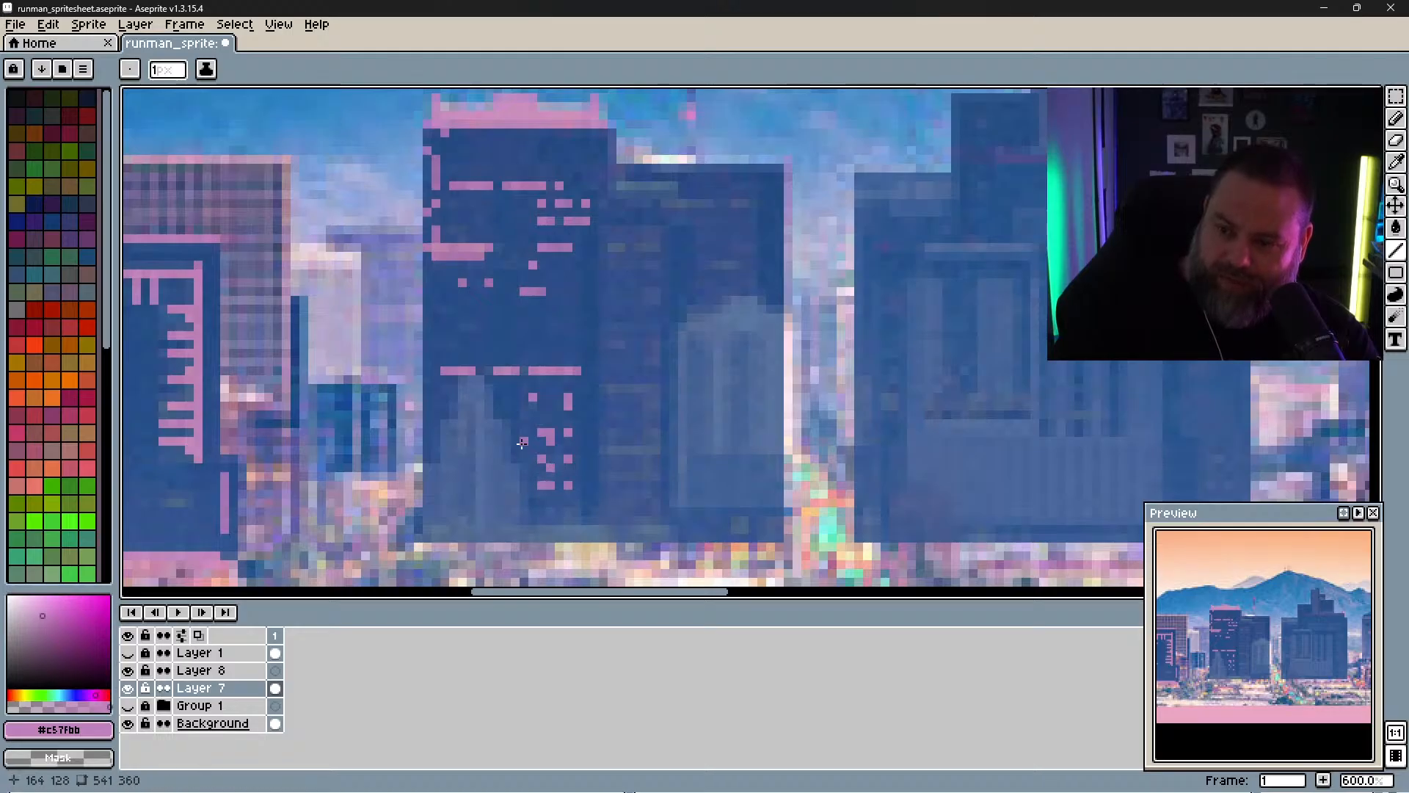
left_click(524, 432)
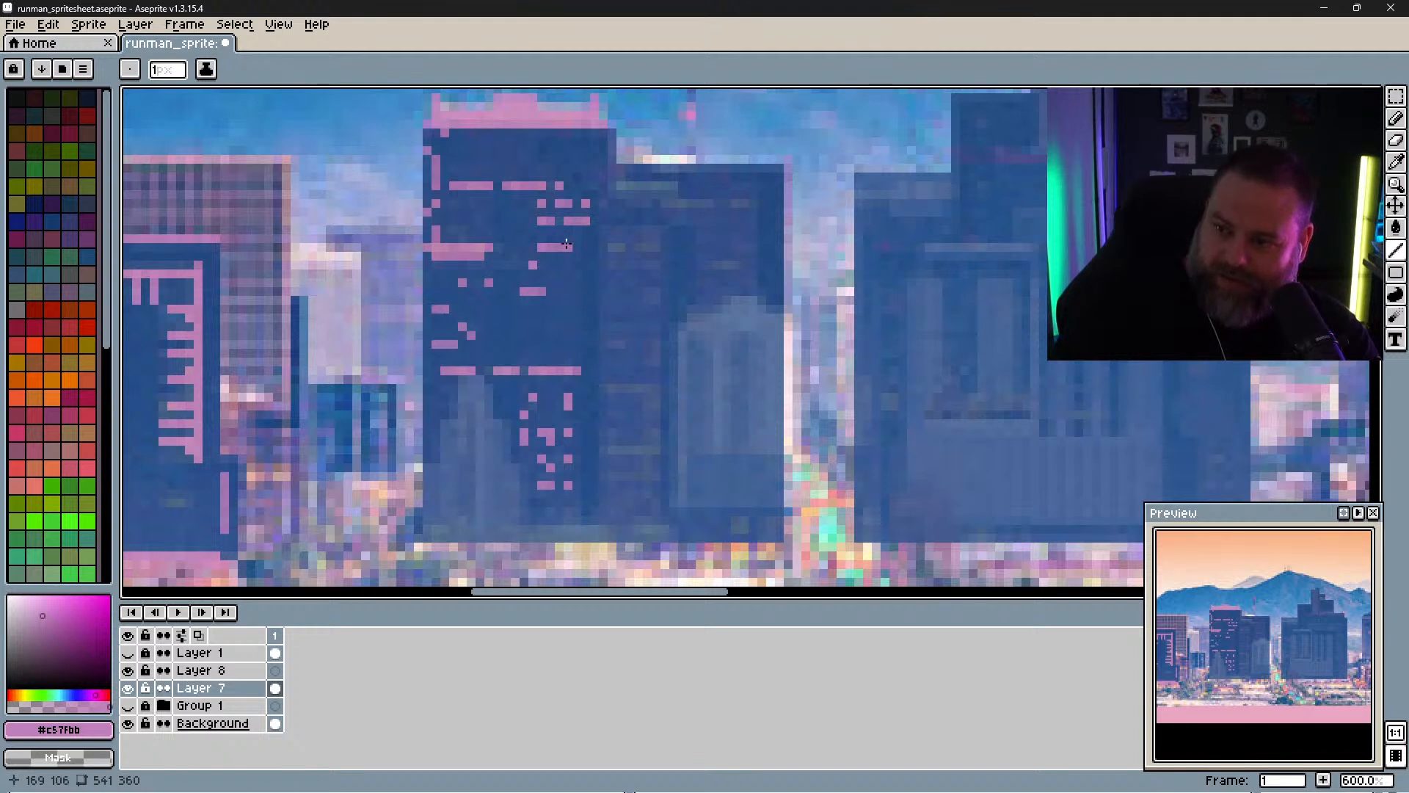
Step: Outline the lower right wing's stepped roofline and right edge in pink, and trace the broken vertical corner between tower and wing
mouse_move(605, 133)
left_mouse_down()
mouse_move(613, 156)
mouse_move(664, 168)
mouse_move(777, 167)
mouse_move(786, 538)
left_mouse_up()
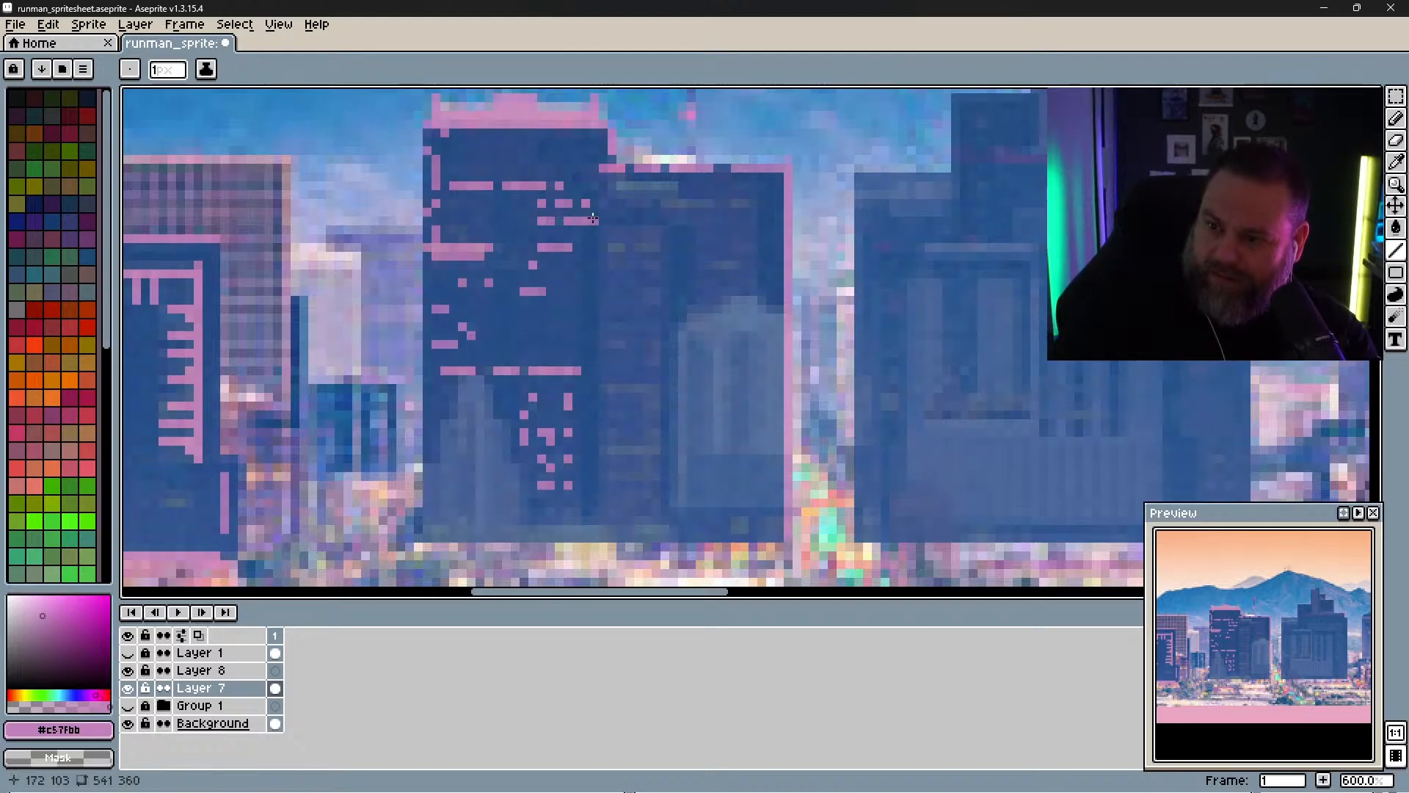
left_click_drag(593, 218, 607, 522)
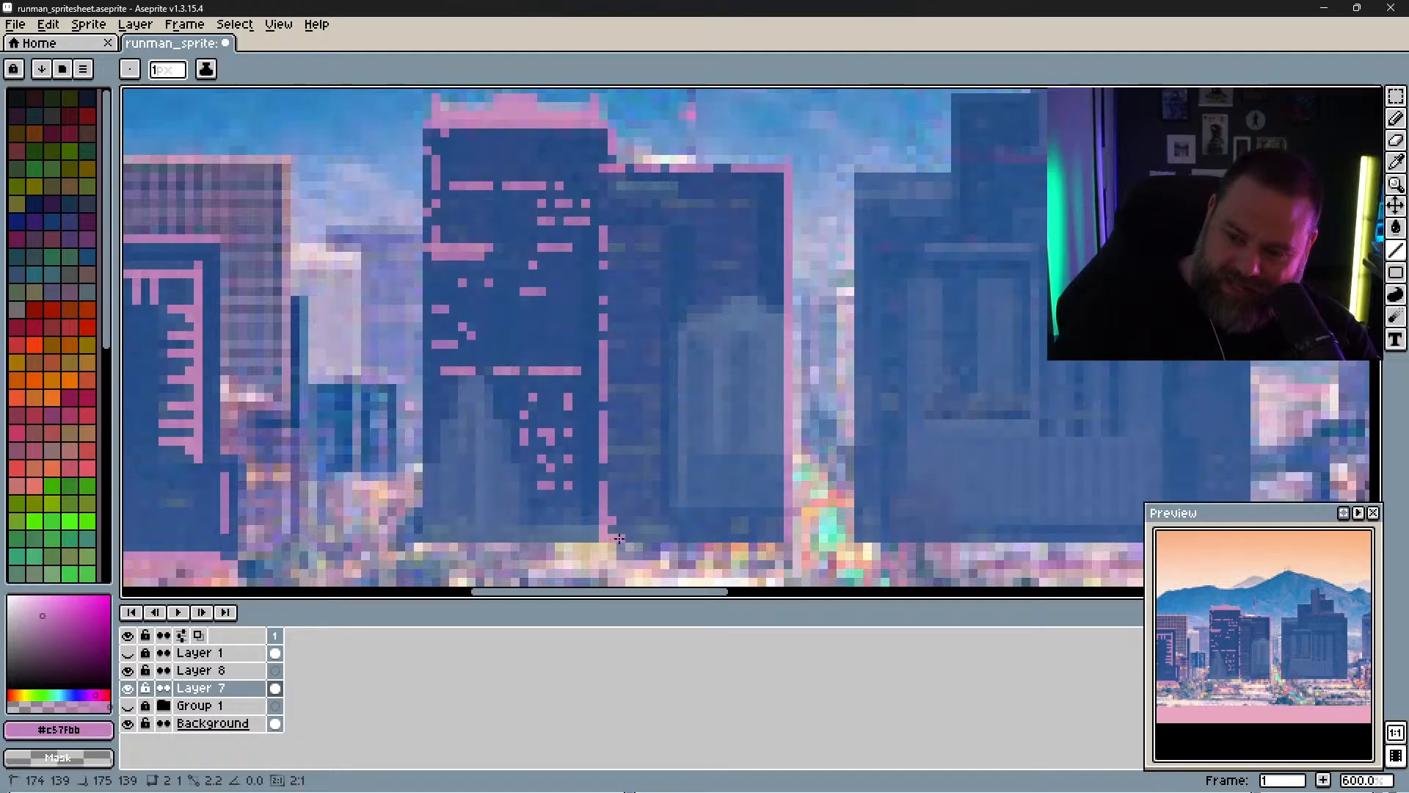
Step: Fill the narrow bay right of the tower's corner line with pink window dashes and a broken vertical line along its right side
left_click_drag(611, 450, 641, 450)
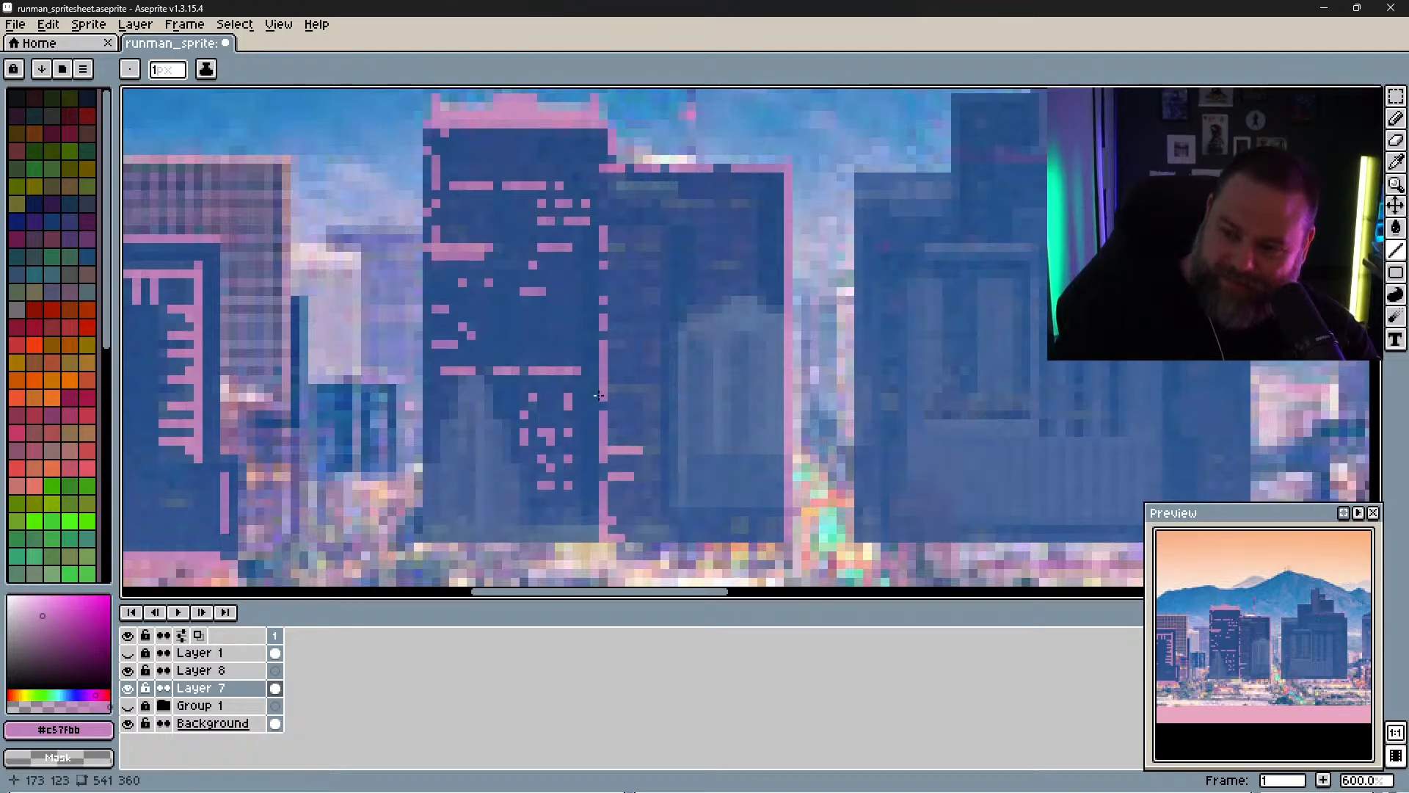
left_click_drag(611, 388, 632, 389)
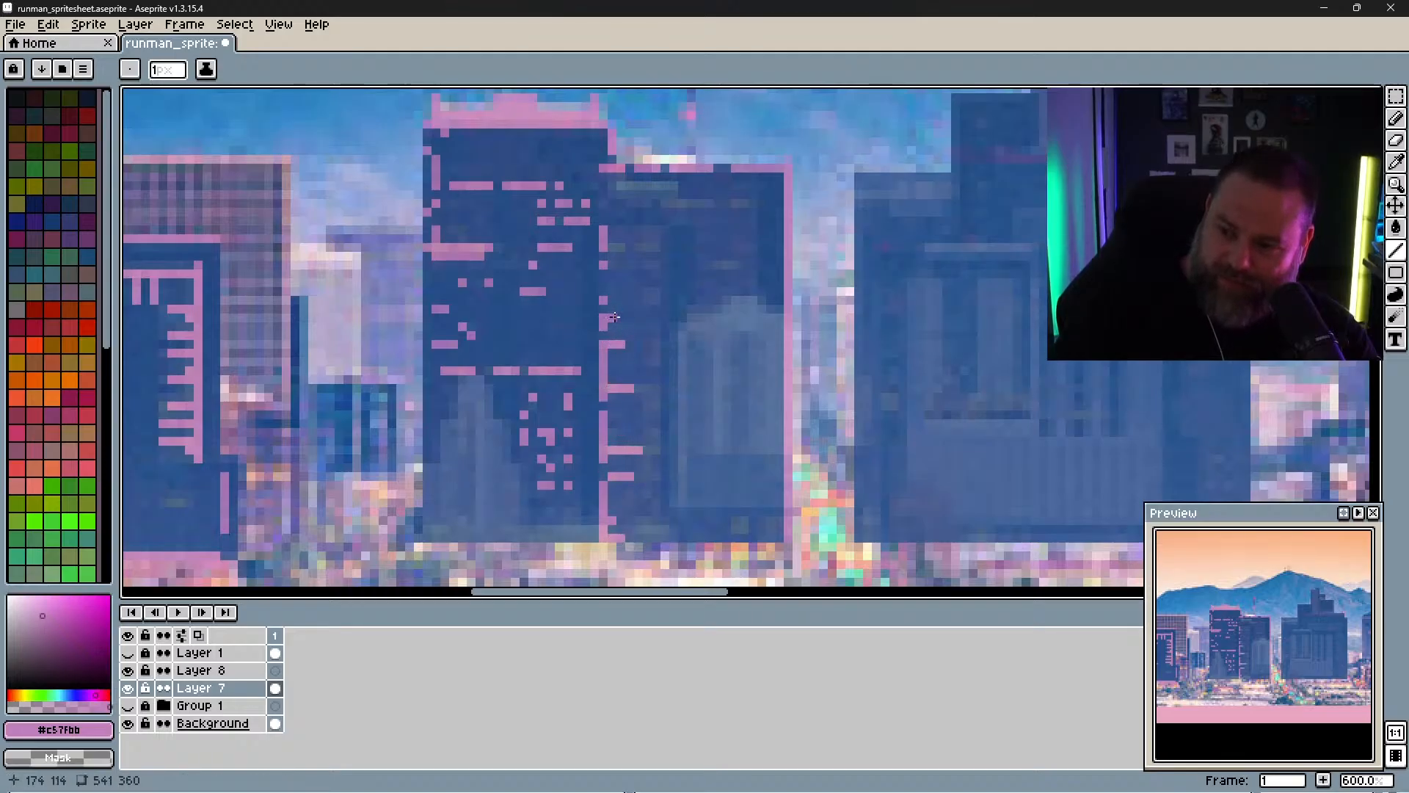
mouse_move(611, 246)
left_mouse_down()
mouse_move(625, 247)
mouse_move(620, 195)
mouse_move(604, 172)
mouse_move(670, 188)
mouse_move(652, 202)
left_mouse_up()
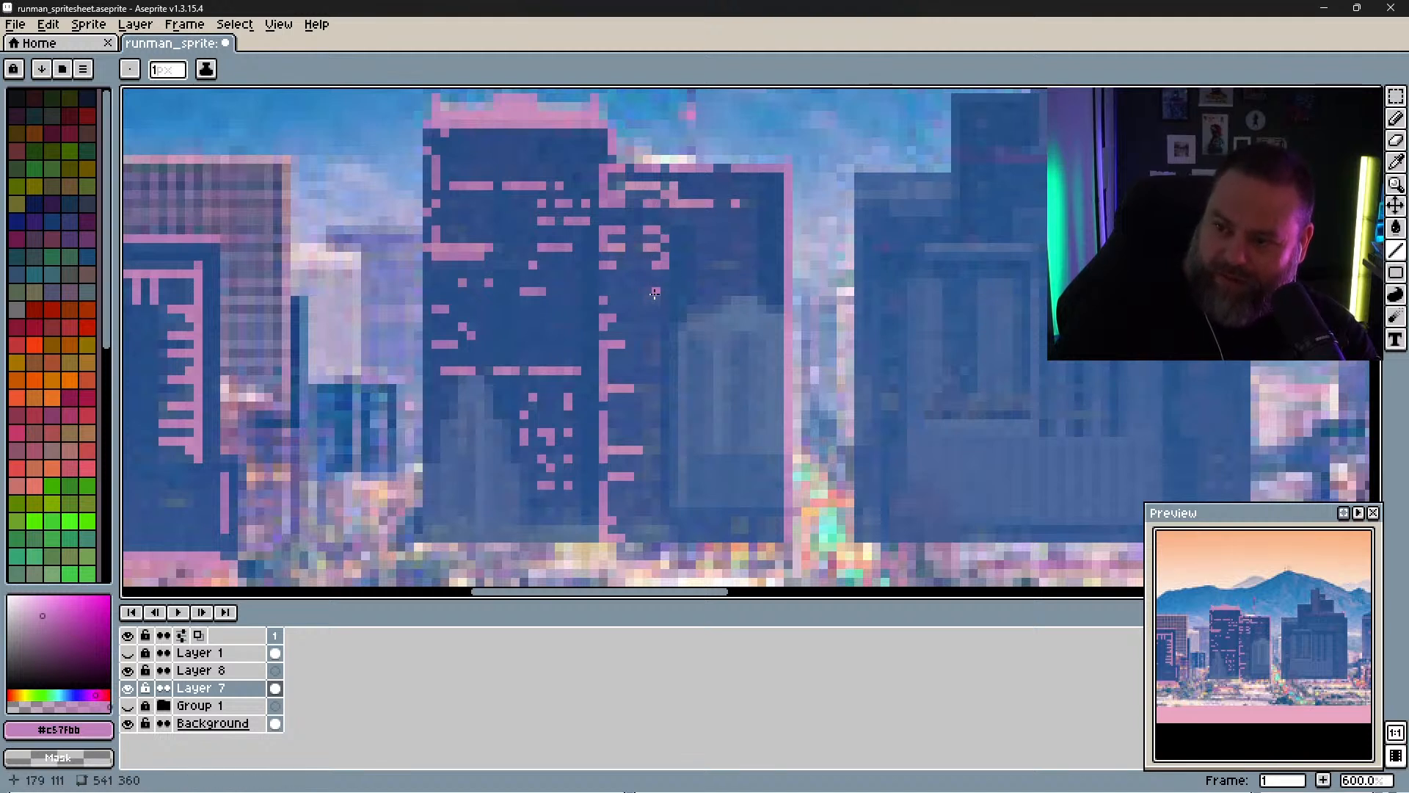
left_click(665, 299)
left_click_drag(648, 292, 647, 326)
left_click(656, 318)
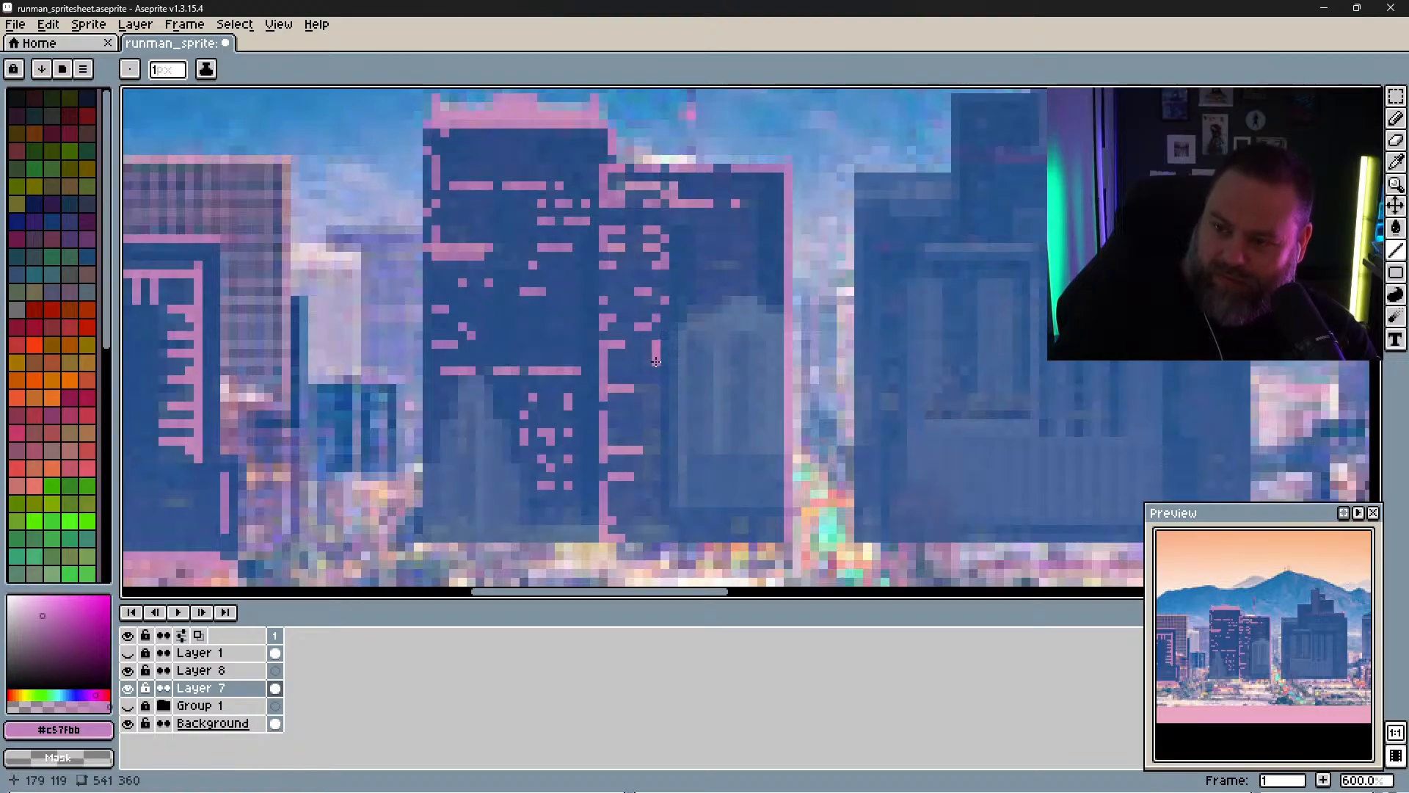
left_click_drag(655, 384, 655, 451)
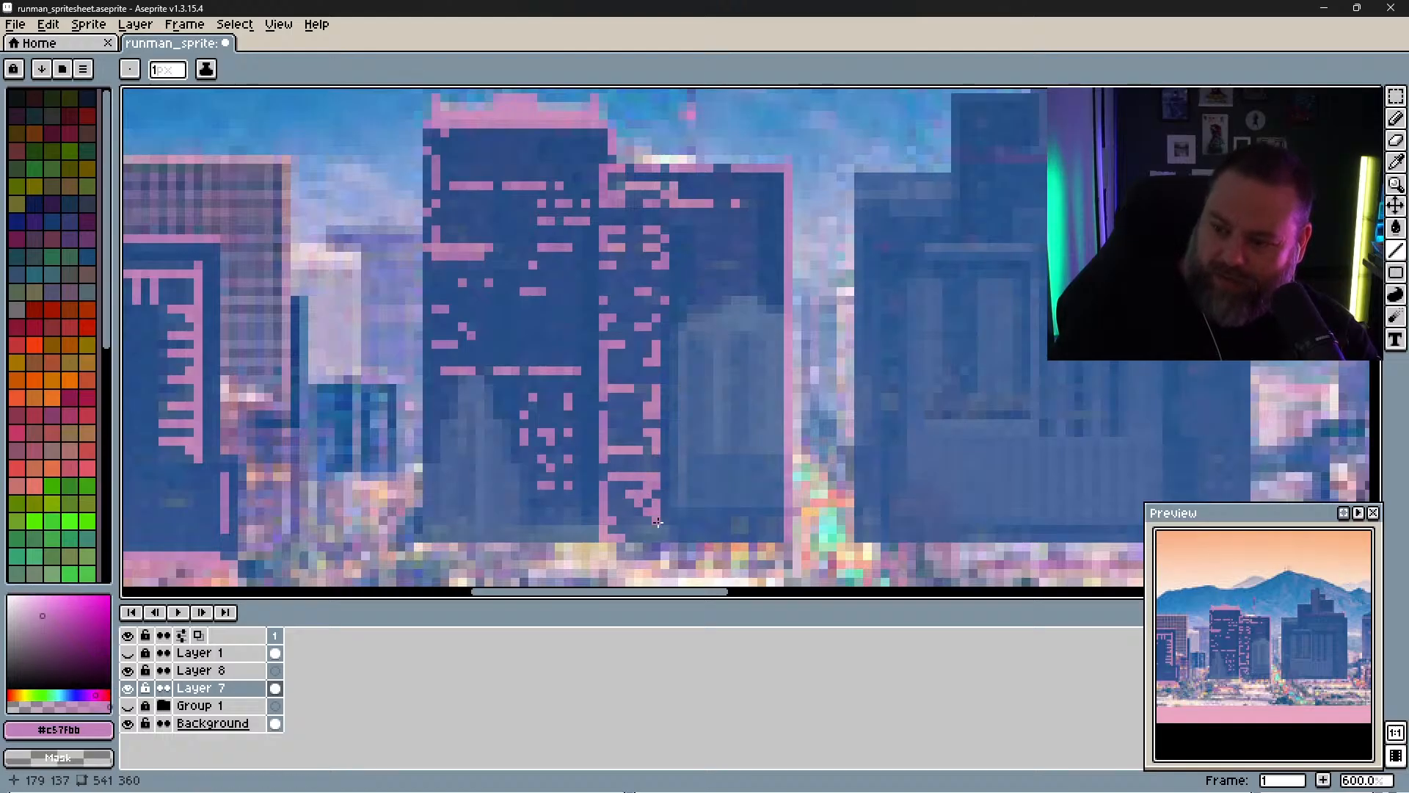
left_click_drag(638, 529, 665, 529)
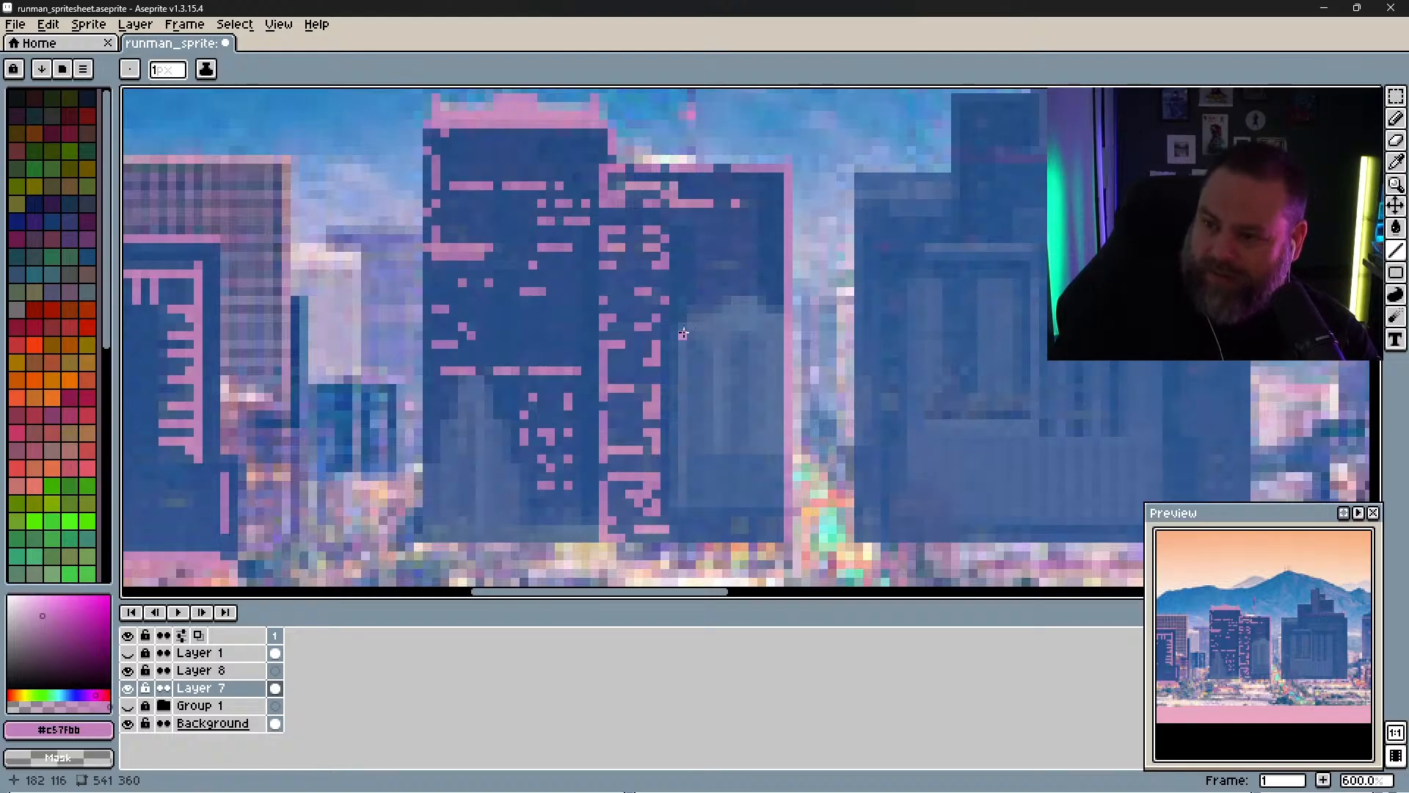
Step: Trace the pale arched building in front of the right wing in pink, with its crown, sides, base line and inner vertical bars
left_click_drag(683, 324, 686, 373)
left_click_drag(696, 313, 726, 404)
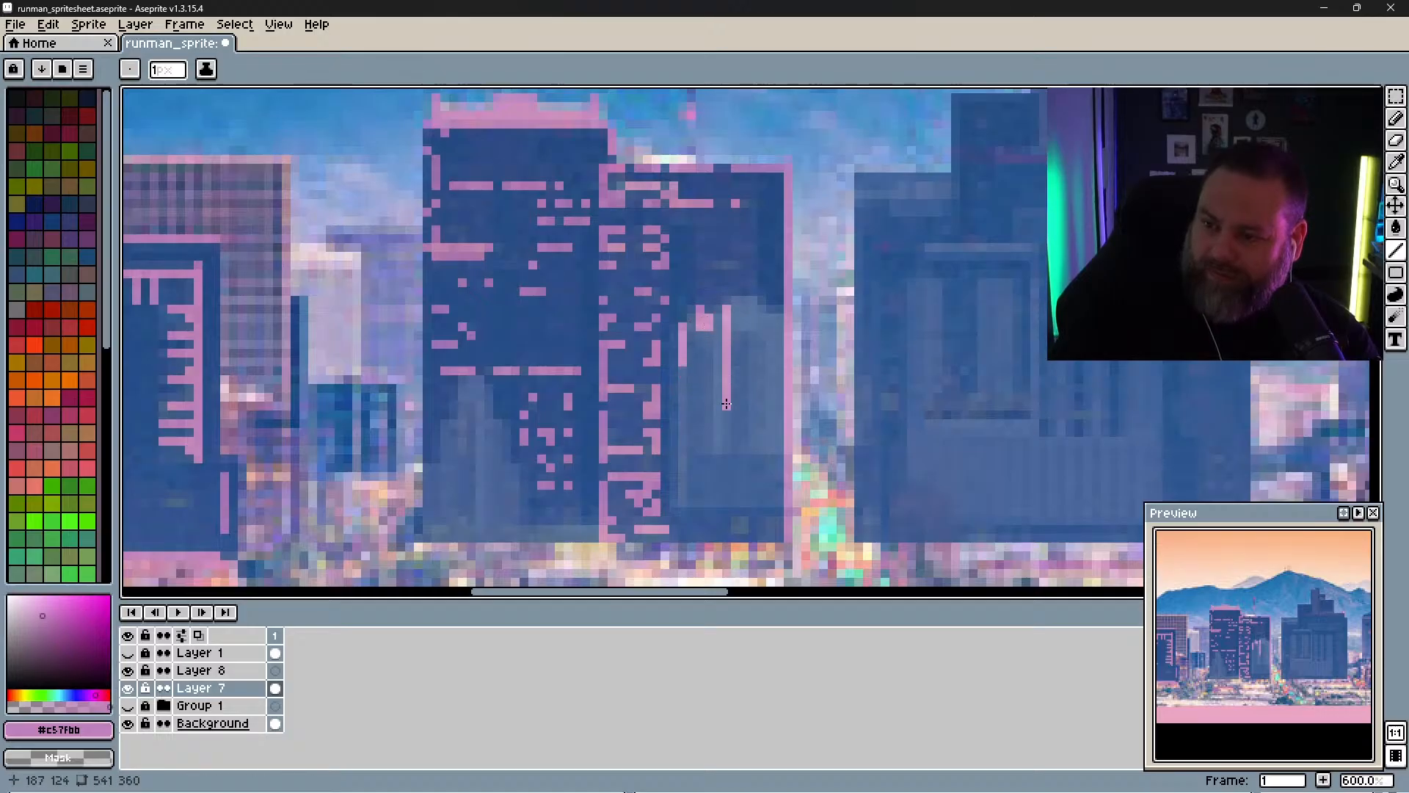
left_click_drag(753, 299, 753, 325)
left_click_drag(761, 291, 779, 405)
left_click_drag(770, 356, 770, 529)
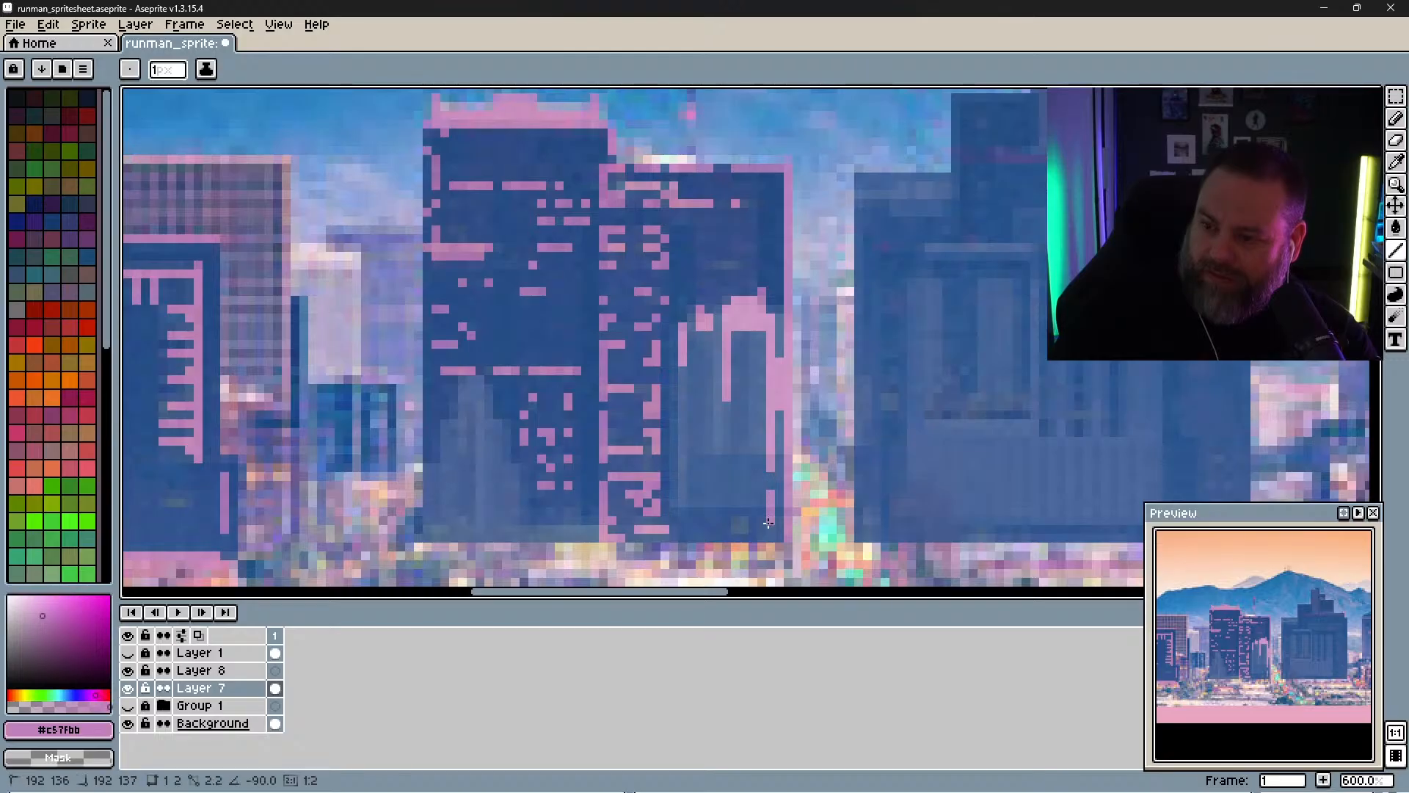
mouse_move(735, 459)
left_mouse_down()
mouse_move(691, 450)
mouse_move(700, 424)
left_mouse_up()
left_click_drag(692, 370, 683, 445)
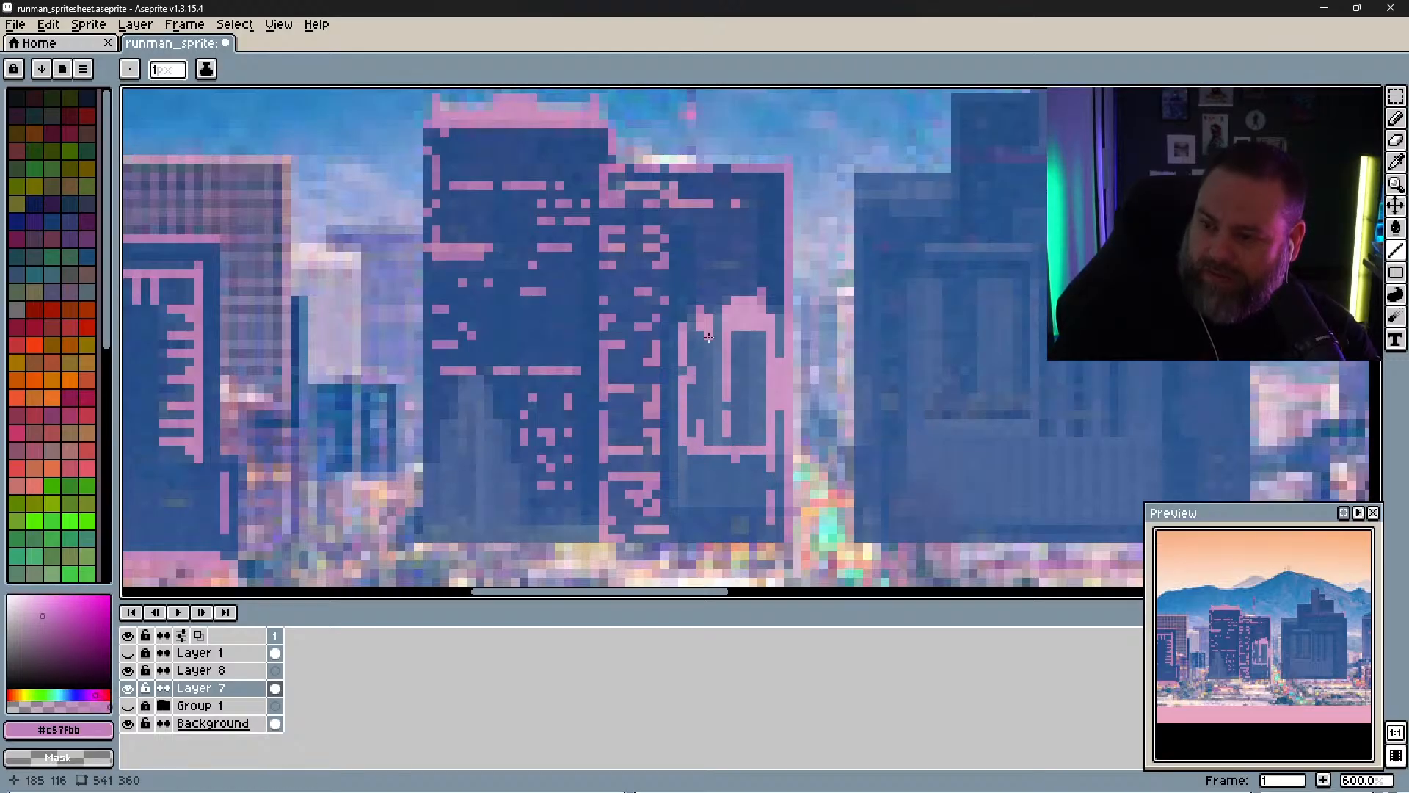
left_click_drag(717, 323, 717, 433)
left_click_drag(714, 361, 715, 396)
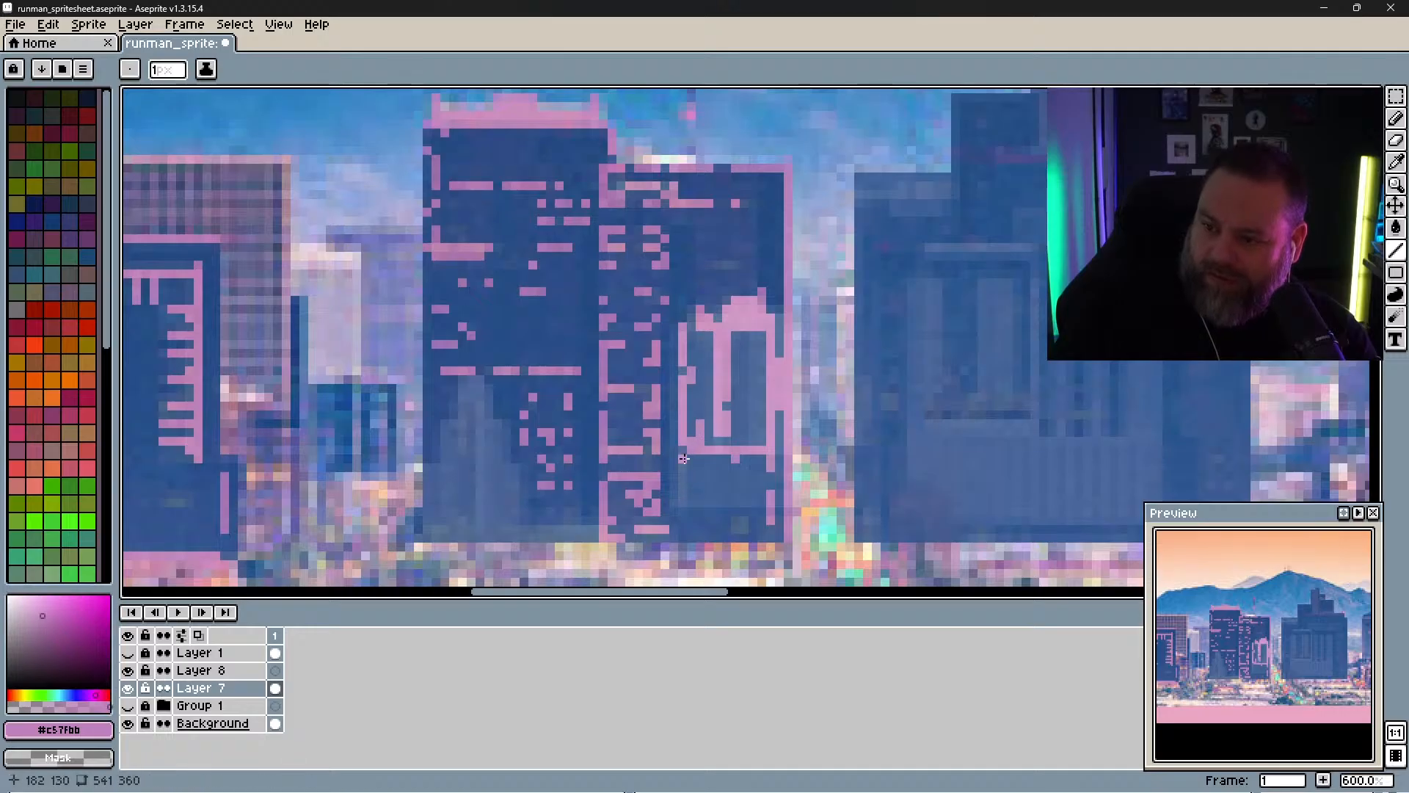
Step: Fill the arched building's lower section with a pink window pattern and add short window dashes to the wing wall above it
mouse_move(684, 458)
left_mouse_down()
mouse_move(684, 504)
mouse_move(760, 509)
mouse_move(697, 474)
mouse_move(719, 487)
mouse_move(720, 456)
mouse_move(762, 478)
left_mouse_up()
left_click(762, 503)
left_click(731, 504)
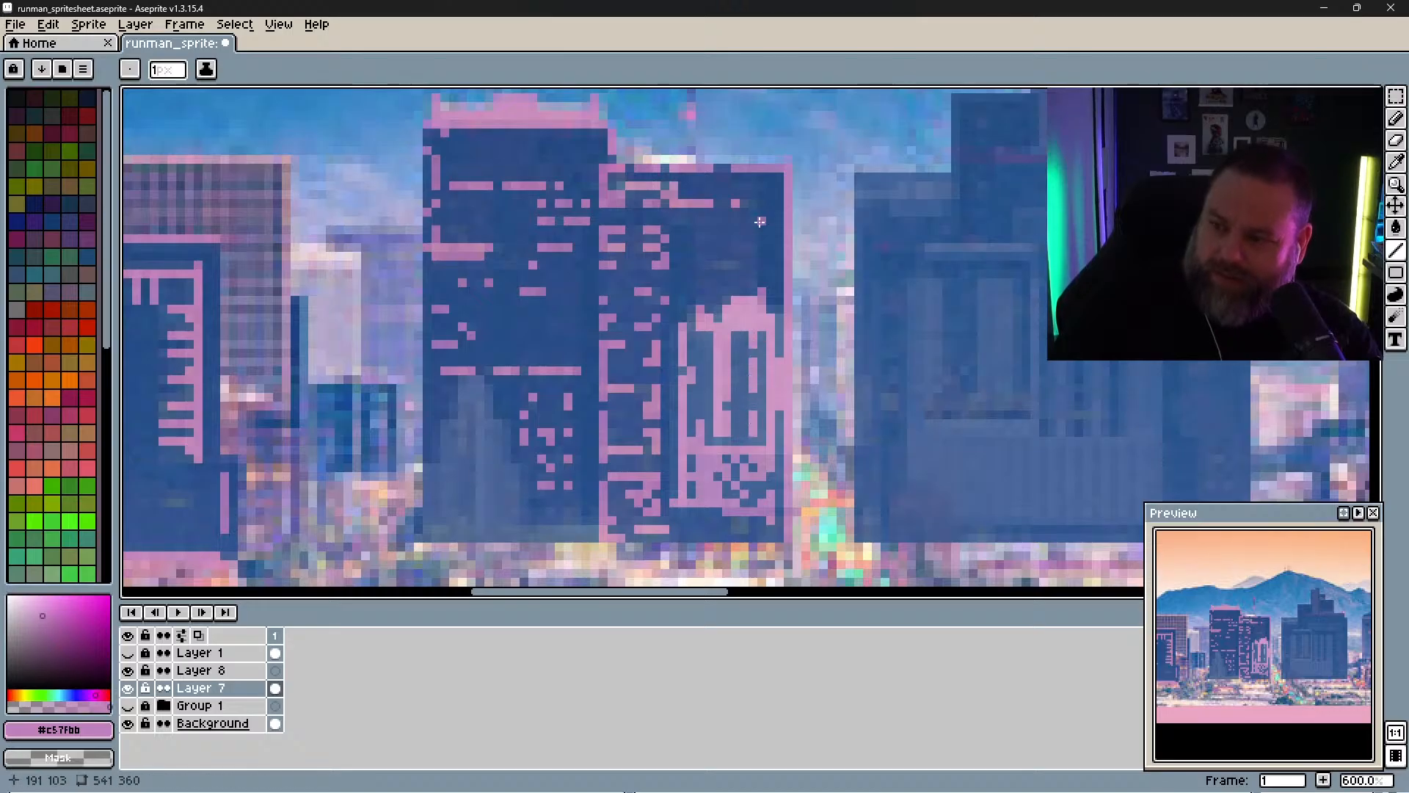
left_click_drag(718, 263, 736, 264)
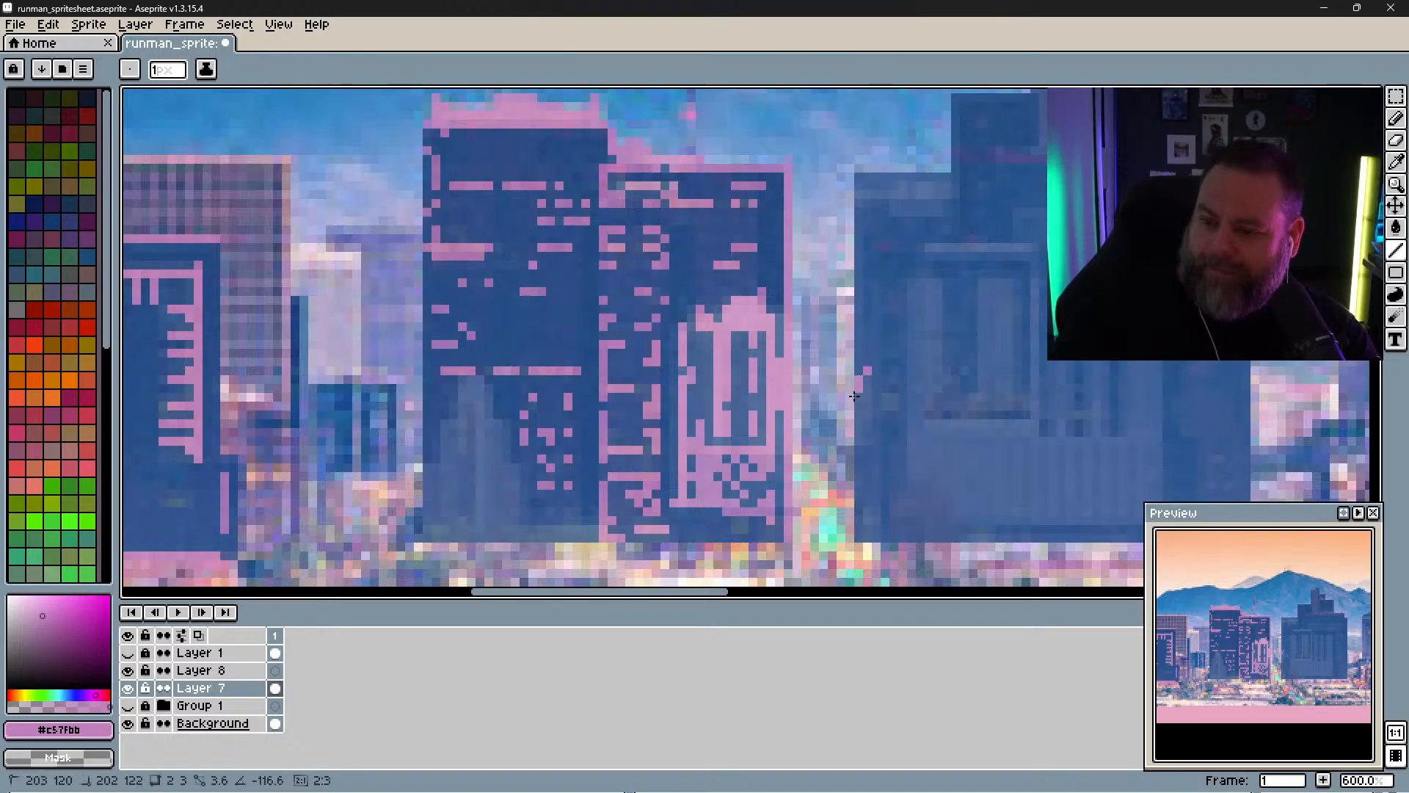
Step: Trace the upper-left roof ledge and broken left edge of the next large building to the right in pink
key("space")
mouse_move(878, 421)
left_mouse_down()
mouse_move(764, 412)
mouse_move(530, 465)
mouse_move(499, 382)
left_mouse_up()
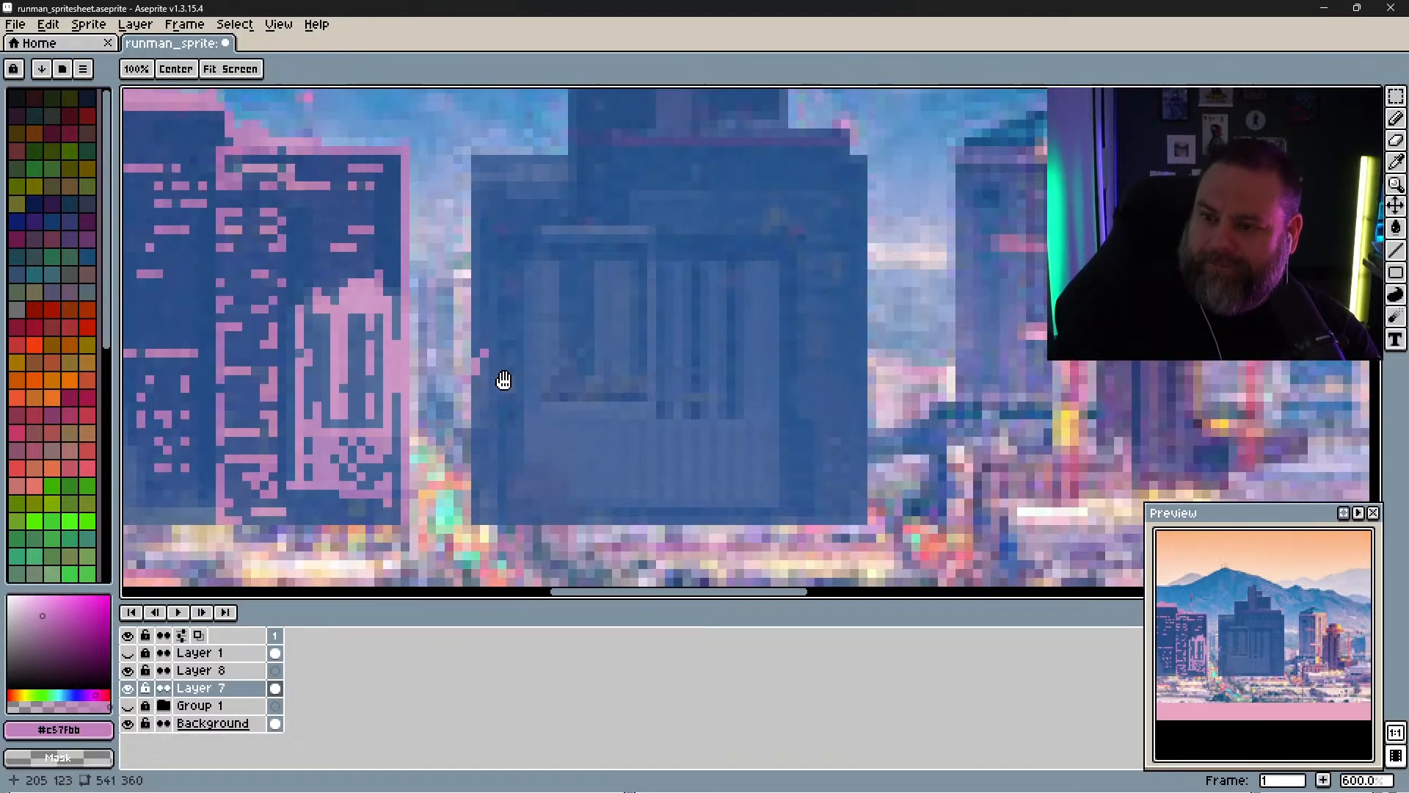
mouse_move(478, 197)
left_mouse_down()
mouse_move(566, 160)
mouse_move(571, 177)
mouse_move(519, 186)
mouse_move(555, 195)
mouse_move(484, 212)
left_mouse_up()
left_click_drag(484, 229, 476, 308)
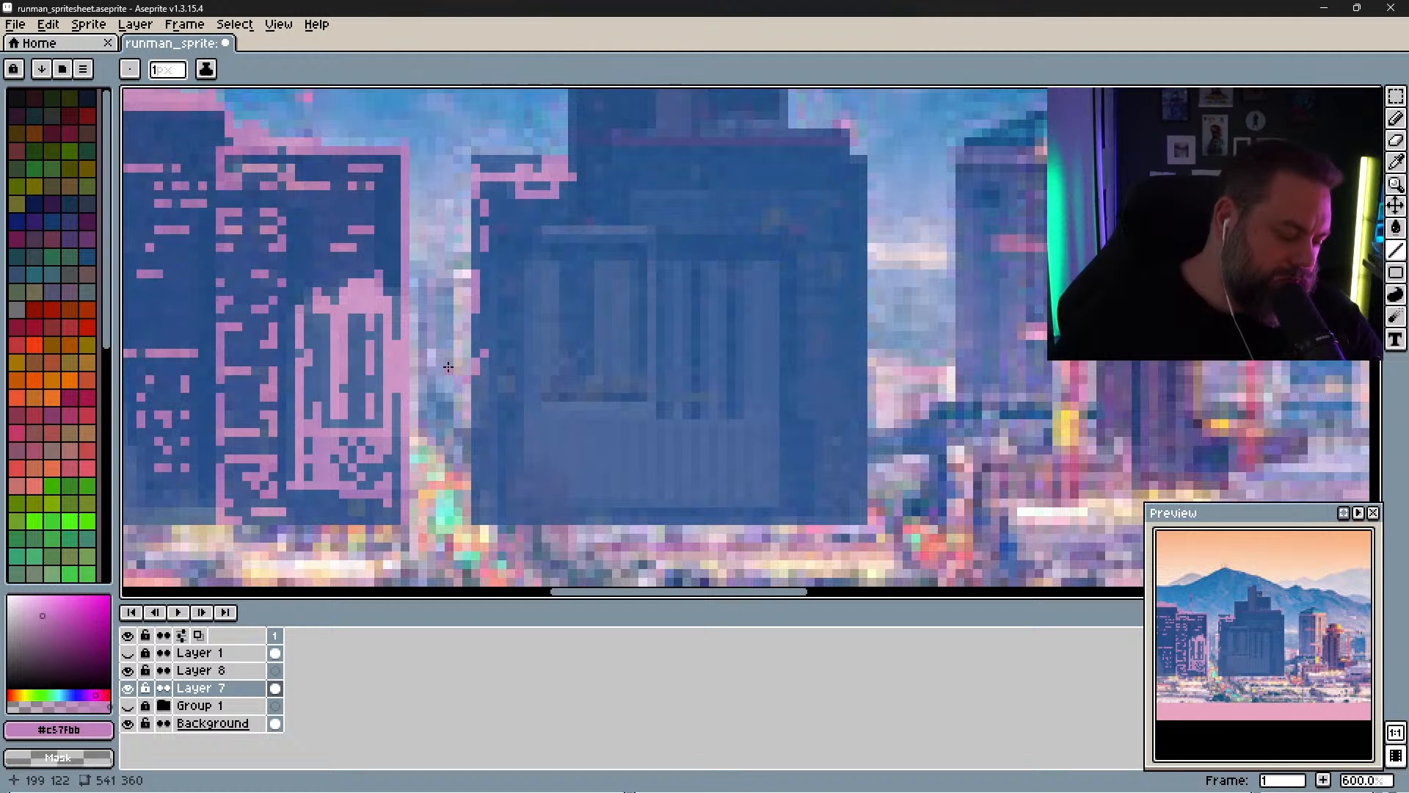
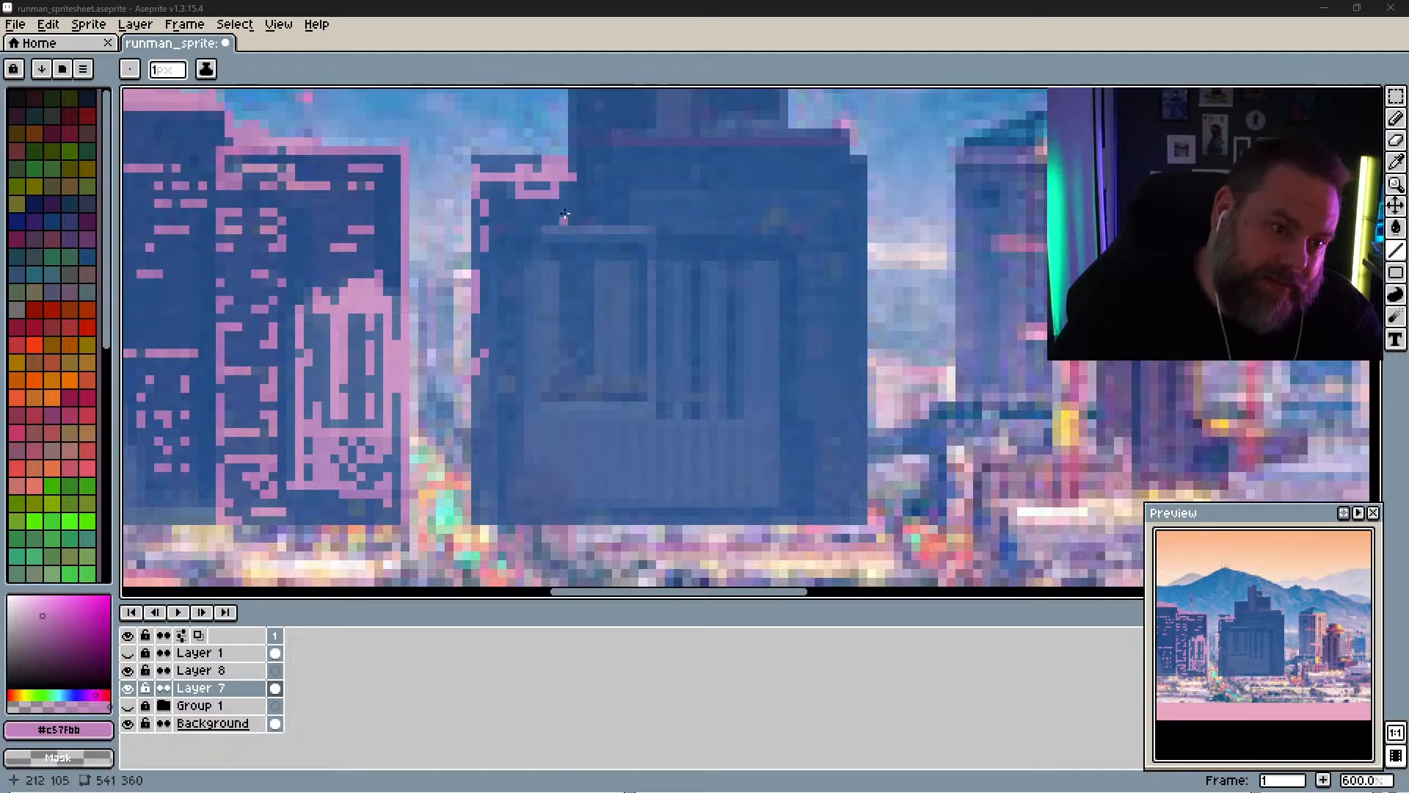
Step: Frame the large building's left facade panel with pink top and bottom lines, broken left window columns and a first inner vertical bar
left_click_drag(556, 226, 643, 234)
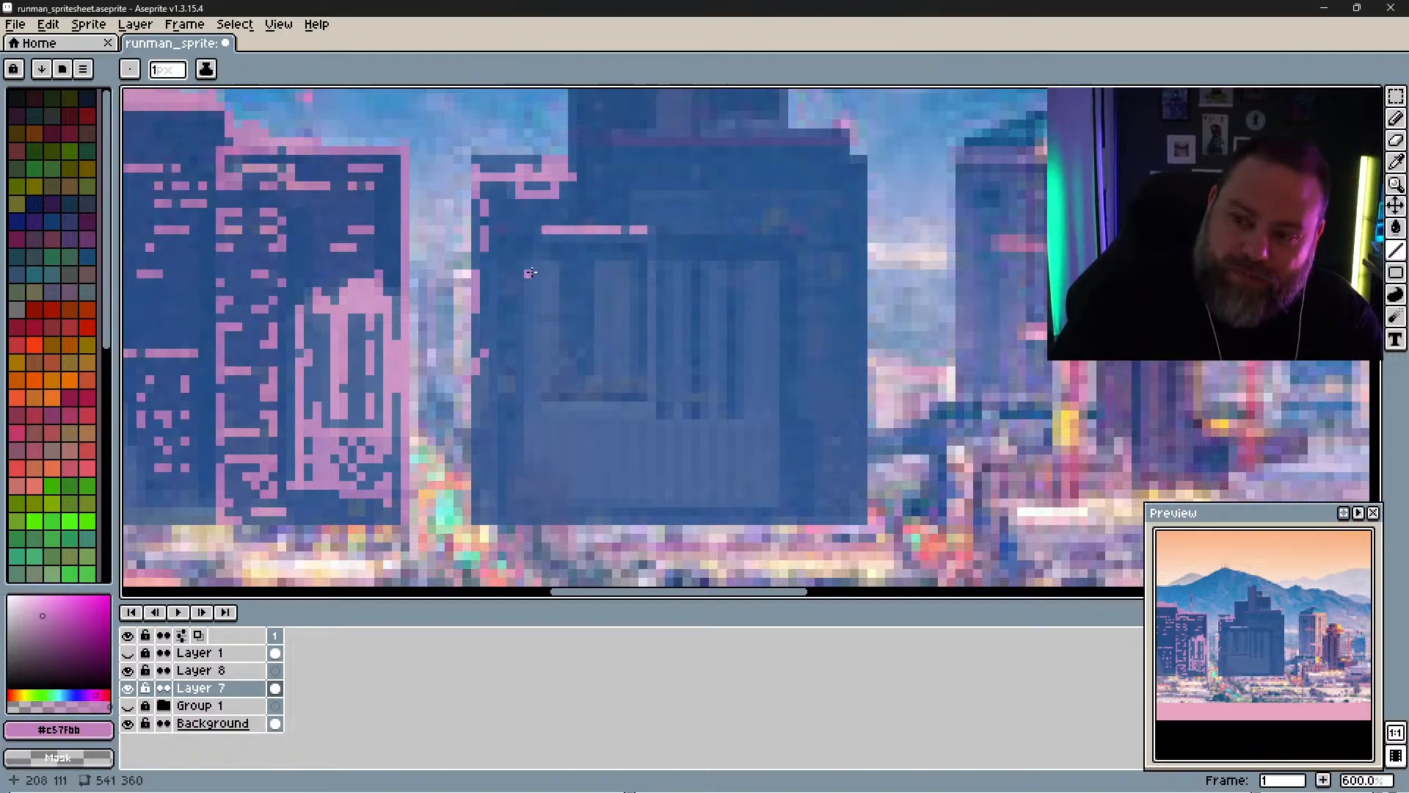
left_click_drag(545, 265, 528, 275)
left_click_drag(528, 291, 528, 363)
left_click_drag(529, 378, 528, 485)
left_click_drag(545, 429, 556, 469)
left_click_drag(544, 404, 636, 405)
mouse_move(550, 385)
left_mouse_down()
mouse_move(547, 295)
mouse_move(598, 375)
left_mouse_up()
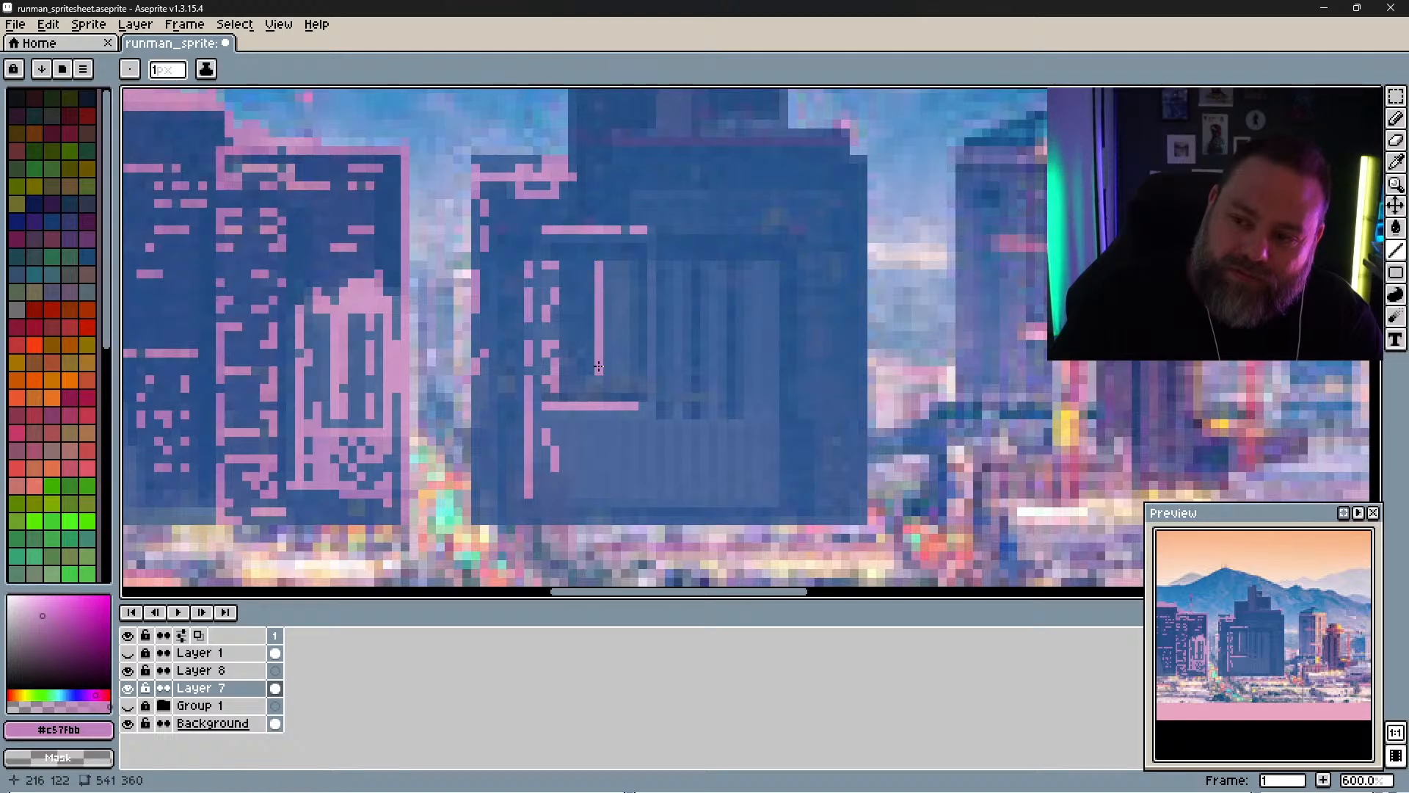
Step: Draw thick vertical pink bars across the middle and right facade panels of the large building, closing the right panel with a base line
left_click_drag(610, 264, 610, 368)
left_click_drag(623, 272, 624, 372)
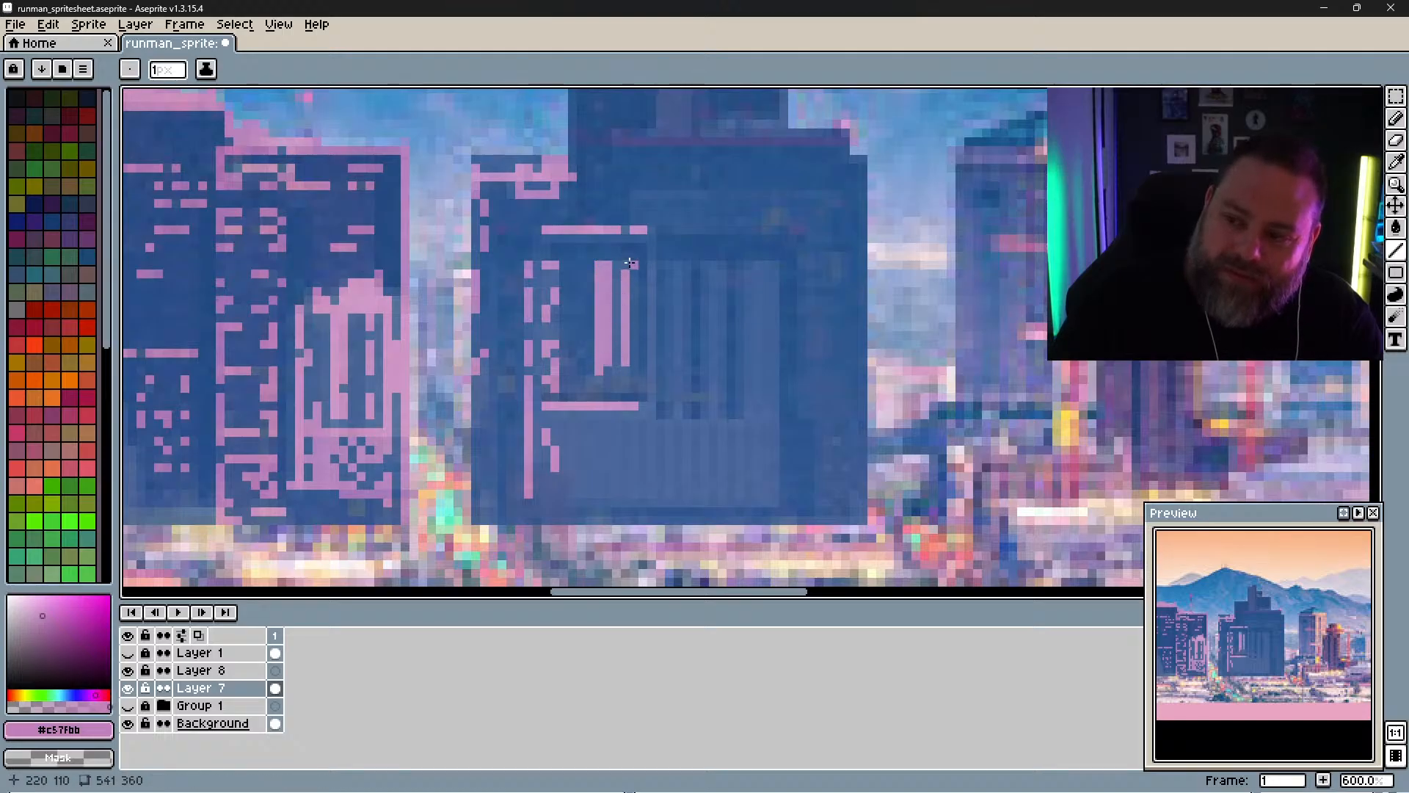
left_click_drag(652, 266, 652, 401)
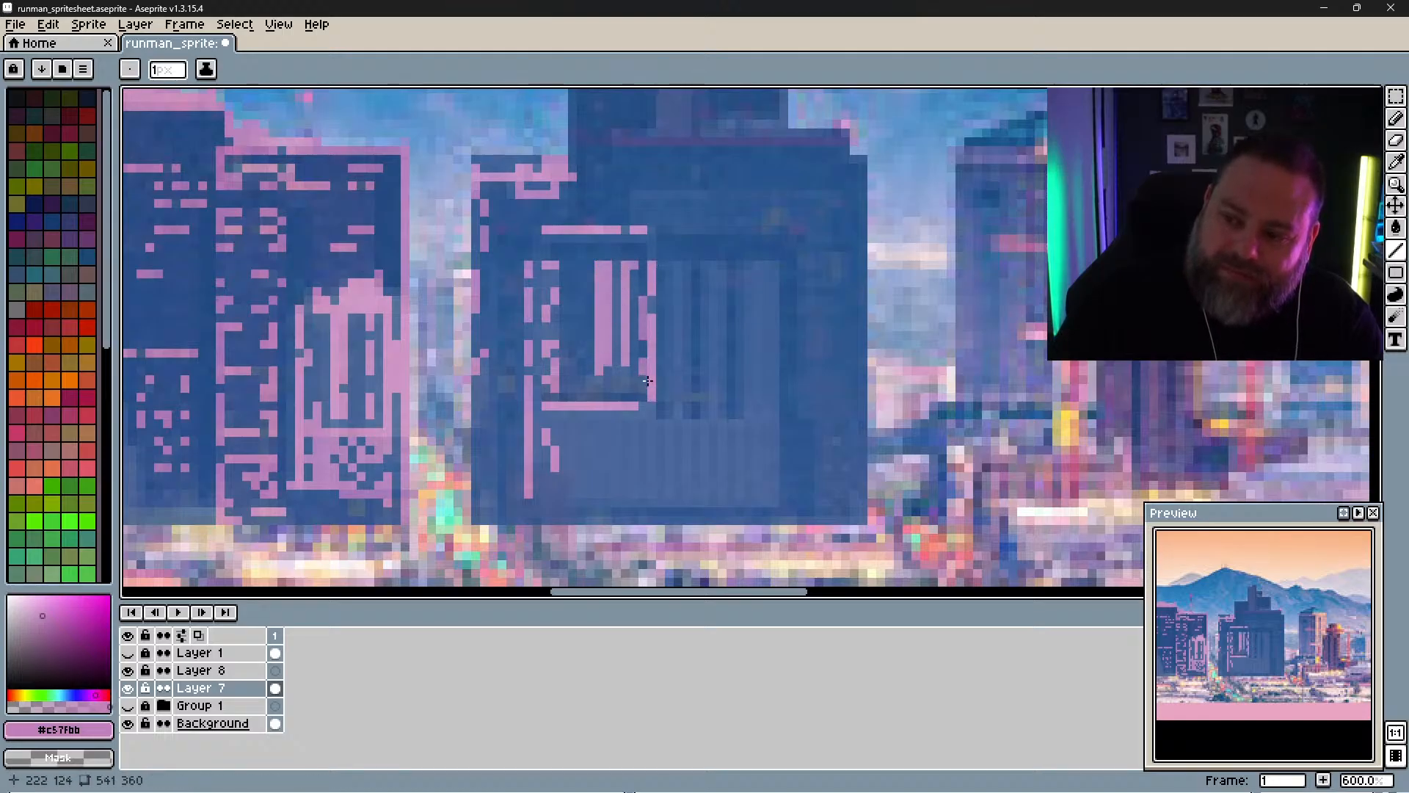
mouse_move(676, 266)
left_mouse_down()
mouse_move(676, 400)
mouse_move(704, 319)
mouse_move(707, 402)
mouse_move(718, 390)
mouse_move(678, 421)
mouse_move(654, 418)
mouse_move(743, 423)
mouse_move(744, 262)
mouse_move(775, 265)
mouse_move(757, 286)
mouse_move(761, 411)
mouse_move(761, 384)
left_mouse_up()
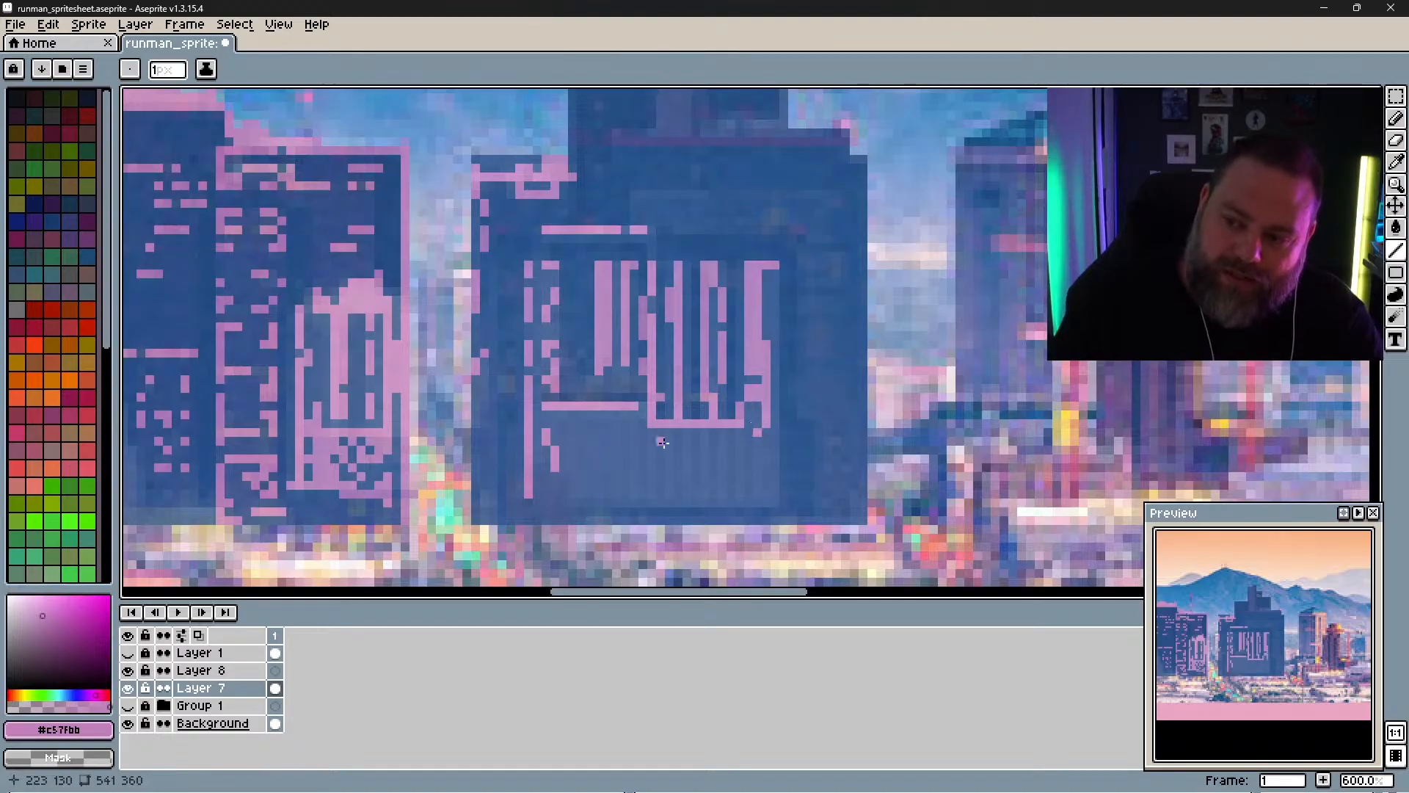
Step: Undo the last line stroke and draw a vertical pink line from the right panel's lower-left corner down the lower facade
key("ctrl+z")
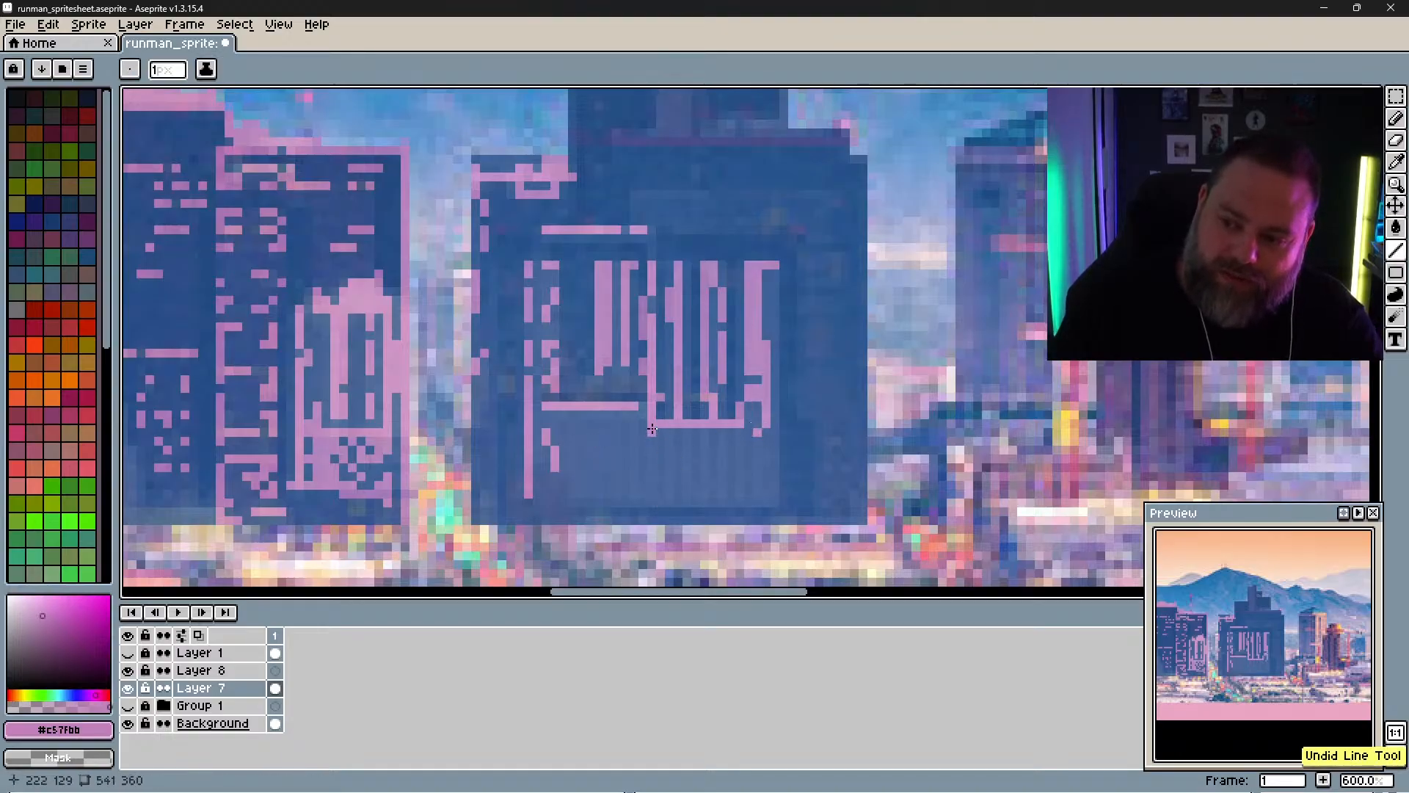
left_click_drag(652, 428, 660, 499)
key("v")
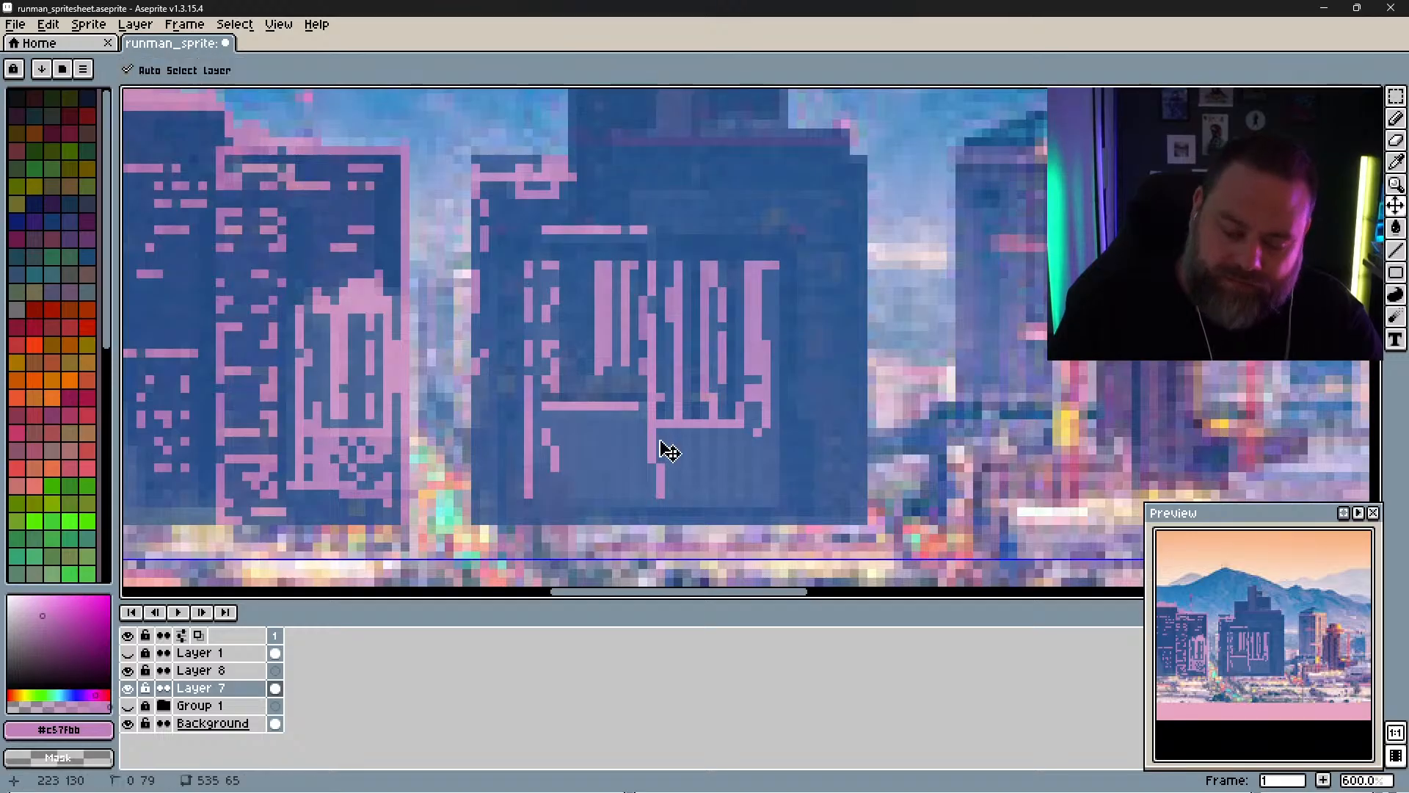
Step: Undo the lower facade's last vertical line and trace a broken top ledge and stepped right edge for the large building's lower-left panel in pink
key("ctrl+z")
key("z")
left_click(652, 438)
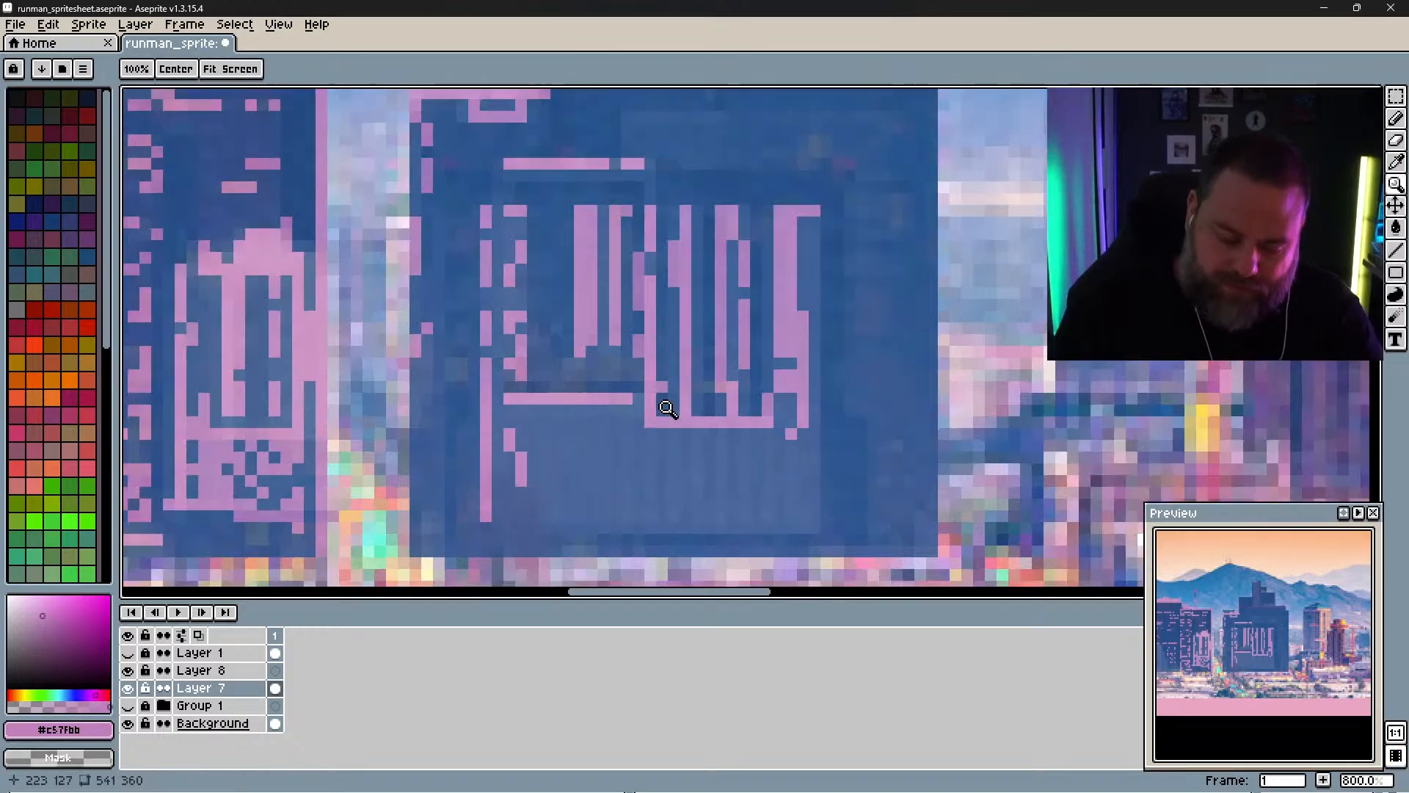
left_click(1397, 251)
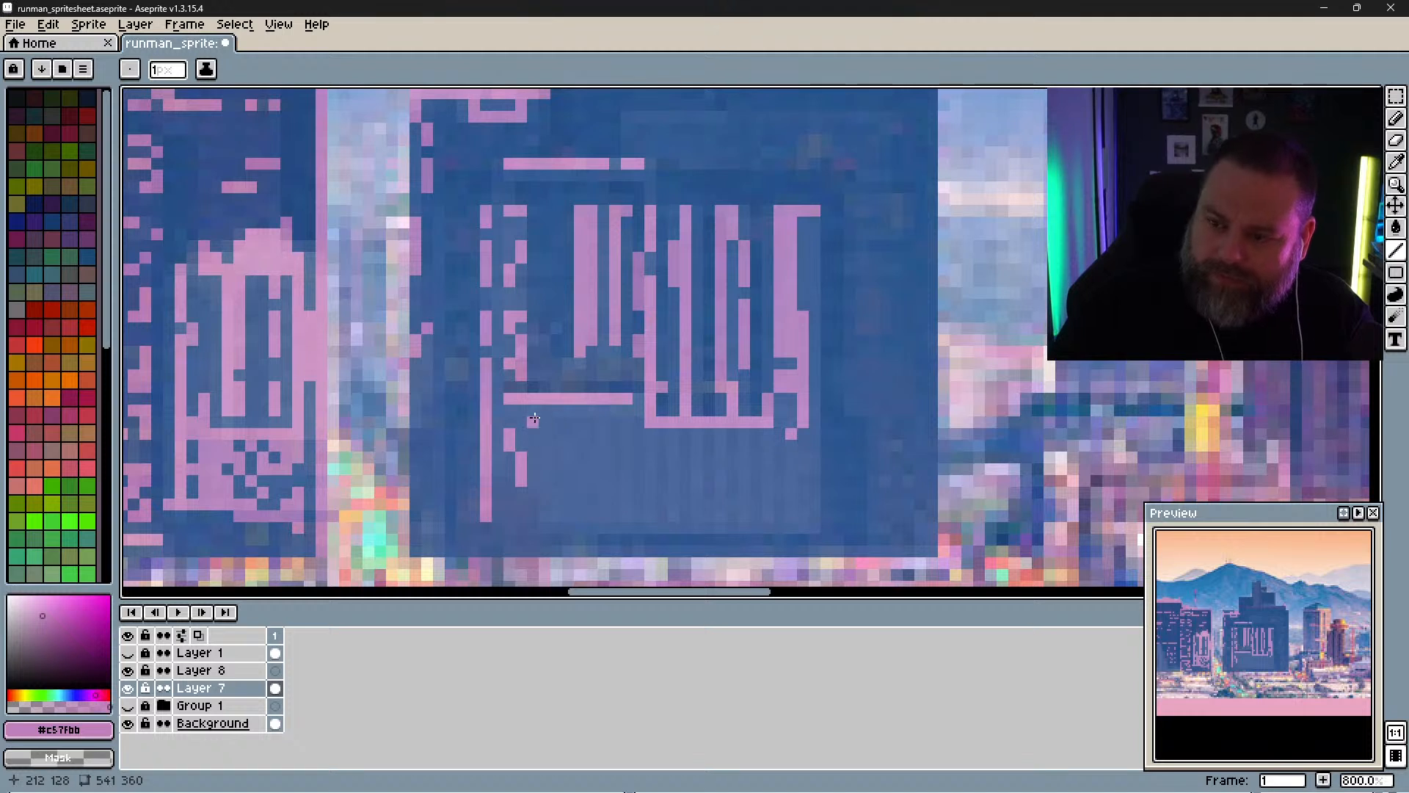
mouse_move(530, 413)
left_mouse_down()
mouse_move(639, 417)
mouse_move(637, 517)
left_mouse_up()
Step: Undo the last several line strokes on the large building's facade and redo all of them
key("ctrl+z")
key("ctrl+z")
key("ctrl+z")
key("ctrl+z")
key("ctrl+z")
key("ctrl+z")
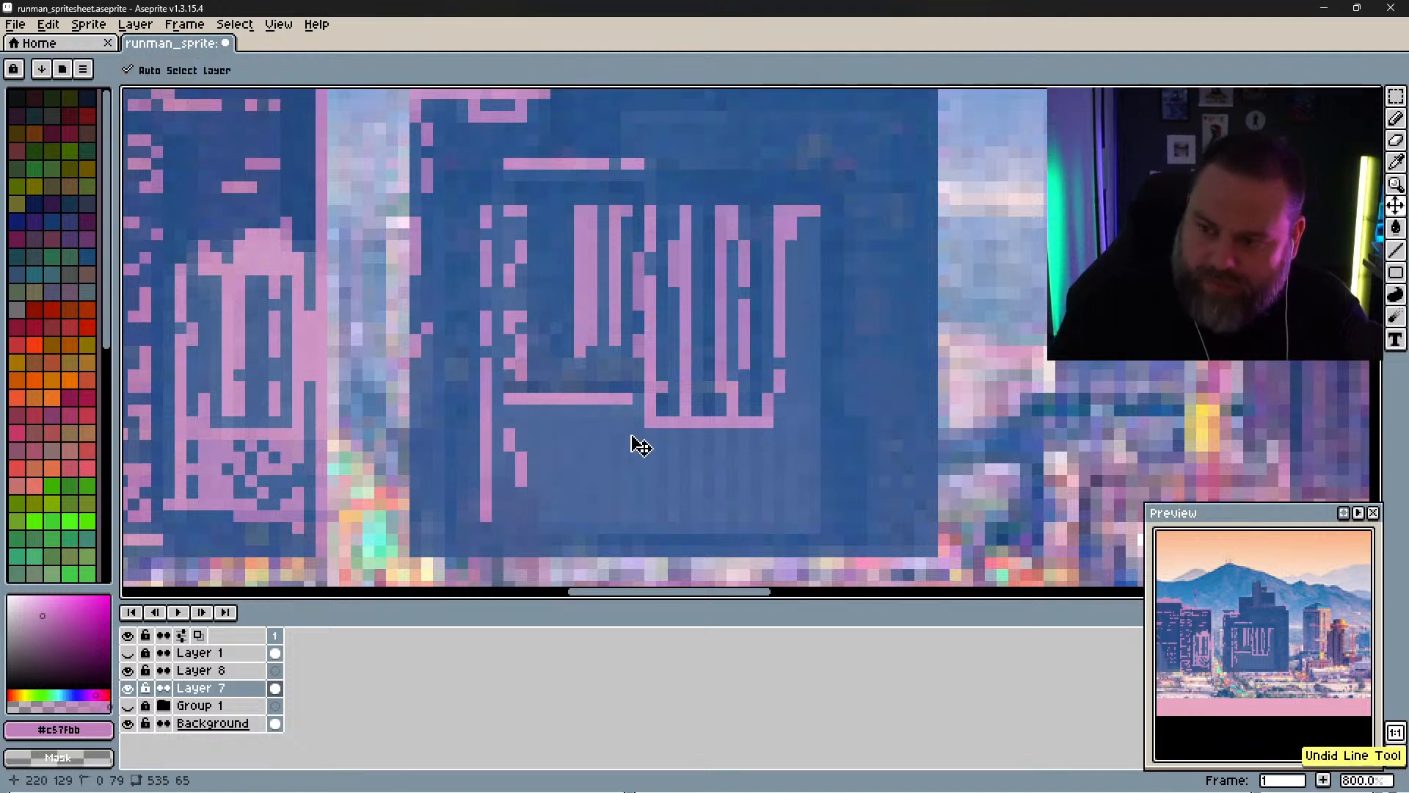
key("ctrl+y")
key("ctrl+y")
key("ctrl+y")
key("ctrl+y")
key("ctrl+y")
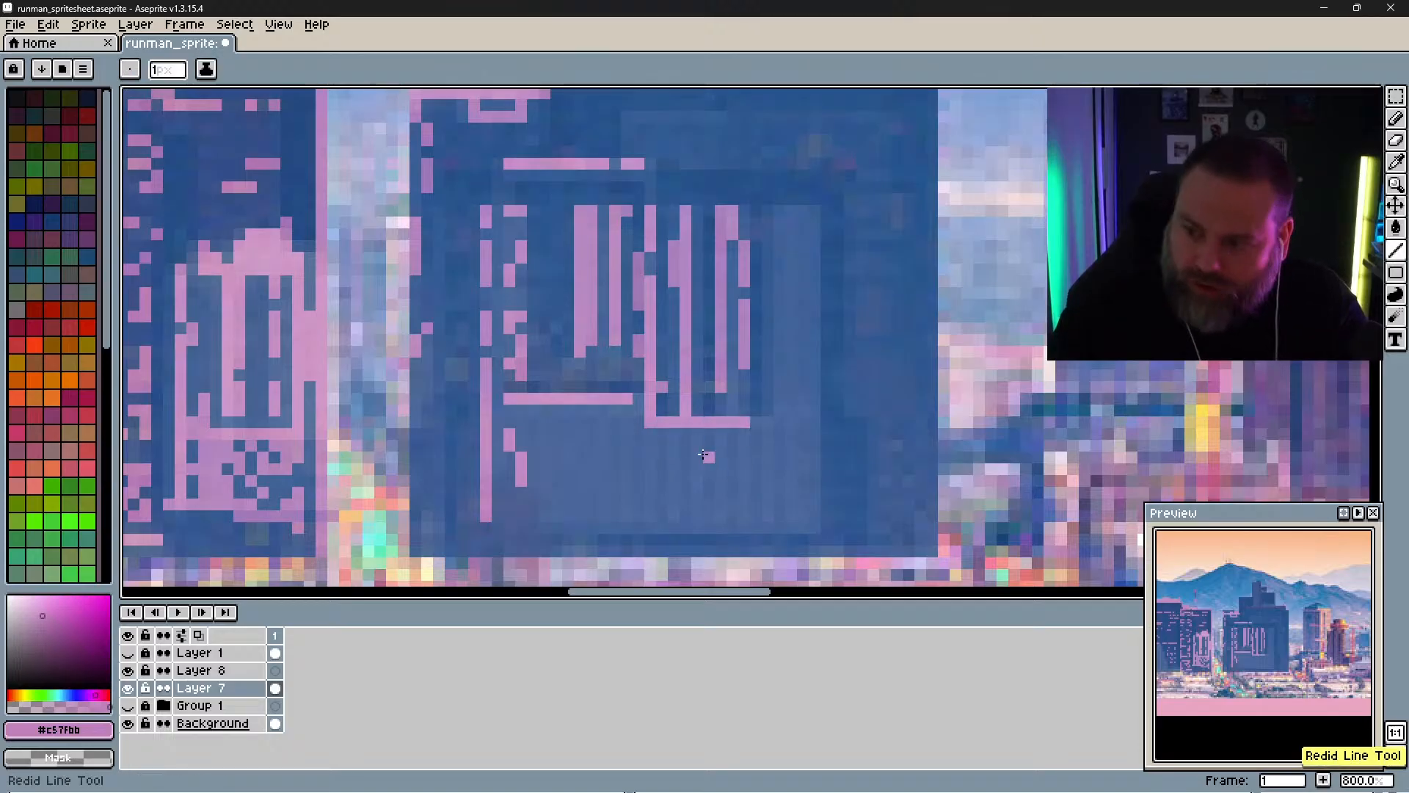
key("ctrl+y")
key("ctrl+y")
key("ctrl+y")
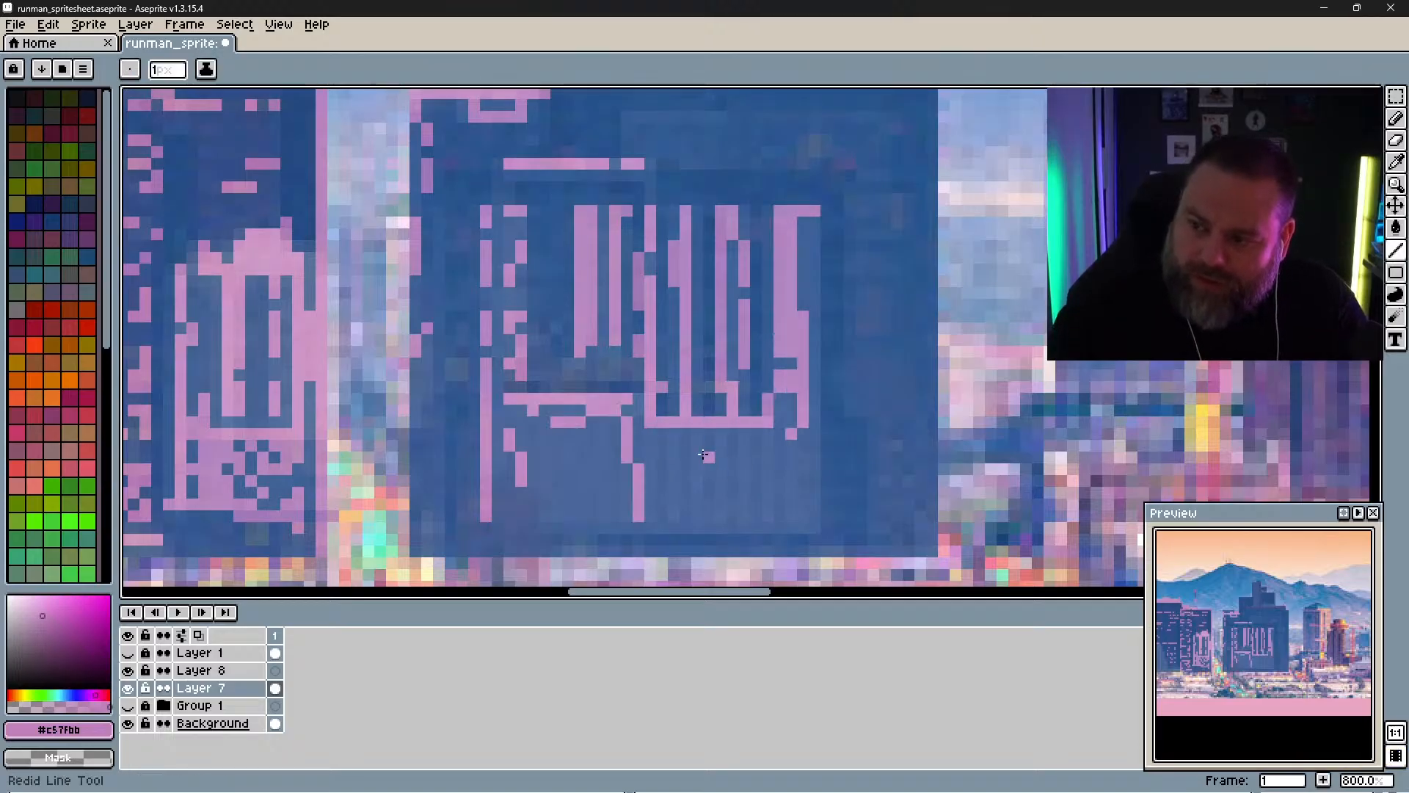
Step: Draw a row of evenly spaced vertical pink bars down the lower-right facade panel, adding short broken bars at its right edge
key("z")
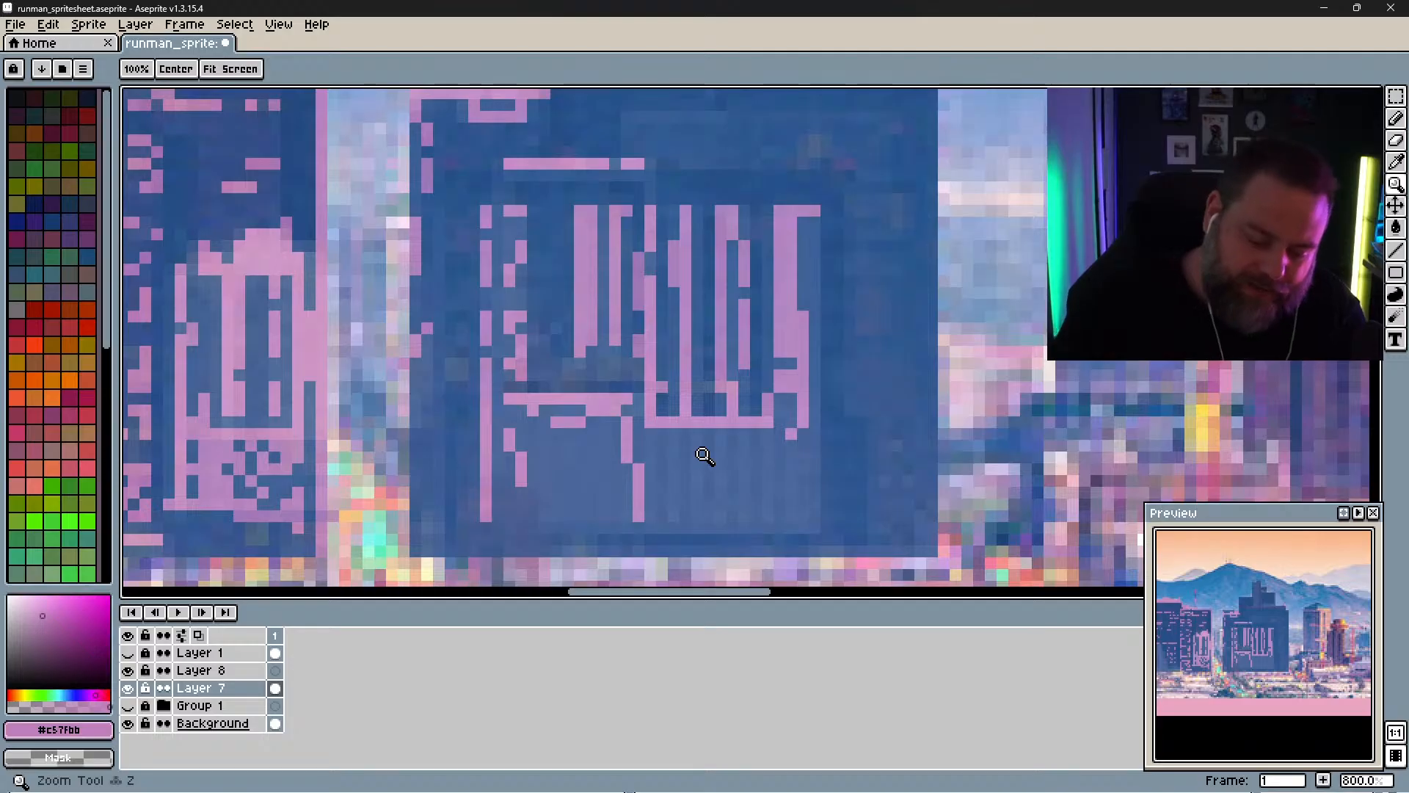
key("b")
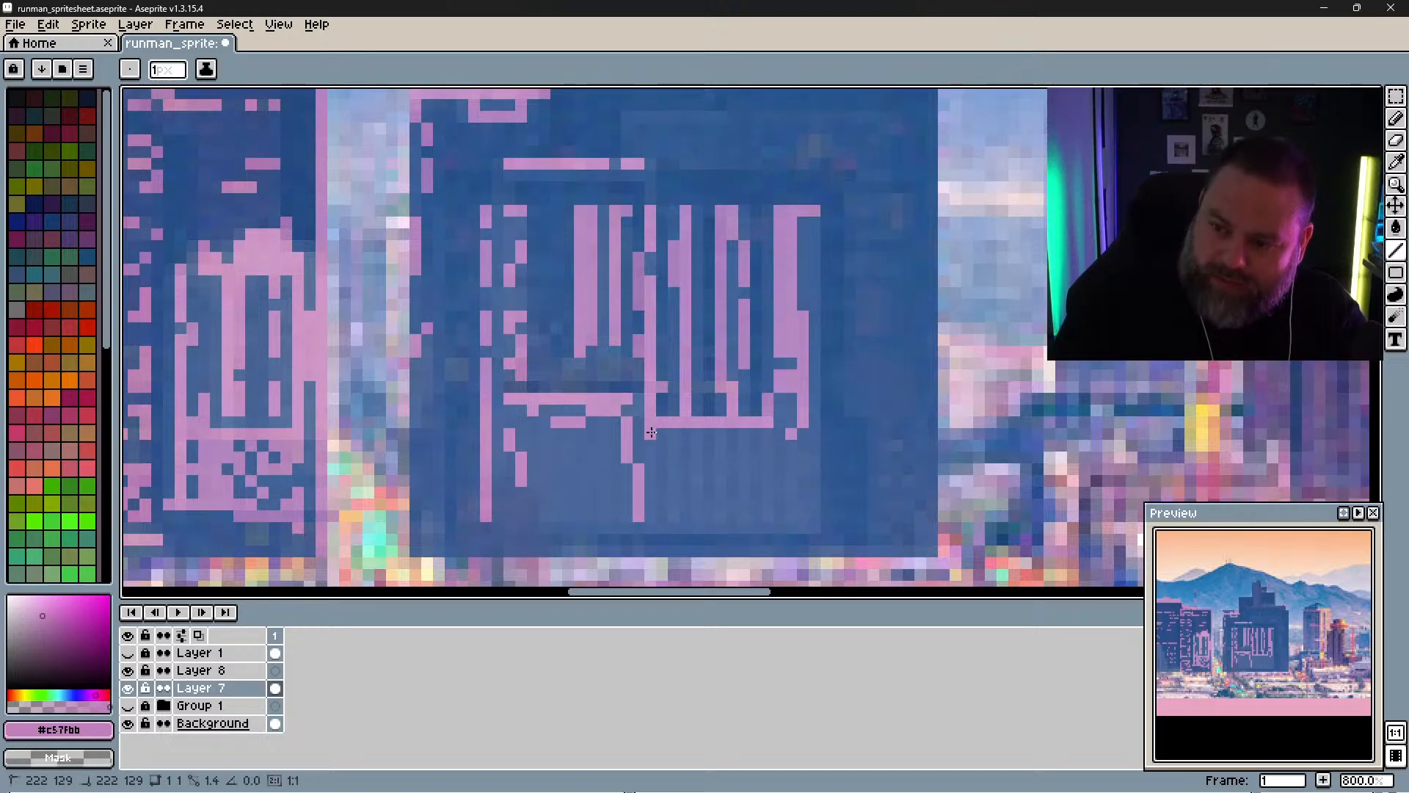
left_click_drag(650, 431, 650, 517)
mouse_move(673, 433)
left_mouse_down()
mouse_move(676, 512)
mouse_move(699, 429)
mouse_move(698, 518)
left_mouse_up()
mouse_move(722, 427)
left_mouse_down()
mouse_move(724, 512)
mouse_move(746, 430)
mouse_move(745, 519)
left_mouse_up()
left_click_drag(767, 445, 768, 512)
left_click(803, 444)
left_click_drag(791, 455, 794, 516)
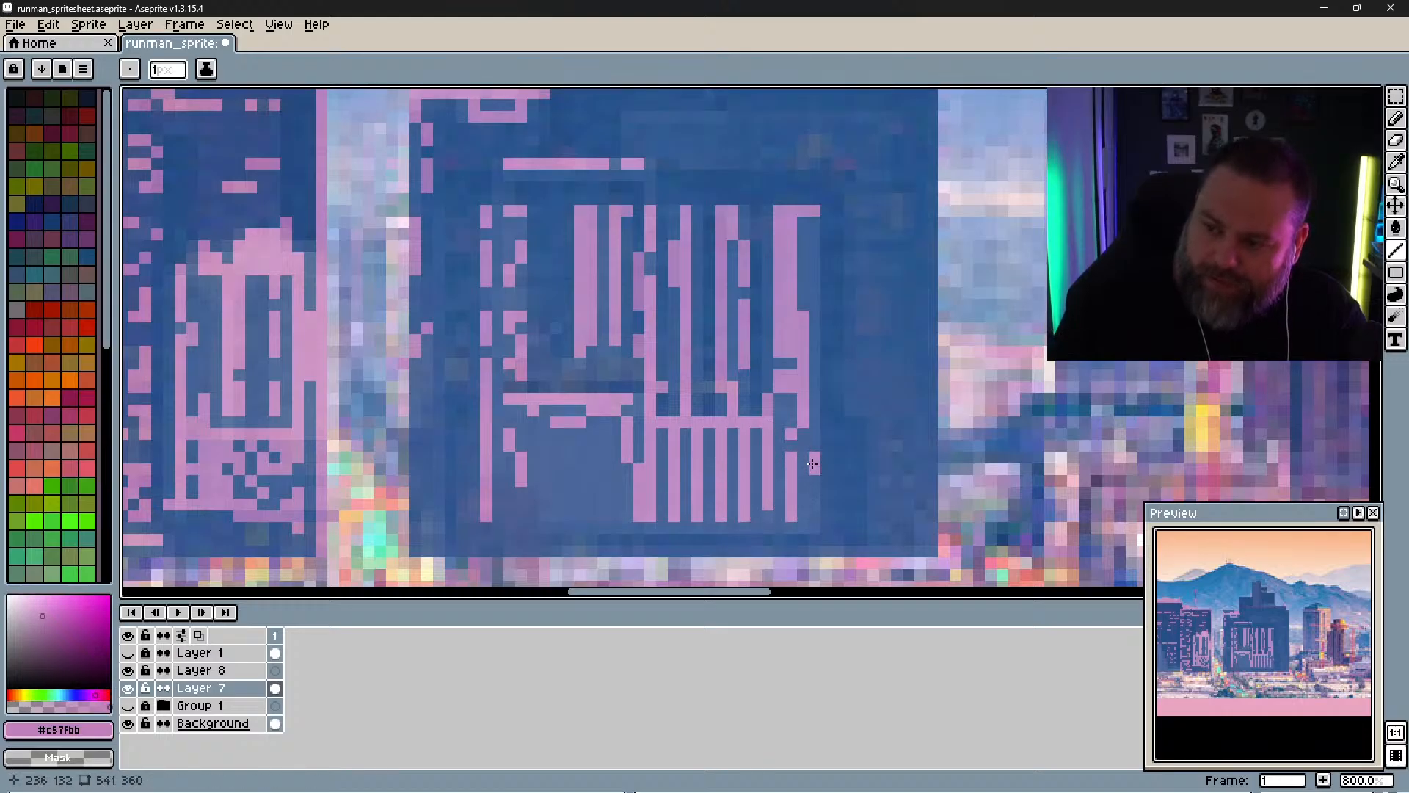
left_click_drag(813, 463, 815, 521)
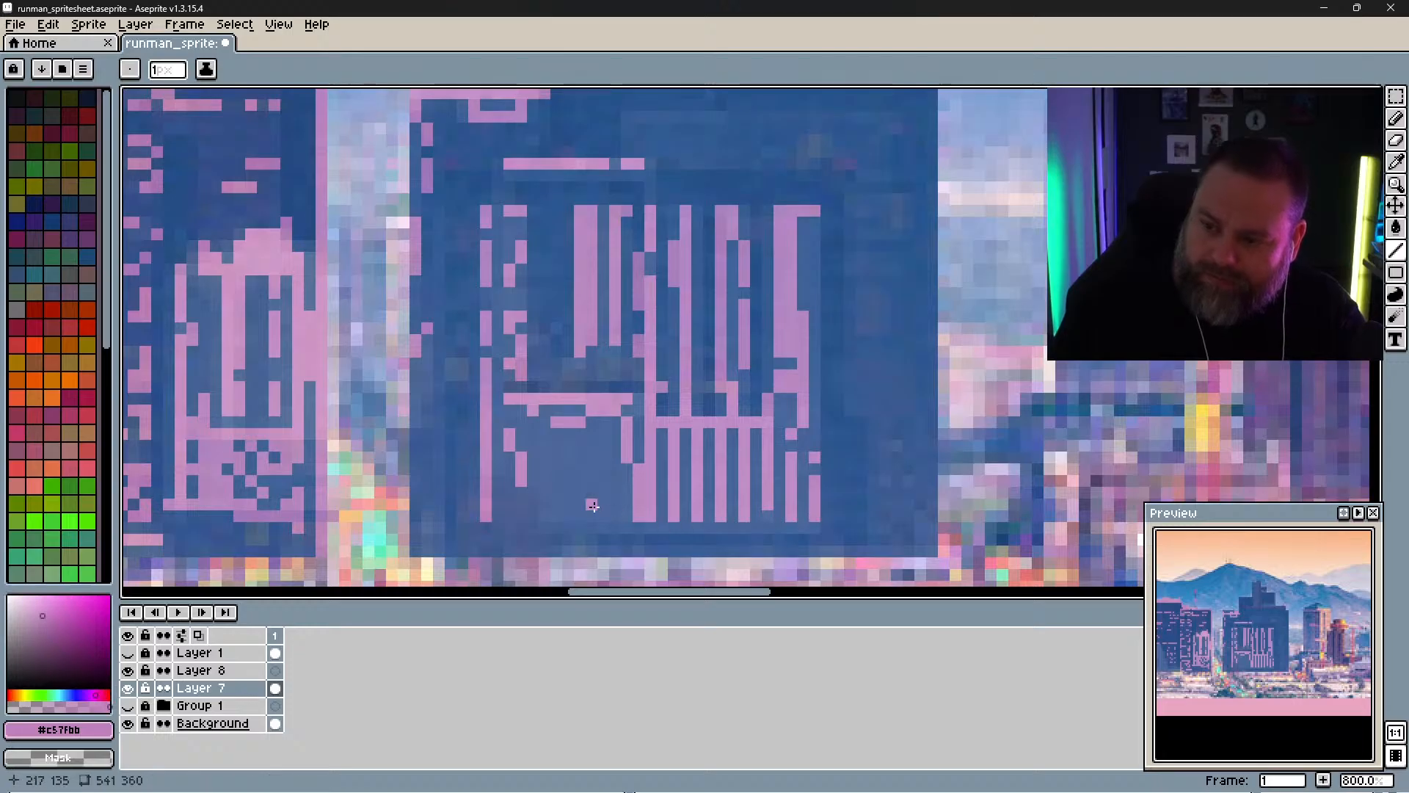
Step: Fill a stepped pink wedge in the lower-left panel and add small pink marks at the building's left base, left side and below the bars
mouse_move(543, 516)
left_mouse_down()
mouse_move(599, 511)
mouse_move(560, 499)
mouse_move(590, 493)
mouse_move(606, 520)
mouse_move(603, 477)
left_mouse_up()
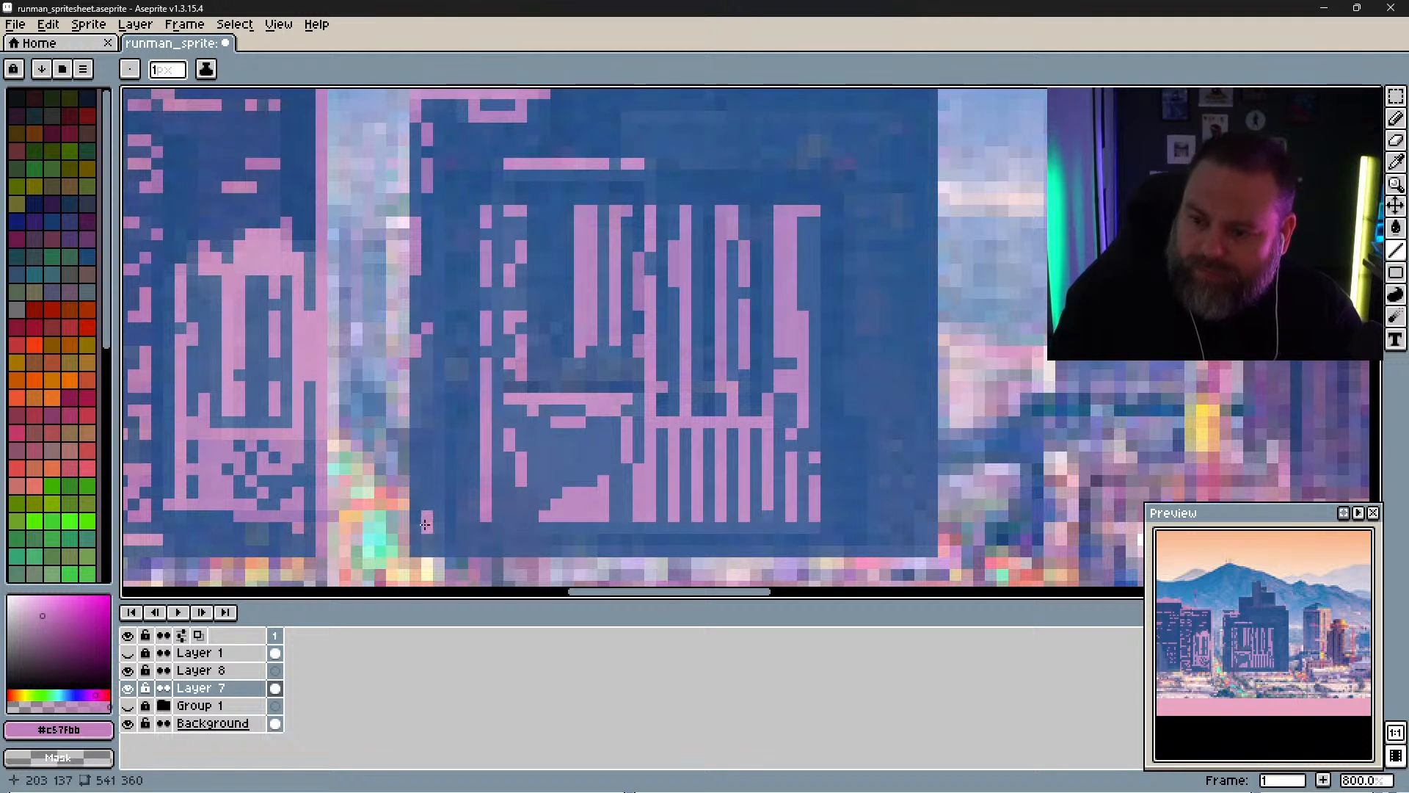
left_click_drag(425, 524, 438, 536)
left_click_drag(450, 363, 463, 375)
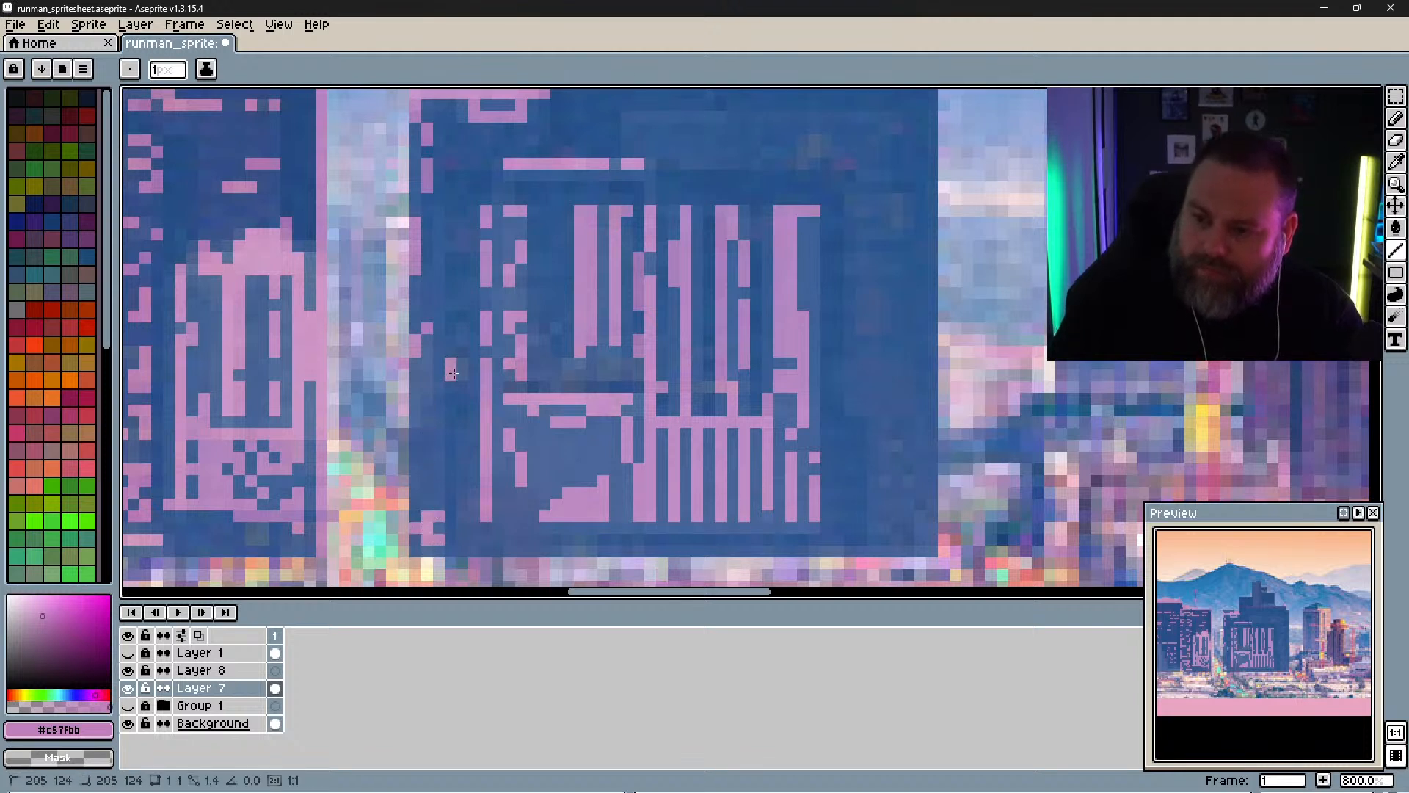
left_click_drag(568, 364, 581, 369)
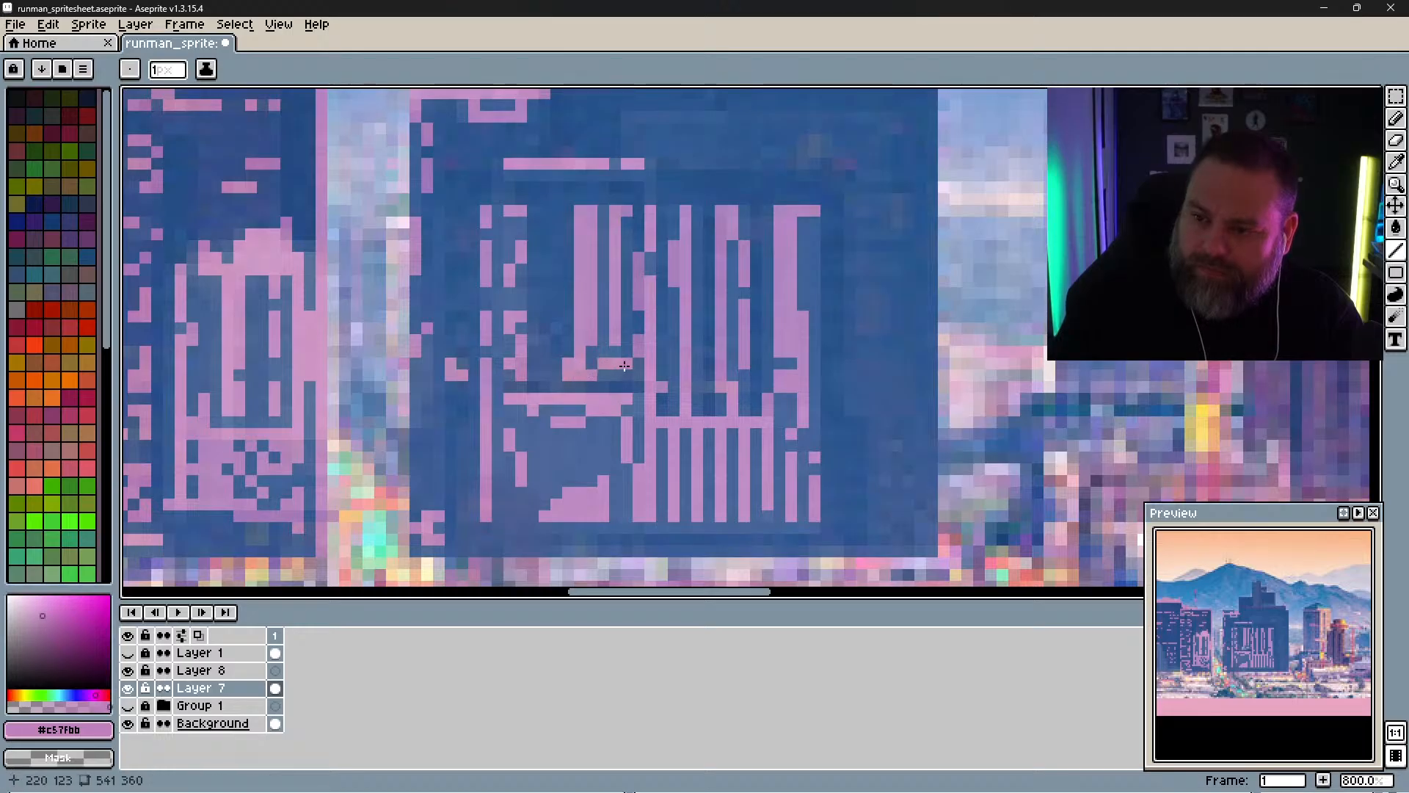
Step: Draw broken pink window dashes across the large building's upper facade and a broken roof ledge line up to its right corner
left_click_drag(755, 335, 671, 480)
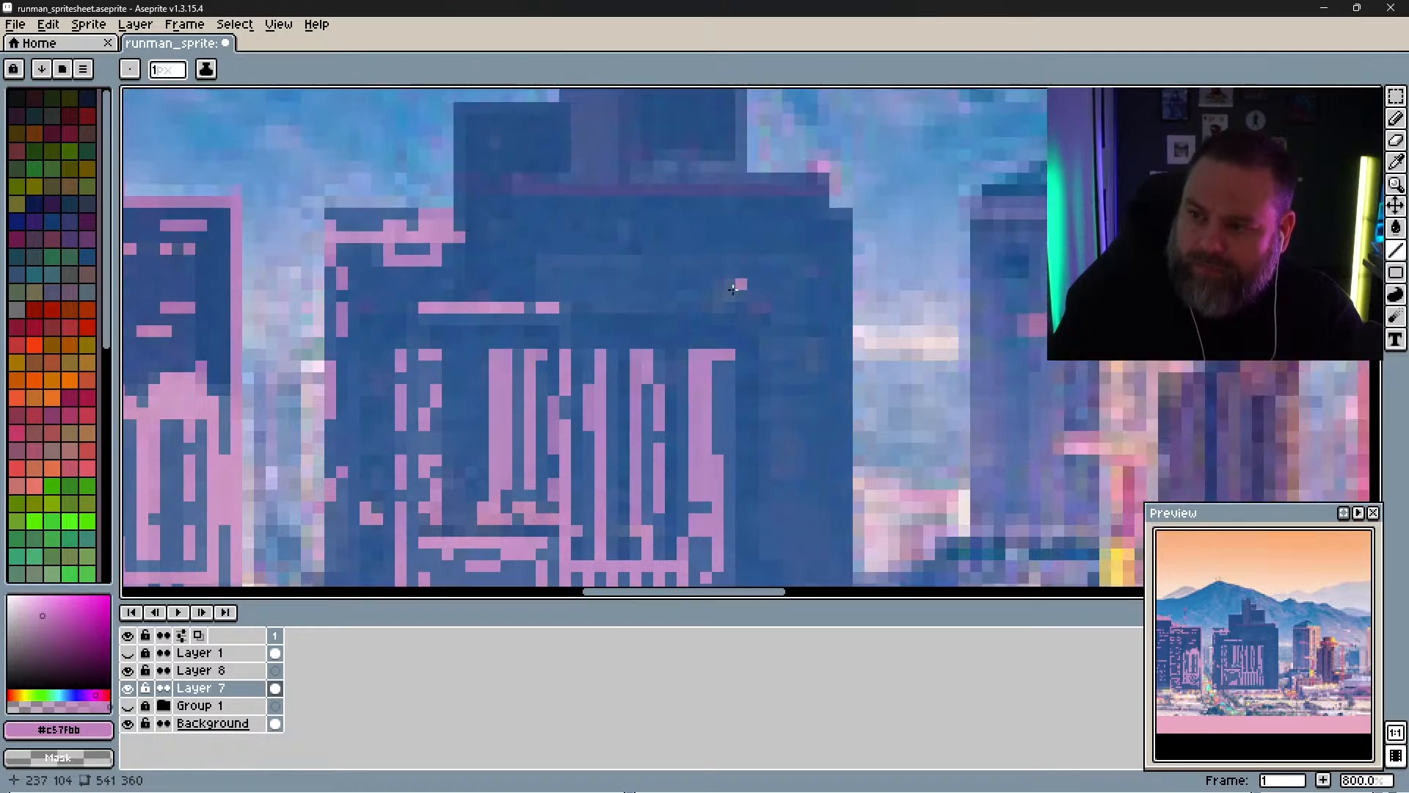
left_click(728, 286)
left_click_drag(542, 271, 753, 261)
left_click(576, 260)
left_click_drag(518, 178, 530, 178)
left_click_drag(530, 190, 542, 190)
left_click_drag(589, 191, 612, 190)
left_click_drag(635, 190, 788, 190)
left_click_drag(753, 179, 810, 178)
mouse_move(811, 167)
left_mouse_down()
mouse_move(823, 201)
mouse_move(833, 188)
mouse_move(813, 168)
mouse_move(661, 431)
left_mouse_up()
Step: Draw a full-height vertical pink line on the rooftop tower and add short pink dashes along its top edge
left_click_drag(493, 266, 494, 442)
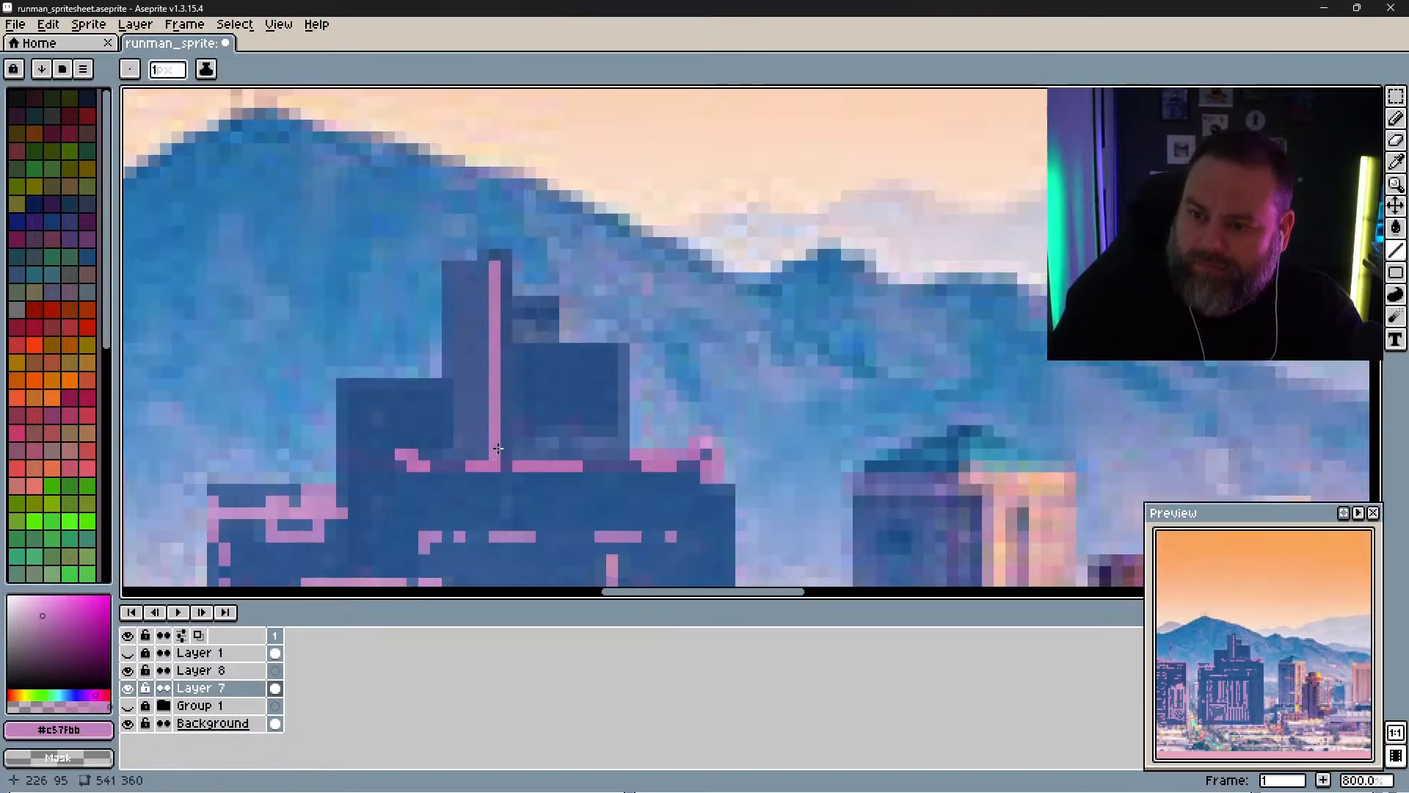
left_click_drag(447, 266, 459, 265)
left_click_drag(482, 266, 492, 266)
left_click(469, 325)
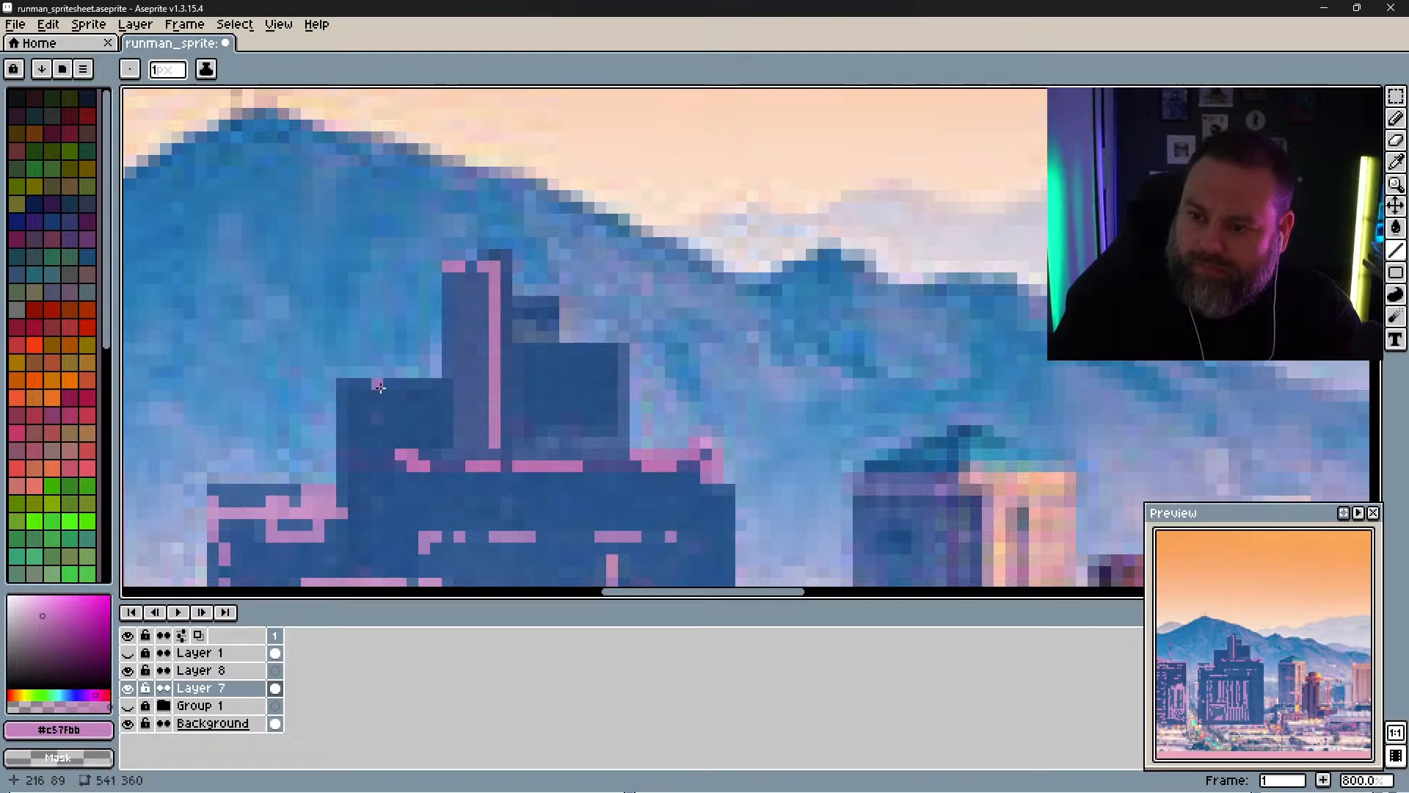
Step: Trace the left rooftop block's top and right edge and the right block's stepped roof and thick right side in pink
mouse_move(380, 387)
left_mouse_down()
mouse_move(438, 384)
mouse_move(447, 442)
left_mouse_up()
left_click(550, 324)
mouse_move(529, 301)
left_mouse_down()
mouse_move(554, 301)
mouse_move(554, 336)
mouse_move(612, 348)
mouse_move(621, 440)
left_mouse_up()
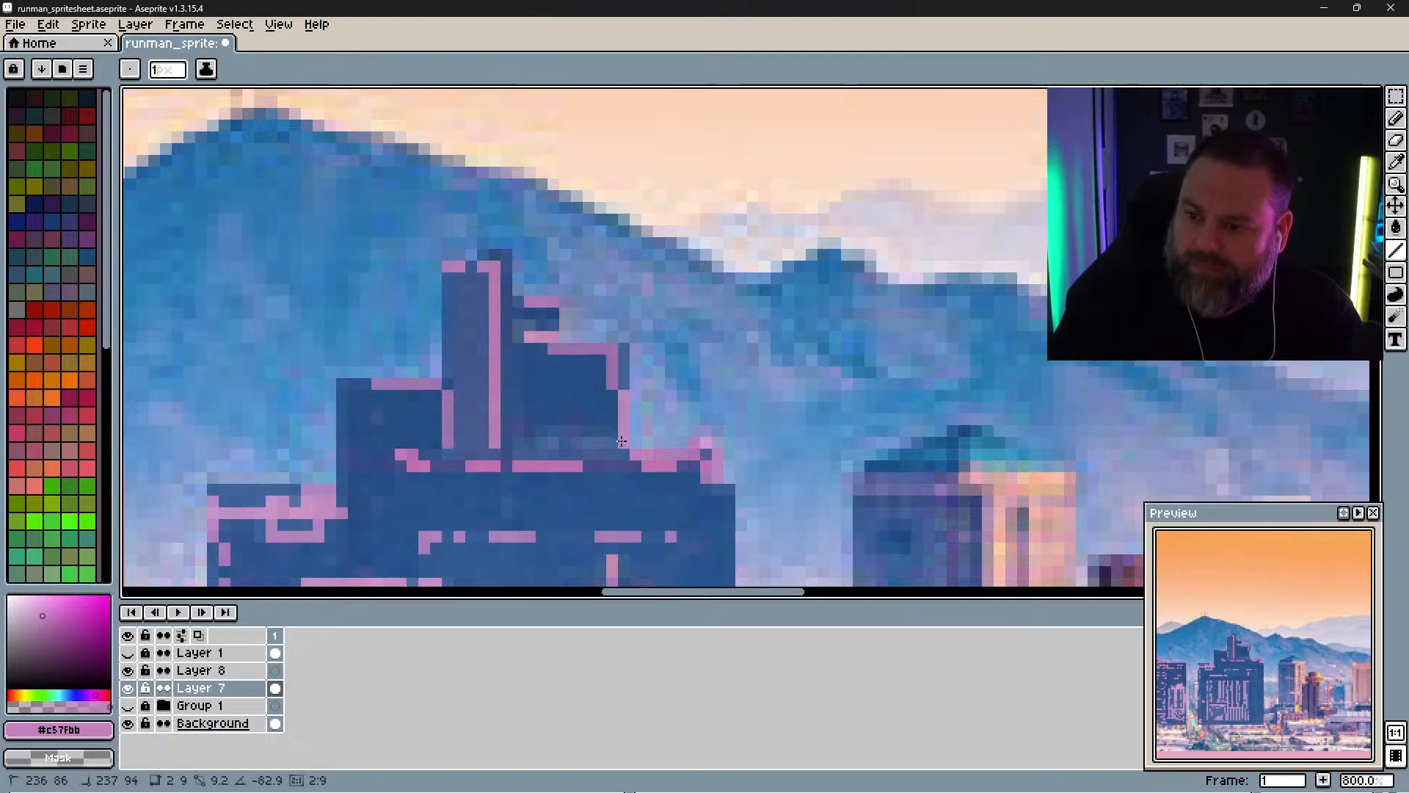
mouse_move(623, 350)
left_mouse_down()
mouse_move(623, 396)
mouse_move(590, 373)
left_mouse_up()
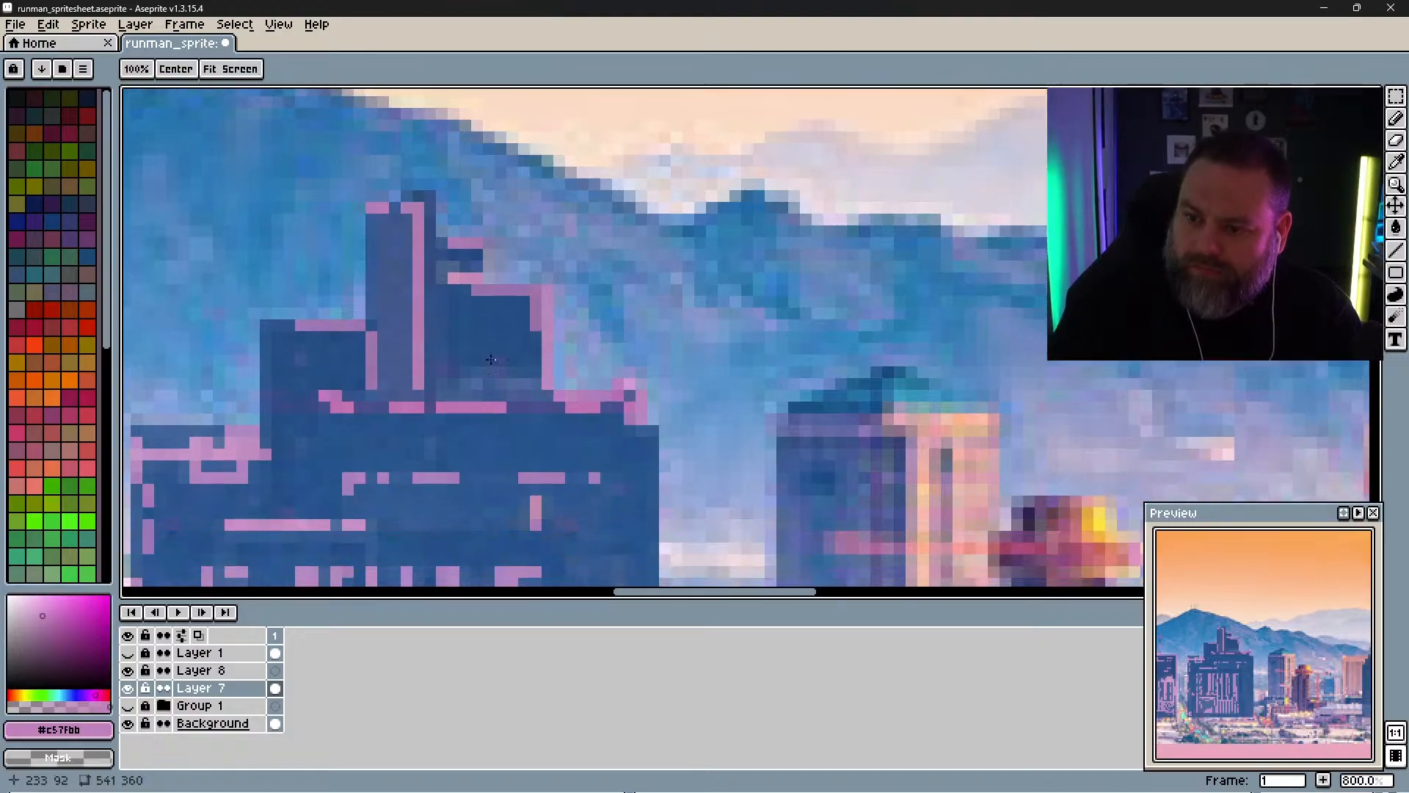
left_click_drag(716, 415, 456, 171)
left_click_drag(591, 283, 559, 160)
left_click_drag(576, 276, 575, 453)
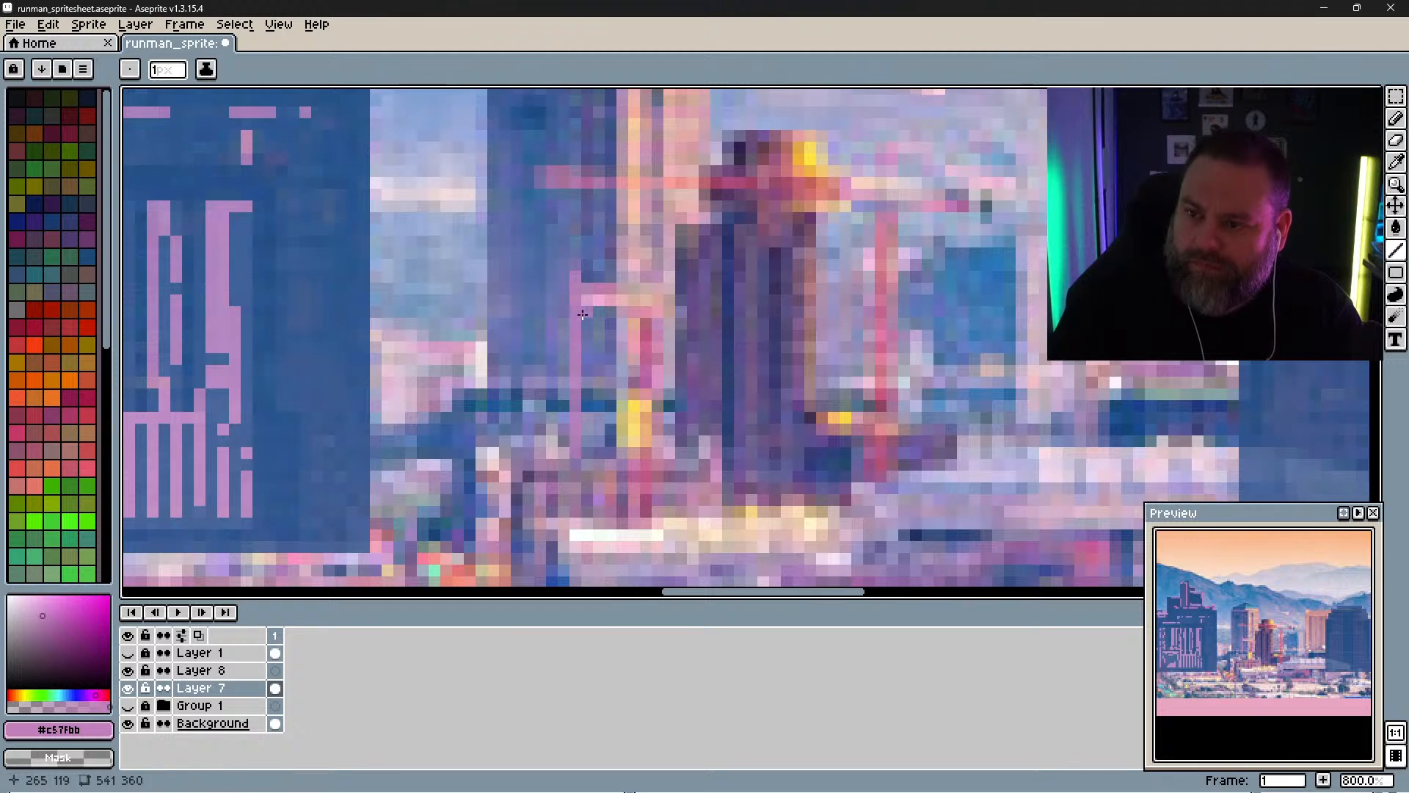
key("ctrl+z")
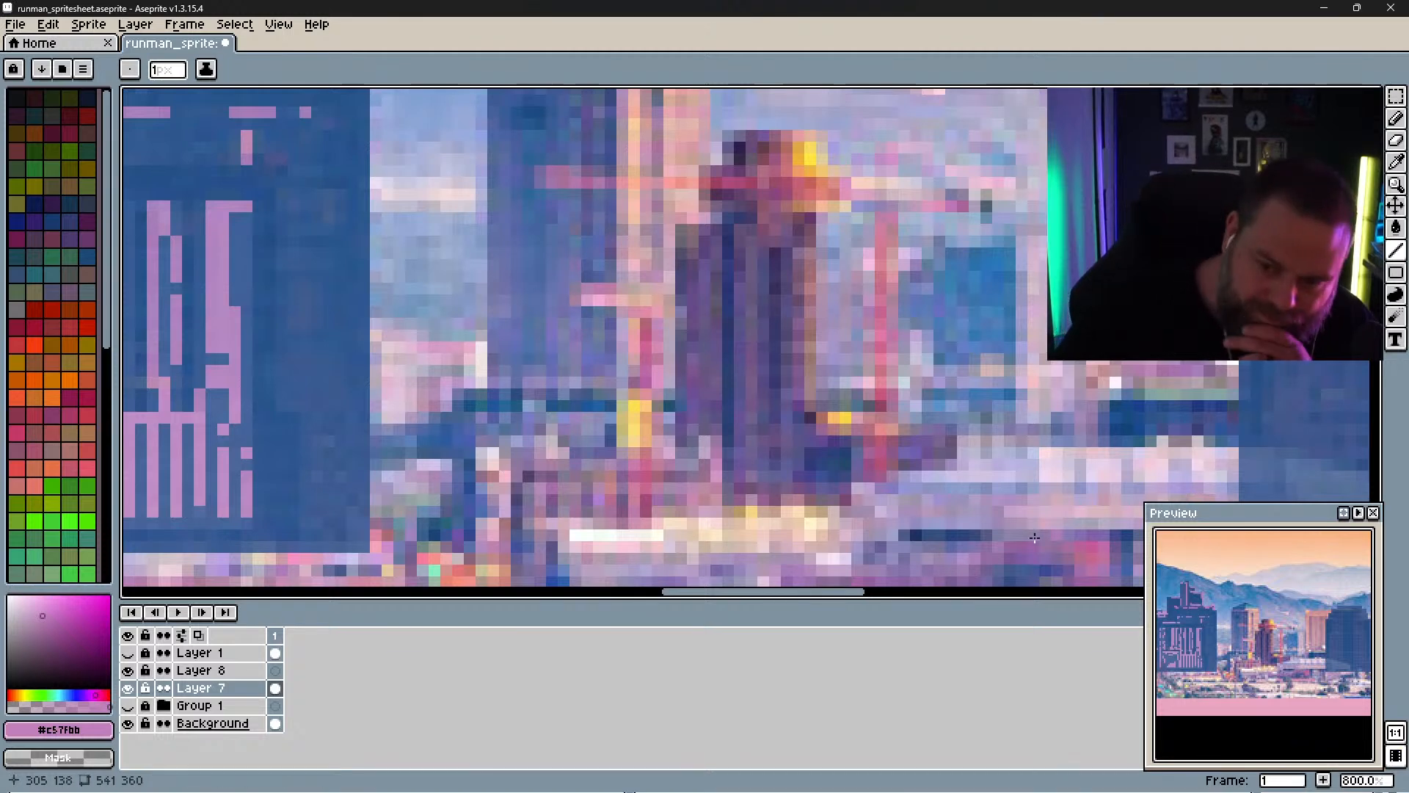
Step: Hide the Background layer to check which buildings have blue shapes, and show it again
left_click(128, 723)
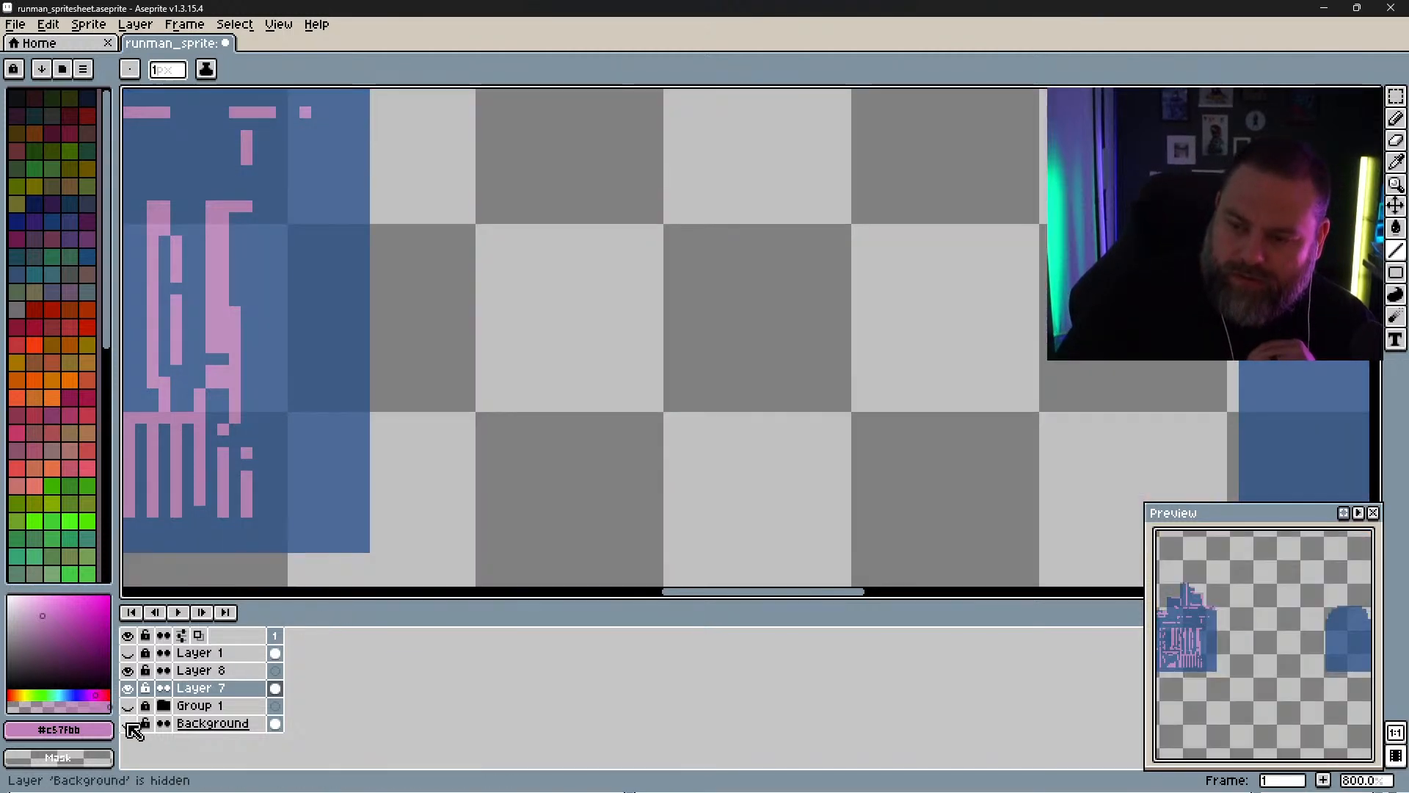
left_click(129, 723)
Step: Trace the stepped left shoulder, the left ledges and the broken top ledge of the stepped-crown building farther right in pink
mouse_move(886, 235)
left_mouse_down()
mouse_move(686, 346)
mouse_move(614, 293)
mouse_move(459, 320)
mouse_move(448, 361)
left_mouse_up()
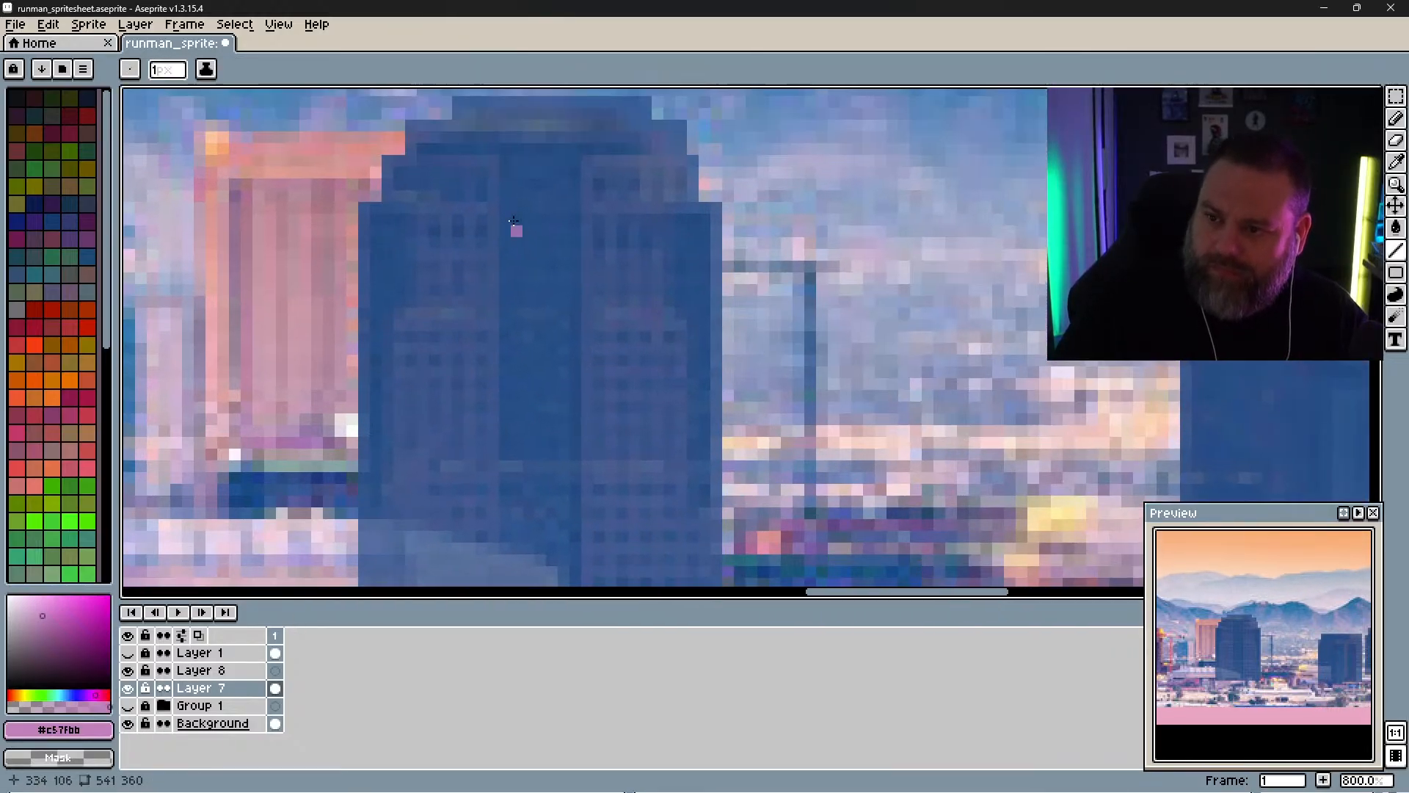
left_click_drag(515, 227, 502, 245)
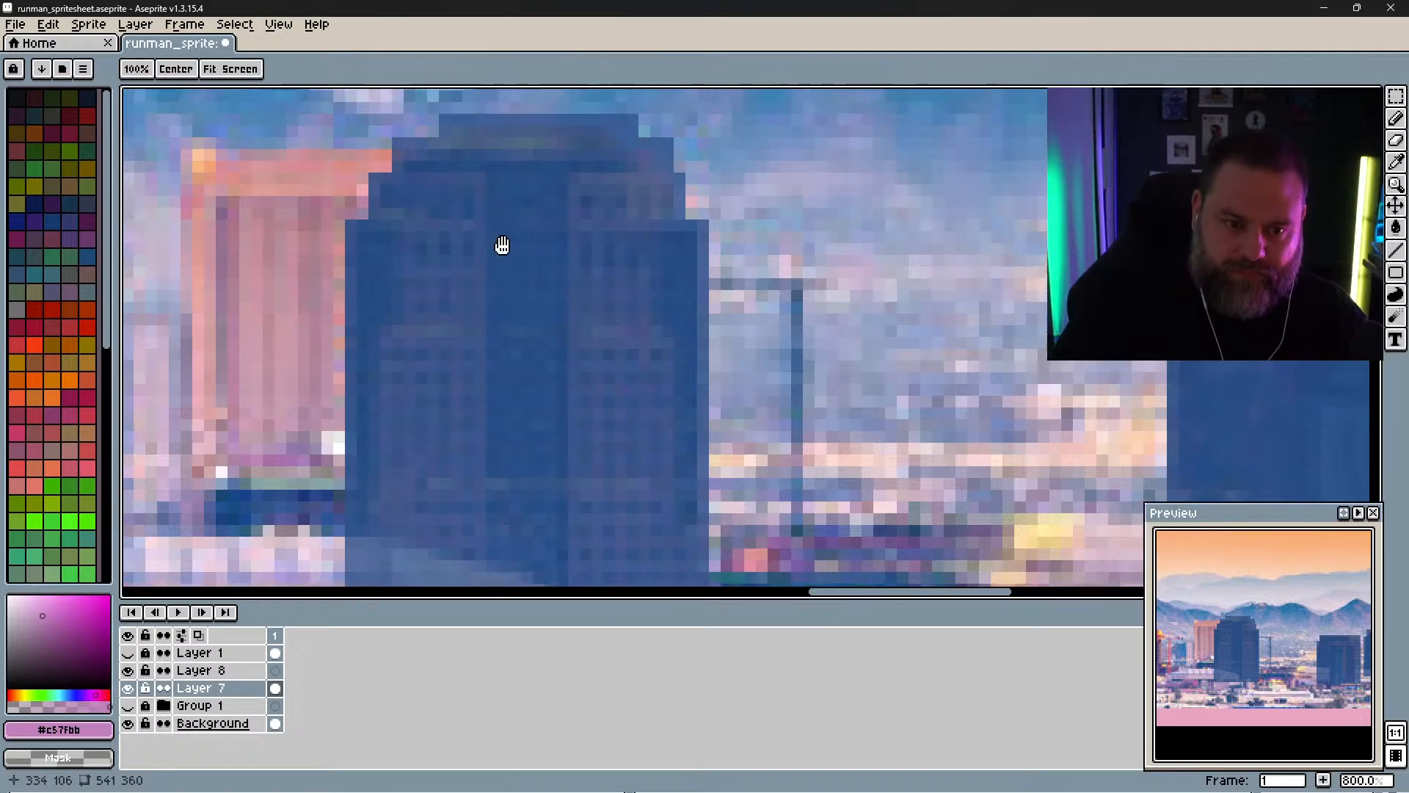
left_click_drag(480, 187, 478, 216)
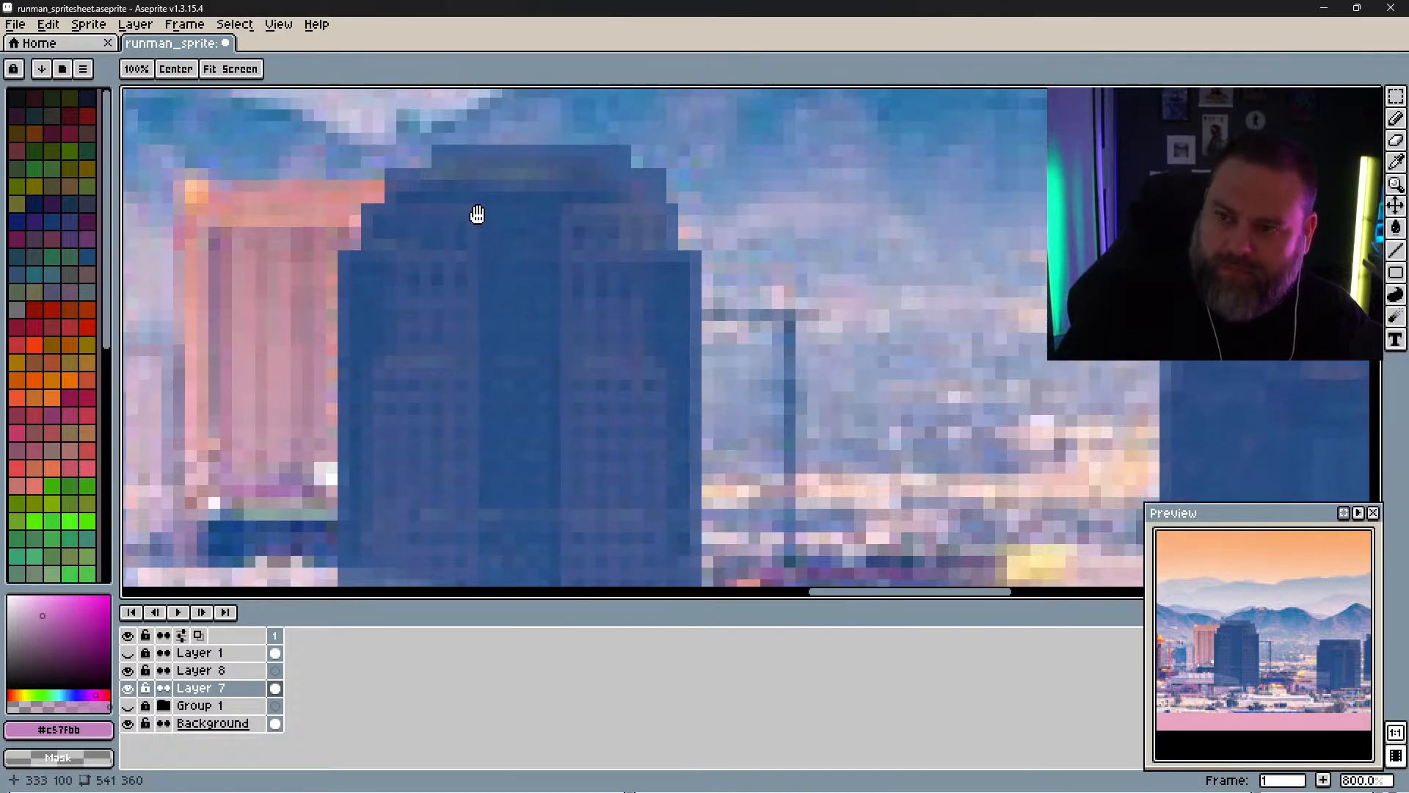
mouse_move(456, 165)
left_mouse_down()
mouse_move(536, 165)
mouse_move(424, 176)
mouse_move(537, 178)
left_mouse_up()
left_click_drag(417, 179, 396, 200)
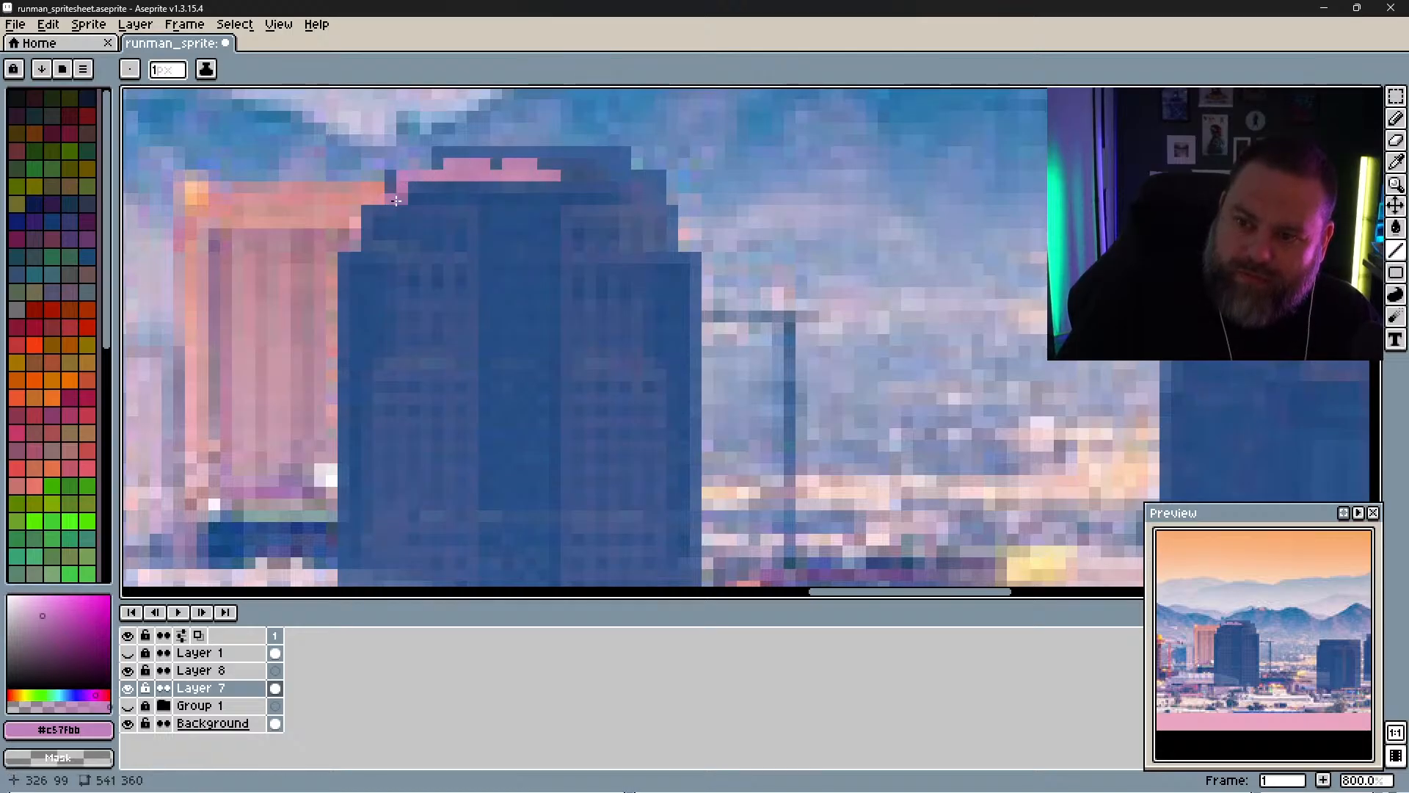
left_click(388, 211)
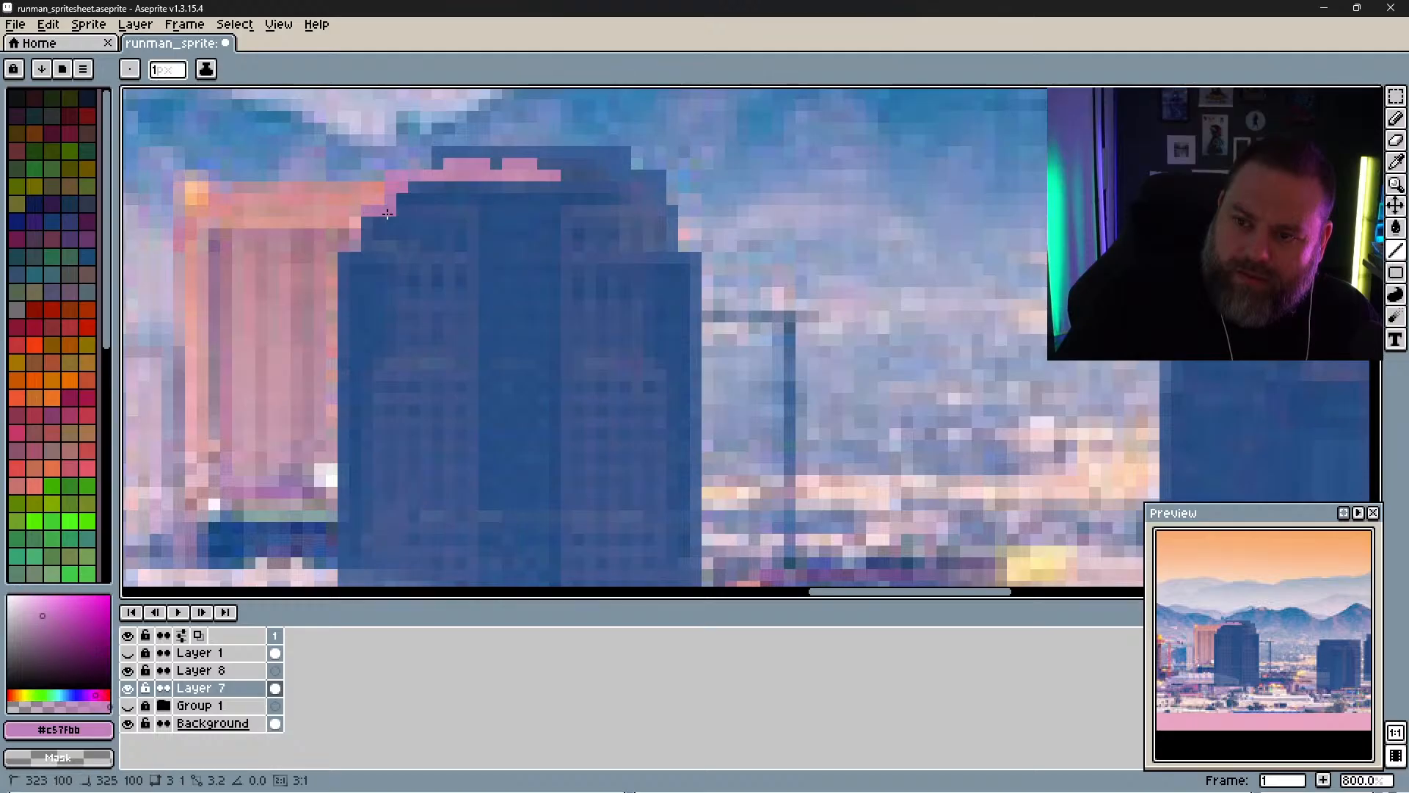
mouse_move(374, 221)
left_mouse_down()
mouse_move(368, 256)
mouse_move(403, 247)
mouse_move(355, 259)
mouse_move(437, 258)
mouse_move(437, 211)
mouse_move(449, 210)
left_mouse_up()
mouse_move(461, 211)
left_mouse_down()
mouse_move(473, 222)
mouse_move(426, 193)
mouse_move(526, 189)
mouse_move(627, 154)
left_mouse_up()
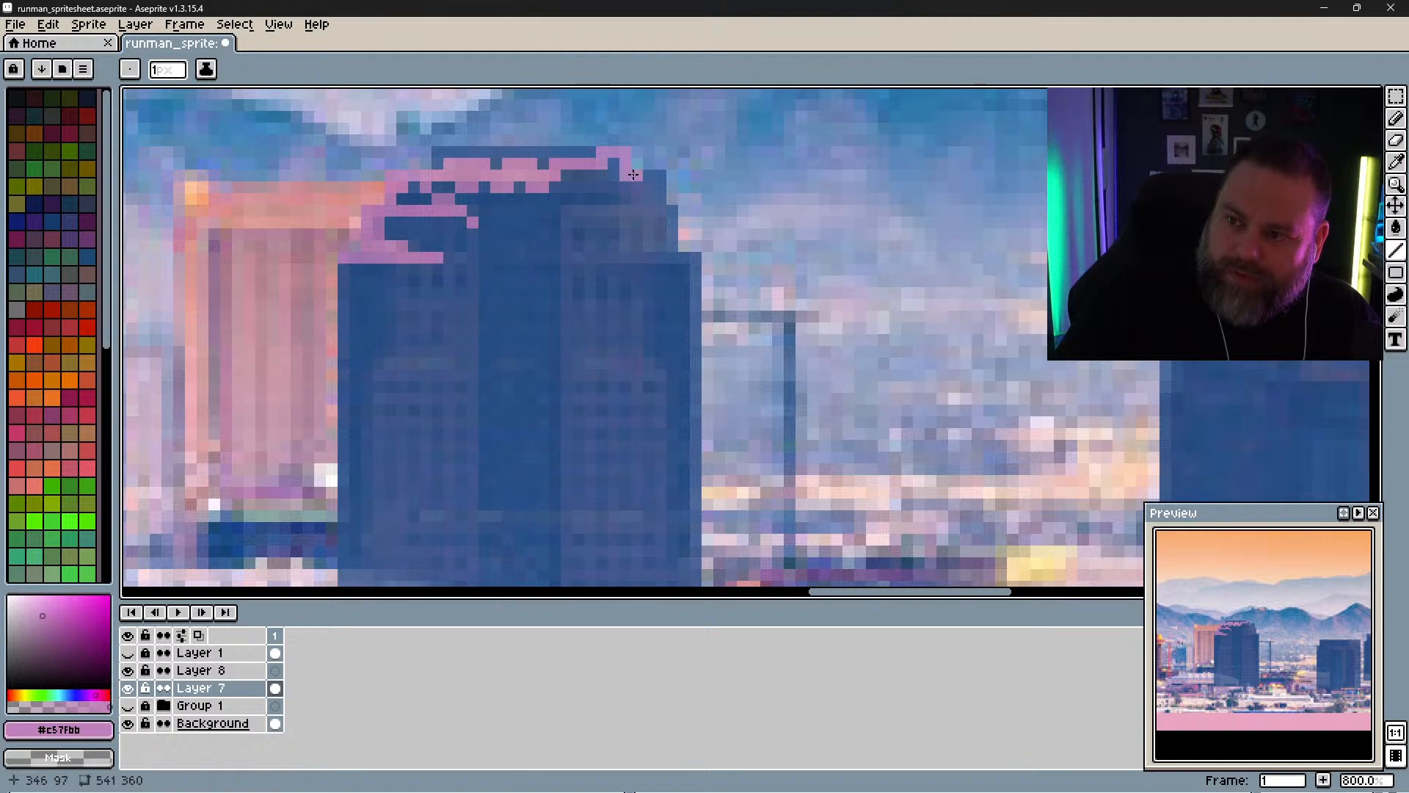
Step: Trace the building's stepped right shoulder in pink, framing the upper-right window row with a base ledge and dividers and starting the right edge
left_click(649, 175)
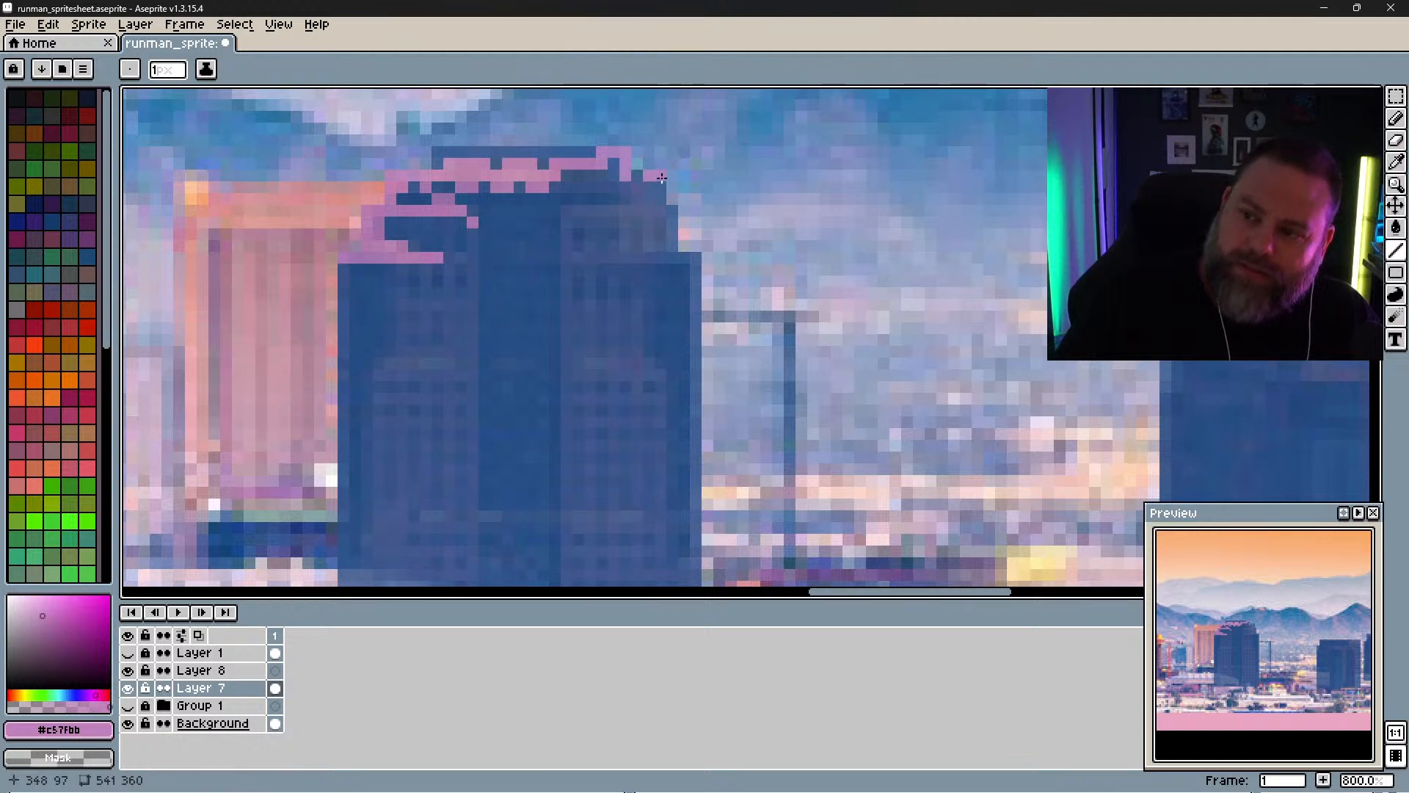
left_click_drag(661, 179, 662, 201)
mouse_move(569, 209)
left_mouse_down()
mouse_move(671, 210)
mouse_move(625, 199)
left_mouse_up()
mouse_move(648, 187)
left_mouse_down()
mouse_move(586, 185)
mouse_move(620, 186)
mouse_move(568, 221)
mouse_move(673, 224)
left_mouse_up()
left_click_drag(567, 256, 697, 257)
left_click_drag(590, 236, 591, 251)
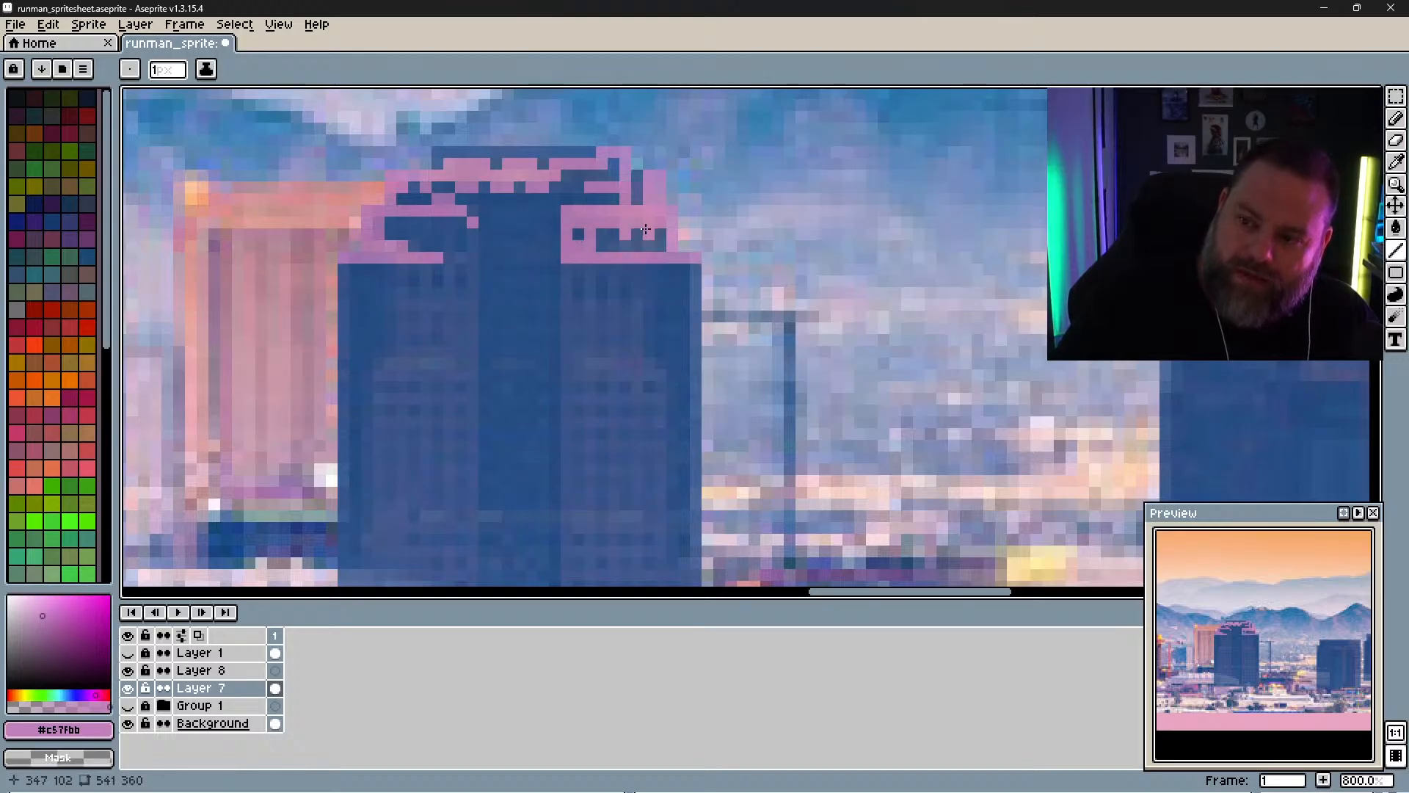
mouse_move(649, 245)
left_mouse_down()
mouse_move(626, 247)
mouse_move(696, 269)
mouse_move(696, 327)
left_mouse_up()
Step: Extend the pink line along the building's right edge down to its base
left_click_drag(707, 386, 741, 233)
key("space")
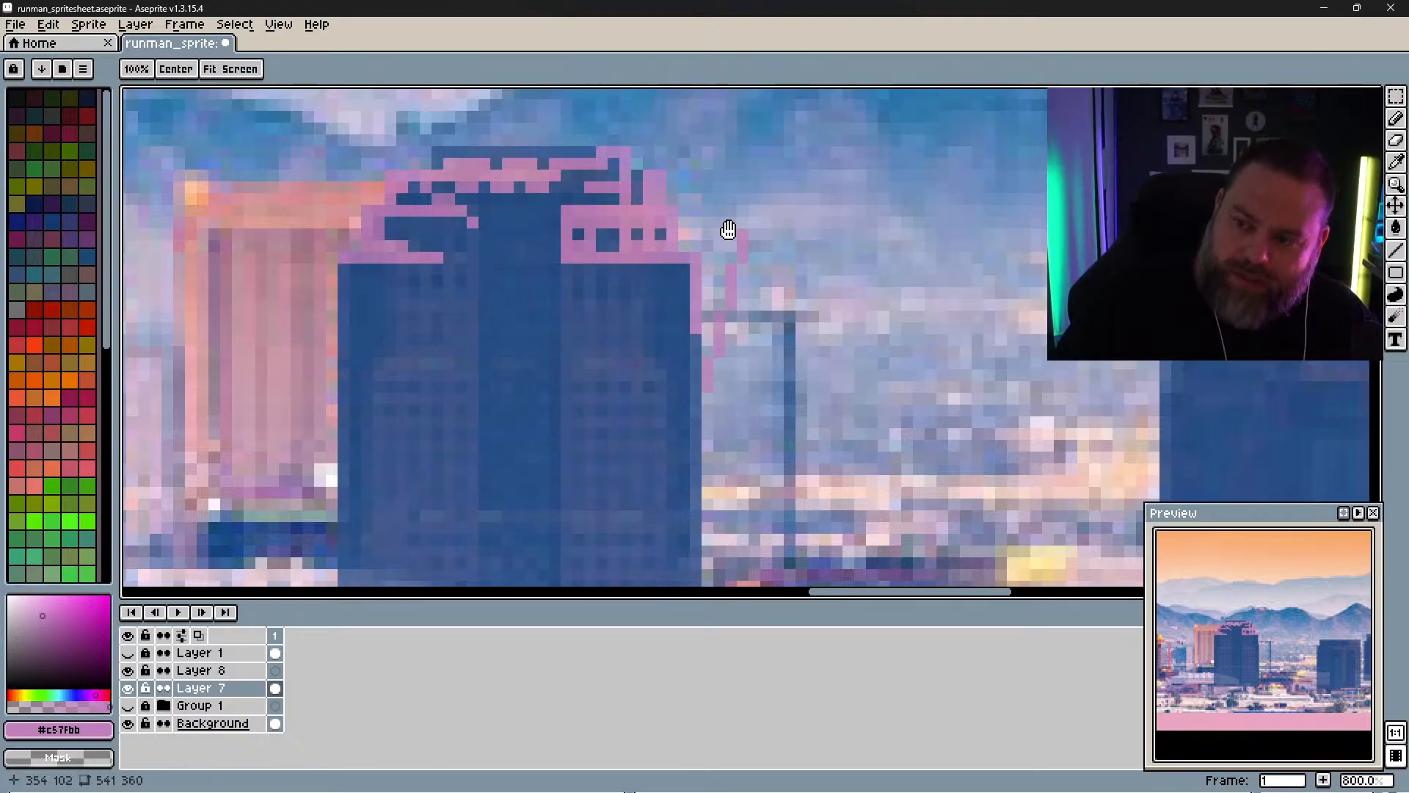
left_click_drag(734, 386, 789, 184)
left_click_drag(744, 136, 743, 209)
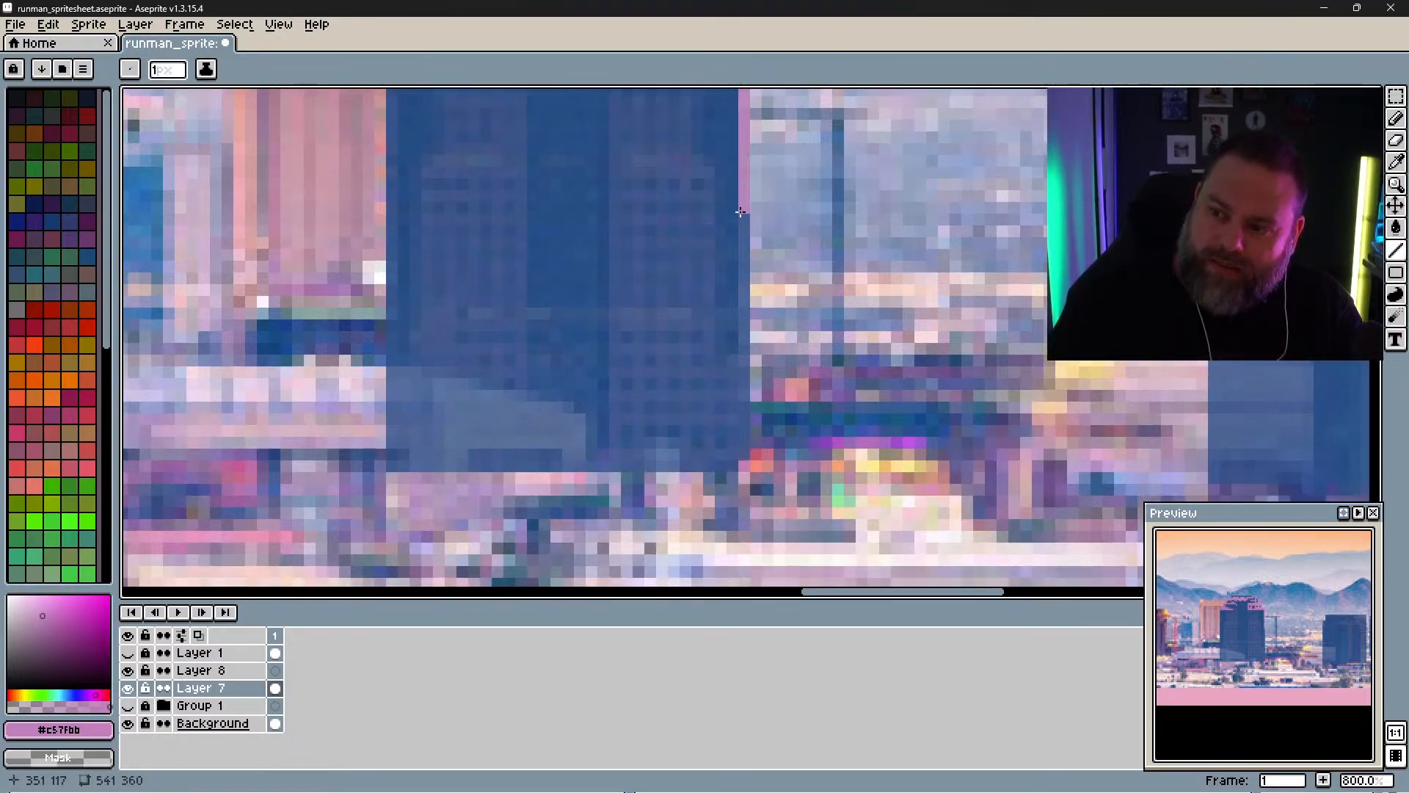
left_click_drag(740, 213, 741, 457)
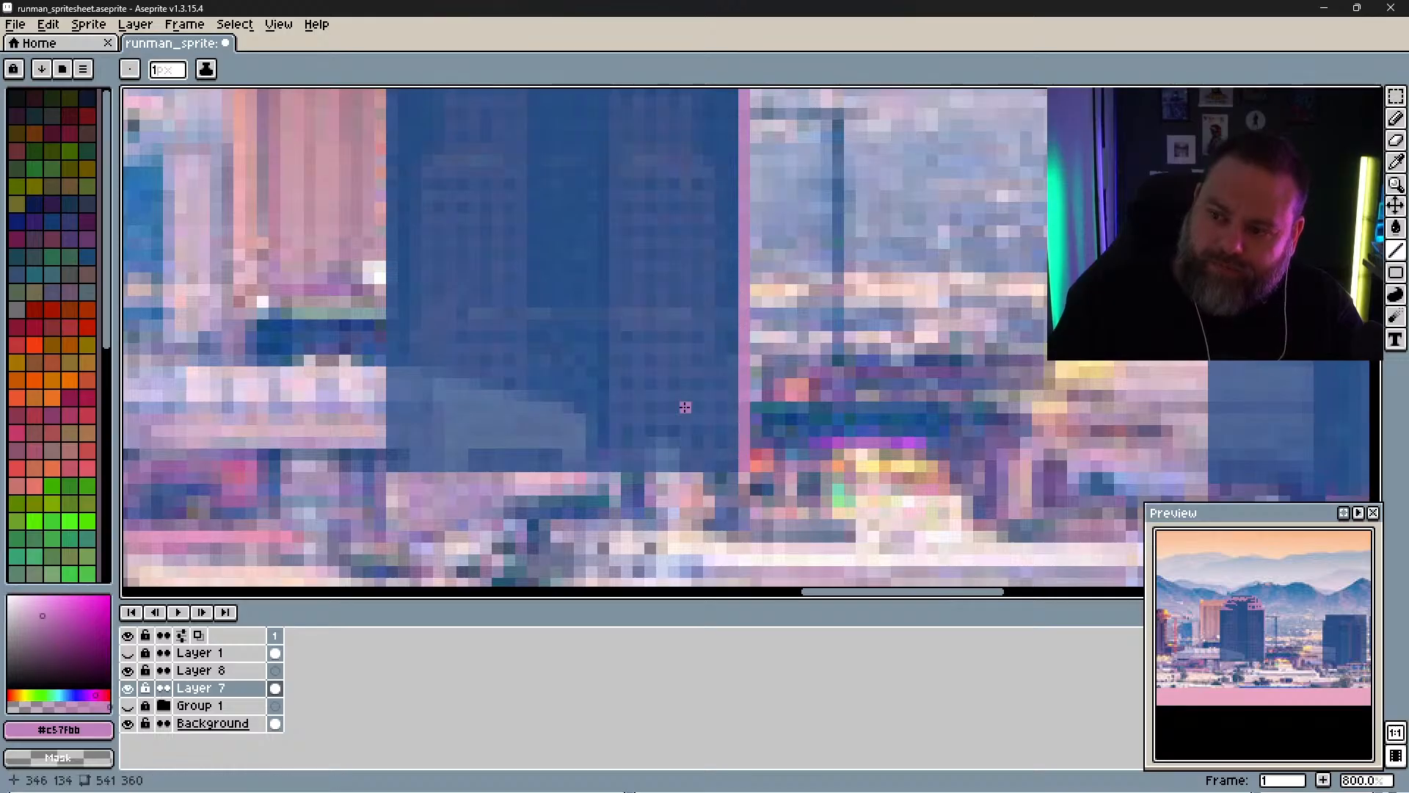
Step: Draw five evenly spaced vertical pink bars down the building's right facade to its base
left_click_drag(709, 168, 708, 480)
left_click_drag(686, 156, 685, 480)
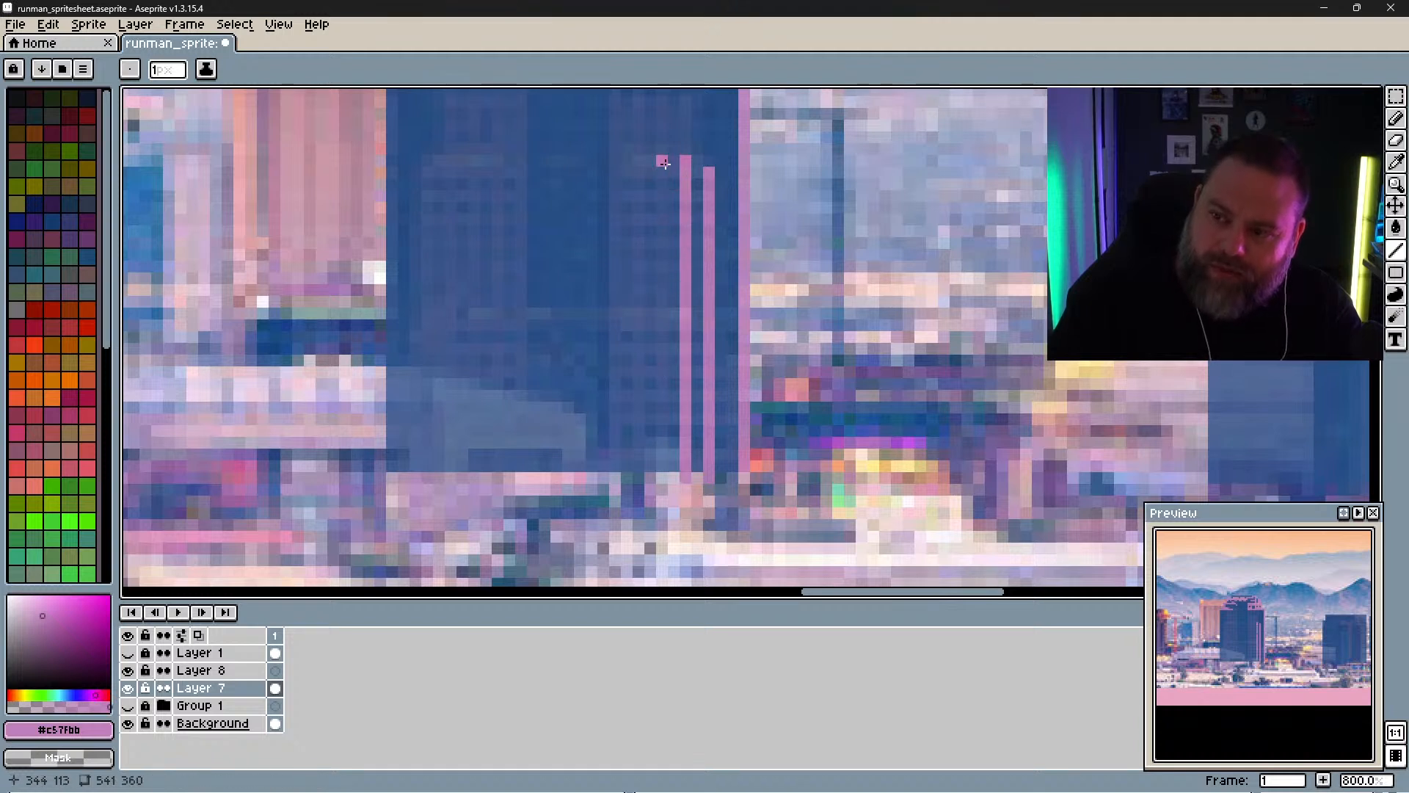
left_click_drag(664, 163, 662, 460)
left_click(640, 275)
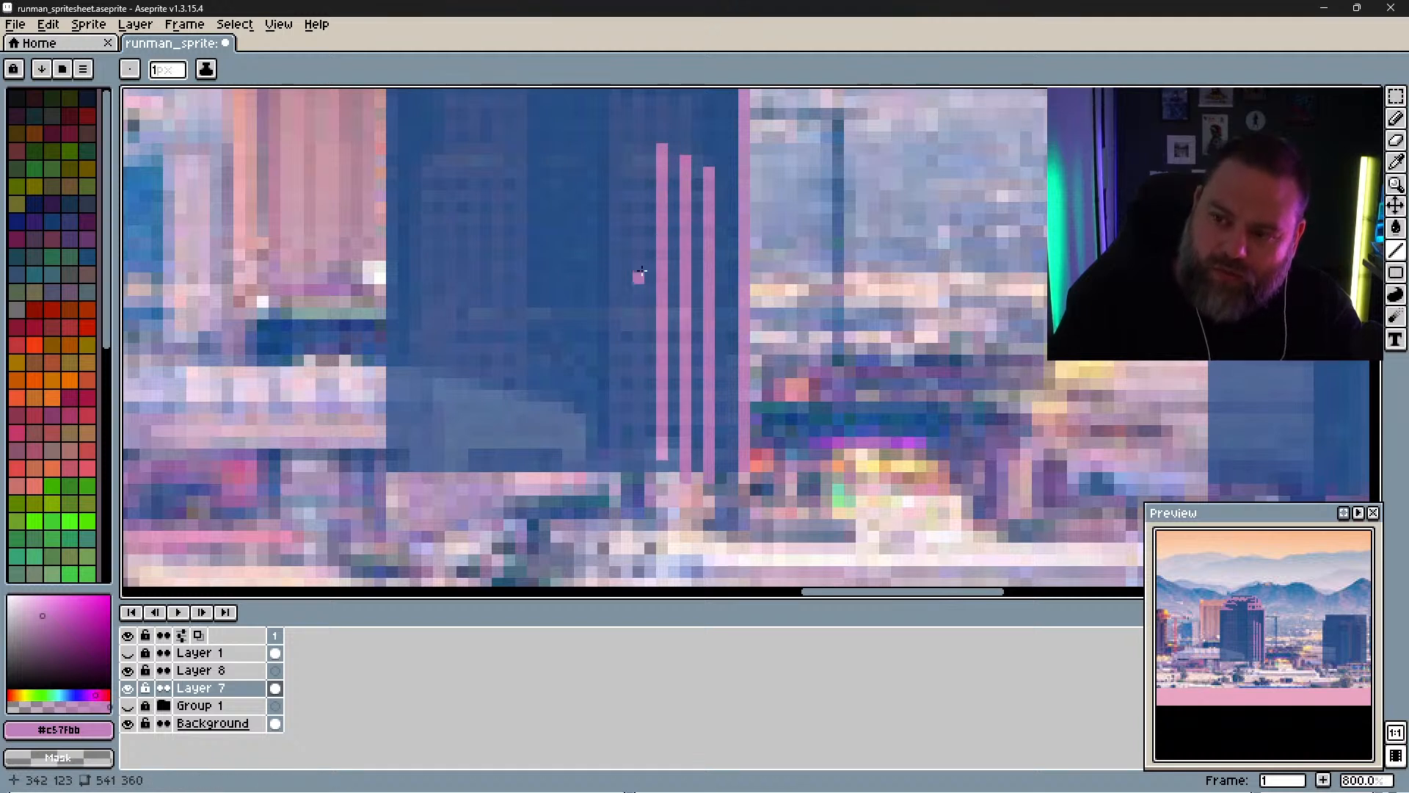
key("ctrl+z")
left_click_drag(639, 155, 638, 473)
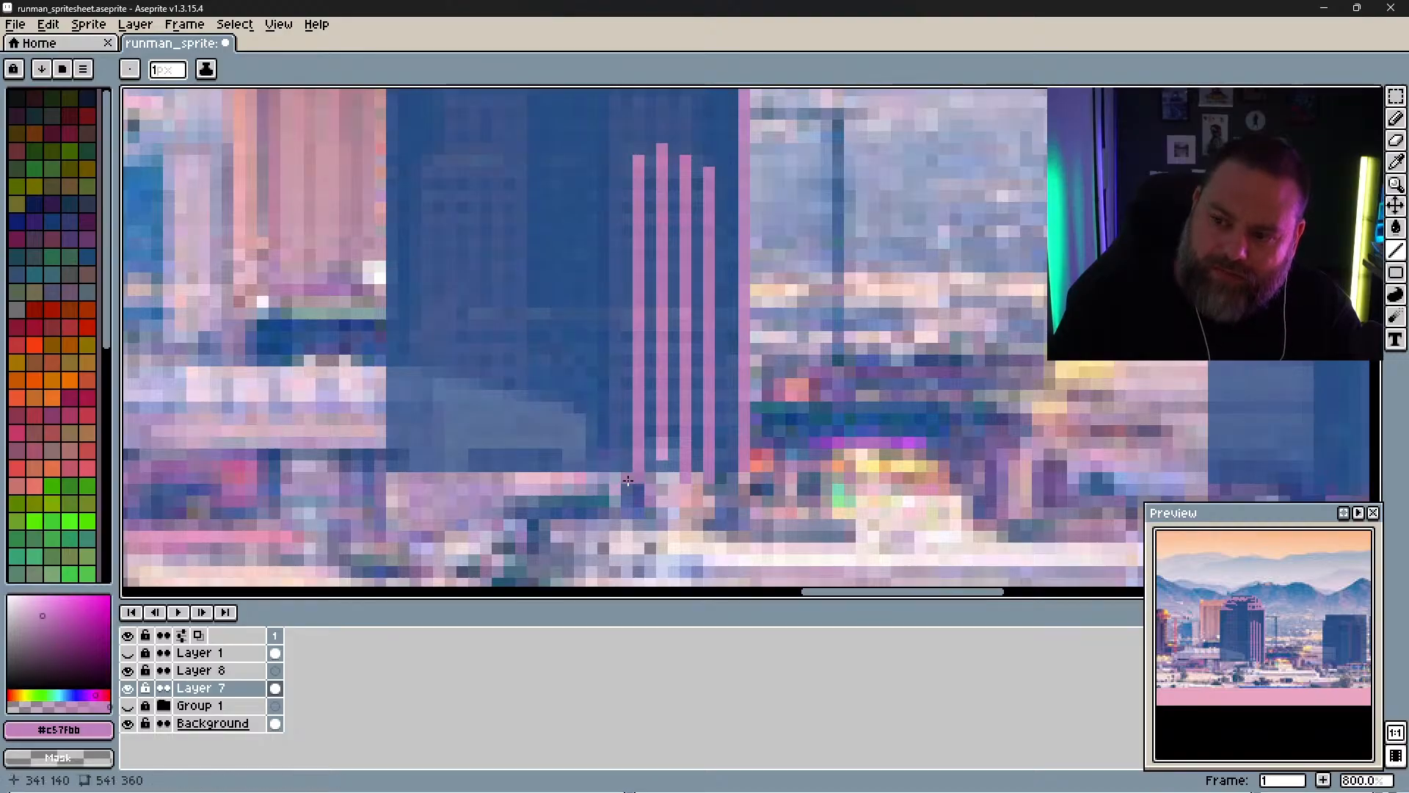
left_click_drag(618, 157, 618, 424)
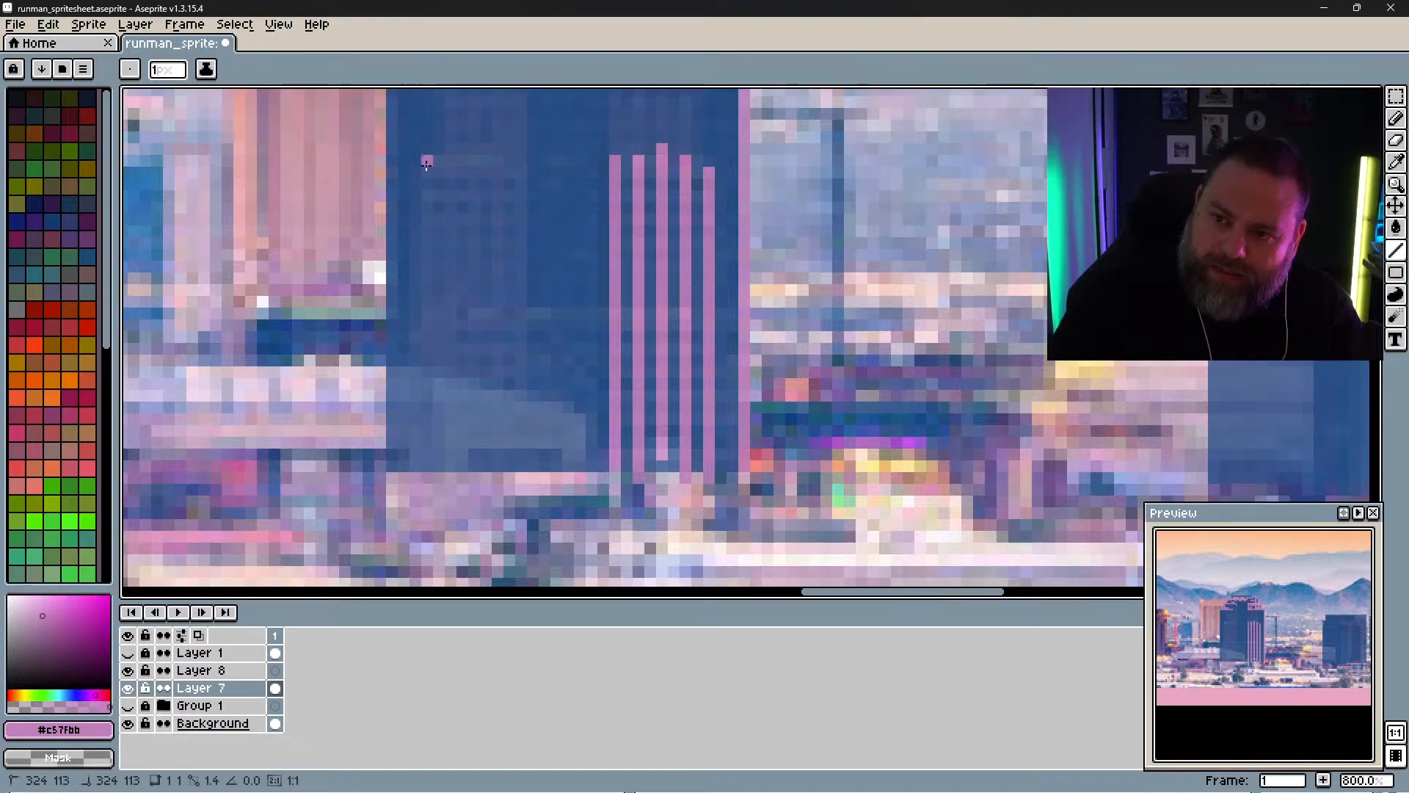
Step: Draw five evenly spaced vertical pink bars down the stepped-crown building's left facade
left_click_drag(428, 157, 420, 448)
left_click_drag(450, 157, 440, 427)
left_click_drag(474, 161, 474, 469)
left_click_drag(497, 161, 497, 460)
left_click_drag(522, 136, 522, 412)
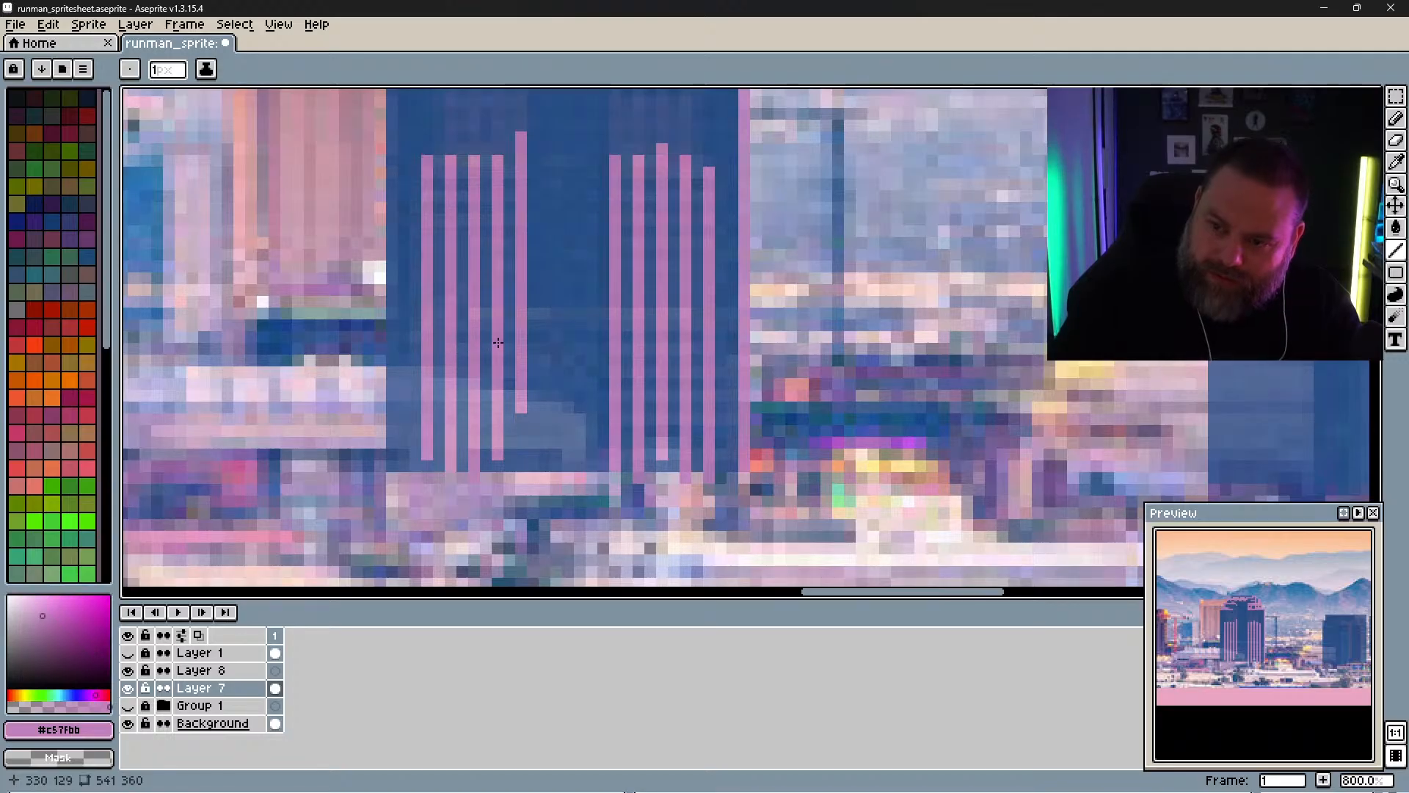
Step: Add horizontal pink crossbars and short connecting dashes between the left facade's vertical bars to form window rows
left_click_drag(518, 349, 415, 348)
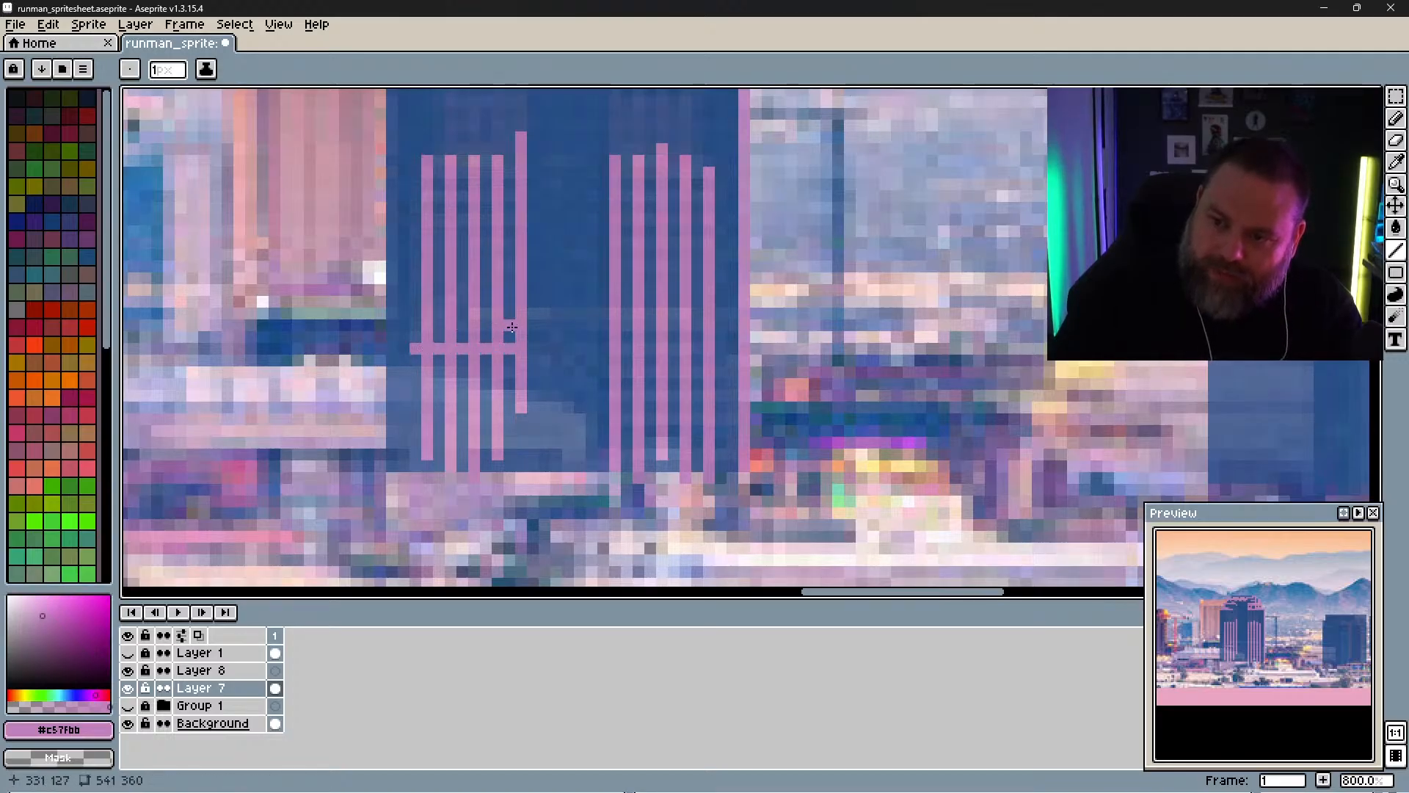
left_click_drag(511, 327, 439, 318)
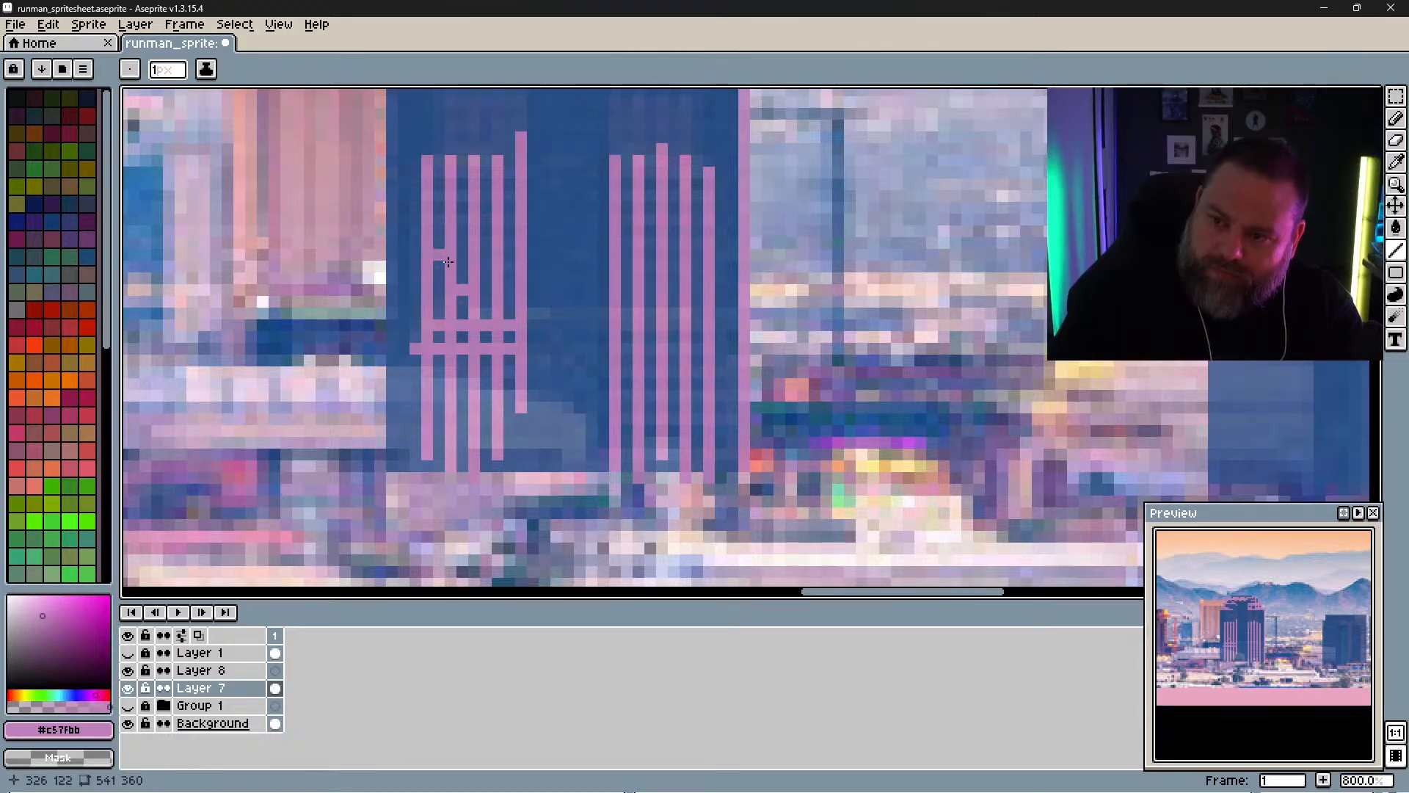
left_click_drag(433, 218, 512, 219)
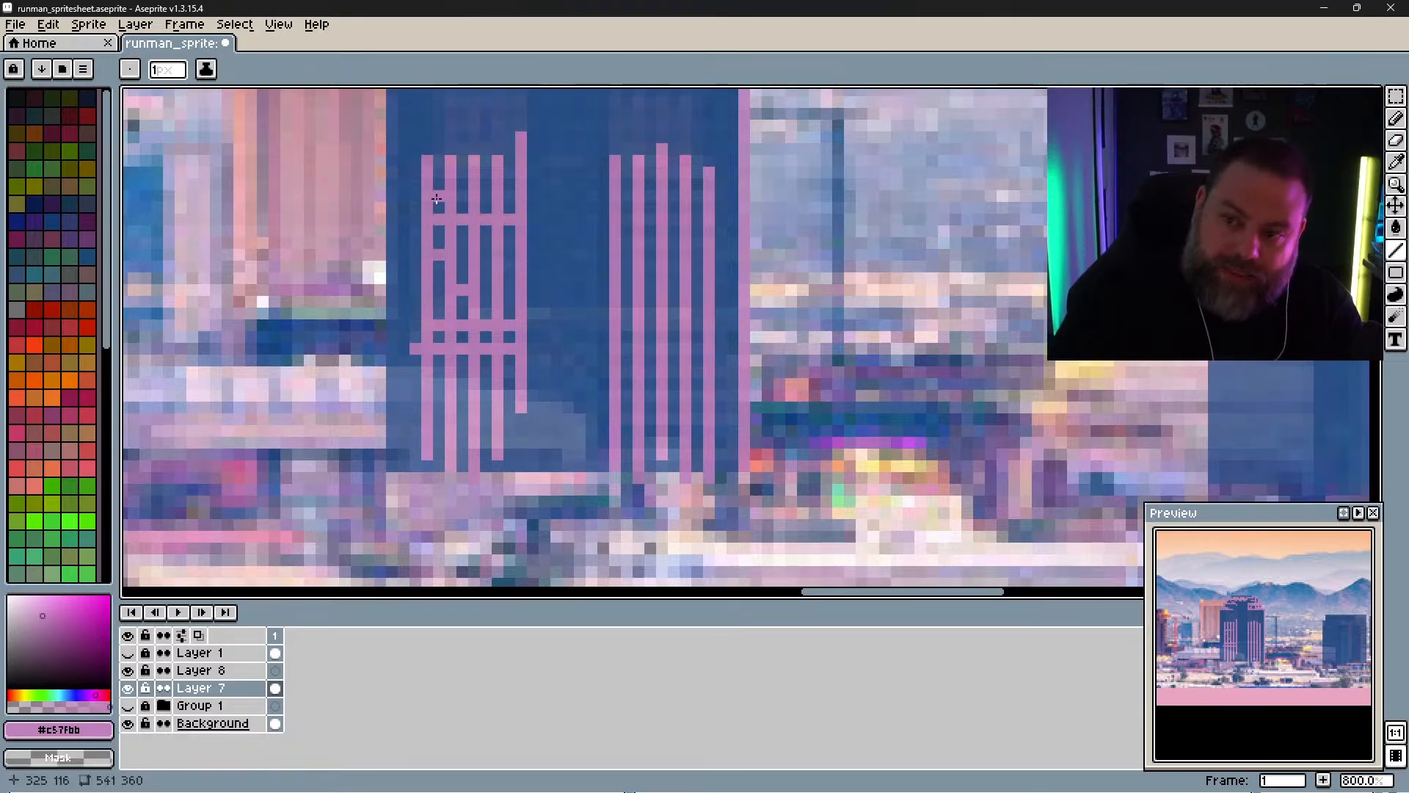
mouse_move(430, 196)
left_mouse_down()
mouse_move(513, 196)
mouse_move(491, 172)
mouse_move(518, 171)
mouse_move(542, 361)
left_mouse_up()
Step: Extend the left facade's pink bars up to the crown's base and cross them with horizontal bars as a window grid
mouse_move(474, 246)
left_mouse_down()
mouse_move(474, 336)
mouse_move(498, 307)
mouse_move(498, 336)
left_mouse_up()
mouse_move(520, 236)
left_mouse_down()
mouse_move(519, 220)
mouse_move(520, 340)
left_mouse_up()
left_click_drag(519, 199, 544, 326)
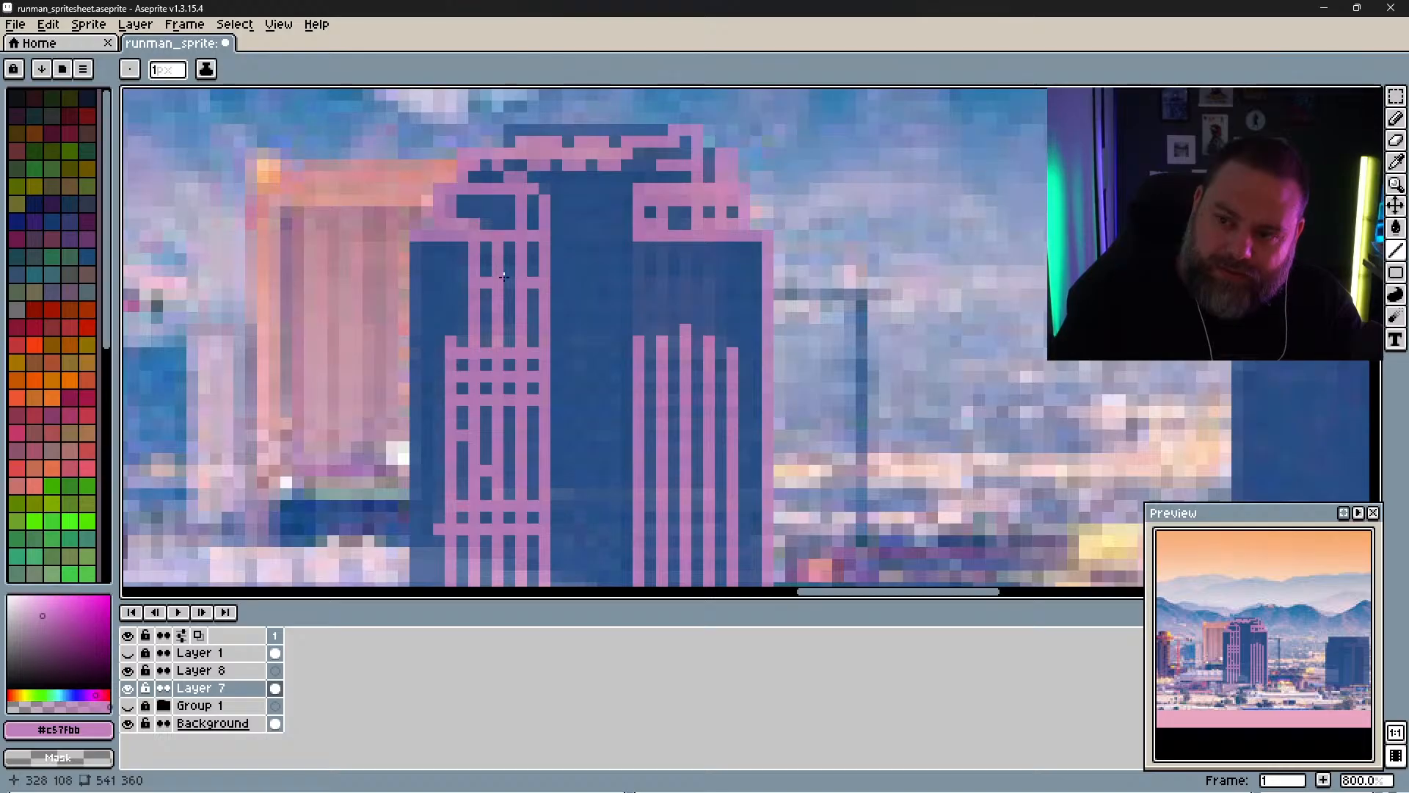
left_click(509, 282)
left_click_drag(476, 328, 531, 330)
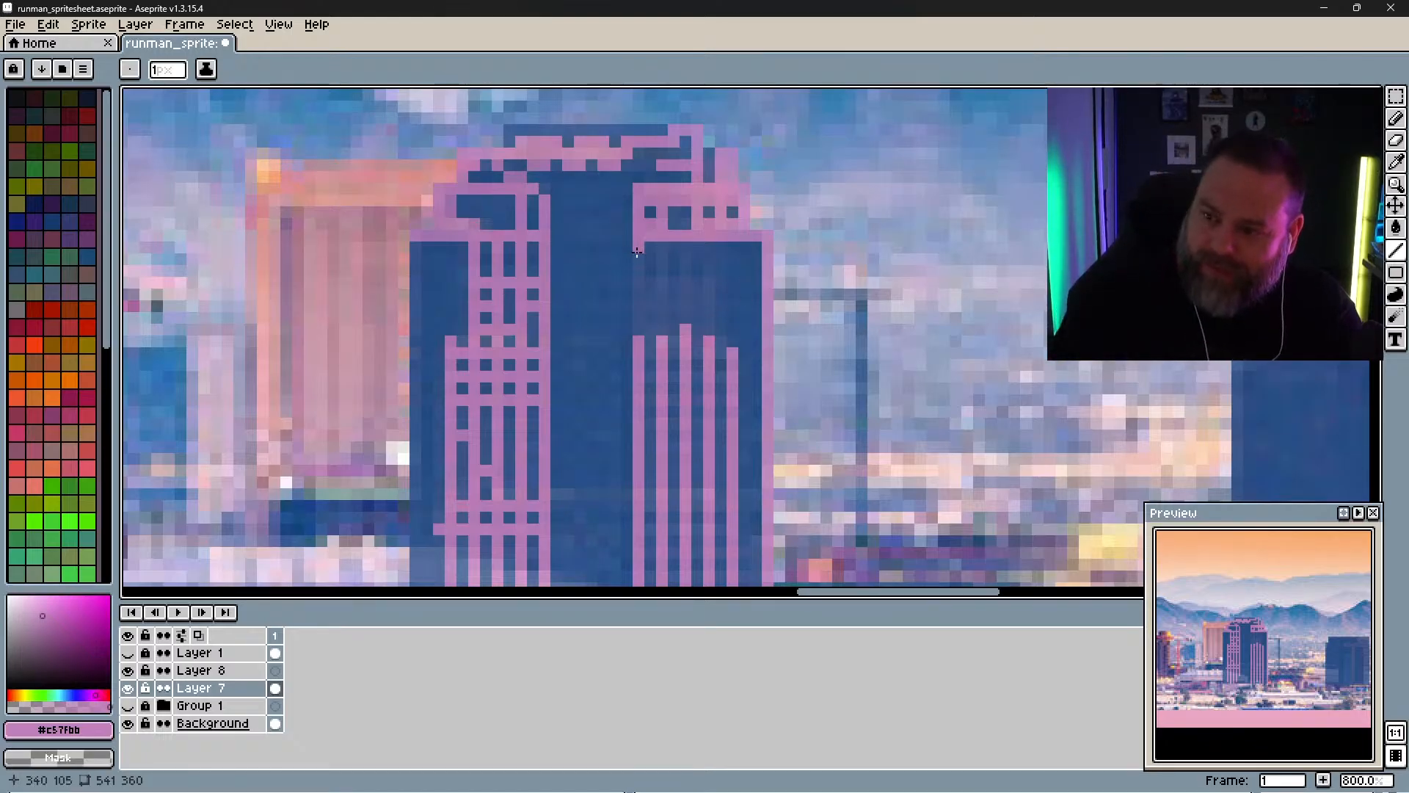
Step: Extend the right facade's pink bars up to the window-row ledge and link them with the first crossbars
left_click_drag(637, 251, 638, 334)
mouse_move(661, 245)
left_mouse_down()
mouse_move(662, 334)
mouse_move(686, 284)
mouse_move(685, 334)
left_mouse_up()
mouse_move(708, 246)
left_mouse_down()
mouse_move(719, 307)
mouse_move(732, 282)
mouse_move(728, 397)
mouse_move(649, 355)
mouse_move(736, 356)
left_mouse_up()
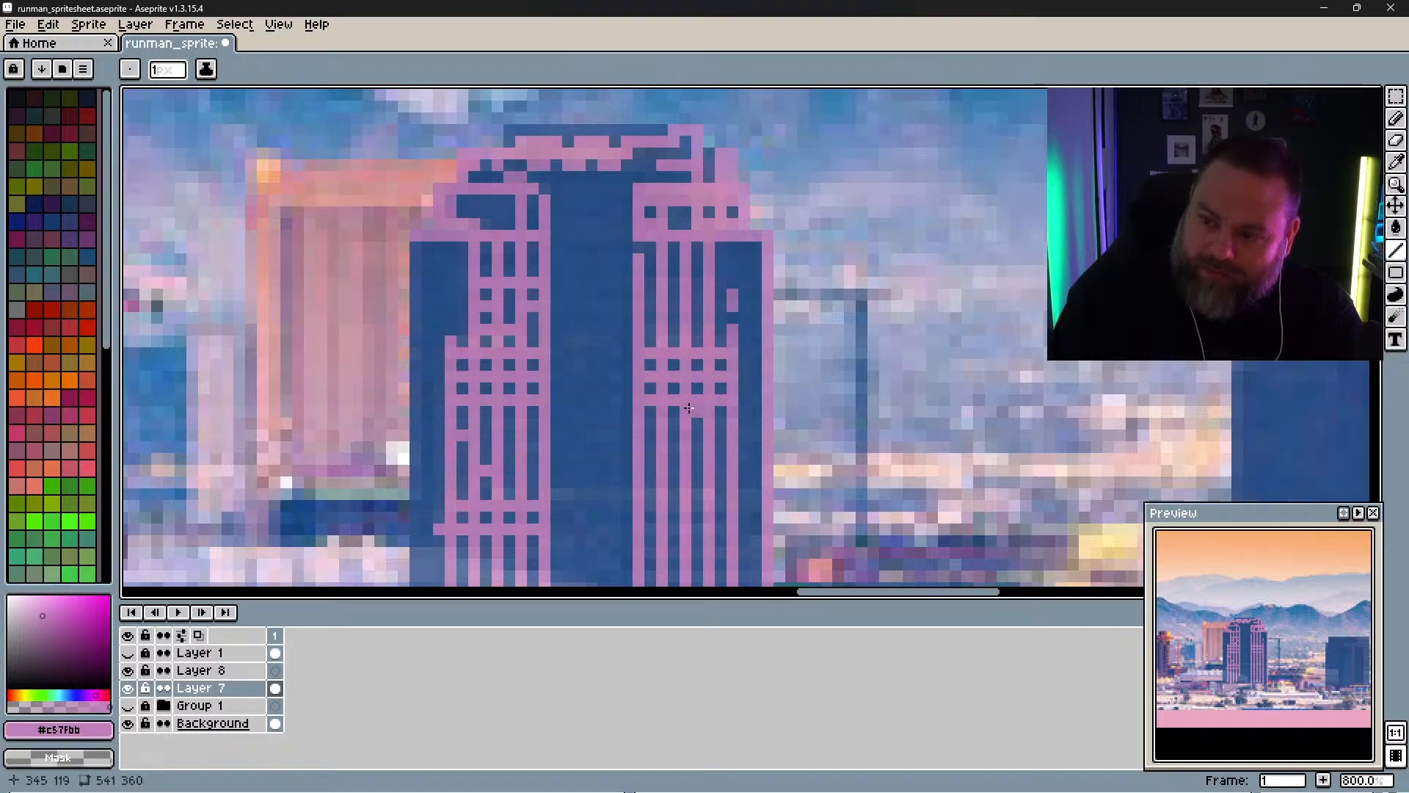
Step: Continue the horizontal pink crossbars down the right facade to its base, completing the window grid
mouse_move(646, 423)
left_mouse_down()
mouse_move(727, 423)
mouse_move(688, 453)
mouse_move(651, 450)
mouse_move(734, 447)
left_mouse_up()
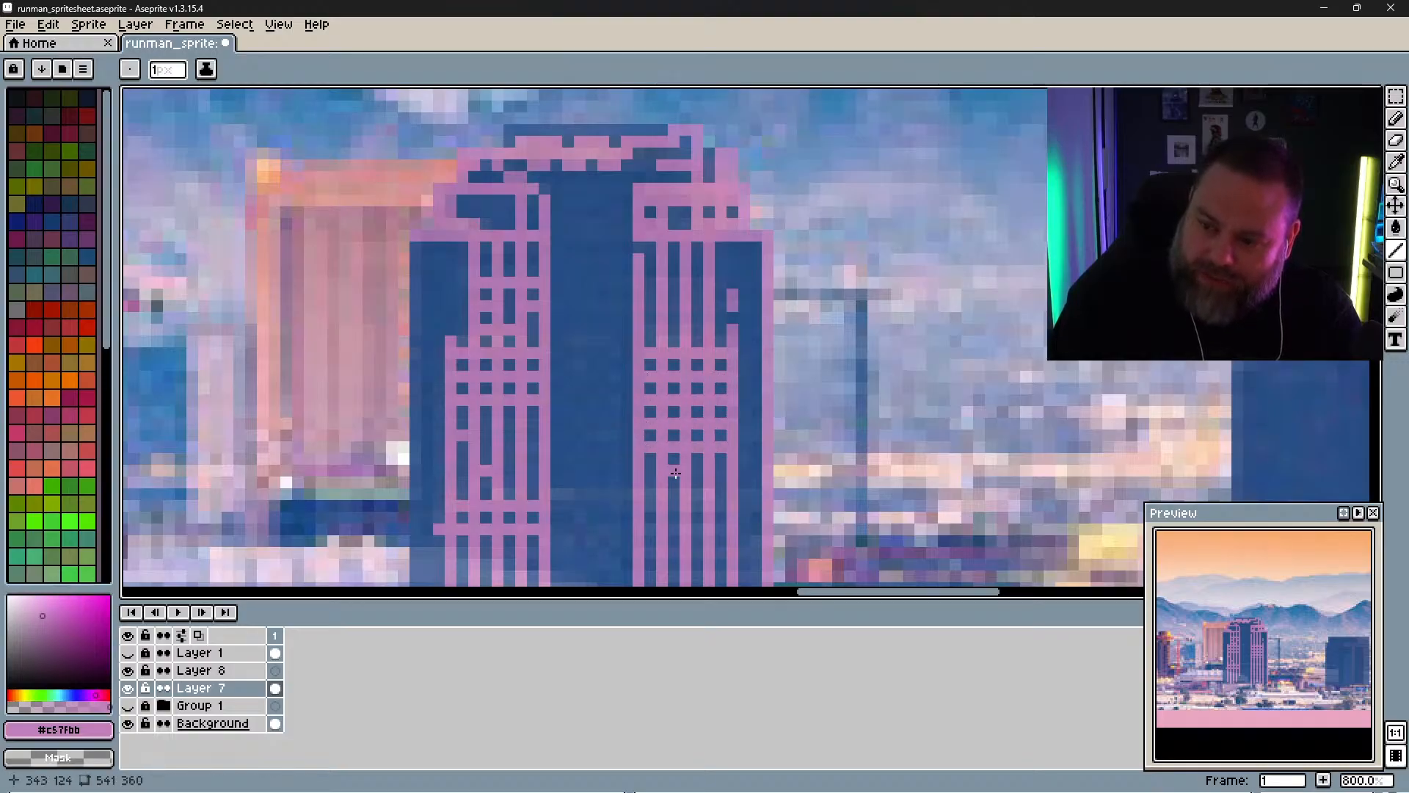
mouse_move(645, 471)
left_mouse_down()
mouse_move(719, 484)
mouse_move(647, 496)
mouse_move(734, 493)
left_mouse_up()
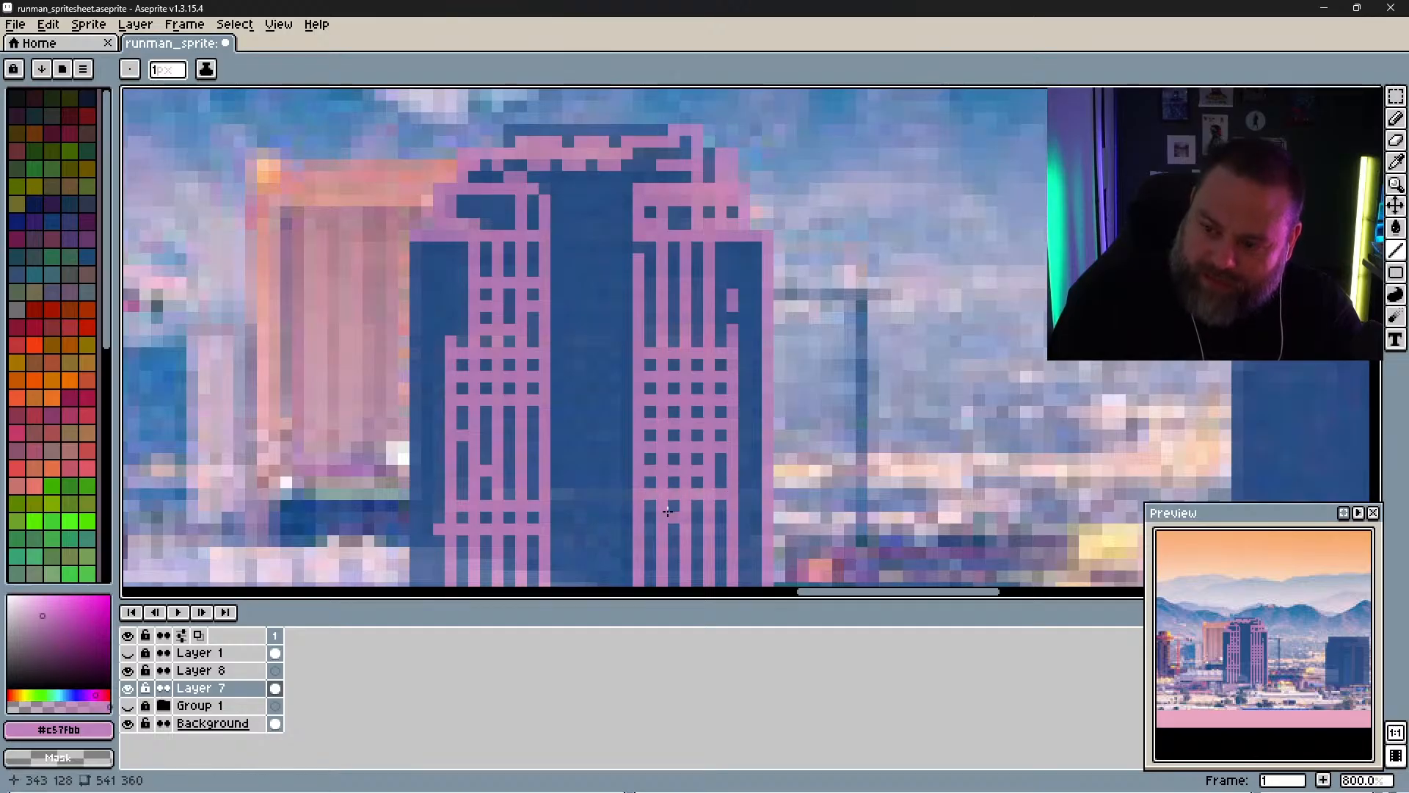
mouse_move(642, 531)
left_mouse_down()
mouse_move(709, 529)
mouse_move(739, 283)
left_mouse_up()
left_click_drag(678, 318, 731, 323)
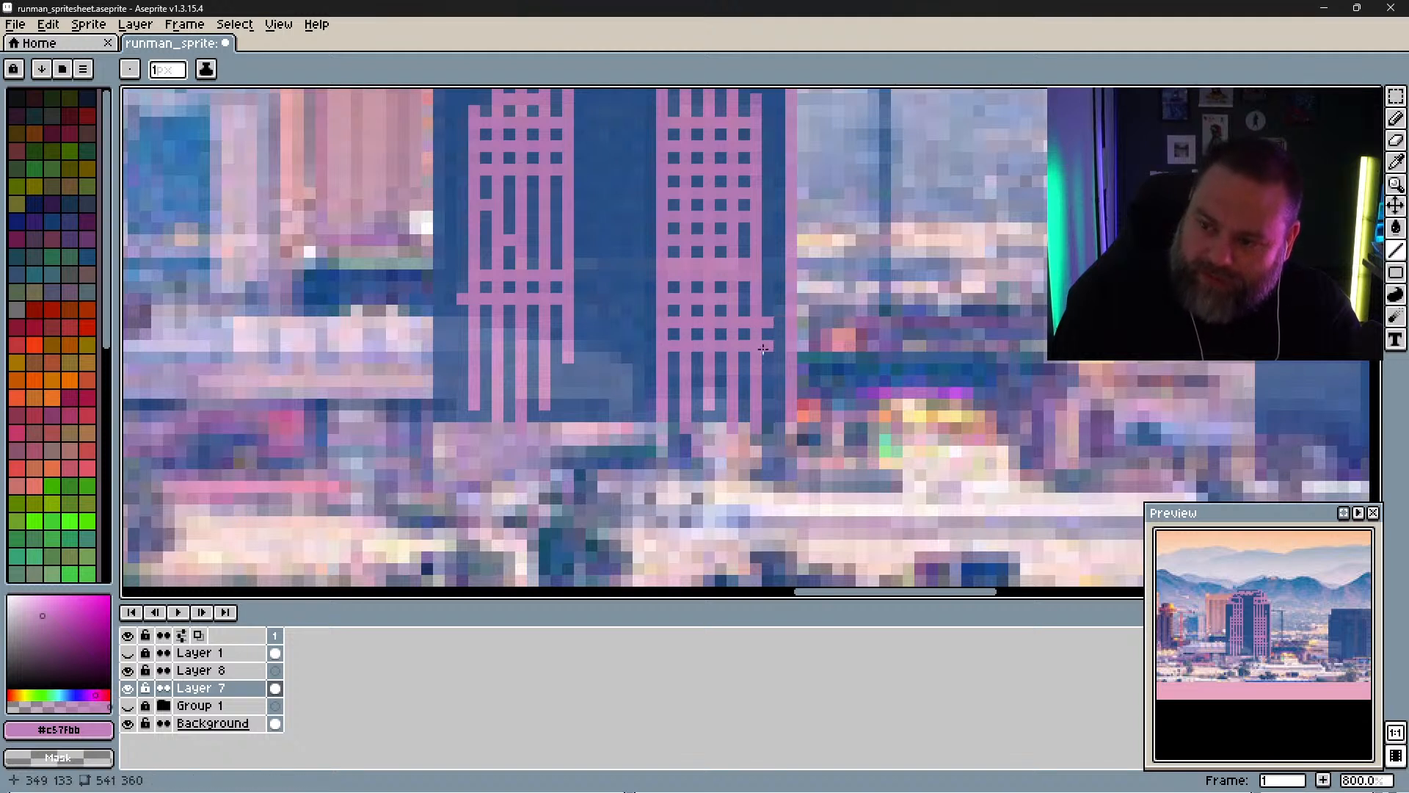
left_click_drag(669, 368, 780, 364)
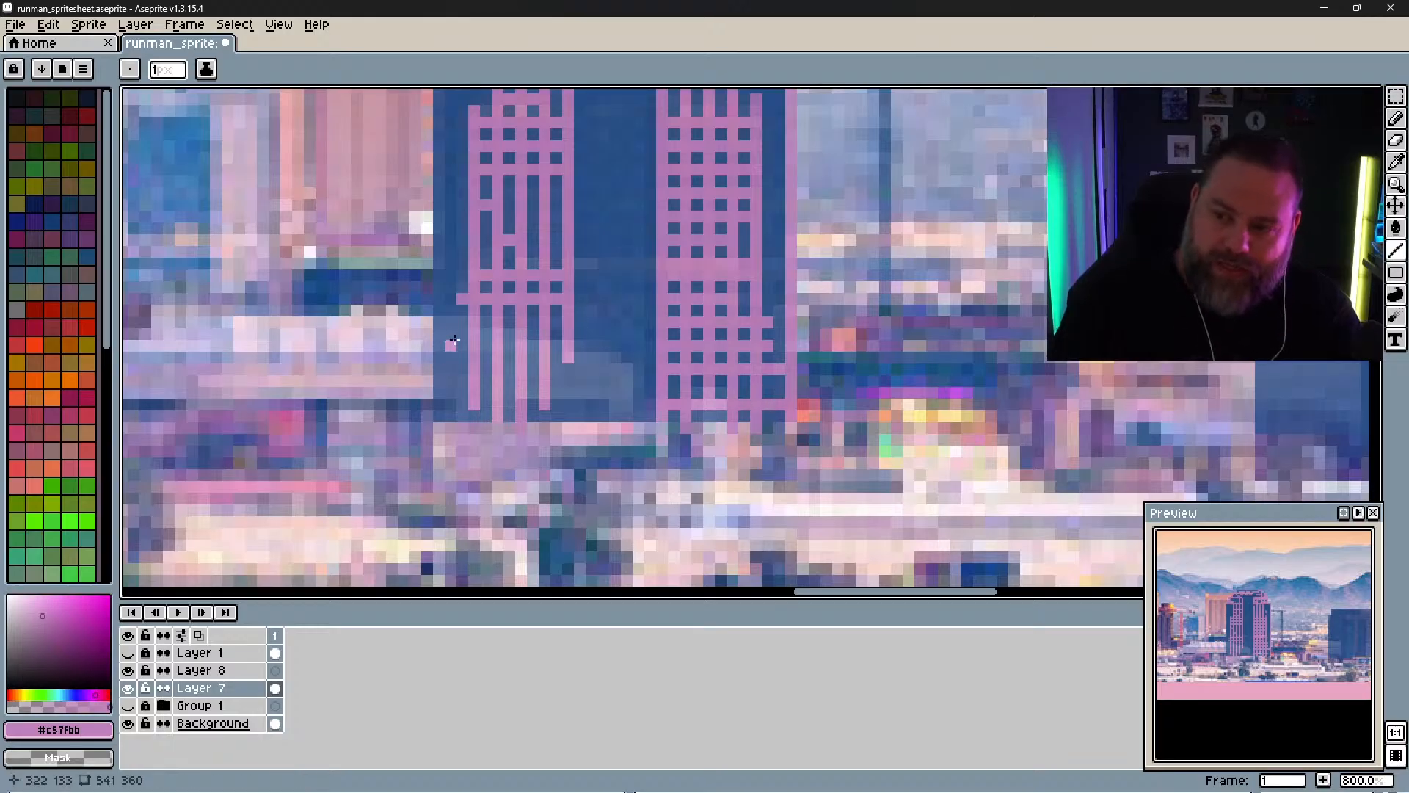
Step: Trace the building's full base line and its left edge in pink up to the shoulder
mouse_move(444, 412)
left_mouse_down()
mouse_move(440, 367)
mouse_move(451, 412)
mouse_move(778, 415)
left_mouse_up()
left_click_drag(439, 392, 439, 310)
left_click(439, 287)
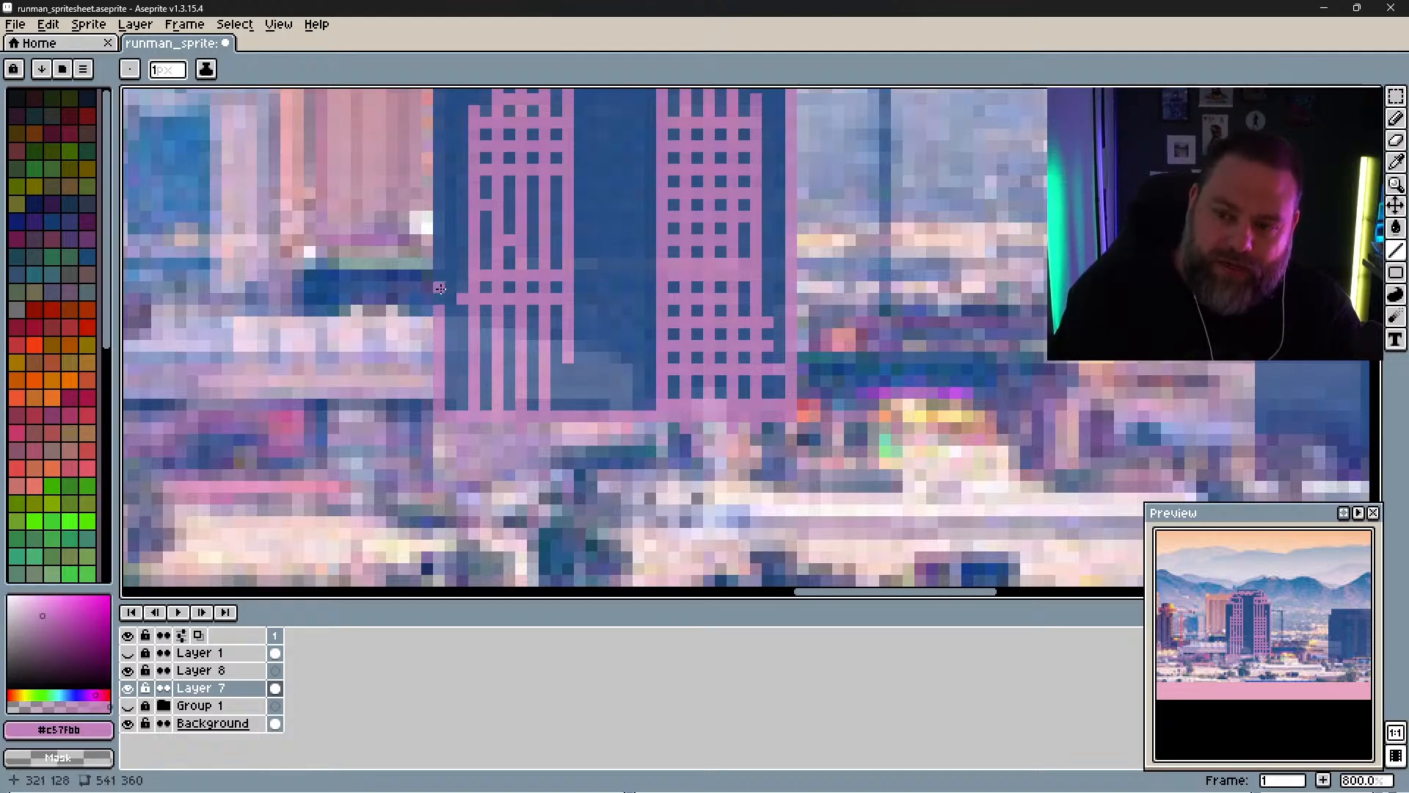
key("space")
mouse_move(445, 228)
left_mouse_down()
mouse_move(452, 401)
mouse_move(446, 182)
mouse_move(450, 262)
left_mouse_up()
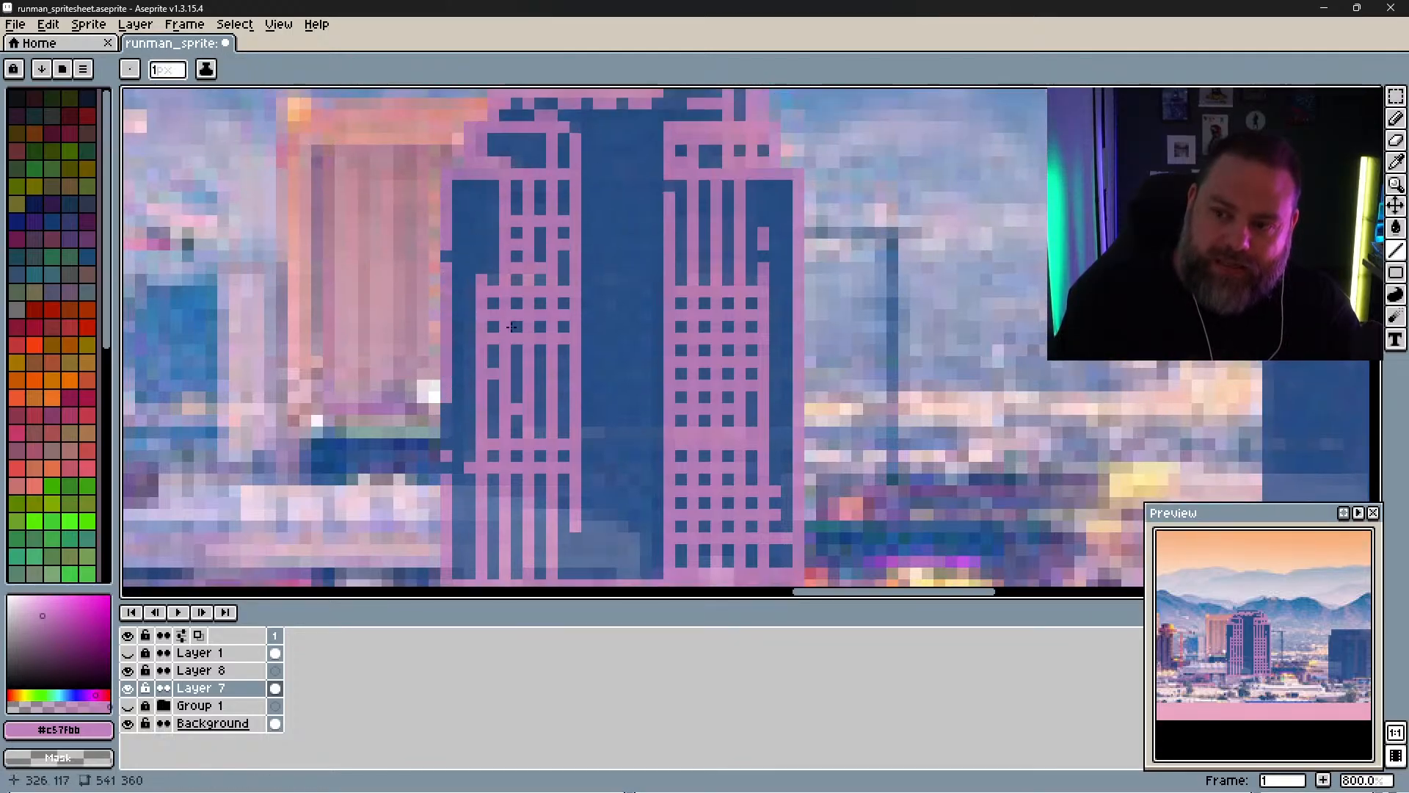
Step: Add broken pink dashes and a stepped curve in the lower central recess, and crossbars across the lower left bars
key("space")
mouse_move(603, 395)
left_mouse_down()
mouse_move(573, 352)
mouse_move(518, 343)
left_mouse_up()
left_click(502, 375)
left_click(532, 375)
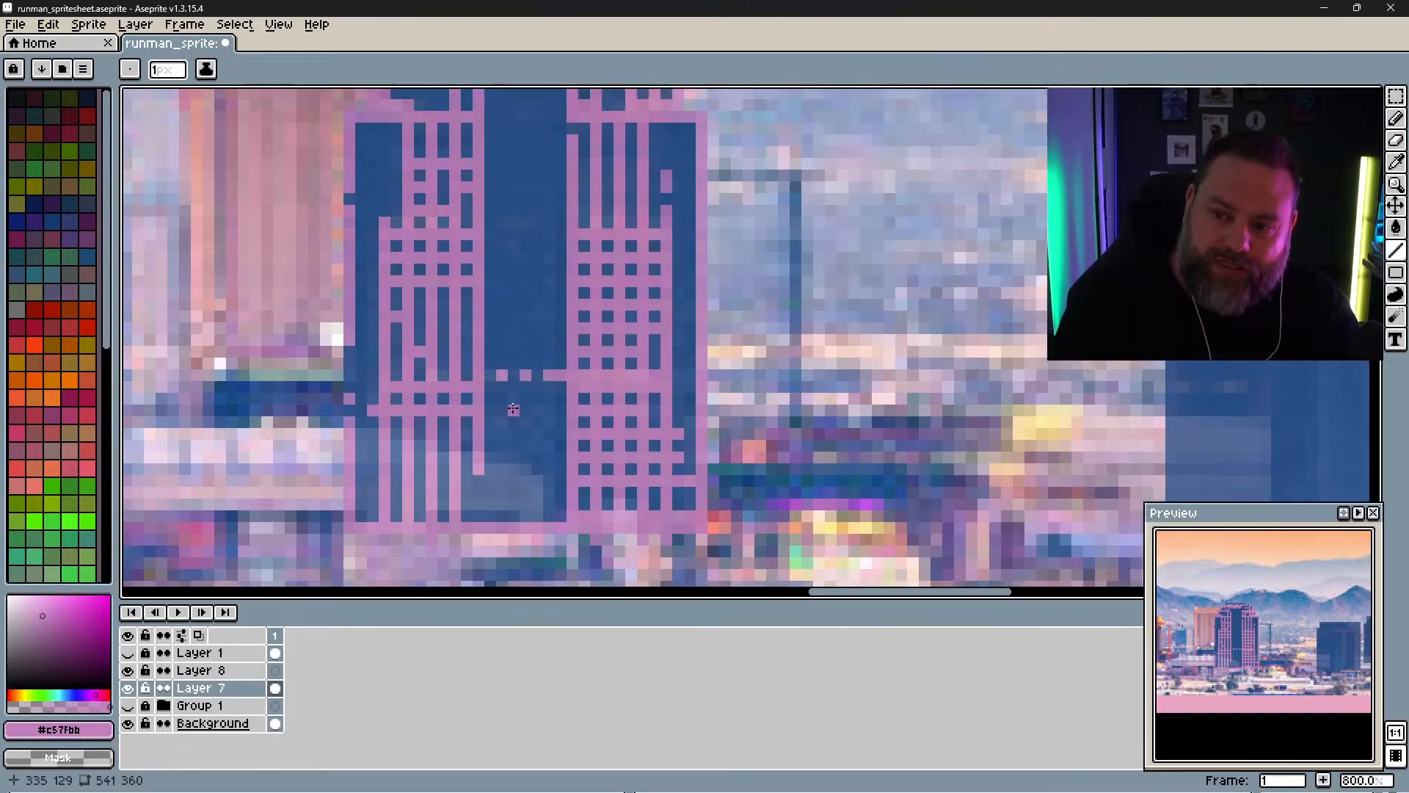
left_click_drag(525, 422, 549, 422)
mouse_move(538, 434)
left_mouse_down()
mouse_move(560, 457)
mouse_move(487, 458)
mouse_move(514, 469)
left_mouse_up()
left_click_drag(514, 481, 534, 496)
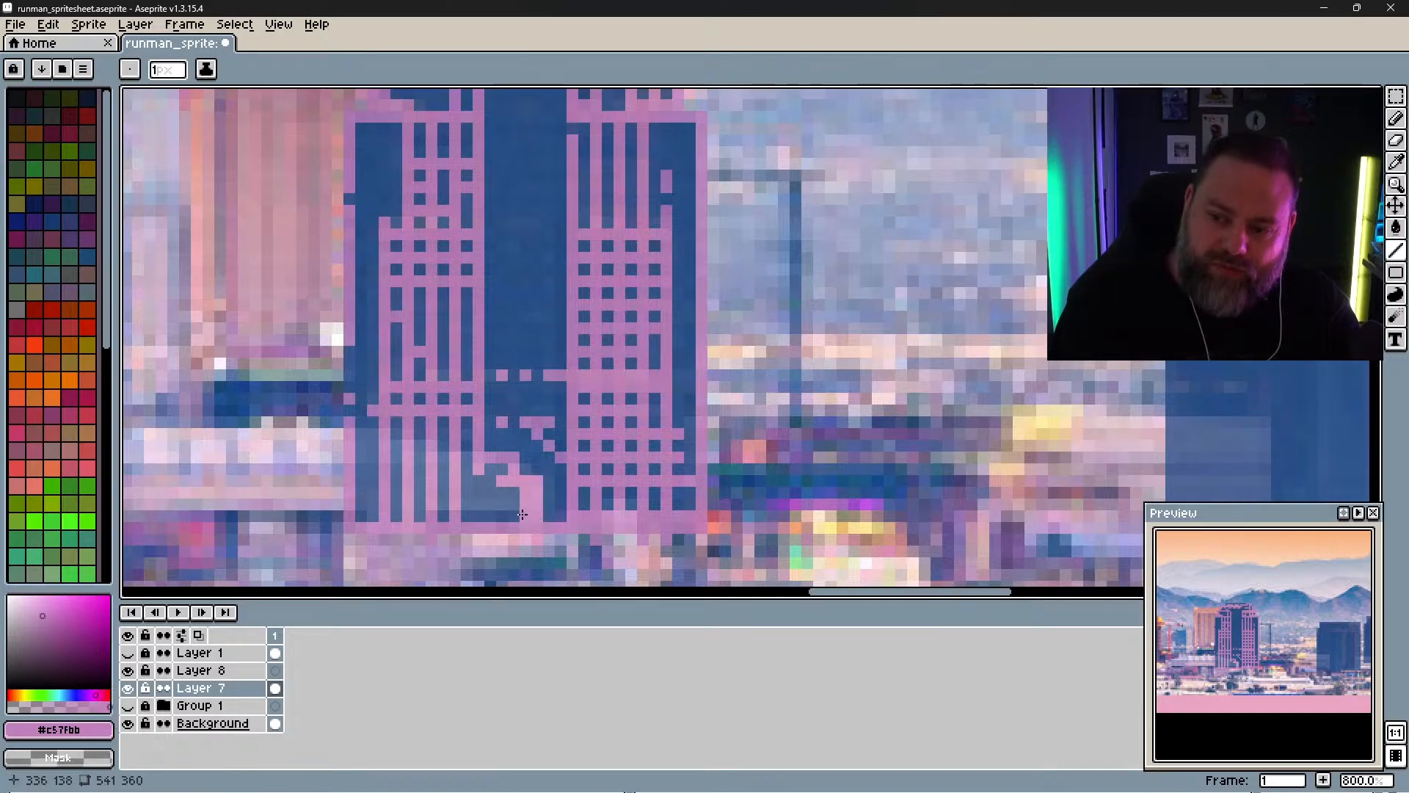
mouse_move(382, 496)
left_mouse_down()
mouse_move(450, 498)
mouse_move(439, 467)
mouse_move(389, 445)
mouse_move(440, 445)
left_mouse_up()
left_click(423, 424)
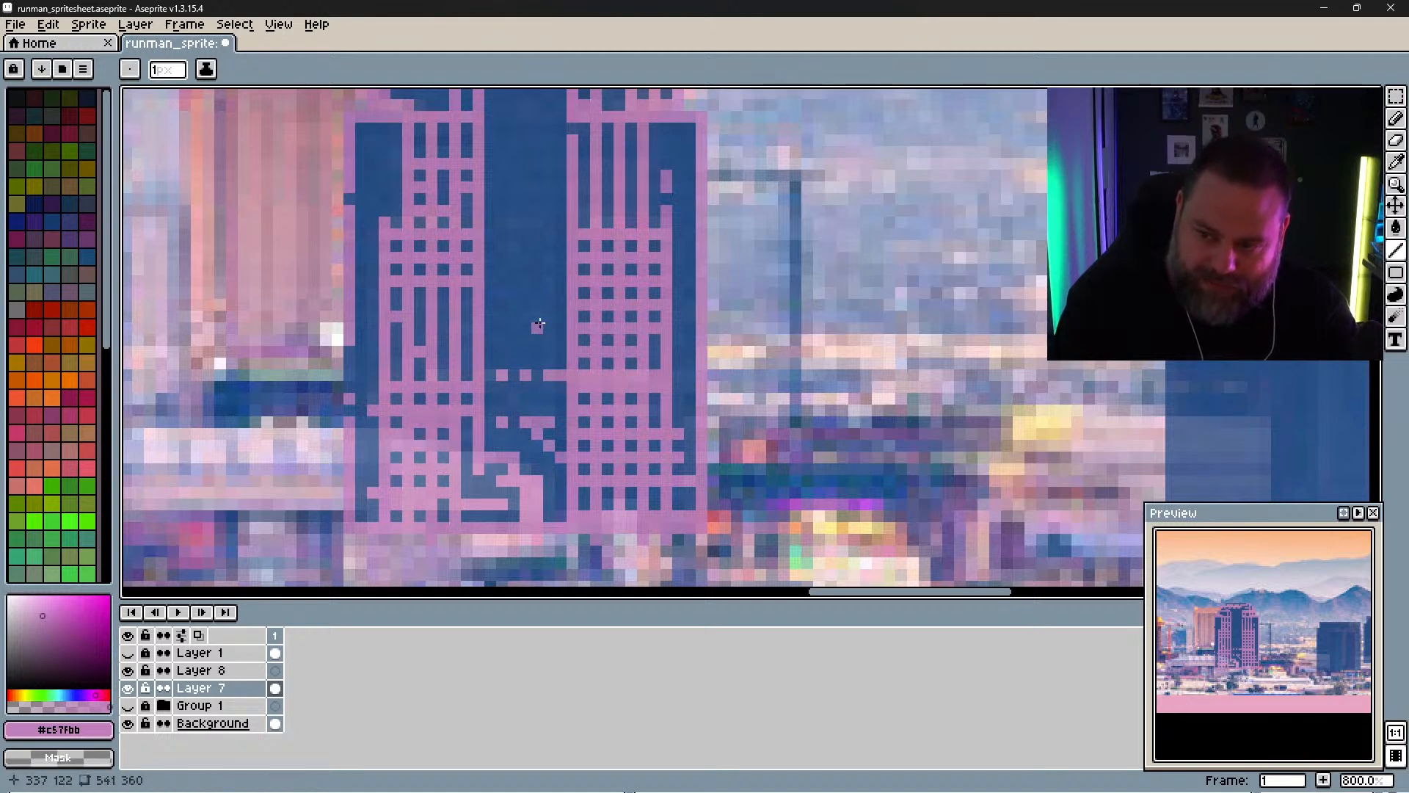
Step: Place short vertical pink marks along the upper part of the building's dark central recess
left_click_drag(553, 210, 541, 412)
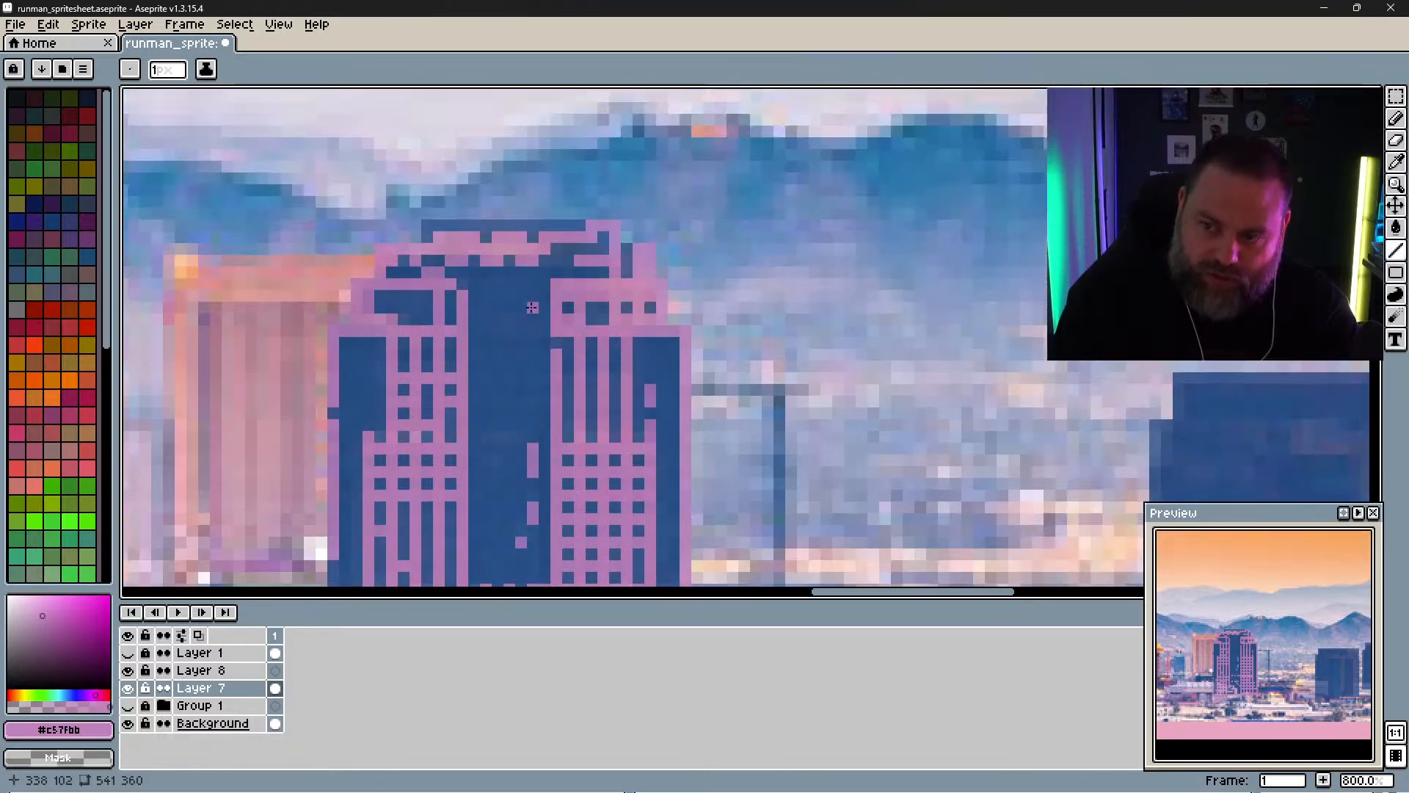
left_click(497, 291)
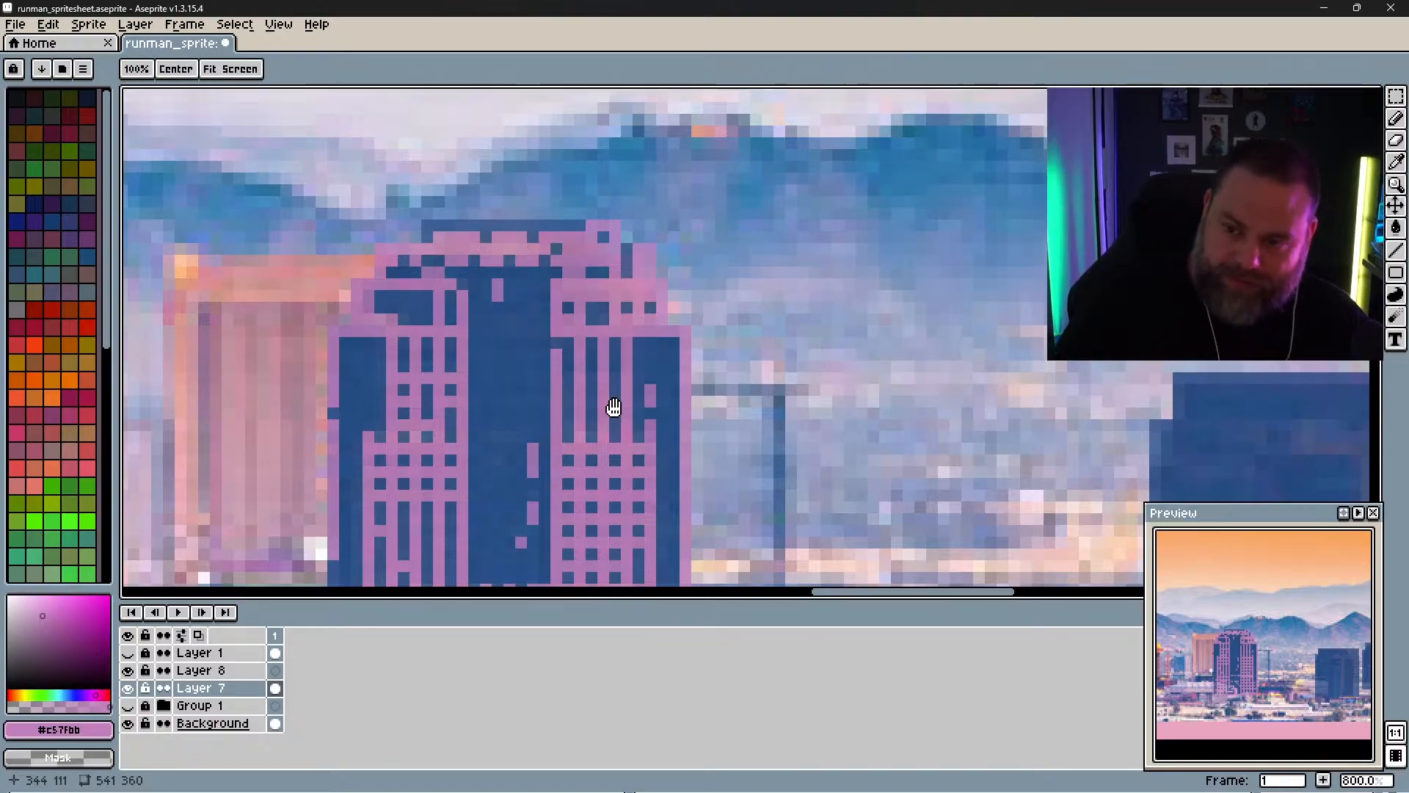
scroll(660, 337, "down", 5)
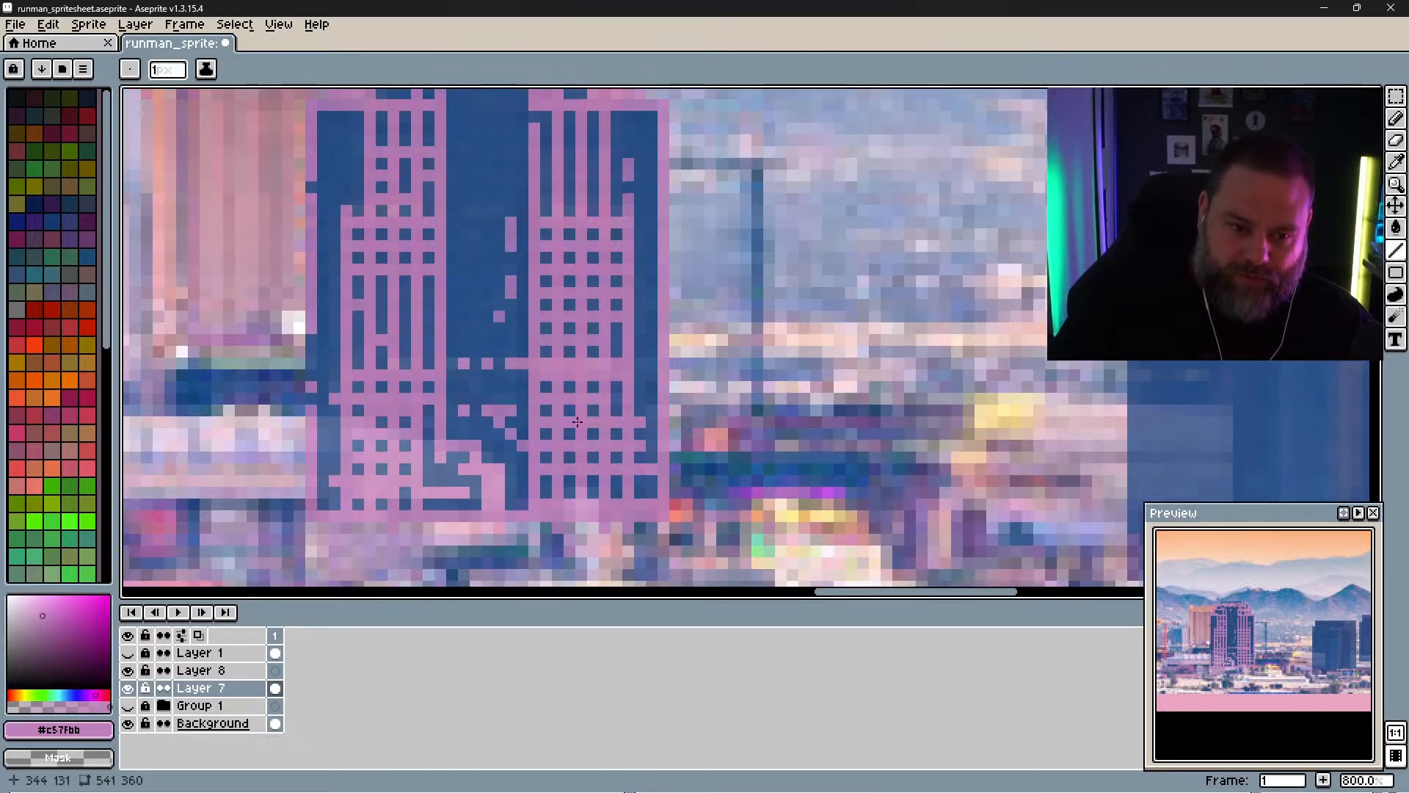
Step: On the next dark building to the right, trace the stepped upper-left edge, the start of the roofline and a broken left ledge in pink
key("space")
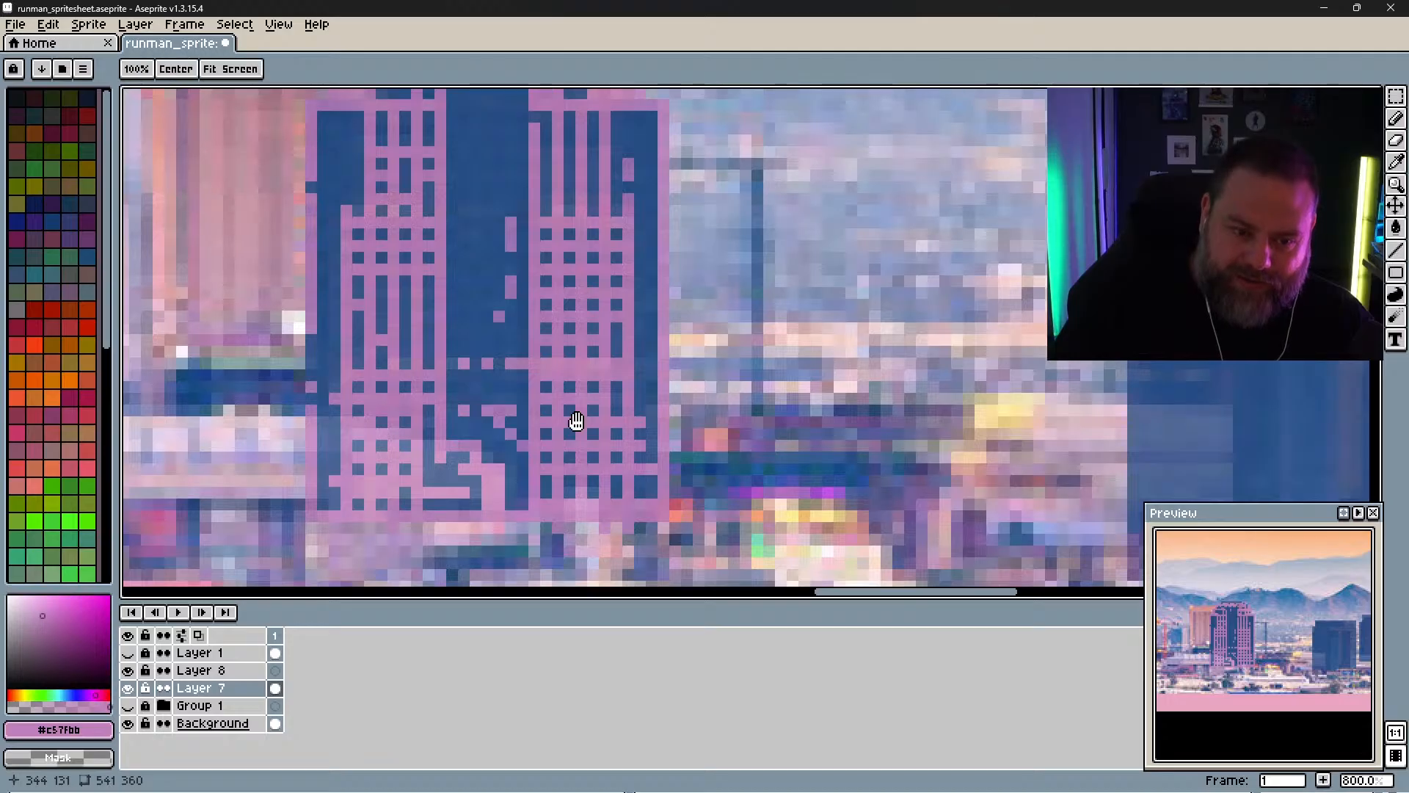
mouse_move(770, 383)
left_mouse_down()
mouse_move(538, 278)
mouse_move(503, 246)
left_mouse_up()
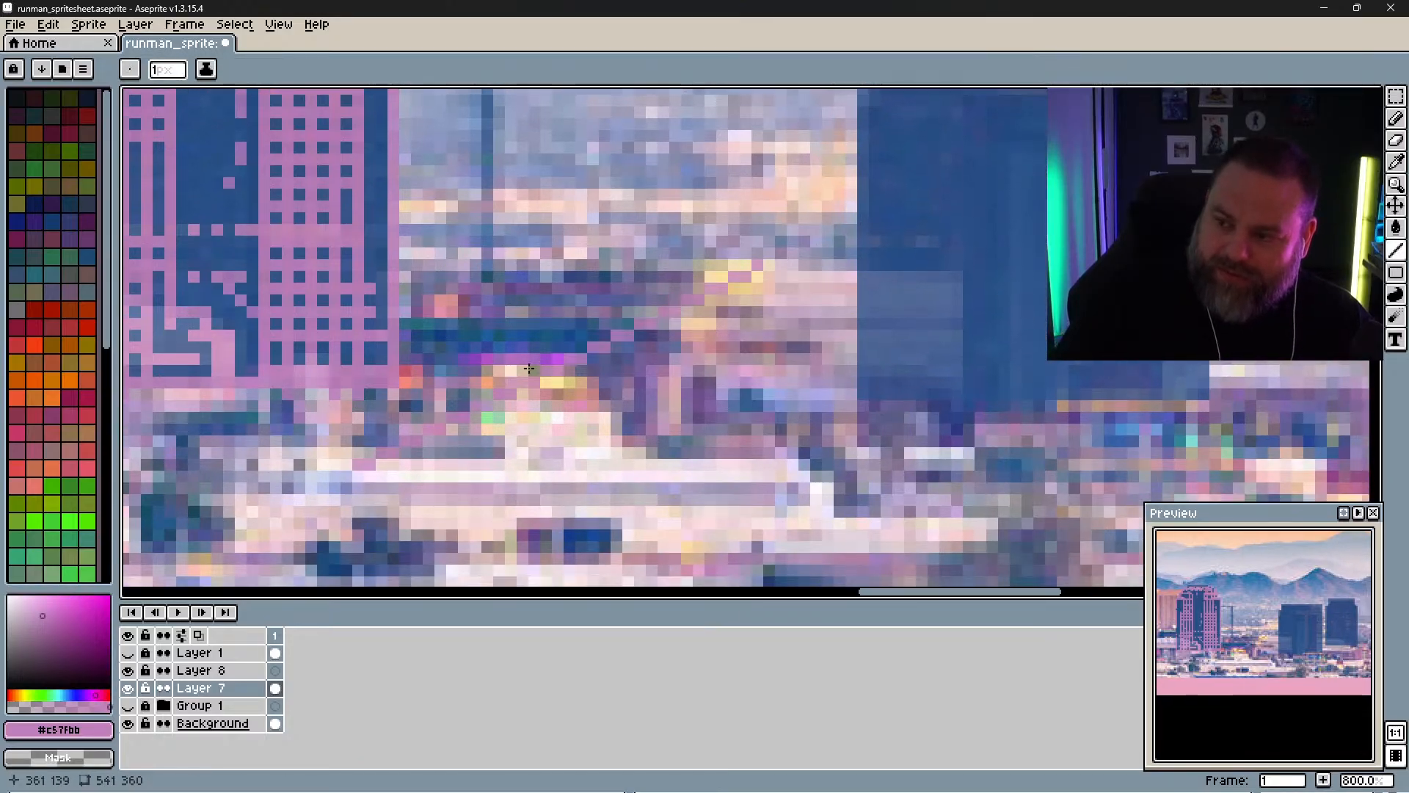
key("space")
mouse_move(839, 327)
left_mouse_down()
mouse_move(748, 327)
mouse_move(570, 423)
mouse_move(484, 342)
left_mouse_up()
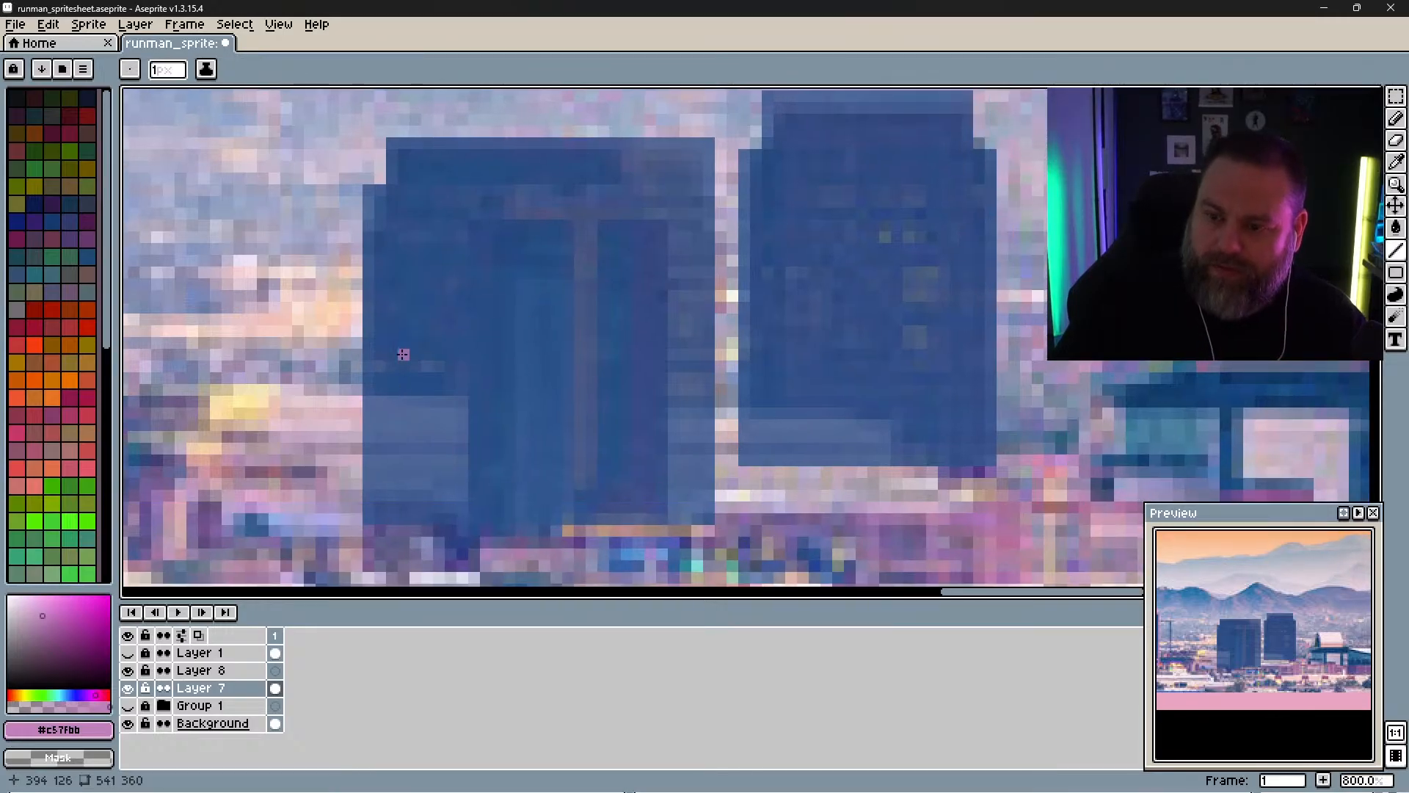
left_click(379, 365)
left_click(403, 365)
left_click_drag(409, 369, 448, 366)
left_click_drag(379, 189, 379, 256)
mouse_move(392, 143)
left_mouse_down()
mouse_move(392, 166)
mouse_move(486, 143)
left_mouse_up()
left_click_drag(392, 190, 404, 190)
Step: Trace the ledge under the roof, the rest of the broken roofline and two long vertical pink lines down the facade
mouse_move(439, 190)
left_mouse_down()
mouse_move(585, 190)
mouse_move(556, 213)
mouse_move(603, 202)
mouse_move(591, 237)
left_mouse_up()
left_click(547, 199)
left_click_drag(580, 260, 579, 499)
mouse_move(626, 202)
left_mouse_down()
mouse_move(638, 201)
mouse_move(604, 190)
left_mouse_up()
mouse_move(627, 167)
left_mouse_down()
mouse_move(627, 146)
mouse_move(674, 155)
mouse_move(632, 144)
mouse_move(673, 144)
mouse_move(533, 143)
left_mouse_up()
left_click_drag(671, 206, 674, 488)
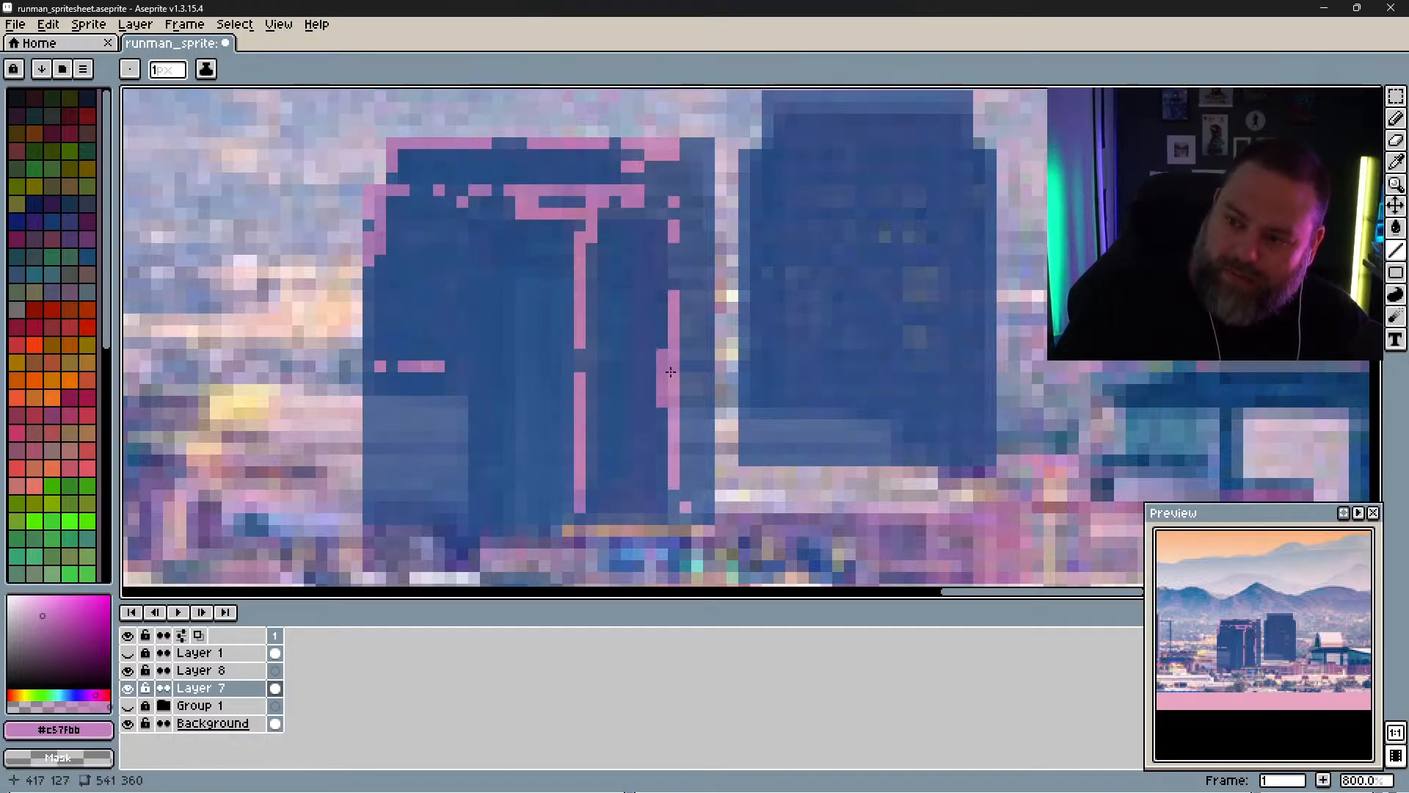
left_click_drag(662, 179, 685, 144)
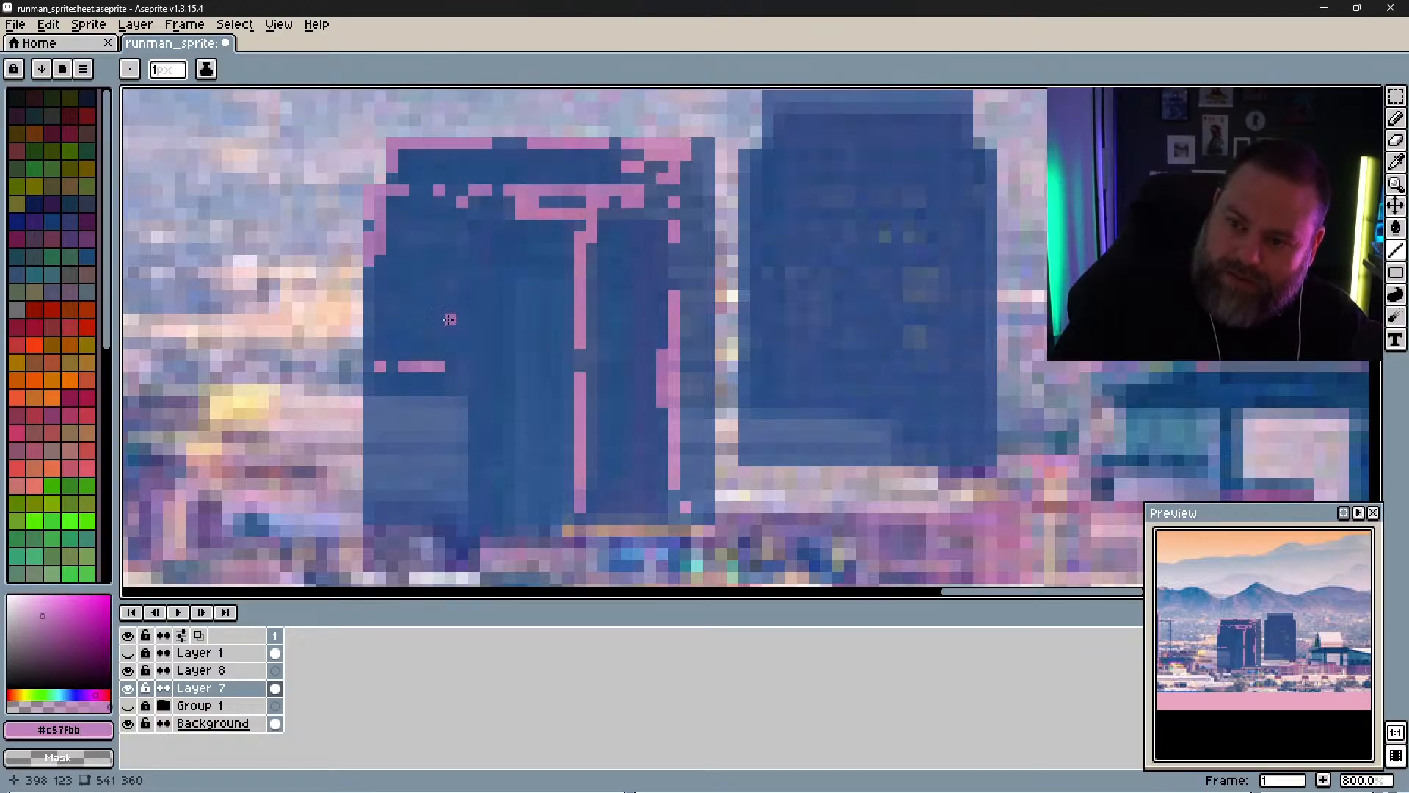
Step: Add two short vertical pink bars and a few small dashes to the left half of the building's facade
left_click_drag(521, 278, 521, 326)
left_click_drag(521, 371, 521, 454)
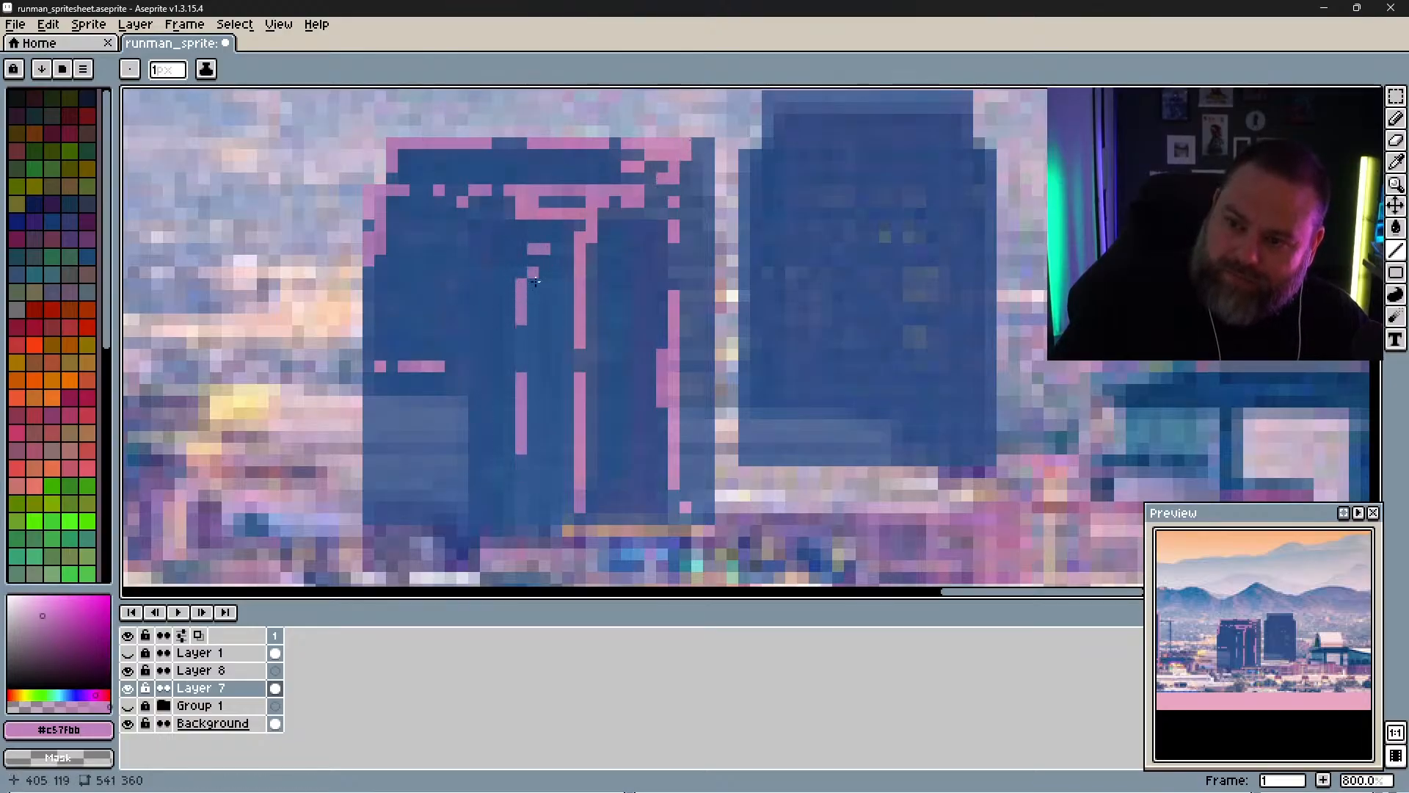
left_click_drag(463, 371, 462, 366)
left_click_drag(463, 237, 474, 237)
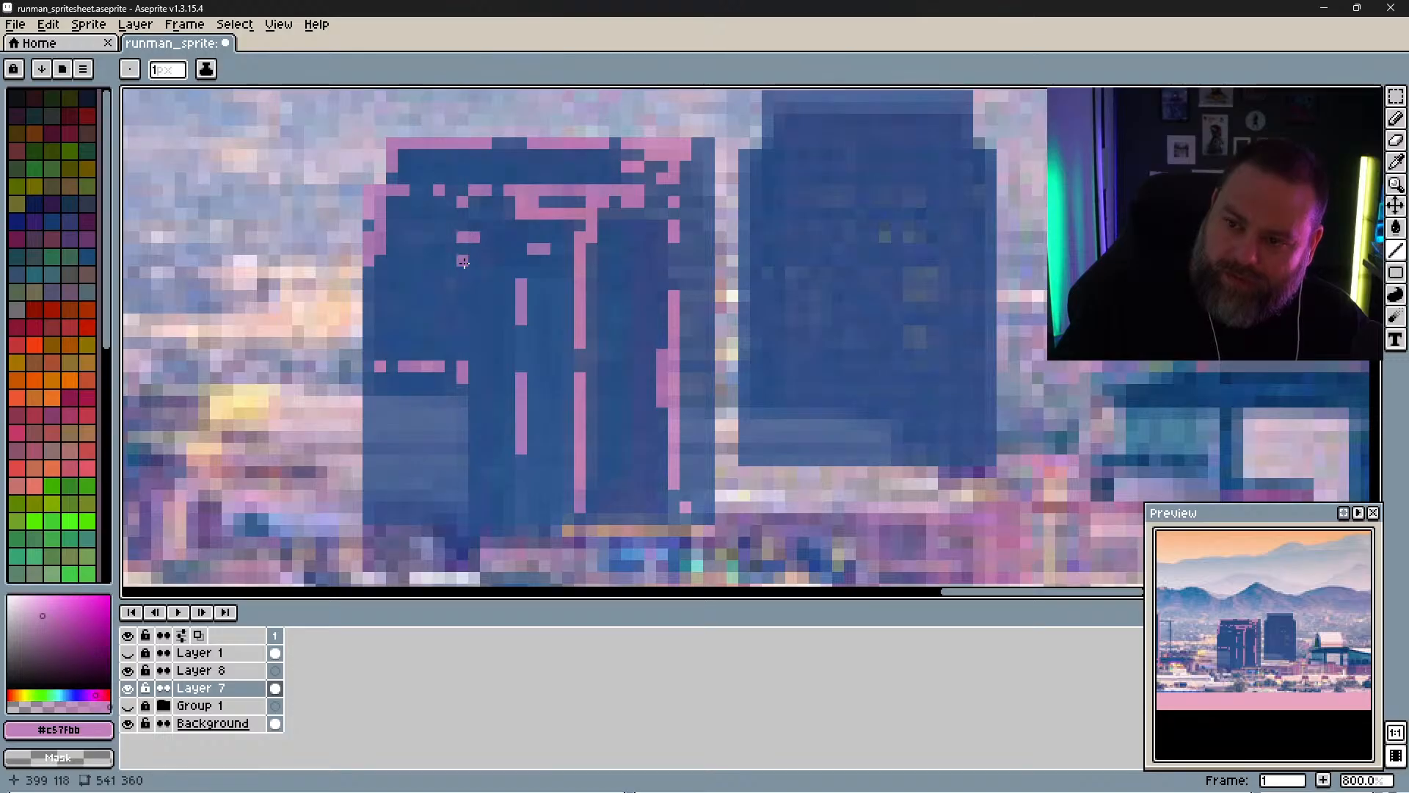
Step: Trace the building's right edge from roof to base and fill the narrow right side with small pink window frames
key("space")
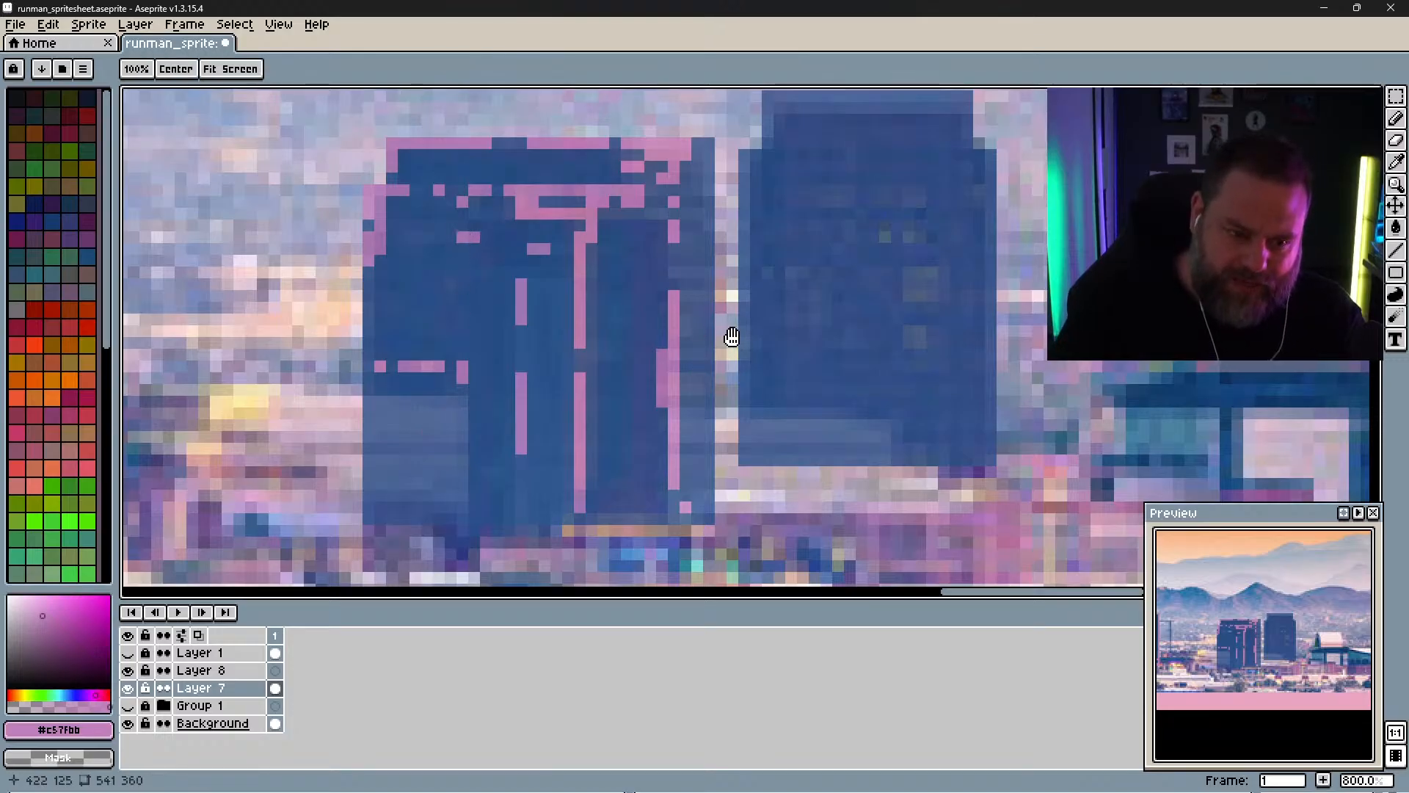
mouse_move(755, 302)
left_mouse_down()
mouse_move(549, 380)
mouse_move(528, 292)
left_mouse_up()
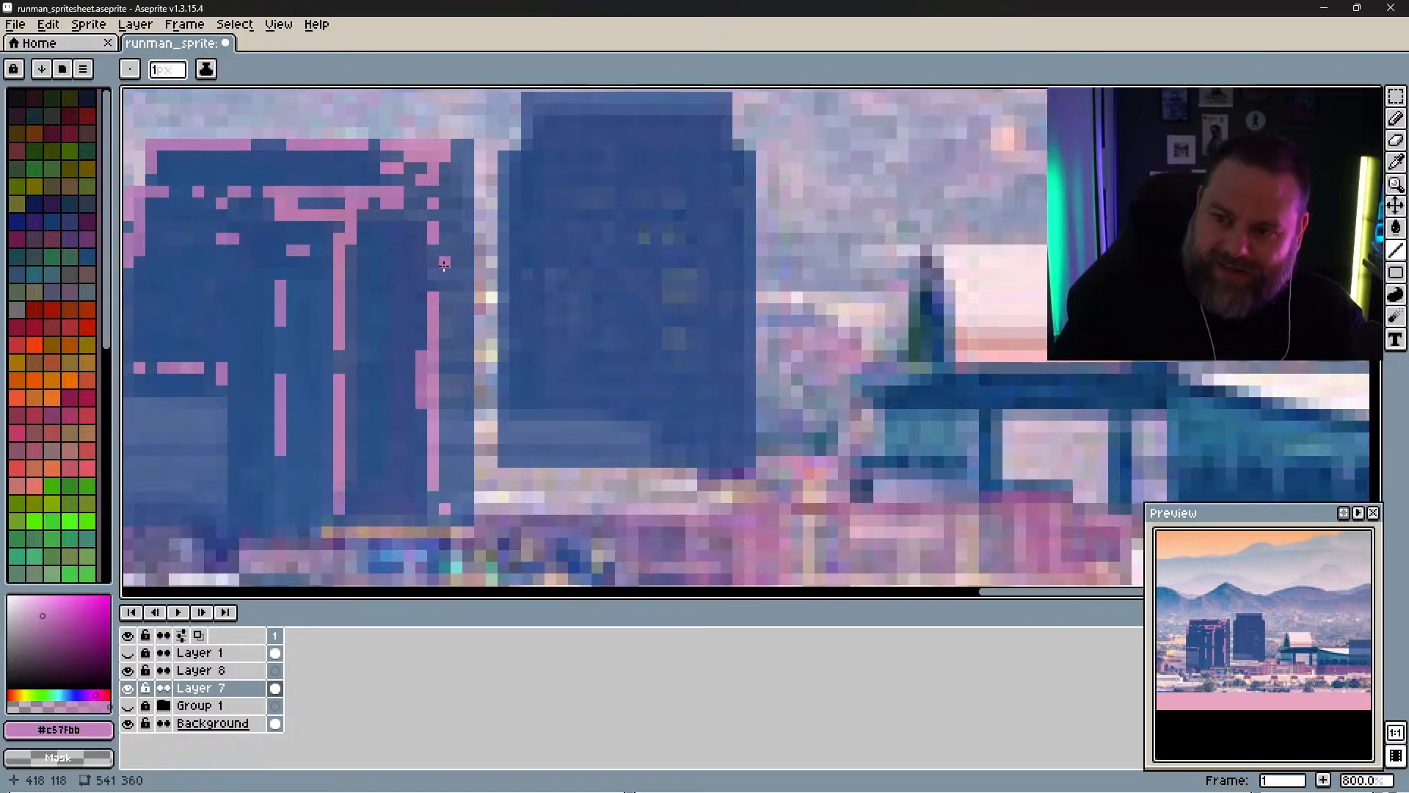
mouse_move(433, 274)
left_mouse_down()
mouse_move(457, 273)
mouse_move(459, 224)
left_mouse_up()
mouse_move(458, 146)
left_mouse_down()
mouse_move(468, 250)
mouse_move(471, 178)
mouse_move(466, 526)
left_mouse_up()
mouse_move(432, 356)
left_mouse_down()
mouse_move(456, 356)
mouse_move(456, 390)
left_mouse_up()
mouse_move(439, 414)
left_mouse_down()
mouse_move(456, 414)
mouse_move(445, 485)
left_mouse_up()
left_click(455, 440)
left_click(445, 499)
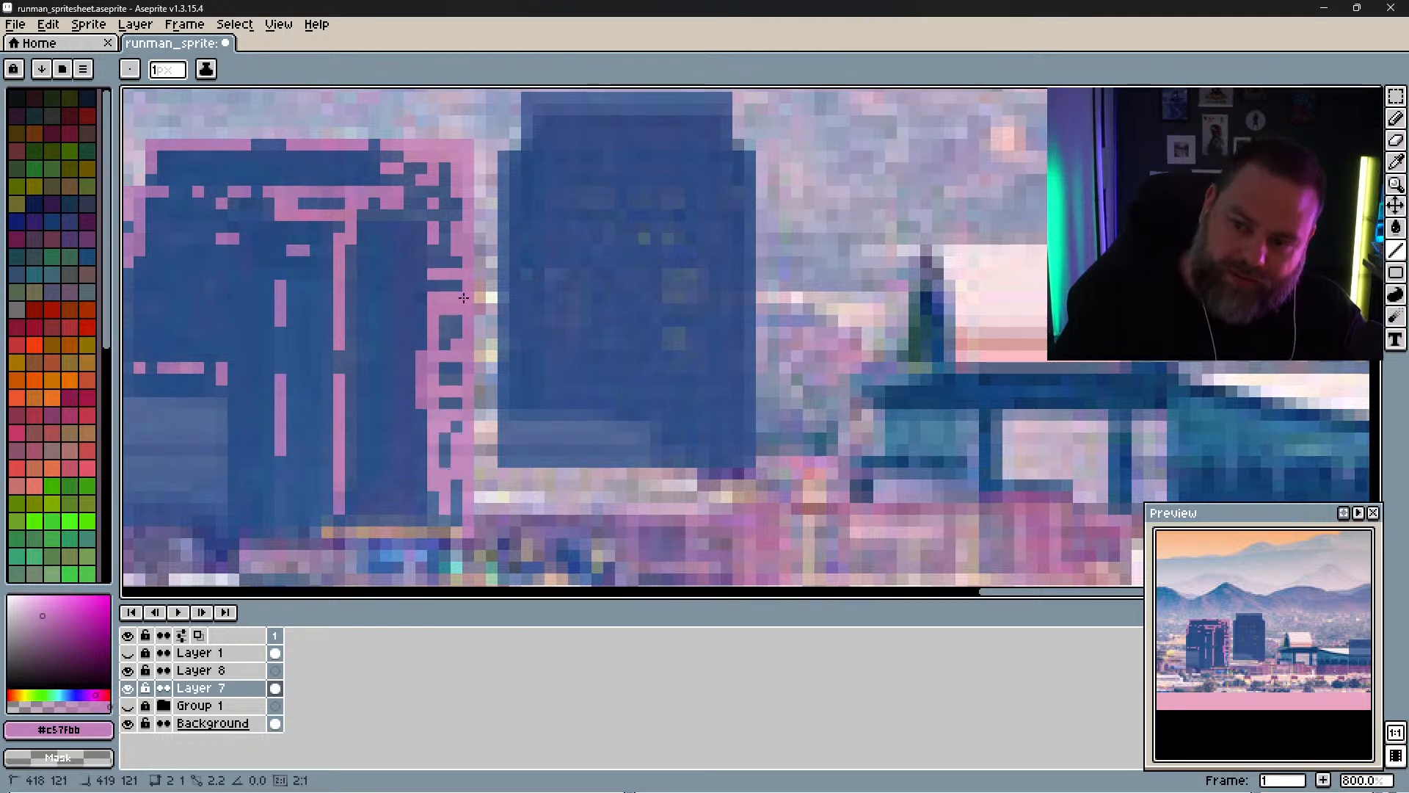
left_click(410, 436)
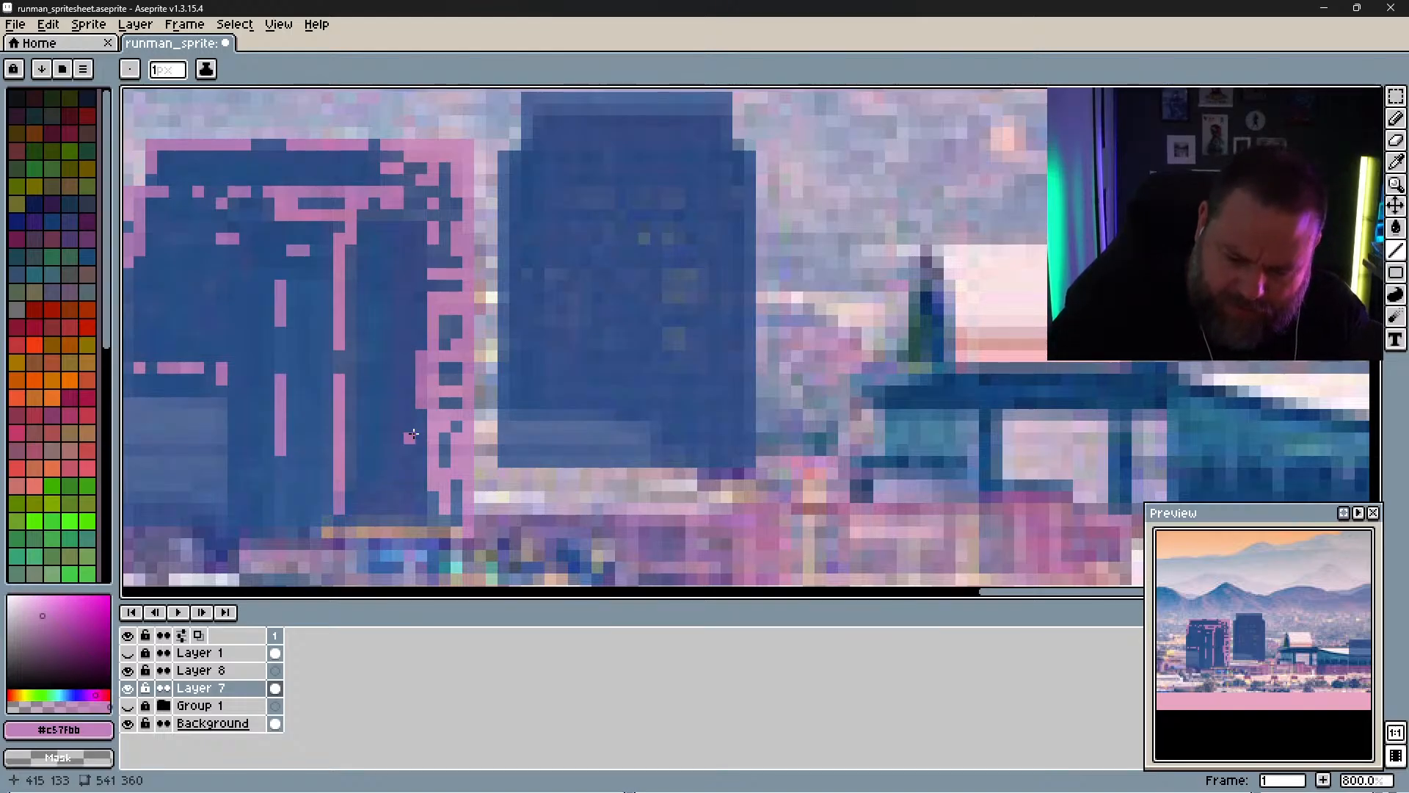
Step: Outline the roof of the neighbouring stepped-top tower with an inner pink ledge and short dashes beneath it
key("space")
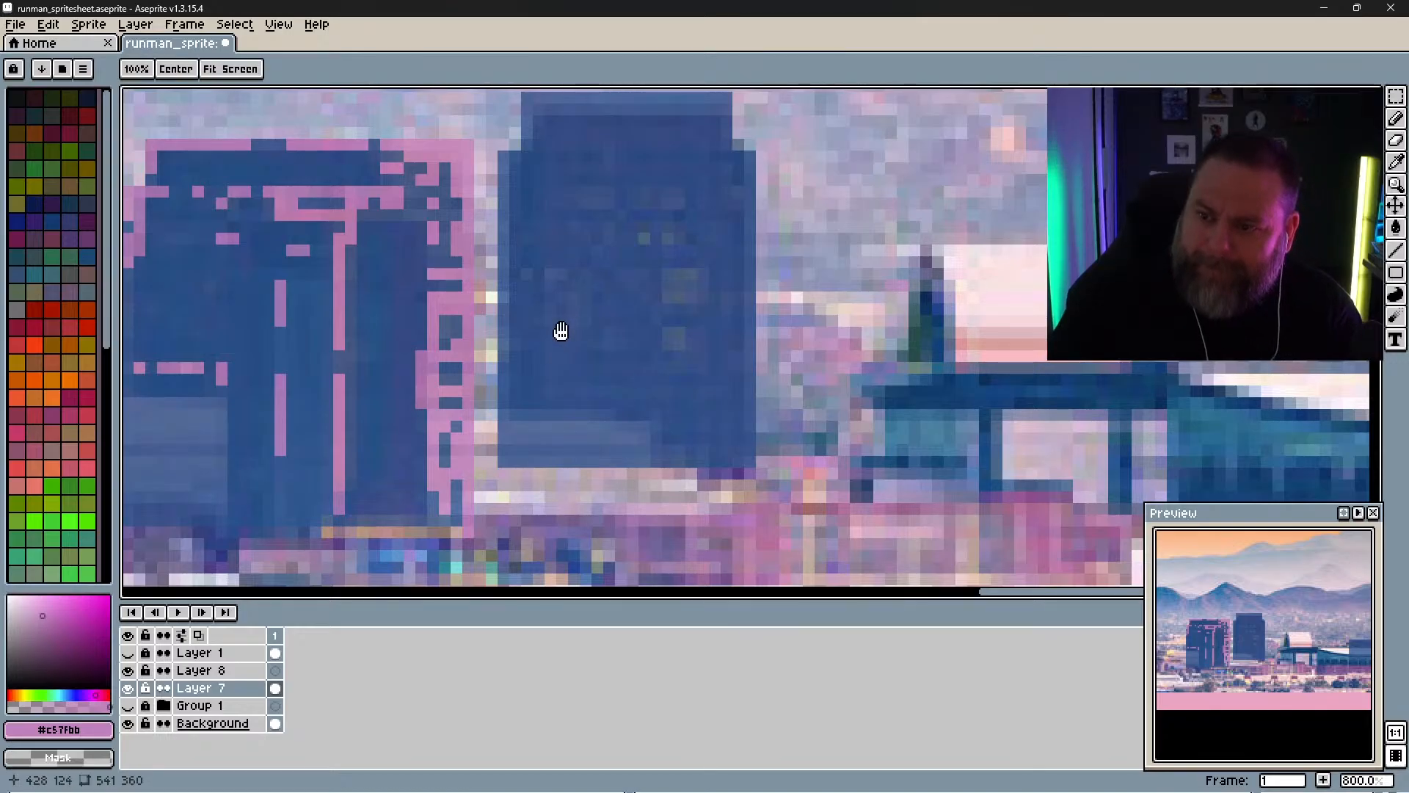
left_click_drag(560, 328, 494, 390)
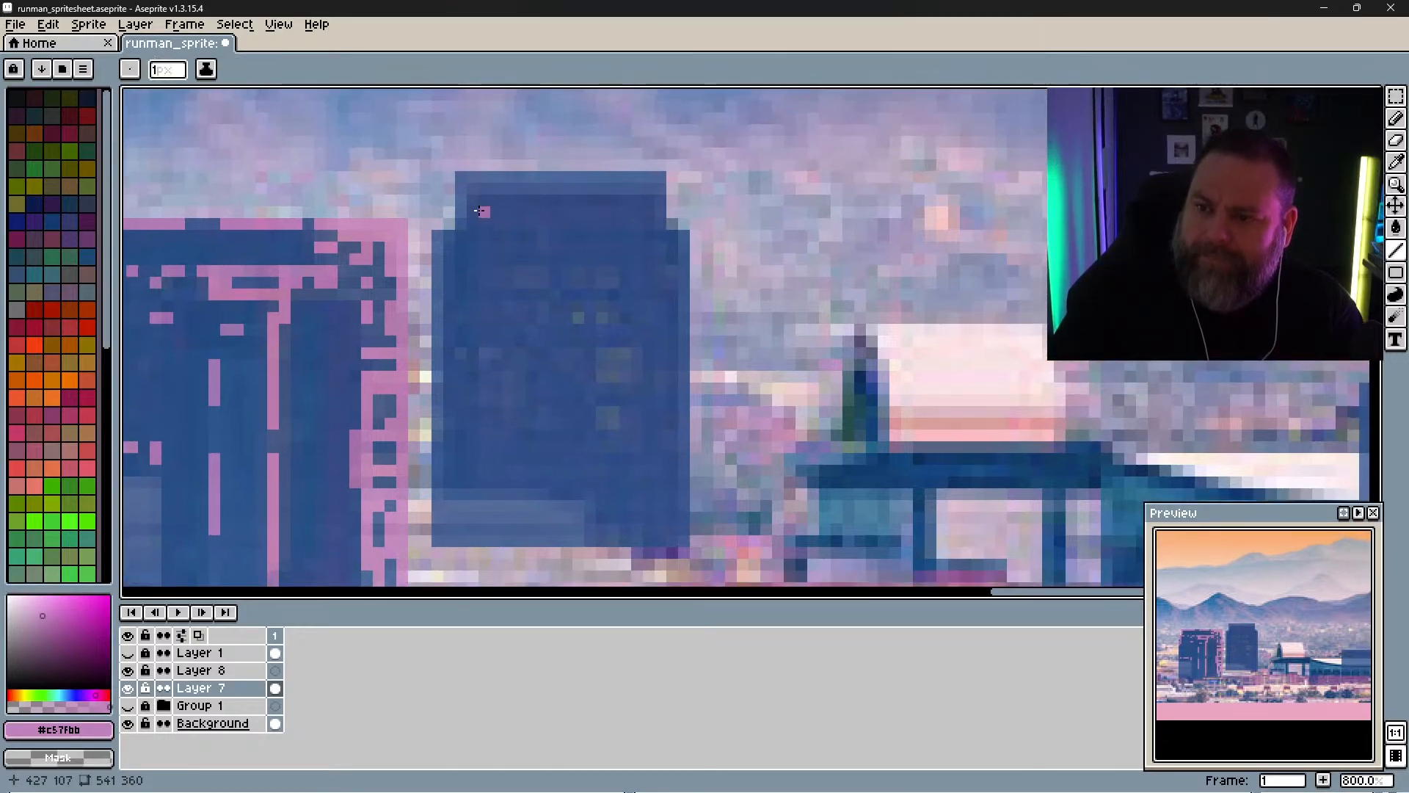
left_click_drag(473, 194, 637, 180)
mouse_move(496, 223)
left_mouse_down()
mouse_move(531, 212)
mouse_move(555, 224)
left_mouse_up()
left_click_drag(601, 224, 625, 224)
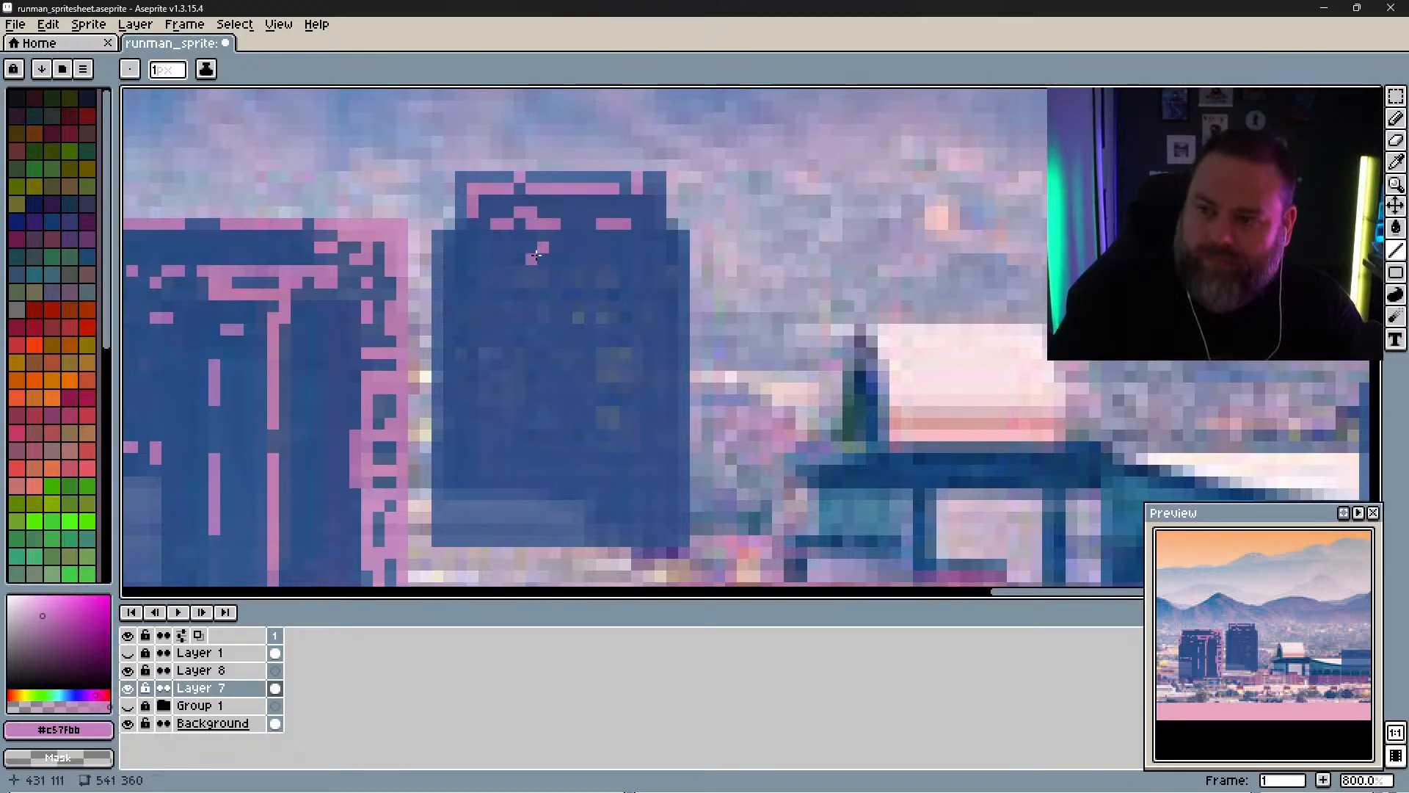
Step: Add small pink window marks to the tower's upper facade and trace its right shoulder and right edge to the base
mouse_move(536, 255)
left_mouse_down()
mouse_move(520, 248)
mouse_move(543, 271)
left_mouse_up()
left_click(520, 282)
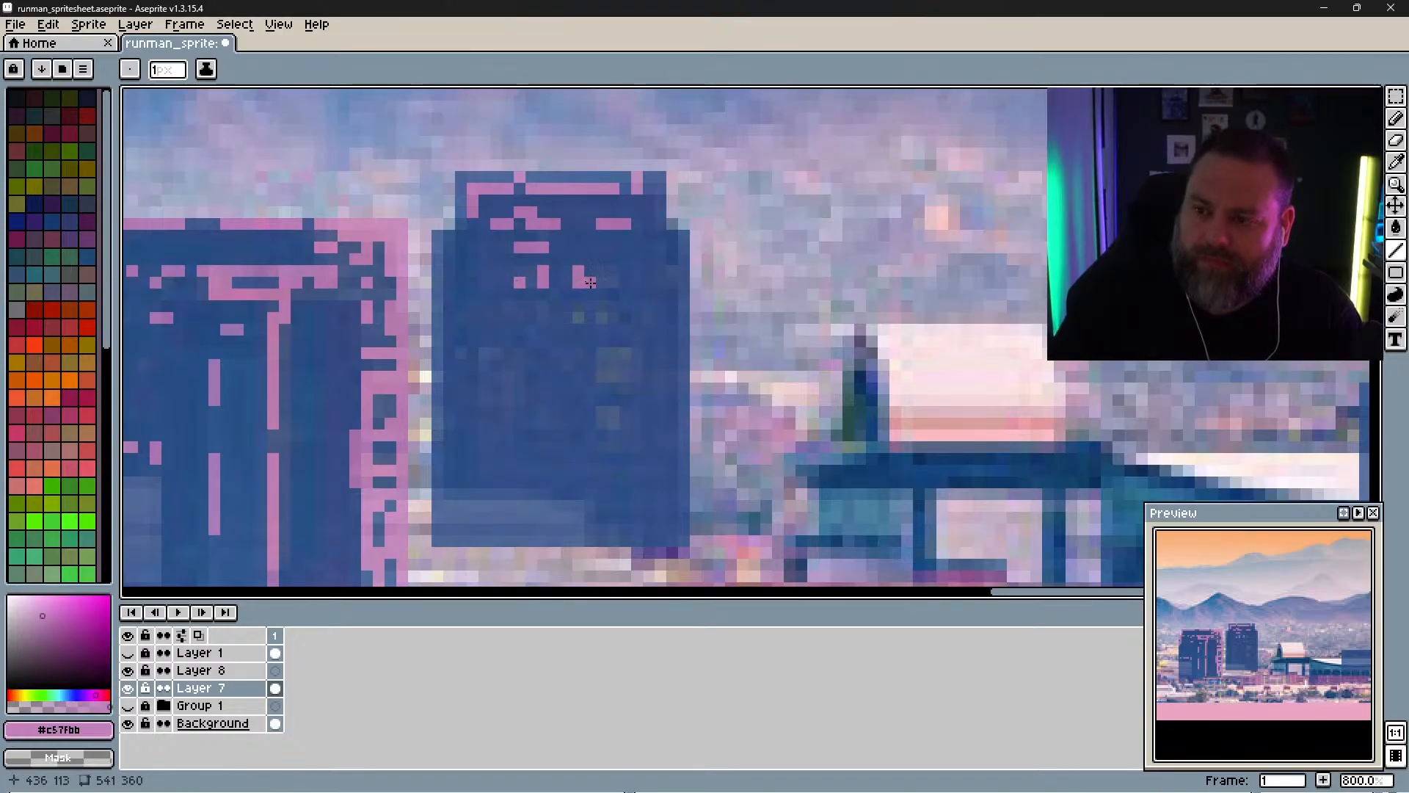
left_click_drag(682, 250, 685, 541)
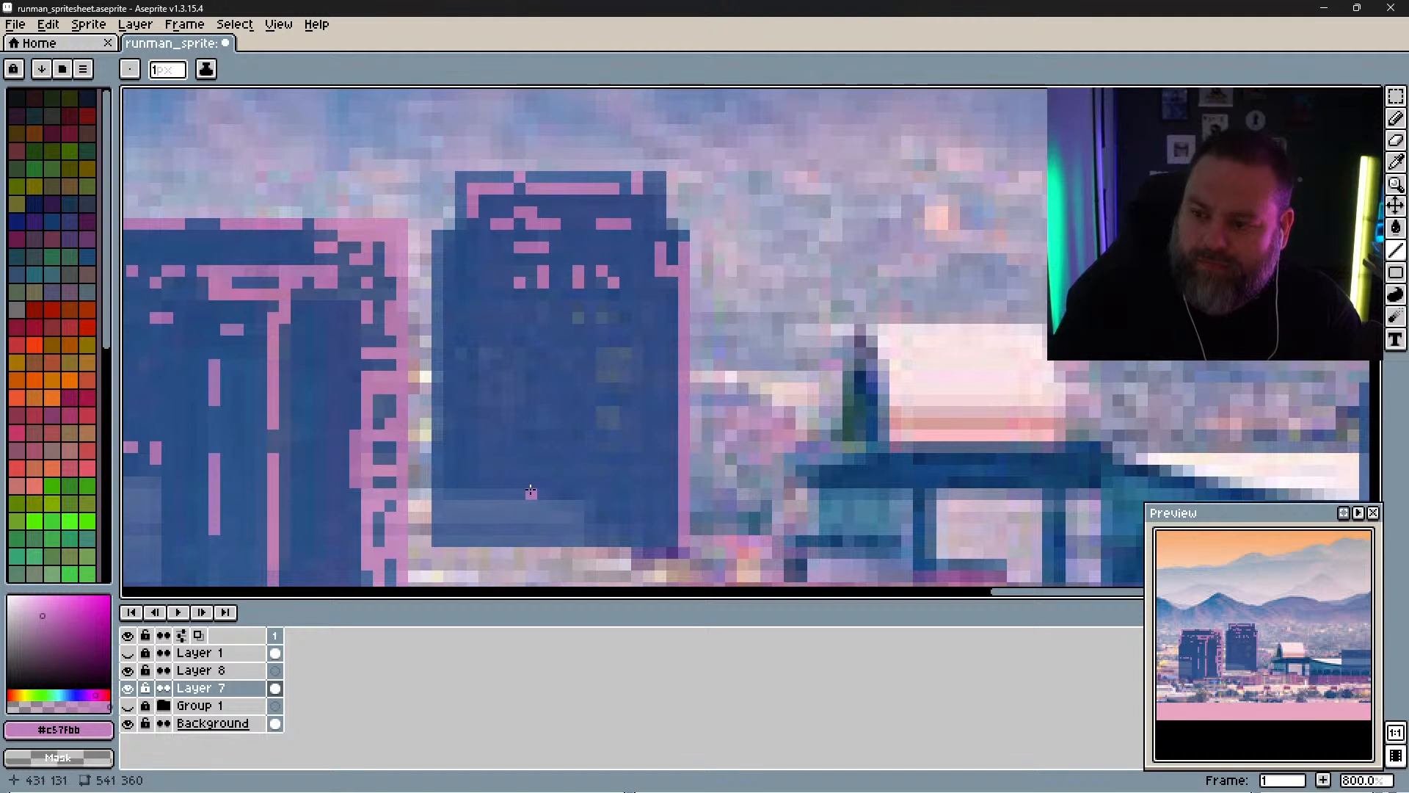
Step: Add small pink window marks across the stepped-top tower's middle and lower facade, with short vertical bars near both base corners
mouse_move(449, 410)
left_mouse_down()
mouse_move(460, 445)
mouse_move(449, 519)
left_mouse_up()
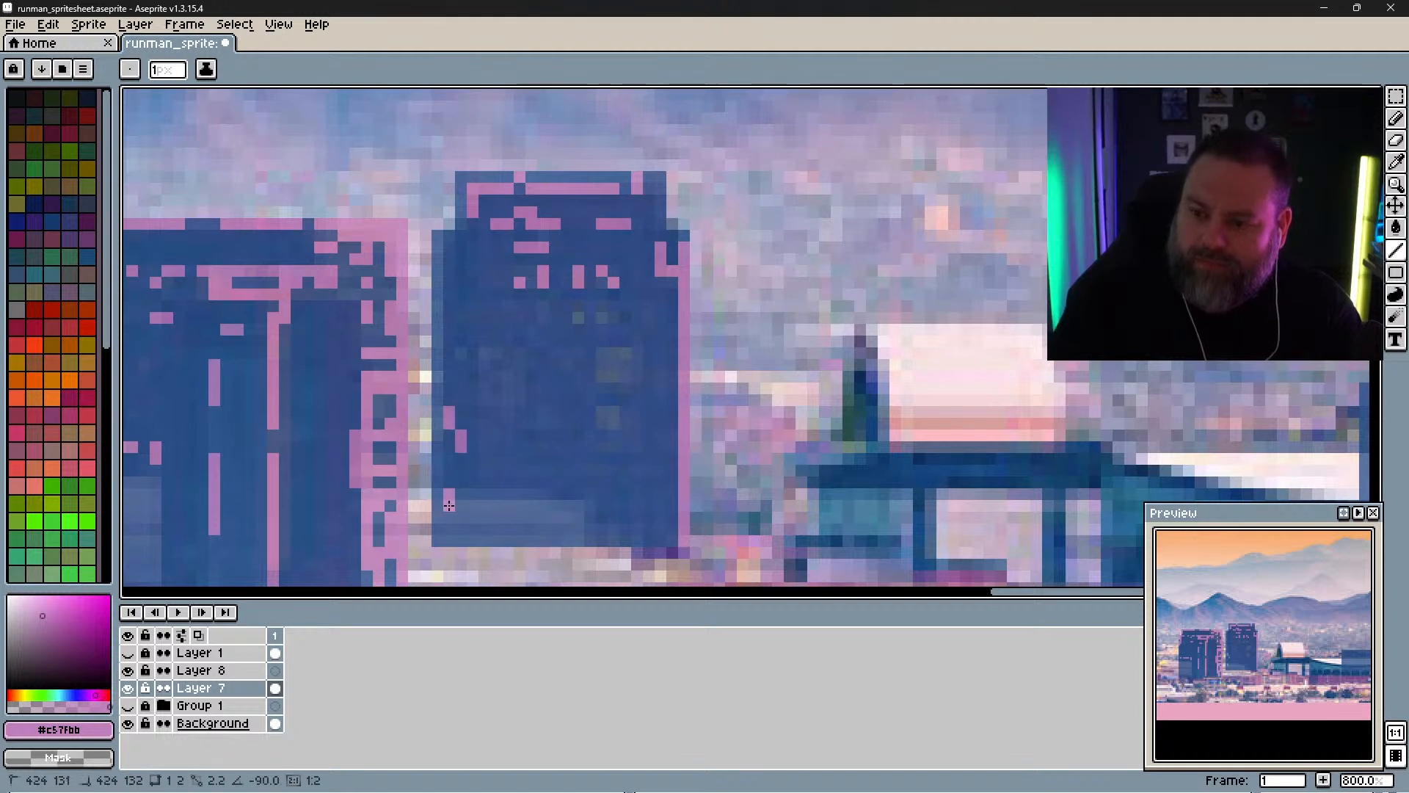
left_click_drag(485, 352, 507, 415)
mouse_move(578, 301)
left_mouse_down()
mouse_move(605, 349)
mouse_move(606, 392)
mouse_move(629, 376)
mouse_move(610, 419)
mouse_move(627, 418)
mouse_move(626, 438)
mouse_move(570, 355)
mouse_move(566, 375)
mouse_move(533, 365)
mouse_move(577, 398)
left_mouse_up()
left_click(614, 445)
left_click(574, 447)
left_click(625, 470)
left_click_drag(649, 455, 649, 521)
left_click(662, 525)
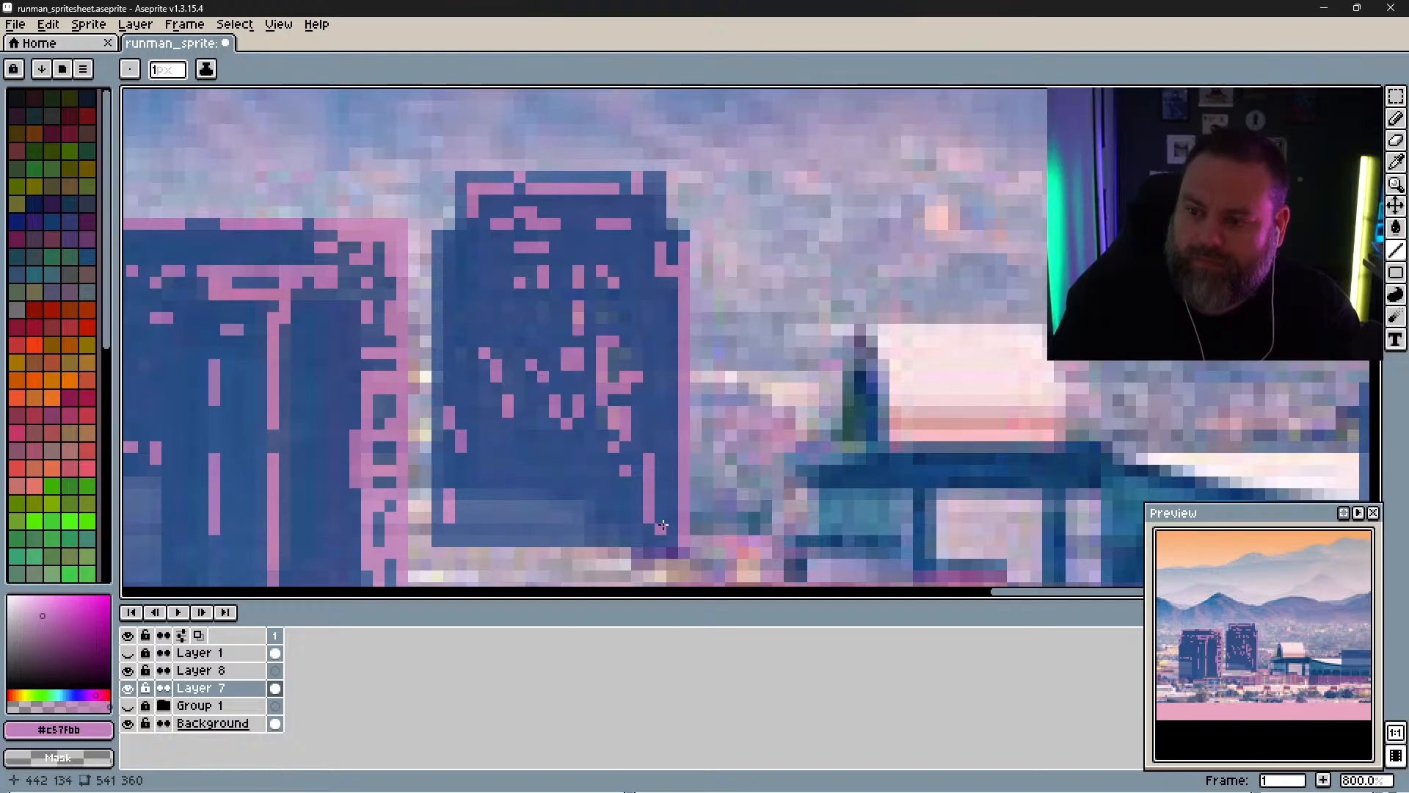
Step: Fill the tower's upper facade and left shoulder with short pink dashes, and extend the marks along its right side
left_click(662, 384)
left_click_drag(626, 305, 636, 318)
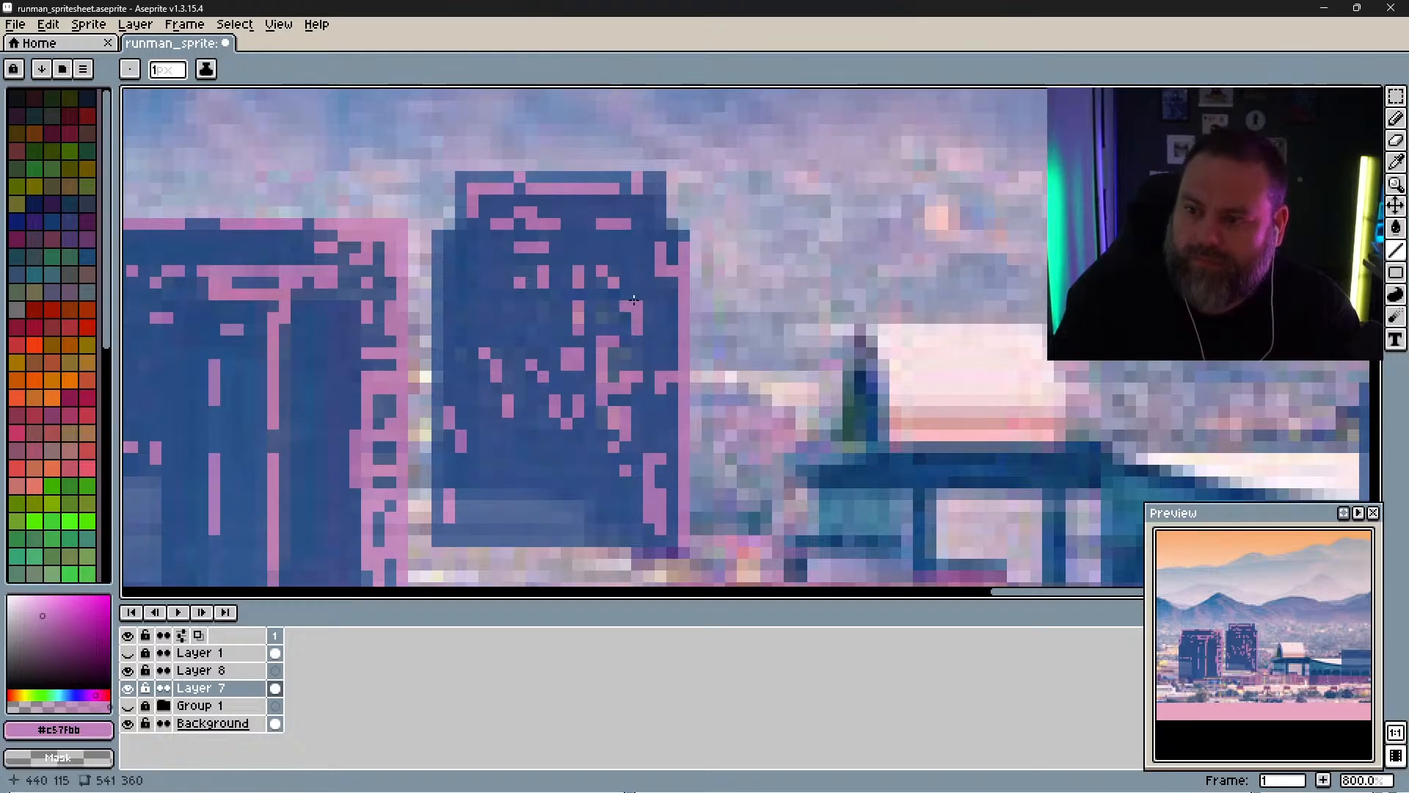
left_click(648, 306)
left_click(636, 271)
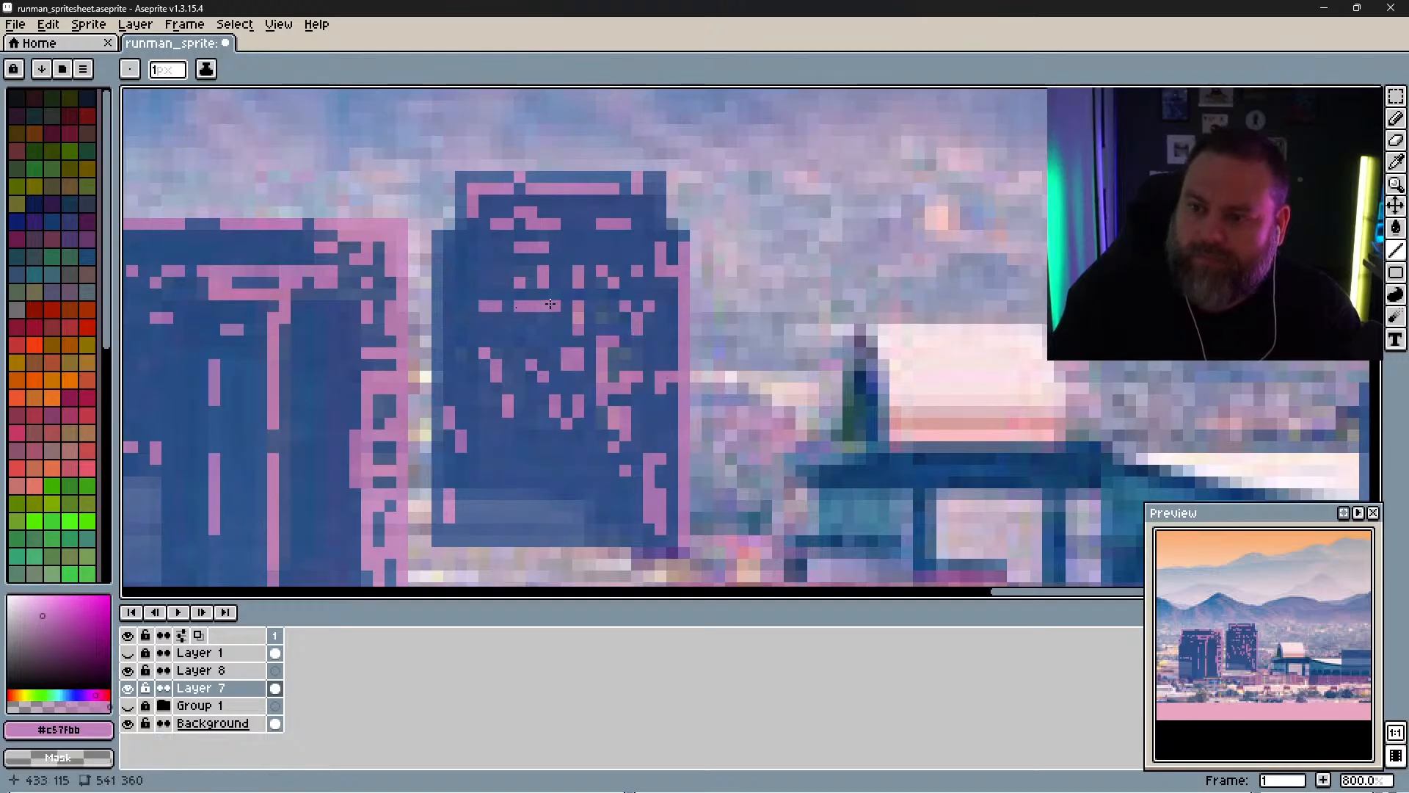
left_click_drag(483, 270, 543, 274)
left_click(482, 257)
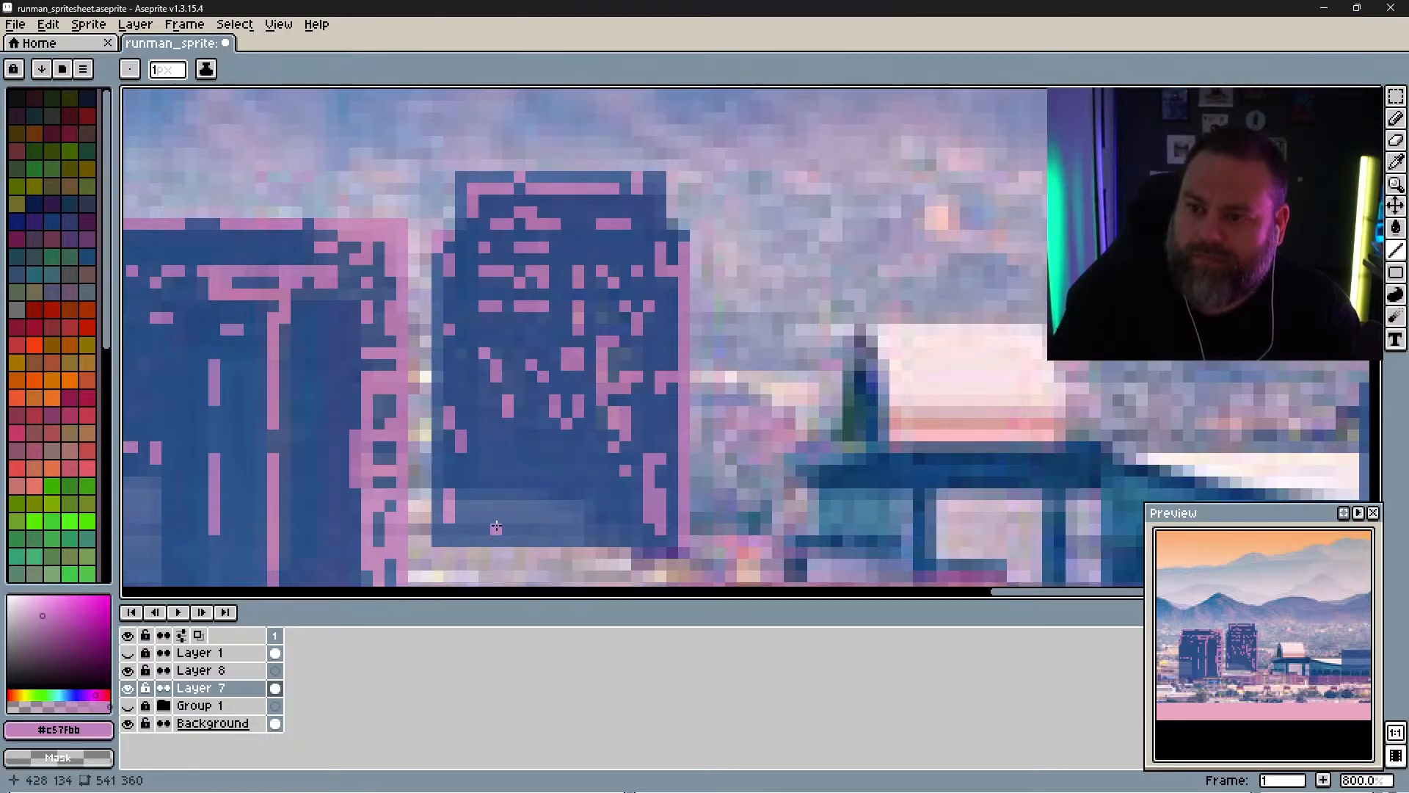
Step: Draw broken pink dashes along the roof and upper band of the wide, low blue building near the canvas's right edge
left_click_drag(610, 365, 418, 233)
left_click_drag(745, 352, 314, 332)
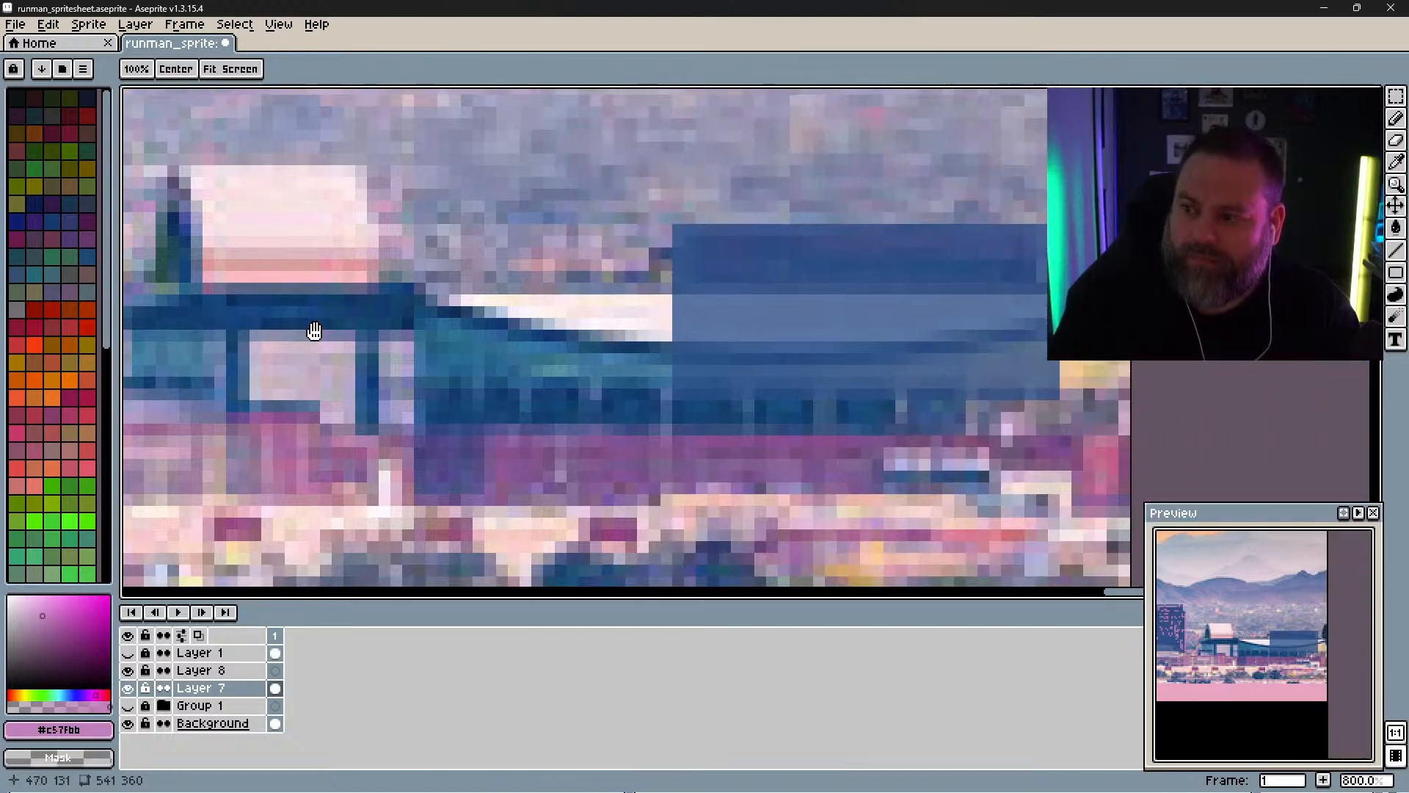
left_click_drag(699, 295, 532, 313)
mouse_move(520, 259)
left_mouse_down()
mouse_move(543, 256)
mouse_move(544, 282)
left_mouse_up()
left_click(533, 305)
left_click_drag(626, 270, 638, 258)
left_click_drag(662, 258, 838, 259)
left_click(767, 270)
left_click_drag(662, 293, 674, 293)
left_click_drag(709, 305, 745, 305)
left_click_drag(827, 305, 850, 306)
left_click(849, 294)
Step: Add small pink marks down the left part of the wide building and one short dash at its lower centre
left_click_drag(533, 364, 544, 341)
mouse_move(568, 340)
left_mouse_down()
mouse_move(579, 341)
mouse_move(568, 363)
left_mouse_up()
left_click_drag(567, 400, 545, 424)
left_click_drag(580, 435, 603, 423)
left_click_drag(592, 434, 603, 435)
left_click_drag(639, 376, 650, 375)
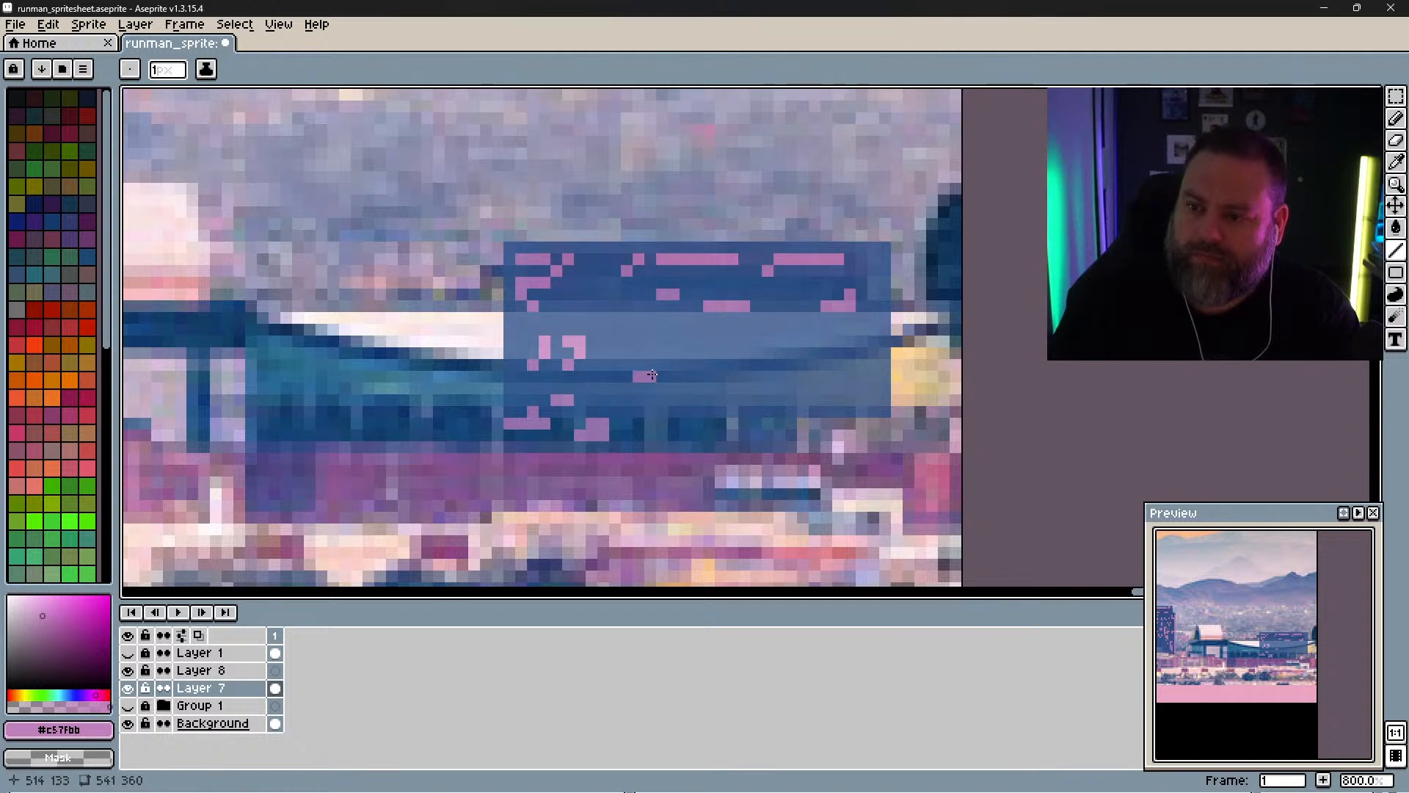
Step: Fill the wide building's centre and right side with pink dashes and add two short ones near its upper-left corner
left_click_drag(615, 329, 709, 340)
mouse_move(780, 341)
left_mouse_down()
mouse_move(803, 341)
mouse_move(815, 318)
mouse_move(850, 330)
left_mouse_up()
left_click_drag(850, 317, 862, 318)
left_click(850, 353)
left_click_drag(762, 361, 780, 341)
left_click_drag(744, 376, 774, 383)
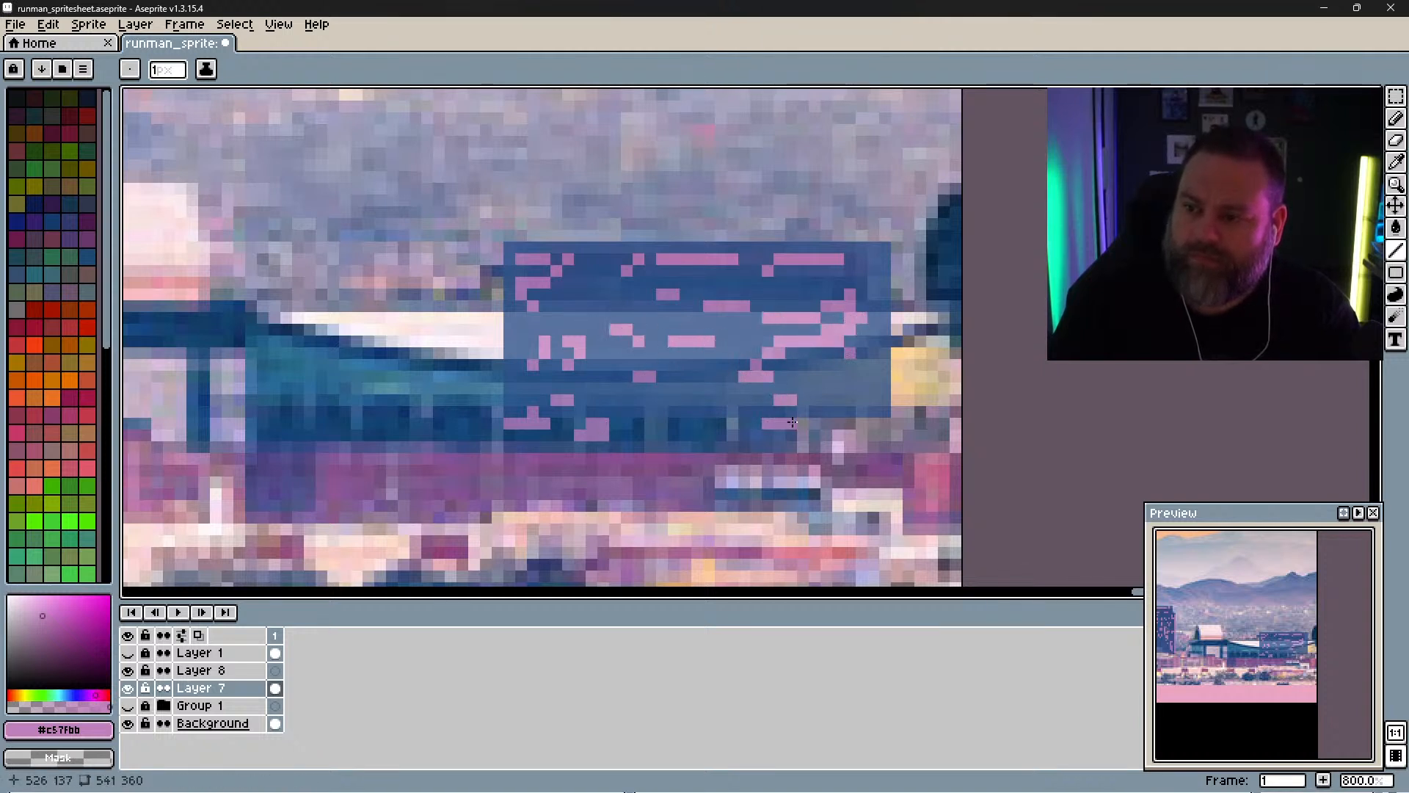
left_click_drag(791, 446, 803, 434)
mouse_move(827, 434)
left_mouse_down()
mouse_move(836, 412)
mouse_move(869, 411)
mouse_move(861, 377)
left_mouse_up()
left_click_drag(580, 271, 603, 294)
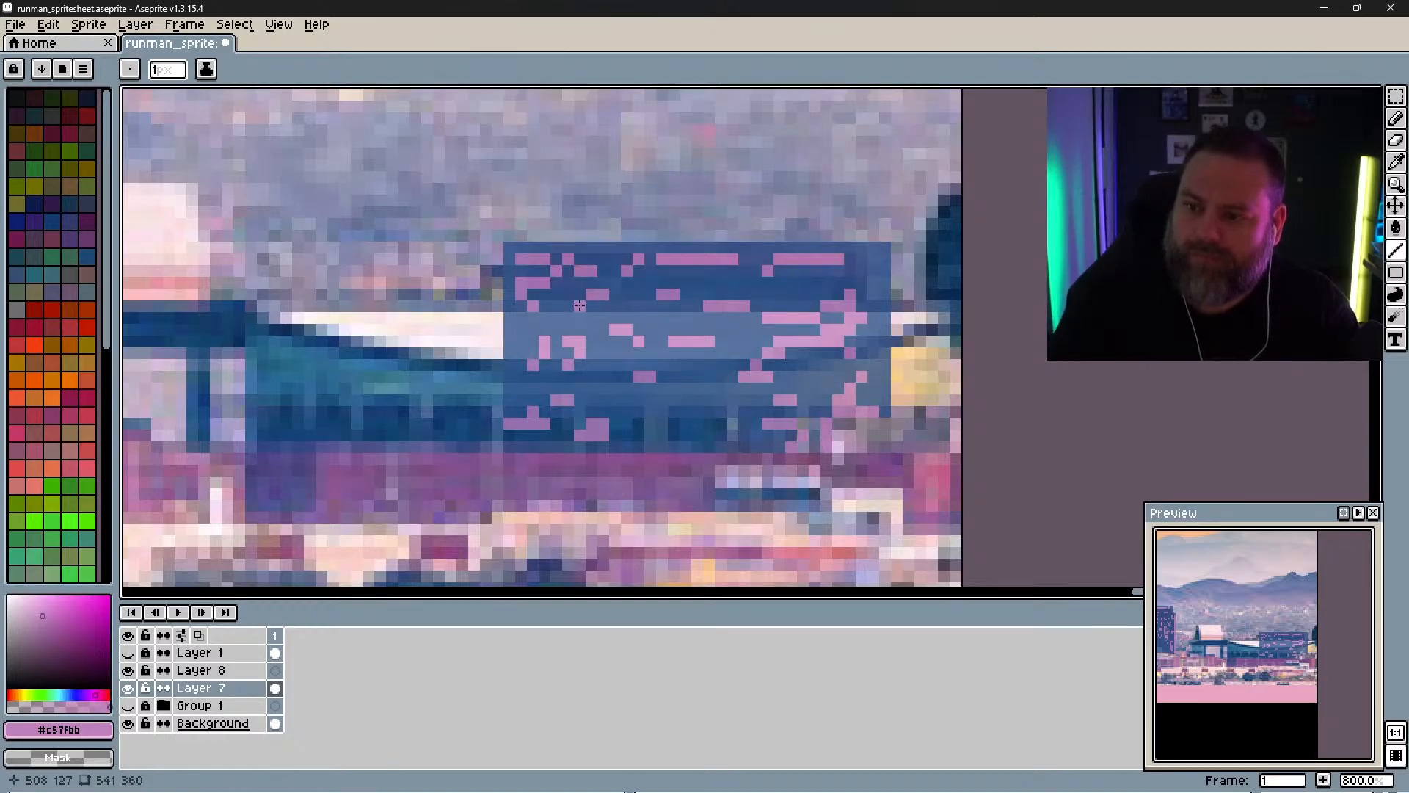
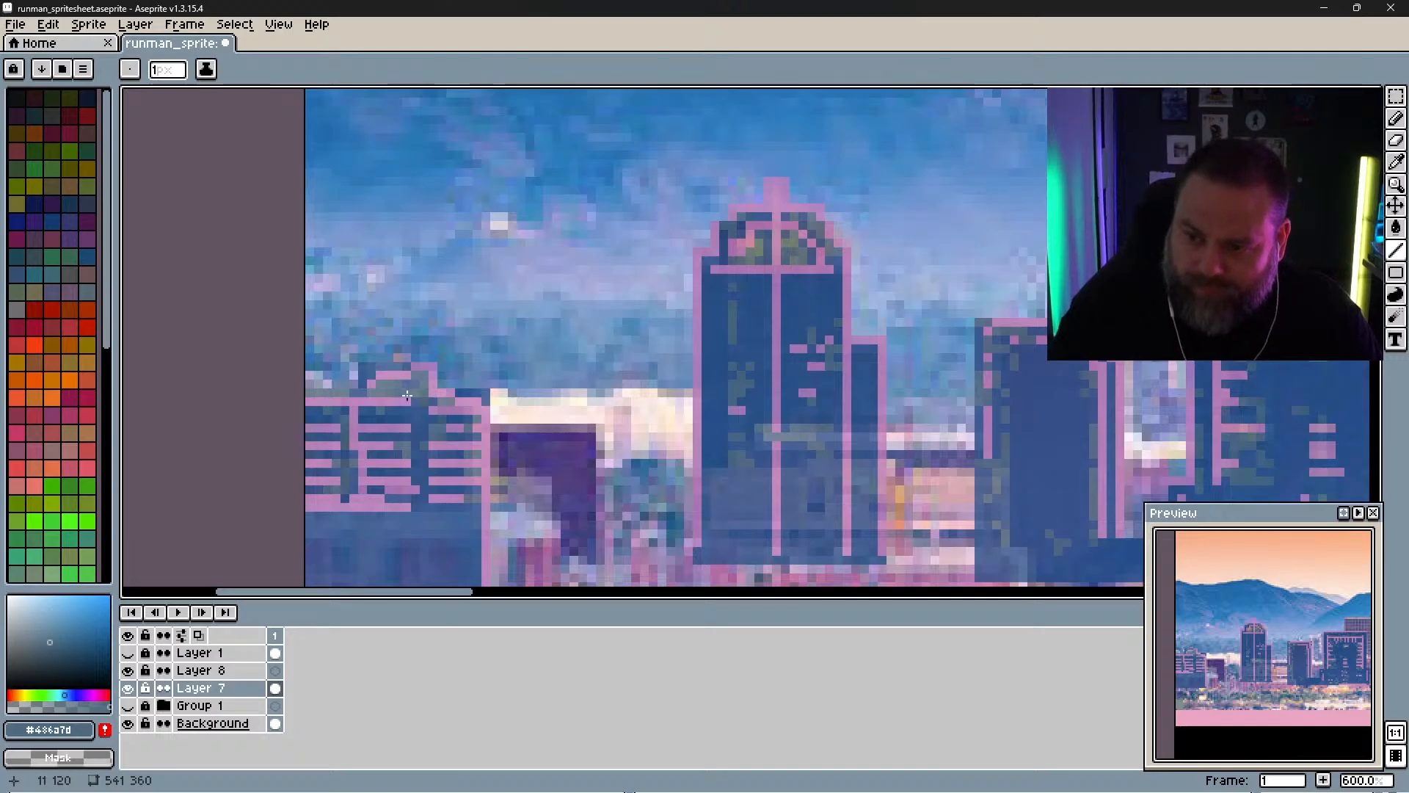
Step: Toggle the Background layer's visibility to examine the building artwork without the photo, leaving the photo shown
left_click(129, 723)
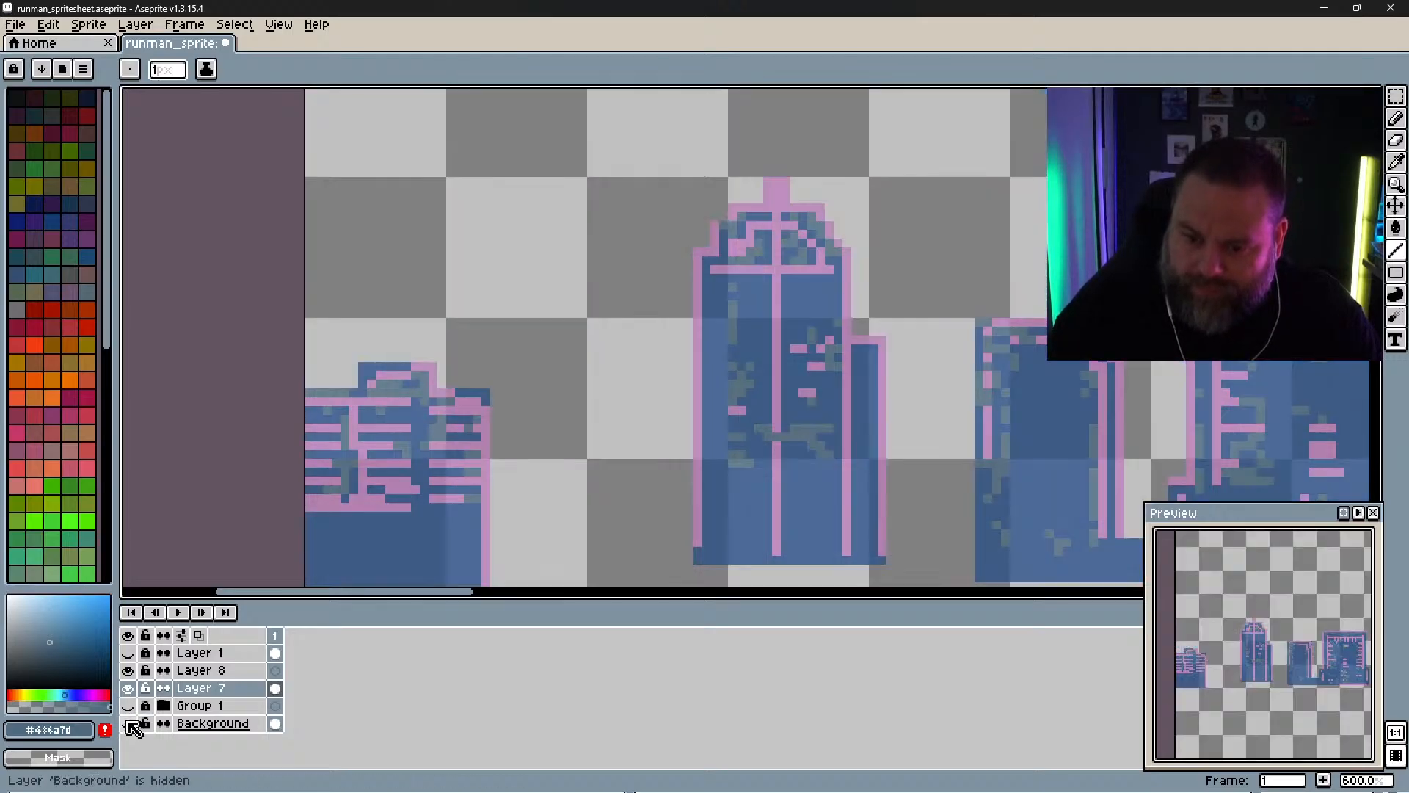
left_click(129, 723)
left_click(130, 723)
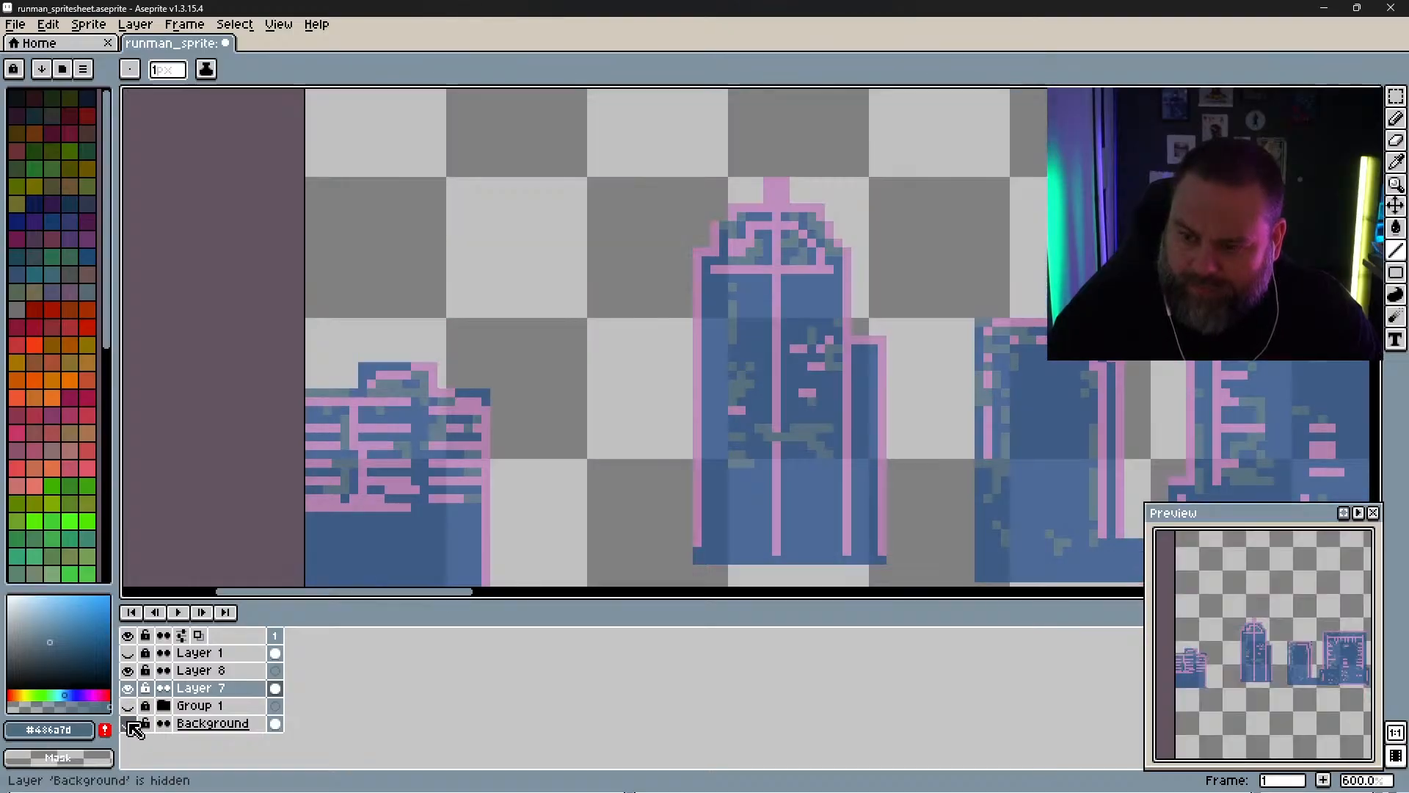
left_click(129, 722)
left_click(129, 723)
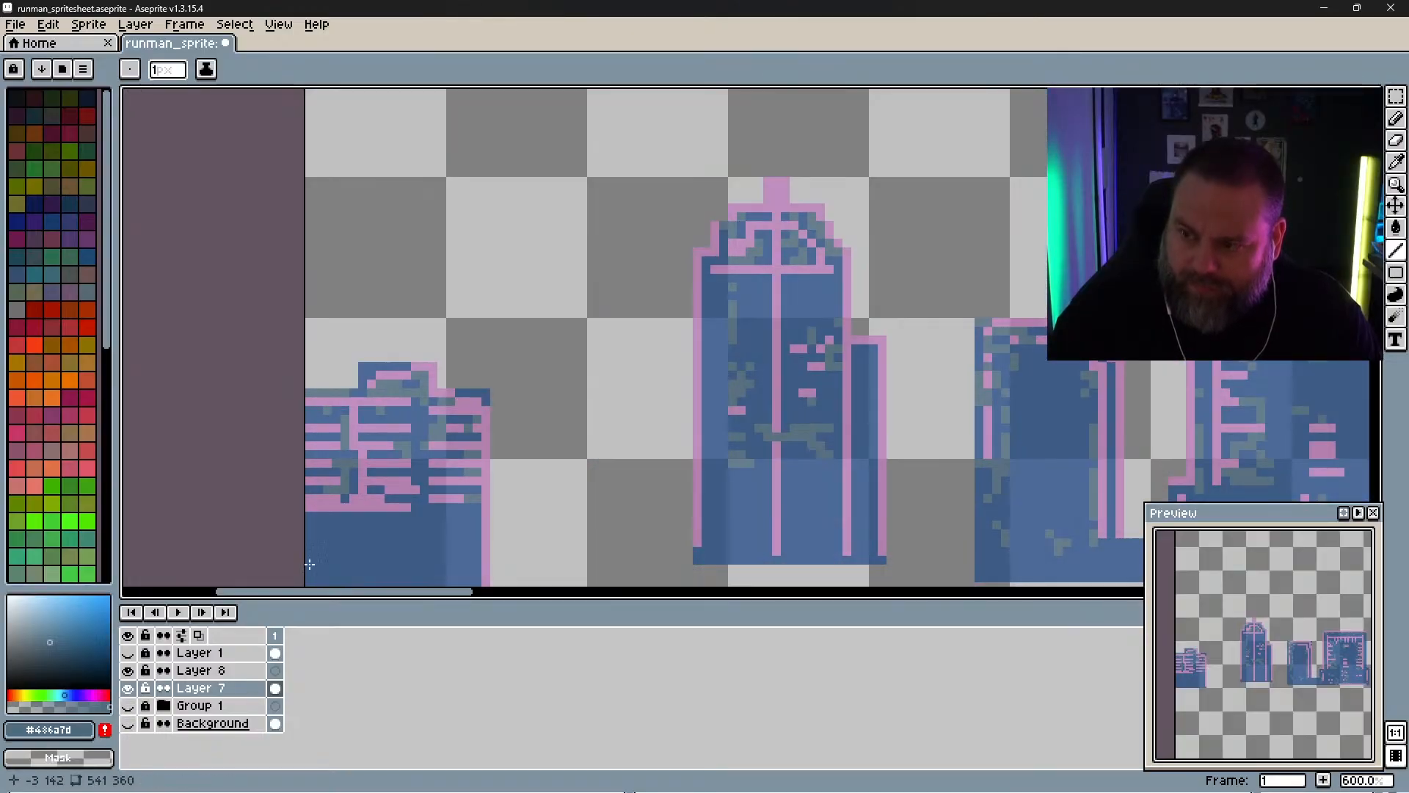
left_click(129, 724)
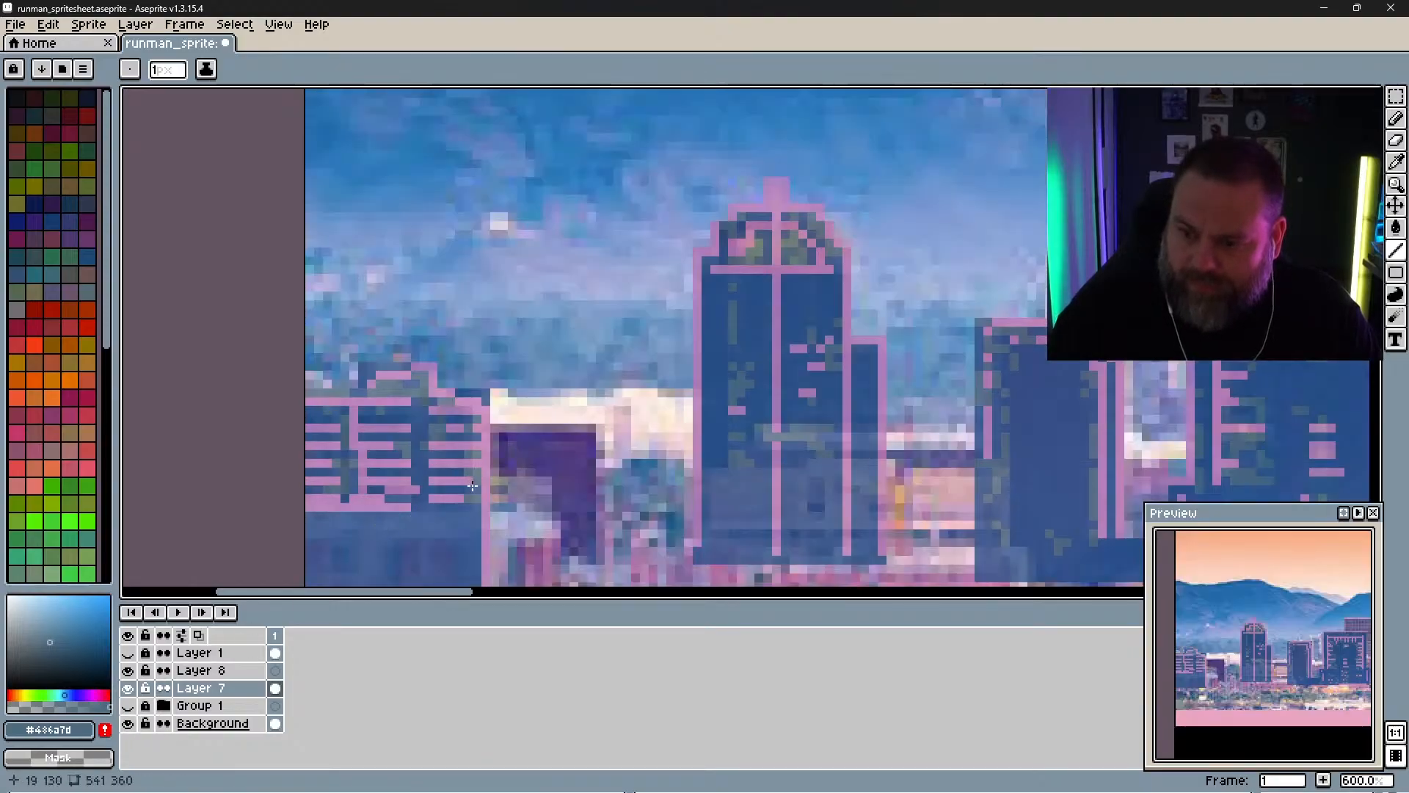
Step: Scatter muted #486a7d window marks over the facade of the narrow building beside the domed tower, undoing the last stray stroke
left_click_drag(670, 450, 528, 393)
left_click_drag(598, 431, 481, 415)
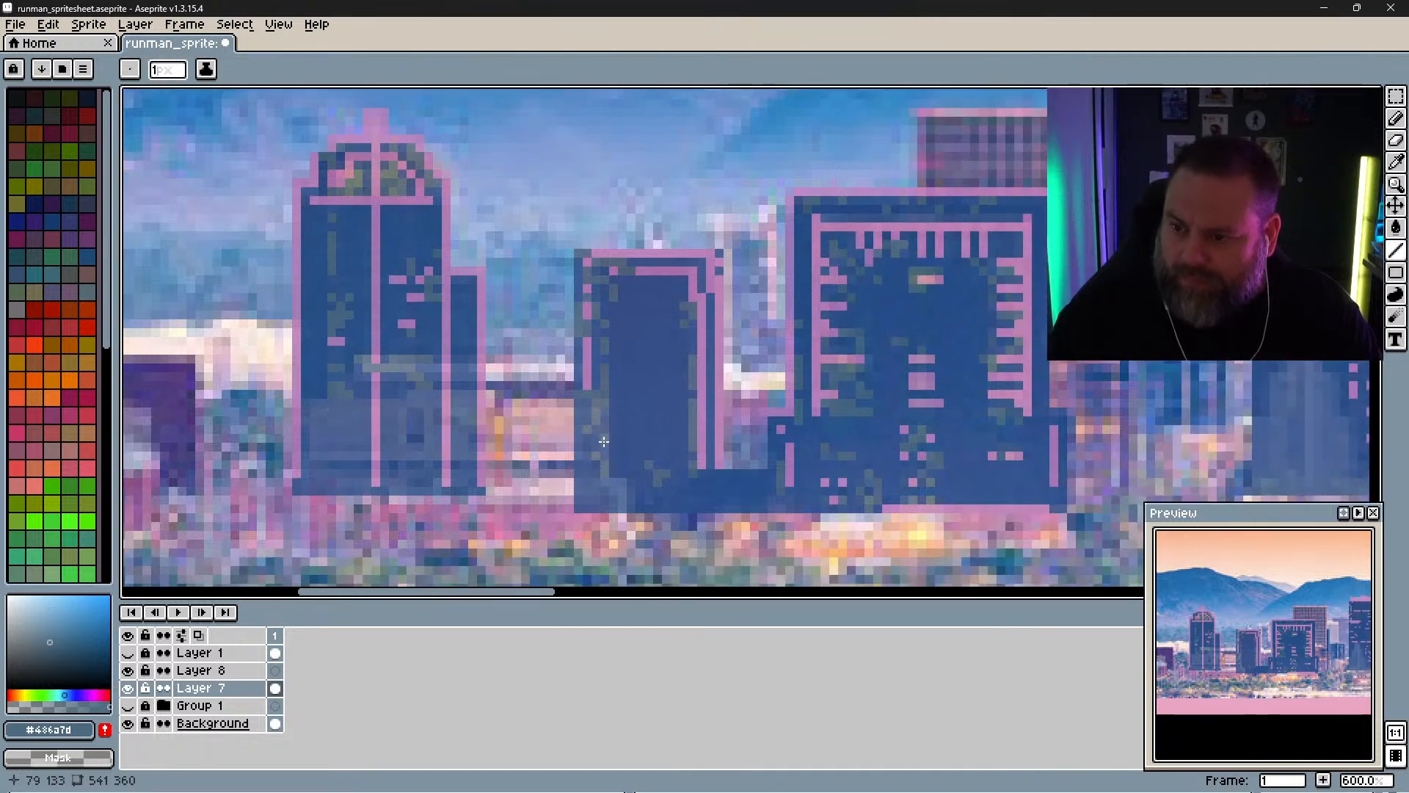
left_click_drag(778, 433, 728, 422)
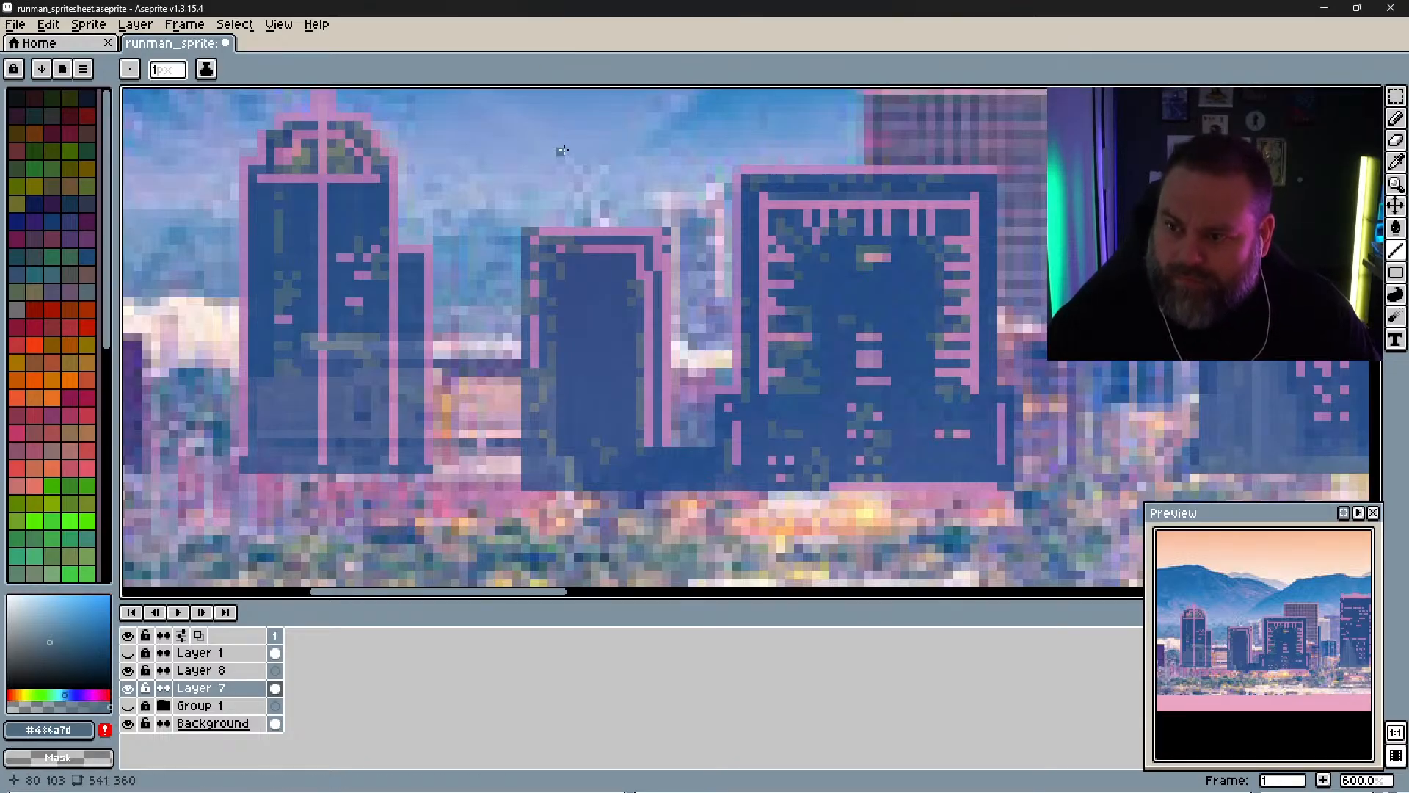
key("v")
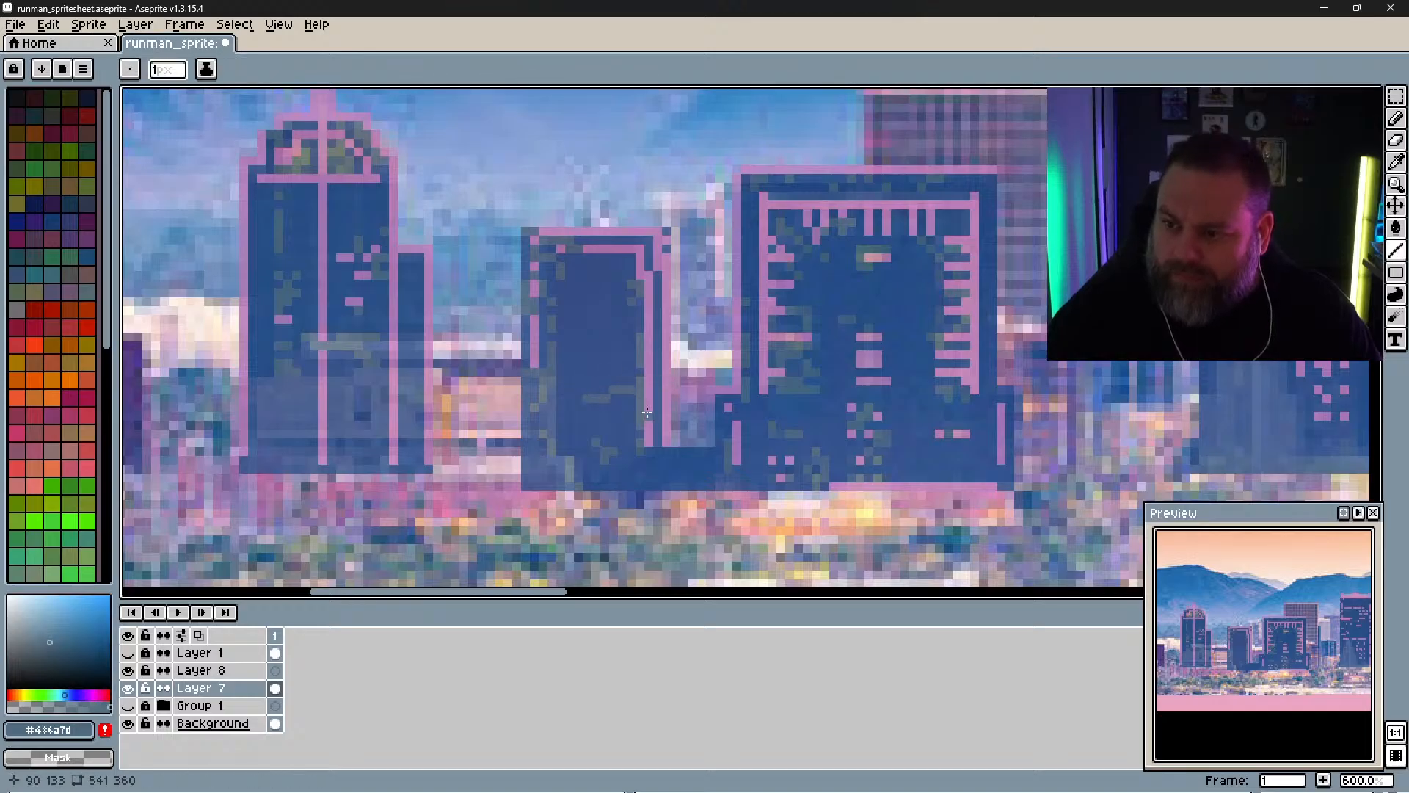
key("ctrl+z")
left_click_drag(694, 401, 522, 441)
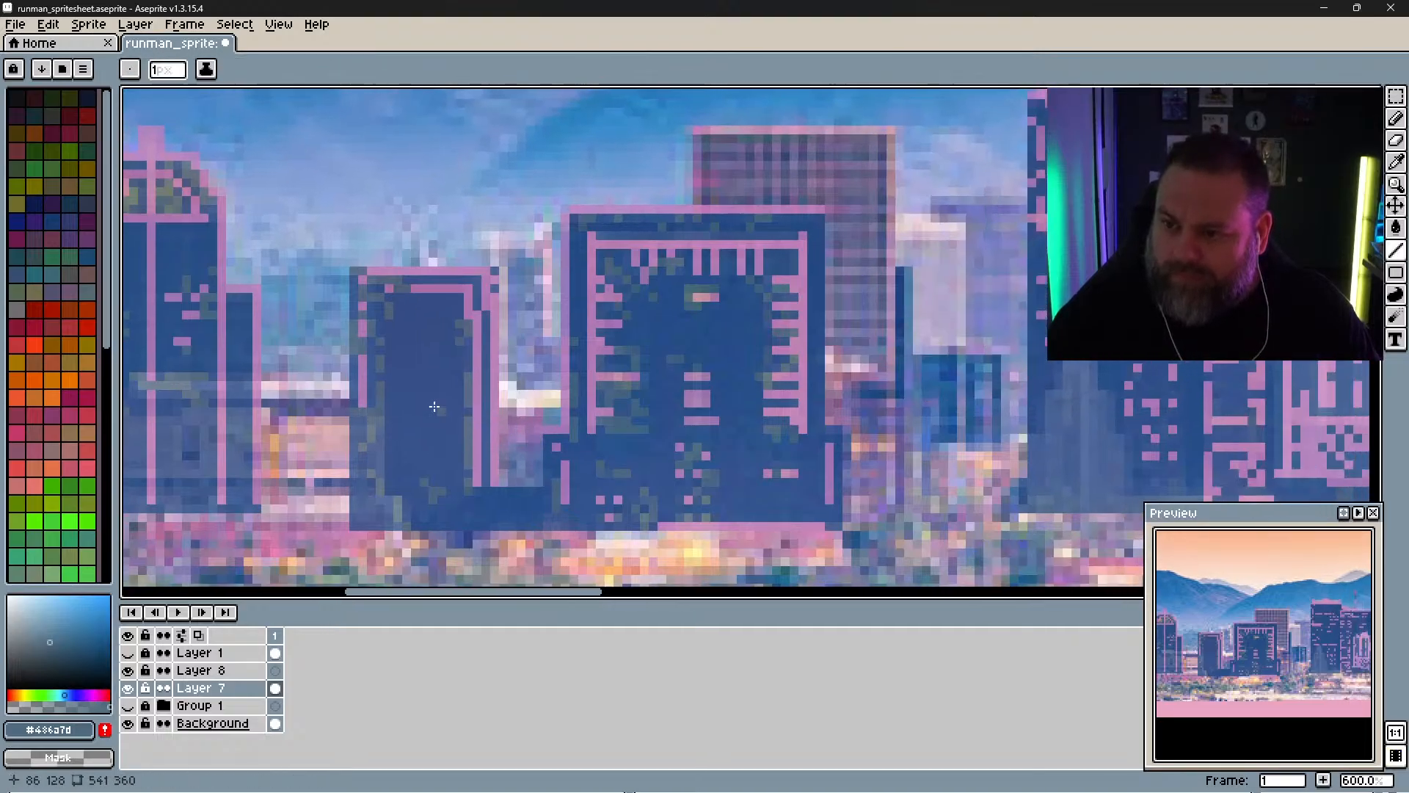
left_click_drag(434, 393, 428, 427)
Step: Add muted #486a7d marks to the lower facade of the pink-crowned tower and between the window bars of its adjoining wing
left_click_drag(665, 427, 472, 478)
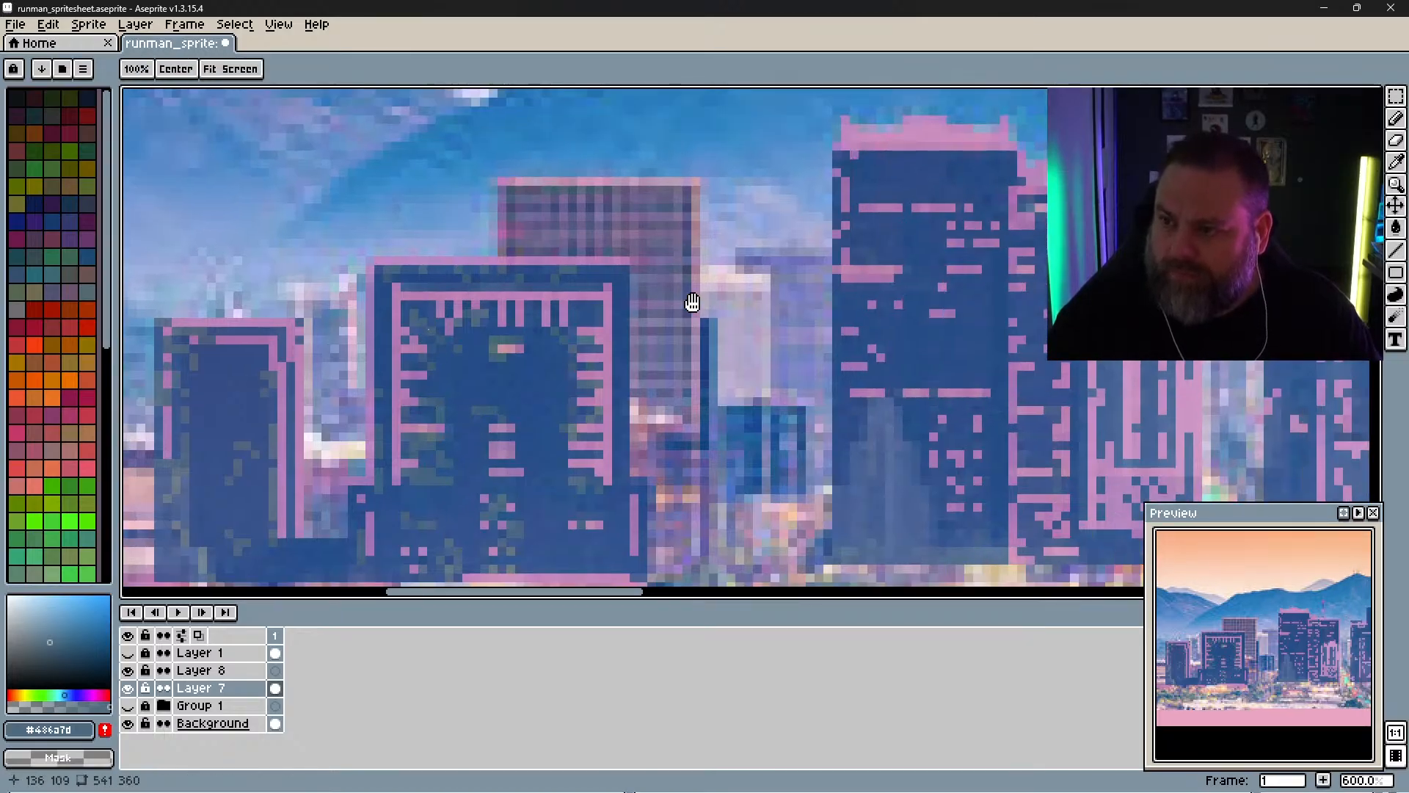
left_click_drag(692, 306, 334, 319)
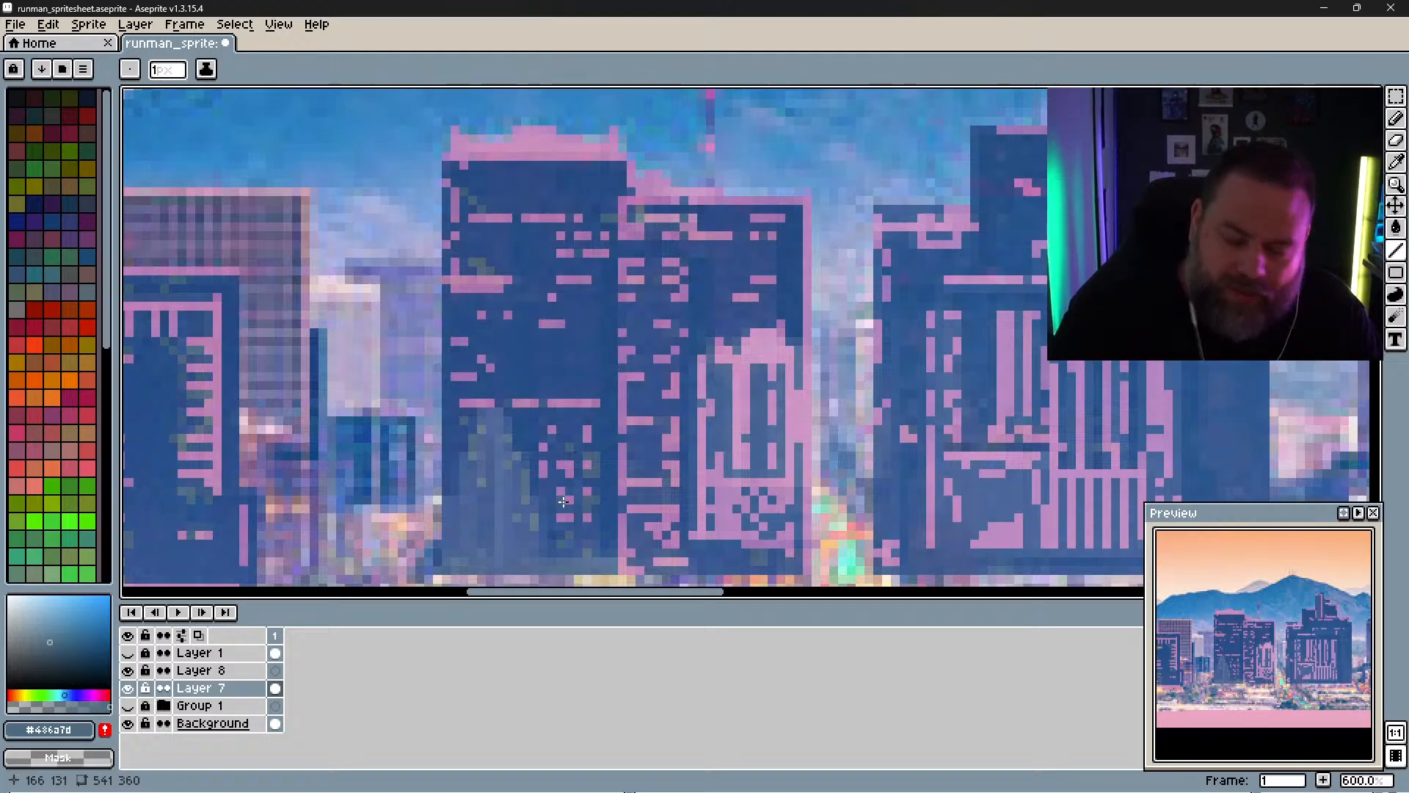
left_click_drag(707, 399, 450, 345)
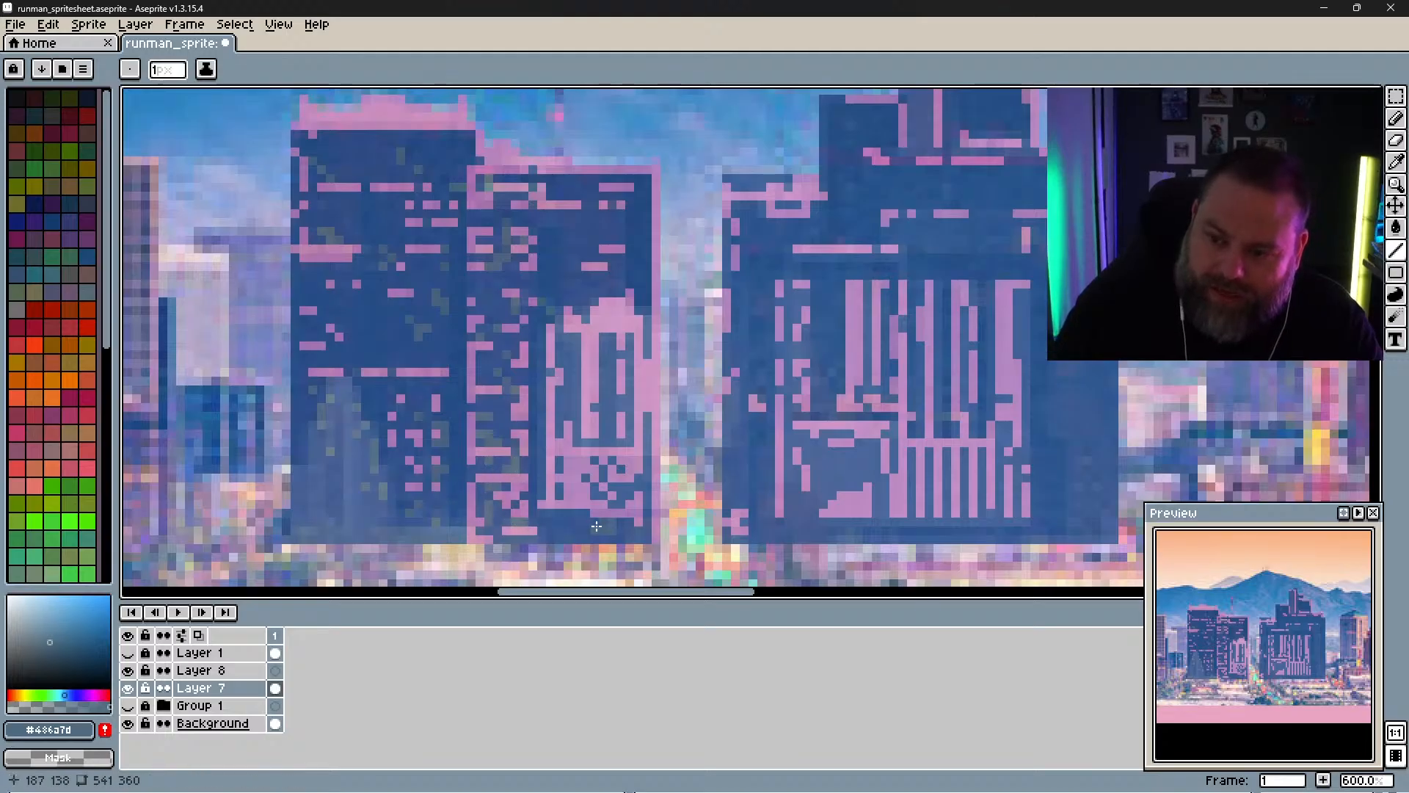
mouse_move(609, 439)
left_mouse_down()
mouse_move(610, 340)
mouse_move(566, 350)
mouse_move(575, 415)
left_mouse_up()
left_click_drag(630, 334, 630, 334)
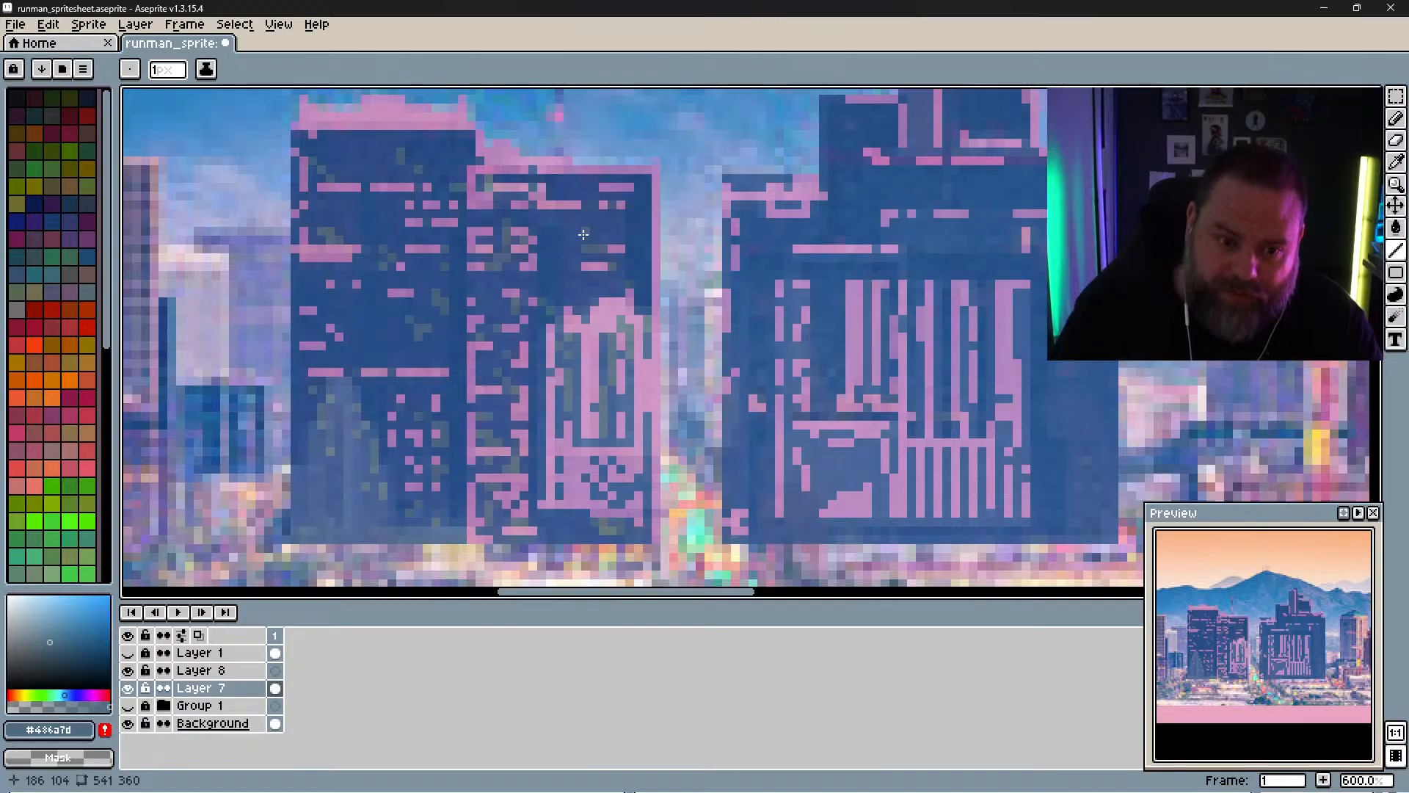
Step: Scatter muted #486a7d marks down the left side and upper-left facade of the large spired building, undoing the last stroke
key("space")
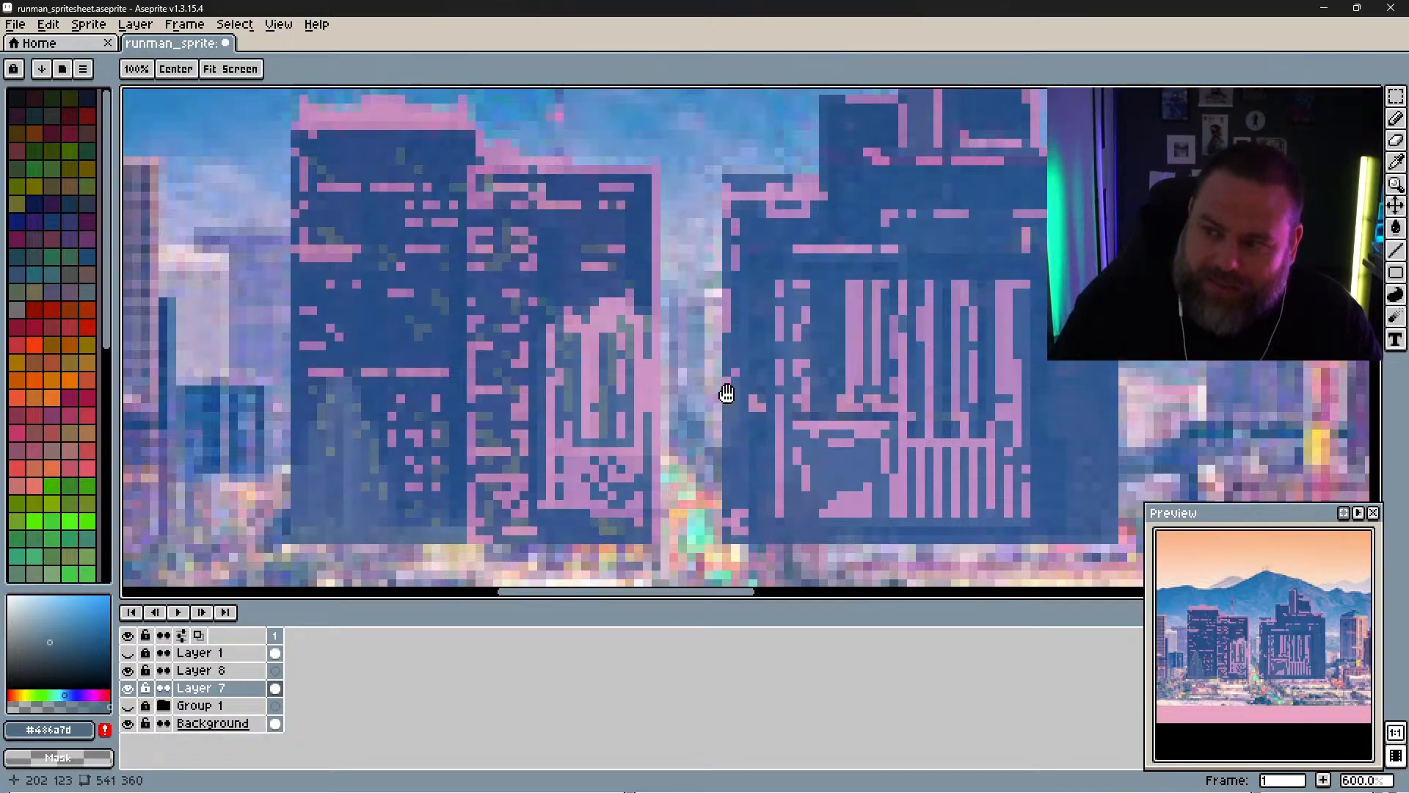
left_click_drag(762, 366, 518, 353)
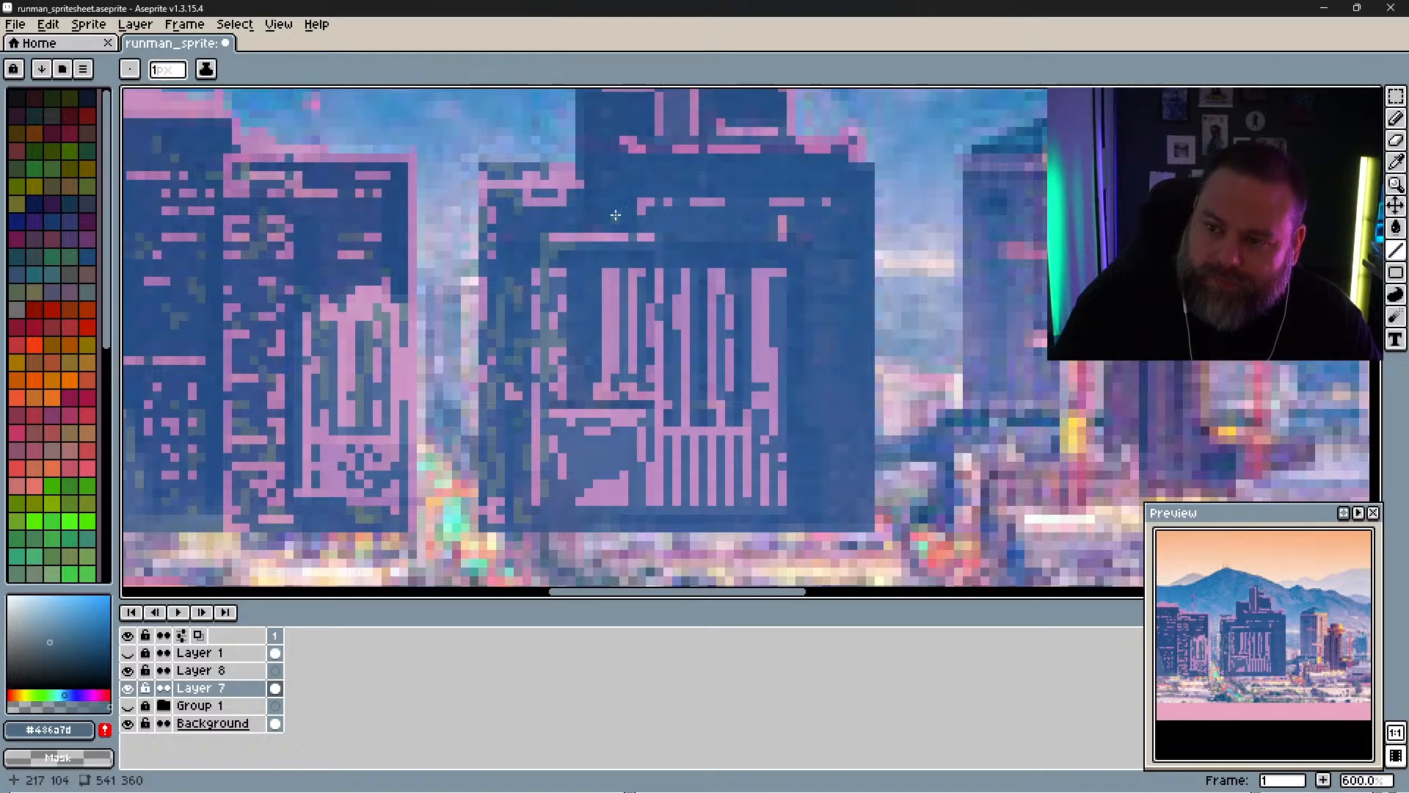
left_click_drag(588, 219, 607, 179)
left_click_drag(620, 174, 618, 197)
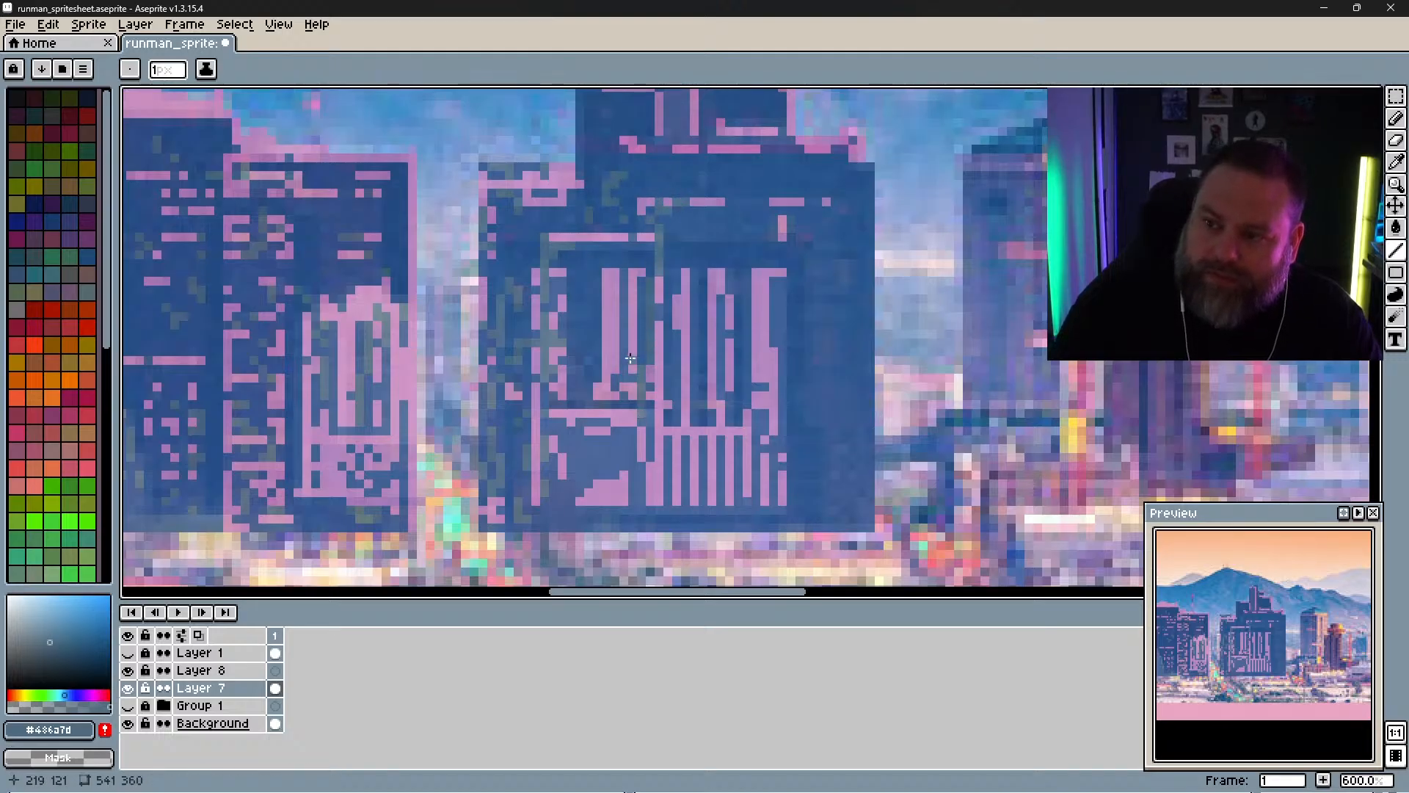
key("ctrl+z")
Step: Place muted #486a7d marks in the gaps between the vertical pink window bars at the spired building's centre
scroll(647, 335, "up", 3)
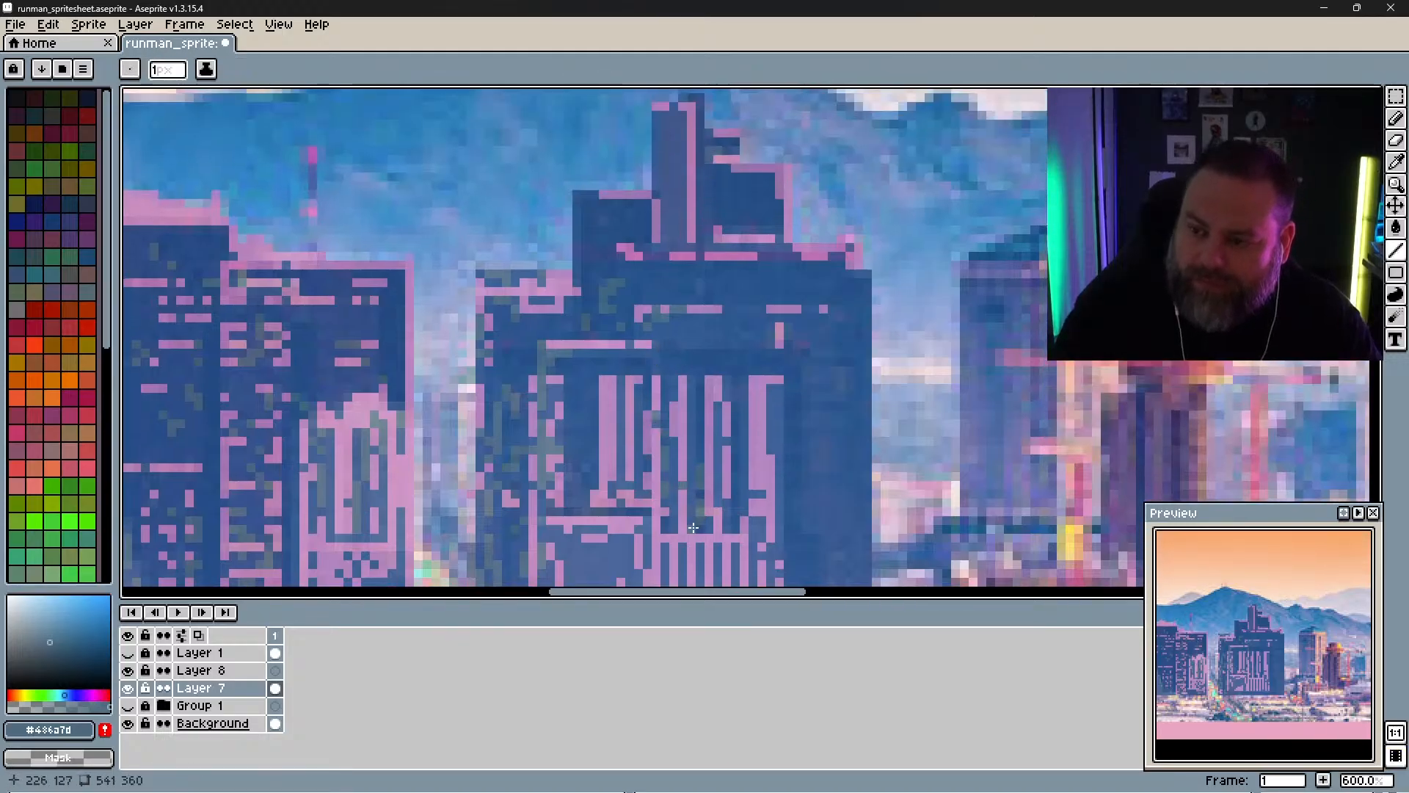
left_click_drag(667, 489, 685, 392)
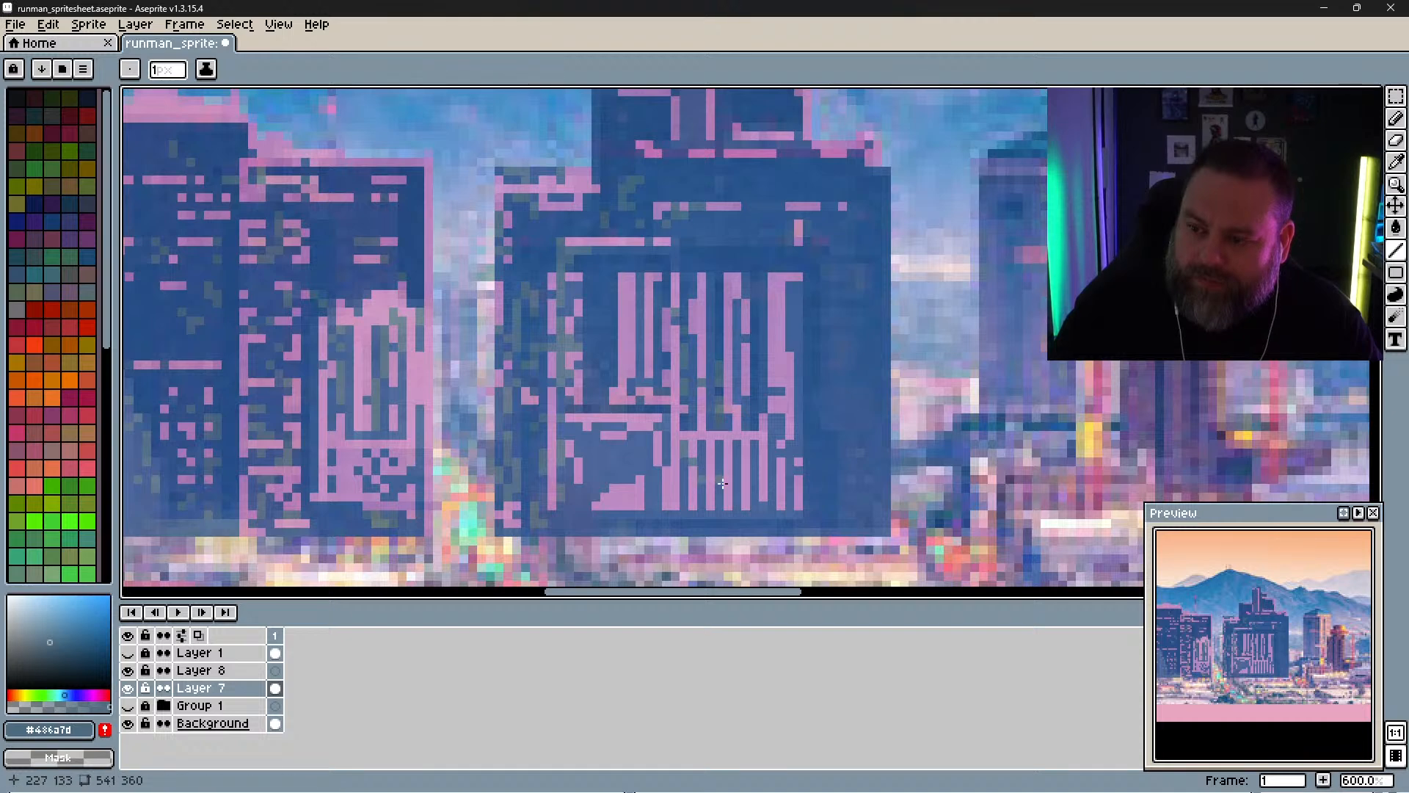
left_click_drag(738, 463, 737, 463)
left_click(755, 419)
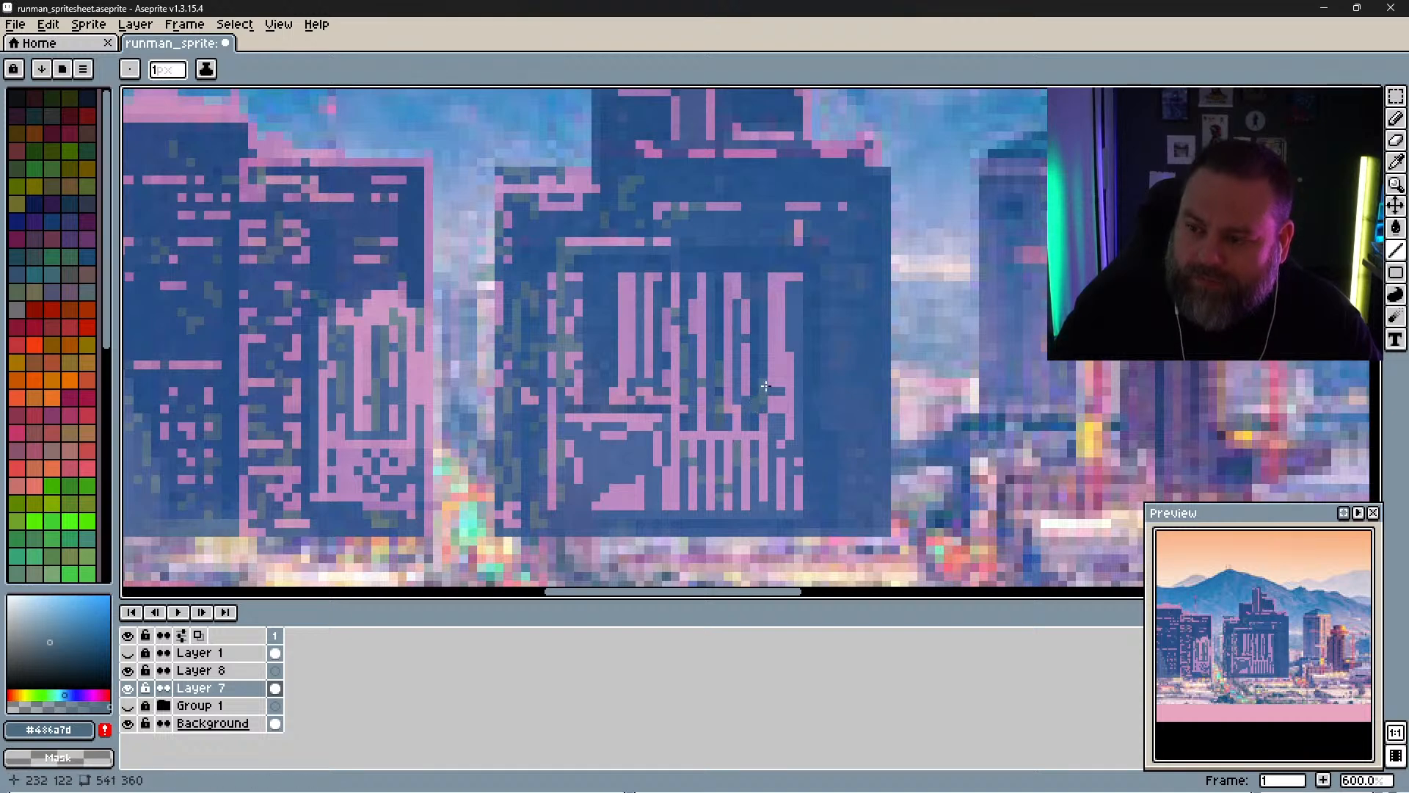
left_click_drag(769, 368, 761, 335)
Step: Scatter muted #486a7d marks down the blank right side of the spired building from below its roof to the base
mouse_move(860, 269)
left_mouse_down()
mouse_move(869, 287)
mouse_move(824, 268)
left_mouse_up()
left_click(852, 285)
left_click_drag(825, 286, 849, 358)
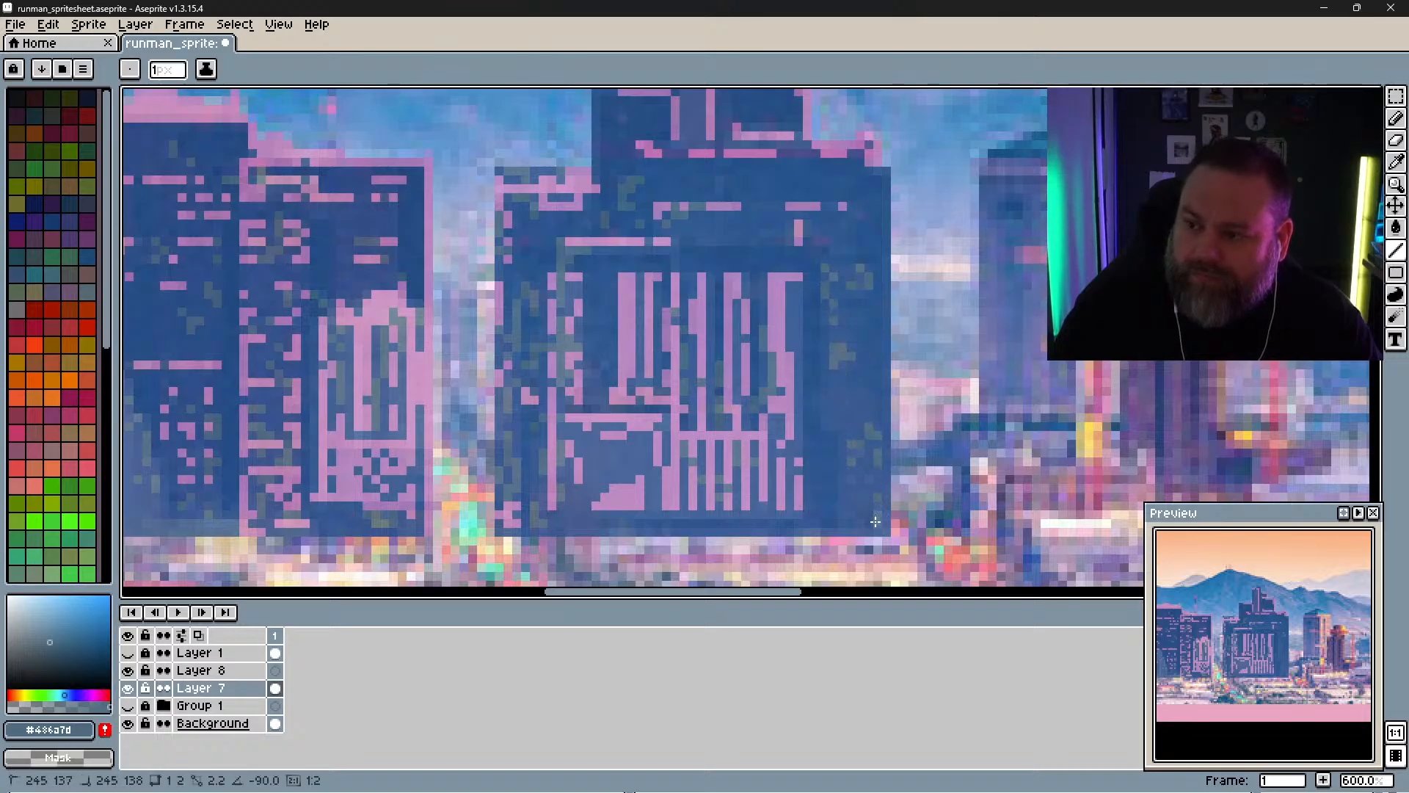
left_click_drag(834, 420, 825, 415)
left_click_drag(824, 392, 825, 367)
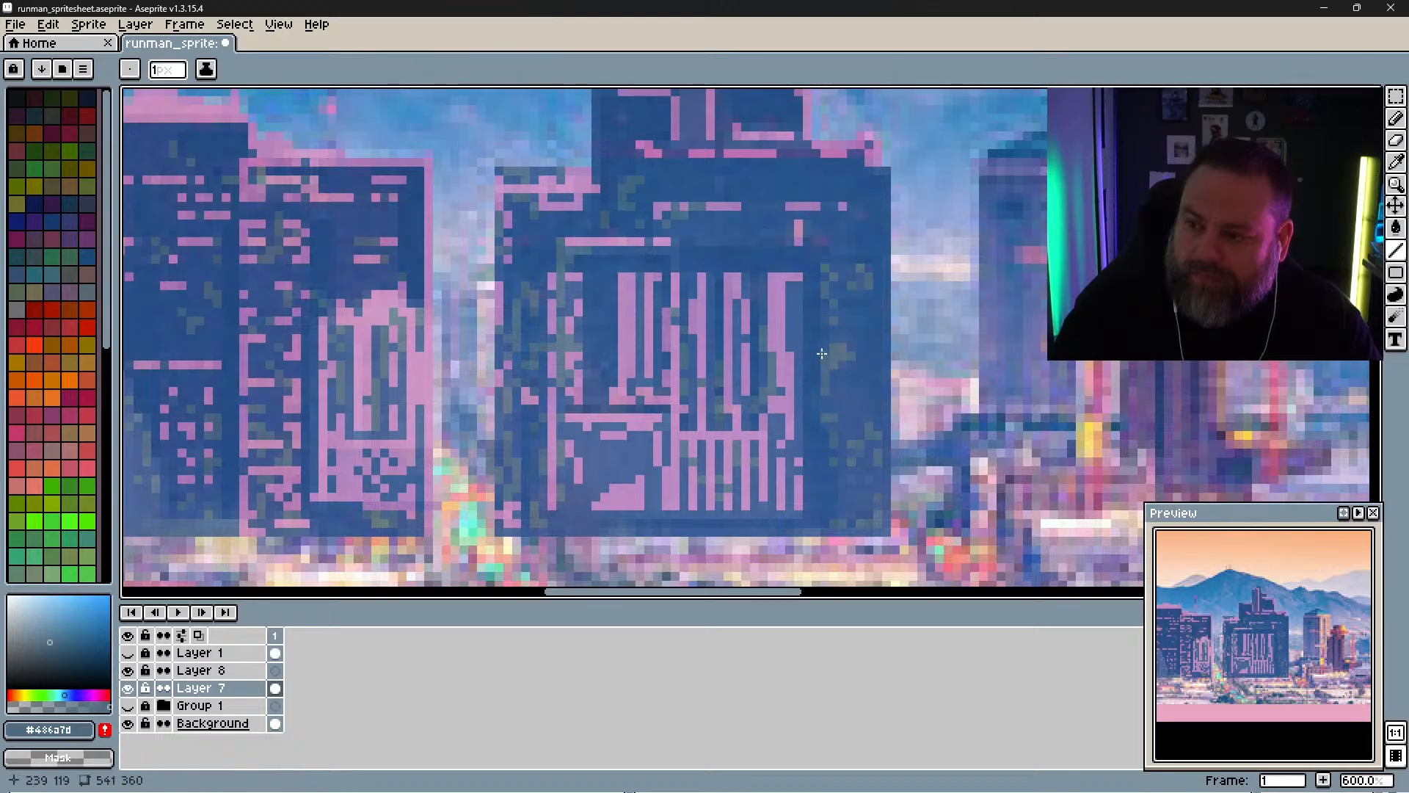
left_click_drag(819, 305, 821, 411)
Step: Add muted #486a7d marks beneath the upper row of pink dashes and along the left edge of the building's raised left block
mouse_move(825, 330)
left_mouse_down()
mouse_move(836, 352)
mouse_move(765, 338)
left_mouse_up()
mouse_move(763, 339)
left_mouse_down()
mouse_move(734, 339)
mouse_move(752, 310)
left_mouse_up()
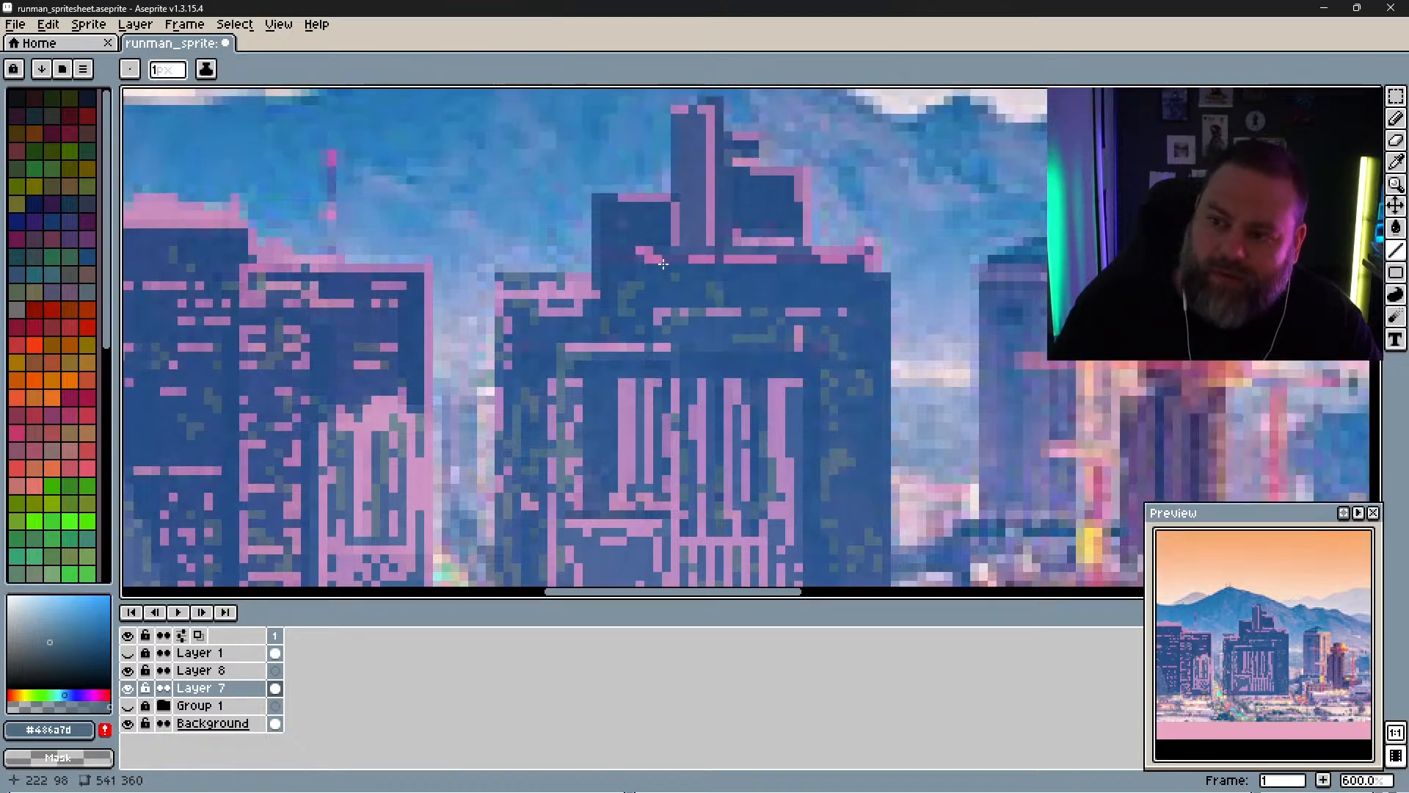
left_click_drag(612, 206, 595, 278)
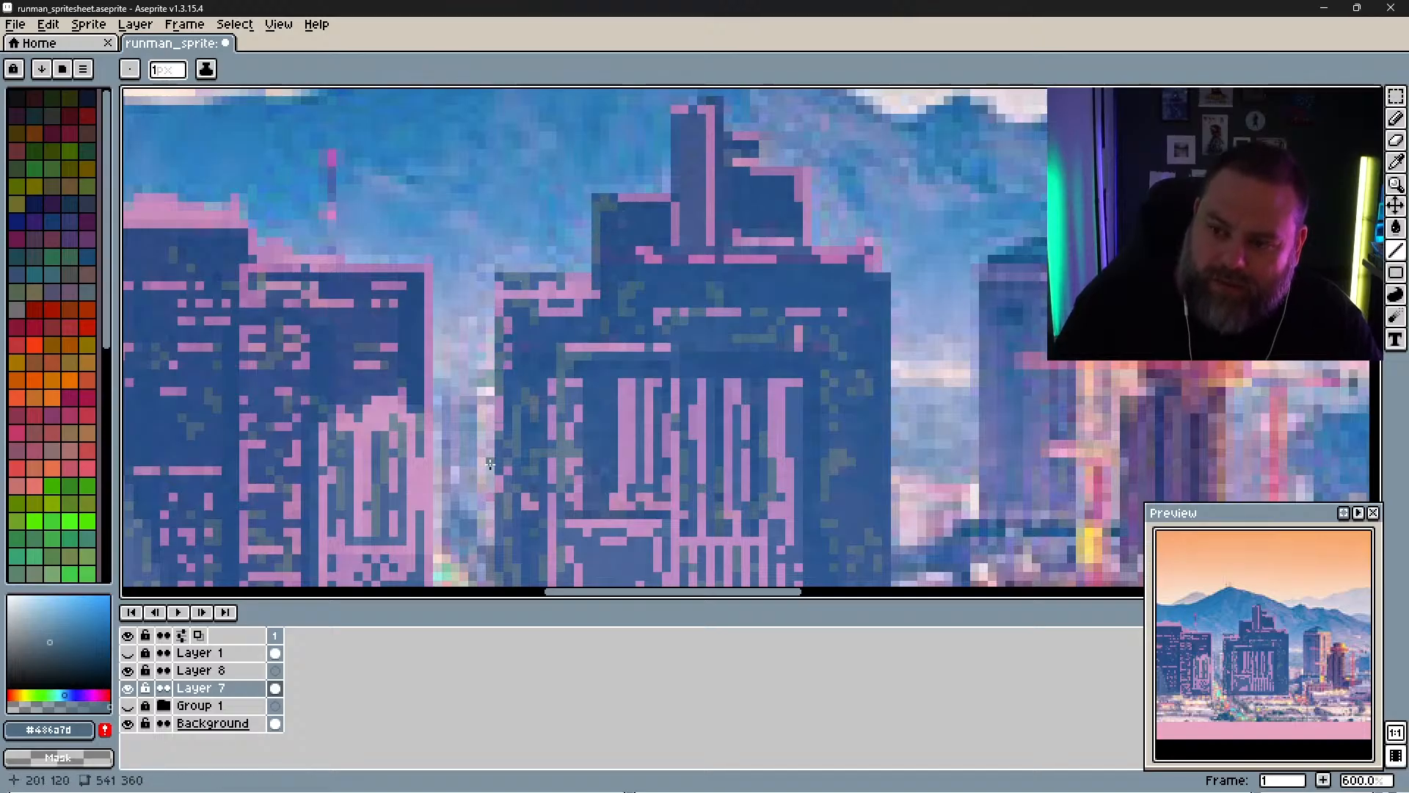
Step: Texture the building's central spire with muted #486a7d vertical marks on both sides of its pink bar
key("space")
left_click_drag(551, 374, 477, 444)
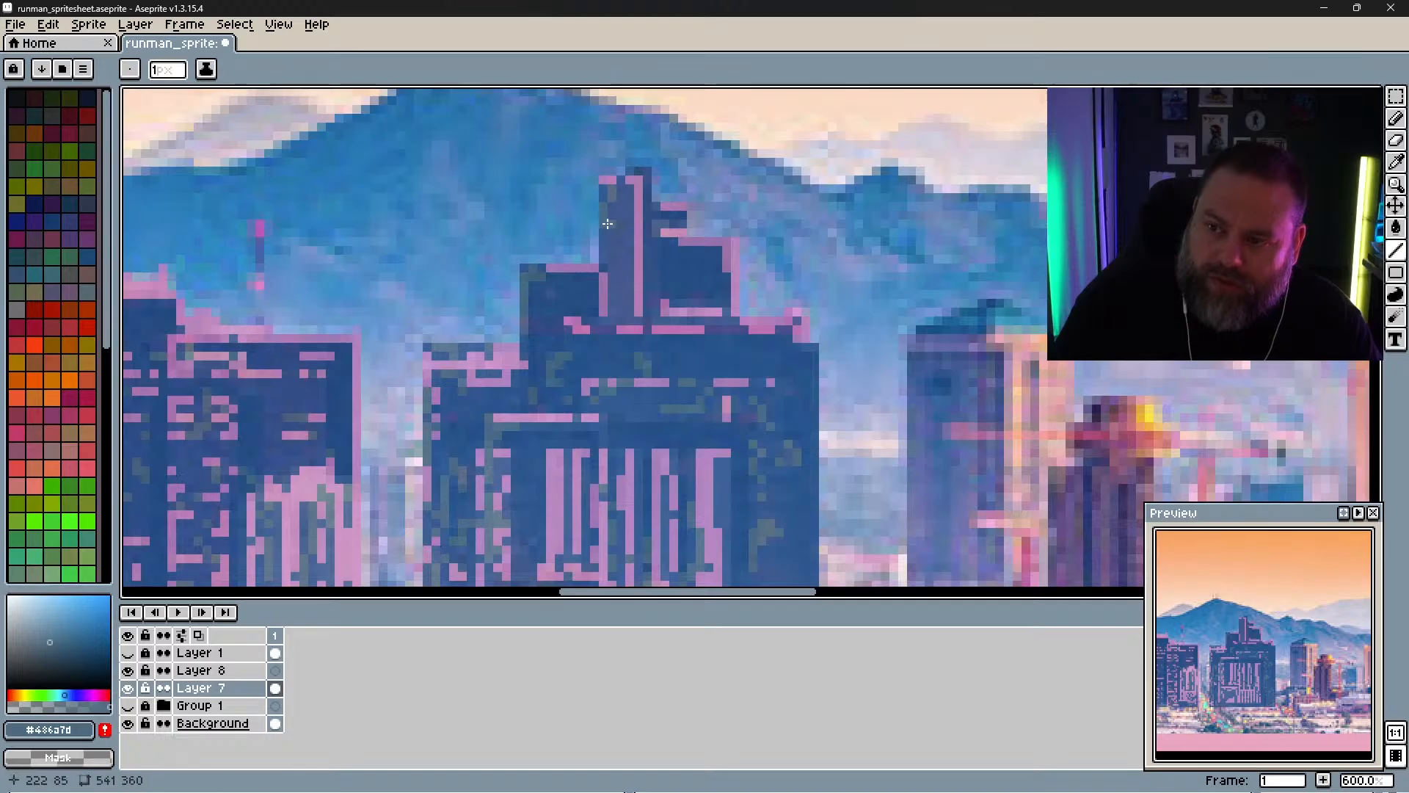
left_click_drag(617, 283, 619, 318)
left_click_drag(626, 253, 617, 317)
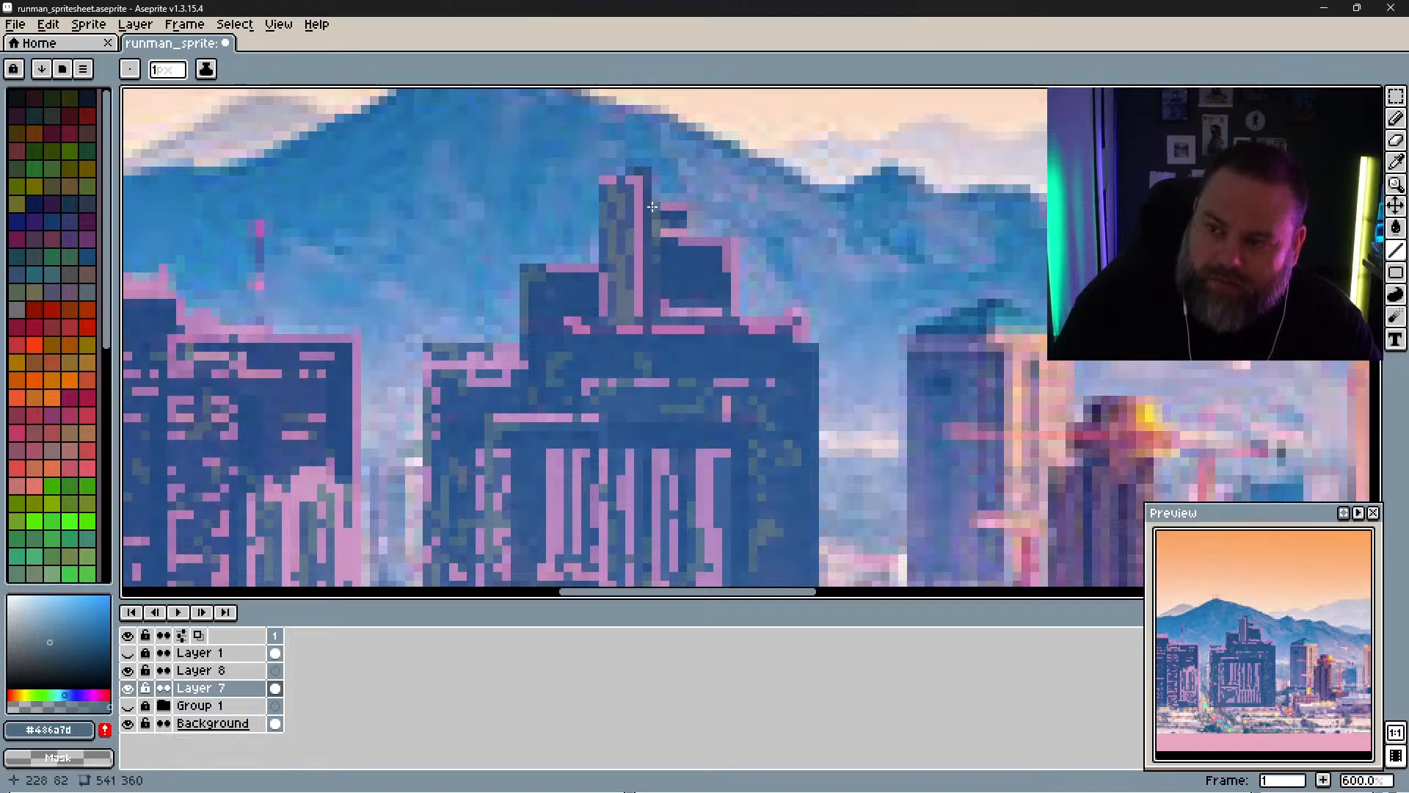
left_click_drag(651, 207, 640, 181)
left_click_drag(654, 288, 659, 321)
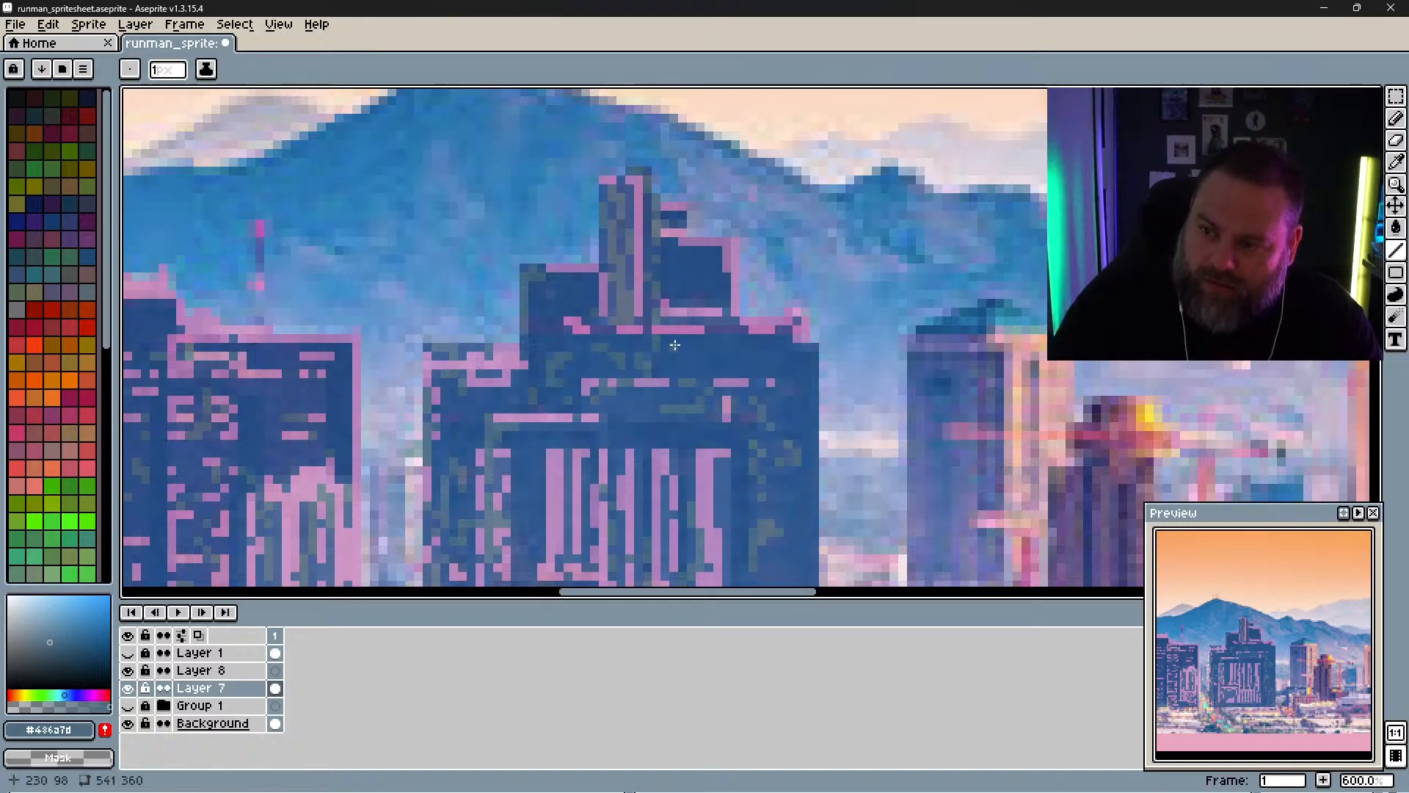
Step: Add more muted #486a7d marks to the spired building's raised upper section and along its upper right side
left_click_drag(726, 314, 725, 313)
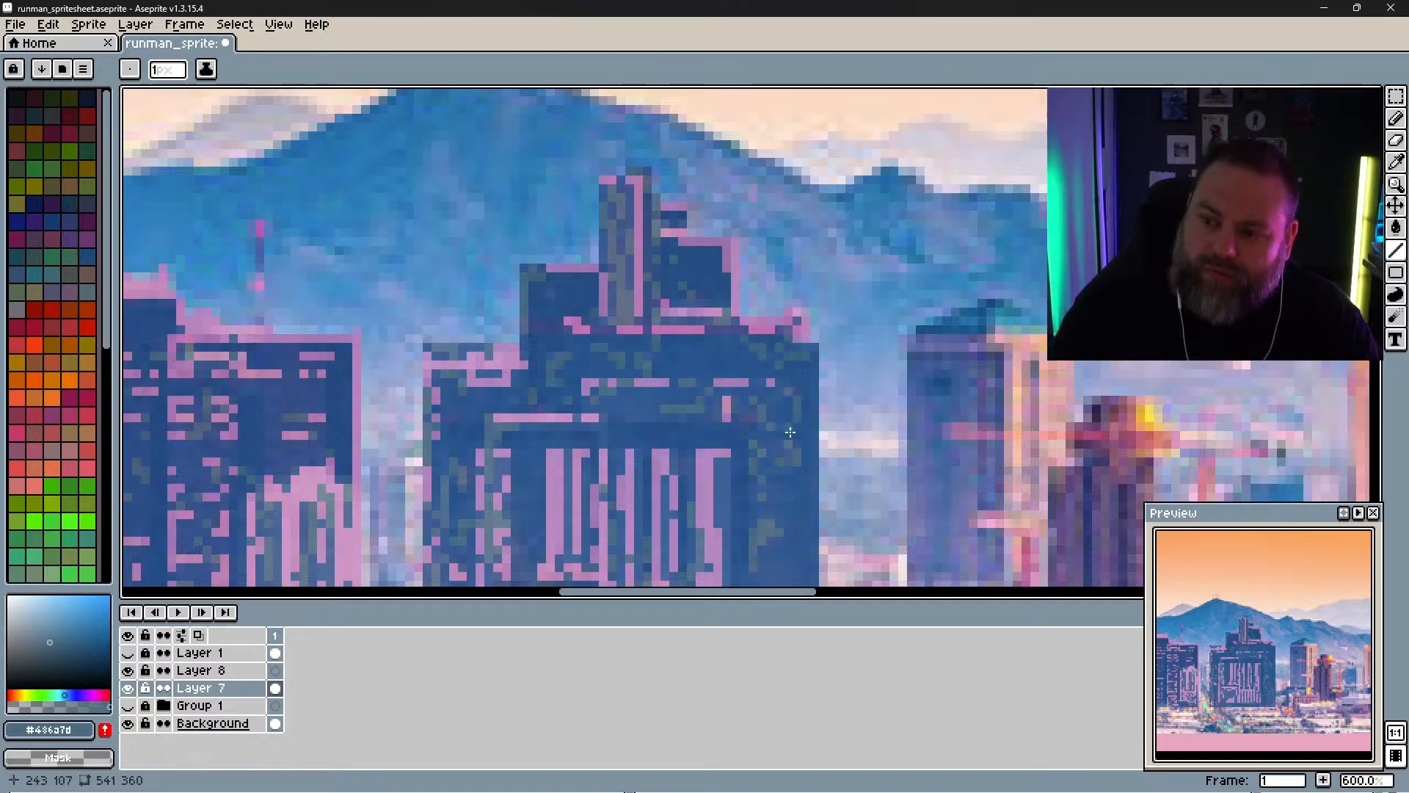
key("space")
left_click_drag(777, 448, 730, 285)
left_click_drag(586, 259, 588, 257)
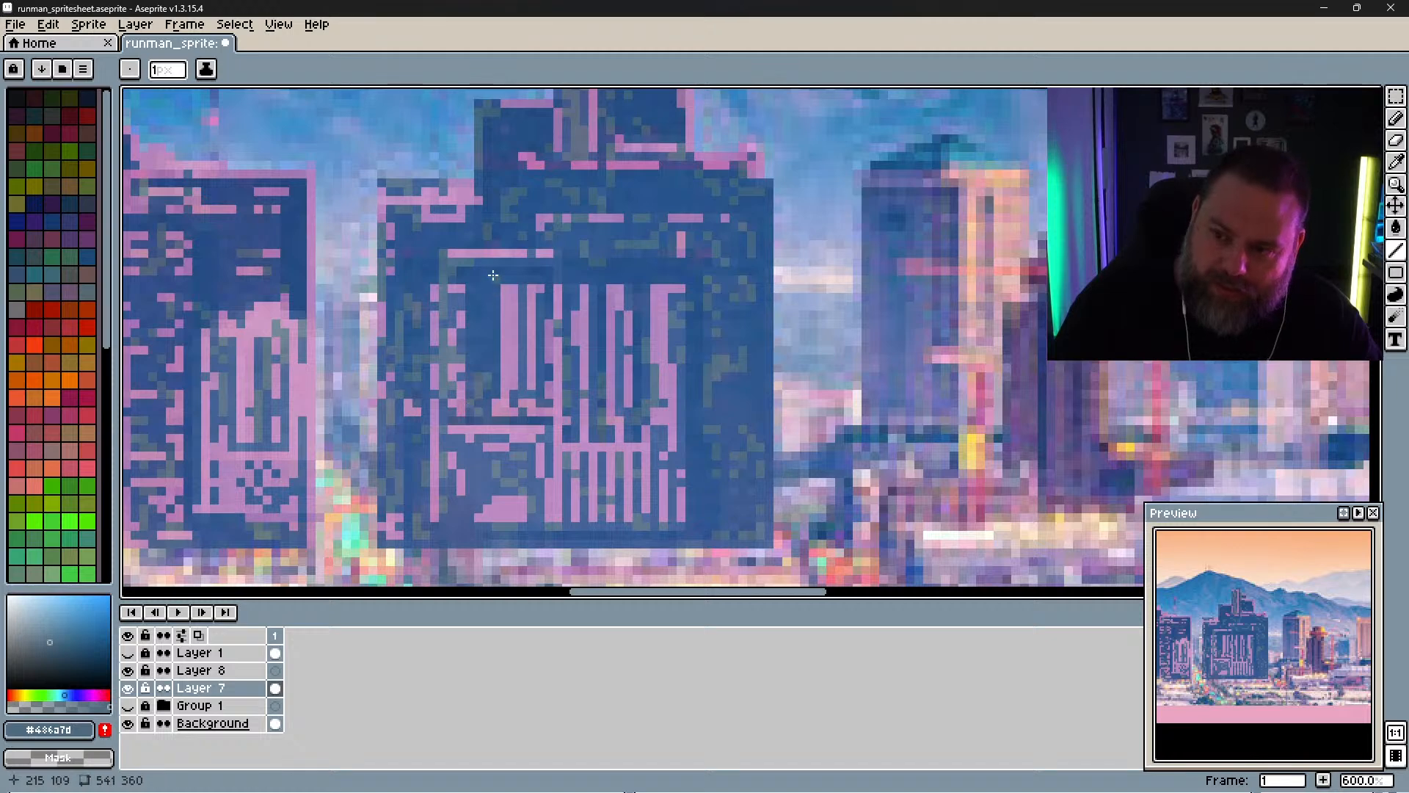
Step: Texture the left half of the tall grid-windowed tower with muted #486a7d marks from its upper windows down to the base
left_click_drag(697, 342, 364, 265)
mouse_move(610, 364)
left_mouse_down()
mouse_move(748, 227)
mouse_move(503, 361)
left_mouse_up()
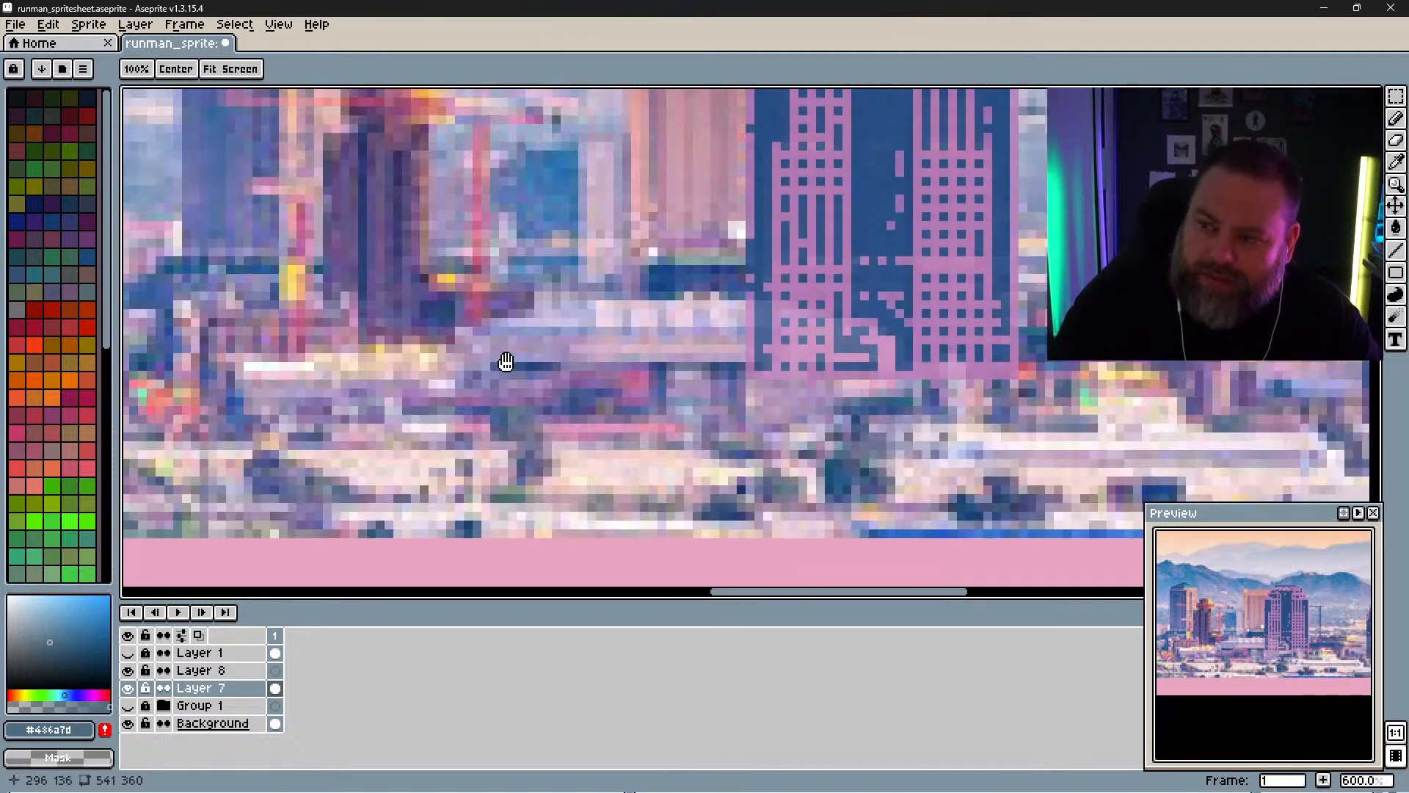
left_click_drag(658, 300, 422, 487)
left_click_drag(720, 264, 482, 387)
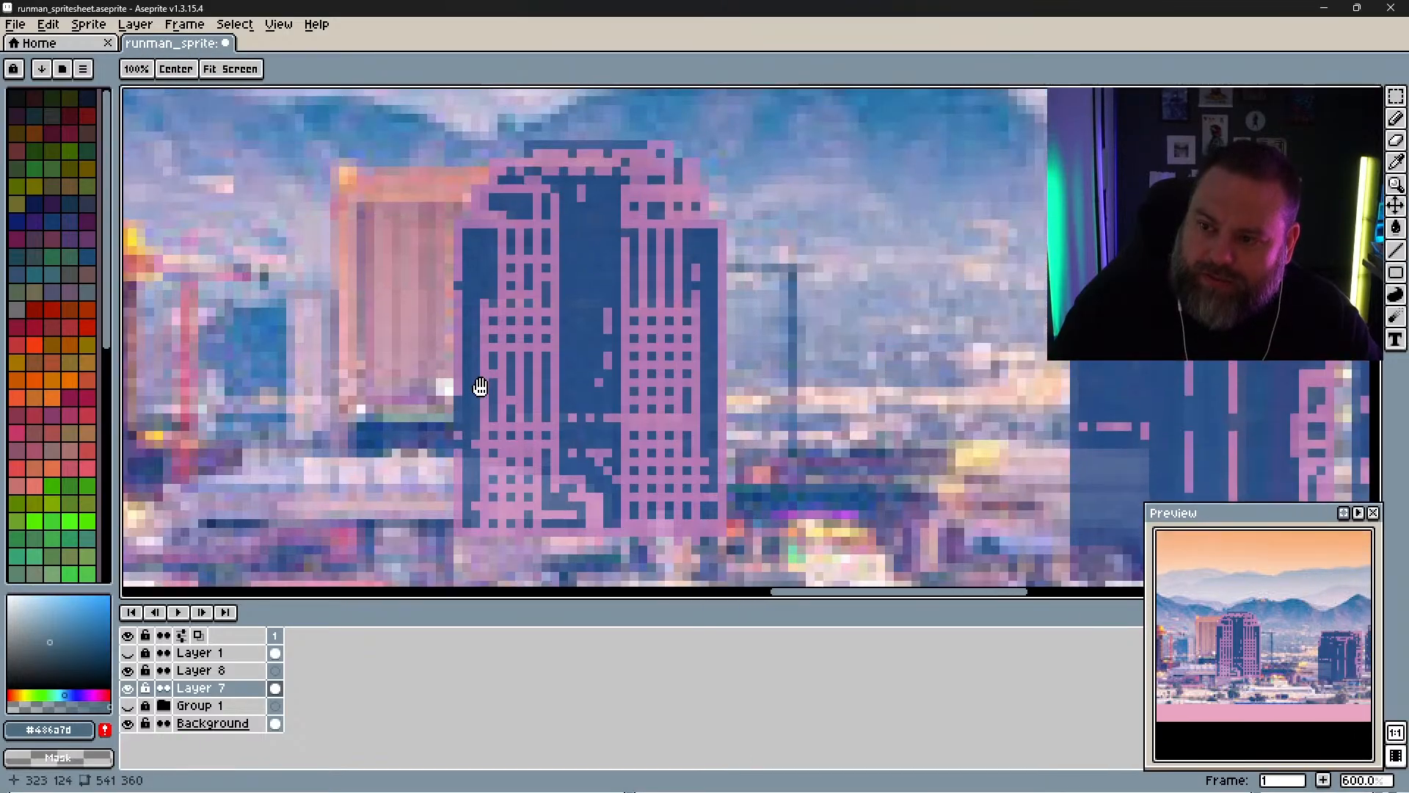
left_click_drag(507, 273, 506, 293)
left_click_drag(519, 308, 535, 297)
left_click_drag(515, 239, 517, 234)
mouse_move(474, 368)
left_mouse_down()
mouse_move(488, 436)
mouse_move(528, 415)
left_mouse_up()
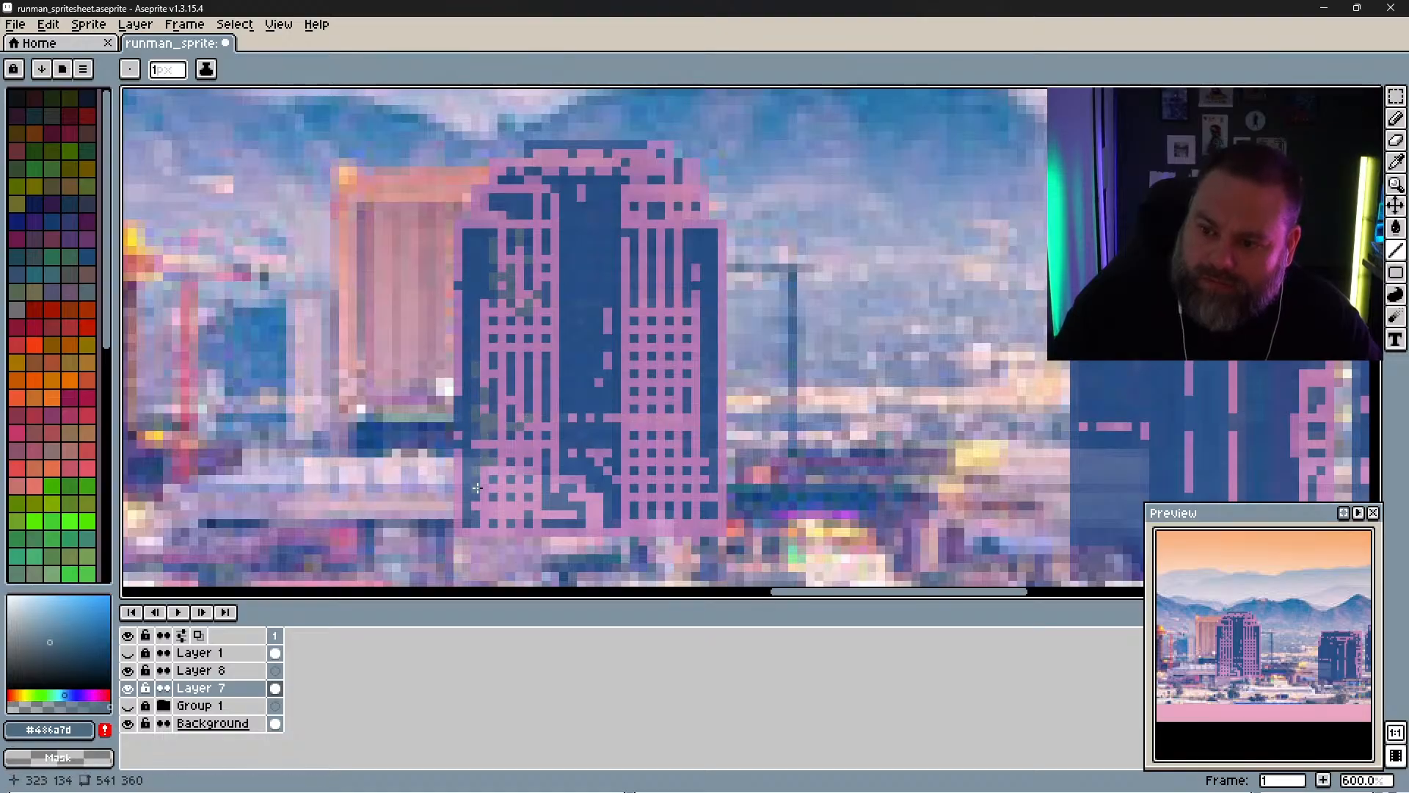
mouse_move(477, 487)
left_mouse_down()
mouse_move(505, 483)
mouse_move(498, 499)
mouse_move(530, 480)
mouse_move(471, 513)
mouse_move(485, 524)
left_mouse_up()
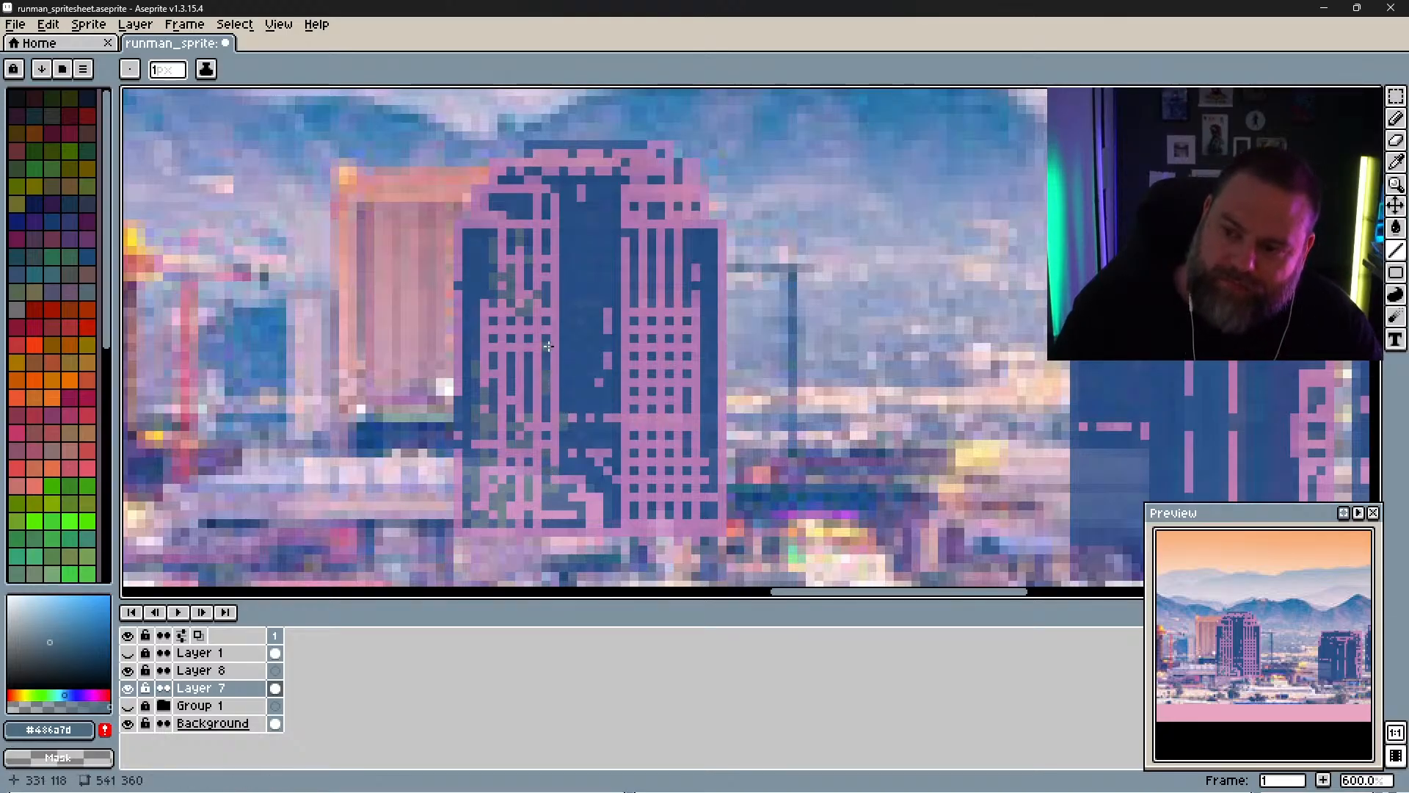
Step: Scatter muted #486a7d marks over the grid-windowed tower's crown, its central recess and its right window grid
left_click_drag(556, 288, 563, 229)
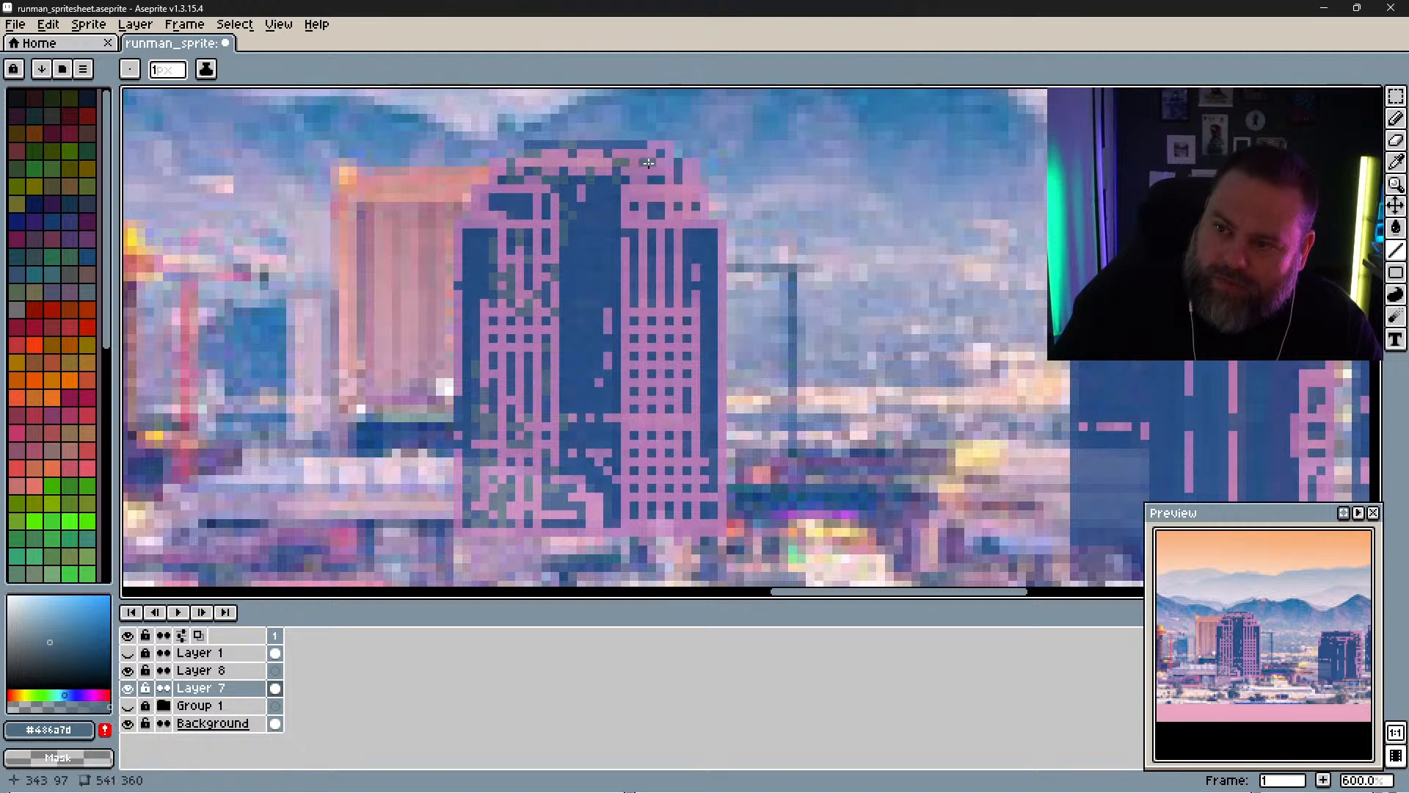
left_click_drag(600, 268, 575, 364)
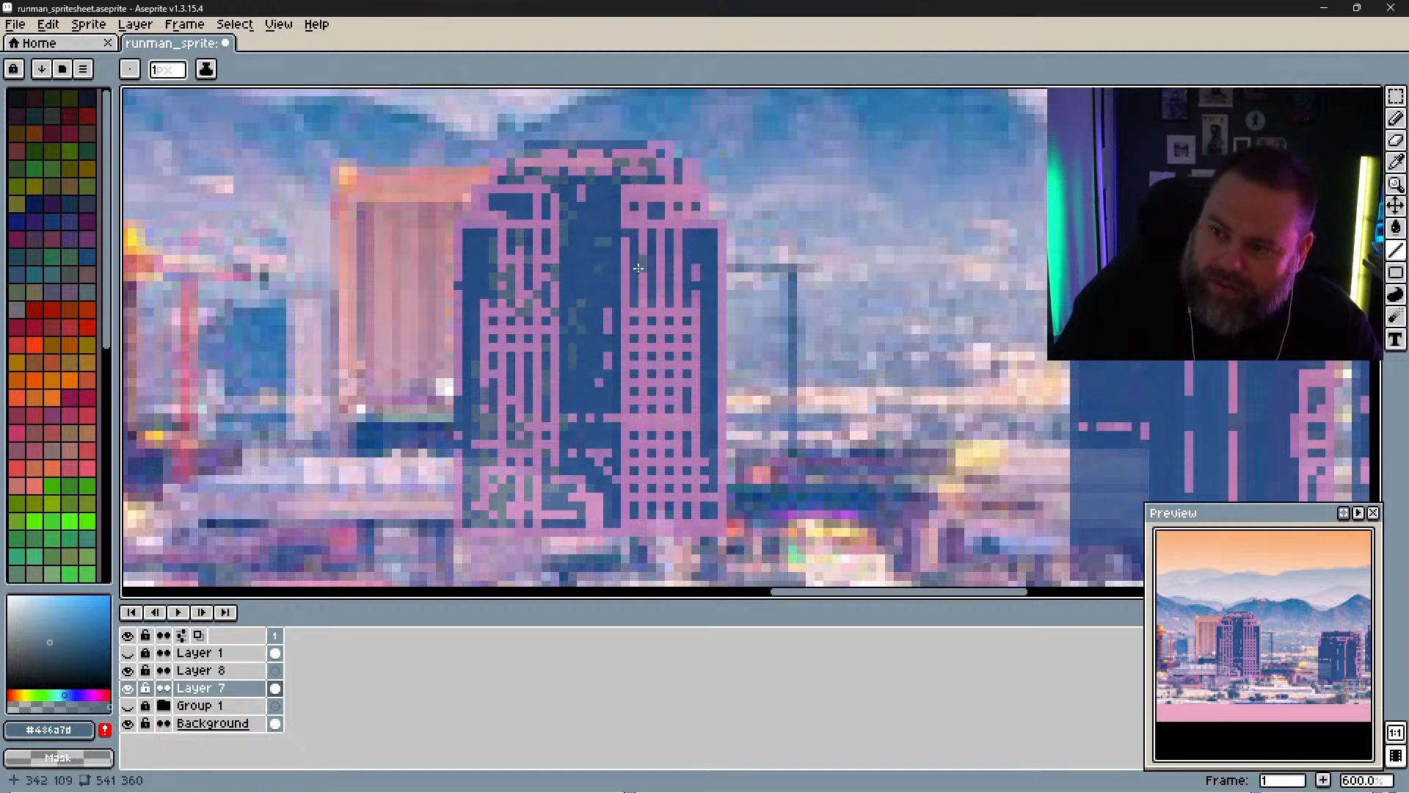
left_click_drag(685, 258, 698, 284)
left_click_drag(669, 335, 636, 384)
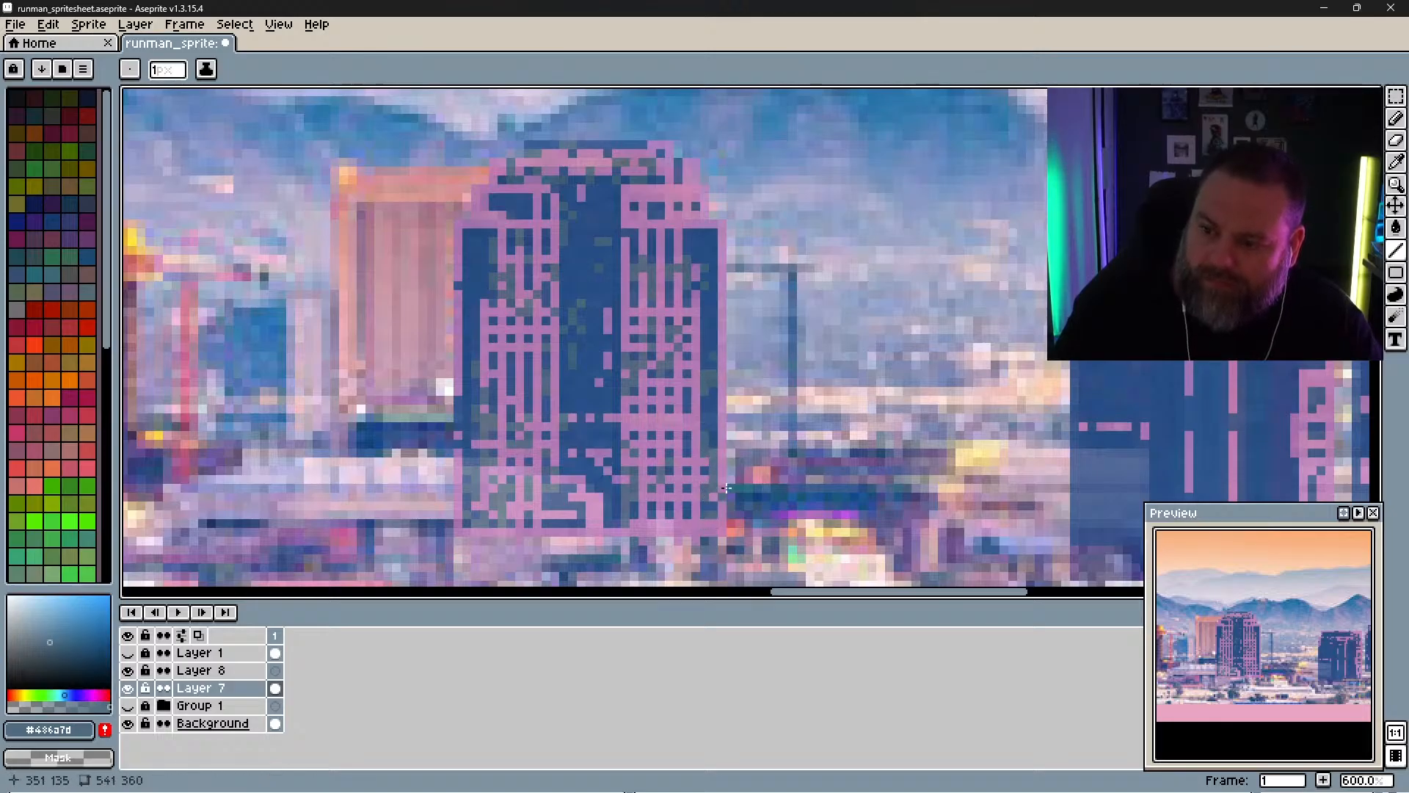
left_click_drag(904, 417, 810, 400)
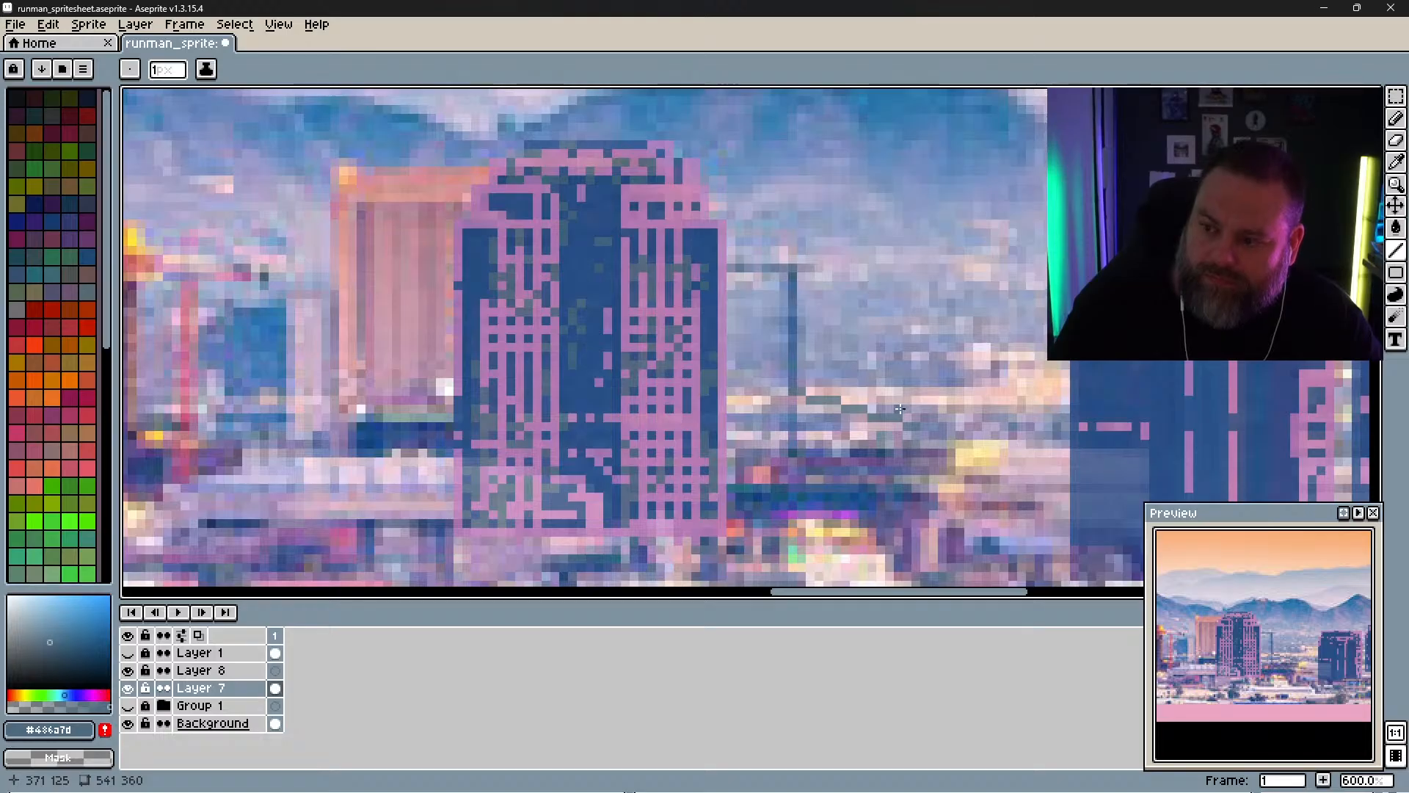
key("super+x")
left_click(934, 408)
key("ctrl+z")
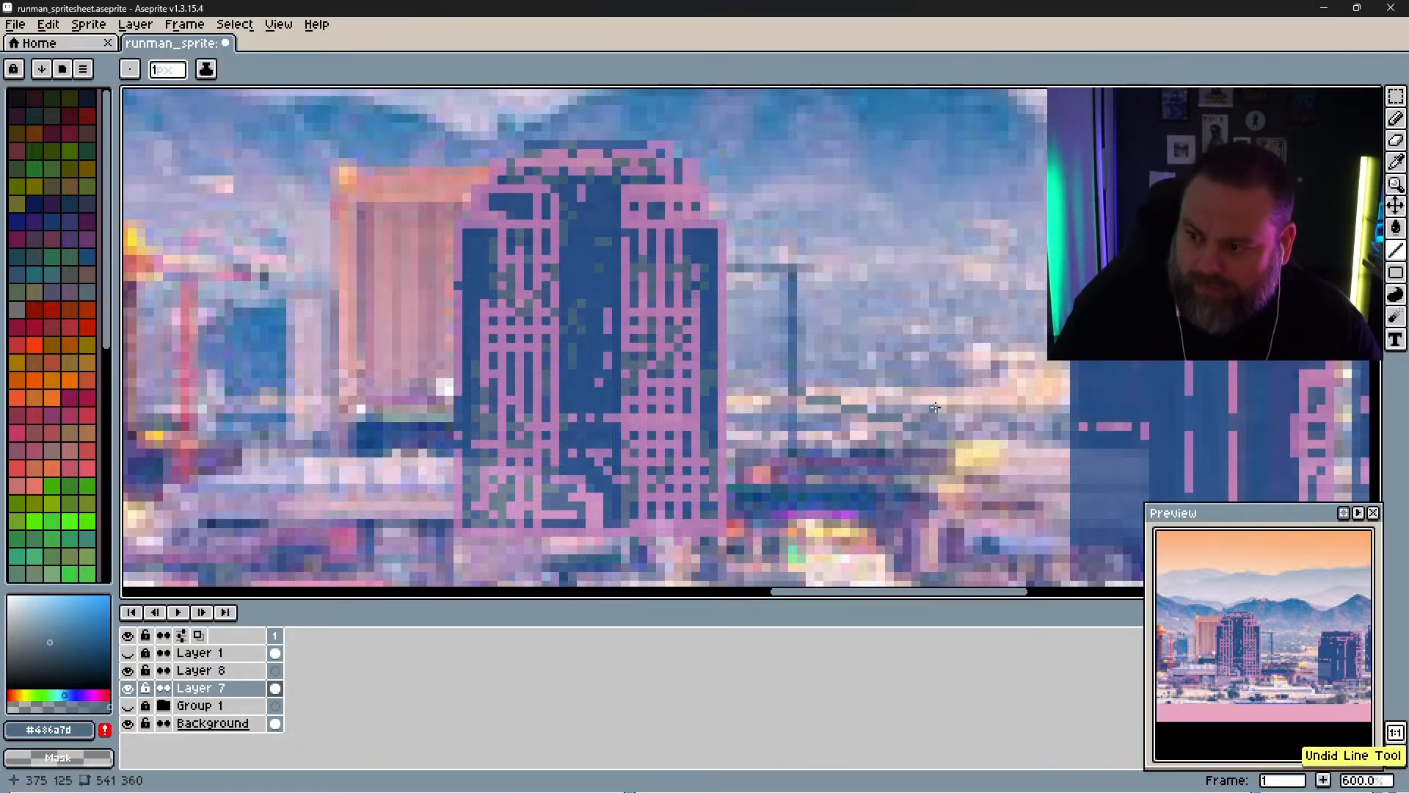
Step: Scatter muted #486a7d marks below the roofline and down the right face of the wide building with two vertical pink bars
key("space")
left_click_drag(933, 401, 589, 360)
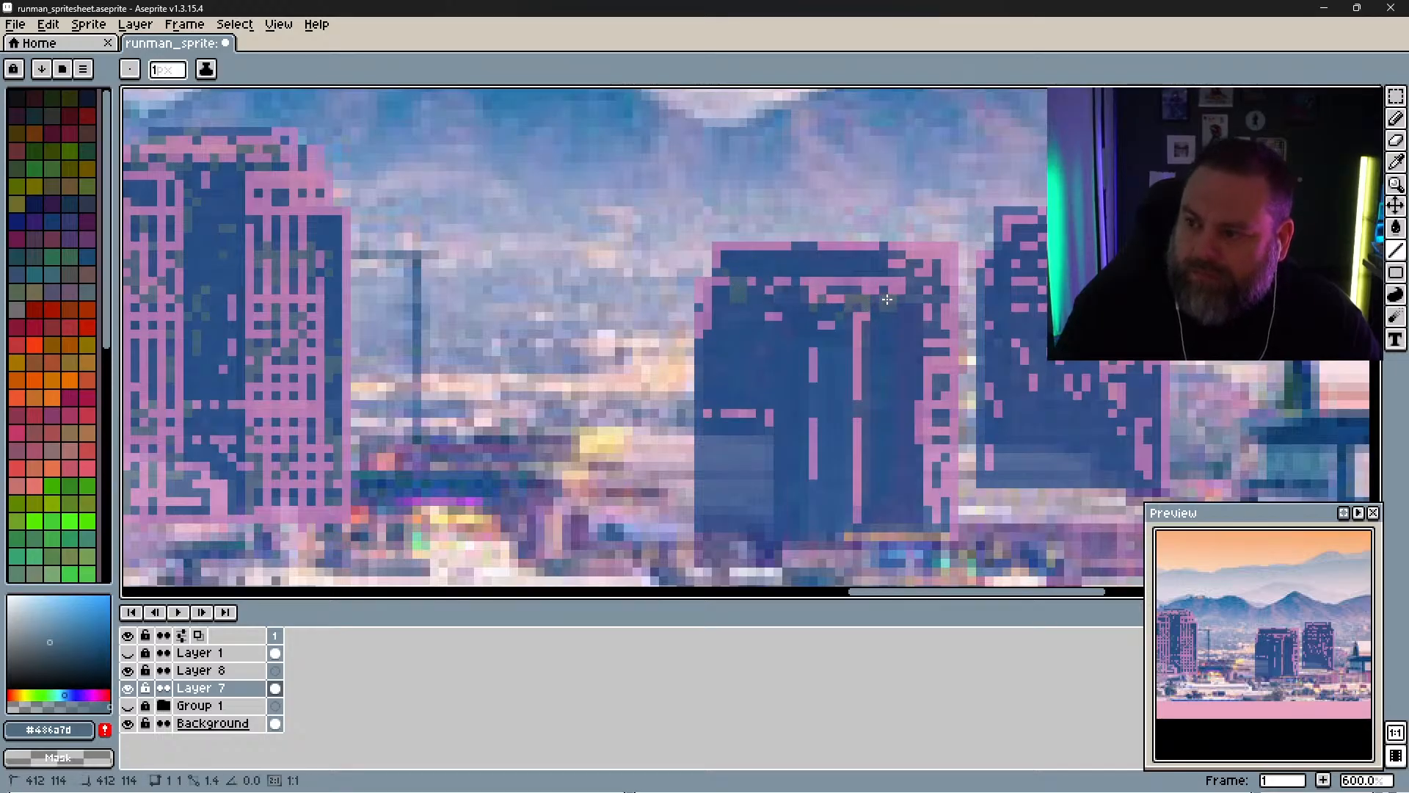
mouse_move(888, 299)
left_mouse_down()
mouse_move(904, 253)
mouse_move(928, 247)
mouse_move(936, 297)
left_mouse_up()
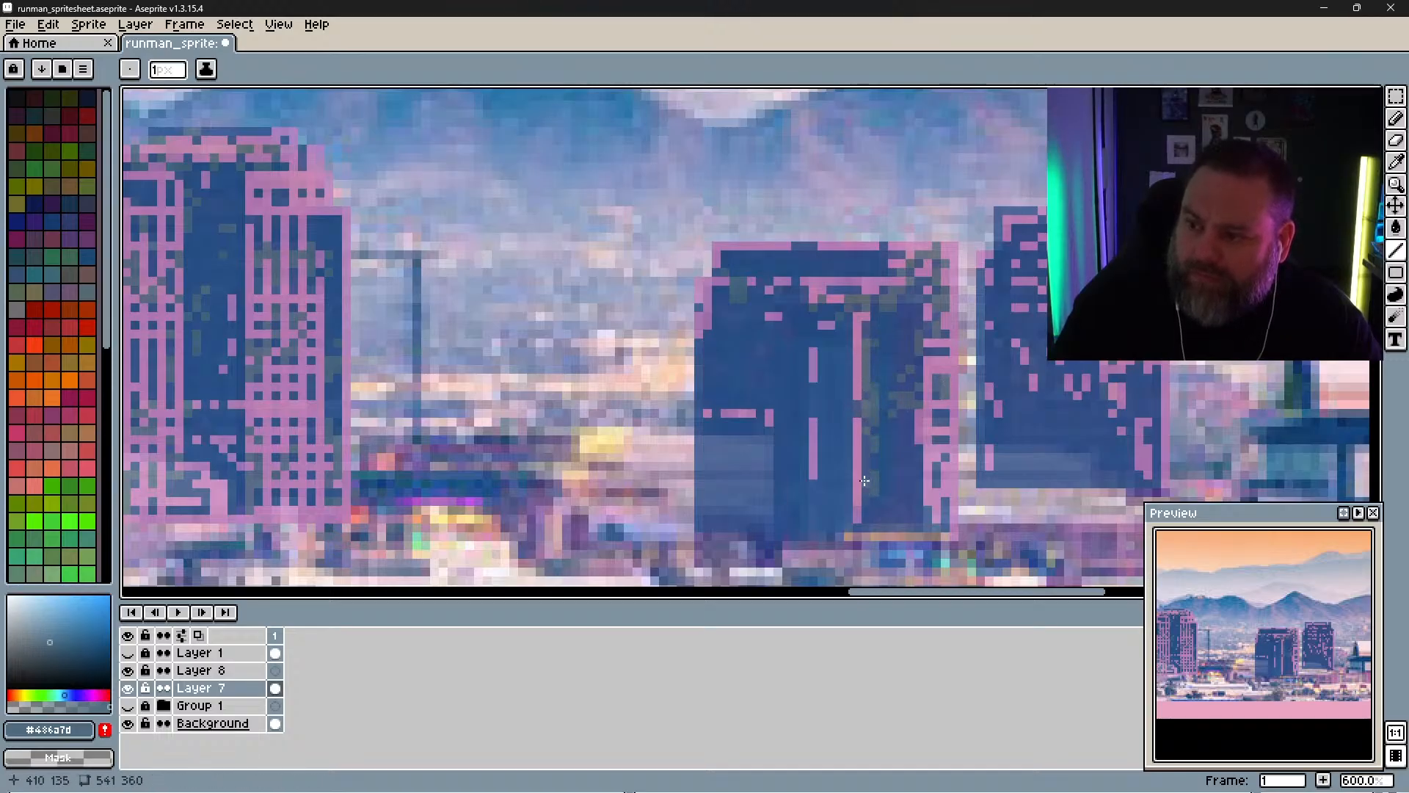
Step: Add muted #486a7d marks to the wide building's lower left block, left edge and the area around its pink bars
left_click_drag(766, 437, 764, 470)
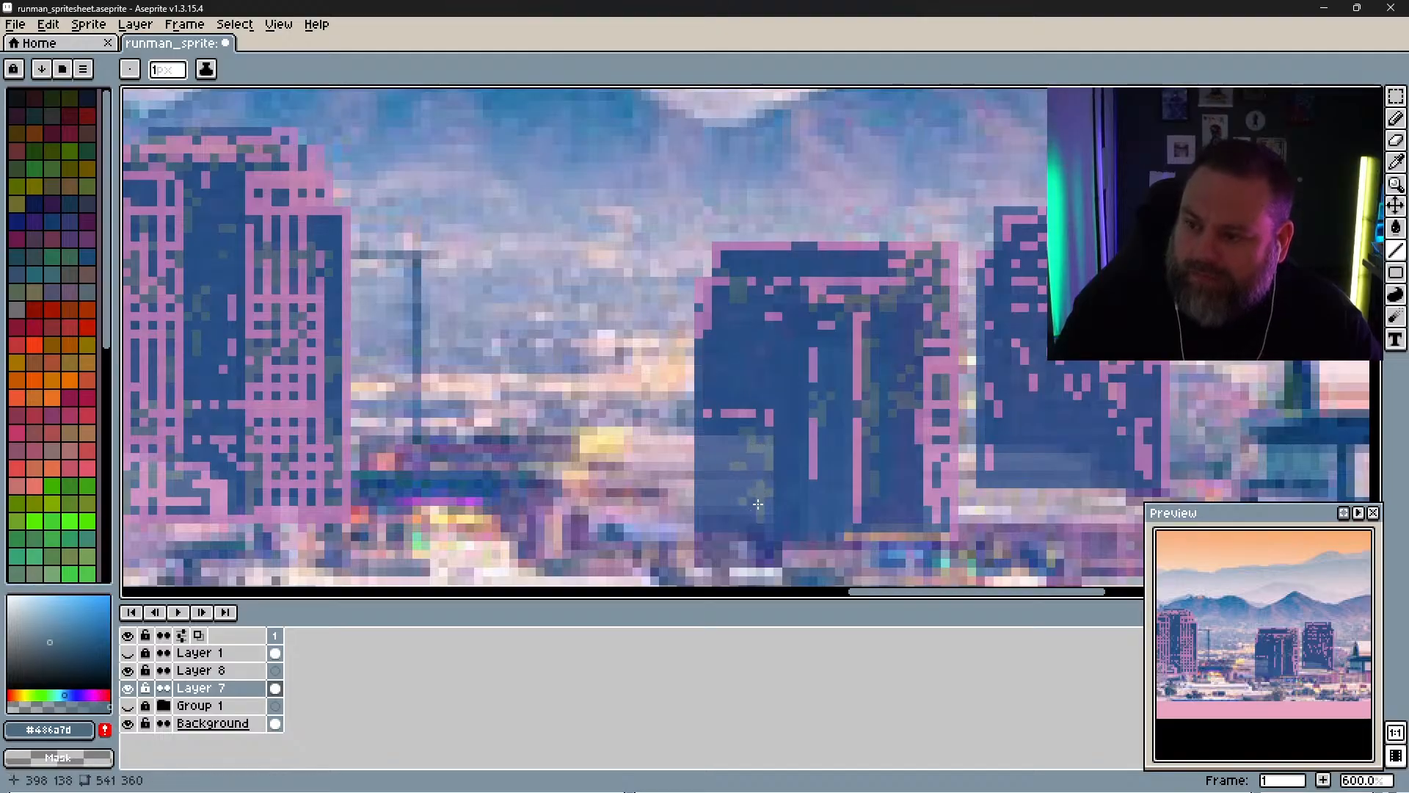
left_click_drag(798, 380, 719, 321)
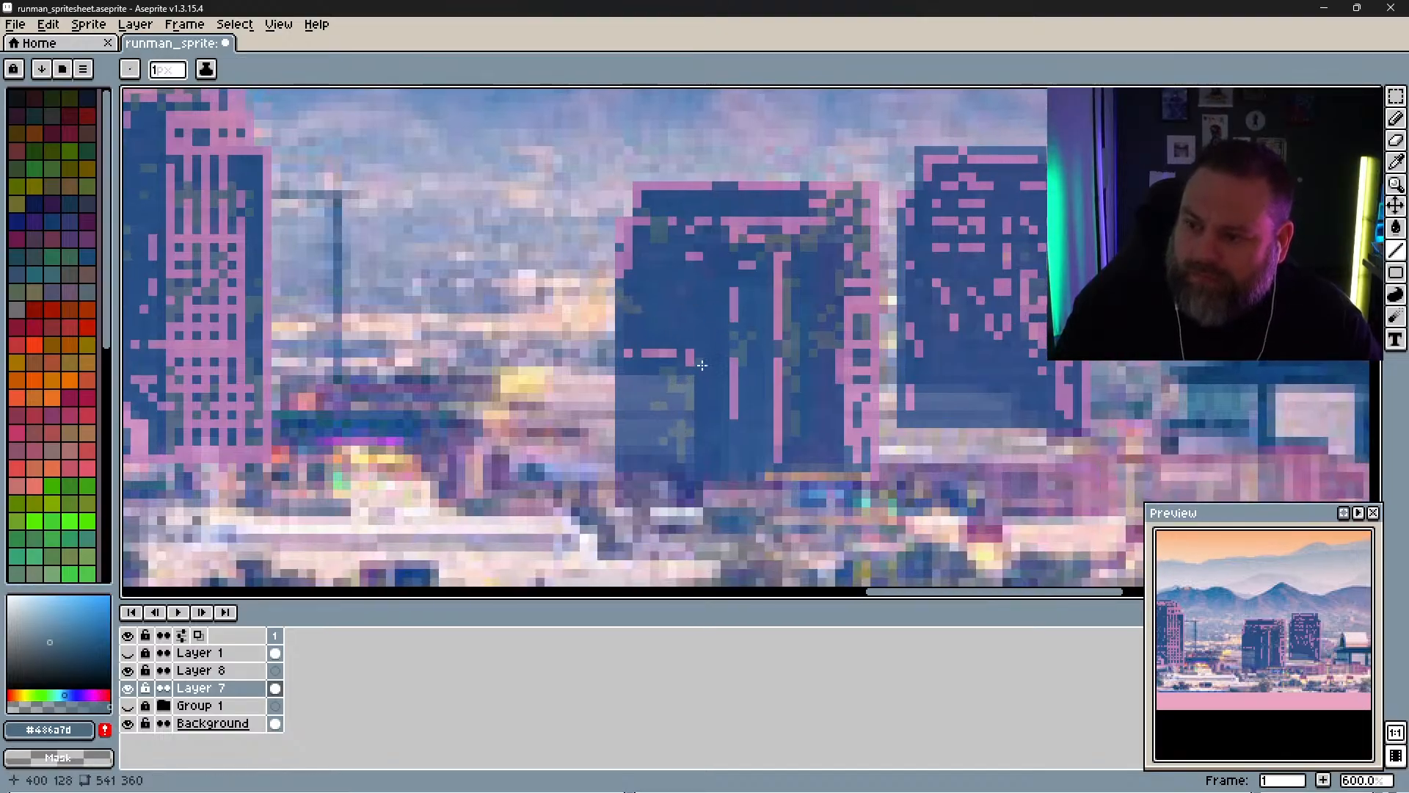
left_click_drag(762, 412, 677, 354)
left_click_drag(710, 408, 710, 414)
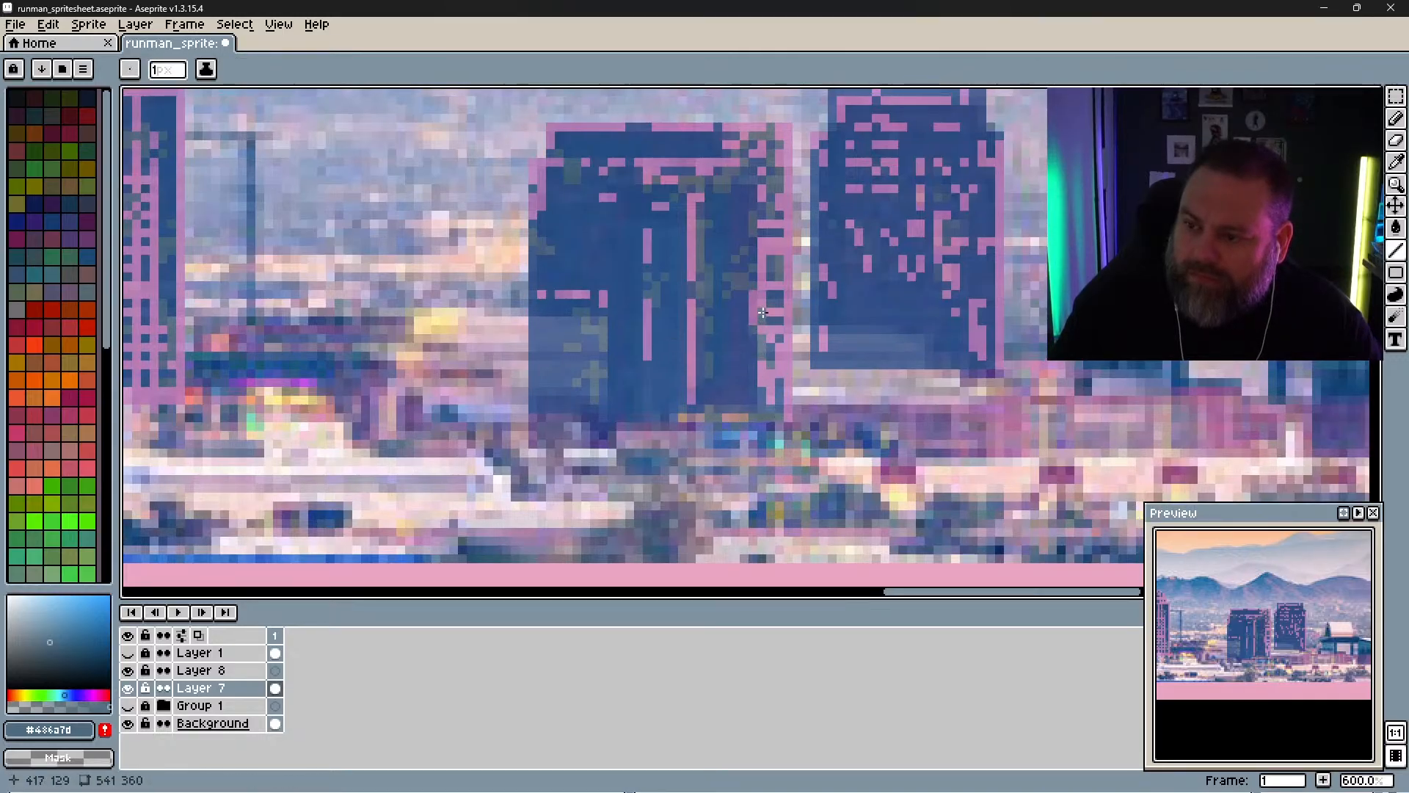
Step: Texture the neighbouring shorter tower with muted #486a7d marks among its pink windows, along its edges and across its blank base
left_click_drag(827, 274, 680, 371)
mouse_move(647, 317)
left_mouse_down()
mouse_move(647, 334)
mouse_move(667, 317)
left_mouse_up()
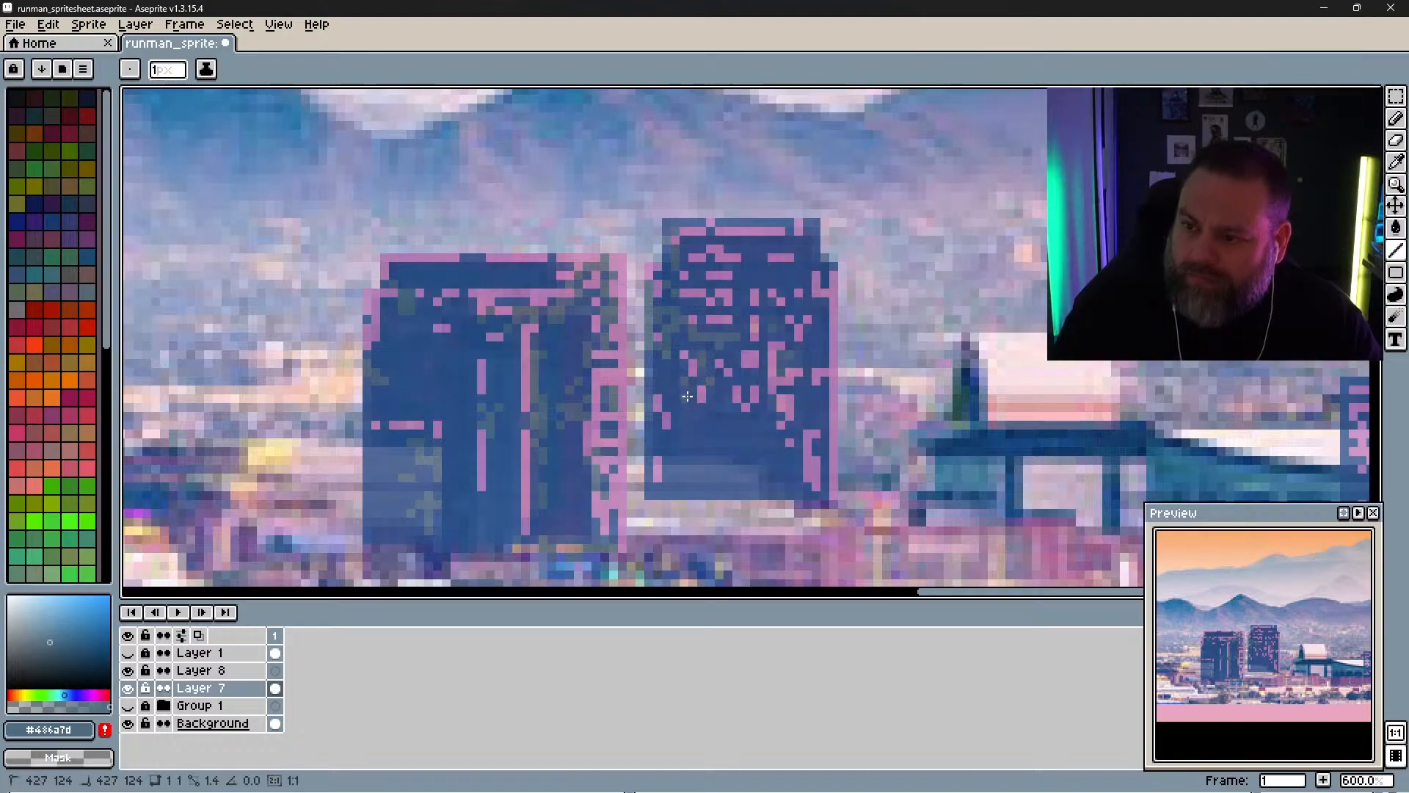
mouse_move(673, 477)
left_mouse_down()
mouse_move(721, 472)
mouse_move(688, 486)
left_mouse_up()
left_click_drag(718, 485, 732, 493)
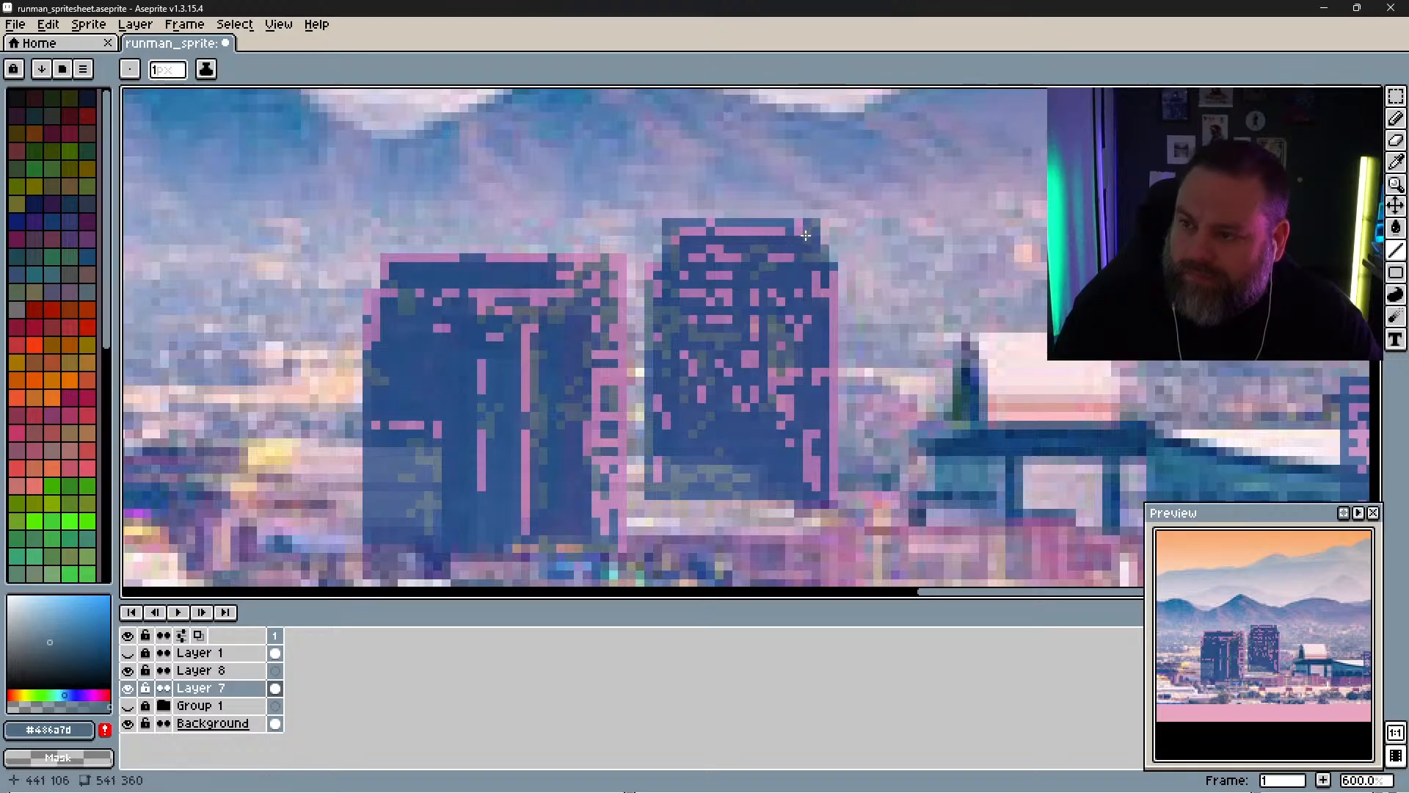
Step: Place muted #486a7d marks between the pink dashes and along the right and top edges of the low building at the far right
key("space")
left_click_drag(833, 315, 587, 314)
left_click_drag(818, 409, 453, 360)
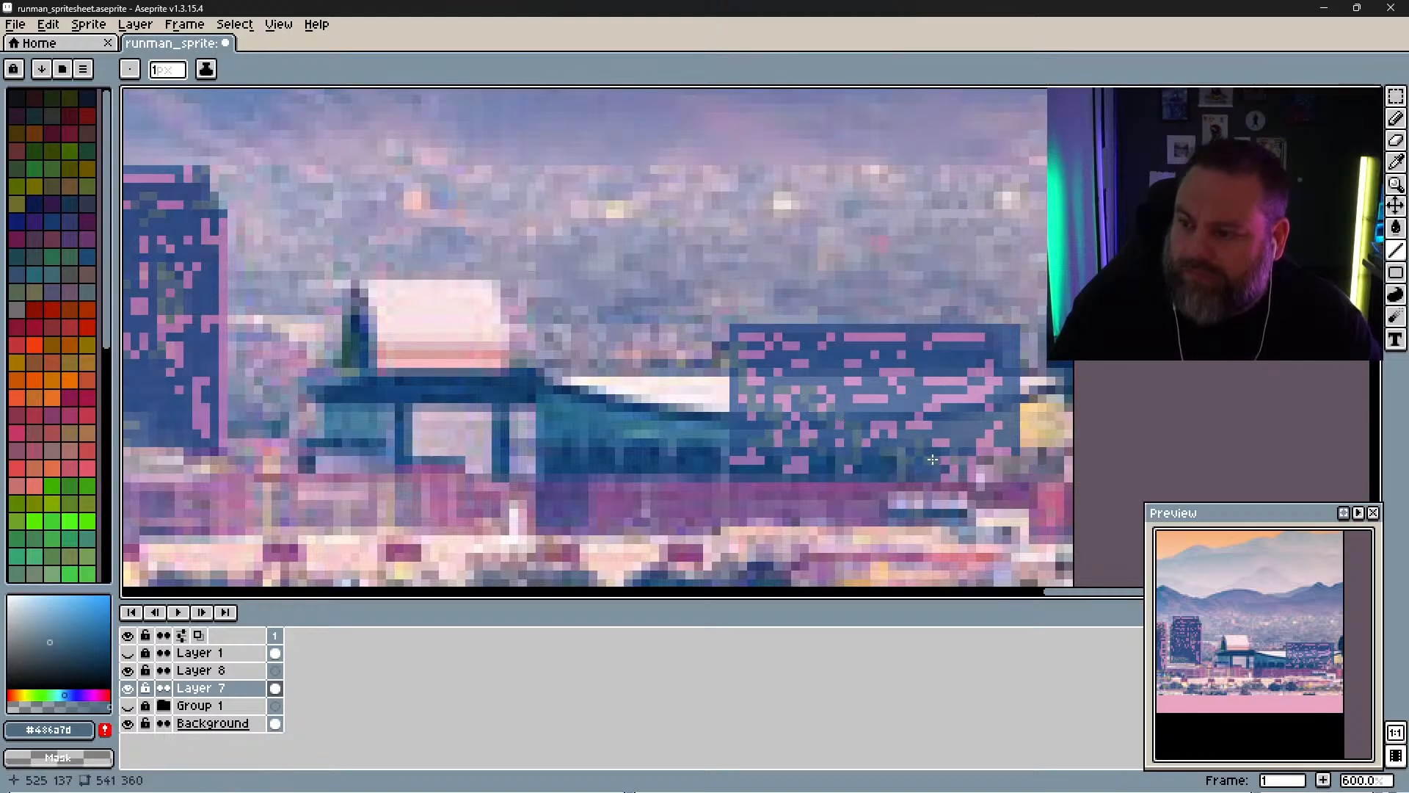
left_click(1009, 340)
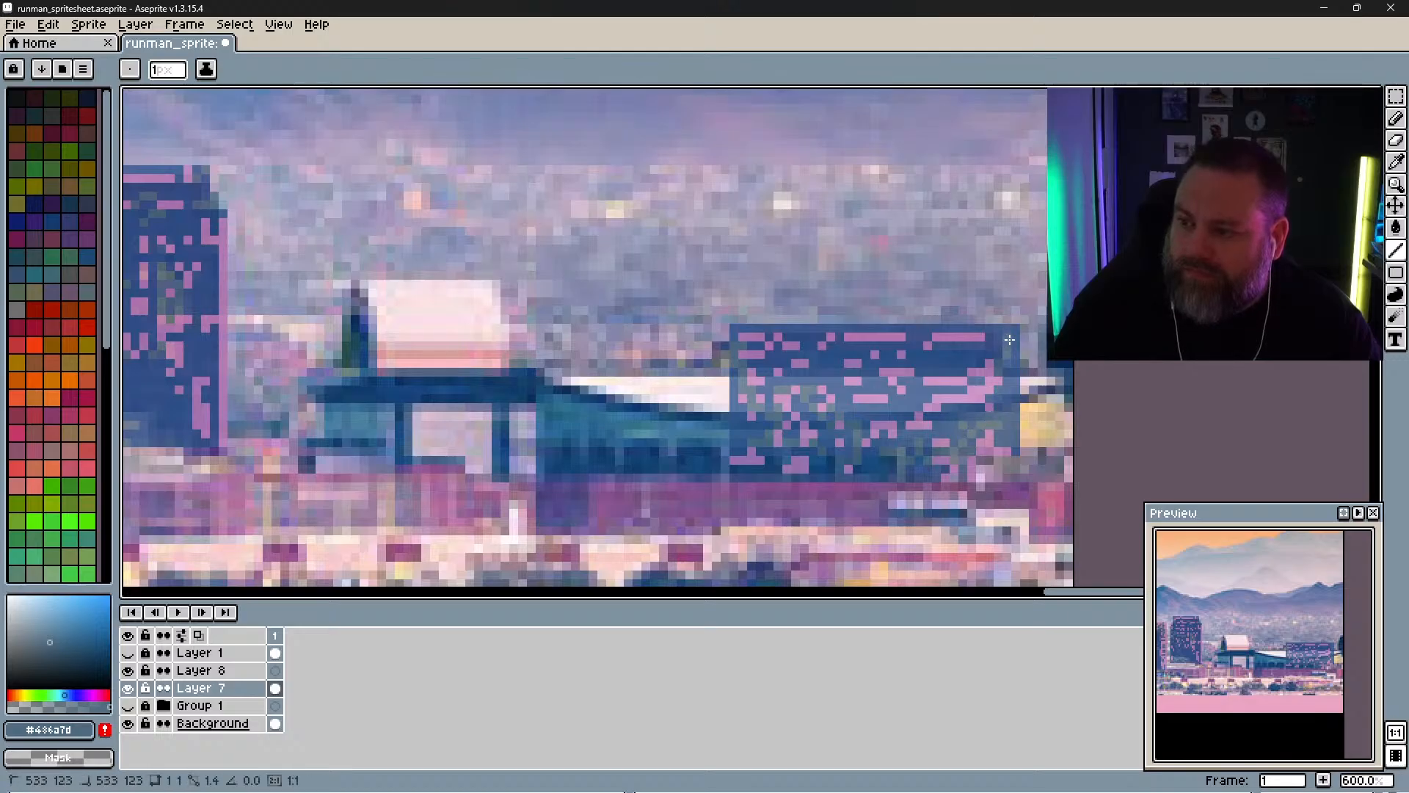
left_click_drag(1008, 390, 1010, 440)
left_click_drag(1006, 350, 997, 331)
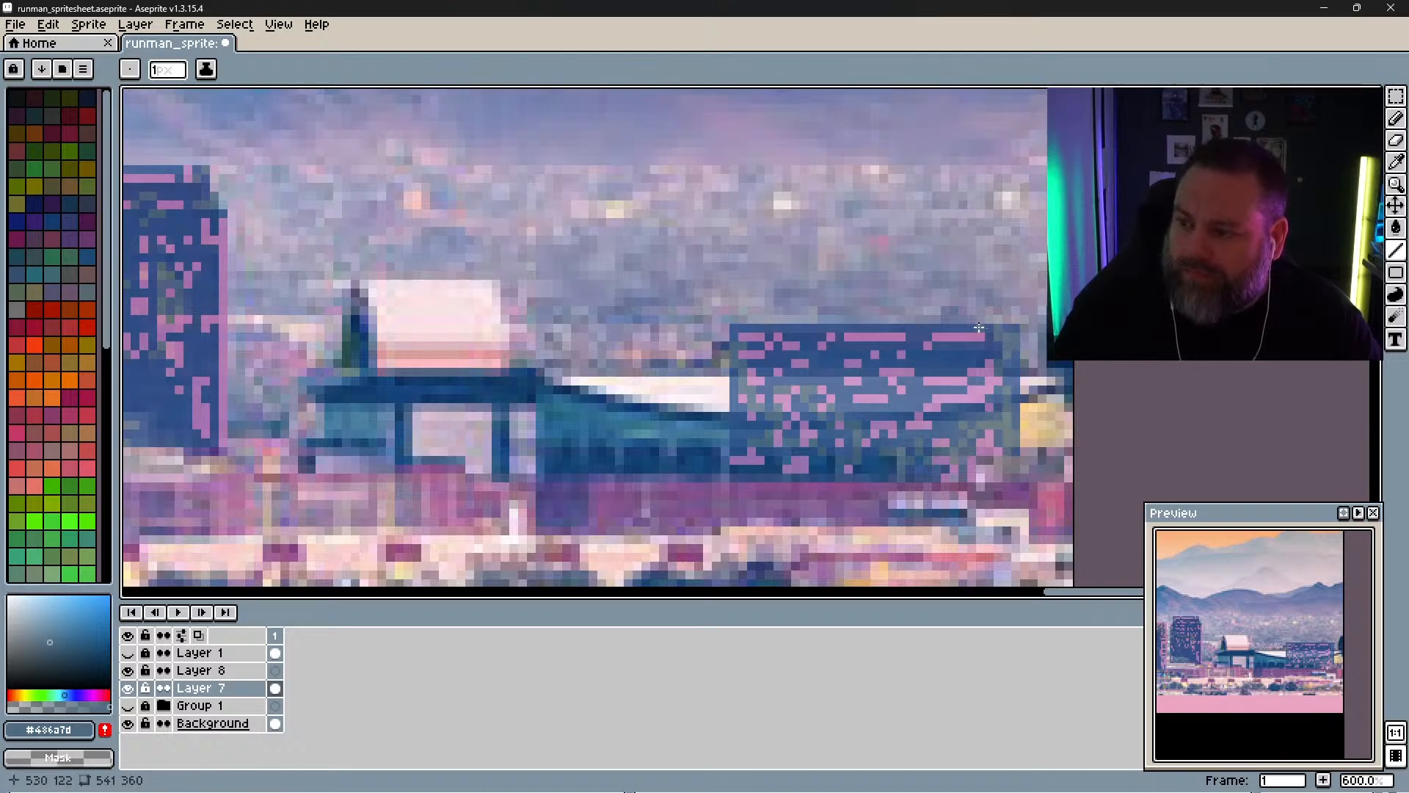
mouse_move(758, 333)
left_mouse_down()
mouse_move(741, 334)
mouse_move(742, 353)
mouse_move(824, 369)
left_mouse_up()
Step: Make Group 1 visible so the detailed buildings sit over the flat orange sky and blue mountains
mouse_move(950, 365)
left_mouse_down()
mouse_move(817, 321)
mouse_move(946, 264)
left_mouse_up()
scroll(879, 227, "down", 6)
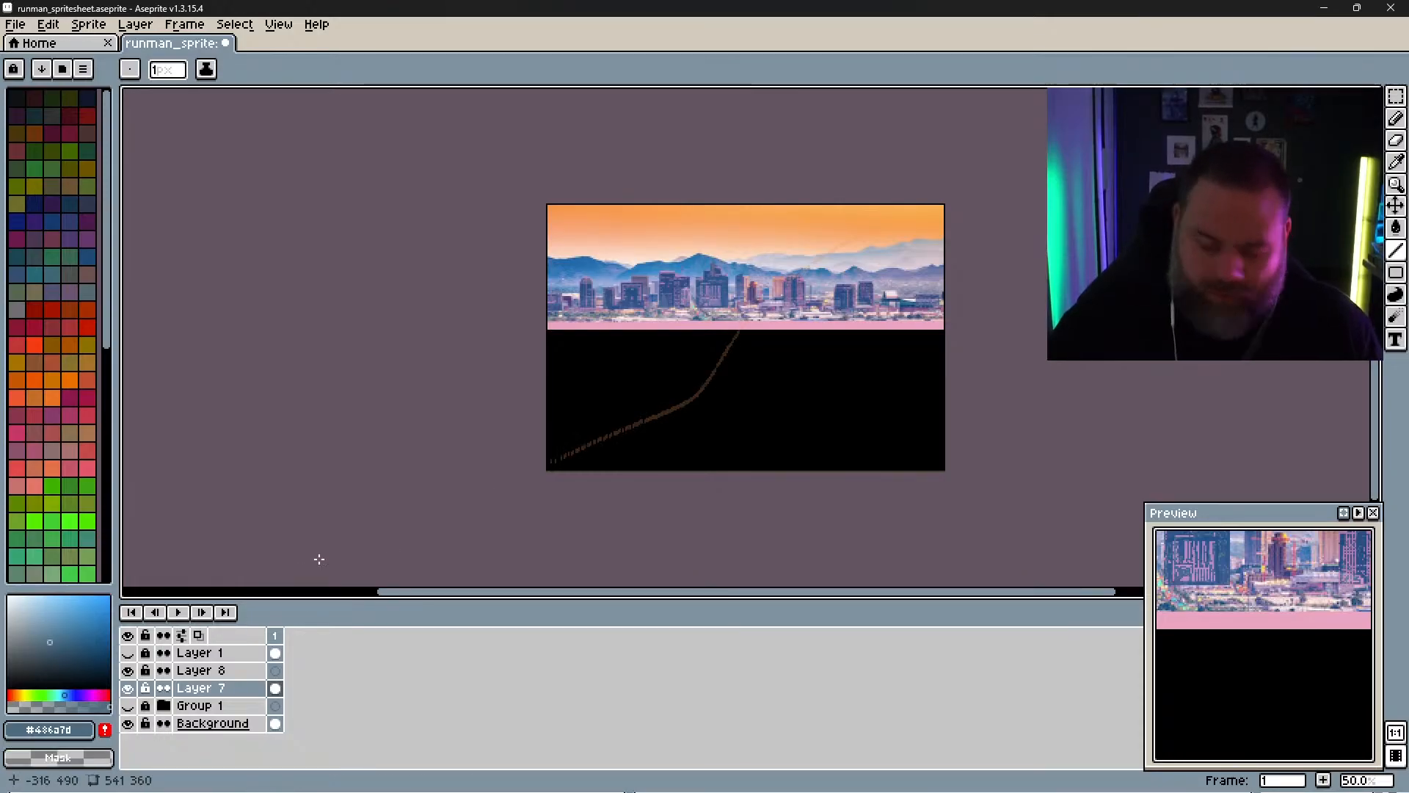
key("ctrl")
key("ctrl+z")
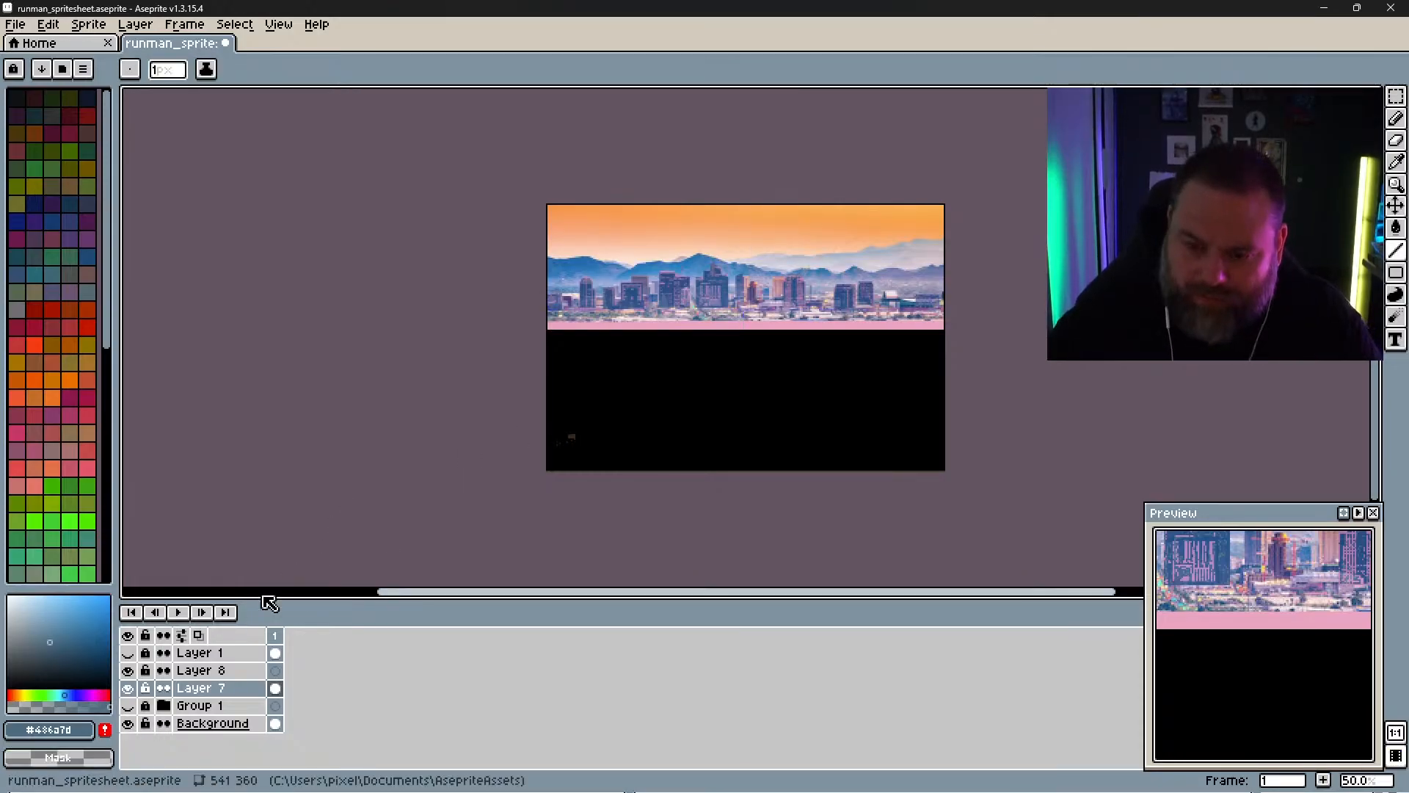
left_click(128, 706)
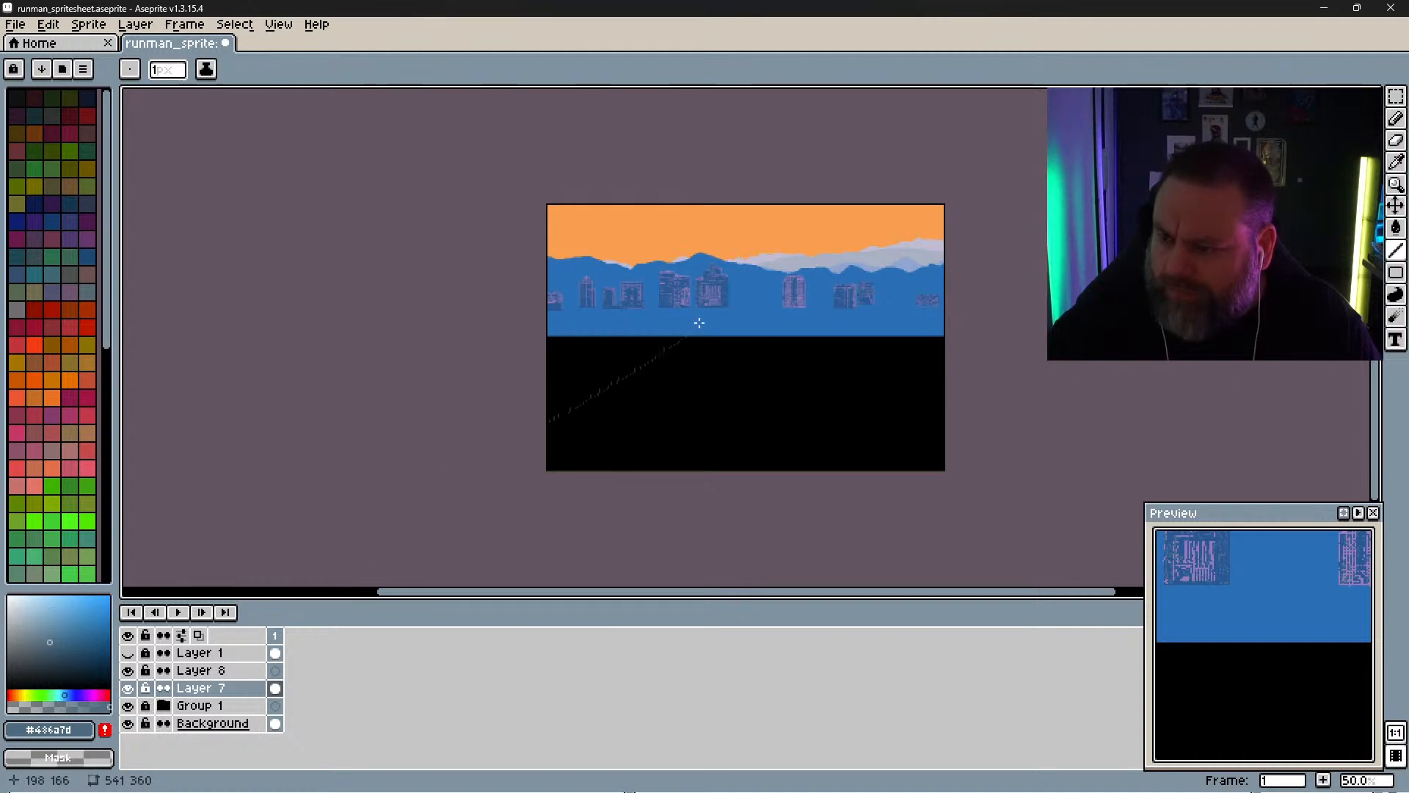
Step: Examine how the textured buildings read against the flat blue mountain background at close and distant zoom levels
scroll(723, 284, "up", 3)
scroll(597, 429, "down", 2)
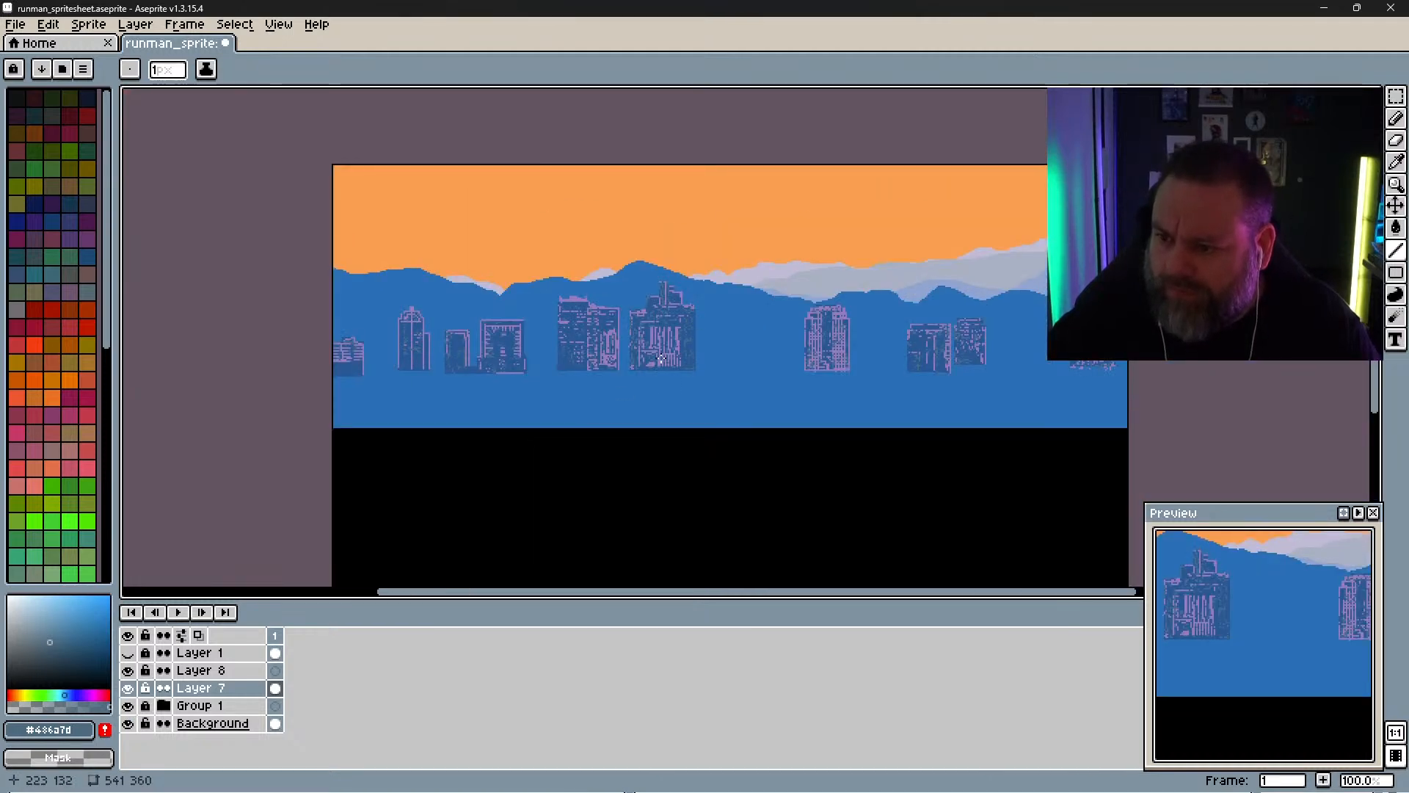
scroll(623, 410, "down", 2)
scroll(621, 413, "up", 4)
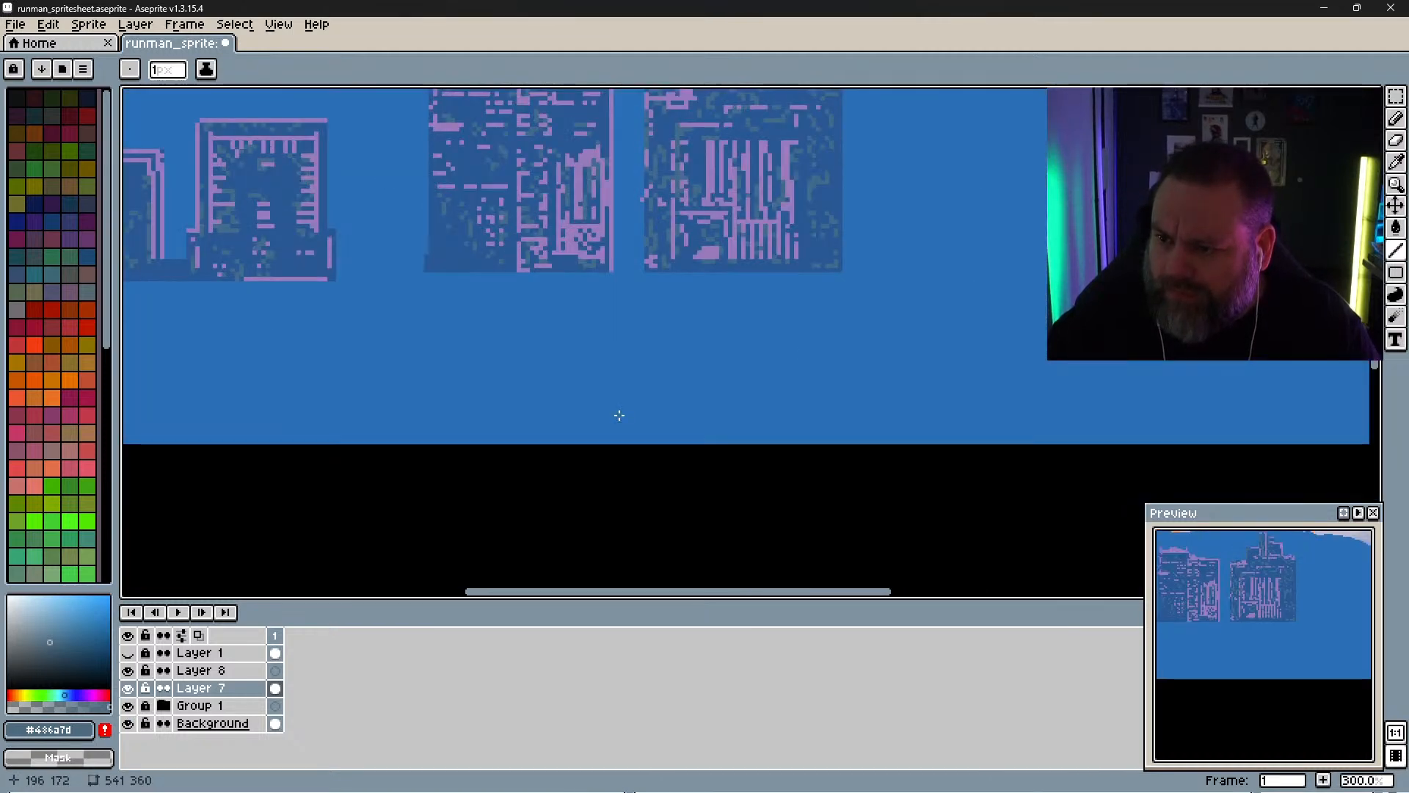
scroll(620, 415, "down", 1)
scroll(619, 415, "up", 1)
scroll(619, 416, "down", 1)
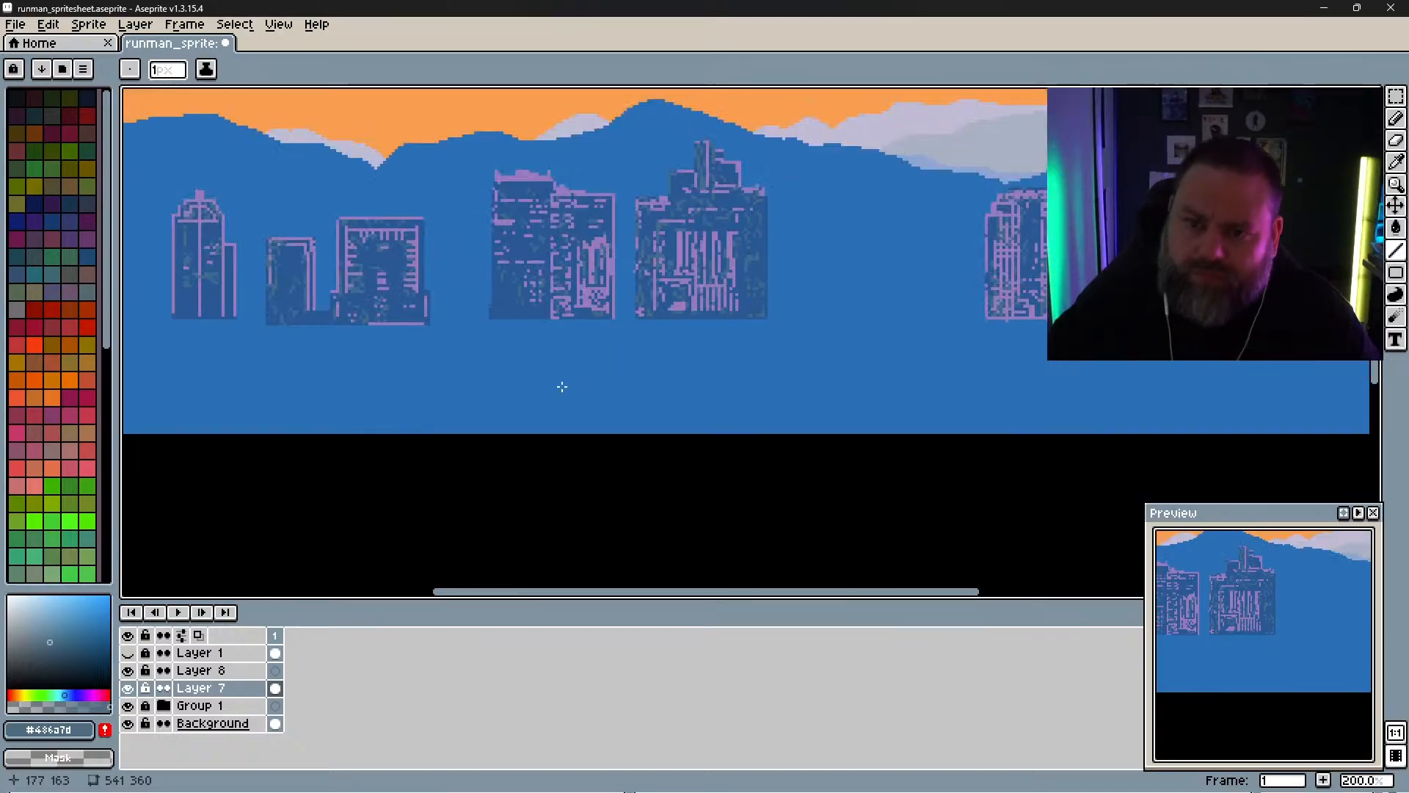
scroll(559, 384, "down", 1)
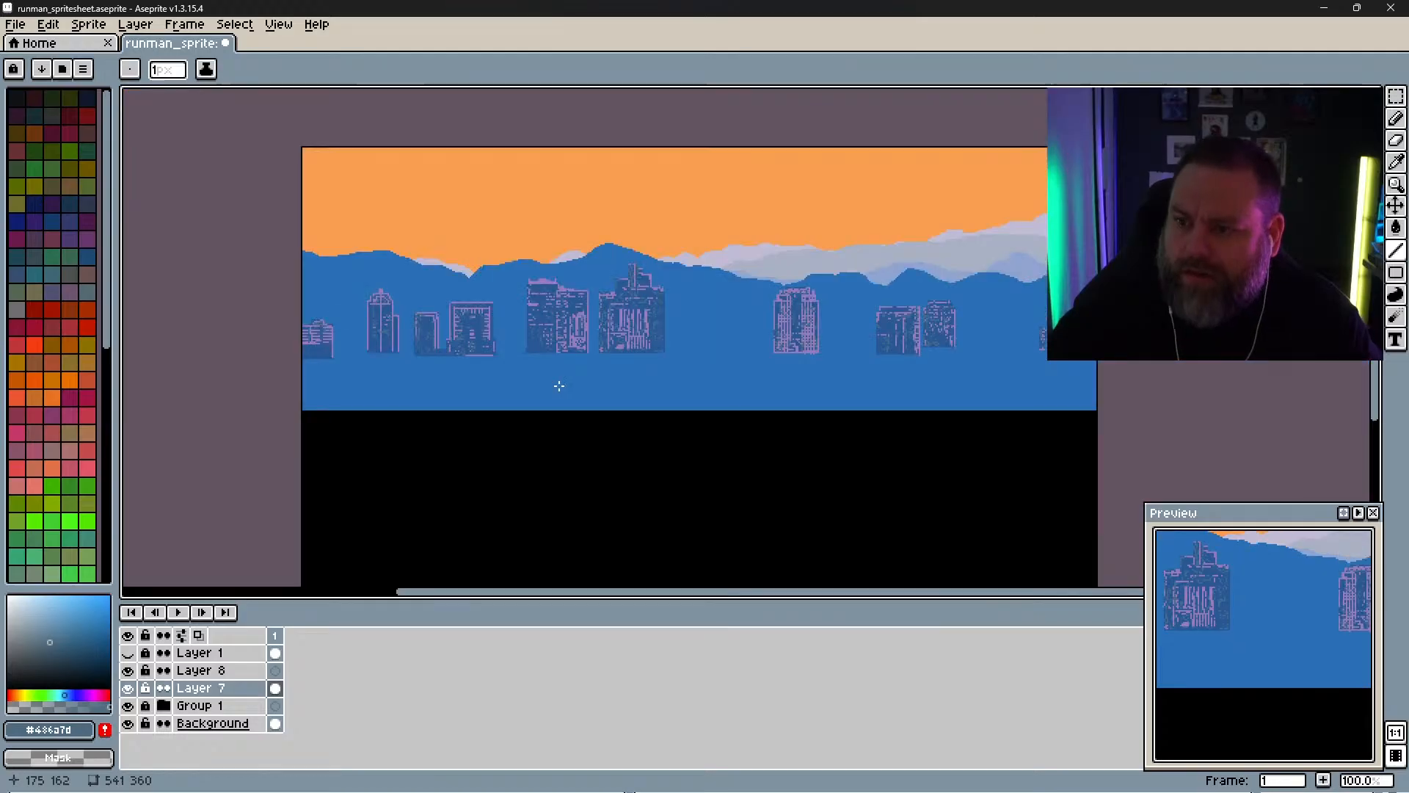
scroll(814, 312, "up", 1)
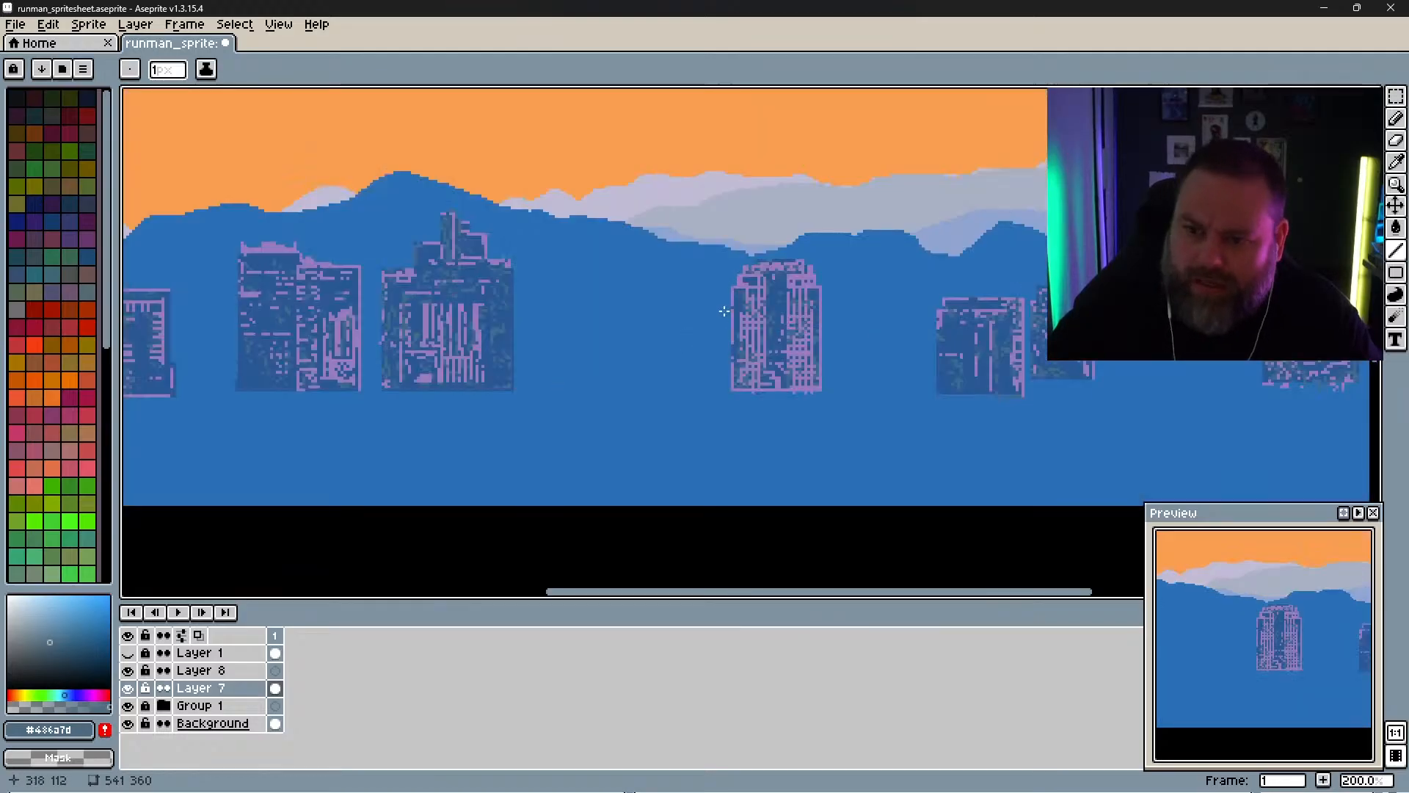
scroll(725, 311, "down", 1)
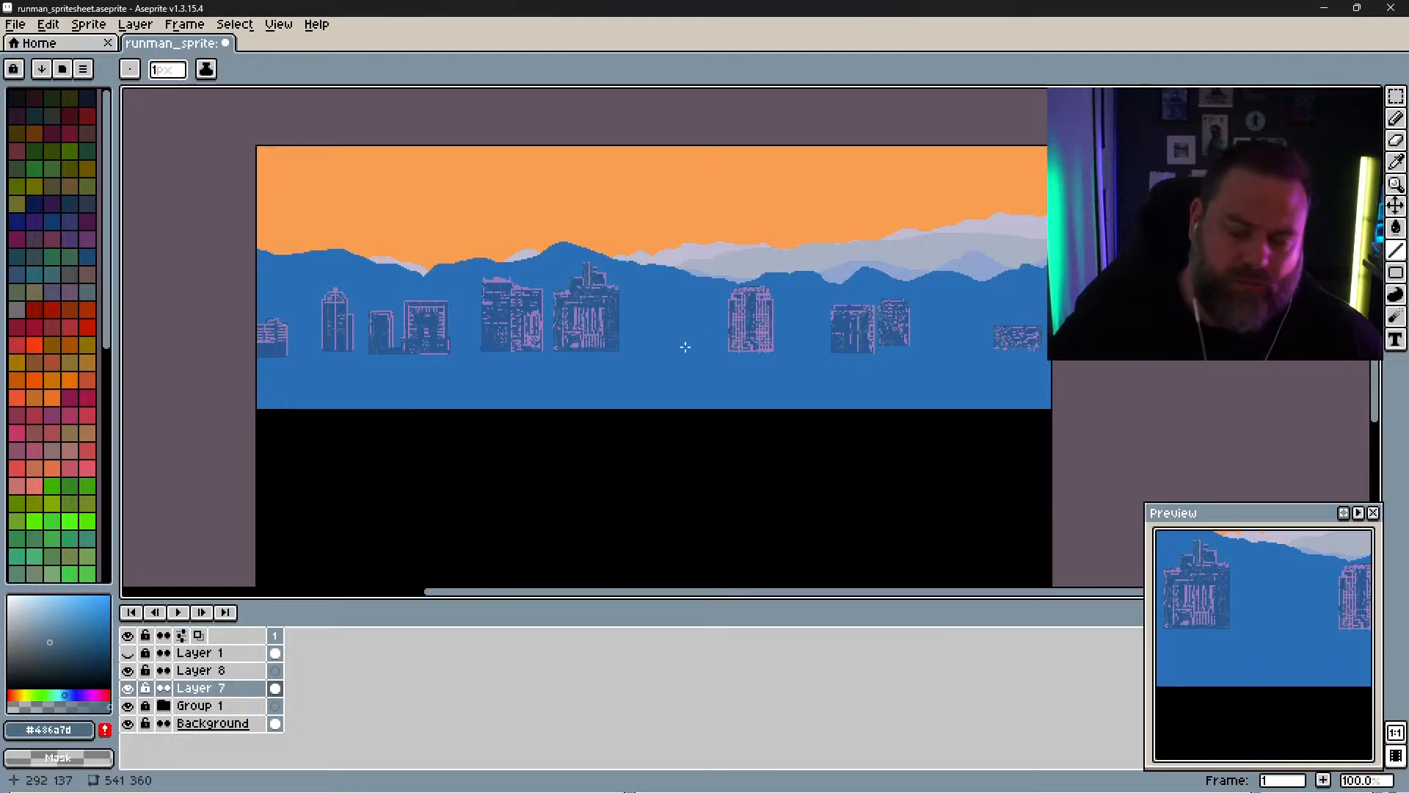
scroll(661, 389, "down", 1)
scroll(655, 394, "up", 1)
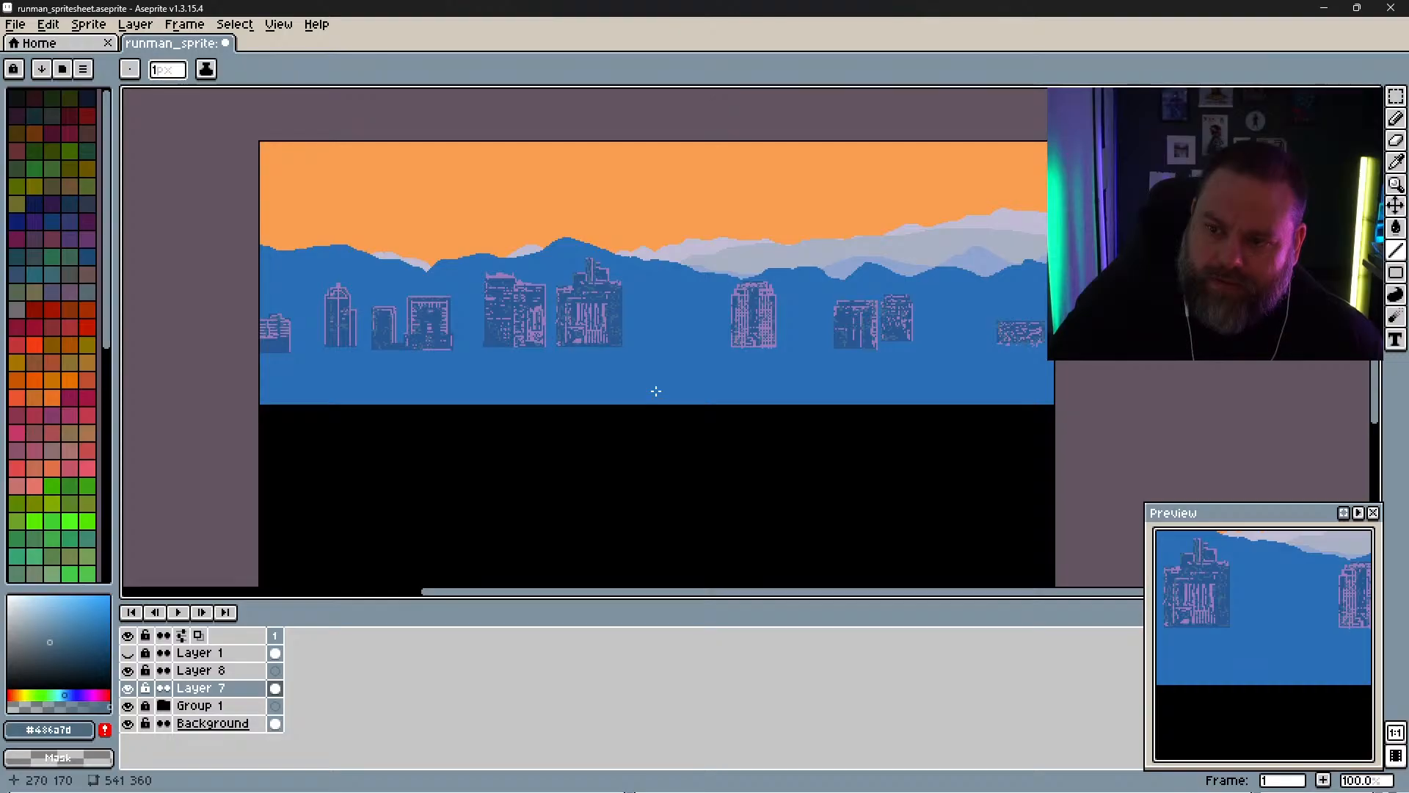
scroll(655, 392, "up", 1)
scroll(655, 391, "down", 1)
Step: Erase the stray pixels hanging below the base of the low building at the far right with the 10 px eraser
scroll(655, 391, "up", 3)
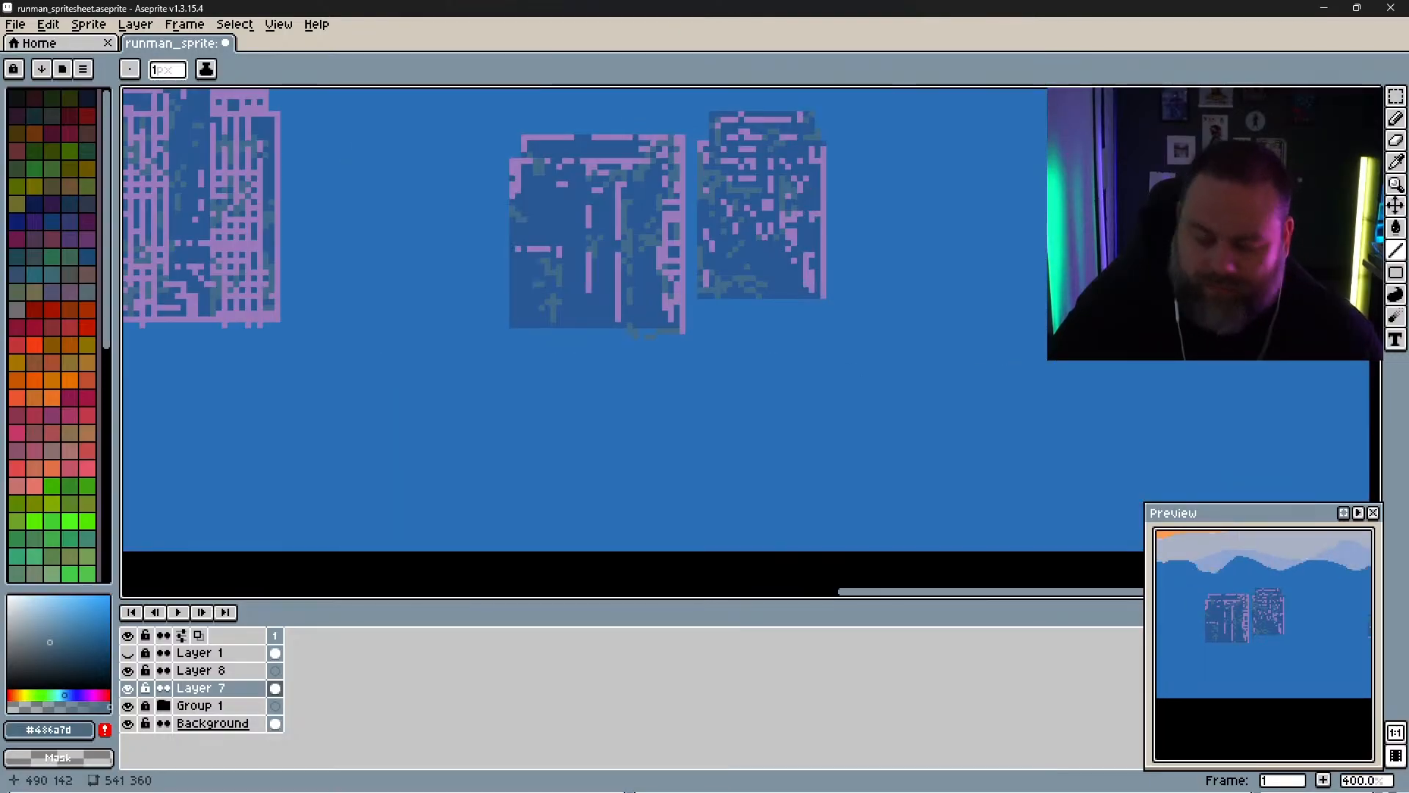
scroll(665, 327, "right", 5)
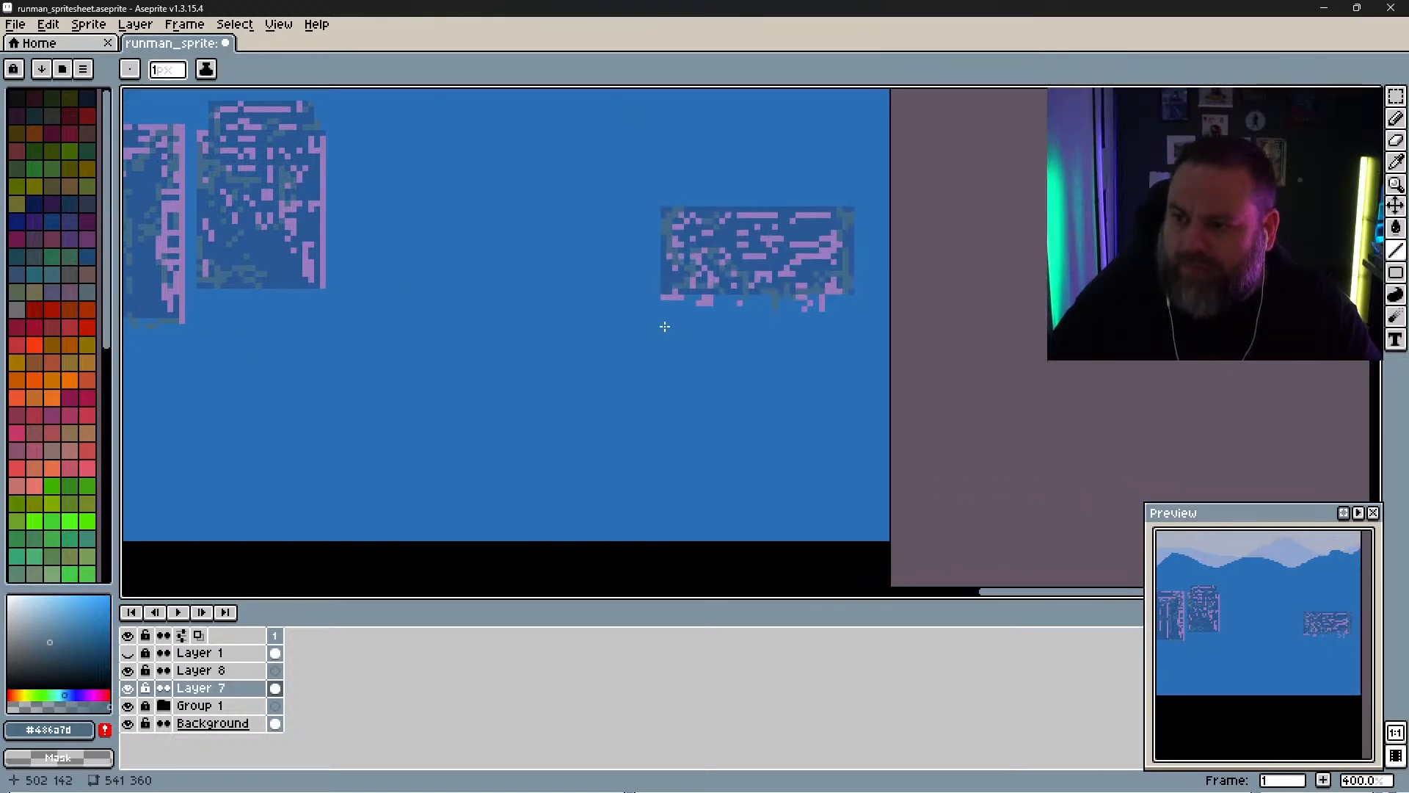
key("e")
mouse_move(675, 327)
left_mouse_down()
mouse_move(825, 336)
mouse_move(849, 324)
mouse_move(673, 324)
mouse_move(633, 342)
left_mouse_up()
Step: Erase the stray pixels below the bases of the wide two-bar building and the tall grid-windowed tower
key("space")
left_click_drag(762, 383, 1031, 430)
left_click_drag(648, 389, 889, 397)
left_click_drag(691, 364, 574, 359)
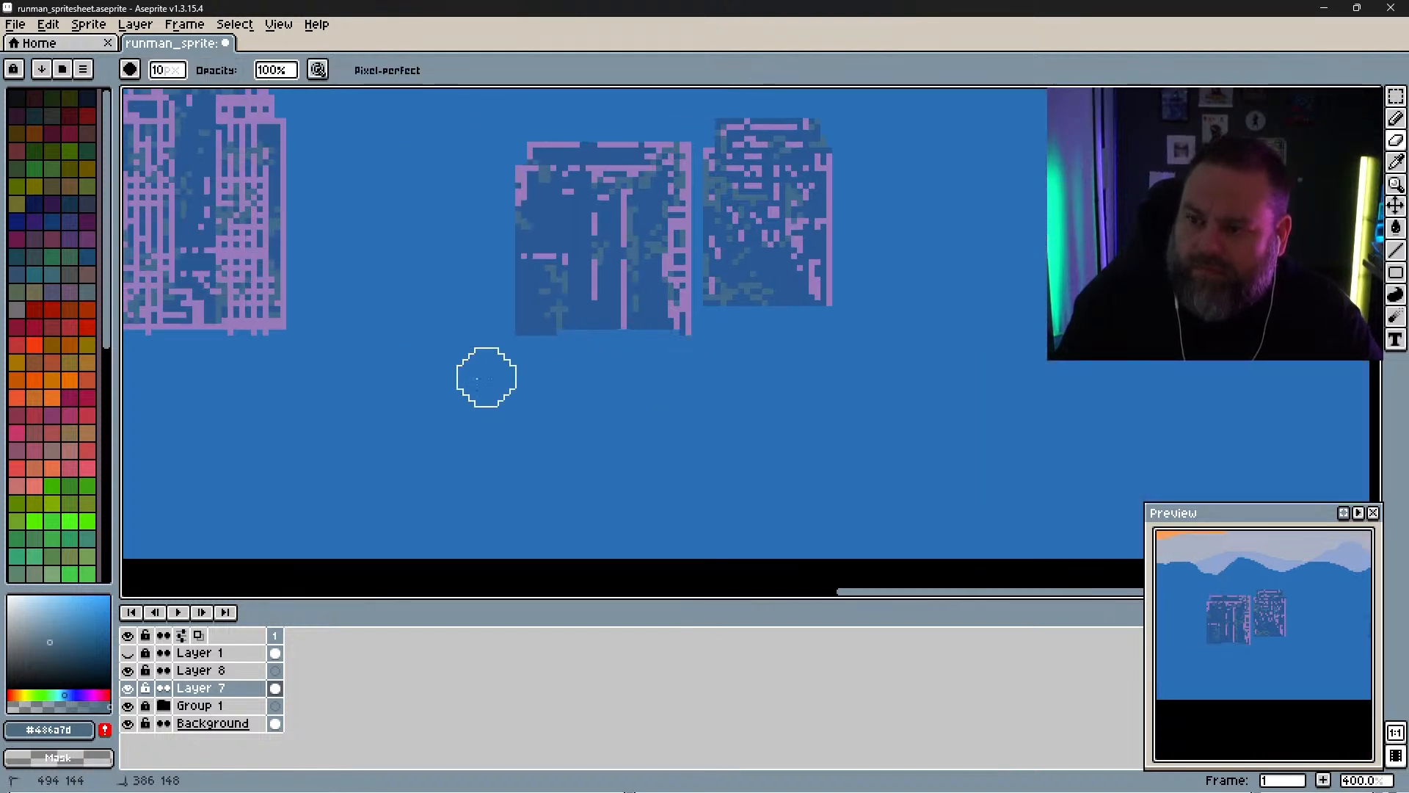
key("ctrl+z")
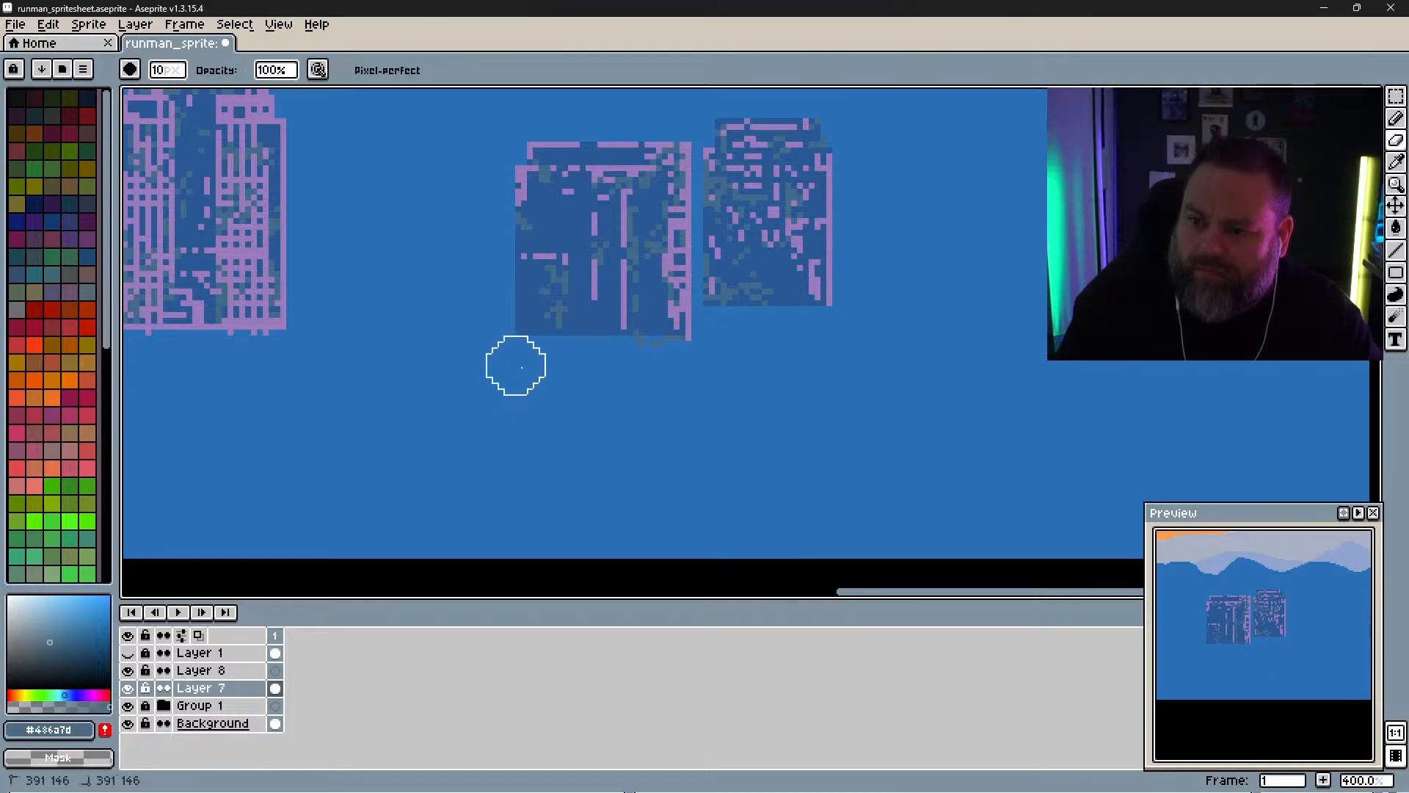
mouse_move(823, 377)
left_mouse_down()
mouse_move(684, 355)
mouse_move(950, 406)
left_mouse_up()
key("ctrl+z")
left_click(642, 365)
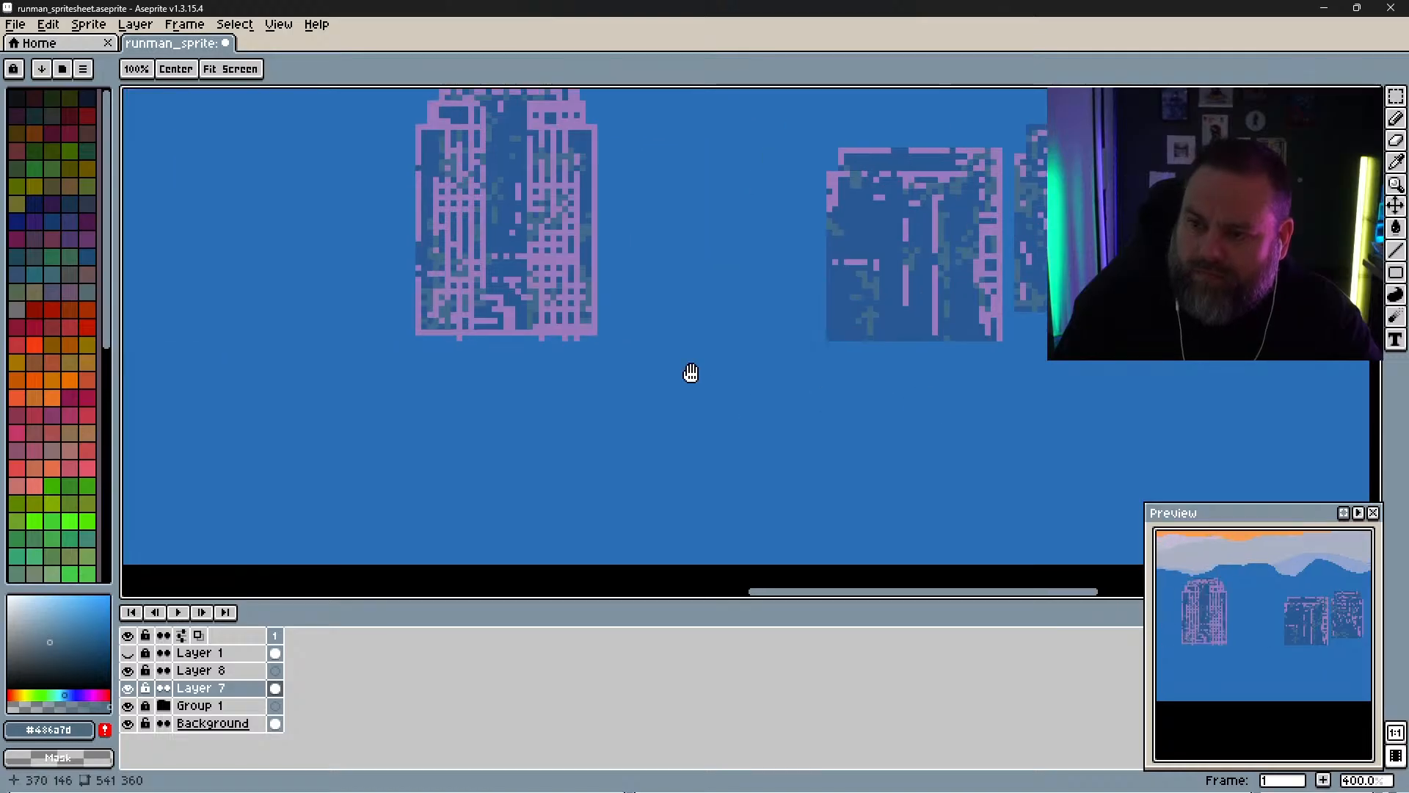
key("ctrl+z")
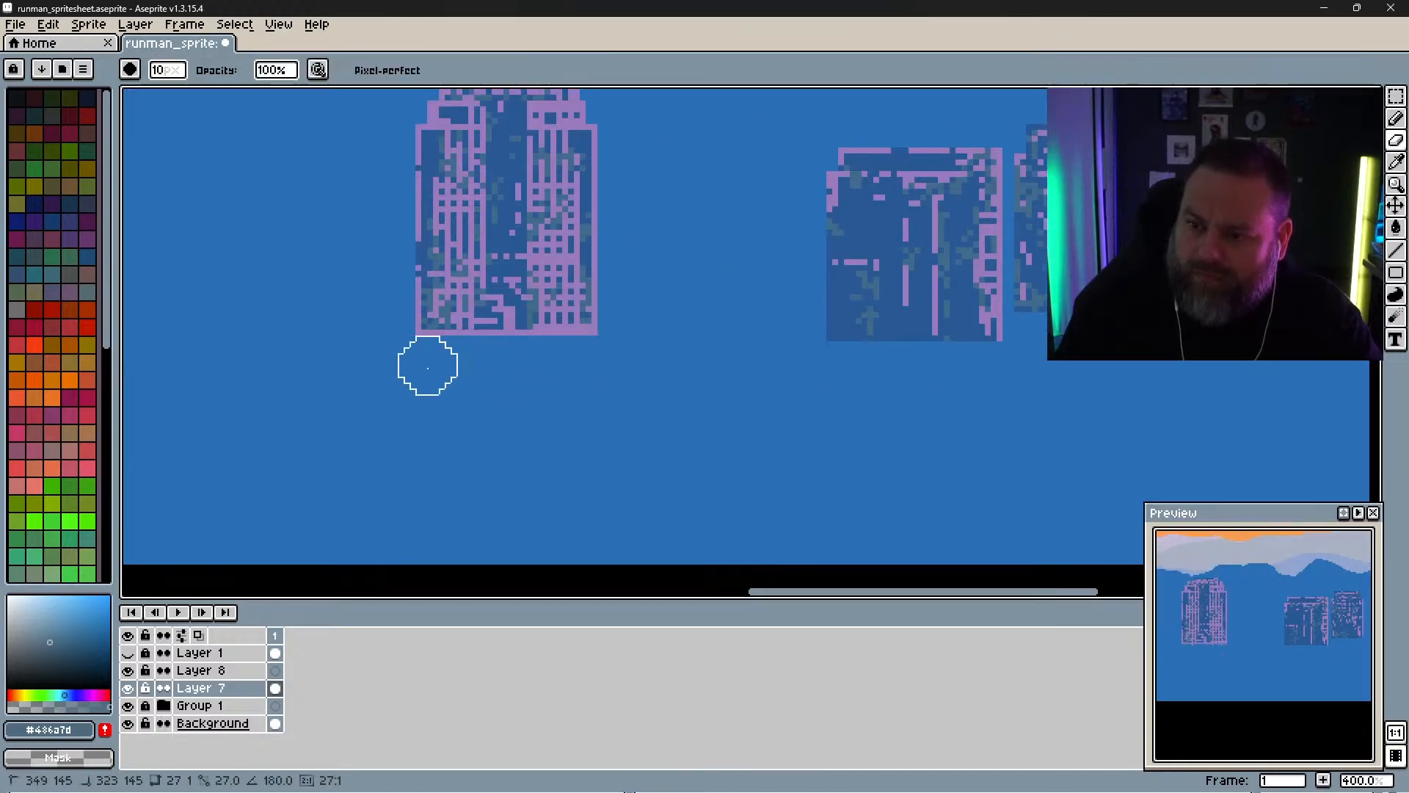
Step: Set the eraser to a square 1 px brush and erase the stray pixels at the domed tower's bottom-left corner
left_click_drag(452, 401, 891, 423)
left_click_drag(578, 400, 805, 457)
left_click_drag(563, 471, 833, 477)
left_click_drag(642, 439, 665, 442)
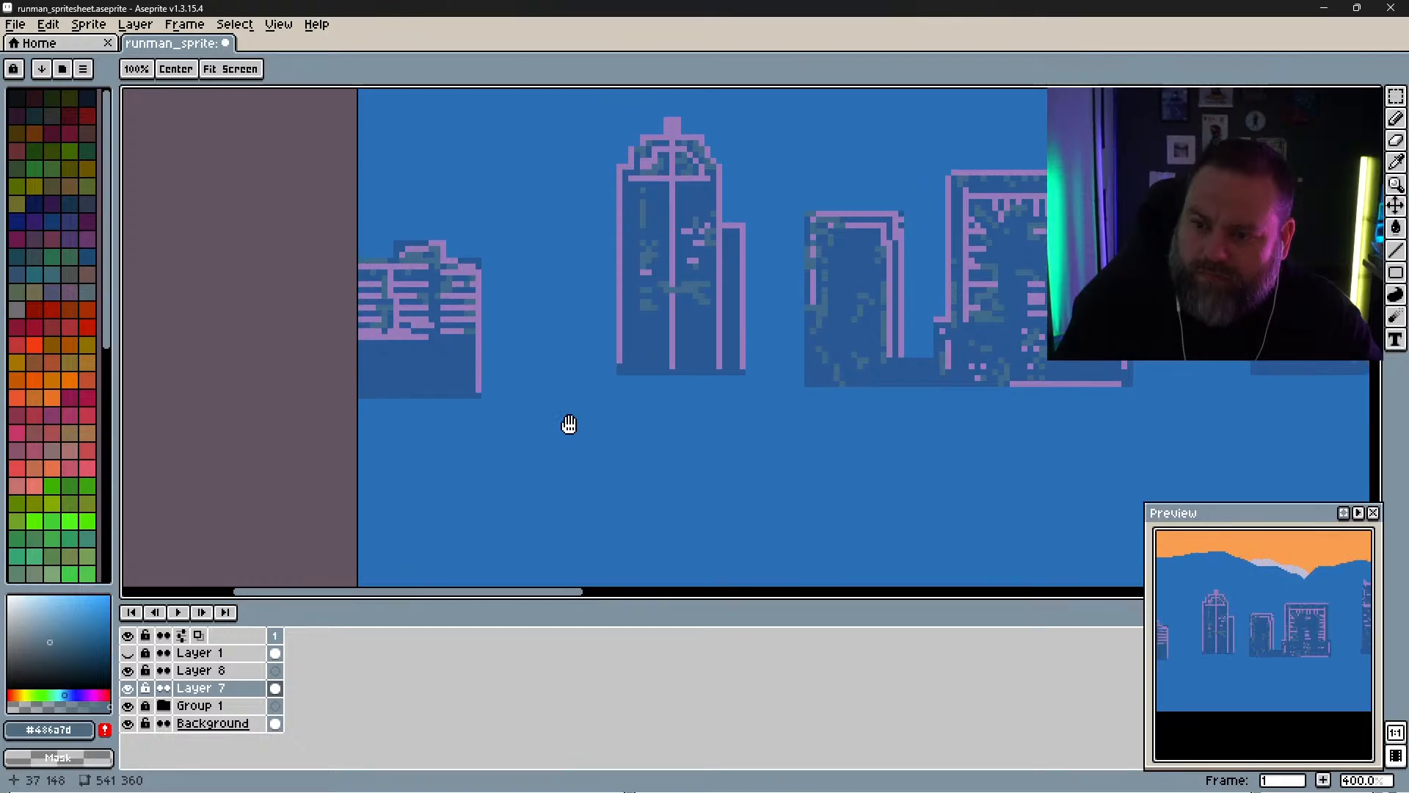
key("p")
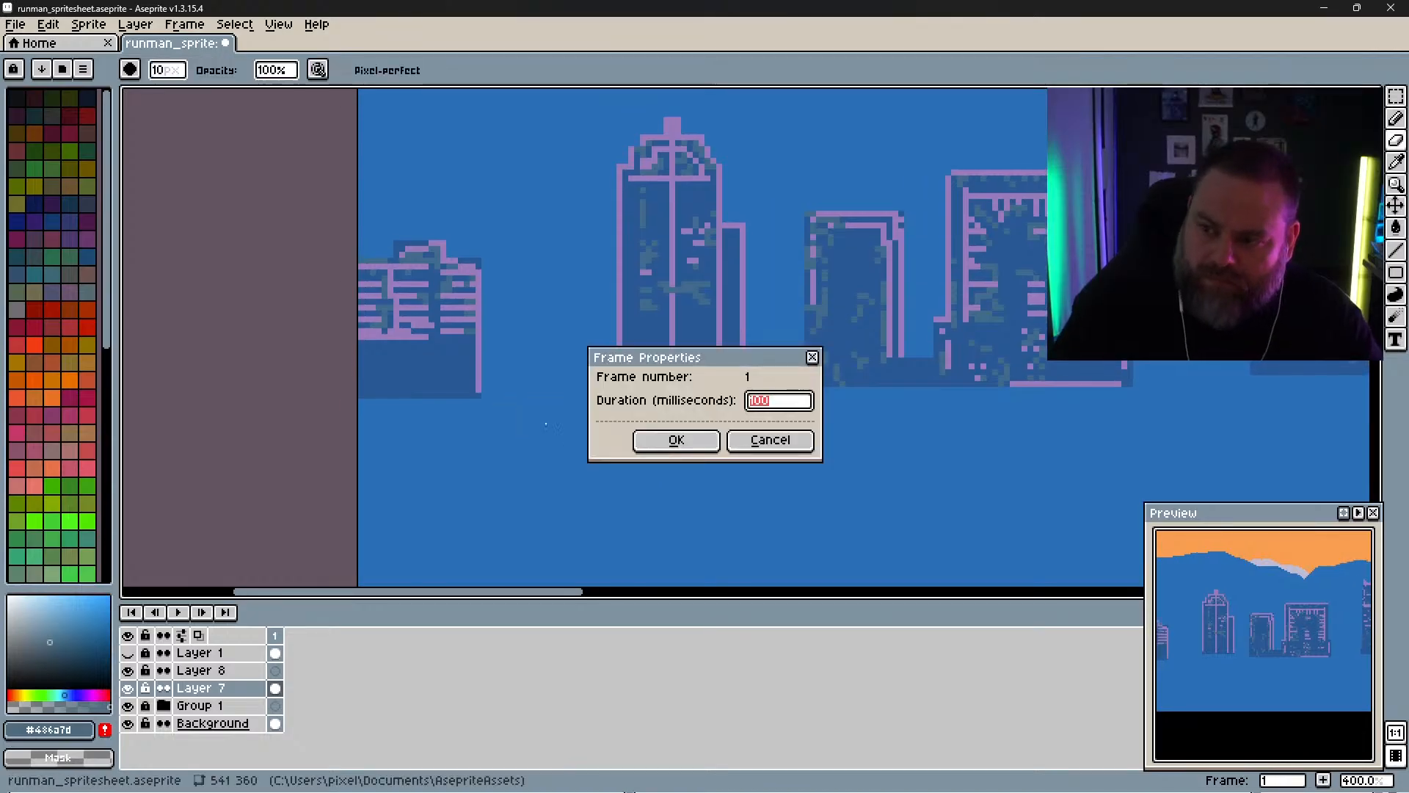
left_click(795, 442)
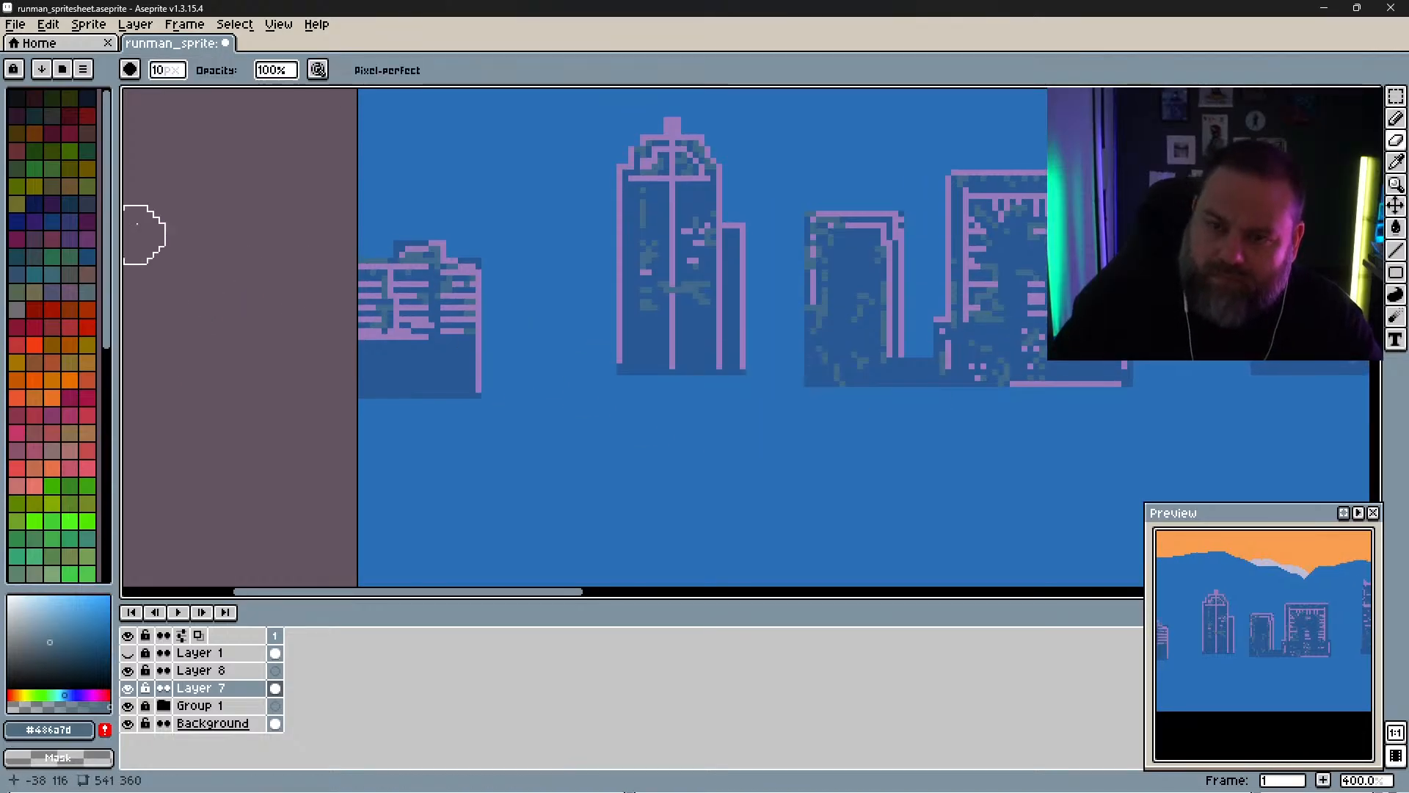
left_click(130, 69)
left_click(162, 98)
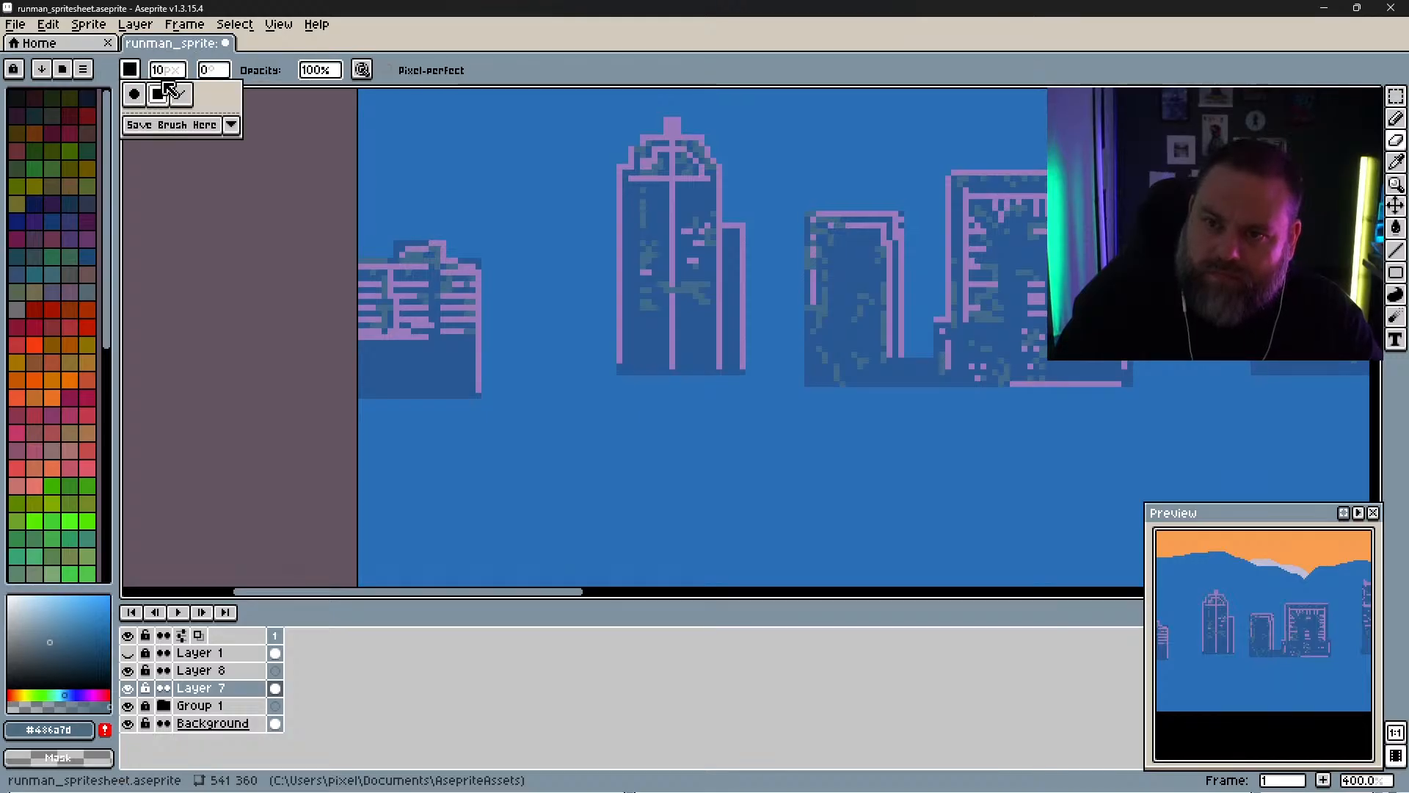
left_click(158, 70)
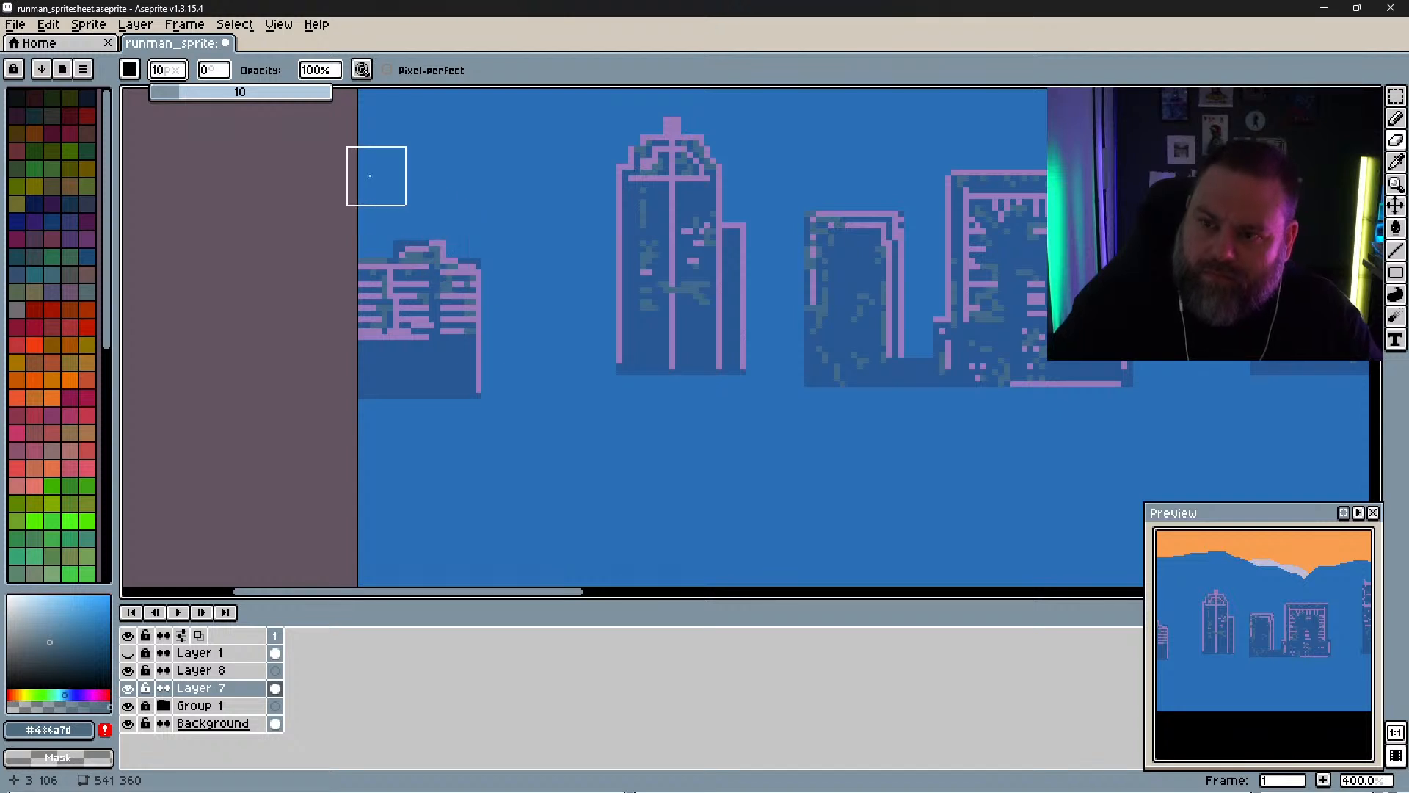
left_click(154, 94)
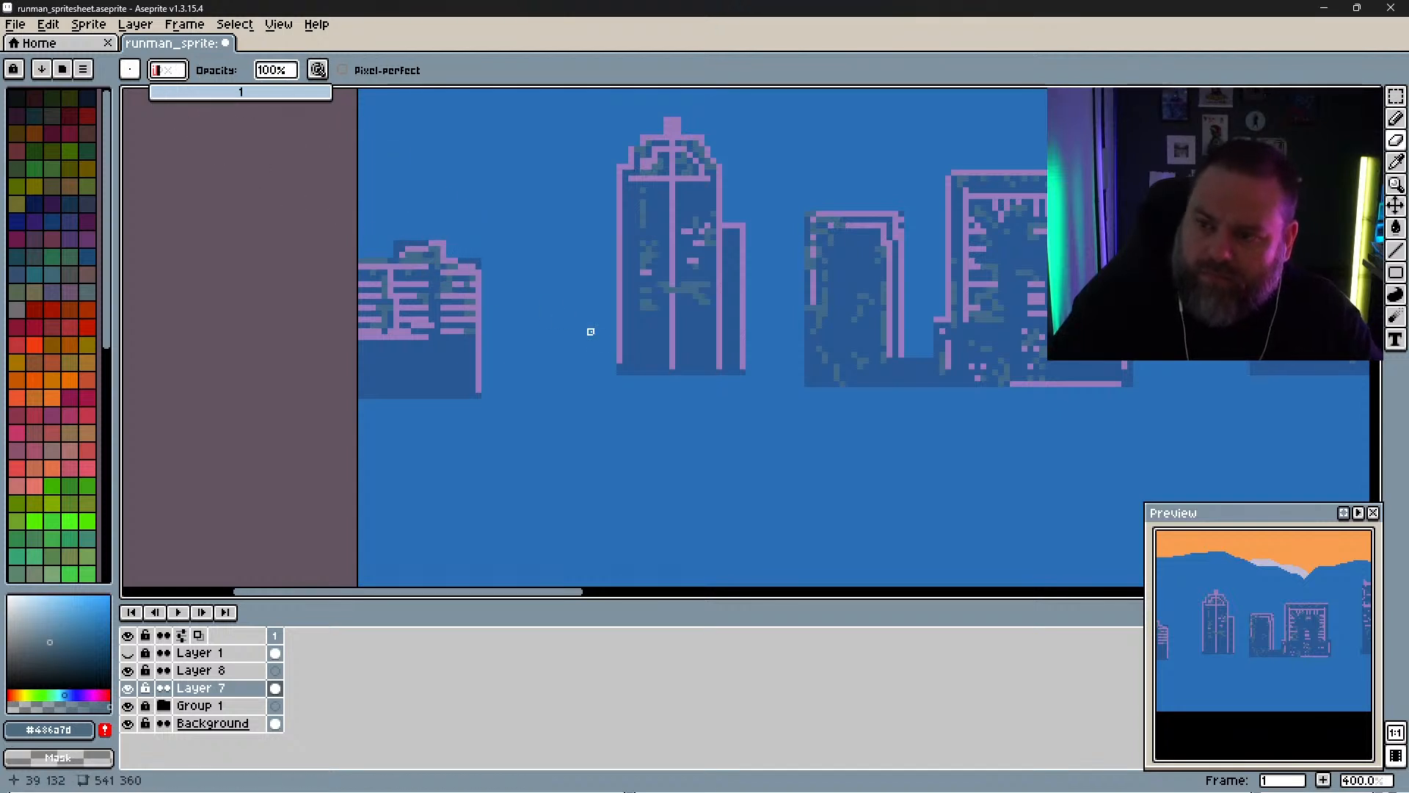
left_click(619, 366)
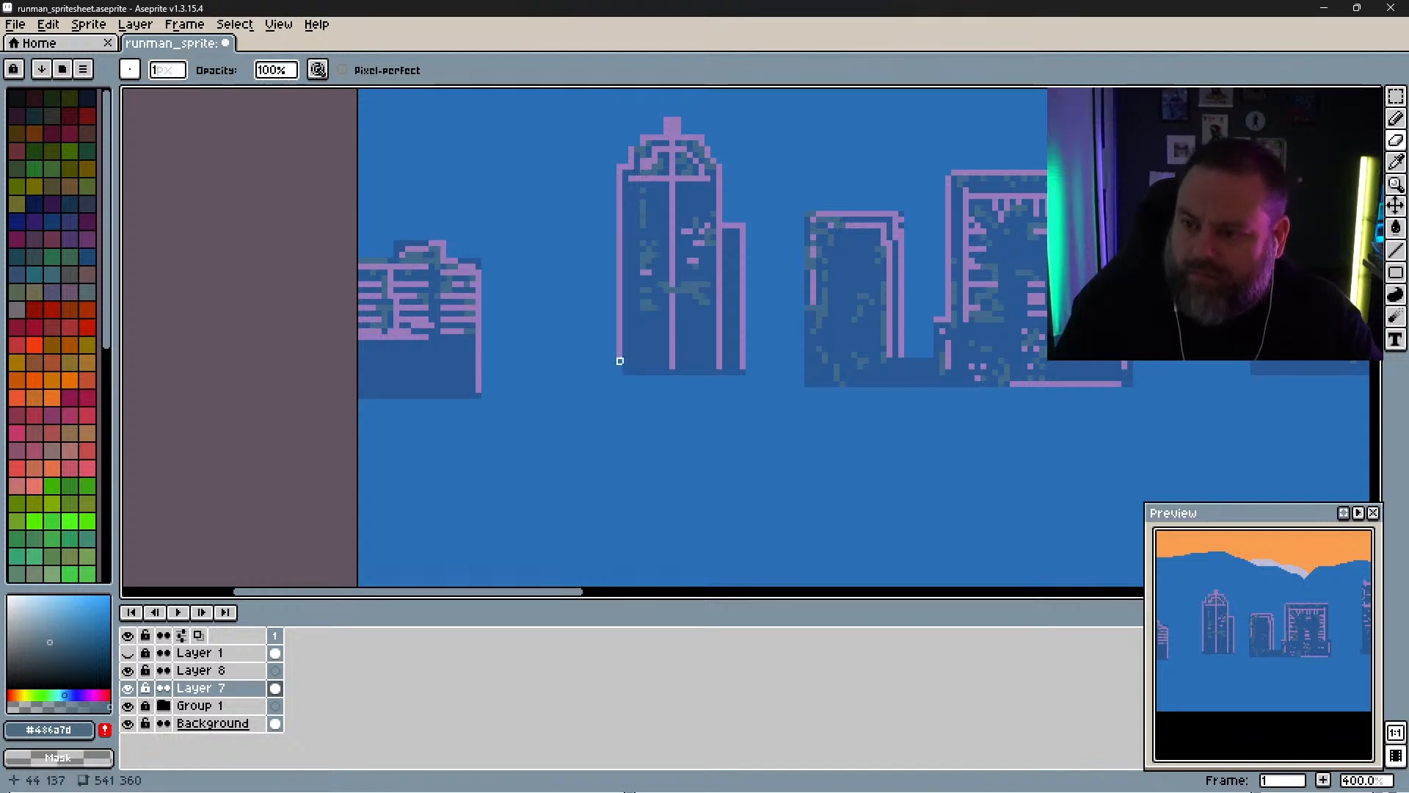
Step: Sample the tower's outline purple #9b7bb9 and pencil rough detail pixels along the domed tower's left edge, top and right edge
left_click(619, 359, "alt")
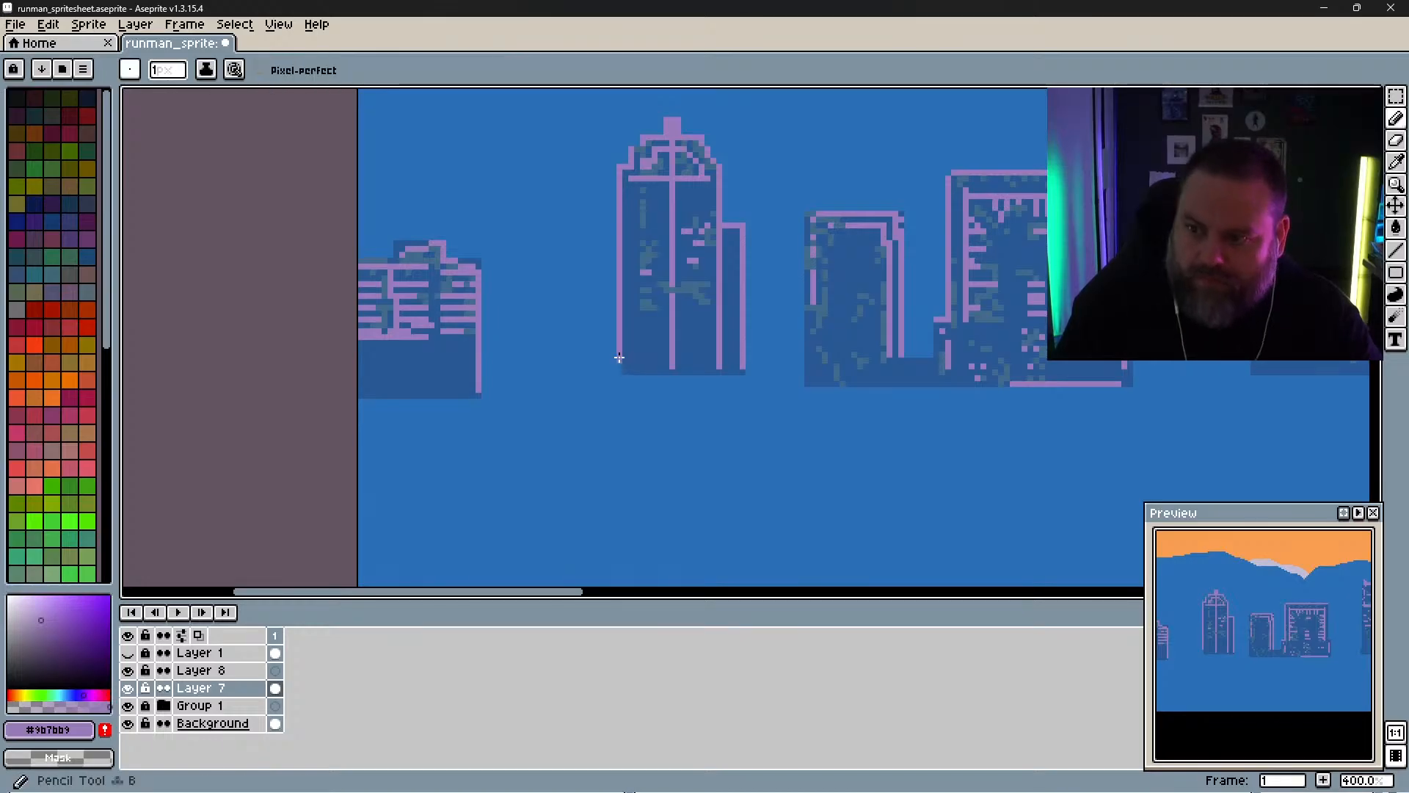
mouse_move(618, 372)
left_mouse_down()
mouse_move(631, 378)
mouse_move(625, 320)
left_mouse_up()
mouse_move(624, 302)
left_mouse_down()
mouse_move(638, 330)
mouse_move(657, 268)
left_mouse_up()
left_click(637, 325)
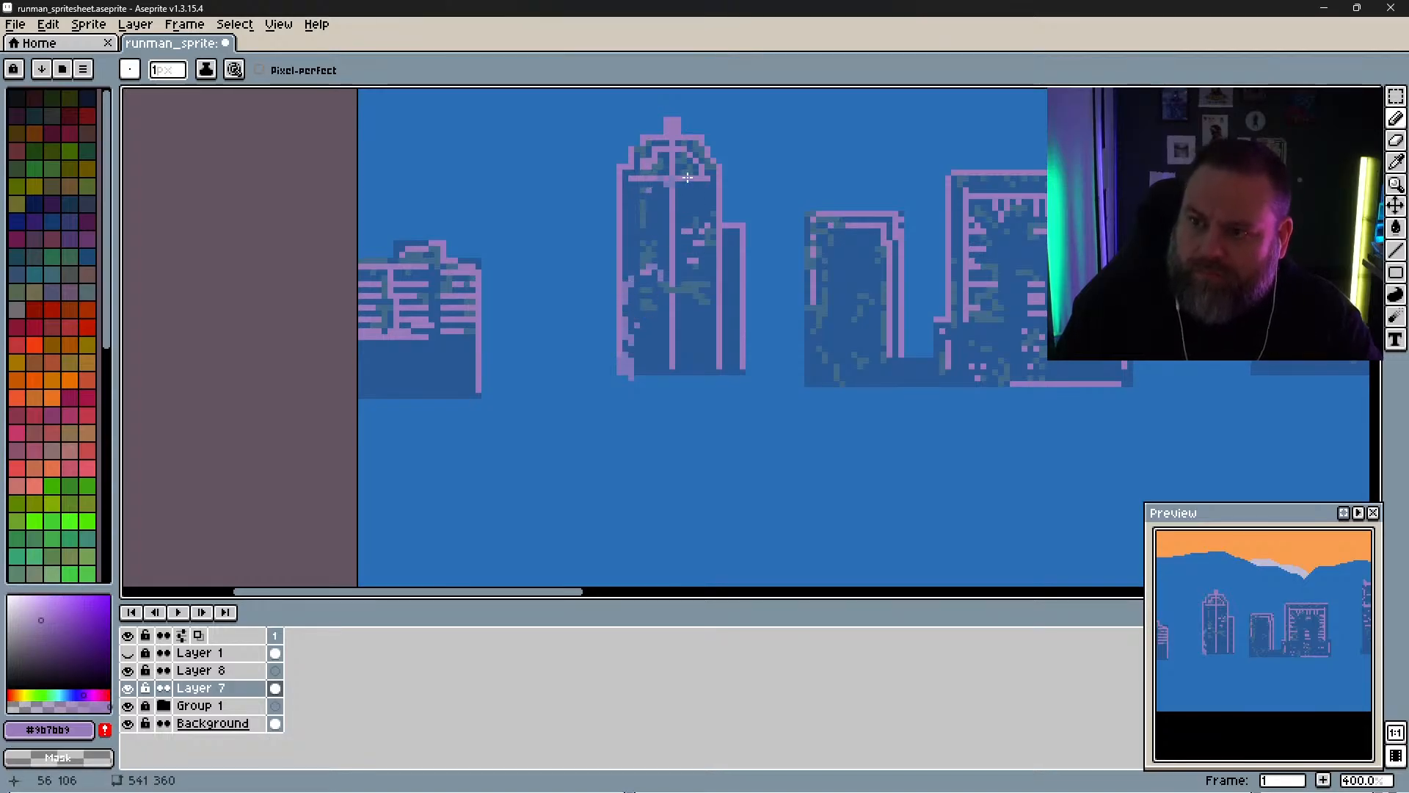
left_click(679, 130)
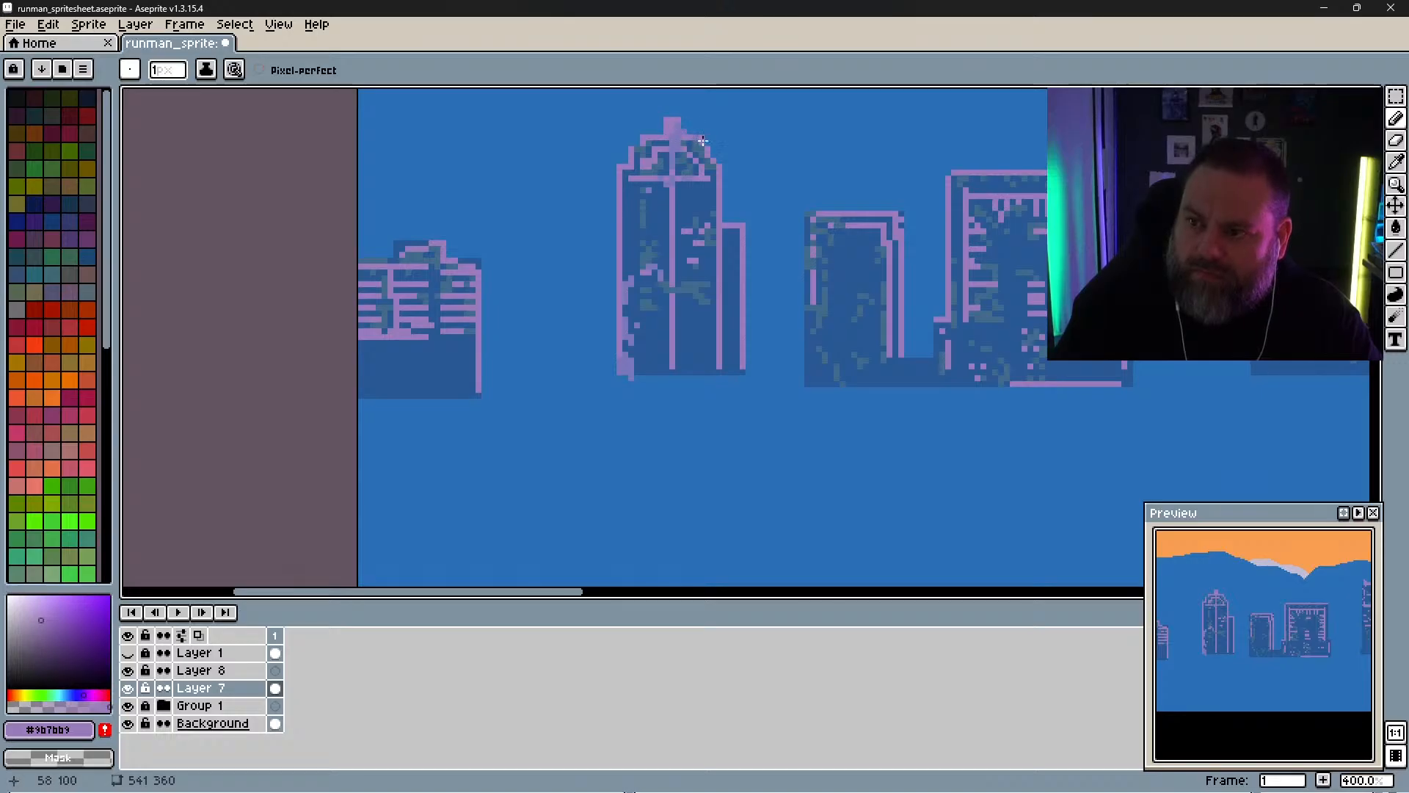
left_click_drag(723, 190, 730, 367)
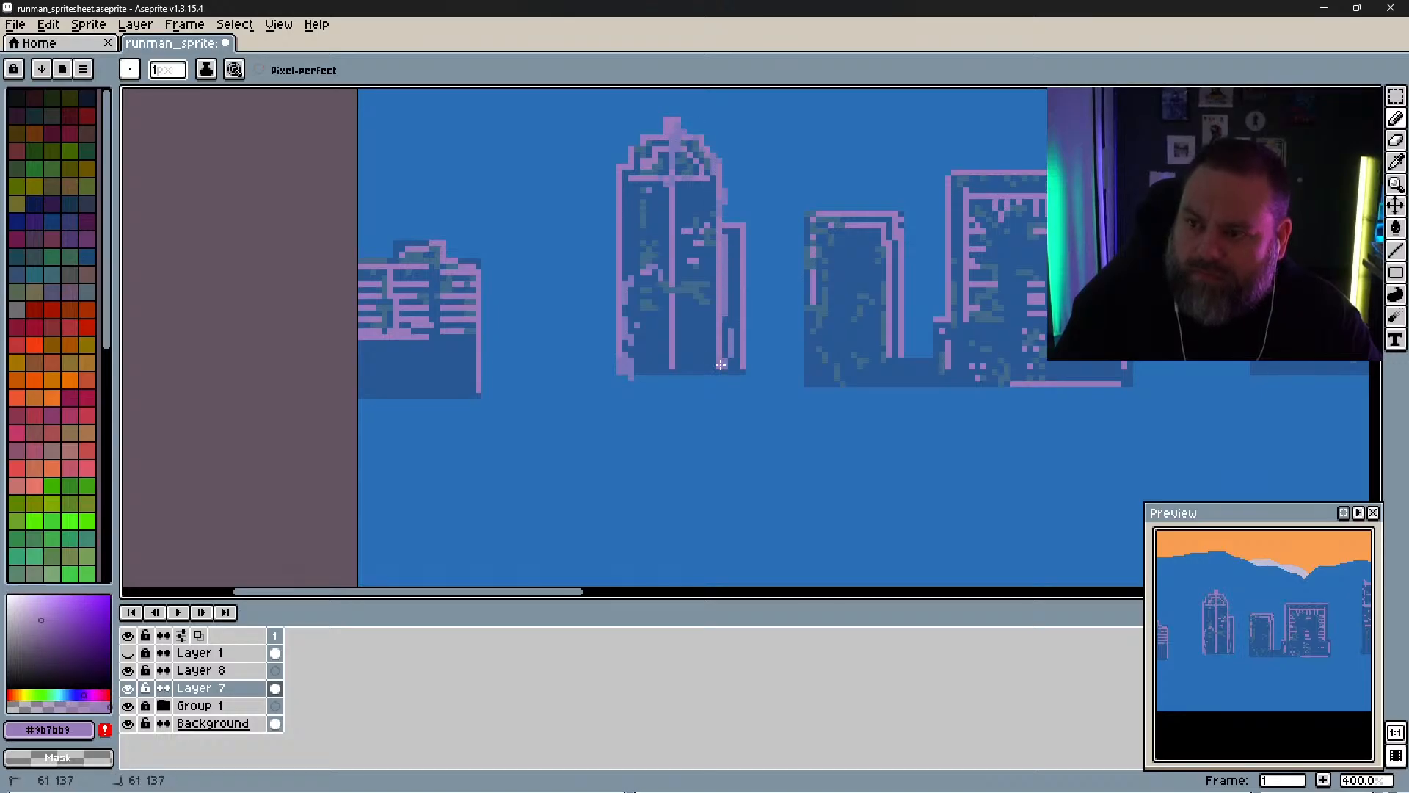
Step: Sample the domed tower's grey-blue, brighten it to about HSV 203, 56, 66, and pencil light-blue window pixels on that tower
left_click(709, 285, "alt")
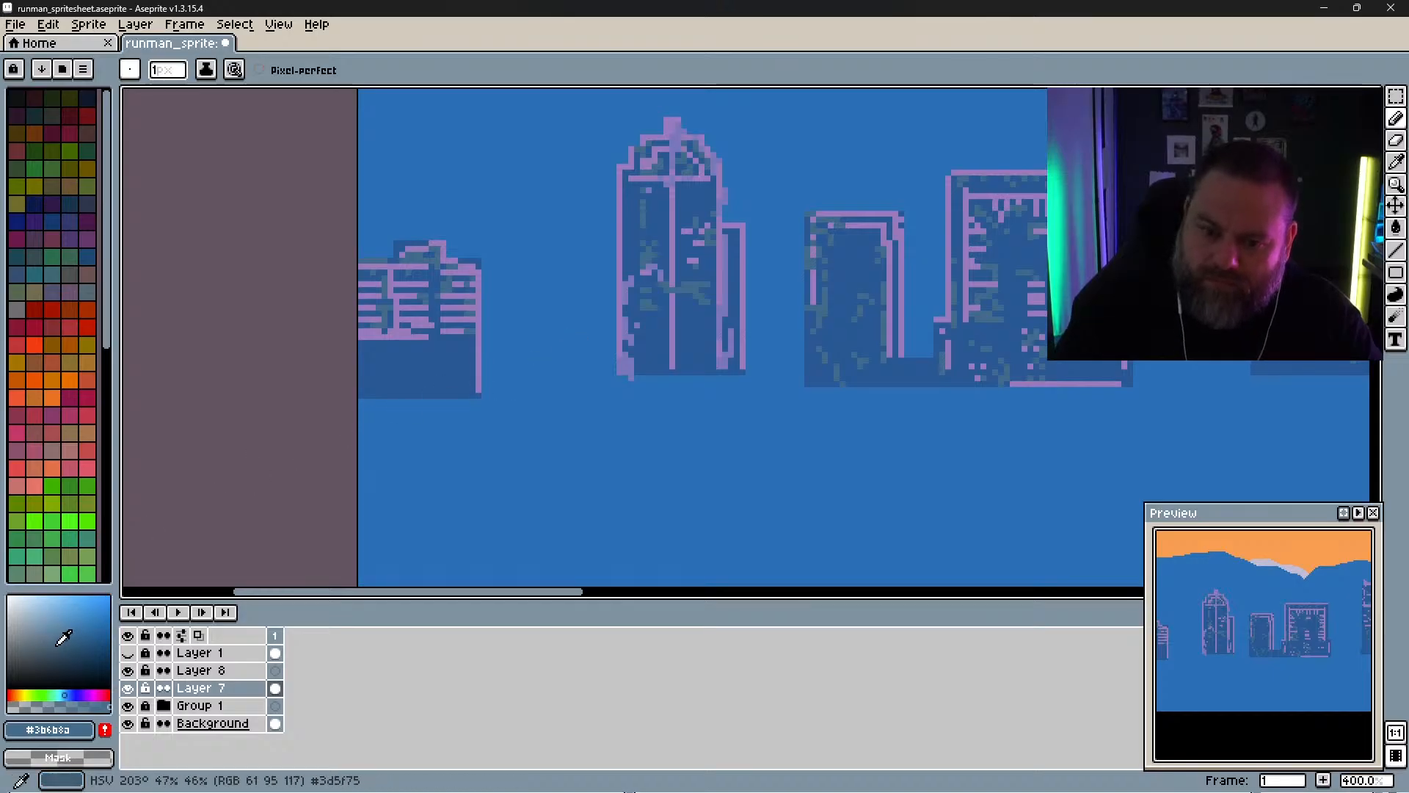
key("i")
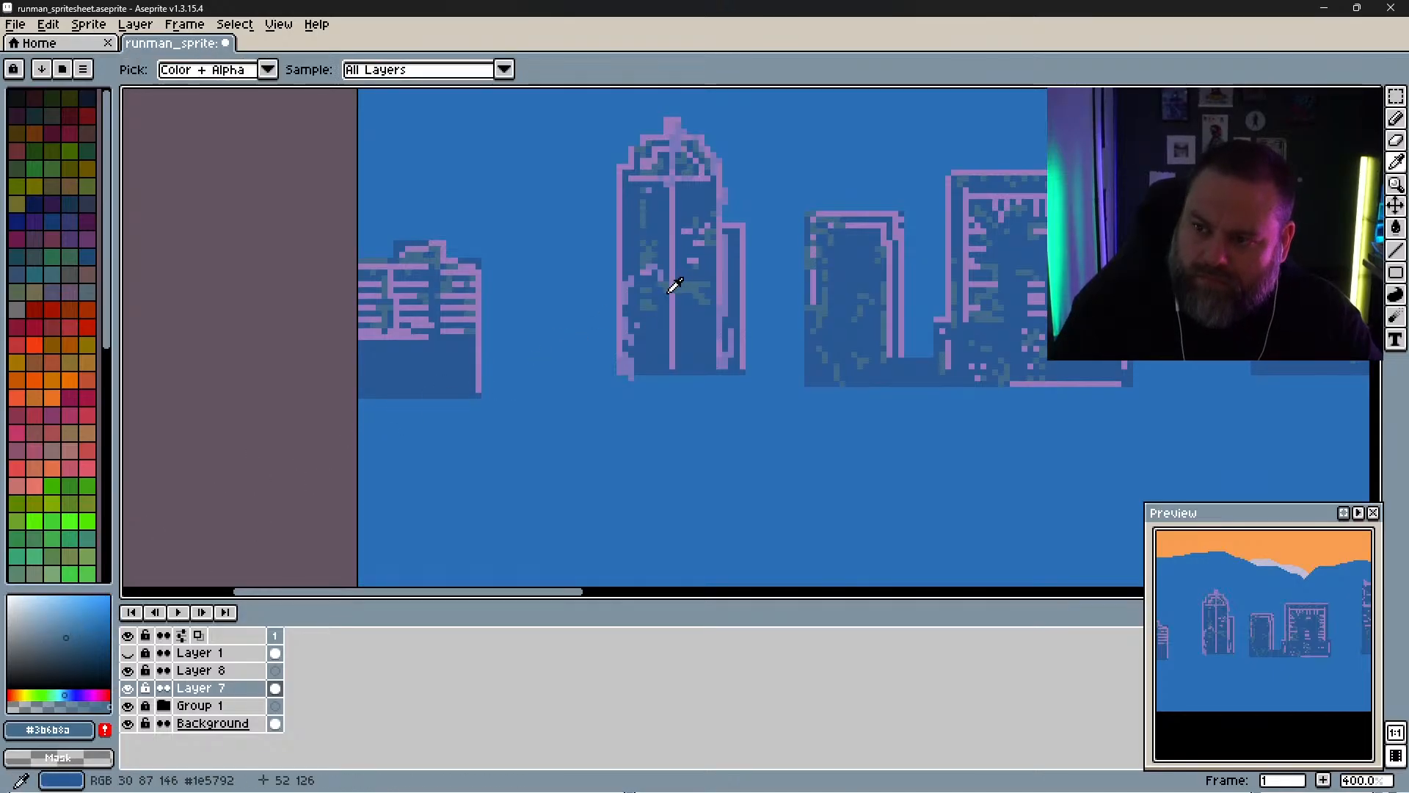
key("b")
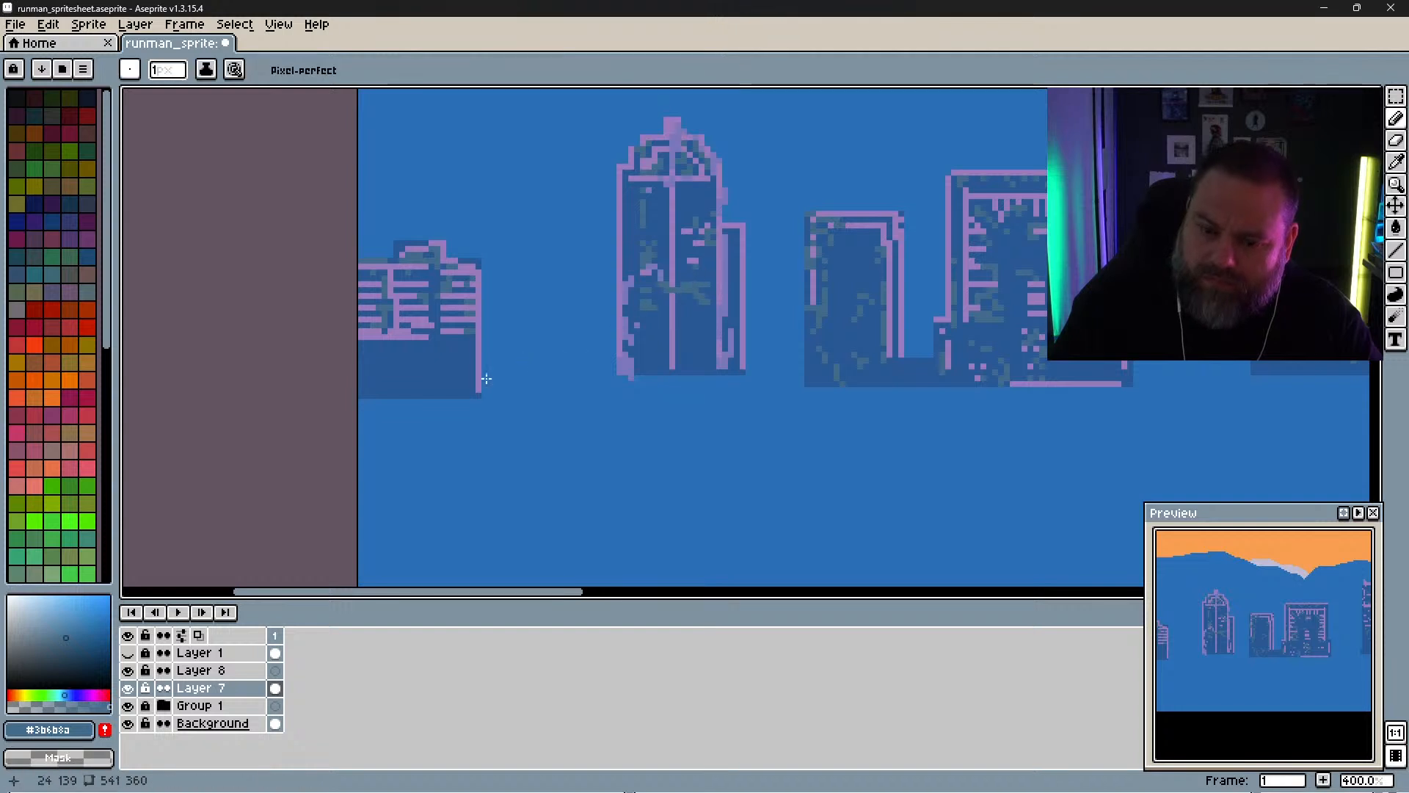
left_click(65, 626)
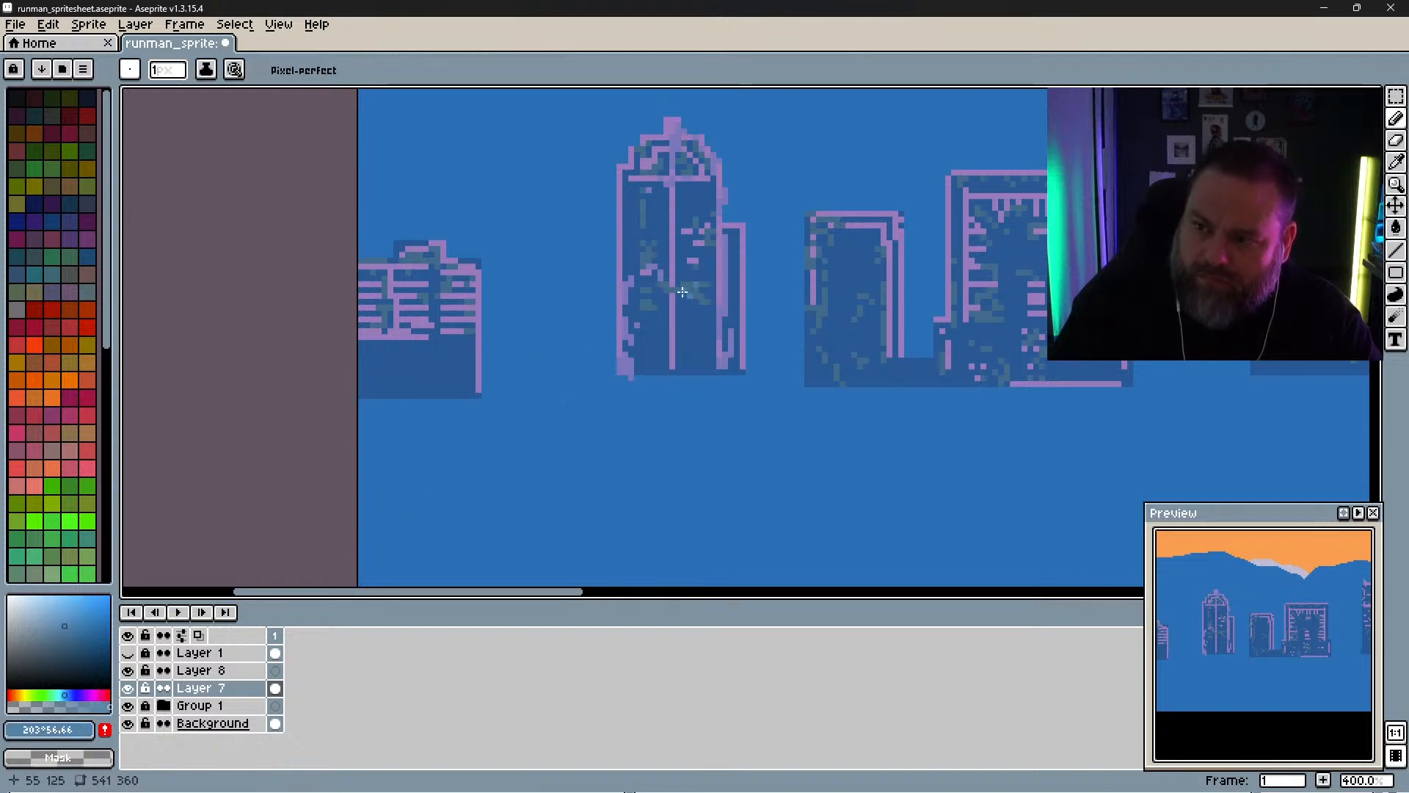
mouse_move(683, 296)
left_mouse_down()
mouse_move(700, 297)
mouse_move(683, 272)
left_mouse_up()
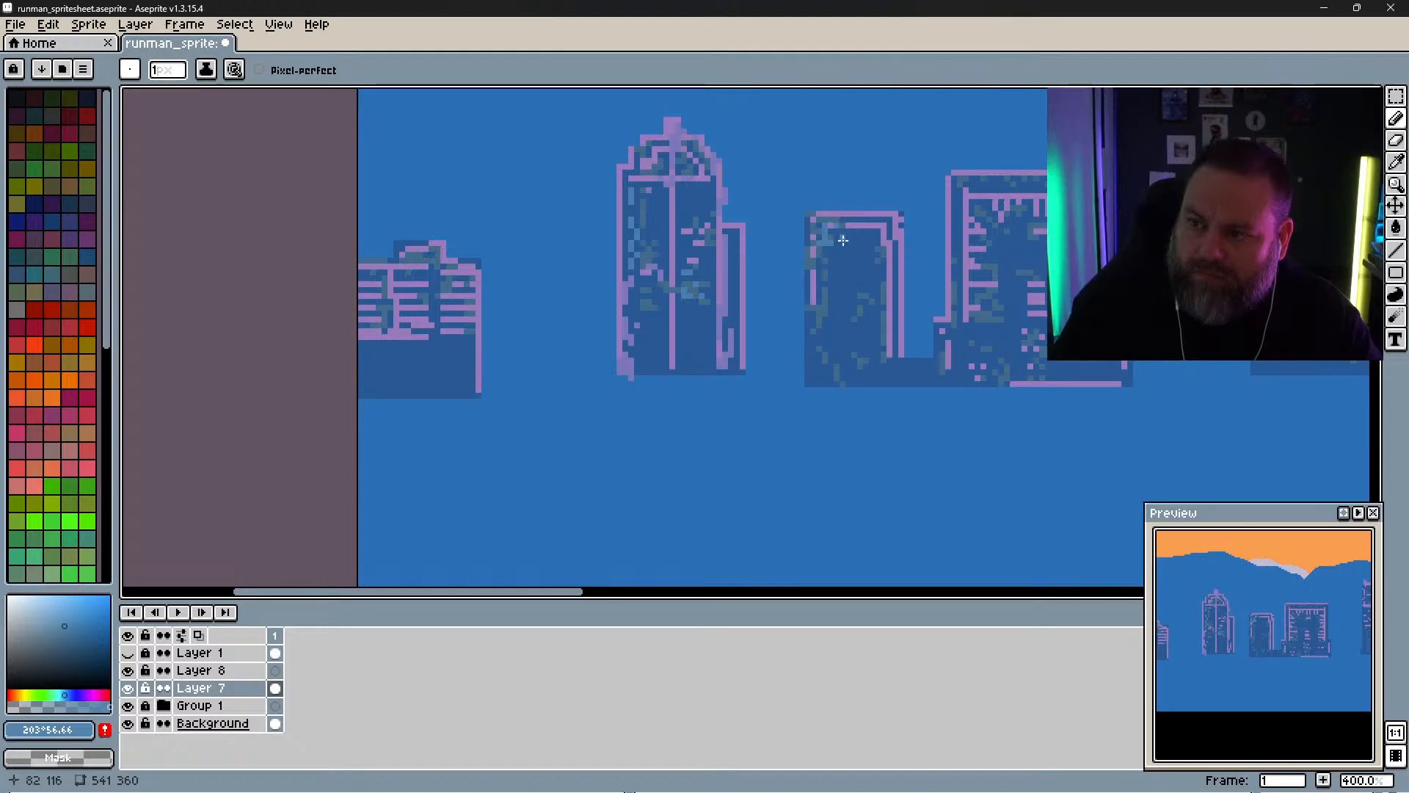
Step: Pencil light-blue pixels down the left side of the short narrow building and along the wide framed building's top and left areas
mouse_move(832, 261)
left_mouse_down()
mouse_move(827, 279)
mouse_move(829, 246)
left_mouse_up()
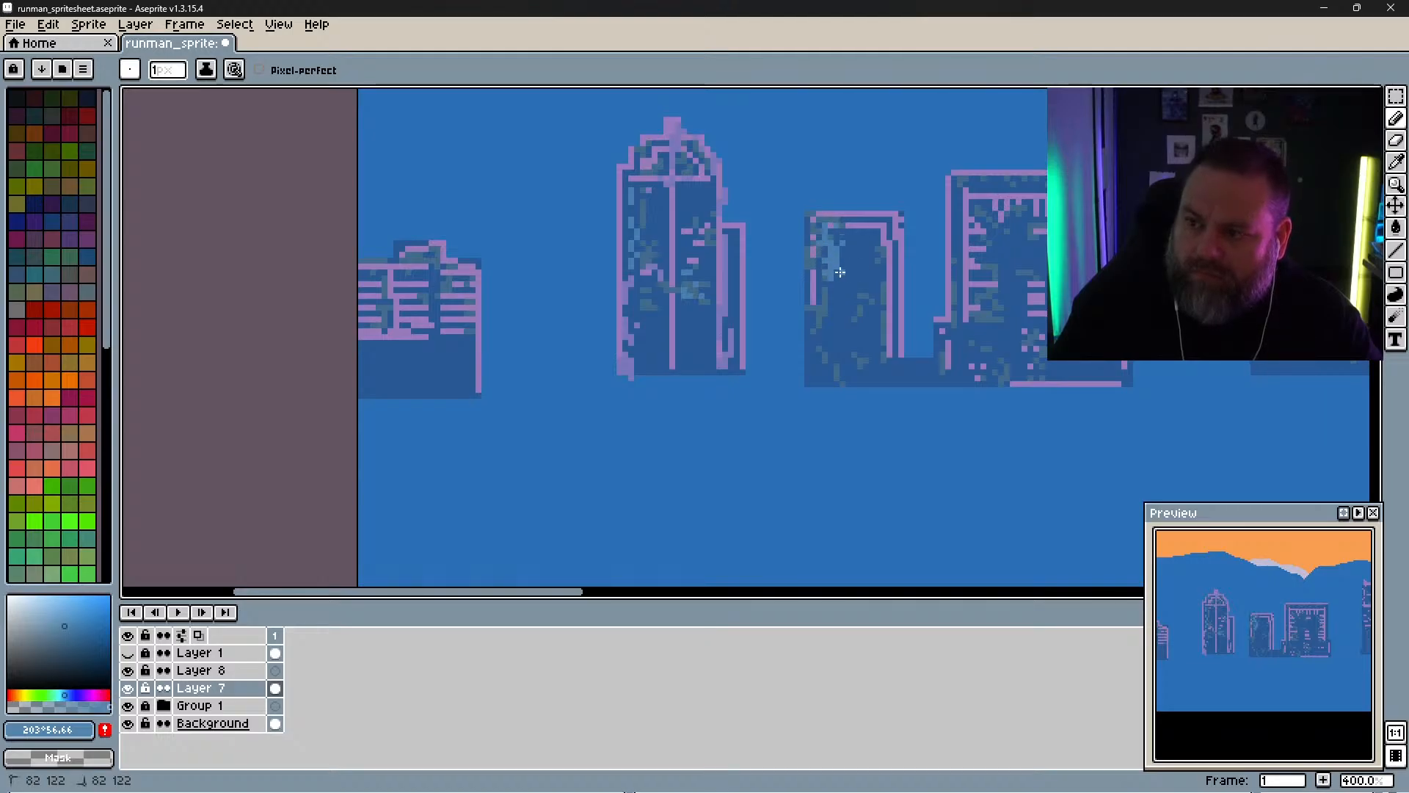
mouse_move(825, 294)
left_mouse_down()
mouse_move(833, 328)
mouse_move(850, 332)
mouse_move(832, 343)
left_mouse_up()
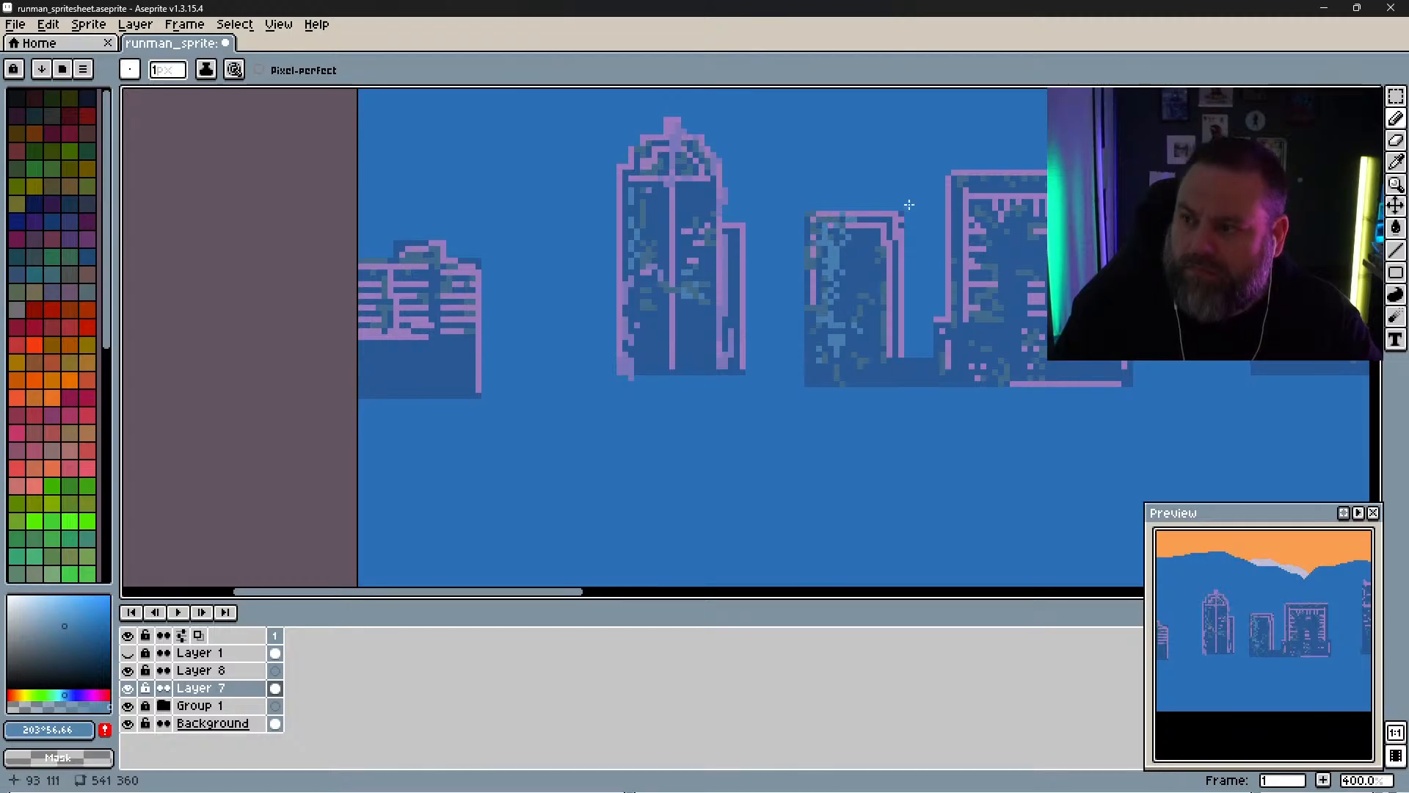
left_click_drag(969, 243, 770, 296)
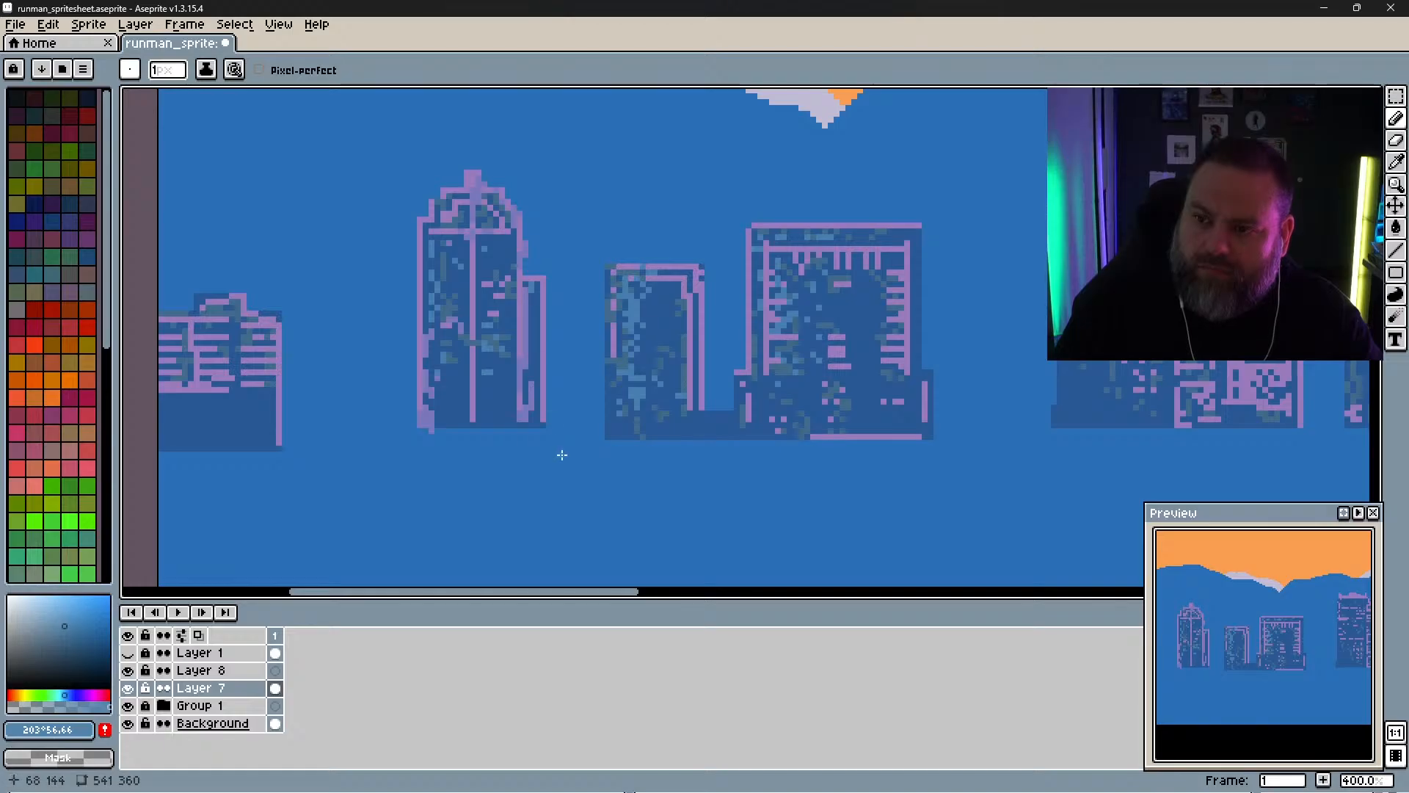
Step: Speckle the low building at the canvas's left edge with light-blue pixels and add a few more to the domed tower
left_click_drag(619, 374, 931, 382)
key("b")
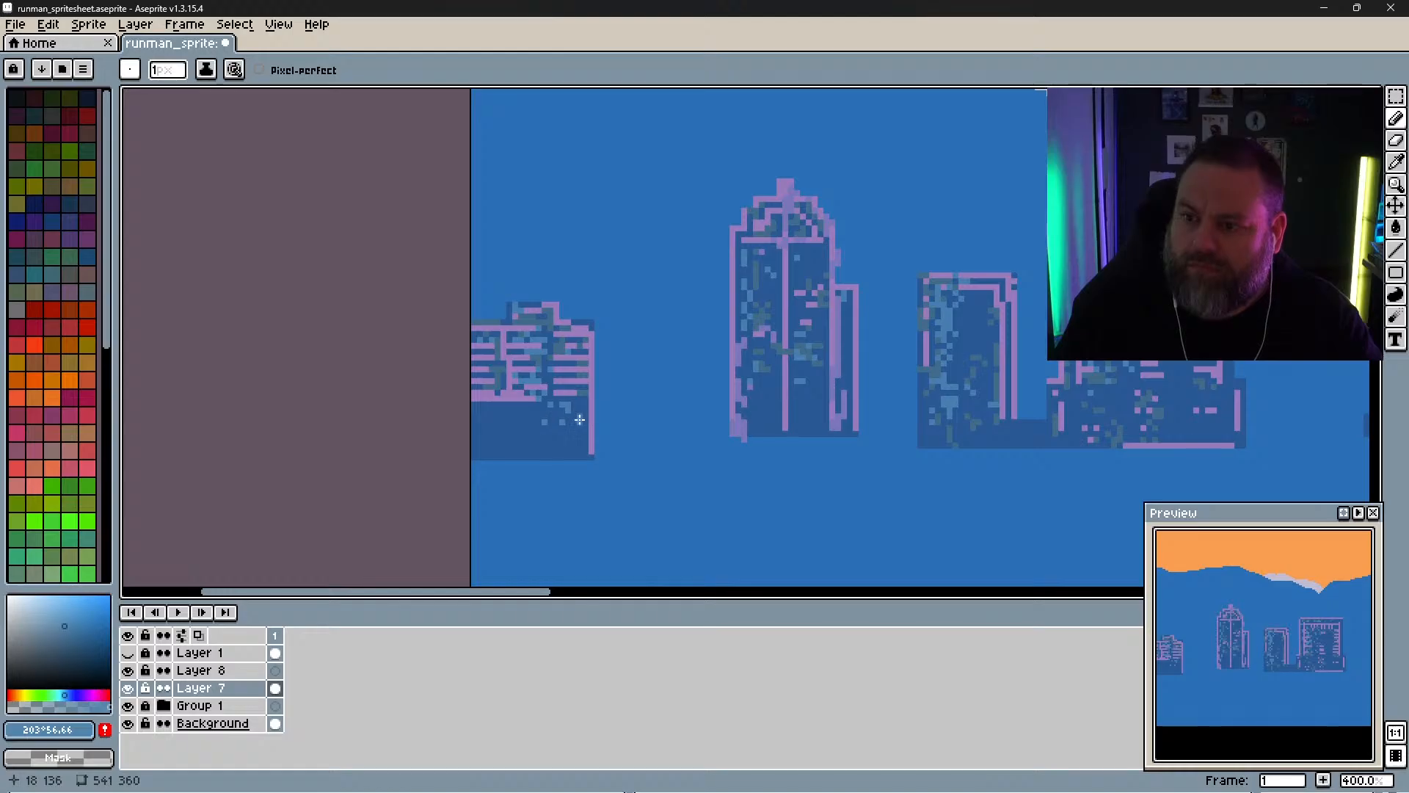
key("space")
left_click_drag(820, 432, 666, 418)
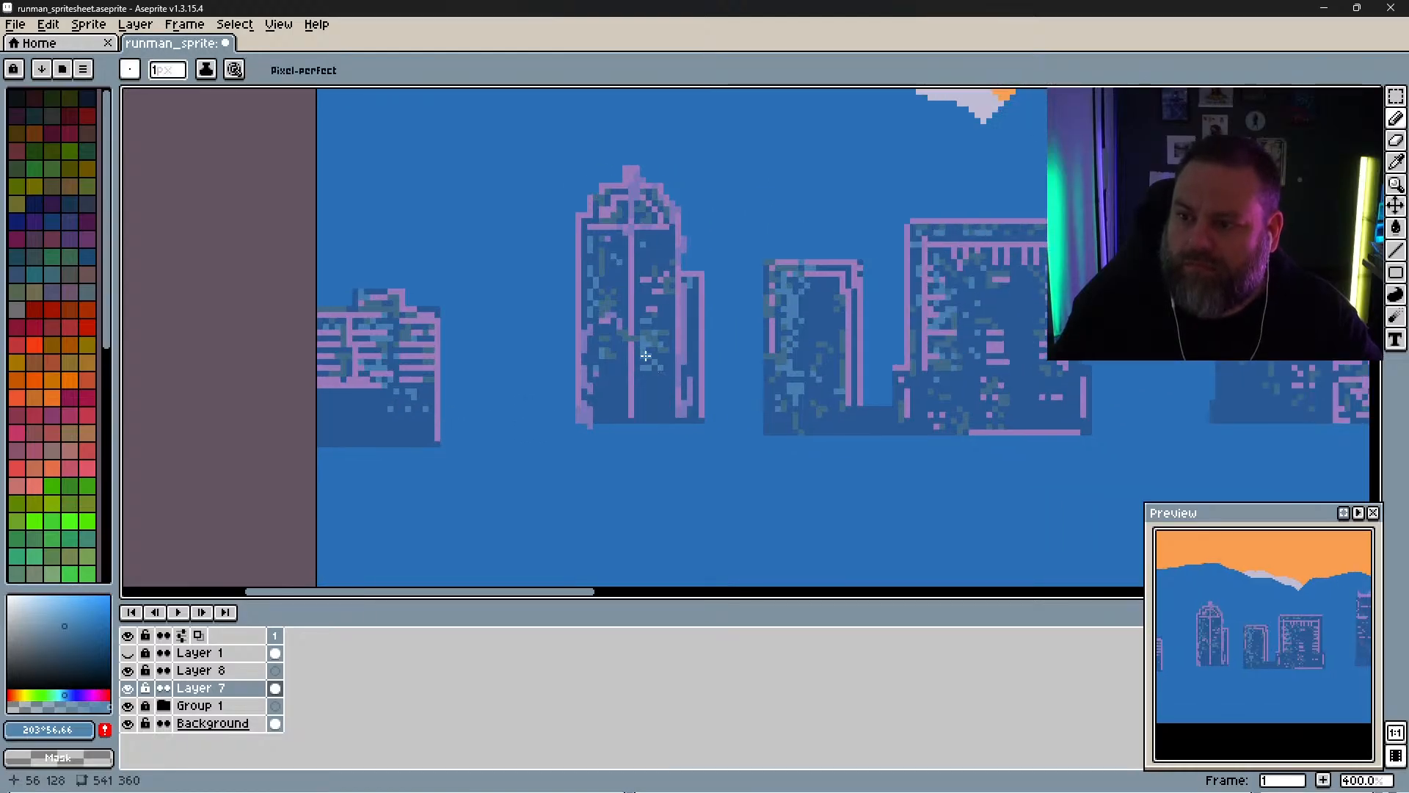
left_click(645, 293)
Step: Add further light-blue specks to the middle of the short narrow building and the interior of the wide framed building
key("space")
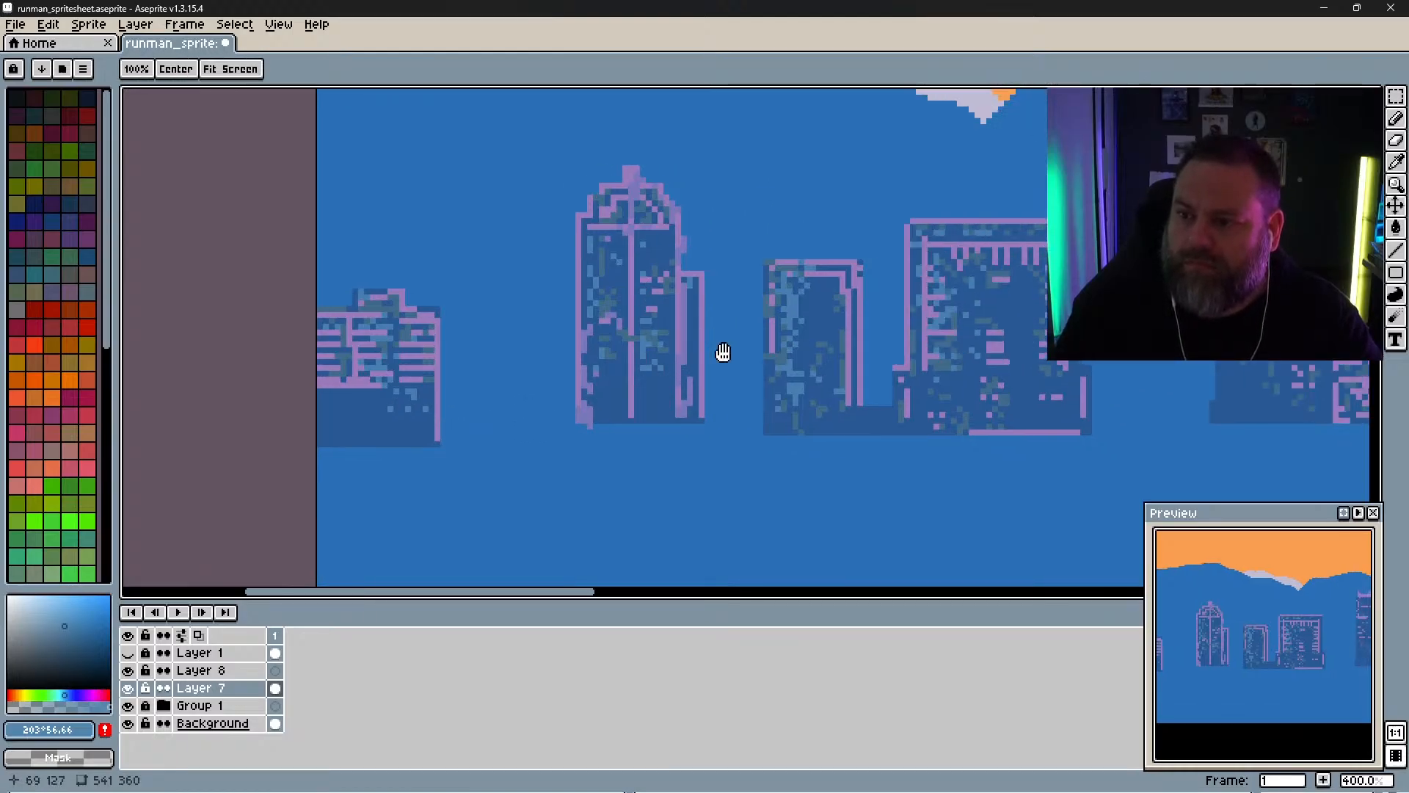
left_click_drag(724, 353, 519, 381)
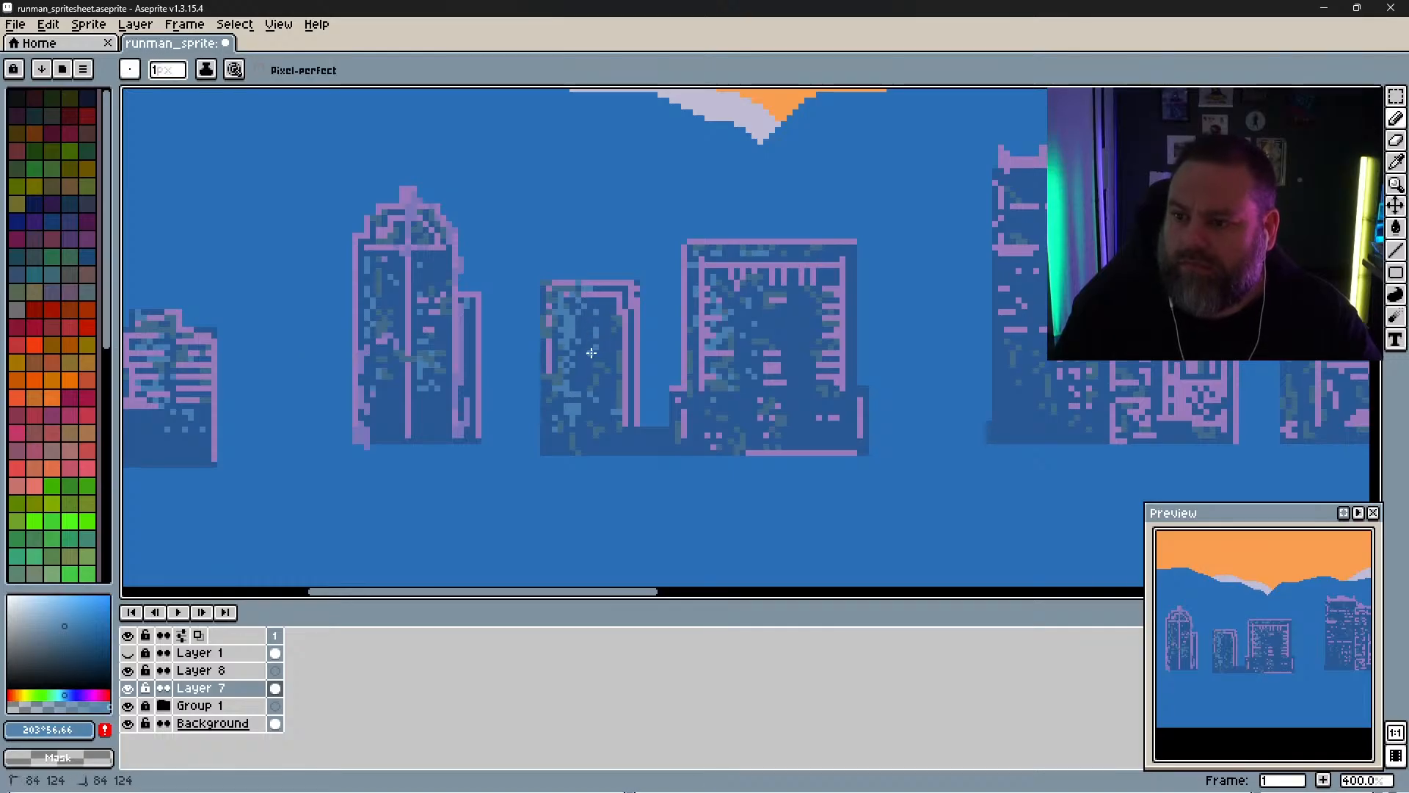
key("space")
left_click_drag(742, 392, 492, 391)
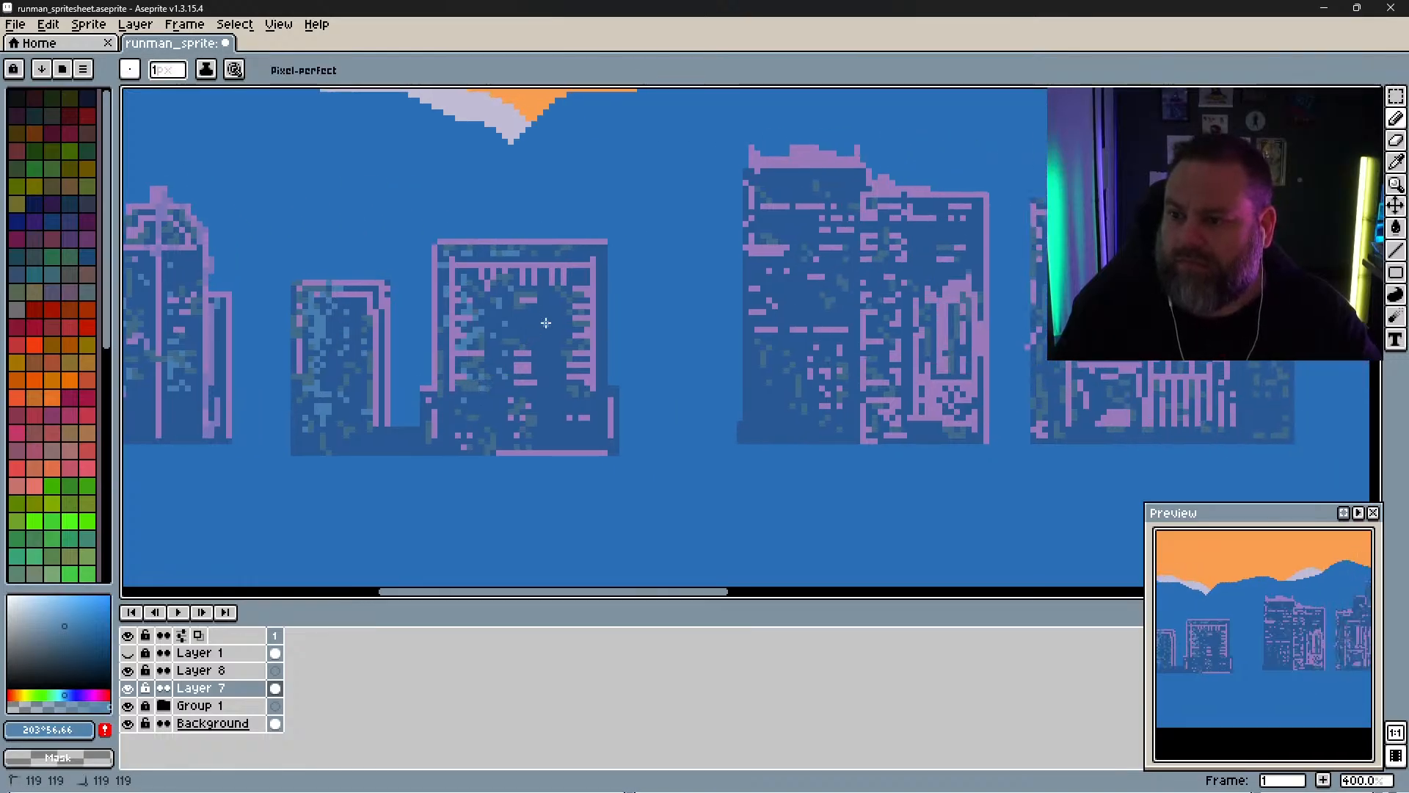
Step: Scatter light-blue pixels over both halves of the two-part building east of the wide framed one
key("space")
left_click_drag(717, 384, 525, 395)
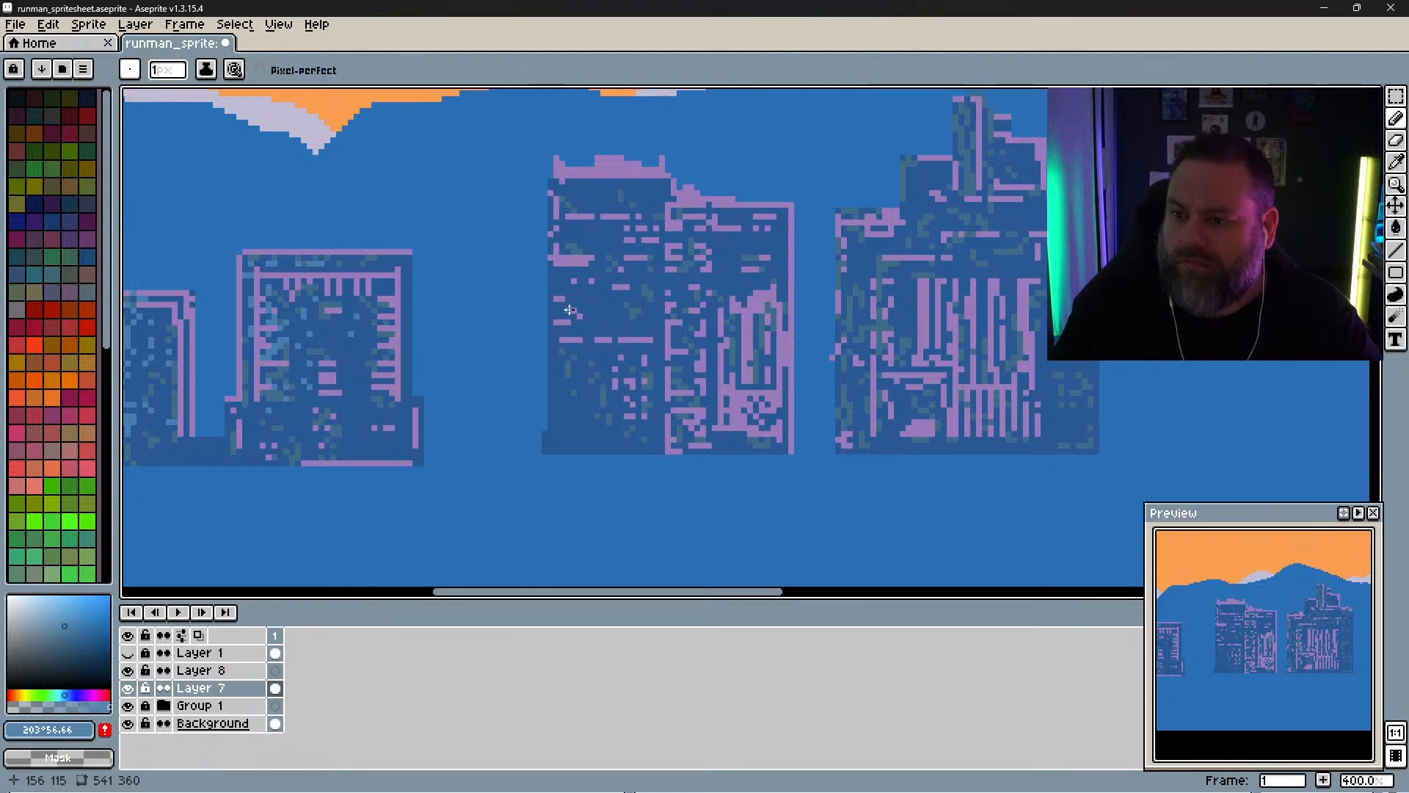
left_click(575, 295)
left_click_drag(604, 304, 616, 325)
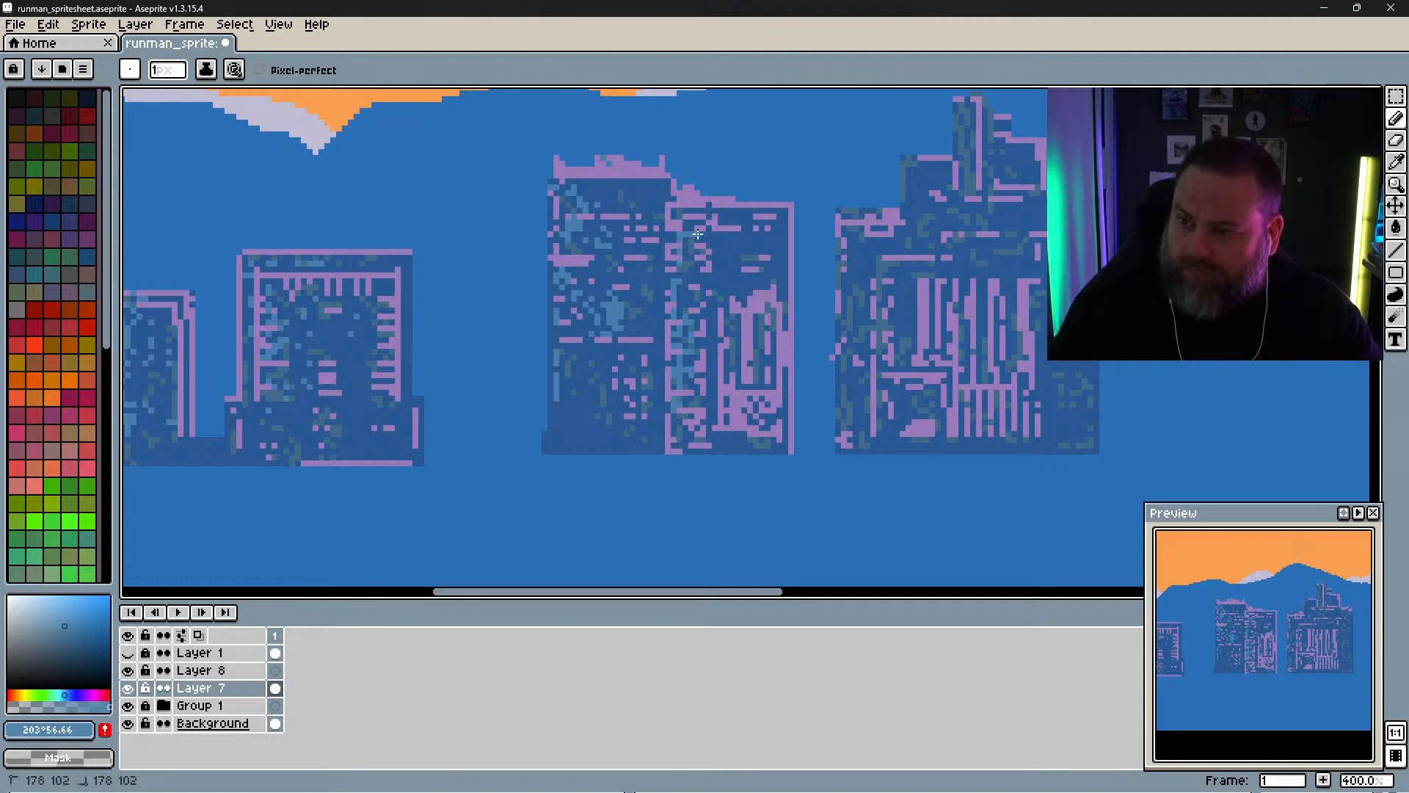
mouse_move(723, 250)
left_mouse_down()
mouse_move(756, 330)
mouse_move(716, 343)
left_mouse_up()
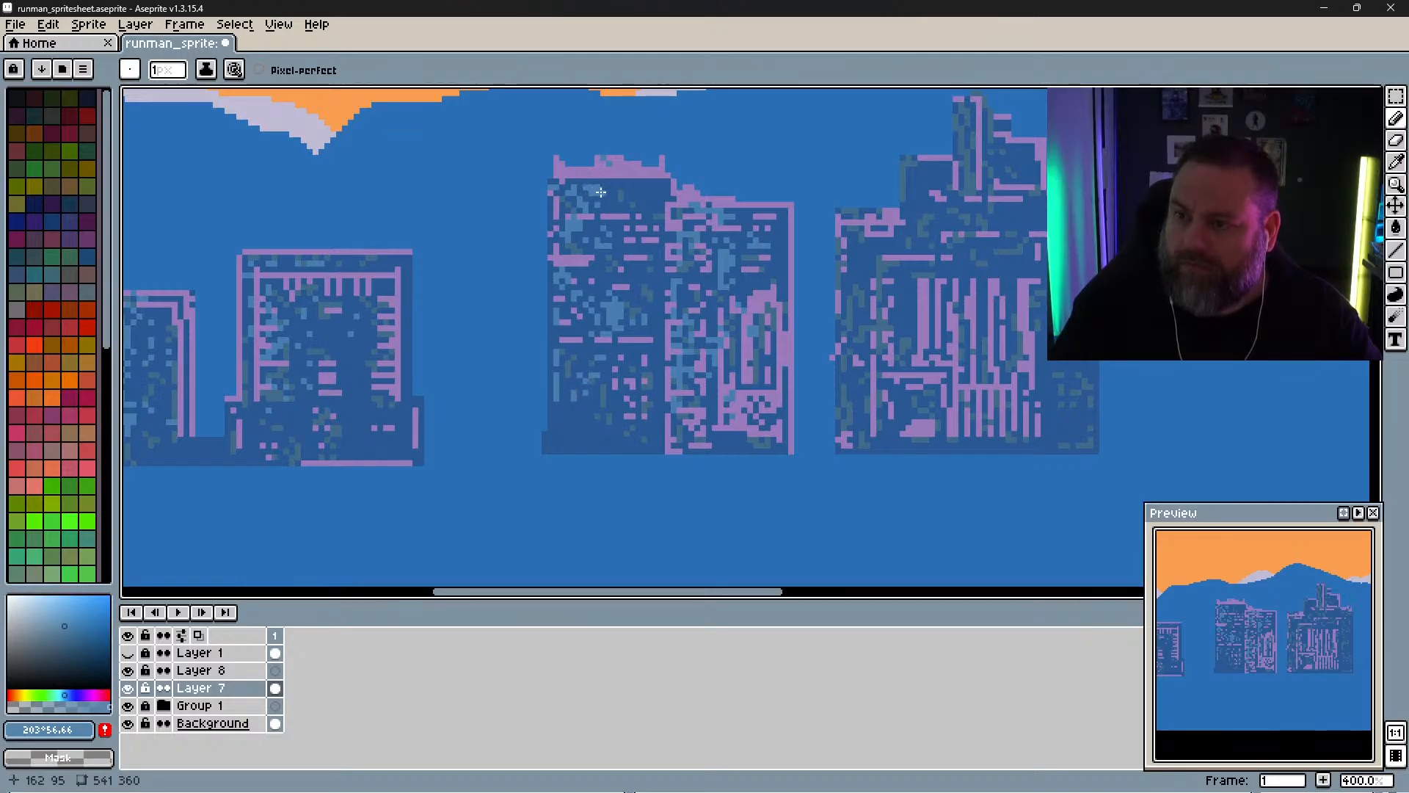
Step: Scatter light-blue pixels across the stepped building with the tall spire, and fill in more specks inside the wide framed building
left_click(849, 283)
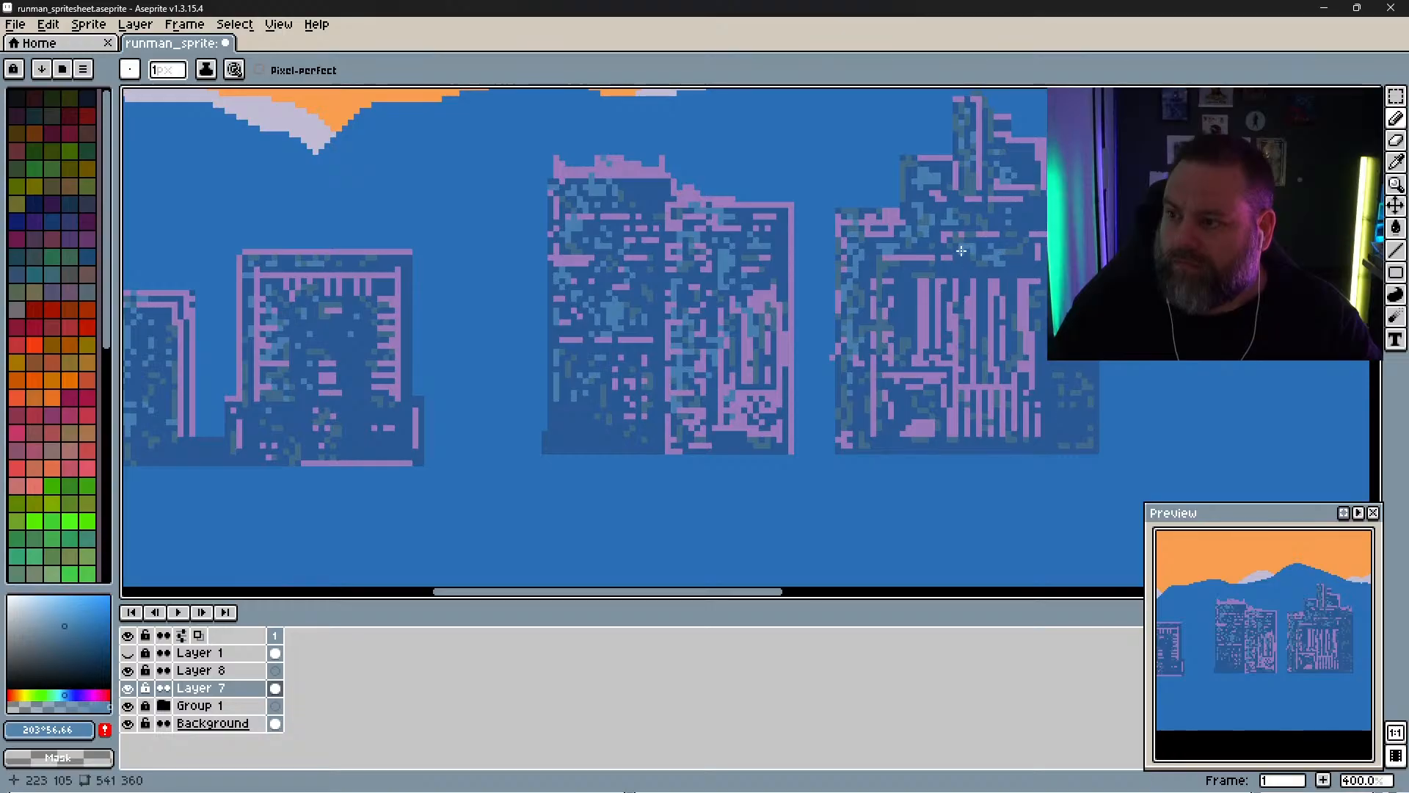
mouse_move(967, 343)
left_mouse_down()
mouse_move(966, 358)
mouse_move(936, 353)
left_mouse_up()
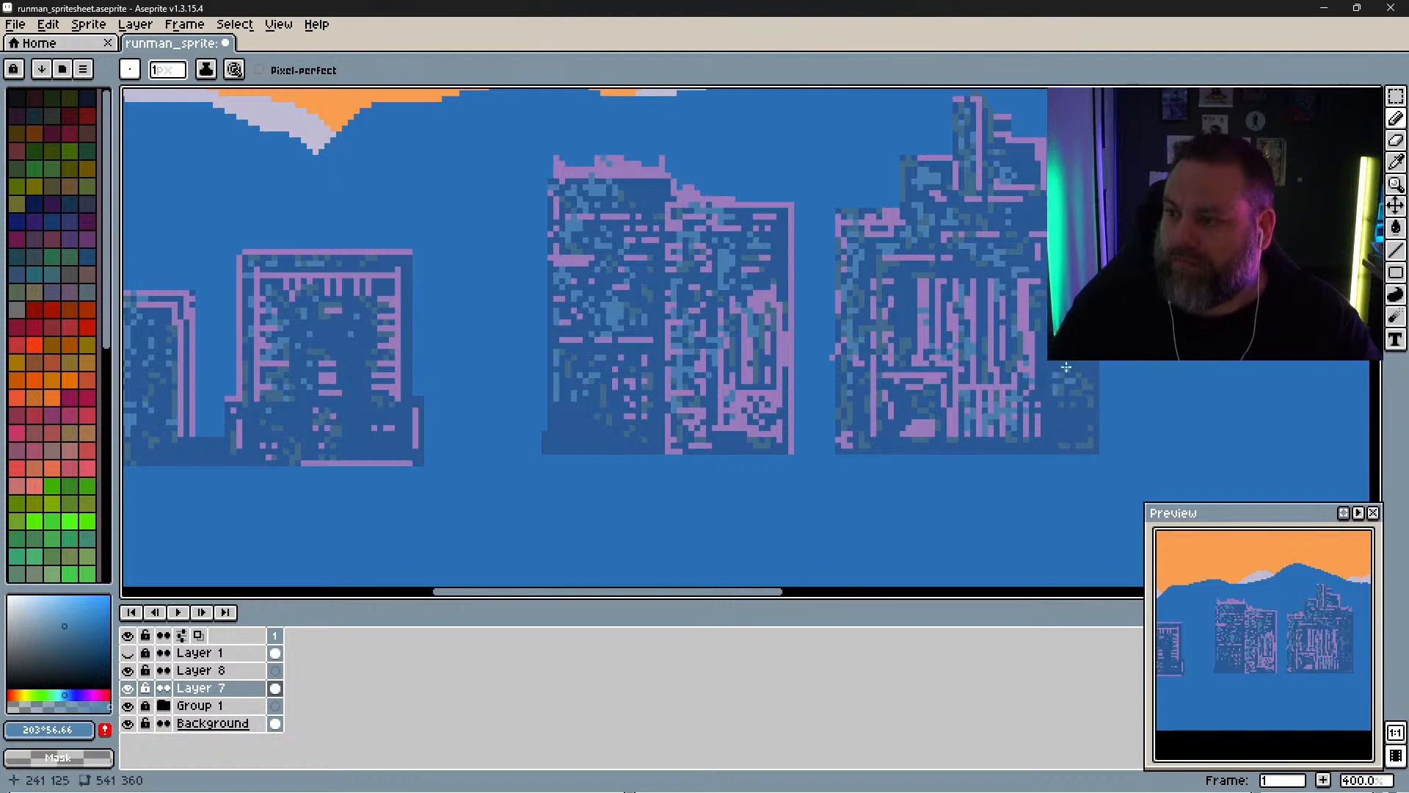
left_click(1083, 347)
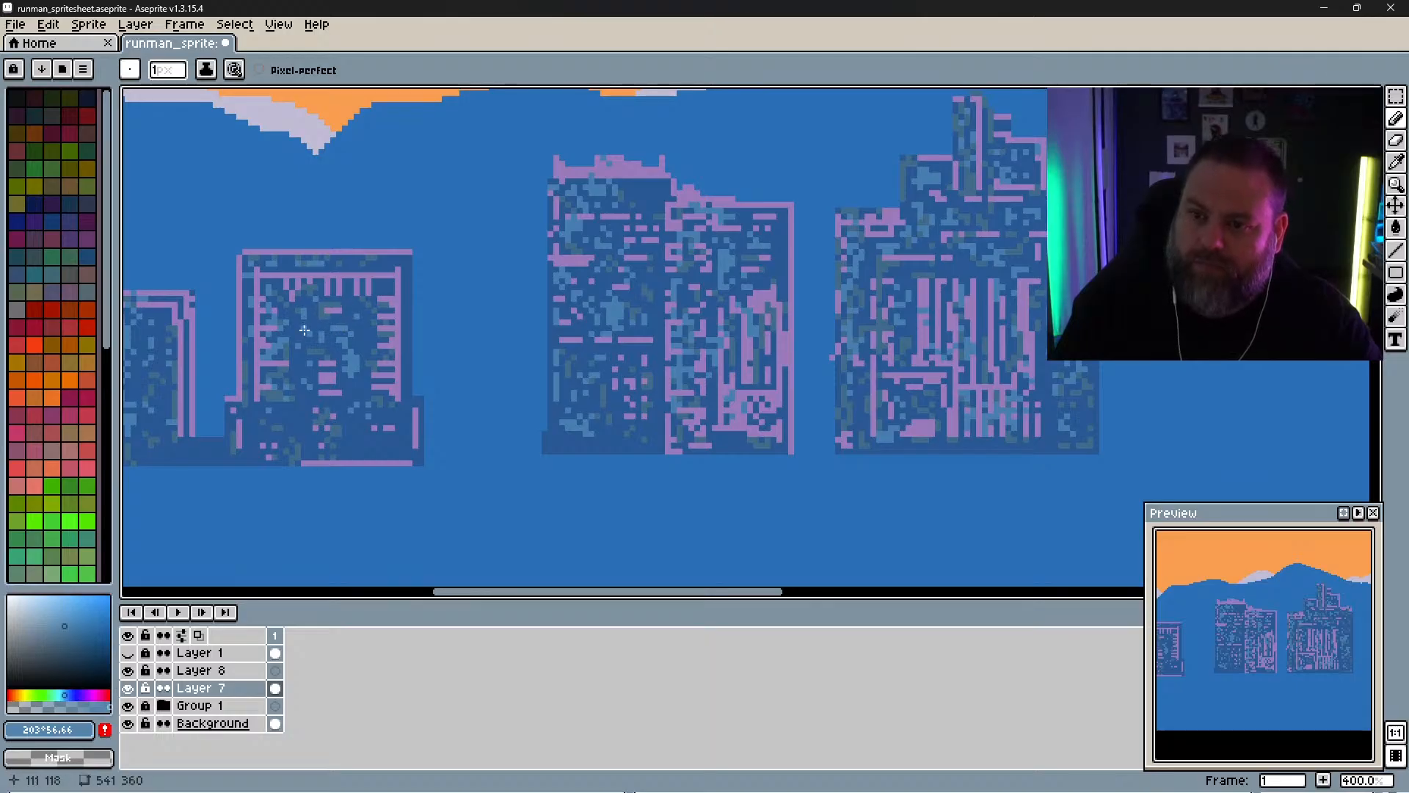
key("space")
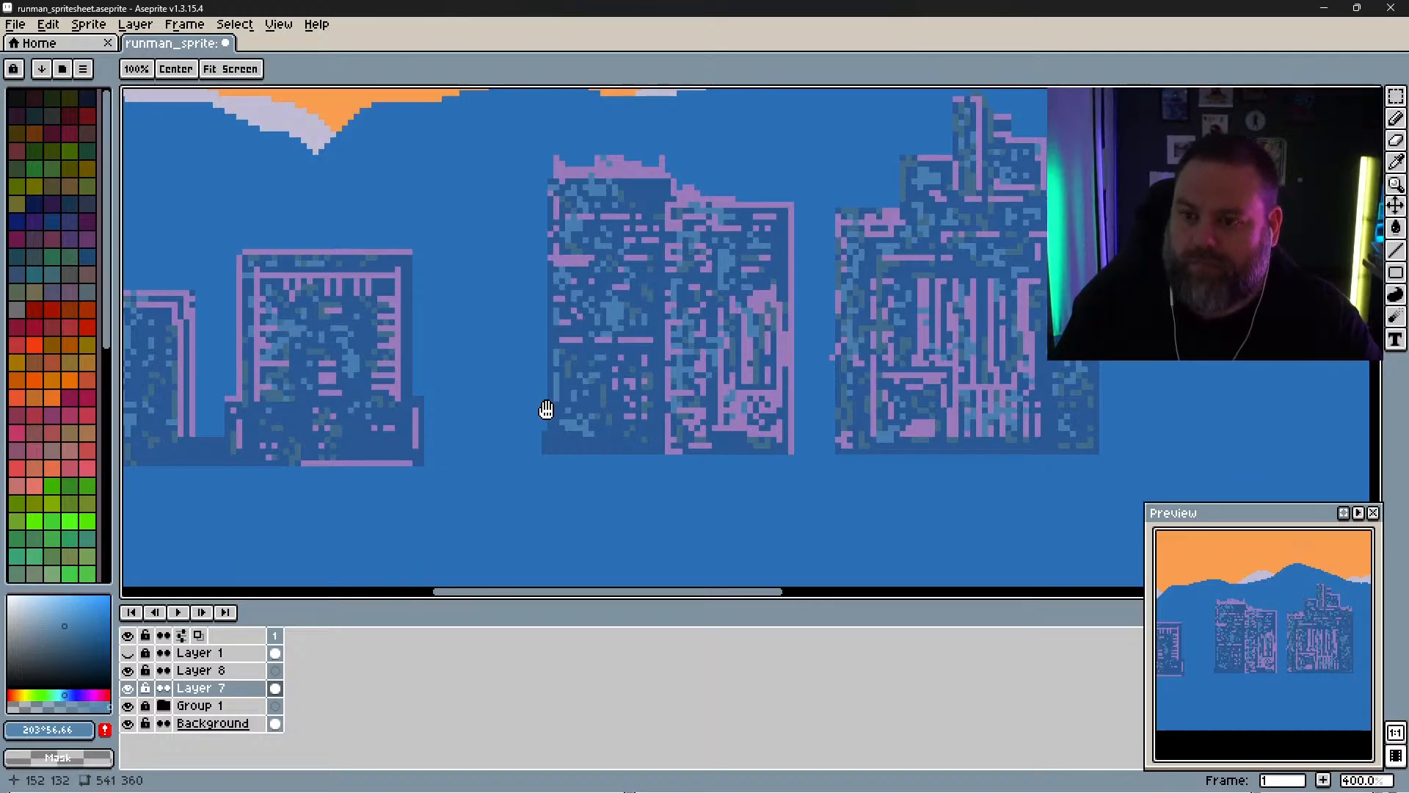
key("super")
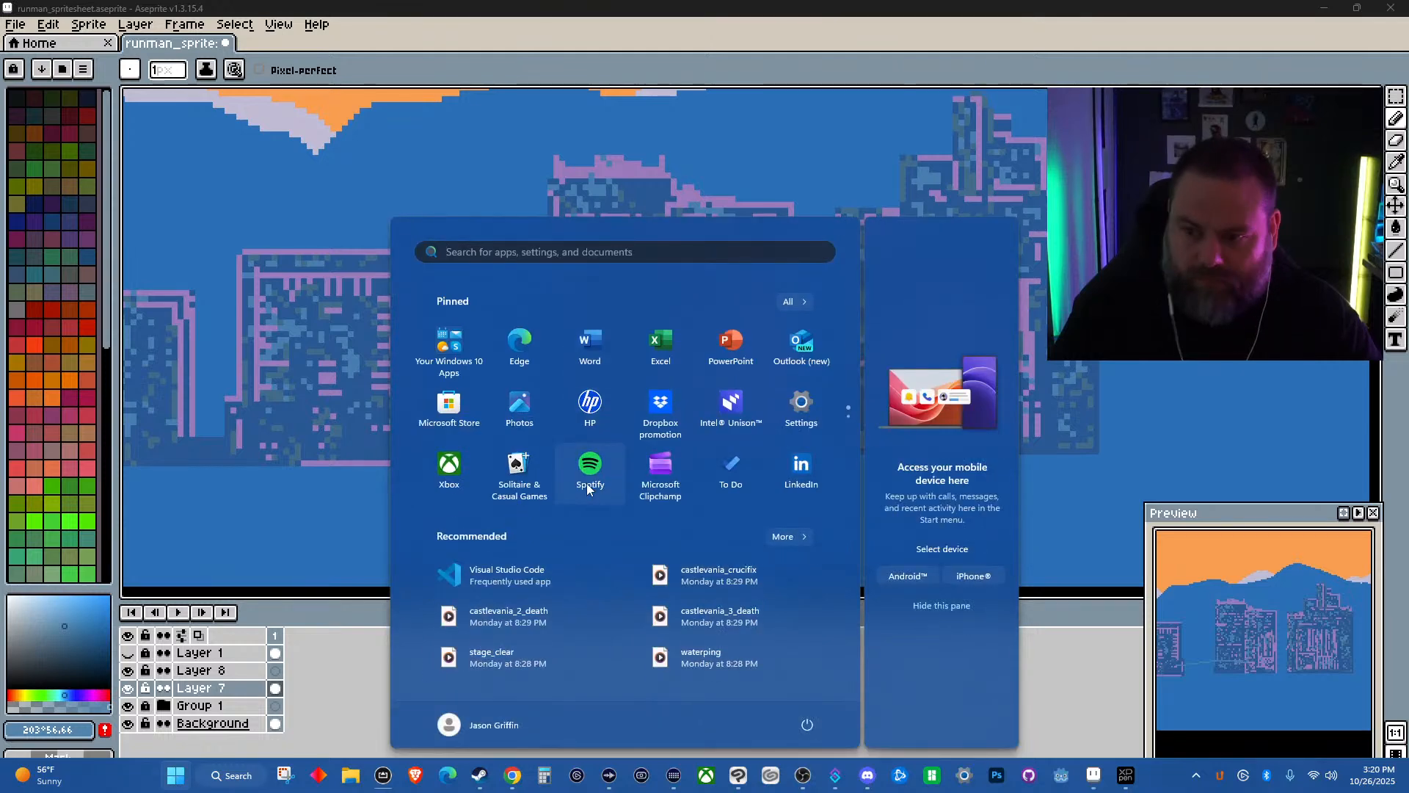
key("super")
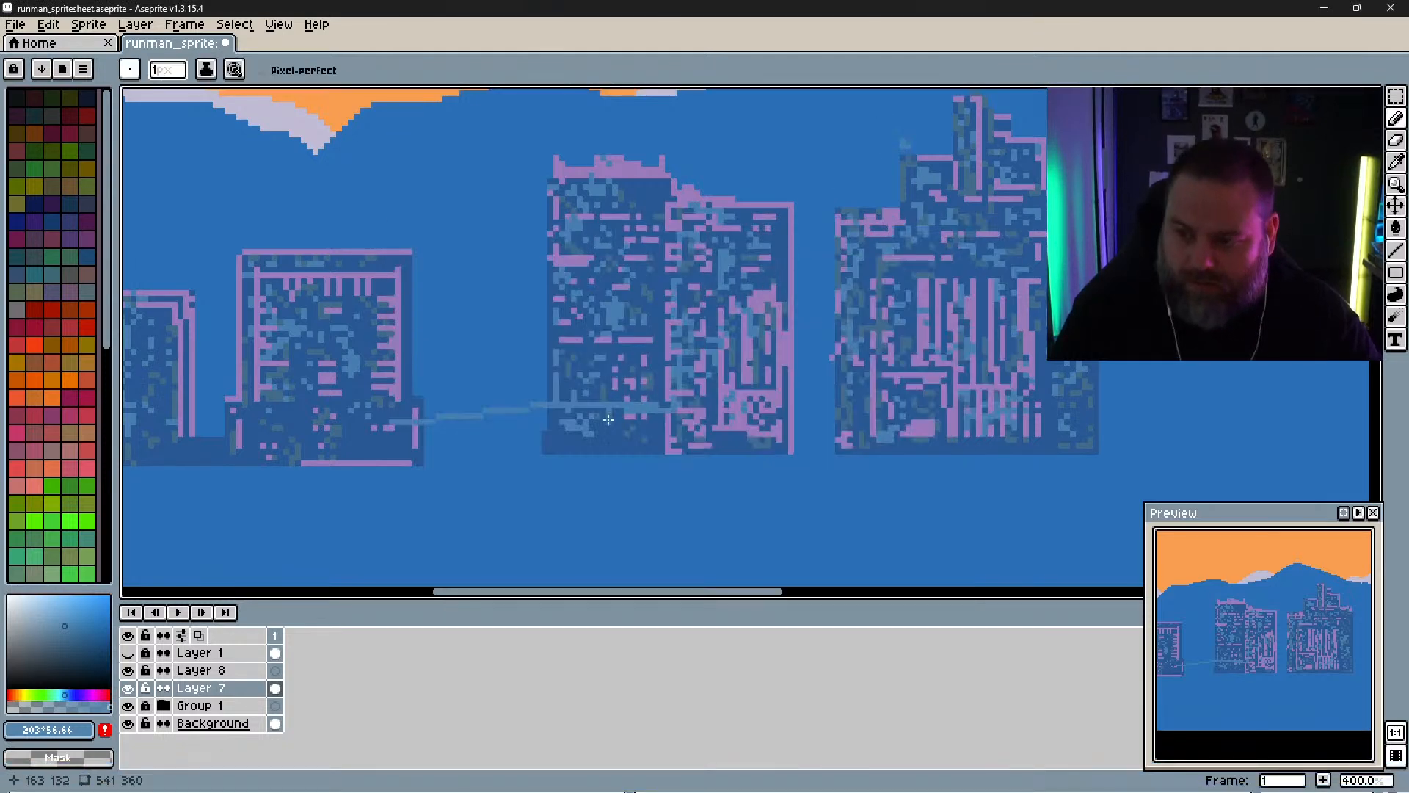
key("ctrl+z")
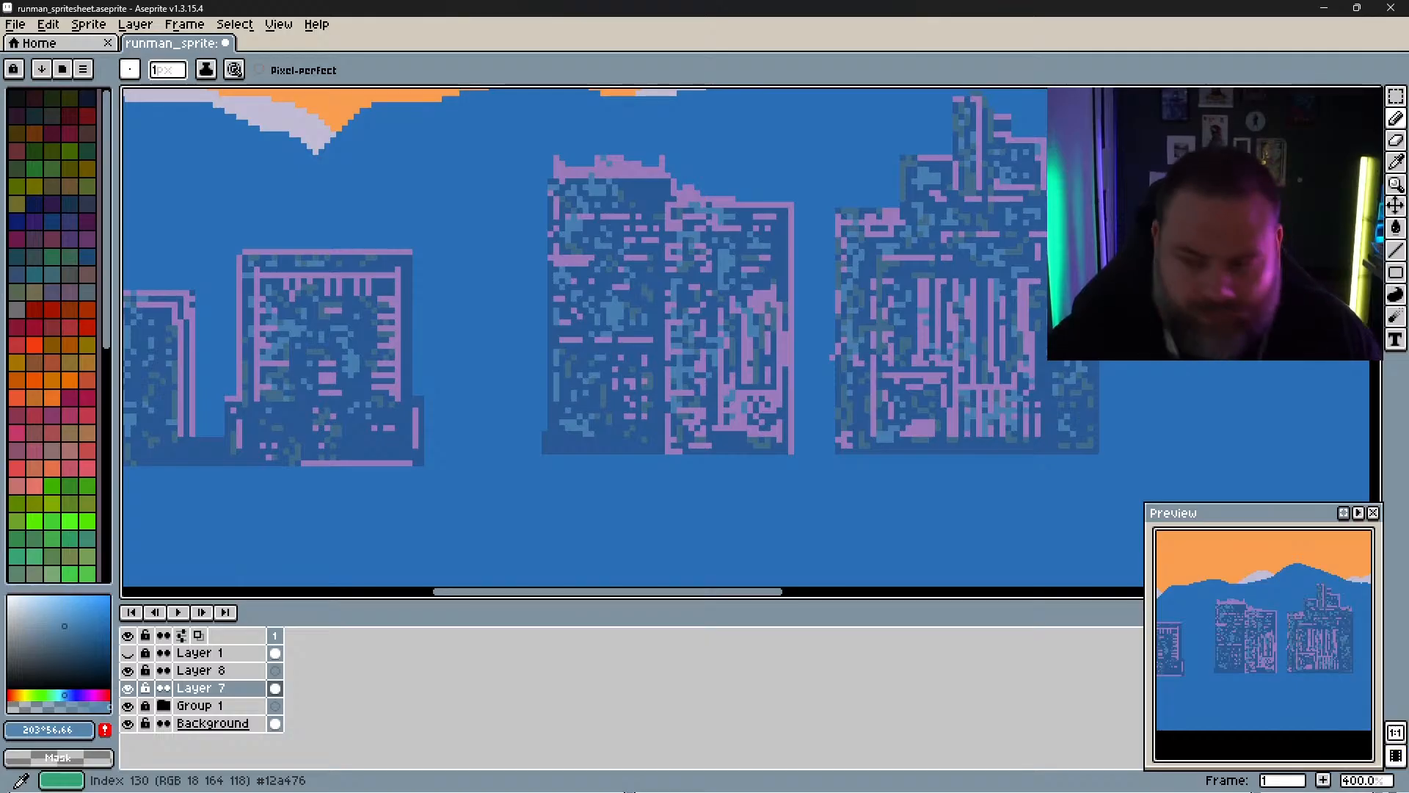
scroll(727, 487, "down", 4)
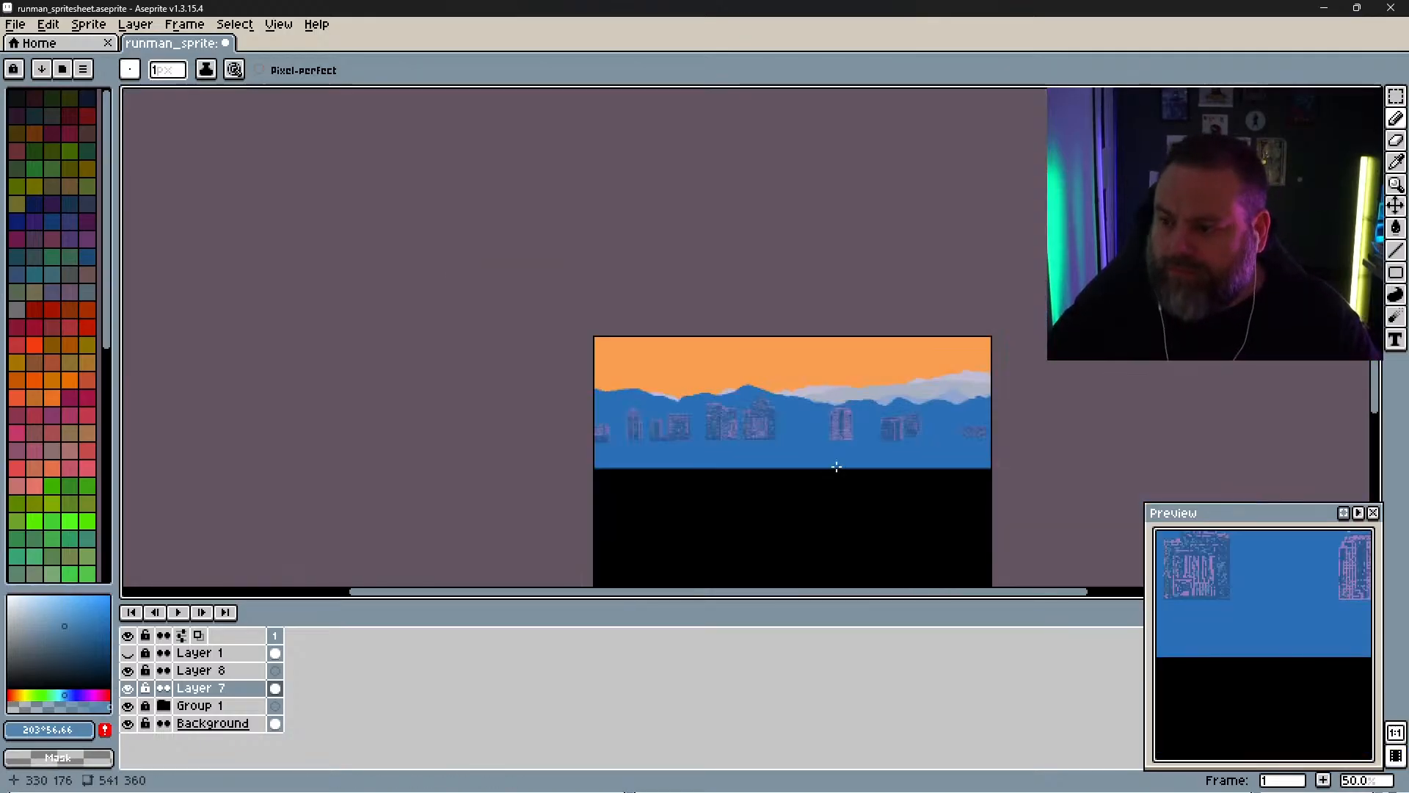
Step: Scatter light-blue pixels over the western side and central column of the arched-top tower
scroll(836, 467, "up", 4)
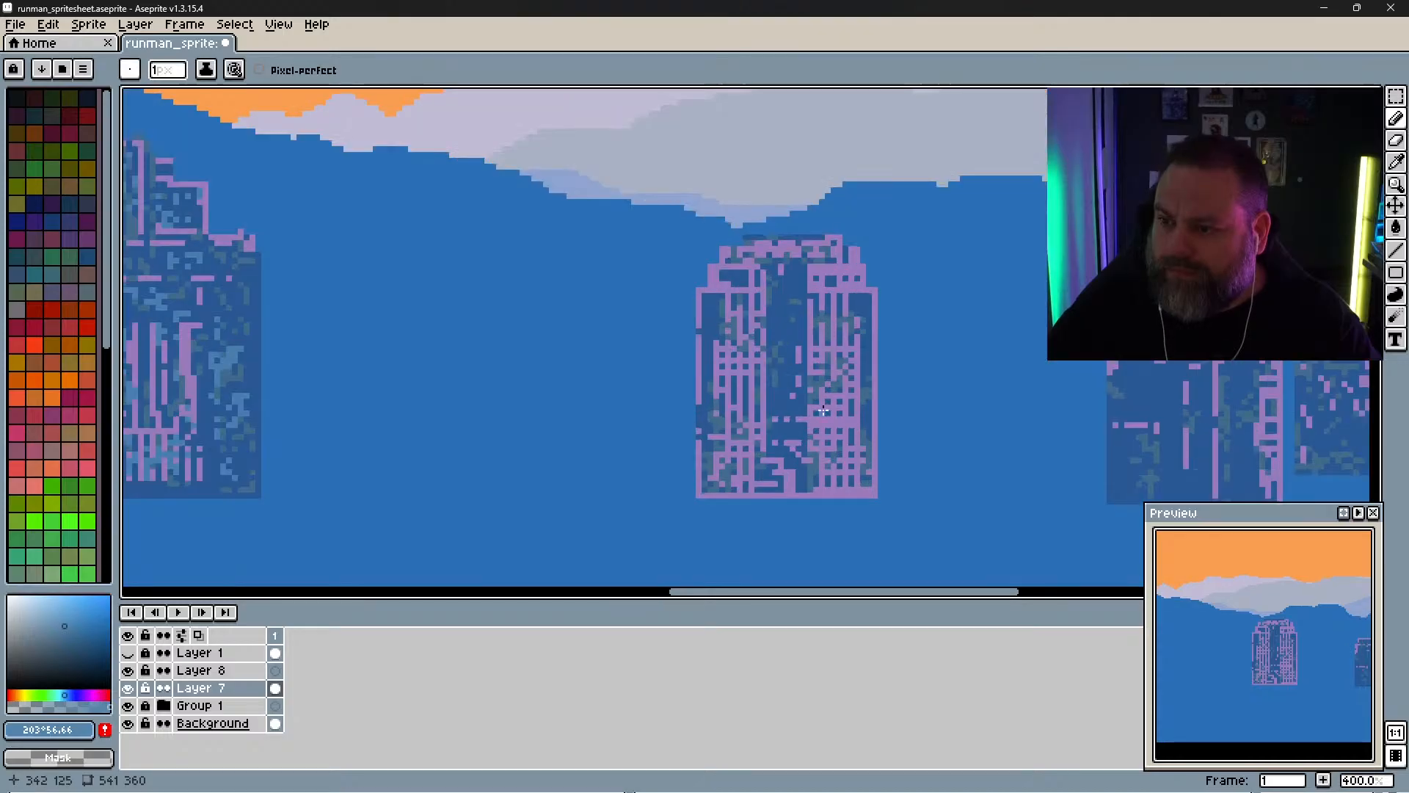
left_click_drag(626, 346, 579, 337)
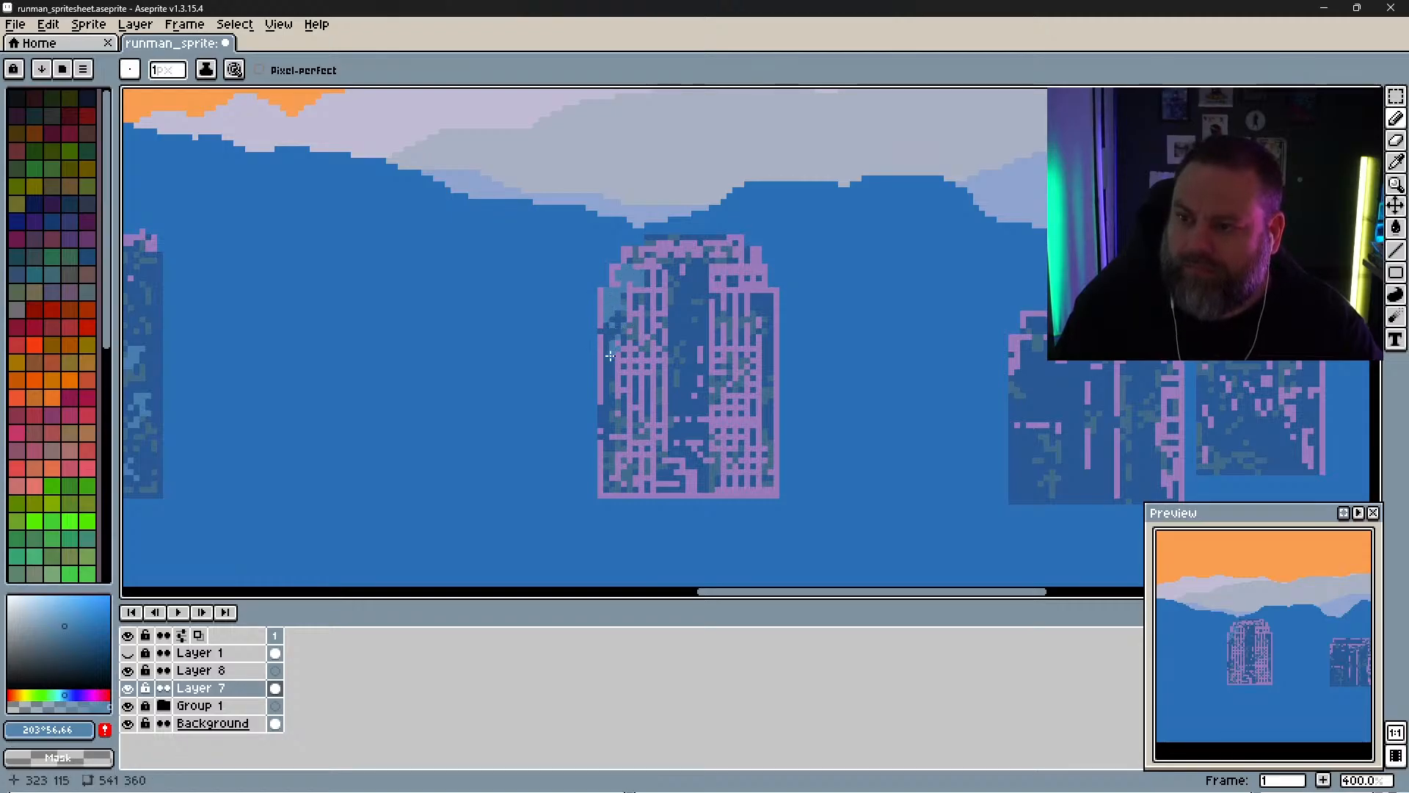
mouse_move(600, 350)
left_mouse_down()
mouse_move(607, 402)
mouse_move(610, 383)
left_mouse_up()
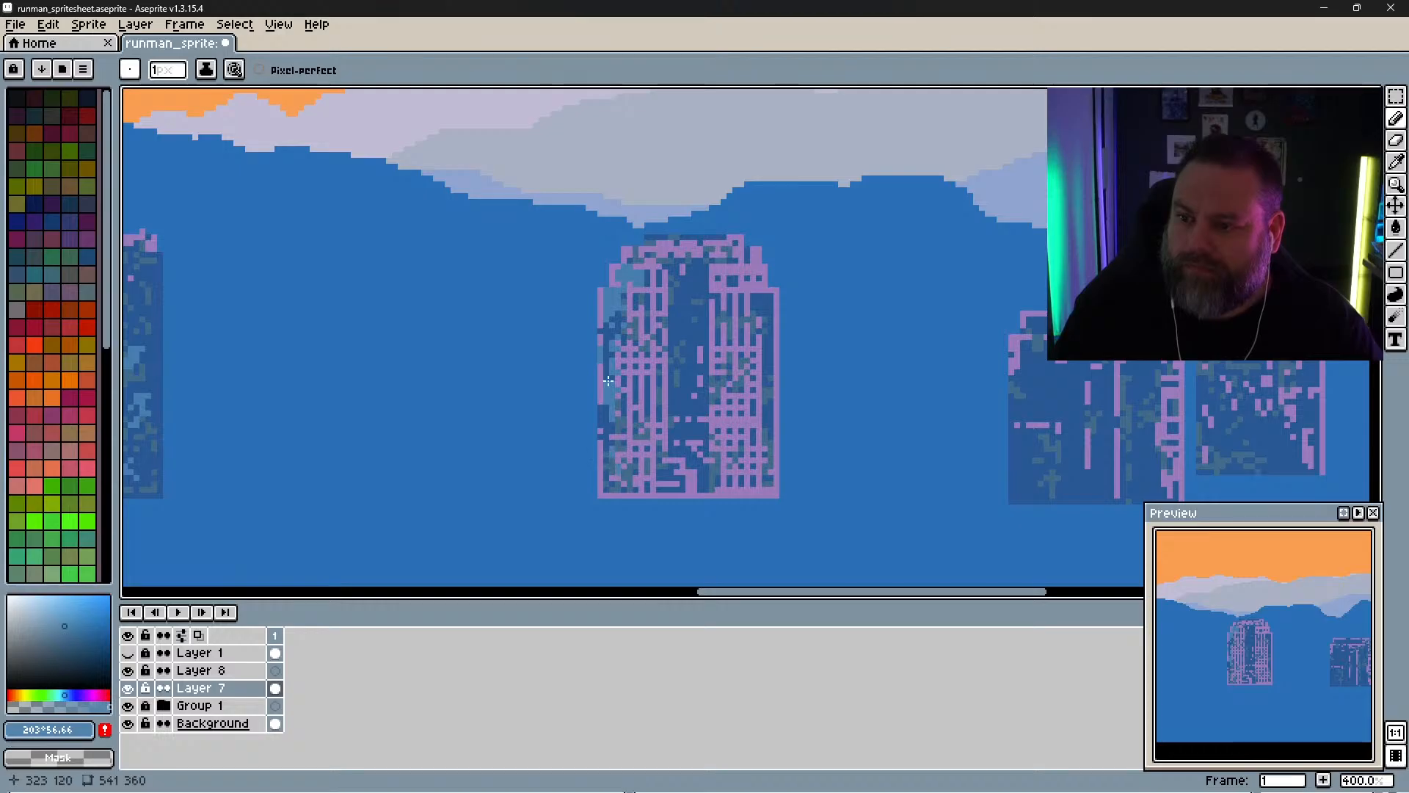
left_click(604, 433)
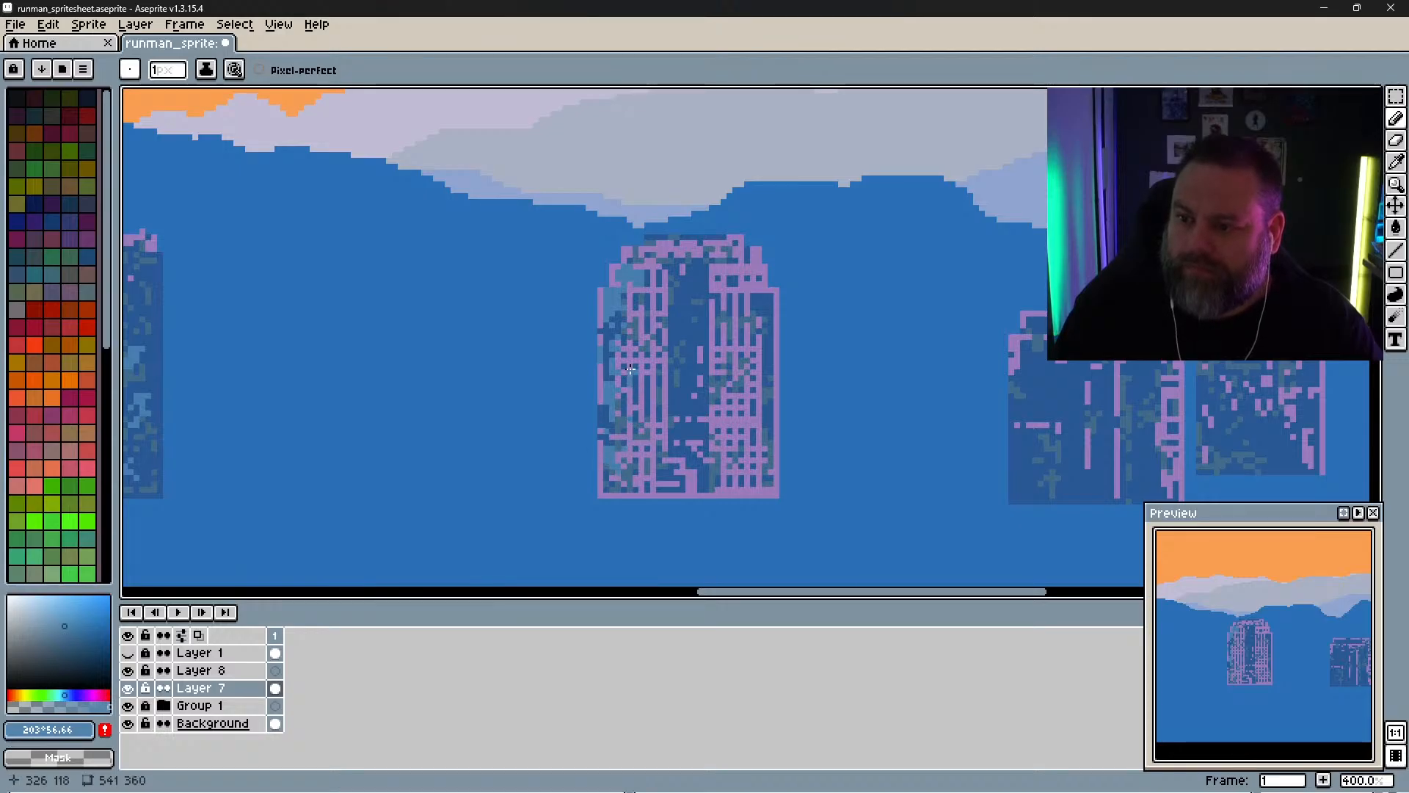
mouse_move(632, 302)
left_mouse_down()
mouse_move(653, 273)
mouse_move(659, 371)
left_mouse_up()
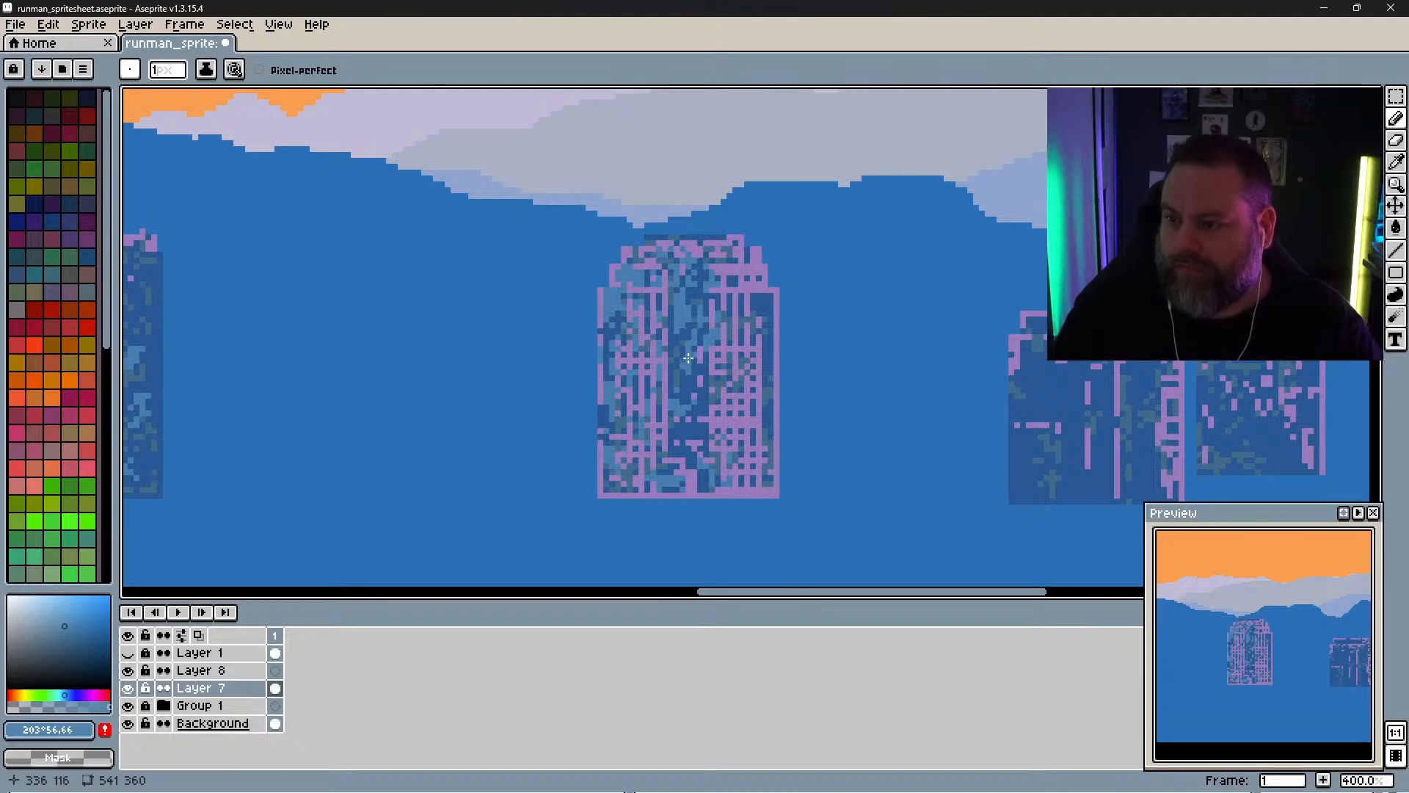
Step: Scatter light-blue pixels across the two neighbouring buildings east of the arched-top tower
key("space")
left_click_drag(883, 333, 774, 322)
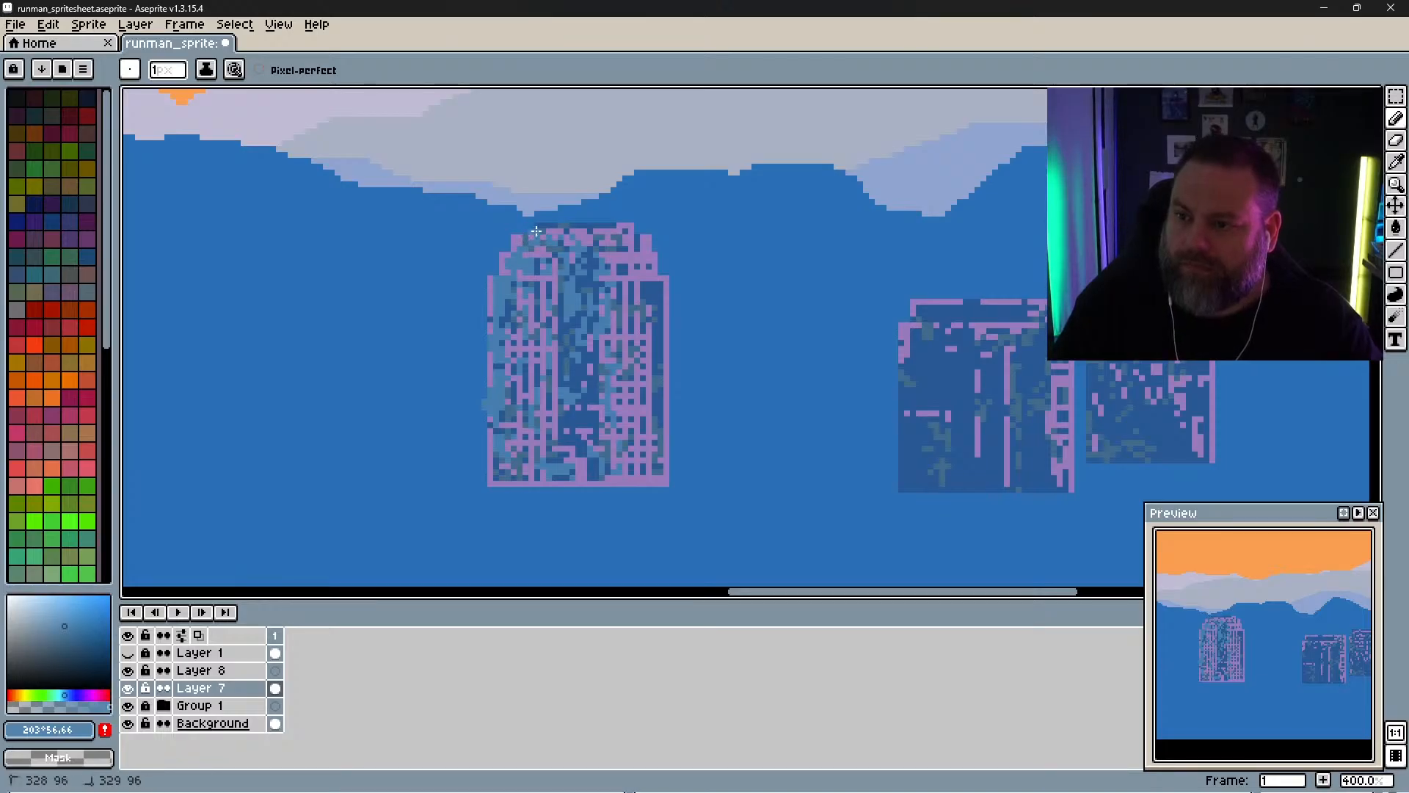
mouse_move(874, 307)
left_mouse_down()
mouse_move(764, 303)
mouse_move(826, 295)
mouse_move(807, 286)
mouse_move(844, 290)
left_mouse_up()
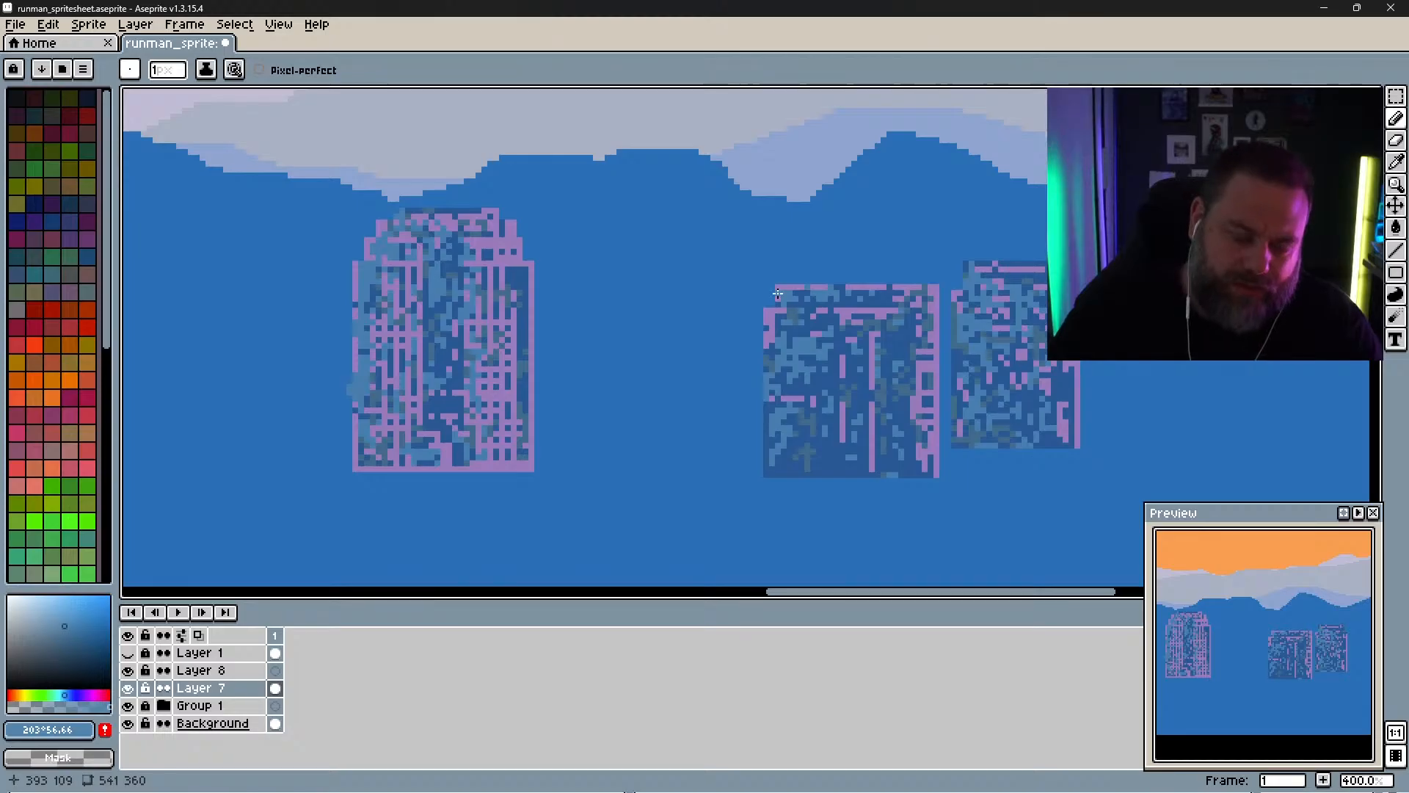
Step: Speckle the western half of the low, wide building near the canvas's east edge with light-blue pixels
key("space")
left_click_drag(651, 406, 420, 414)
left_click_drag(895, 414, 636, 412)
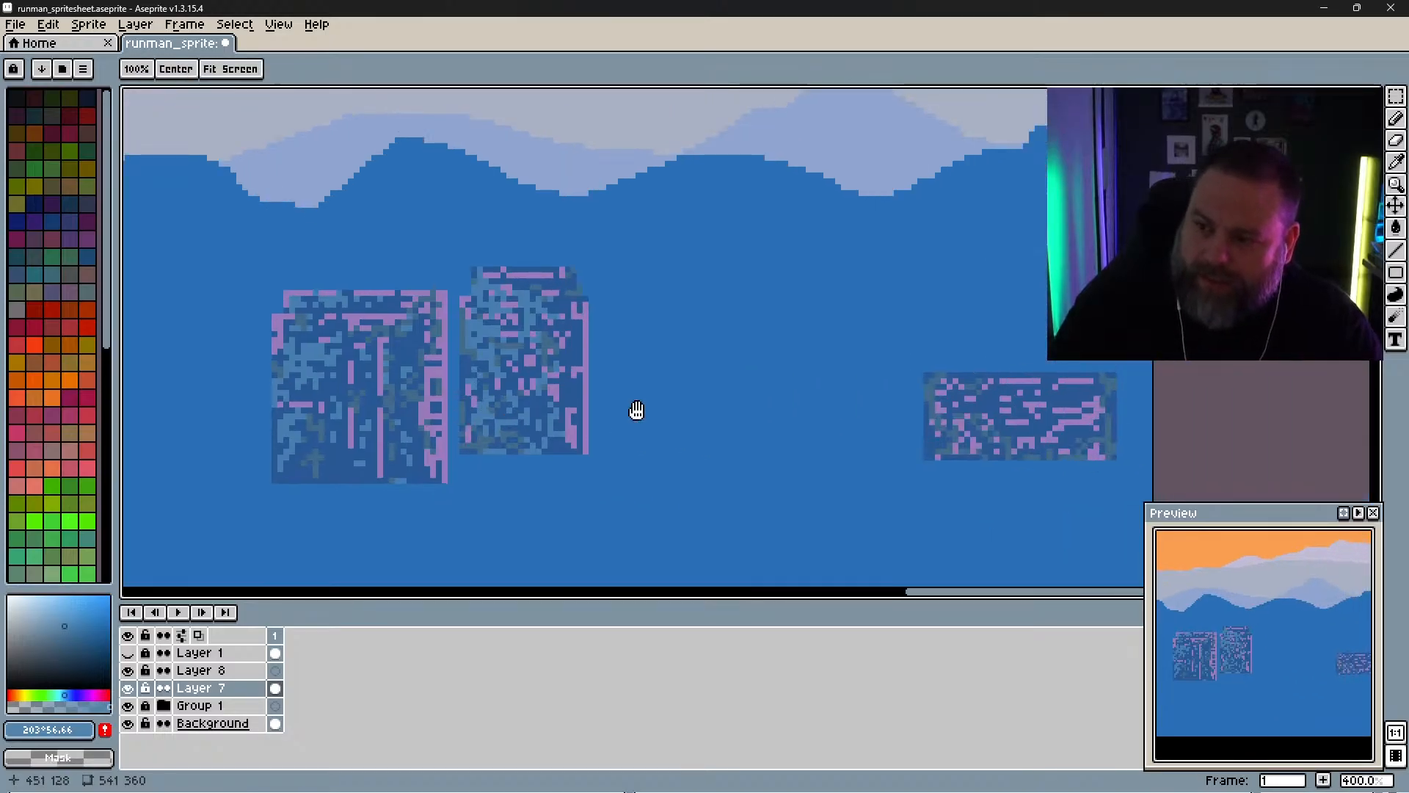
left_click_drag(802, 422, 756, 406)
key("ctrl")
key("ctrl+z")
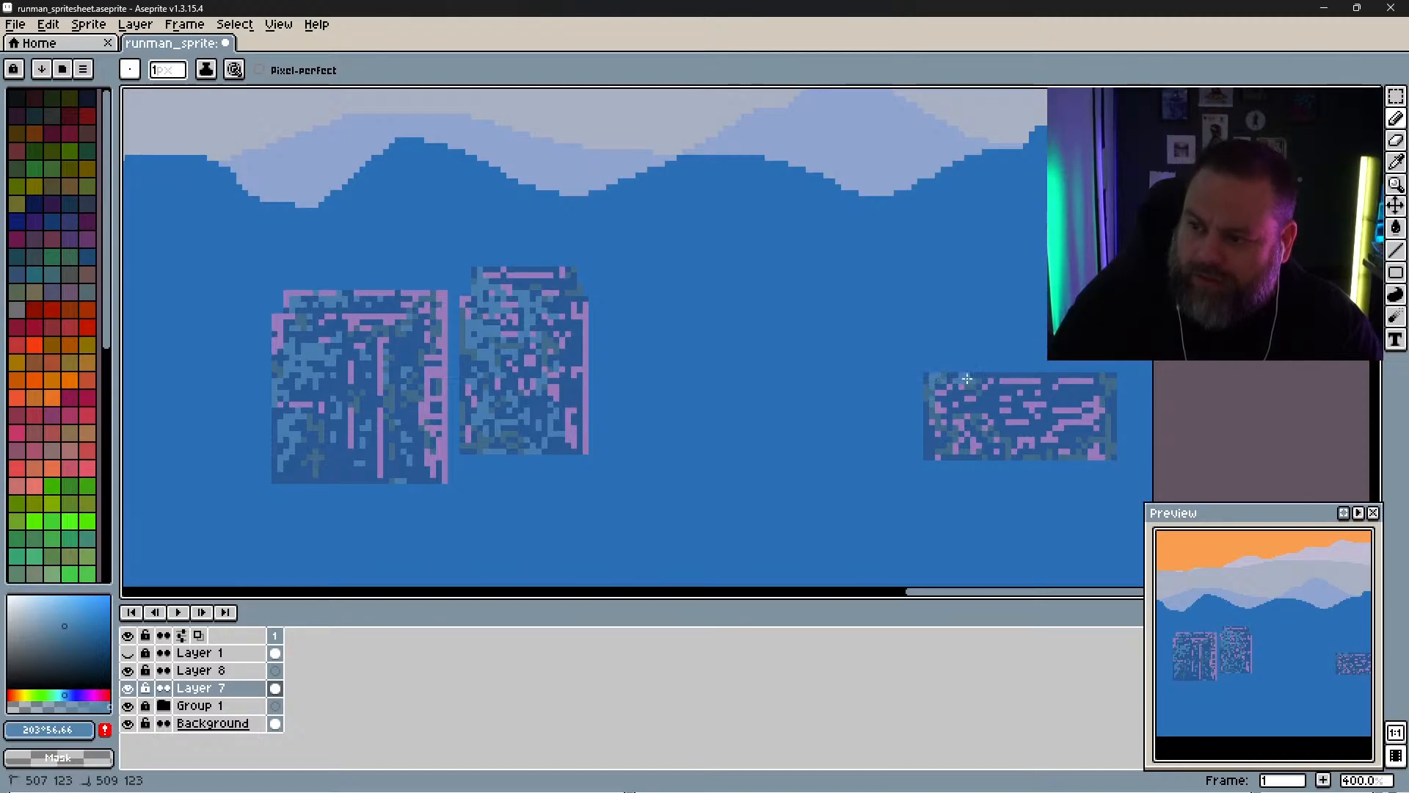
mouse_move(936, 404)
left_mouse_down()
mouse_move(937, 443)
mouse_move(975, 405)
left_mouse_up()
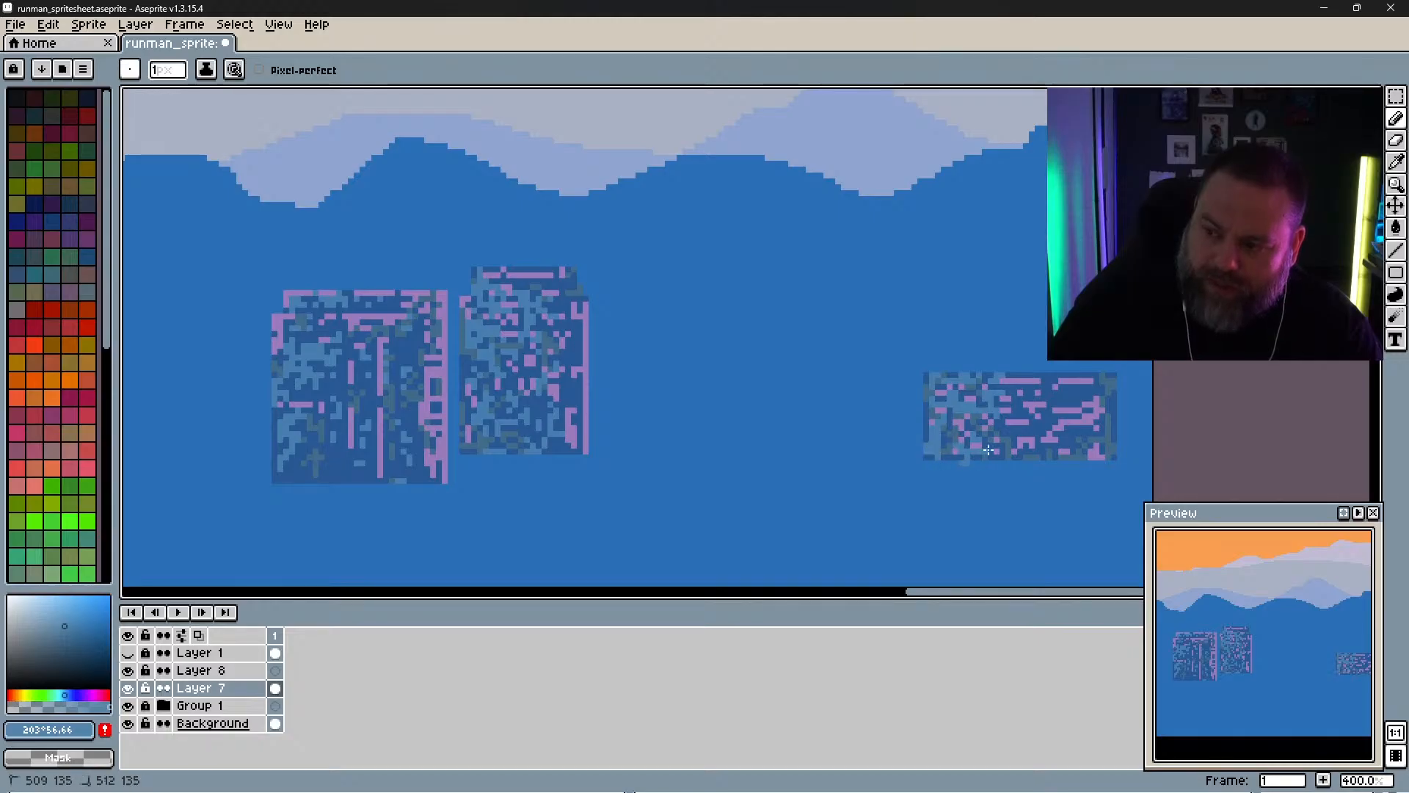
Step: Erase the stray light-blue pixels below the low, wide building and save the sprite file
key("b")
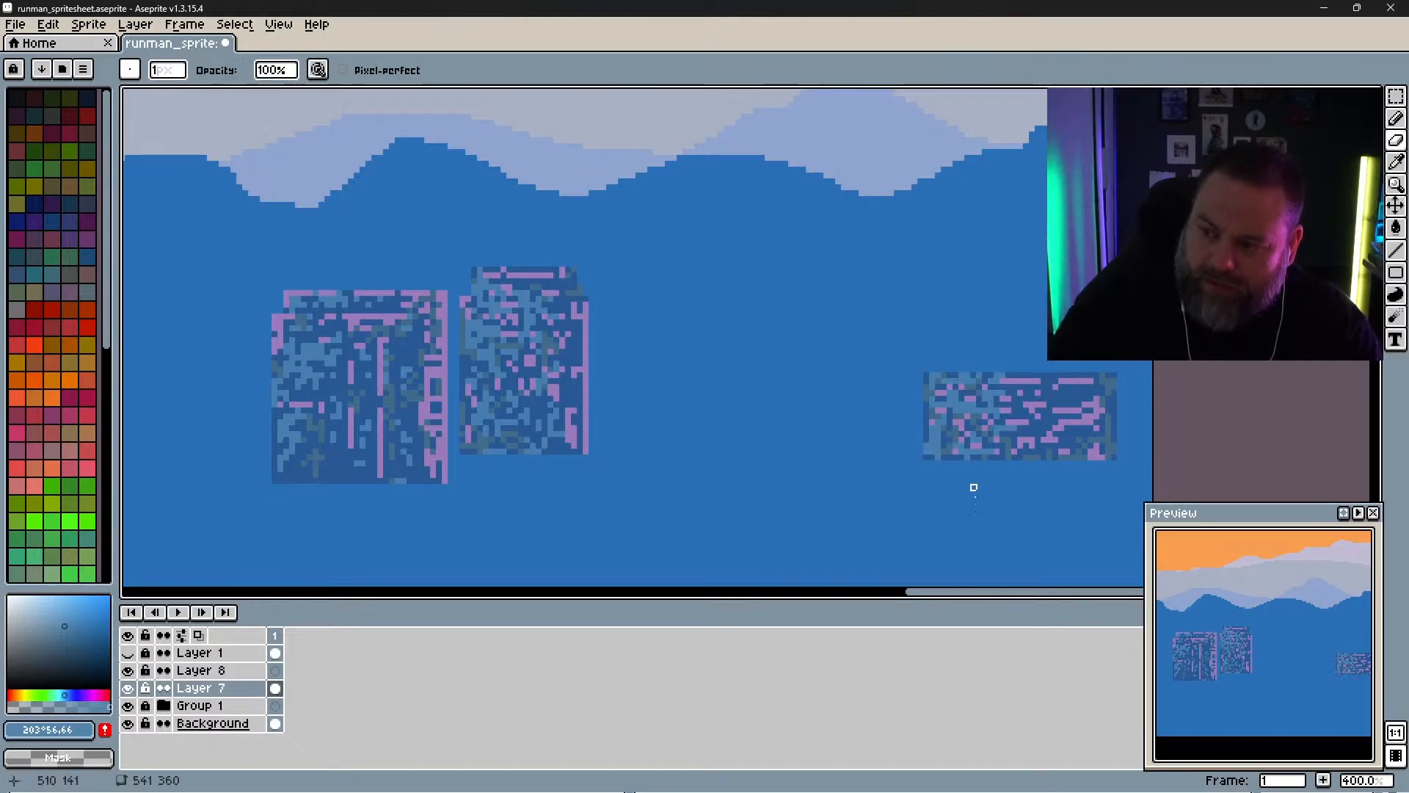
key("ctrl+0")
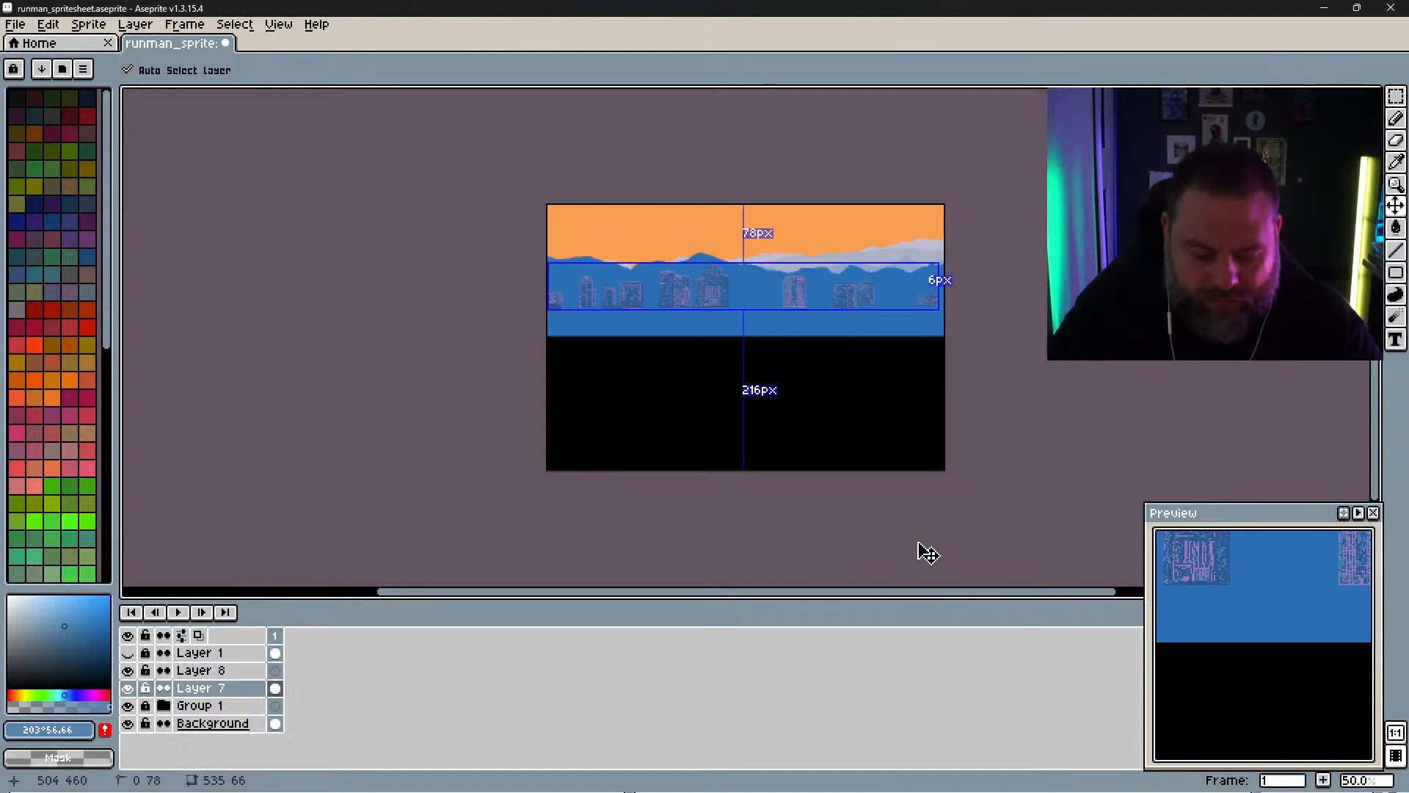
key("ctrl+s")
Step: Sample the tower's dark blue #1e5792 and erase sections of the purple line along the arched-top tower's base
scroll(921, 547, "up", 1)
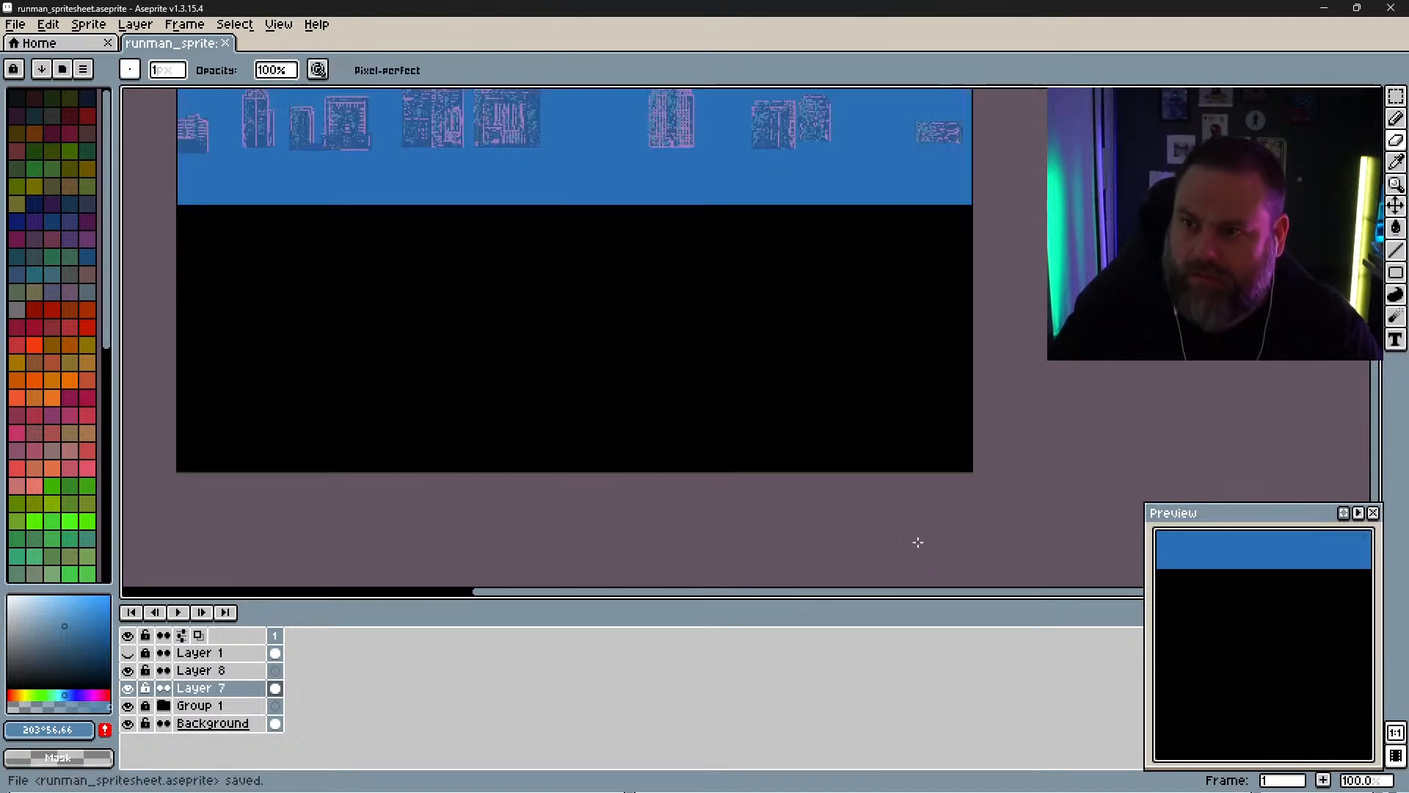
left_click_drag(795, 245, 858, 411)
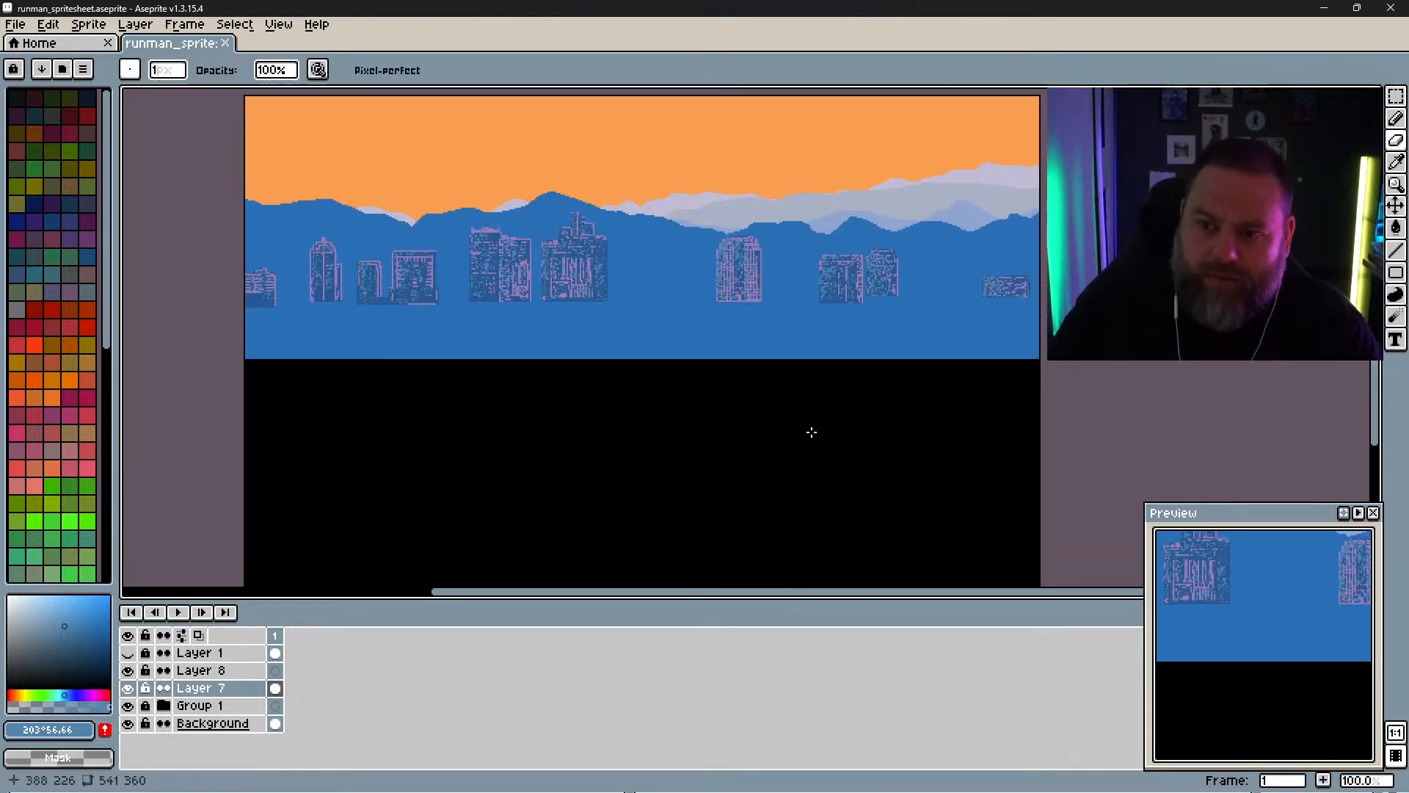
scroll(800, 440, "up", 1)
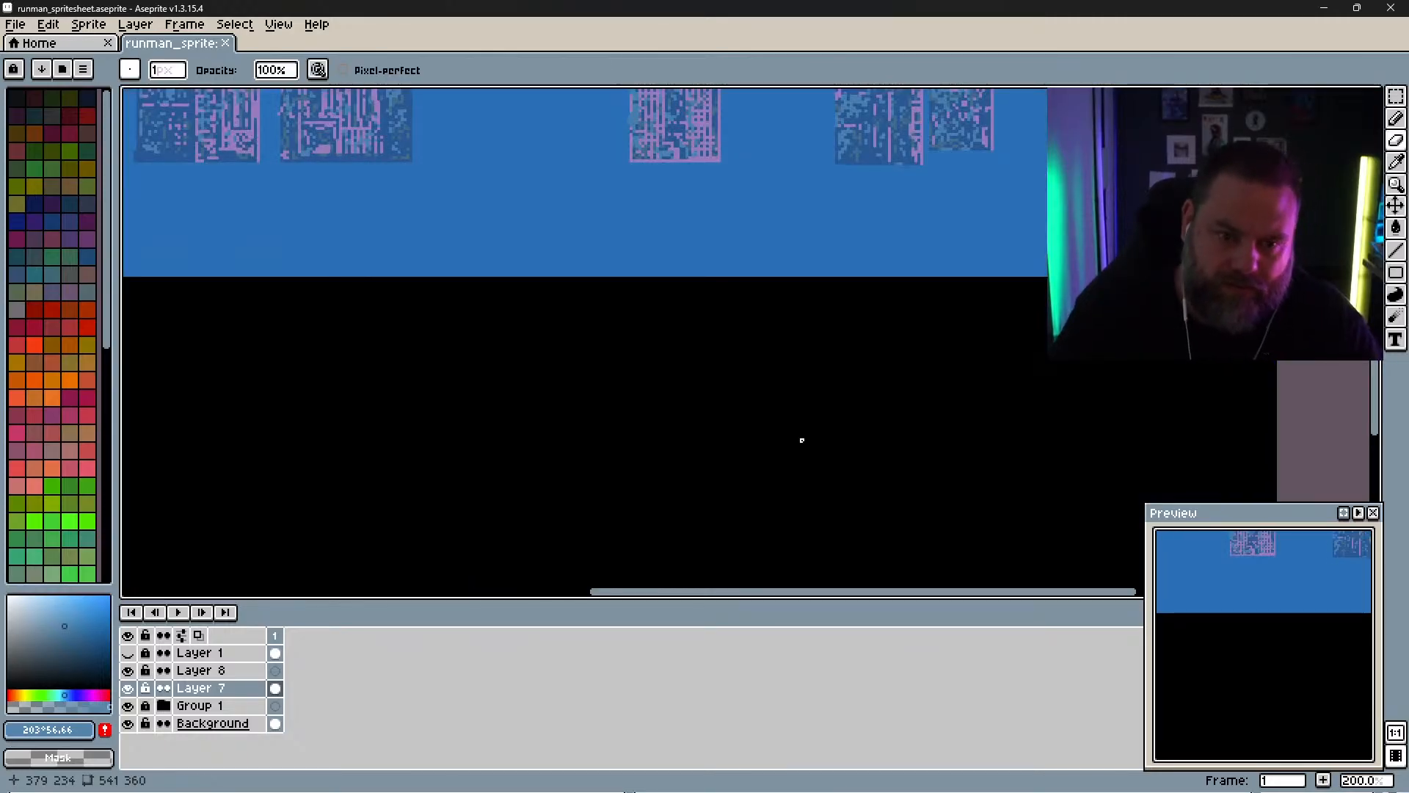
mouse_move(827, 305)
left_mouse_down()
mouse_move(824, 333)
mouse_move(859, 384)
mouse_move(915, 381)
mouse_move(939, 411)
left_mouse_up()
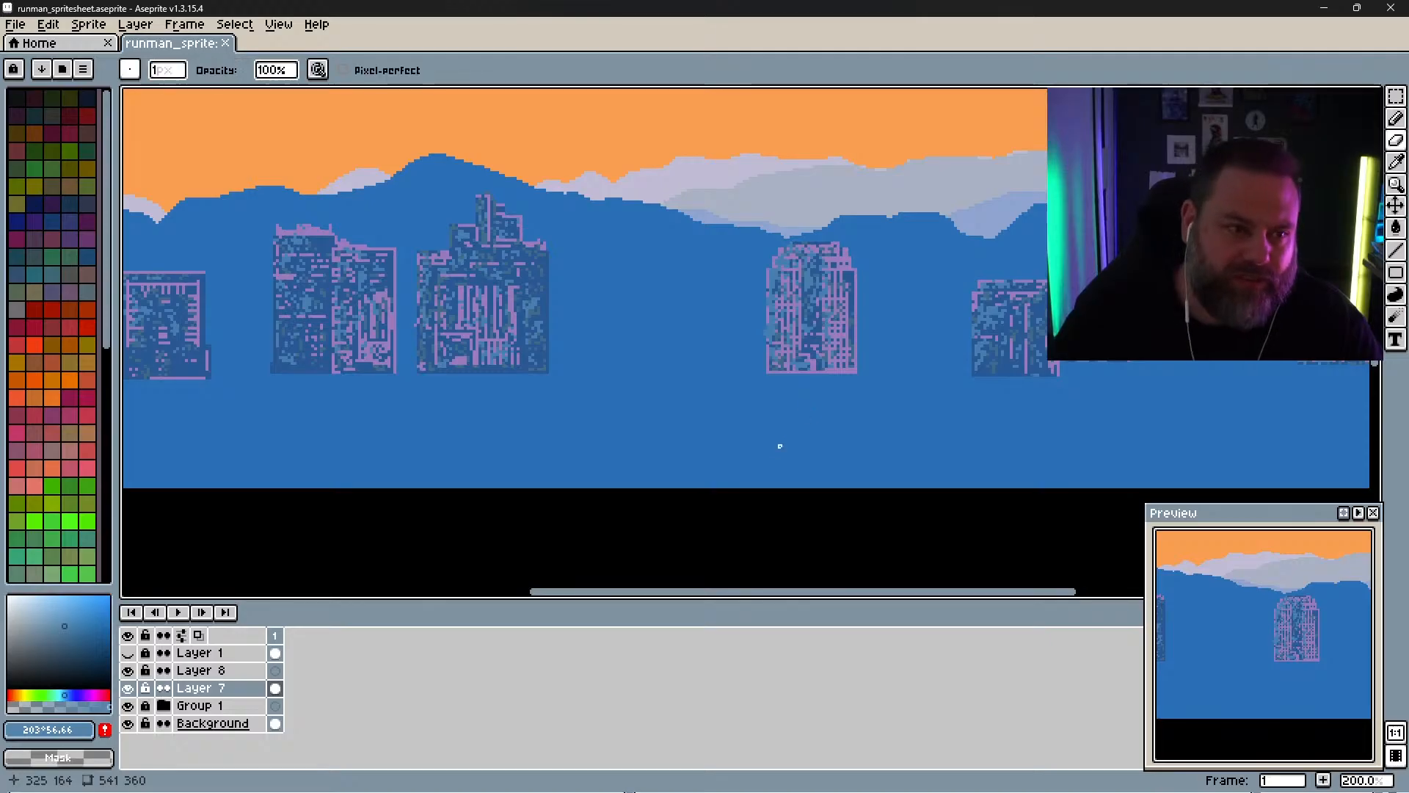
left_click_drag(777, 447, 826, 454)
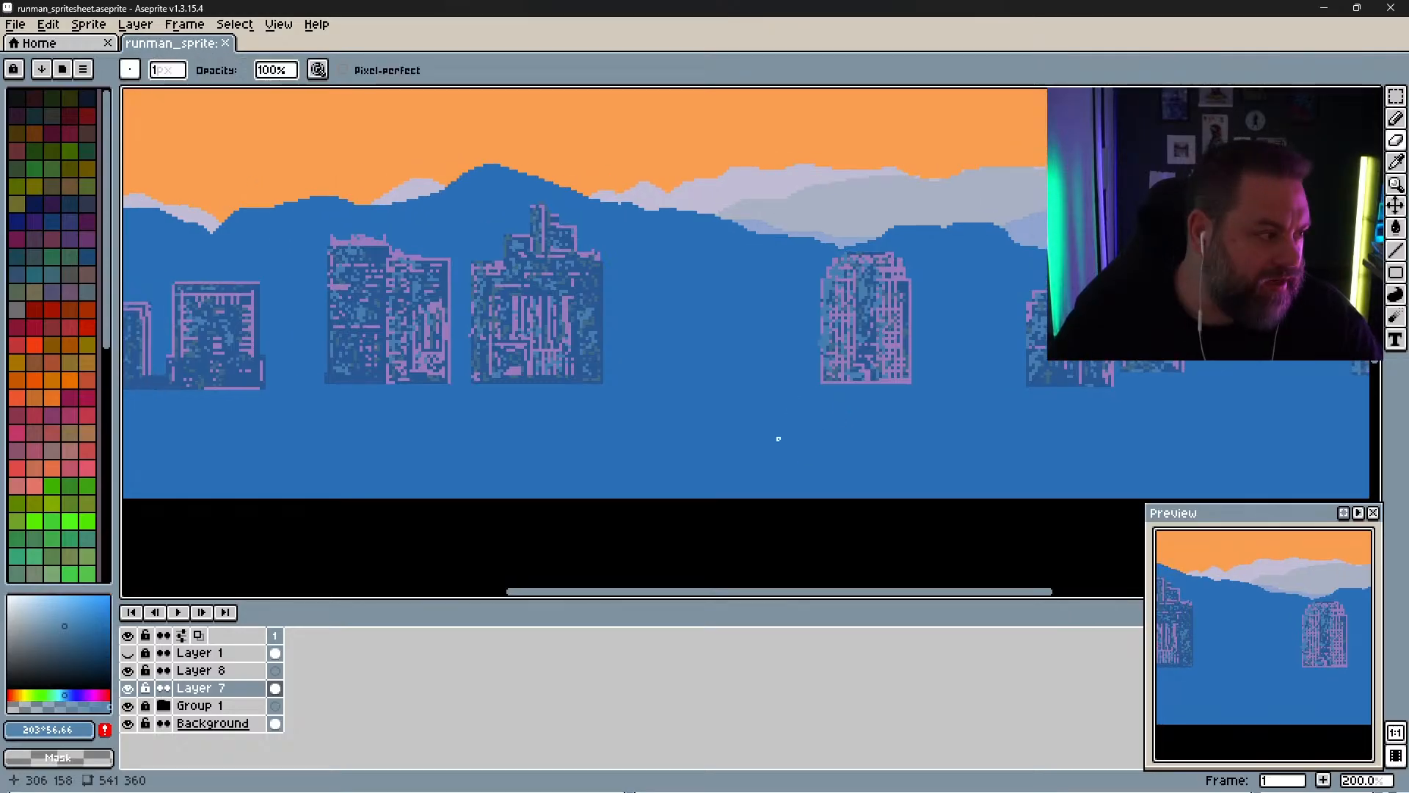
key("ctrl")
scroll(800, 388, "up", 1)
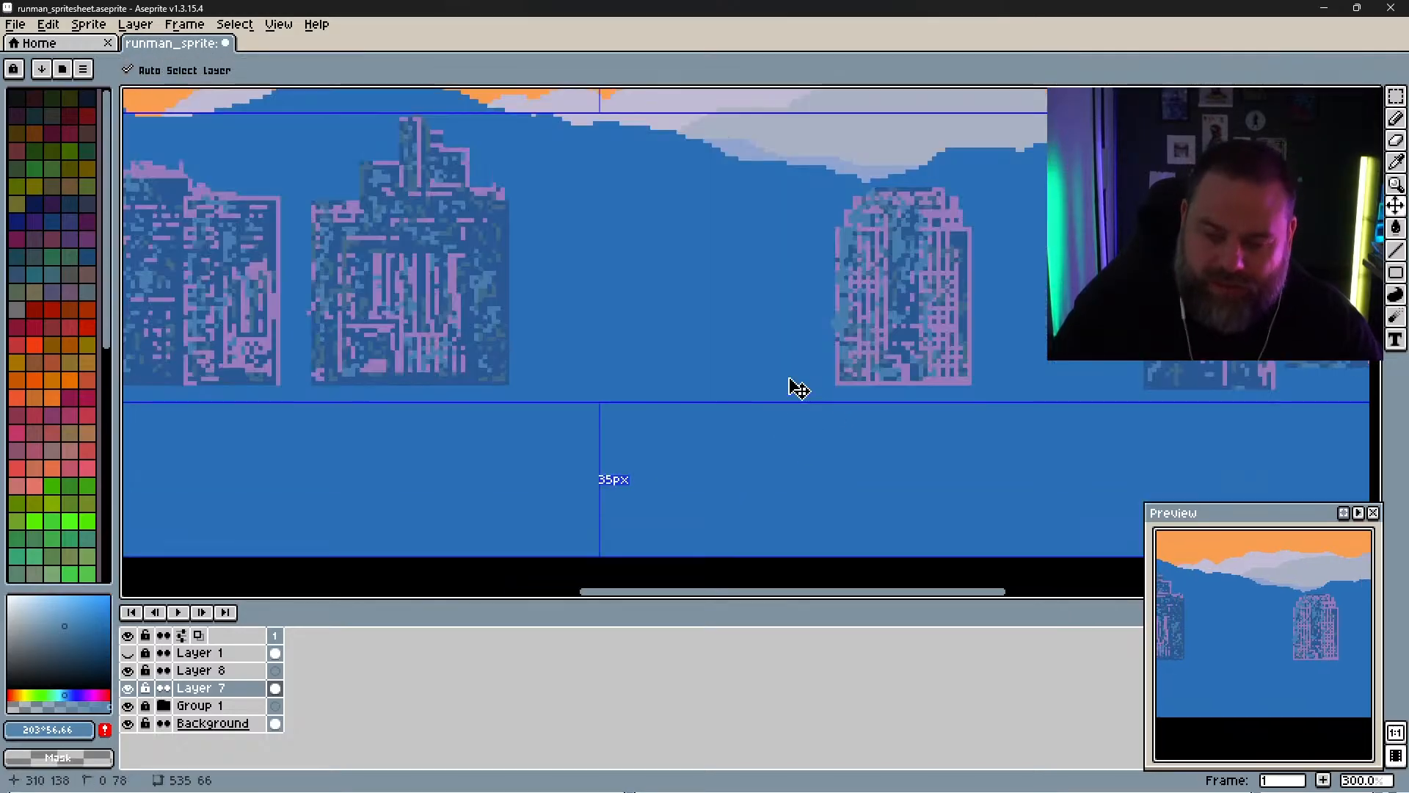
scroll(791, 380, "up", 1)
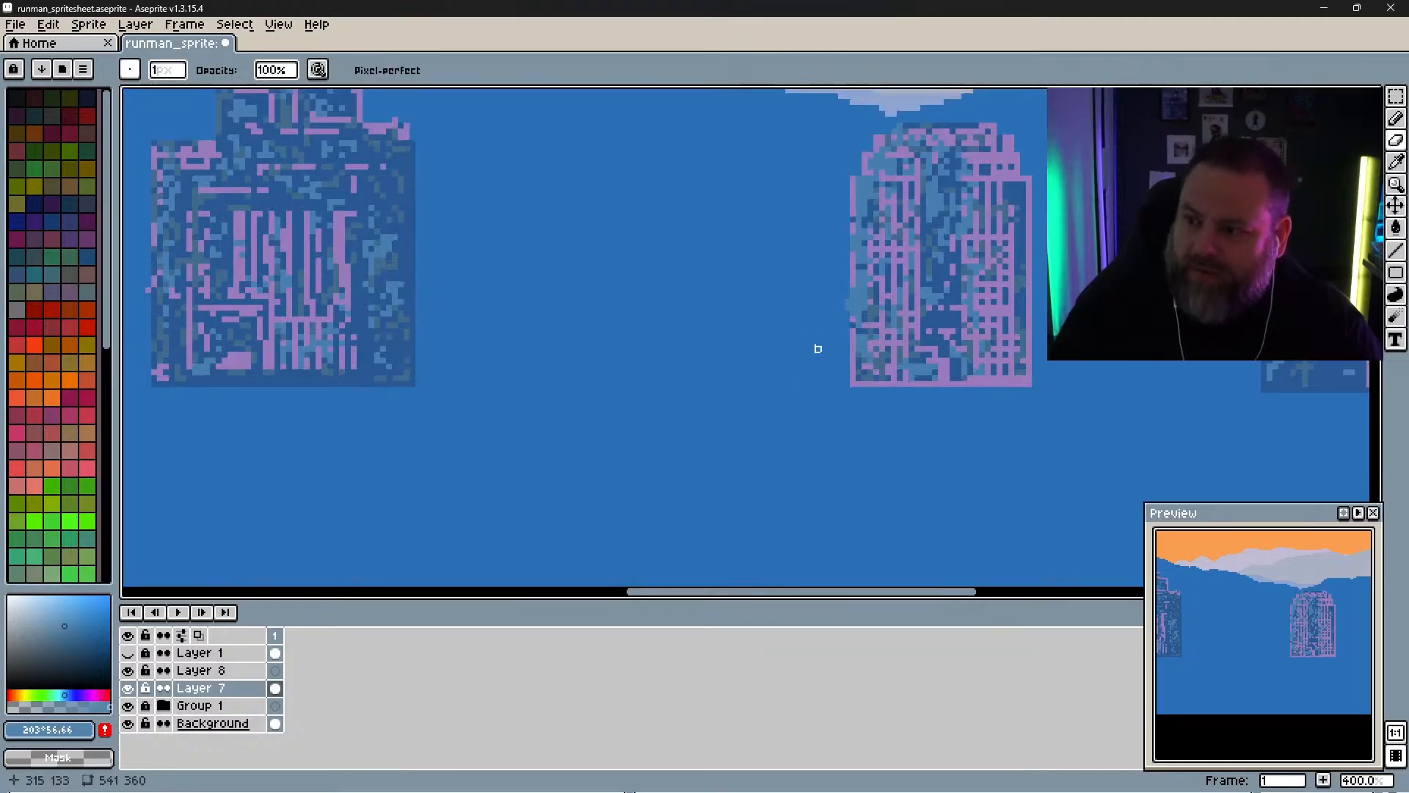
left_click(948, 339, "alt")
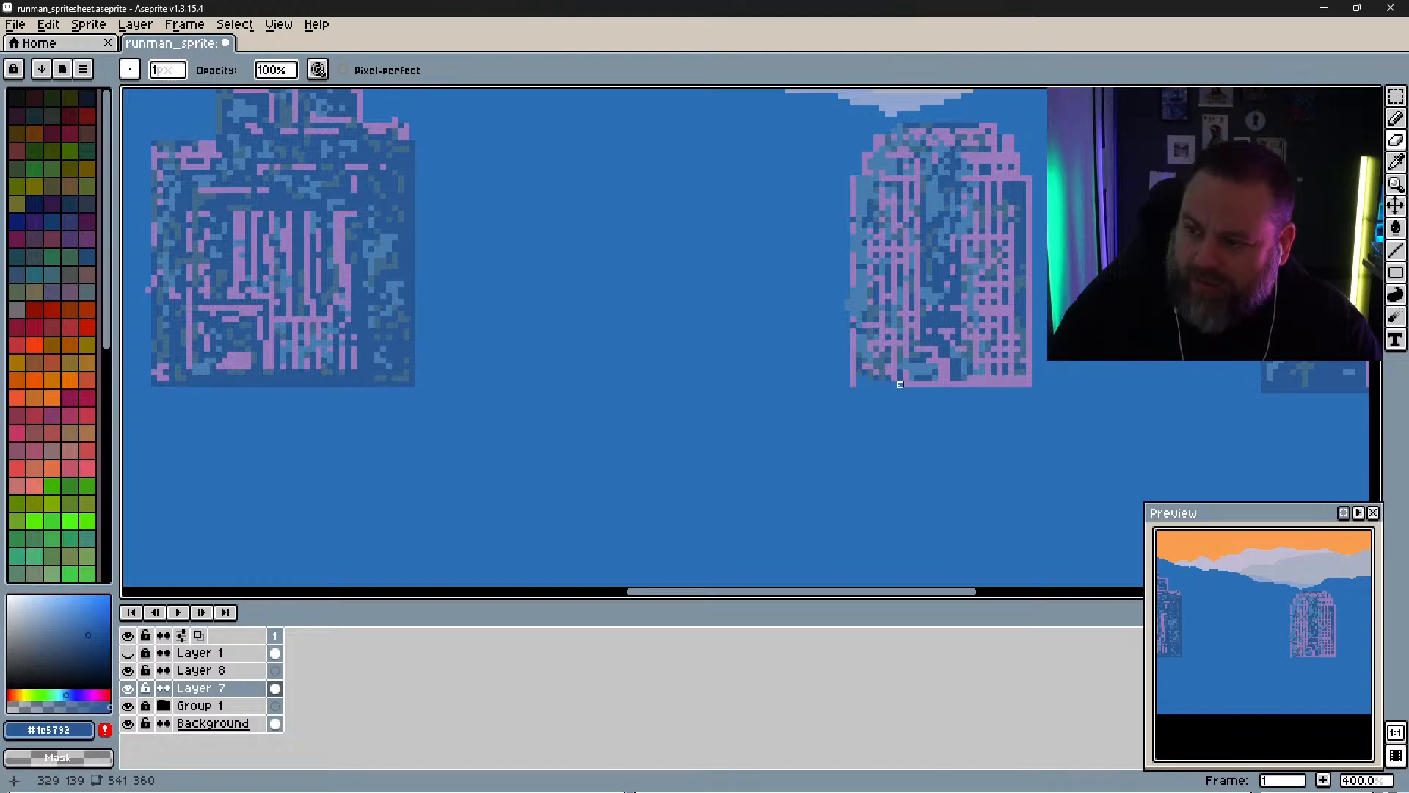
key("alt")
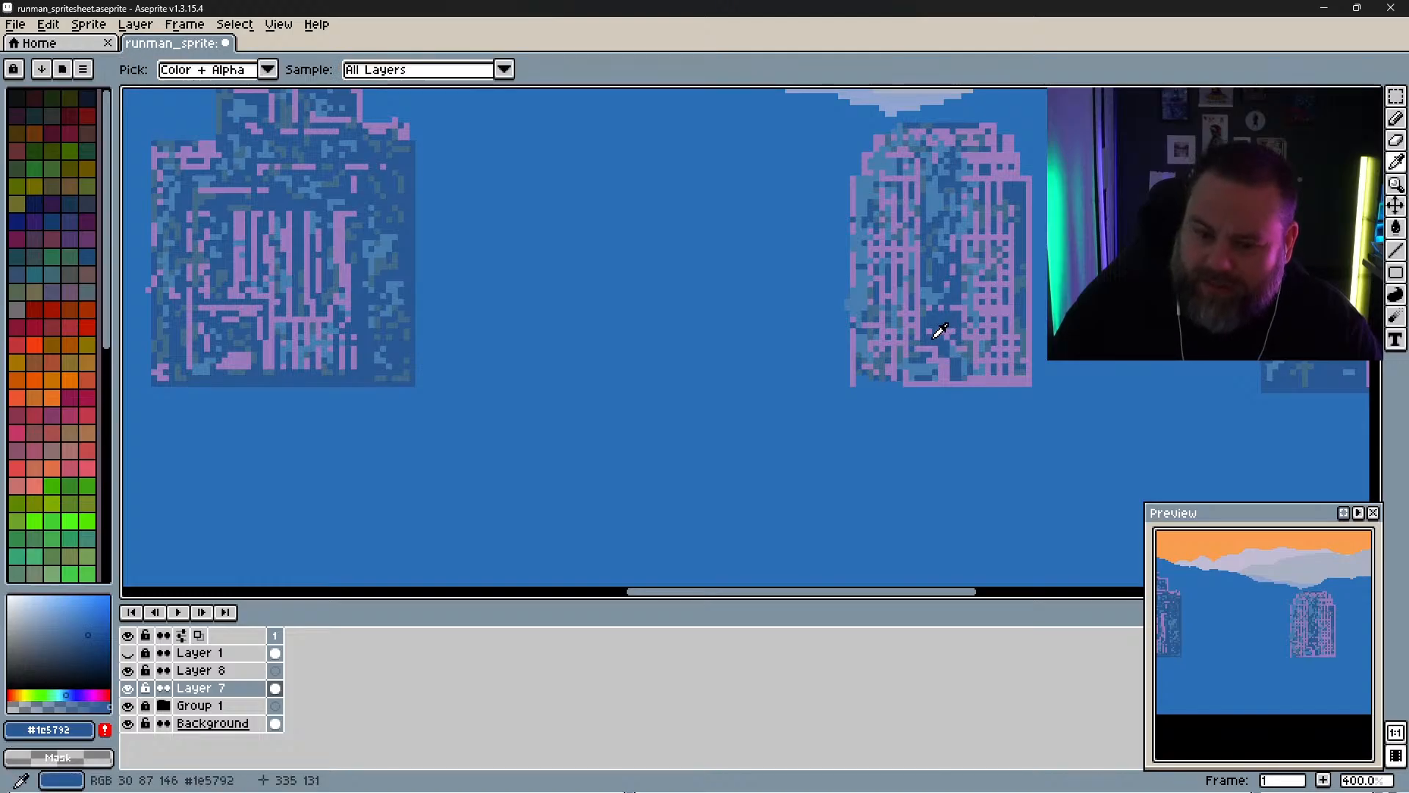
key("space")
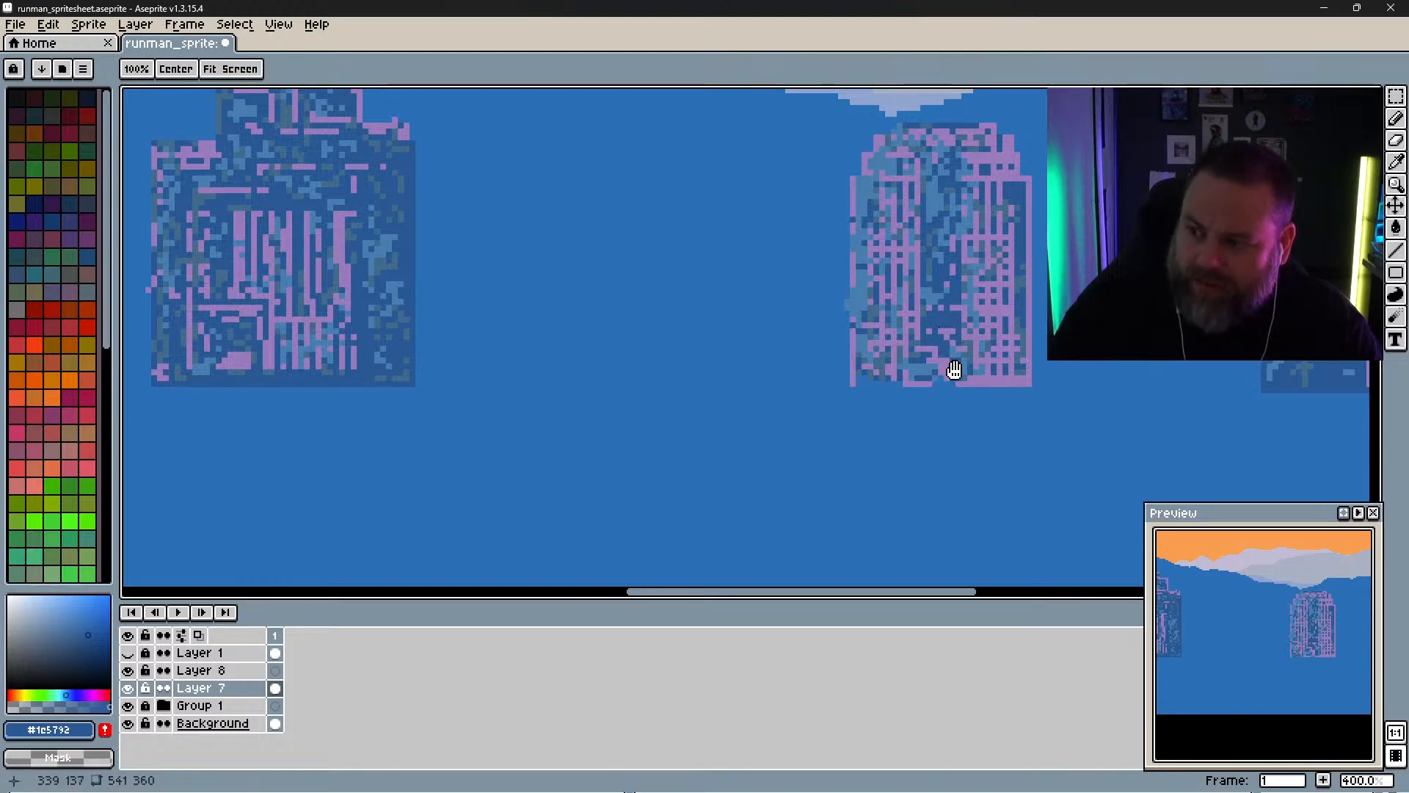
Step: Repaint the arched-top tower's base and the lower part of its central column in dark blue #1e5792
key("alt")
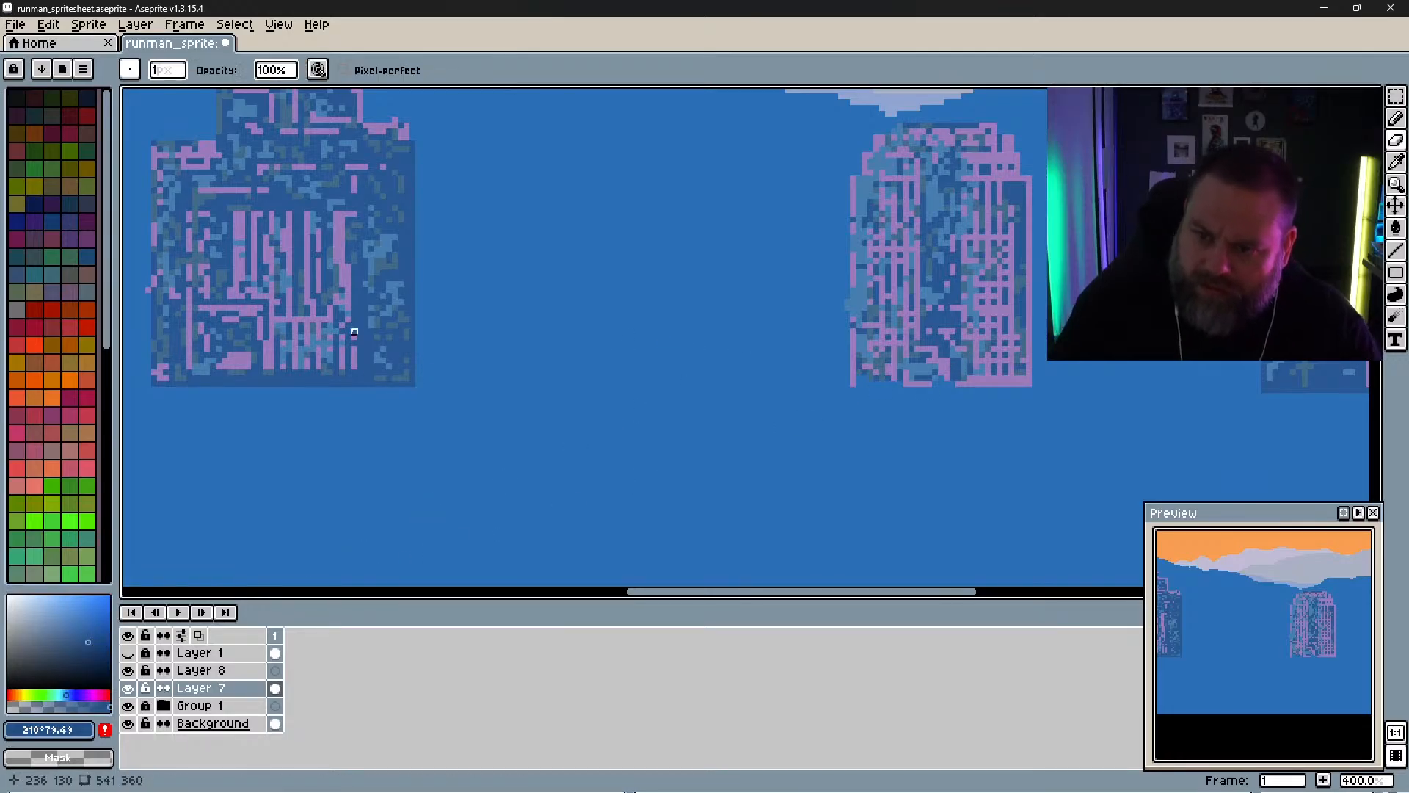
left_click(363, 308, "alt")
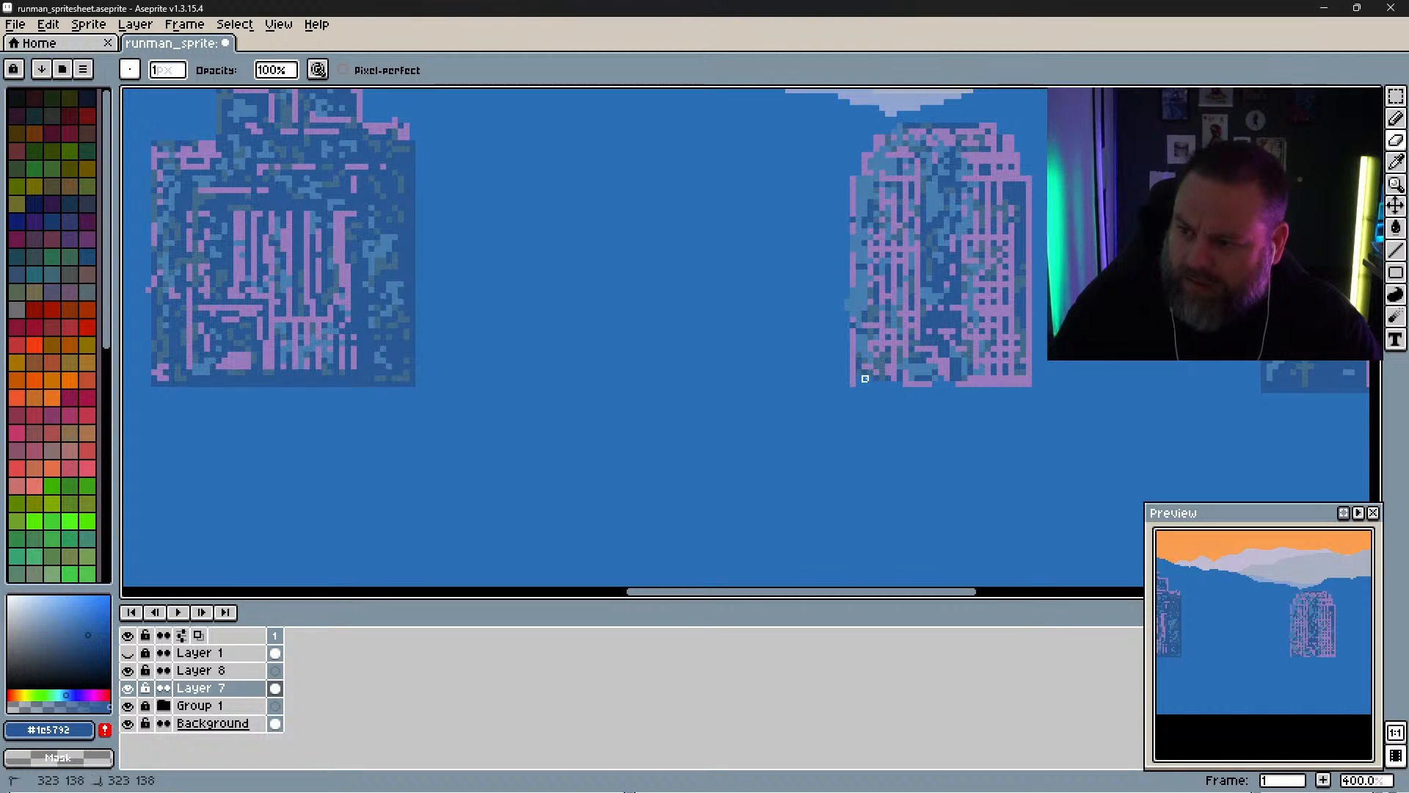
key("alt")
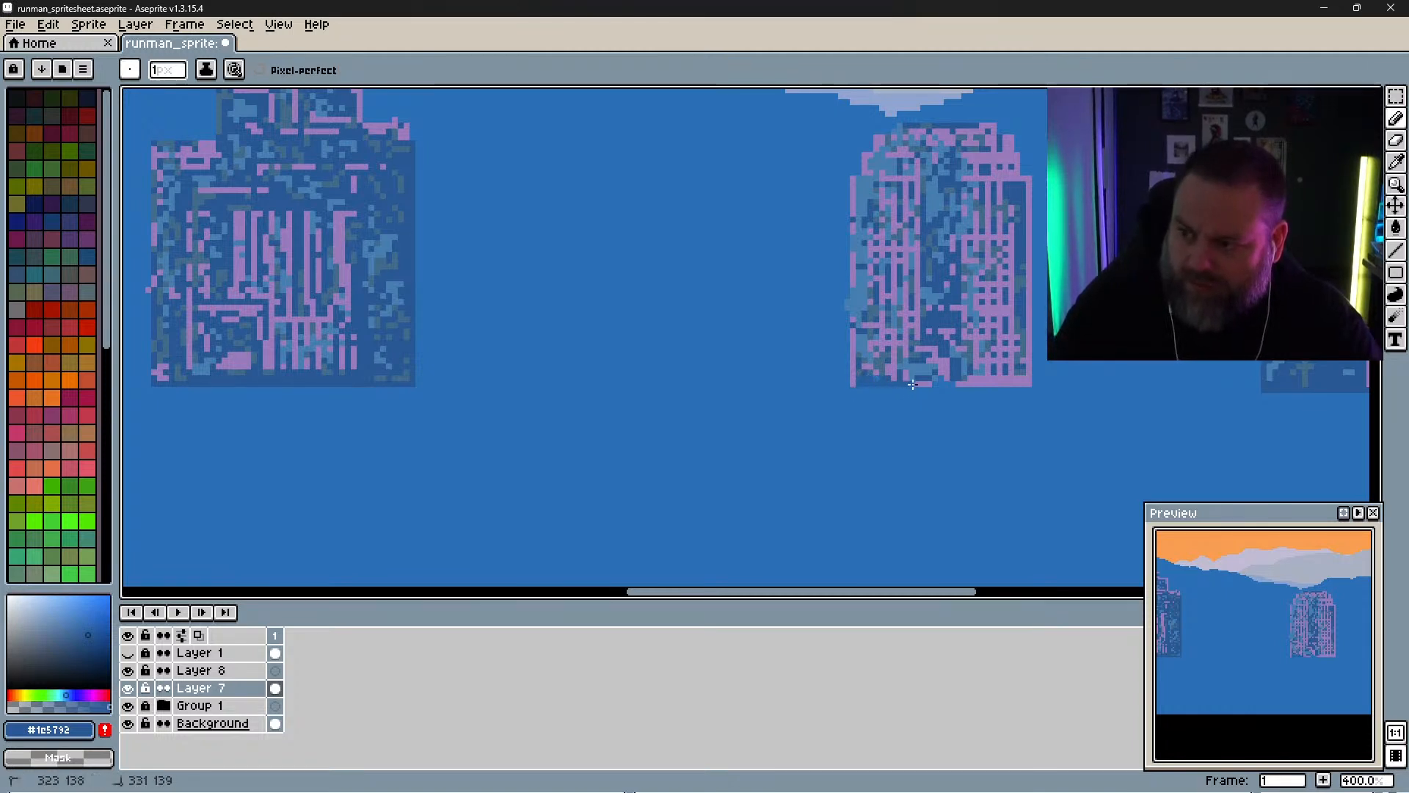
left_click_drag(913, 384, 1020, 384)
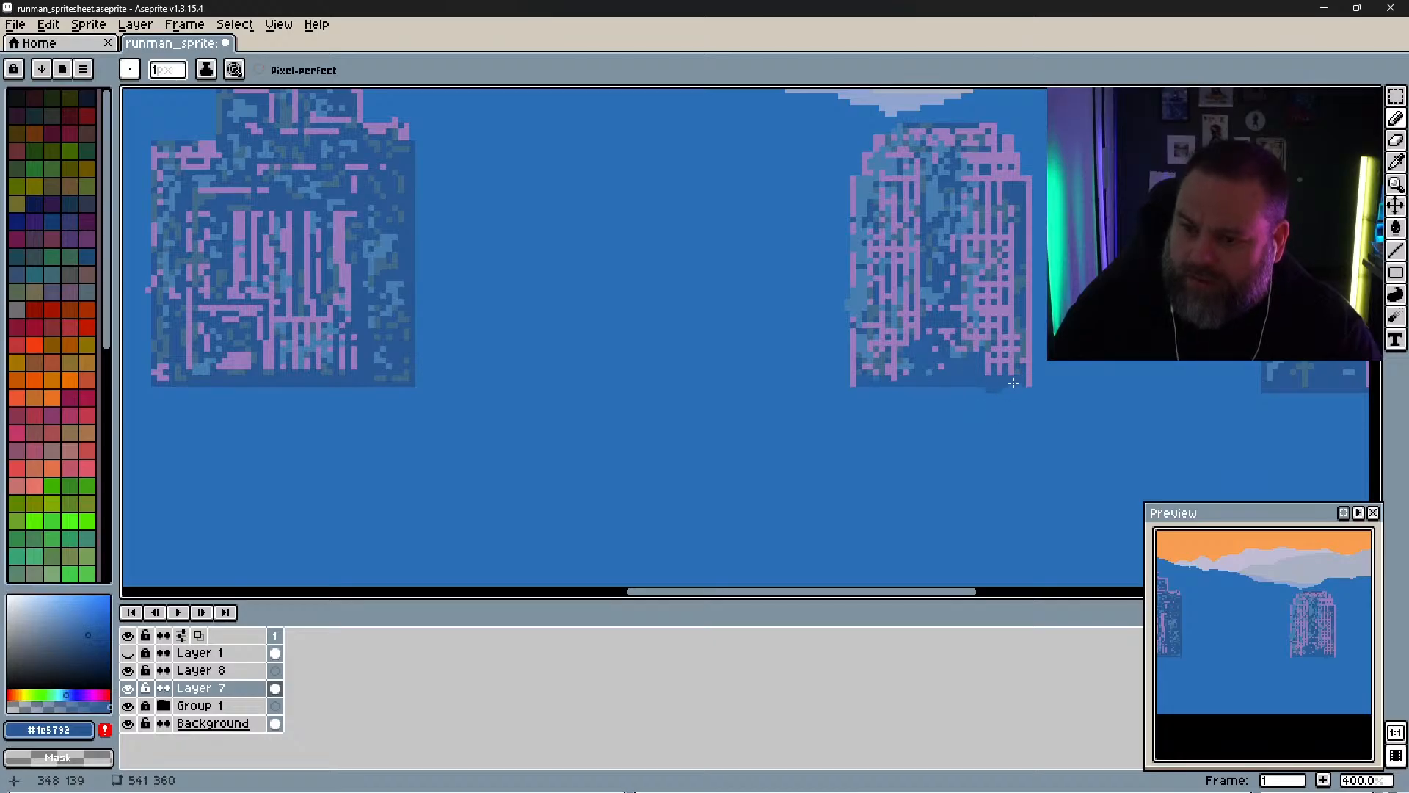
Step: Erase a small patch of pixels in the lower middle of the arched-top tower
key("e")
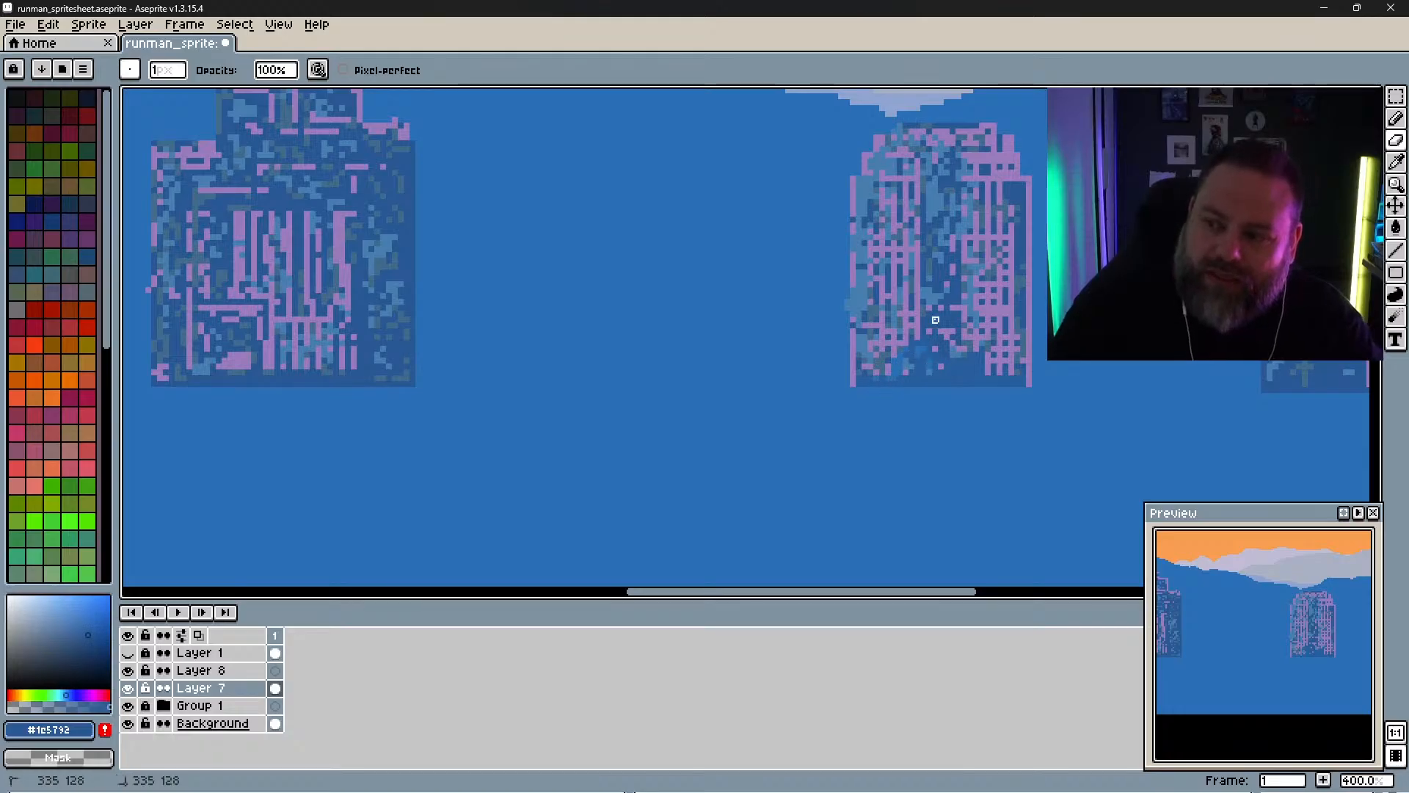
key("alt")
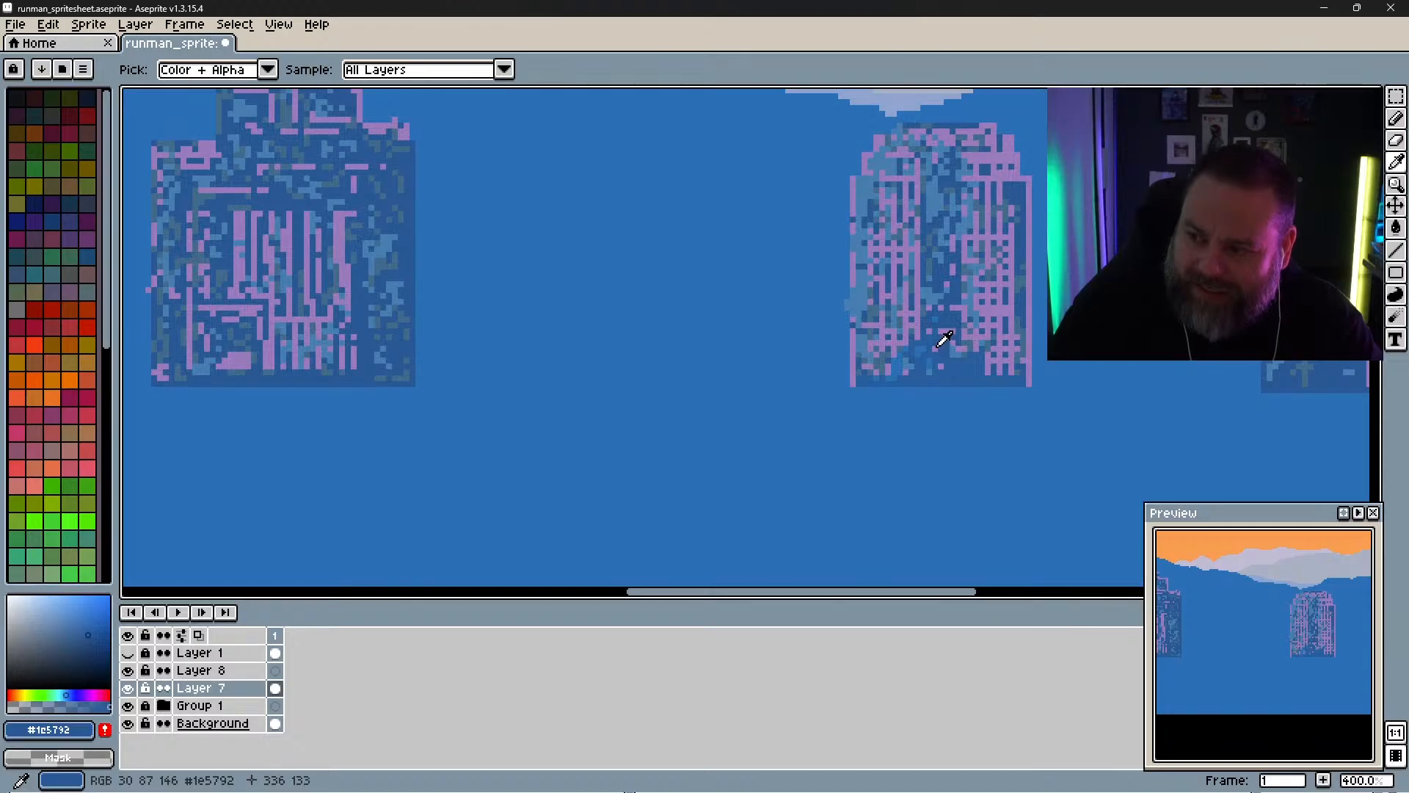
key("alt")
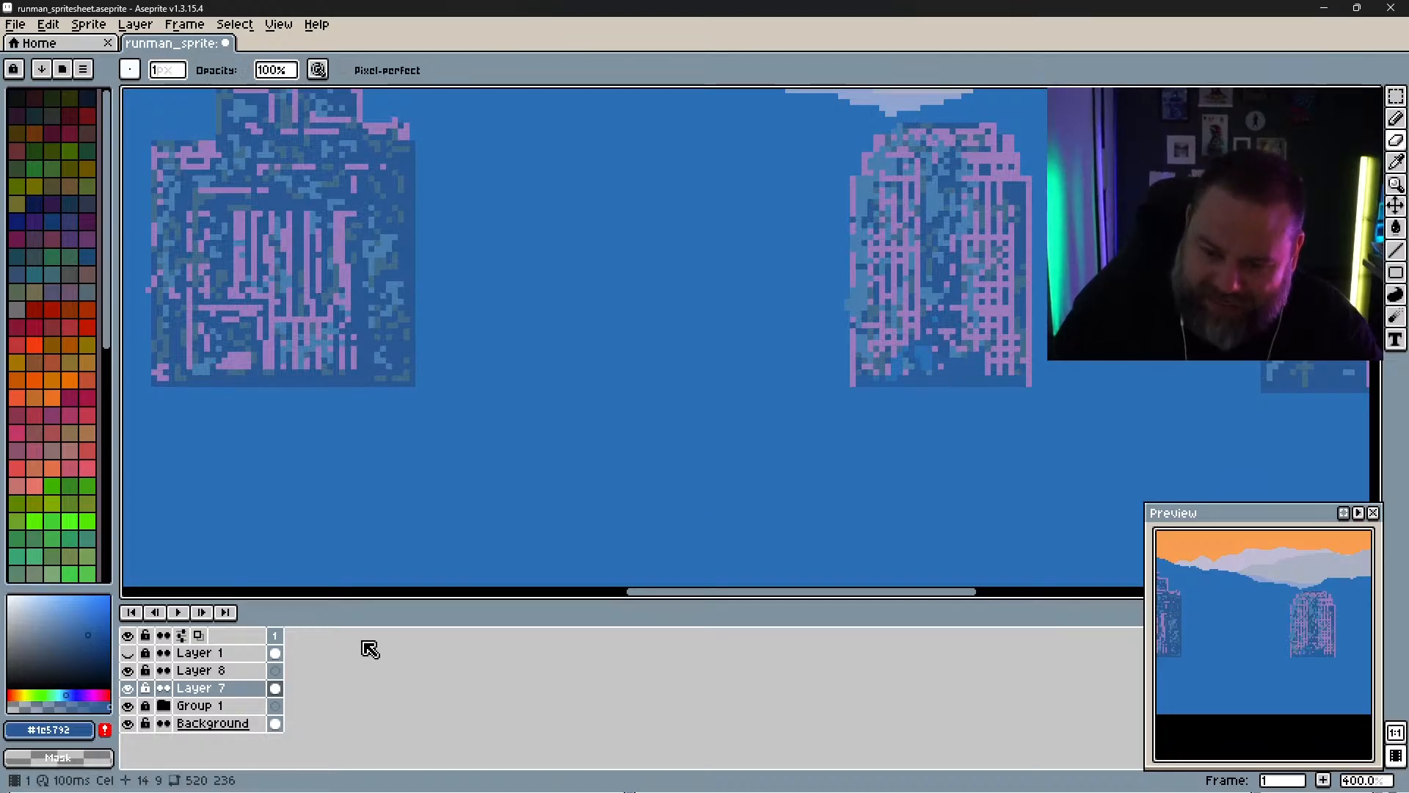
Step: Set Layer 7's opacity to 100% in its layer properties and check the skyline
right_click(244, 688)
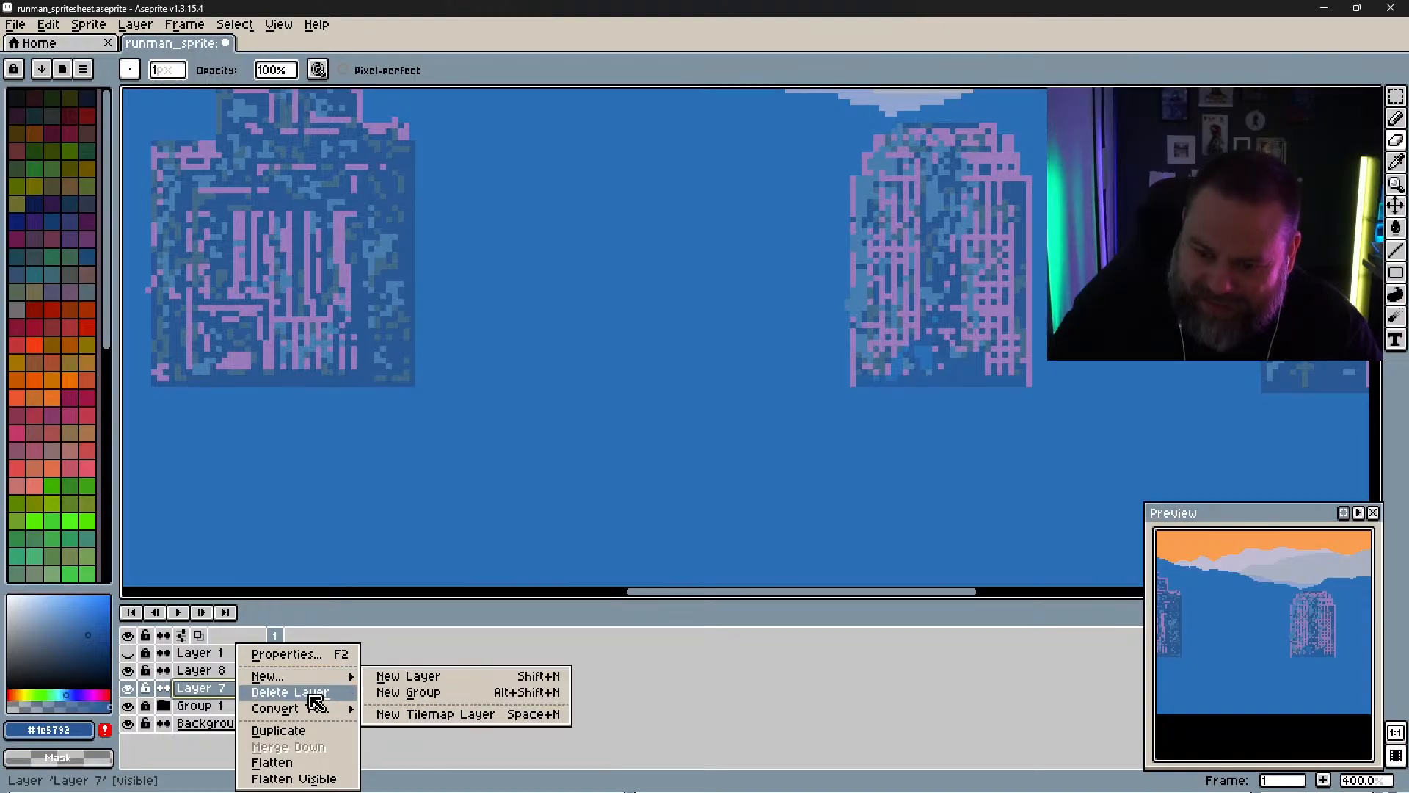
left_click(300, 655)
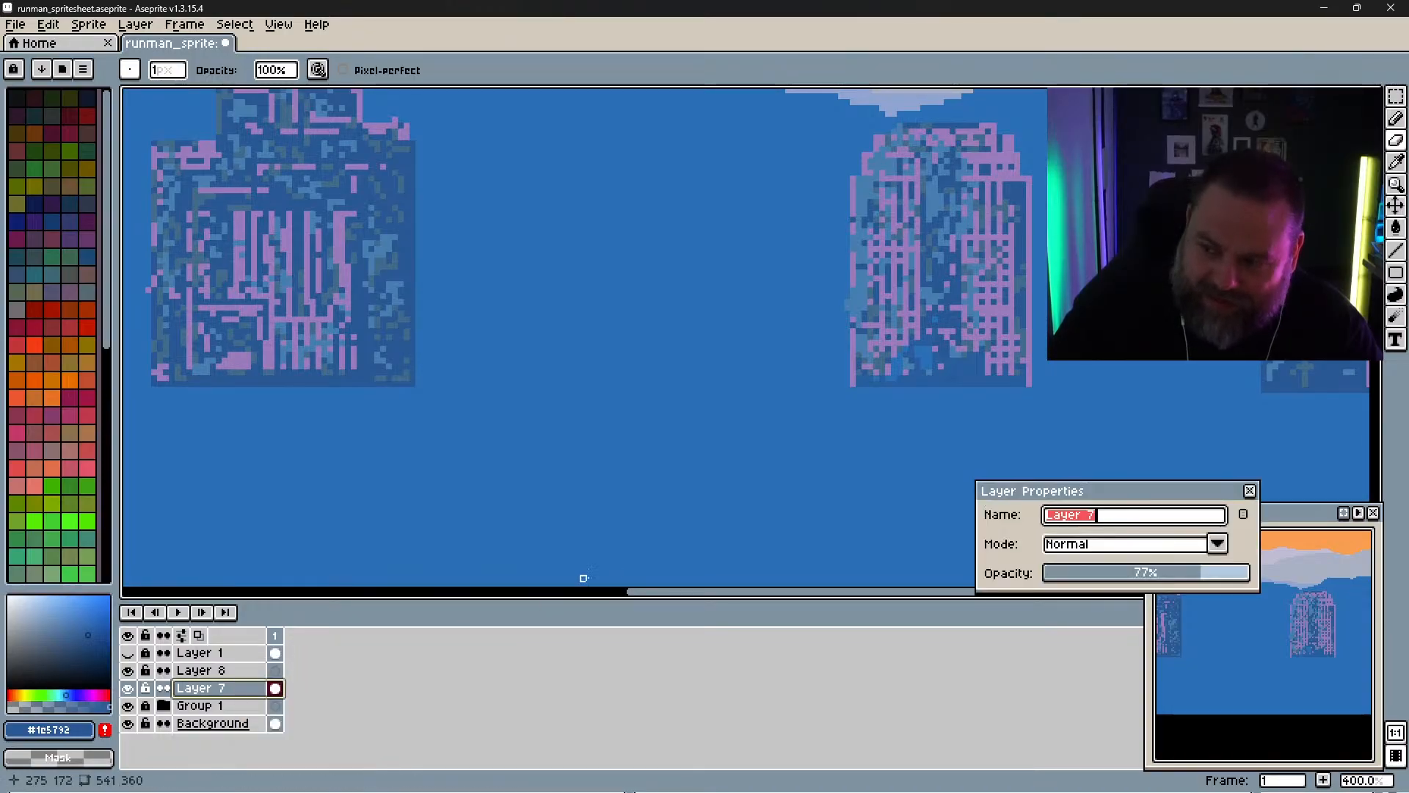
left_click_drag(1155, 572, 1299, 575)
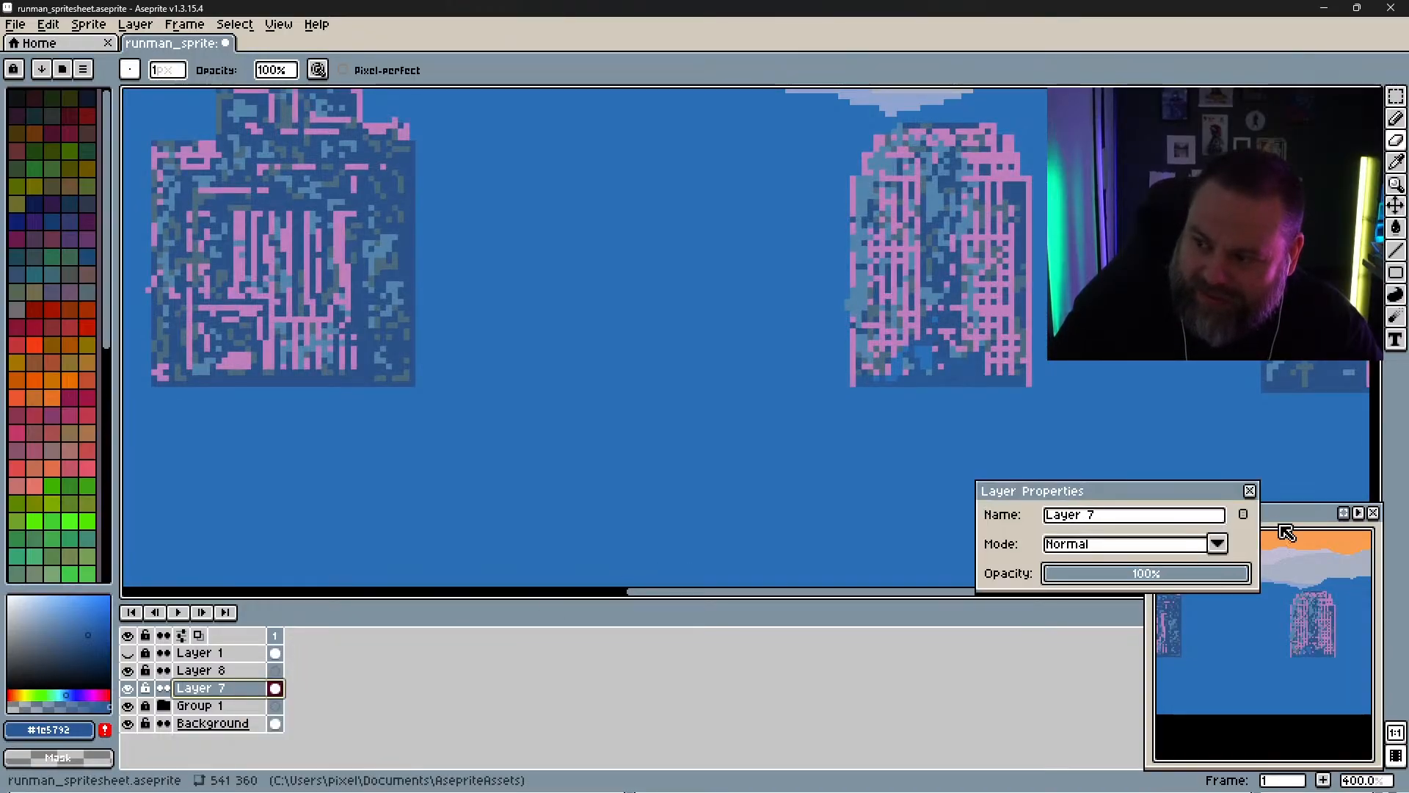
left_click(1249, 491)
scroll(817, 521, "down", 4)
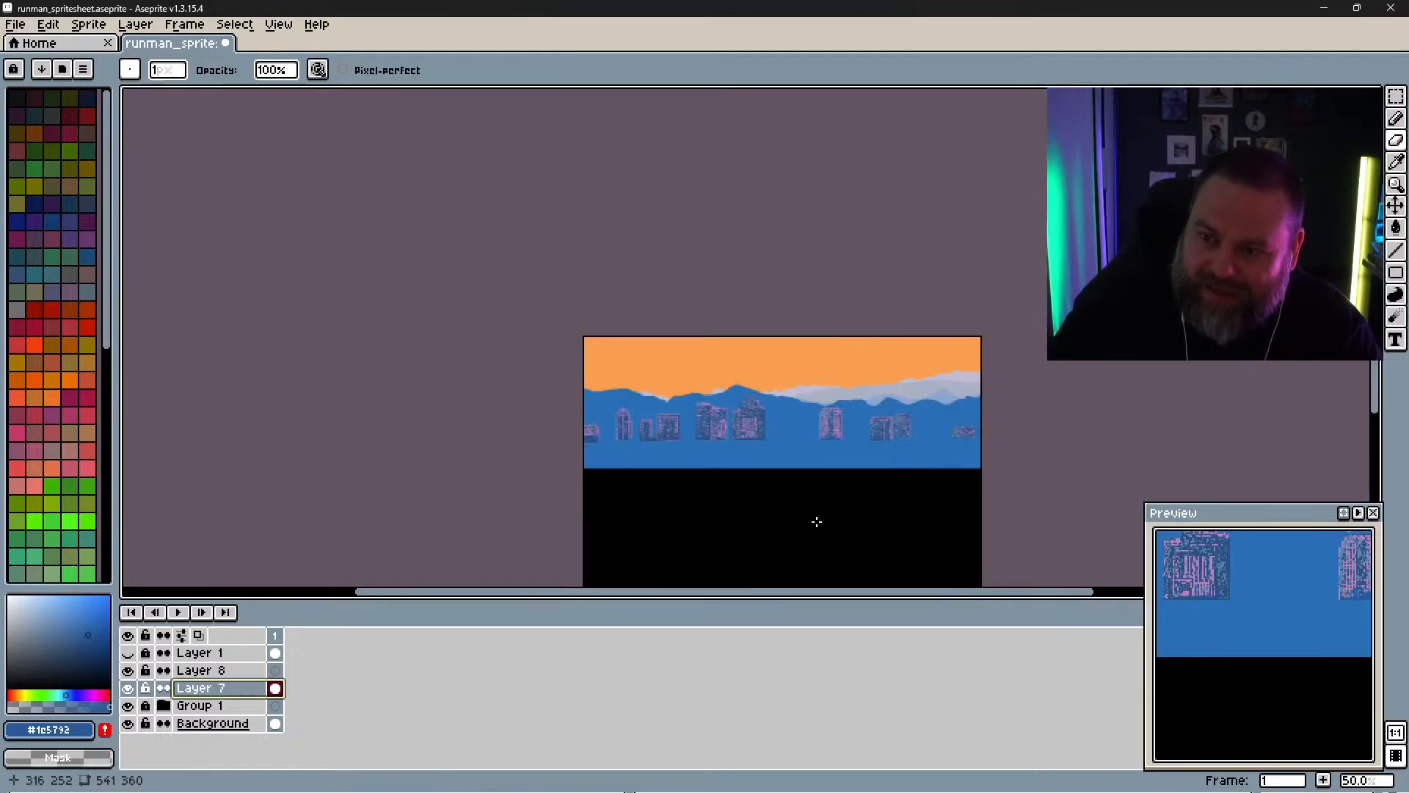
scroll(851, 482, "up", 1)
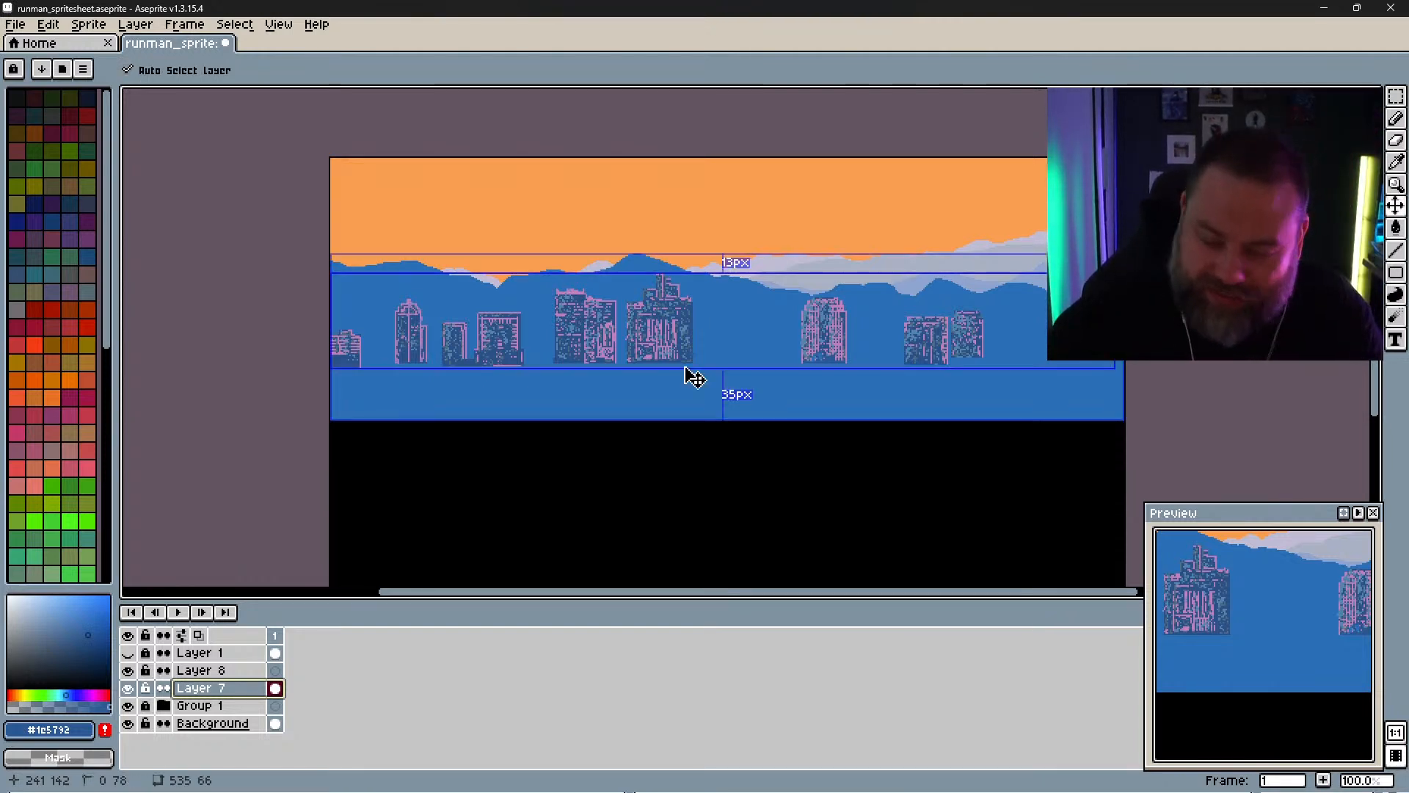
scroll(685, 373, "up", 1)
key("space")
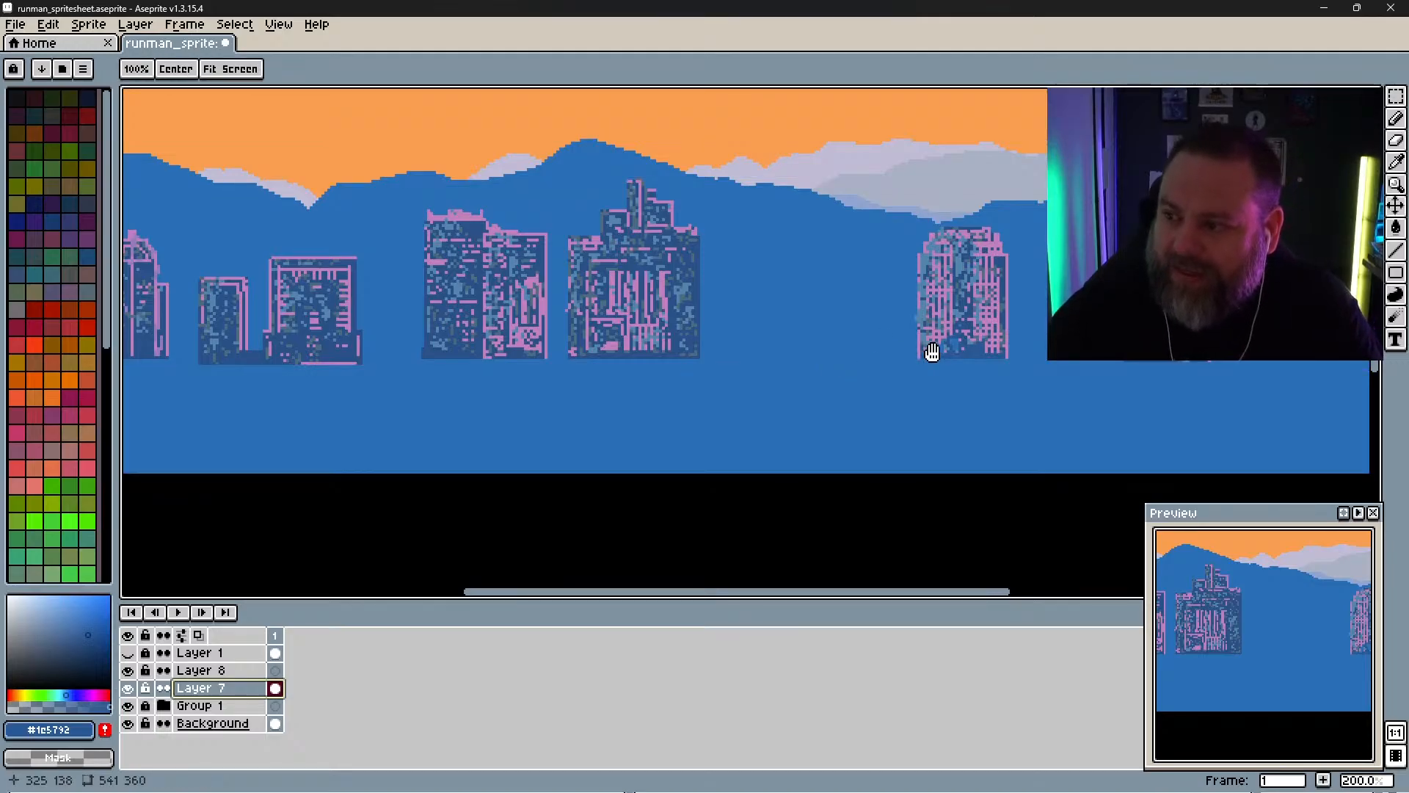
Step: Sample the dark blue #235087 and paint over the purple line along the base of the wide framed building
mouse_move(932, 356)
left_mouse_down()
mouse_move(780, 359)
mouse_move(799, 419)
mouse_move(833, 369)
mouse_move(905, 352)
left_mouse_up()
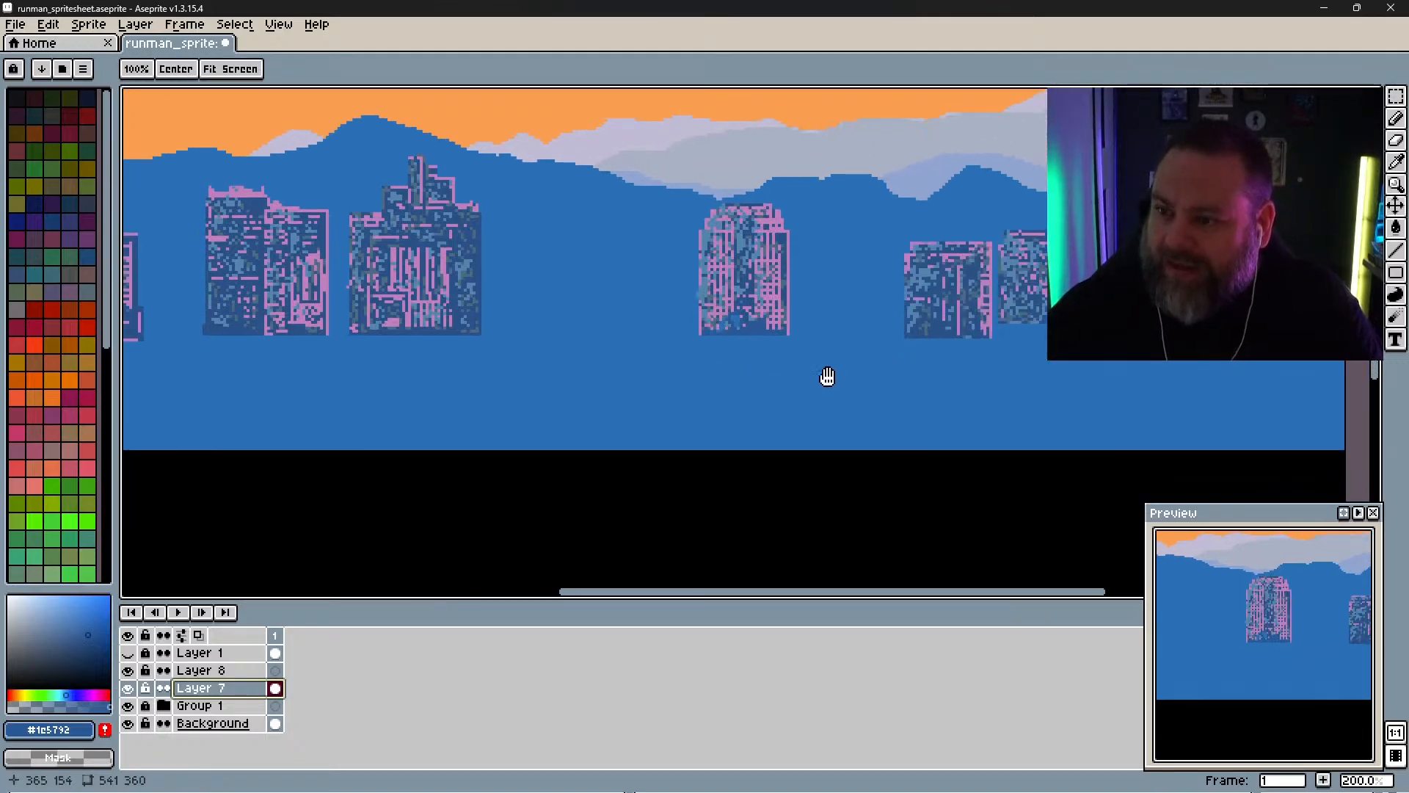
left_click_drag(799, 366, 873, 461)
left_click_drag(795, 403, 893, 384)
key("space")
mouse_move(810, 437)
left_mouse_down()
mouse_move(884, 428)
mouse_move(812, 416)
left_mouse_up()
scroll(620, 415, "up", 2)
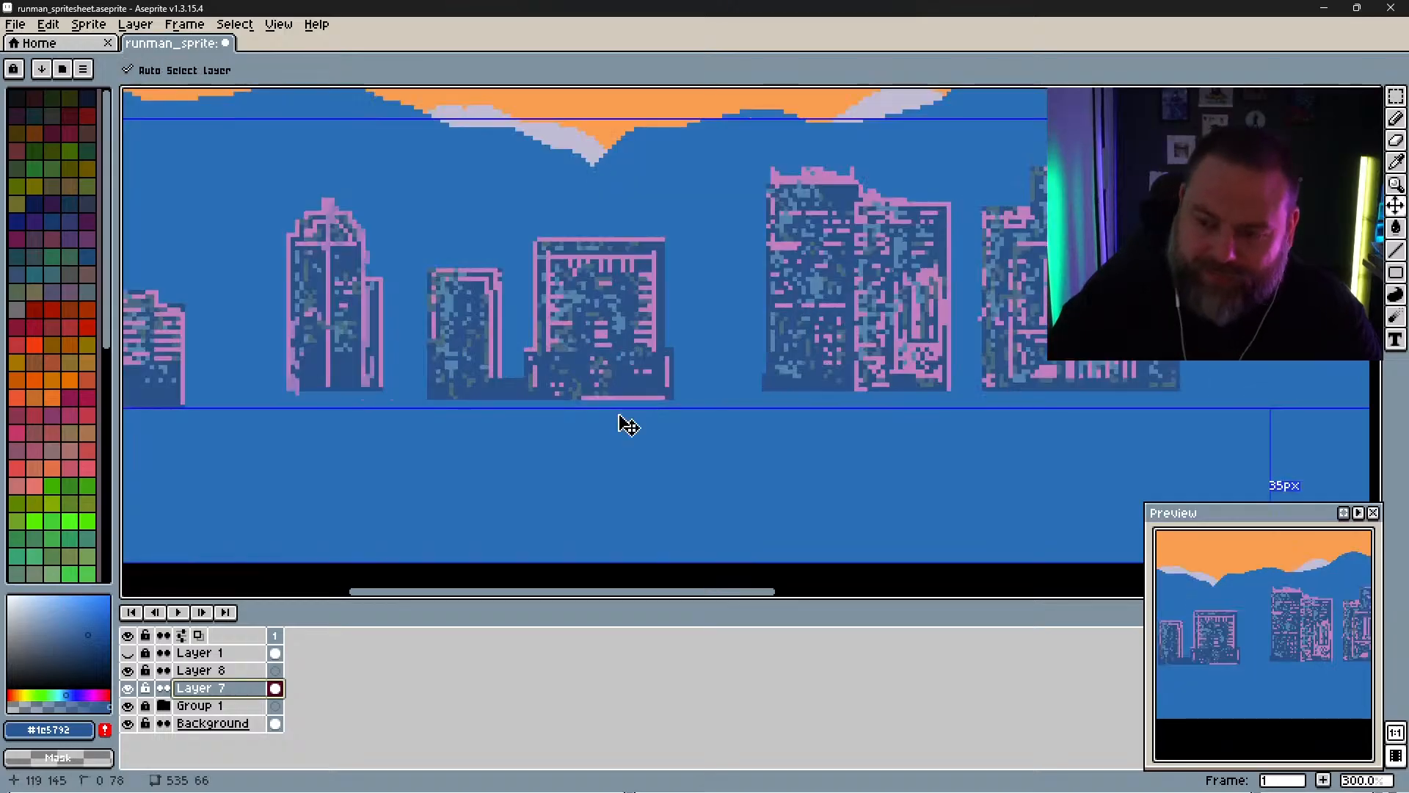
key("alt")
left_click(625, 373, "alt")
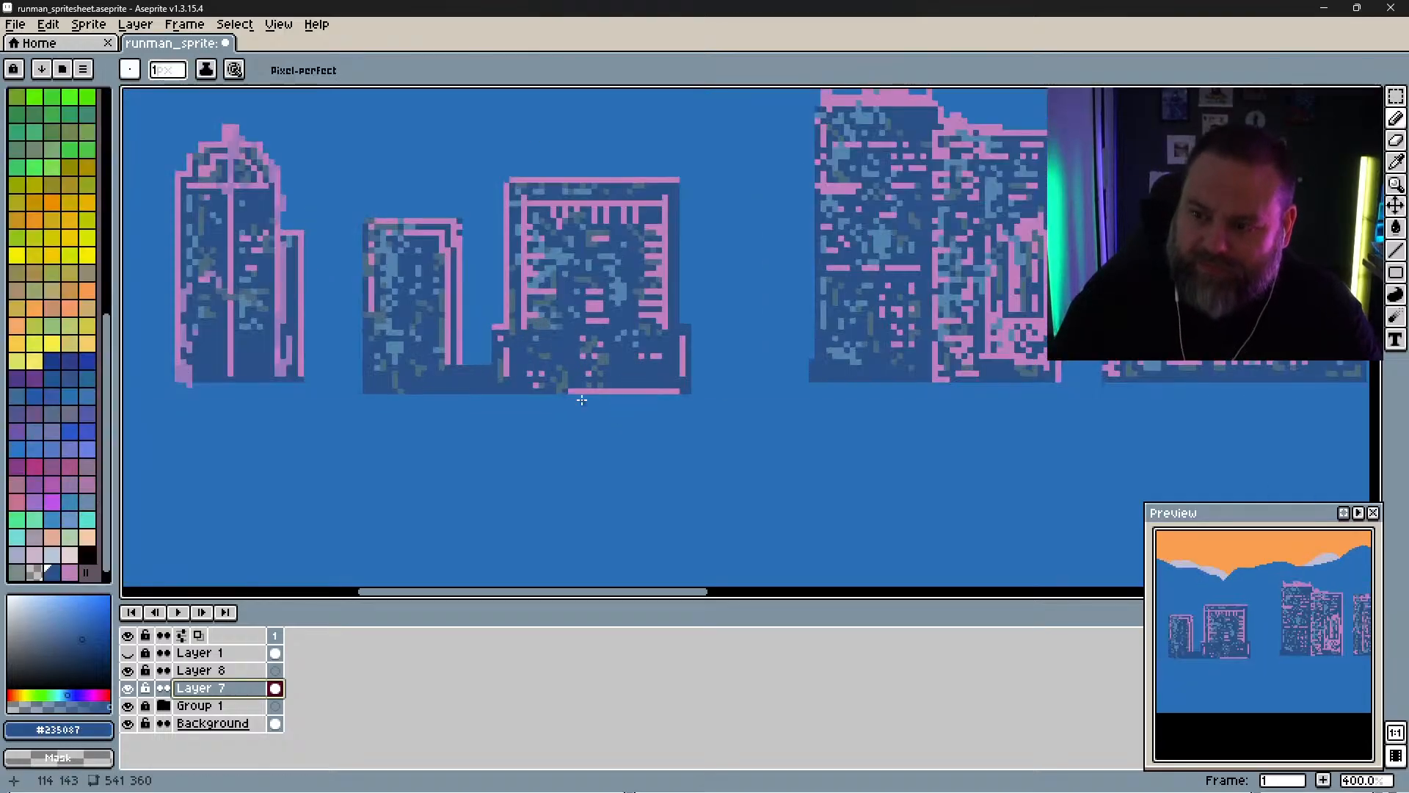
mouse_move(571, 391)
left_mouse_down()
mouse_move(678, 387)
mouse_move(624, 382)
left_mouse_up()
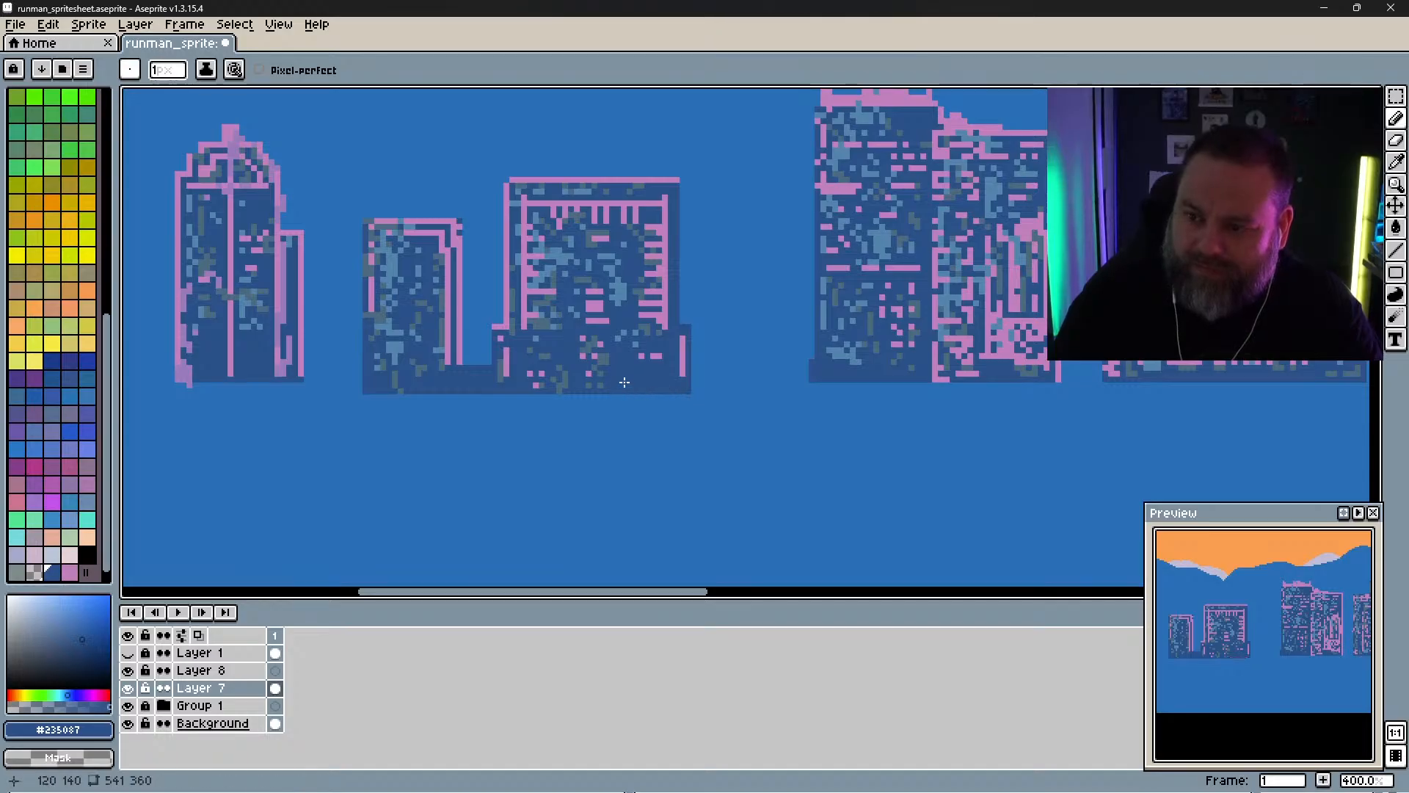
Step: Paint dark blue #235087 over the purple pixels along the base of the tall twin-block building
left_click(951, 378, "shift")
key("ctrl+z")
left_click_drag(957, 378, 926, 377)
left_click_drag(1034, 378, 867, 383)
left_click(891, 384)
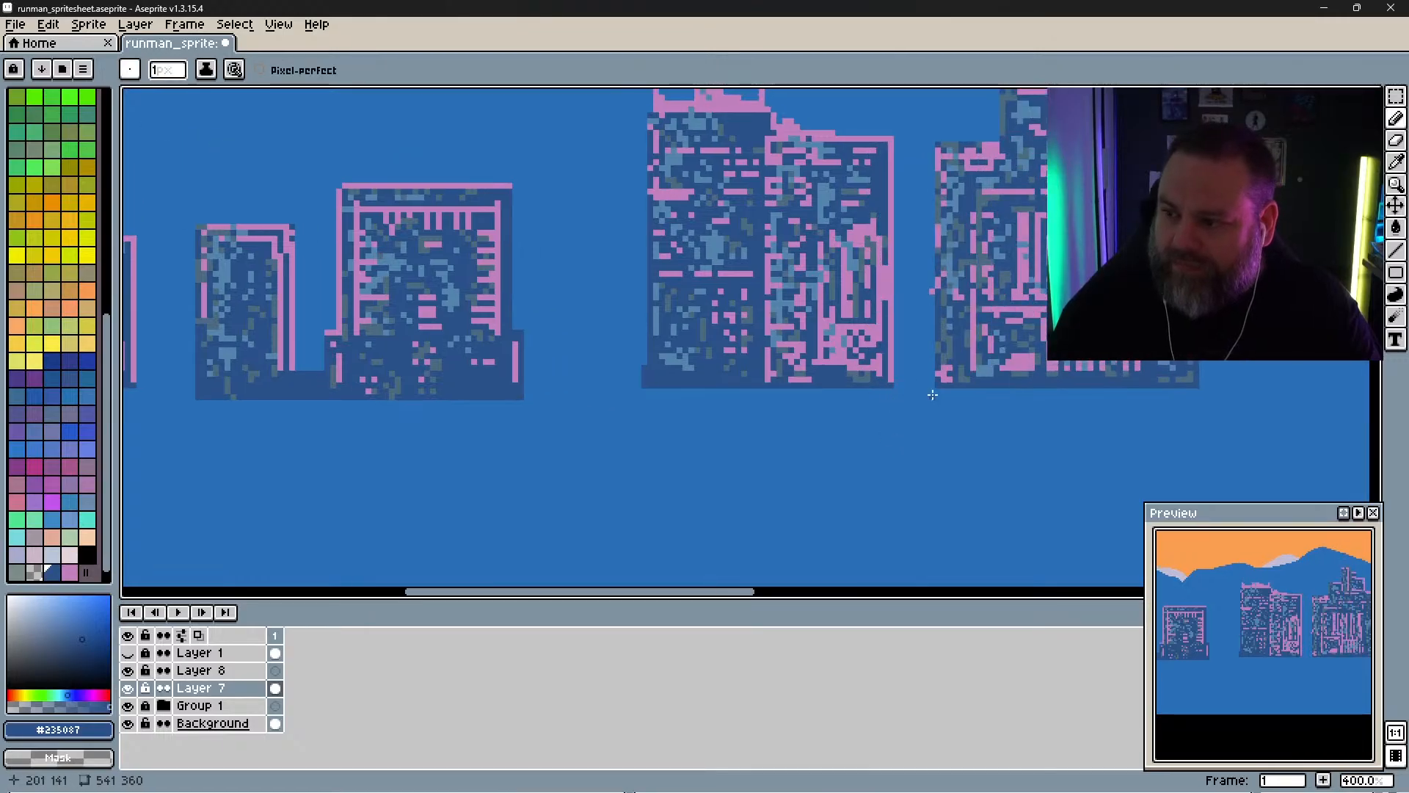
Step: Darken the base of the low building near the canvas's right end and break up its purple lines with dark blue
left_click_drag(1047, 371, 724, 410)
left_click_drag(1134, 378, 632, 355)
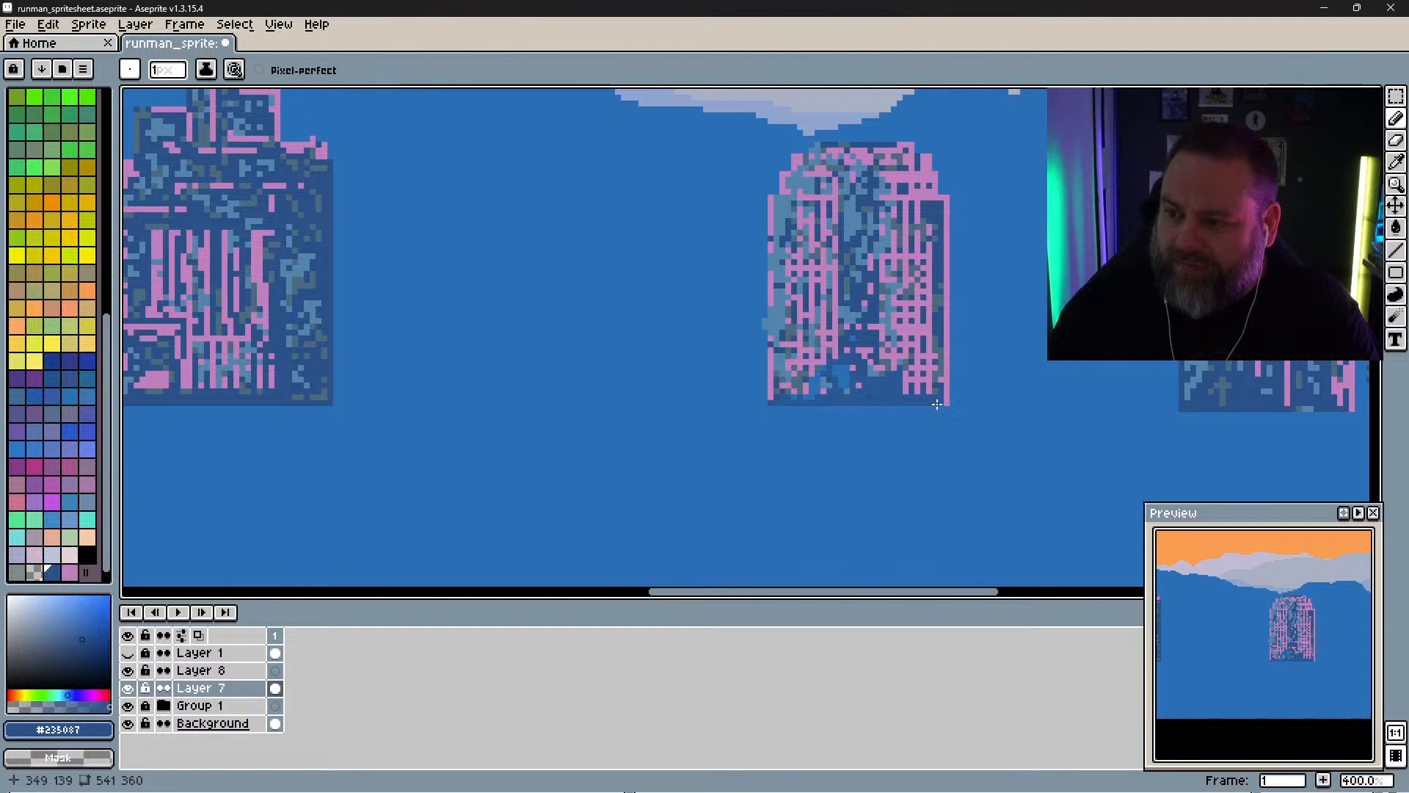
left_click_drag(1022, 355, 478, 399)
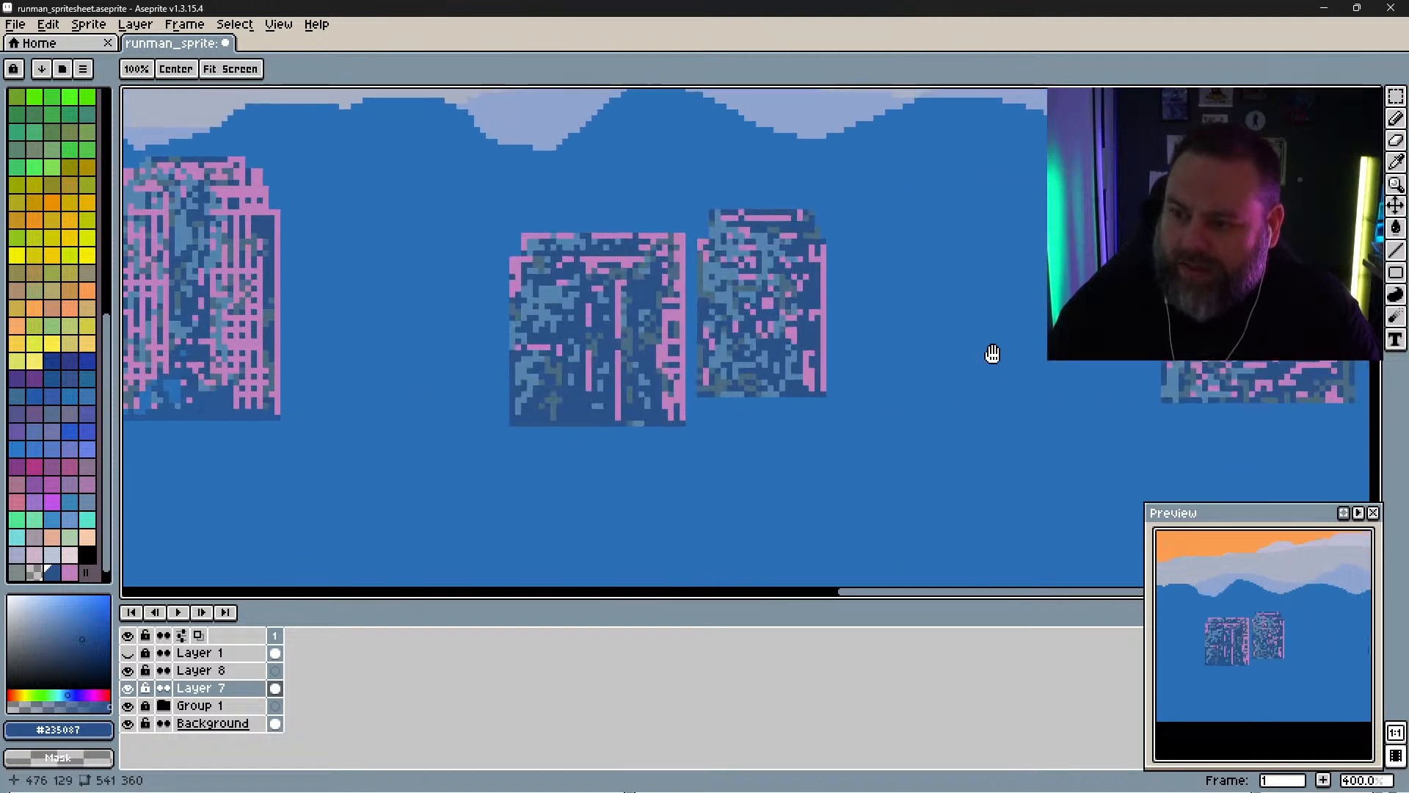
left_click_drag(991, 352, 419, 397)
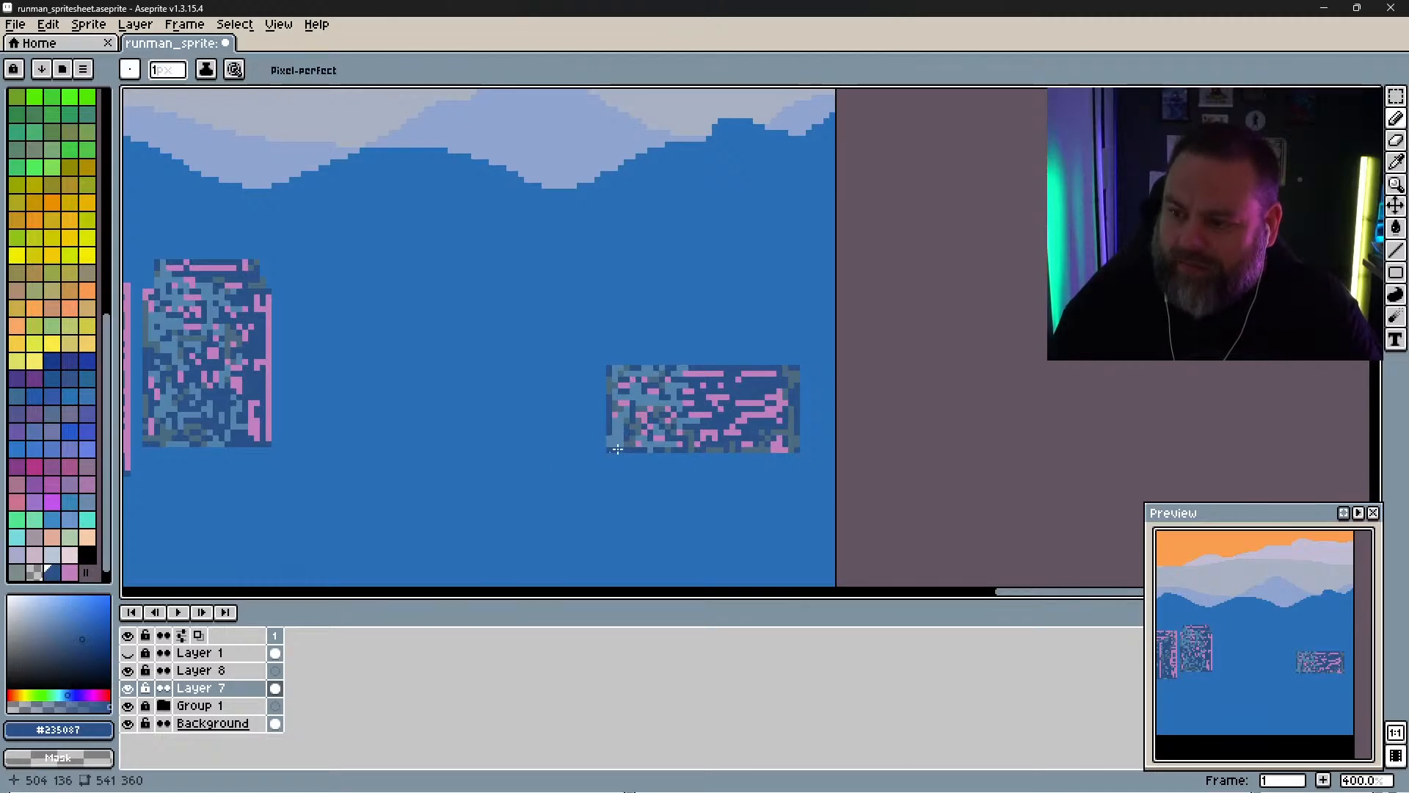
mouse_move(609, 447)
left_mouse_down()
mouse_move(699, 448)
mouse_move(636, 448)
mouse_move(657, 425)
mouse_move(732, 445)
left_mouse_up()
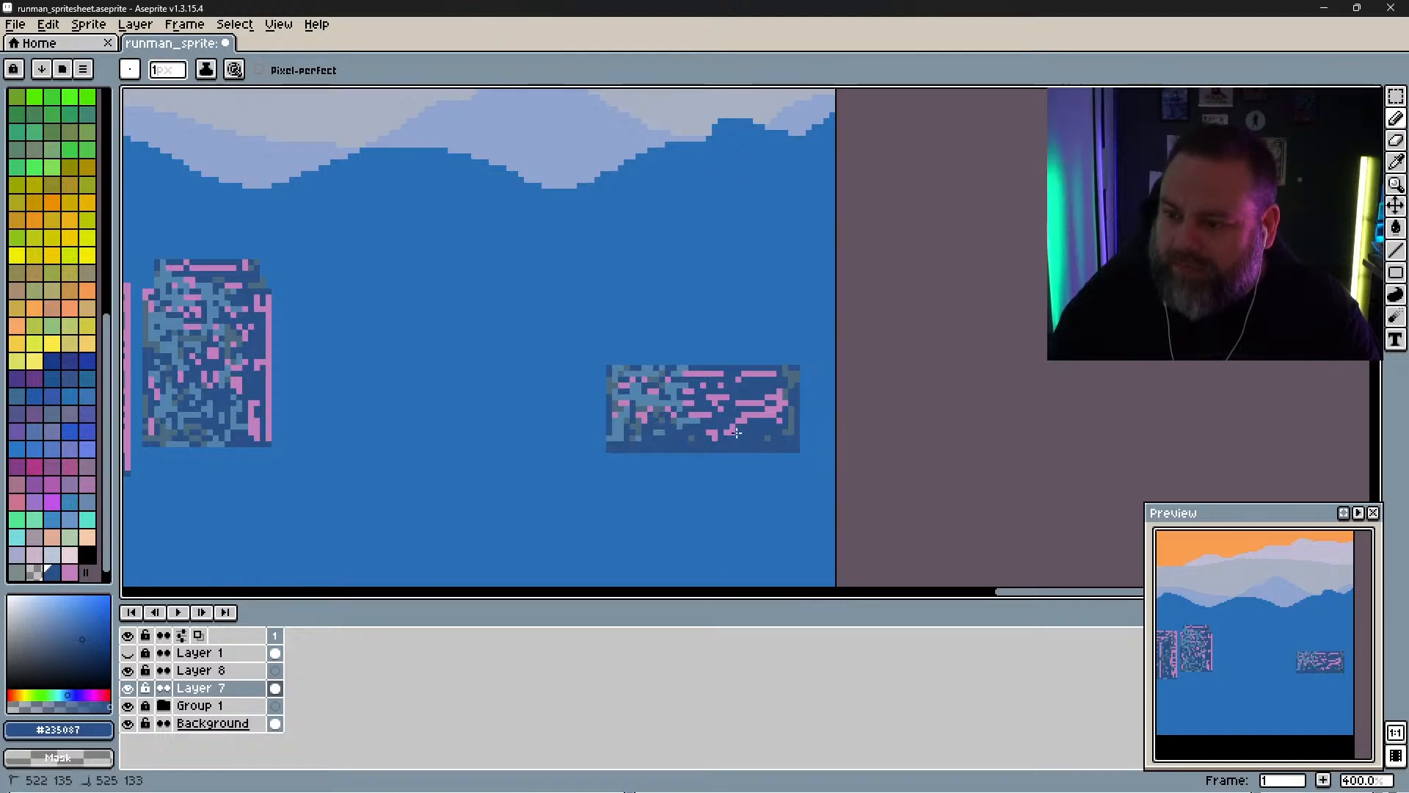
mouse_move(736, 432)
left_mouse_down()
mouse_move(695, 434)
mouse_move(741, 417)
left_mouse_up()
mouse_move(761, 420)
left_mouse_down()
mouse_move(747, 403)
mouse_move(772, 407)
mouse_move(773, 390)
mouse_move(791, 420)
left_mouse_up()
left_click(747, 414)
left_click(762, 406)
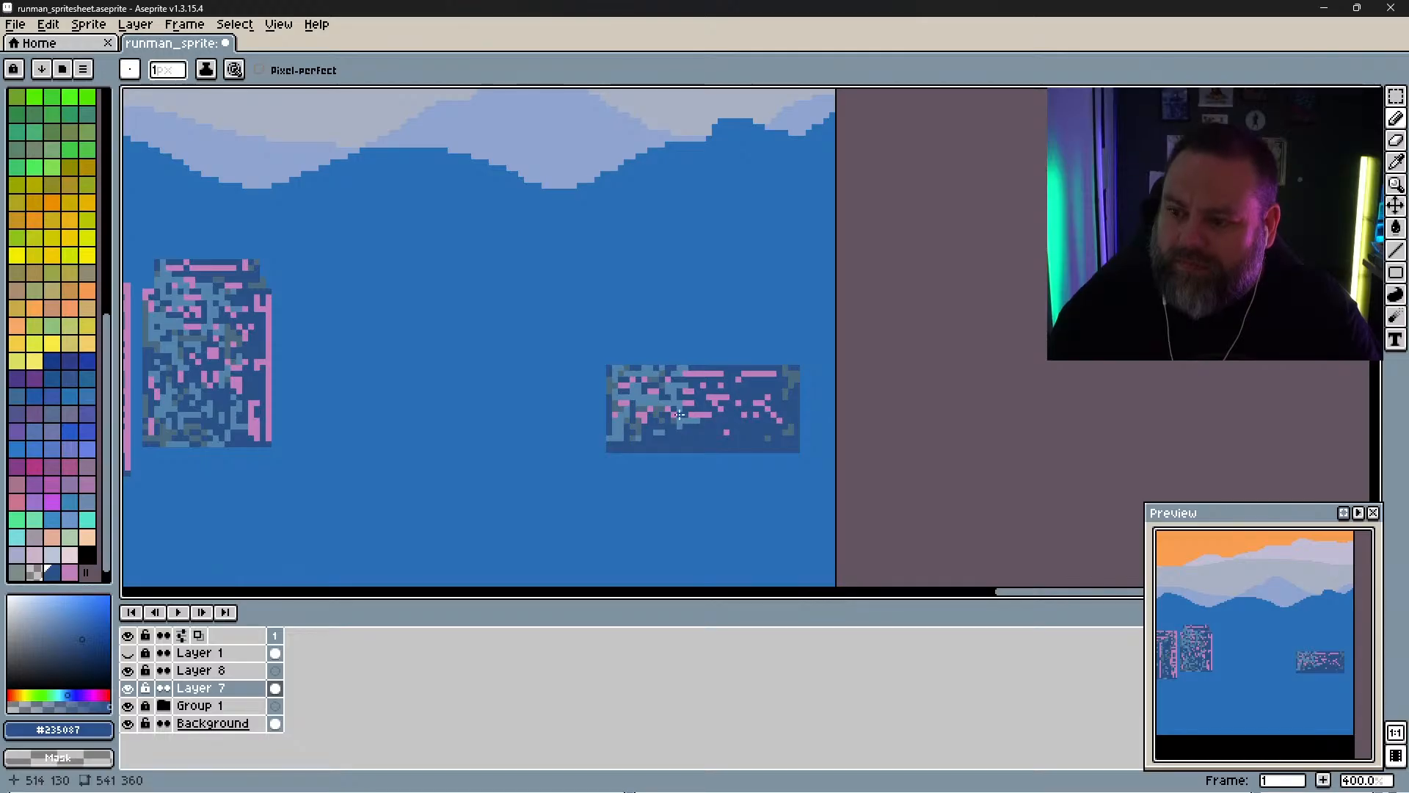
Step: Darken the bases of the two adjacent mid-height blocks and scatter dark blue pixels across the lower part of the arched-top tower
mouse_move(532, 475)
left_mouse_down()
mouse_move(840, 390)
mouse_move(902, 418)
left_mouse_up()
left_click_drag(497, 440, 538, 449)
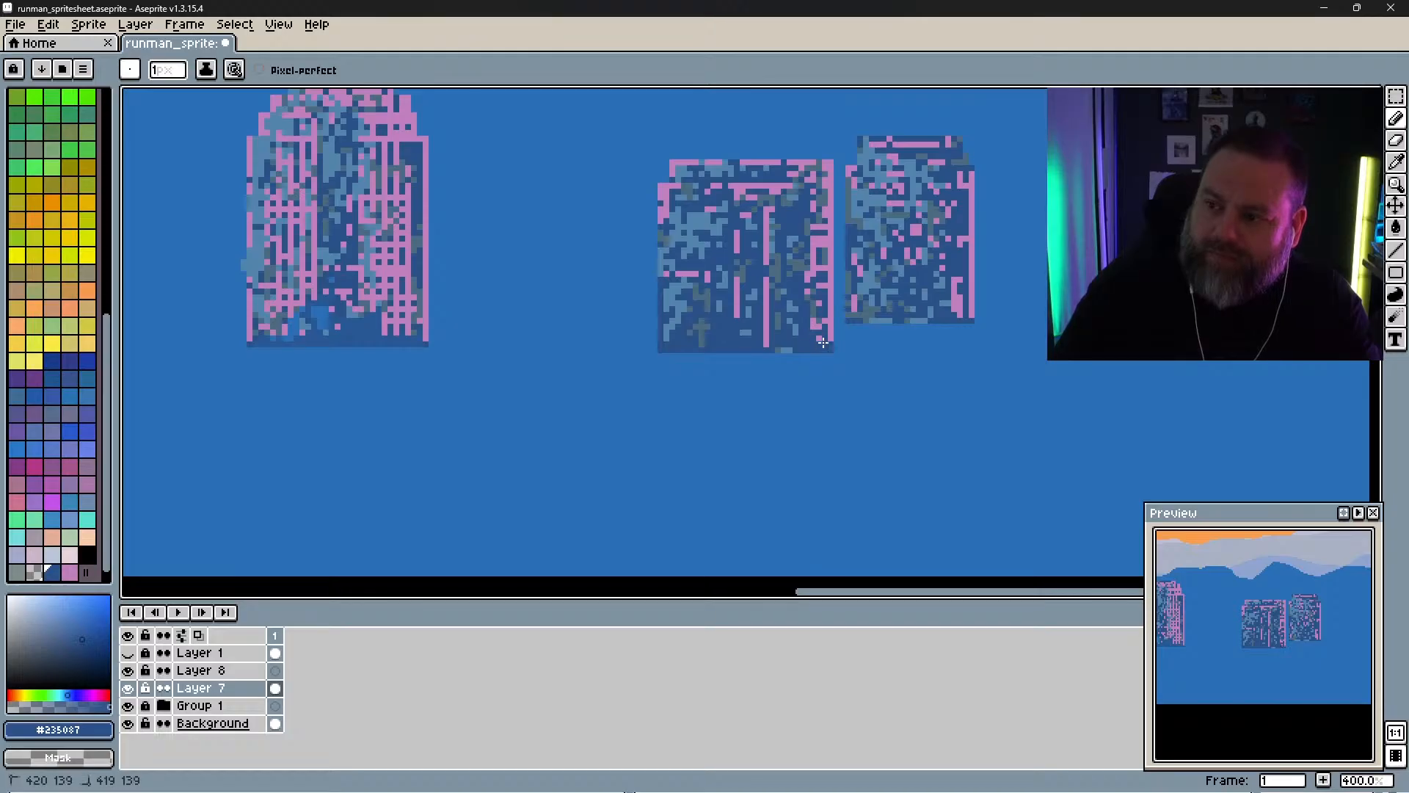
key("space")
mouse_move(481, 381)
left_mouse_down()
mouse_move(484, 428)
mouse_move(696, 460)
left_mouse_up()
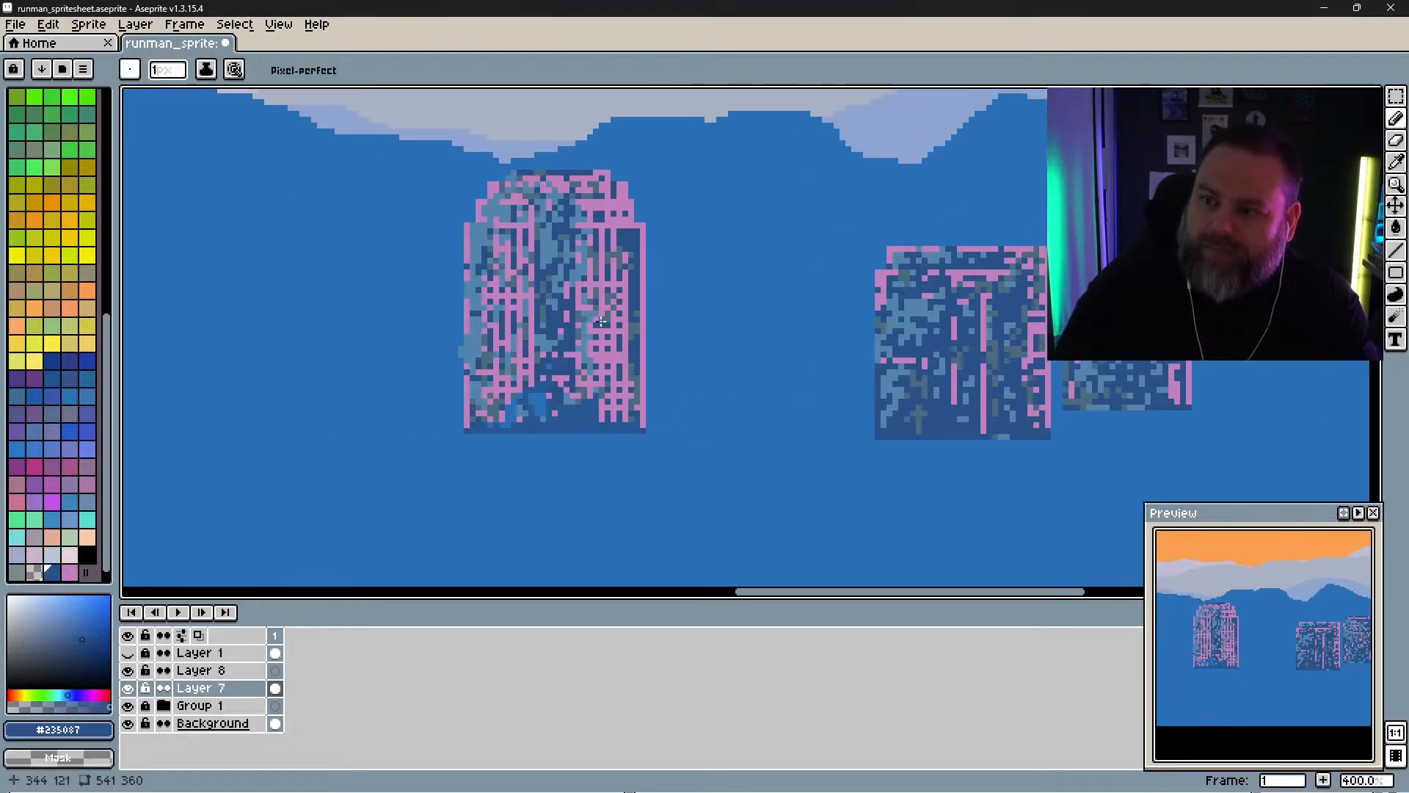
left_click(585, 394)
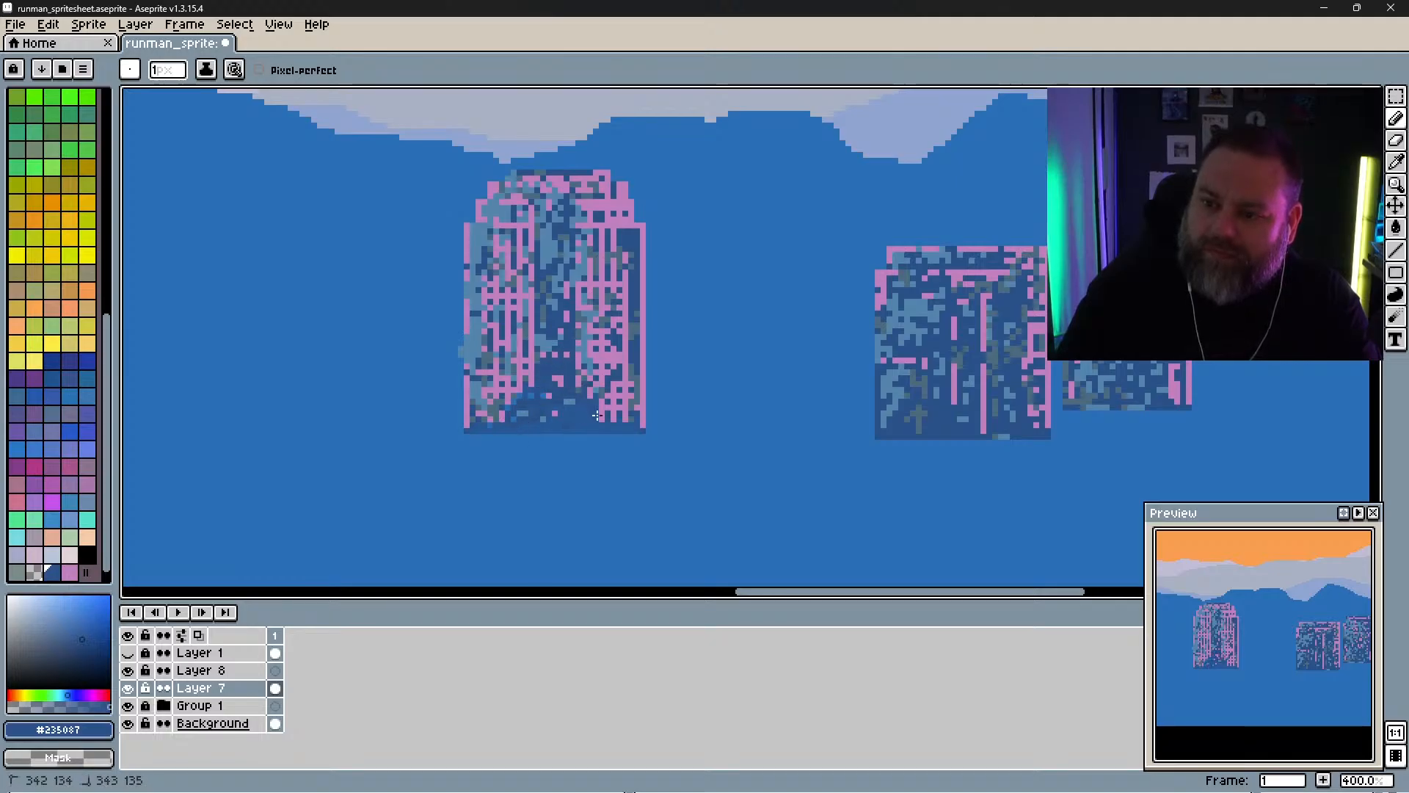
left_click_drag(597, 415, 608, 413)
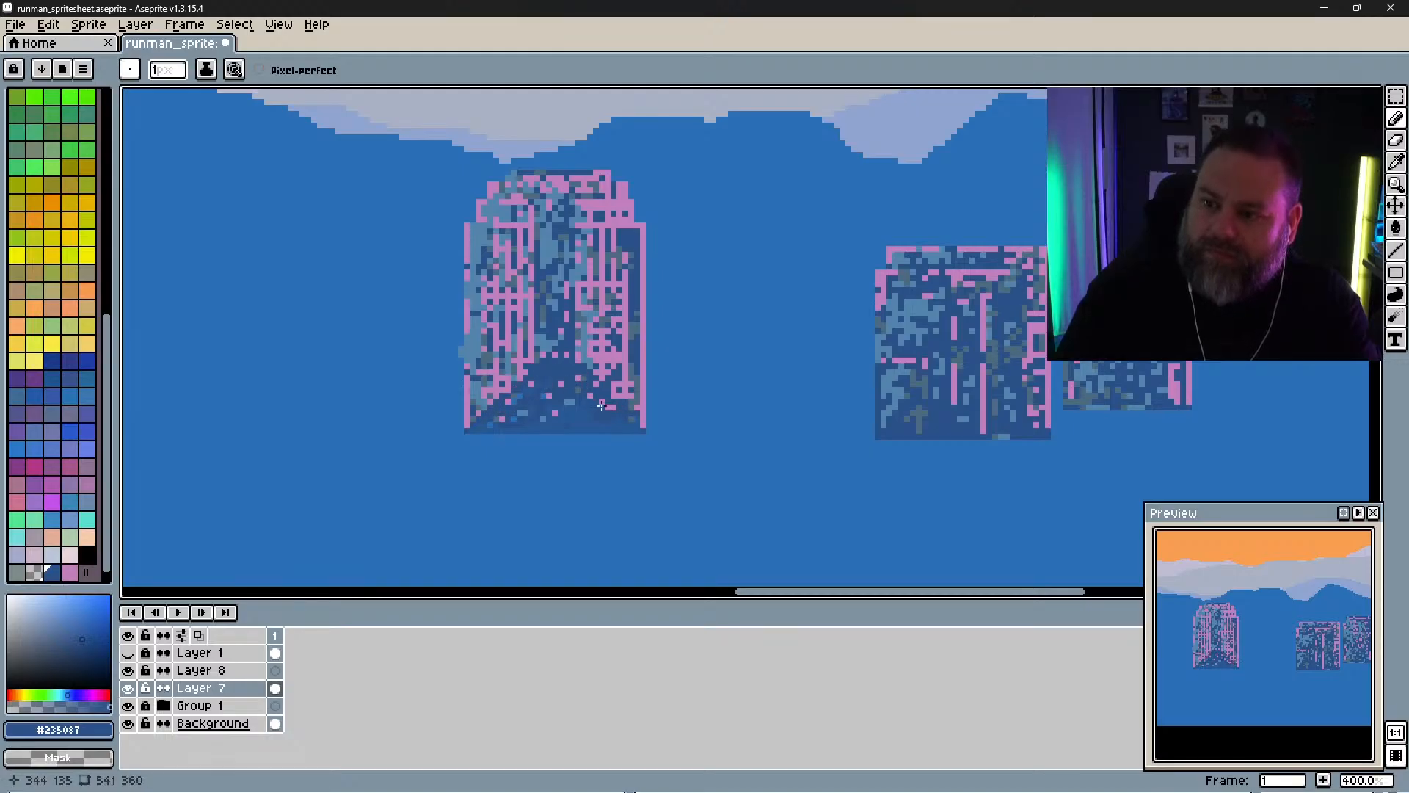
Step: Paint dark blue over the light pixels at the top of the arched-top tower's central column
left_click(547, 207)
mouse_move(547, 210)
left_mouse_down()
mouse_move(546, 250)
mouse_move(562, 211)
left_mouse_up()
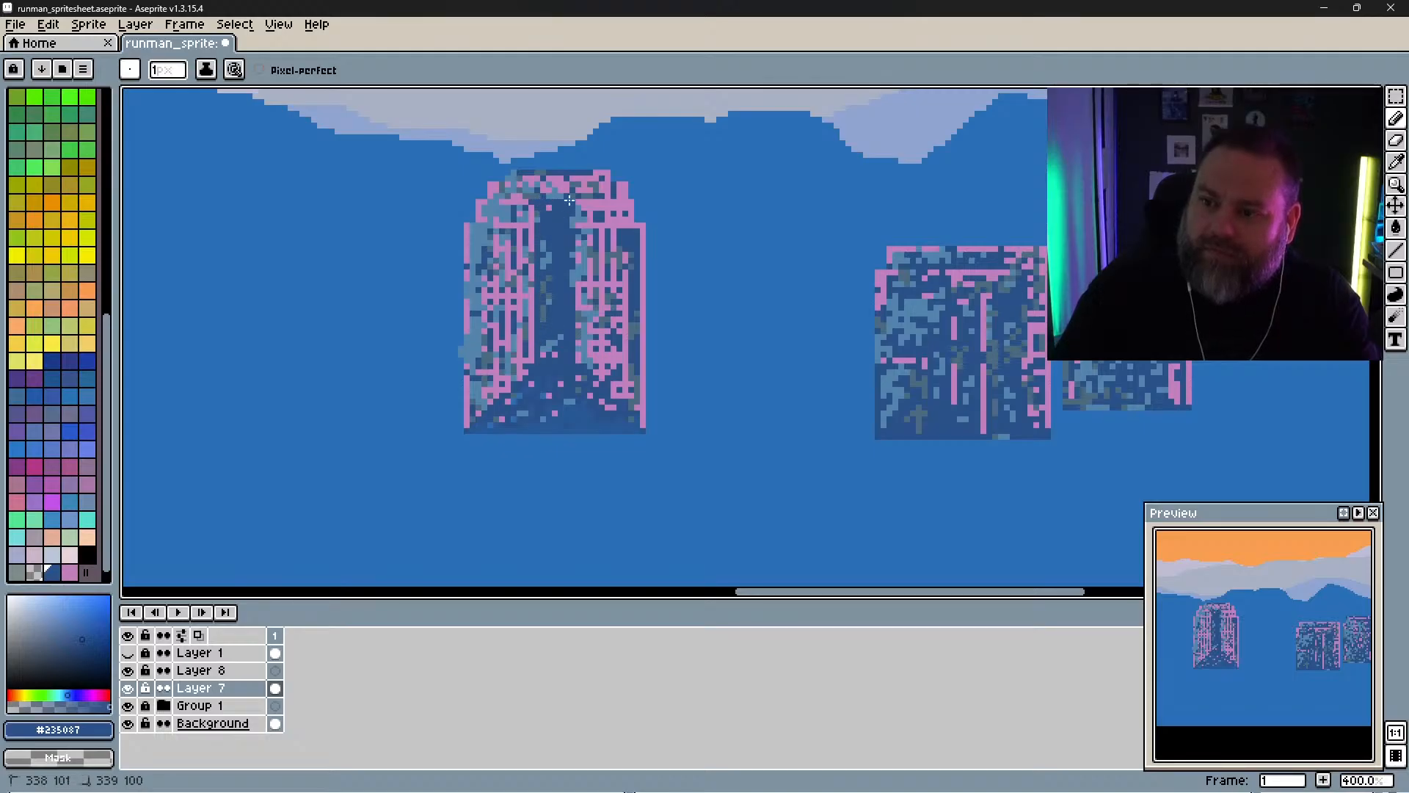
left_click_drag(535, 214, 551, 219)
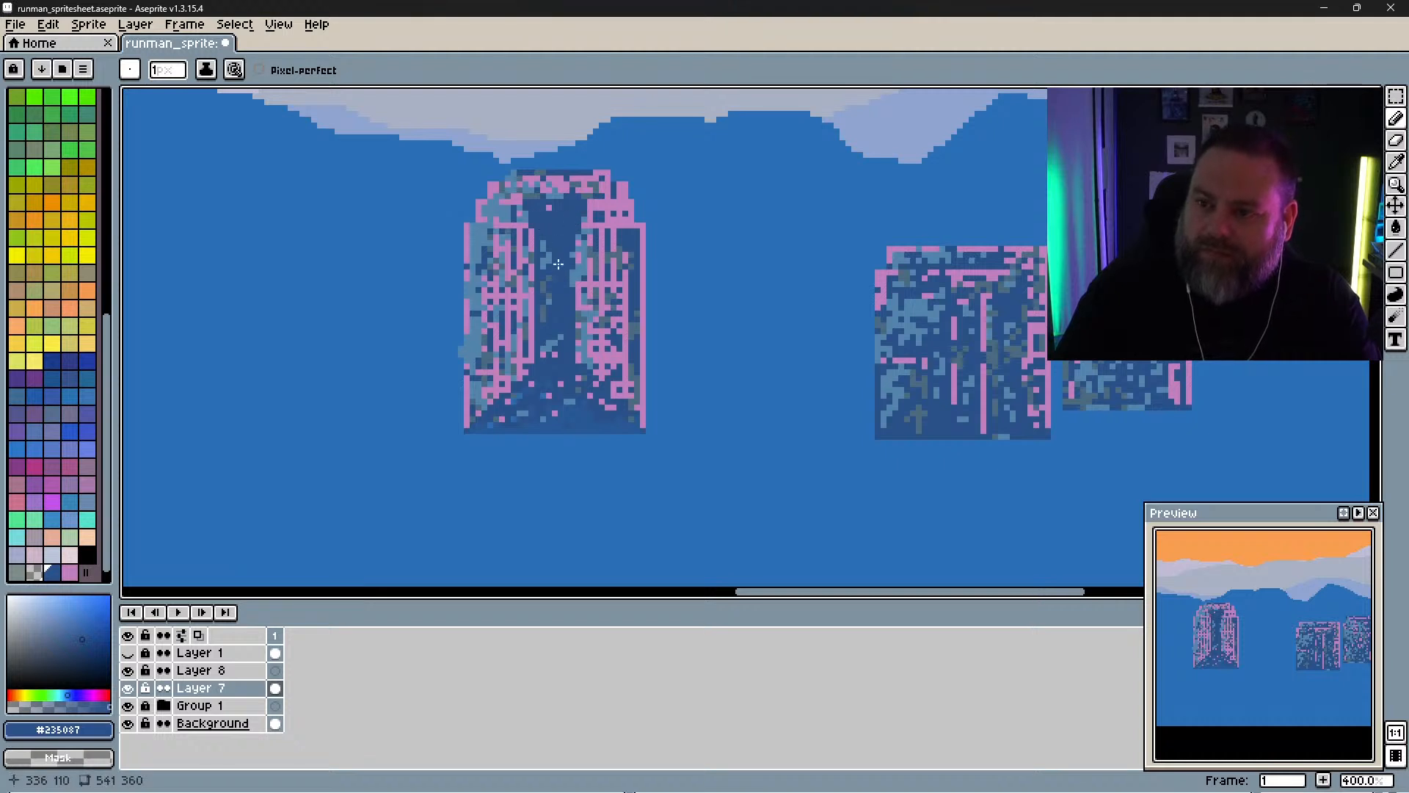
Step: Break up the vertical purple centre line of the narrow domed tower with dark blue pixels
left_click_drag(571, 385, 1151, 355)
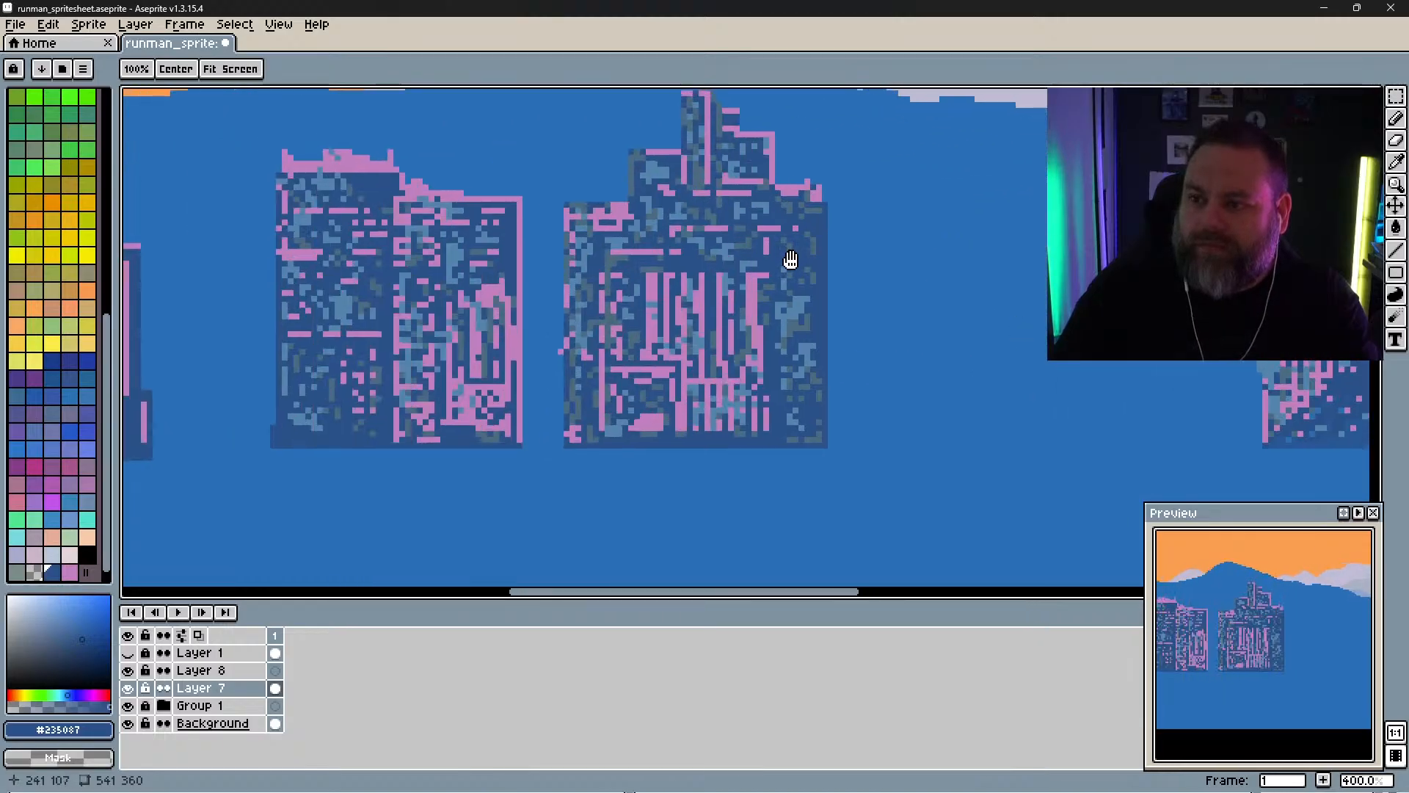
left_click_drag(765, 238, 780, 342)
left_click_drag(457, 354, 1064, 242)
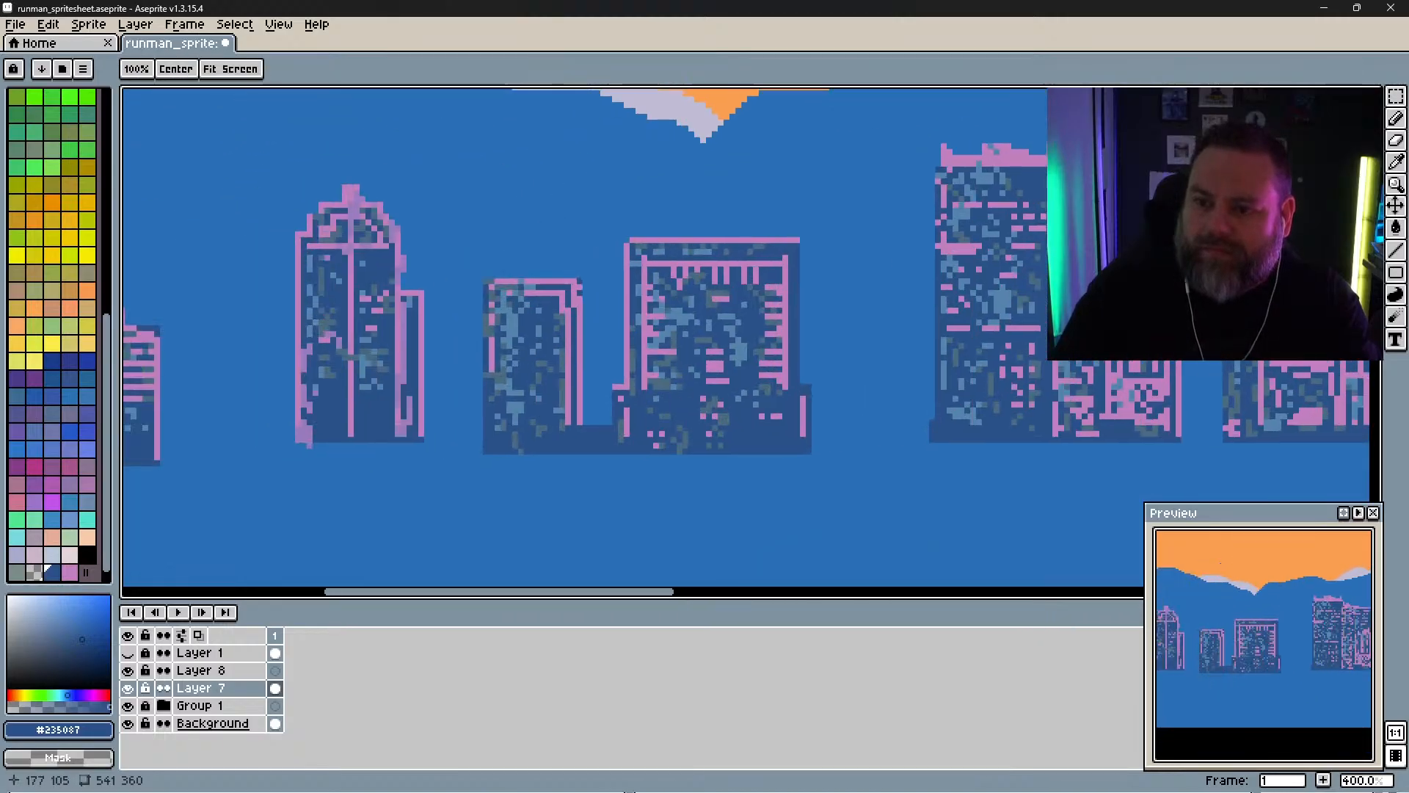
left_click_drag(547, 233, 716, 255)
left_click(630, 288)
left_click_drag(629, 299, 630, 399)
left_click(630, 411)
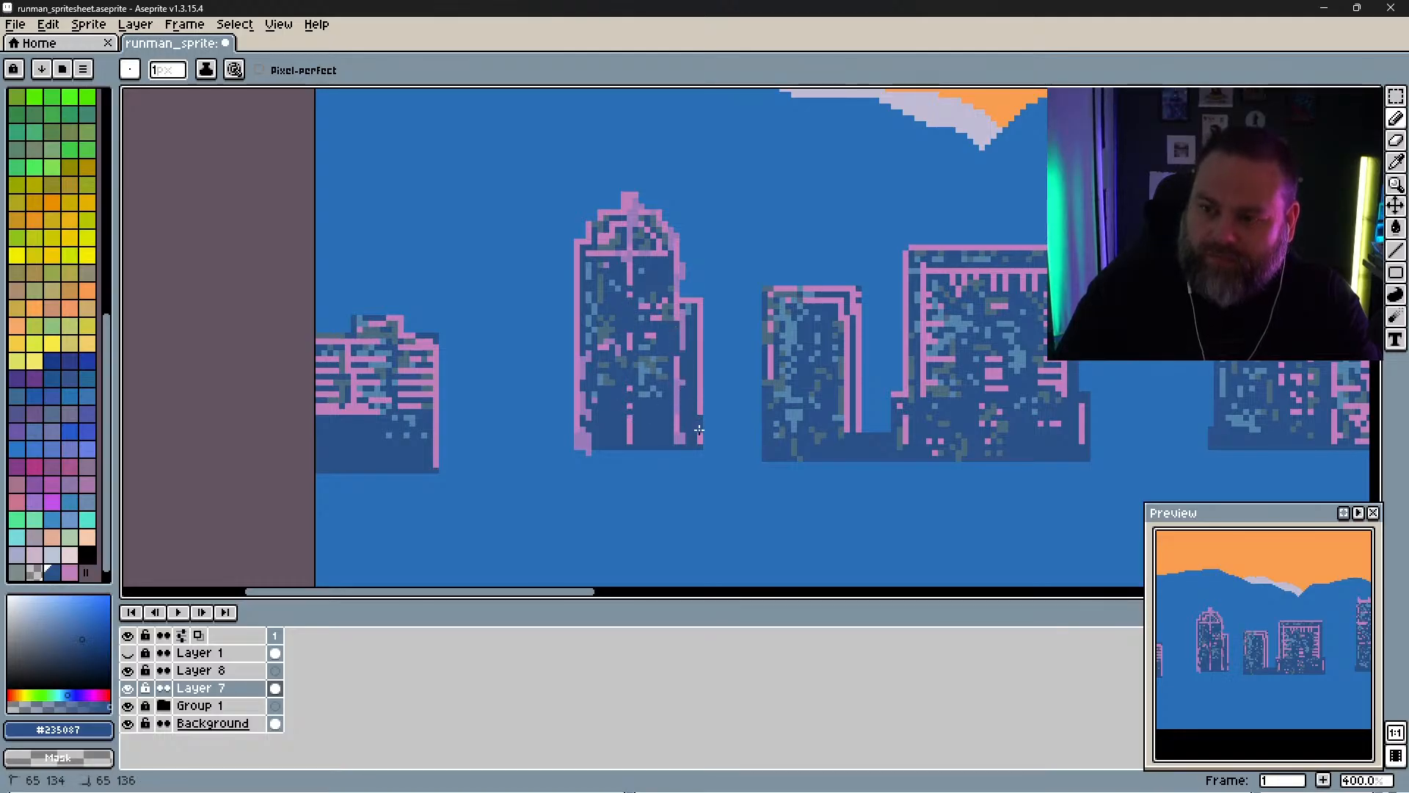
Step: Clean up the narrow domed tower's lower-left corner by removing the overhanging purple pixels and covering the purple patch with dark blue
left_click_drag(595, 459, 590, 452)
key("e")
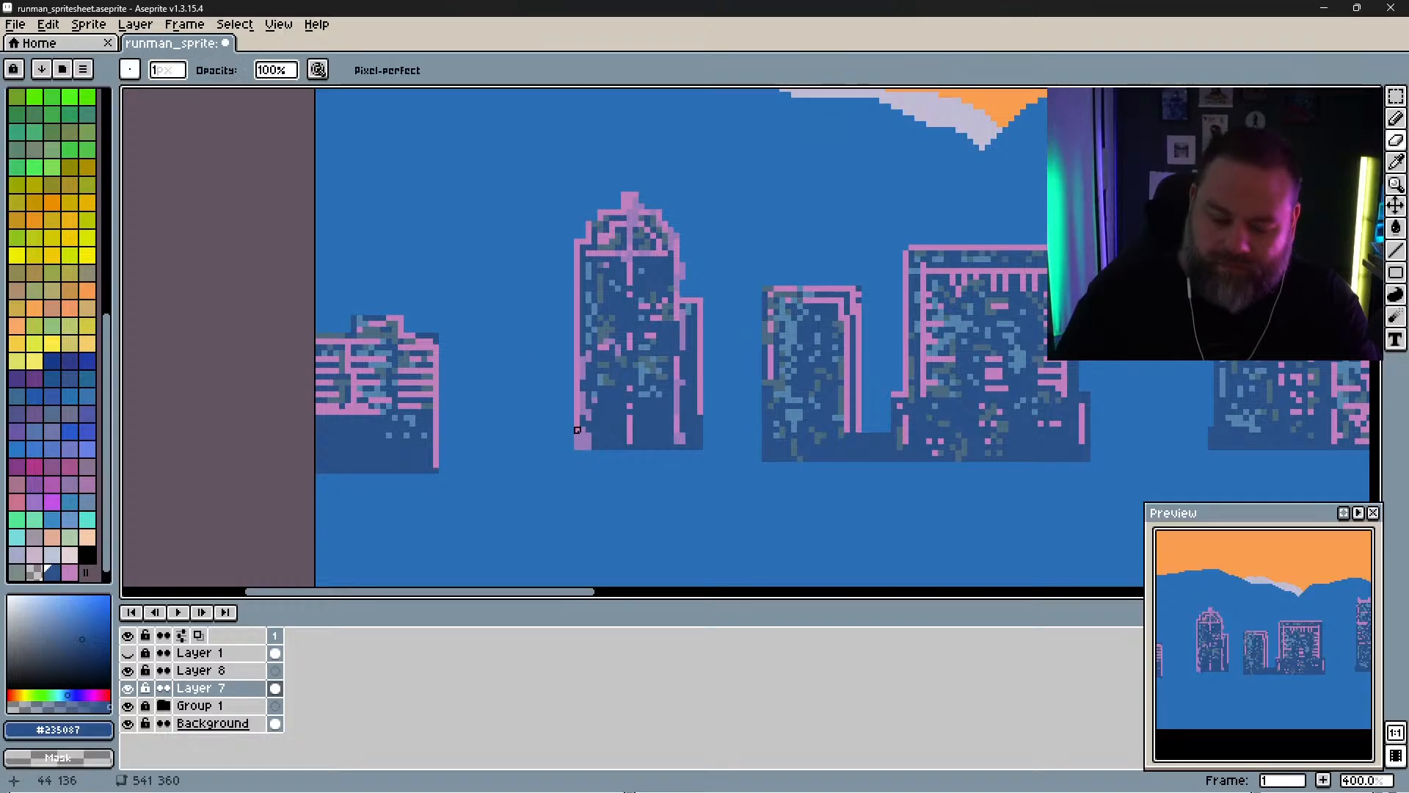
key("b")
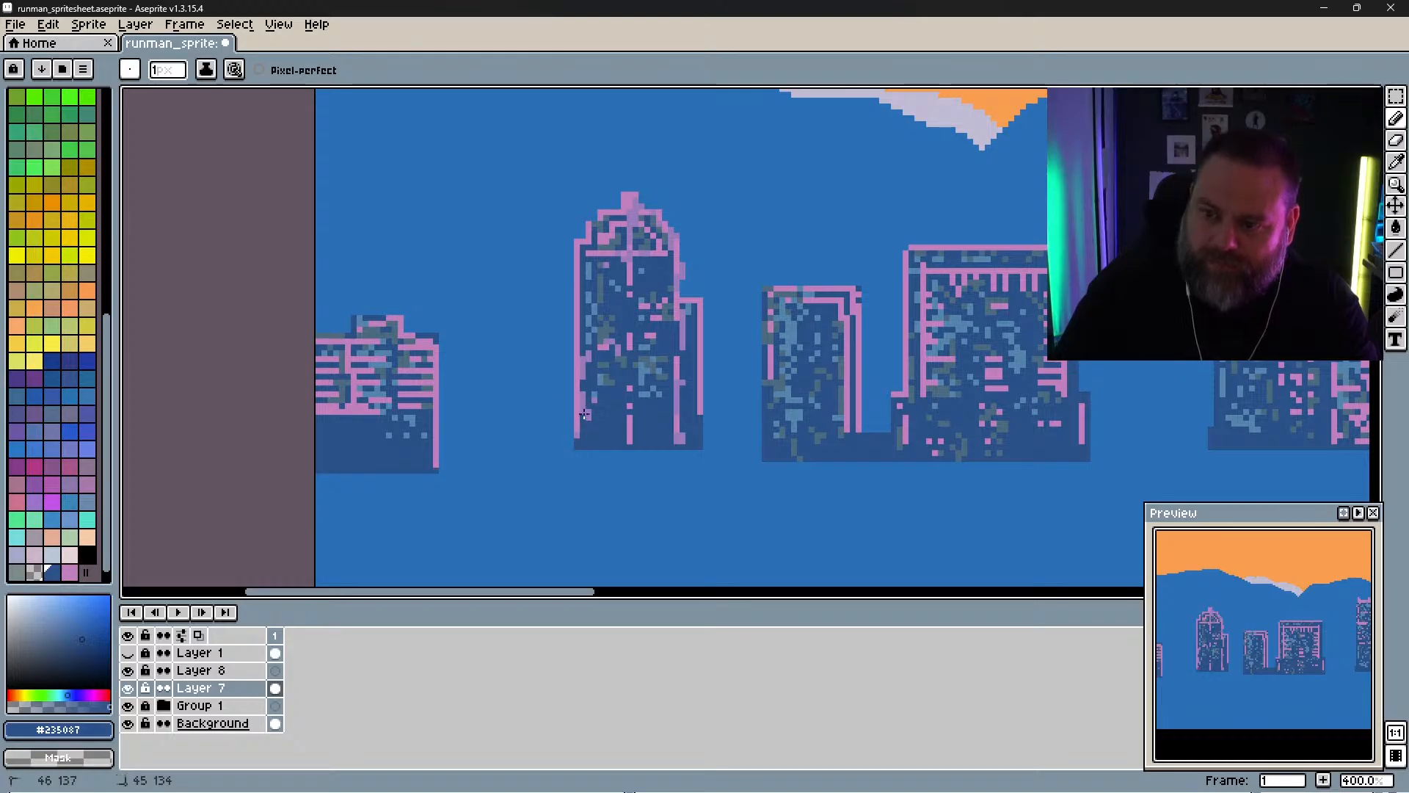
mouse_move(584, 414)
left_mouse_down()
mouse_move(583, 401)
mouse_move(589, 418)
left_mouse_up()
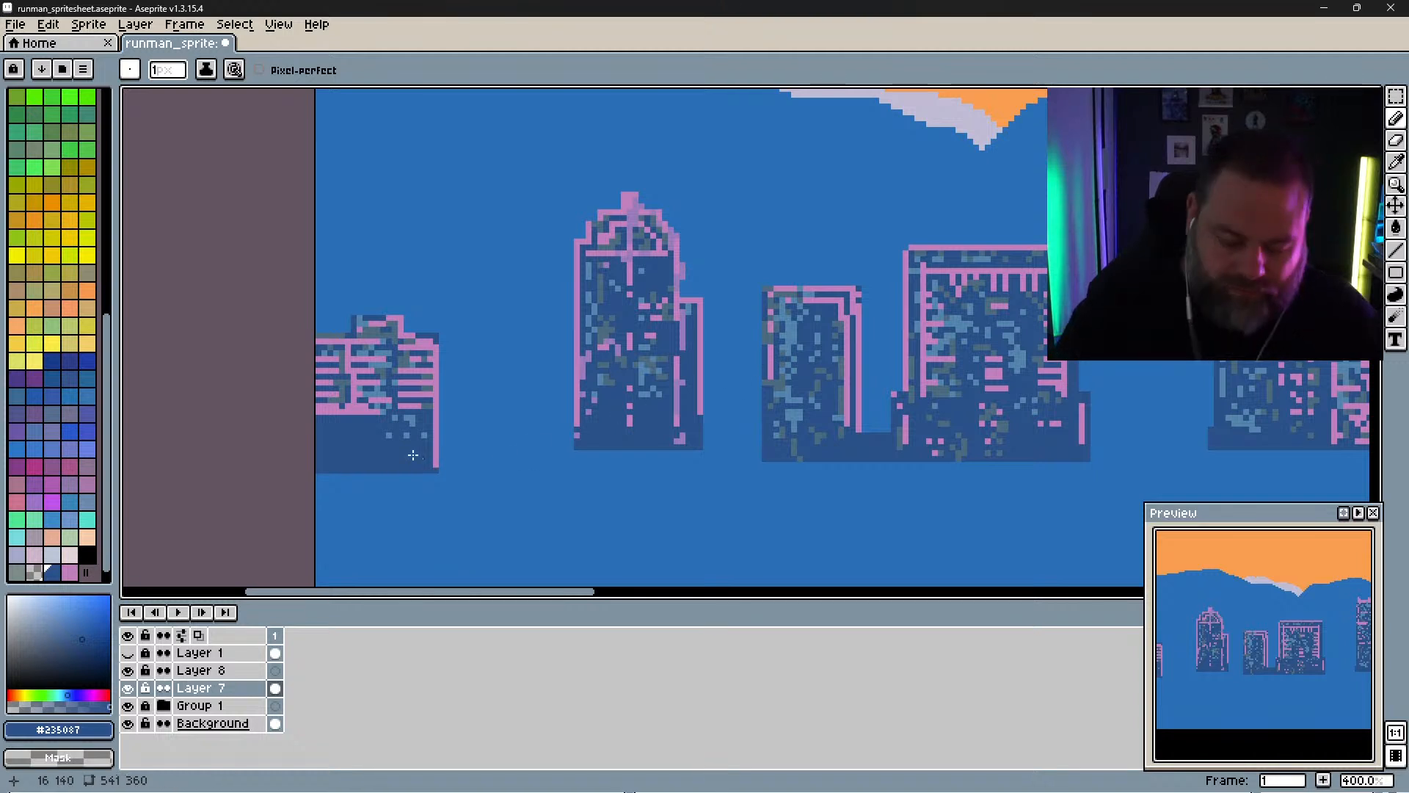
Step: Break up the purple line on the narrow domed tower's right side and the upper window bars of the wide framed building
left_click_drag(413, 455, 731, 454)
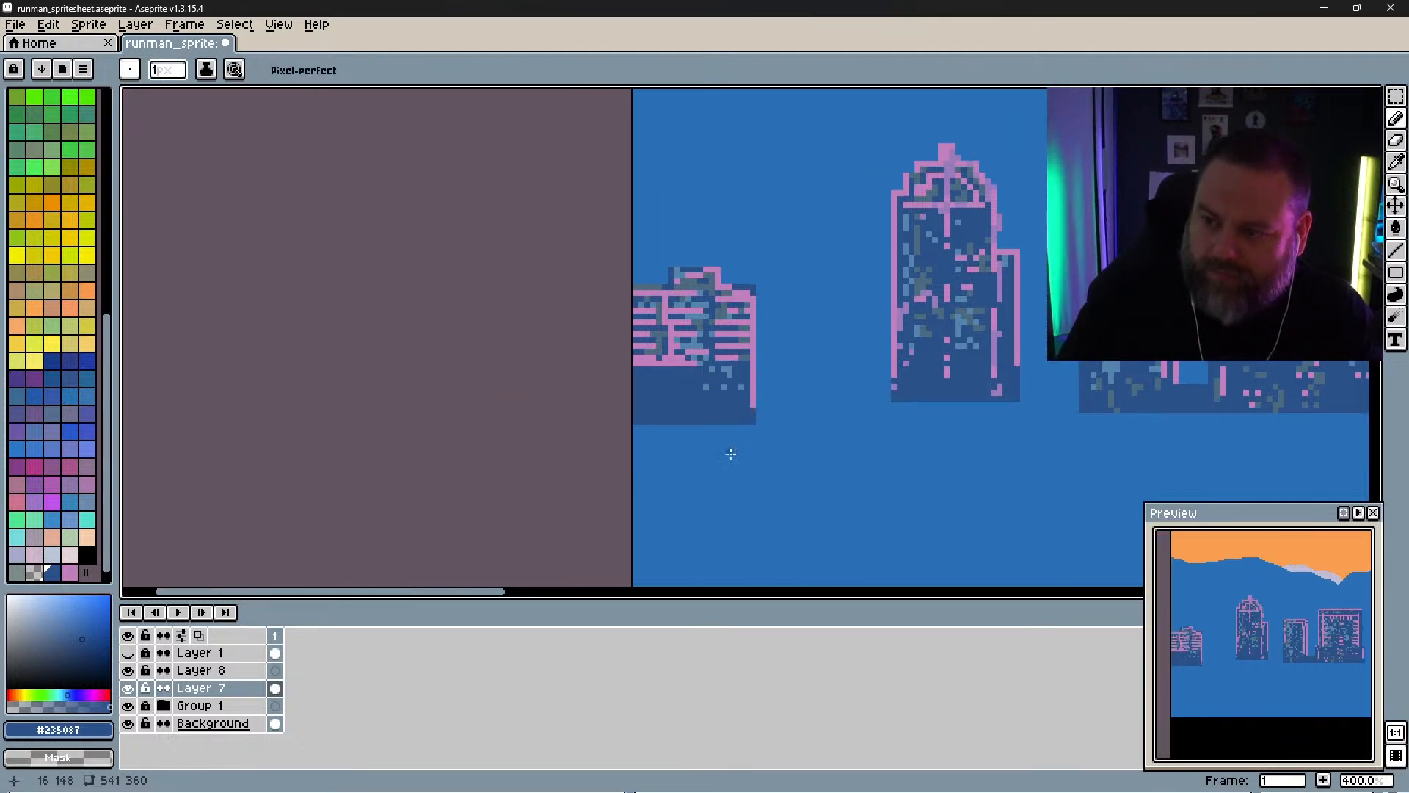
left_click_drag(843, 394, 487, 412)
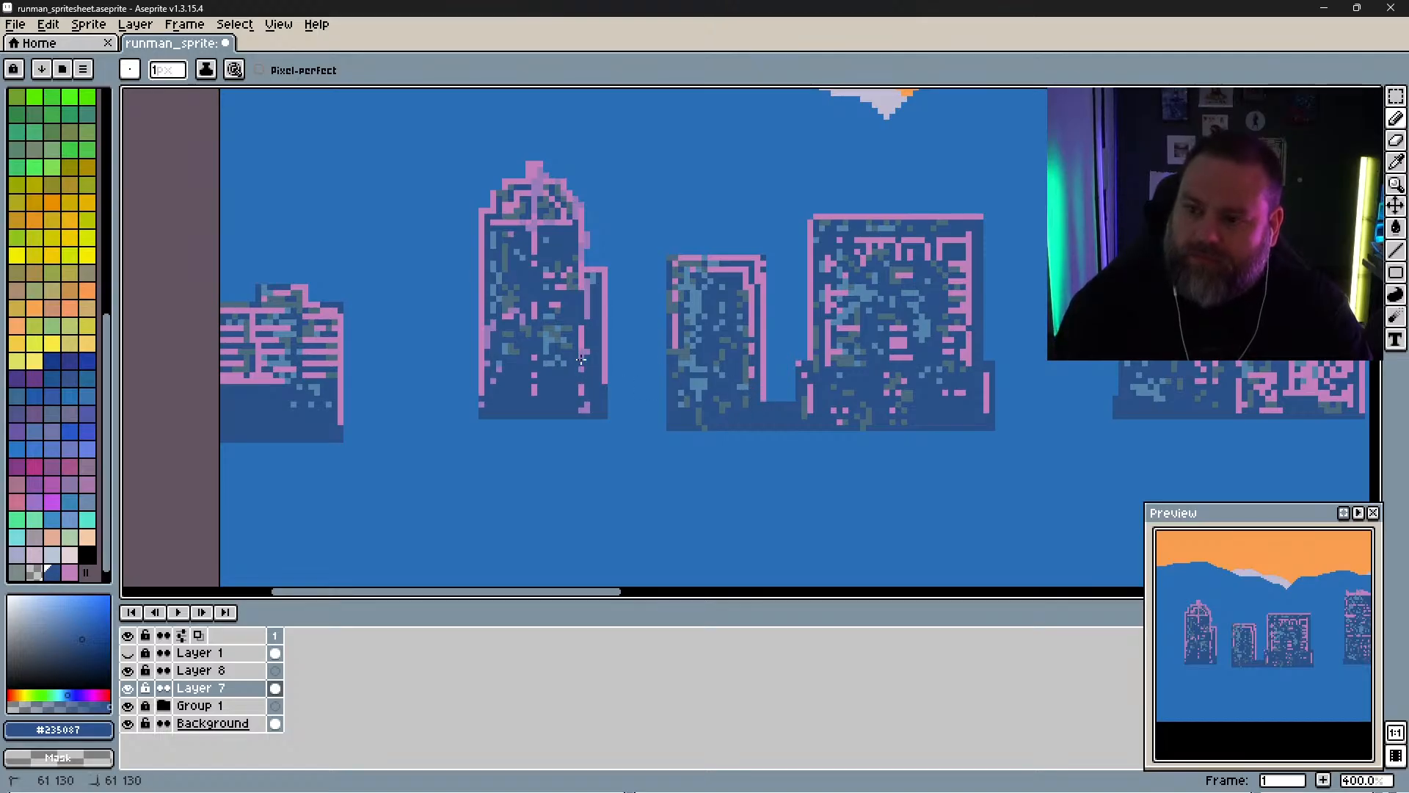
Step: Break up the thick purple horizontal lines on the building at the canvas's left edge with dark blue pixels
left_click_drag(510, 390, 761, 323)
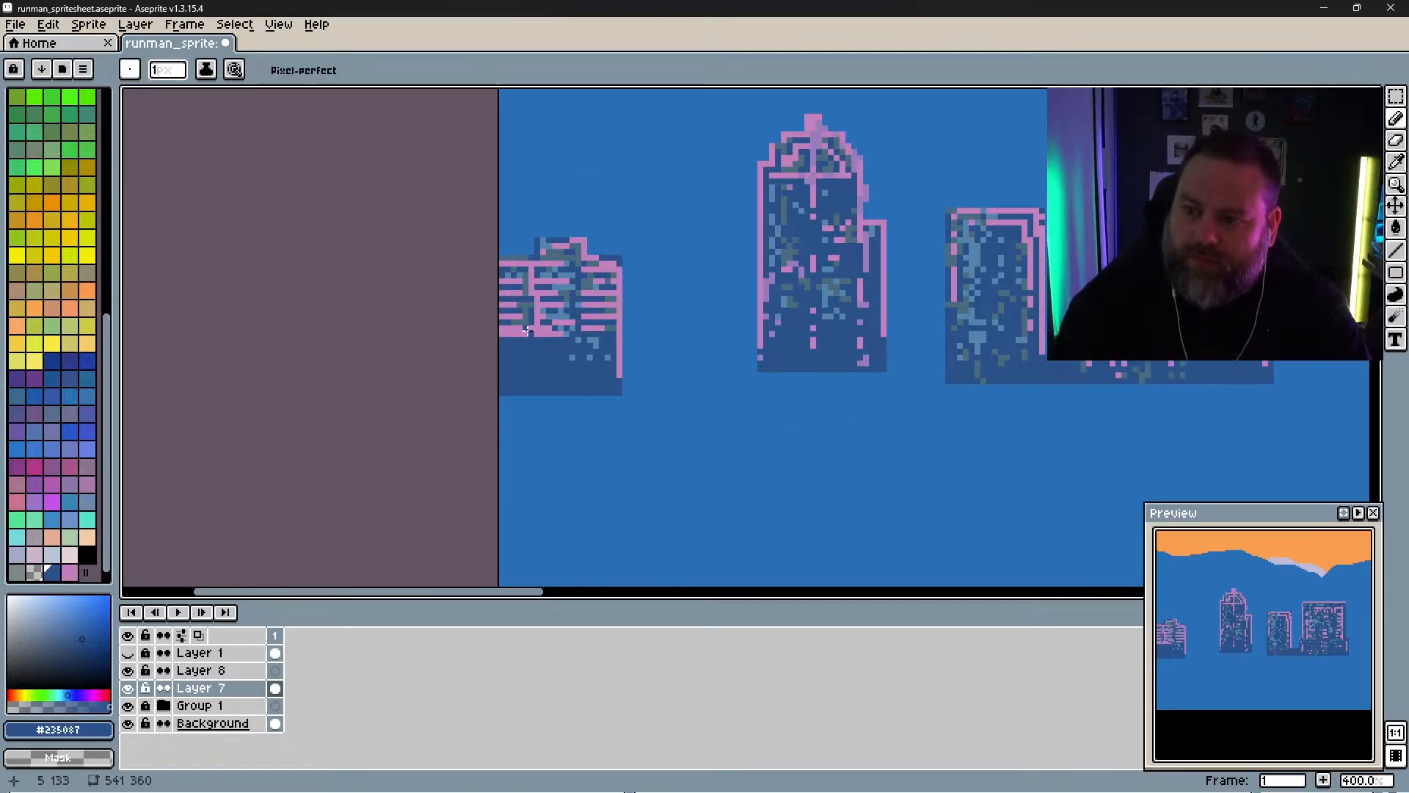
left_click(523, 334)
left_click(537, 333)
left_click(550, 333)
left_click_drag(559, 333, 572, 321)
left_click_drag(595, 316, 598, 326)
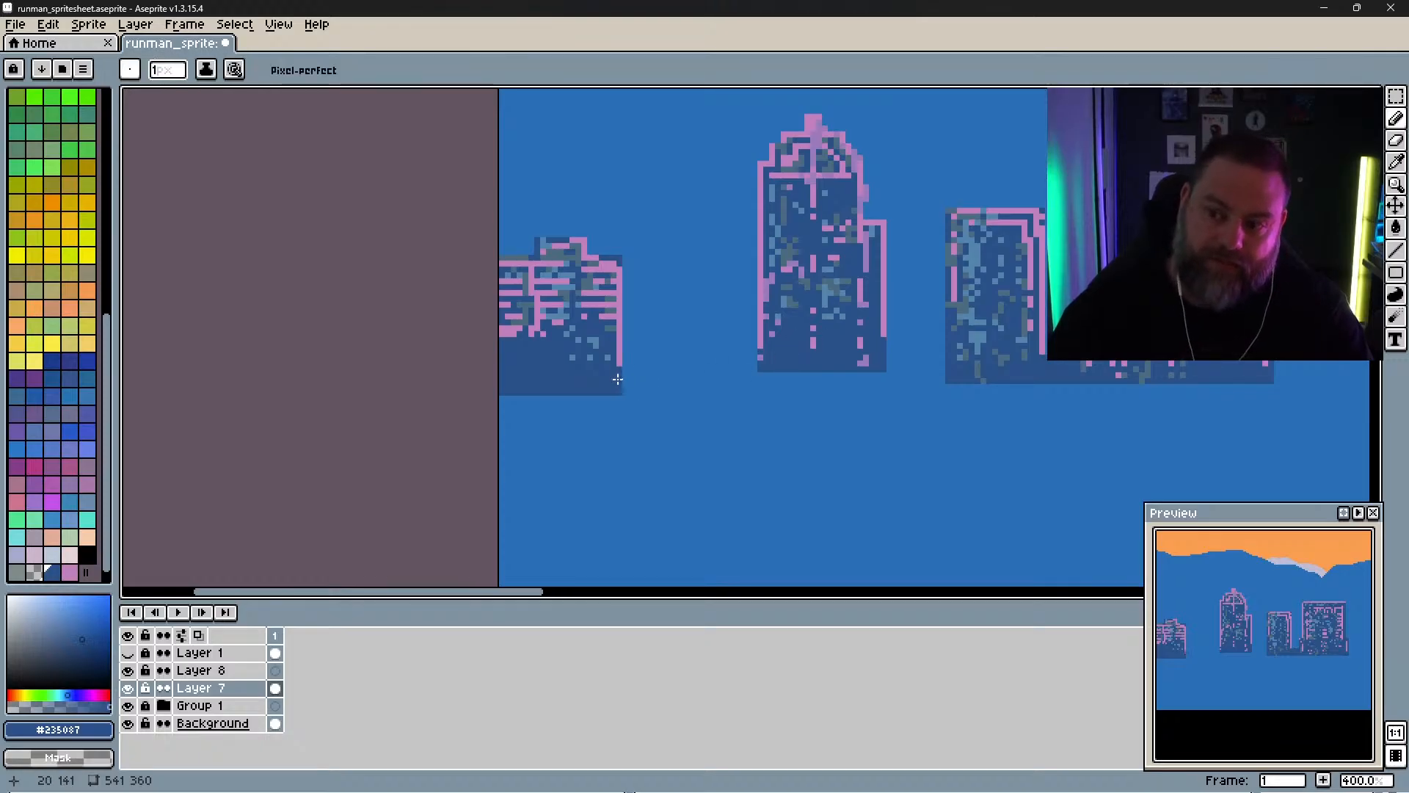
Step: Break up the vertical purple line between the two halves of the tall twin-block building with dark blue
left_click_drag(831, 417, 620, 493)
left_click_drag(971, 340, 809, 354)
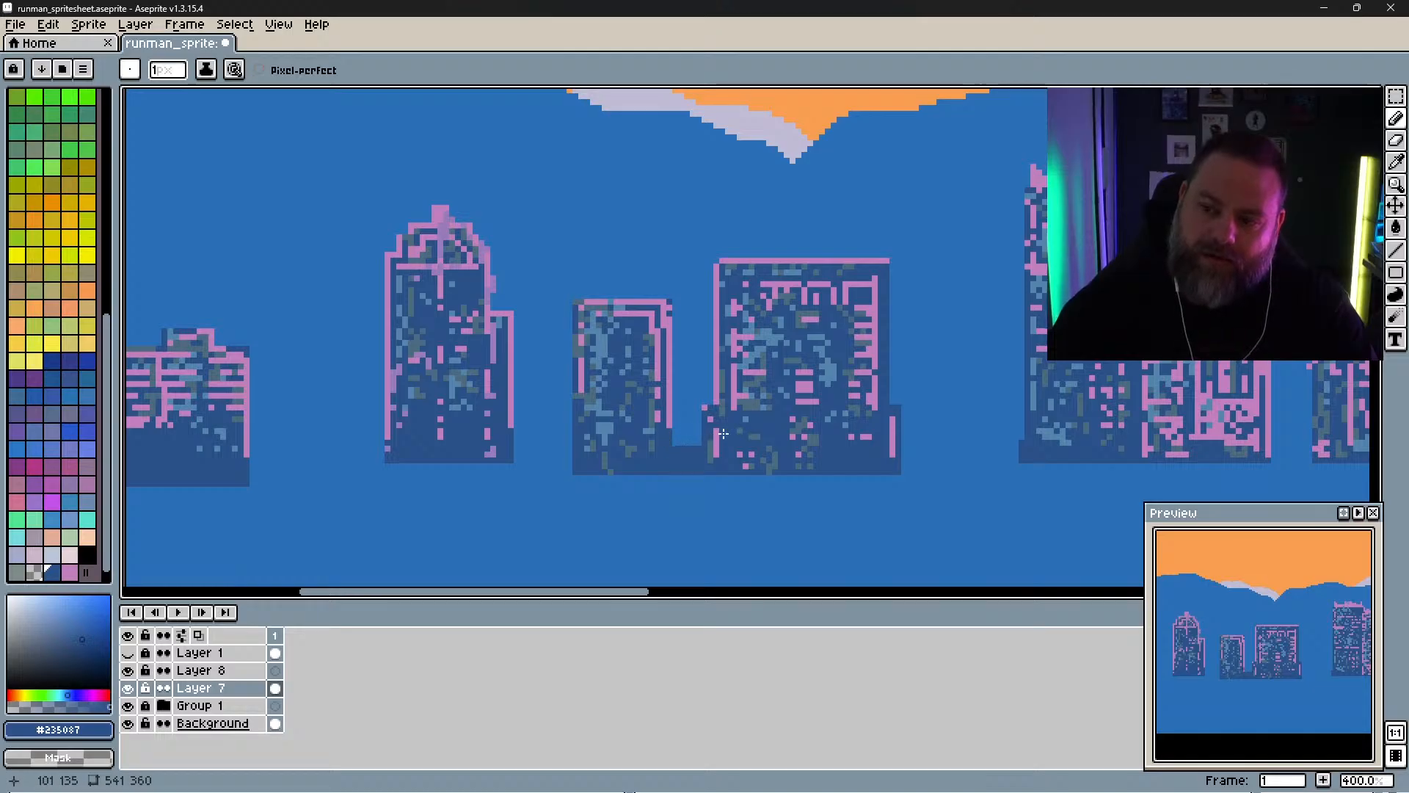
left_click_drag(804, 400, 843, 306)
left_click_drag(912, 353, 849, 336)
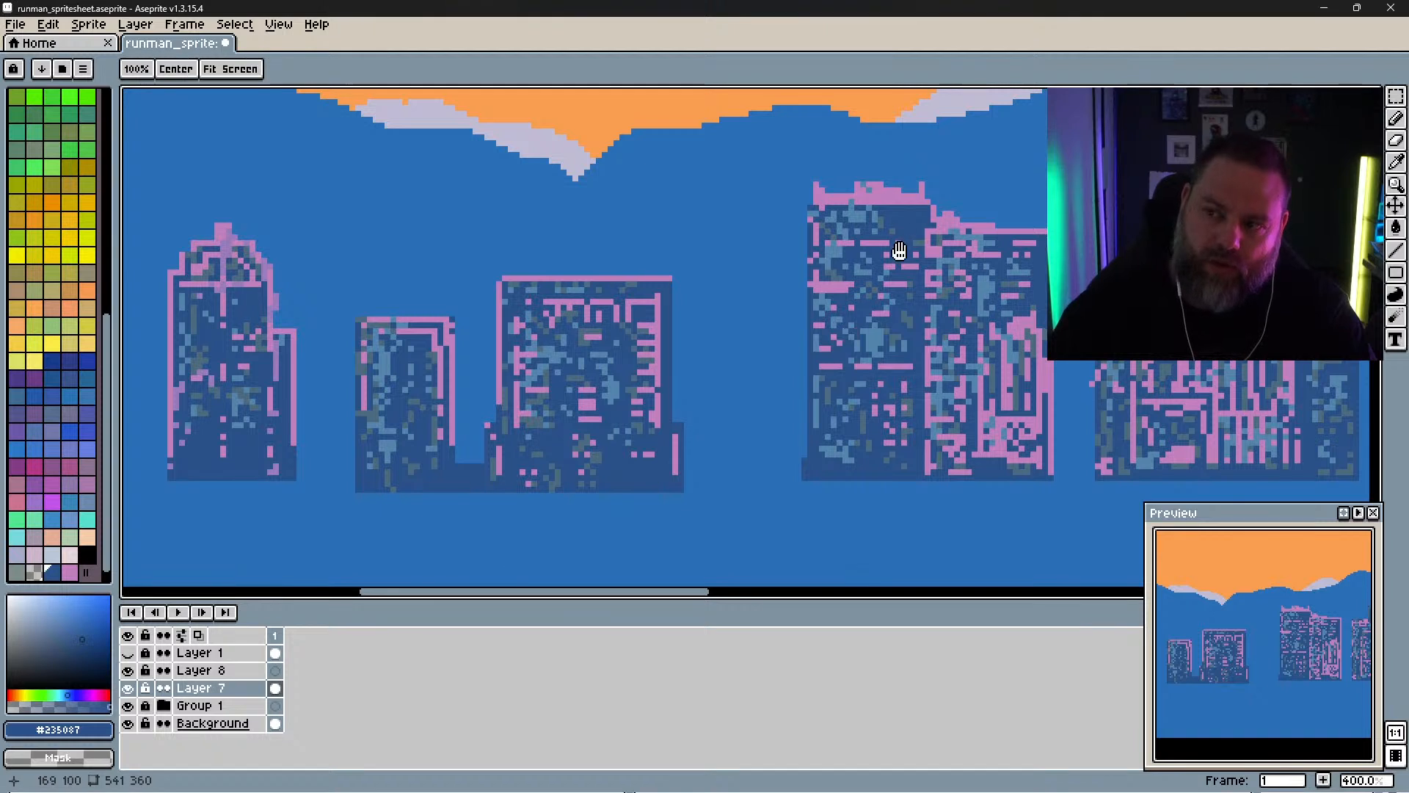
left_click_drag(975, 306, 843, 303)
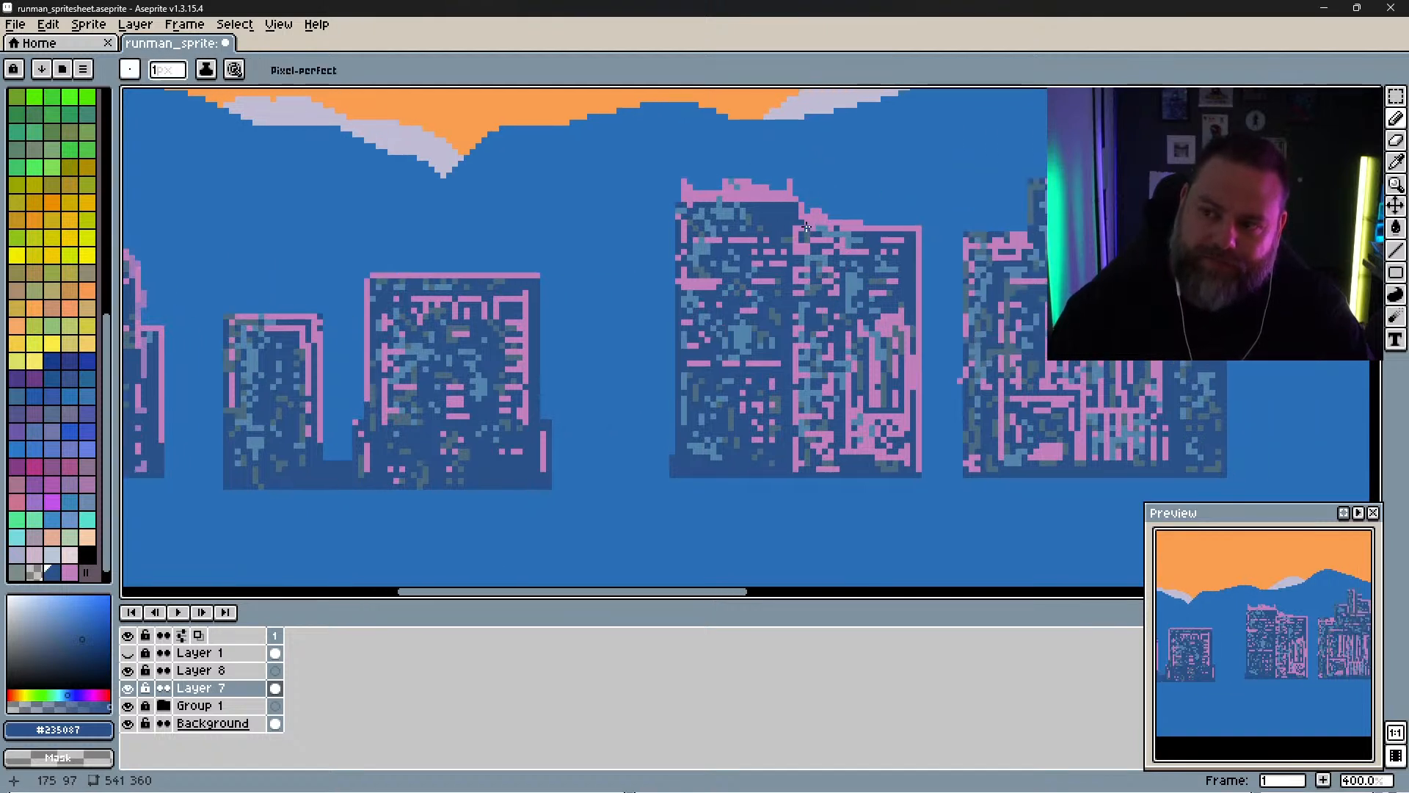
mouse_move(807, 227)
left_mouse_down()
mouse_move(806, 467)
mouse_move(807, 357)
left_mouse_up()
left_click_drag(809, 289, 808, 225)
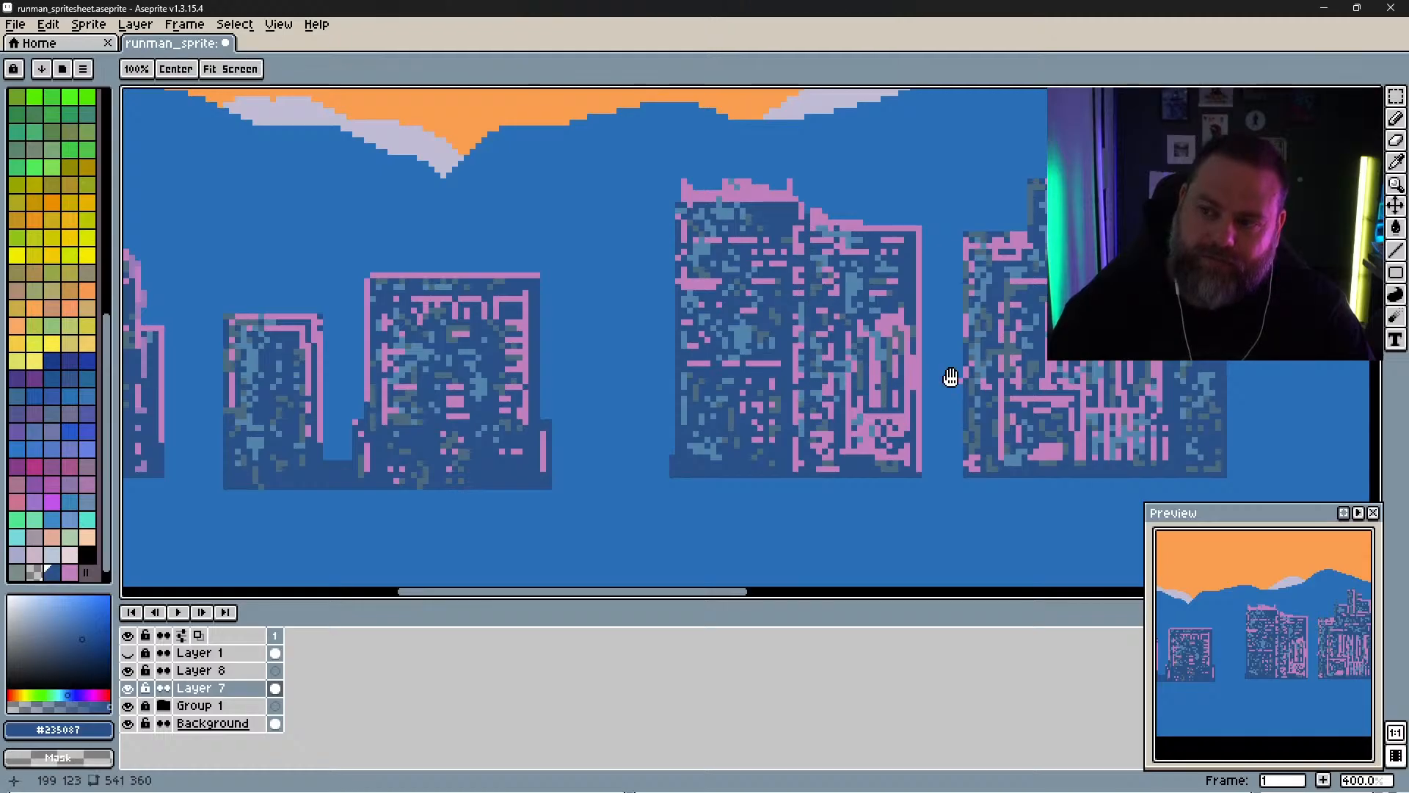
Step: Retouch the stepped building's spire top, darken its base and break up the purple bars in its lower part with dark blue
left_click_drag(950, 377, 596, 333)
left_click_drag(767, 362, 724, 419)
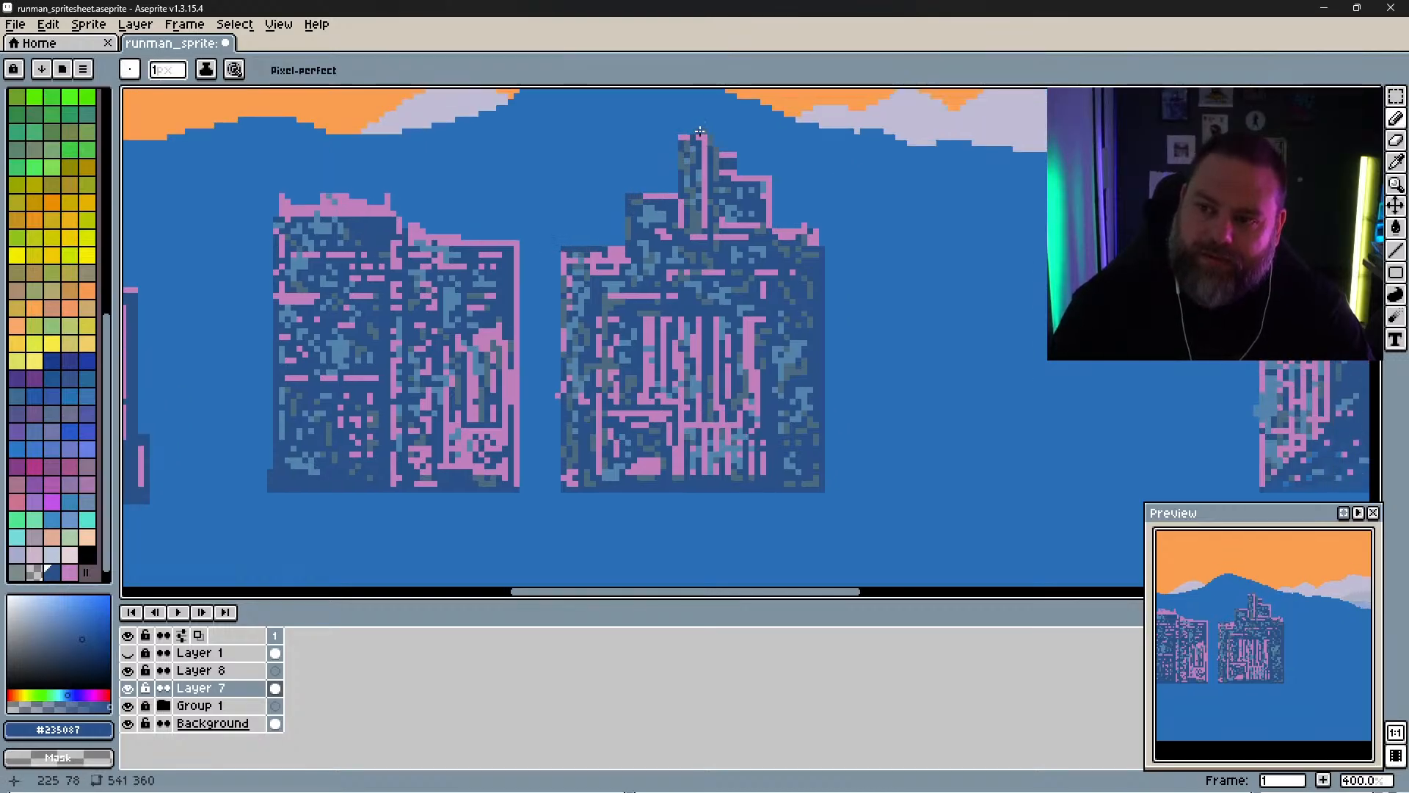
left_click(710, 139)
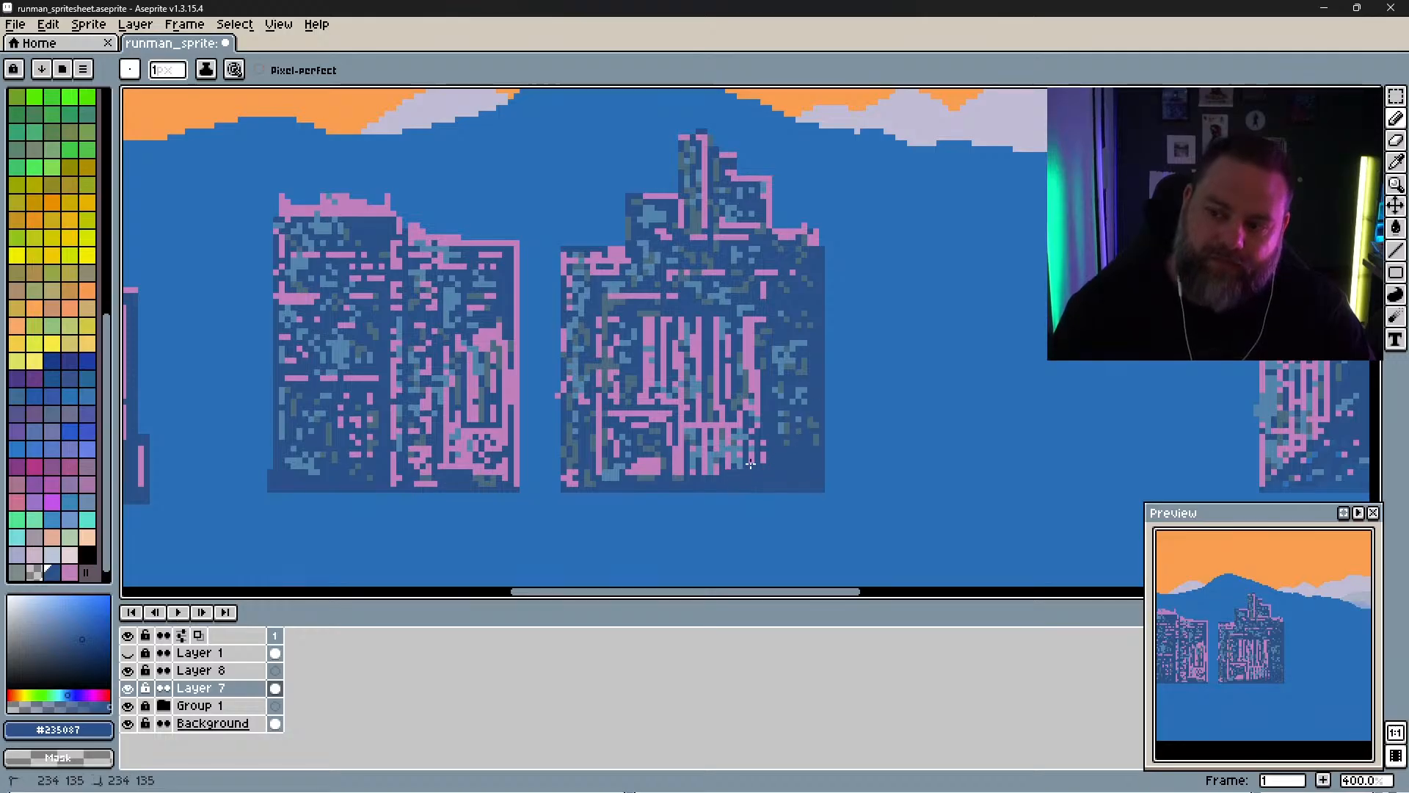
mouse_move(750, 463)
left_mouse_down()
mouse_move(691, 470)
mouse_move(762, 400)
mouse_move(747, 332)
mouse_move(719, 401)
mouse_move(697, 364)
mouse_move(676, 484)
mouse_move(637, 475)
left_mouse_up()
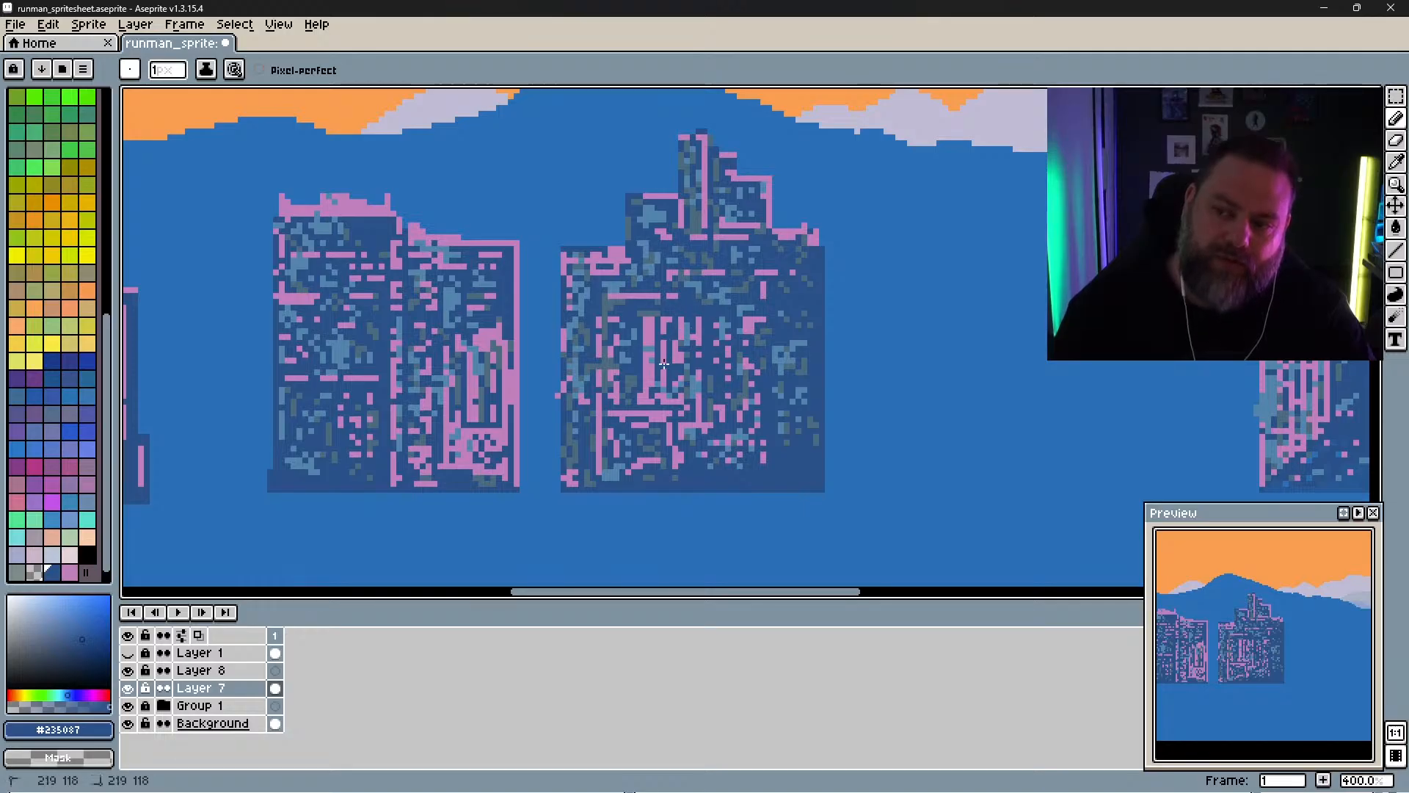
Step: Break up the remaining vertical purple bars in the middle of the stepped building with dark blue pixels
left_click(651, 372)
left_click_drag(651, 322, 651, 339)
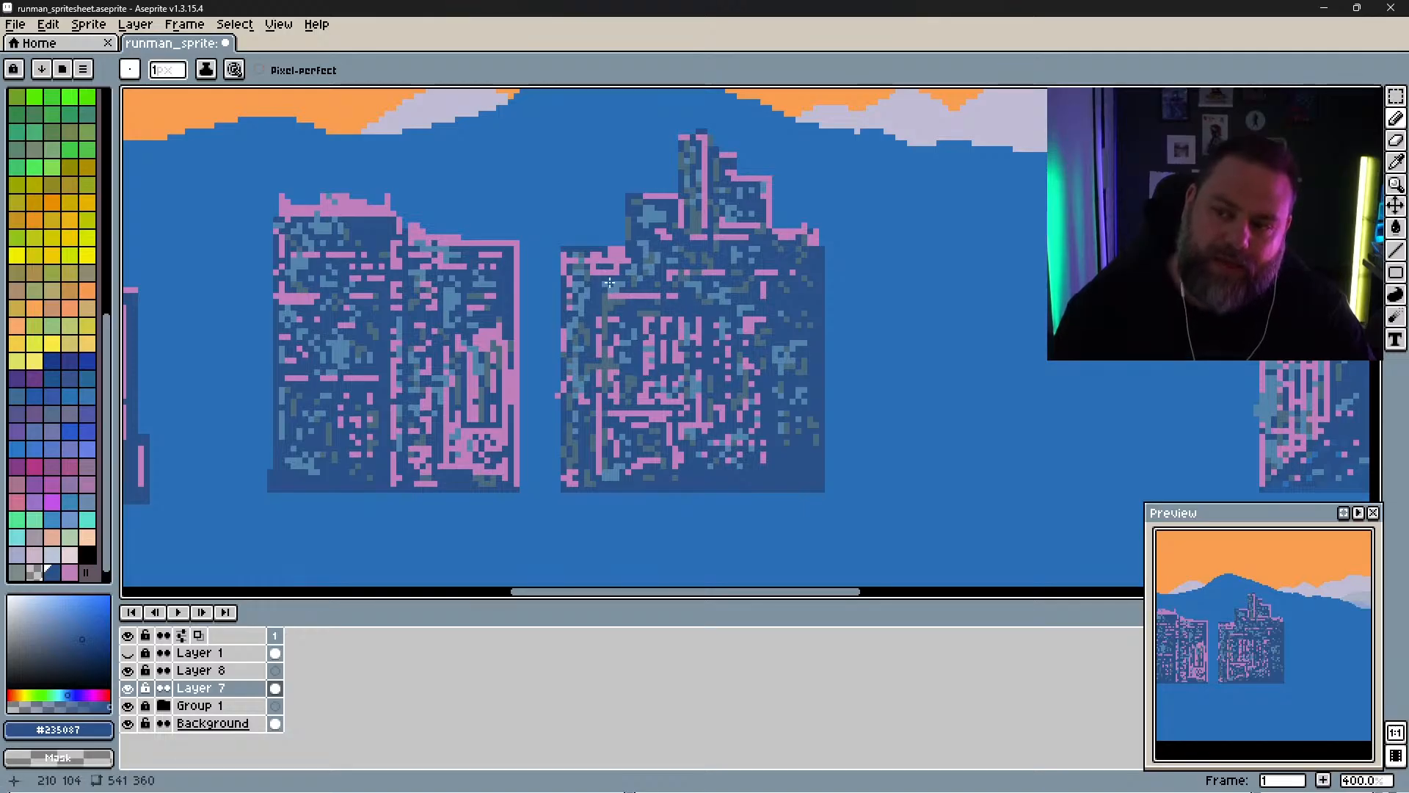
left_click(691, 372)
left_click(709, 382)
left_click(703, 418)
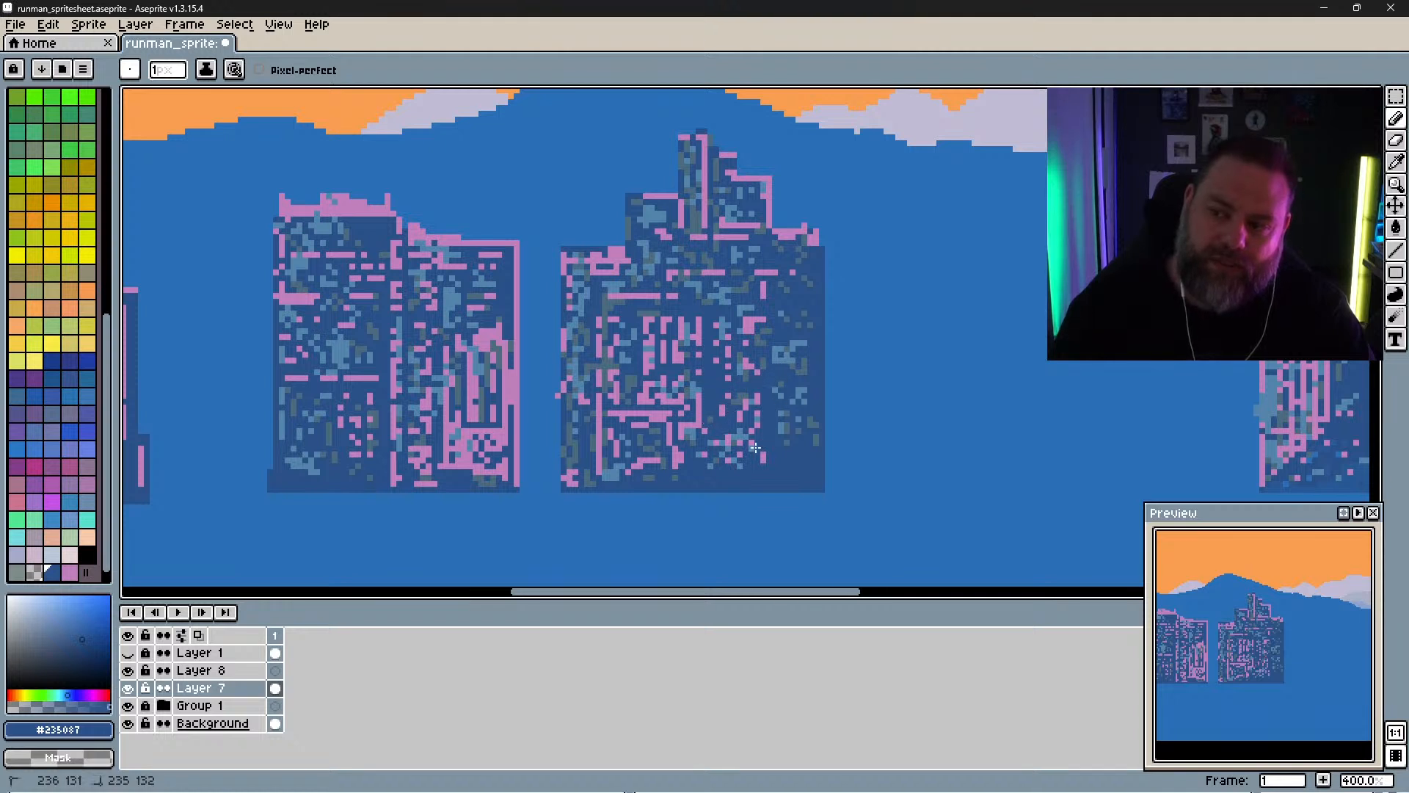
Step: Darken the purple pixels in the lower-left corner of the stepped building with dark blue
mouse_move(569, 478)
left_mouse_down()
mouse_move(599, 472)
mouse_move(597, 424)
left_mouse_up()
left_click(576, 484)
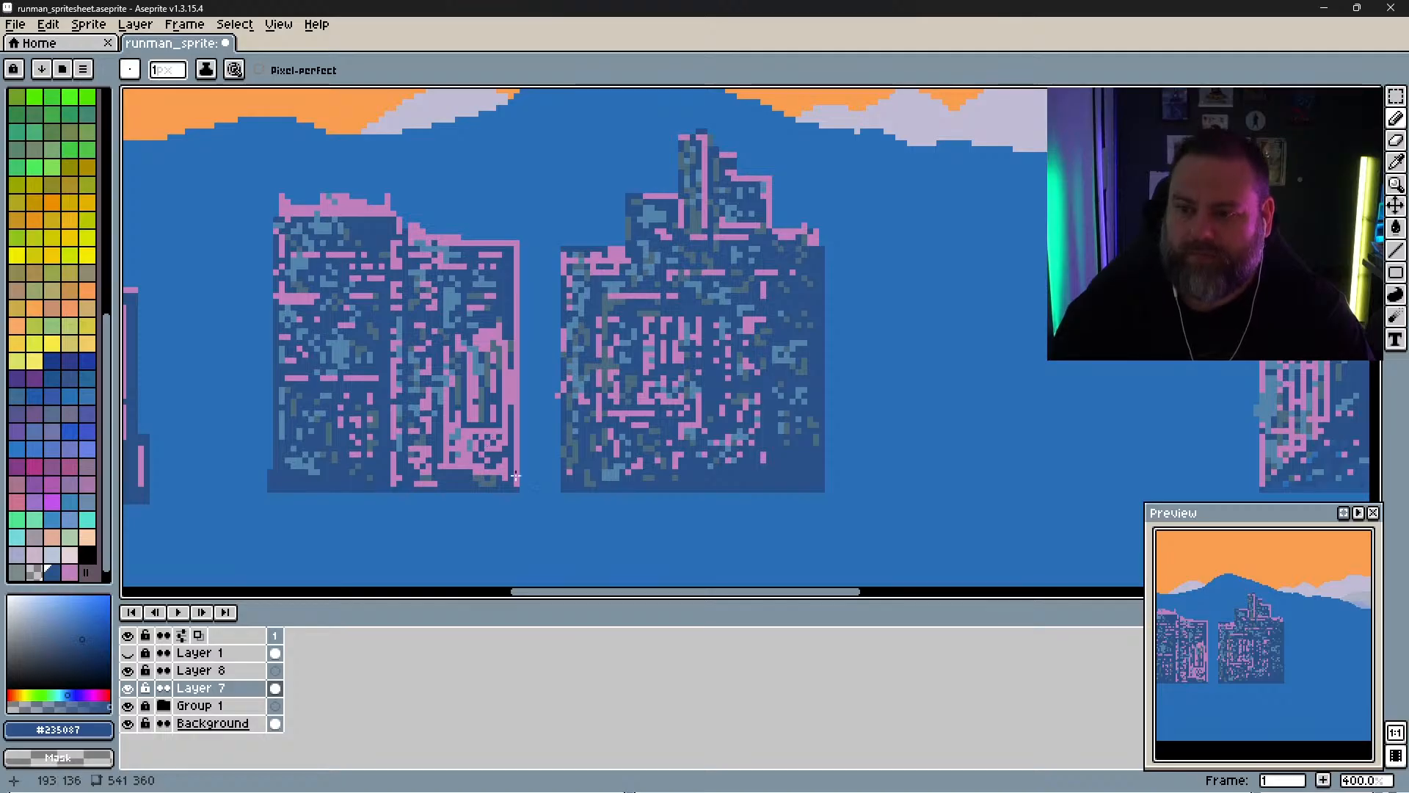
Step: Cover the lower end of the right edge line and the base of the central purple bar on the square building with dark blue
left_click_drag(1010, 403, 667, 456)
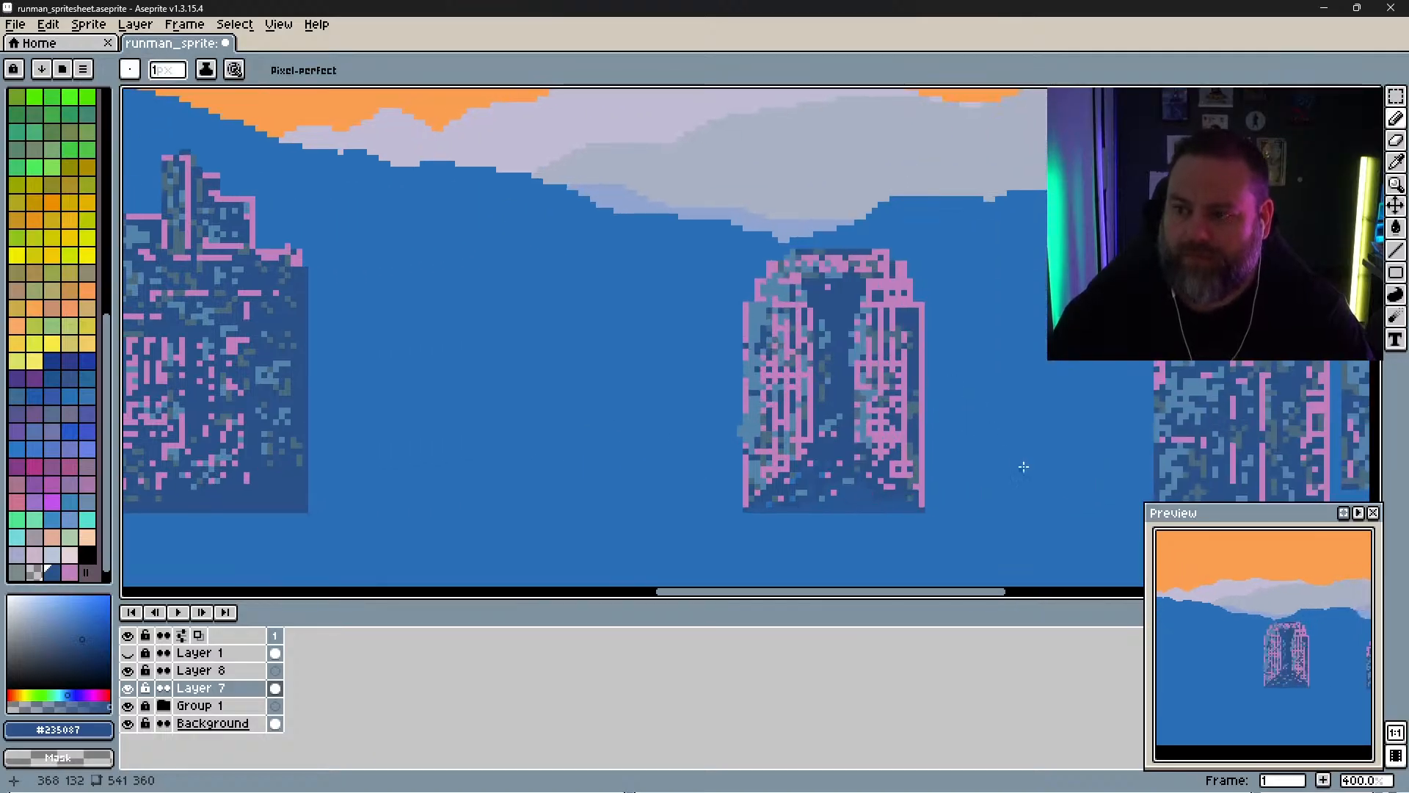
key("space")
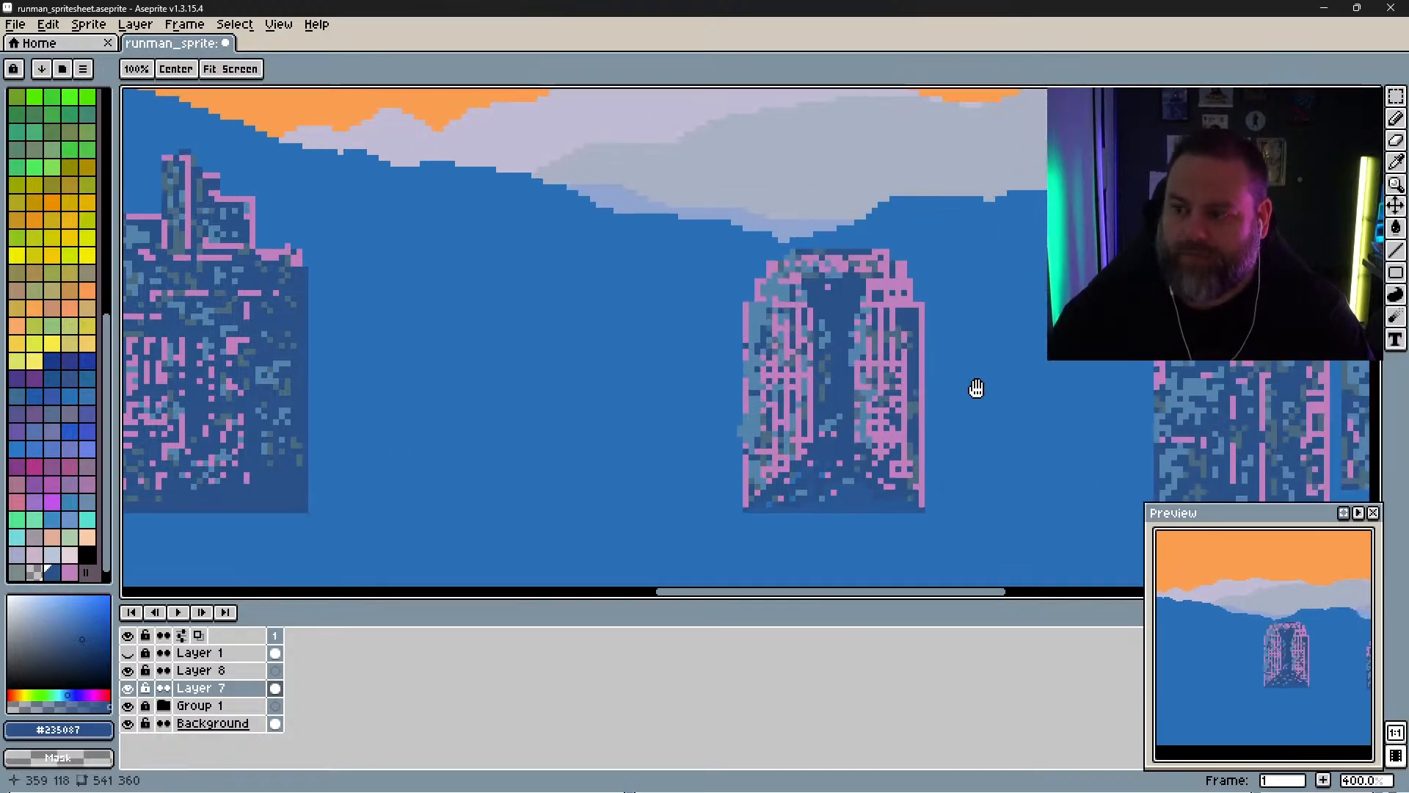
mouse_move(975, 387)
left_mouse_down()
mouse_move(852, 262)
mouse_move(752, 386)
left_mouse_up()
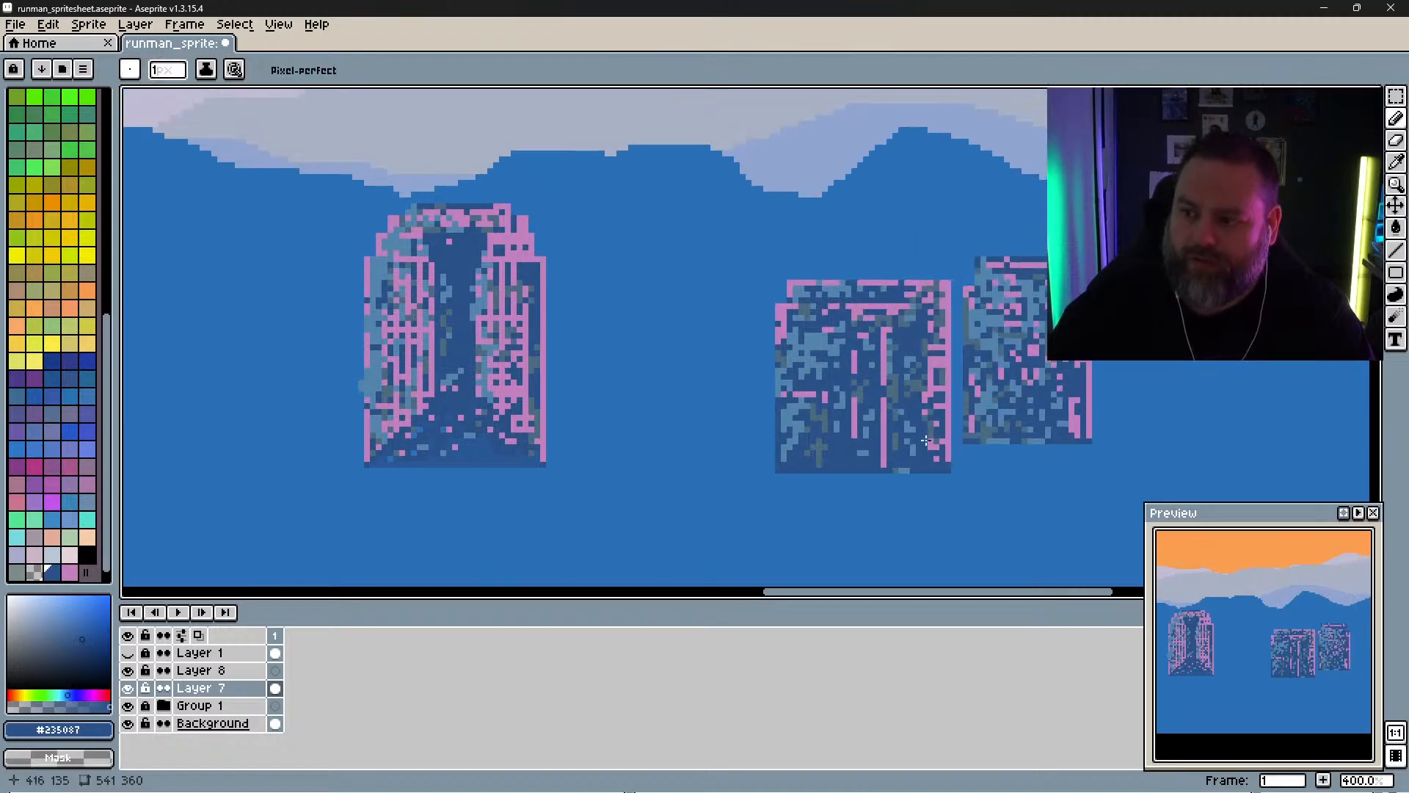
left_click_drag(947, 458, 947, 411)
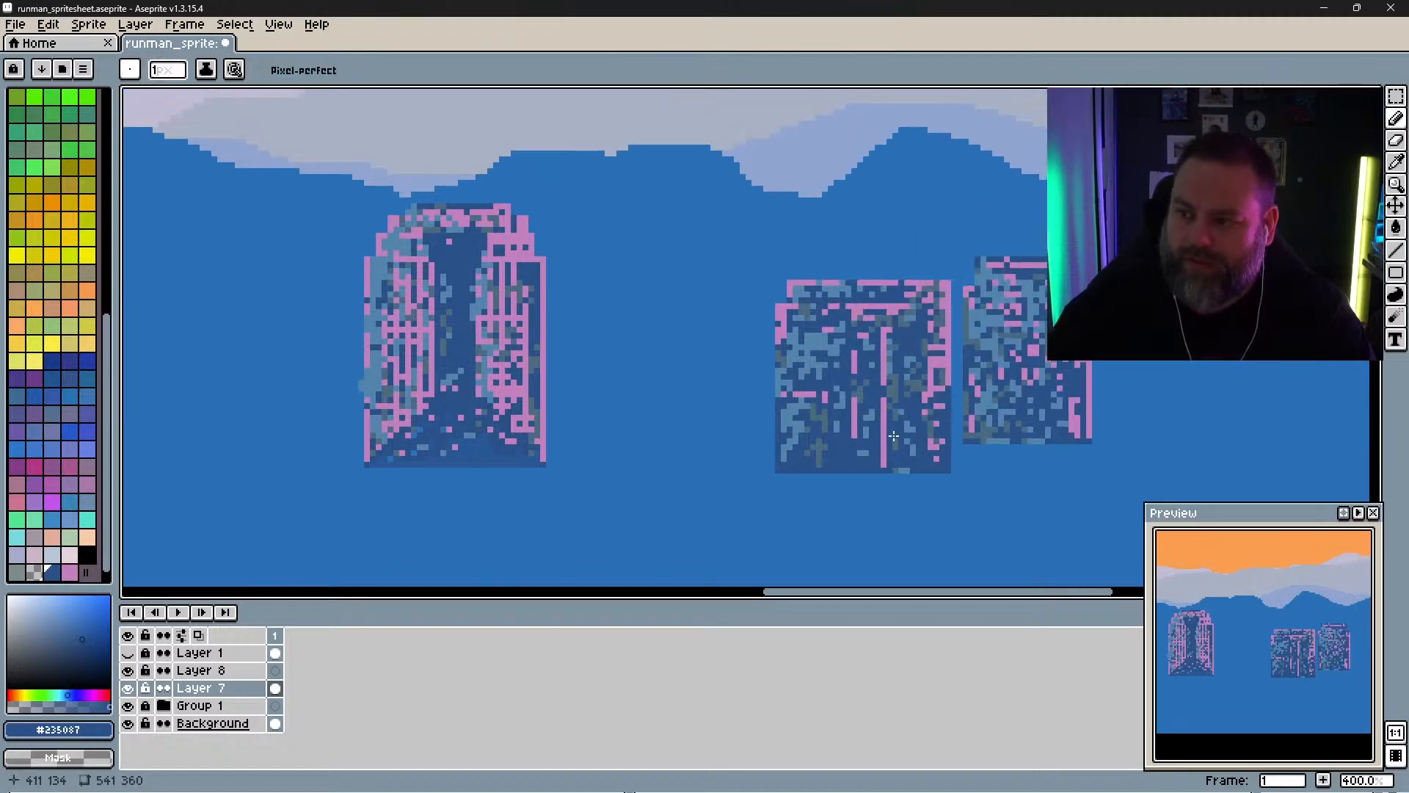
left_click_drag(881, 464, 884, 441)
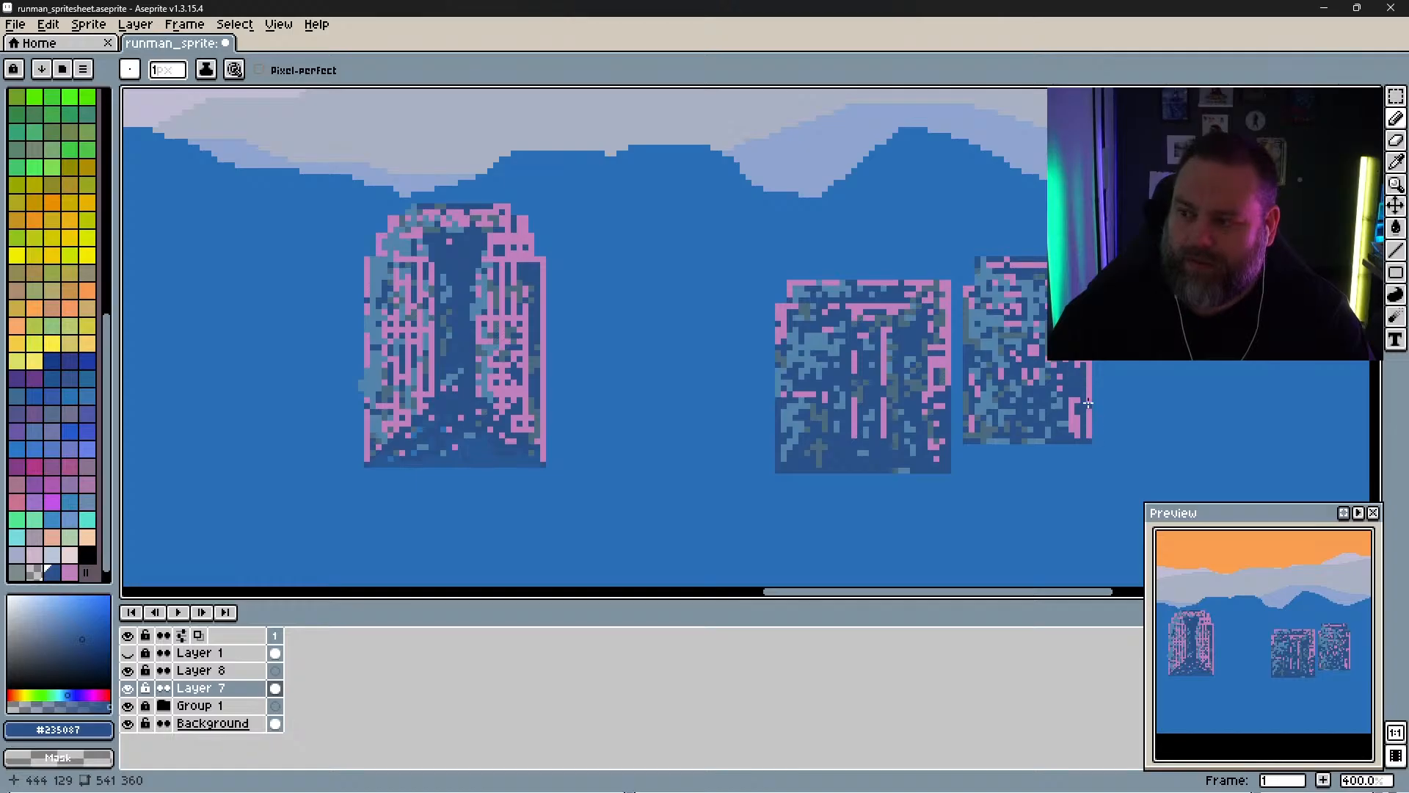
Step: Break up the purple edge and patch in the lower-right corner of the small building beside the square one with dark blue
left_click(1089, 434)
left_click(1076, 429)
left_click_drag(1089, 404, 1074, 424)
left_click_drag(1088, 424, 1072, 406)
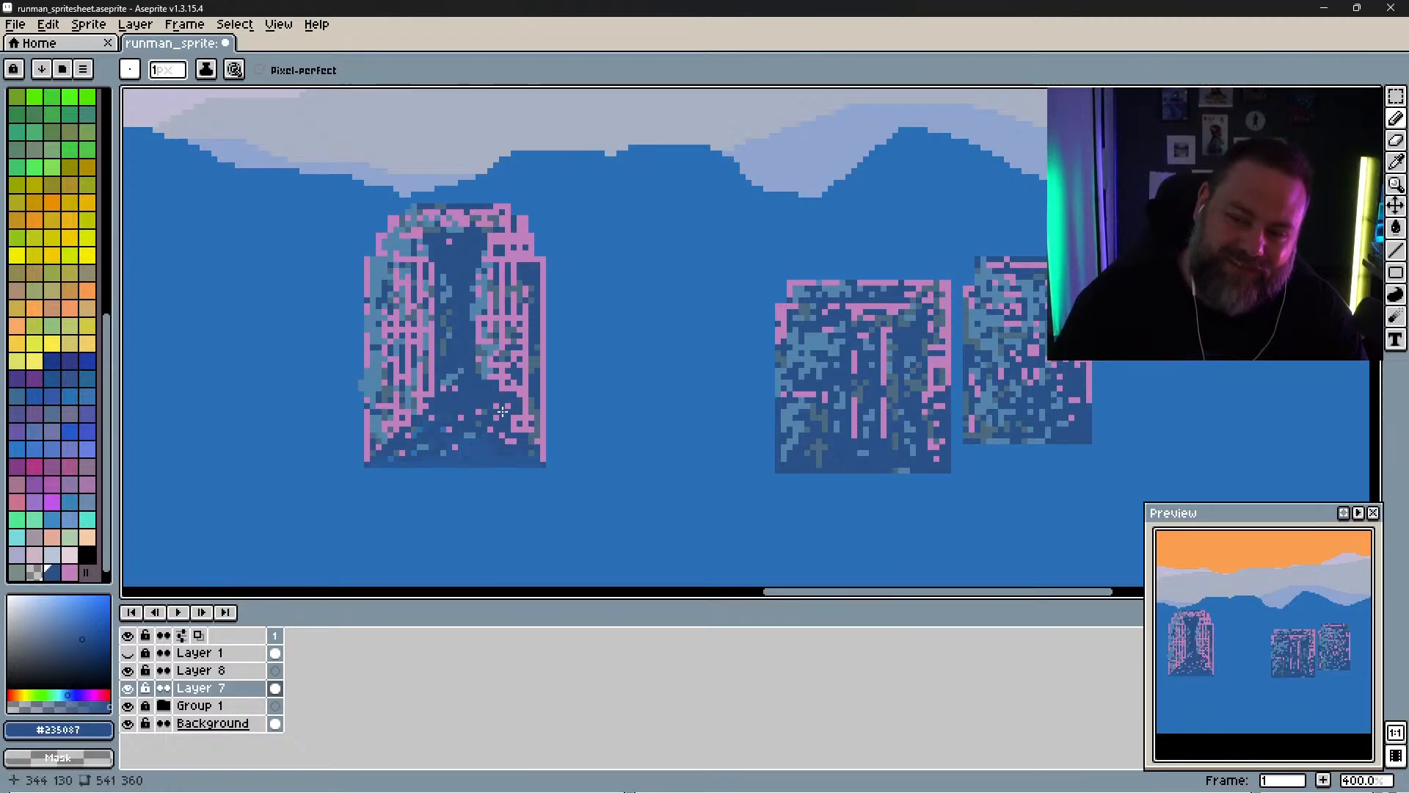
Step: Break up the lower purple bars inside the arched building with dark blue pixels and save the sprite file
left_click(432, 415)
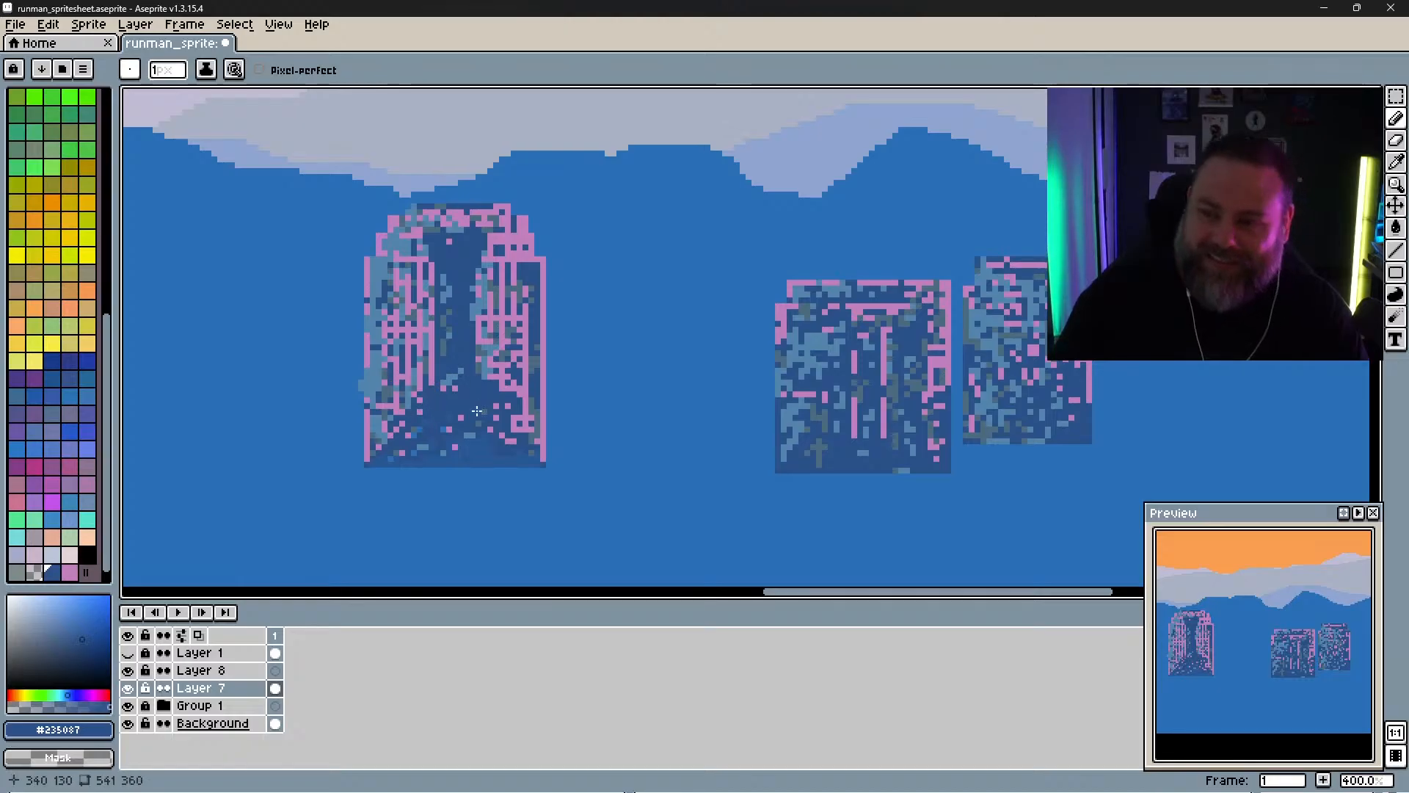
left_click_drag(547, 402, 949, 335)
left_click_drag(633, 380, 824, 456)
key("ctrl+z")
key("space")
key("v")
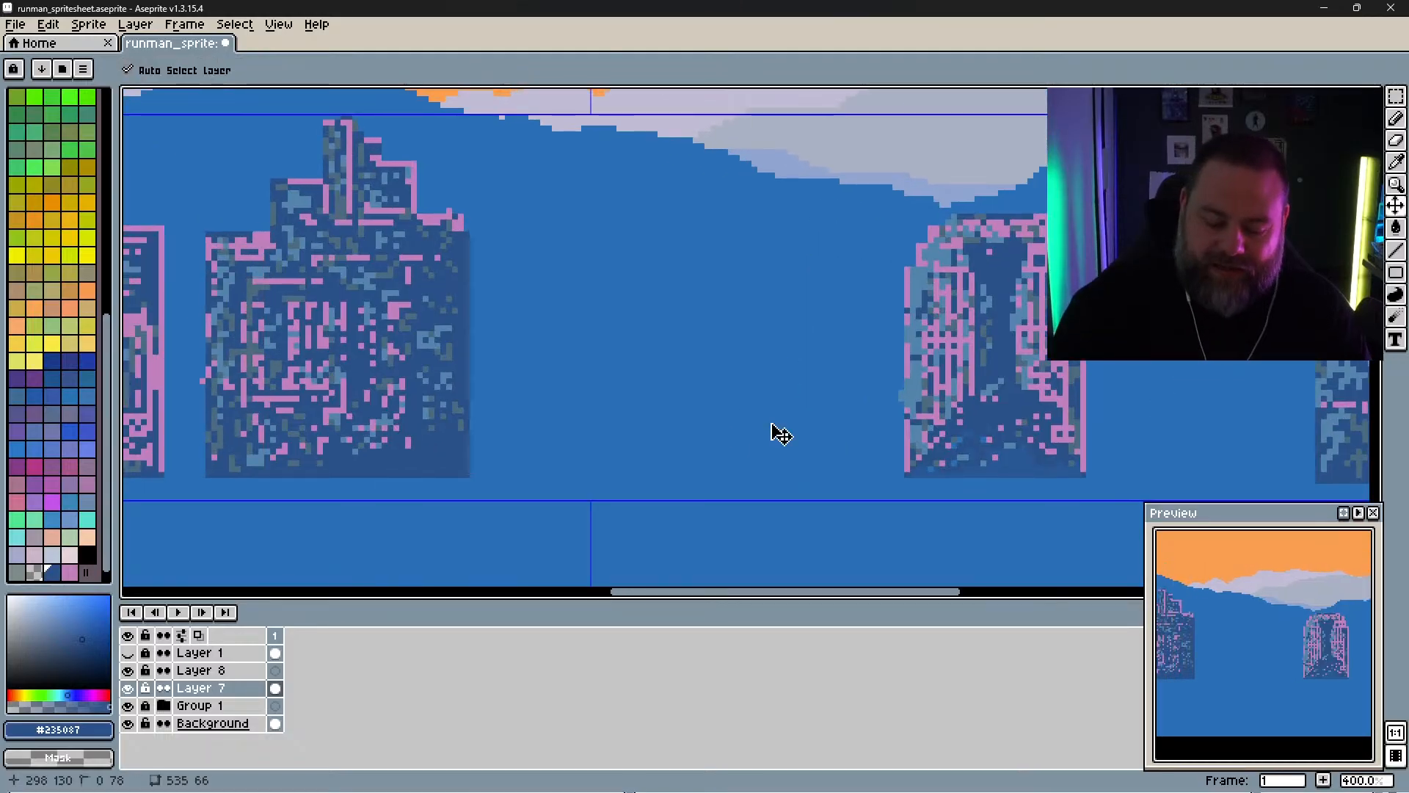
scroll(776, 431, "down", 4)
scroll(781, 433, "up", 1)
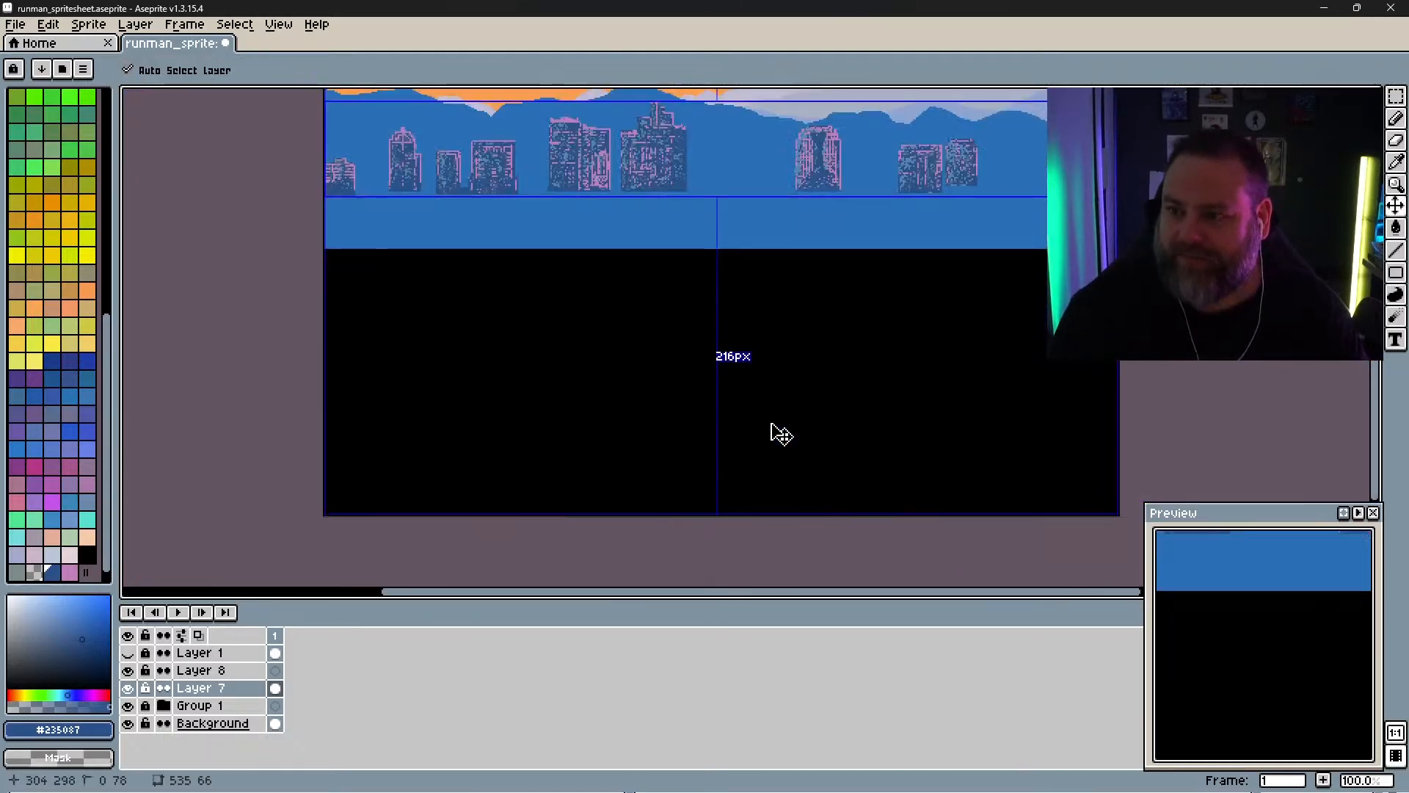
Step: Undo the last pencil stroke and bring the skyline back into view
scroll(782, 433, "up", 1)
key("ctrl+z")
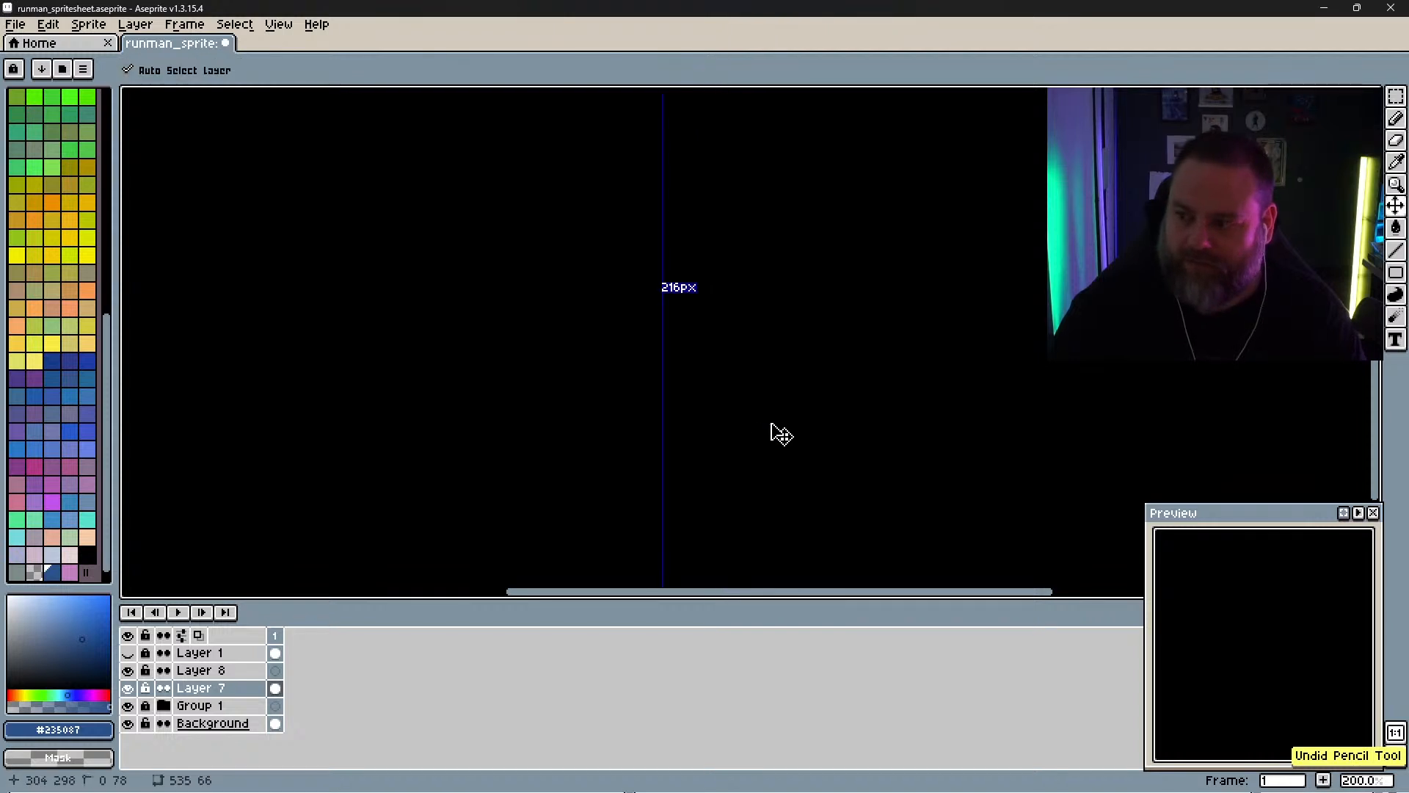
key("space")
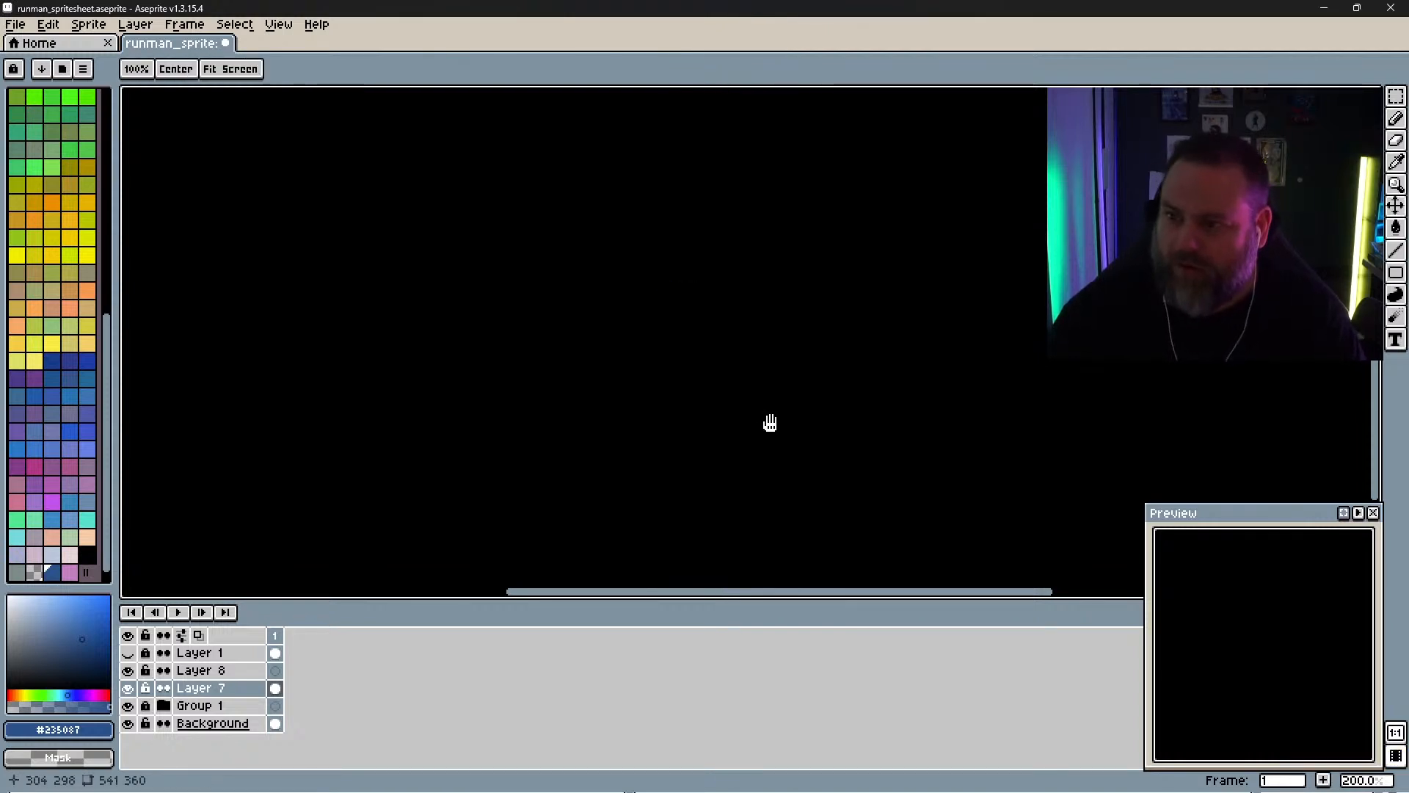
left_click_drag(808, 346, 815, 551)
left_click_drag(849, 353, 876, 566)
left_click_drag(840, 419, 833, 465)
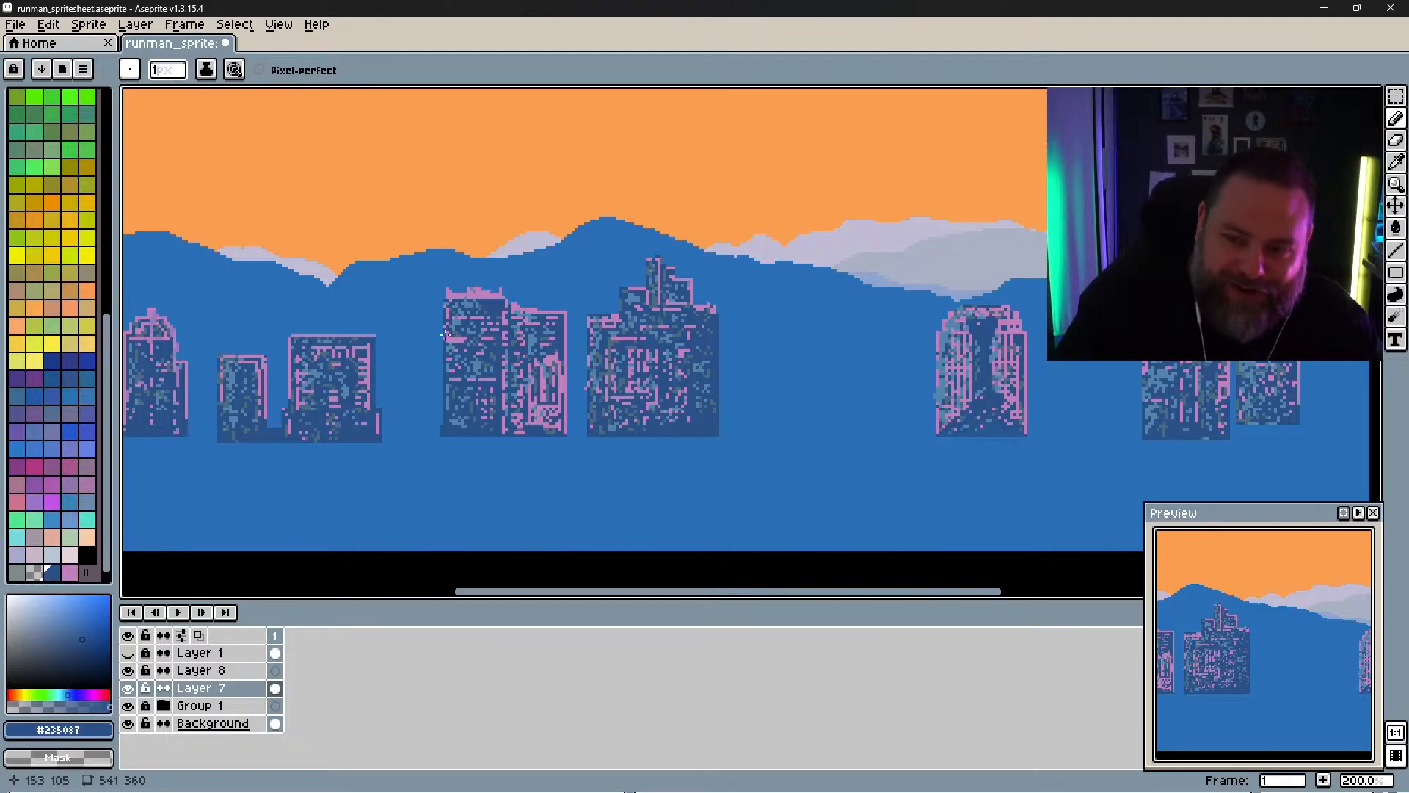
Step: Break up the solid purple area in the lower part of the twin-block building's right half with dark blue pixels
scroll(531, 357, "up", 3)
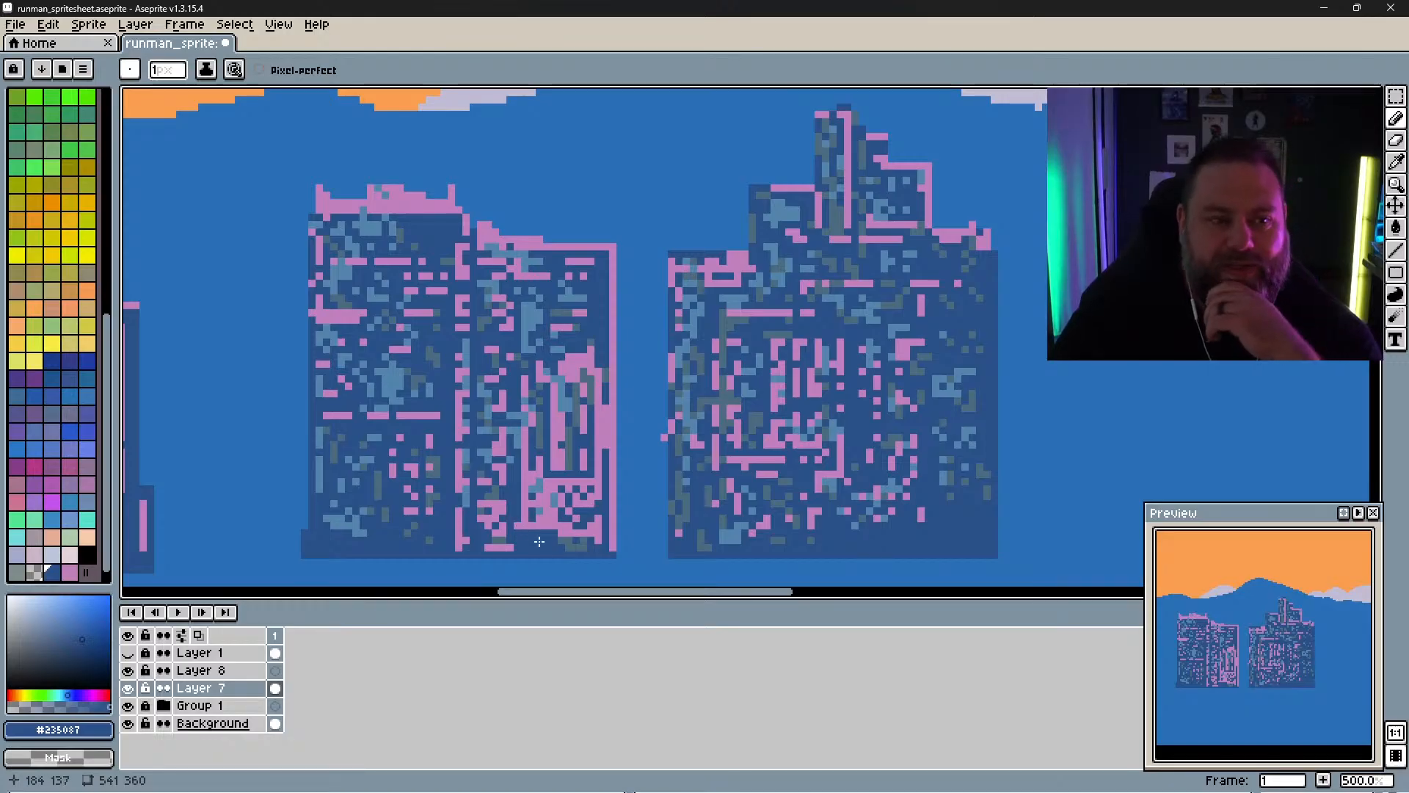
mouse_move(544, 498)
left_mouse_down()
mouse_move(528, 527)
mouse_move(547, 524)
mouse_move(561, 487)
mouse_move(555, 418)
mouse_move(526, 517)
mouse_move(499, 546)
mouse_move(516, 544)
mouse_move(459, 534)
mouse_move(504, 503)
mouse_move(500, 536)
mouse_move(512, 512)
mouse_move(498, 481)
mouse_move(529, 452)
mouse_move(577, 527)
mouse_move(562, 539)
mouse_move(591, 541)
mouse_move(579, 374)
mouse_move(565, 378)
mouse_move(562, 461)
left_mouse_up()
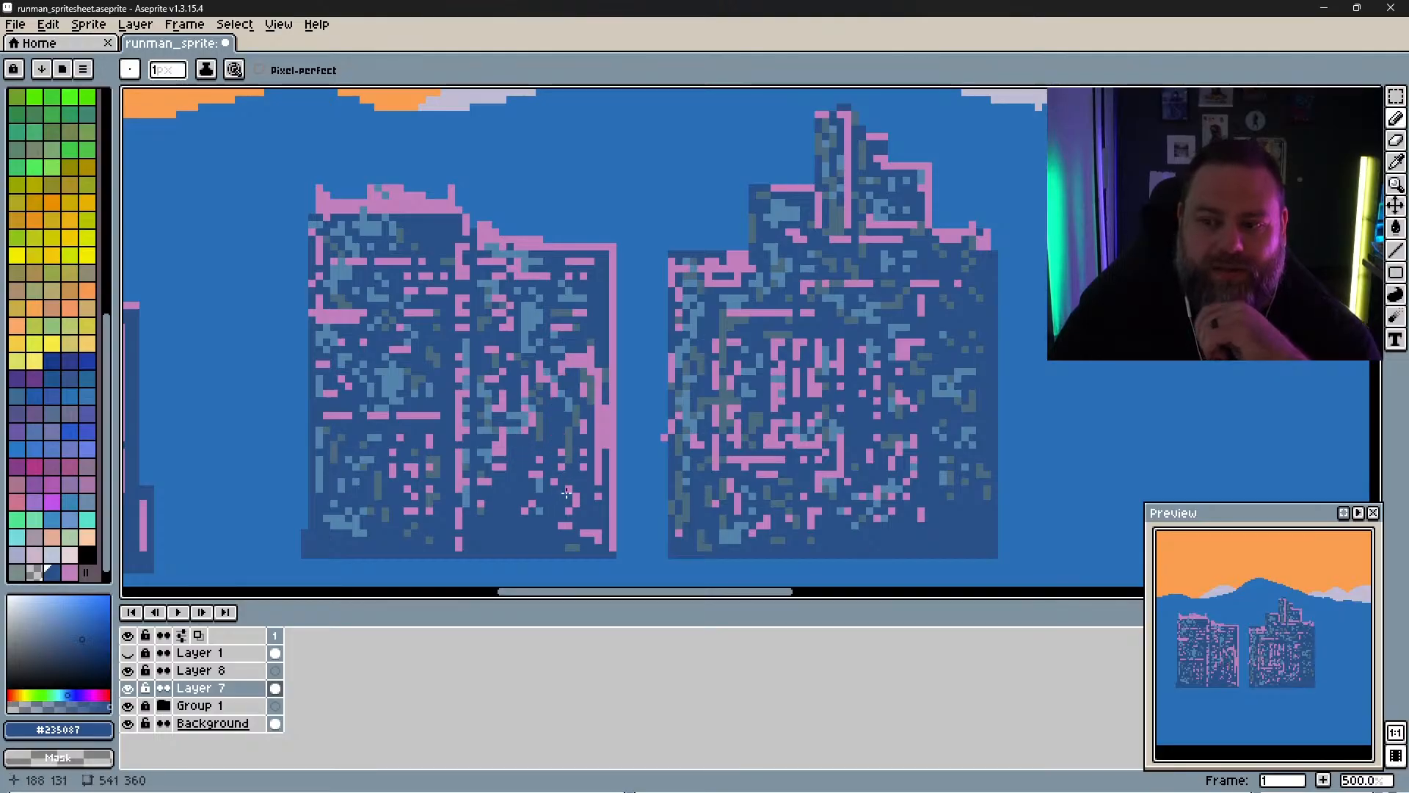
left_click_drag(569, 512, 577, 502)
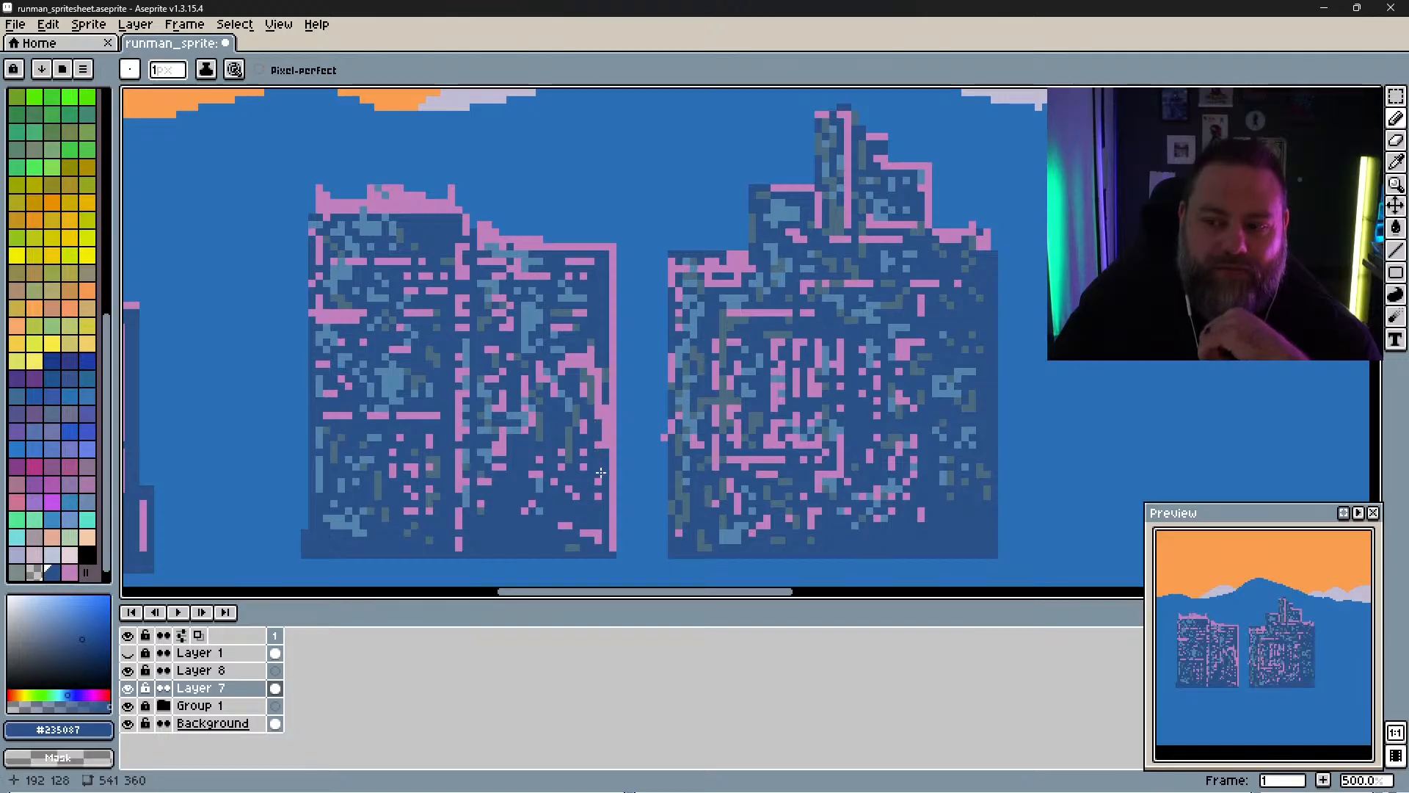
mouse_move(598, 532)
left_mouse_down()
mouse_move(564, 552)
mouse_move(583, 533)
left_mouse_up()
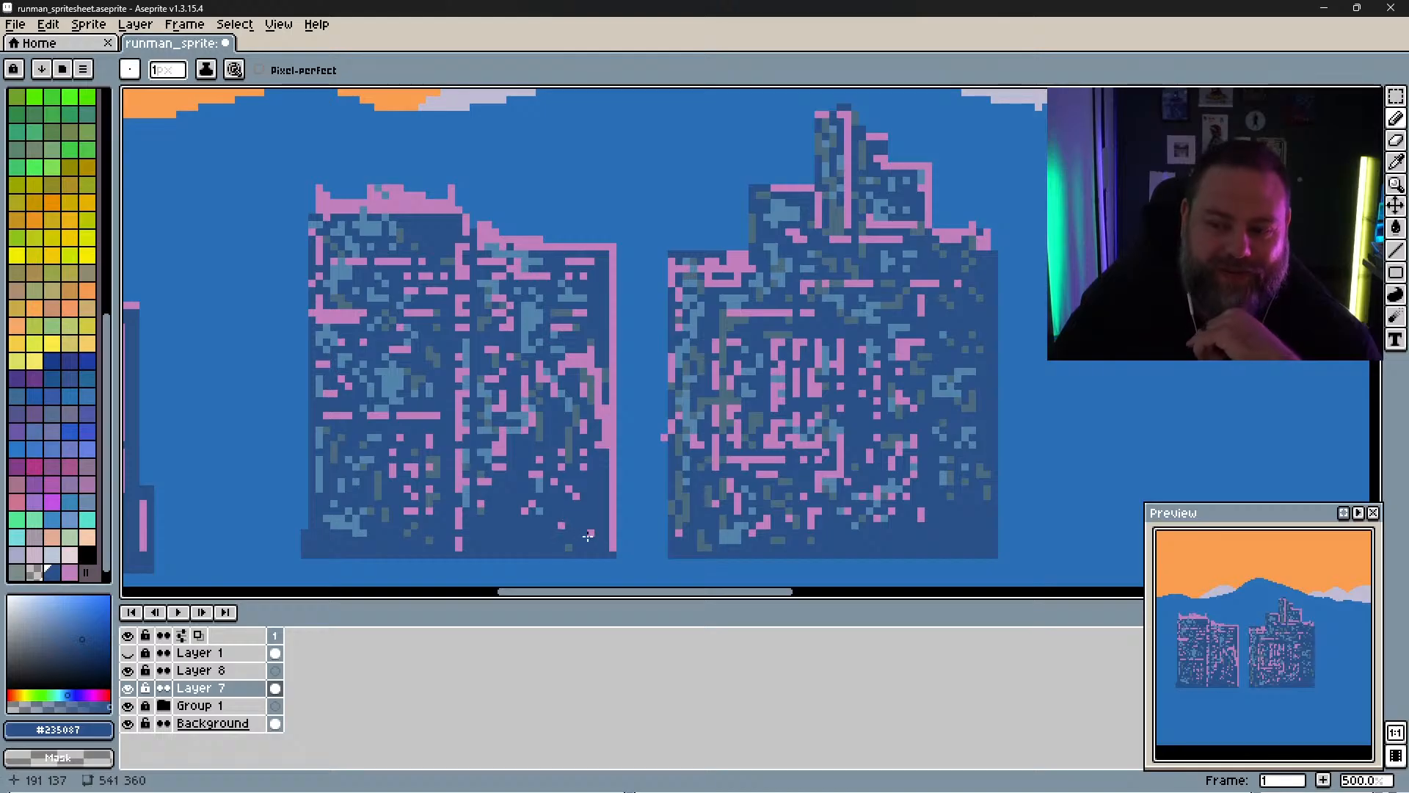
Step: Darken the base of the twin-block building's left half by covering its lowest light and purple pixels with dark blue
left_click(429, 540)
mouse_move(370, 532)
left_mouse_down()
mouse_move(336, 523)
mouse_move(432, 500)
mouse_move(449, 543)
mouse_move(460, 539)
mouse_move(445, 540)
left_mouse_up()
left_click(365, 512)
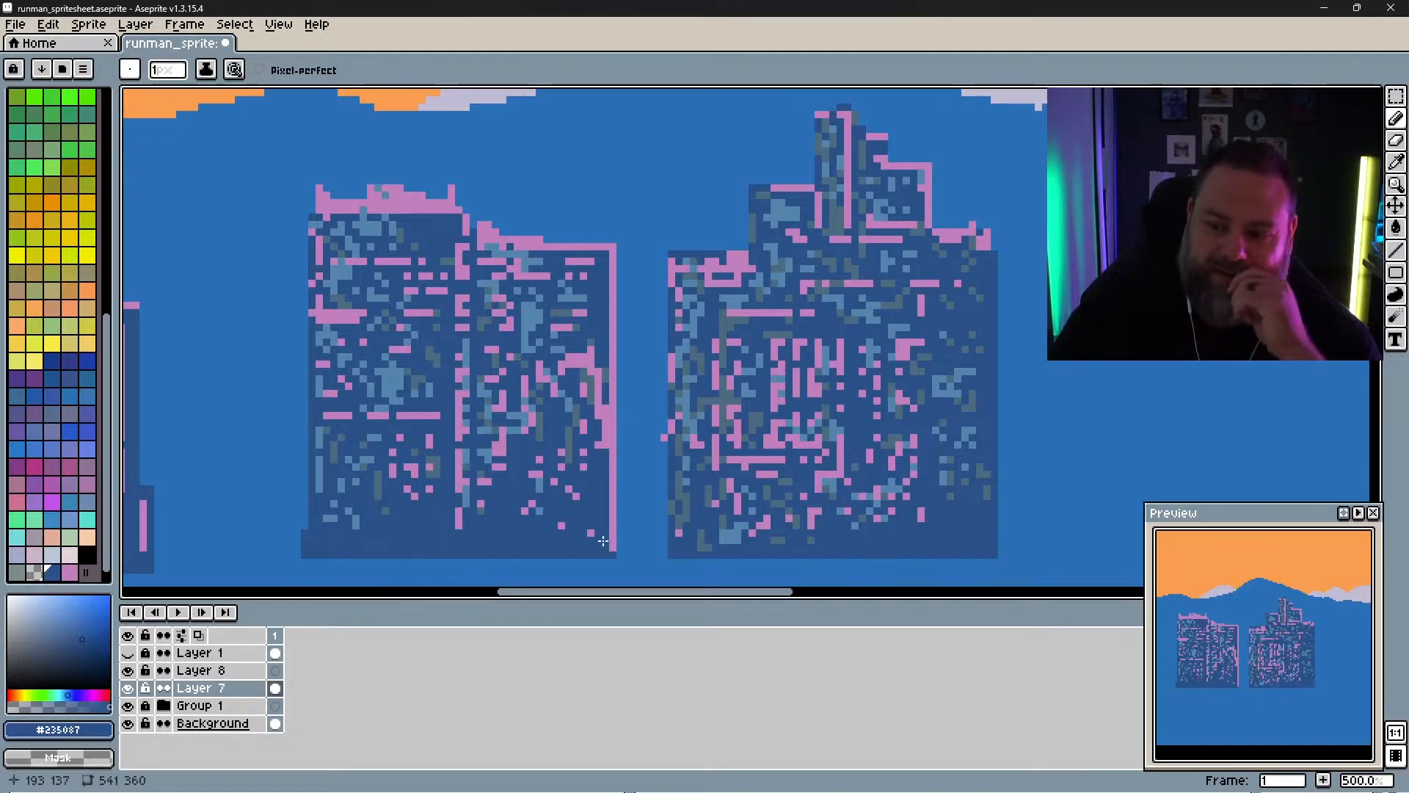
Step: Cover stray purple and grey pixels at the stepped building's lower-left base with dark blue
left_click(678, 532)
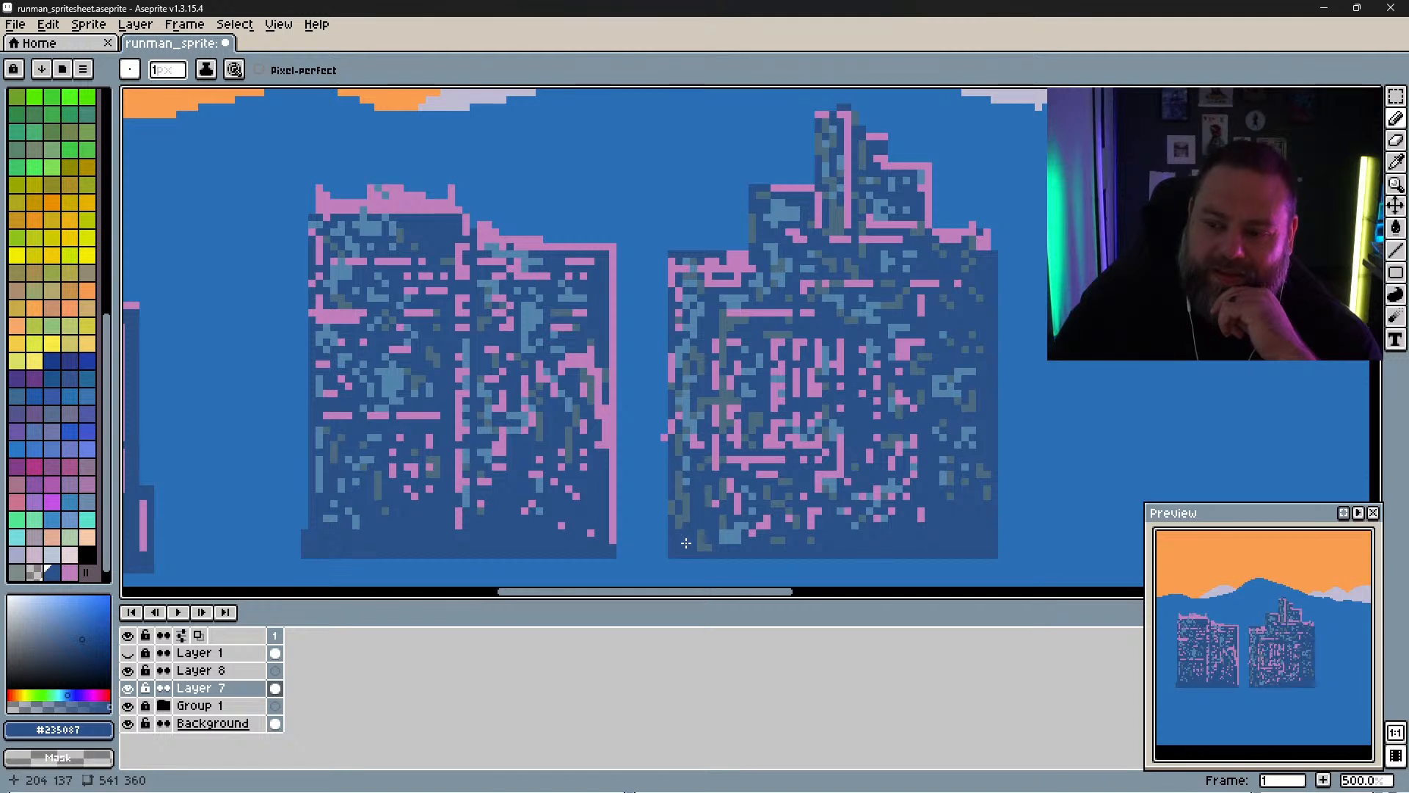
left_click_drag(696, 547, 729, 493)
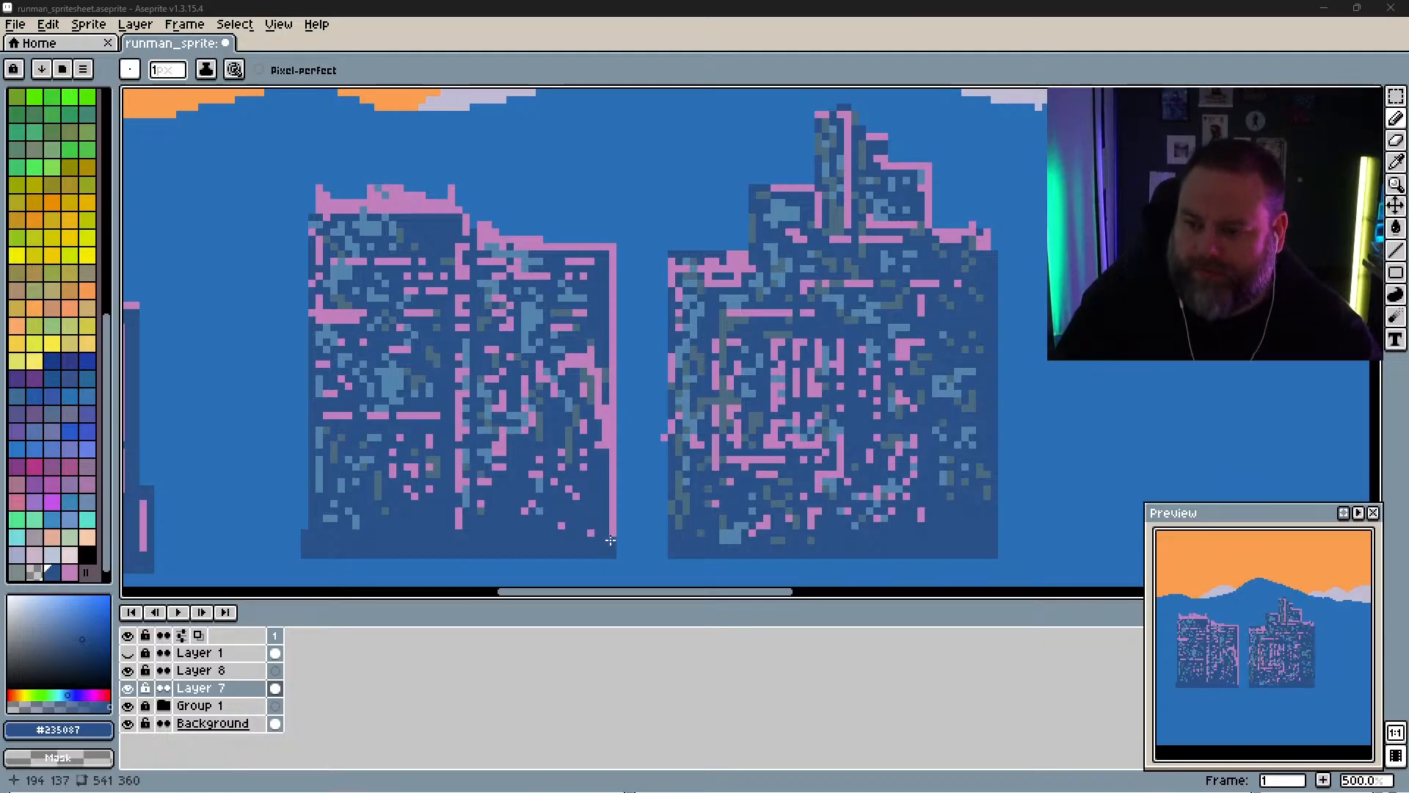
Step: Break up the purple edge lines and bars in the lower part of both sides of the arched building with dark blue
key("space")
left_click_drag(798, 479, 770, 403)
scroll(785, 416, "down", 5)
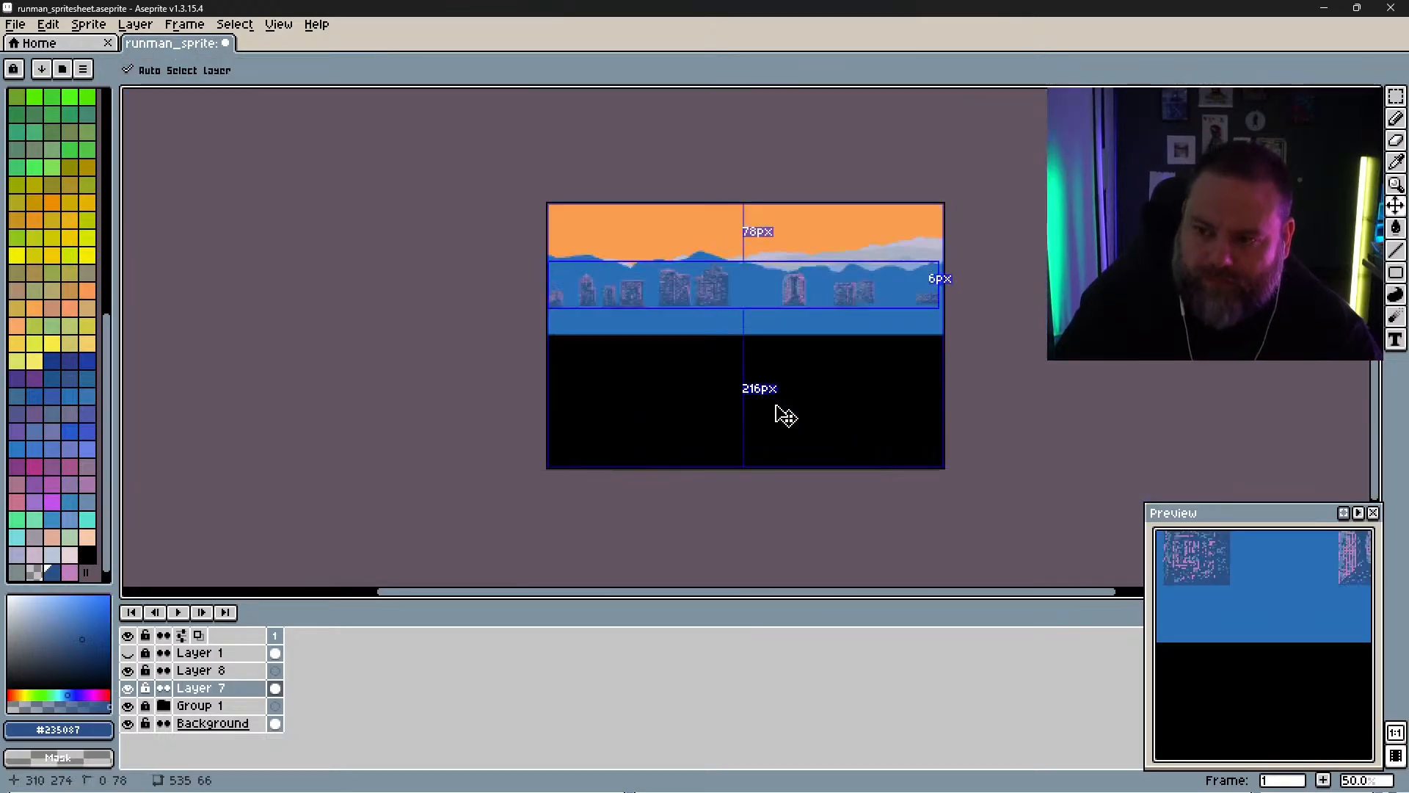
scroll(780, 412, "up", 1)
key("space")
left_click_drag(1168, 284, 1128, 431)
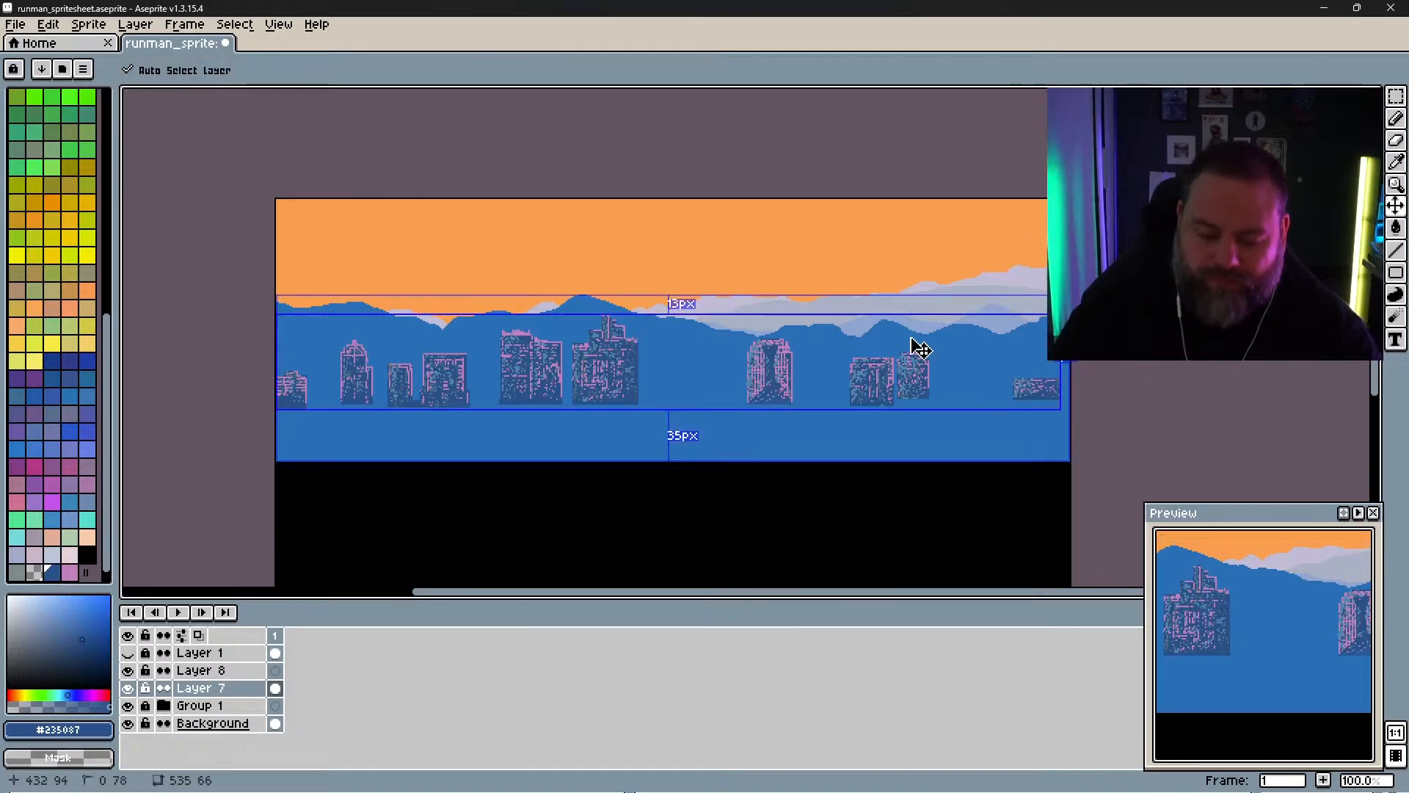
scroll(912, 345, "up", 2)
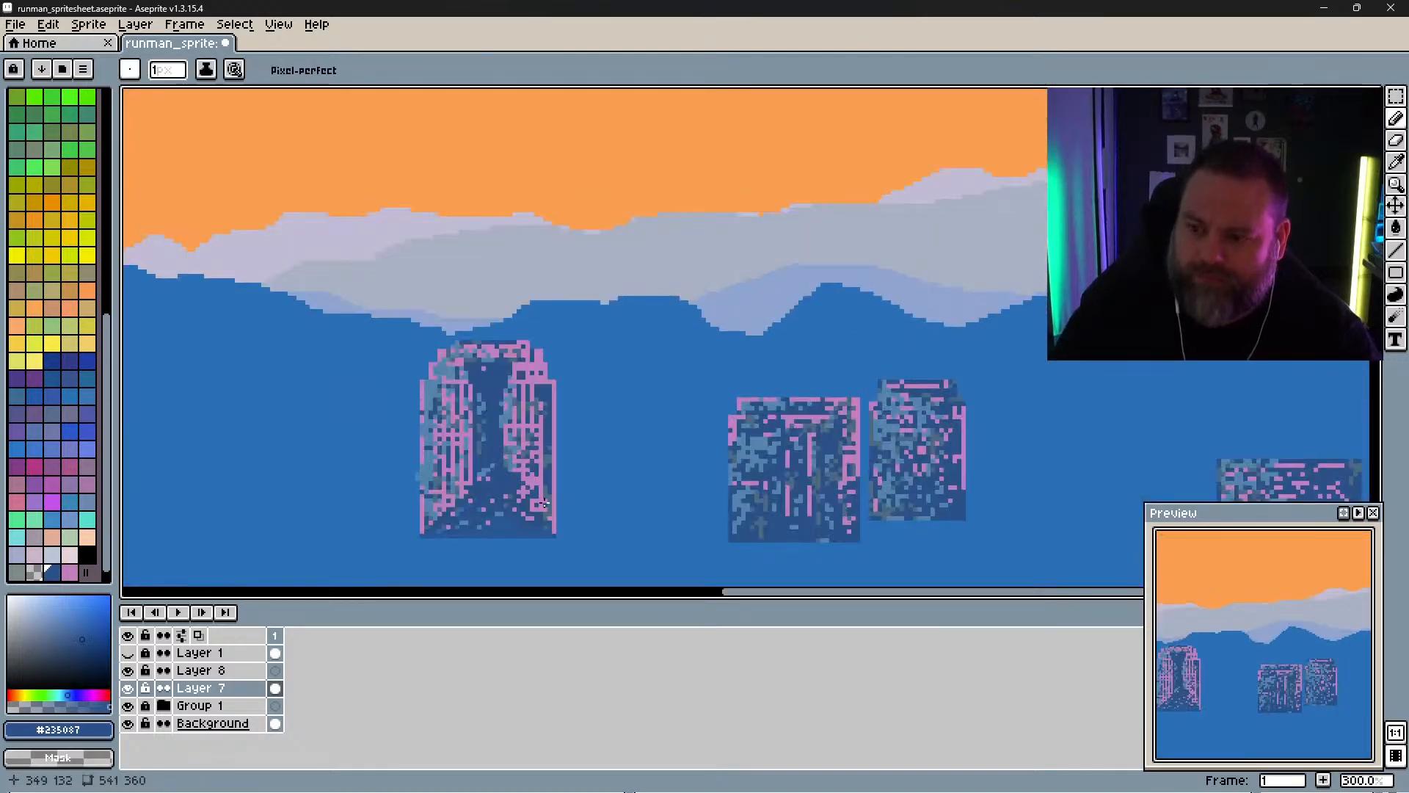
left_click_drag(542, 478, 553, 513)
left_click_drag(553, 499, 557, 508)
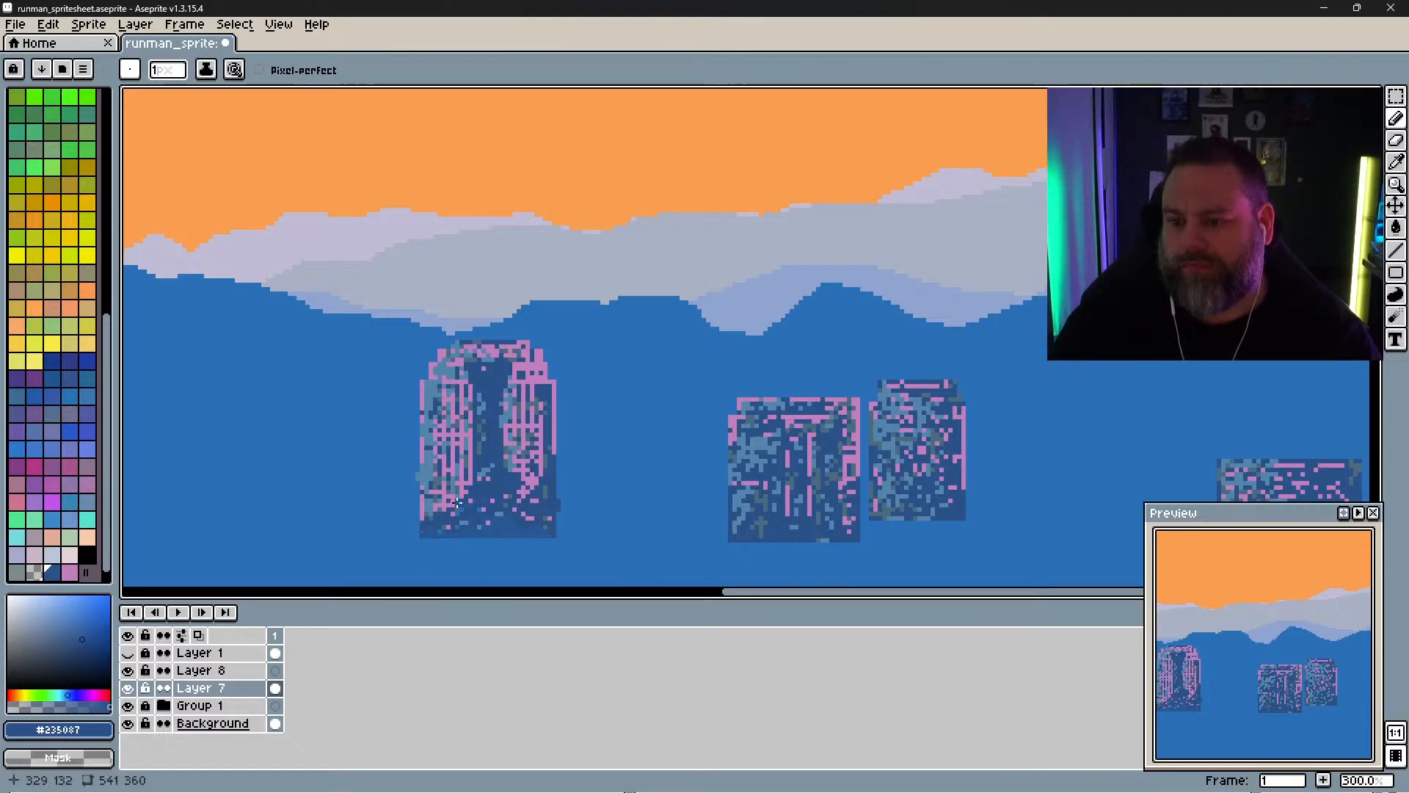
mouse_move(459, 501)
left_mouse_down()
mouse_move(470, 450)
mouse_move(473, 497)
left_mouse_up()
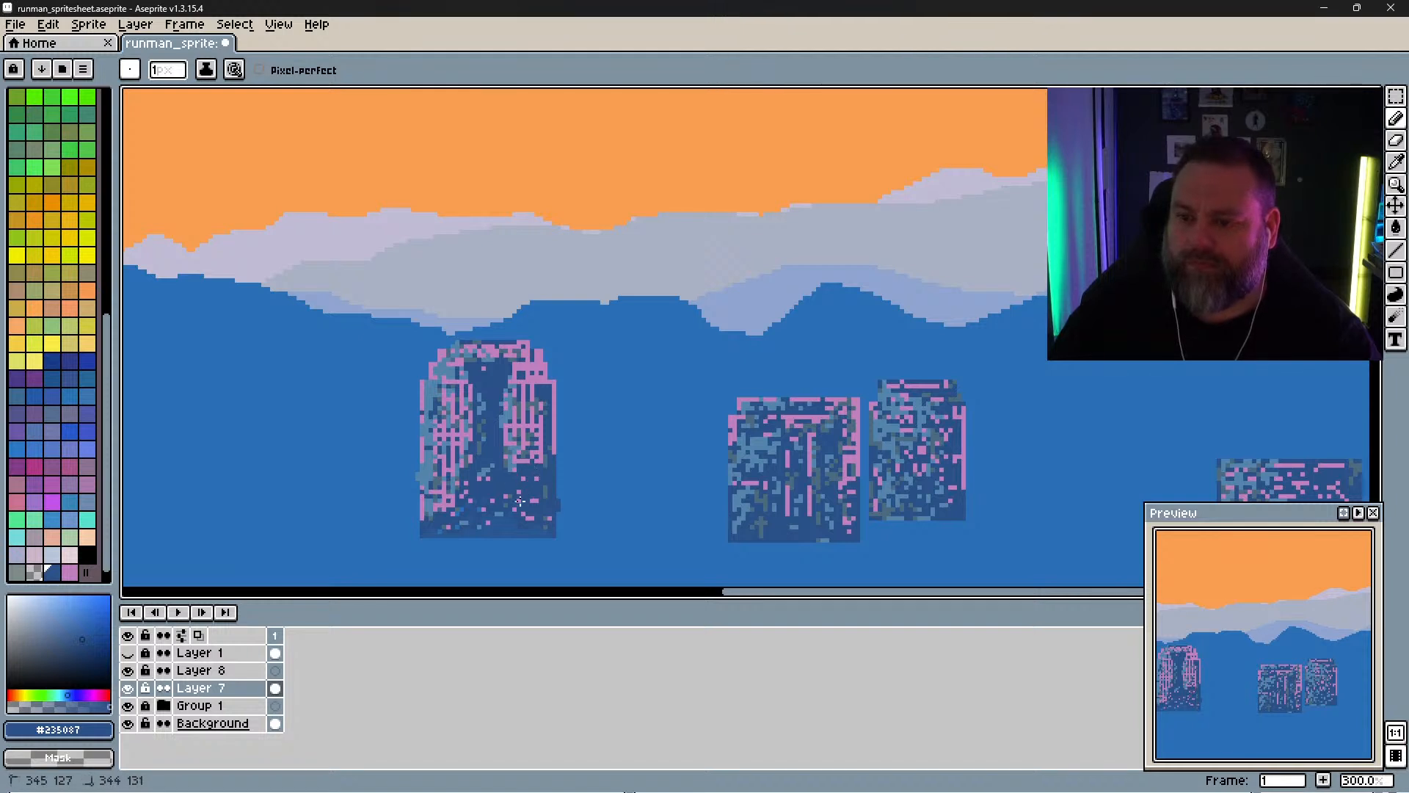
Step: Undo the last pencil stroke on the arched building and save the sprite file
mouse_move(648, 488)
left_mouse_down()
mouse_move(623, 336)
mouse_move(726, 314)
left_mouse_up()
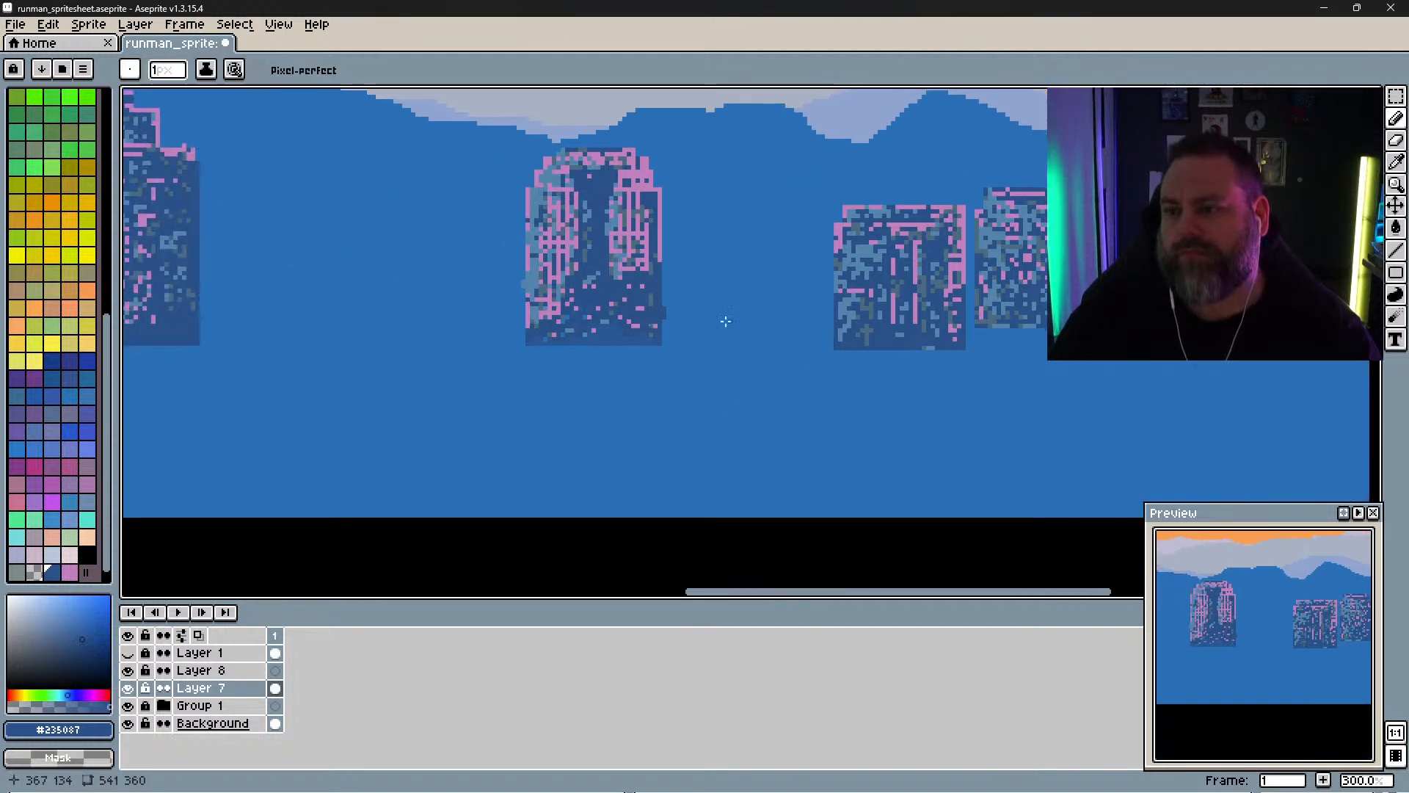
key("ctrl+z")
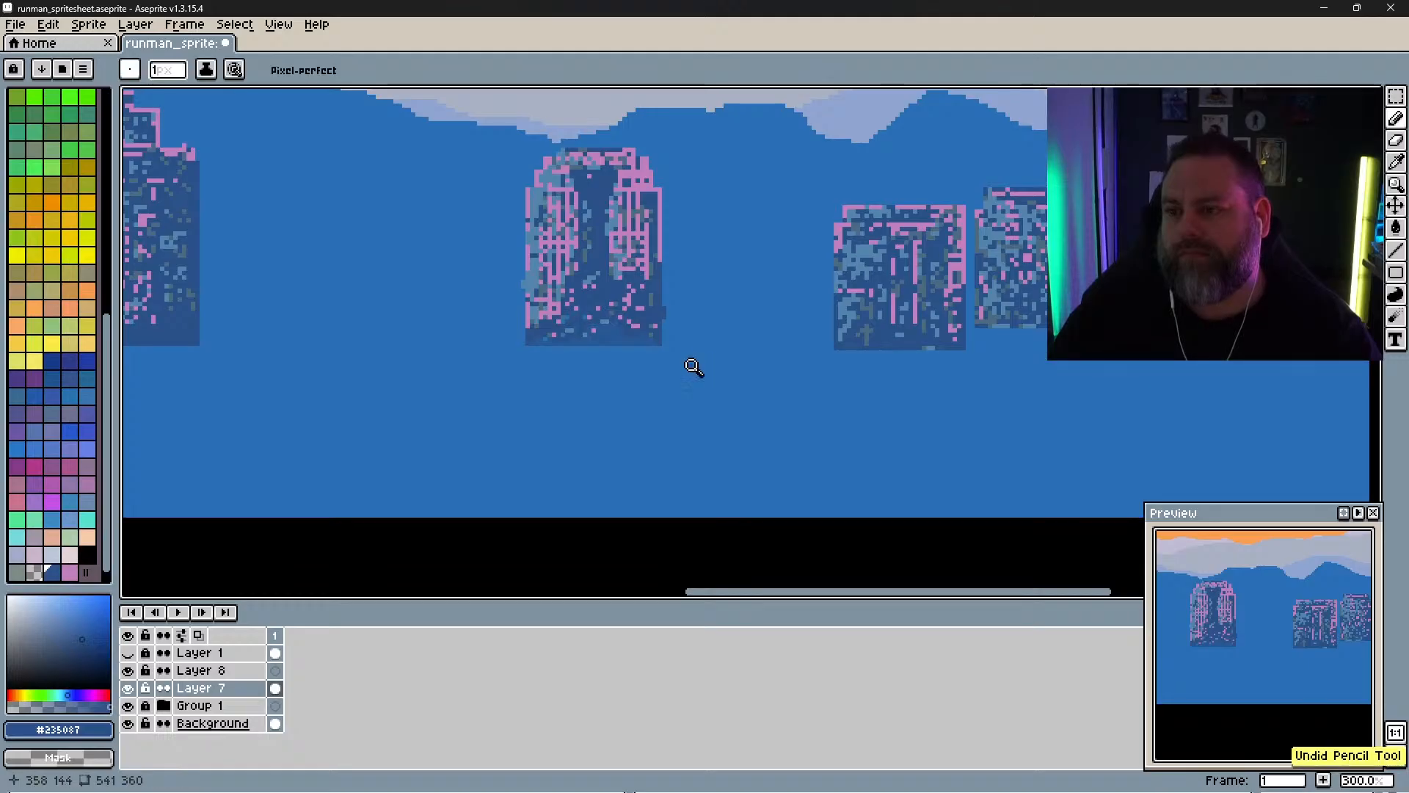
key("z")
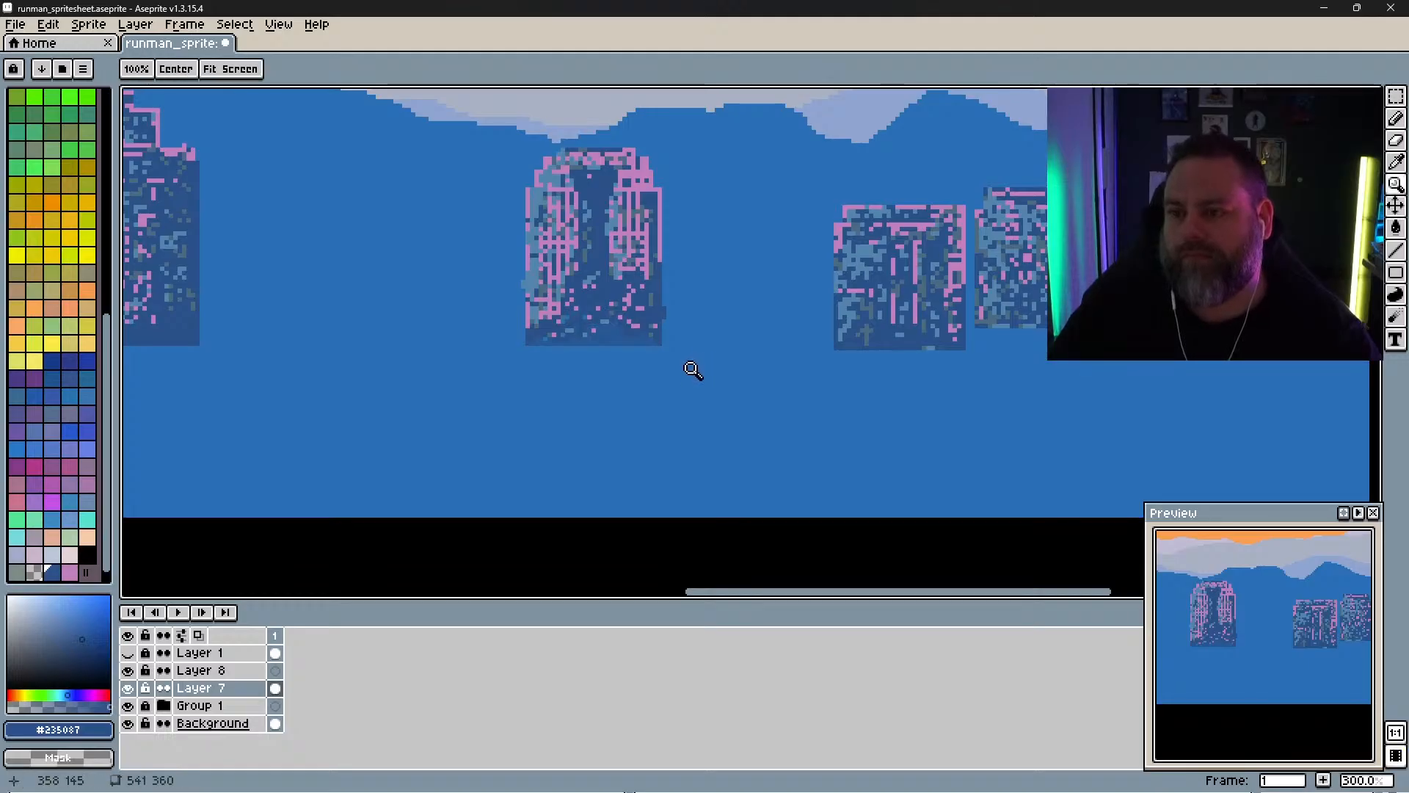
key("shift+z")
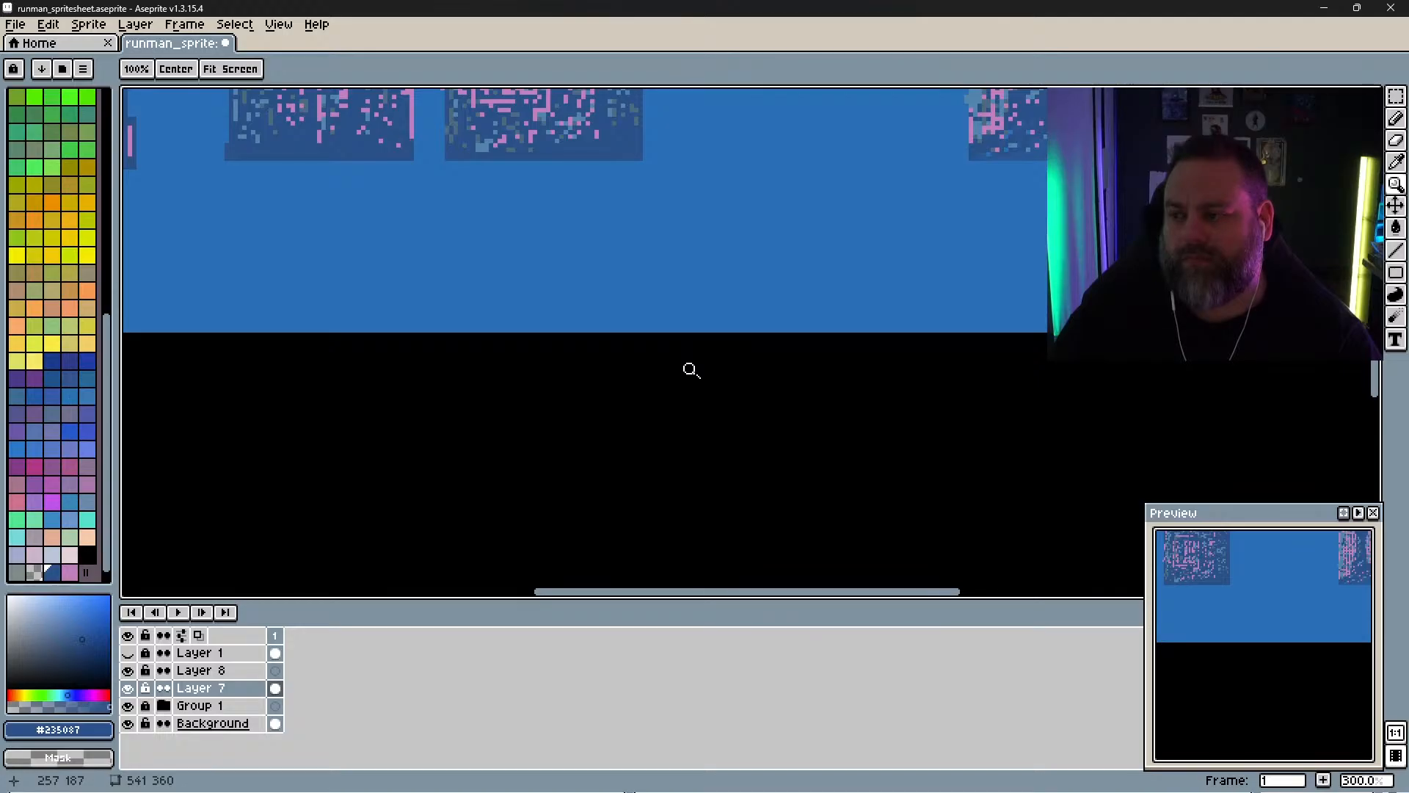
key("0")
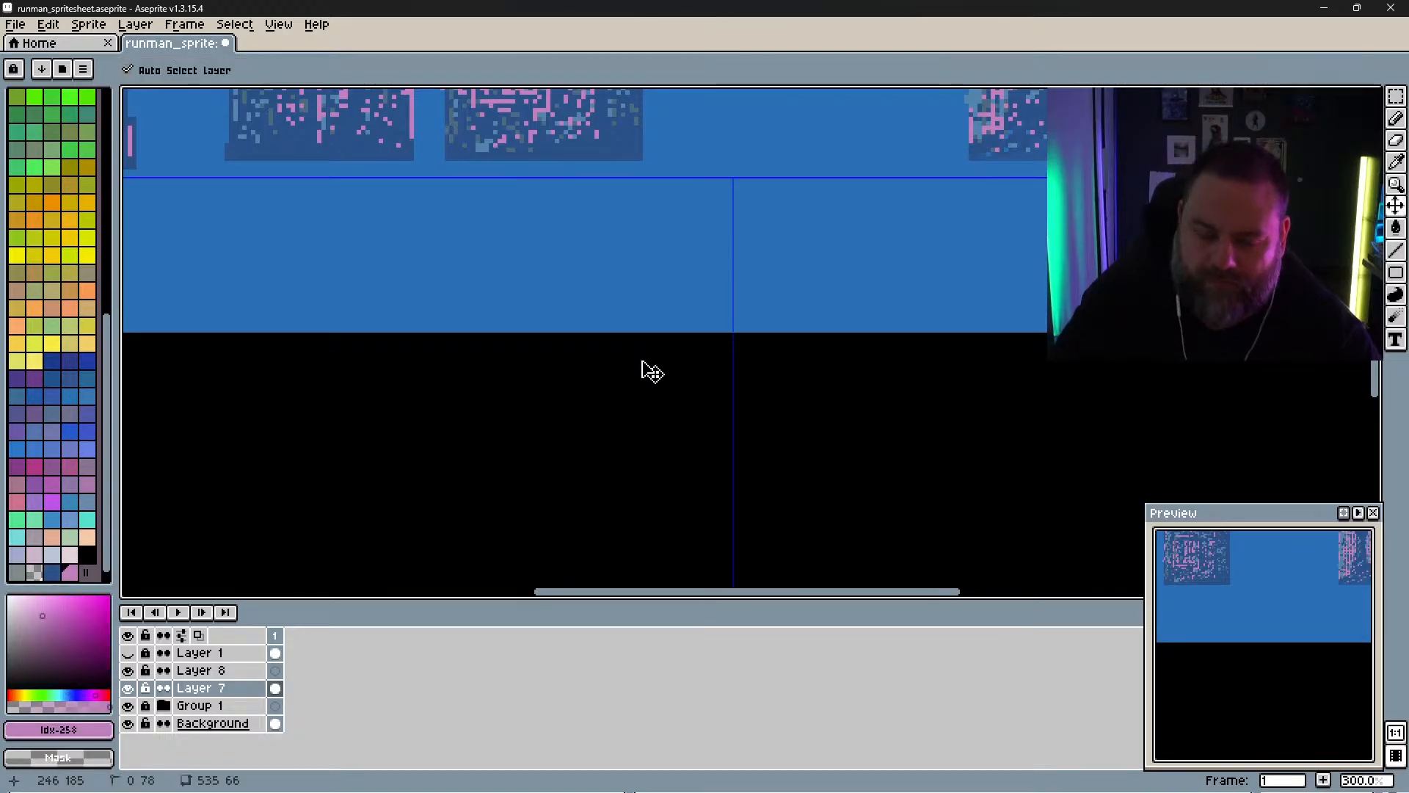
key("ctrl+0")
scroll(652, 372, "up", 1)
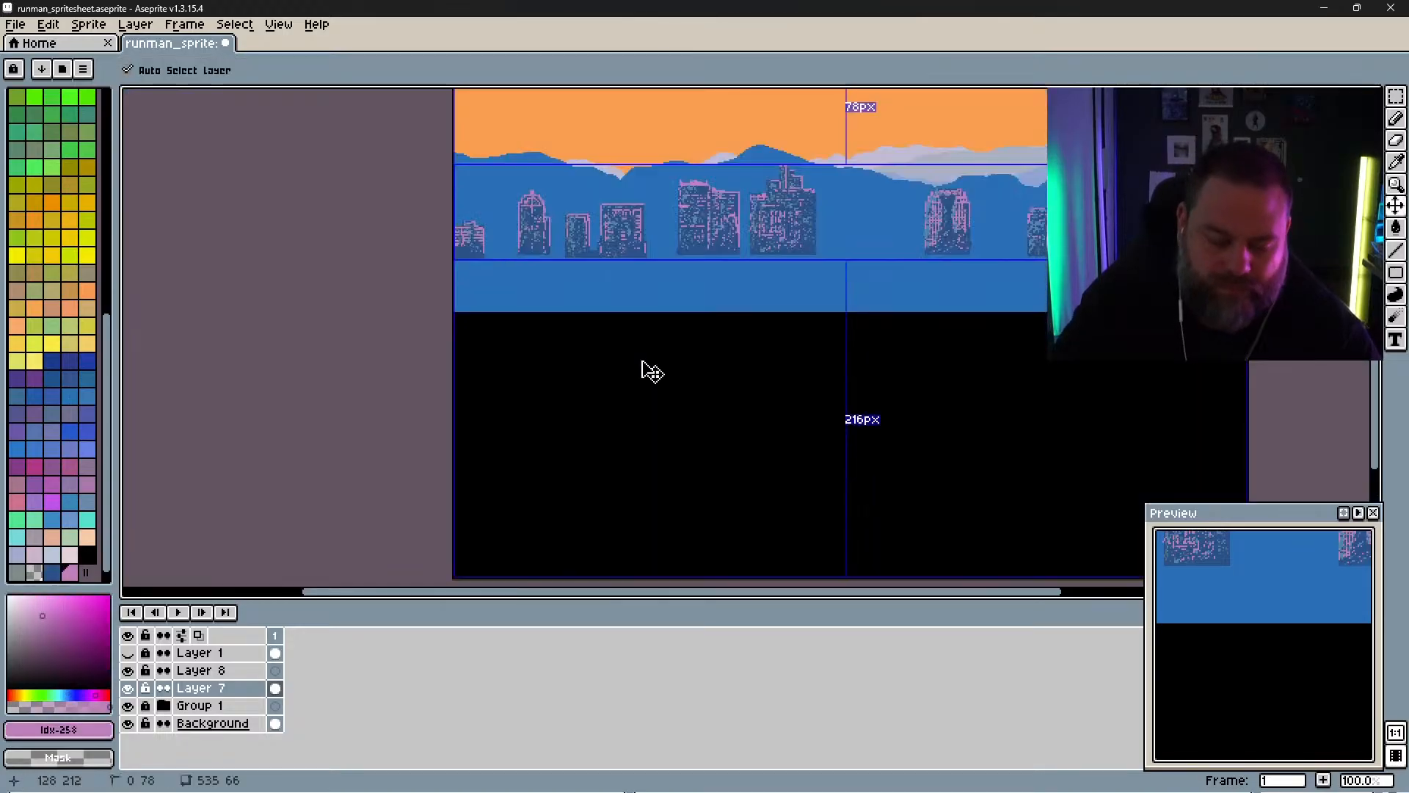
key("ctrl+s")
key("z")
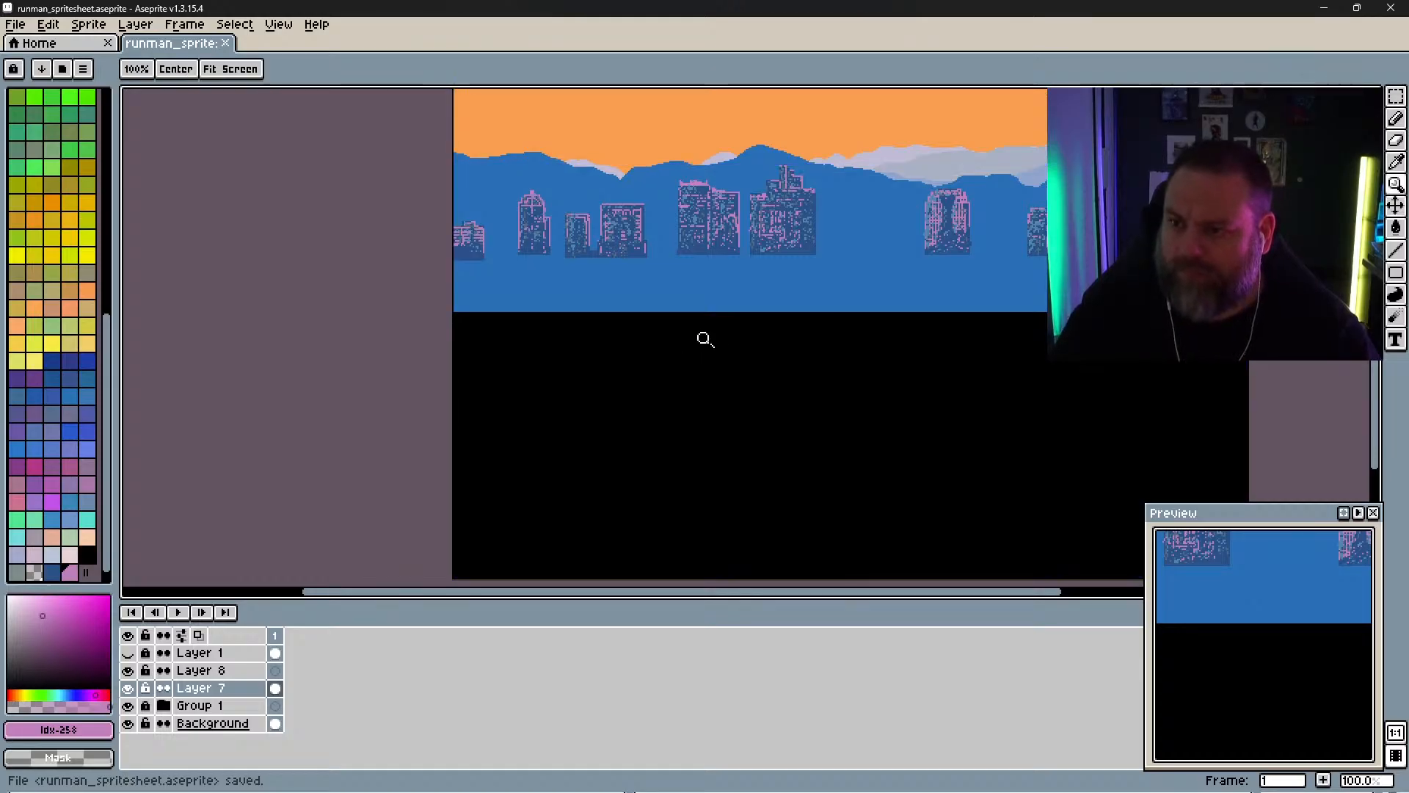
left_click(1395, 206)
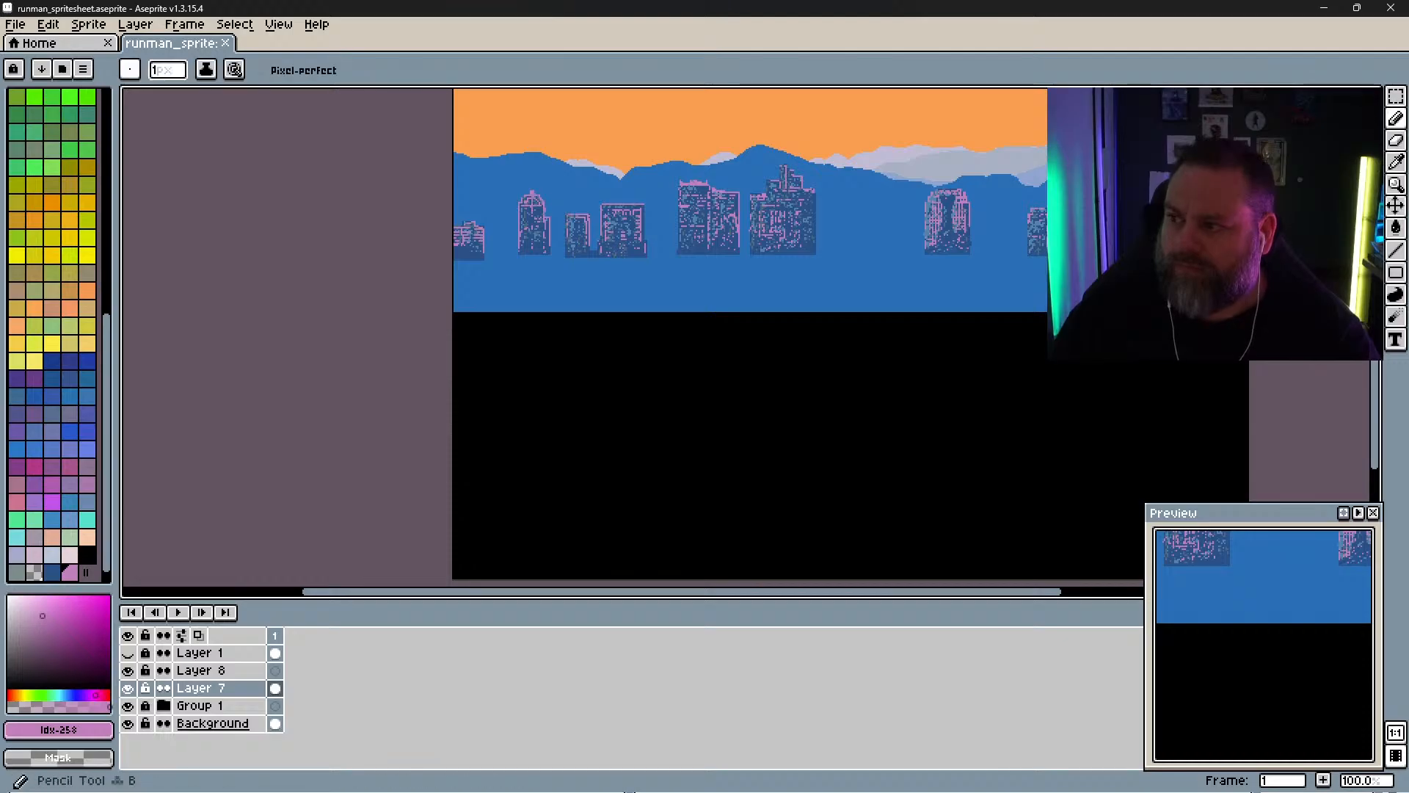
key("space")
left_click_drag(1013, 276, 757, 376)
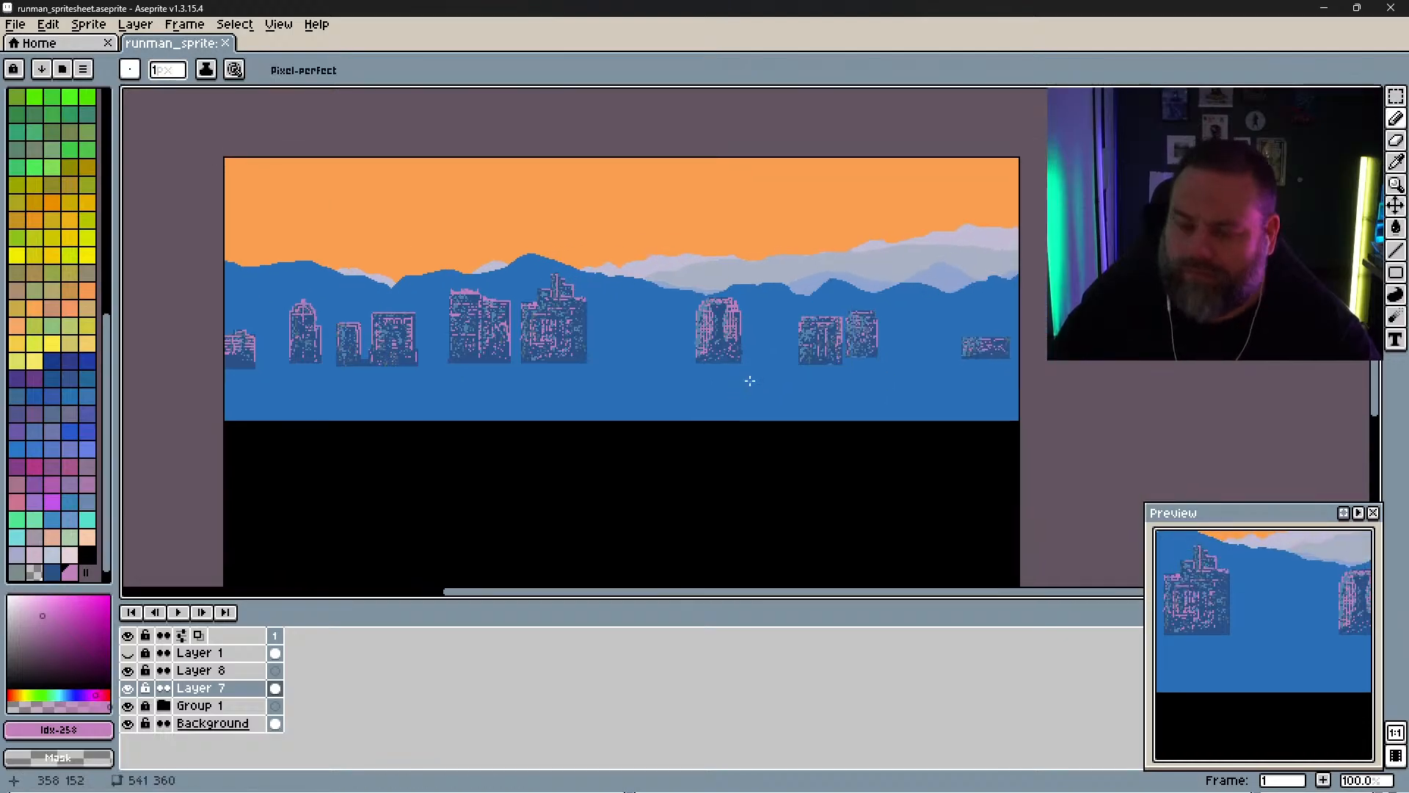
scroll(757, 382, "up", 2)
scroll(760, 392, "down", 1)
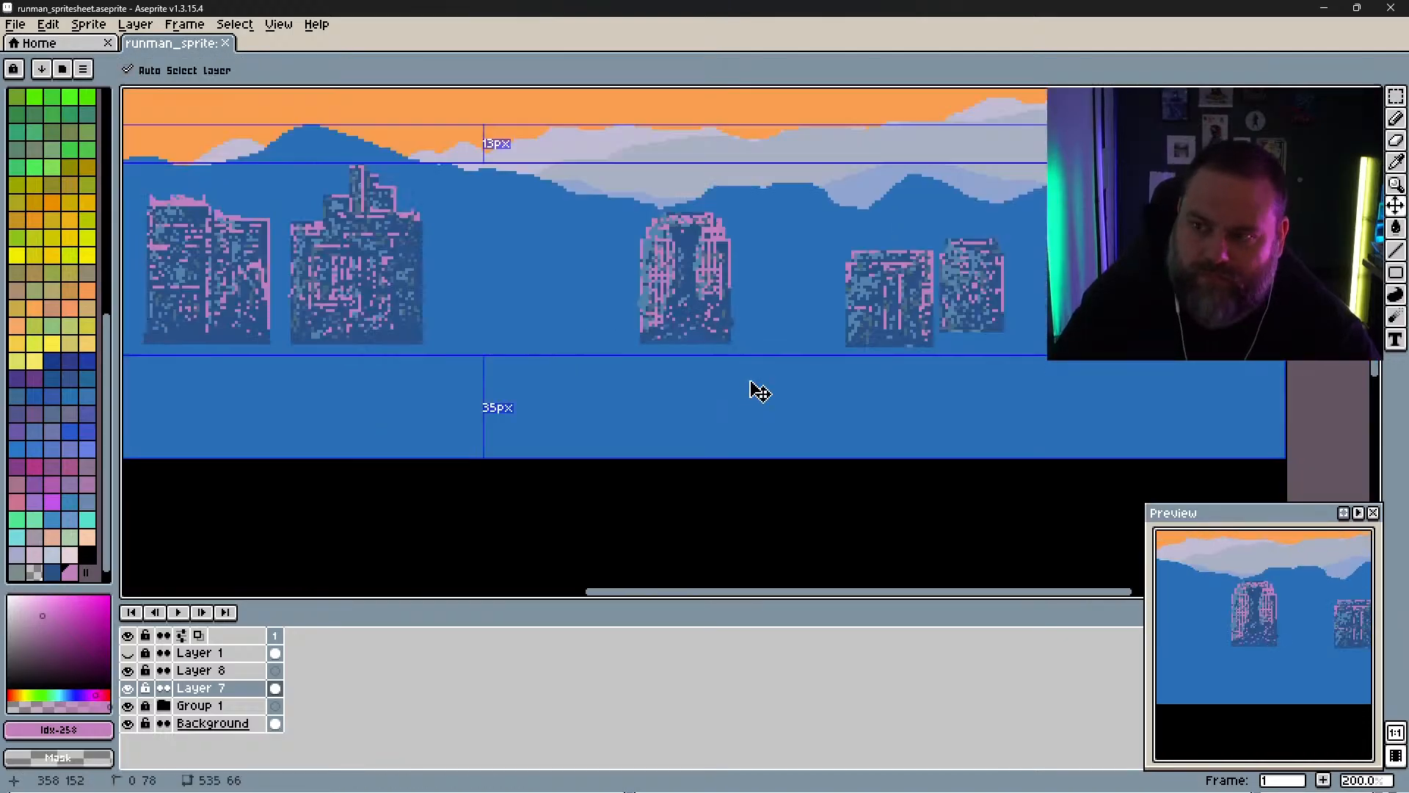
Step: Hide Group 1 and Layer 7 to expose the reference photo and sample the golden yellow #cfa657 from the domed tower's lit top
key("space")
mouse_move(620, 411)
left_mouse_down()
mouse_move(775, 465)
mouse_move(949, 435)
mouse_move(858, 418)
left_mouse_up()
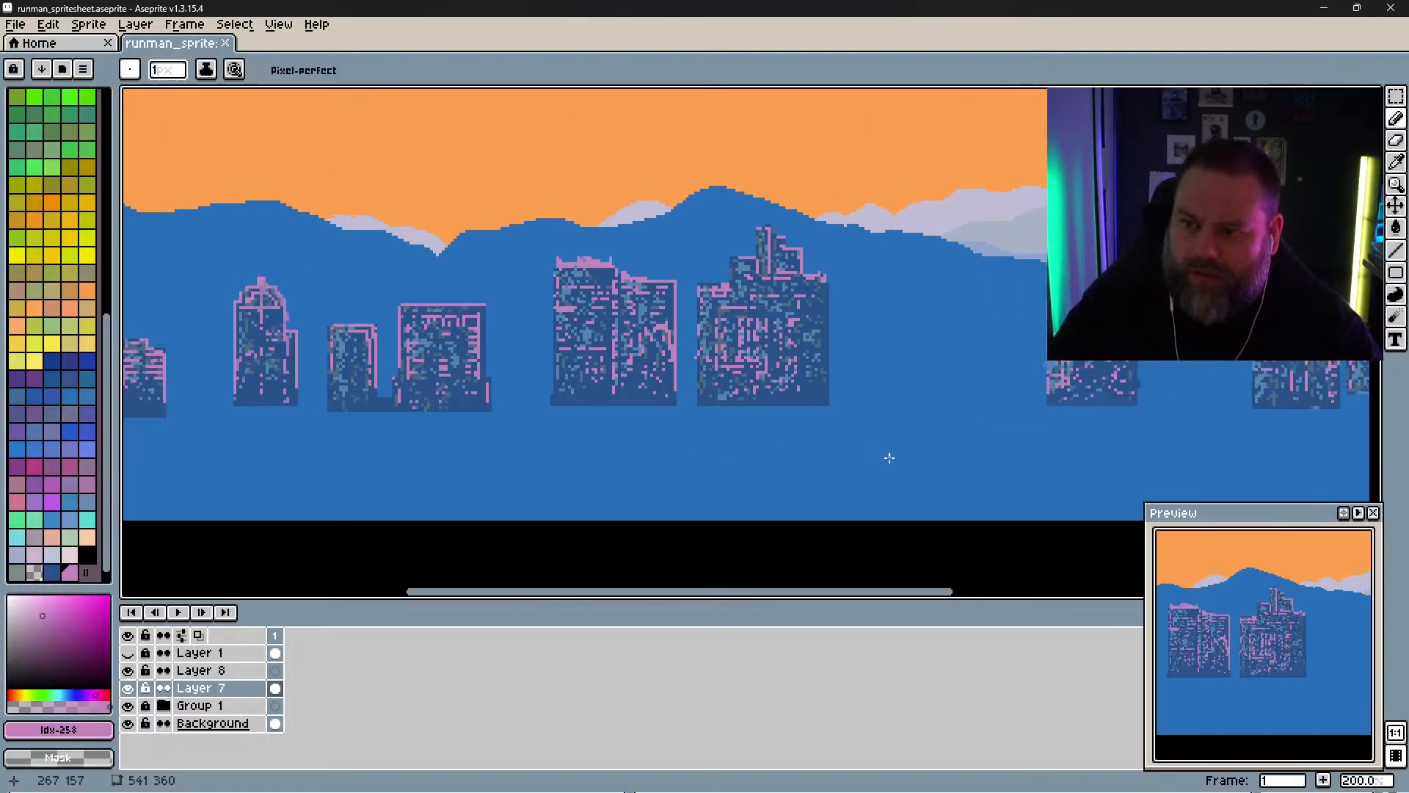
key("space")
mouse_move(657, 494)
left_mouse_down()
mouse_move(713, 409)
mouse_move(742, 421)
mouse_move(610, 503)
mouse_move(565, 389)
mouse_move(658, 308)
mouse_move(893, 379)
mouse_move(981, 381)
mouse_move(885, 430)
left_mouse_up()
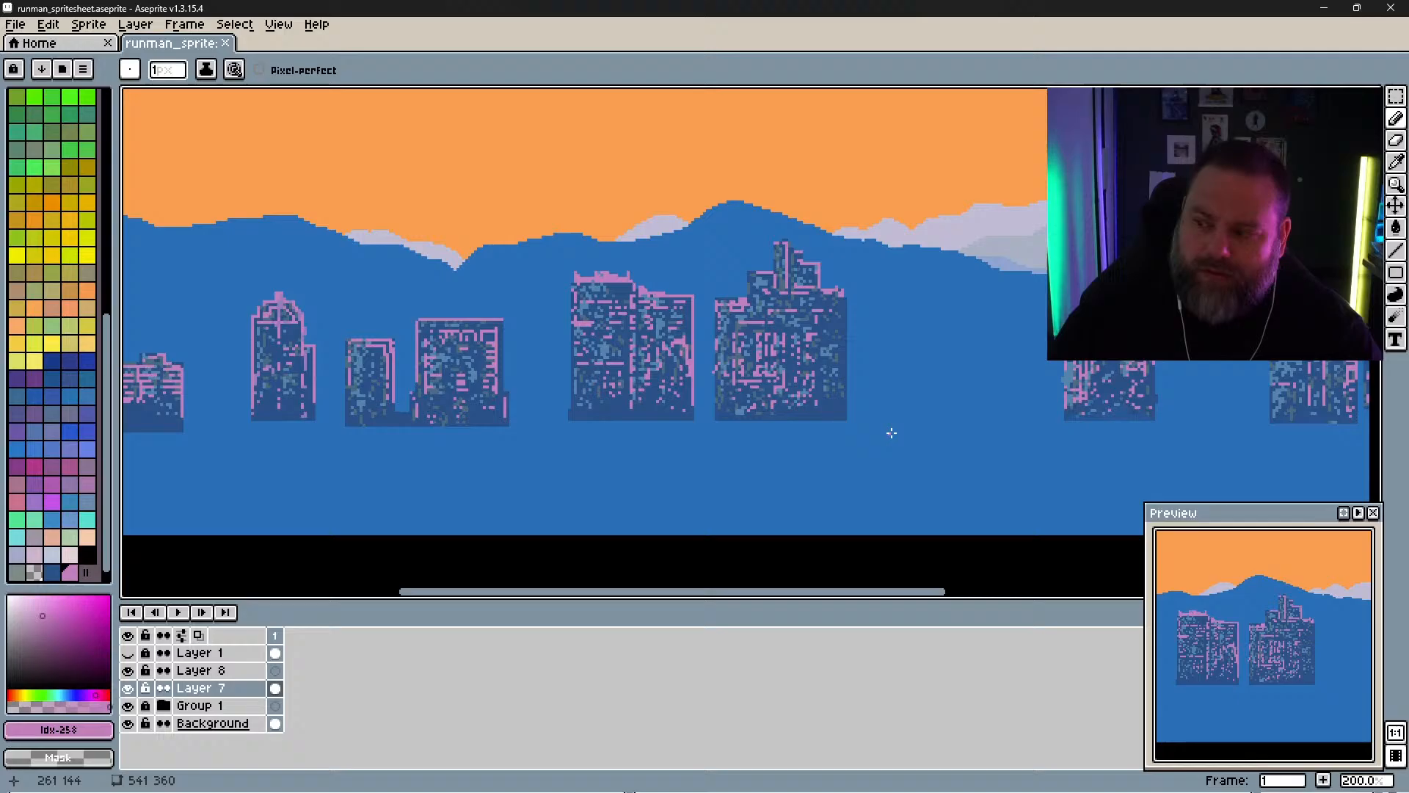
left_click(128, 688)
left_click(129, 704)
left_click(129, 688)
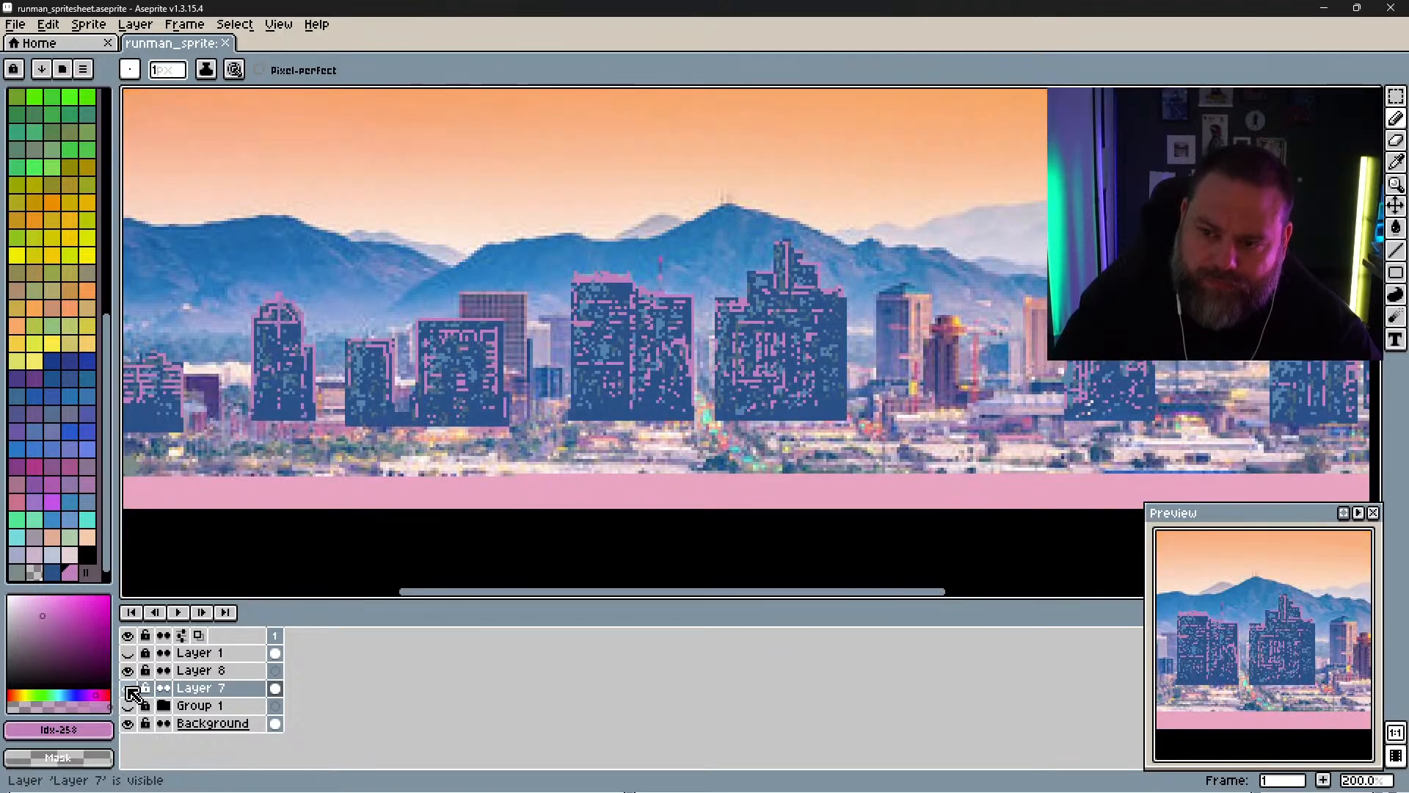
left_click(128, 688)
left_click(129, 688)
left_click(129, 689)
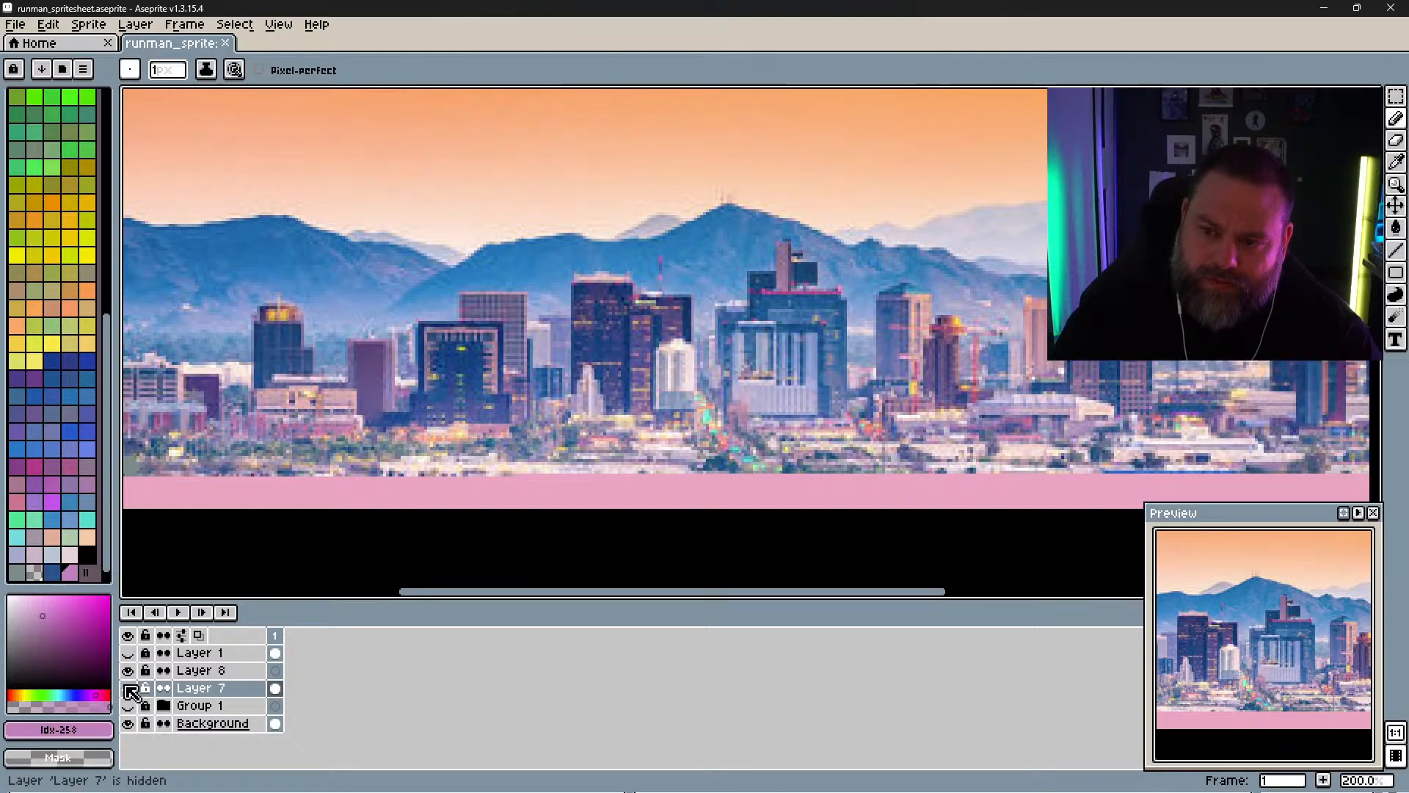
left_click(289, 308, "alt")
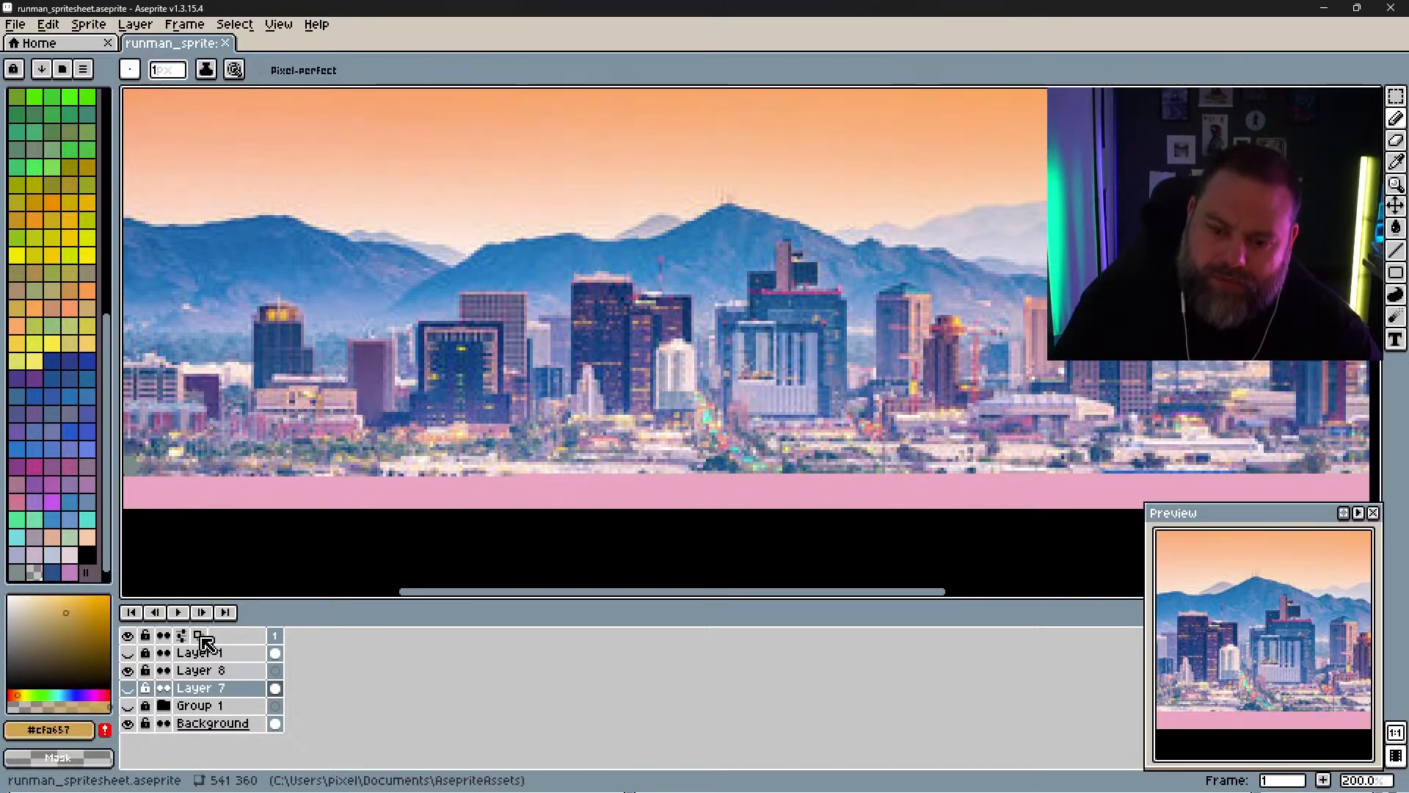
Step: Compare the drawn skyline with the reference photo by toggling Layer 7 and Group 1, leaving Layer 7 shown and Group 1 hidden
left_click(129, 688)
left_click(128, 705)
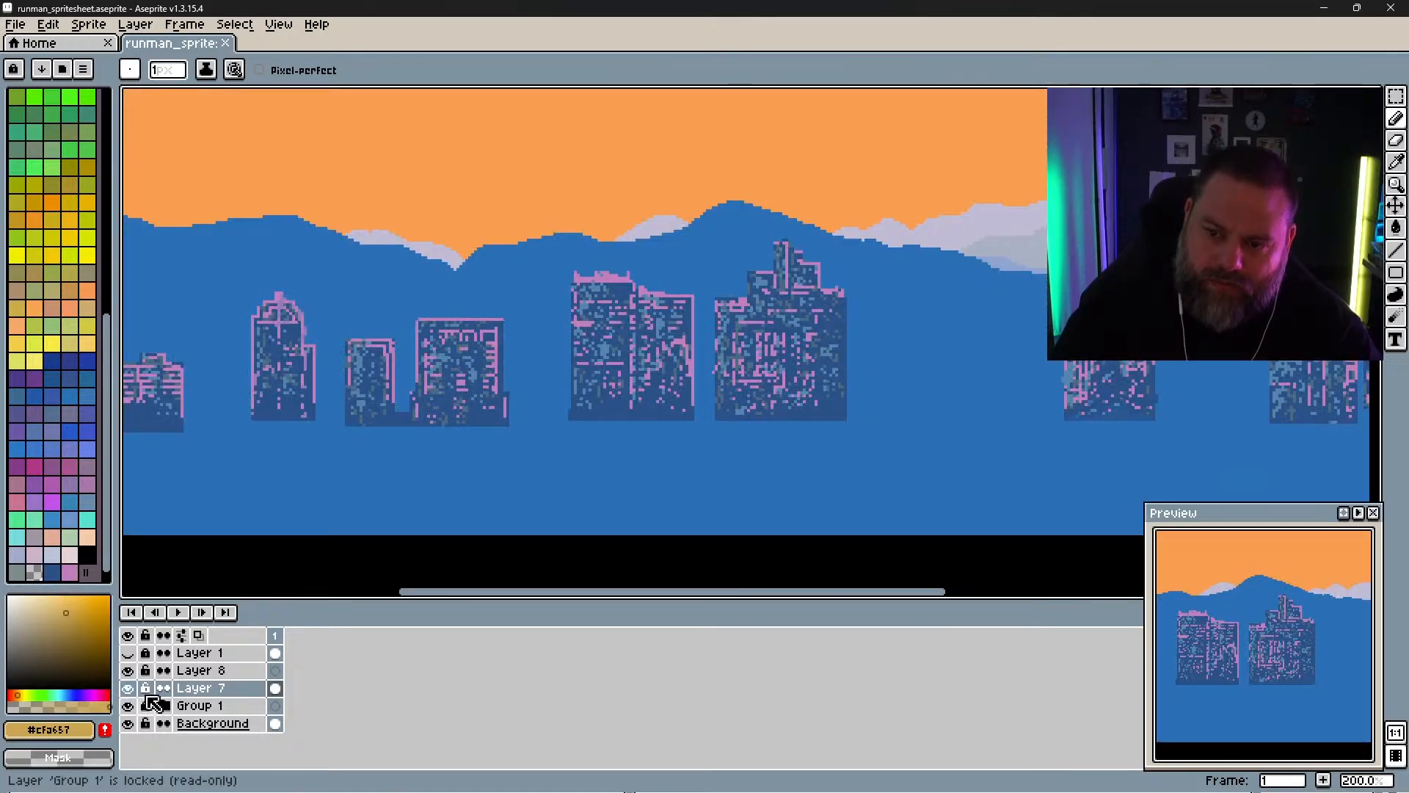
left_click(127, 652)
left_click(128, 653)
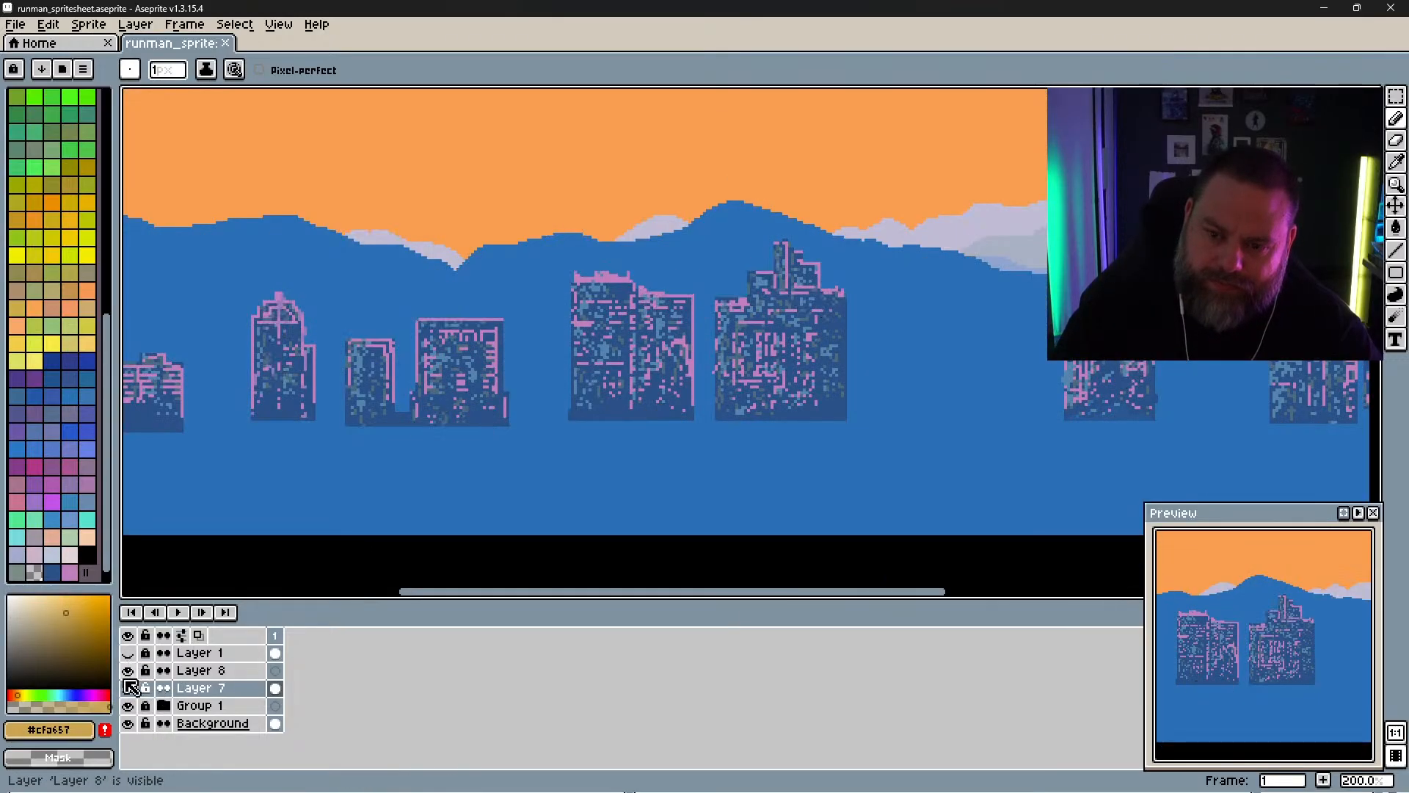
left_click(129, 689)
left_click(129, 688)
left_click(128, 705)
left_click(129, 688)
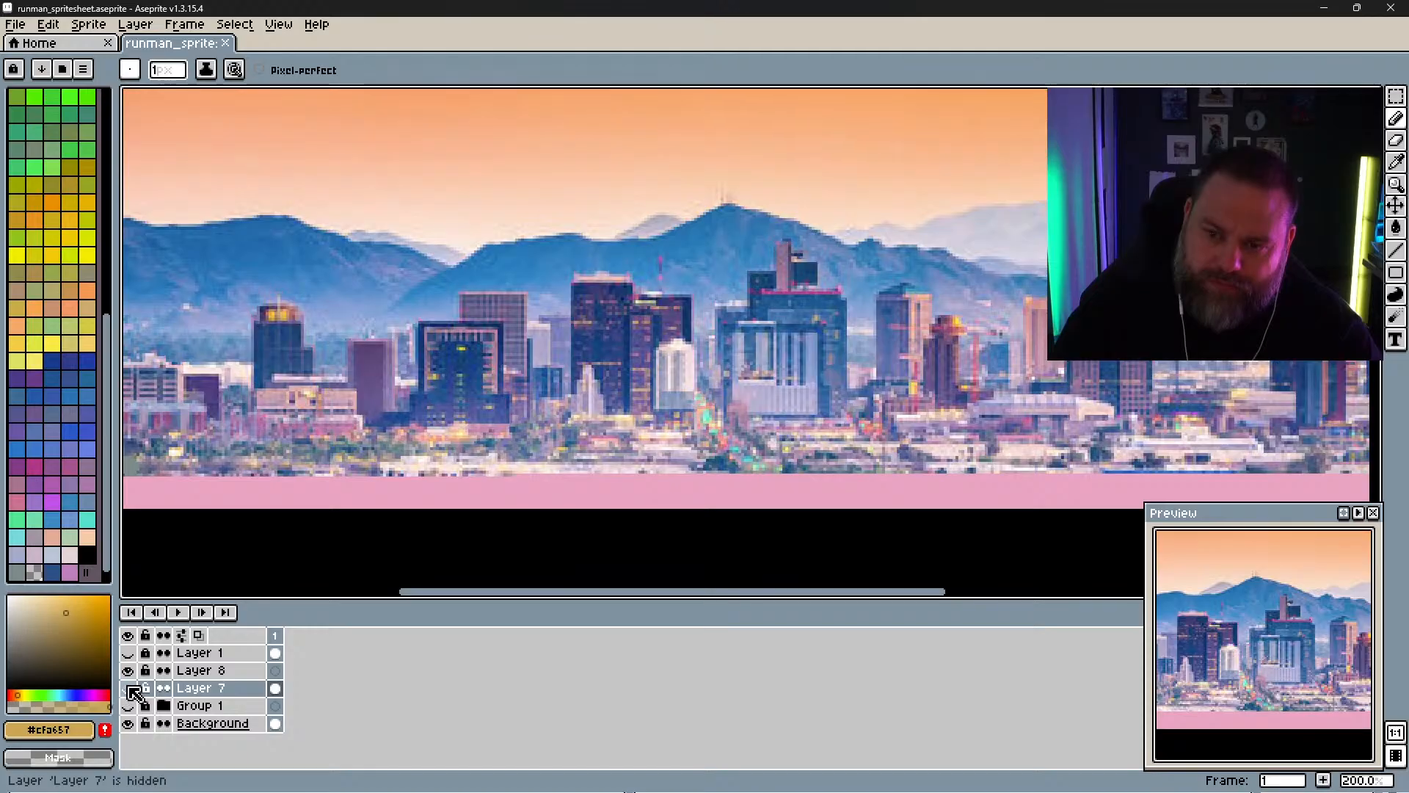
left_click(130, 688)
left_click(130, 688)
left_click(137, 692)
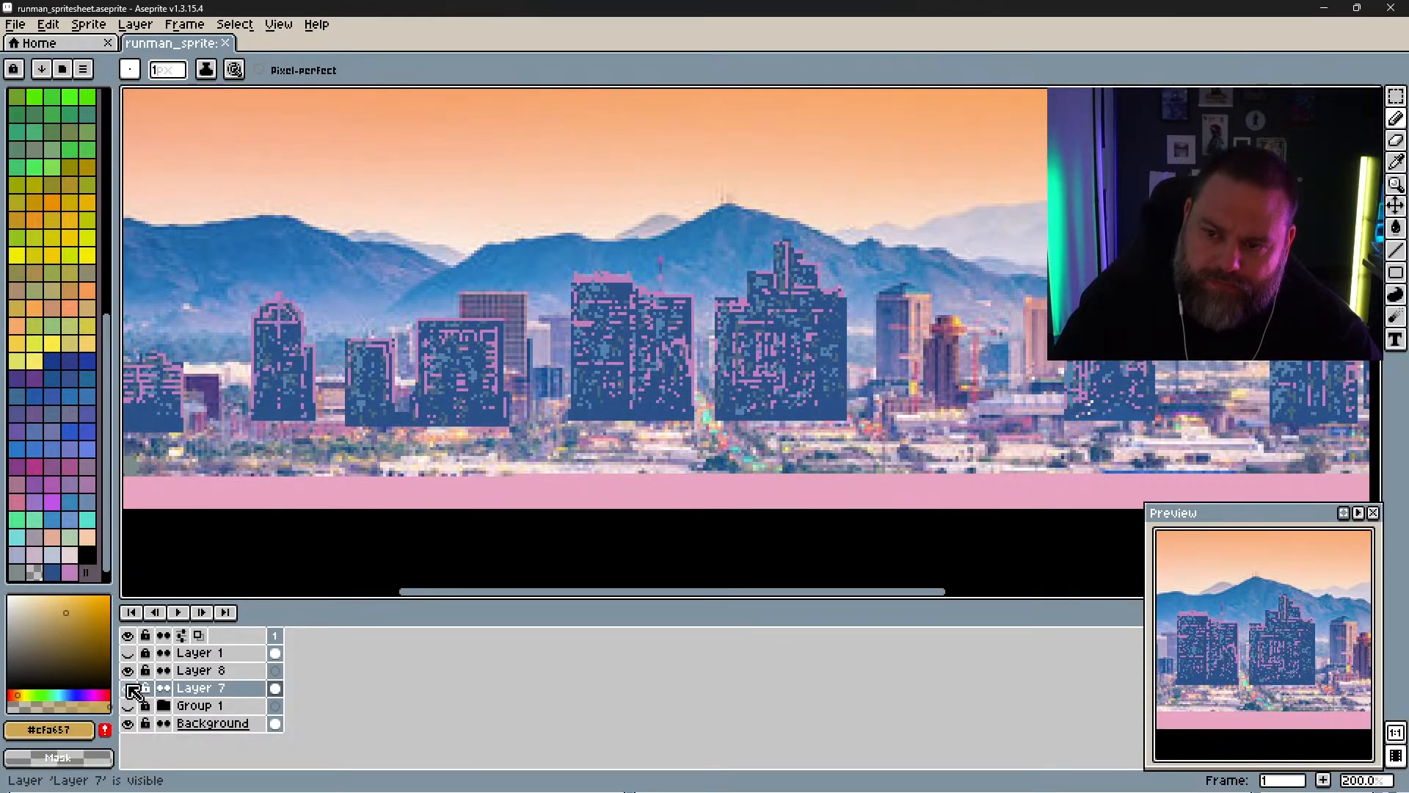
left_click(131, 689)
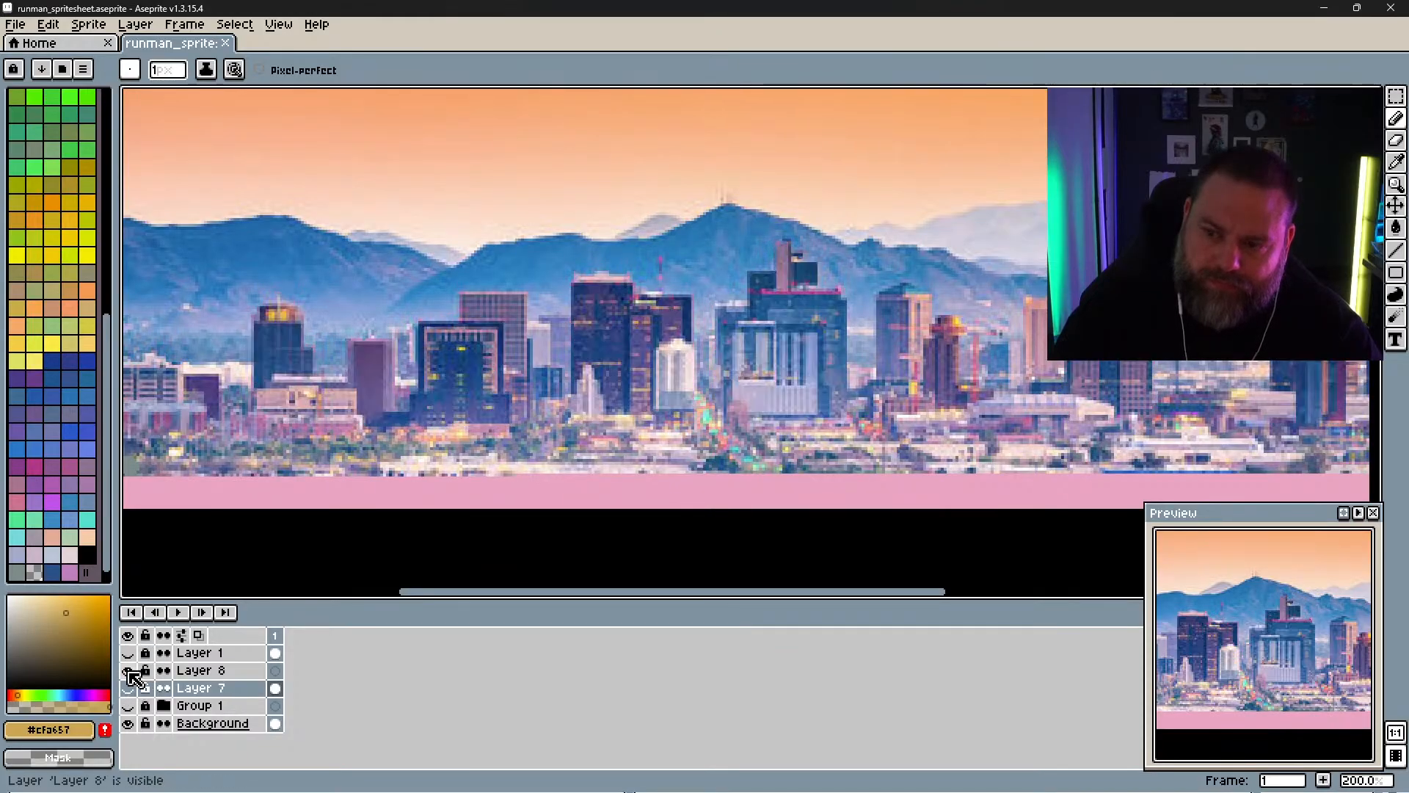
left_click(137, 692)
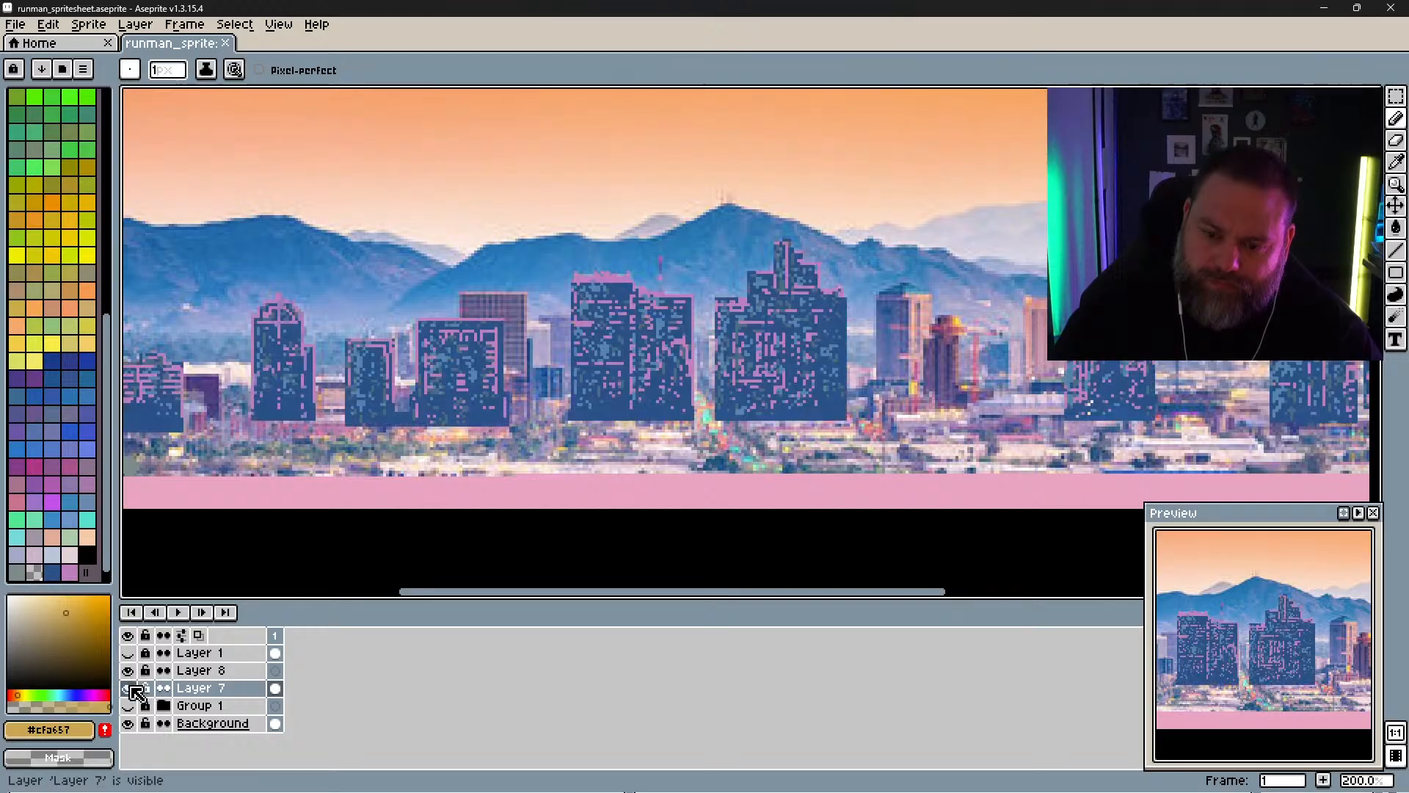
Step: Open Layer 7's properties and set its opacity to 100%
left_click(212, 688)
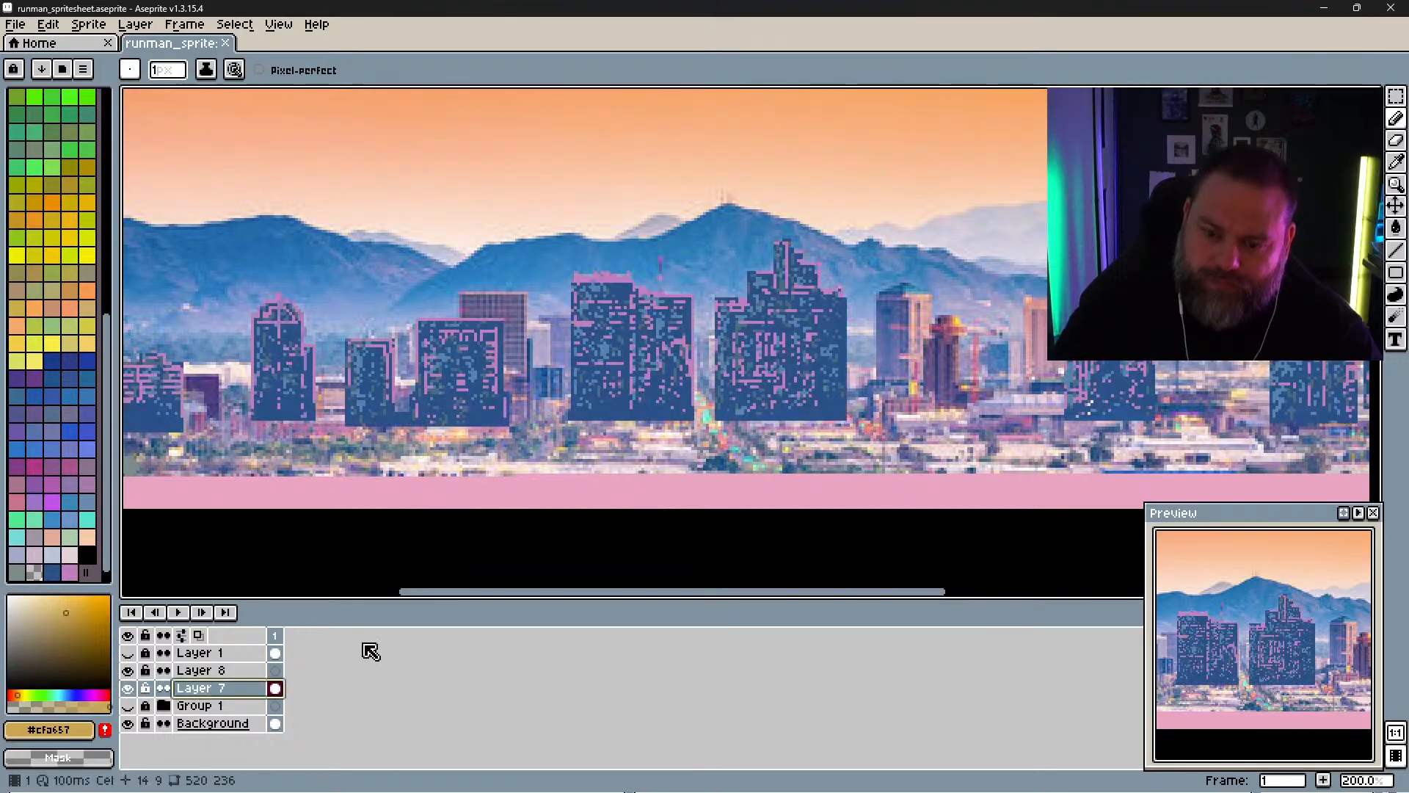
right_click(244, 687)
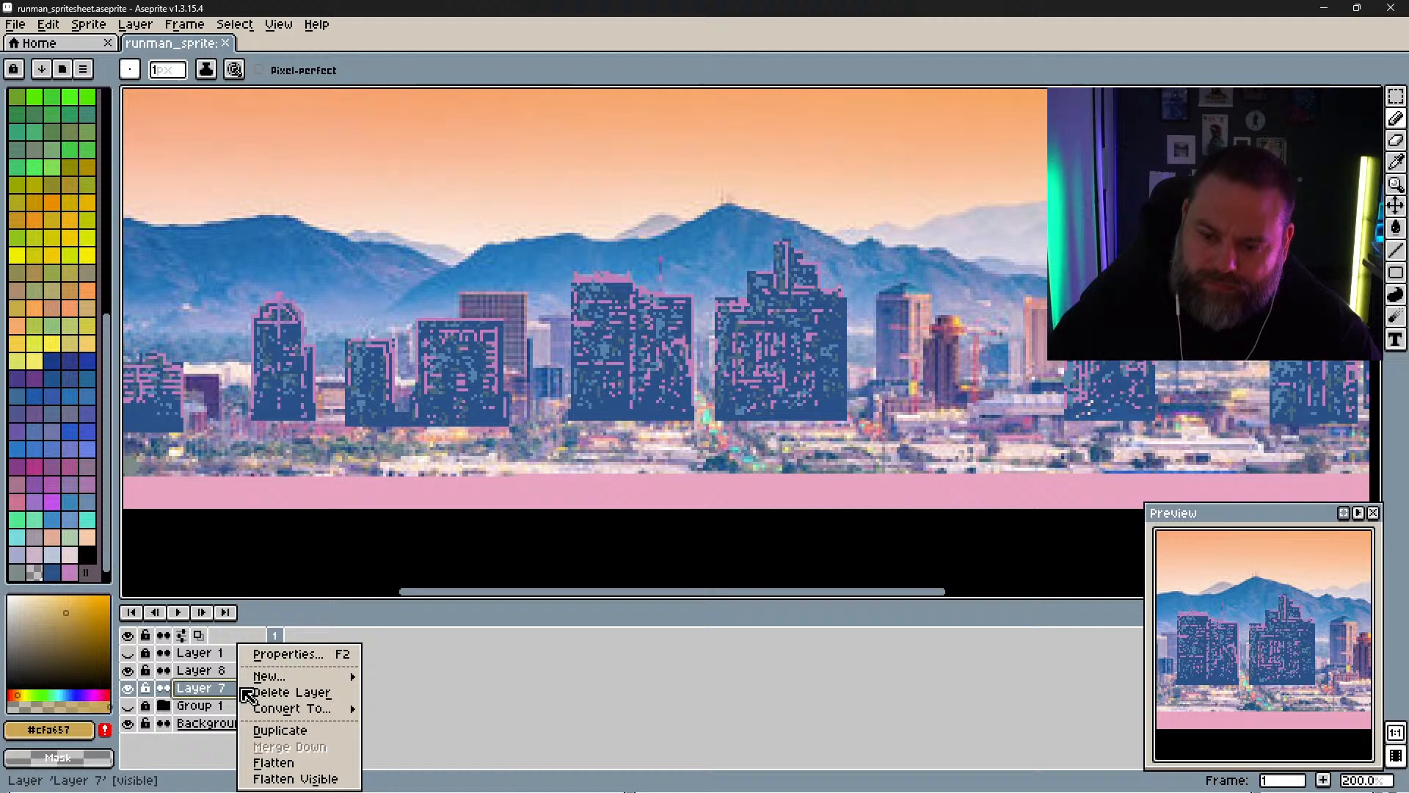
left_click(286, 652)
left_click_drag(1211, 580, 1270, 587)
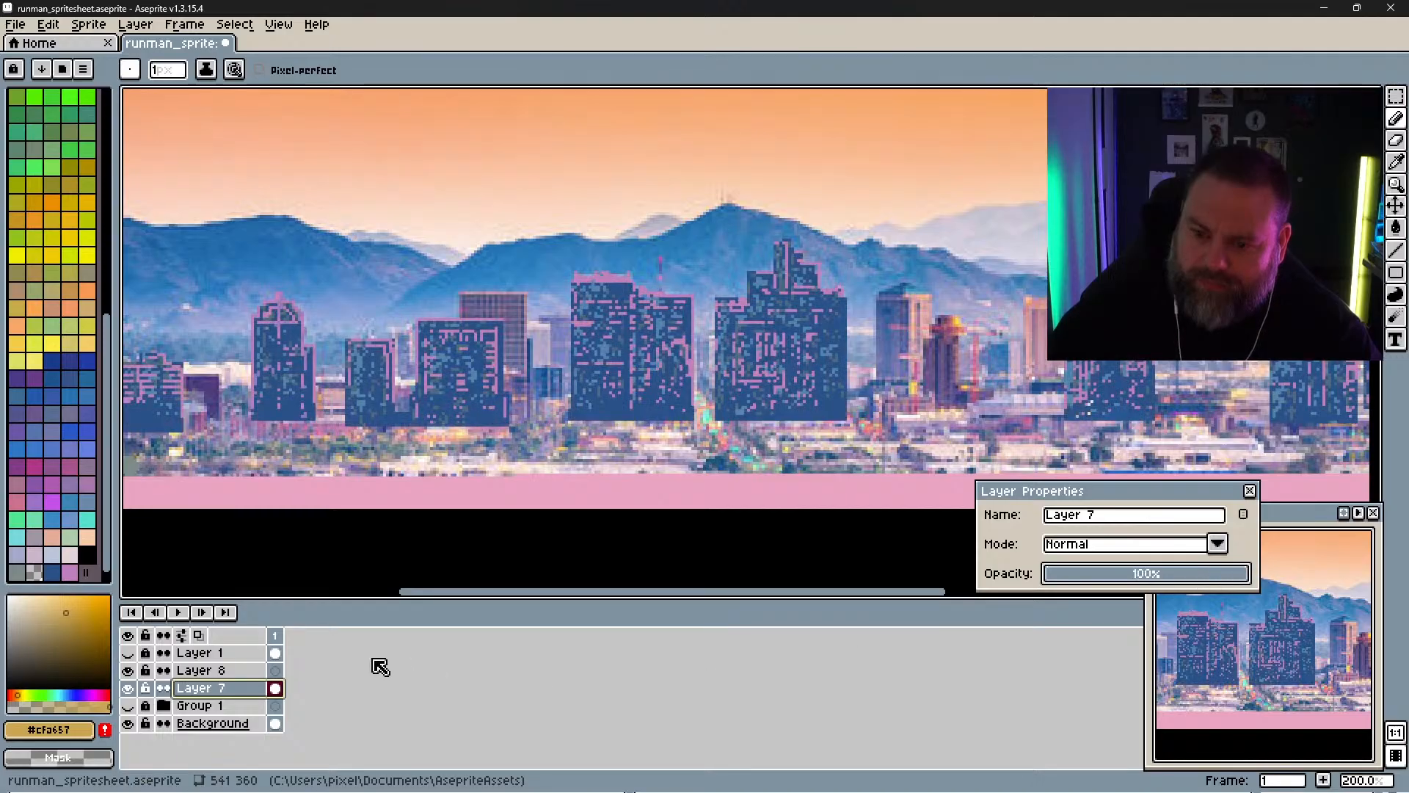
Step: Toggle Layer 7's visibility repeatedly to locate the lit windows in the reference photo behind the drawn buildings
left_click(131, 688)
left_click(130, 688)
left_click(130, 688)
left_click(130, 688)
left_click(131, 688)
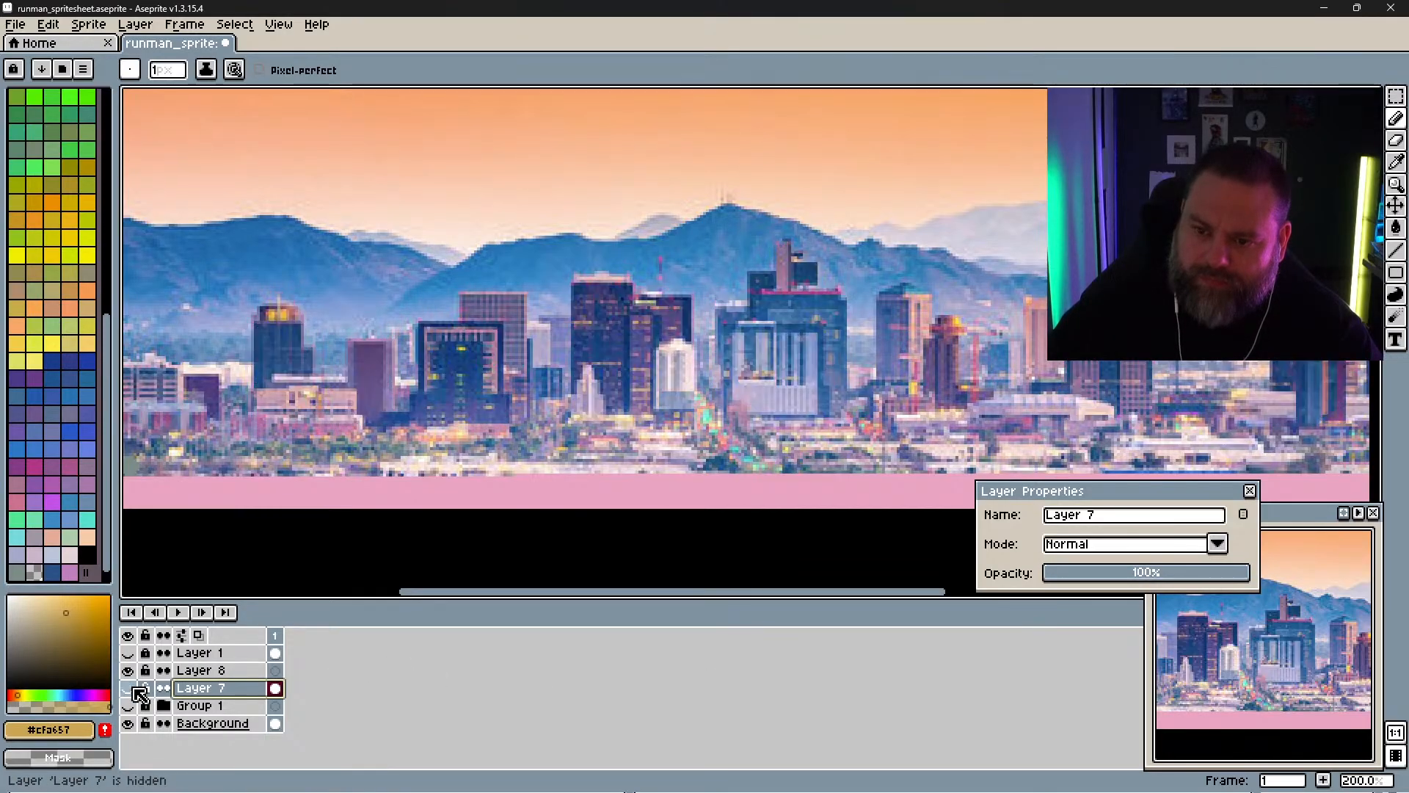
left_click(131, 688)
left_click(131, 689)
left_click(130, 688)
left_click(131, 689)
left_click(131, 688)
left_click(131, 688)
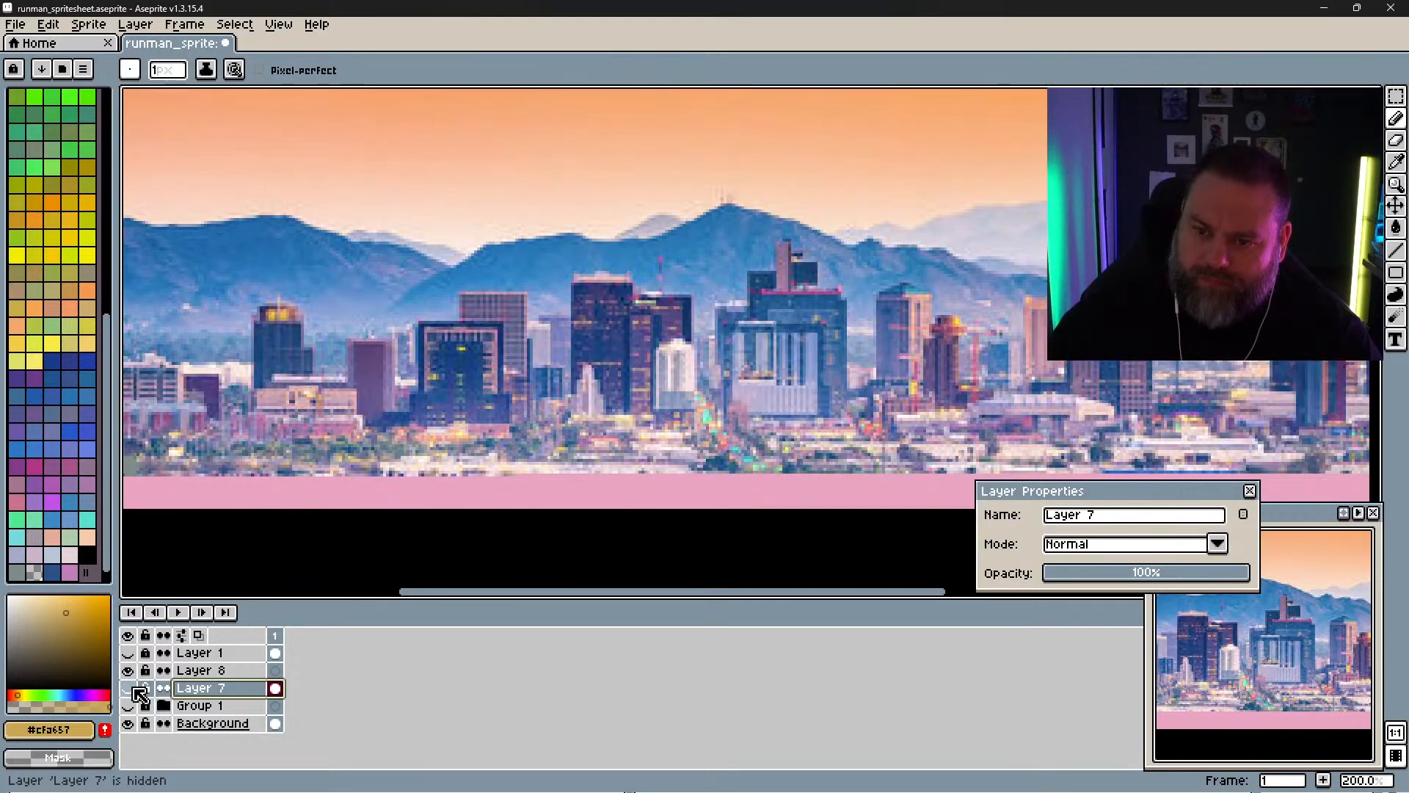
left_click(131, 688)
Step: Fill the two arched panels at the top of the domed tower with golden yellow
scroll(256, 400, "up", 2)
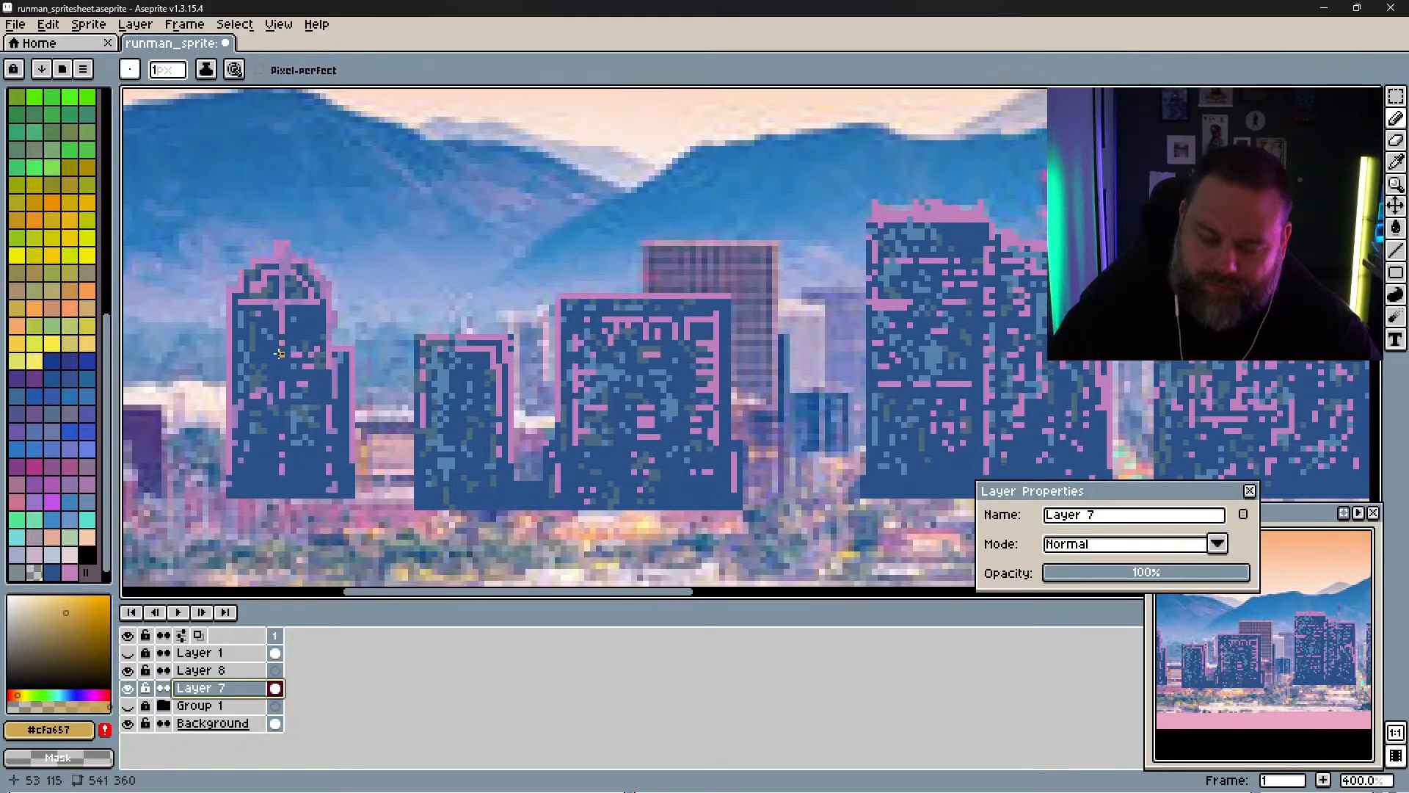
mouse_move(246, 289)
left_mouse_down()
mouse_move(276, 293)
mouse_move(271, 273)
mouse_move(254, 277)
mouse_move(293, 266)
left_mouse_up()
left_click(264, 293)
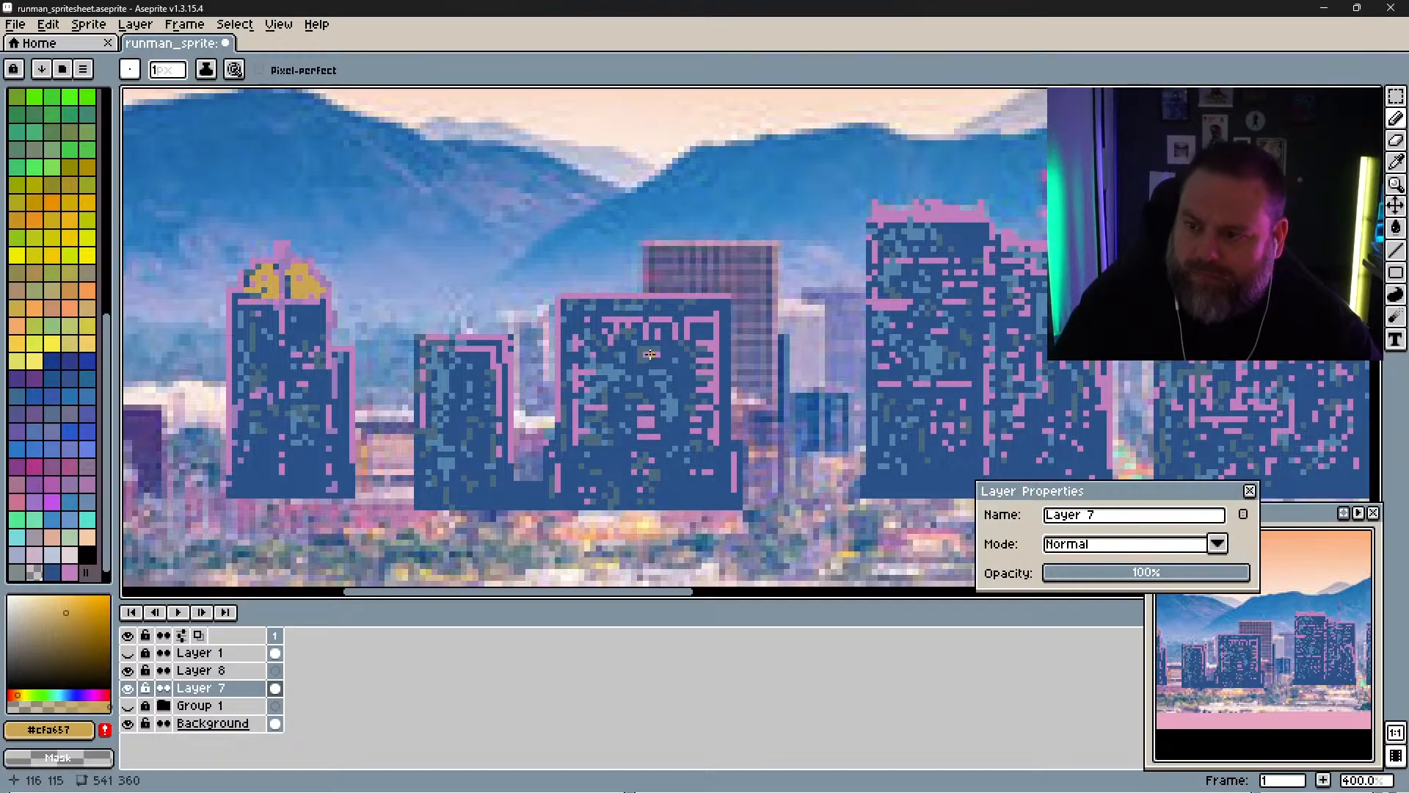
Step: Paint golden window pixels in the upper centre, middle and left side of the wide framed building, following the reference photo
left_click_drag(644, 355, 657, 357)
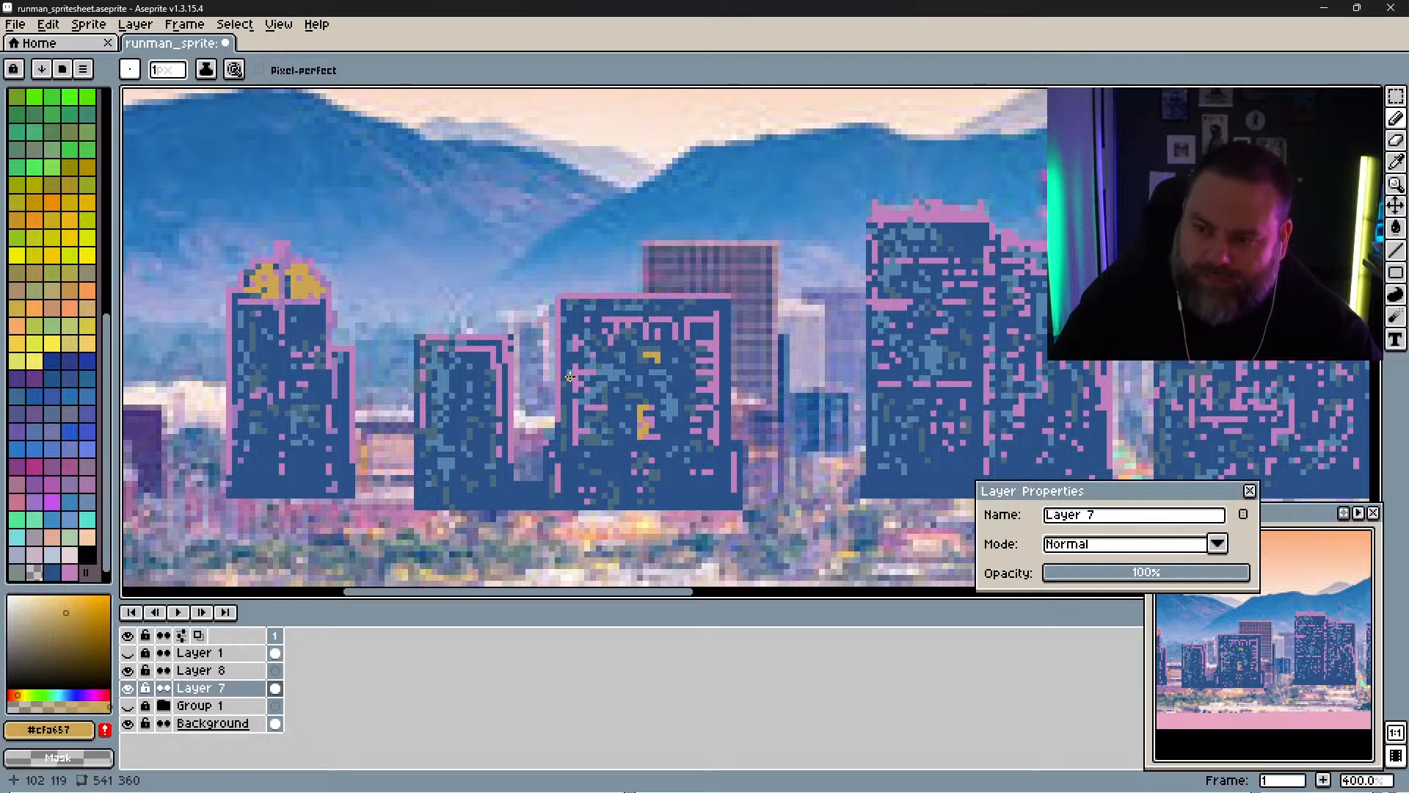
left_click(136, 686)
left_click(136, 686)
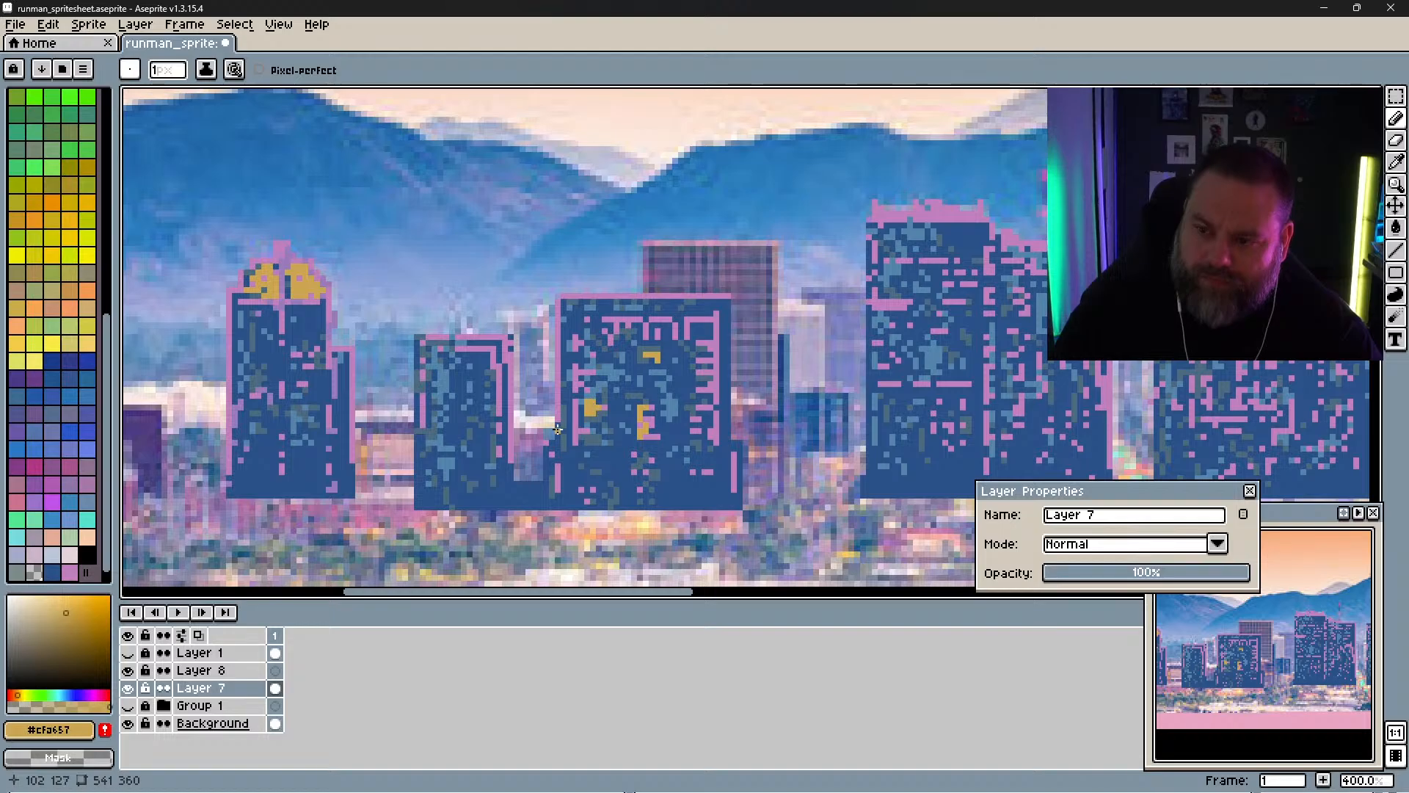
Step: Paint golden lit windows down the lower centre of the wide framed building to its base, checking positions against the reference photo
left_click(136, 688)
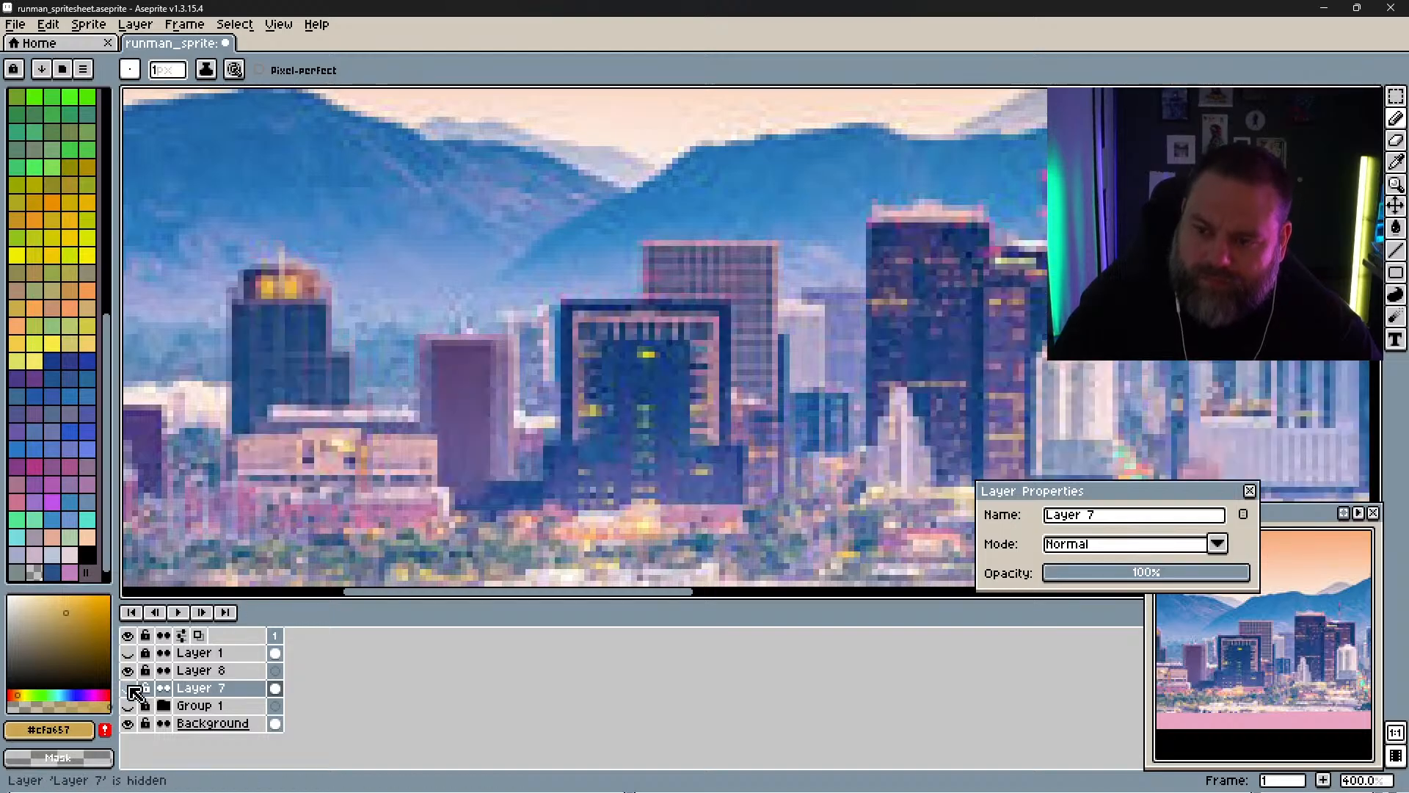
left_click(136, 688)
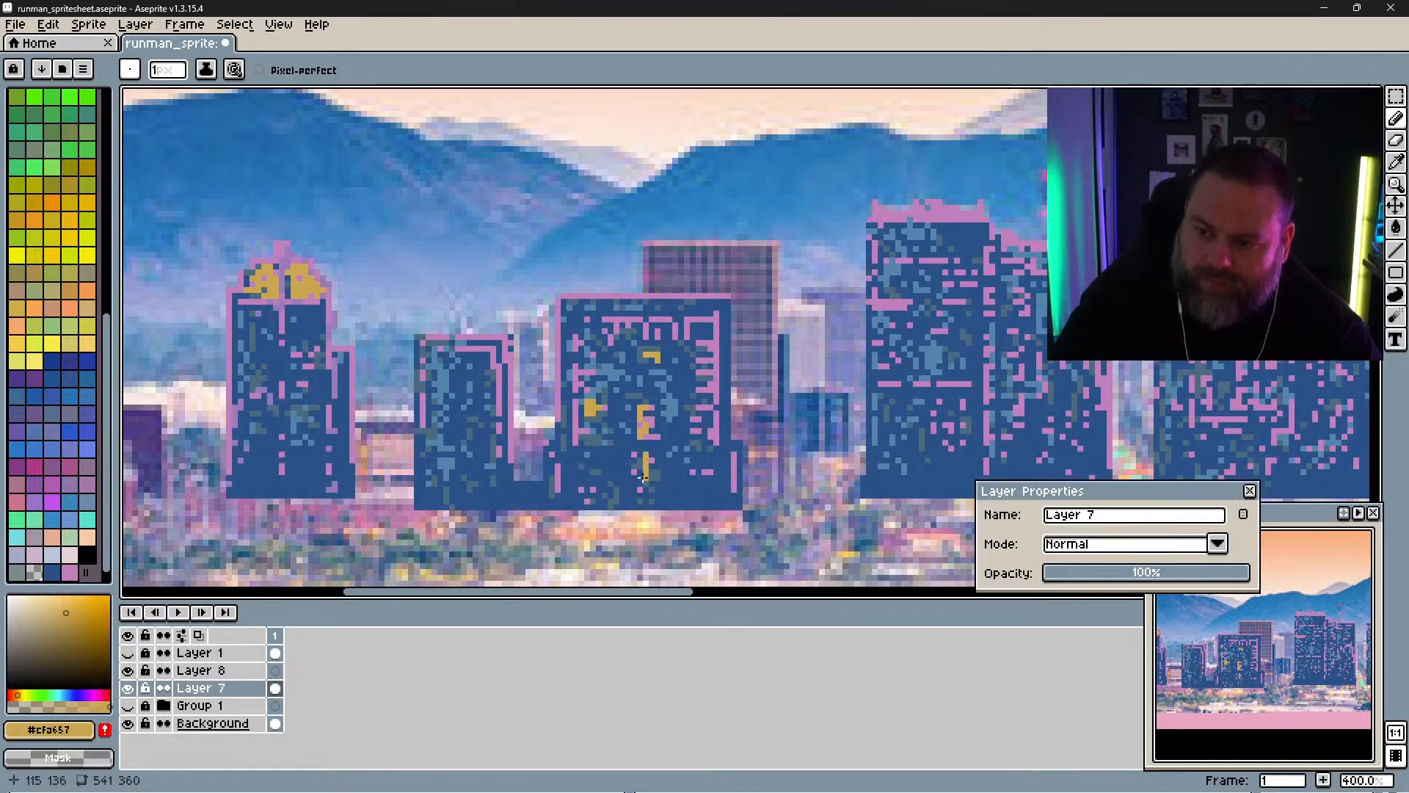
left_click(641, 478)
left_click(641, 467)
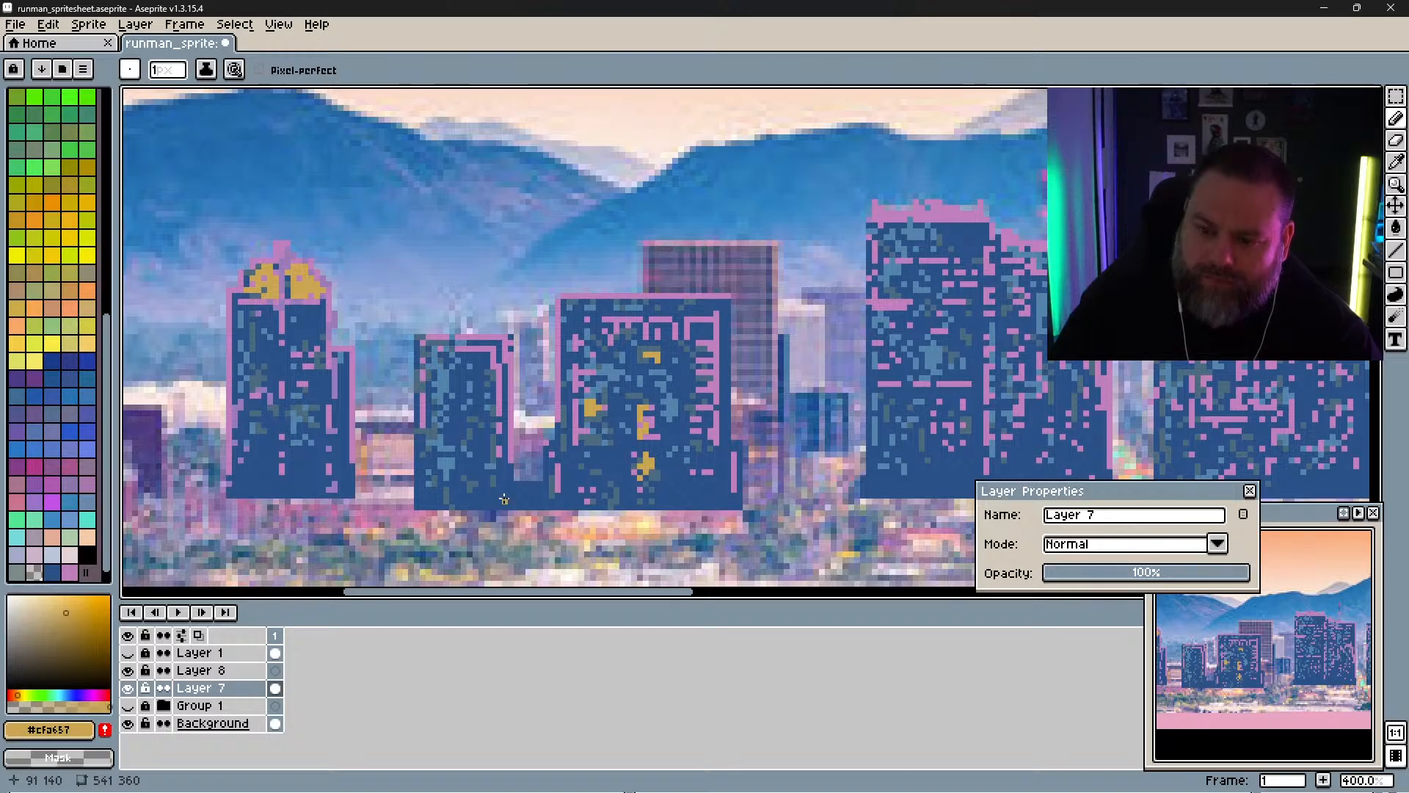
left_click(127, 687)
left_click(128, 687)
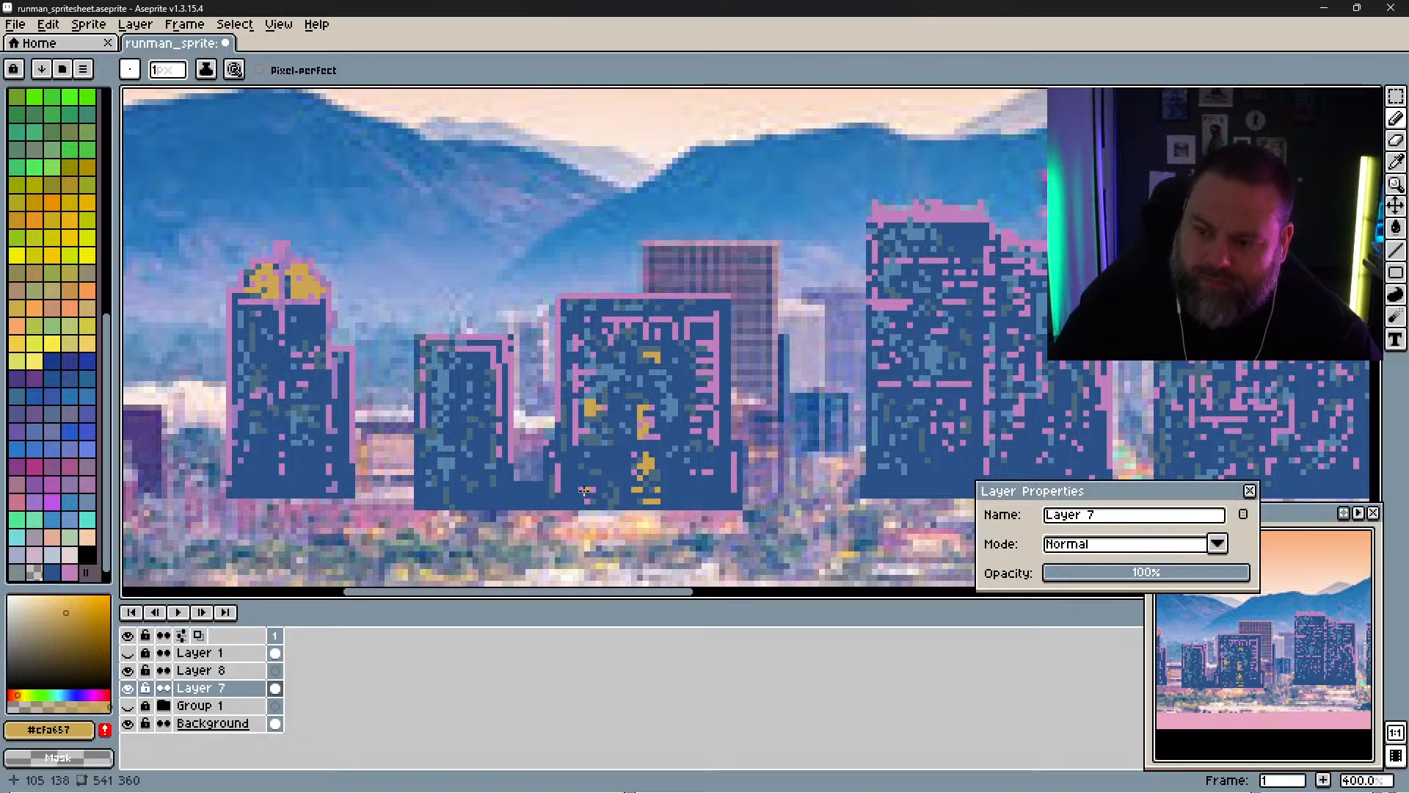
Step: Add golden window pixels at the lower-left base of the wide framed building, comparing them with the photo and the painted background
left_click(128, 705)
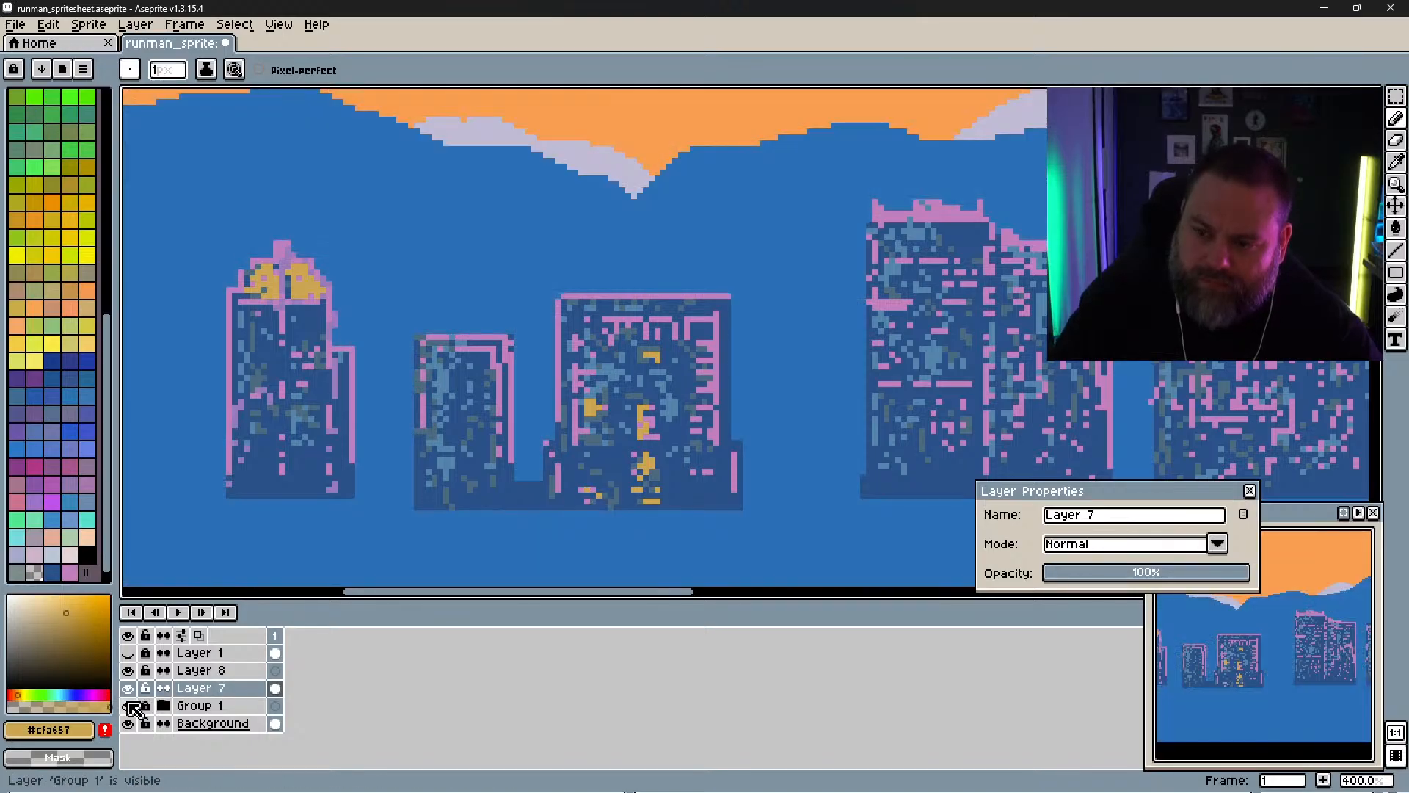
left_click(129, 705)
left_click(128, 688)
left_click(128, 687)
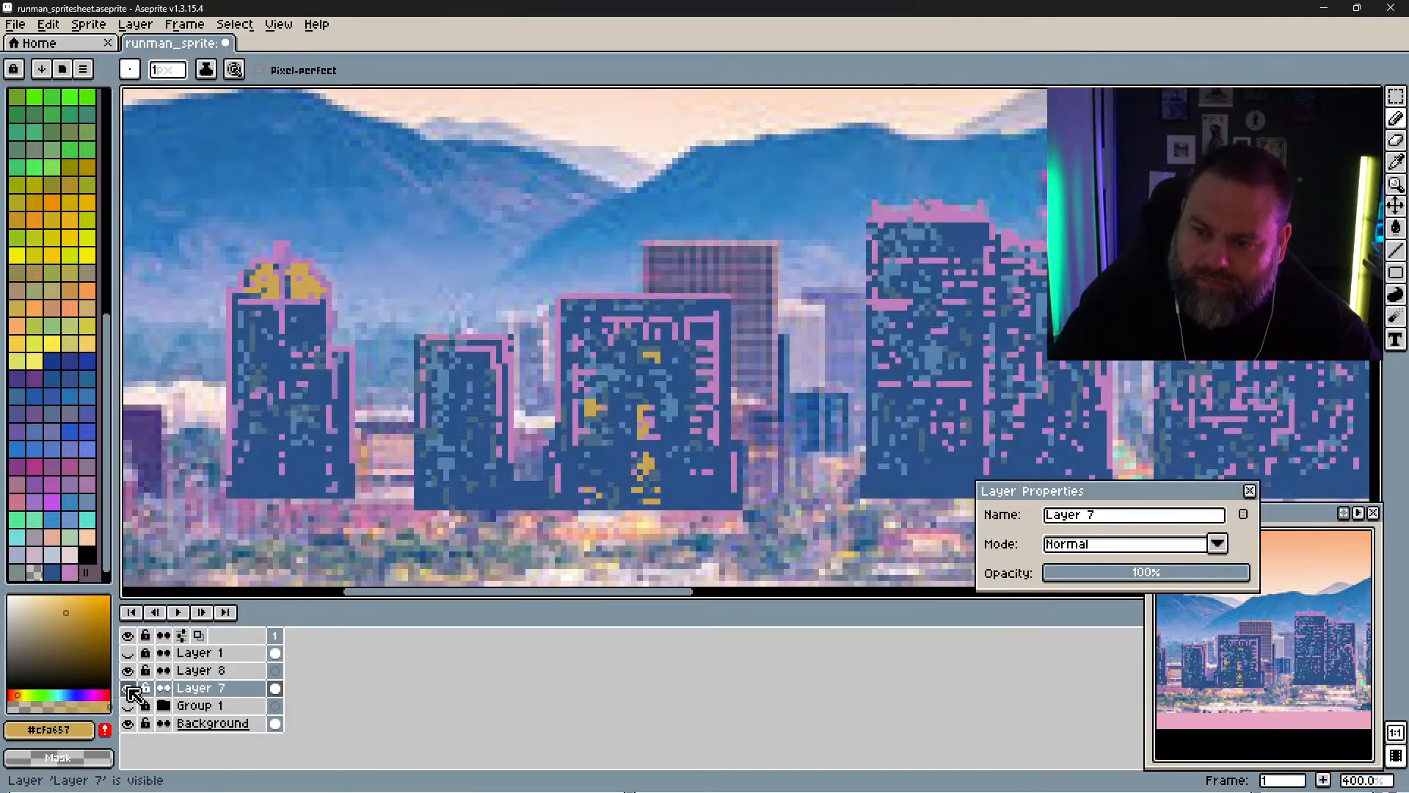
left_click(129, 687)
left_click(129, 687)
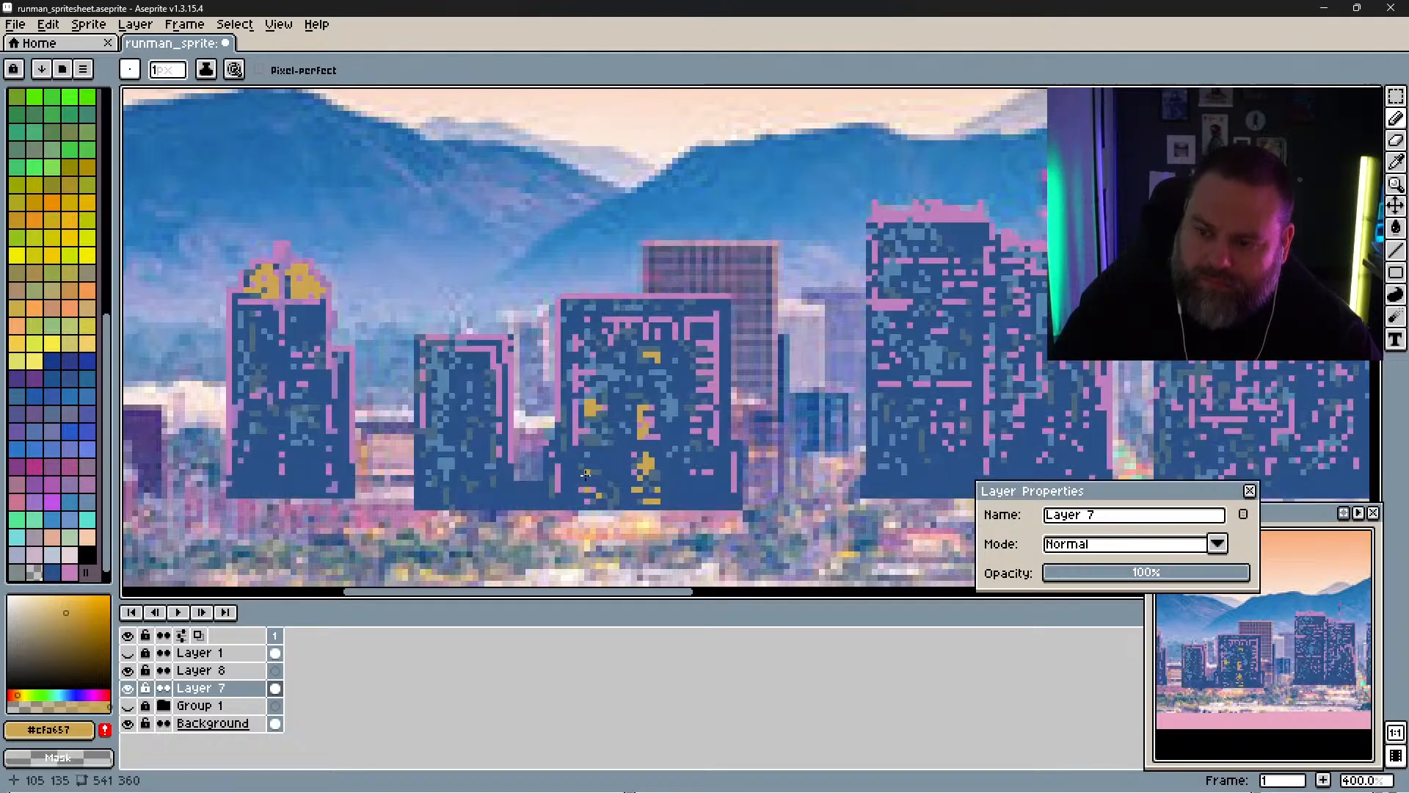
left_click(128, 670)
left_click(129, 670)
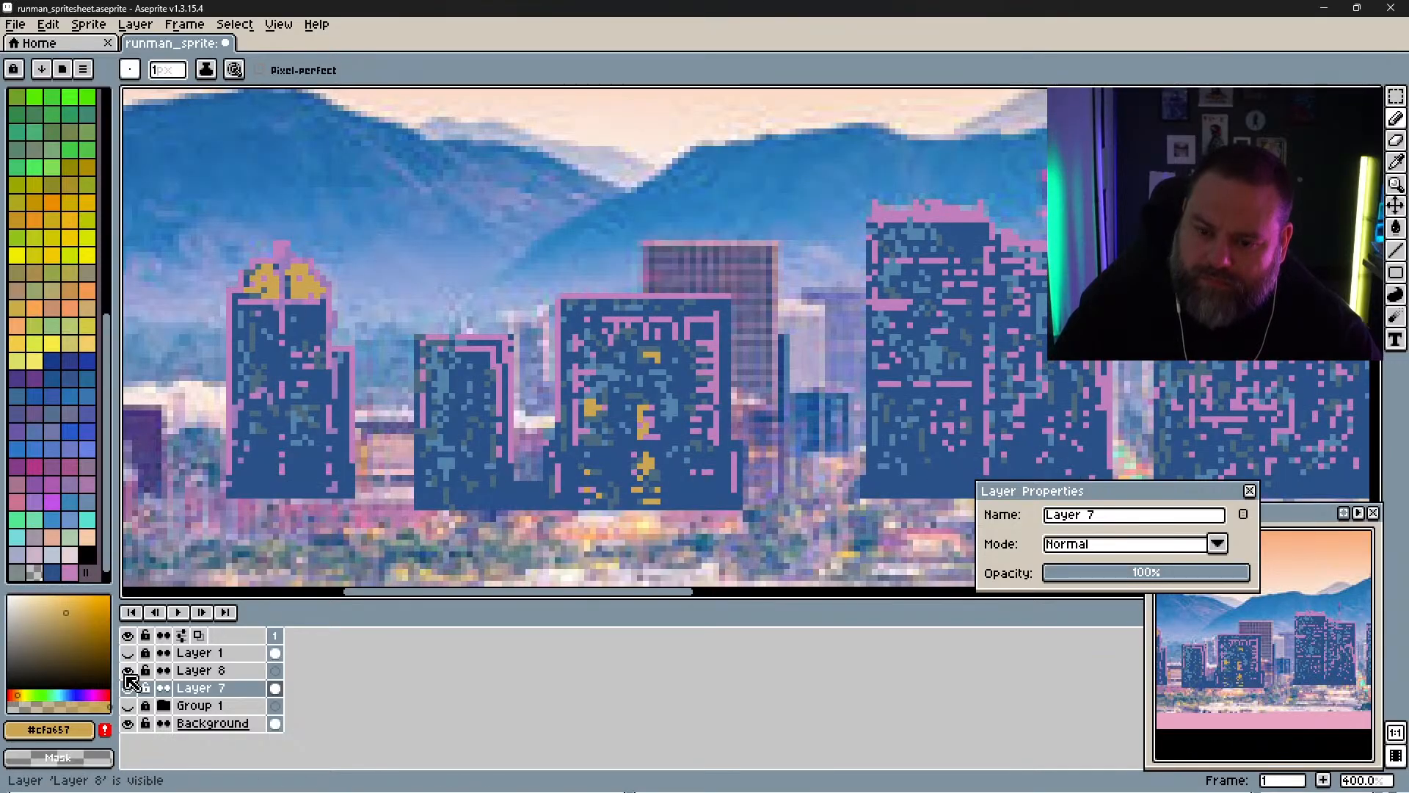
left_click(128, 670)
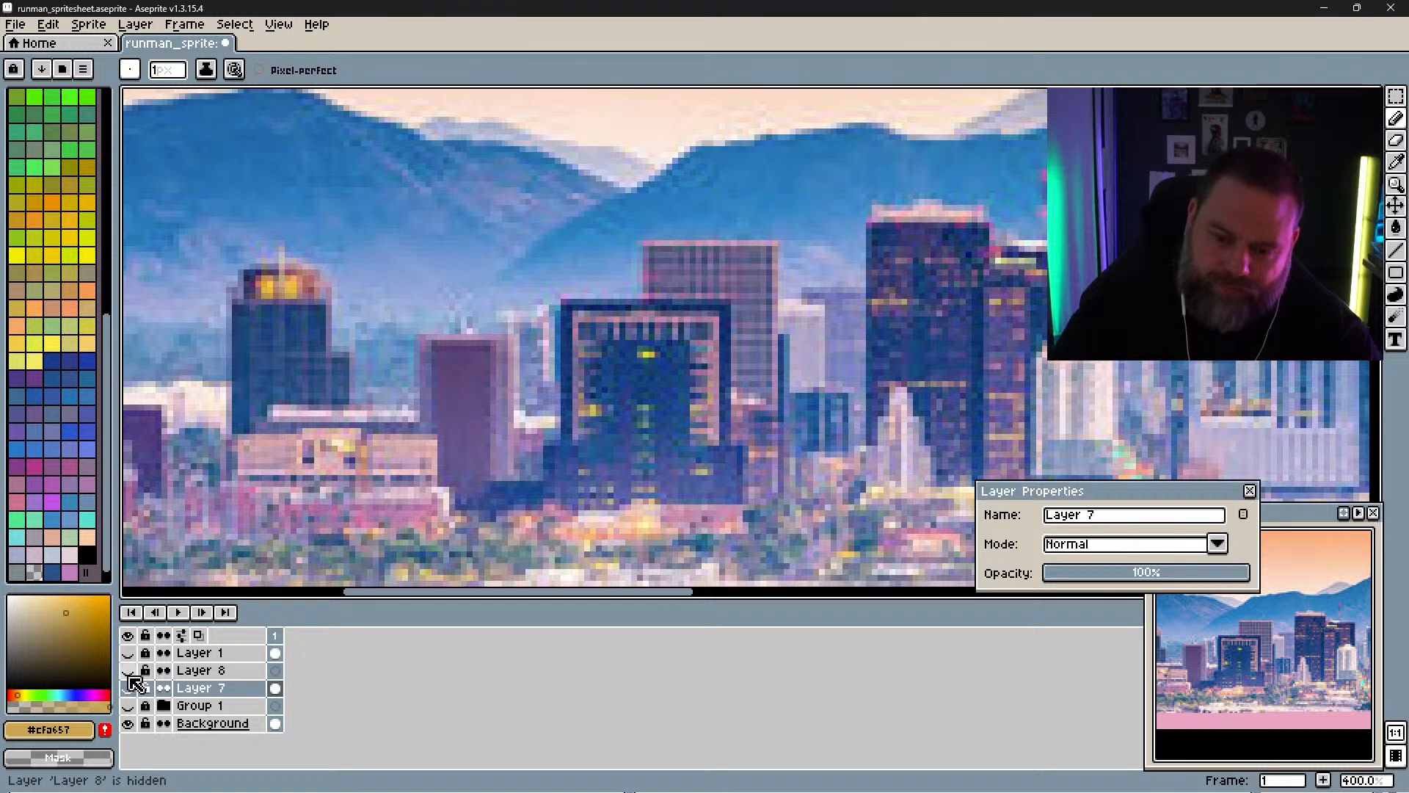
left_click(129, 672)
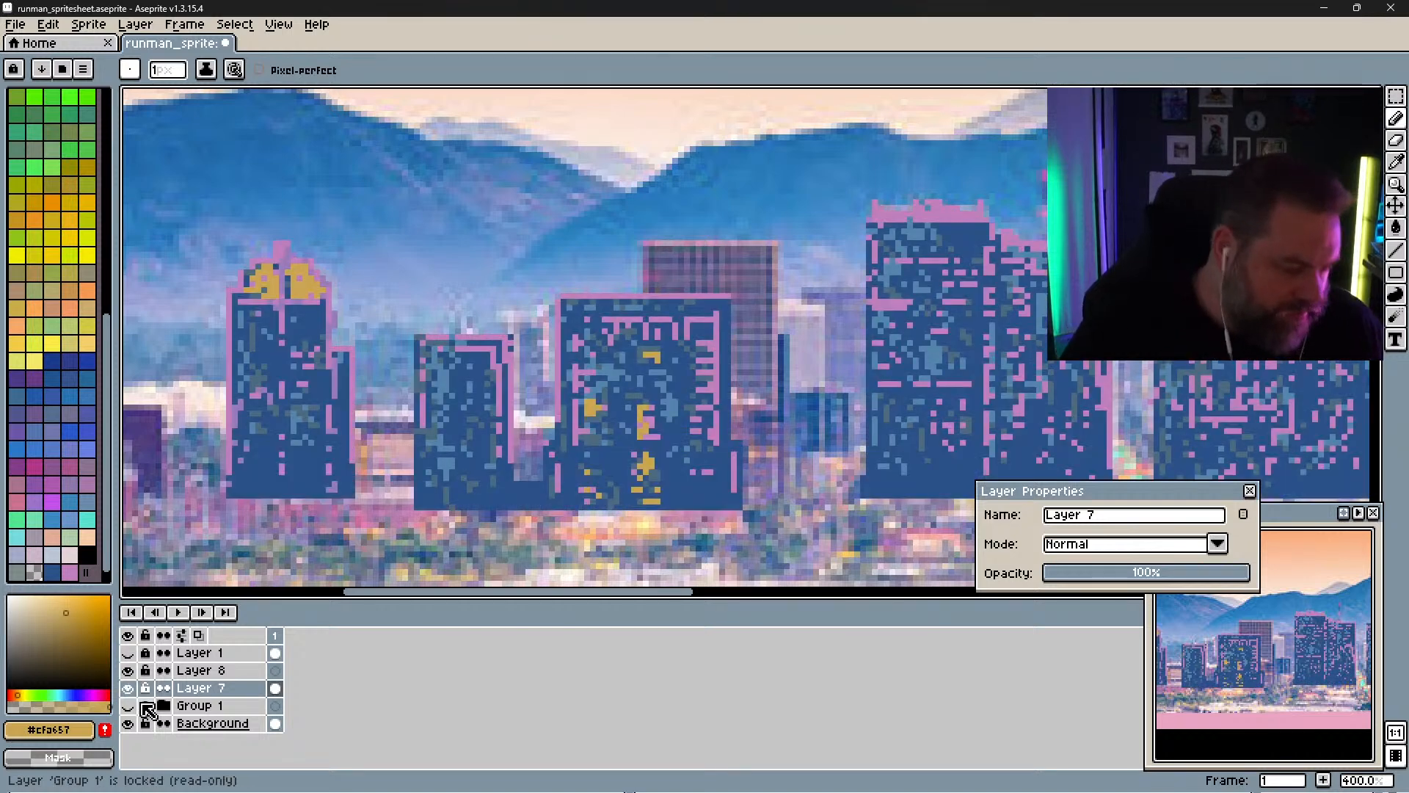
Step: Check the windows against the reference photo and add golden pixels along the right inner side of the wide framed building
left_click(132, 705)
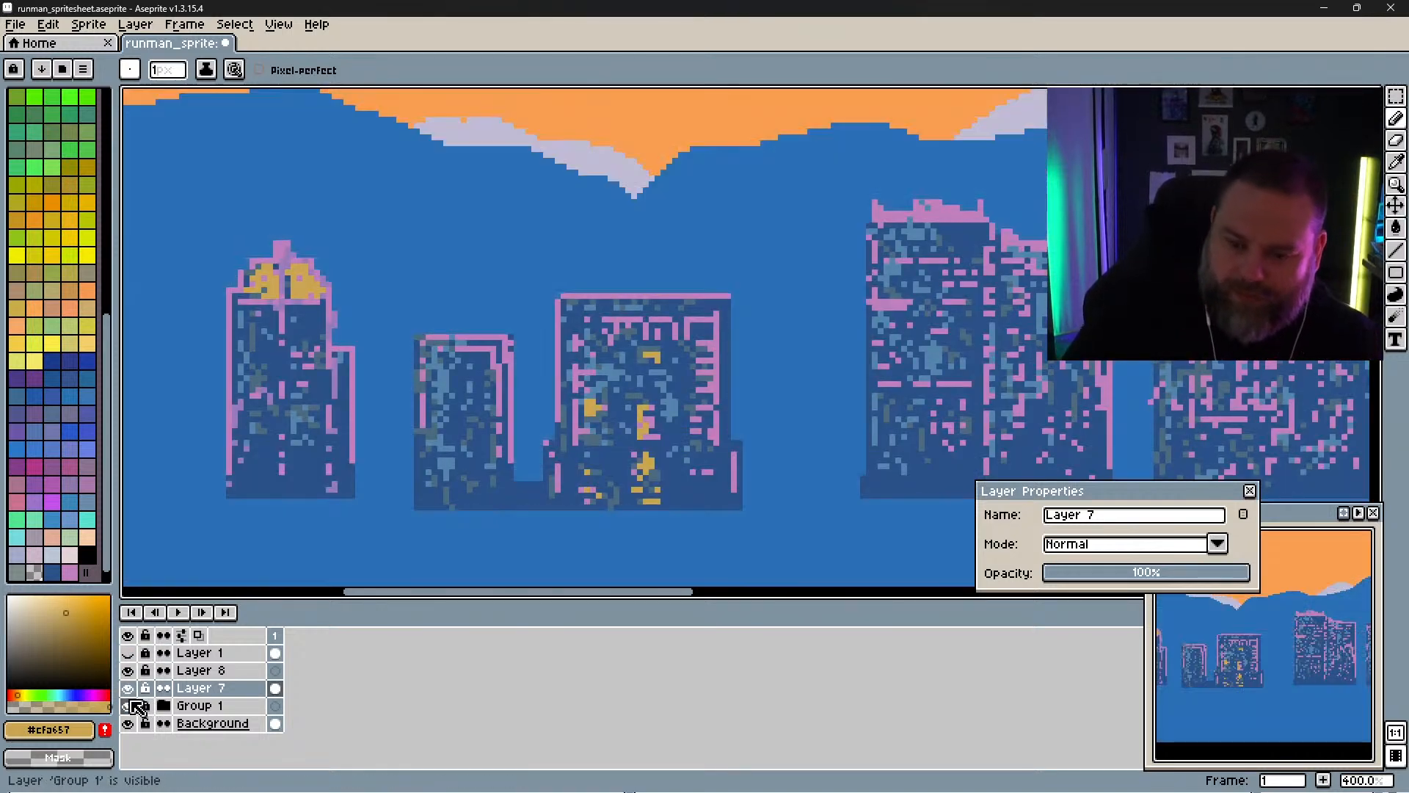
left_click(135, 706)
left_click(132, 690)
left_click(132, 691)
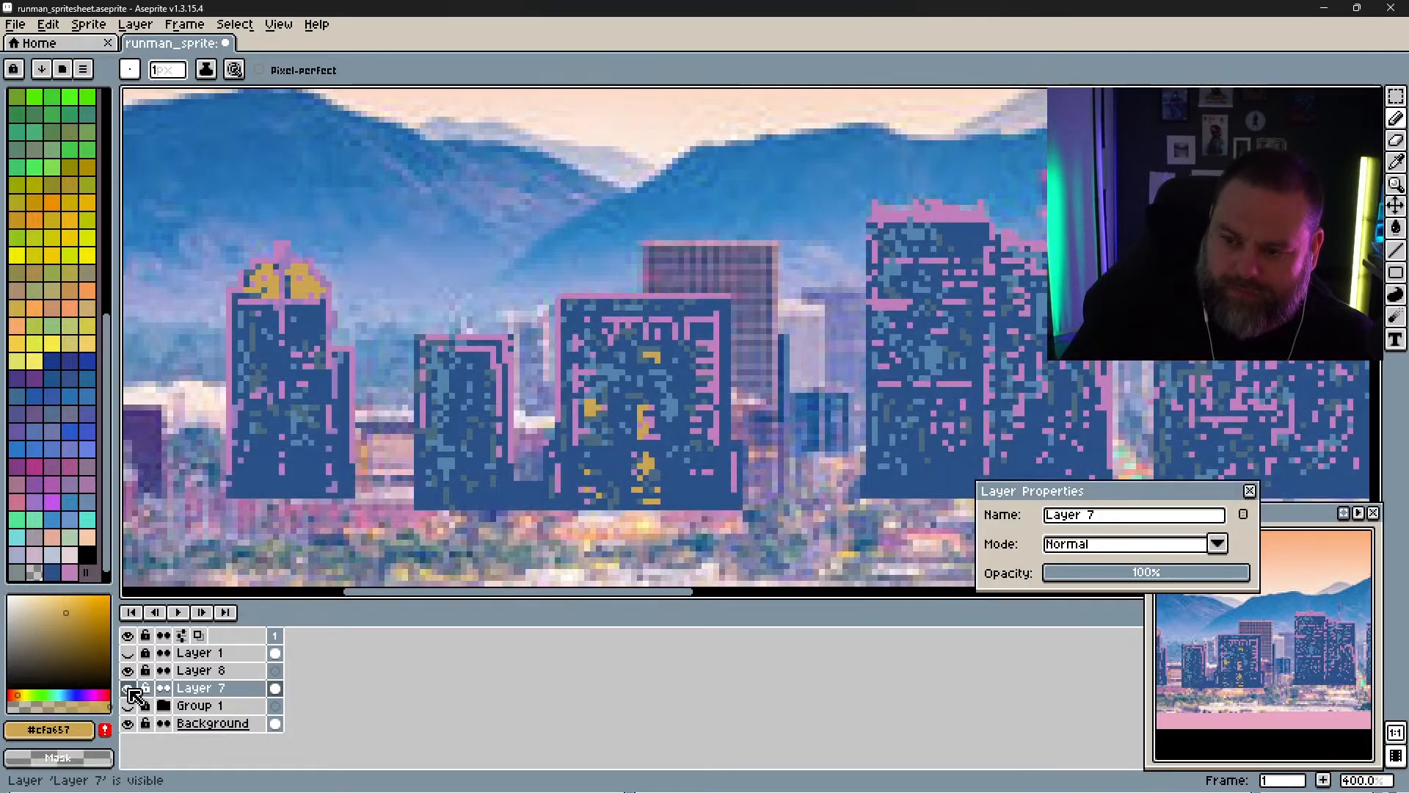
left_click(131, 690)
left_click(132, 690)
left_click(131, 690)
left_click(131, 690)
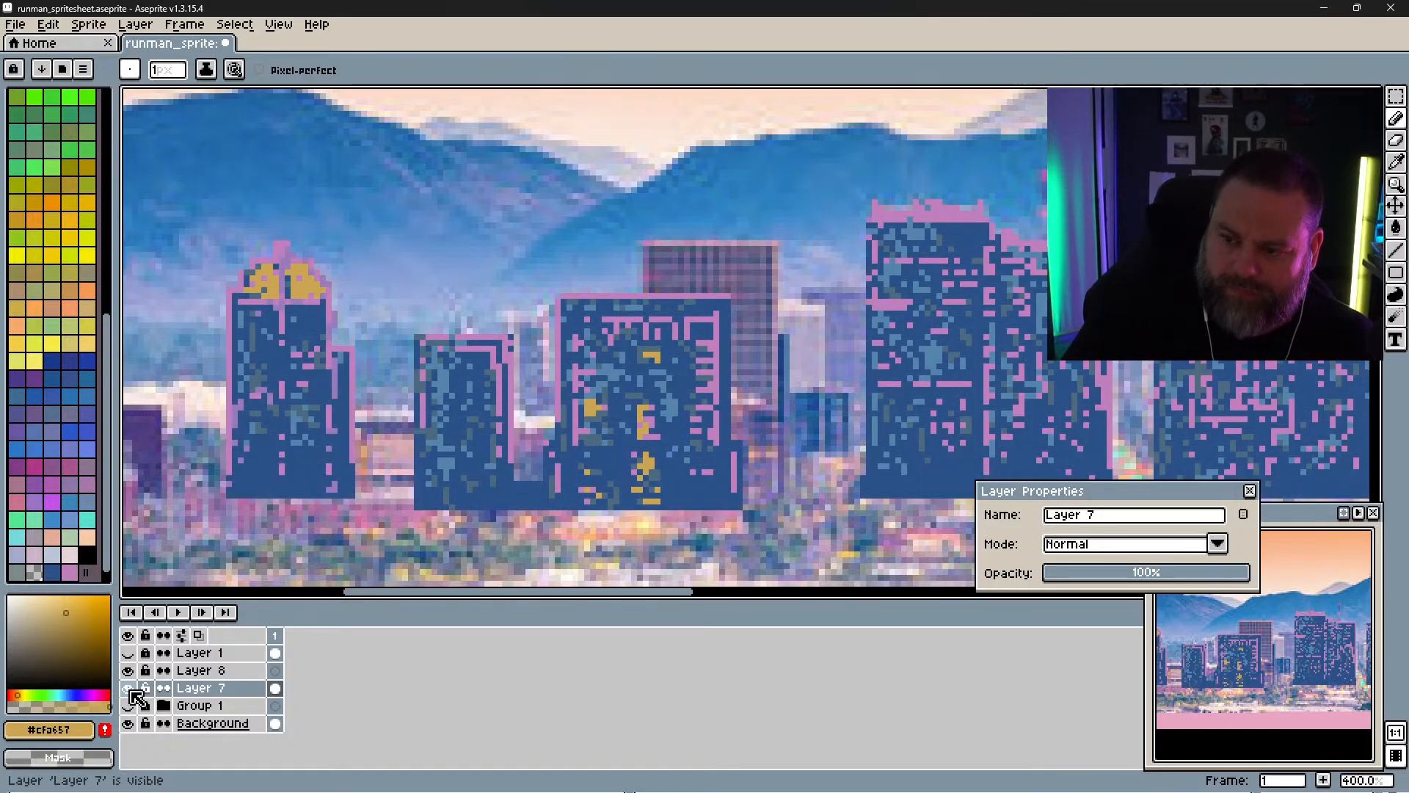
left_click(131, 691)
left_click(131, 691)
left_click(131, 691)
left_click(132, 691)
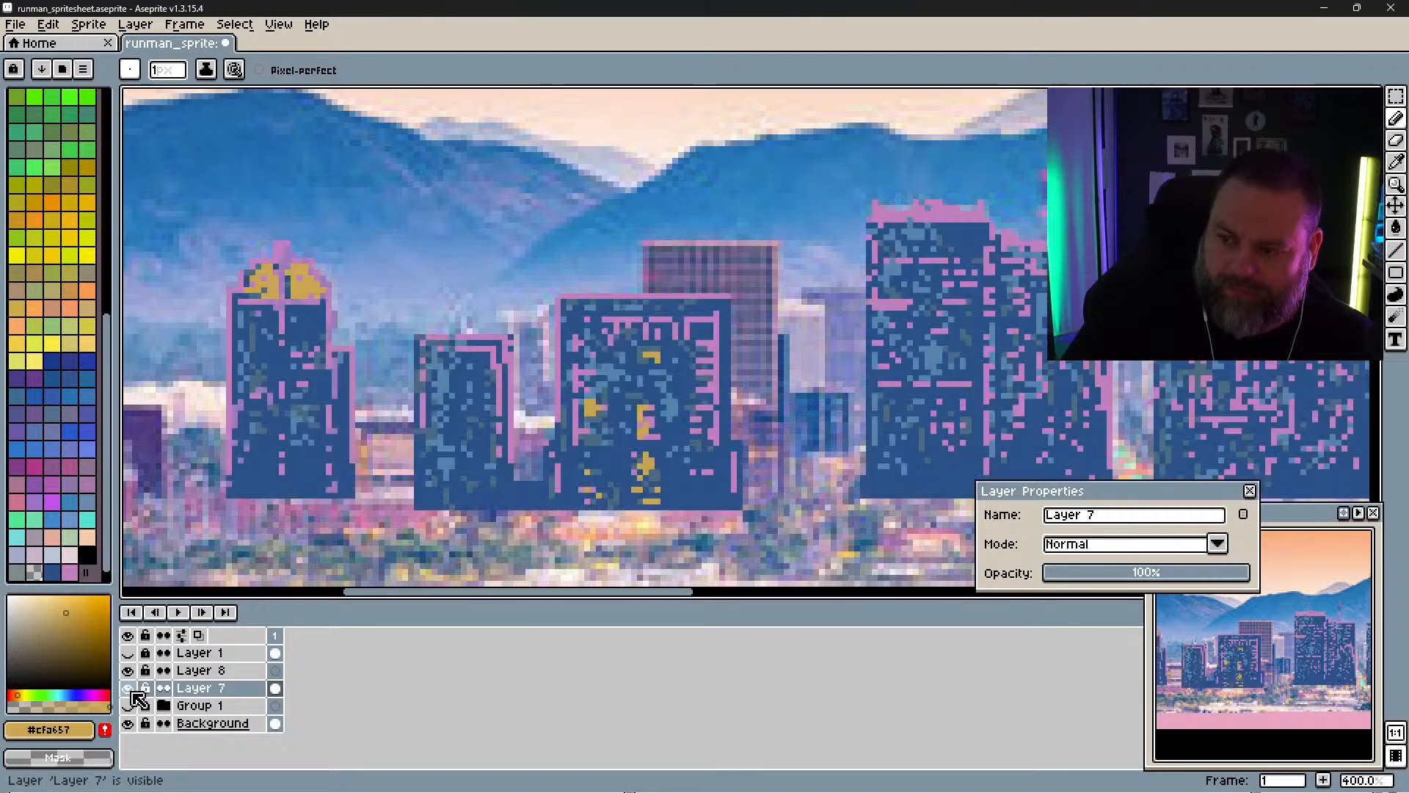
left_click(133, 691)
left_click(132, 691)
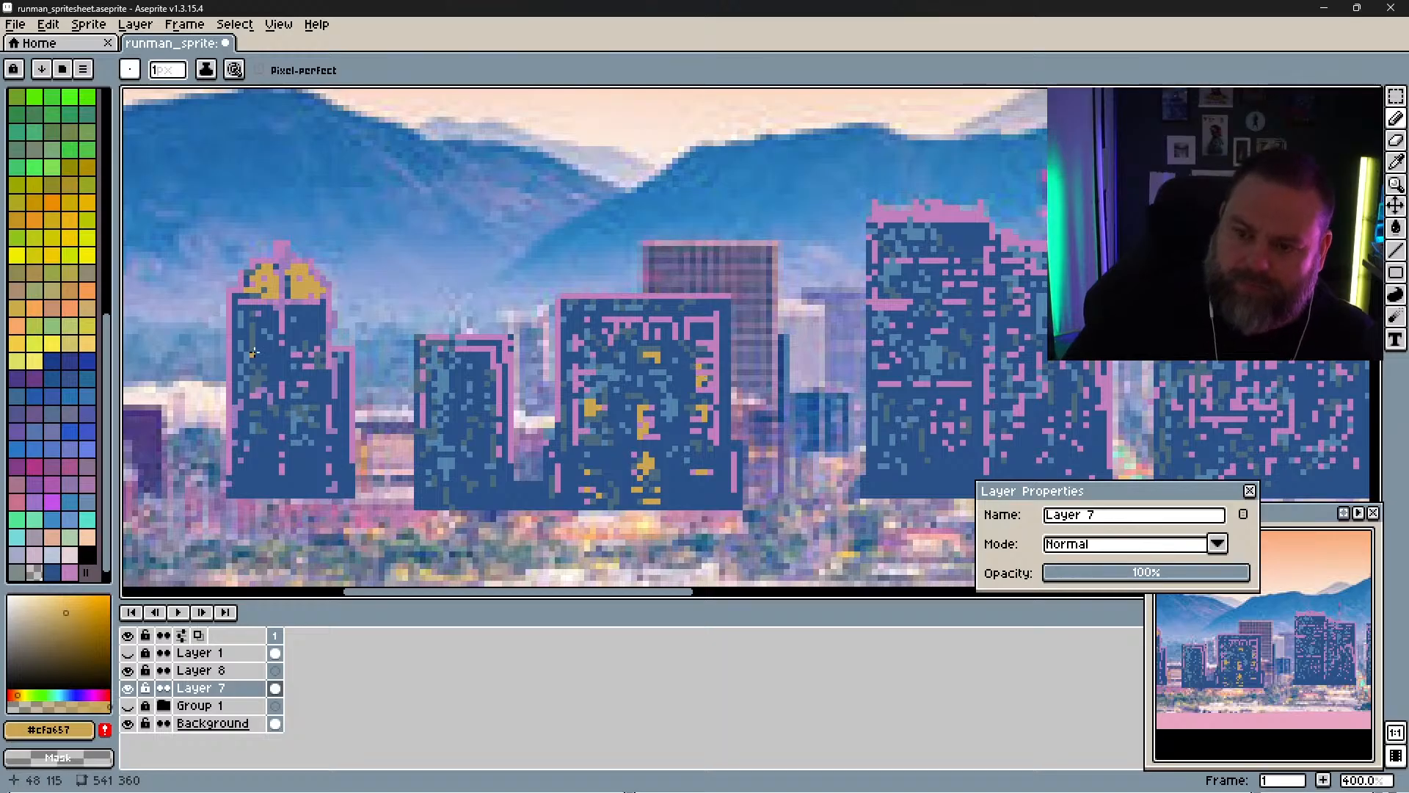
Step: Compare with the reference photo and paint golden windows down the lower inner side of the shorter tower adjoining the tallest one
left_click(130, 689)
left_click(130, 688)
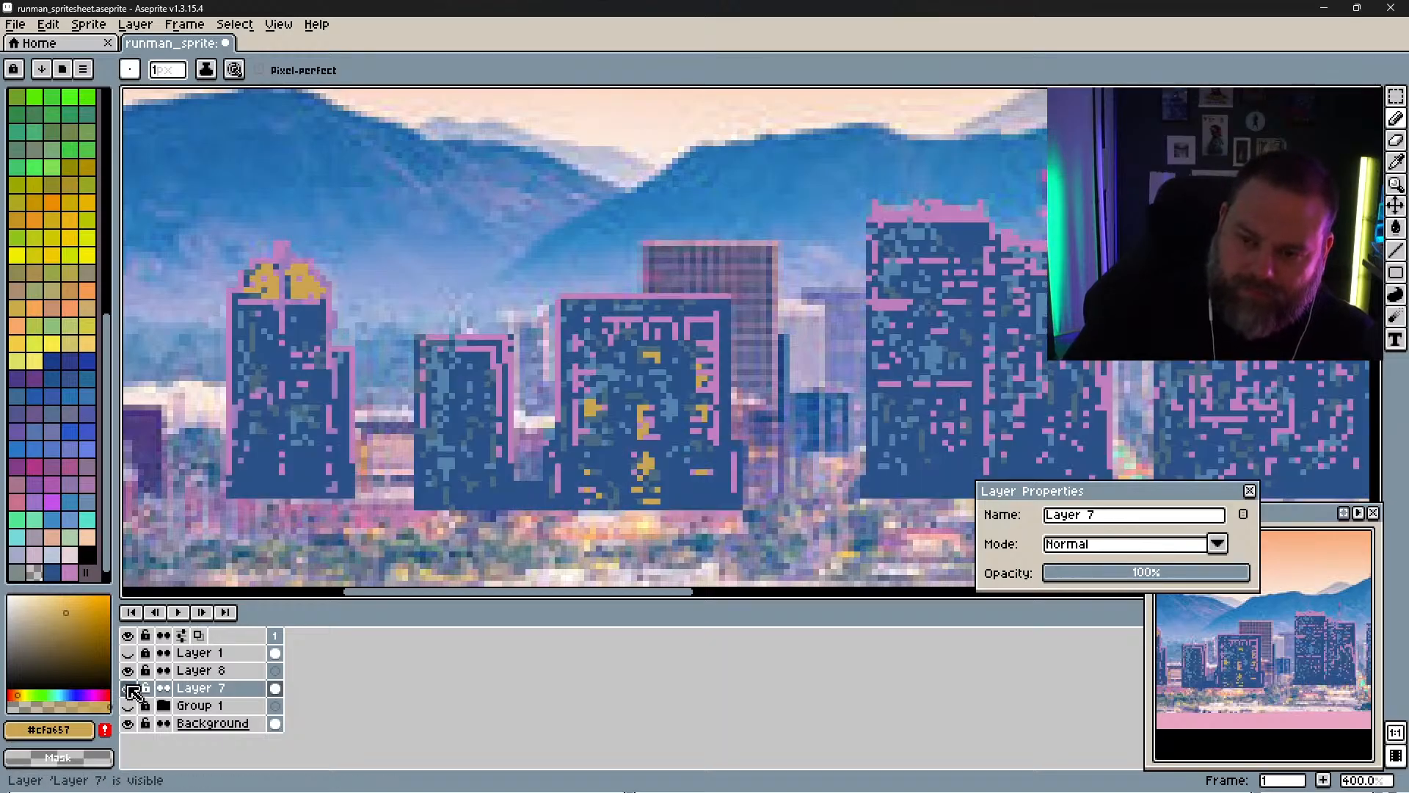
left_click(130, 689)
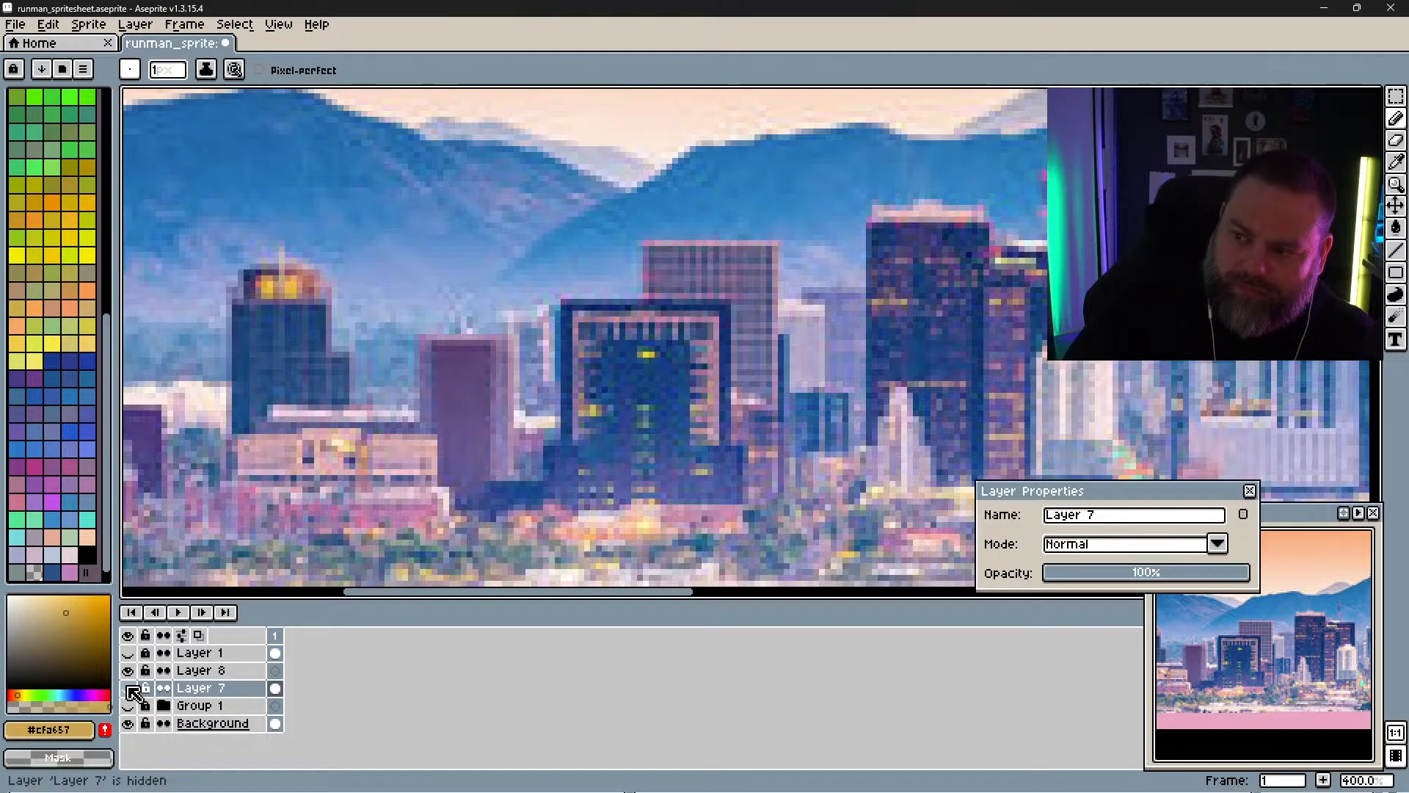
left_click(129, 688)
mouse_move(1001, 437)
left_mouse_down()
mouse_move(1025, 438)
mouse_move(1022, 419)
left_mouse_up()
mouse_move(1003, 407)
left_mouse_down()
mouse_move(1031, 398)
mouse_move(1022, 370)
left_mouse_up()
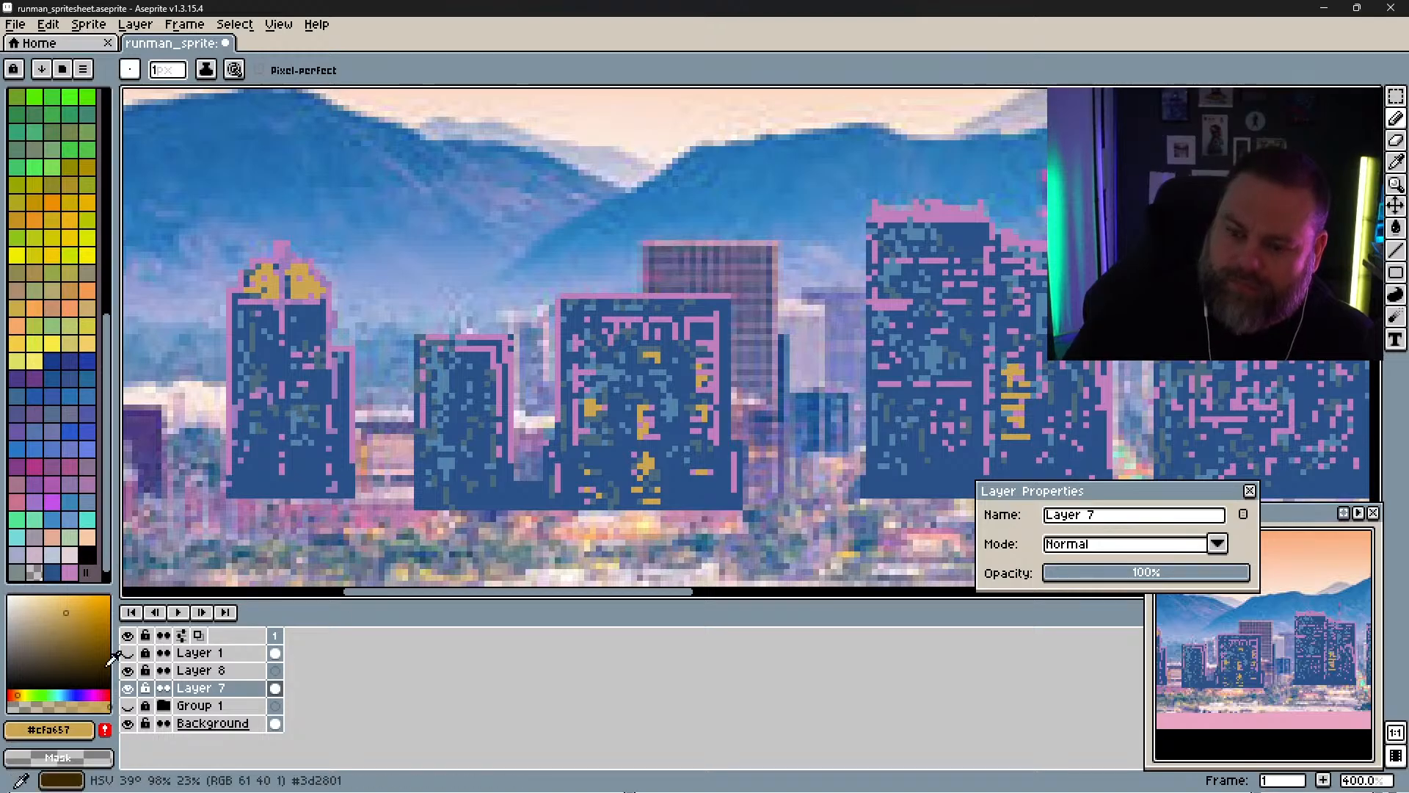
Step: Paint rows of golden windows across the middle and upper floors of the tallest tower, following the reference photo
left_click(129, 689)
left_click(130, 689)
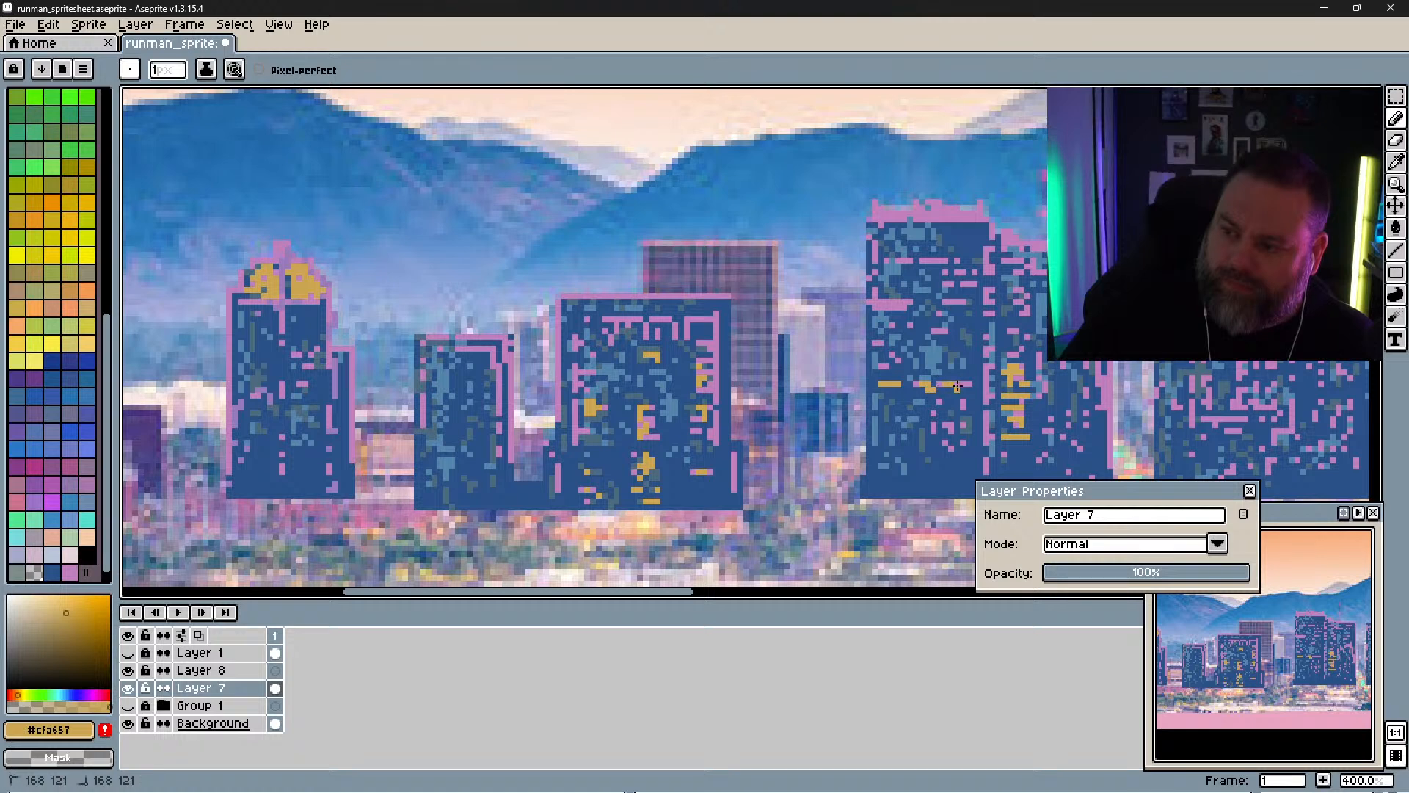
left_click(129, 689)
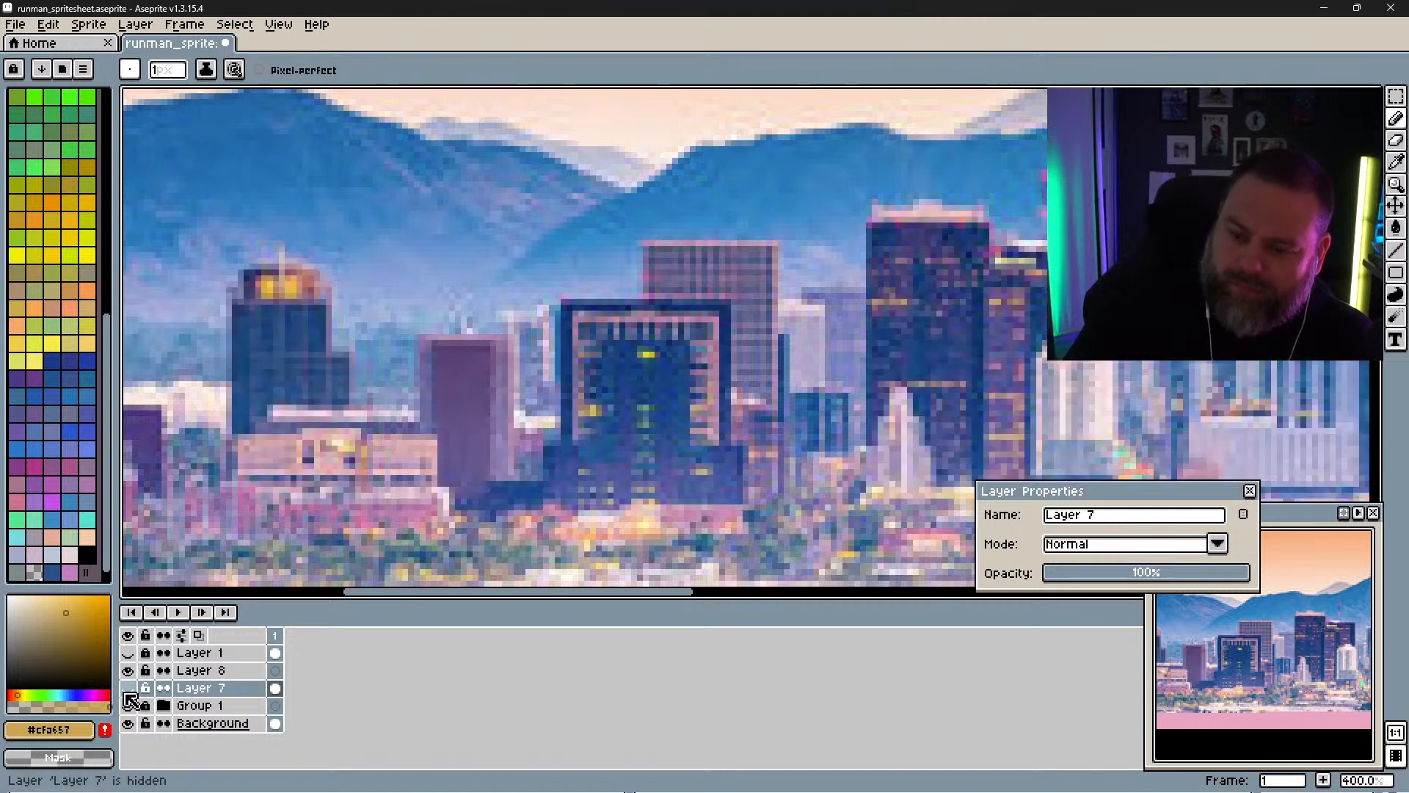
left_click(129, 689)
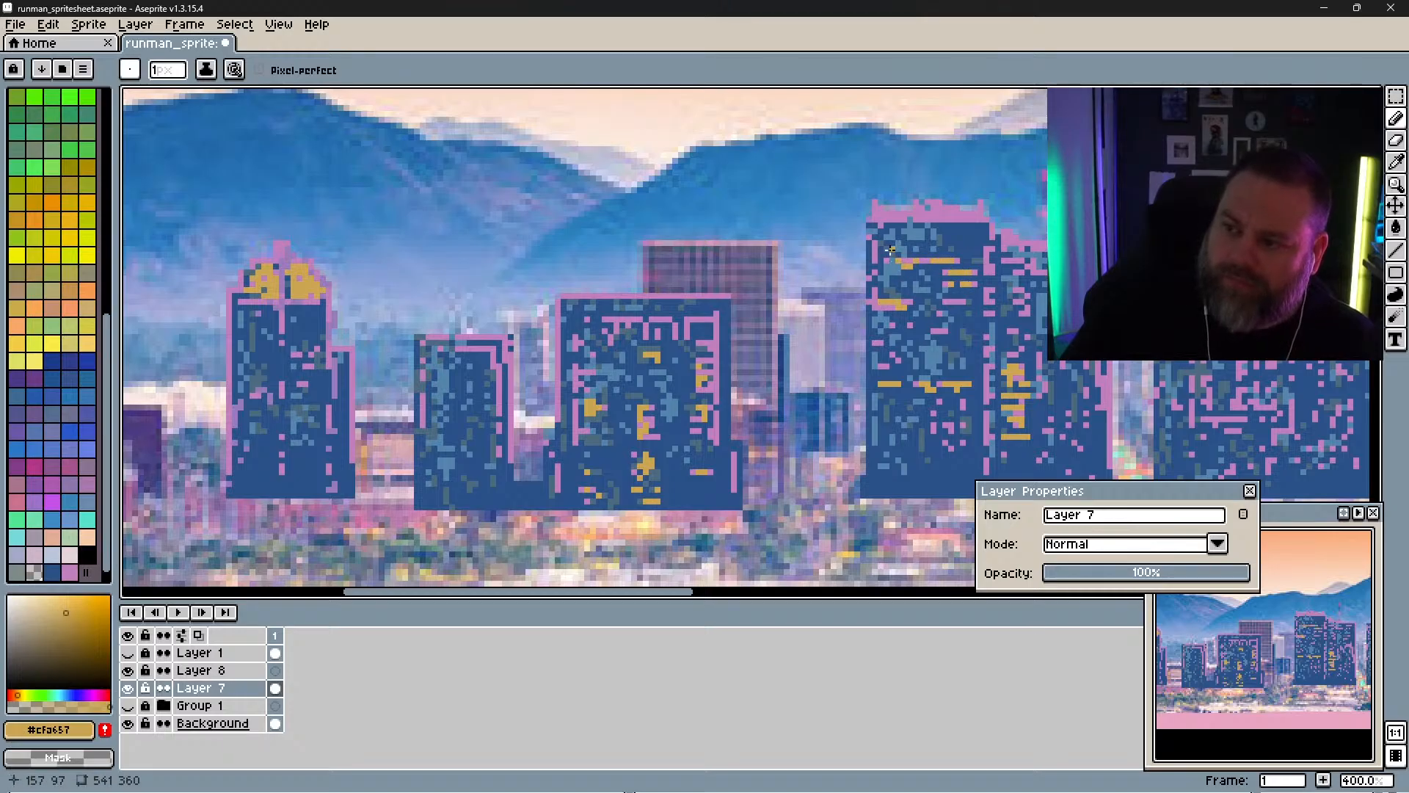
left_click(128, 688)
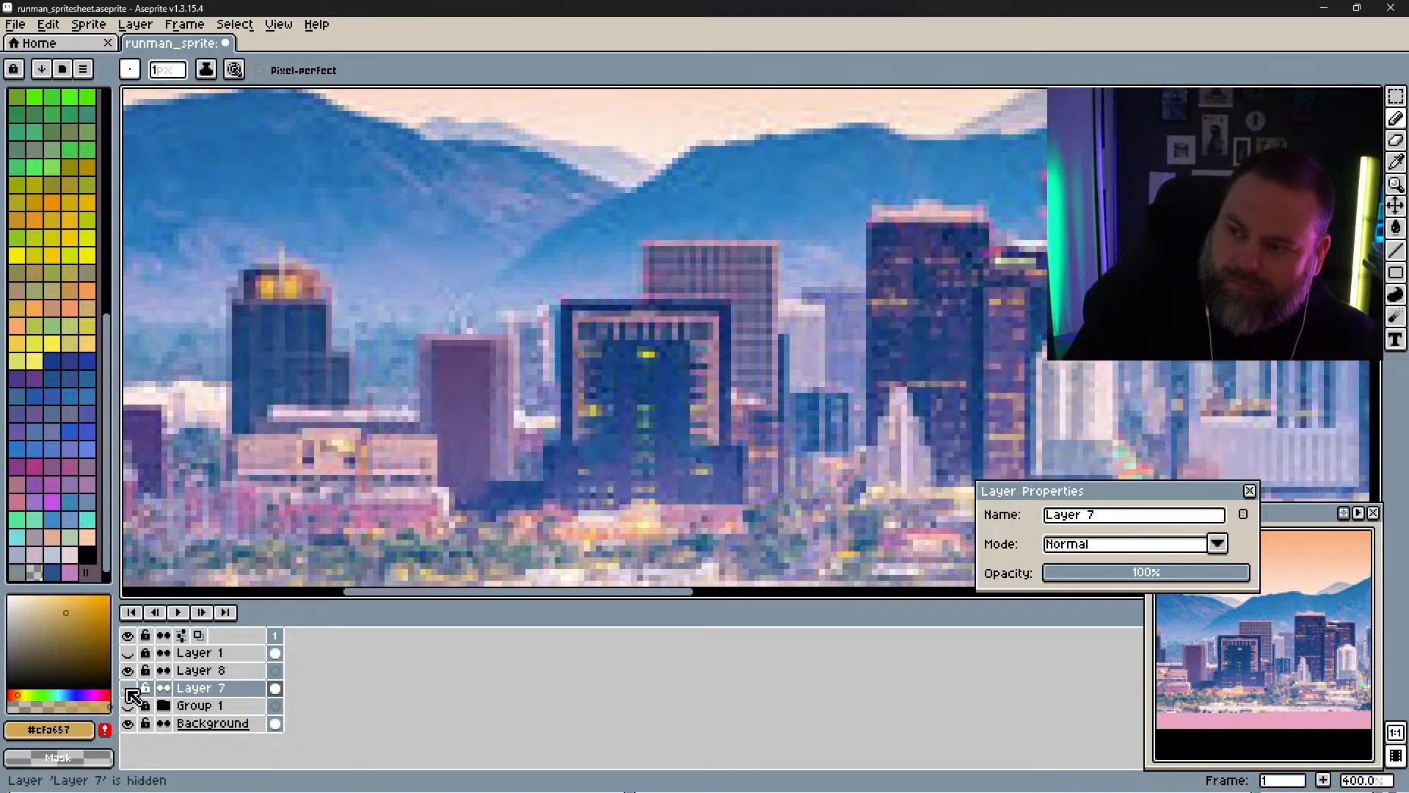
left_click(129, 688)
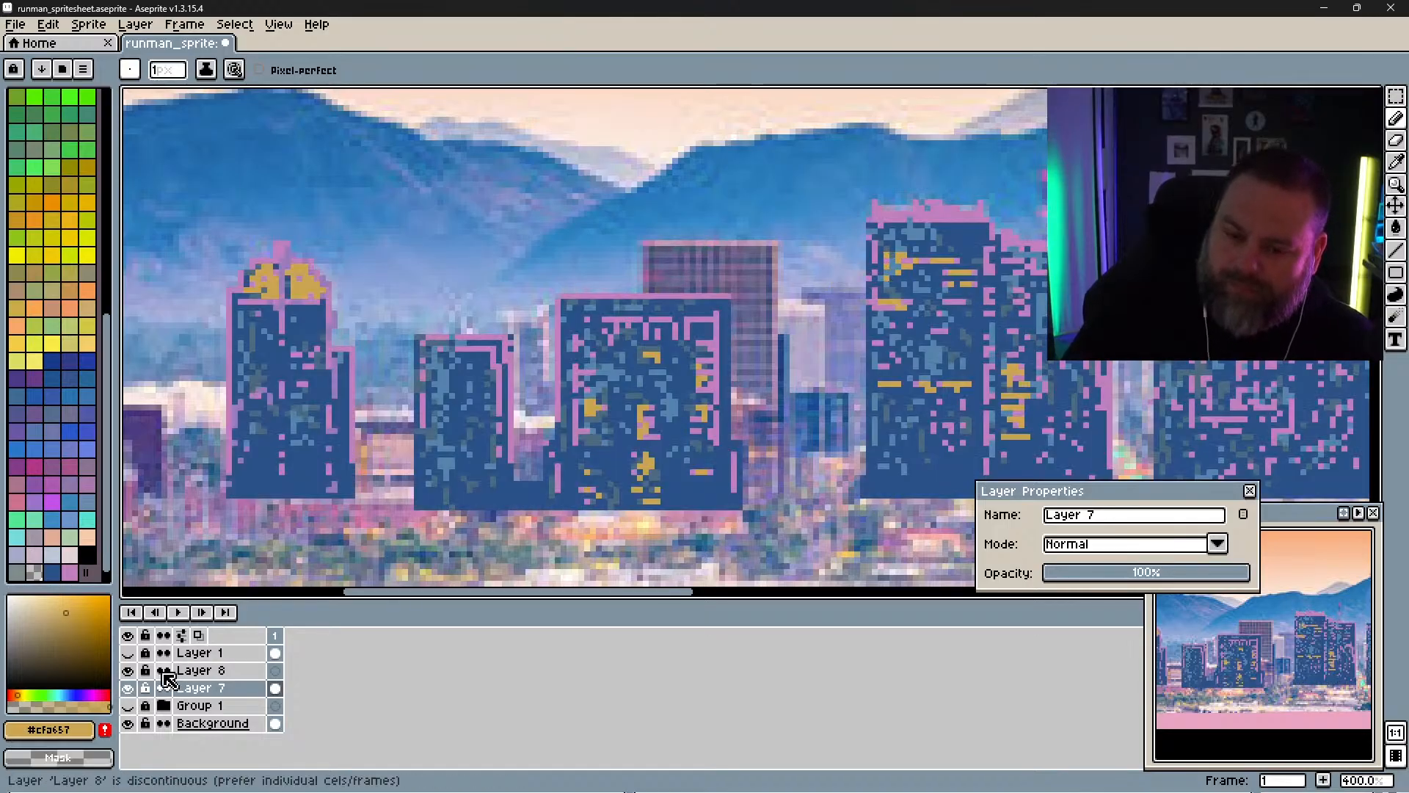
Step: Add golden window pixels to the tallest tower's upper right area and the upper floors of the adjoining tower, matching the photo
left_click(128, 688)
left_click(128, 688)
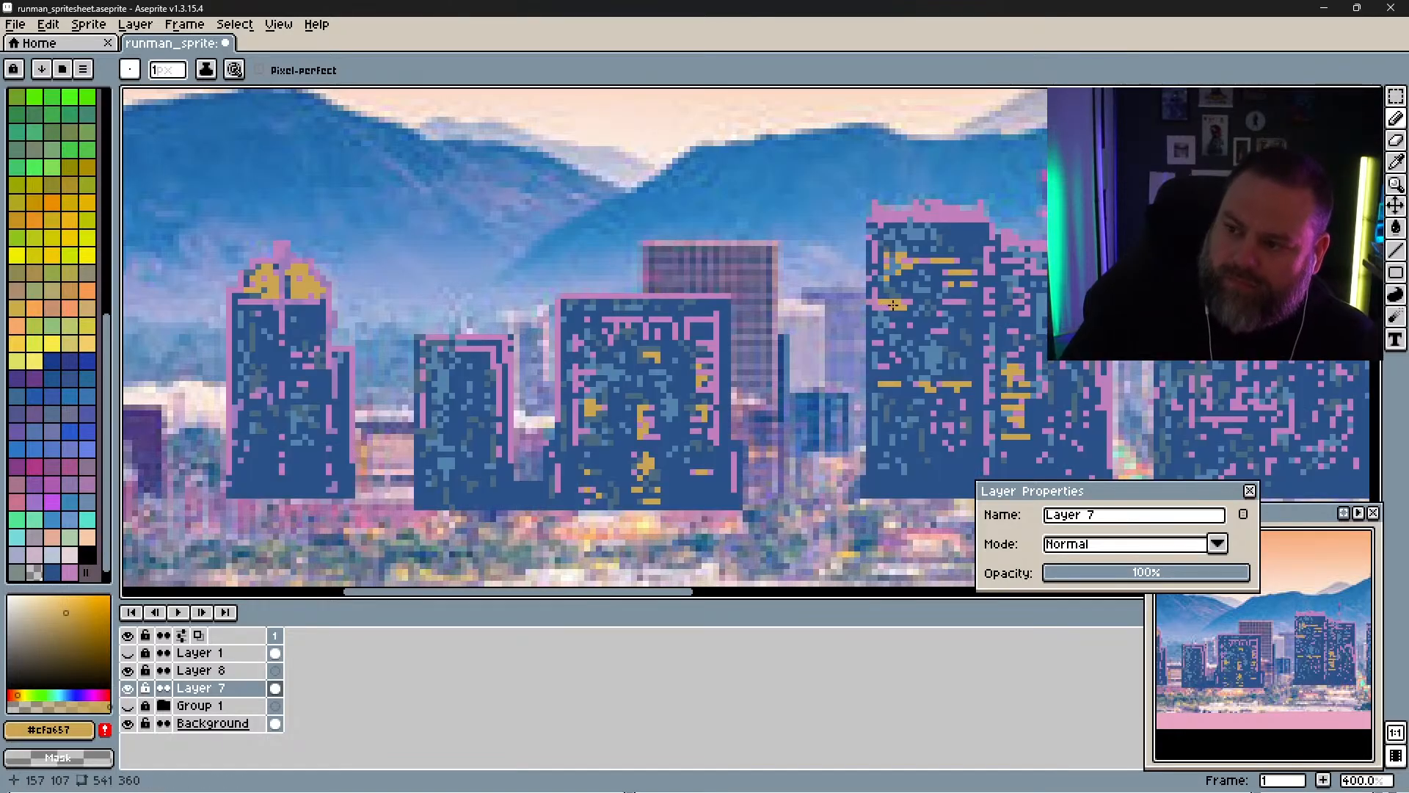
left_click(962, 301)
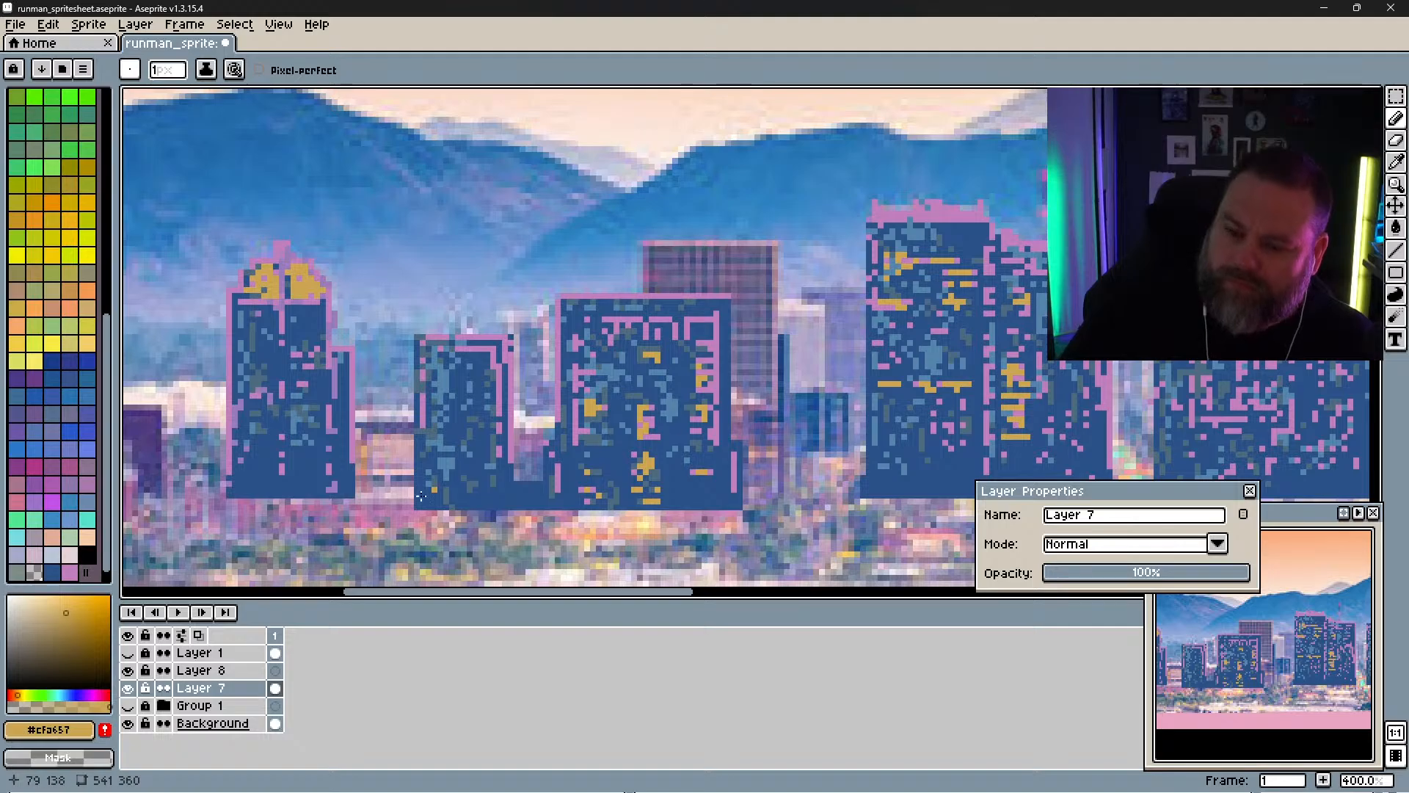
left_click(128, 688)
left_click(129, 689)
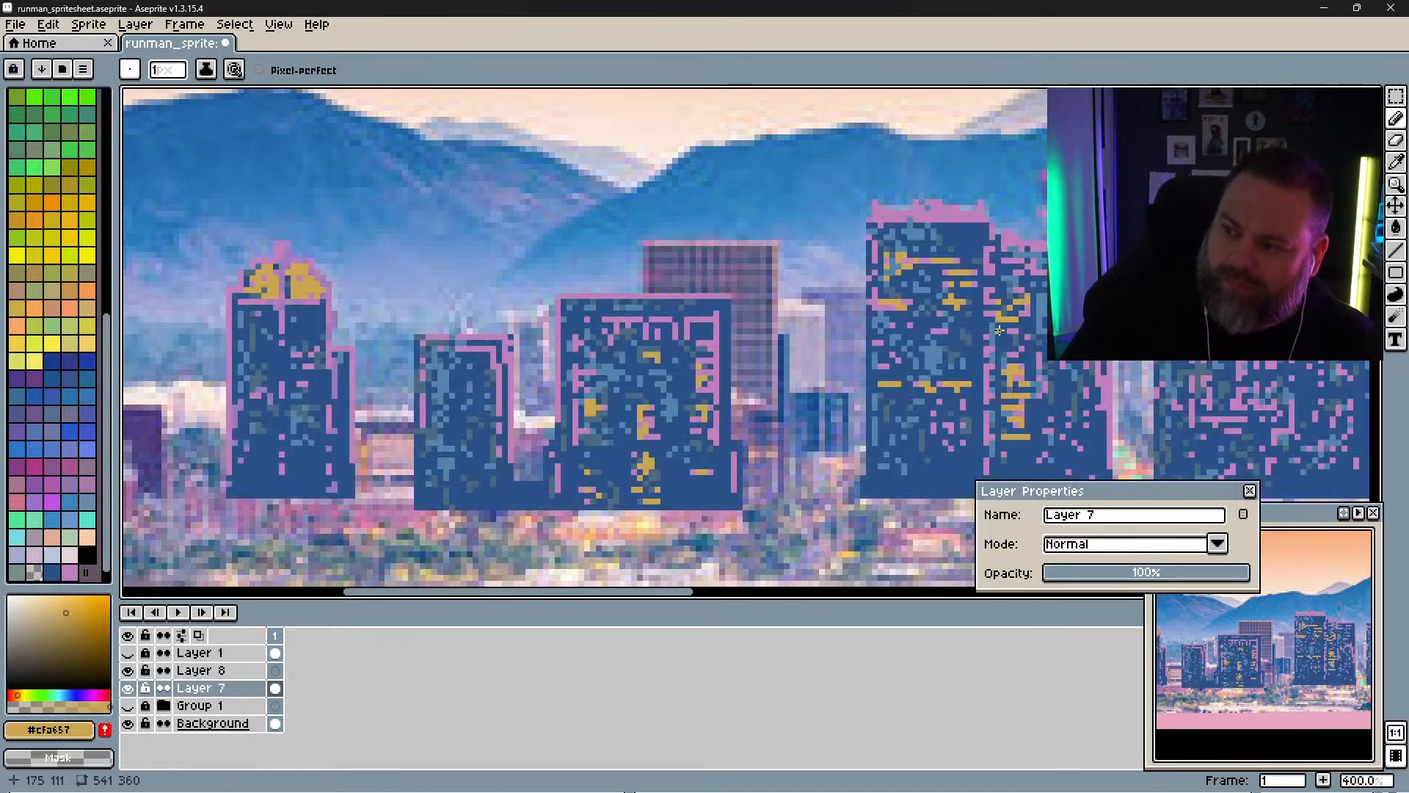
left_click(1013, 347)
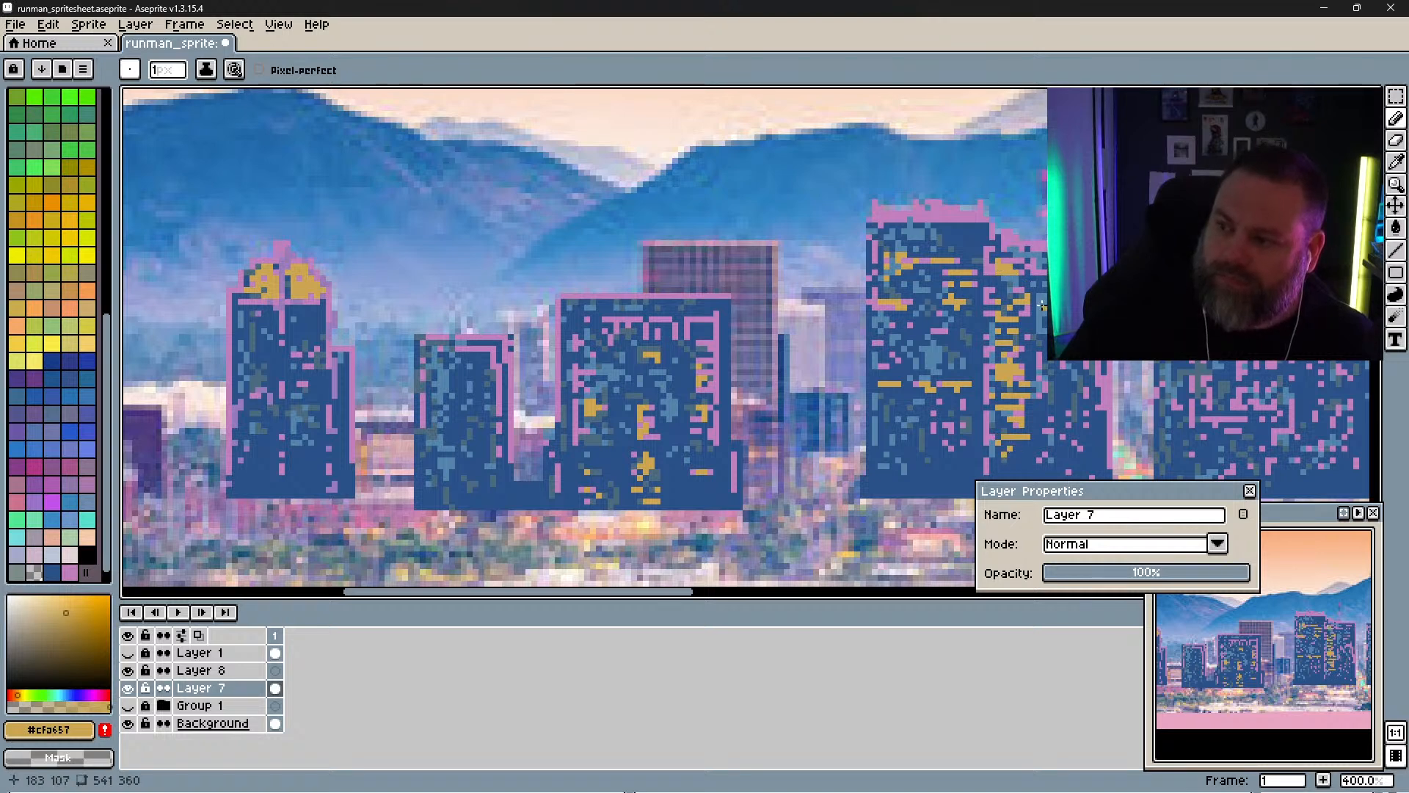
Step: Recheck the reference photo and add golden pixels along the top inside the wide framed building
left_click(128, 688)
left_click(129, 688)
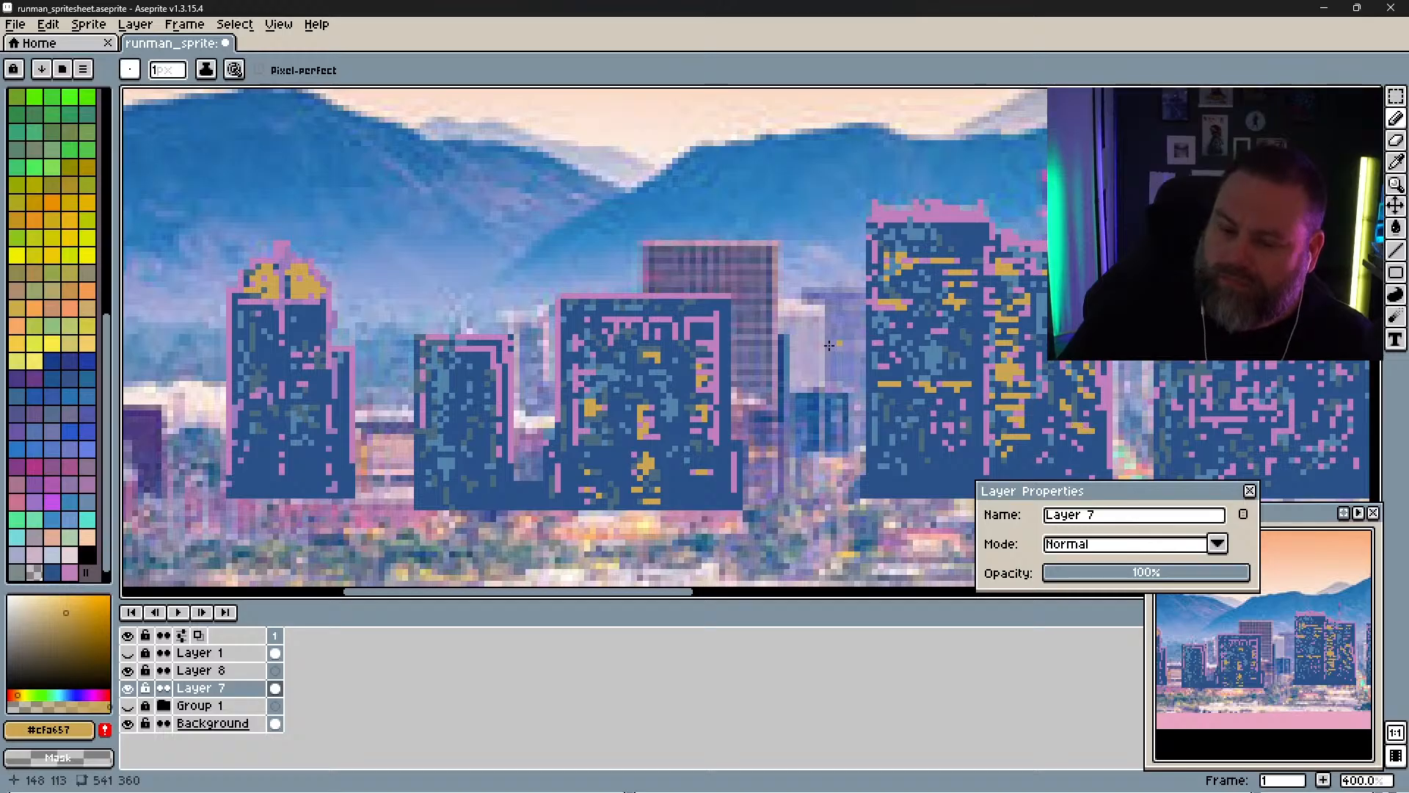
left_click(133, 686)
left_click(132, 686)
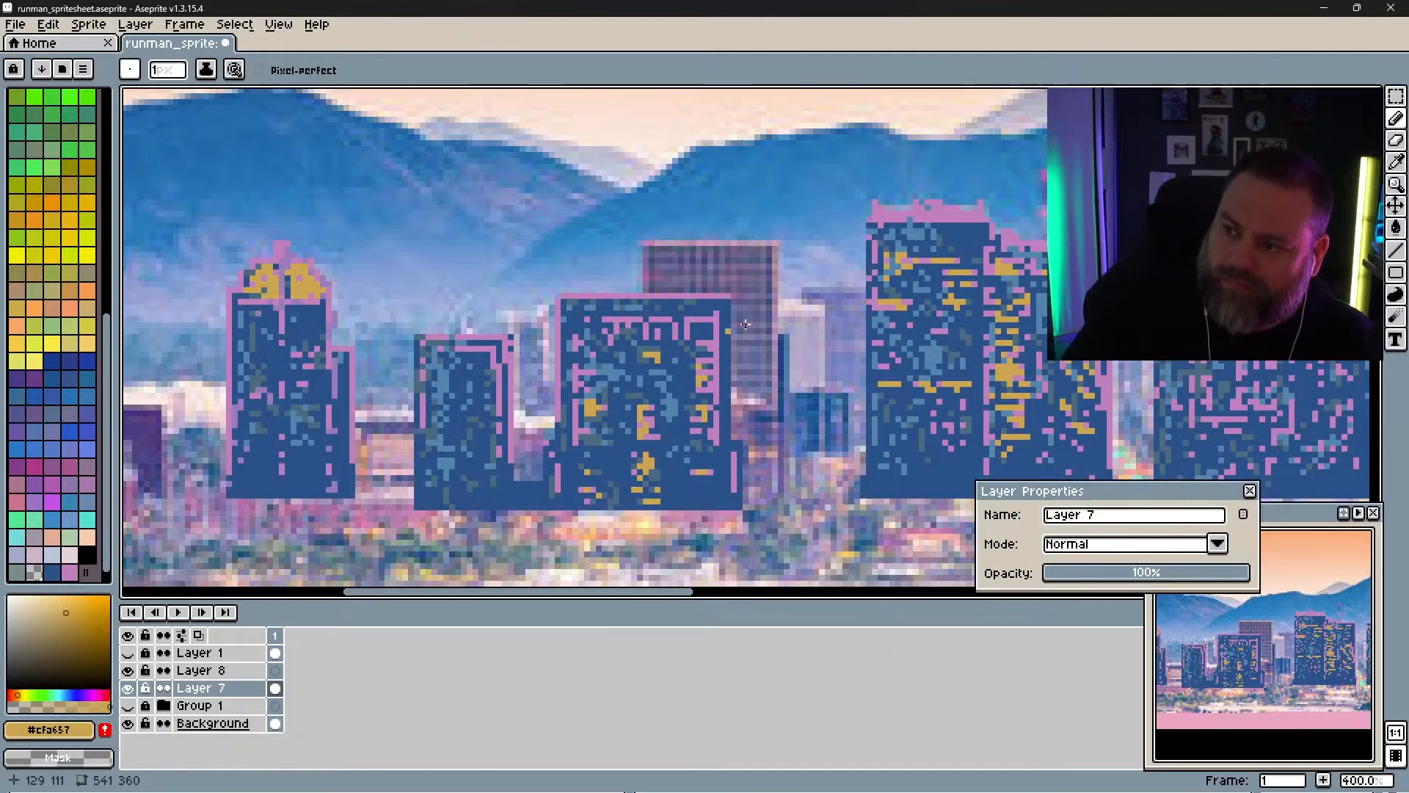
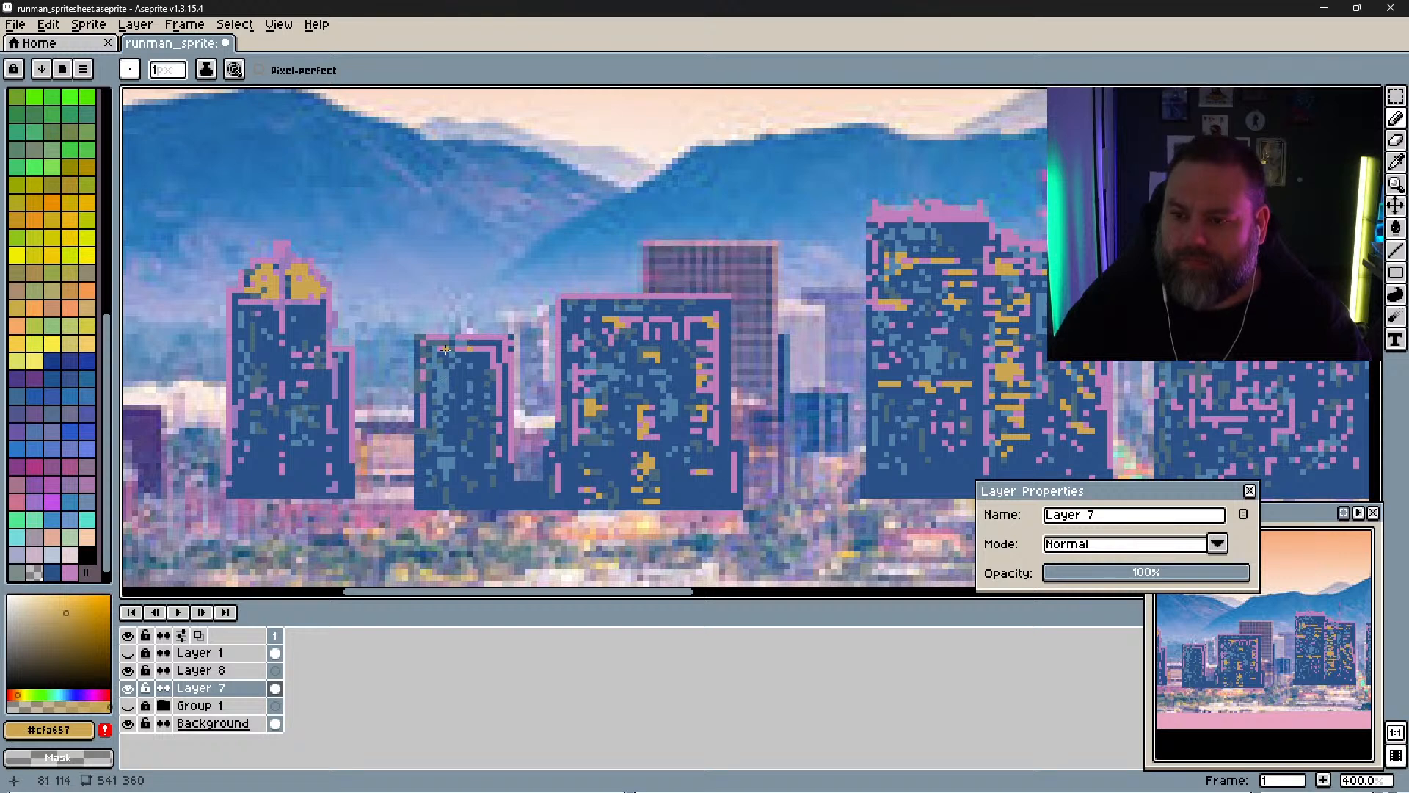
Step: Sample the slate tone #486a7d and paint the narrow middle building's face solid with it
left_click(443, 350, "alt")
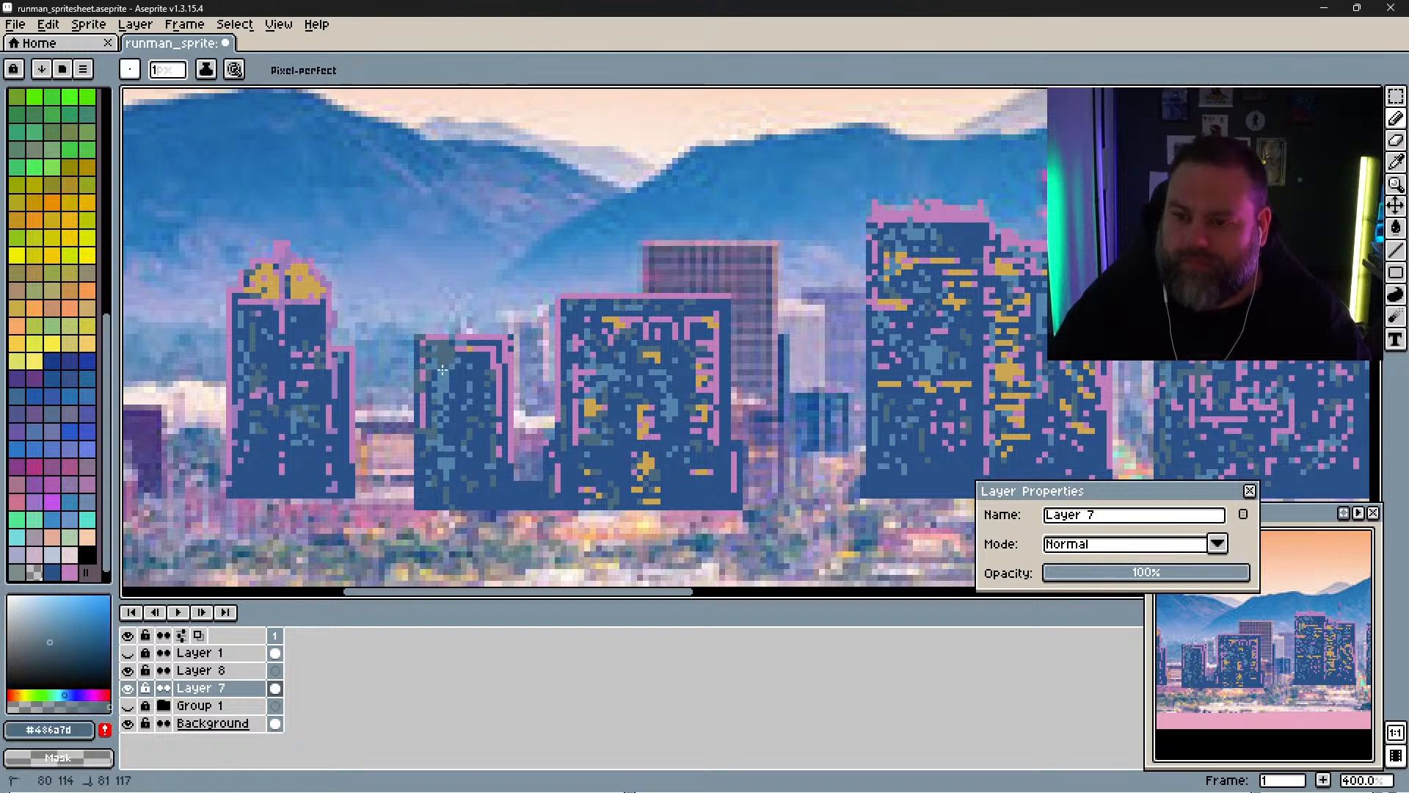
left_click_drag(443, 370, 472, 378)
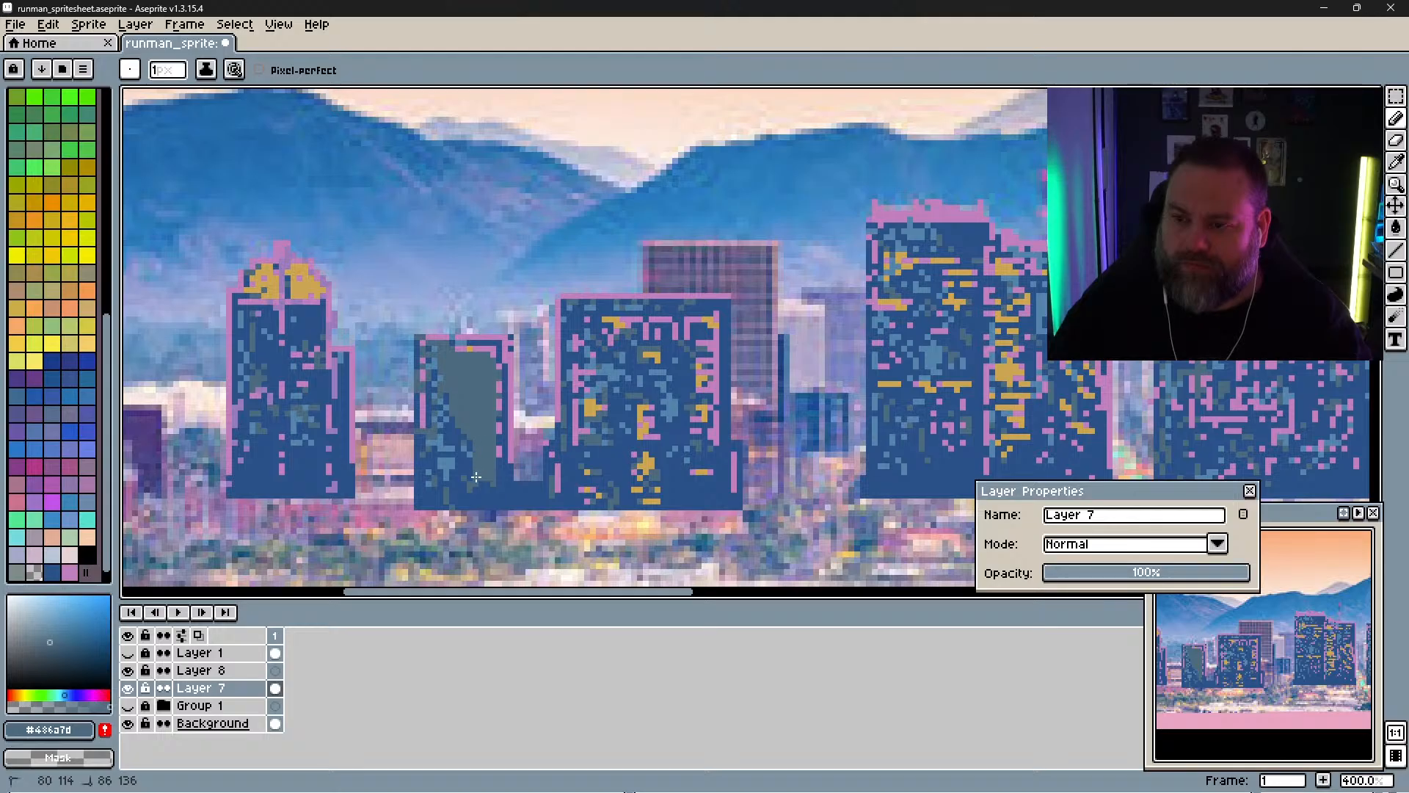
left_click_drag(476, 477, 448, 445)
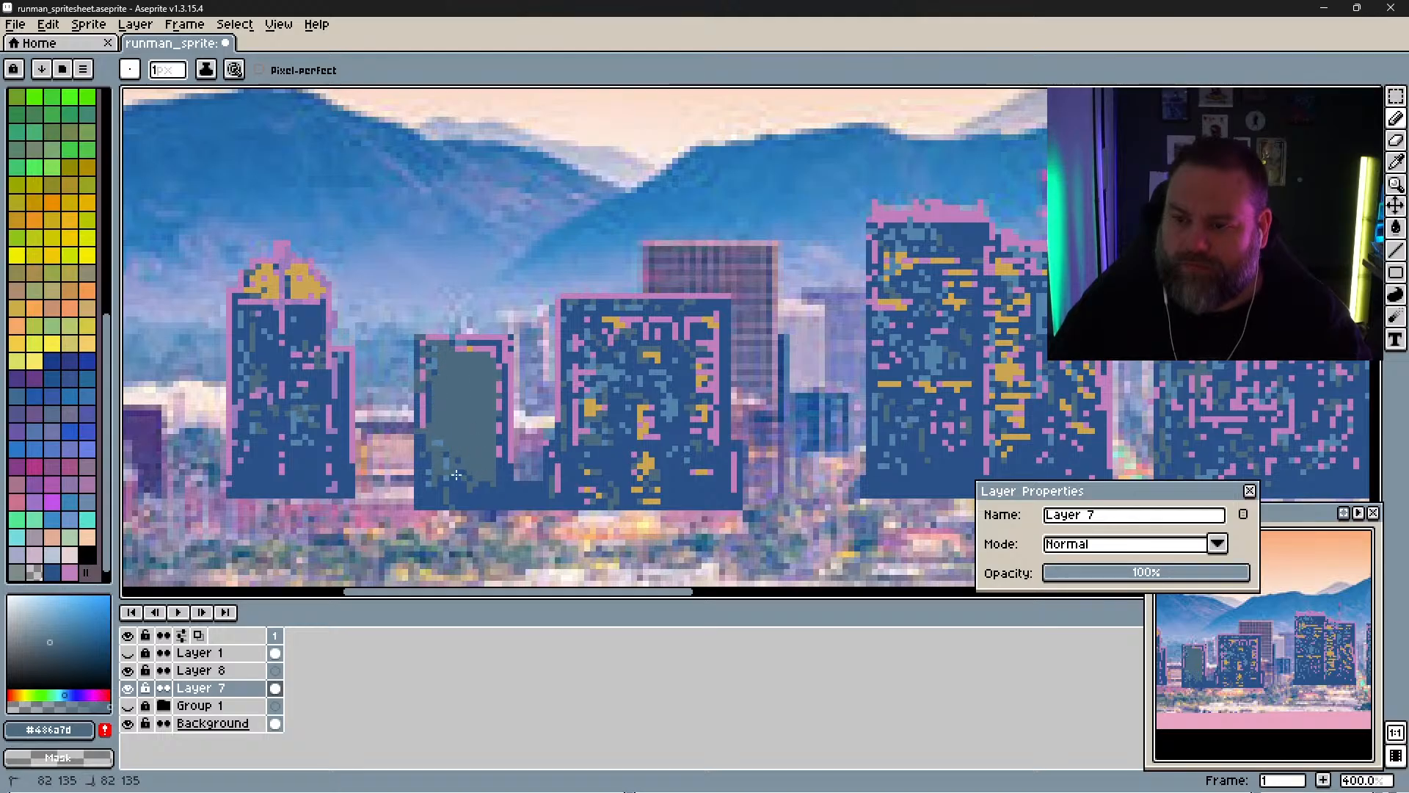
left_click_drag(456, 474, 475, 480)
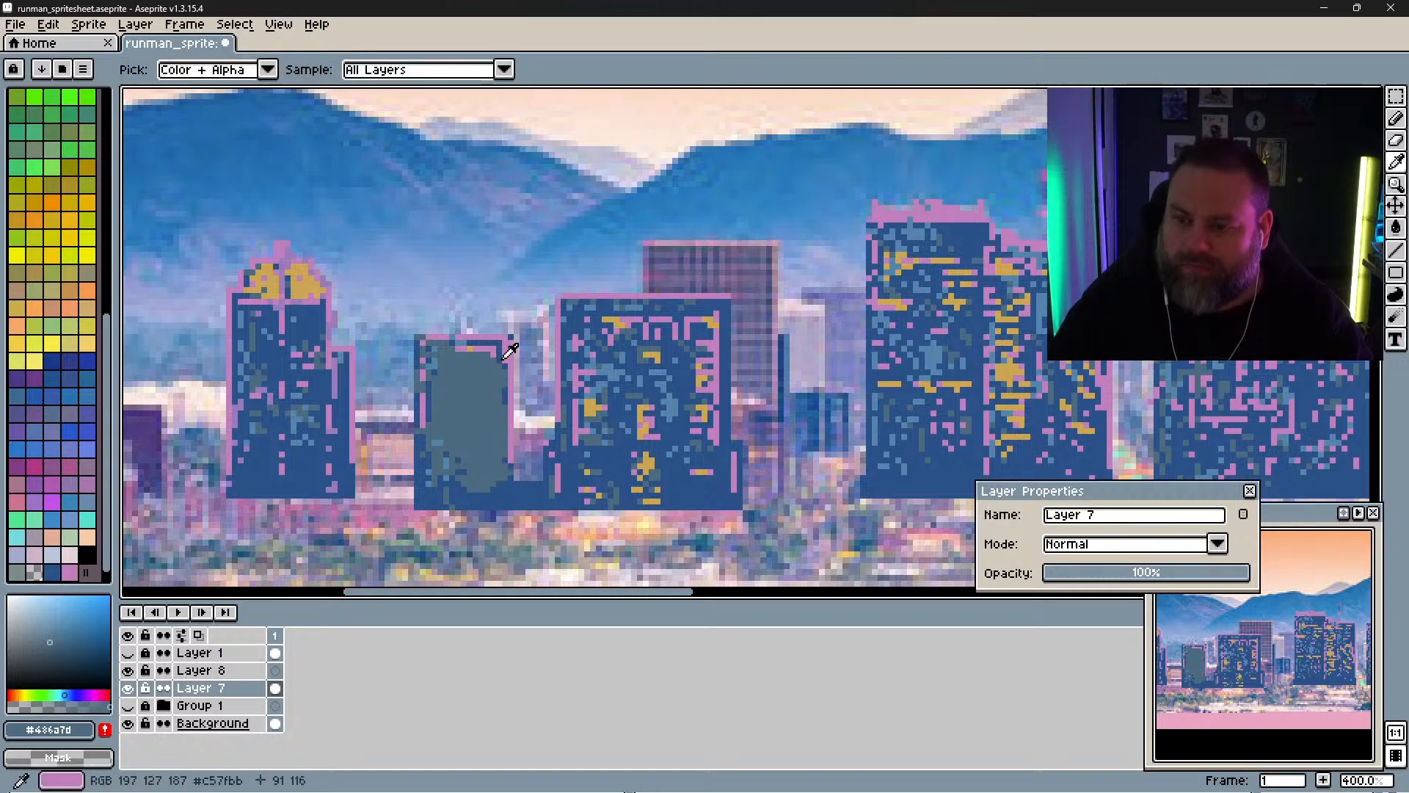
Step: Sample the pink #c57fbb, repaint the narrow building's inner right edge, and add a small structure on its roof
left_click(501, 372, "alt")
left_click_drag(501, 373, 501, 466)
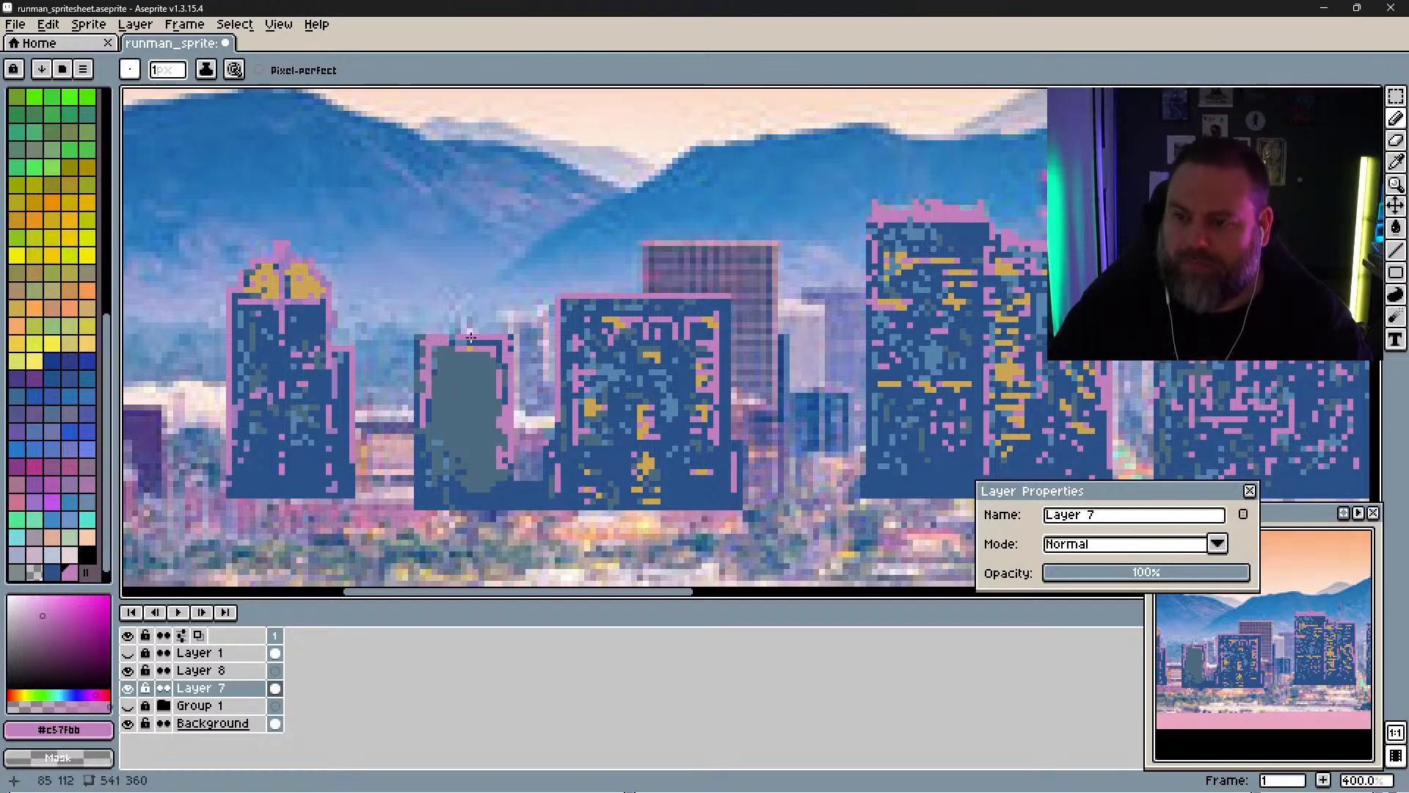
left_click_drag(466, 332, 469, 330)
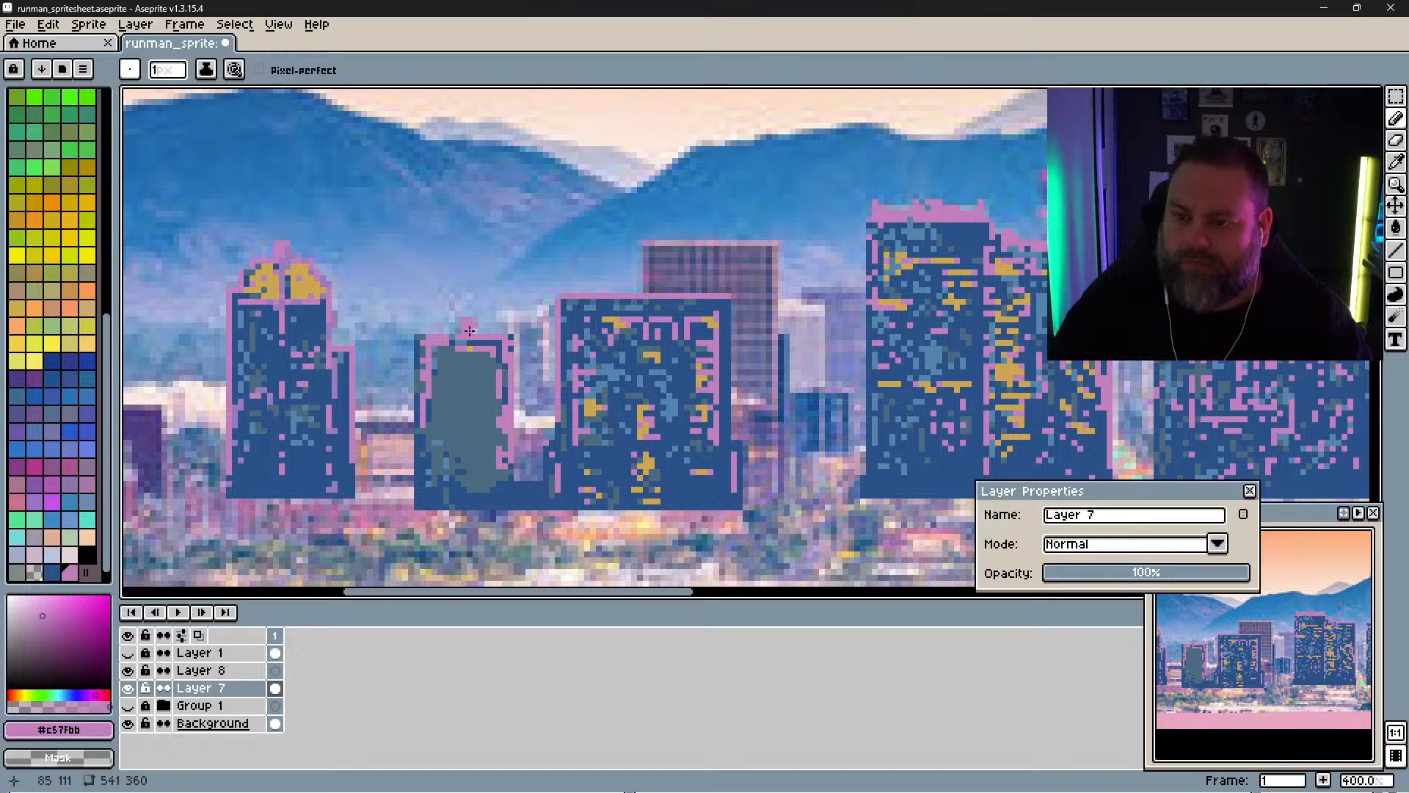
Step: Sample the pale pink #facce9 and highlight the narrow building's rooftop, the domed tower's left slope, the framed building's upper-left corner and the tallest tower's roof
left_click(557, 324, "alt")
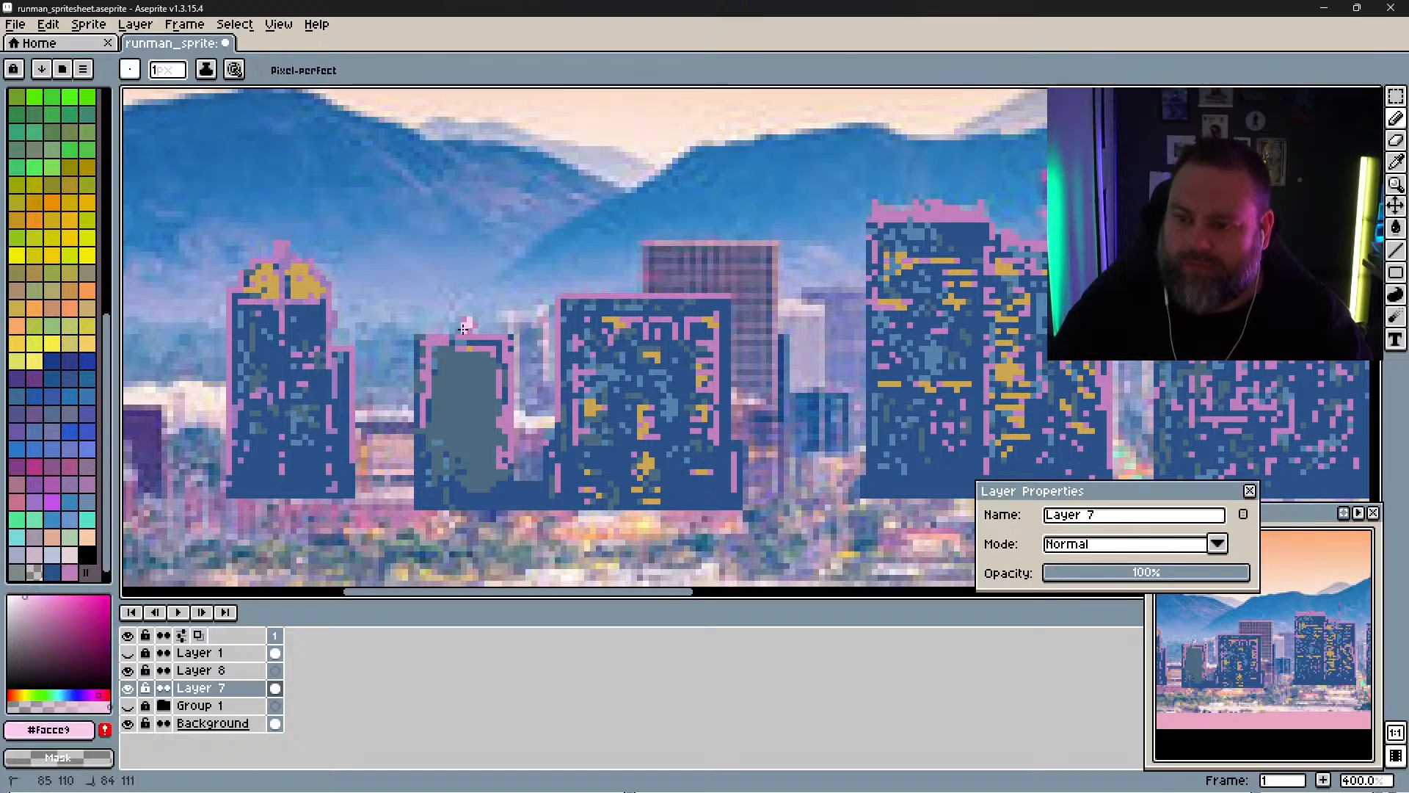
left_click_drag(463, 329, 470, 331)
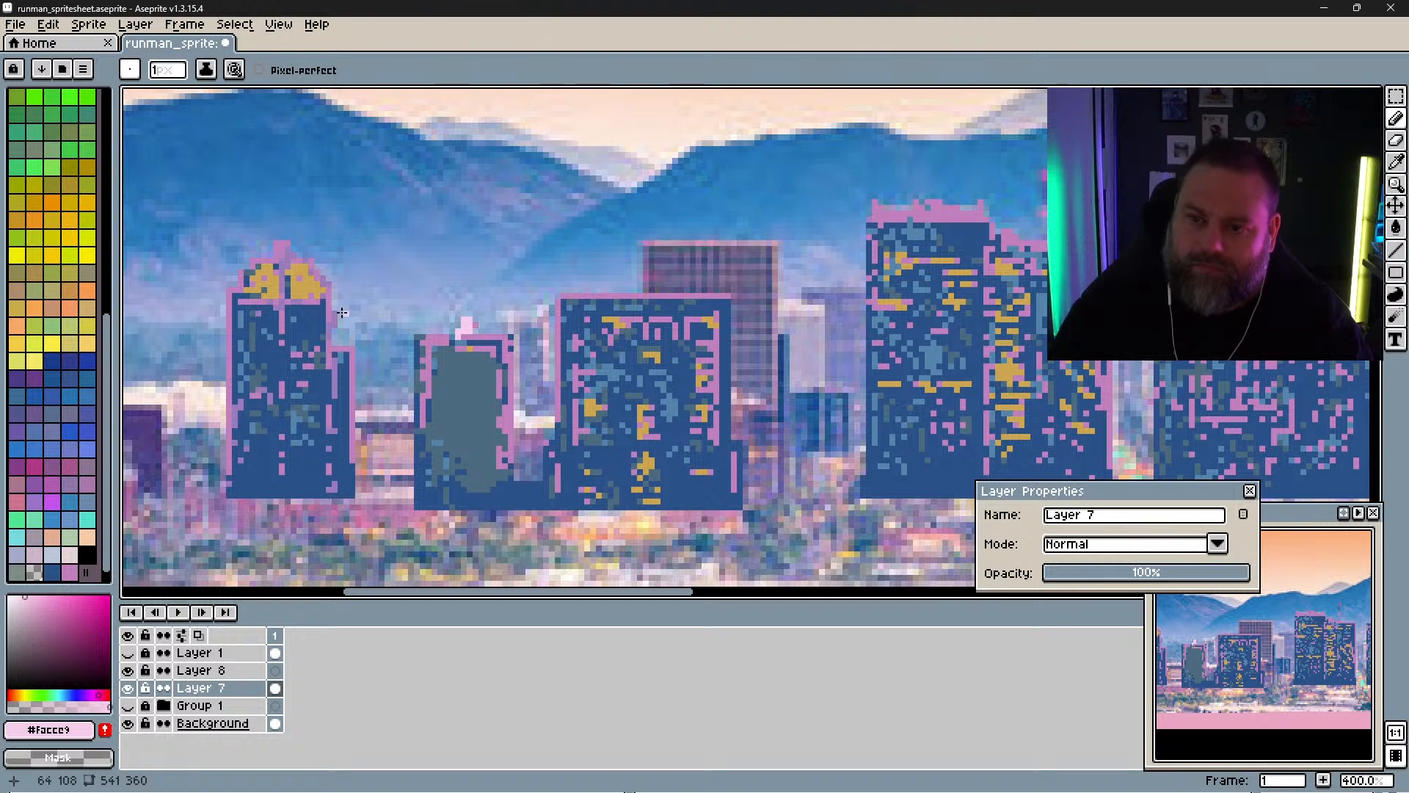
left_click_drag(277, 252, 243, 279)
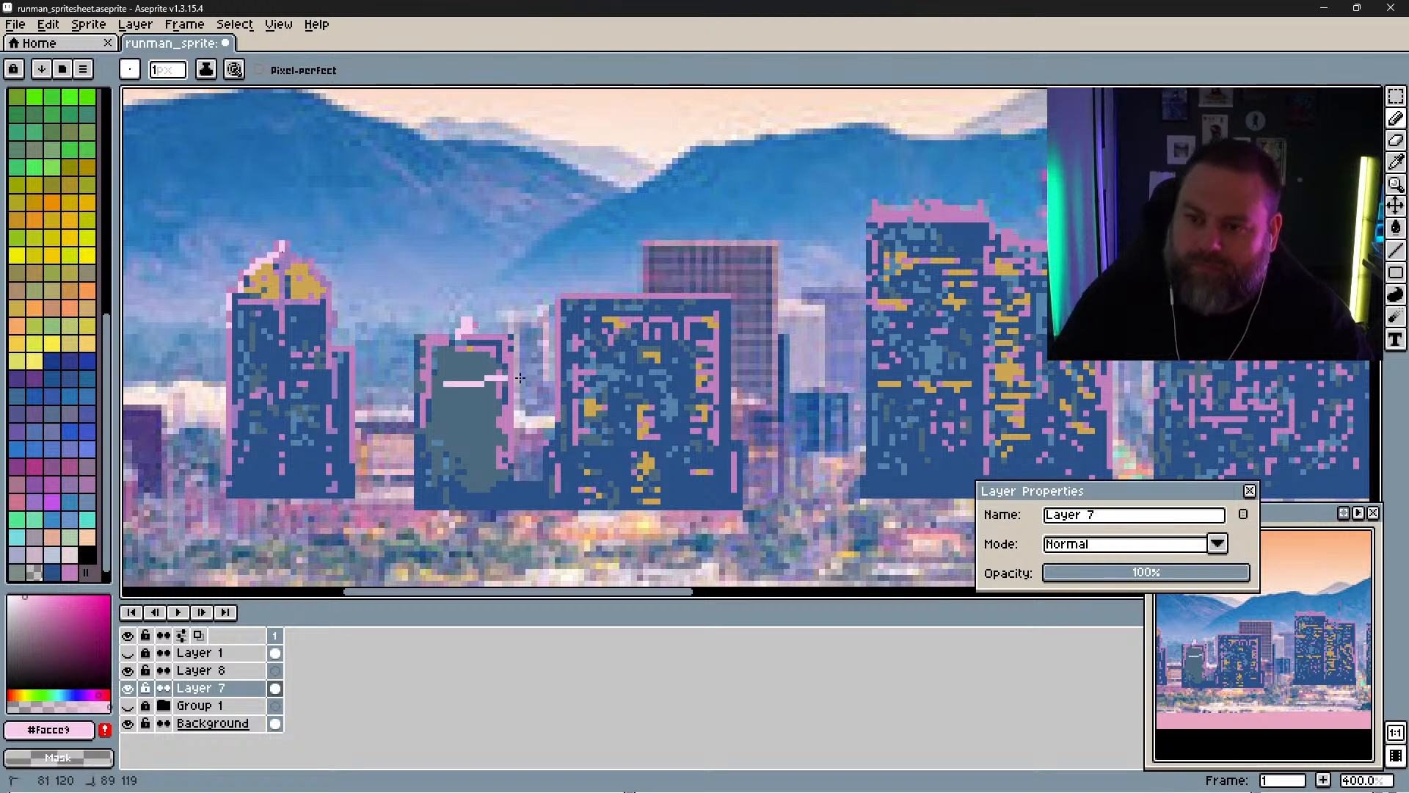
mouse_move(554, 309)
left_mouse_down()
mouse_move(669, 305)
mouse_move(674, 318)
left_mouse_up()
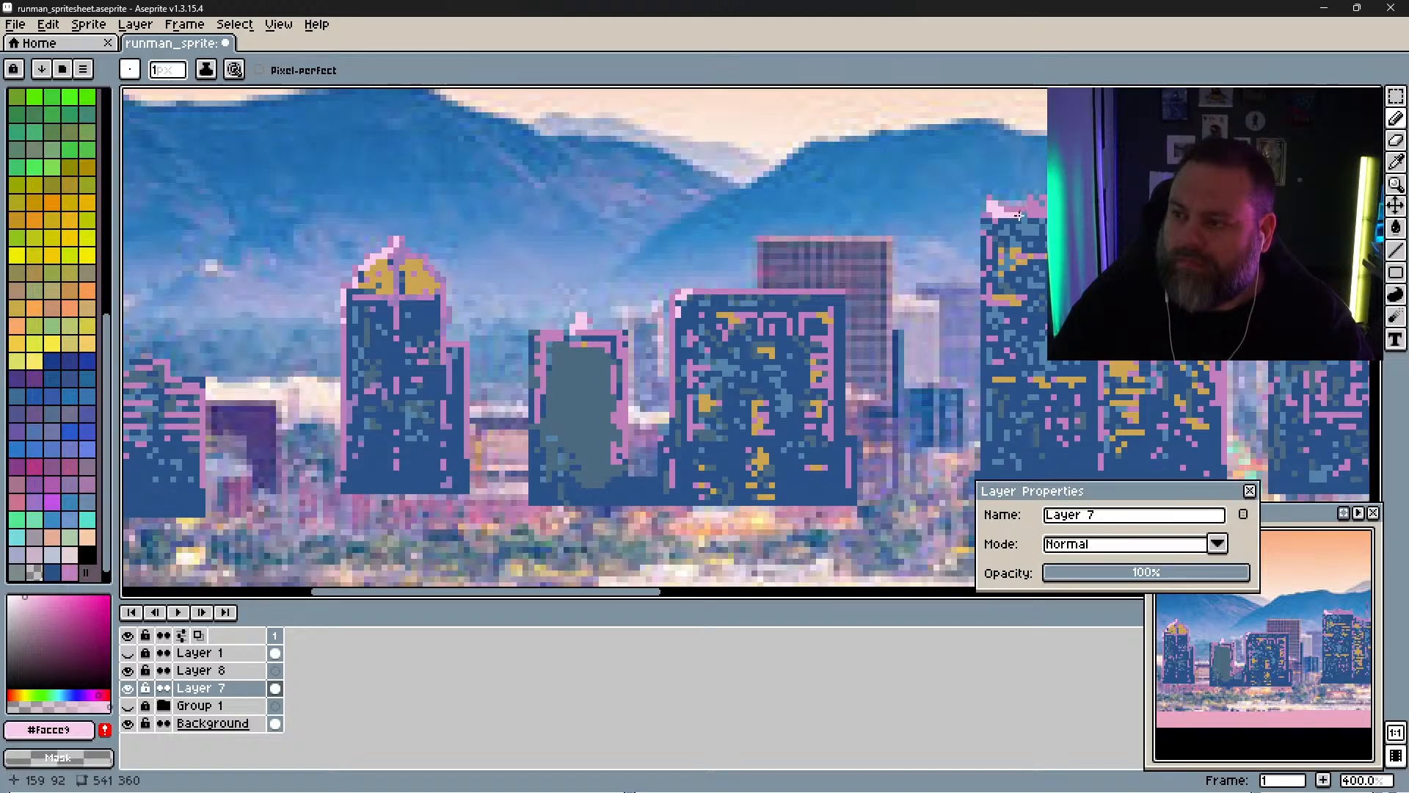
left_click(1041, 211)
left_click_drag(1045, 212, 1041, 211)
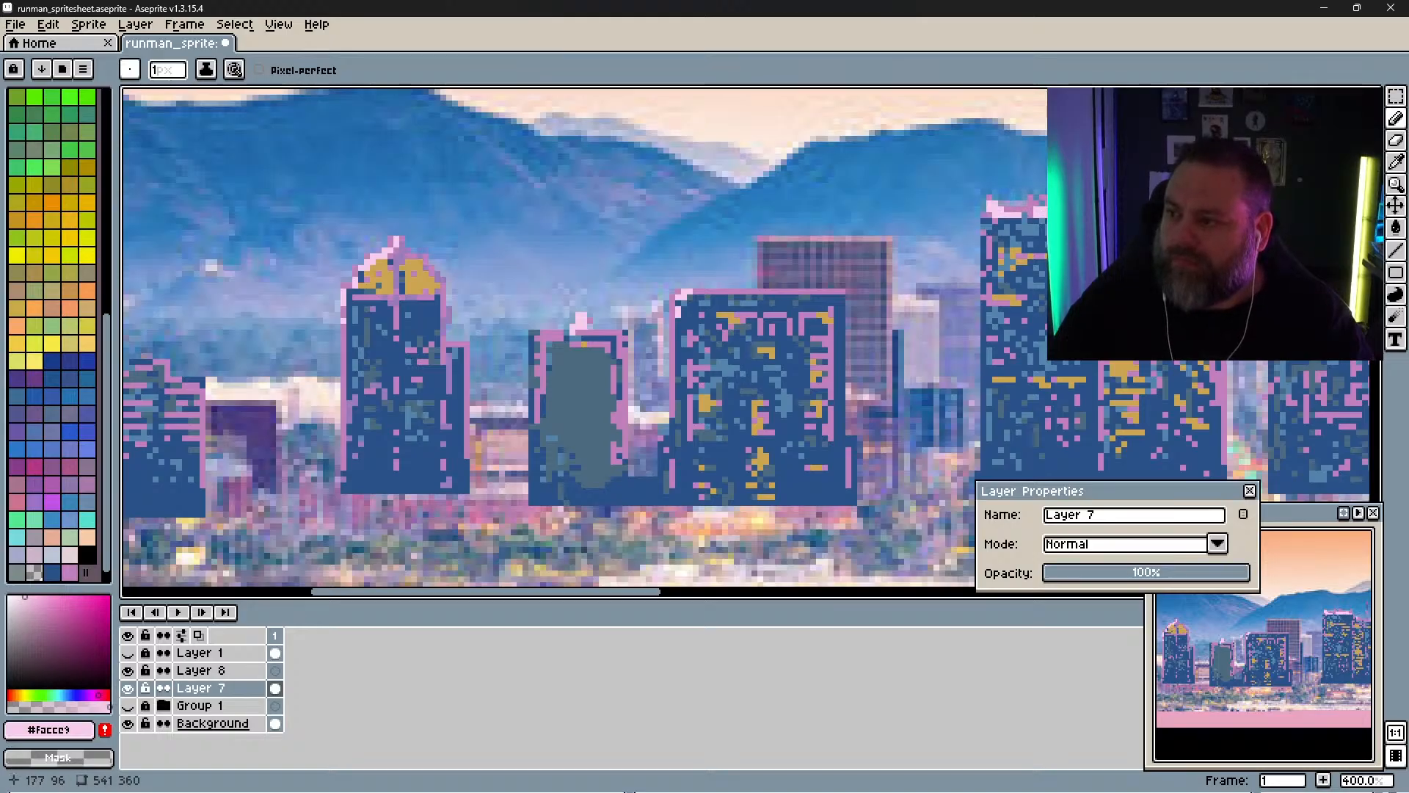
Step: Paint pale pink #facce9 highlights along the arched tower's curved left shoulder and its inner arch edges
key("z")
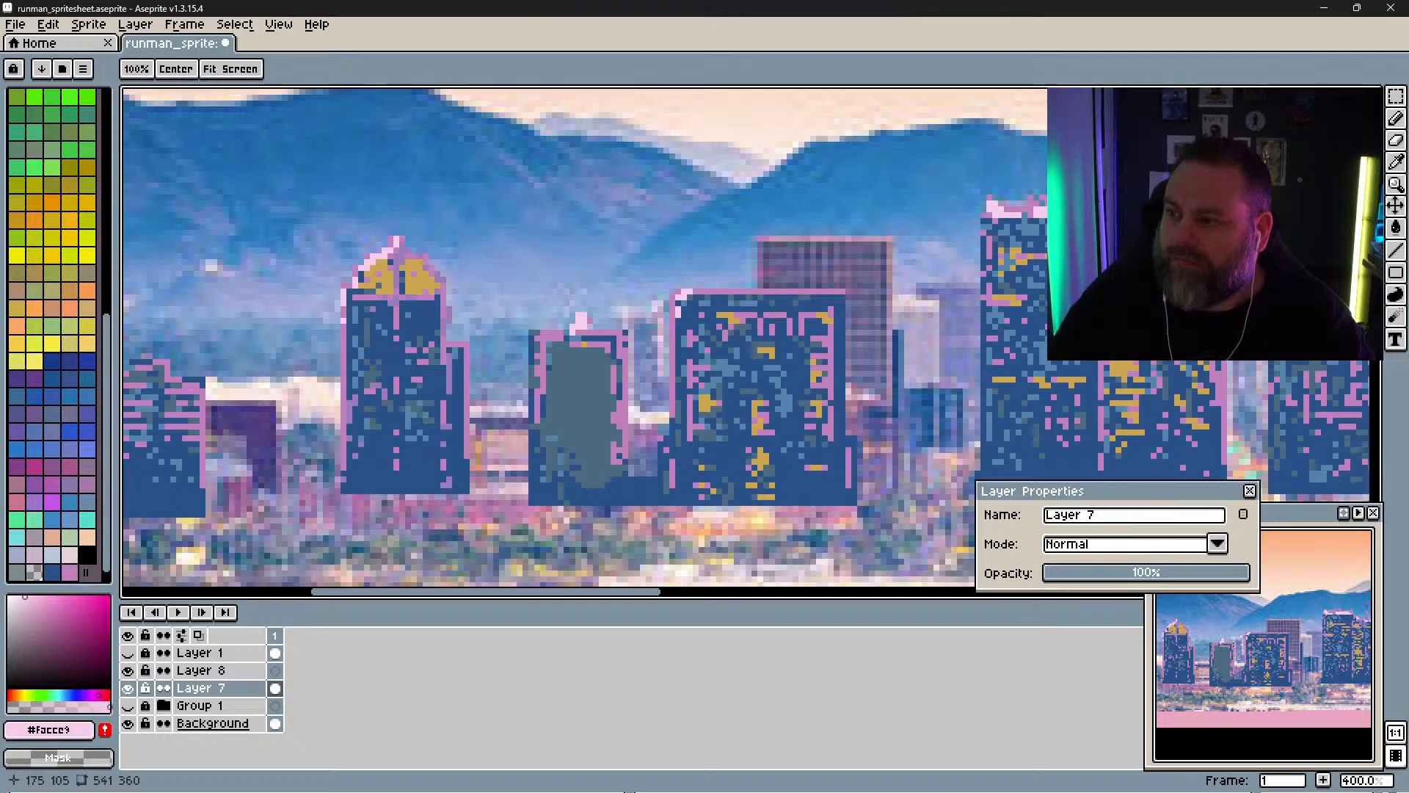
left_click_drag(1072, 293, 574, 322)
left_click_drag(965, 313, 249, 328)
mouse_move(783, 287)
left_mouse_down()
mouse_move(795, 287)
mouse_move(759, 328)
left_mouse_up()
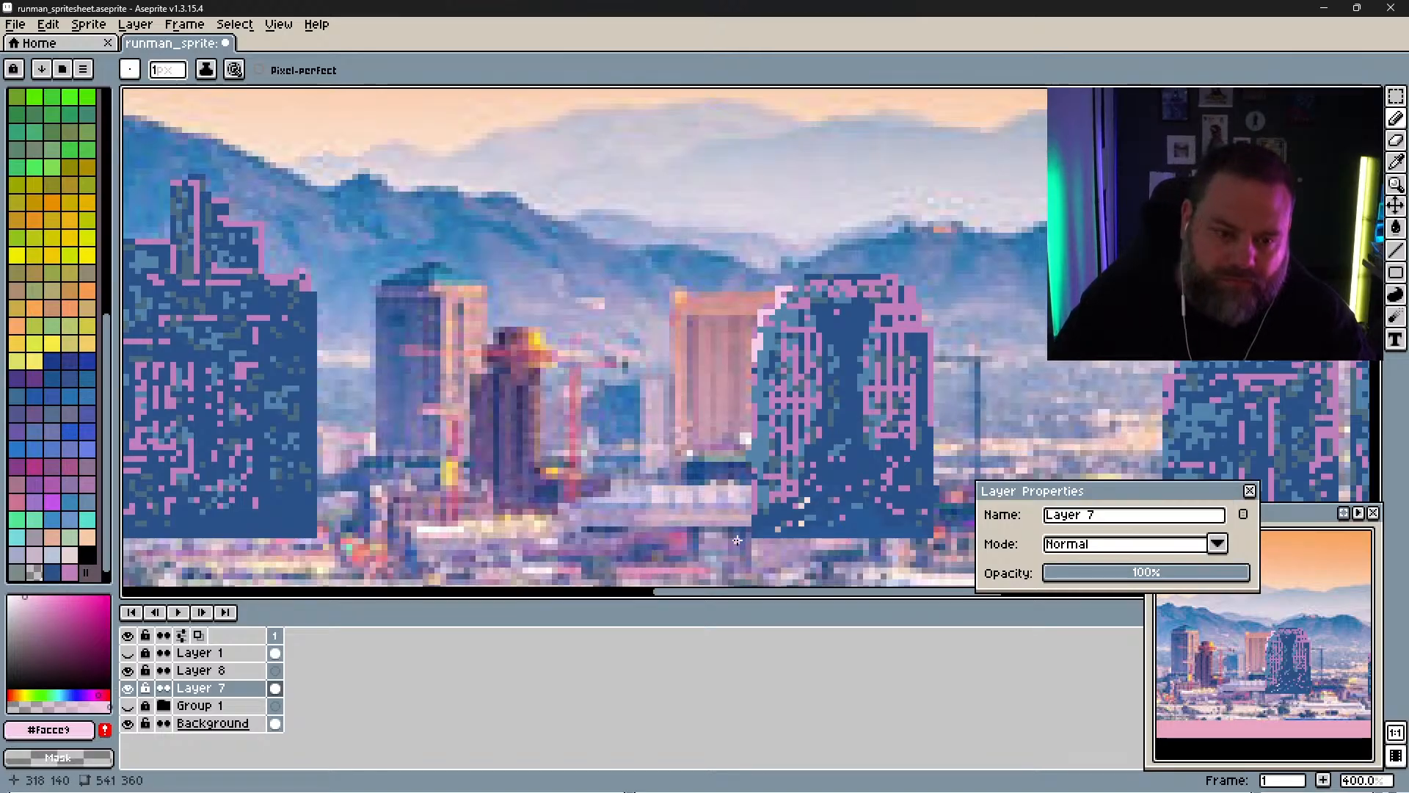
left_click_drag(971, 368, 583, 342)
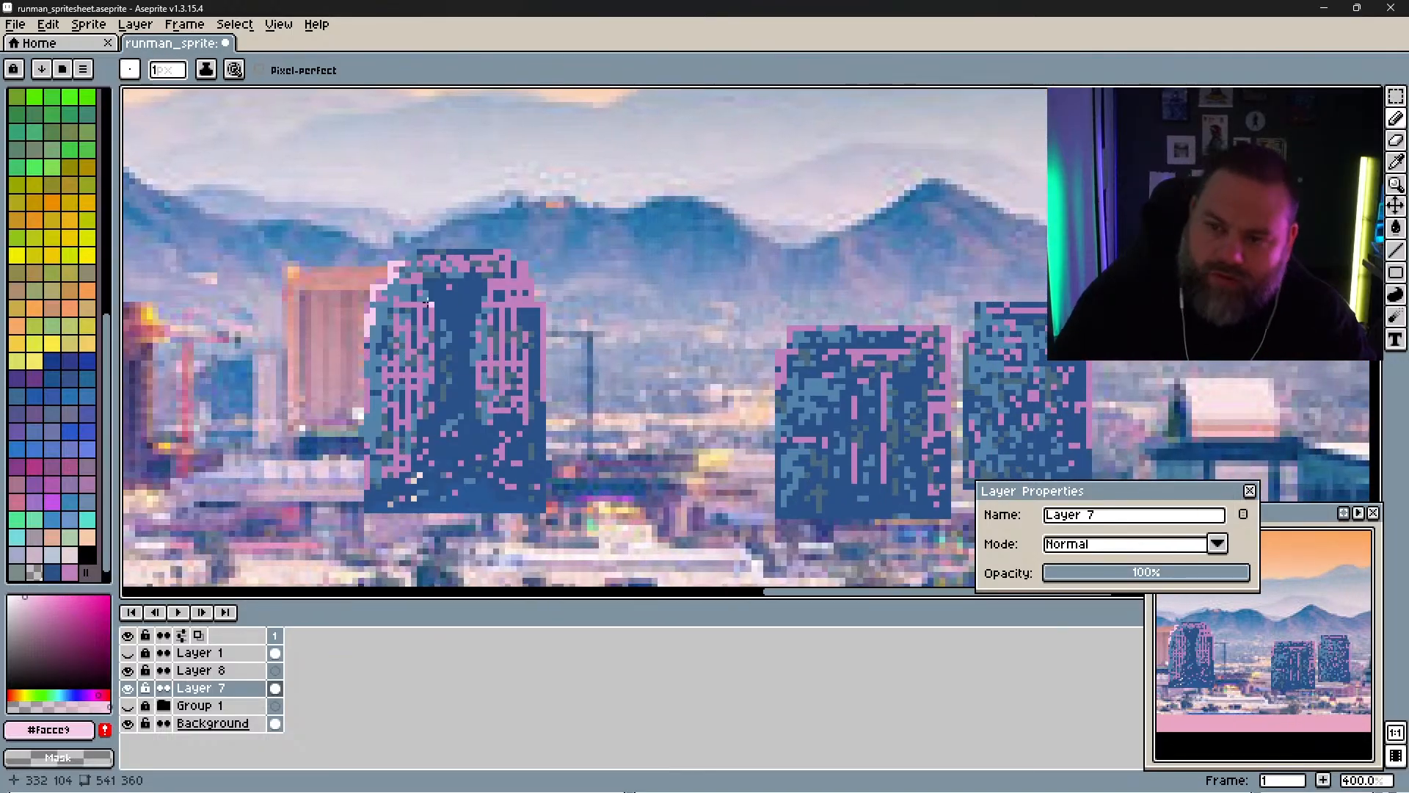
mouse_move(431, 306)
left_mouse_down()
mouse_move(457, 341)
mouse_move(513, 266)
left_mouse_up()
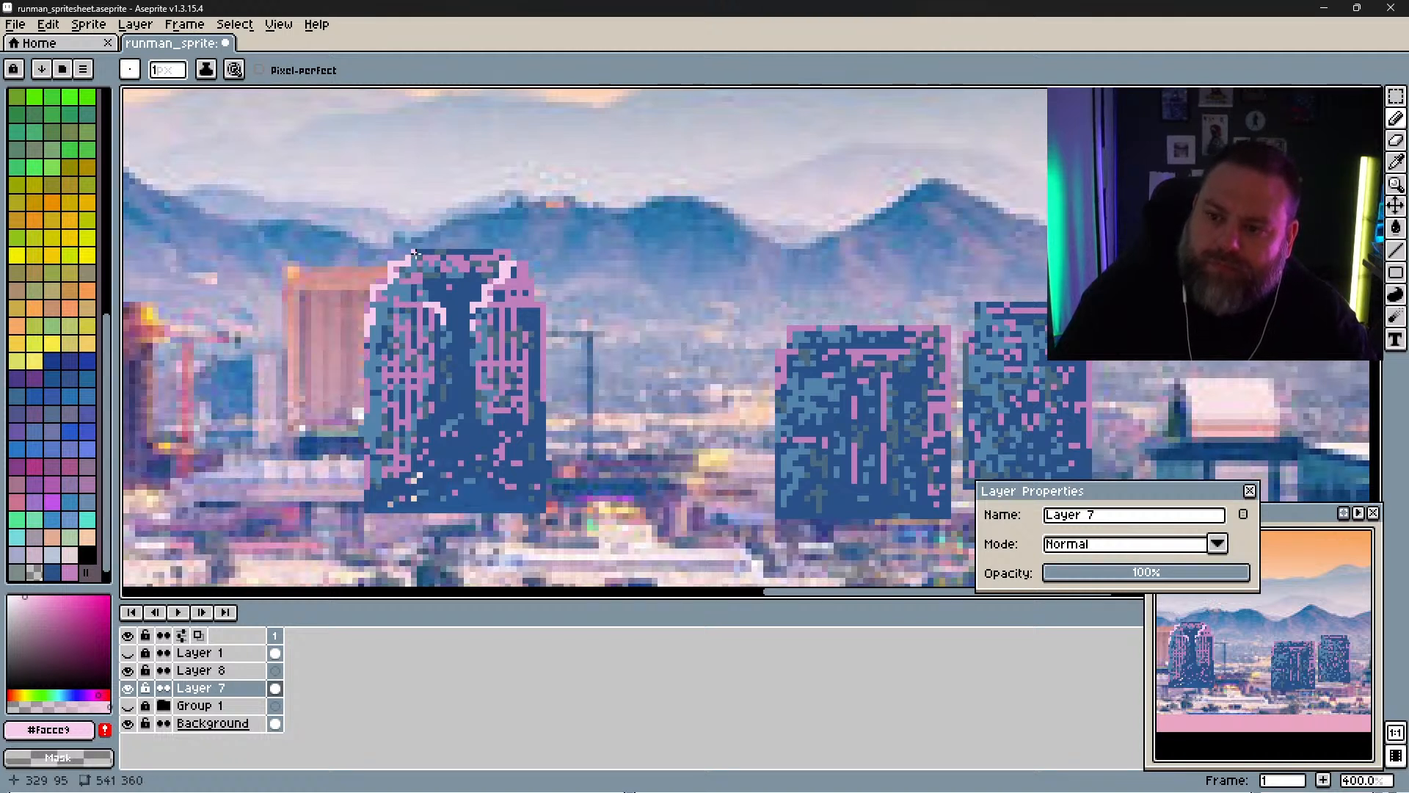
Step: Paint pale pink highlights on the upper-left corners of the two blocky buildings to the right of the arched tower
left_click_drag(824, 362, 556, 308)
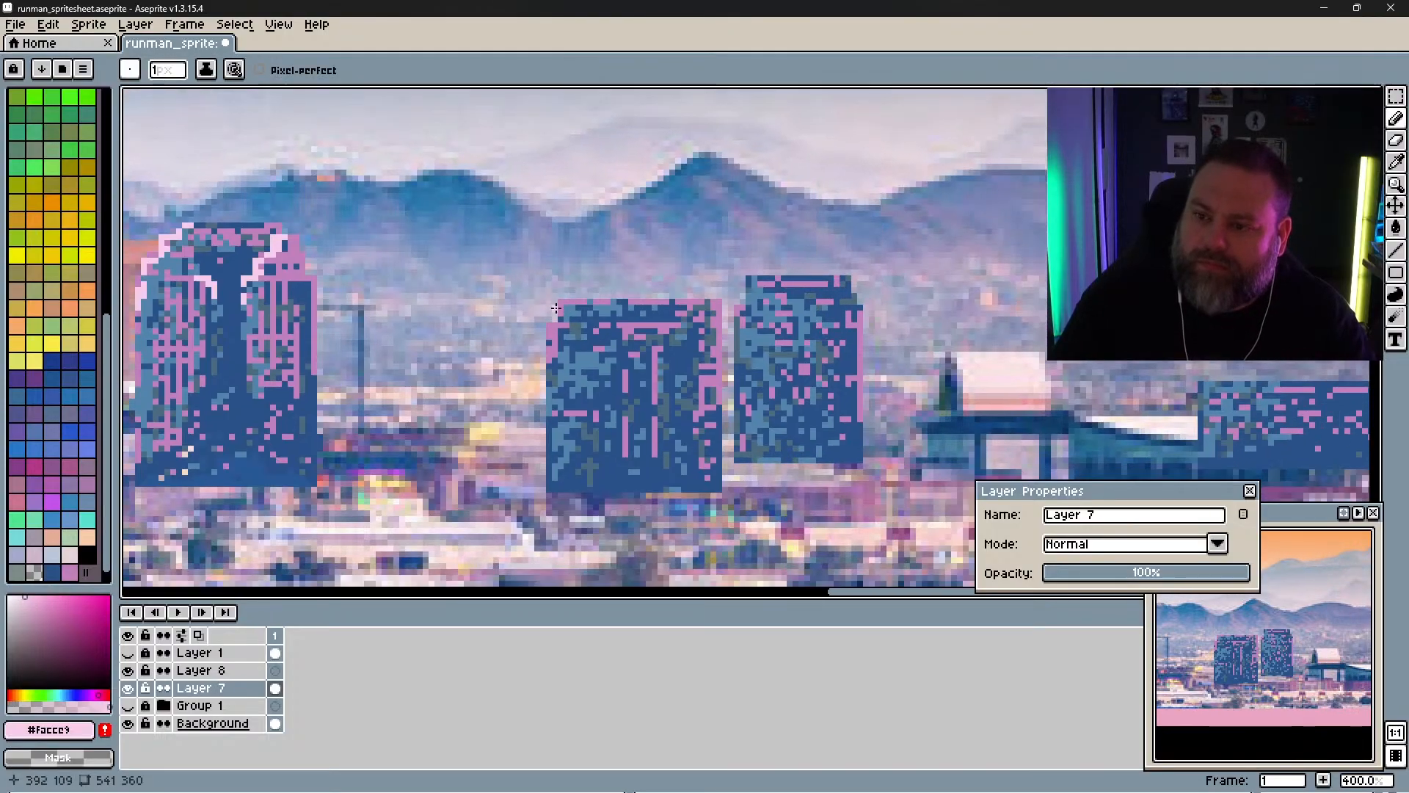
left_click_drag(748, 308, 749, 285)
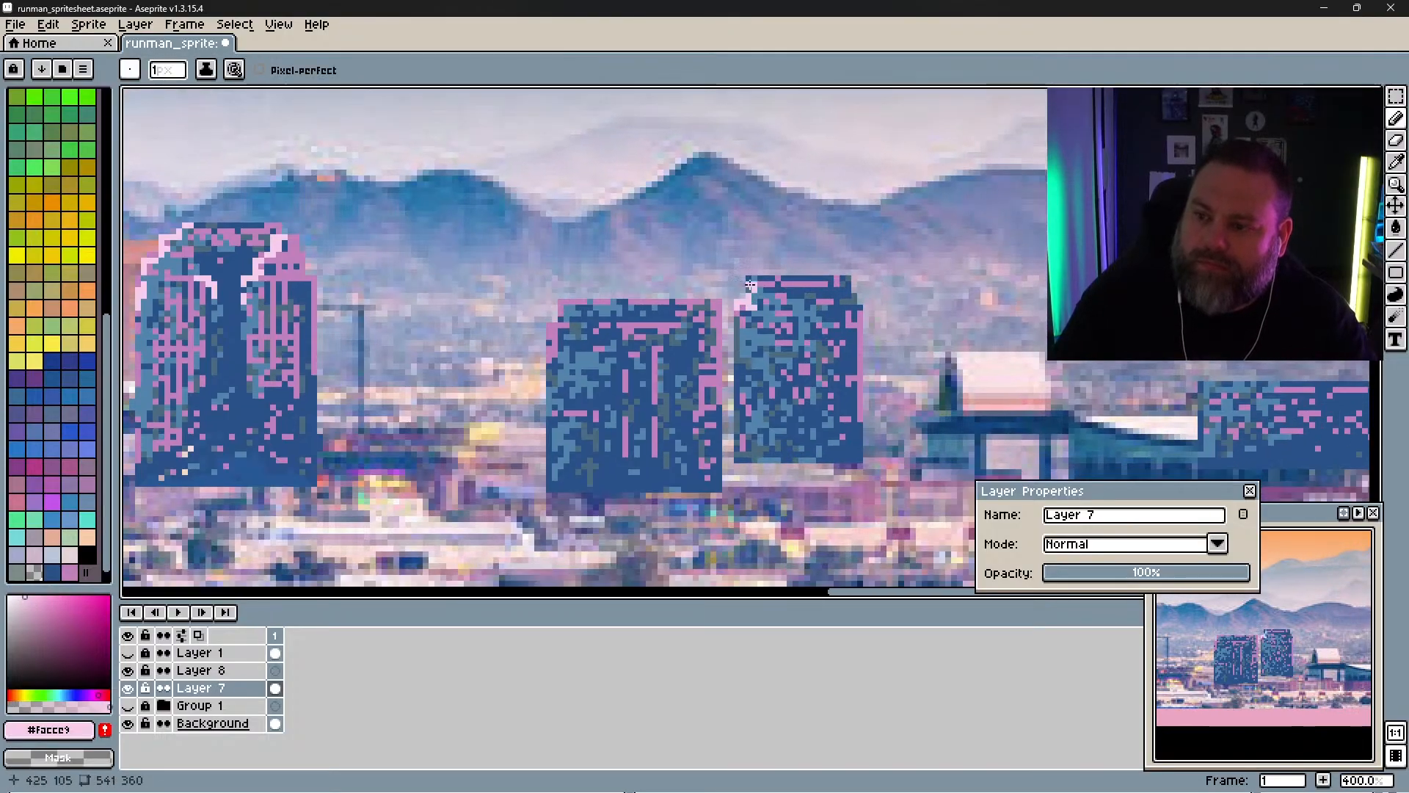
left_click_drag(561, 300, 550, 334)
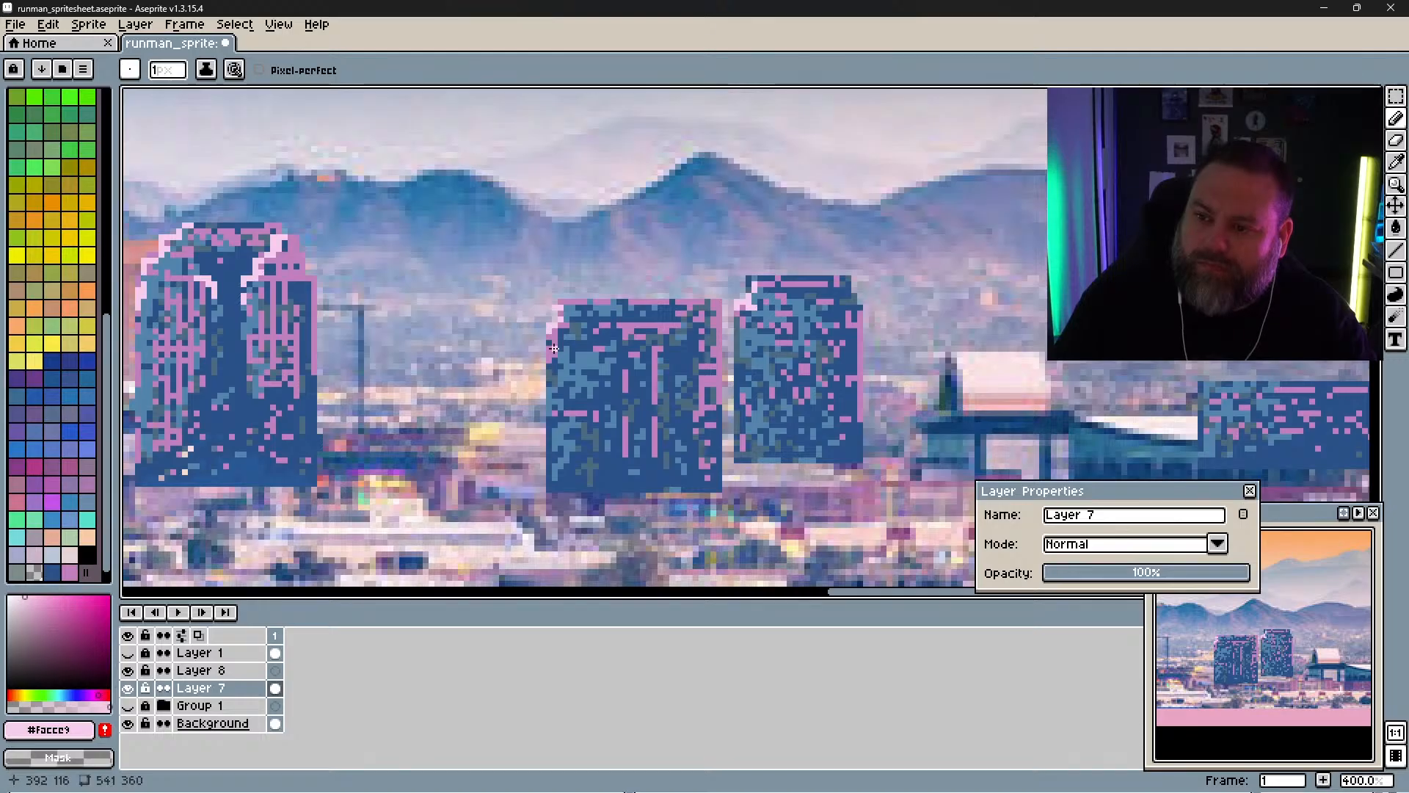
Step: Highlight the roofline and left edge of the low, wide building at the skyline's far right in pale pink
left_click_drag(765, 435, 339, 408)
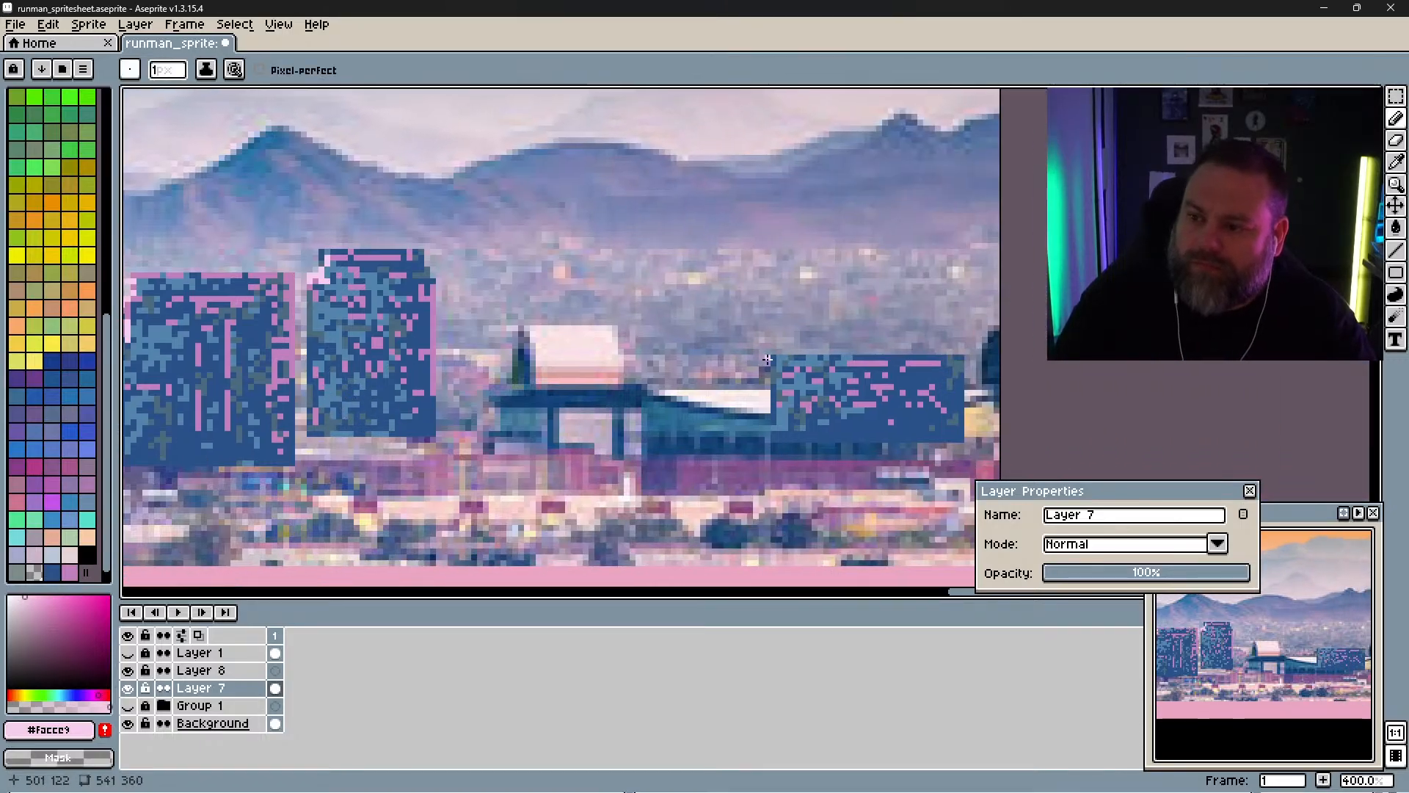
left_click_drag(773, 356, 910, 350)
left_click_drag(768, 376, 772, 406)
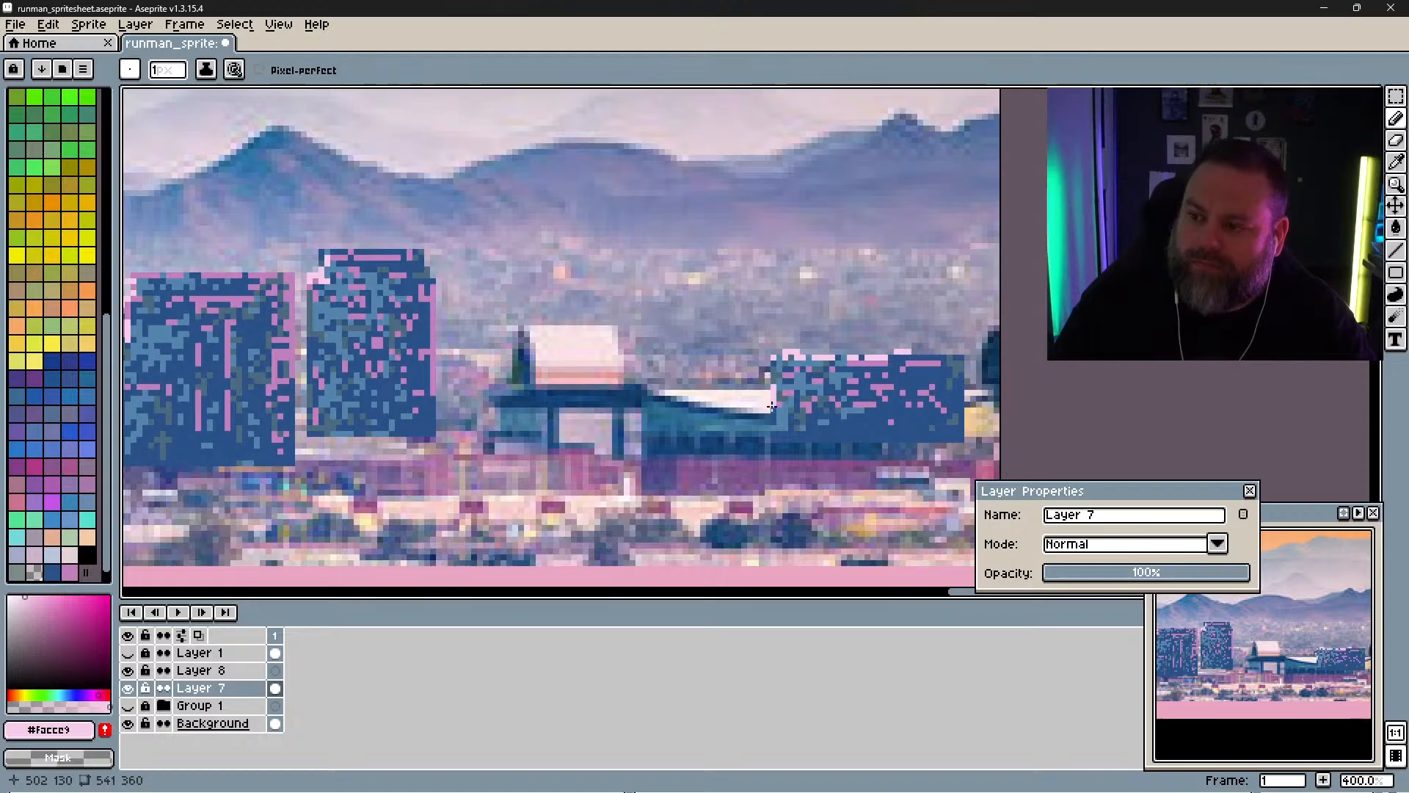
Step: Close the layer properties and paint pale pink #facce9 highlights on the stepped tower's rooftops, spire tip, left edge and inner left column
left_click_drag(346, 467, 780, 421)
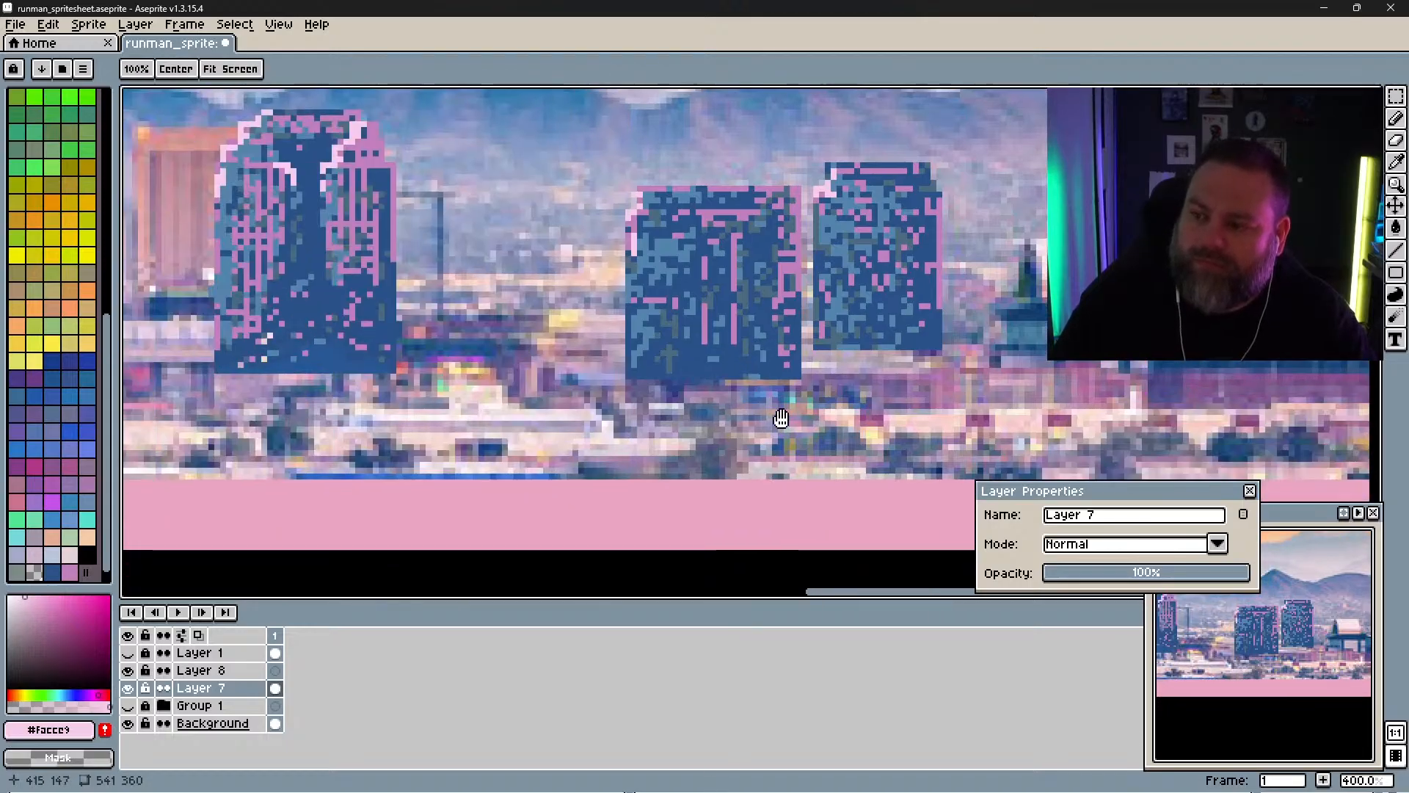
left_click_drag(1151, 580, 1259, 580)
left_click(1250, 491)
left_click_drag(538, 403, 1038, 469)
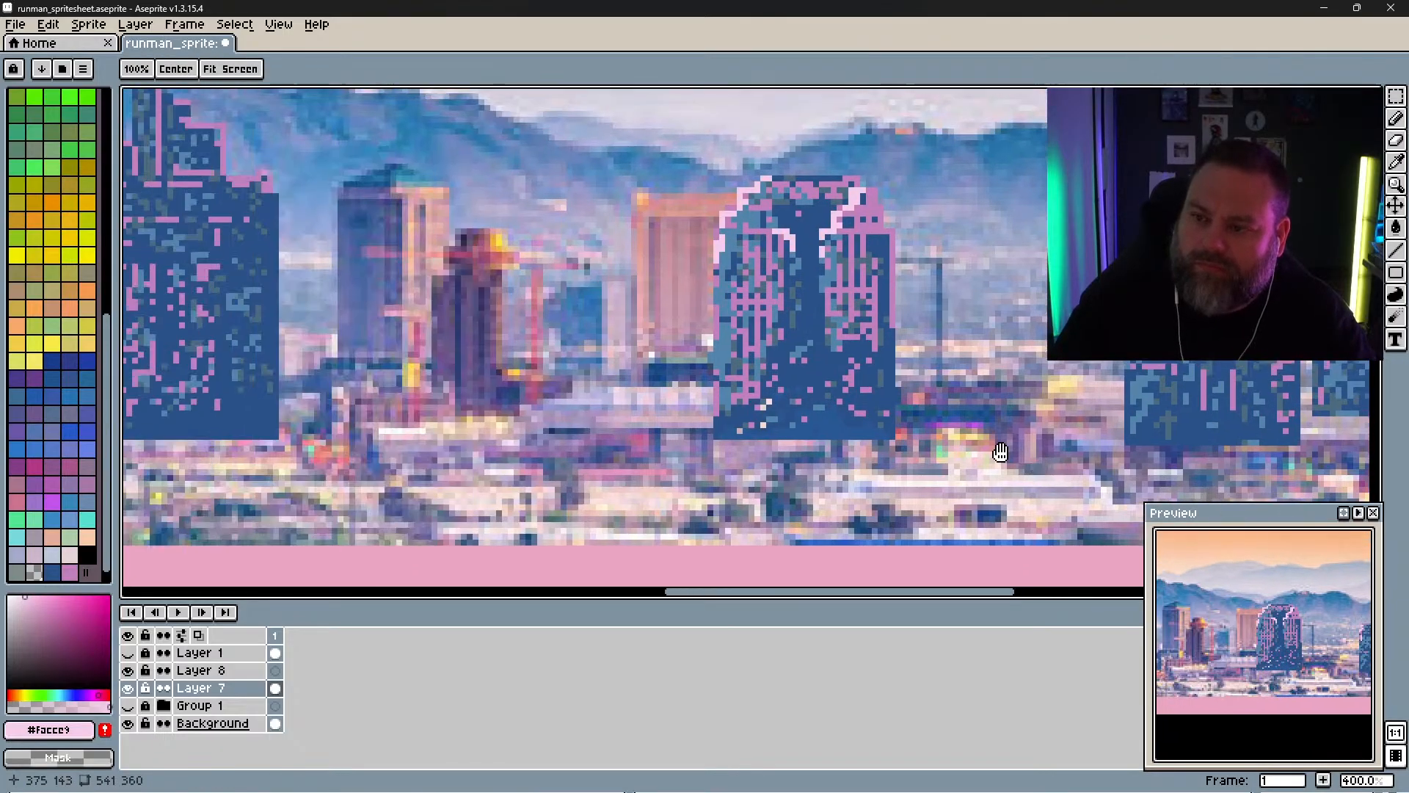
left_click_drag(619, 405, 1038, 449)
mouse_move(716, 383)
left_mouse_down()
mouse_move(931, 380)
mouse_move(1072, 412)
left_mouse_up()
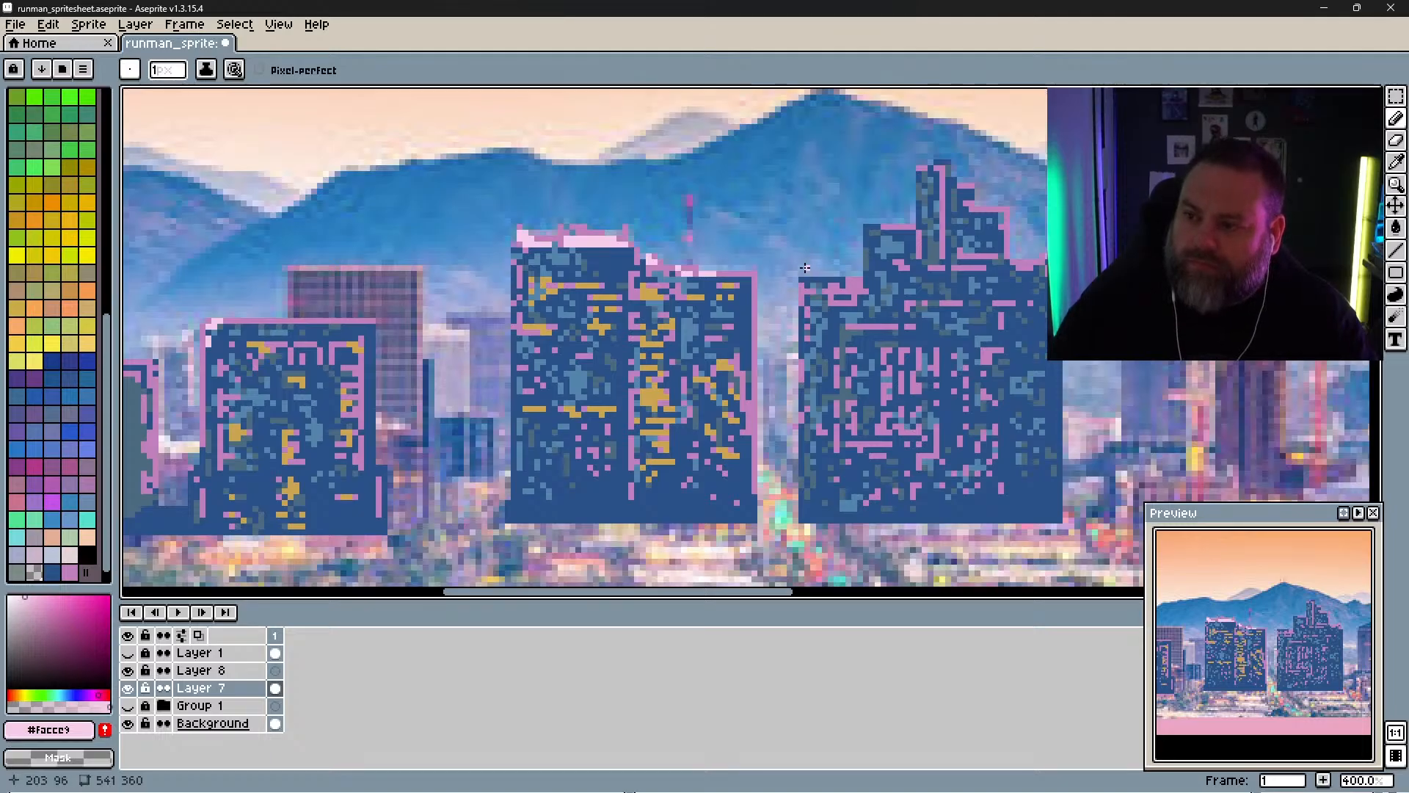
left_click_drag(805, 268, 807, 279)
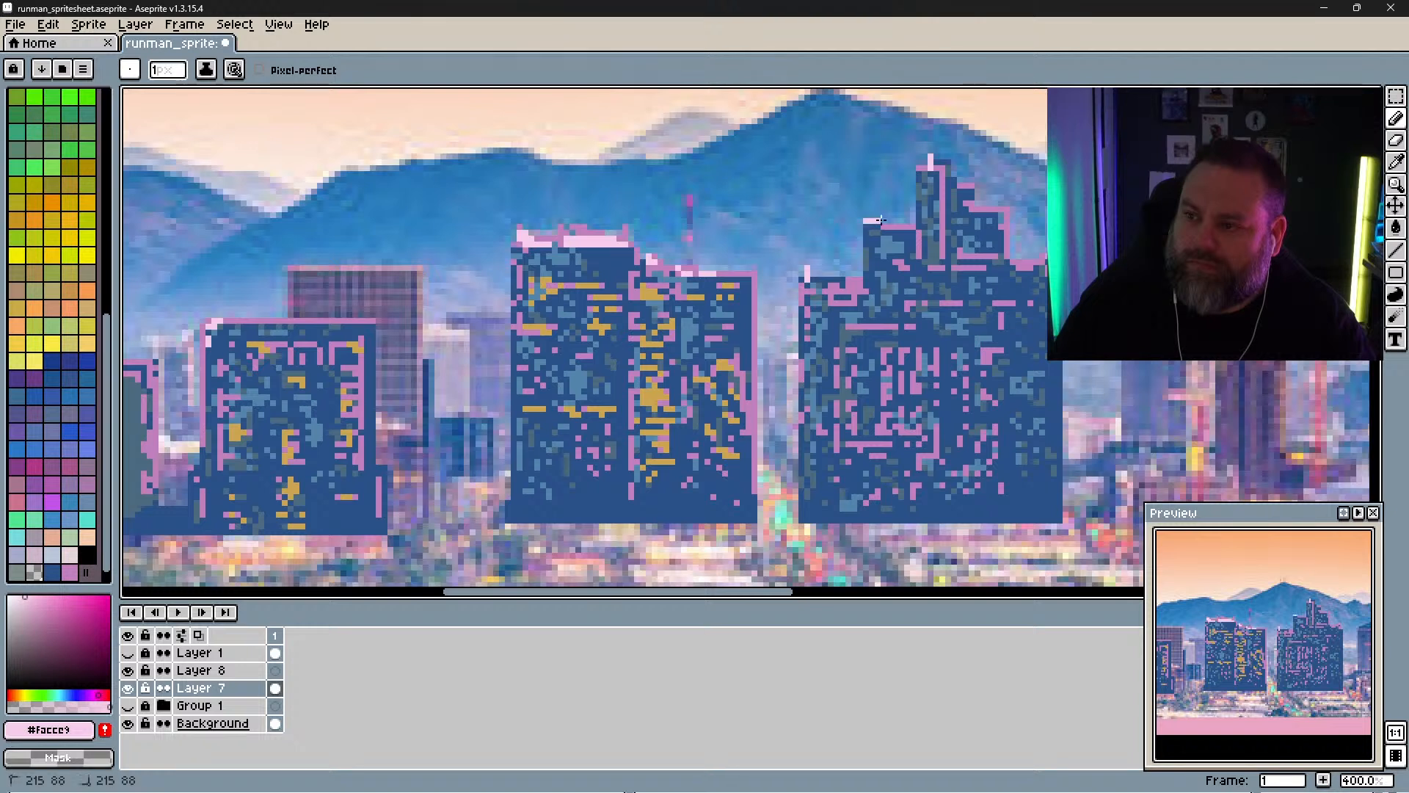
left_click_drag(881, 221, 906, 222)
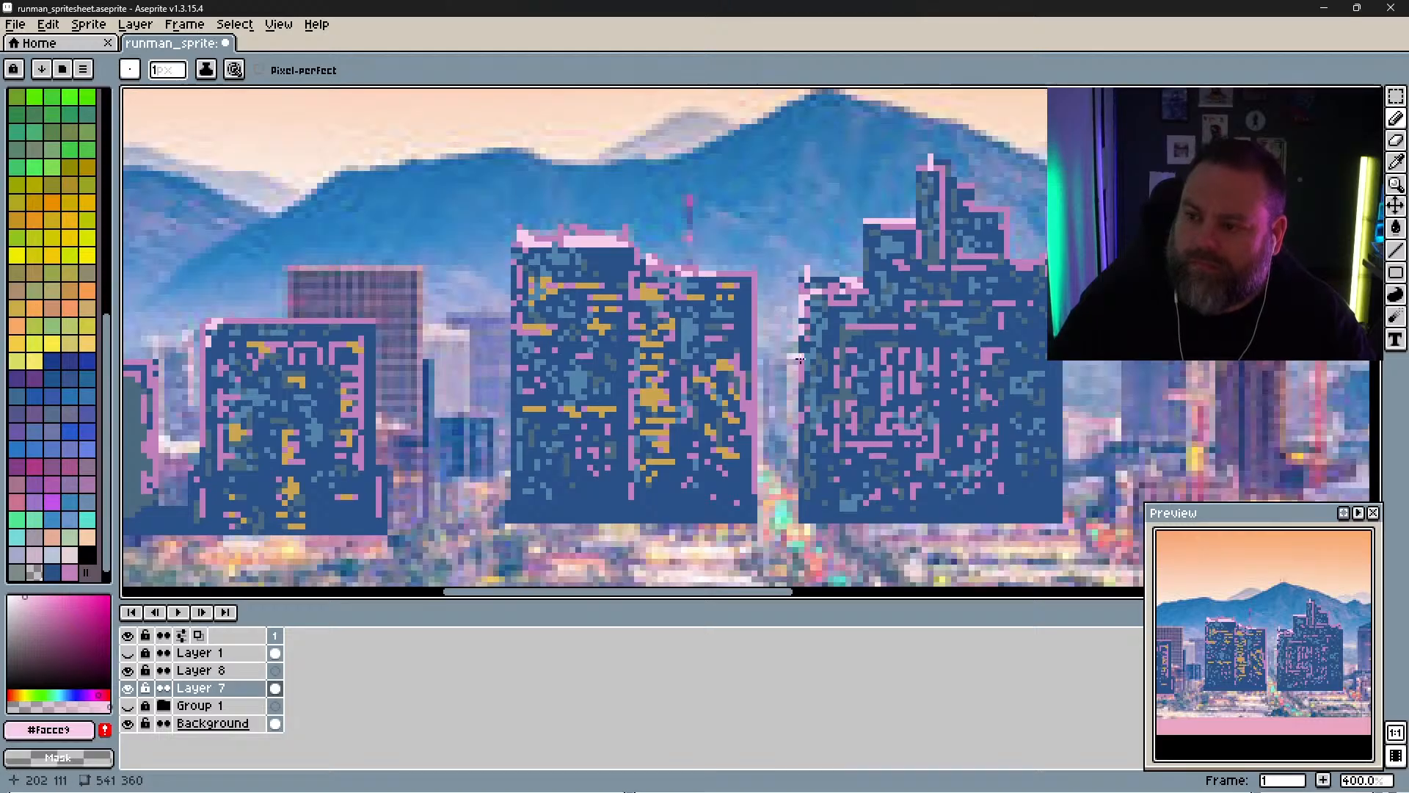
left_click_drag(830, 394, 830, 412)
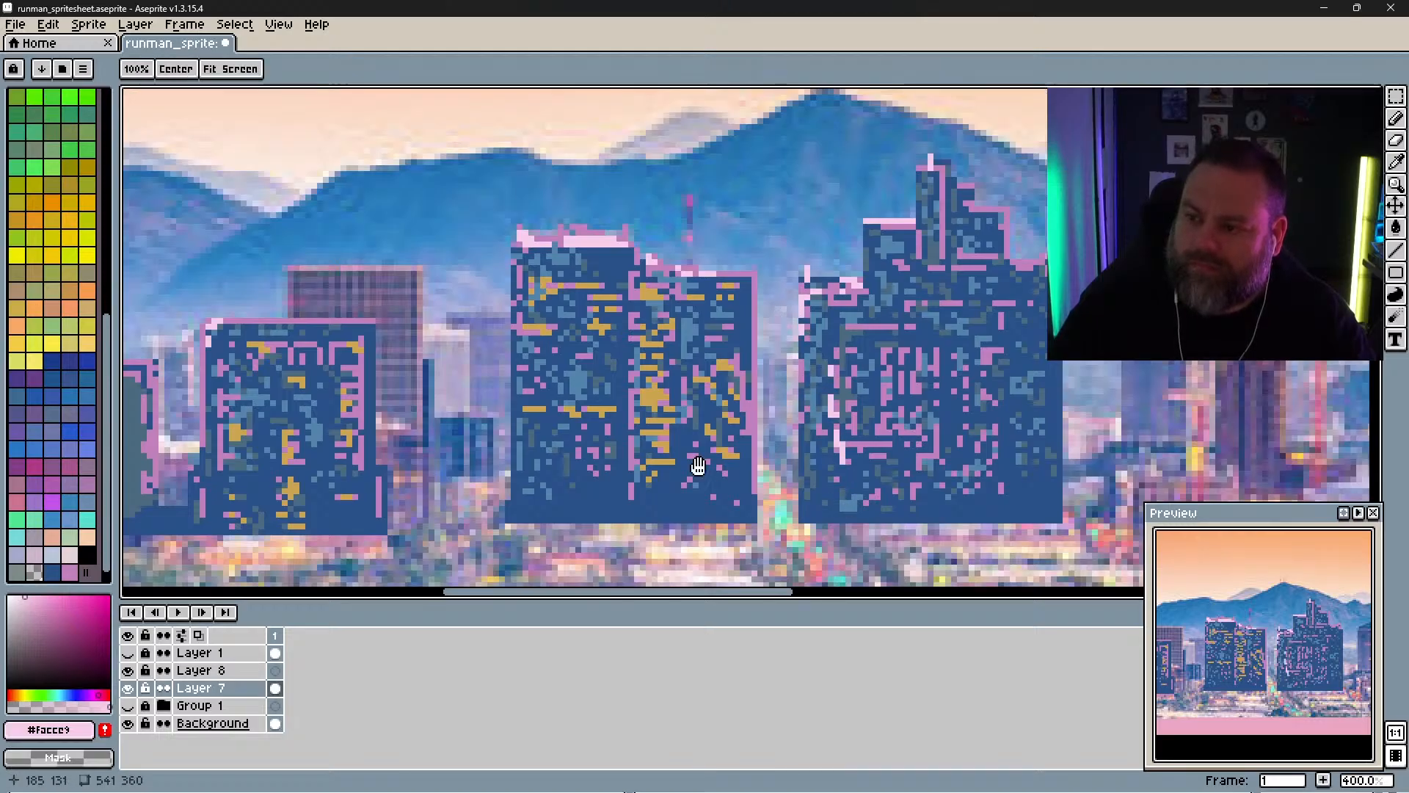
Step: Highlight the dividing edge between the two joined gold-windowed towers and thicken their rooftop highlights in pale pink
scroll(828, 418, "left", 3)
left_click_drag(818, 340, 813, 366)
mouse_move(815, 388)
left_mouse_down()
mouse_move(823, 510)
mouse_move(817, 424)
left_mouse_up()
key("ctrl+z")
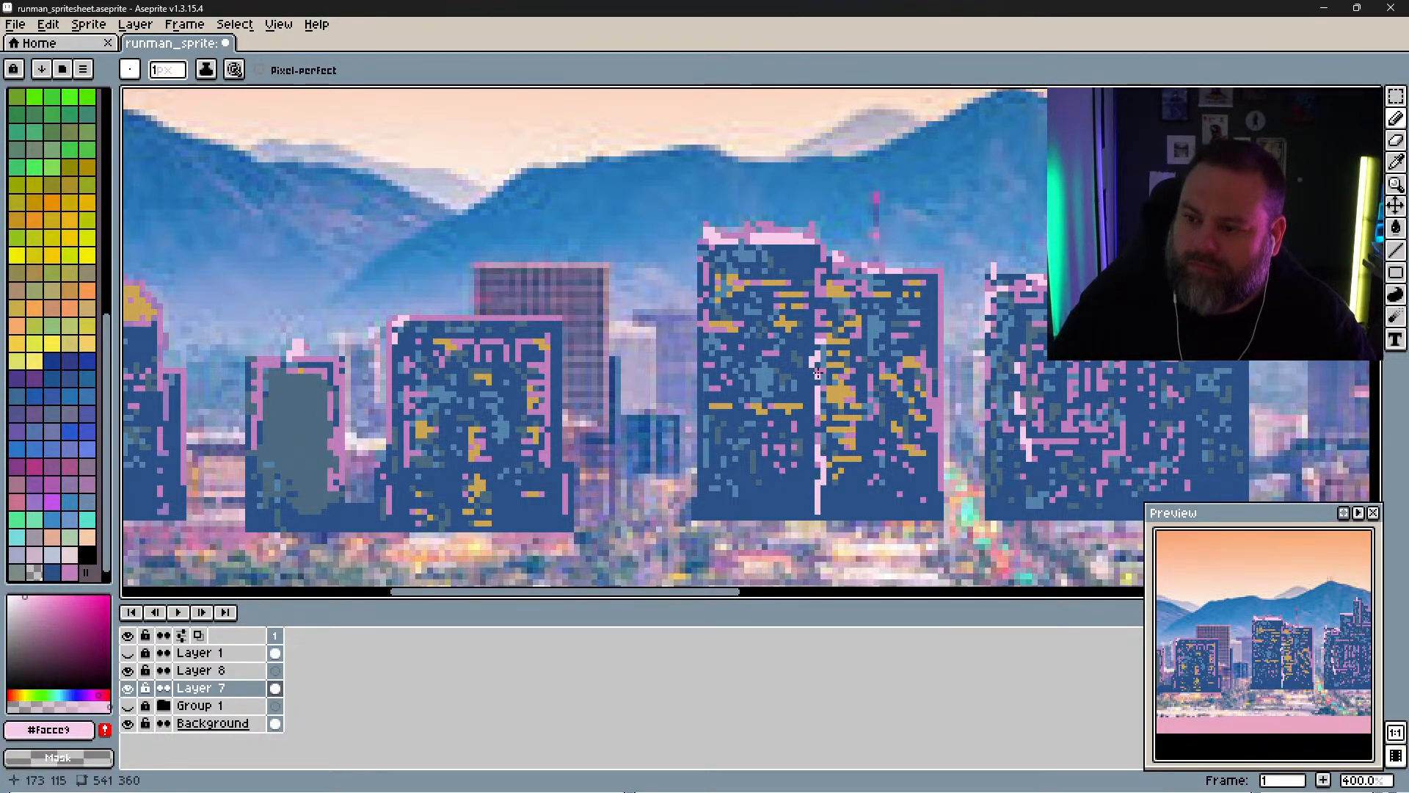
mouse_move(818, 337)
left_mouse_down()
mouse_move(818, 273)
mouse_move(833, 255)
left_mouse_up()
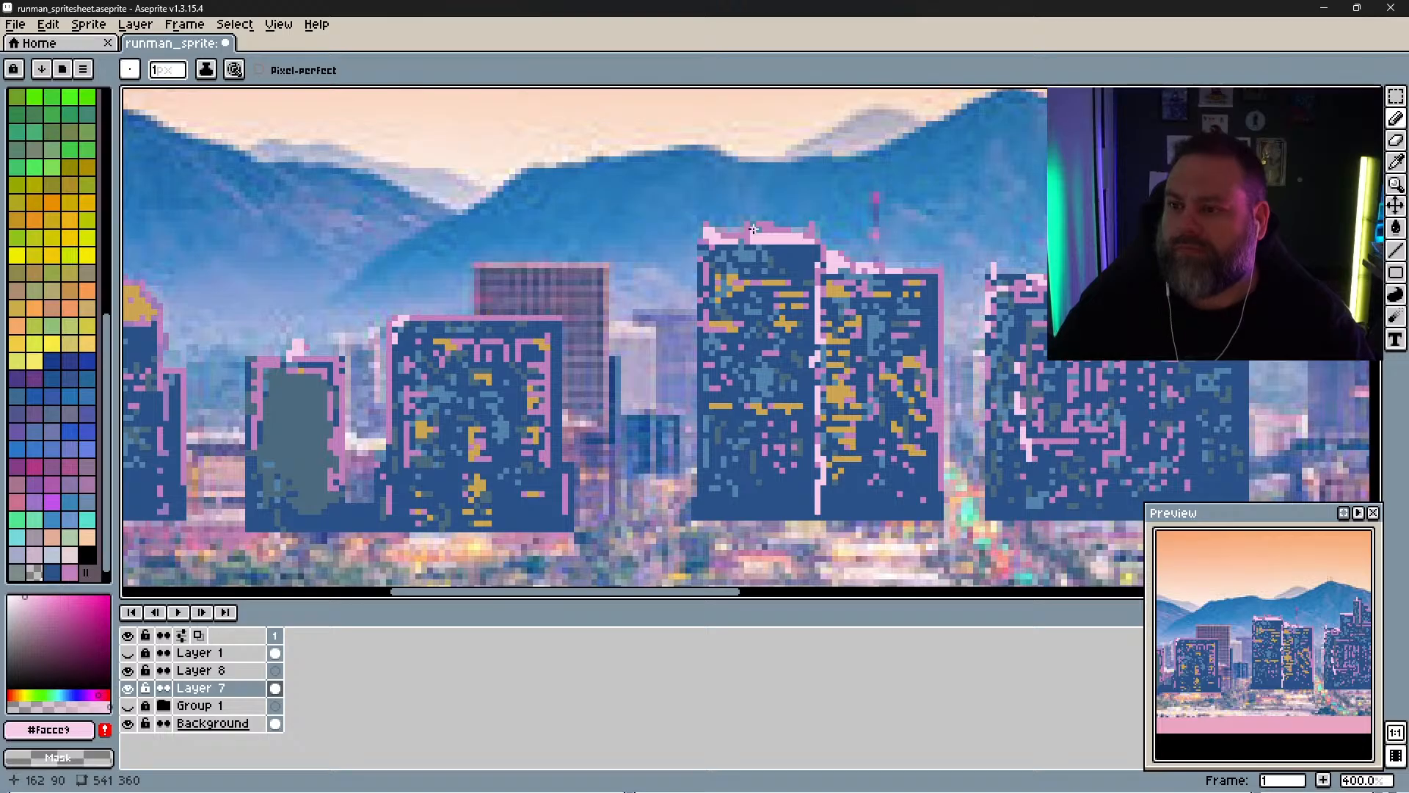
left_click_drag(753, 224, 755, 227)
Step: Add pale pink rooftop highlights to the framed building, the narrow building's cap and the leftmost building at the canvas edge
left_click_drag(685, 340, 893, 346)
mouse_move(621, 319)
left_mouse_down()
mouse_move(713, 320)
mouse_move(771, 342)
mouse_move(946, 344)
left_mouse_up()
left_click_drag(707, 363, 723, 363)
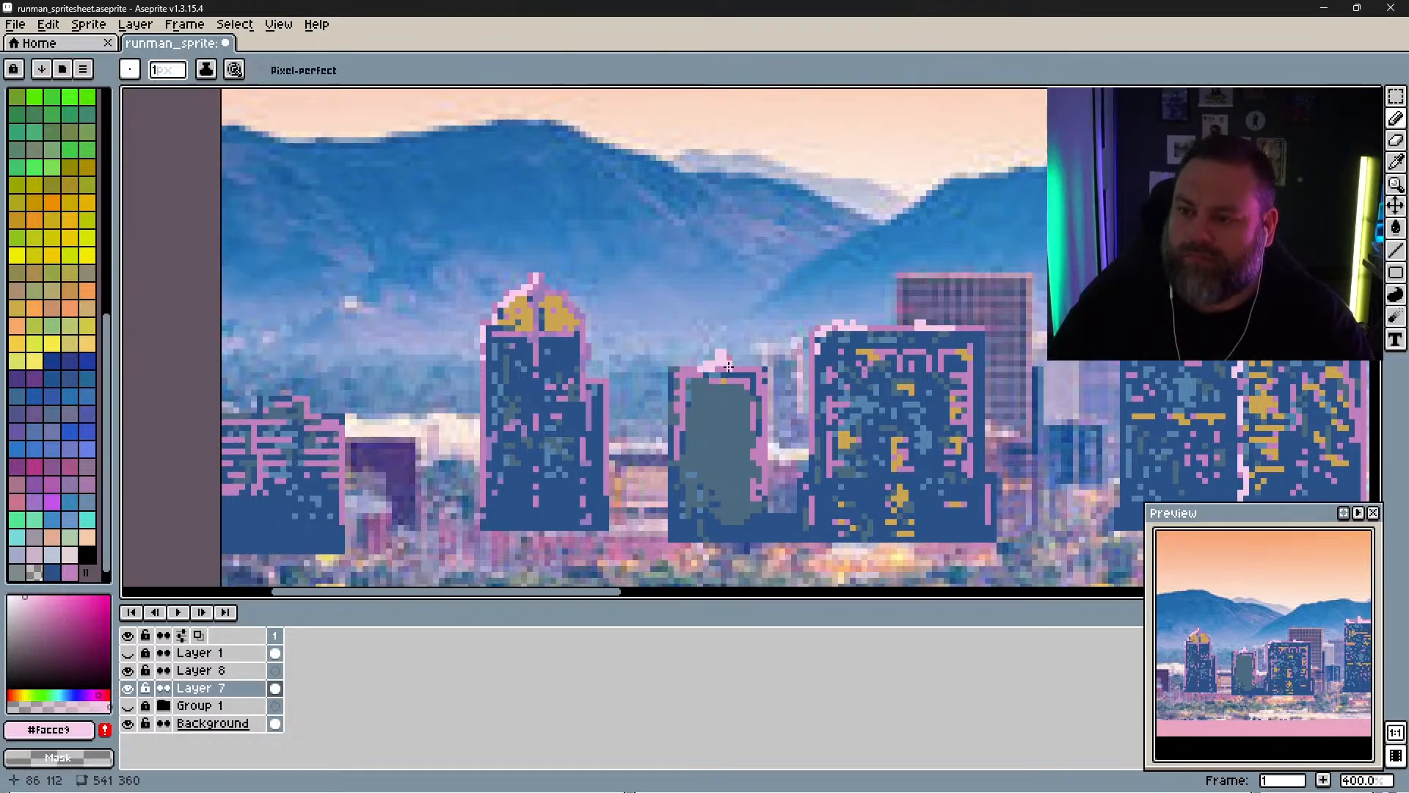
left_click_drag(629, 343, 839, 346)
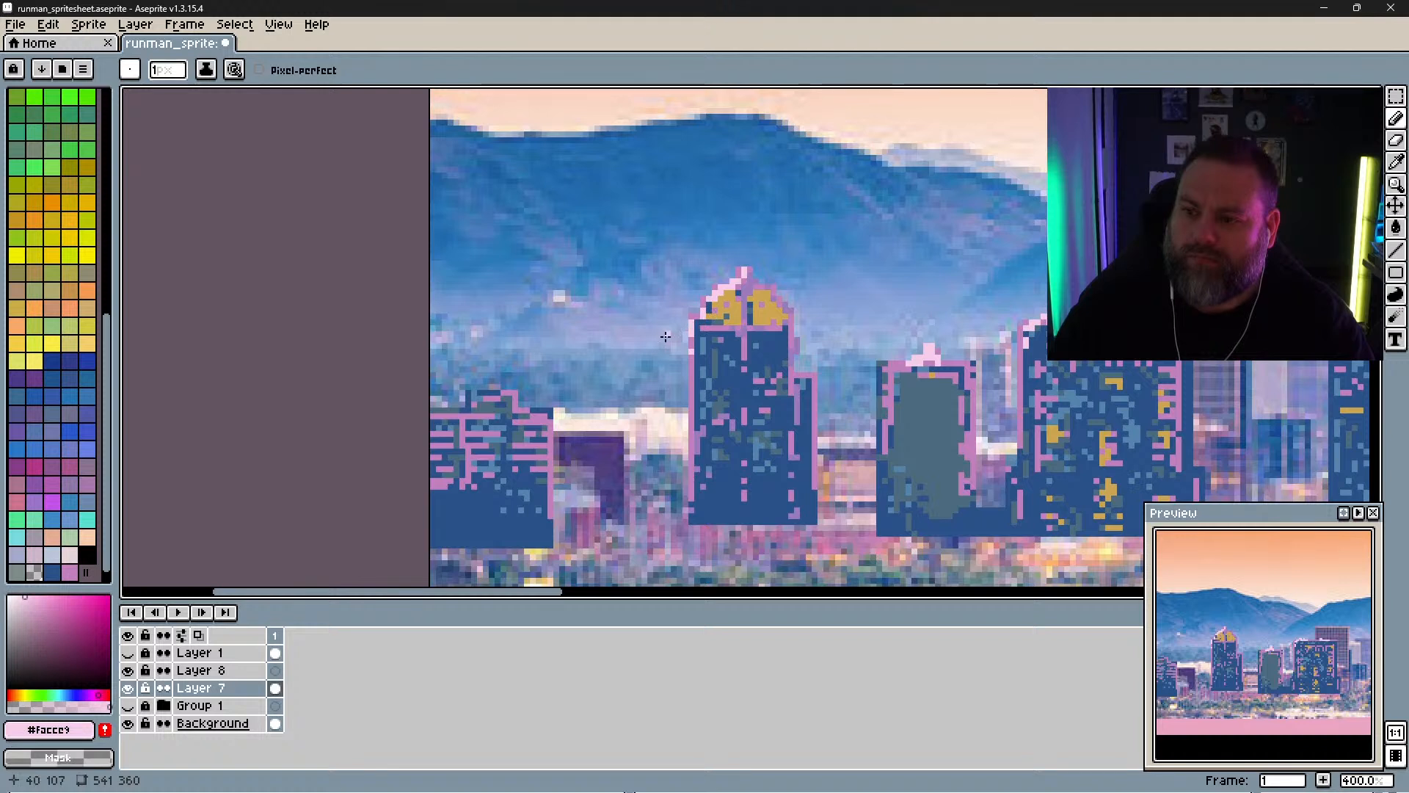
left_click(494, 384)
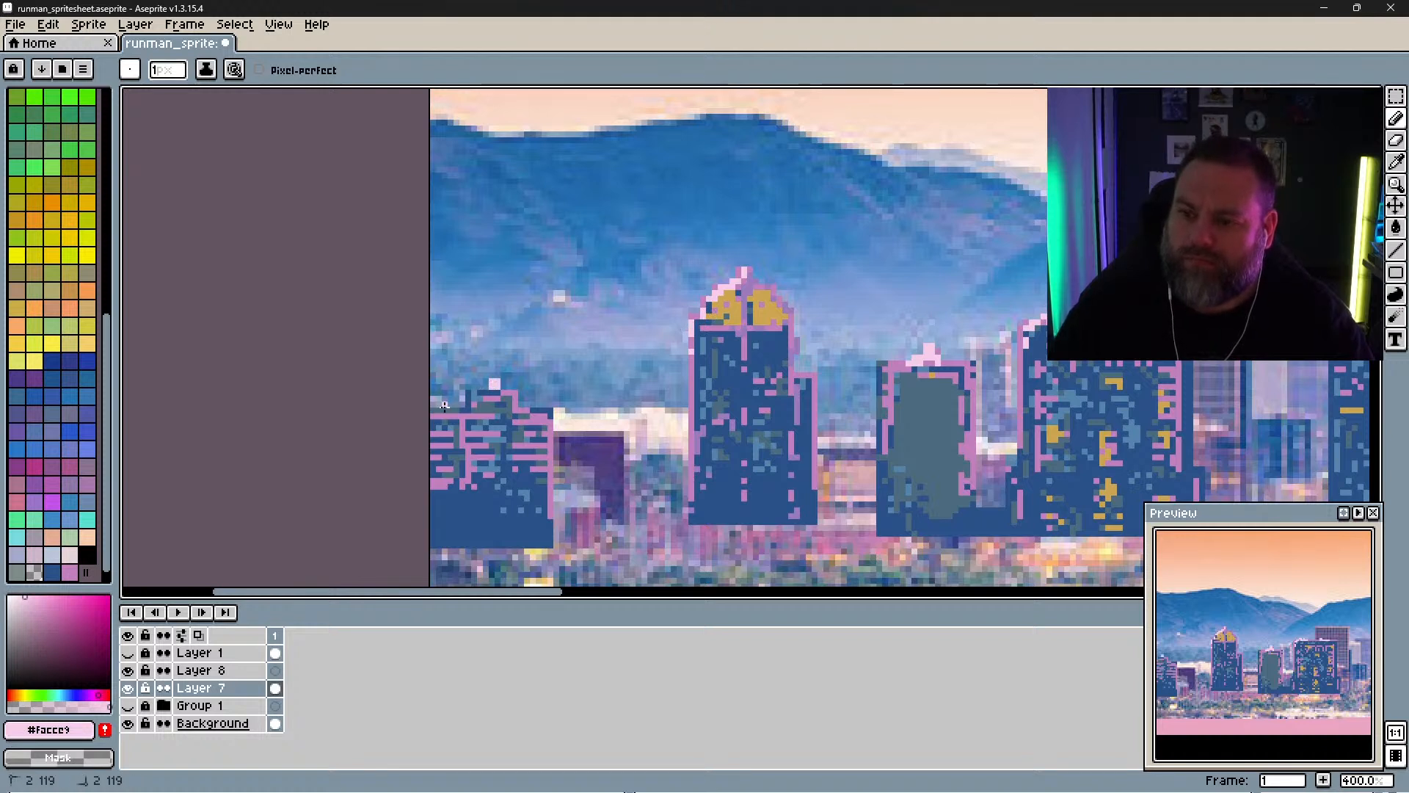
left_click_drag(443, 406, 491, 397)
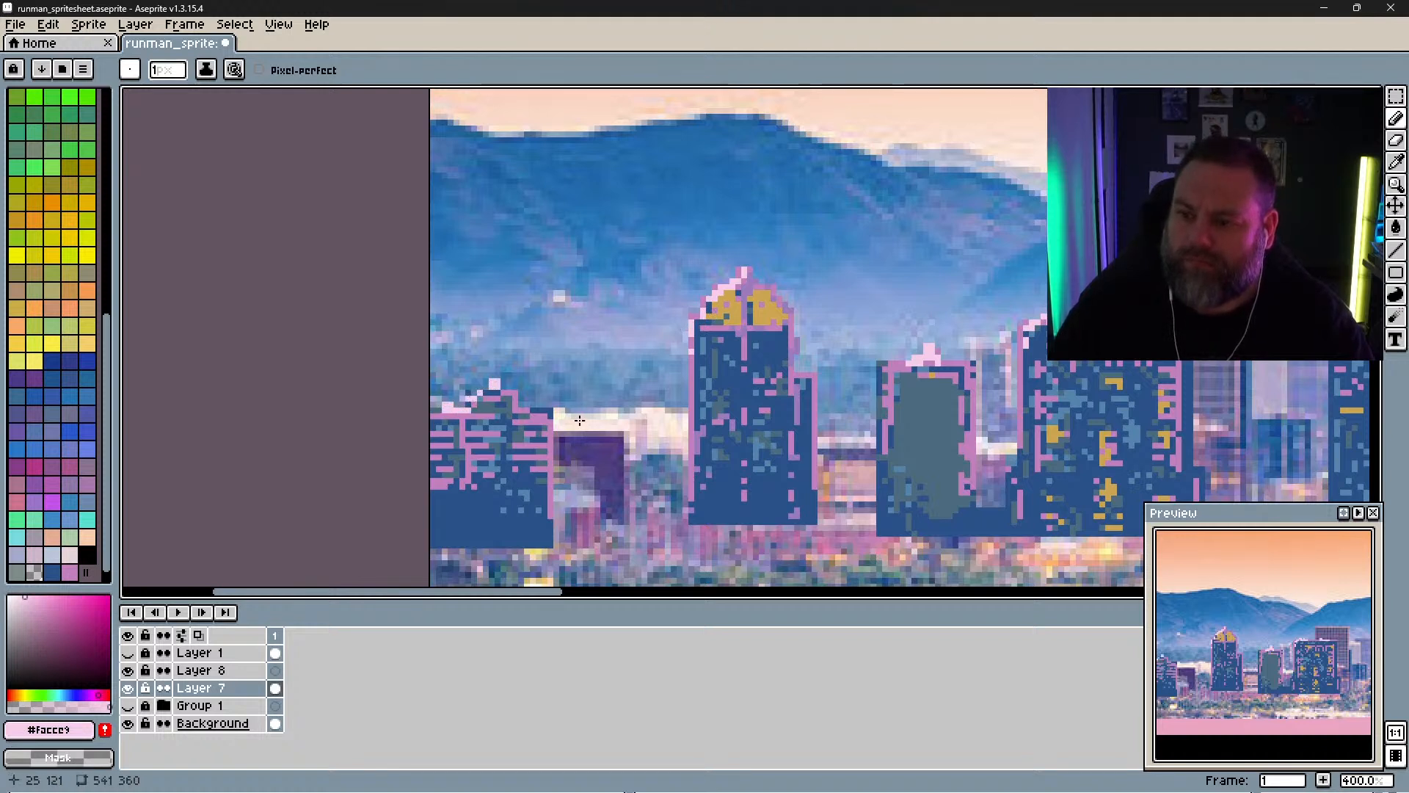
Step: Sample slate #486a7d from the narrow building and shade the lower part of the leftmost building with it
left_click_drag(683, 477, 601, 349)
left_click_drag(760, 382, 637, 450)
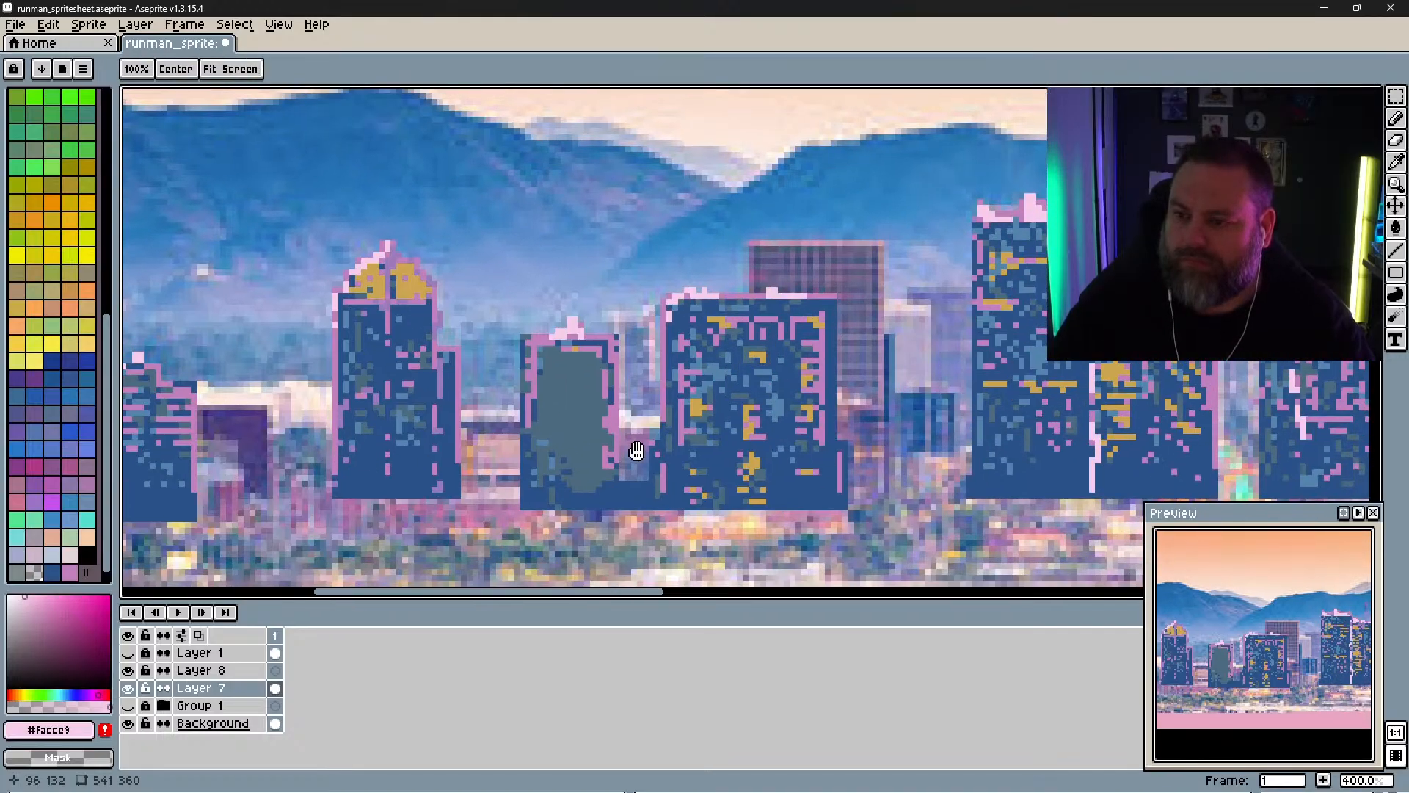
left_click(575, 390, "alt")
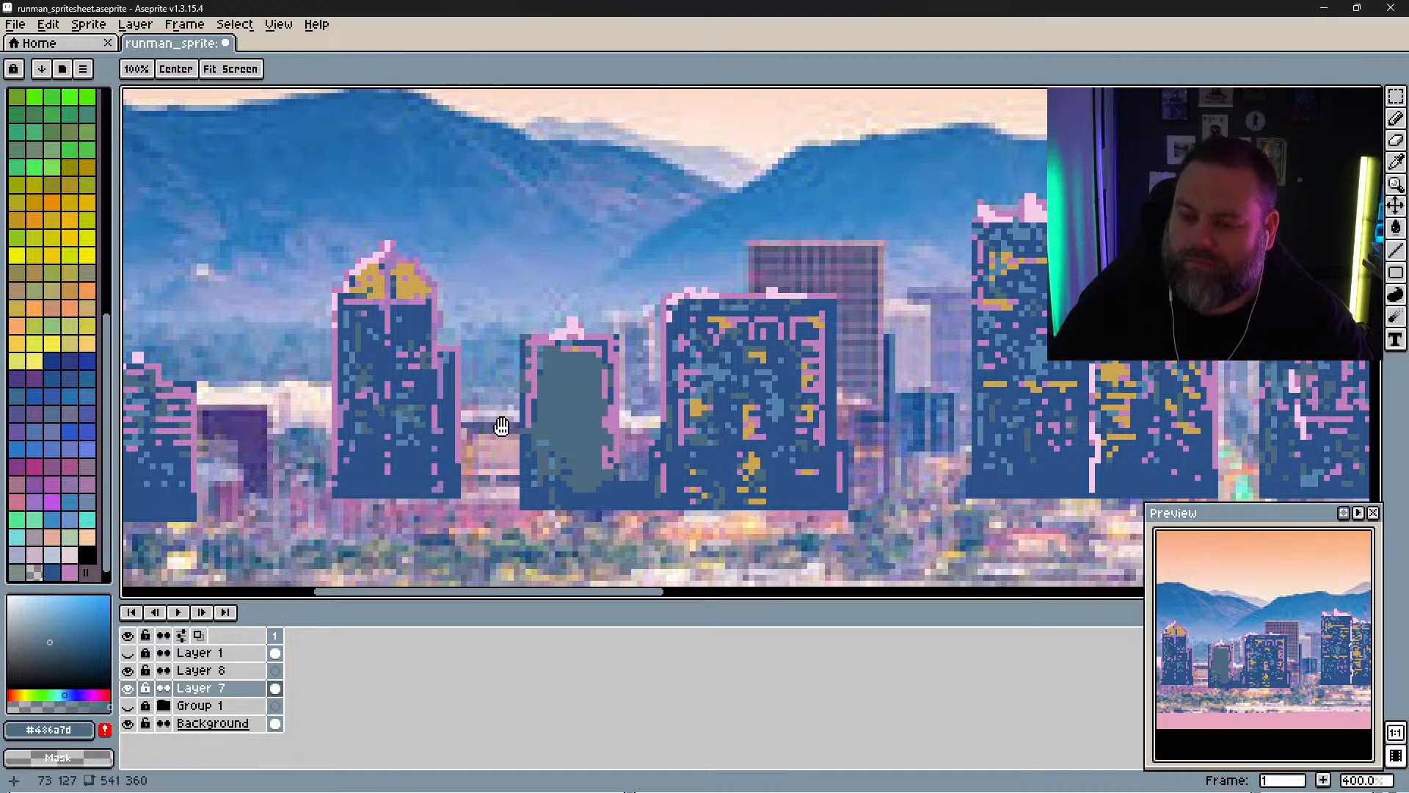
left_click_drag(501, 425, 736, 418)
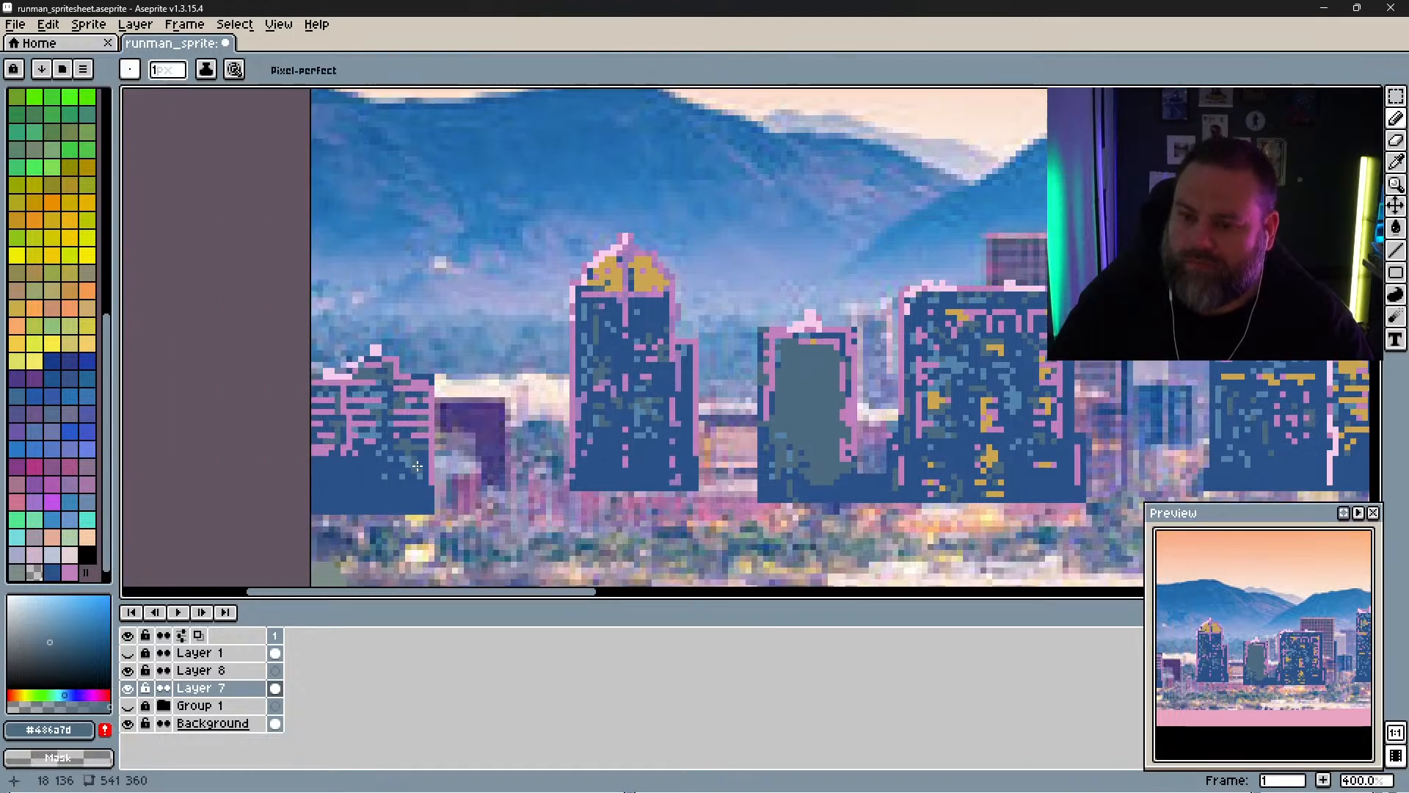
mouse_move(401, 488)
left_mouse_down()
mouse_move(359, 490)
mouse_move(419, 504)
mouse_move(362, 468)
left_mouse_up()
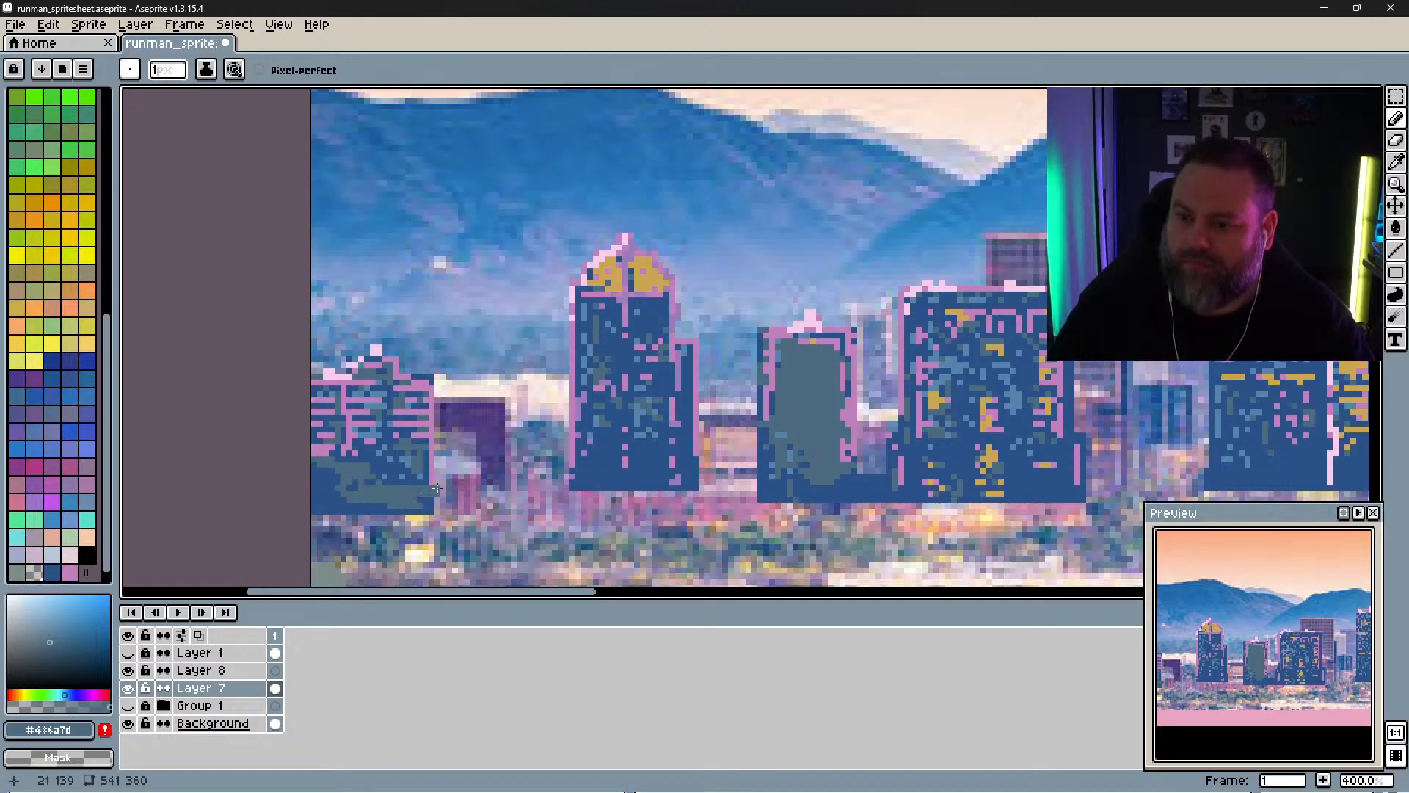
key("e")
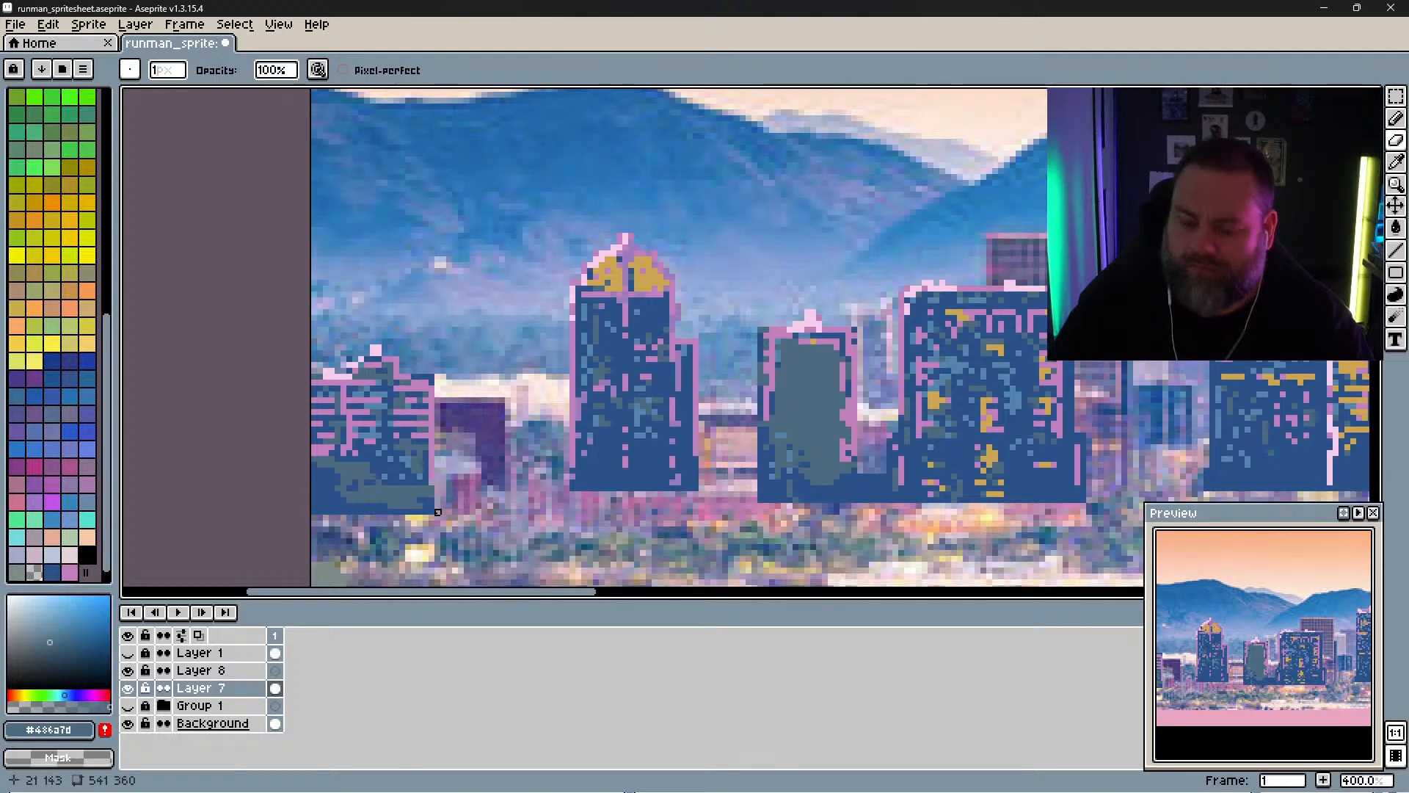
key("b")
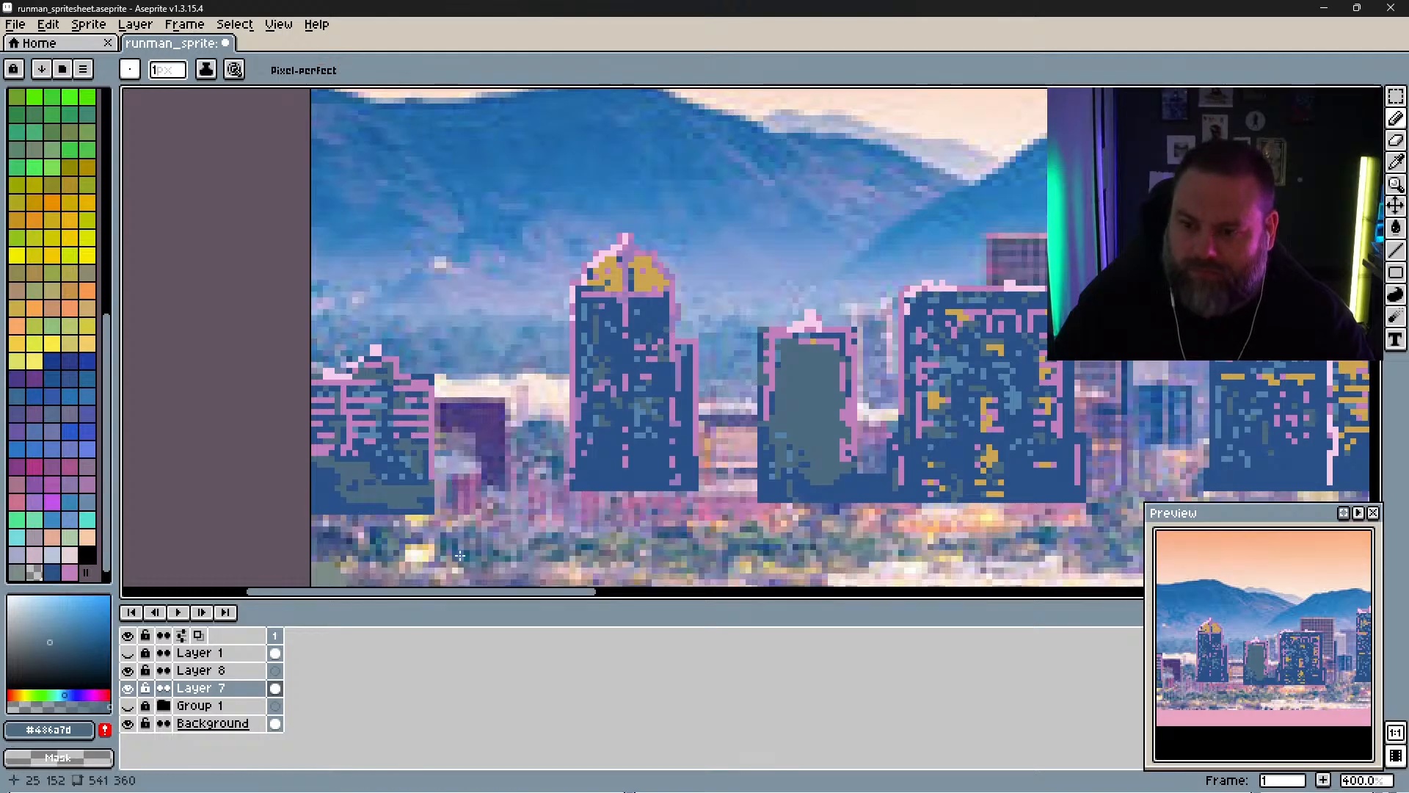
Step: Extend the slate #486a7d shading over the narrow building's base and left side
left_click_drag(569, 556, 441, 551)
left_click(465, 460, "alt")
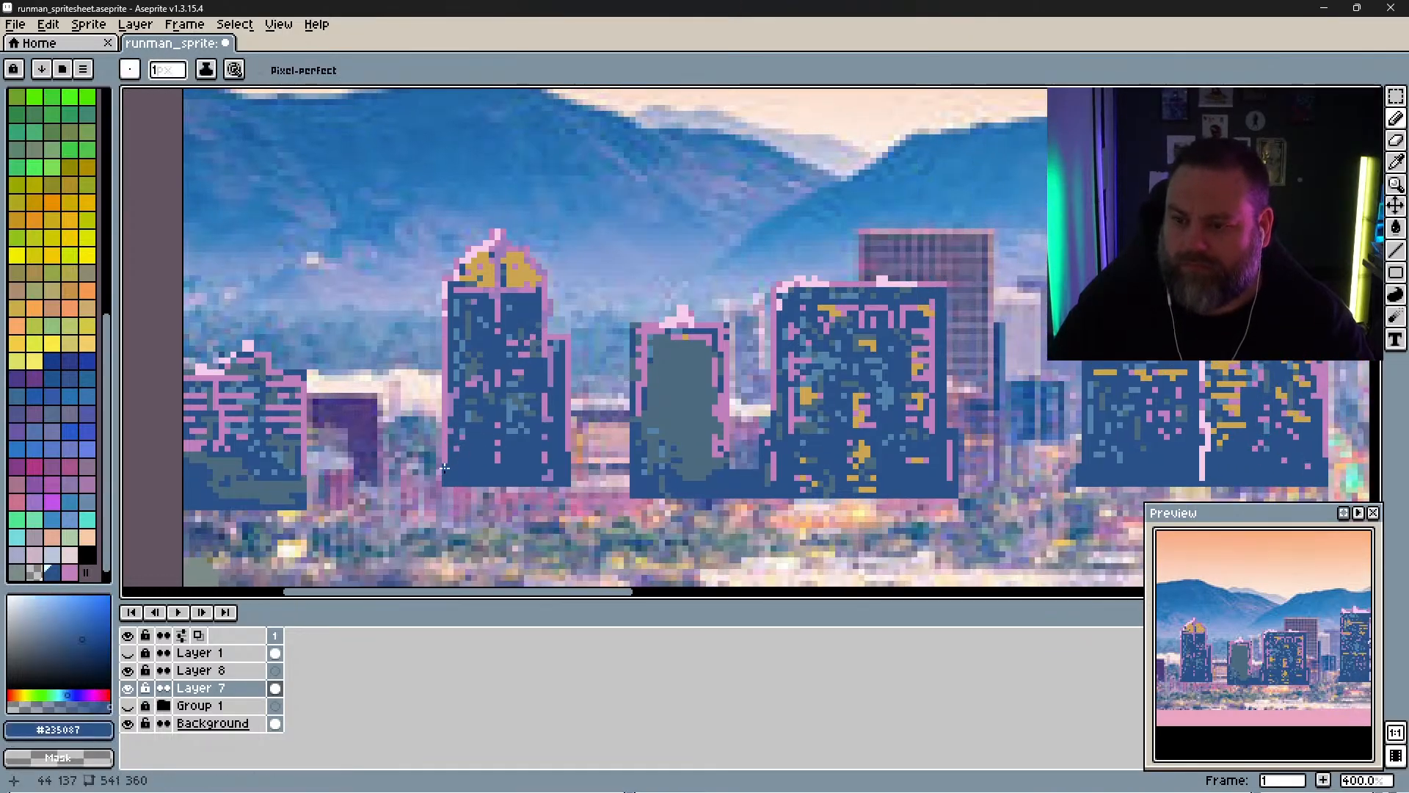
mouse_move(681, 461)
left_mouse_down()
mouse_move(637, 449)
mouse_move(550, 470)
mouse_move(533, 426)
mouse_move(555, 448)
mouse_move(556, 482)
mouse_move(596, 483)
left_mouse_up()
left_click(560, 445, "alt")
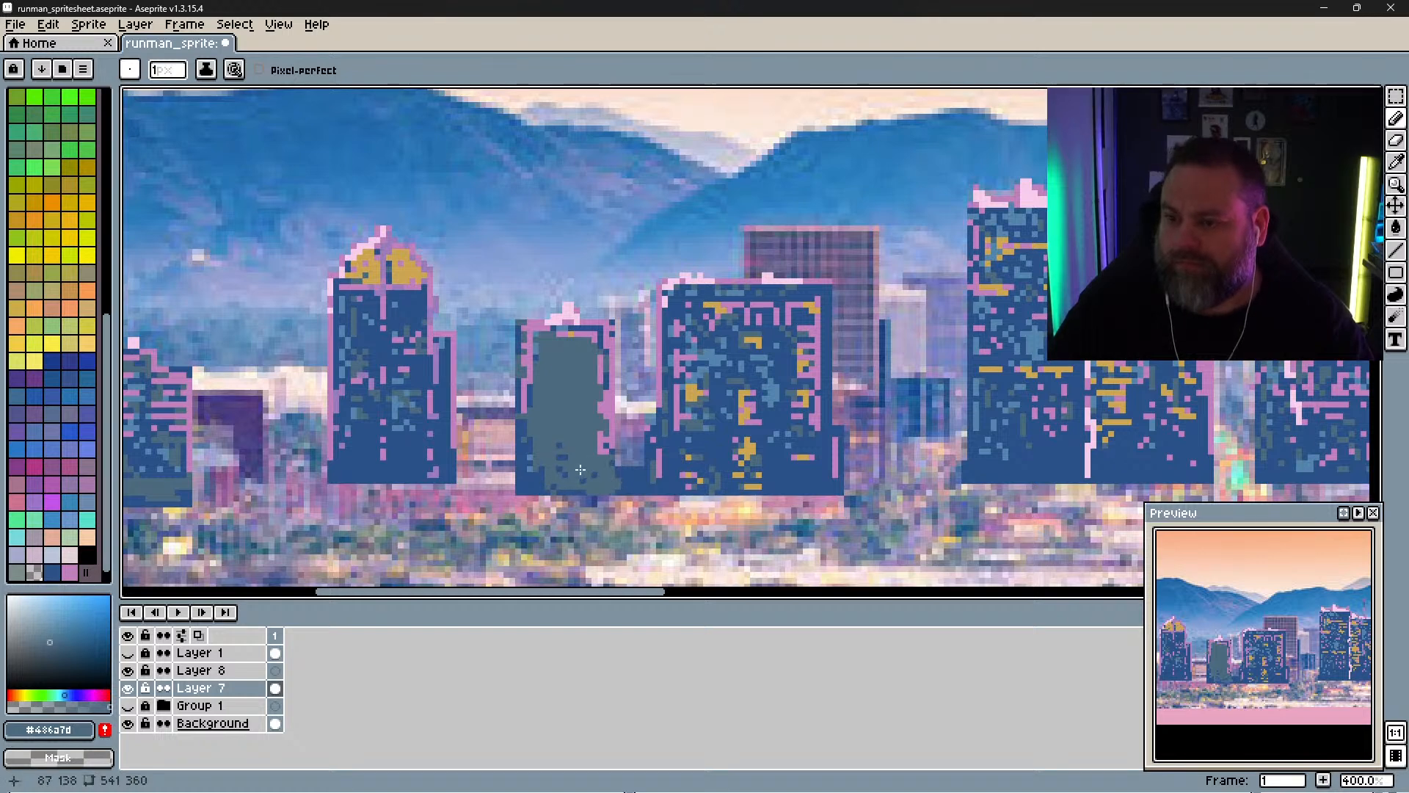
left_click_drag(525, 459, 521, 418)
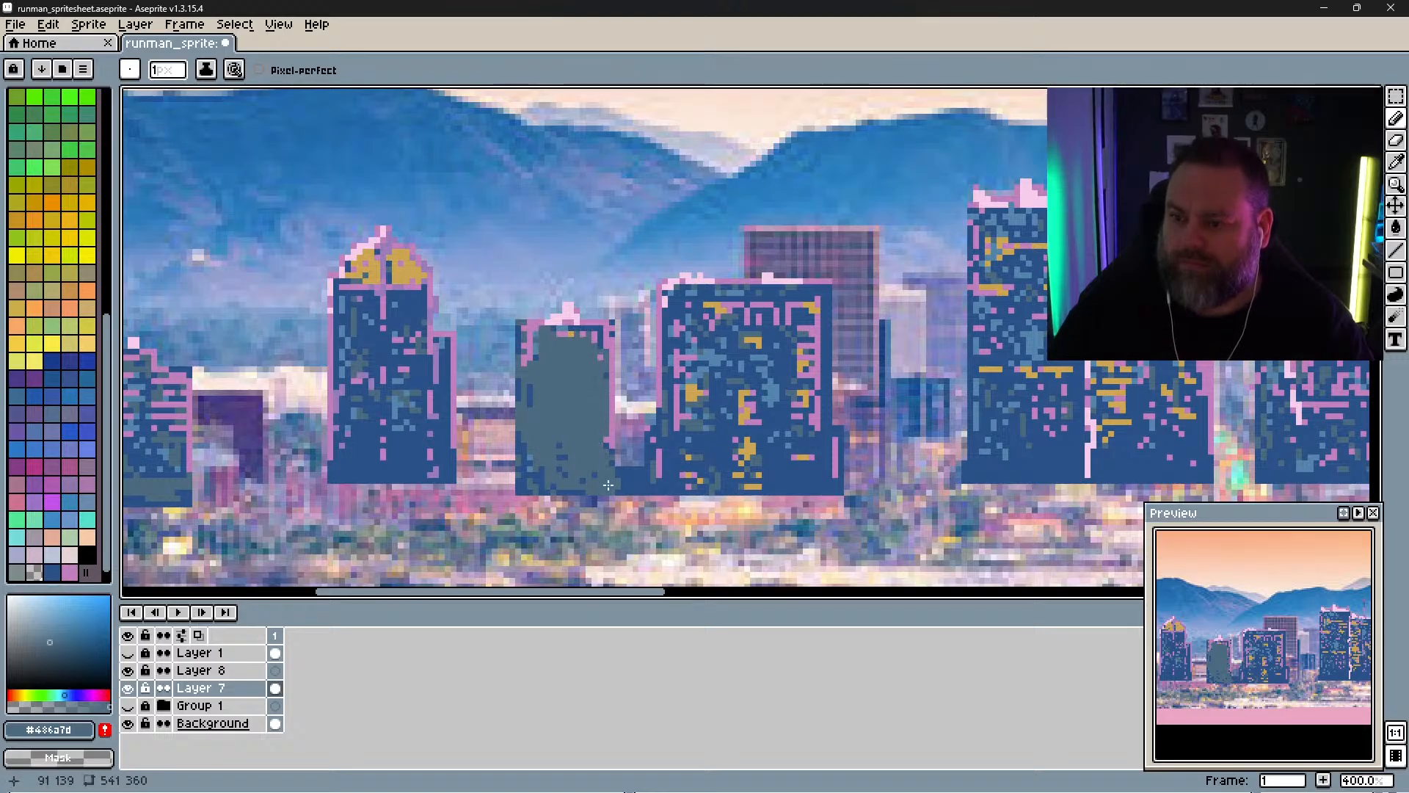
Step: Shade the lower-right base of the framed building with slate pixels
key("space")
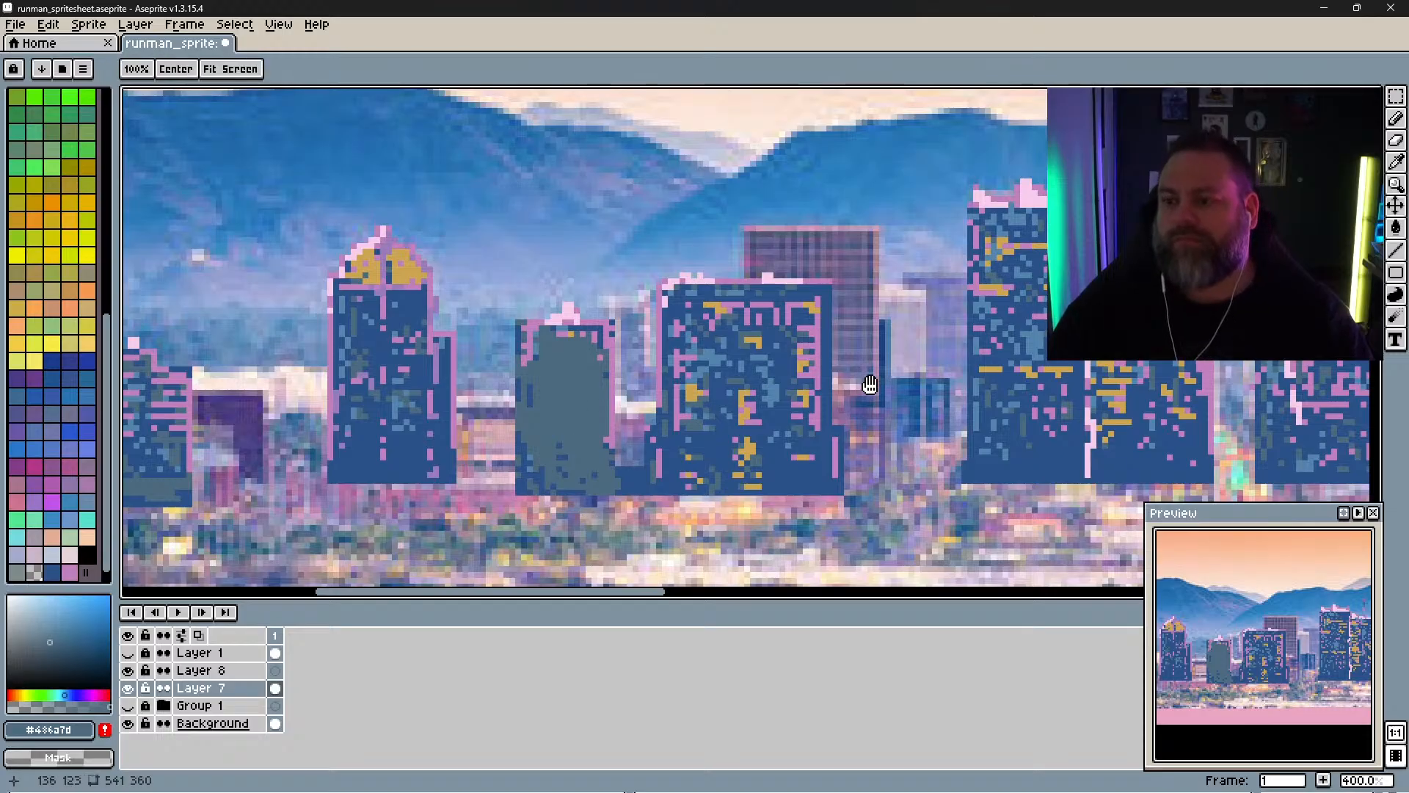
mouse_move(869, 384)
left_mouse_down()
mouse_move(746, 352)
mouse_move(624, 376)
left_mouse_up()
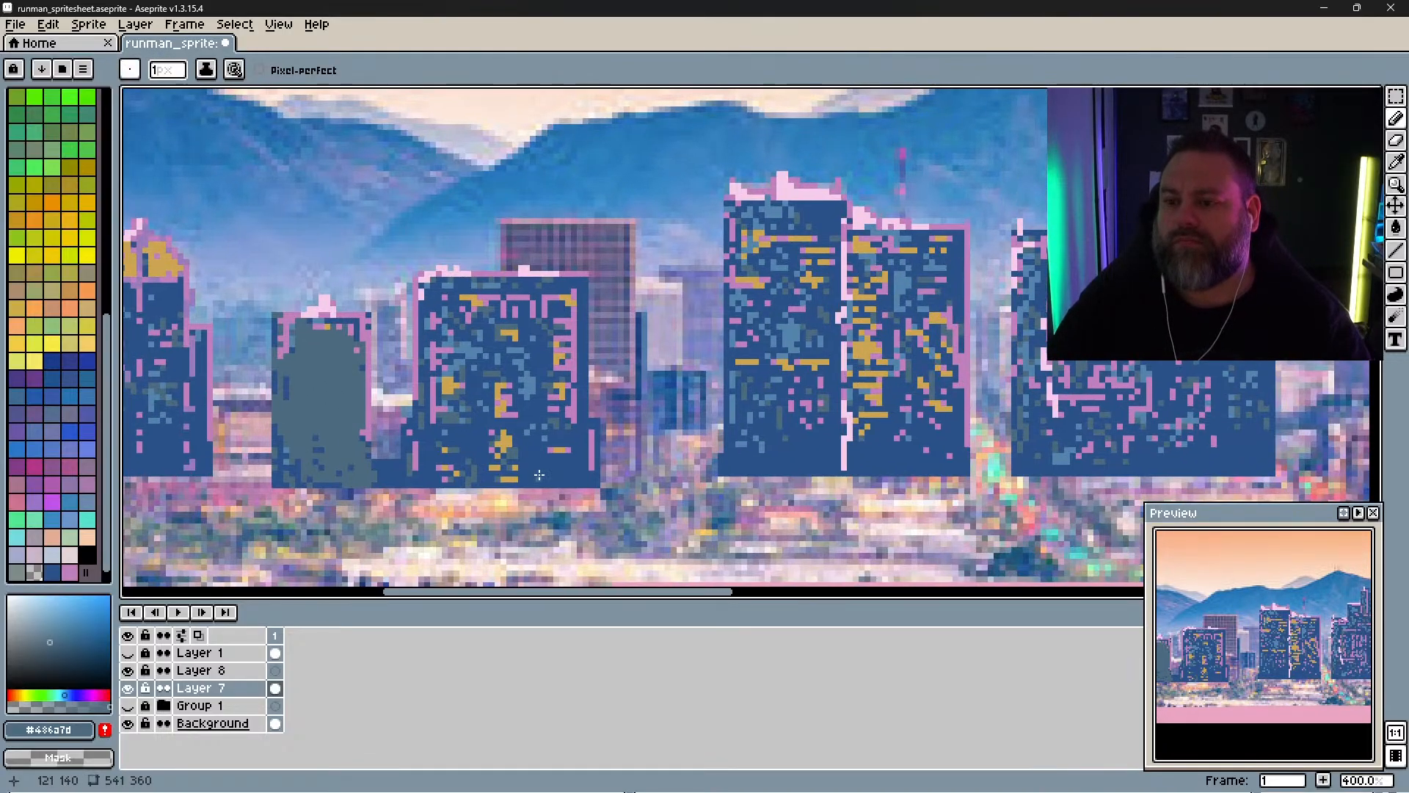
mouse_move(575, 474)
left_mouse_down()
mouse_move(579, 447)
mouse_move(556, 478)
left_mouse_up()
Step: Shade the right sides of both joined gold-windowed towers with slate #486a7d
key("space")
left_click_drag(808, 456, 675, 466)
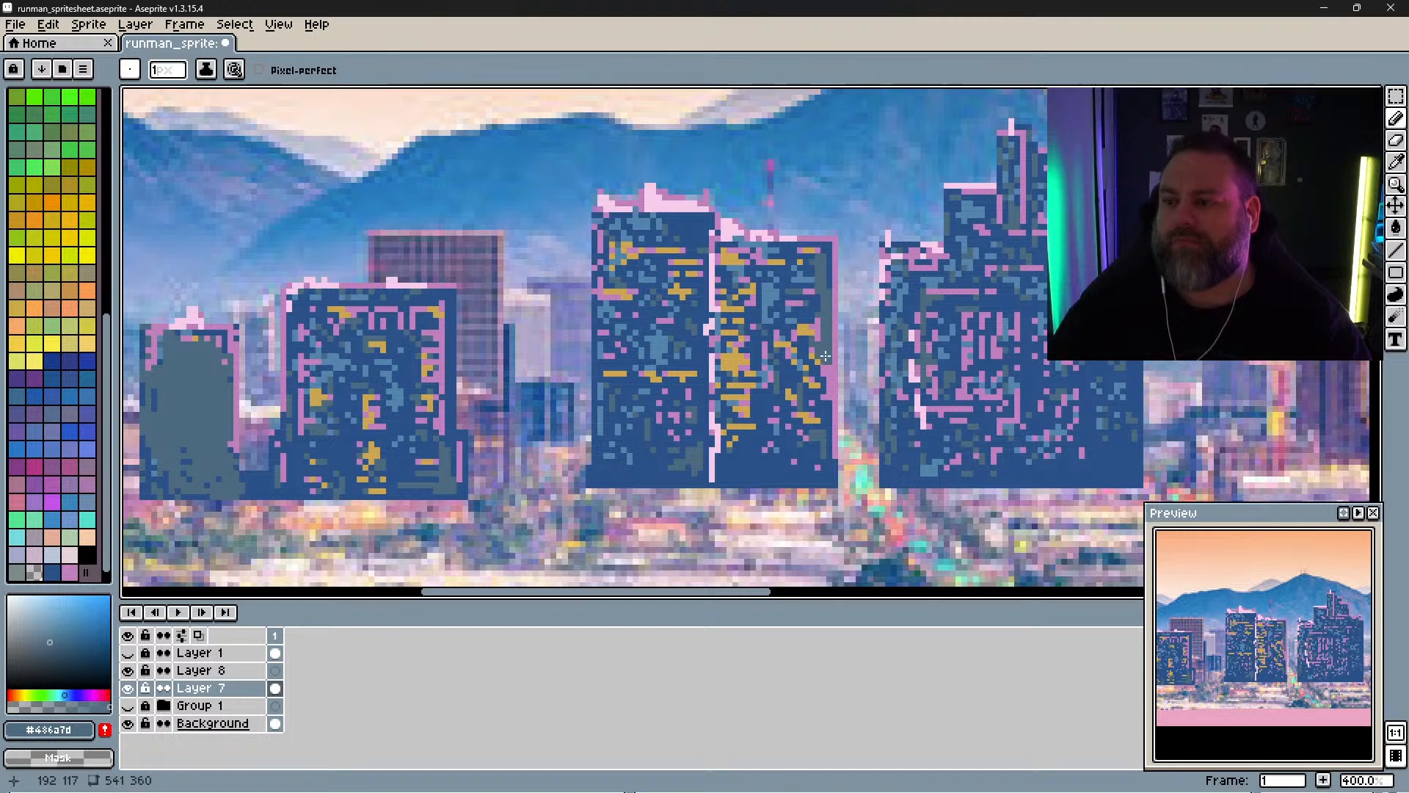
left_click_drag(820, 245, 793, 245)
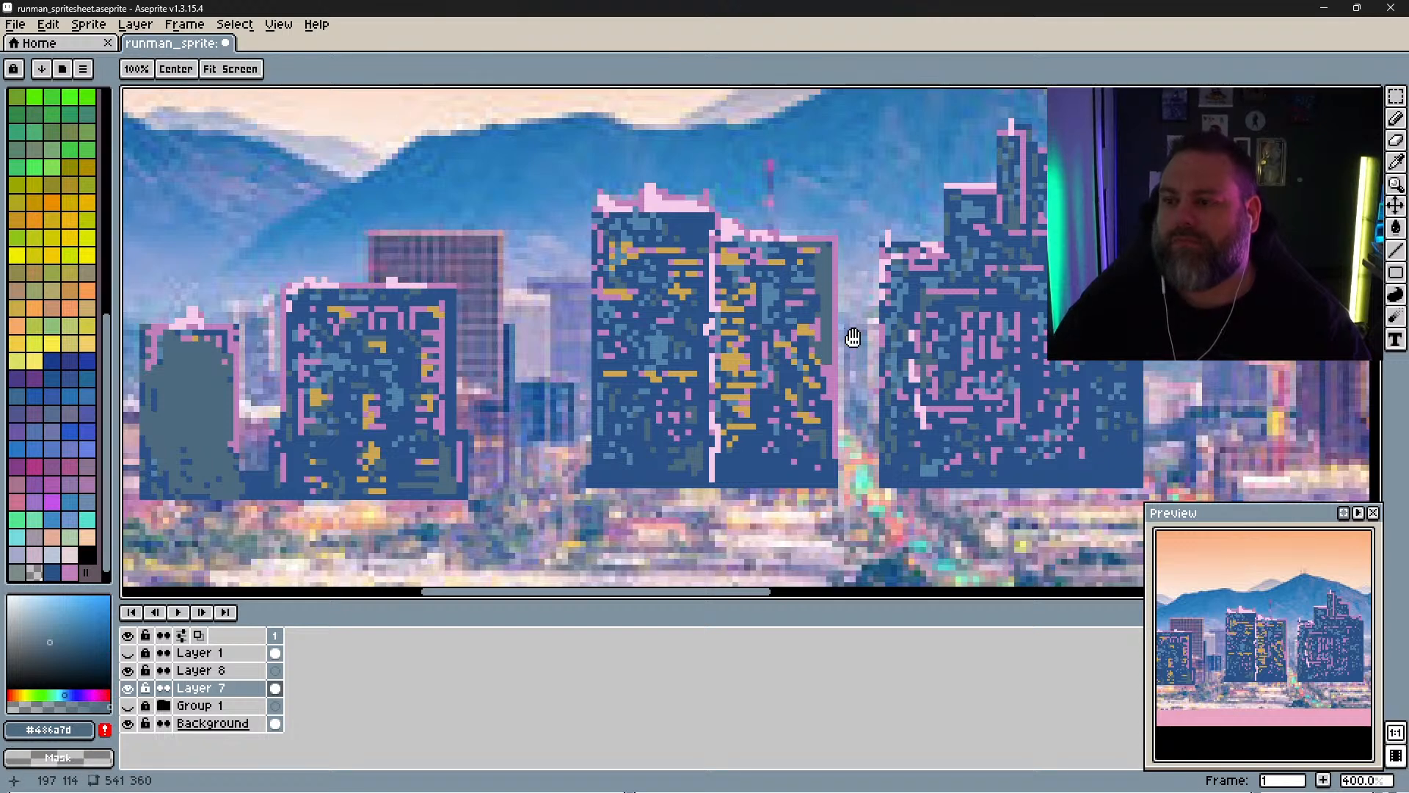
left_click_drag(852, 338, 792, 346)
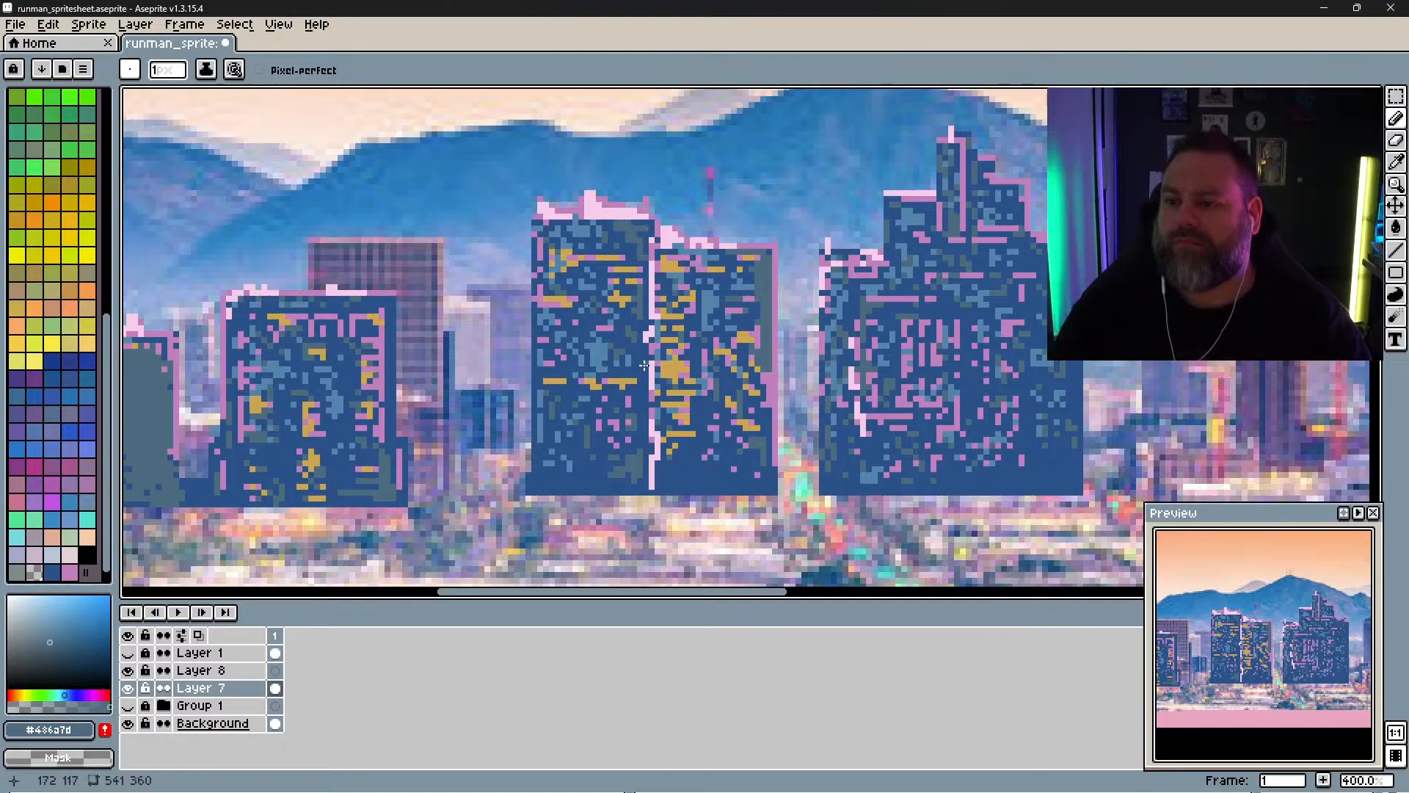
left_click_drag(644, 365, 644, 460)
Step: Shade the stepped tower's right side and upper-left face with slate, and sample light blue #4a84aa to touch up its upper-left face
left_click_drag(799, 456, 578, 448)
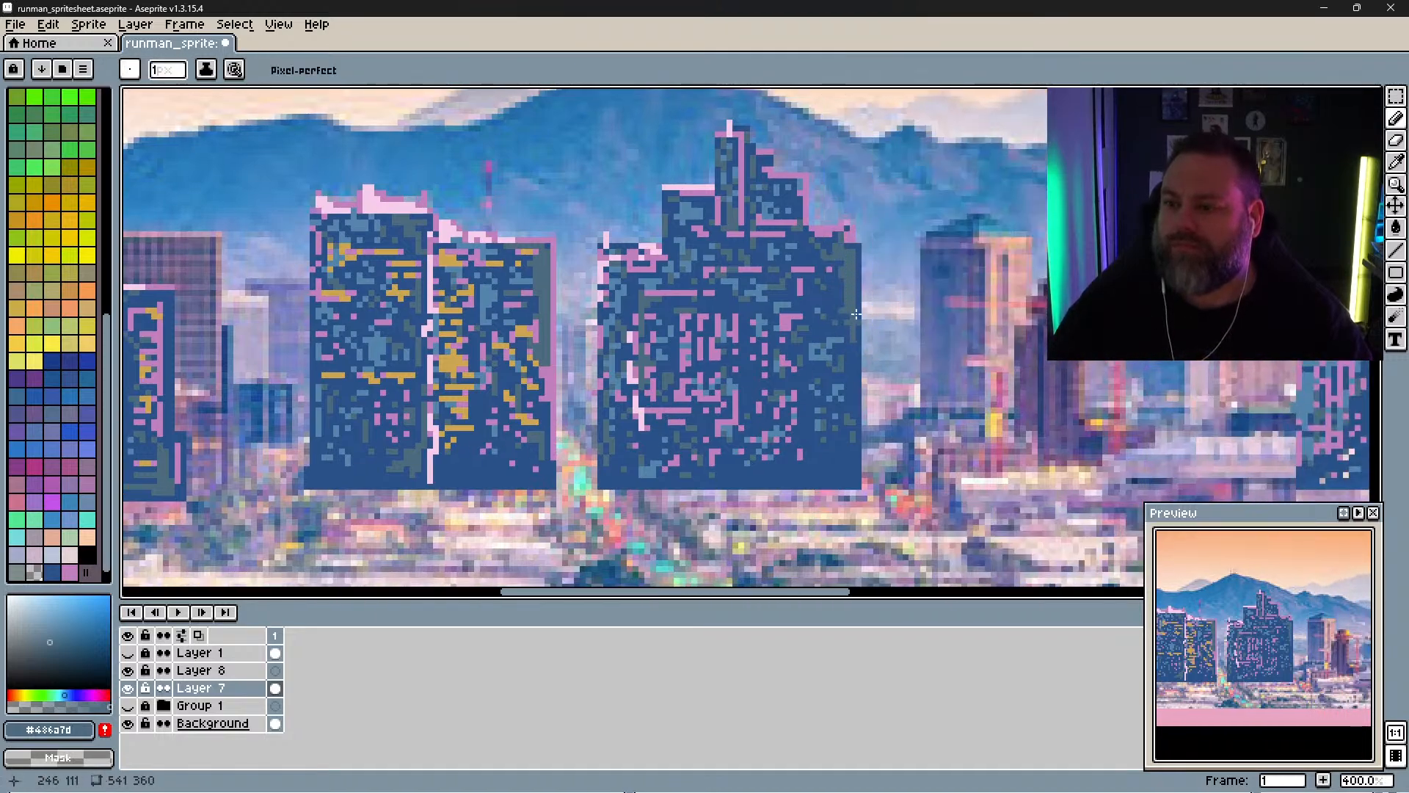
mouse_move(856, 314)
left_mouse_down()
mouse_move(852, 400)
mouse_move(851, 353)
left_mouse_up()
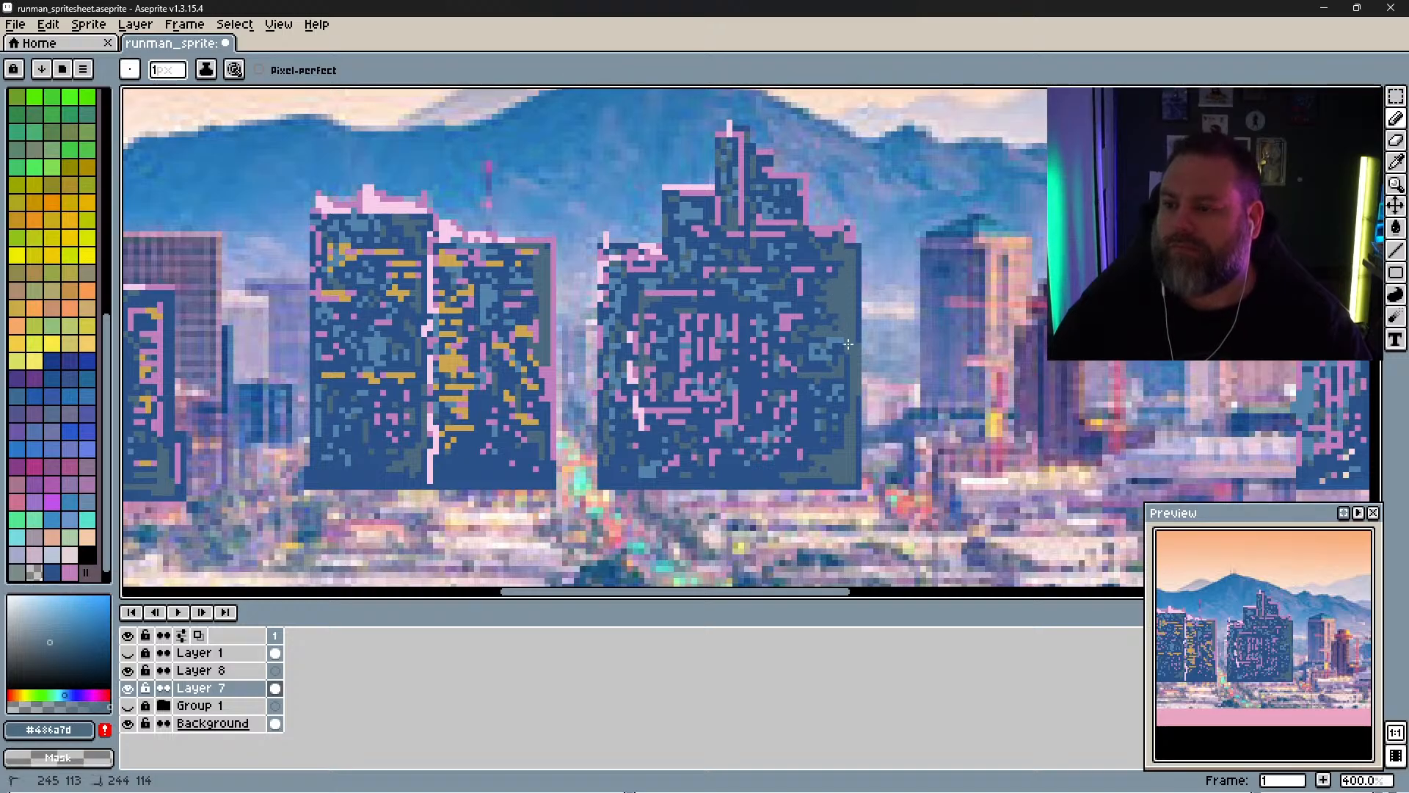
key("i")
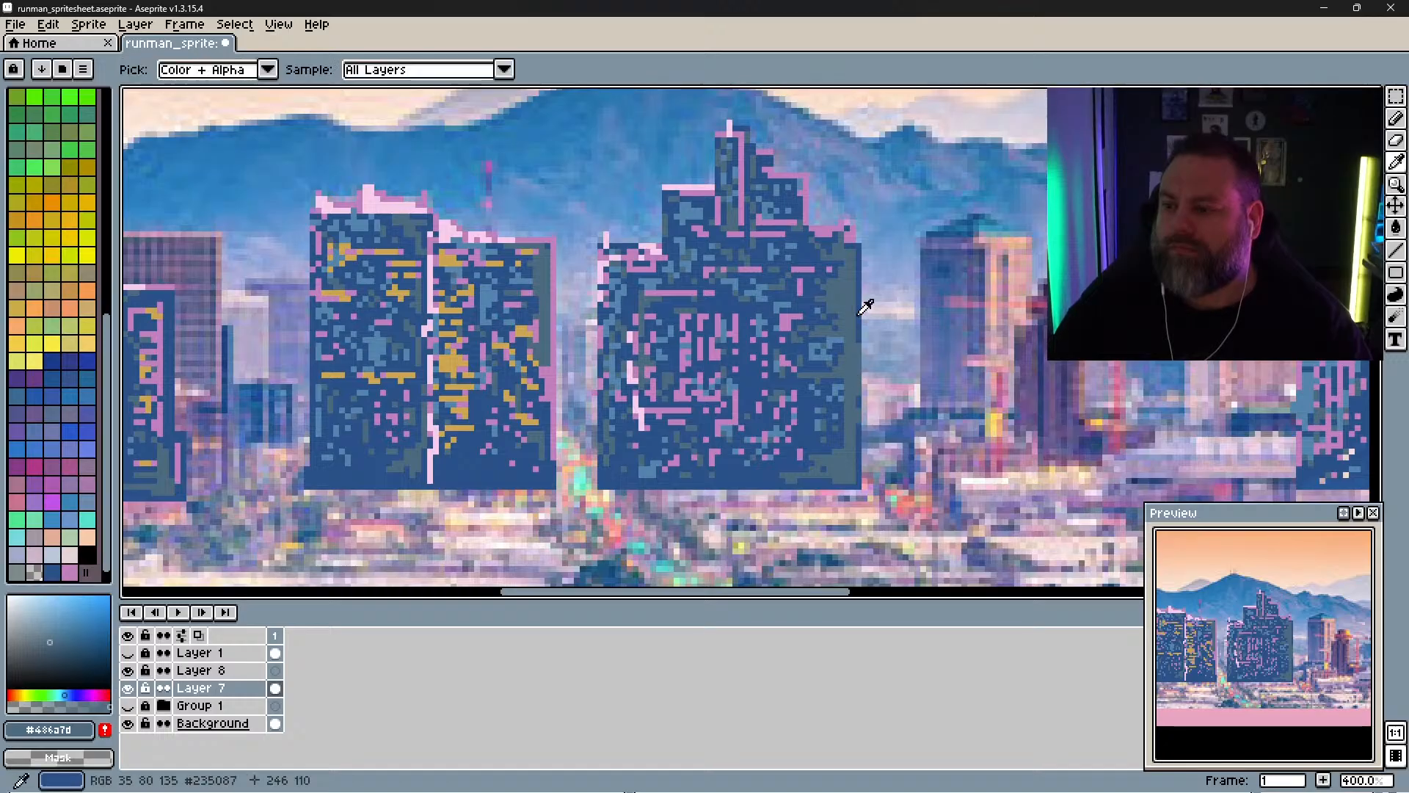
key("b")
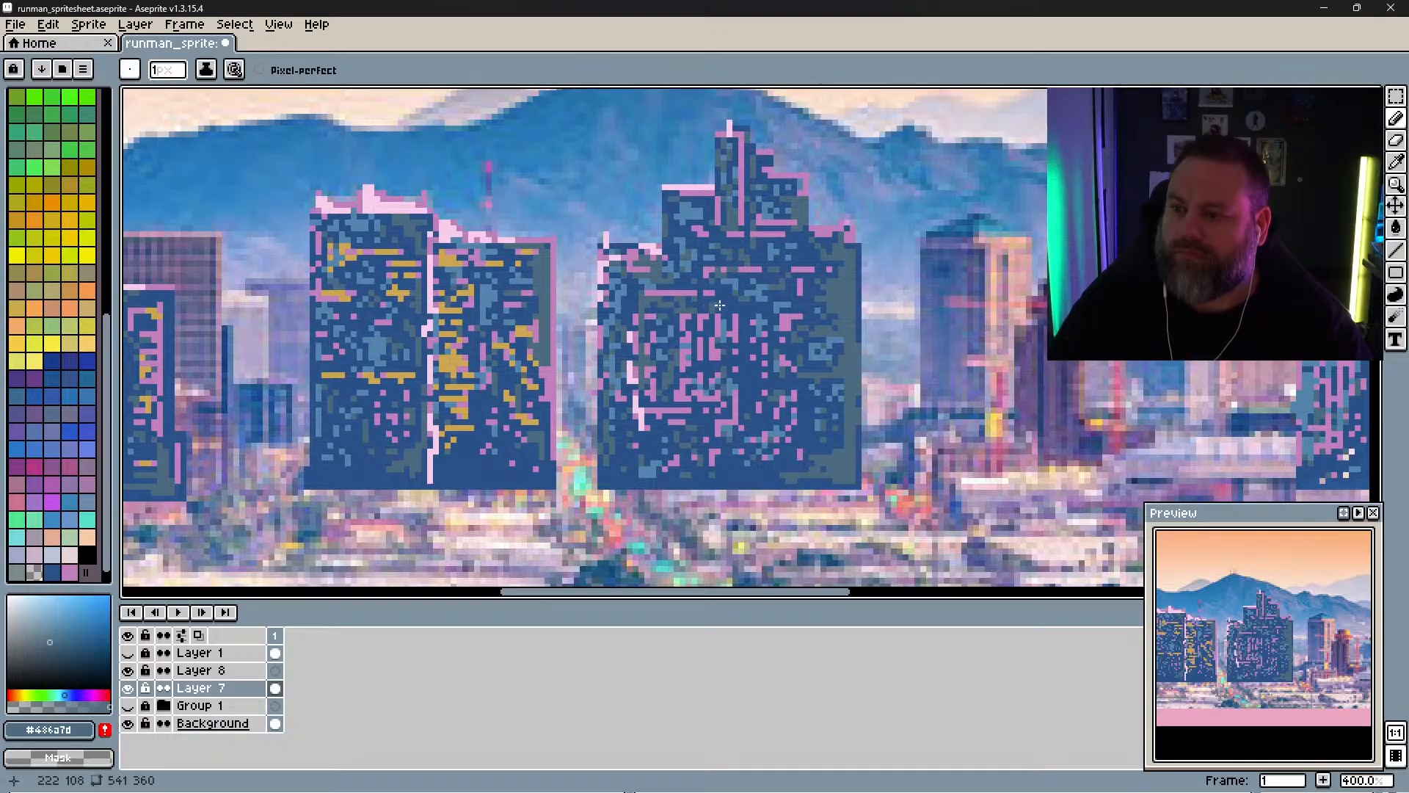
left_click(747, 311, "alt")
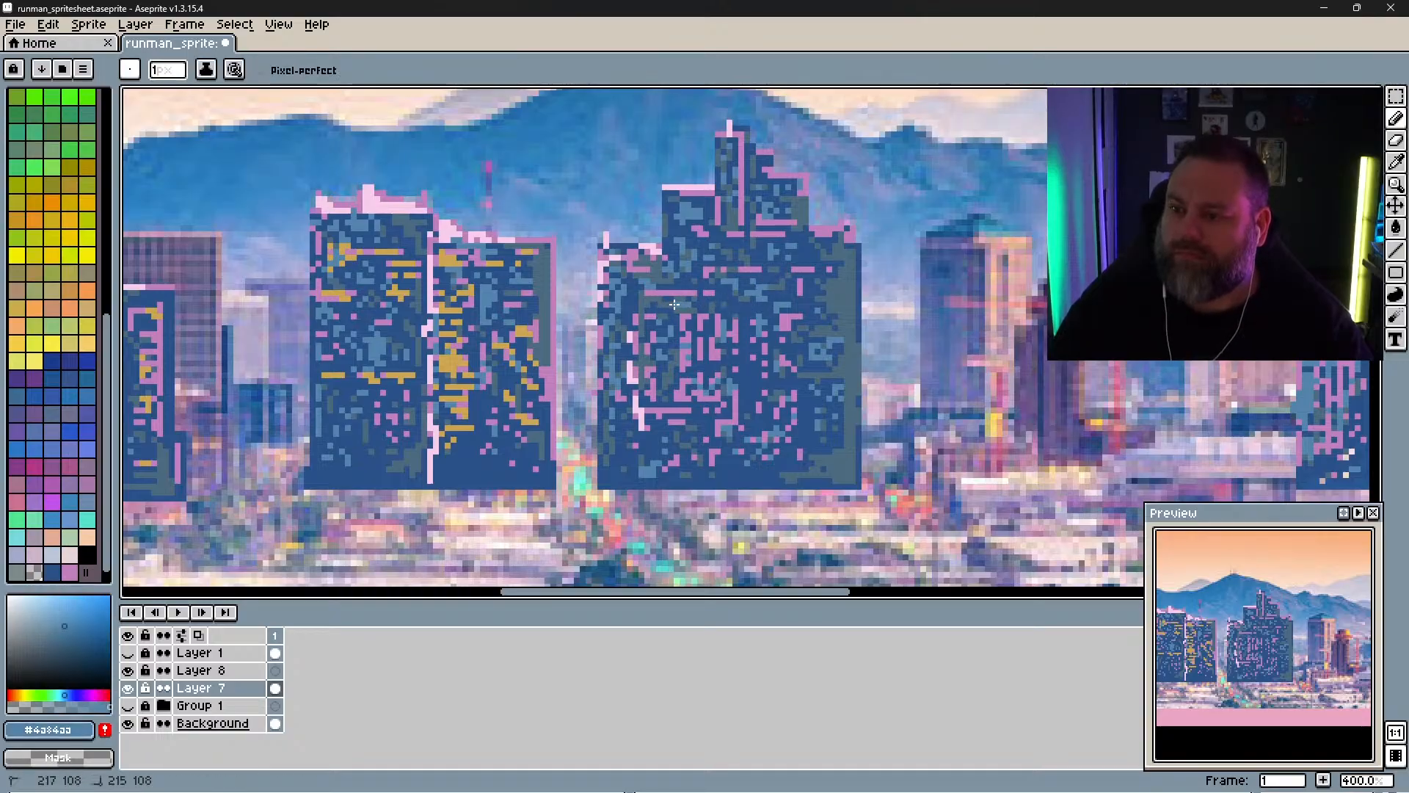
Step: Sample gold #cfa657 and dot lit windows over the stepped tower's left face, upper blocks and upper-right face
key("alt")
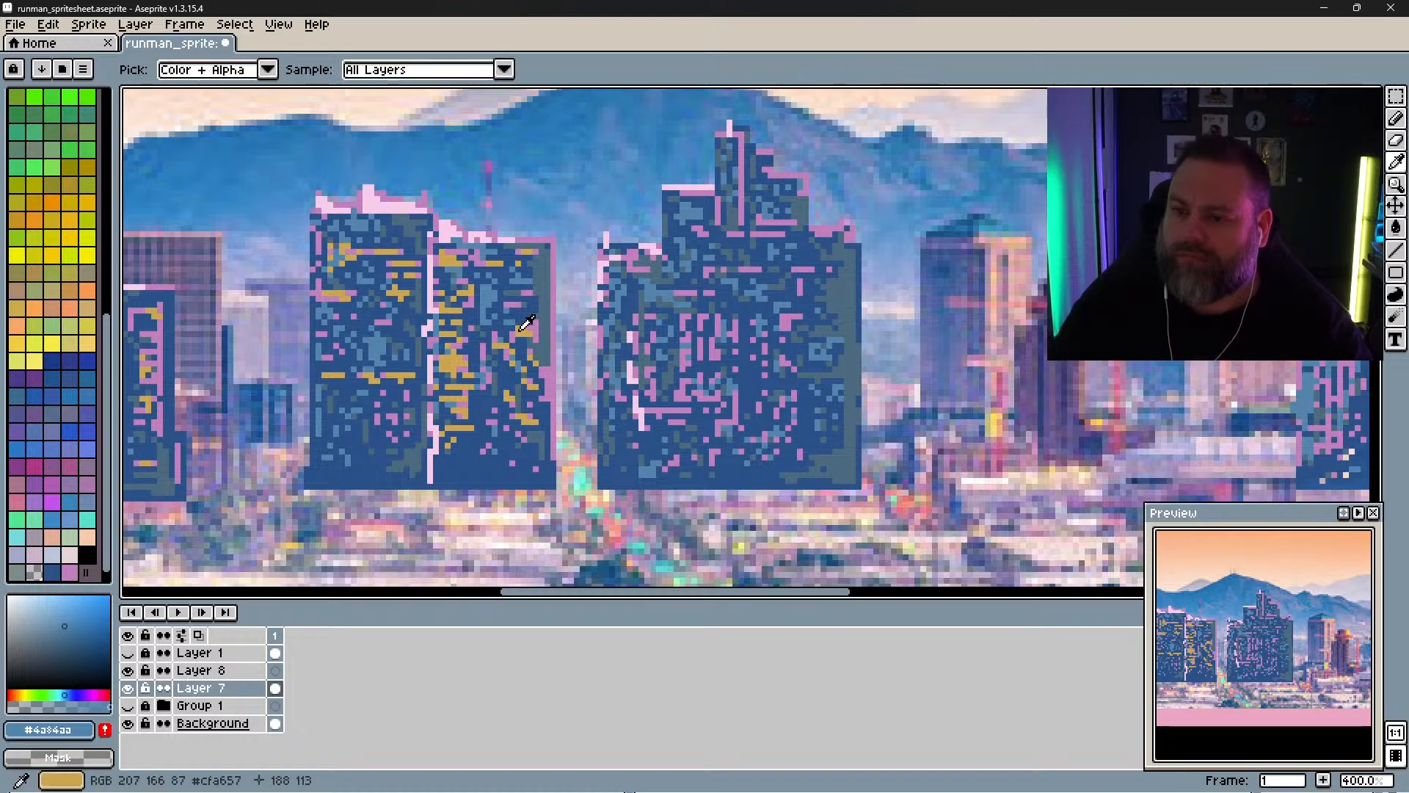
left_click(521, 329, "alt")
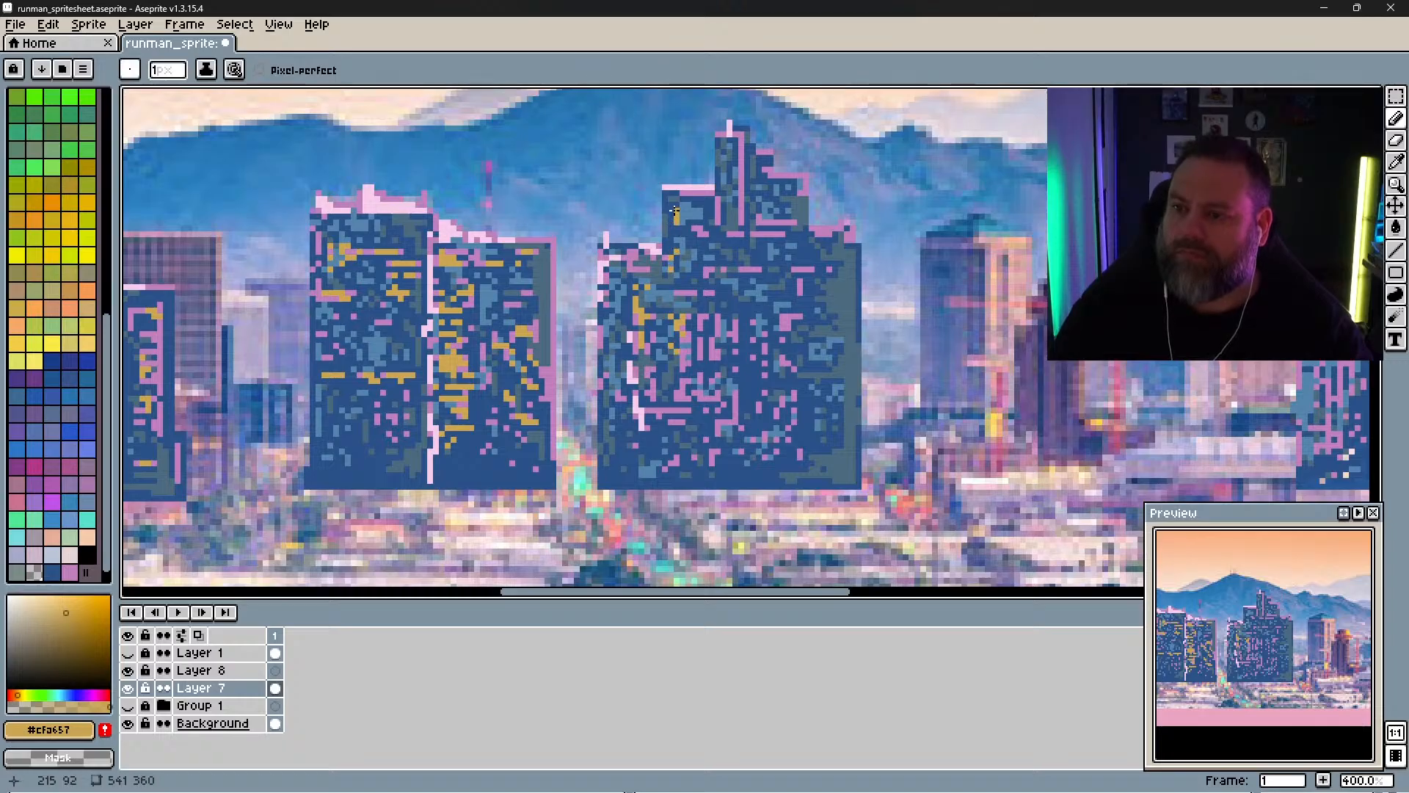
left_click_drag(674, 211, 680, 218)
left_click_drag(753, 167, 752, 177)
left_click_drag(612, 316, 612, 363)
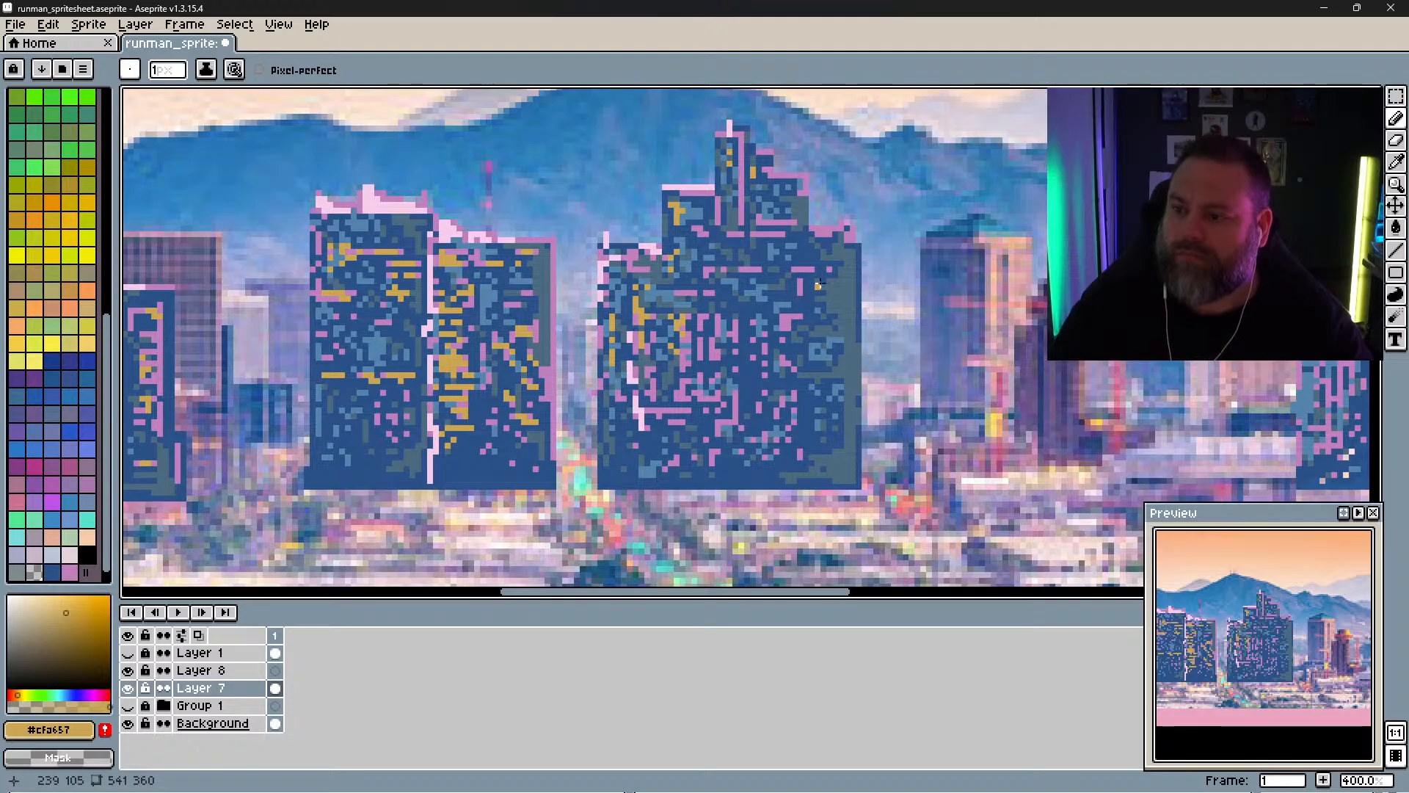
Step: Dot gold #cfa657 lit windows over the arched tower's upper-left roof curve and left face
key("space")
left_click_drag(842, 412, 541, 446)
mouse_move(765, 455)
left_mouse_down()
mouse_move(714, 444)
mouse_move(377, 477)
left_mouse_up()
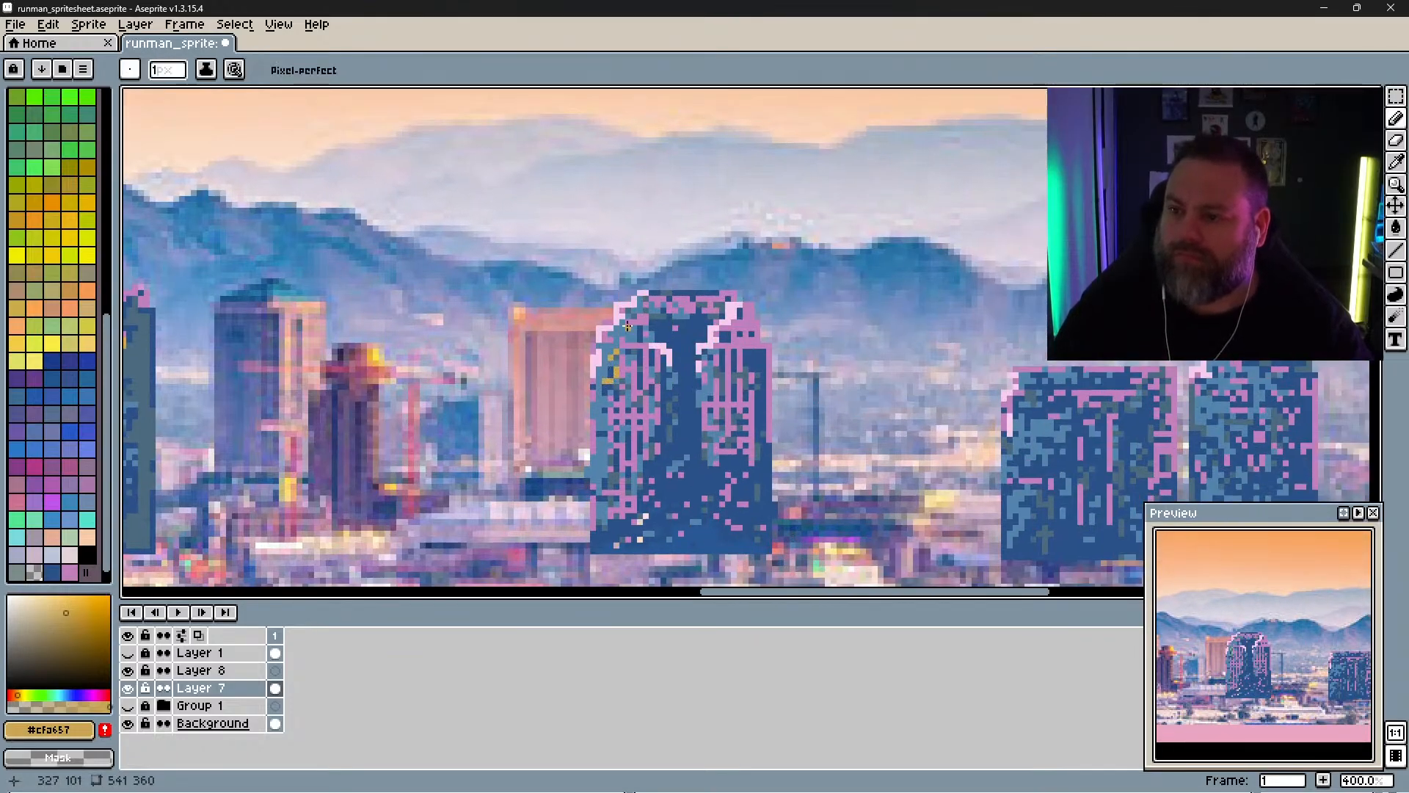
left_click_drag(640, 305, 669, 292)
left_click(663, 335)
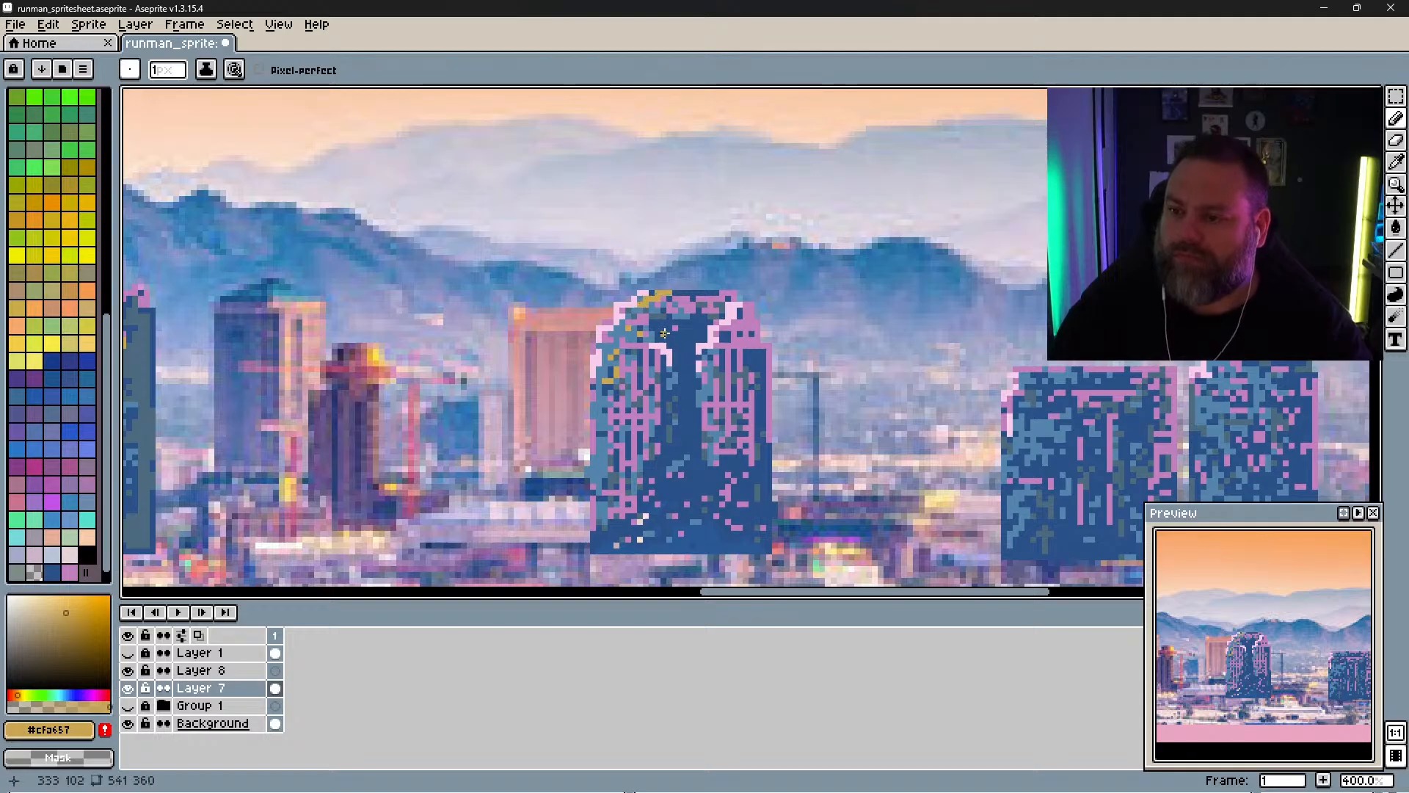
left_click(669, 346)
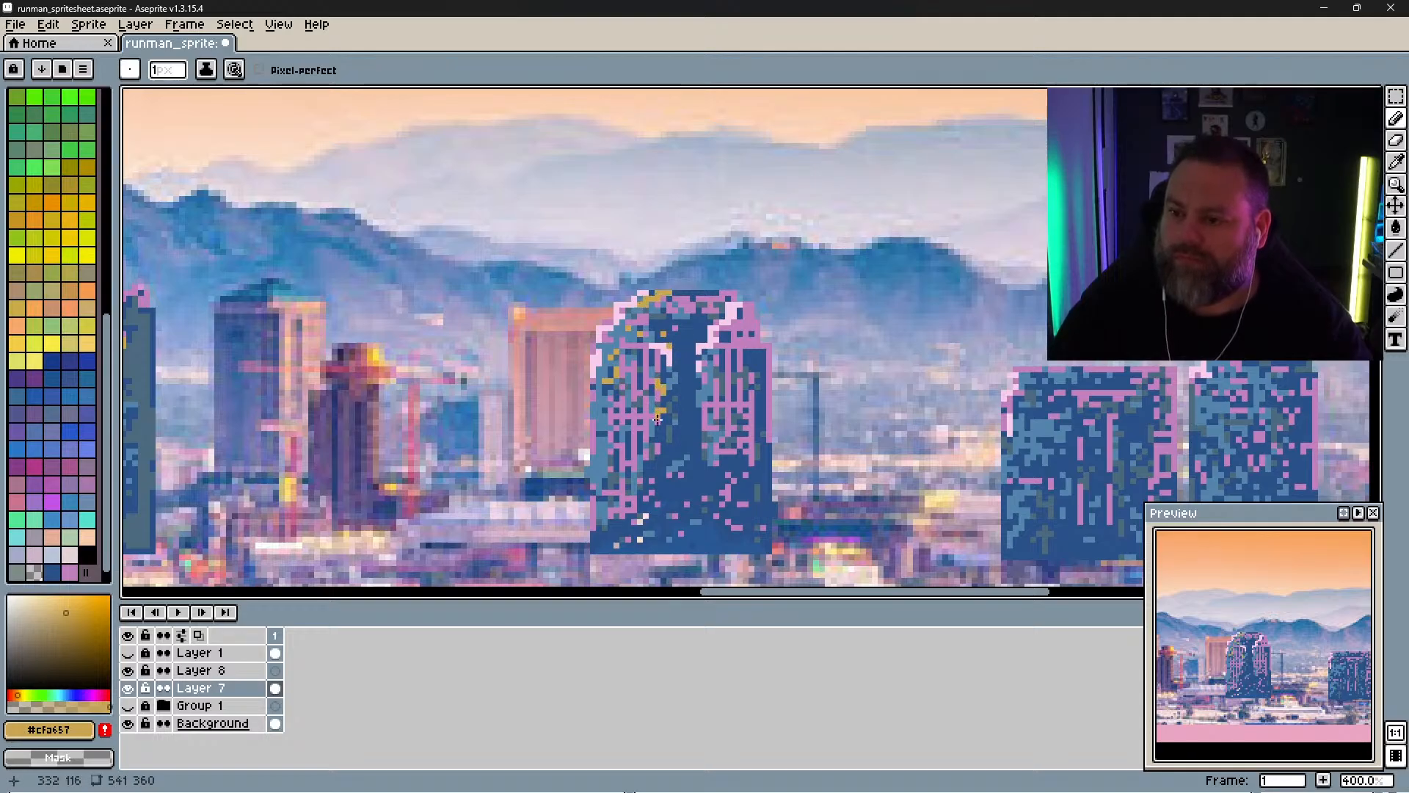
left_click_drag(628, 408, 639, 403)
Step: Add gold windows down the inner edge of the arched tower's right section and along its outer left edge
left_click(706, 352)
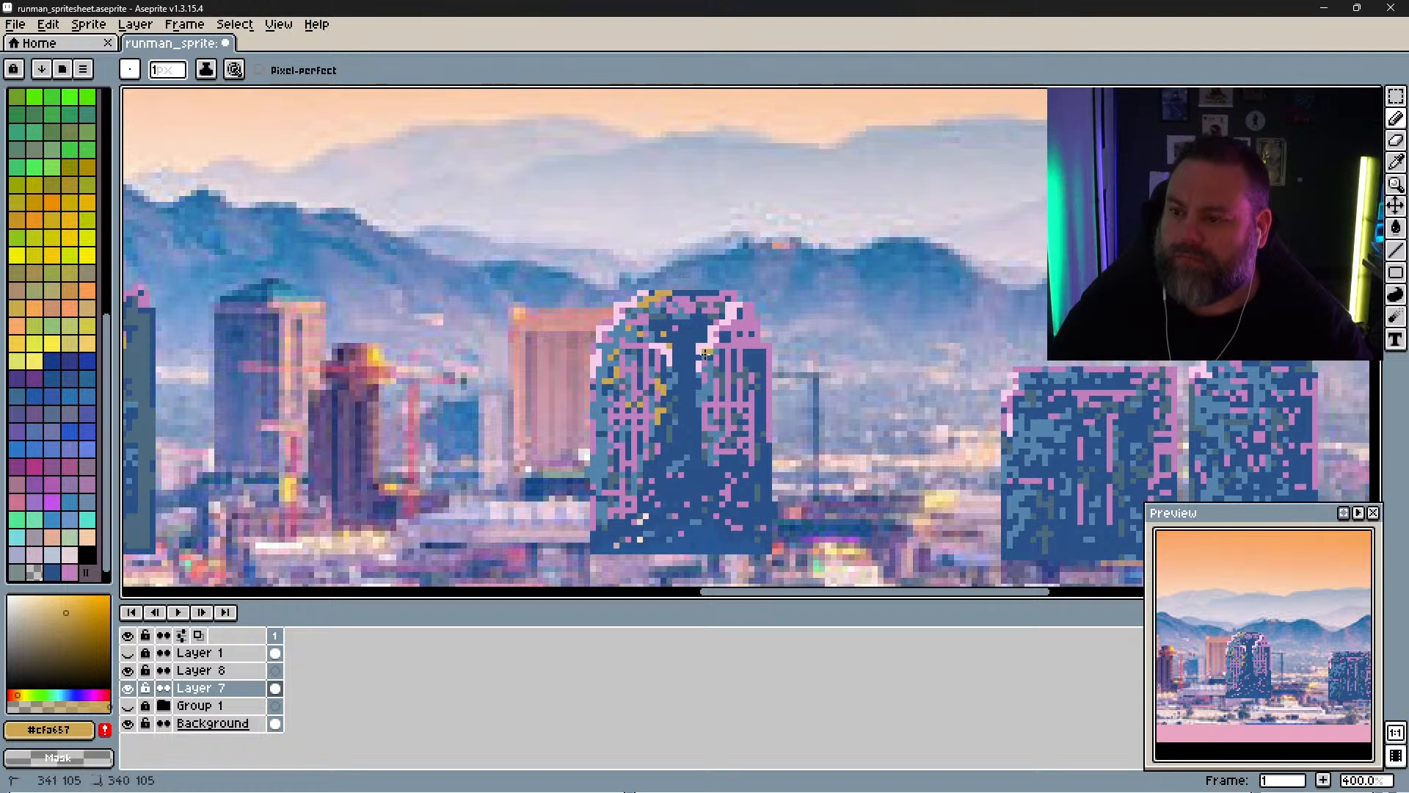
left_click(702, 376)
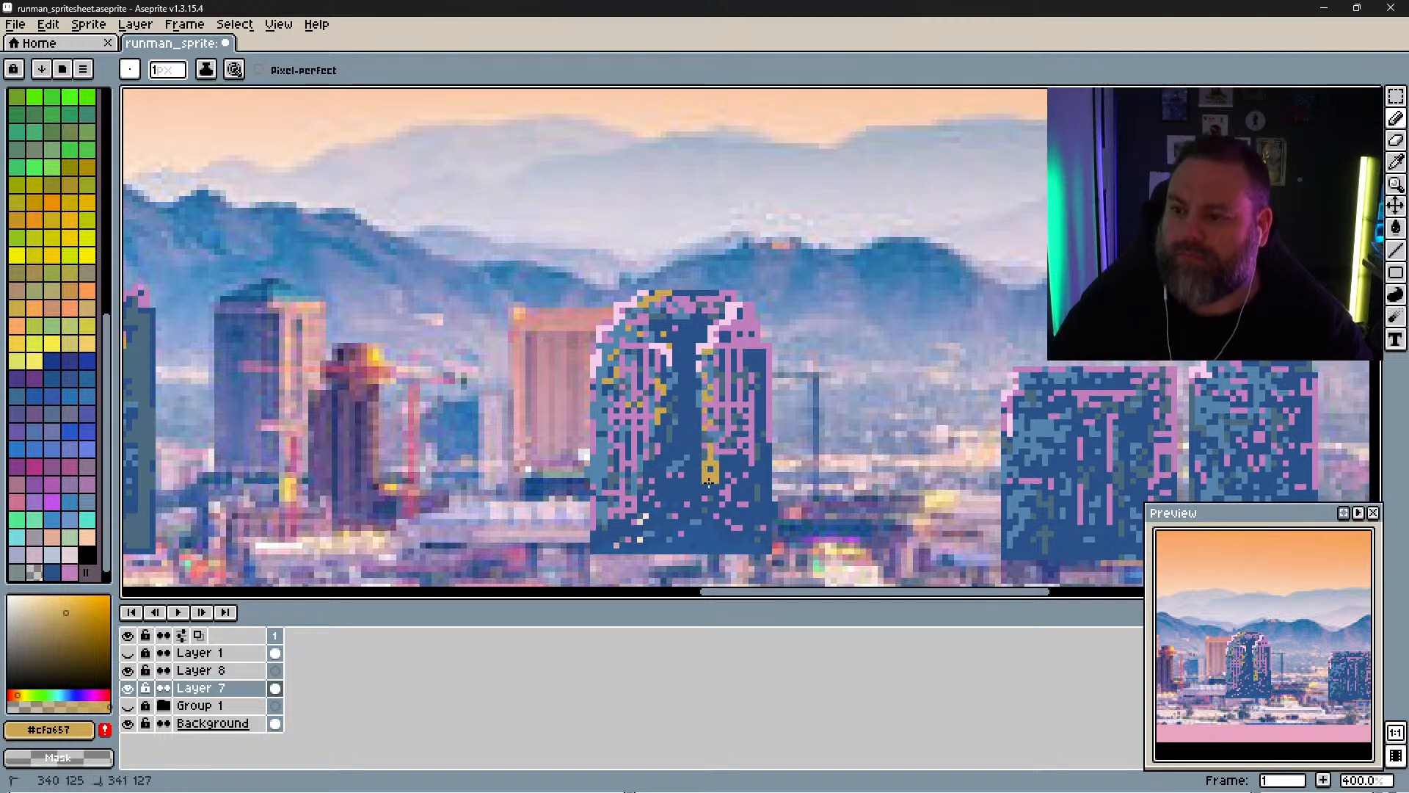
left_click_drag(708, 482, 711, 491)
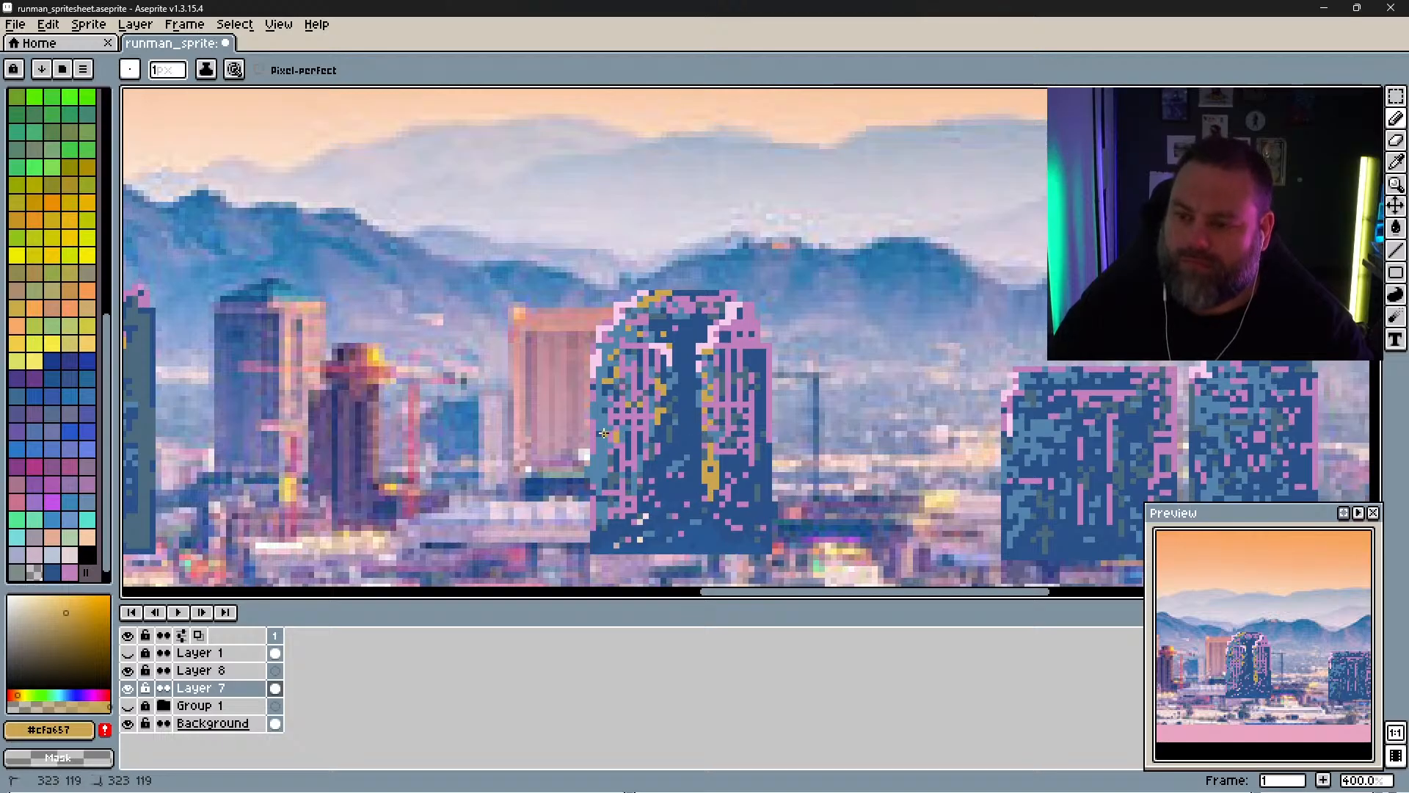
left_click_drag(603, 433, 600, 406)
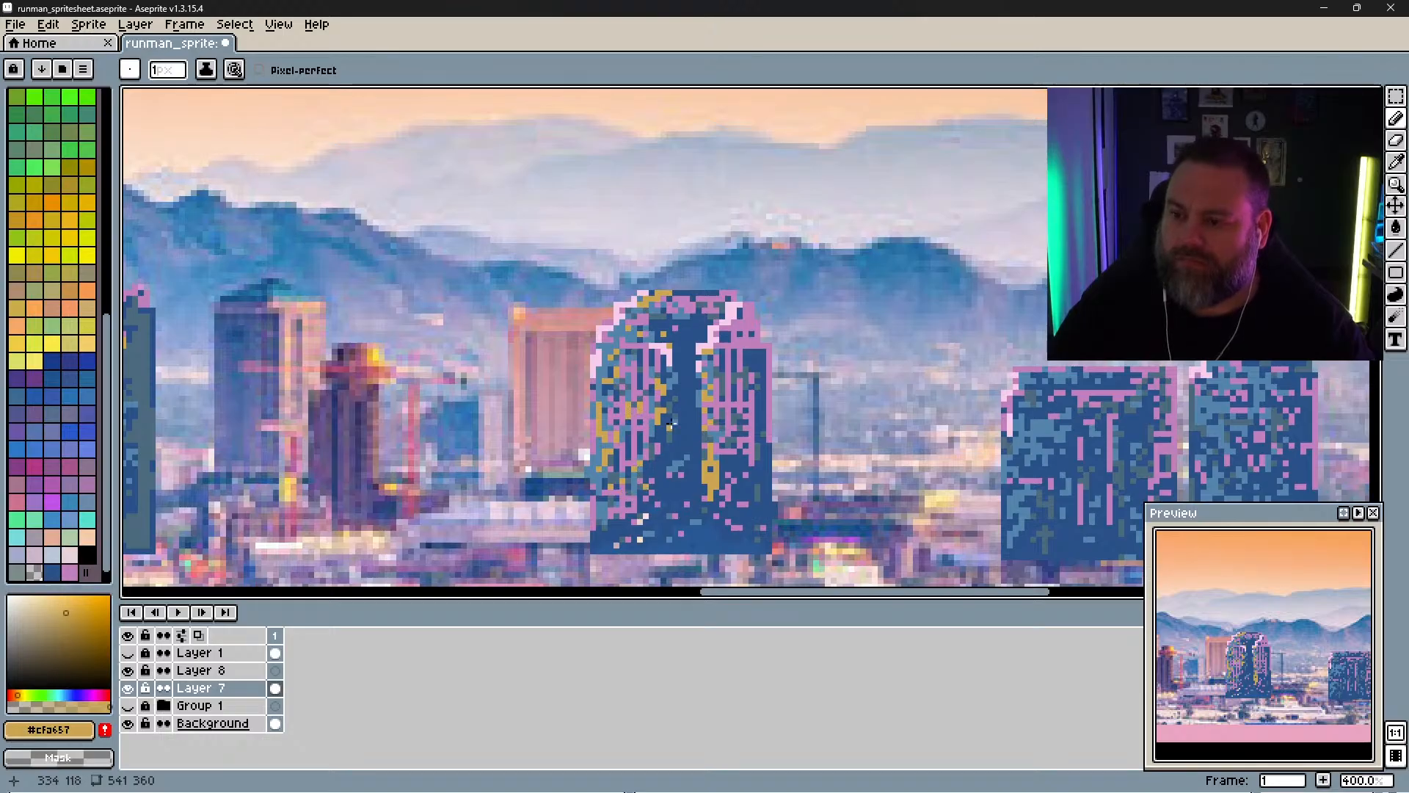
Step: Dot gold windows over the left side and middle of the square building to the right of the arched tower
left_click_drag(670, 424, 403, 404)
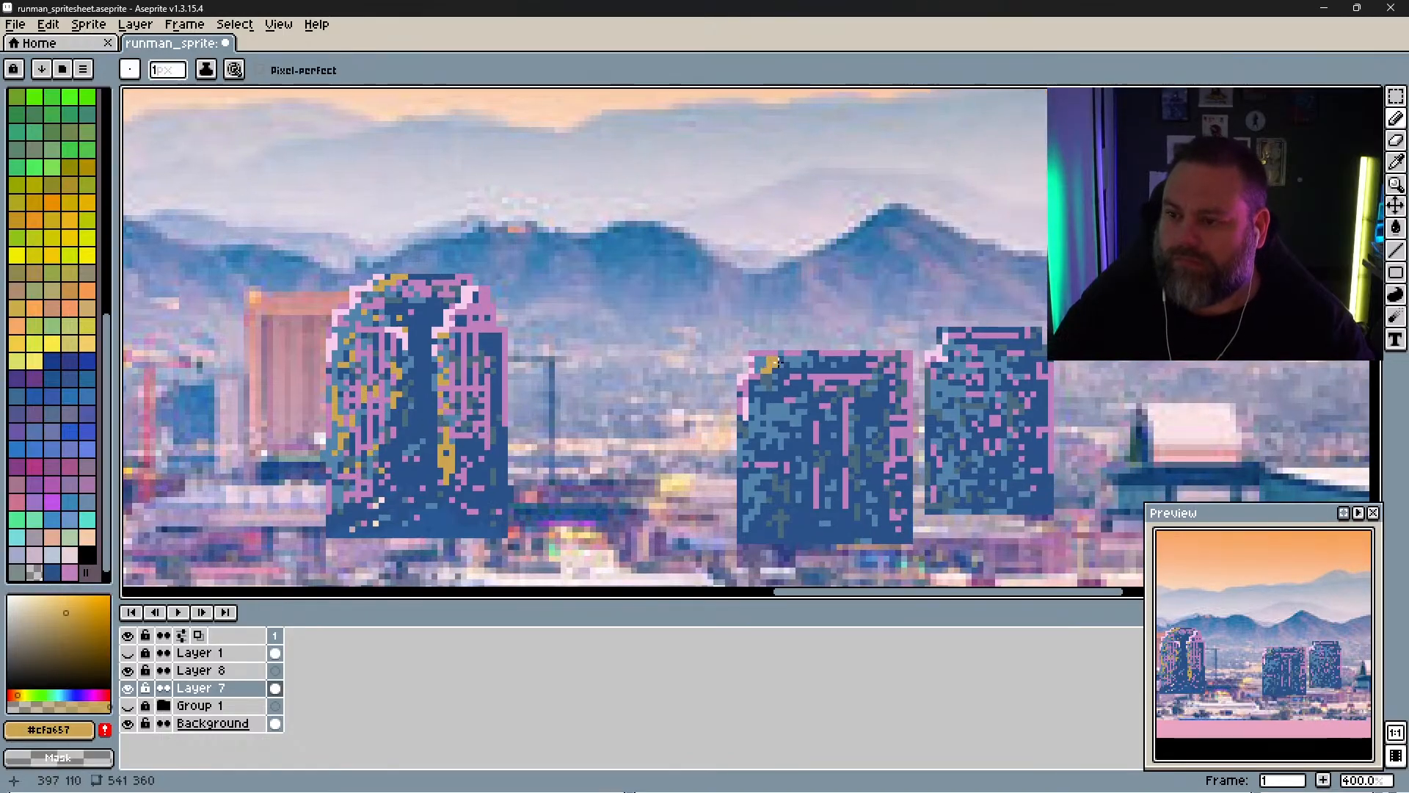
left_click_drag(777, 361, 753, 393)
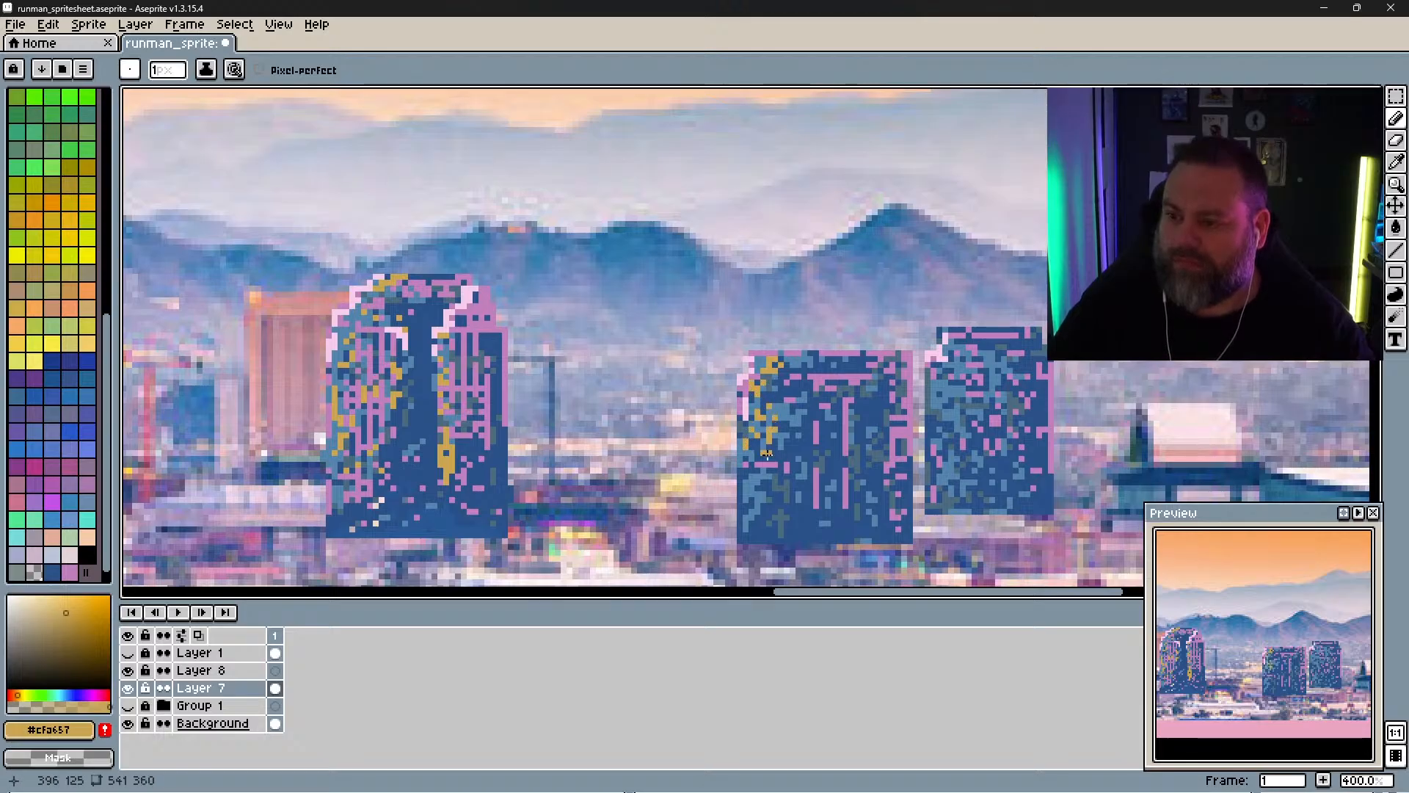
mouse_move(807, 417)
left_mouse_down()
mouse_move(854, 406)
mouse_move(854, 435)
left_mouse_up()
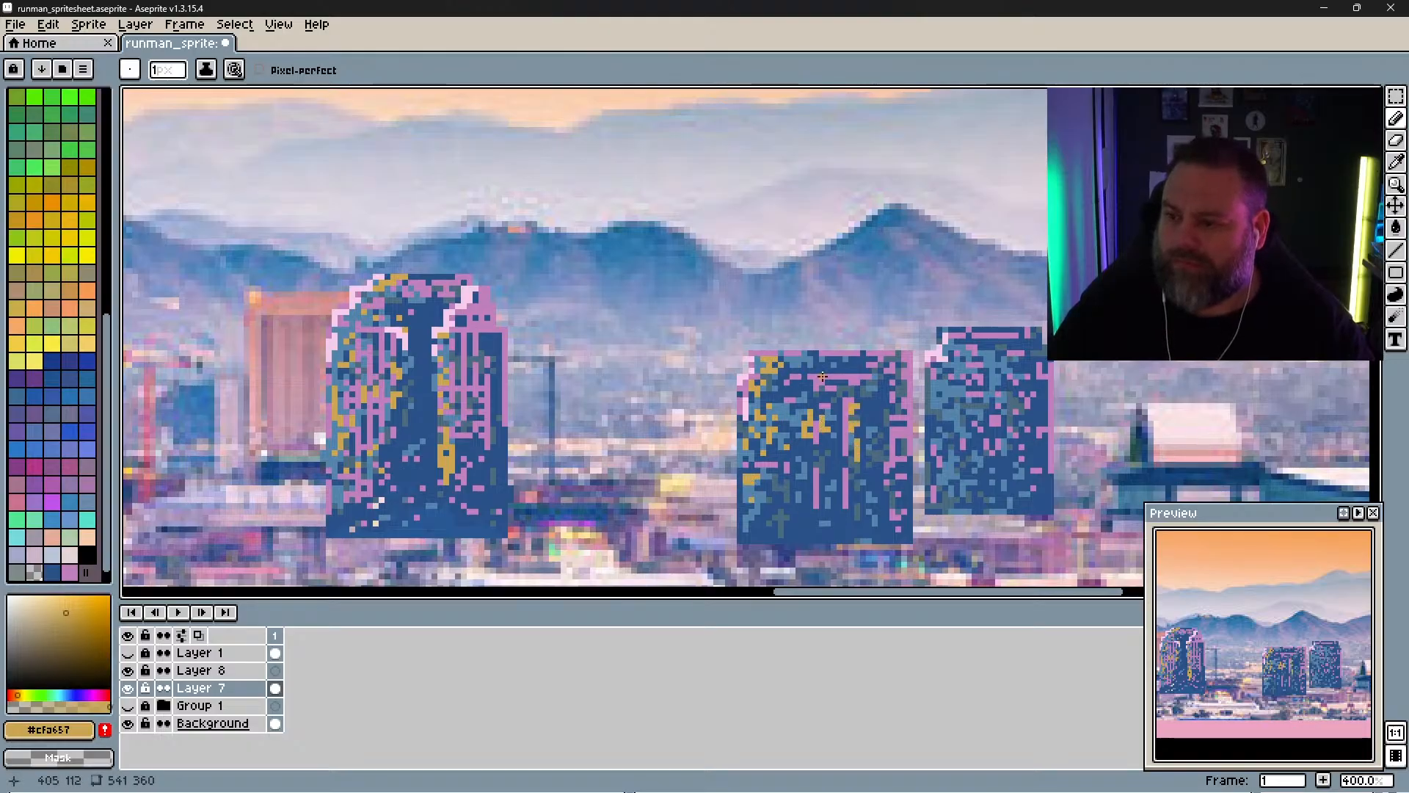
Step: Dot gold windows over the left sides of the narrow tower and low wide building, and extend them across the square building's upper left
left_click_drag(854, 375, 704, 357)
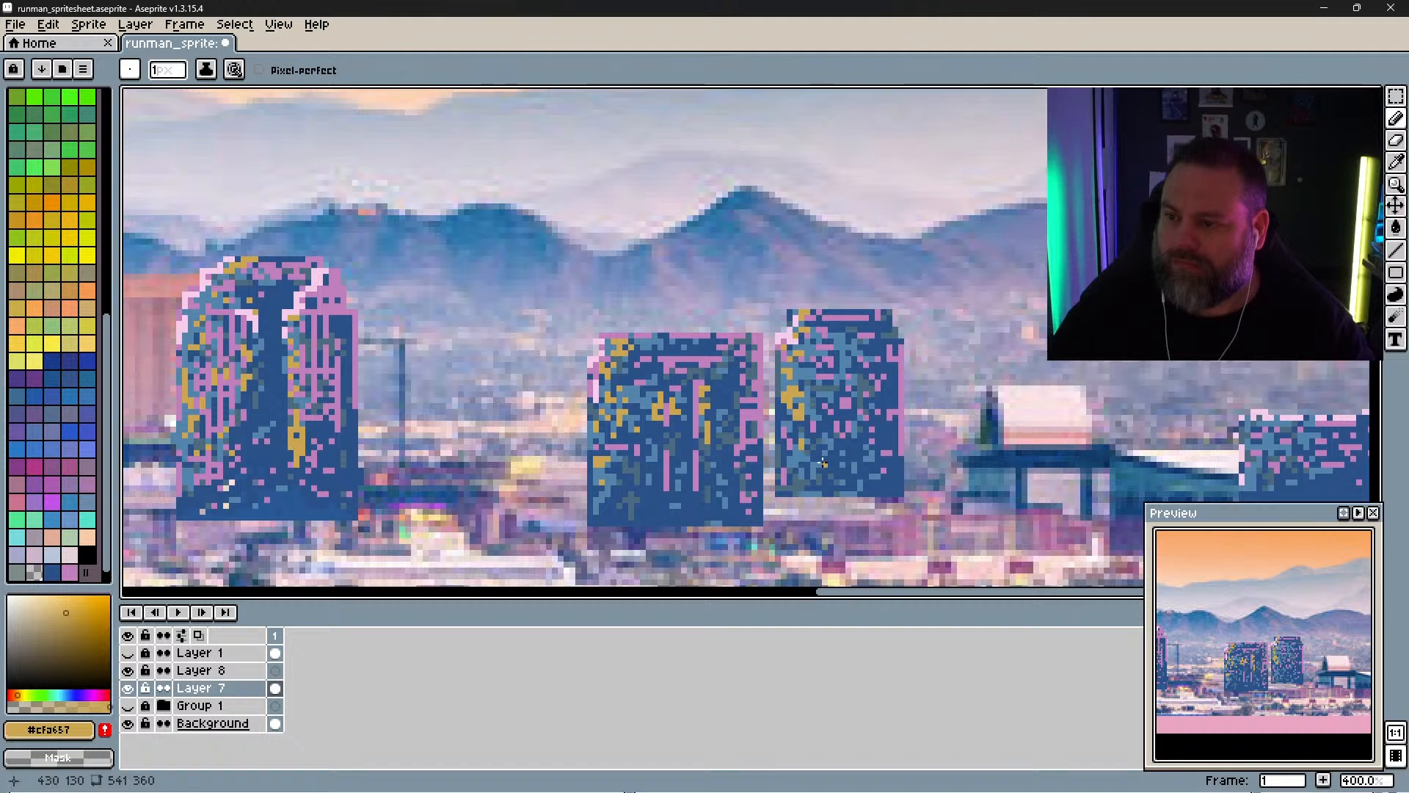
left_click_drag(1228, 453, 872, 410)
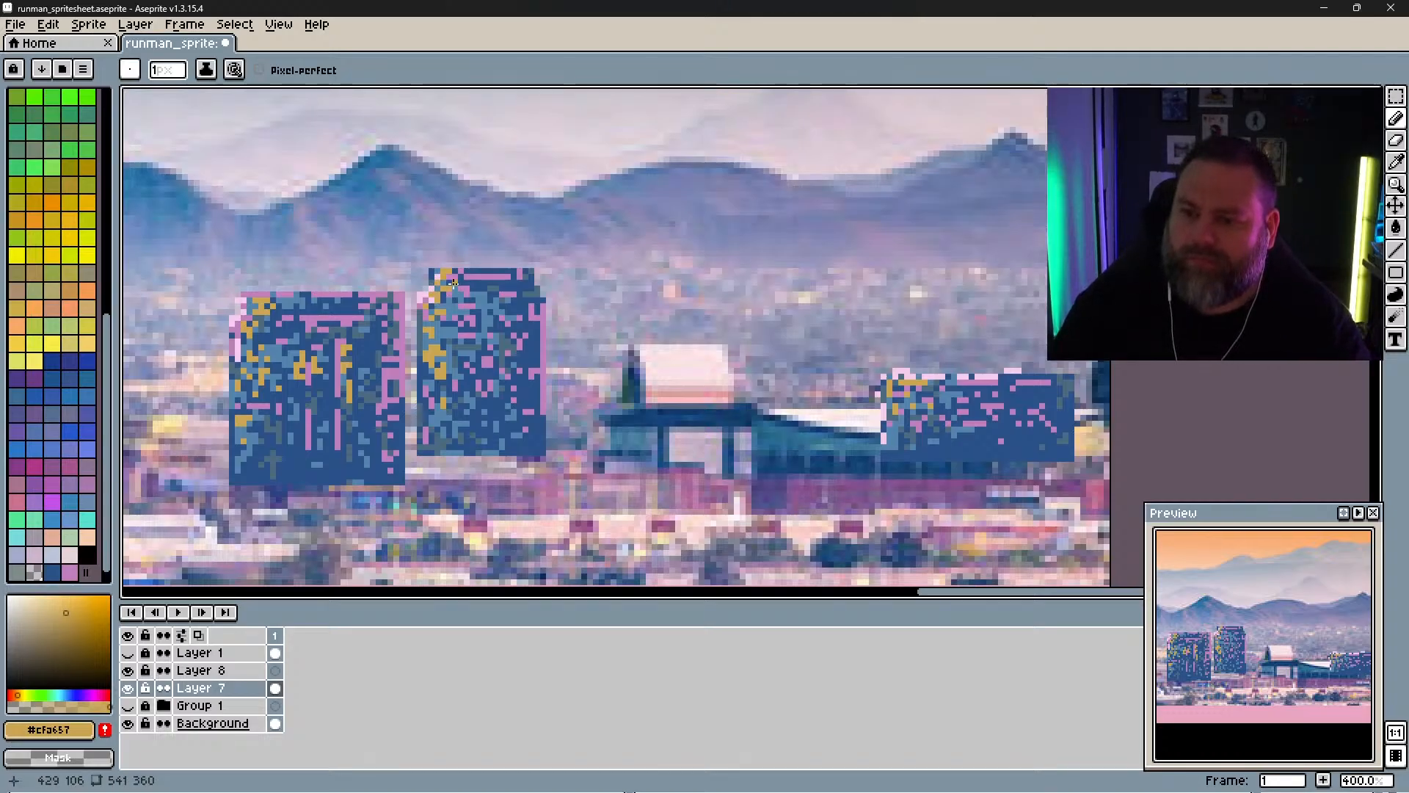
left_click_drag(455, 307, 690, 286)
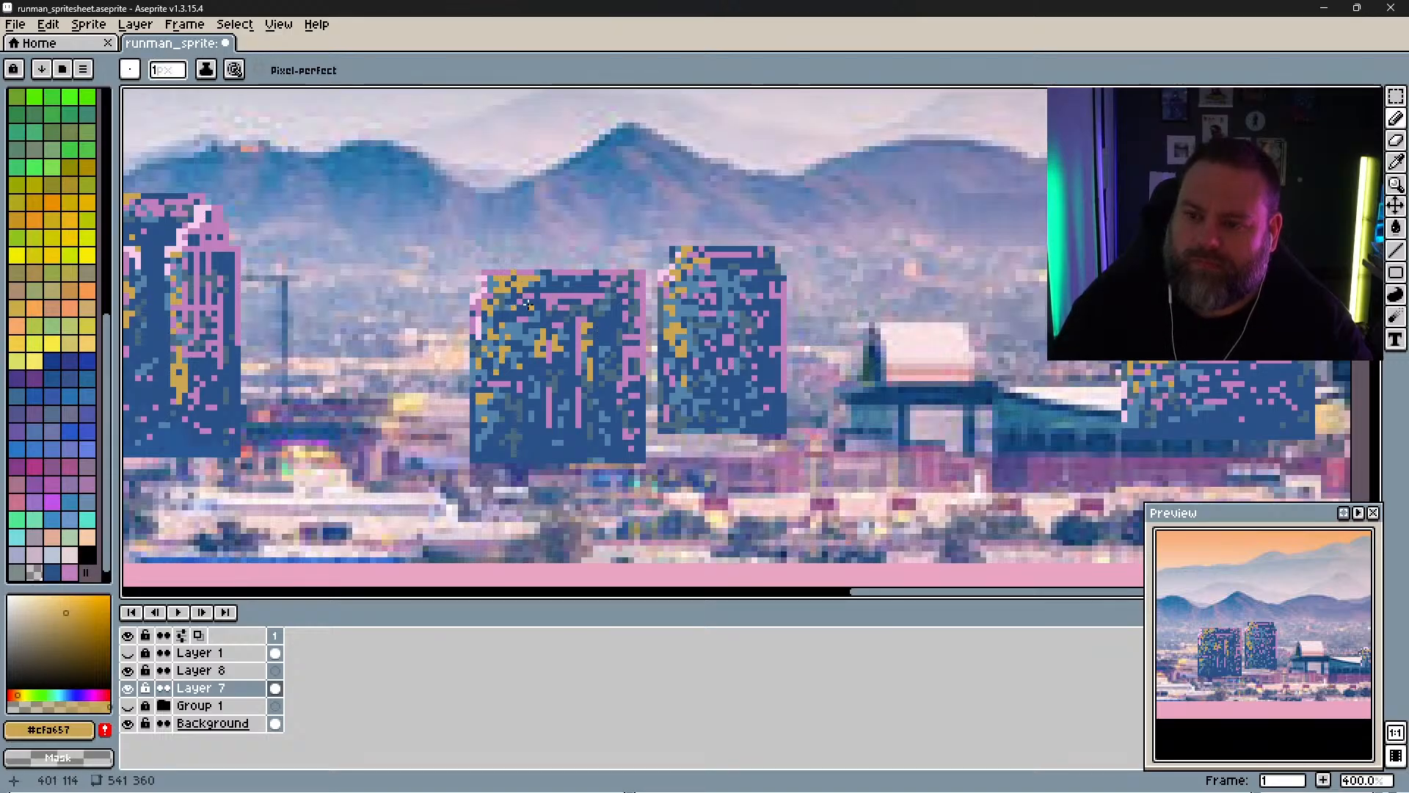
left_click_drag(537, 384, 543, 395)
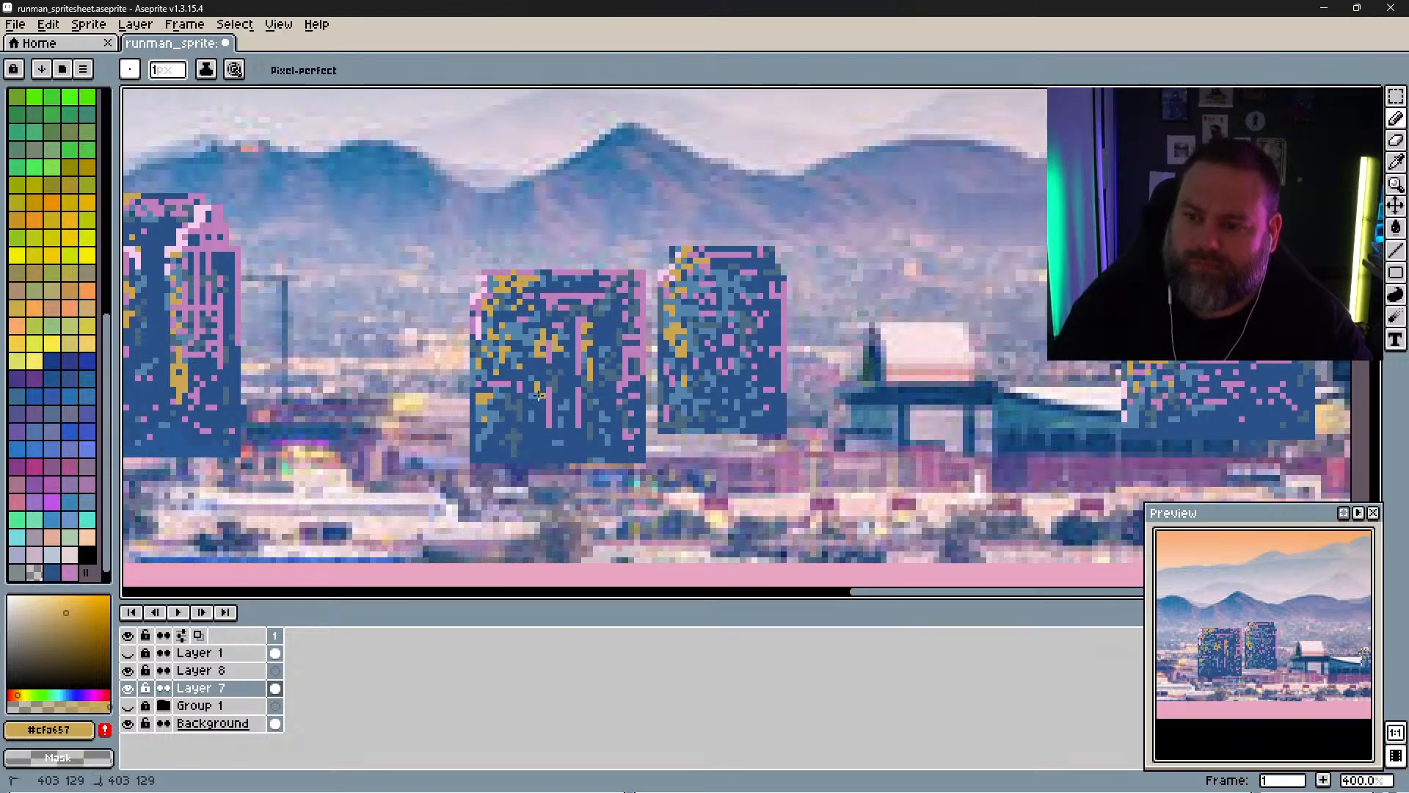
left_click_drag(666, 473, 910, 422)
key("space")
key("ctrl+z")
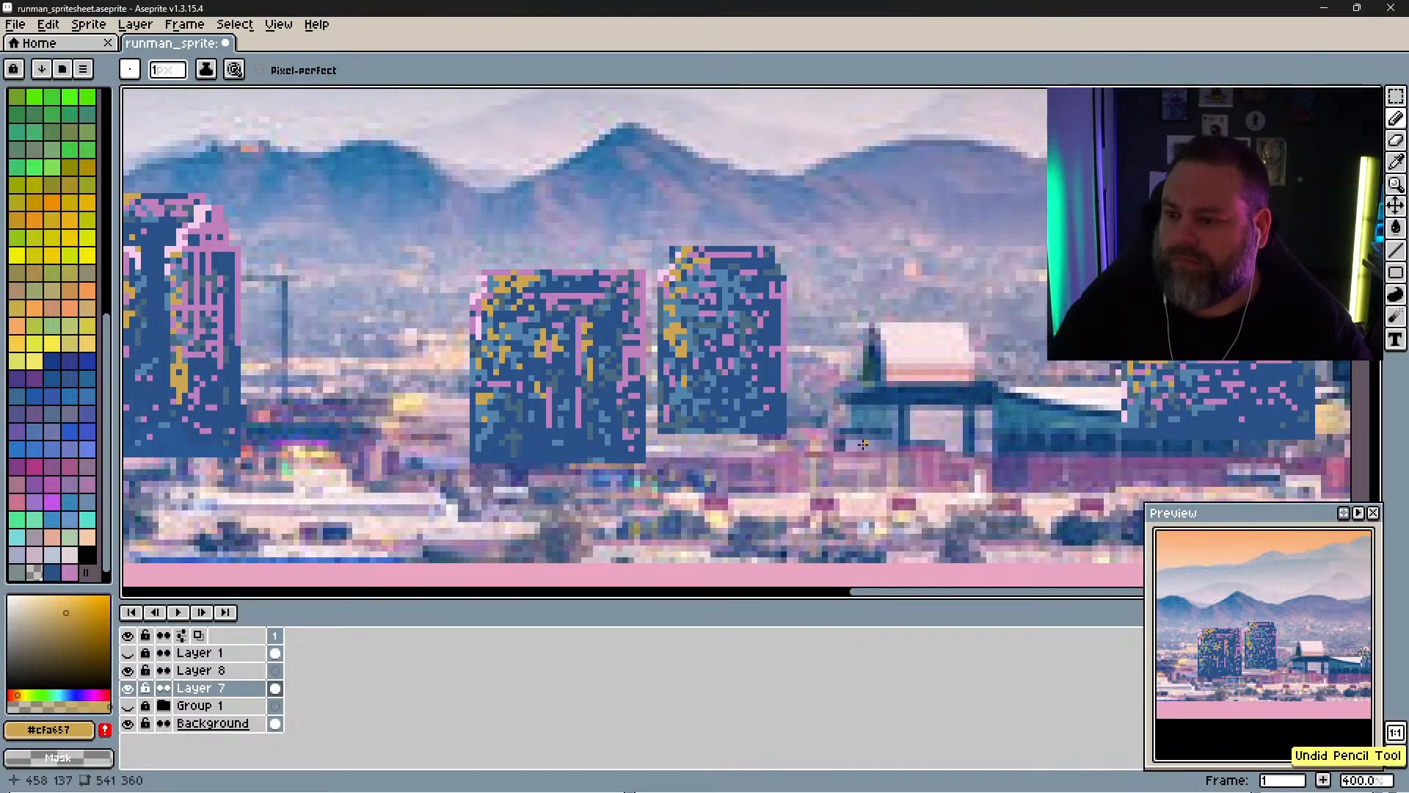
Step: Hide the Background reference layer and show Group 1 behind the skyline
key("space")
left_click_drag(703, 473, 1098, 423)
left_click_drag(752, 401, 1015, 457)
left_click_drag(742, 470, 979, 482)
left_click_drag(623, 514, 990, 477)
mouse_move(583, 484)
left_mouse_down()
mouse_move(928, 434)
mouse_move(710, 473)
mouse_move(754, 446)
left_mouse_up()
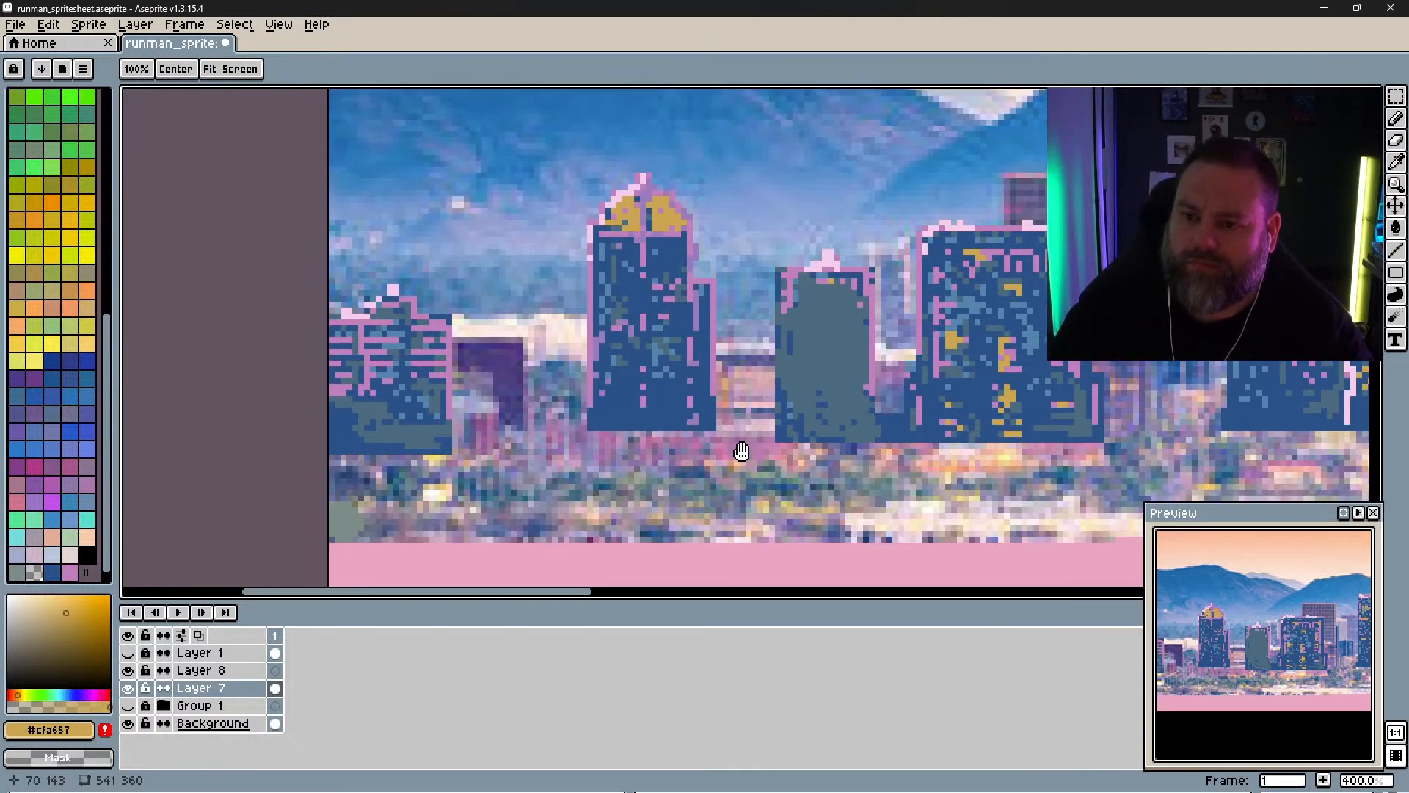
left_click(128, 723)
left_click(129, 705)
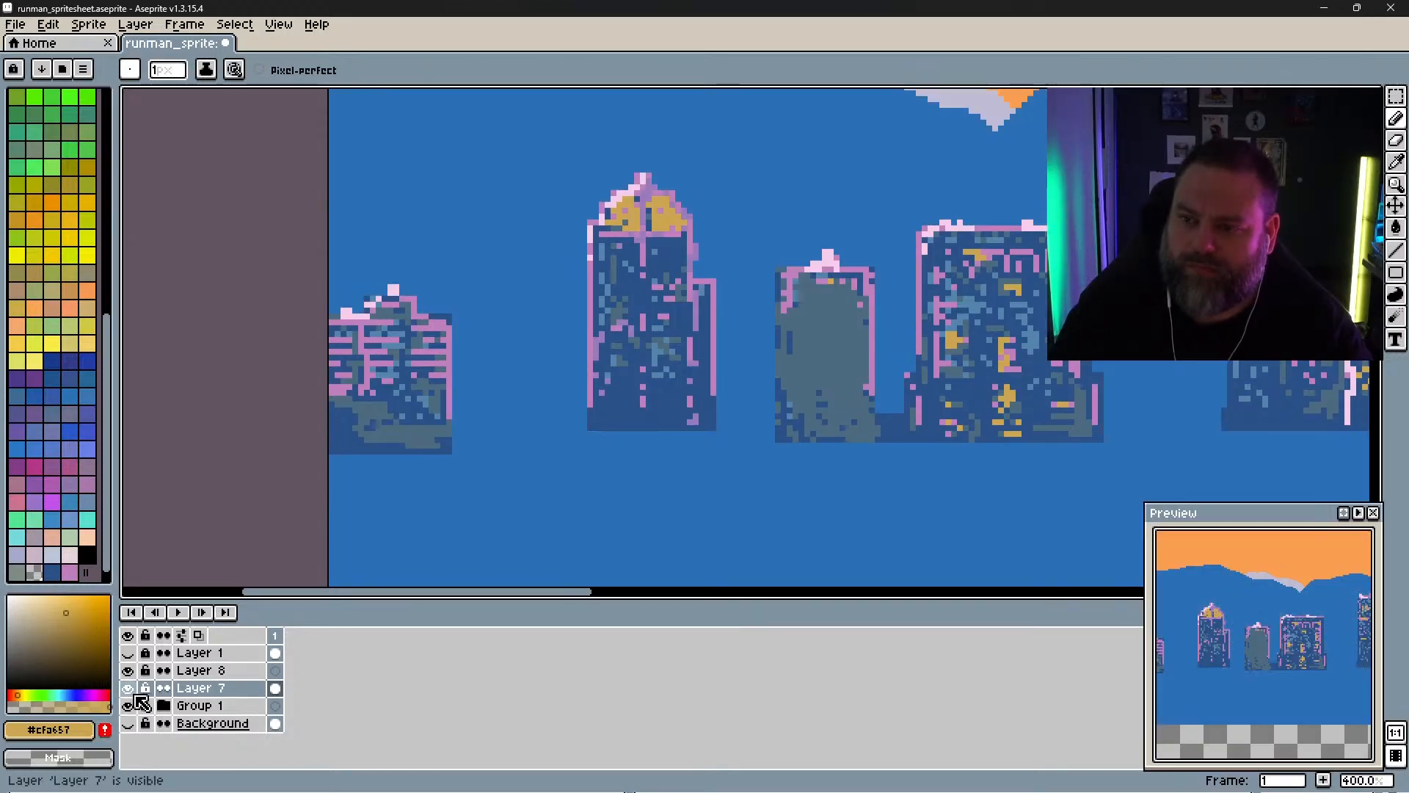
Step: Save the sprite file and view the whole skyline against the flat mountains and sky
key("minus")
key("minus")
key("minus")
key("minus")
key("ctrl+s")
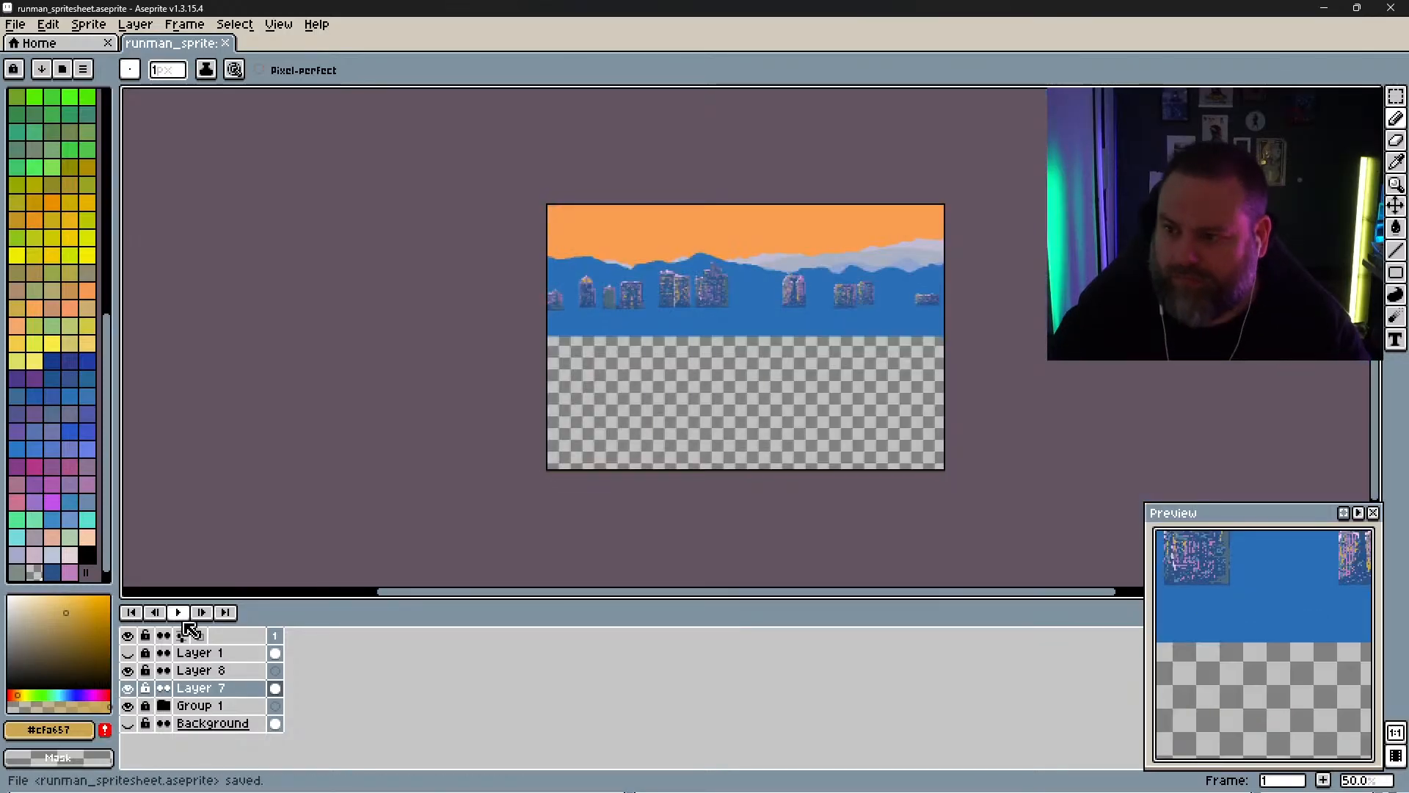
key("plus")
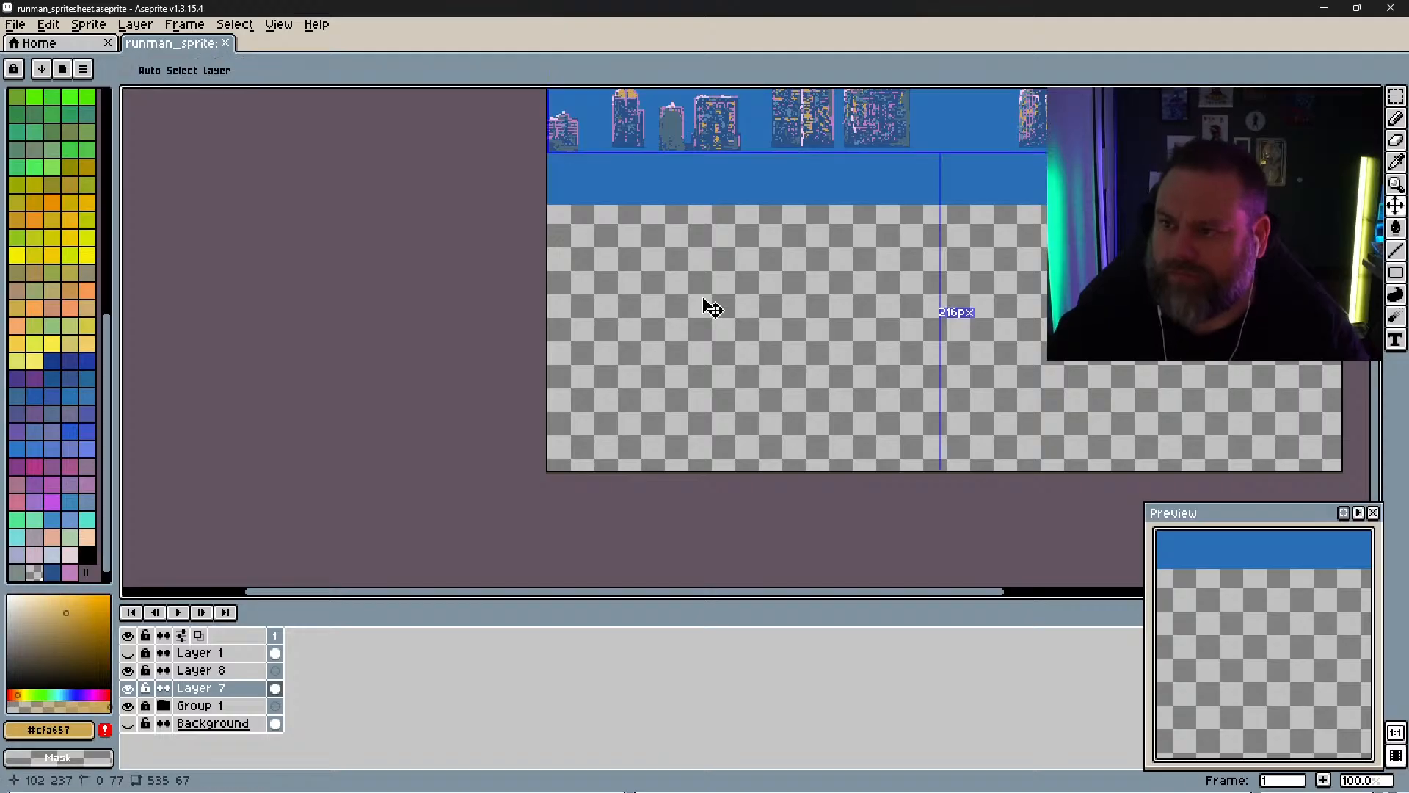
left_click_drag(790, 264, 507, 446)
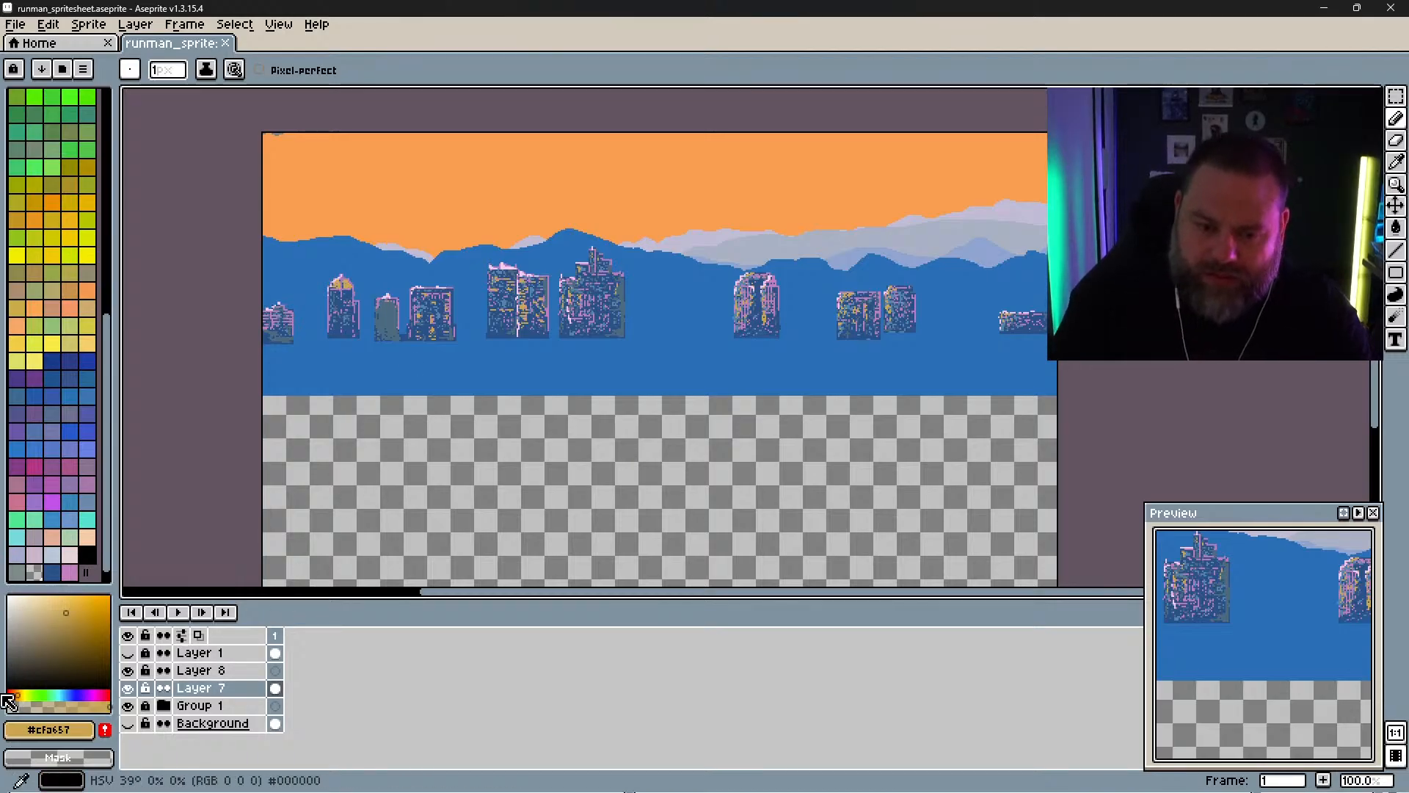
Step: Look over Layer 7's properties and layer options without changing them
double_click(220, 689)
key("Return")
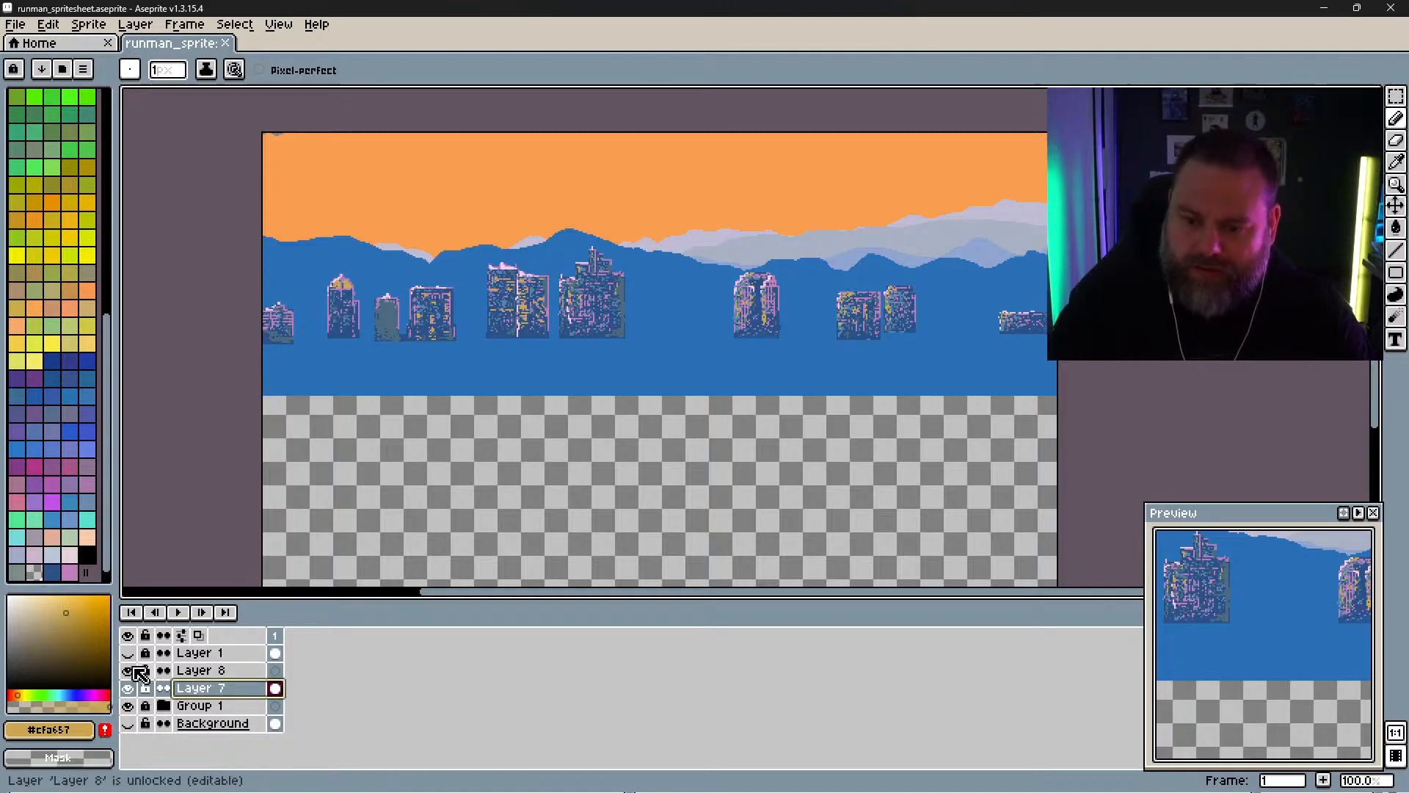
left_click(190, 670)
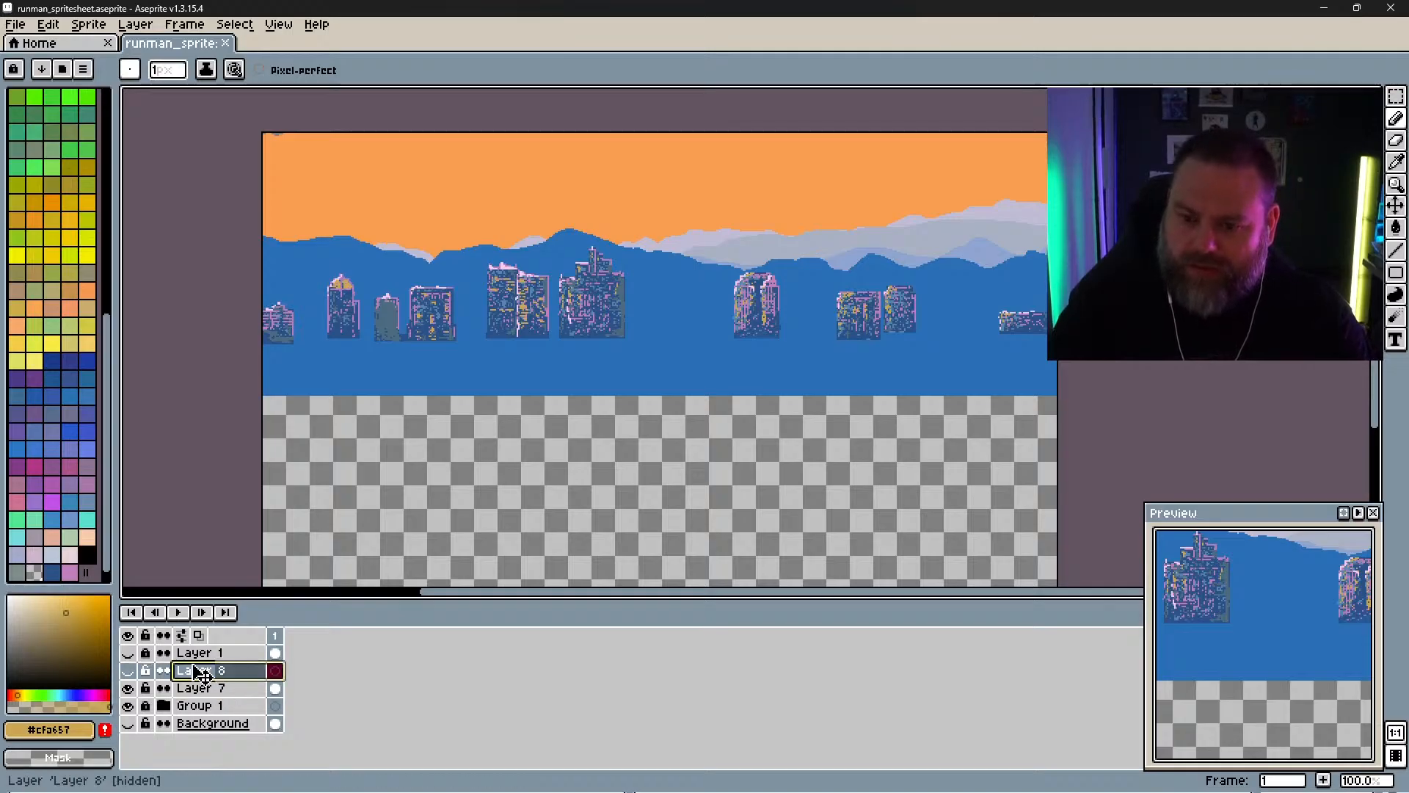
left_click(238, 690)
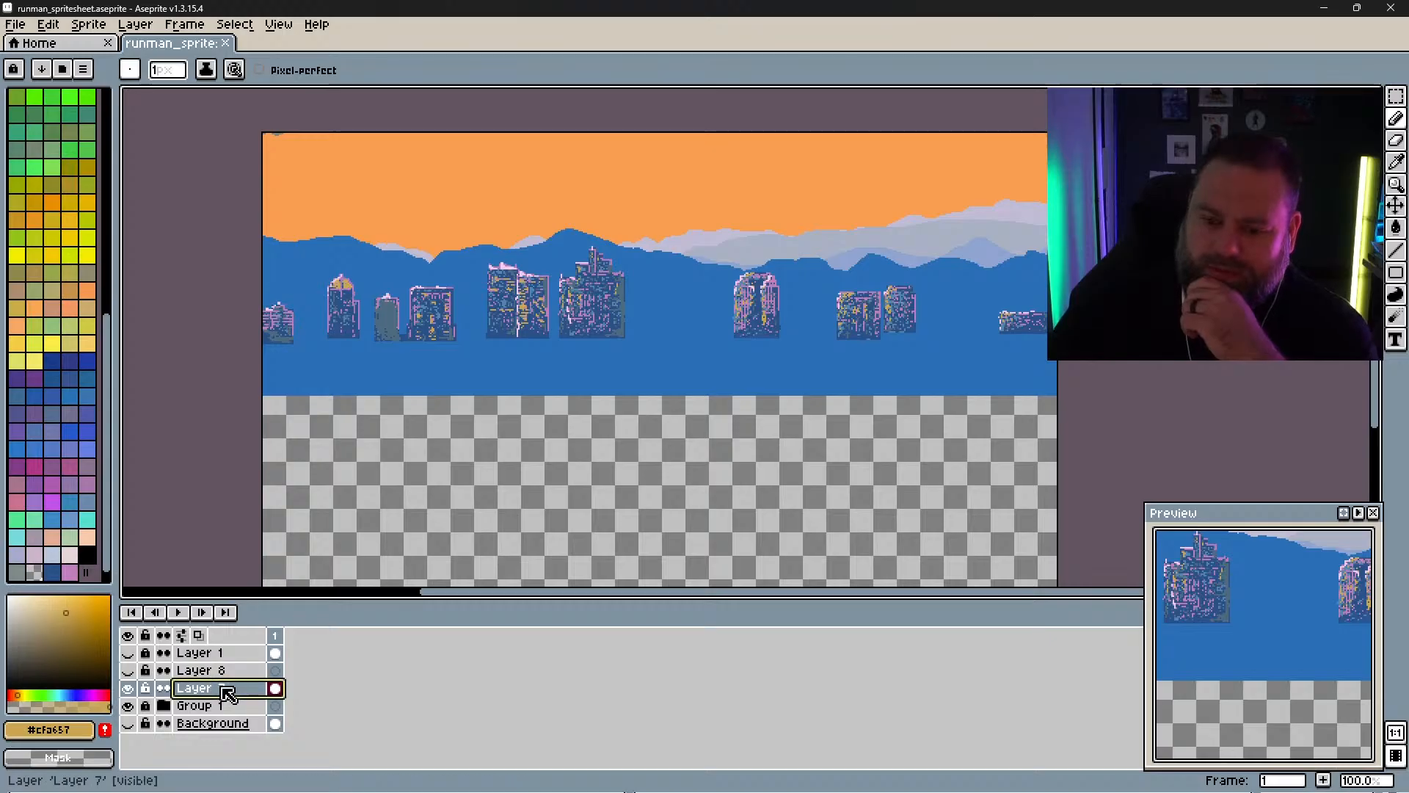
right_click(220, 688)
left_click(292, 654)
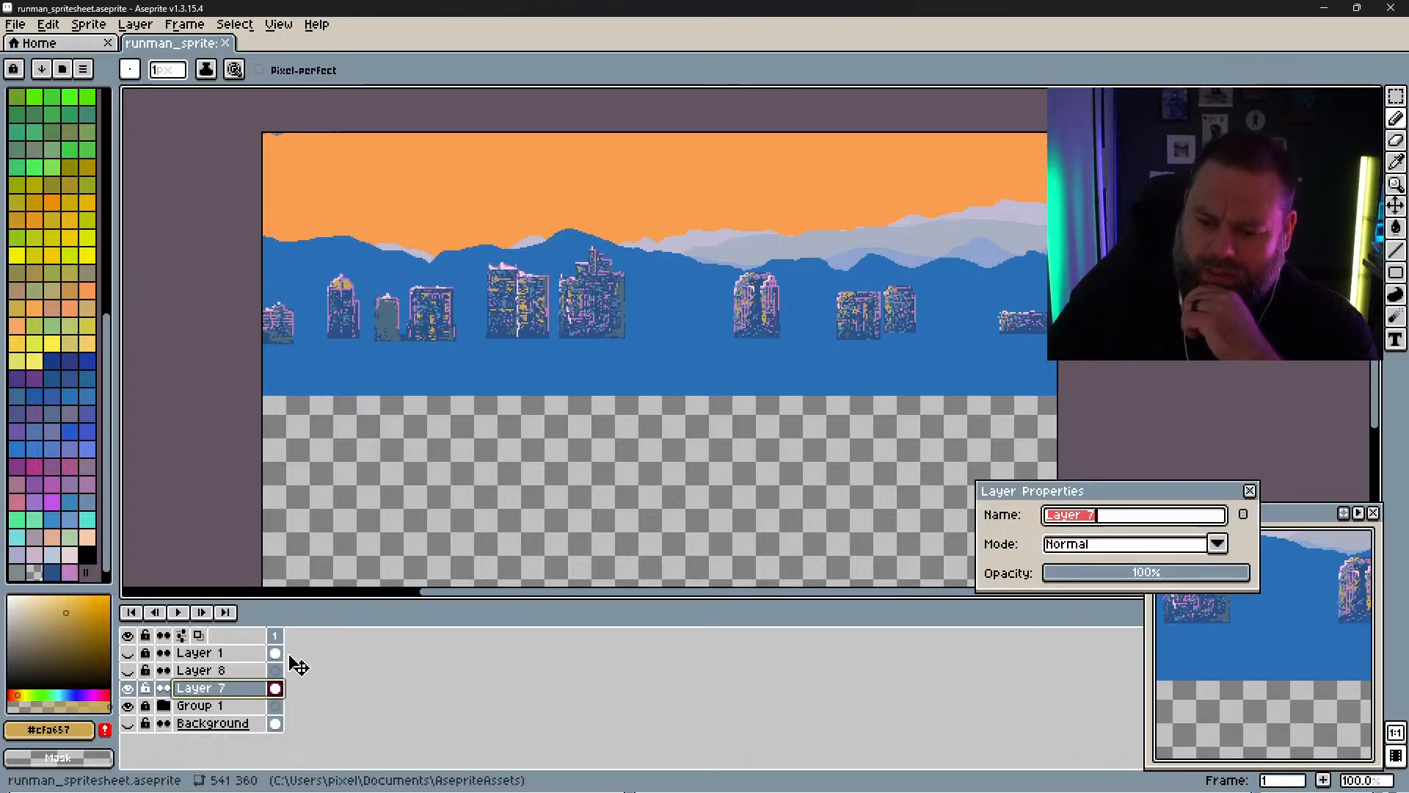
left_click(1249, 490)
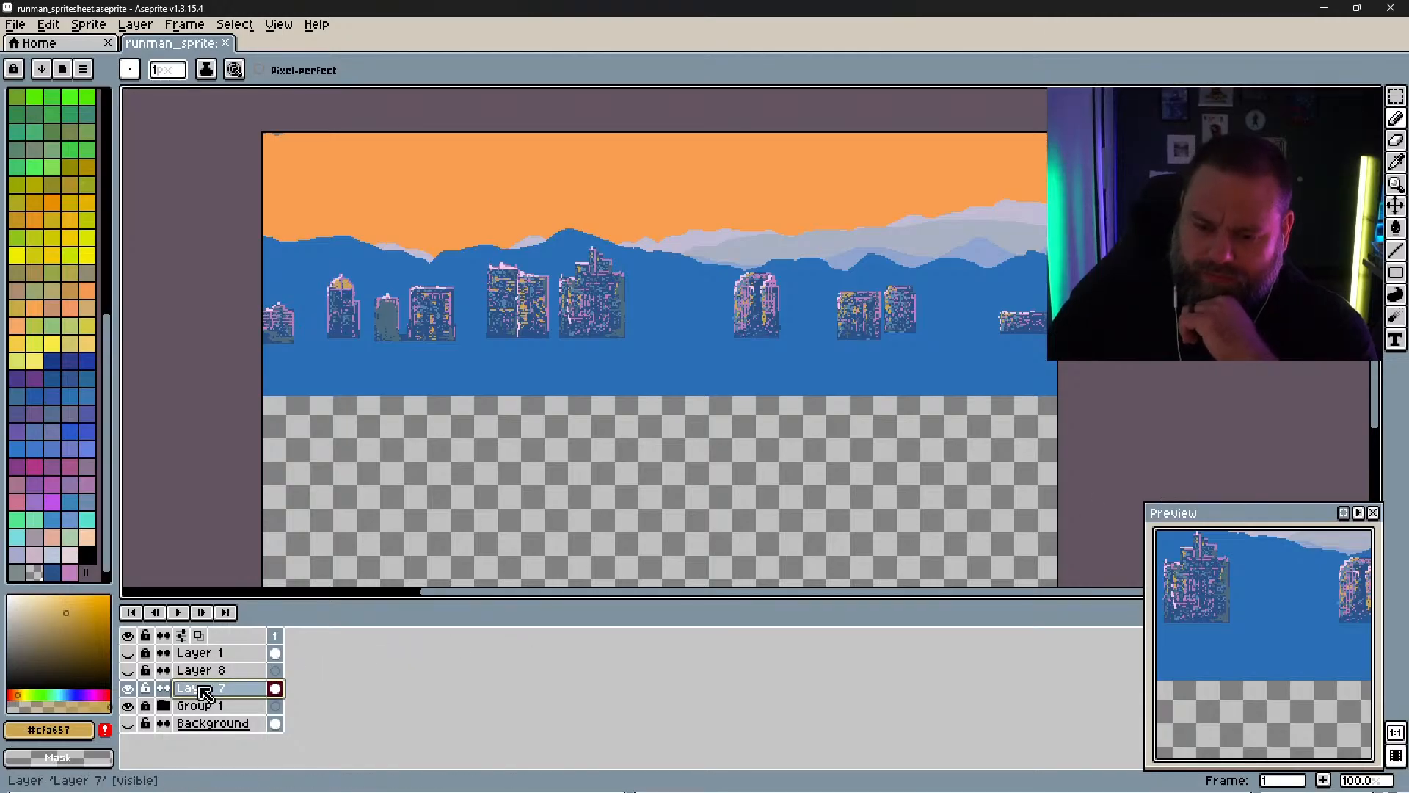
right_click(199, 684)
left_click(188, 687)
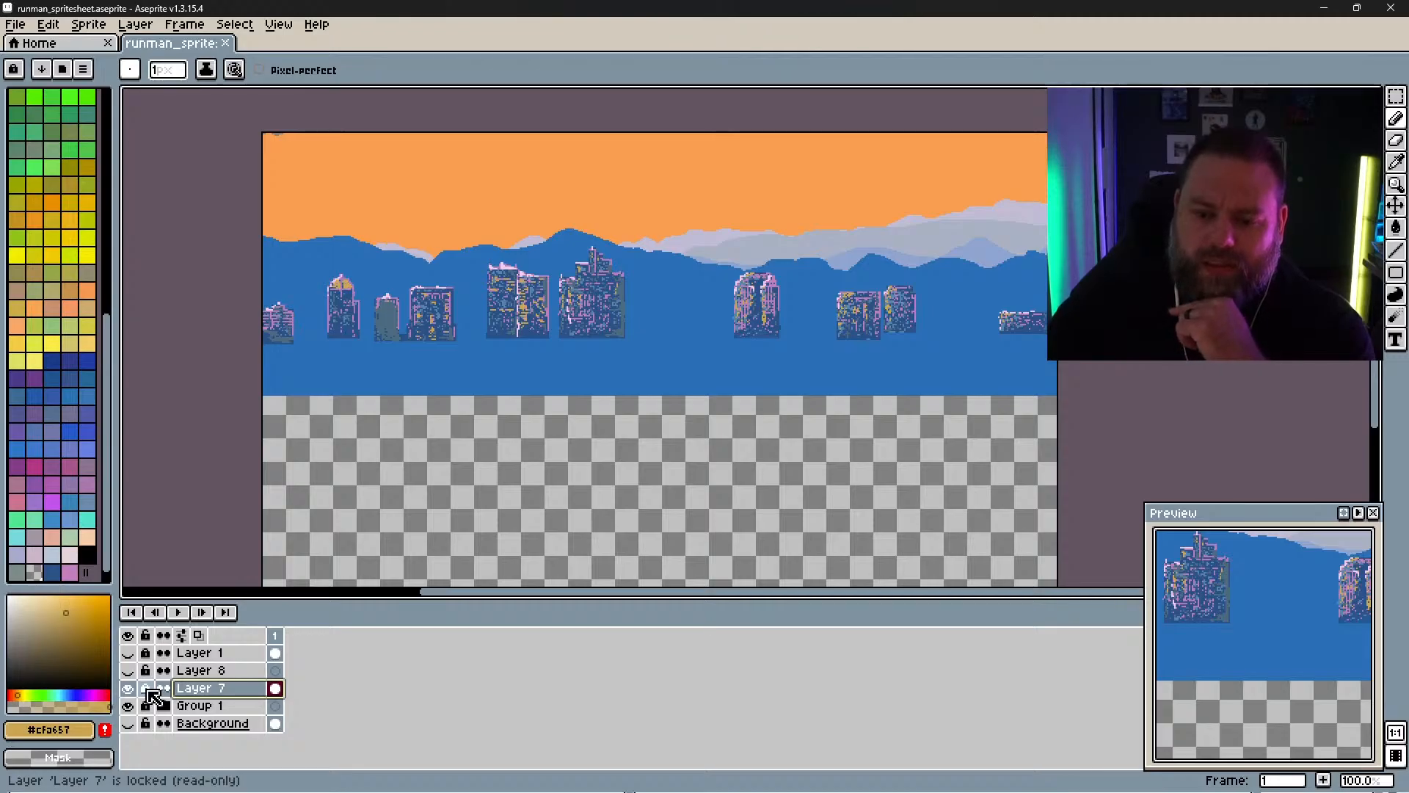
Step: Lock Layer 7, then make Layer 8 visible and select it
left_click(128, 672)
left_click(211, 671)
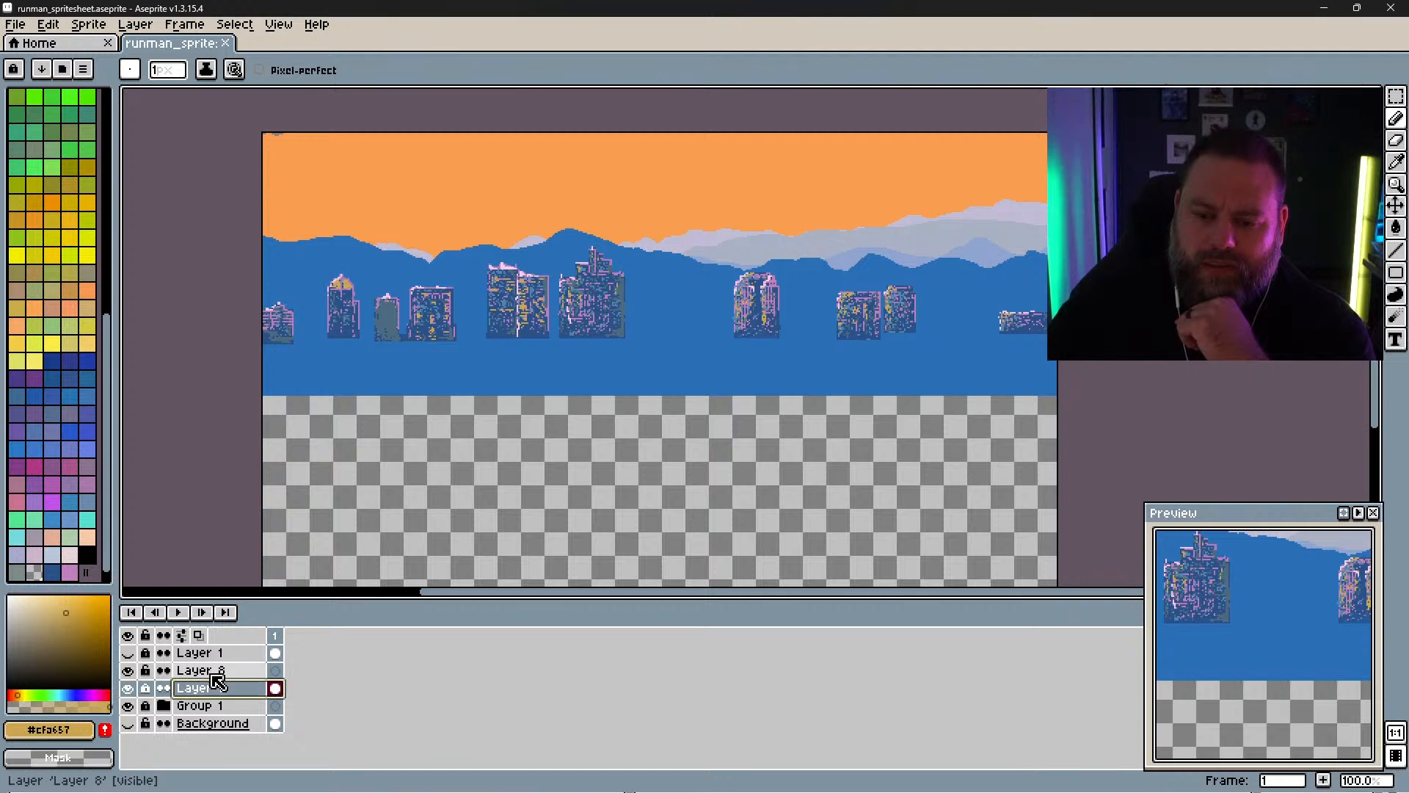
left_click(222, 690)
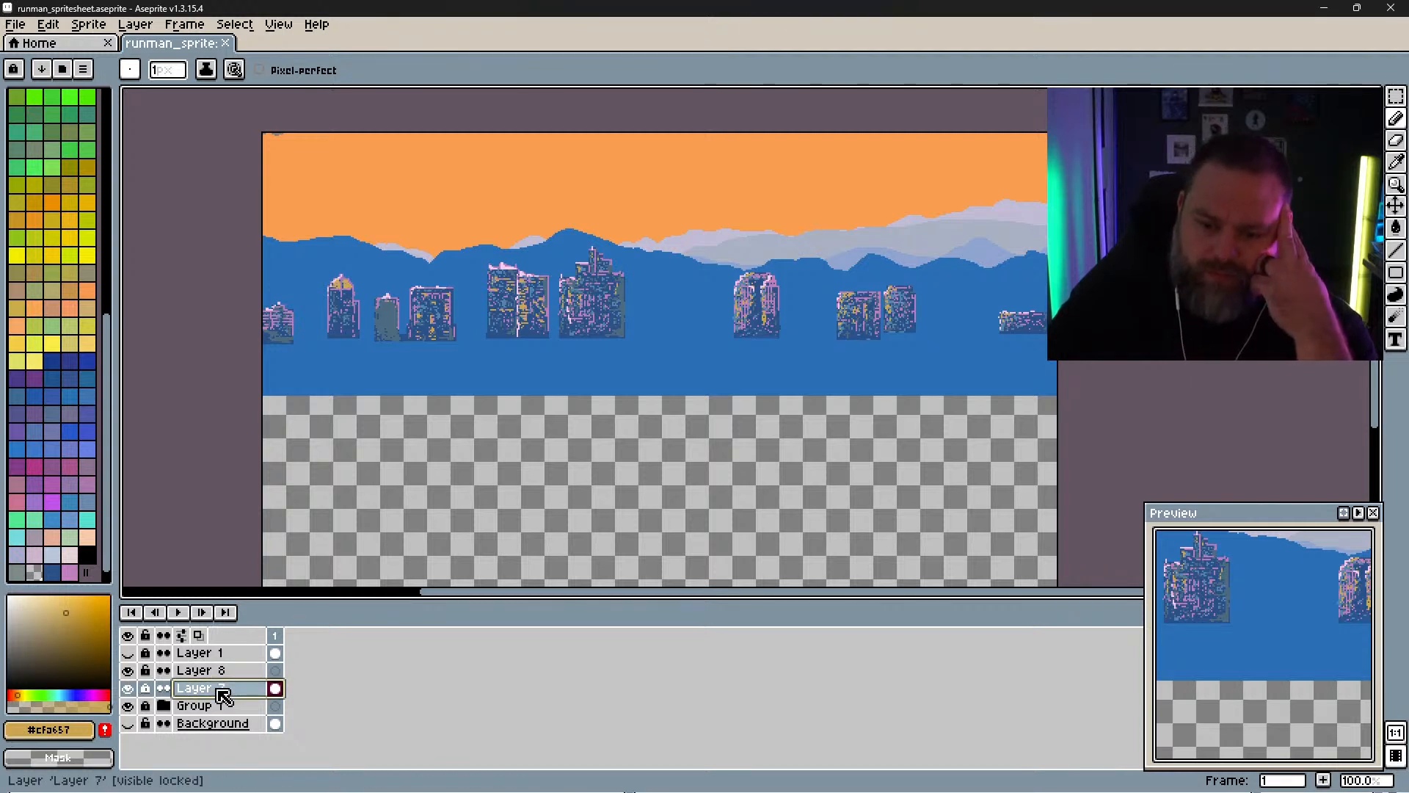
right_click(223, 694)
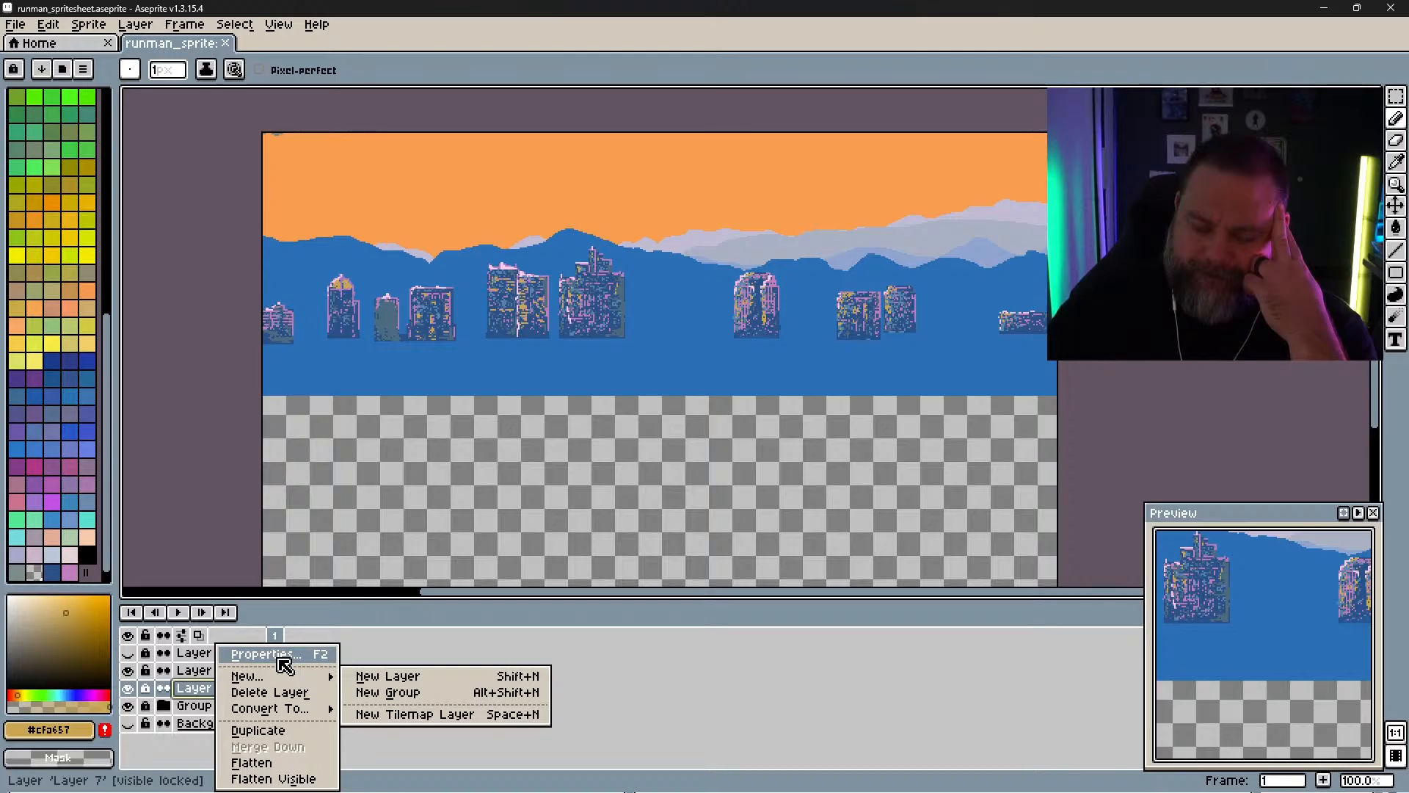
key("shift+n")
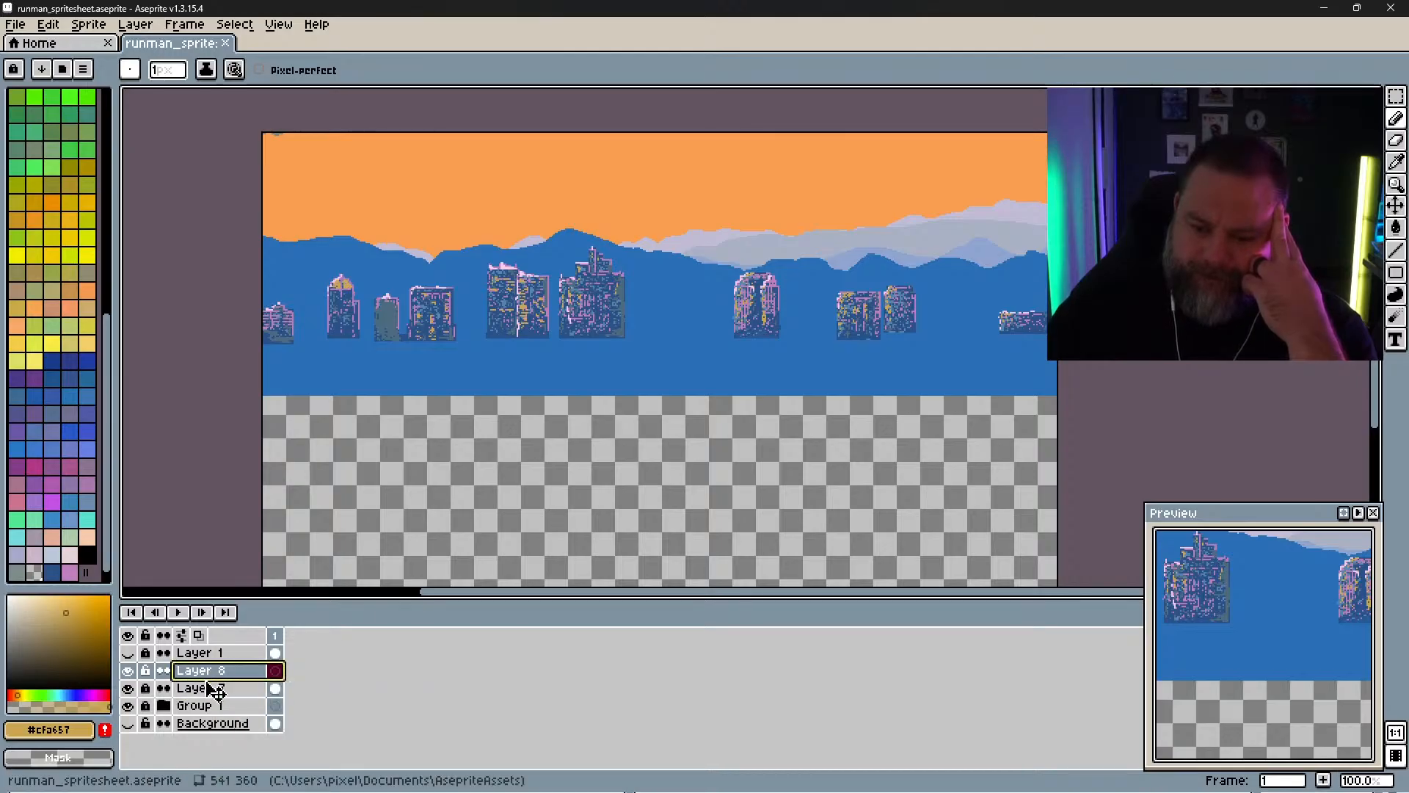
Step: Set Layer 8's blend mode to Multiply
right_click(204, 670)
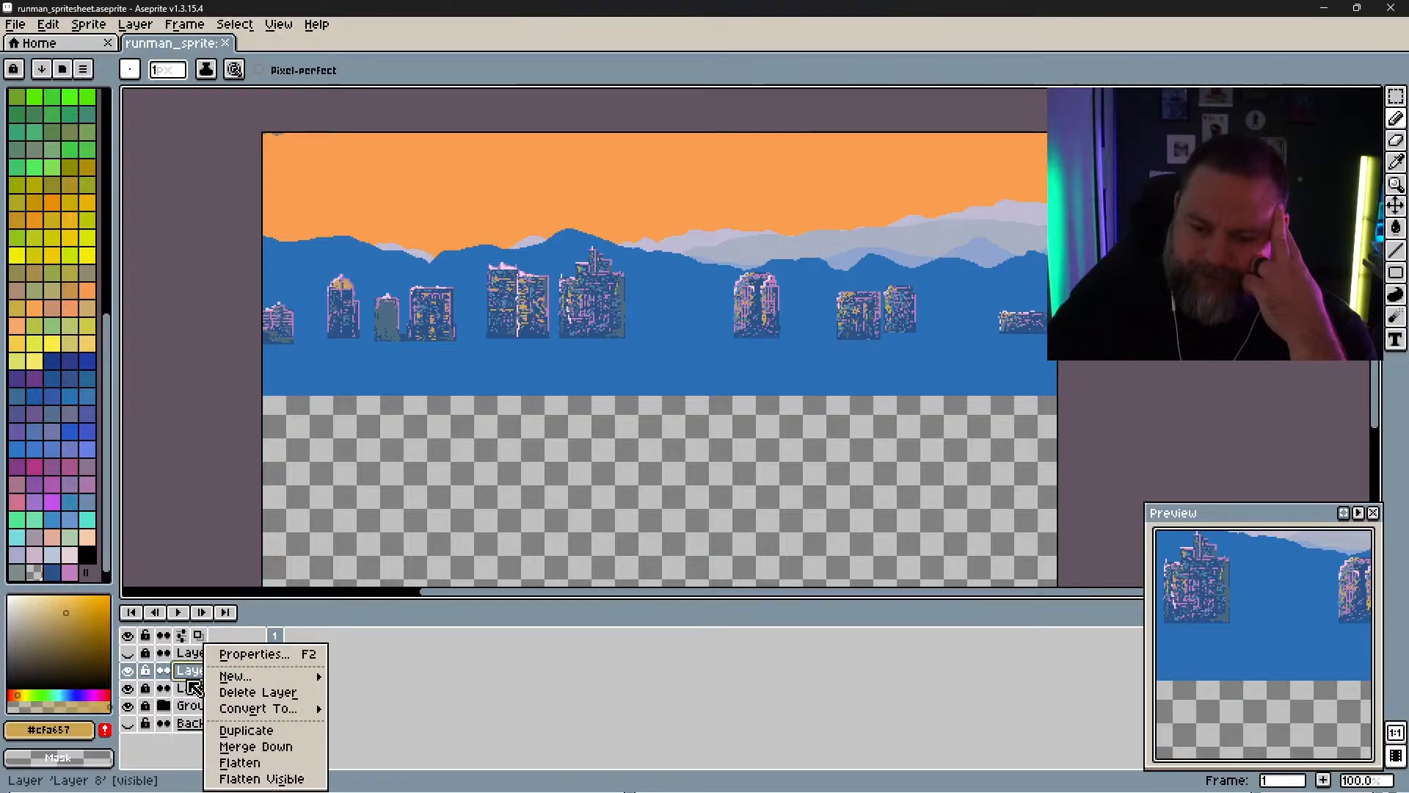
mouse_move(240, 709)
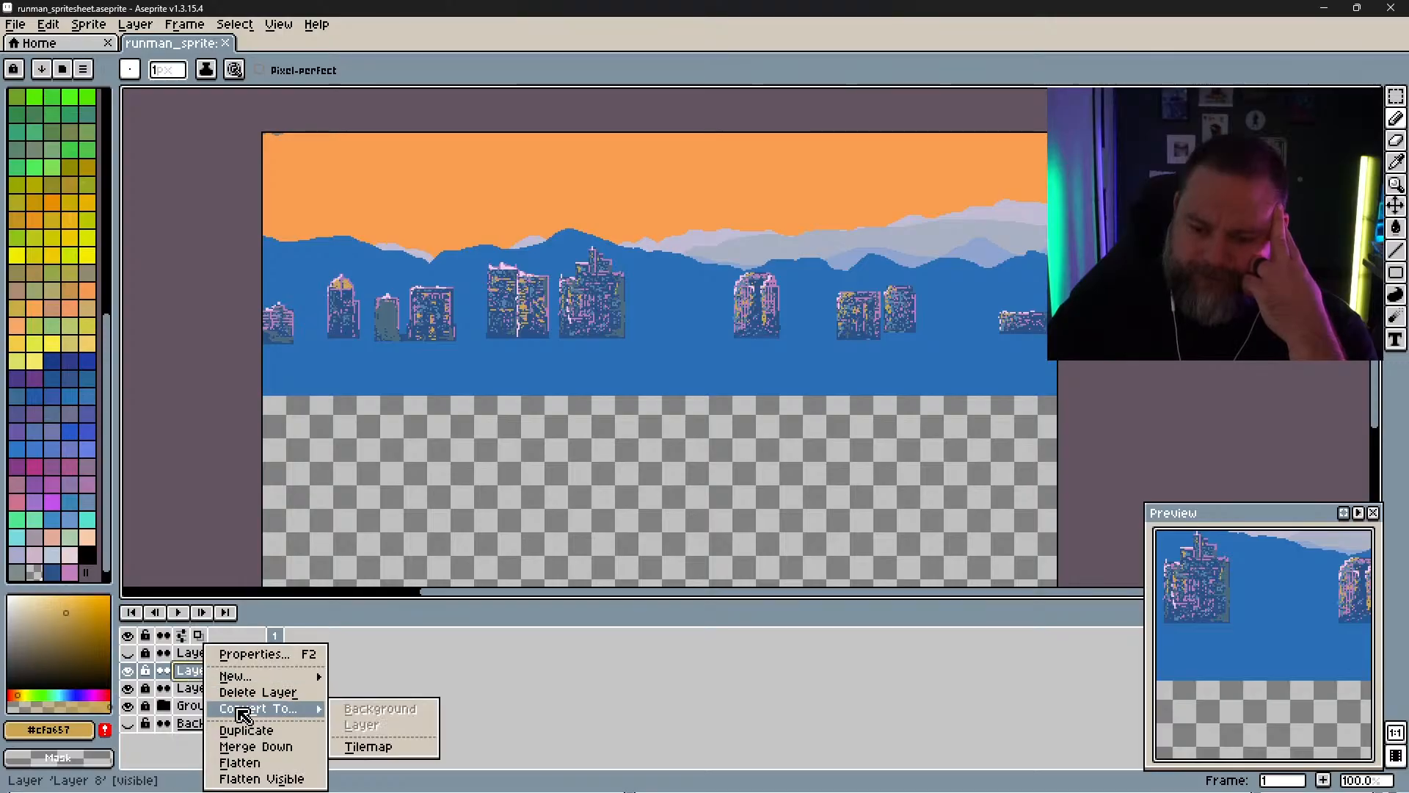
left_click(193, 671)
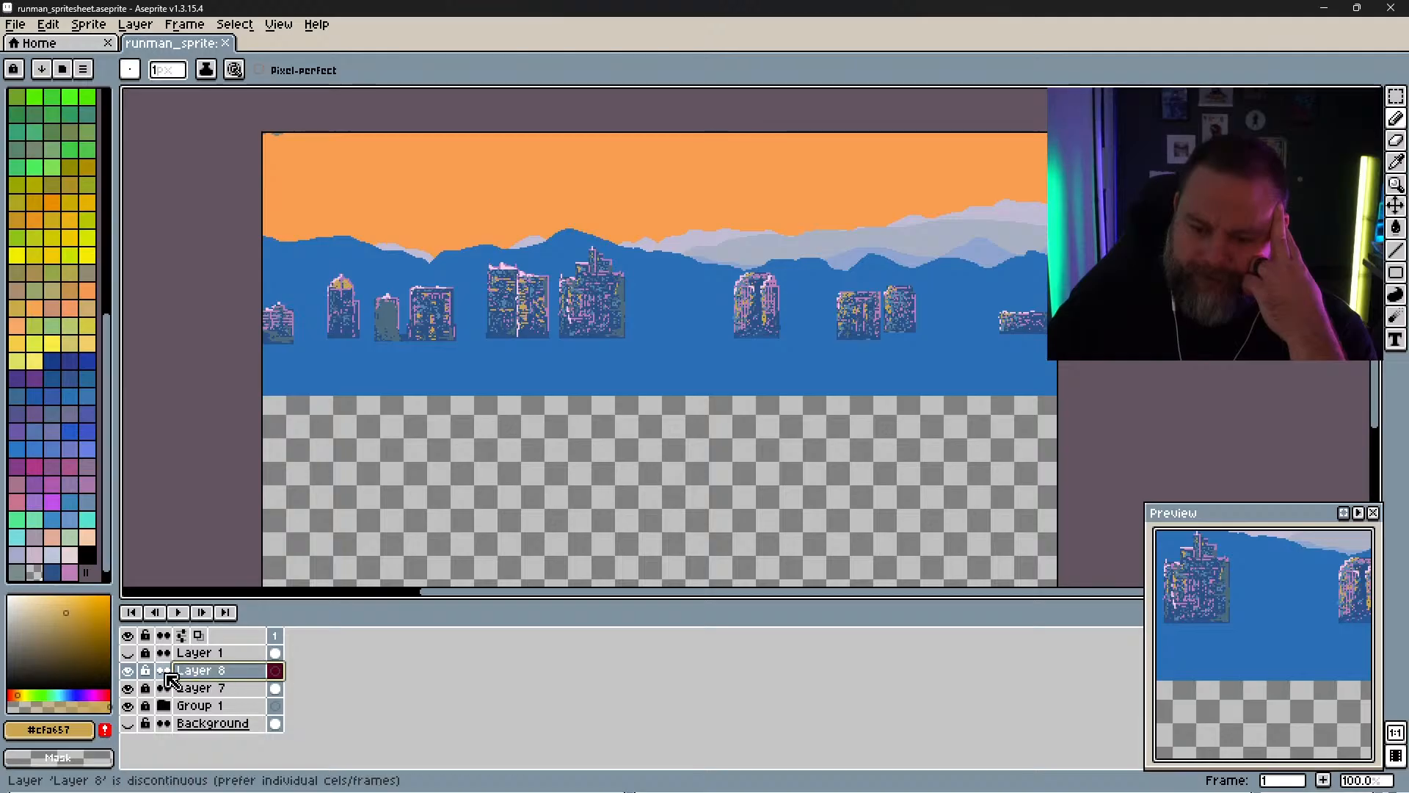
double_click(246, 670)
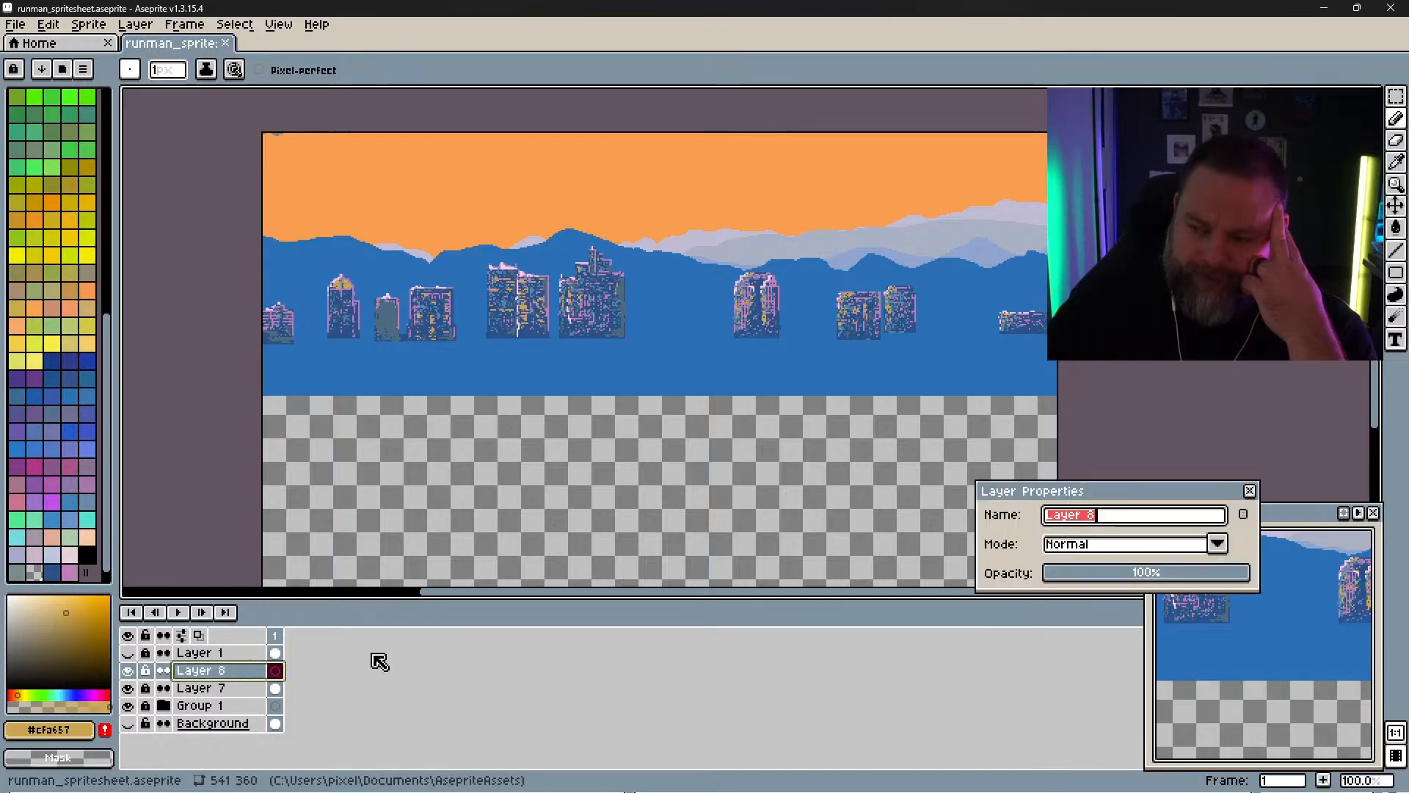
left_click(1216, 543)
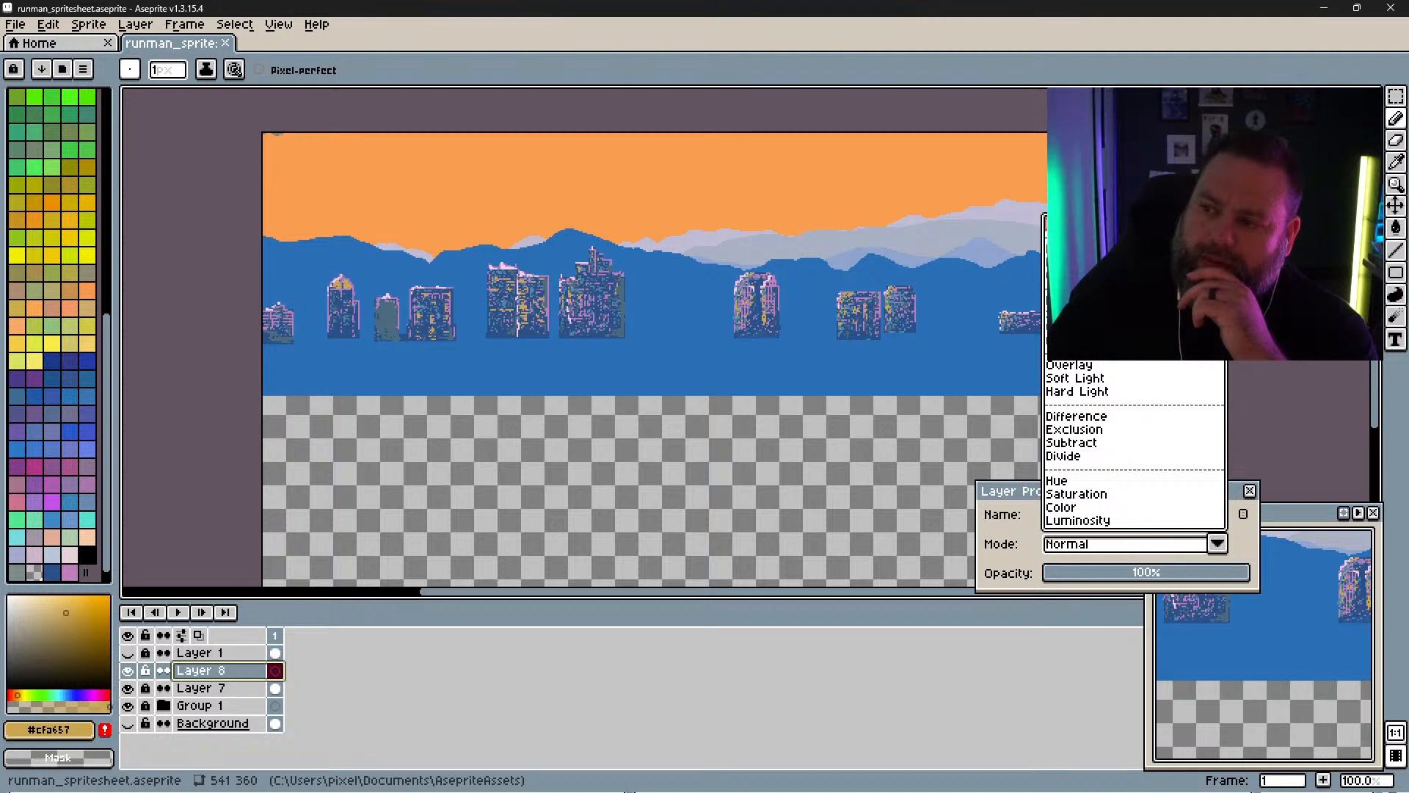
left_click(1067, 262)
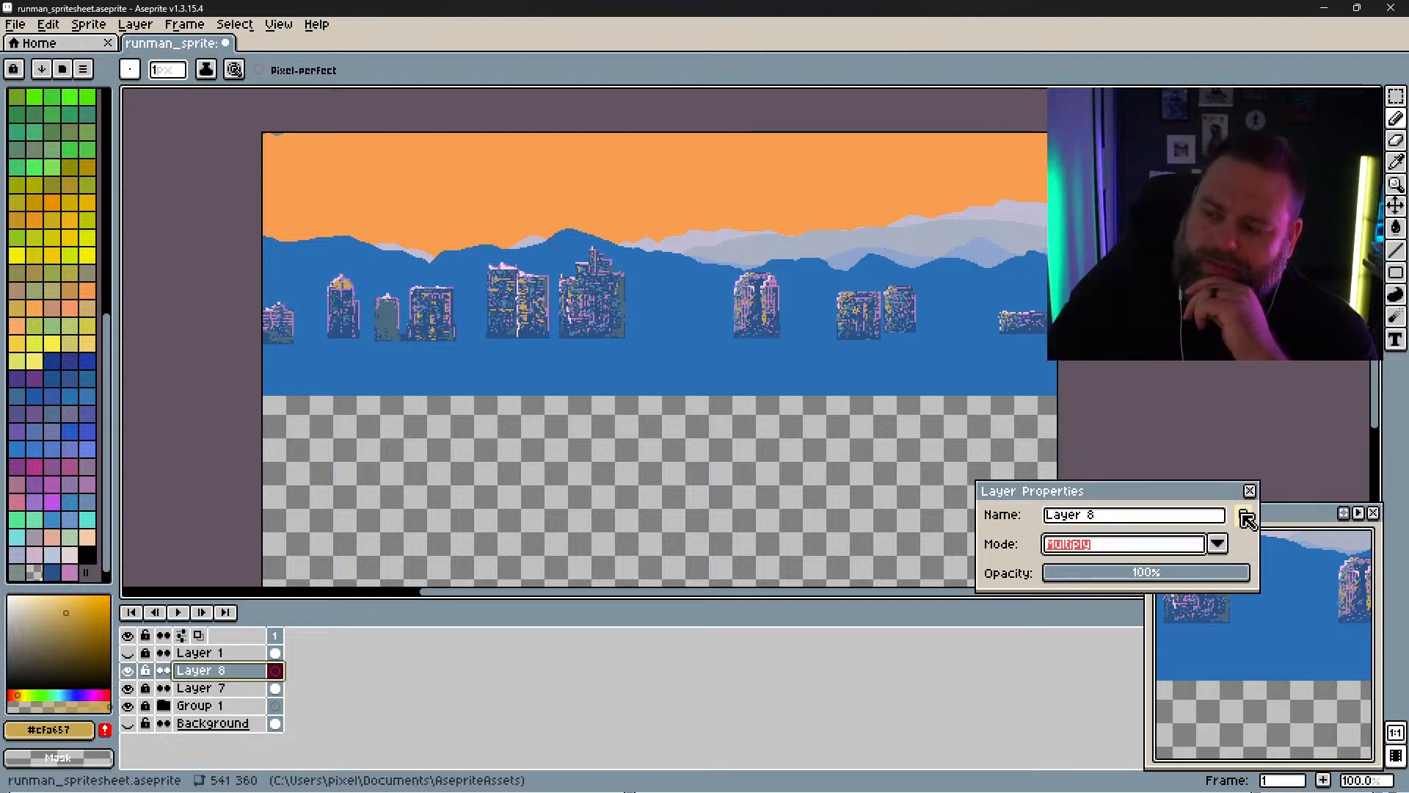
left_click(1251, 492)
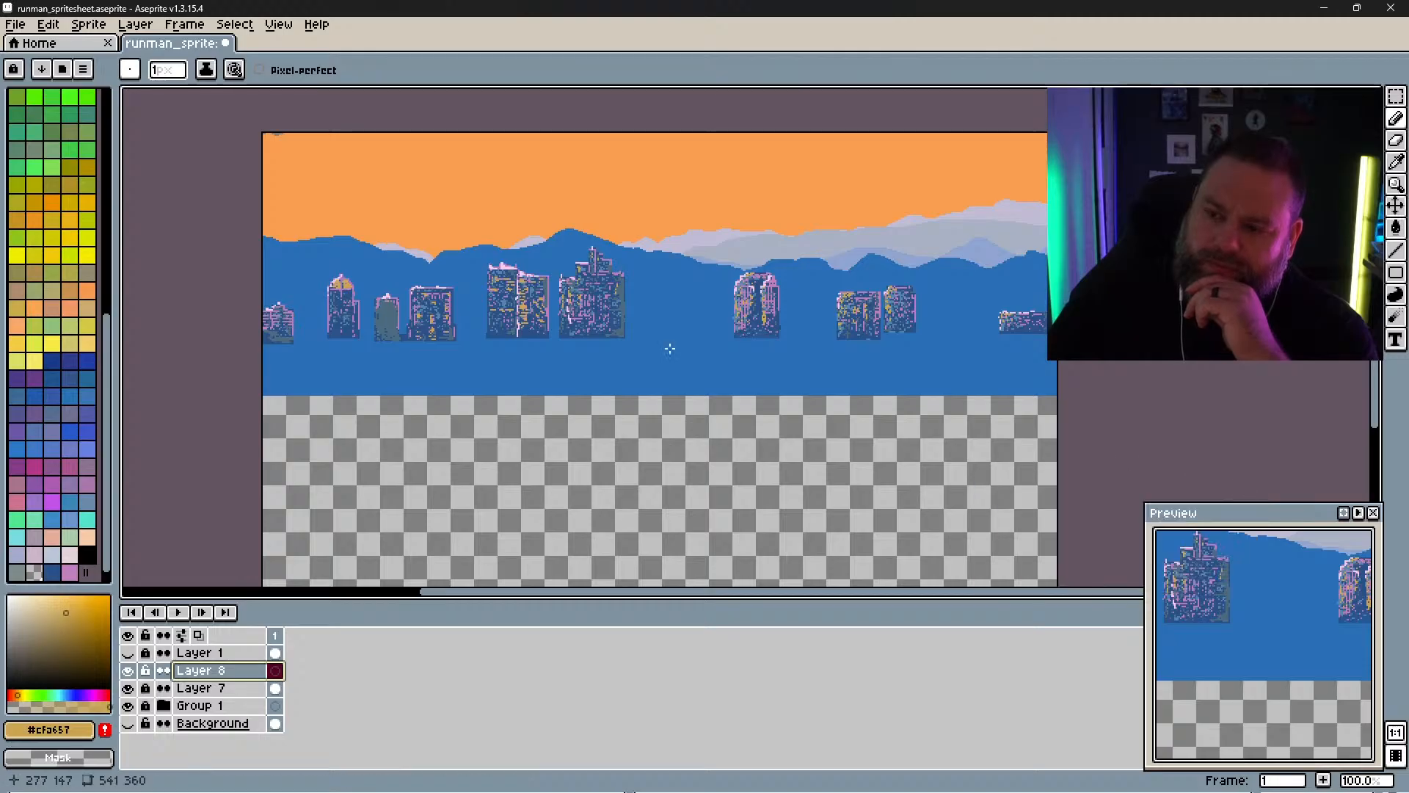
Step: Select all building pixels of Layer 7 as a selection mask while keeping Layer 8 active
scroll(626, 337, "up", 2)
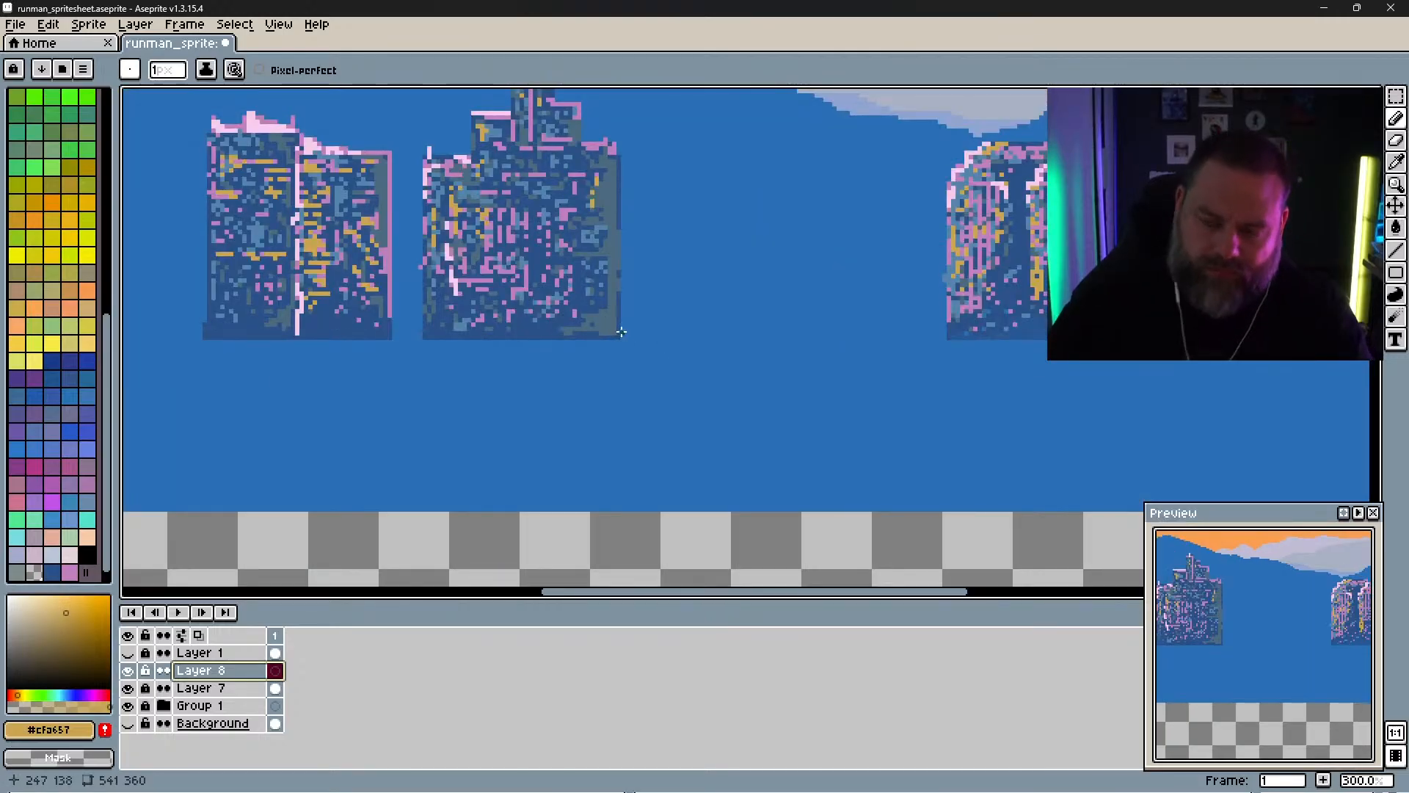
key("space")
mouse_move(592, 396)
left_mouse_down()
mouse_move(623, 389)
mouse_move(819, 504)
left_mouse_up()
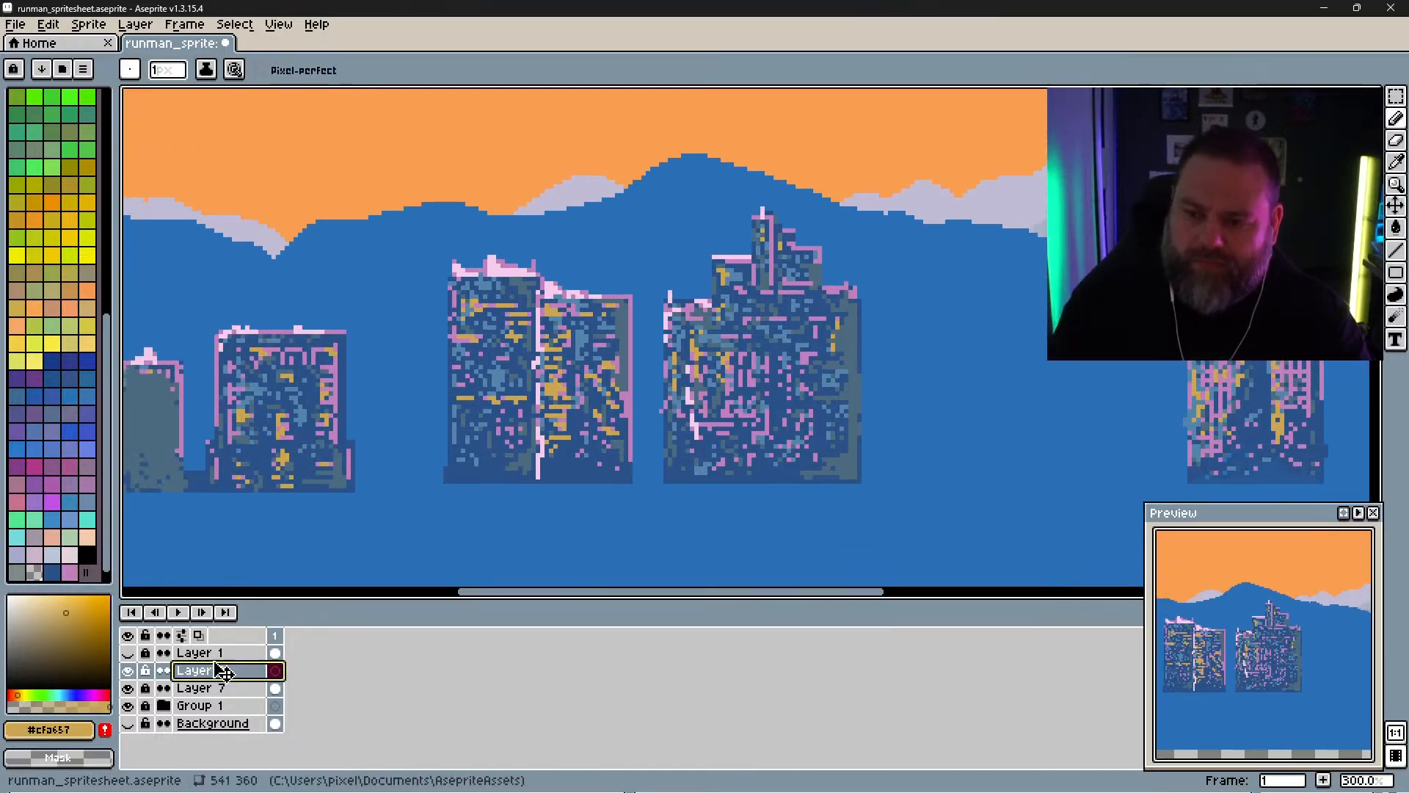
left_click(129, 705)
left_click(145, 706)
left_click(129, 705)
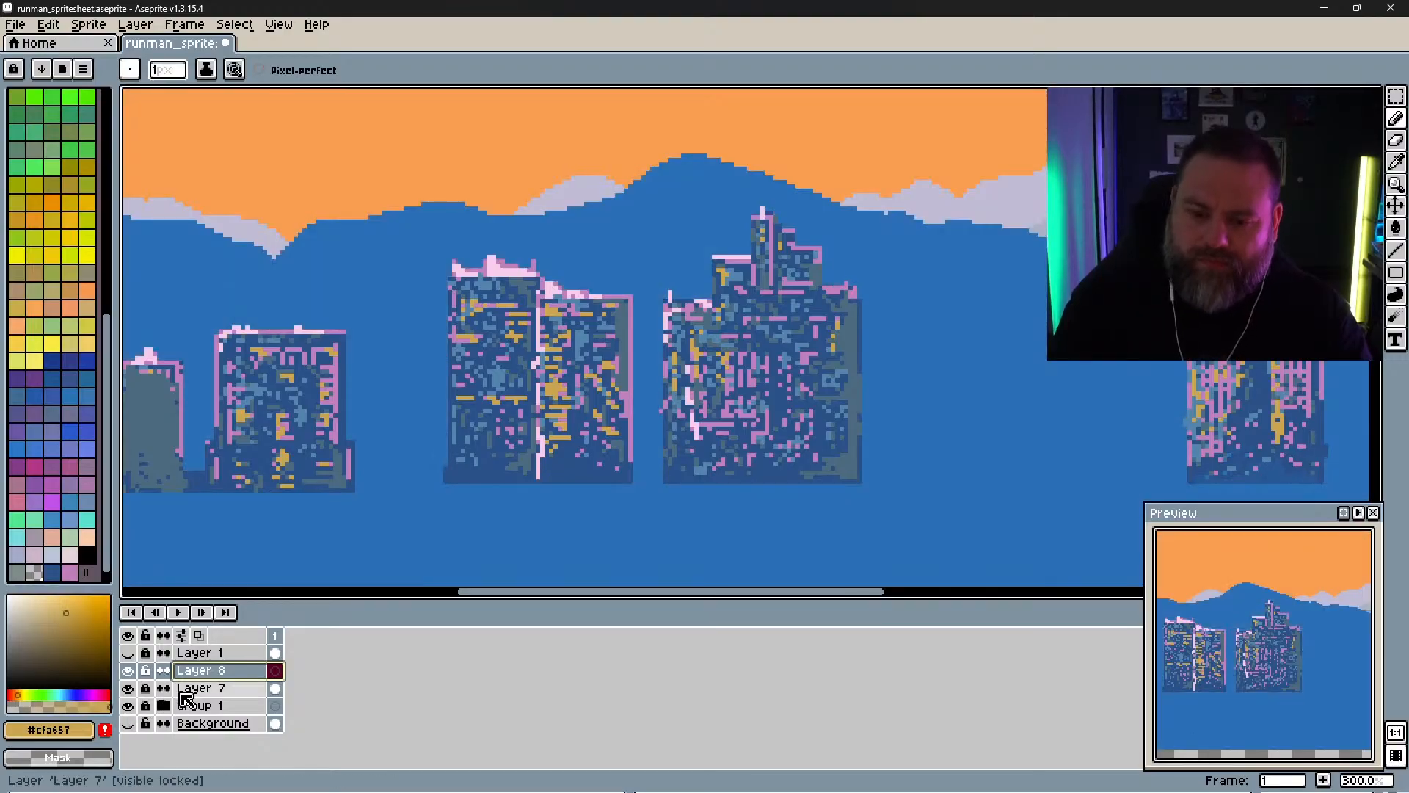
left_click(208, 689, "ctrl")
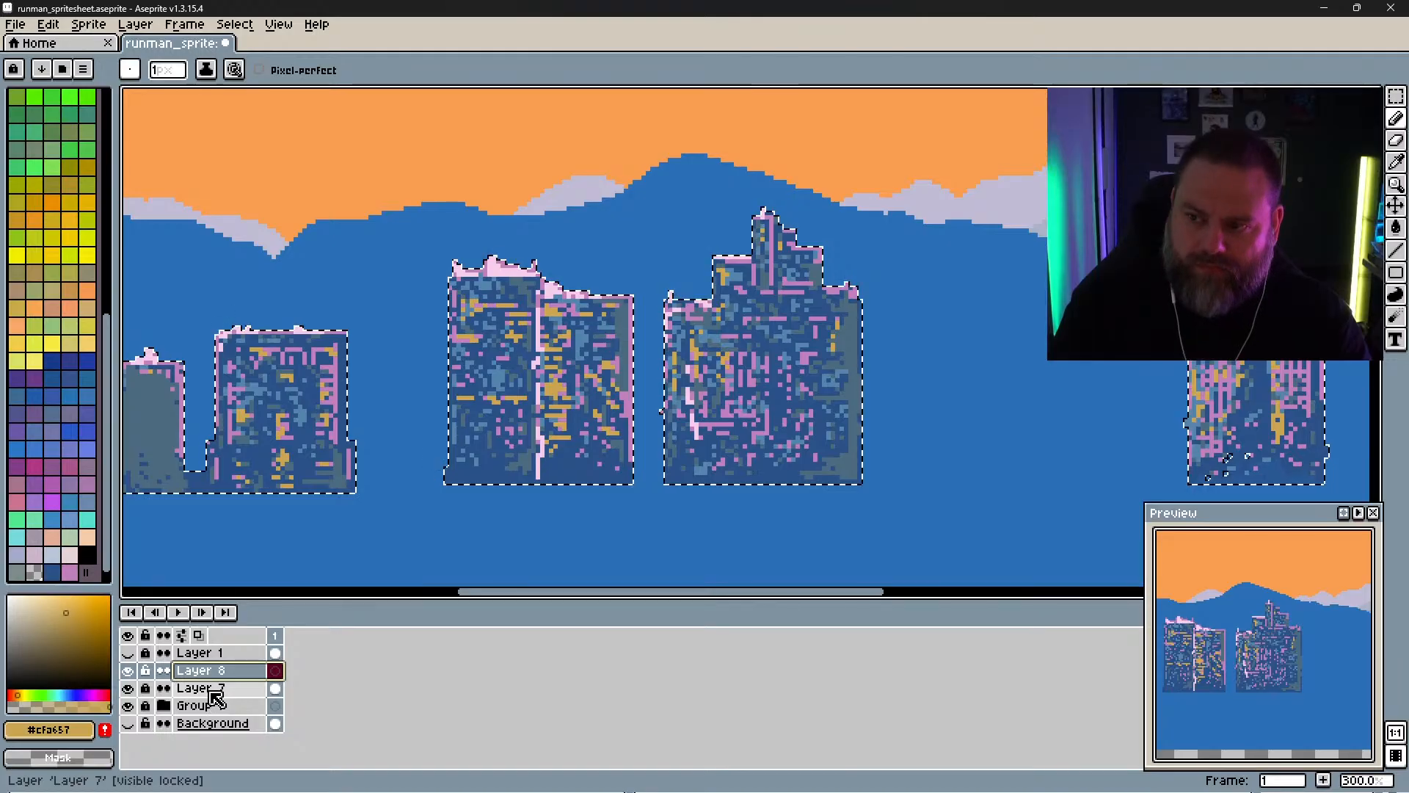
Step: Sample the buildings' blue #235087 and darken it slightly as the shadow color
left_click(268, 406, "alt")
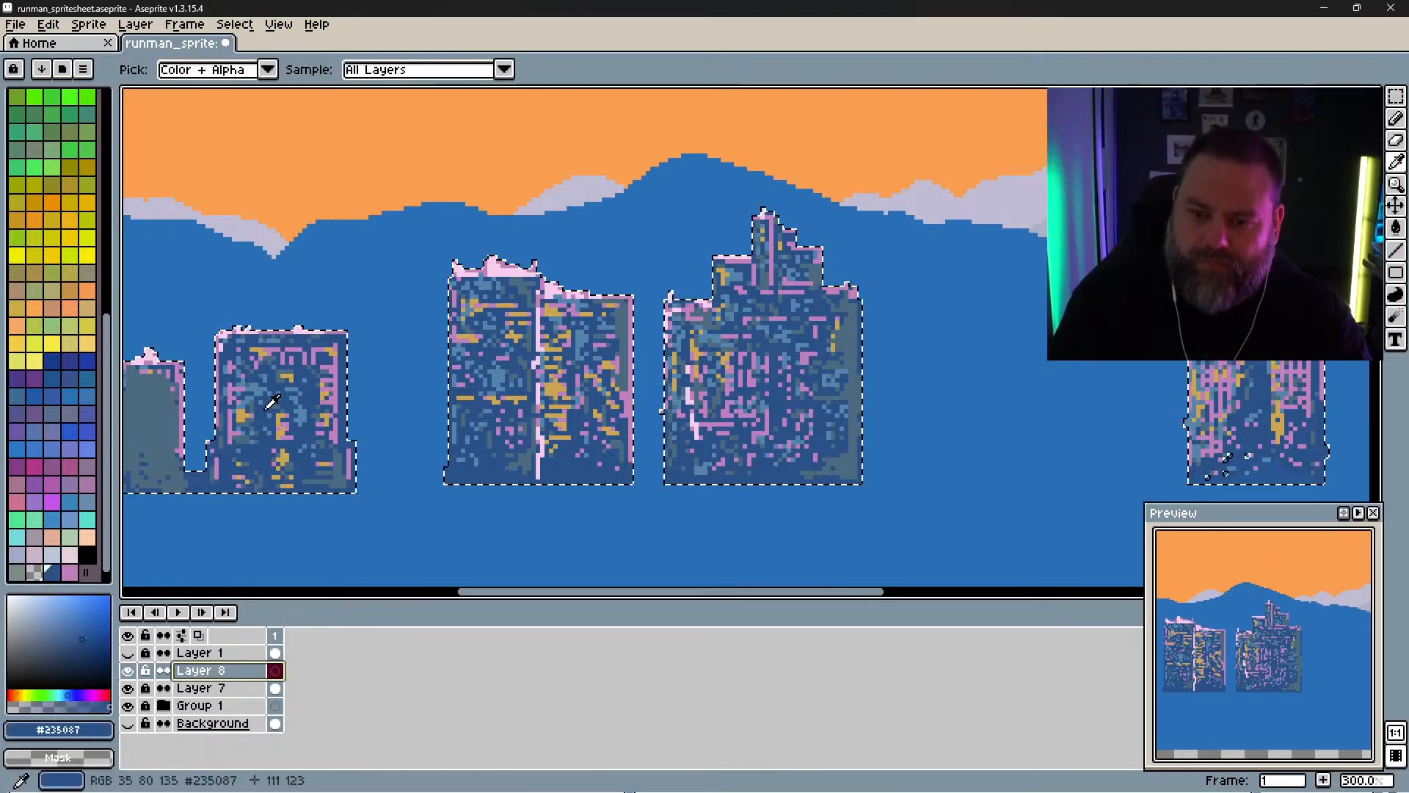
left_click(82, 652)
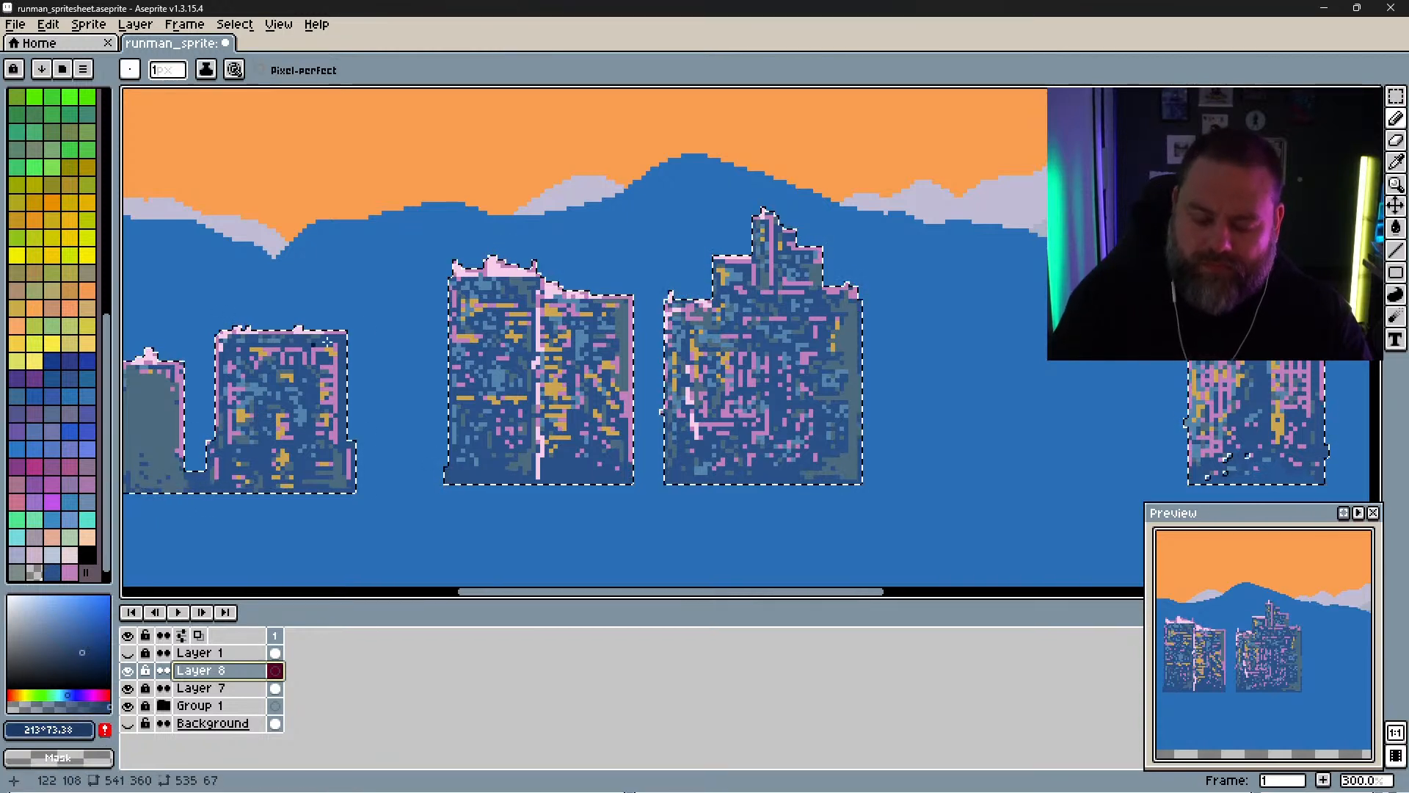
left_click(1394, 228)
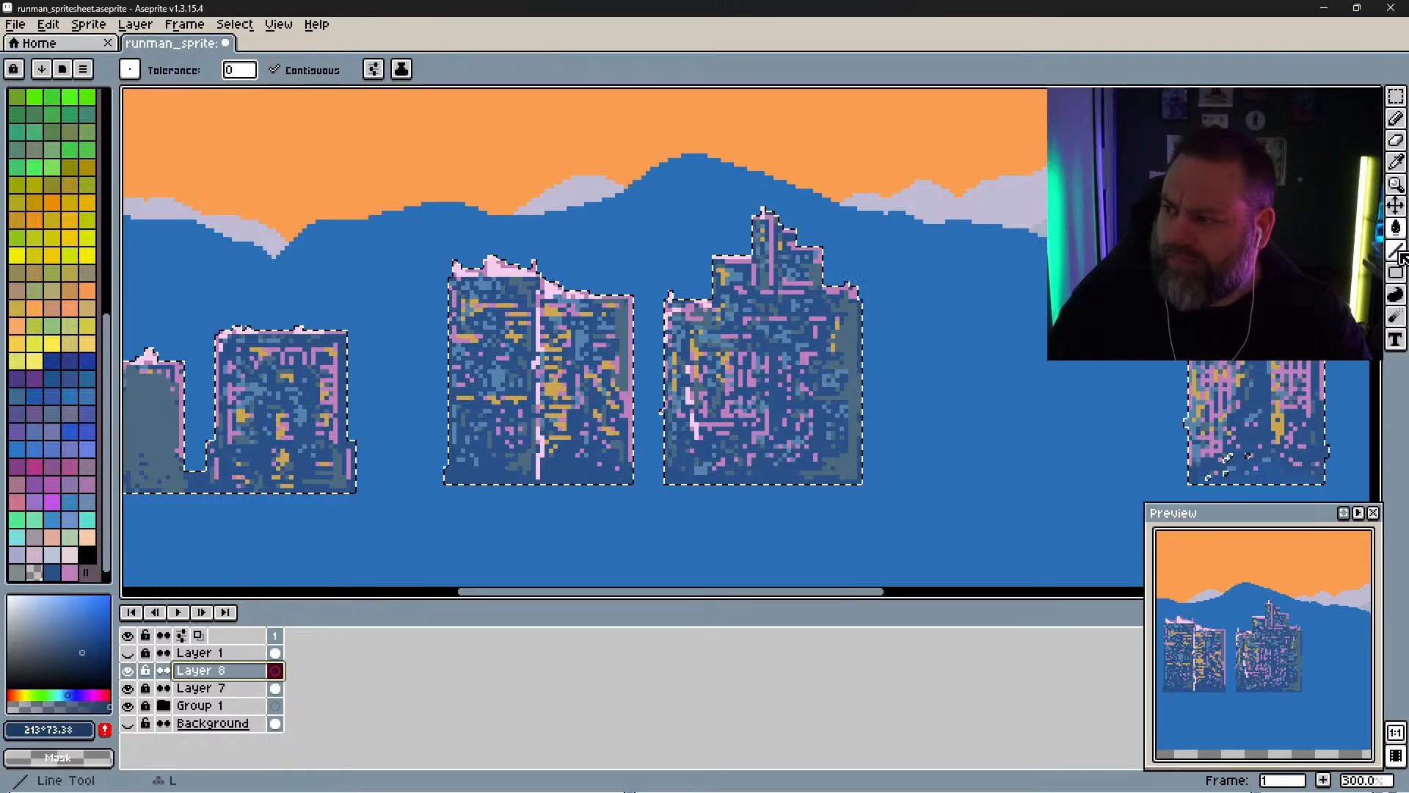
Step: Shade the leftmost building's right side and broken patches of its face with freehand filled shadow shapes on Layer 8
key("space")
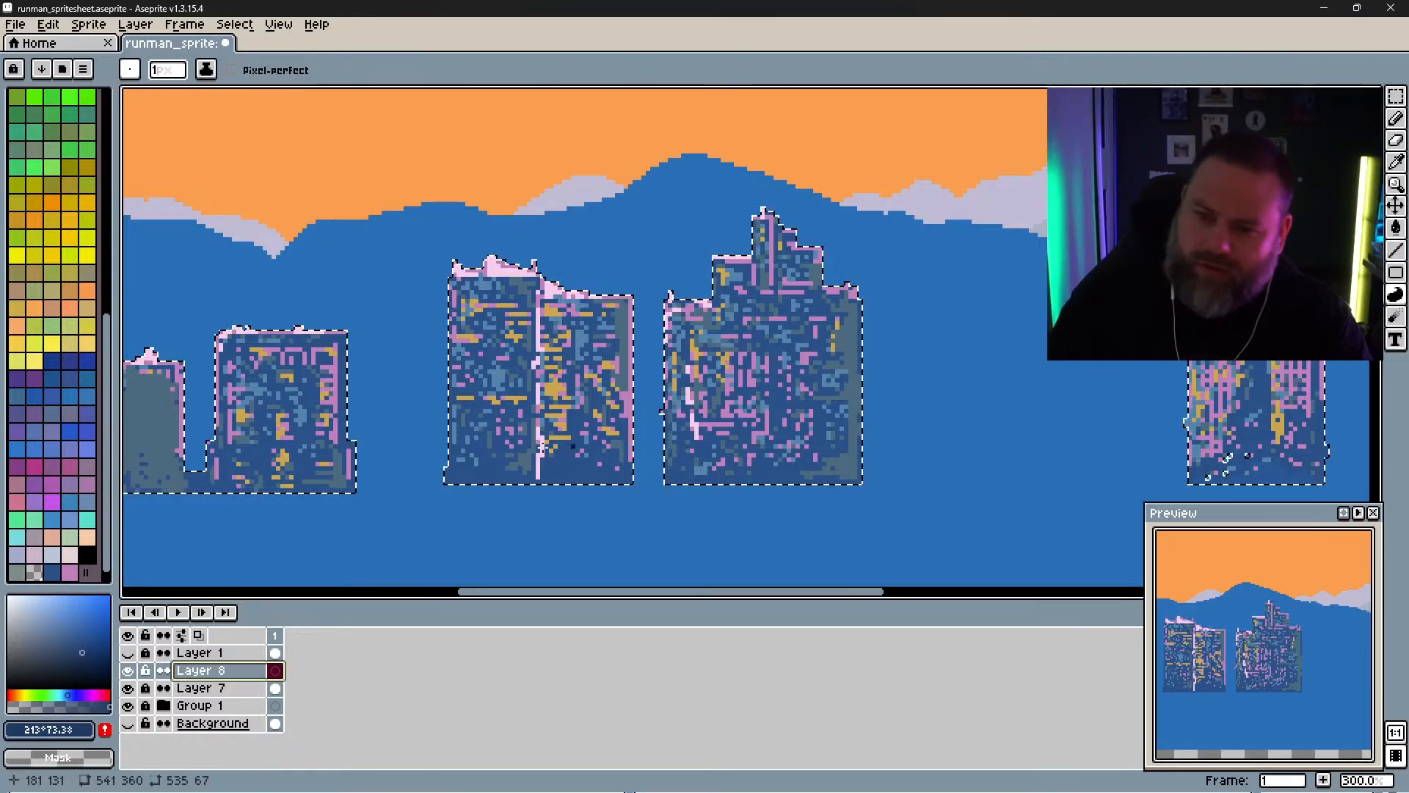
mouse_move(396, 404)
left_mouse_down()
mouse_move(607, 380)
mouse_move(954, 375)
left_mouse_up()
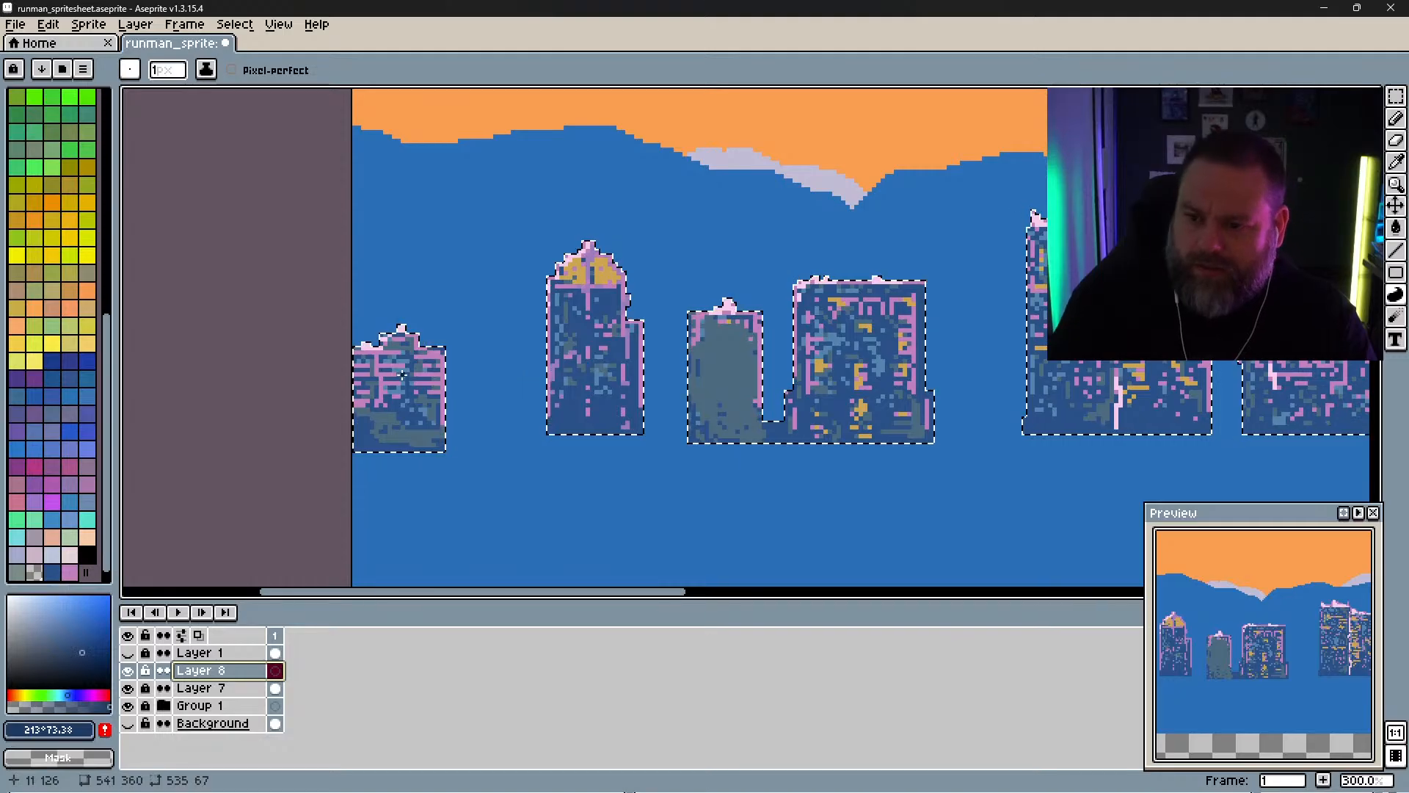
left_click_drag(398, 359, 415, 391)
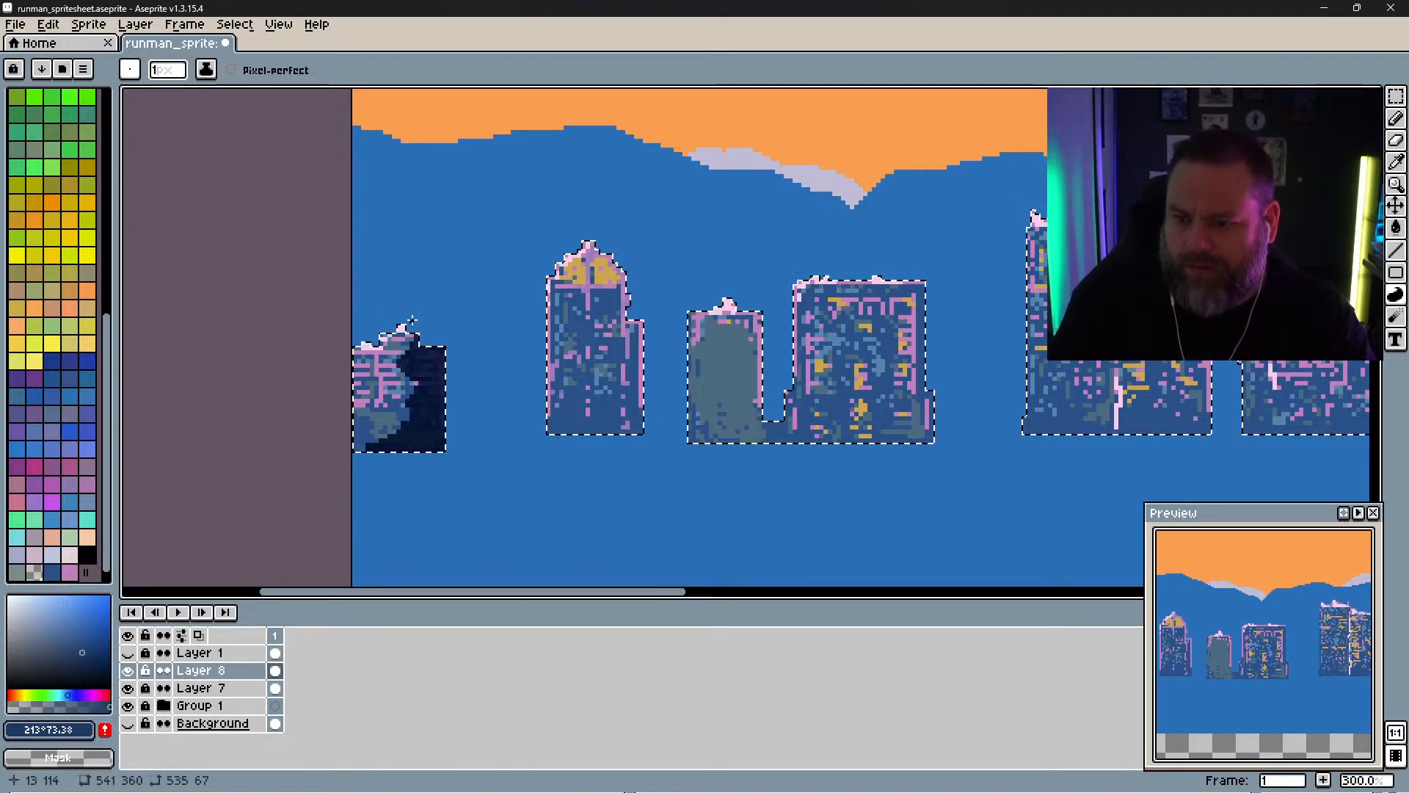
key("ctrl+z")
left_click_drag(417, 357, 424, 410)
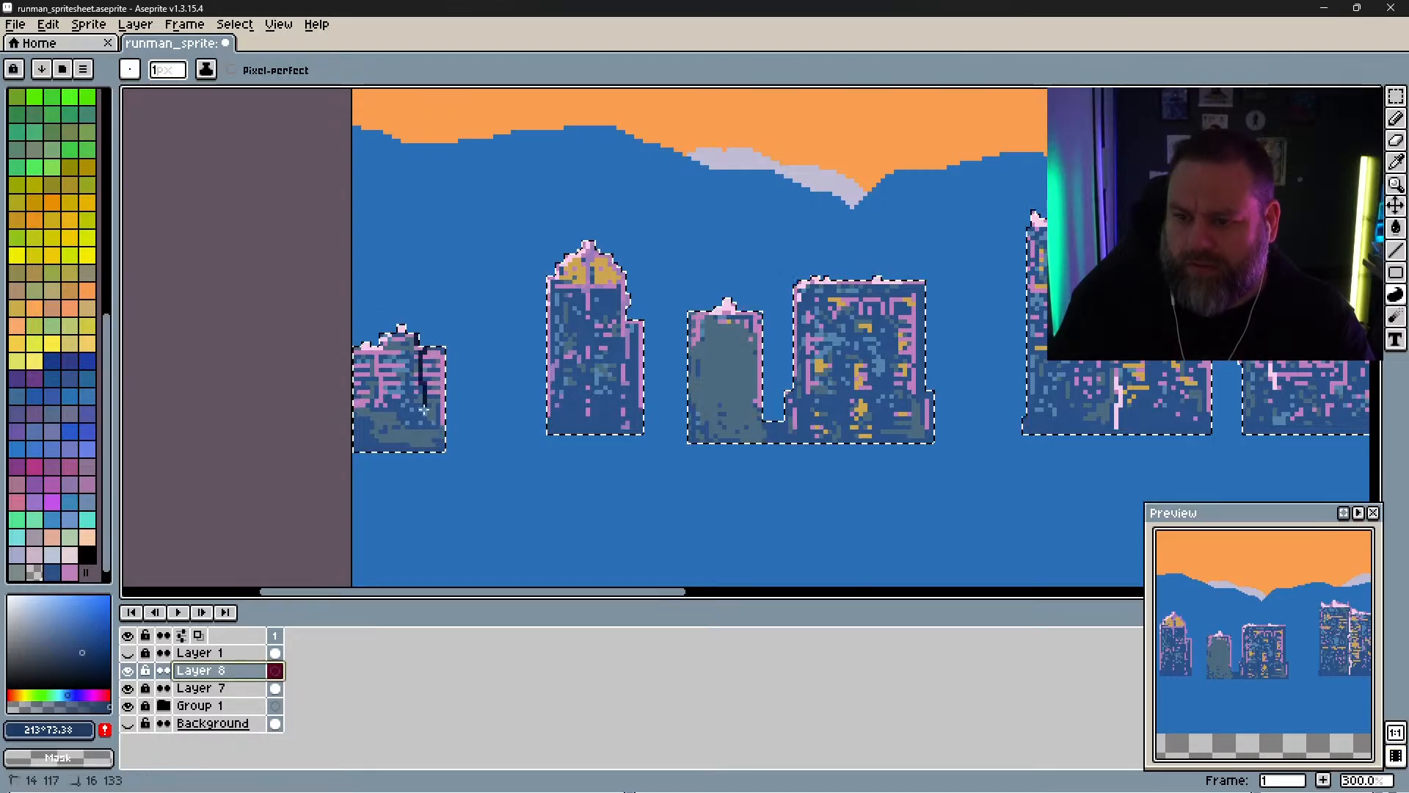
left_click_drag(447, 463, 441, 325)
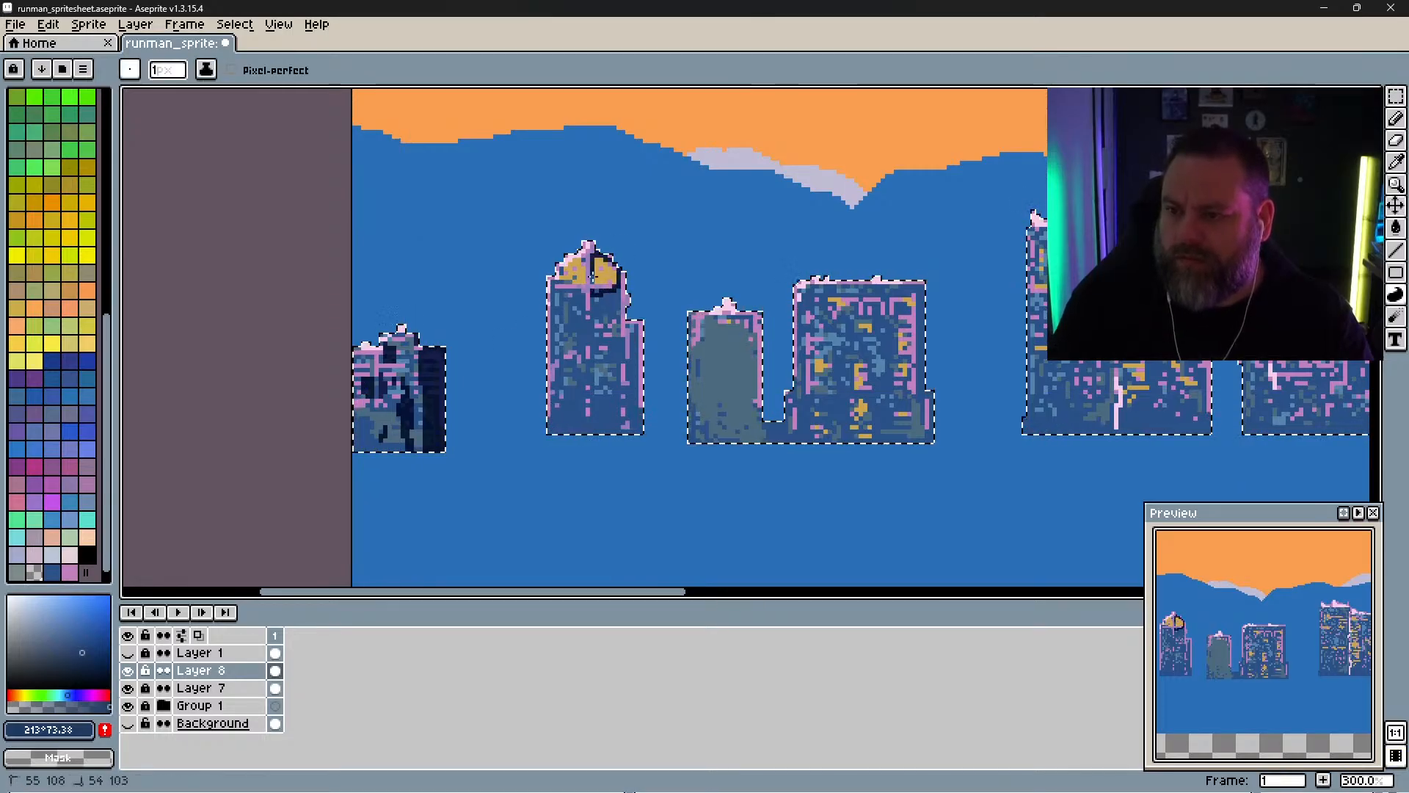
Step: Undo the stroke on the tower's golden dome, then shade the tower's right half and its narrow side block
key("ctrl+z")
left_click_drag(591, 240, 590, 239)
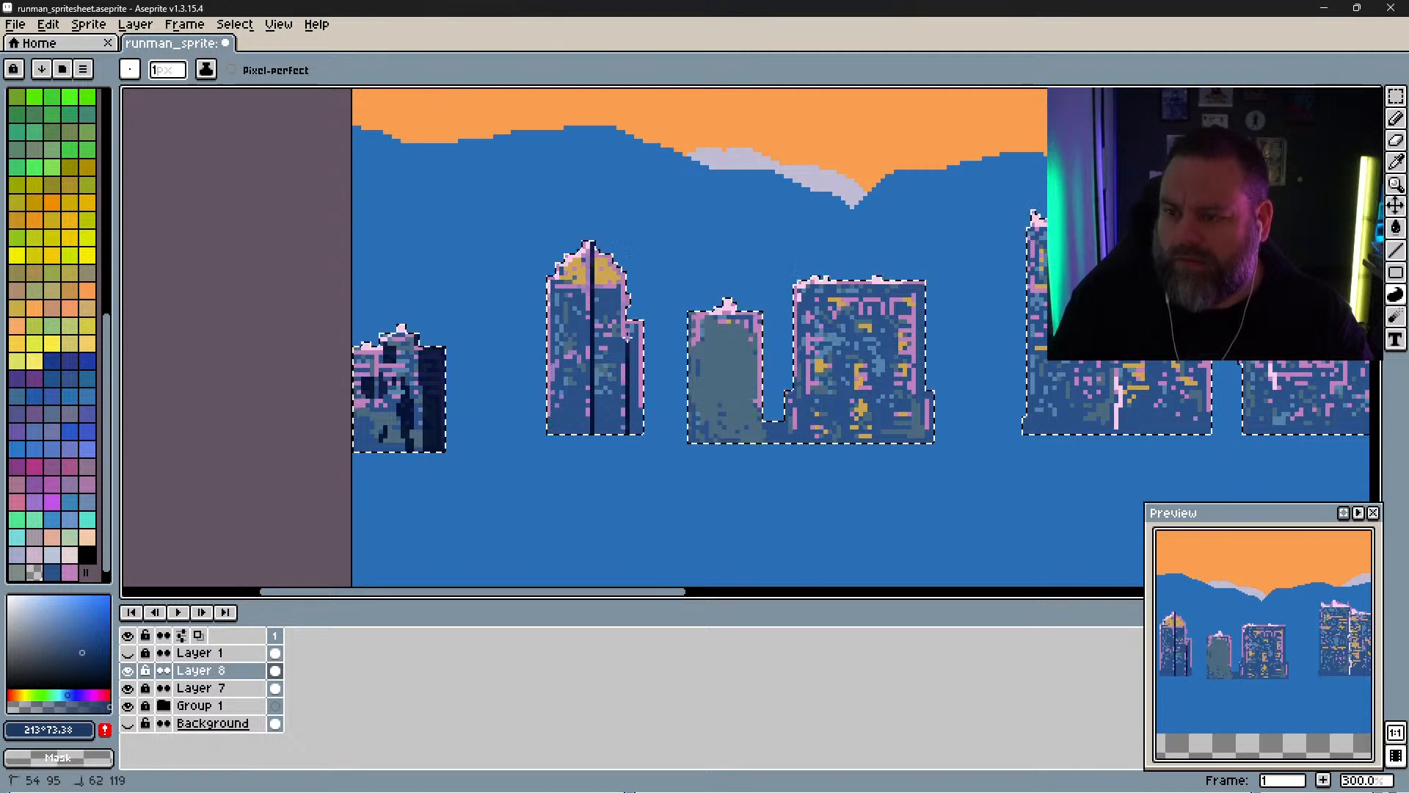
left_click_drag(591, 240, 599, 228)
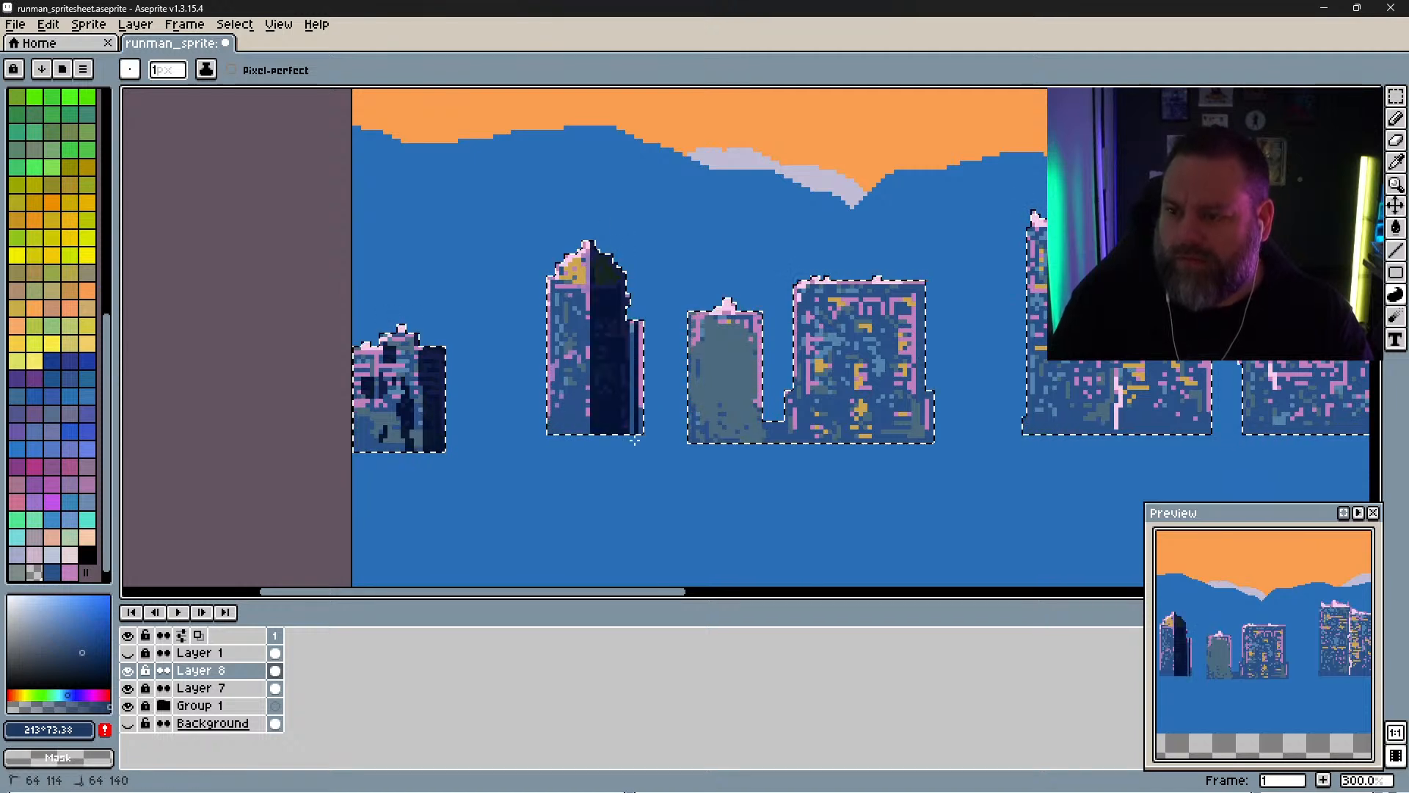
left_click_drag(635, 441, 390, 362)
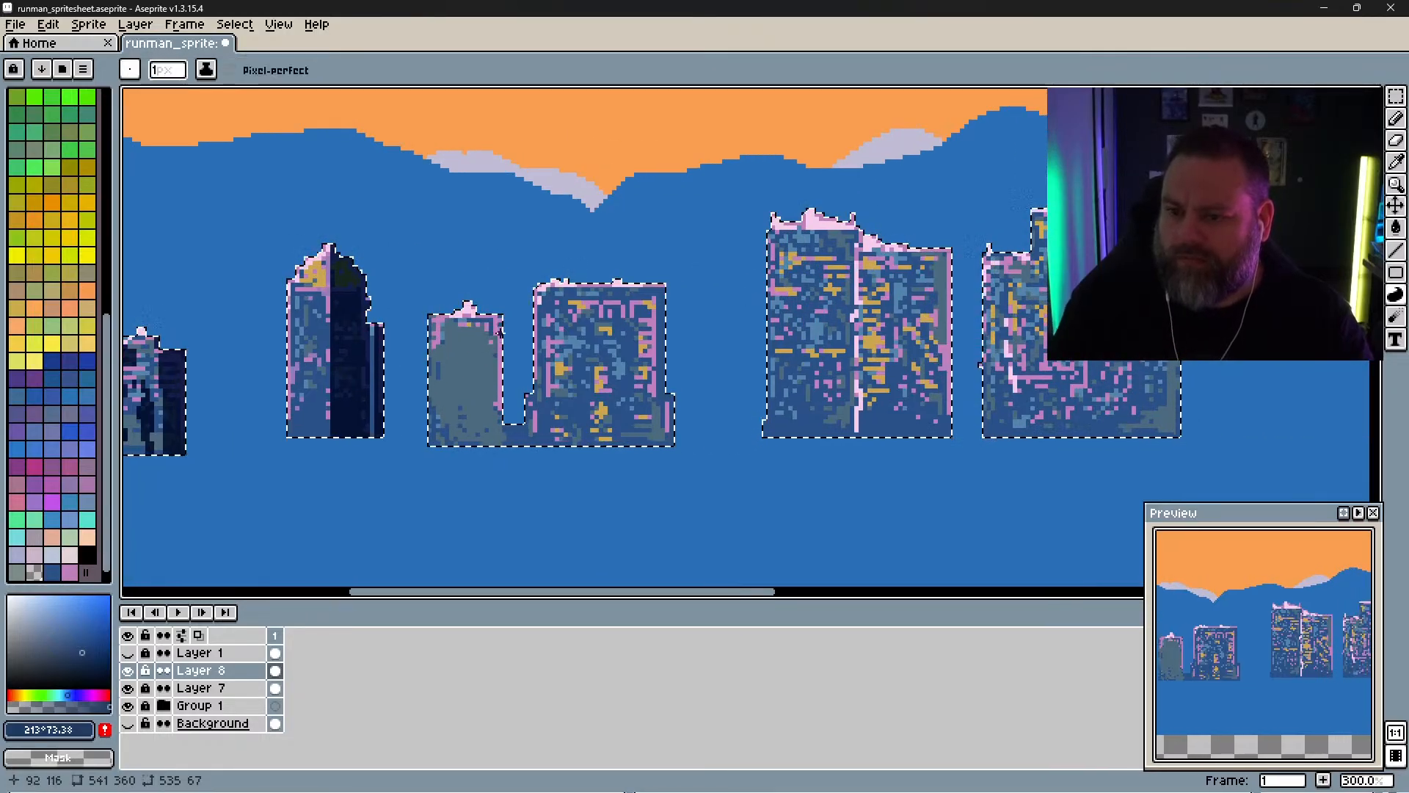
Step: Shade the right edge of the short grey building and the low base connecting it to its neighbor
mouse_move(499, 332)
left_mouse_down()
mouse_move(494, 381)
mouse_move(526, 439)
left_mouse_up()
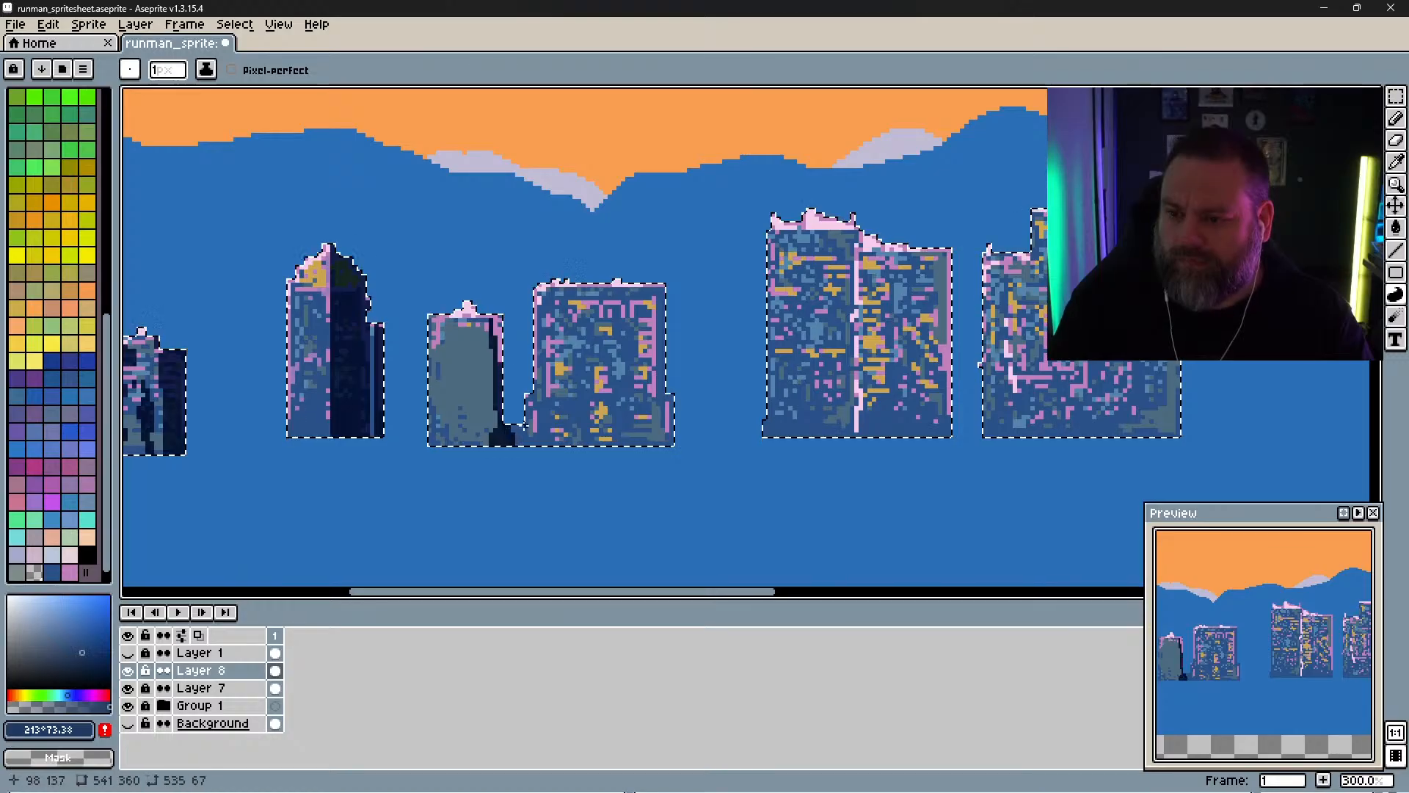
left_click(524, 414)
left_click(541, 408)
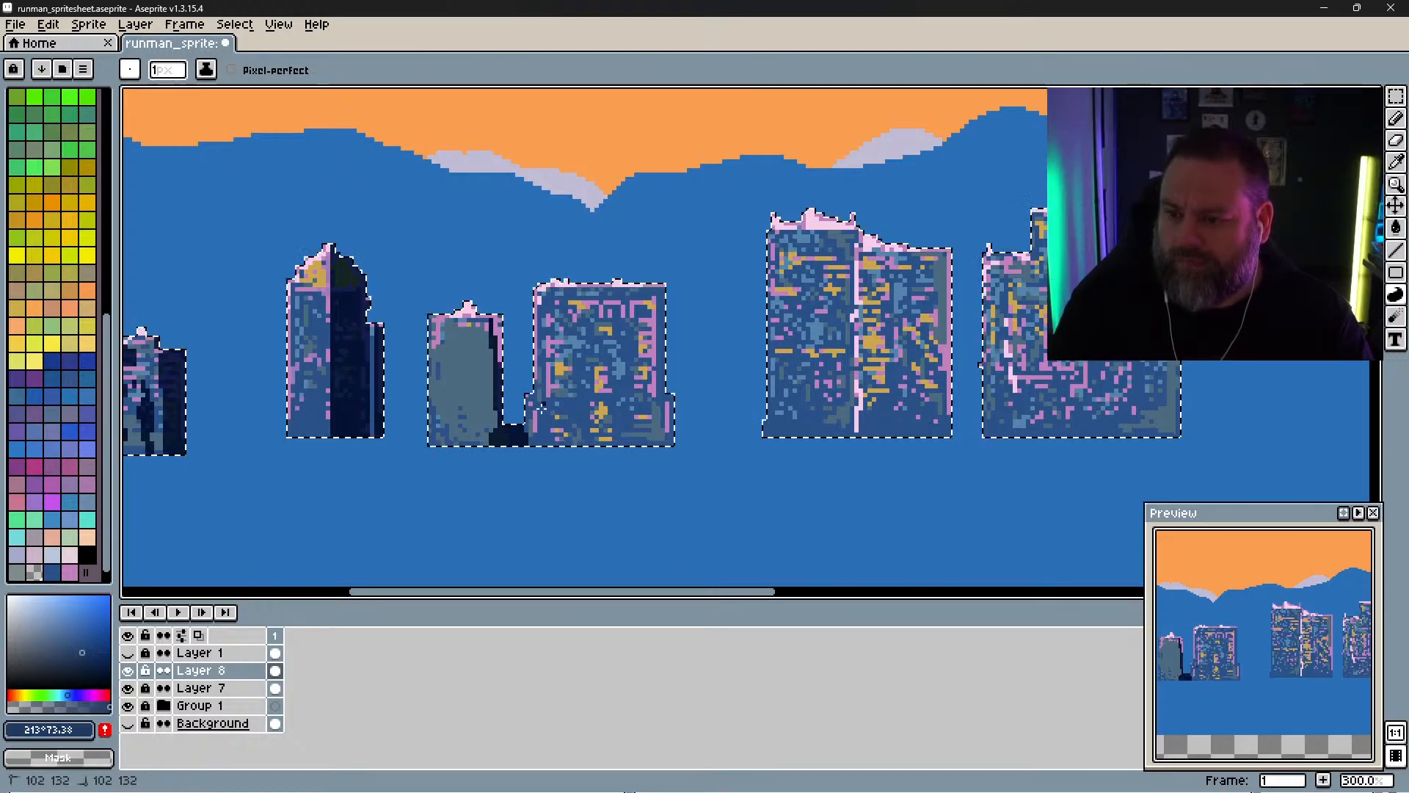
Step: Shade the wide building beside the grey one along its left strip, right edge and lower-right corner
left_click_drag(546, 414, 541, 331)
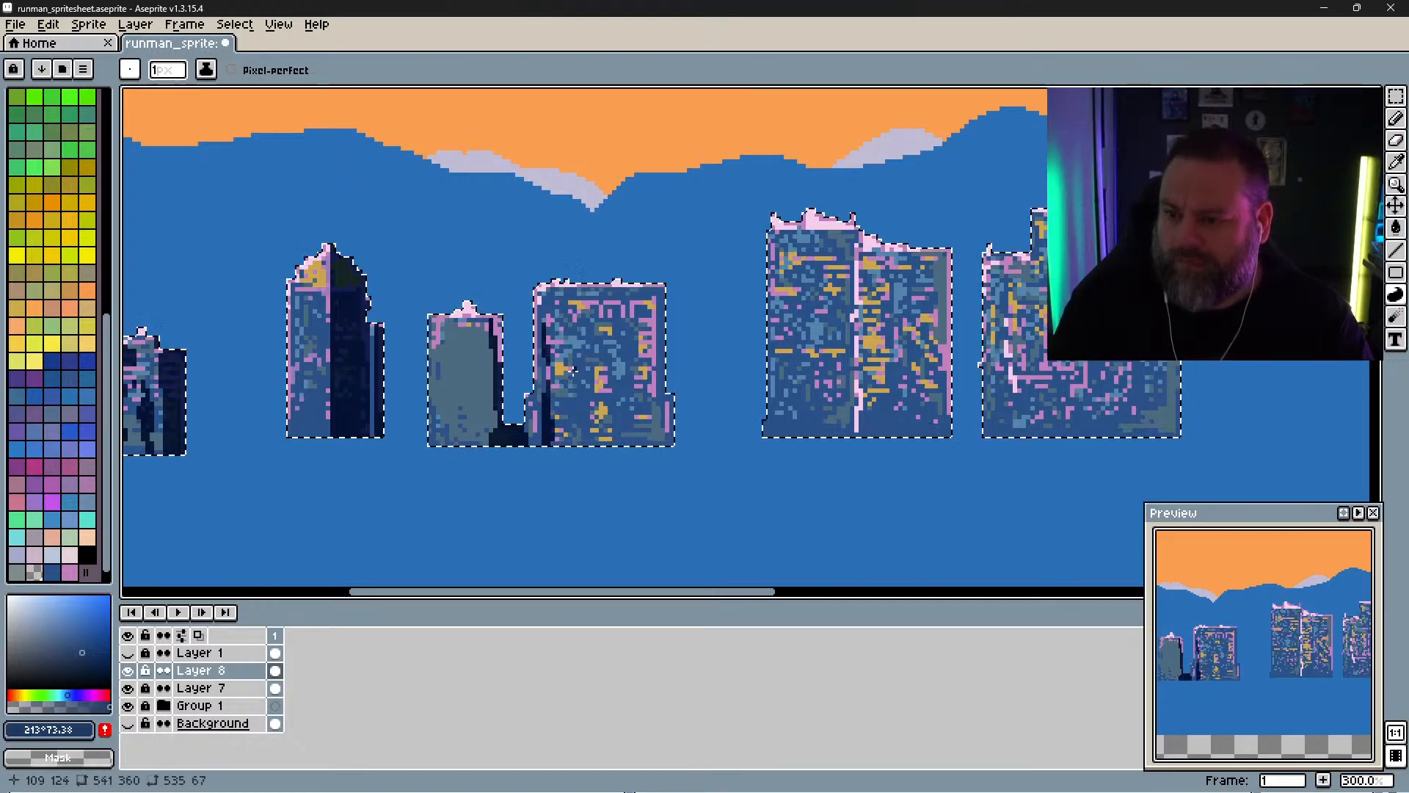
mouse_move(572, 377)
left_mouse_down()
mouse_move(582, 440)
mouse_move(612, 433)
left_mouse_up()
key("ctrl+z")
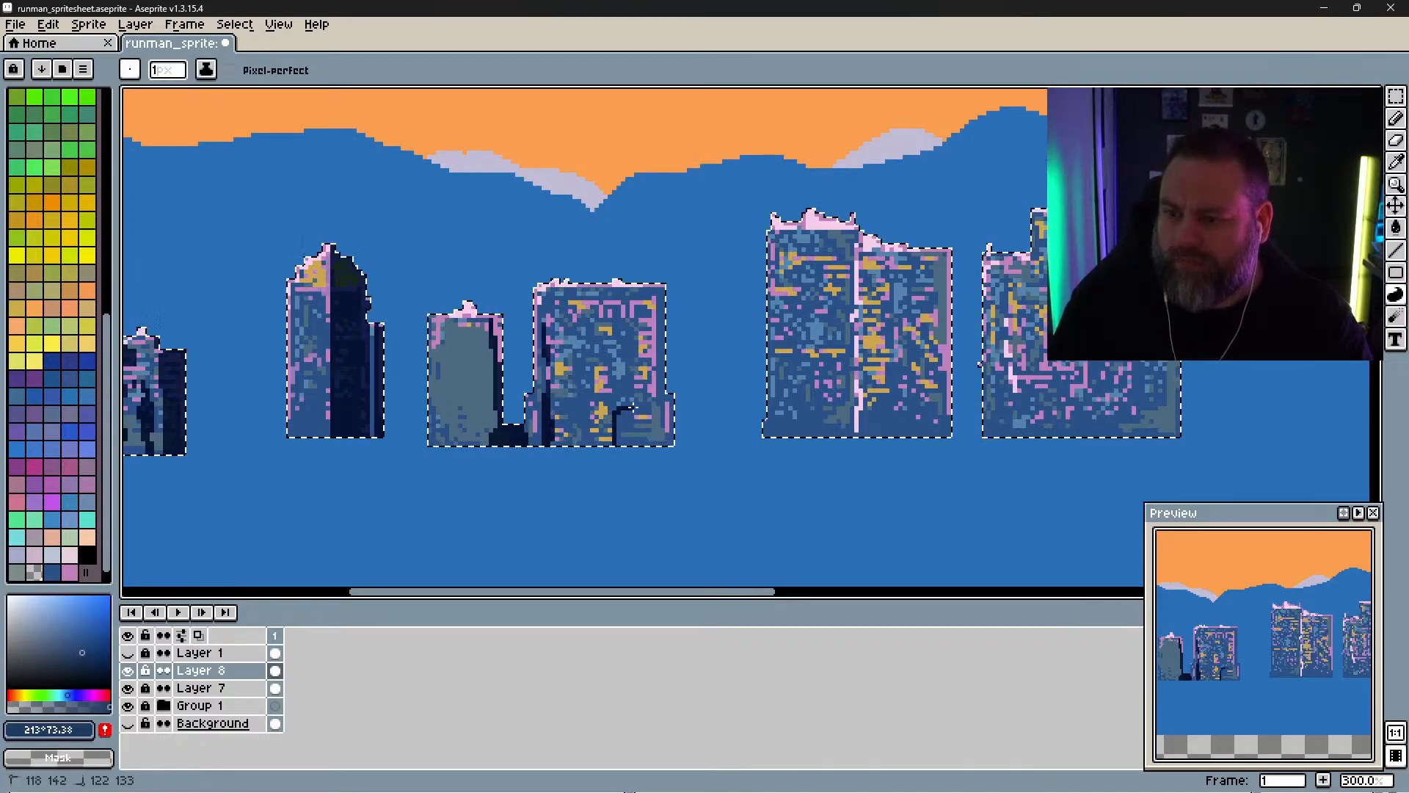
mouse_move(652, 344)
left_mouse_down()
mouse_move(662, 271)
mouse_move(684, 363)
mouse_move(672, 473)
mouse_move(634, 360)
left_mouse_up()
Step: Add a dark shadow along the central seam of the twin-block building, from its broken roof to its base
key("space")
left_click_drag(763, 297, 499, 284)
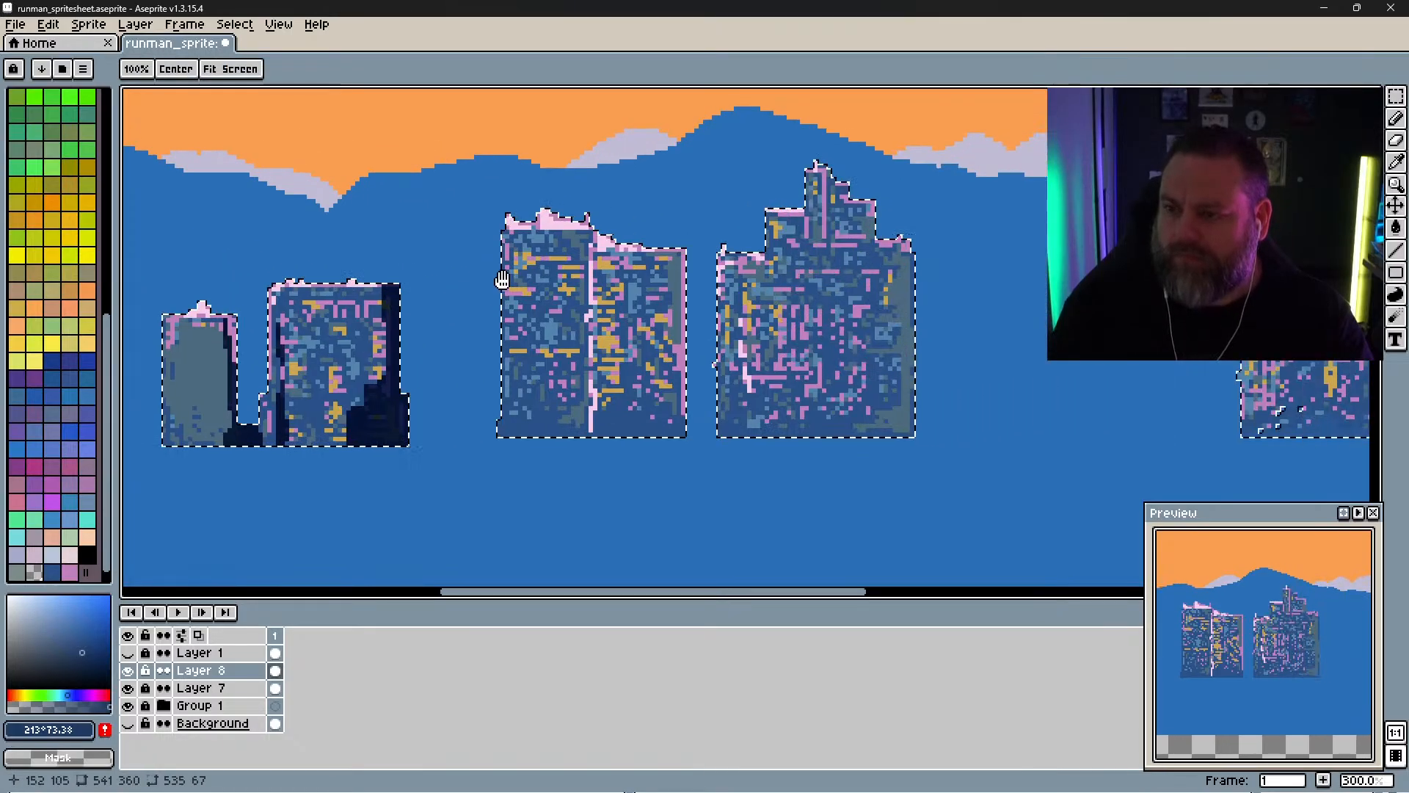
left_click_drag(565, 229, 583, 282)
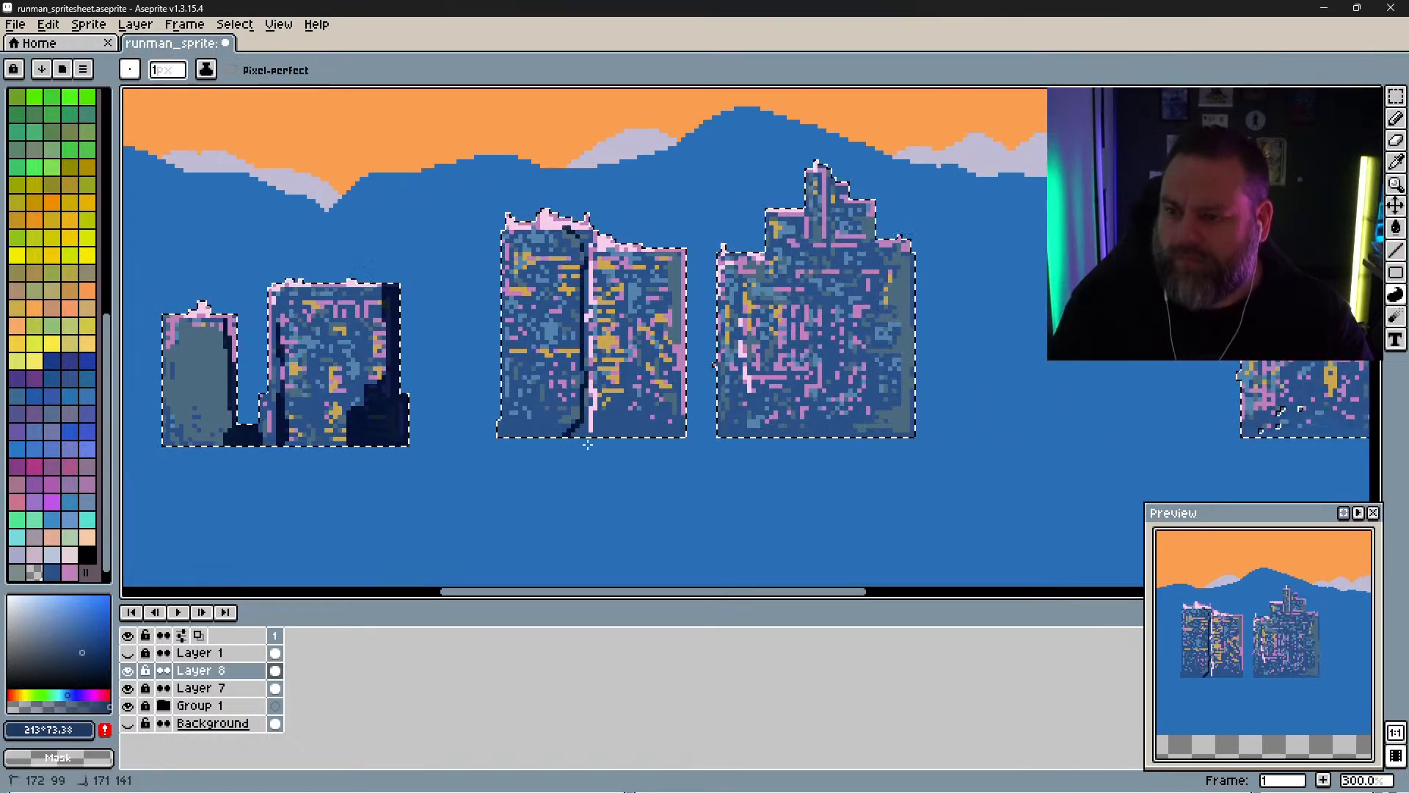
left_click_drag(589, 382, 588, 315)
mouse_move(580, 229)
left_mouse_down()
mouse_move(575, 198)
mouse_move(575, 215)
mouse_move(593, 213)
left_mouse_up()
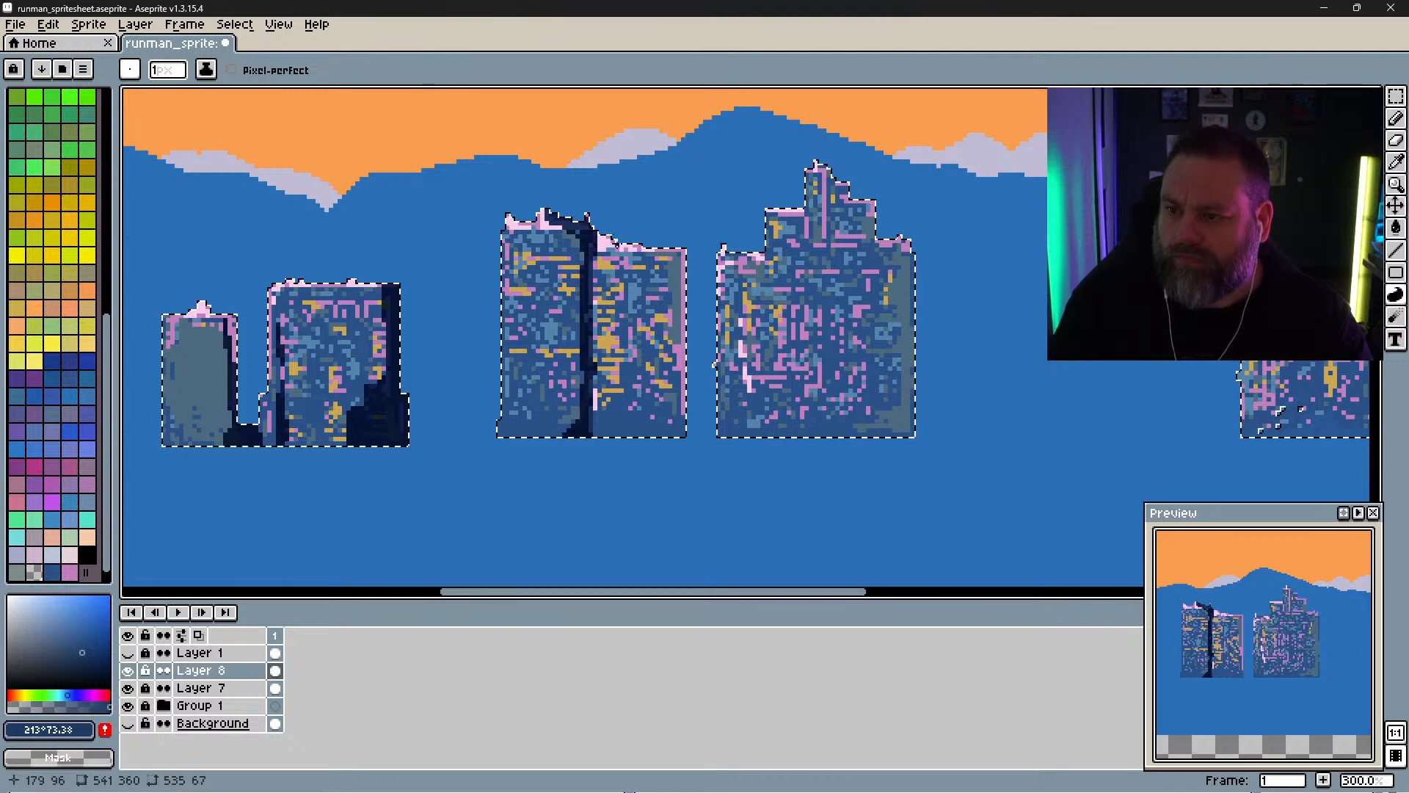
Step: Fill a jagged shadow down the right side and along the lower edge of the twin-block building's right half
mouse_move(627, 246)
left_mouse_down()
mouse_move(683, 246)
mouse_move(664, 303)
left_mouse_up()
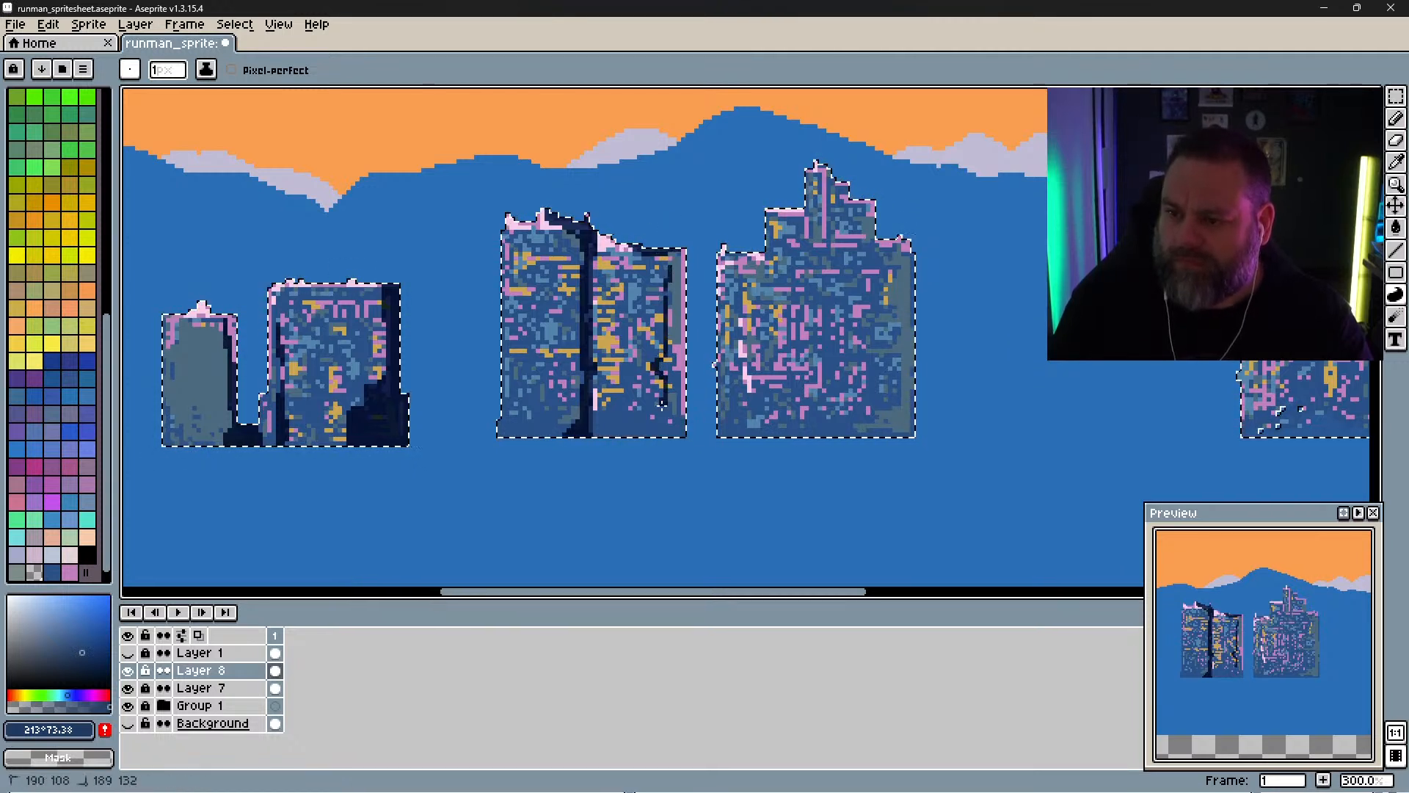
left_click_drag(662, 403, 617, 420)
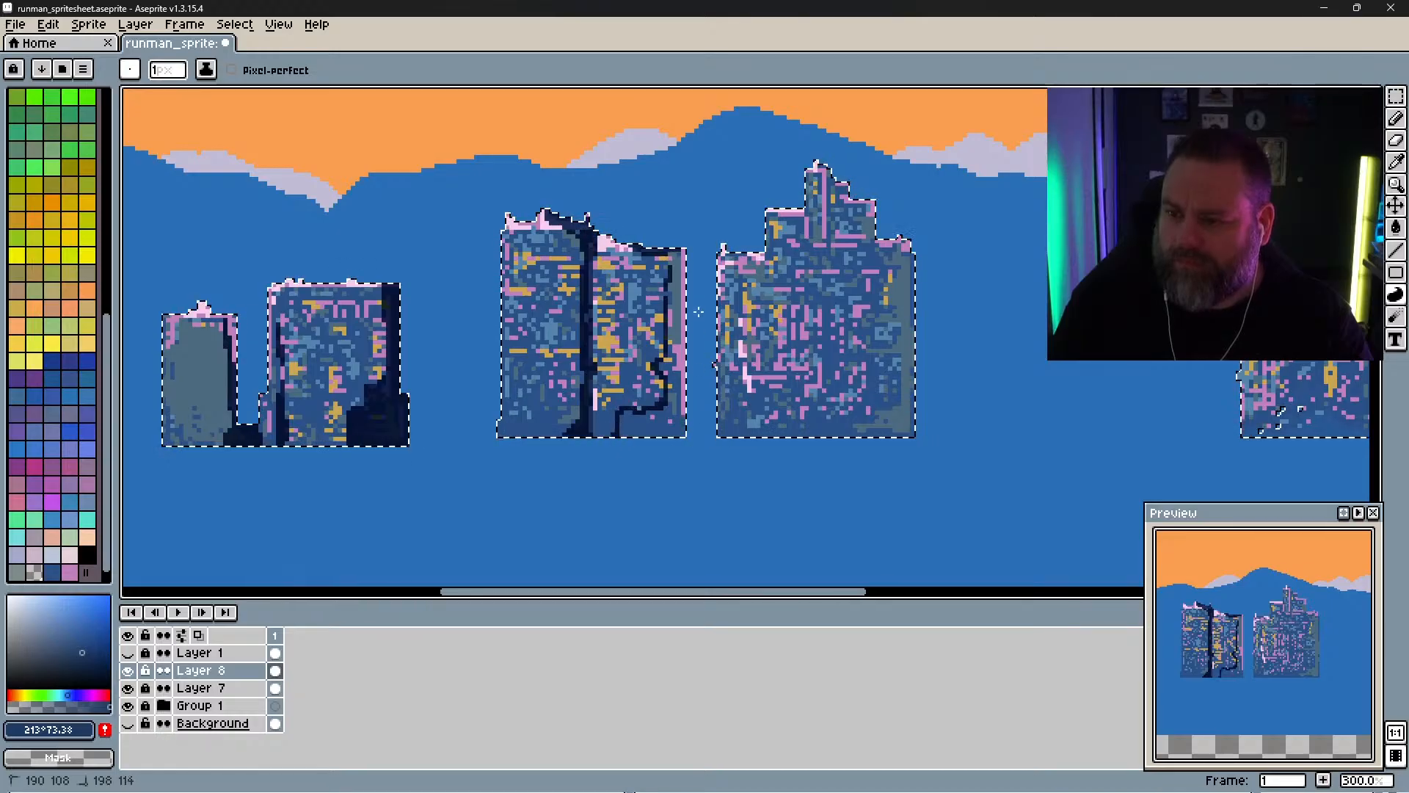
left_click_drag(698, 311, 678, 240)
Step: Shade the tall stepped building's spire and right side, and add a tapering vertical shadow through its middle
left_click_drag(686, 390, 477, 404)
mouse_move(613, 171)
left_mouse_down()
mouse_move(619, 252)
mouse_move(635, 156)
mouse_move(652, 223)
left_mouse_up()
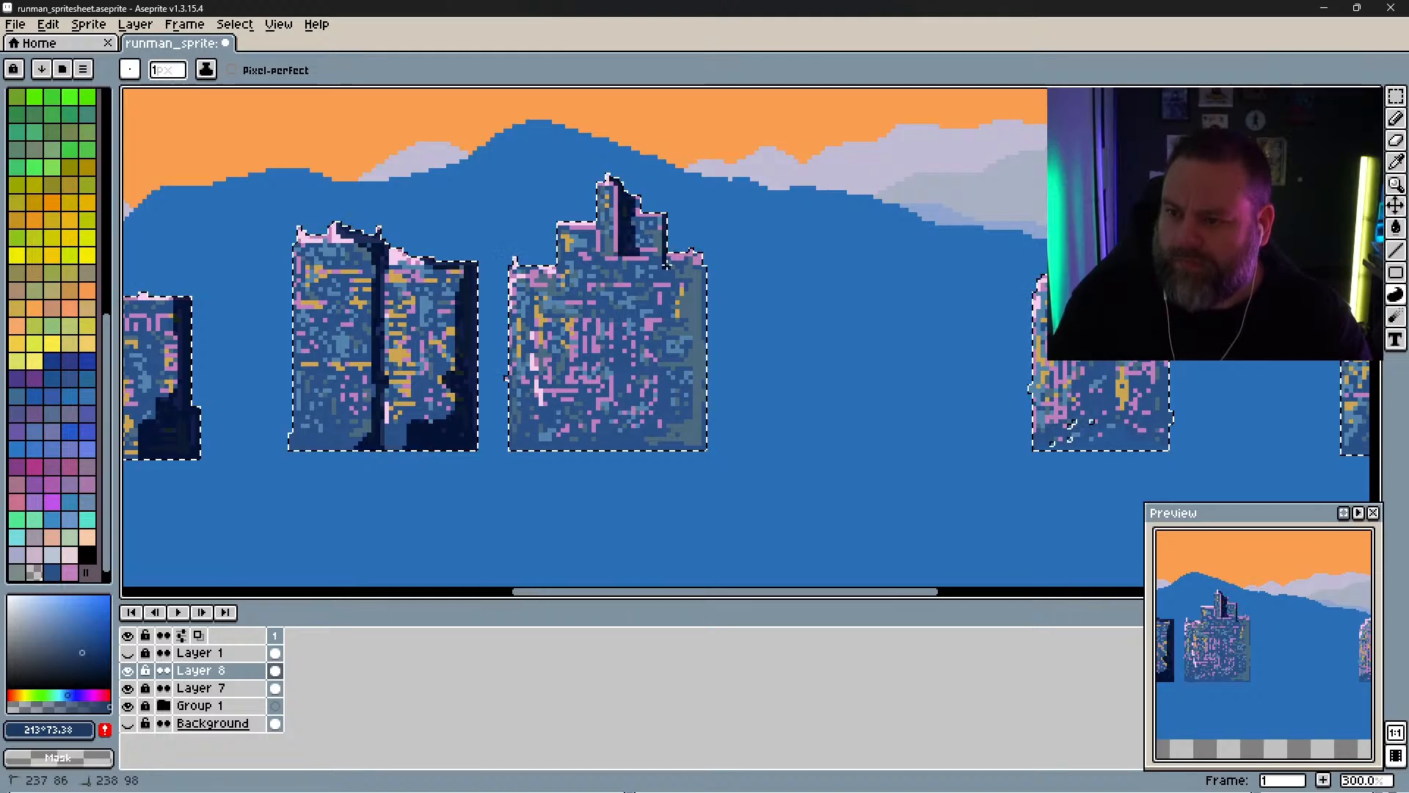
left_click_drag(709, 264, 693, 217)
left_click_drag(670, 279, 652, 417)
left_click_drag(725, 295, 685, 265)
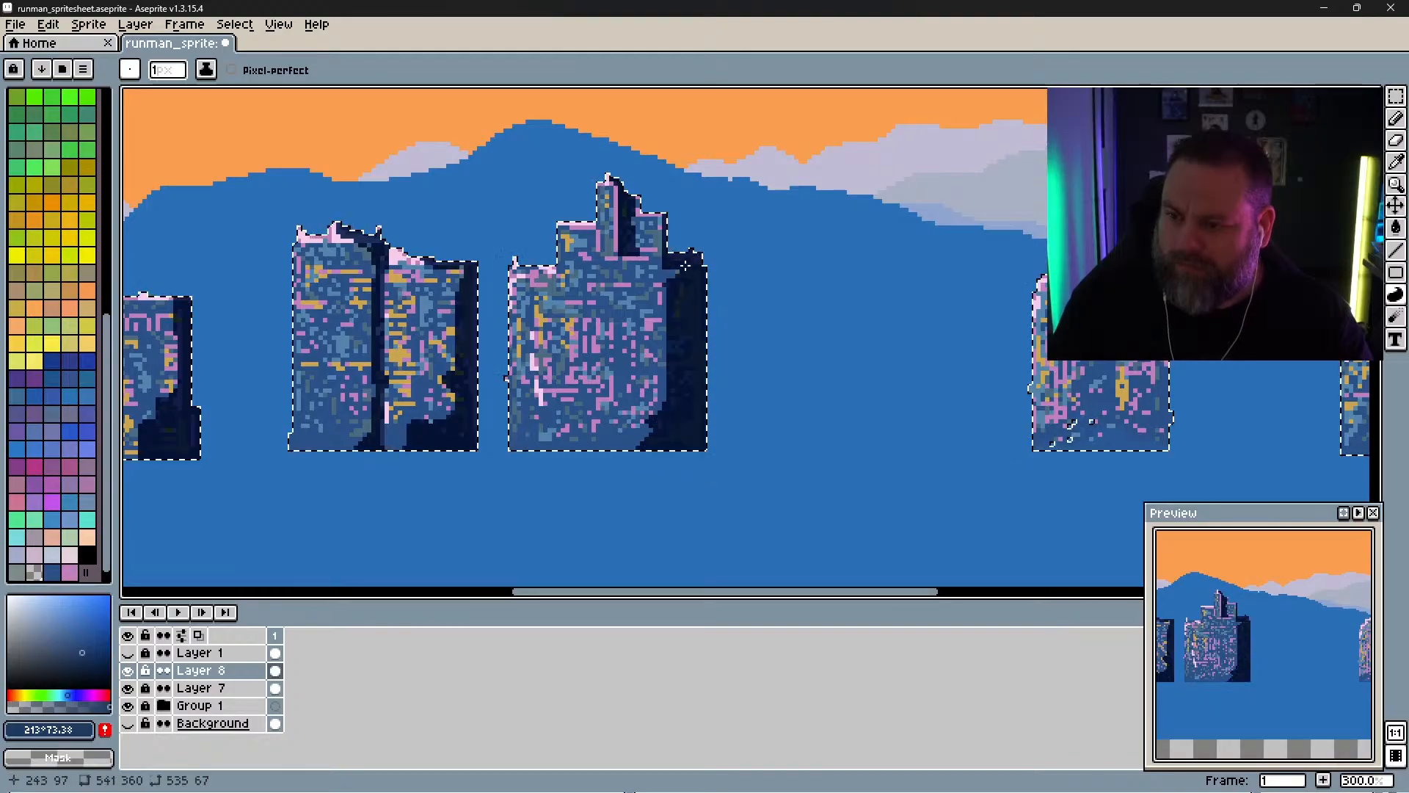
left_click_drag(561, 358, 567, 458)
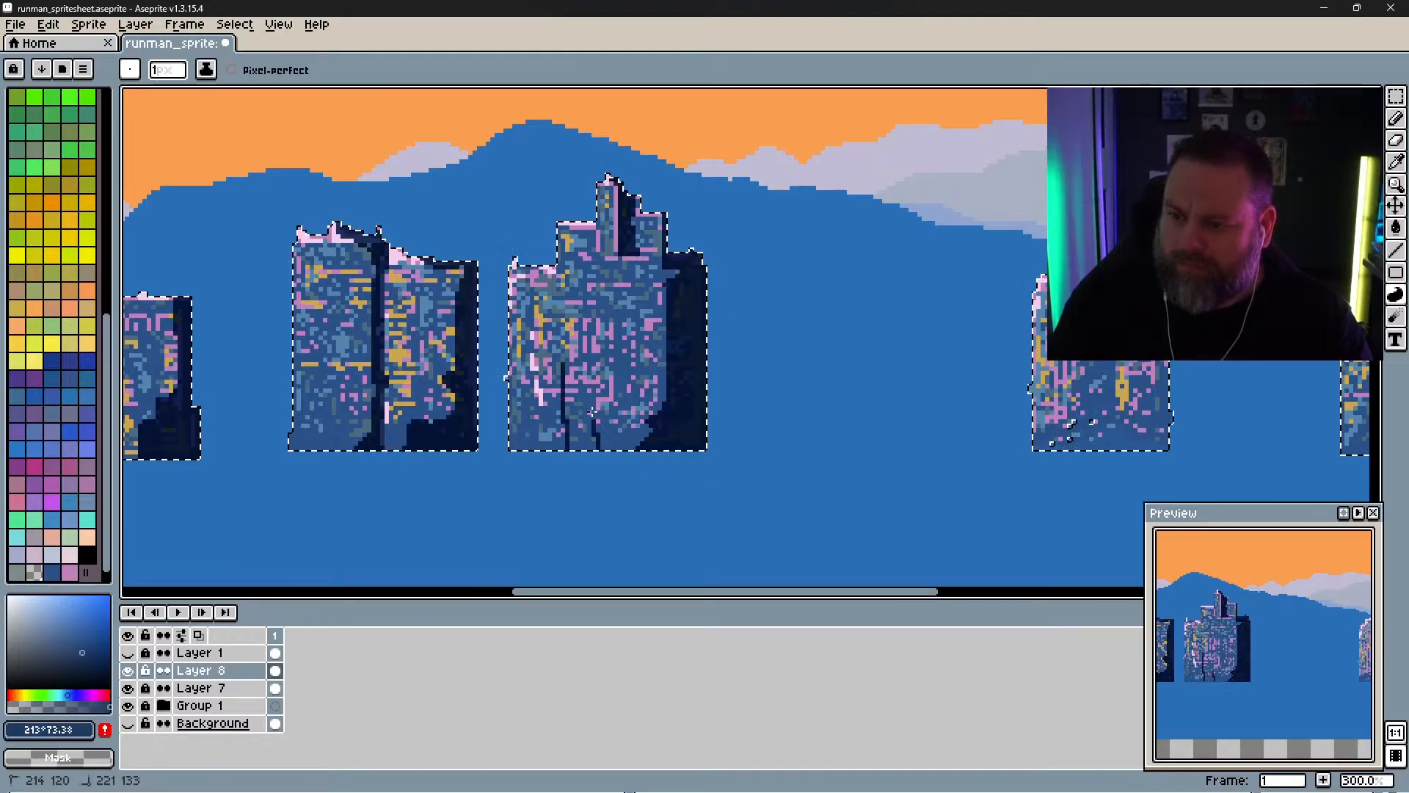
left_click_drag(592, 412, 581, 240)
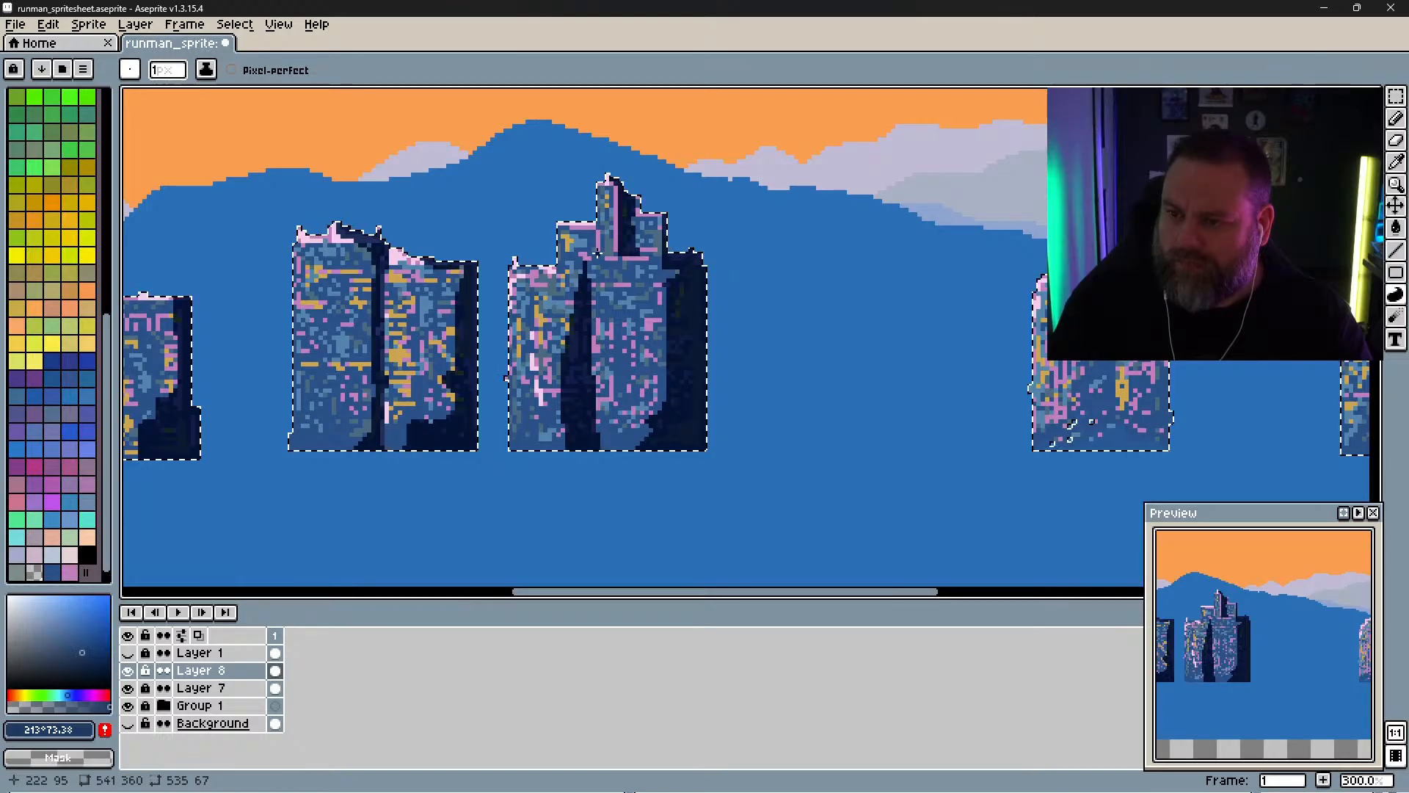
Step: Undo the tapering middle shadow on the tall stepped building and redraw it as a straight vertical band from spire to base
key("ctrl+z")
key("ctrl+z")
key("ctrl+y")
mouse_move(597, 253)
left_mouse_down()
mouse_move(610, 465)
mouse_move(609, 215)
left_mouse_up()
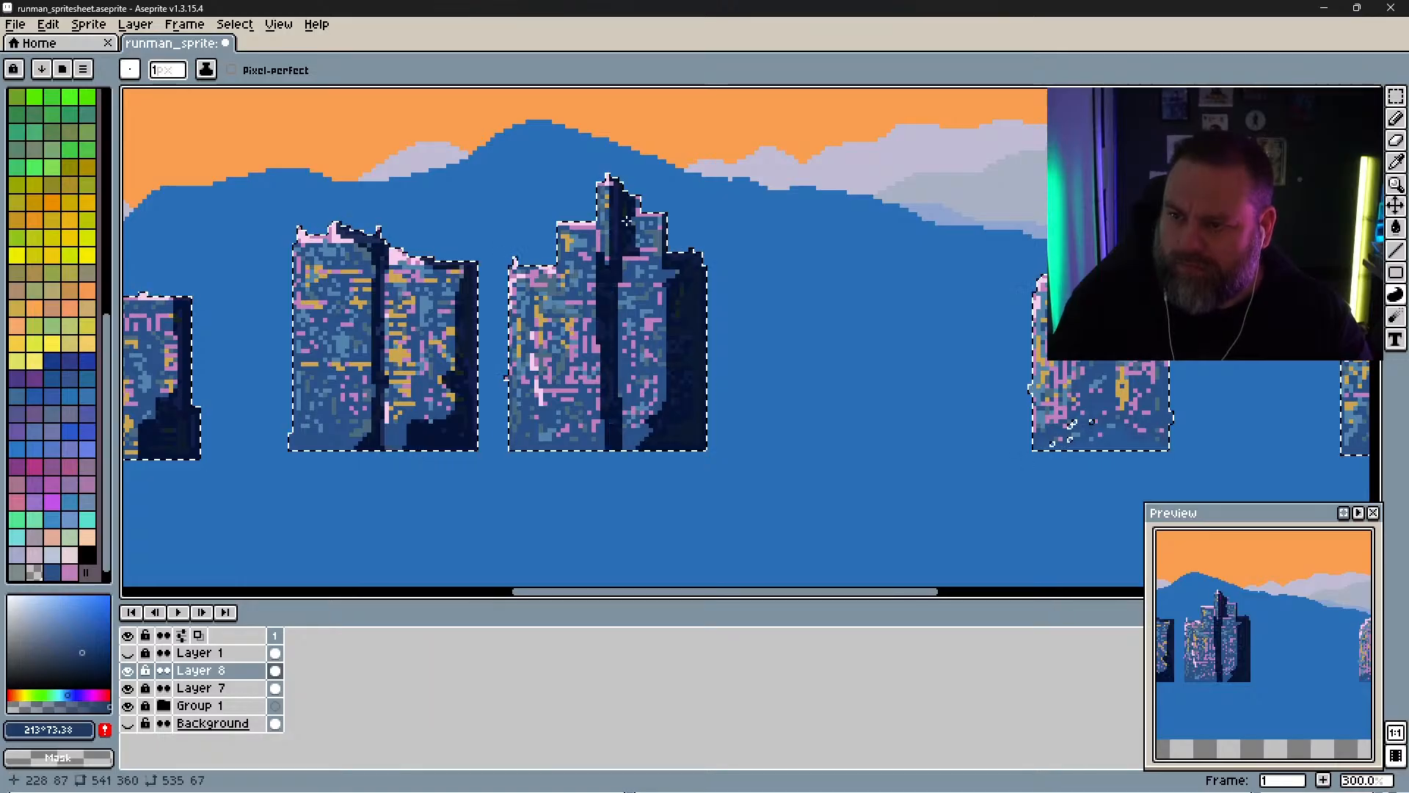
Step: Outline and fill a dark shadow down the rounded building's centre, flaring wide at its roof and at its base
left_click_drag(681, 427, 277, 433)
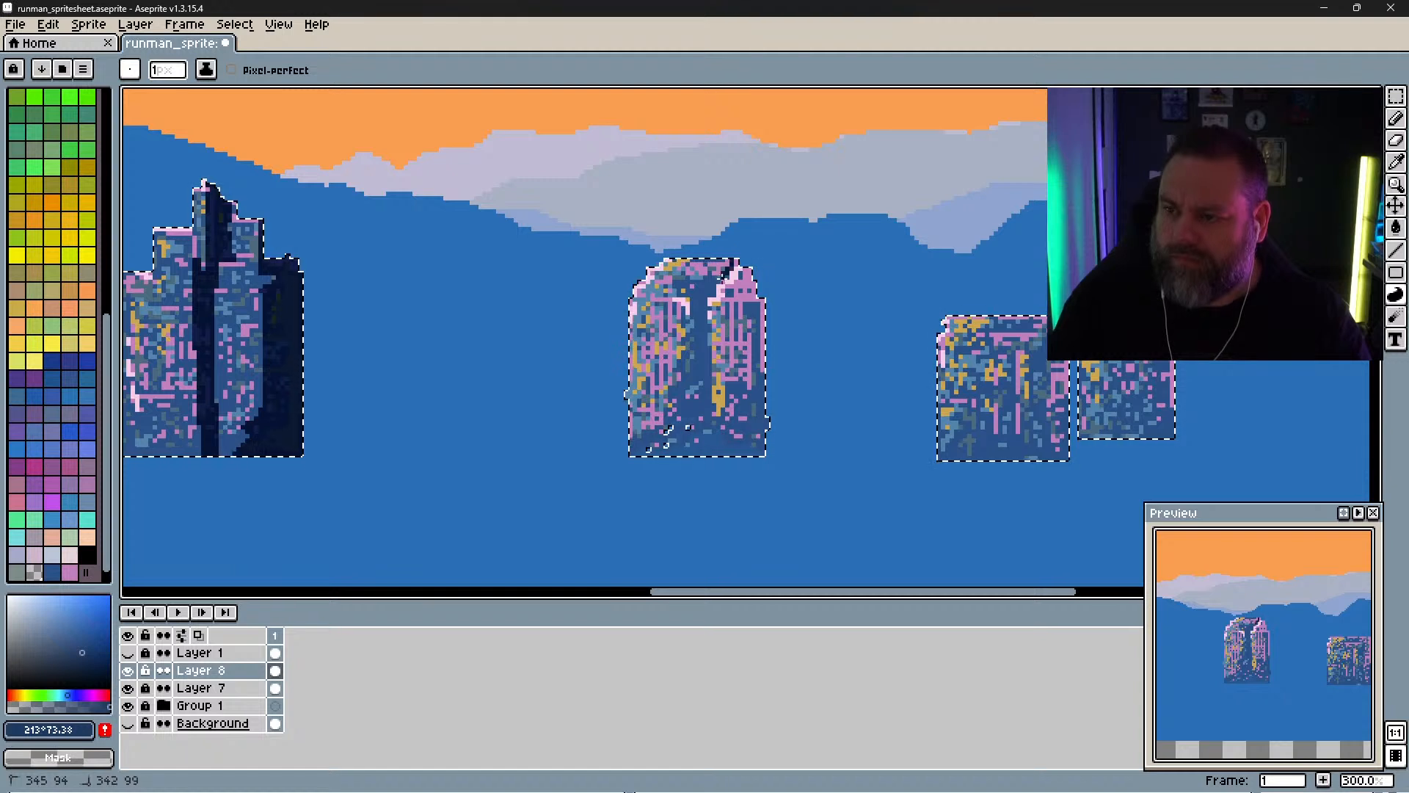
left_click(710, 381, "shift")
mouse_move(713, 419)
left_mouse_down()
mouse_move(737, 448)
mouse_move(715, 464)
mouse_move(678, 460)
mouse_move(690, 345)
left_mouse_up()
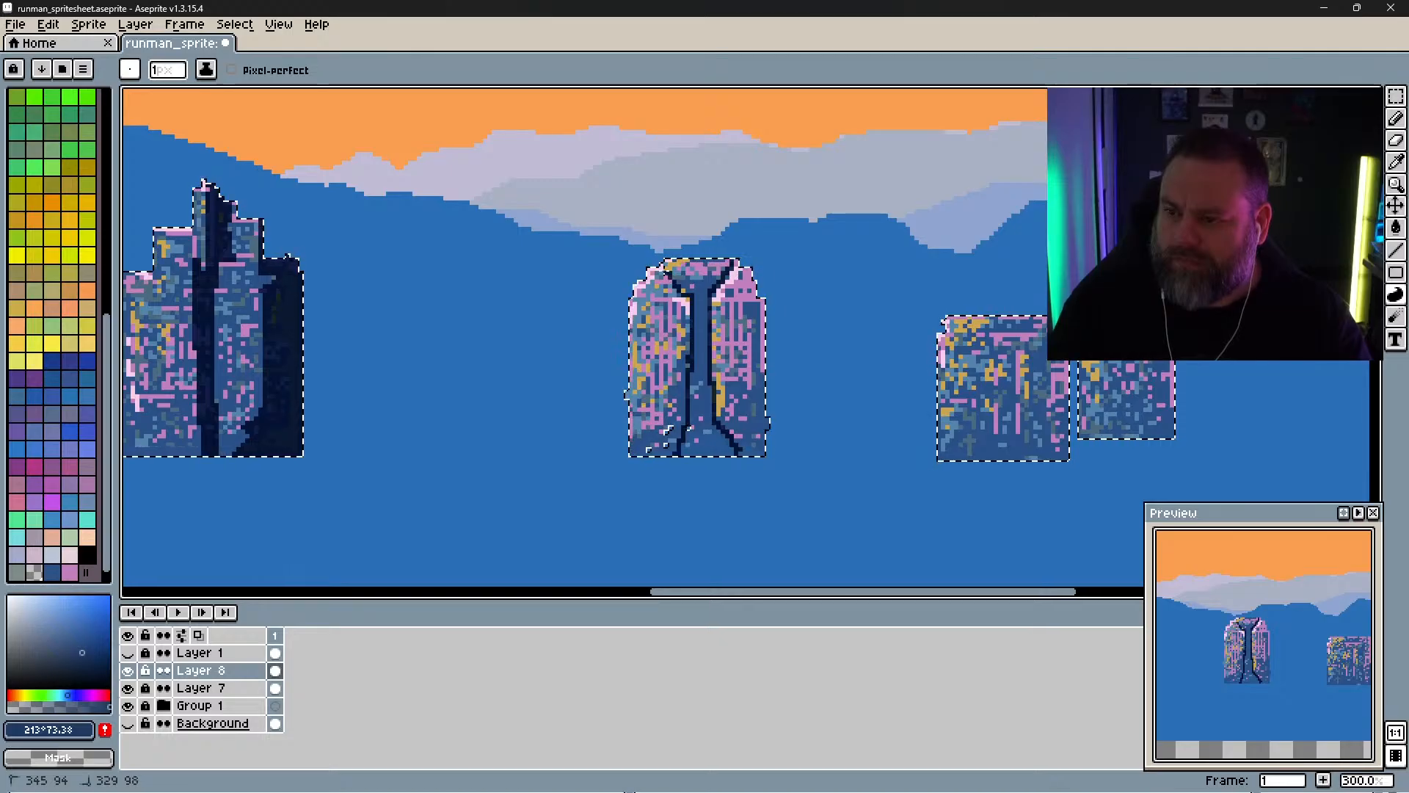
key("g")
left_click(699, 314)
Step: Shade the right sides of the two neighbouring square buildings, including a dark patch beneath the smaller one's roof
left_click_drag(829, 329, 622, 298)
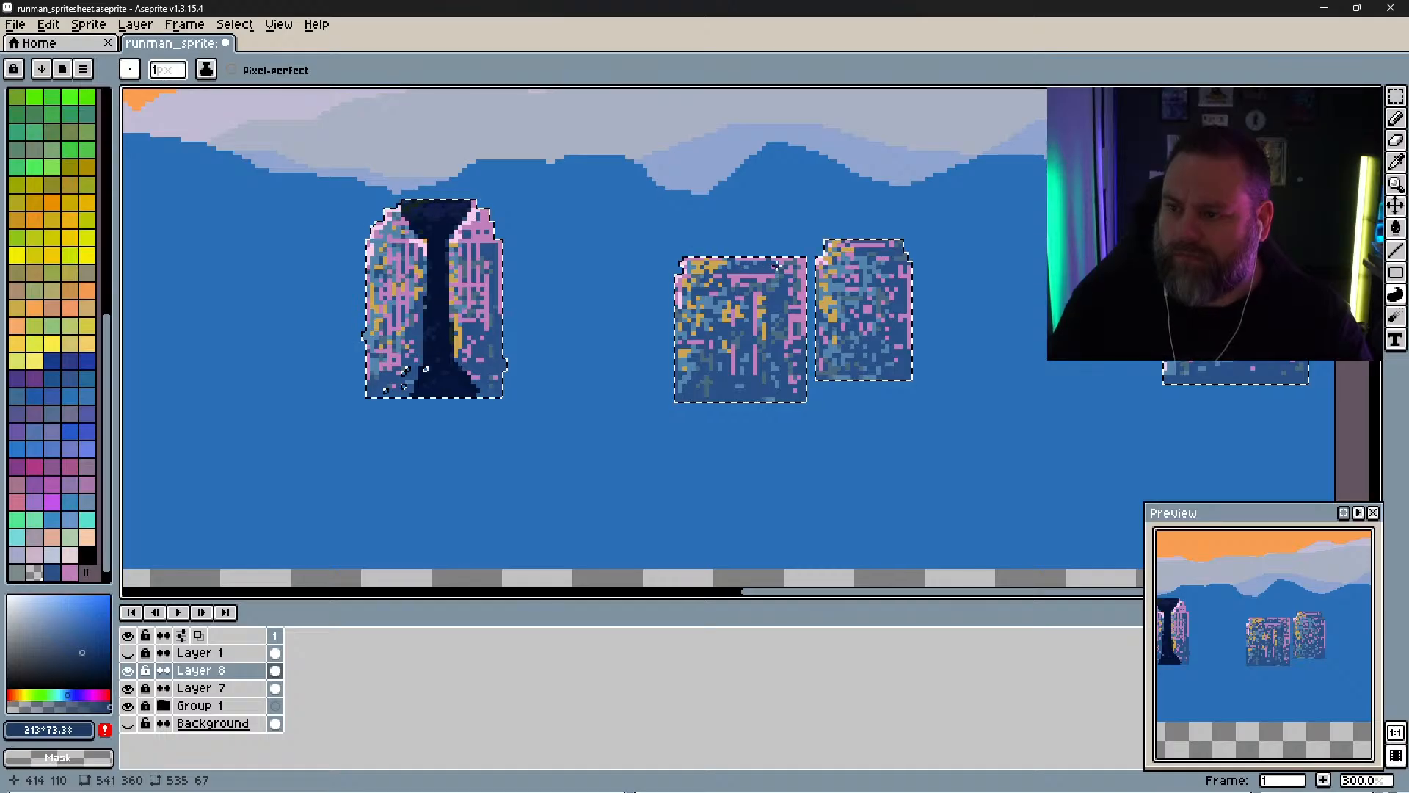
mouse_move(776, 261)
left_mouse_down()
mouse_move(778, 408)
mouse_move(807, 409)
mouse_move(803, 230)
left_mouse_up()
mouse_move(891, 235)
left_mouse_down()
mouse_move(895, 252)
mouse_move(860, 250)
mouse_move(902, 270)
mouse_move(893, 361)
mouse_move(902, 193)
left_mouse_up()
Step: Shade the right end of the low, wide building at the skyline's far end and extend the shadow jaggedly towards its middle
key("space")
left_click_drag(981, 292, 640, 295)
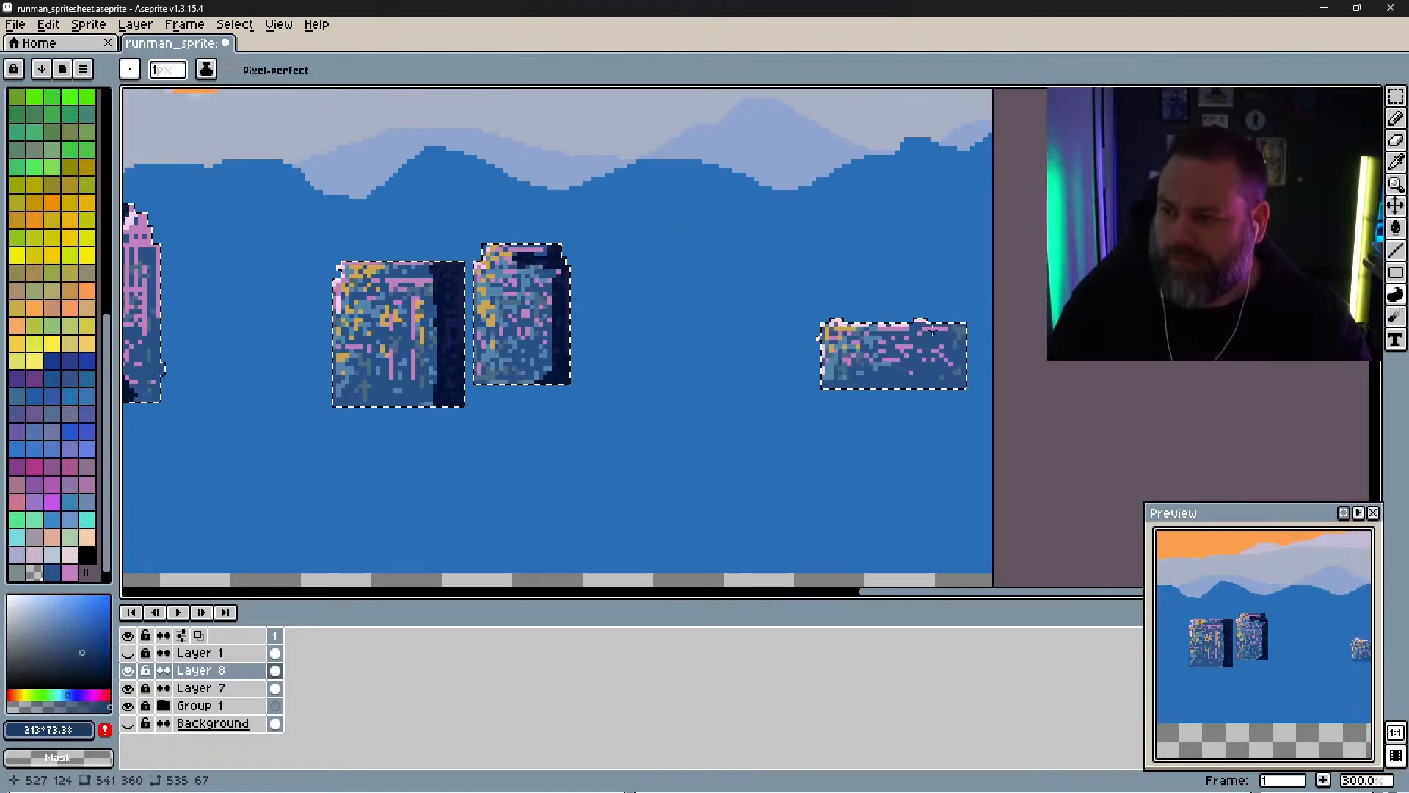
mouse_move(937, 360)
left_mouse_down()
mouse_move(918, 336)
mouse_move(950, 389)
mouse_move(937, 293)
mouse_move(920, 334)
left_mouse_up()
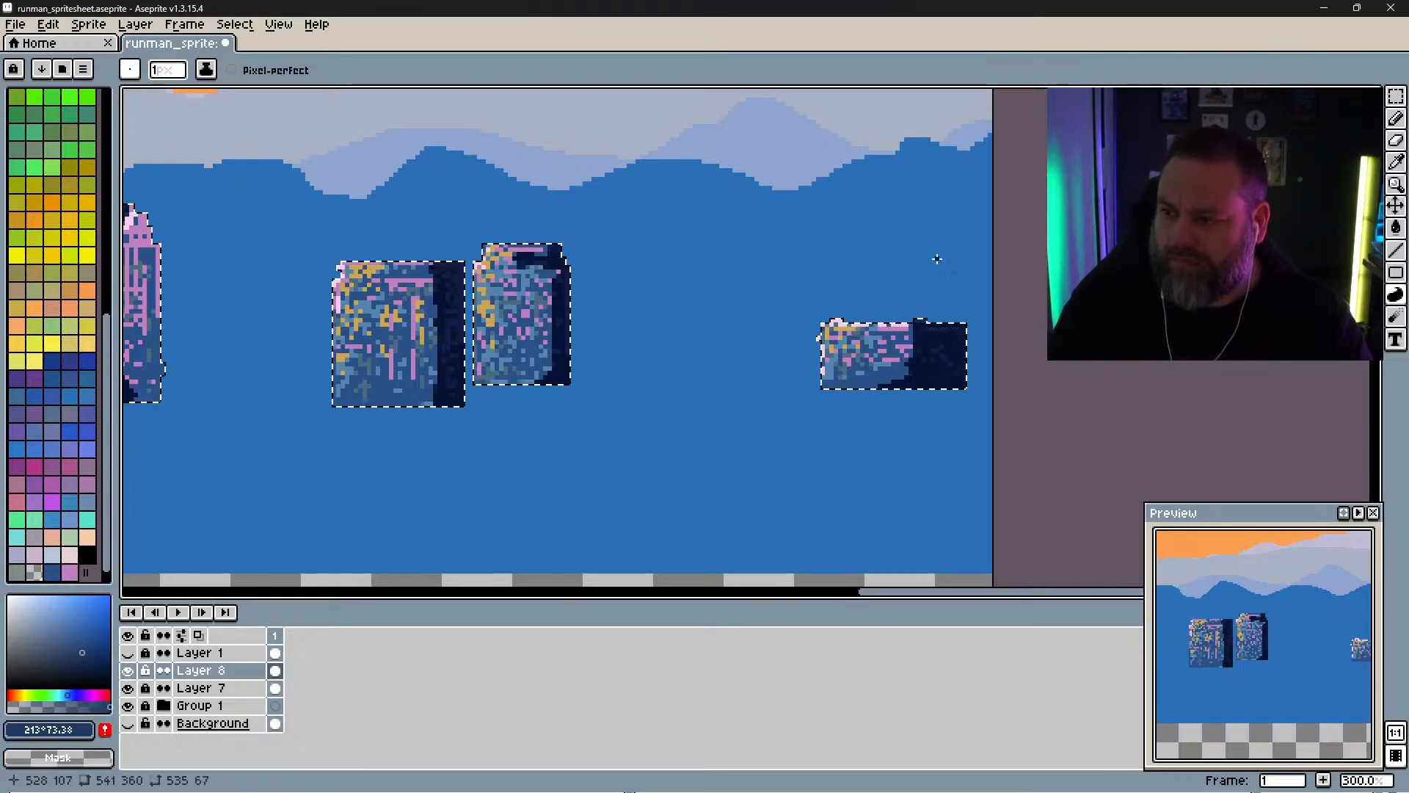
key("space")
mouse_move(742, 468)
left_mouse_down()
mouse_move(863, 494)
mouse_move(882, 480)
left_mouse_up()
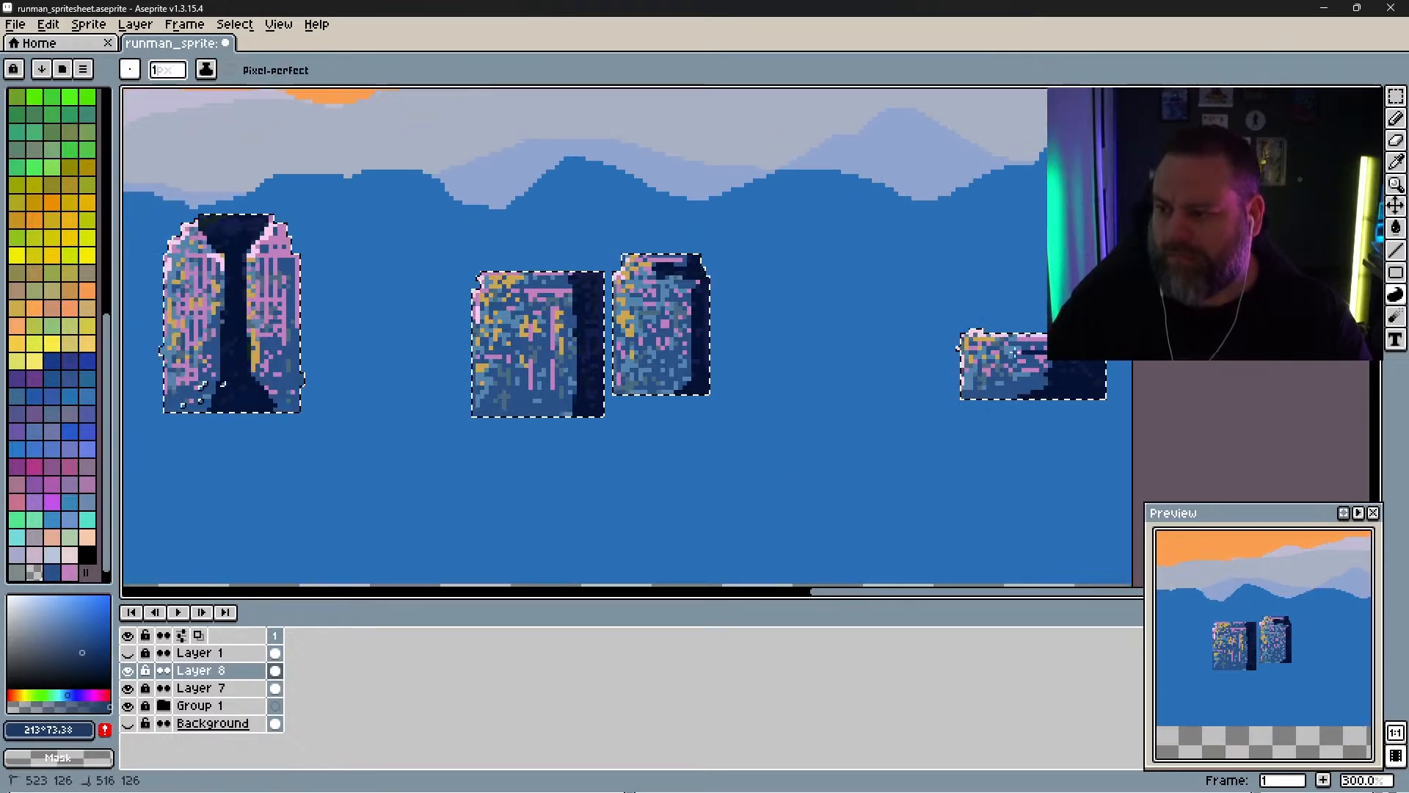
Step: Extend the two square buildings' shadows along the larger one's lower edge and into the smaller one's lower-right corner
key("space")
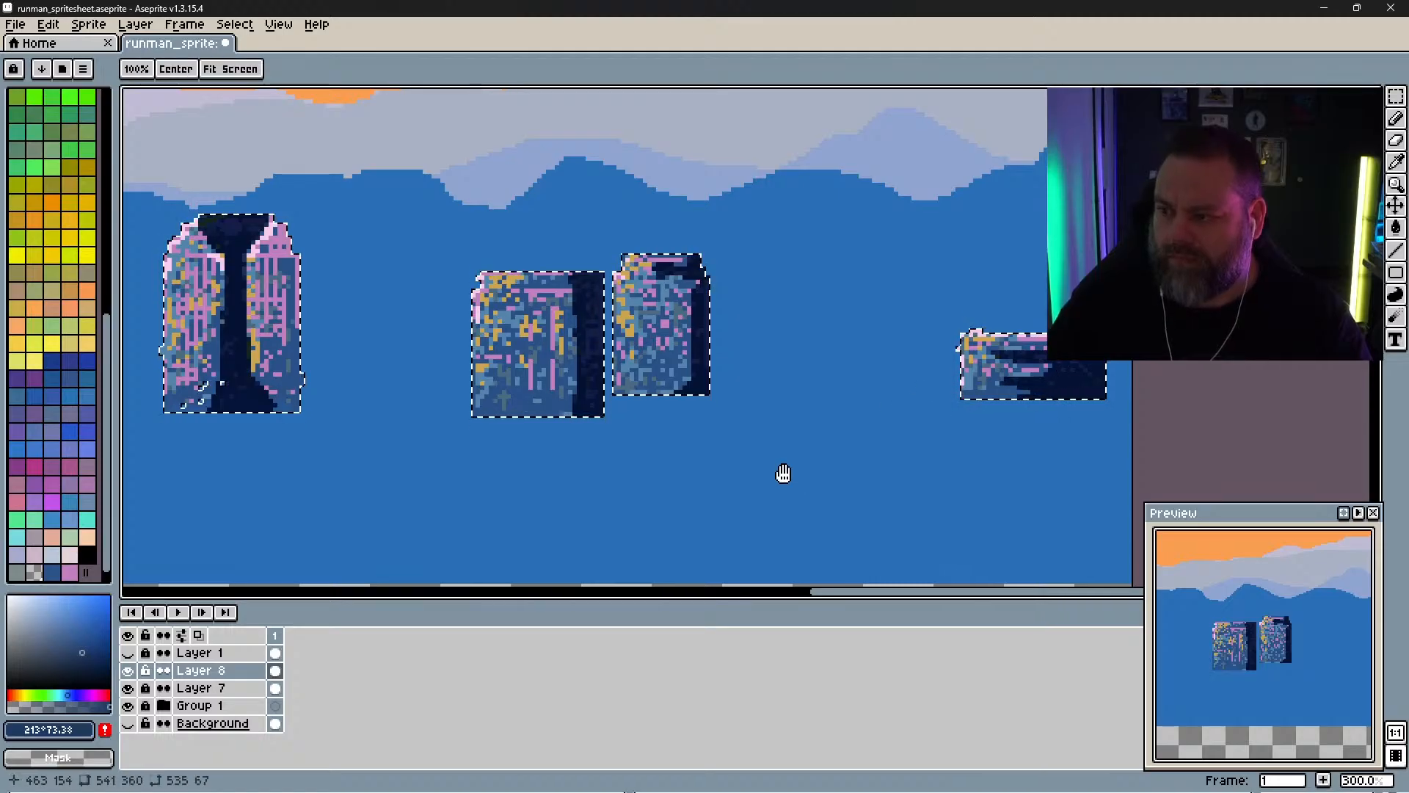
mouse_move(555, 446)
left_mouse_down()
mouse_move(852, 438)
mouse_move(872, 385)
left_mouse_up()
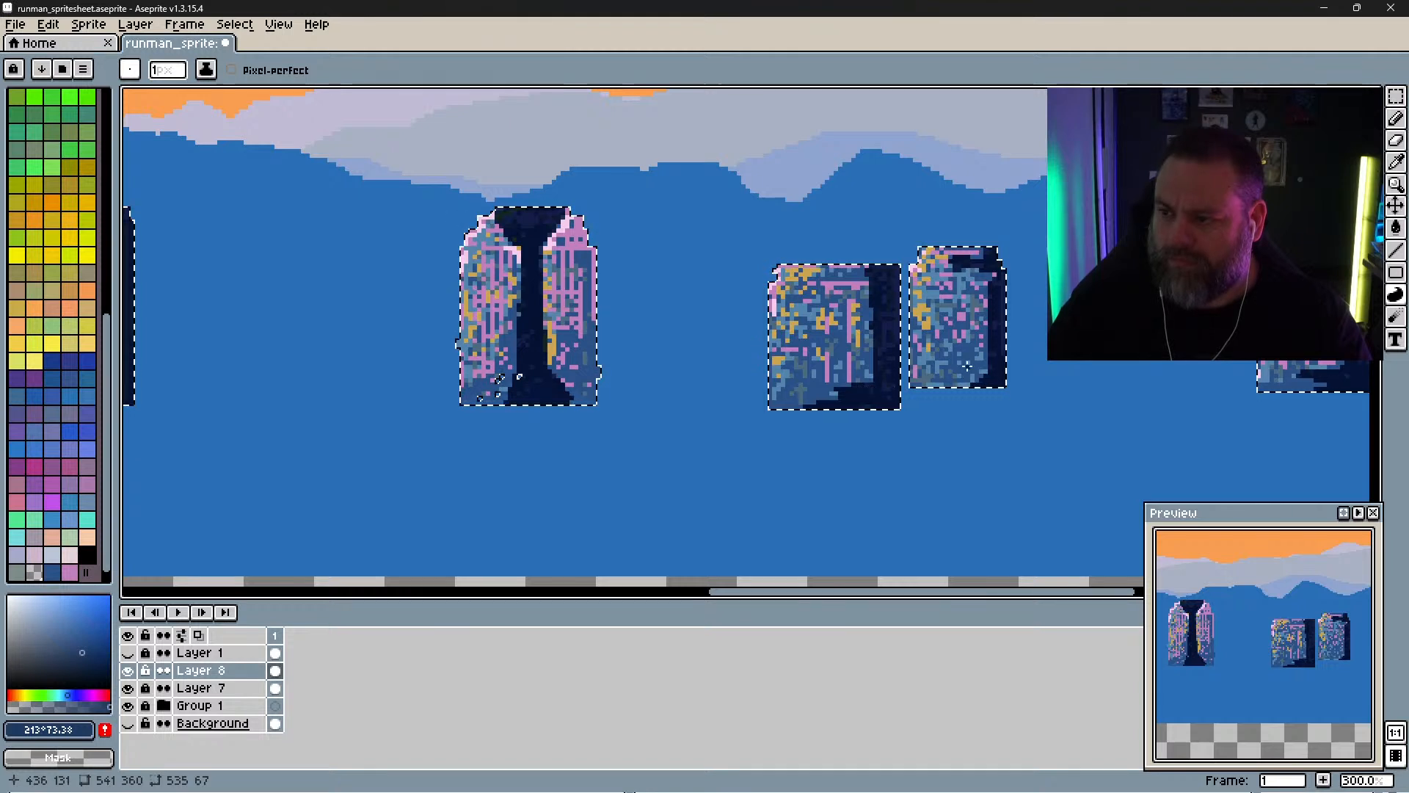
mouse_move(969, 354)
left_mouse_down()
mouse_move(958, 379)
mouse_move(980, 382)
mouse_move(976, 297)
left_mouse_up()
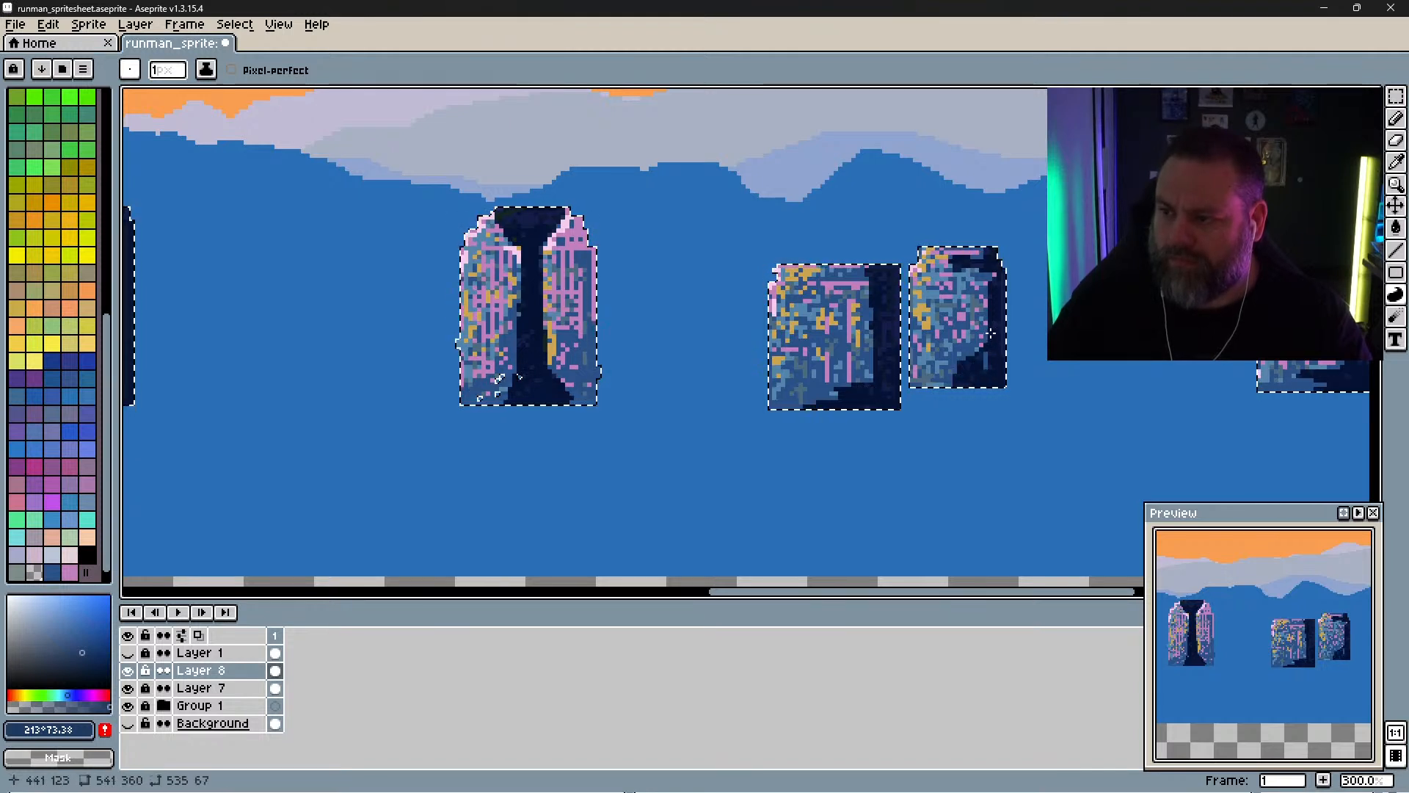
Step: Add jagged vertical shadows to both halves of the rounded building and darken its base
key("space")
mouse_move(787, 357)
left_mouse_down()
mouse_move(966, 376)
mouse_move(760, 390)
mouse_move(764, 309)
mouse_move(768, 394)
left_mouse_up()
mouse_move(748, 335)
left_mouse_down()
mouse_move(747, 375)
mouse_move(746, 303)
left_mouse_up()
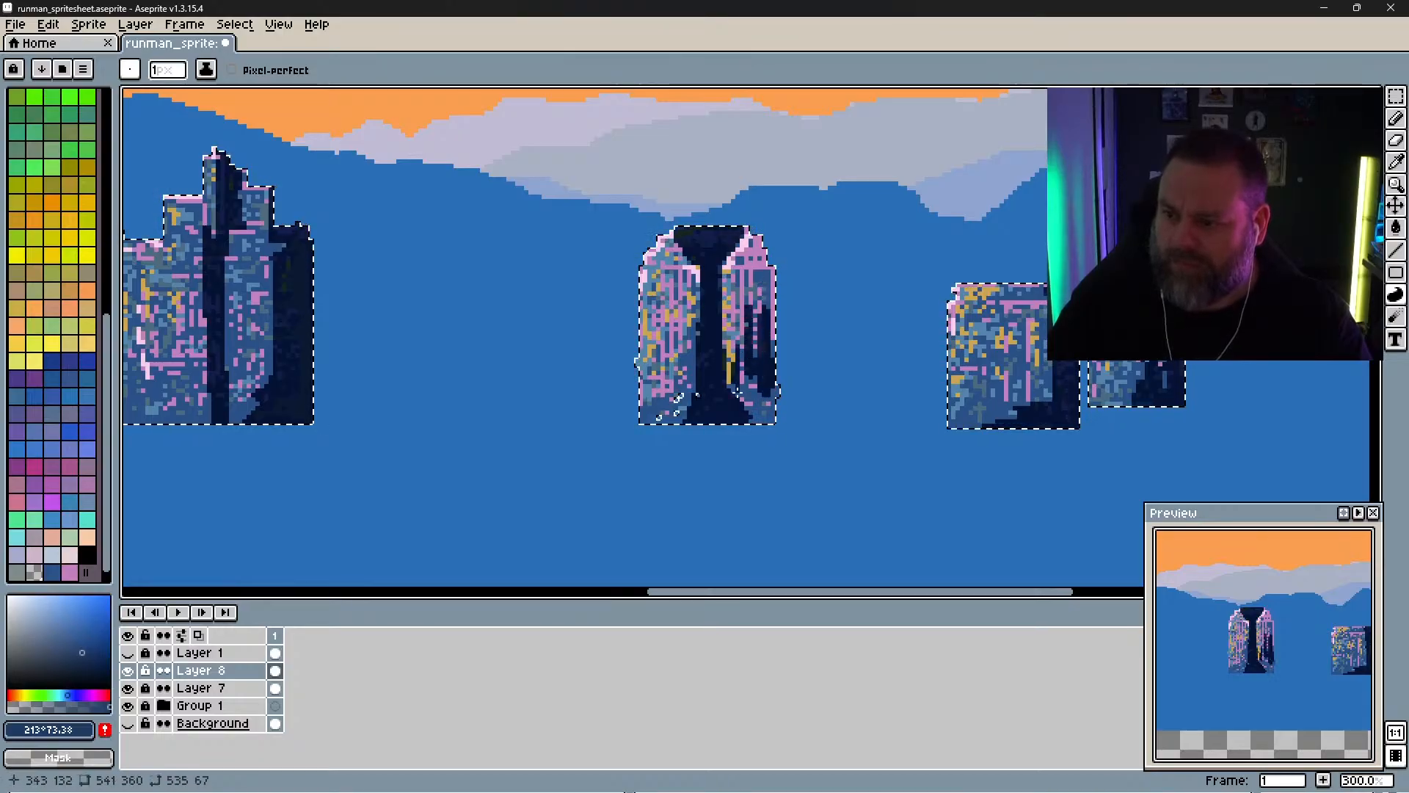
mouse_move(694, 355)
left_mouse_down()
mouse_move(681, 397)
mouse_move(684, 282)
mouse_move(690, 335)
mouse_move(678, 370)
mouse_move(680, 311)
mouse_move(651, 425)
mouse_move(667, 399)
mouse_move(698, 420)
mouse_move(728, 411)
left_mouse_up()
Step: Darken the bases of the stepped building and the twin-block's left half, and add vertical shadow streaks down the twin-block's right half
scroll(727, 411, "left", 5)
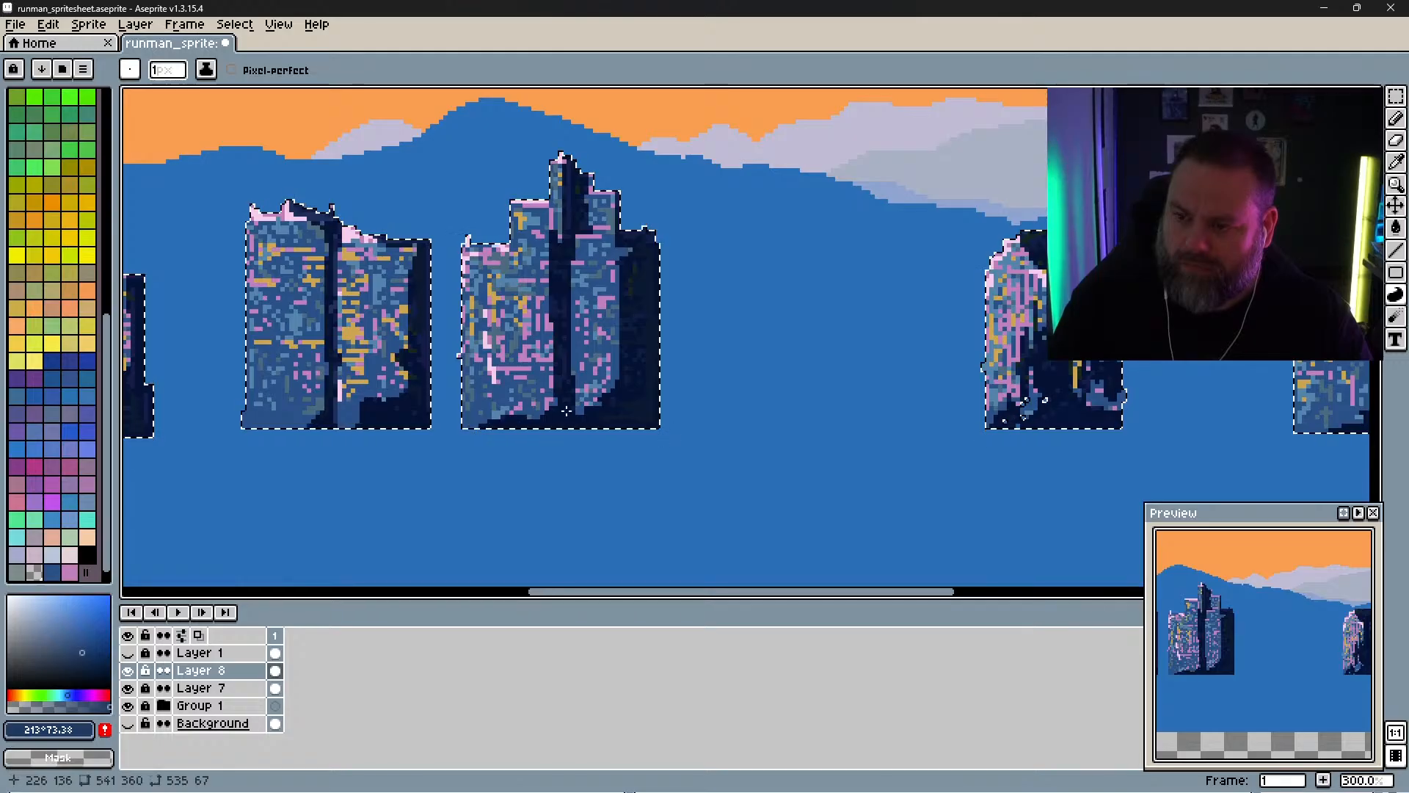
scroll(494, 472, "left", 5)
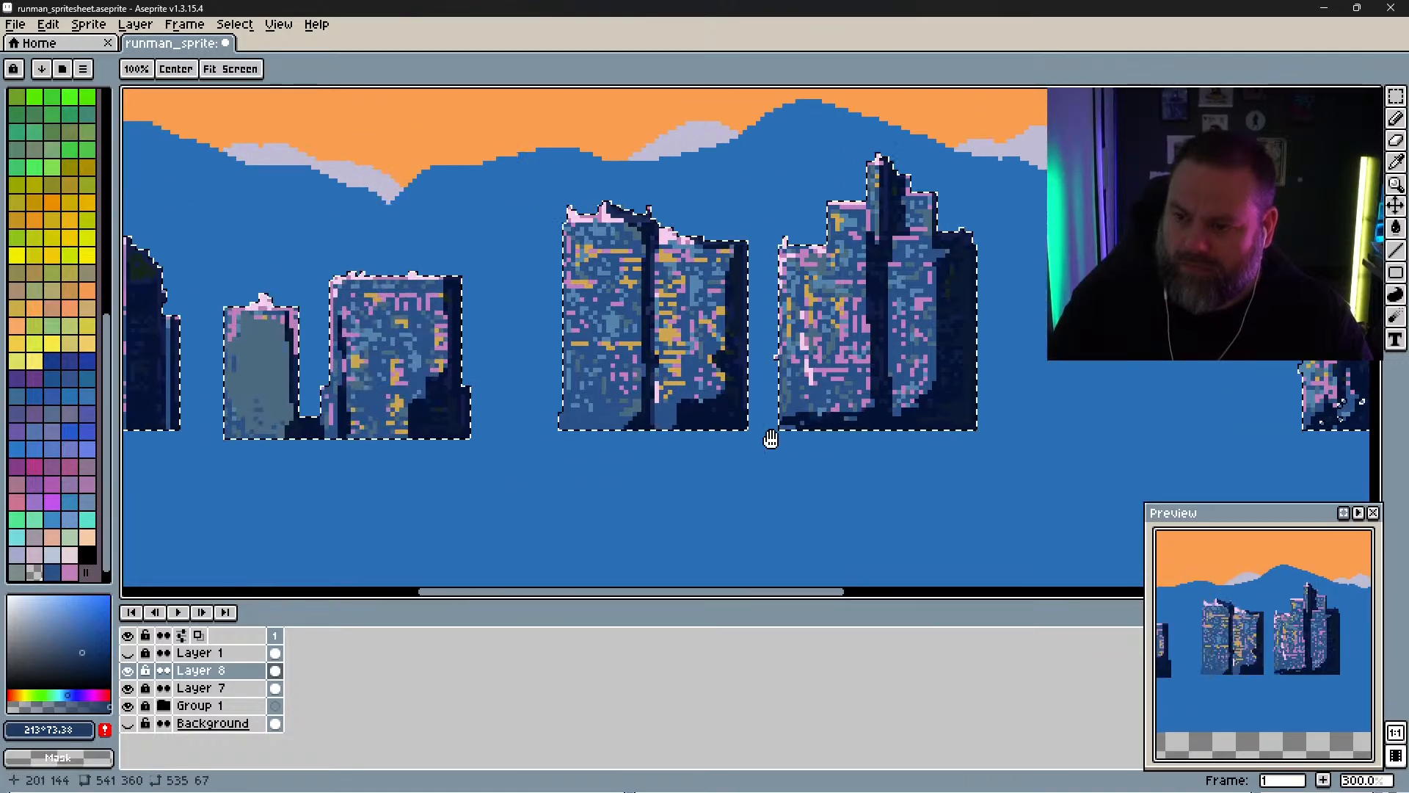
mouse_move(689, 406)
left_mouse_down()
mouse_move(654, 419)
mouse_move(672, 415)
mouse_move(606, 410)
mouse_move(603, 432)
mouse_move(647, 430)
mouse_move(608, 412)
mouse_move(629, 373)
mouse_move(641, 245)
mouse_move(628, 386)
left_mouse_up()
mouse_move(697, 267)
left_mouse_down()
mouse_move(692, 382)
mouse_move(687, 259)
mouse_move(709, 407)
left_mouse_up()
left_click_drag(703, 245, 706, 337)
Step: Add vertical shadow streaks across the wide building and shade the right side of the grey building next to it
left_click_drag(568, 411, 859, 431)
left_click_drag(706, 303, 714, 433)
mouse_move(684, 339)
left_mouse_down()
mouse_move(681, 453)
mouse_move(663, 450)
mouse_move(902, 491)
left_mouse_up()
key("space")
mouse_move(833, 389)
left_mouse_down()
mouse_move(825, 469)
mouse_move(852, 504)
mouse_move(835, 370)
left_mouse_up()
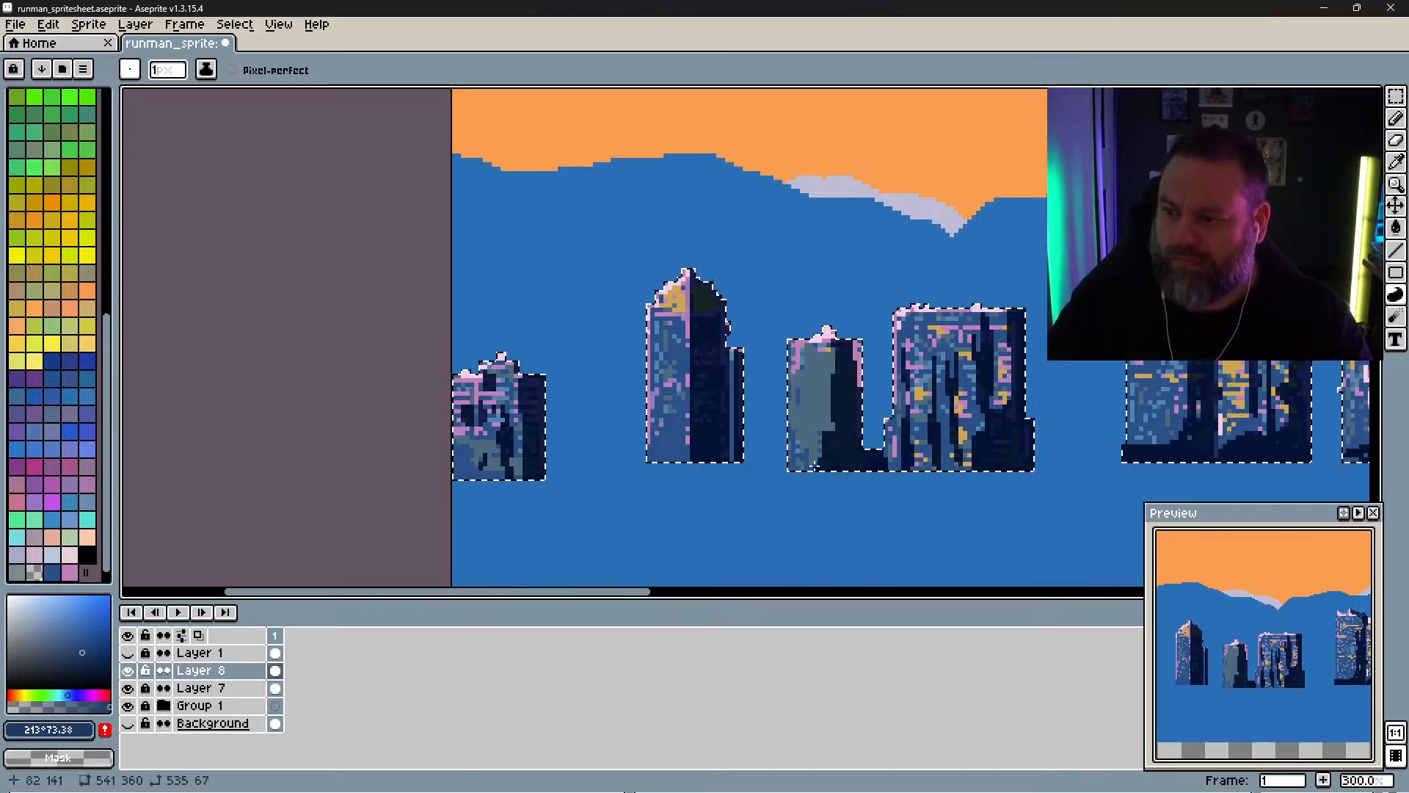
Step: Erase scattered pixels from the shadows on the domed tower, the grey building and the wide building so their windows show through
key("e")
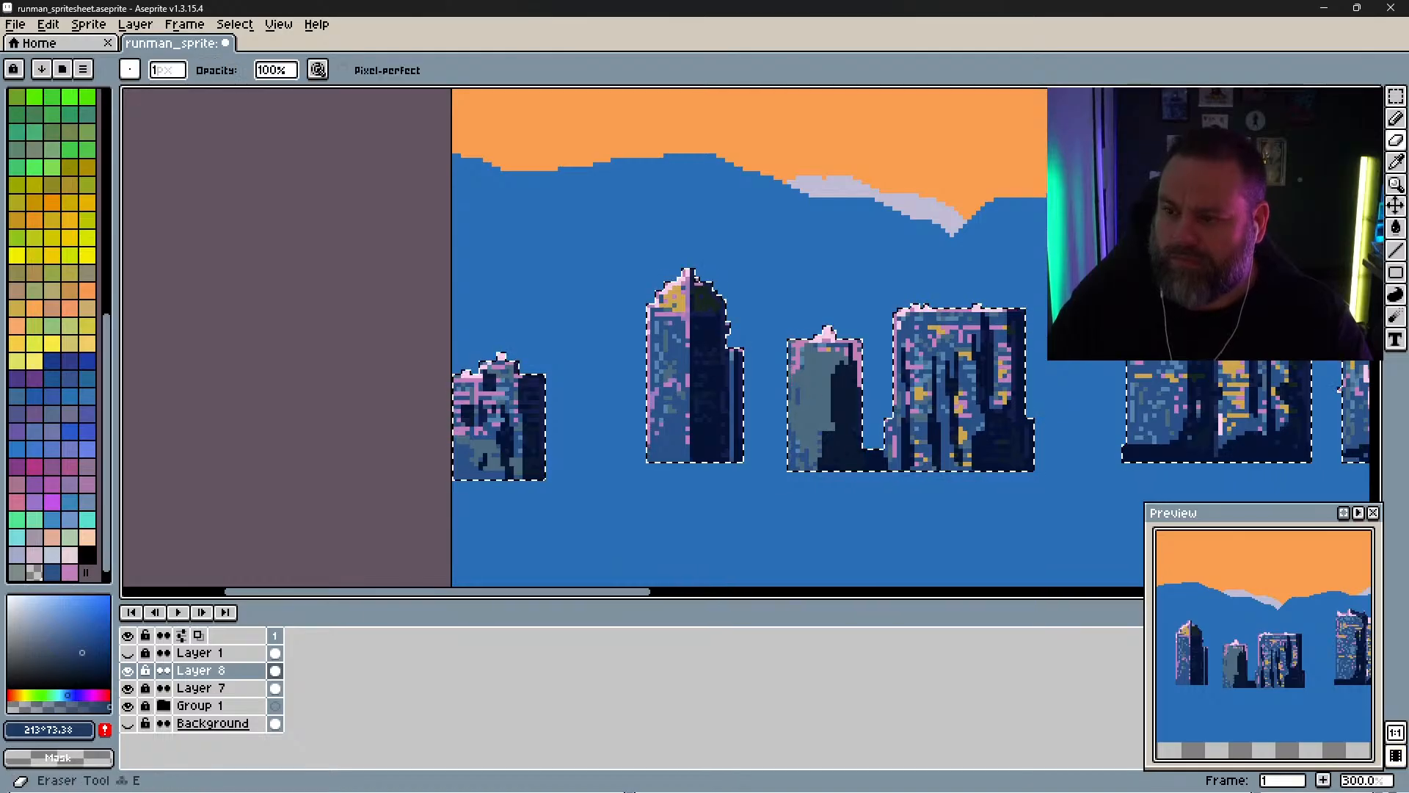
left_click_drag(700, 288, 701, 293)
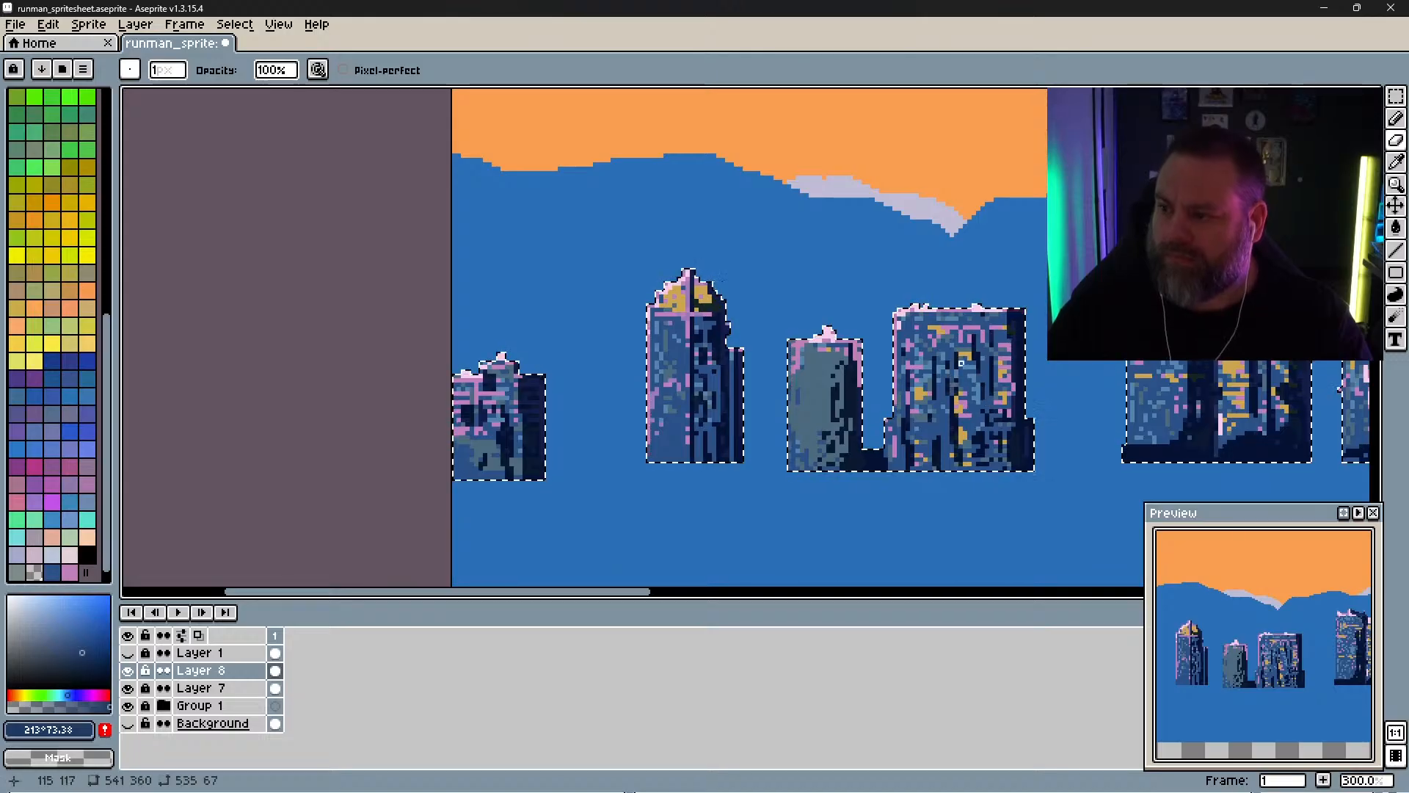
key("space")
left_click_drag(1011, 392, 881, 377)
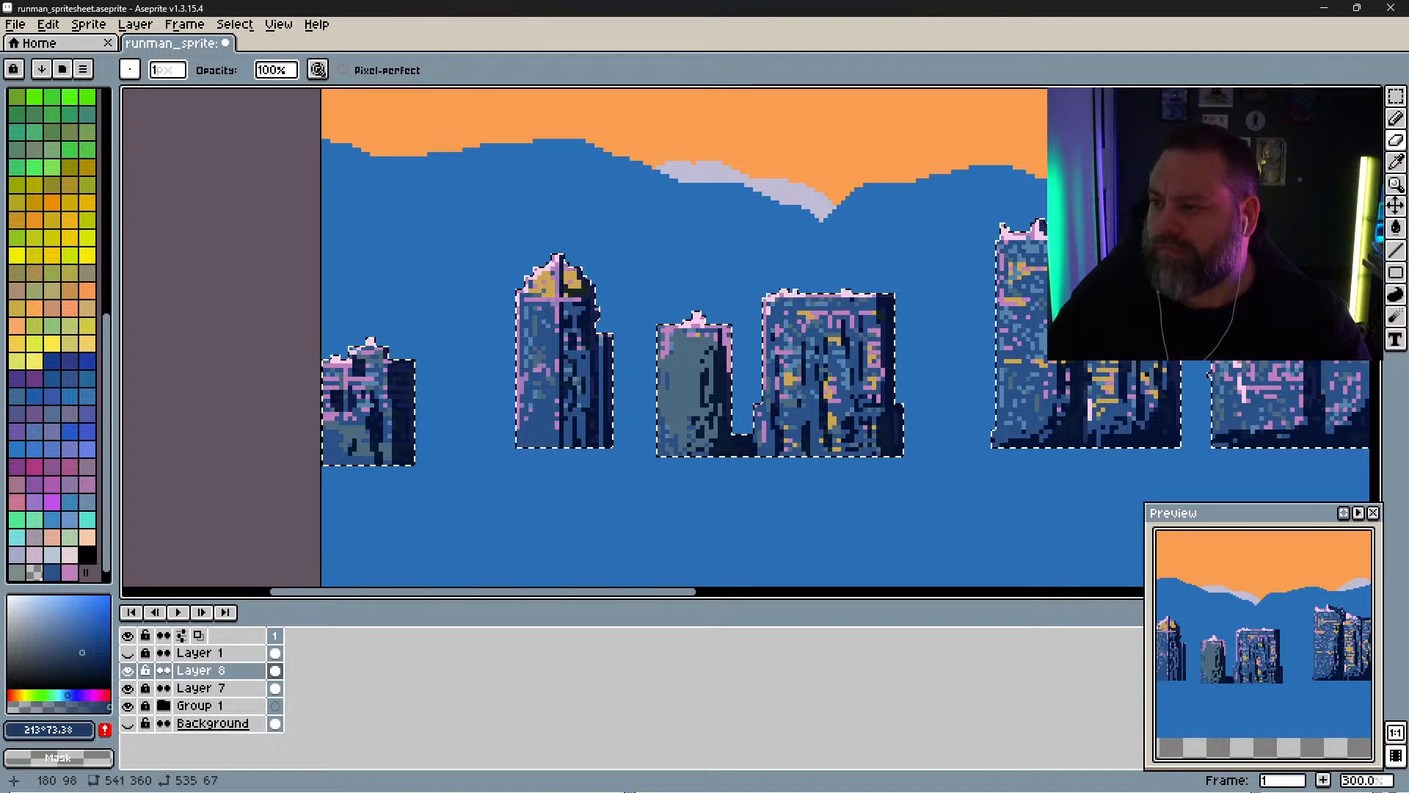
Step: Erase scattered pixels from the stepped building's spire, central band, right side and base shadows
left_click_drag(1083, 270, 700, 324)
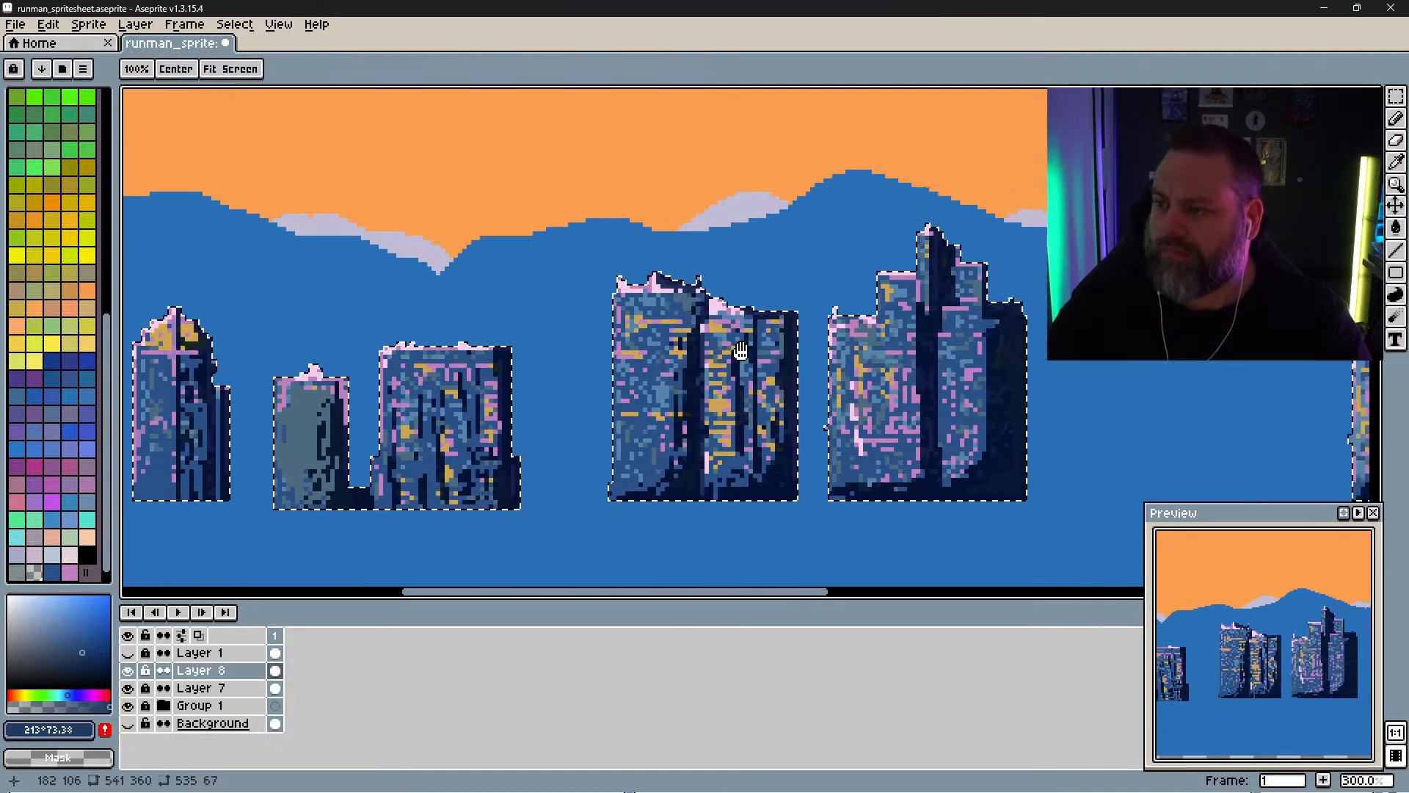
left_click(918, 330)
mouse_move(918, 330)
left_mouse_down()
mouse_move(927, 455)
mouse_move(910, 485)
mouse_move(830, 494)
left_mouse_up()
left_click_drag(958, 494, 972, 491)
left_click_drag(945, 490, 950, 493)
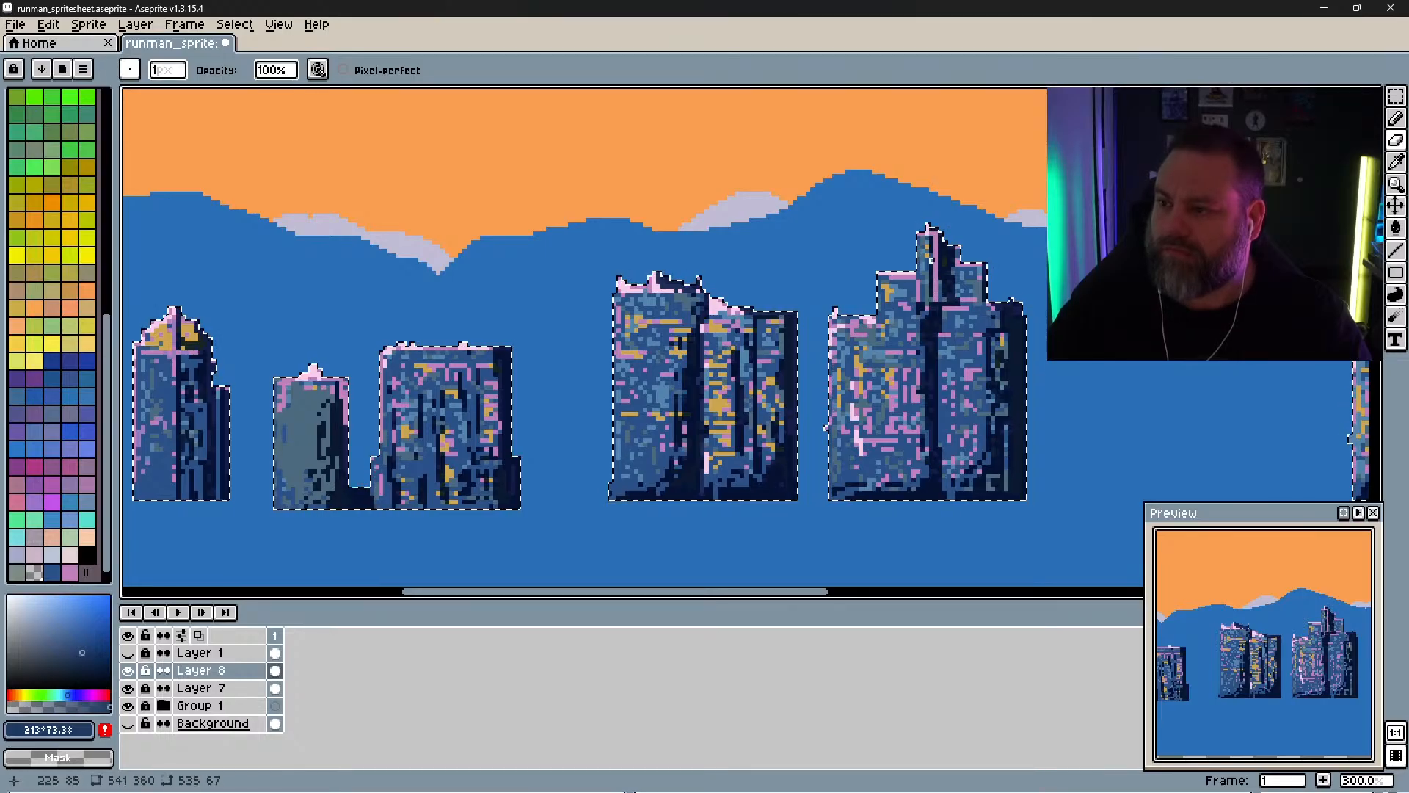
Step: Erase scattered pixels from the rounded building's roof, side and base shadows
left_click_drag(1002, 287, 723, 323)
left_click_drag(827, 403, 708, 274)
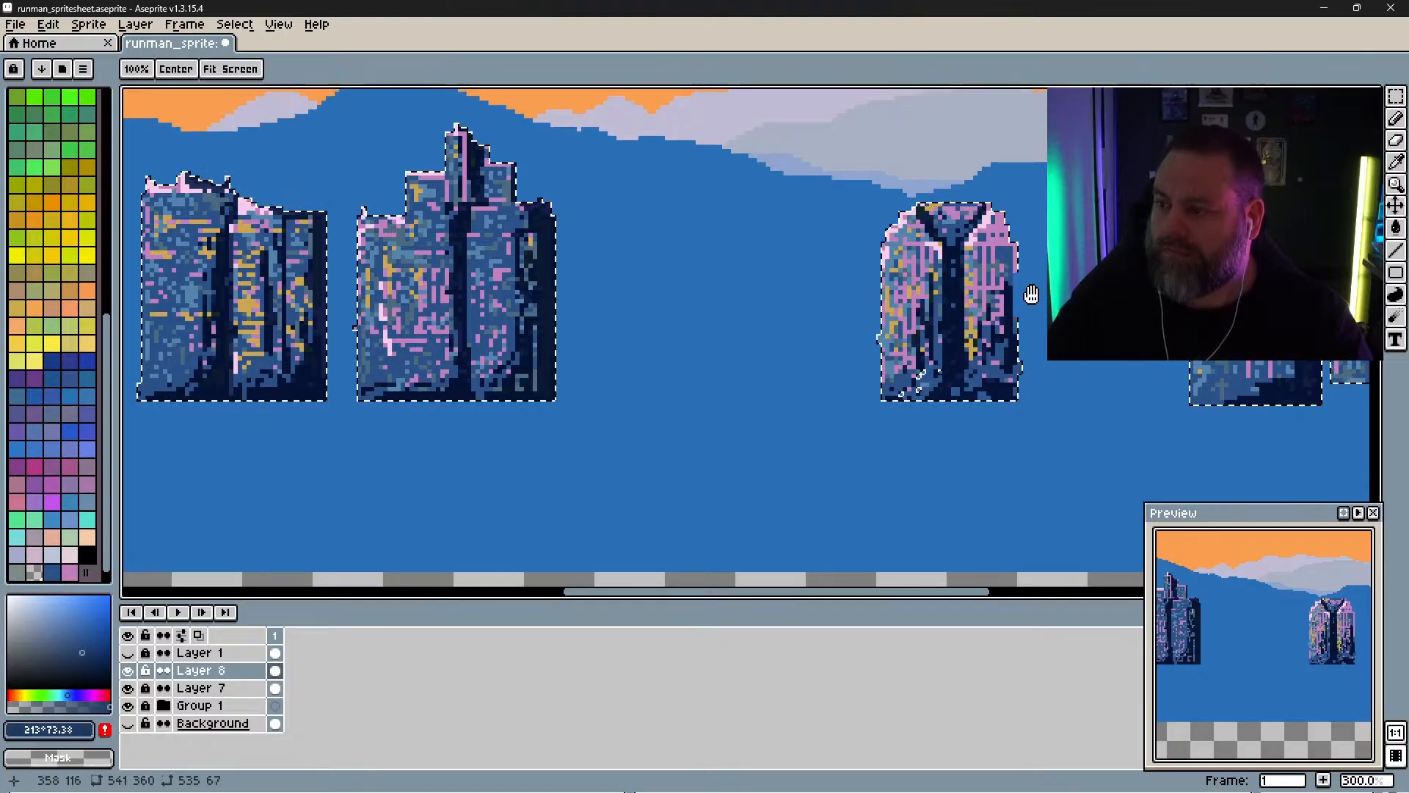
left_click_drag(922, 373, 625, 403)
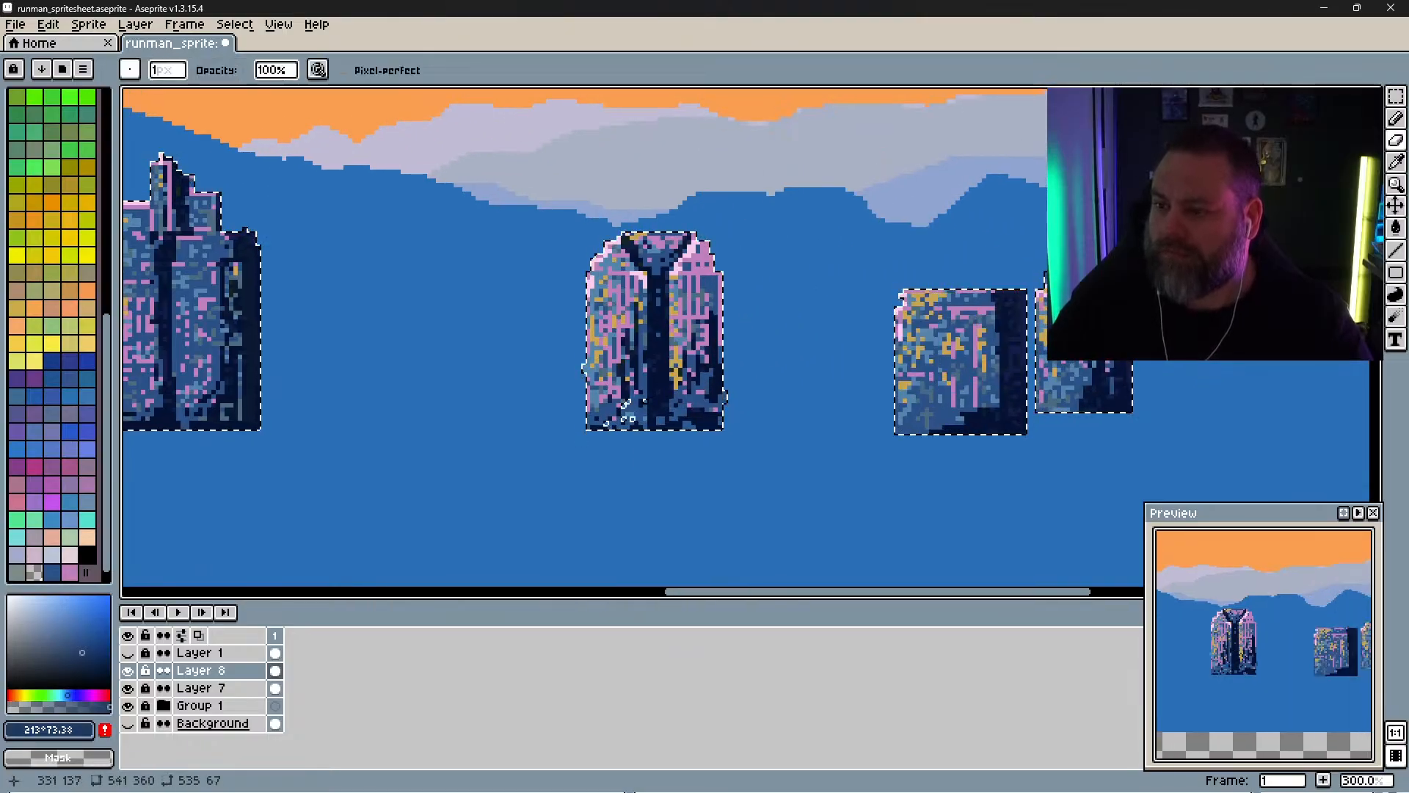
Step: Save the sprite with the selection cleared, and erase scattered pixels from the two square buildings' shadows
key("ctrl+d")
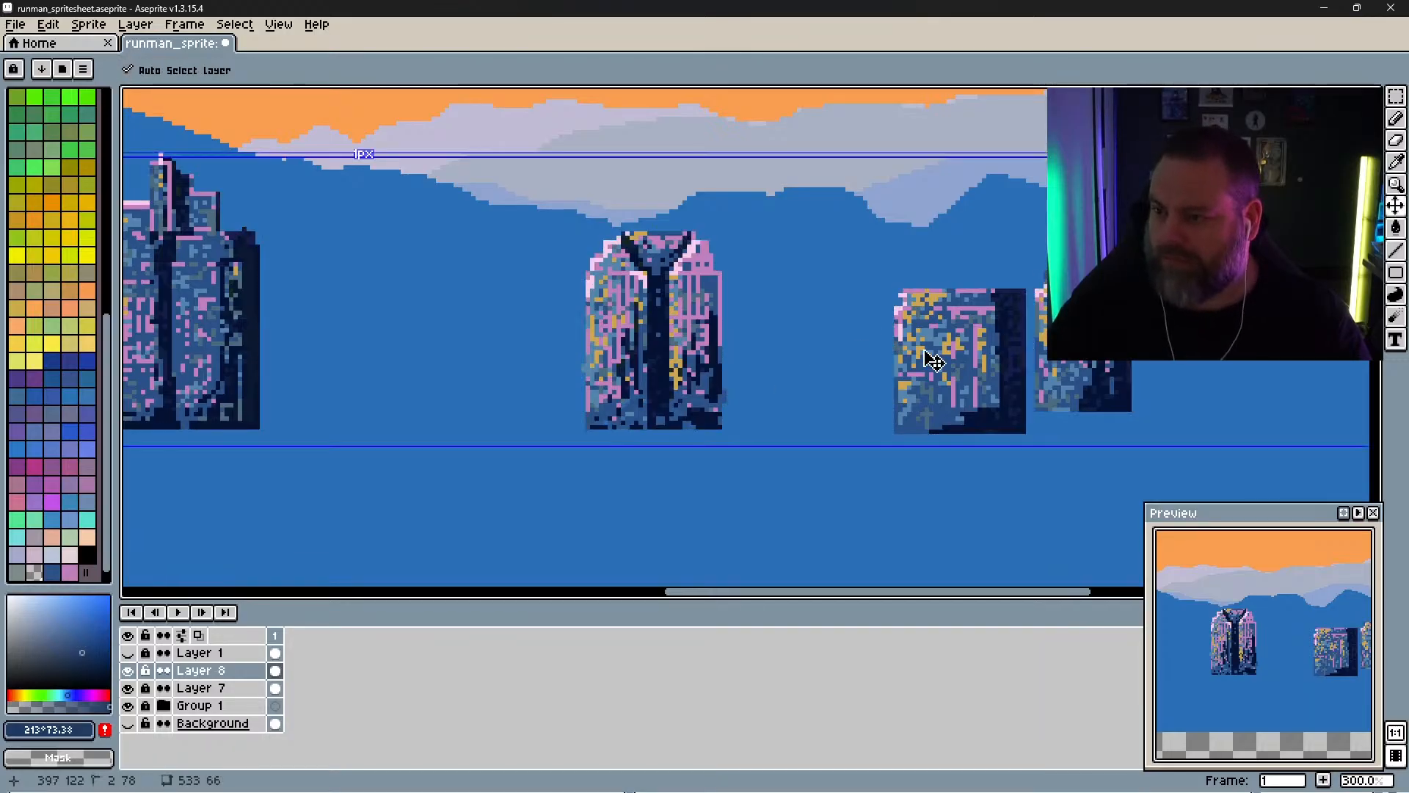
key("ctrl+s")
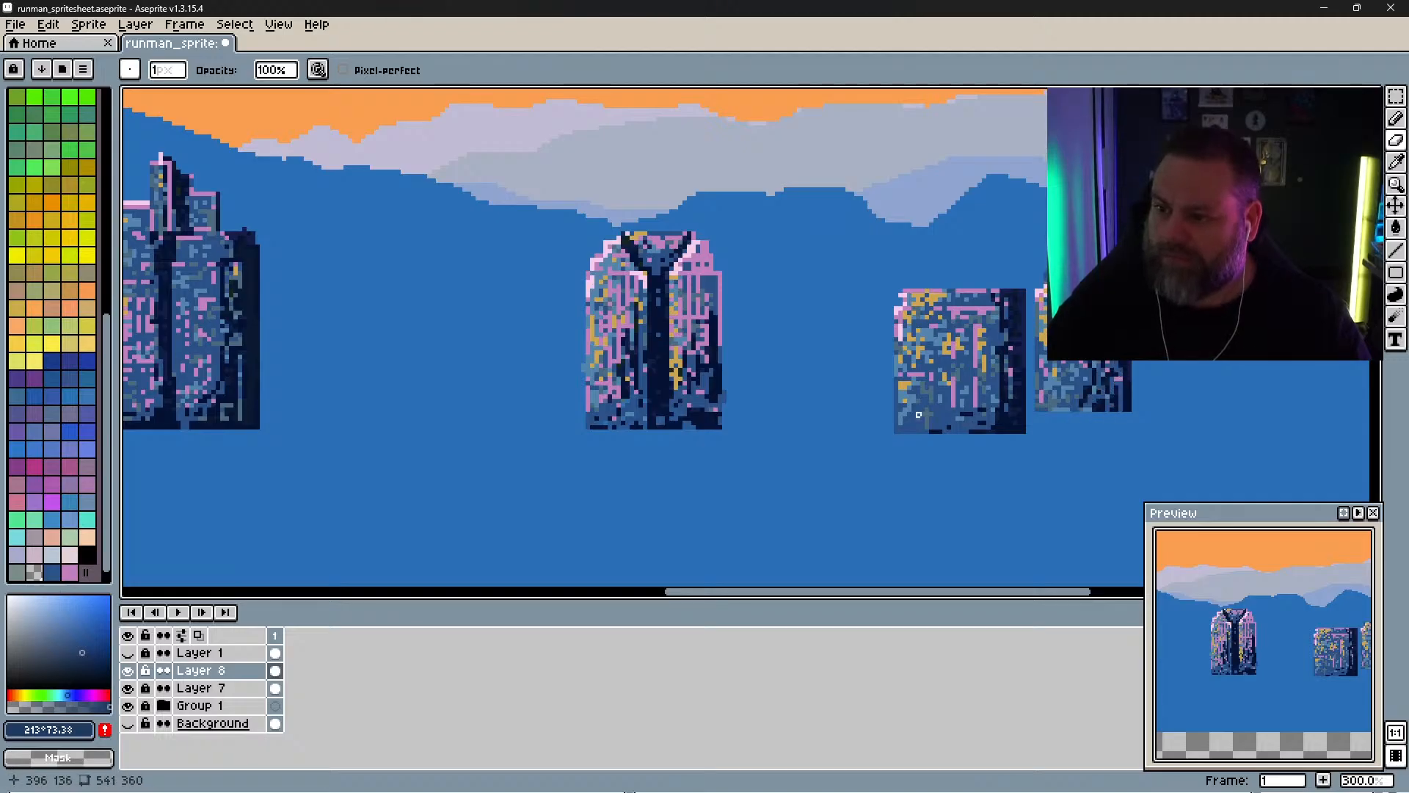
left_click_drag(806, 438, 992, 470)
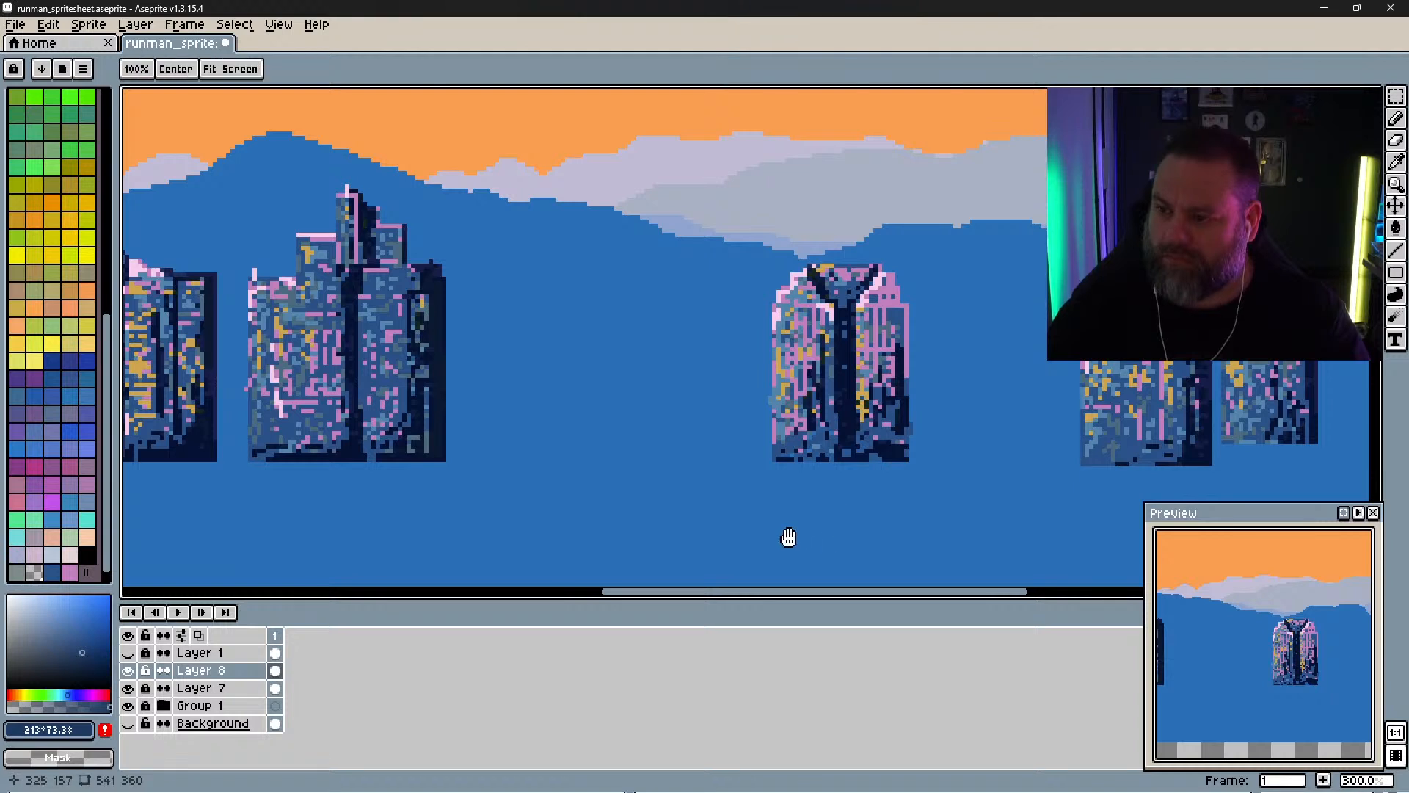
mouse_move(789, 538)
left_mouse_down()
mouse_move(1012, 519)
mouse_move(815, 450)
mouse_move(1072, 380)
left_mouse_up()
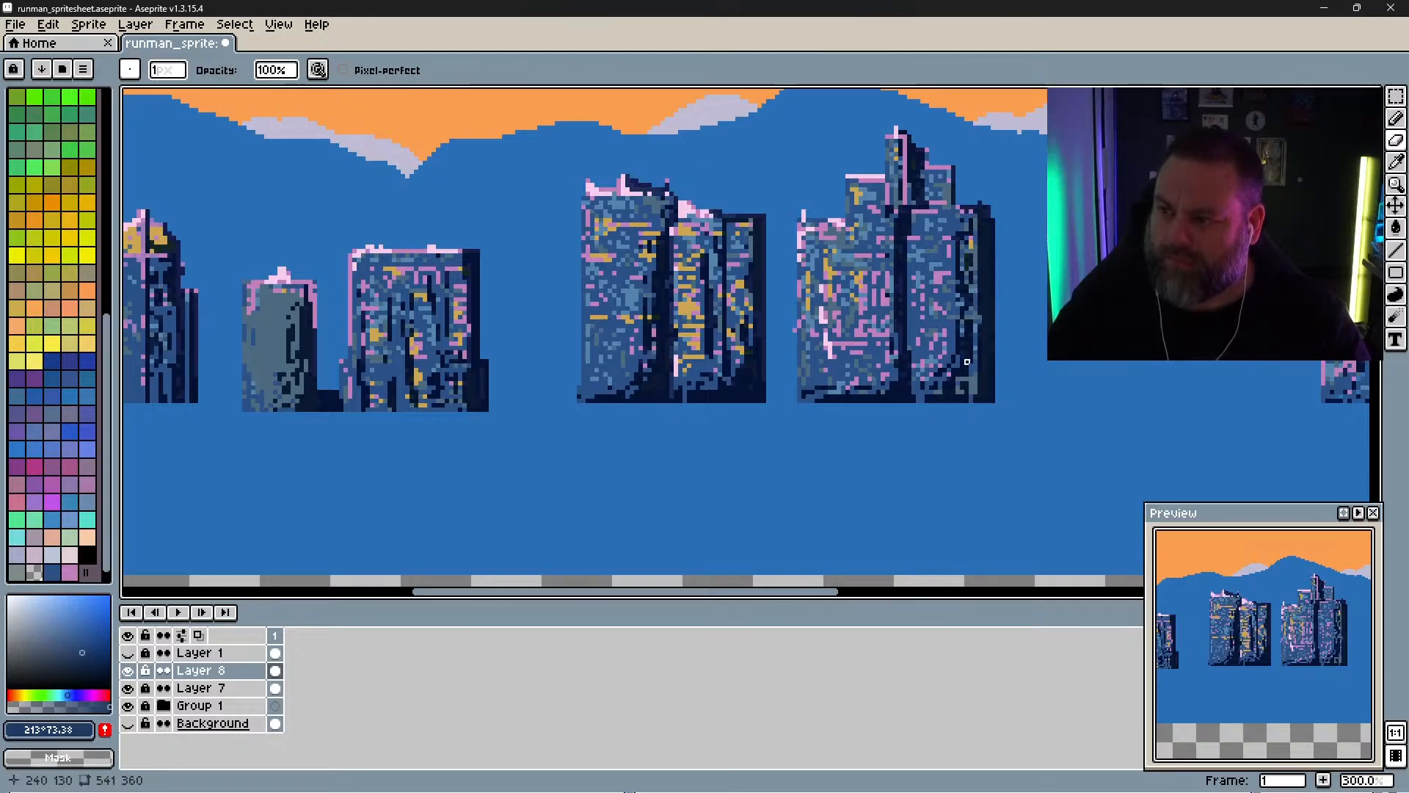
left_click_drag(783, 431, 1009, 464)
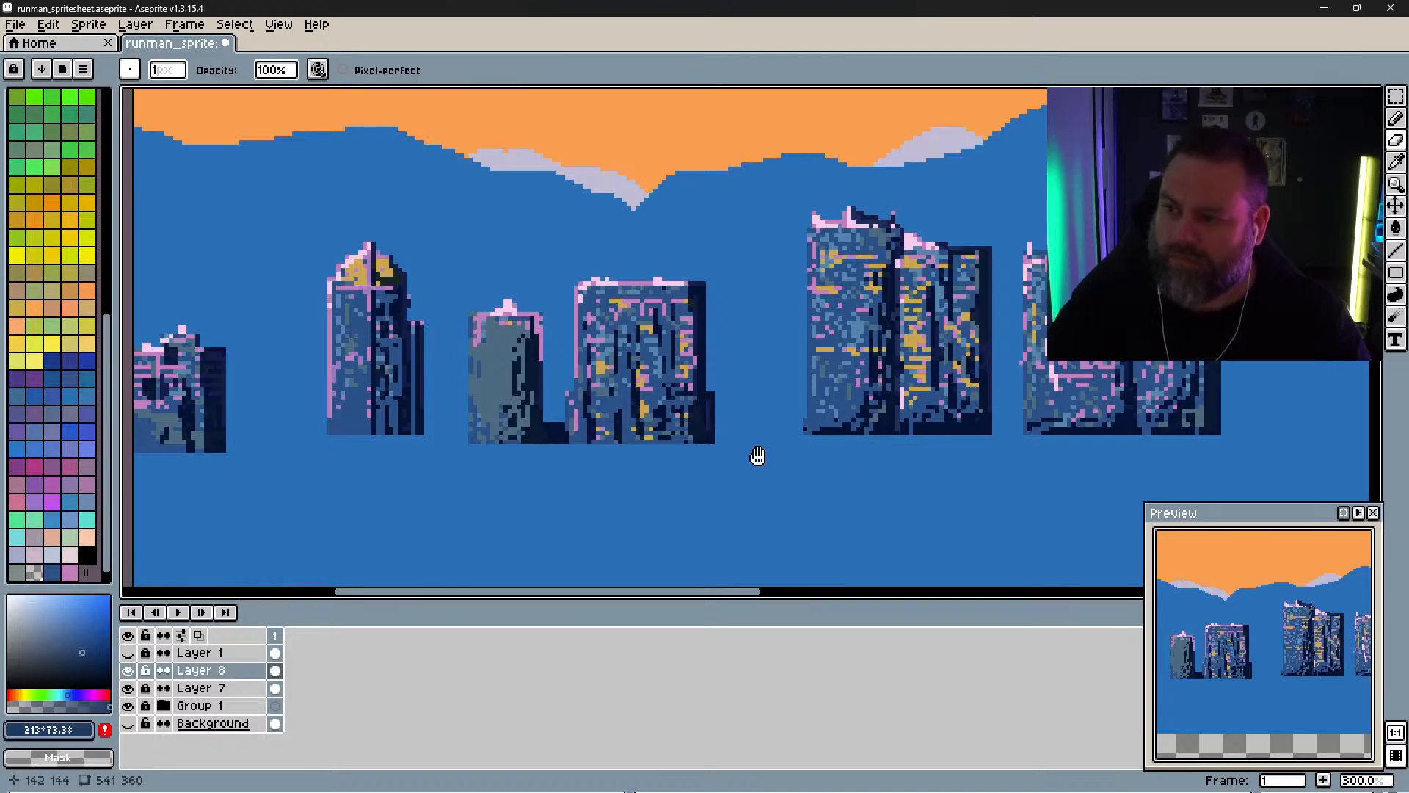
left_click_drag(755, 456, 912, 503)
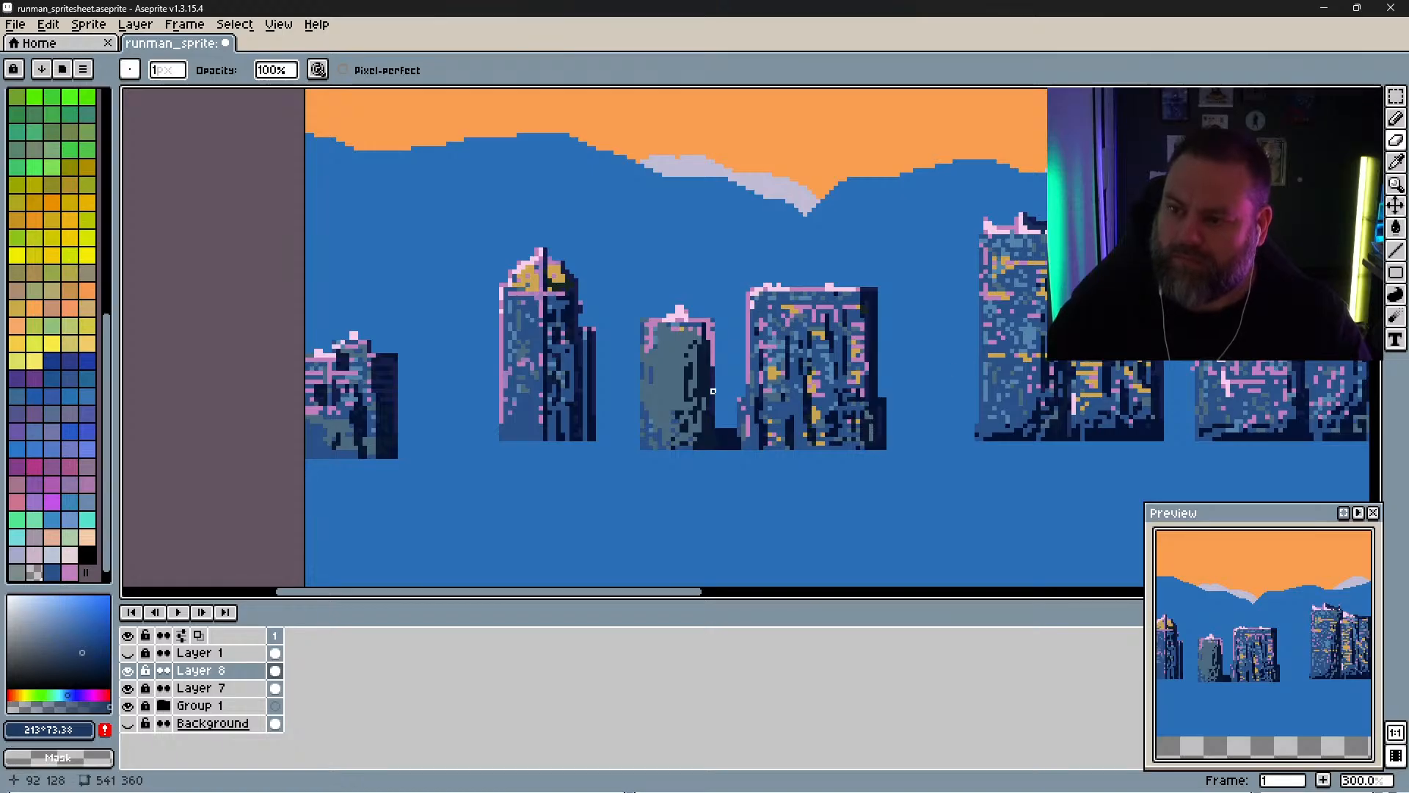
Step: Shade the right face of the yellow-domed tower with dark navy pencil strokes and erase the stray pixels below its base
mouse_move(700, 413)
left_mouse_down()
mouse_move(706, 447)
mouse_move(689, 484)
mouse_move(862, 485)
left_mouse_up()
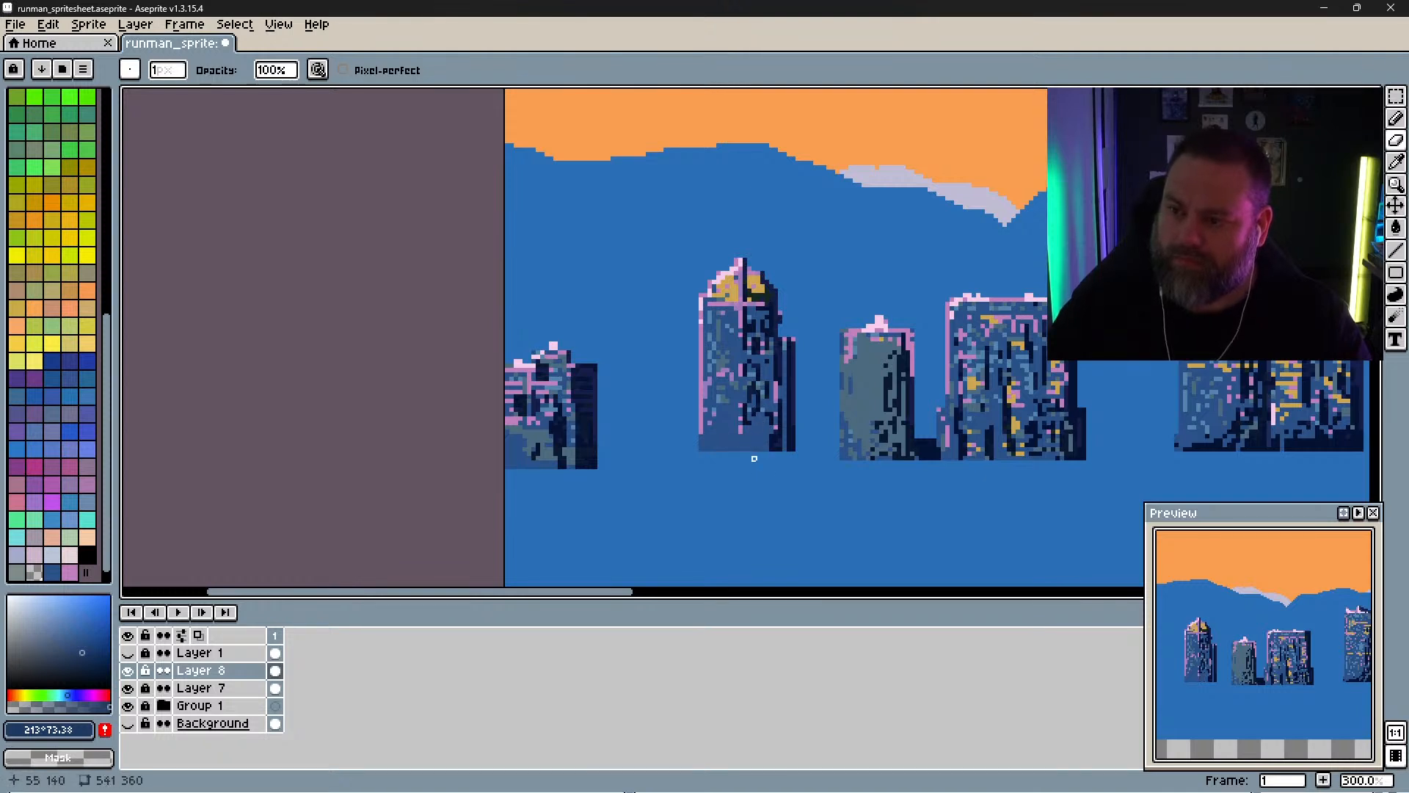
scroll(708, 473, "left", 2)
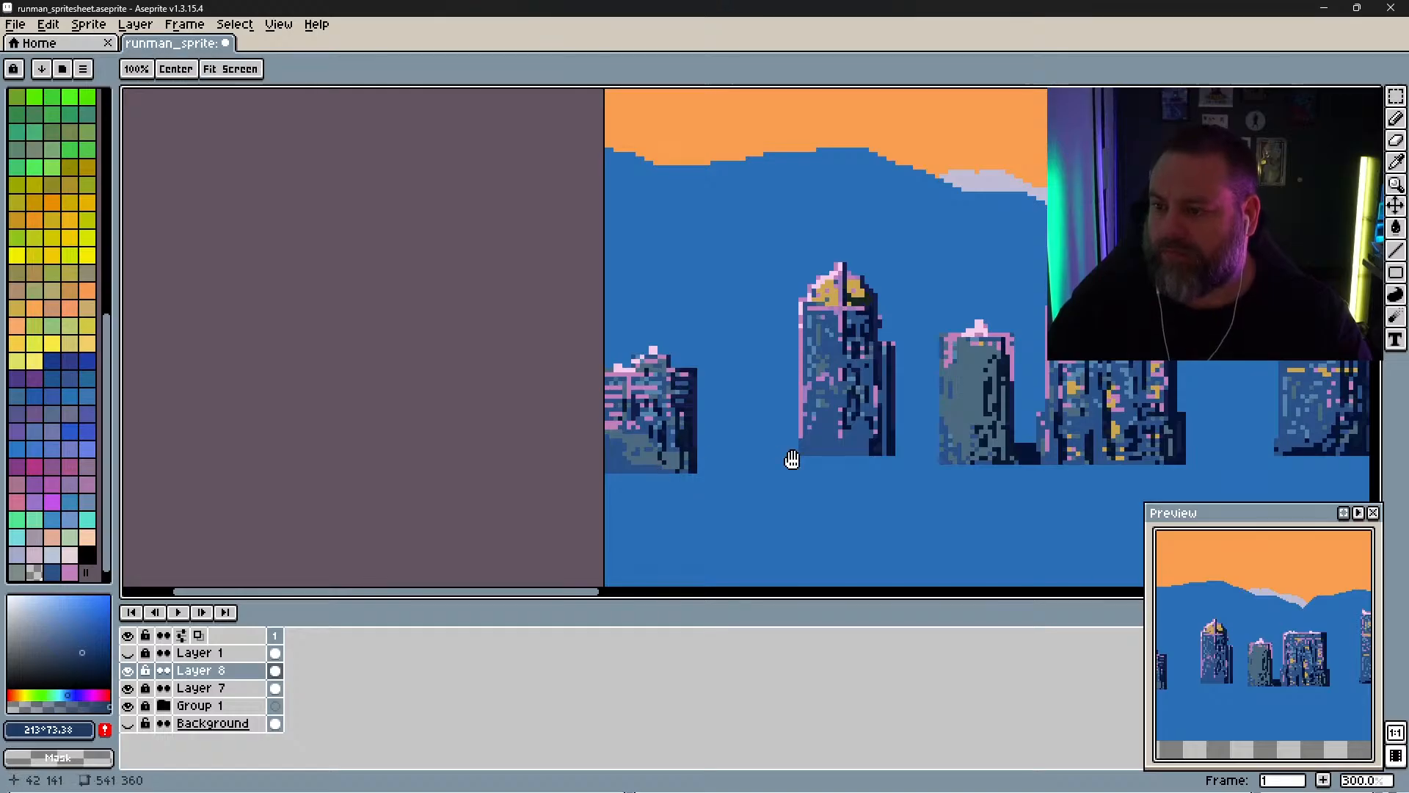
left_click_drag(792, 462, 681, 454)
key("b")
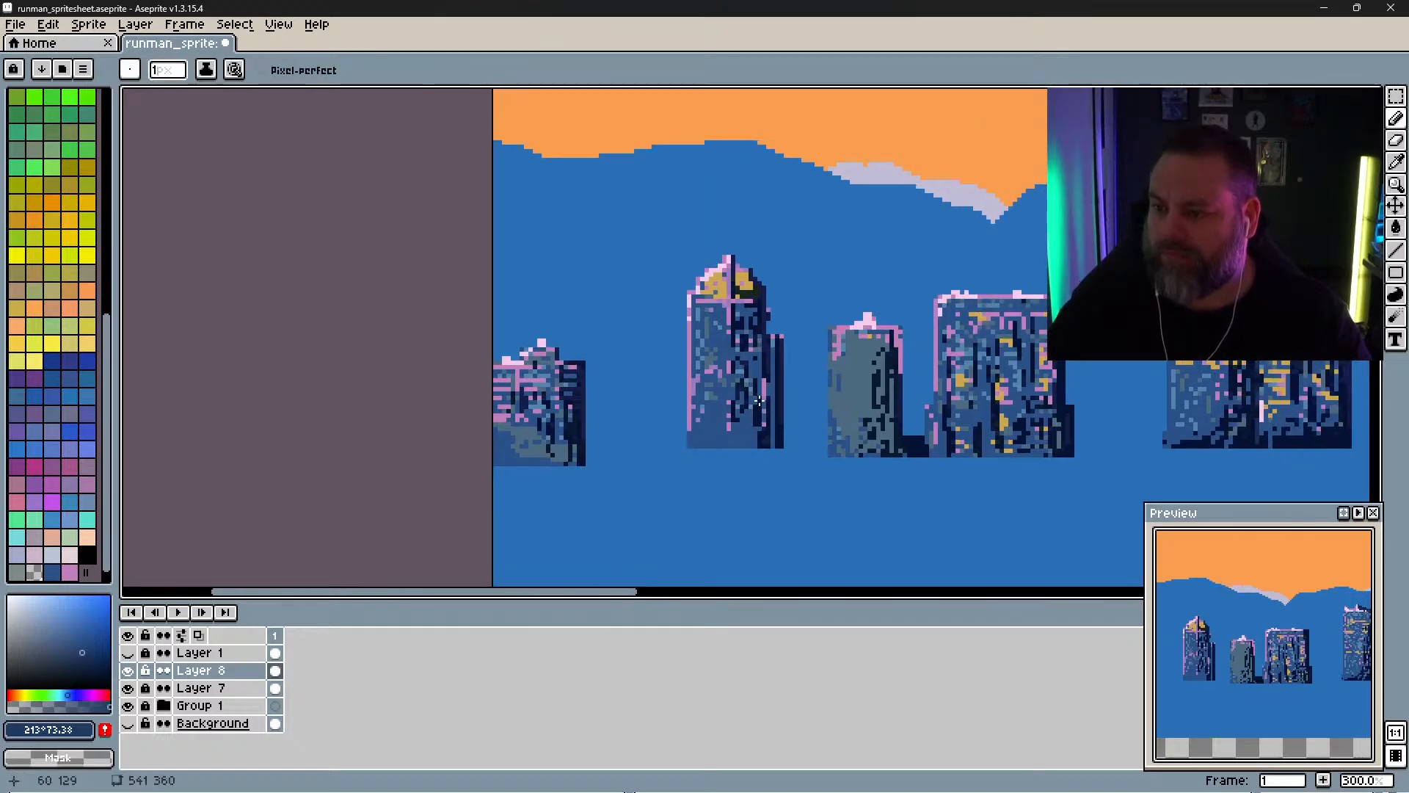
left_click_drag(758, 345, 764, 387)
mouse_move(763, 410)
left_mouse_down()
mouse_move(772, 444)
mouse_move(767, 352)
mouse_move(773, 419)
mouse_move(774, 367)
mouse_move(771, 383)
mouse_move(752, 352)
mouse_move(743, 442)
left_mouse_up()
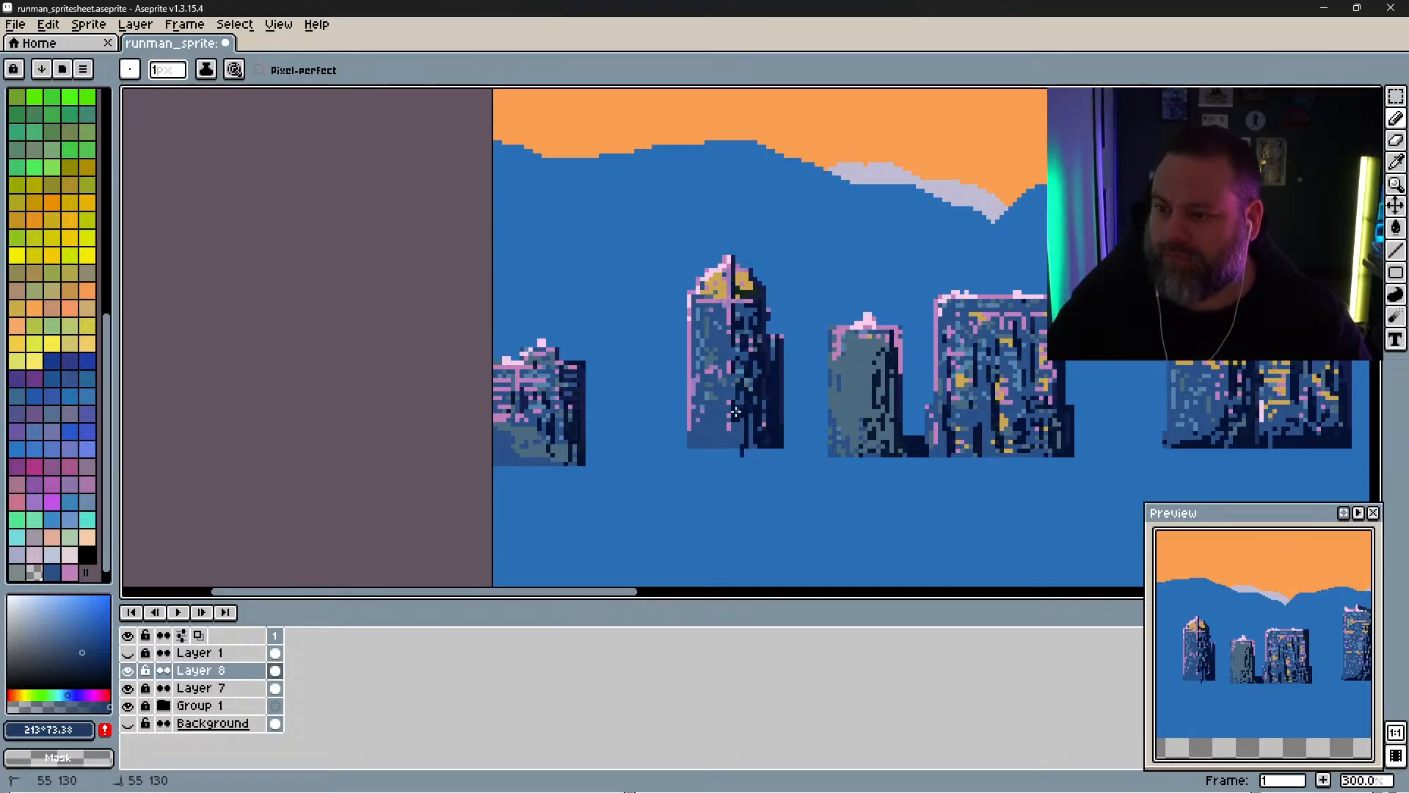
left_click_drag(737, 379, 742, 449)
key("e")
Step: Fill the right half of the grey-green building with dark navy shadow, erase the overflow under its base, and save the sprite
left_click_drag(822, 476, 732, 470)
key("b")
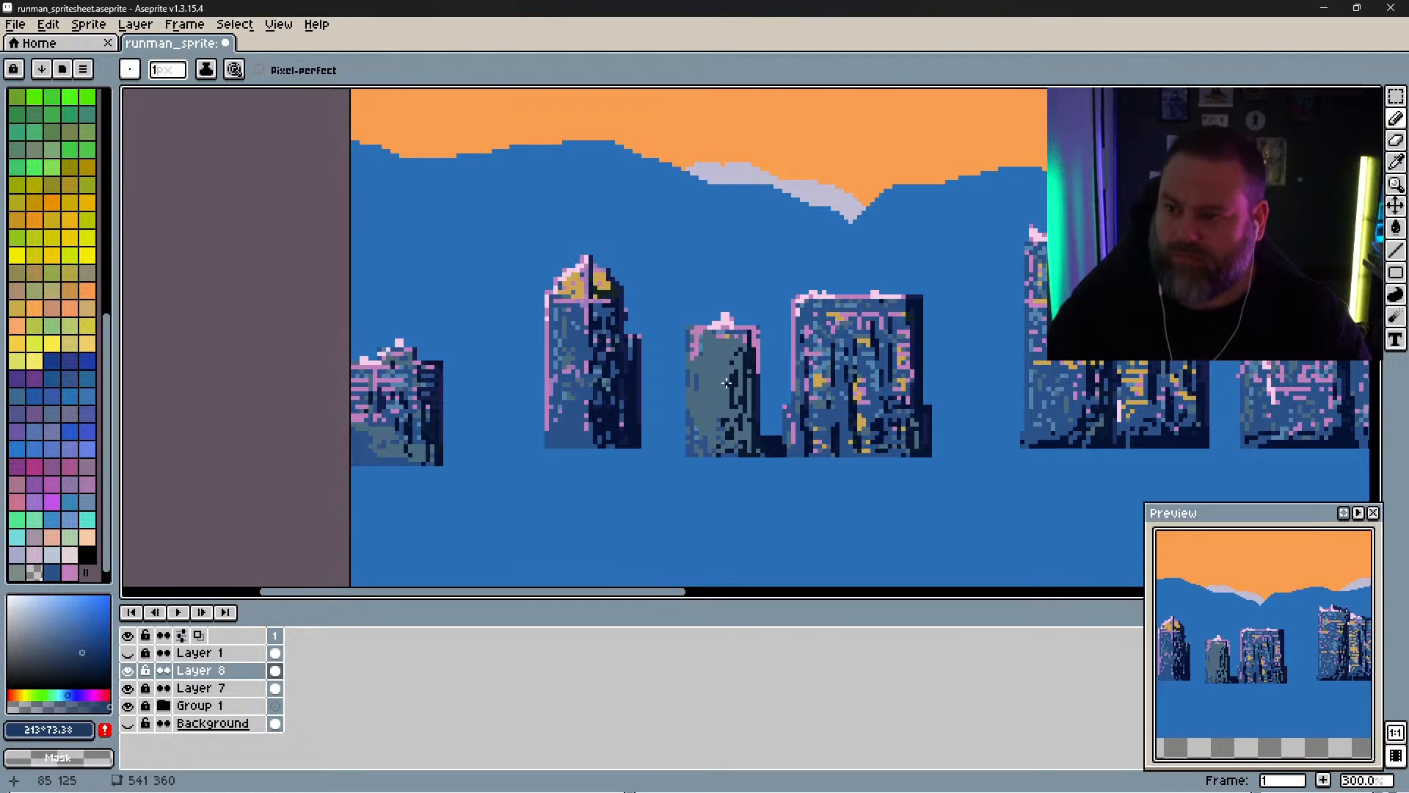
mouse_move(737, 343)
left_mouse_down()
mouse_move(749, 414)
mouse_move(744, 433)
mouse_move(735, 401)
mouse_move(735, 458)
left_mouse_up()
mouse_move(731, 410)
left_mouse_down()
mouse_move(733, 445)
mouse_move(719, 414)
left_mouse_up()
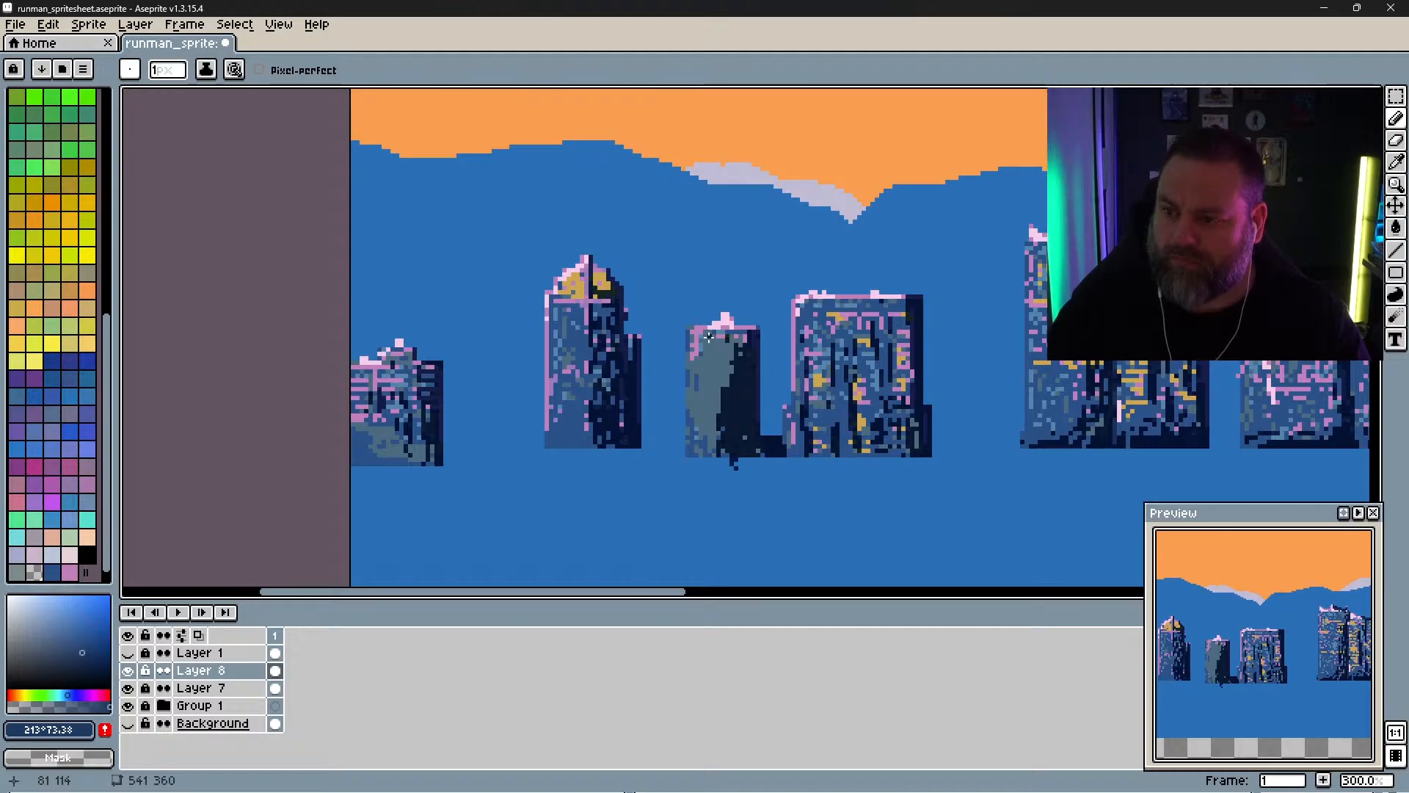
left_click_drag(708, 337, 726, 347)
key("e")
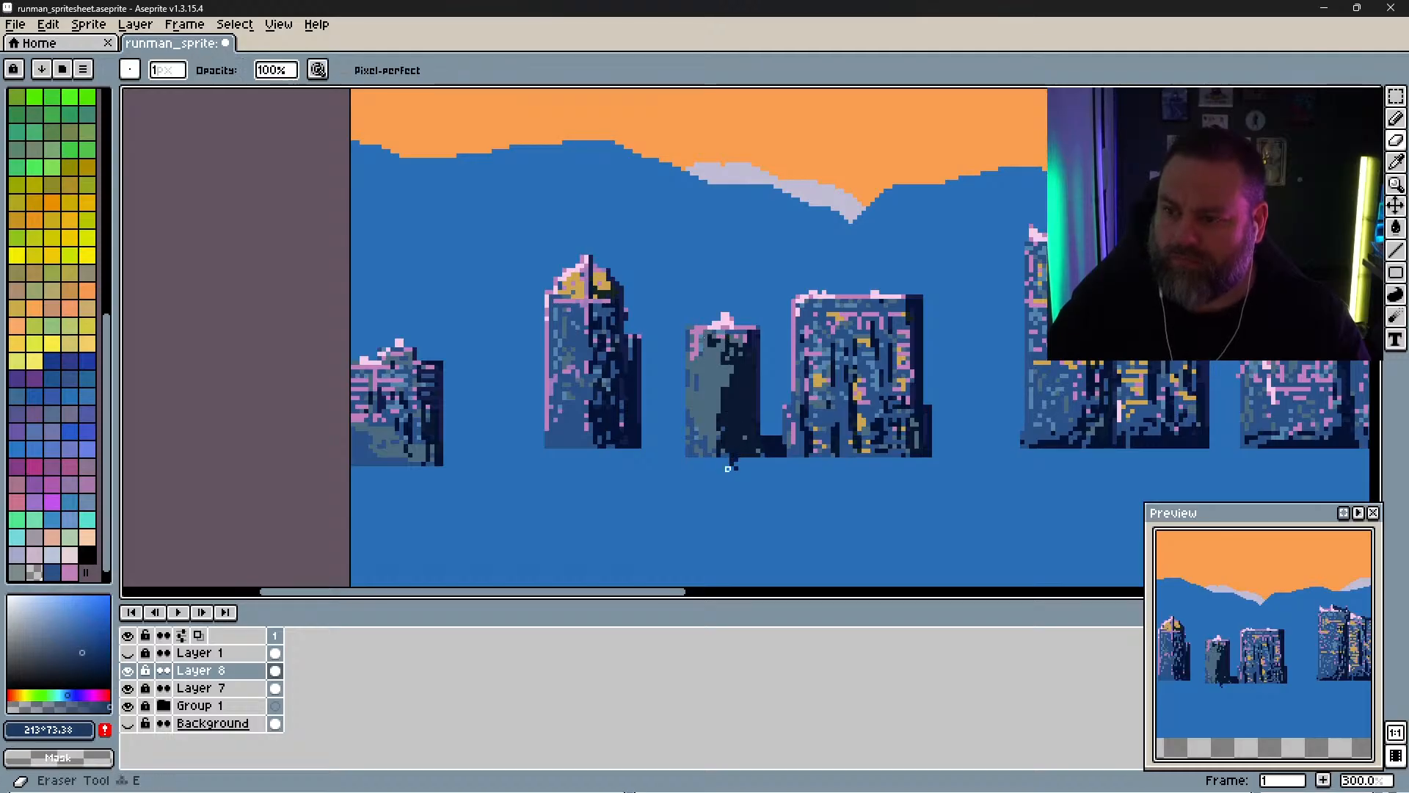
left_click_drag(718, 464, 718, 464)
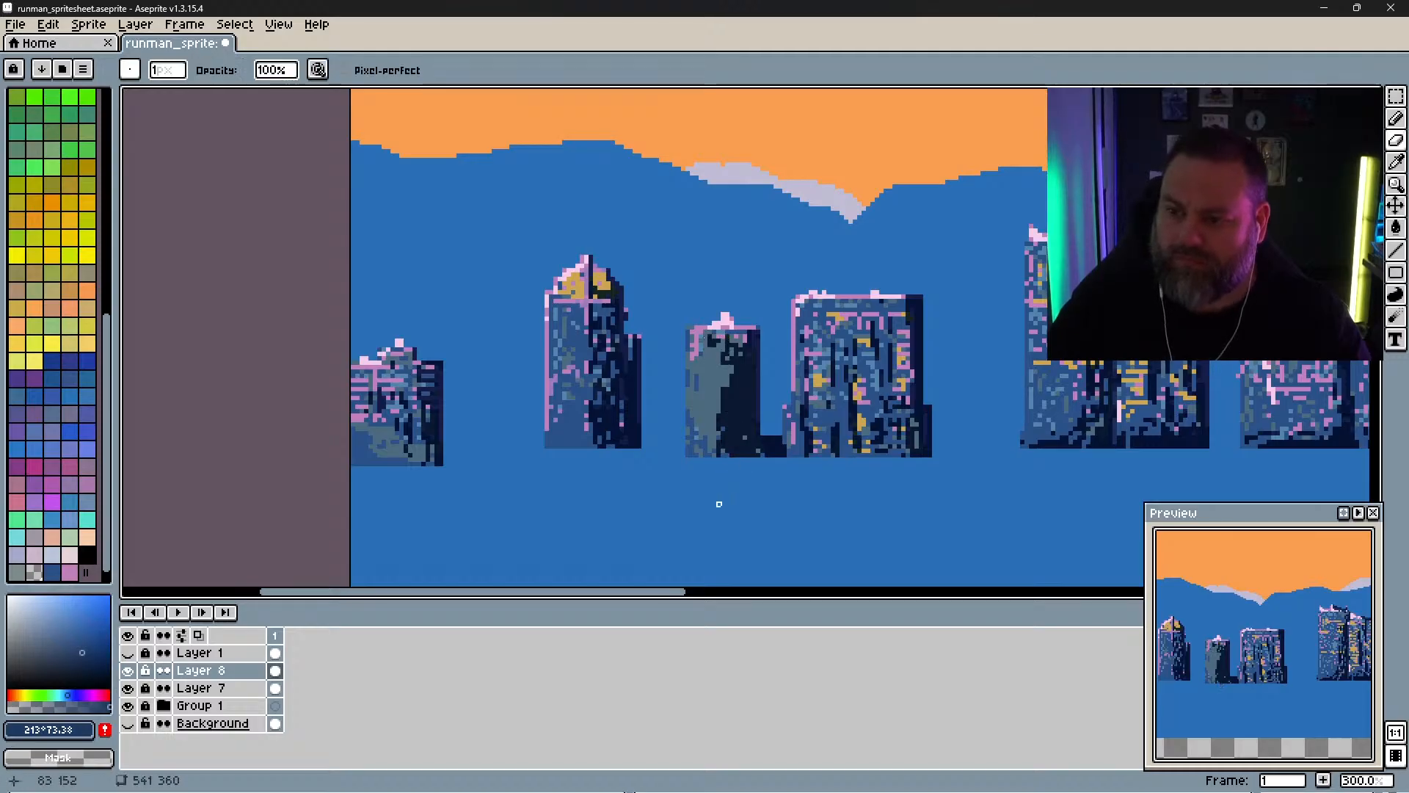
key("ctrl+s")
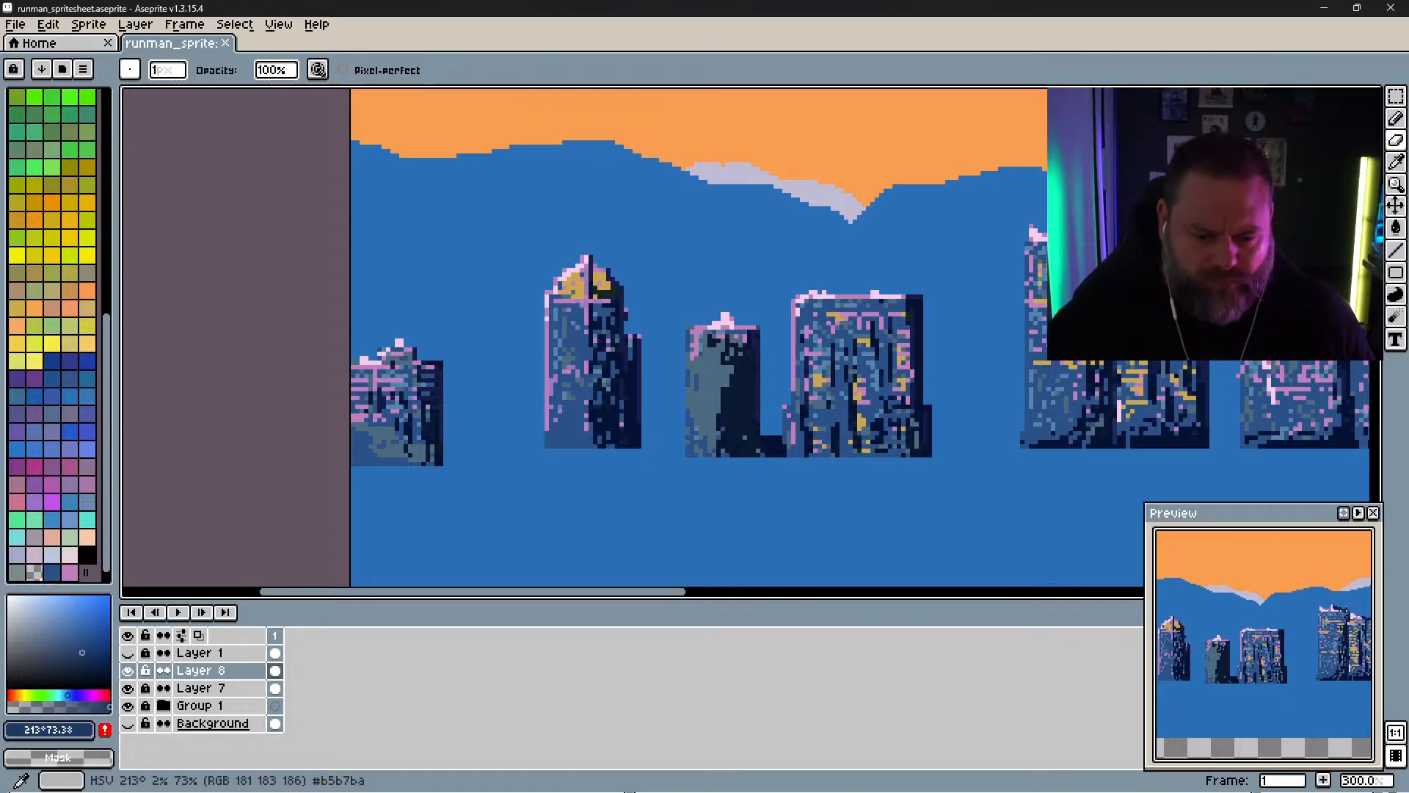
Step: Add dark navy vertical shadow streaks to the wide yellow-and-pink block in the eastern building pair, darkening its right side and upper edge
scroll(742, 507, "down", 5)
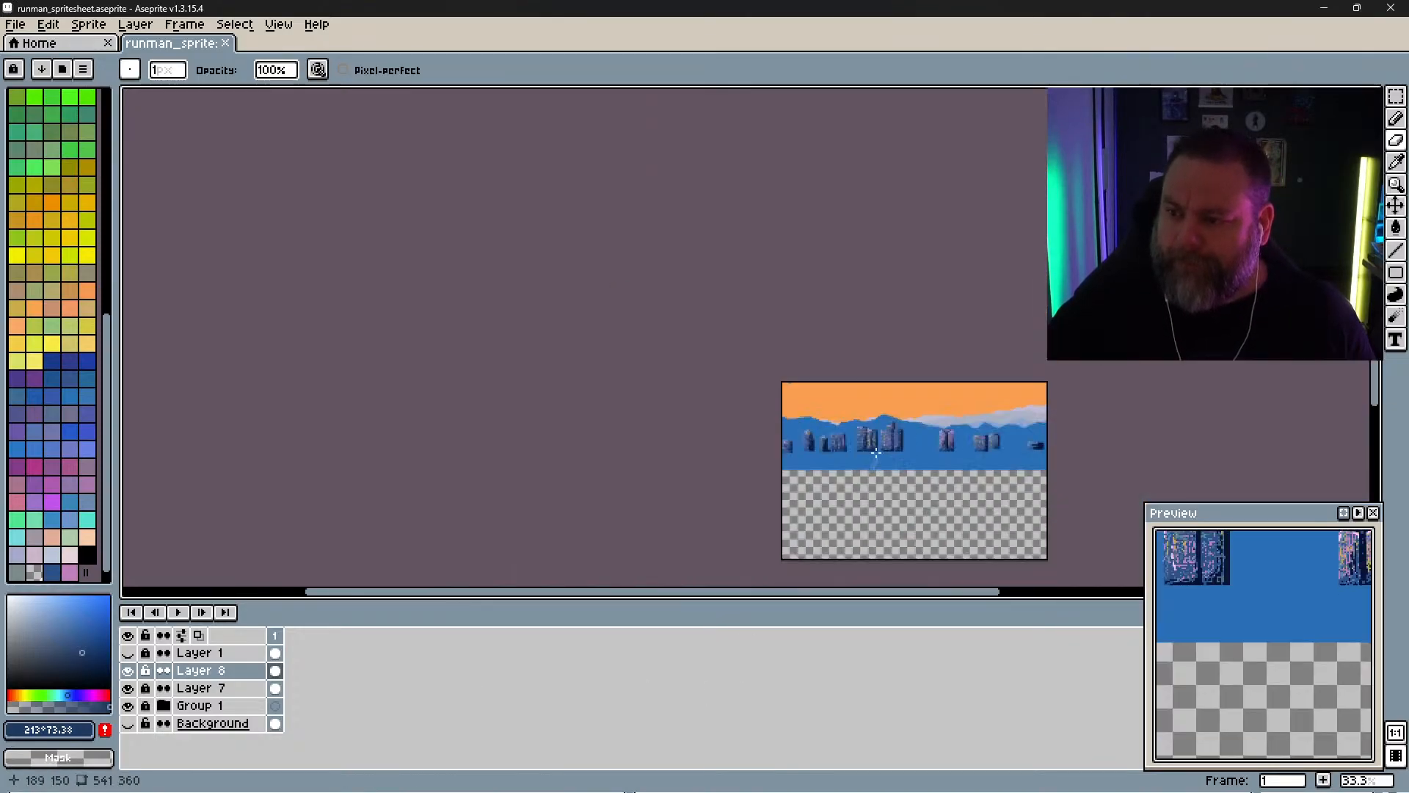
scroll(876, 453, "up", 5)
scroll(811, 393, "down", 2)
scroll(700, 344, "up", 3)
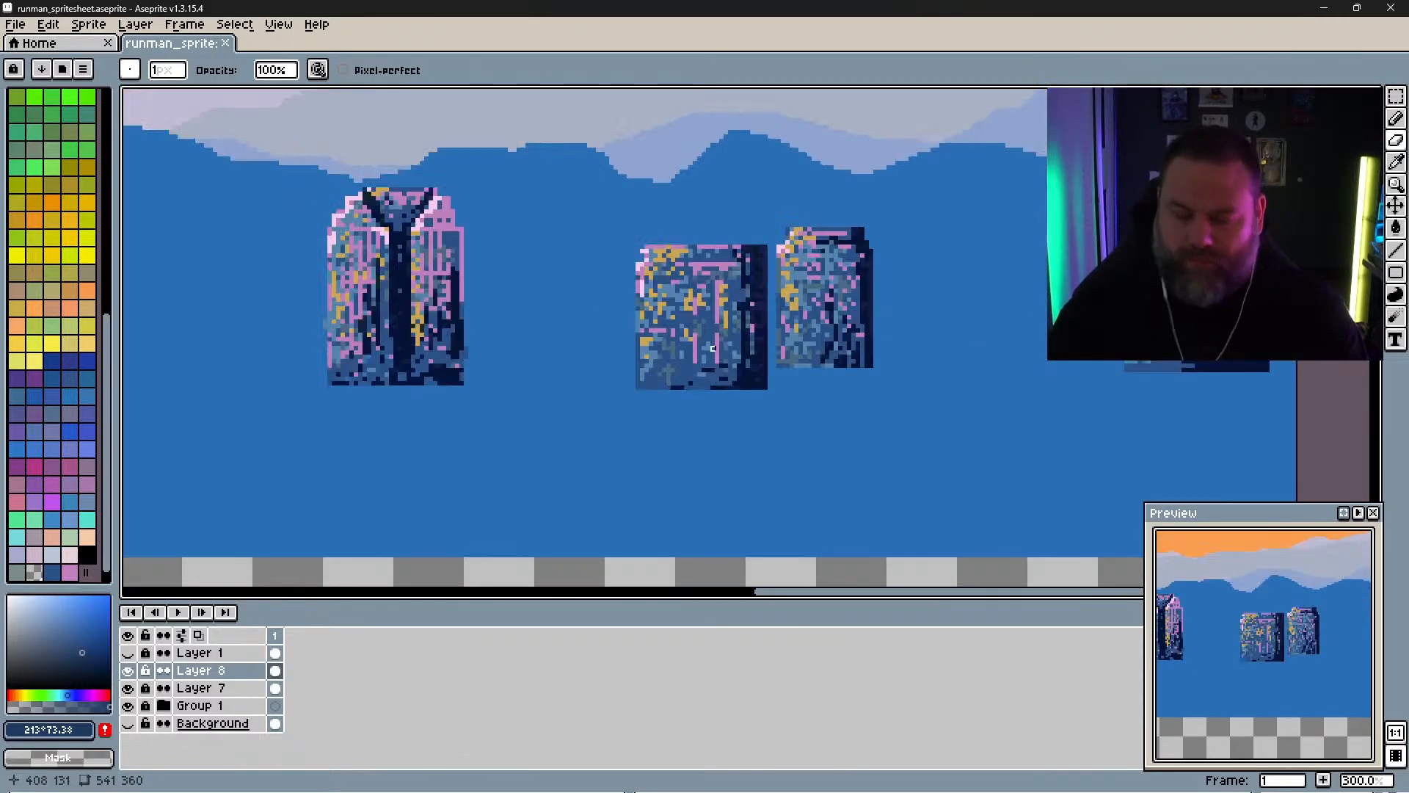
key("b")
left_click_drag(737, 289, 735, 346)
left_click_drag(728, 284, 730, 361)
left_click_drag(720, 293, 721, 360)
left_click_drag(716, 299, 713, 365)
left_click_drag(706, 295, 705, 356)
mouse_move(700, 273)
left_mouse_down()
mouse_move(703, 364)
mouse_move(697, 272)
mouse_move(715, 268)
mouse_move(711, 332)
left_mouse_up()
left_click_drag(671, 289, 683, 365)
mouse_move(711, 256)
left_mouse_down()
mouse_move(724, 256)
mouse_move(705, 248)
left_mouse_up()
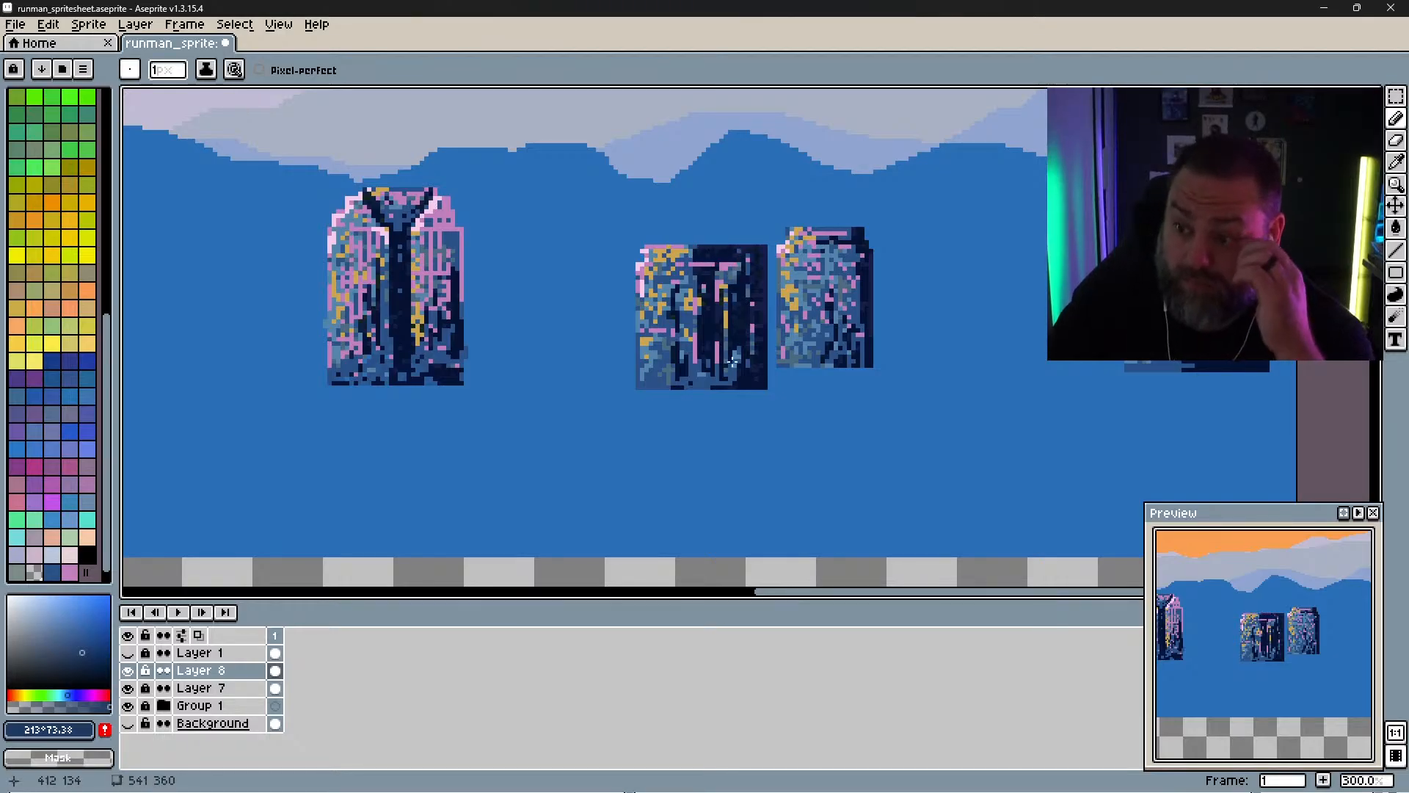
Step: Pencil dark navy rooftop details on the wide block, an antenna on its neighbour, and small bumps on the V-topped tower
left_click_drag(704, 244, 727, 240)
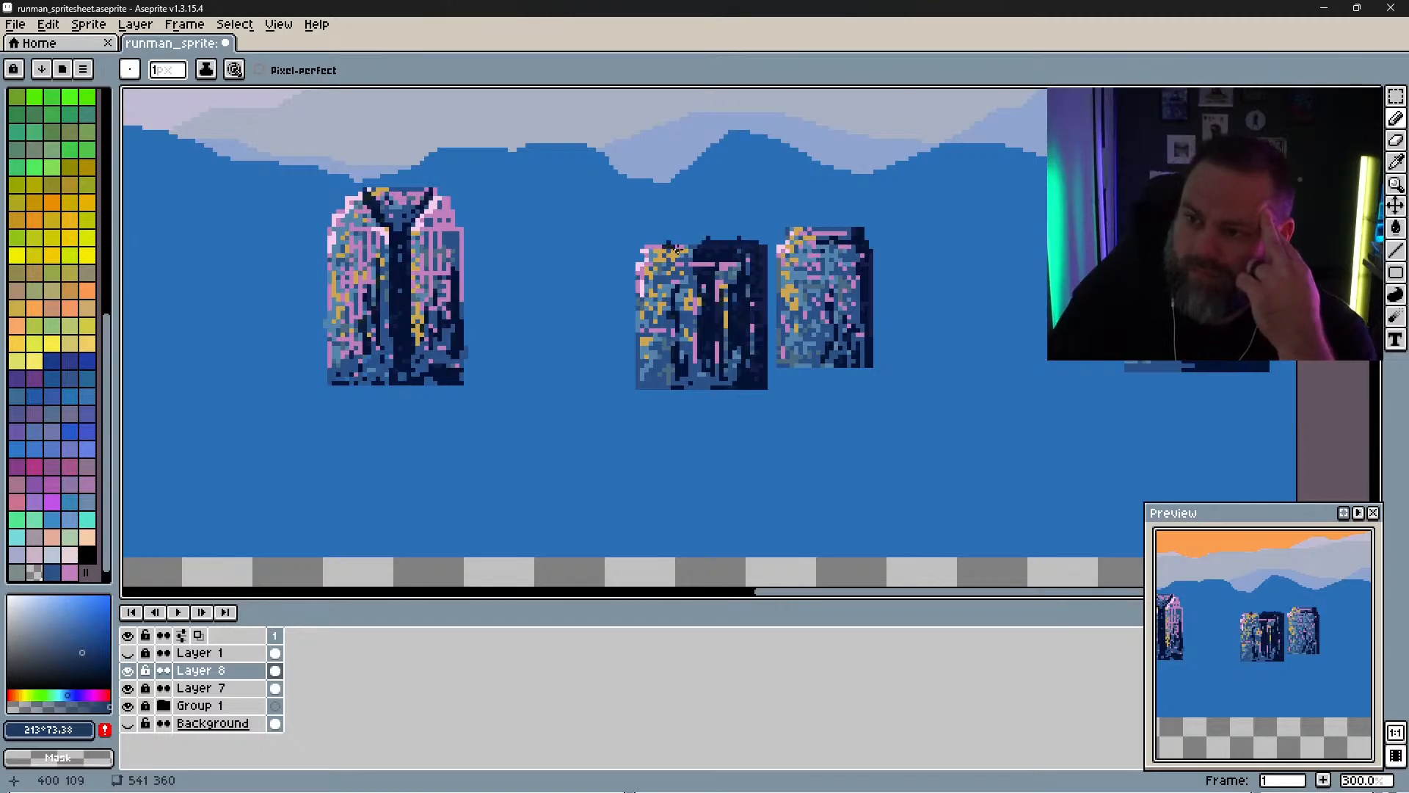
left_click_drag(832, 228, 840, 212)
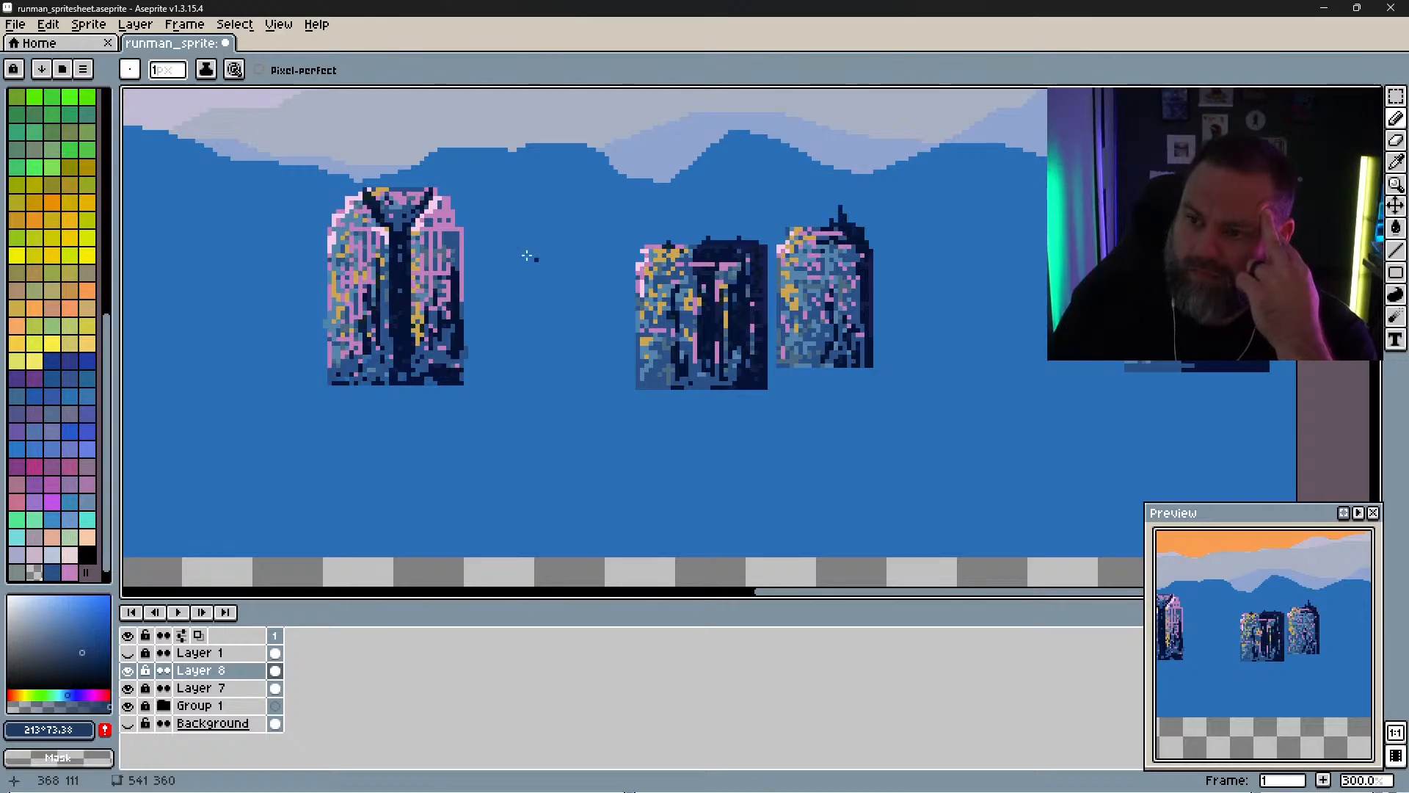
left_click_drag(414, 185, 424, 188)
left_click(421, 188)
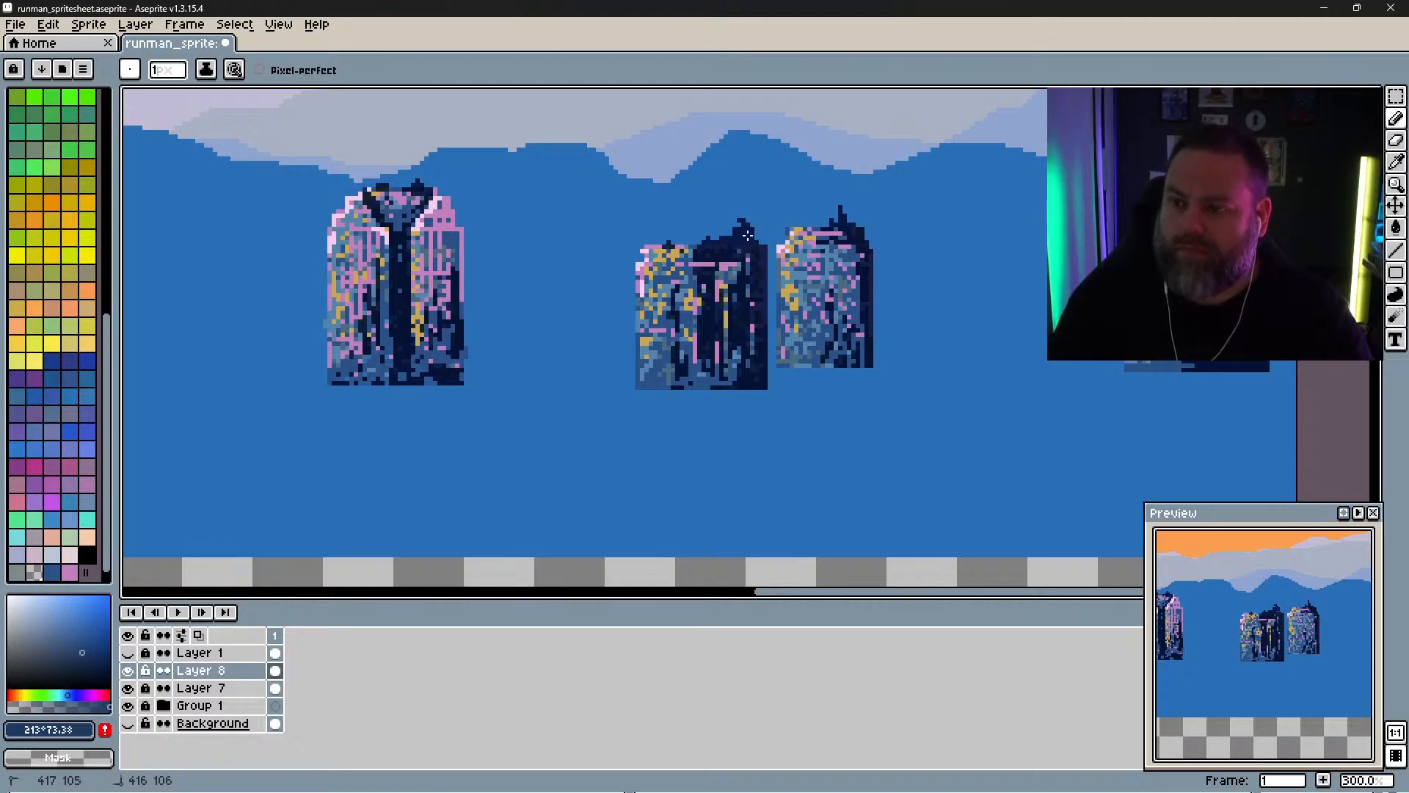
Step: Shade the upper section of the tallest stepped tower in dark navy, extending the shadow along the ledge beneath it
key("h")
mouse_move(741, 361)
left_mouse_down()
mouse_move(918, 440)
mouse_move(1054, 409)
mouse_move(978, 487)
mouse_move(957, 441)
mouse_move(969, 441)
left_mouse_up()
key("b")
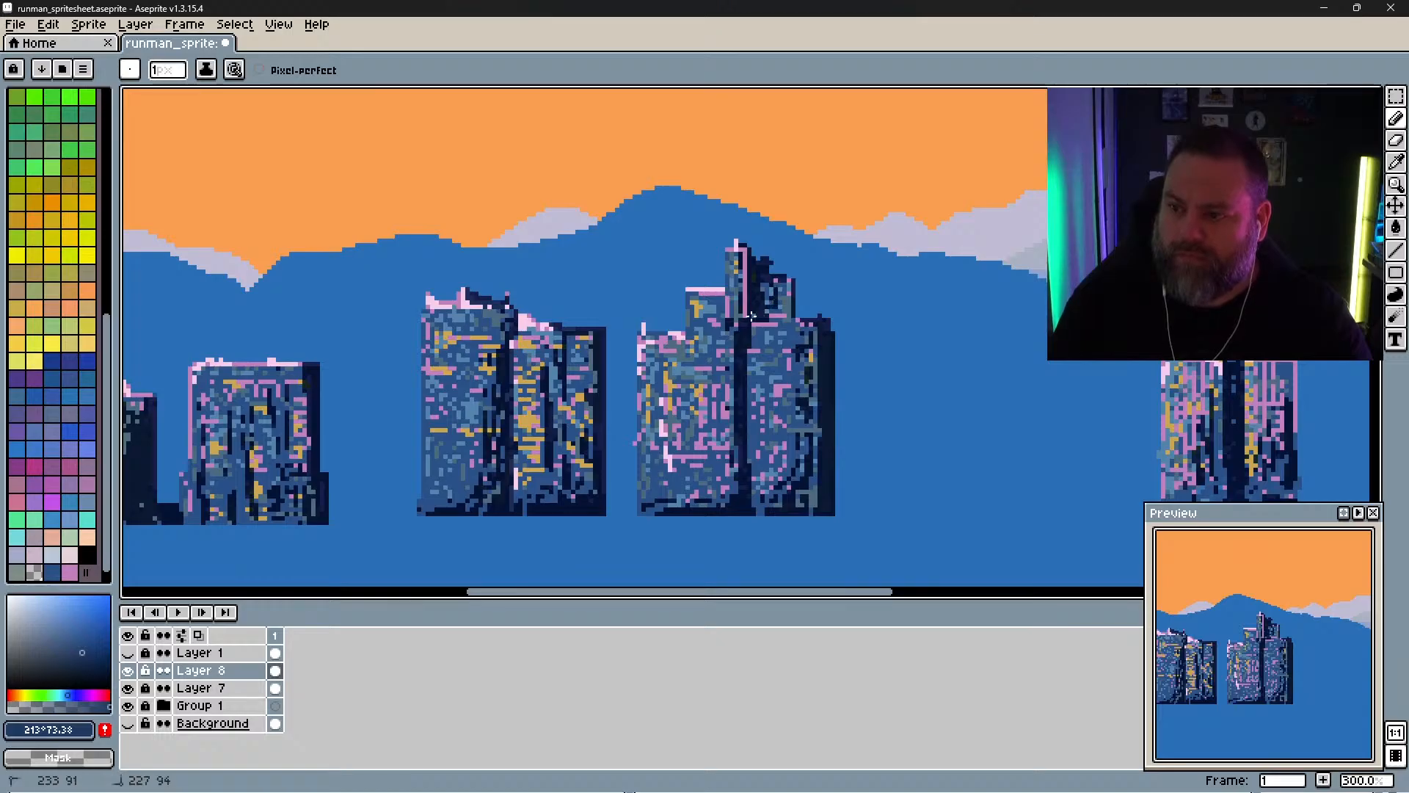
mouse_move(761, 294)
left_mouse_down()
mouse_move(798, 323)
mouse_move(750, 327)
mouse_move(807, 334)
mouse_move(755, 342)
mouse_move(795, 338)
left_mouse_up()
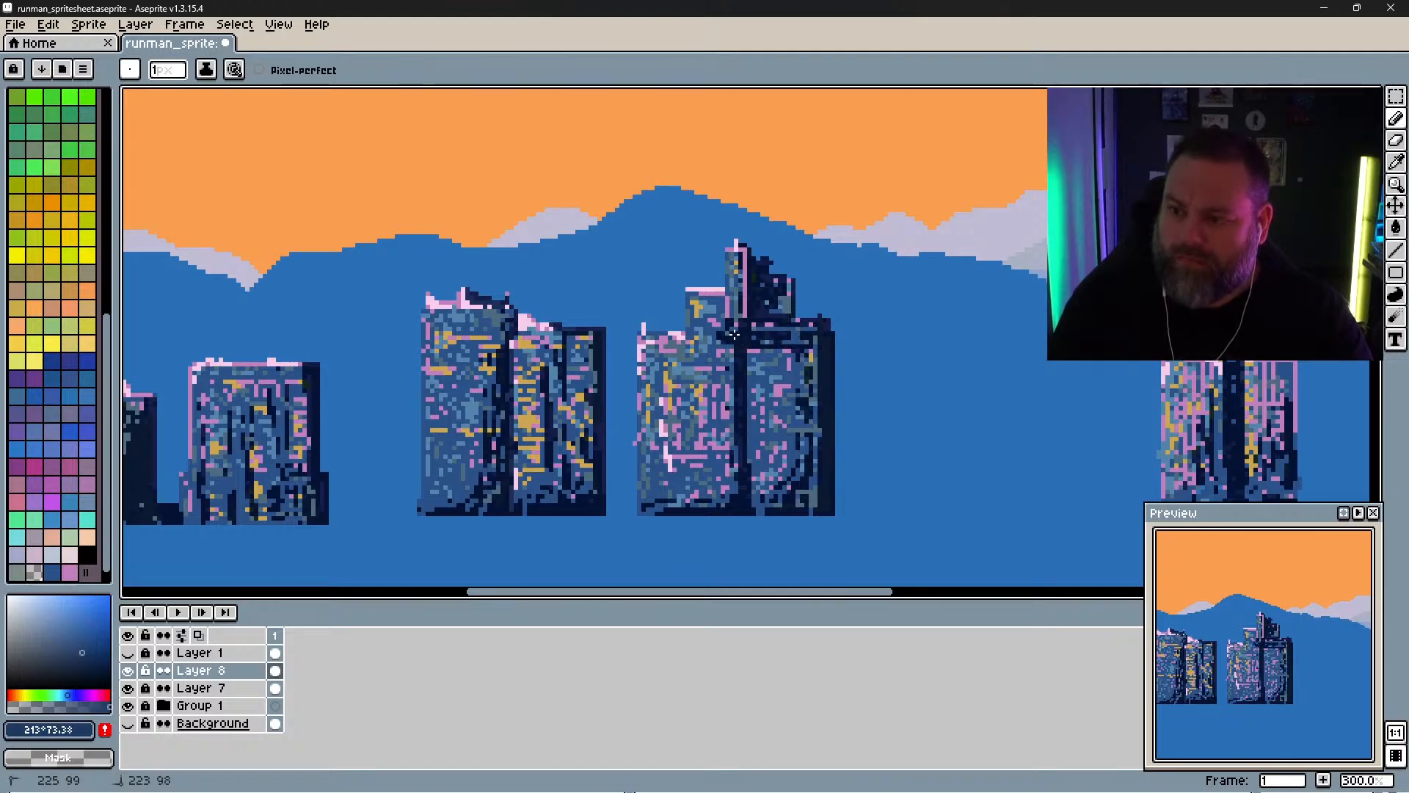
mouse_move(734, 334)
left_mouse_down()
mouse_move(689, 329)
mouse_move(724, 311)
mouse_move(735, 325)
mouse_move(734, 284)
mouse_move(691, 332)
mouse_move(645, 332)
mouse_move(702, 334)
left_mouse_up()
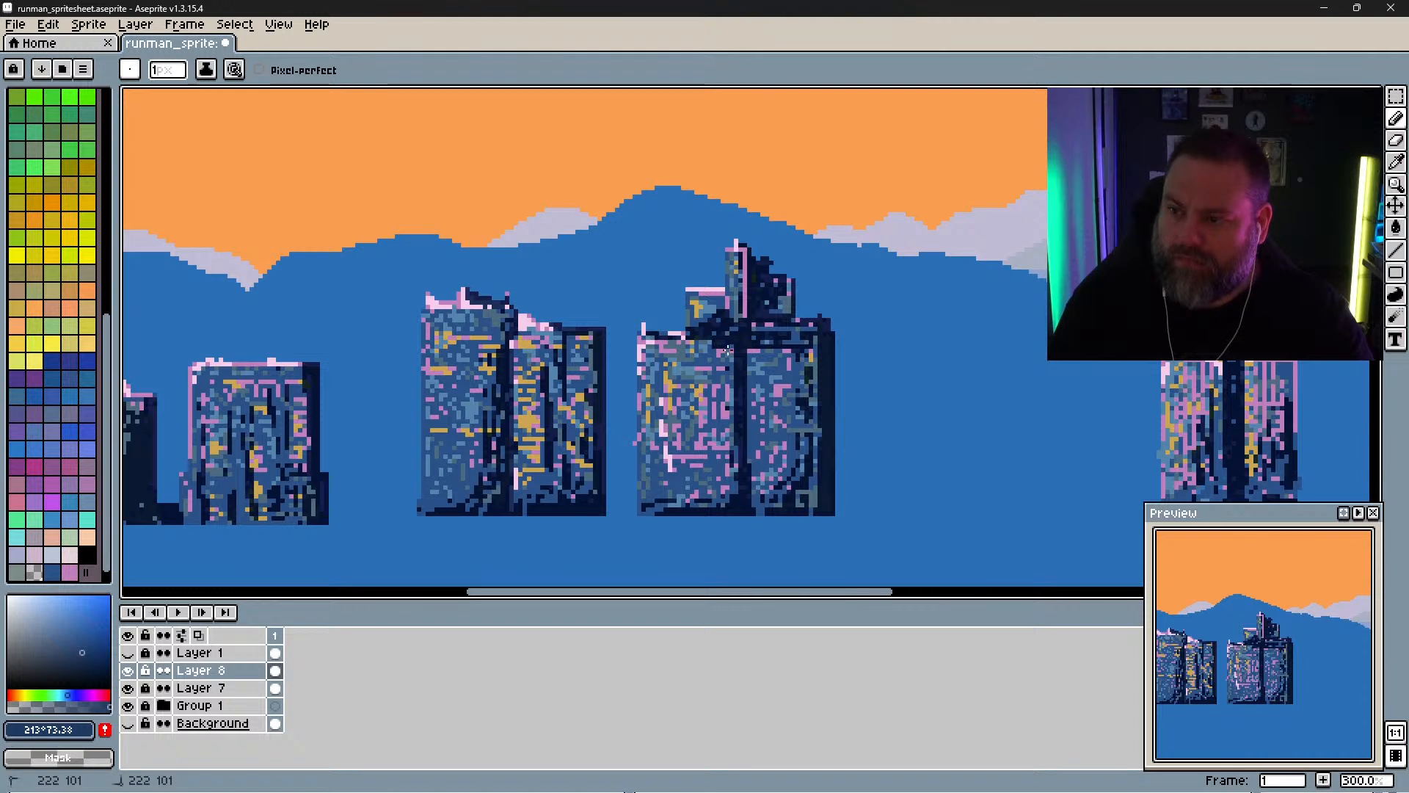
Step: Widen the dark vertical seam down the middle of the tallest stepped tower with navy strokes
left_click_drag(730, 469, 729, 489)
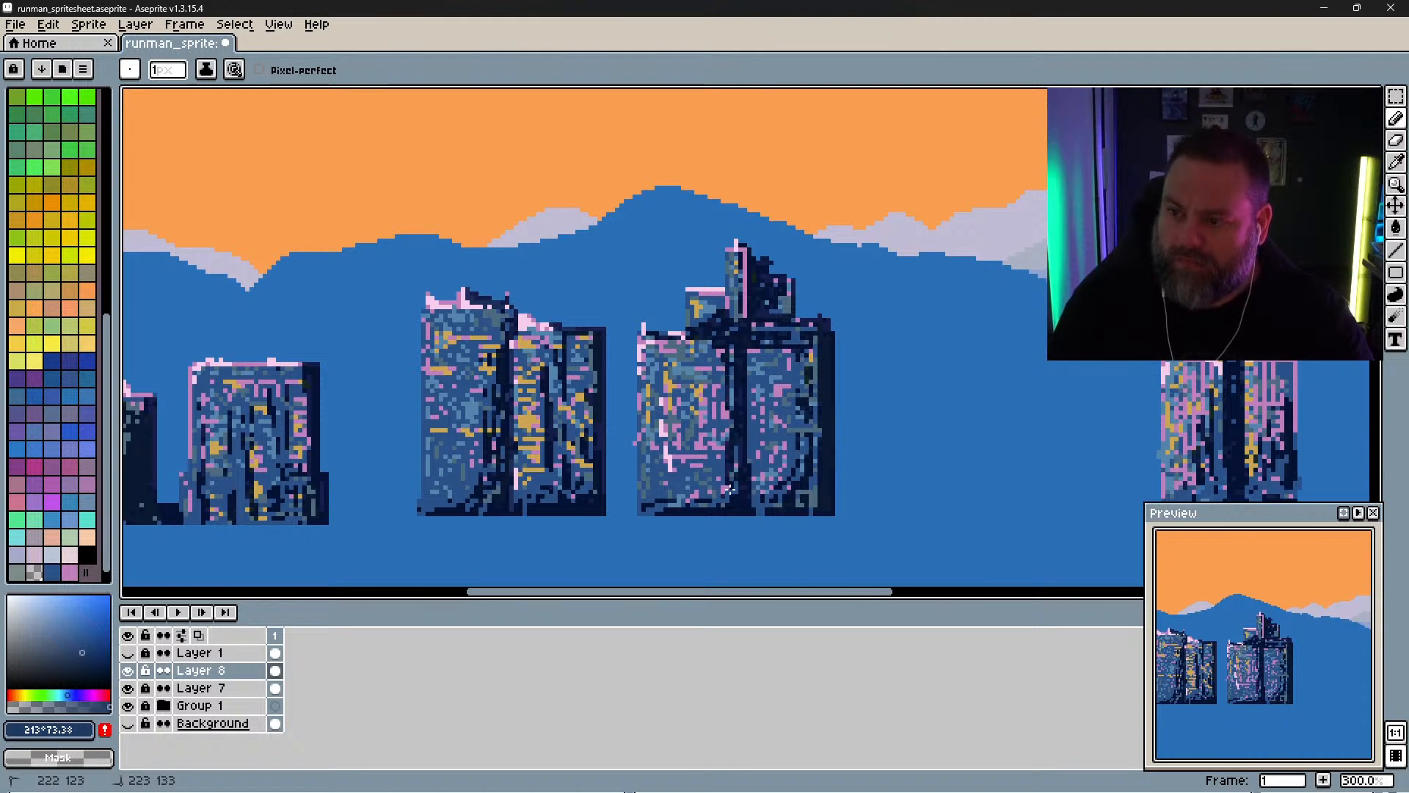
left_click_drag(721, 433, 719, 348)
mouse_move(726, 471)
left_mouse_down()
mouse_move(724, 390)
mouse_move(720, 478)
left_mouse_up()
left_click_drag(719, 396, 724, 503)
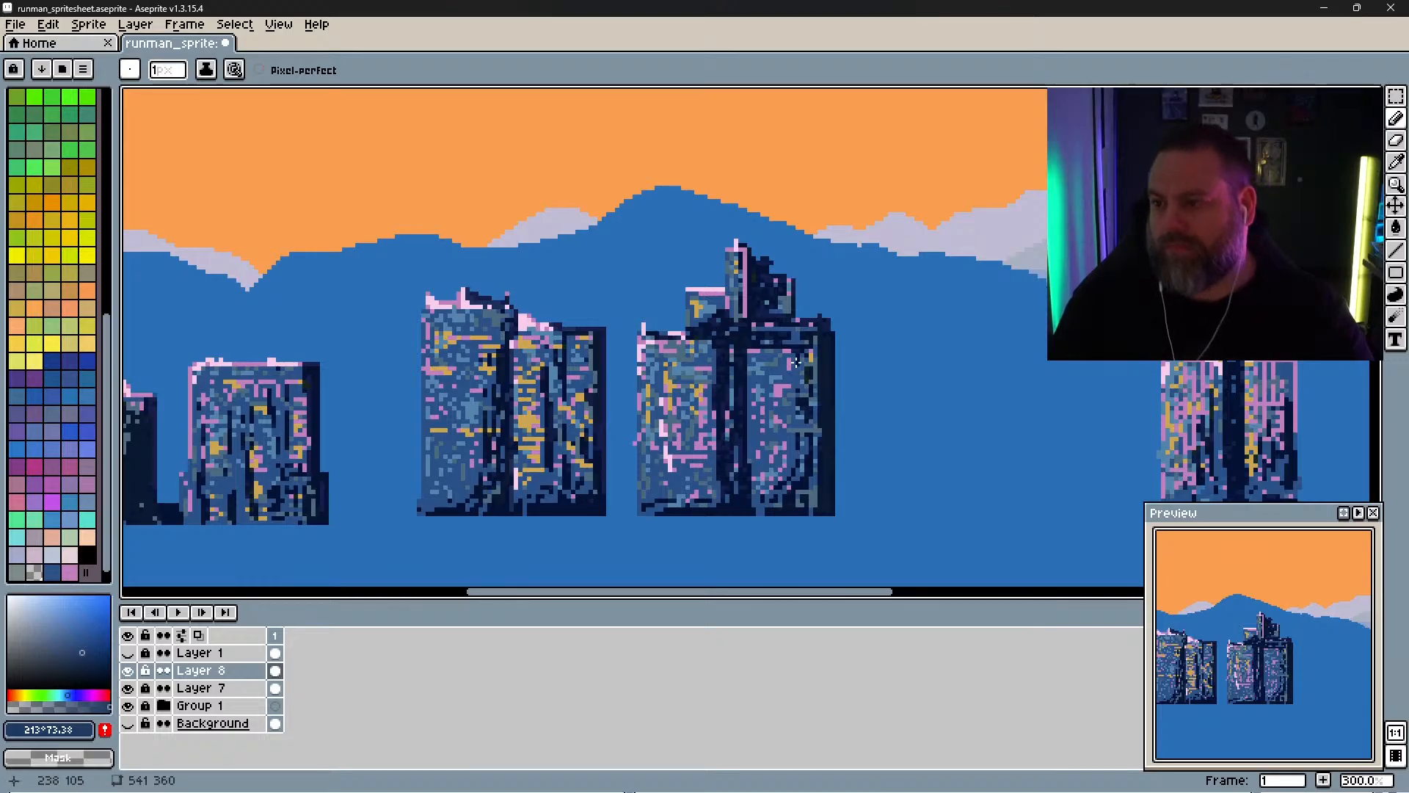
Step: Darken the right face of the tallest stepped tower with dense navy strokes, leaving scattered window pixels
left_click_drag(805, 410, 805, 455)
mouse_move(804, 346)
left_mouse_down()
mouse_move(799, 491)
mouse_move(794, 469)
mouse_move(787, 496)
mouse_move(753, 510)
mouse_move(804, 442)
mouse_move(748, 488)
mouse_move(744, 417)
left_mouse_up()
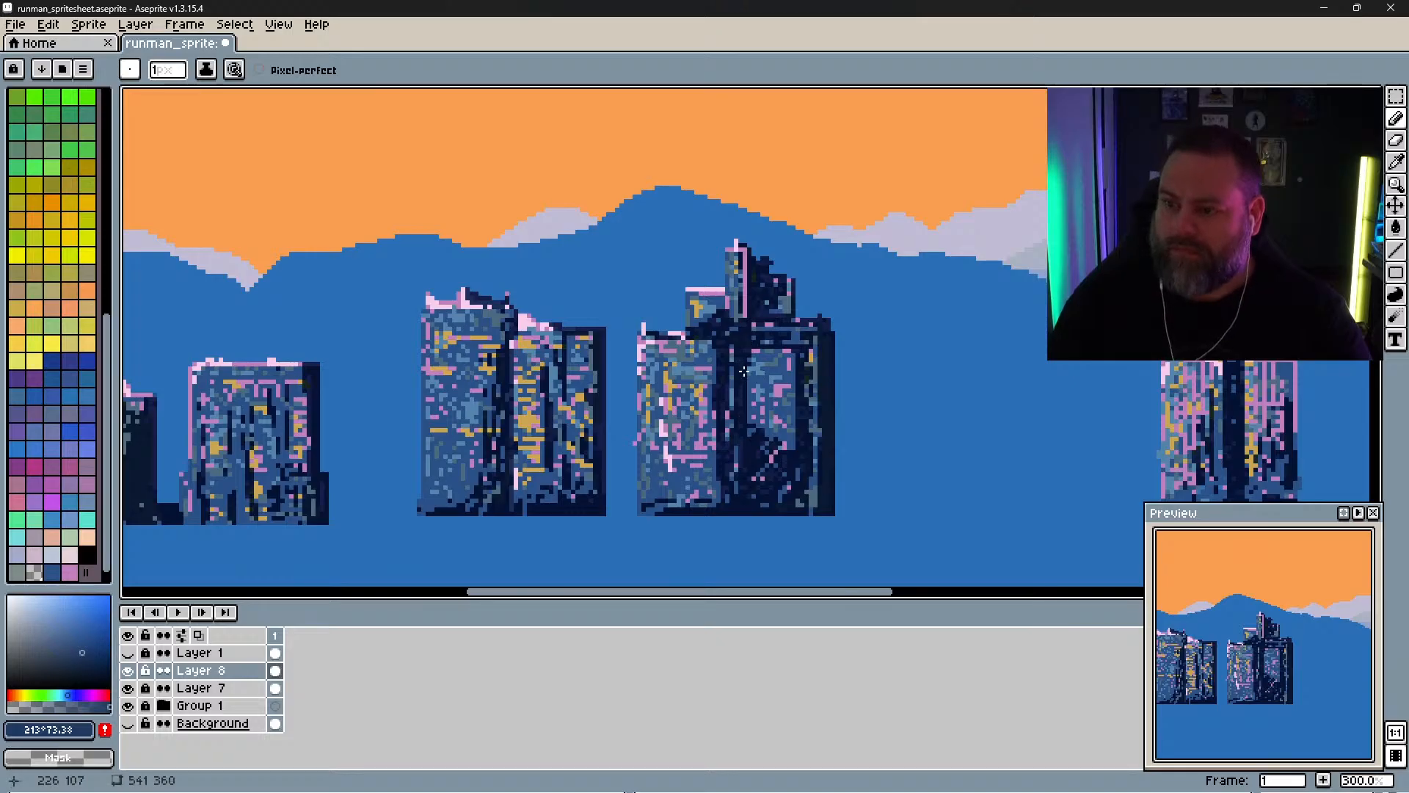
mouse_move(777, 417)
left_mouse_down()
mouse_move(783, 455)
mouse_move(817, 458)
mouse_move(821, 502)
left_mouse_up()
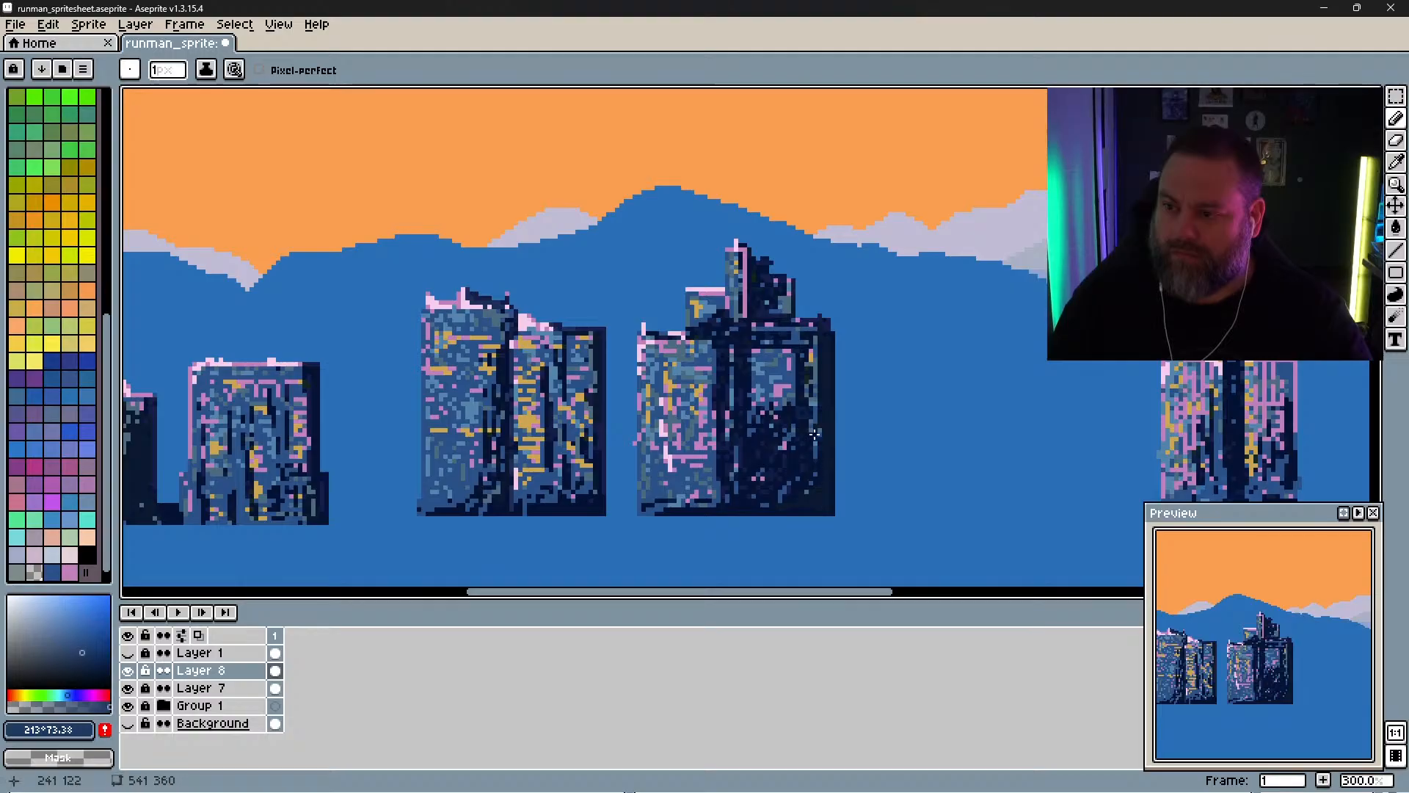
mouse_move(791, 394)
left_mouse_down()
mouse_move(754, 409)
mouse_move(773, 358)
mouse_move(747, 361)
mouse_move(802, 330)
left_mouse_up()
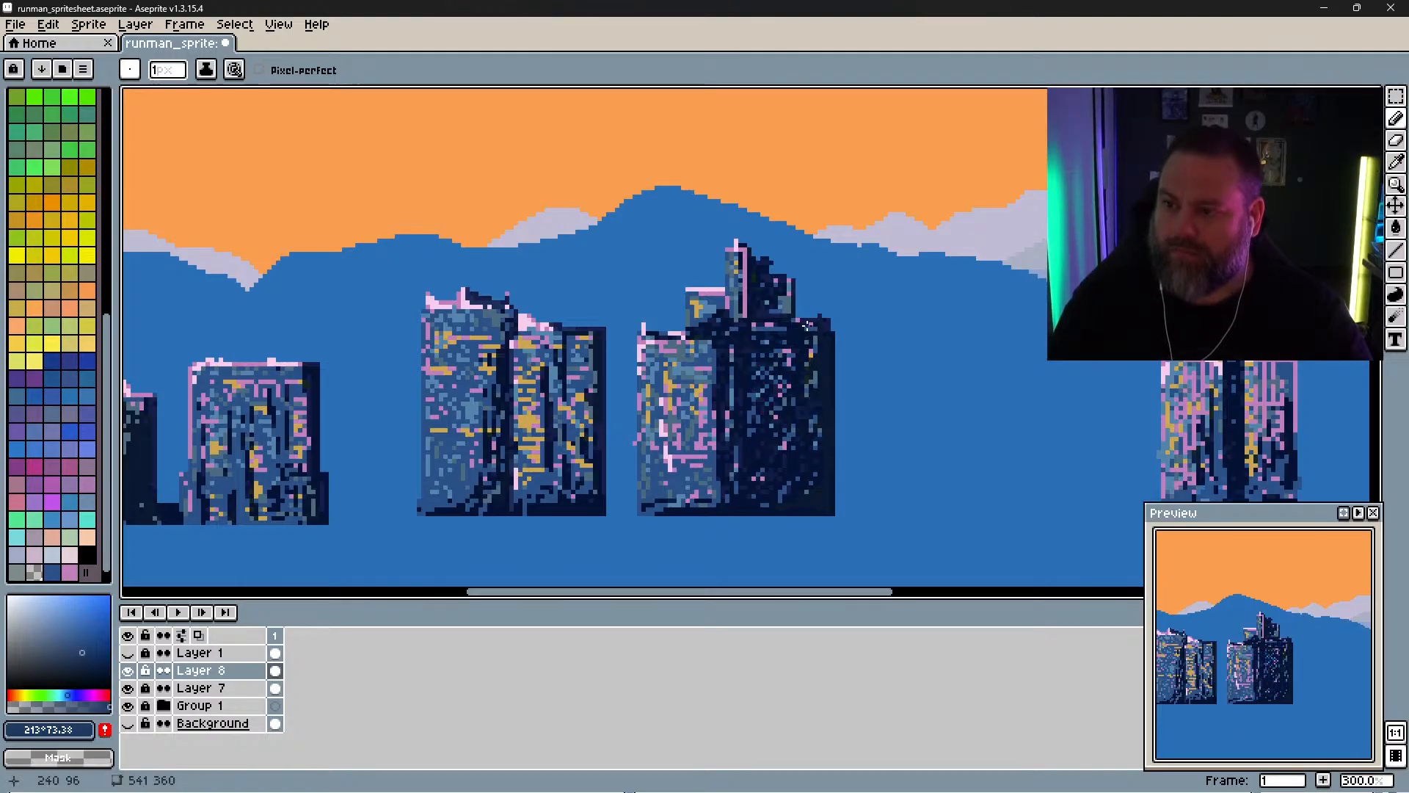
Step: Add navy shadow streaks to the left face of the tallest stepped tower and darken along its base
mouse_move(681, 430)
left_mouse_down()
mouse_move(690, 442)
mouse_move(694, 397)
mouse_move(706, 412)
mouse_move(683, 435)
left_mouse_up()
key("e")
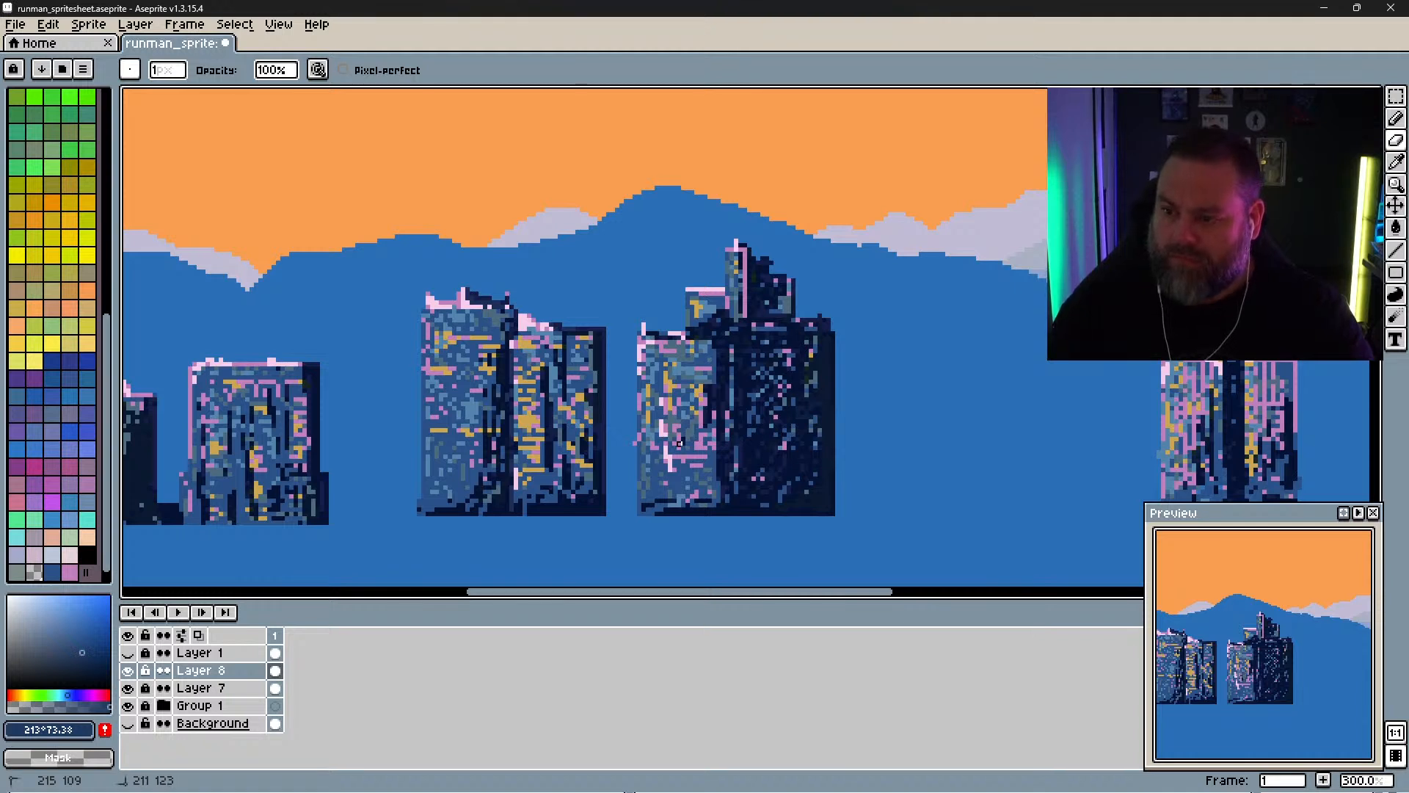
key("b")
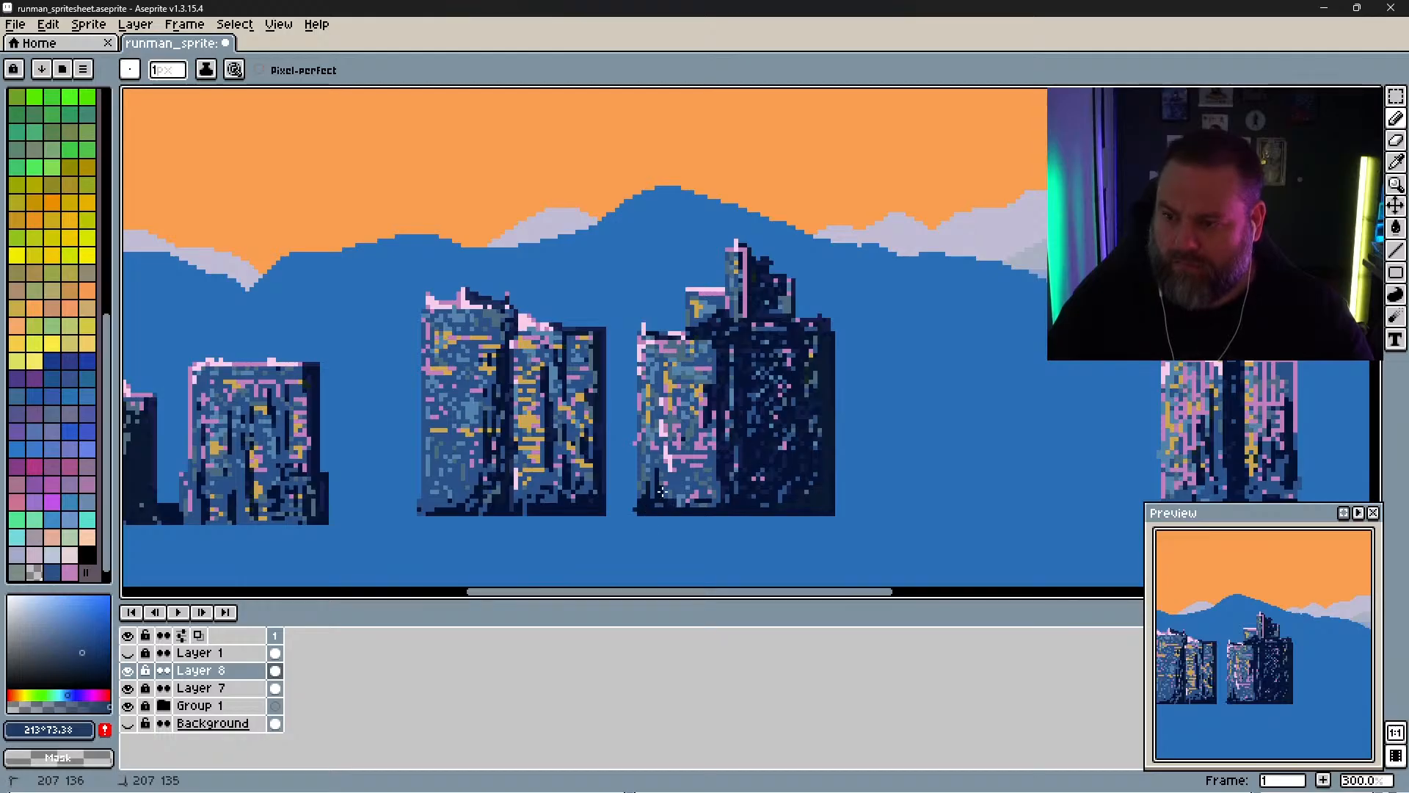
mouse_move(678, 485)
left_mouse_down()
mouse_move(691, 458)
mouse_move(725, 499)
left_mouse_up()
Step: Erase parts of the dark shading along the central seam and spire of the tallest stepped tower
key("e")
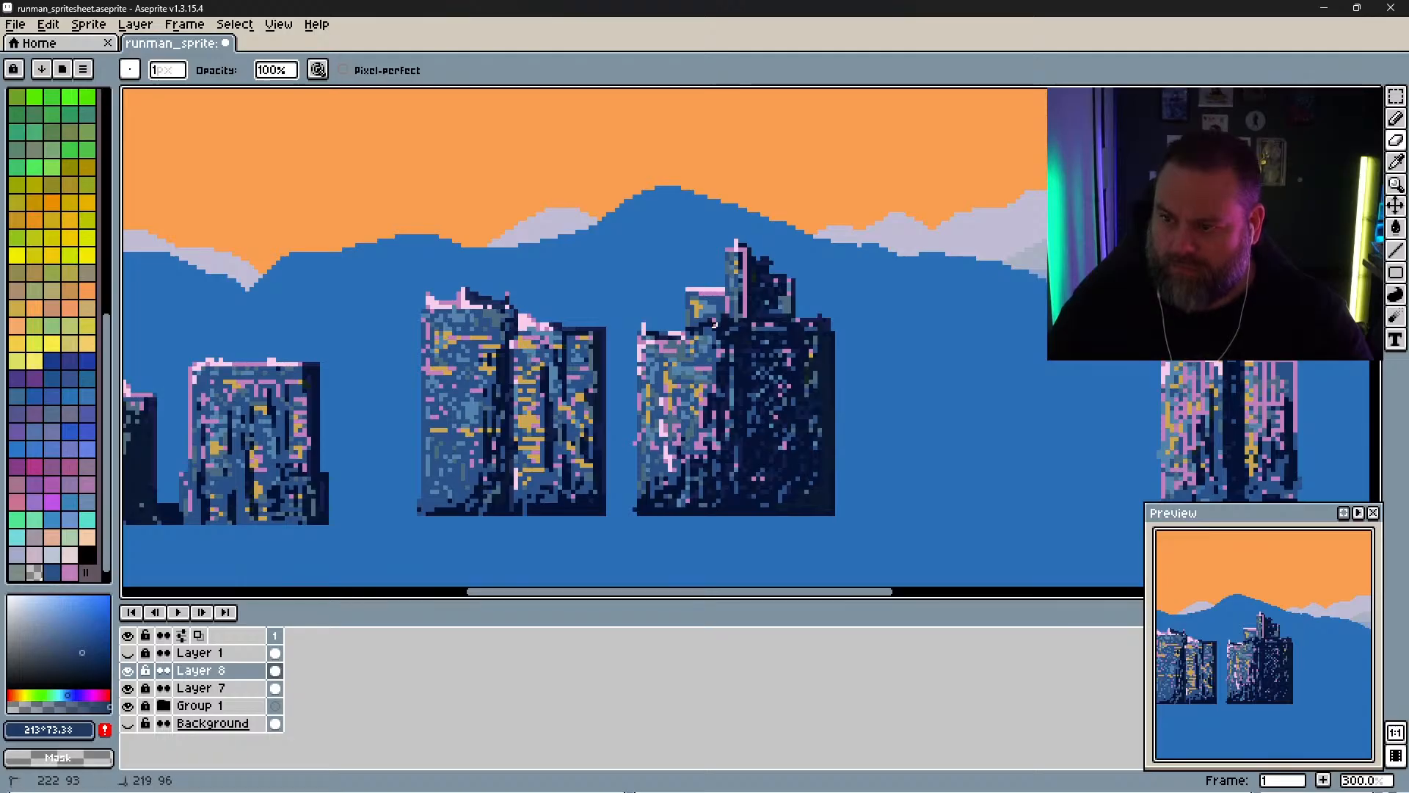
left_click_drag(741, 365, 754, 511)
mouse_move(737, 461)
left_mouse_down()
mouse_move(737, 474)
mouse_move(741, 343)
left_mouse_up()
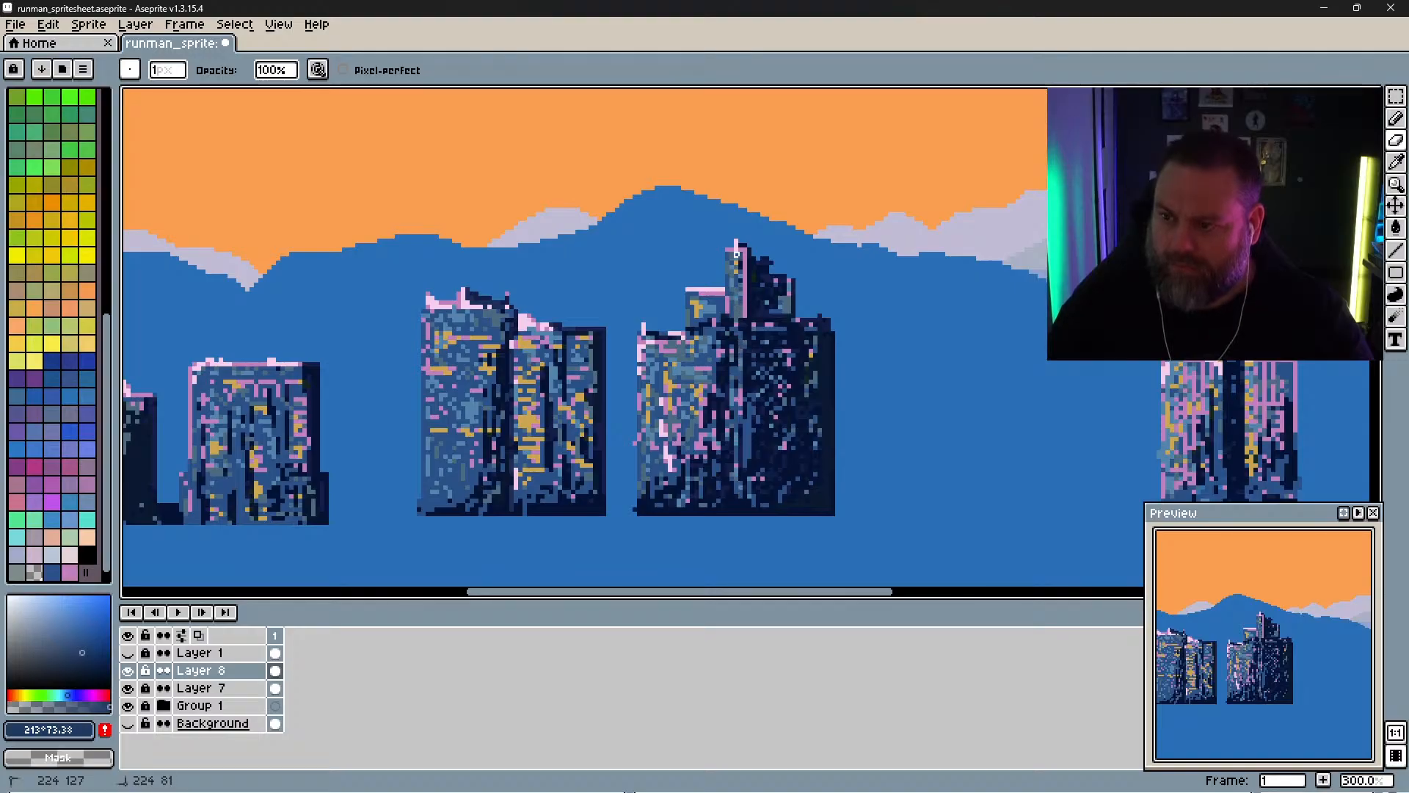
left_click(741, 298)
Step: Shade the right side of the westernmost small building in dark navy, from its roof down toward its base
key("space")
left_click_drag(640, 395, 781, 400)
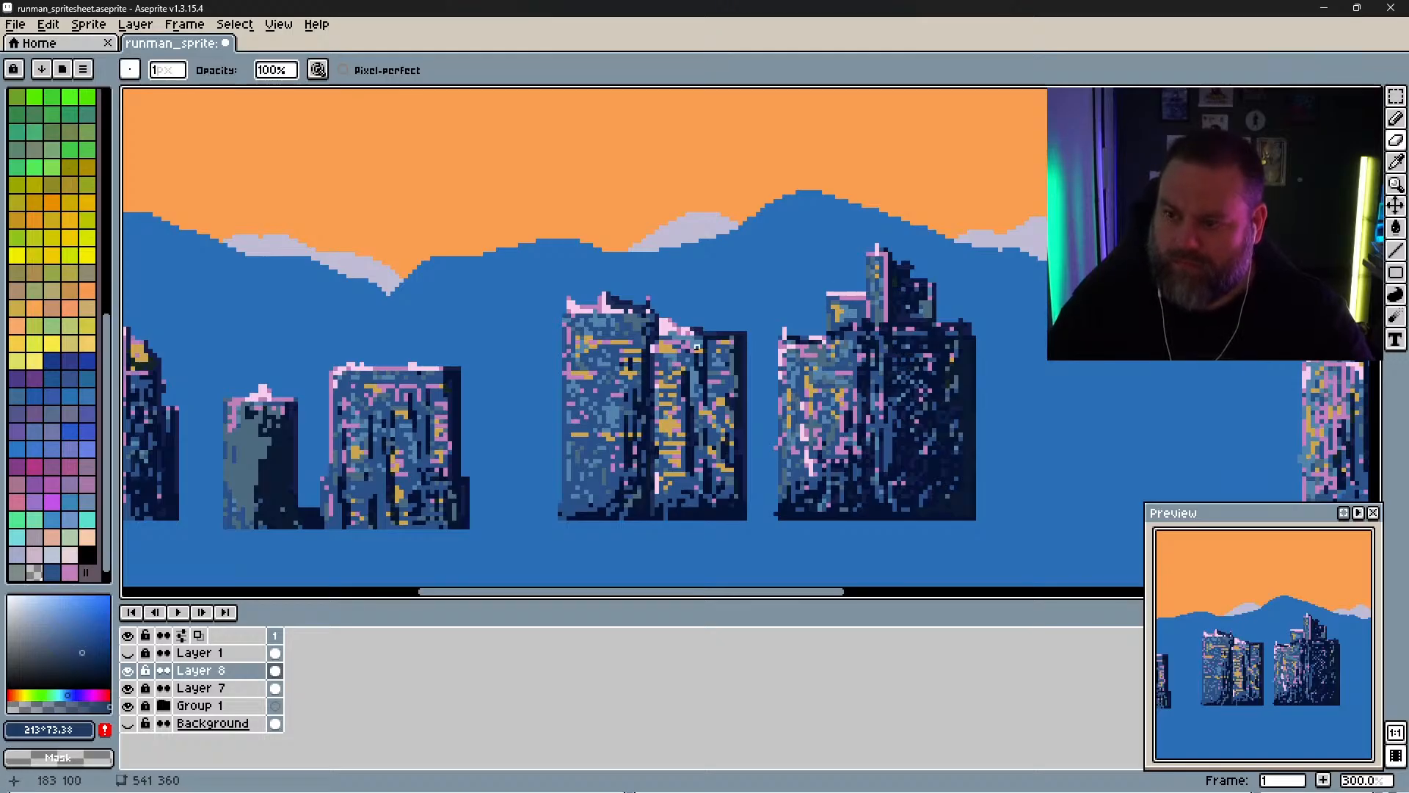
key("space")
left_click_drag(800, 499, 1071, 500)
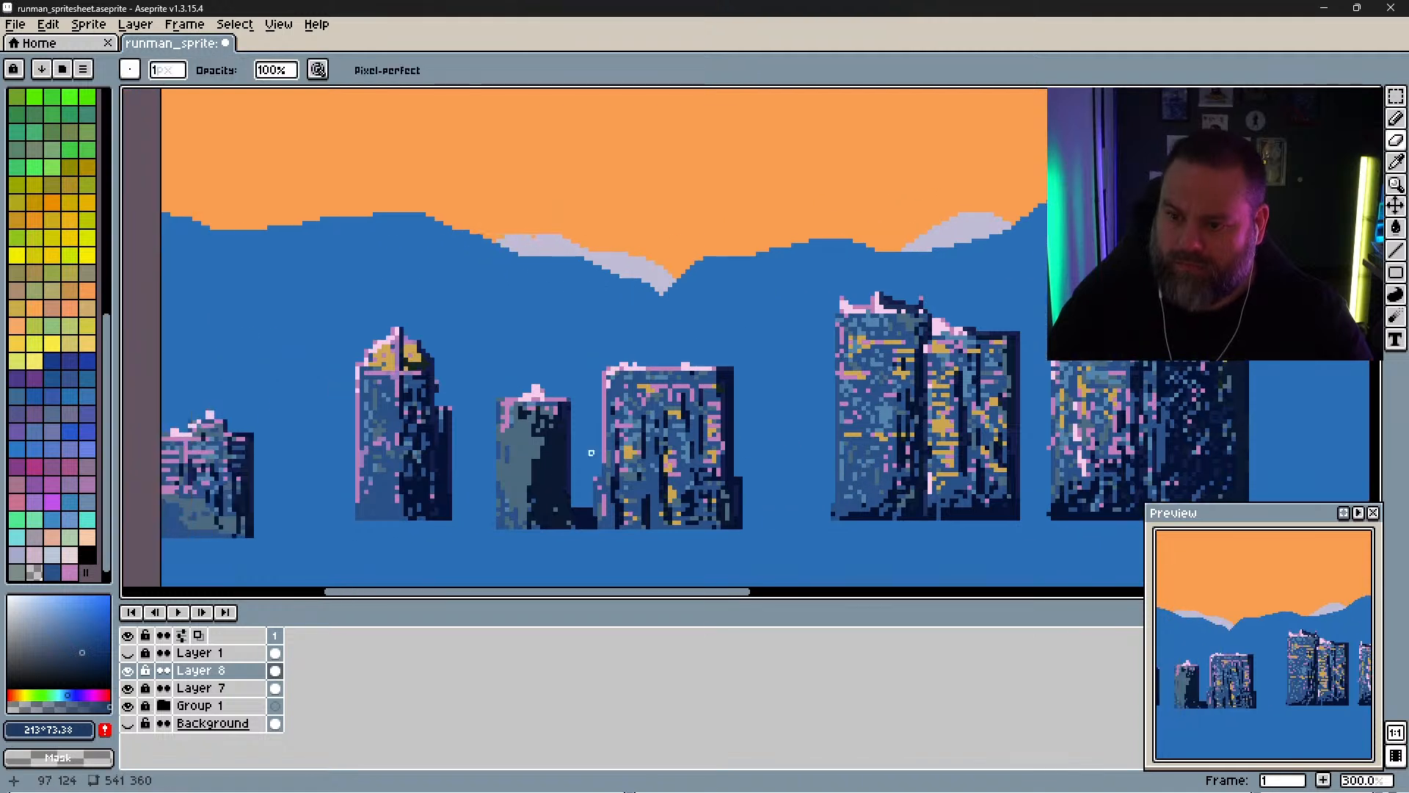
key("v")
key("space")
left_click_drag(513, 537, 749, 525)
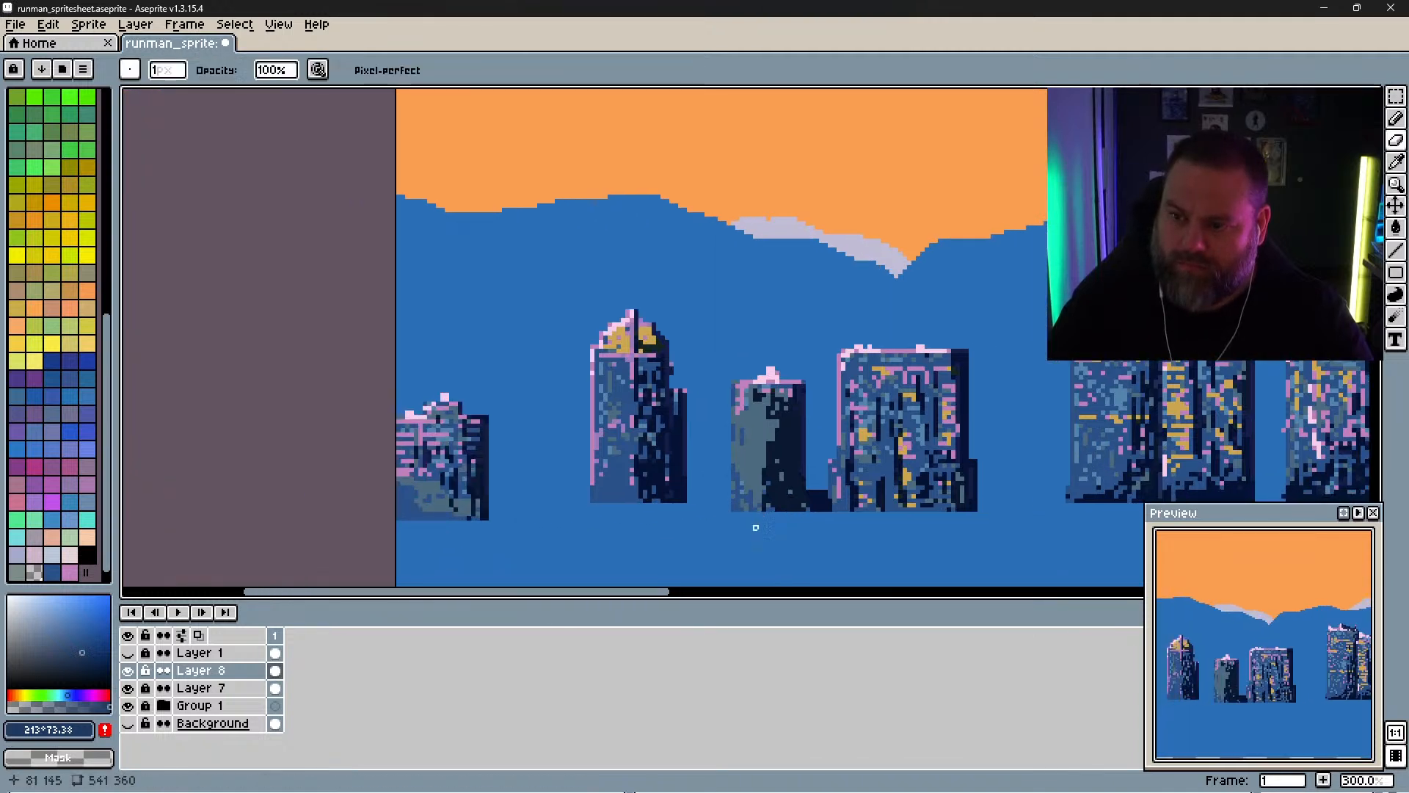
key("ctrl+z")
key("b")
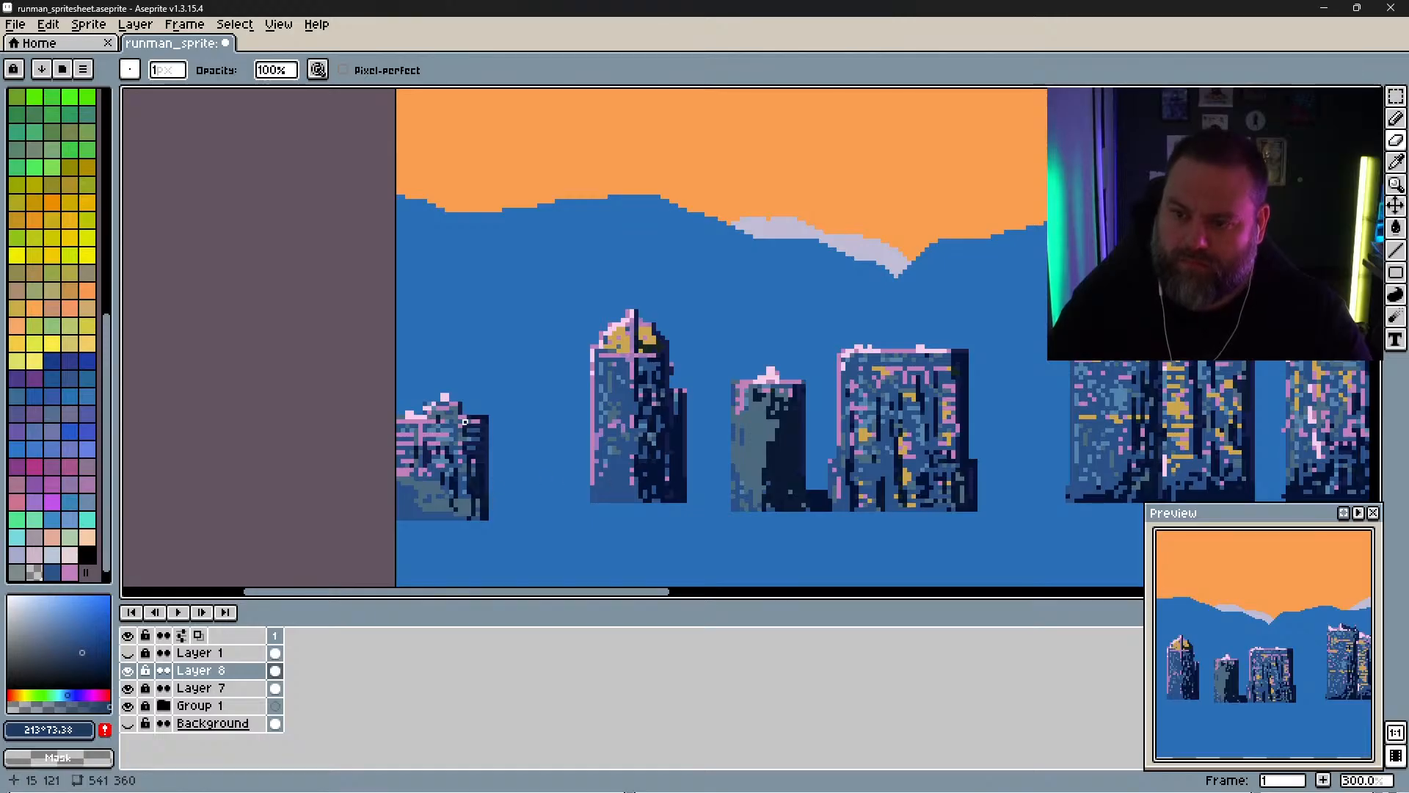
key("e")
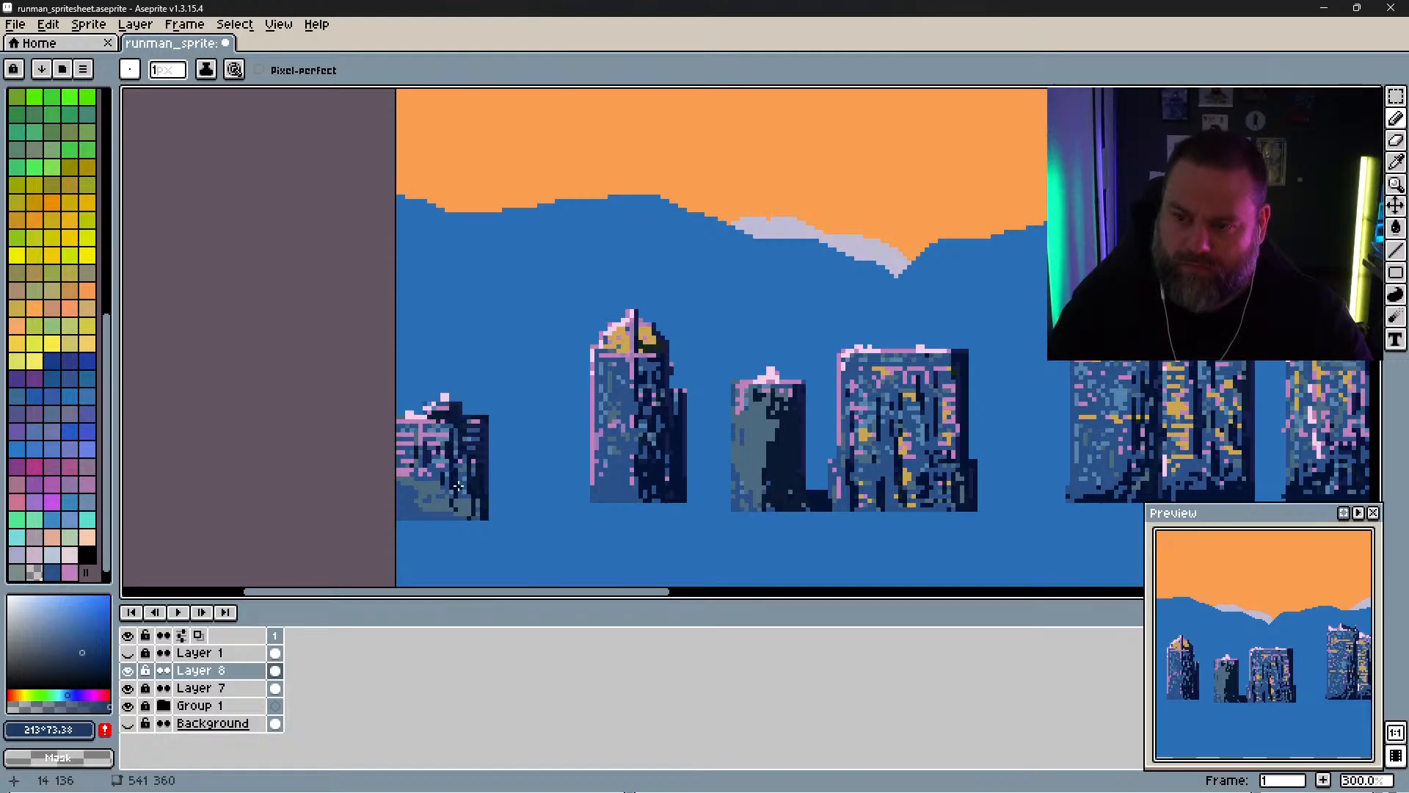
mouse_move(458, 485)
left_mouse_down()
mouse_move(469, 512)
mouse_move(478, 442)
mouse_move(463, 436)
mouse_move(471, 474)
mouse_move(443, 504)
left_mouse_up()
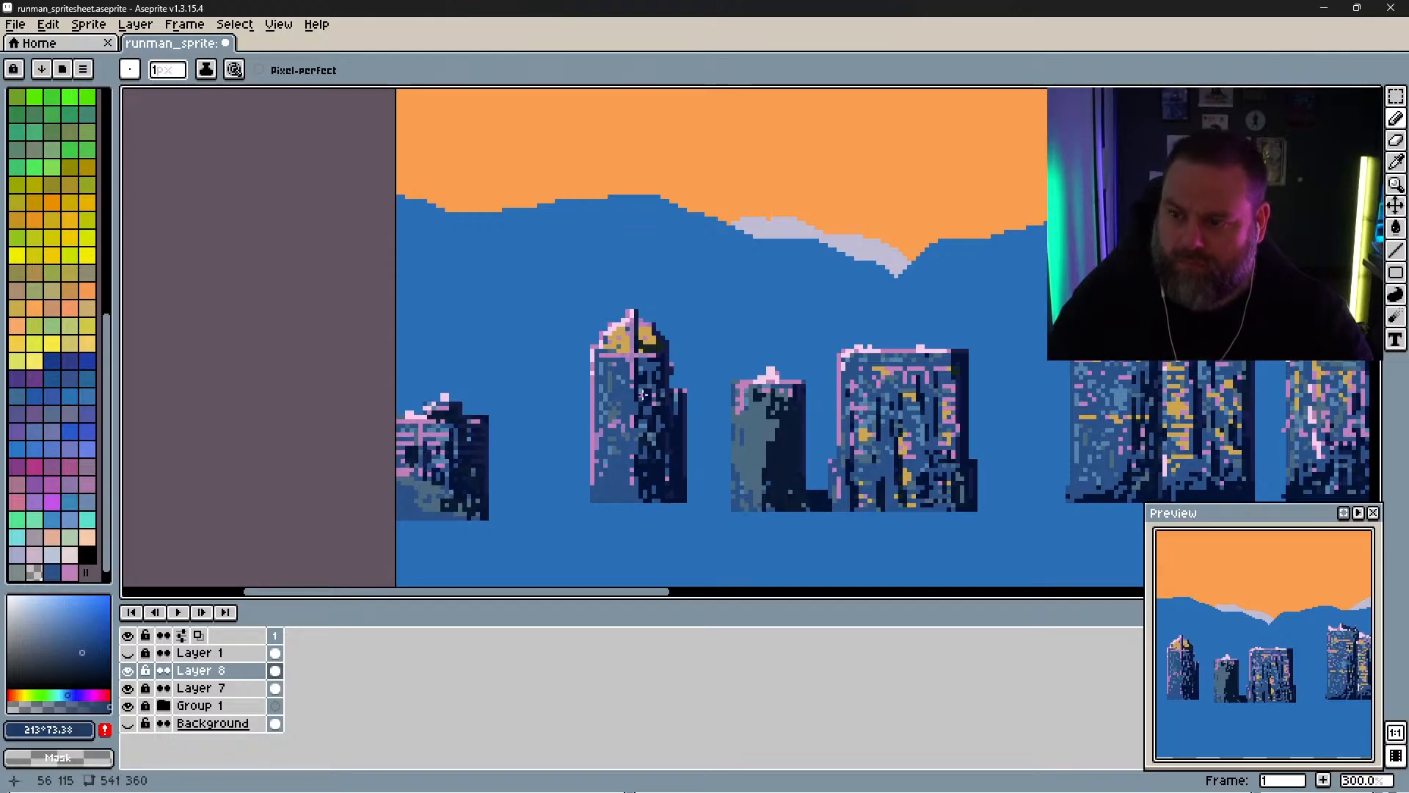
Step: Darken the lower half of the yellow-domed tower and draw a dark navy line along the westernmost building's base
left_click_drag(631, 397, 632, 501)
left_click_drag(620, 471, 620, 471)
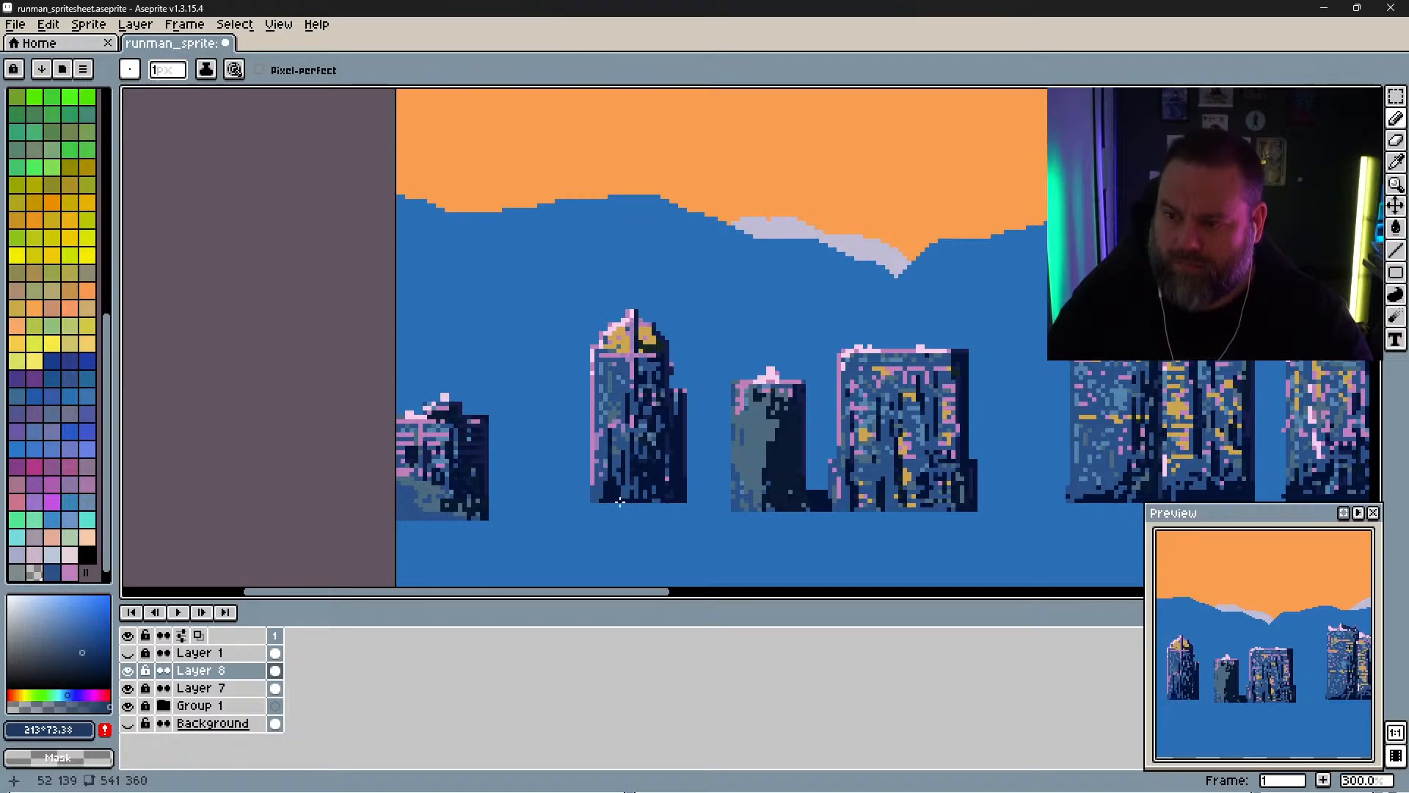
left_click_drag(413, 519, 455, 518)
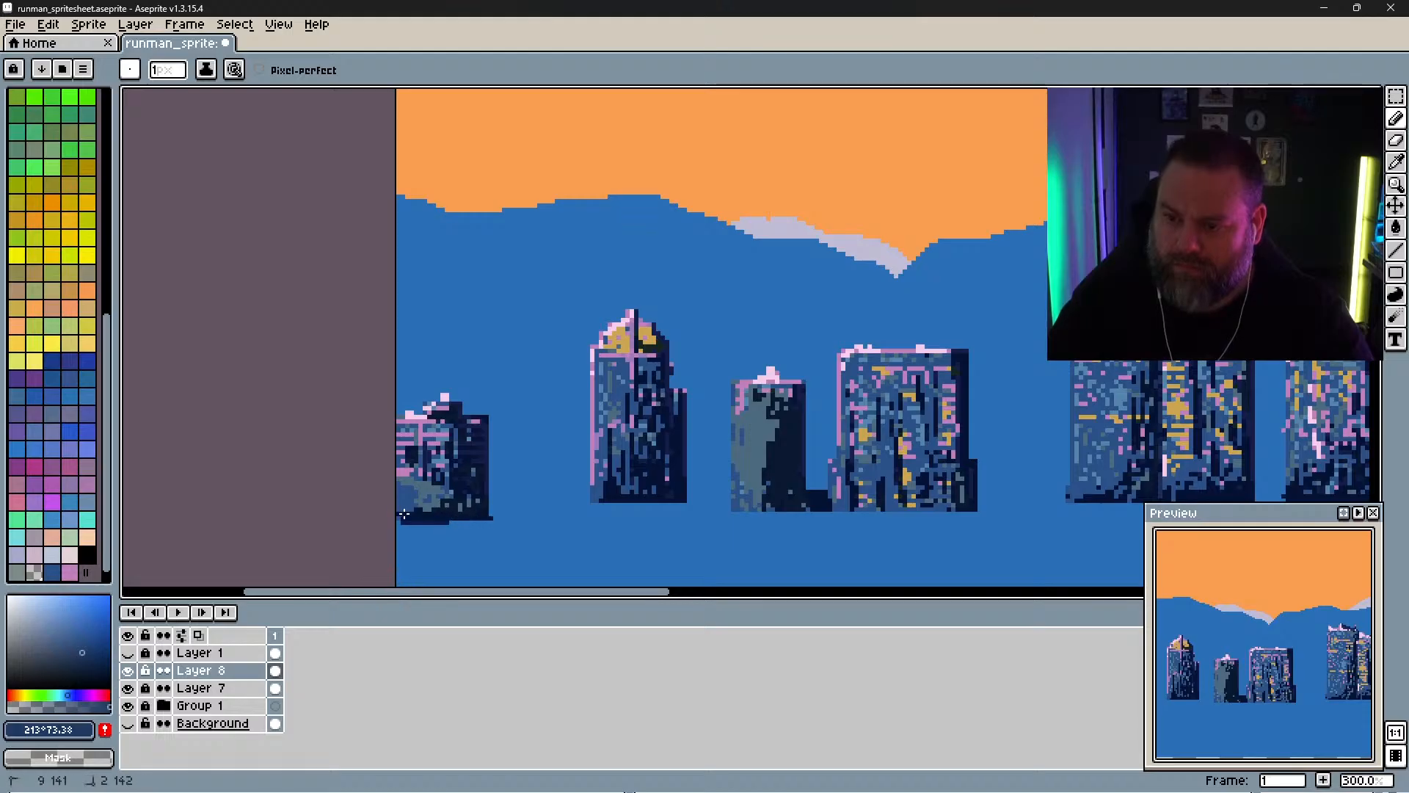
Step: Erase the stray dark pixels sticking out past the right end of the westernmost building's base
key("e")
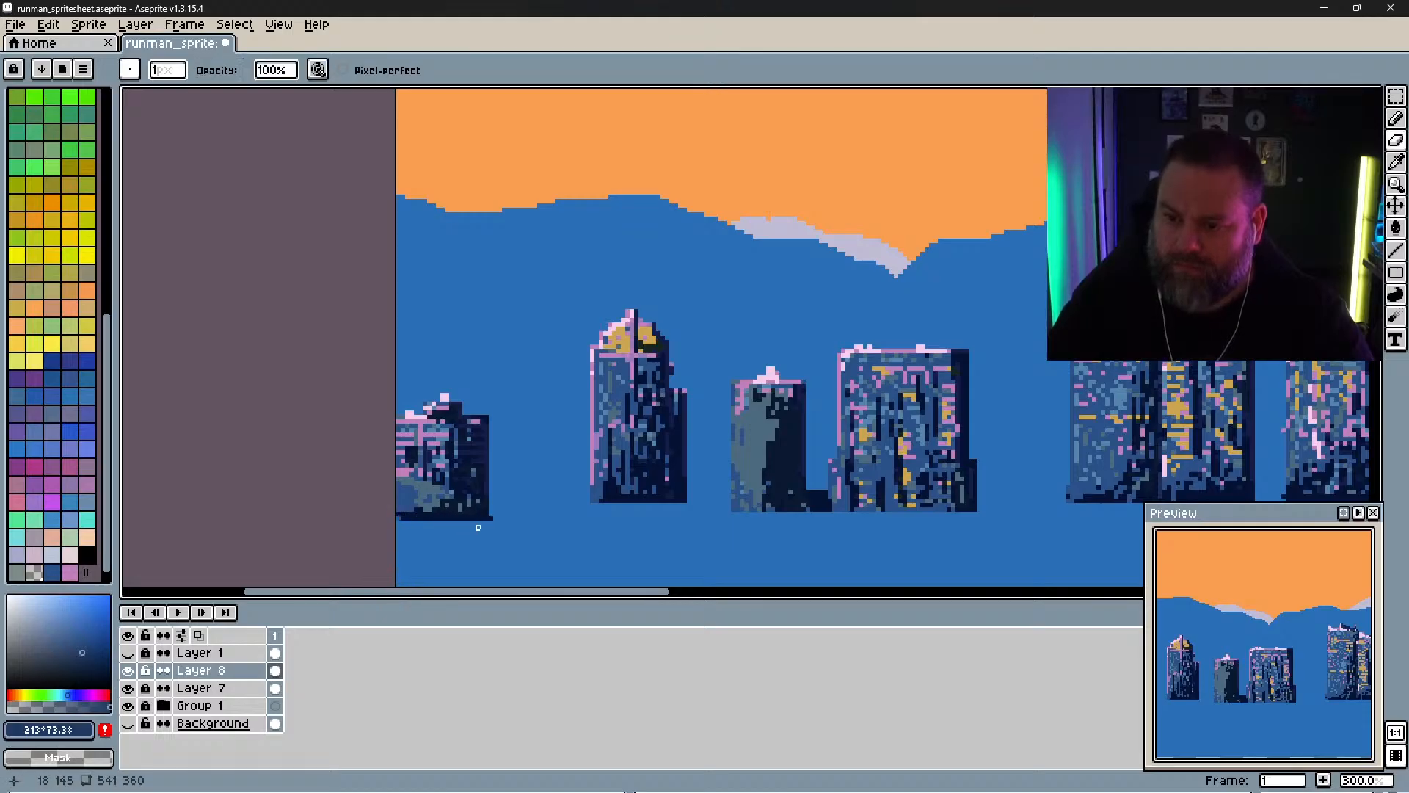
left_click_drag(490, 505, 491, 519)
key("b")
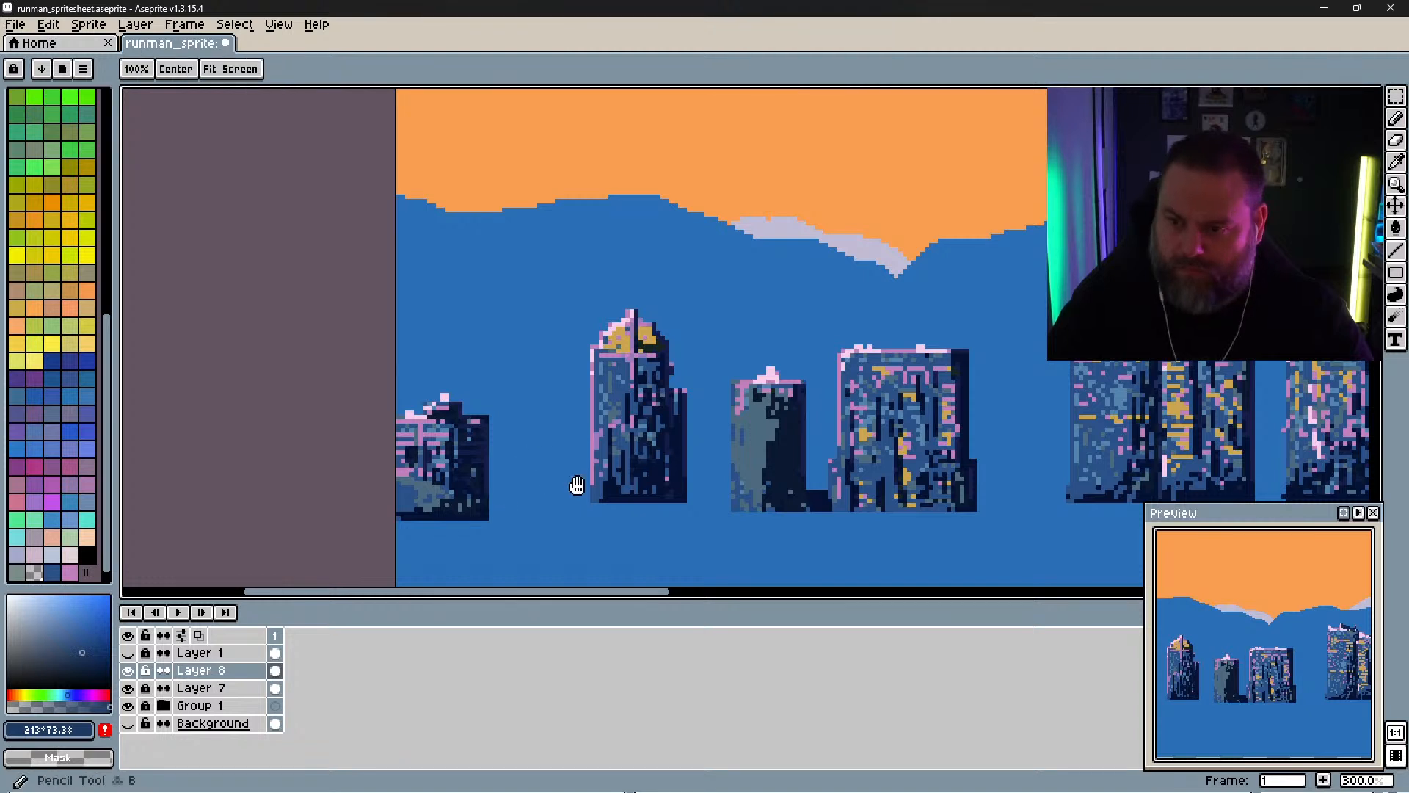
Step: Draw dark navy lines along the bases of the buildings from the yellow-domed tower through the tallest stepped tower
mouse_move(649, 503)
left_mouse_down()
mouse_move(481, 465)
mouse_move(701, 474)
left_mouse_up()
mouse_move(694, 469)
left_mouse_down()
mouse_move(789, 466)
mouse_move(752, 485)
mouse_move(857, 488)
mouse_move(595, 485)
mouse_move(619, 458)
left_mouse_up()
mouse_move(856, 484)
left_mouse_down()
mouse_move(719, 465)
mouse_move(513, 489)
left_mouse_up()
key("ctrl+z")
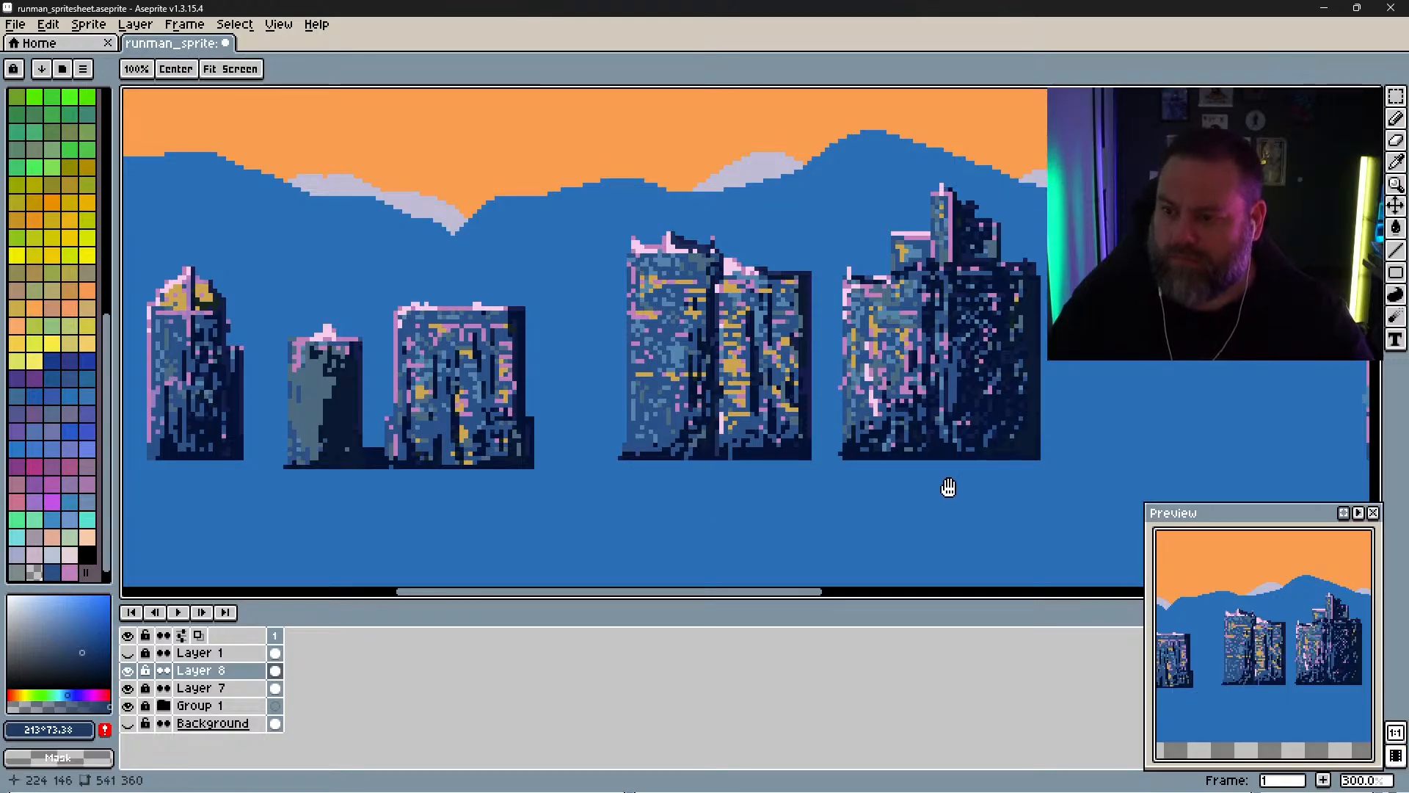
Step: Darken the base and lower right part of the rounded twin tower in navy, and erase the stray pixel at its lower-left corner
left_click_drag(1033, 501, 540, 484)
left_click_drag(835, 470, 540, 467)
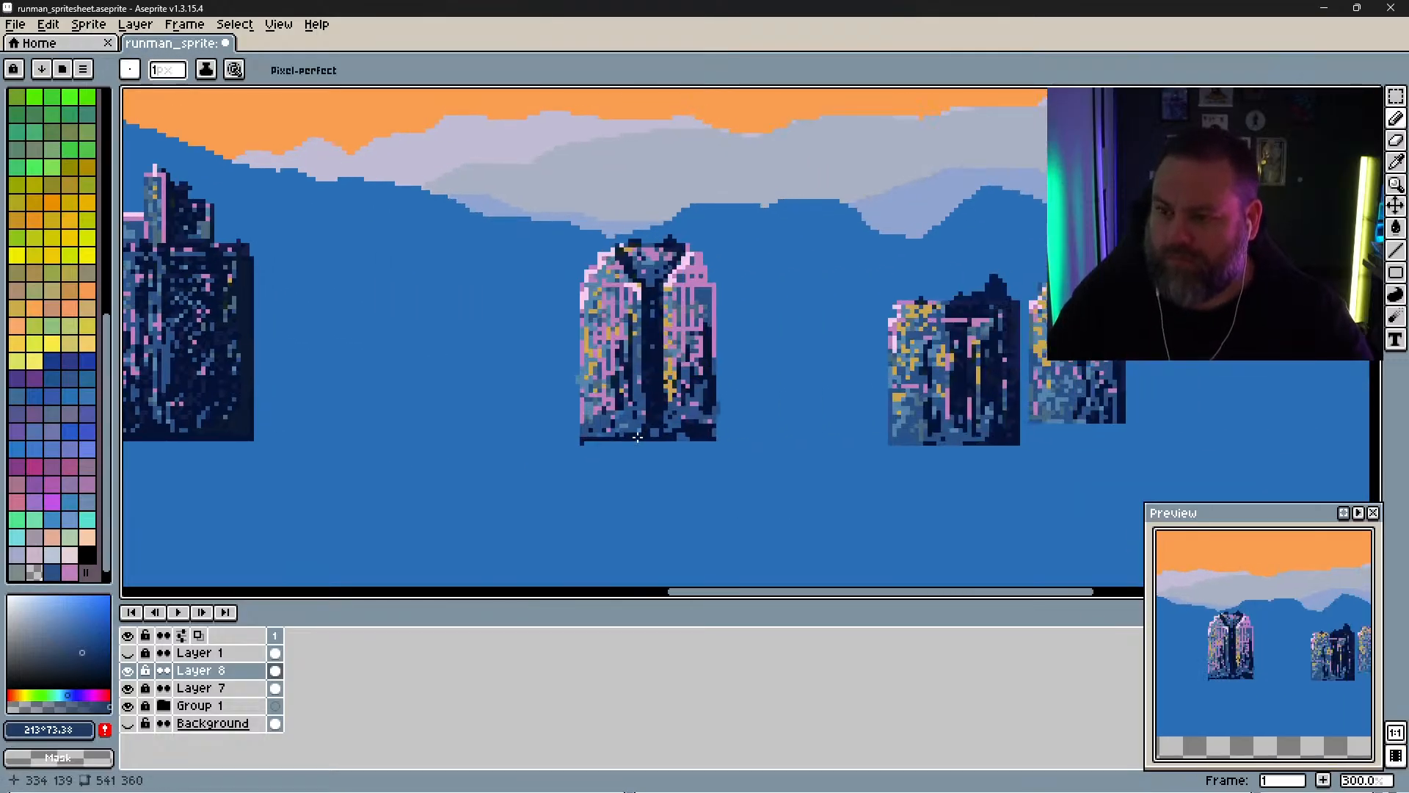
left_click_drag(617, 437, 628, 433)
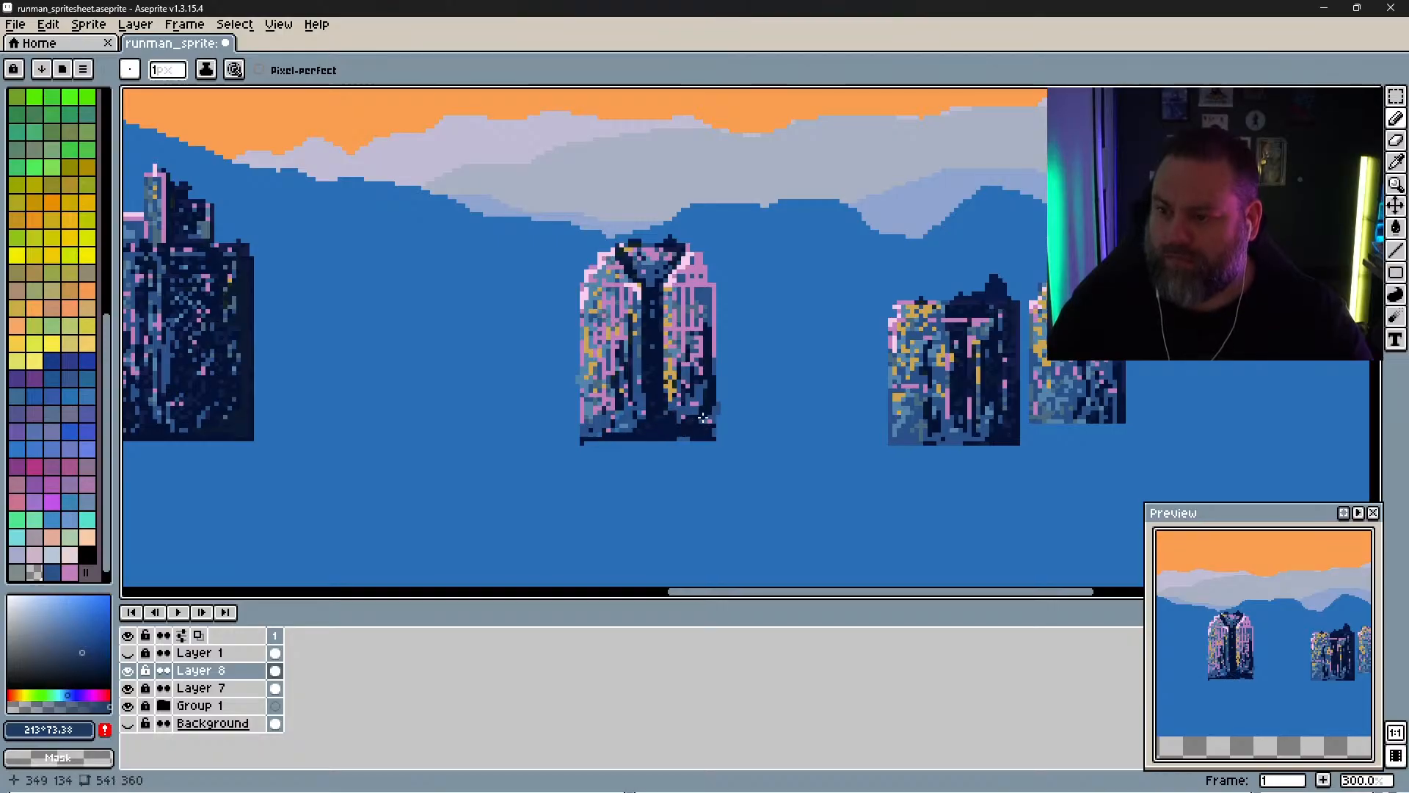
mouse_move(703, 417)
left_mouse_down()
mouse_move(671, 417)
mouse_move(670, 380)
left_mouse_up()
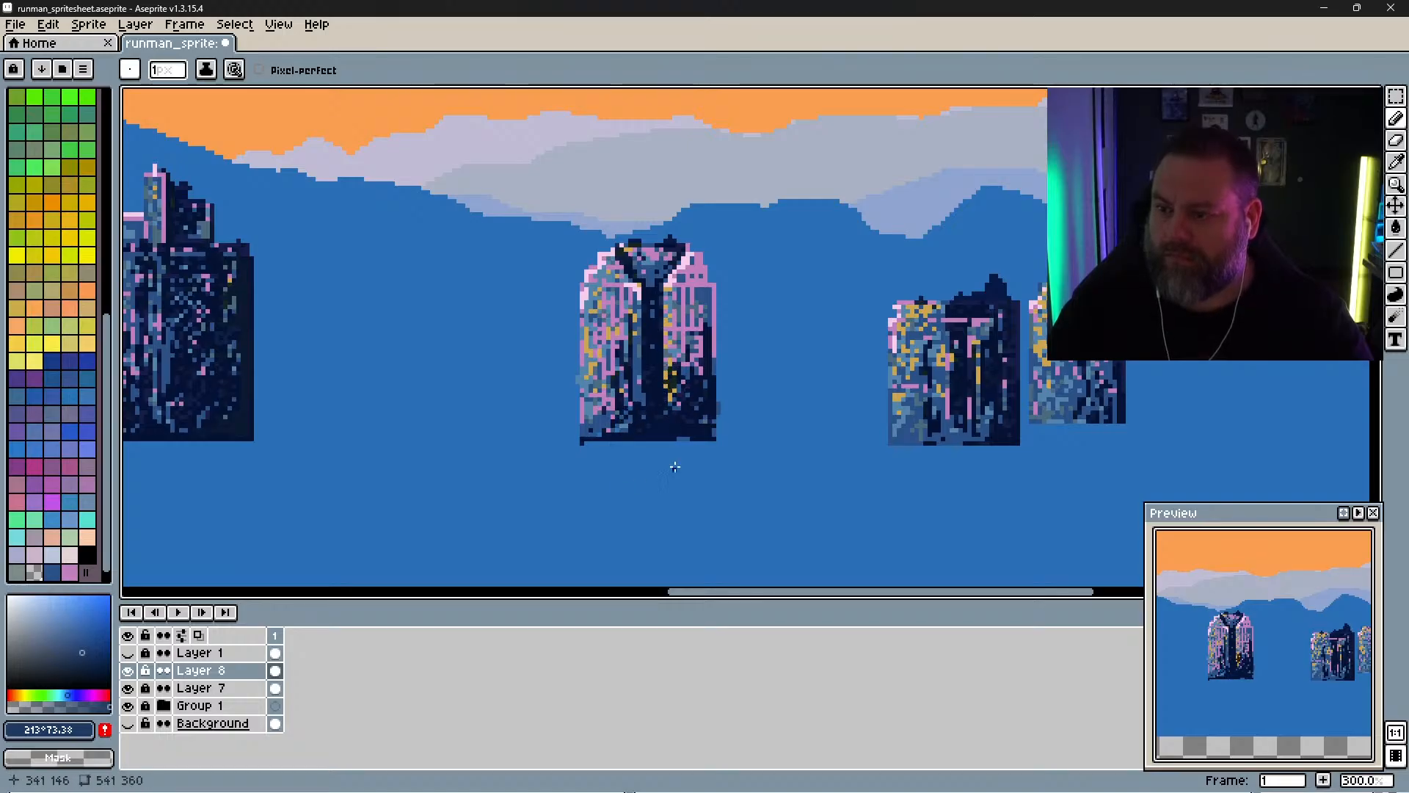
scroll(675, 467, "right", 3)
key("e")
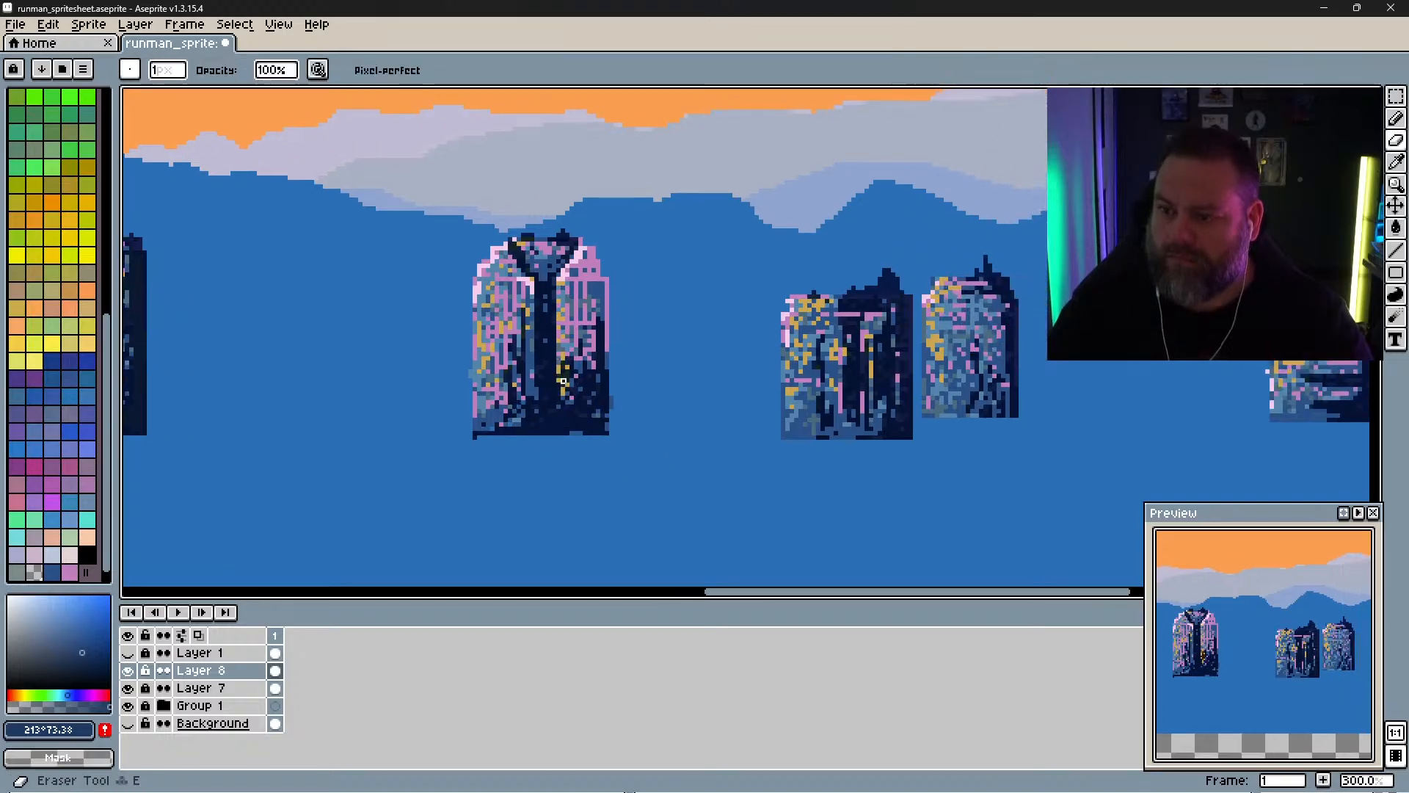
left_click(474, 436)
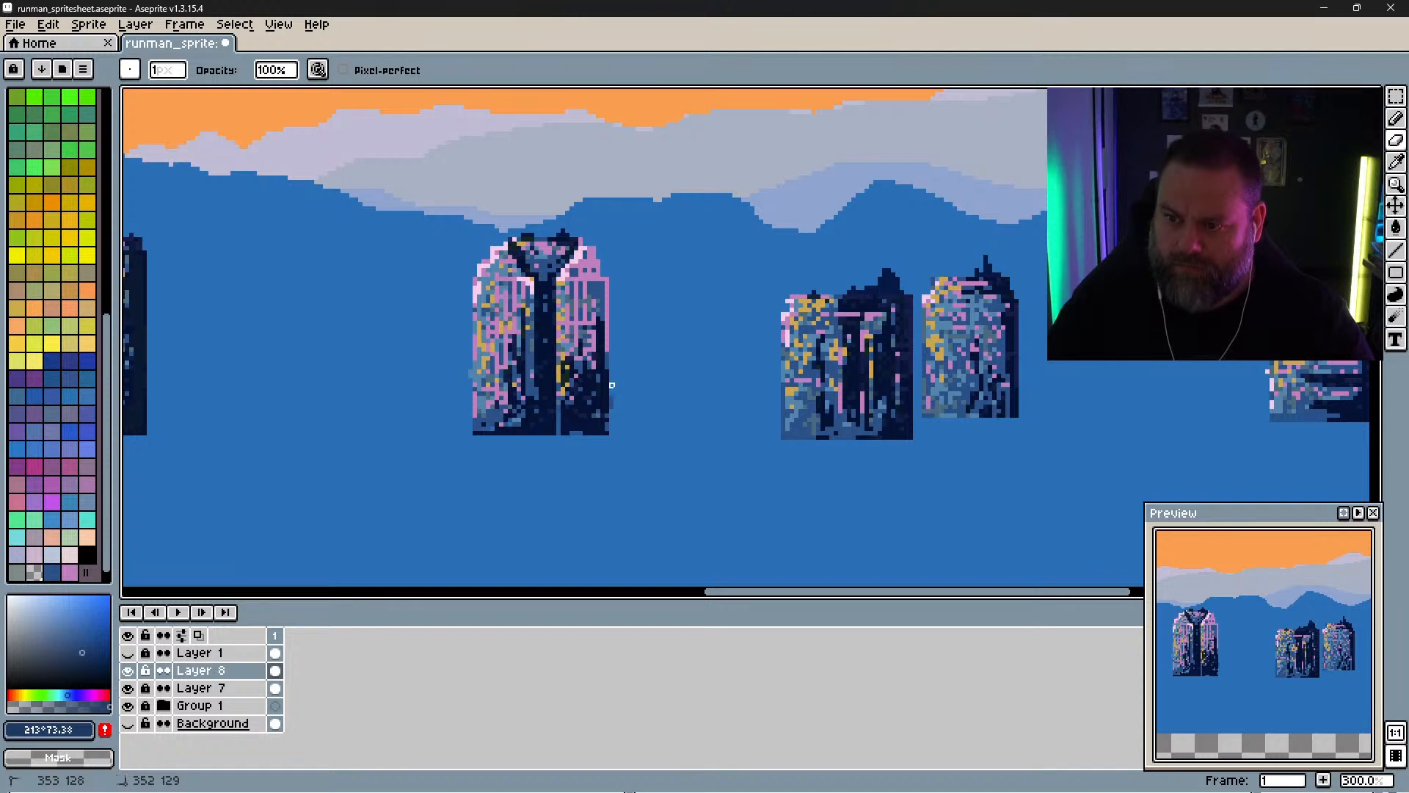
Step: Line the bases of the two neighbouring eastern buildings and the low easternmost building in dark navy, erasing stray pixels below them
key("b")
mouse_move(807, 437)
left_mouse_down()
mouse_move(790, 436)
mouse_move(849, 424)
mouse_move(871, 439)
mouse_move(1004, 392)
mouse_move(966, 379)
mouse_move(960, 407)
left_mouse_up()
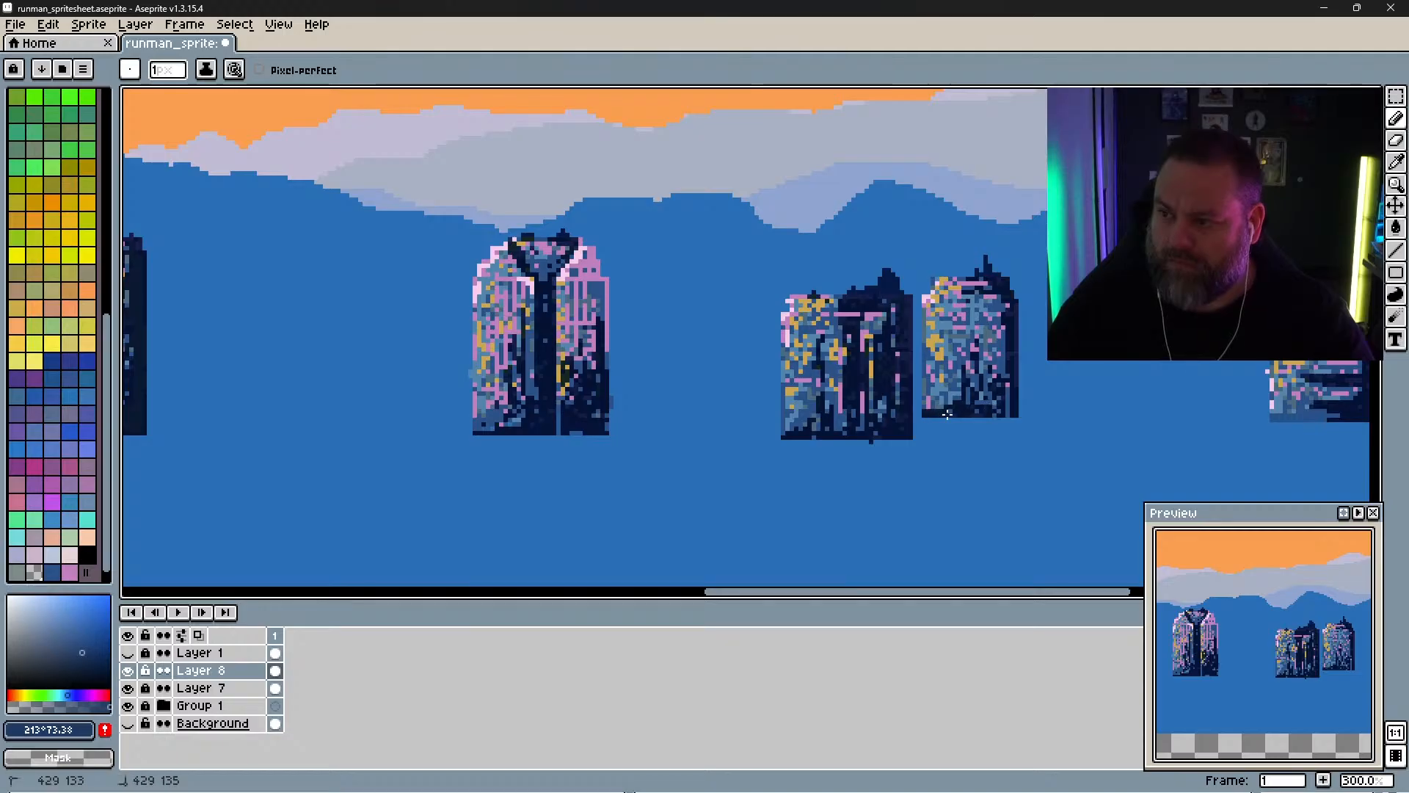
key("space")
left_click_drag(1041, 411, 575, 431)
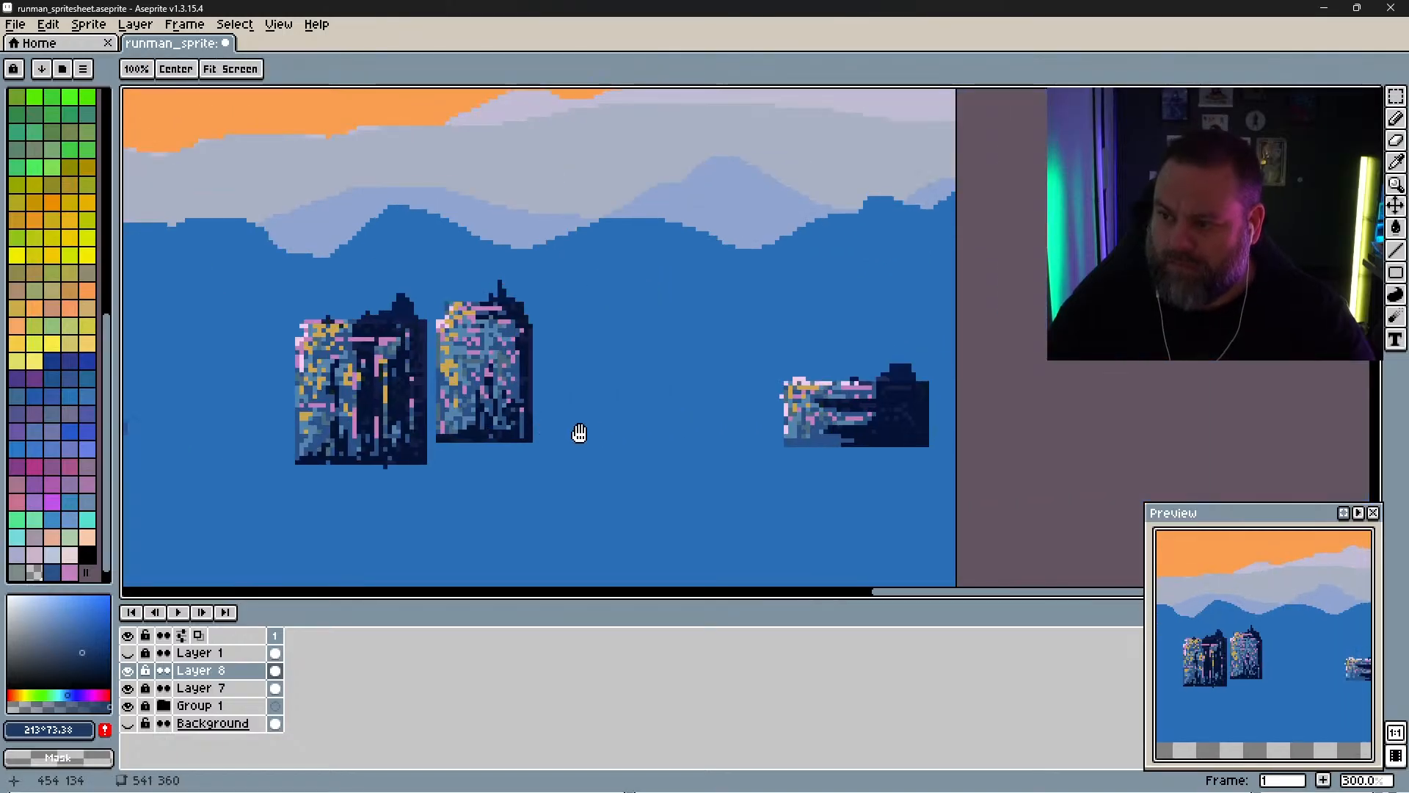
mouse_move(787, 443)
left_mouse_down()
mouse_move(849, 449)
mouse_move(760, 449)
mouse_move(834, 458)
mouse_move(763, 445)
mouse_move(803, 458)
left_mouse_up()
key("e")
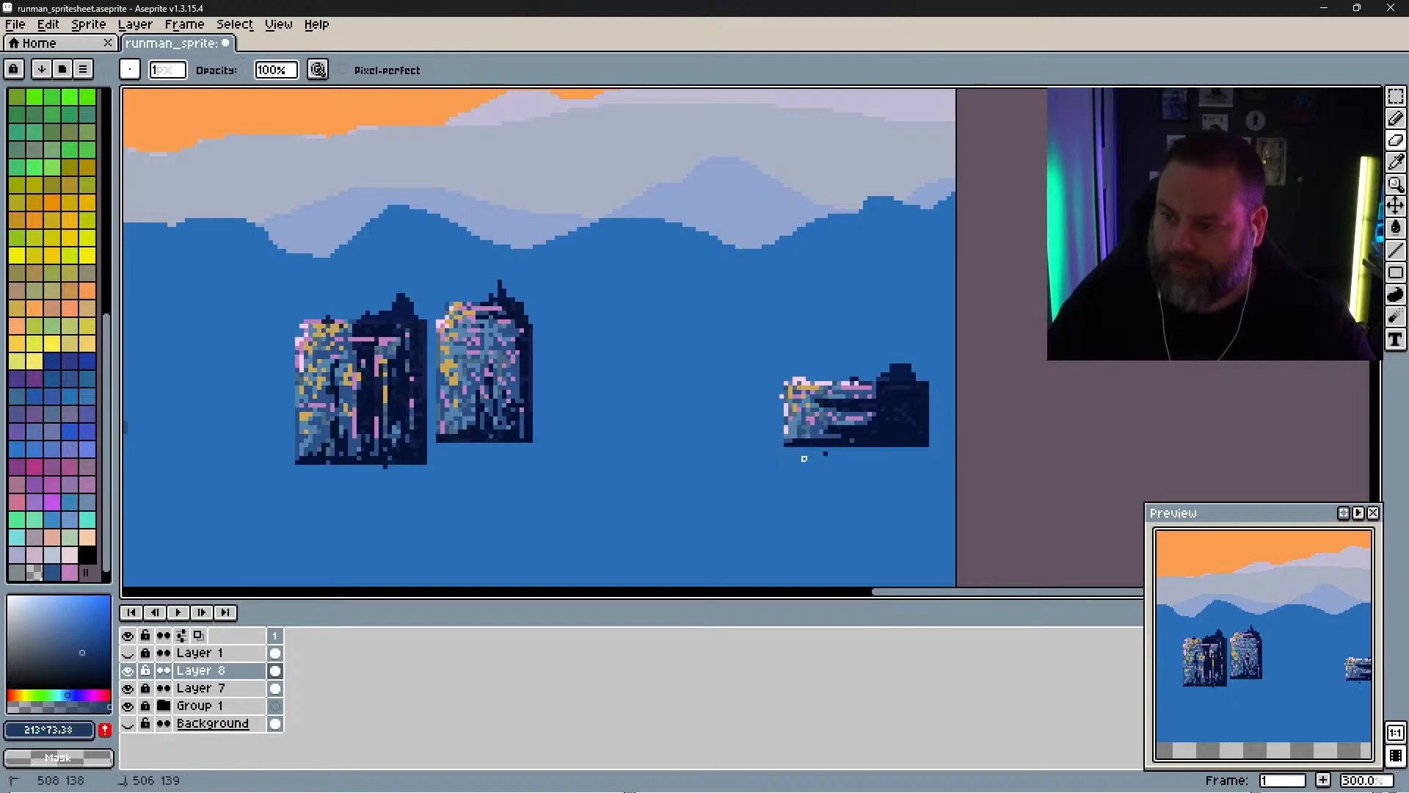
left_click_drag(593, 458, 830, 449)
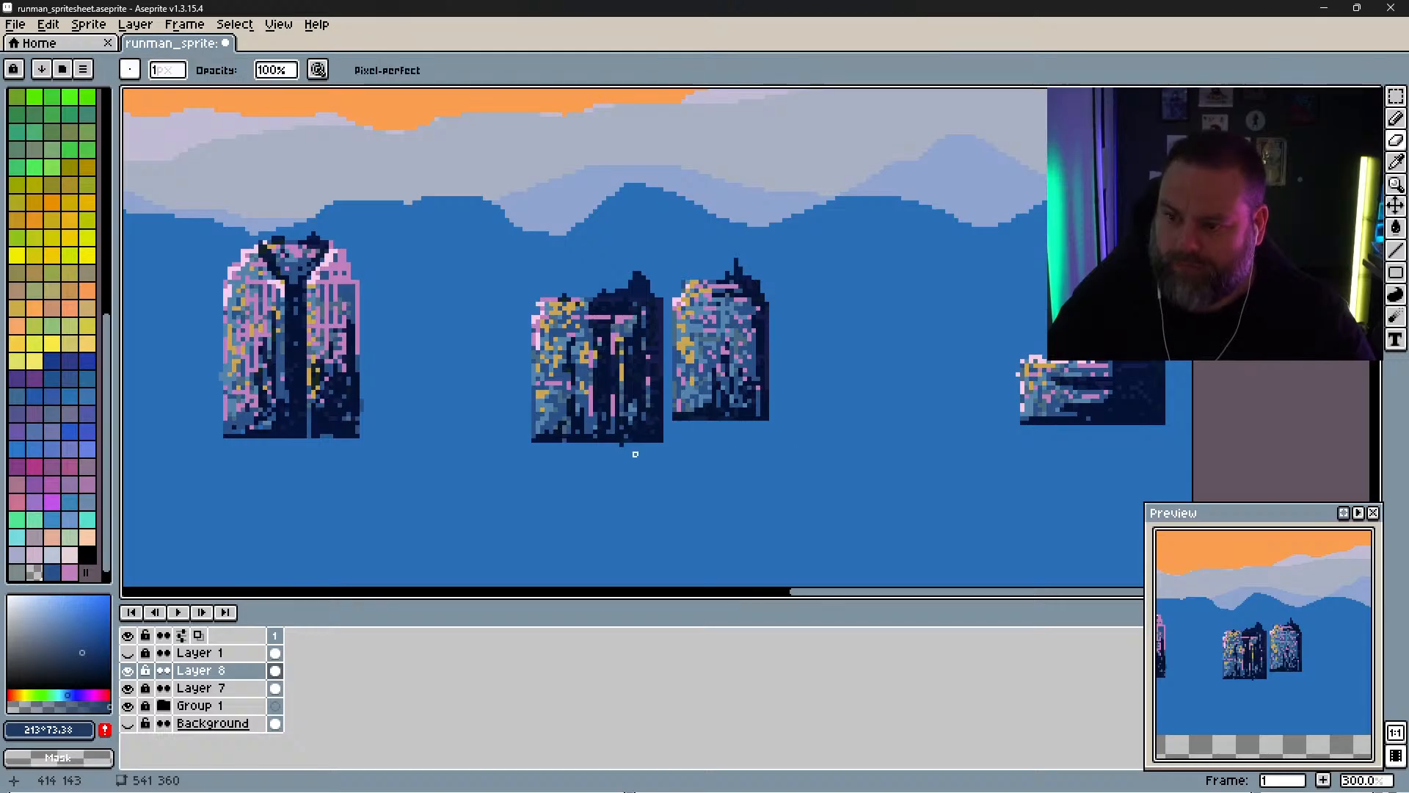
left_click_drag(636, 466, 918, 472)
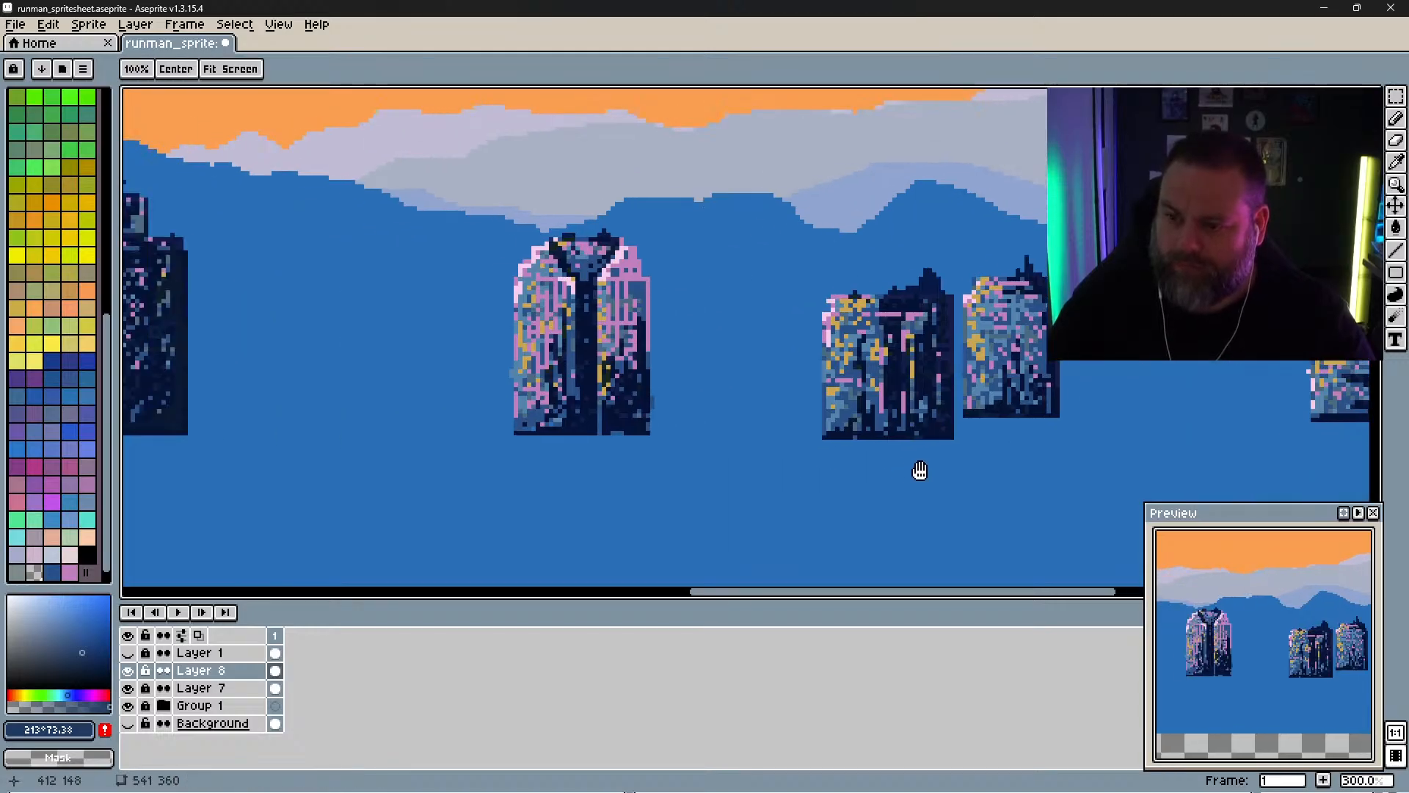
Step: Shade the right halves of the two neighbouring eastern buildings with vertical dark navy strokes over their pink and light pixels
mouse_move(697, 458)
left_mouse_down()
mouse_move(714, 465)
mouse_move(645, 471)
left_mouse_up()
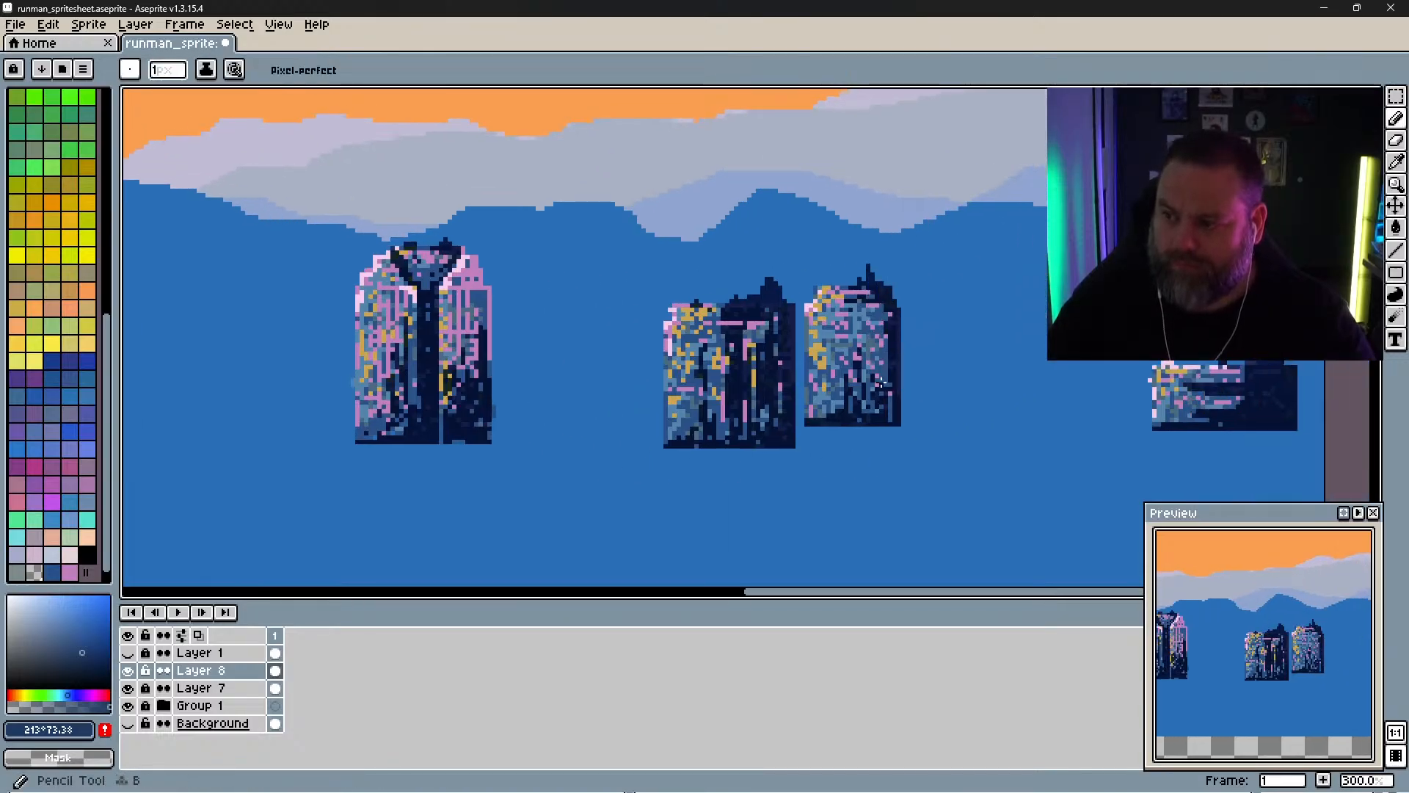
left_click_drag(884, 352, 881, 404)
left_click_drag(875, 342, 865, 414)
left_click_drag(859, 359, 859, 379)
mouse_move(862, 323)
left_mouse_down()
mouse_move(881, 312)
mouse_move(880, 332)
left_mouse_up()
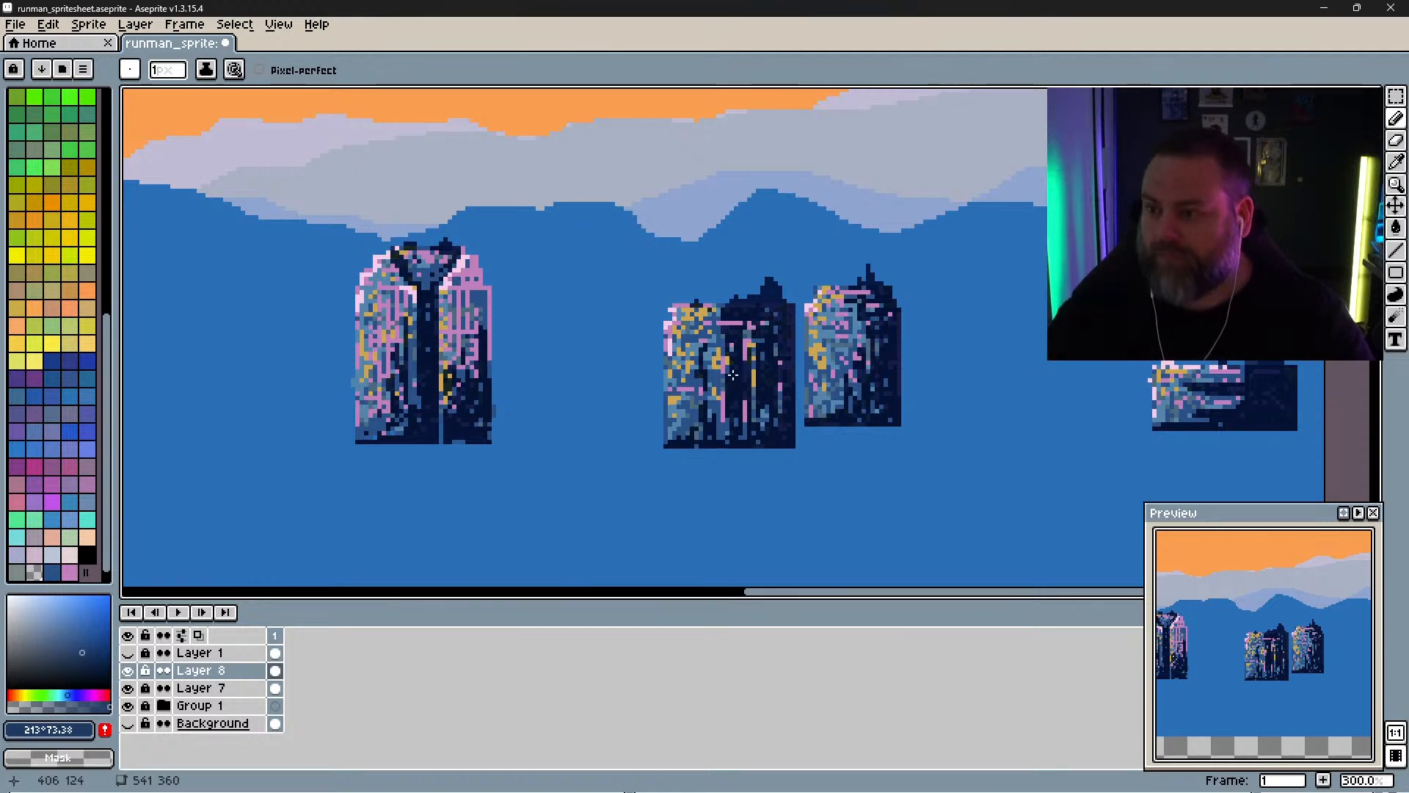
mouse_move(737, 320)
left_mouse_down()
mouse_move(753, 428)
mouse_move(732, 423)
mouse_move(735, 439)
mouse_move(765, 423)
left_mouse_up()
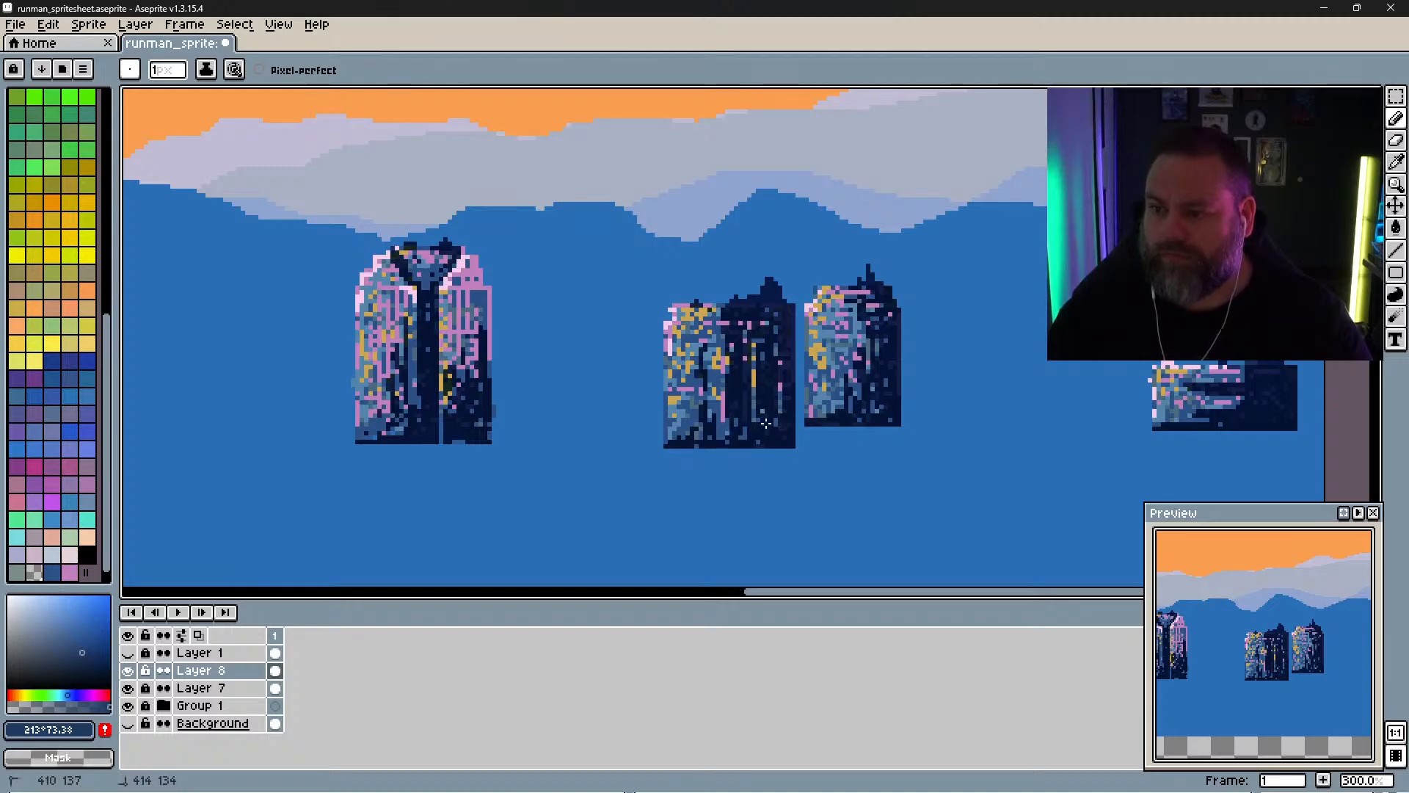
Step: Save the runman_spritesheet file and view the whole skyline
scroll(757, 355, "down", 5)
key("ctrl+s")
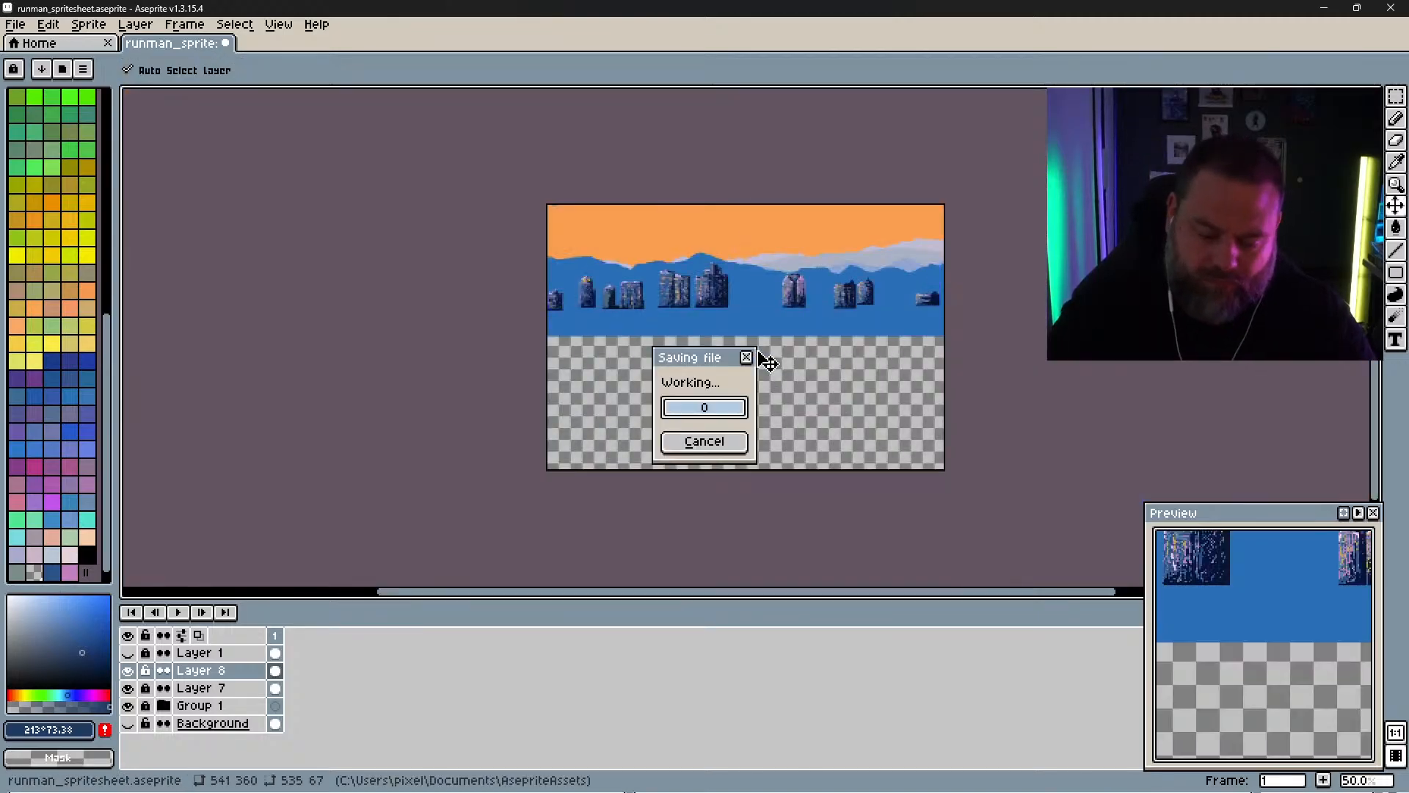
key("v")
scroll(802, 331, "up", 1)
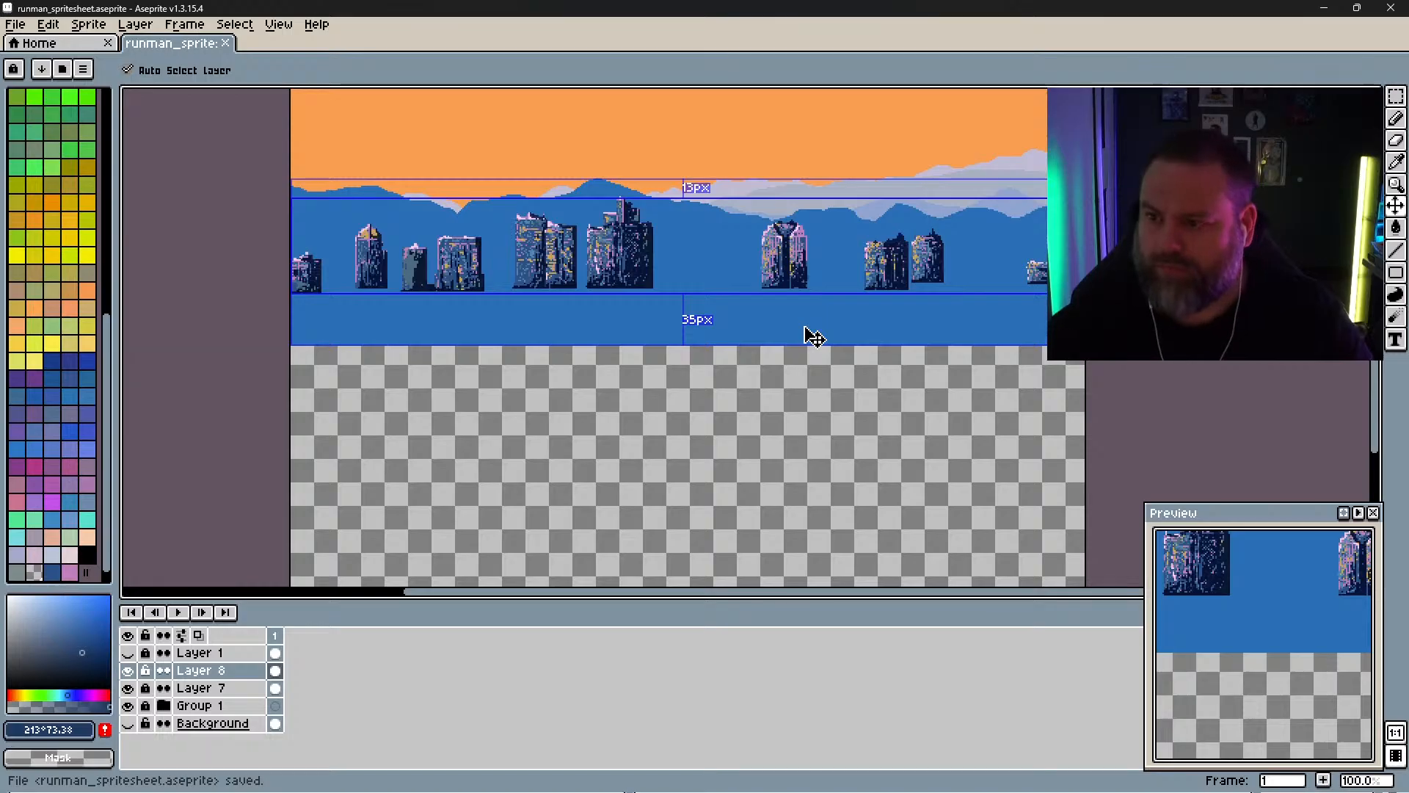
key("b")
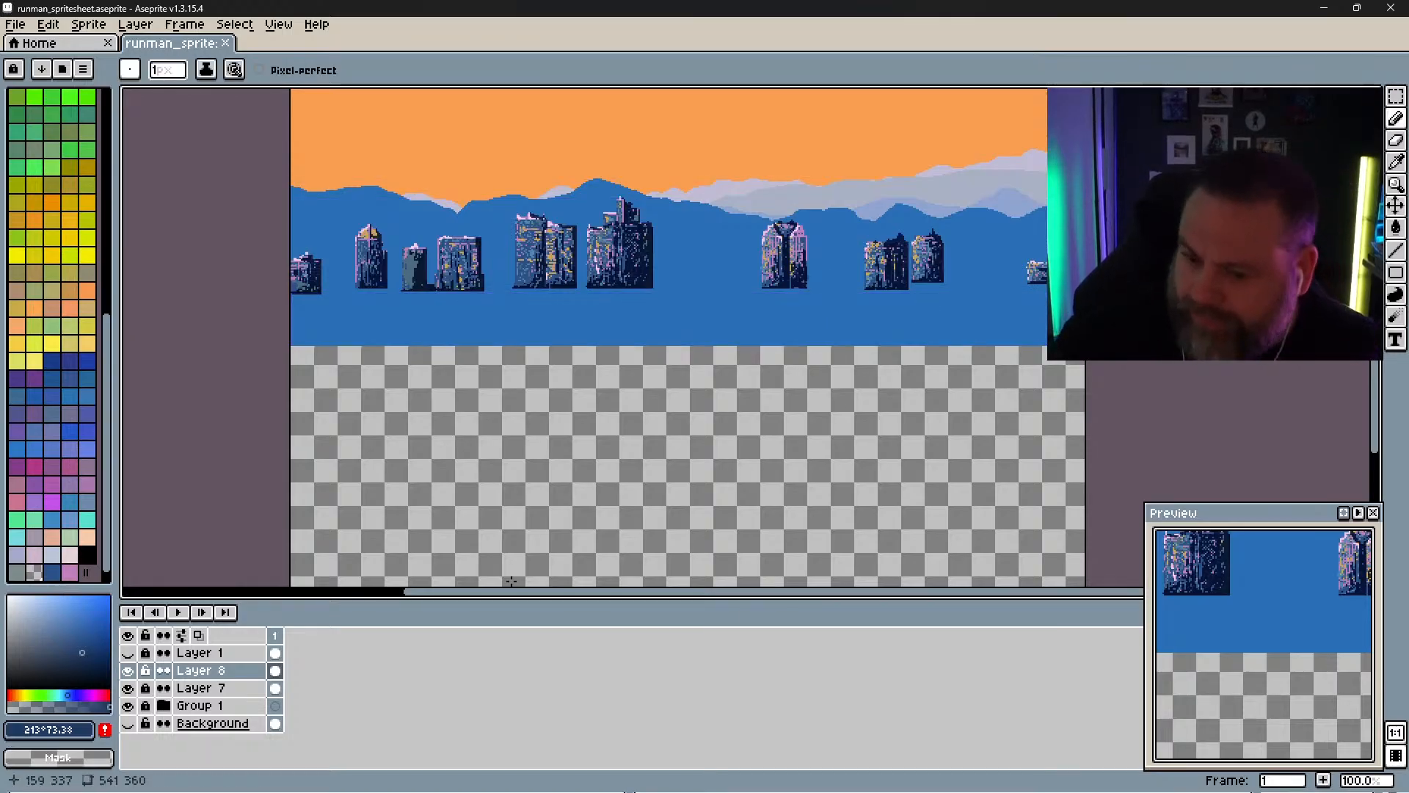
Step: Lower the opacity of Layer 8 to 66% in its layer properties
double_click(235, 671)
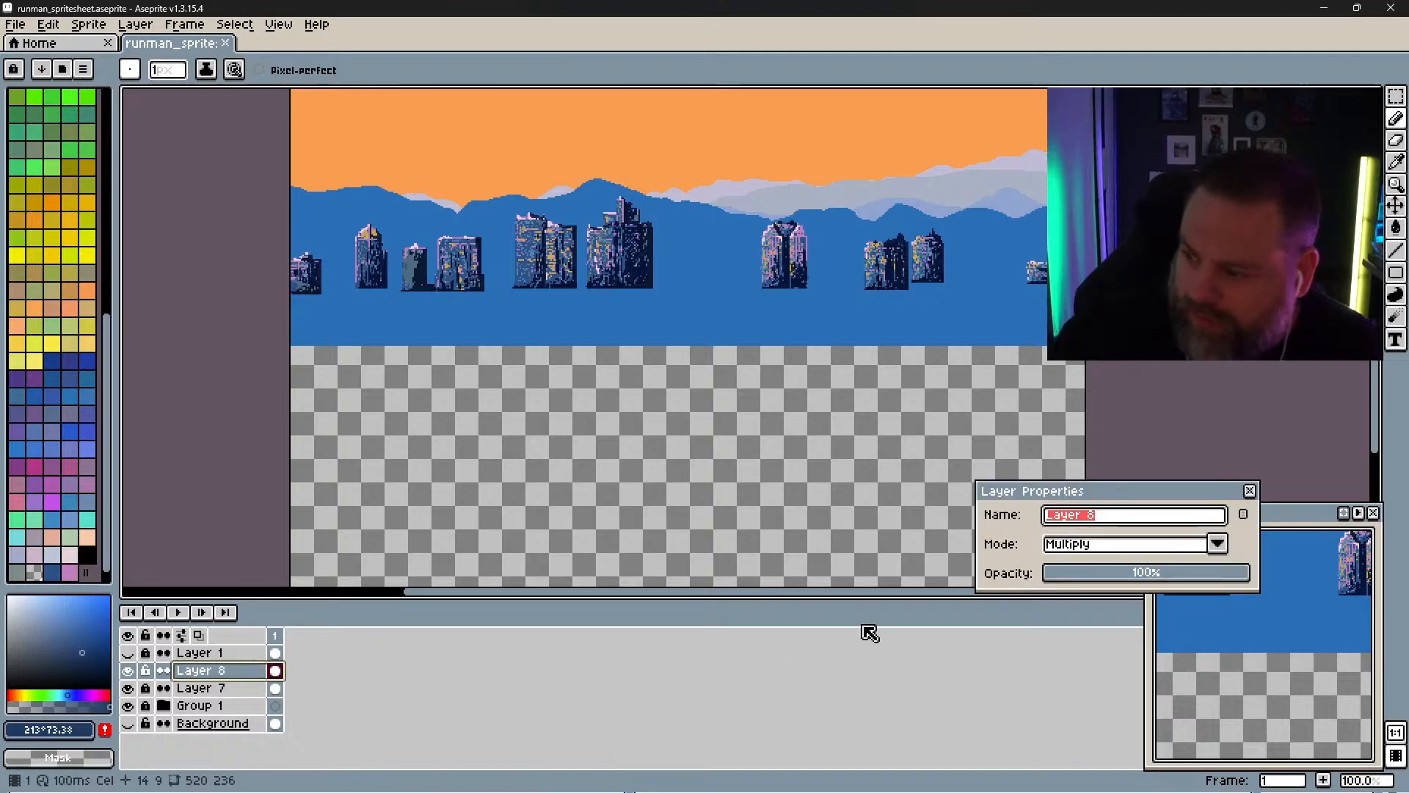
left_click_drag(1215, 574, 1191, 582)
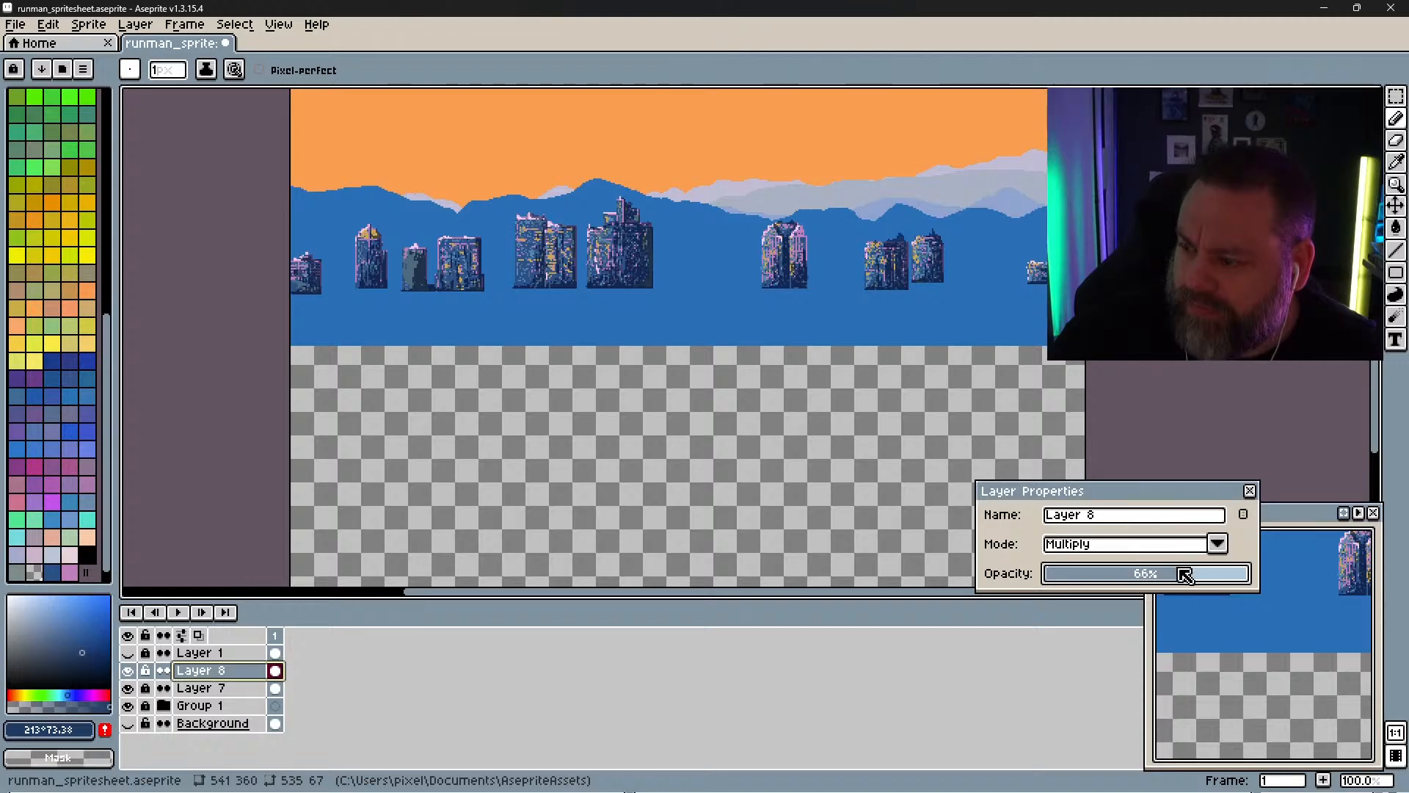
Step: Try the Overlay and Darken blend modes on Layer 8, then return it to Multiply and close its properties
left_click(1202, 544)
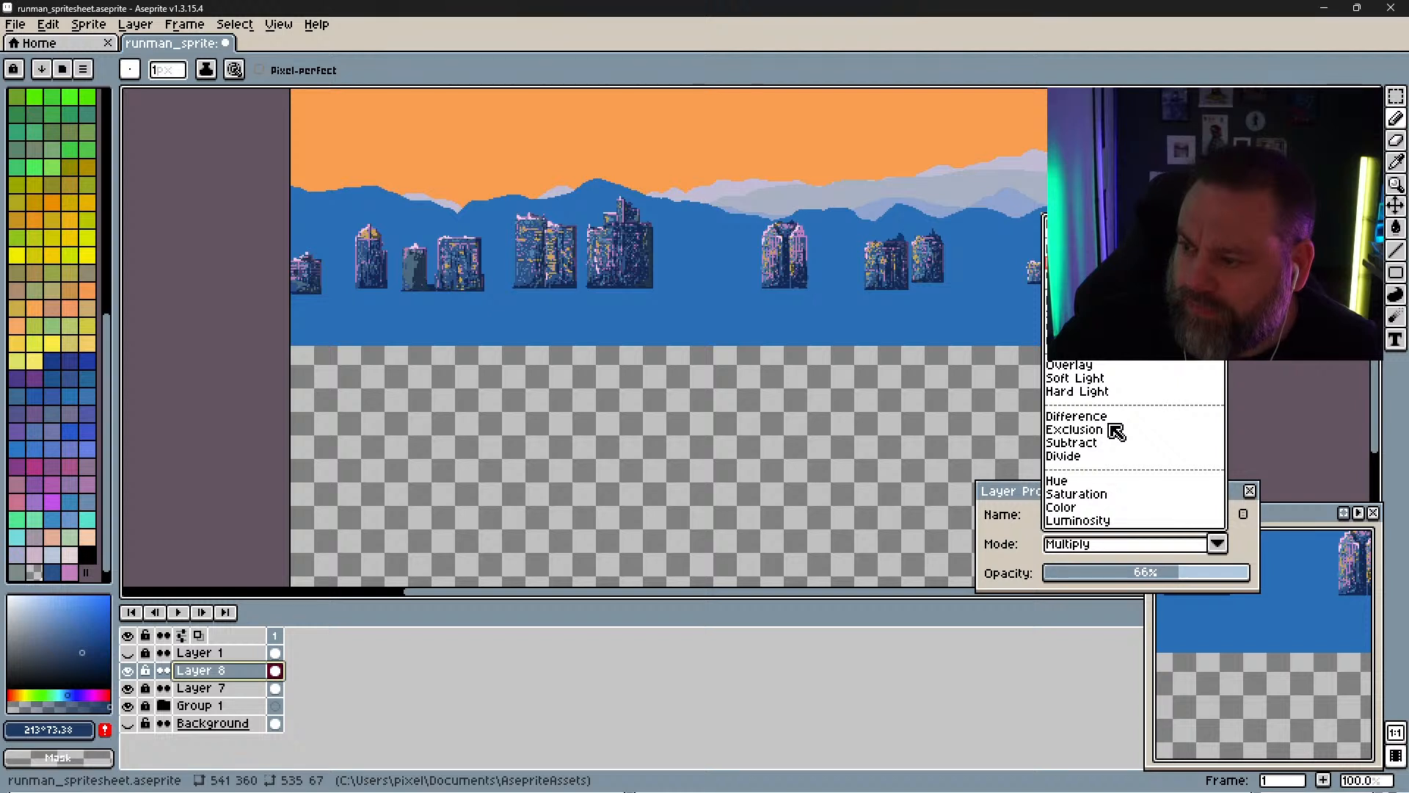
left_click(1086, 365)
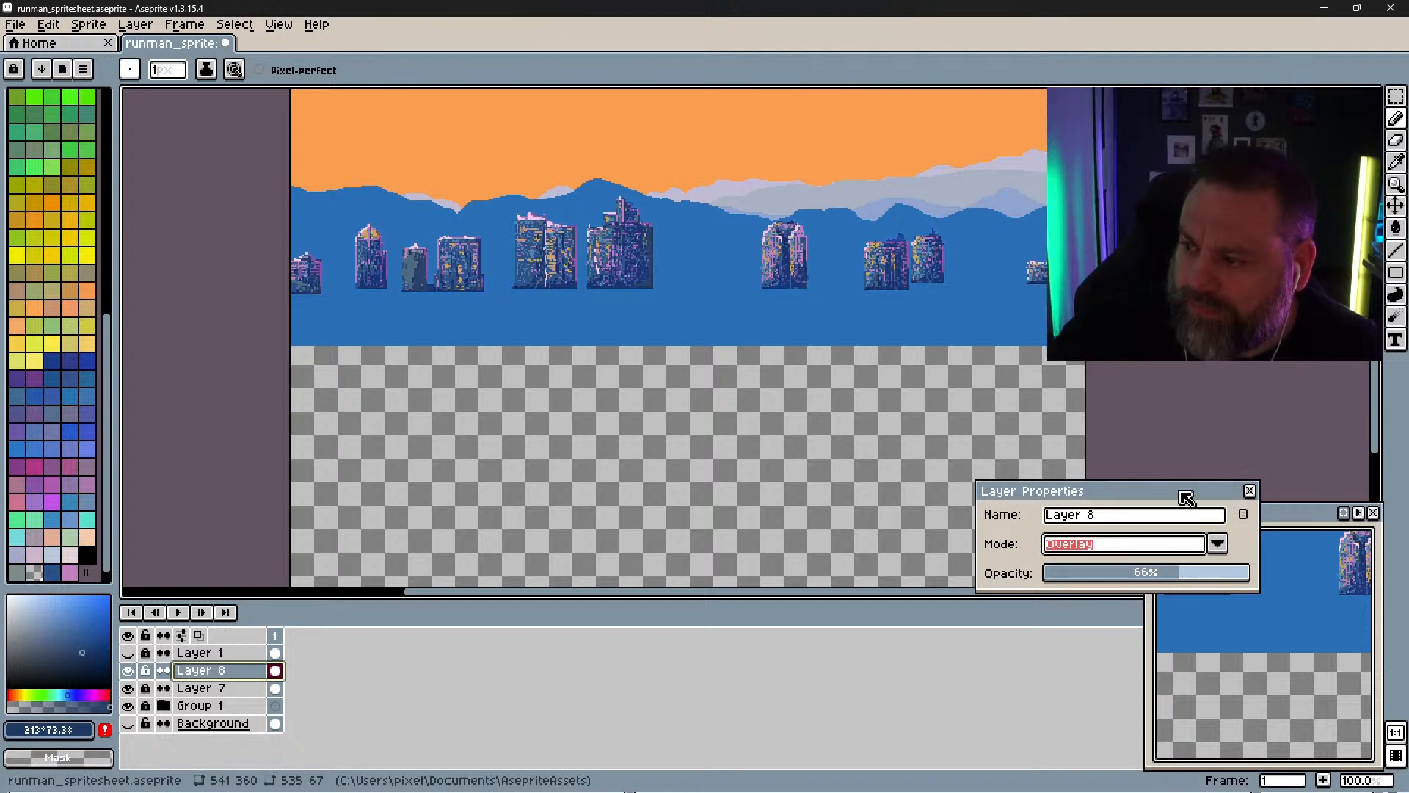
left_click(1215, 543)
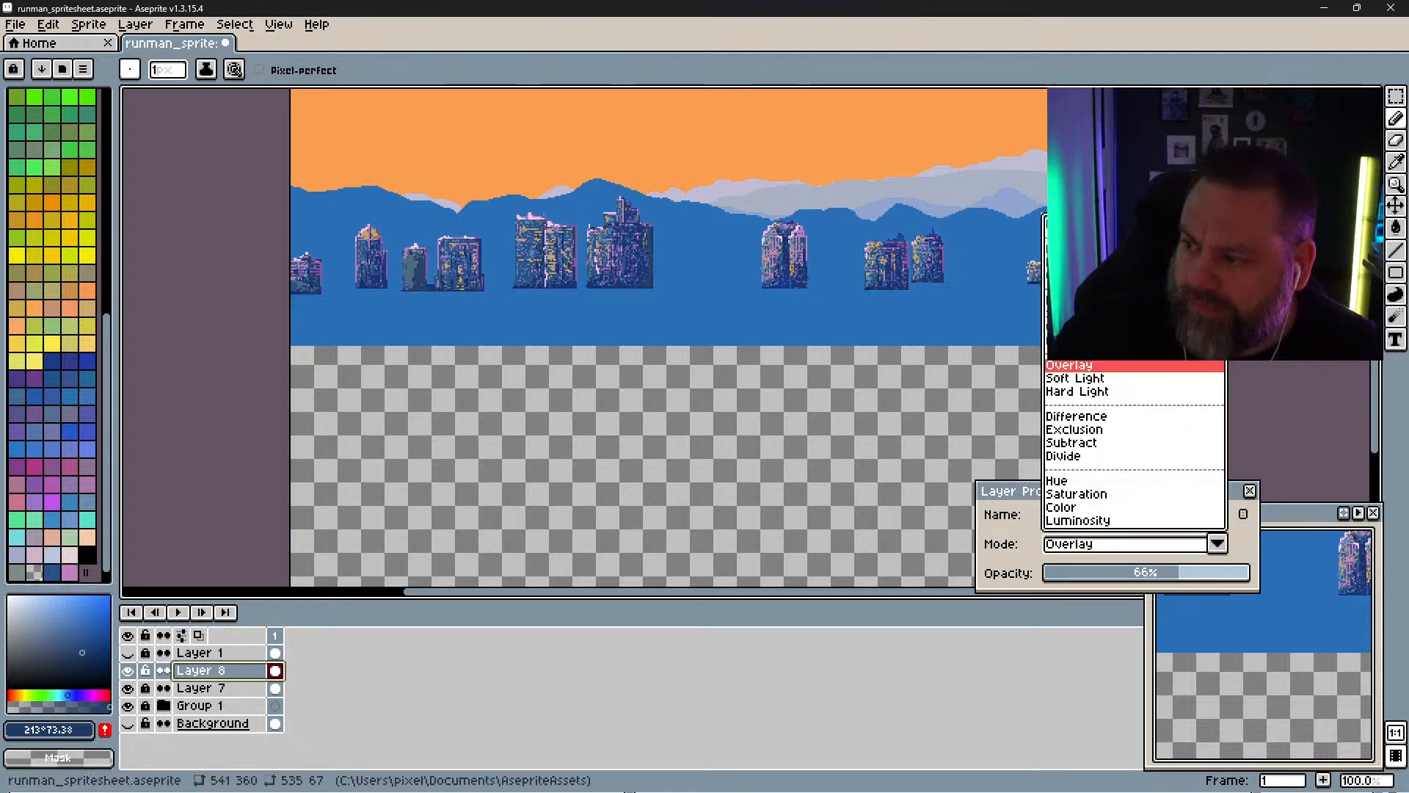
left_click(1116, 366)
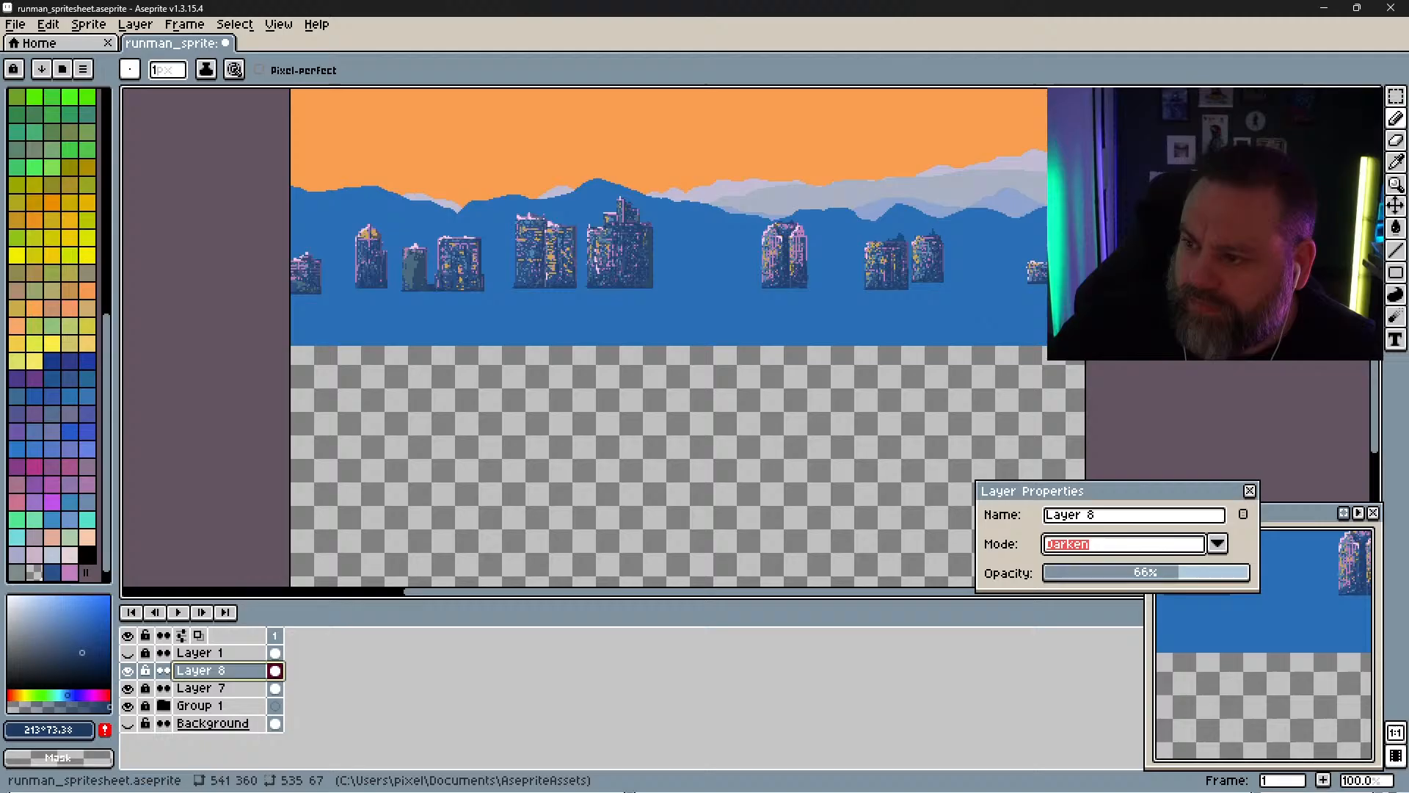
left_click(1217, 545)
left_click(1075, 262)
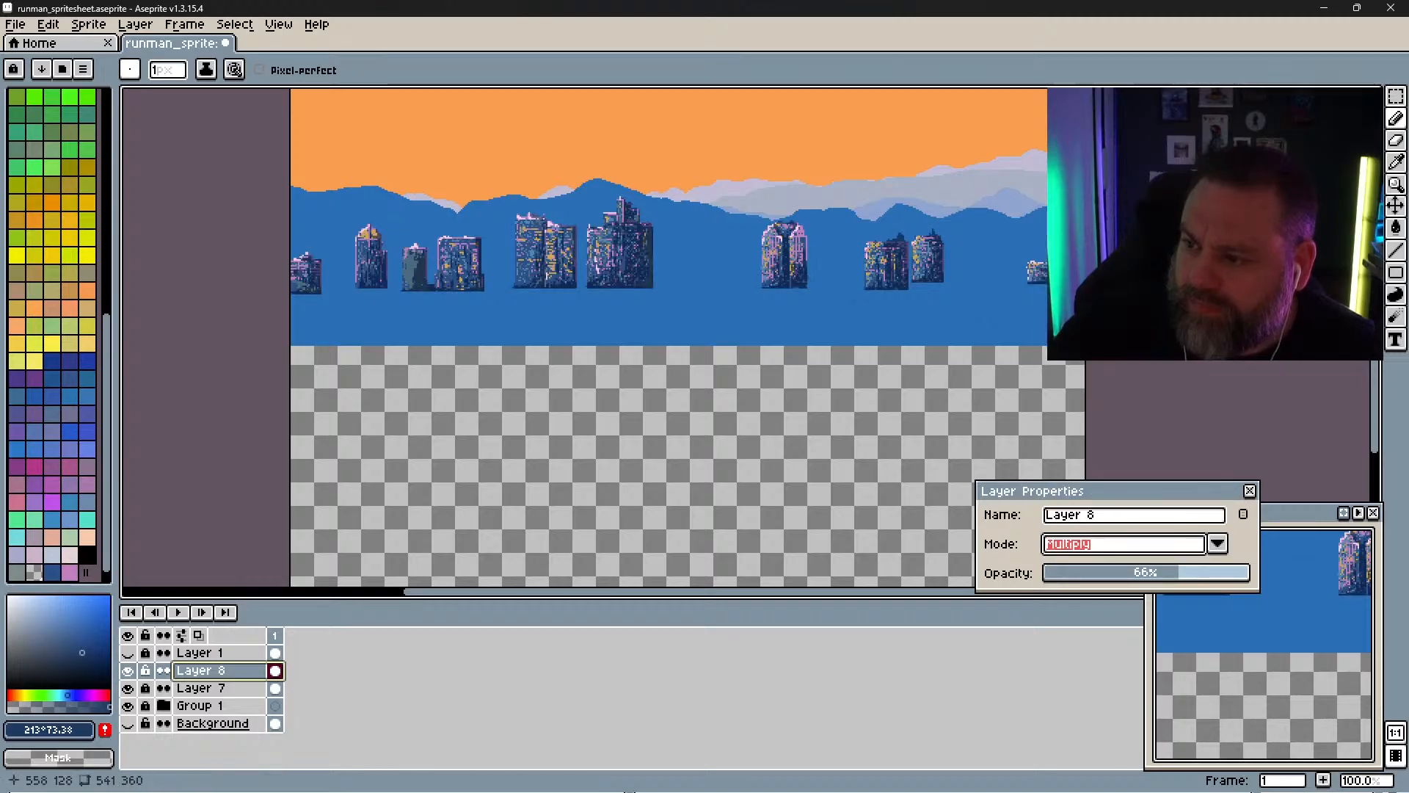
left_click(1249, 490)
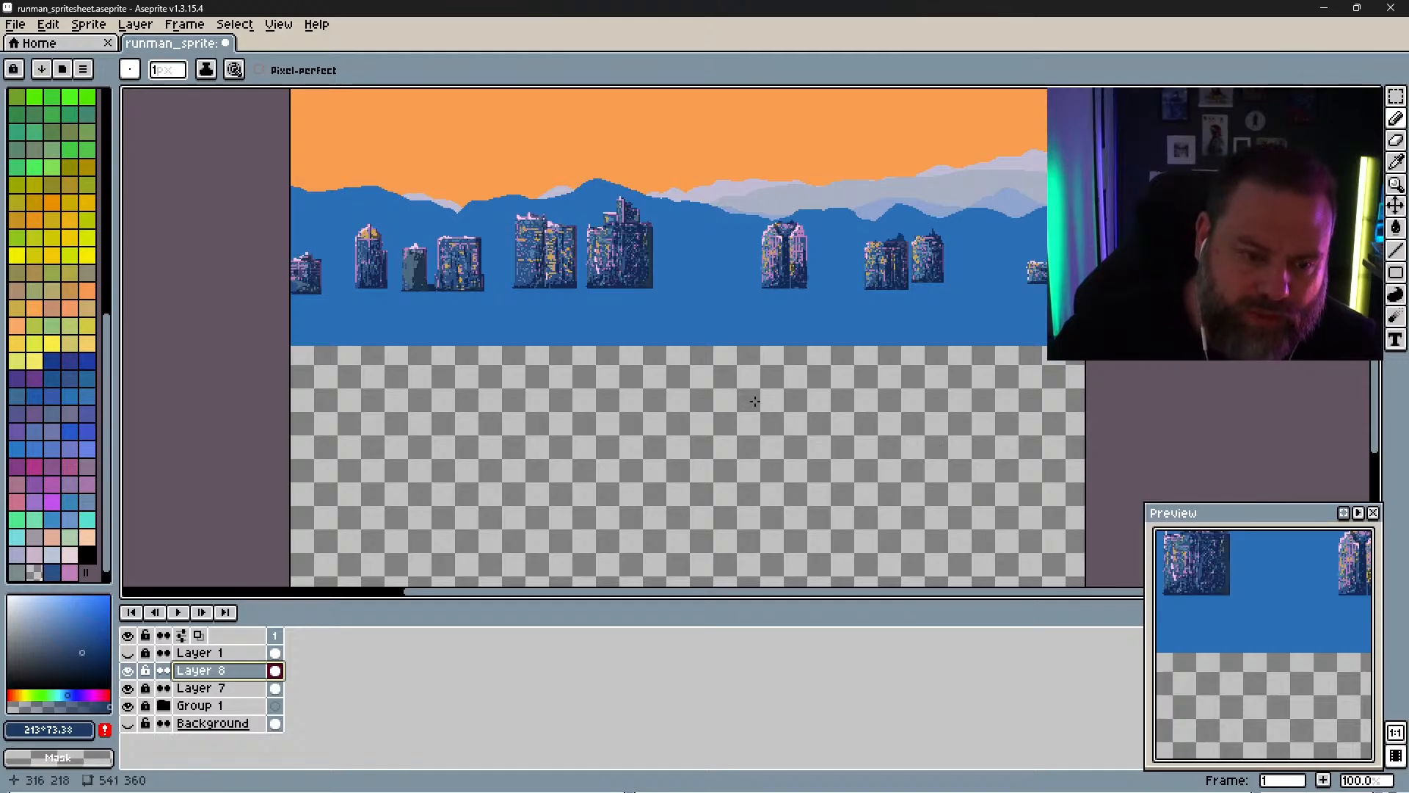
Step: Save the spritesheet with the adjusted layer opacity and make the Background layer visible
scroll(761, 377, "down", 3)
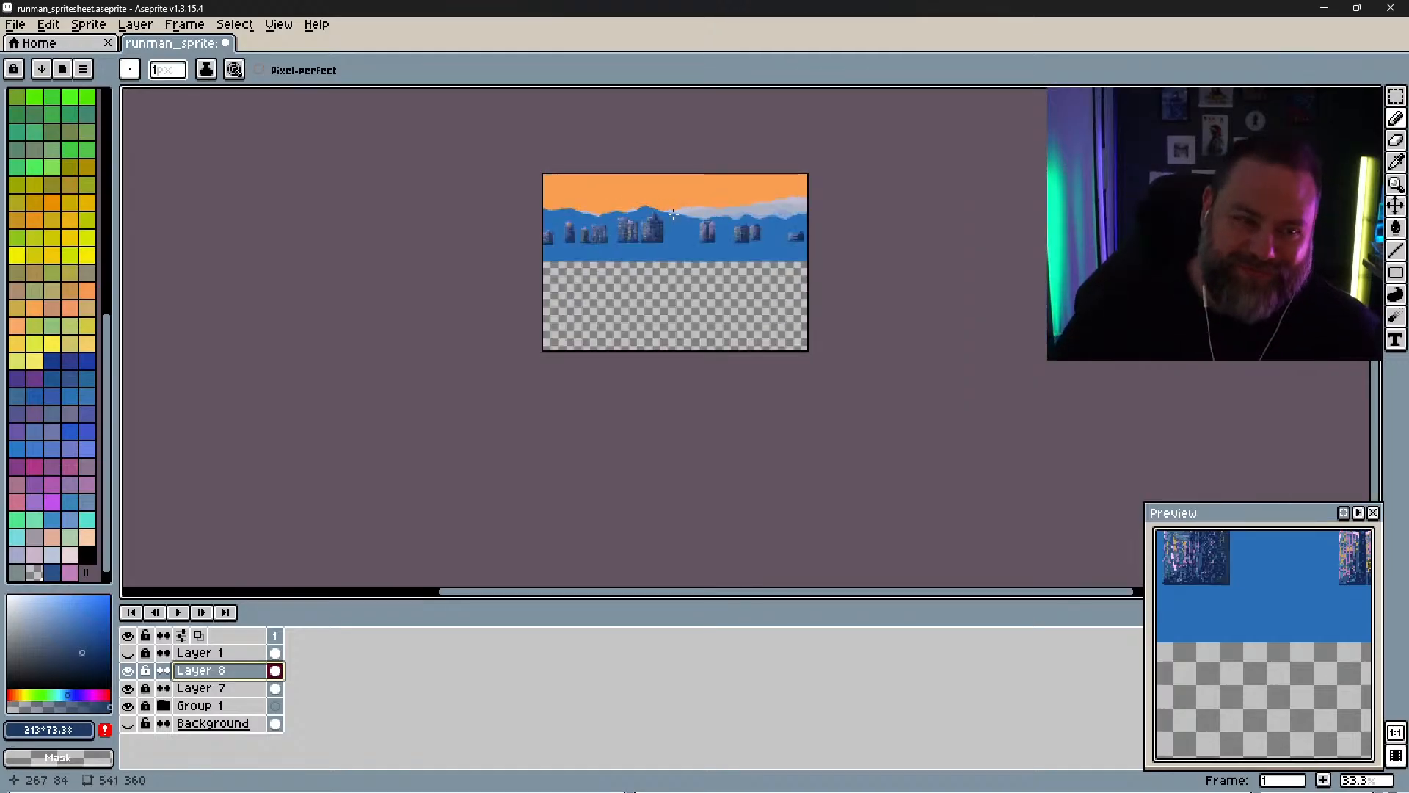
scroll(688, 194, "up", 3)
scroll(688, 194, "up", 1)
scroll(685, 195, "down", 1)
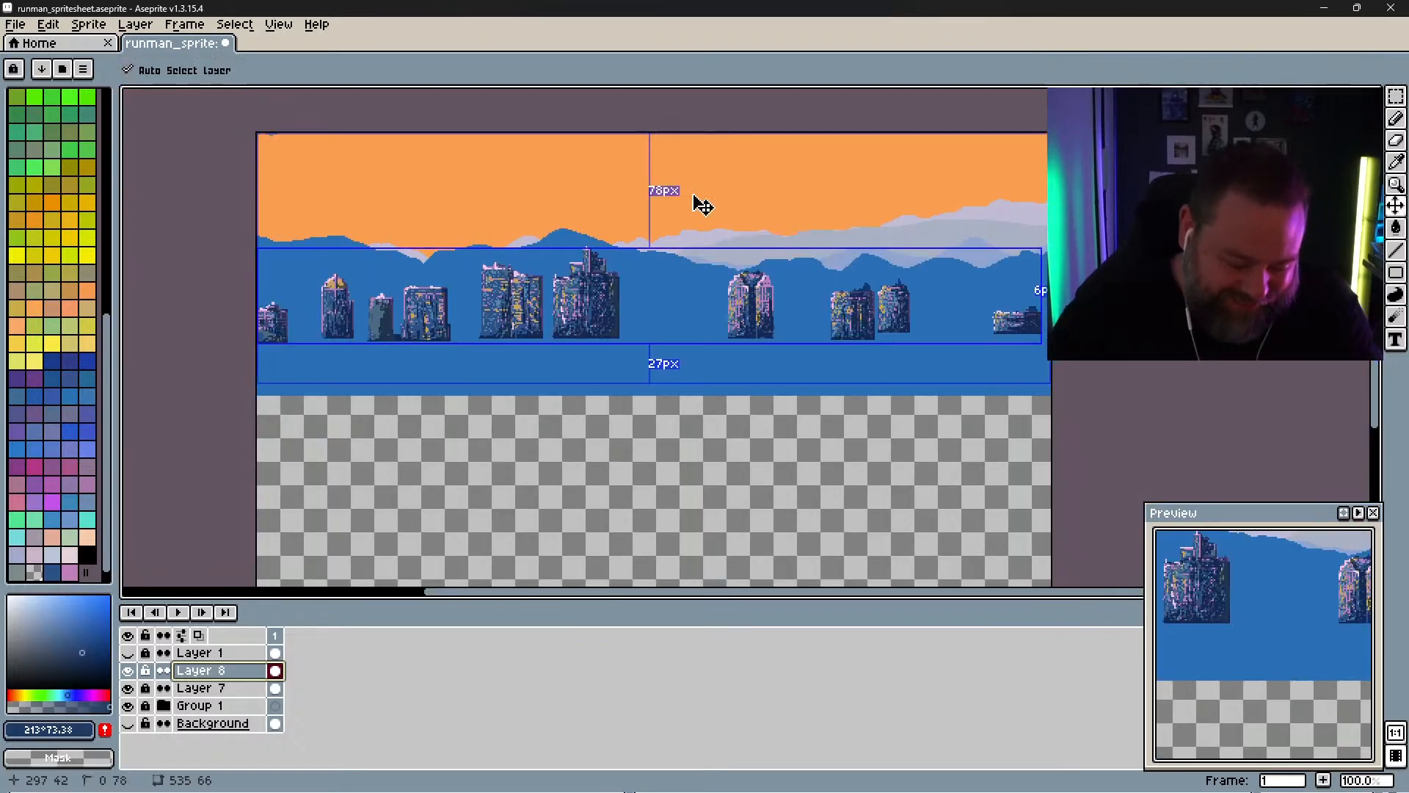
key("ctrl+s")
left_click(129, 722)
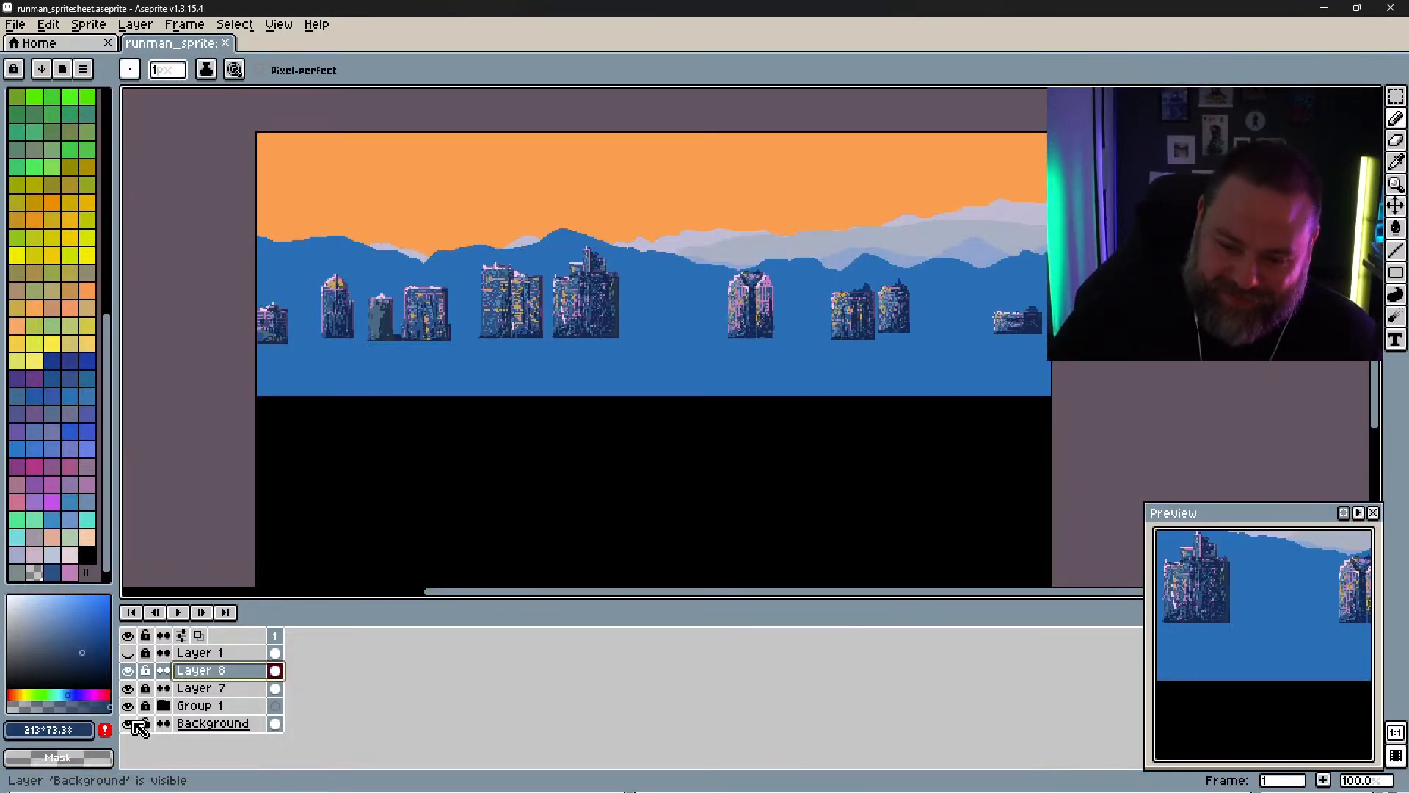
Step: Toggle the visibility of Layer 7, Layer 8 and Layer 1 one after another to compare their contribution to the skyline
left_click(128, 689)
left_click(129, 689)
left_click(128, 671)
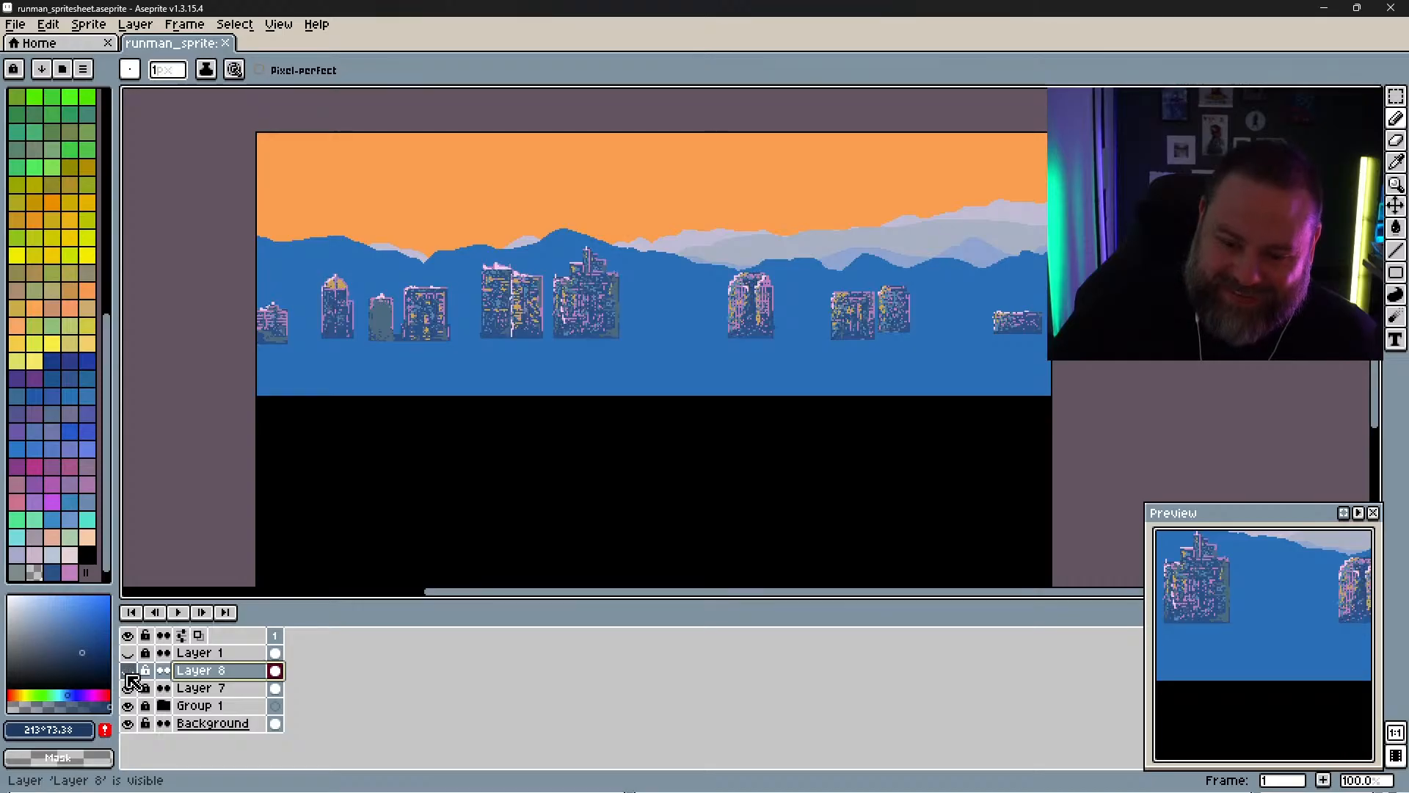
left_click(128, 671)
left_click(128, 652)
left_click(128, 652)
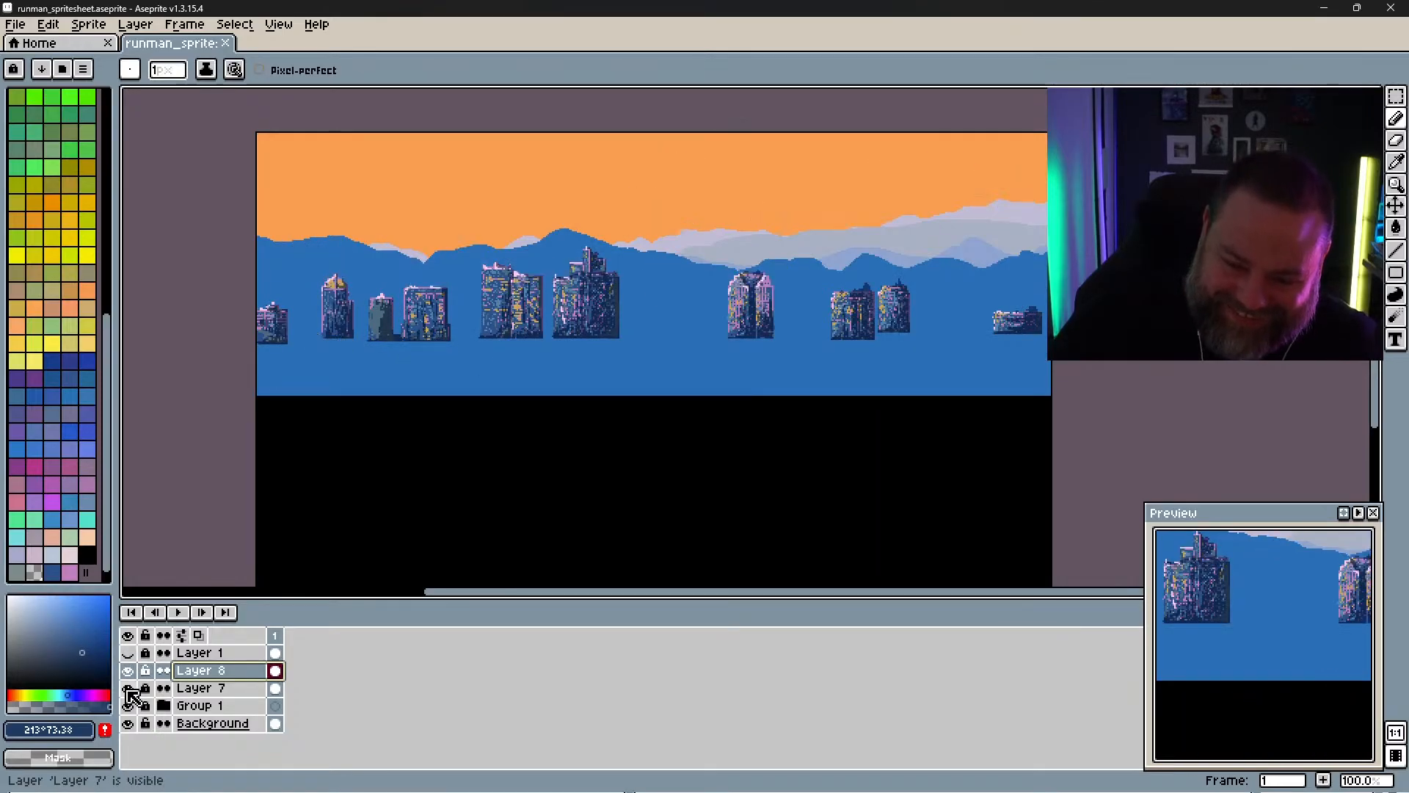
left_click(128, 687)
left_click(128, 687)
Step: Hide Group 1 to reveal the reference skyline photo behind the drawn buildings, and show Layer 1 with the character sprites
left_click(128, 705)
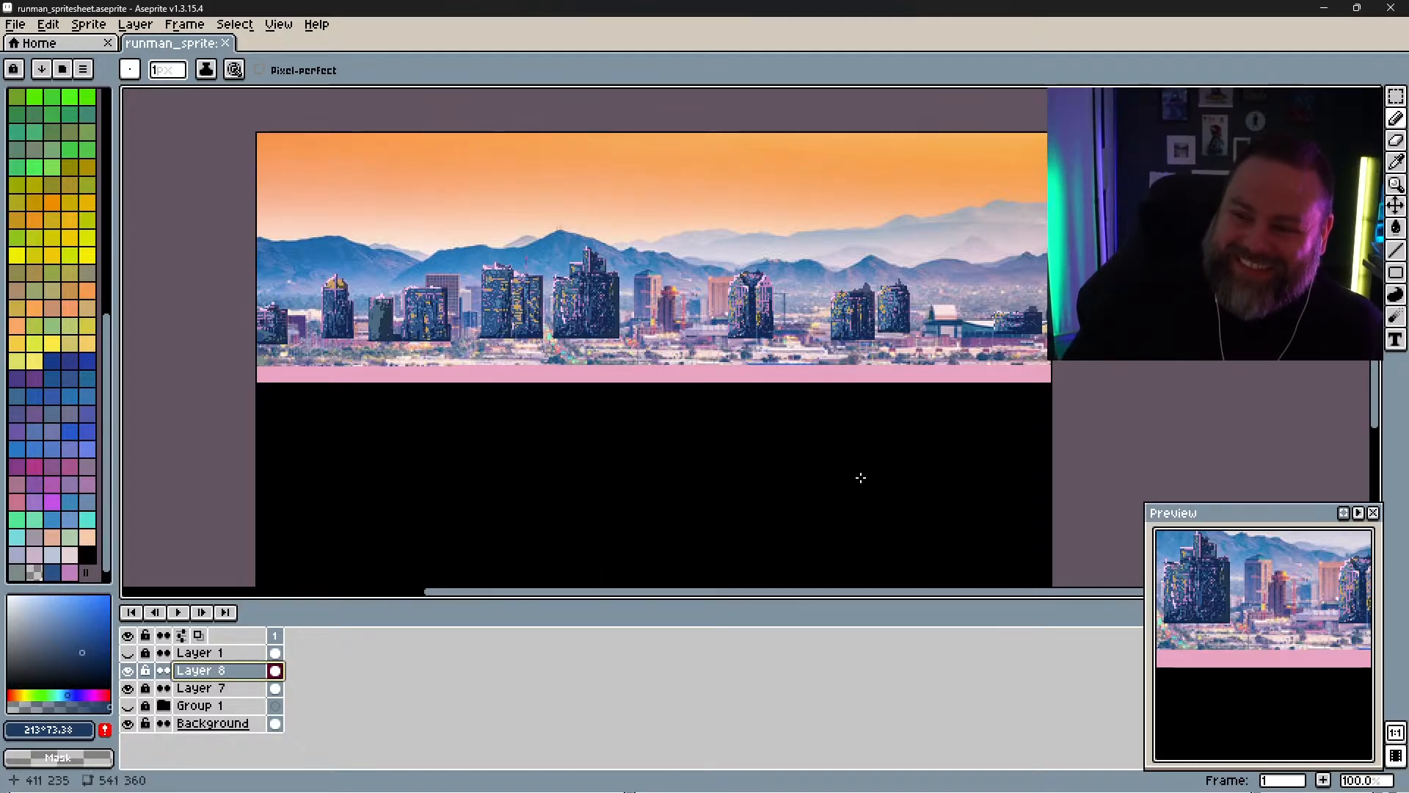
scroll(665, 301, "up", 2)
scroll(664, 301, "down", 1)
scroll(664, 301, "down", 1)
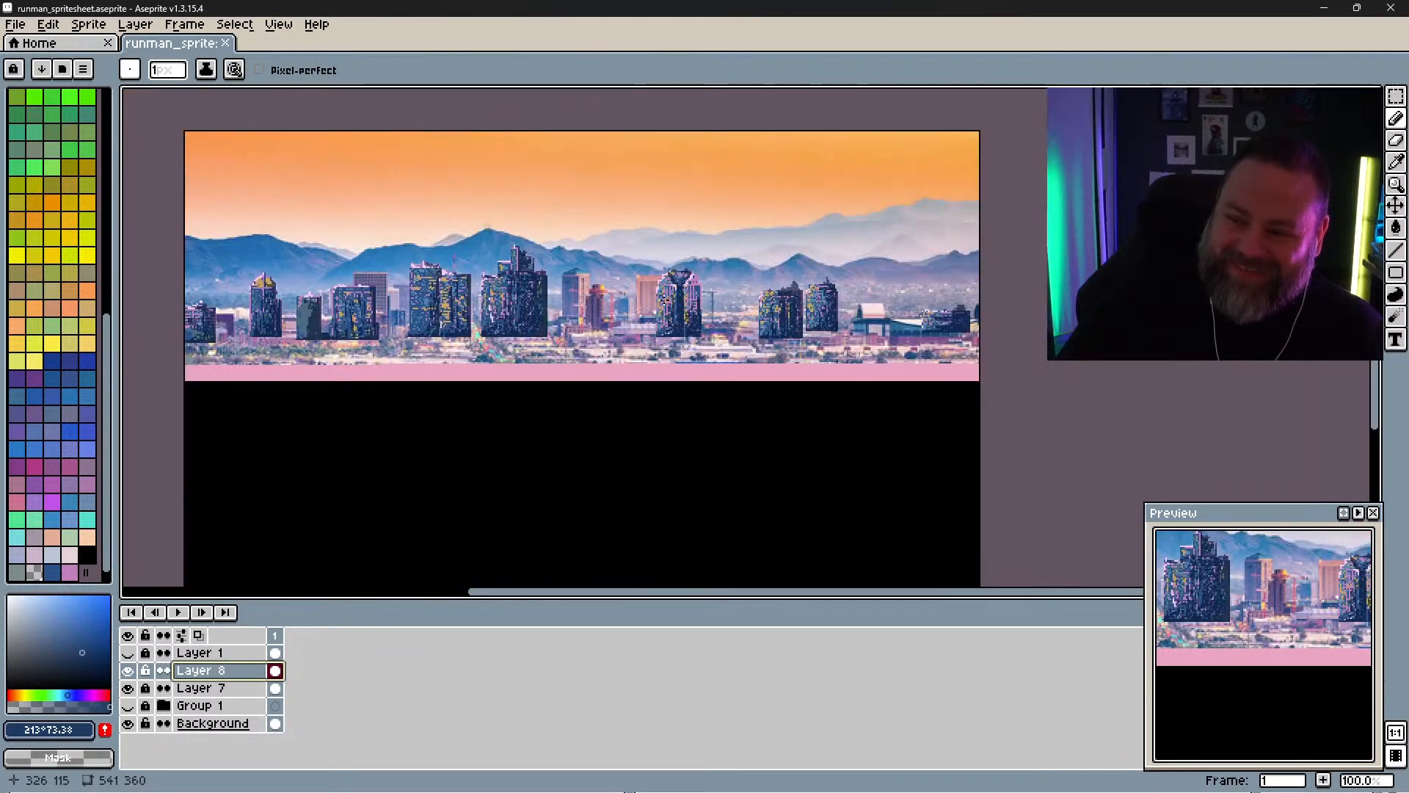
left_click(128, 653)
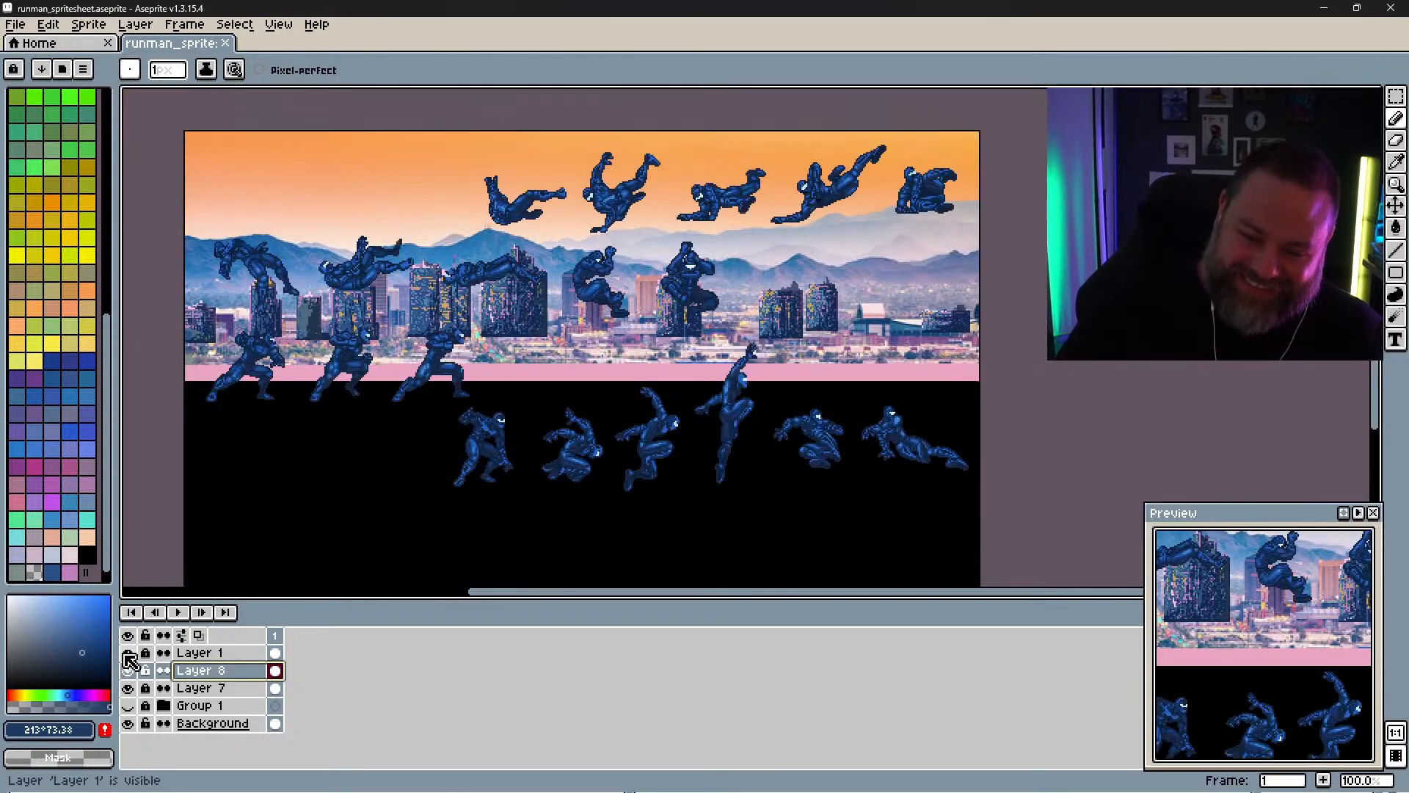
Step: Hide Layer 1 and toggle Layer 7 and Group 1 to compare the drawn buildings against the flat mountains and the reference photo
left_click(129, 653)
left_click(127, 688)
left_click(128, 688)
left_click(128, 706)
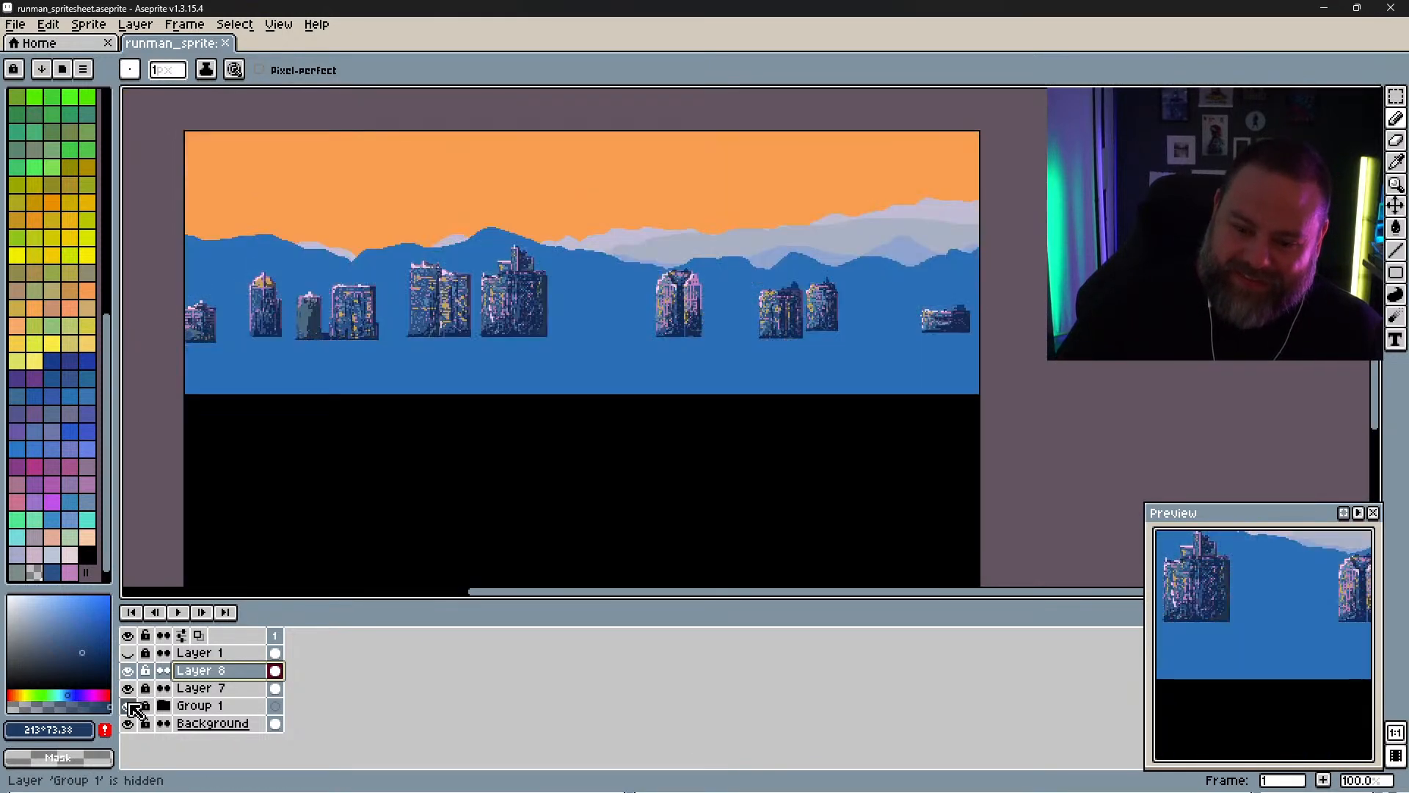
left_click(127, 705)
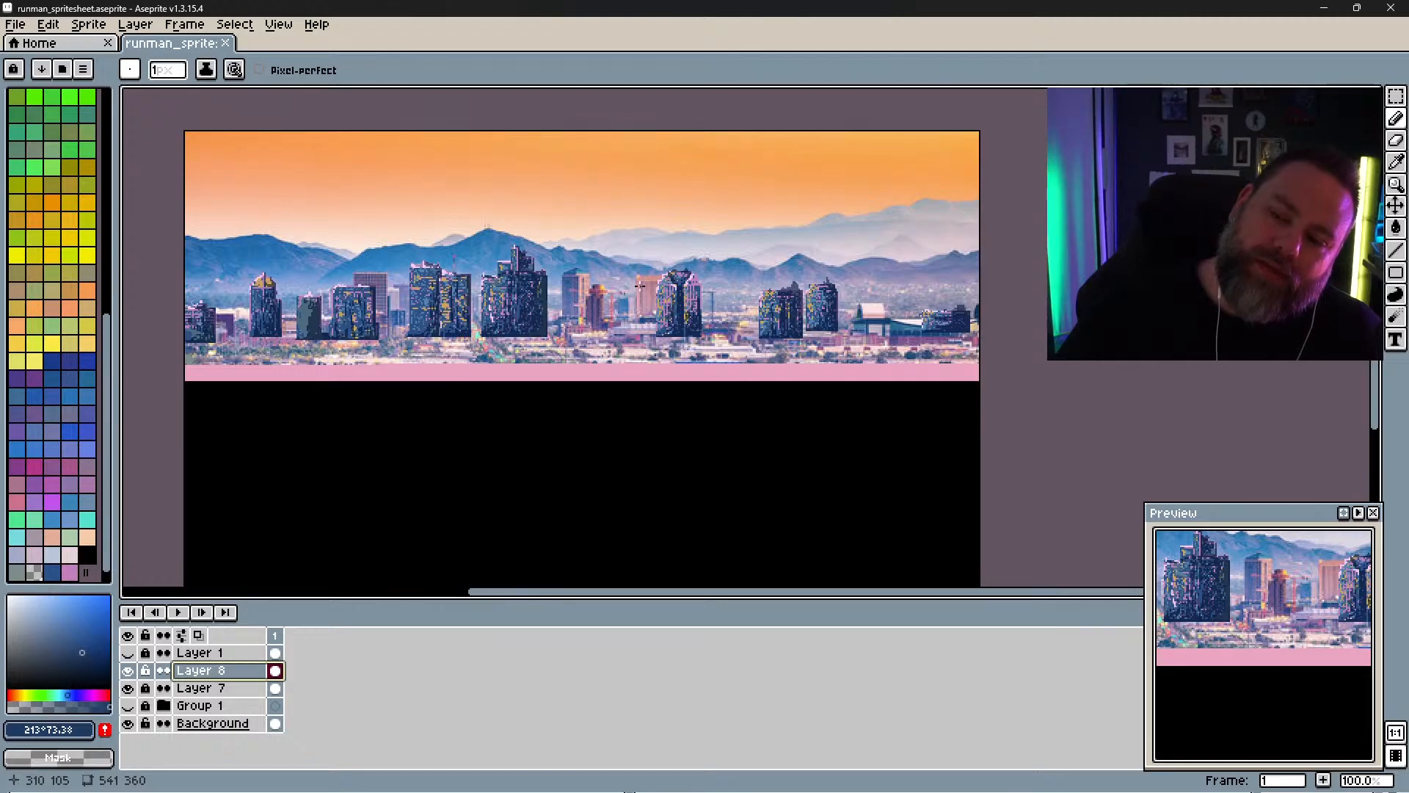
Step: Examine the drawn towers beside the undrawn buildings of the reference photo around the middle of the skyline
scroll(644, 285, "up", 2)
scroll(644, 285, "down", 1)
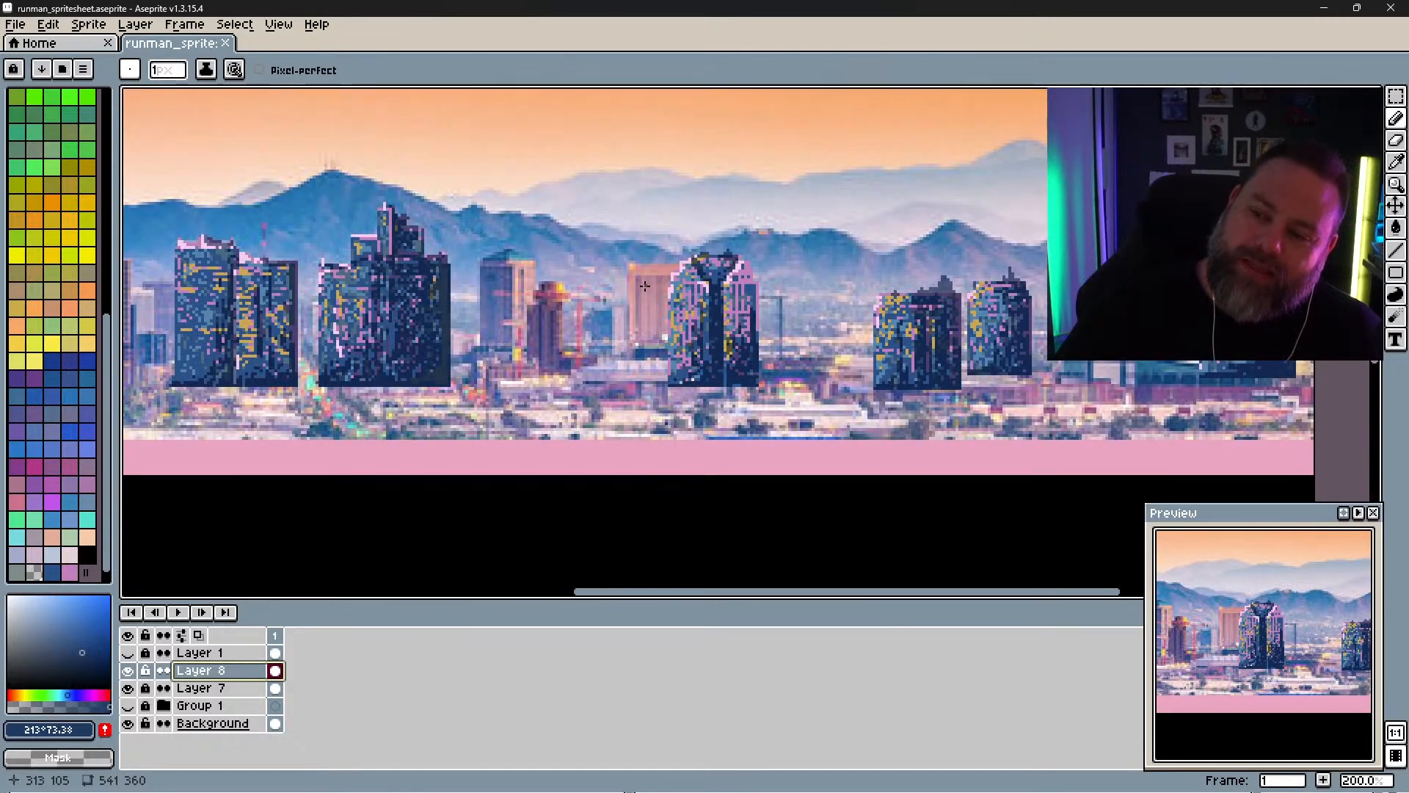
scroll(645, 274, "up", 1)
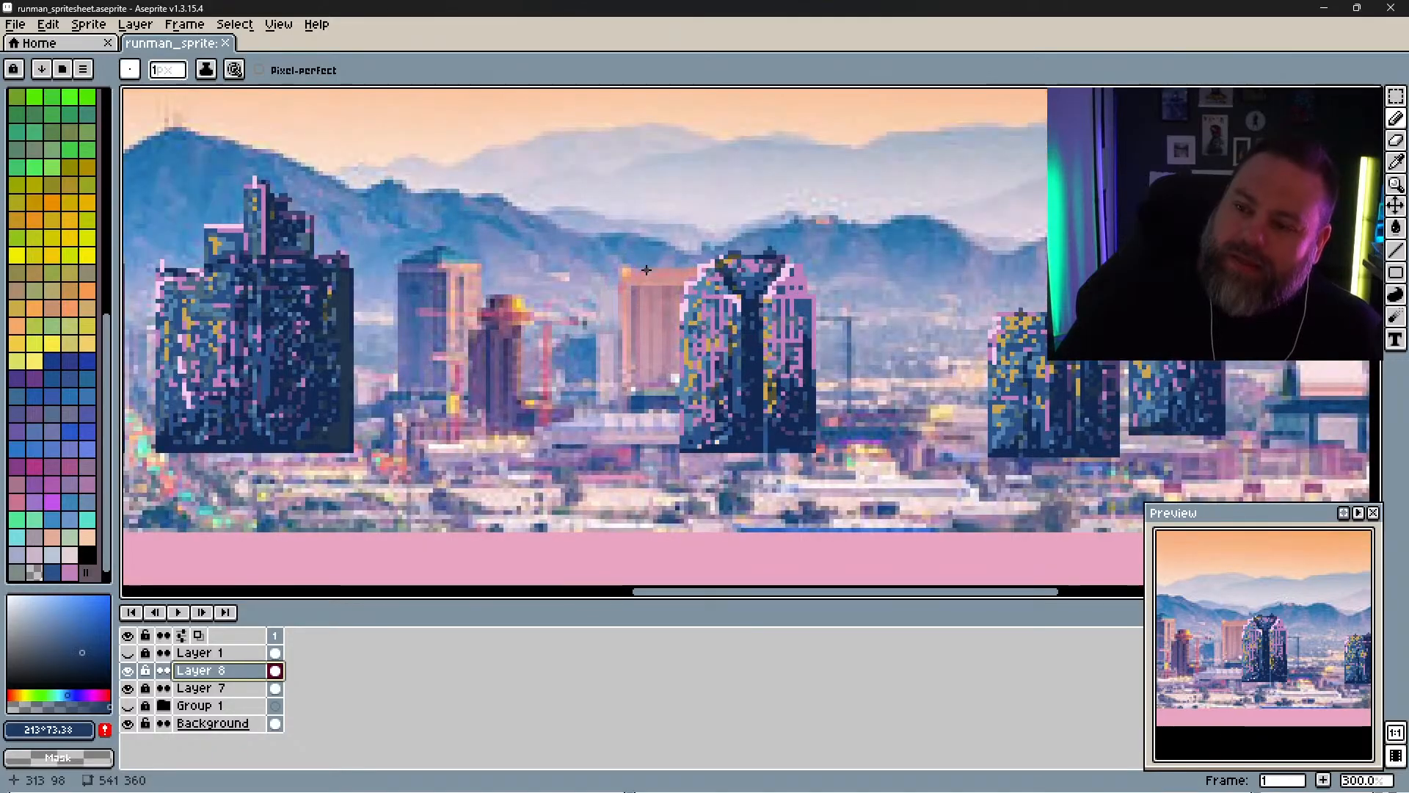
scroll(645, 273, "down", 2)
scroll(646, 272, "up", 1)
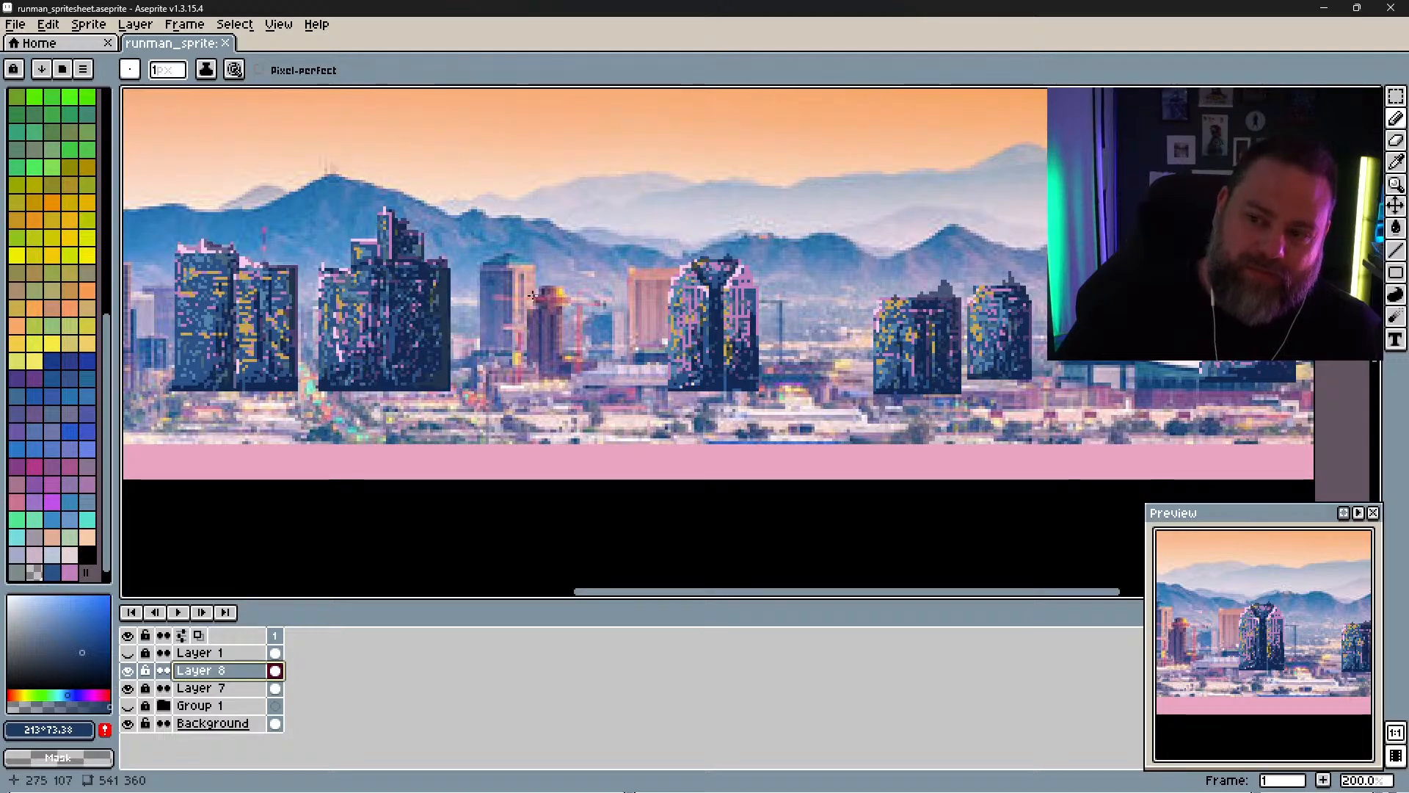
scroll(543, 300, "down", 1)
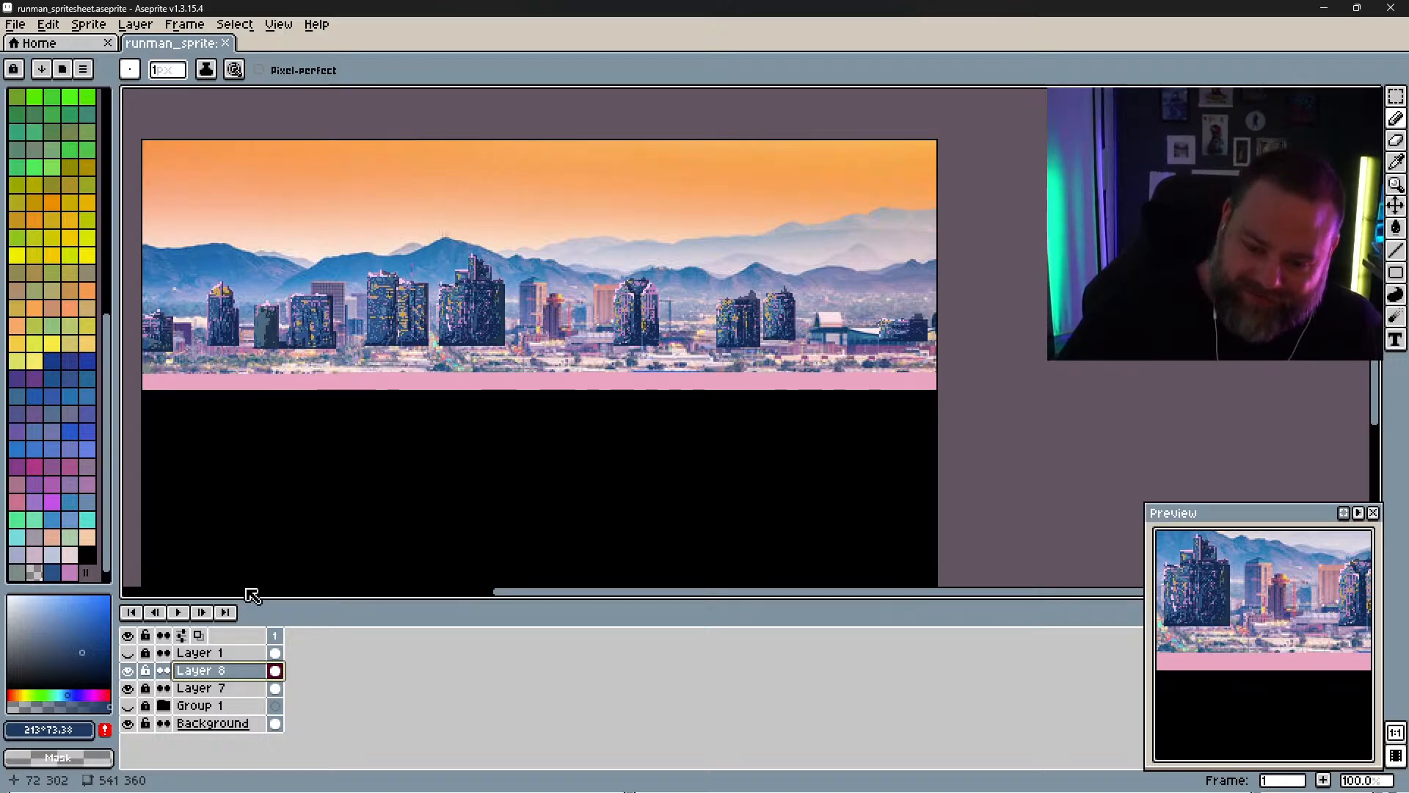
Step: Toggle Layer 7 and Layer 8 repeatedly to compare building details and shading with the photo, leaving both layers hidden
left_click(139, 688)
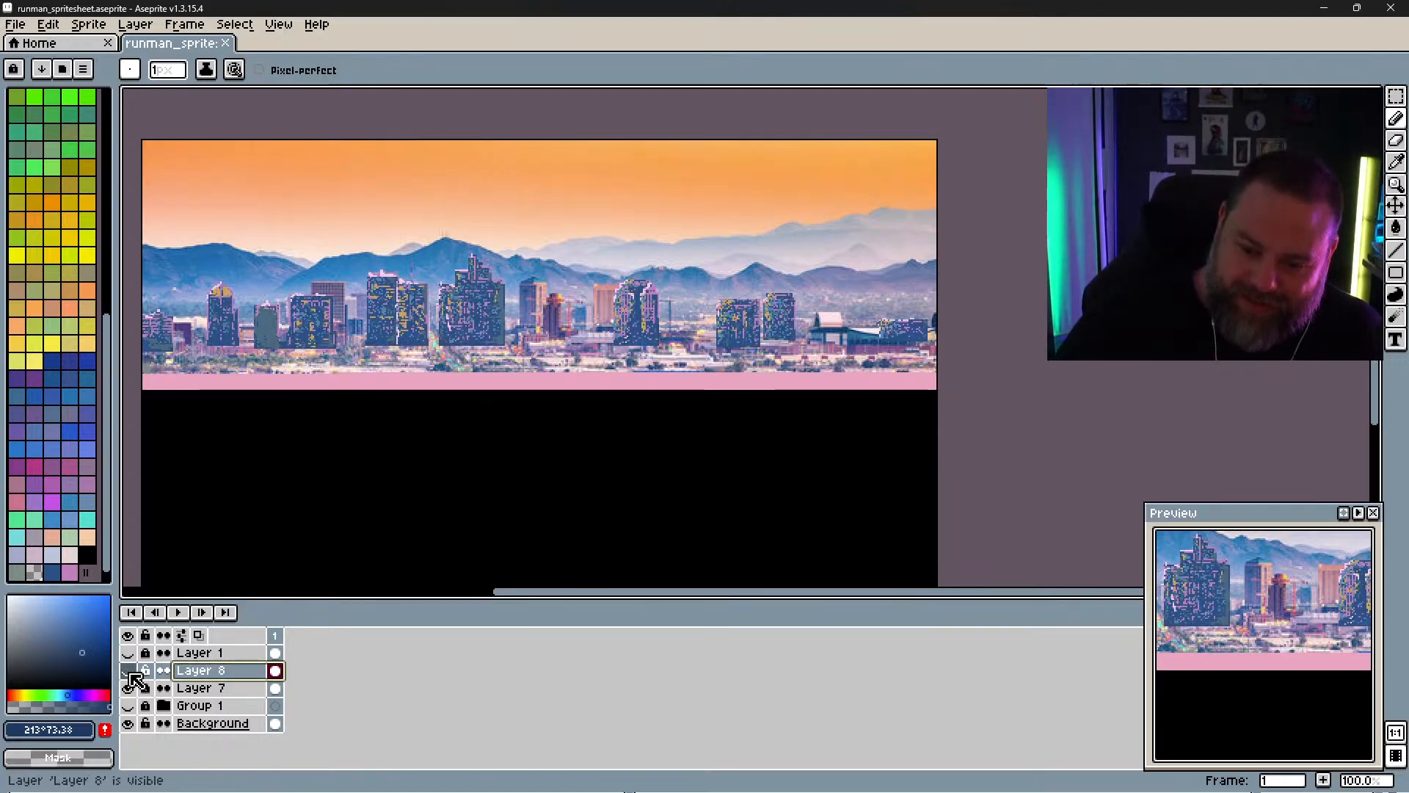
left_click(140, 688)
left_click(138, 689)
left_click(137, 689)
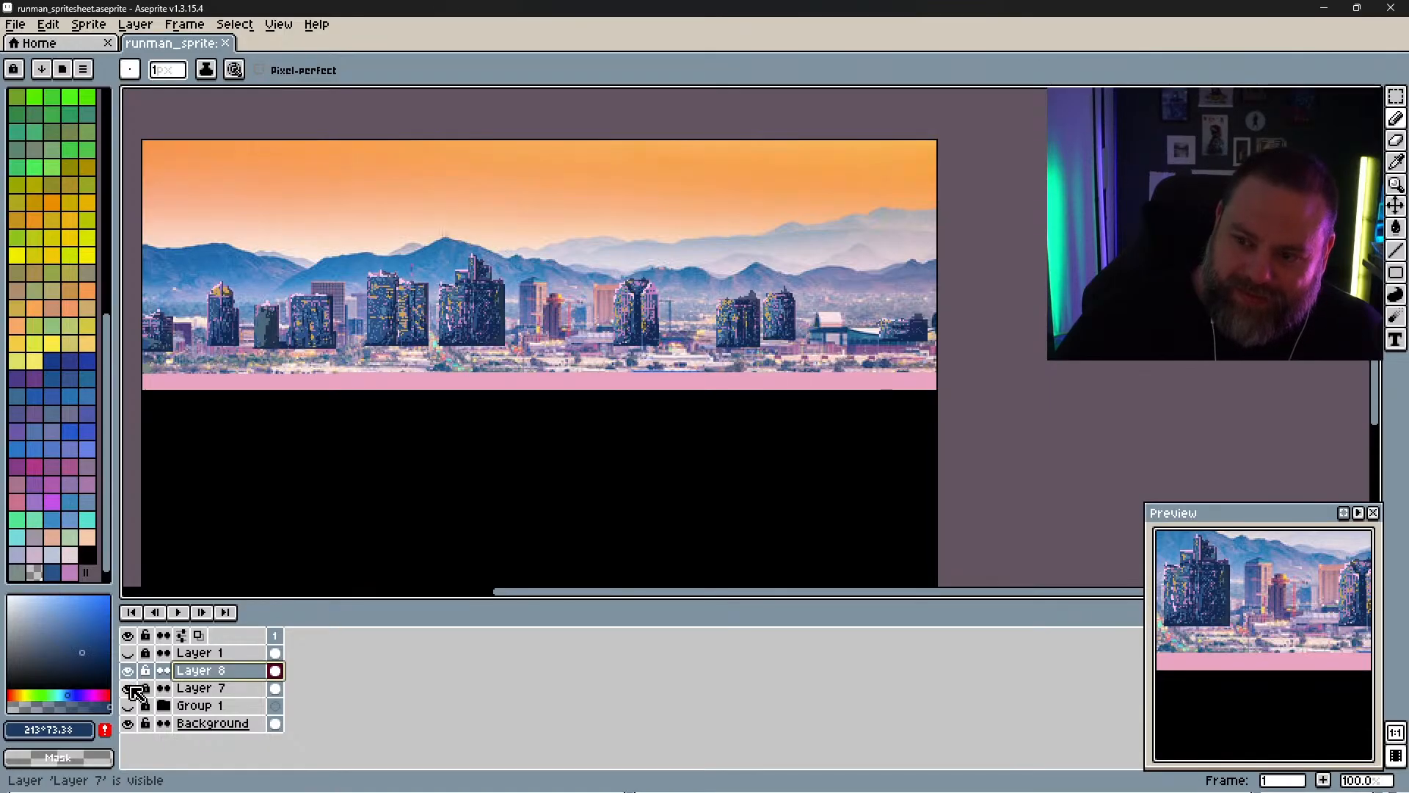
left_click(134, 672)
left_click(134, 672)
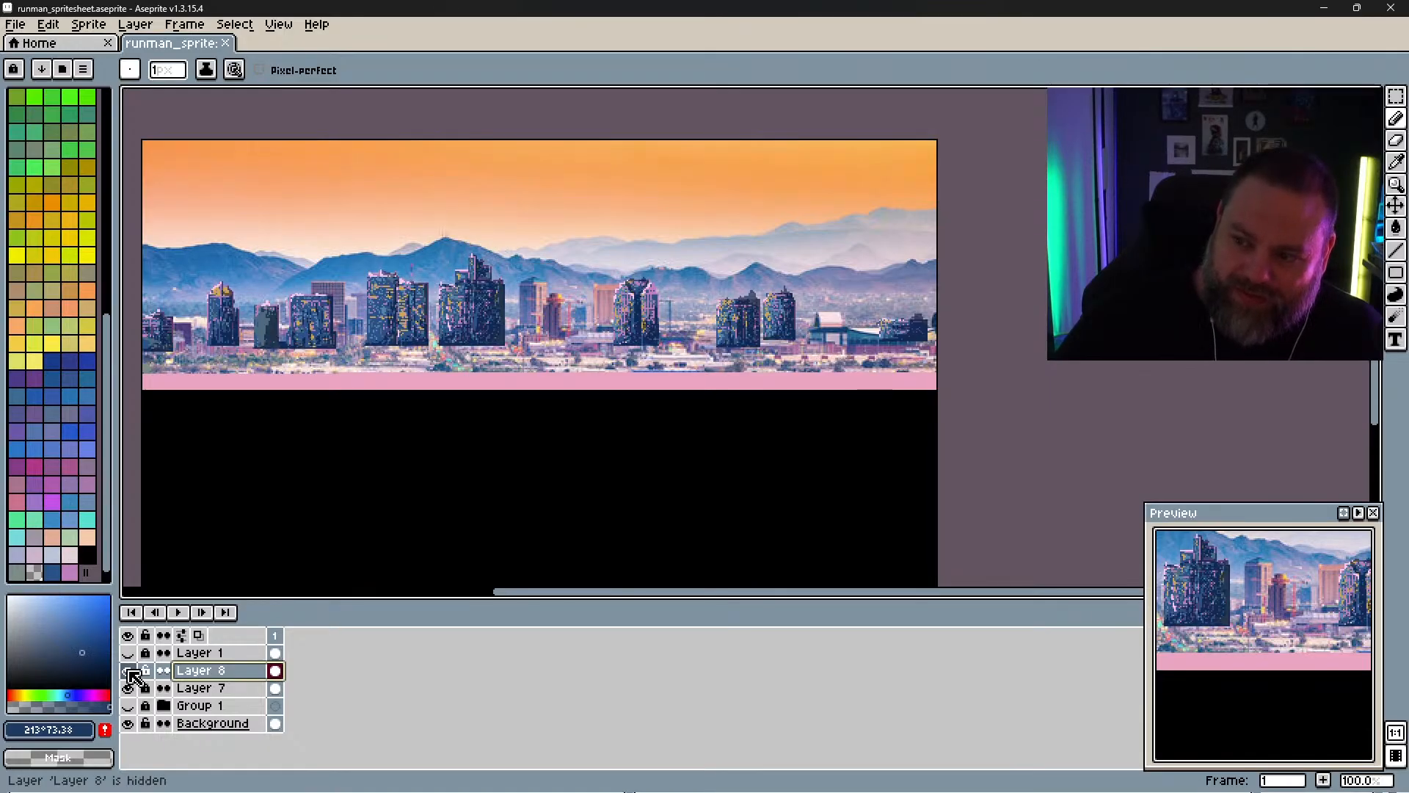
left_click(130, 687)
left_click(129, 673)
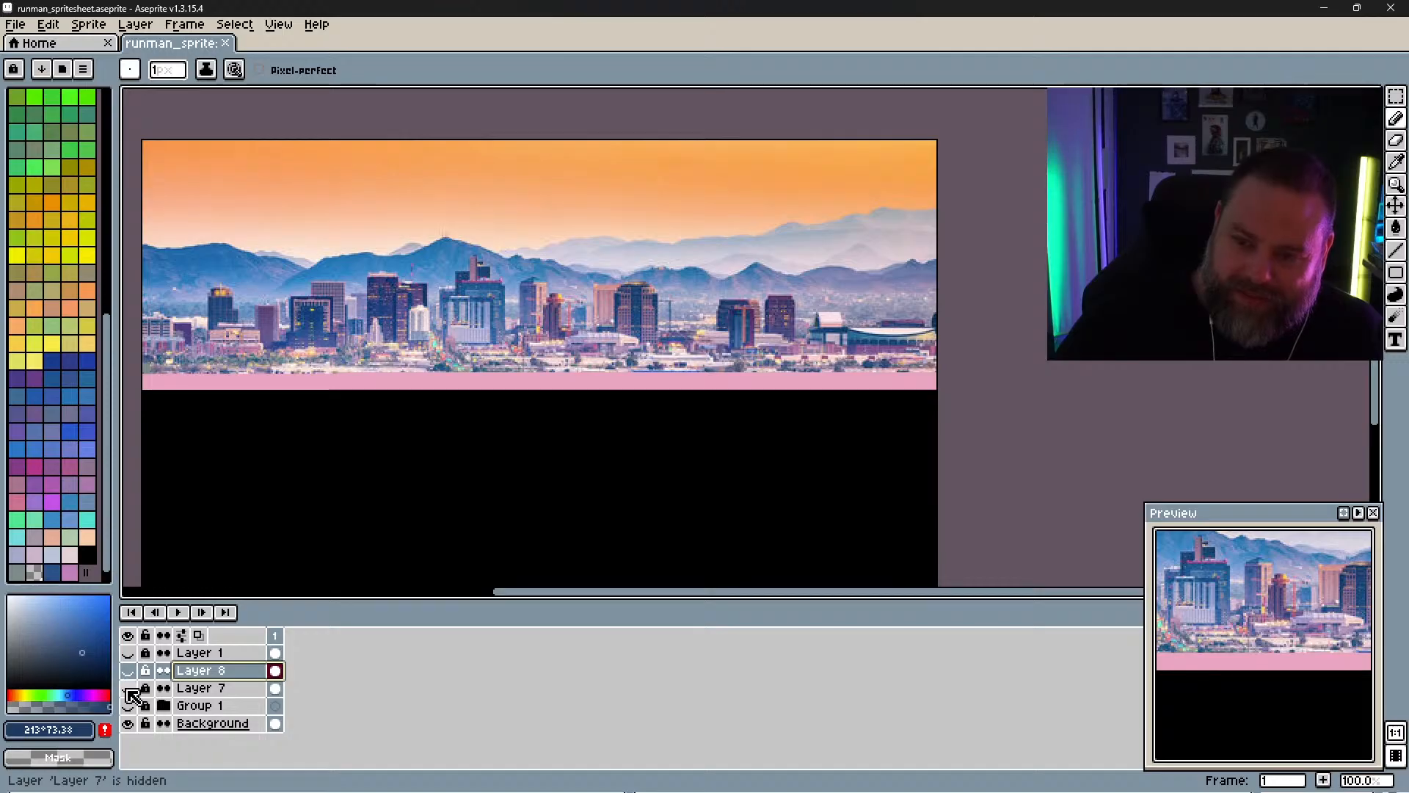
left_click(129, 688)
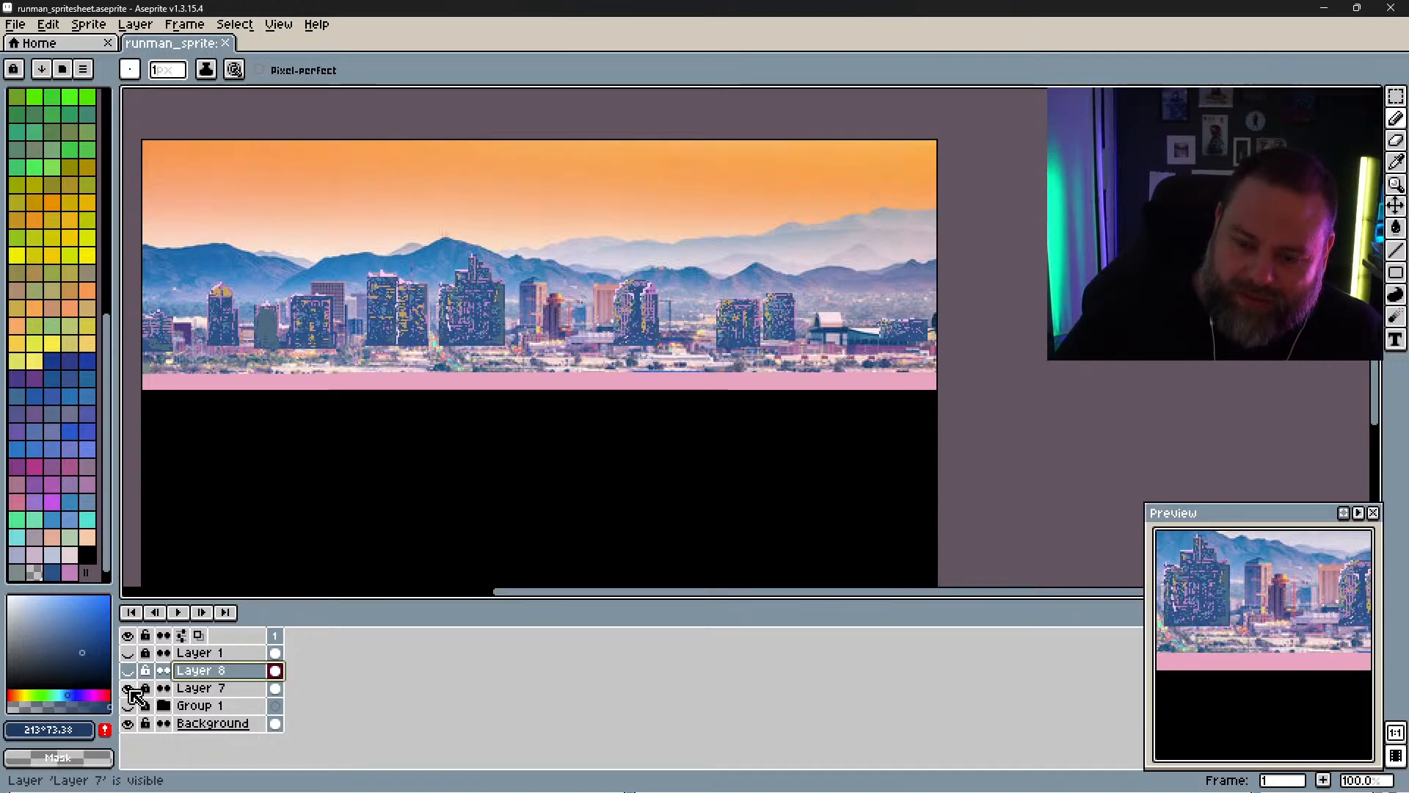
left_click(131, 690)
left_click(130, 690)
left_click(131, 689)
Step: Switch Group 1 and the Background layer on and off to compare the flat mountains with the photo, leaving both visible
left_click(128, 706)
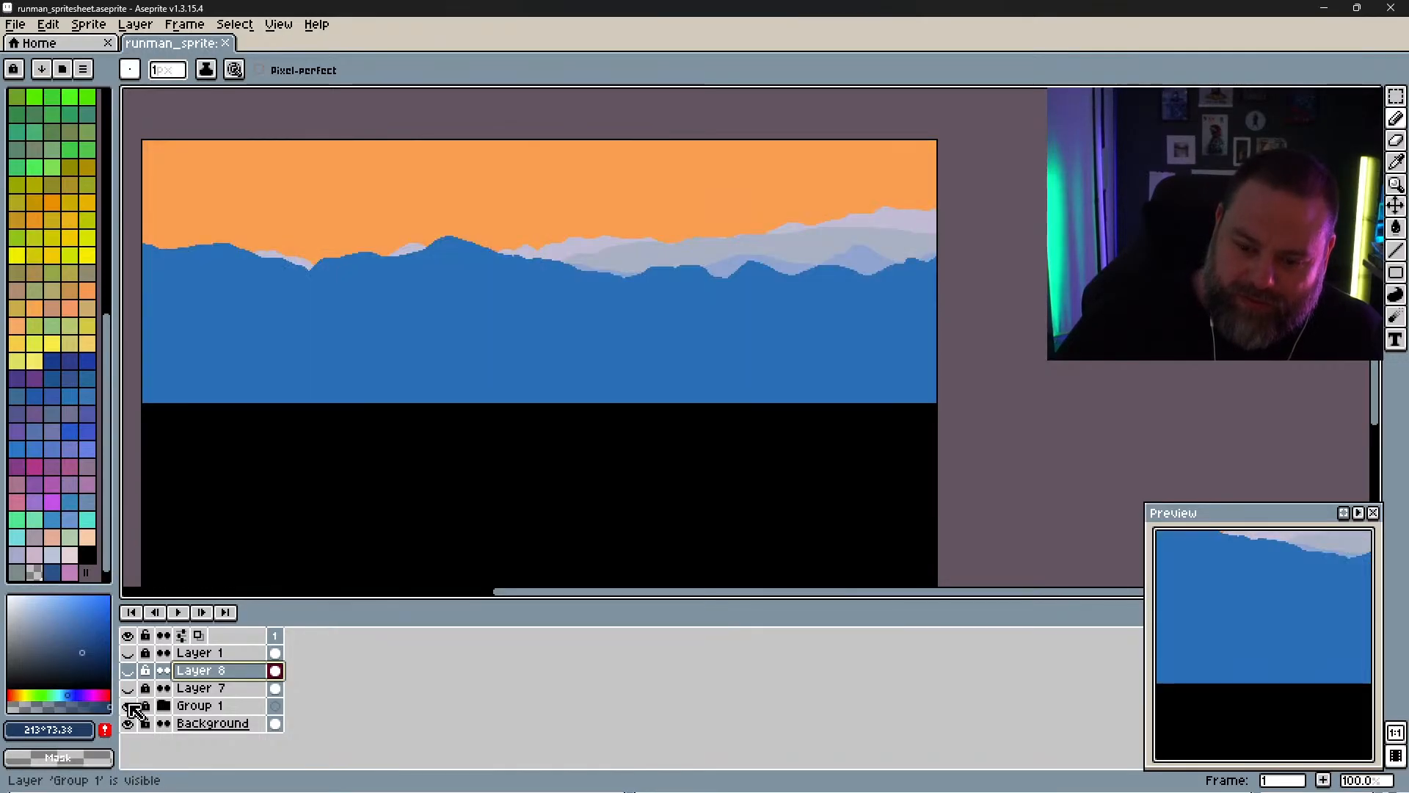
left_click(128, 705)
left_click(128, 705)
left_click(129, 722)
left_click(129, 723)
left_click(129, 705)
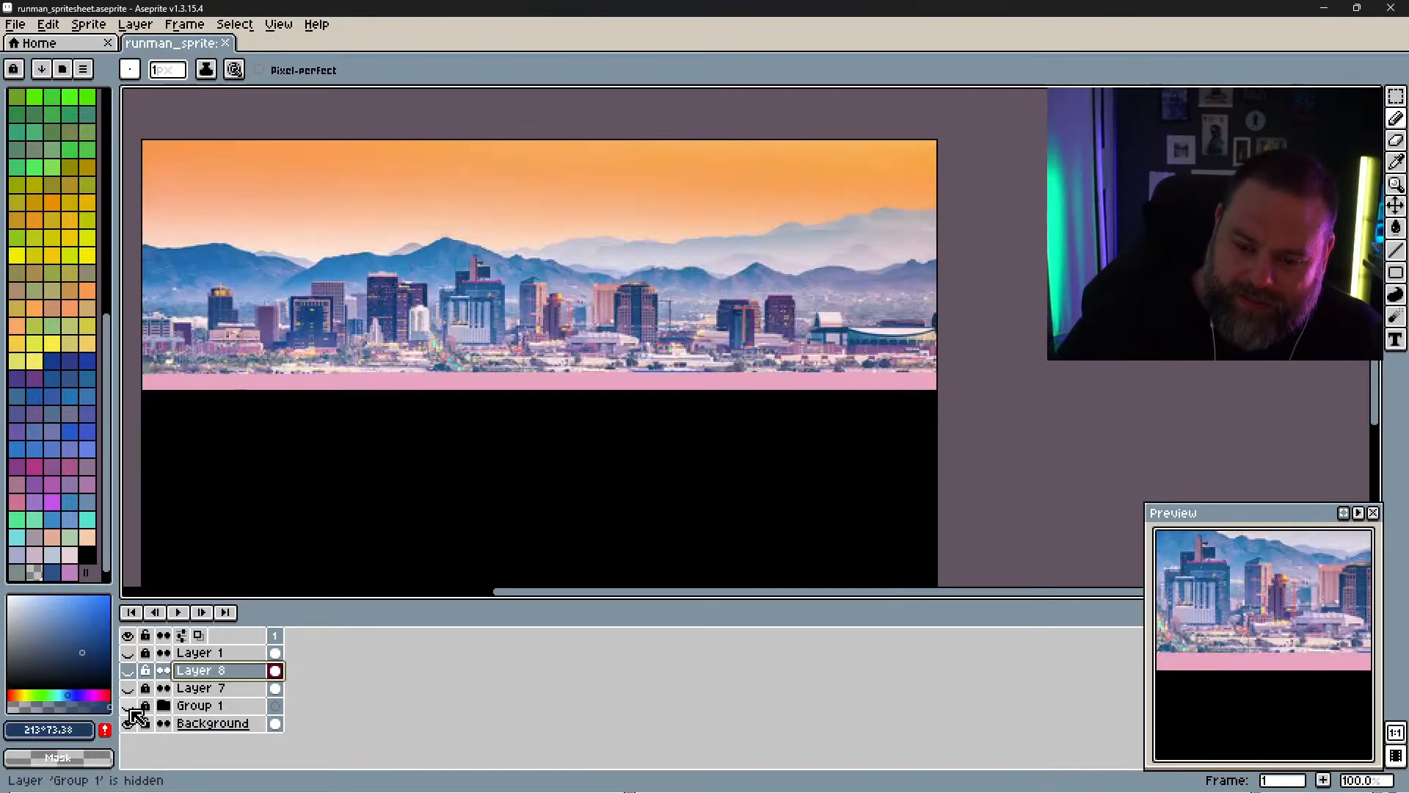
left_click(129, 706)
Step: Add a new layer directly above Group 1
left_click(210, 709)
right_click(246, 716)
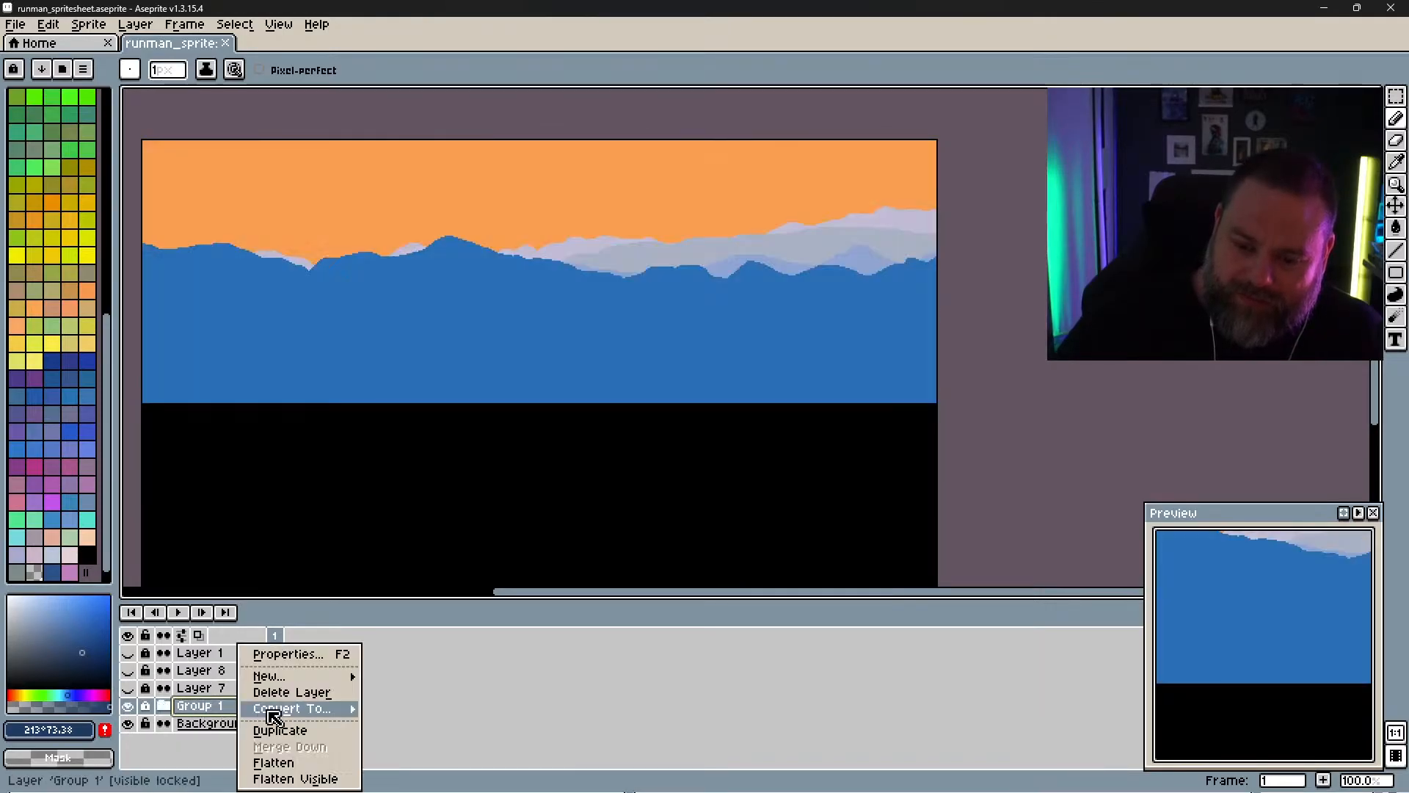
mouse_move(289, 679)
left_click(413, 673)
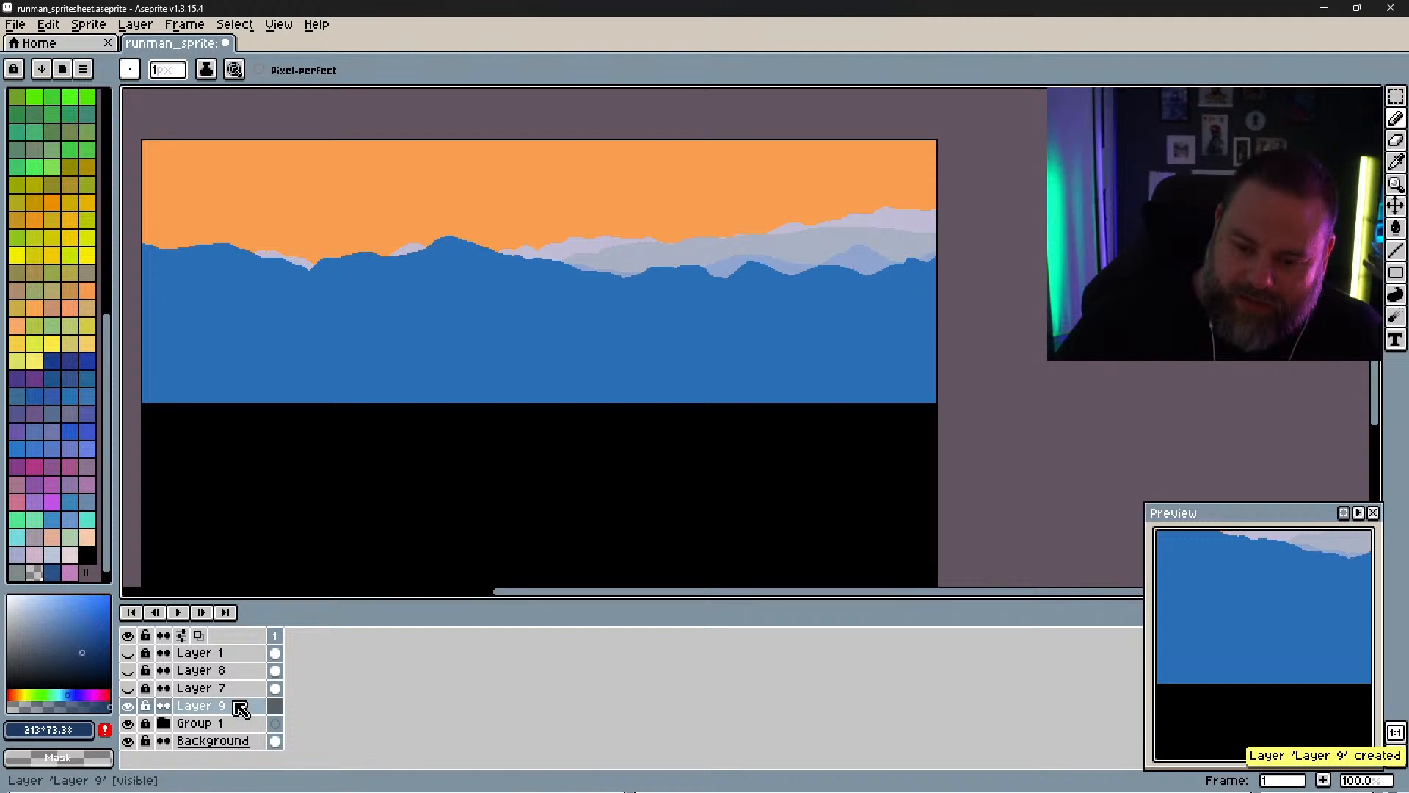
Step: Keep Group 1, the Background and Layer 7 locked with Layer 9 editable, and toggle Layer 7 to check its buildings
left_click(147, 723)
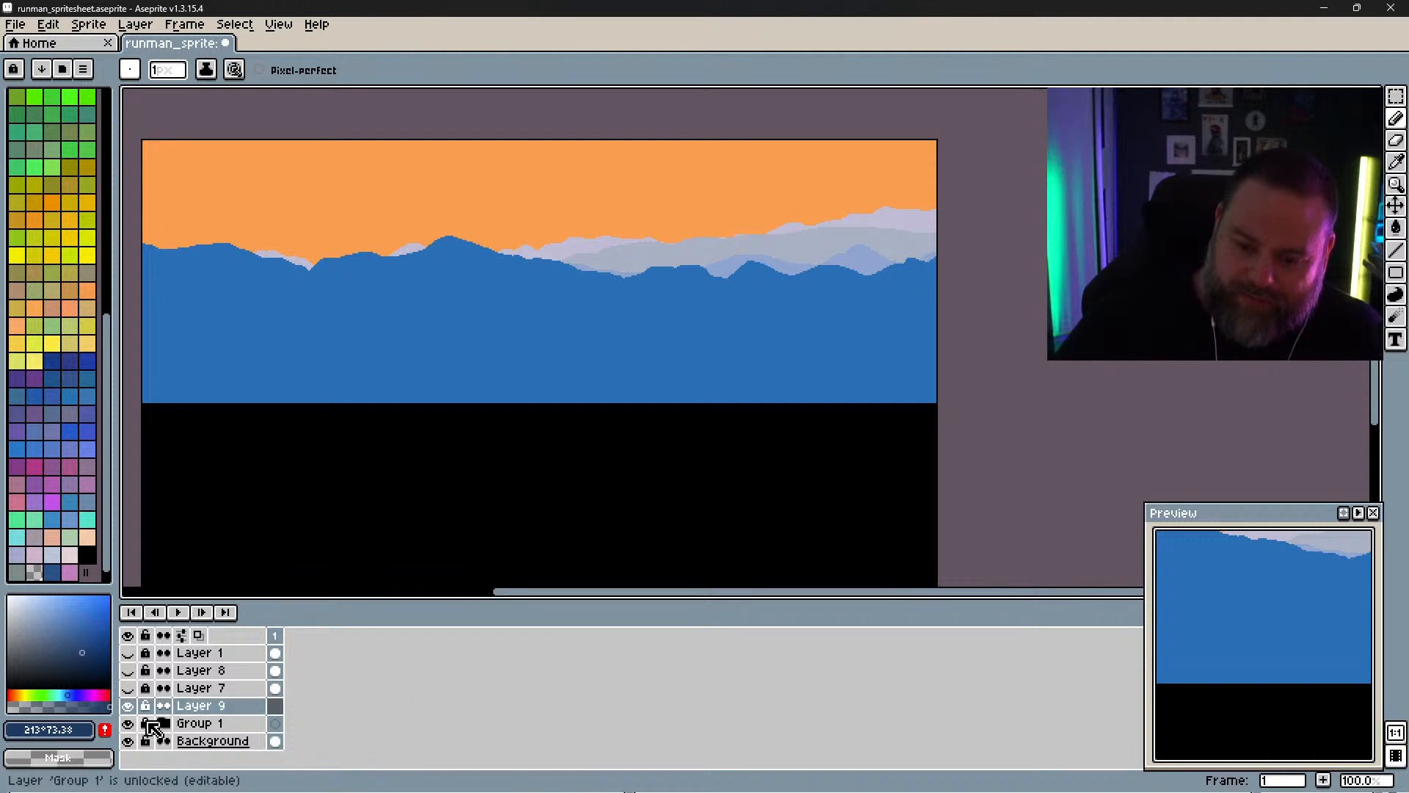
left_click(149, 724)
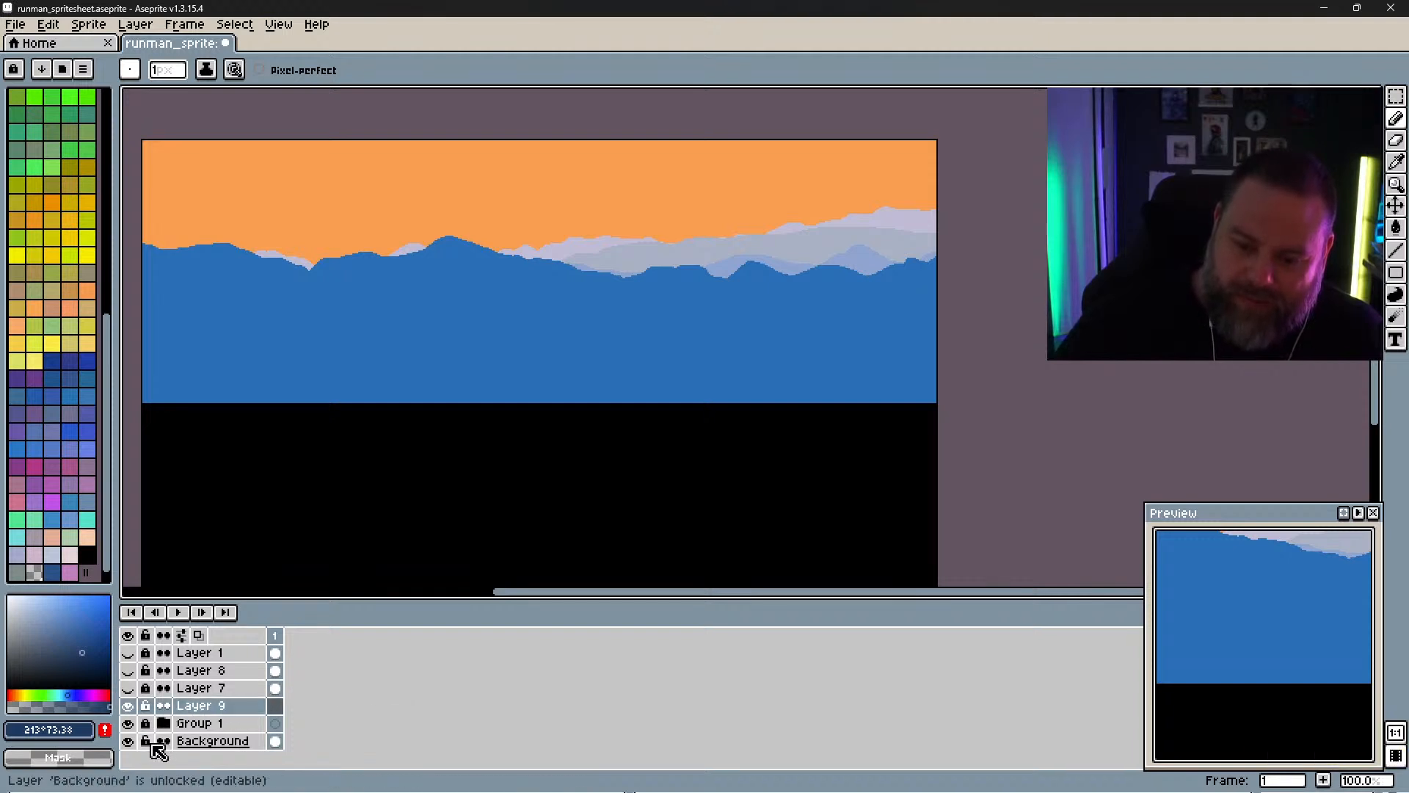
left_click(129, 689)
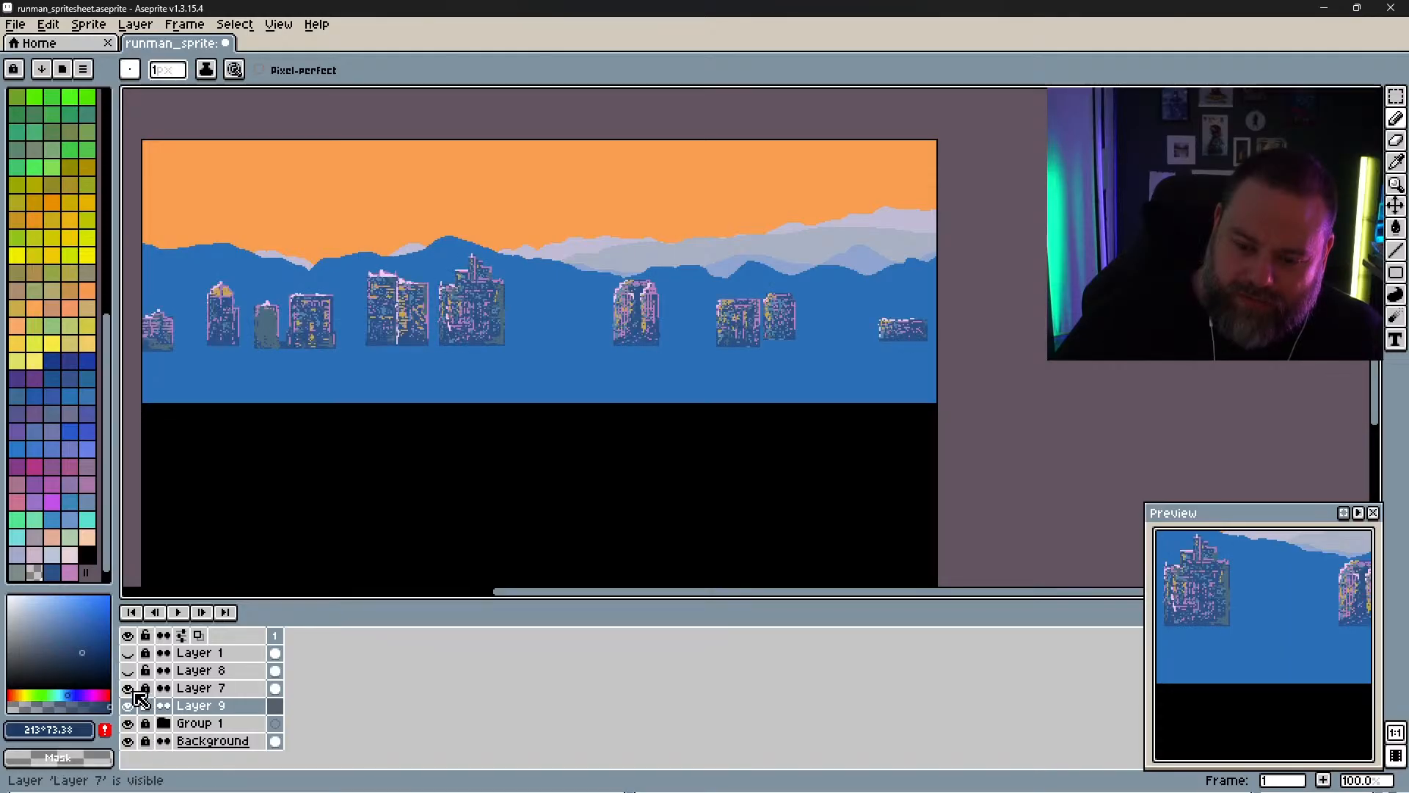
left_click(129, 689)
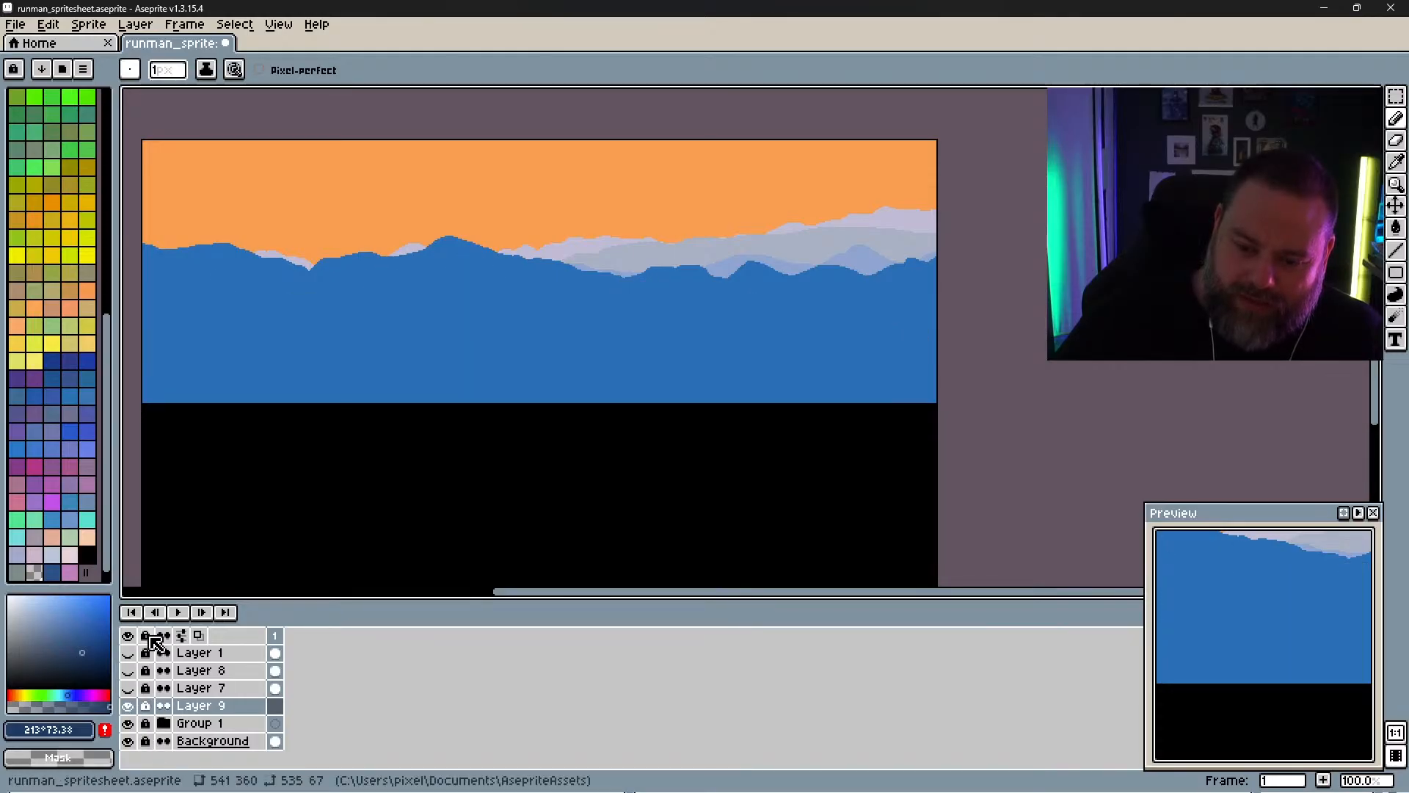
left_click(146, 690)
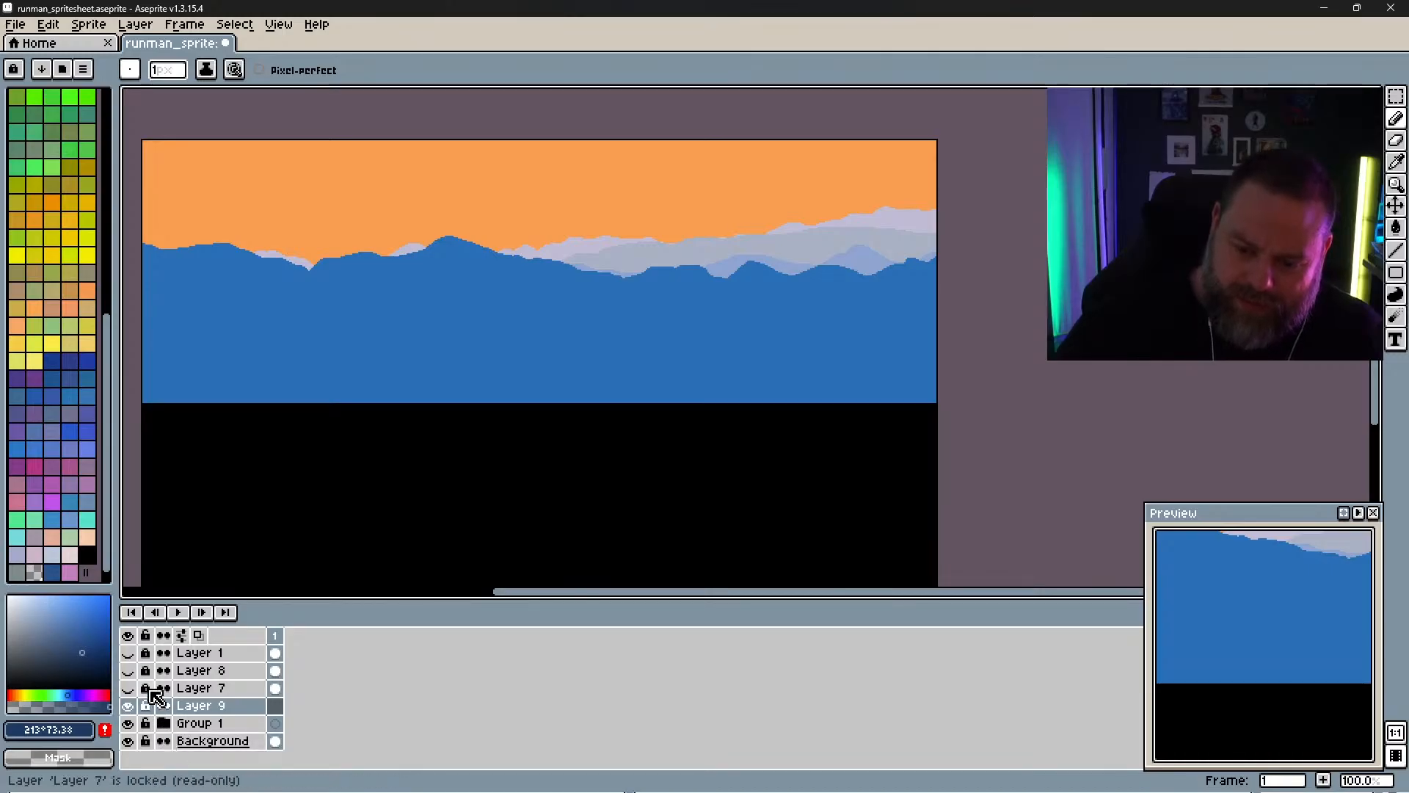
left_click(129, 689)
left_click(129, 688)
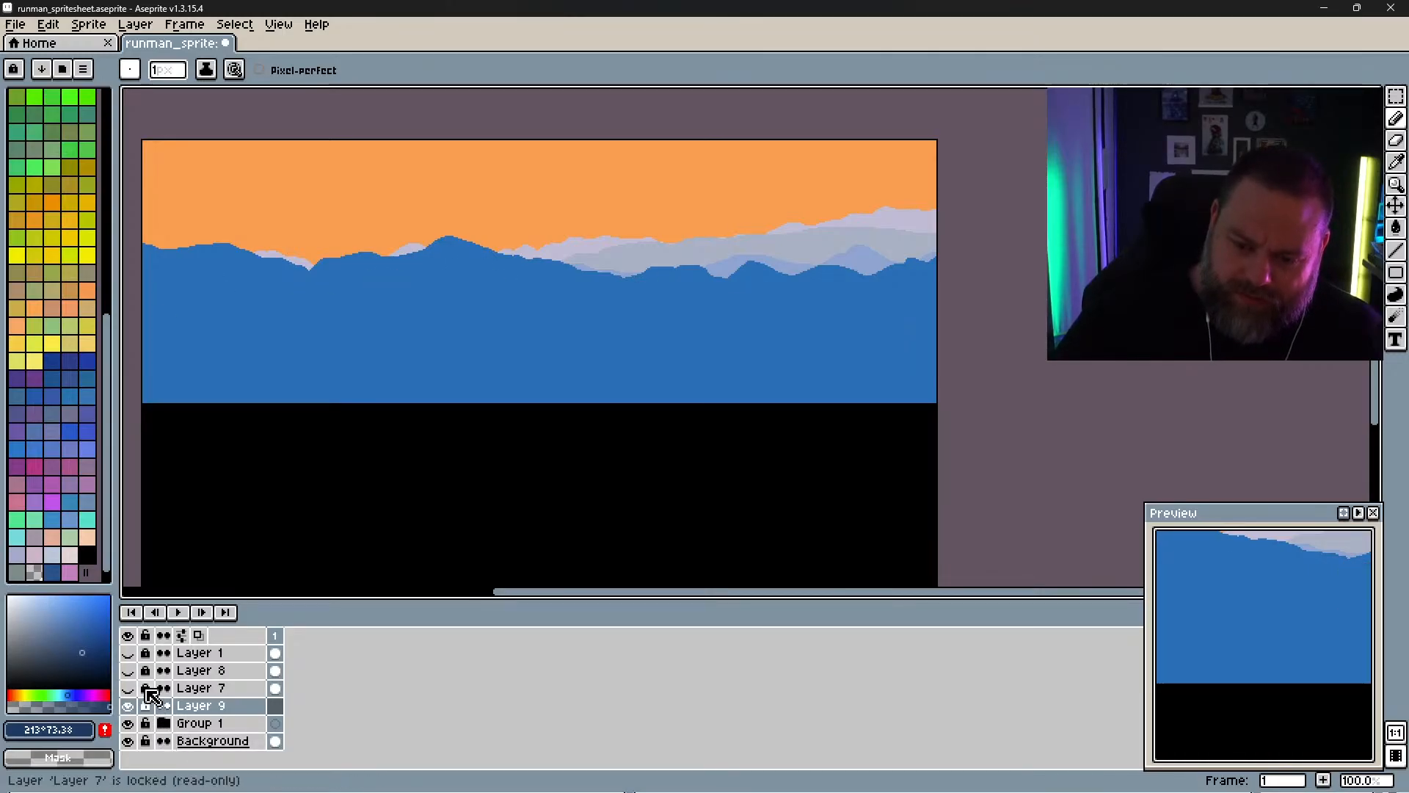
left_click(128, 723)
left_click(127, 723)
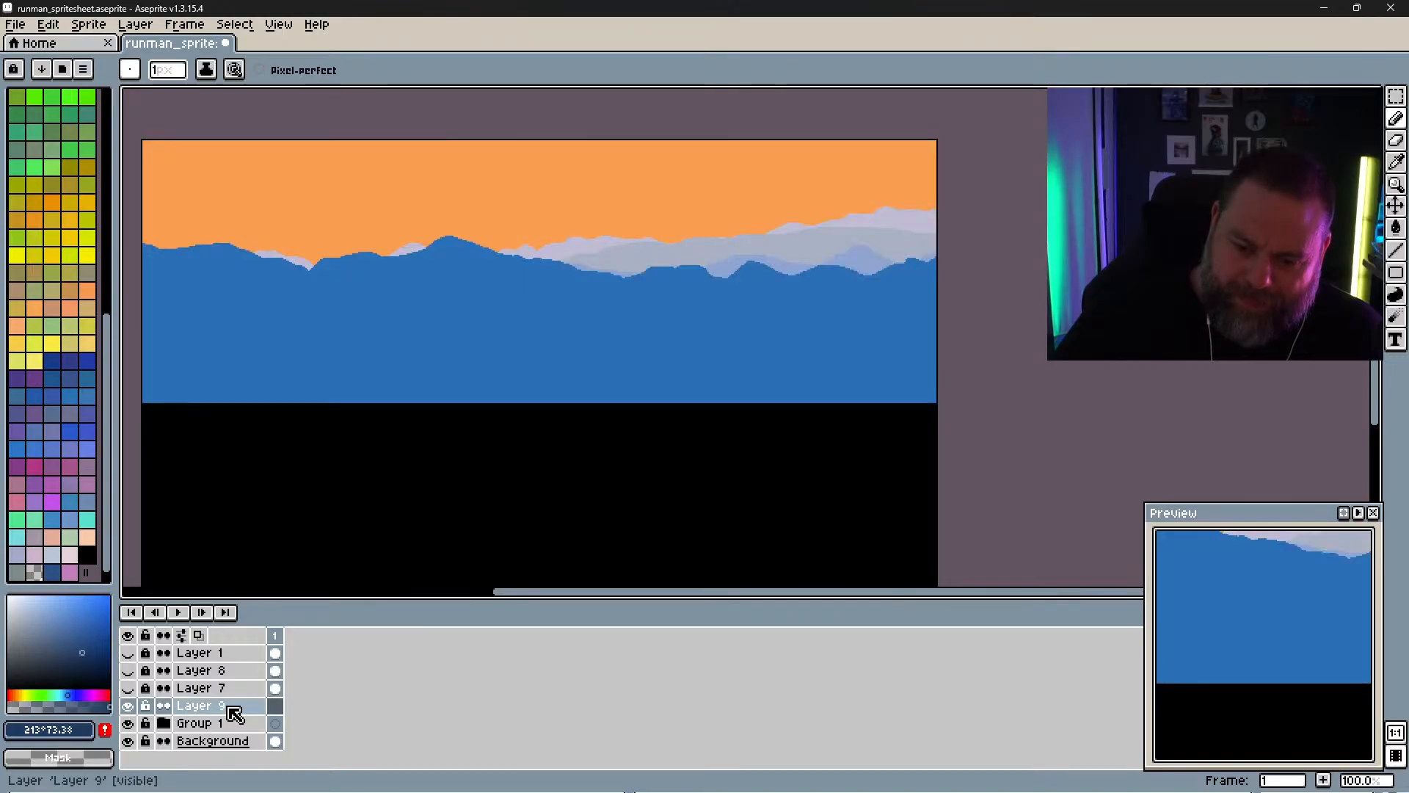
Step: Set Layer 9's blend mode to Multiply and its opacity to 79%
left_click(278, 706)
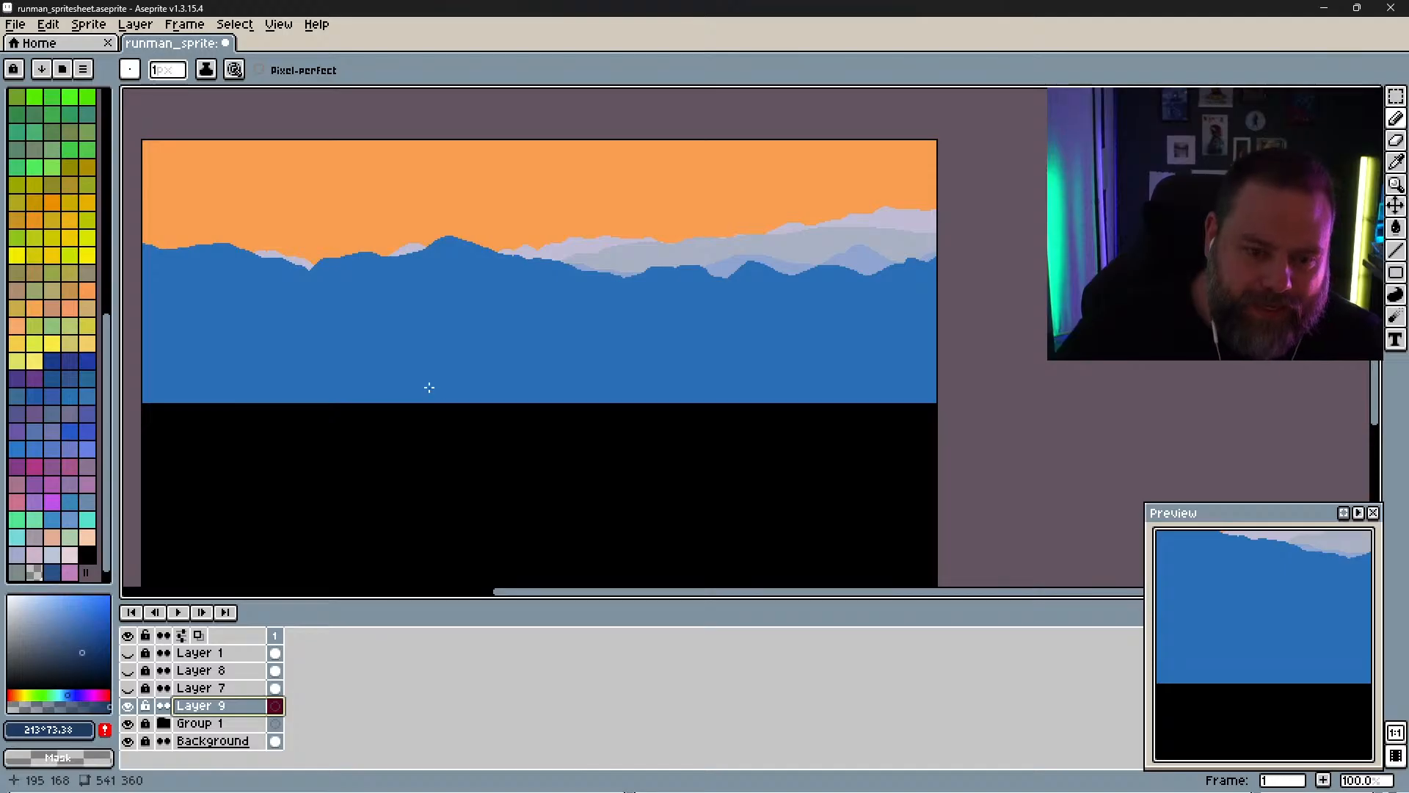
double_click(238, 705)
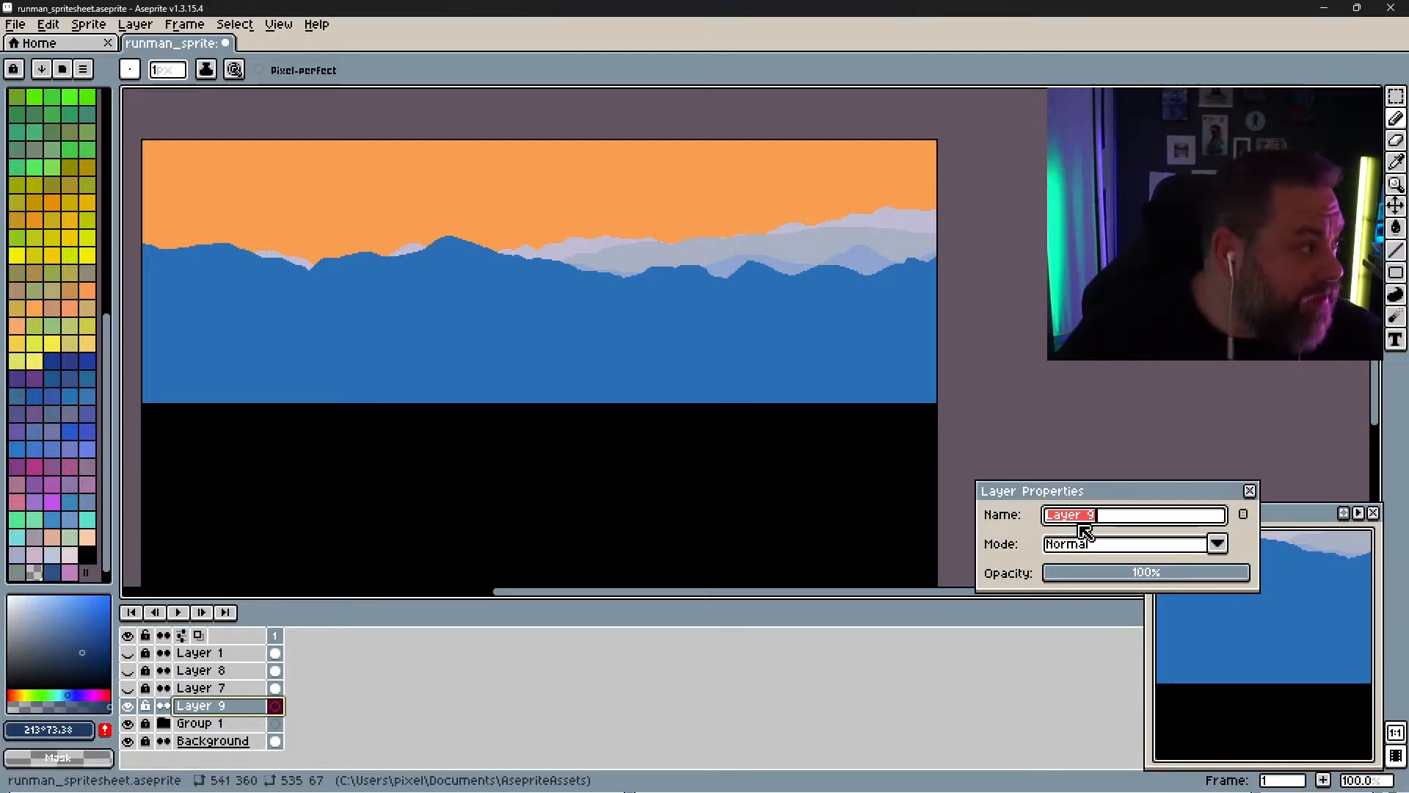
left_click(1217, 543)
left_click(1066, 261)
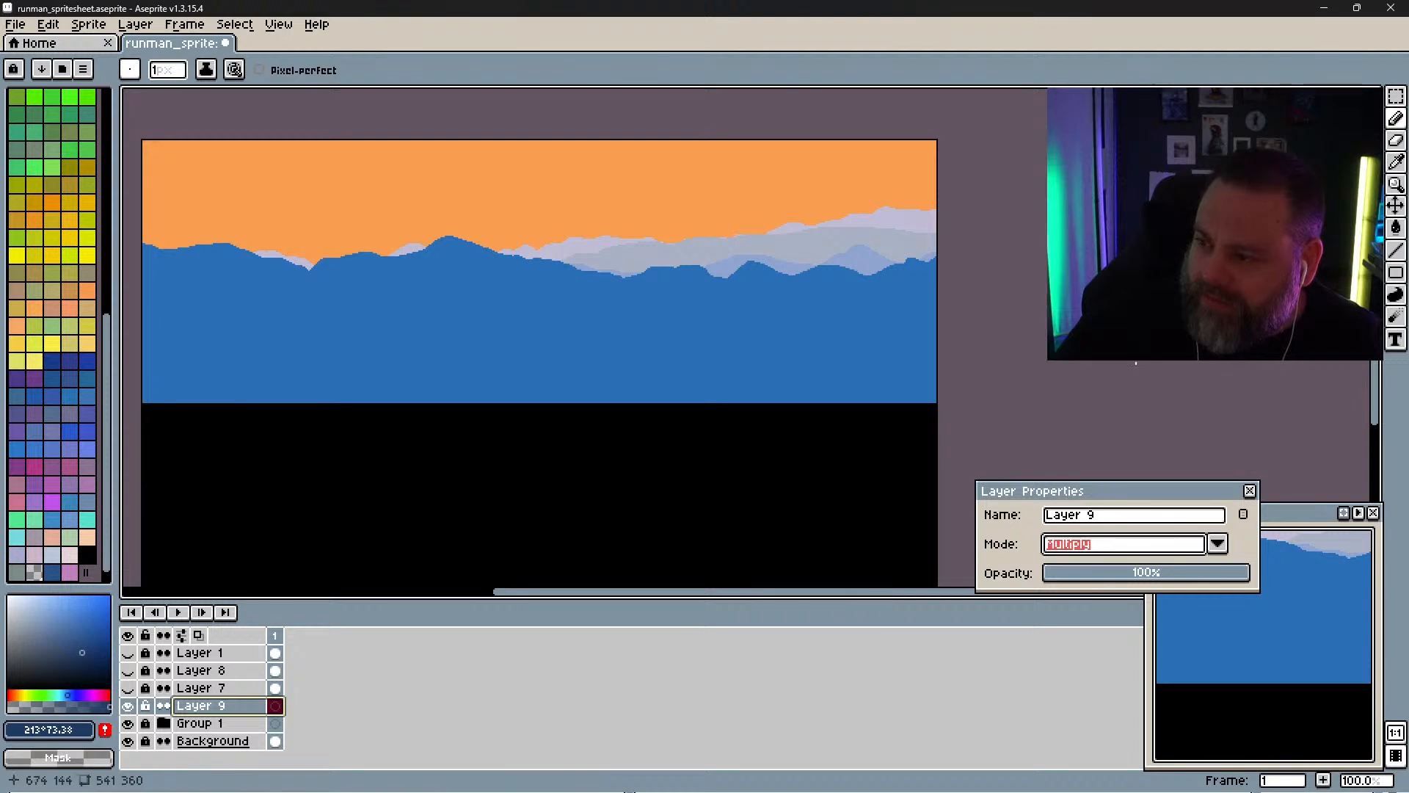
left_click(1208, 574)
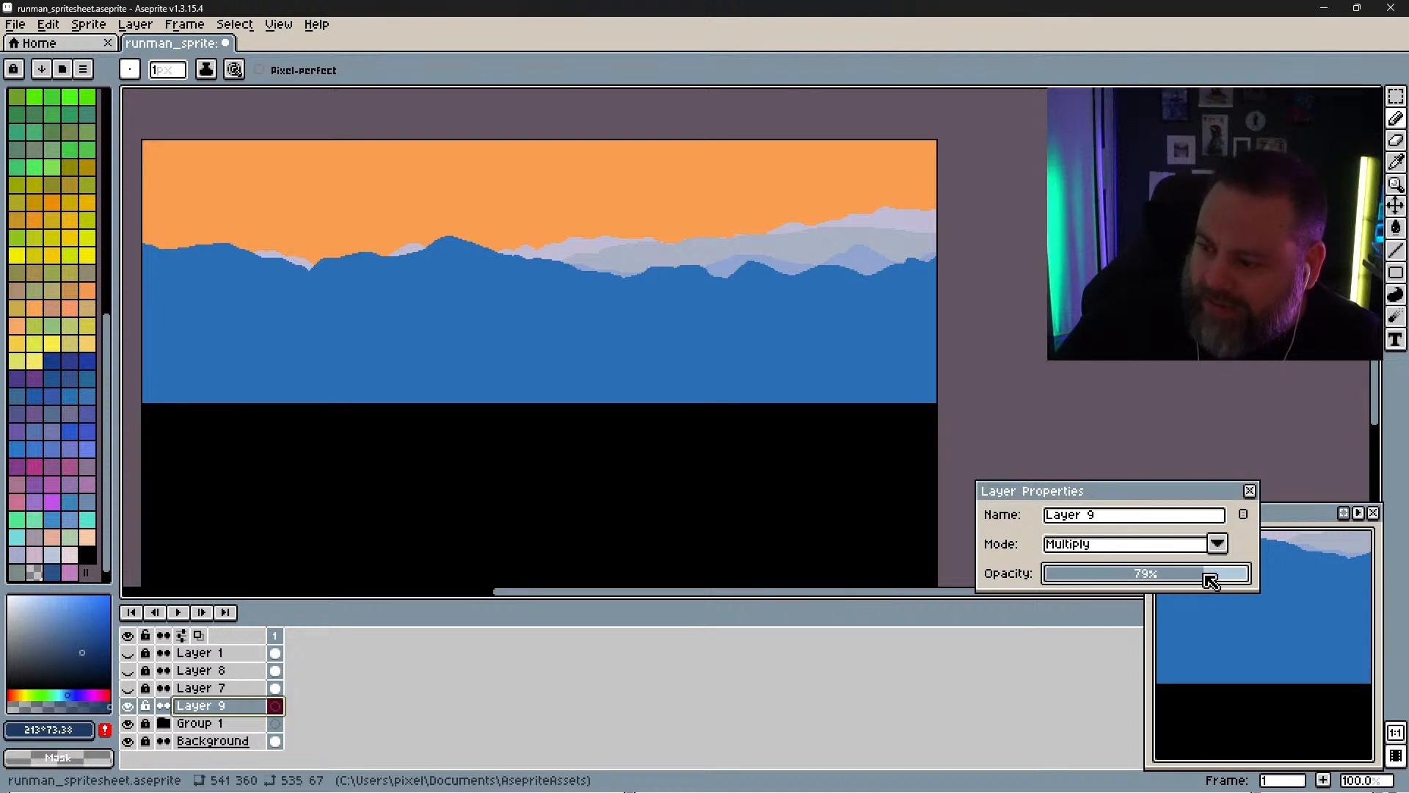
left_click(1250, 490)
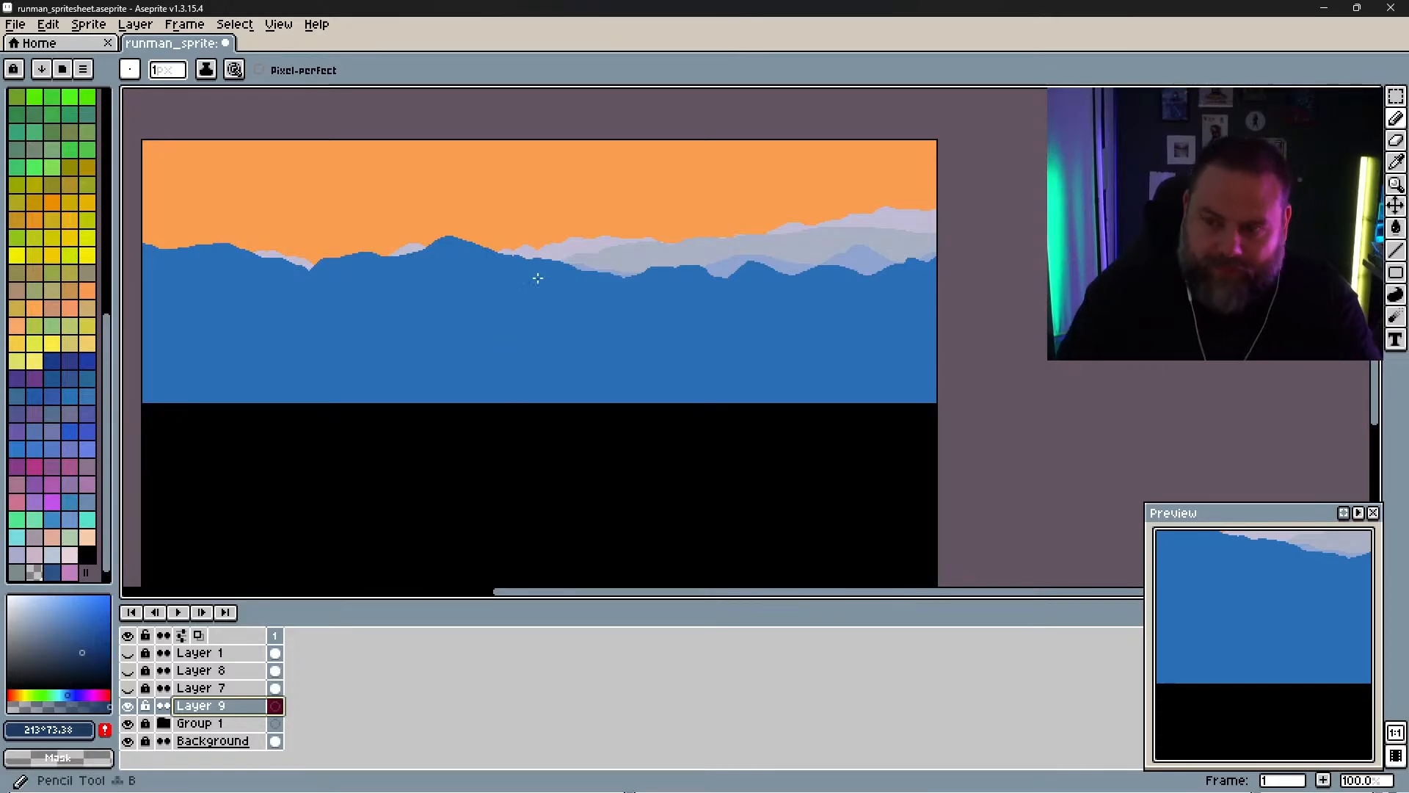
Step: Scribble a short dark blue test stroke on Layer 9 below the mountain ridge and sample the mountain blue #106eb4
left_click(445, 372, "alt")
left_click_drag(359, 286, 400, 281)
scroll(405, 301, "down", 10)
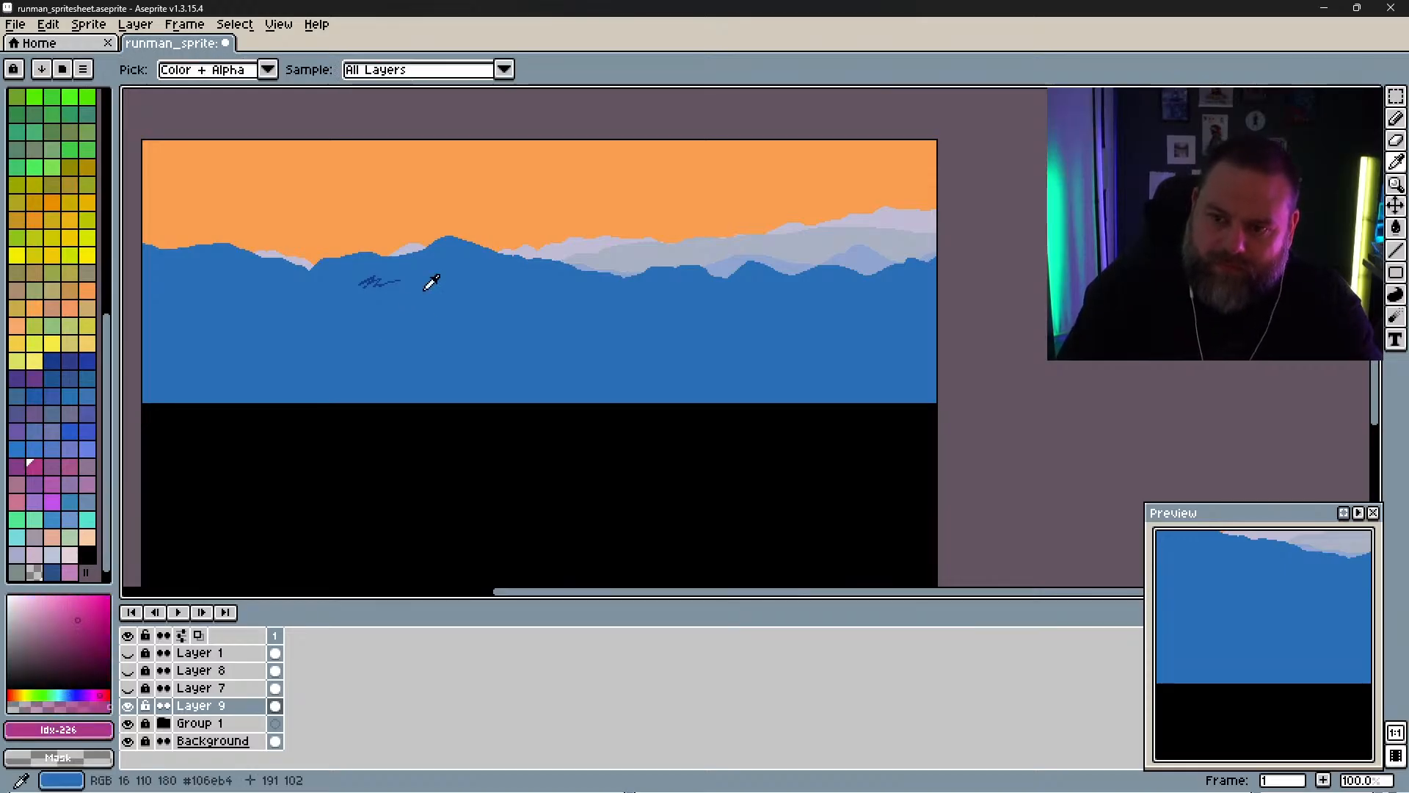
left_click(419, 285, "alt")
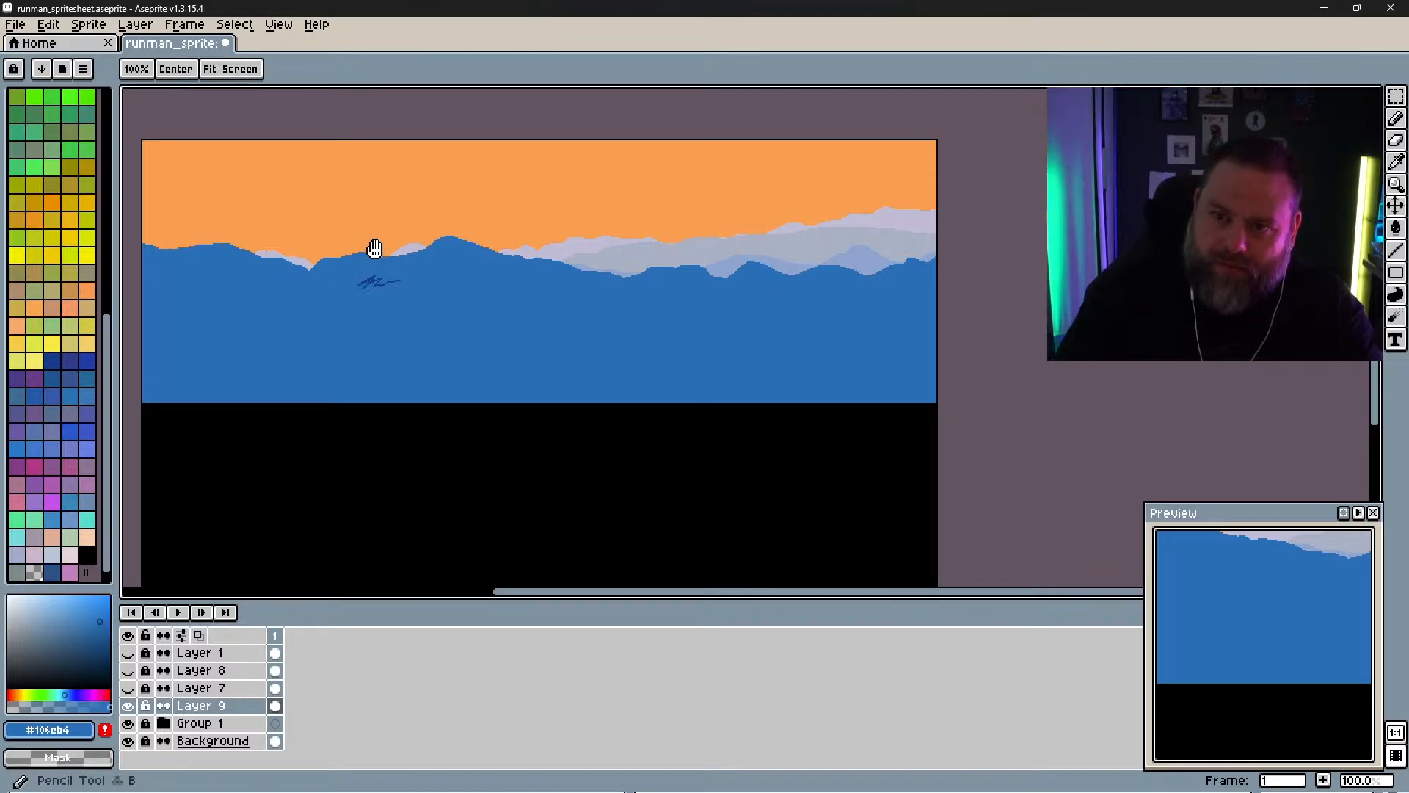
key("alt")
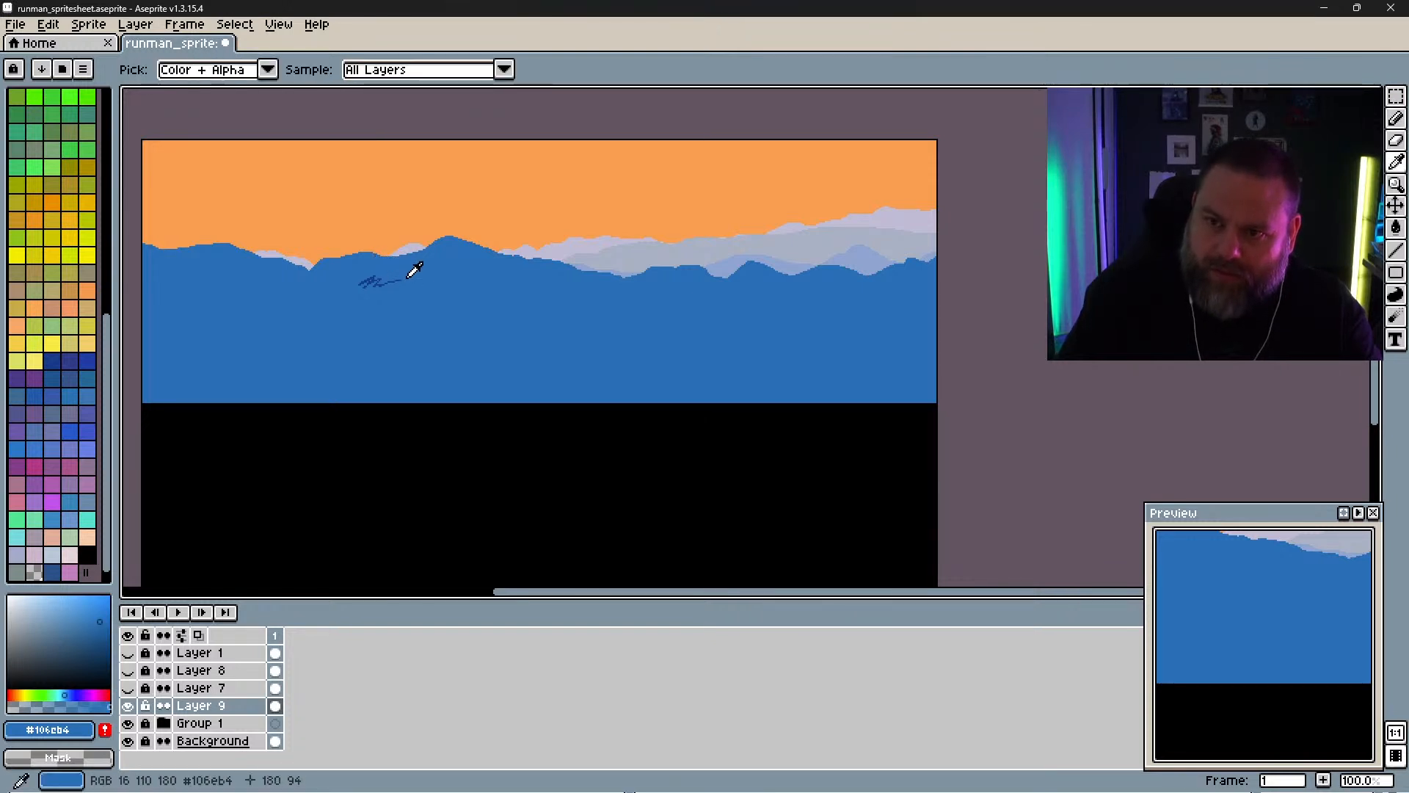
key("alt")
key("alt")
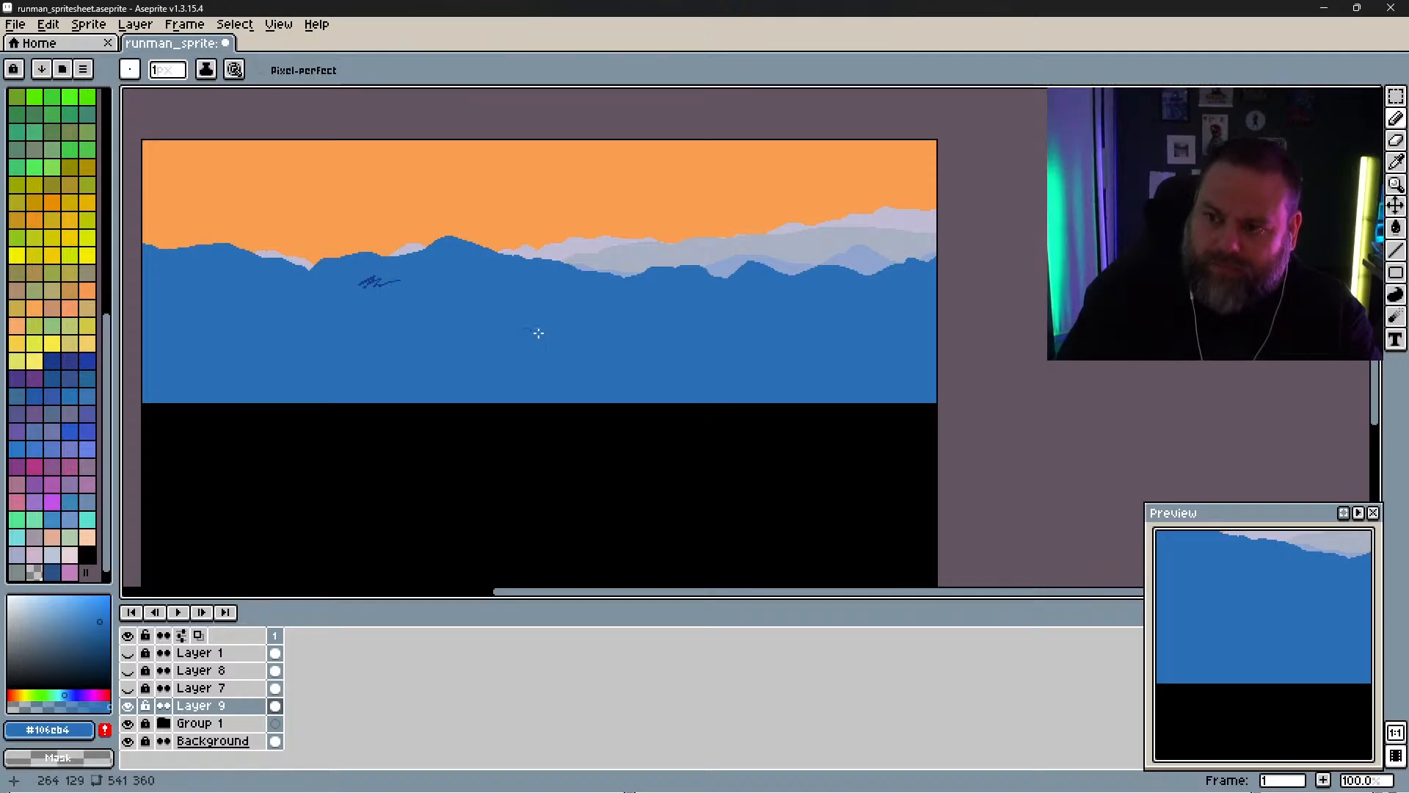
Step: Compare Group 1 with the reference photo by toggling its visibility, and check the group's layer properties without changing them
left_click(127, 722)
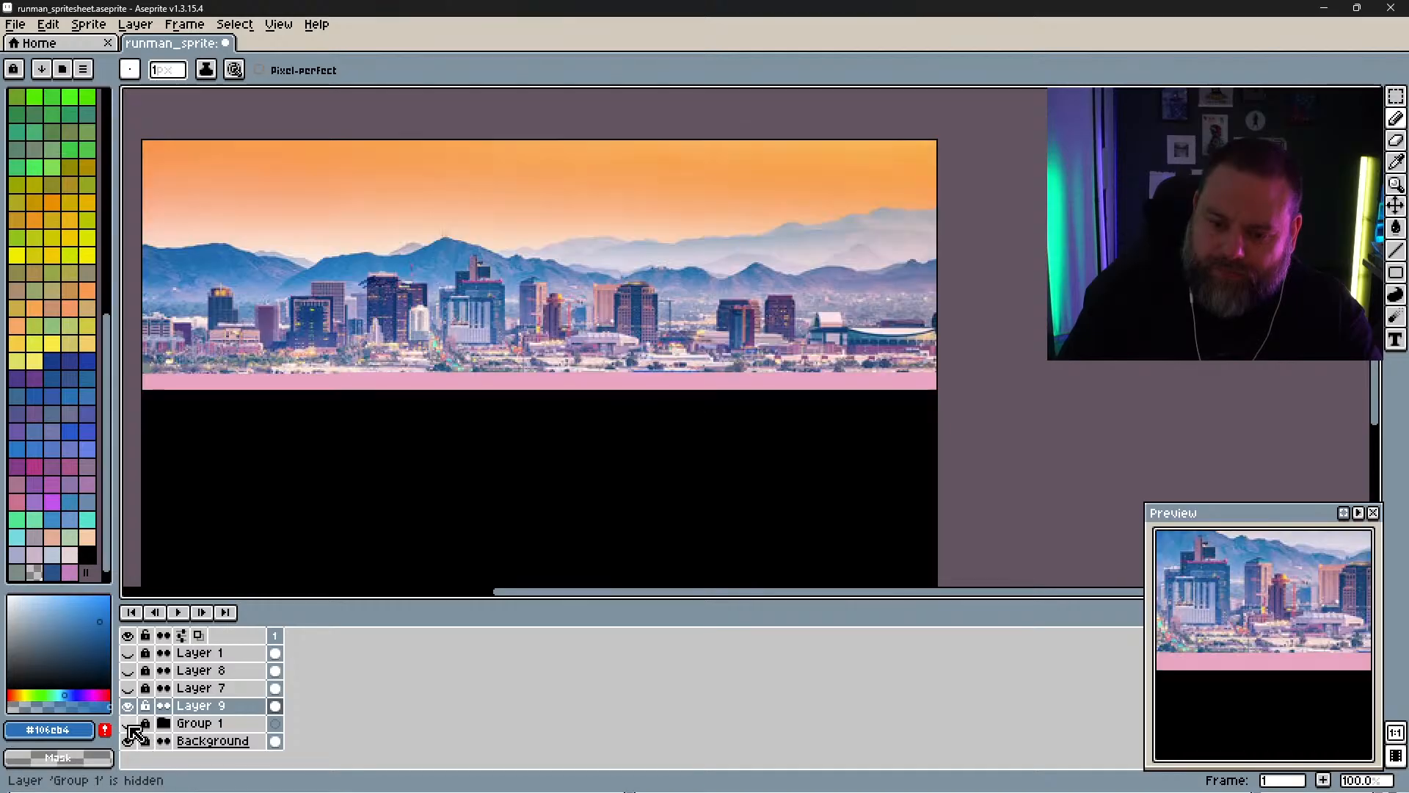
left_click(128, 723)
left_click(213, 723)
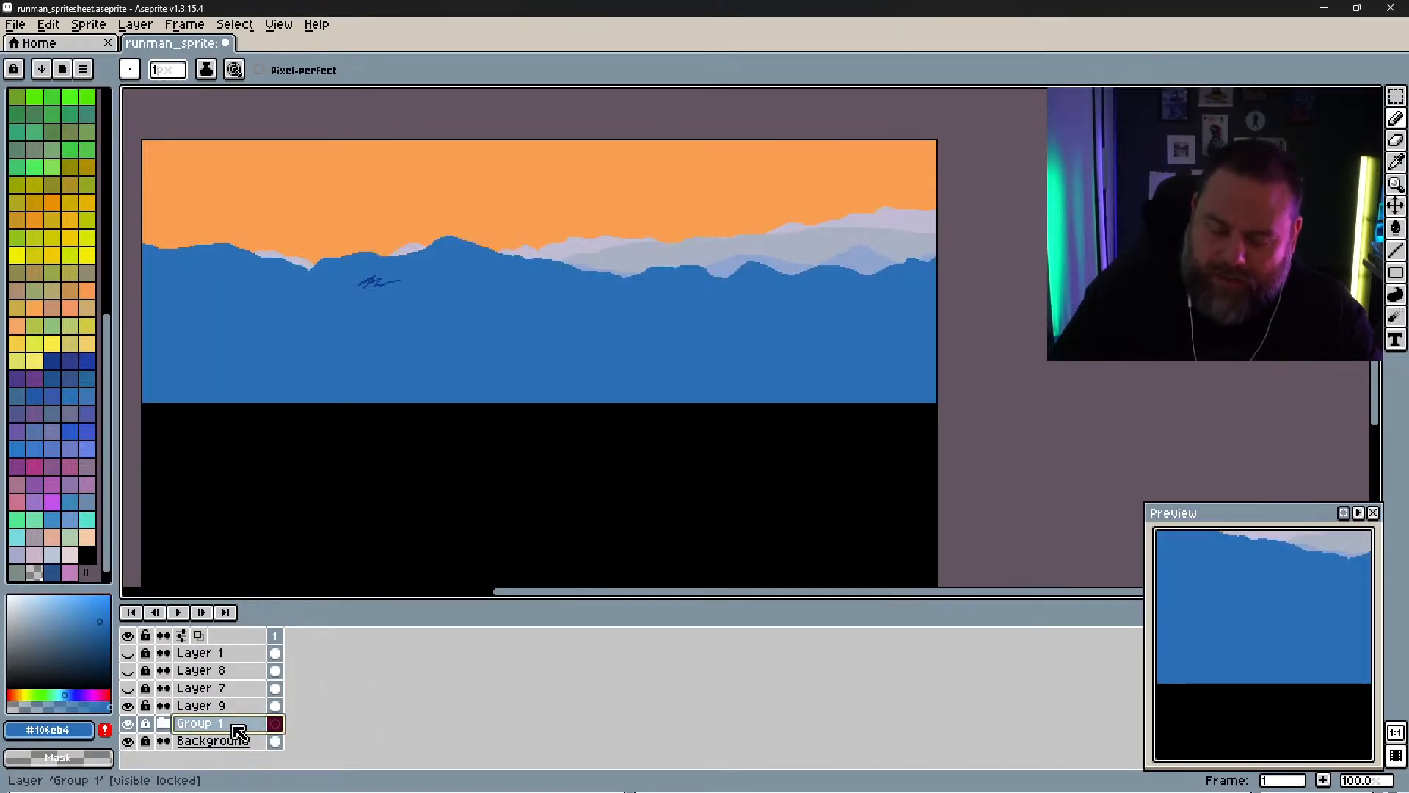
right_click(239, 731)
left_click(279, 653)
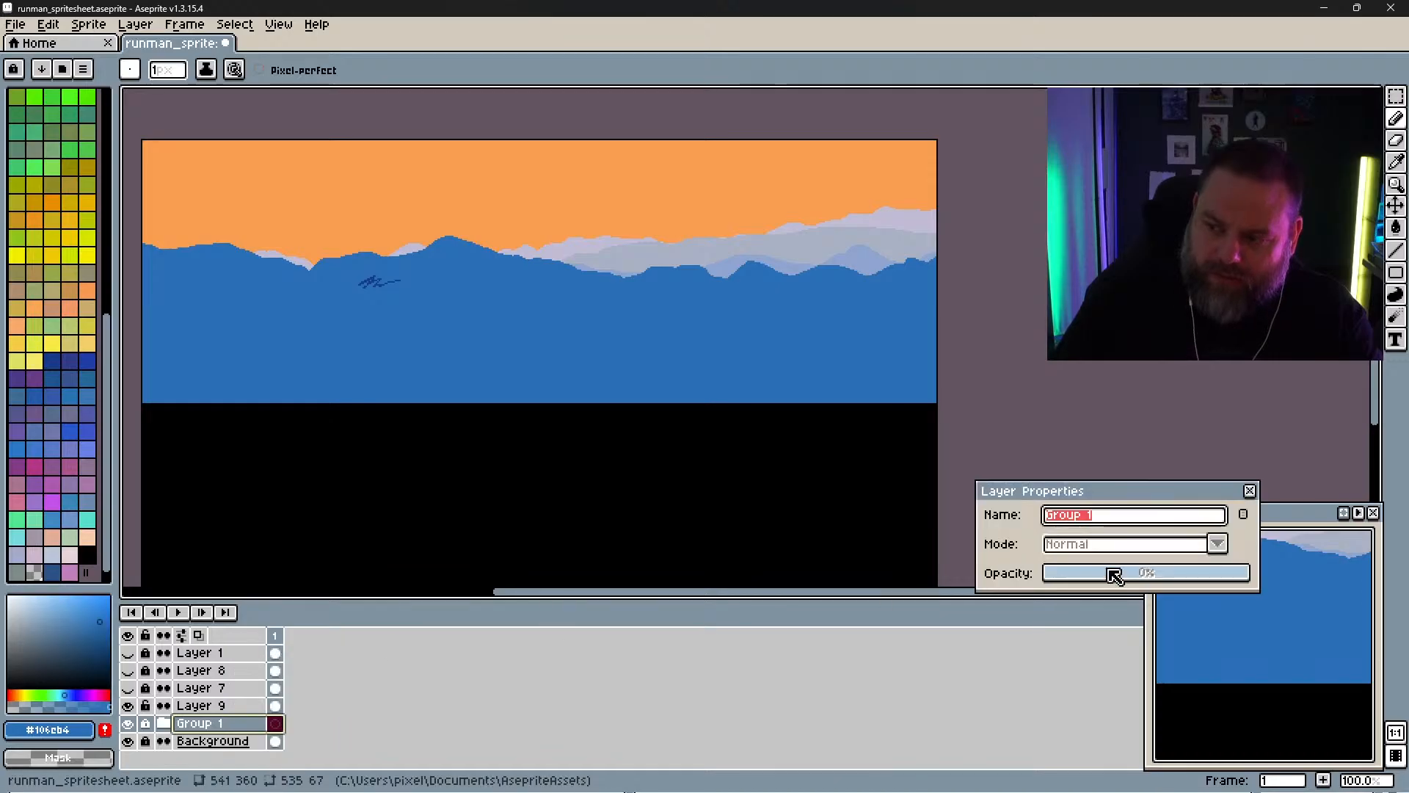
left_click(1249, 491)
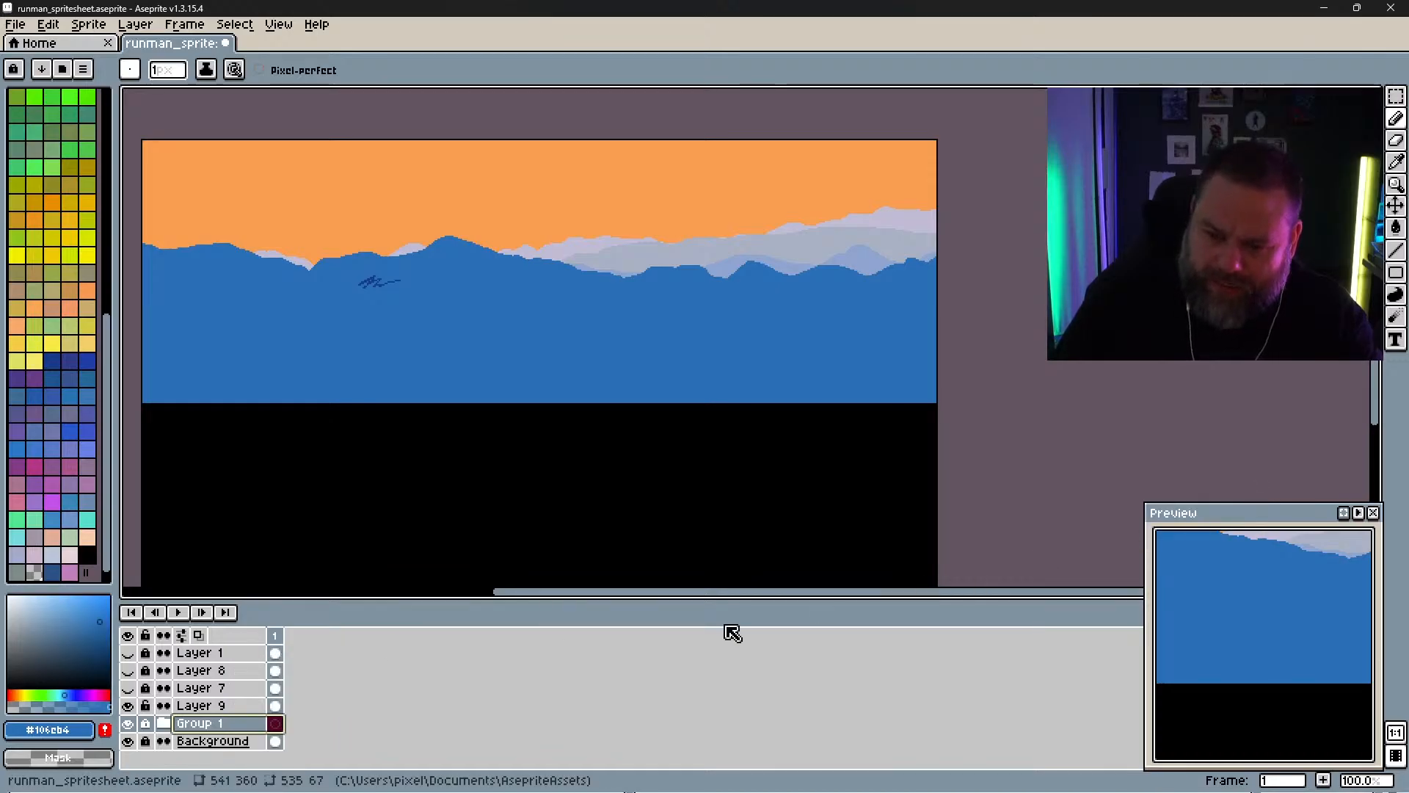
Step: Check Group 1's layer properties and leave them unchanged
right_click(200, 724)
left_click(229, 662)
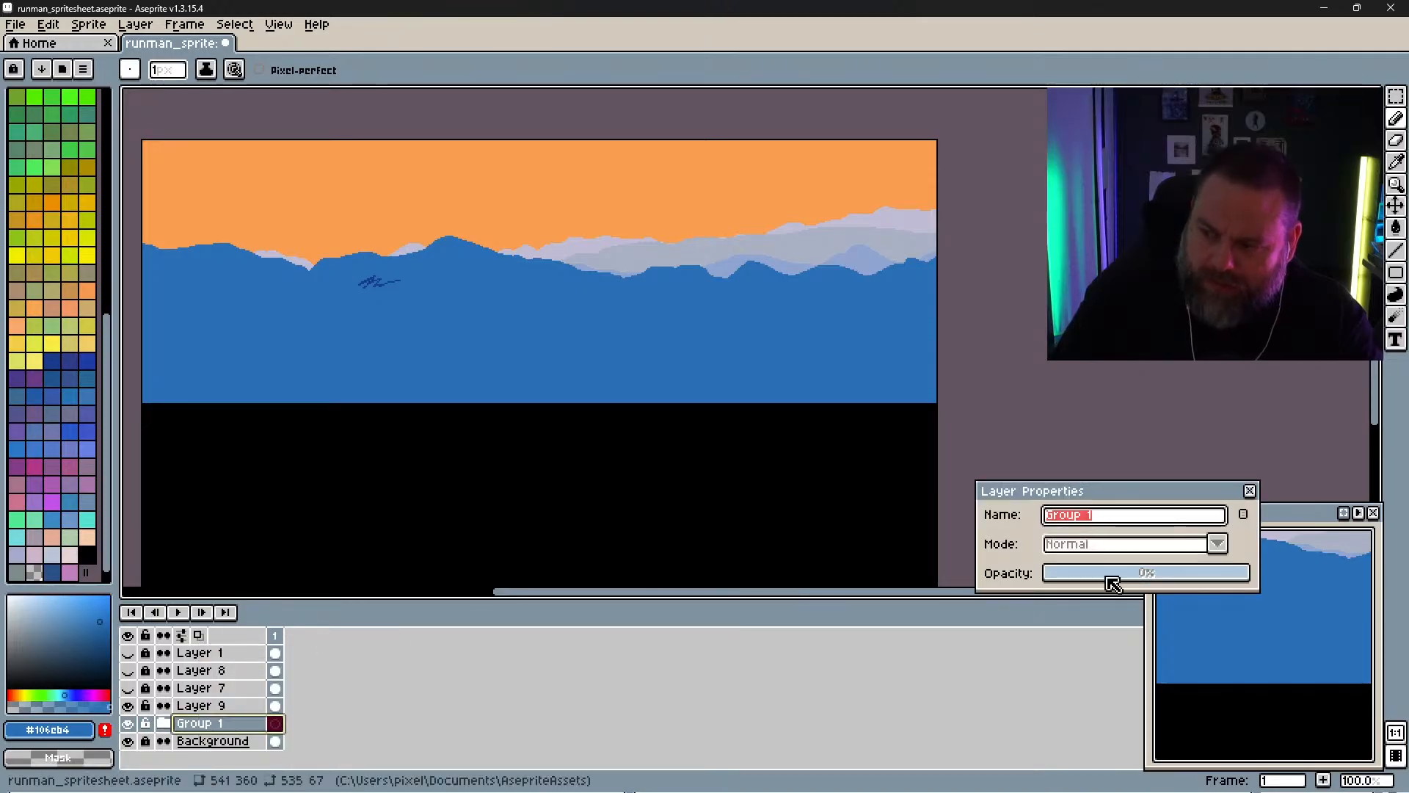
left_click(1250, 491)
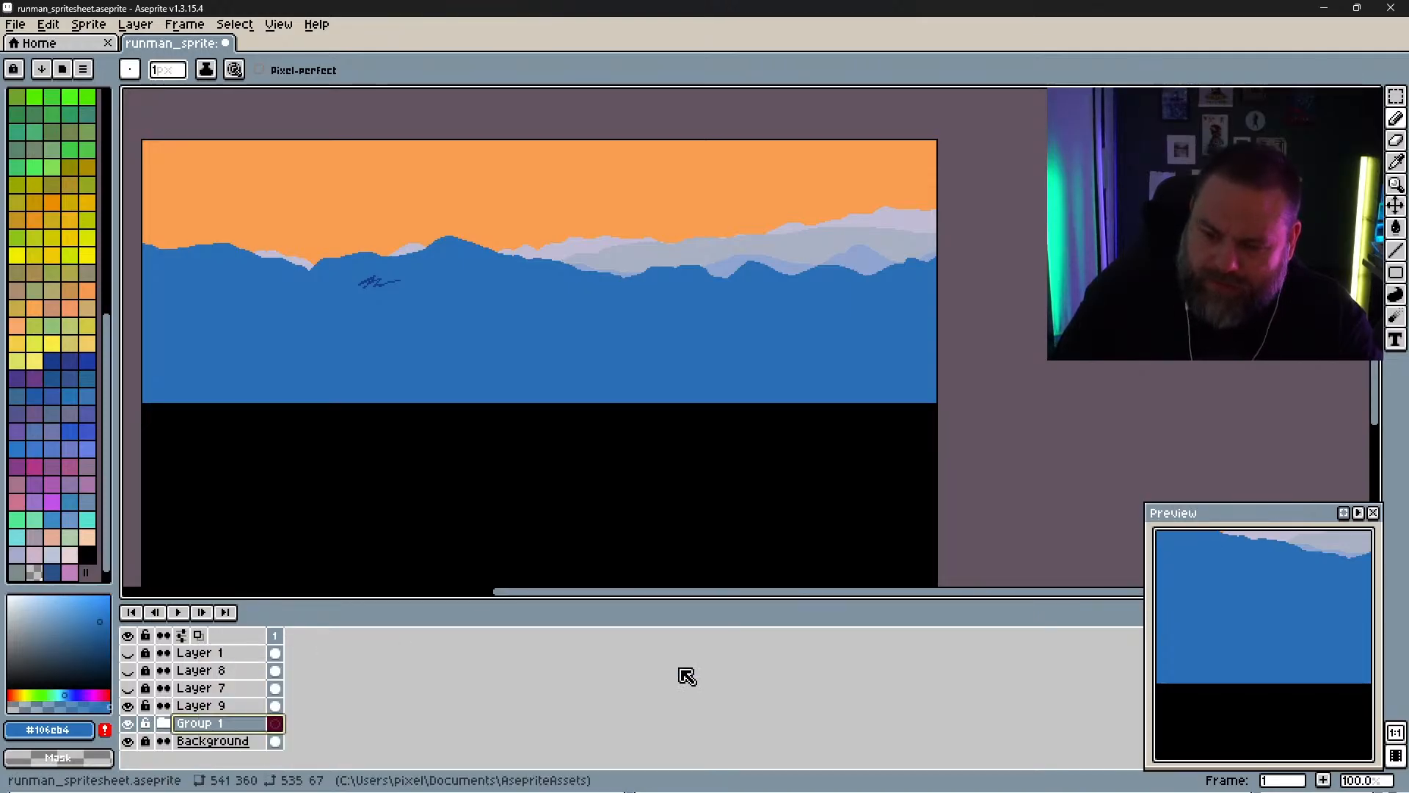
Step: Expand Group 1 and lower the opacity of its Layer 2 to 76%
left_click(165, 724)
scroll(367, 710, "down", 4)
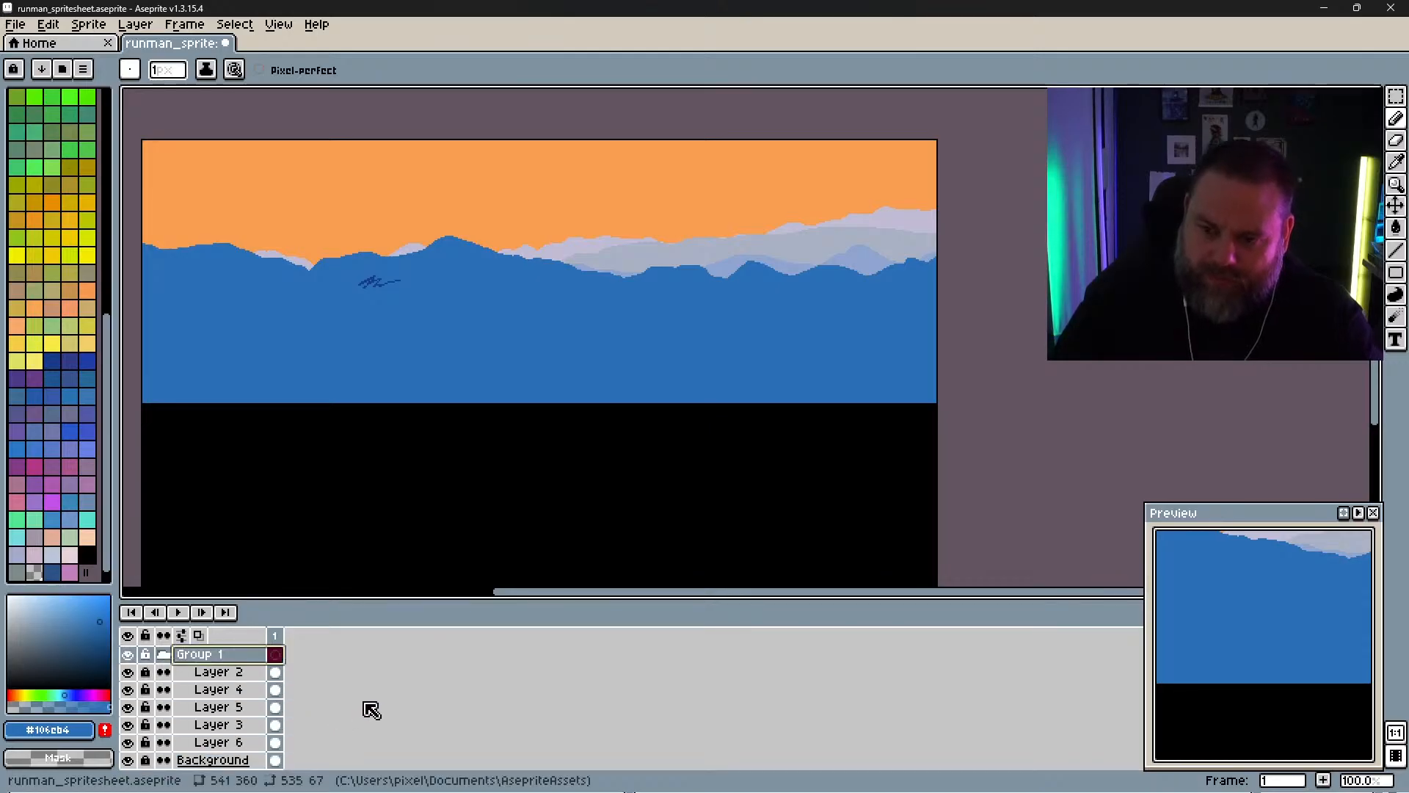
left_click(235, 673)
scroll(187, 679, "up", 4)
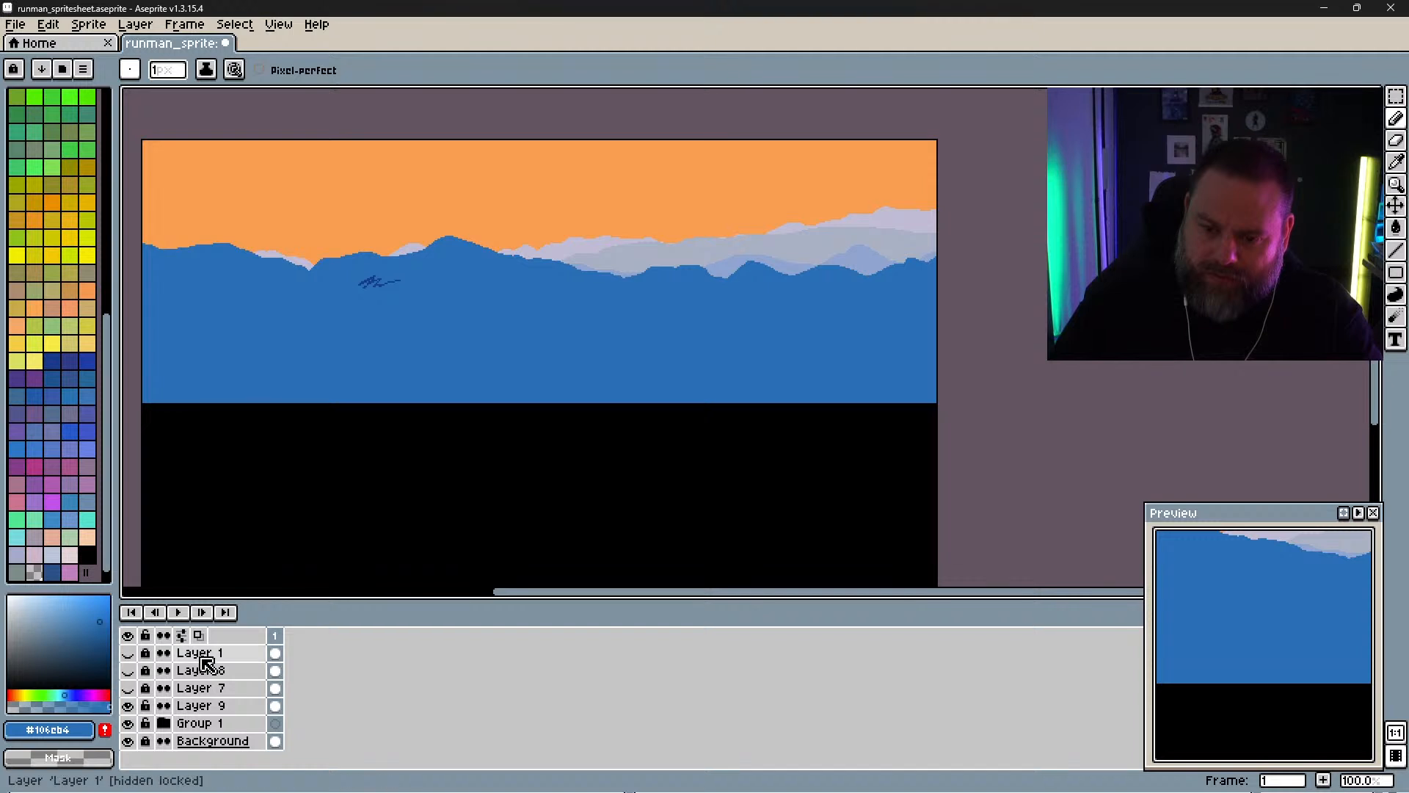
scroll(218, 736, "down", 3)
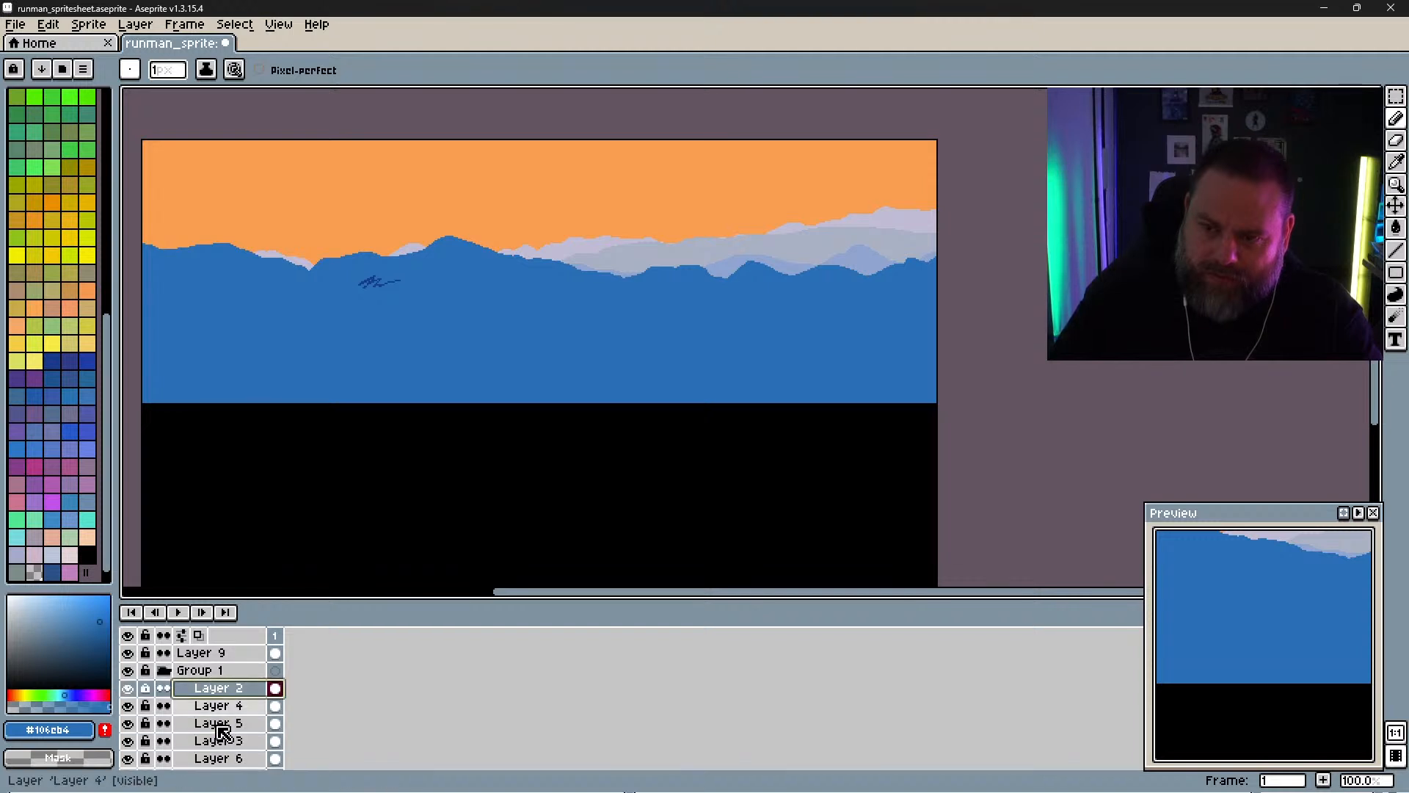
right_click(220, 690)
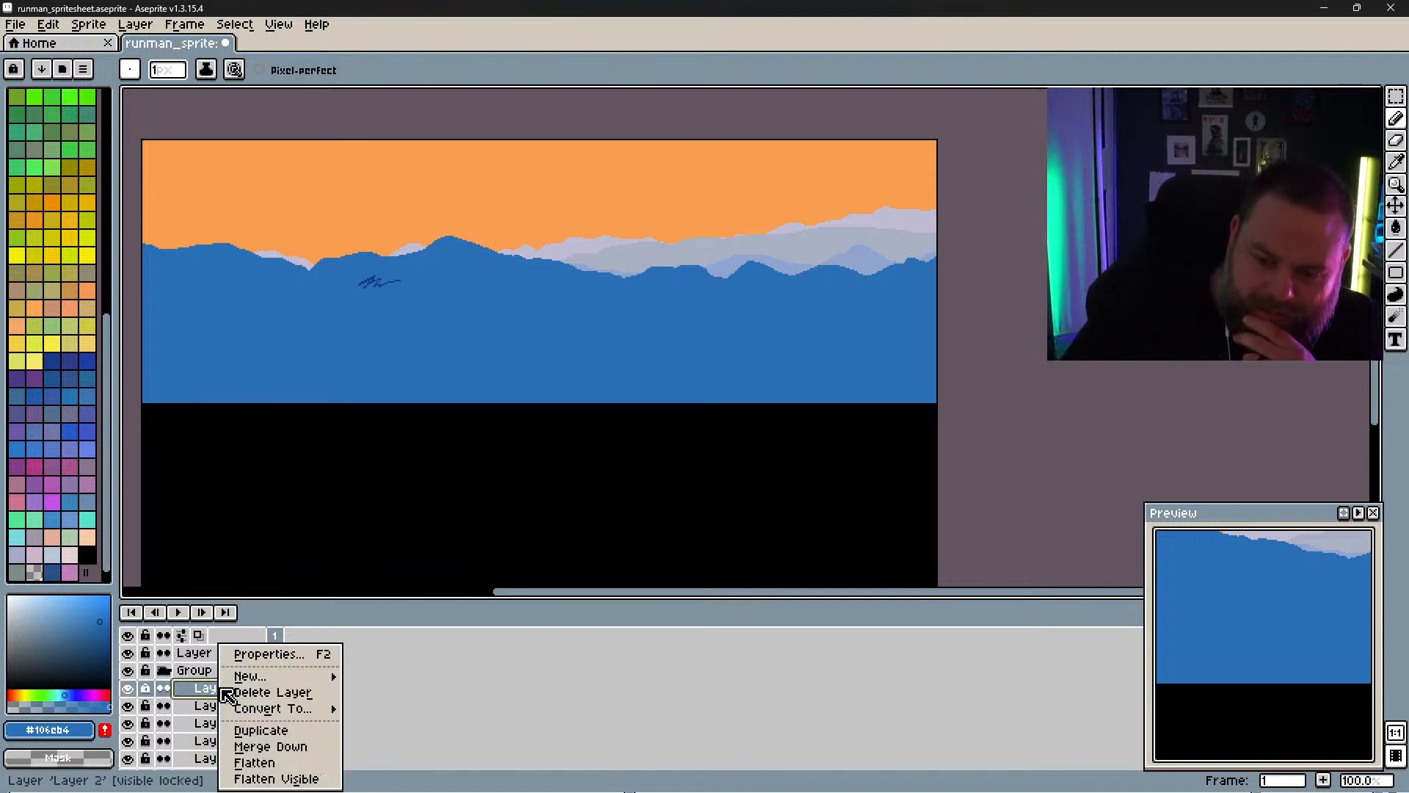
left_click(294, 661)
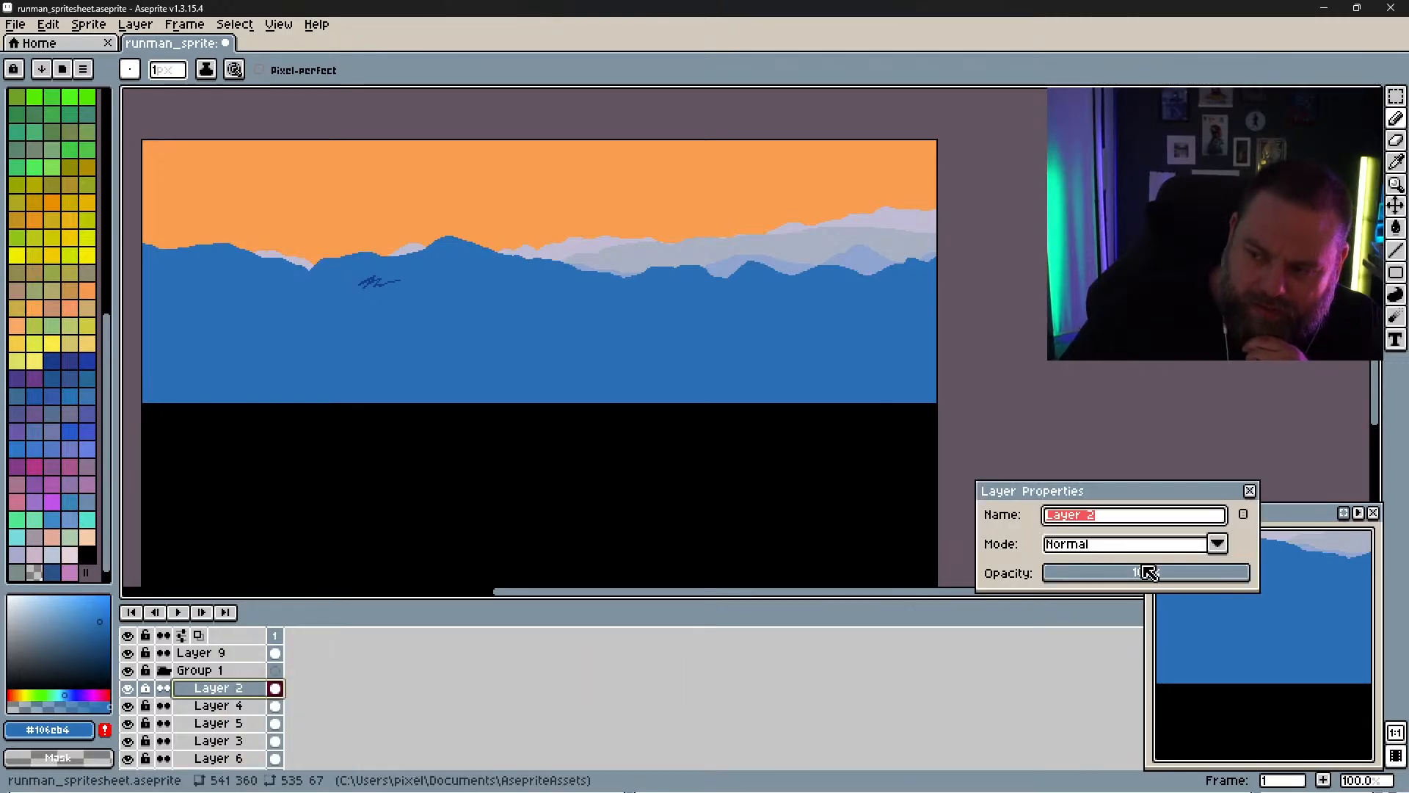
left_click_drag(1145, 570, 1204, 580)
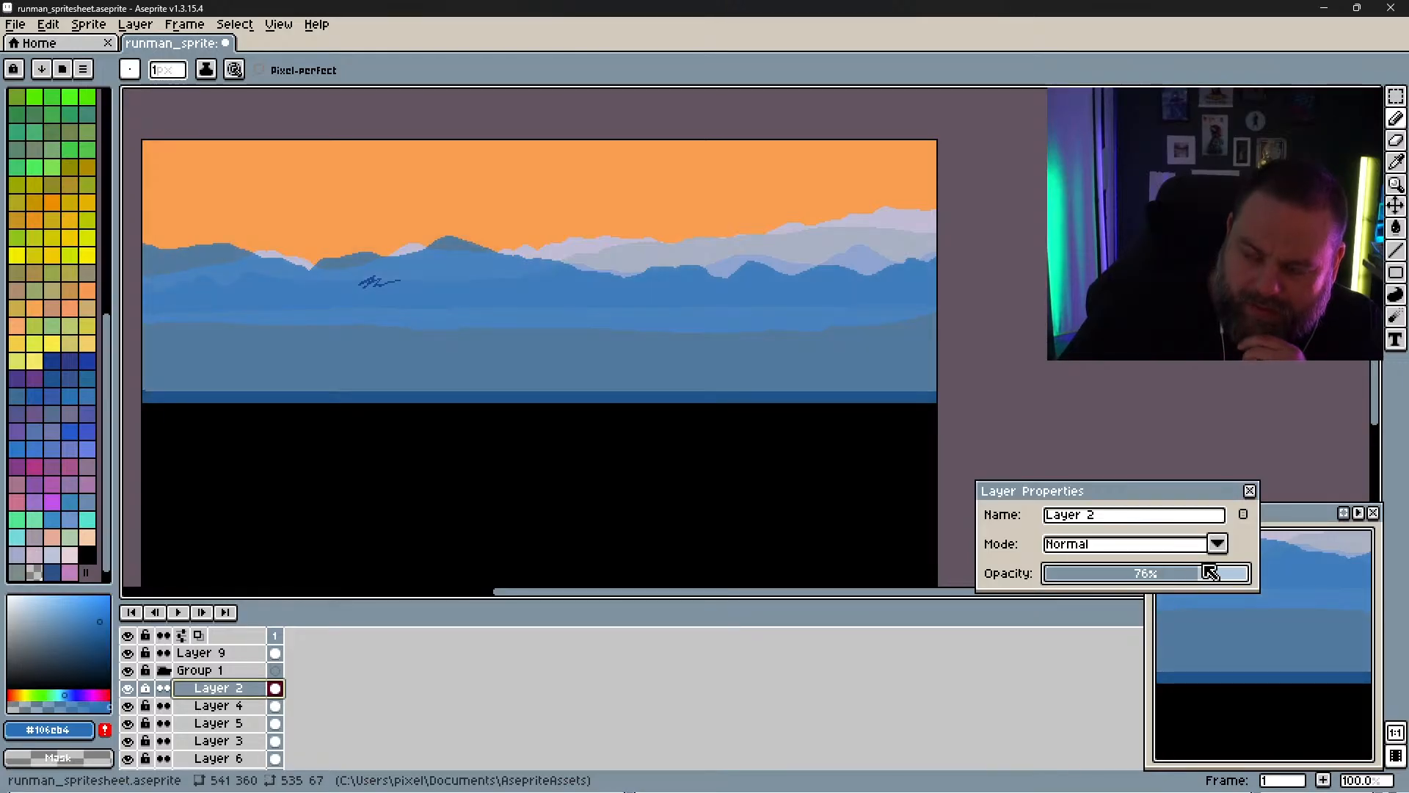
left_click(1250, 490)
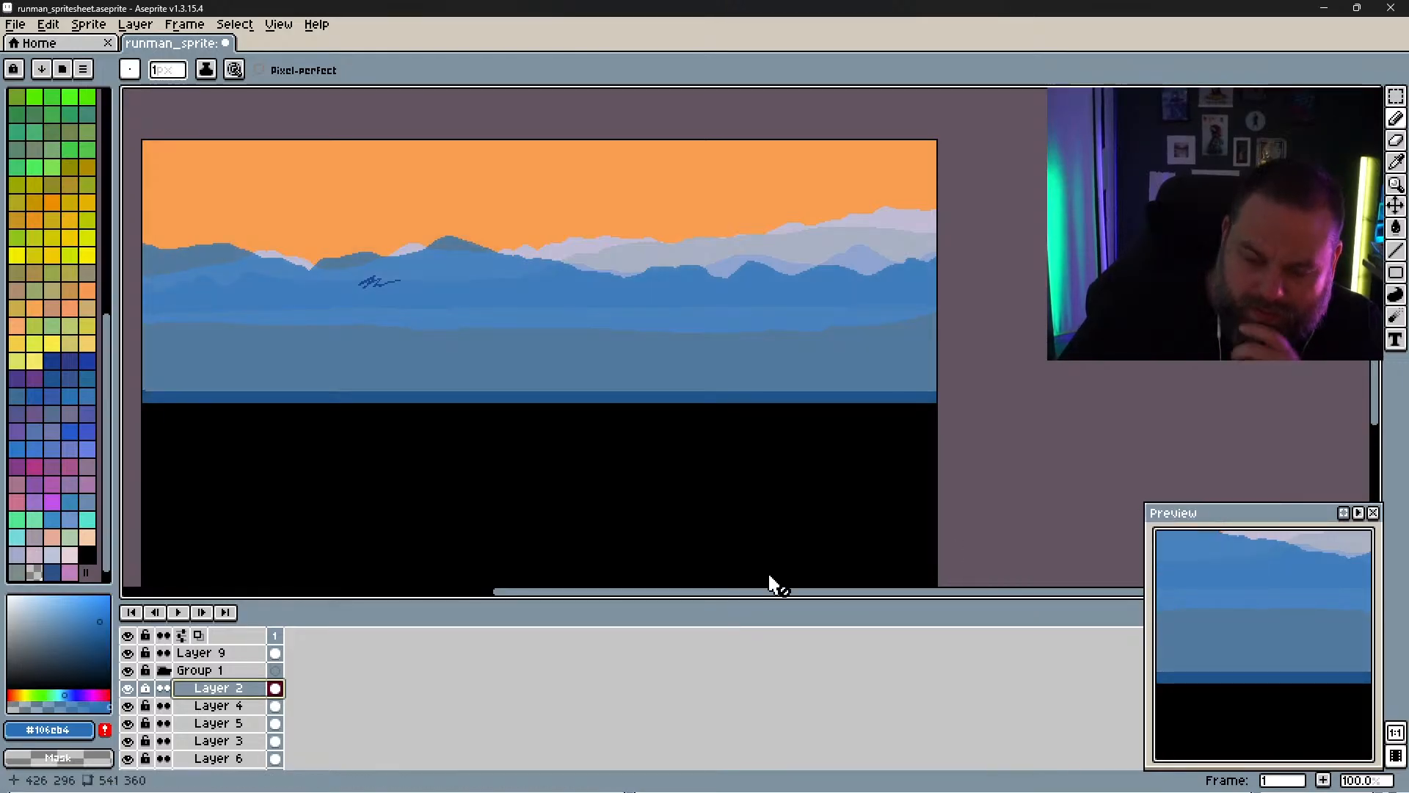
Step: Toggle Layer 4 to check its content, and hide Layers 4, 5, 3 and 6 inside Group 1
left_click(132, 706)
left_click(132, 705)
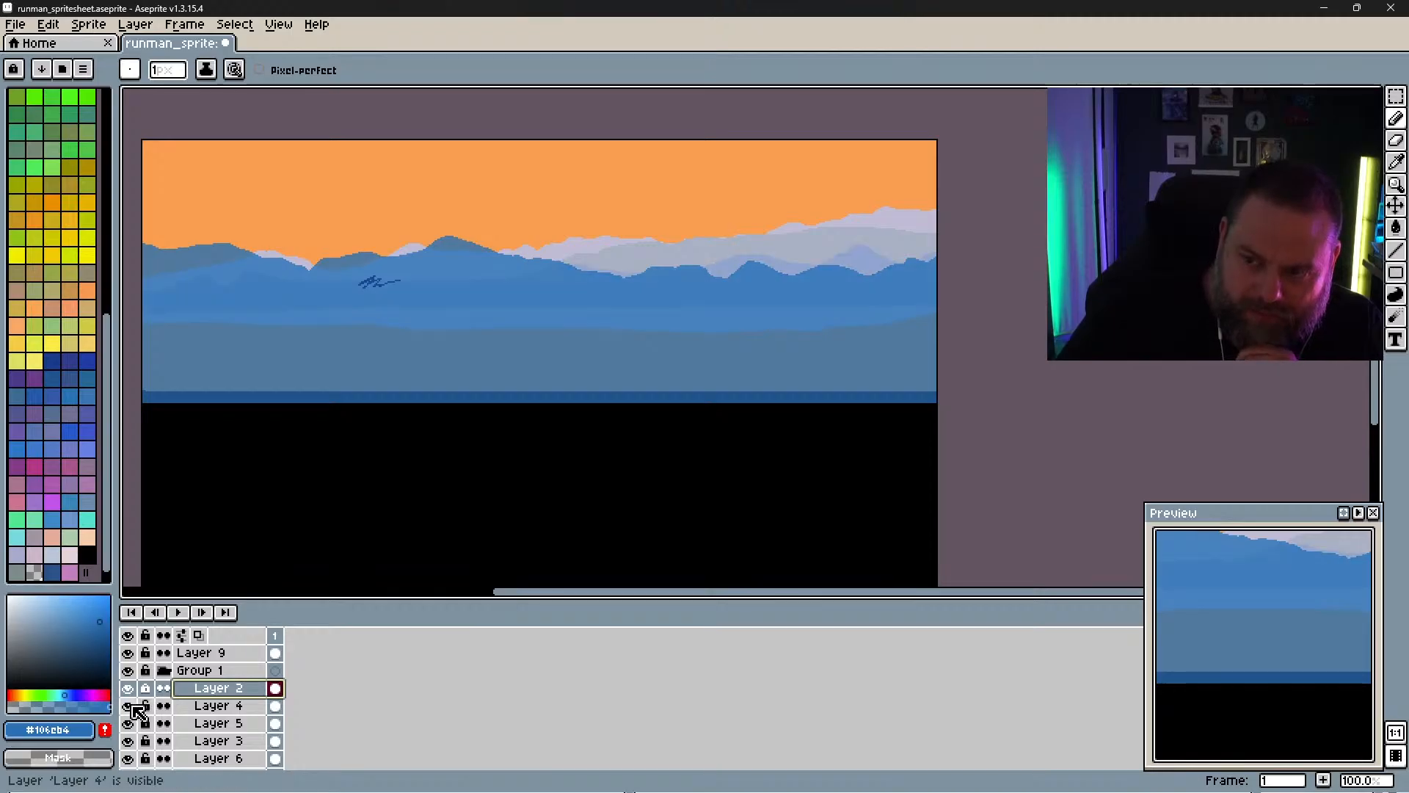
left_click(131, 706)
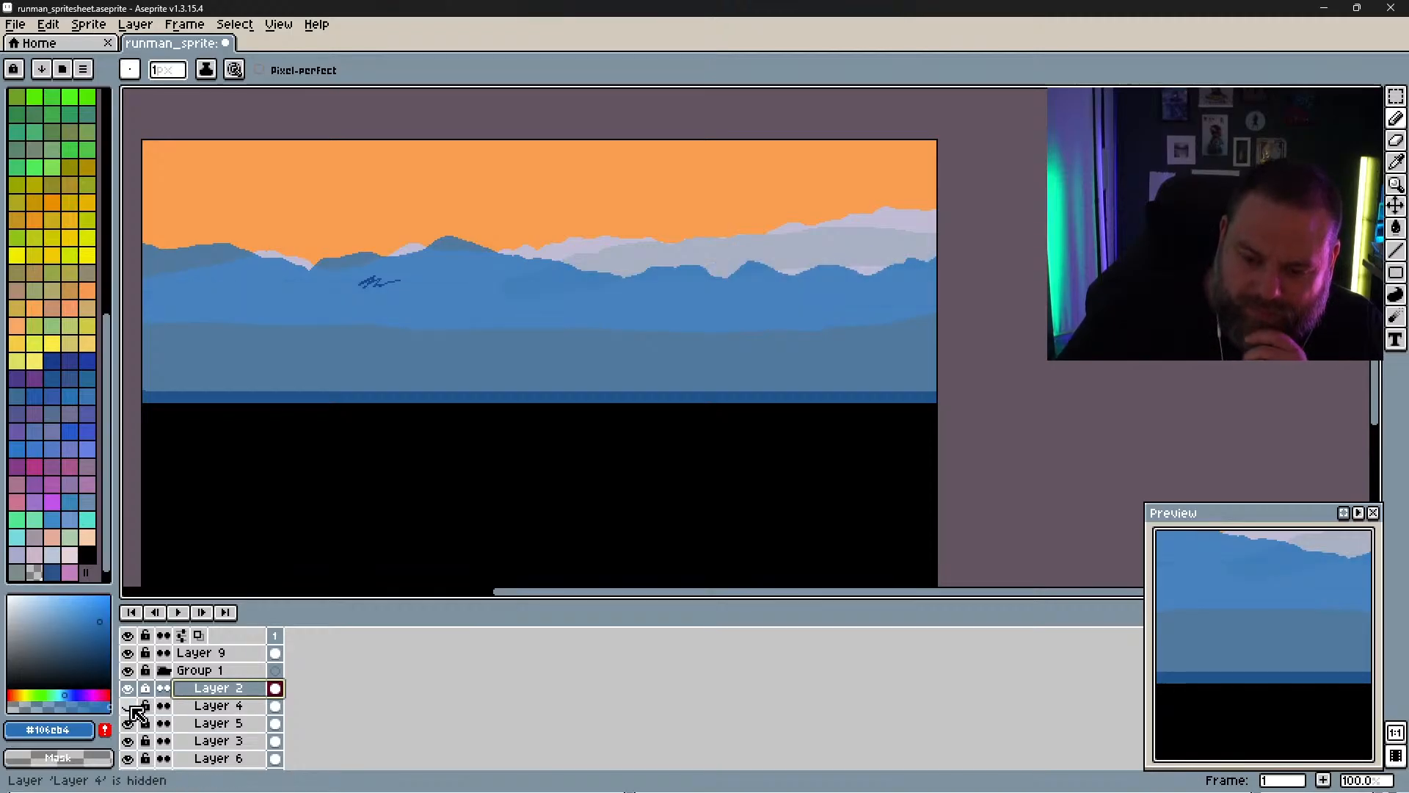
left_click(131, 706)
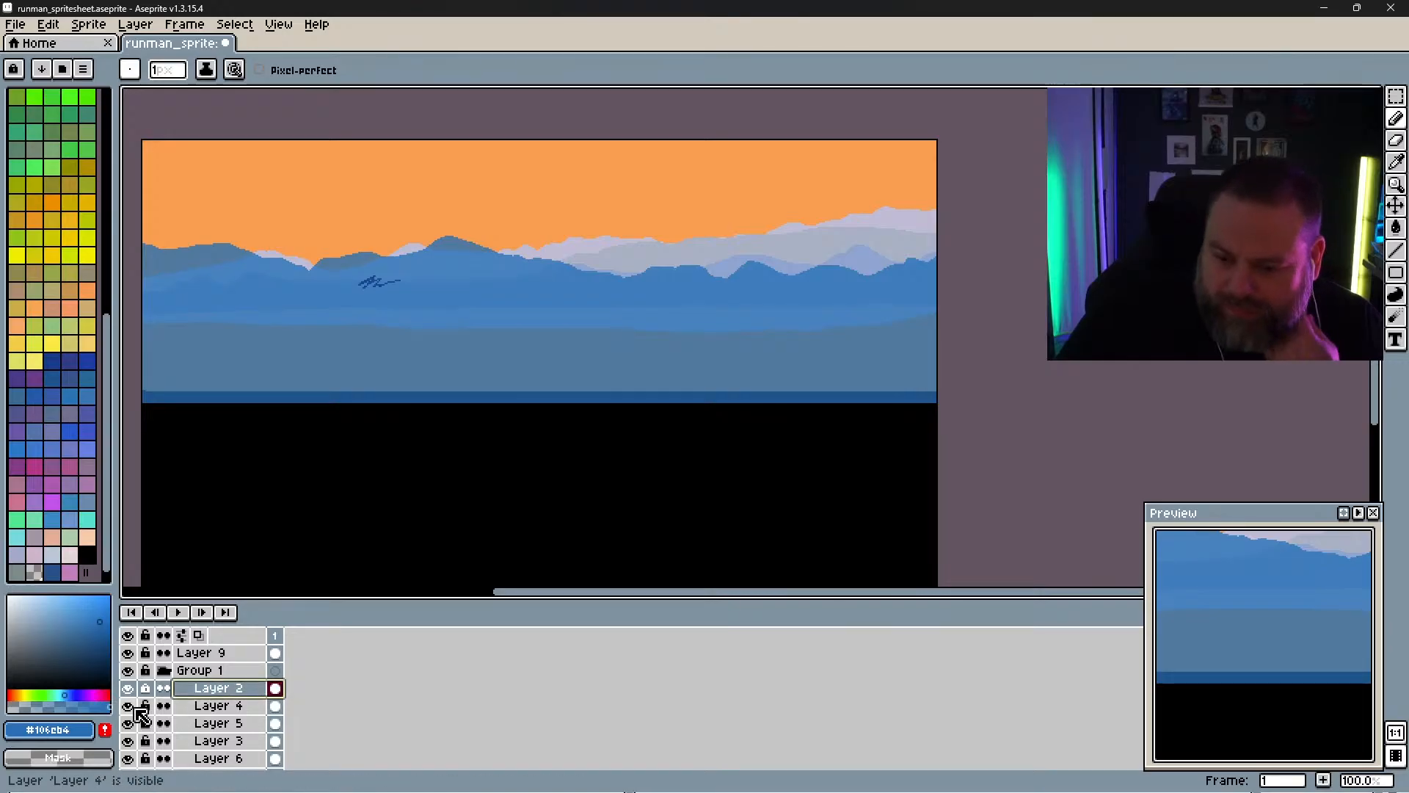
left_click_drag(127, 706, 139, 764)
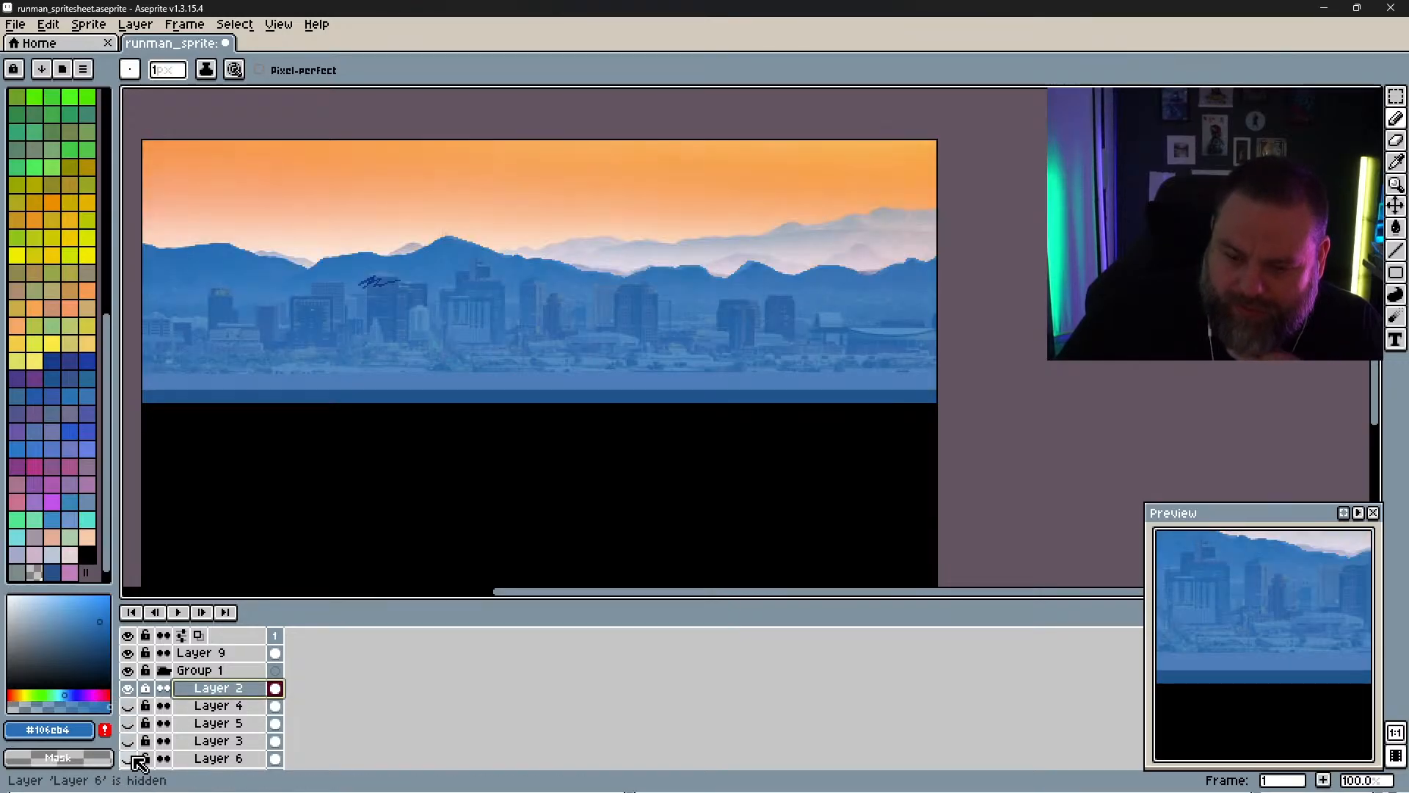
Step: Set Layer 2's opacity to 66% so the reference photo shows through the mountains
right_click(199, 691)
left_click(285, 654)
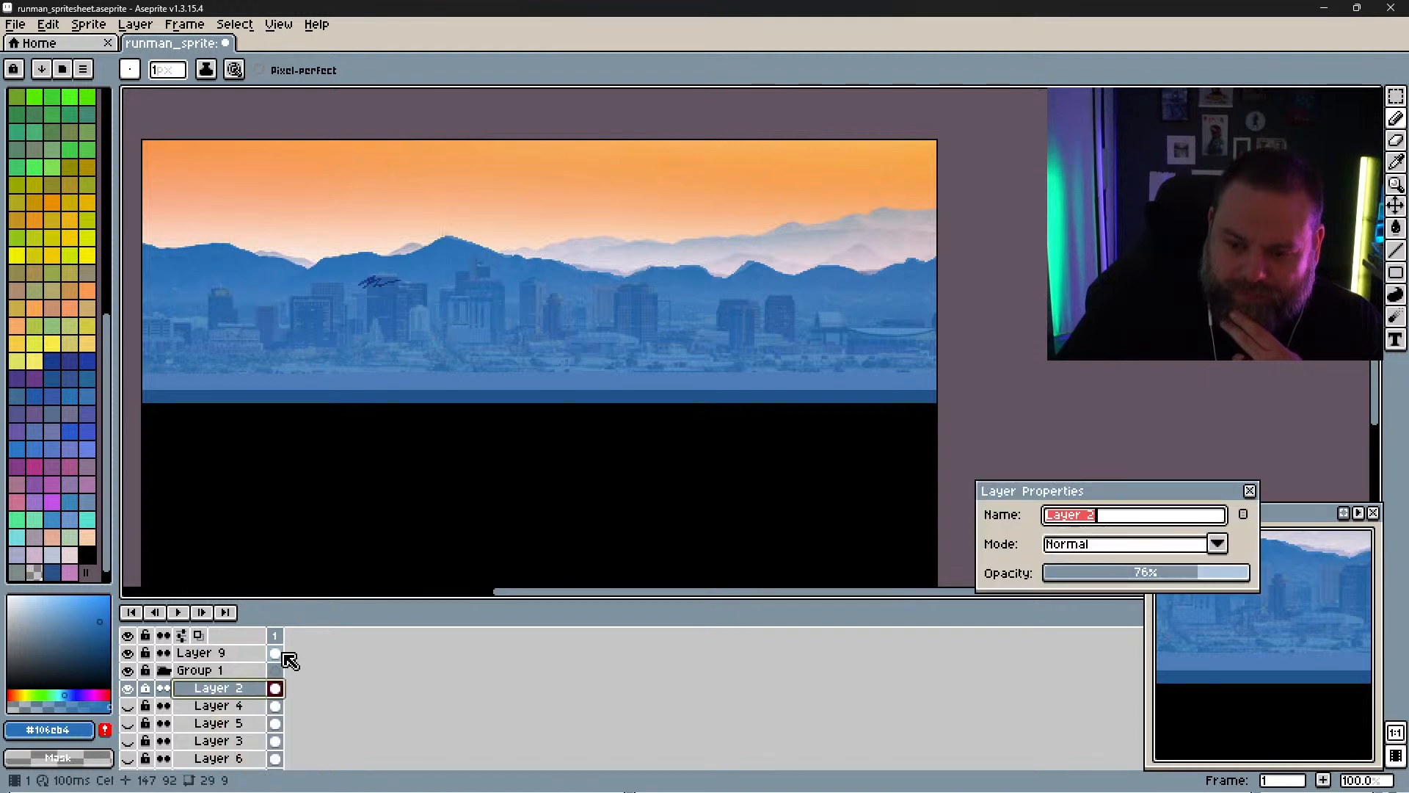
left_click(1224, 576)
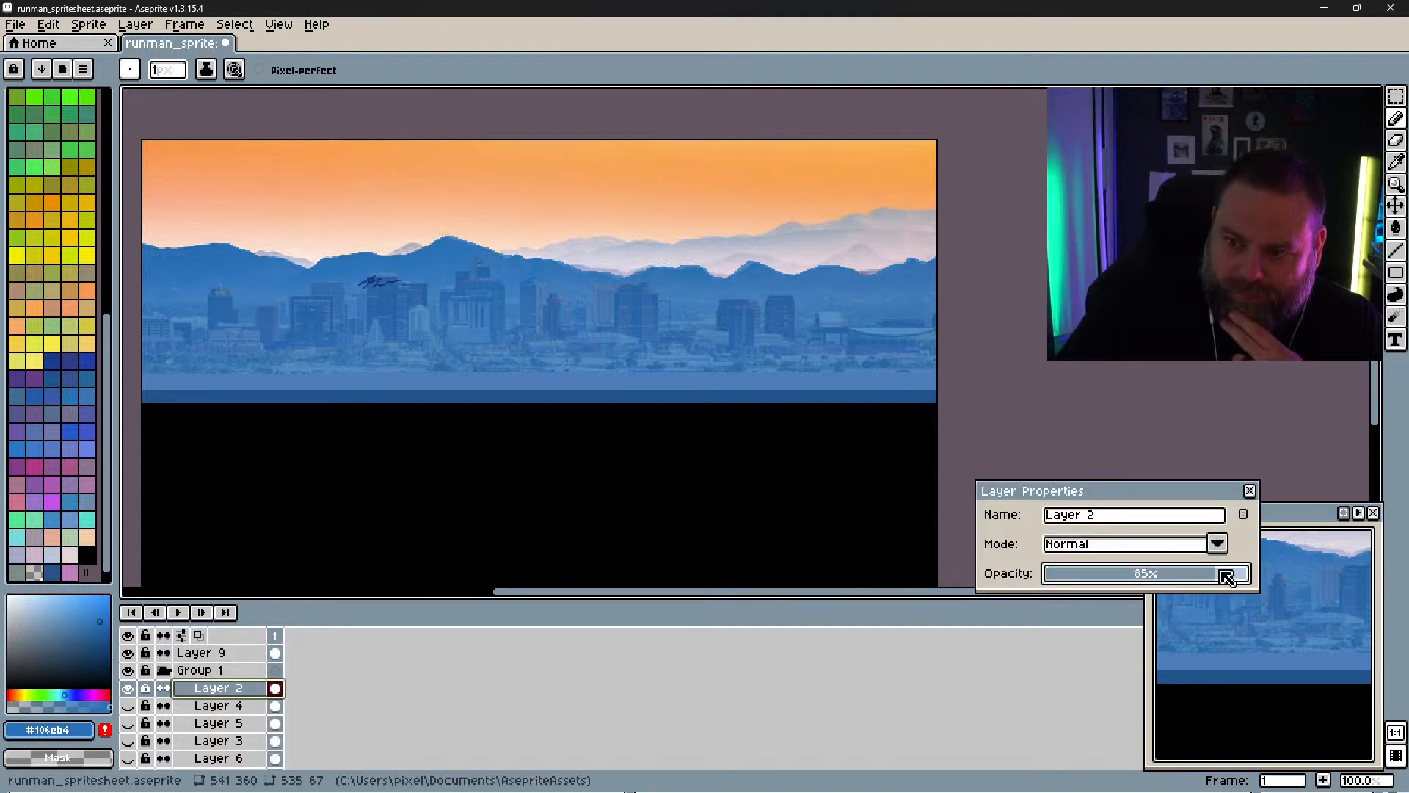
left_click_drag(1225, 577, 1178, 580)
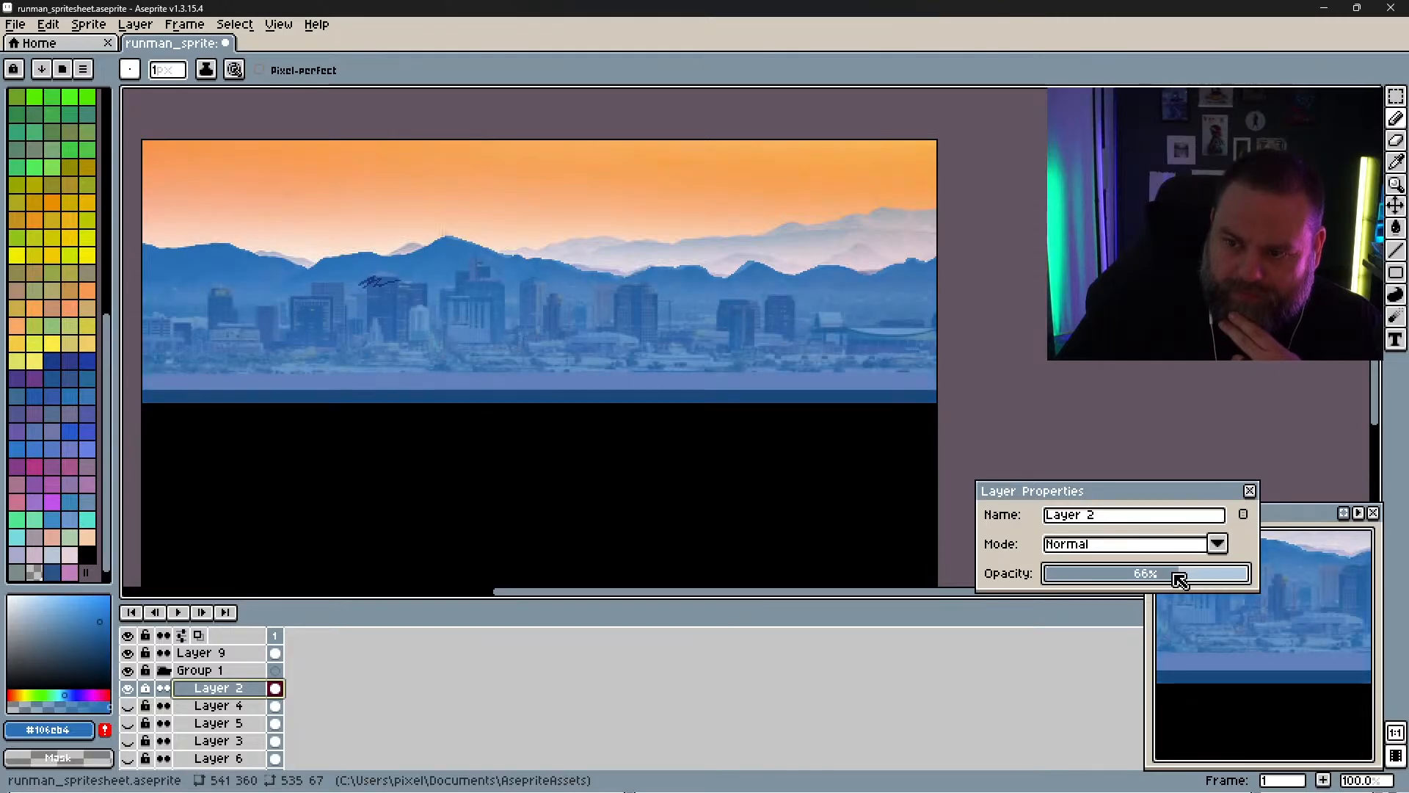
left_click(1249, 490)
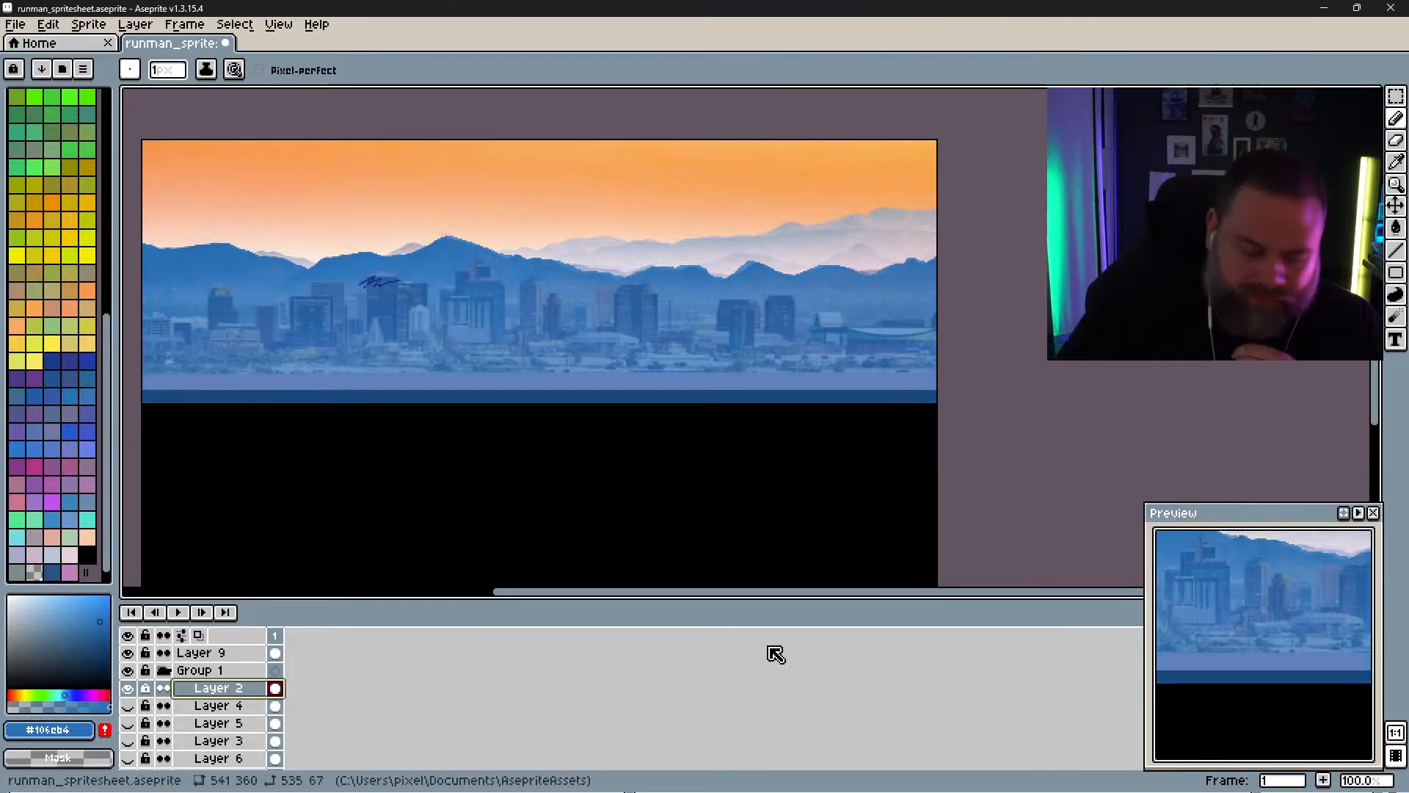
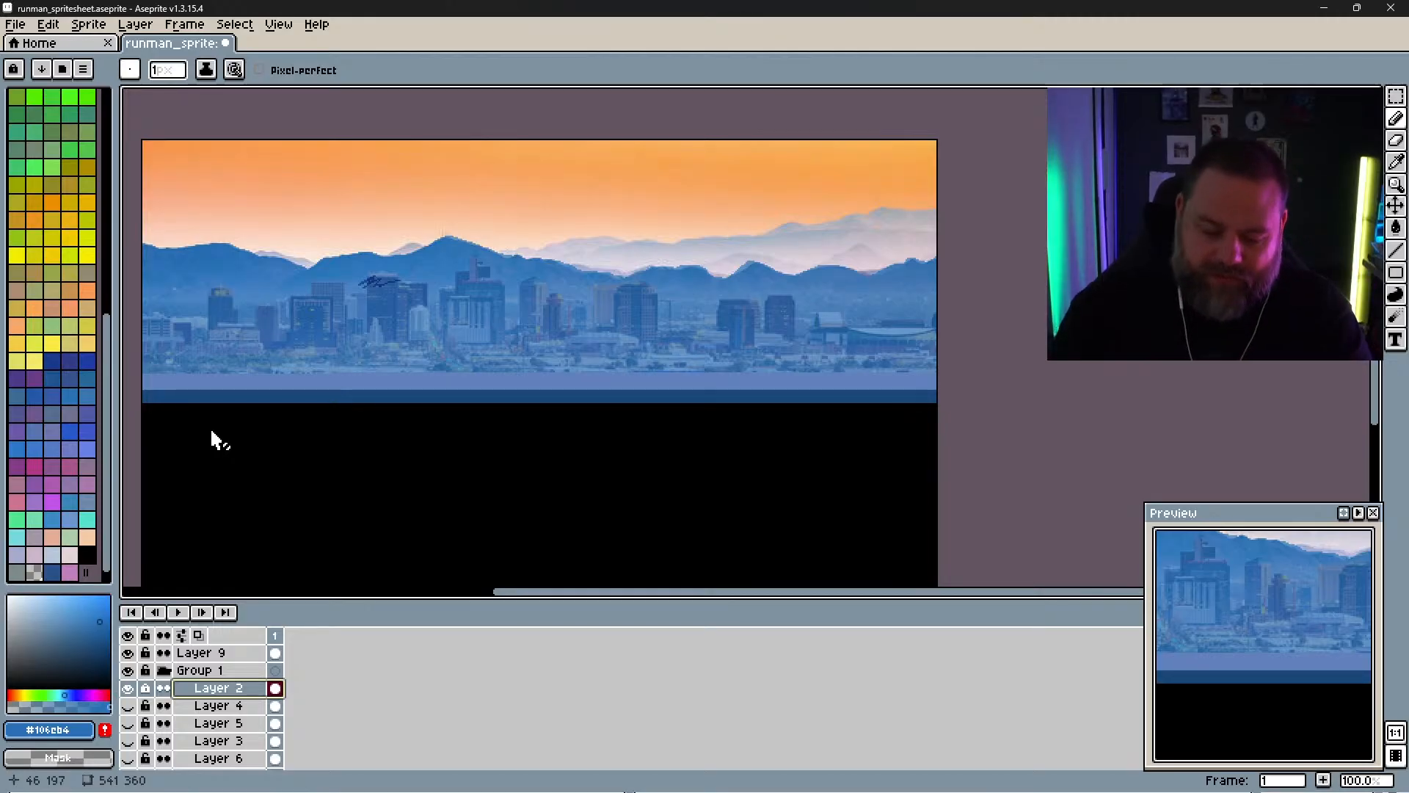
Step: Examine the mountains up close against the reference photo by toggling the visibility of Layer 2, Group 1 and Layer 9
scroll(210, 426, "up", 2)
key("space")
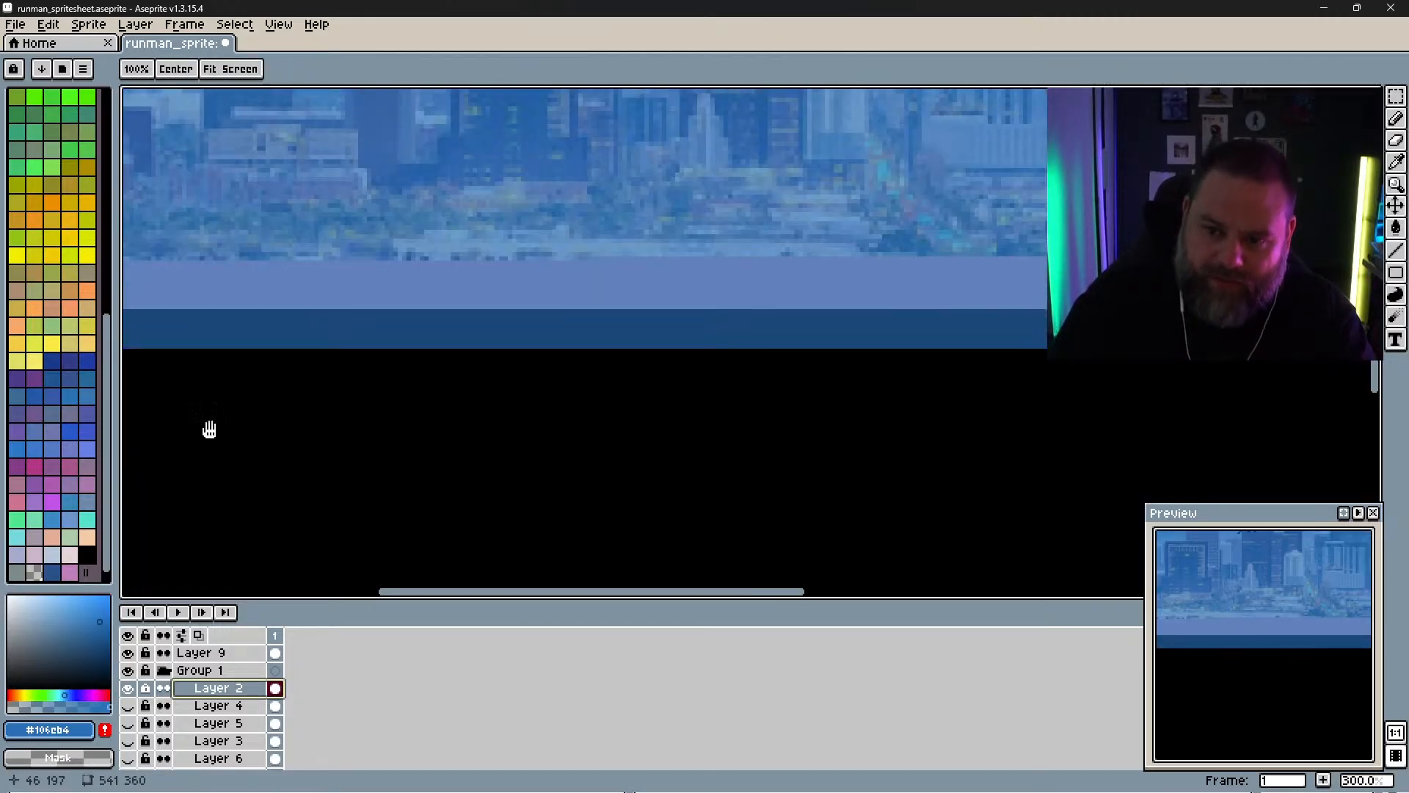
left_click_drag(670, 277, 839, 499)
left_click_drag(862, 239, 697, 315)
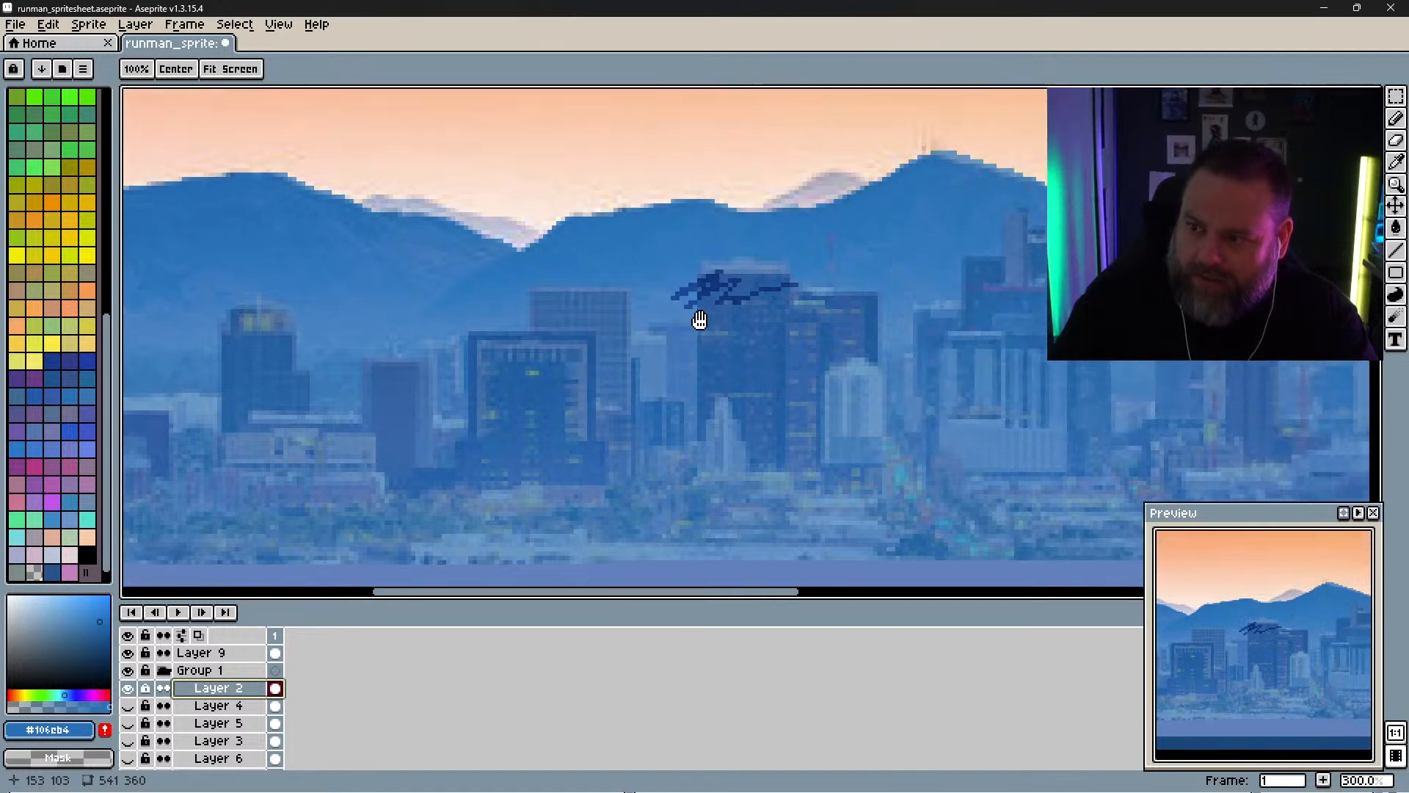
left_click(130, 688)
left_click(129, 688)
left_click(128, 670)
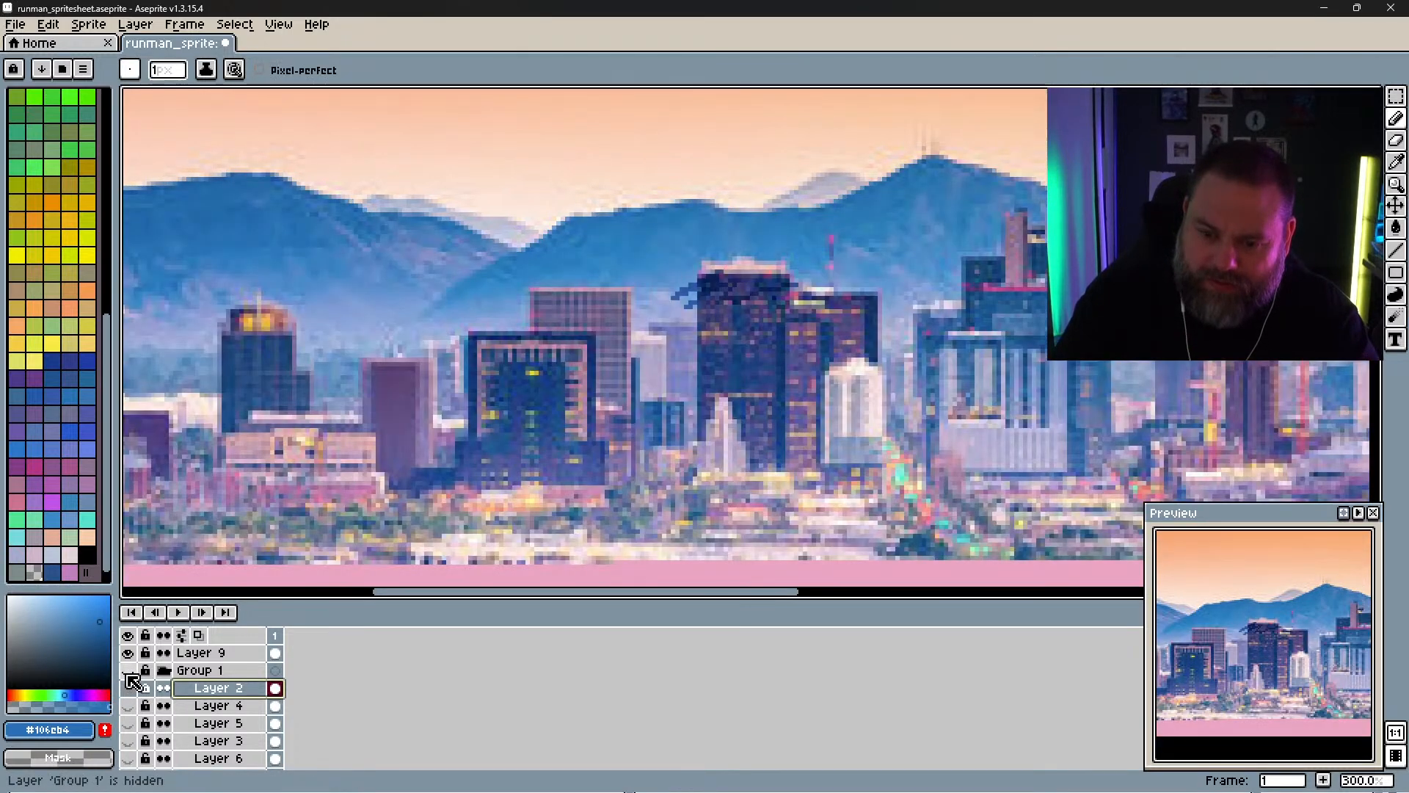
left_click(127, 670)
left_click(130, 688)
left_click(129, 688)
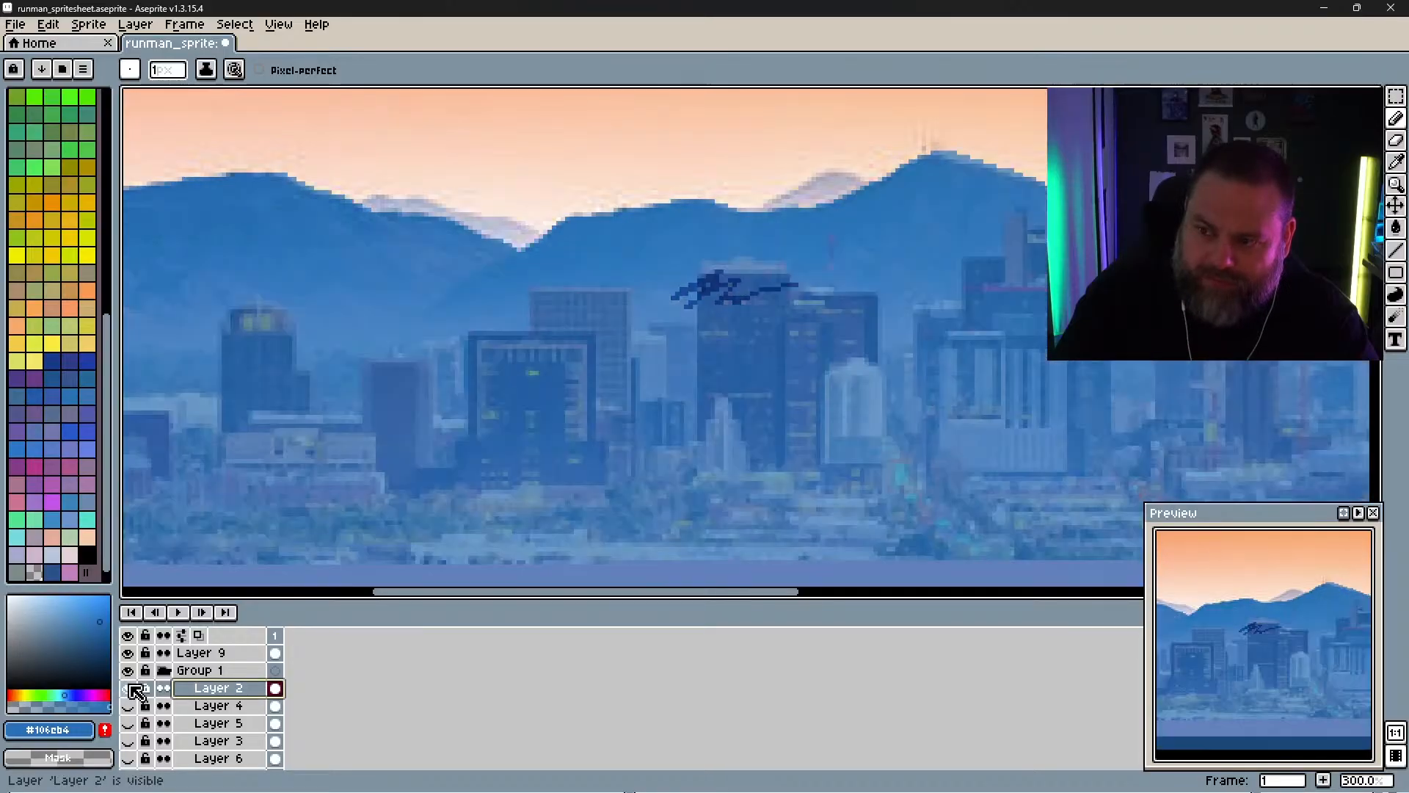
left_click(129, 688)
left_click(129, 688)
left_click(129, 670)
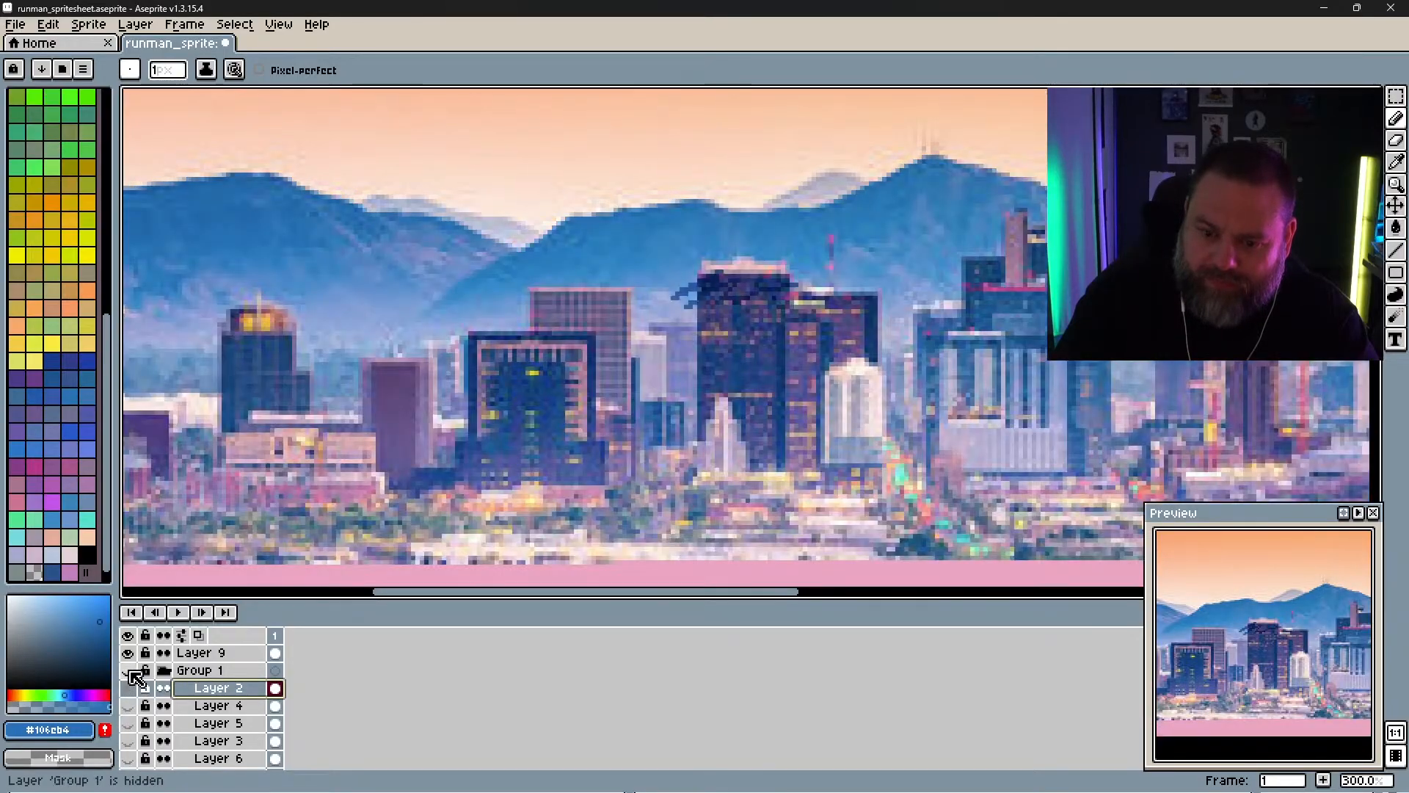
left_click(129, 670)
left_click(128, 653)
left_click(128, 652)
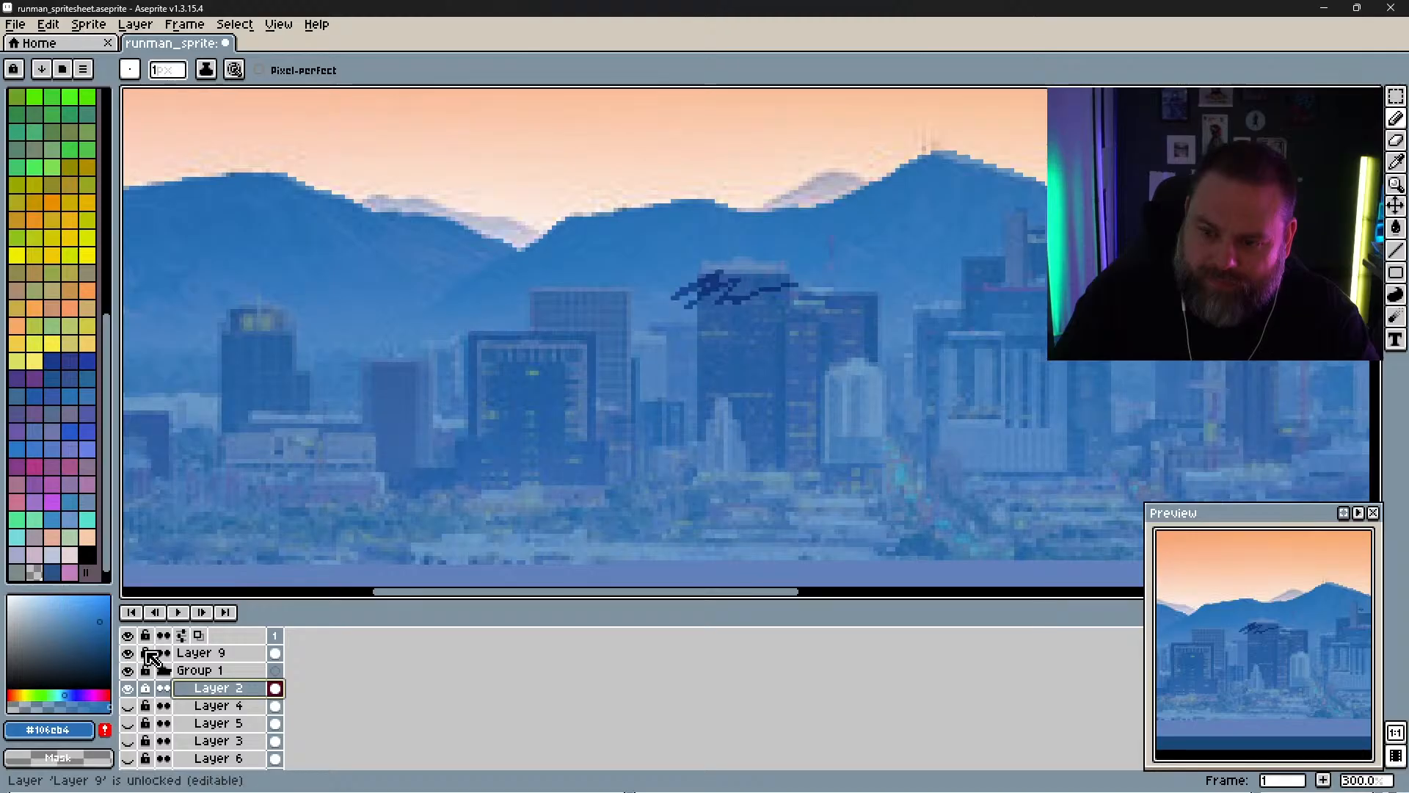
Step: Select Layer 9, erase part of the test scribble and sample the dark blue #053277
left_click(202, 653)
mouse_move(765, 289)
left_mouse_down()
mouse_move(717, 272)
mouse_move(678, 289)
mouse_move(717, 267)
mouse_move(674, 298)
mouse_move(702, 285)
left_mouse_up()
key("]")
key("]")
key("]")
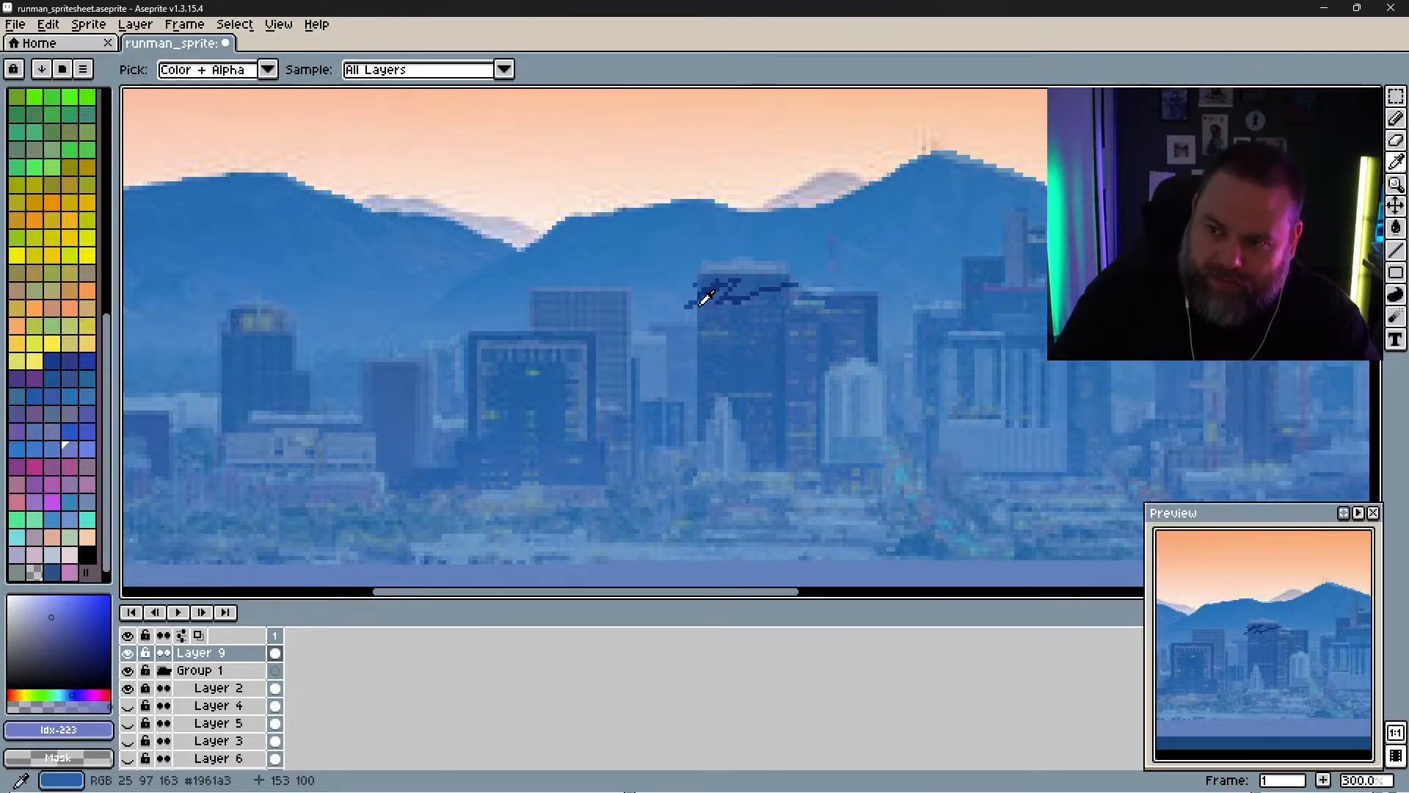
left_click(599, 387, "alt")
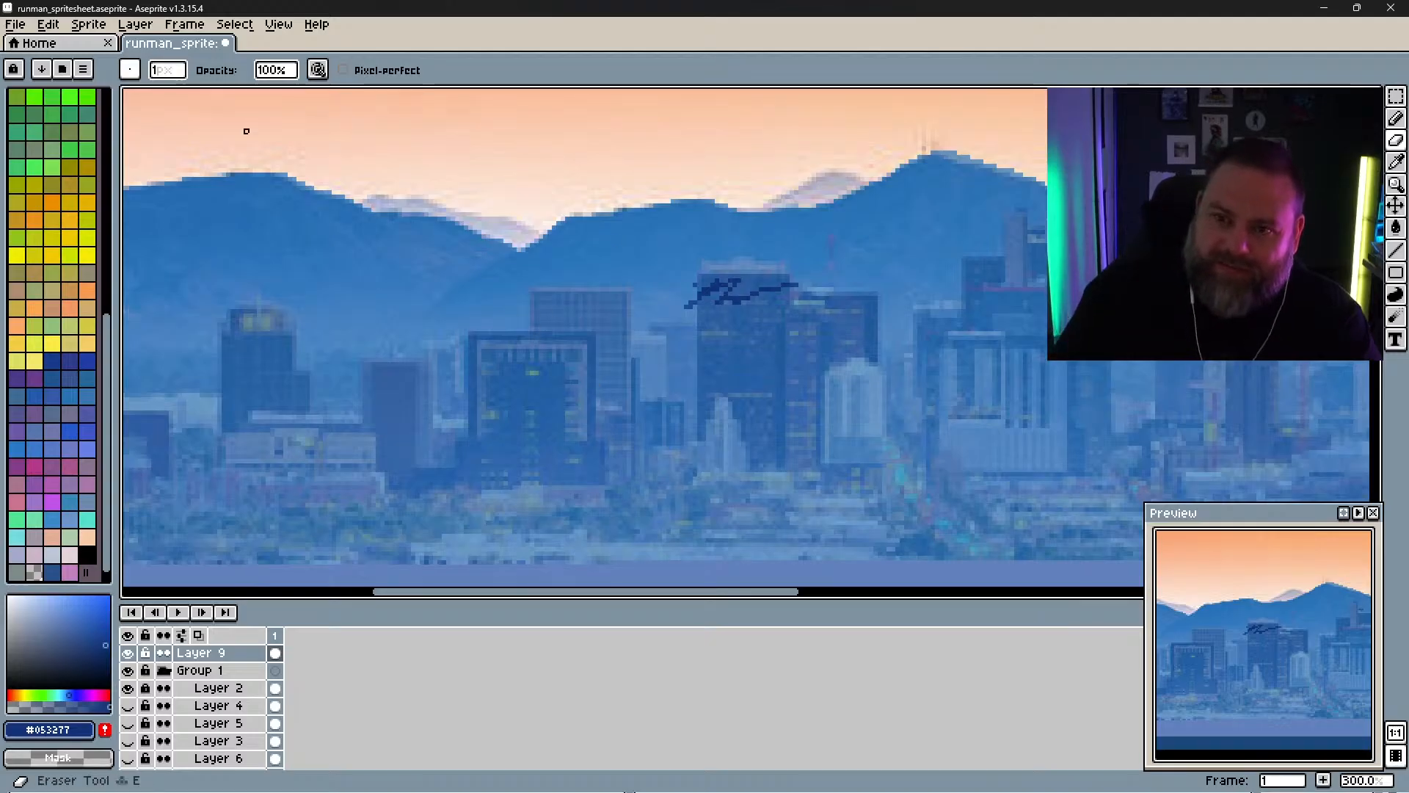
Step: Set the eraser size to 13 px and erase the rest of the test scribble from Layer 9
left_click(165, 69)
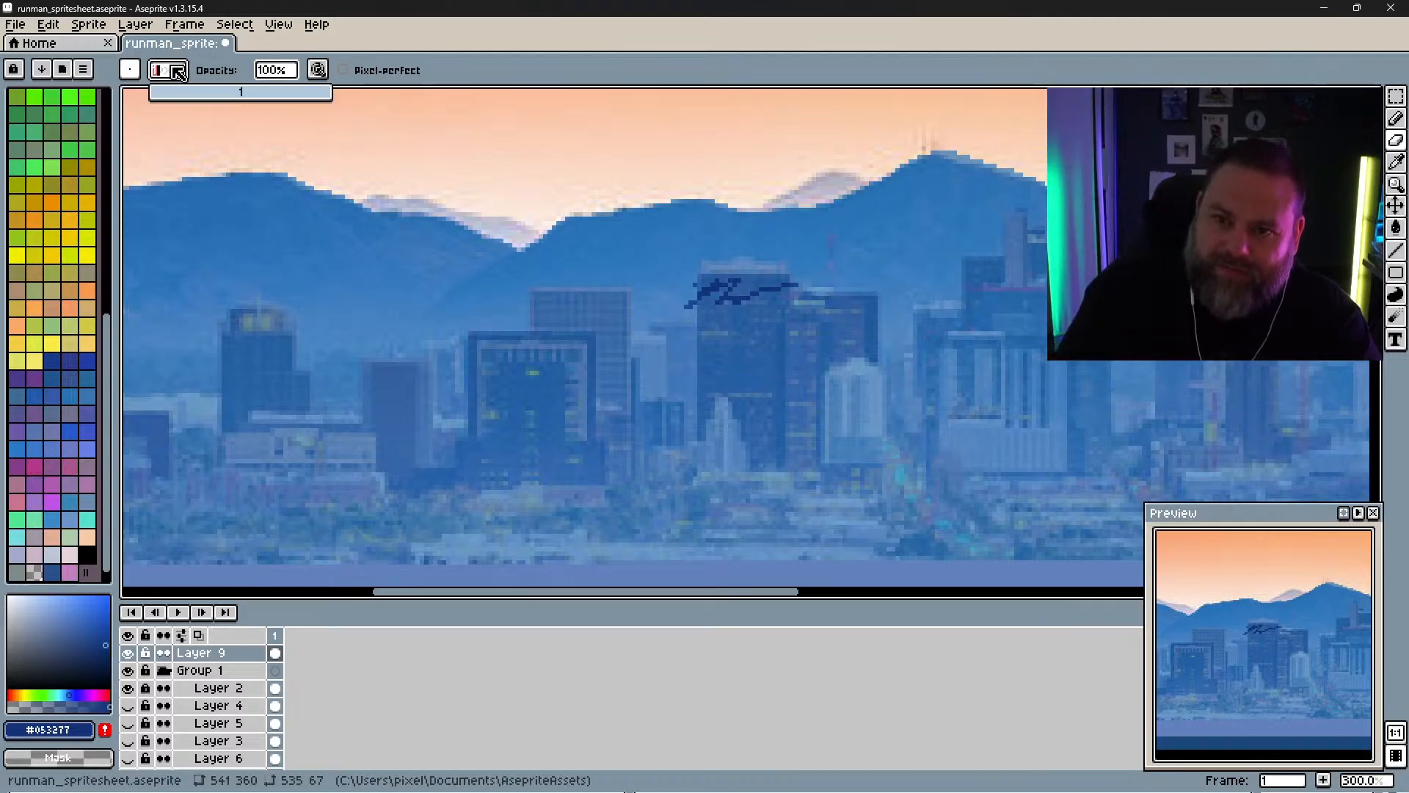
left_click(260, 94)
left_click_drag(261, 95, 189, 95)
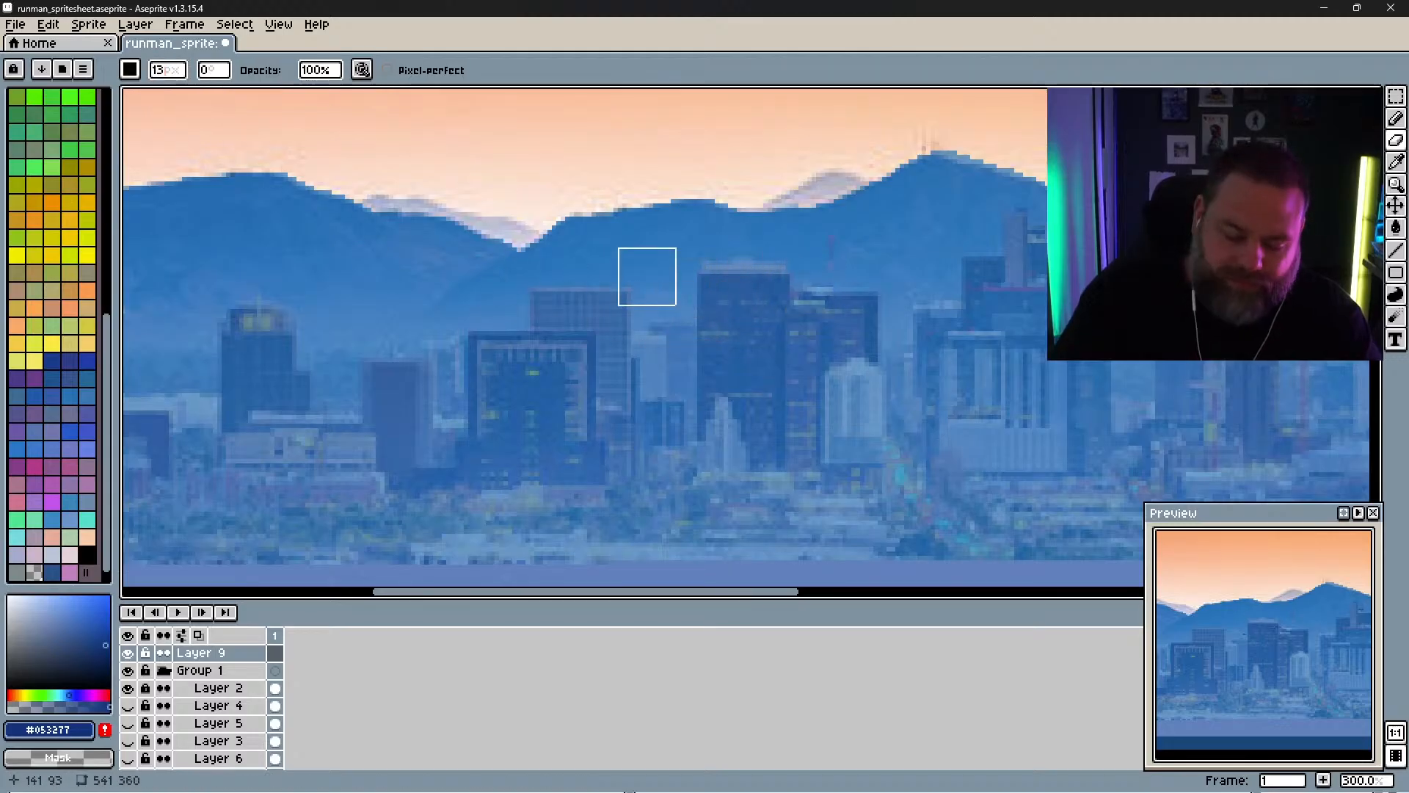
Step: Lock Group 1 against editing and toggle Layer 9 and Group 1, leaving both visible
key("b")
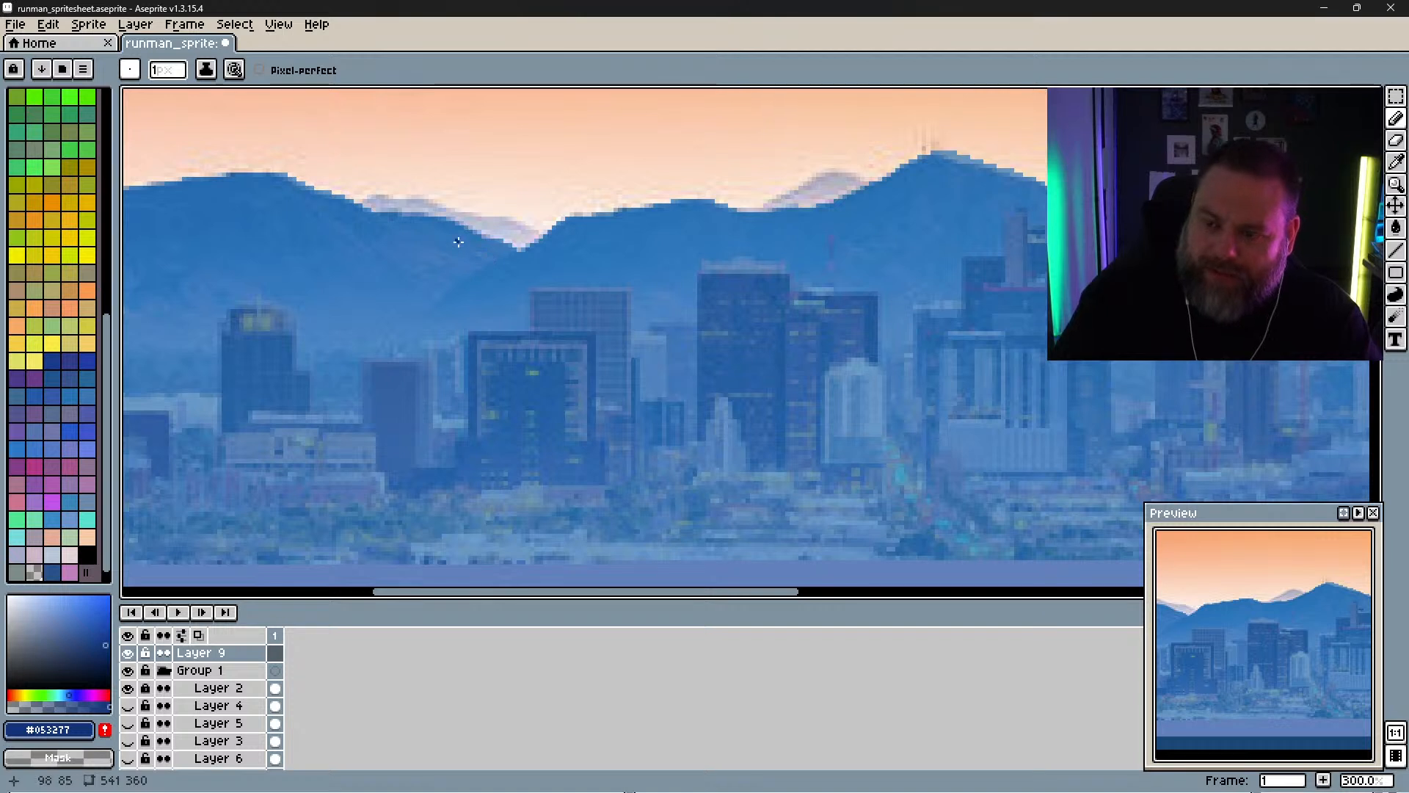
key("space")
left_click_drag(471, 259, 615, 312)
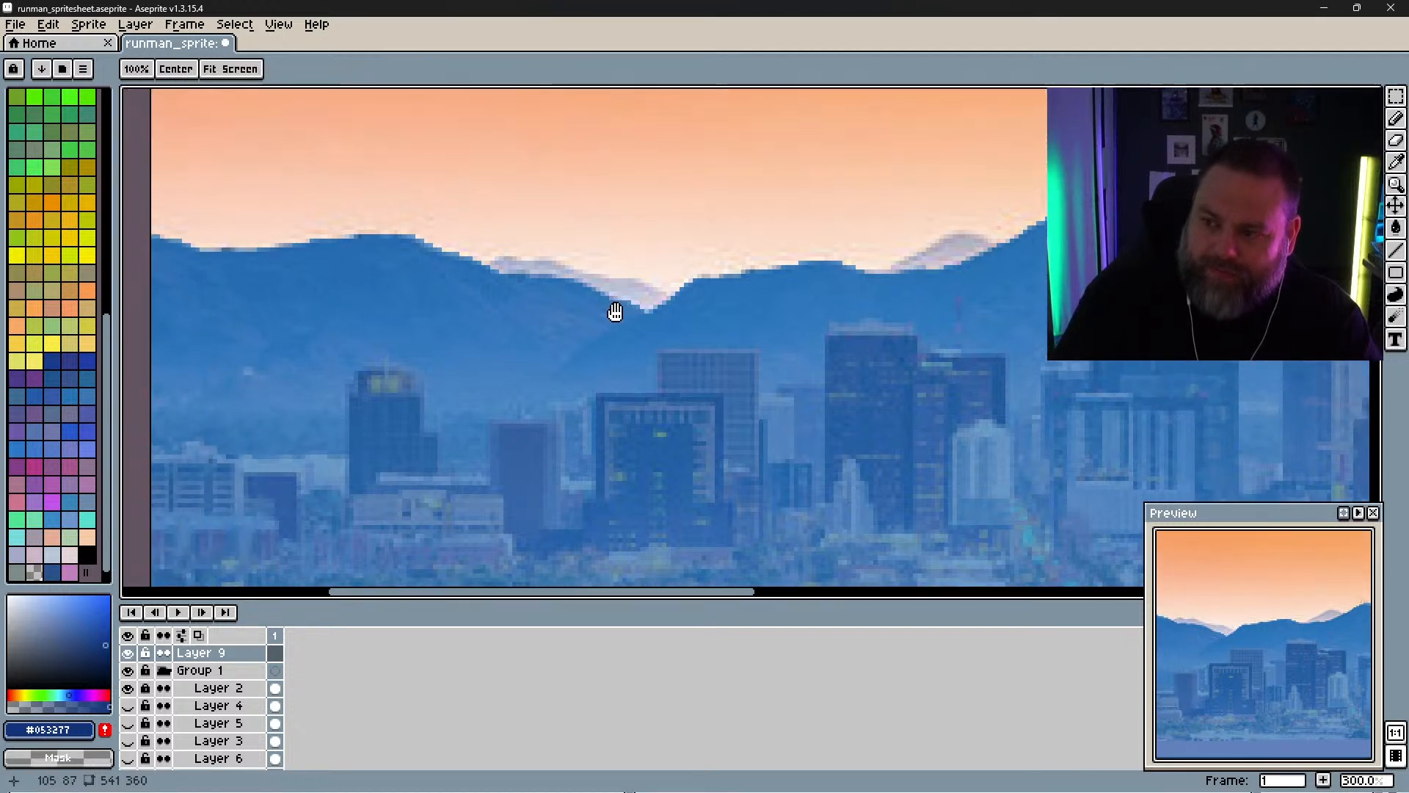
left_click(127, 652)
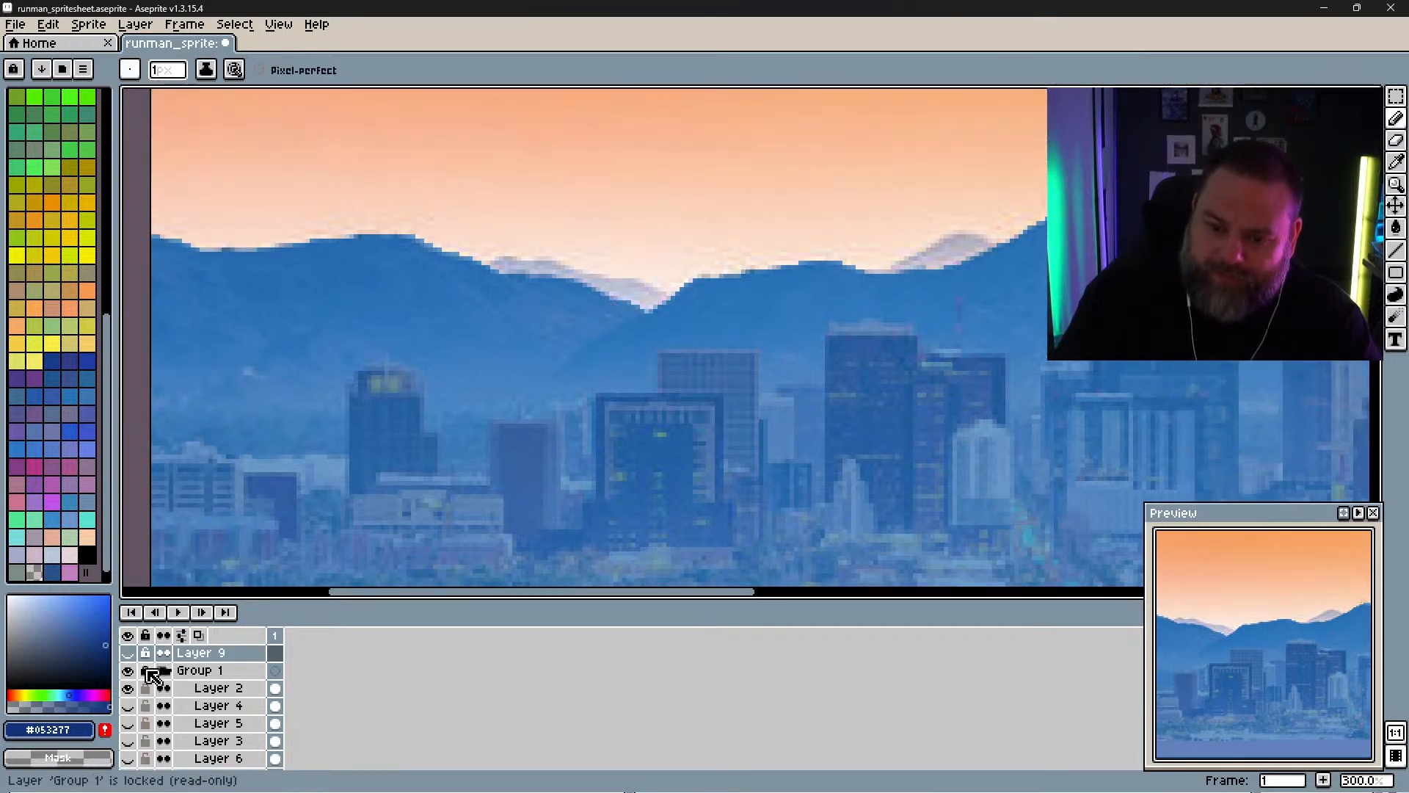
left_click(127, 653)
left_click(129, 671)
left_click(129, 669)
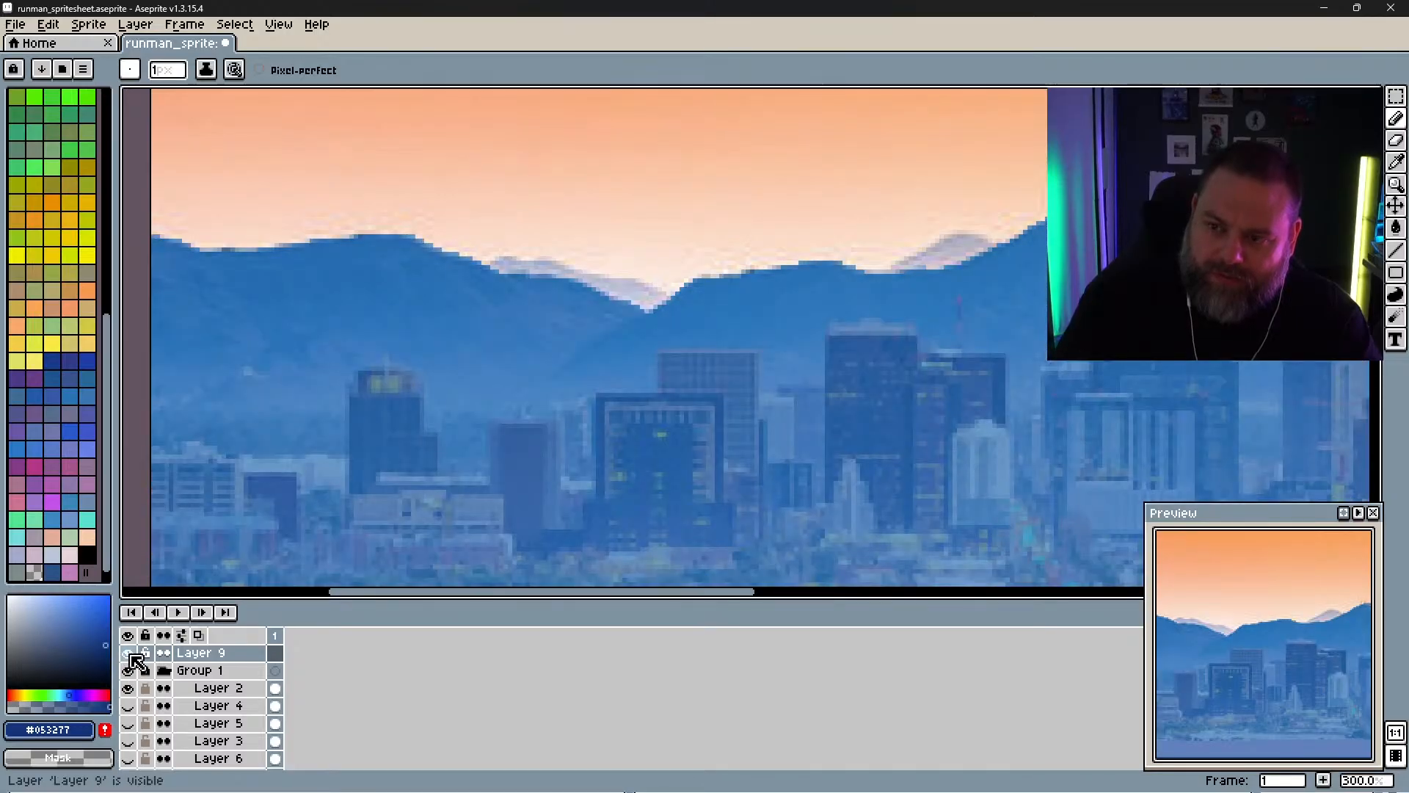
Step: Select Layer 9 and pencil a 1 px dark blue line along the mountain valley crease and ridge, past the central peak
left_click(196, 653)
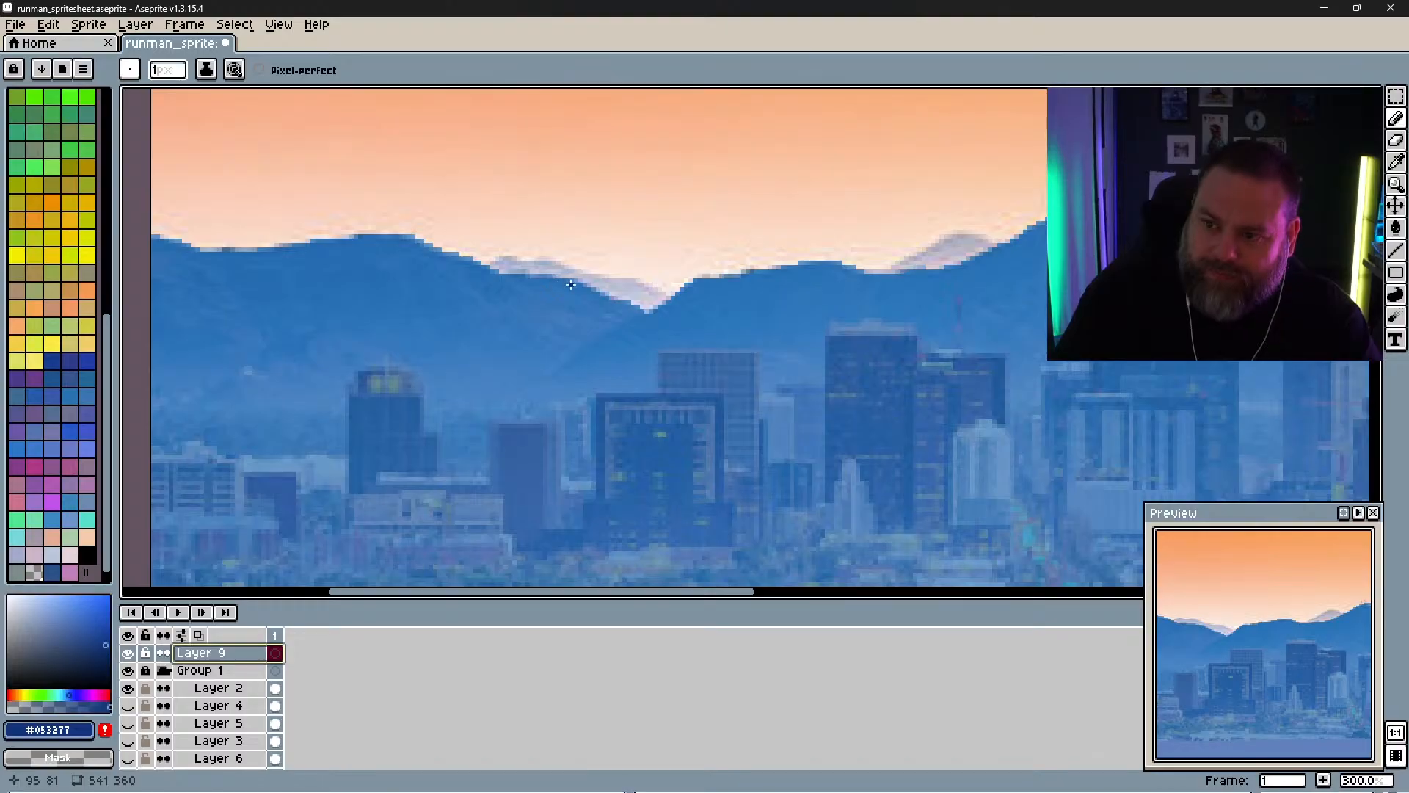
left_click_drag(570, 281, 635, 310)
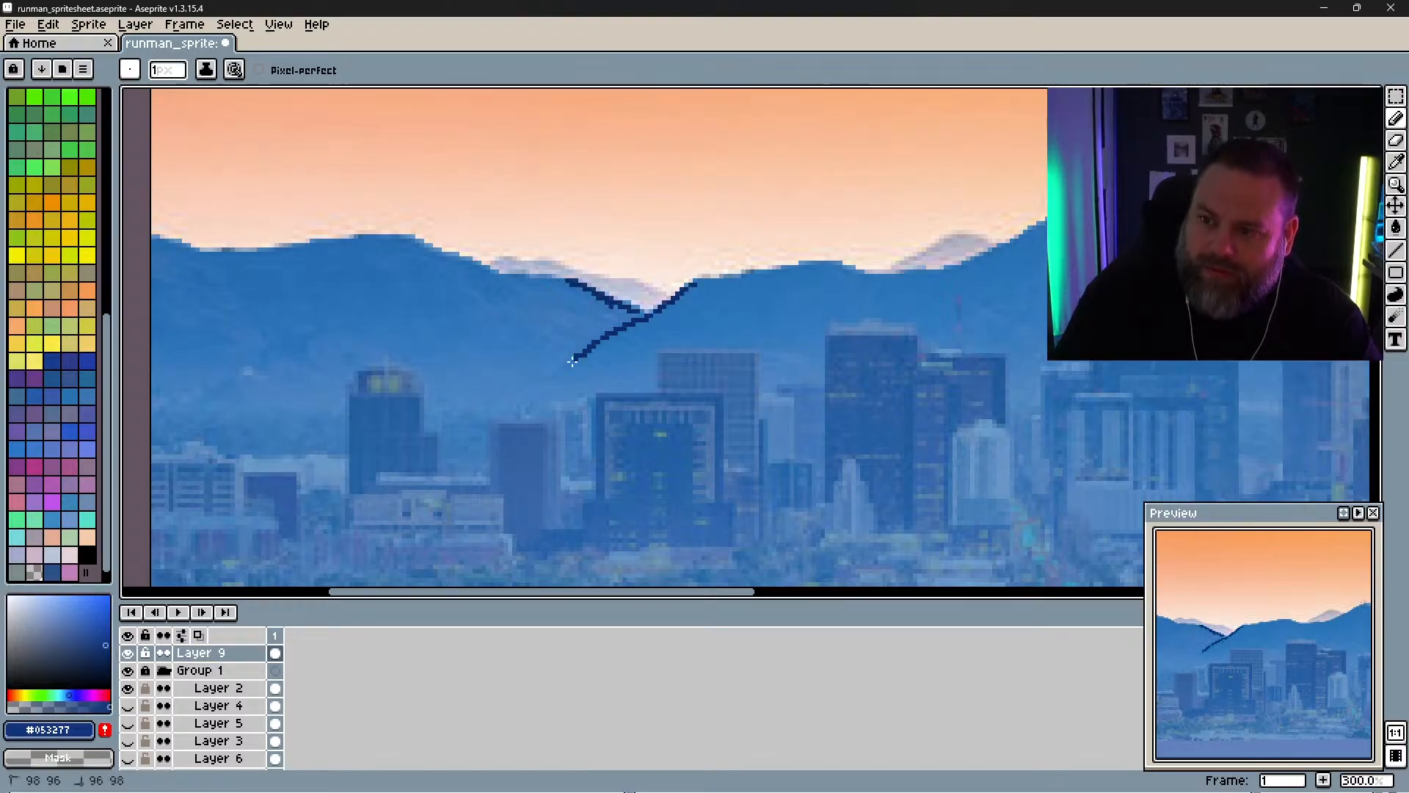
left_click_drag(572, 361, 545, 382)
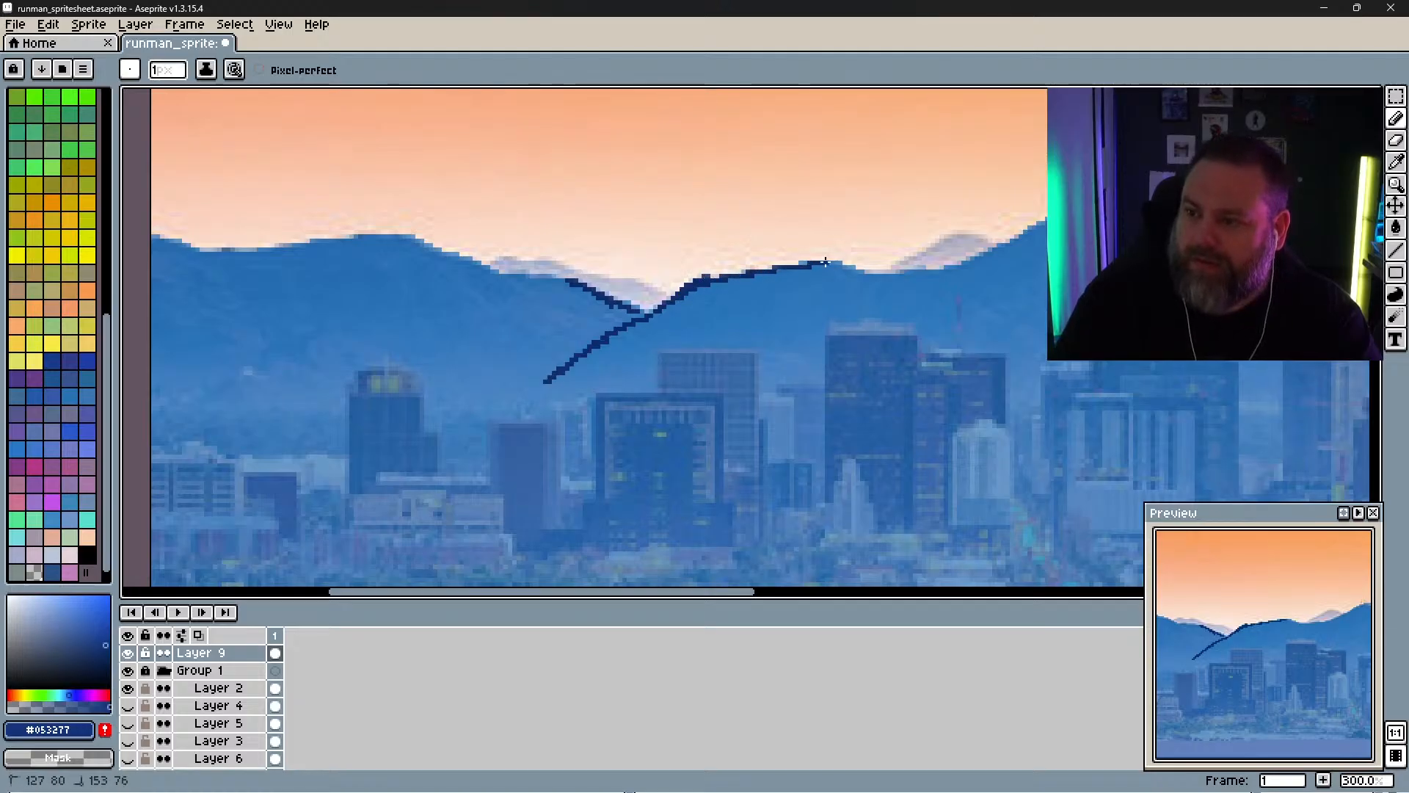
mouse_move(837, 262)
left_mouse_down()
mouse_move(929, 274)
mouse_move(1044, 224)
mouse_move(845, 189)
mouse_move(686, 206)
mouse_move(730, 221)
left_mouse_up()
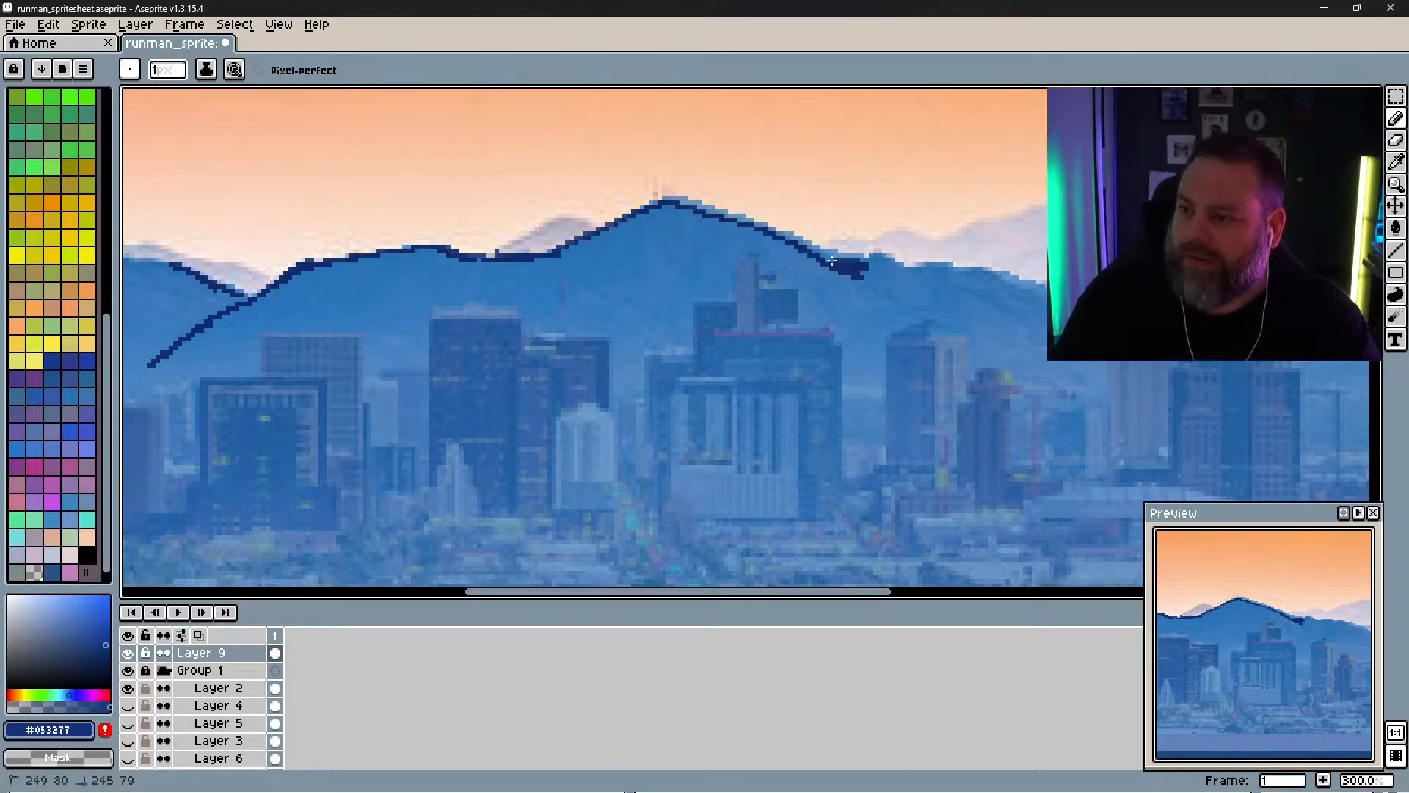
left_click_drag(909, 266, 935, 275)
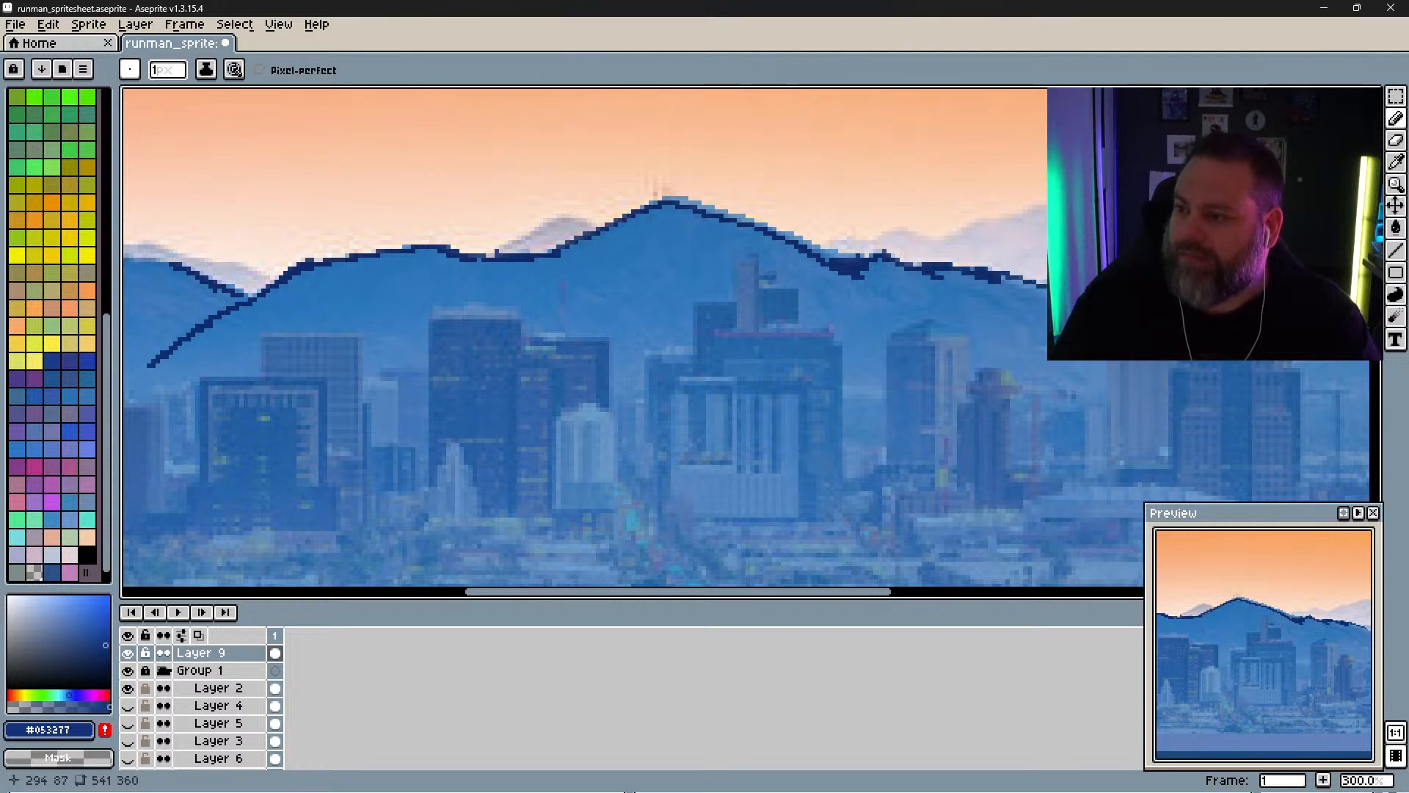
Step: Continue the dark blue outline down the ridge right of the central peak and across the next low hill's crest
mouse_move(1037, 288)
left_mouse_down()
mouse_move(858, 283)
mouse_move(690, 252)
mouse_move(763, 291)
left_mouse_up()
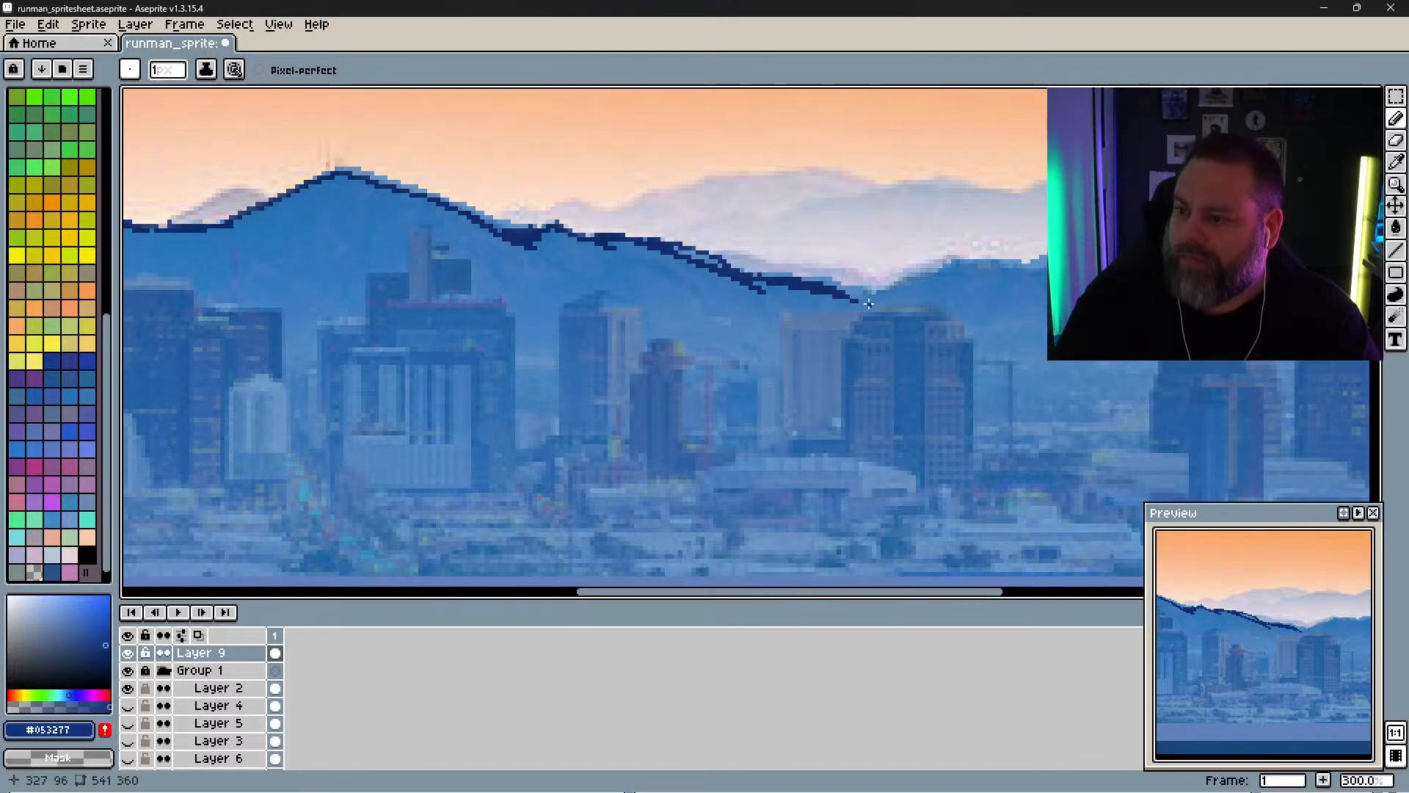
mouse_move(858, 300)
left_mouse_down()
mouse_move(969, 263)
mouse_move(655, 296)
mouse_move(726, 288)
mouse_move(763, 307)
mouse_move(749, 293)
mouse_move(738, 305)
left_mouse_up()
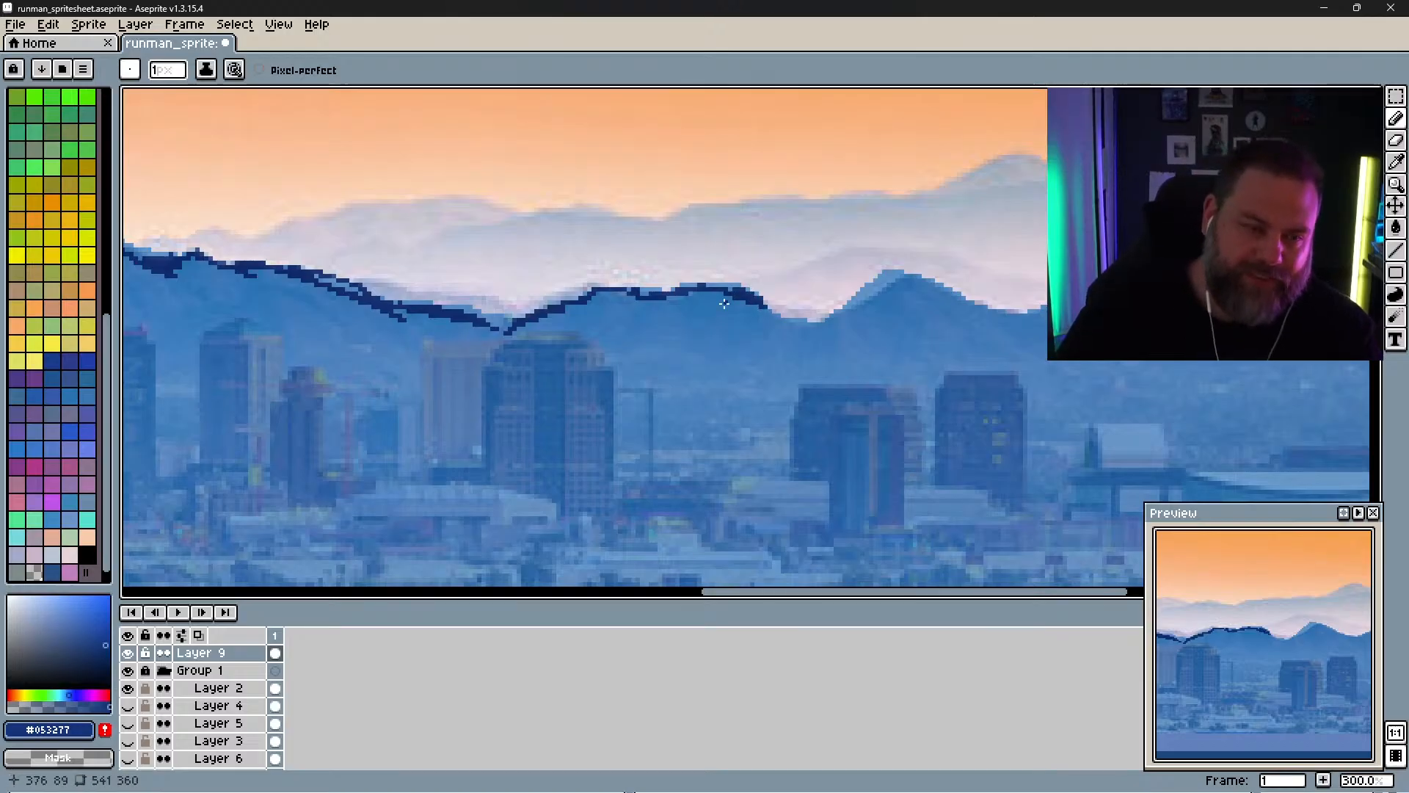
left_click_drag(738, 293, 730, 287)
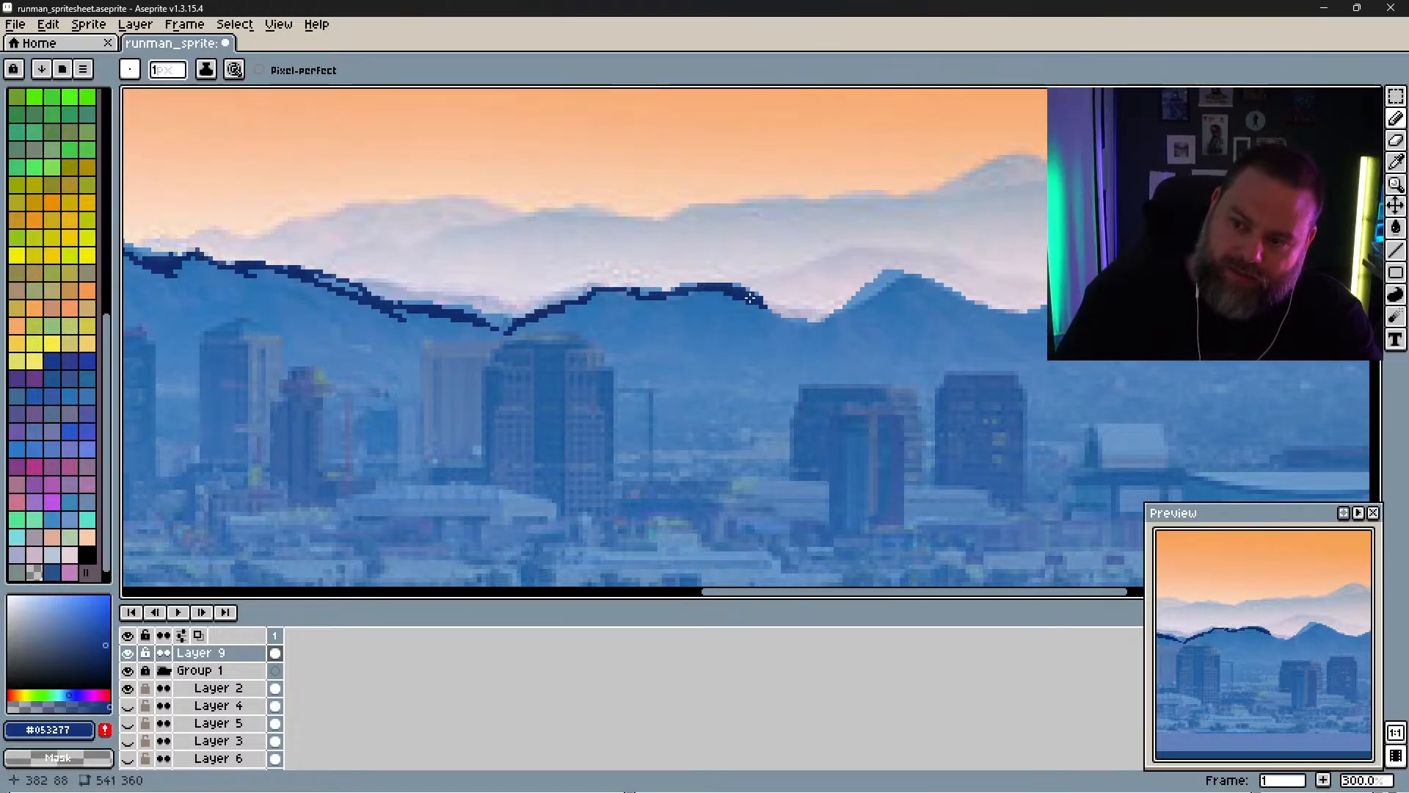
left_click_drag(628, 293, 624, 289)
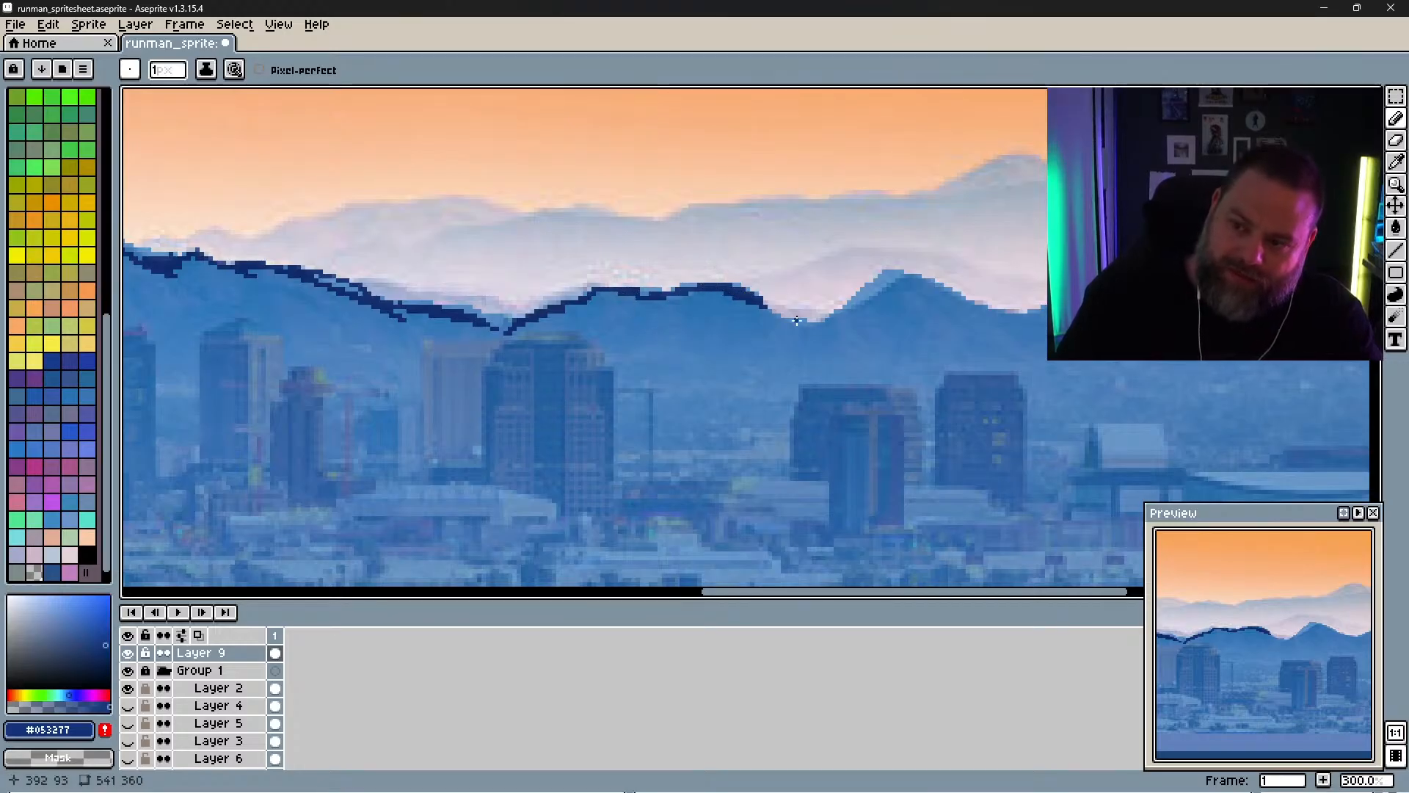
Step: Outline the small pointed peak and the dips on both sides of it, adding short crag strokes below its left slope
left_click_drag(772, 318, 790, 324)
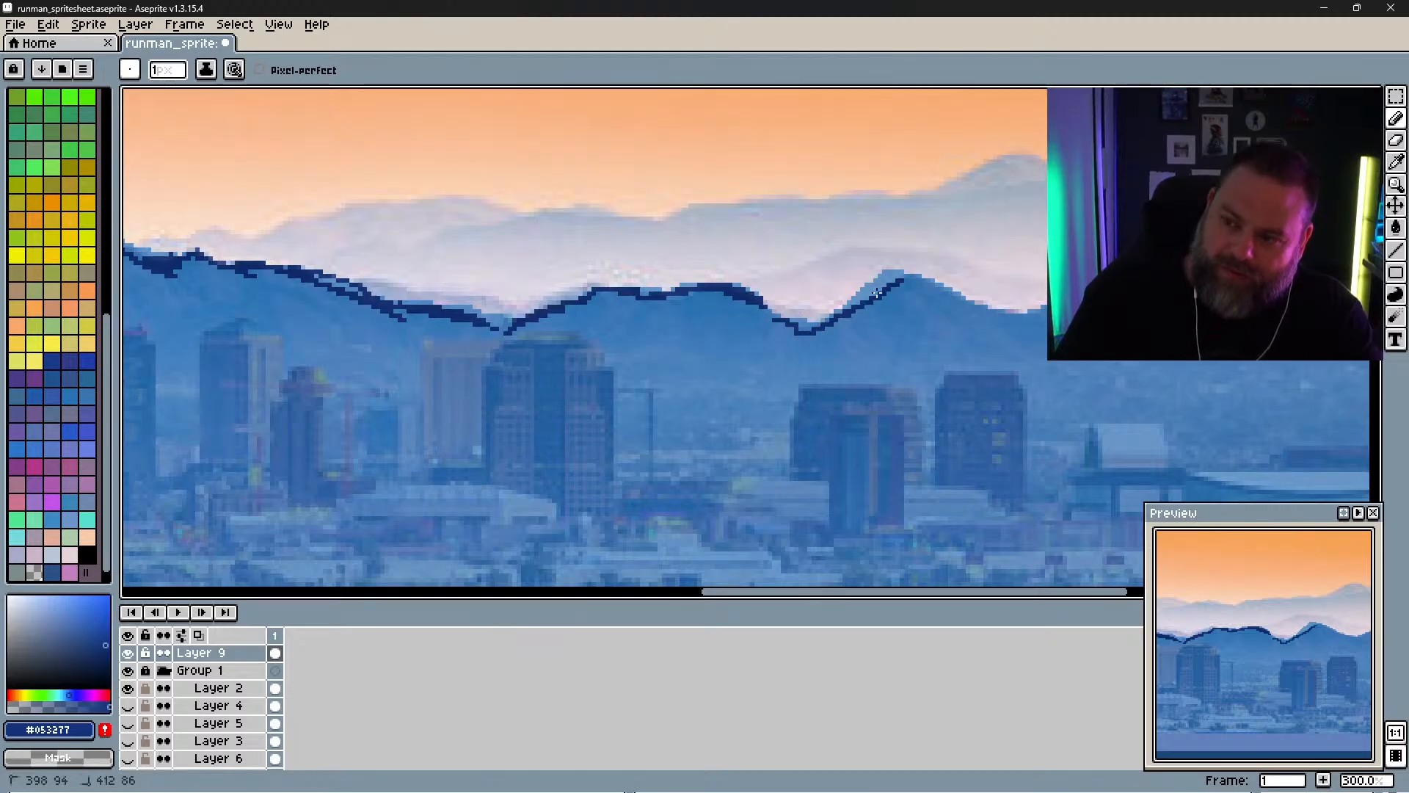
left_click_drag(903, 278, 908, 278)
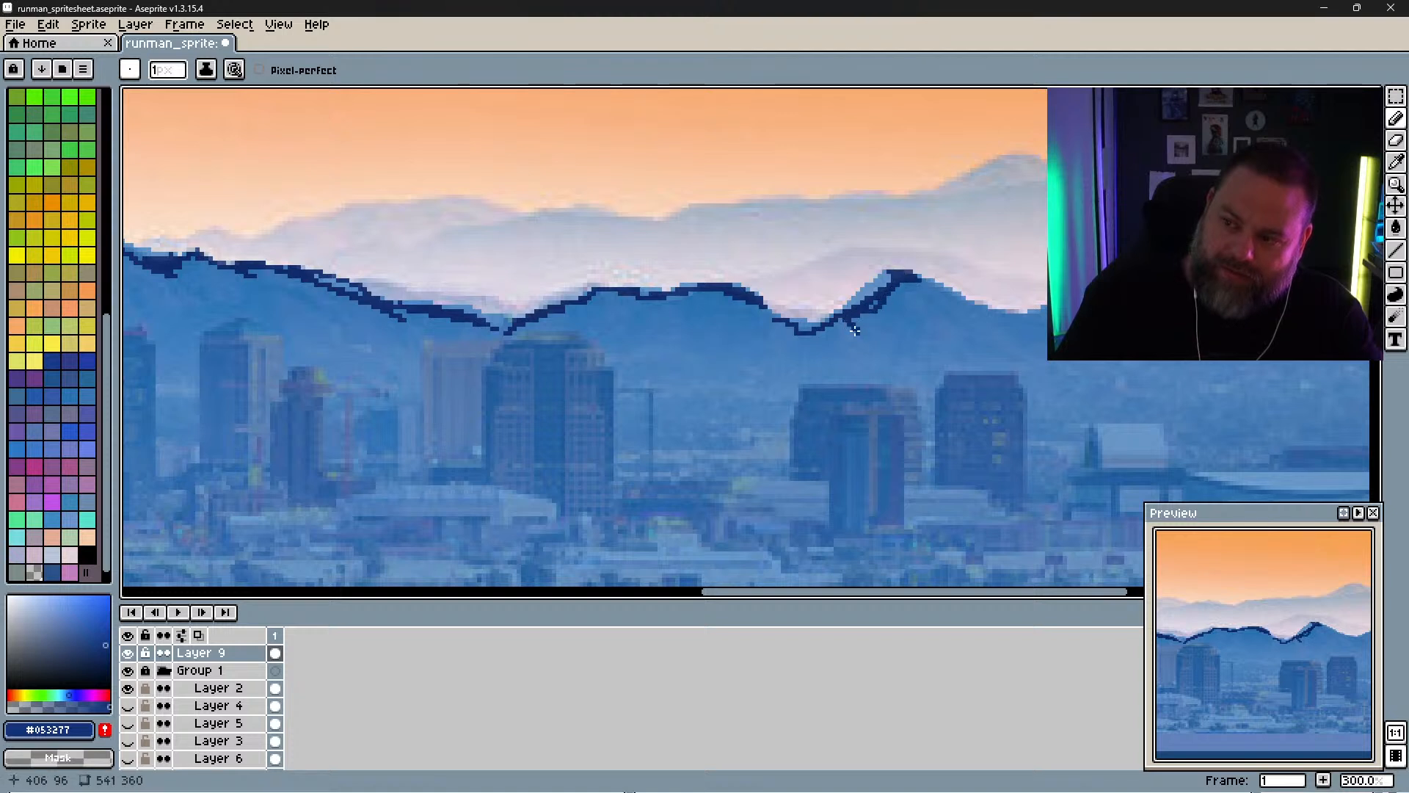
left_click(901, 314)
left_click_drag(910, 289, 950, 293)
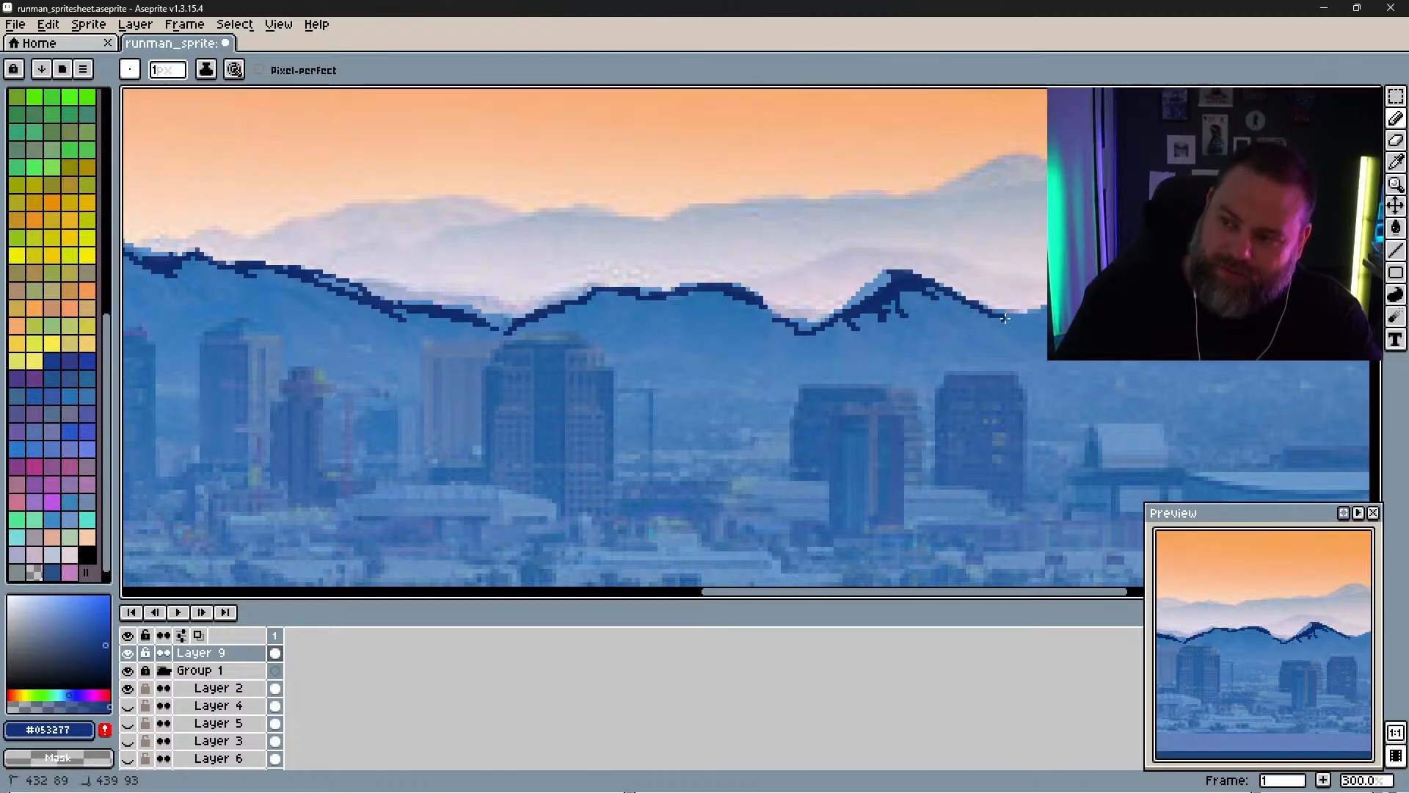
left_click_drag(1021, 322, 1046, 339)
left_click_drag(1007, 321, 1003, 322)
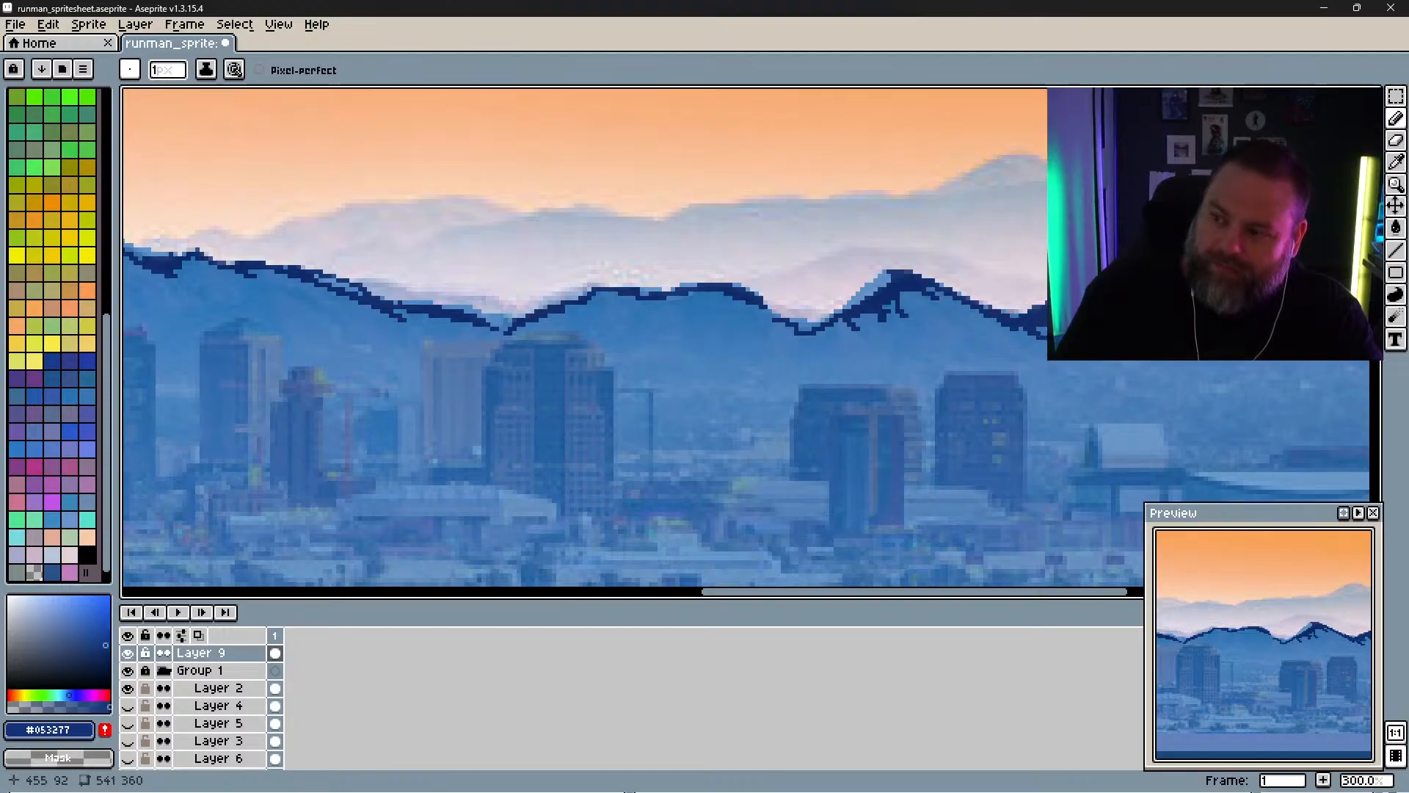
left_click_drag(1058, 326, 1054, 322)
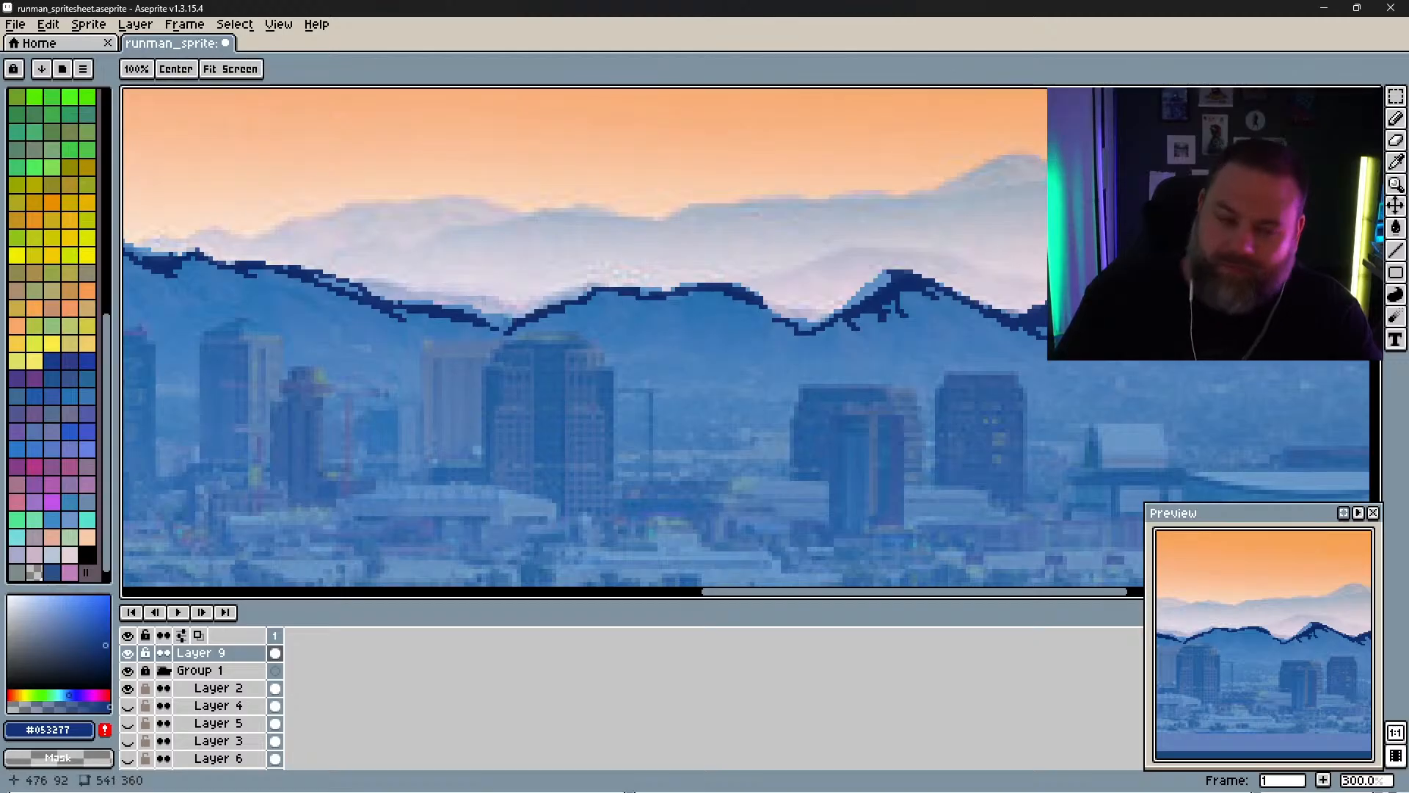
Step: Outline the rounded hill right of the pointed peak, hatch its slope and extend the ridge line across the next dip
left_click_drag(1155, 309, 847, 293)
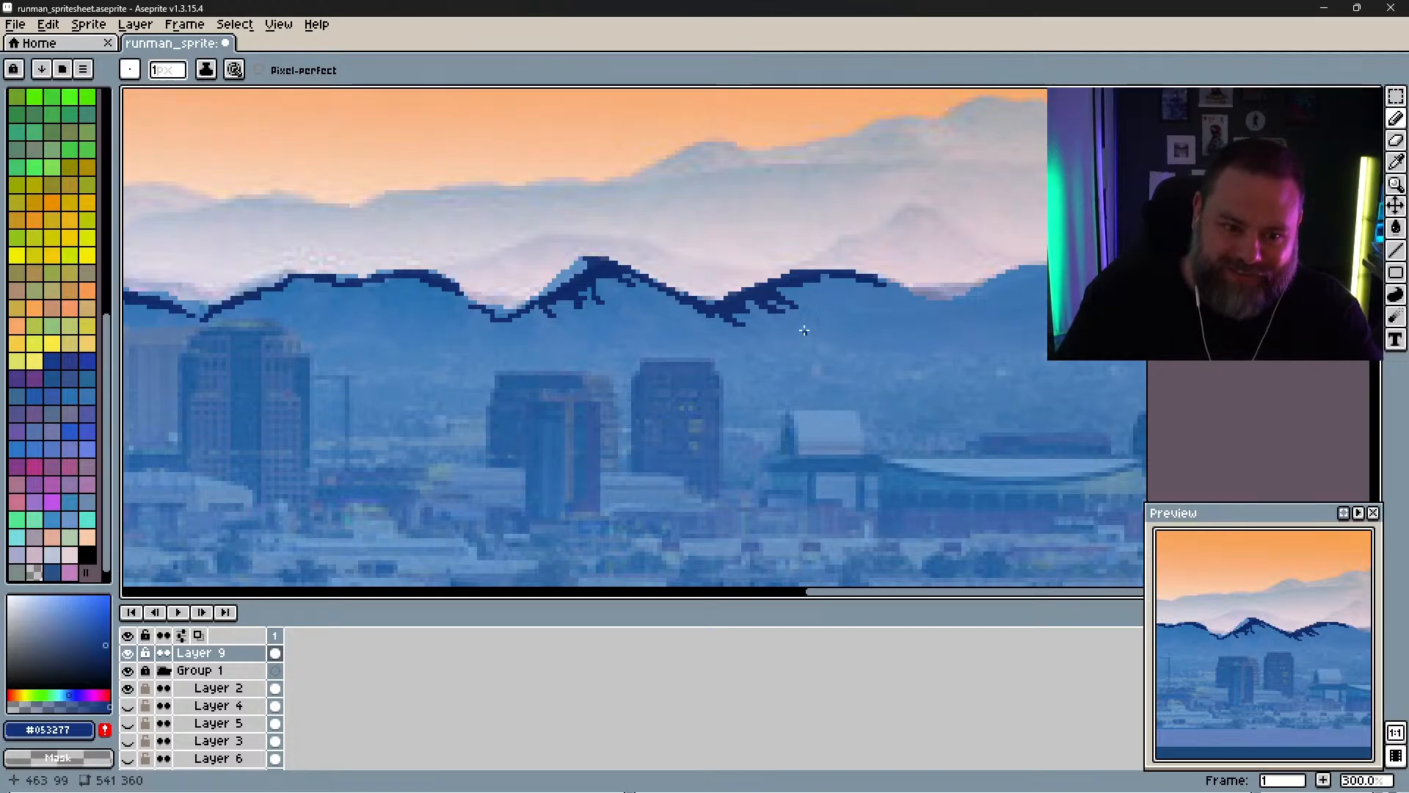
mouse_move(876, 281)
left_mouse_down()
mouse_move(903, 296)
mouse_move(822, 286)
mouse_move(867, 320)
mouse_move(824, 314)
mouse_move(857, 323)
left_mouse_up()
left_click_drag(839, 328, 874, 328)
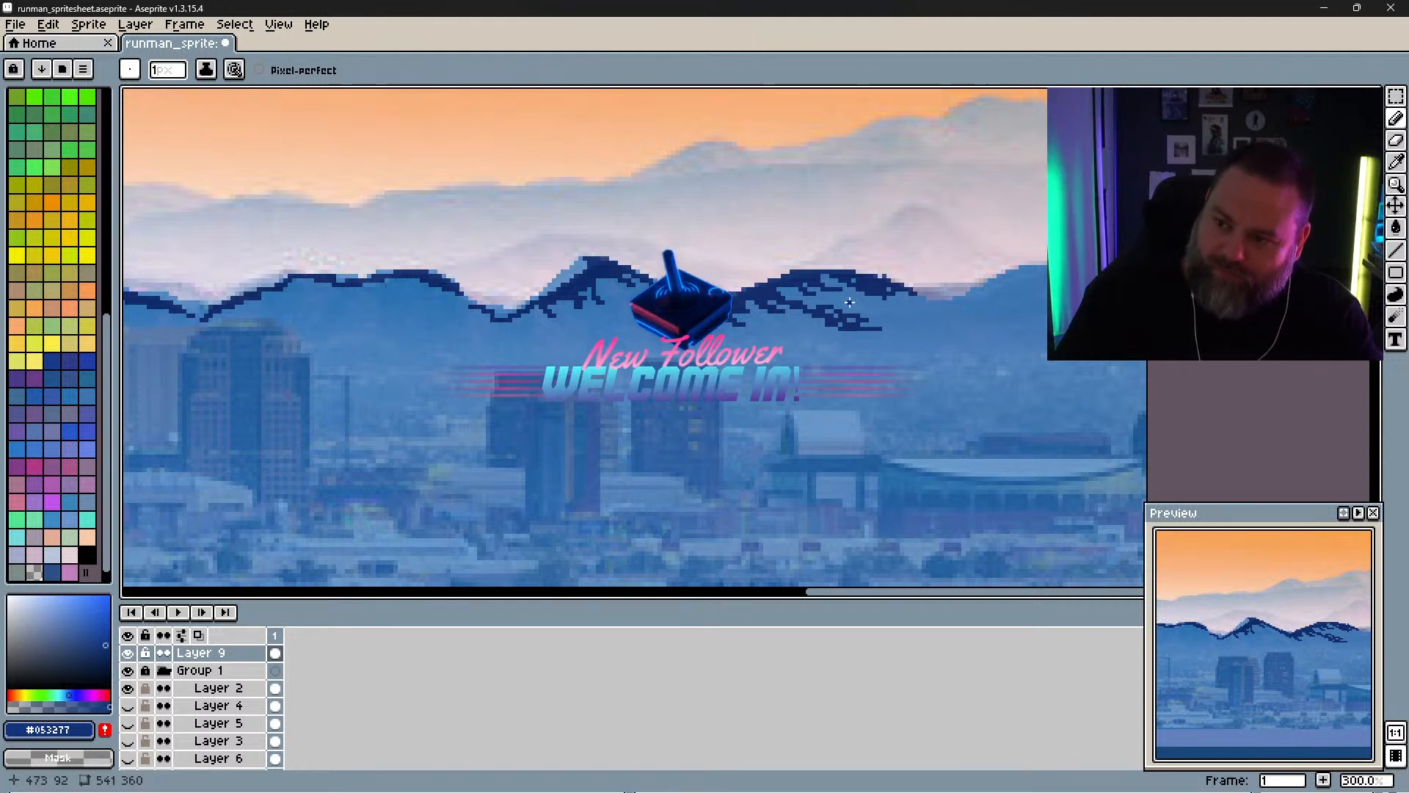
mouse_move(863, 304)
left_mouse_down()
mouse_move(915, 318)
mouse_move(901, 300)
mouse_move(928, 310)
mouse_move(913, 296)
mouse_move(949, 307)
mouse_move(937, 313)
mouse_move(1028, 269)
mouse_move(981, 288)
mouse_move(1040, 270)
left_mouse_up()
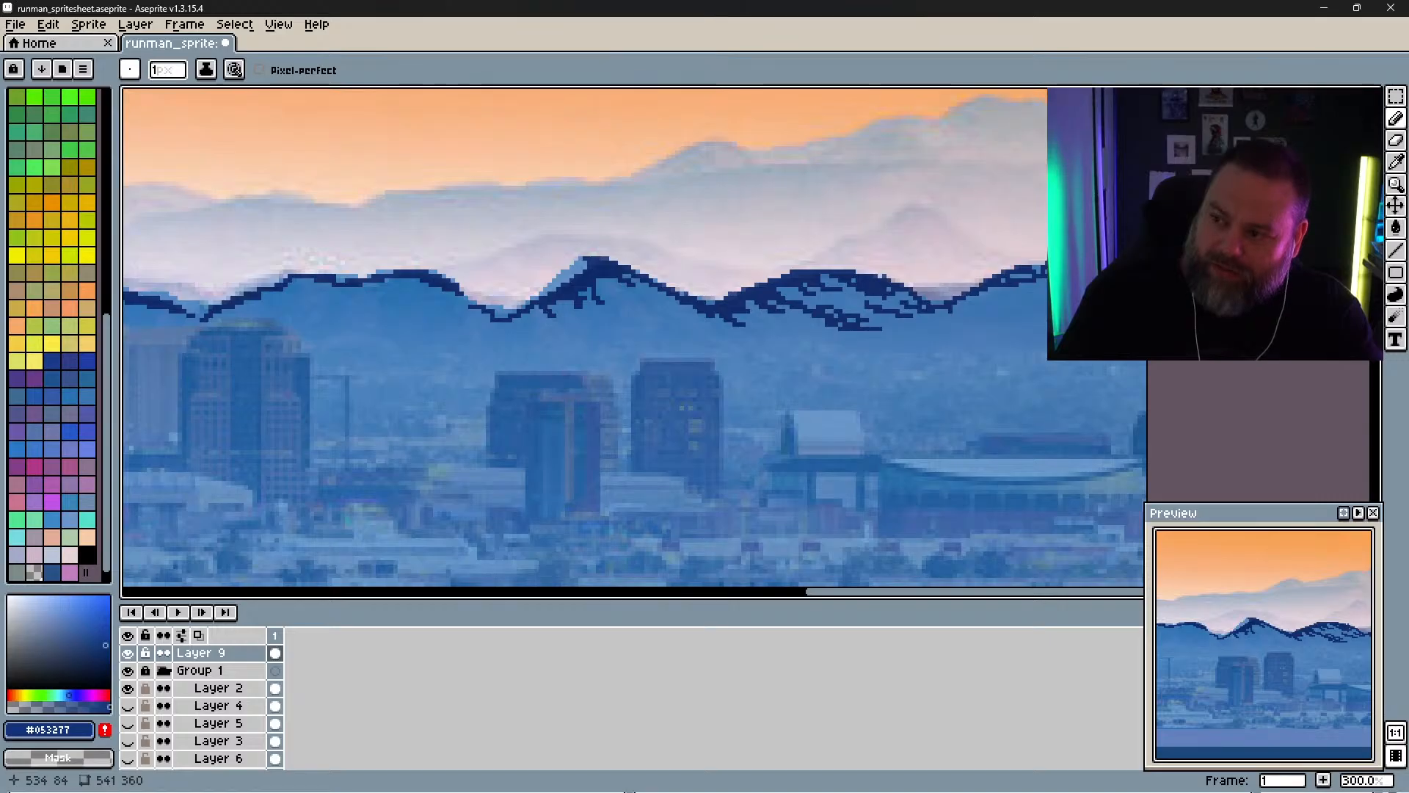
Step: Outline the last hill up to the canvas's right edge and fill its slope with dark blue crag strokes
mouse_move(1102, 277)
left_mouse_down()
mouse_move(985, 287)
mouse_move(1000, 274)
left_mouse_up()
mouse_move(987, 280)
left_mouse_down()
mouse_move(952, 294)
mouse_move(1023, 266)
mouse_move(975, 315)
mouse_move(1028, 310)
mouse_move(1031, 276)
mouse_move(969, 306)
mouse_move(988, 291)
mouse_move(966, 287)
mouse_move(980, 278)
left_mouse_up()
left_click_drag(850, 311, 878, 323)
left_click_drag(839, 318, 911, 347)
mouse_move(872, 314)
left_mouse_down()
mouse_move(913, 322)
mouse_move(912, 300)
mouse_move(946, 304)
mouse_move(942, 319)
mouse_move(919, 313)
mouse_move(1025, 318)
left_mouse_up()
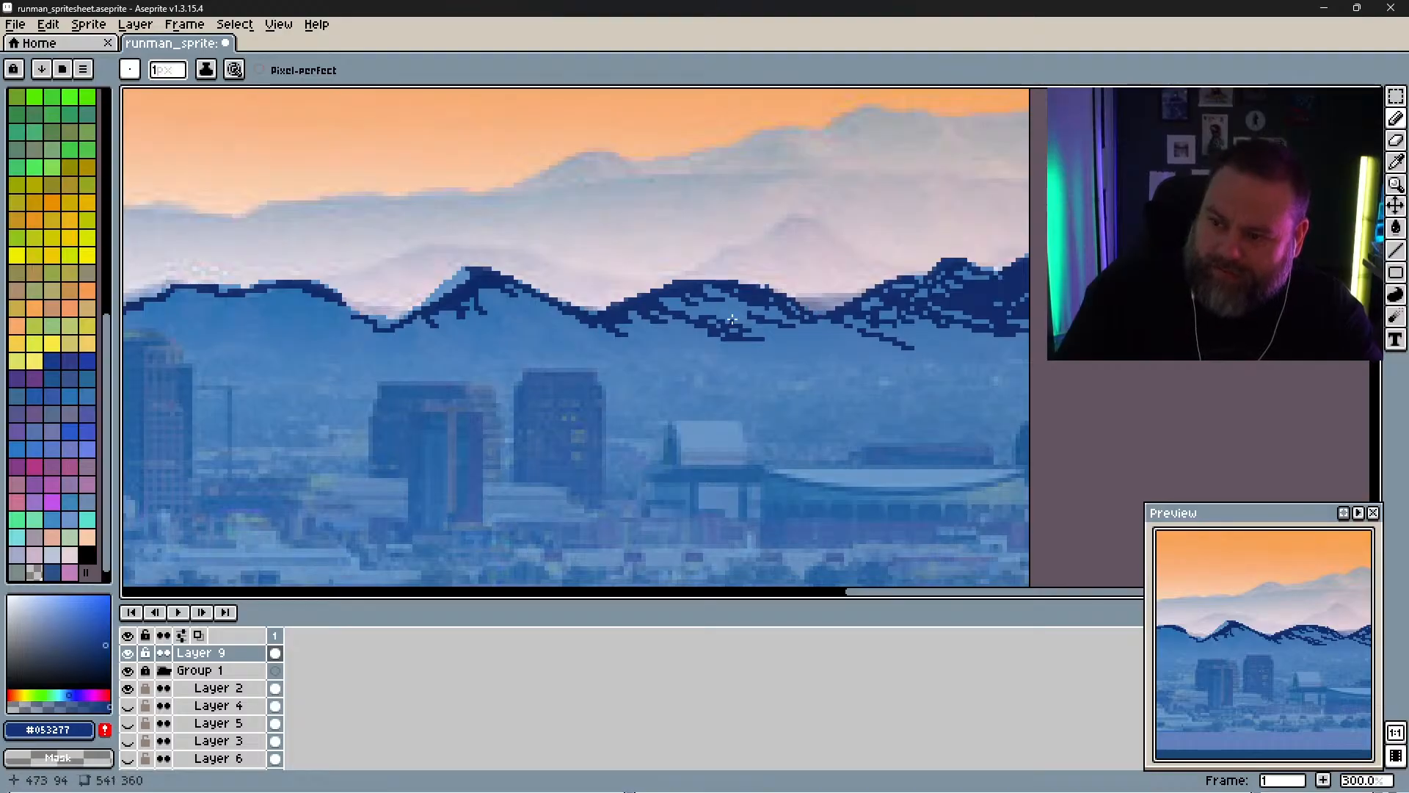
Step: Add crag shading below the rounded hill and the pointed peak, with broken foothill lines running down toward the city
mouse_move(732, 319)
left_mouse_down()
mouse_move(775, 353)
mouse_move(808, 352)
mouse_move(828, 331)
mouse_move(818, 321)
mouse_move(1026, 360)
left_mouse_up()
left_click_drag(467, 269, 408, 317)
mouse_move(493, 295)
left_mouse_down()
mouse_move(572, 334)
mouse_move(528, 295)
mouse_move(563, 314)
left_mouse_up()
left_click_drag(676, 369, 880, 377)
left_click_drag(902, 386, 911, 390)
mouse_move(820, 359)
left_mouse_down()
mouse_move(839, 366)
mouse_move(797, 352)
left_mouse_up()
left_click_drag(818, 348, 956, 363)
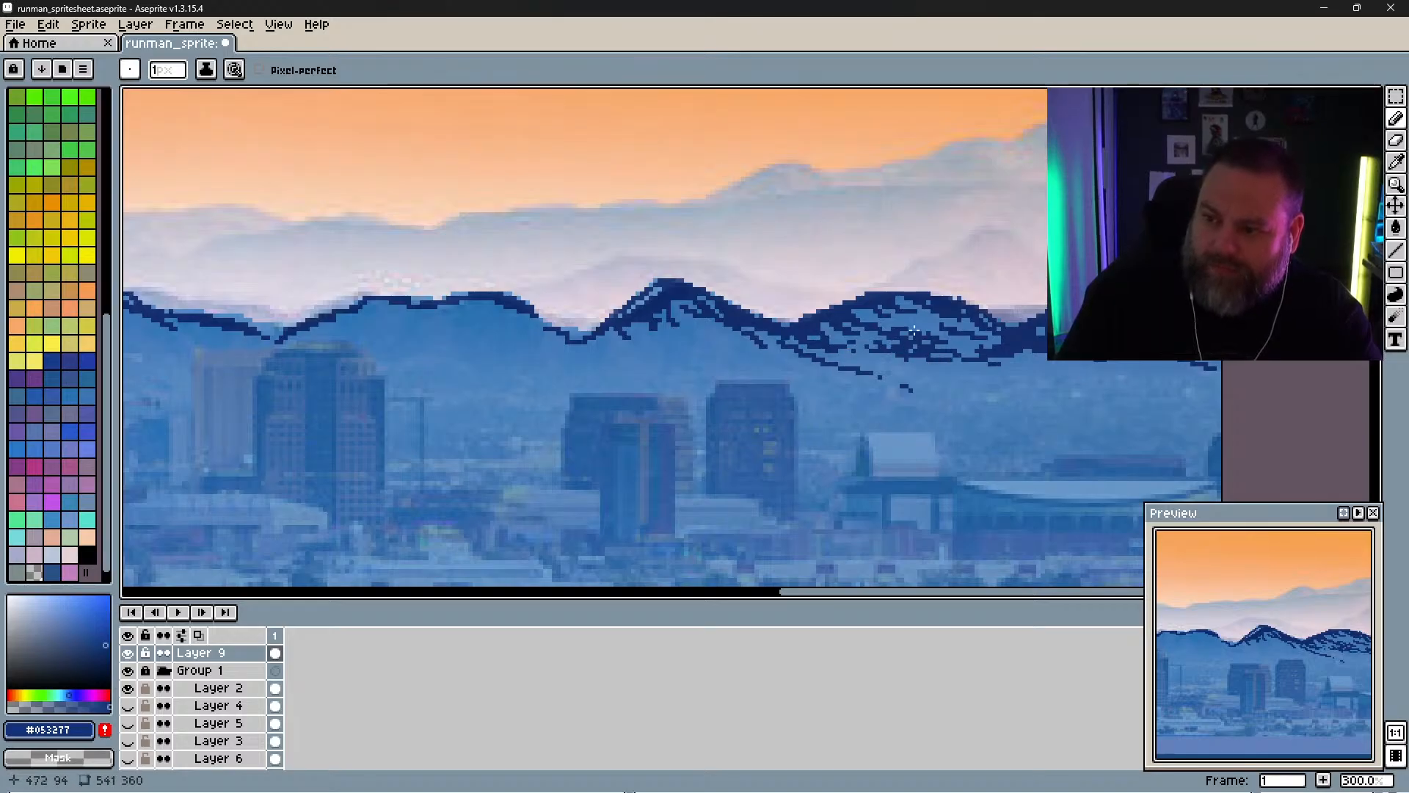
Step: Hatch more crag lines on the pointed peak's right slope and foothill, then undo the last pencil stroke
mouse_move(635, 355)
left_mouse_down()
mouse_move(720, 316)
mouse_move(654, 291)
left_mouse_up()
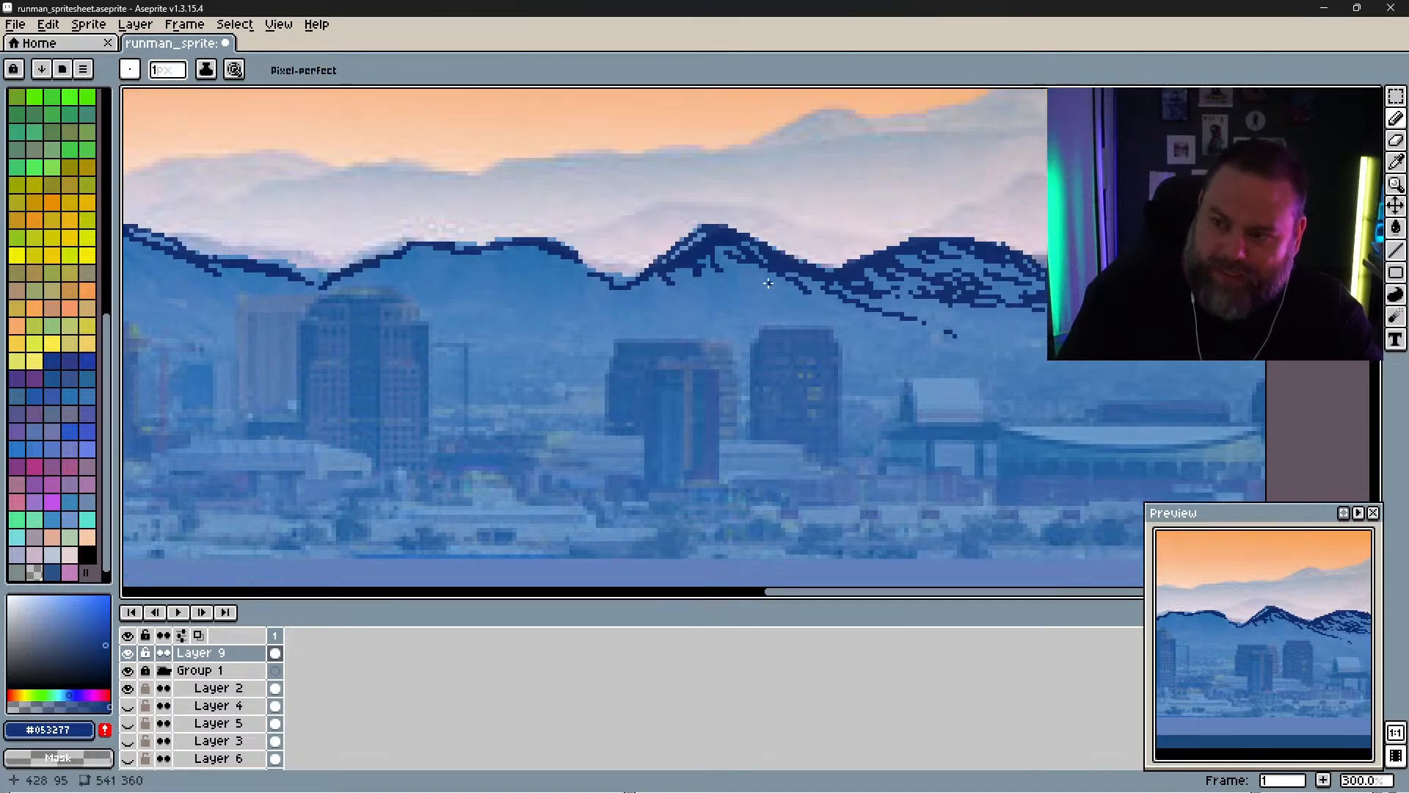
mouse_move(759, 273)
left_mouse_down()
mouse_move(782, 281)
mouse_move(727, 256)
left_mouse_up()
left_click_drag(806, 300, 849, 319)
left_click_drag(827, 312, 735, 286)
left_click_drag(732, 282, 729, 281)
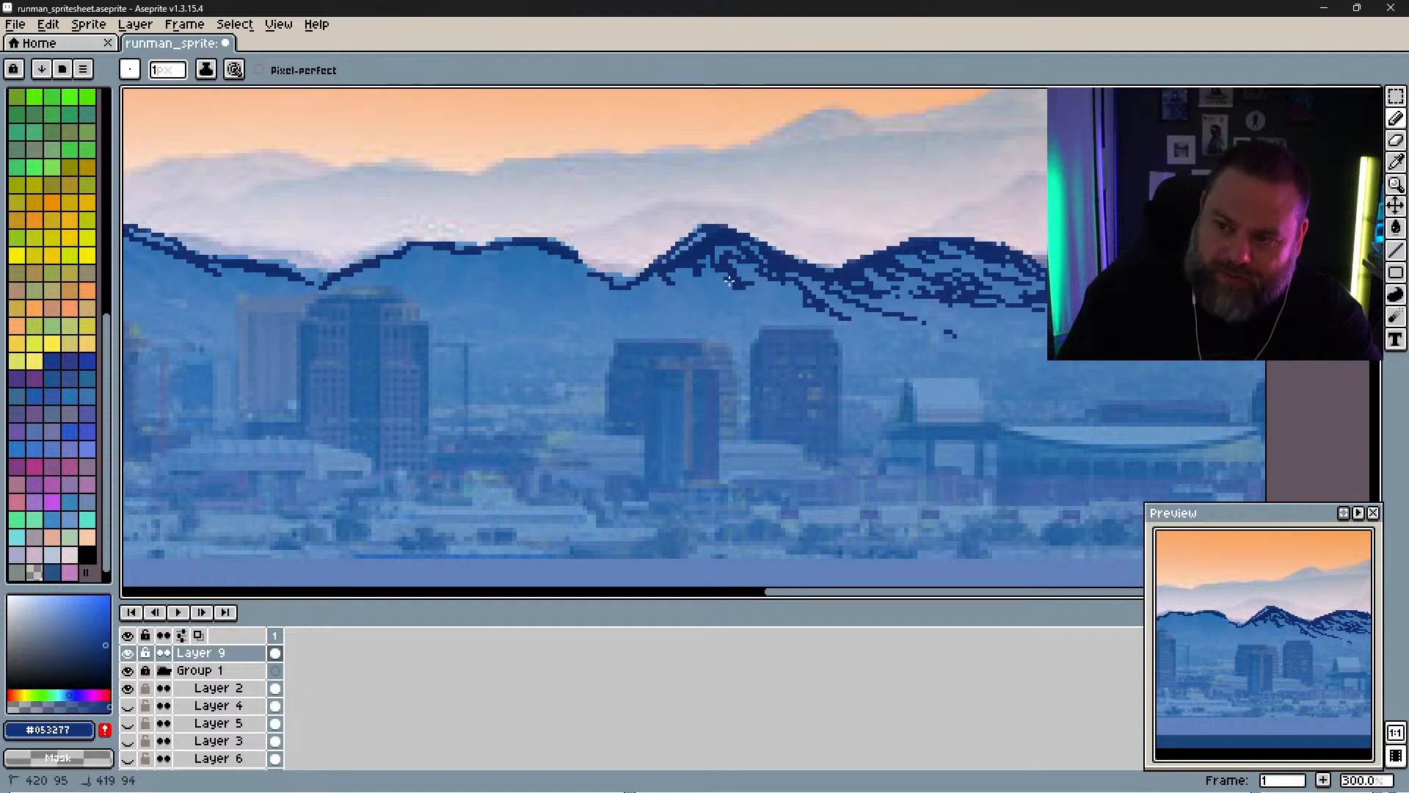
key("ctrl+z")
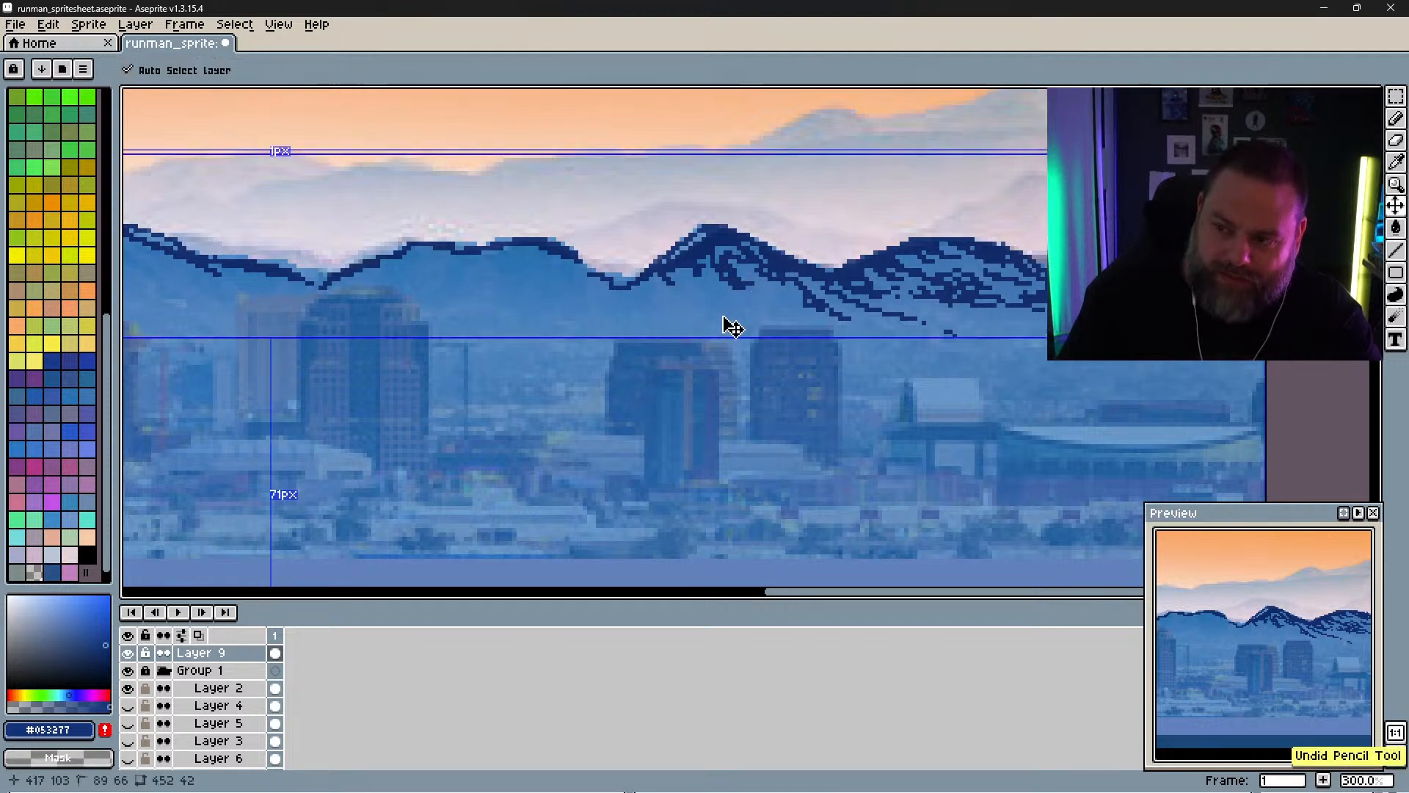
Step: Save the spritesheet file
scroll(716, 314, "down", 3)
key("ctrl+s")
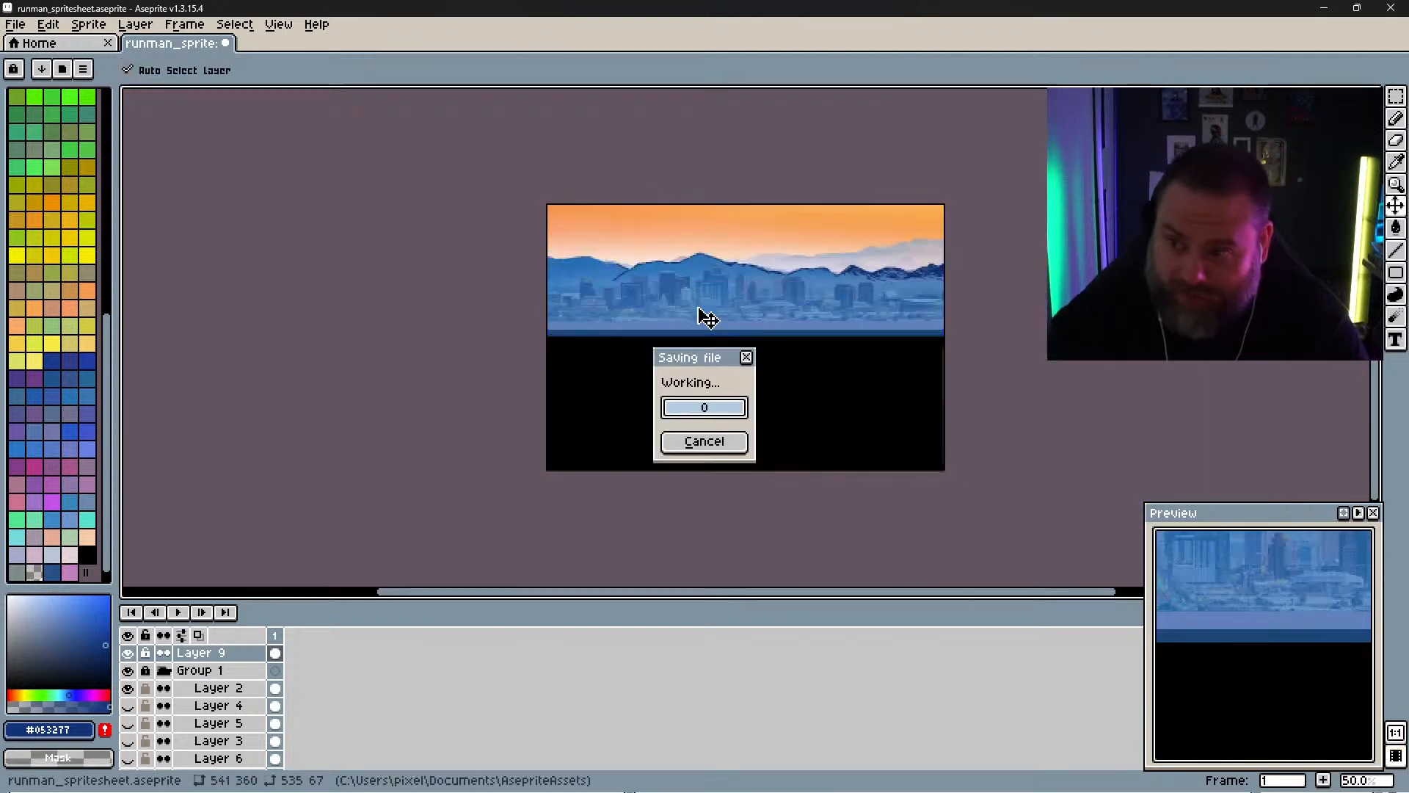
scroll(707, 317, "up", 1)
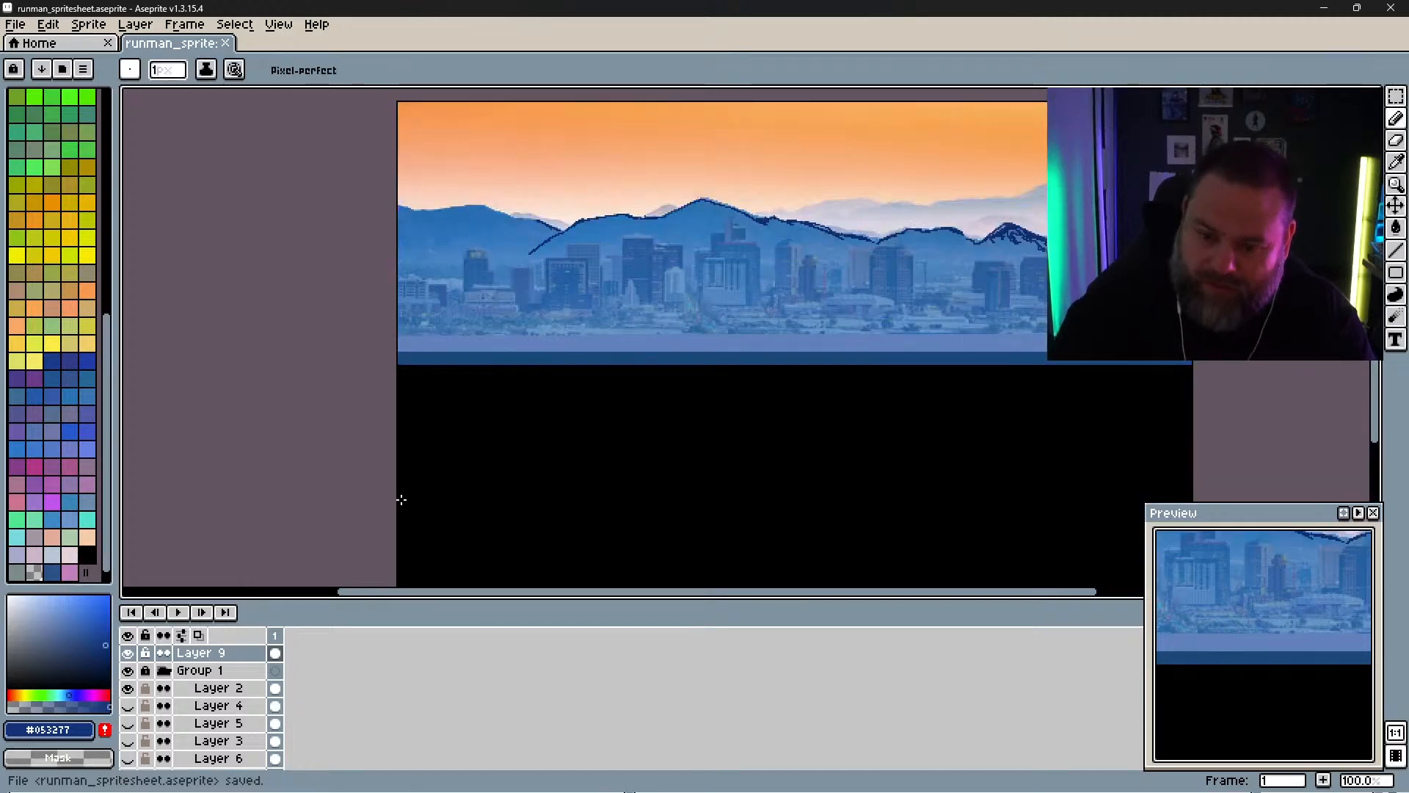
Step: Compare the mountain outlines with the reference photo by toggling Group 1 and Layer 9, leaving both visible
left_click(129, 670)
left_click(129, 670)
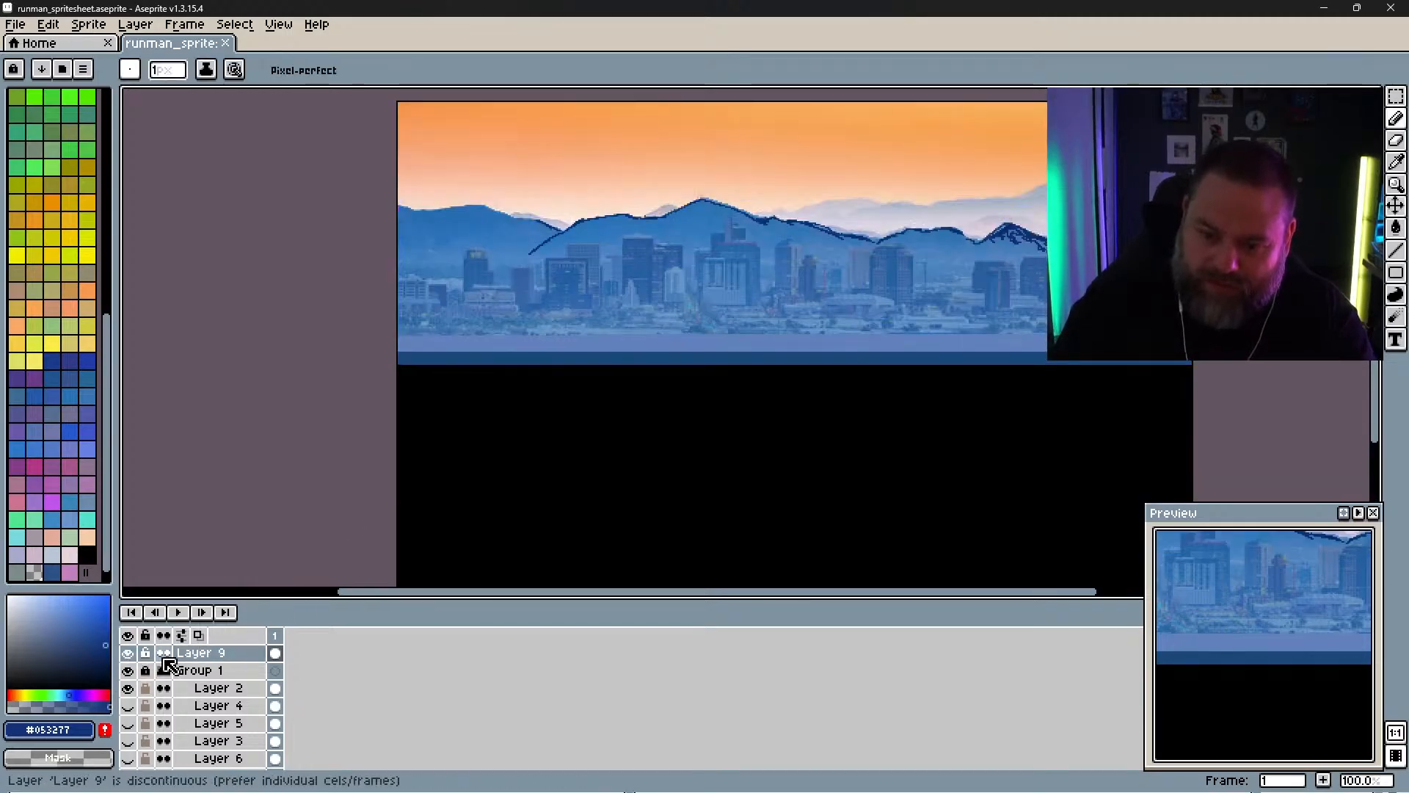
left_click(128, 652)
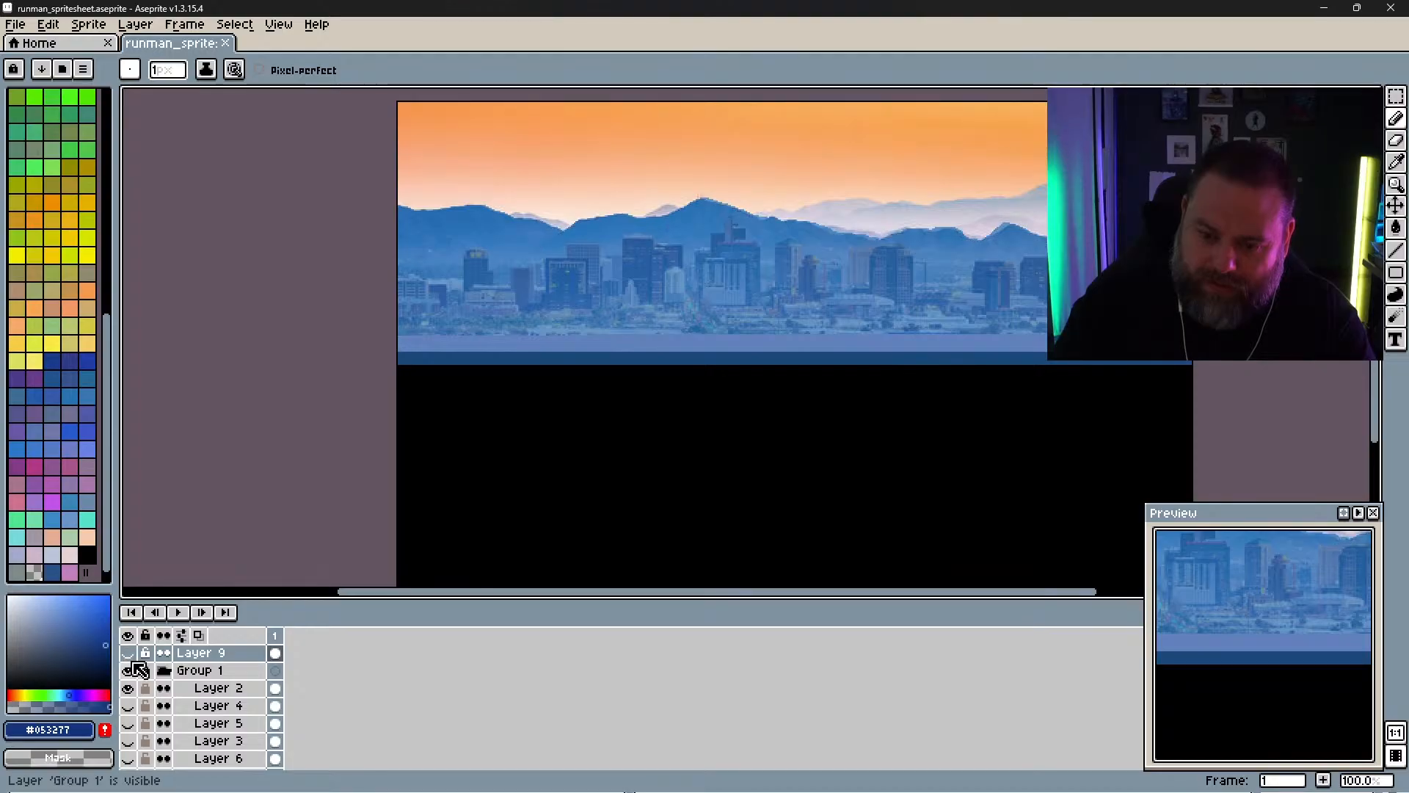
left_click(130, 670)
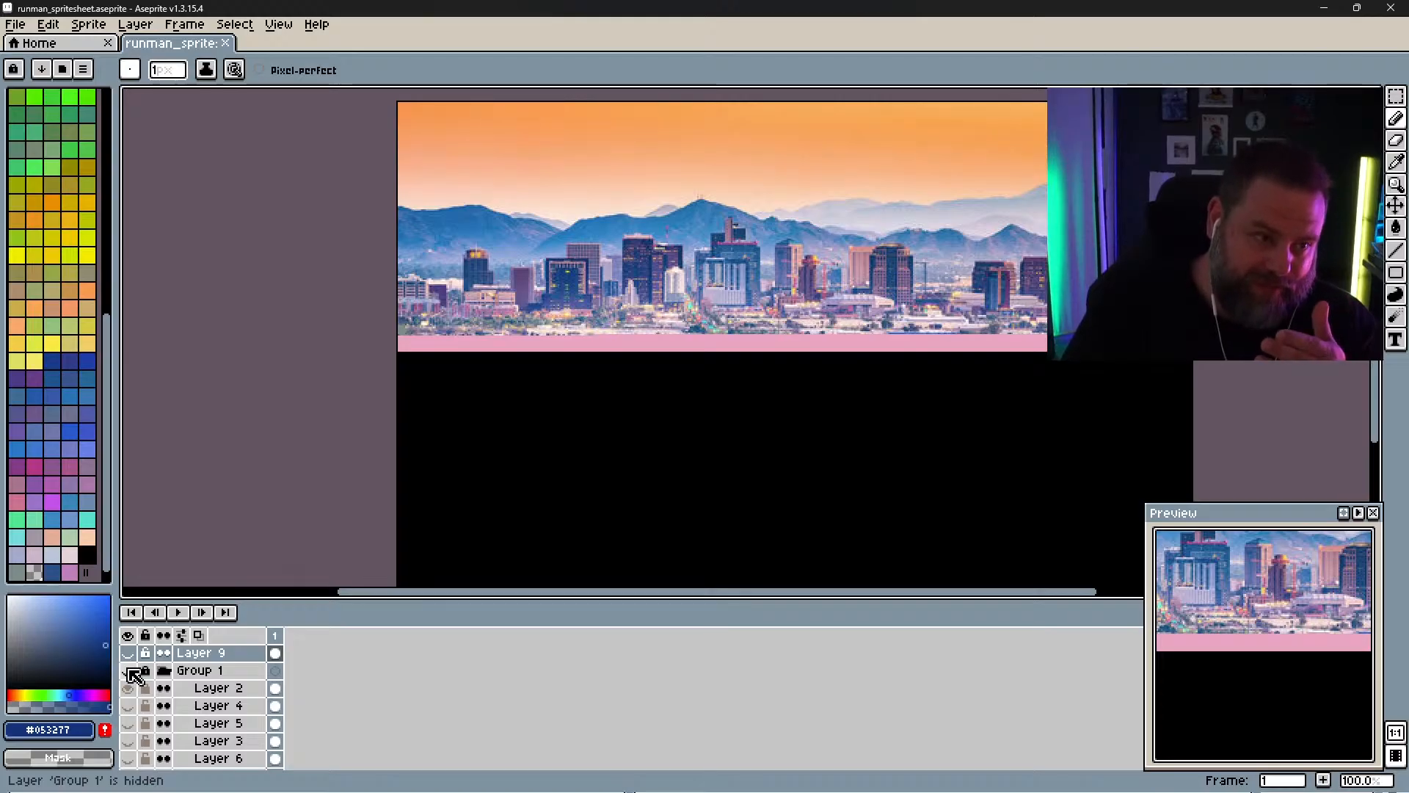
left_click(129, 669)
left_click(129, 653)
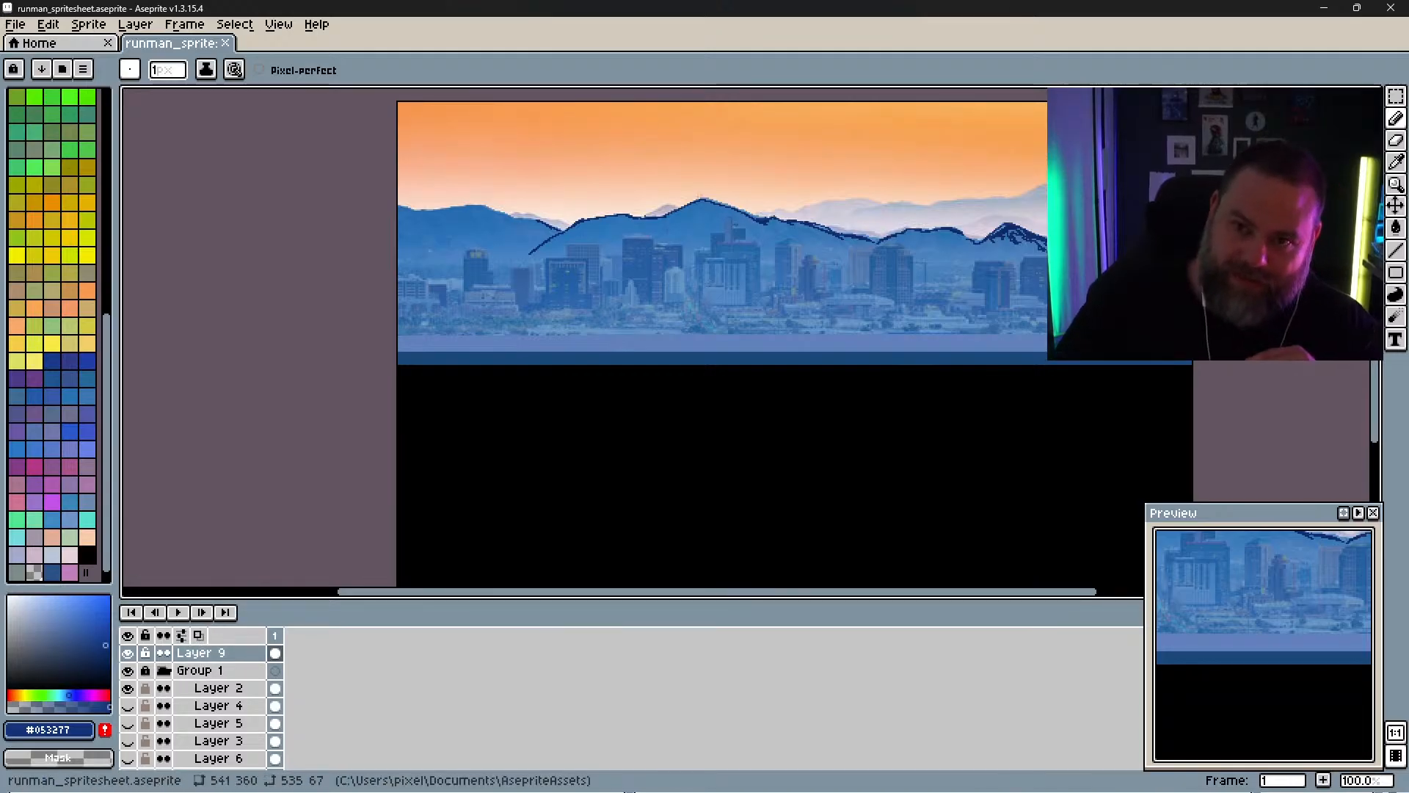
Step: Switch to Clip Studio Paint, open the most recent .clip file from the Illustrations folder and view its artwork closer
mouse_move(503, 789)
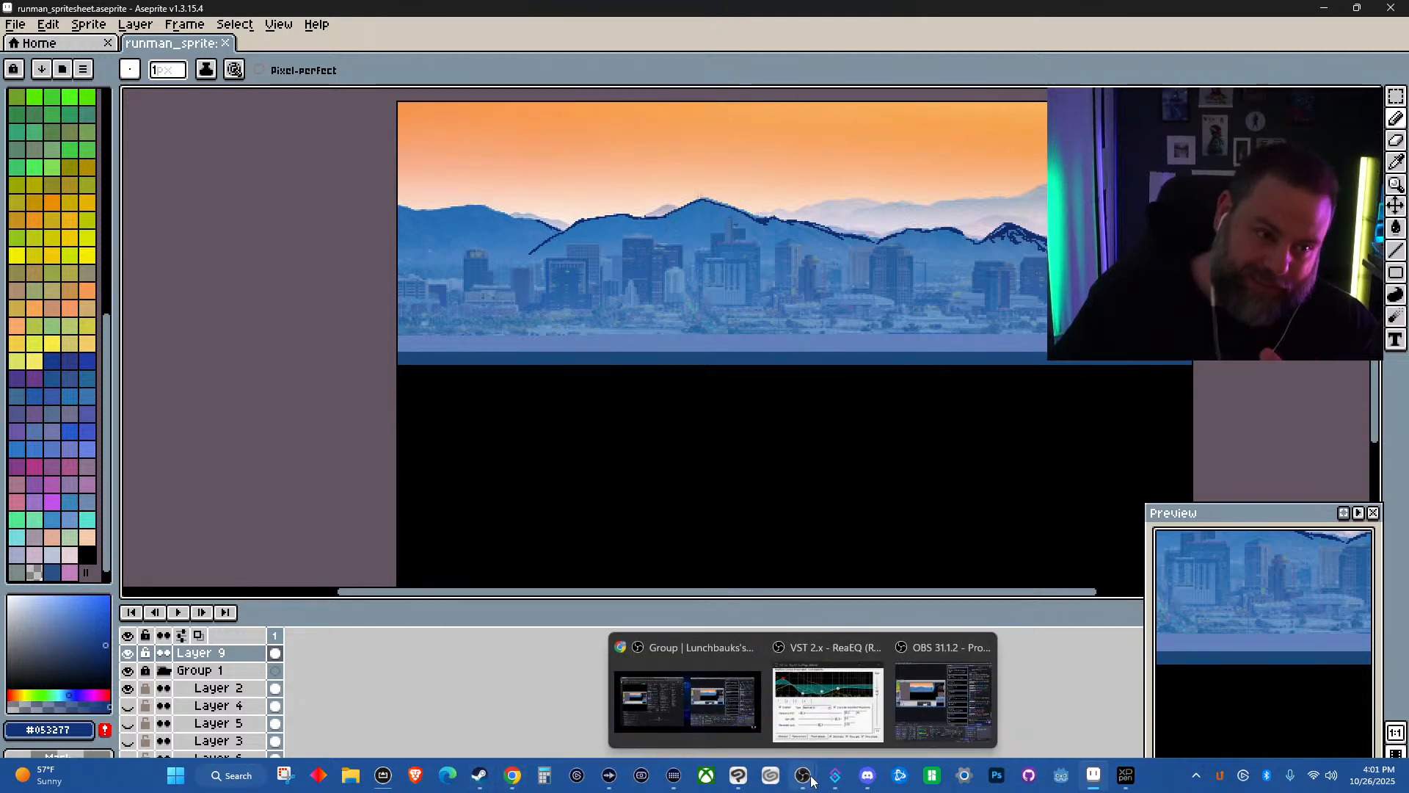
left_click(739, 776)
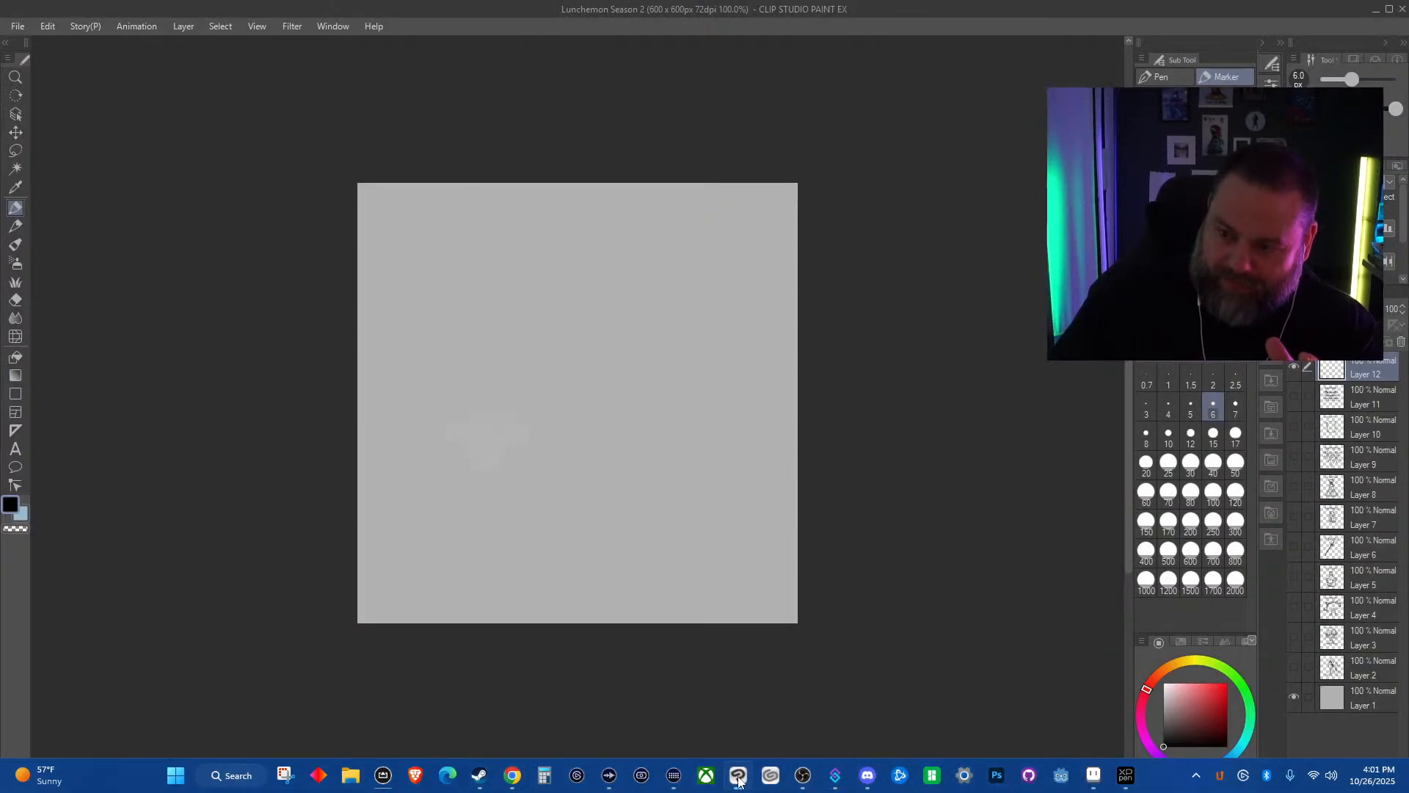
left_click(17, 28)
mouse_move(73, 118)
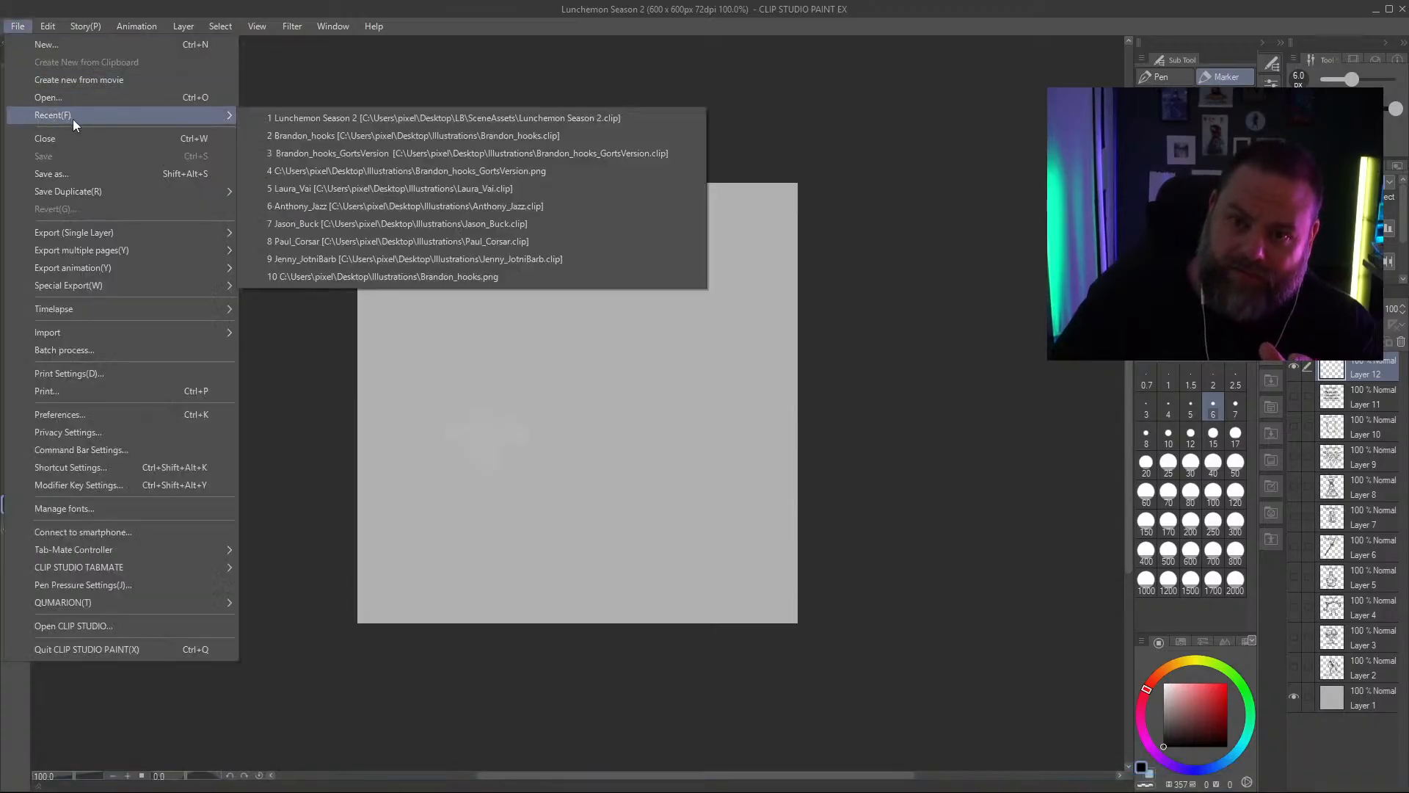
left_click(299, 136)
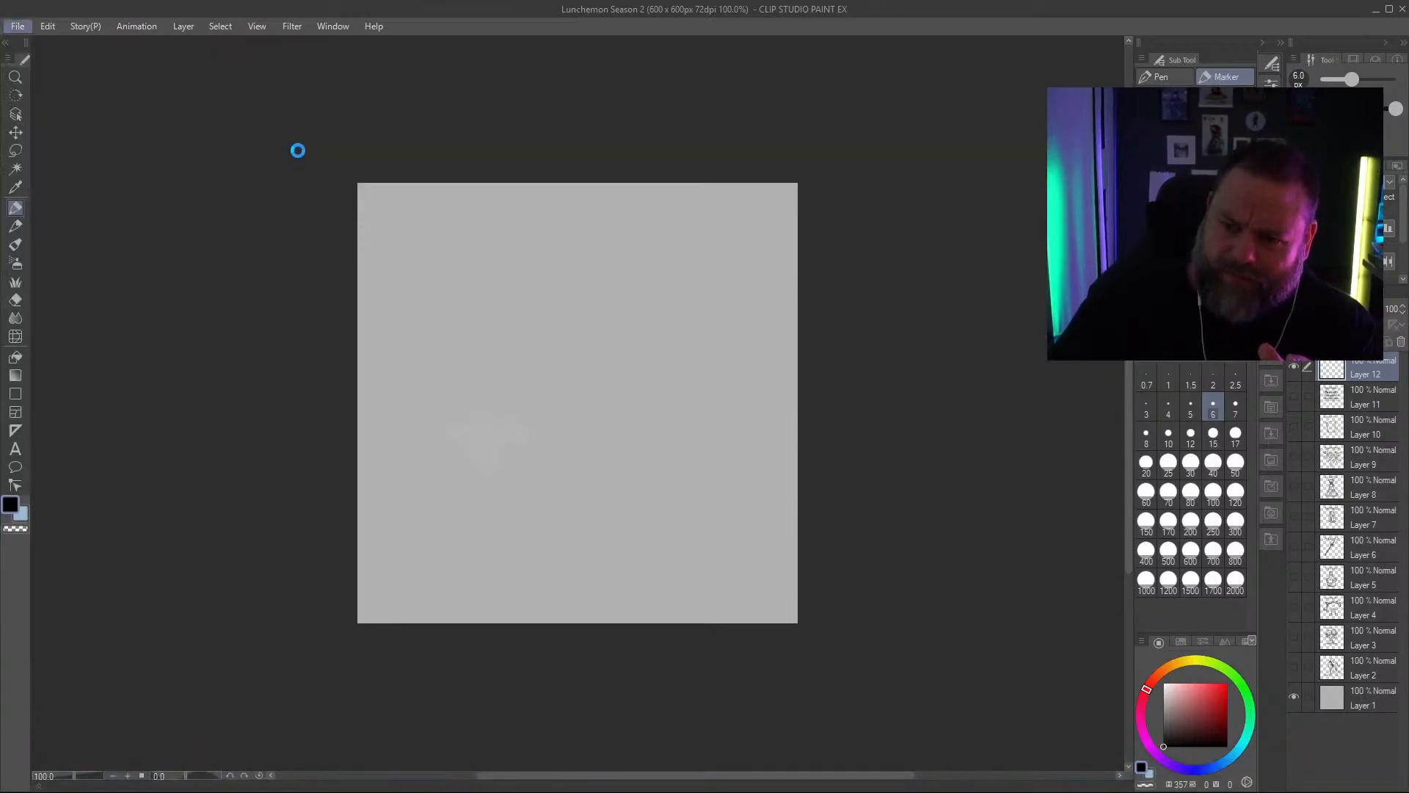
scroll(529, 408, "up", 1)
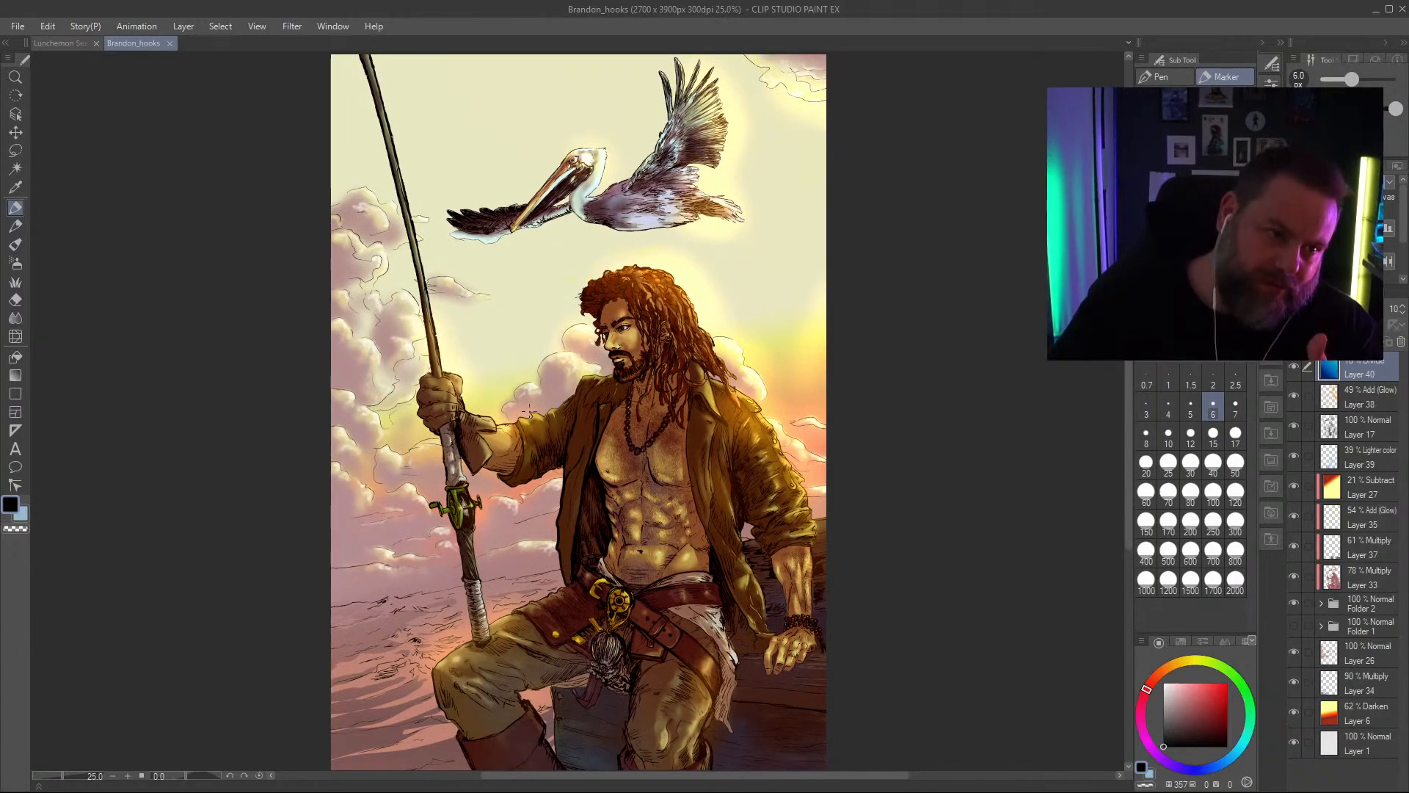
scroll(528, 408, "up", 1)
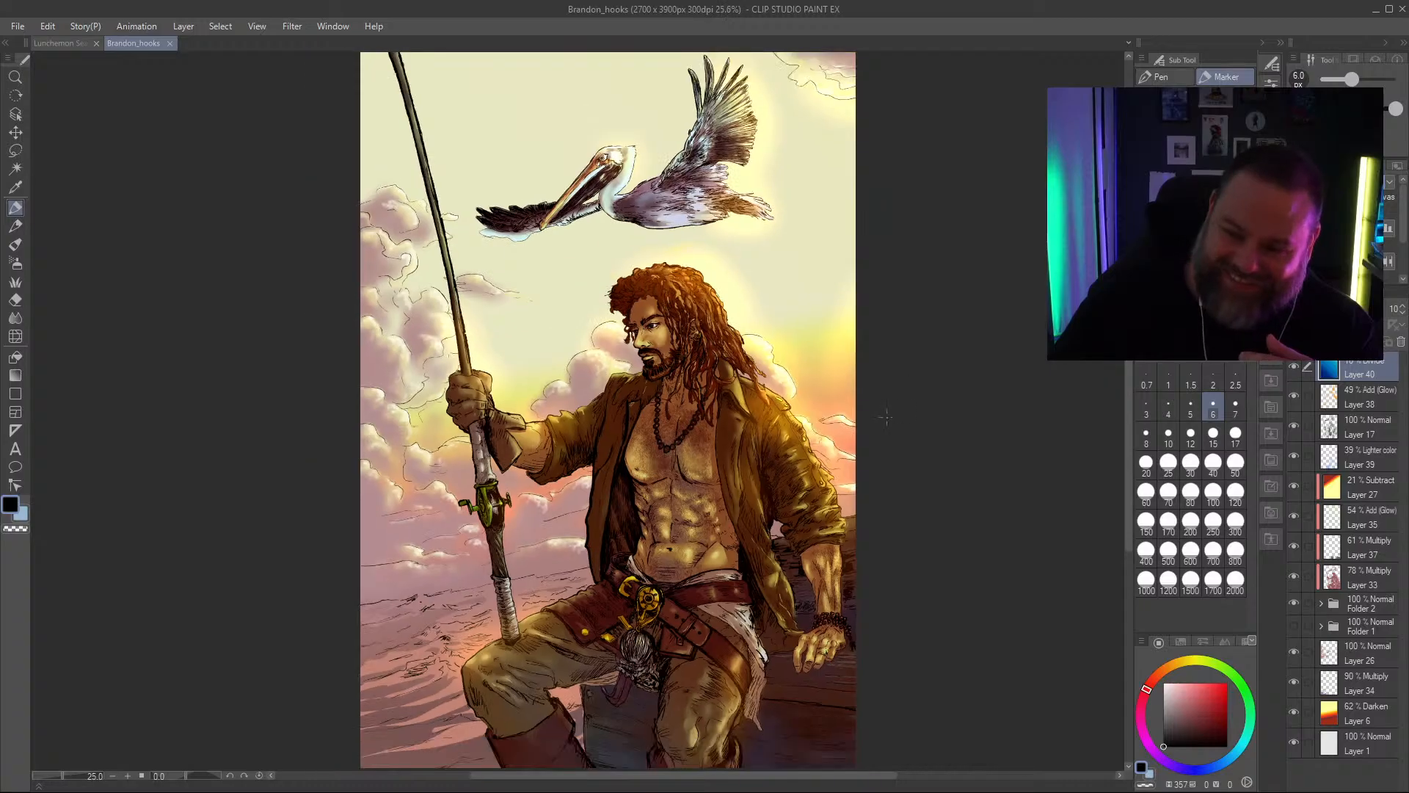
scroll(878, 387, "up", 1)
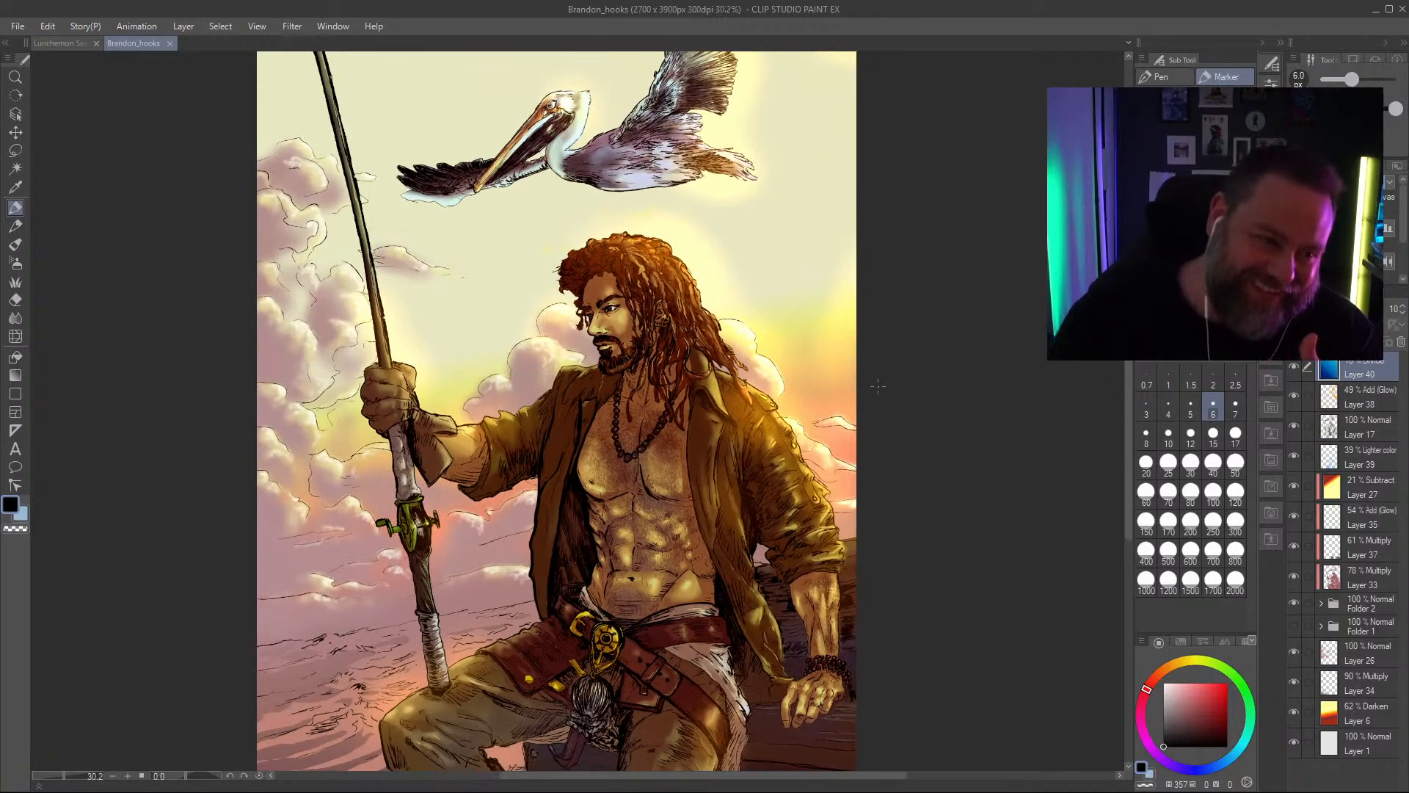
Step: View the fisherman illustration at different magnifications, then open the recent .clip illustration of the flame-haired sorceress and view it whole
scroll(852, 378, "up", 2)
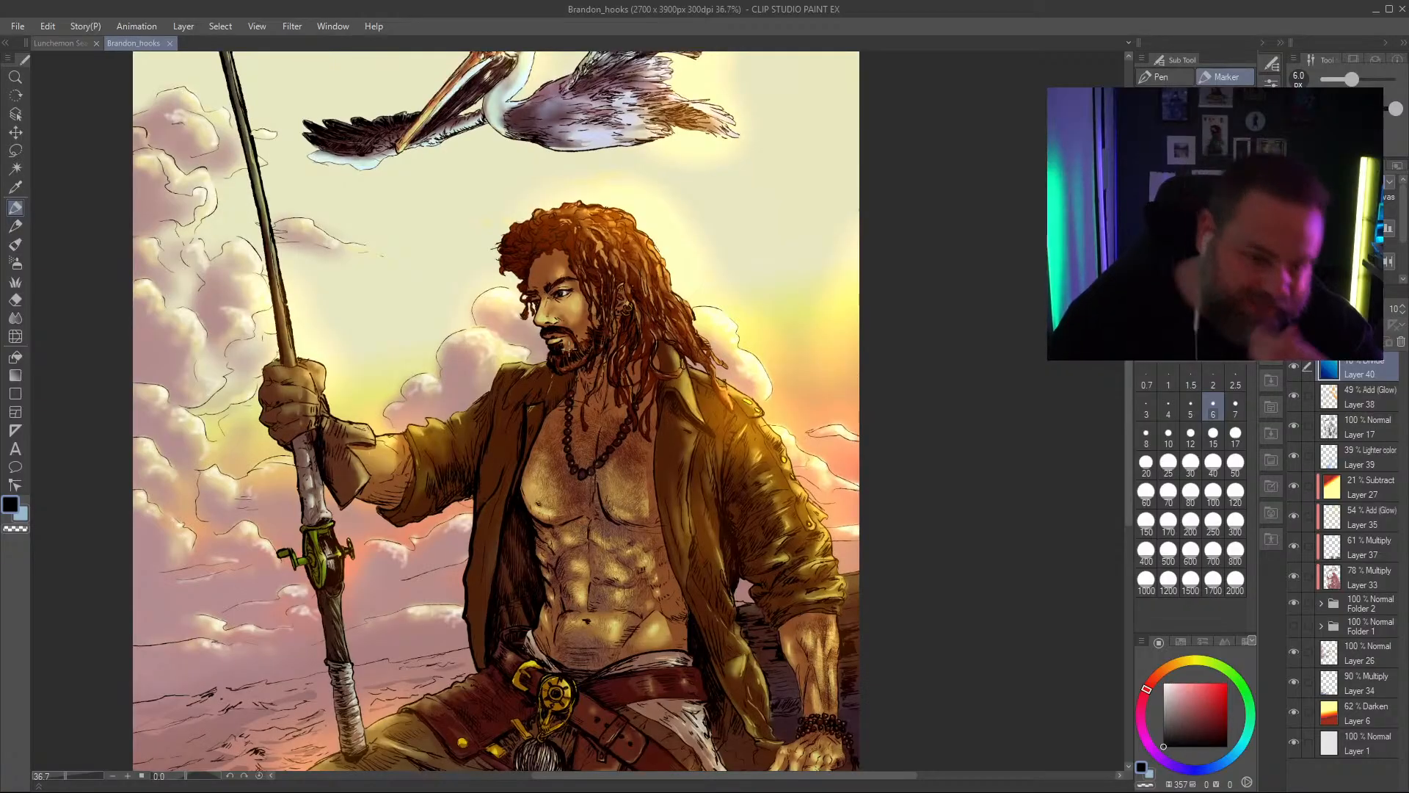
scroll(569, 342, "down", 2)
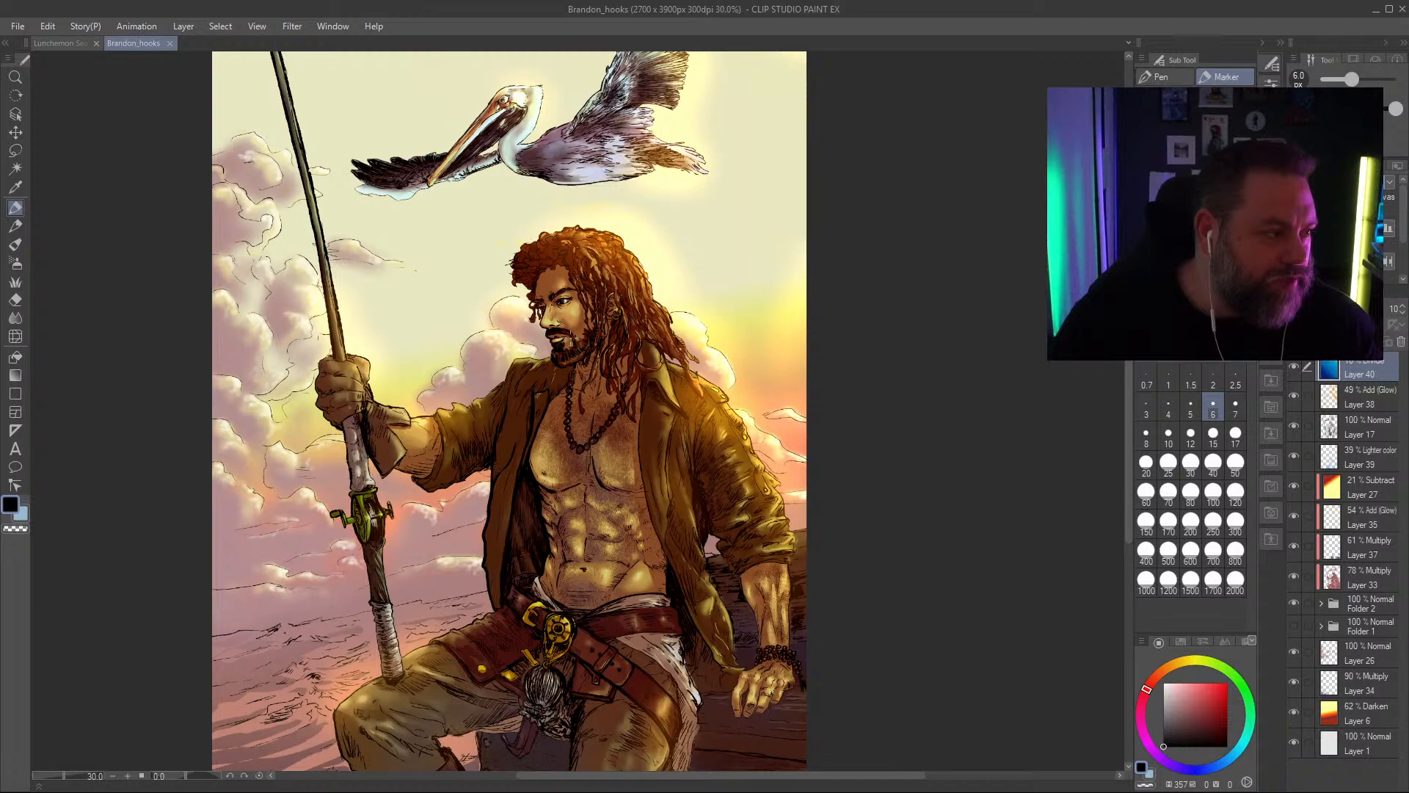
scroll(572, 353, "down", 1)
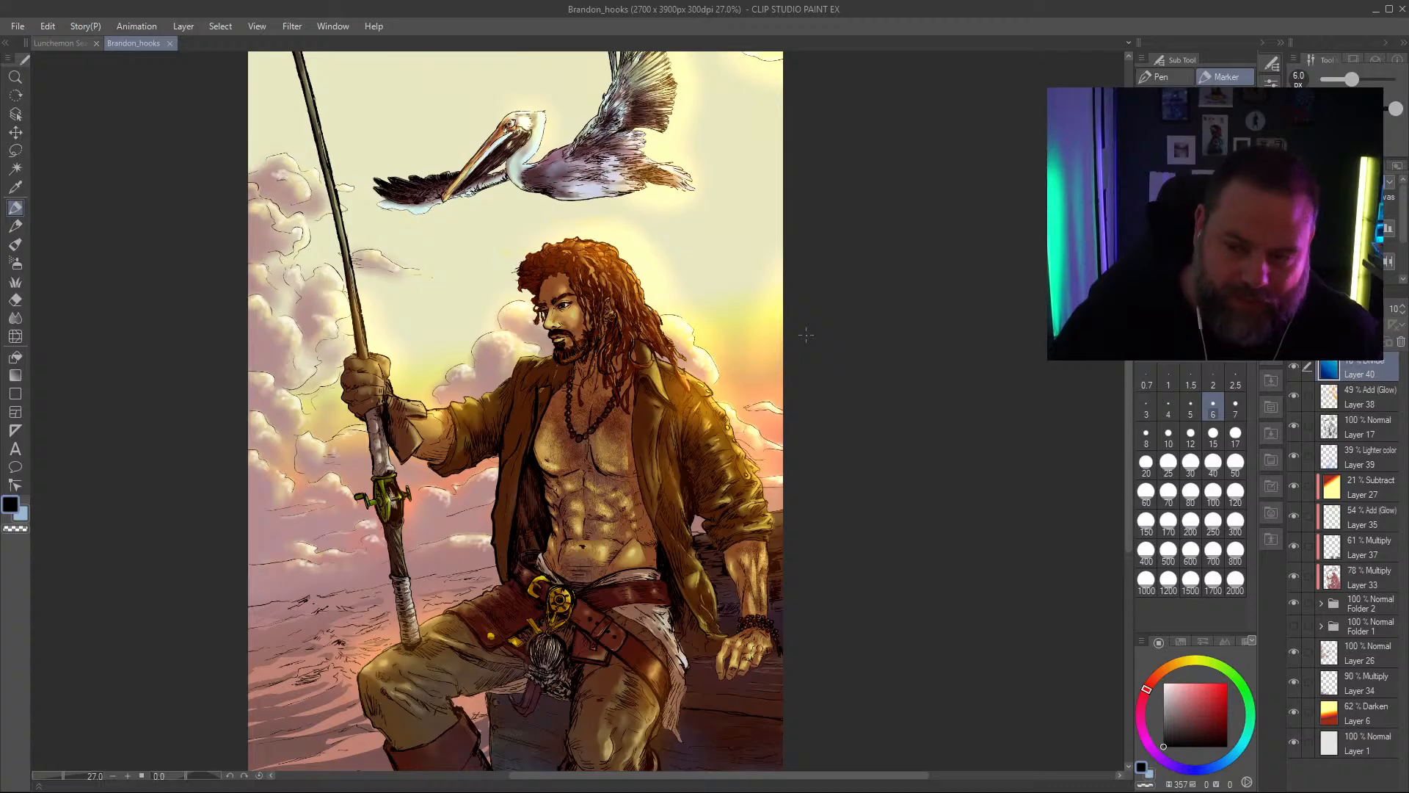
left_click(18, 26)
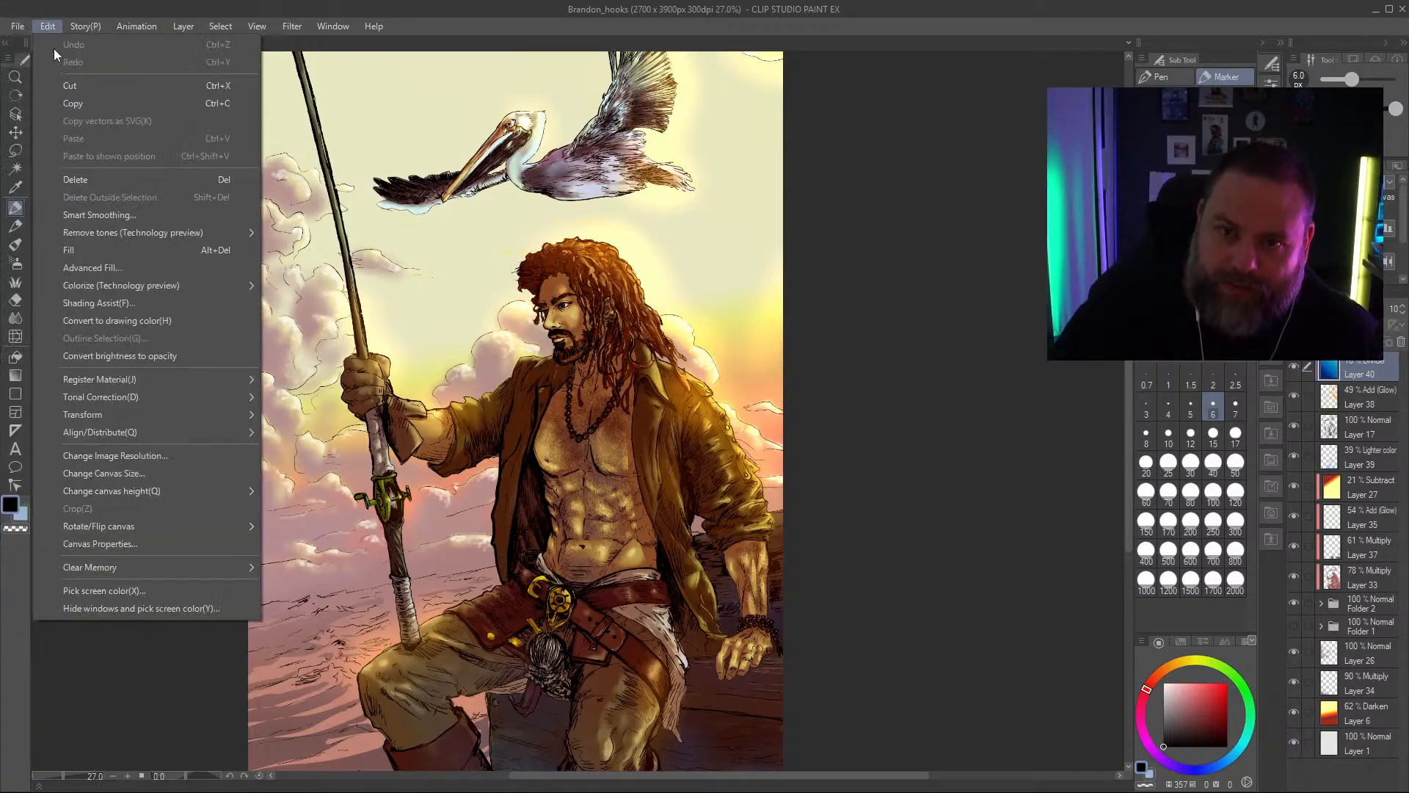
mouse_move(74, 115)
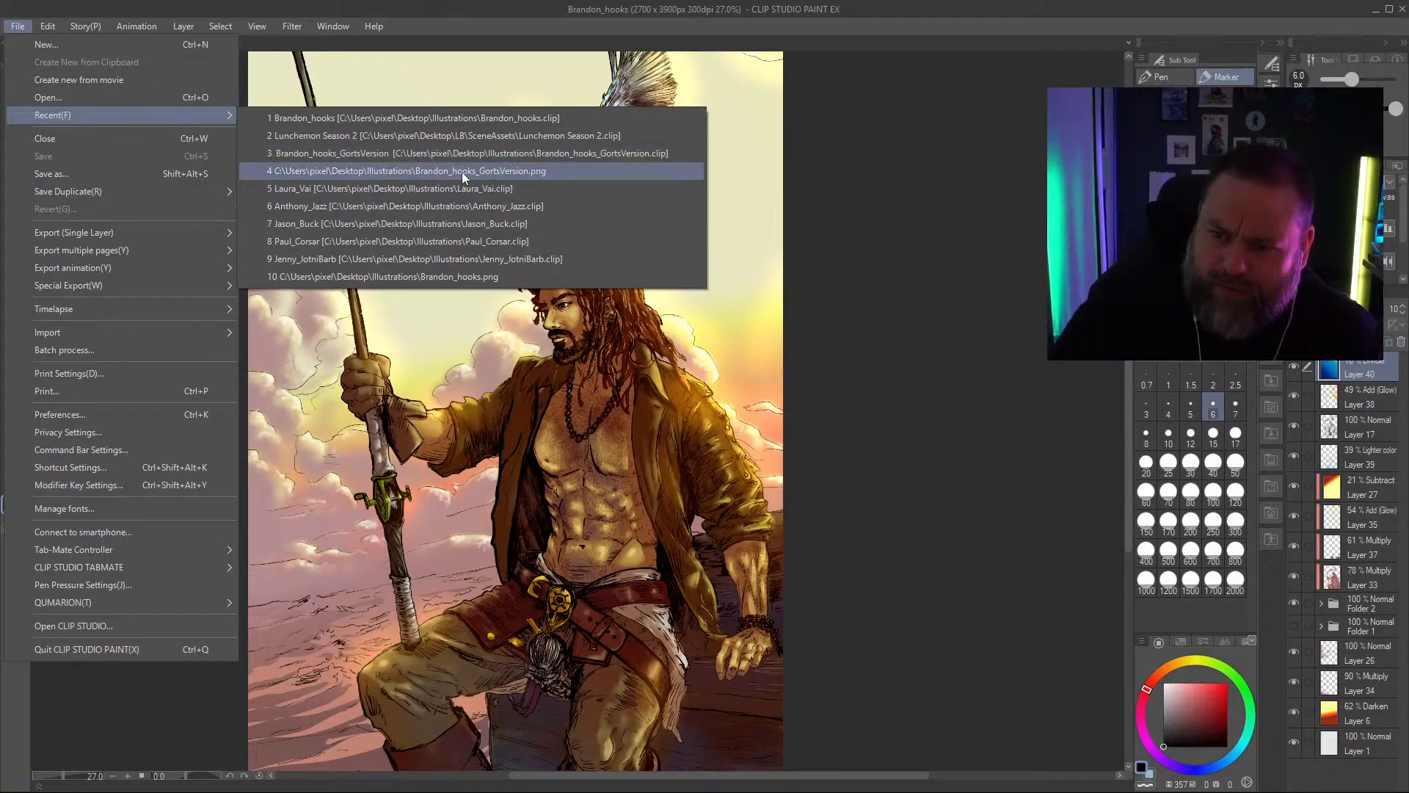
left_click(305, 189)
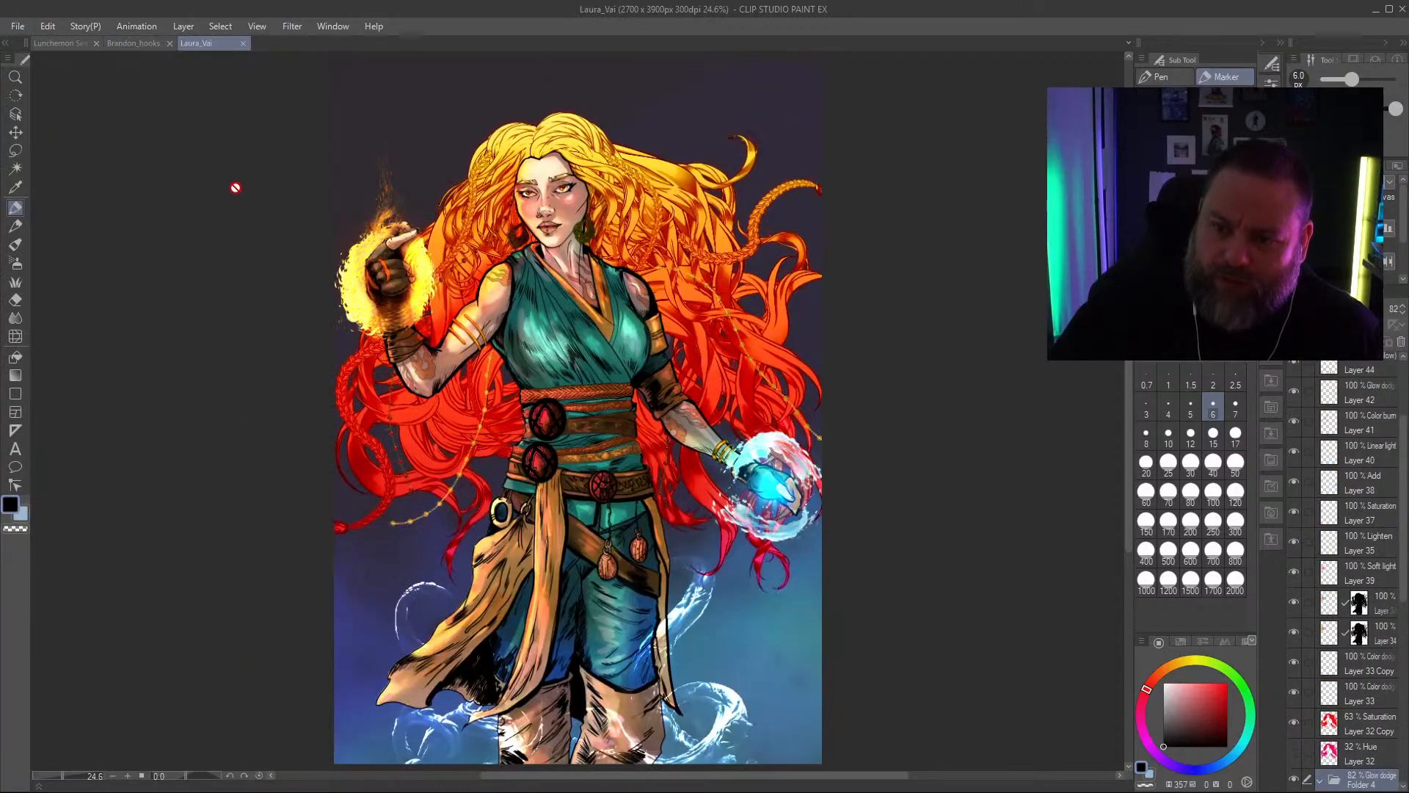
scroll(236, 188, "down", 1)
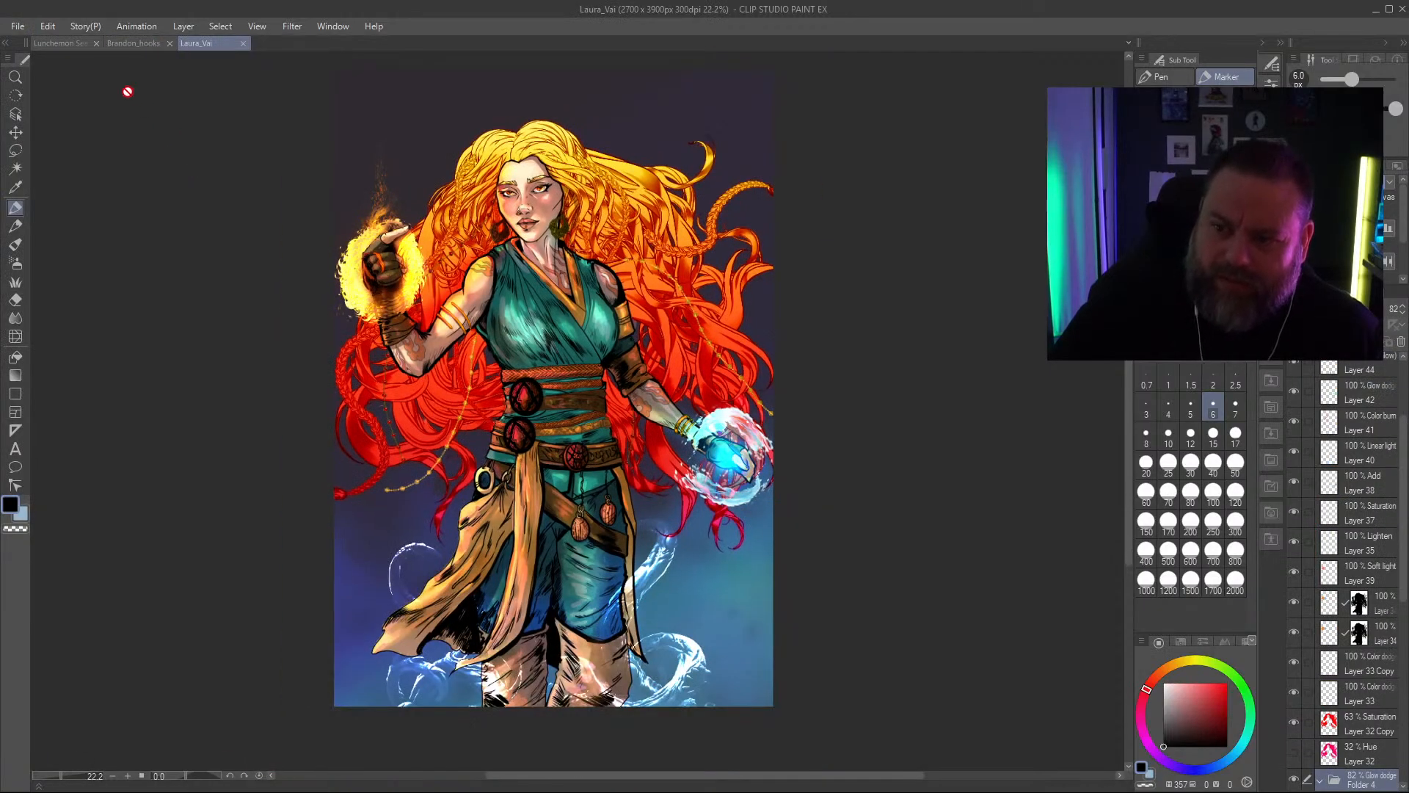
Step: Open two more recent .clip files from the Illustrations folder: the red-coated man on a ship deck and the small robot
left_click(18, 26)
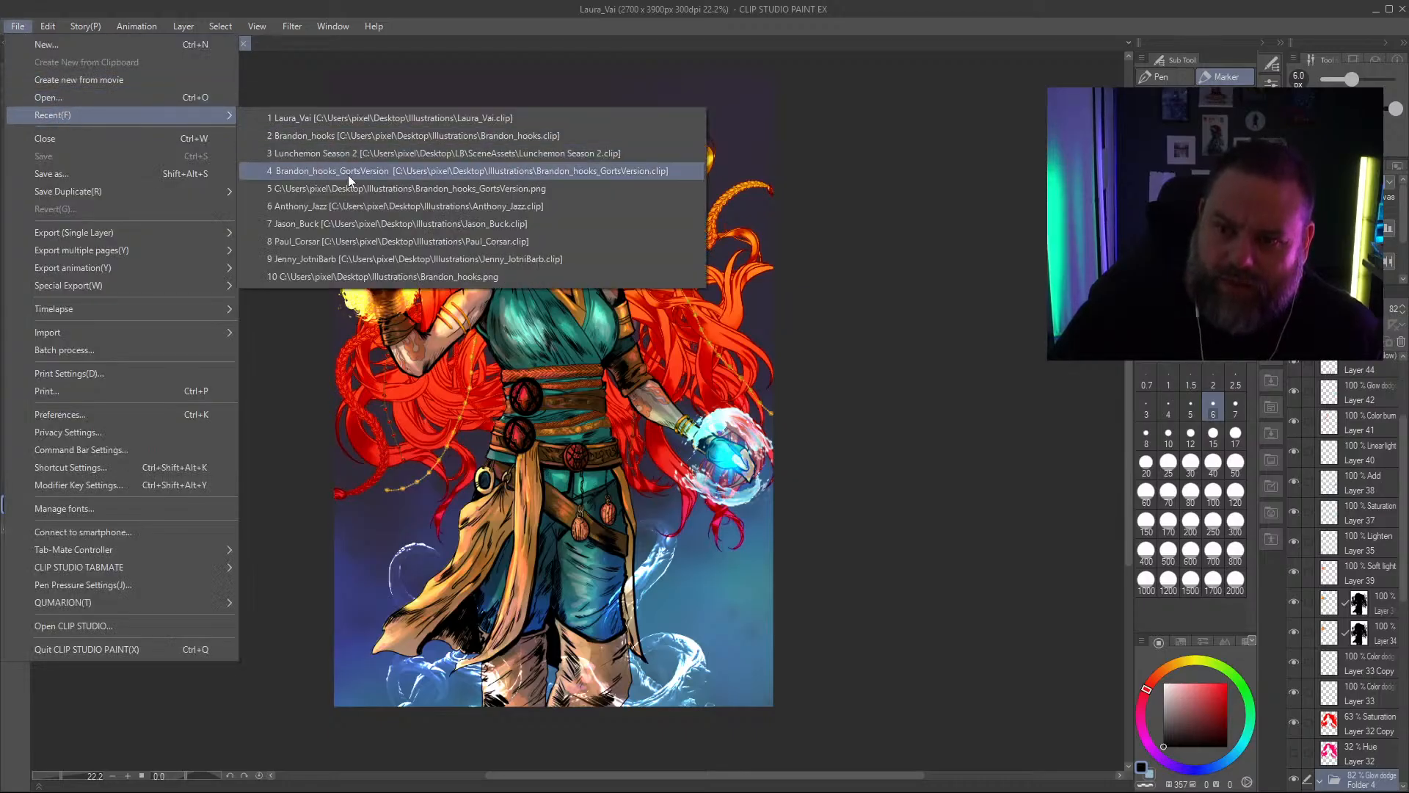
left_click(386, 205)
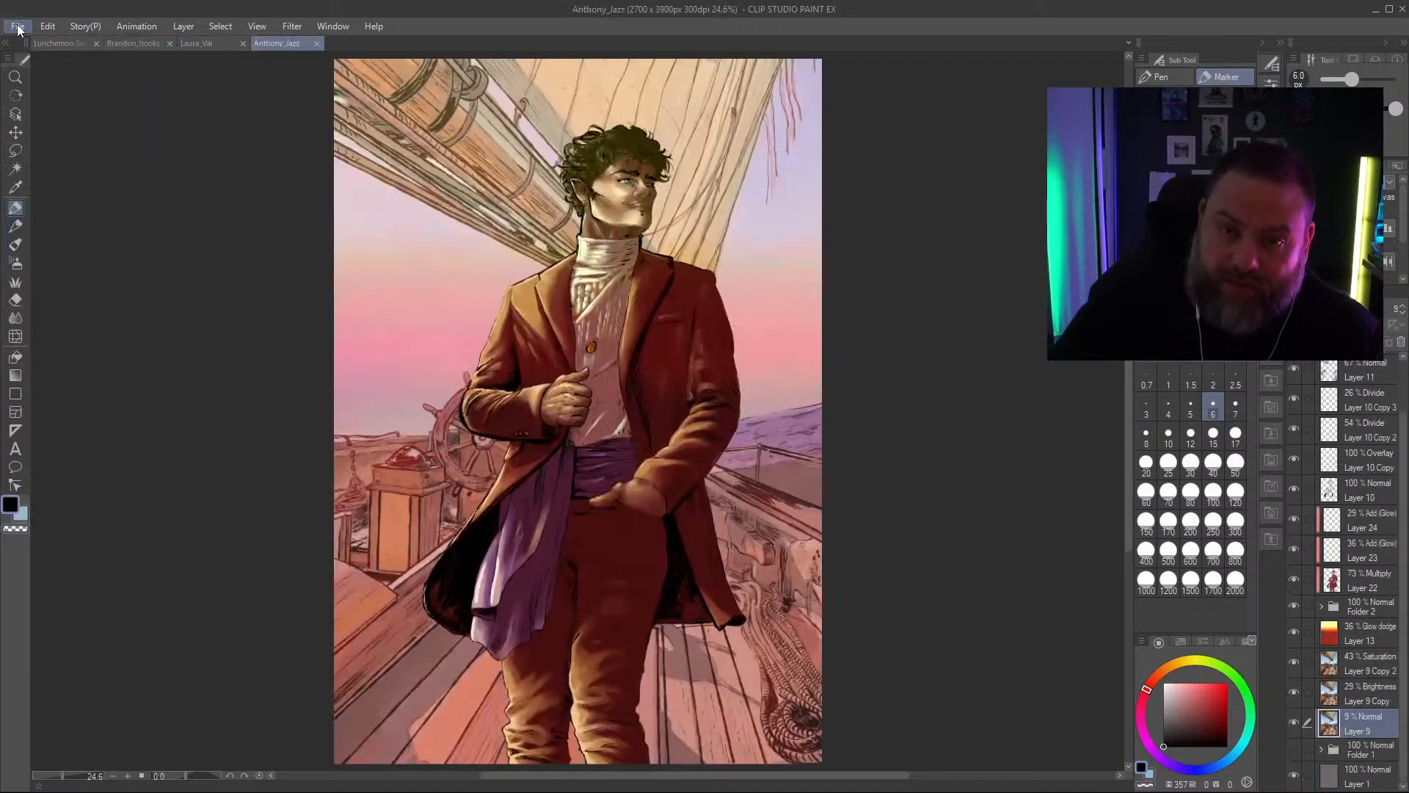
left_click(18, 27)
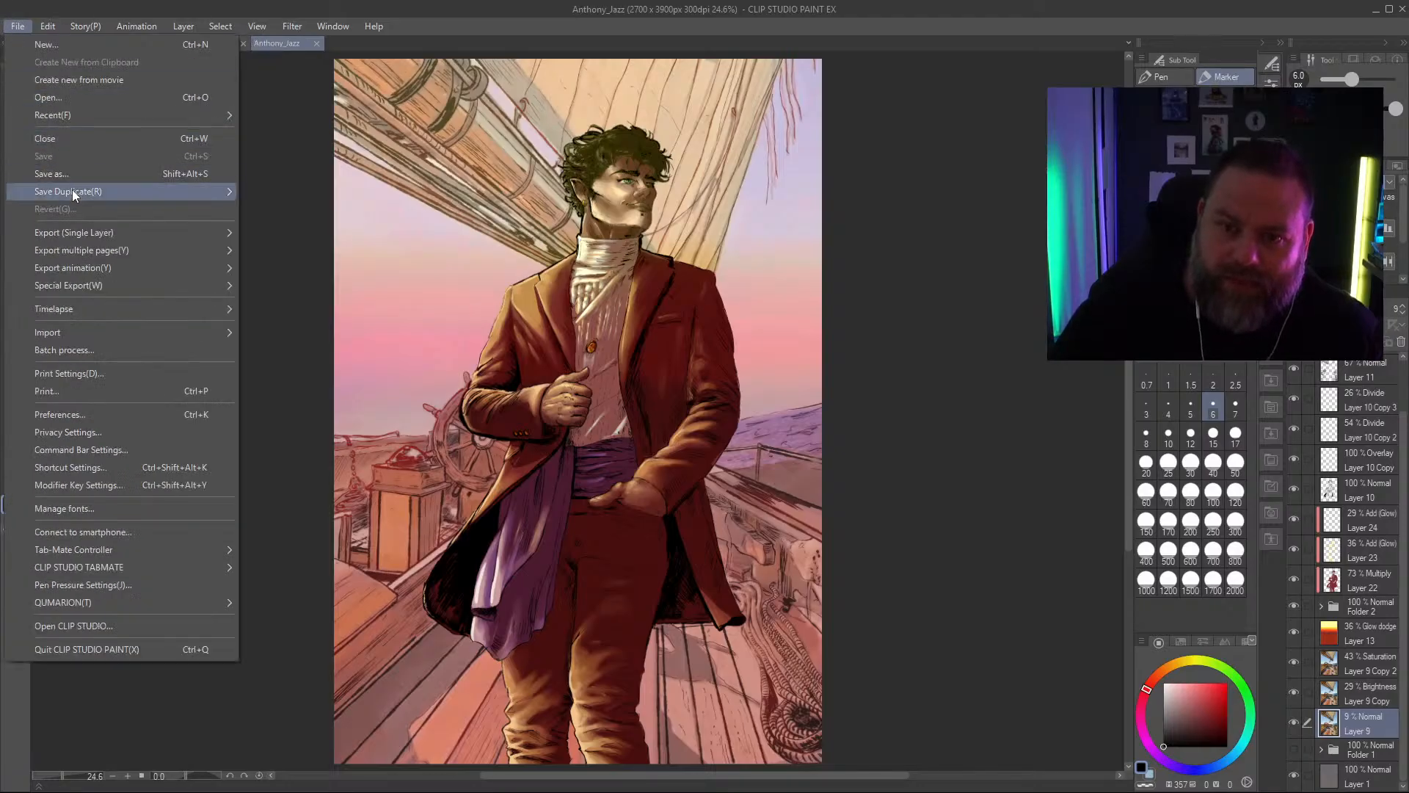
mouse_move(63, 113)
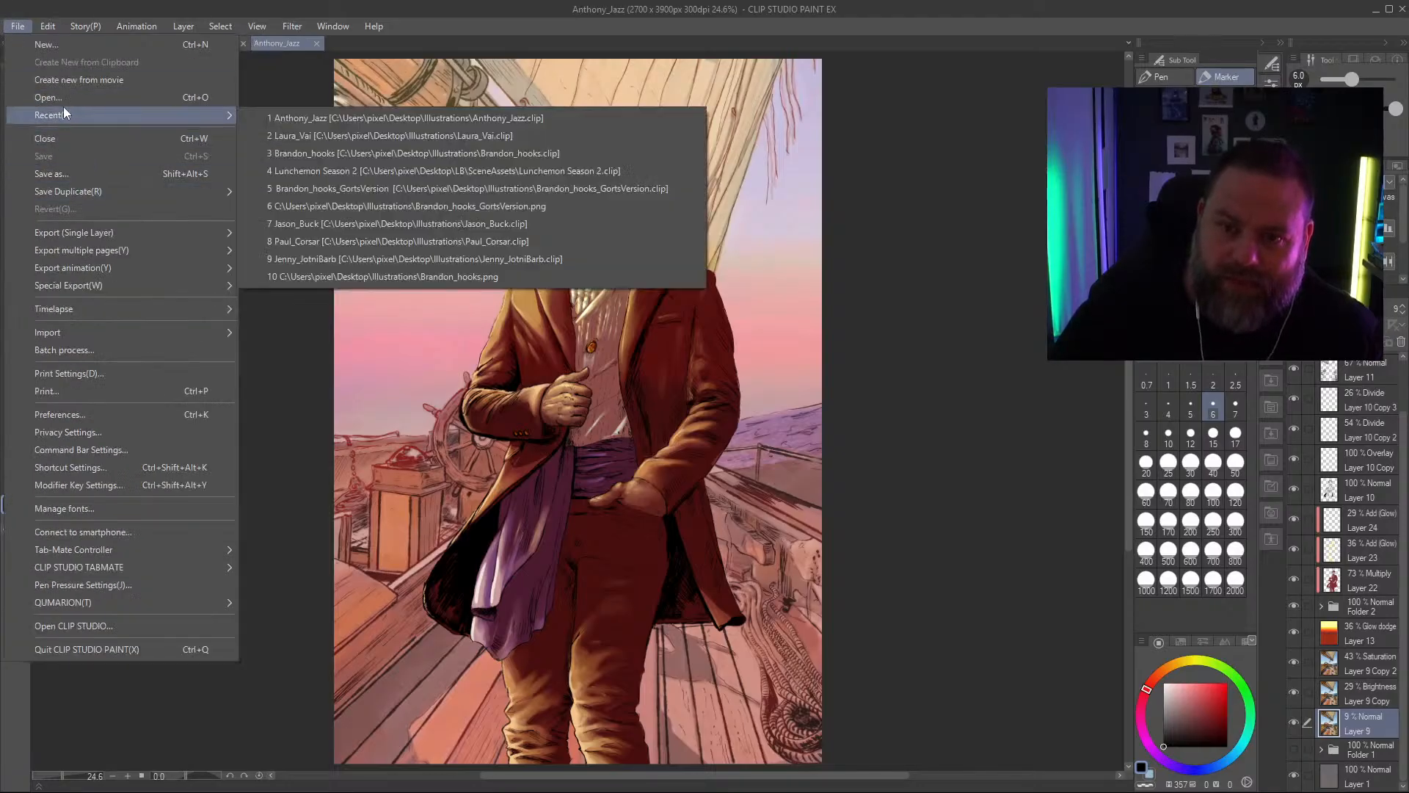
left_click(345, 241)
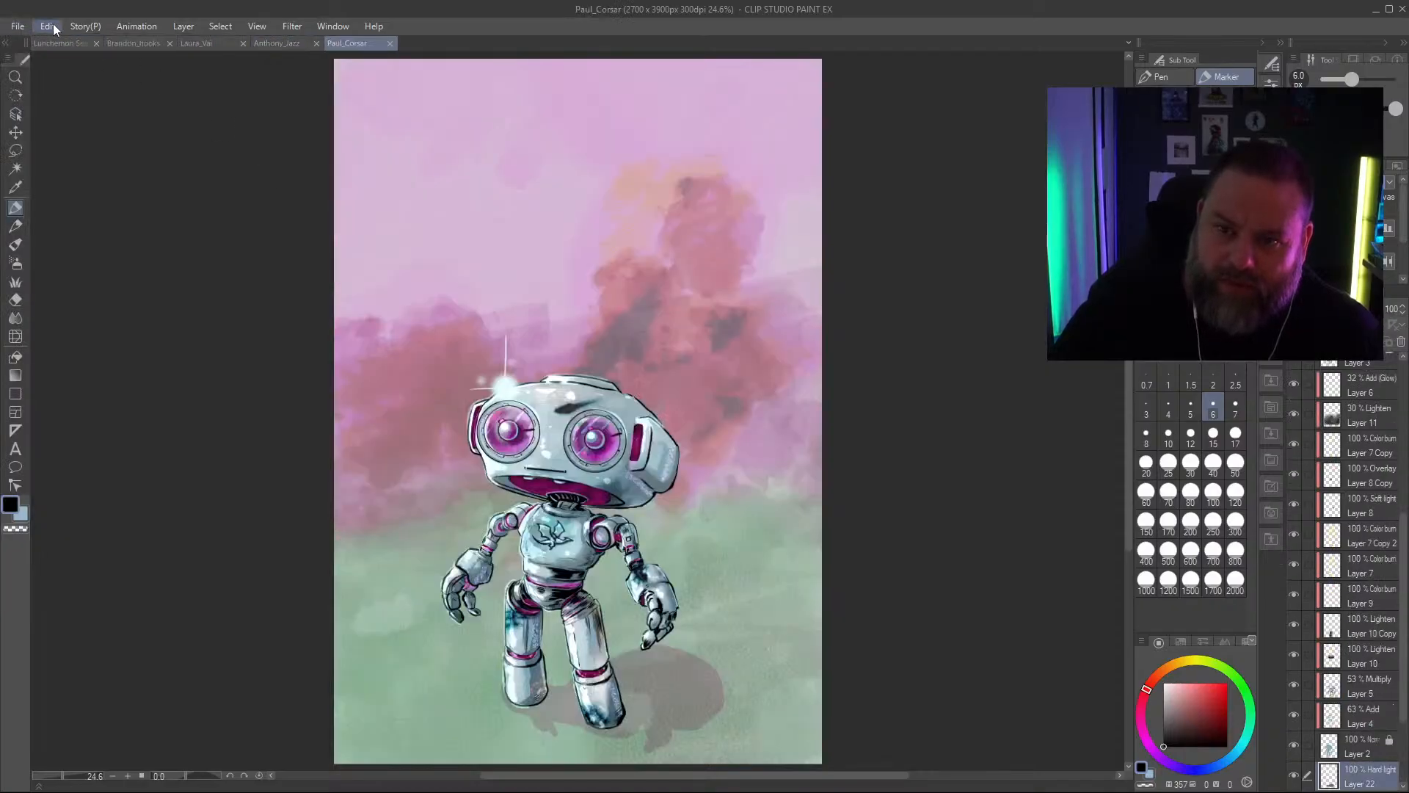
Step: Open the recent .clip illustrations of the blue-clad pirate at sea and the horned barbarian woman
left_click(18, 27)
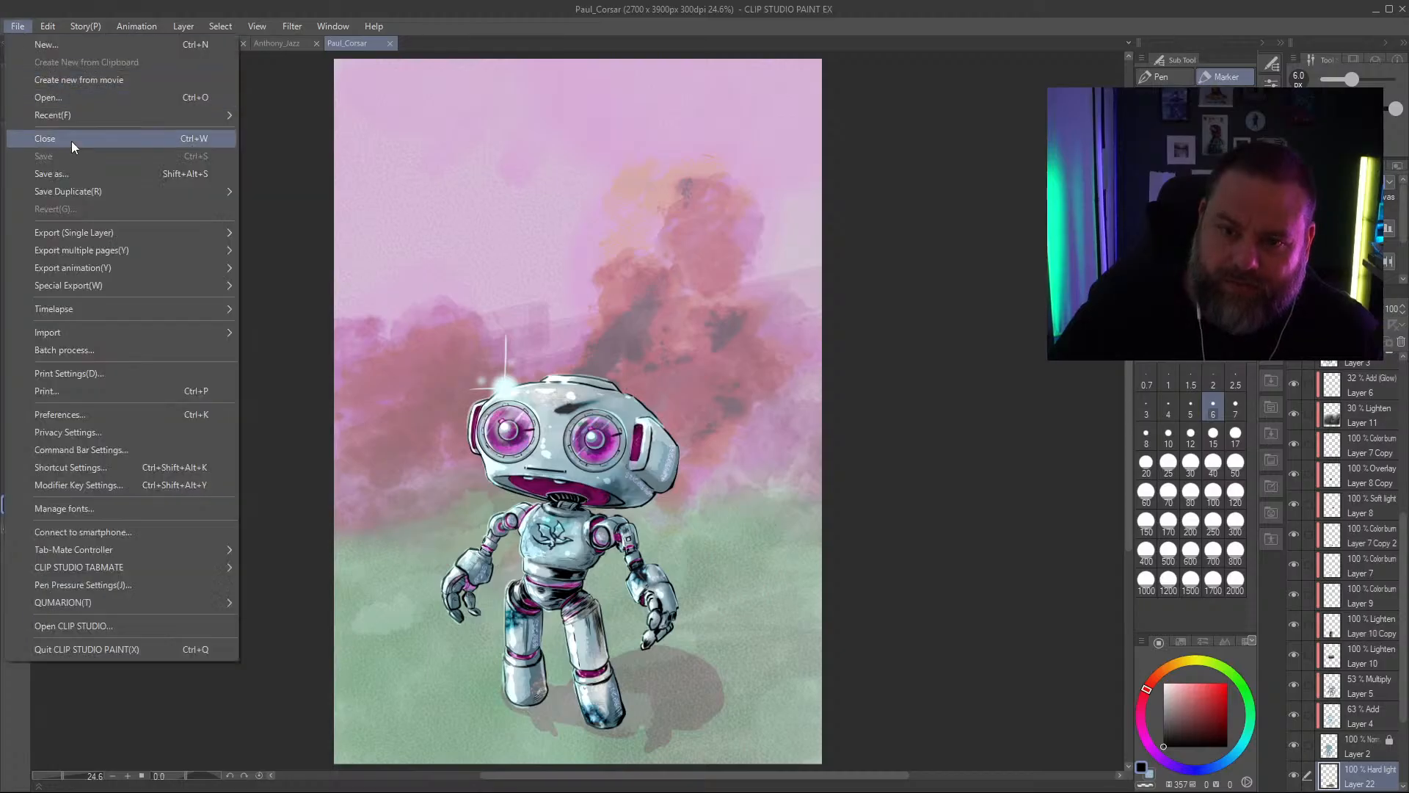
mouse_move(74, 118)
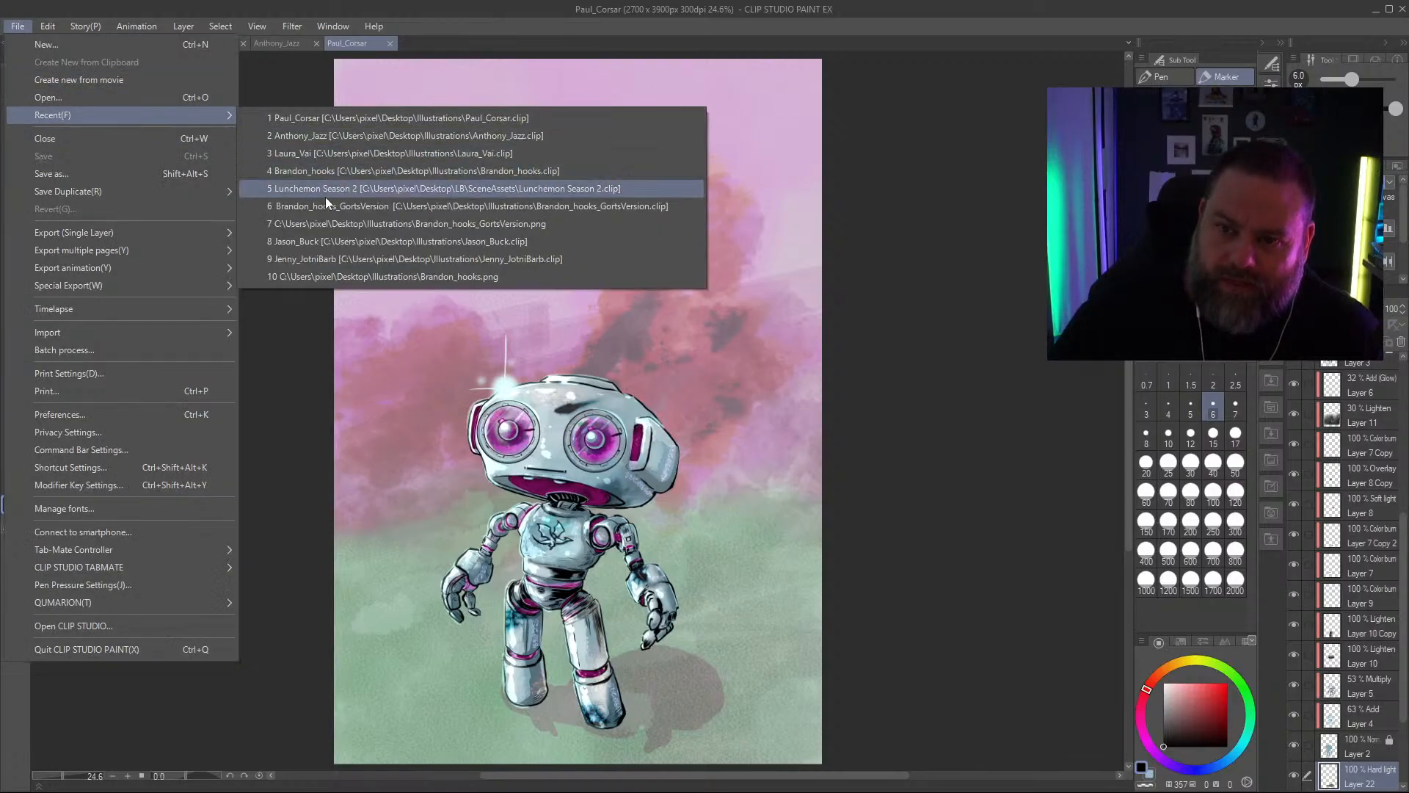
left_click(360, 240)
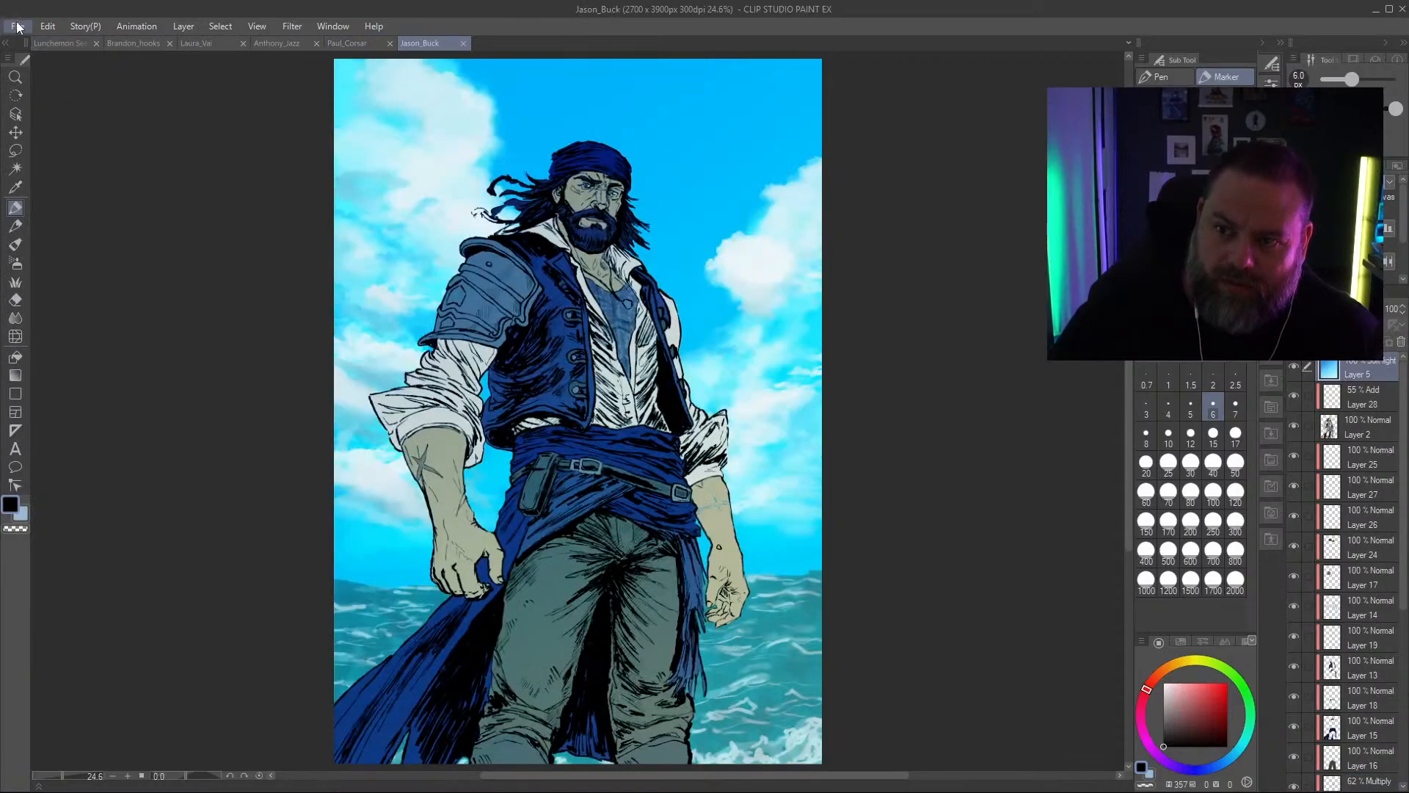
left_click(17, 27)
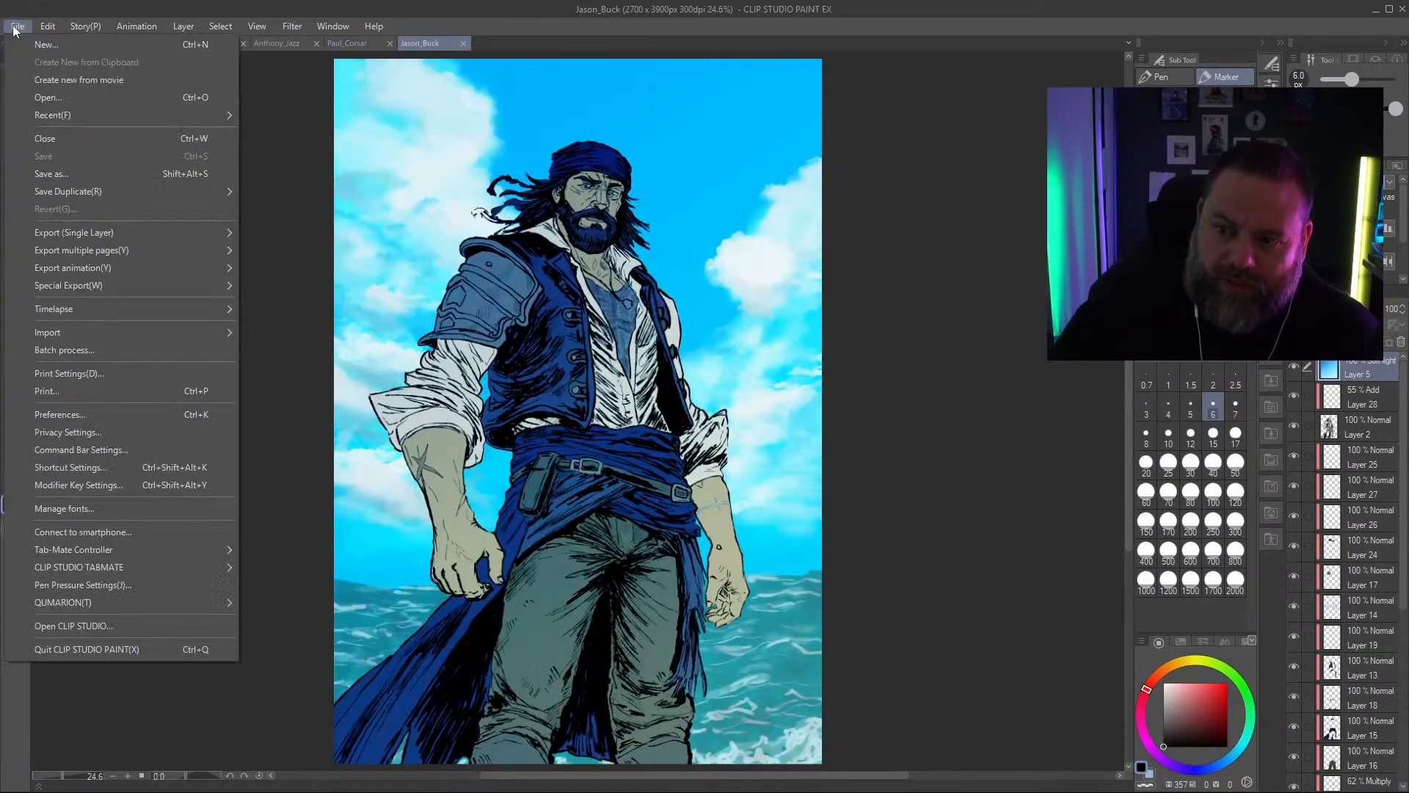
mouse_move(76, 116)
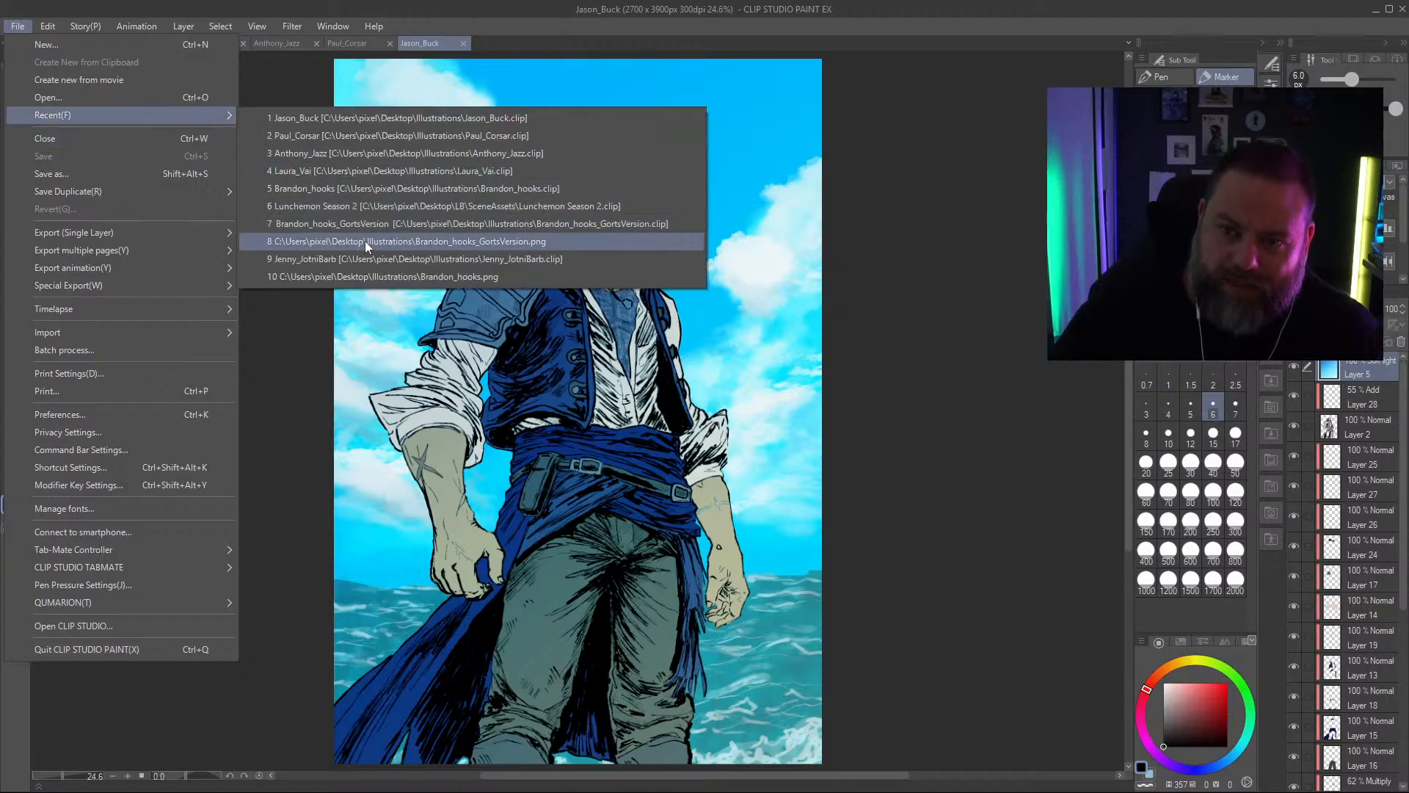
left_click(437, 258)
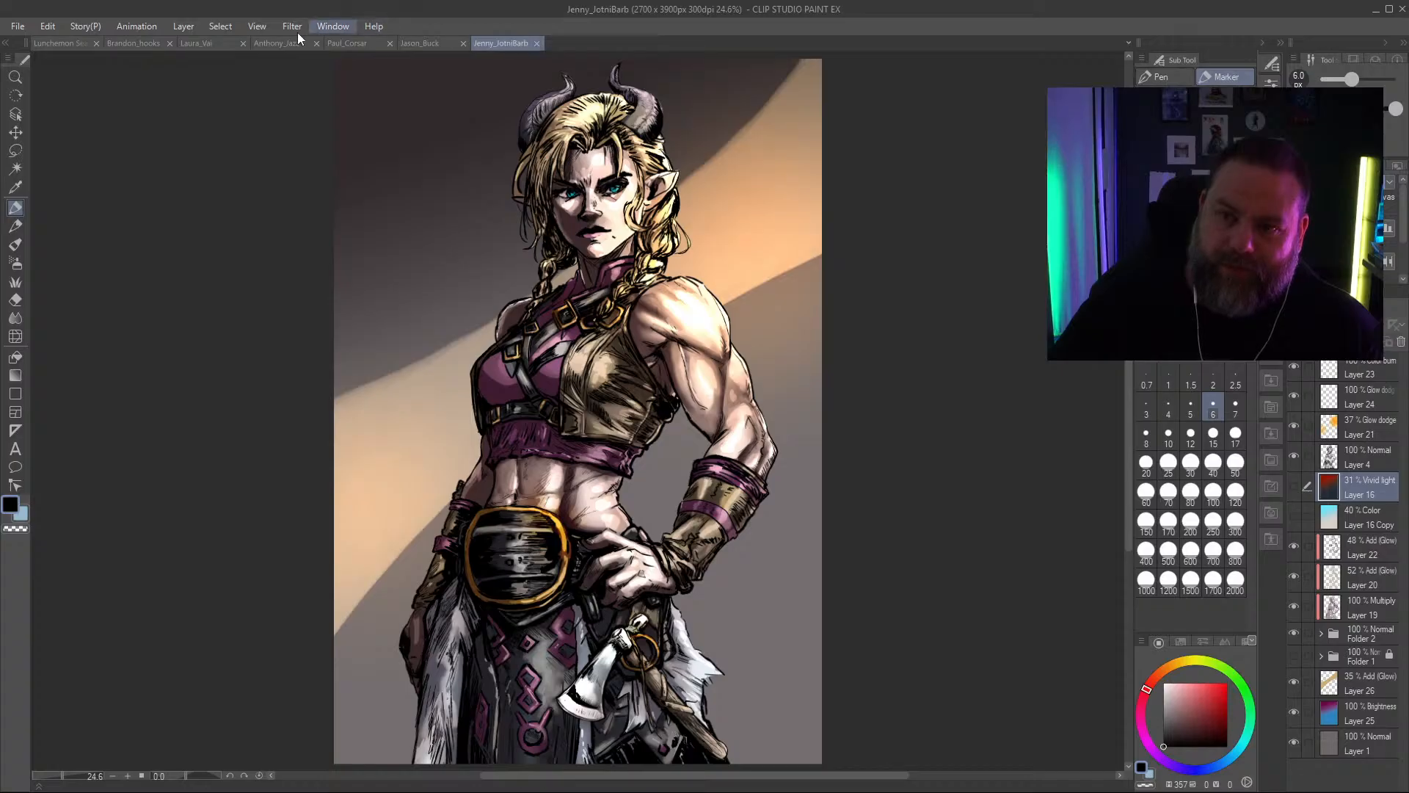
Step: Return to the fisherman illustration, then switch to the runman spritesheet in Aseprite
left_click(126, 42)
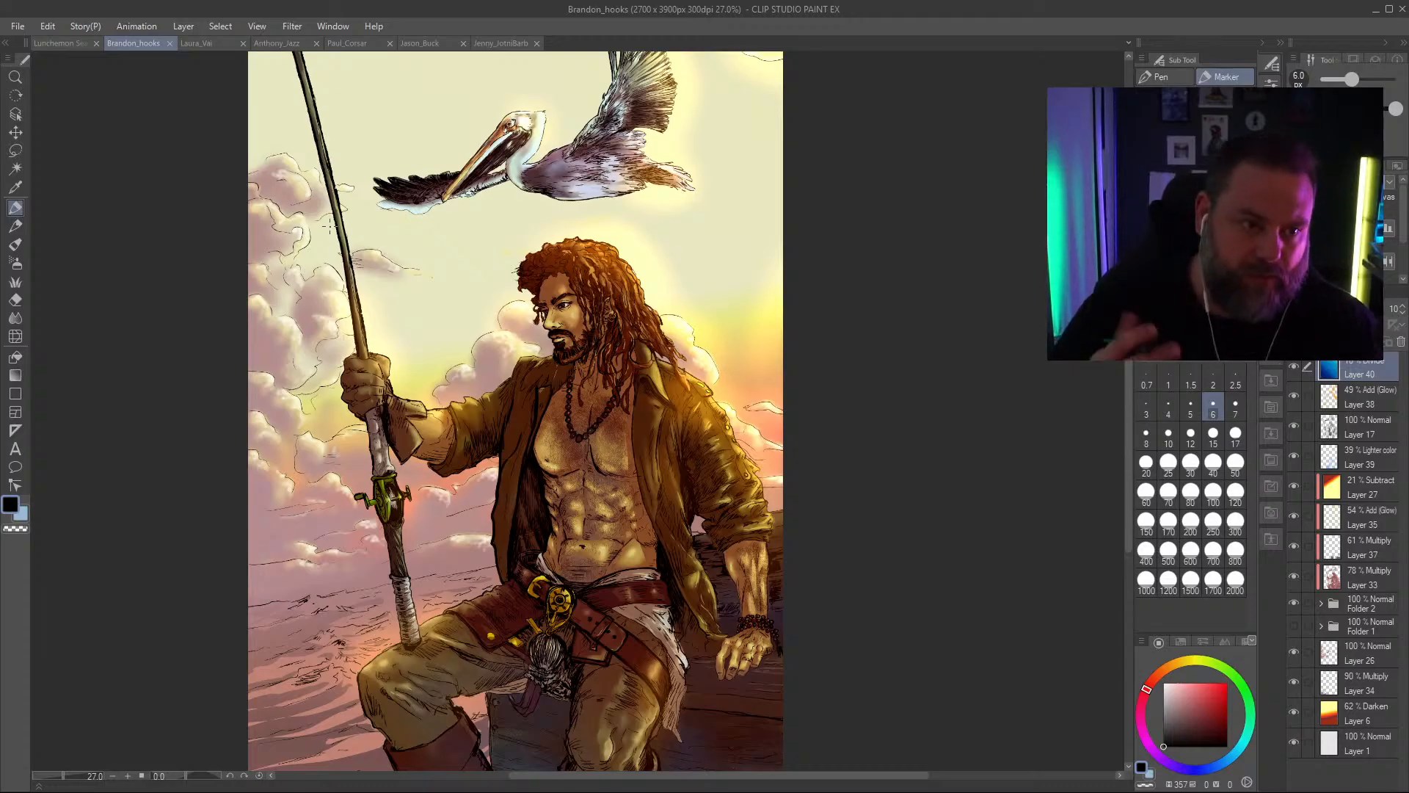
mouse_move(1192, 777)
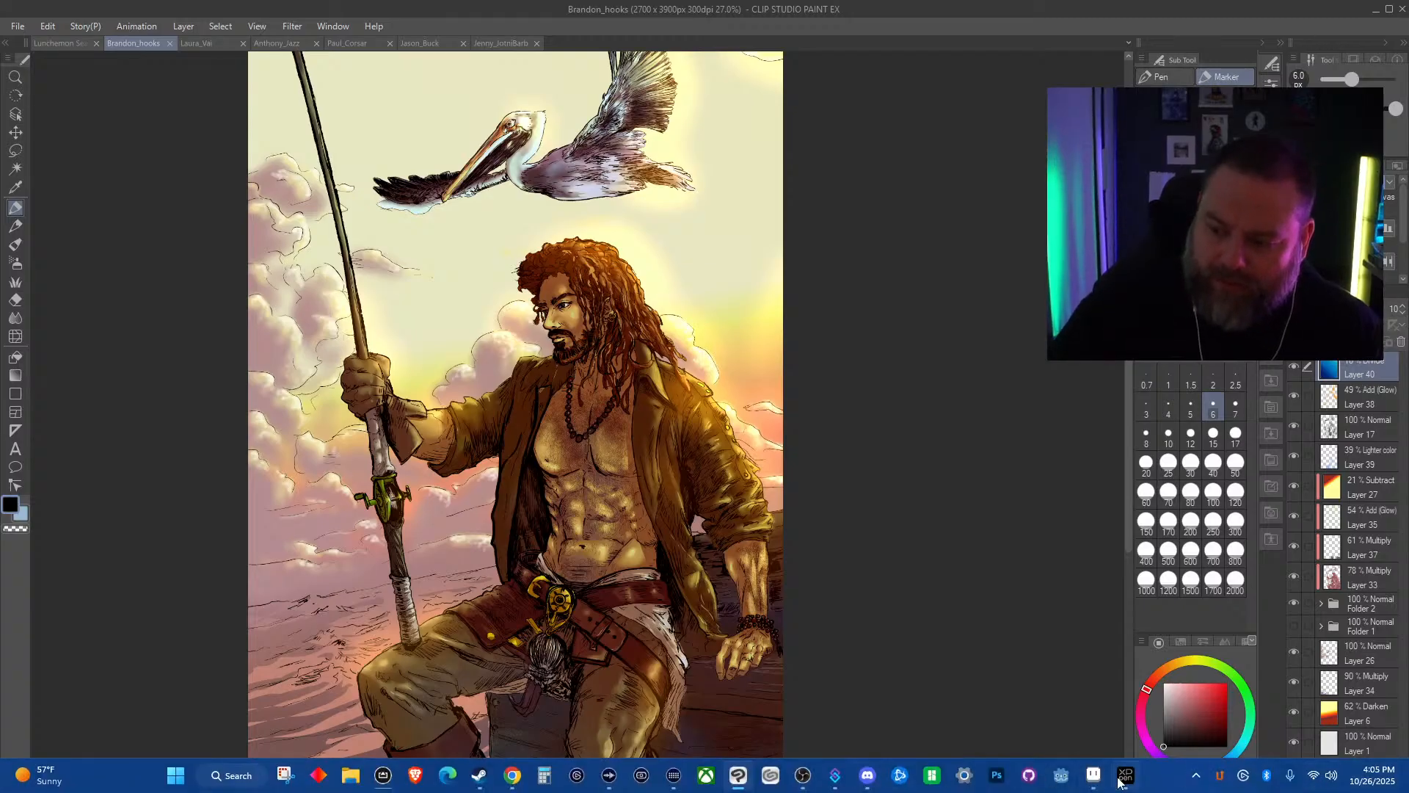
left_click(1055, 778)
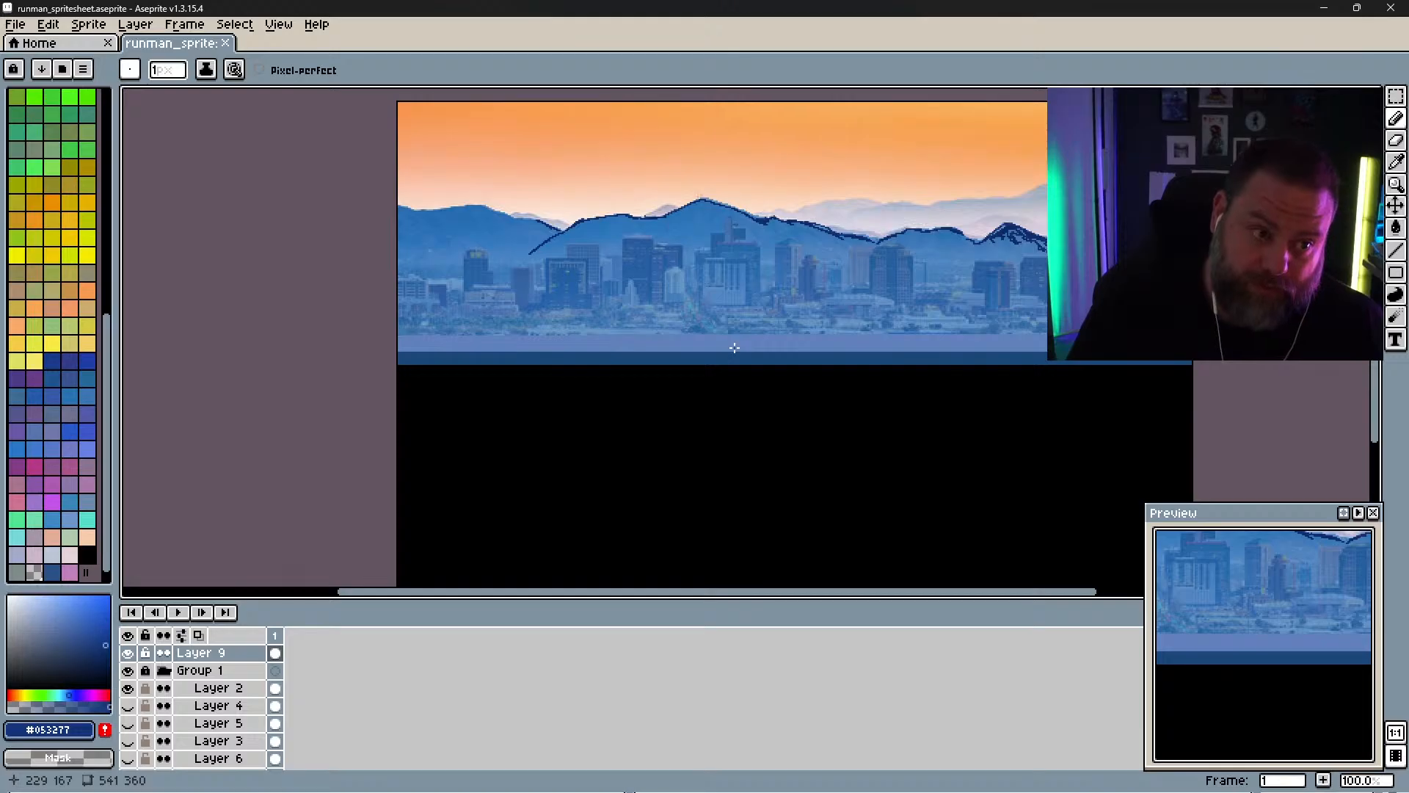
mouse_move(931, 791)
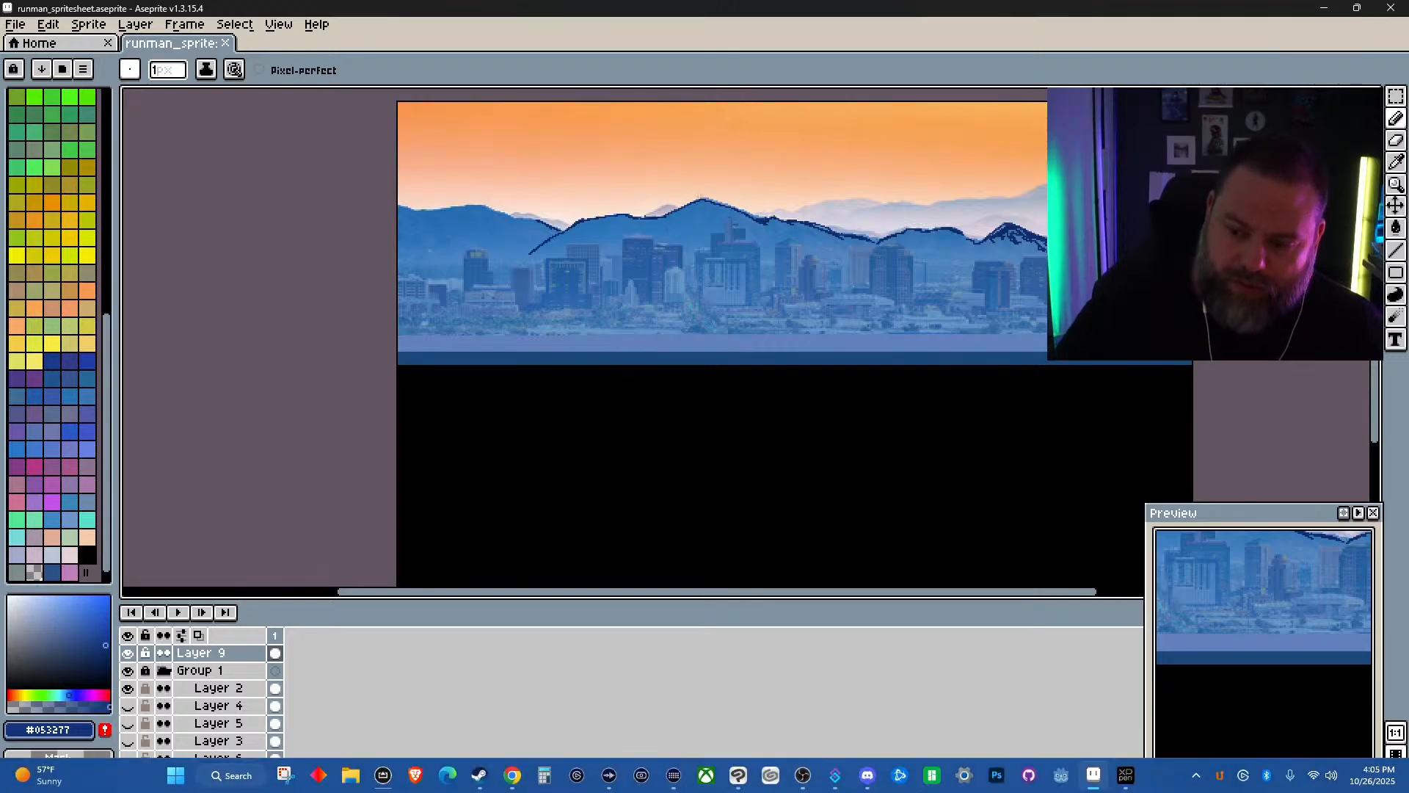
left_click(512, 776)
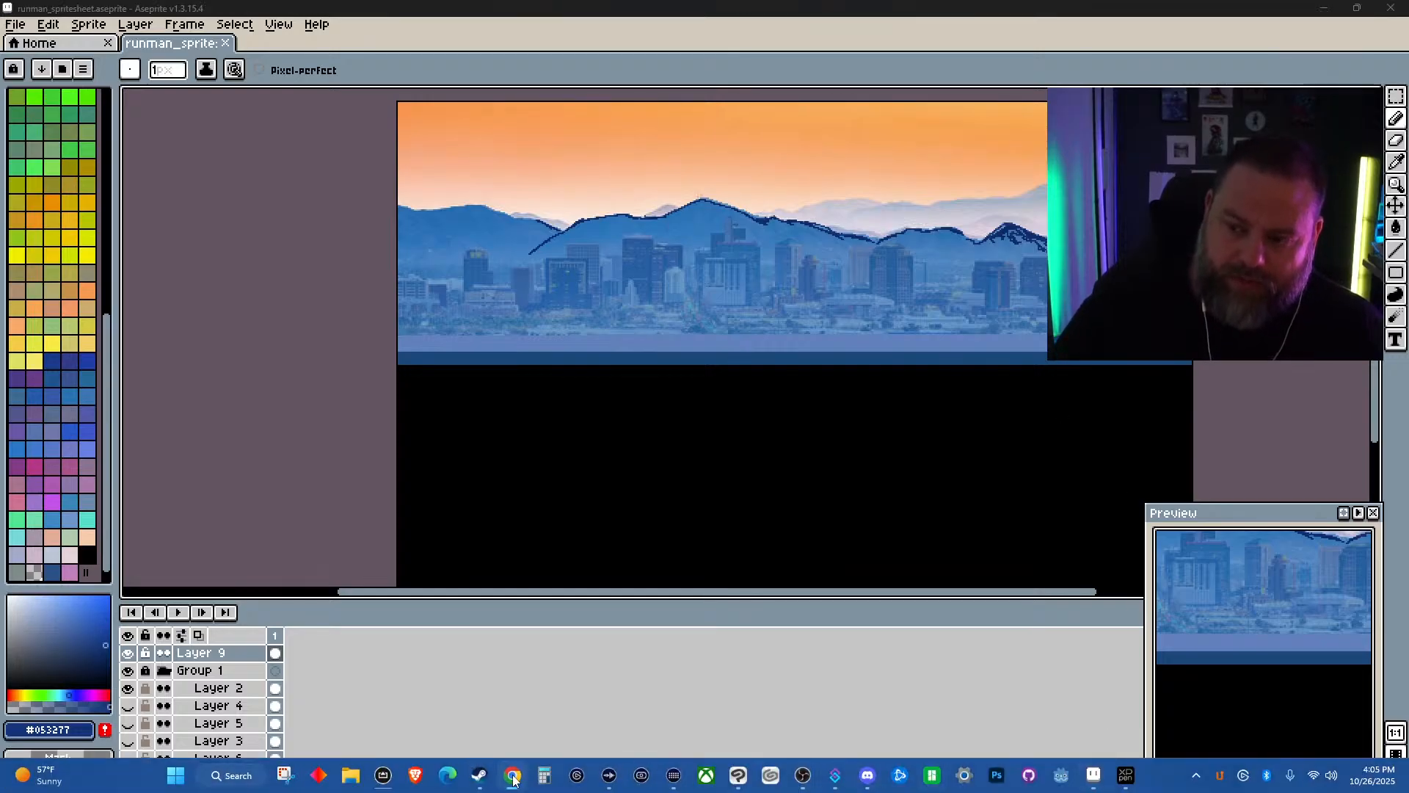
Step: Switch to Clip Studio Paint and view the fisherman illustration as a whole and up close
left_click(727, 777)
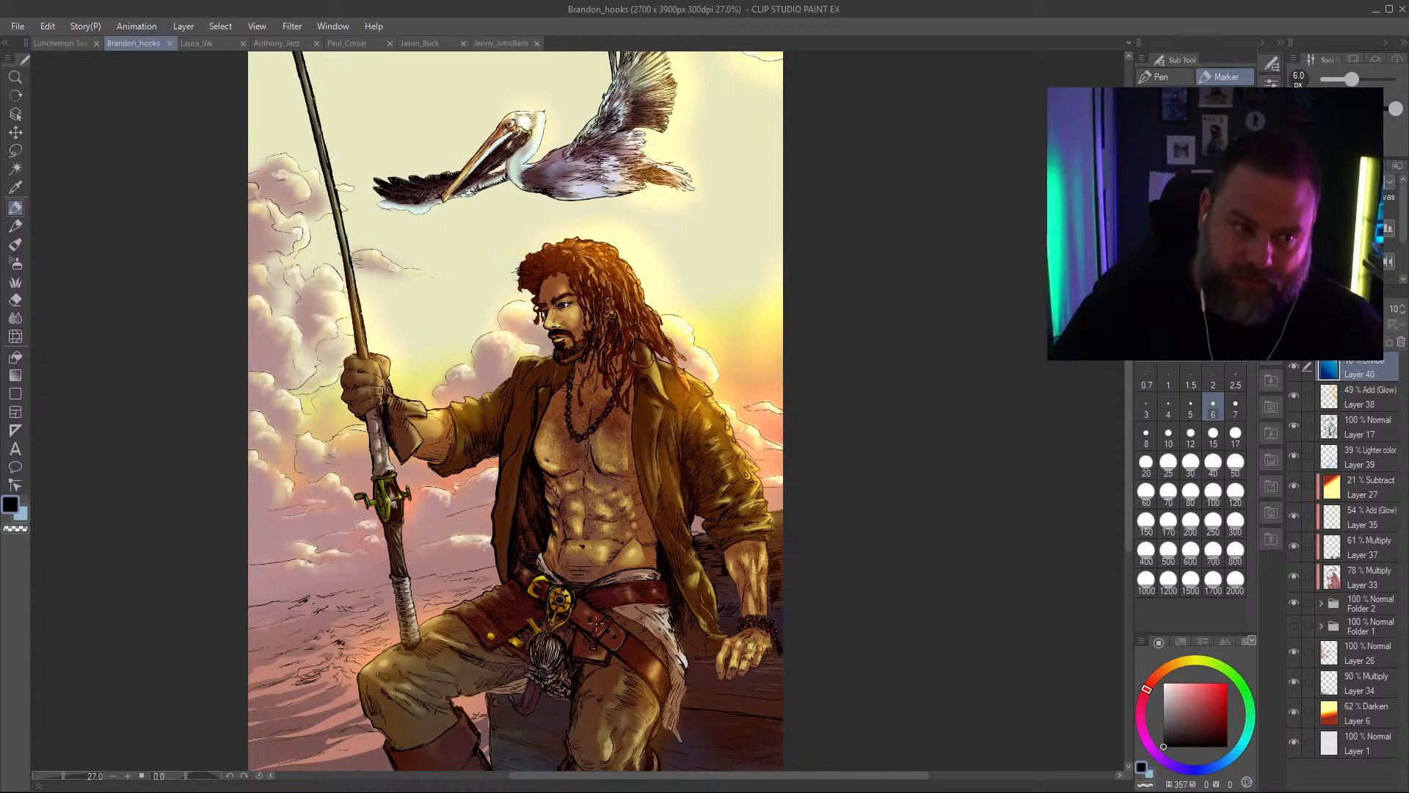
scroll(638, 591, "down", 3)
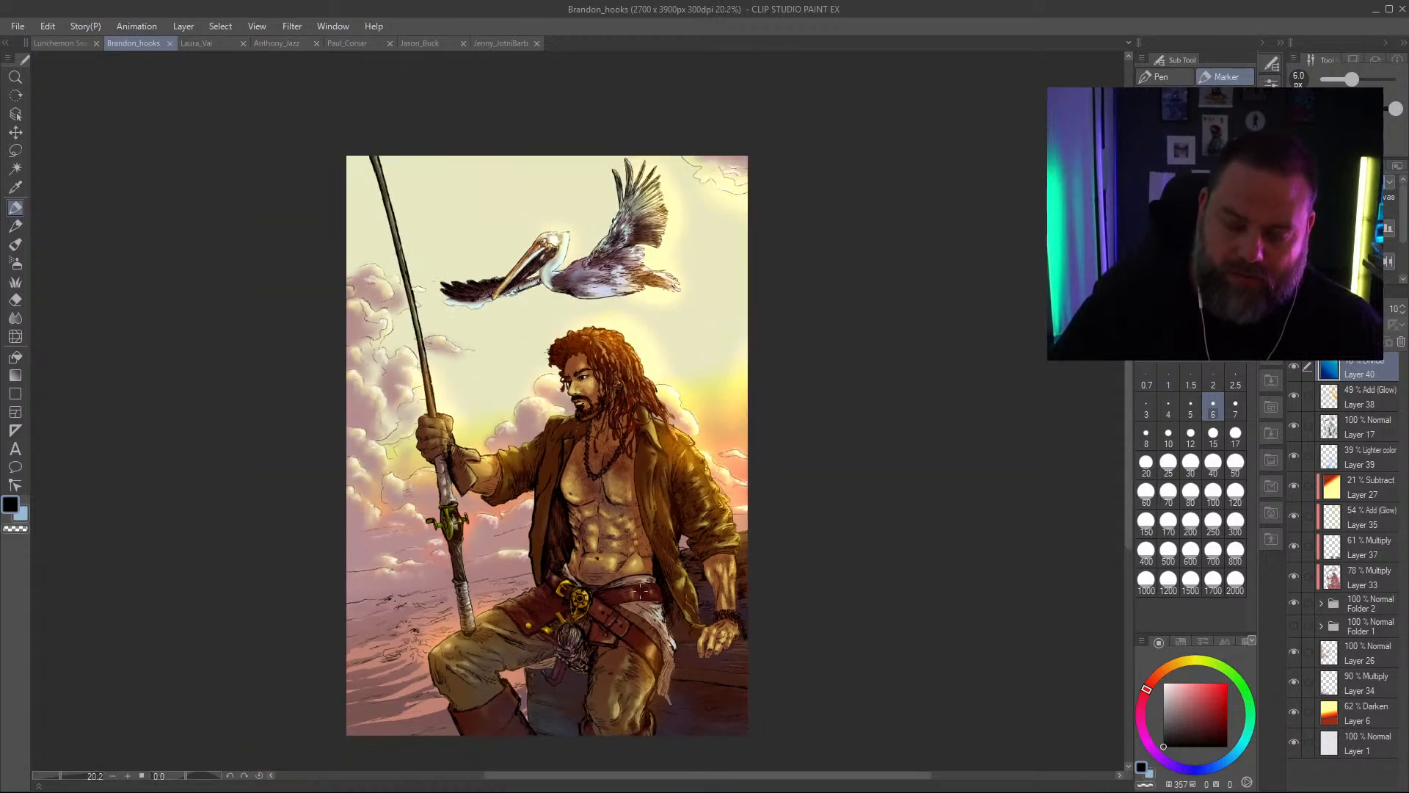
scroll(640, 590, "up", 3)
scroll(640, 590, "up", 3)
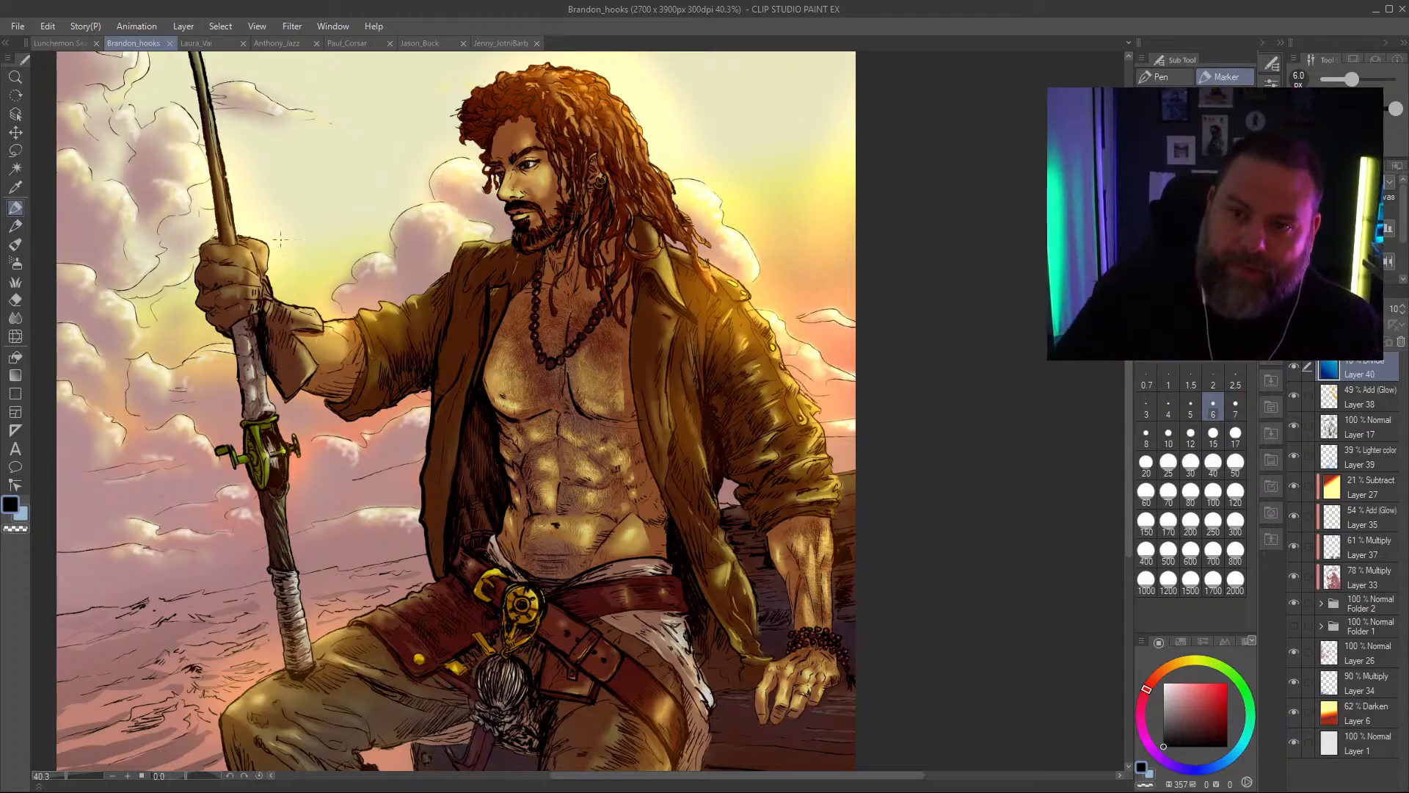
Step: Switch to Aseprite, dot pencil pixels in the ridge dip beside the pointed peak on Layer 9, and undo the stray stroke over the buildings
mouse_move(1029, 777)
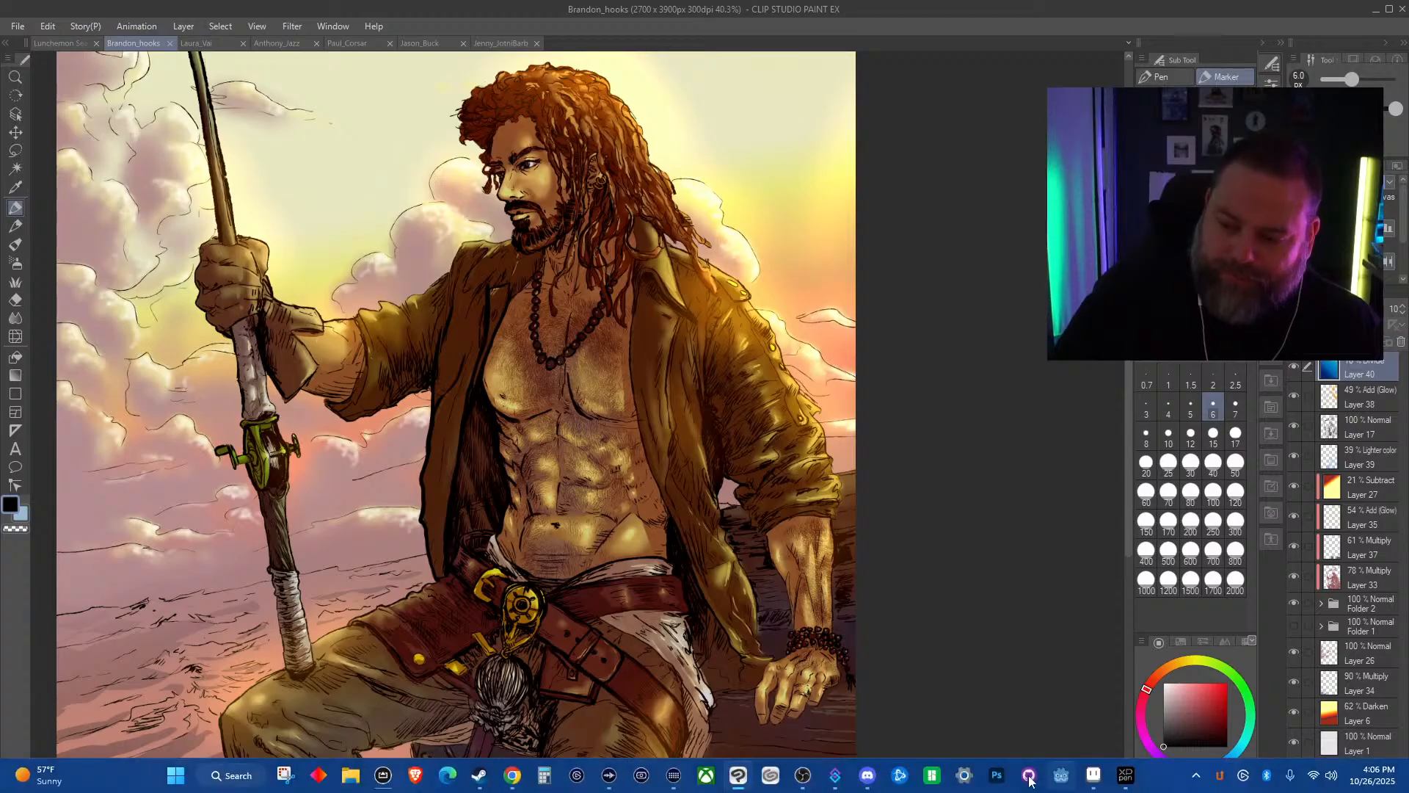
left_click(1061, 776)
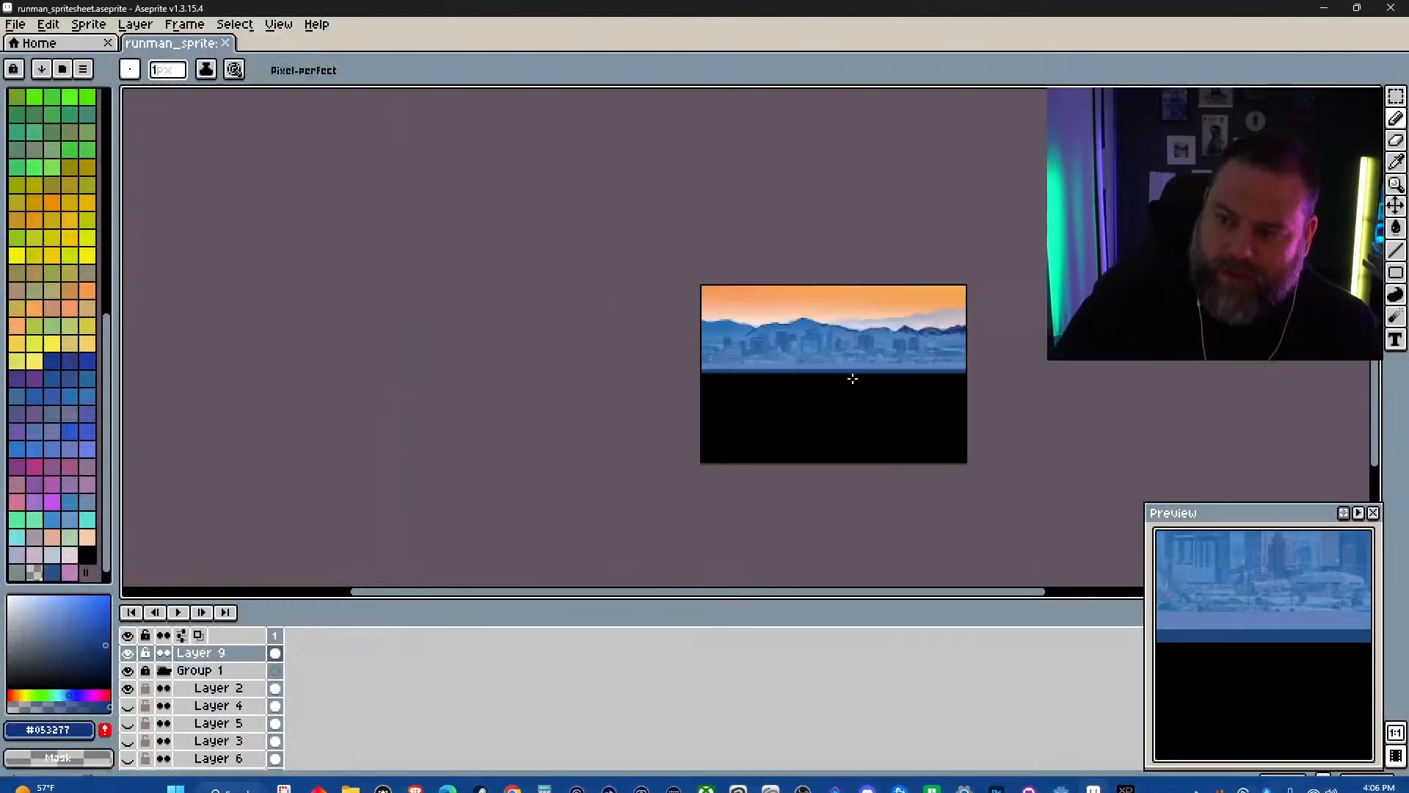
scroll(803, 258, "up", 3)
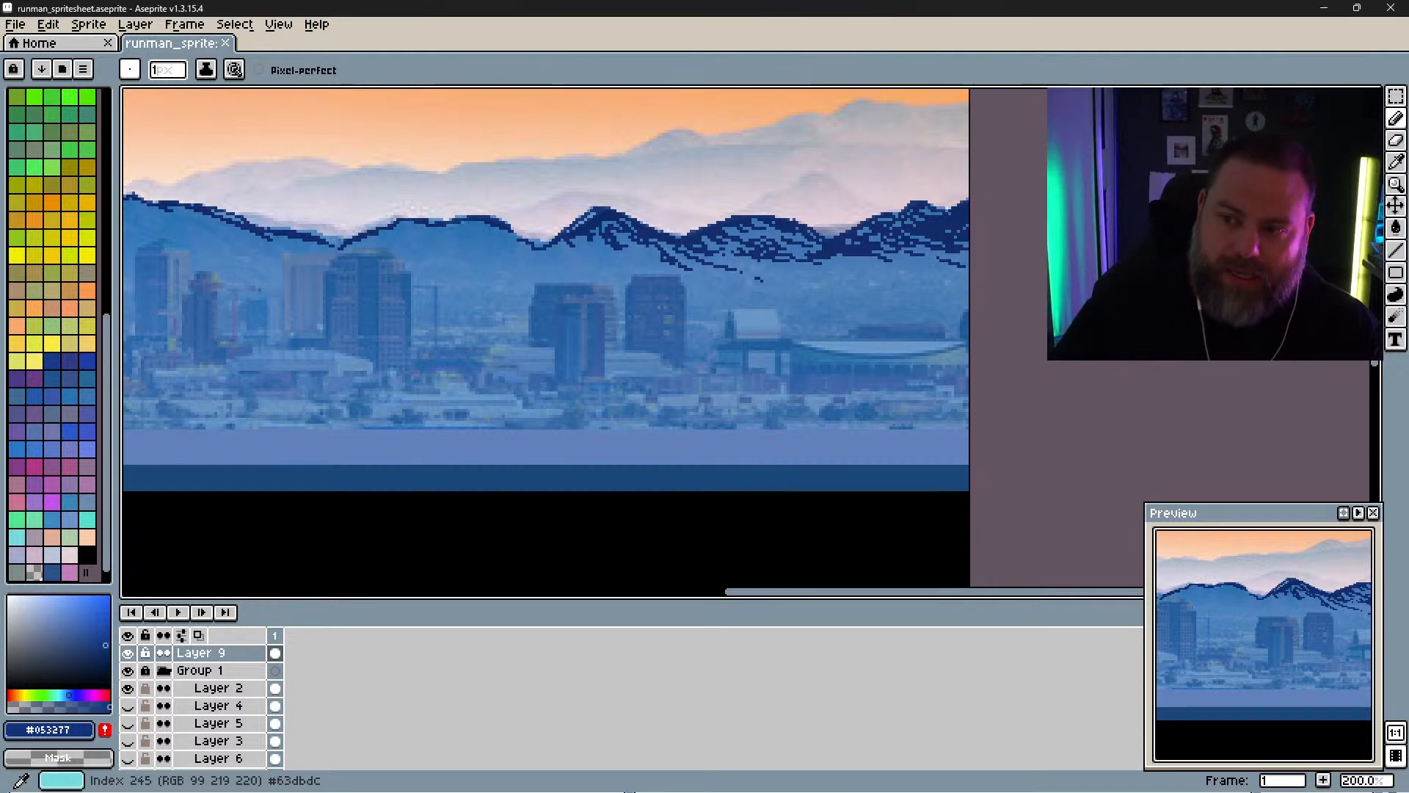
scroll(589, 287, "up", 1)
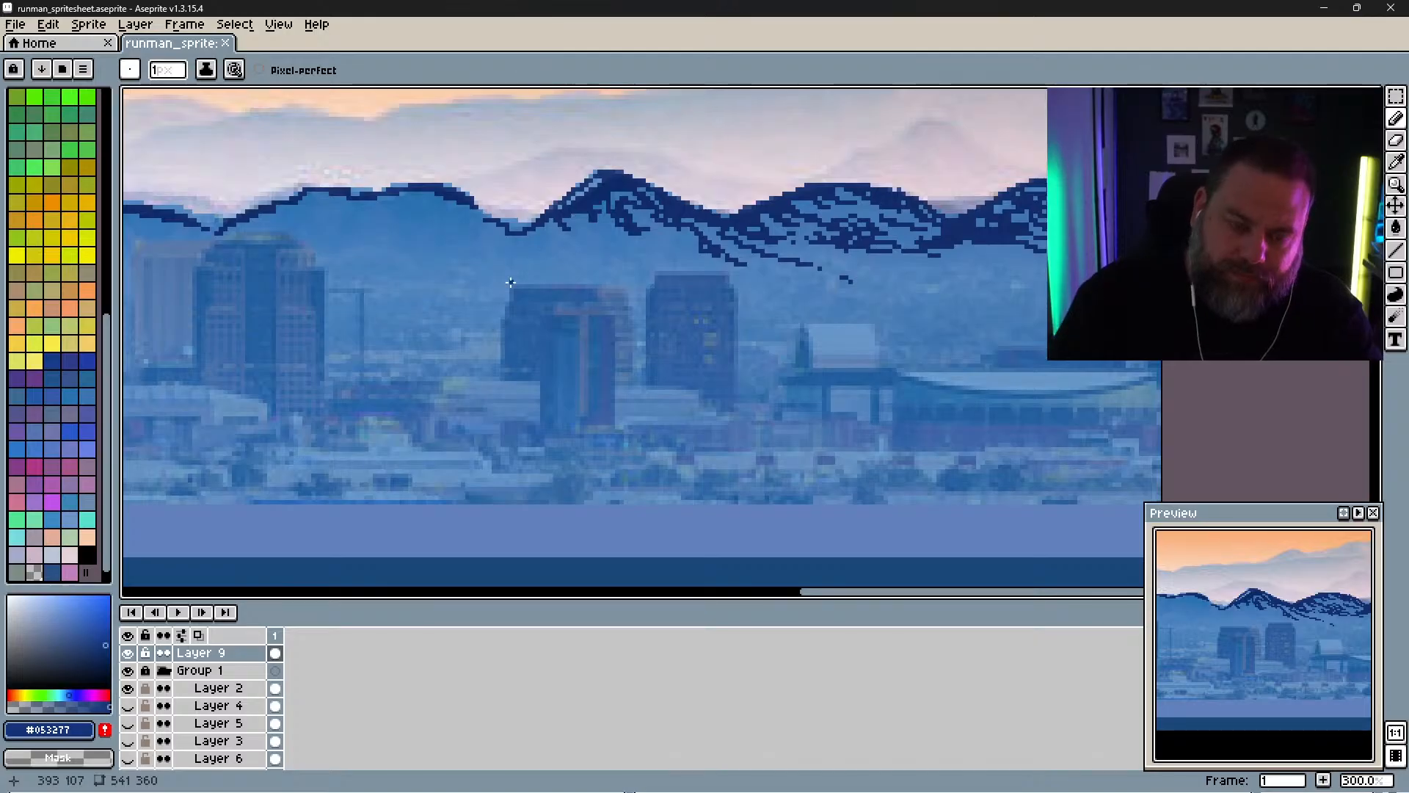
left_click(521, 233)
left_click(534, 232)
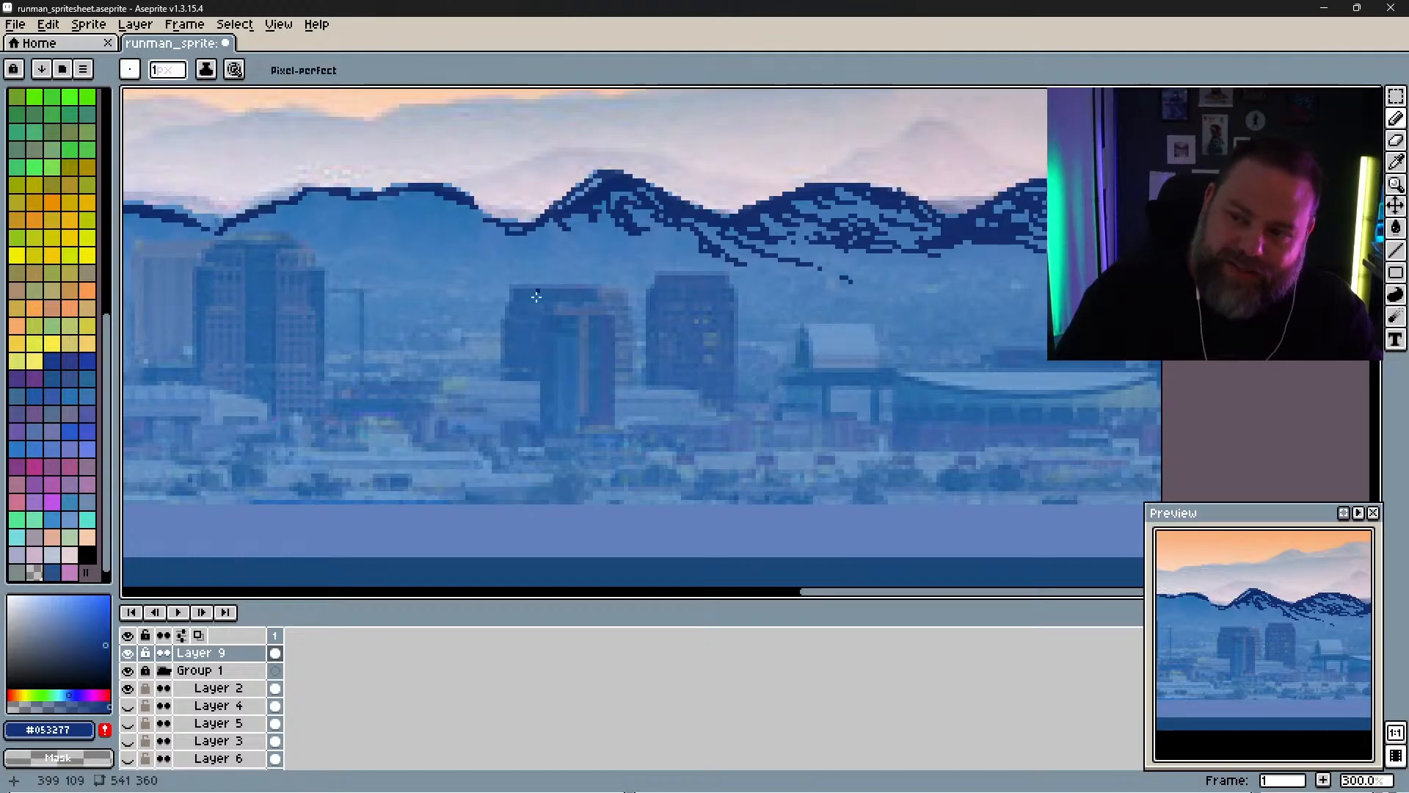
left_click_drag(537, 295, 443, 370)
key("ctrl+z")
key("space")
mouse_move(583, 316)
left_mouse_down()
mouse_move(612, 375)
mouse_move(670, 376)
left_mouse_up()
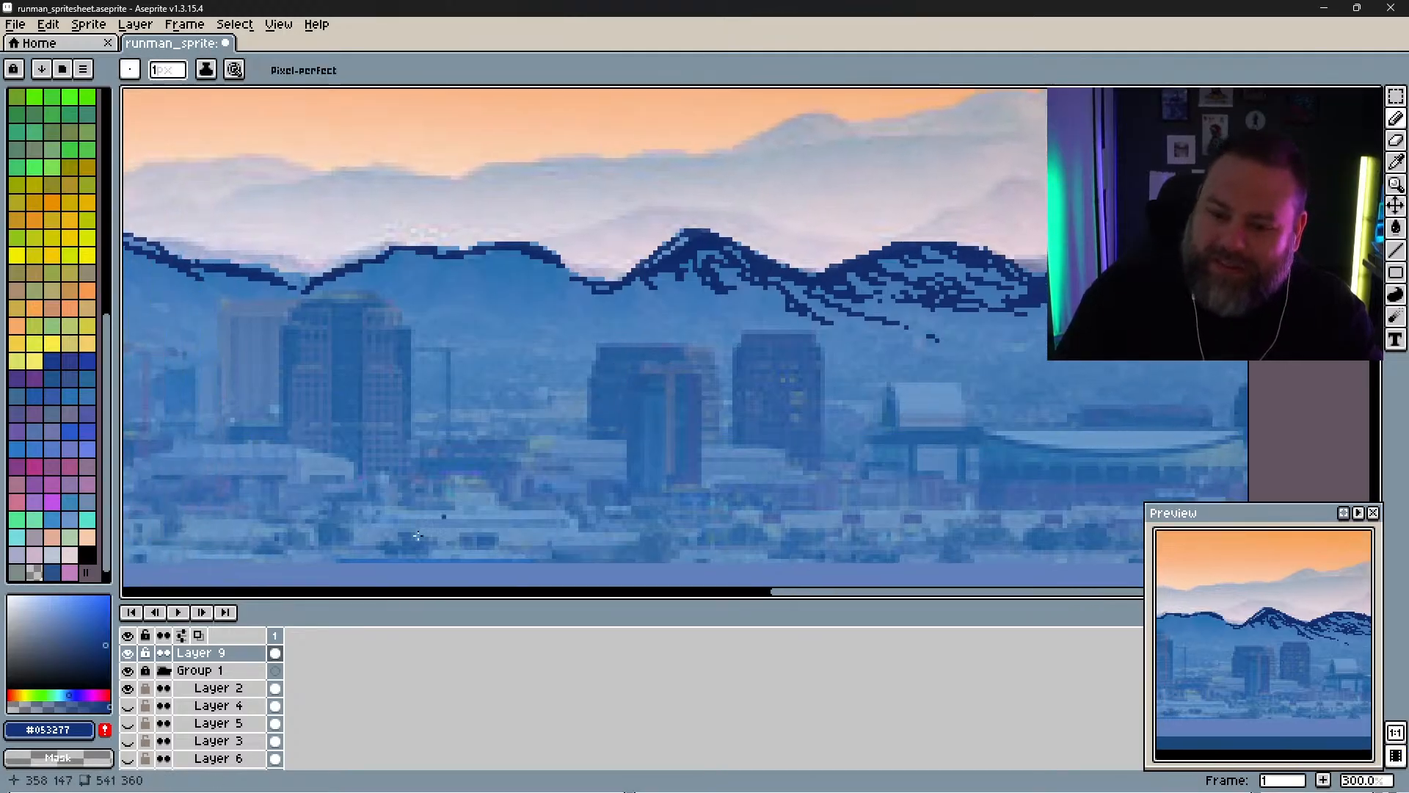
Step: Check the ridge shading against the reference photo by toggling Layer 9 and Group 1, leaving both visible
left_click(128, 652)
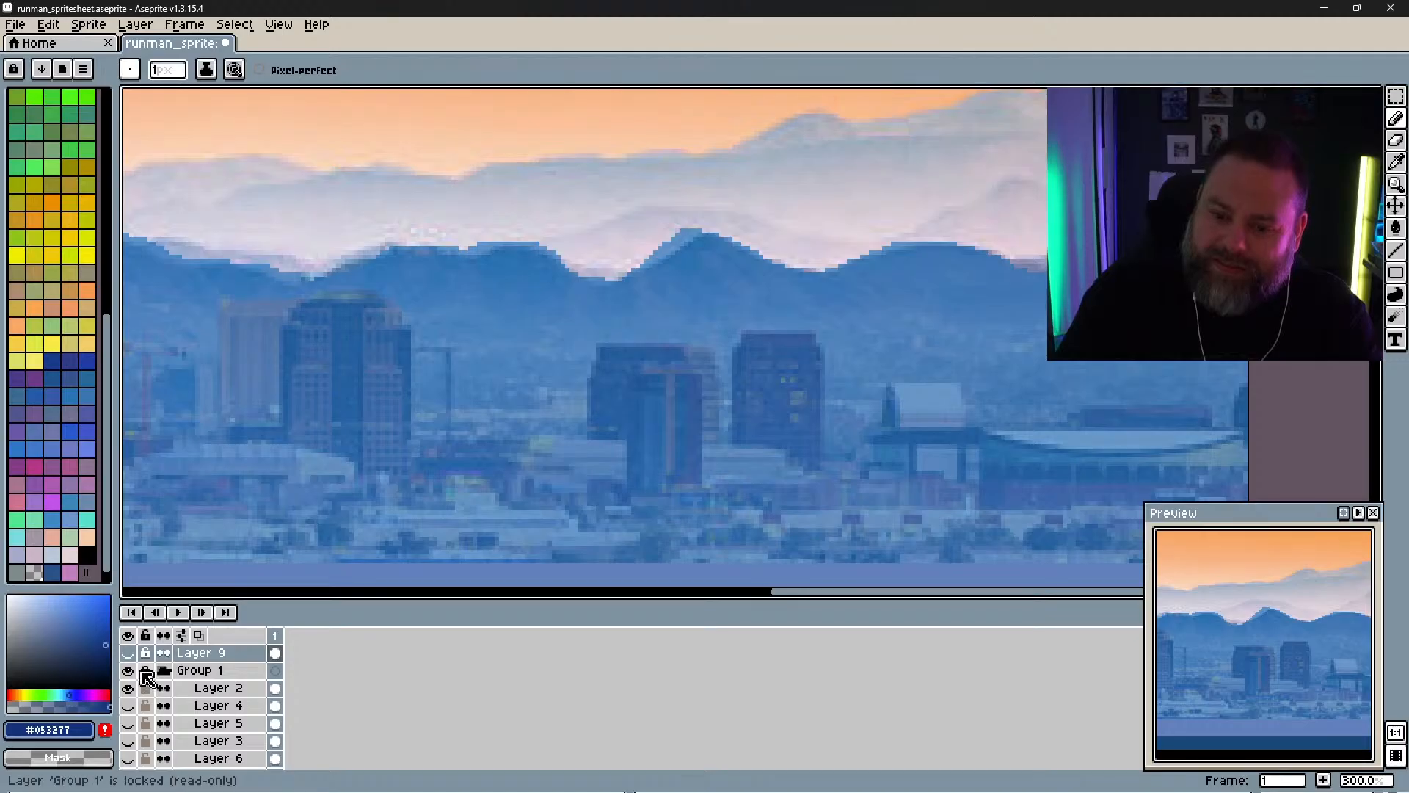
left_click(129, 653)
left_click(129, 652)
left_click(129, 669)
left_click(128, 653)
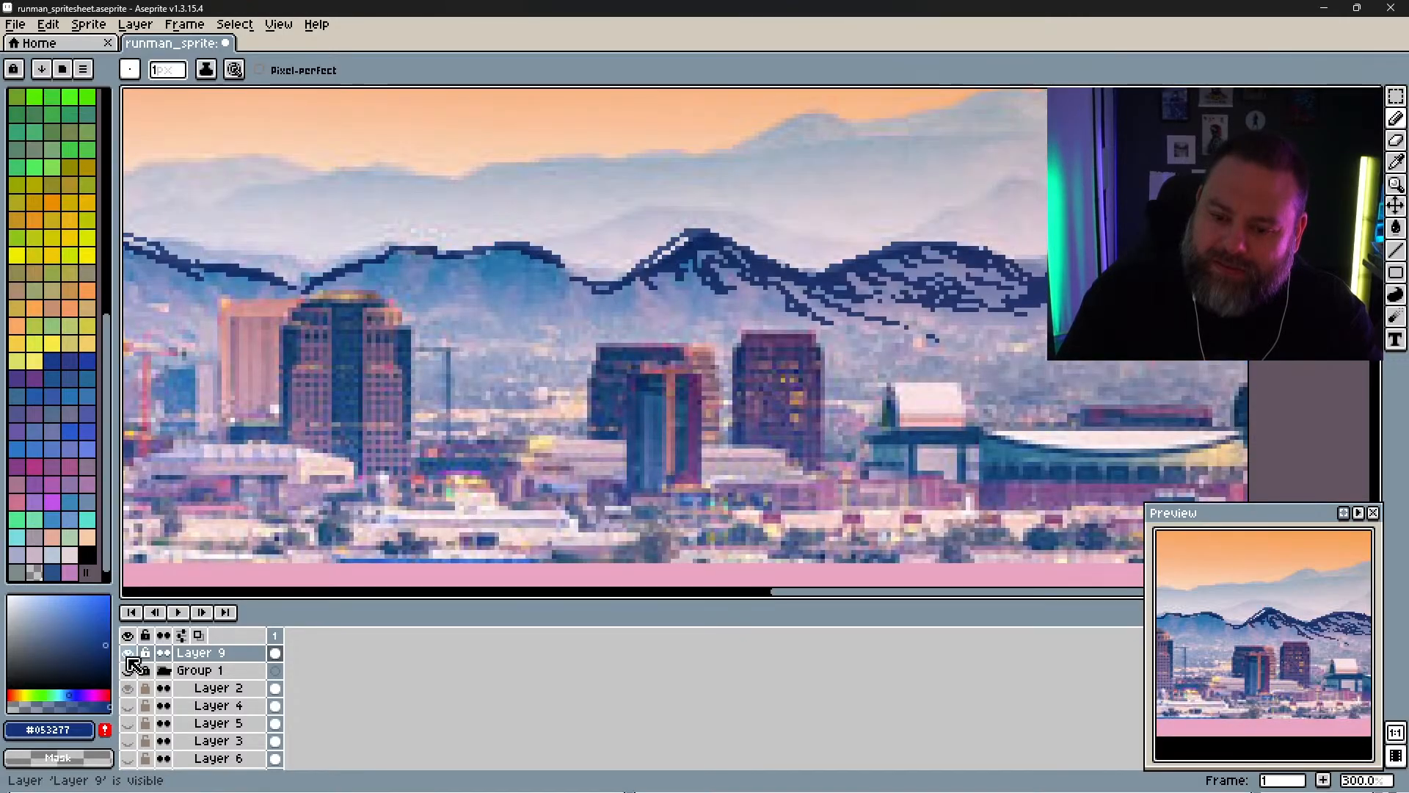
left_click(128, 670)
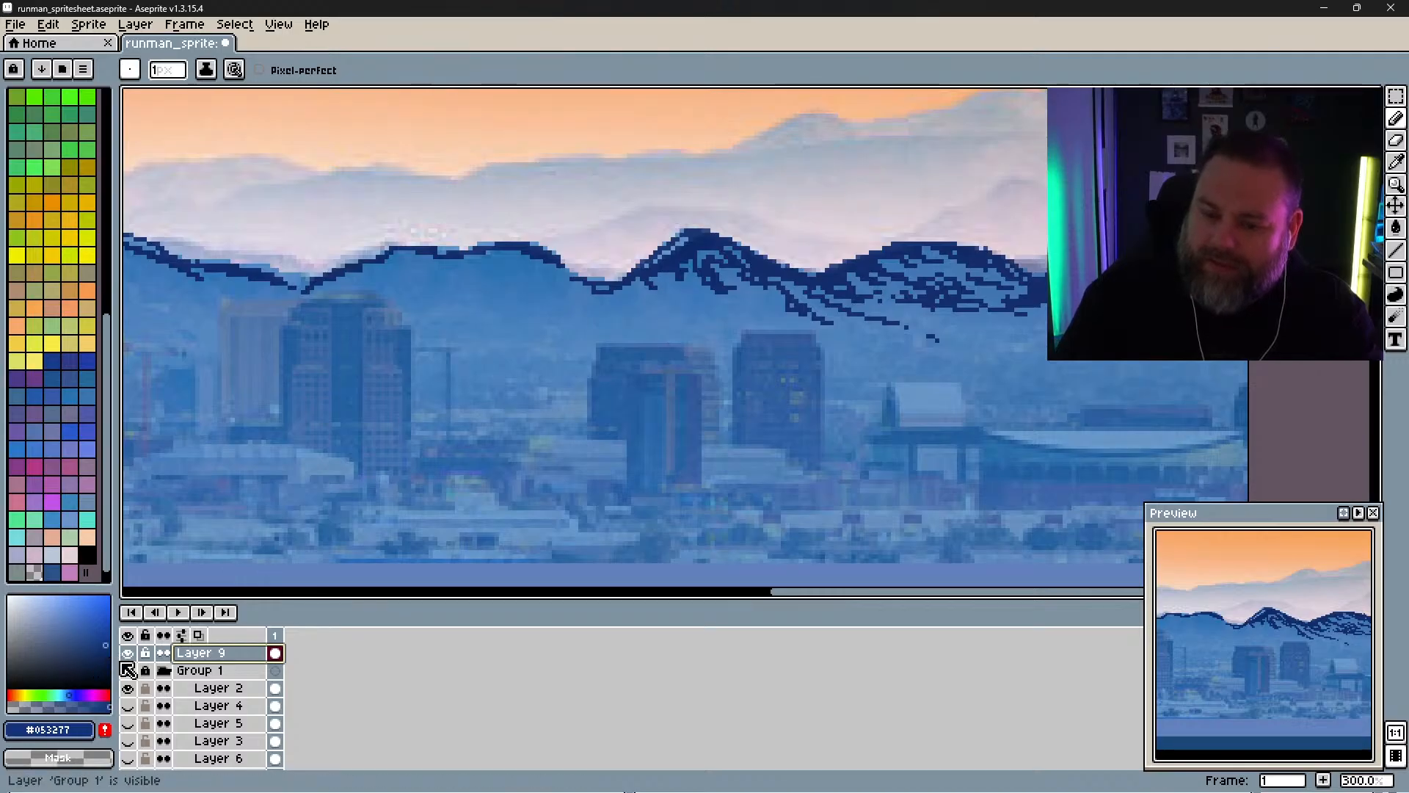
Step: Hide Group 1 and pencil dark blue shading down the twin rounded humps and the dip beside the pointed peak on Layer 9
left_click(128, 671)
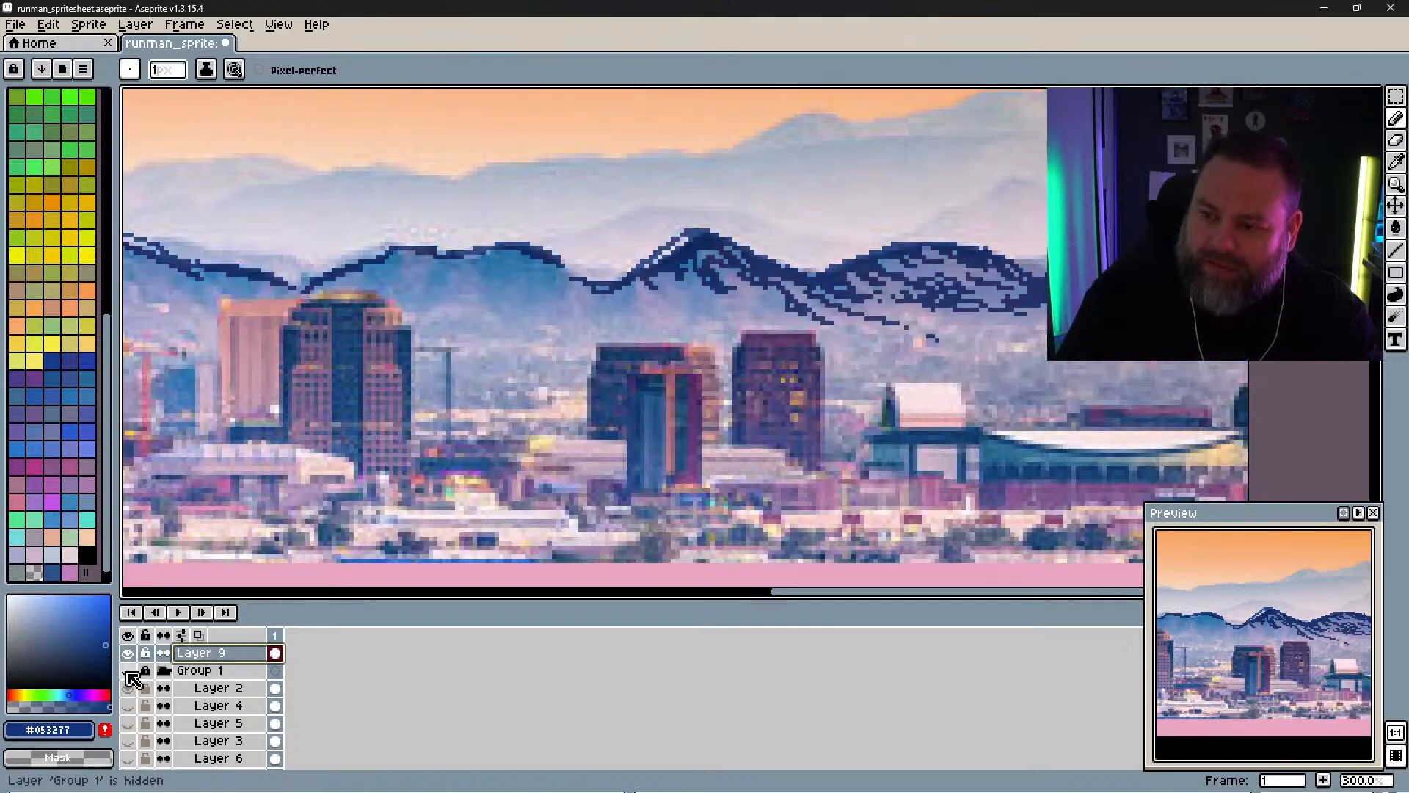
mouse_move(471, 264)
left_mouse_down()
mouse_move(496, 271)
mouse_move(523, 254)
mouse_move(509, 269)
mouse_move(563, 283)
mouse_move(558, 268)
mouse_move(624, 305)
mouse_move(647, 268)
mouse_move(682, 278)
mouse_move(694, 260)
mouse_move(712, 327)
mouse_move(709, 290)
left_mouse_up()
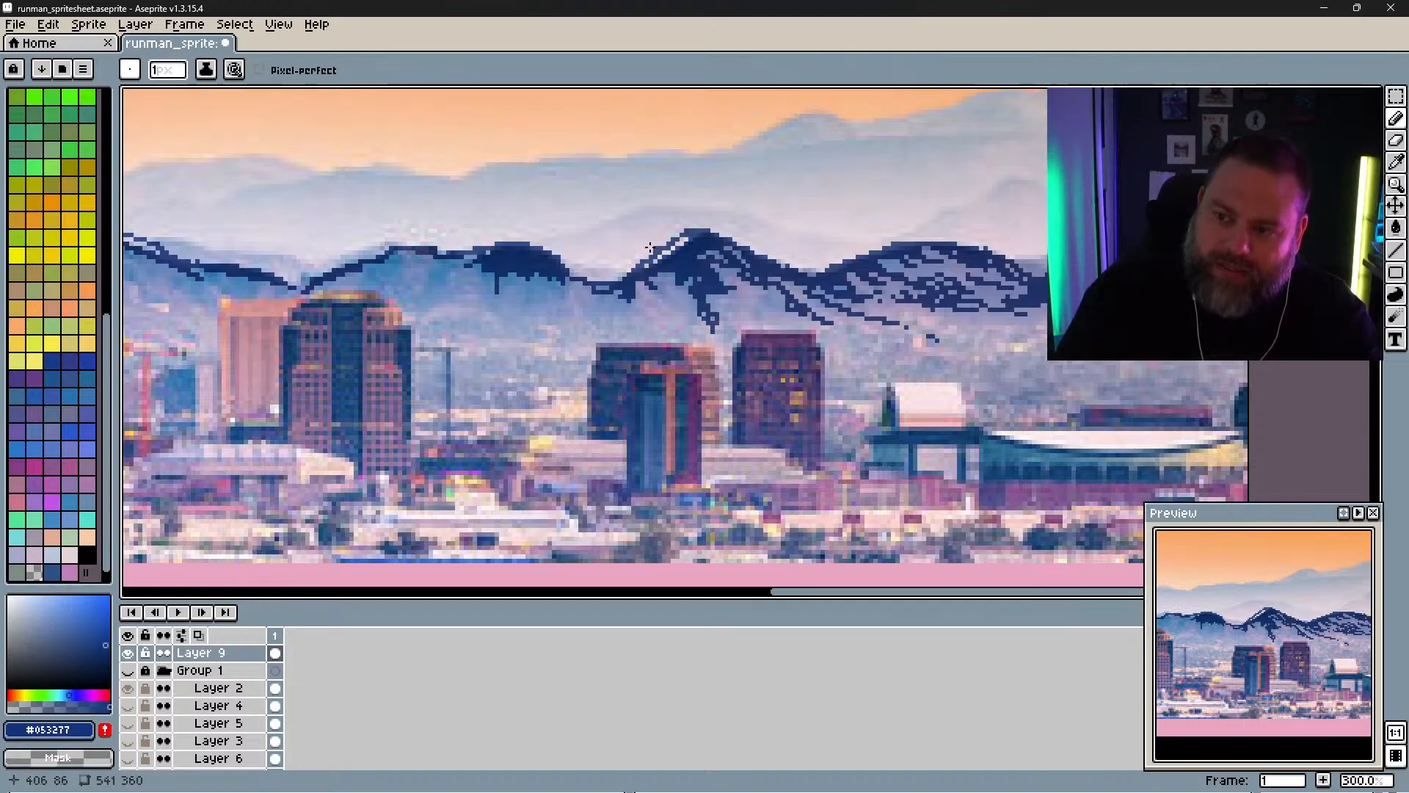
key("space")
left_click_drag(578, 285, 871, 263)
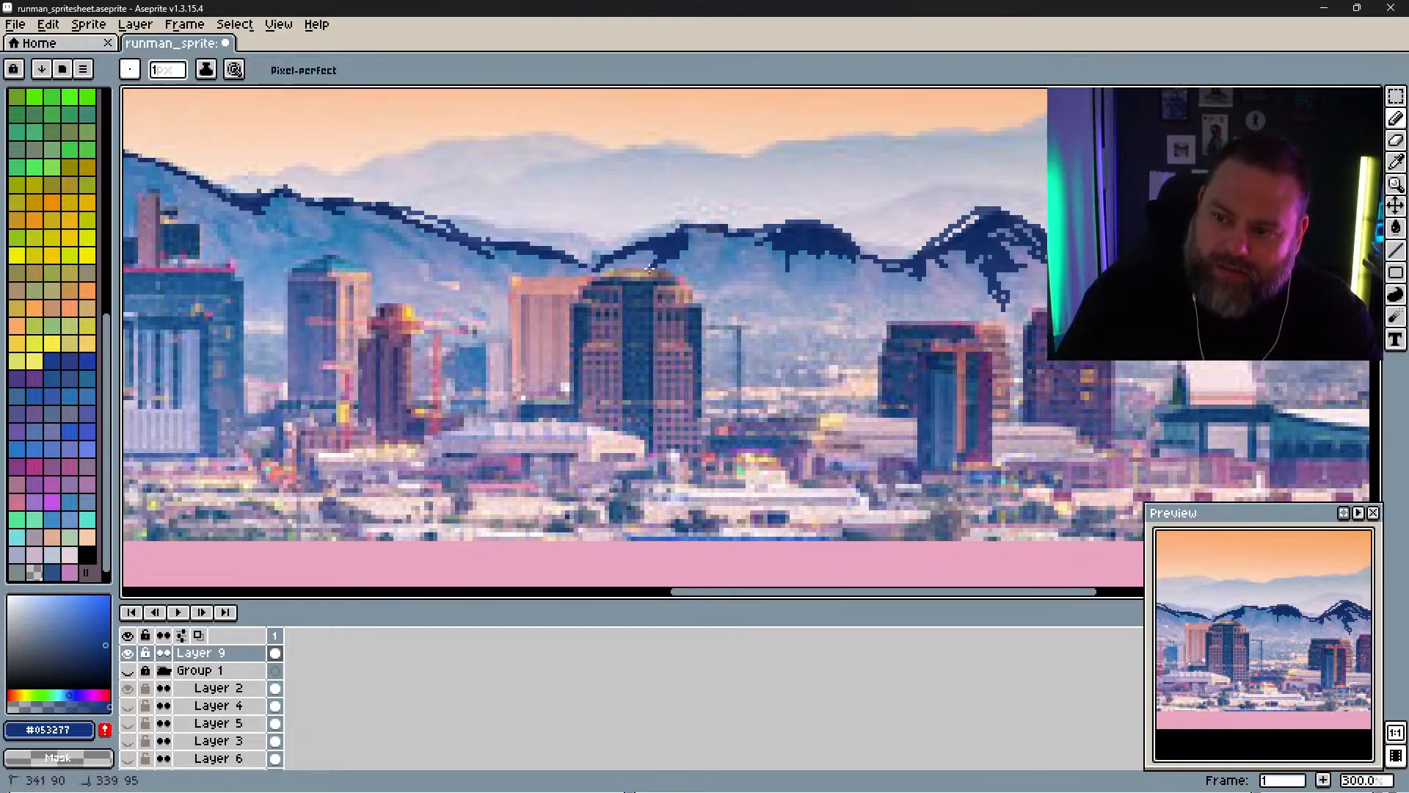
left_click_drag(695, 267, 704, 276)
mouse_move(695, 263)
left_mouse_down()
mouse_move(744, 249)
mouse_move(723, 259)
mouse_move(737, 240)
mouse_move(718, 232)
mouse_move(732, 248)
mouse_move(713, 270)
mouse_move(735, 263)
mouse_move(720, 285)
mouse_move(772, 256)
mouse_move(785, 286)
mouse_move(781, 254)
mouse_move(786, 288)
mouse_move(803, 254)
mouse_move(819, 285)
mouse_move(844, 254)
mouse_move(855, 258)
mouse_move(836, 265)
mouse_move(840, 295)
mouse_move(955, 265)
mouse_move(972, 292)
mouse_move(945, 253)
mouse_move(963, 249)
mouse_move(996, 304)
left_mouse_up()
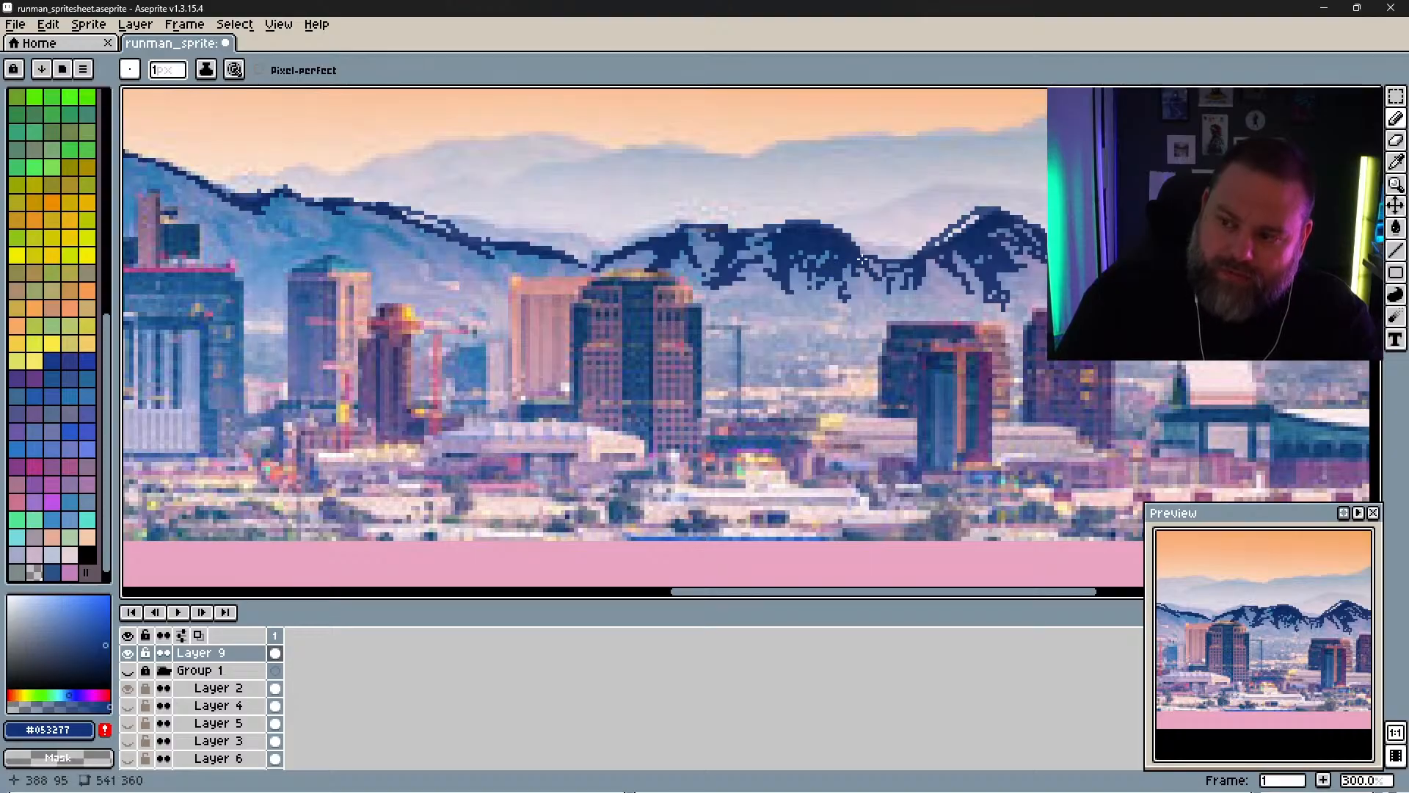
Step: Add broken foothill strokes below the twin humps and fill the gaps in their dark shading on Layer 9
key("space")
left_click_drag(876, 279, 1004, 256)
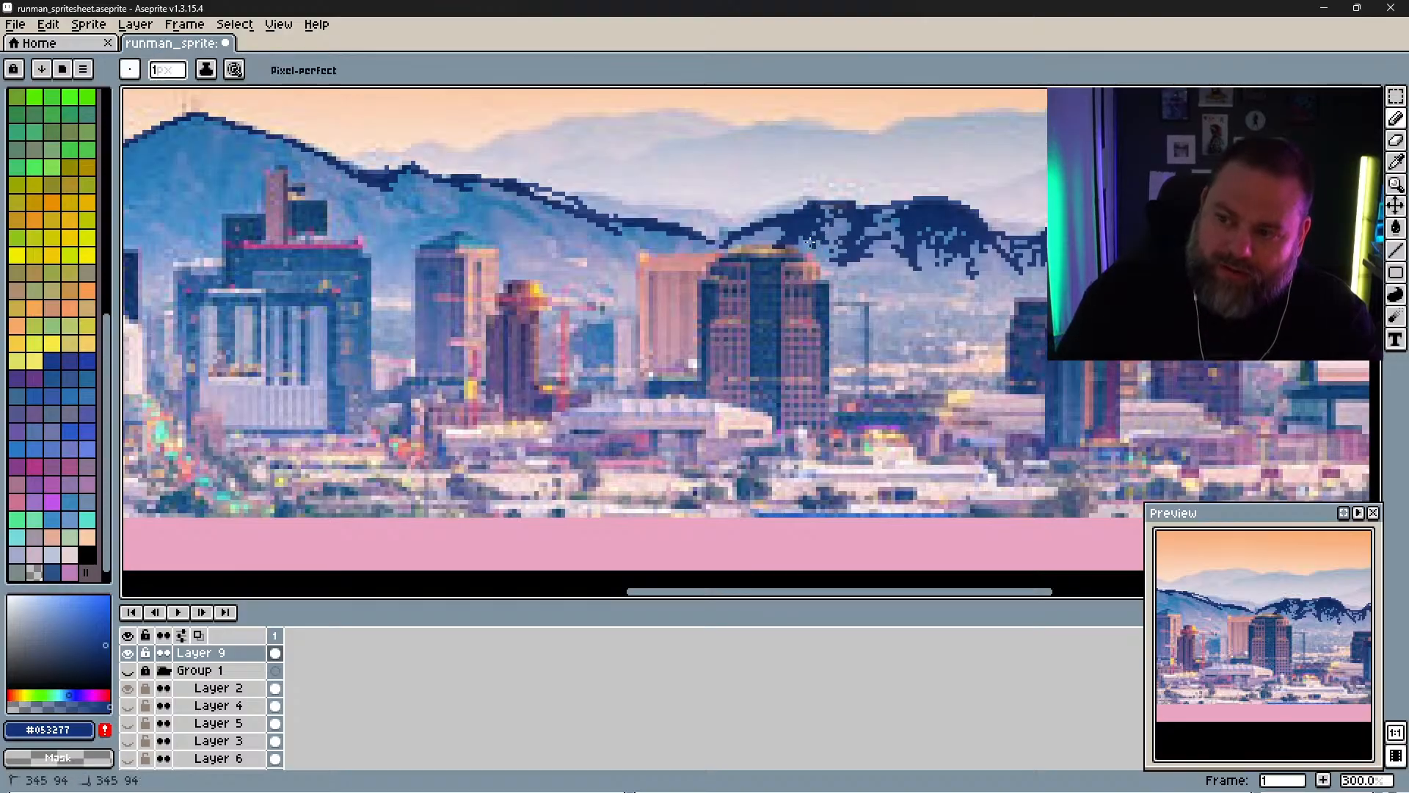
left_click_drag(810, 242, 822, 261)
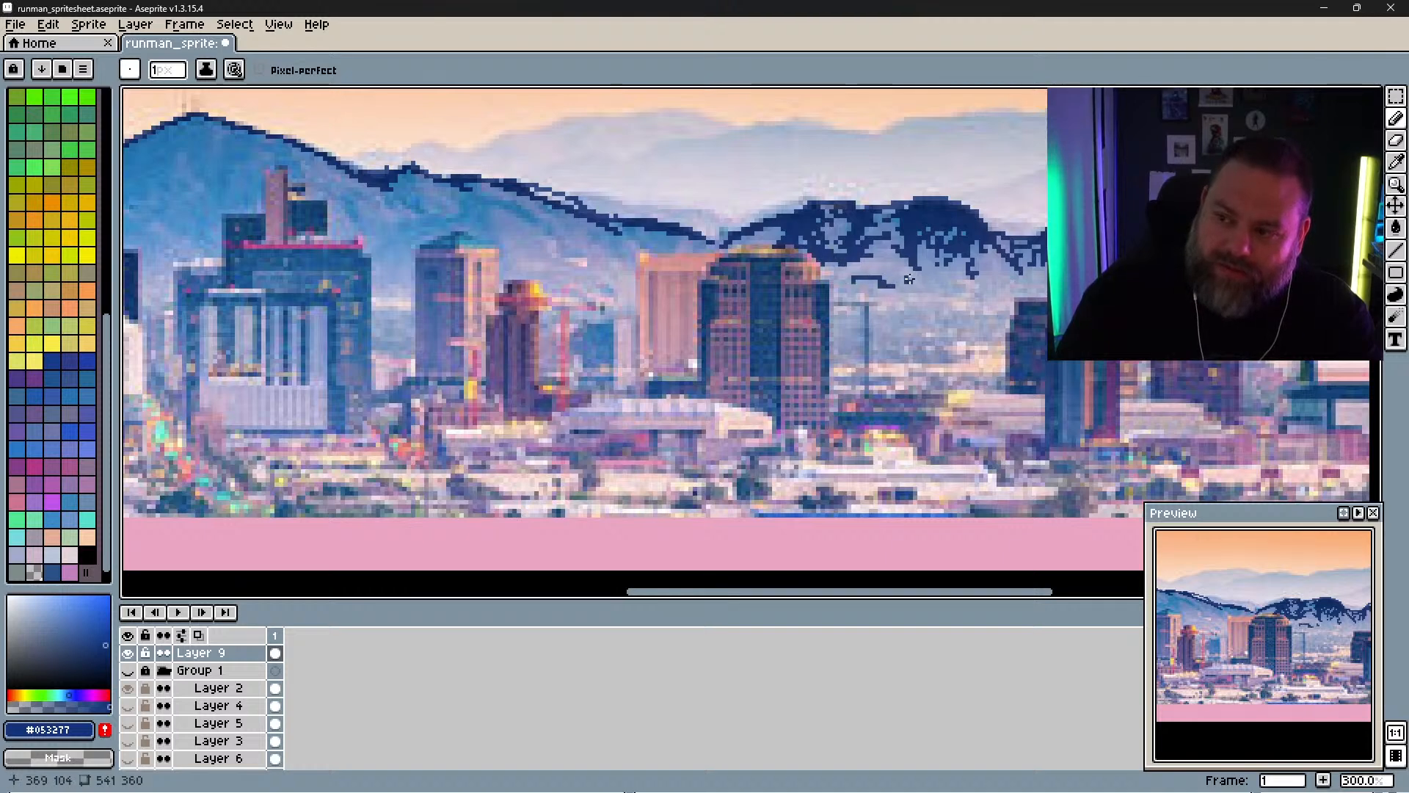
left_click_drag(909, 278, 937, 260)
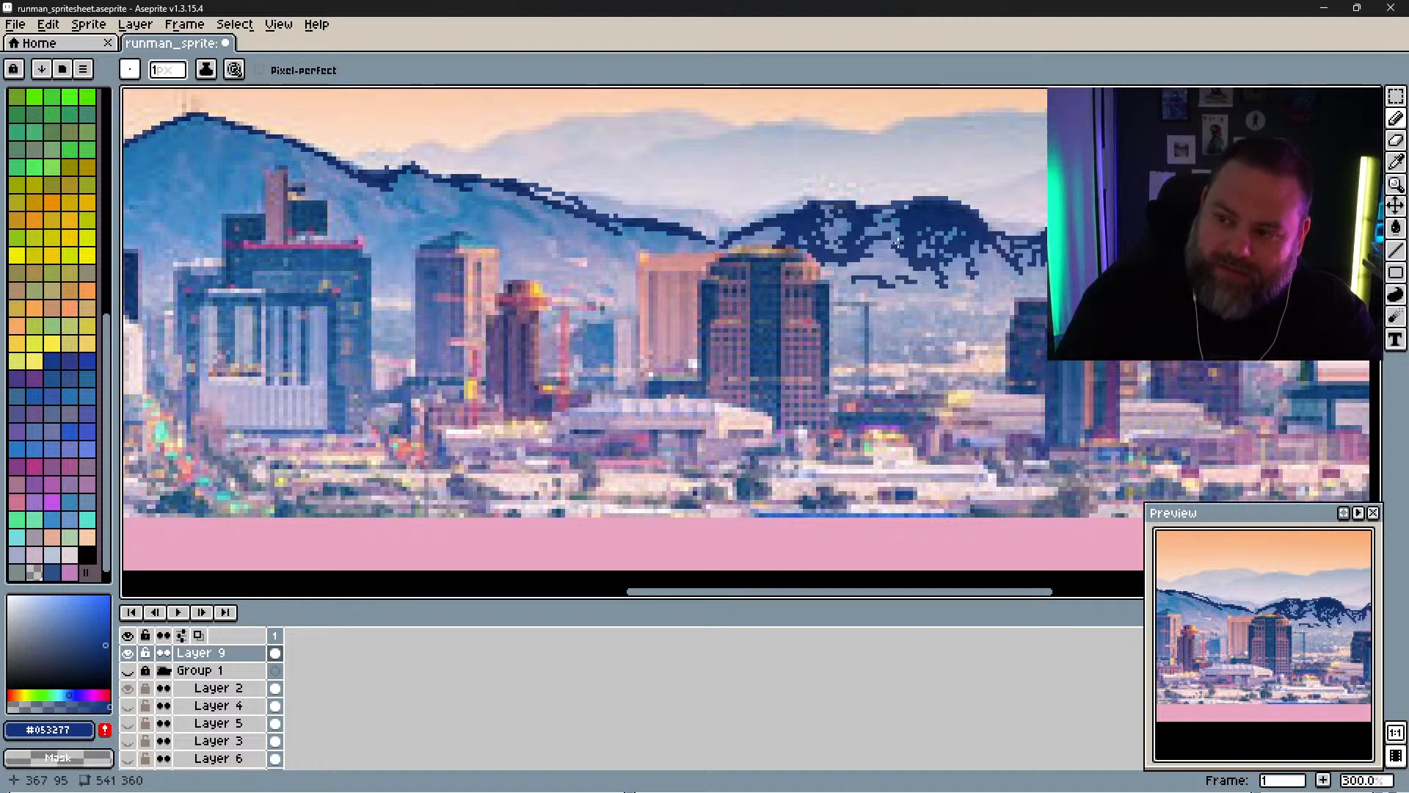
mouse_move(803, 255)
left_mouse_down()
mouse_move(996, 278)
mouse_move(837, 261)
mouse_move(889, 262)
left_mouse_up()
Step: Shade the long ridge descending from the antenna peak with branching dark blue strokes, down to the teal-roofed tower
left_click_drag(788, 263, 806, 267)
mouse_move(817, 266)
left_mouse_down()
mouse_move(826, 289)
mouse_move(812, 259)
mouse_move(727, 227)
left_mouse_up()
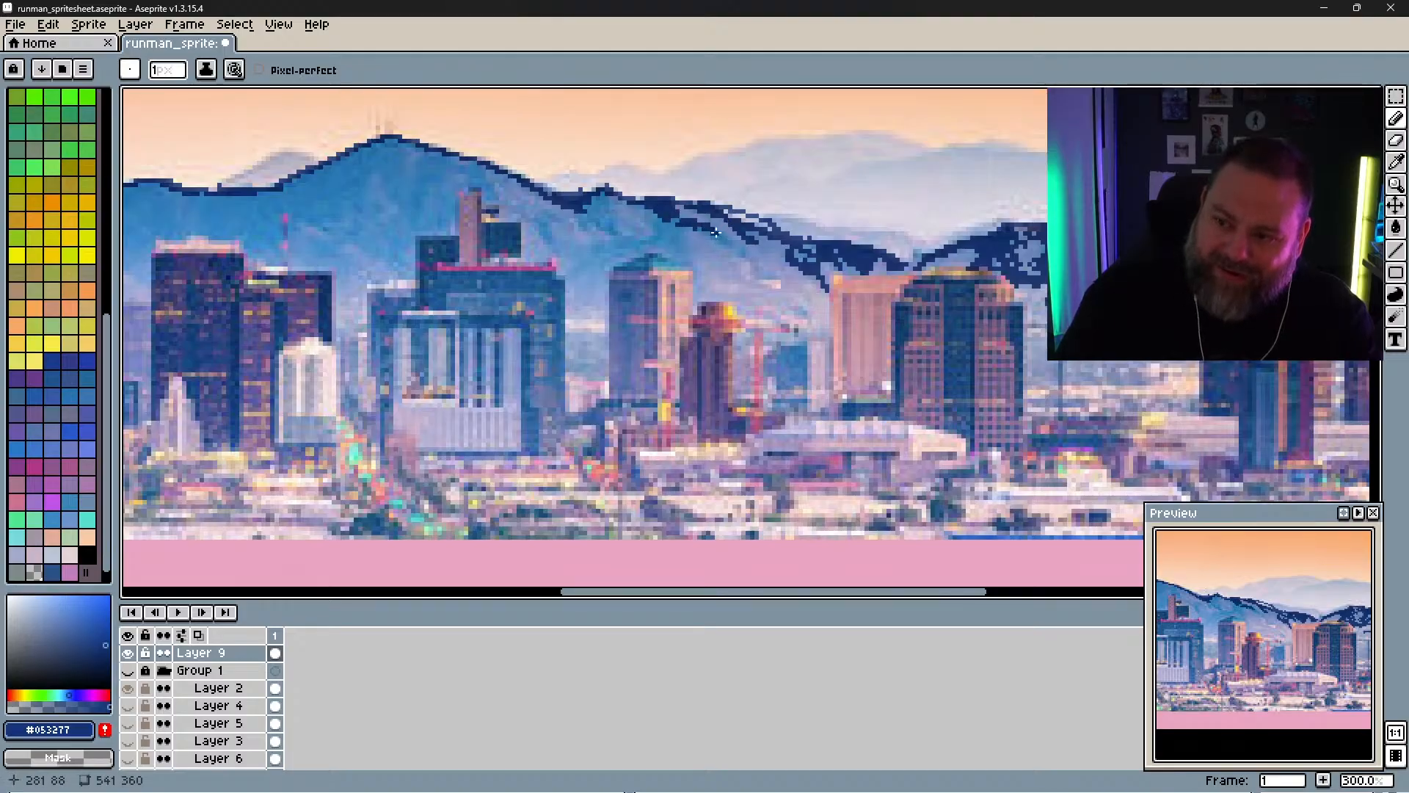
mouse_move(736, 249)
left_mouse_down()
mouse_move(724, 240)
mouse_move(808, 321)
left_mouse_up()
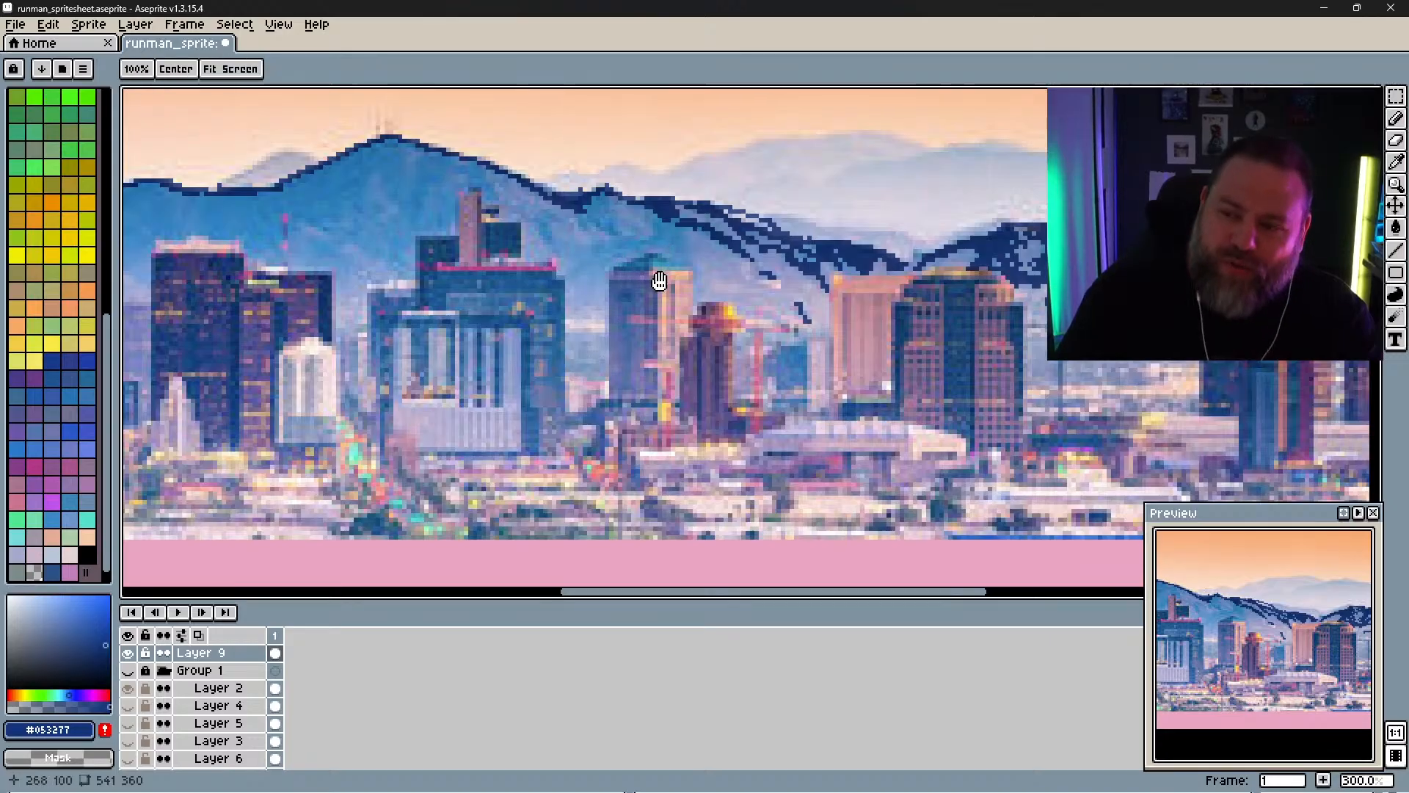
mouse_move(682, 236)
left_mouse_down()
mouse_move(692, 301)
mouse_move(666, 301)
mouse_move(665, 287)
left_mouse_up()
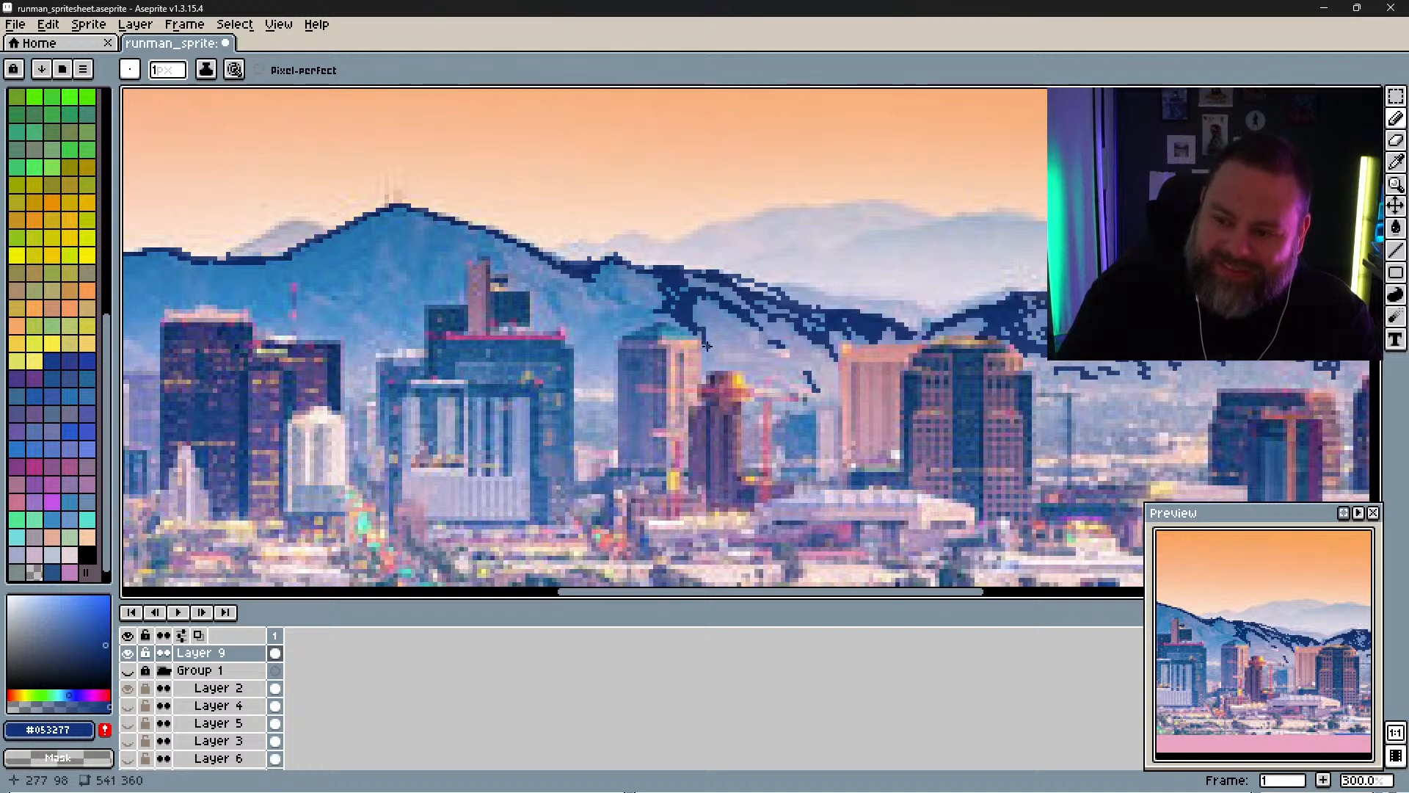
mouse_move(618, 320)
left_mouse_down()
mouse_move(596, 345)
mouse_move(626, 315)
mouse_move(602, 291)
mouse_move(624, 300)
mouse_move(607, 263)
mouse_move(651, 302)
mouse_move(644, 280)
mouse_move(592, 291)
mouse_move(604, 271)
mouse_move(559, 305)
left_mouse_up()
Step: Pencil dark gullies below the antenna peak's summit and upper slopes on both sides
mouse_move(506, 256)
left_mouse_down()
mouse_move(499, 271)
mouse_move(477, 239)
mouse_move(450, 232)
mouse_move(418, 295)
left_mouse_up()
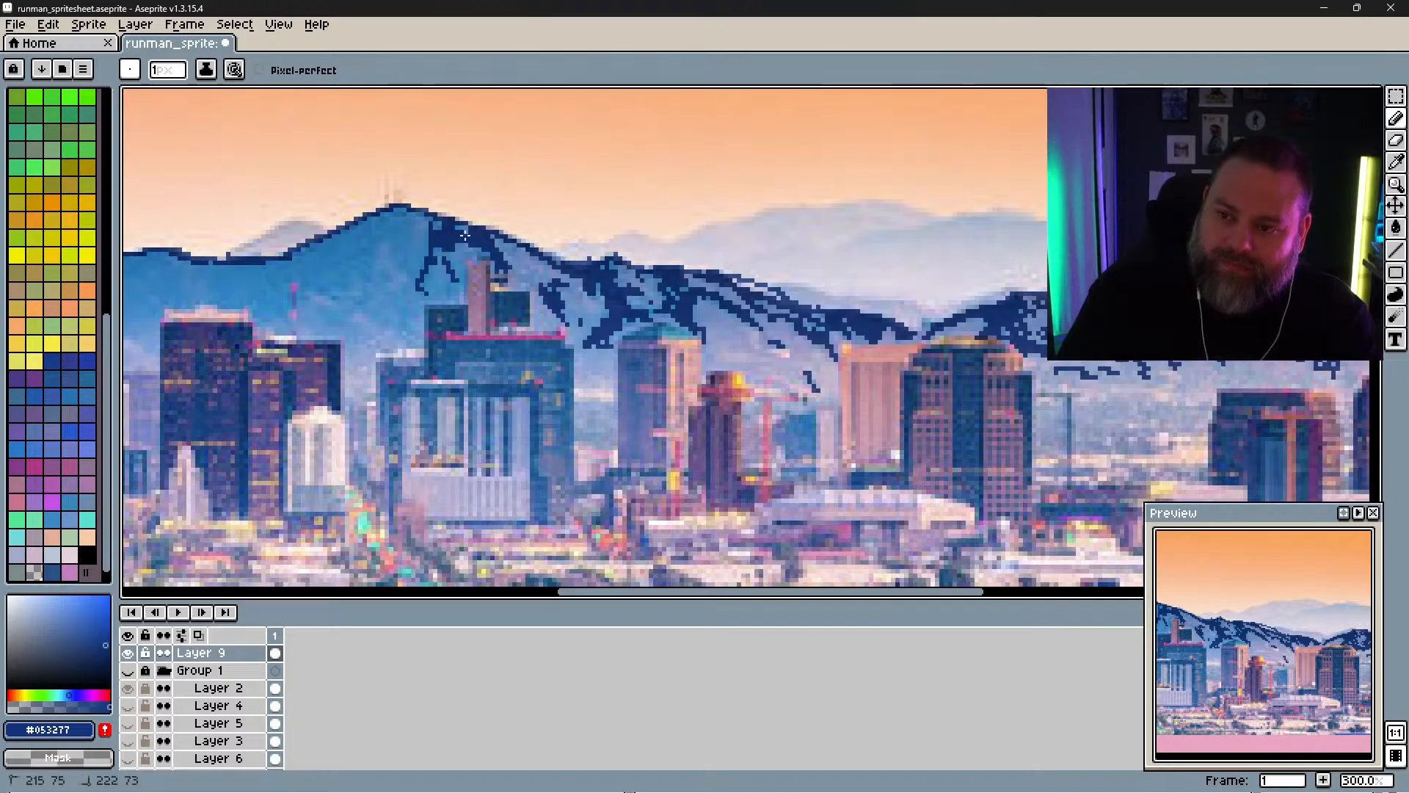
mouse_move(464, 235)
left_mouse_down()
mouse_move(478, 242)
mouse_move(439, 228)
mouse_move(673, 237)
left_mouse_up()
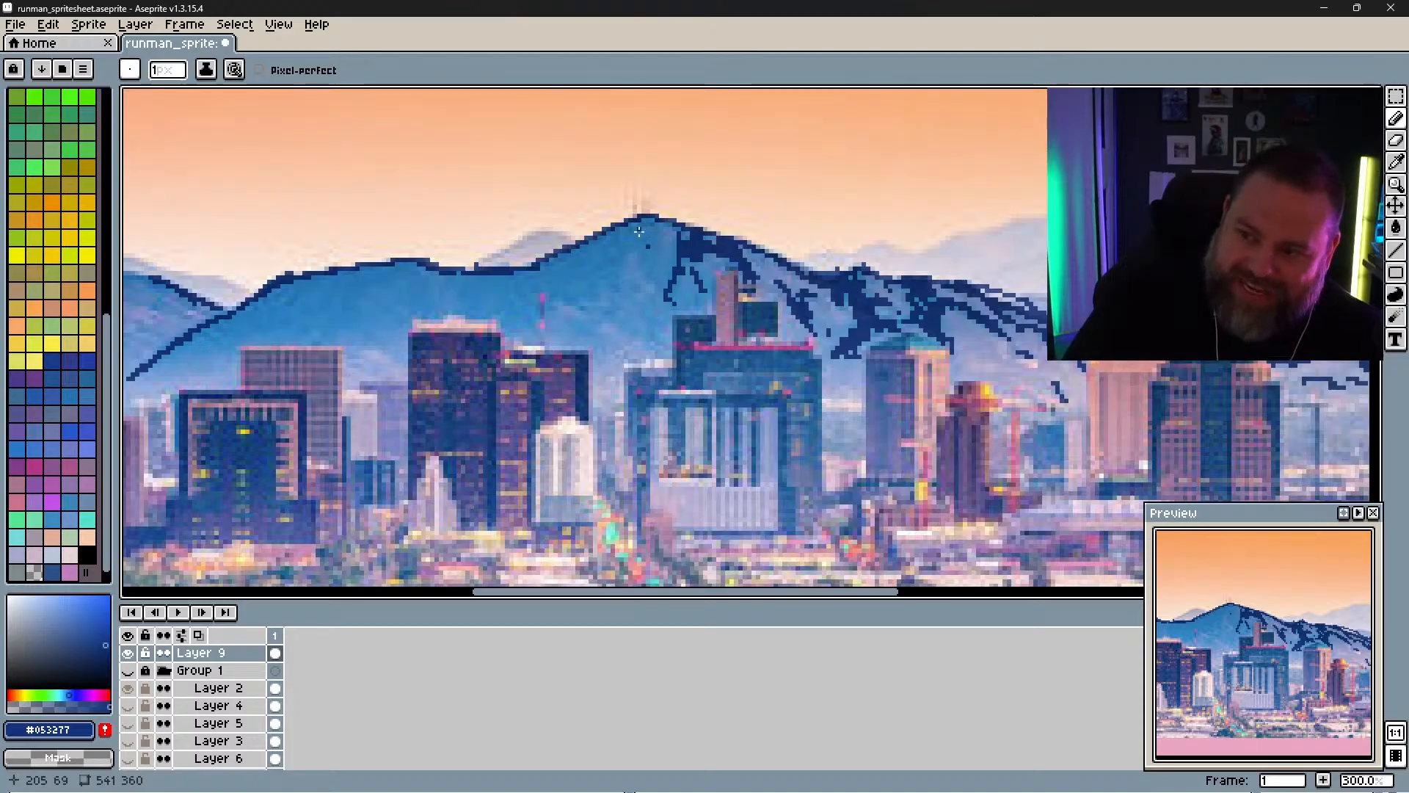
left_click_drag(641, 226, 653, 263)
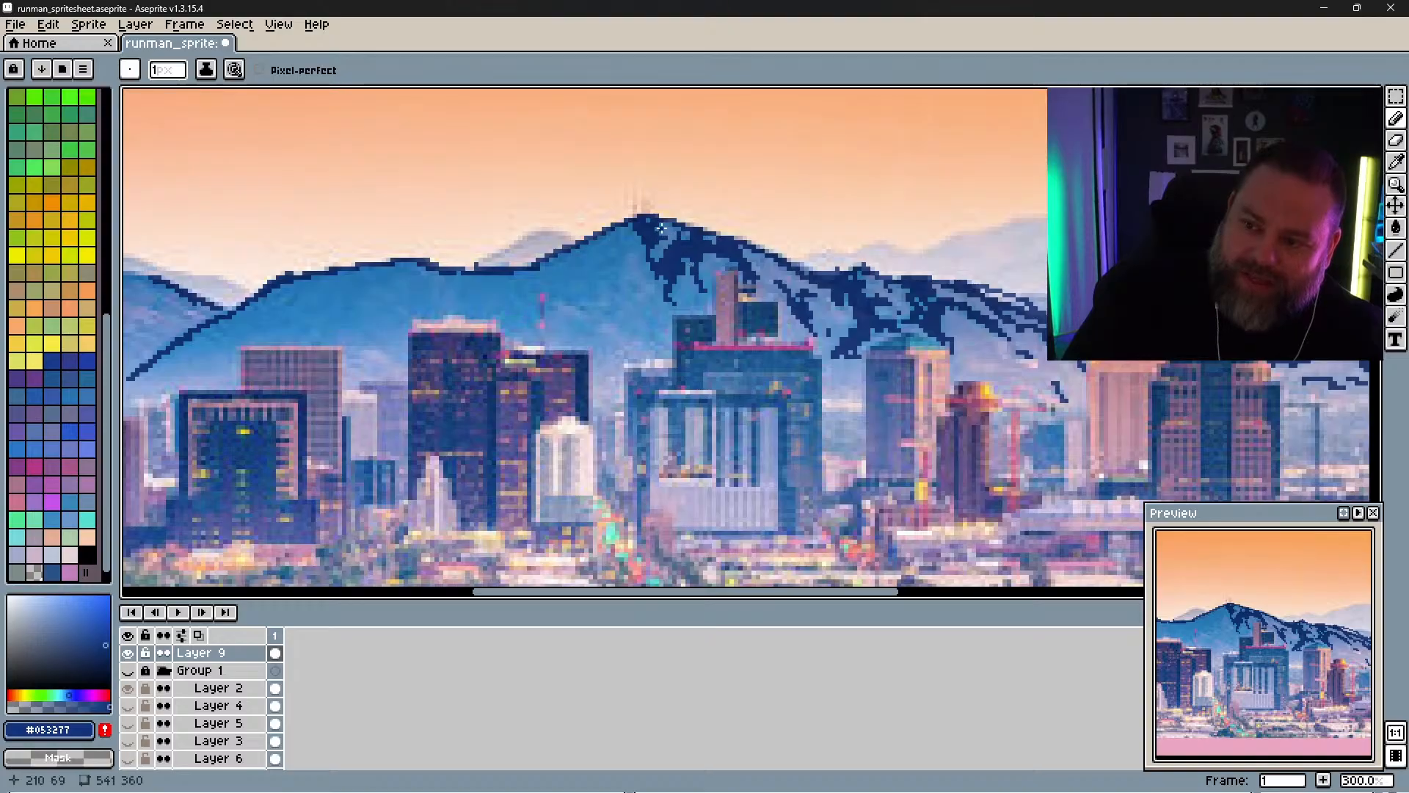
left_click(673, 224)
mouse_move(673, 224)
left_mouse_down()
mouse_move(550, 259)
mouse_move(637, 233)
mouse_move(568, 271)
left_mouse_up()
left_click_drag(637, 242, 647, 248)
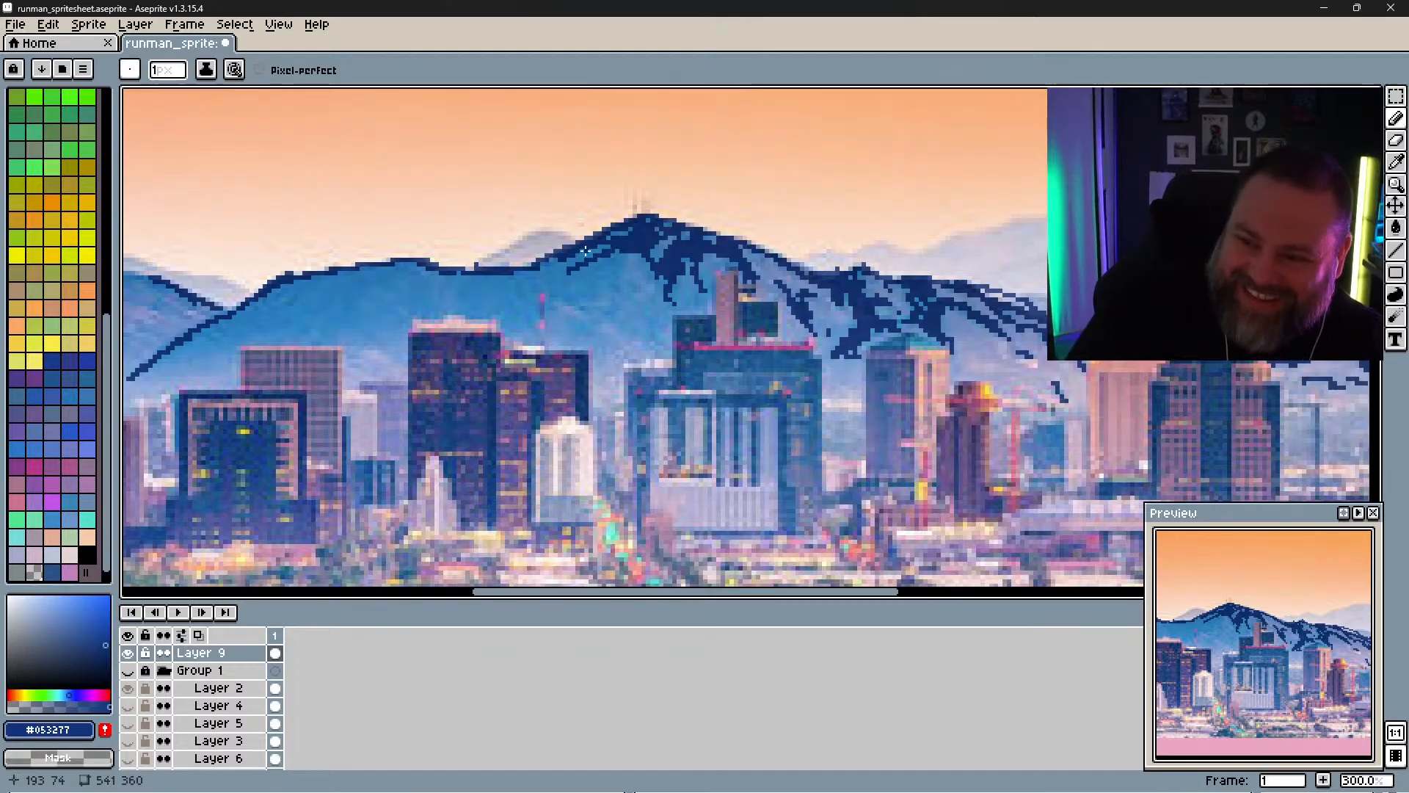
Step: Fill the antenna peak's left flank with branching dark blue shading down toward the building tops
left_click_drag(554, 267, 568, 301)
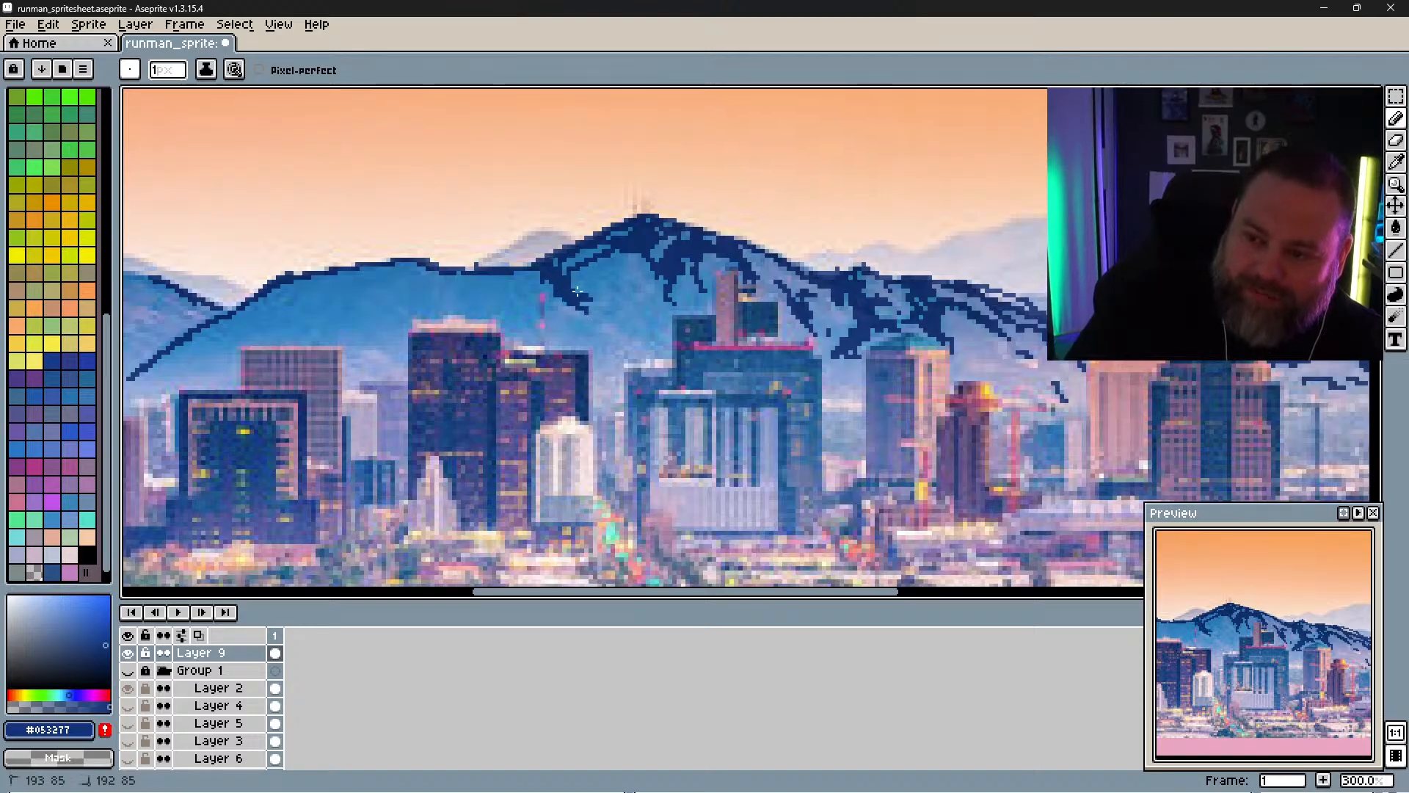
mouse_move(614, 256)
left_mouse_down()
mouse_move(614, 280)
mouse_move(617, 316)
mouse_move(640, 261)
mouse_move(655, 280)
mouse_move(654, 338)
mouse_move(672, 301)
left_mouse_up()
left_click(684, 302)
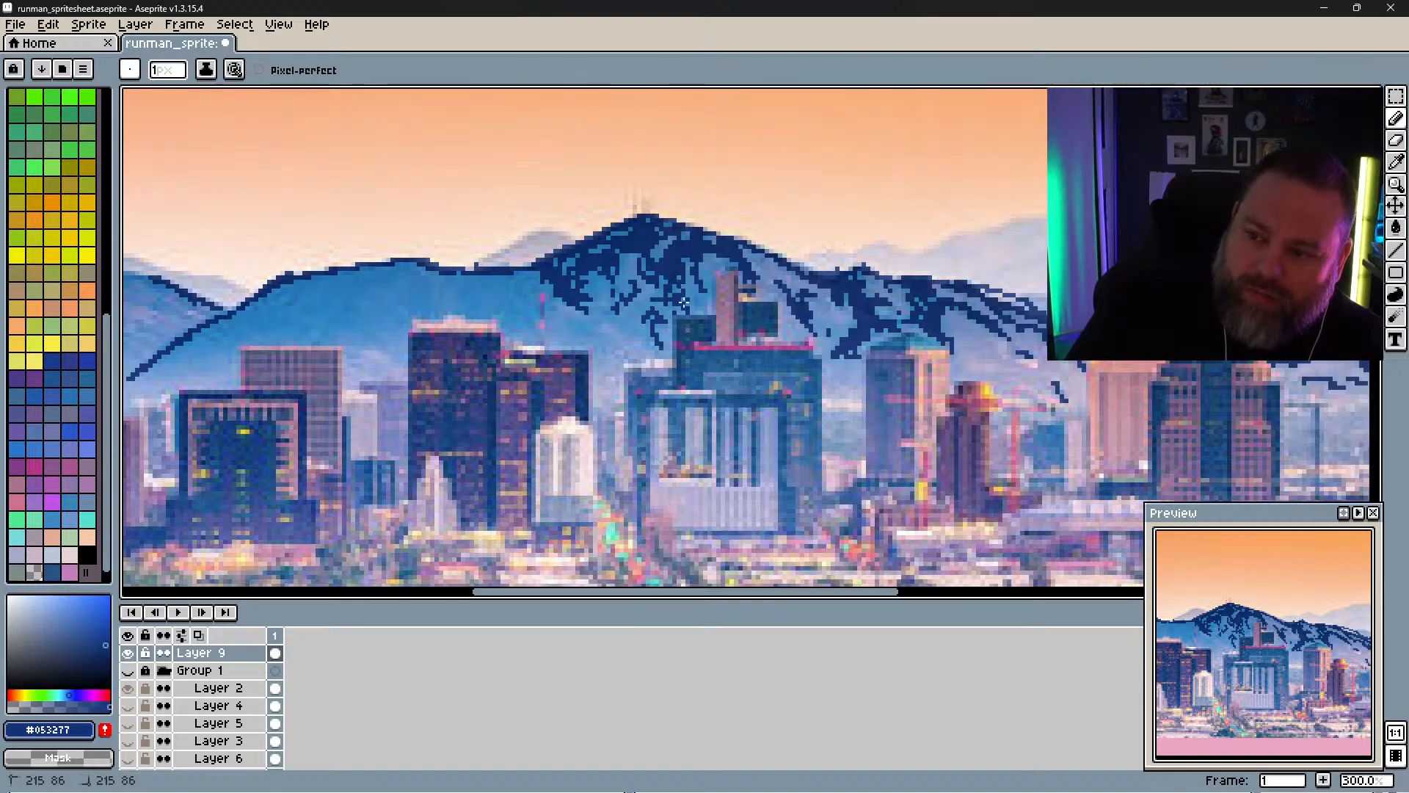
left_click_drag(639, 252, 622, 262)
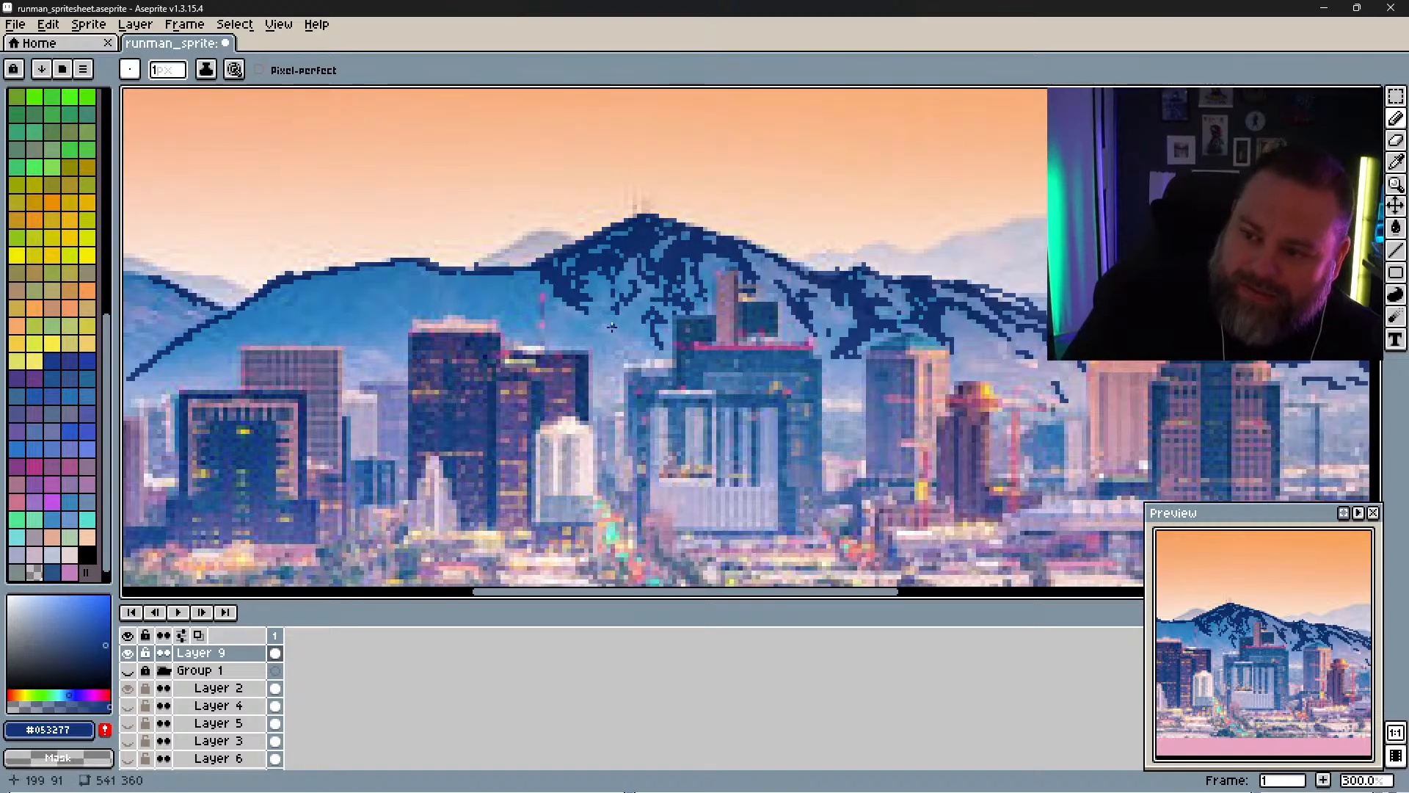
left_click_drag(624, 321, 629, 332)
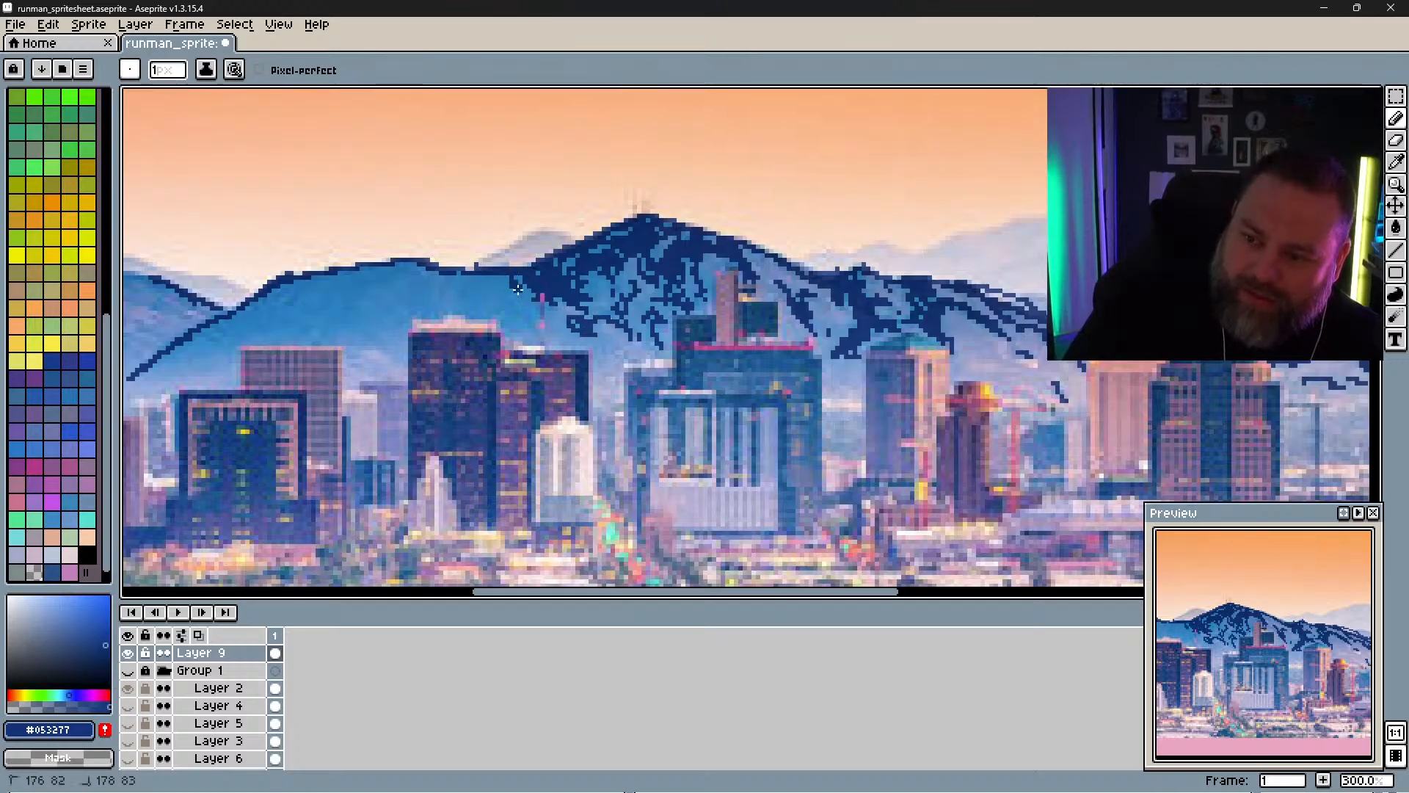
Step: Shade the flat-topped ridge west of the antenna peak with downward gully strokes, and undo the last stroke
mouse_move(517, 289)
left_mouse_down()
mouse_move(532, 308)
mouse_move(506, 293)
left_mouse_up()
mouse_move(493, 279)
left_mouse_down()
mouse_move(462, 298)
mouse_move(481, 285)
mouse_move(475, 306)
mouse_move(511, 298)
mouse_move(532, 321)
mouse_move(499, 282)
mouse_move(430, 274)
mouse_move(459, 285)
mouse_move(448, 280)
mouse_move(459, 305)
mouse_move(418, 290)
mouse_move(421, 308)
mouse_move(420, 275)
mouse_move(441, 278)
mouse_move(433, 290)
mouse_move(452, 282)
mouse_move(397, 266)
mouse_move(421, 265)
mouse_move(368, 269)
left_mouse_up()
mouse_move(396, 278)
left_mouse_down()
mouse_move(363, 276)
mouse_move(386, 288)
left_mouse_up()
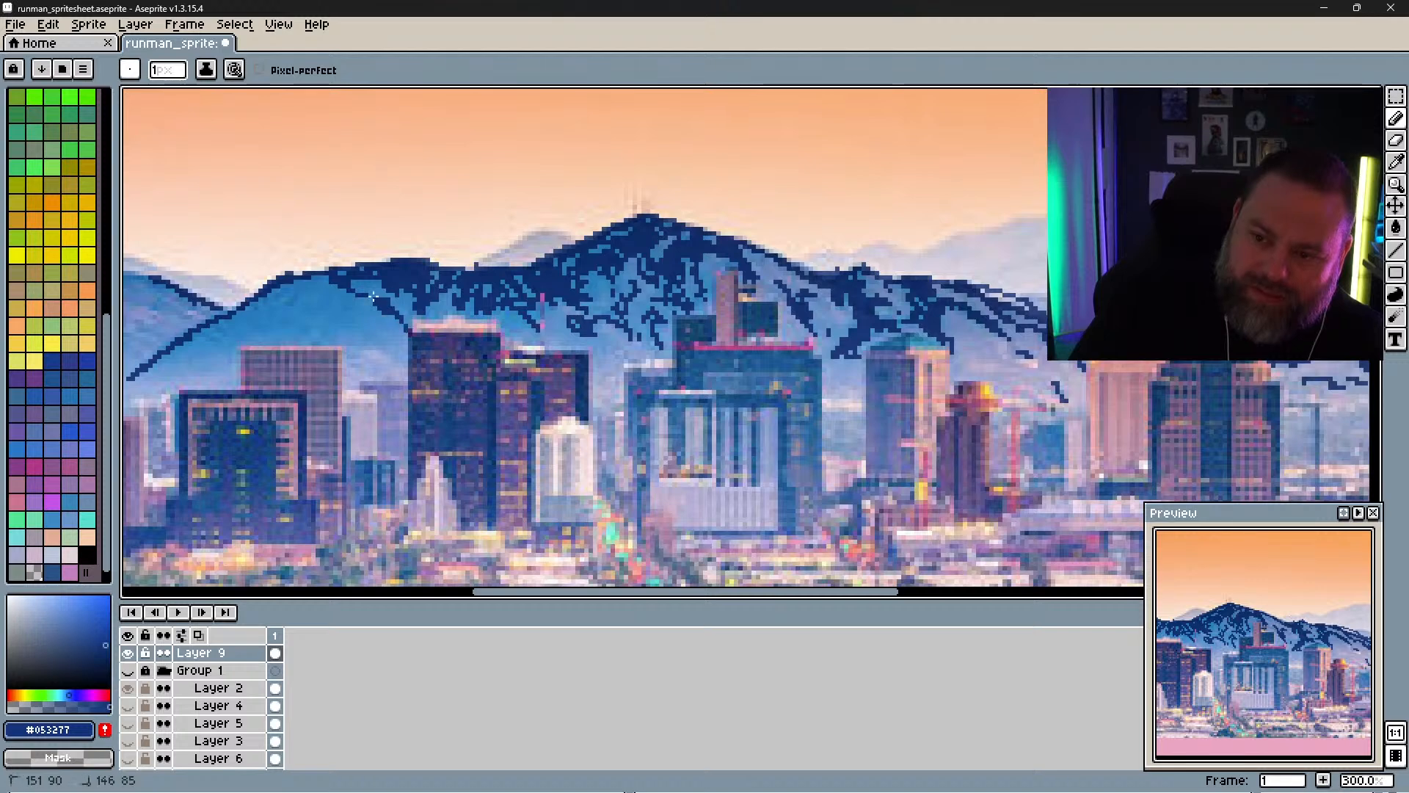
left_click_drag(323, 281, 224, 326)
mouse_move(288, 290)
left_mouse_down()
mouse_move(343, 286)
mouse_move(360, 301)
mouse_move(326, 283)
mouse_move(362, 270)
mouse_move(393, 296)
left_mouse_up()
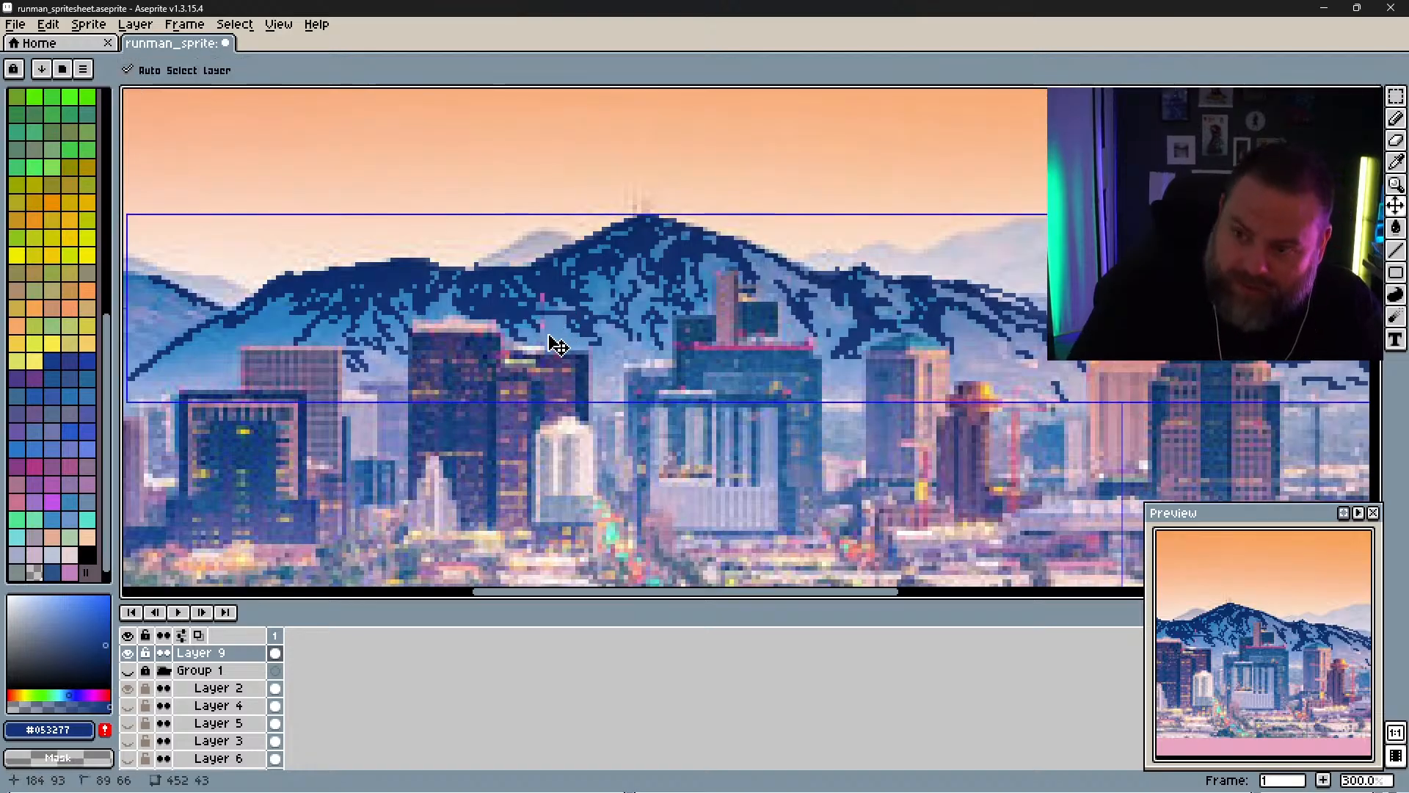
key("ctrl+z")
Step: Darken the flat-topped ridge's tapering end and the small slope across the valley, undoing the stray stroke over the buildings
left_click_drag(541, 343, 680, 264)
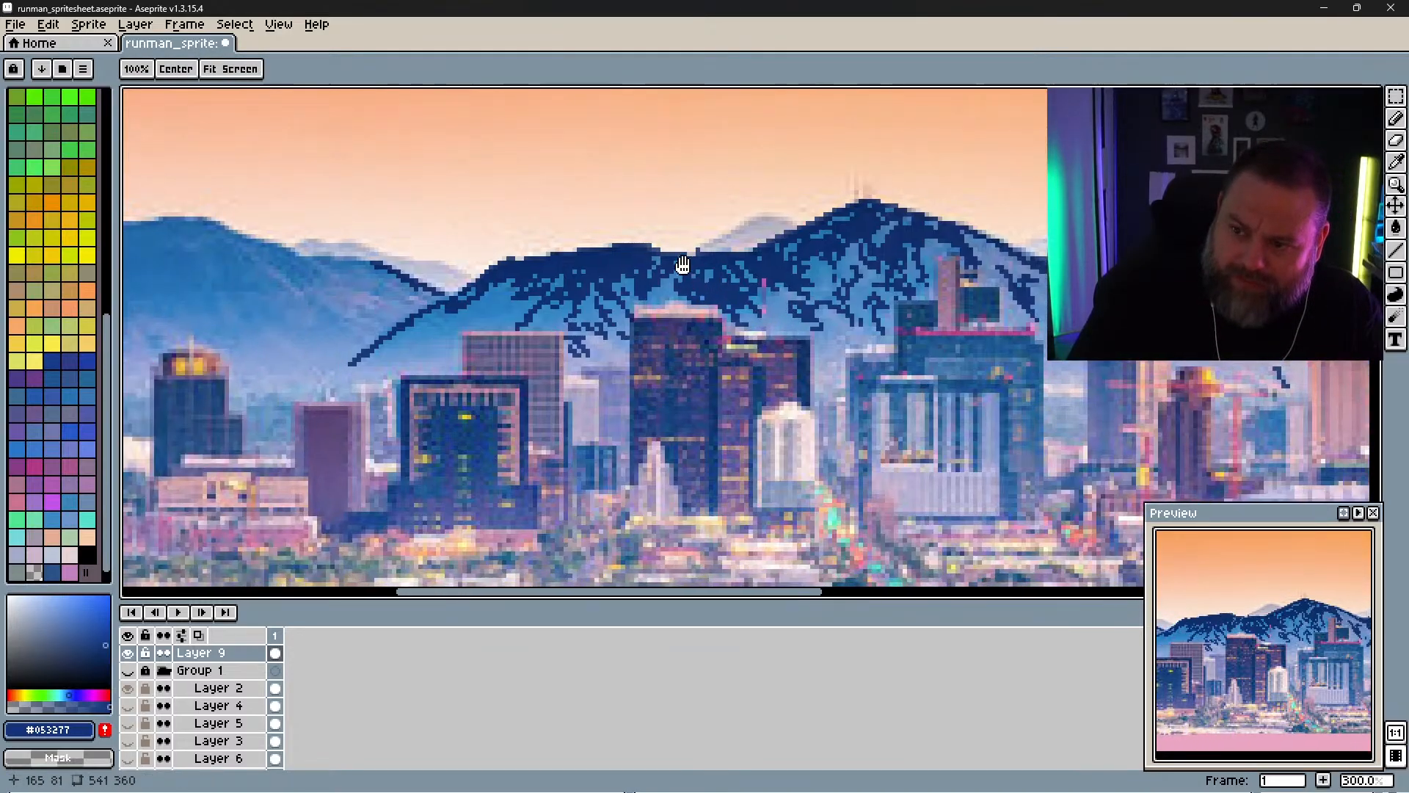
left_click_drag(603, 301, 754, 275)
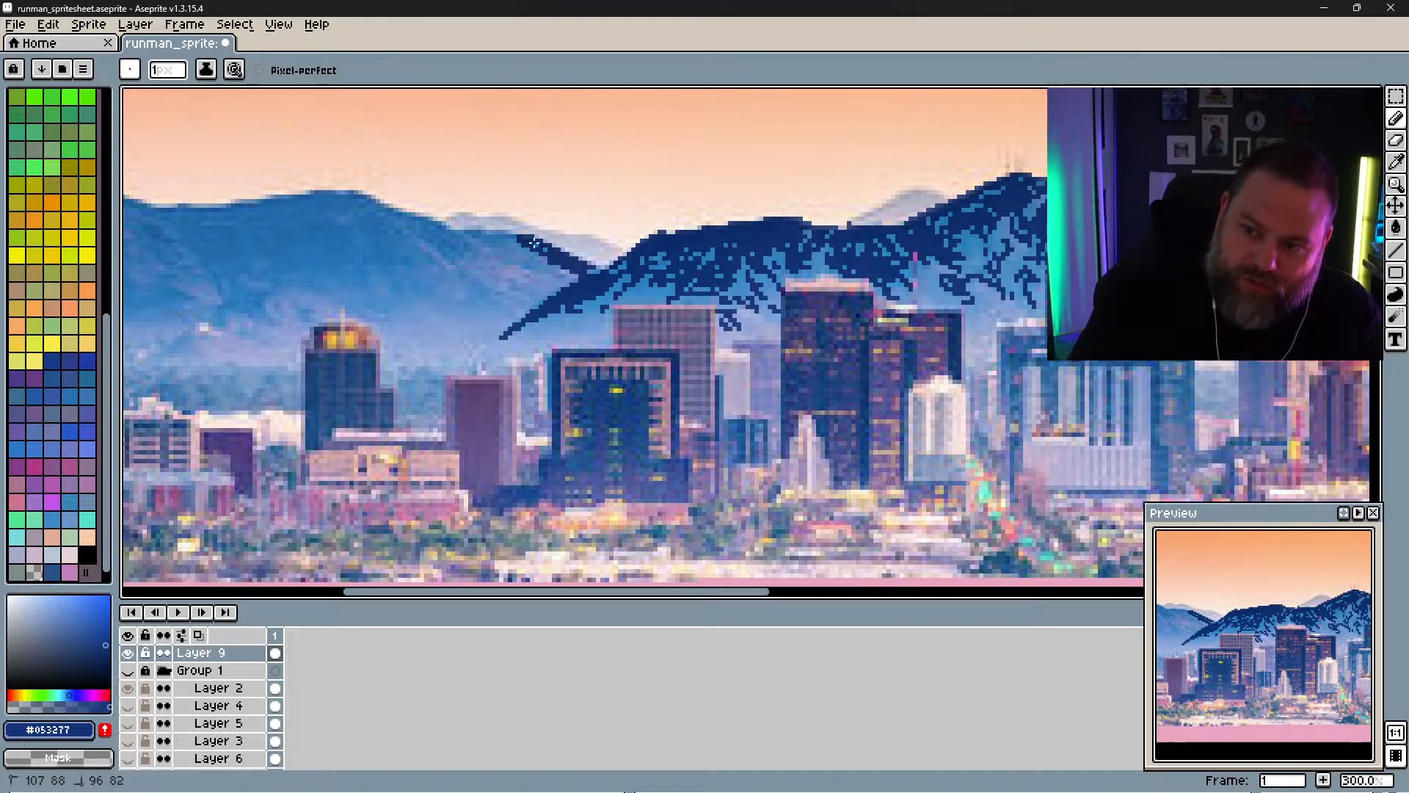
mouse_move(534, 242)
left_mouse_down()
mouse_move(470, 233)
mouse_move(513, 239)
mouse_move(487, 243)
mouse_move(553, 273)
mouse_move(500, 259)
left_mouse_up()
left_click_drag(544, 332, 739, 381)
key("ctrl+z")
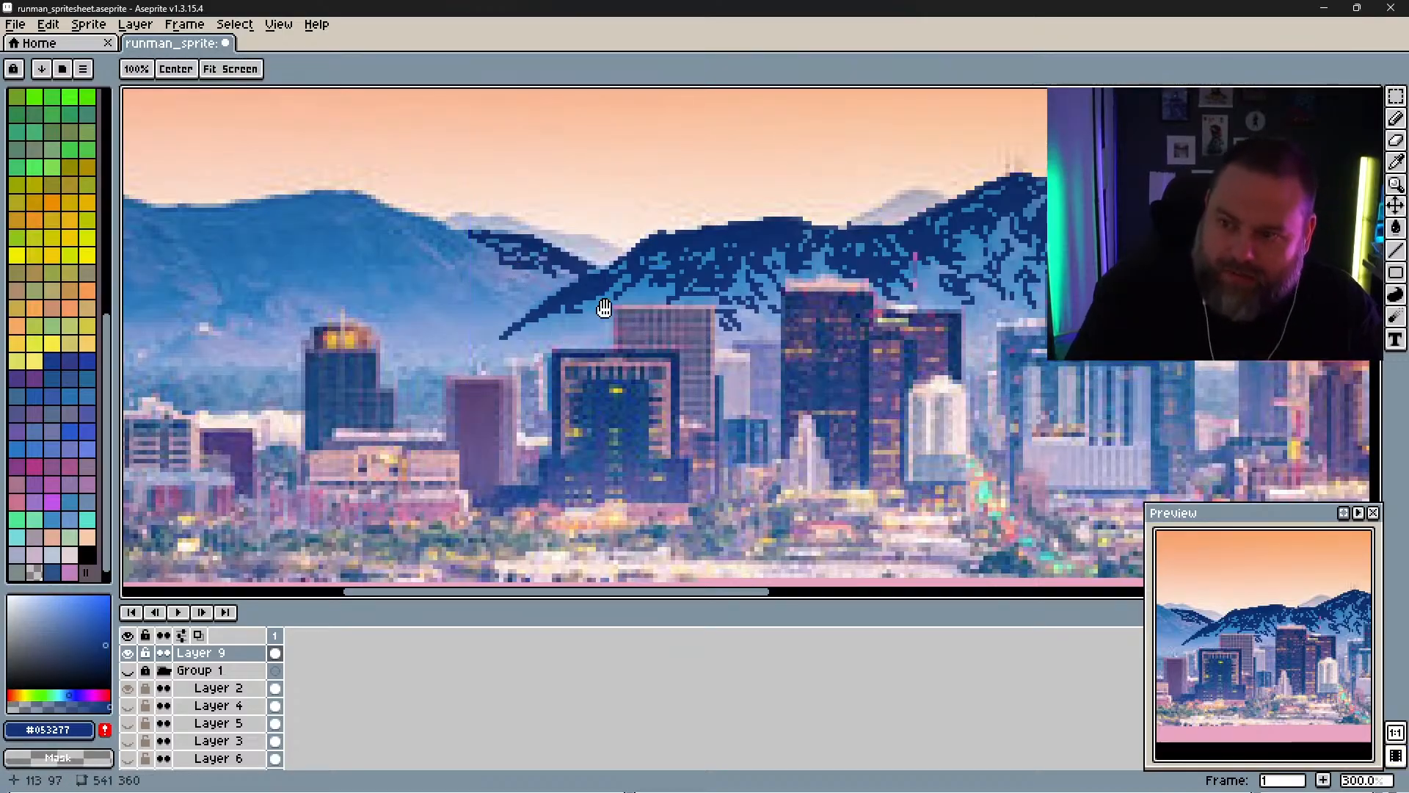
Step: Outline the leftmost mountain's right slope in dark blue and shade it with diagonal strokes toward the valley
left_click_drag(610, 306, 865, 384)
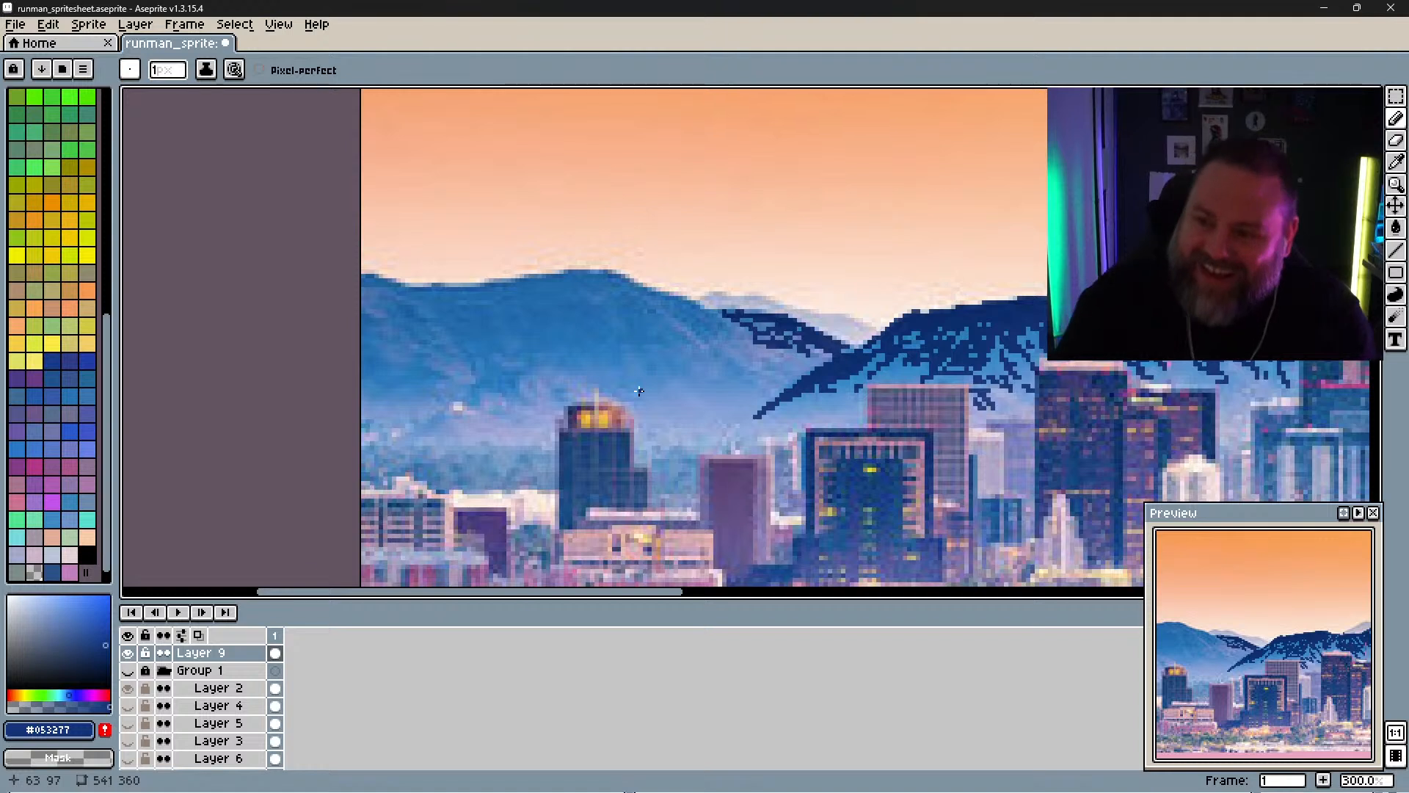
mouse_move(609, 273)
left_mouse_down()
mouse_move(698, 330)
mouse_move(672, 297)
mouse_move(697, 314)
left_mouse_up()
mouse_move(710, 314)
left_mouse_down()
mouse_move(723, 331)
mouse_move(726, 311)
mouse_move(733, 338)
mouse_move(800, 378)
left_mouse_up()
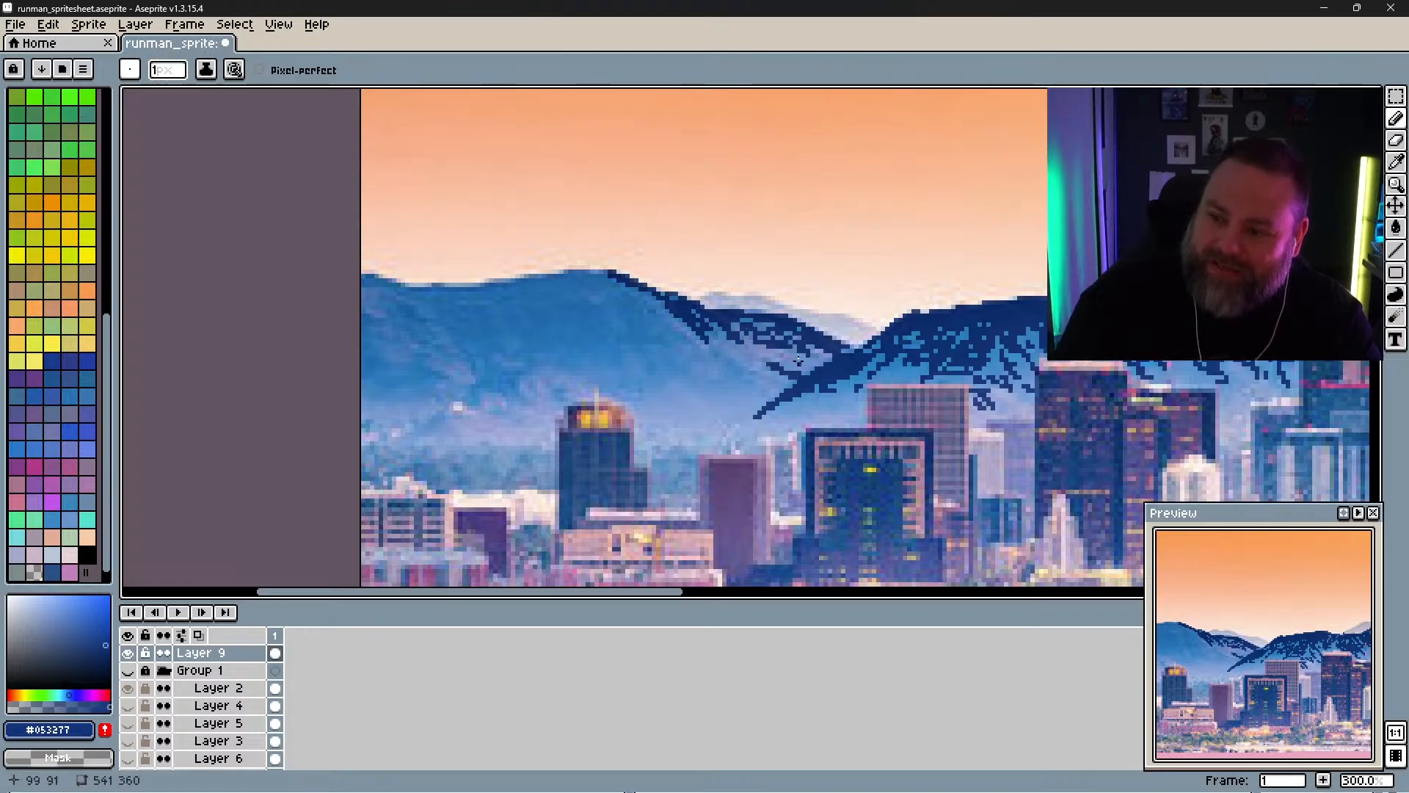
left_click(812, 363)
left_click(755, 372)
mouse_move(706, 344)
left_mouse_down()
mouse_move(764, 394)
mouse_move(728, 375)
left_mouse_up()
mouse_move(729, 375)
left_mouse_down()
mouse_move(701, 375)
mouse_move(659, 315)
left_mouse_up()
left_click_drag(627, 288, 651, 308)
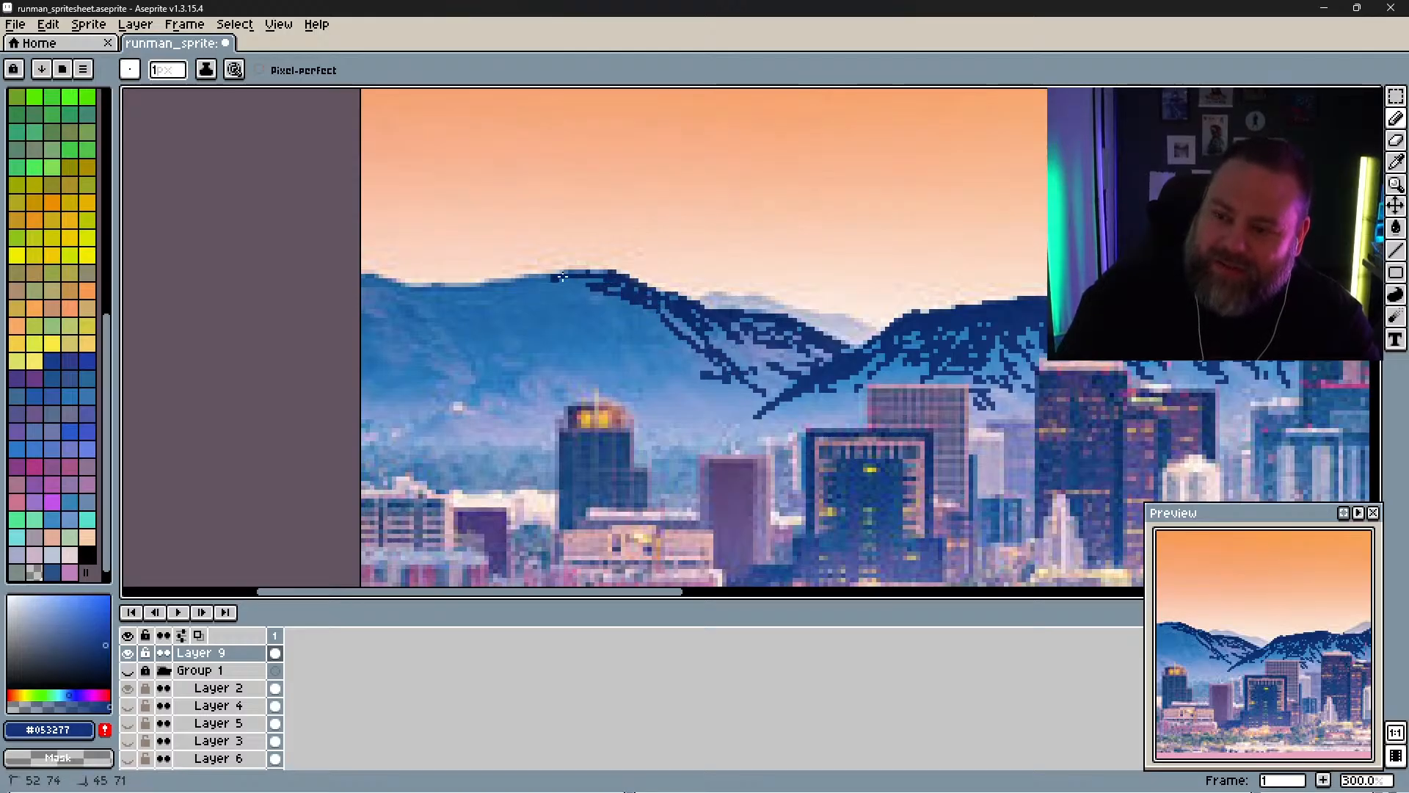
Step: Outline the leftmost mountain's remaining crest and hatch dark spurs and gullies below its summit
mouse_move(563, 277)
left_mouse_down()
mouse_move(415, 302)
mouse_move(360, 284)
mouse_move(562, 301)
mouse_move(540, 286)
mouse_move(565, 275)
mouse_move(549, 299)
mouse_move(572, 286)
mouse_move(558, 318)
mouse_move(579, 309)
mouse_move(571, 337)
mouse_move(597, 323)
mouse_move(592, 360)
left_mouse_up()
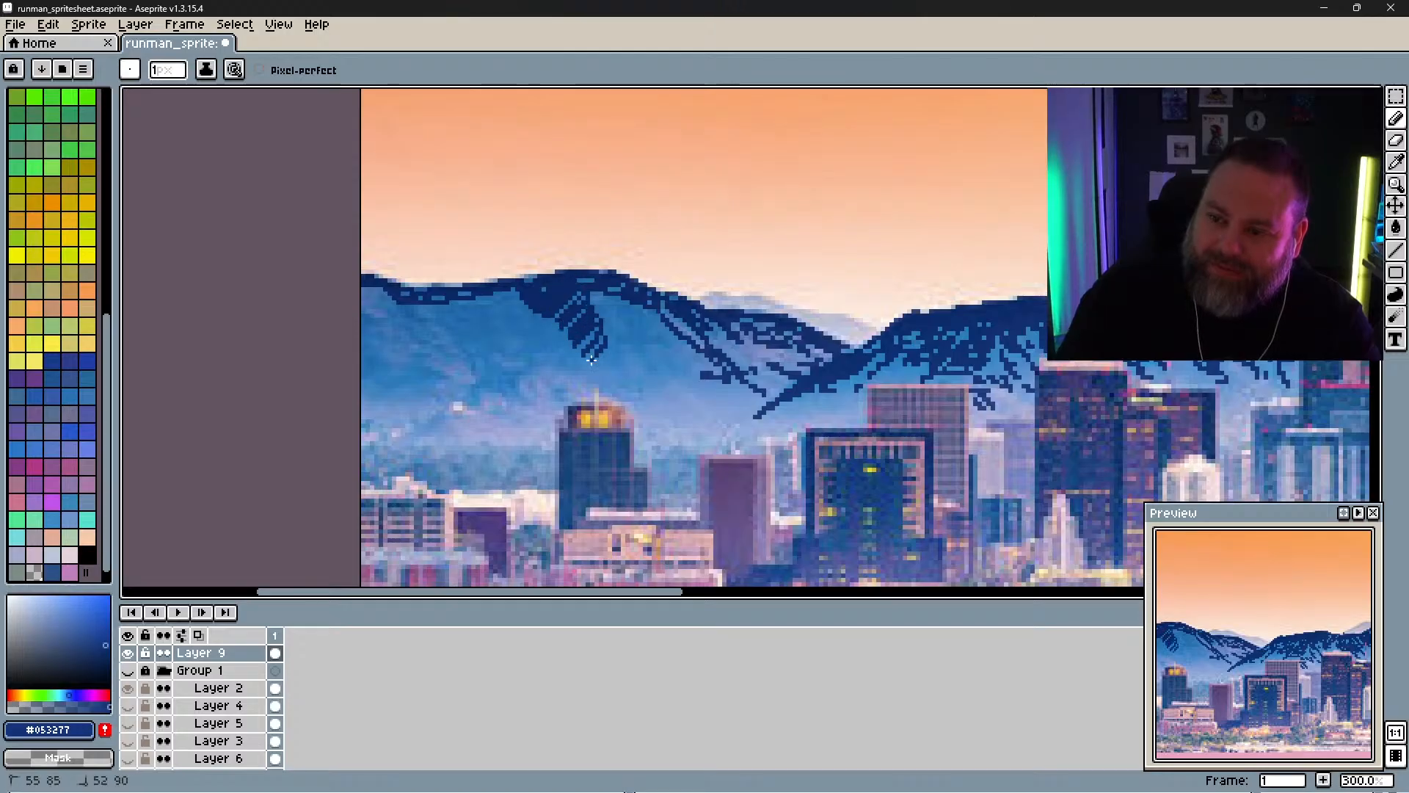
mouse_move(591, 295)
left_mouse_down()
mouse_move(646, 350)
mouse_move(621, 311)
mouse_move(636, 310)
mouse_move(678, 356)
mouse_move(656, 325)
mouse_move(705, 395)
mouse_move(651, 378)
mouse_move(631, 330)
mouse_move(579, 361)
left_mouse_up()
mouse_move(569, 351)
left_mouse_down()
mouse_move(562, 394)
mouse_move(514, 372)
mouse_move(522, 396)
mouse_move(493, 367)
mouse_move(481, 378)
mouse_move(484, 361)
mouse_move(438, 323)
mouse_move(472, 343)
mouse_move(446, 309)
mouse_move(474, 333)
mouse_move(481, 309)
mouse_move(500, 311)
mouse_move(502, 344)
left_mouse_up()
left_click_drag(511, 302, 509, 317)
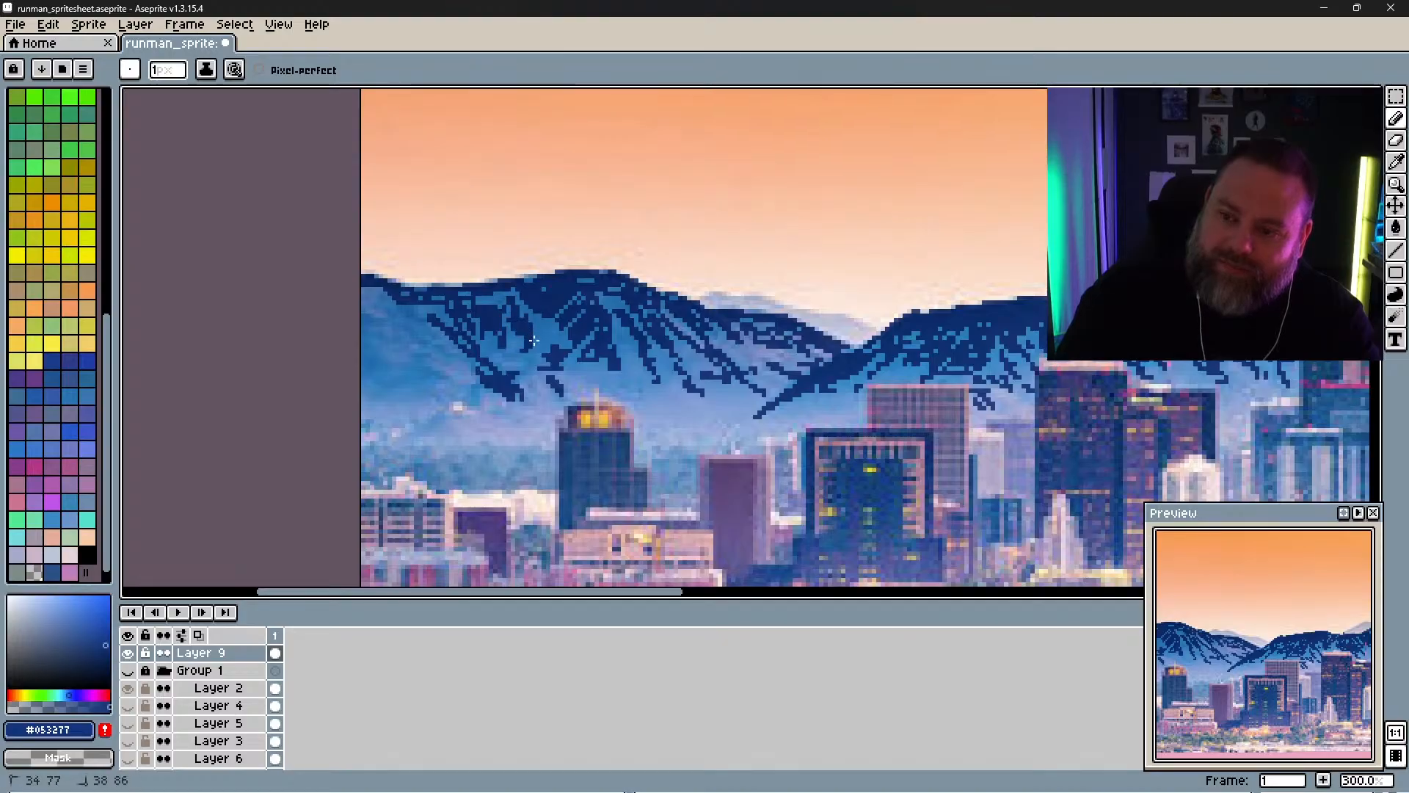
left_click_drag(534, 362, 559, 323)
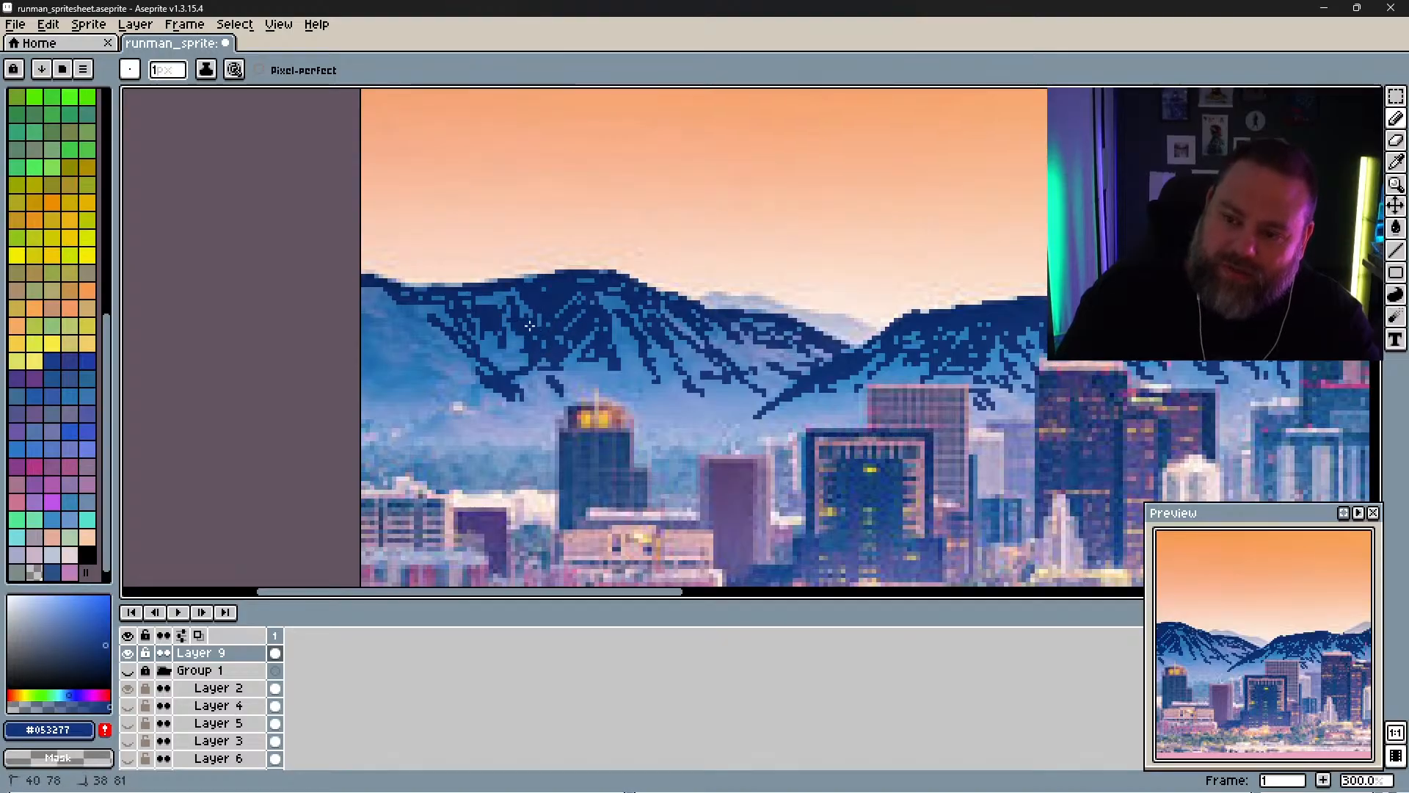
Step: Shade the leftmost mountain's slope out to the canvas edge with dense, broken dark blue strokes
mouse_move(484, 300)
left_mouse_down()
mouse_move(426, 278)
mouse_move(475, 292)
mouse_move(460, 299)
mouse_move(380, 290)
mouse_move(409, 329)
left_mouse_up()
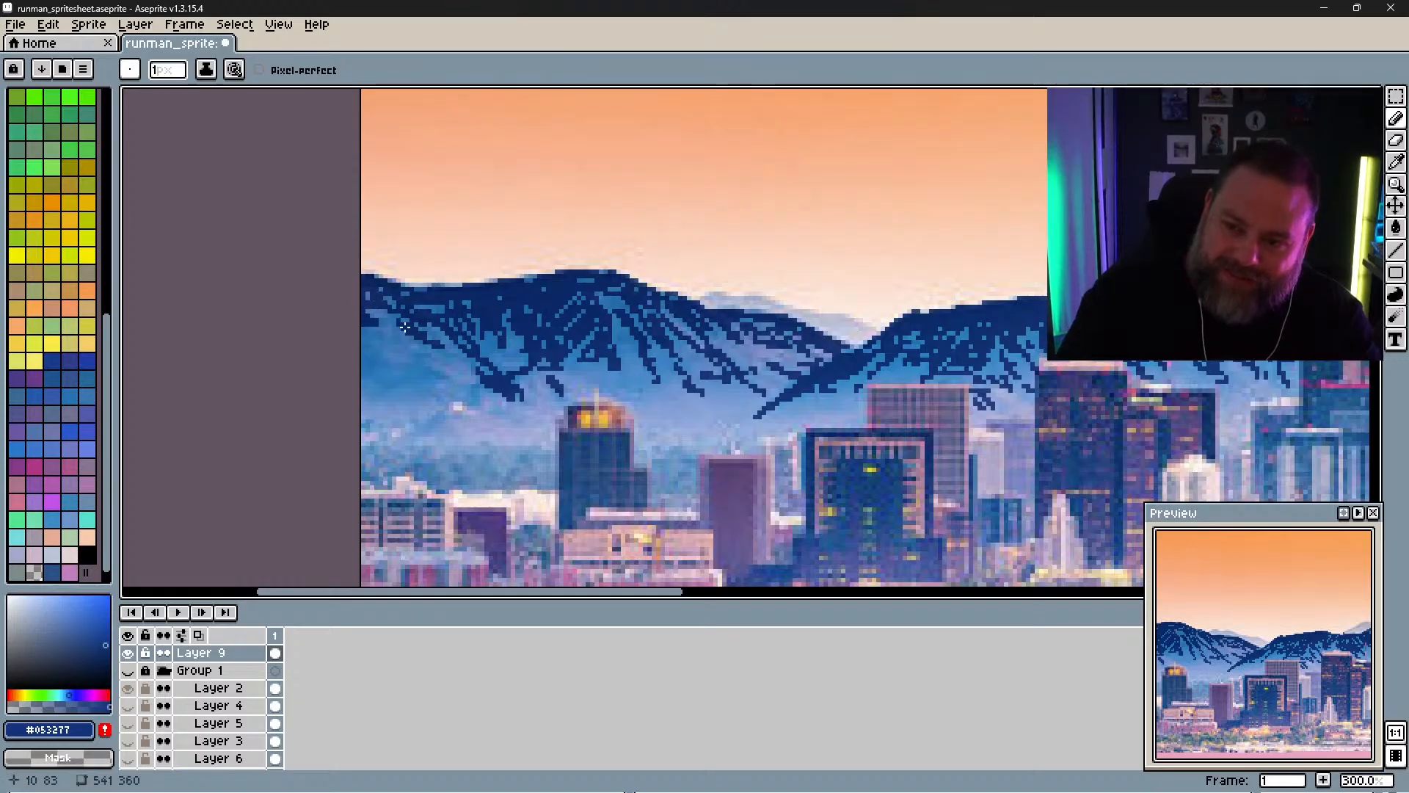
mouse_move(404, 327)
left_mouse_down()
mouse_move(385, 323)
mouse_move(387, 346)
mouse_move(369, 348)
mouse_move(410, 368)
left_mouse_up()
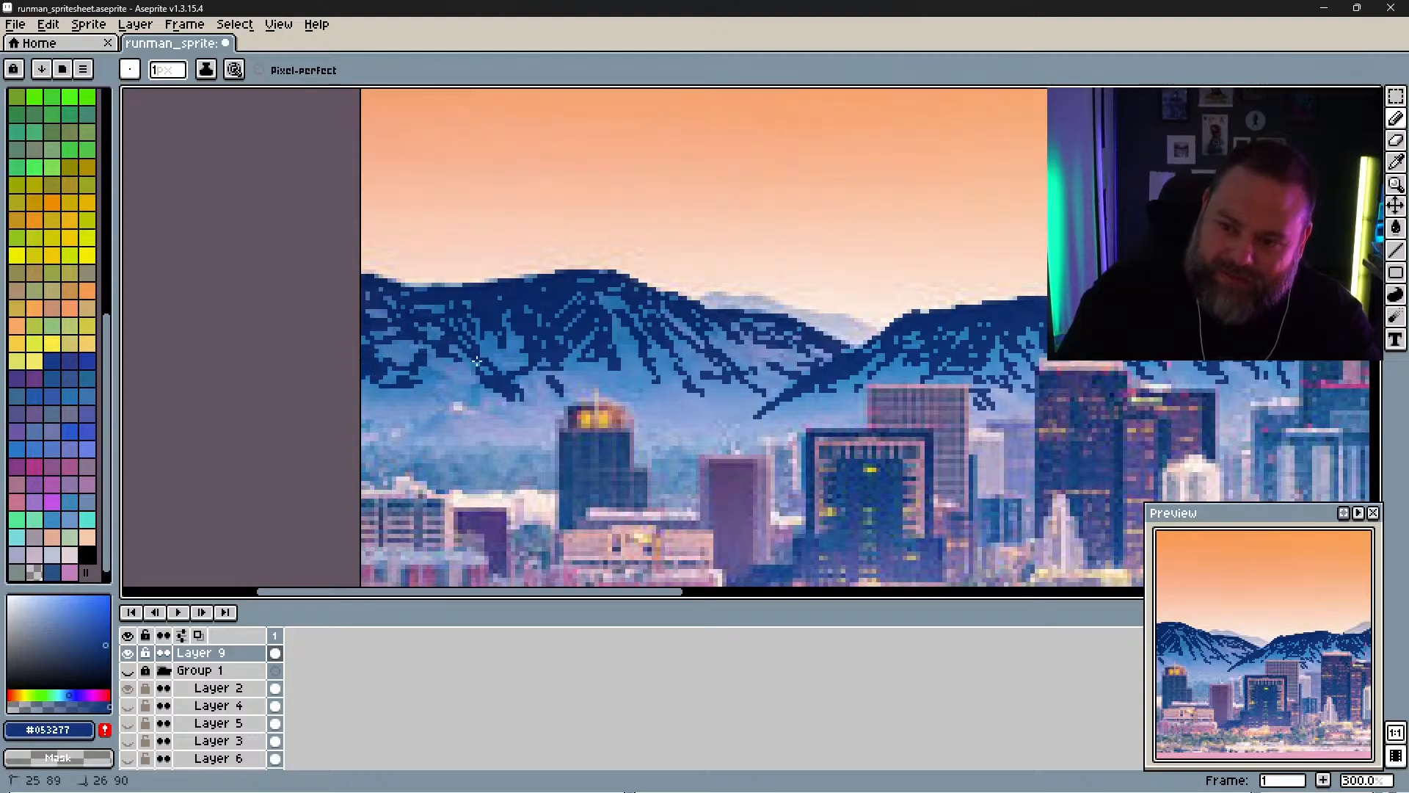
mouse_move(499, 358)
left_mouse_down()
mouse_move(442, 379)
mouse_move(386, 369)
left_mouse_up()
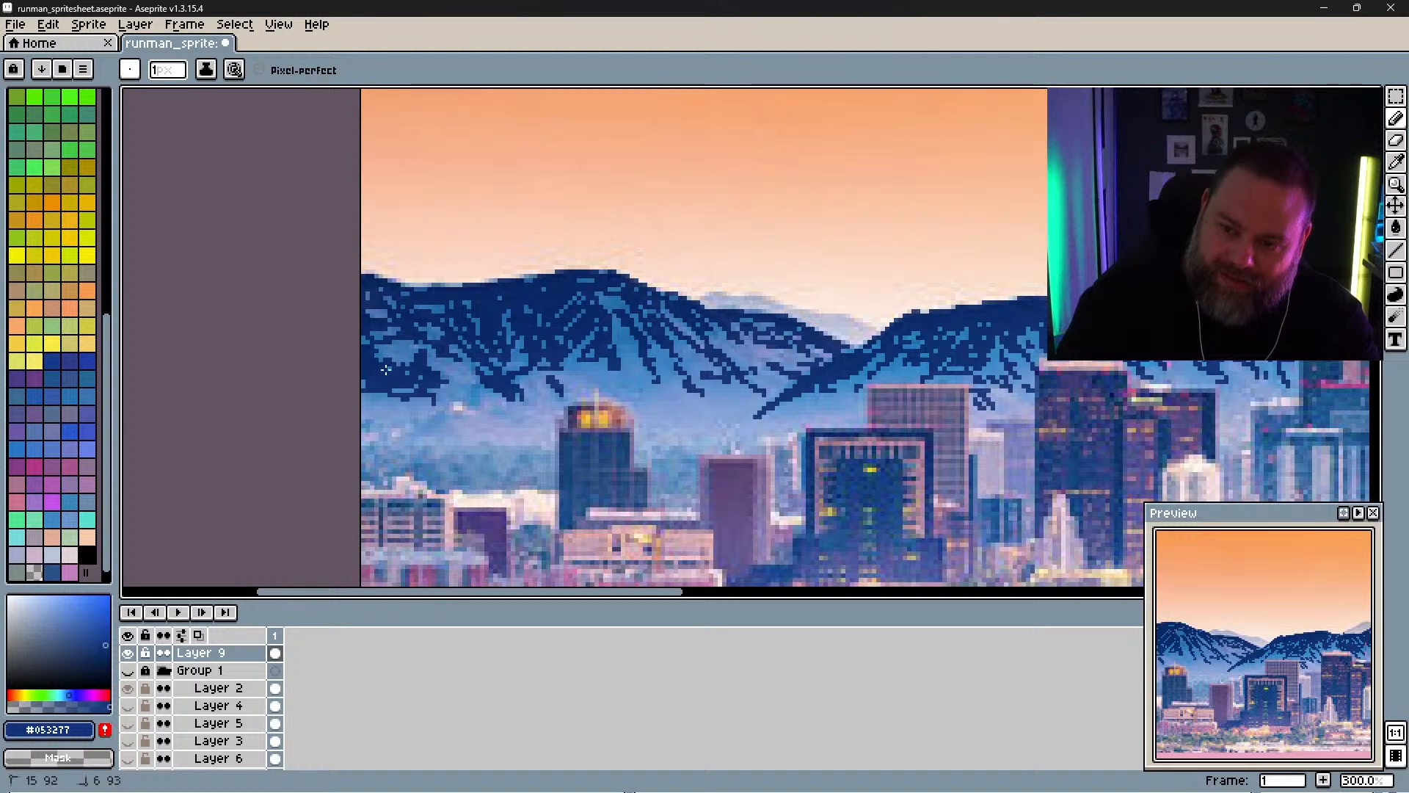
left_click(400, 355)
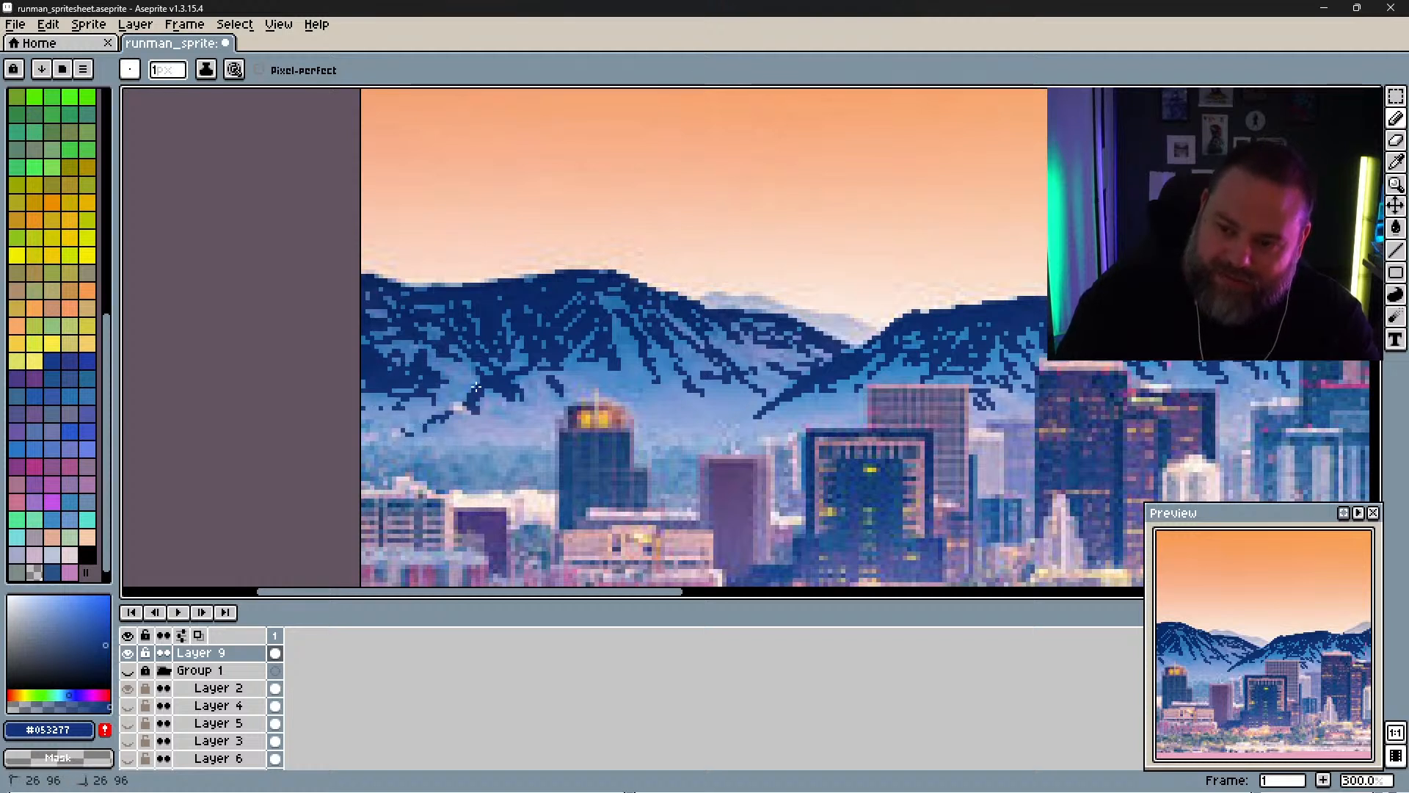
Step: Dot dark blue foothill strokes along the leftmost mountain's base and fill small gaps in its face shading
left_click(475, 386)
left_click_drag(513, 389, 522, 356)
mouse_move(636, 339)
left_mouse_down()
mouse_move(609, 301)
mouse_move(630, 319)
left_mouse_up()
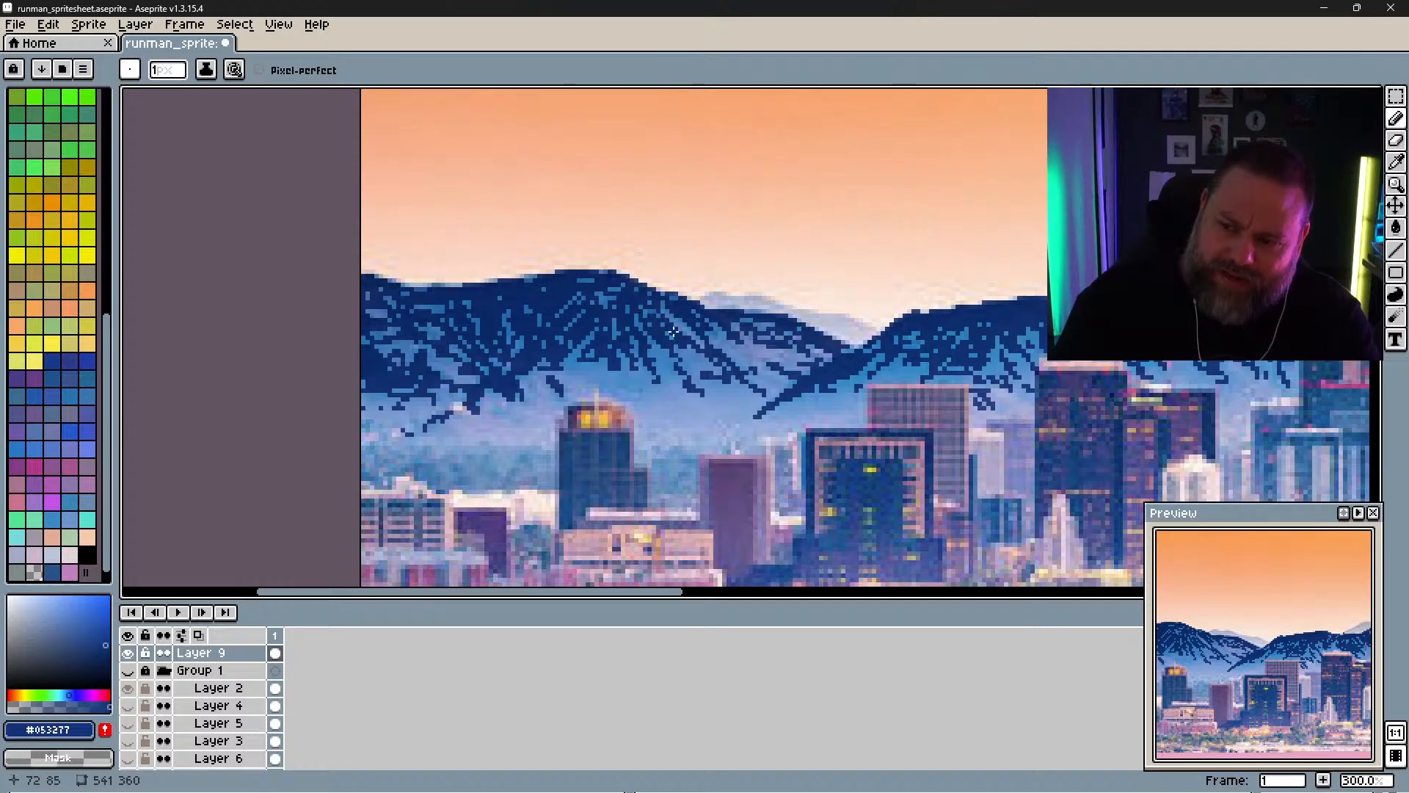
left_click_drag(497, 412, 525, 421)
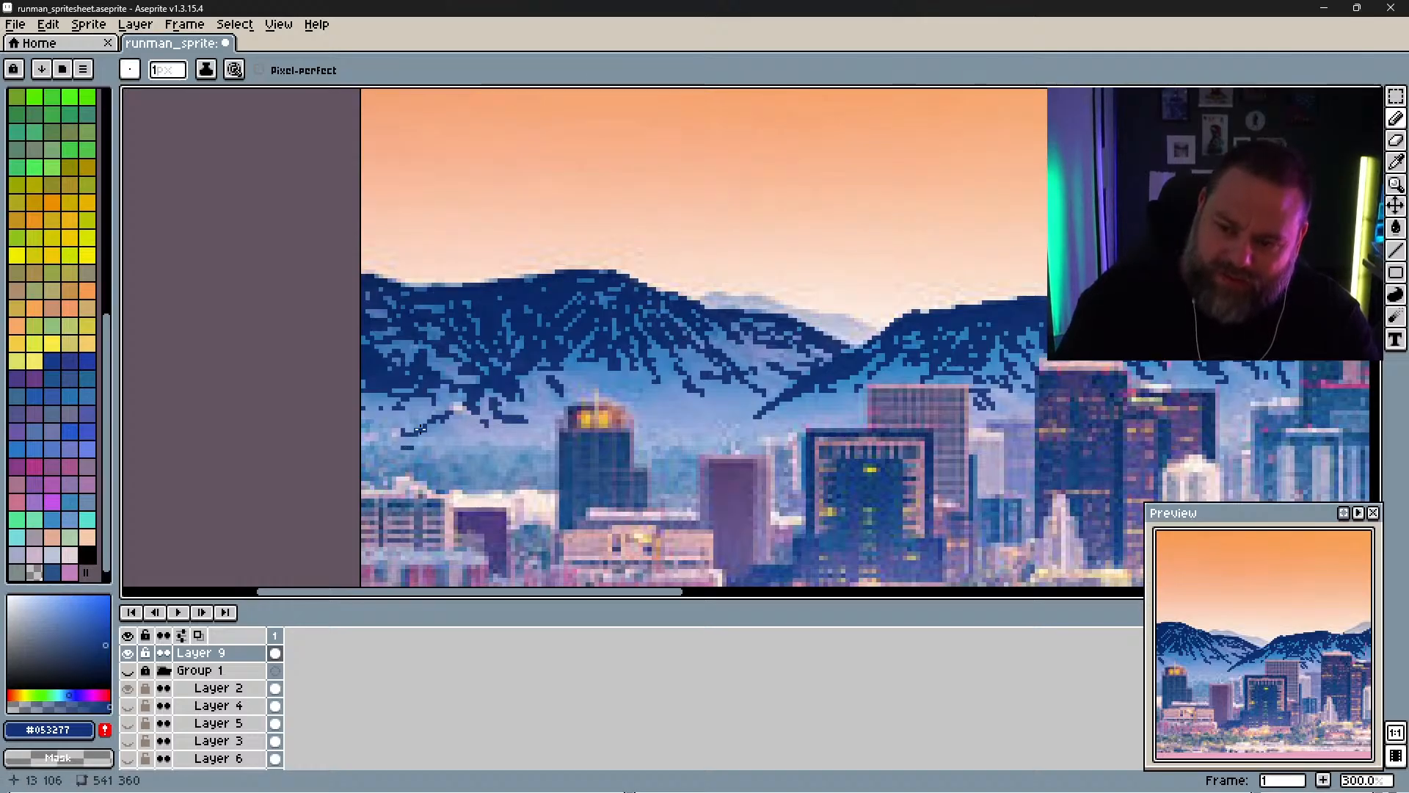
Step: Draw short dark blue foothill strokes below the leftmost mountain and between the lit-top tower and the purple tower
left_click_drag(376, 452, 409, 445)
mouse_move(451, 455)
left_mouse_down()
mouse_move(541, 447)
mouse_move(493, 451)
left_mouse_up()
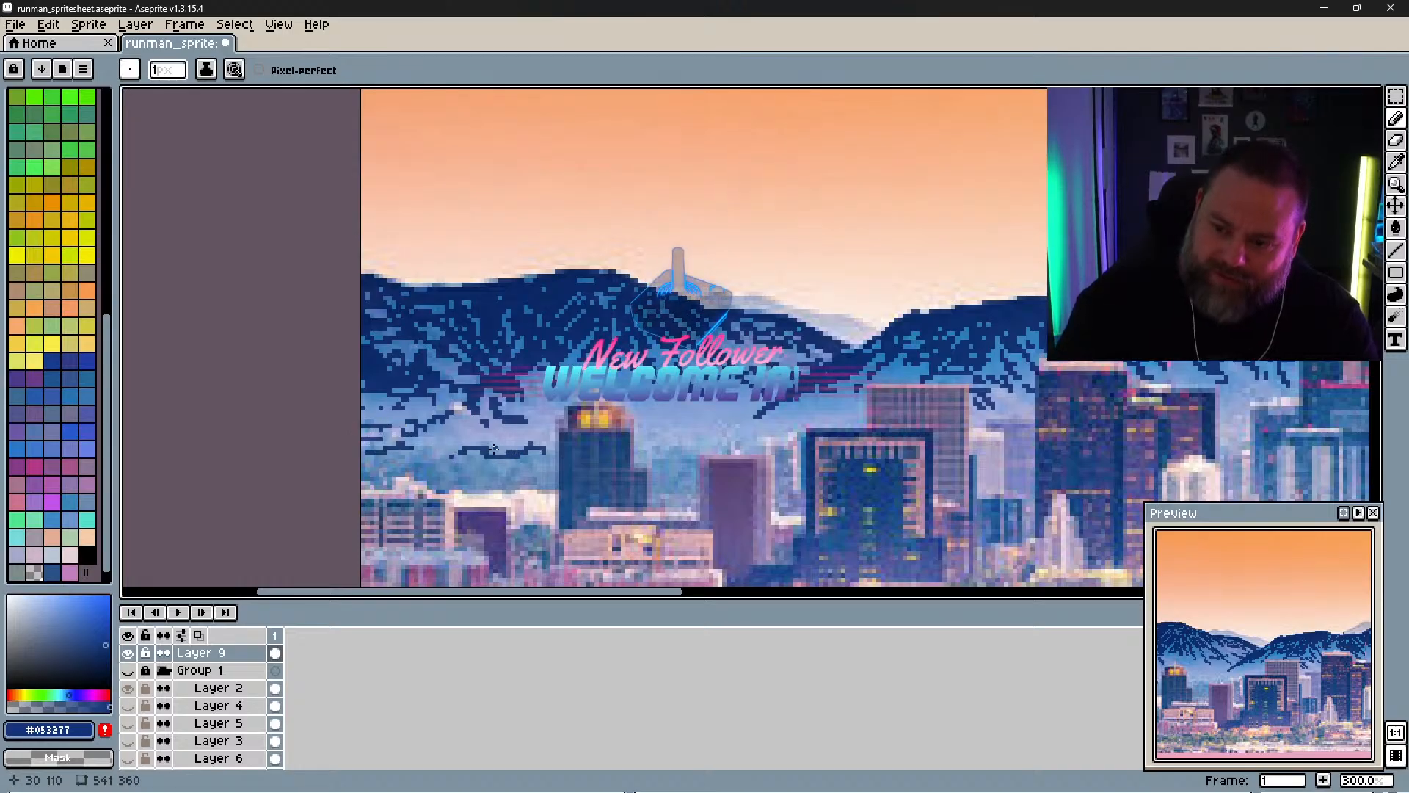
left_click(653, 439)
left_click_drag(664, 443, 707, 440)
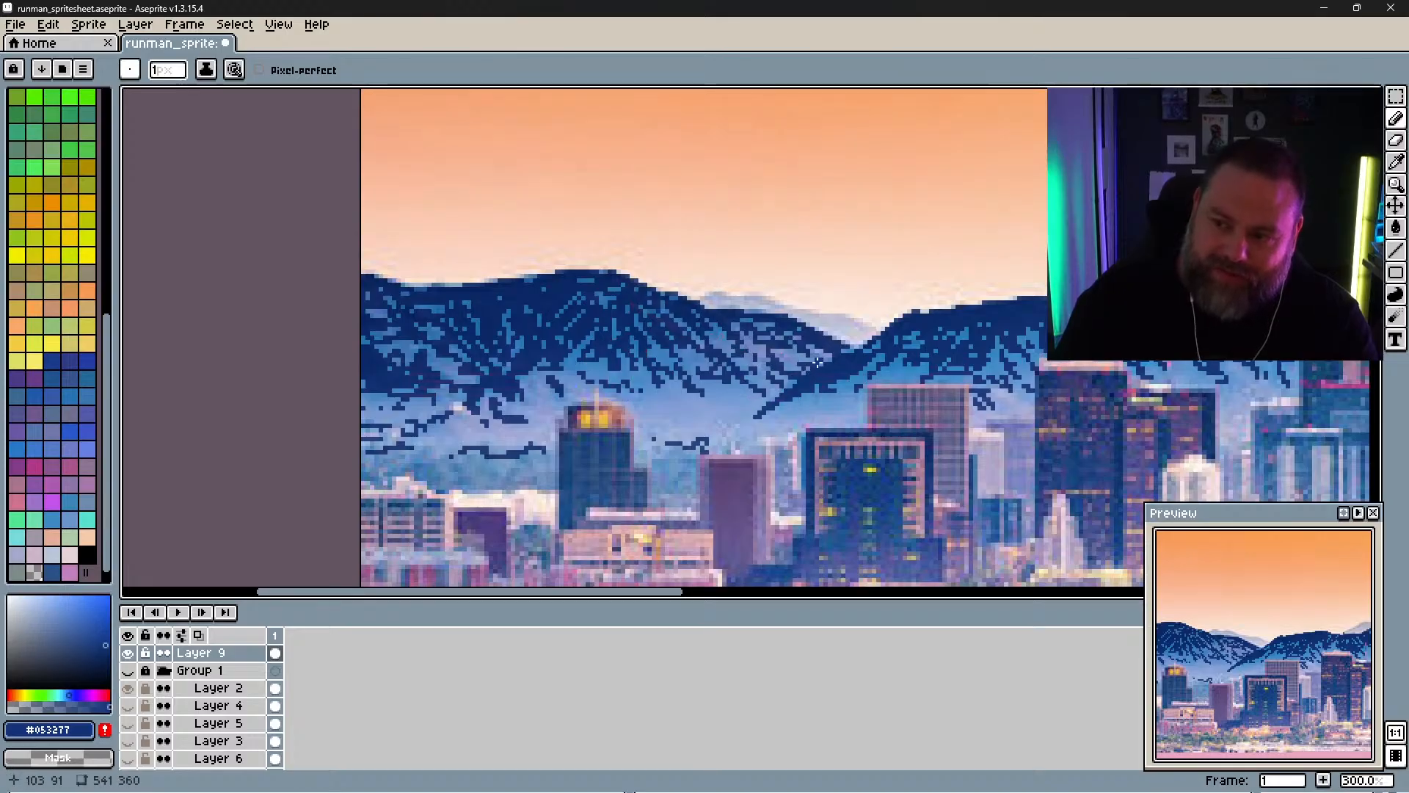
Step: Set the eraser's brush size to 5 px
key("space")
mouse_move(903, 371)
left_mouse_down()
mouse_move(648, 368)
mouse_move(523, 401)
left_mouse_up()
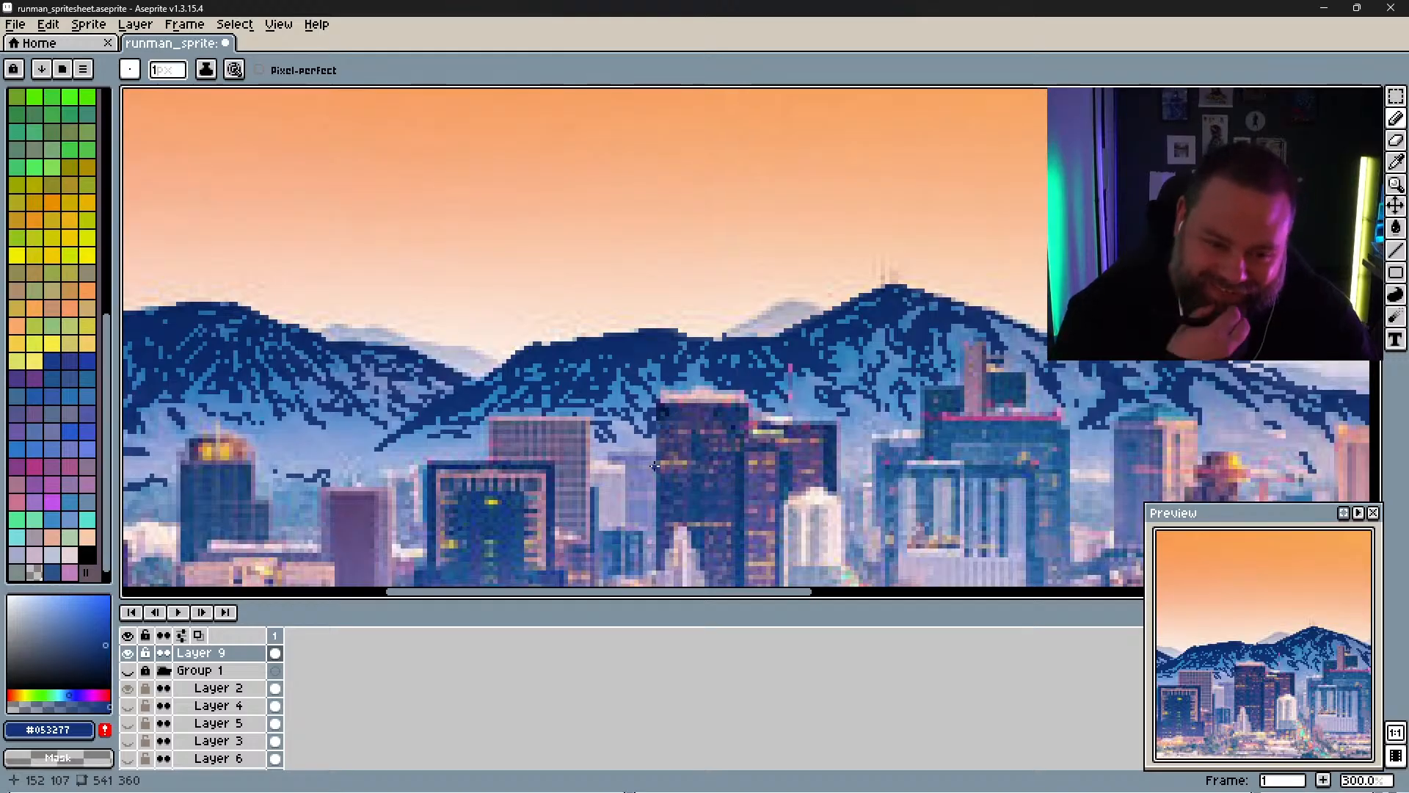
key("e")
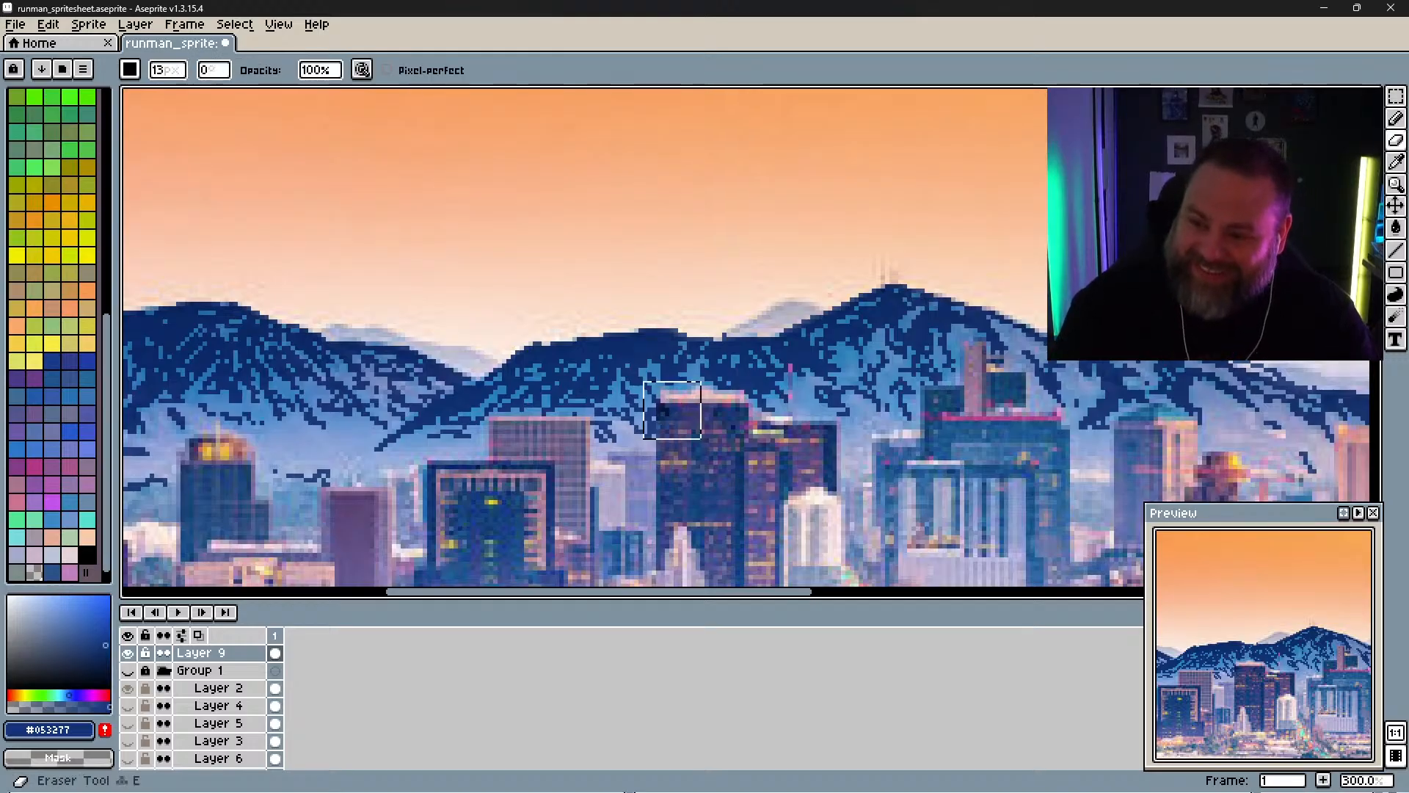
left_click(167, 69)
left_click_drag(183, 94, 174, 94)
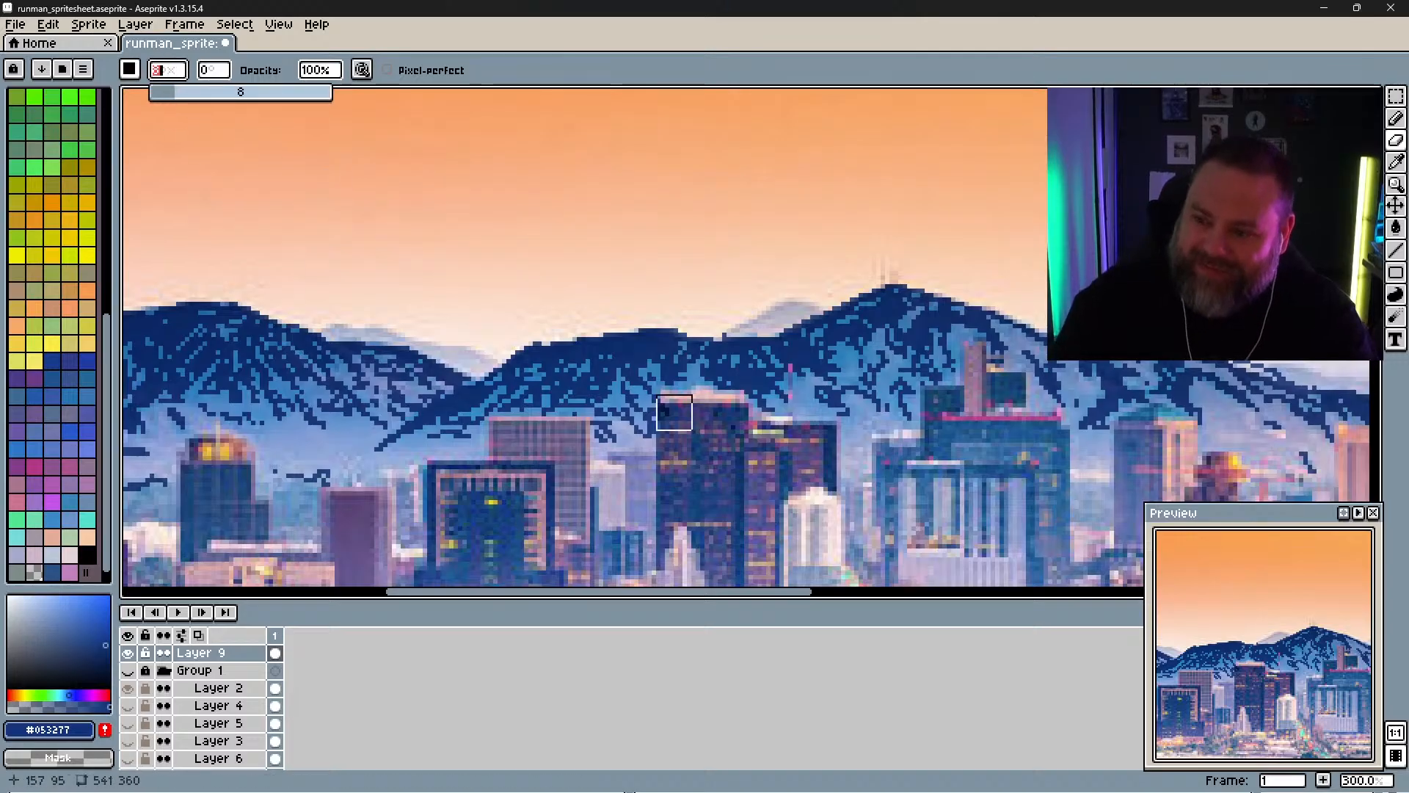
left_click(168, 73)
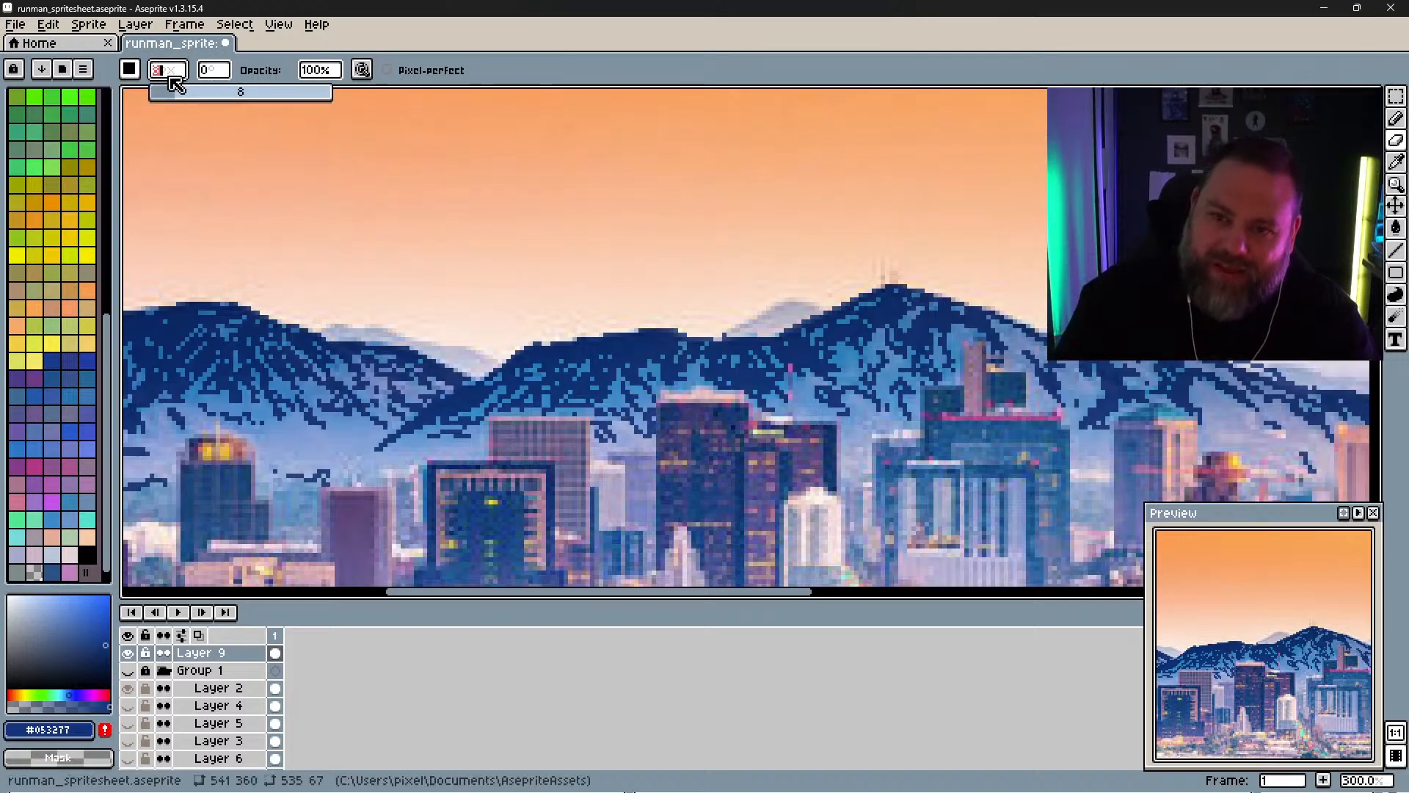
left_click_drag(174, 91, 165, 93)
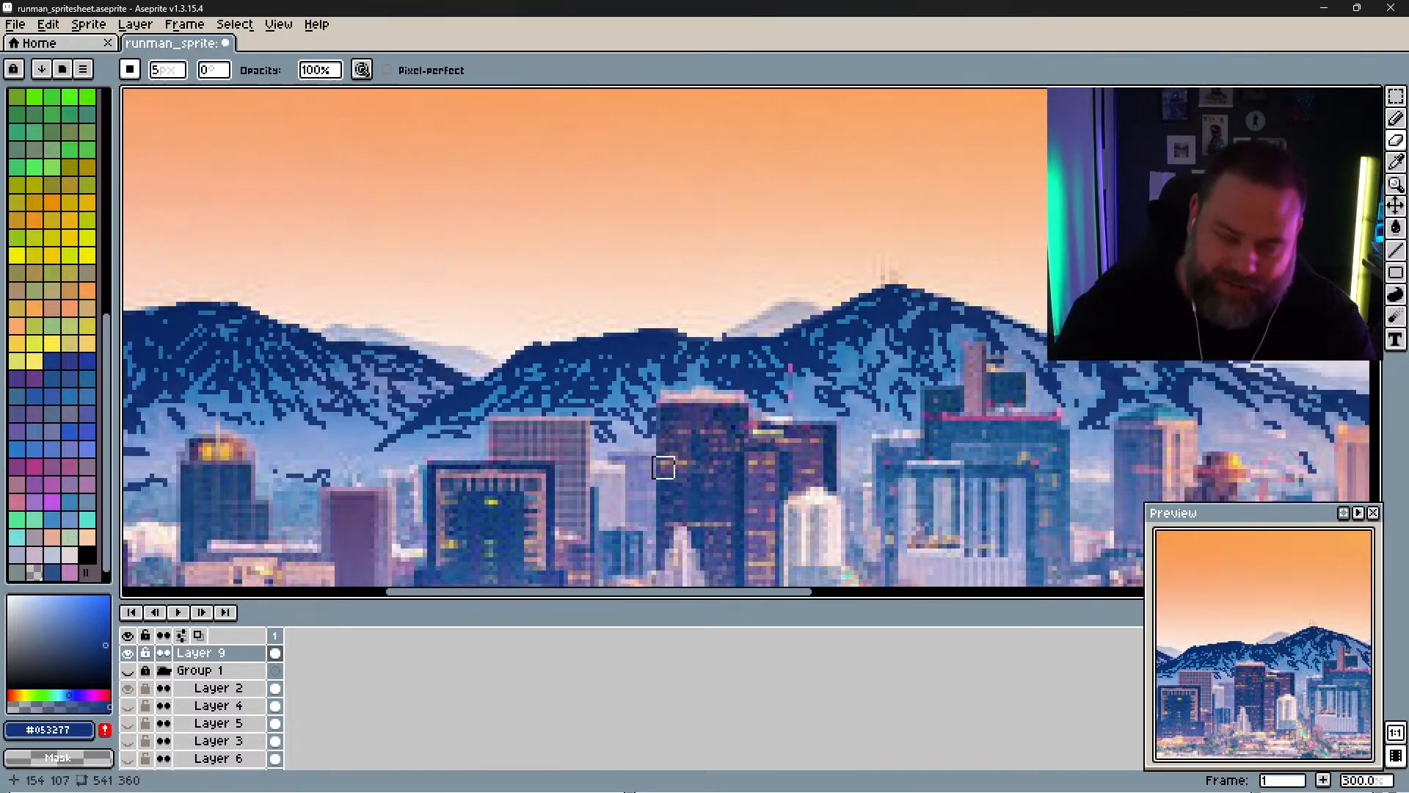
Step: Pencil small dark blue foothill marks in the gap between the large teal building and the teal-roofed tower
key("b")
left_click_drag(769, 420, 432, 396)
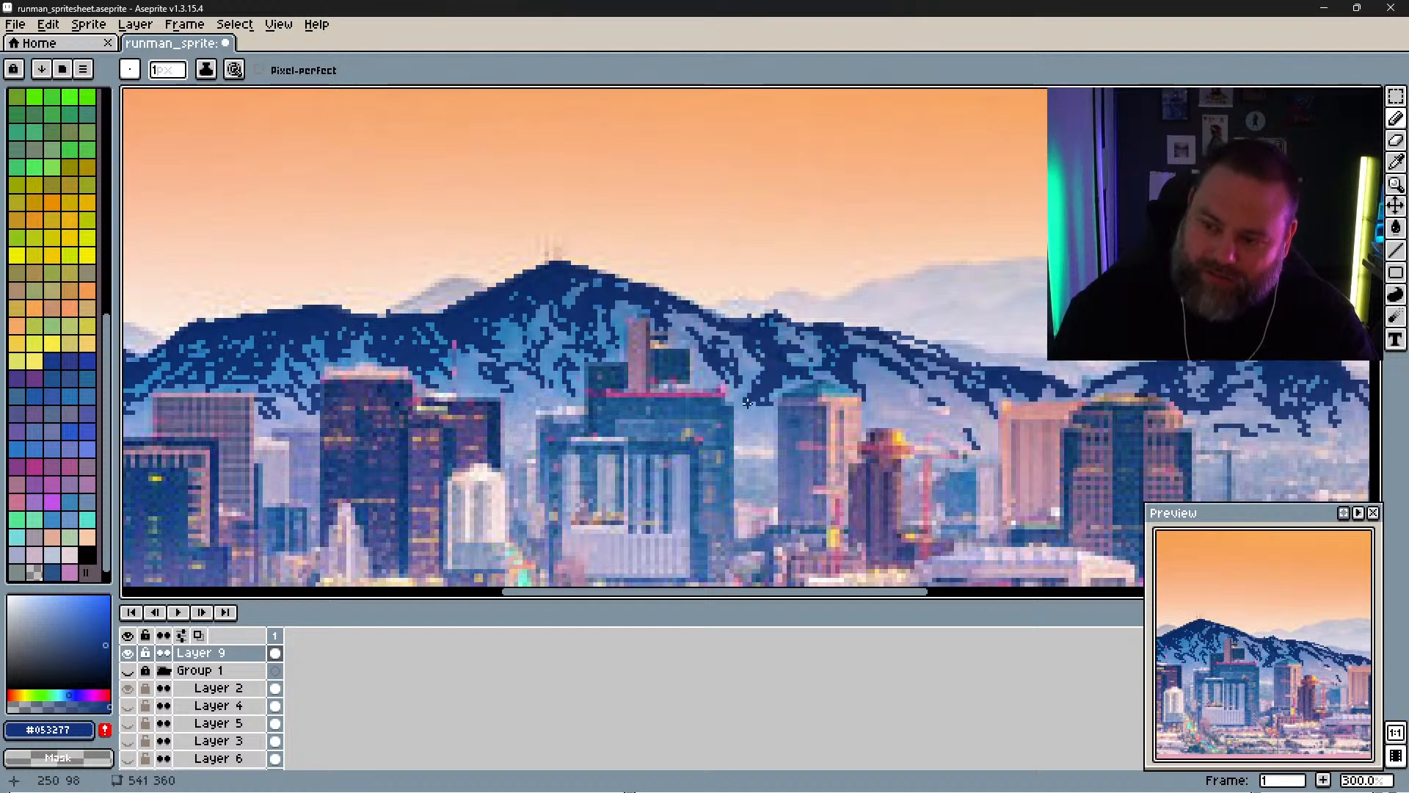
left_click(749, 425)
left_click(749, 433)
left_click_drag(740, 447, 755, 447)
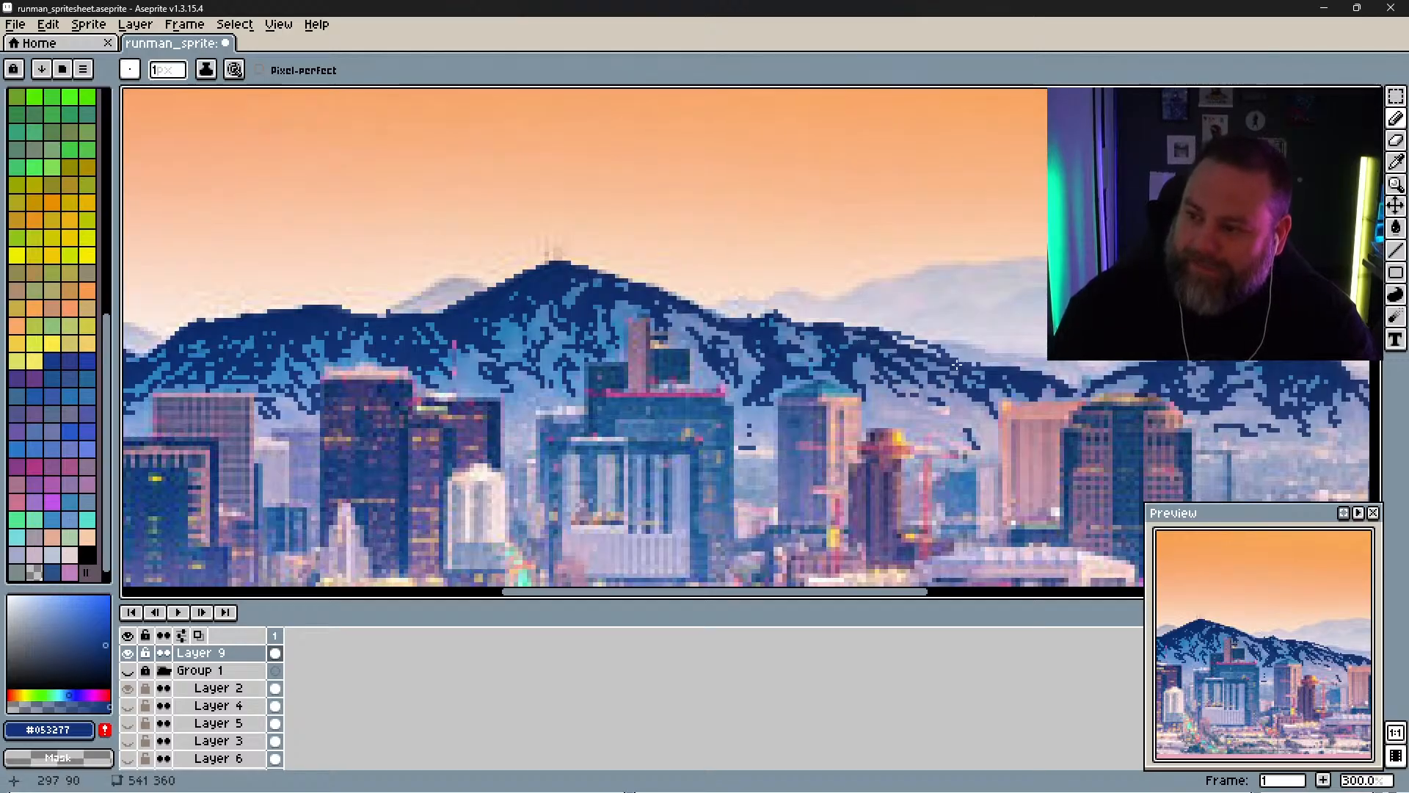
Step: Add dark blue strokes at the base of the peak above the two dark towers and touch up the neighbouring ridge's crest
key("space")
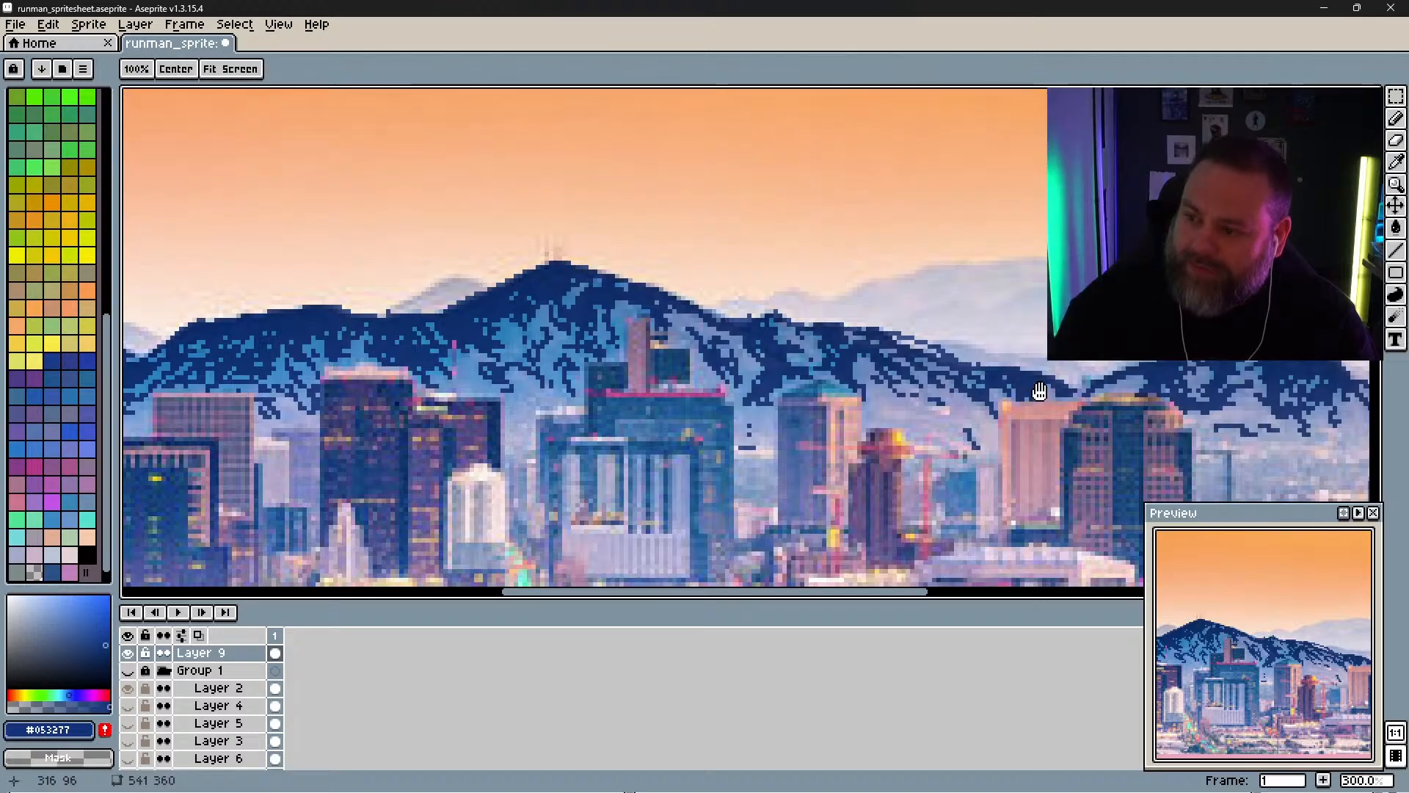
left_click_drag(1039, 391, 646, 372)
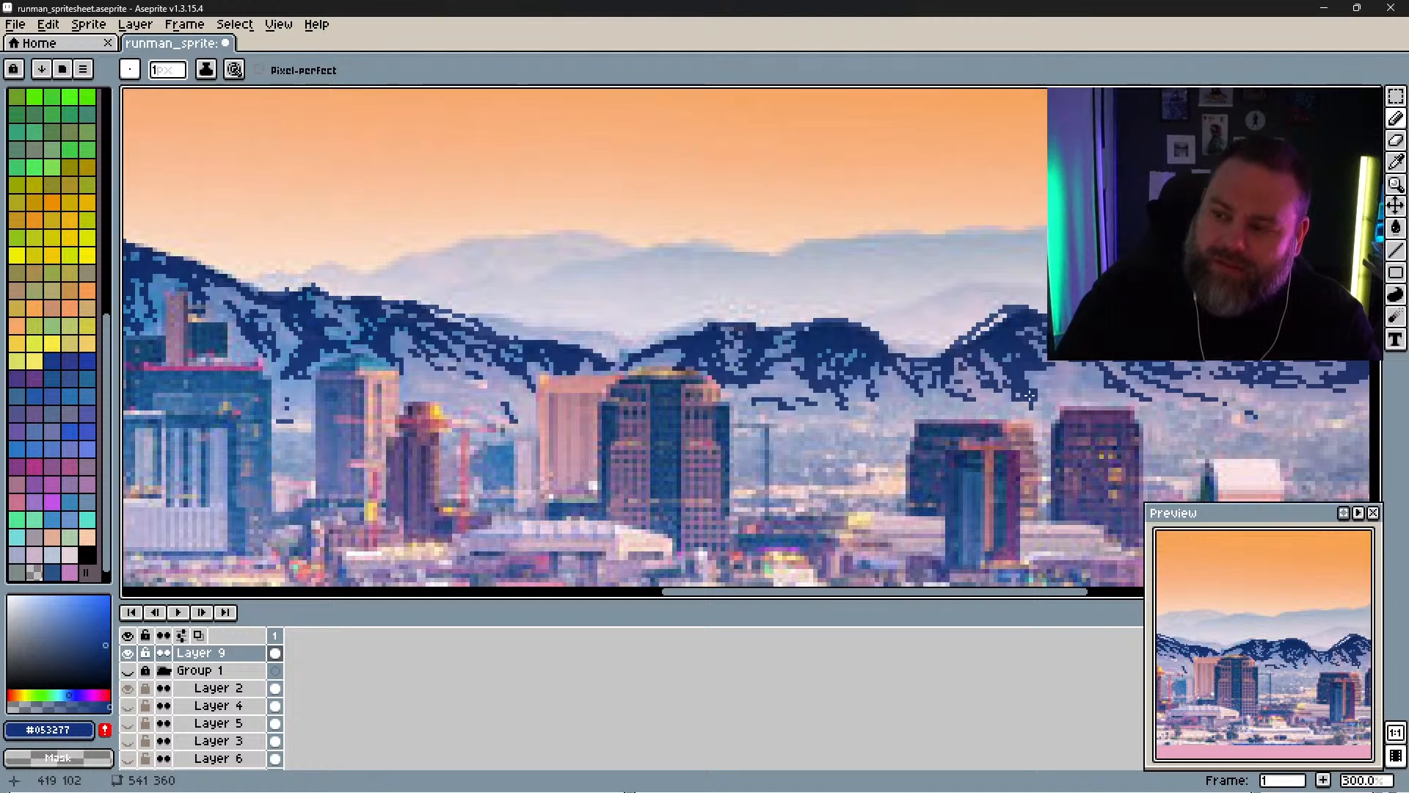
left_click_drag(1034, 402, 1051, 413)
left_click_drag(1097, 370, 1096, 381)
left_click(1094, 377)
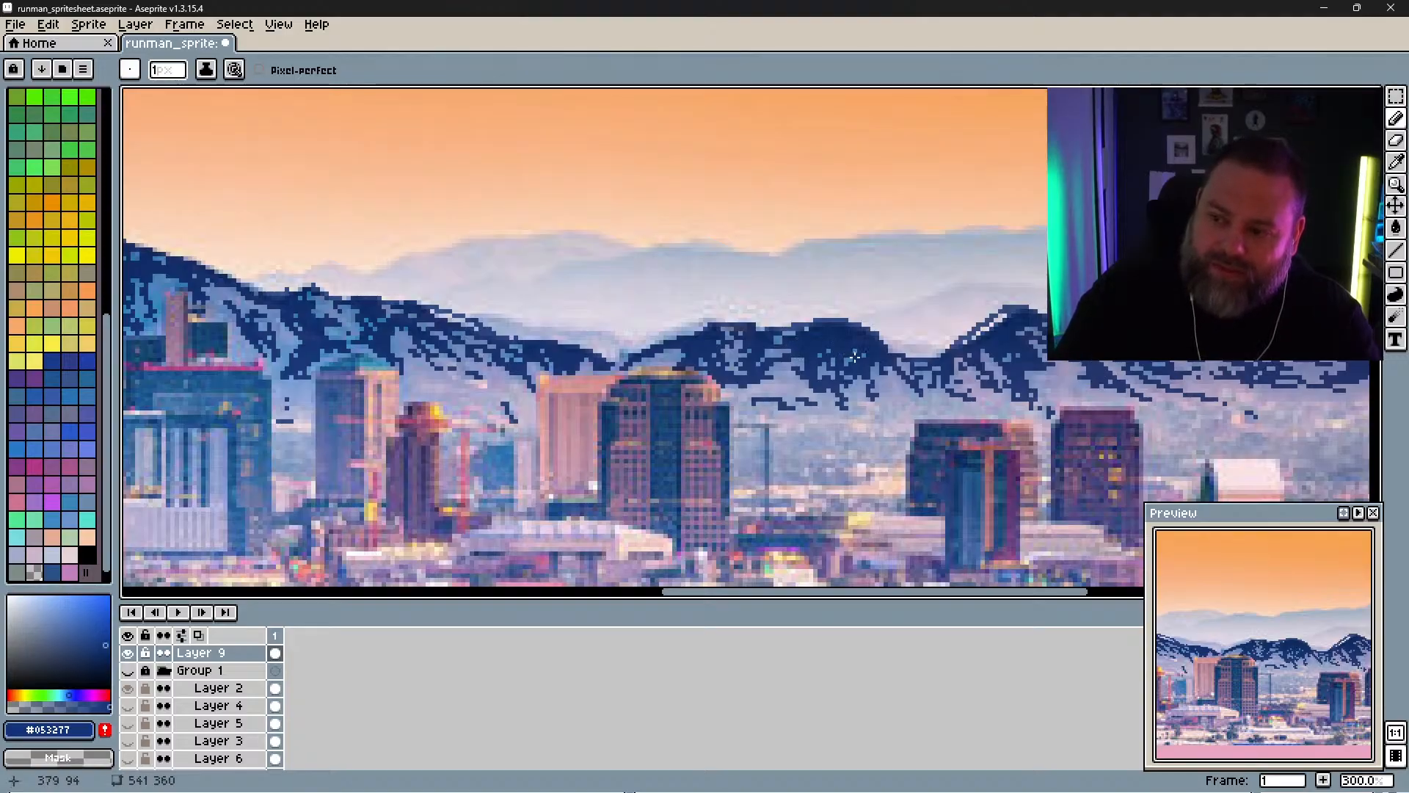
left_click_drag(801, 330, 789, 332)
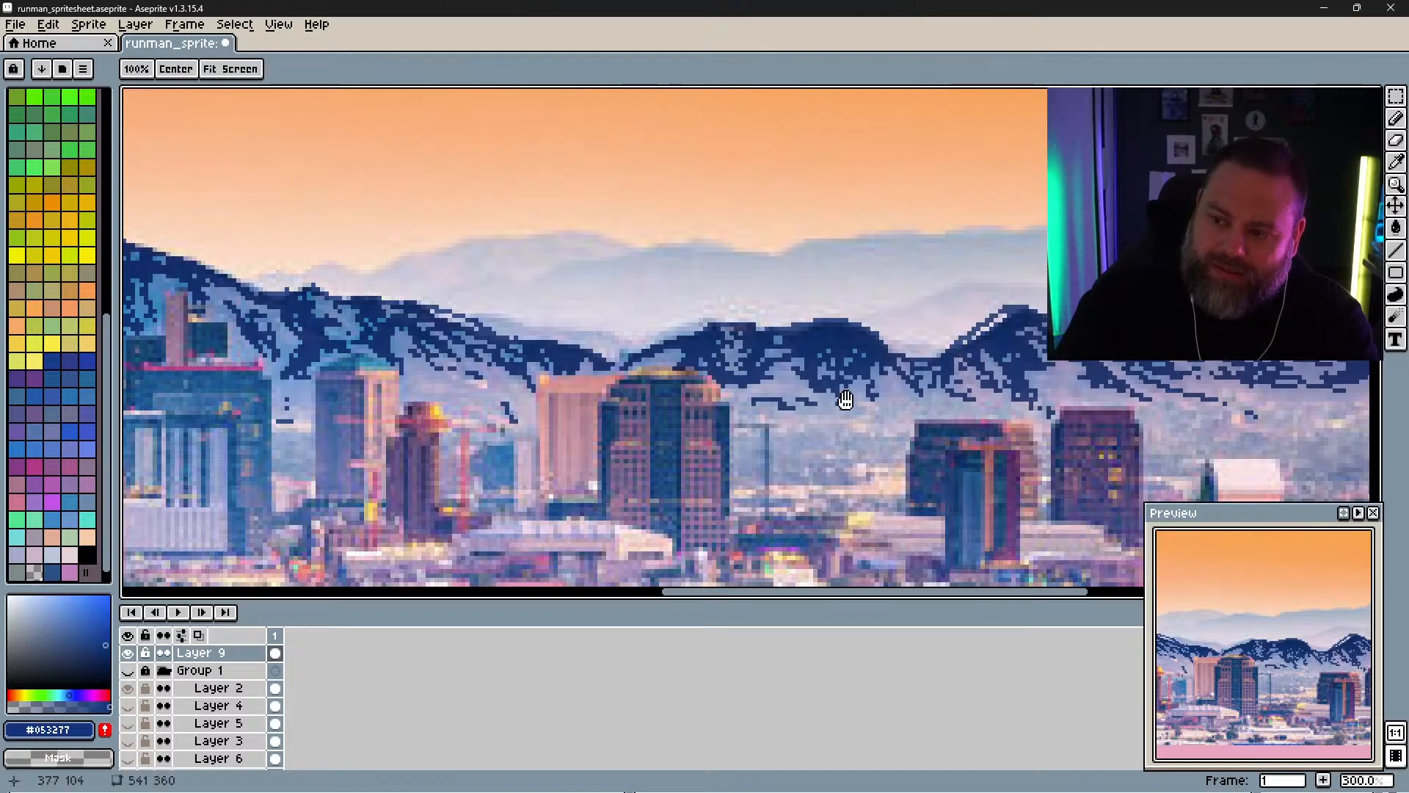
Step: Extend the dark blue shading along the rightmost mountain's lower slope and scatter broken strokes across the valley above the arena
left_click_drag(842, 399, 494, 323)
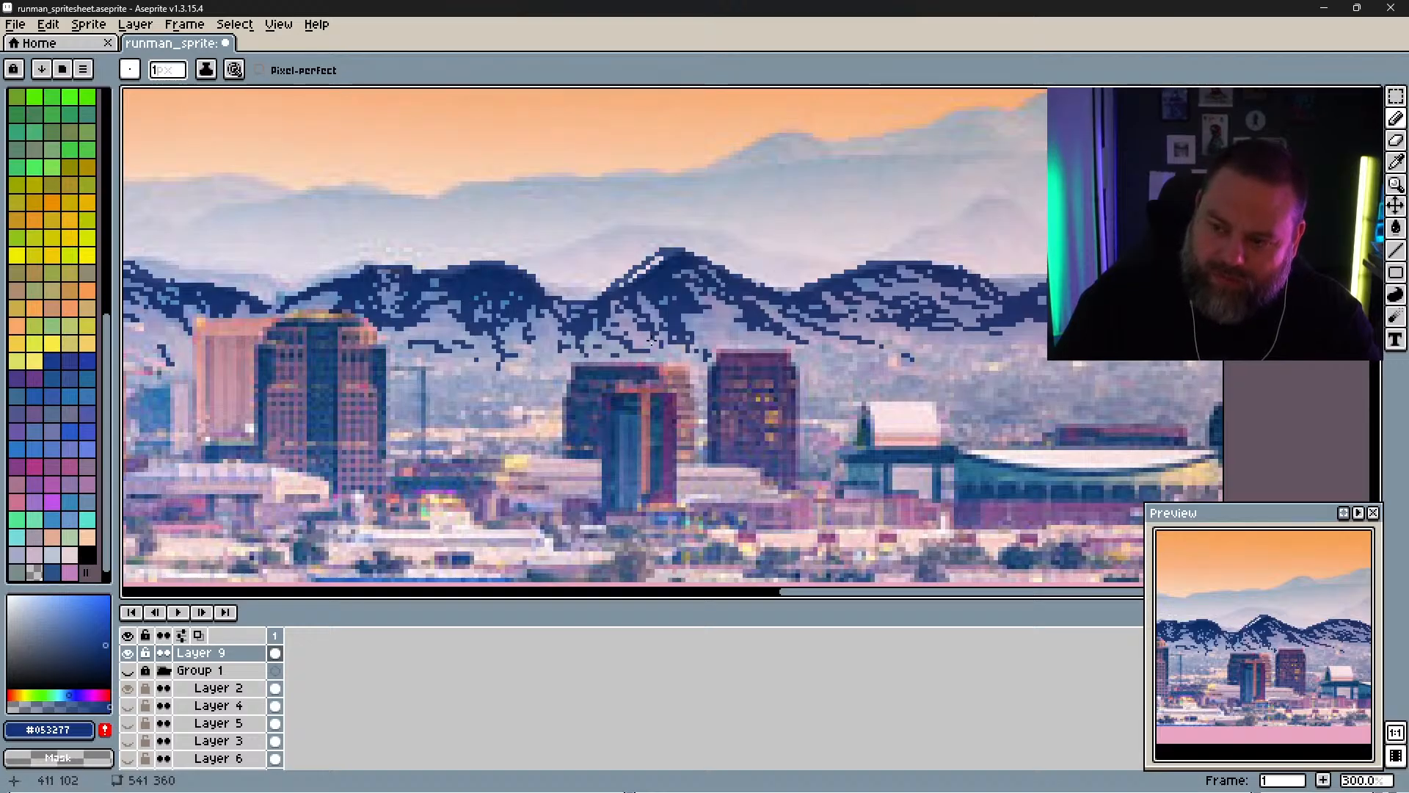
left_click_drag(725, 309, 541, 339)
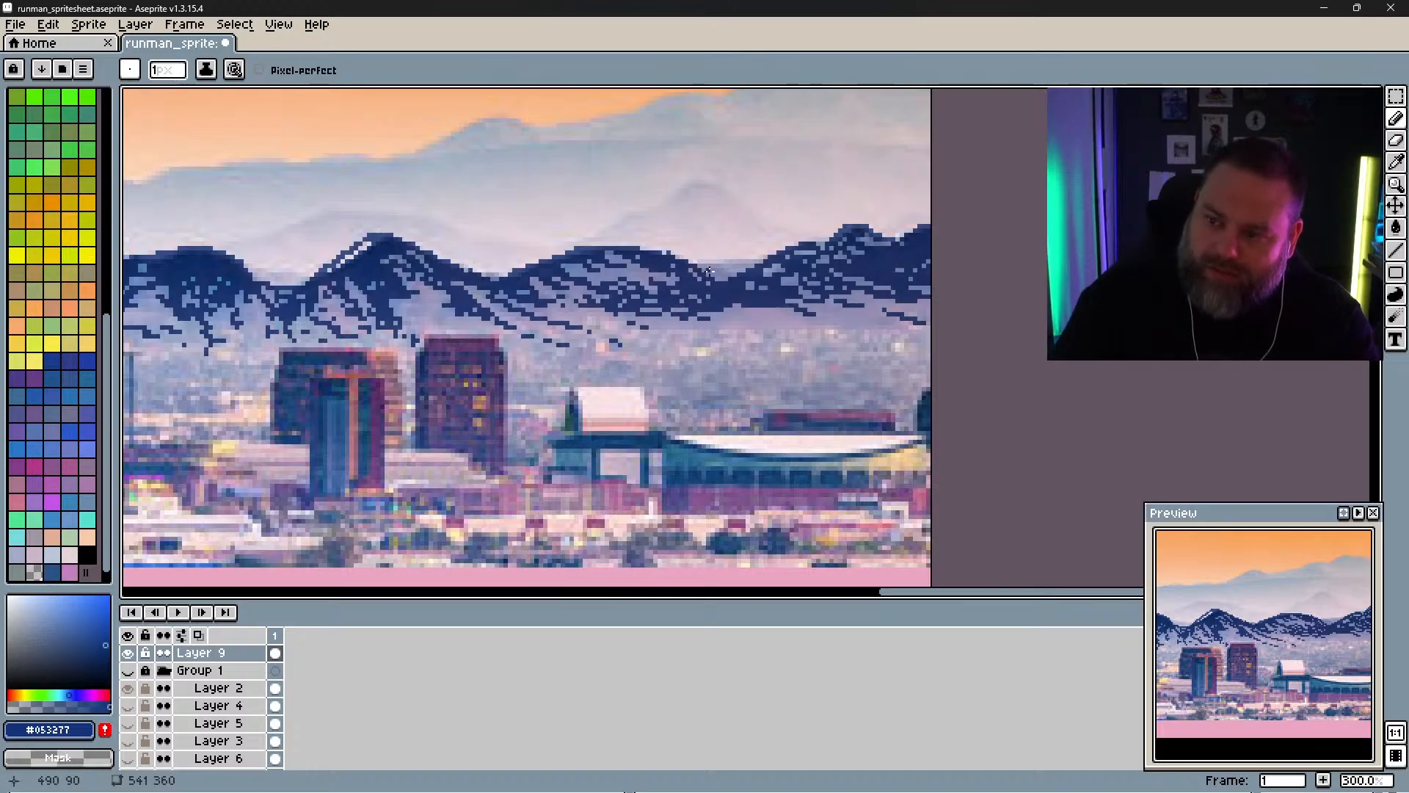
mouse_move(742, 325)
left_mouse_down()
mouse_move(860, 332)
mouse_move(851, 324)
mouse_move(926, 289)
left_mouse_up()
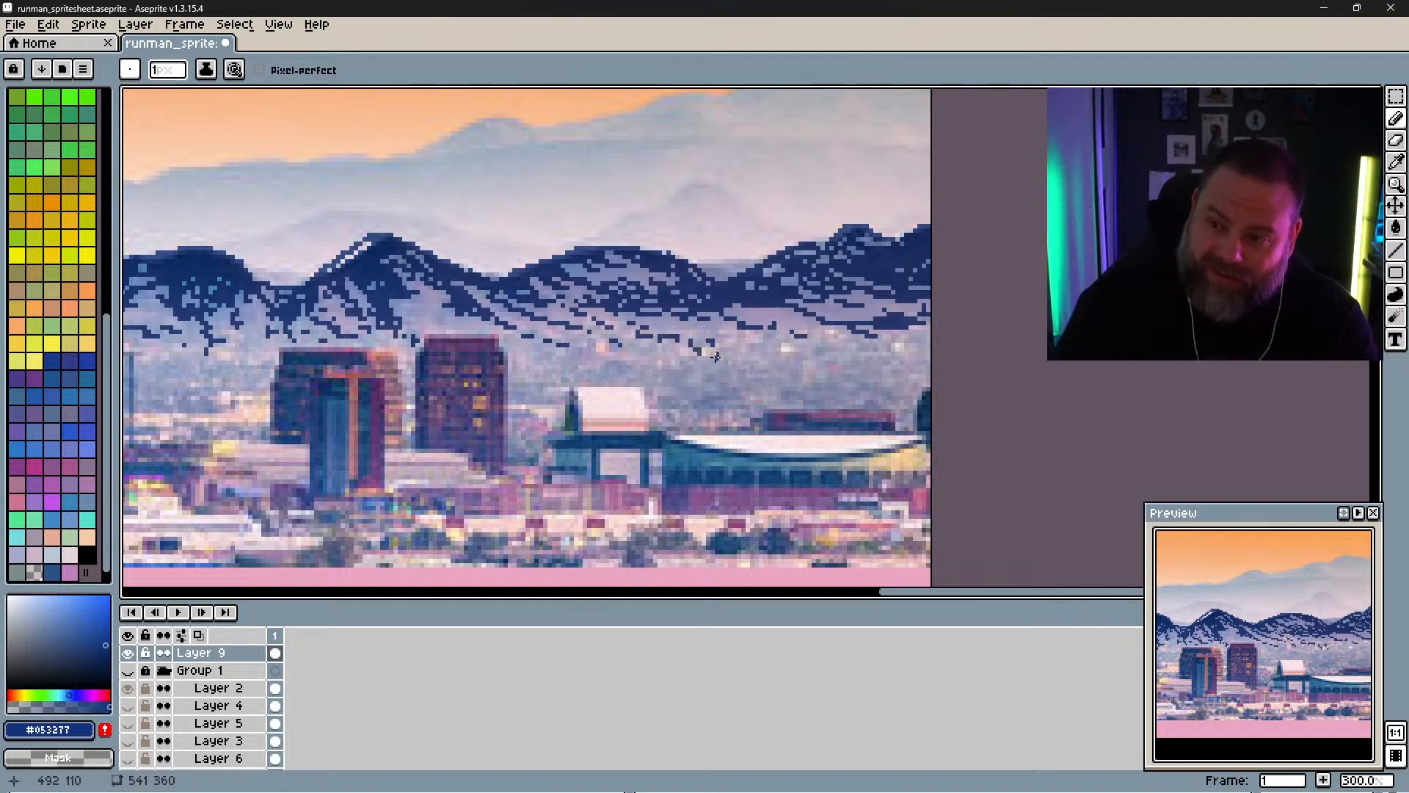
left_click_drag(717, 357, 725, 363)
left_click_drag(733, 372, 703, 376)
left_click_drag(831, 378, 814, 384)
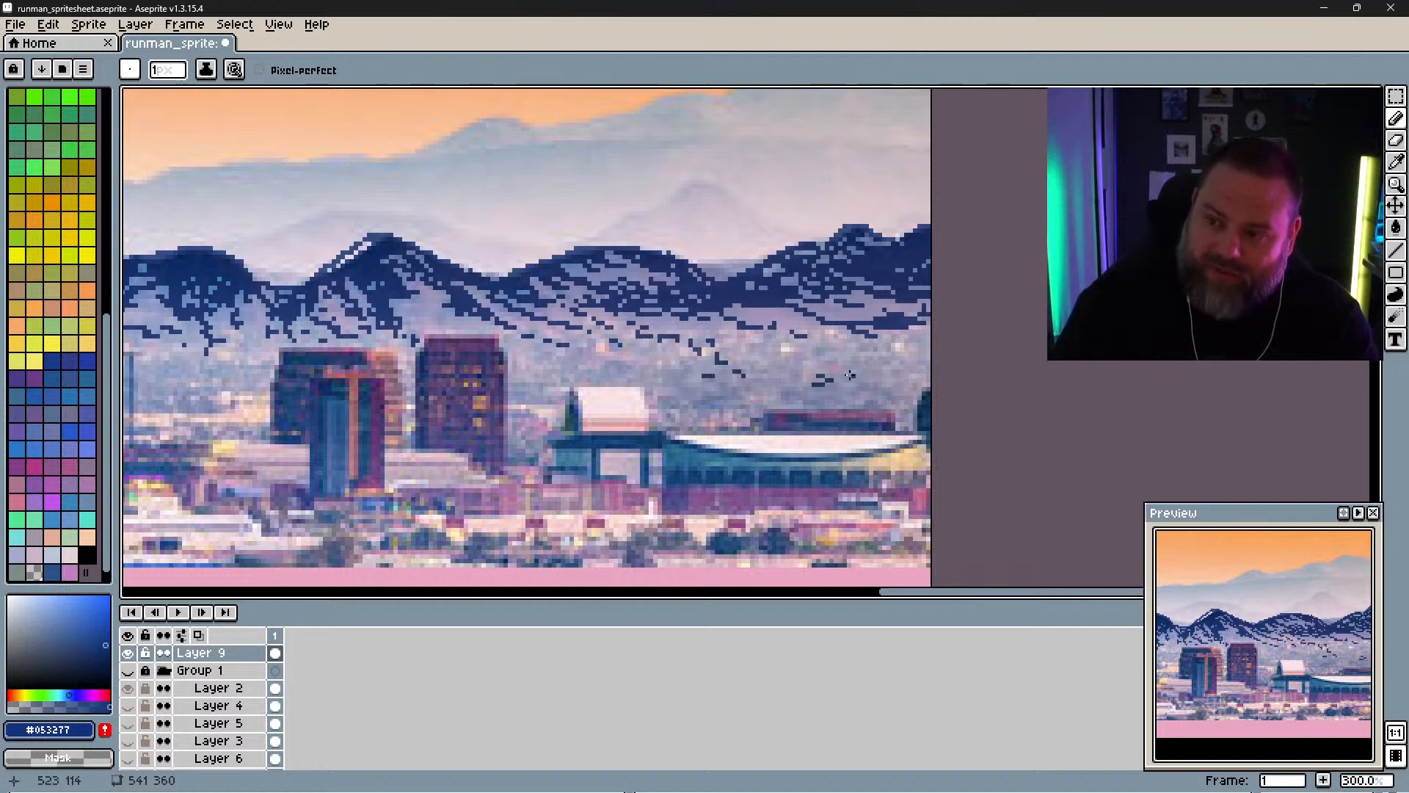
Step: Sample the lighter blue #1882bc from the slope left of the central peak and dab it into the gaps between the dark strokes
key("h")
left_click_drag(618, 368, 1041, 368)
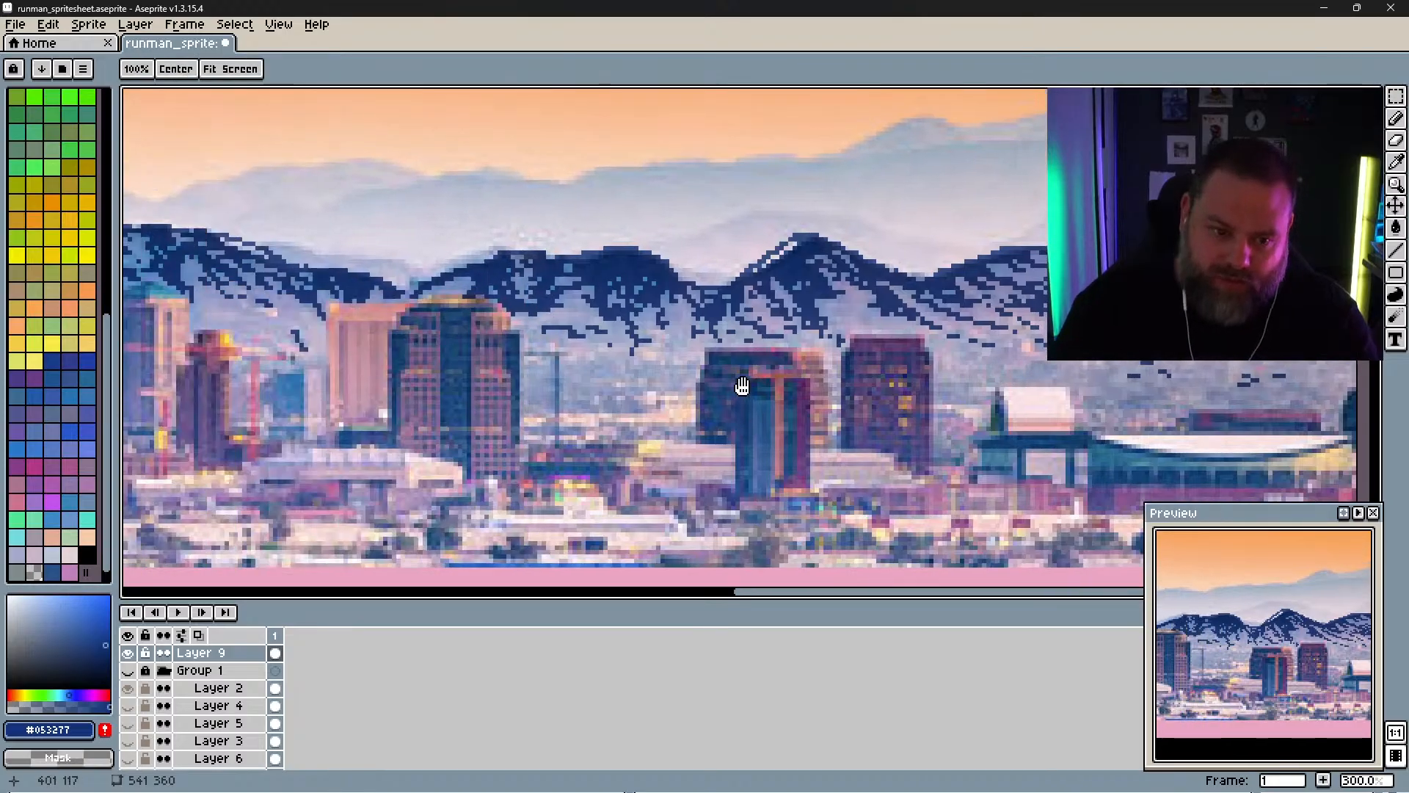
left_click_drag(742, 386, 808, 400)
key("b")
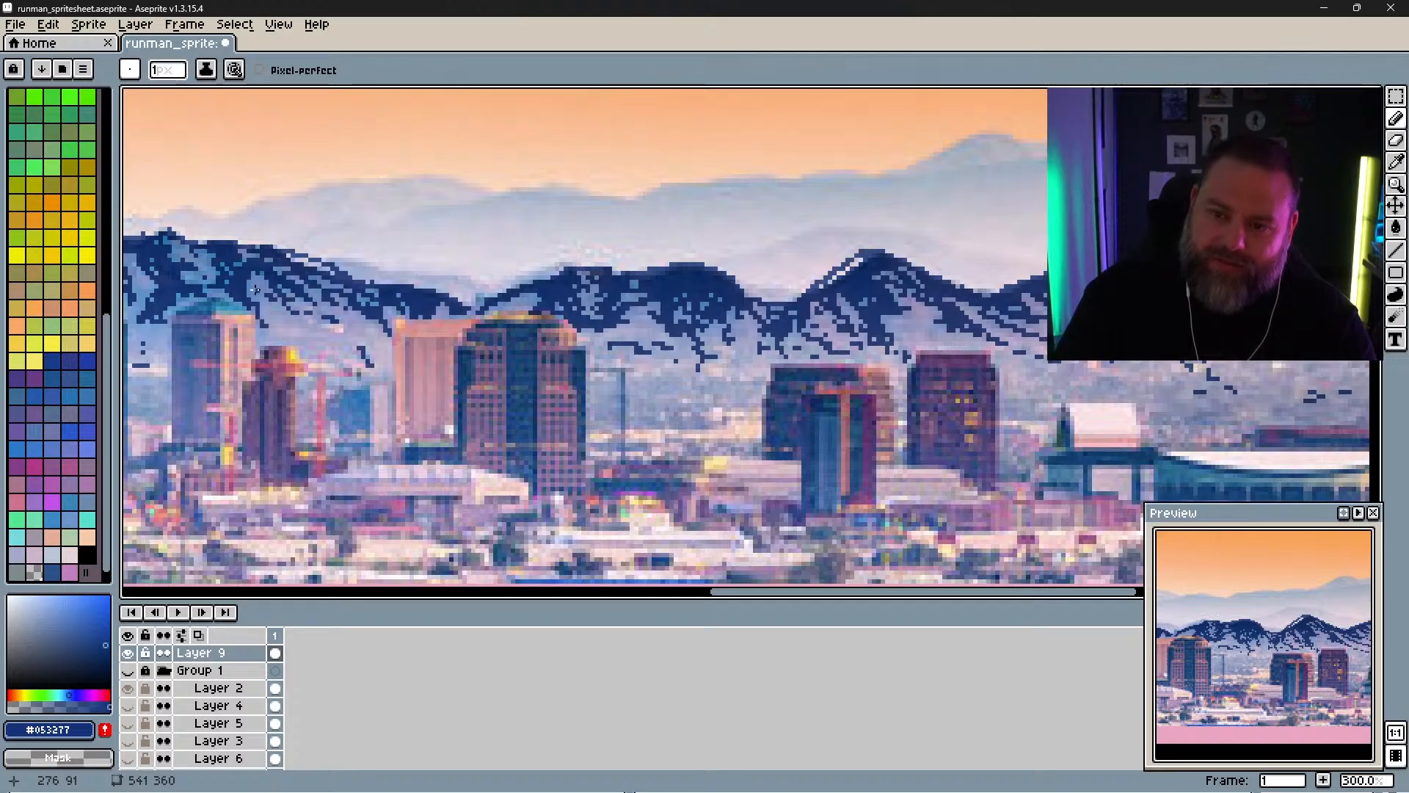
key("space")
left_click_drag(253, 290, 667, 245)
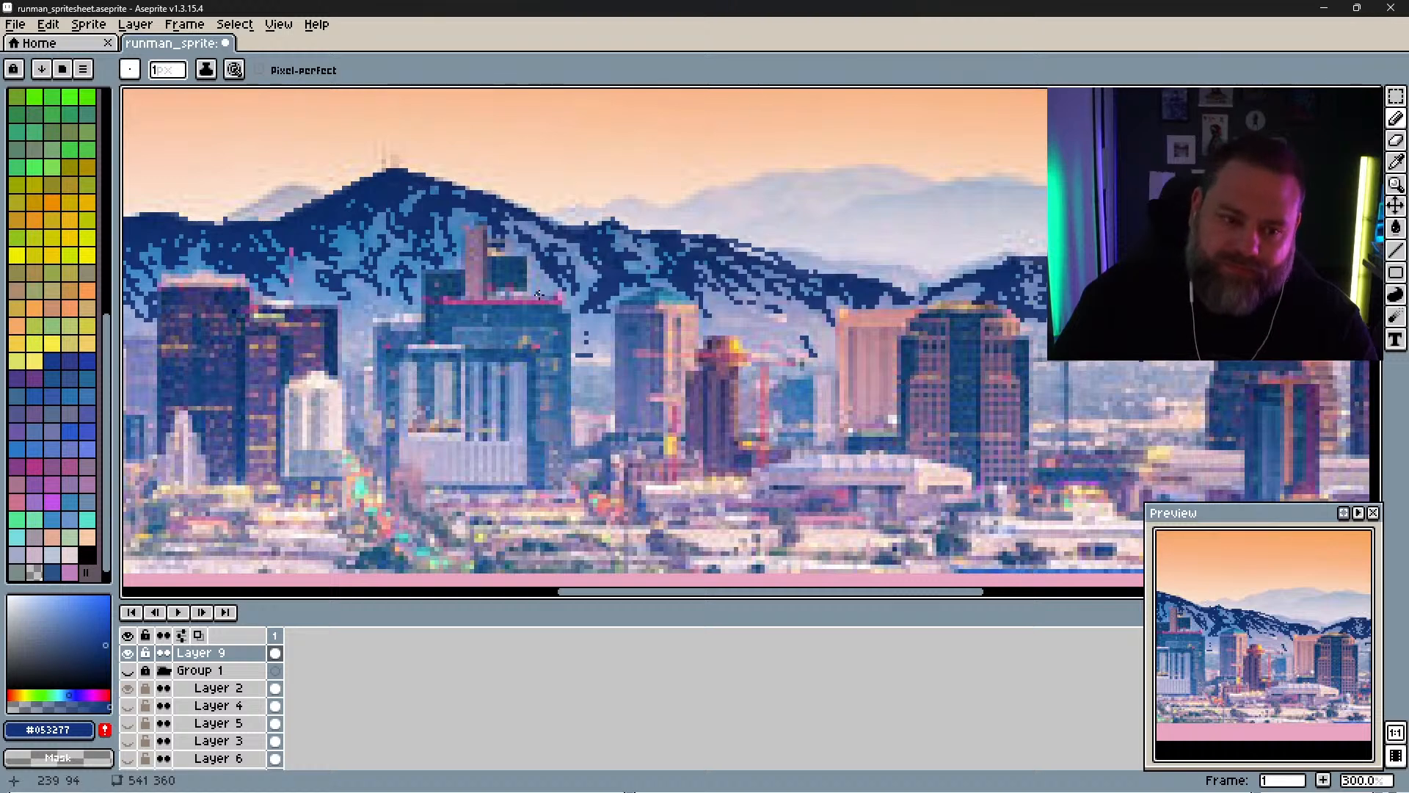
key("space")
left_click_drag(639, 300, 810, 325)
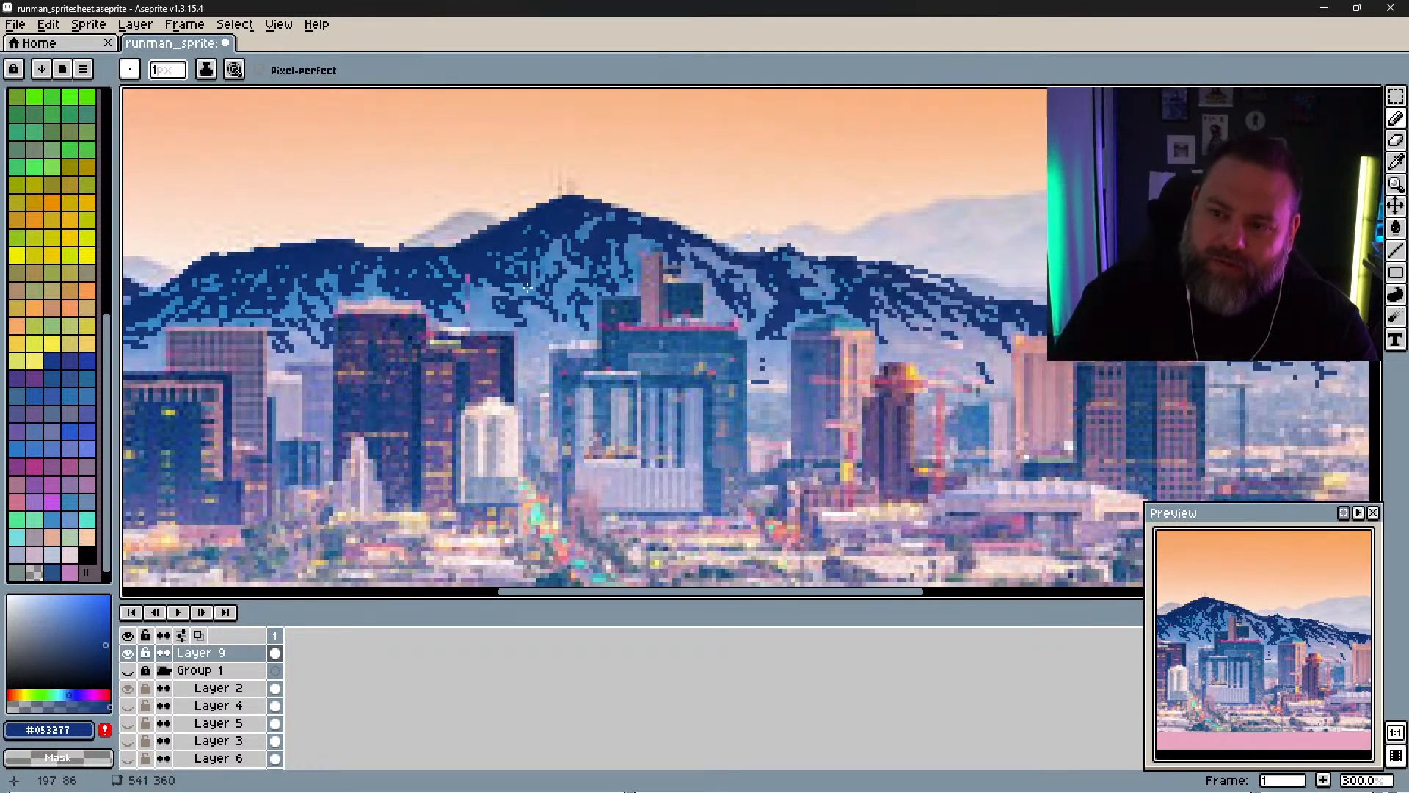
key("space")
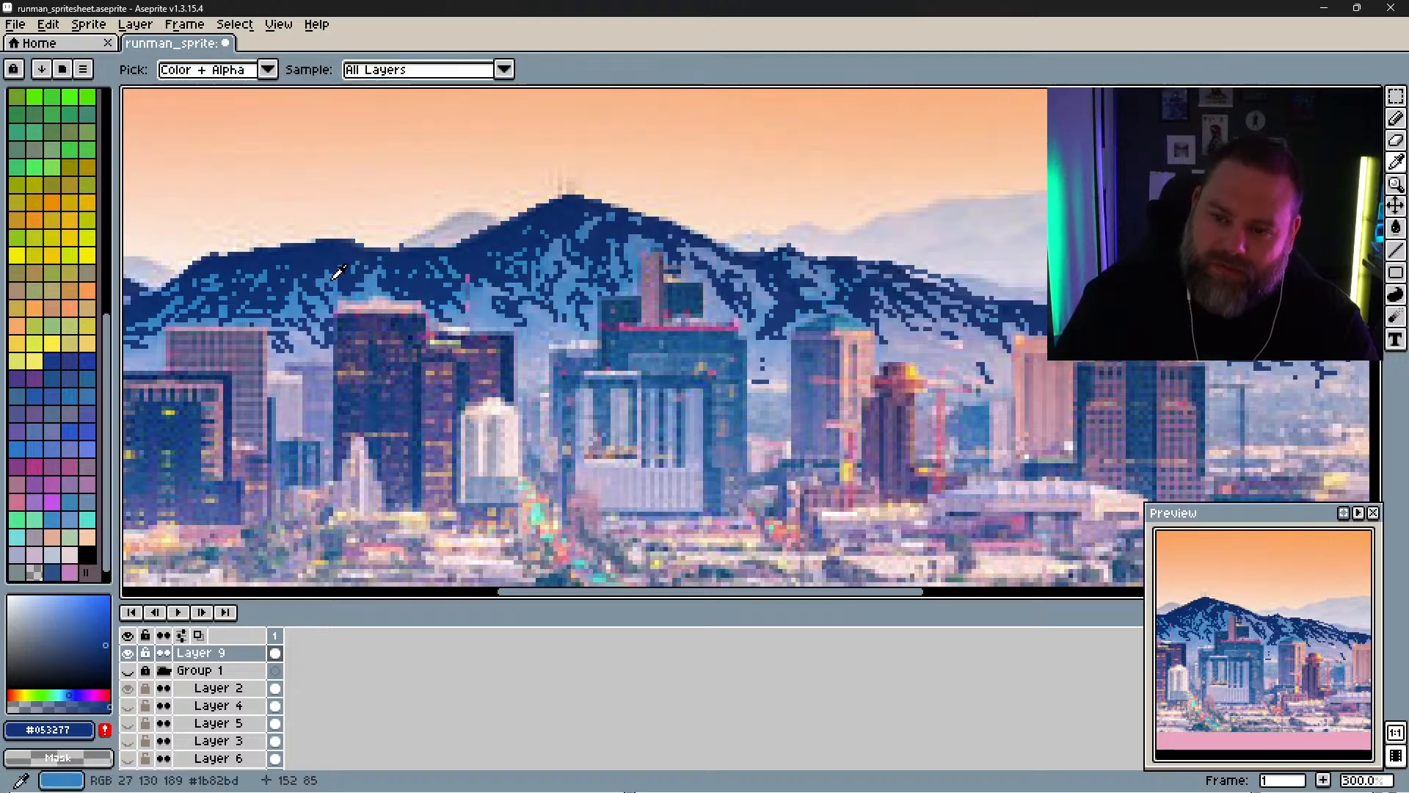
left_click(328, 276, "alt")
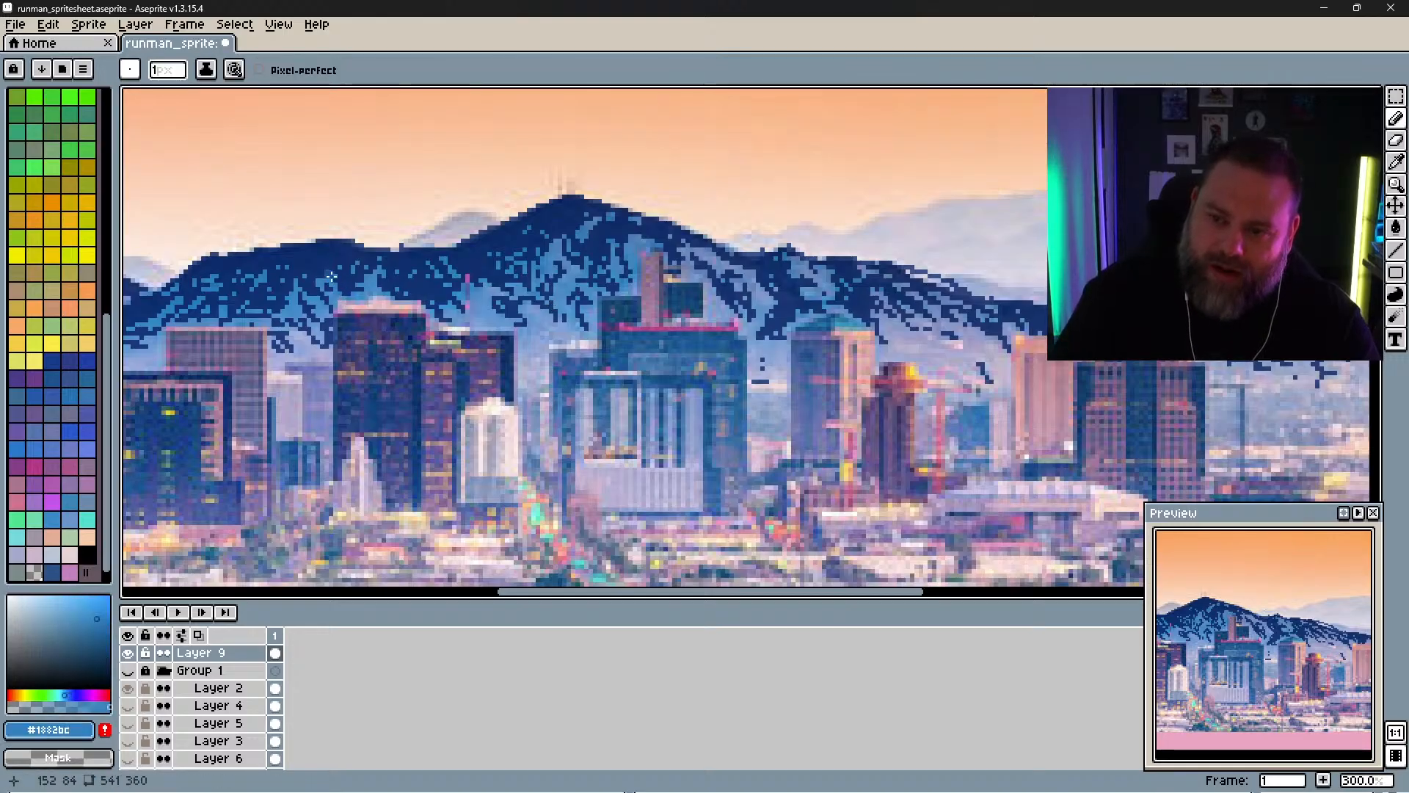
left_click(330, 290)
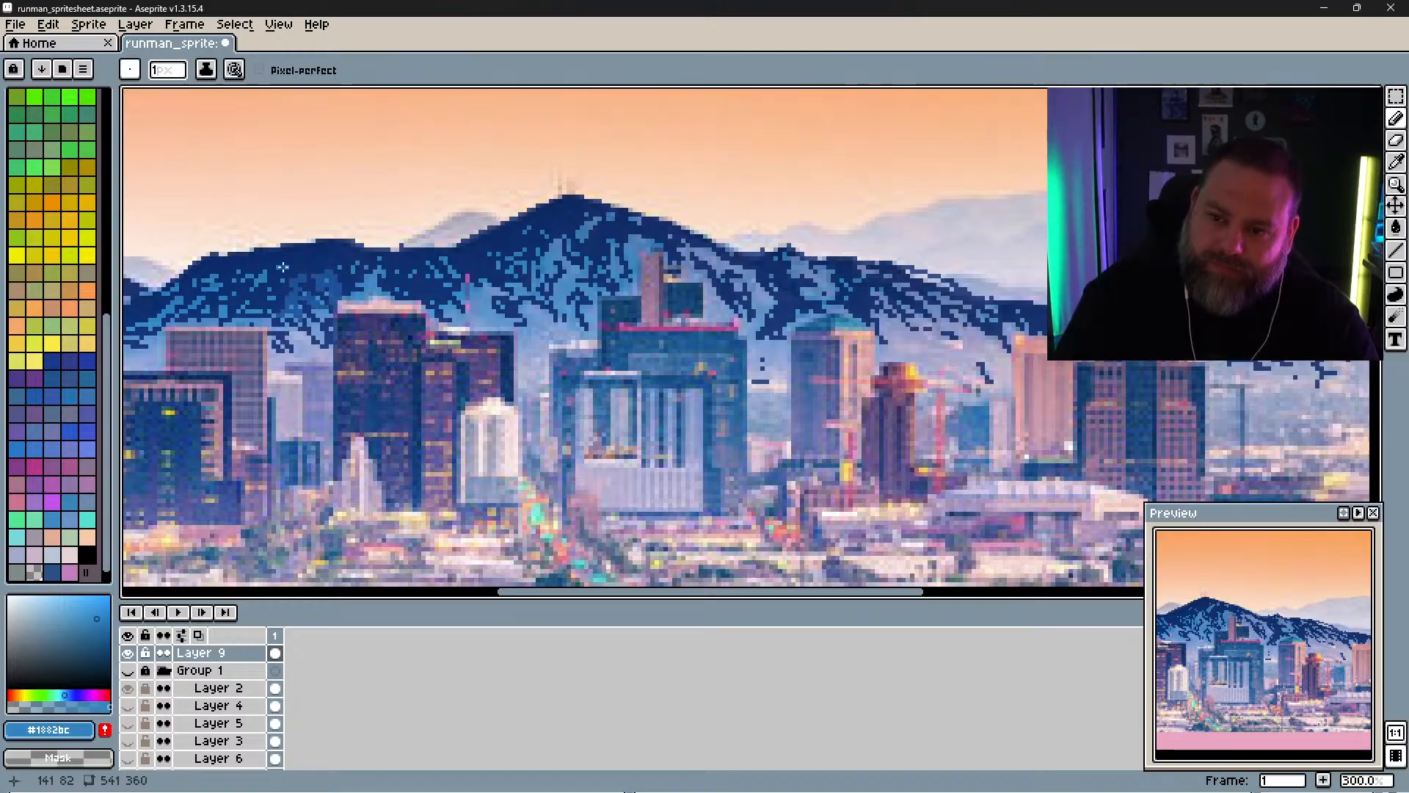
left_click(253, 289)
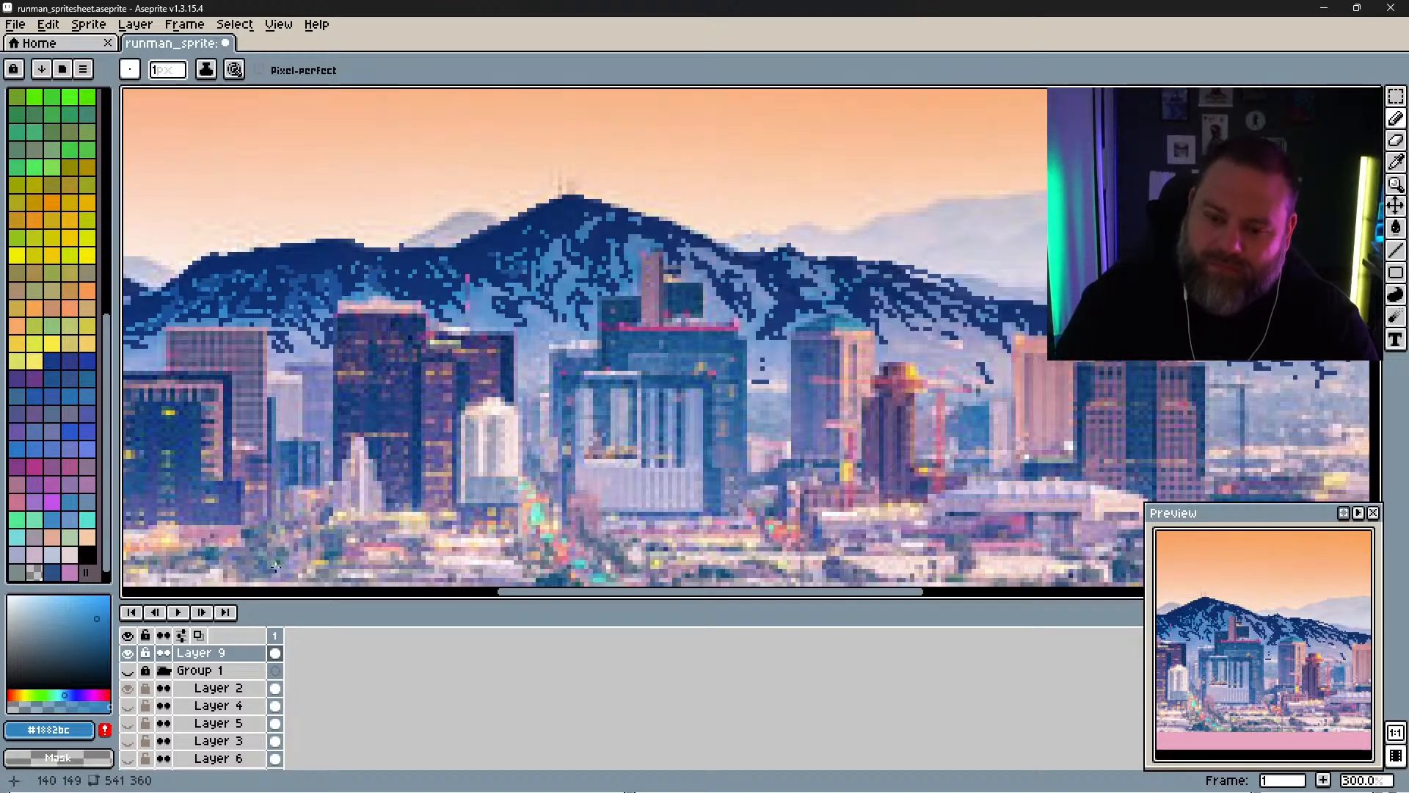
Step: Show Group 1 over the reference photo, collapse it and toggle its visibility to compare
left_click(128, 670)
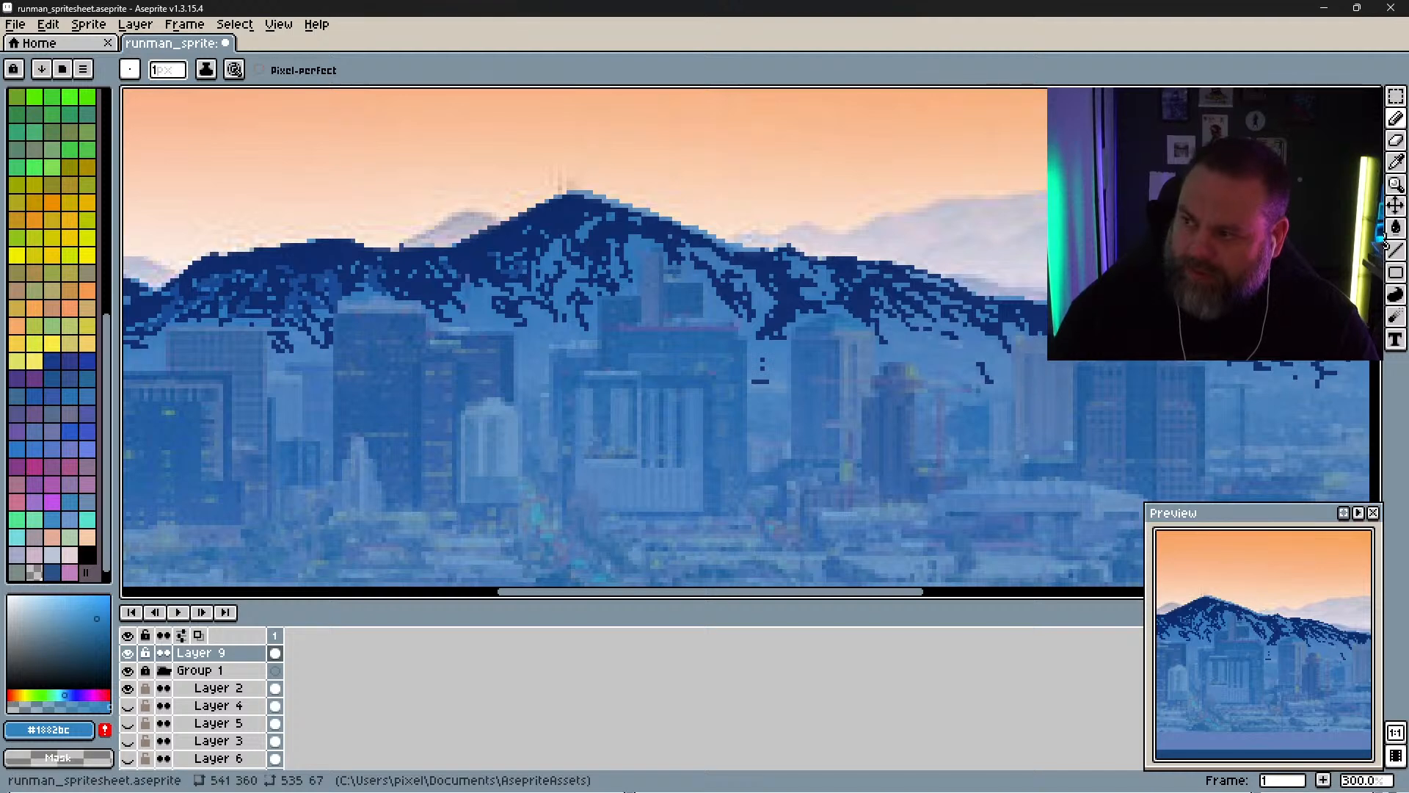
scroll(1044, 463, "down", 10)
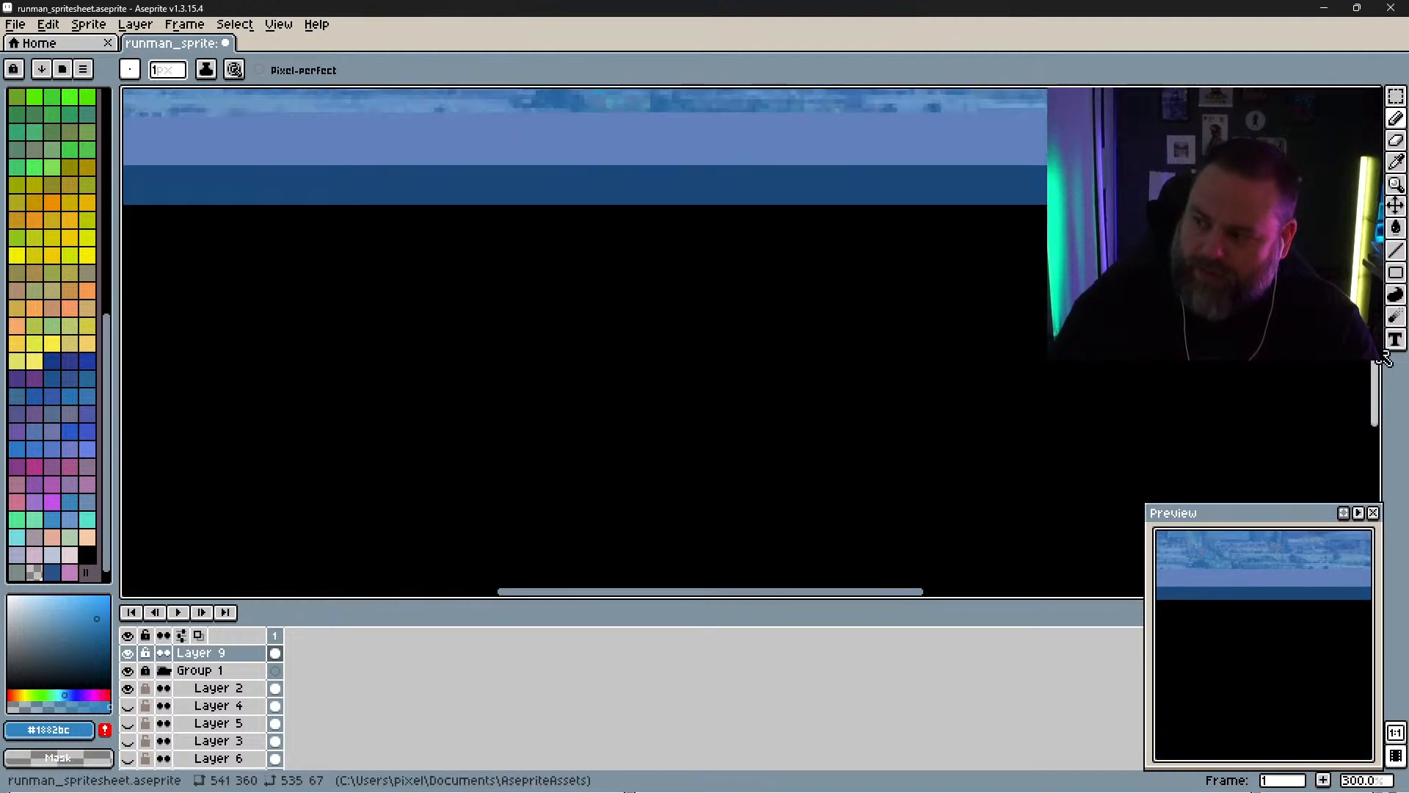
left_click_drag(1375, 367, 1375, 264)
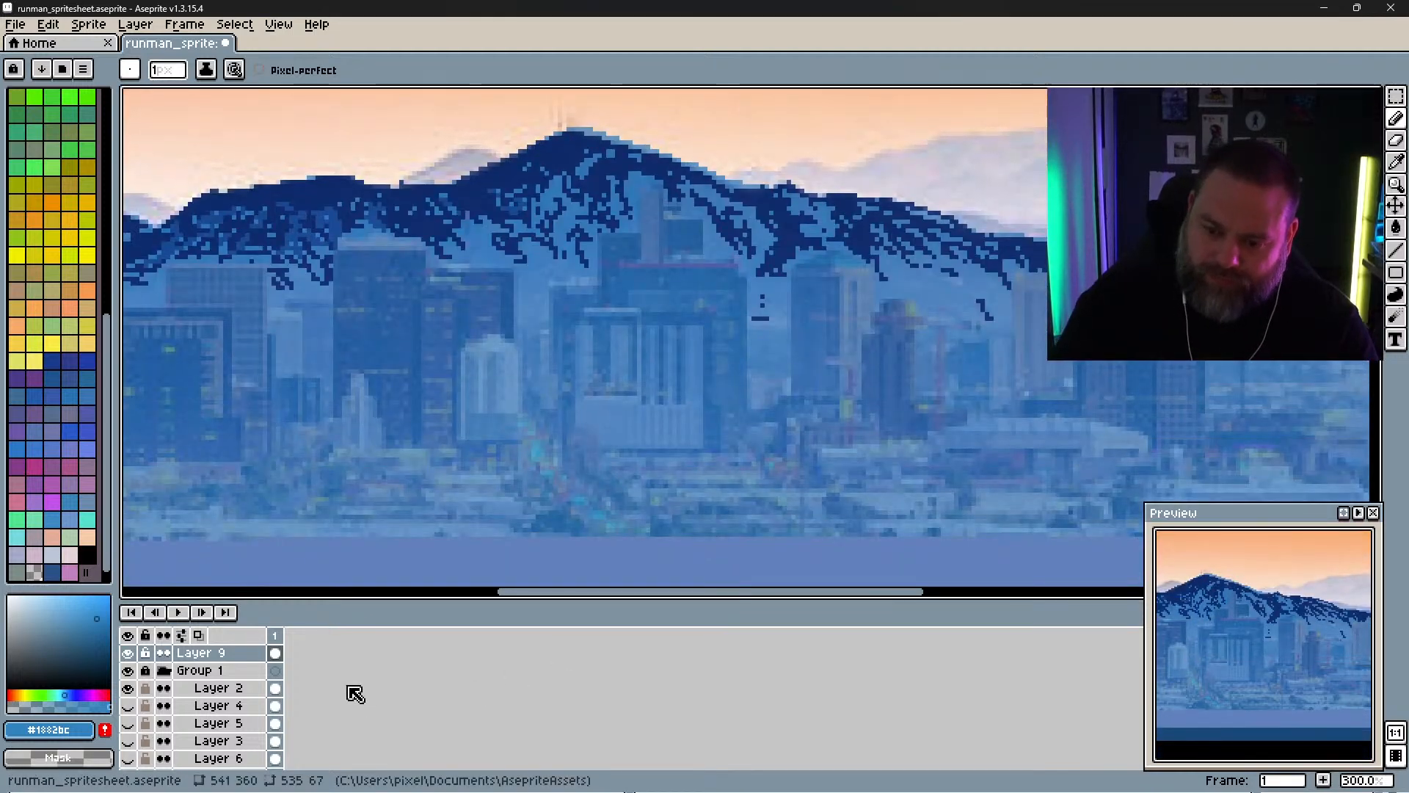
left_click(164, 671)
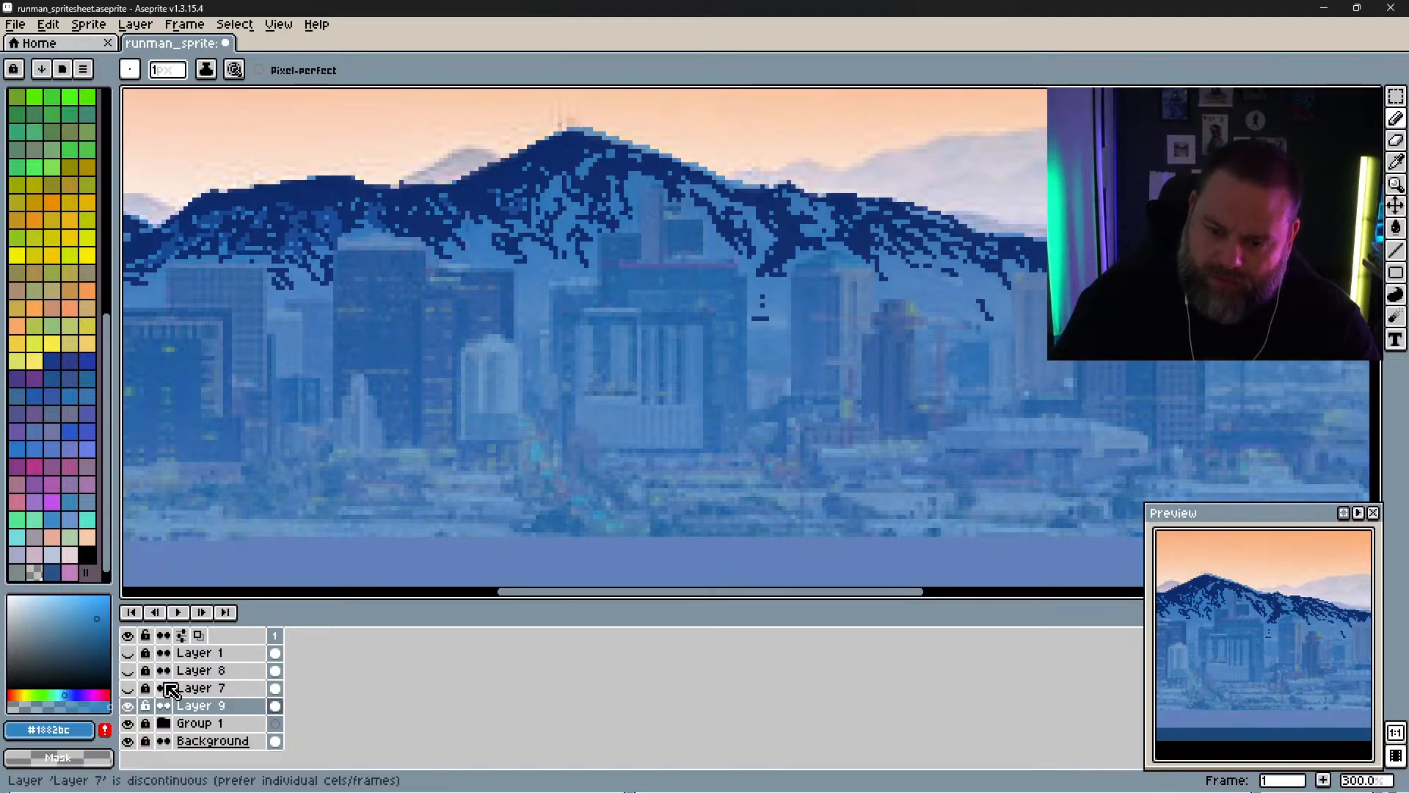
left_click(129, 723)
left_click(129, 722)
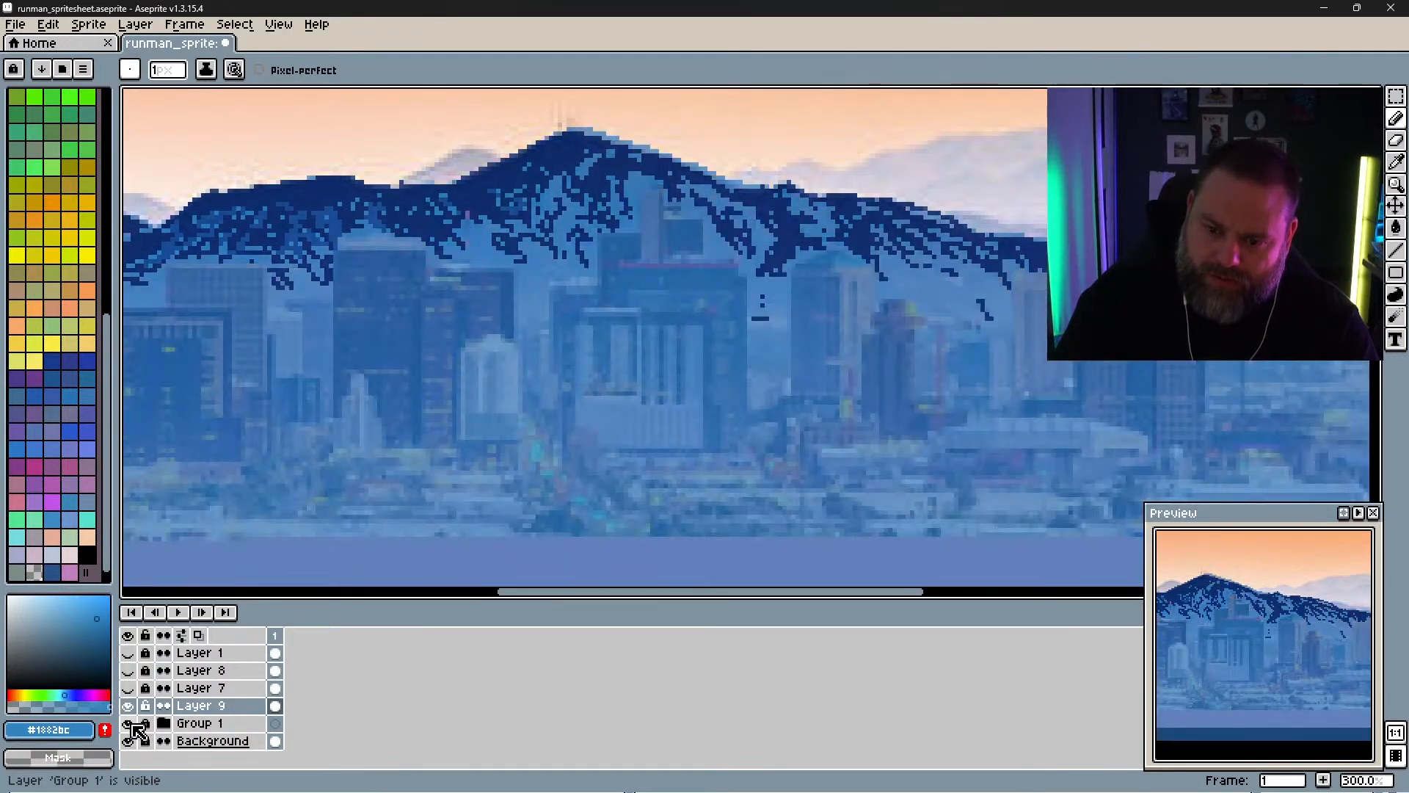
Step: Expand Group 1, enlarge the timeline and make Layers 4, 5, 3 and 6 visible
left_click(164, 723)
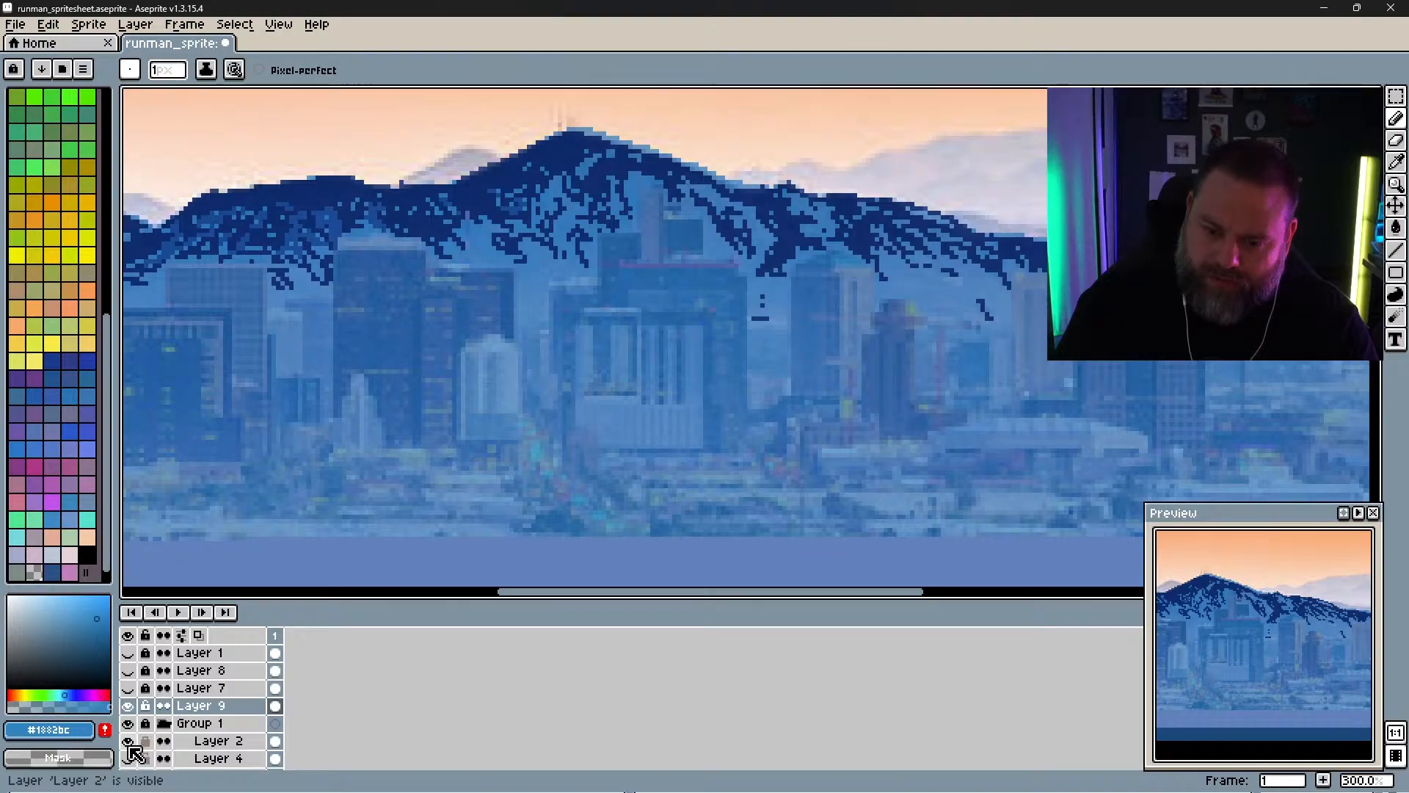
left_click(128, 758)
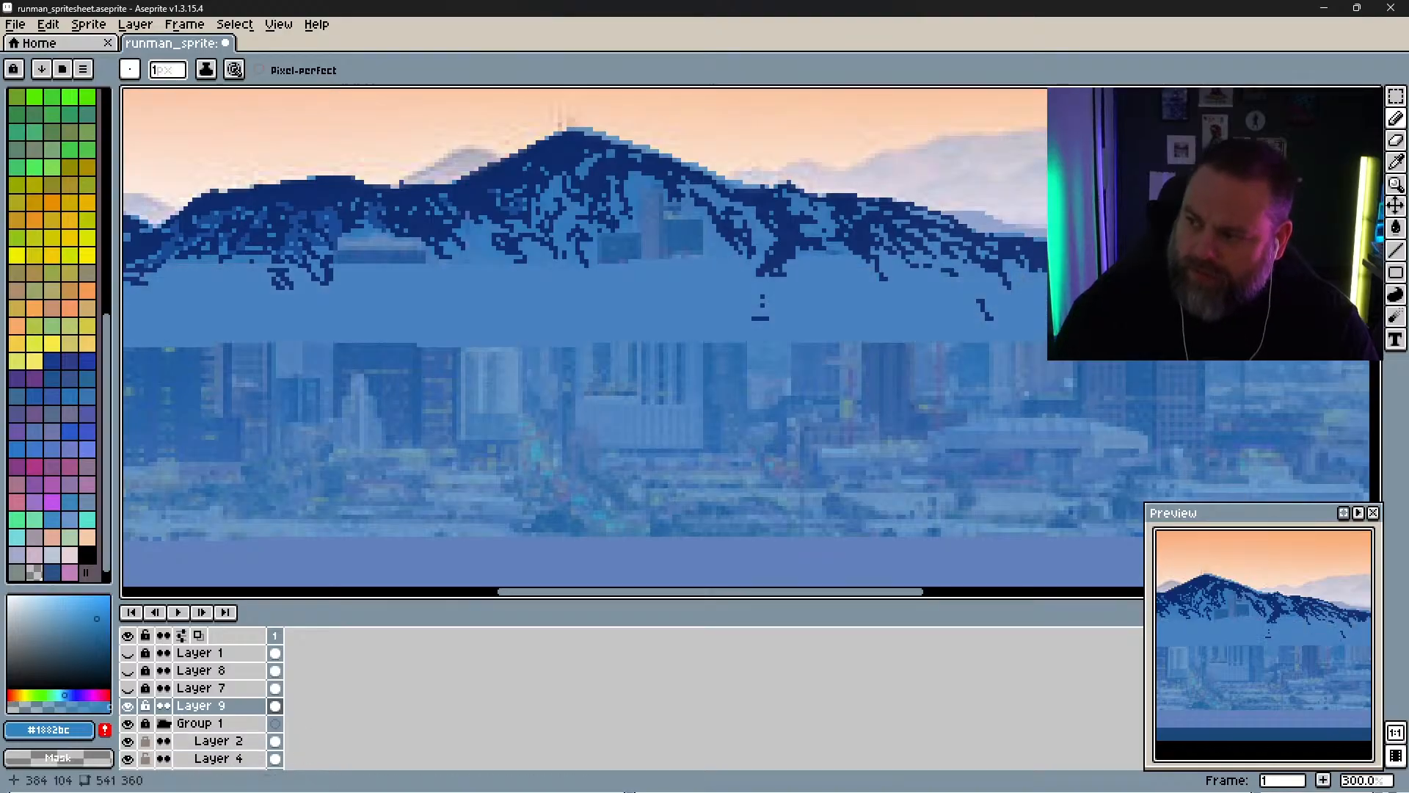
scroll(813, 529, "down", 5)
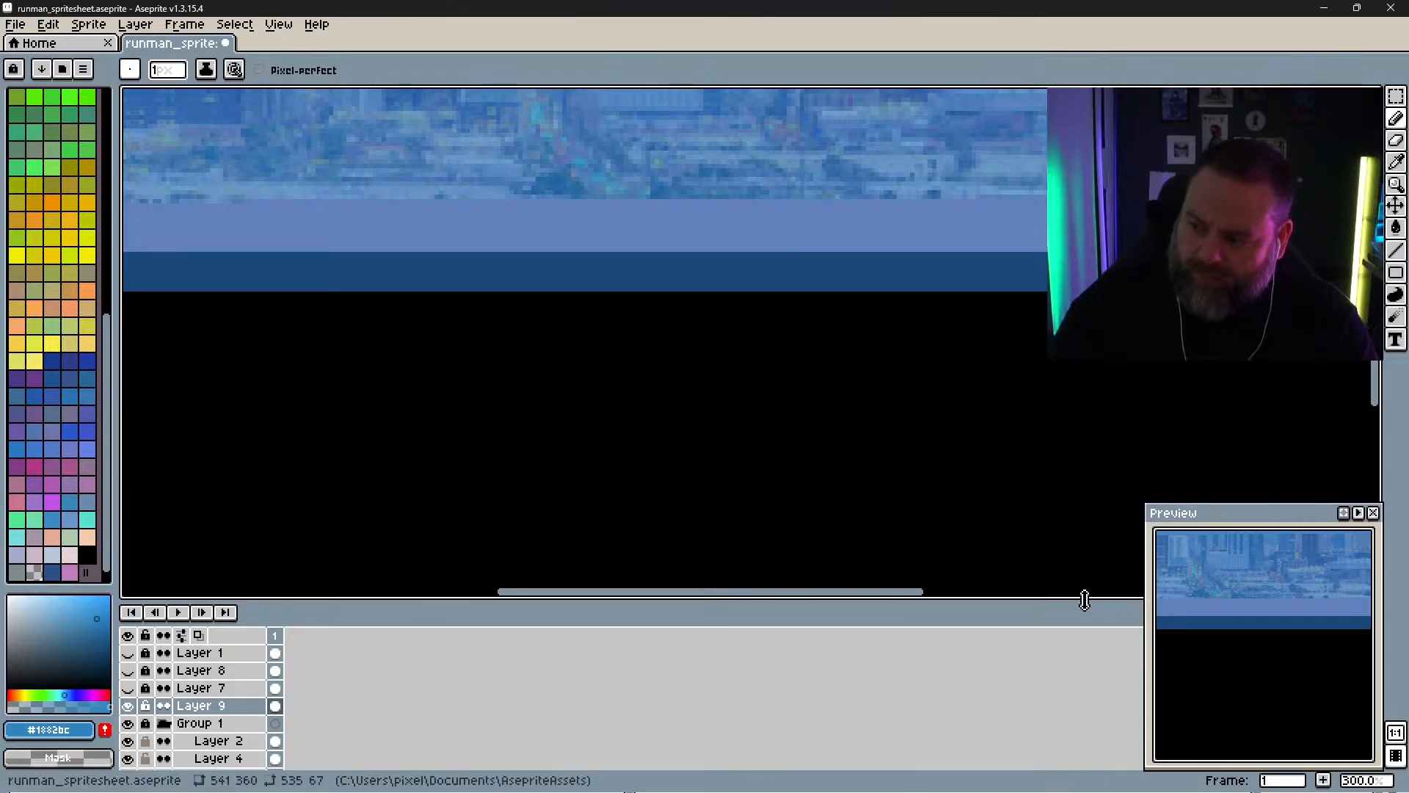
left_click_drag(1085, 600, 1078, 430)
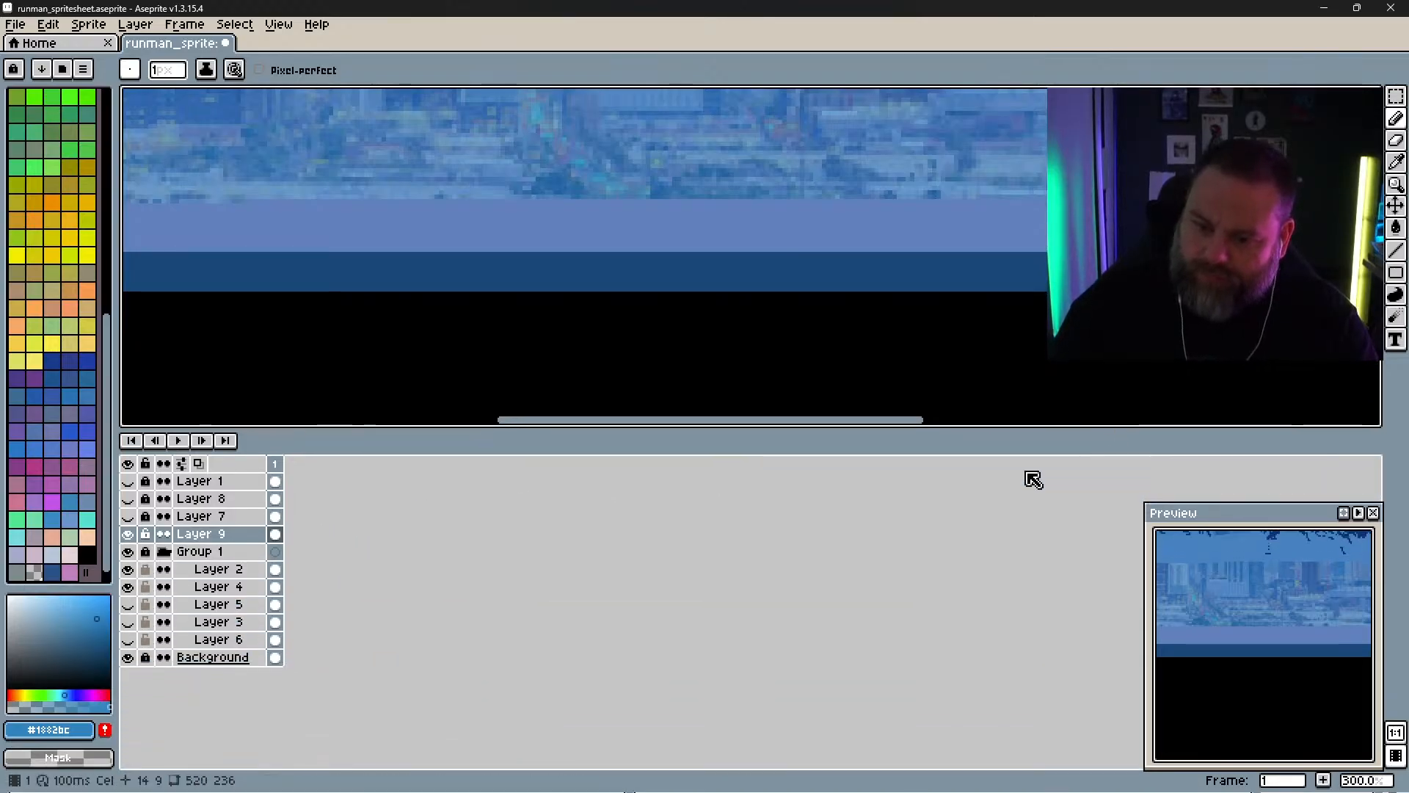
left_click(127, 622)
left_click(128, 639)
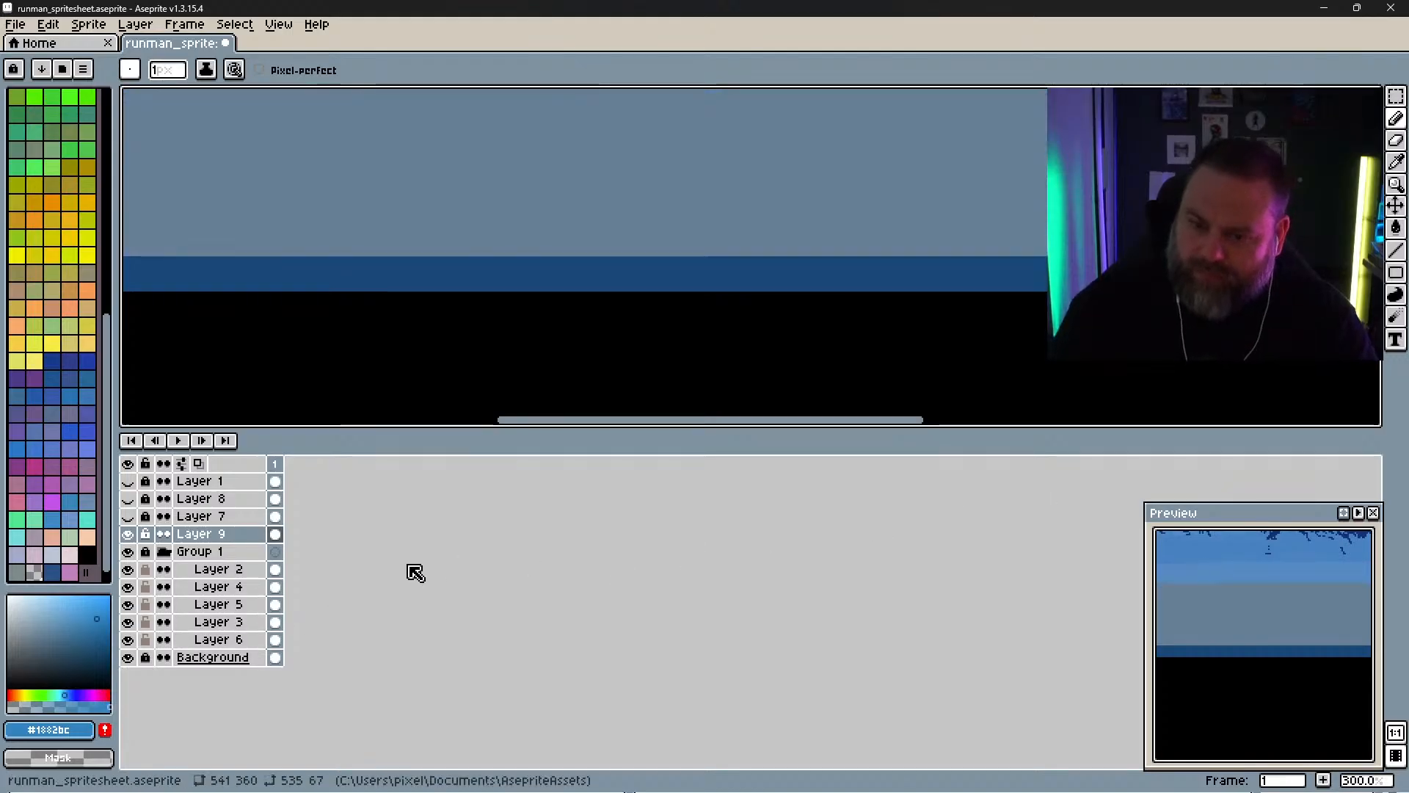
Step: Set the opacity of Layer 2 in Group 1 to 100%
left_click(216, 570)
double_click(252, 572)
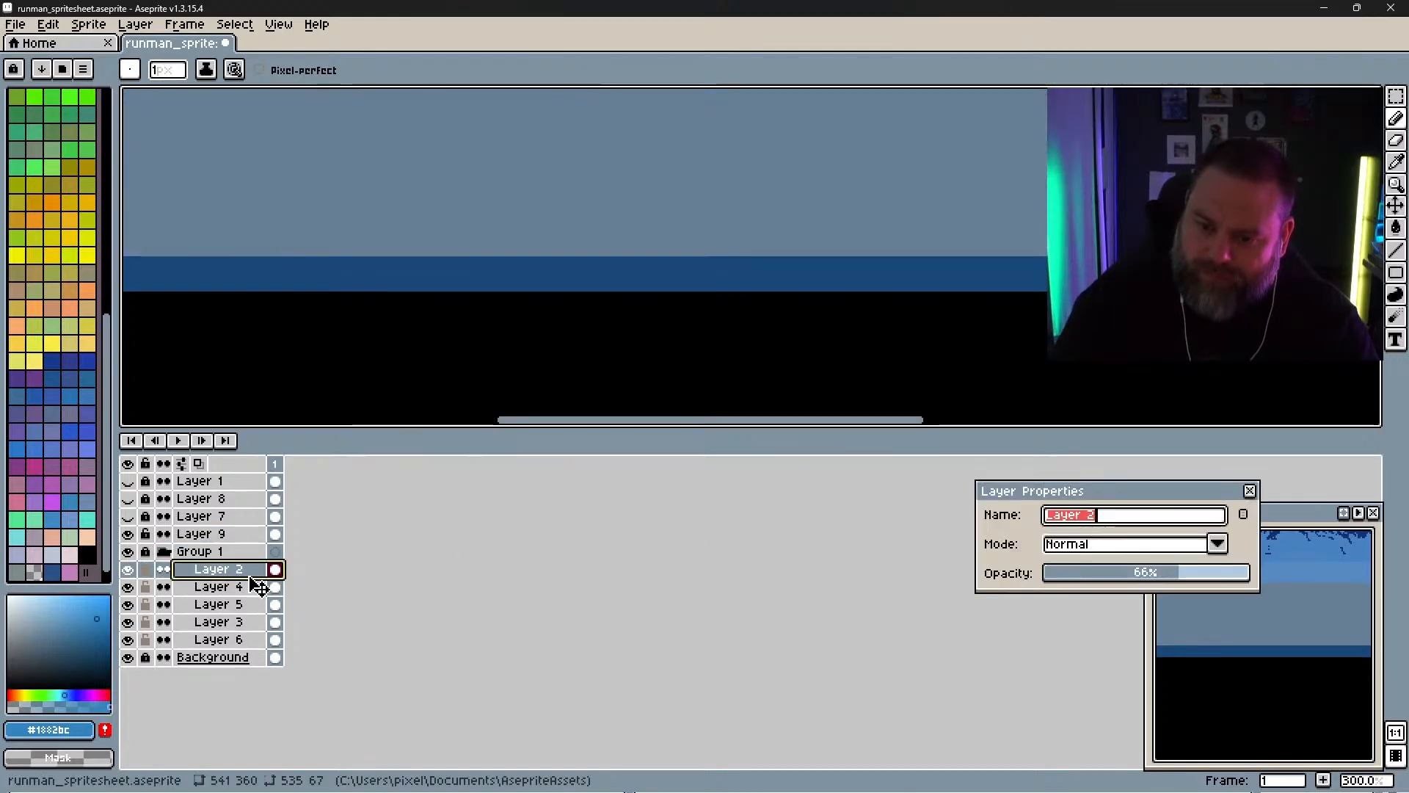
left_click_drag(1198, 572, 1274, 597)
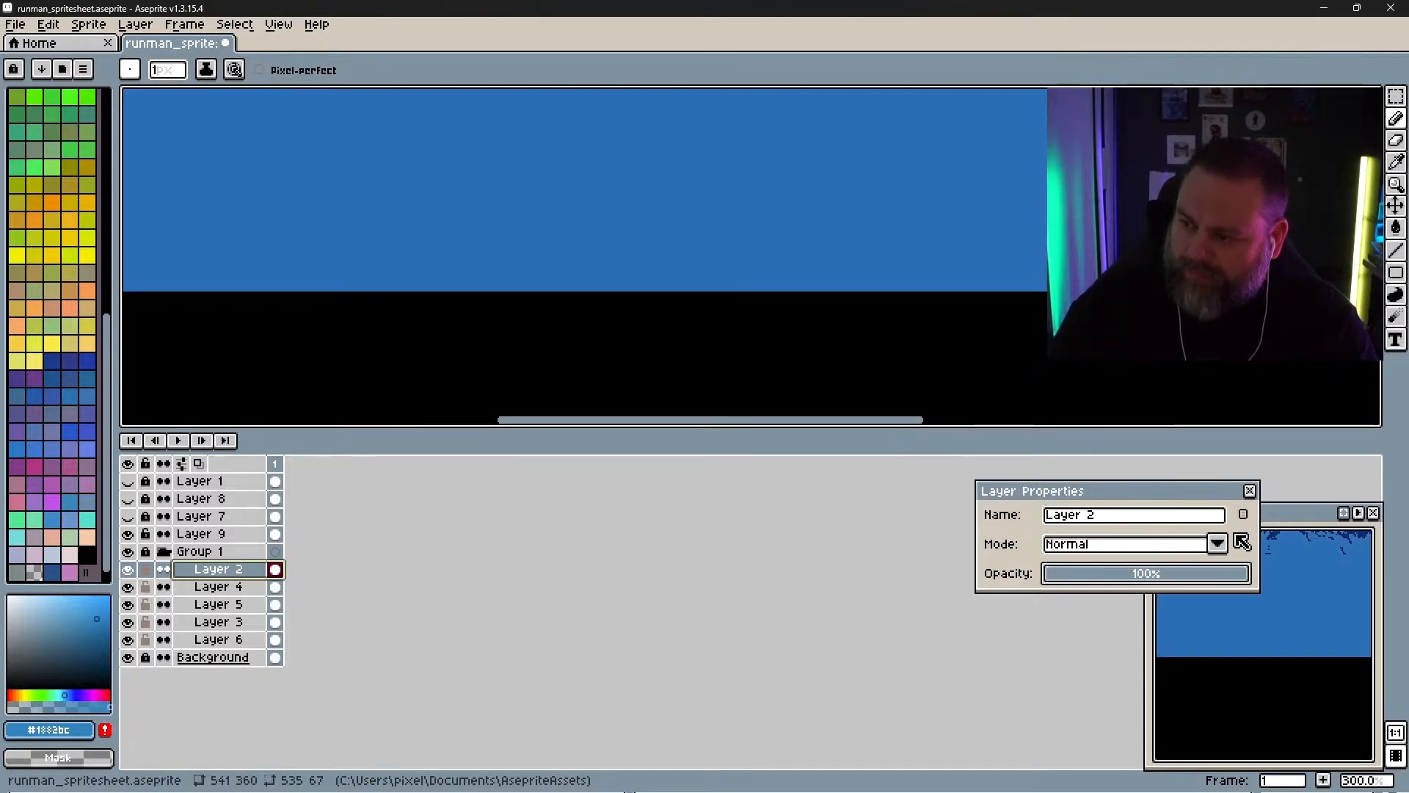
left_click(1250, 491)
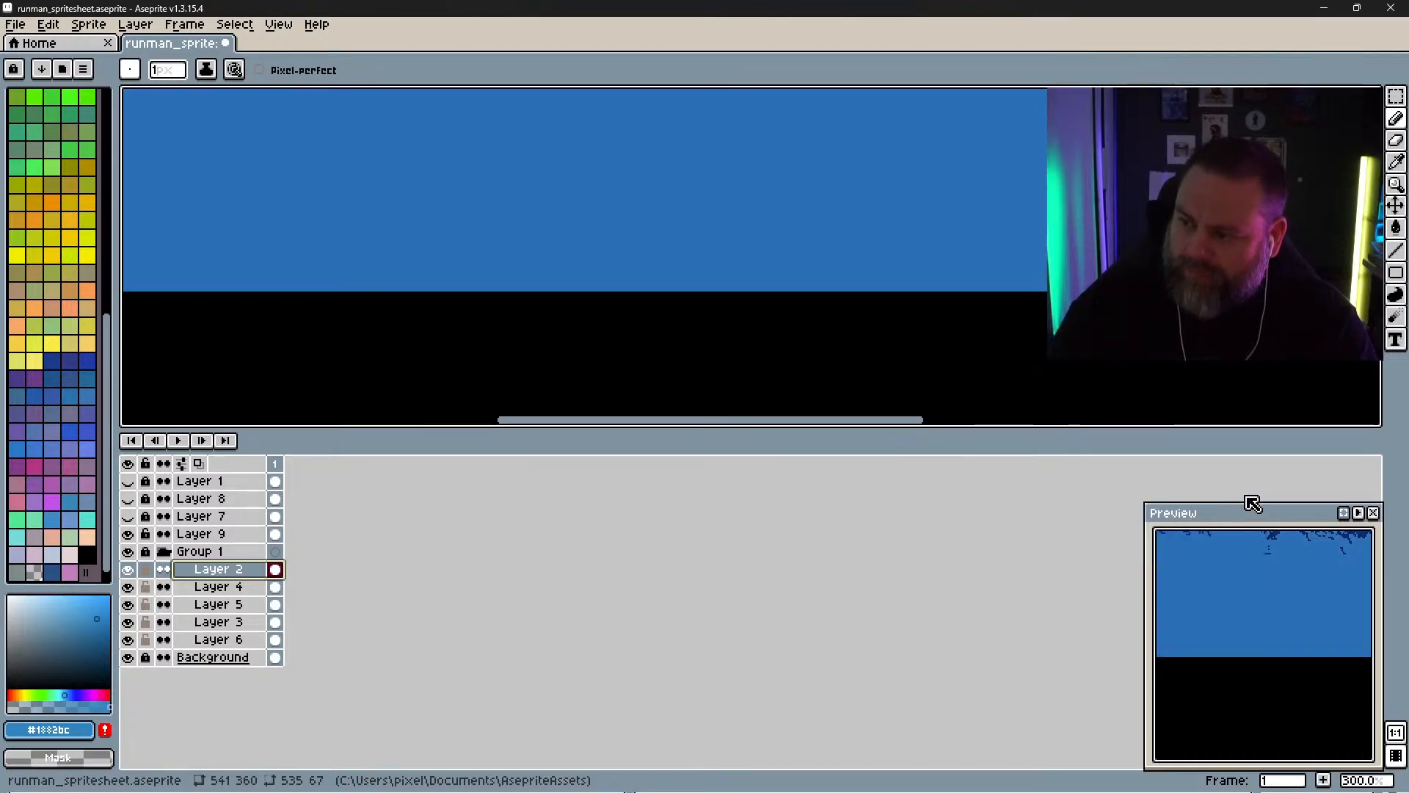
Step: Check the whole mountain range over the opaque Layer 2 and save the spritesheet
left_click_drag(1377, 249, 1377, 193)
scroll(937, 151, "down", 3)
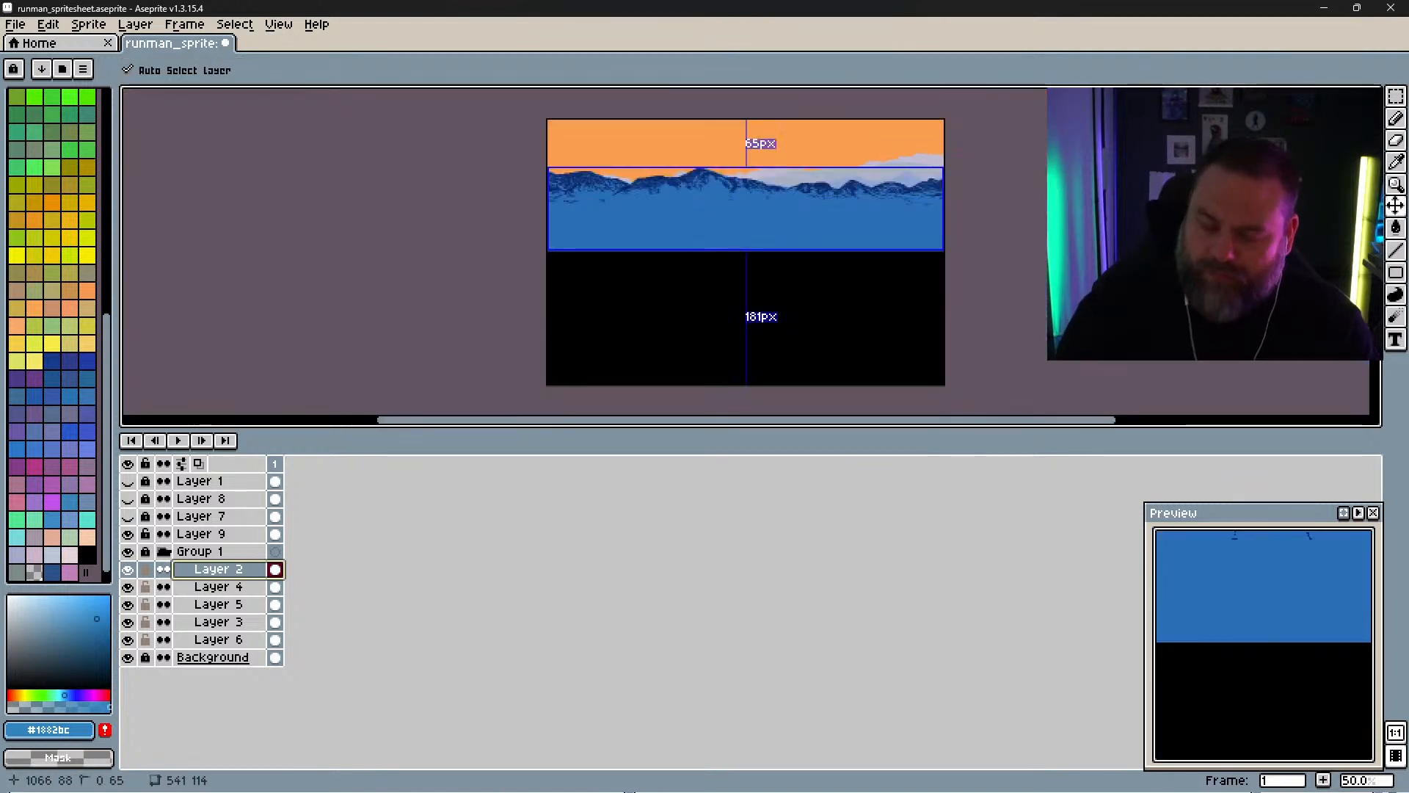
scroll(1329, 183, "up", 1)
scroll(1328, 183, "up", 1)
scroll(1328, 183, "down", 1)
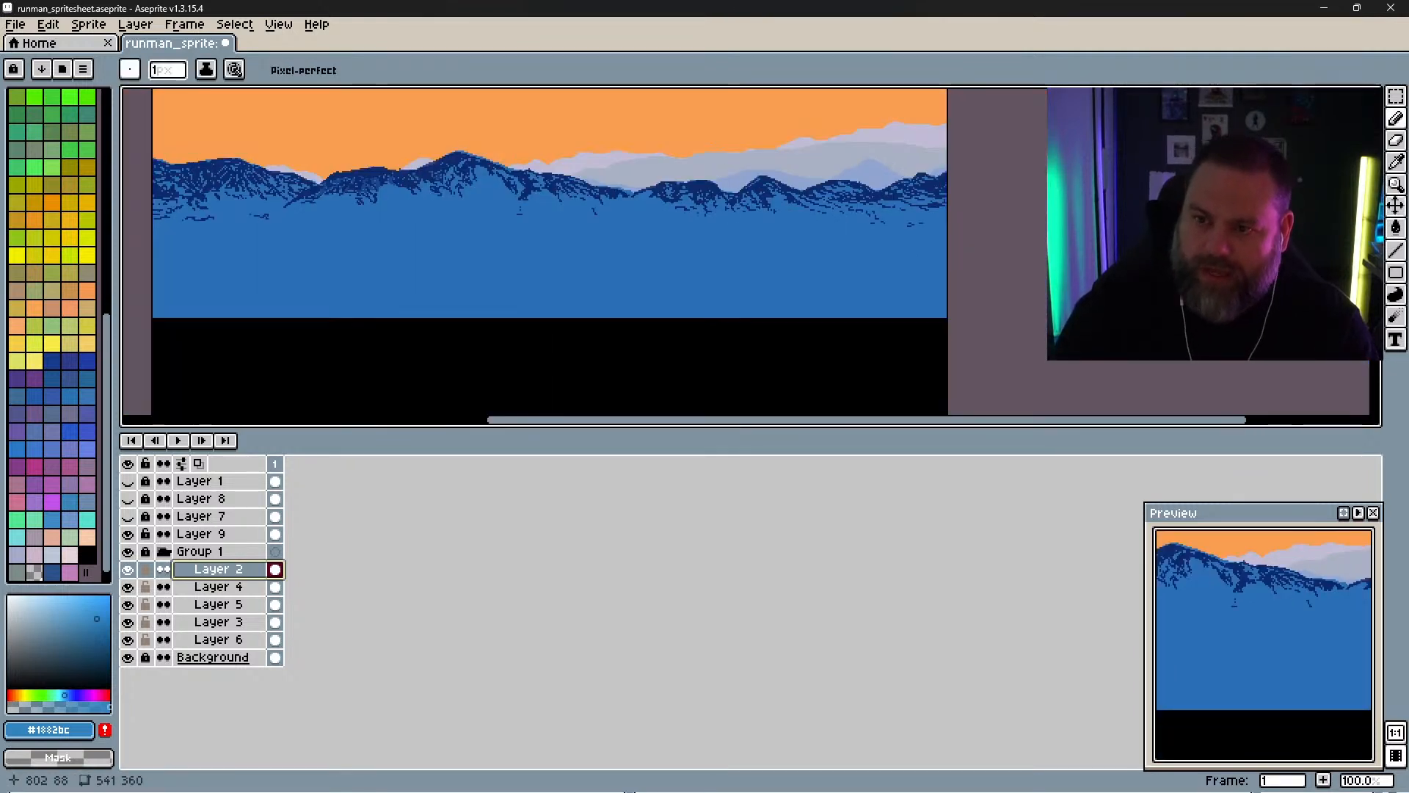
left_click_drag(616, 315, 715, 343)
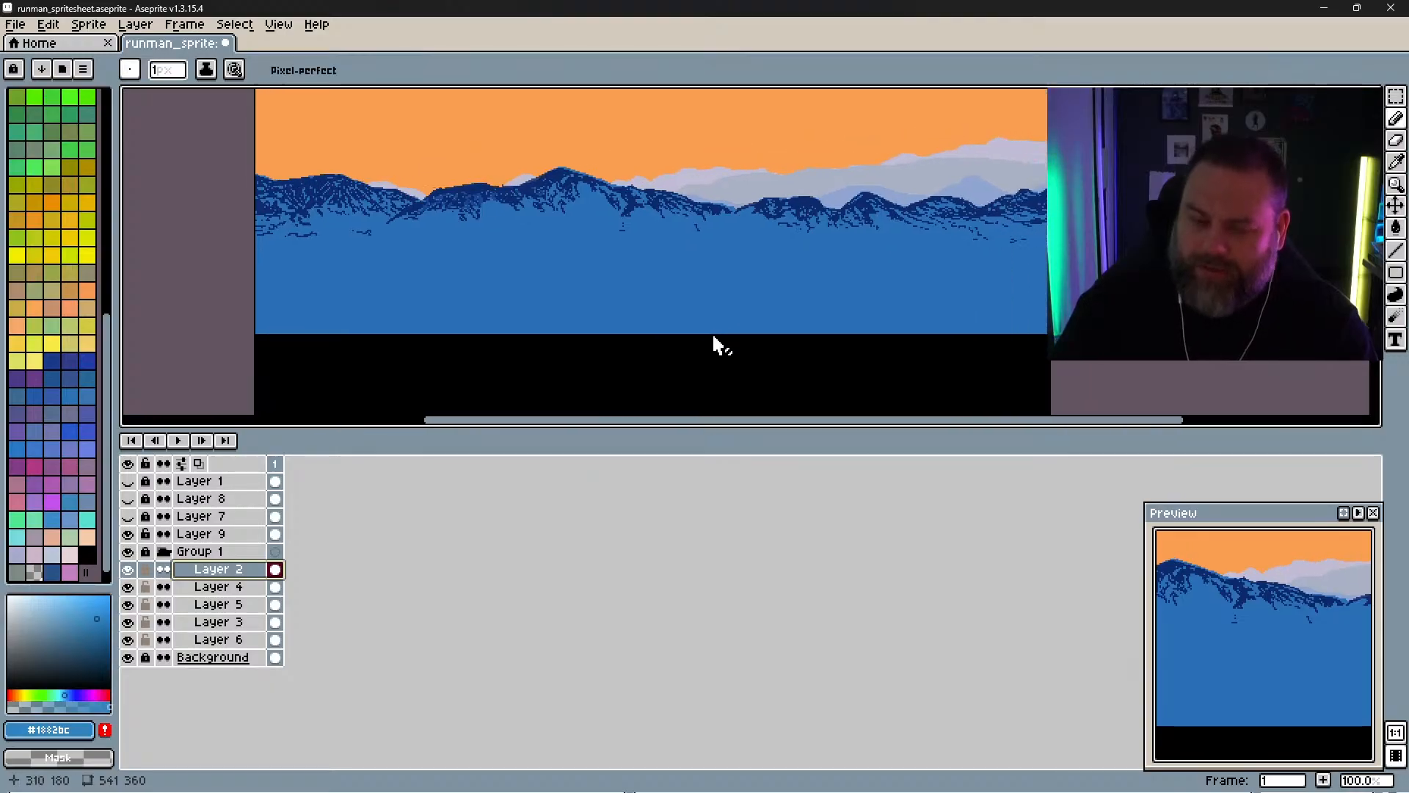
key("ctrl+s")
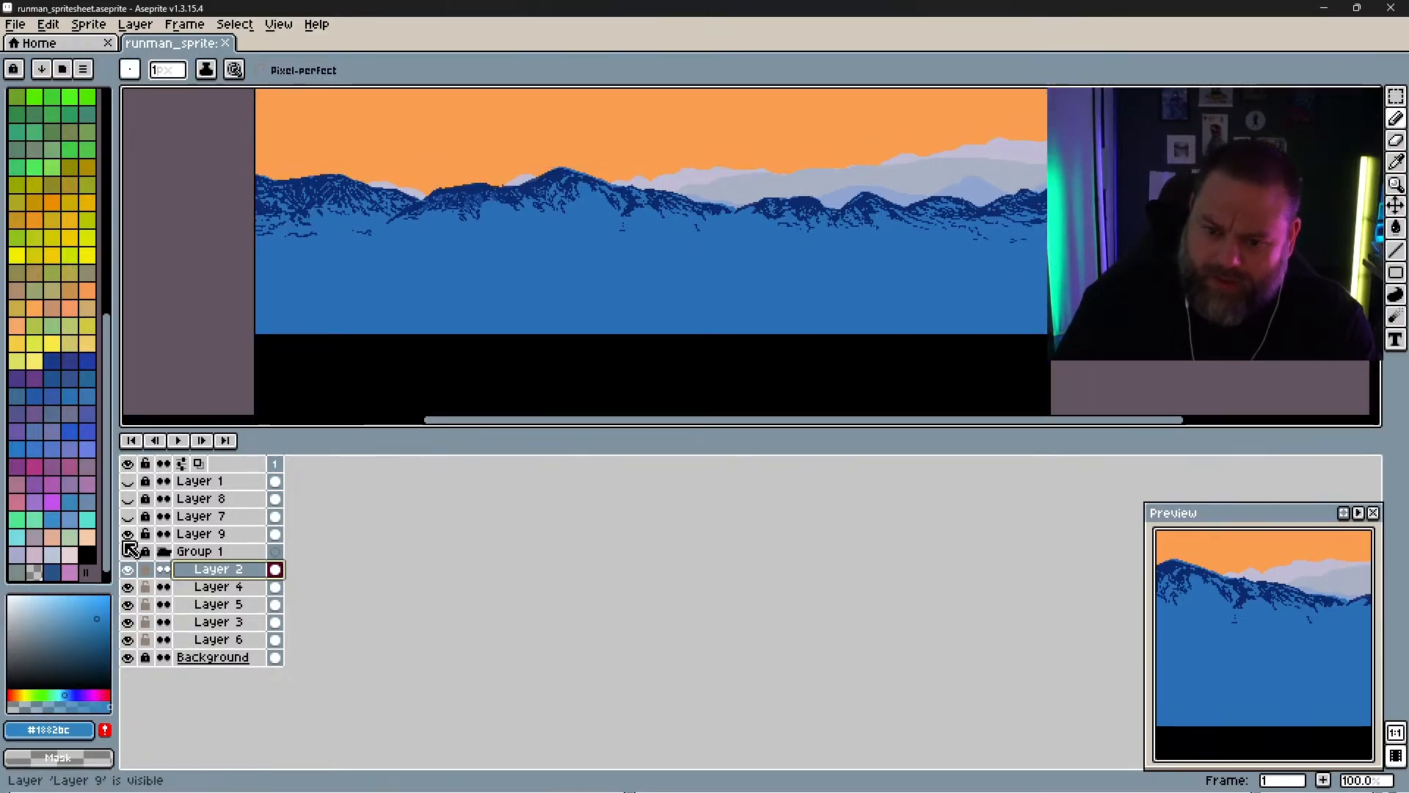
Step: Toggle the visibility of Group 1 and Layer 9 to compare the mountains with and without them
left_click(129, 550)
left_click(130, 552)
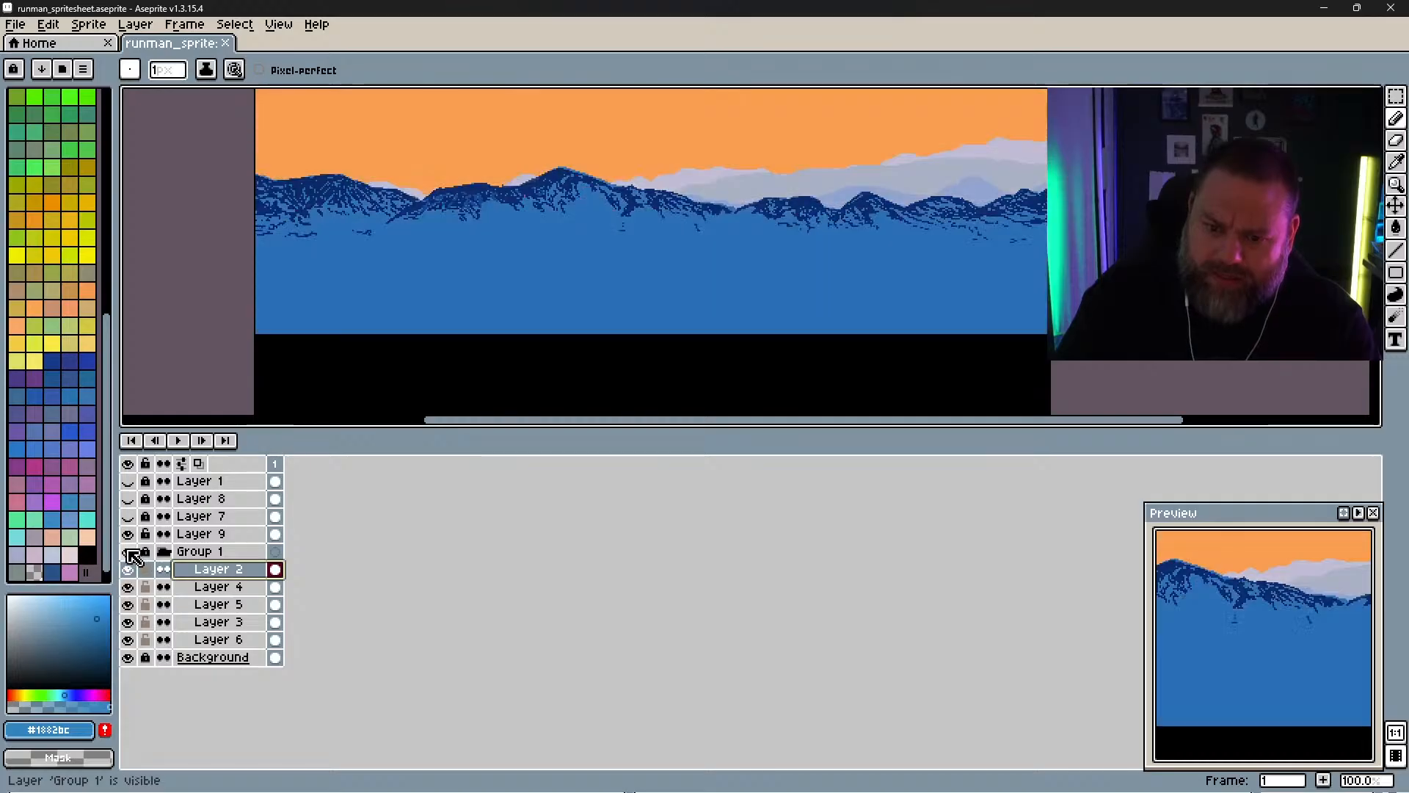
left_click(129, 536)
left_click(129, 535)
left_click(128, 535)
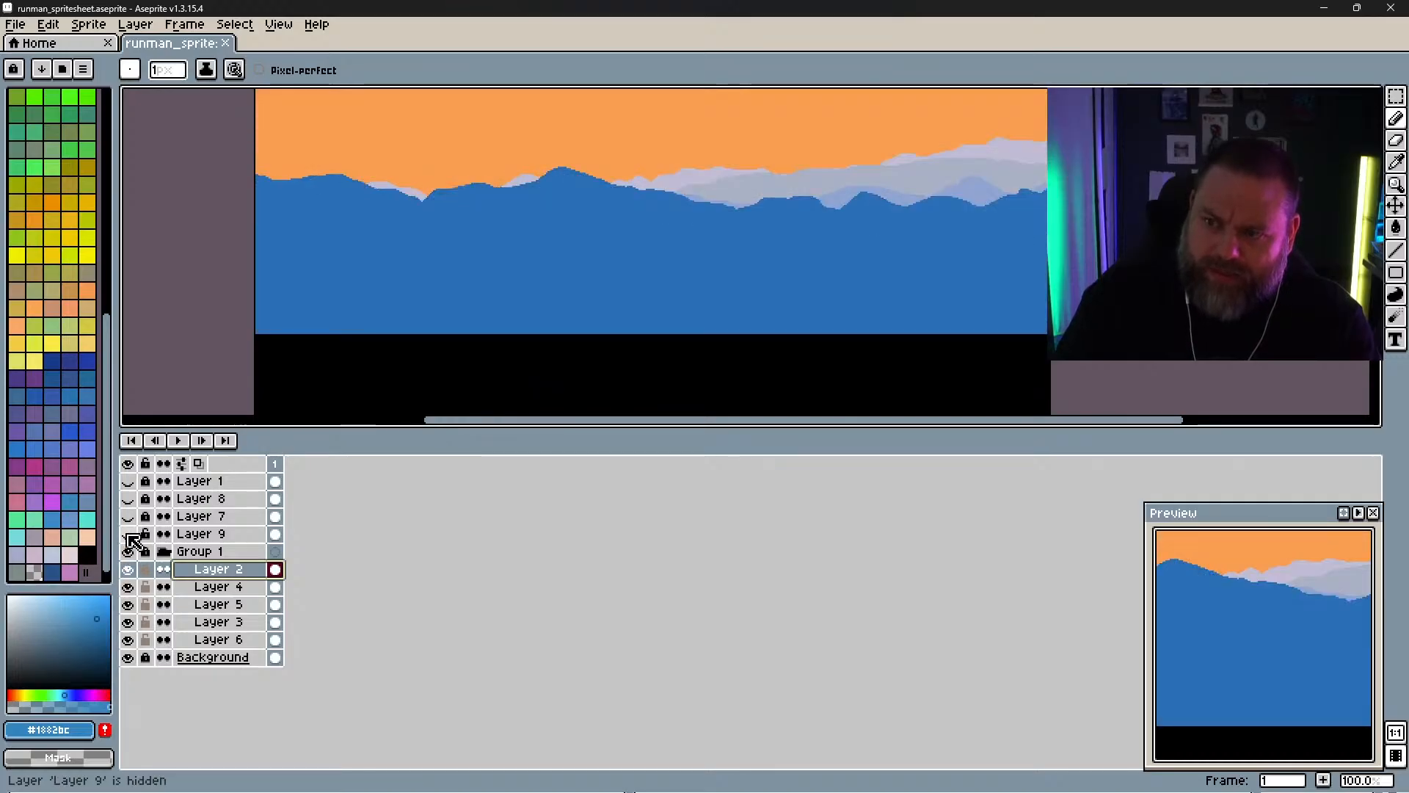
left_click(129, 535)
Step: Make the building layers, Layer 7 and Layer 8, visible and briefly toggle Layer 1
left_click(128, 517)
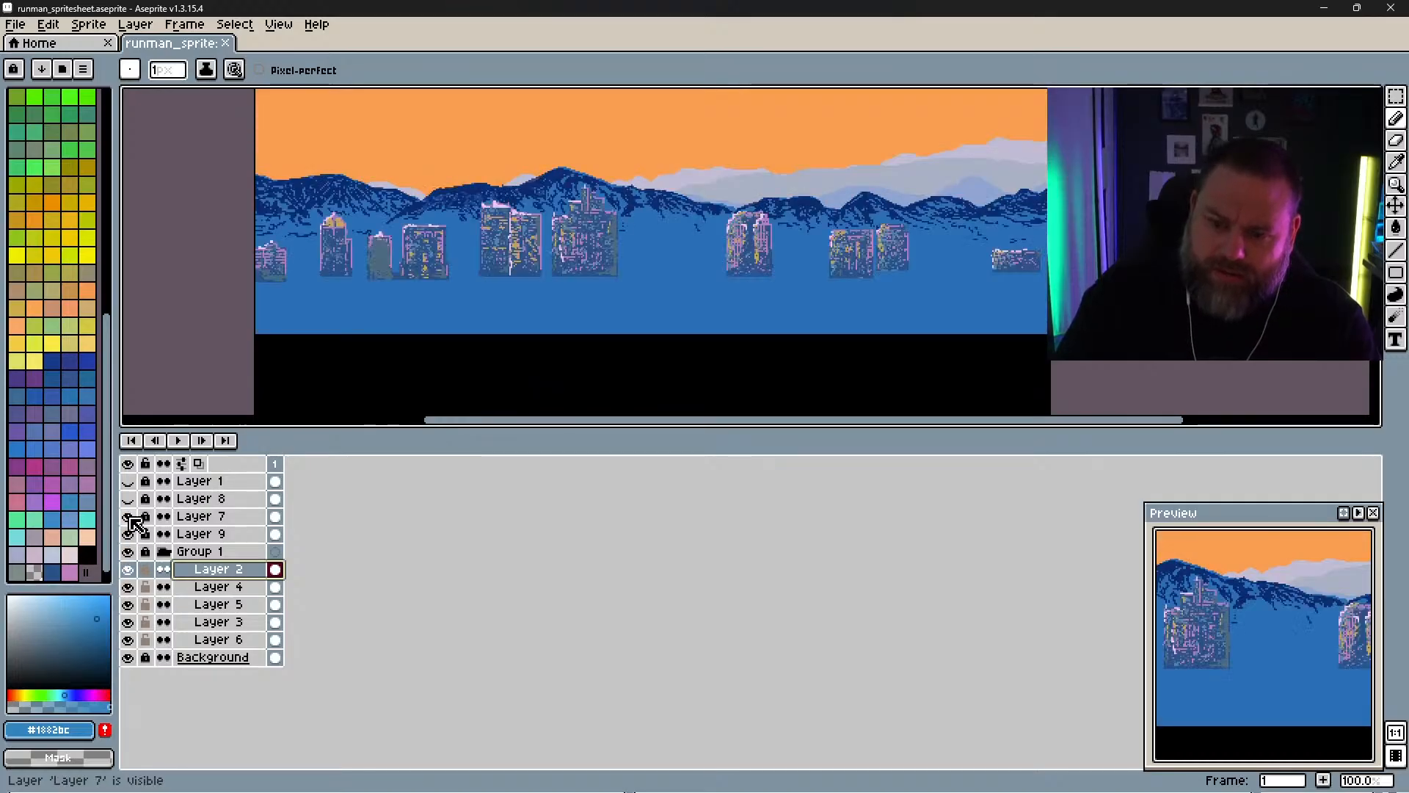
left_click(128, 500)
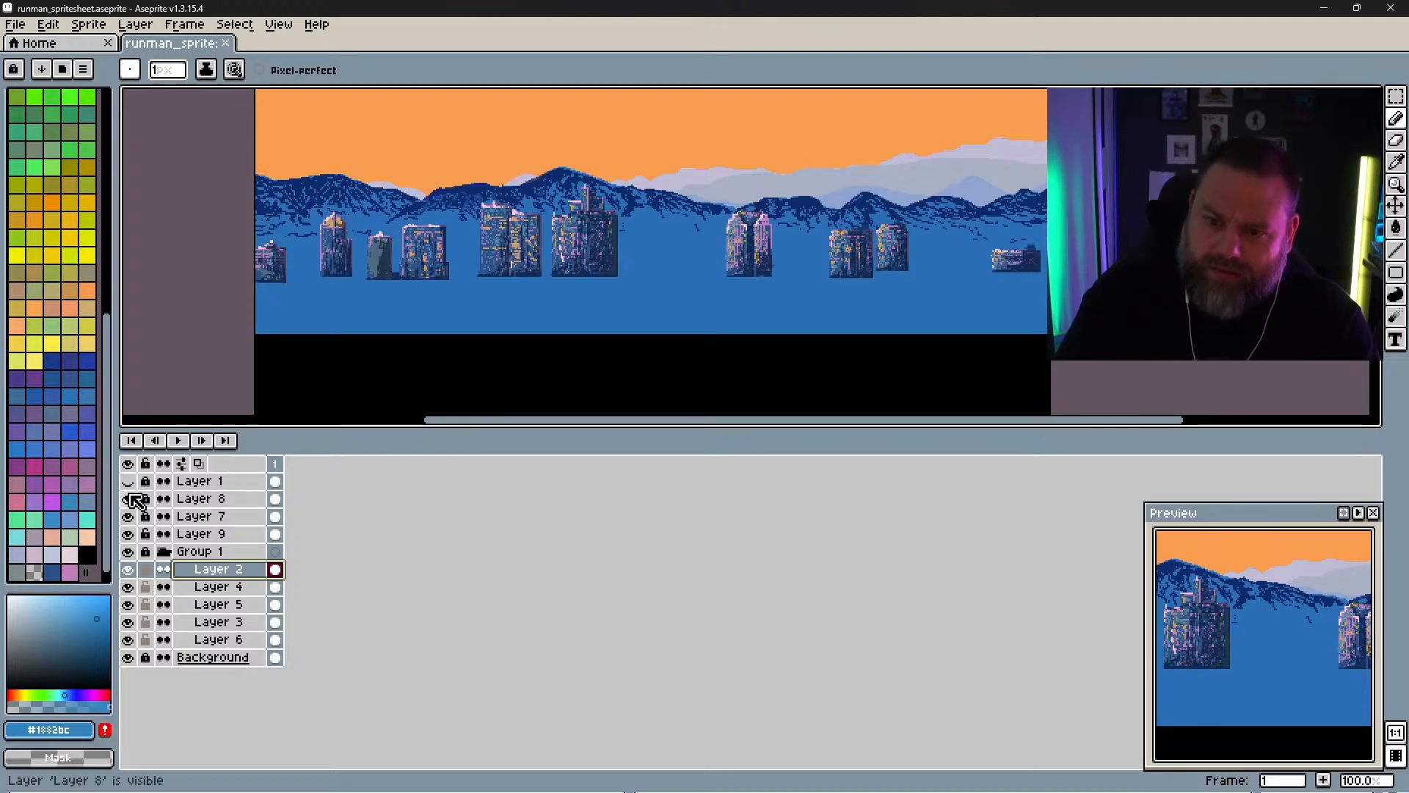
left_click(128, 481)
left_click(128, 481)
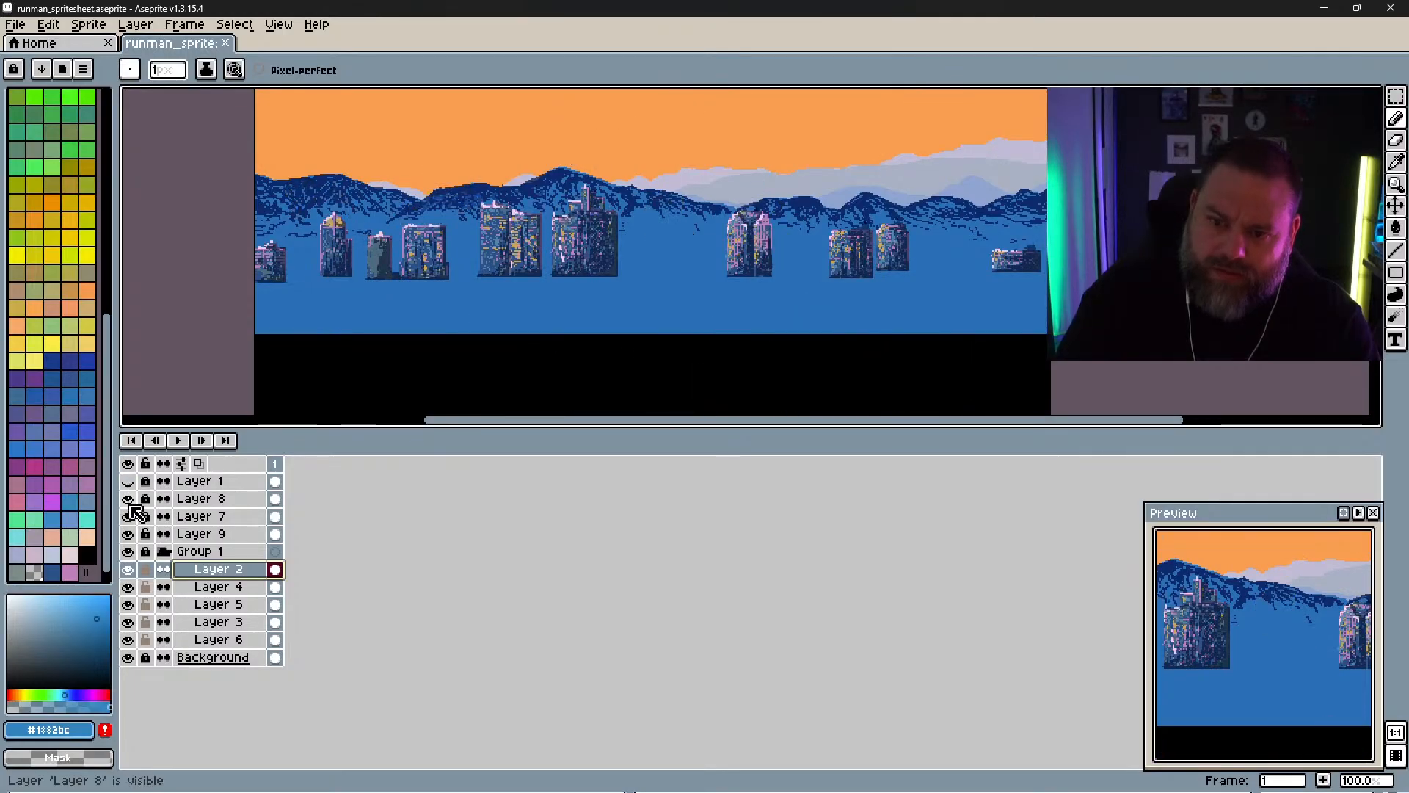
Step: Hide Layers 8, 7, 9 and Group 1, and show Layer 1's character sprites over the reference photo
left_click_drag(129, 505, 129, 553)
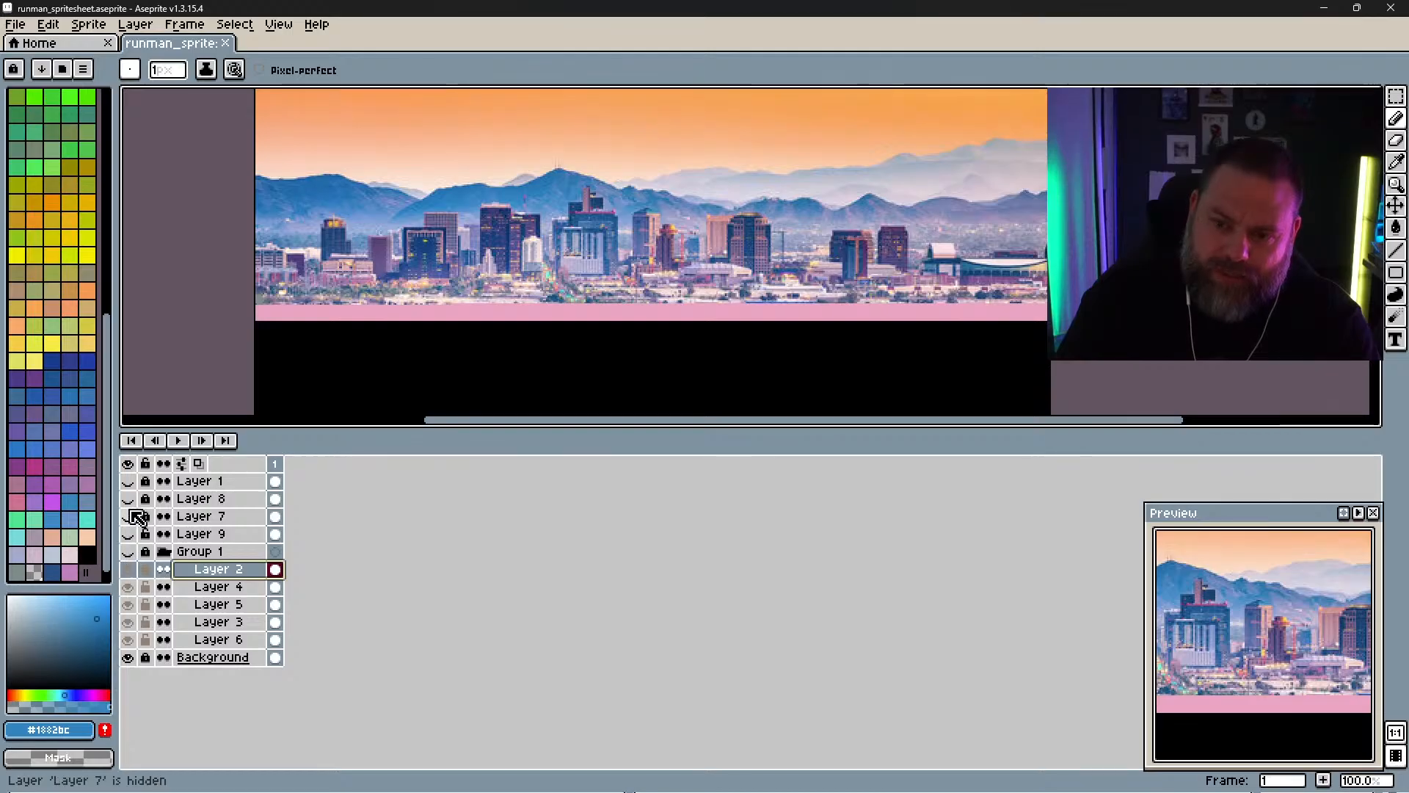
left_click(129, 481)
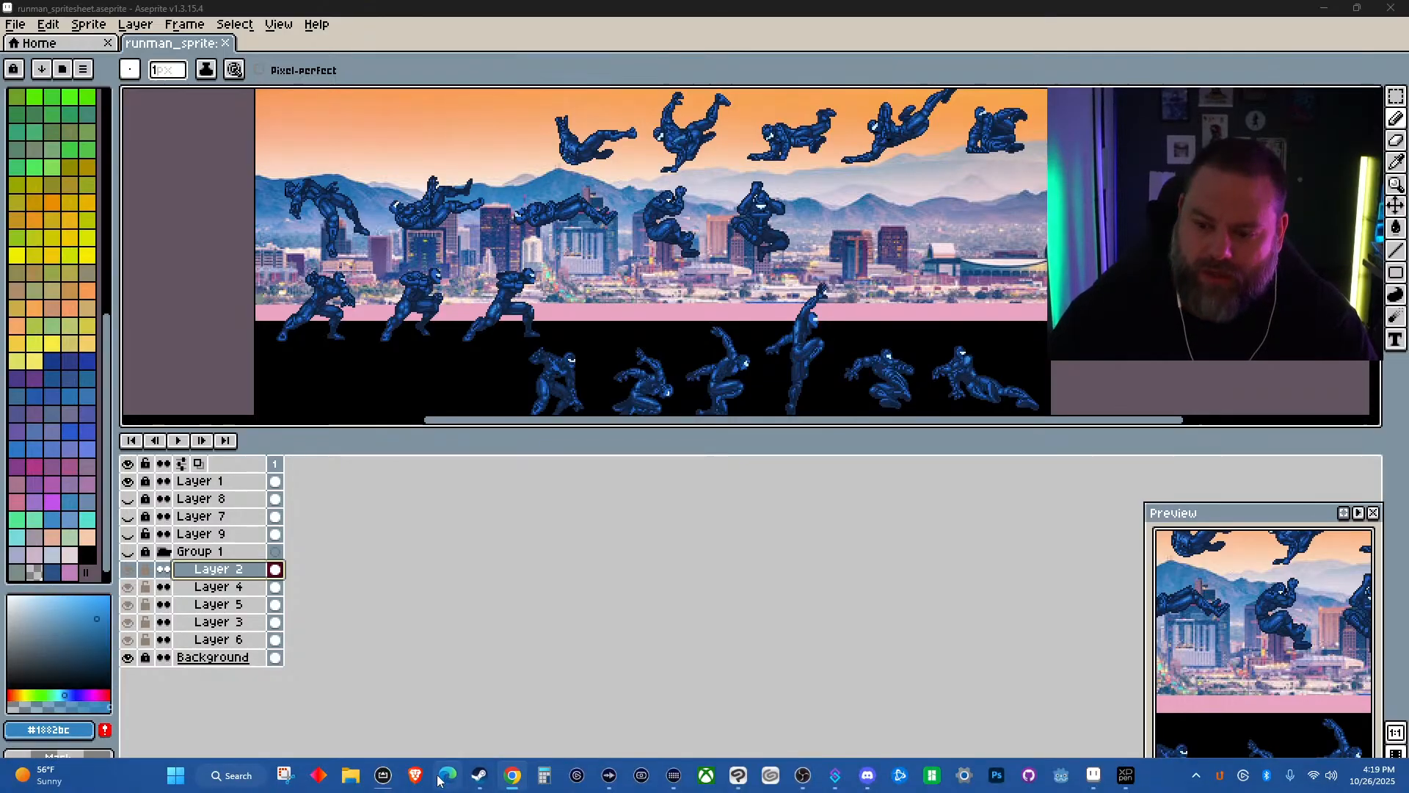
Step: Switch to Clip Studio Paint, view the whole illustration of the man with the fishing rod, and return to Aseprite
left_click(738, 777)
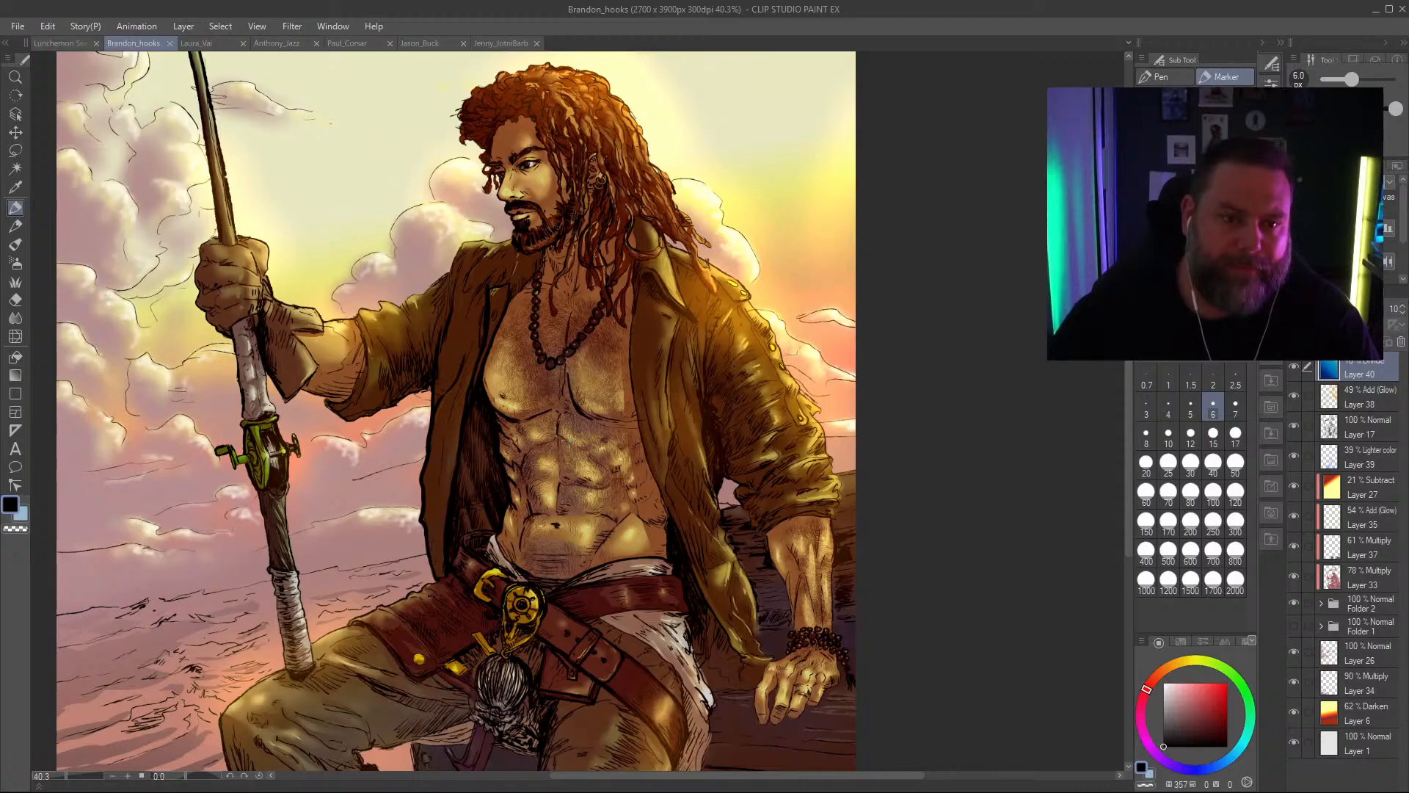
scroll(565, 441, "down", 3)
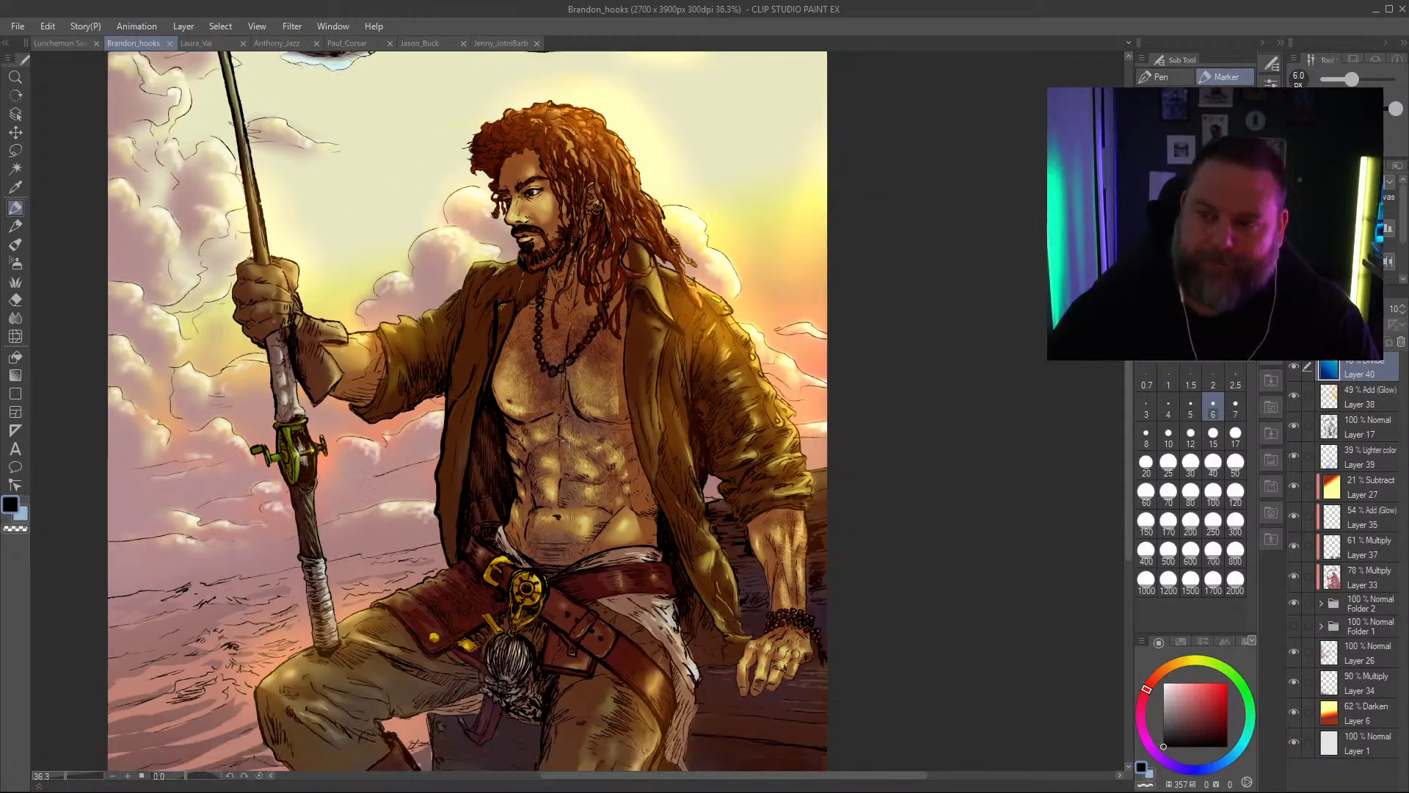
scroll(565, 441, "up", 2)
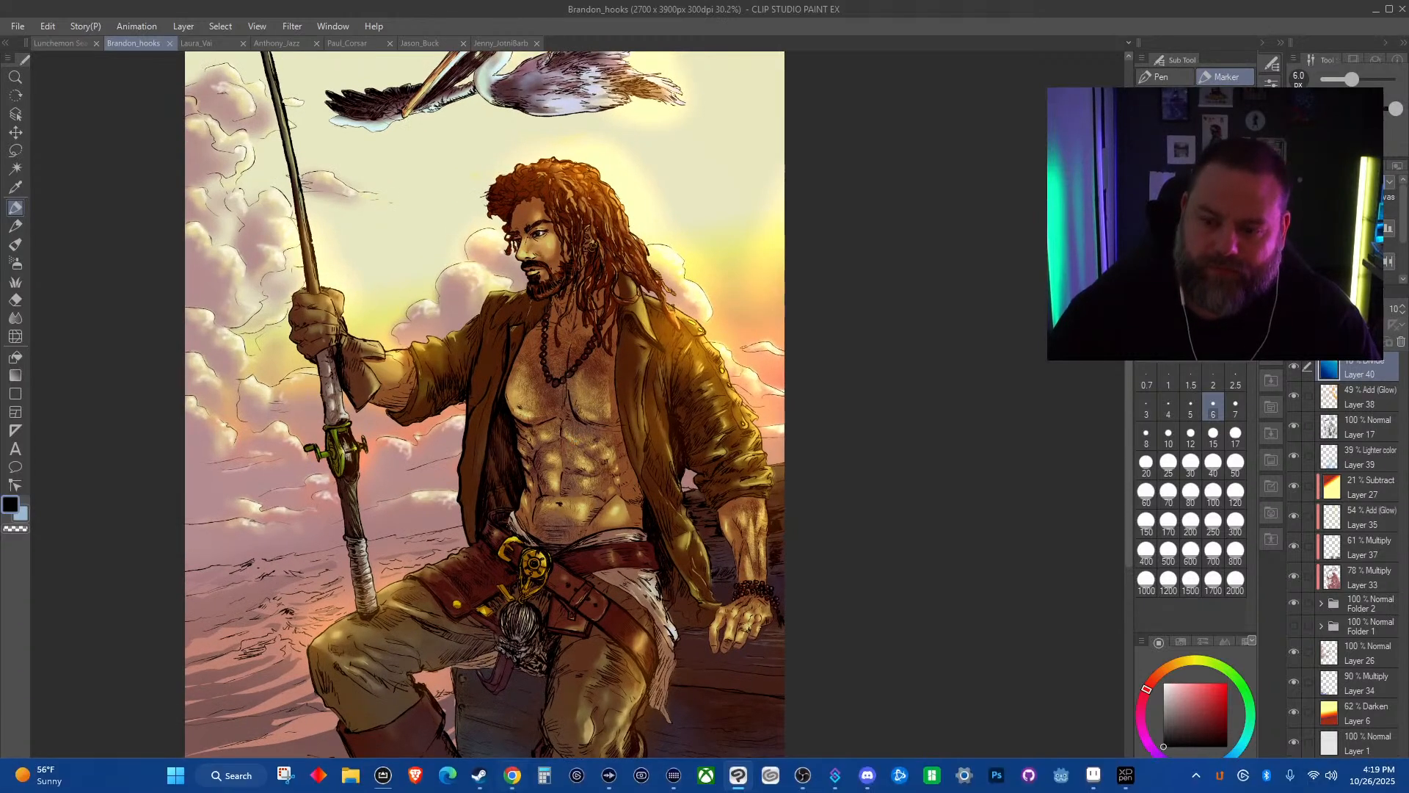
mouse_move(526, 788)
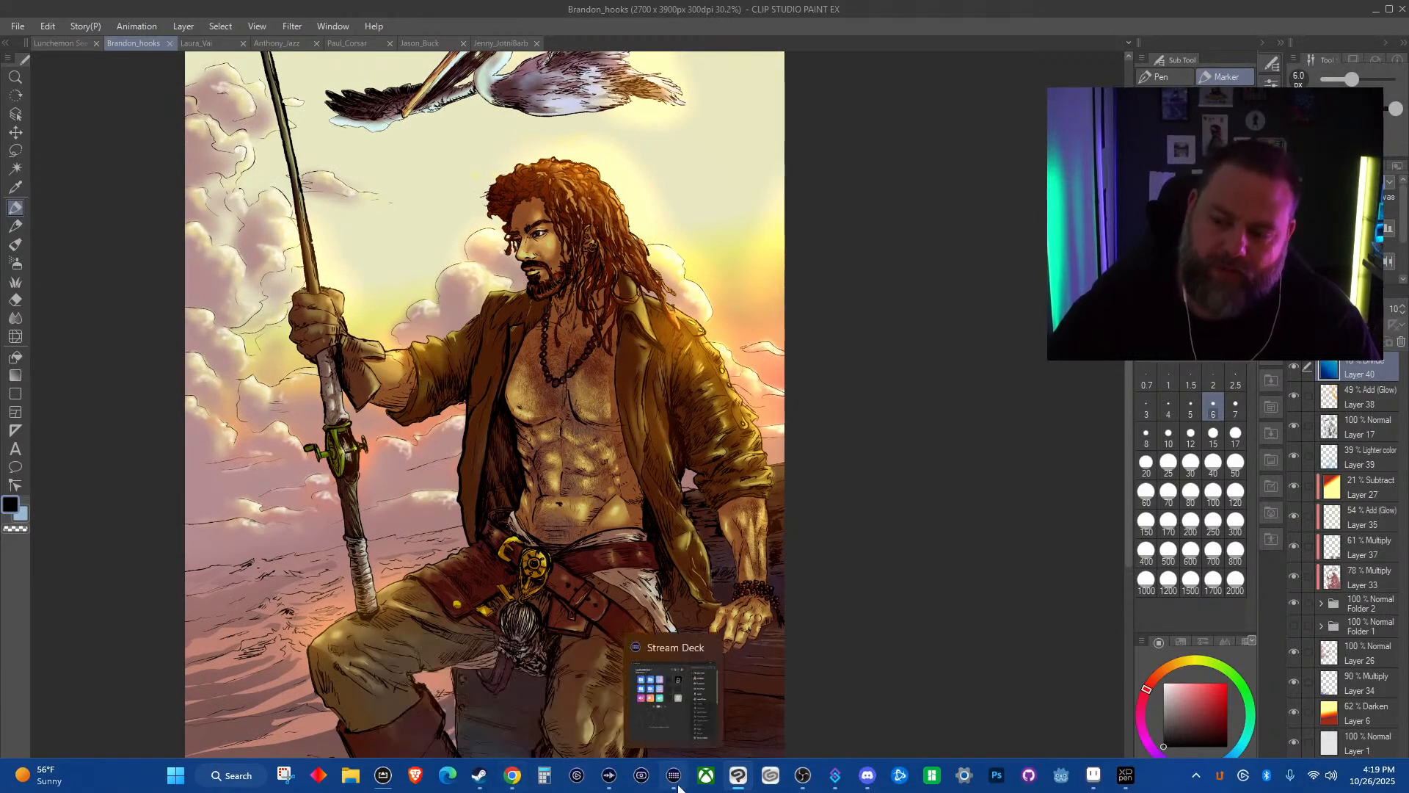
mouse_move(741, 782)
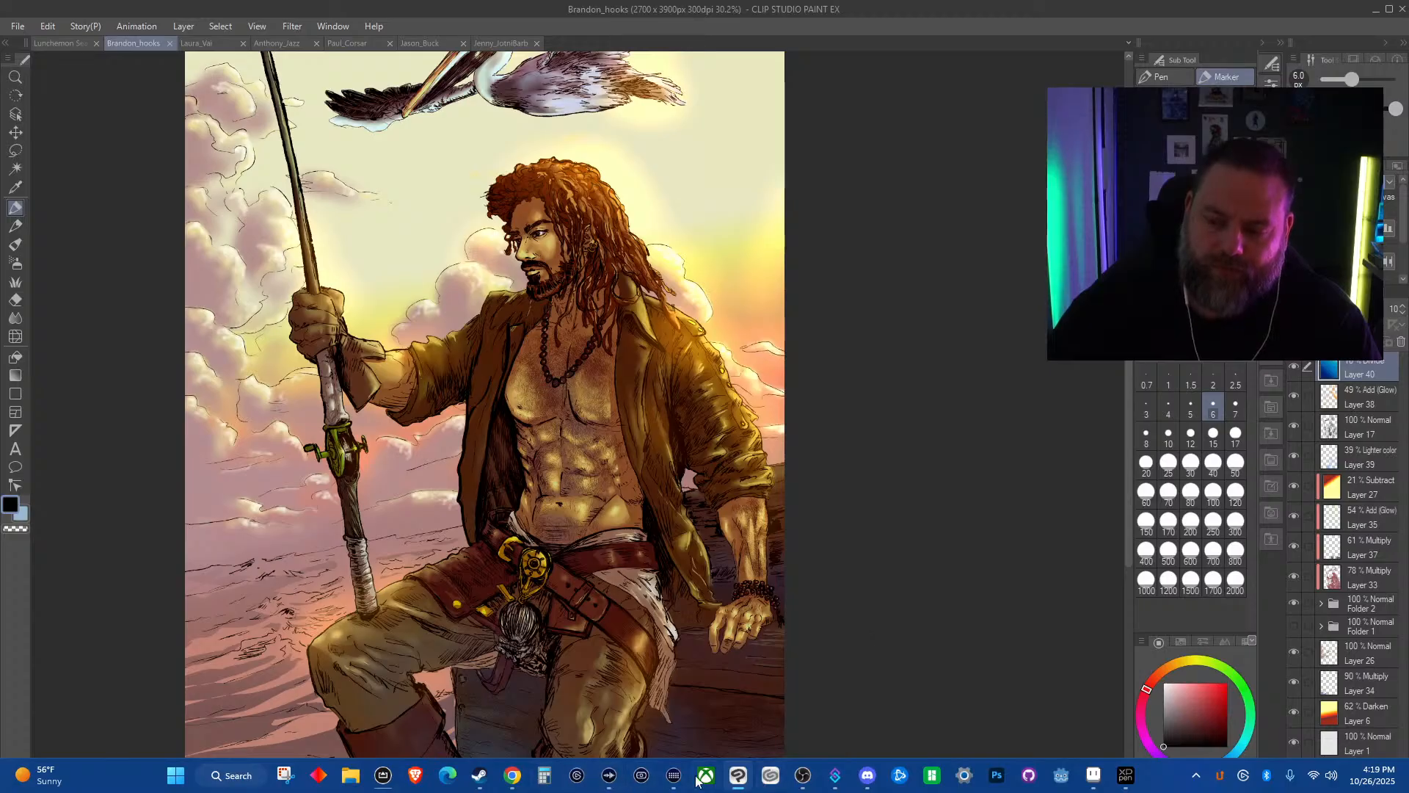
left_click(1093, 776)
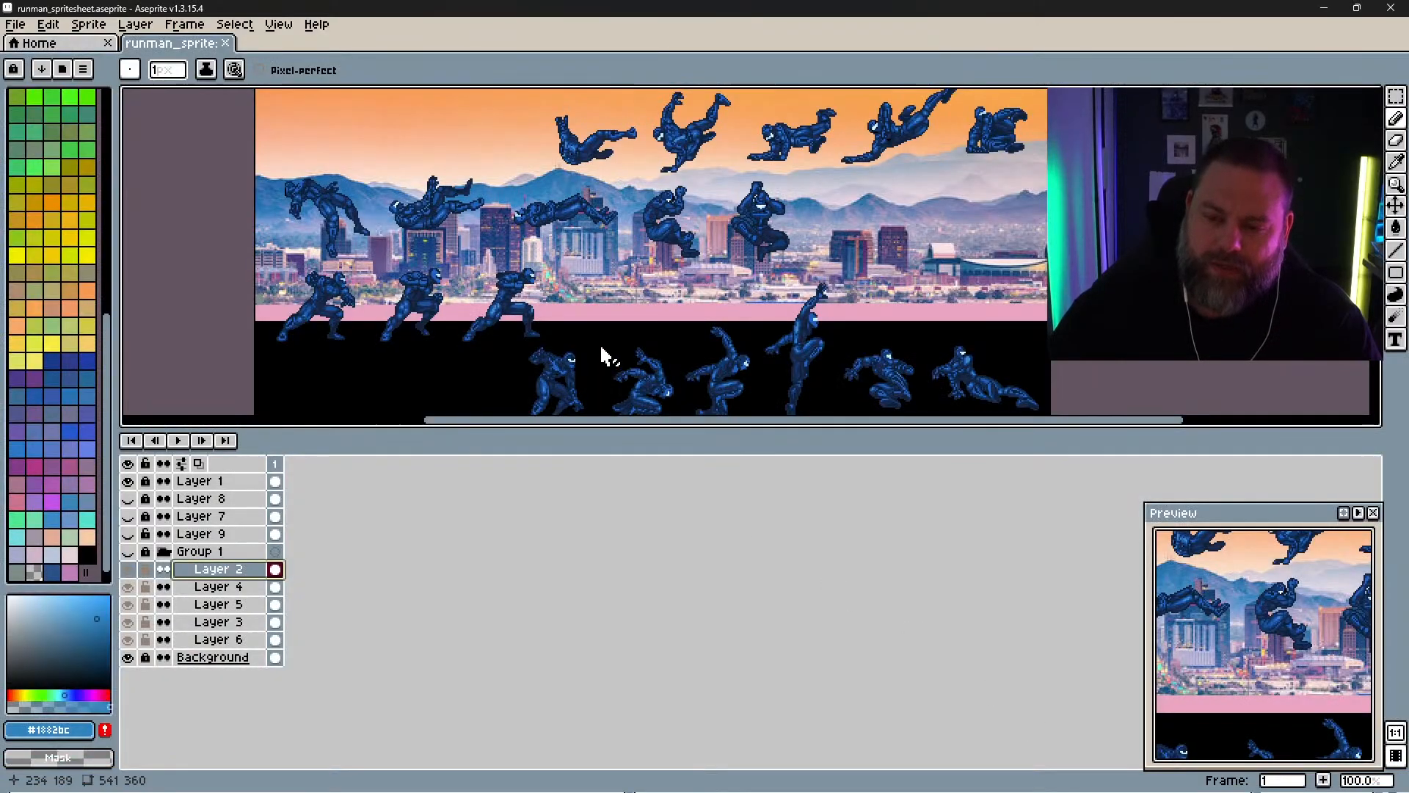
Step: Look over the character sprites, hide Layer 1, and make Layers 8, 7, 9 and Group 1 visible
scroll(733, 283, "down", 4)
scroll(573, 321, "up", 7)
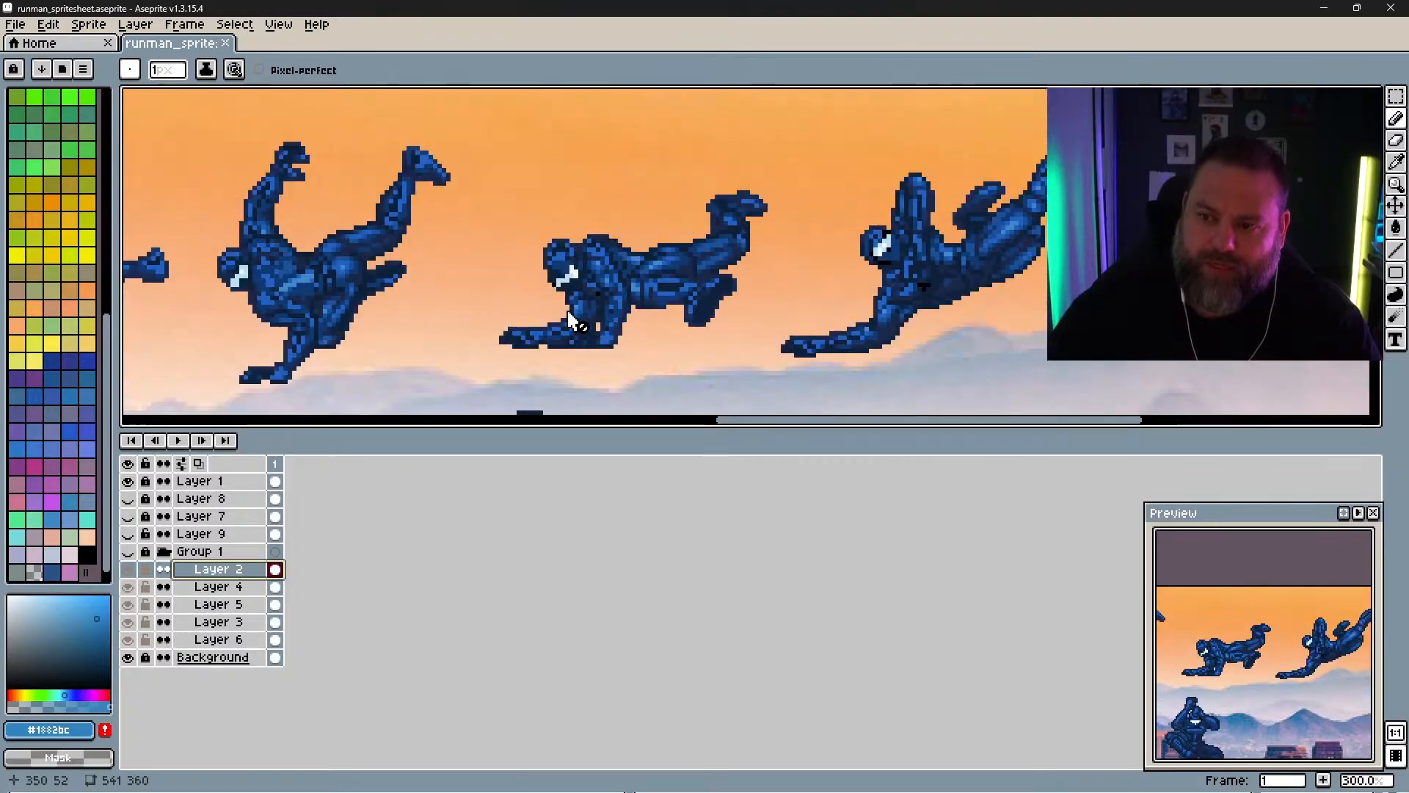
scroll(573, 320, "down", 4)
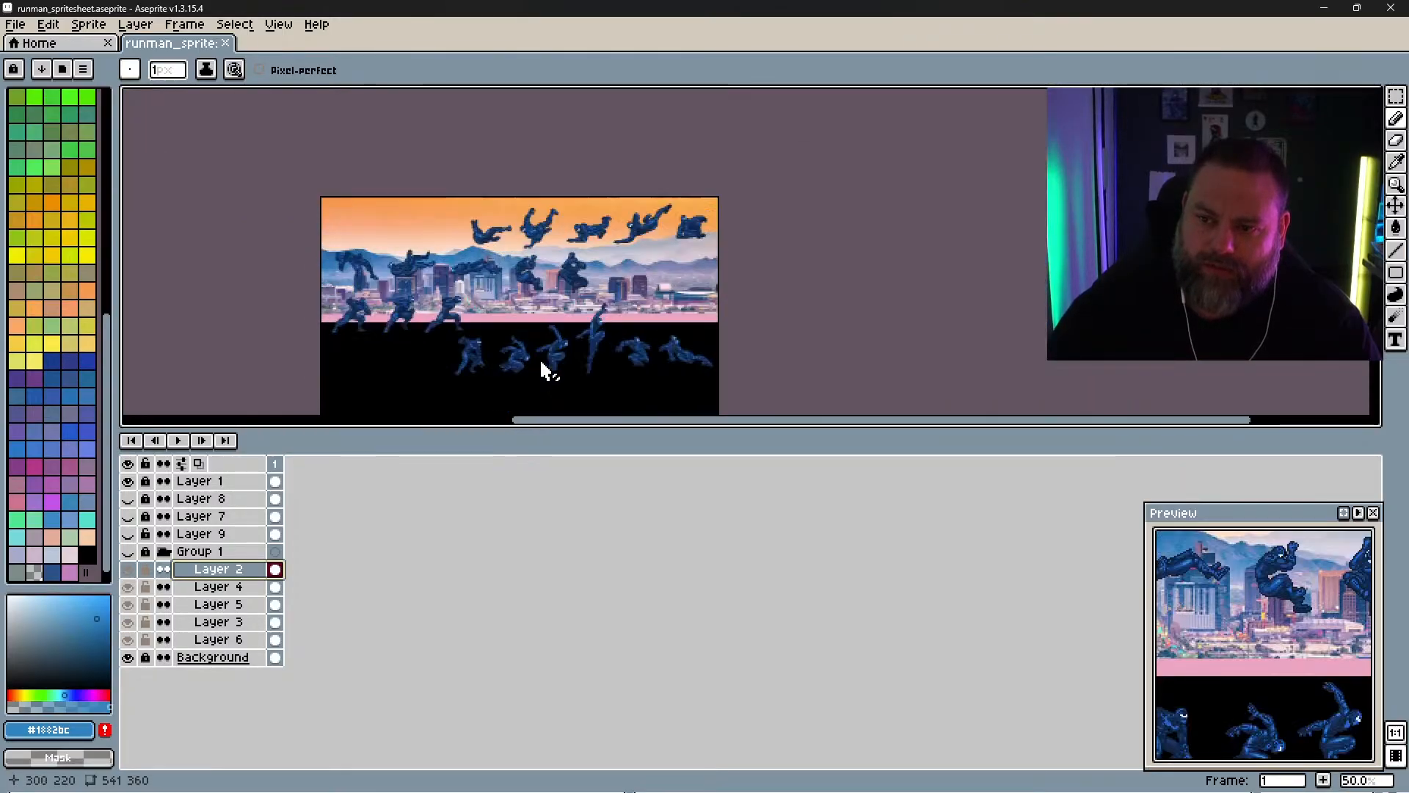
scroll(542, 368, "up", 1)
scroll(488, 368, "down", 1)
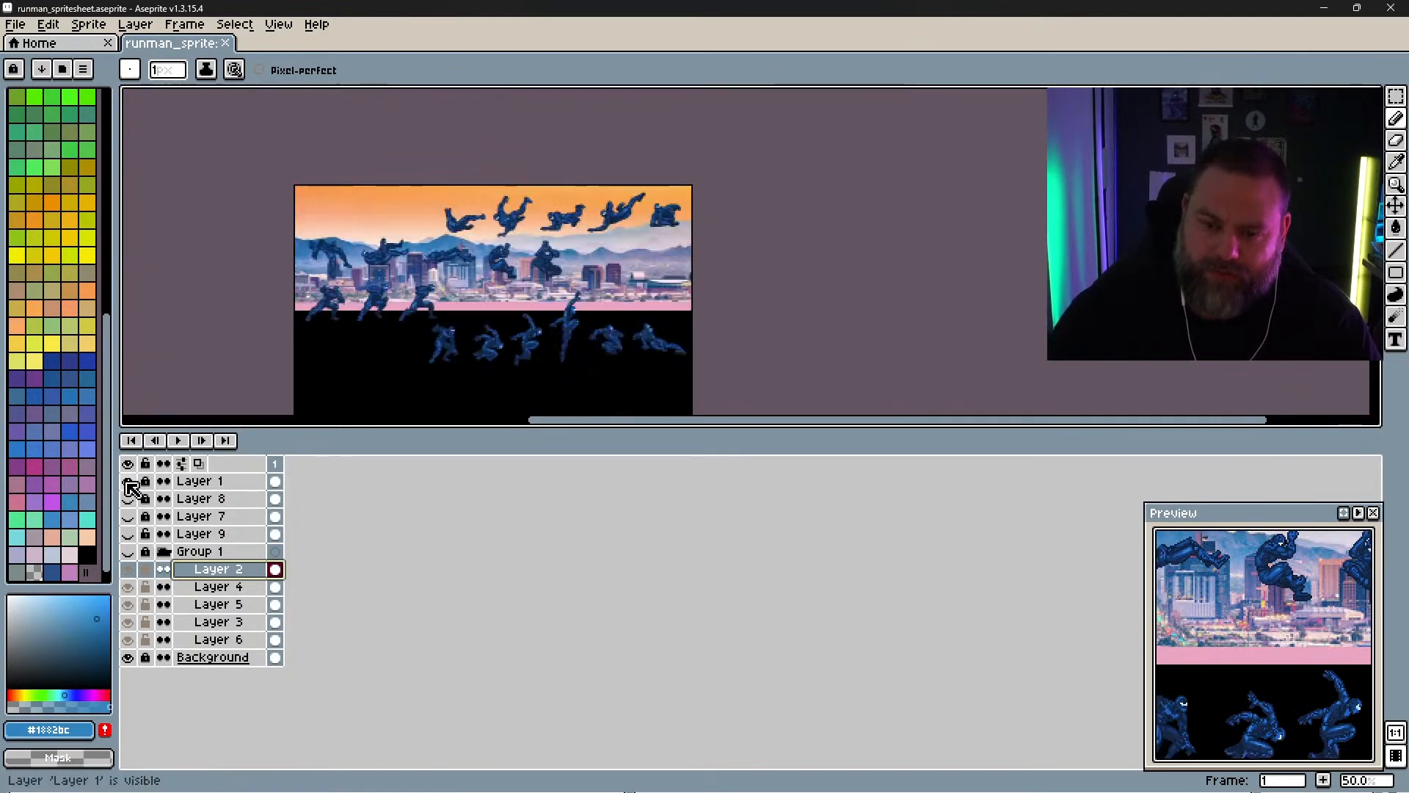
left_click(130, 481)
left_click(128, 499)
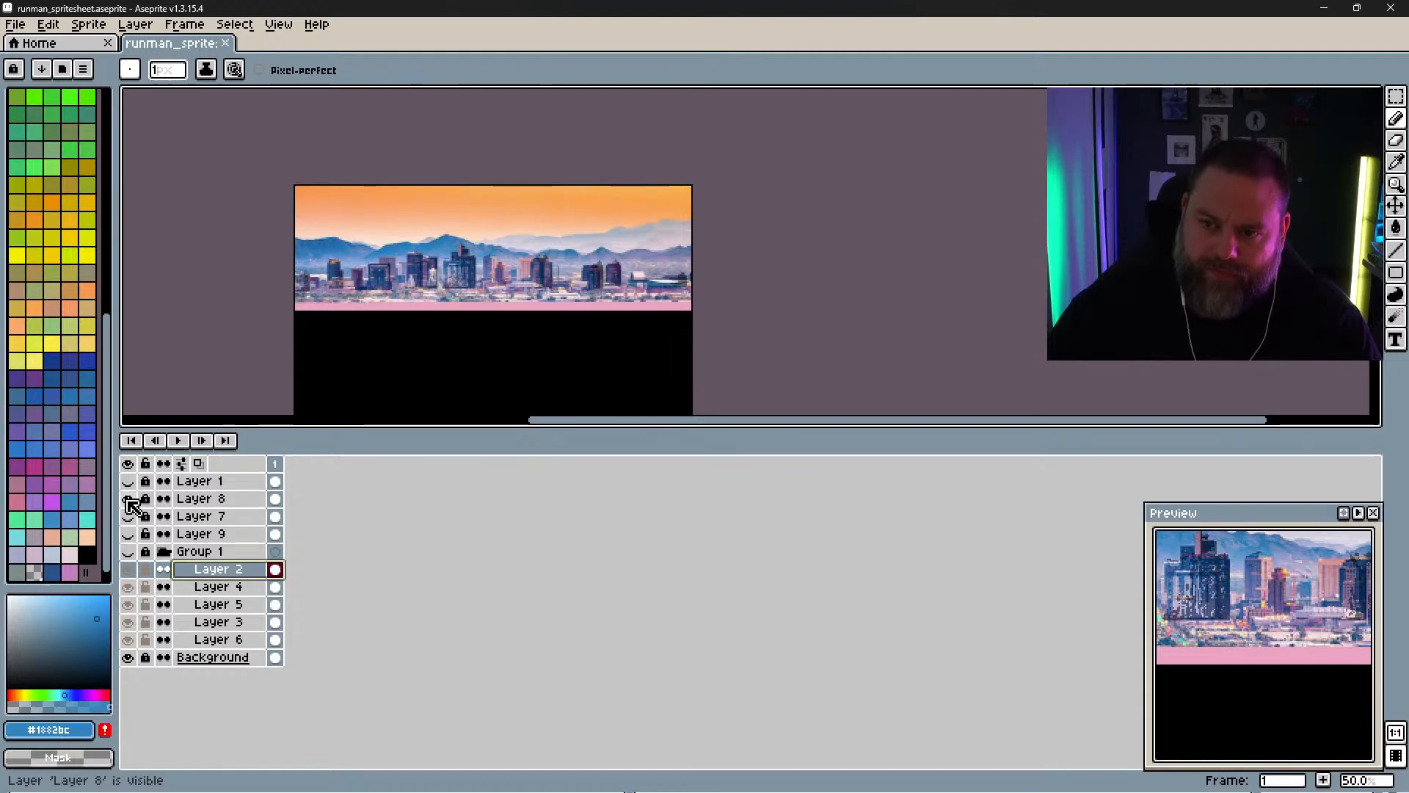
left_click(127, 516)
left_click(128, 534)
left_click(128, 552)
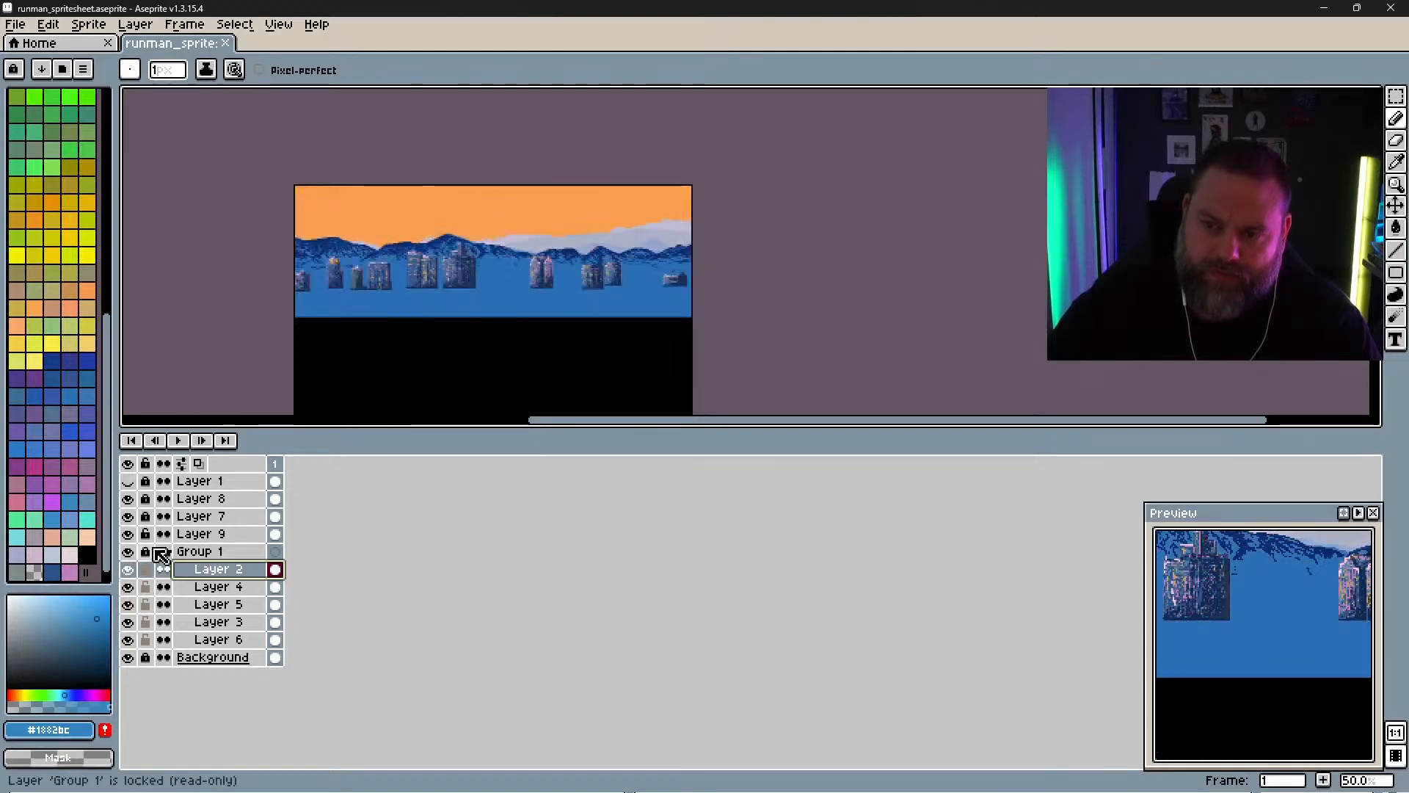
Step: Examine the buildings against the shaded mountain ridges
scroll(463, 257, "up", 3)
scroll(450, 253, "up", 1)
scroll(449, 253, "down", 1)
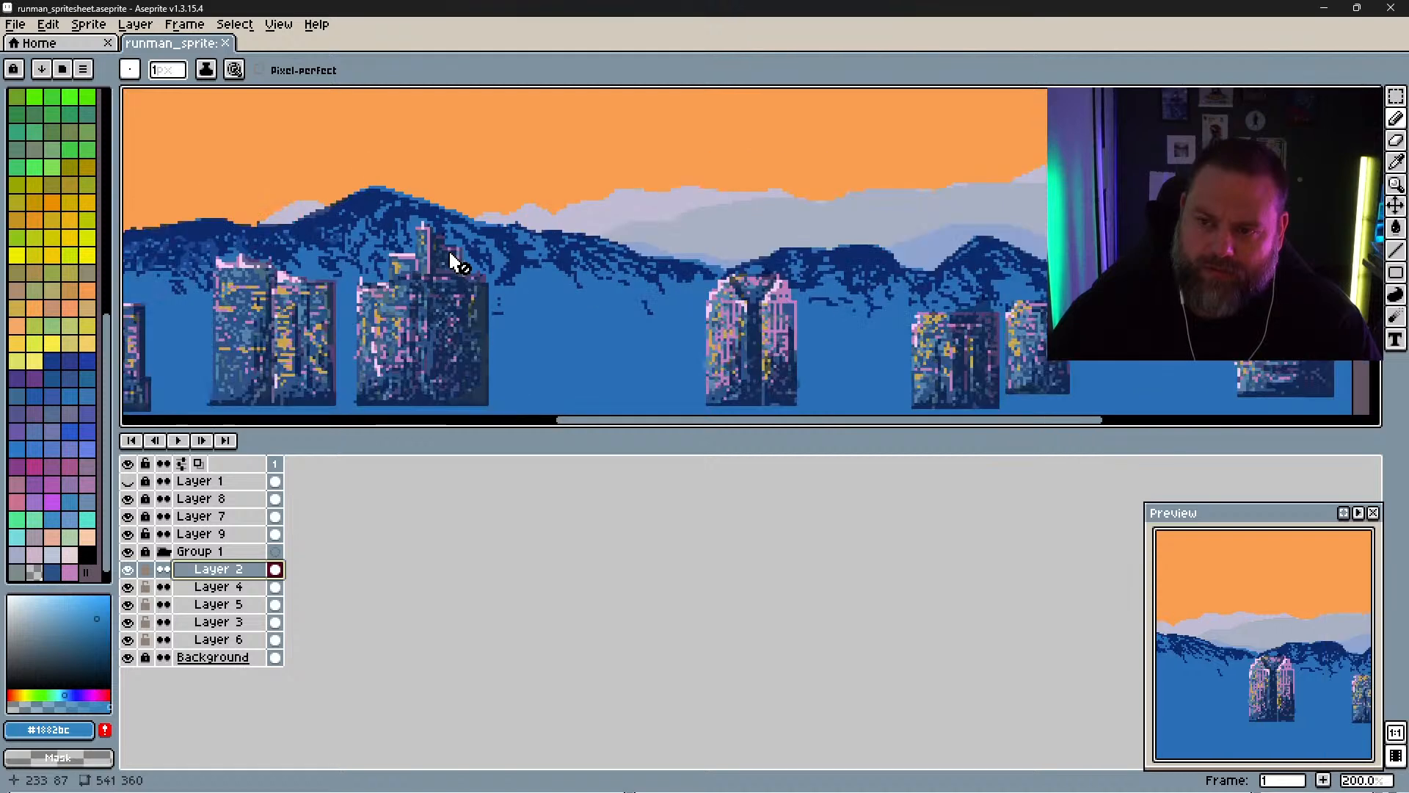
scroll(450, 257, "down", 1)
scroll(450, 257, "up", 1)
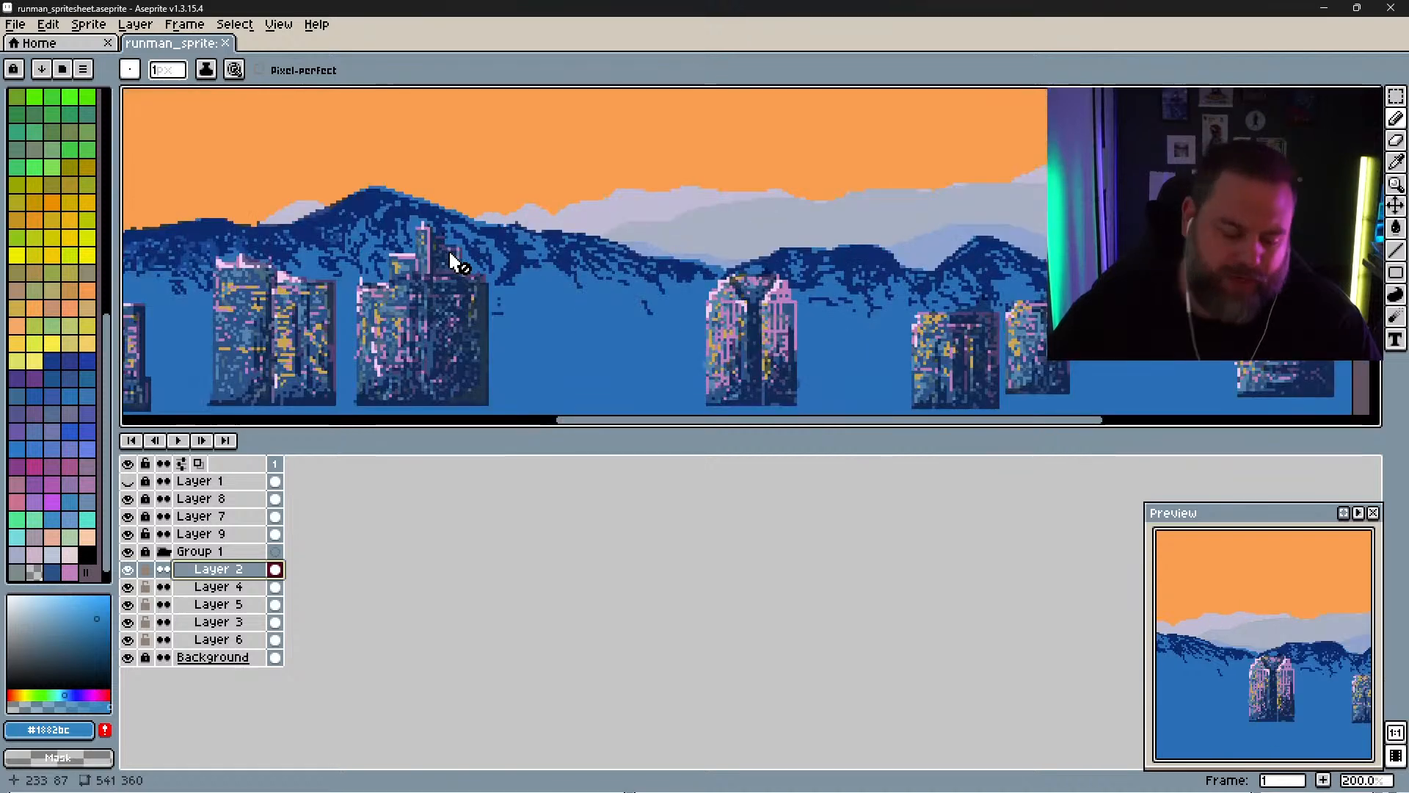
scroll(450, 256, "up", 1)
scroll(450, 256, "down", 1)
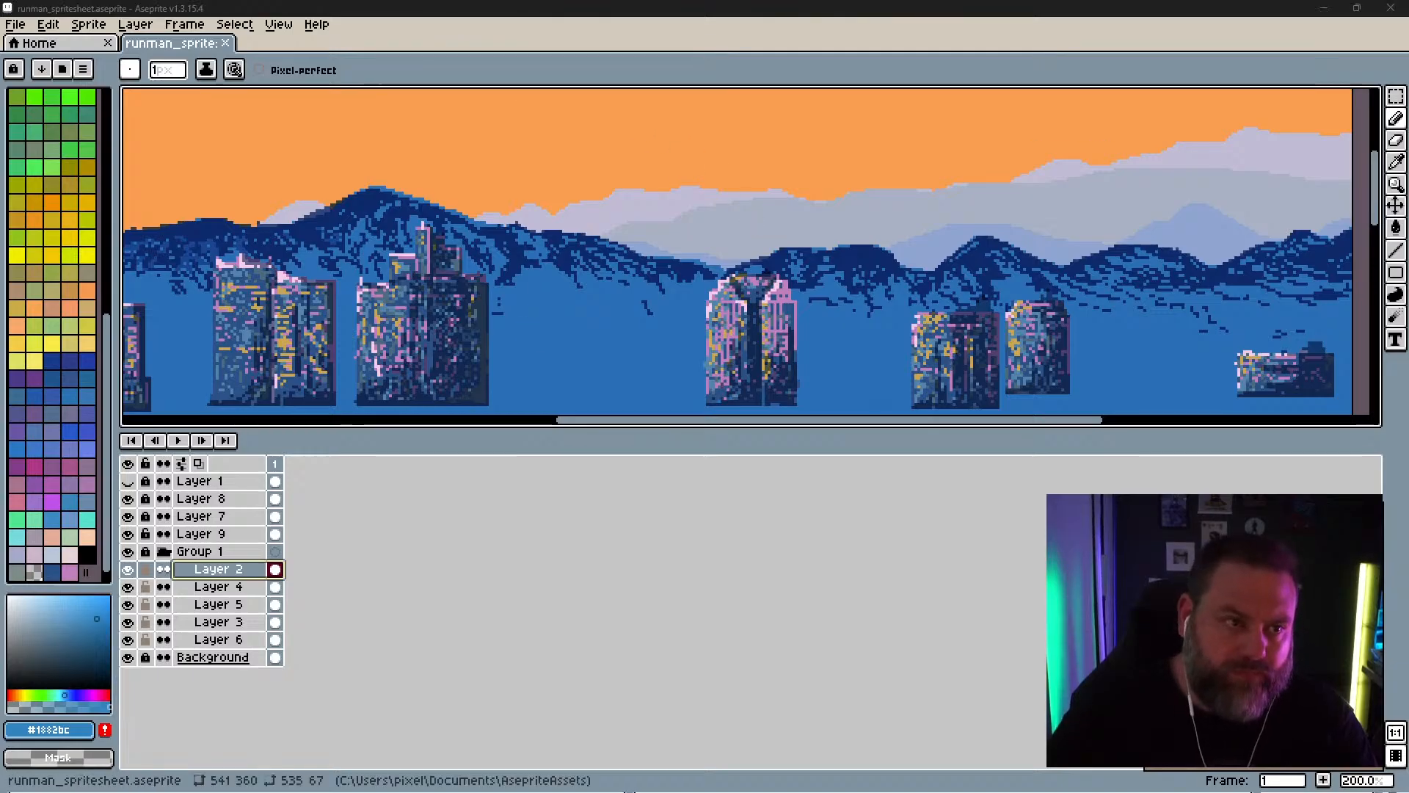
left_click(536, 47)
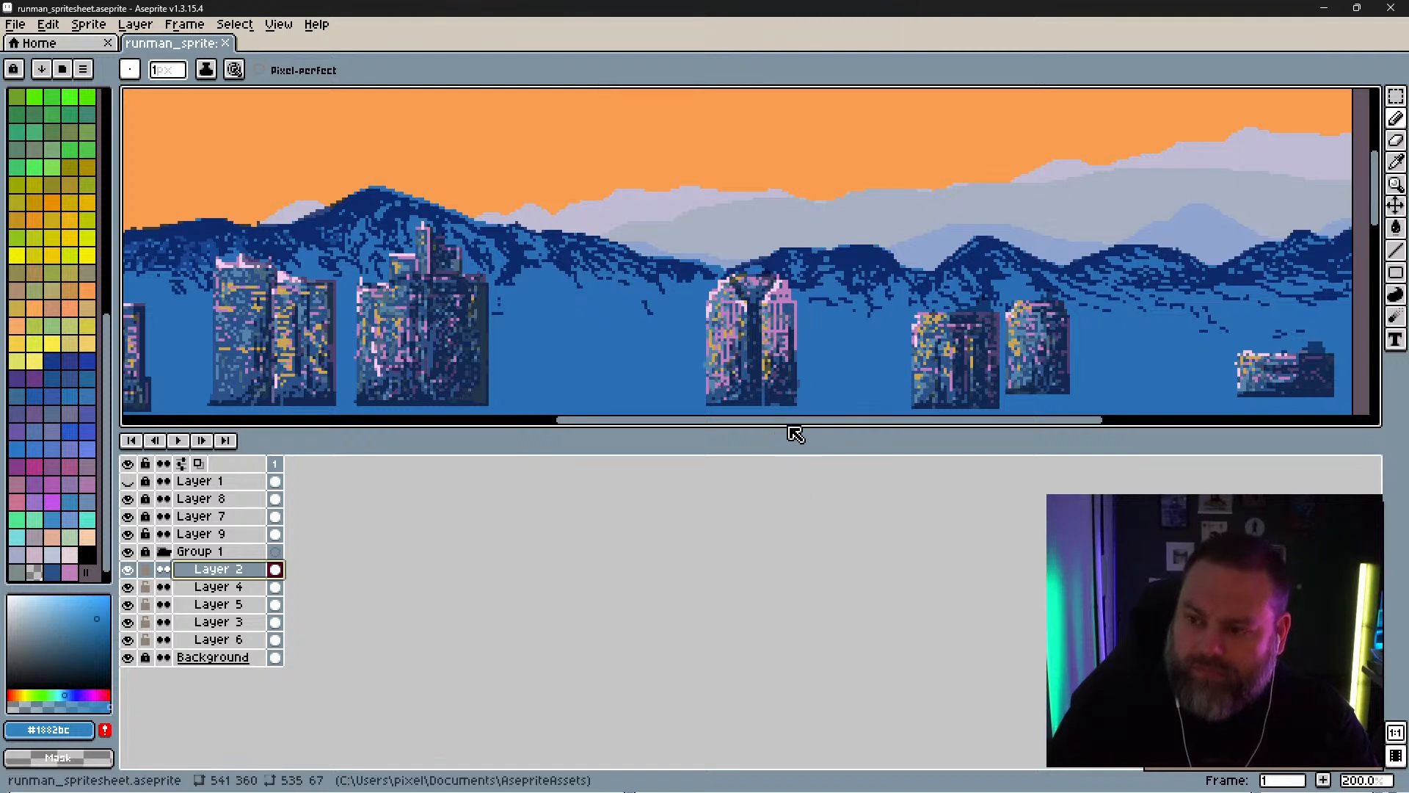
Step: Shrink the timeline to enlarge the canvas and toggle Layer 2's visibility behind the left half of the skyline
left_click_drag(788, 431, 789, 528)
key("space")
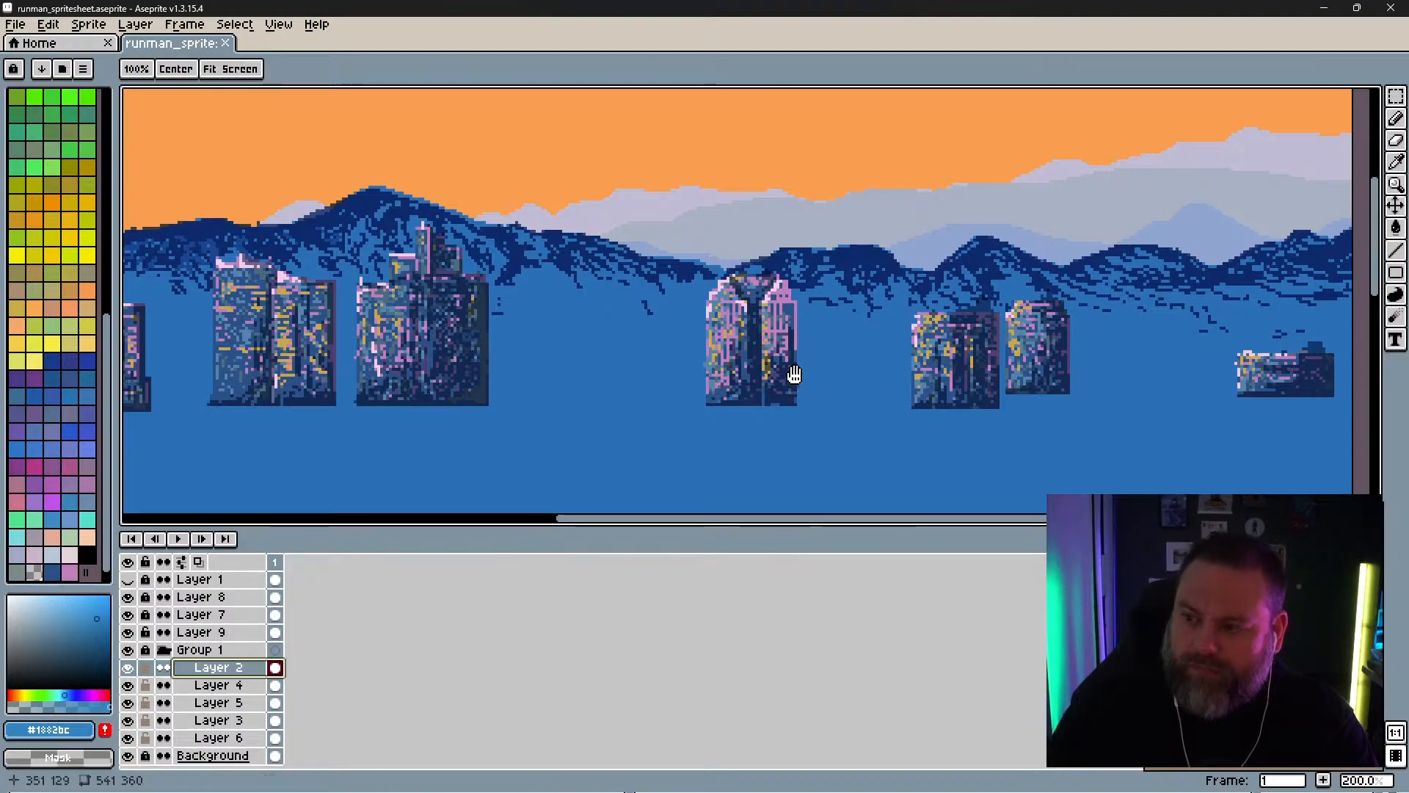
mouse_move(837, 374)
left_mouse_down()
mouse_move(601, 387)
mouse_move(1041, 342)
mouse_move(928, 378)
mouse_move(1205, 378)
mouse_move(999, 339)
mouse_move(761, 384)
mouse_move(883, 365)
mouse_move(925, 384)
left_mouse_up()
key("space")
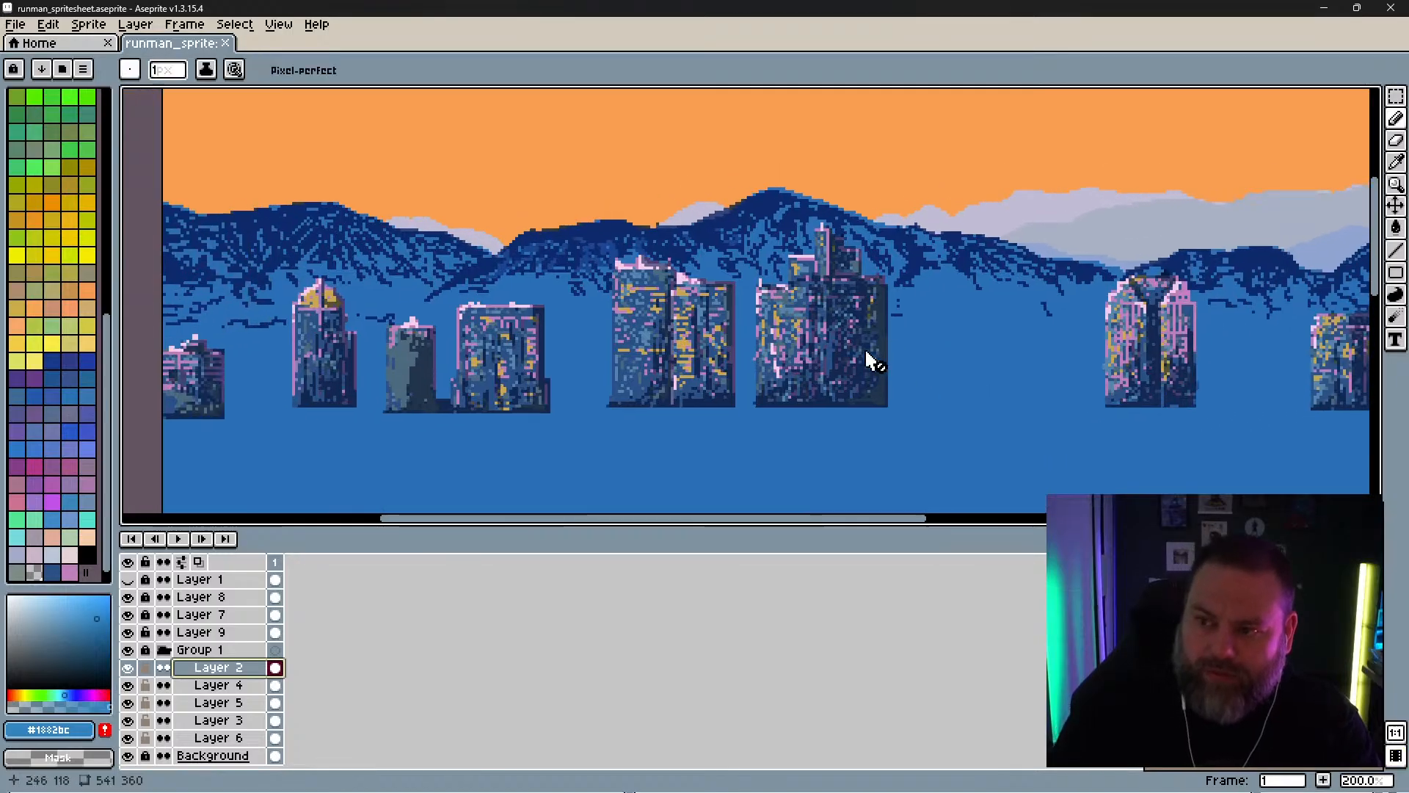
left_click(129, 668)
left_click(129, 668)
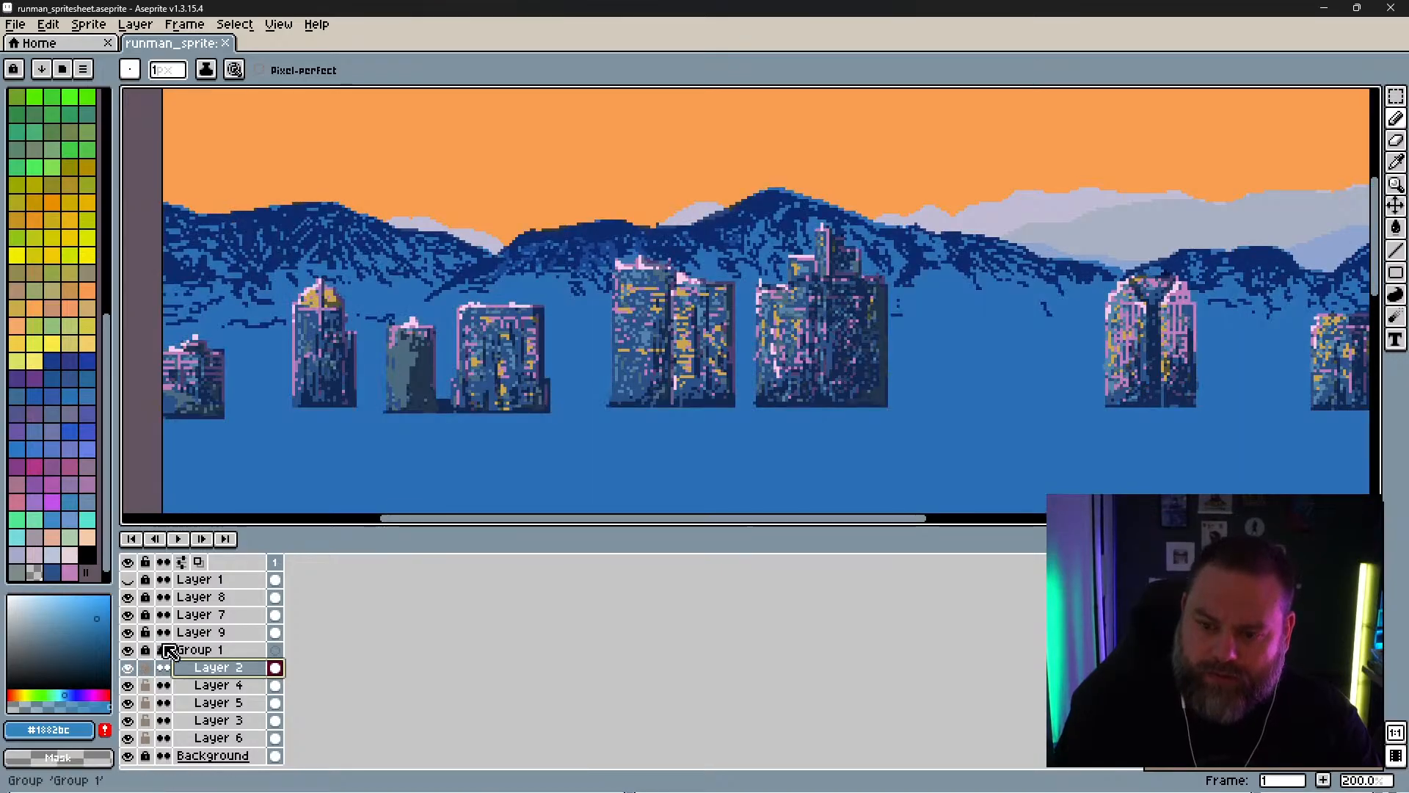
Step: Move Layer 9 into Group 1 above Layer 2 and lower its opacity to soften the mountain shading
left_click_drag(178, 640, 219, 664)
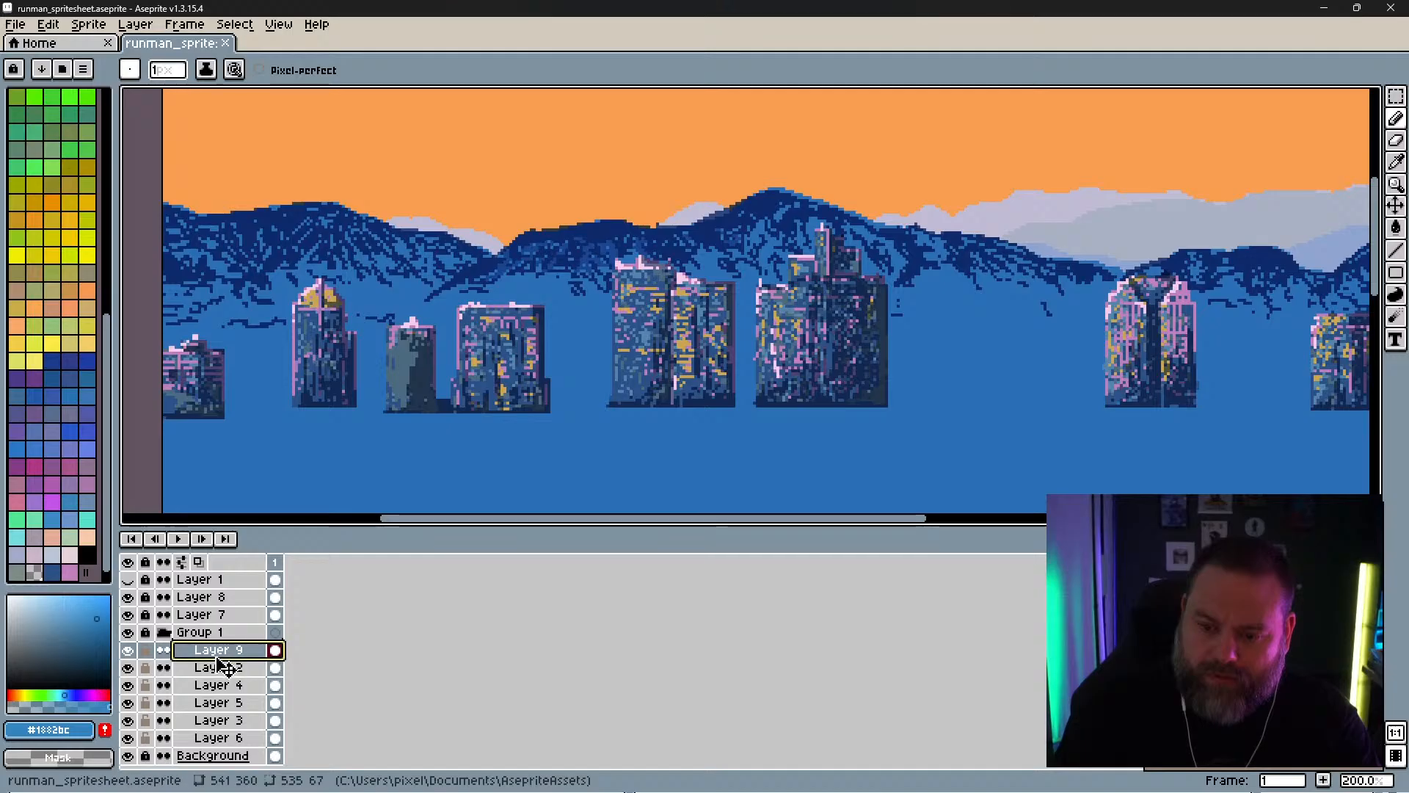
double_click(219, 651)
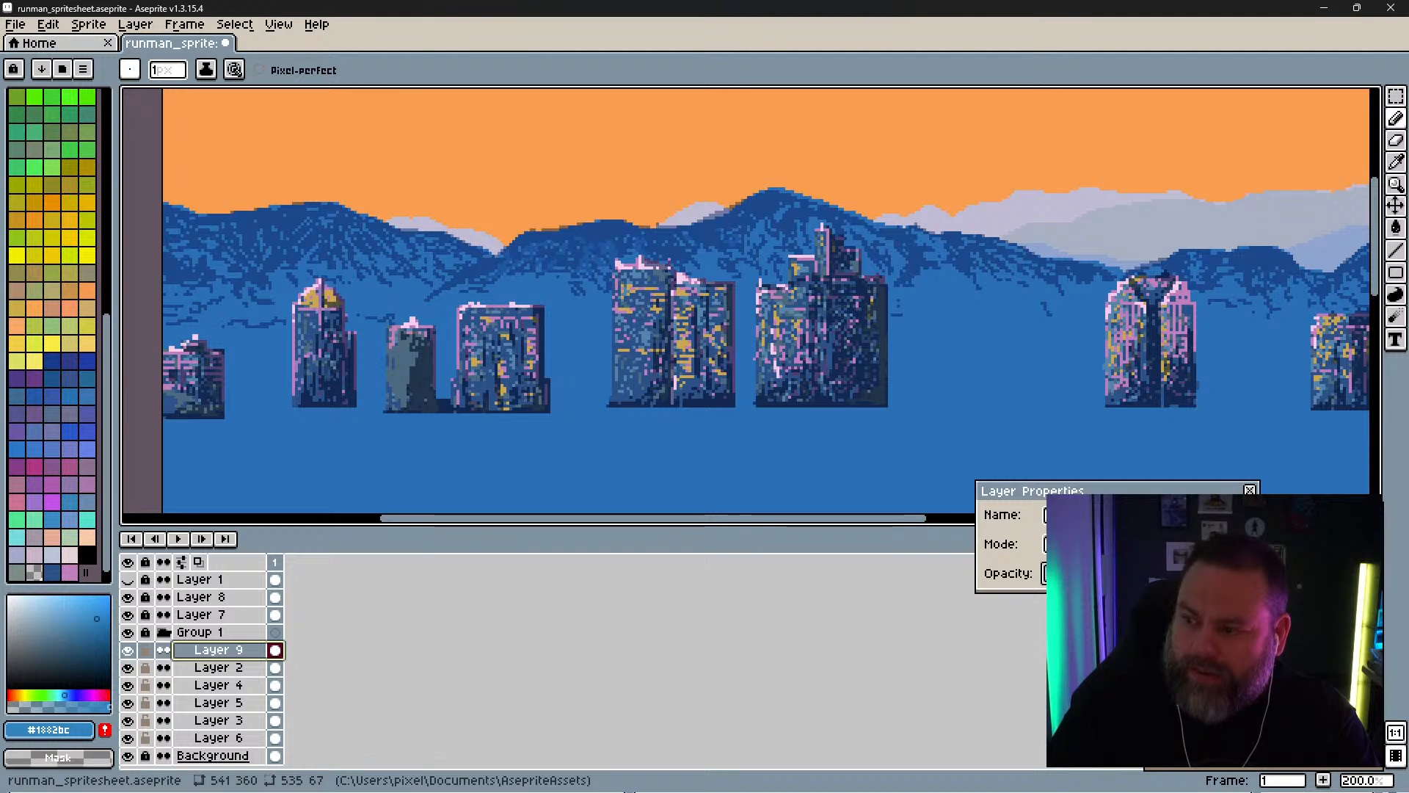
left_click(1249, 490)
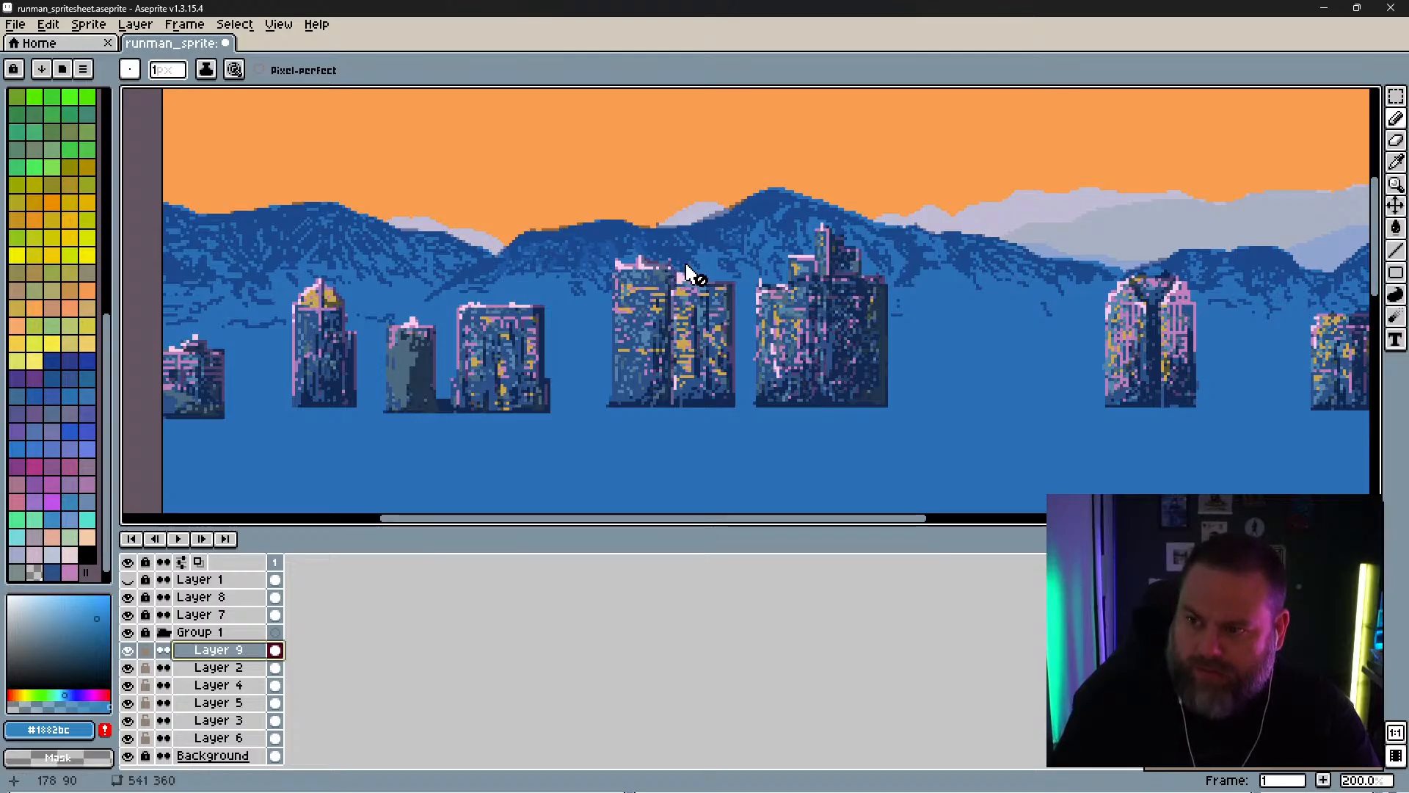
Step: Unlock Layer 9, and hide Layers 6, 3, 5, 4 and 2 to check the reference photo before showing them again
left_click(145, 648)
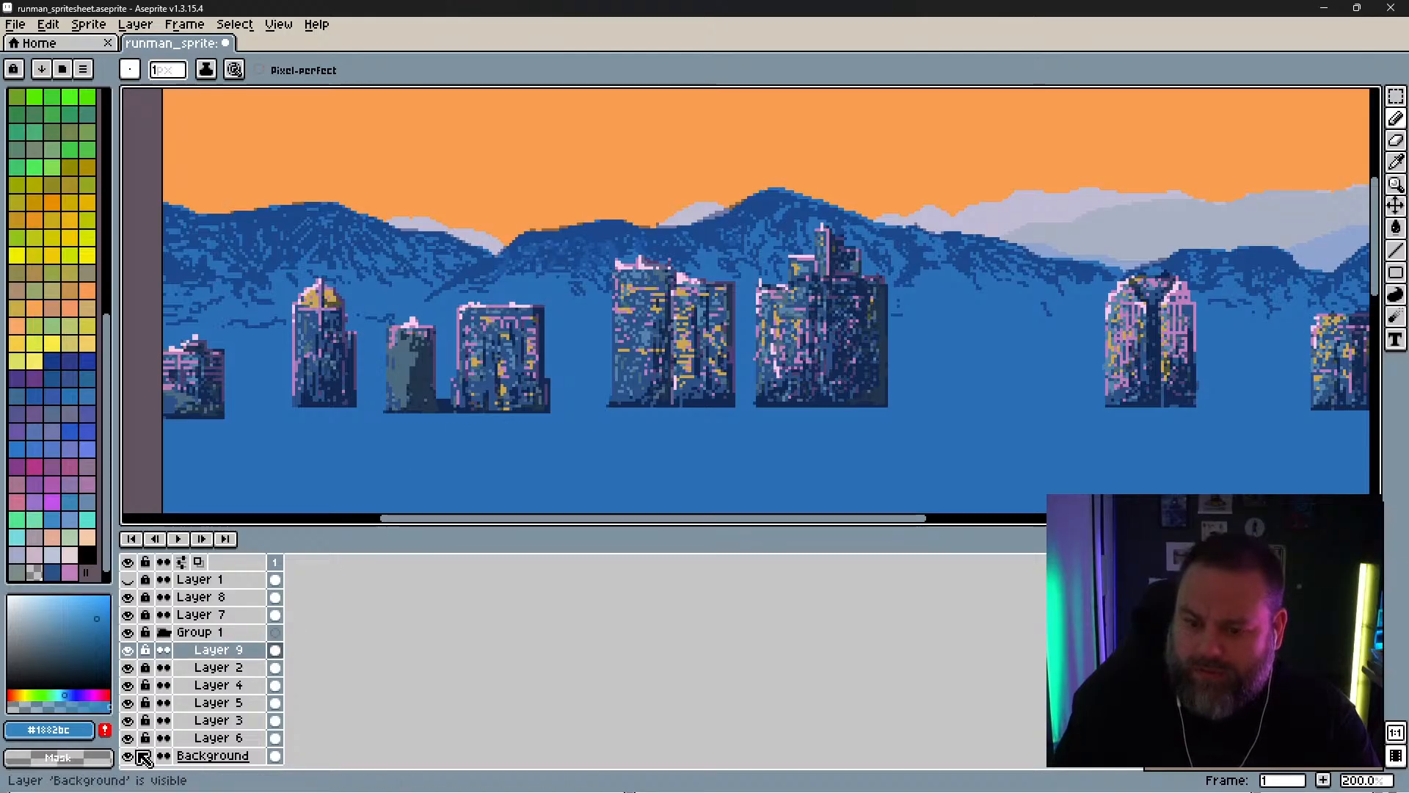
left_click(129, 667)
left_click(128, 667)
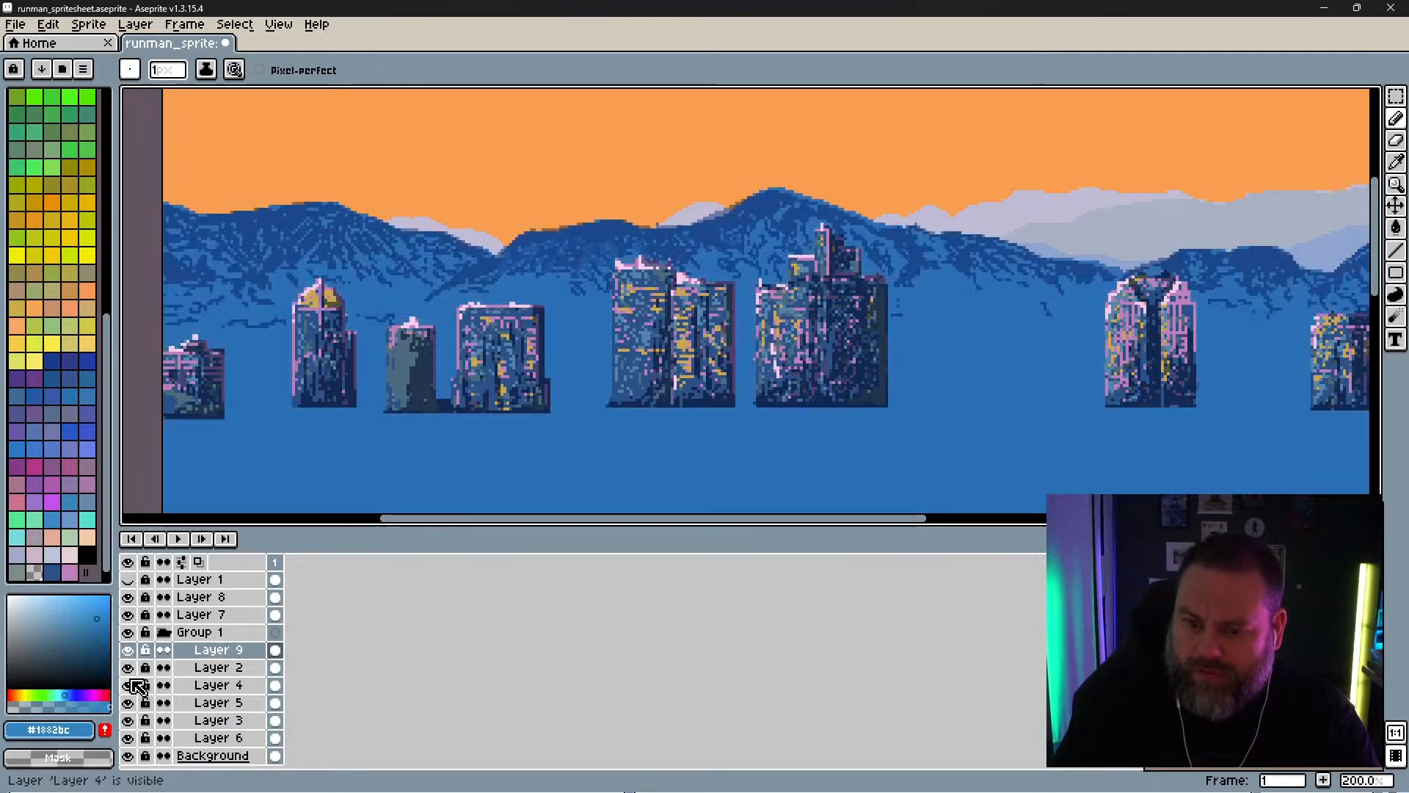
left_click(128, 737)
left_click(129, 721)
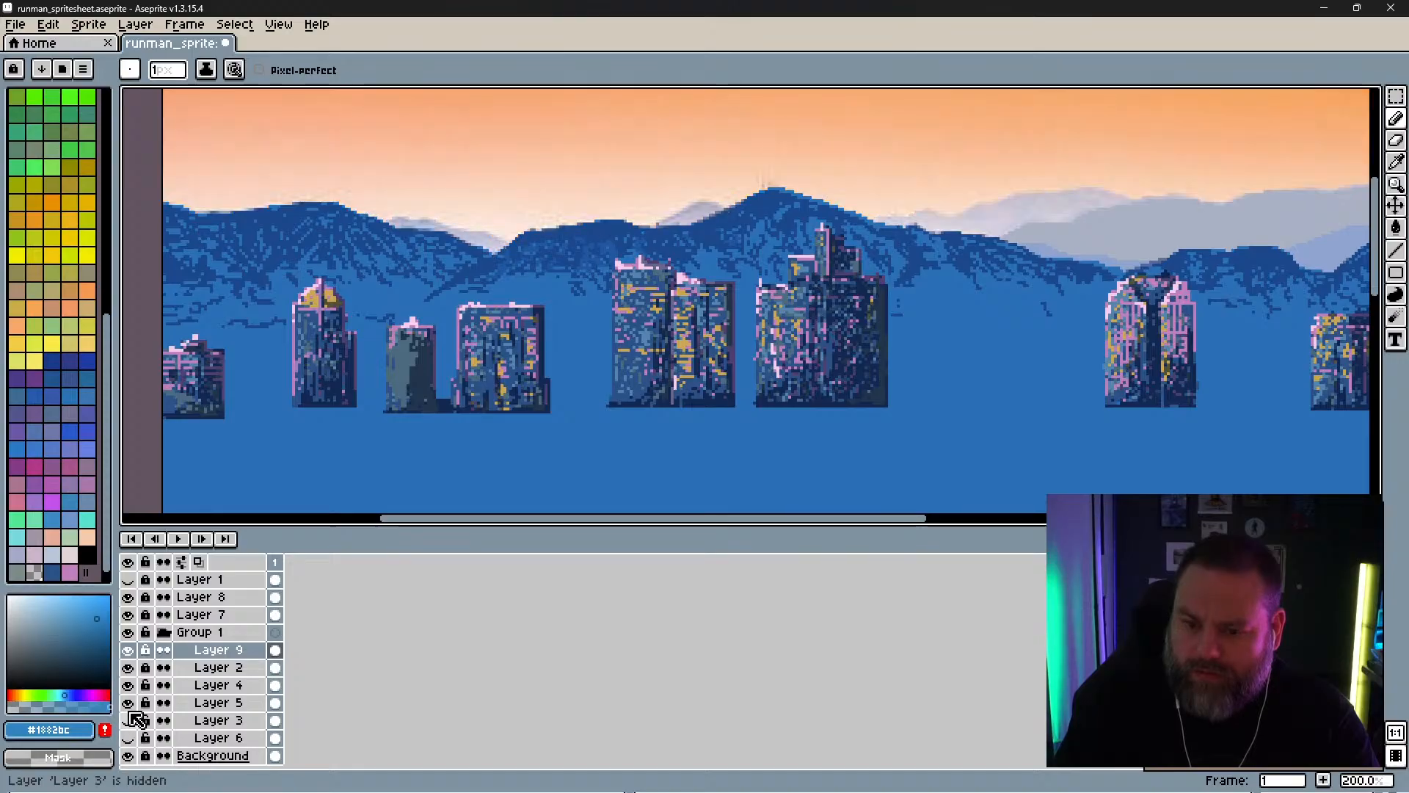
left_click(128, 702)
left_click(128, 685)
left_click(129, 667)
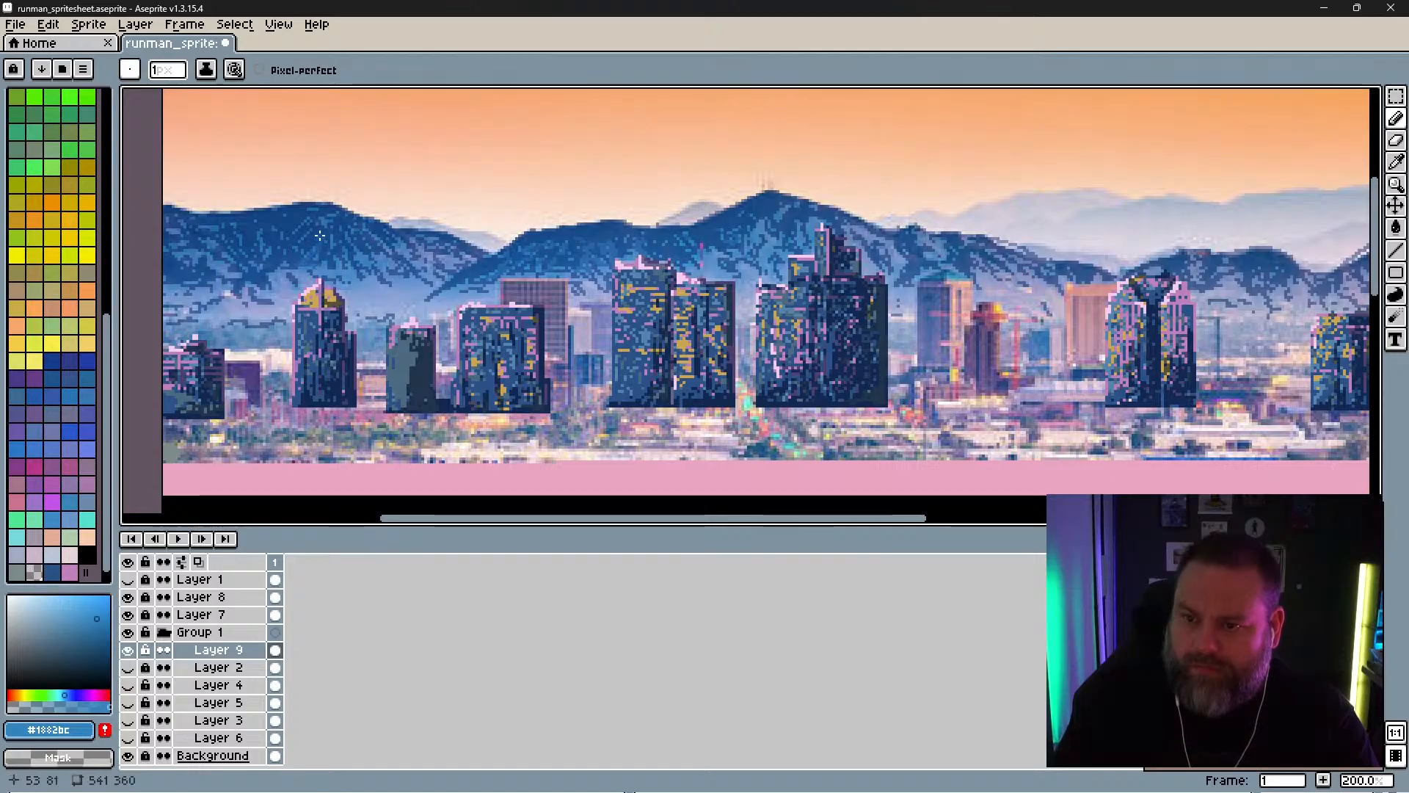
left_click_drag(128, 738, 129, 667)
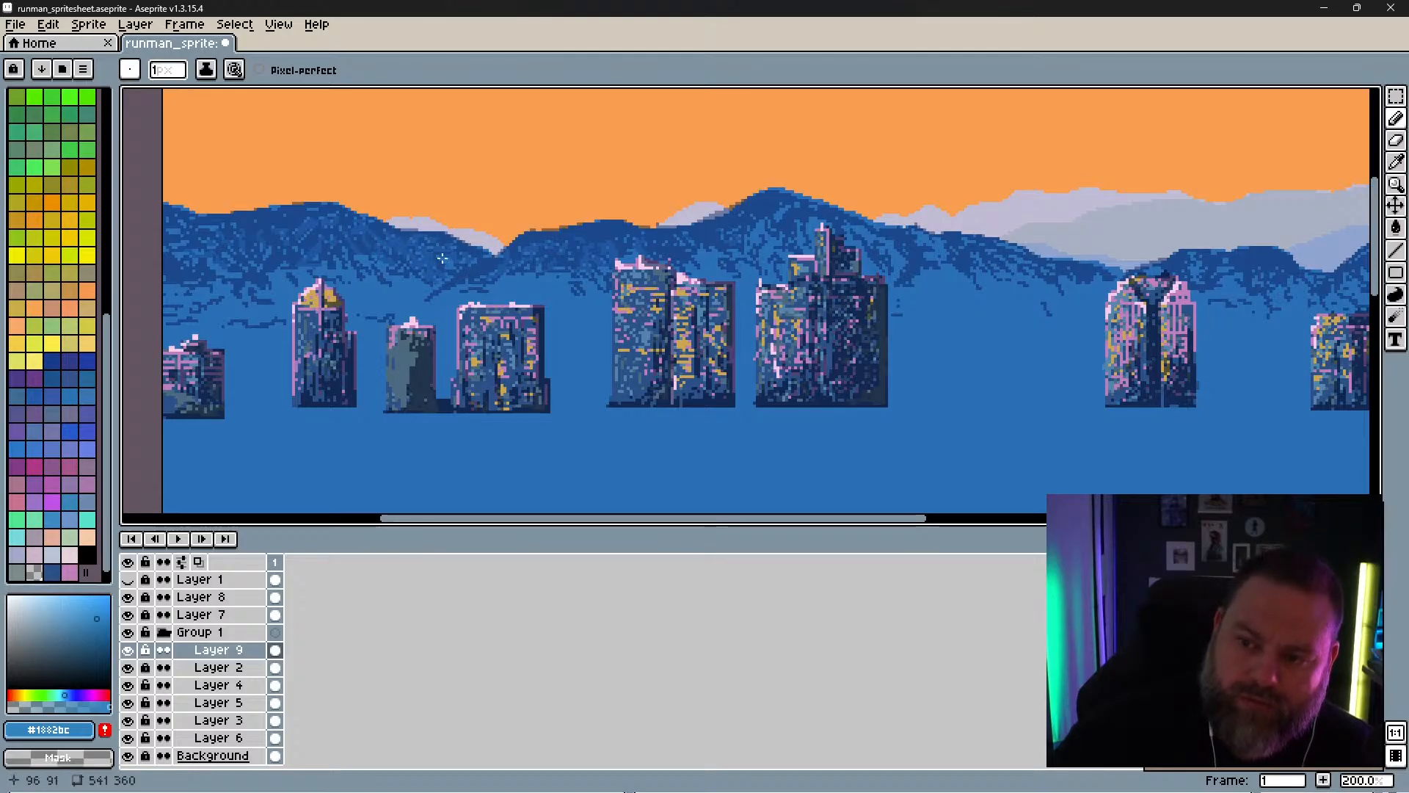
Step: On Layer 9, add 1 px blue shading strokes to the mountain slope above and beside the gold-domed tower
left_click_drag(356, 254, 364, 259)
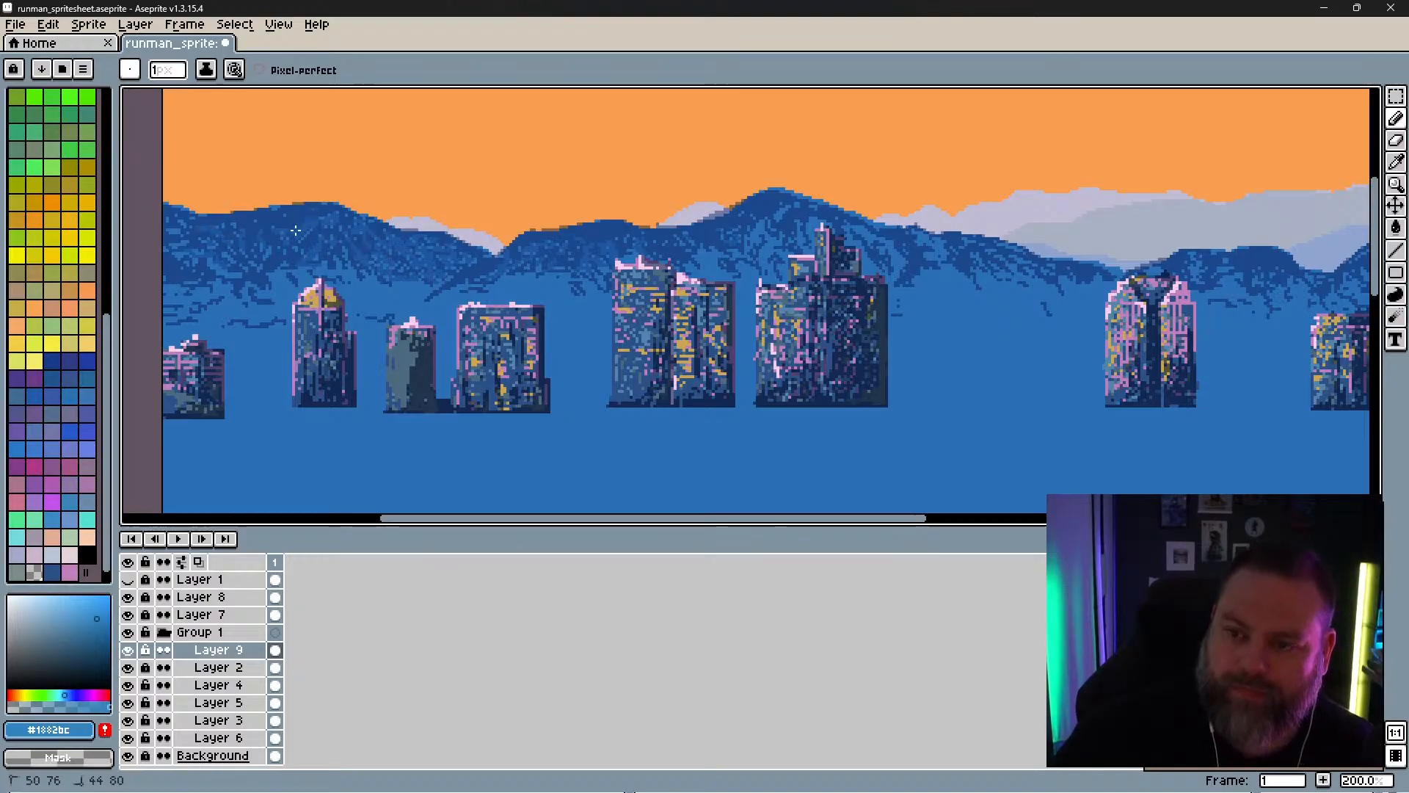
left_click_drag(354, 219, 359, 219)
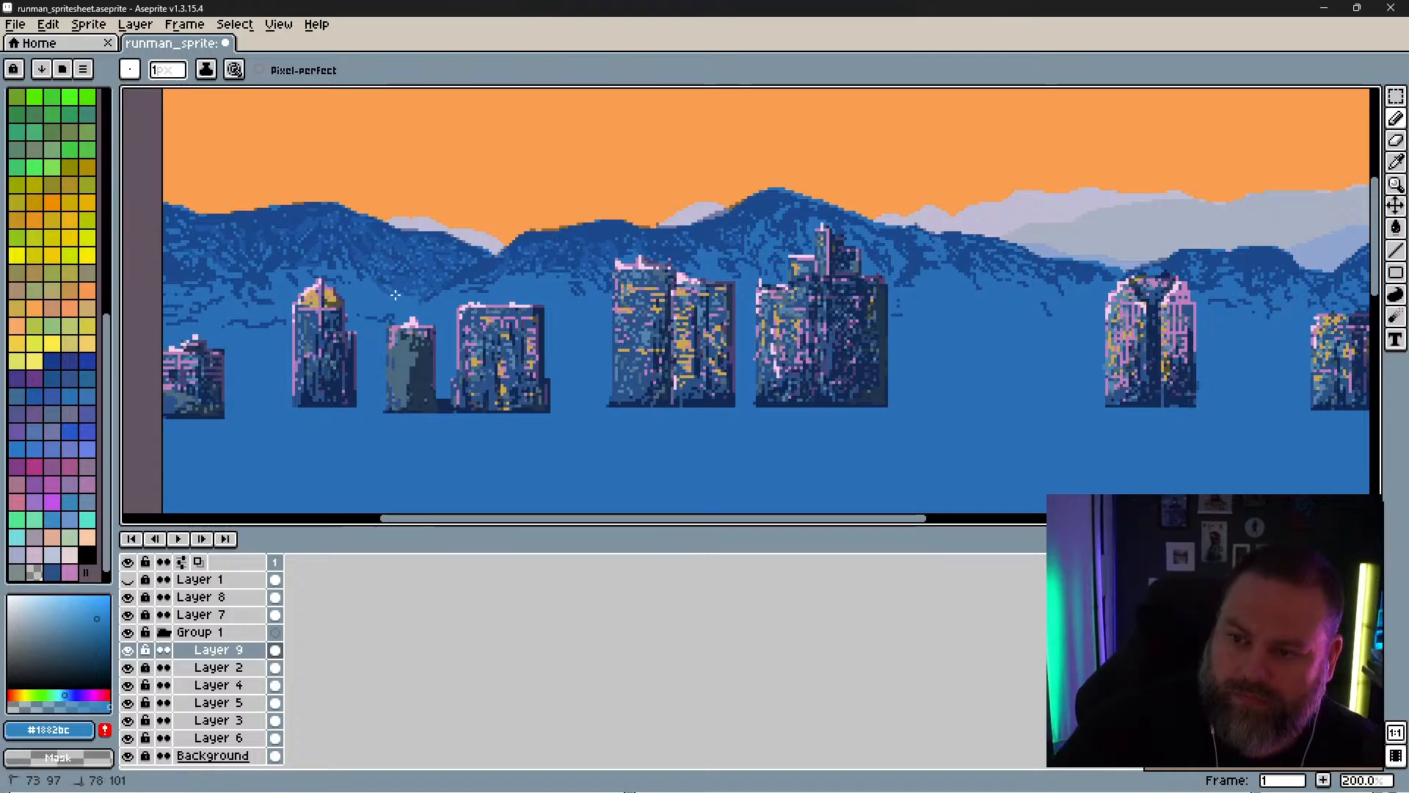
left_click(338, 267)
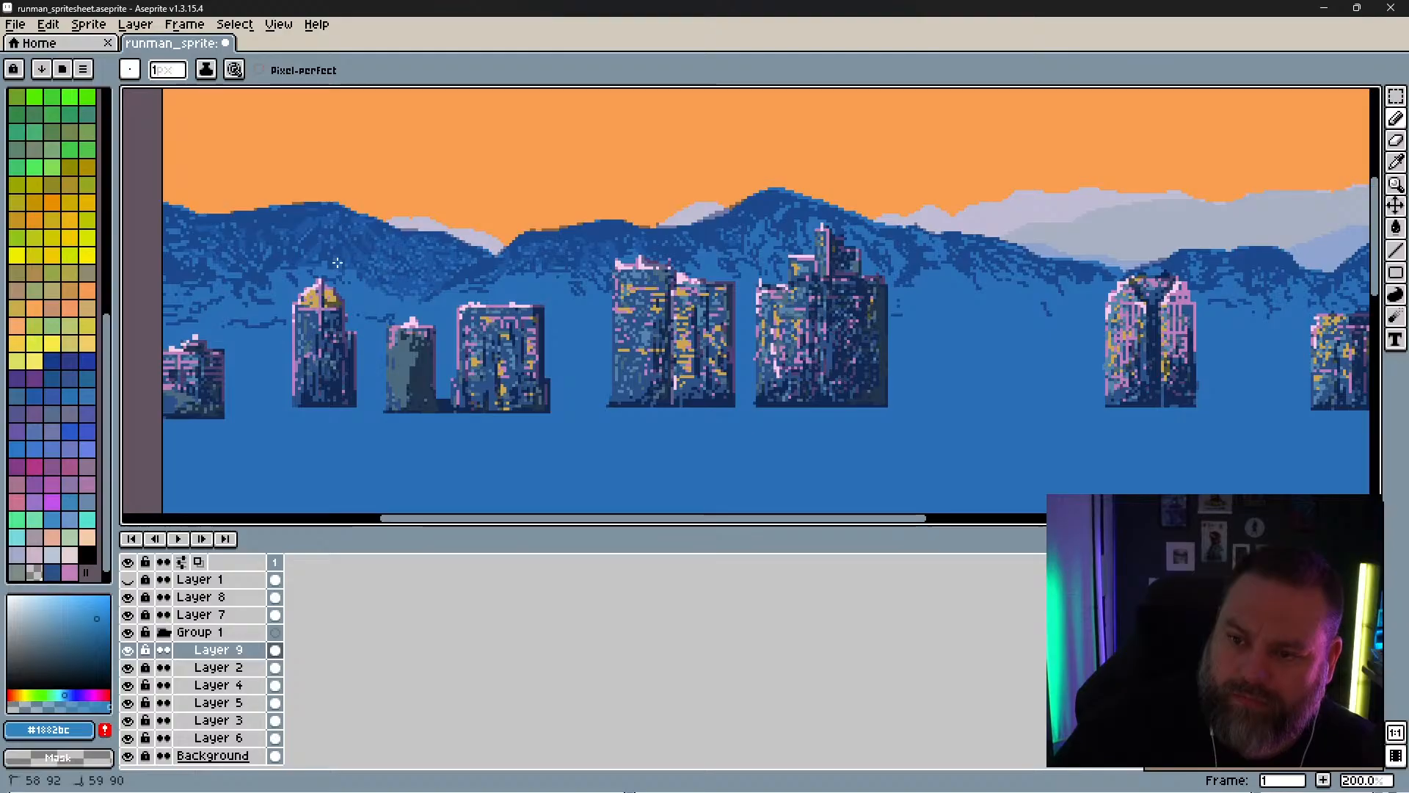
left_click_drag(346, 275, 350, 274)
left_click(327, 267)
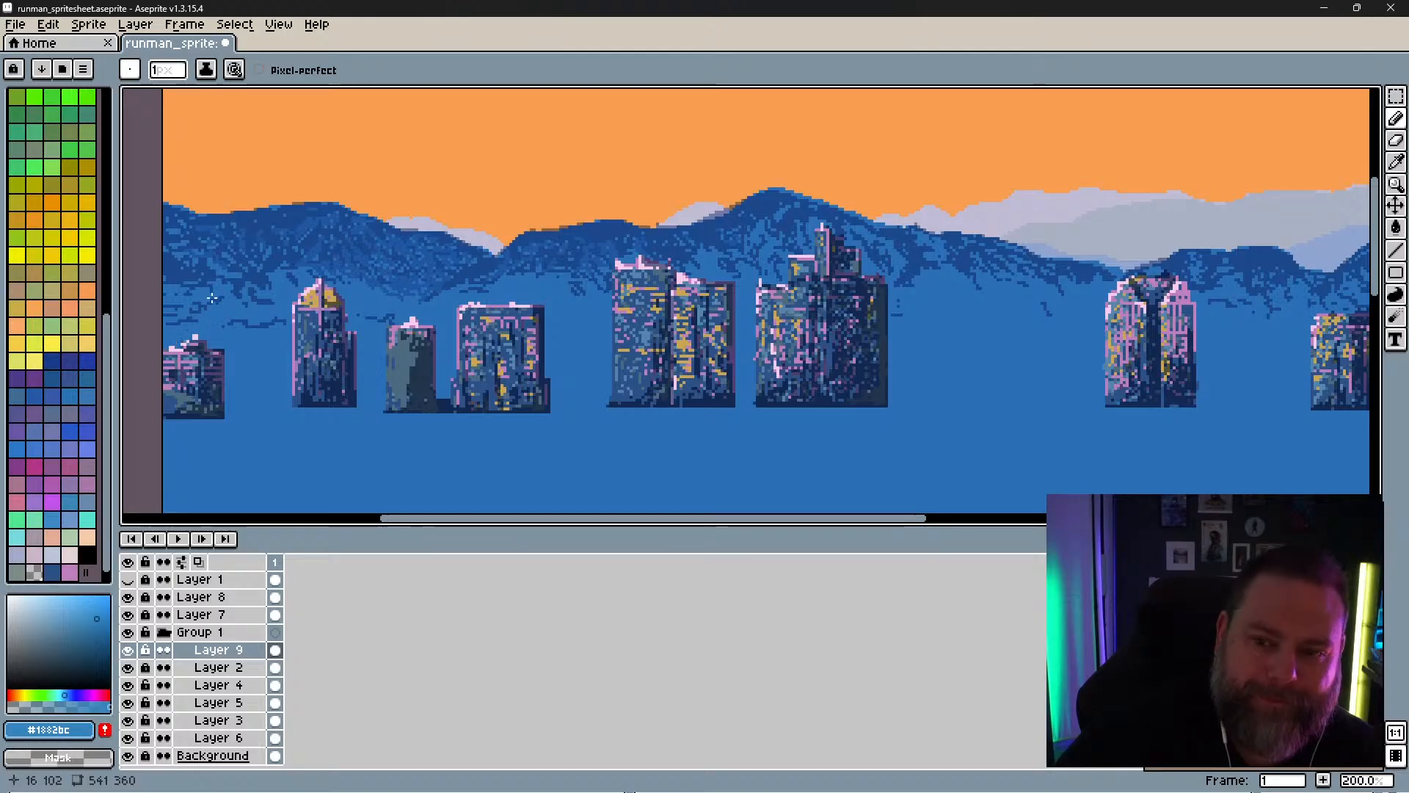
Step: Fill the far-left mountain slope, down to its lower edge and around the gold-domed tower, with scattered blue shading pixels
mouse_move(209, 260)
left_mouse_down()
mouse_move(238, 224)
mouse_move(180, 219)
left_mouse_up()
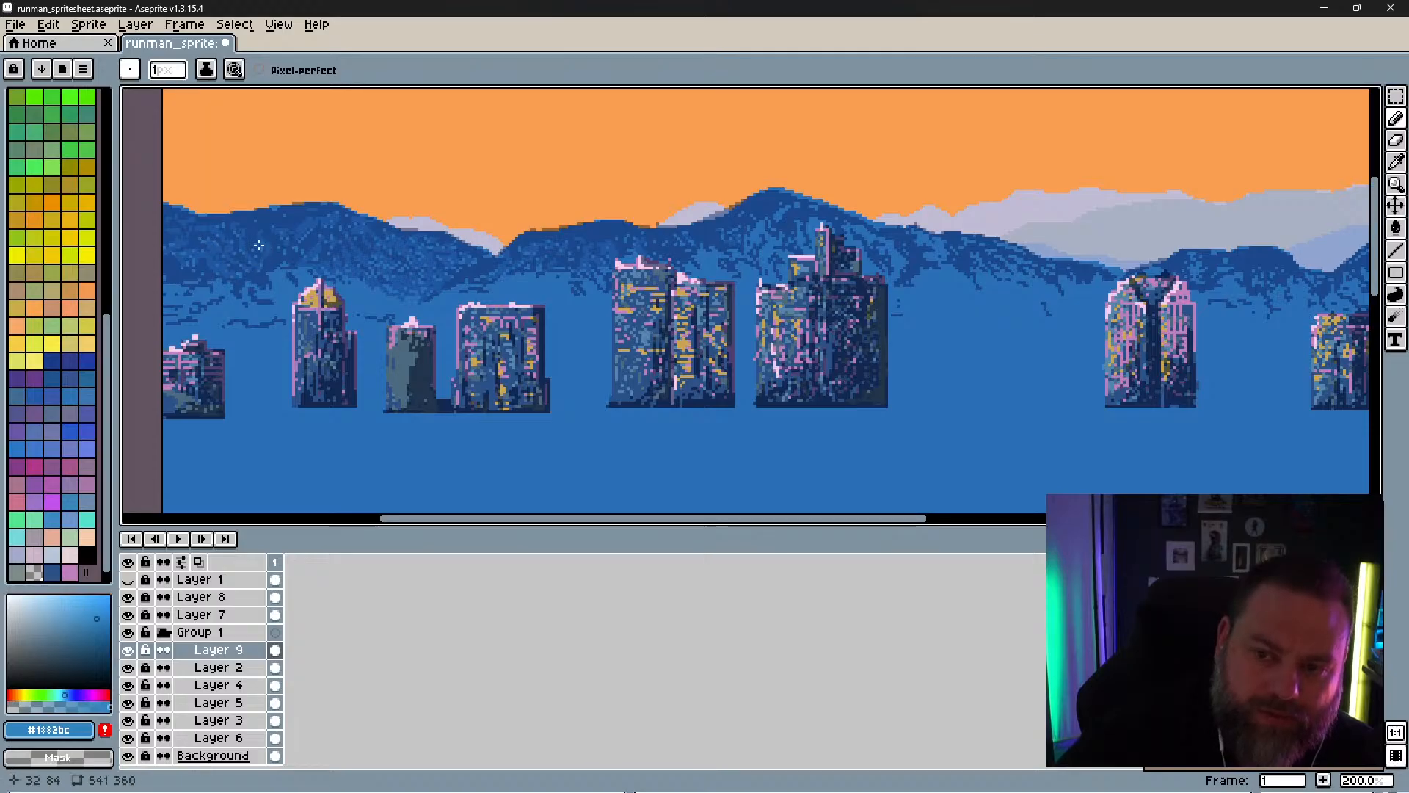
mouse_move(278, 272)
left_mouse_down()
mouse_move(277, 286)
mouse_move(294, 271)
mouse_move(237, 297)
left_mouse_up()
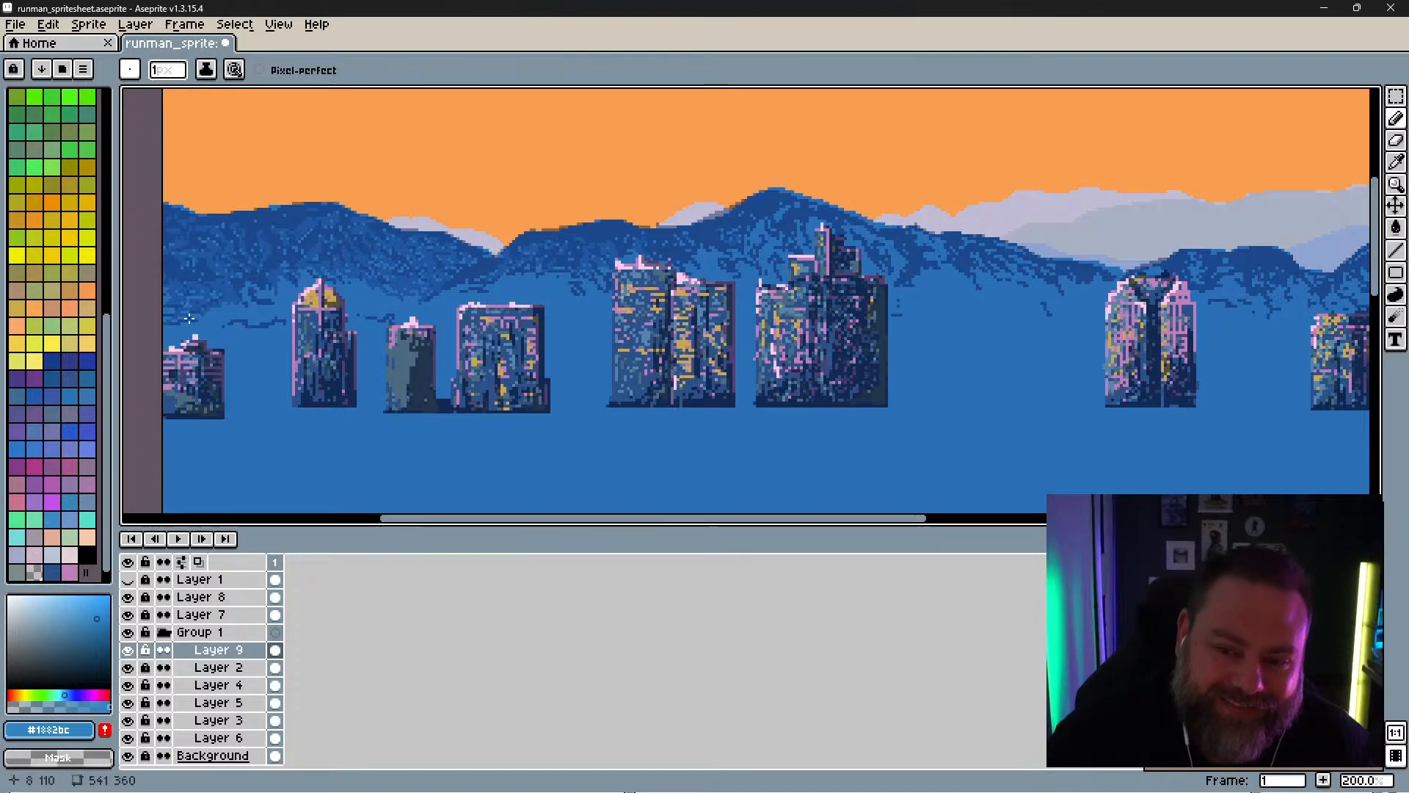
left_click_drag(173, 325, 219, 306)
left_click_drag(228, 306, 250, 287)
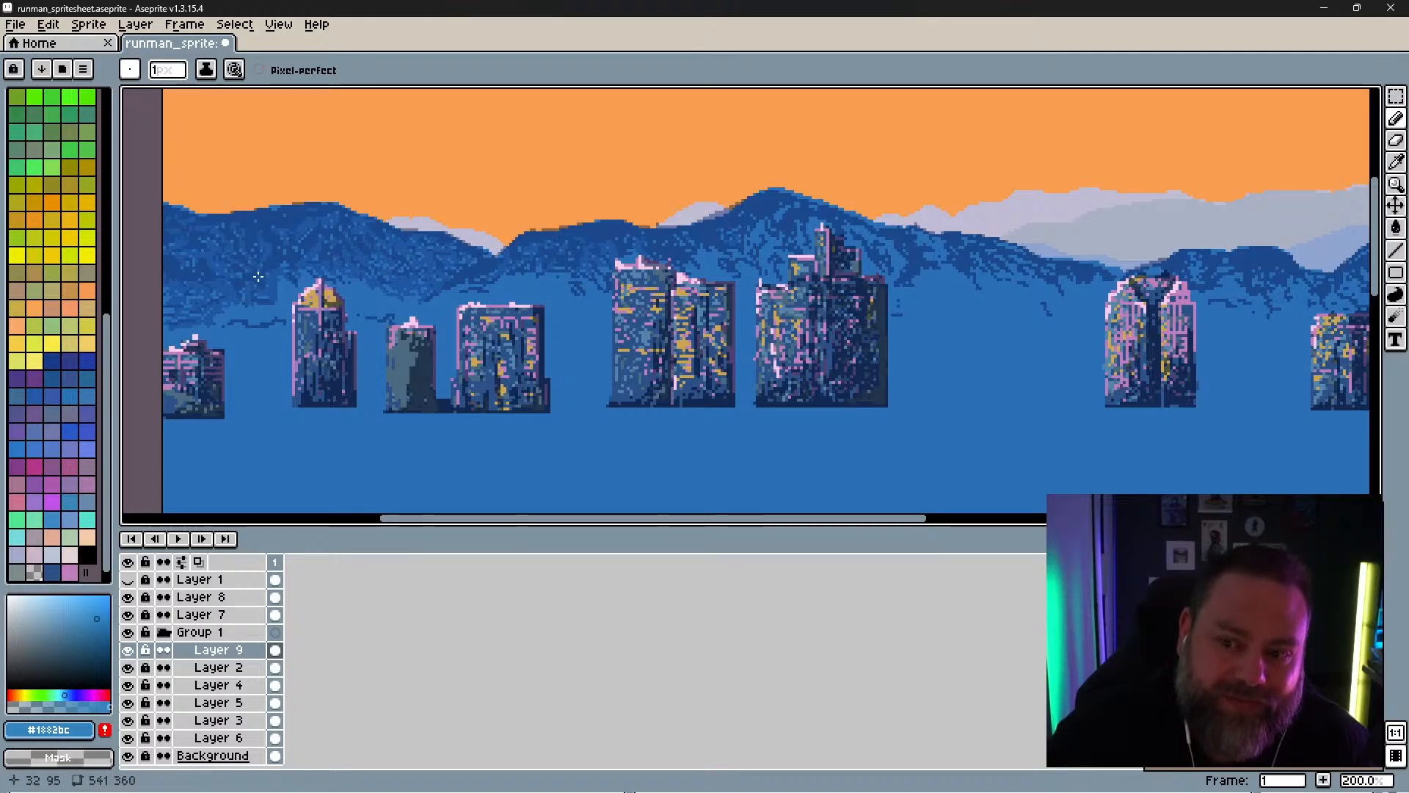
left_click_drag(275, 267, 266, 274)
left_click_drag(283, 266, 292, 251)
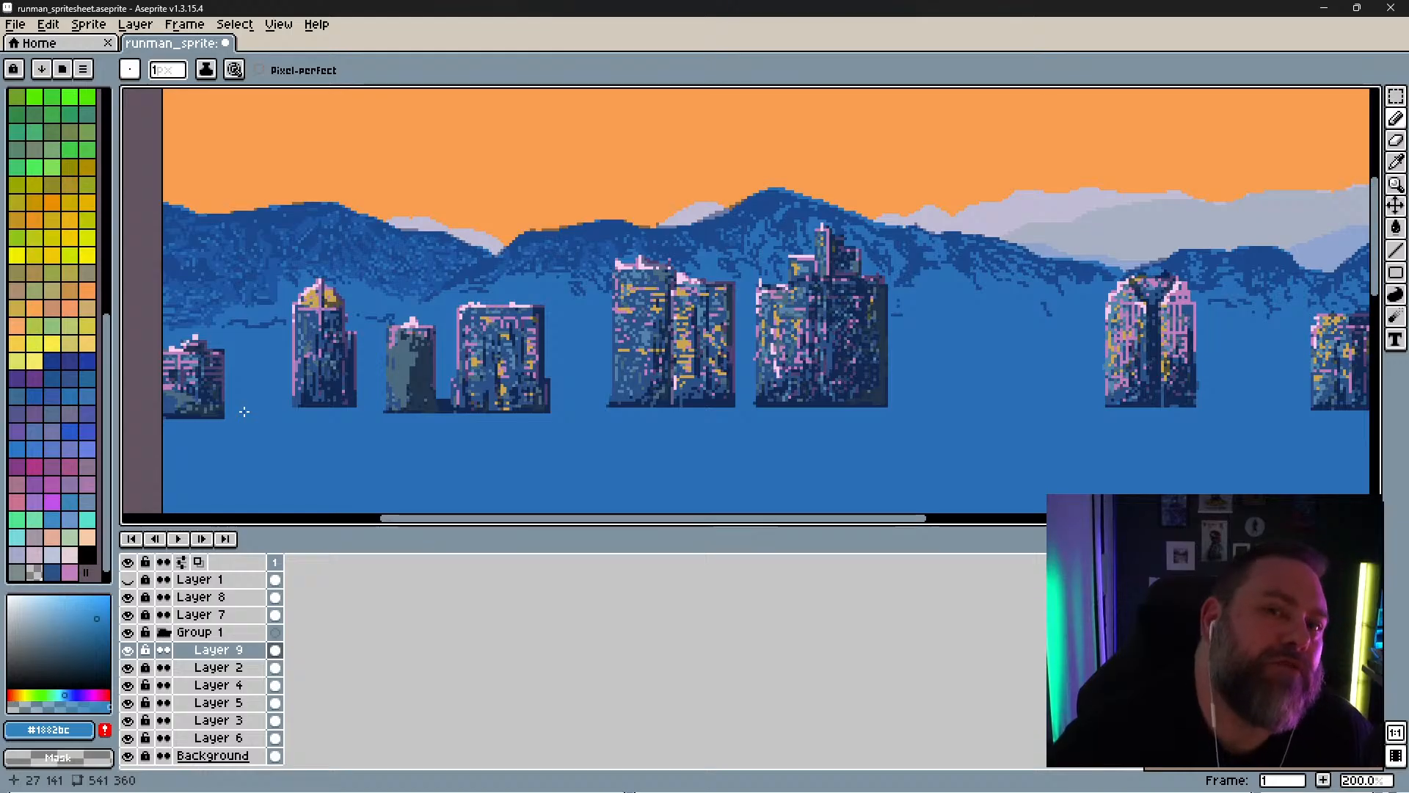
mouse_move(286, 289)
left_mouse_down()
mouse_move(226, 318)
mouse_move(274, 309)
mouse_move(262, 312)
mouse_move(288, 327)
mouse_move(301, 270)
mouse_move(357, 285)
left_mouse_up()
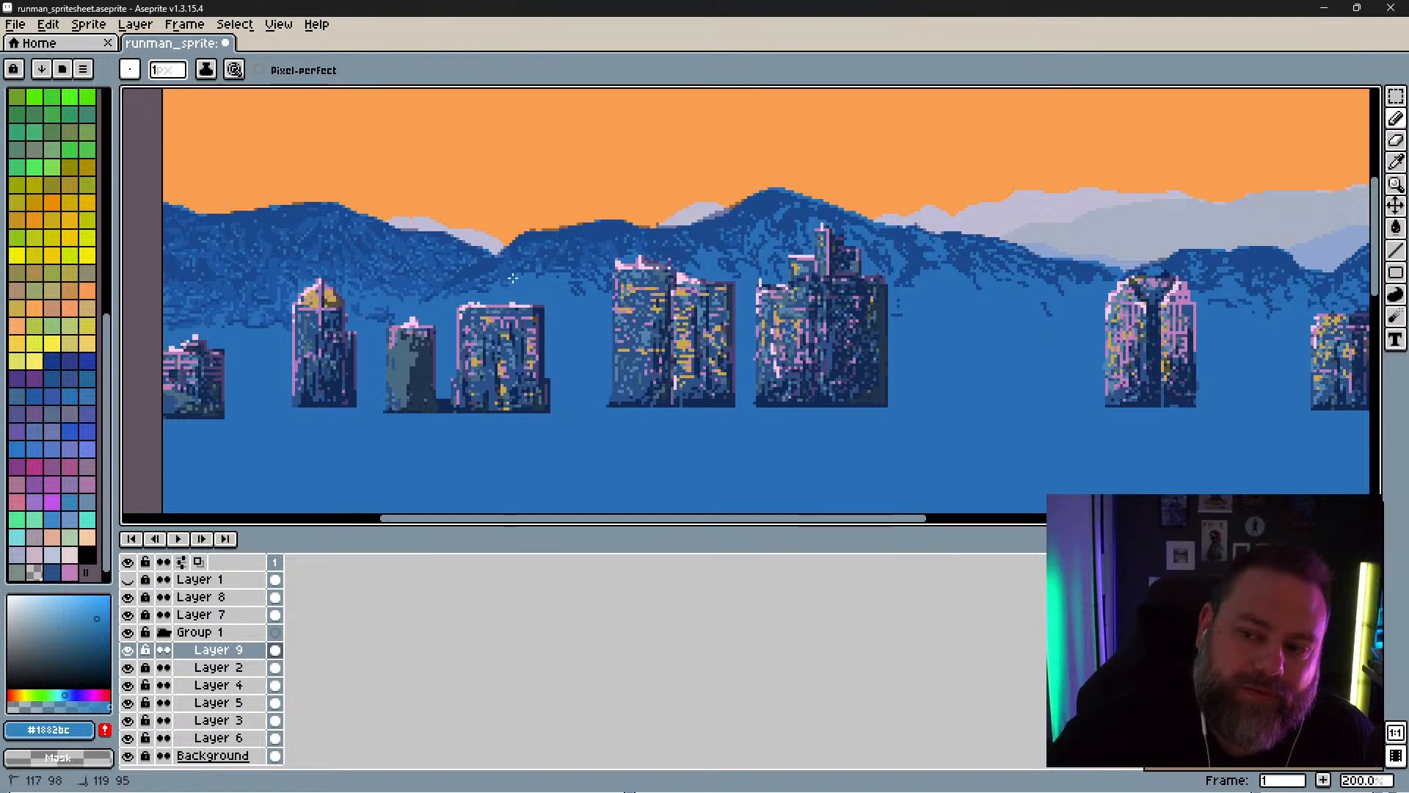
Step: Texture the lower mountain slope between the wide flat-roofed building and the pair of tall towers with blue pixels
left_click_drag(542, 268, 553, 300)
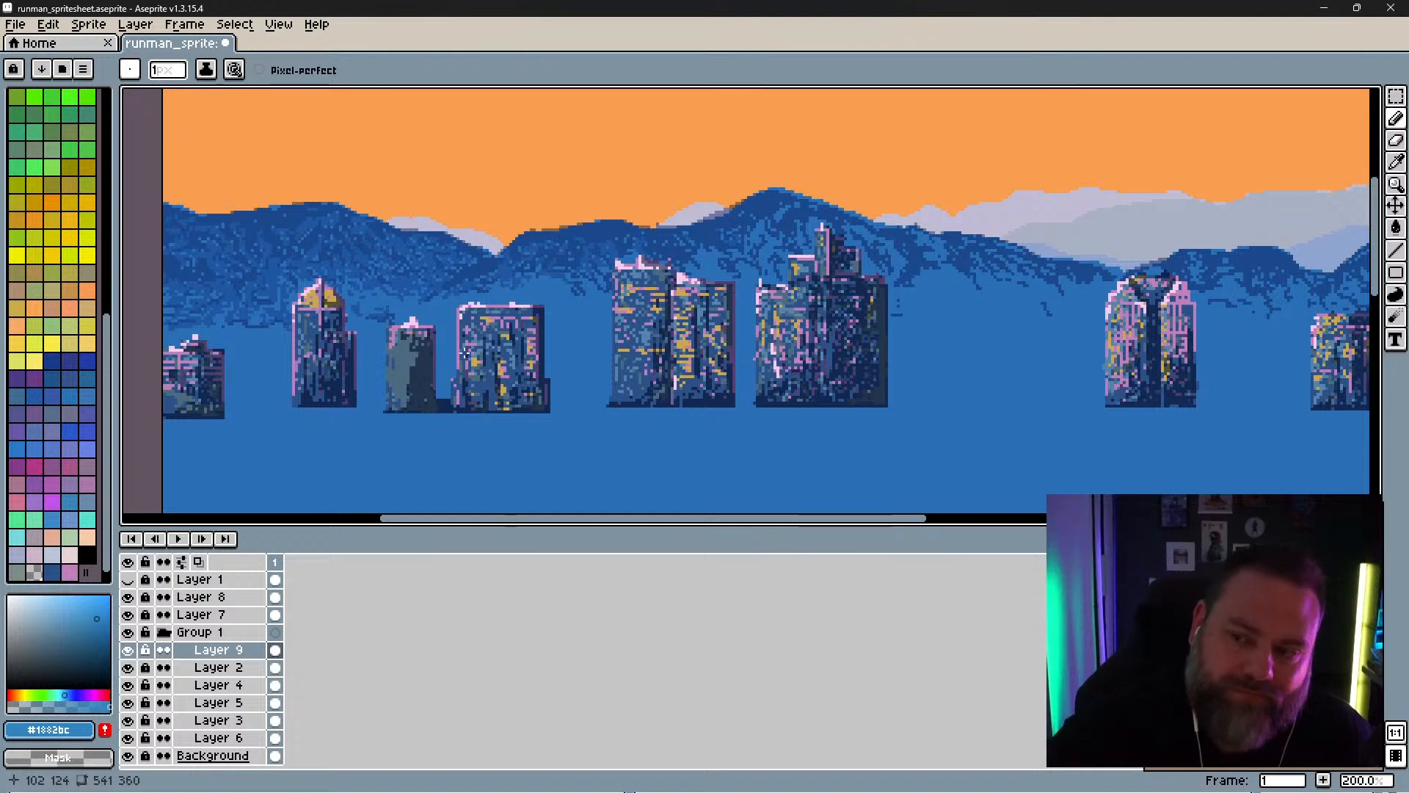
left_click(543, 284)
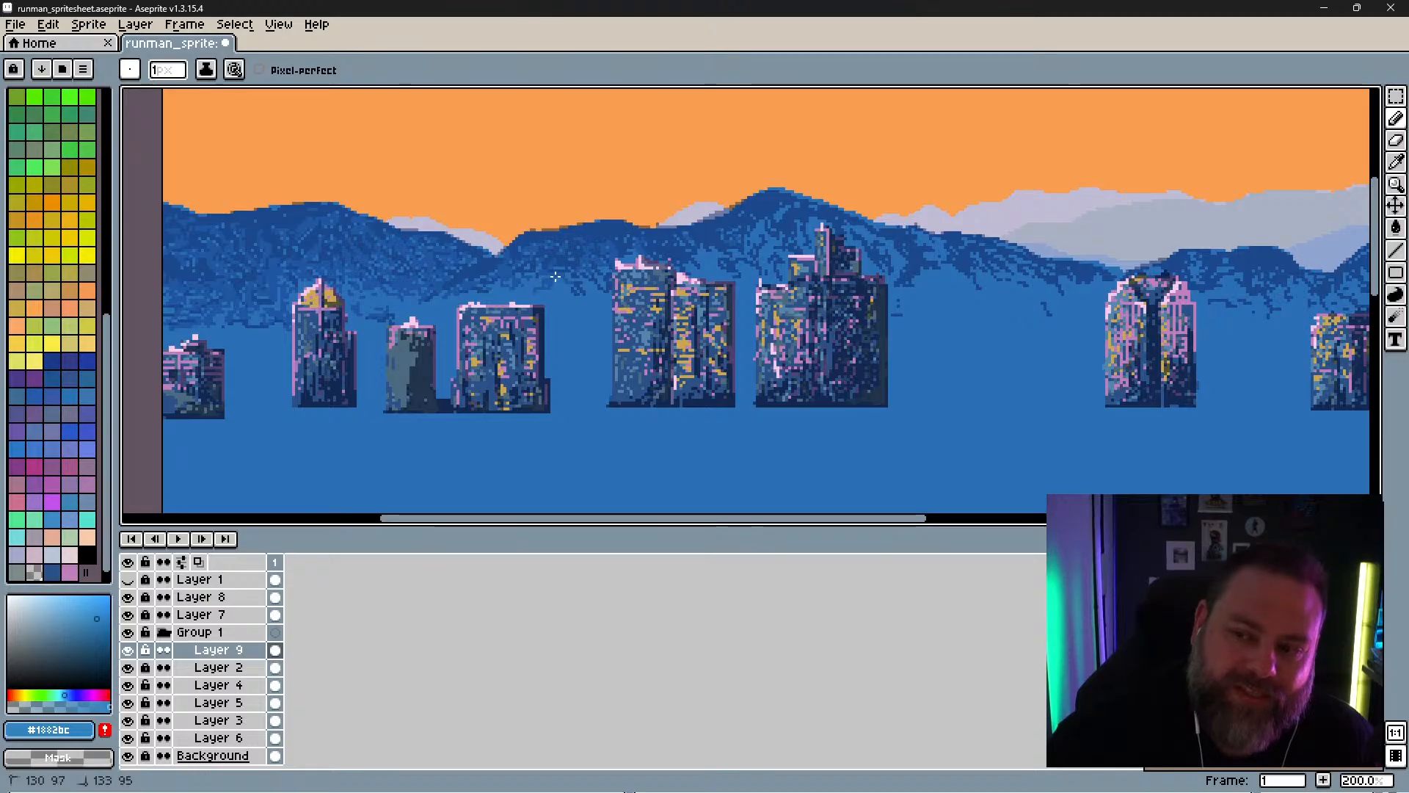
left_click_drag(556, 276, 604, 295)
left_click(572, 272)
left_click(582, 271)
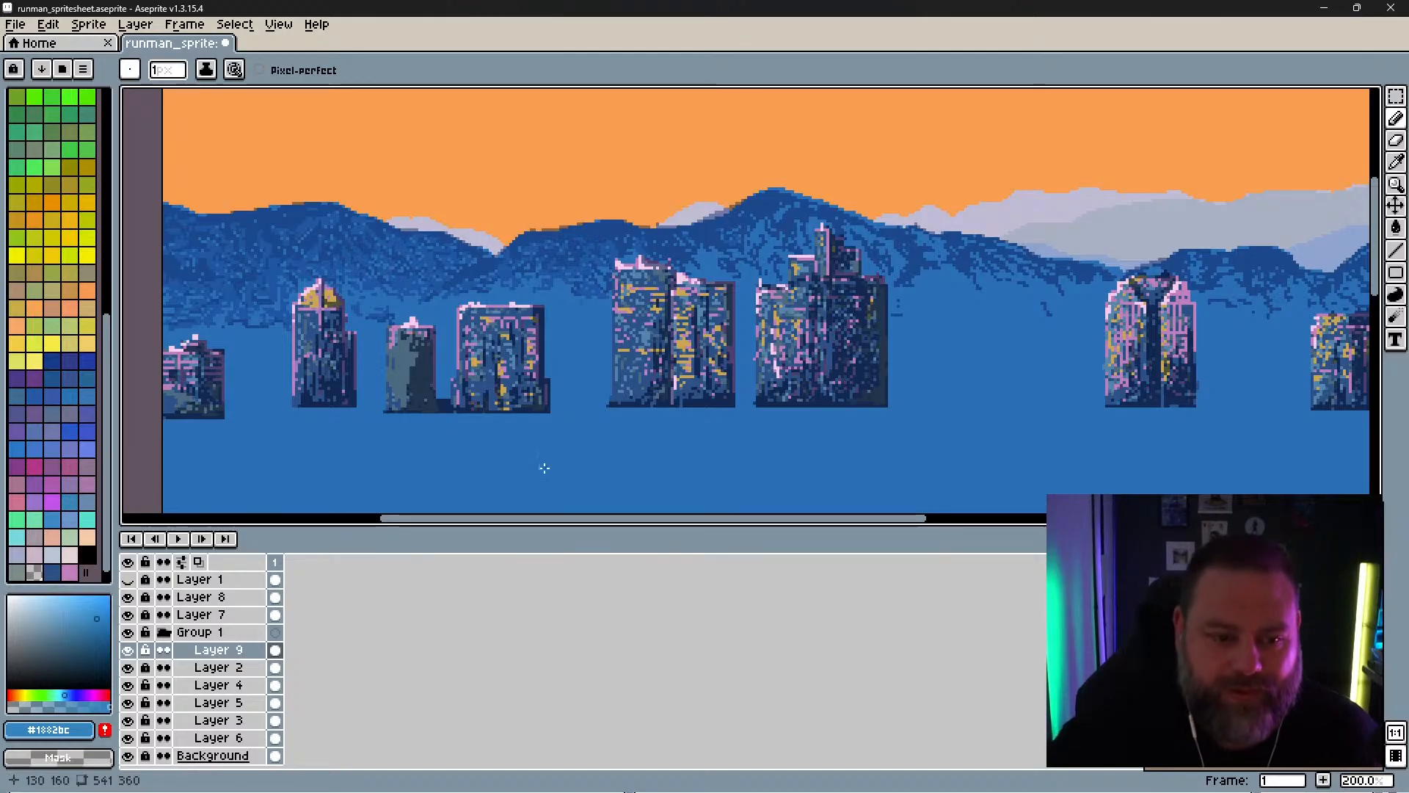
Step: Shade the central peak between the tall towers and carry the blue pixel texture along its descending right-hand ridge
left_click(699, 247)
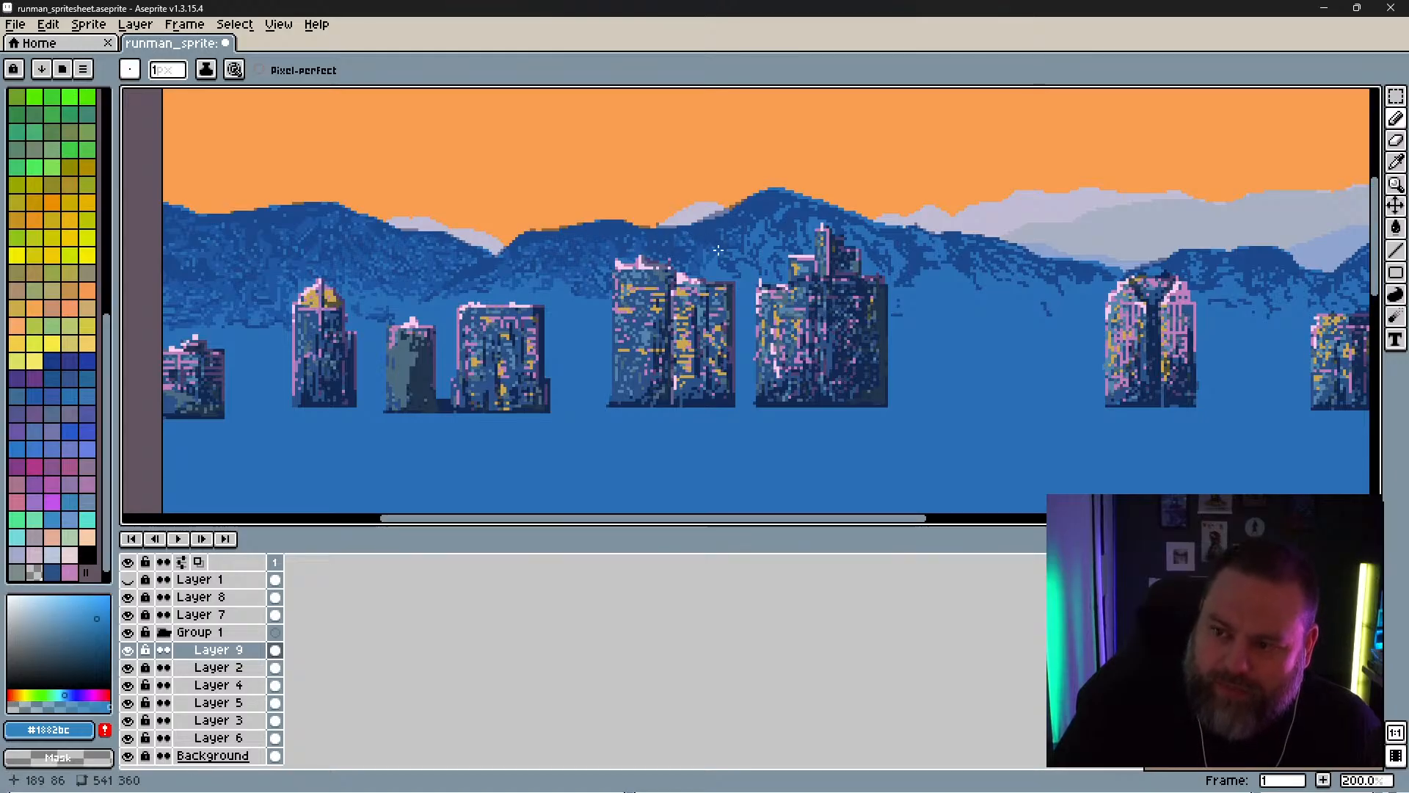
mouse_move(732, 251)
left_mouse_down()
mouse_move(711, 267)
mouse_move(749, 263)
left_mouse_up()
left_click(750, 255)
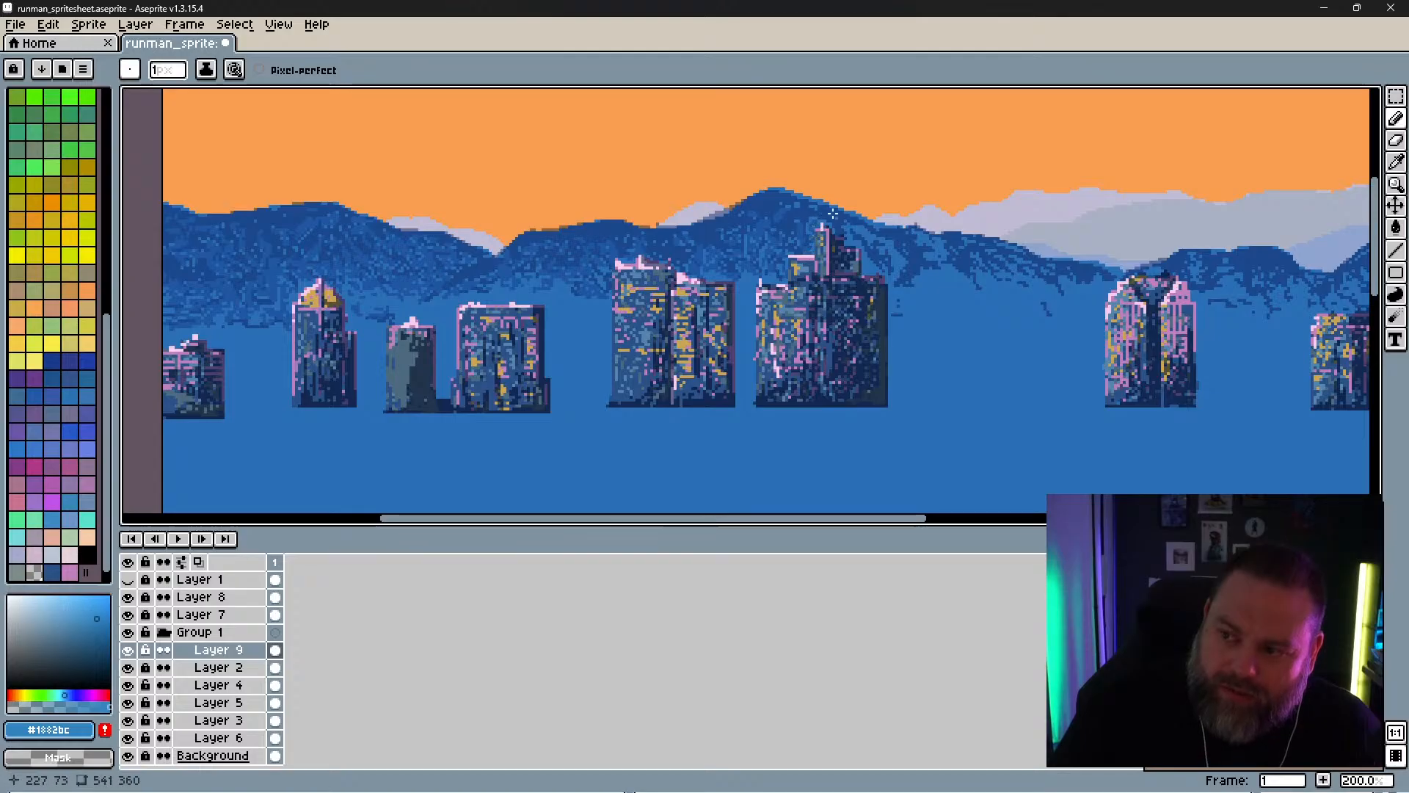
mouse_move(851, 234)
left_mouse_down()
mouse_move(866, 258)
mouse_move(849, 228)
mouse_move(885, 251)
mouse_move(870, 271)
mouse_move(921, 243)
left_mouse_up()
left_click_drag(919, 246, 930, 254)
mouse_move(938, 246)
left_mouse_down()
mouse_move(910, 233)
mouse_move(1004, 268)
left_mouse_up()
left_click_drag(1006, 268, 1009, 260)
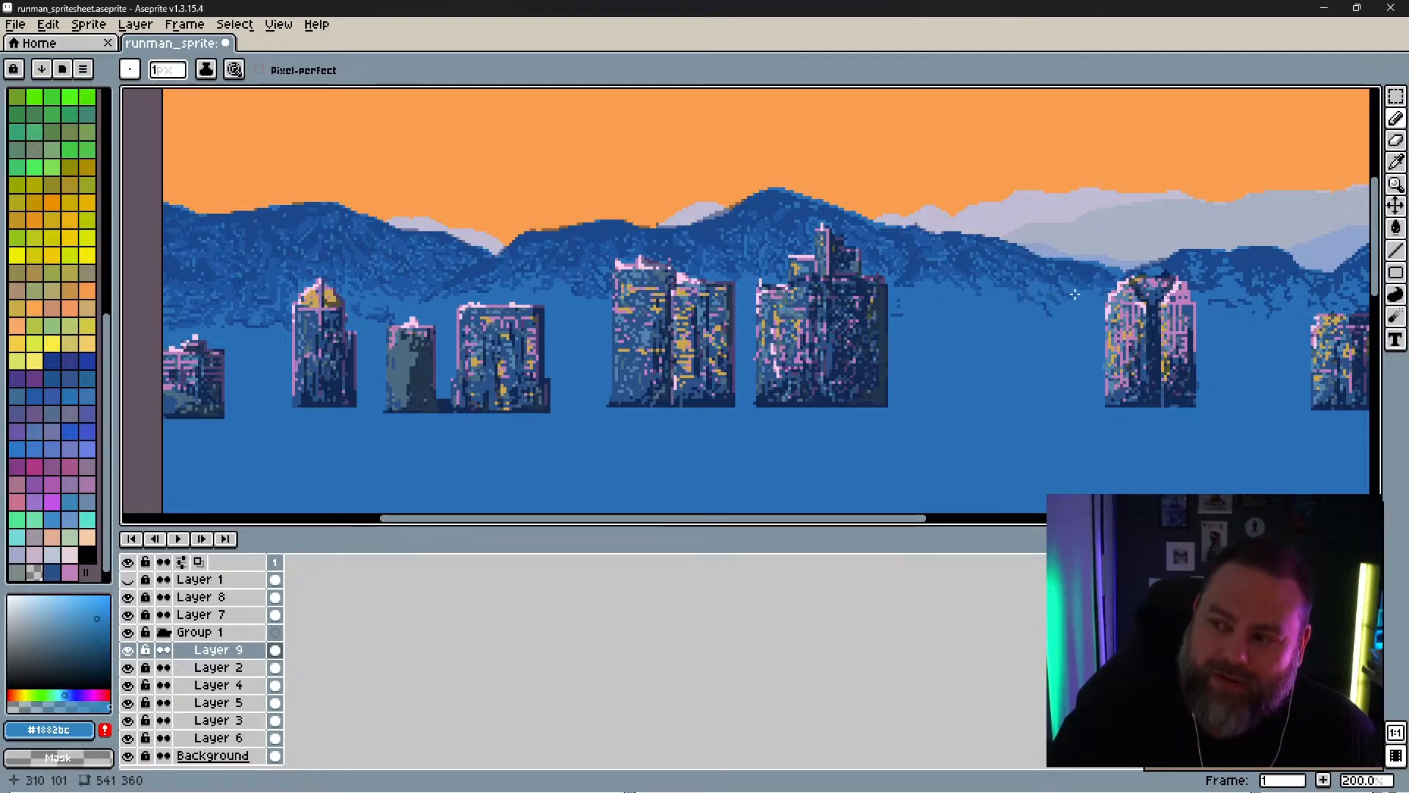
Step: Add blue pixel shading to the ridge behind the twin-topped tower and onward to the building at the far right
left_click_drag(1111, 268, 1190, 268)
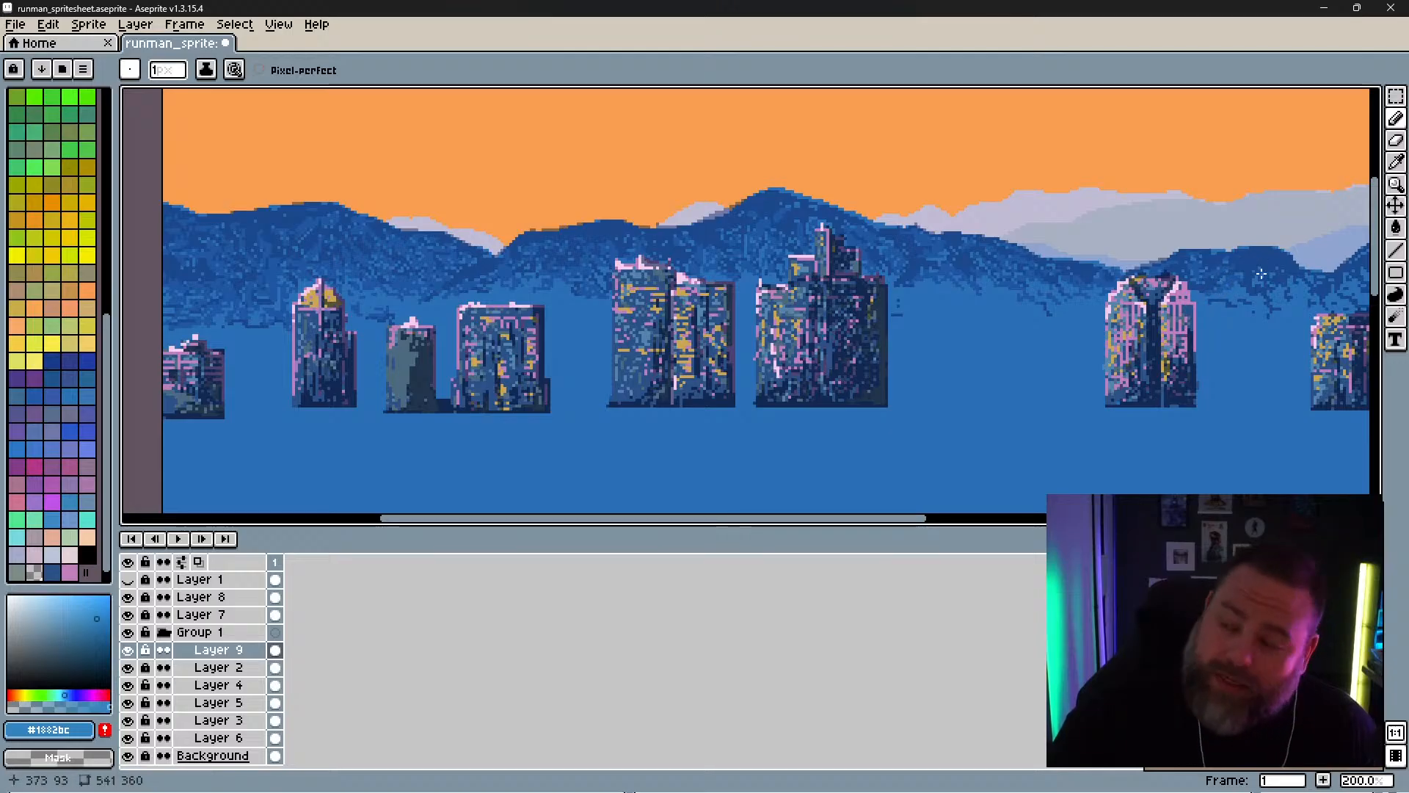
left_click_drag(1257, 278, 1319, 279)
left_click(1297, 272)
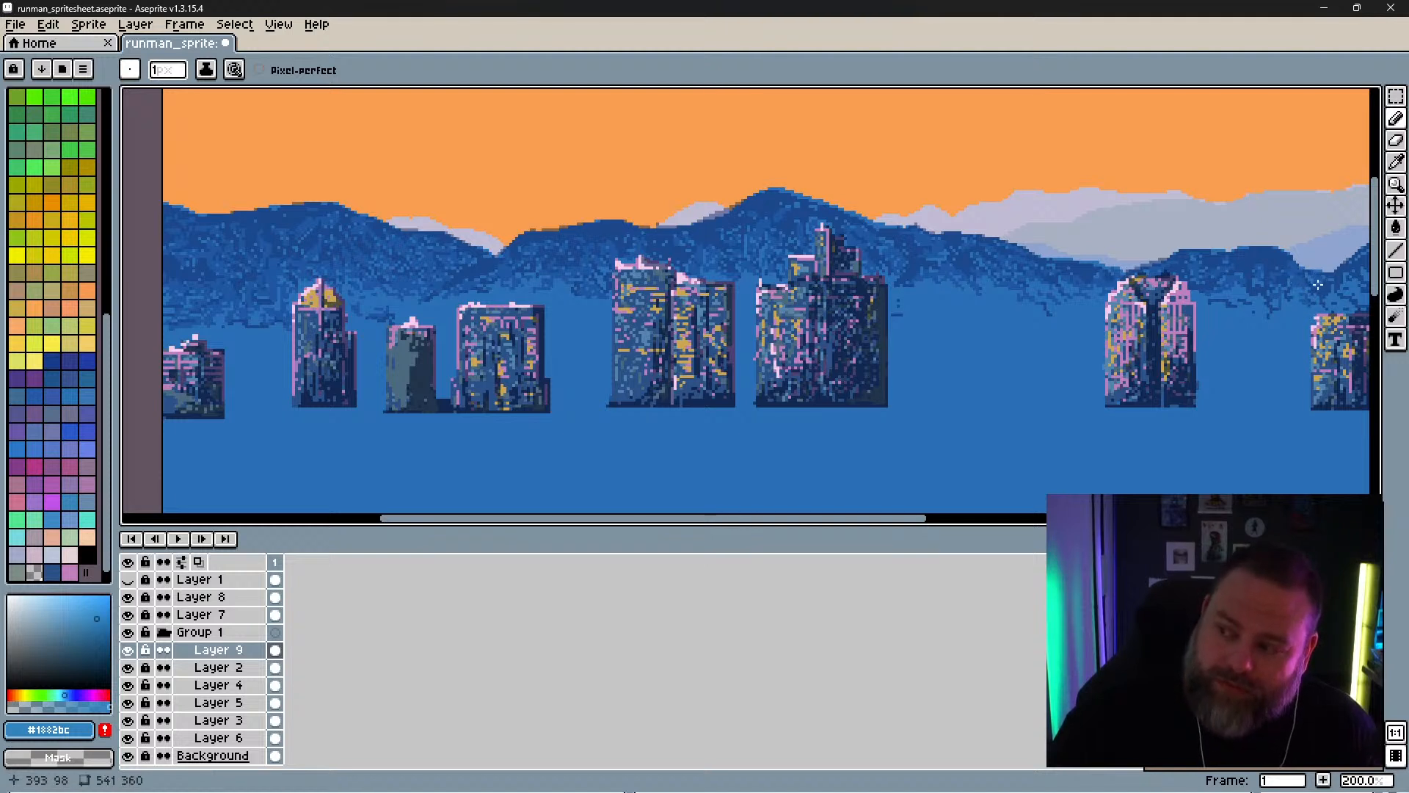
left_click(1331, 291)
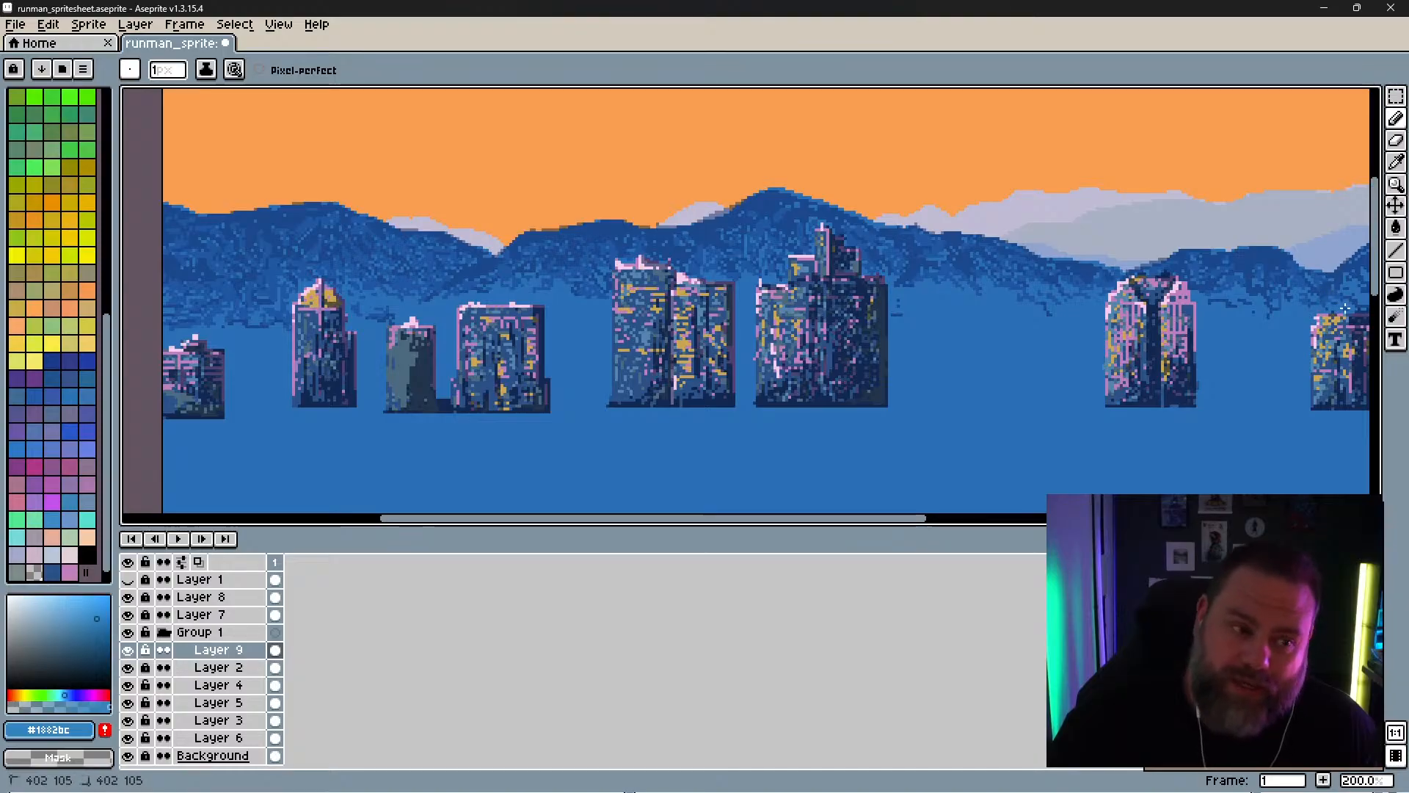
mouse_move(1342, 298)
left_mouse_down()
mouse_move(1344, 279)
mouse_move(1360, 284)
left_mouse_up()
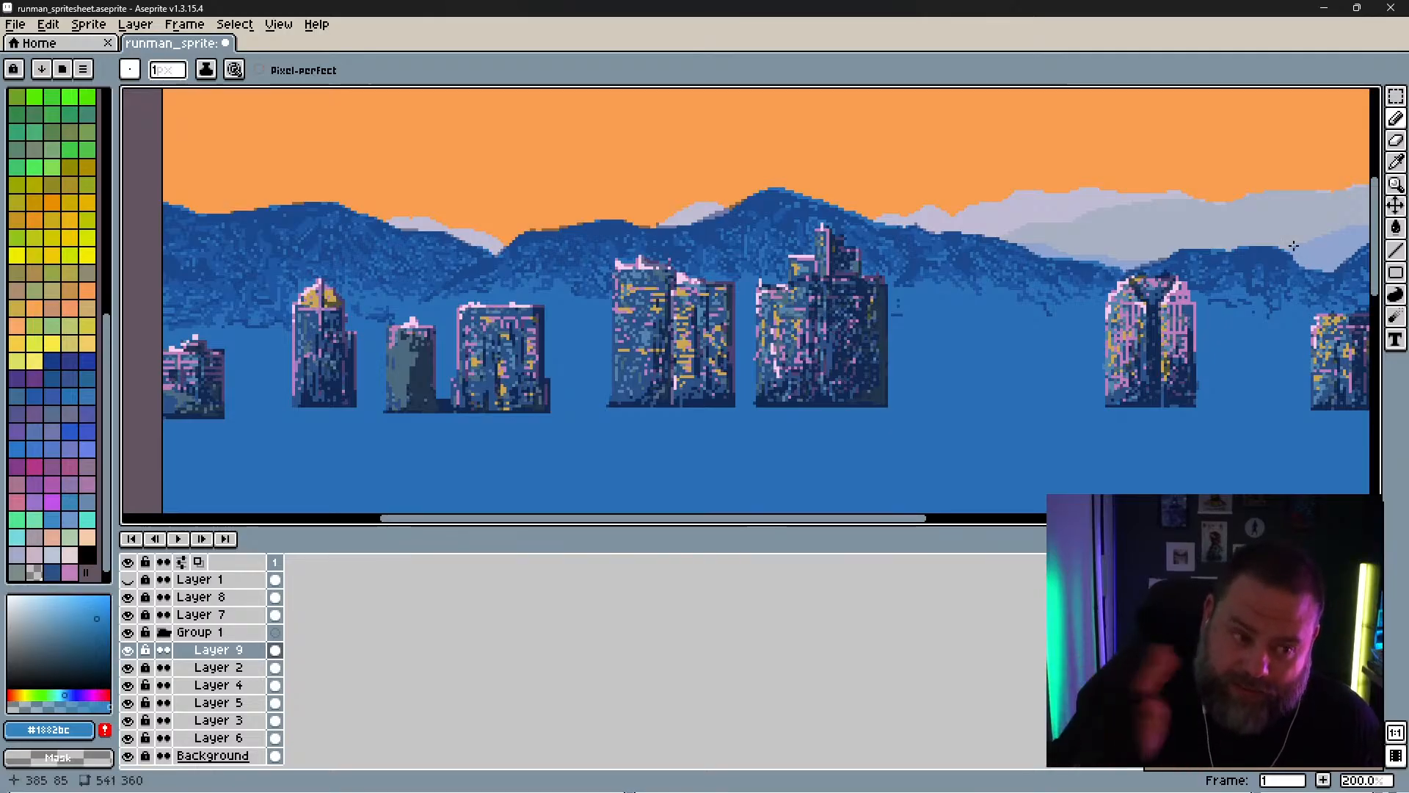
Step: Examine the mountain range and buildings along the skyline up to the right edge of the canvas
left_click(1345, 291)
key("space")
left_click_drag(1345, 290, 1030, 272)
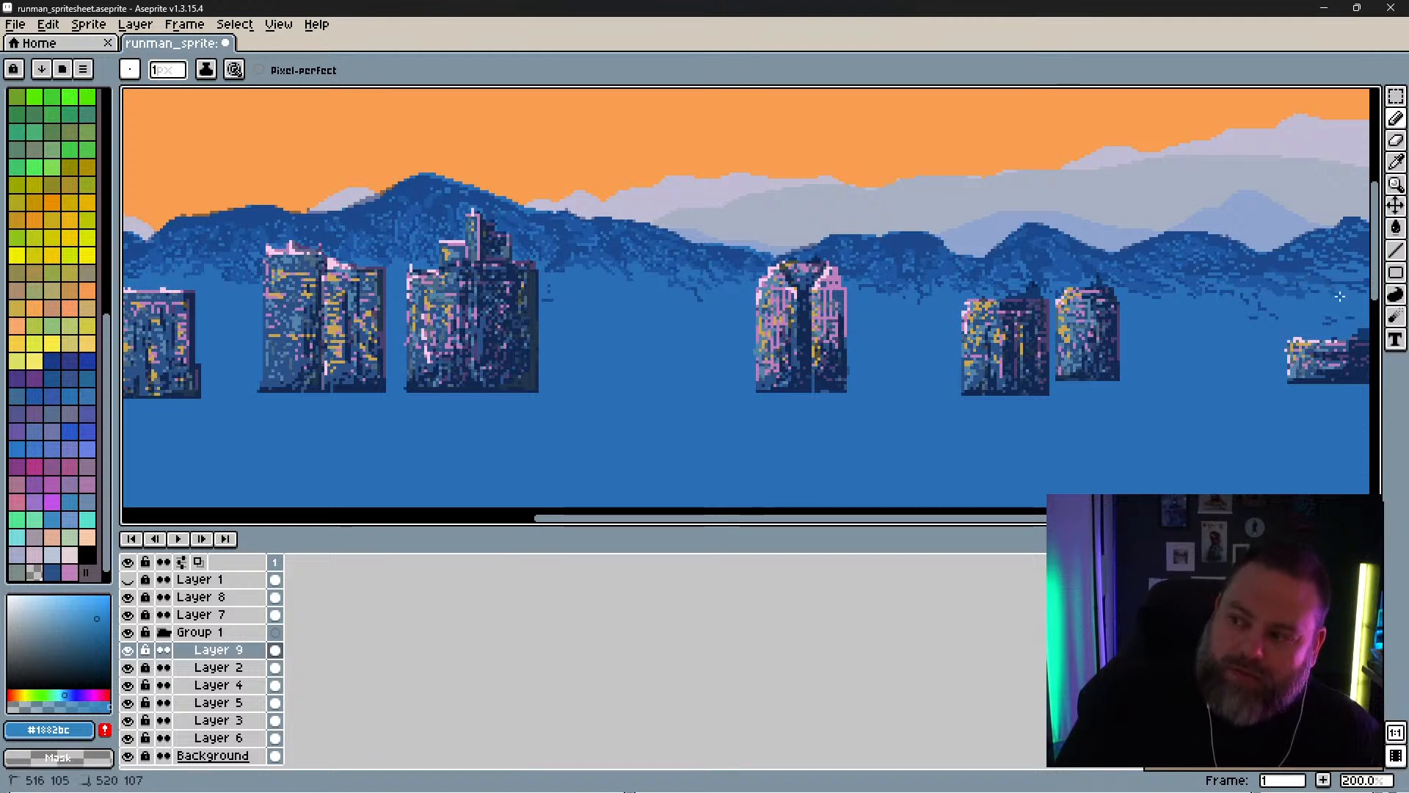
left_click_drag(1234, 308, 913, 351)
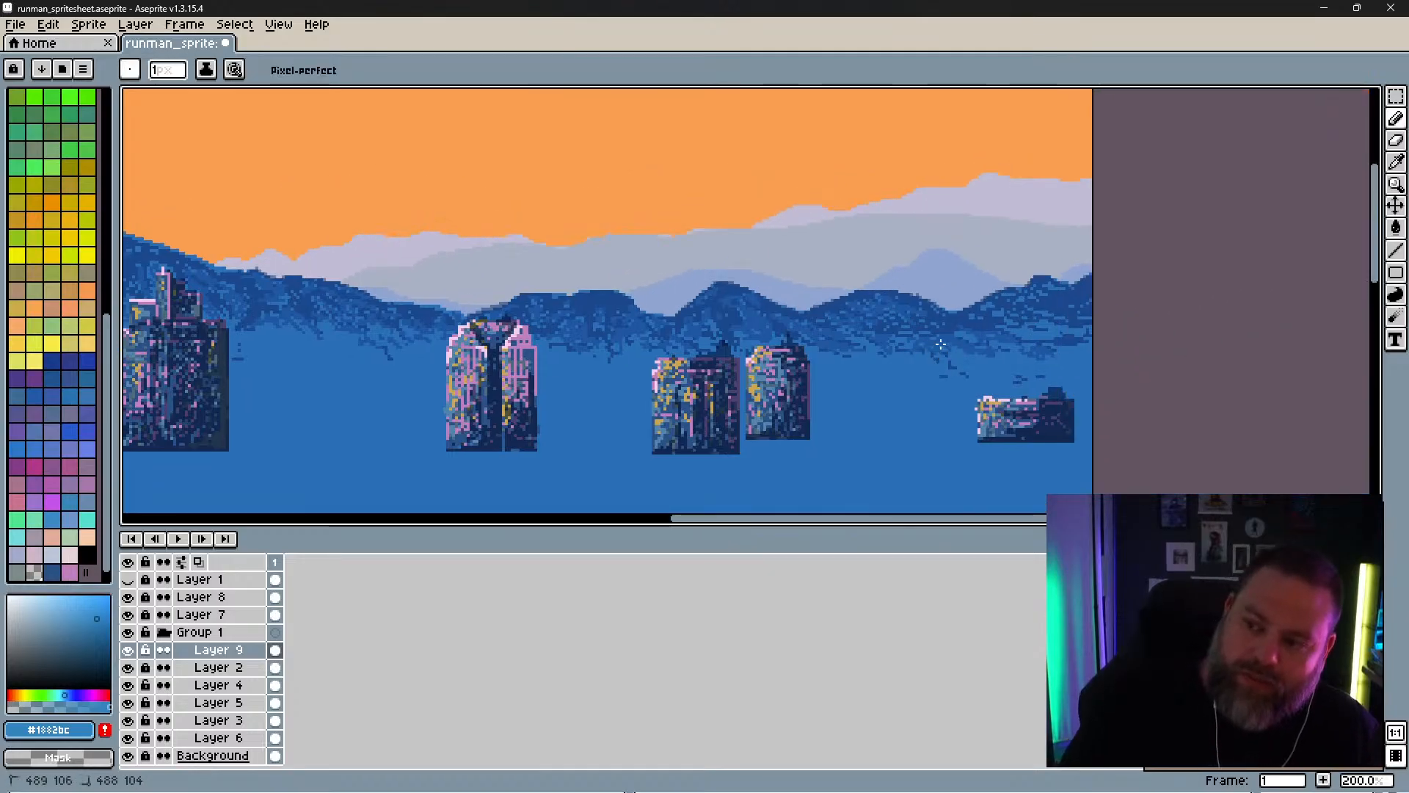
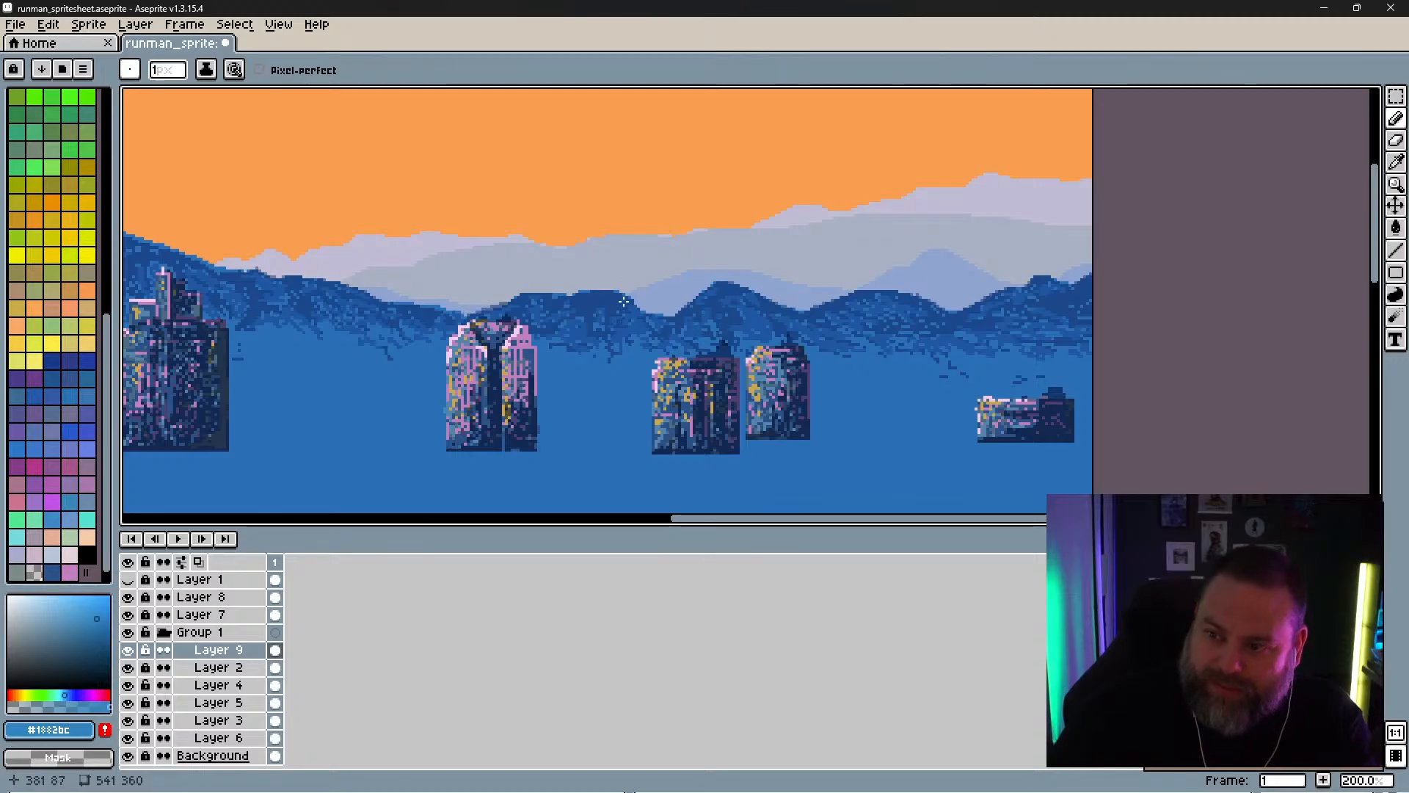
key("space")
key("space")
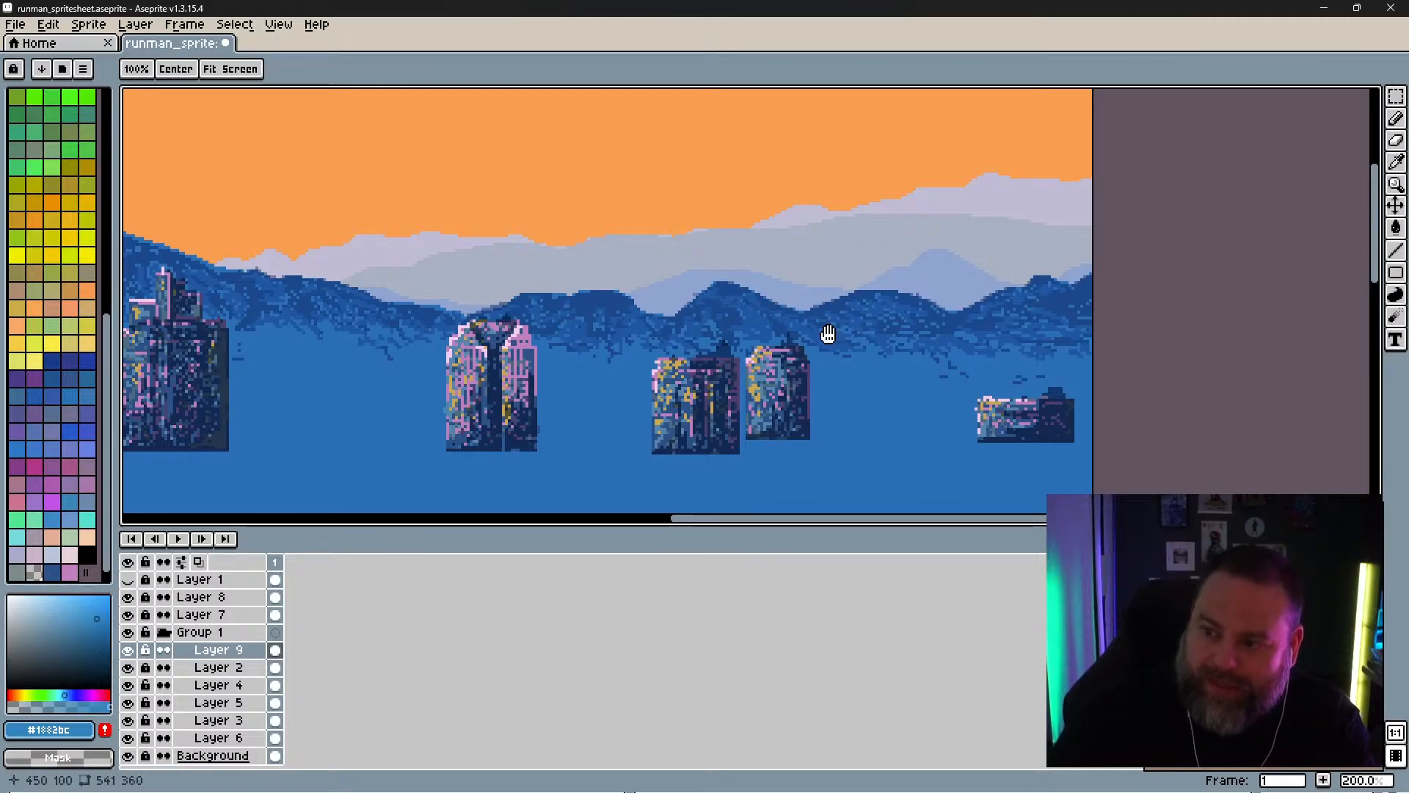
left_click_drag(827, 333, 663, 296)
key("space")
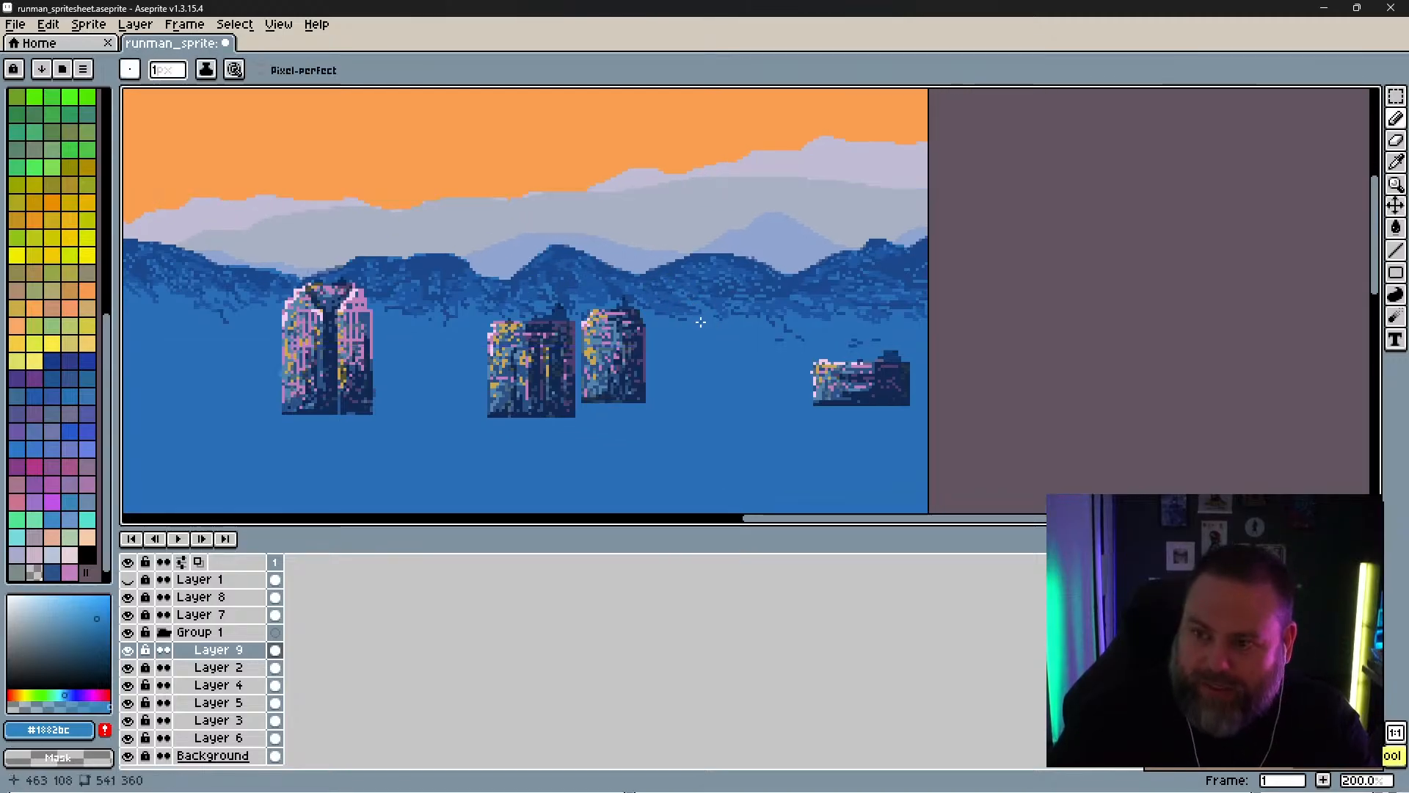
left_click_drag(765, 312, 617, 283)
key("b")
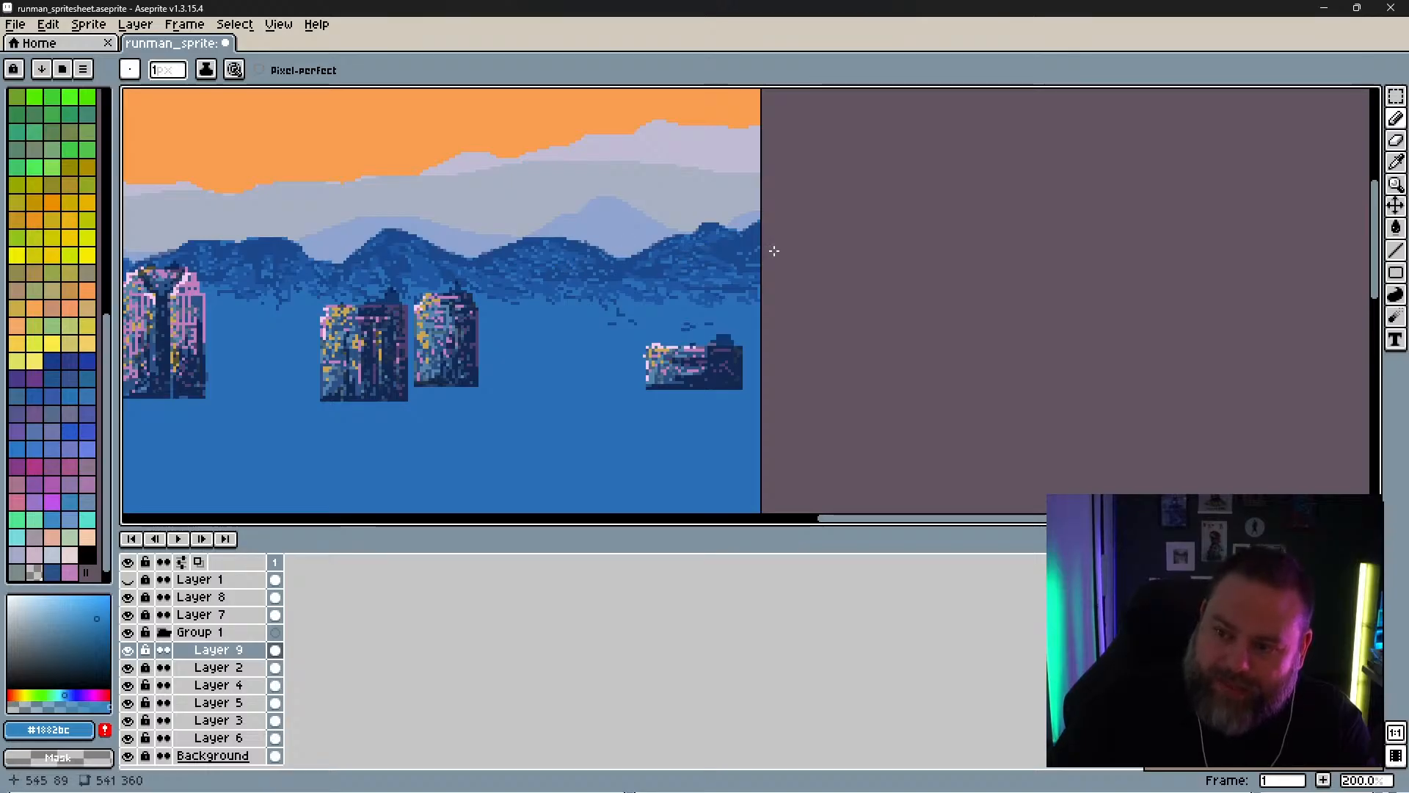
Step: Check the whole skyline and save the sprite sheet file, keeping Layer 9 active
key("space")
mouse_move(558, 298)
left_mouse_down()
mouse_move(730, 330)
mouse_move(991, 339)
left_mouse_up()
left_click_drag(587, 348, 781, 244)
scroll(749, 246, "down", 2)
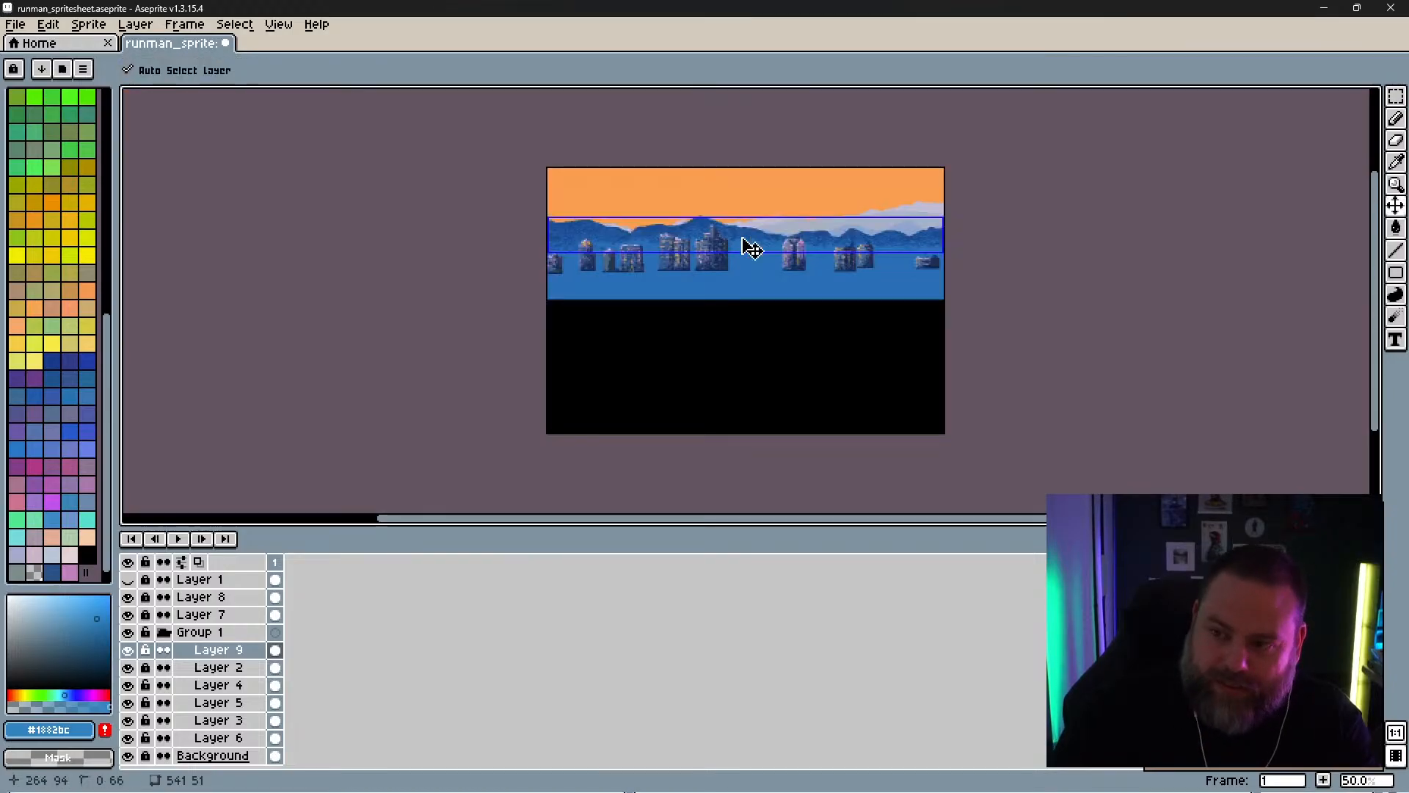
key("ctrl+s")
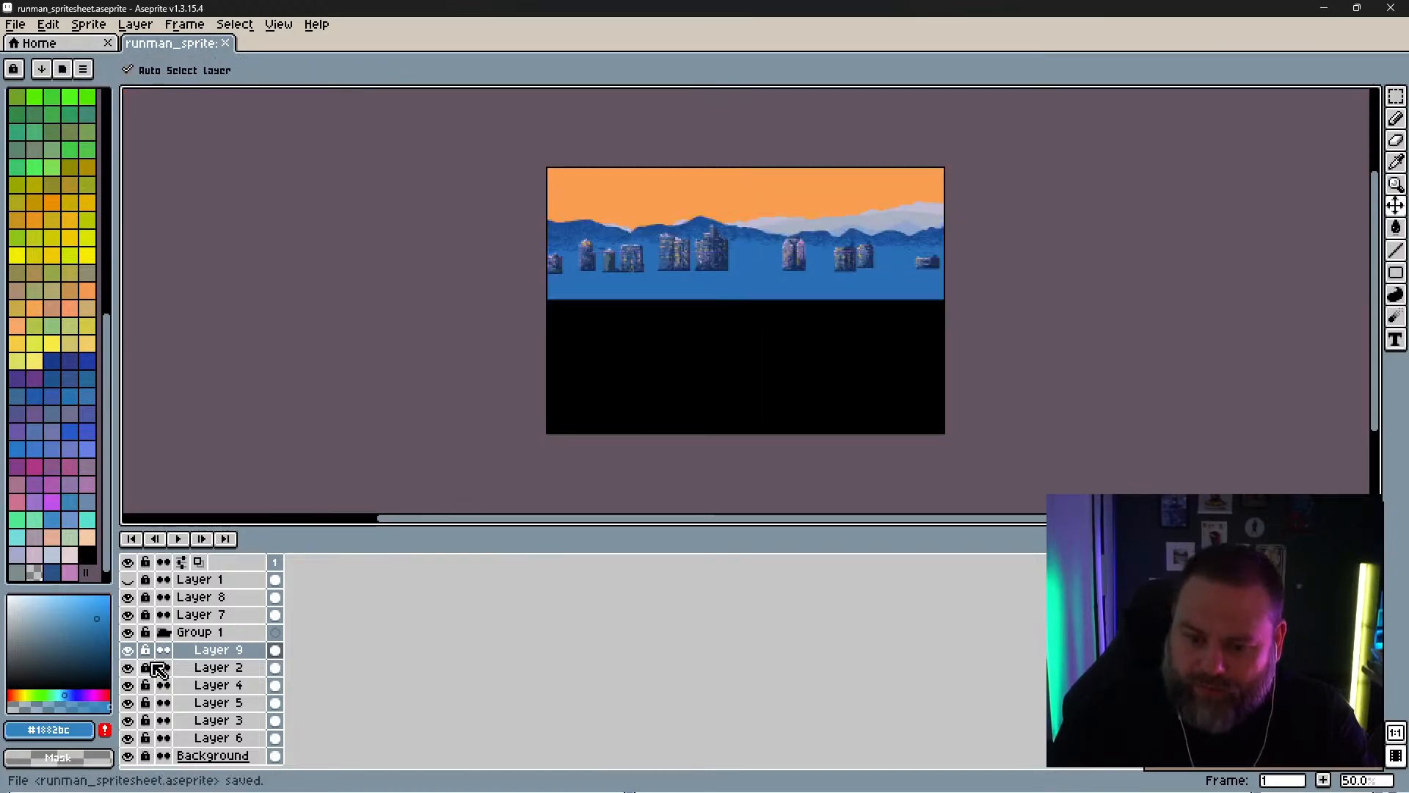
left_click(246, 652)
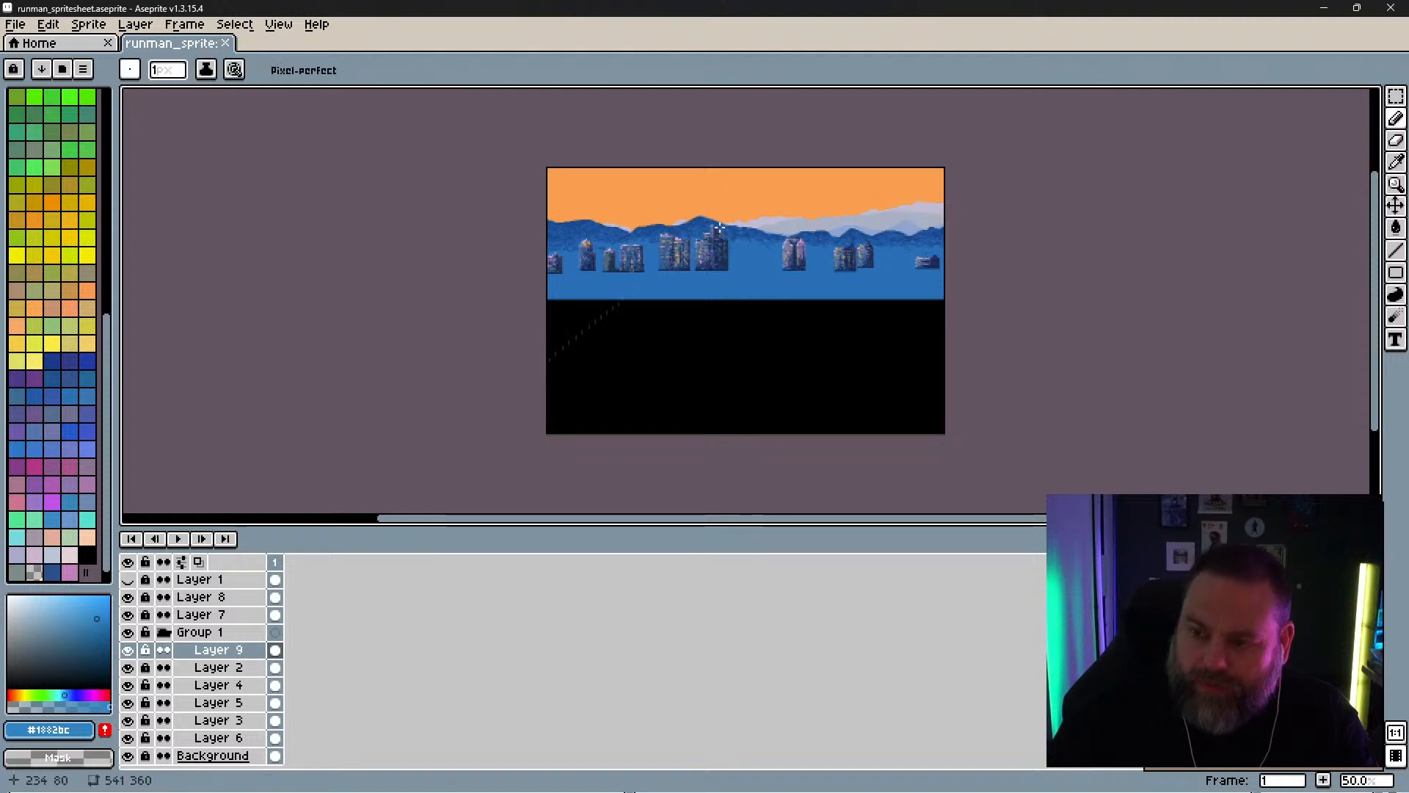
Step: Inspect the building bases and the empty blue foreground across the left half of the skyline
scroll(723, 233, "up", 1)
scroll(723, 234, "up", 1)
scroll(723, 233, "down", 1)
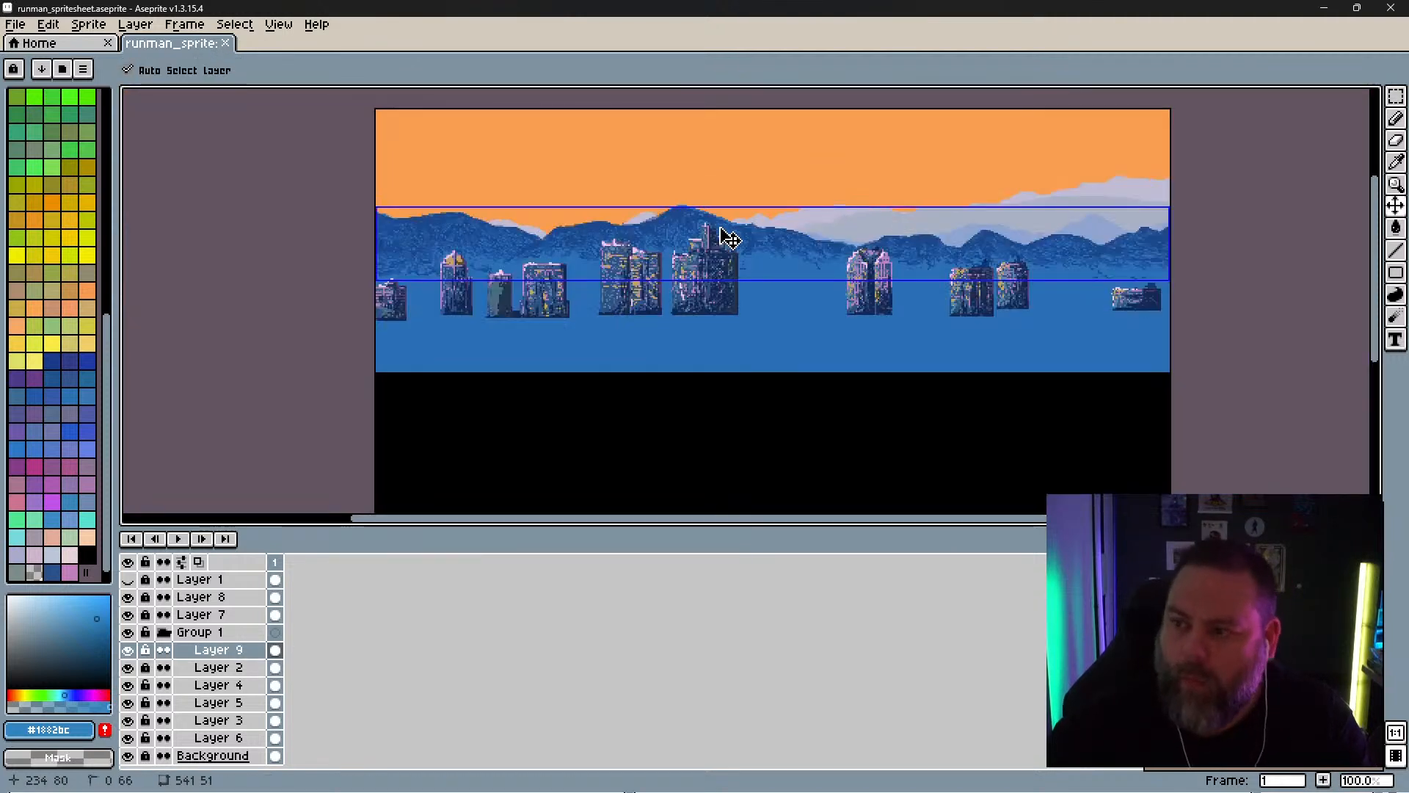
key("b")
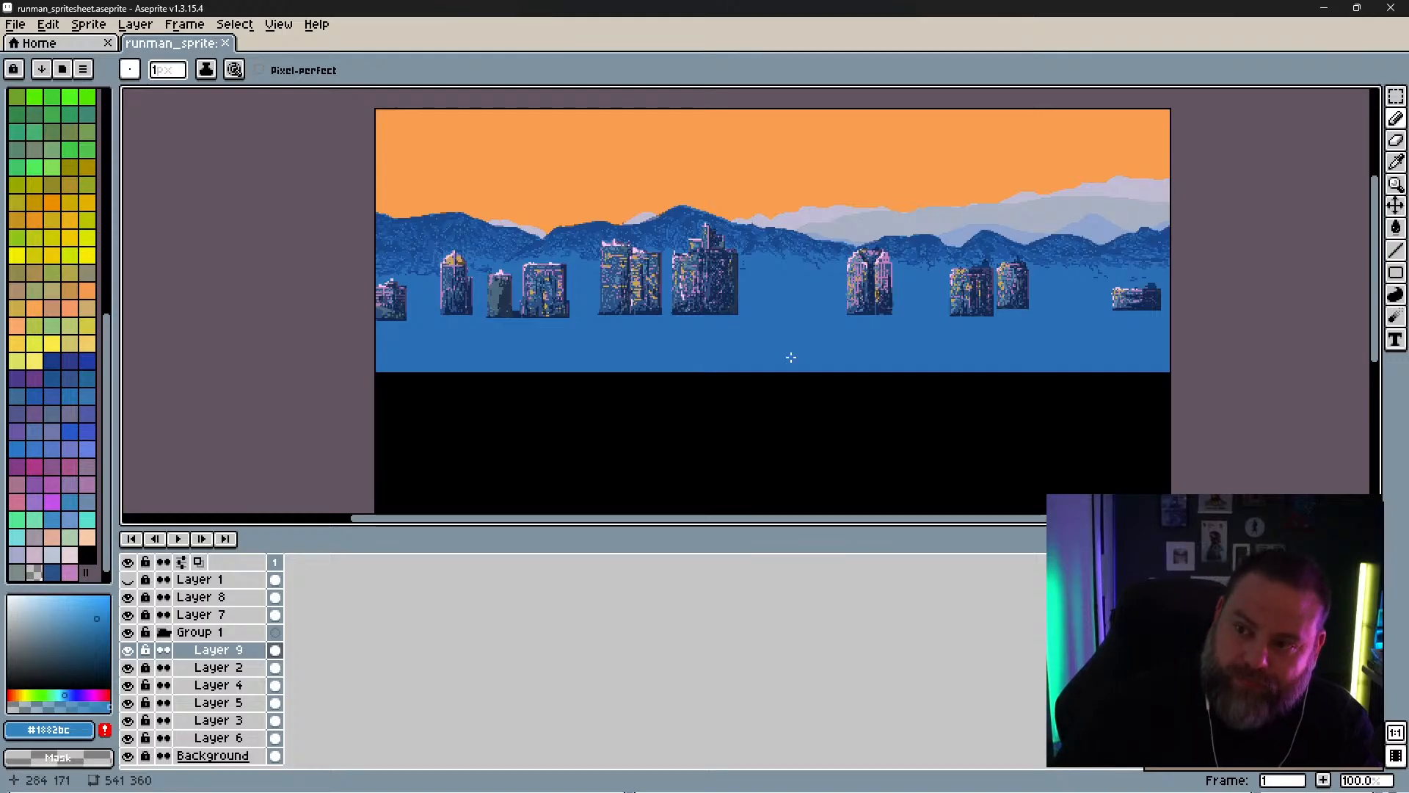
key("space")
left_click(781, 298)
key("ctrl")
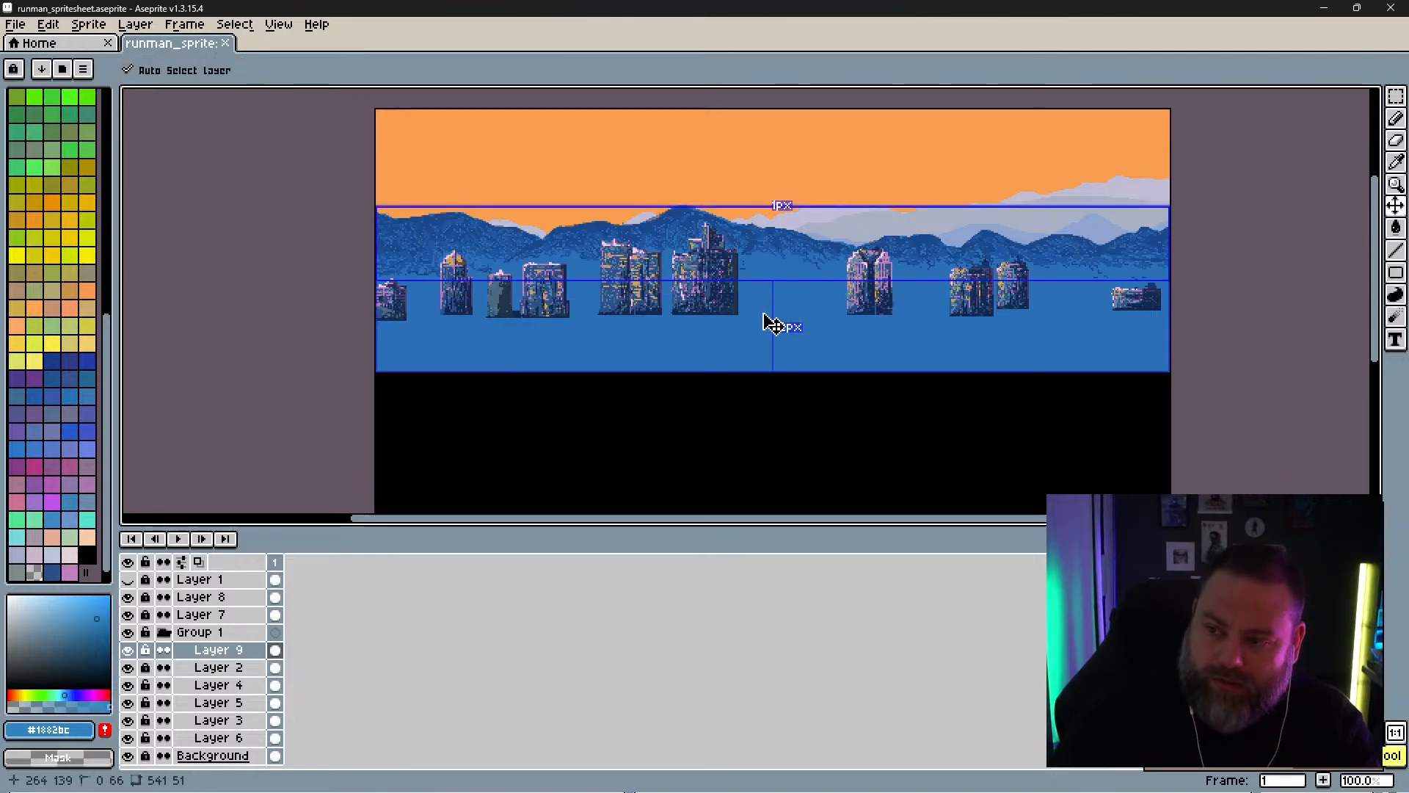
scroll(757, 329, "up", 1)
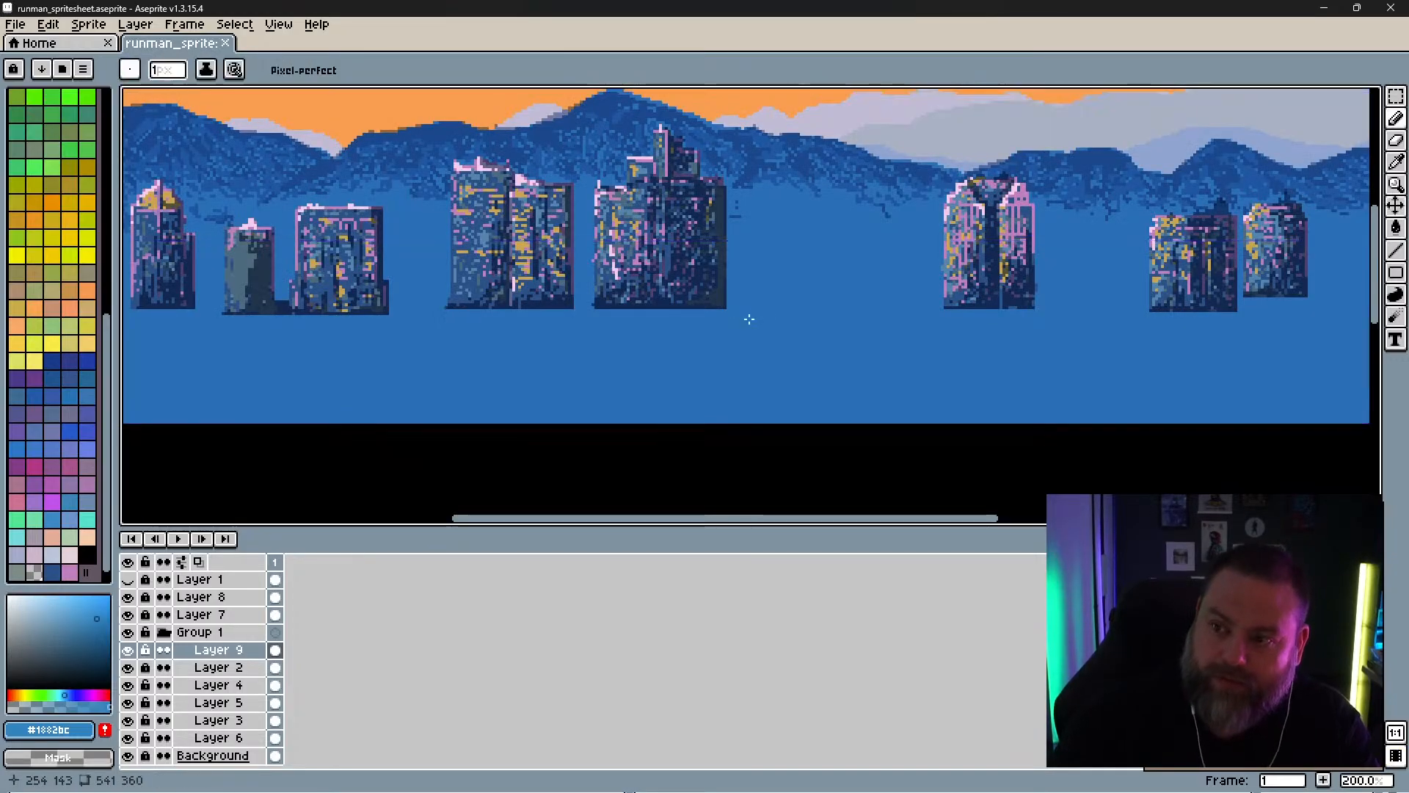
key("space")
mouse_move(623, 350)
left_mouse_down()
mouse_move(737, 321)
mouse_move(930, 356)
left_mouse_up()
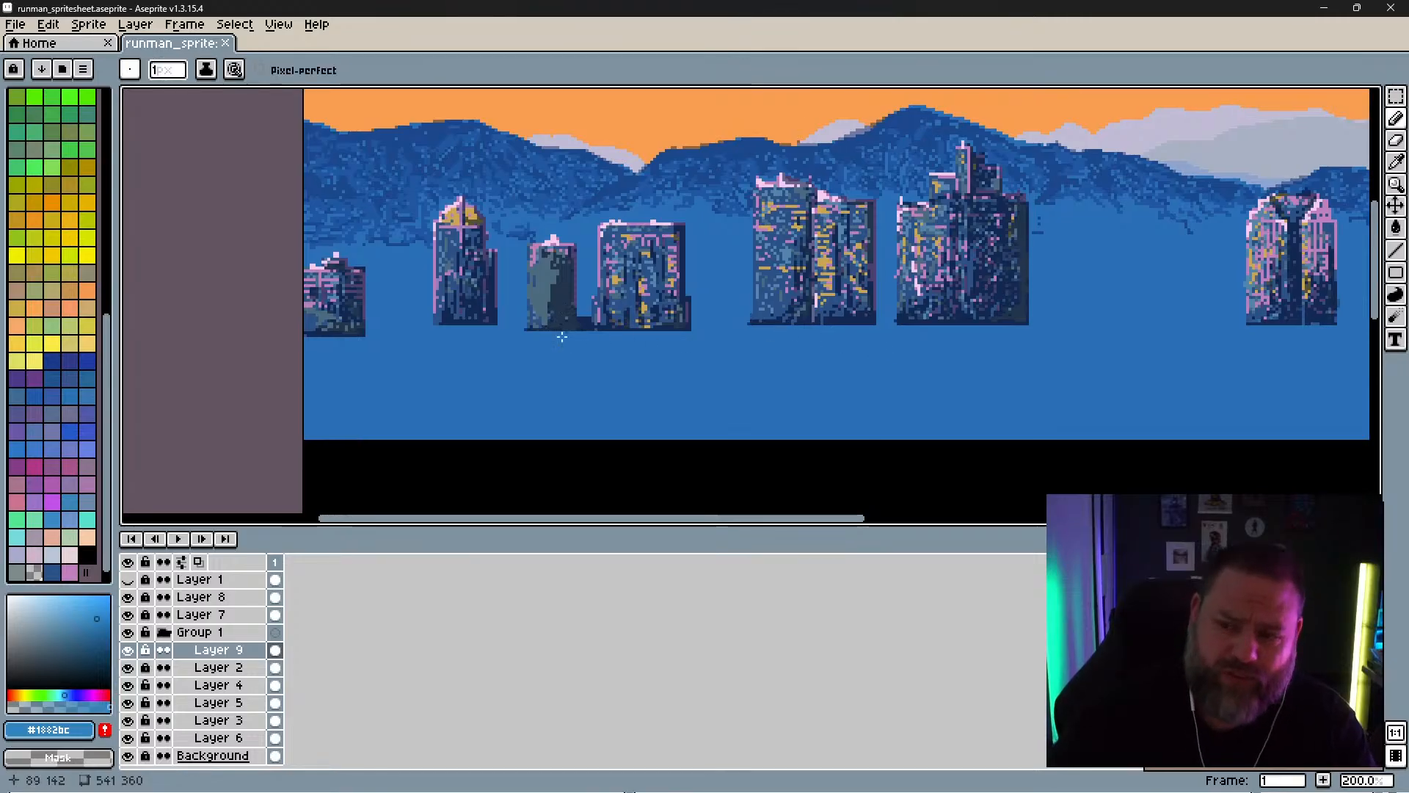
Step: Hide and reshow Group 1 and Layers 9, 2, 4, 7 and 8 in turn to identify what each contains
left_click(129, 631)
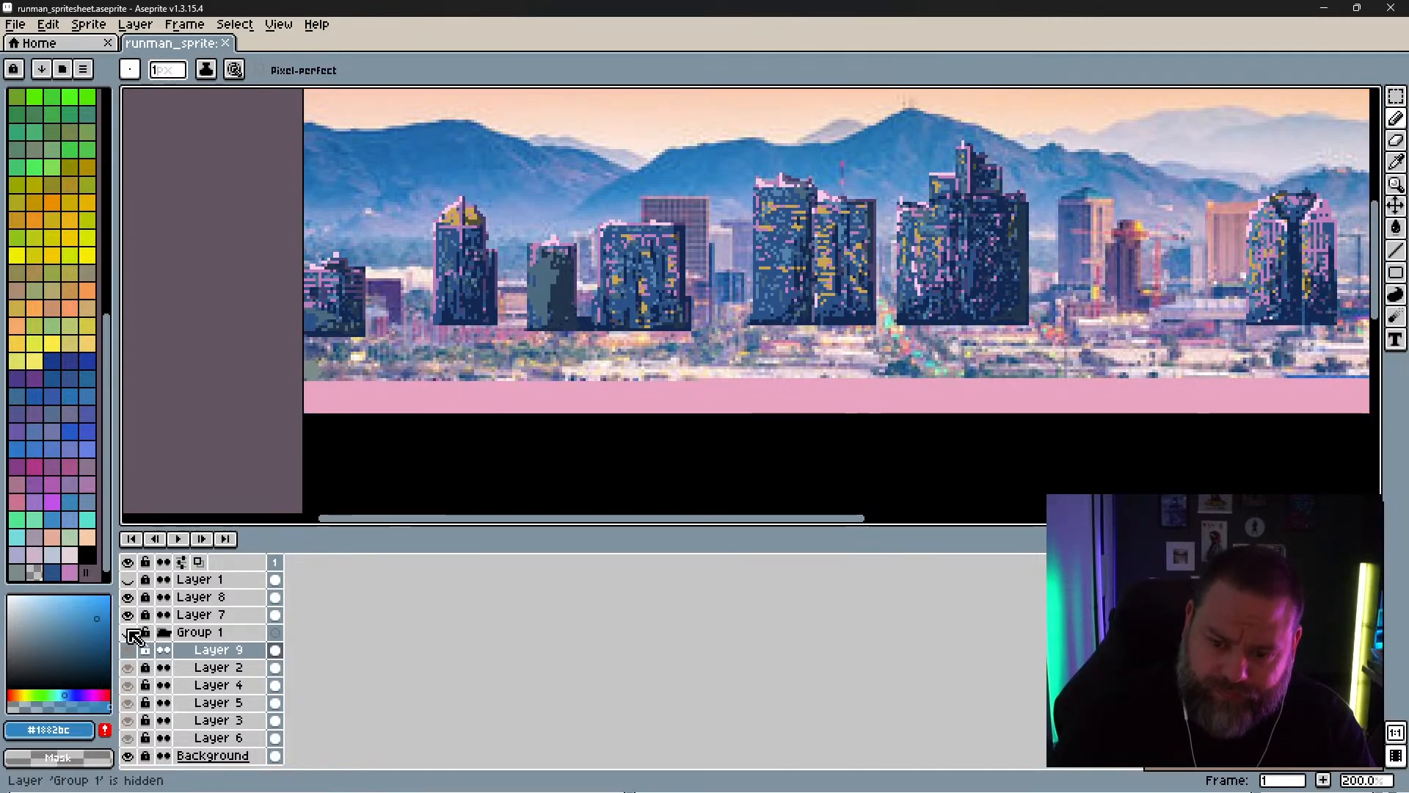
left_click(130, 633)
left_click(129, 649)
left_click(129, 651)
left_click(130, 667)
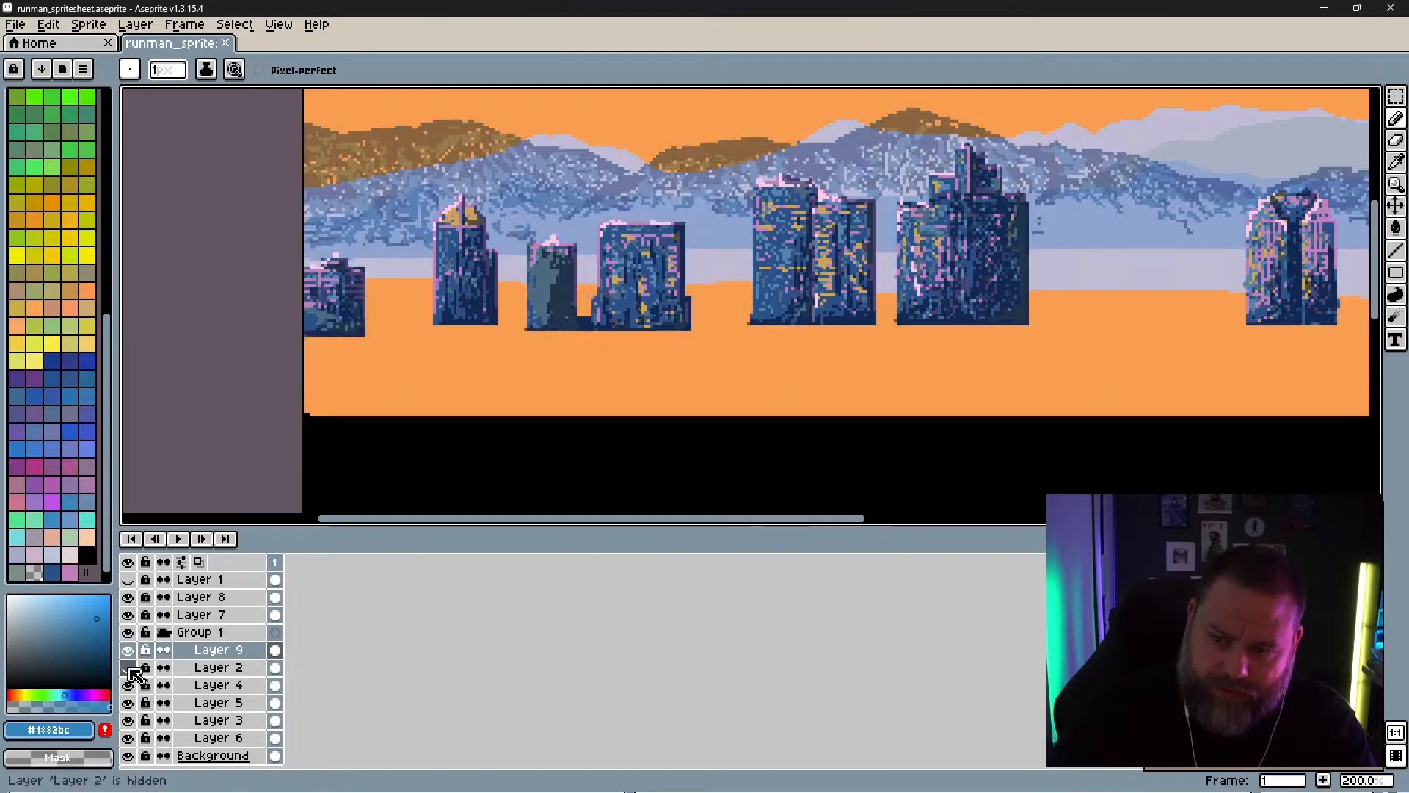
left_click(129, 667)
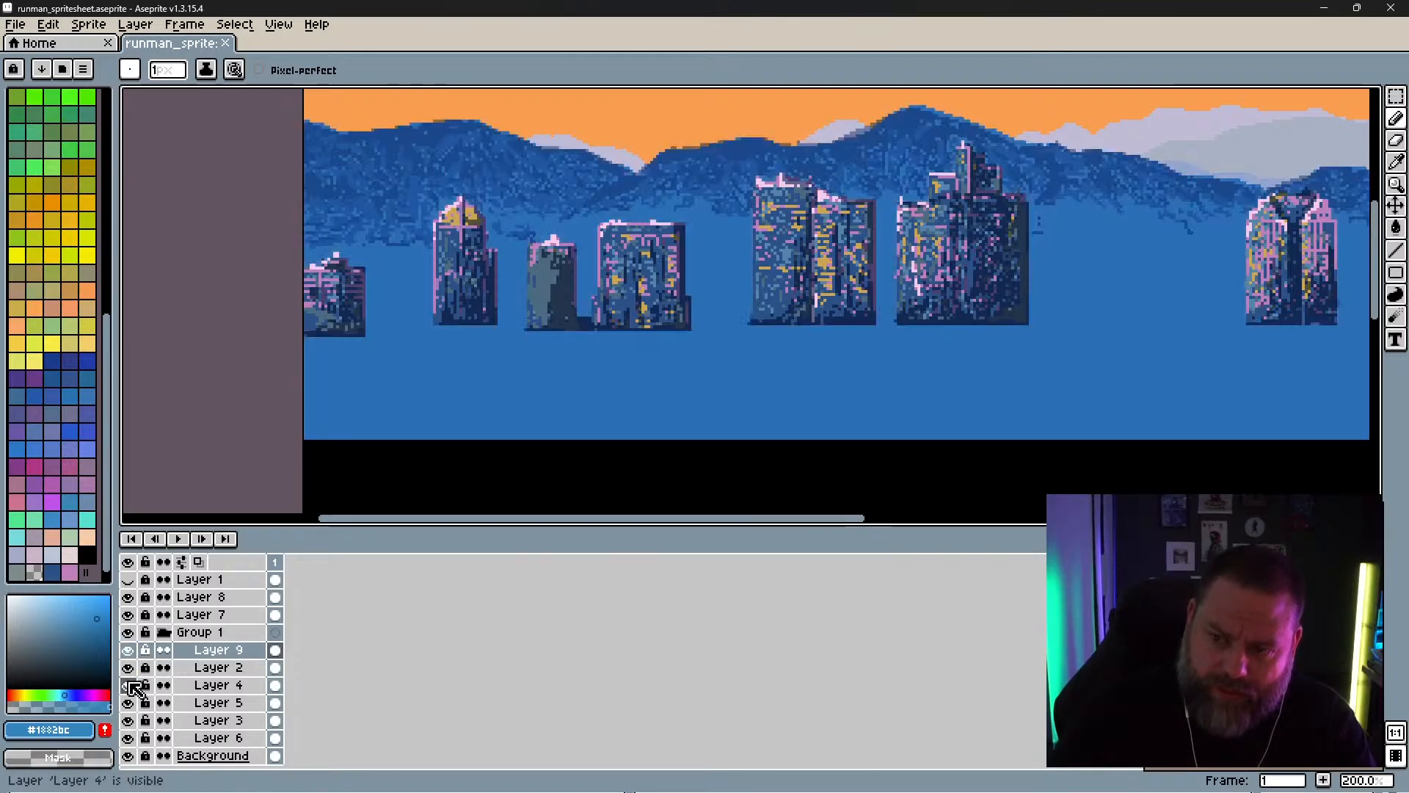
left_click(129, 616)
left_click(130, 617)
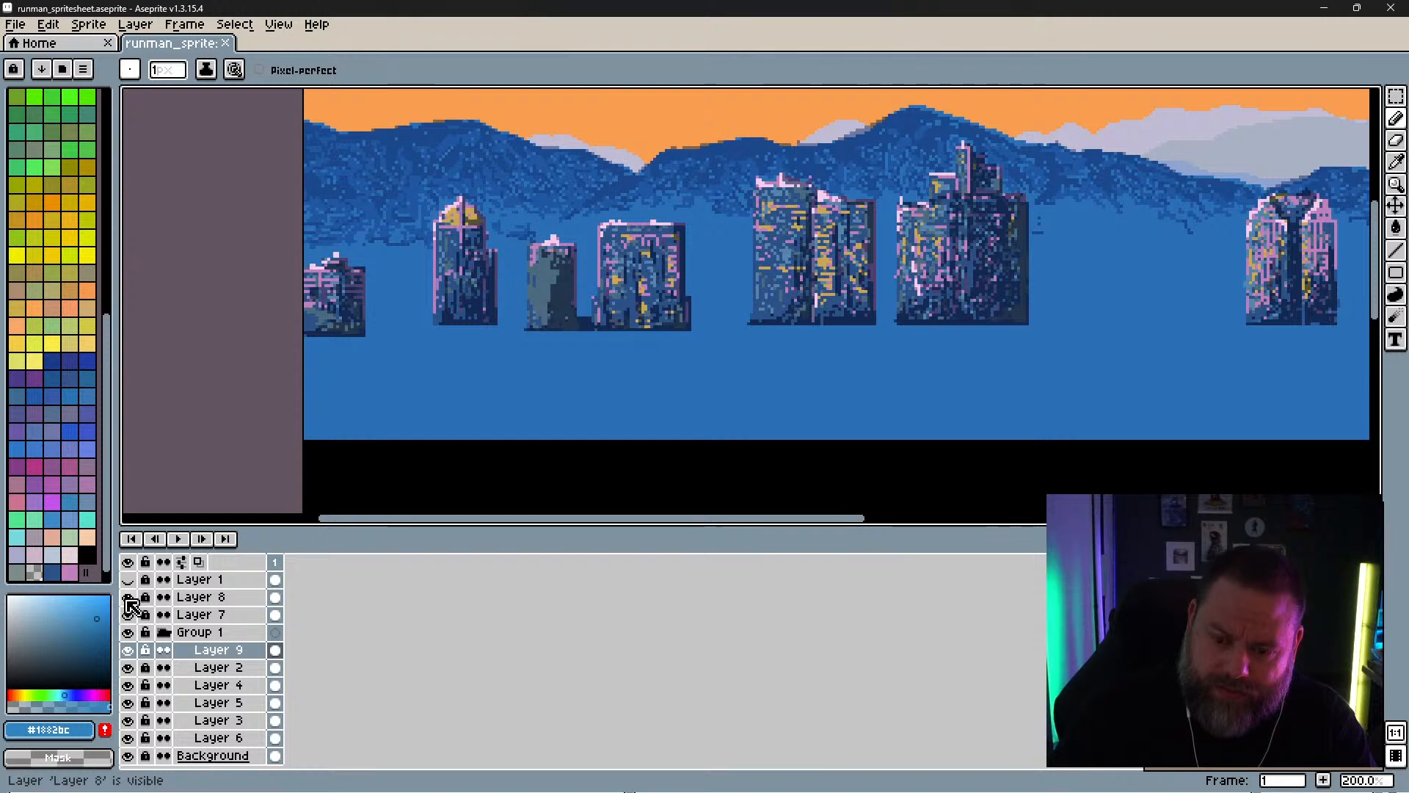
left_click(131, 598)
left_click(129, 597)
Step: Unlock Layer 8 and erase part of the plain grey building's face with a round 2 px eraser
left_click(217, 597)
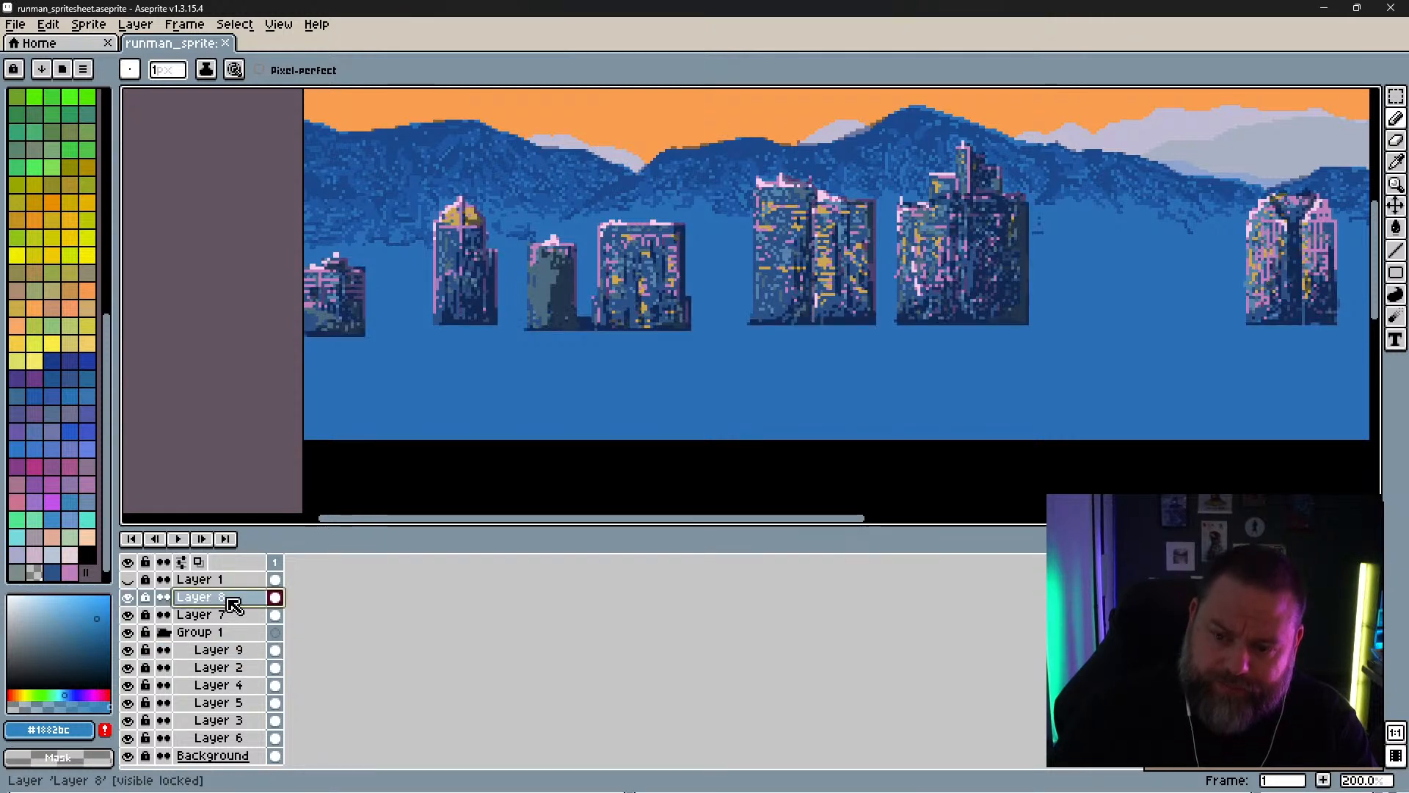
key("e")
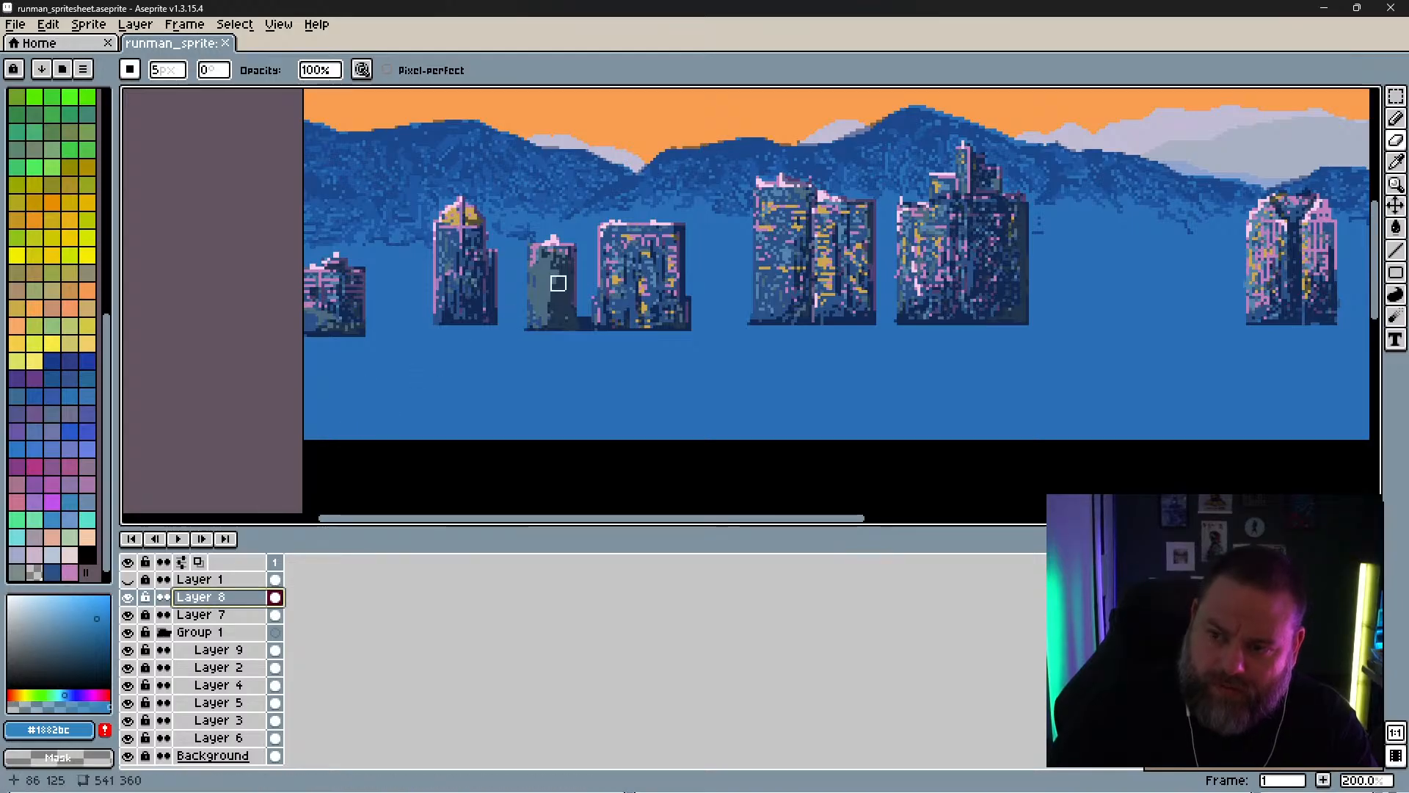
left_click(130, 69)
left_click(135, 94)
left_click(166, 69)
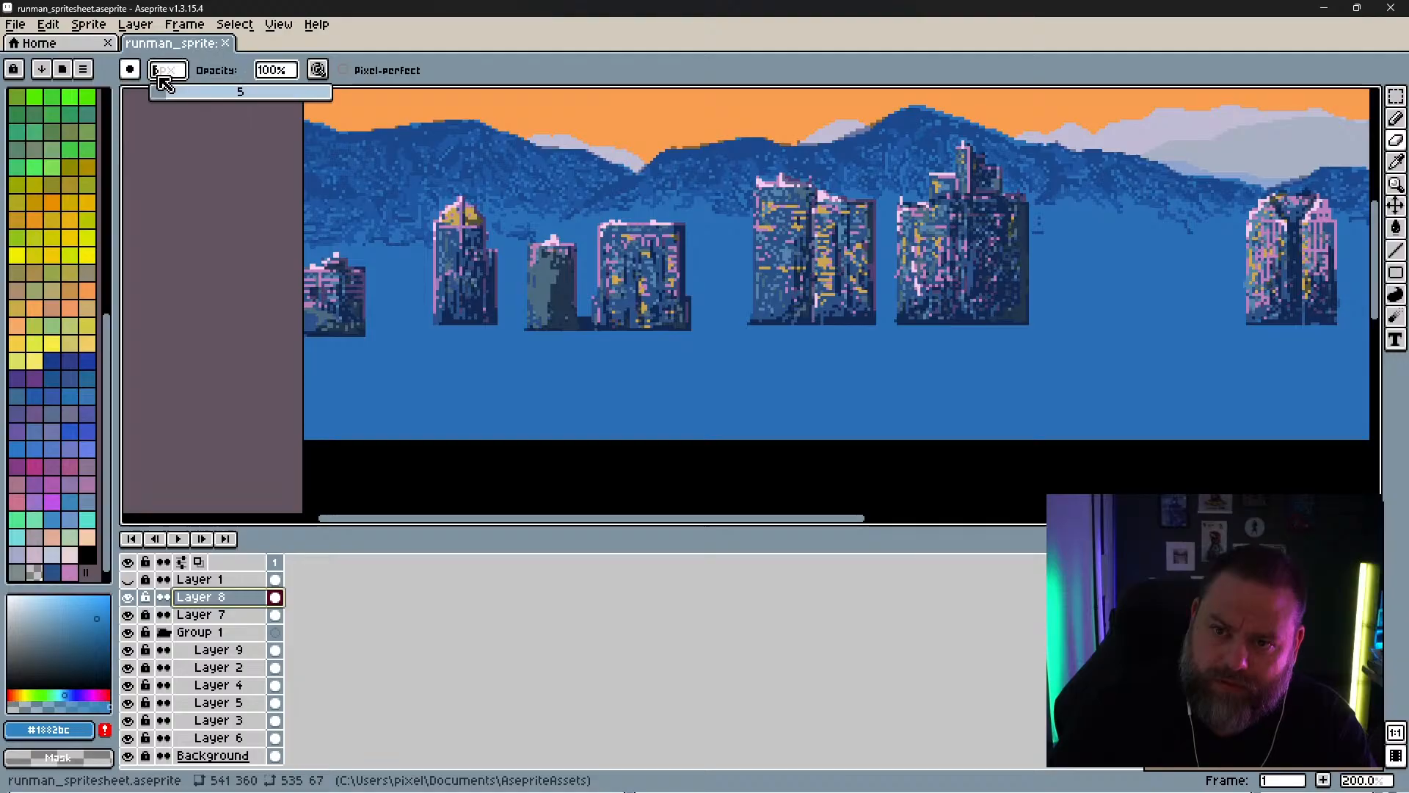
left_click_drag(169, 100, 157, 91)
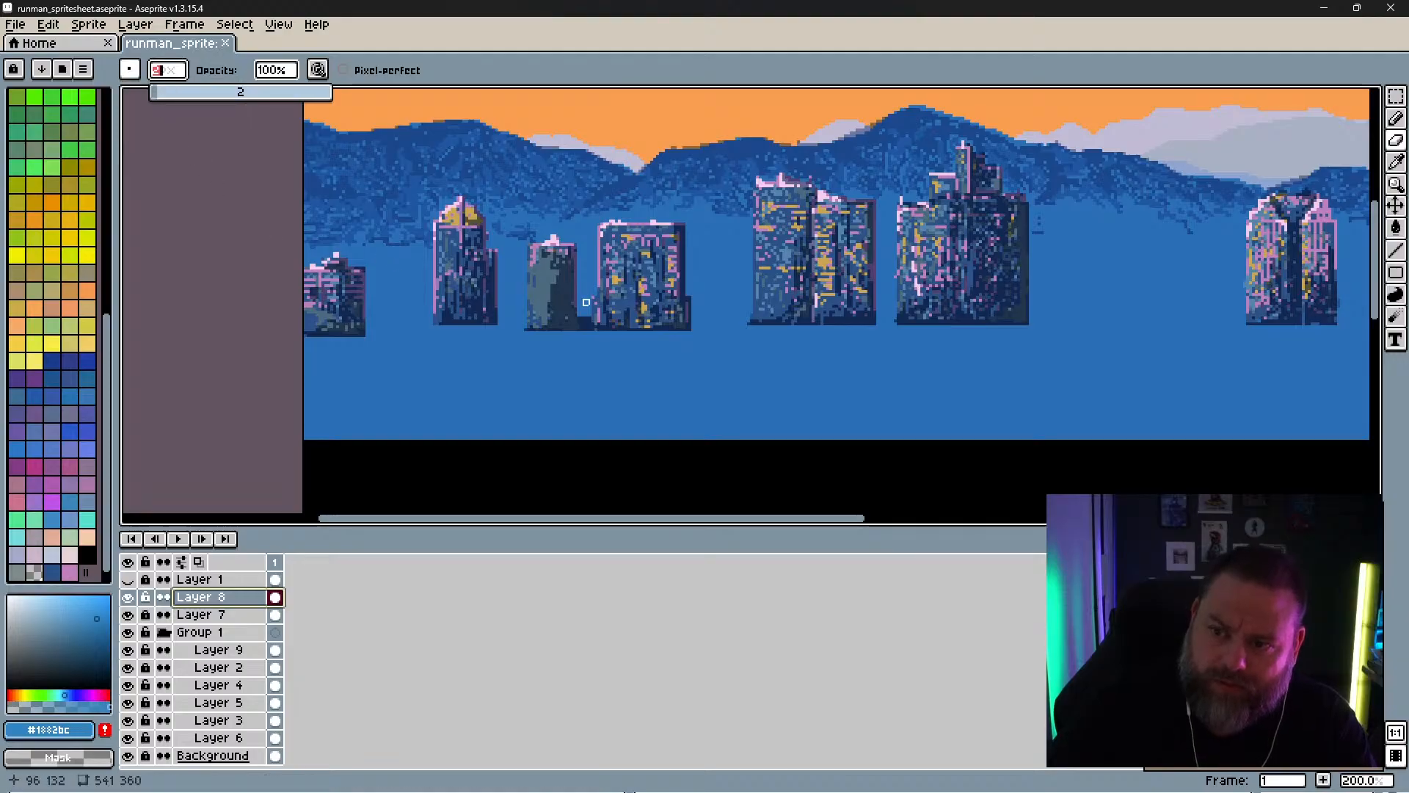
left_click(557, 281)
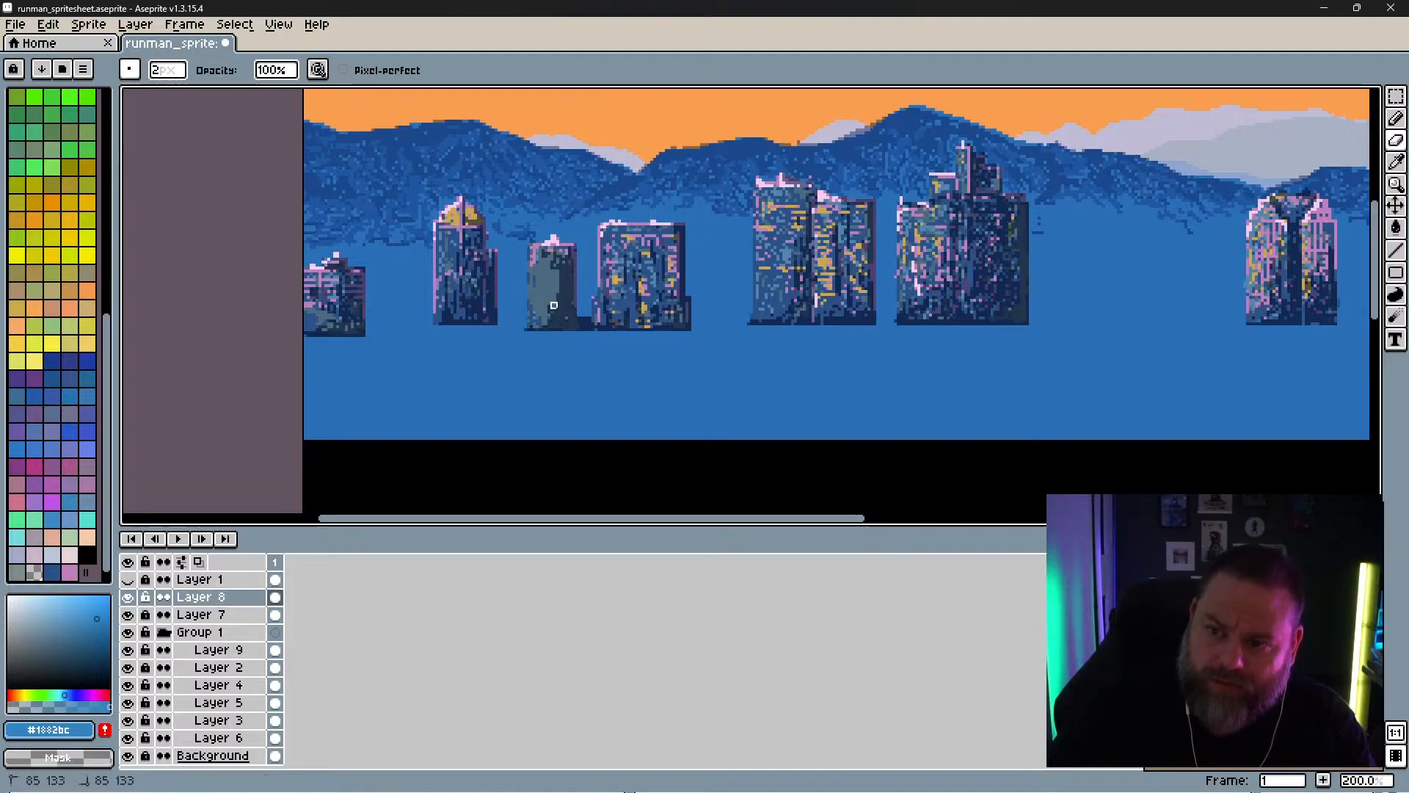
key("space")
left_click_drag(729, 330, 682, 333)
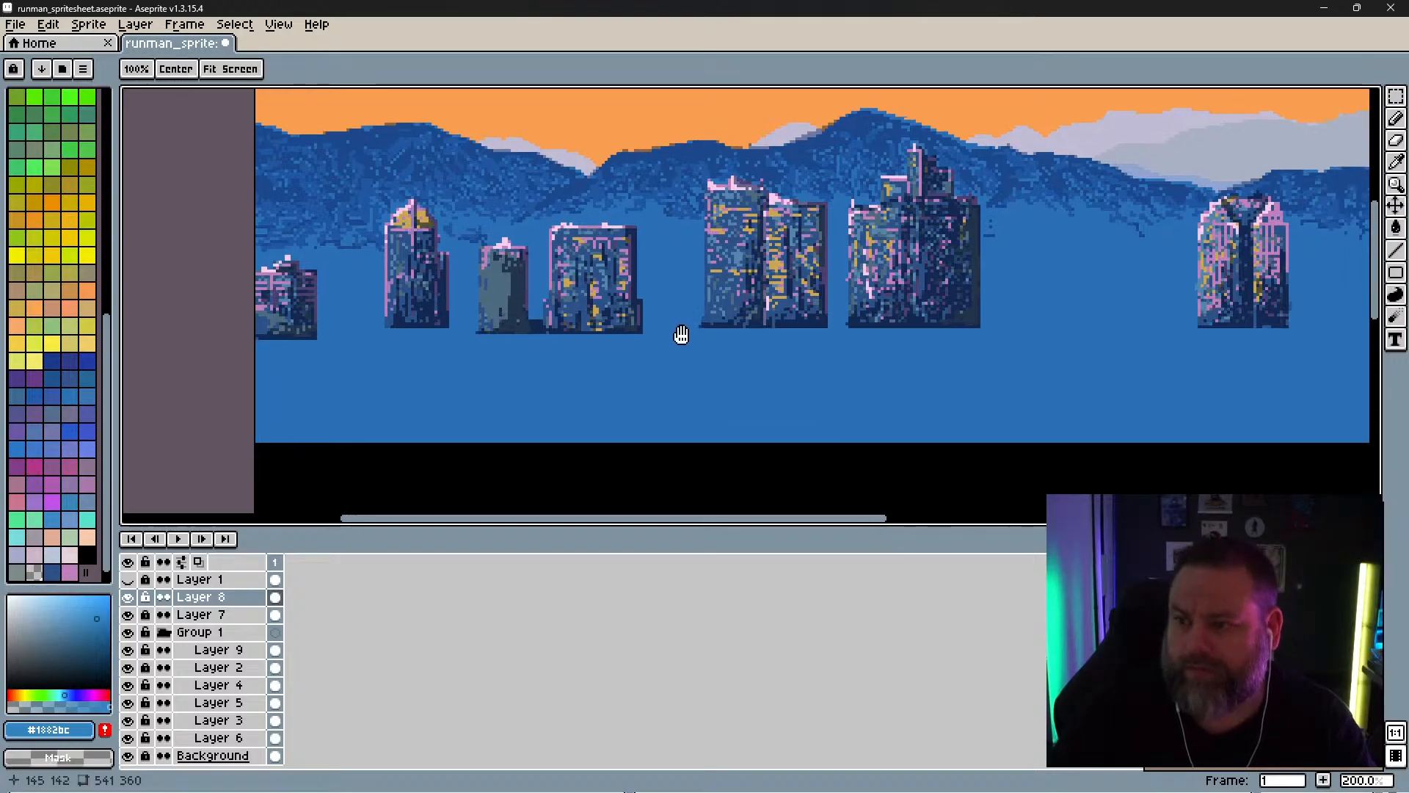
Step: Sample the dark blue #1e344b from the grey building and shade the right side and base of the wide building beside it
key("i")
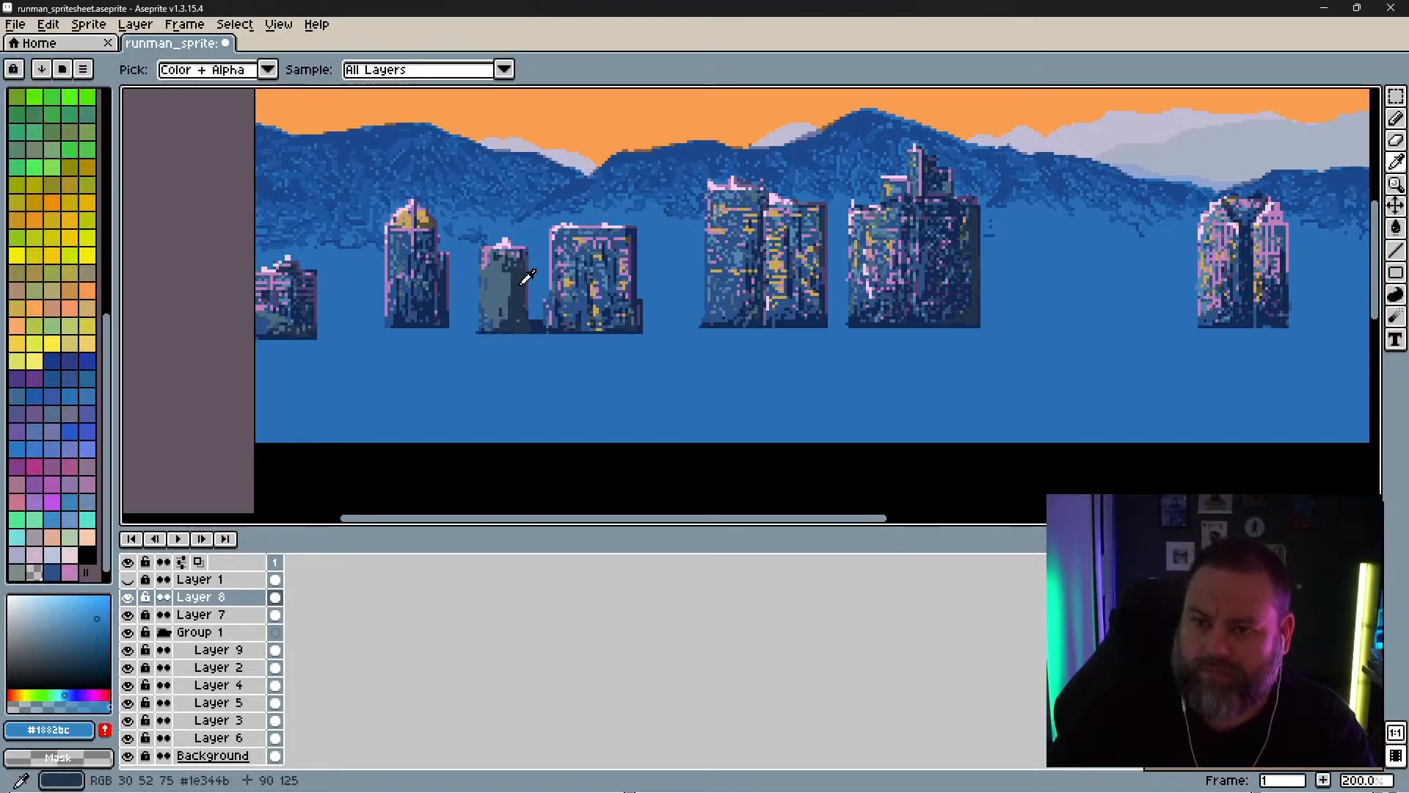
left_click(525, 277)
key("b")
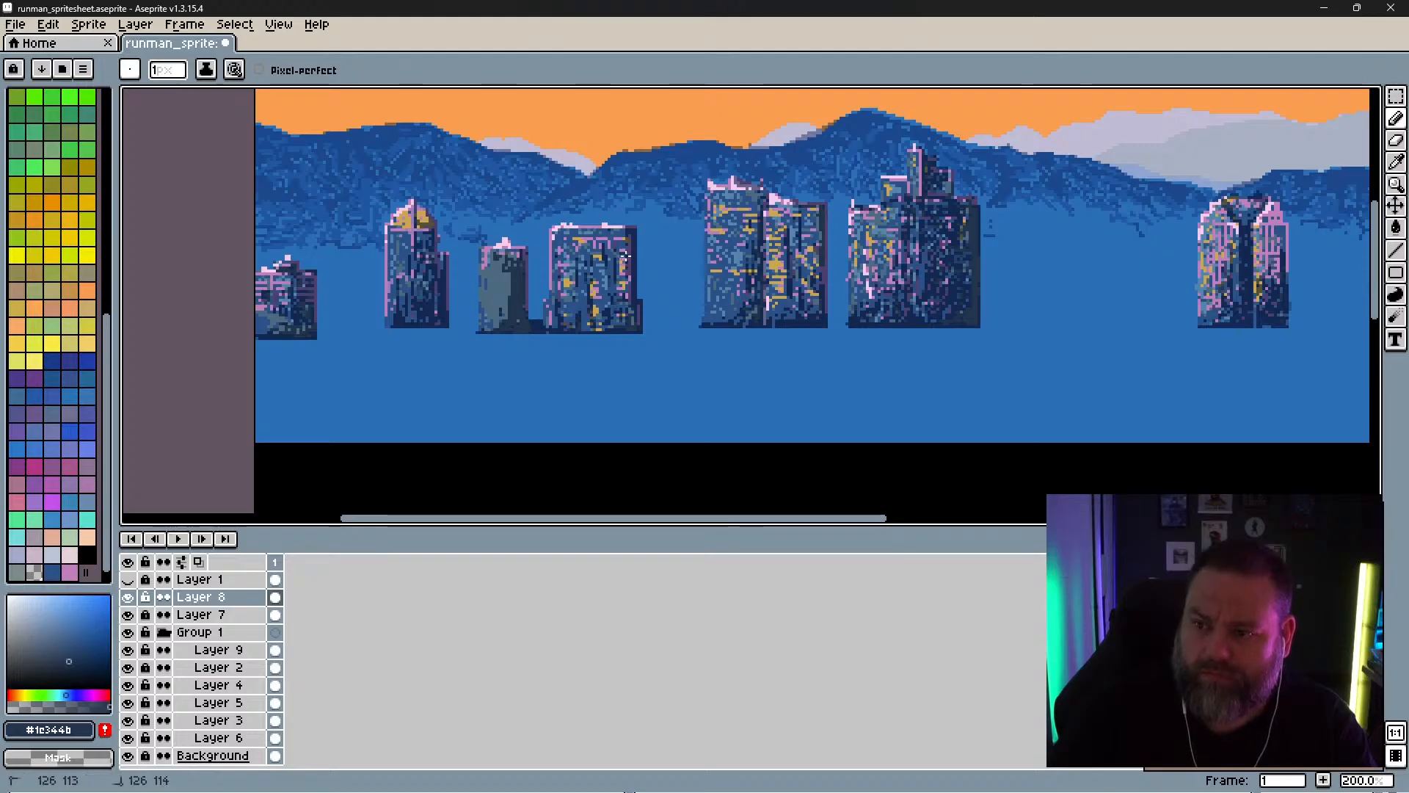
left_click_drag(623, 279, 623, 266)
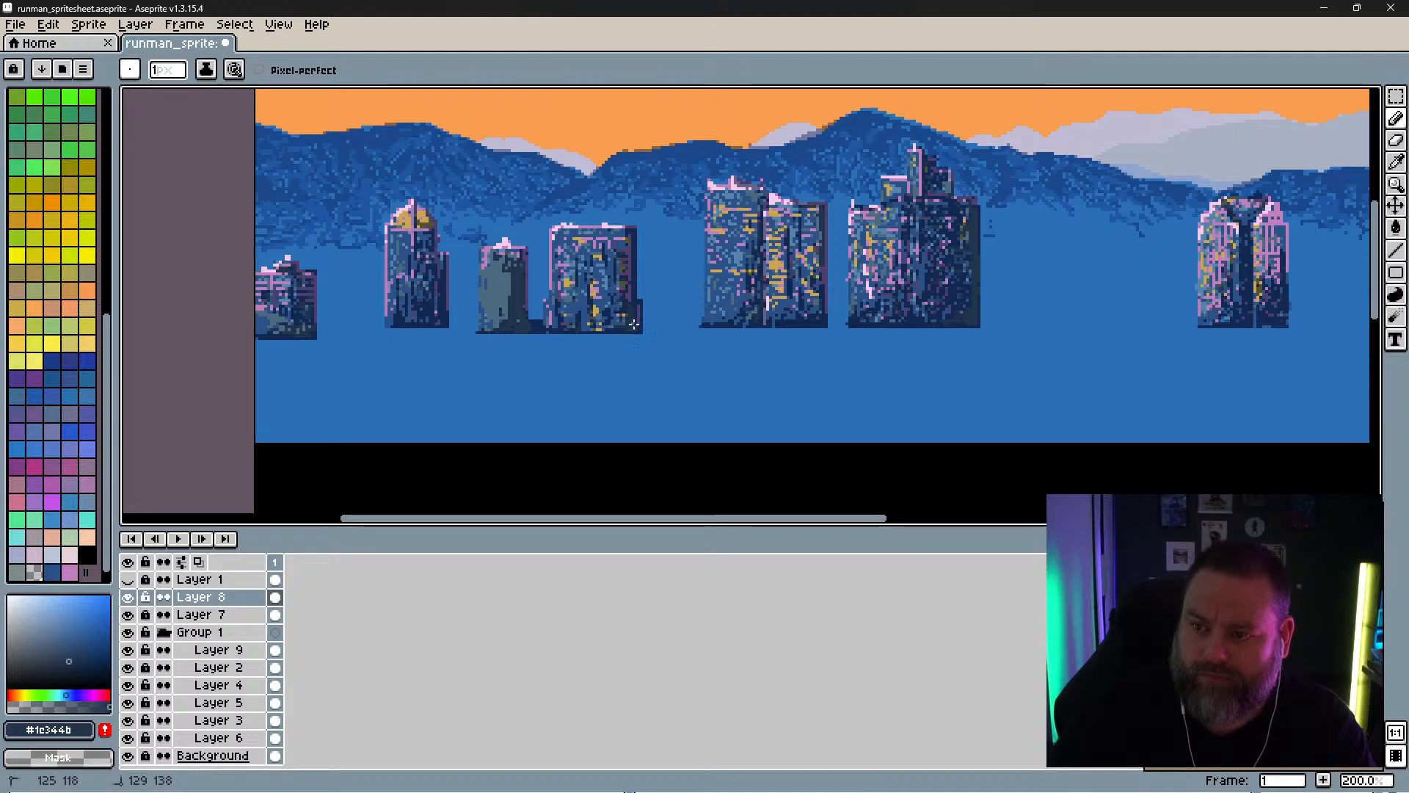
left_click_drag(623, 239, 619, 315)
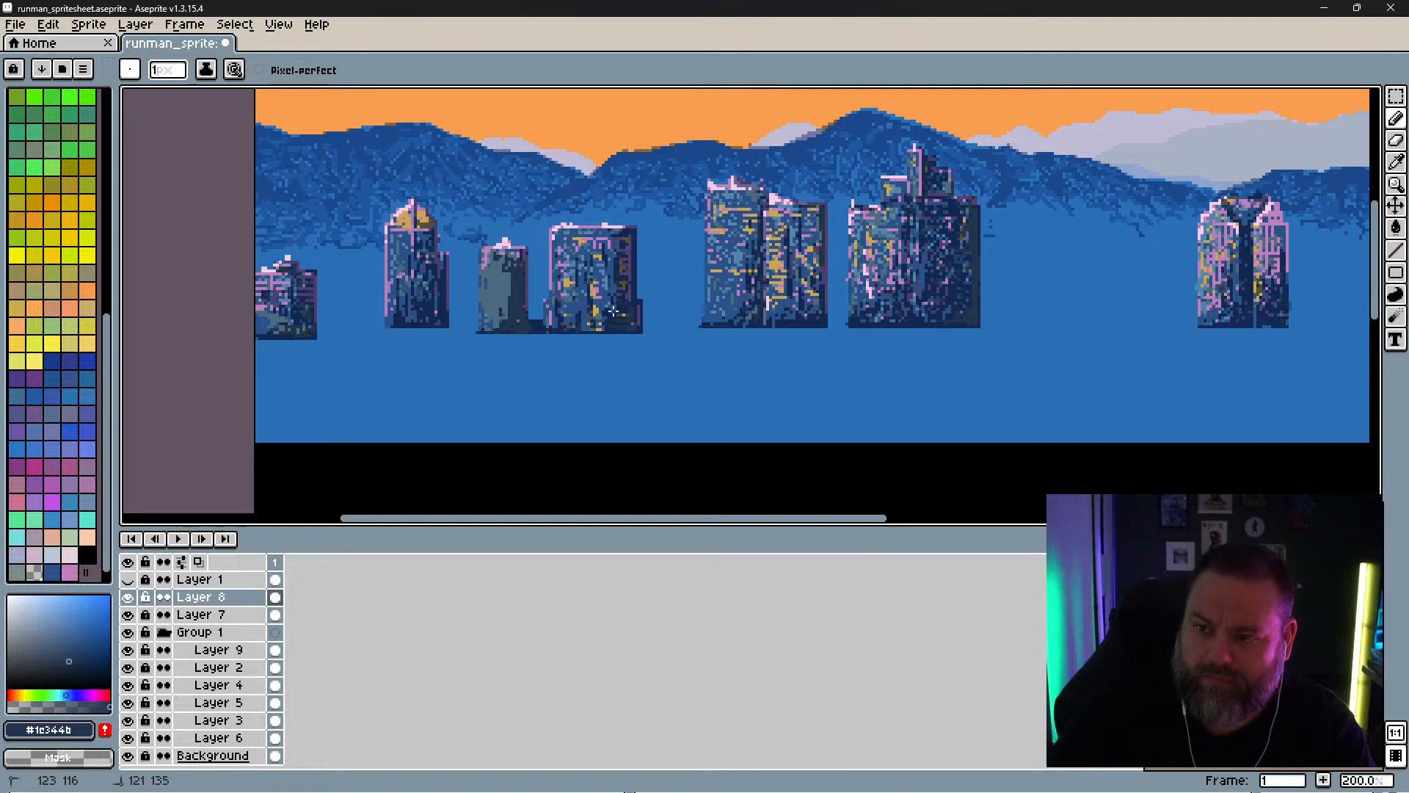
left_click_drag(608, 262, 601, 292)
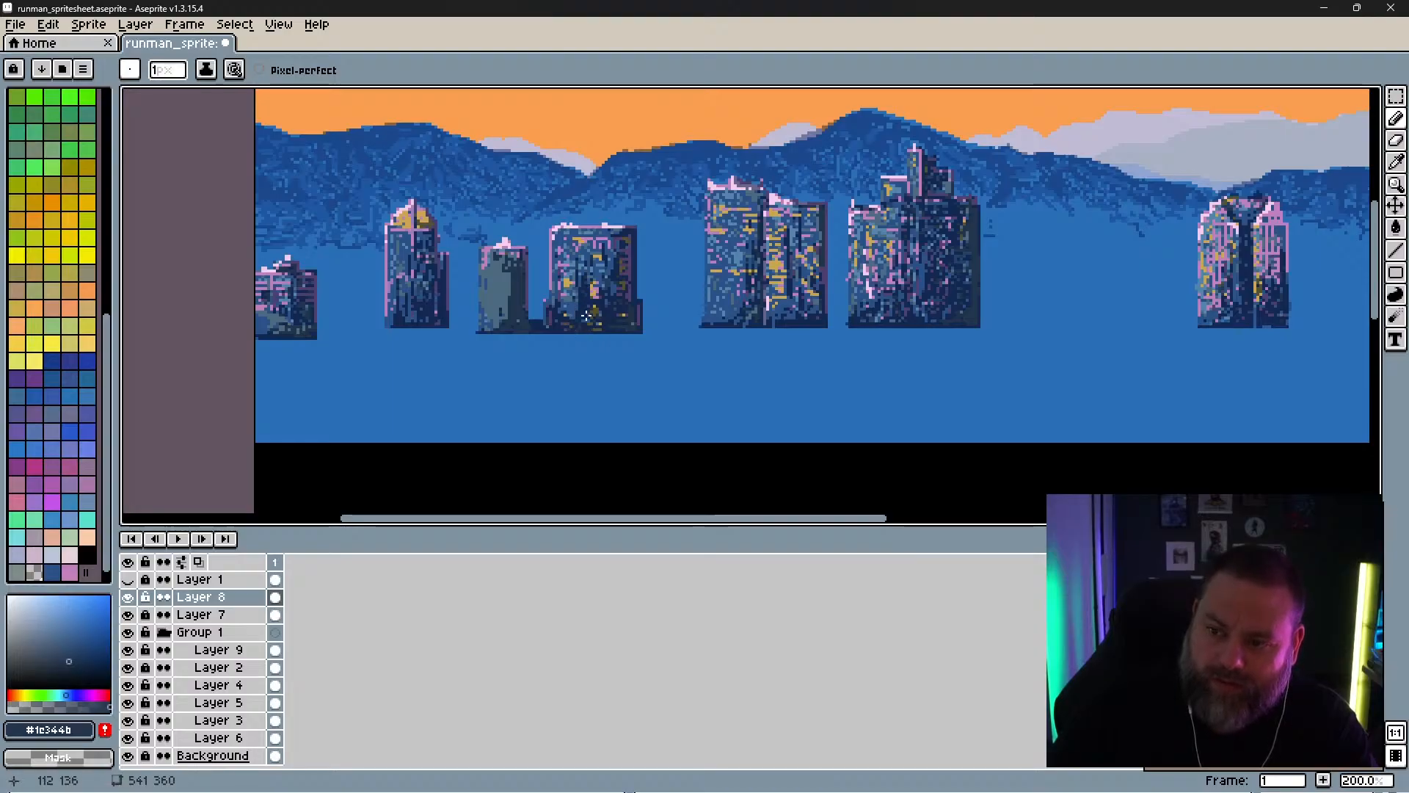
left_click_drag(595, 304, 616, 289)
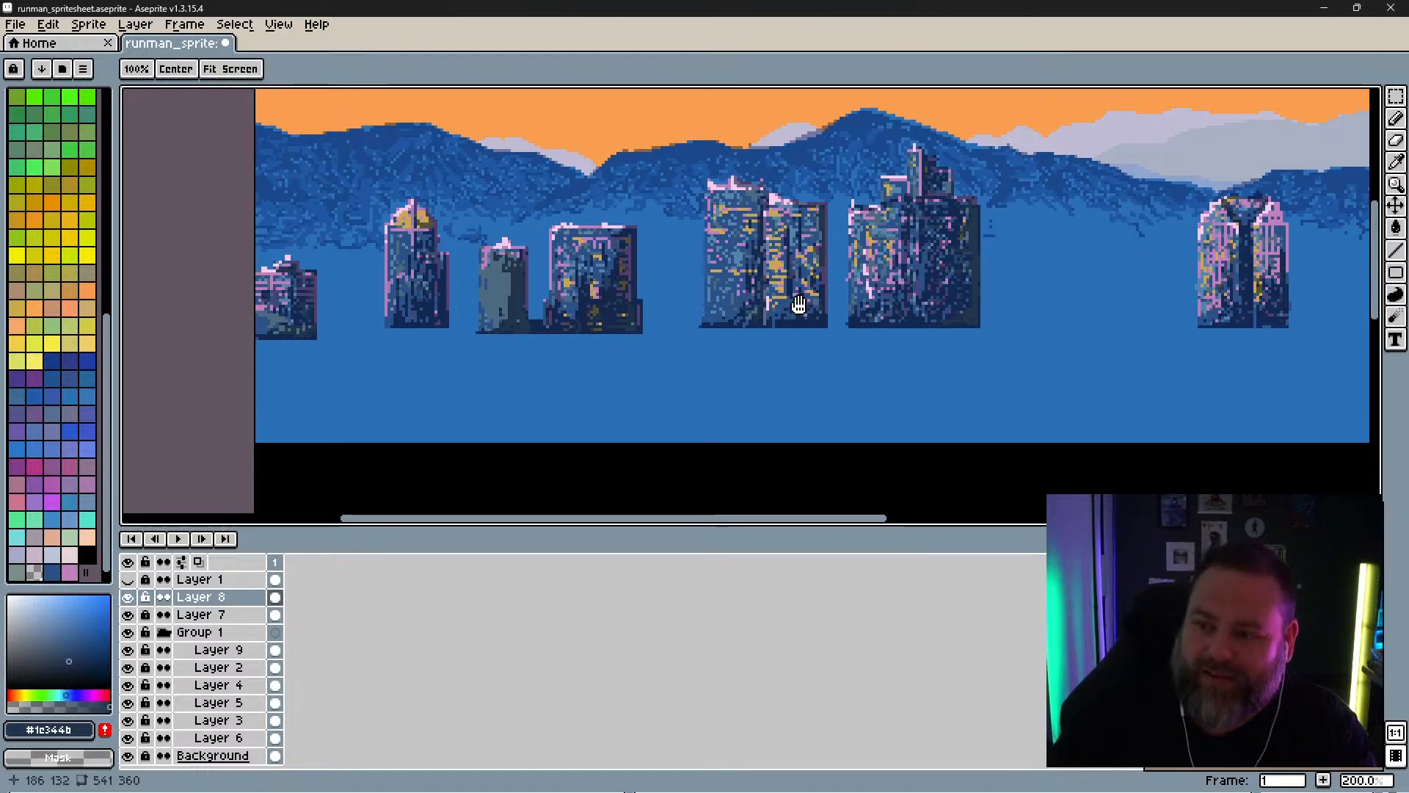
Step: Pencil #1e344b shading over the lower parts of the two central tower clusters and touch up the wide building's base
left_click_drag(791, 306, 730, 302)
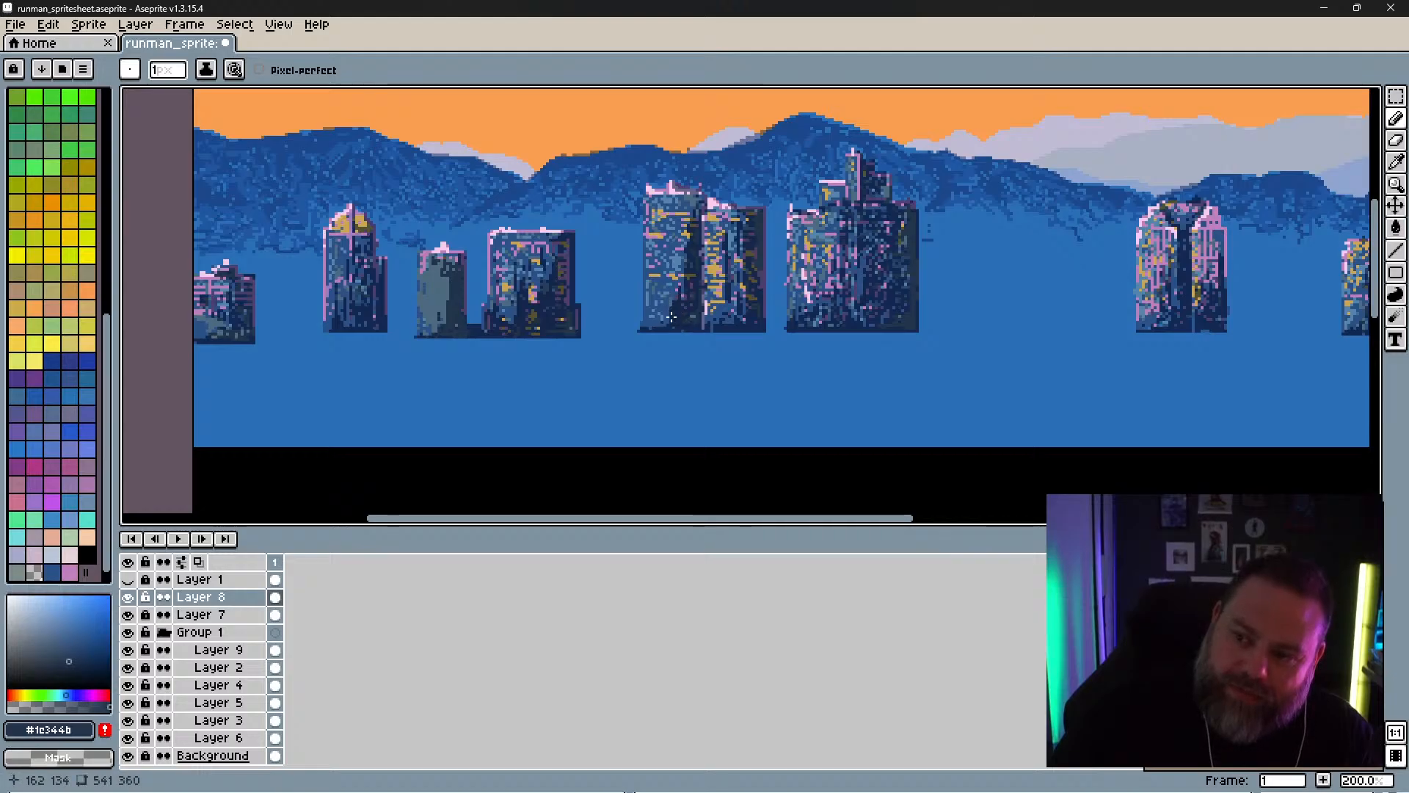
left_click_drag(665, 325, 668, 313)
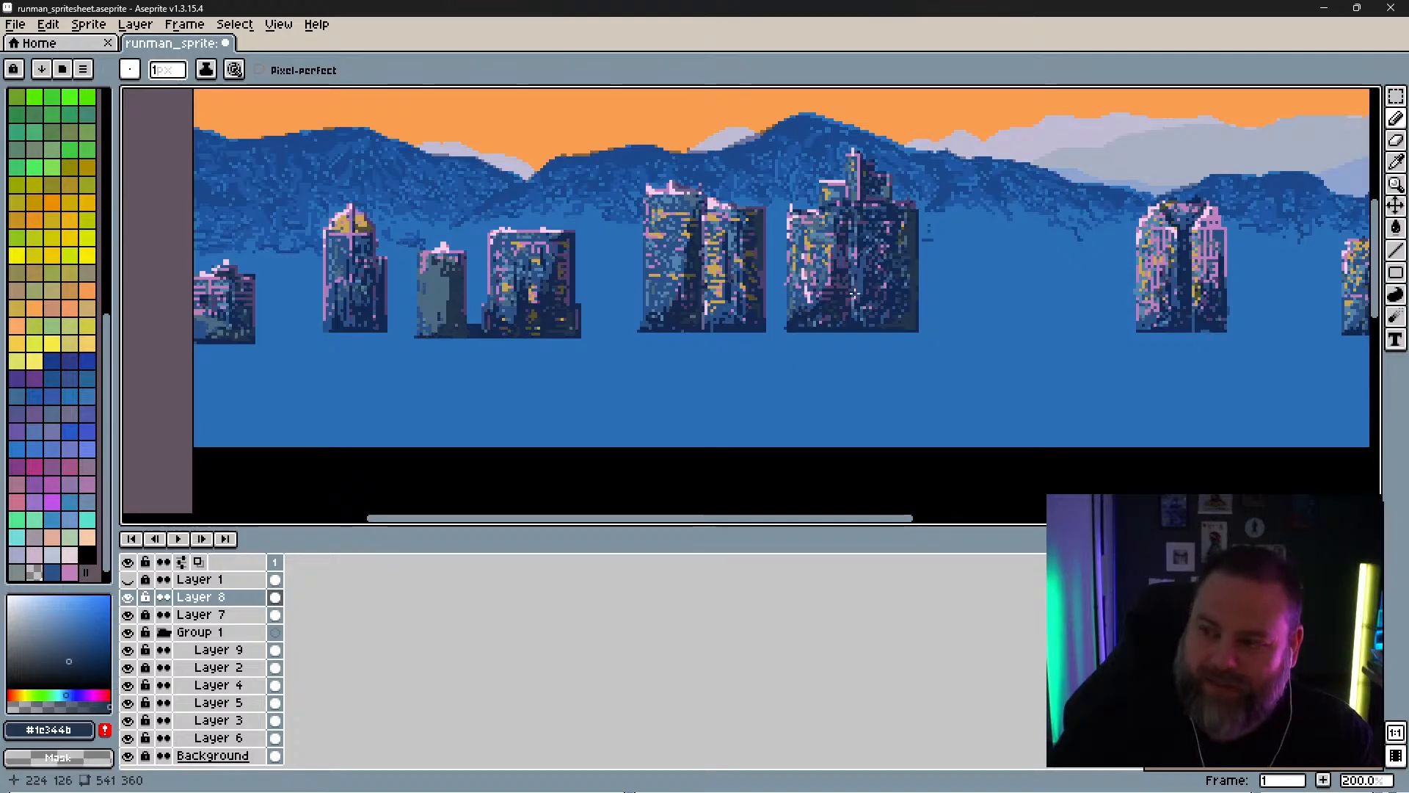
mouse_move(859, 320)
left_mouse_down()
mouse_move(883, 323)
mouse_move(895, 307)
left_mouse_up()
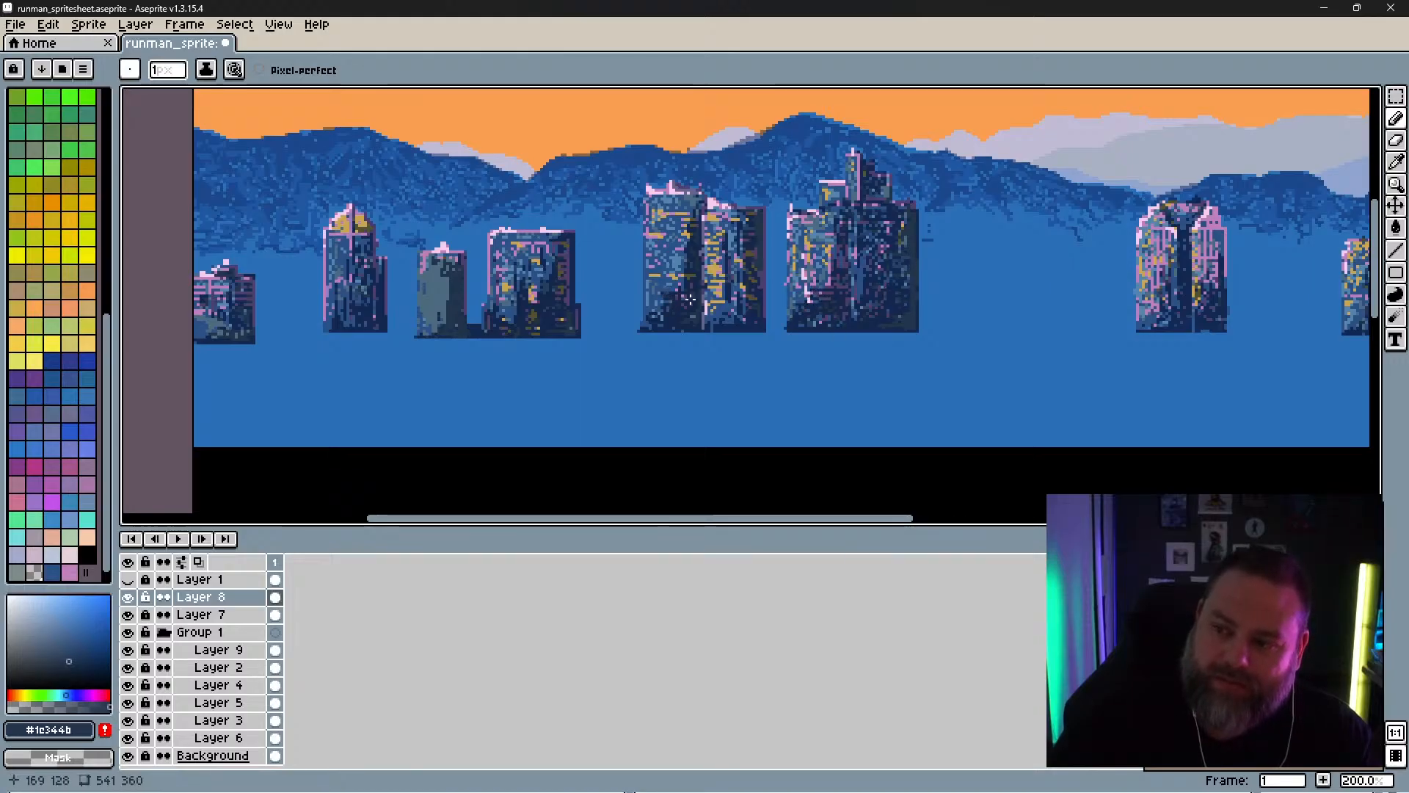
left_click_drag(723, 318, 735, 318)
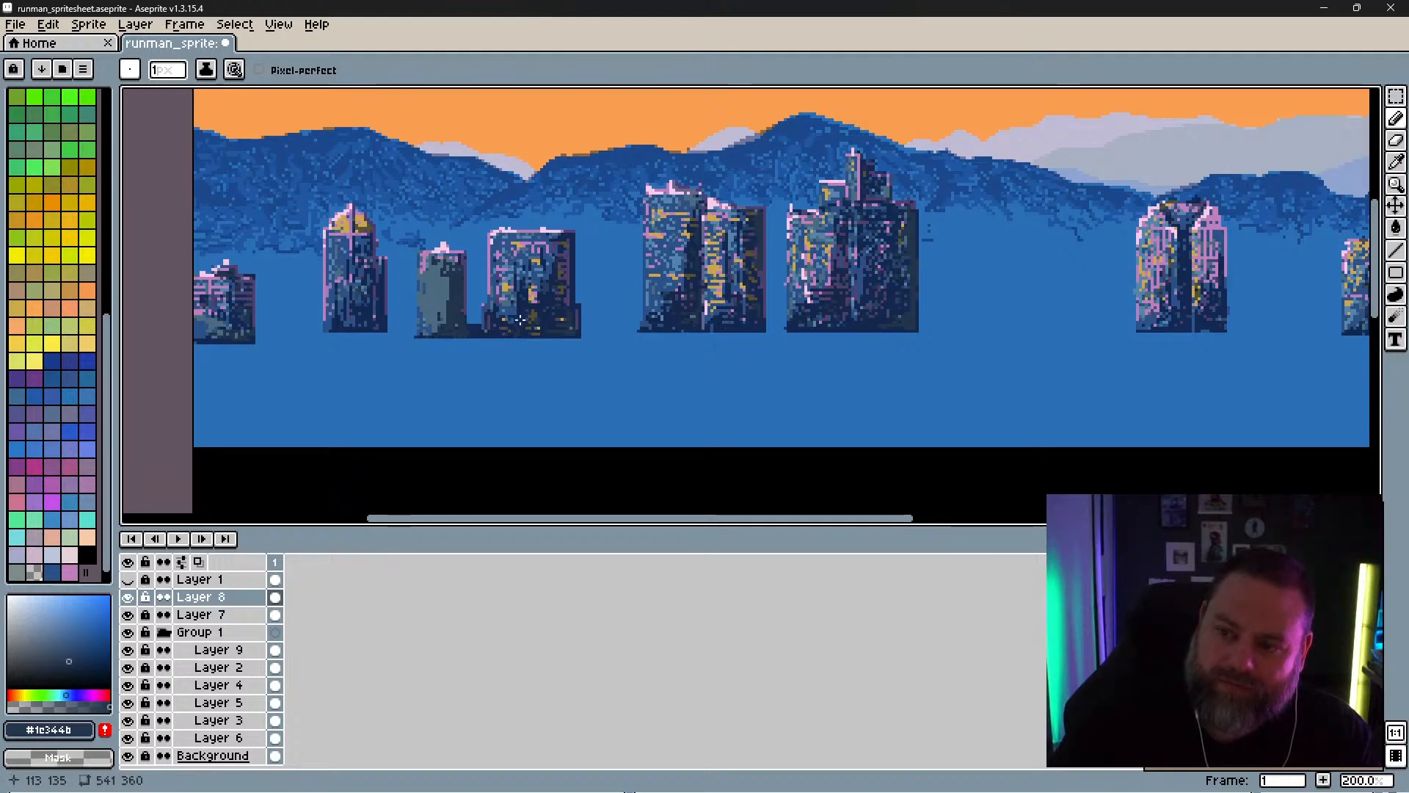
left_click_drag(520, 312, 512, 297)
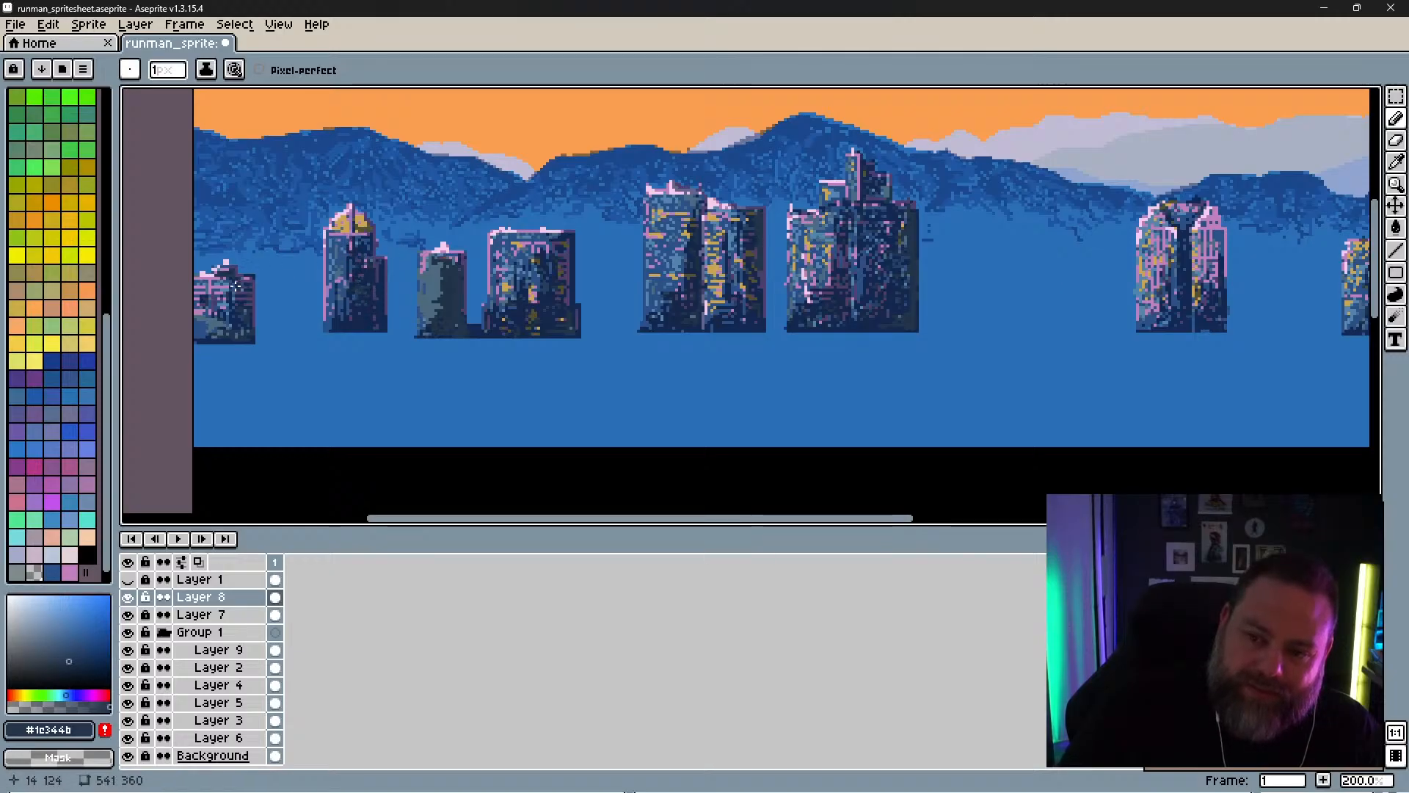
Step: Pencil dark #1e344b shading onto the base of the leftmost building and save the sprite sheet
left_click_drag(289, 352, 443, 324)
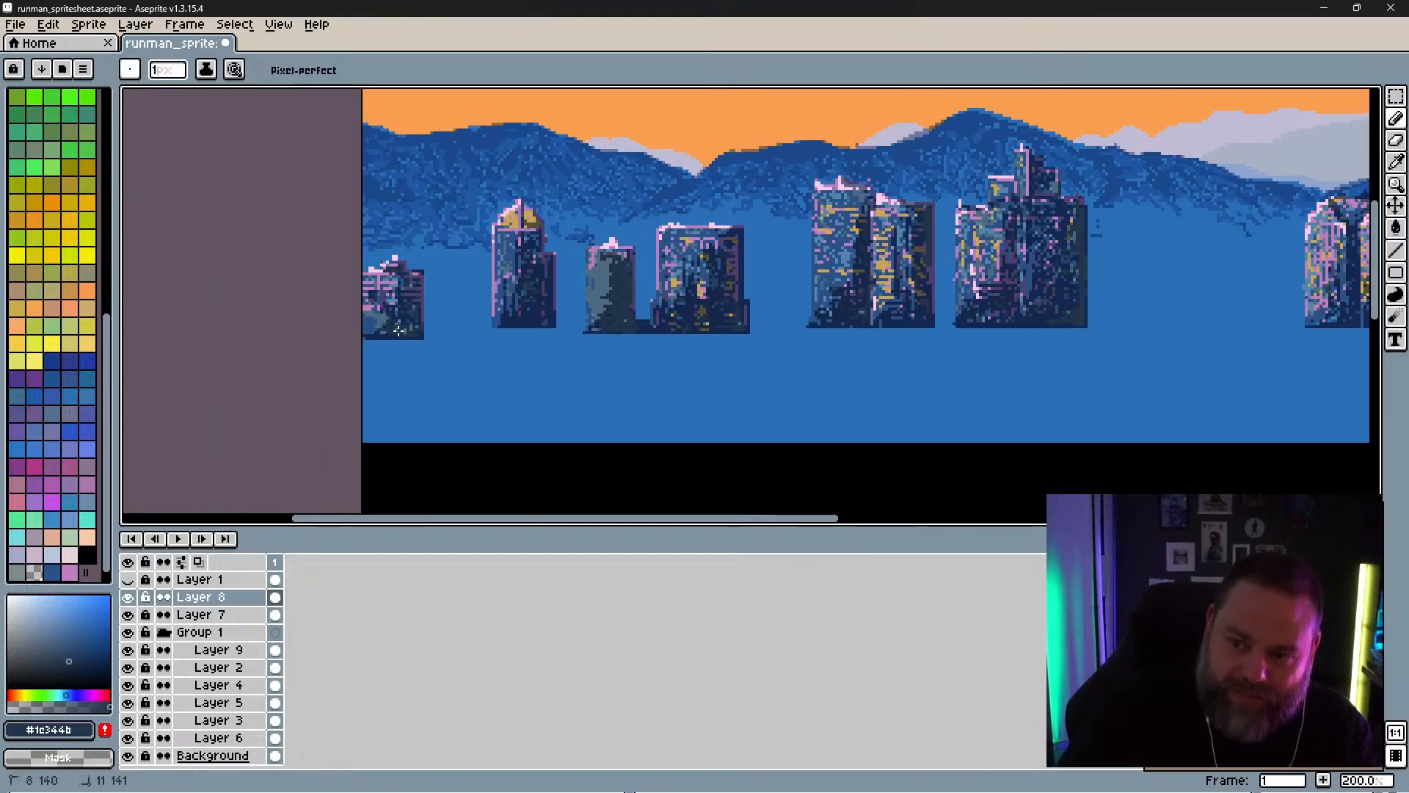
left_click_drag(381, 330, 394, 335)
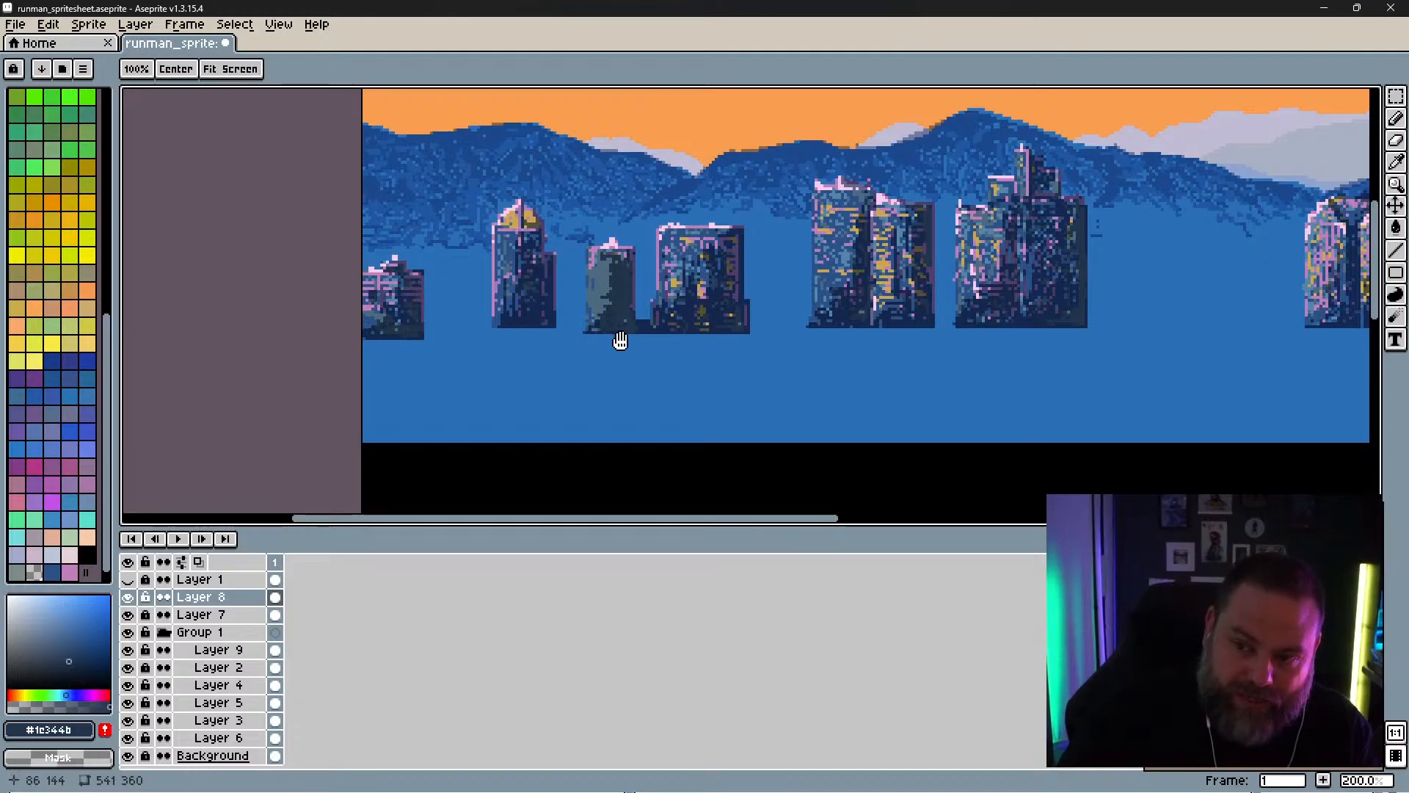
left_click_drag(620, 337, 419, 394)
left_click_drag(542, 405, 447, 420)
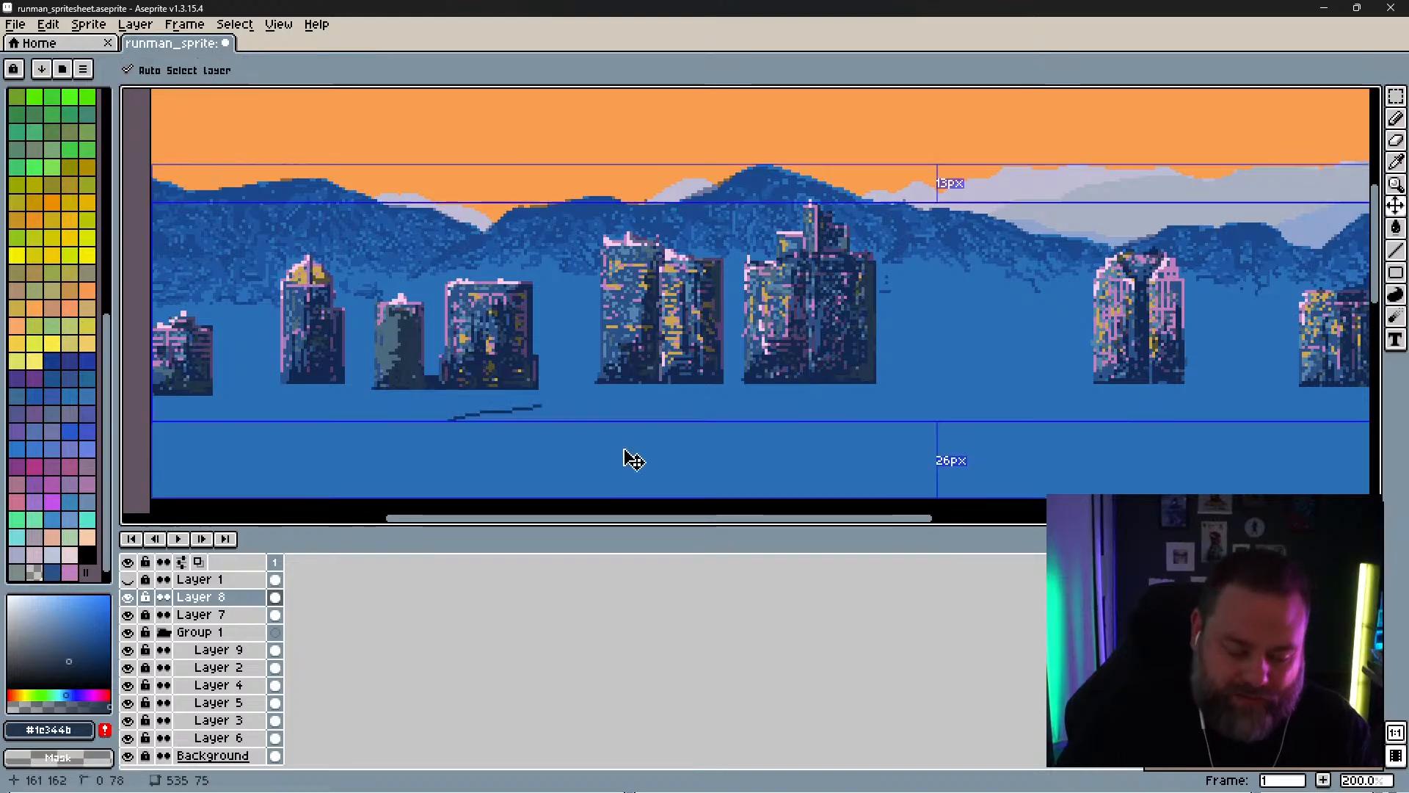
key("ctrl+z")
key("ctrl+s")
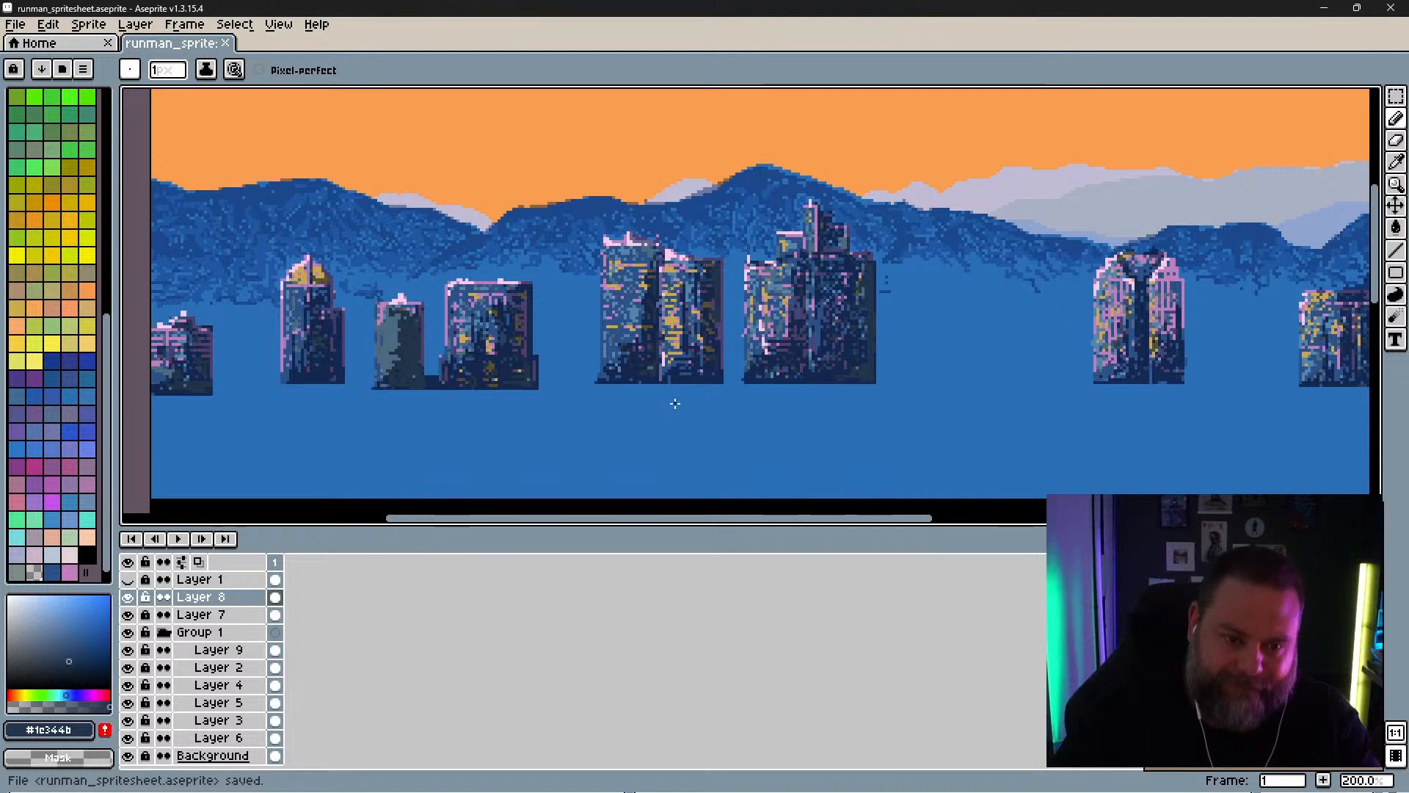
Step: Examine the shaded buildings across the rest of the skyline and undo the stray pencil line drawn over the right-hand ones
key("space")
left_click_drag(874, 355, 616, 393)
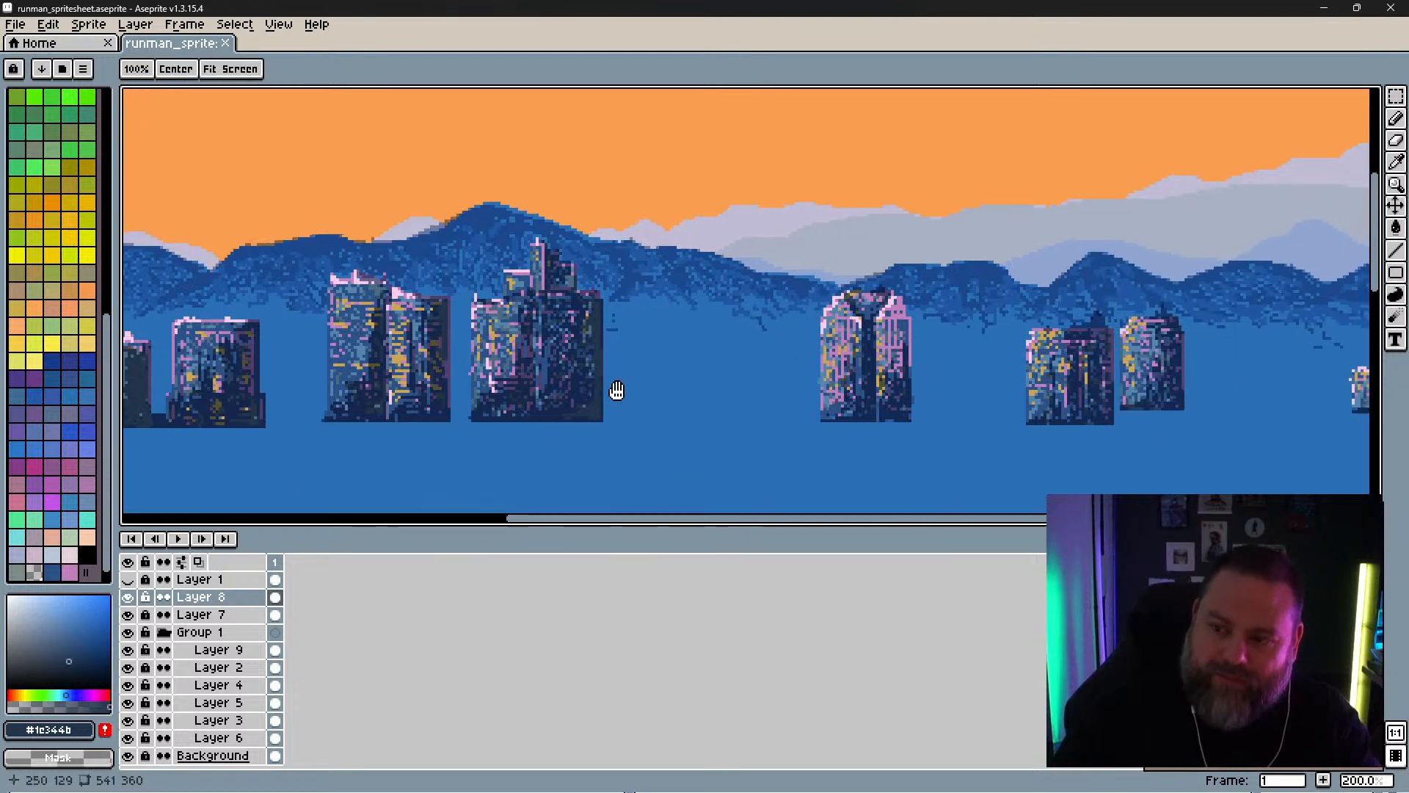
mouse_move(823, 369)
left_mouse_down()
mouse_move(467, 386)
mouse_move(409, 410)
left_mouse_up()
left_click_drag(703, 422, 822, 419)
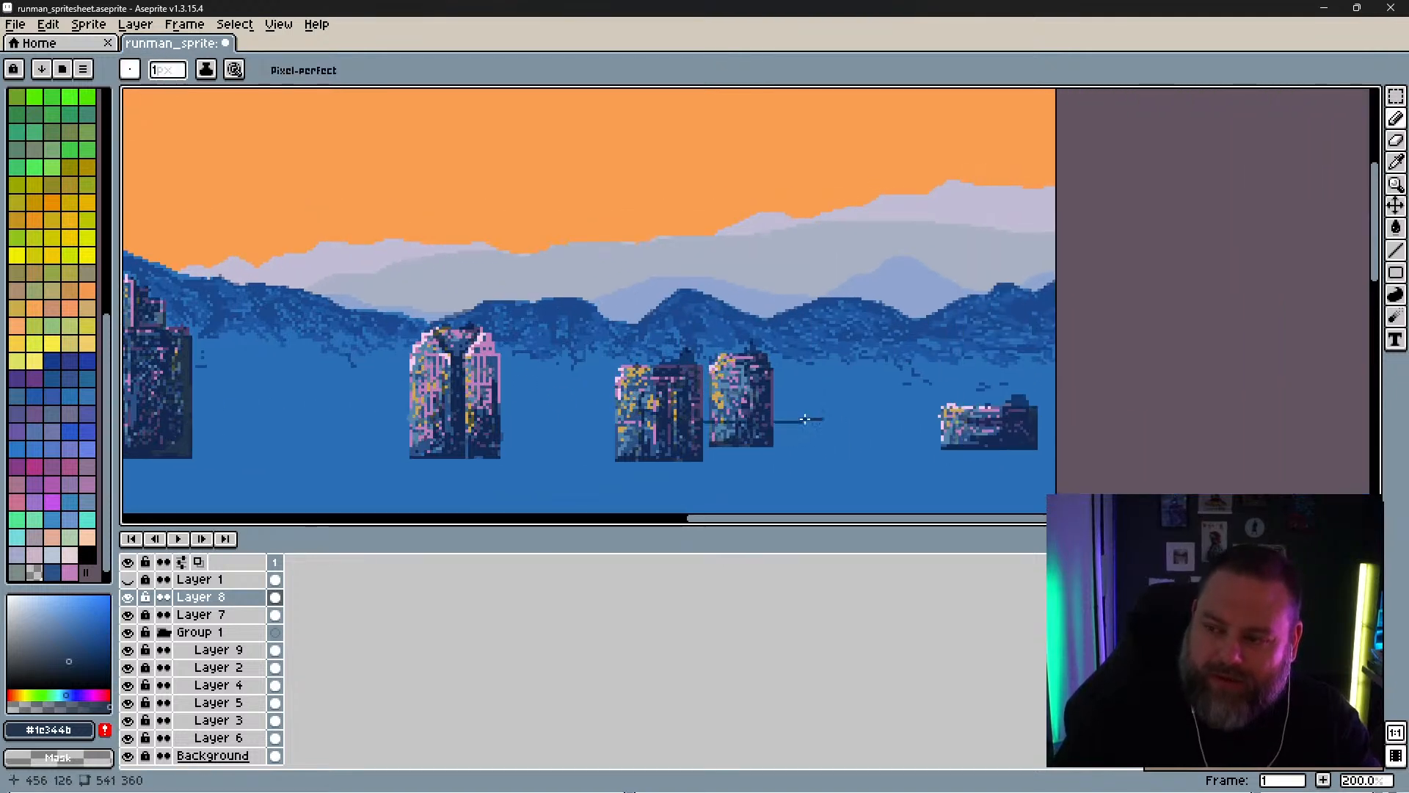
key("ctrl")
key("ctrl+z")
key("space")
left_click_drag(692, 431, 836, 421)
left_click_drag(698, 405, 830, 423)
left_click_drag(633, 417, 745, 355)
key("ctrl")
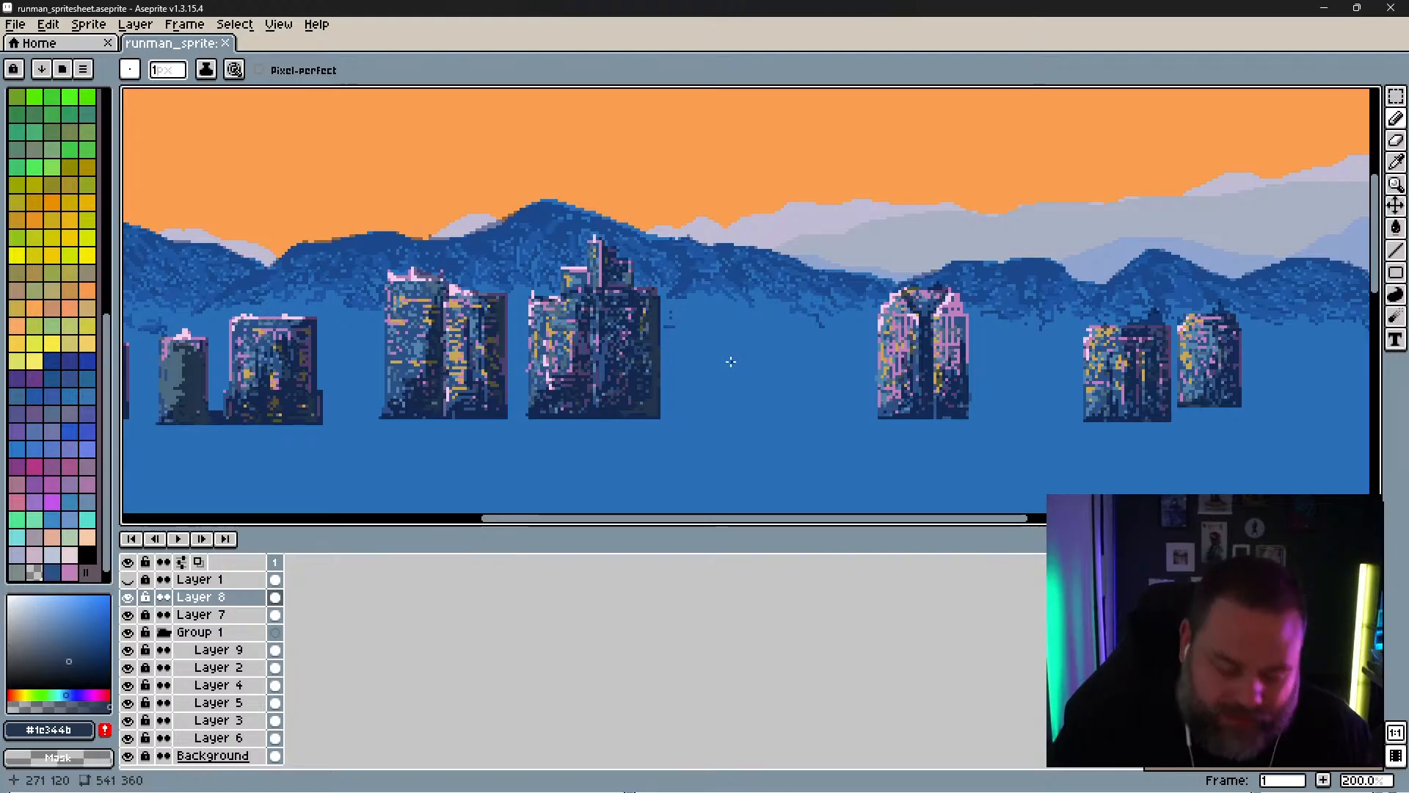
Step: Save the sprite sheet and add the building shadow colour #1e344b to the palette
key("ctrl+s")
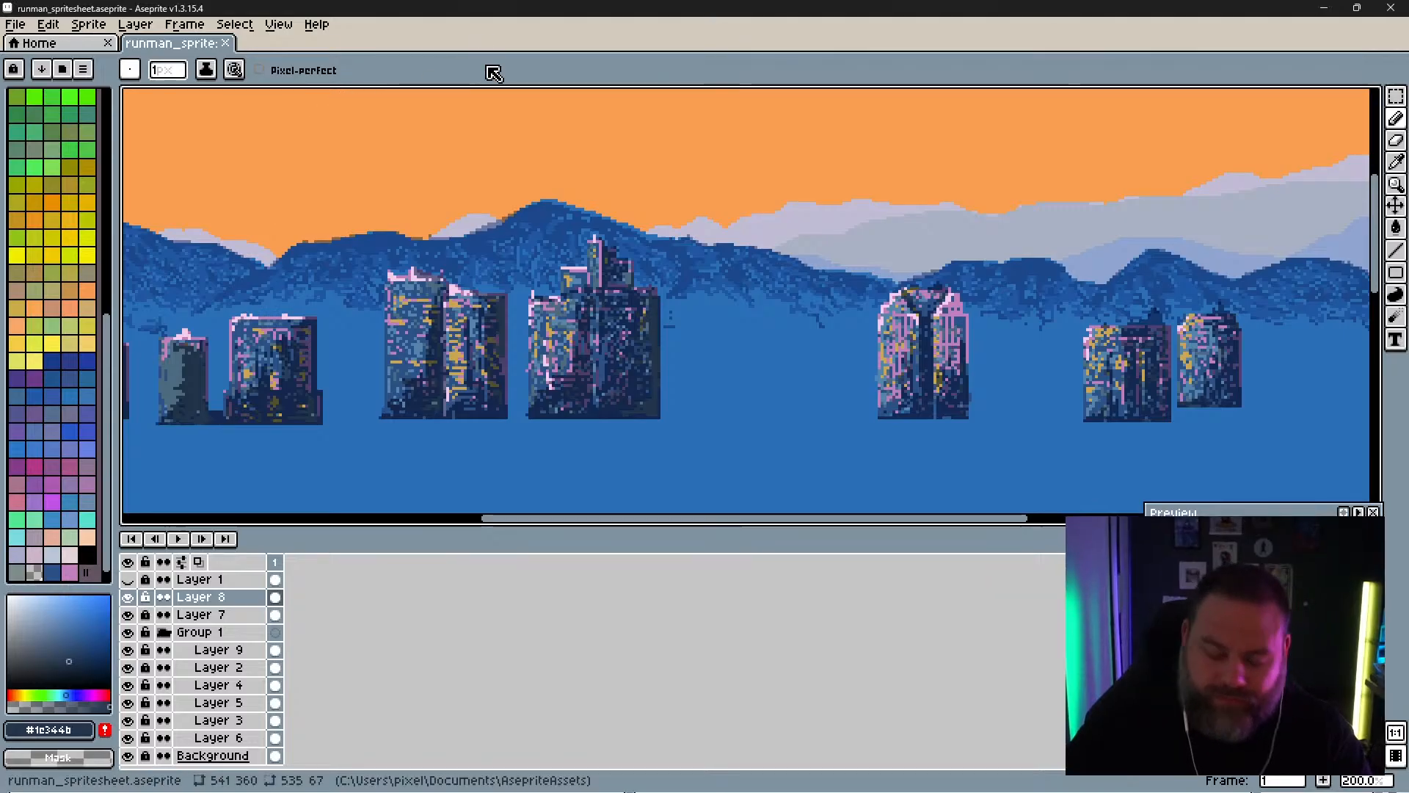
key("ctrl+s")
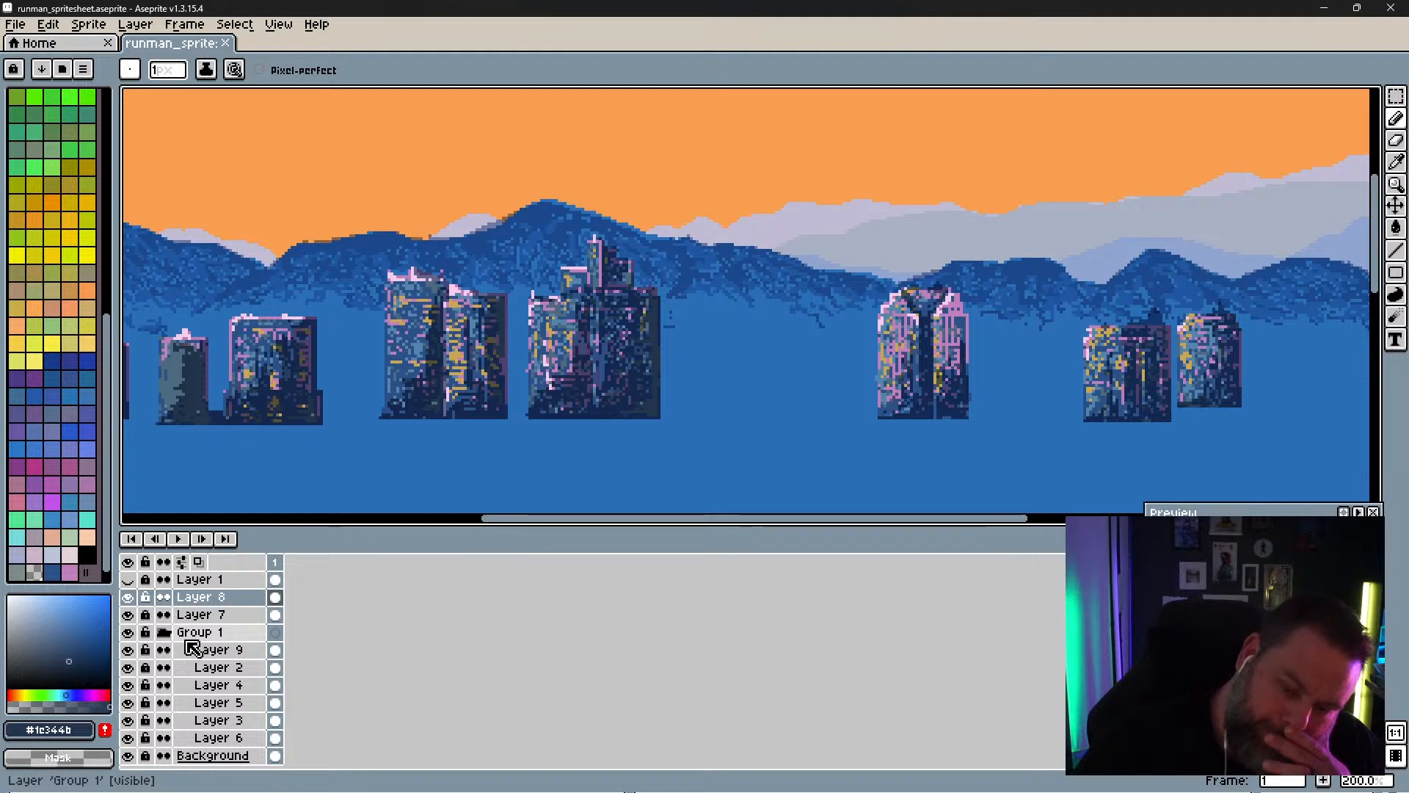
left_click(108, 731)
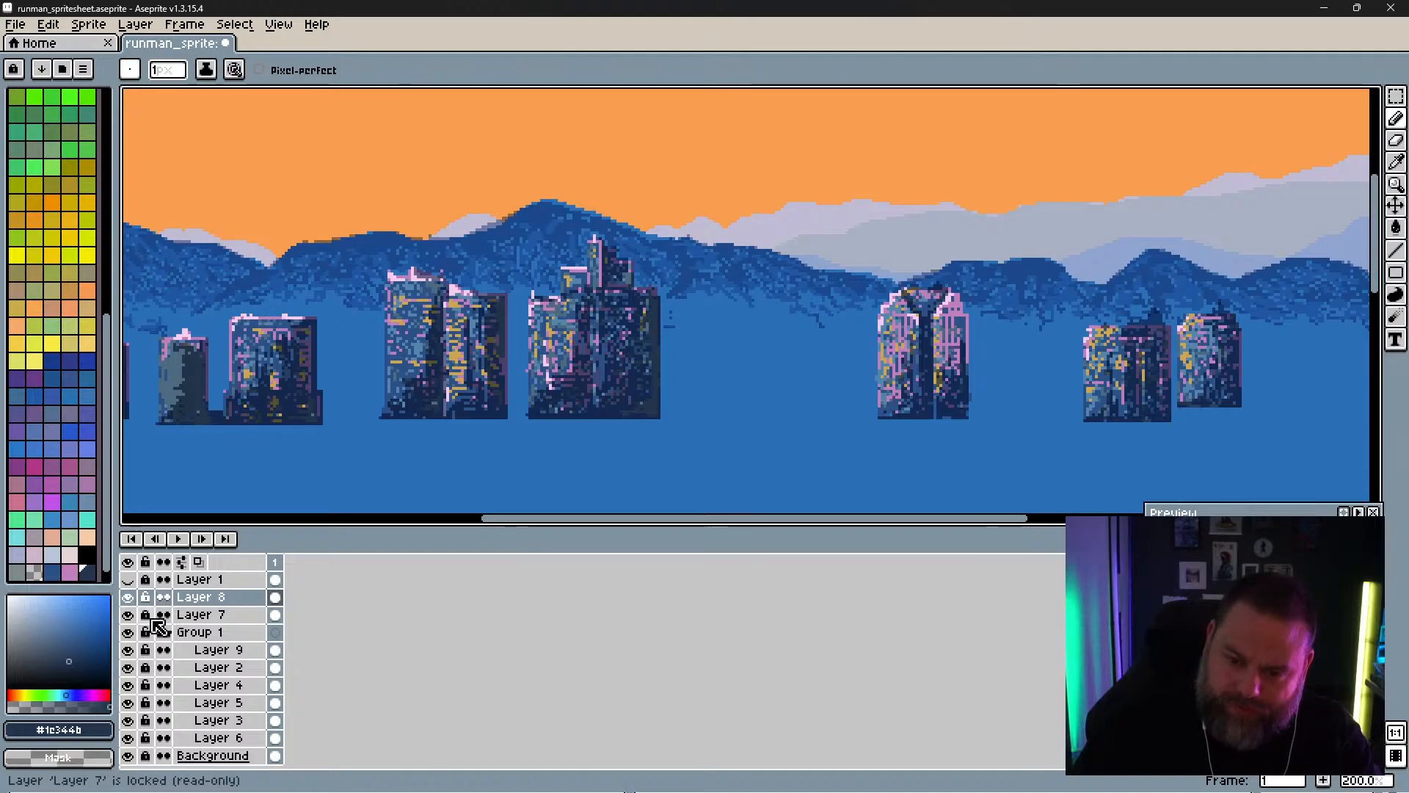
Step: Hide and reshow Layer 8, Layer 7 and Group 1 to compare the artwork with the reference photo
left_click(129, 598)
left_click(130, 599)
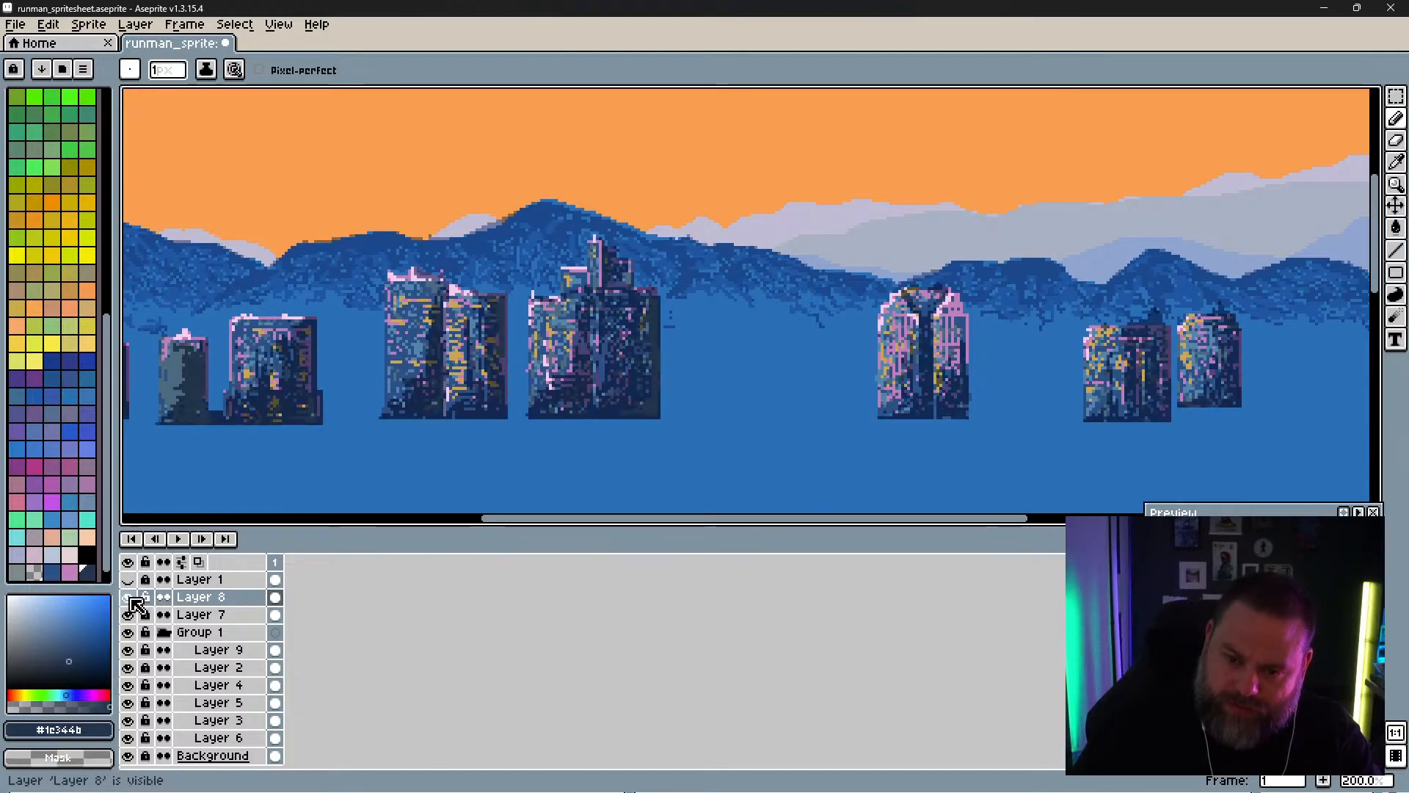
left_click(129, 615)
left_click(130, 615)
left_click(130, 631)
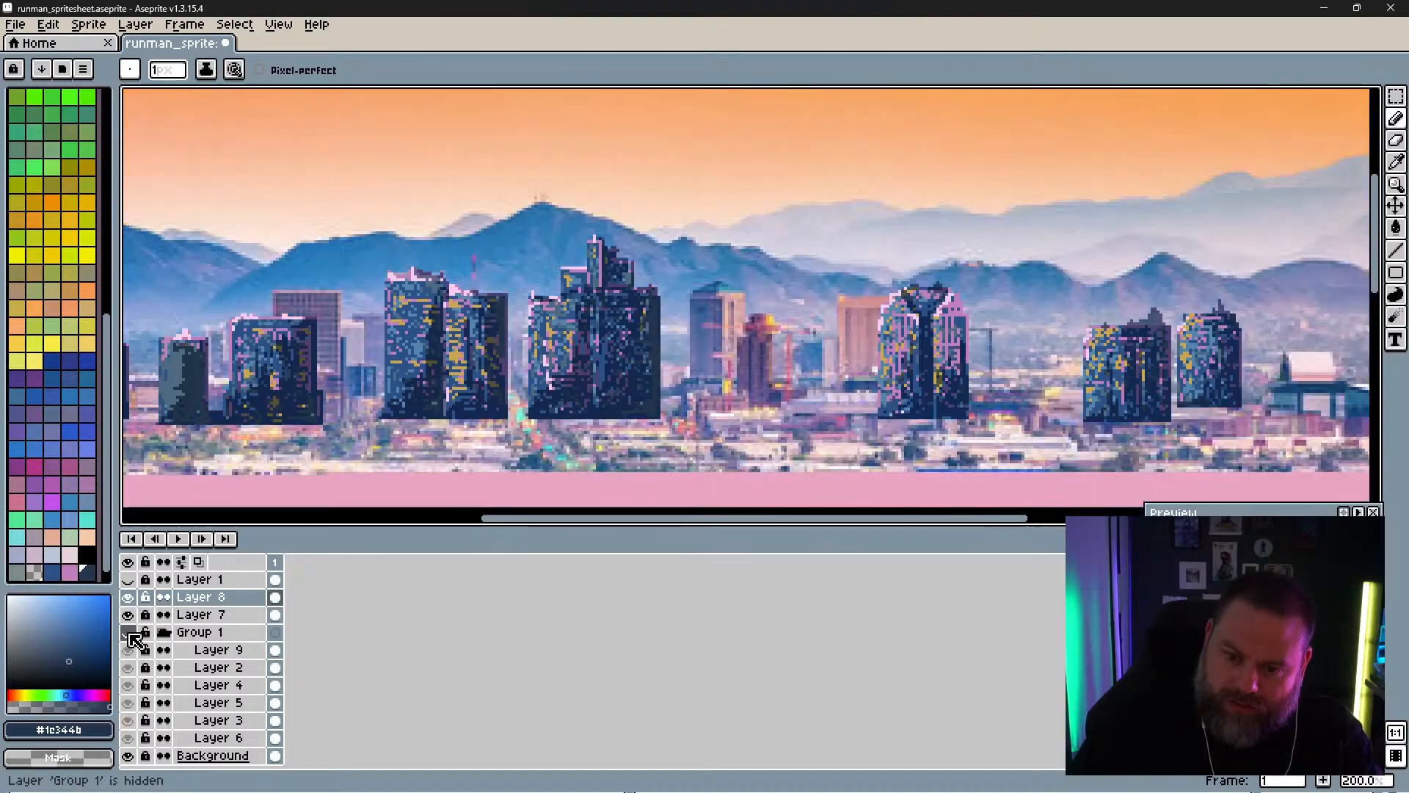
left_click(131, 632)
left_click(131, 632)
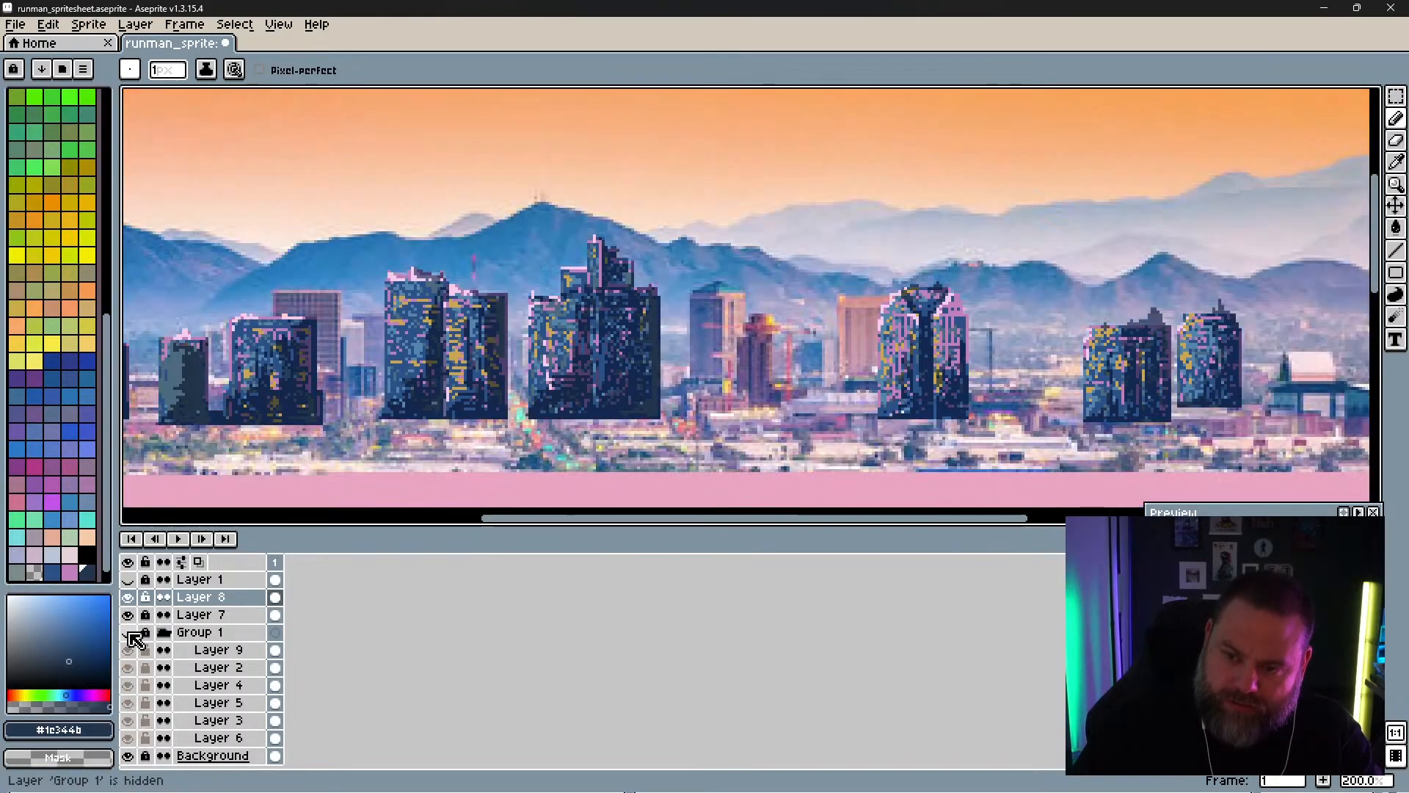
left_click(129, 632)
Step: Hide Group 1, sample the lavender #918cc2 from the reference photo's mountains and add it to the palette
left_click(130, 632)
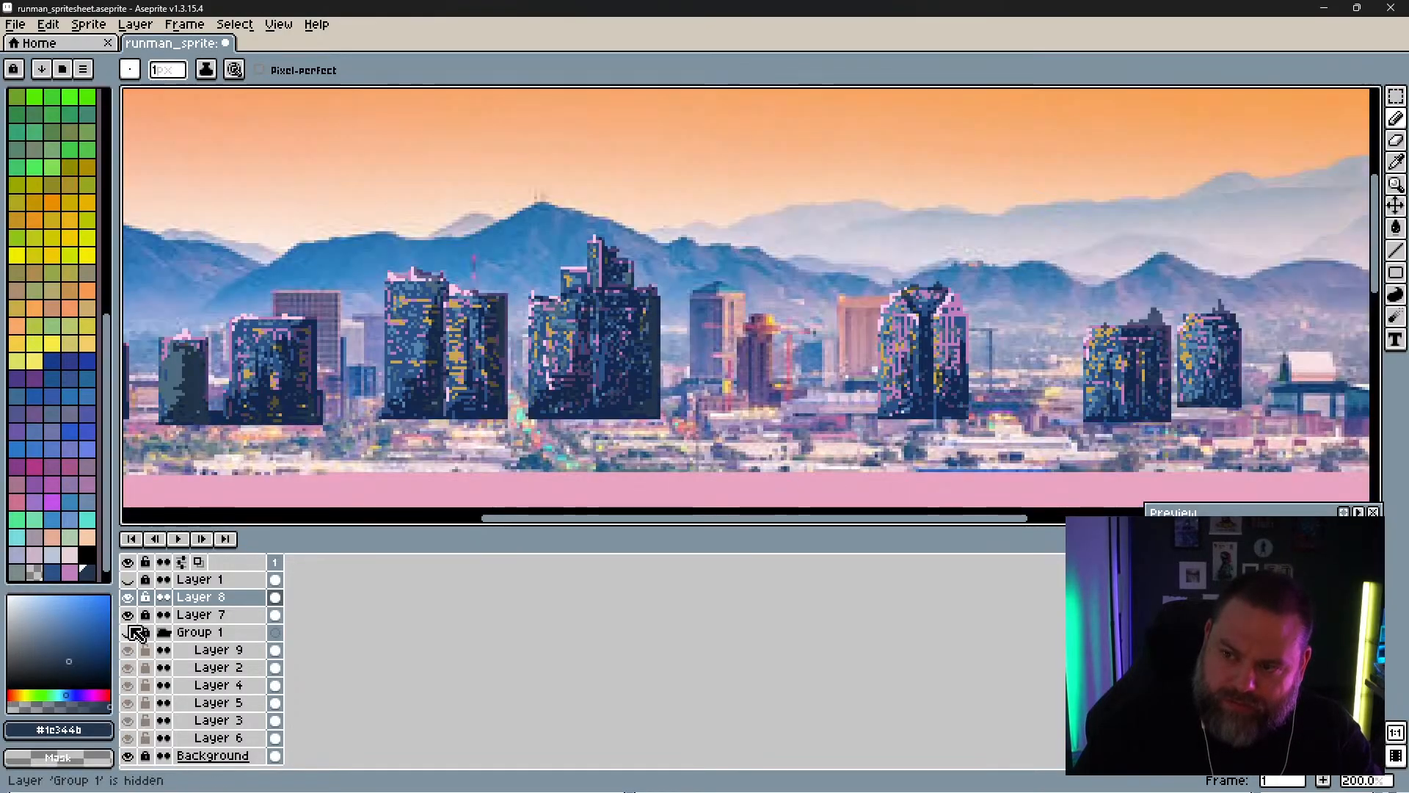
left_click(639, 234, "alt")
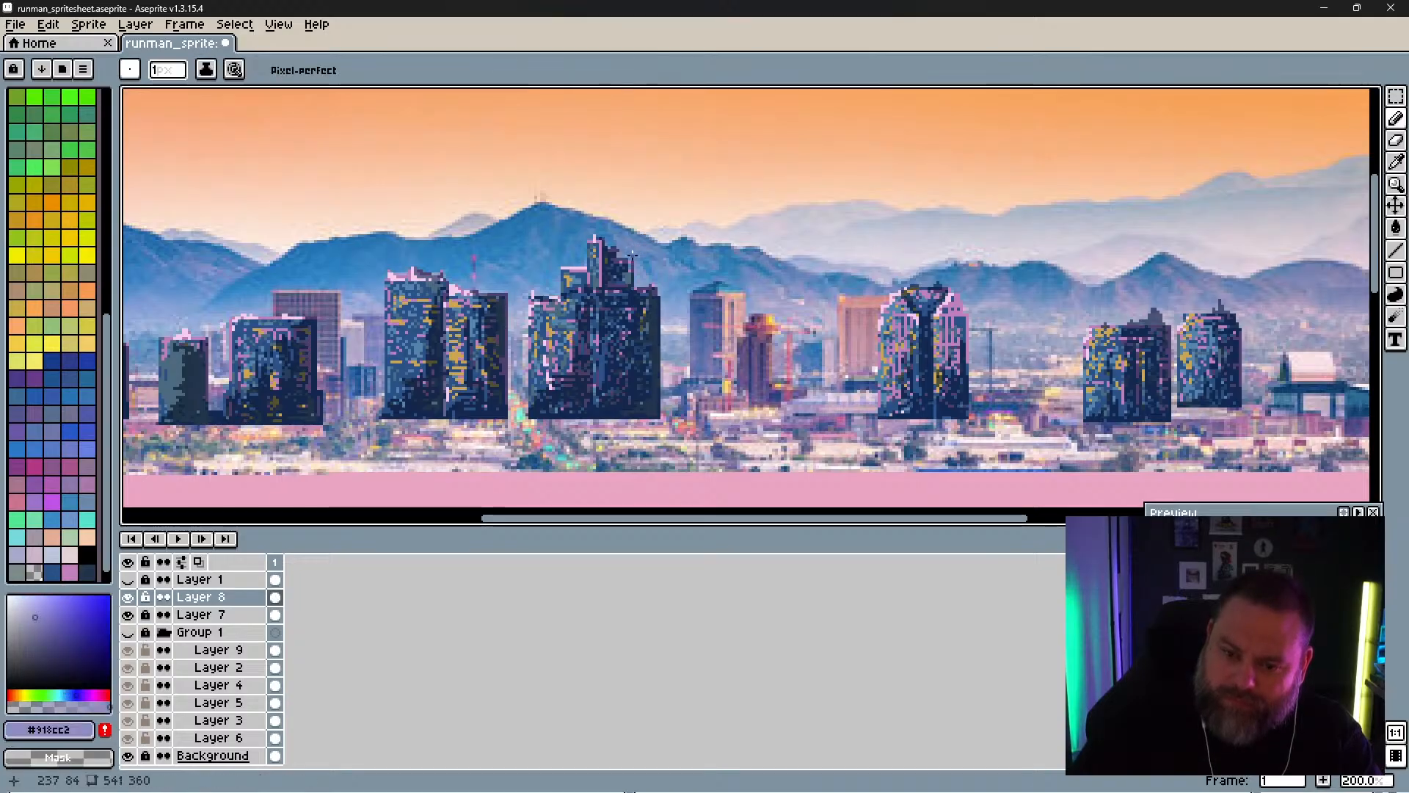
left_click(129, 597)
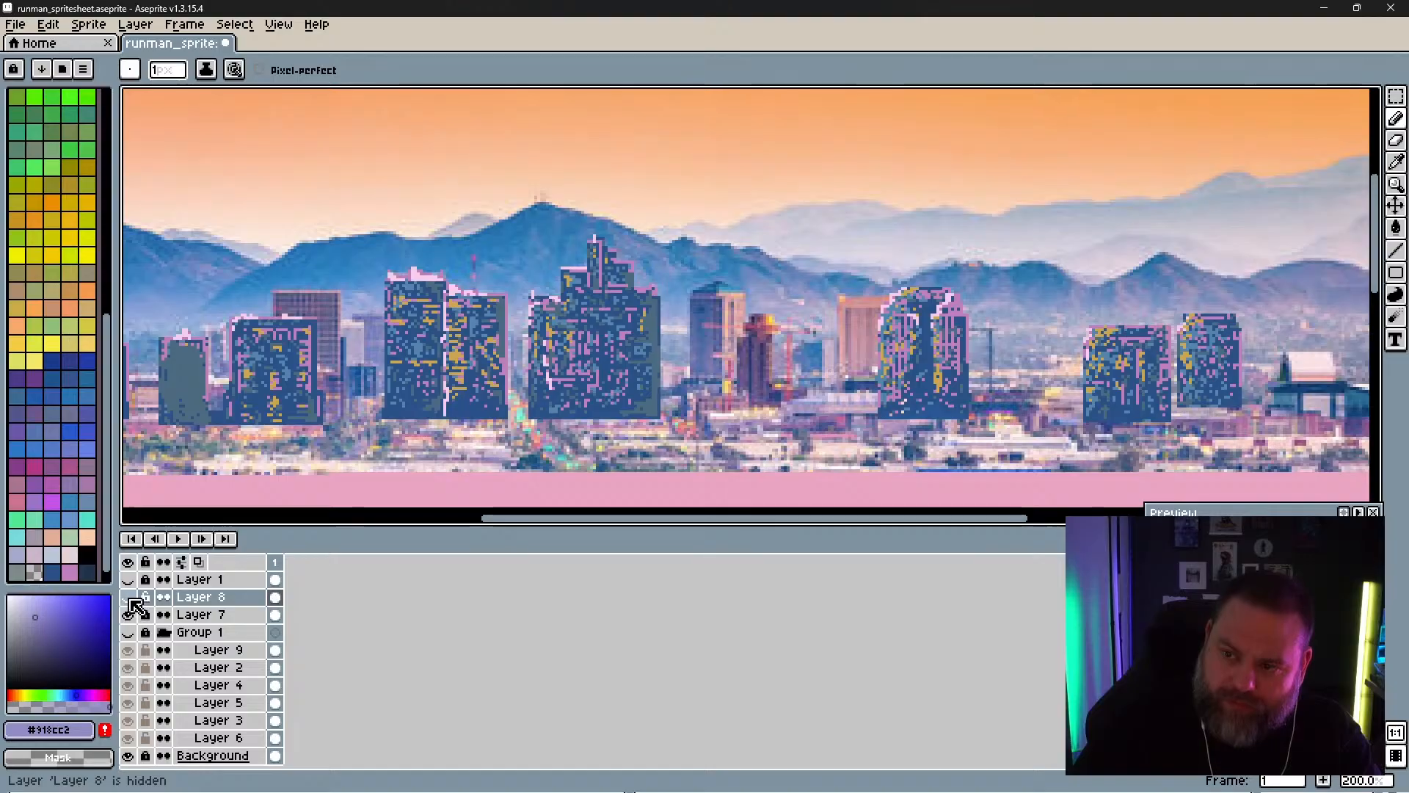
left_click(129, 597)
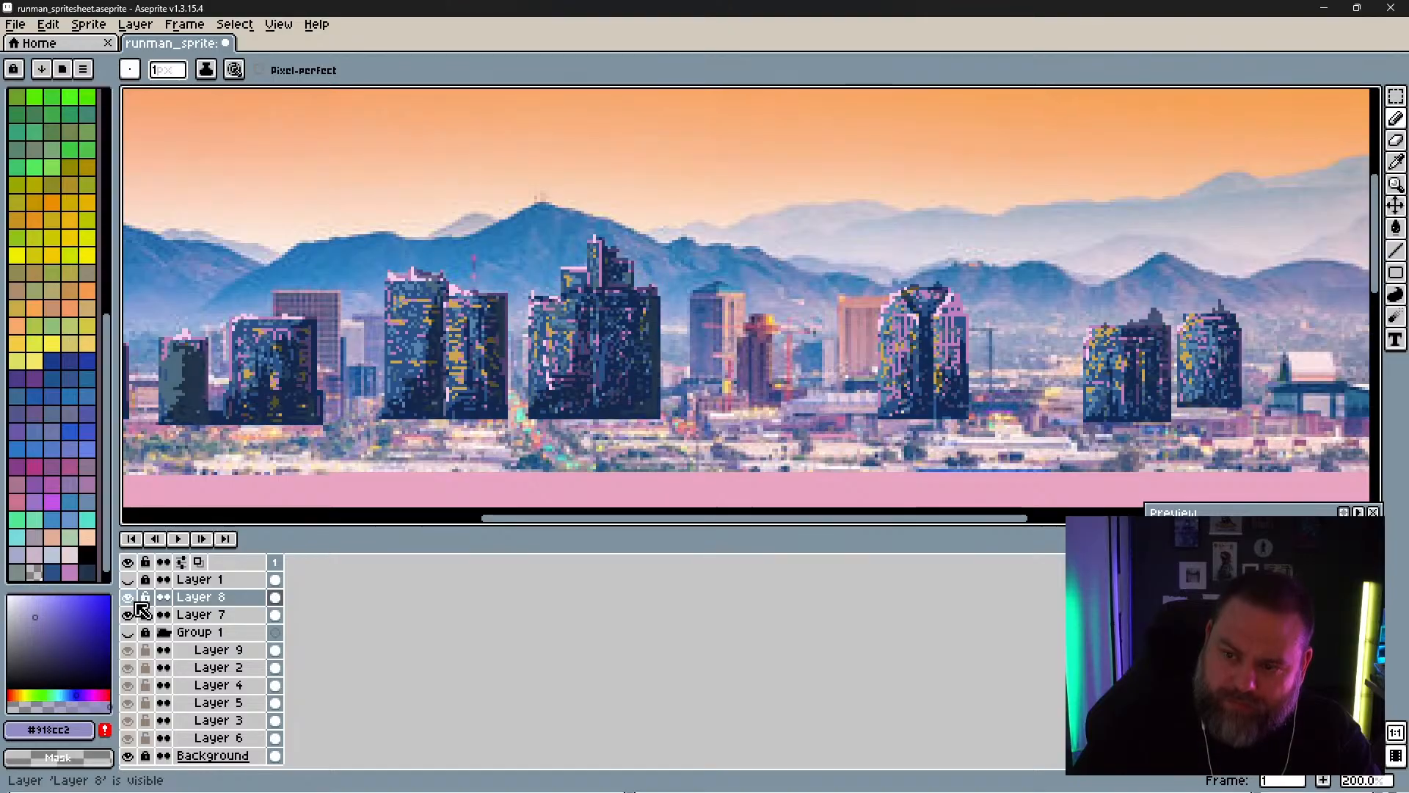
left_click(108, 730)
scroll(103, 488, "down", 2)
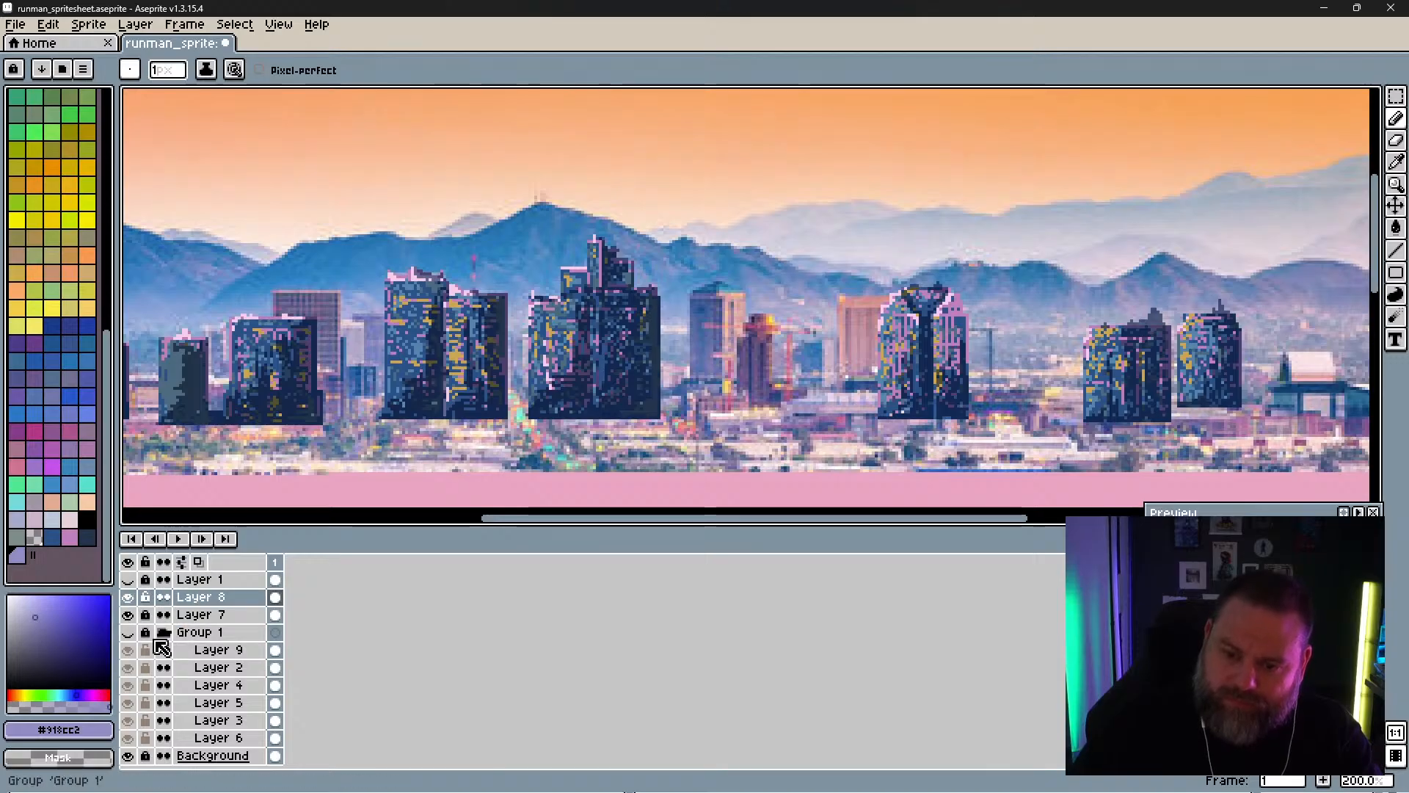
Step: Show and unlock Group 1 with Layer 9 as the active layer, and save the sprite sheet
left_click(128, 632)
left_click(129, 650)
left_click(129, 650)
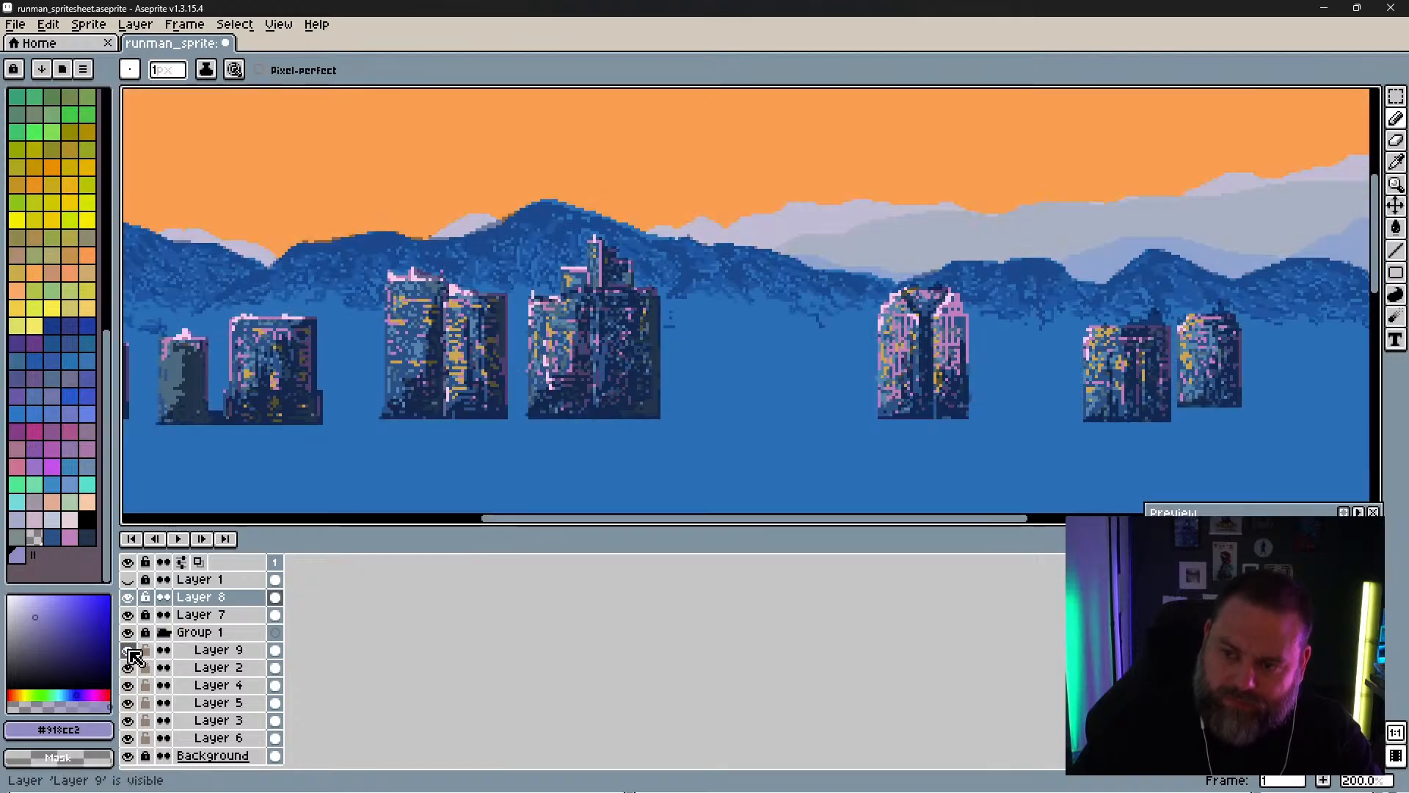
left_click(192, 652)
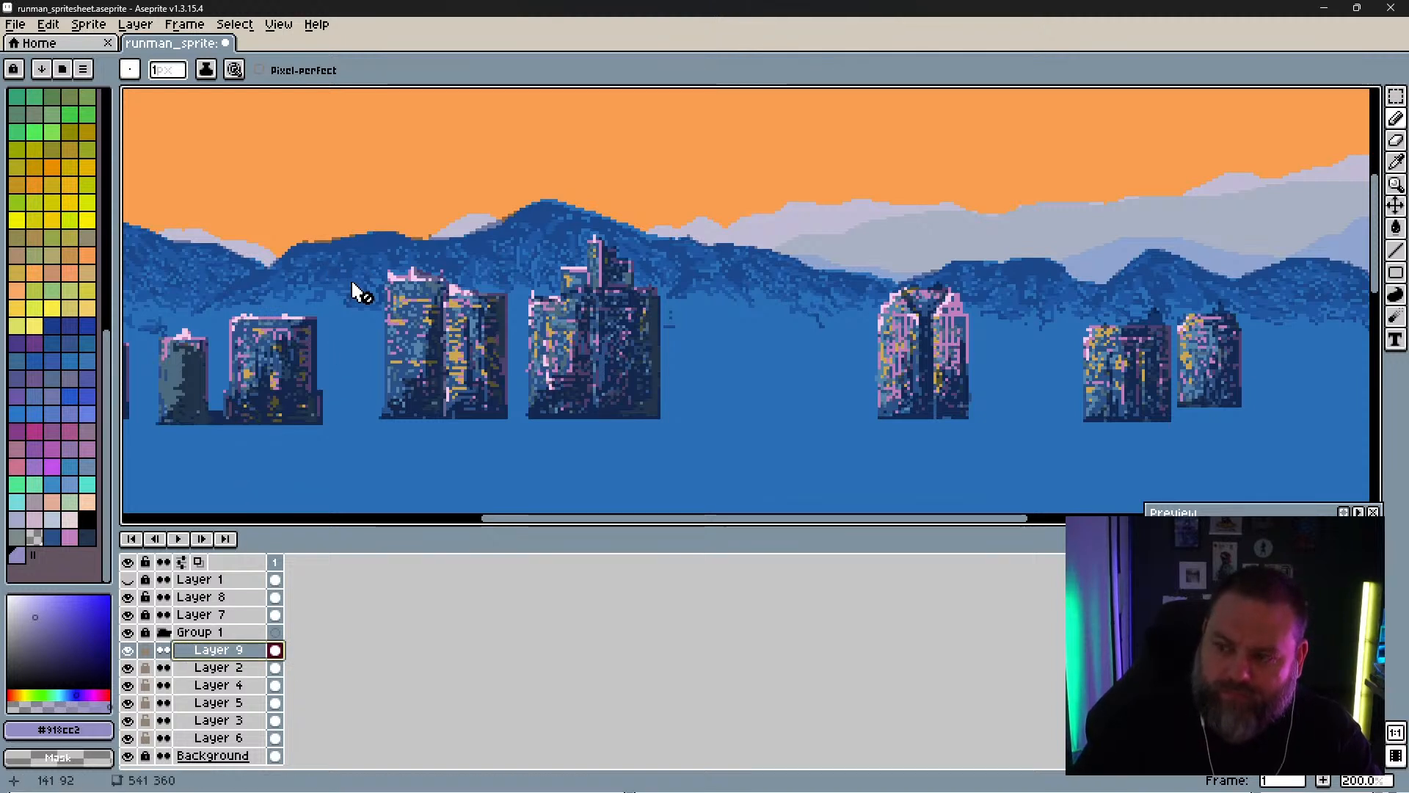
left_click(146, 634)
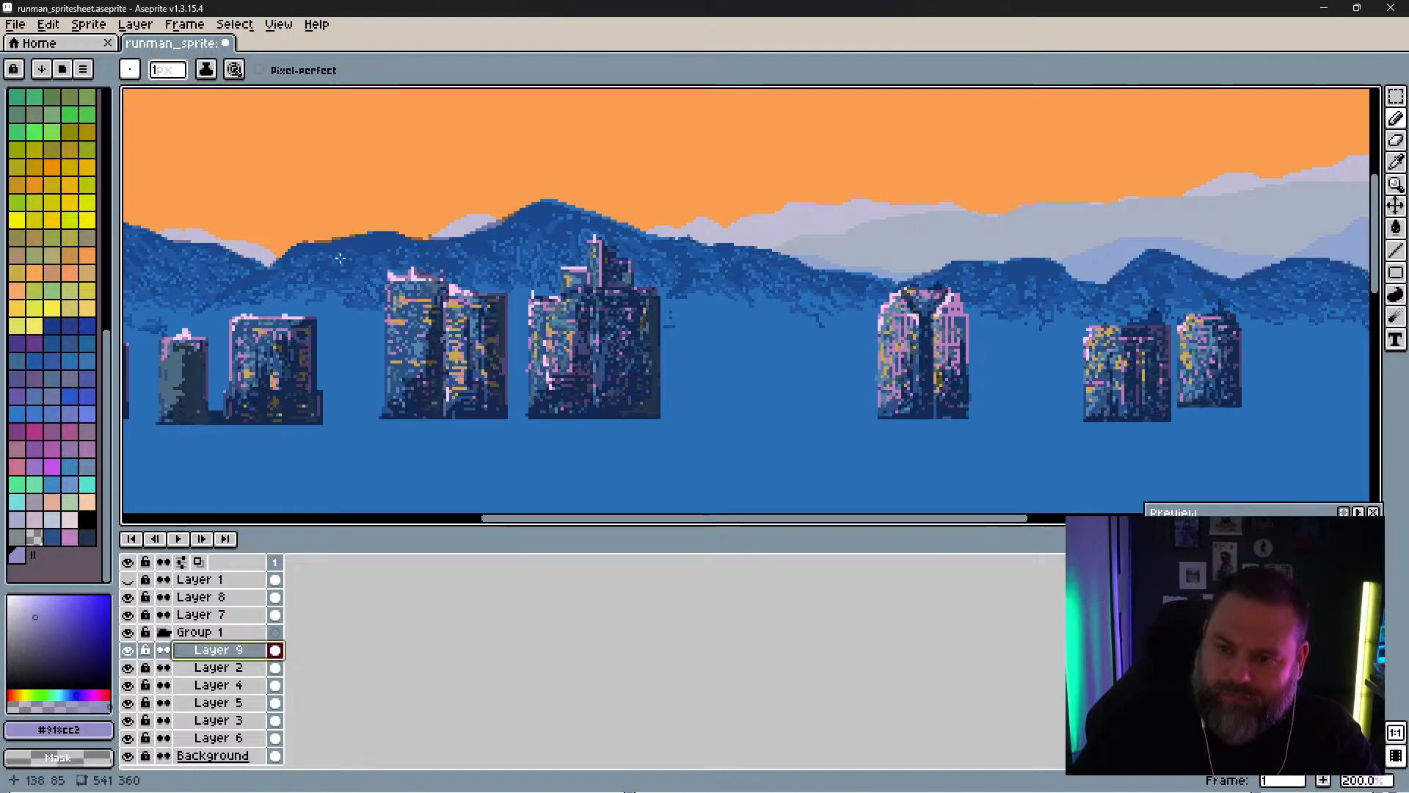
left_click(129, 632)
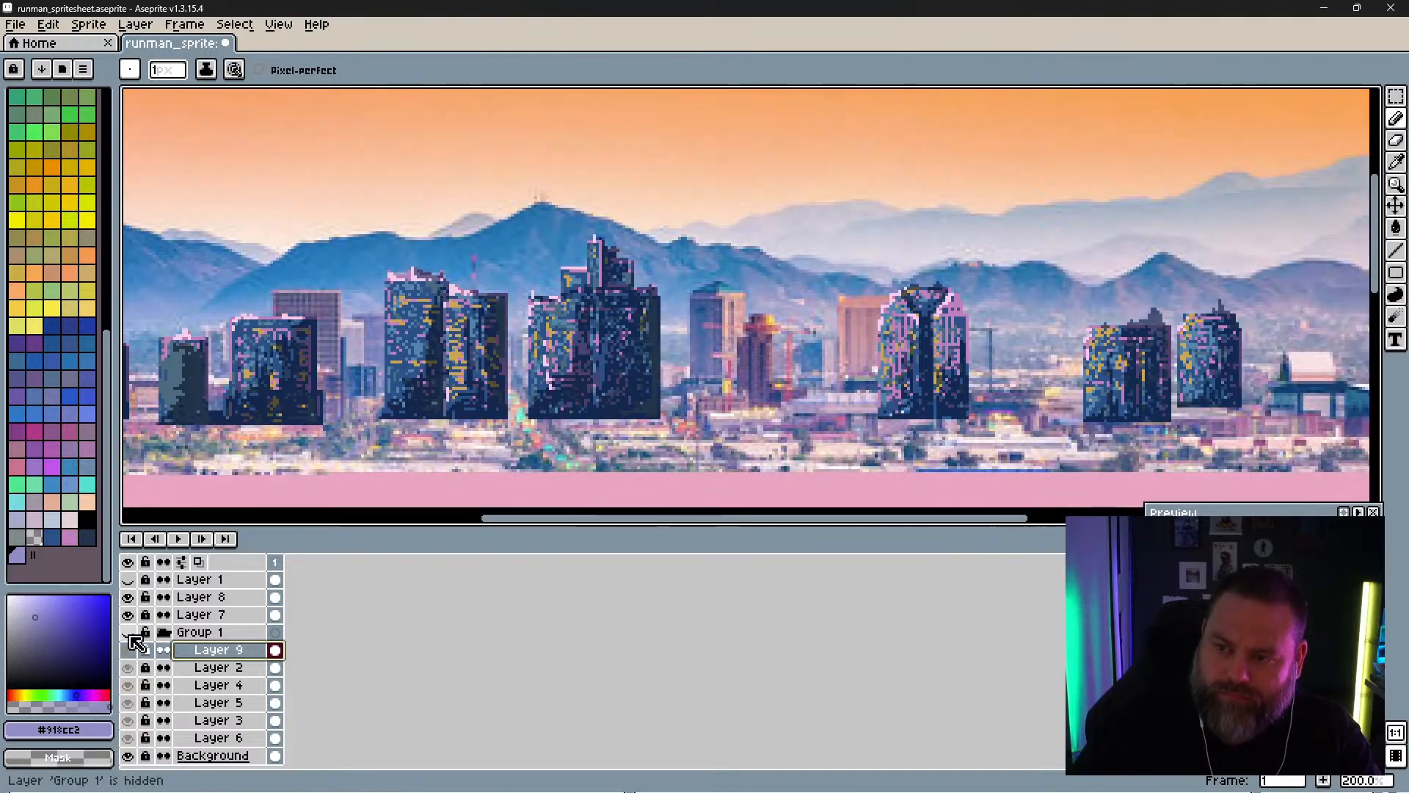
left_click(128, 632)
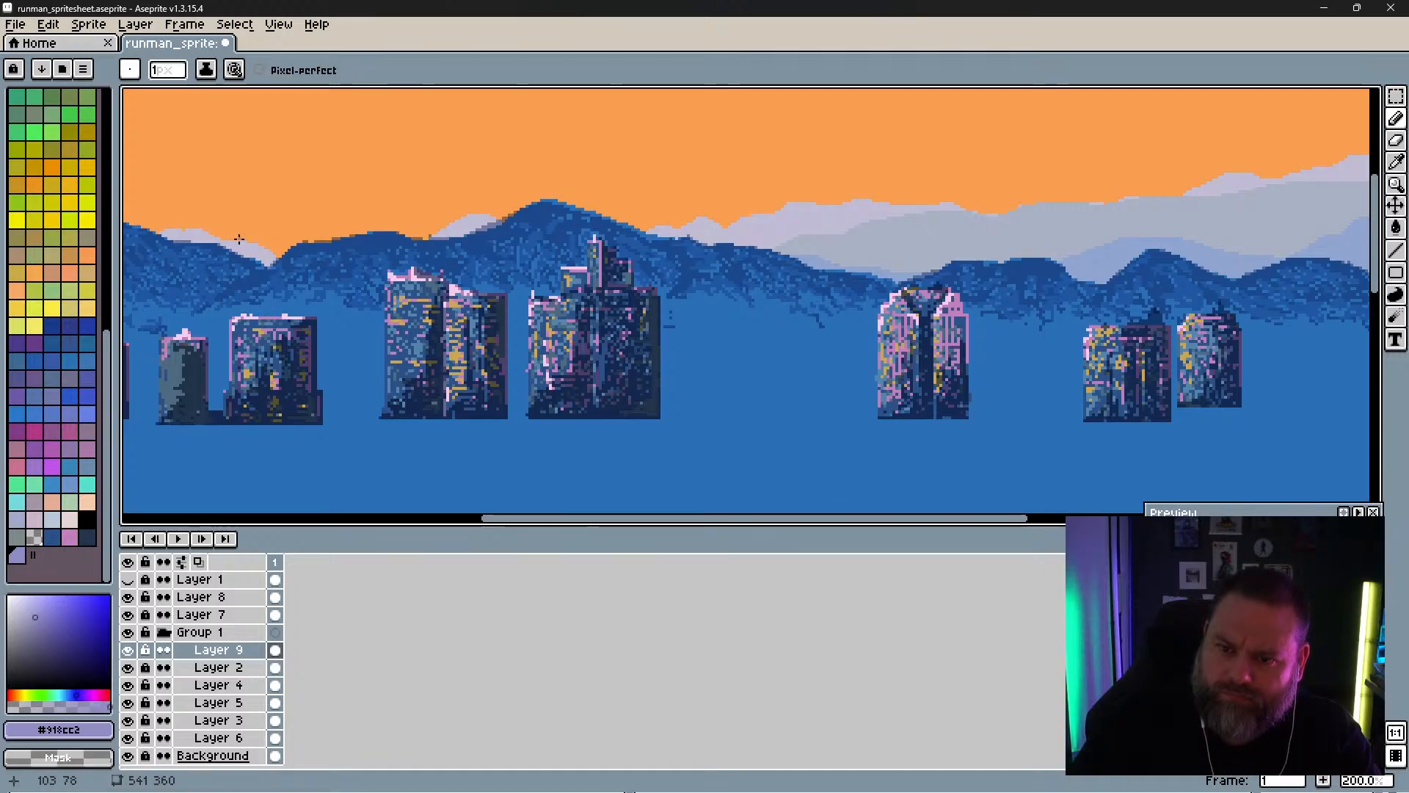
key("ctrl+s")
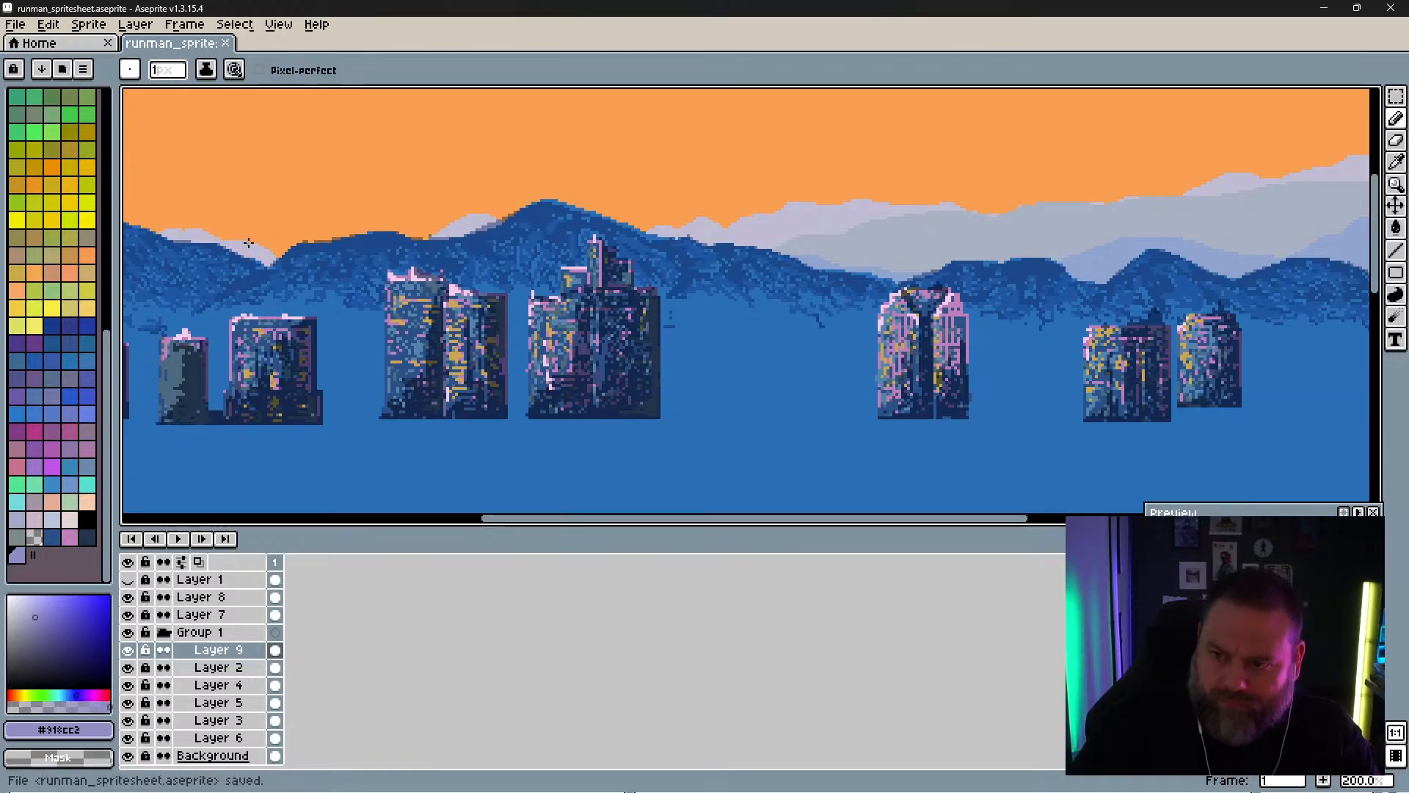
Step: Create a new layer above Layer 9 inside Group 1
left_click(635, 235)
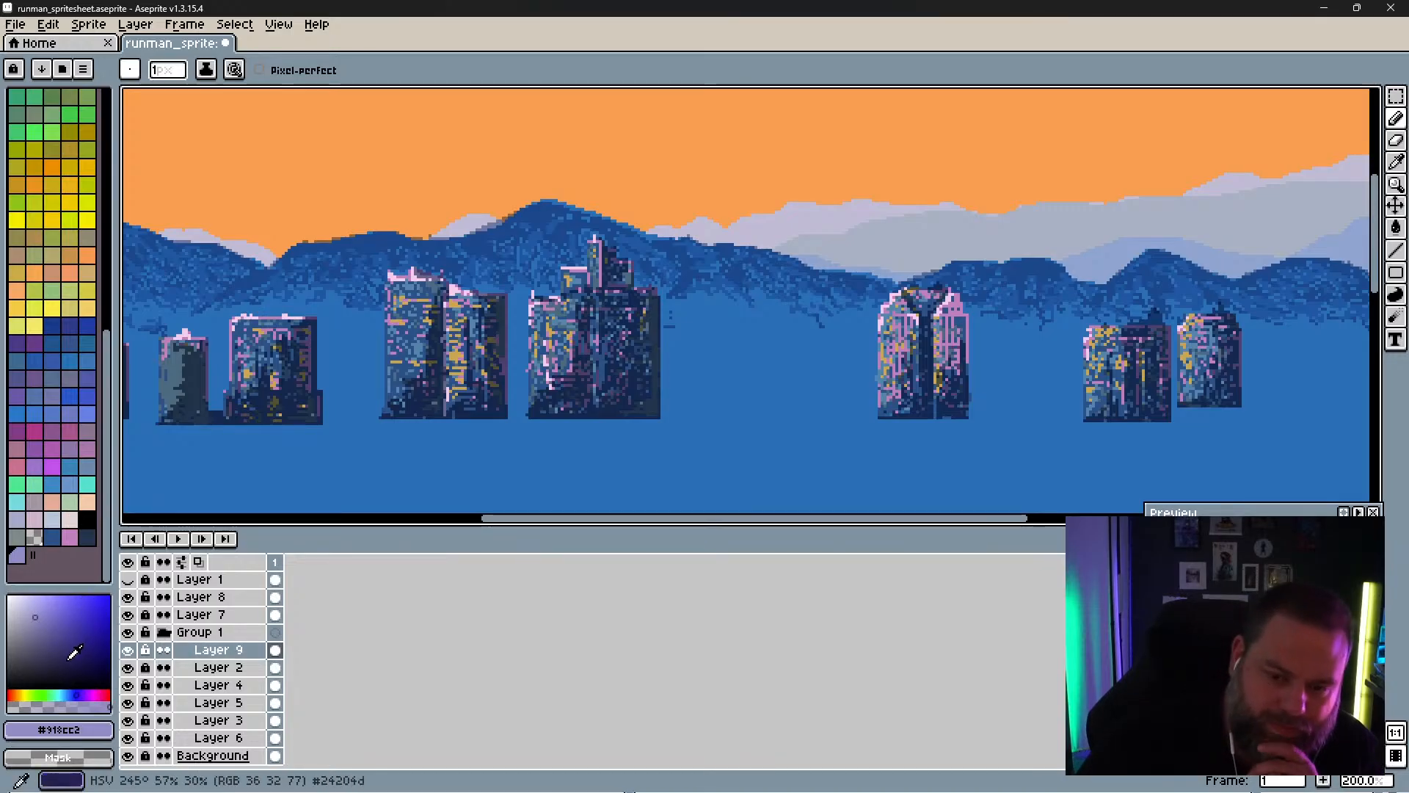
right_click(226, 652)
mouse_move(287, 676)
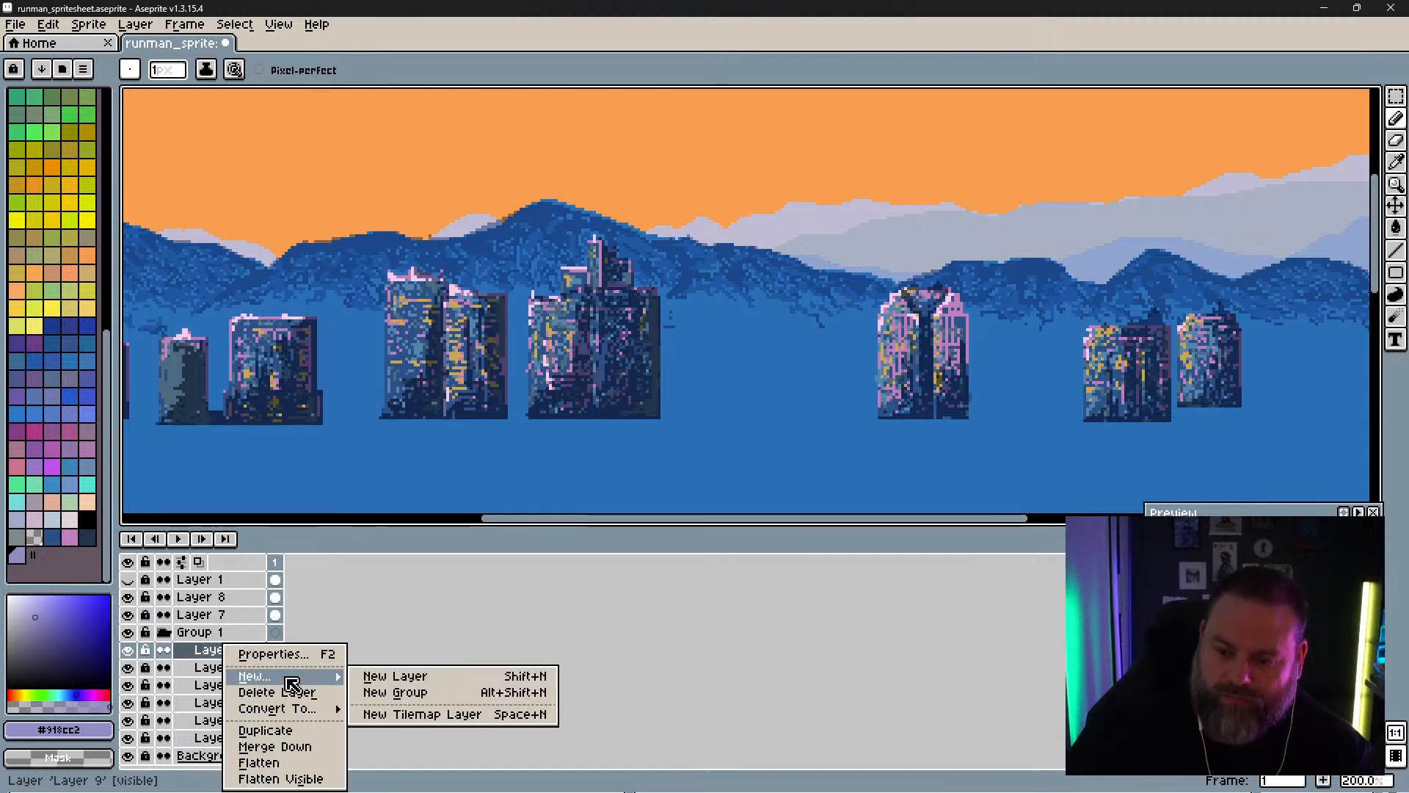
left_click(388, 675)
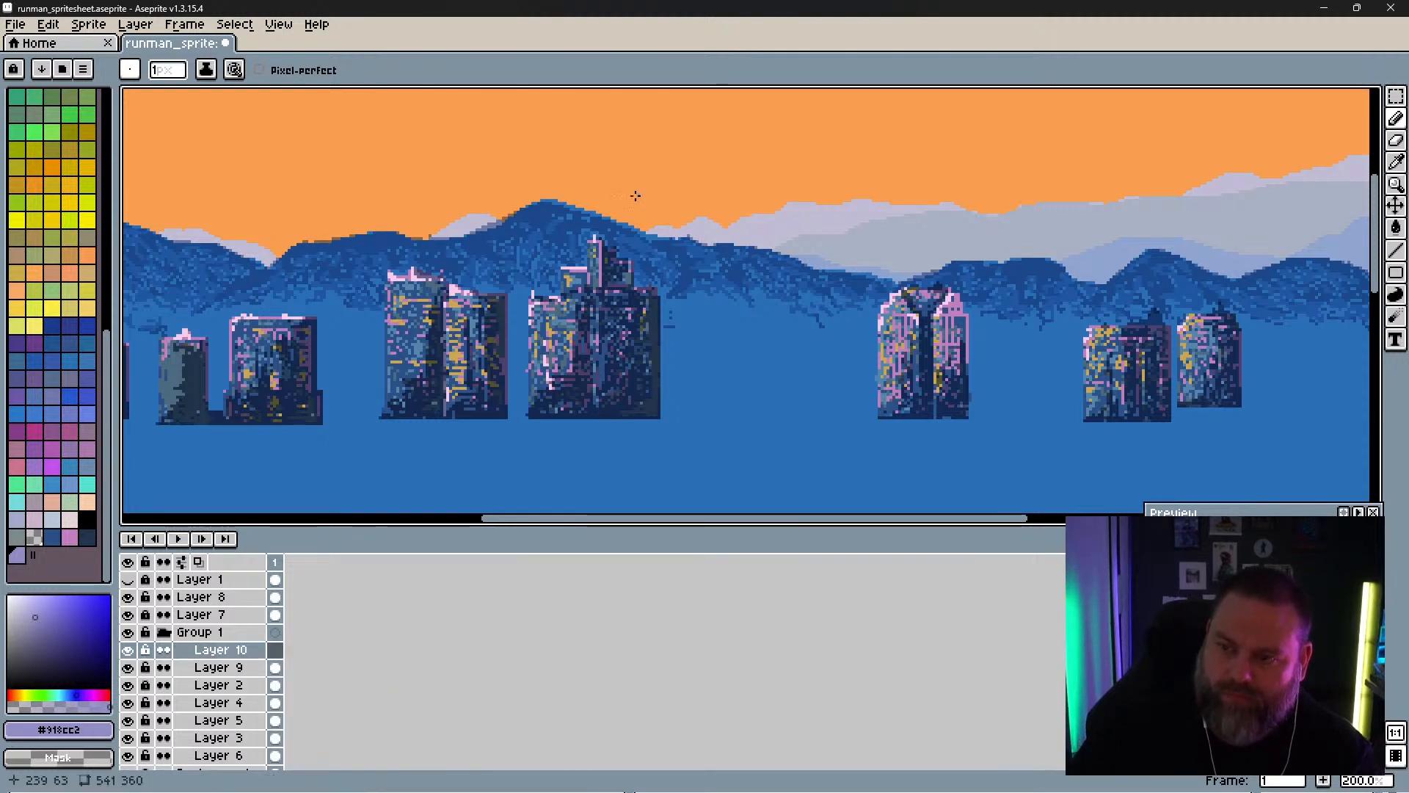
Step: Pencil #918cc2 highlights along the slopes of the central mountain on the new layer, using the reference photo as a guide
left_click(554, 225)
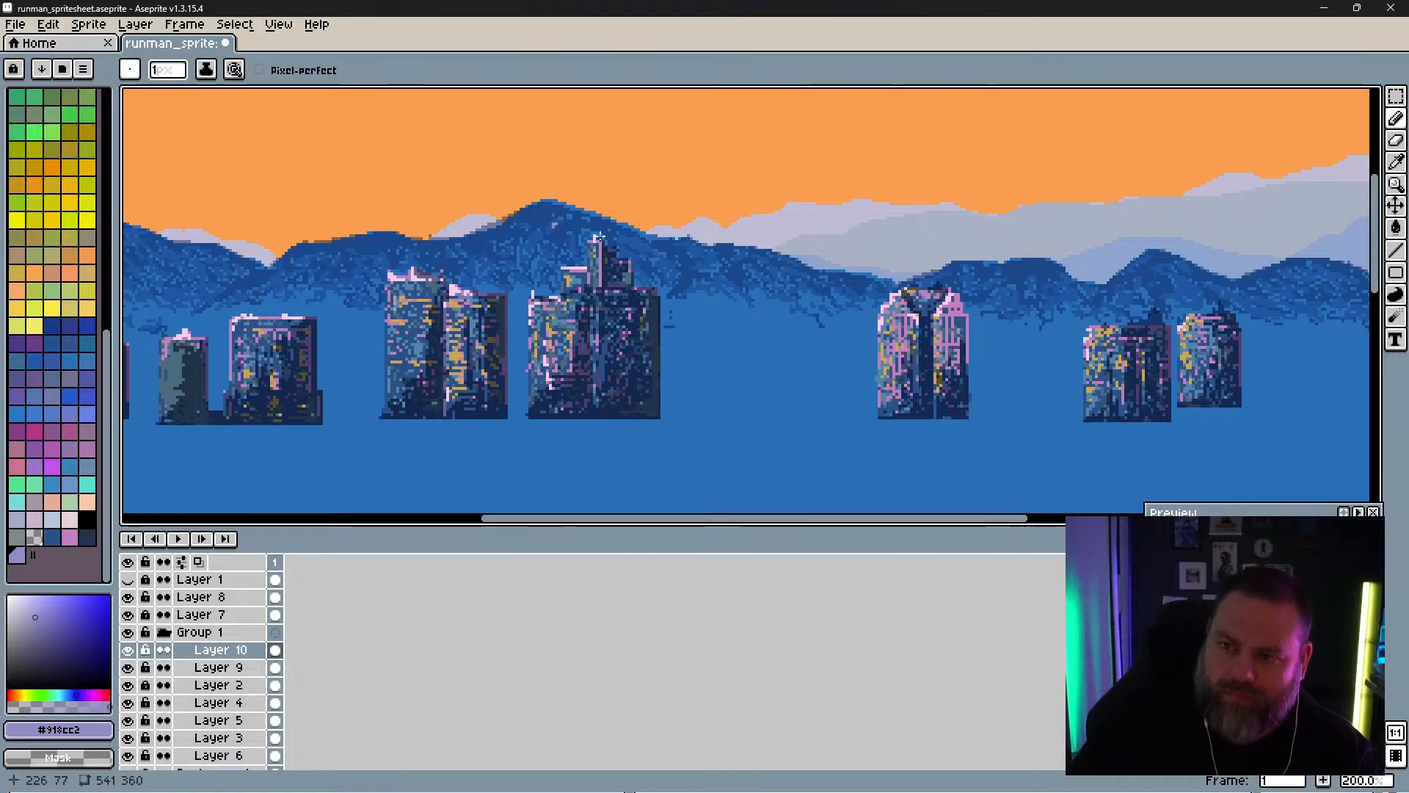
left_click_drag(622, 236, 642, 247)
left_click(129, 633)
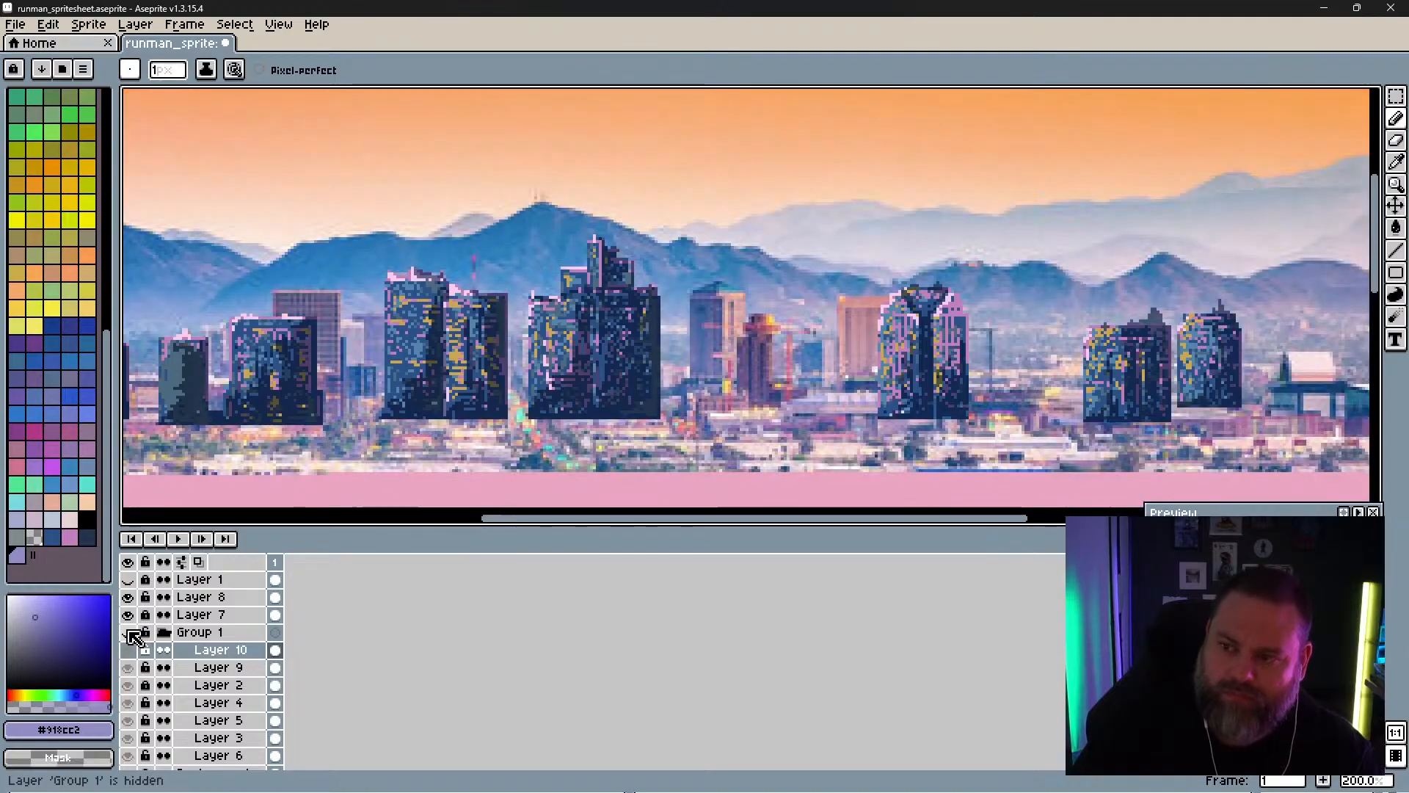
left_click(129, 632)
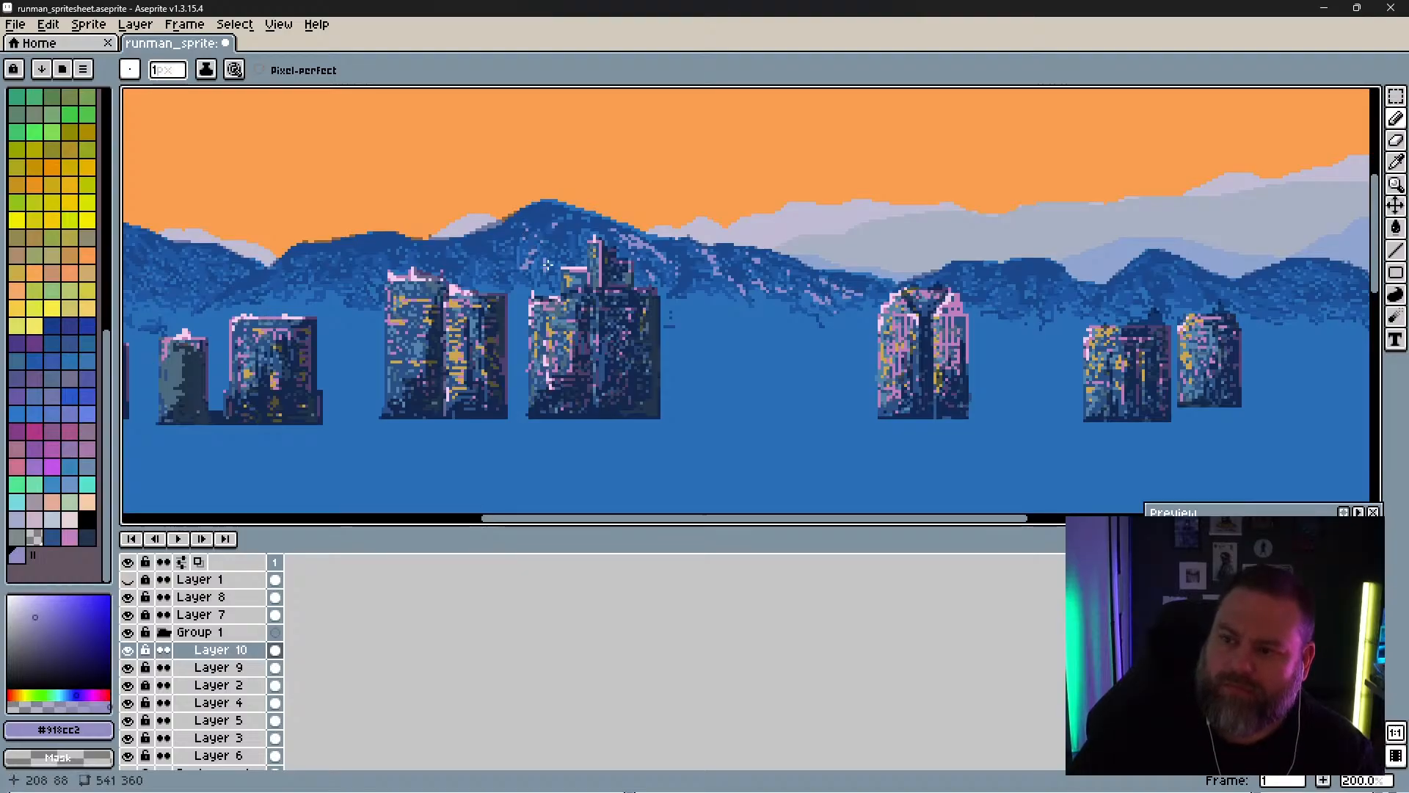
left_click_drag(472, 270, 472, 274)
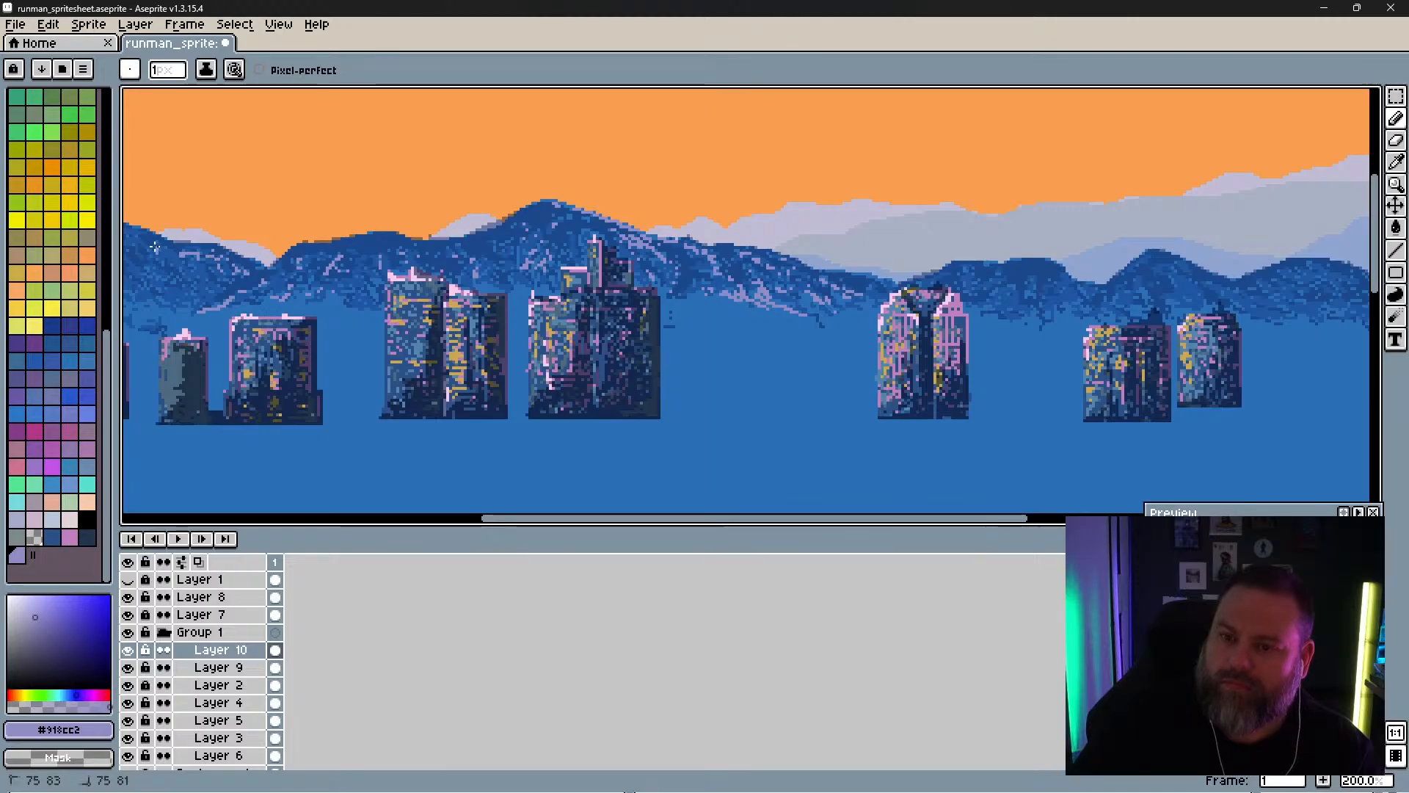
Step: Extend the #918cc2 pencil highlights across the ridges and slopes of the leftmost mountains
left_click_drag(173, 264, 199, 250)
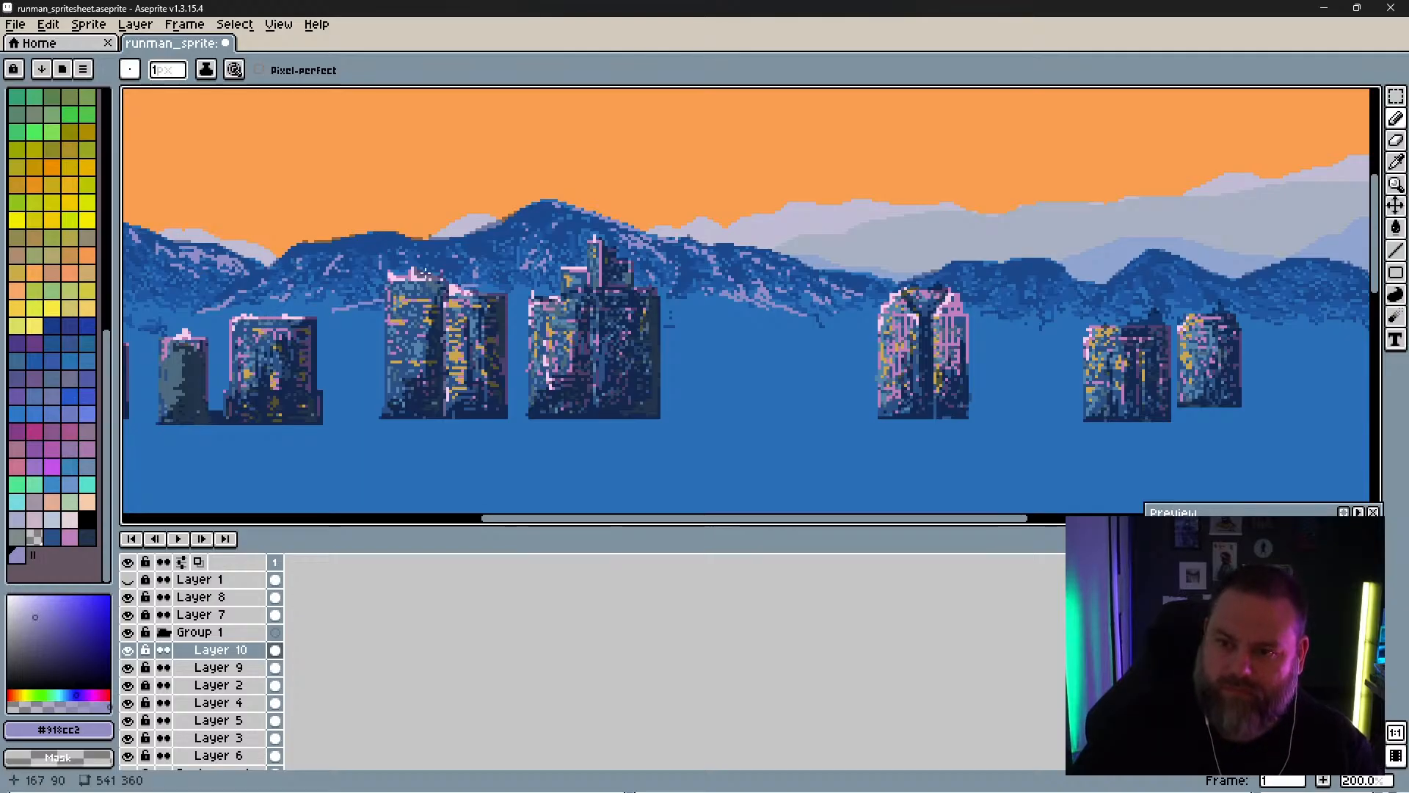
left_click_drag(385, 270, 870, 263)
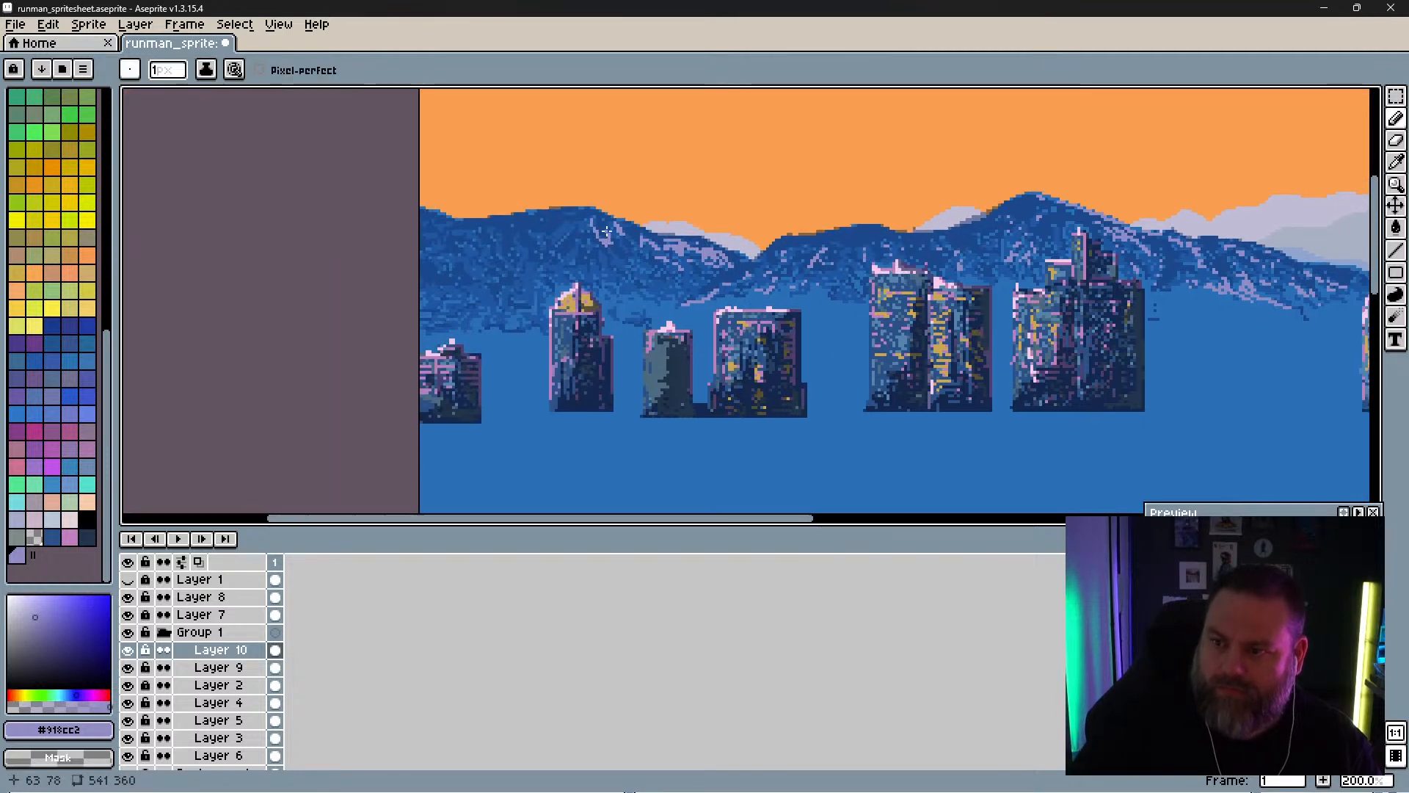
left_click_drag(597, 218, 638, 249)
left_click_drag(641, 252, 653, 258)
left_click_drag(676, 266, 682, 267)
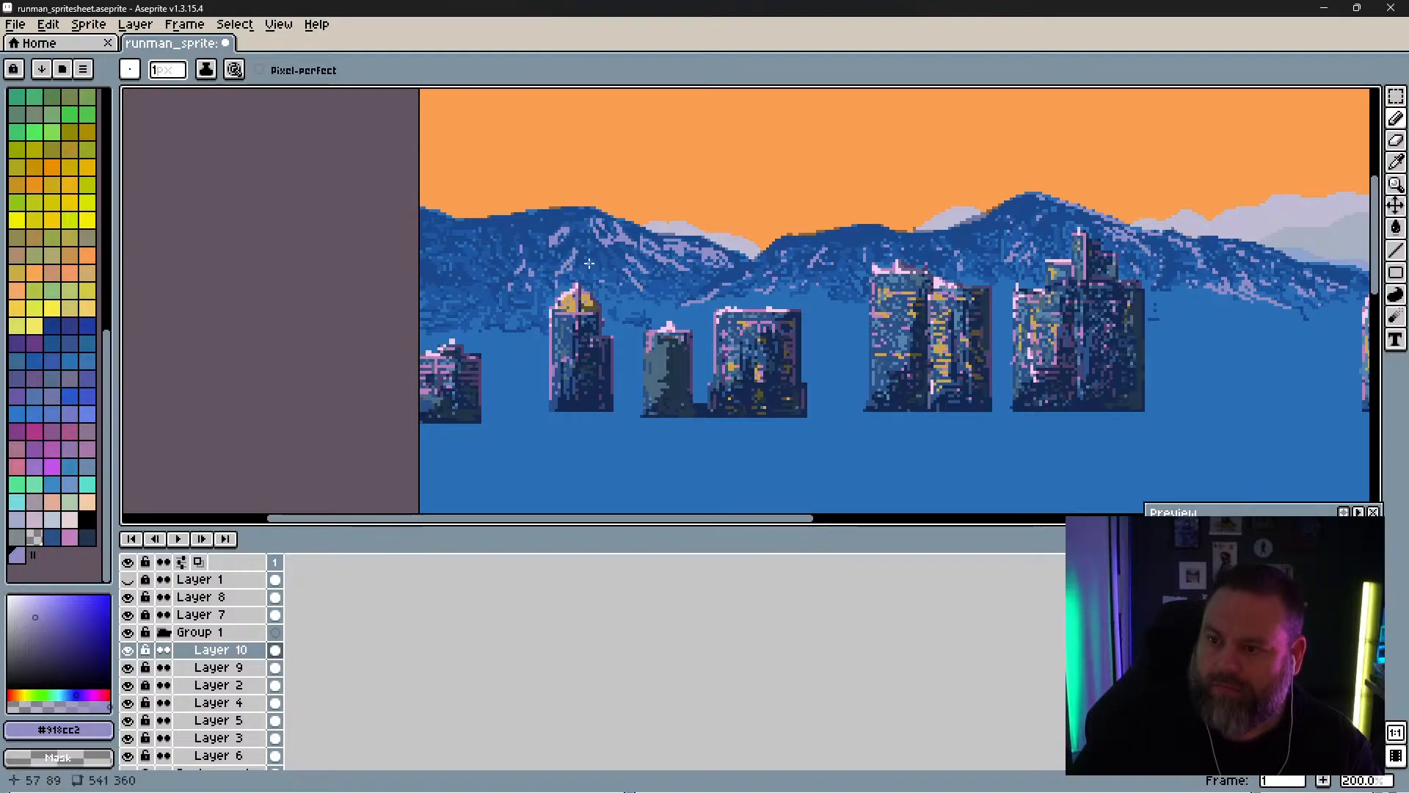
left_click_drag(617, 267, 606, 270)
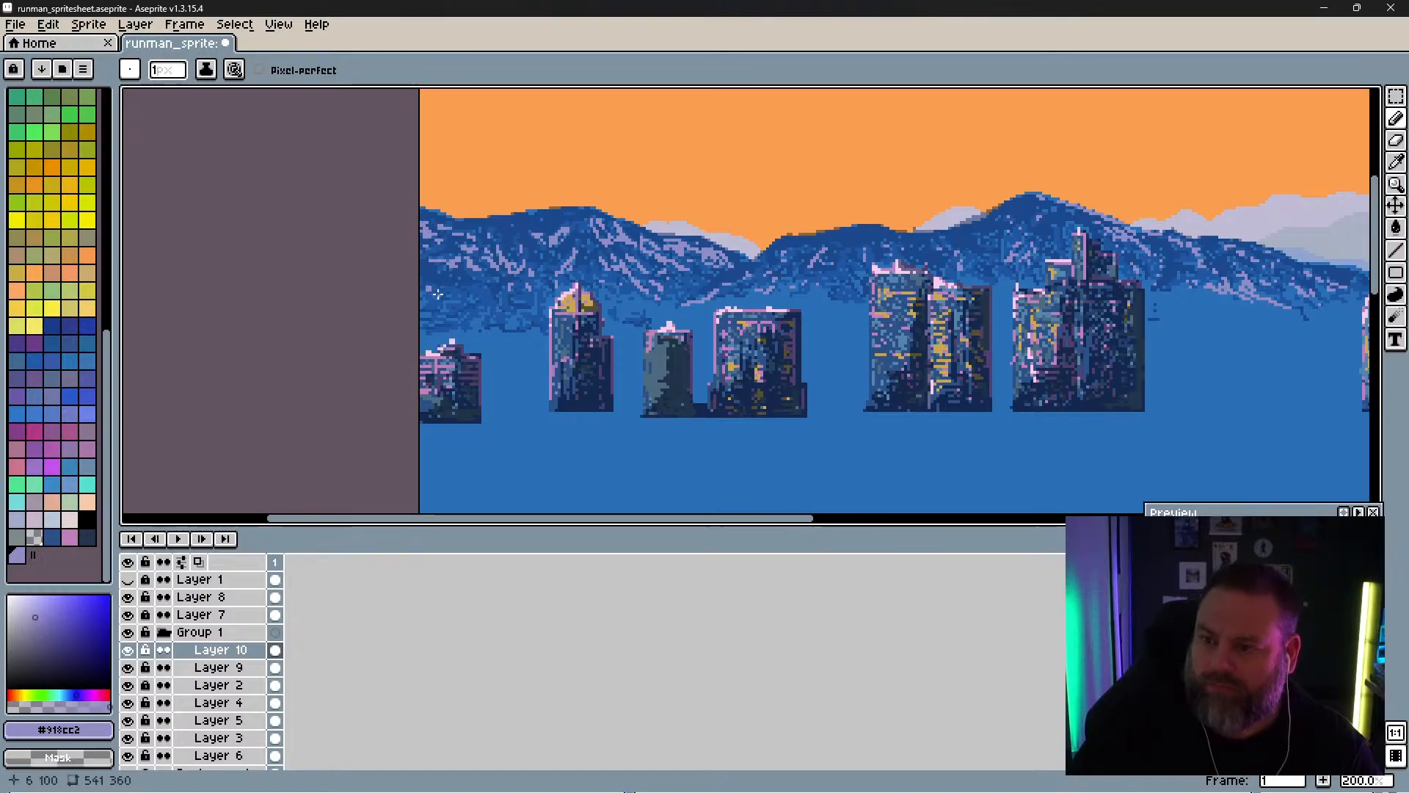
Step: Compare the Layer 10 mountain highlights with the reference photo by toggling the visibility of Layer 10 and Group 1
left_click(137, 651)
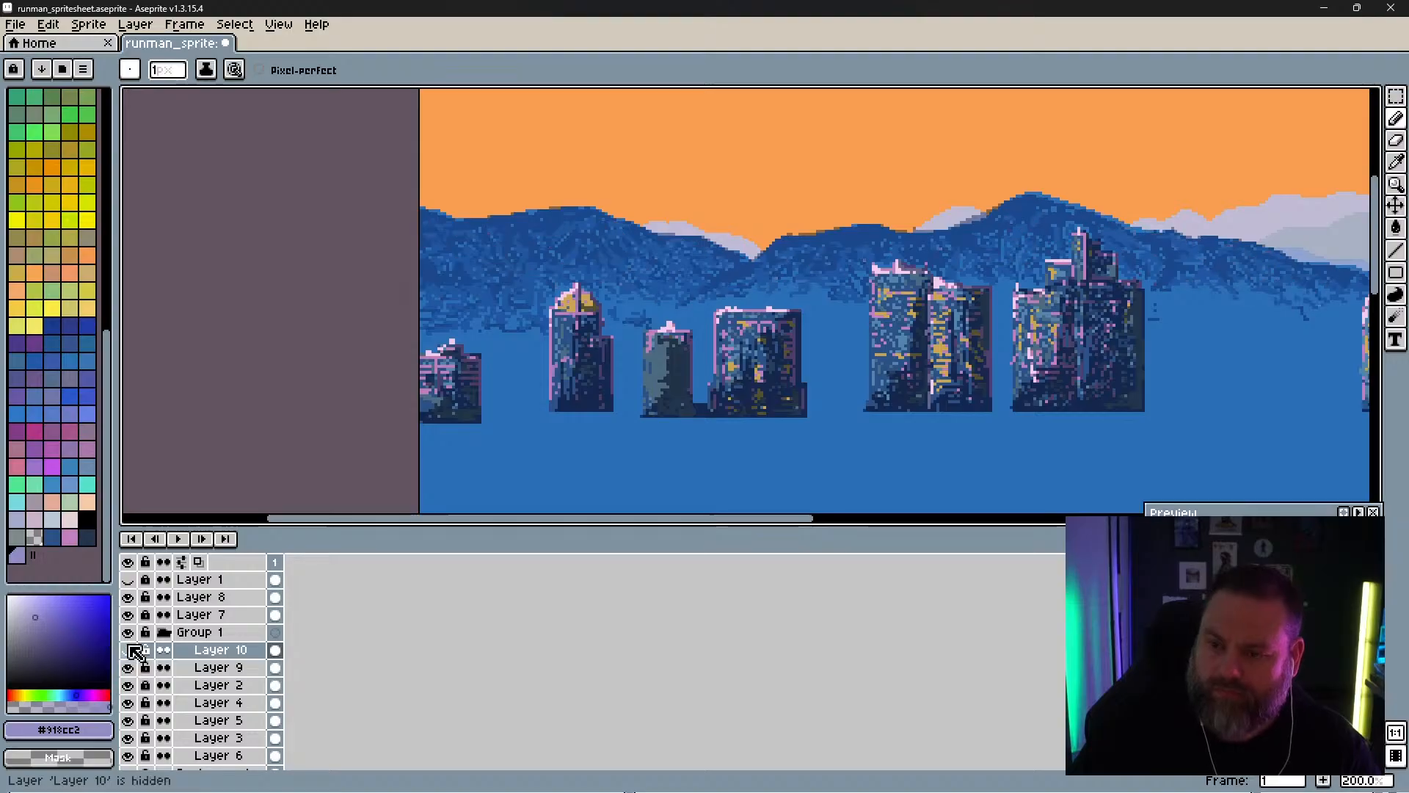
left_click(137, 651)
left_click(137, 651)
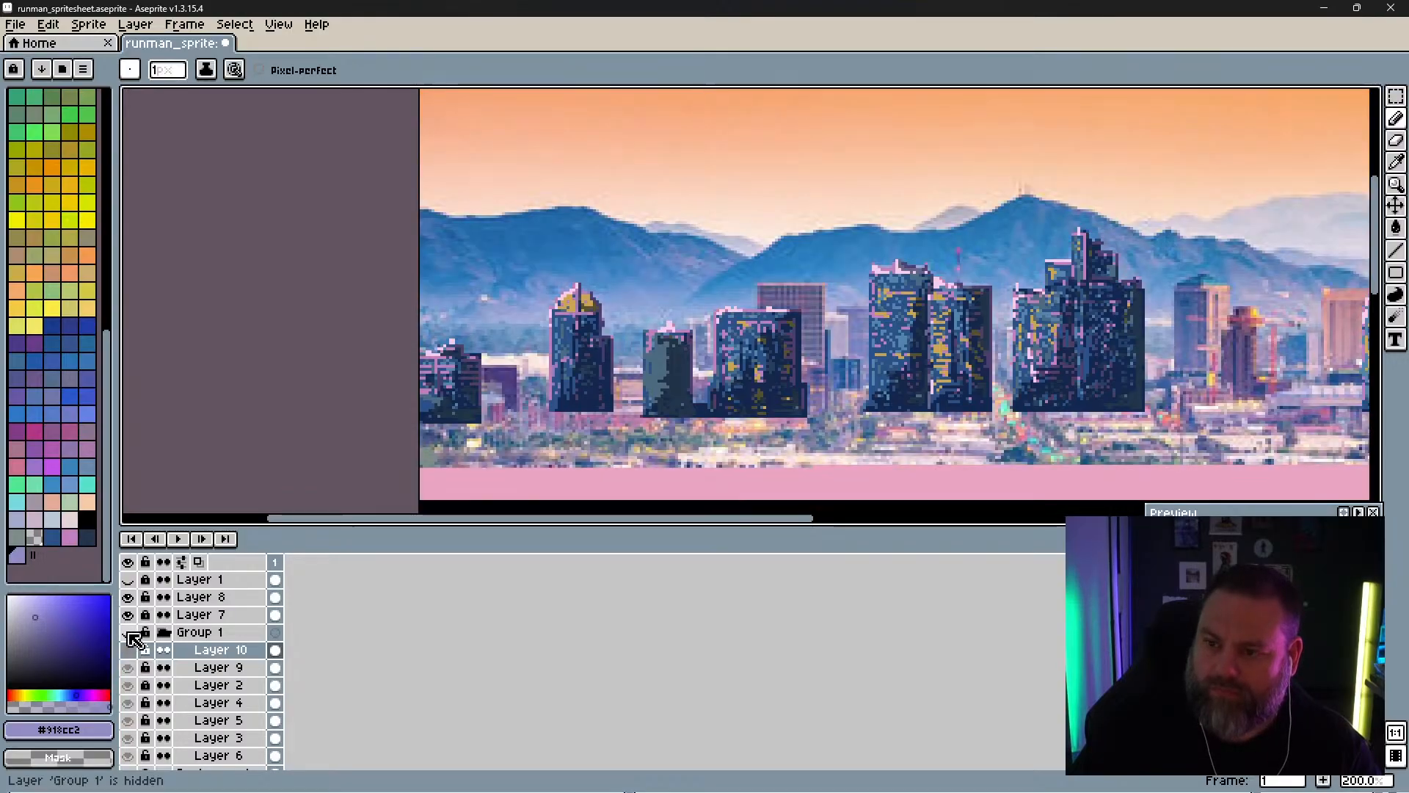
left_click(136, 651)
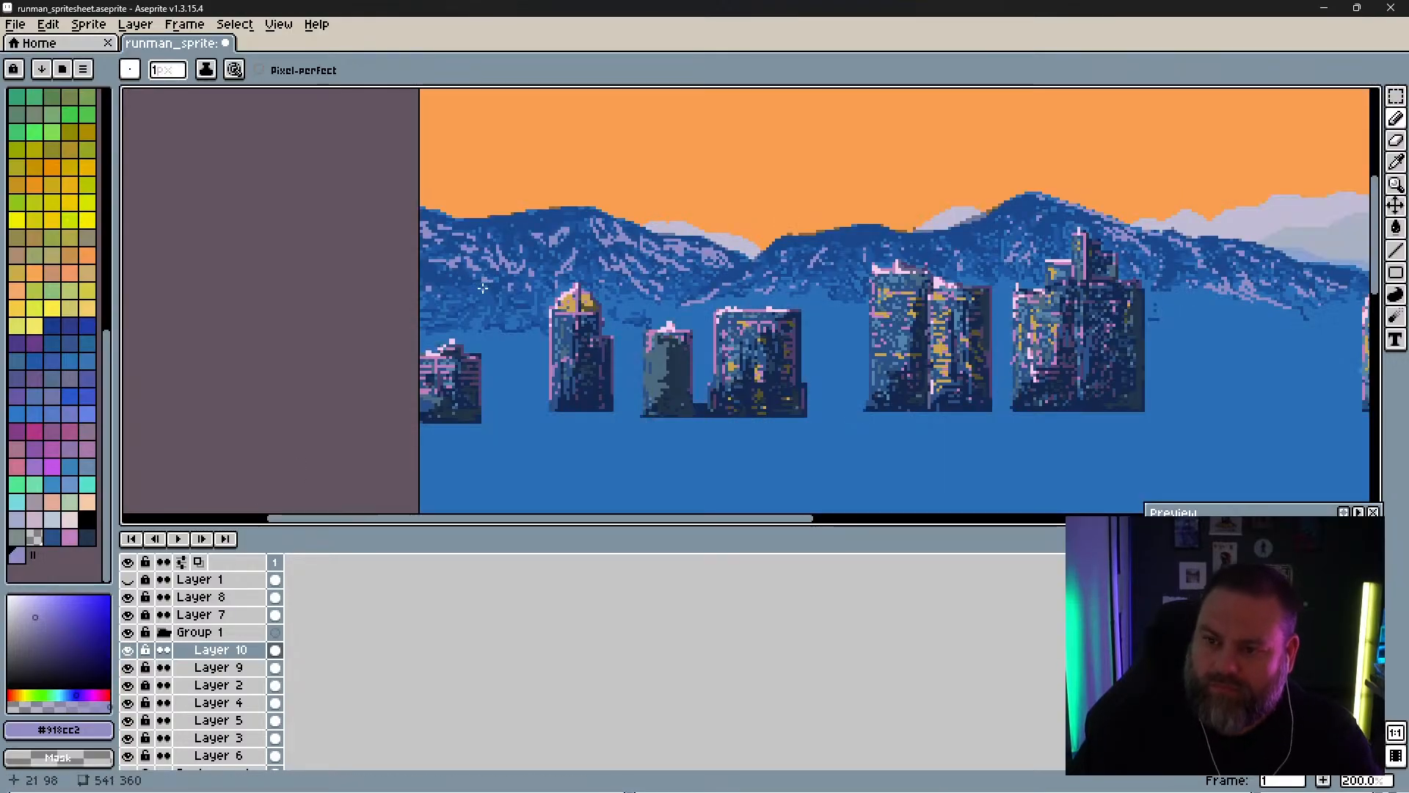
key("e")
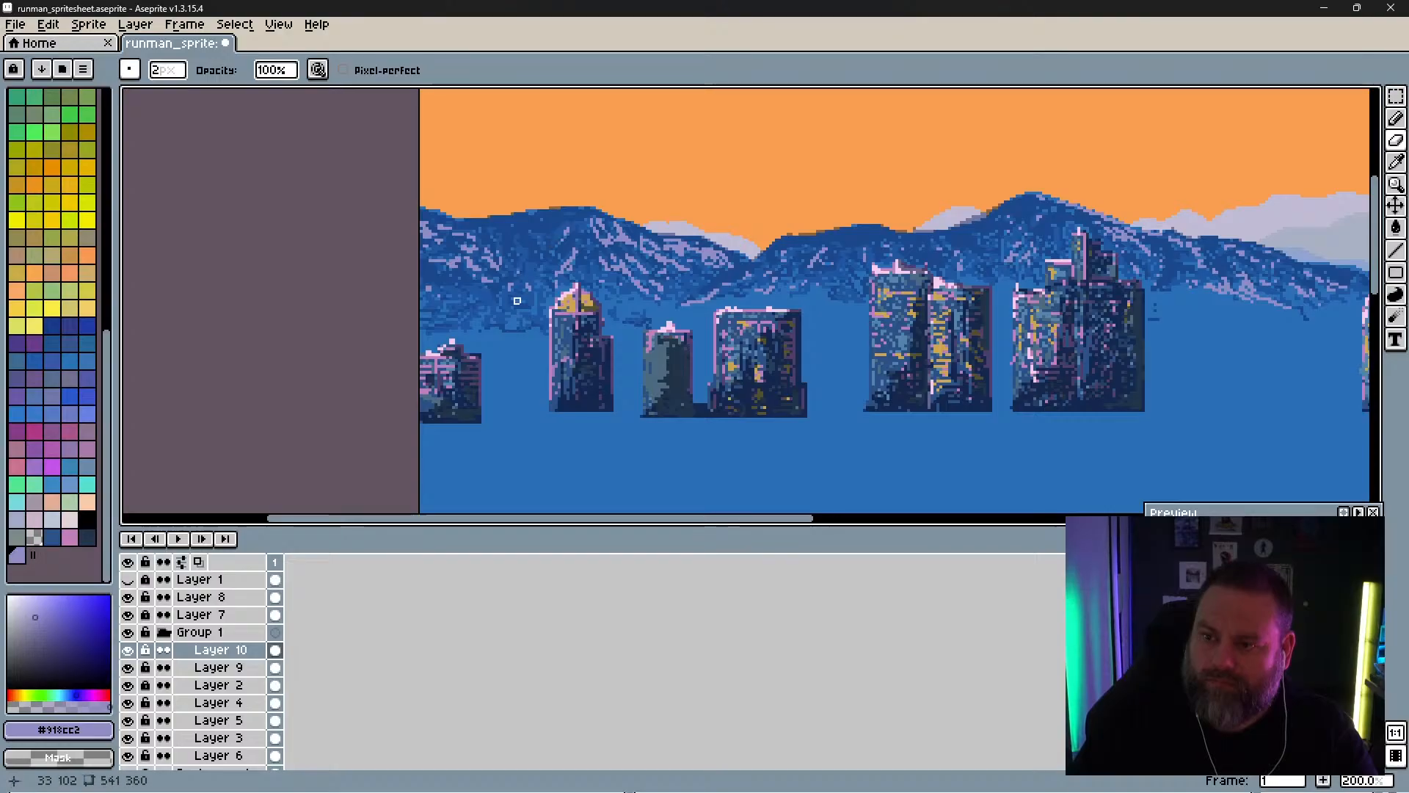
key("b")
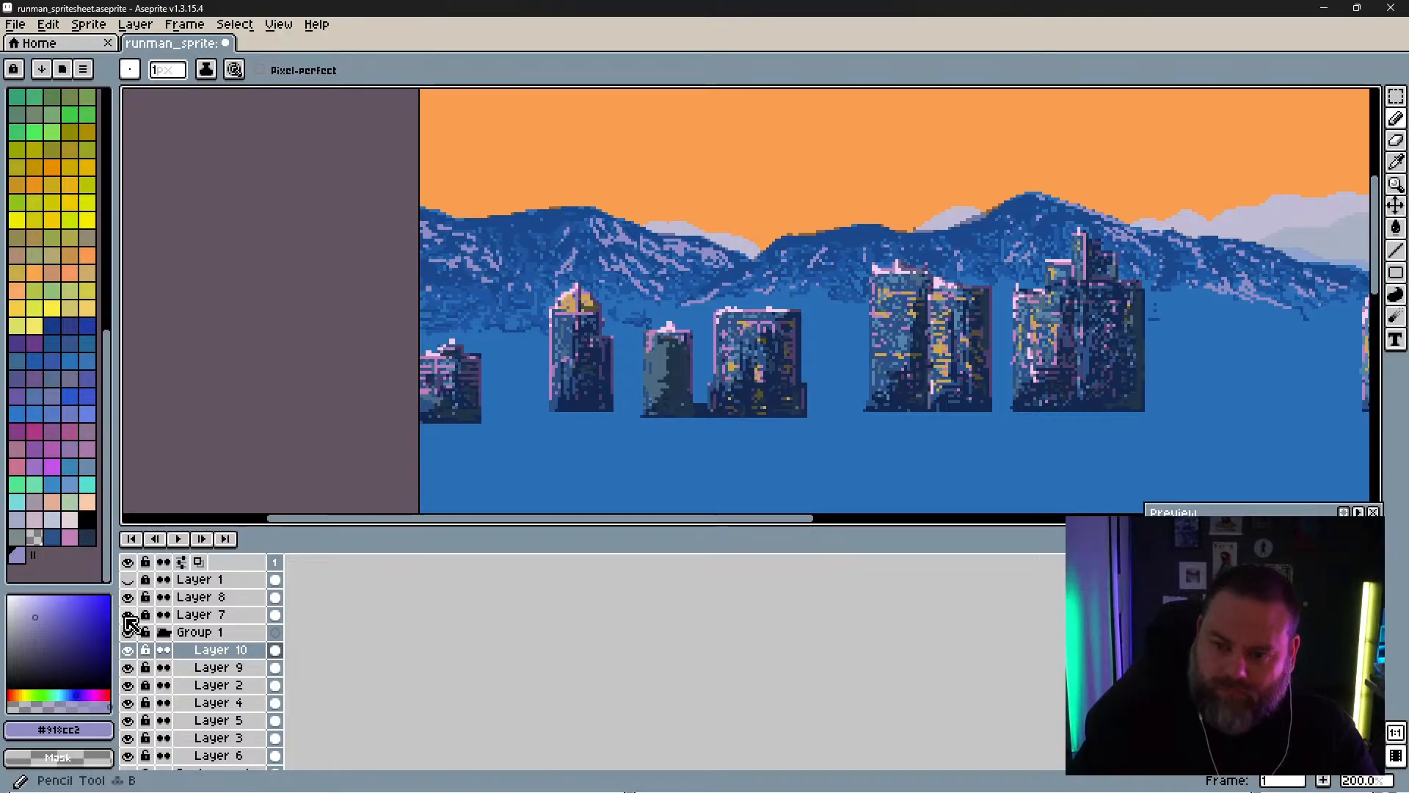
left_click(130, 650)
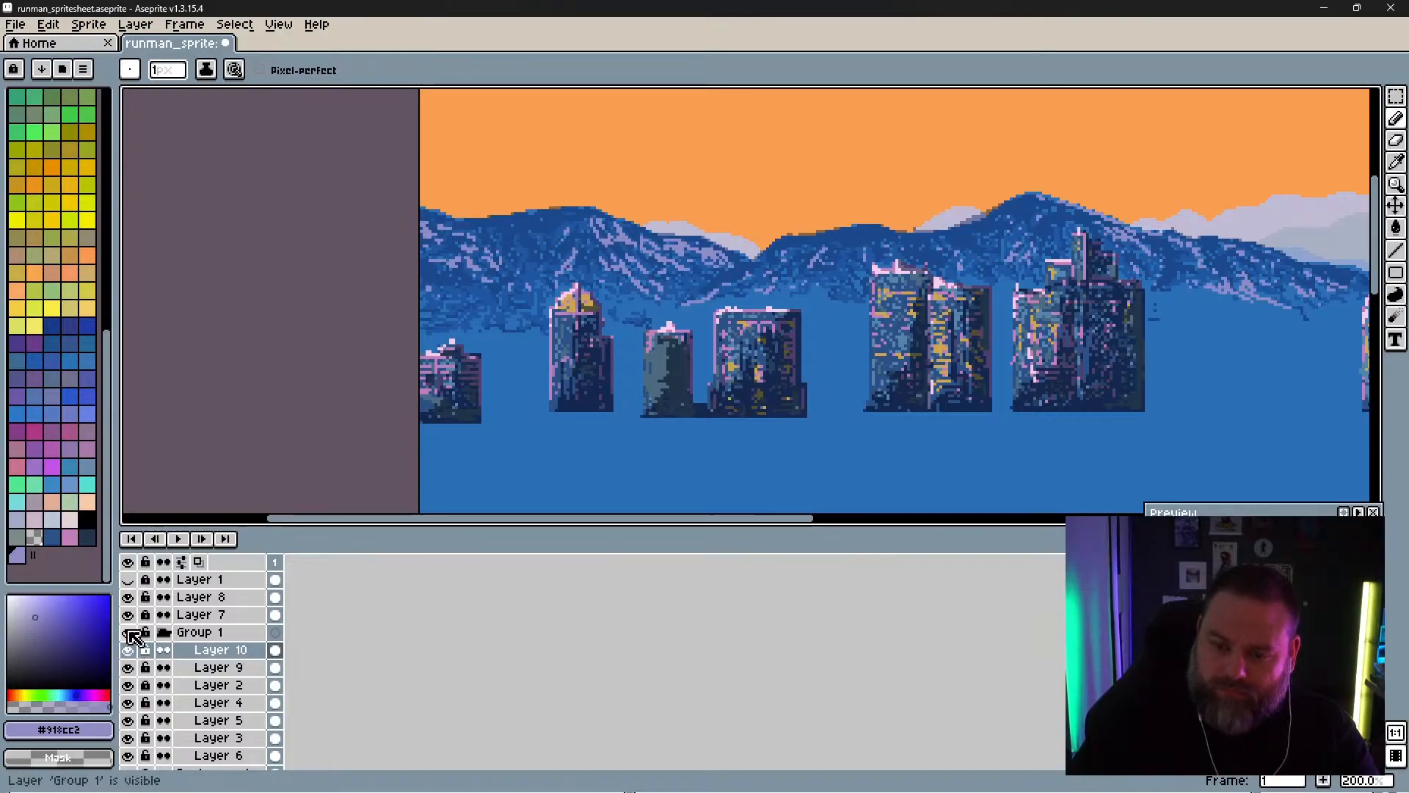
left_click(130, 634)
left_click(130, 633)
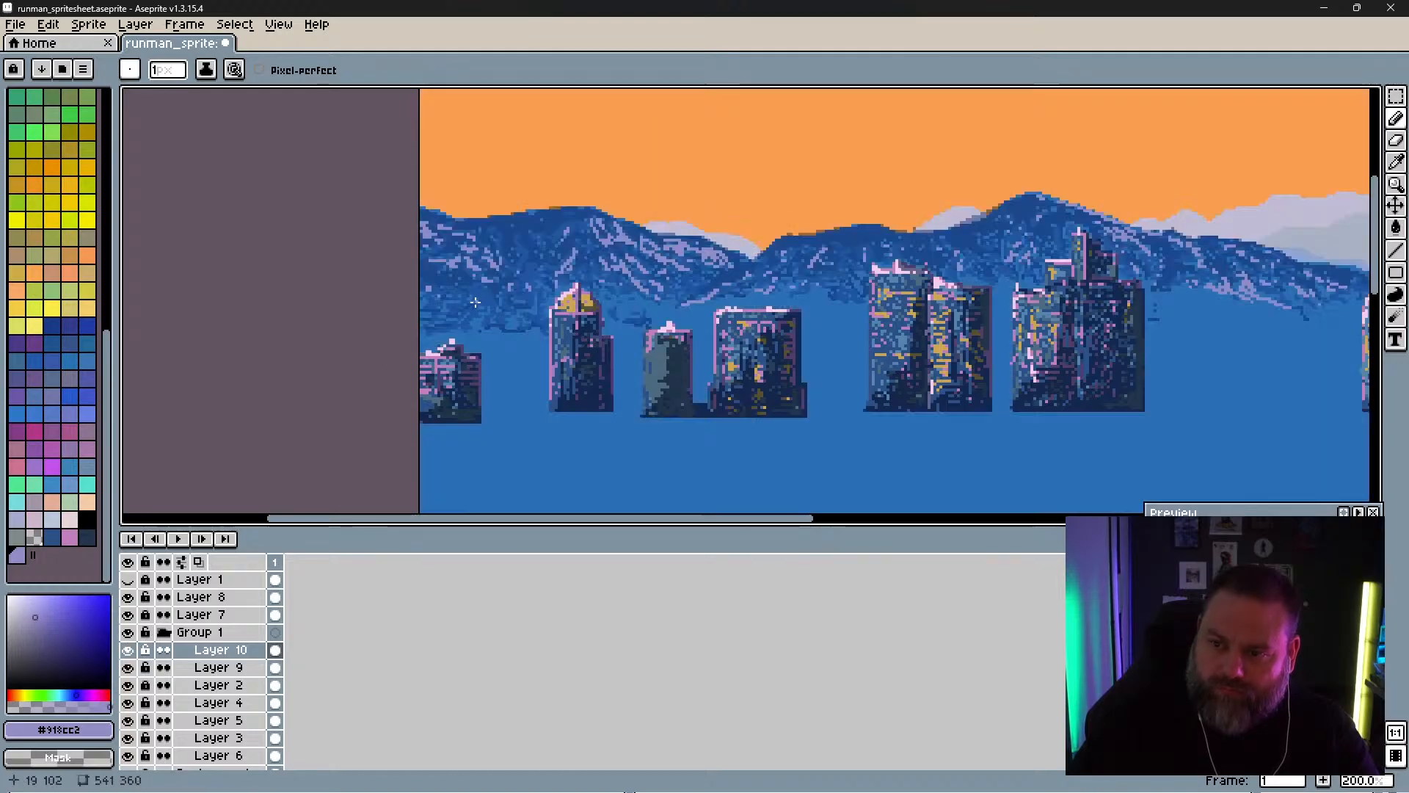
Step: Pencil dense #918cc2 shading at the foot of the leftmost mountains, around the domed tower and the gray tower, following the reference photo
left_click(132, 633)
left_click(130, 633)
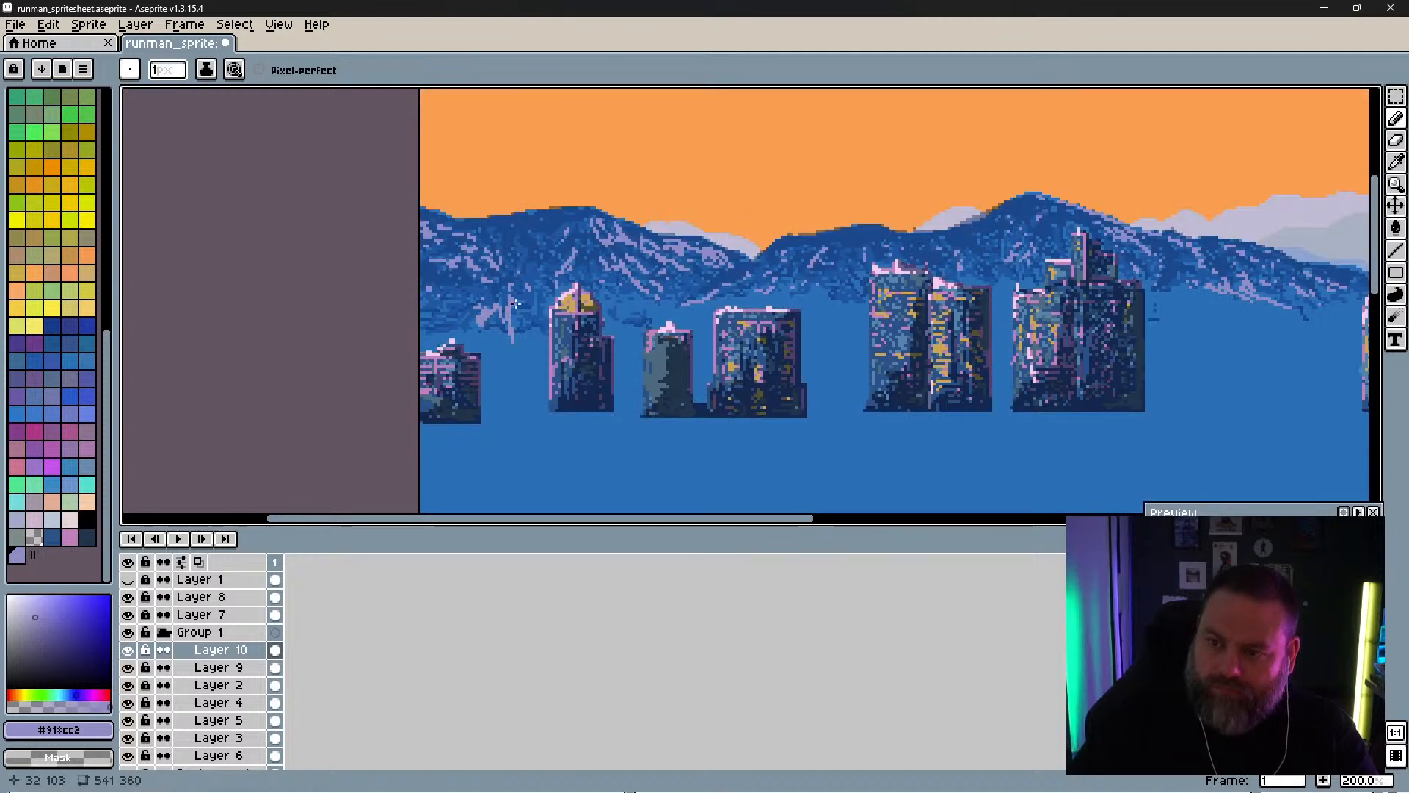
mouse_move(516, 303)
left_mouse_down()
mouse_move(518, 329)
mouse_move(531, 312)
left_mouse_up()
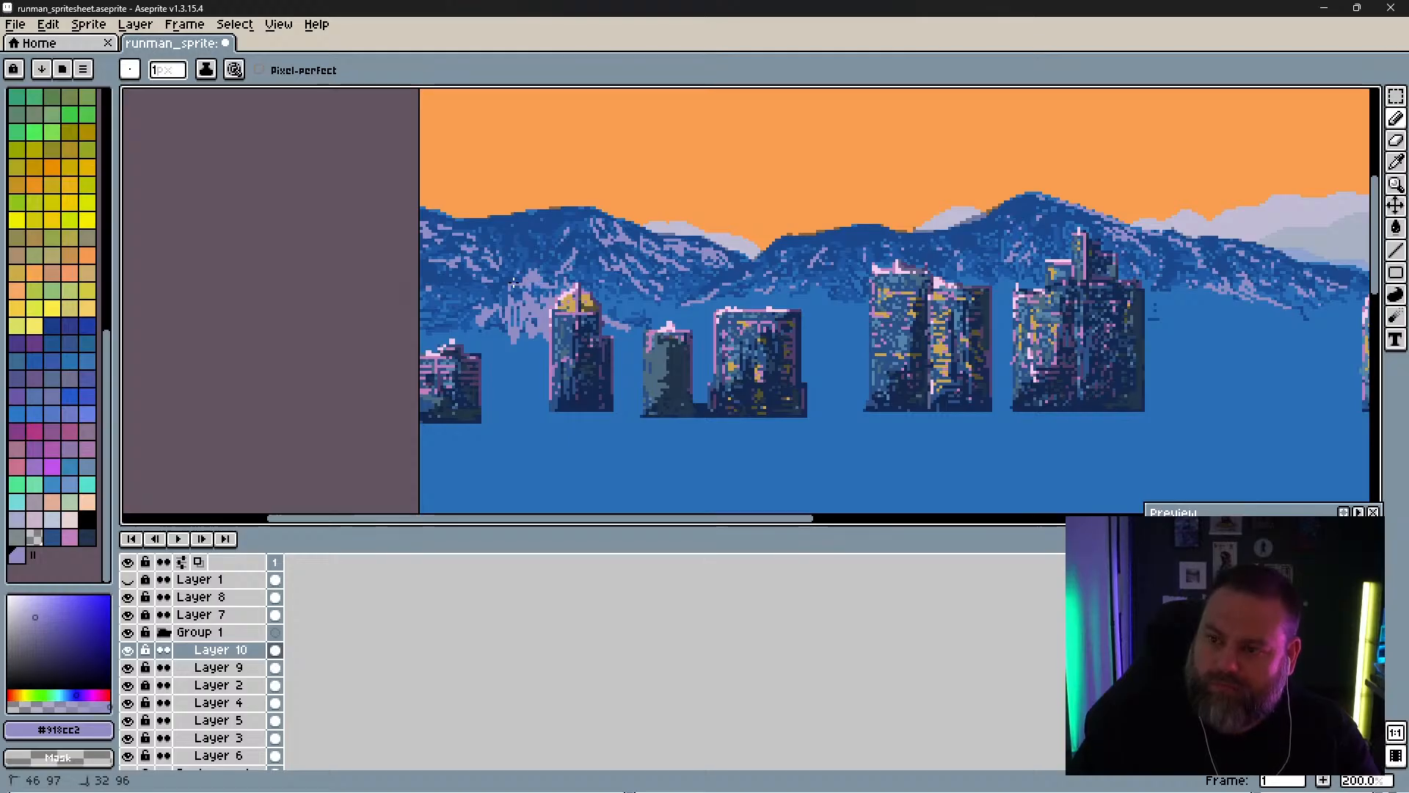
left_click_drag(515, 298, 555, 291)
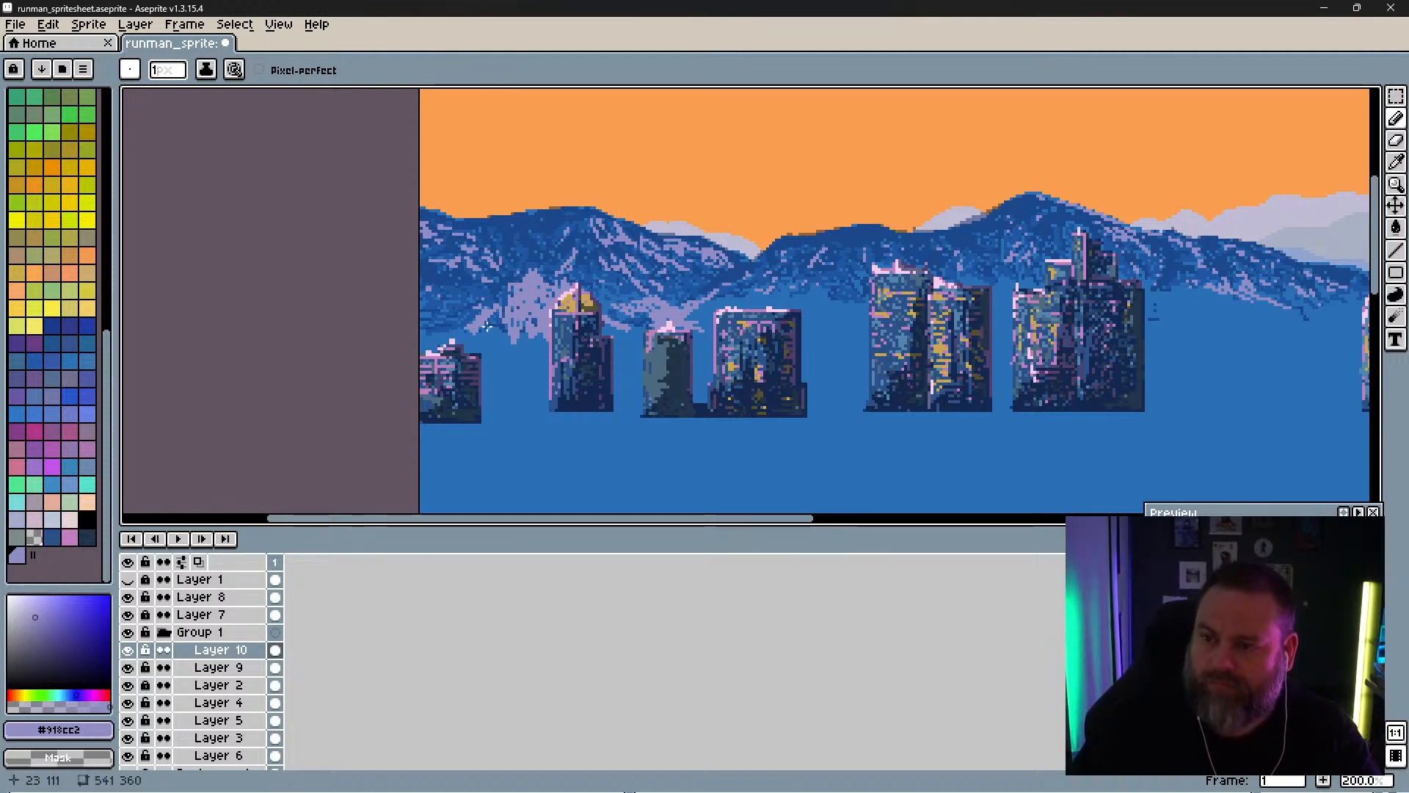
left_click(129, 632)
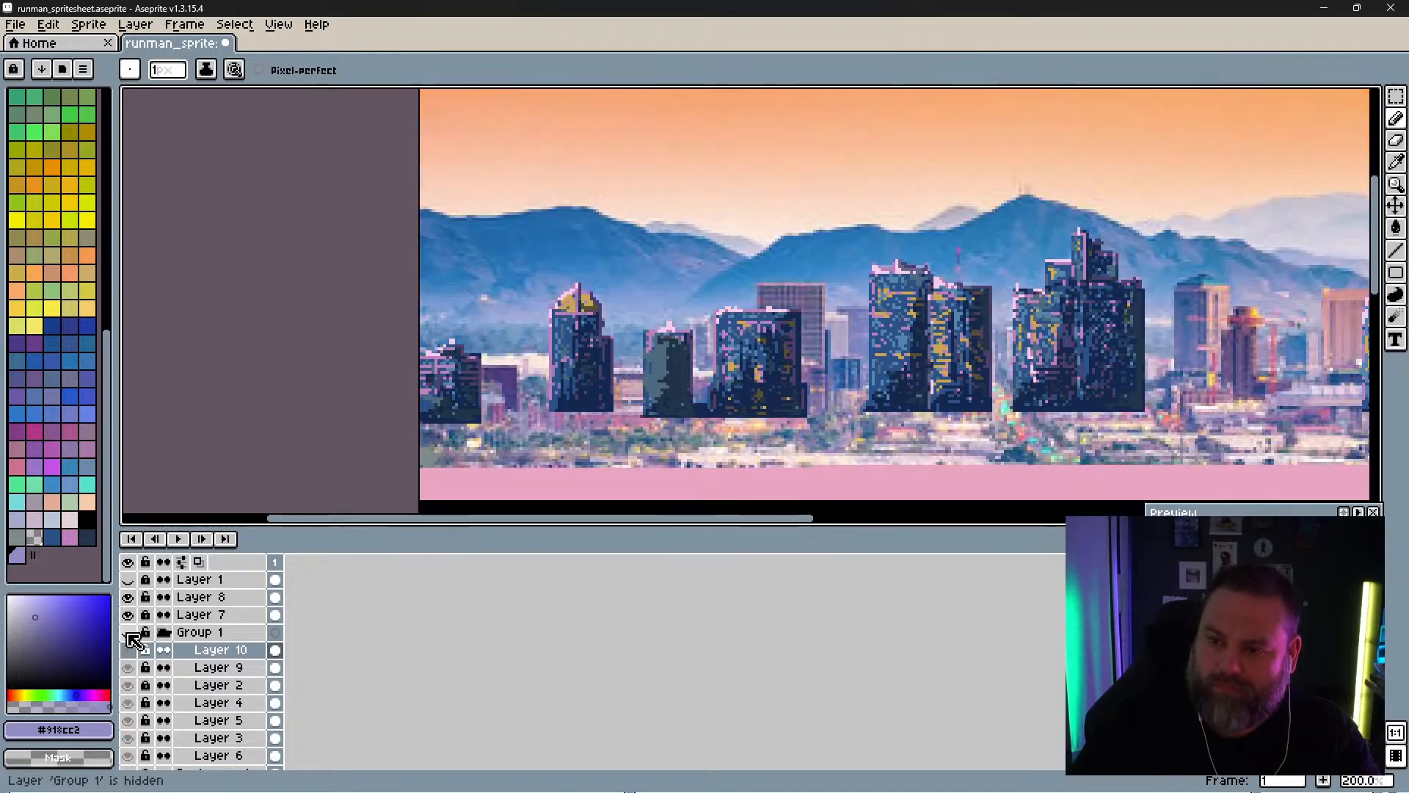
left_click(129, 633)
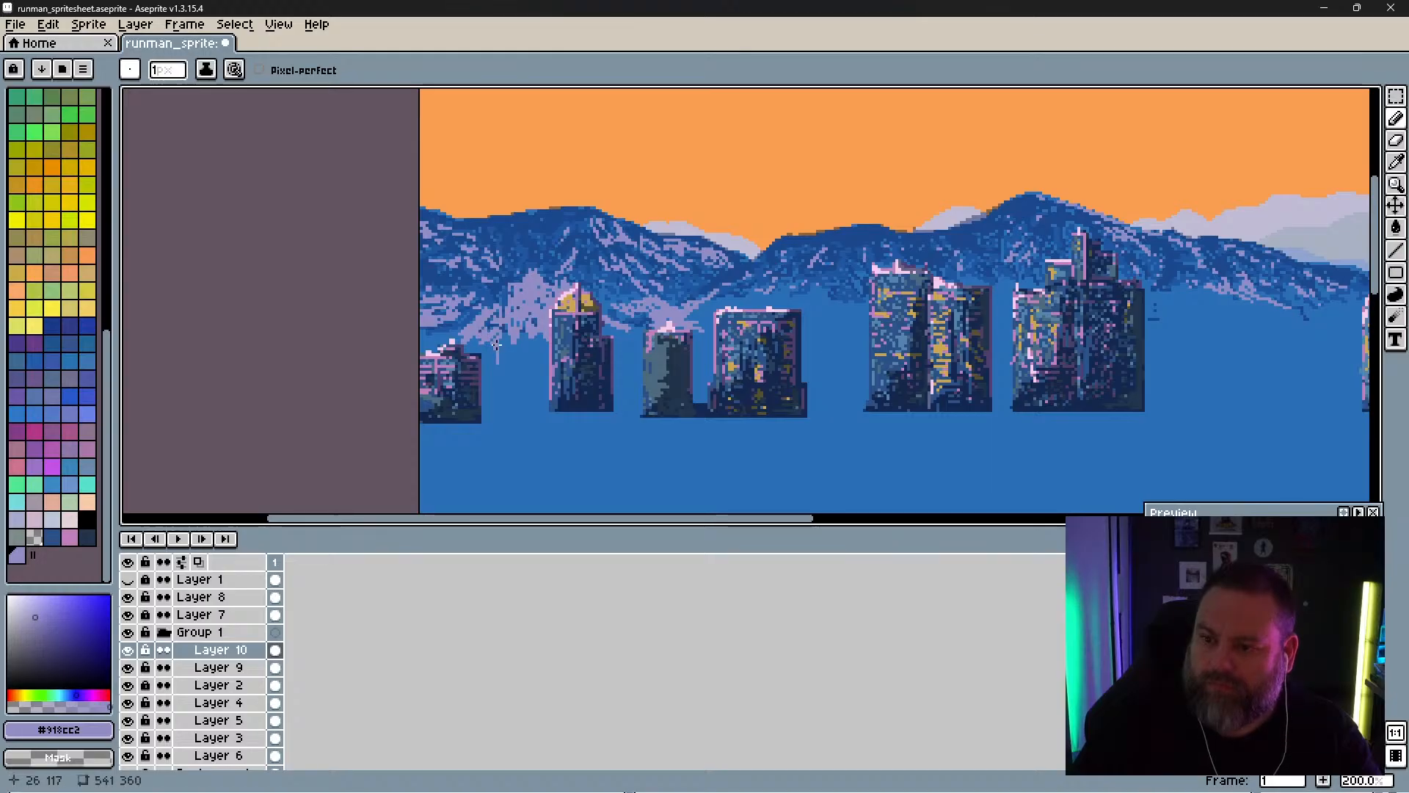
Step: Trim the lower edge of the lavender shading beside the domed and gray towers with the 2 px eraser, checking it against the reference photo
left_click(127, 649)
left_click(128, 649)
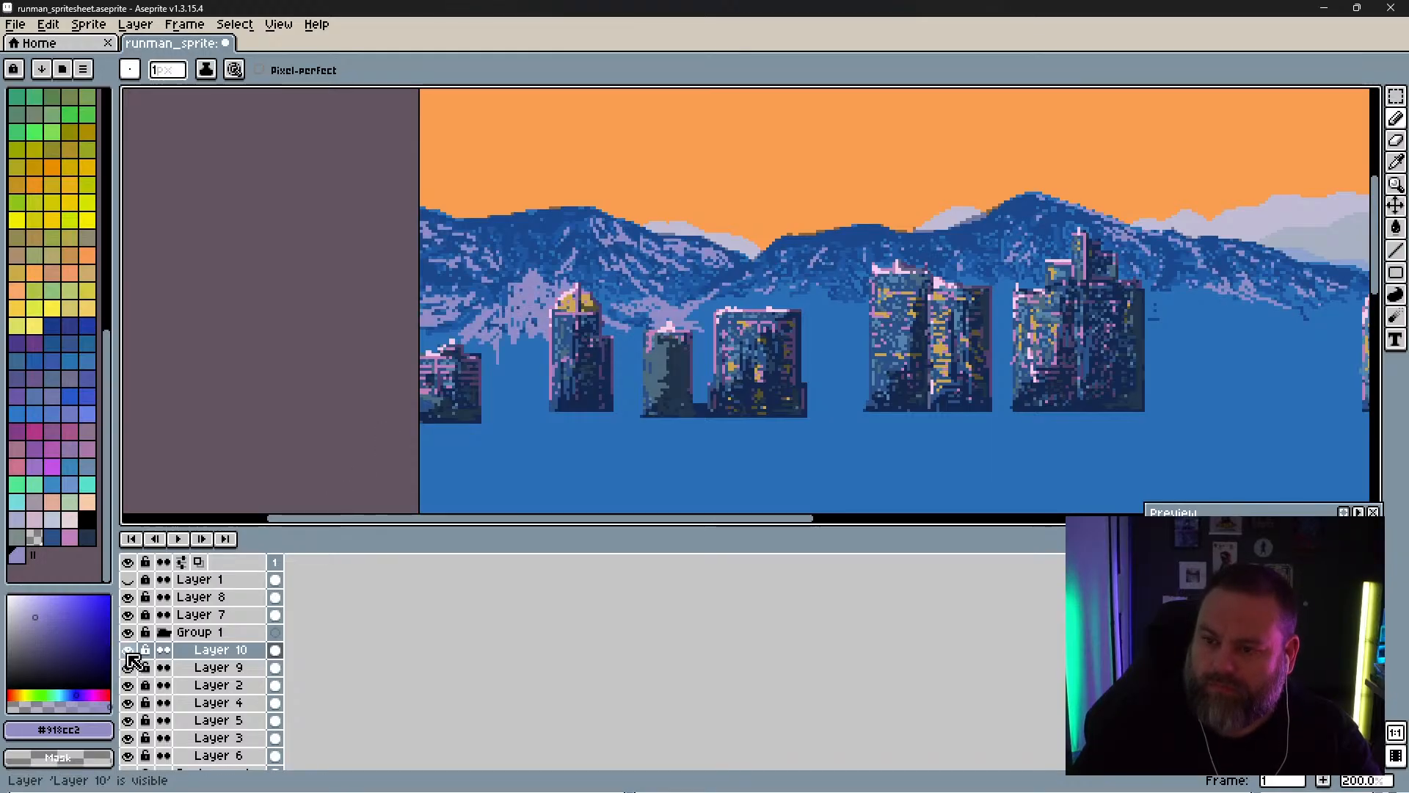
left_click(127, 667)
left_click(128, 667)
left_click(127, 632)
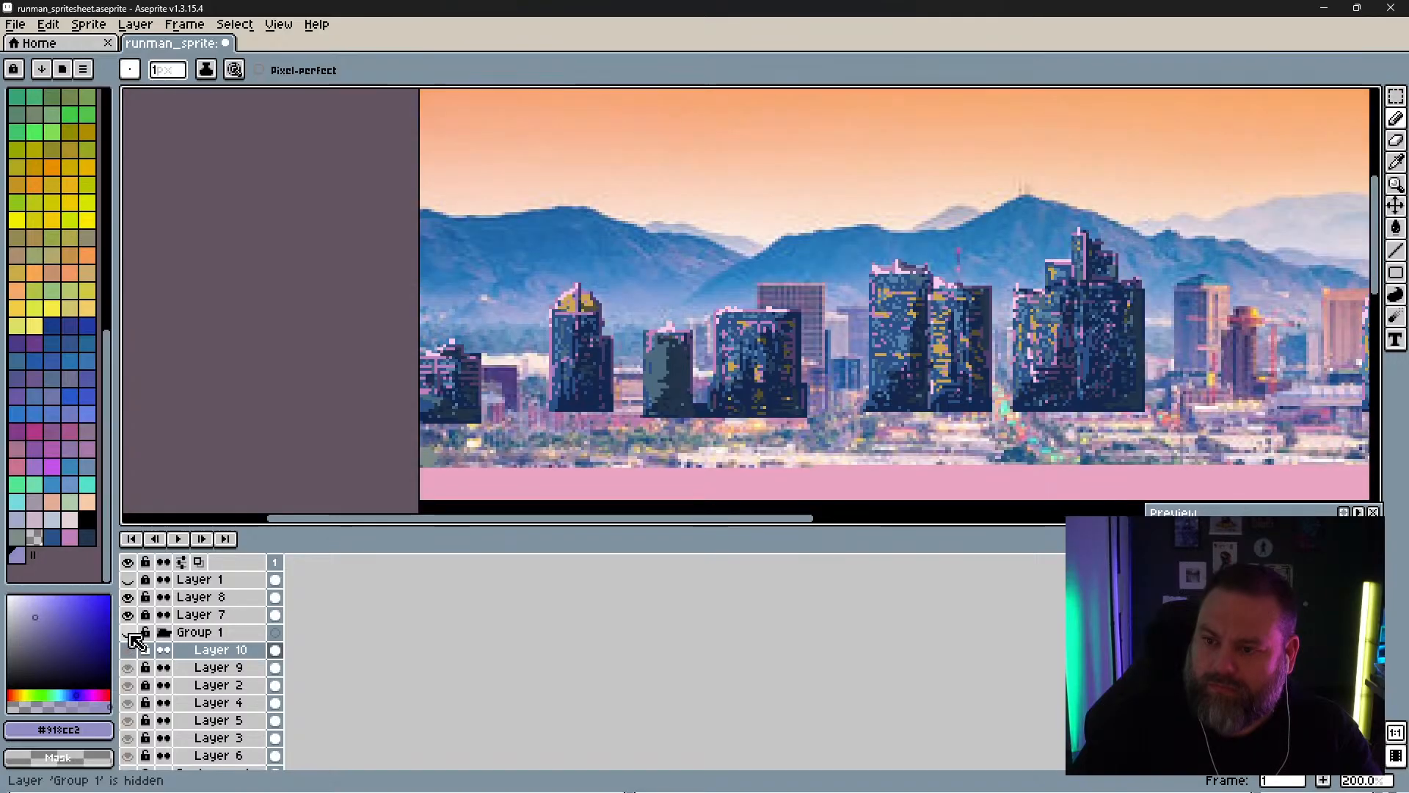
left_click(129, 632)
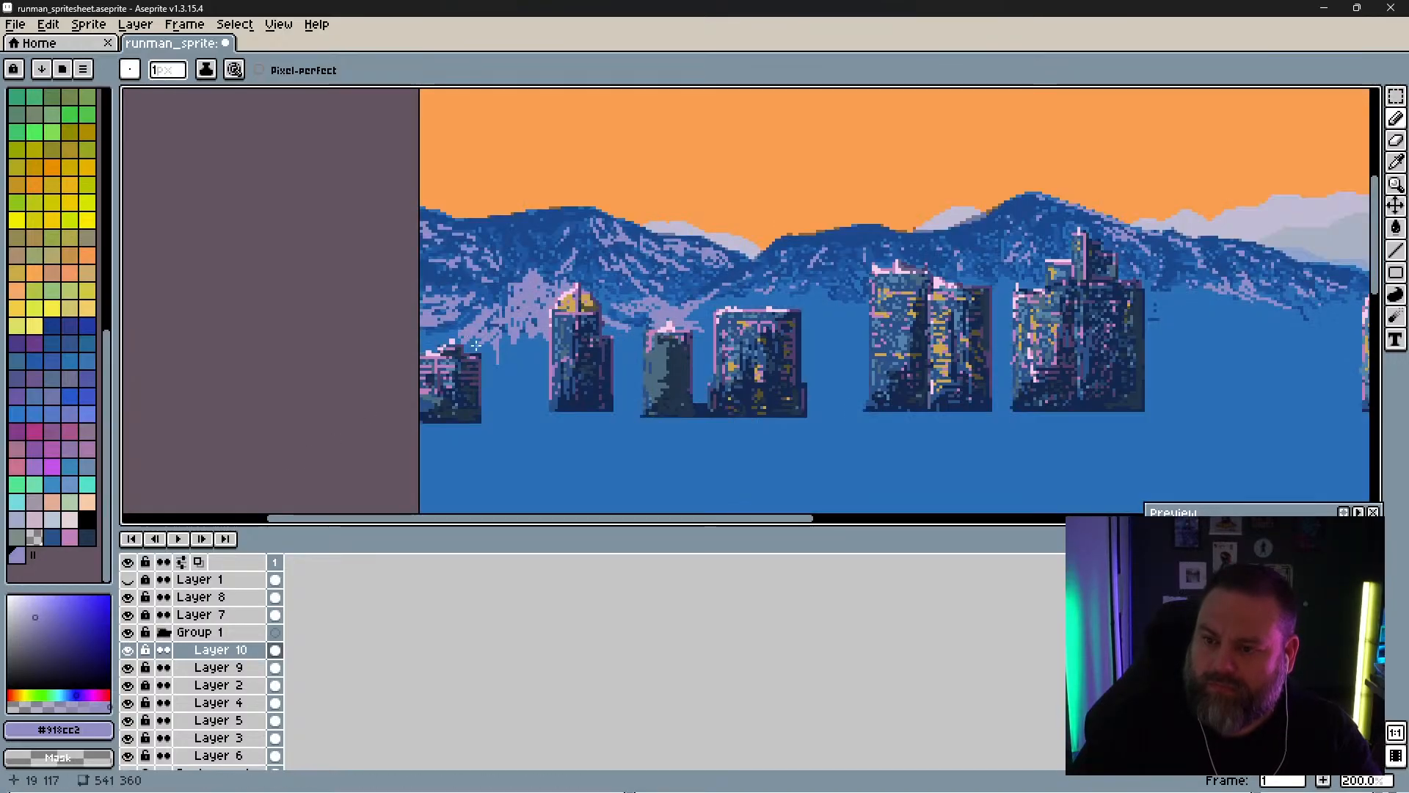
key("e")
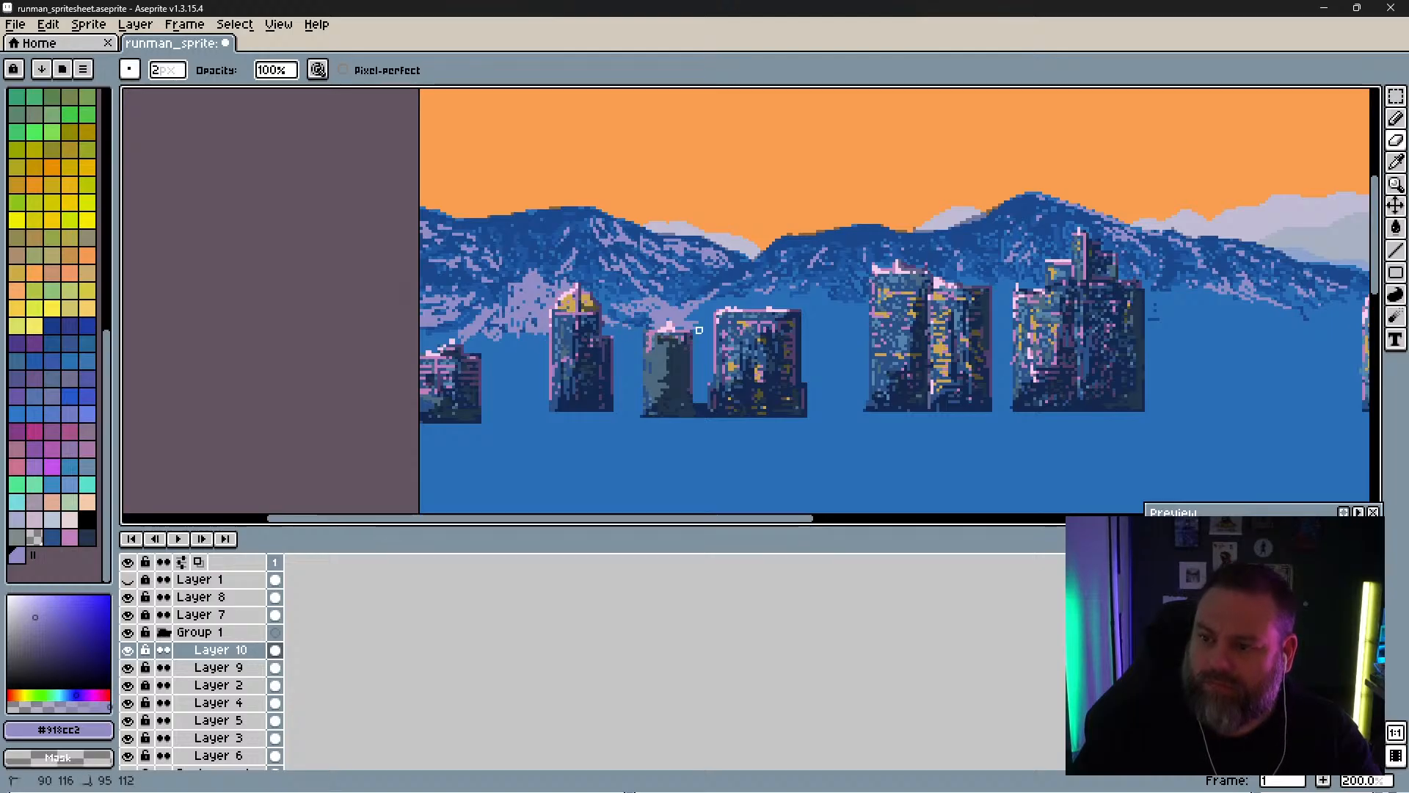
key("b")
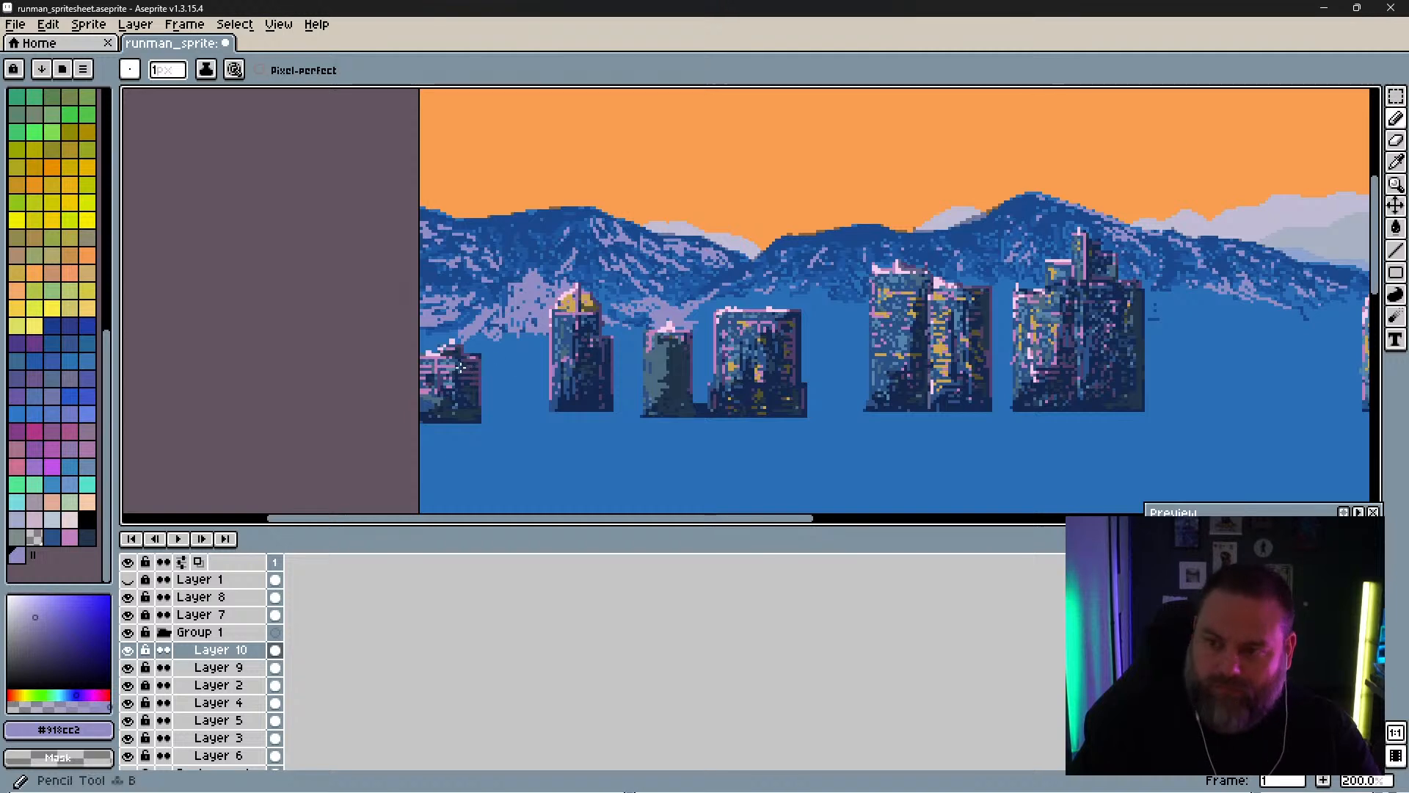
left_click(127, 632)
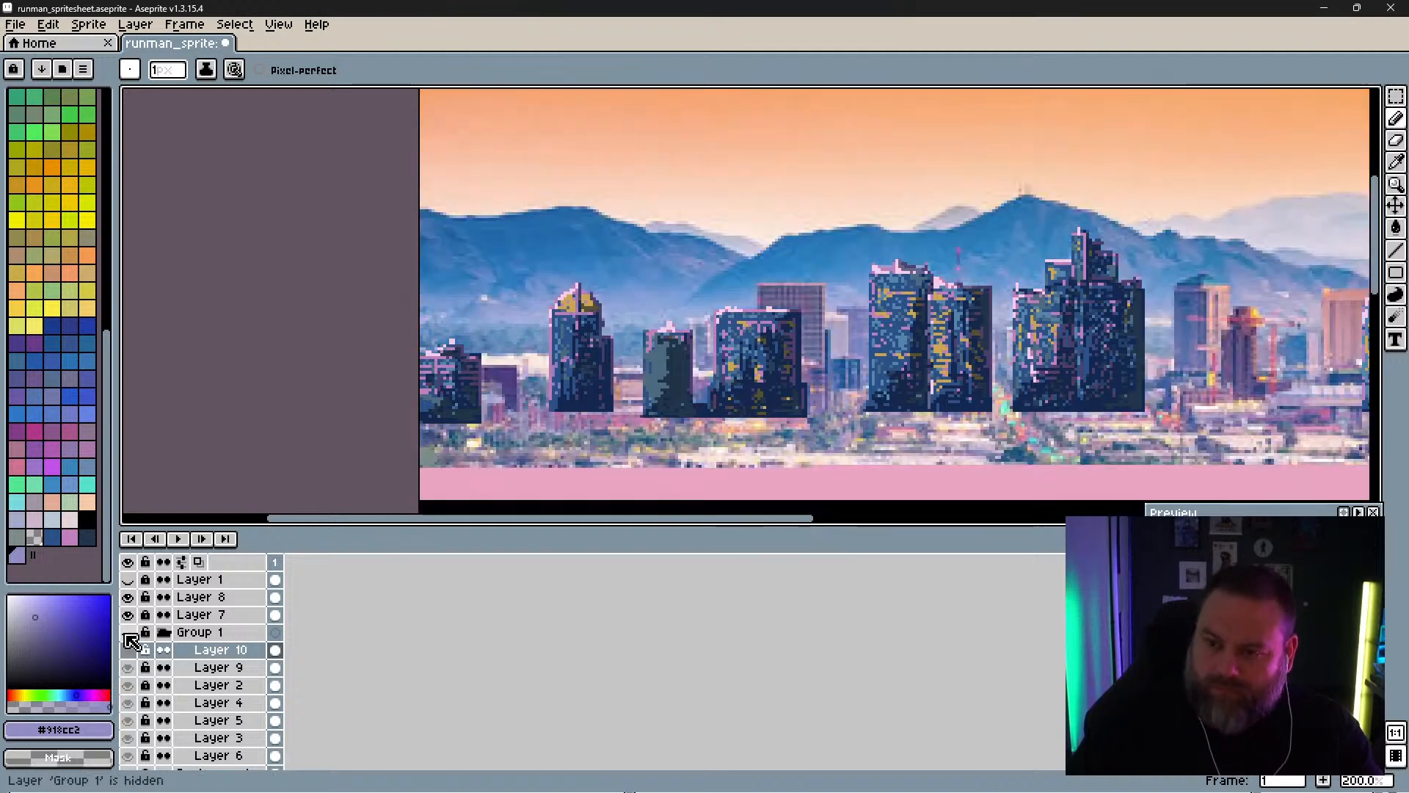
left_click(128, 632)
key("e")
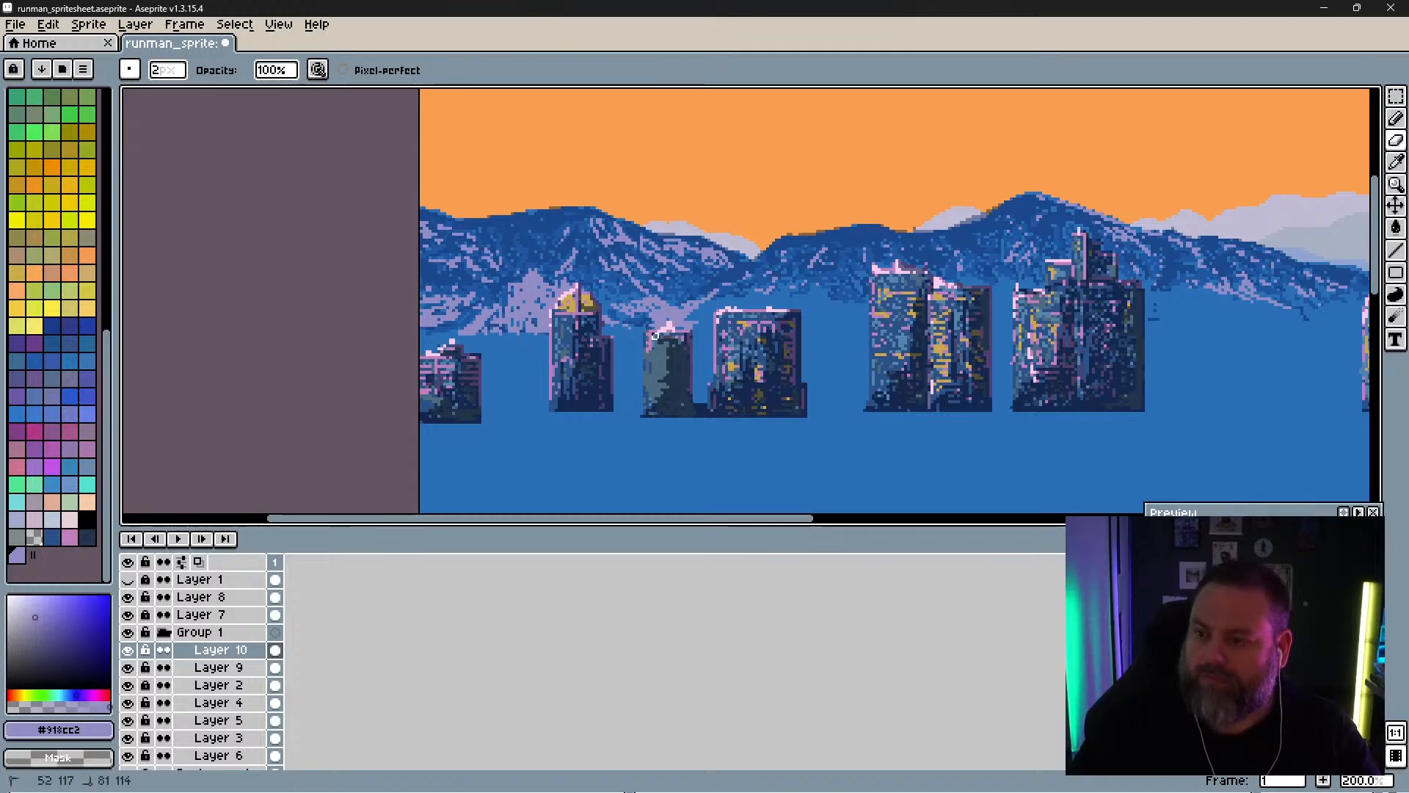
Step: Thicken the #918cc2 pencil shading on the lower slope of the leftmost mountain above the gray tower, following the reference photo
left_click_drag(909, 354, 751, 357)
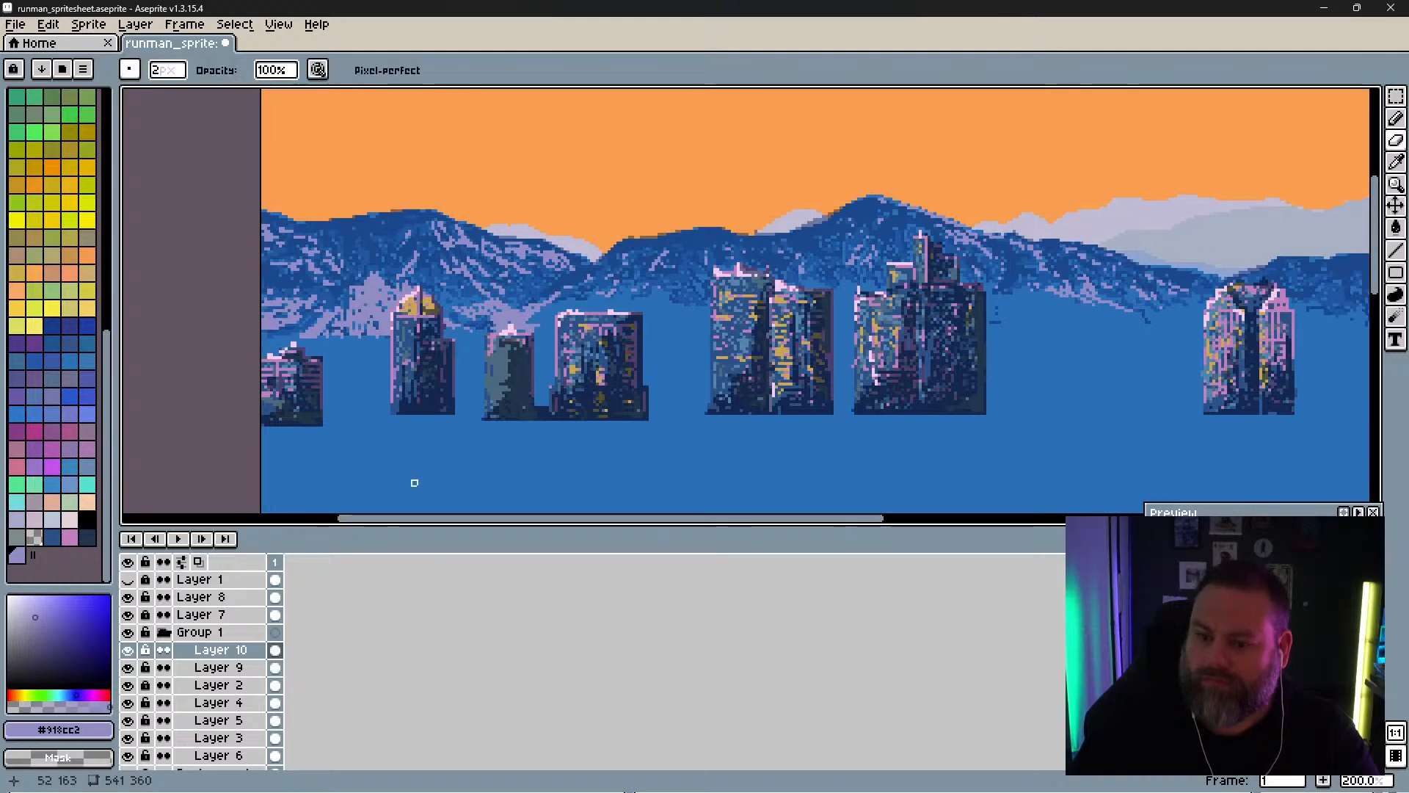
left_click(127, 633)
left_click(129, 633)
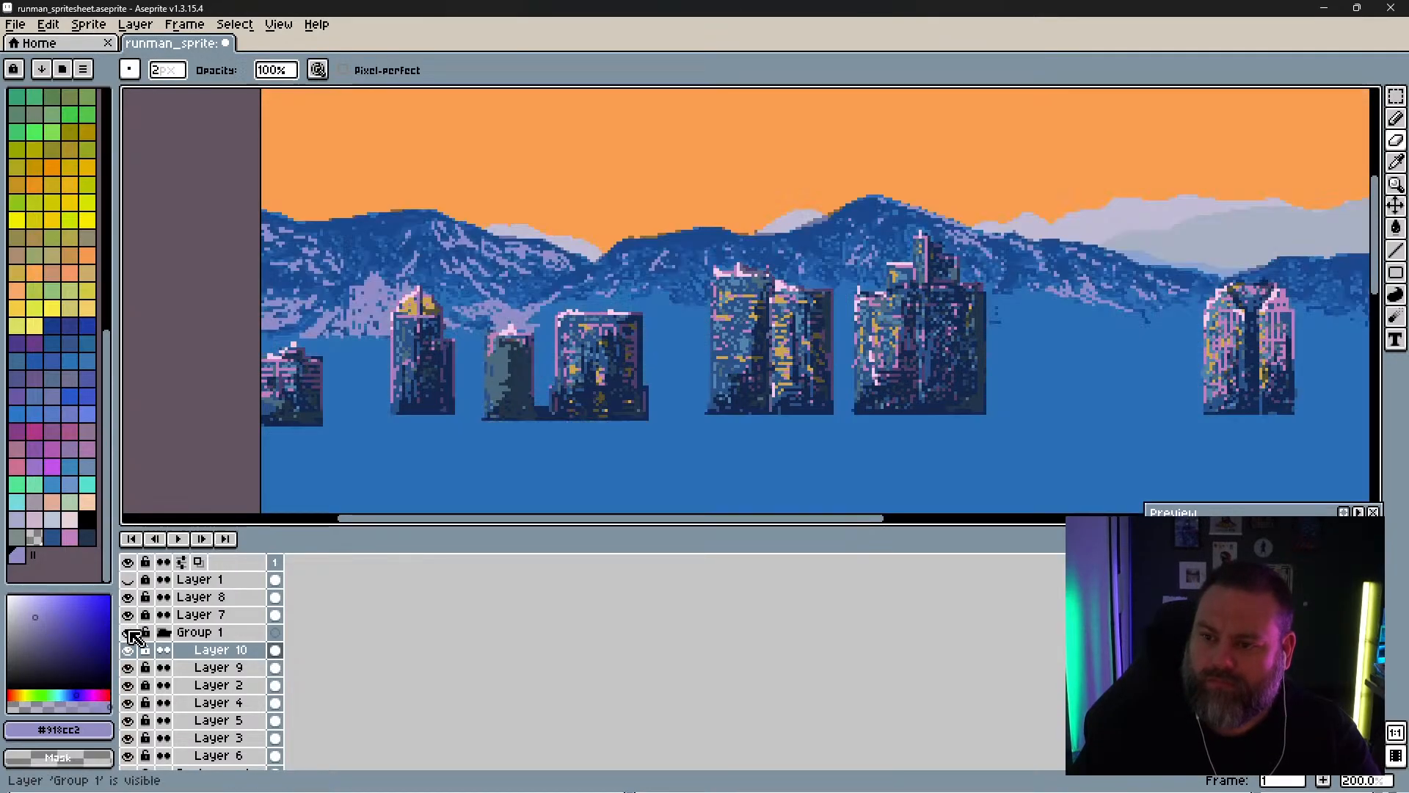
left_click(129, 633)
left_click(130, 632)
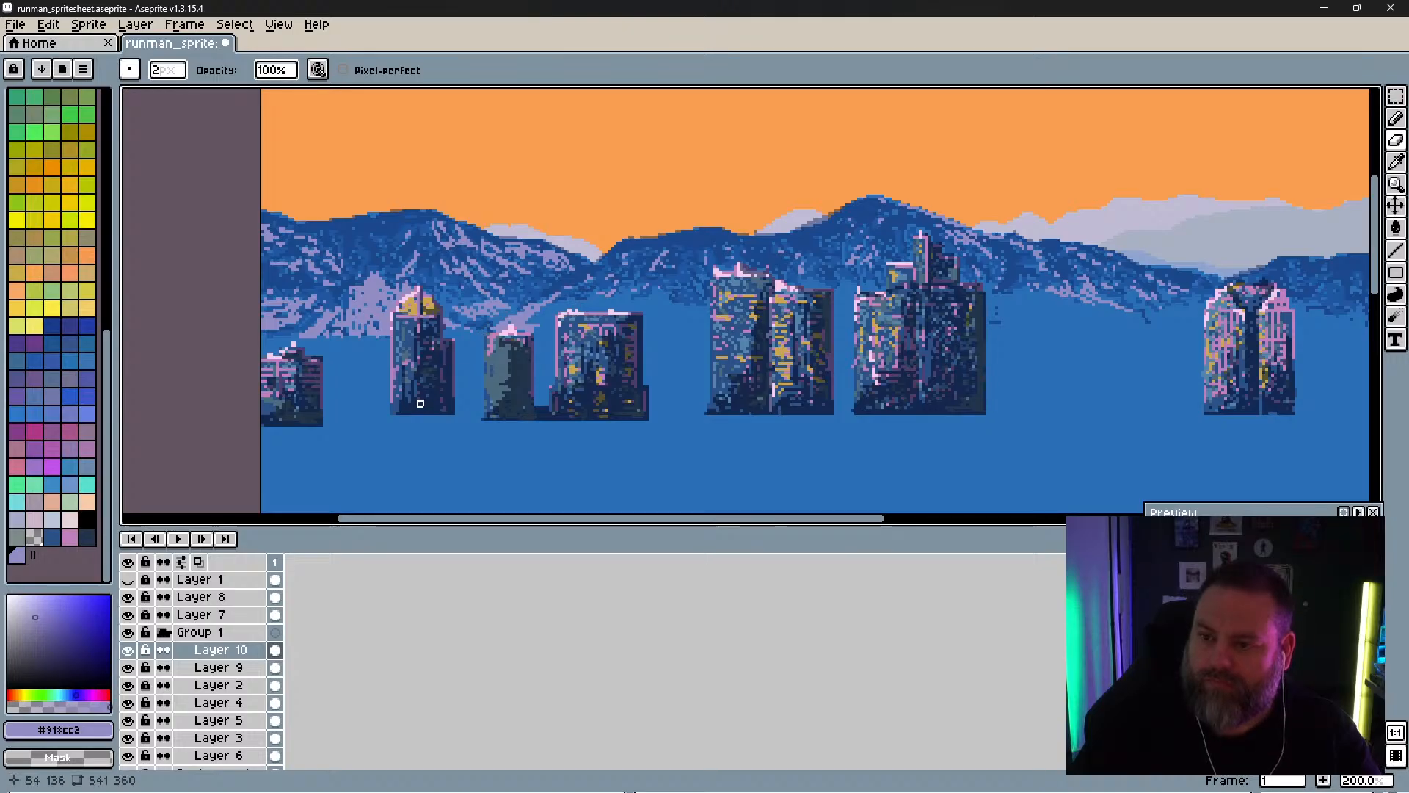
left_click(129, 651)
left_click(128, 651)
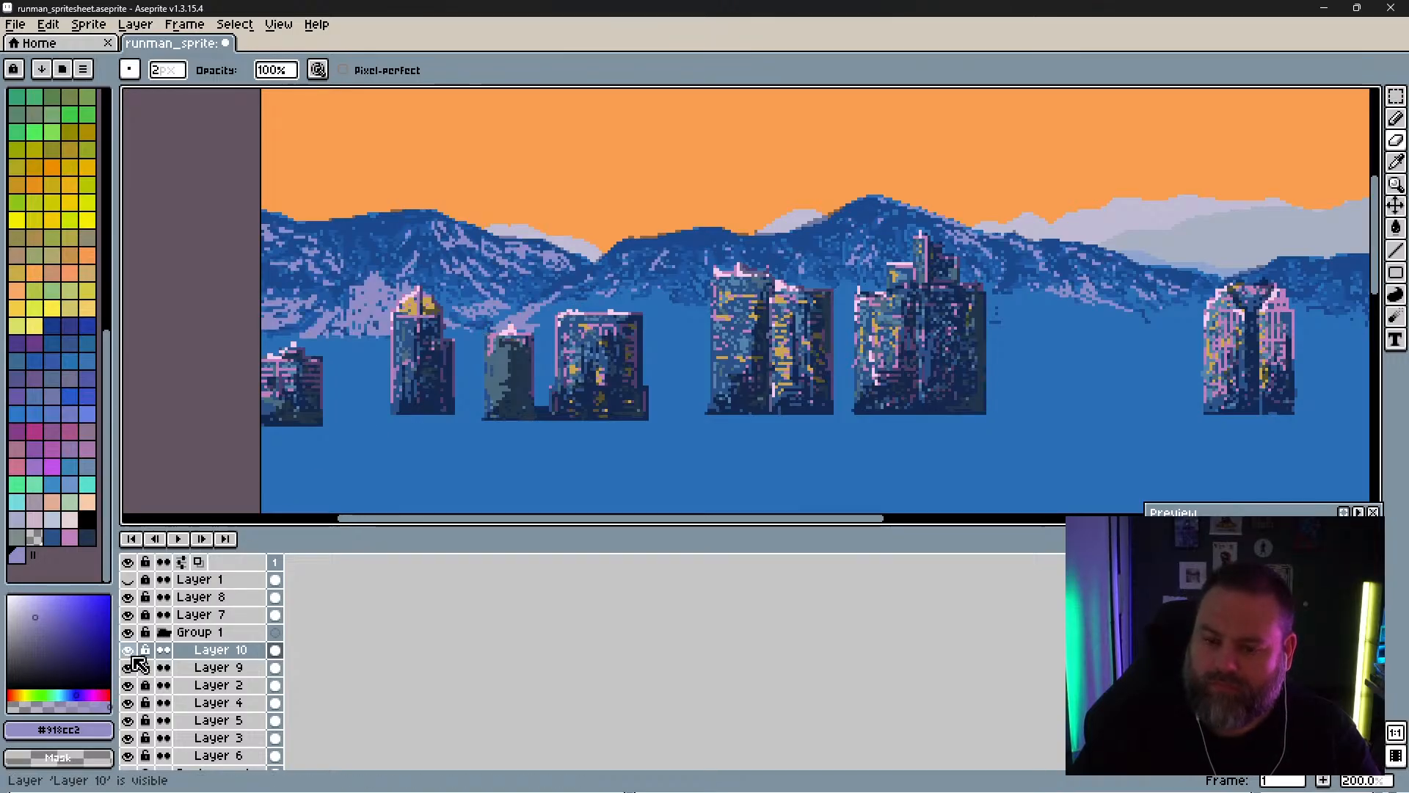
left_click(130, 632)
left_click(129, 633)
left_click(130, 632)
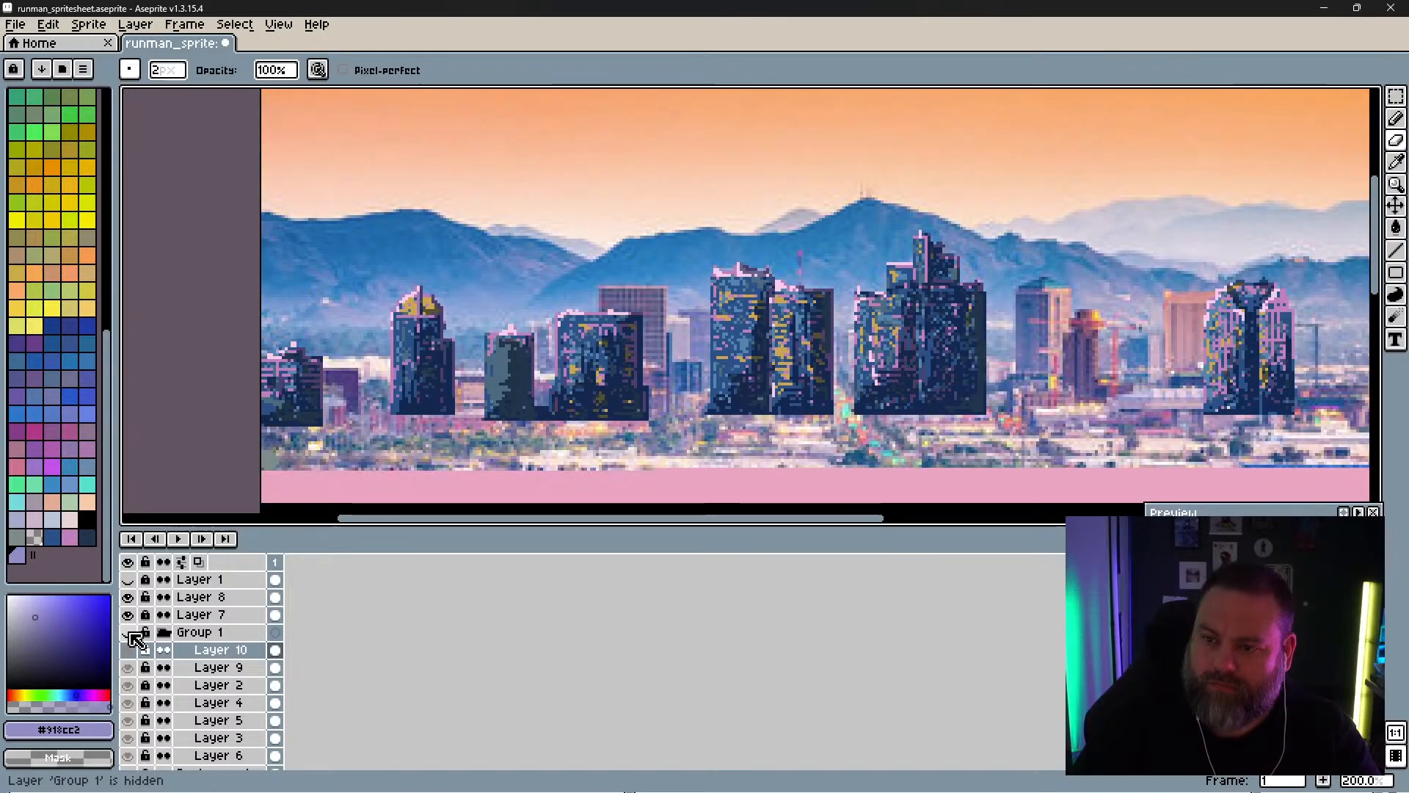
left_click(130, 632)
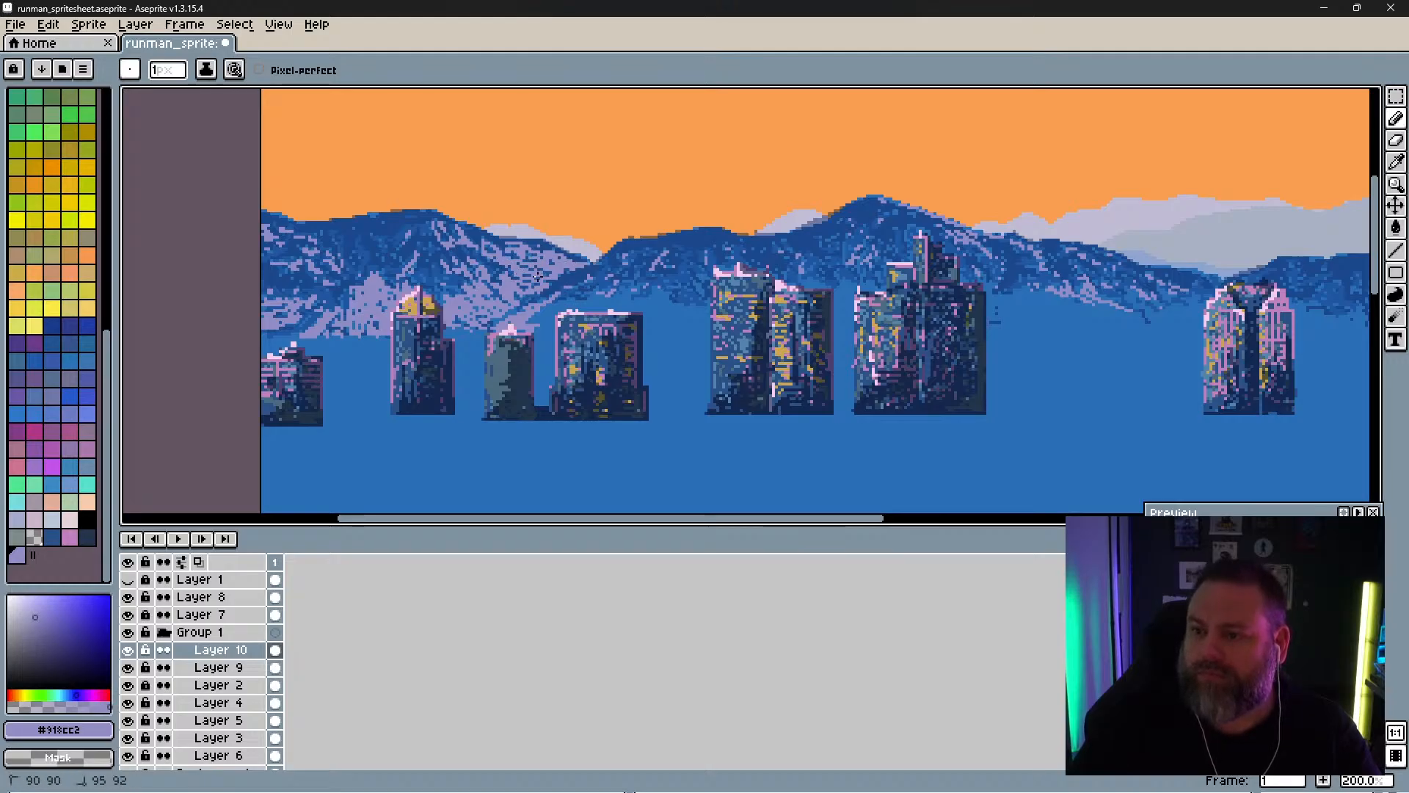
Step: Pencil denser #918cc2 highlights on the slope below the central mountain's peak, just above the tallest building, following the reference photo
left_click_drag(740, 310, 438, 383)
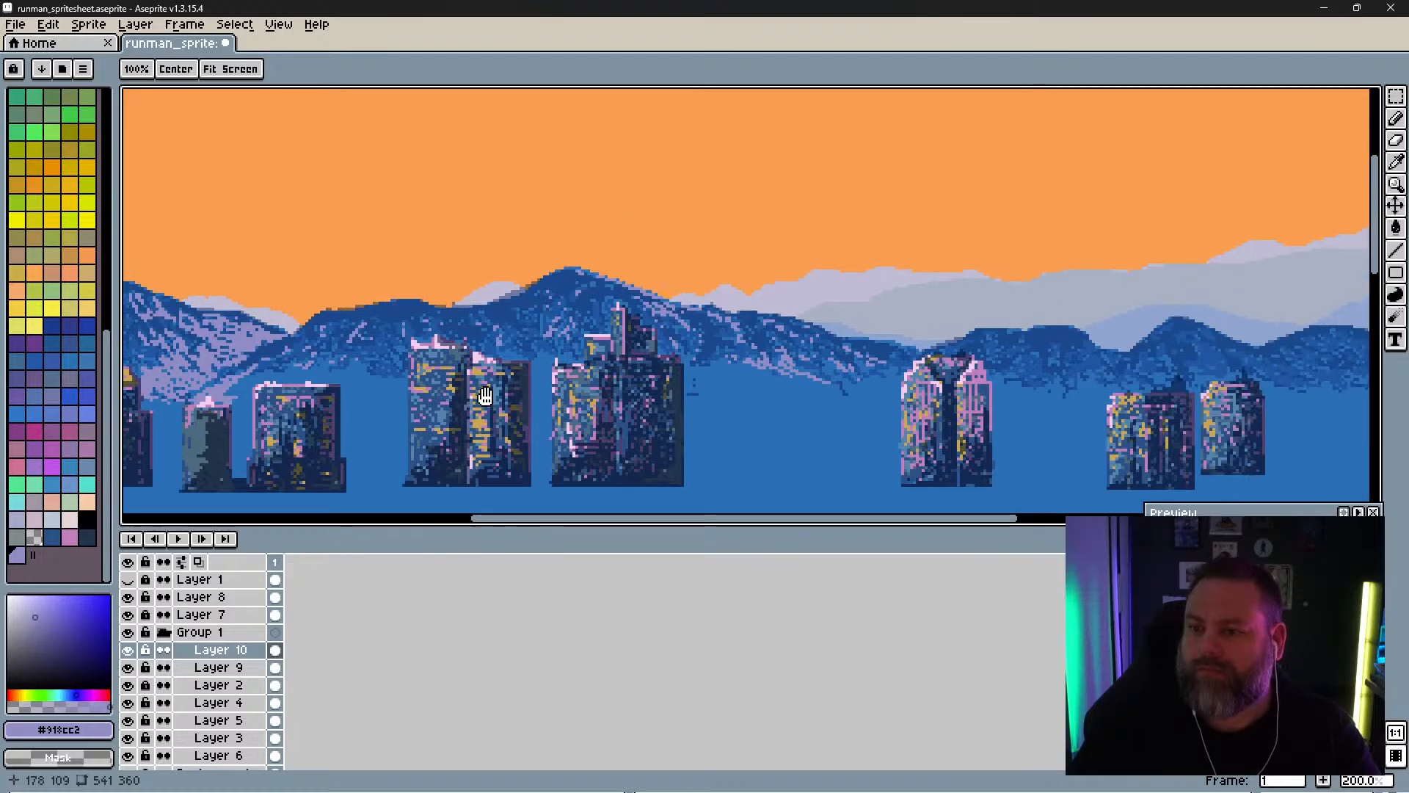
left_click_drag(760, 418, 856, 394)
key("b")
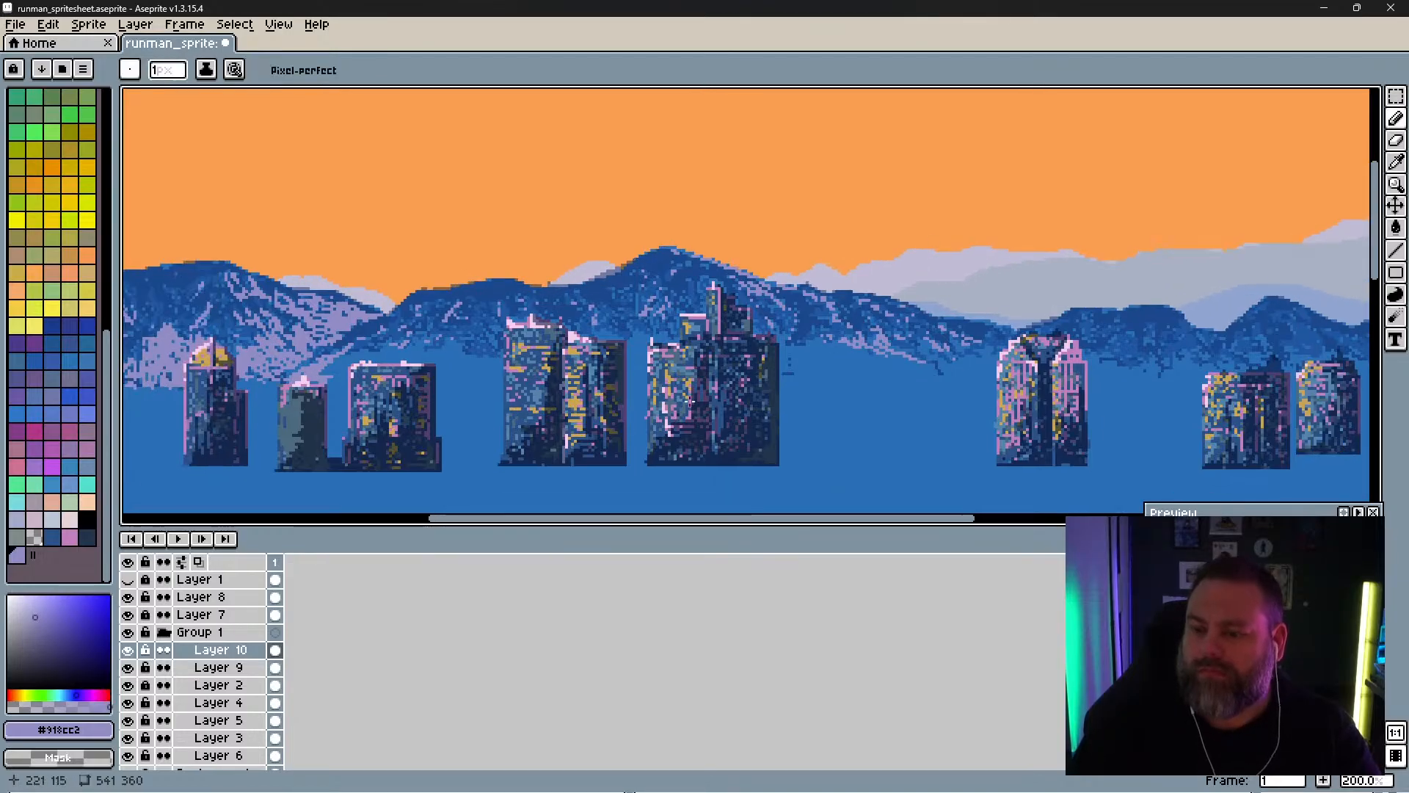
left_click(128, 632)
left_click(127, 632)
left_click(128, 632)
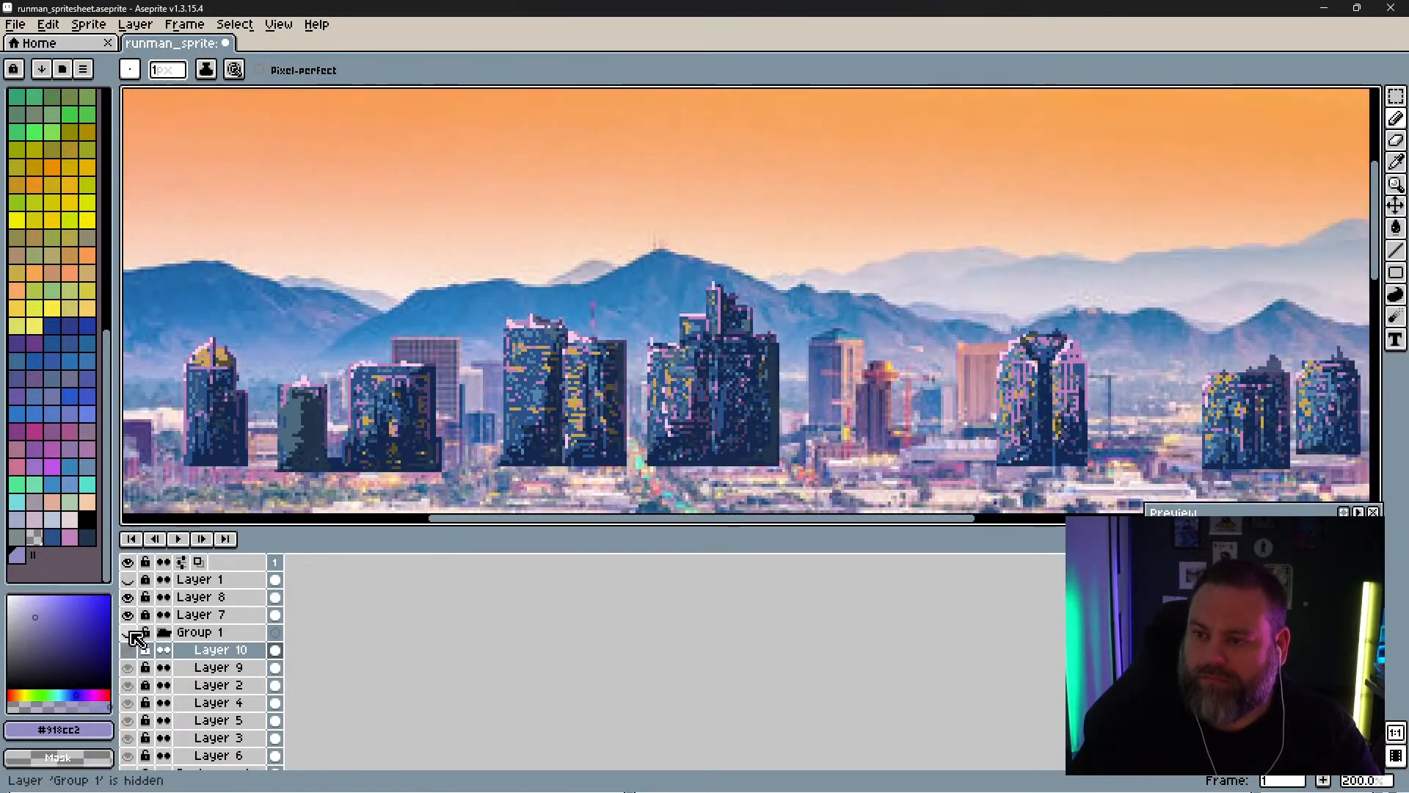
left_click(128, 633)
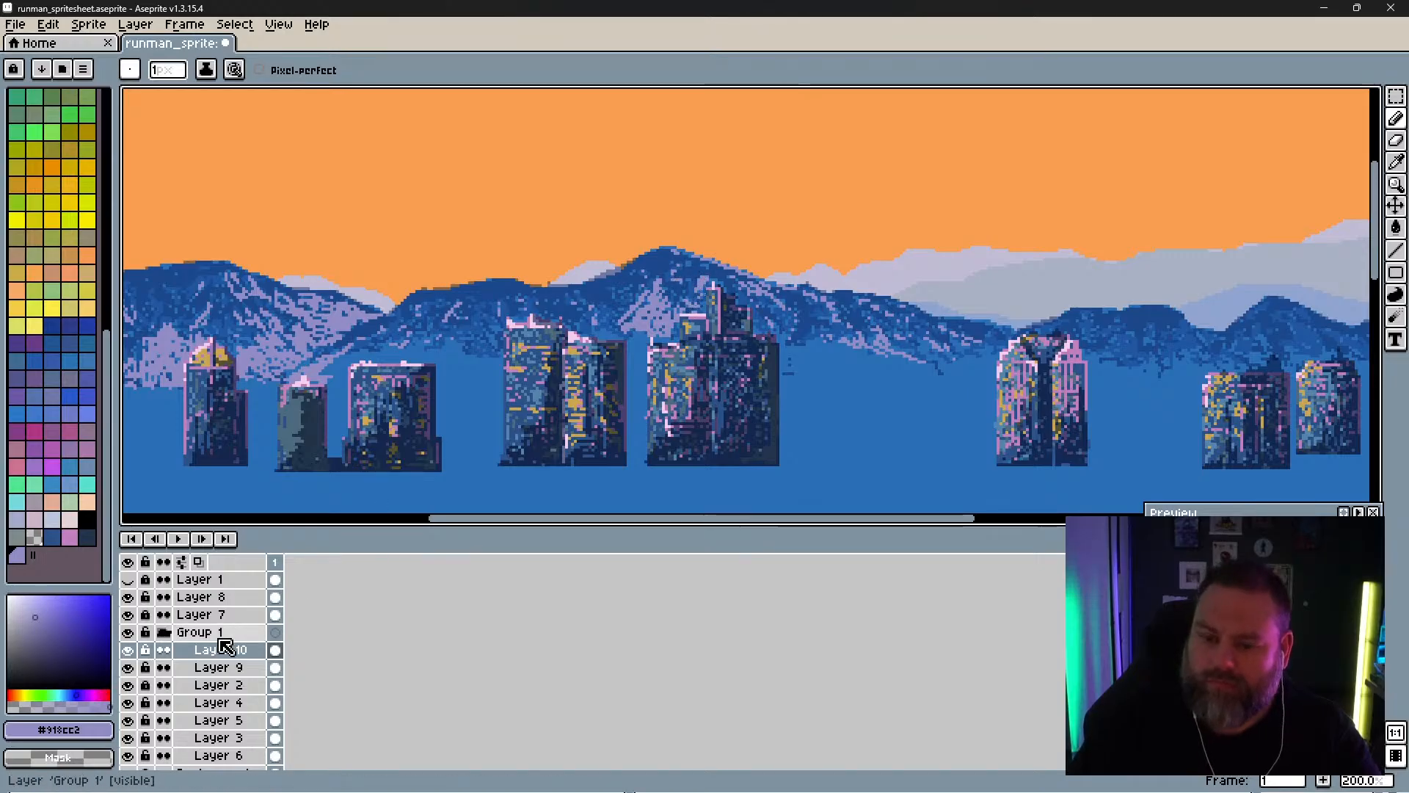
Step: Pencil #918cc2 shading on the foothill between the pink-edged block building and the yellow-windowed twin towers, following the reference photo
left_click(130, 668)
left_click(129, 667)
left_click(129, 668)
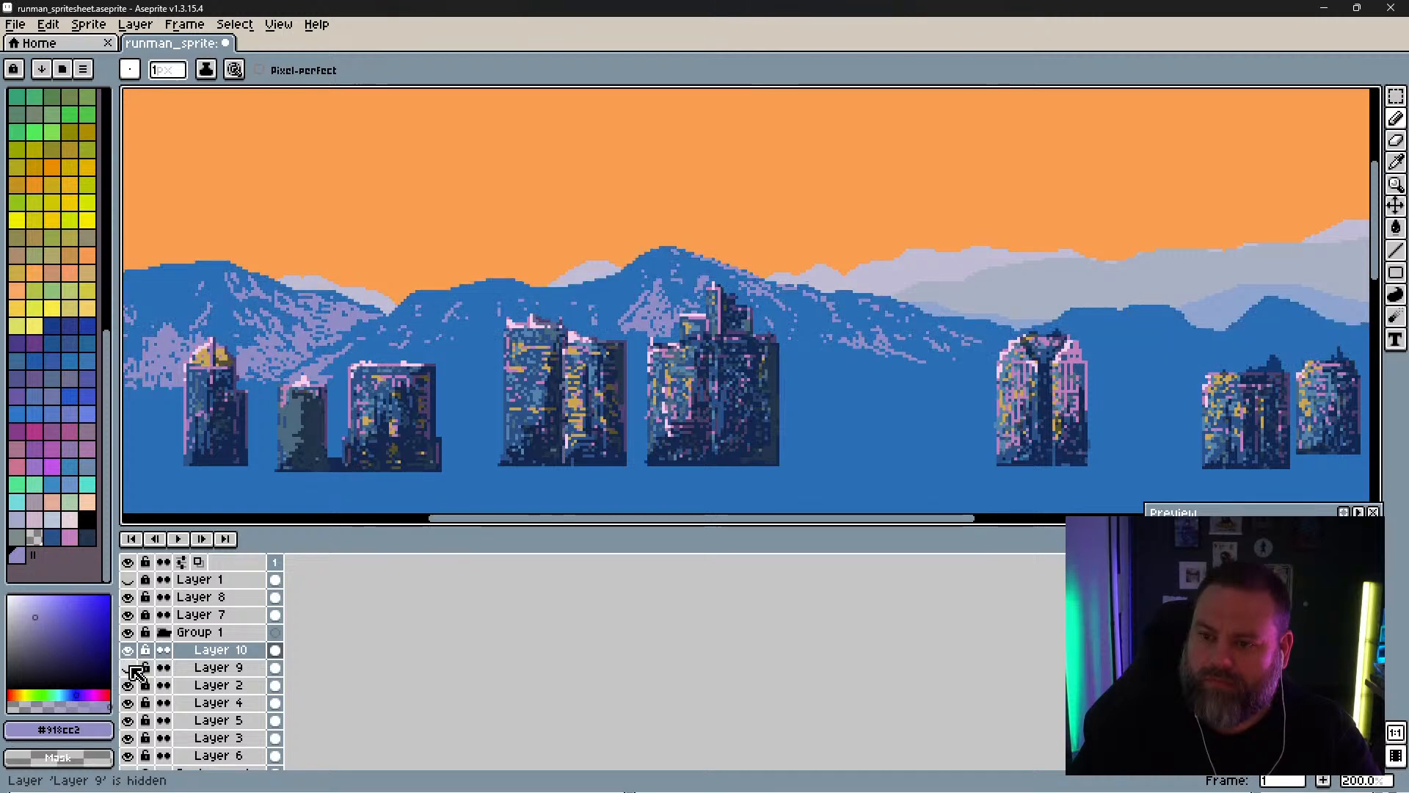
left_click(129, 668)
left_click(128, 615)
left_click(130, 615)
left_click(130, 632)
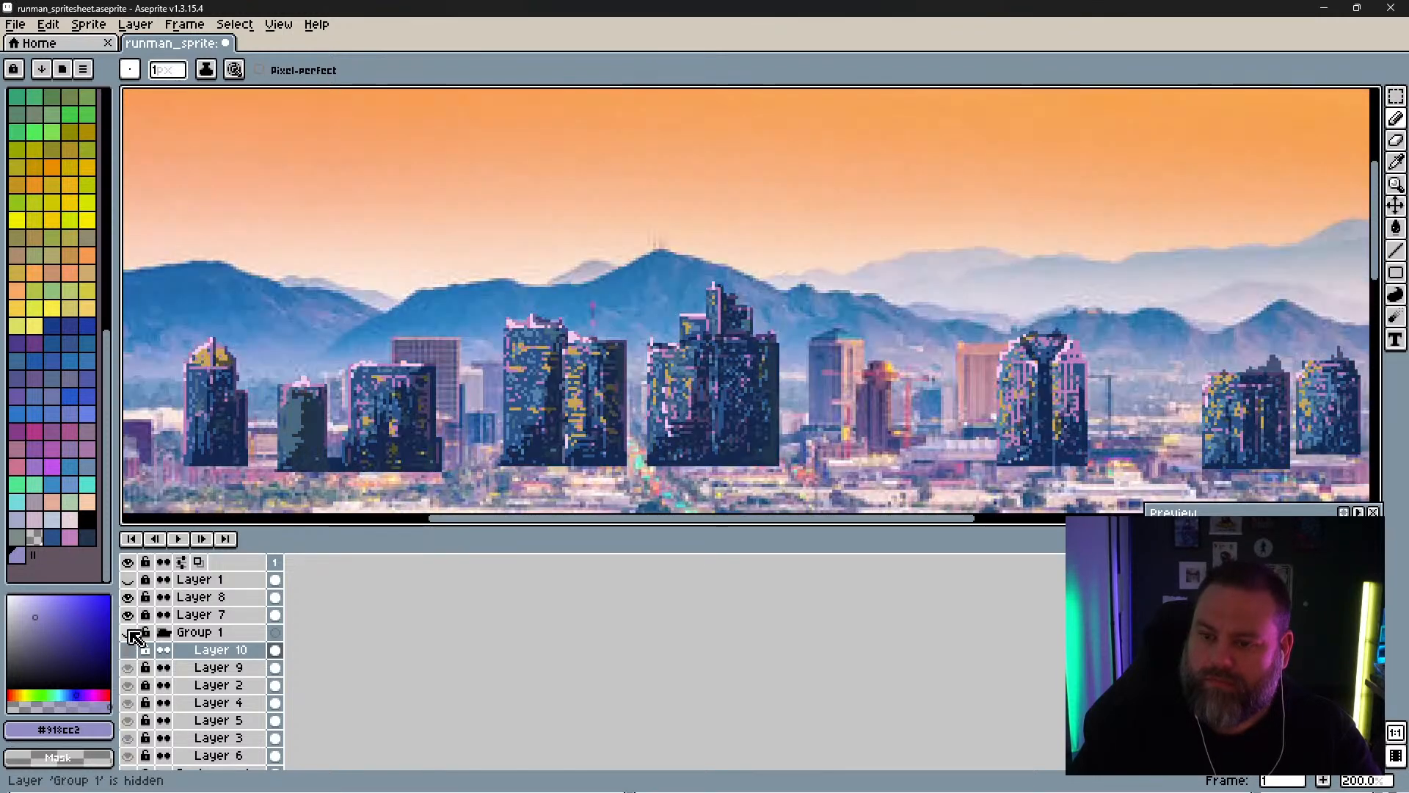
left_click(130, 632)
left_click(130, 631)
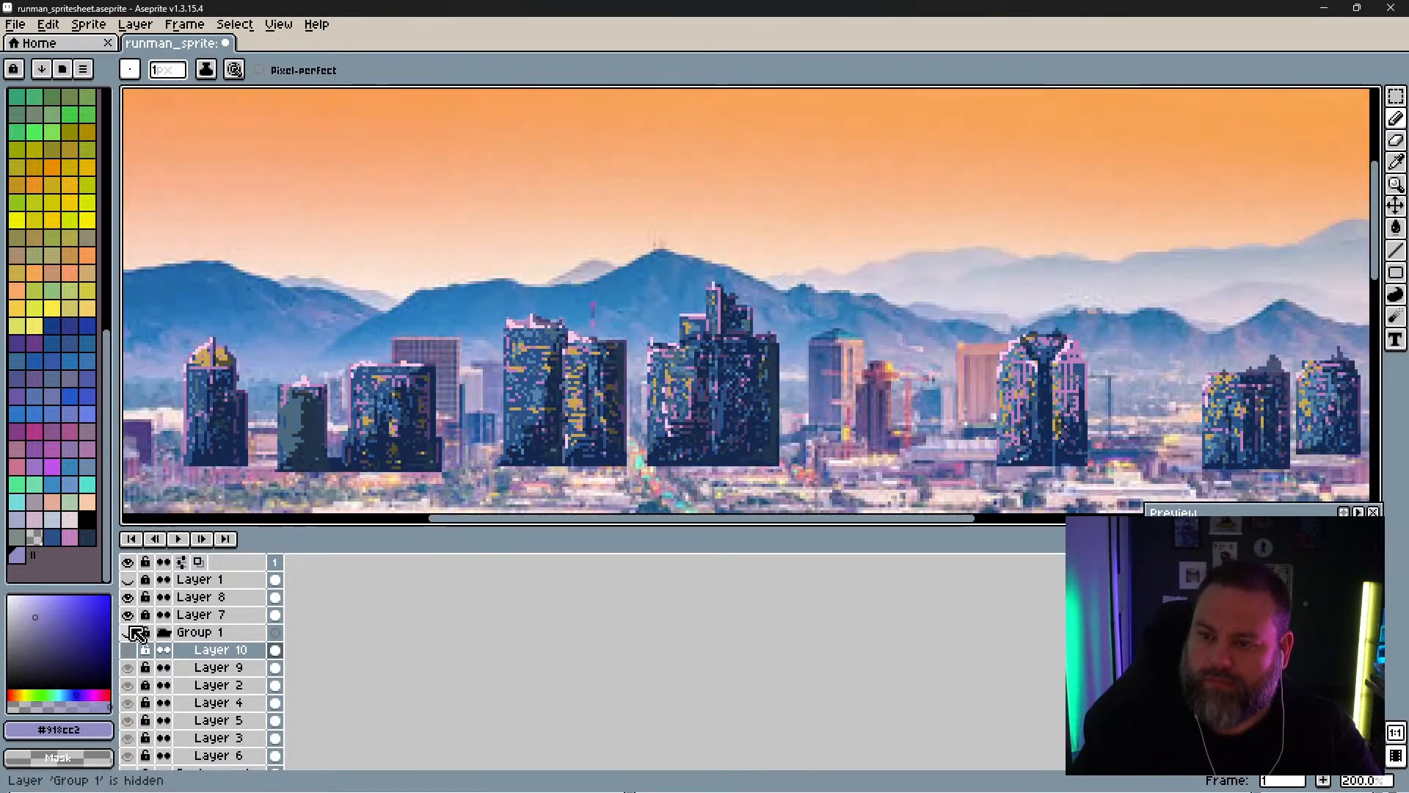
left_click(130, 632)
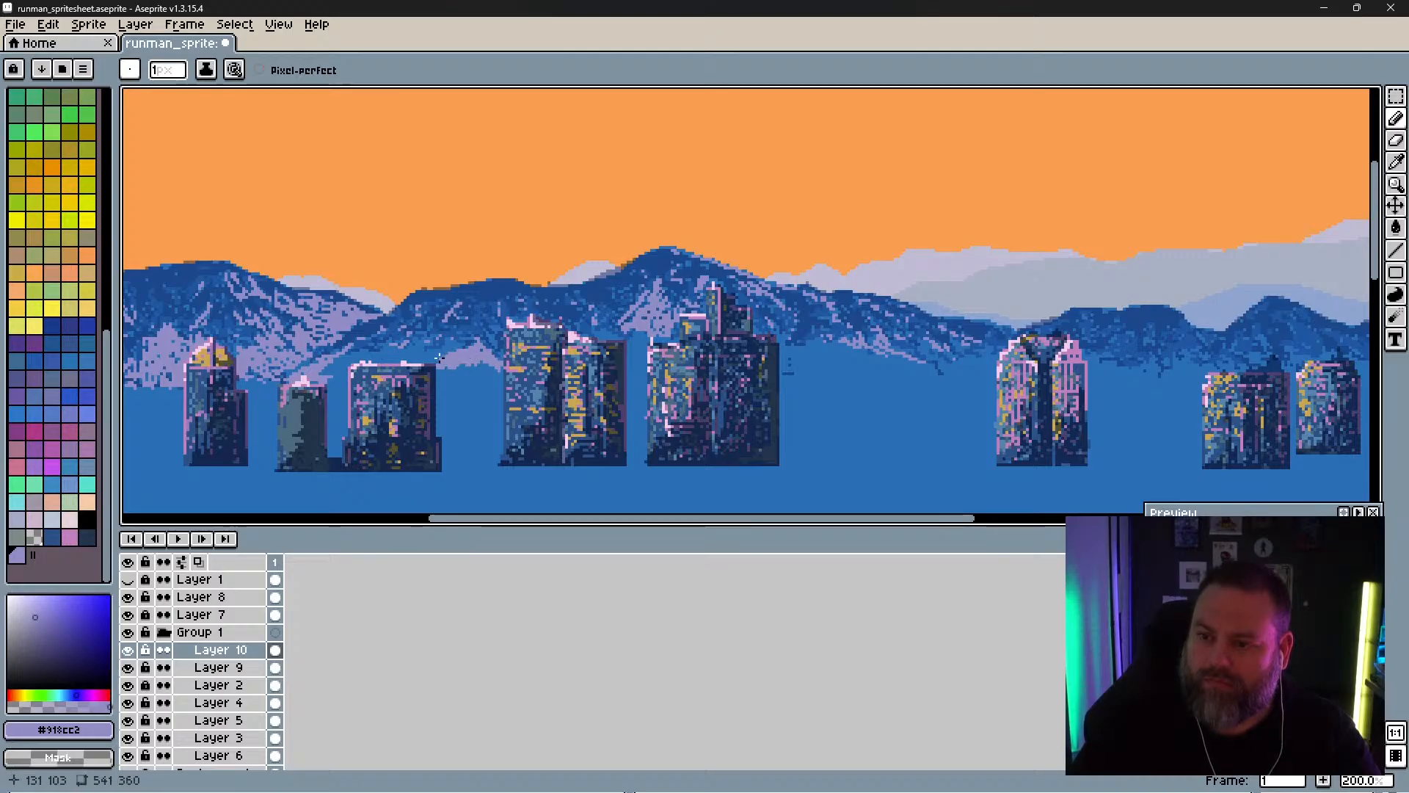
Step: Thicken and extend the lavender foothill shading toward the yellow-windowed twin towers, checking it against the reference photo
left_click(128, 632)
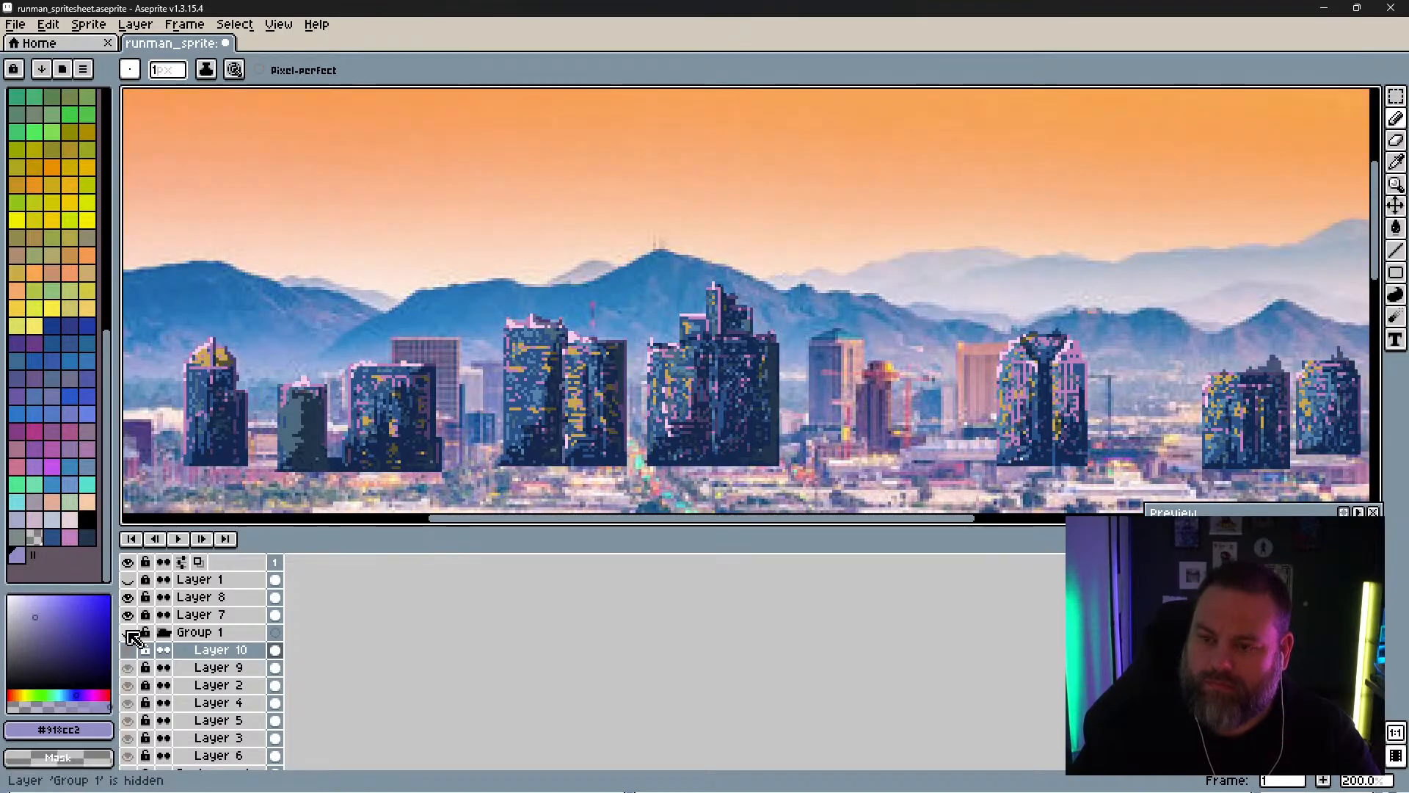
left_click(128, 631)
left_click(128, 632)
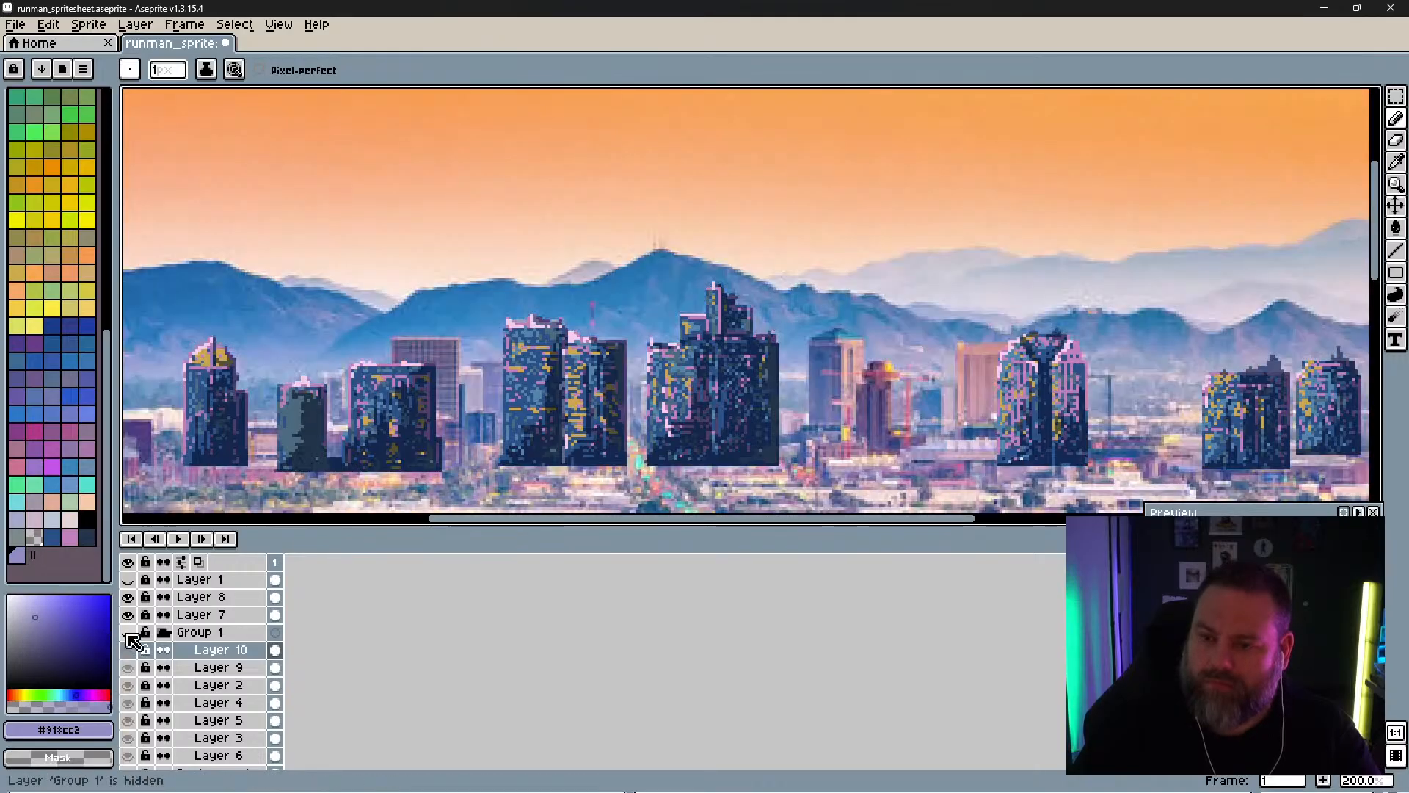
left_click(127, 632)
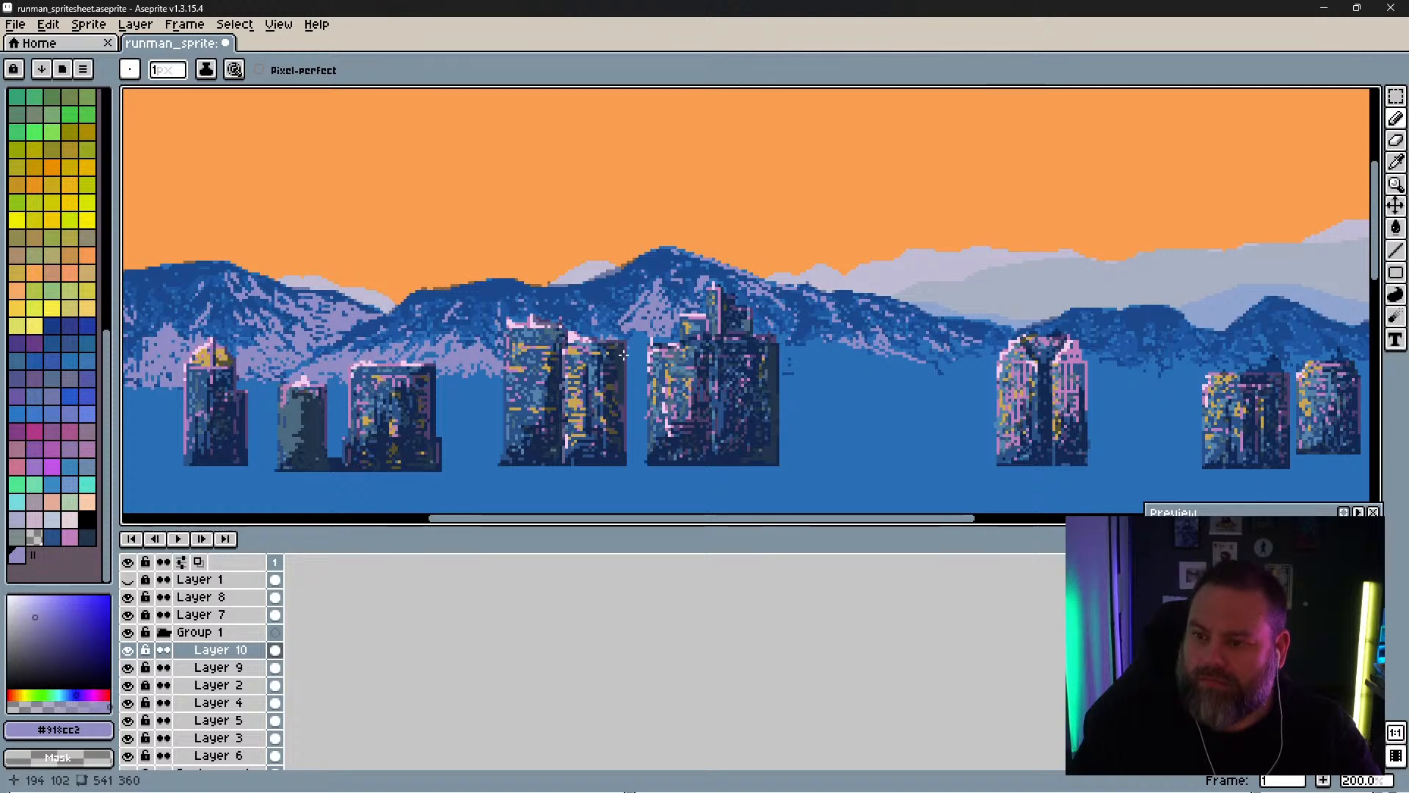
left_click(128, 634)
left_click(129, 631)
left_click(129, 631)
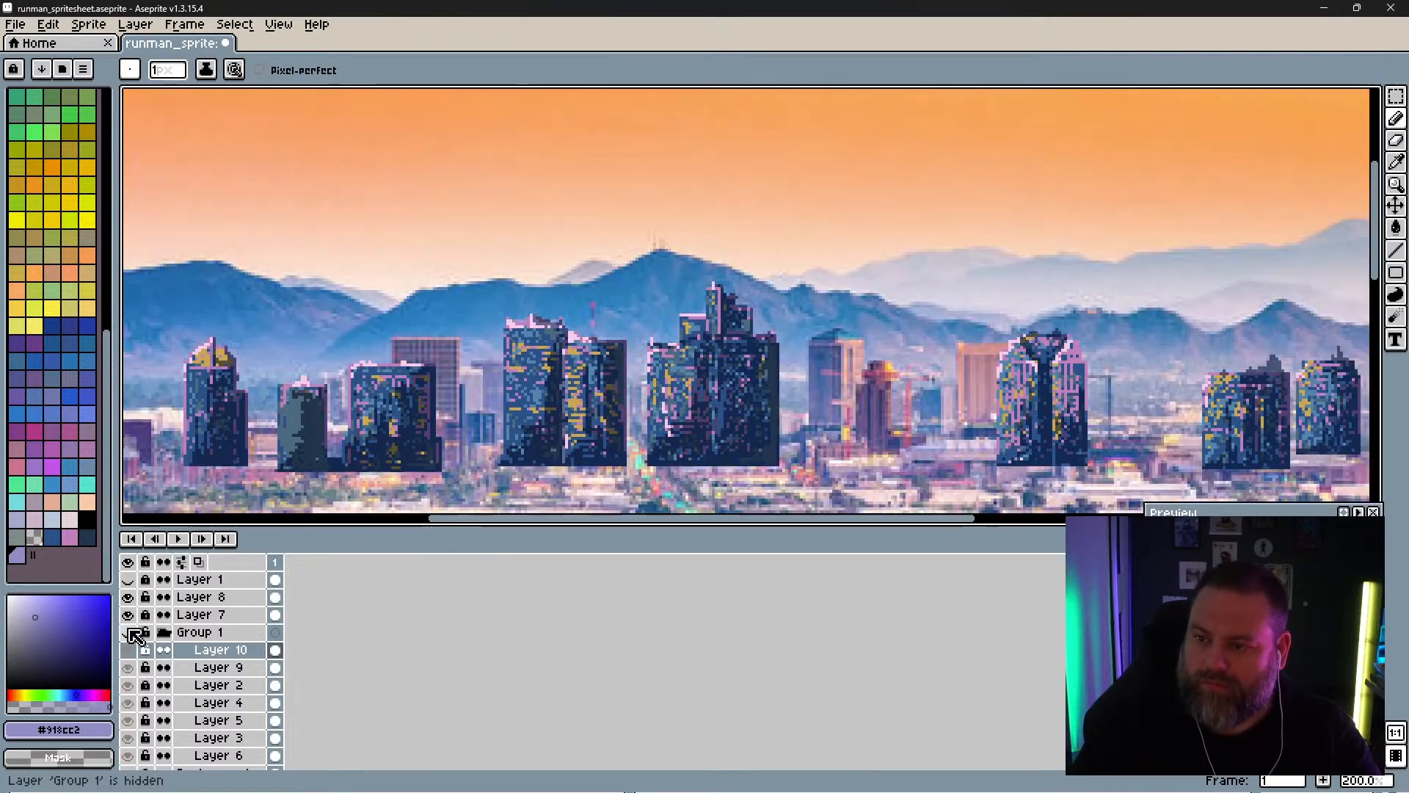
left_click(129, 633)
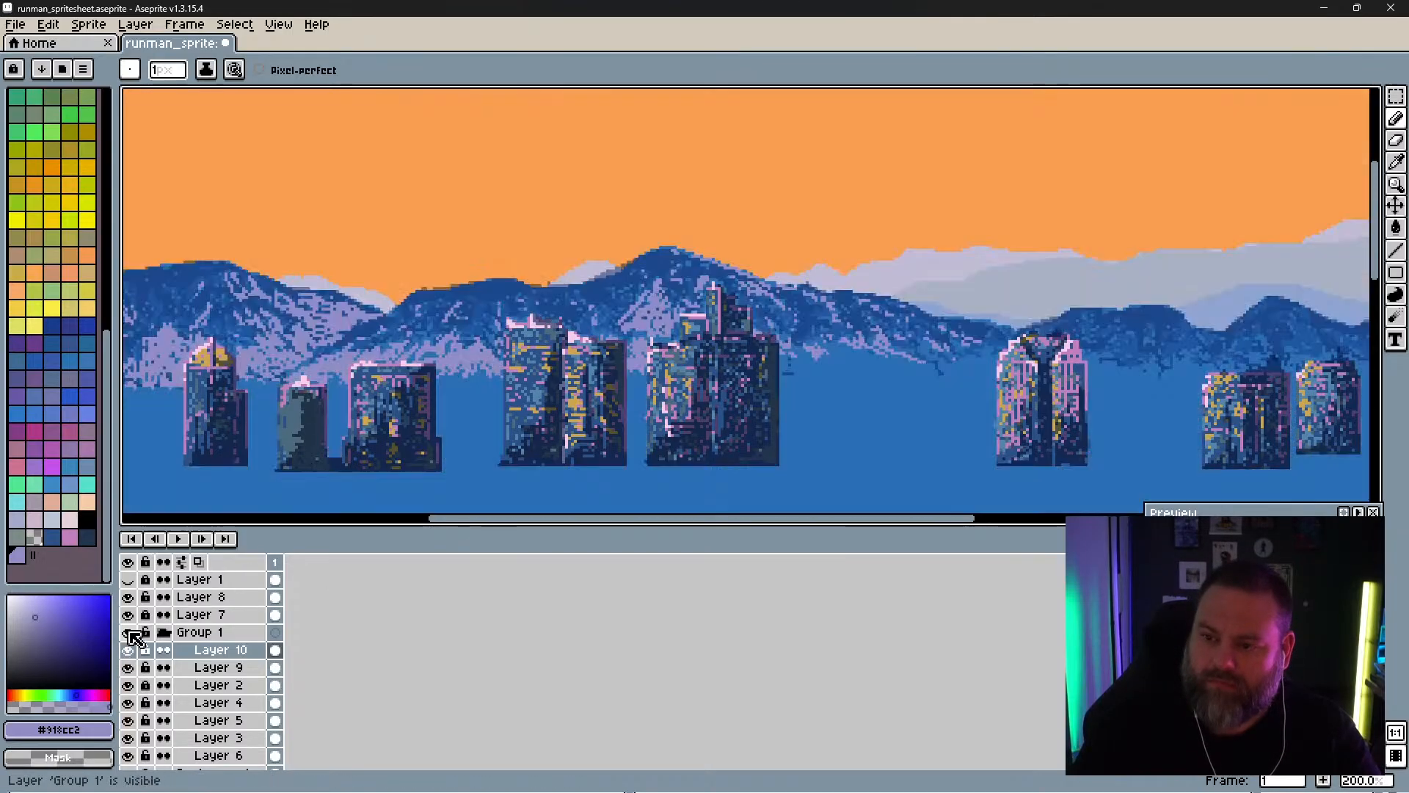
Step: Hide the building artwork on Layer 7 and Layer 8 so the mountains are unobstructed
left_click(129, 615)
left_click(130, 615)
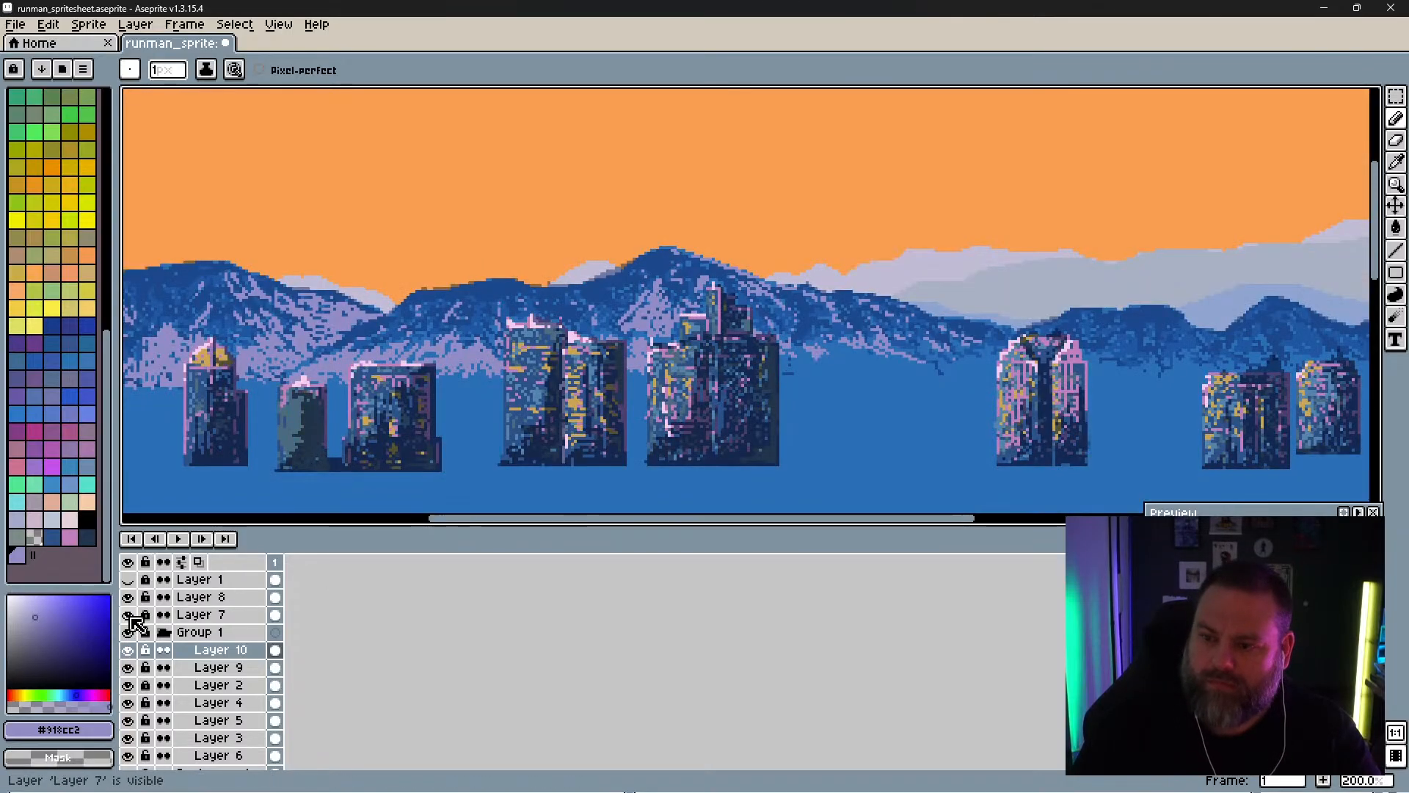
left_click(128, 597)
left_click(129, 613)
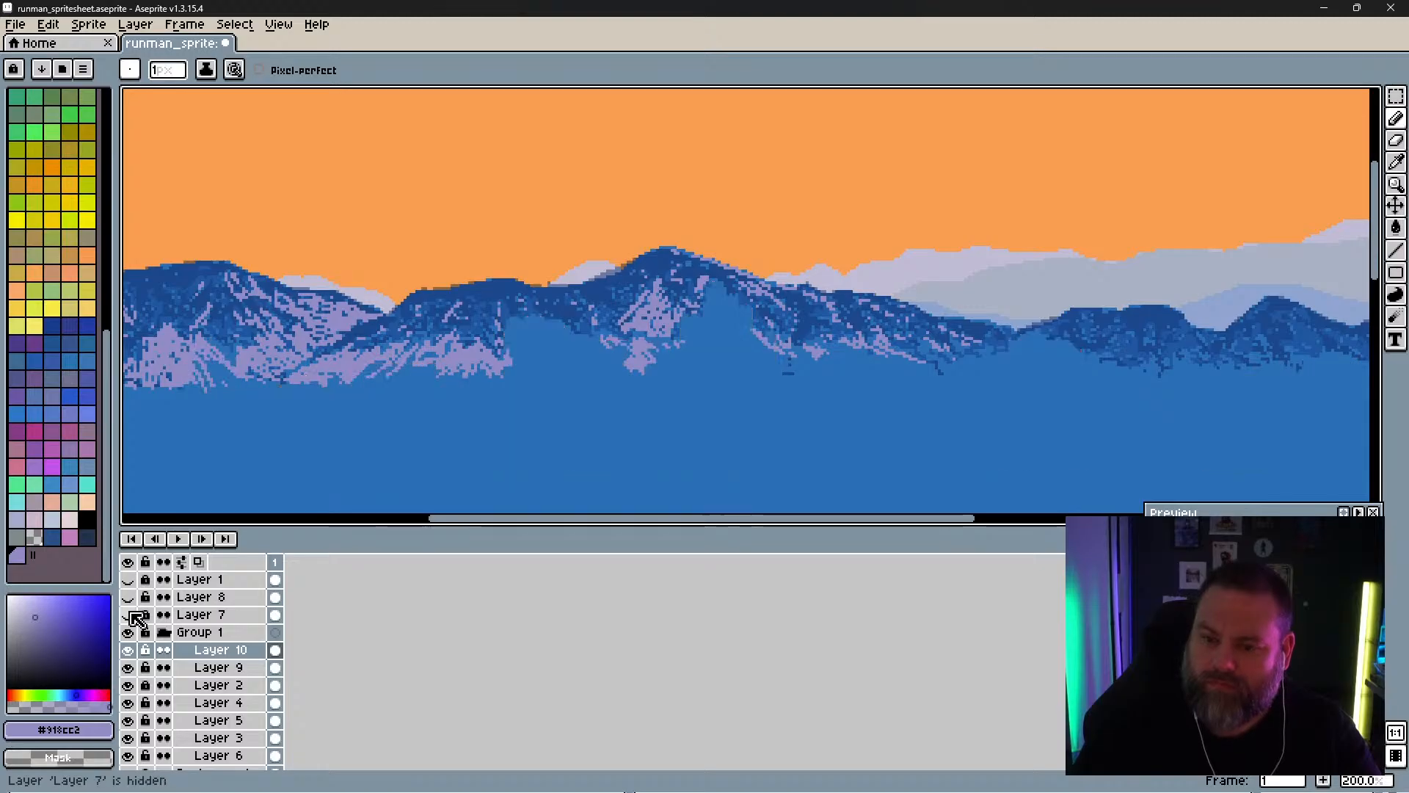
Step: Pencil diagonal #918cc2 streaks on the slope between the rounded ridge and the central mountain, comparing with the reference photo
left_click(130, 632)
left_click(129, 632)
left_click(129, 632)
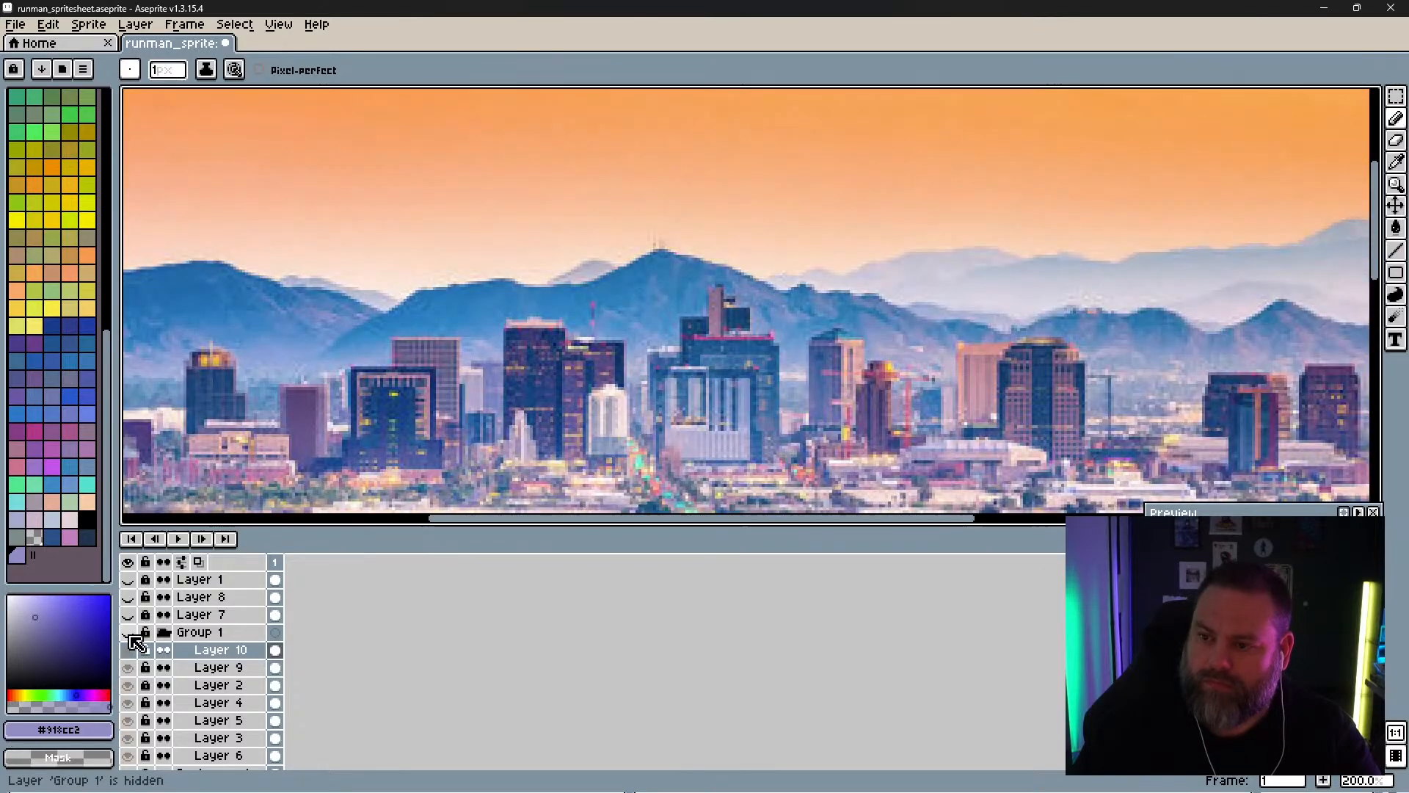
left_click(129, 633)
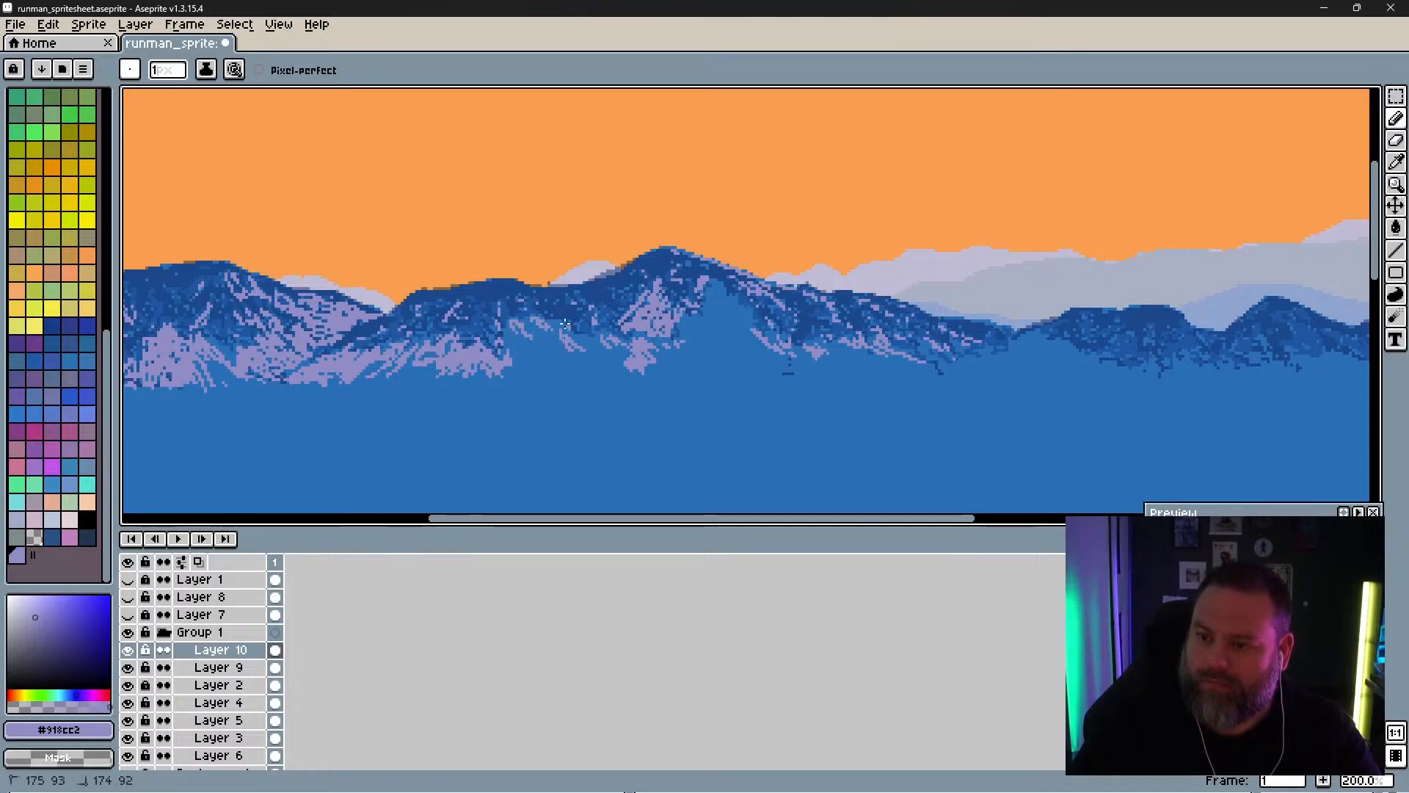
left_click_drag(565, 324, 607, 356)
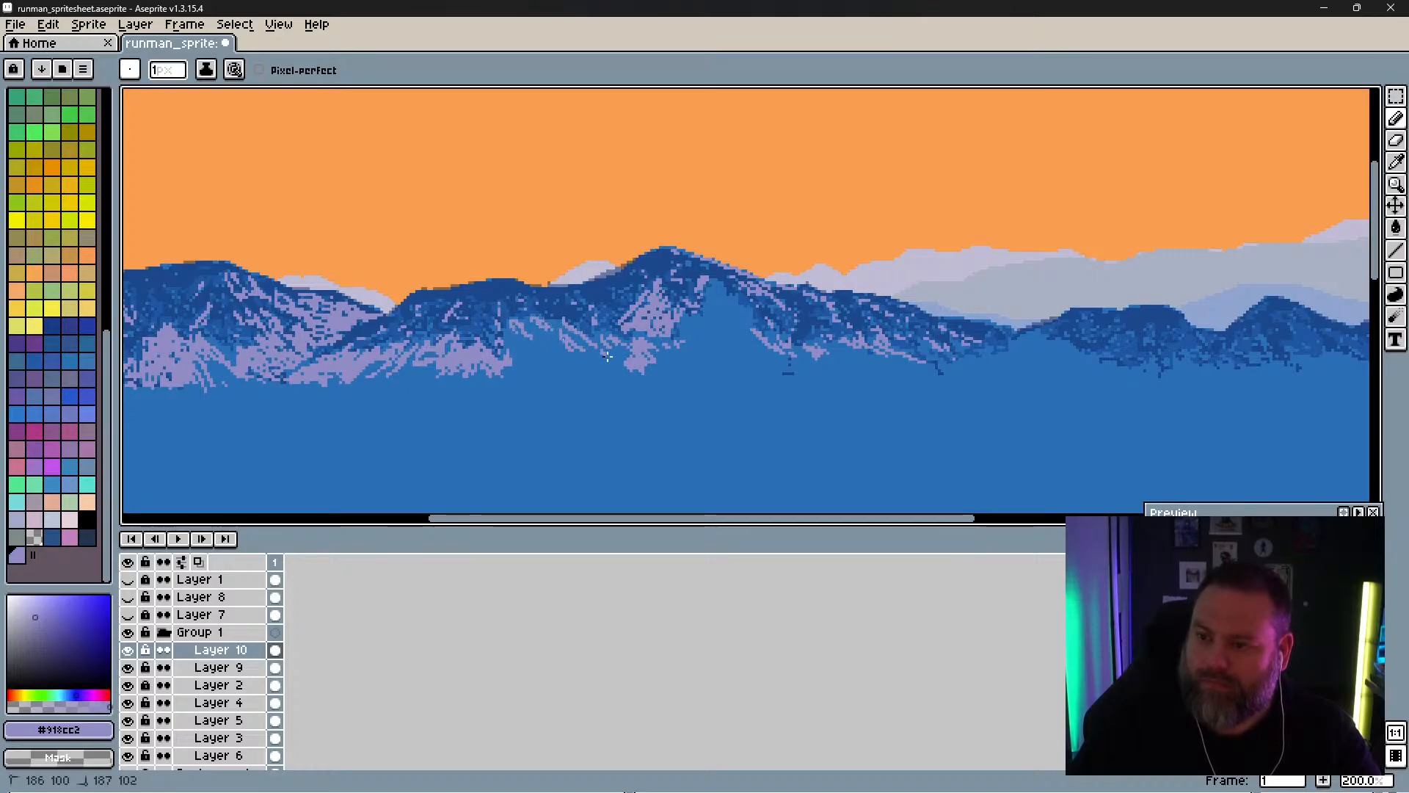
left_click(129, 633)
left_click(130, 632)
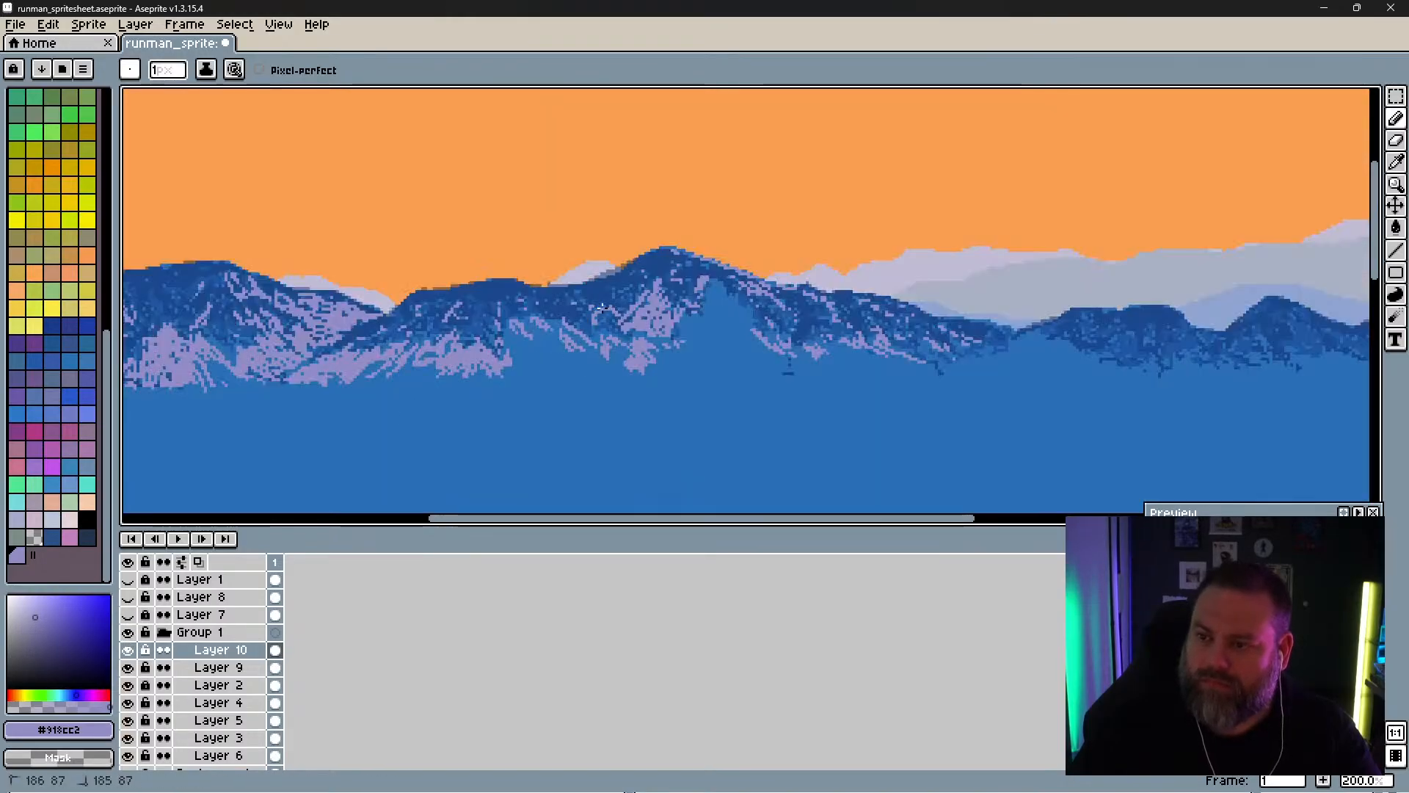
left_click(129, 650)
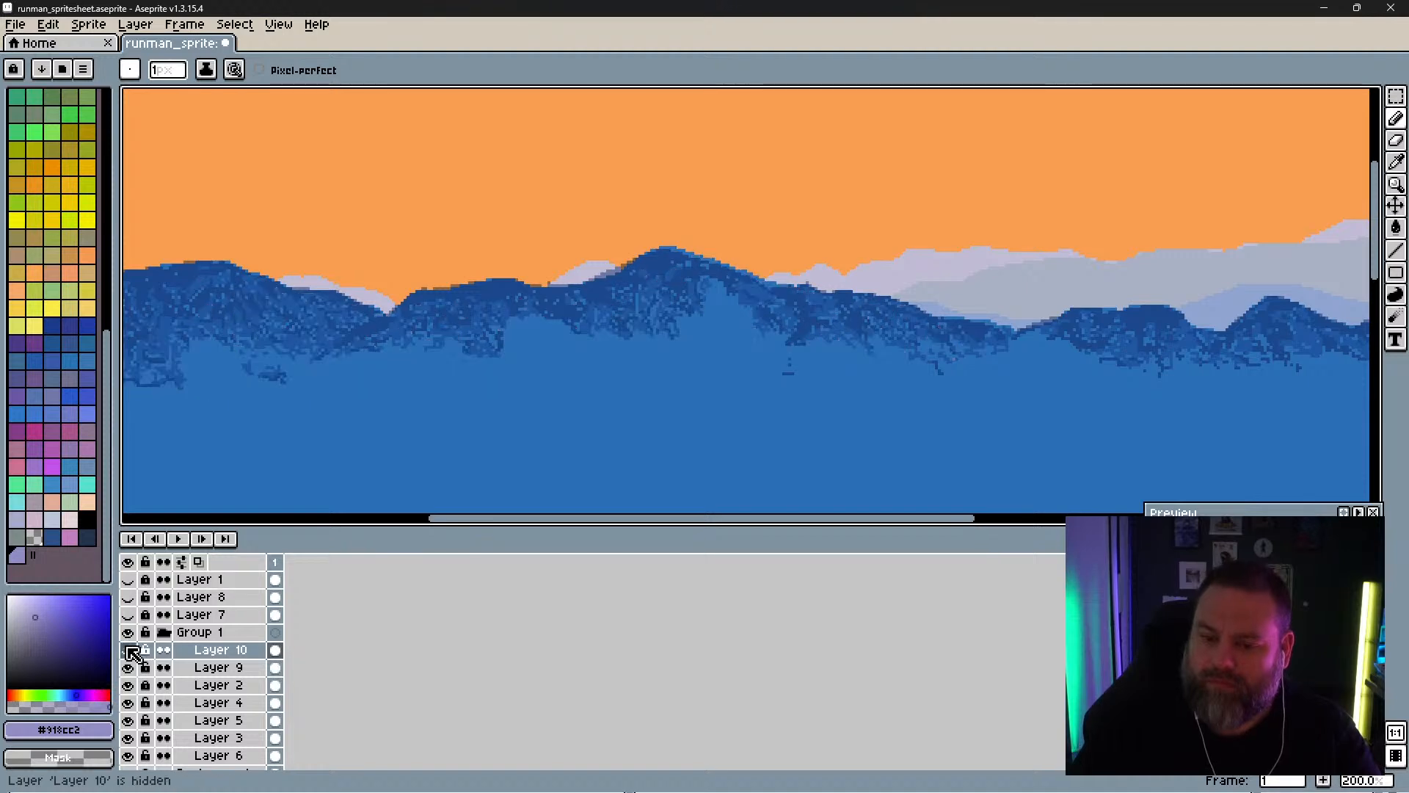
left_click(130, 651)
left_click(130, 633)
left_click(130, 632)
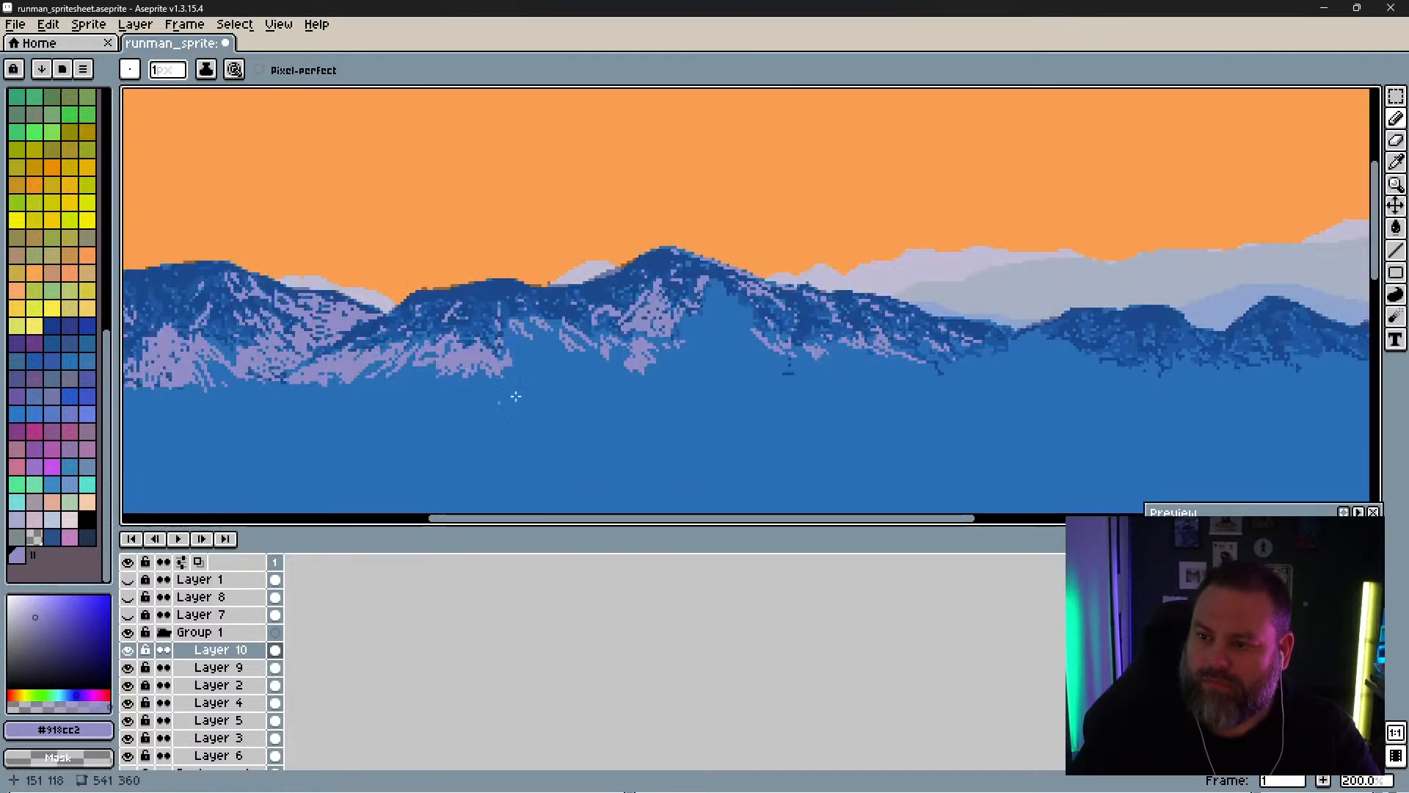
Step: Pencil #918cc2 highlights down the right-hand slope below the central mountain's peak, following the reference photo
left_click(129, 632)
left_click(129, 632)
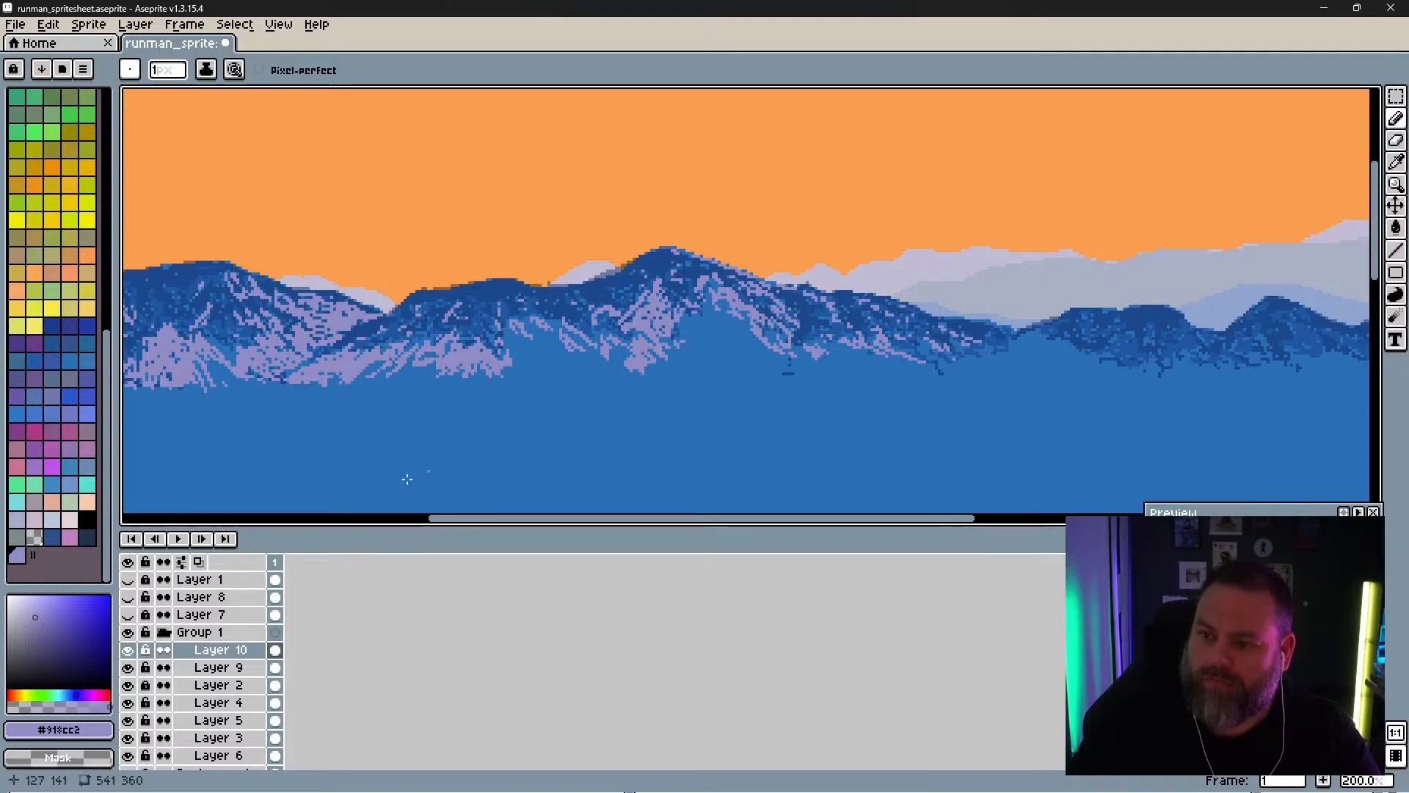
left_click(129, 633)
left_click(129, 633)
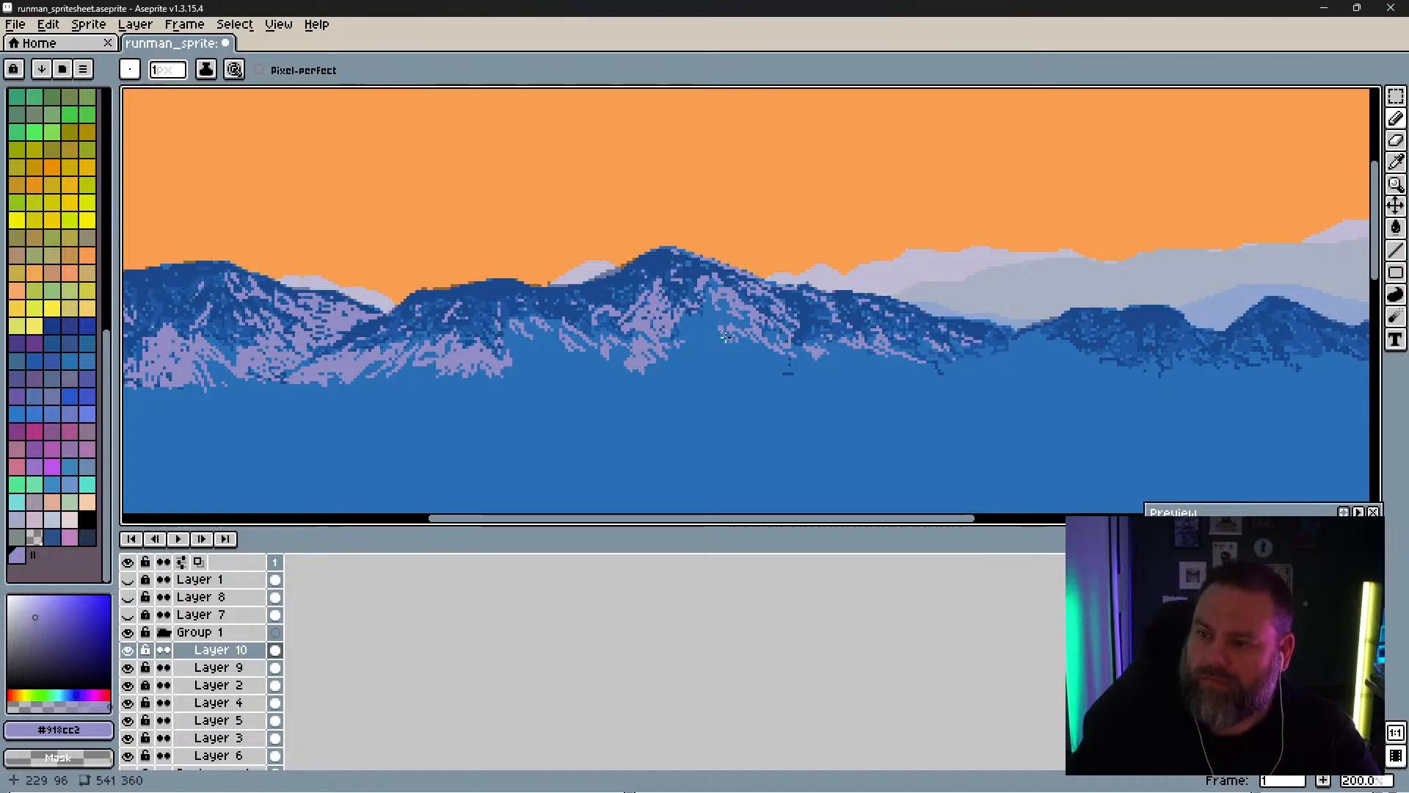
left_click(711, 341)
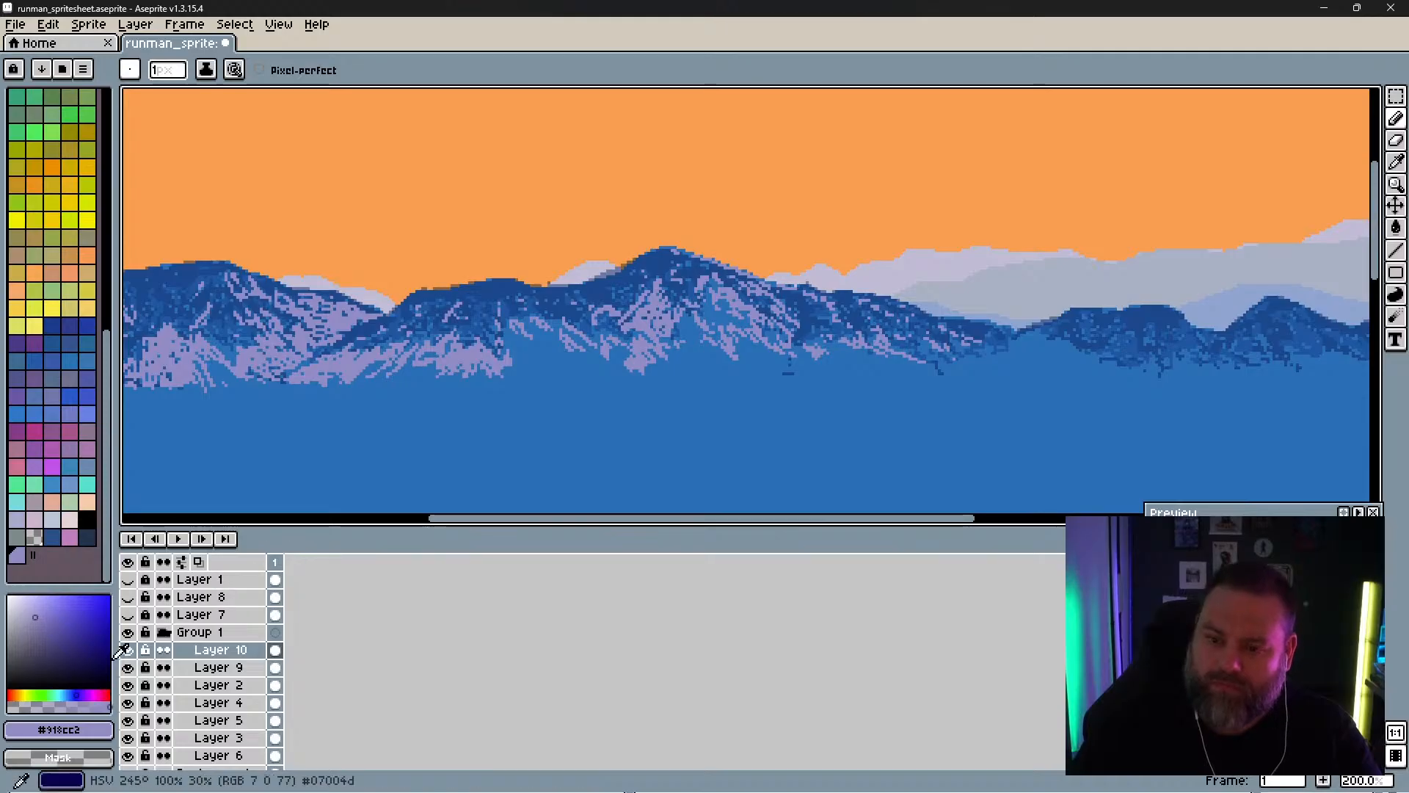
Step: Pencil a small #918cc2 highlight near the crest of the ridge right of the central mountain, following the reference photo
left_click(129, 632)
left_click(129, 632)
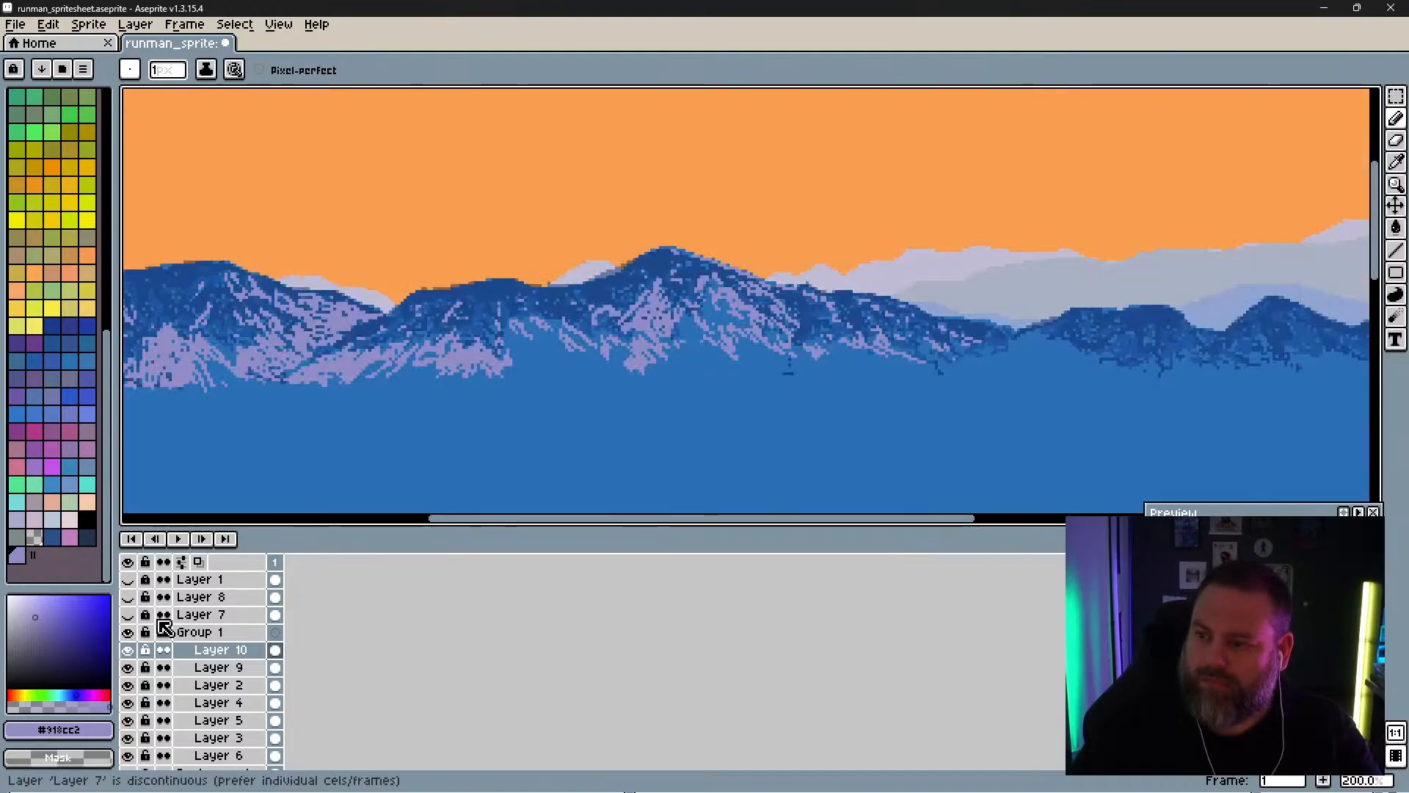
left_click(129, 614)
left_click(129, 614)
left_click(130, 632)
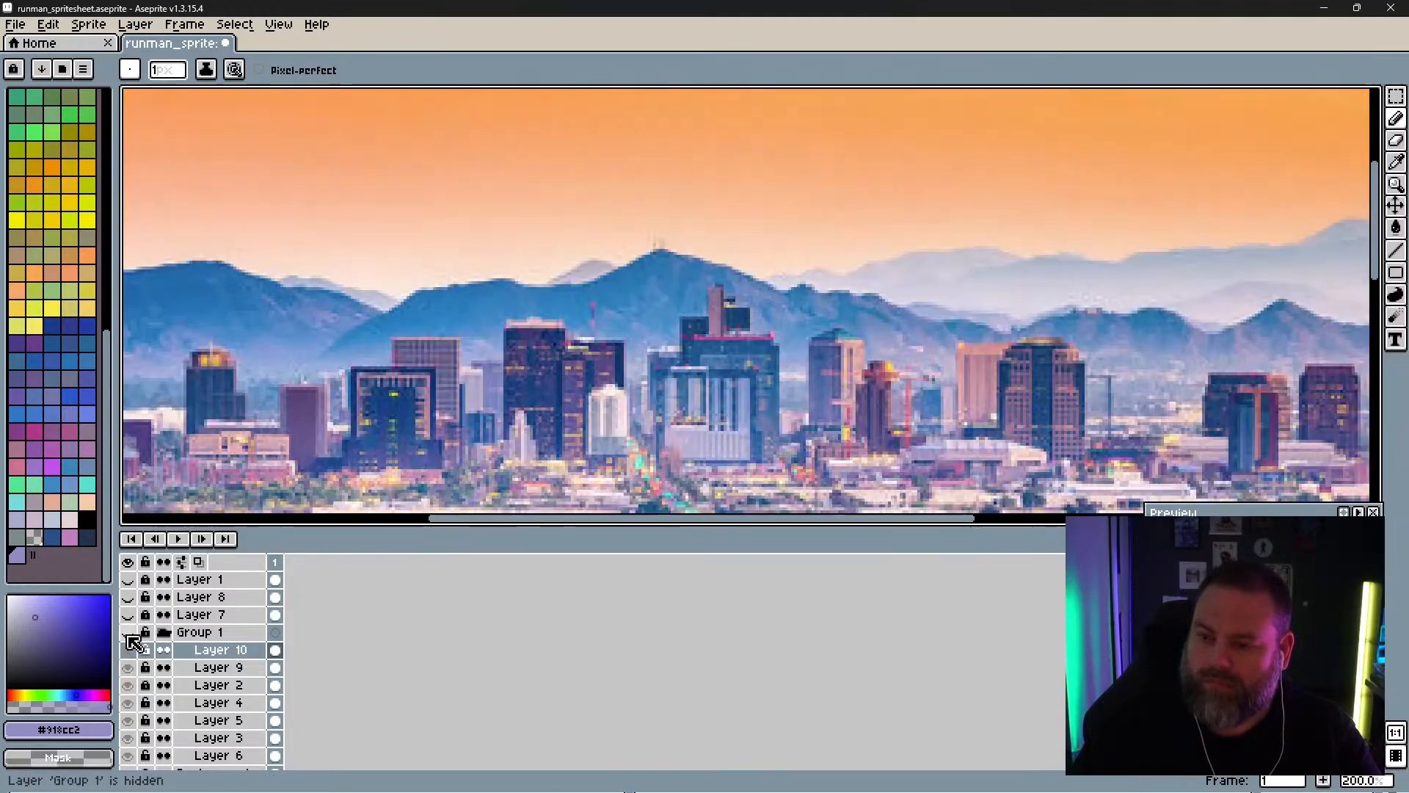
left_click(130, 632)
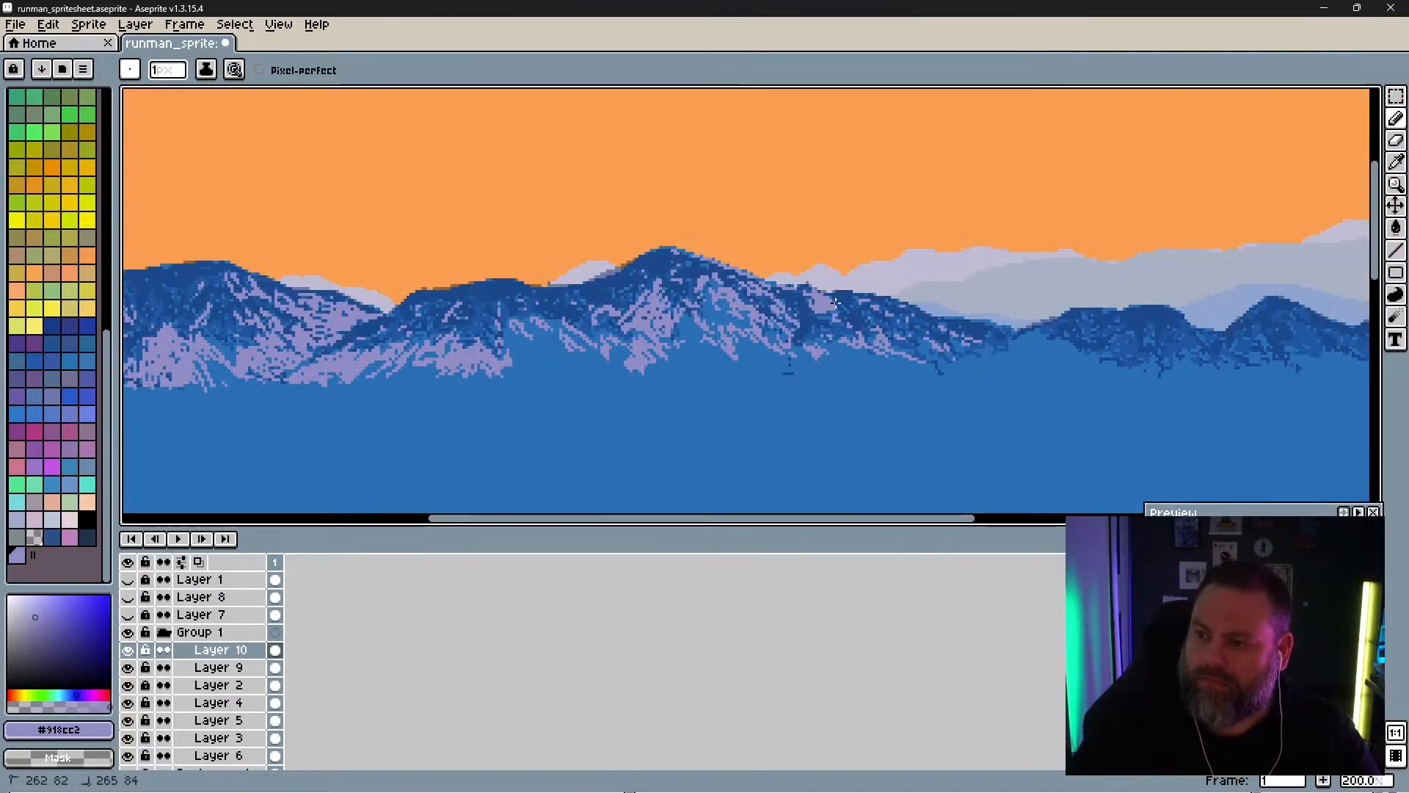
Step: Compare the mountain shading with Layer 9 and Layer 2 toggled and against the reference photo beneath Group 1
left_click(129, 667)
left_click(129, 667)
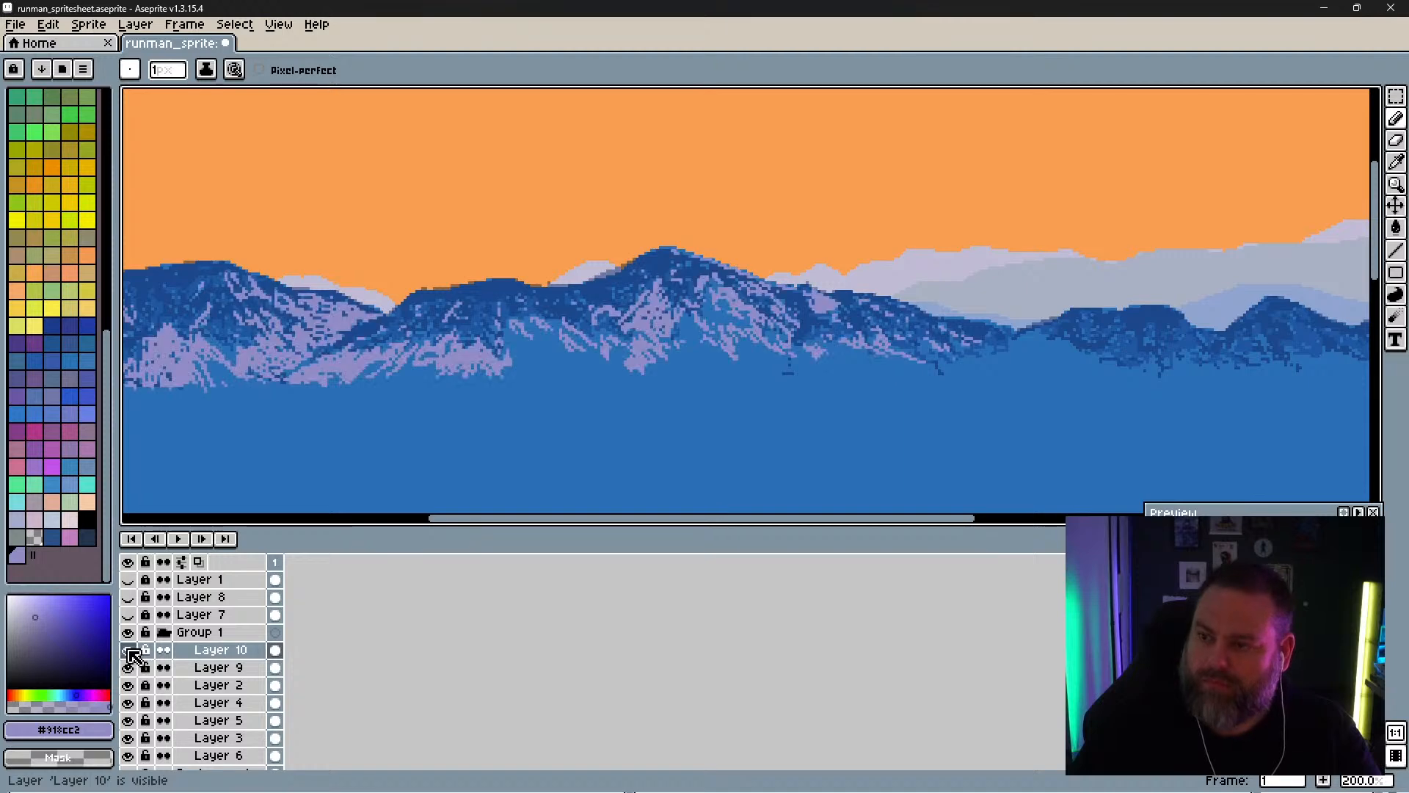
left_click(129, 667)
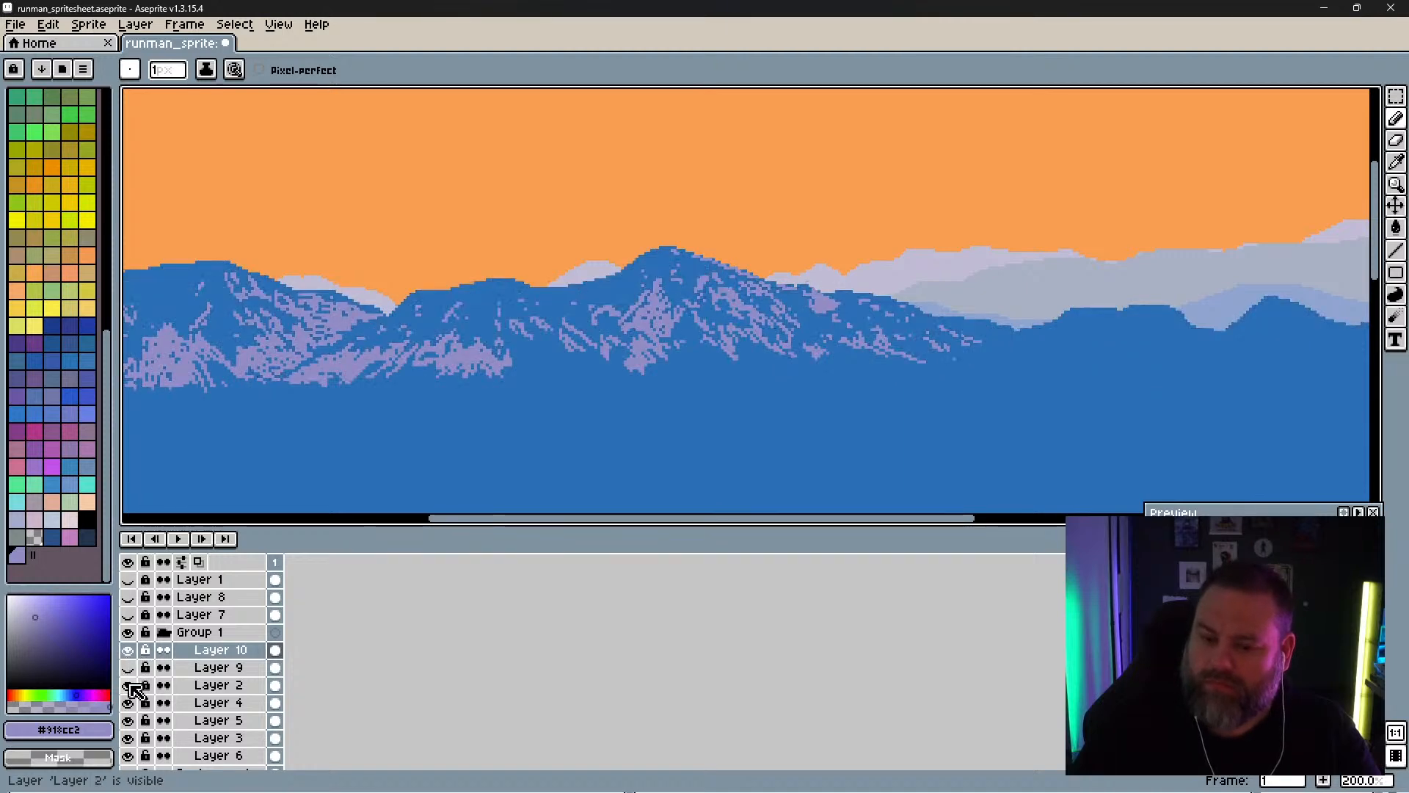
left_click(129, 667)
left_click(128, 684)
left_click(129, 684)
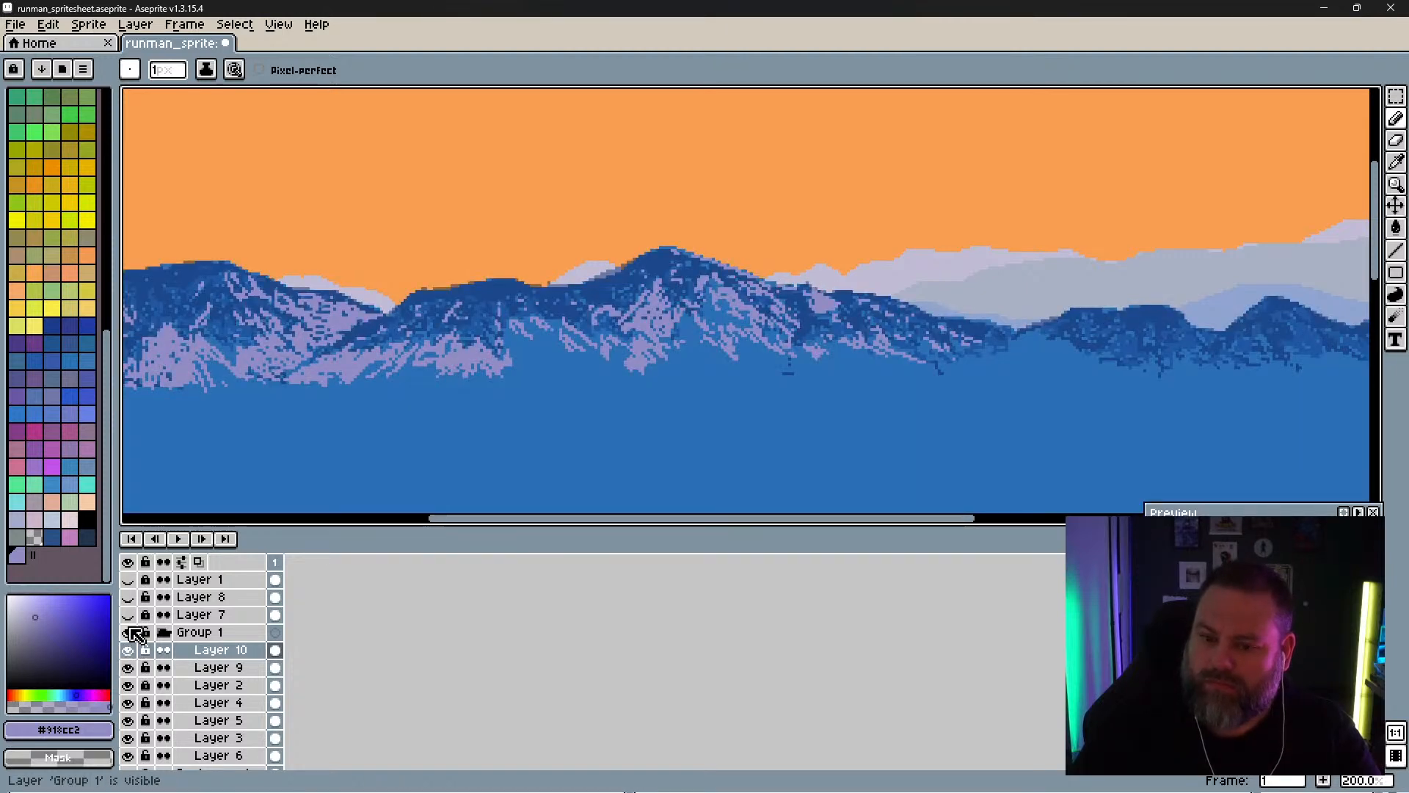
left_click(129, 632)
left_click(129, 632)
left_click(129, 632)
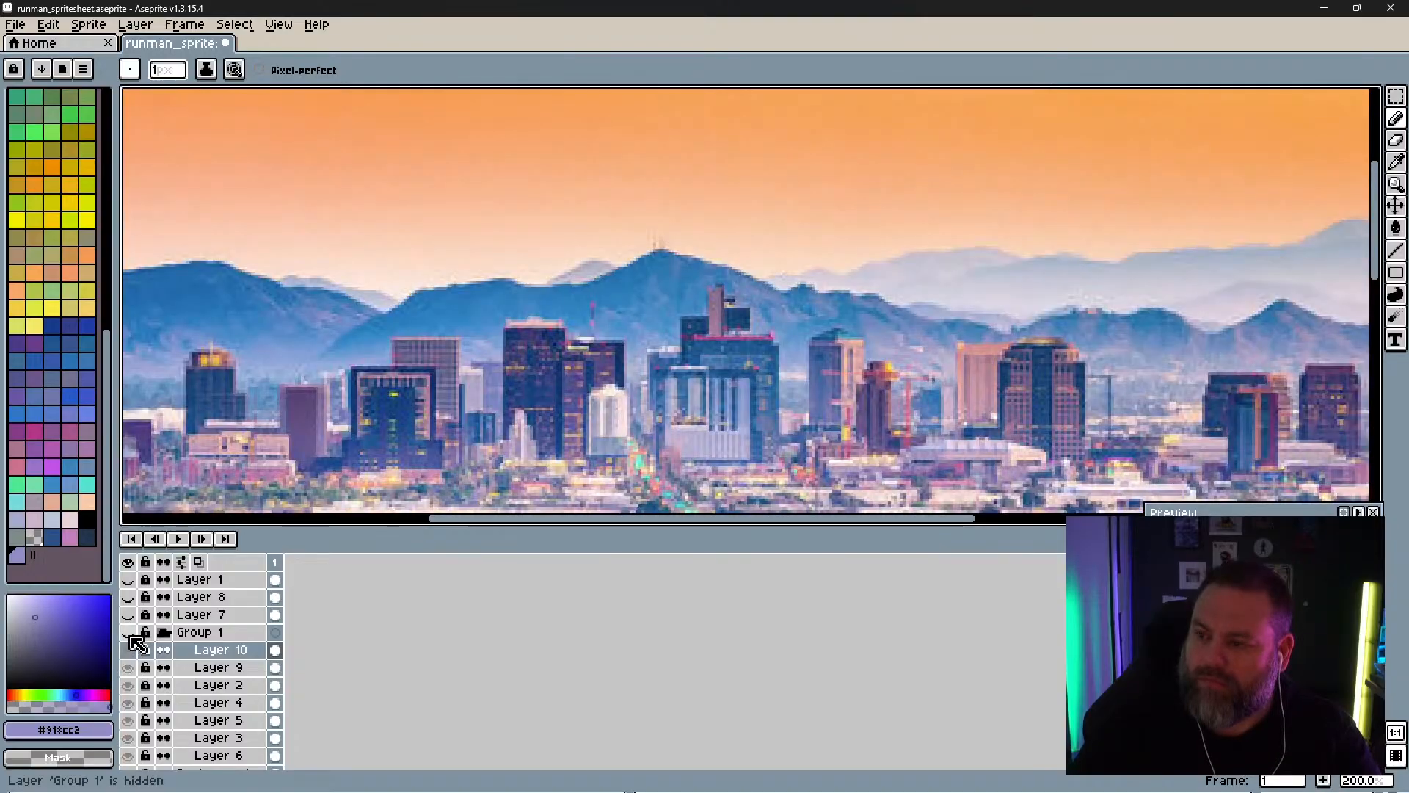
left_click(128, 632)
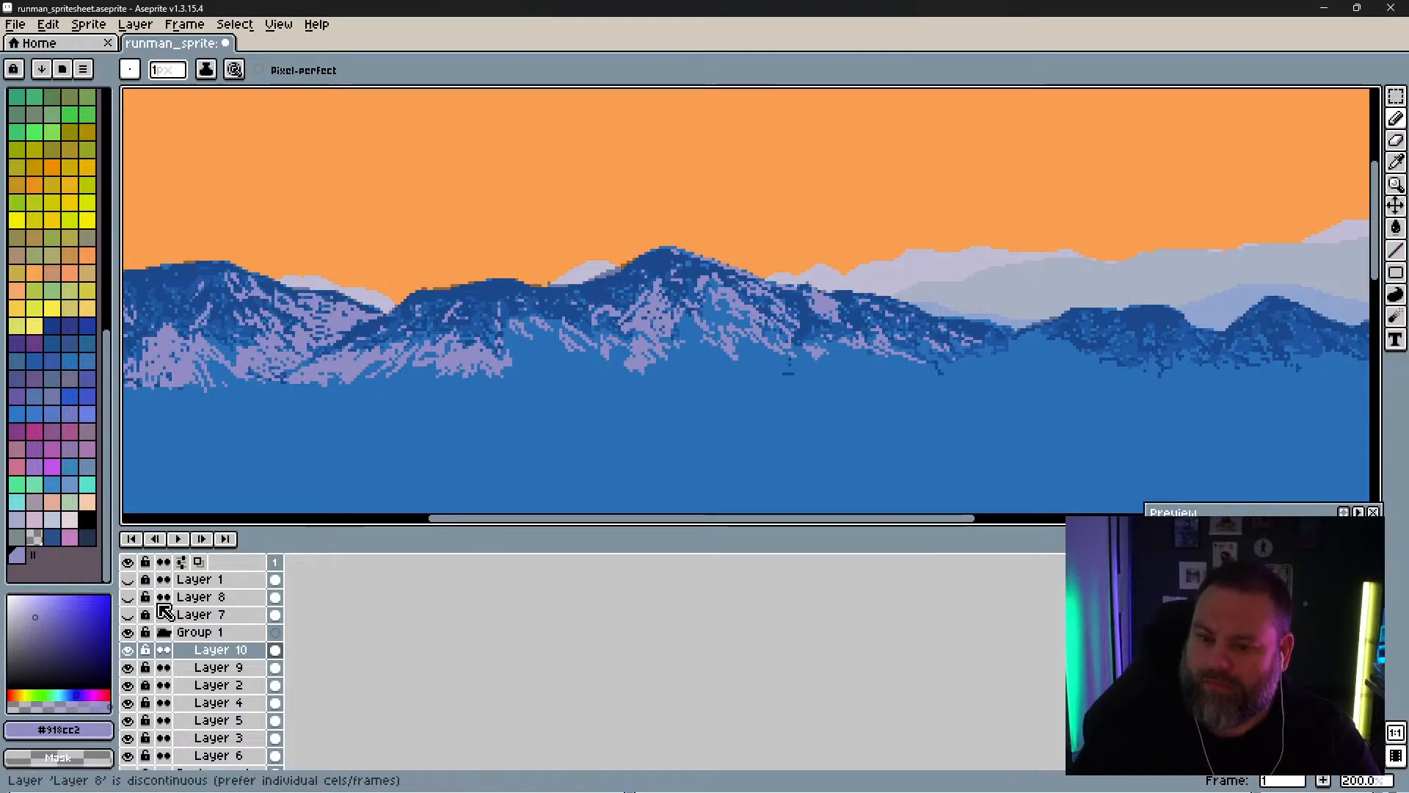
Step: Pencil denser #918cc2 shading along the lower part of the ridge descending right from the central mountain, following the reference photo
left_click(128, 632)
left_click(129, 632)
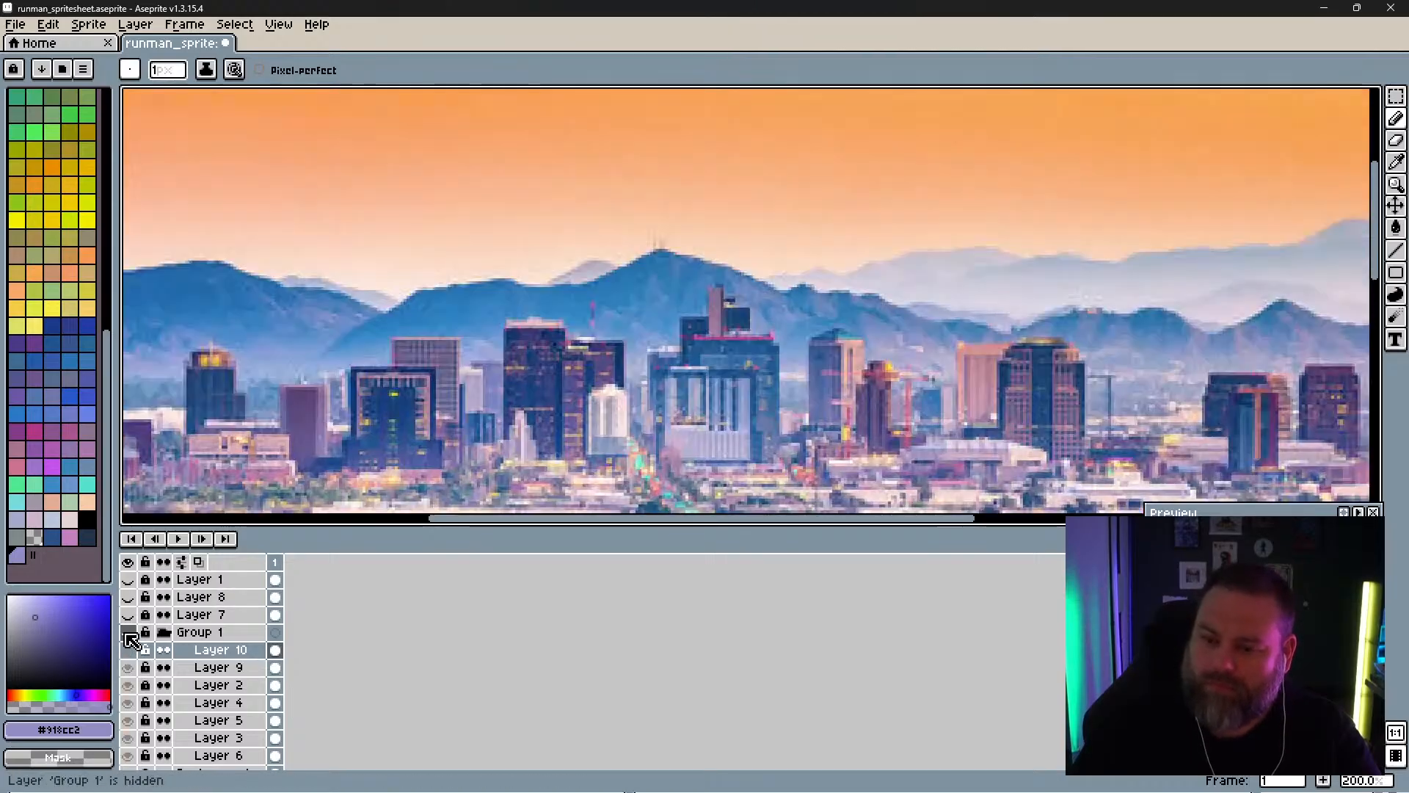
left_click(128, 633)
left_click(128, 633)
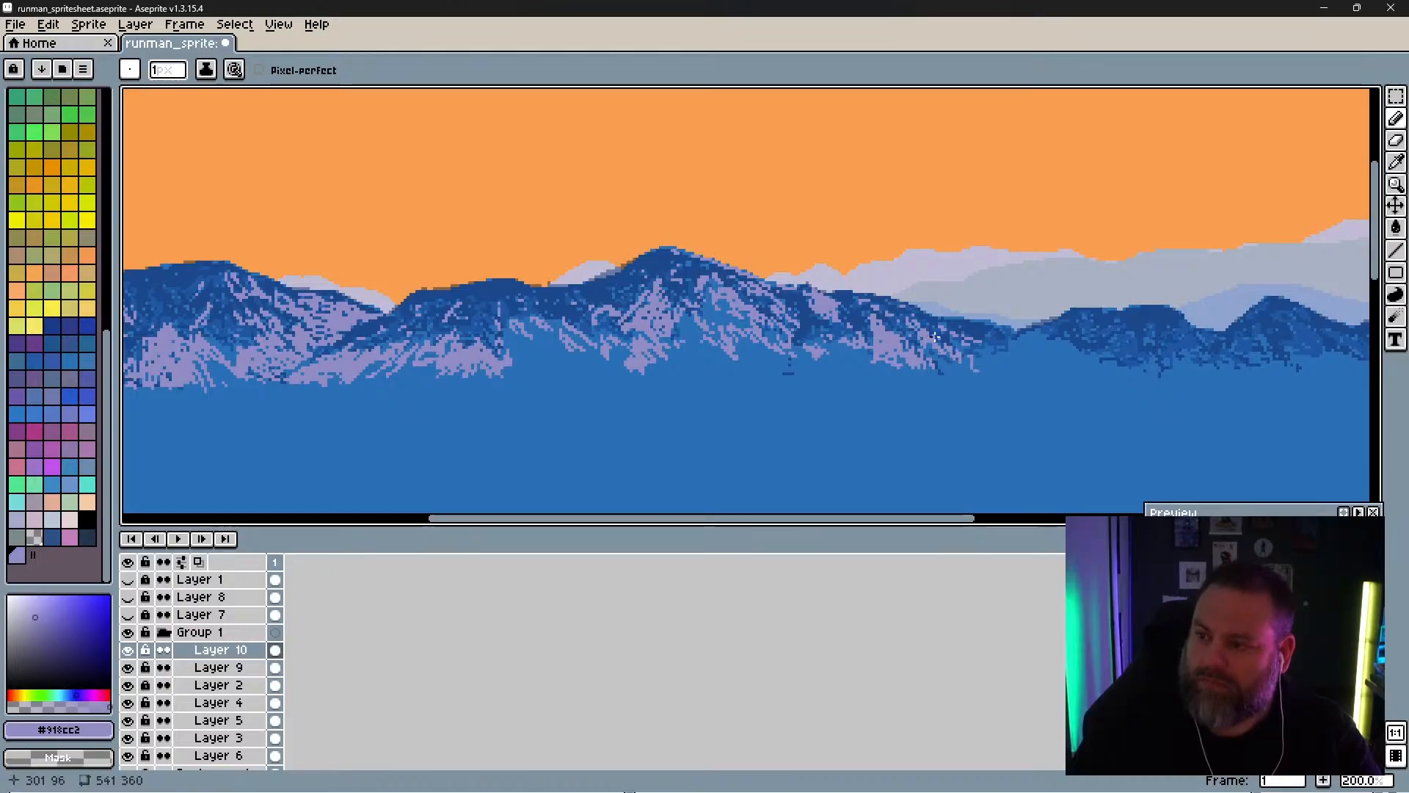
left_click_drag(970, 335, 974, 343)
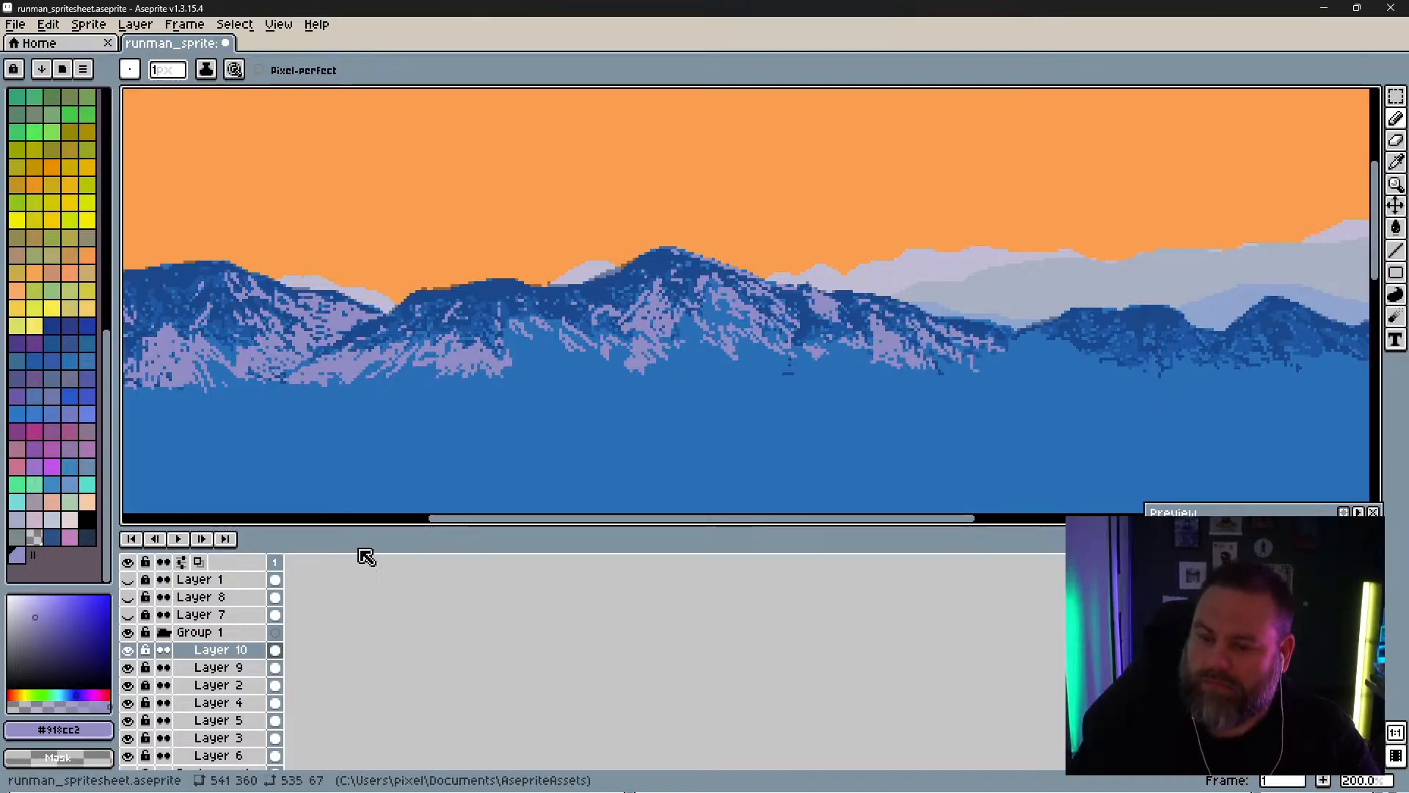
left_click(129, 632)
left_click(128, 633)
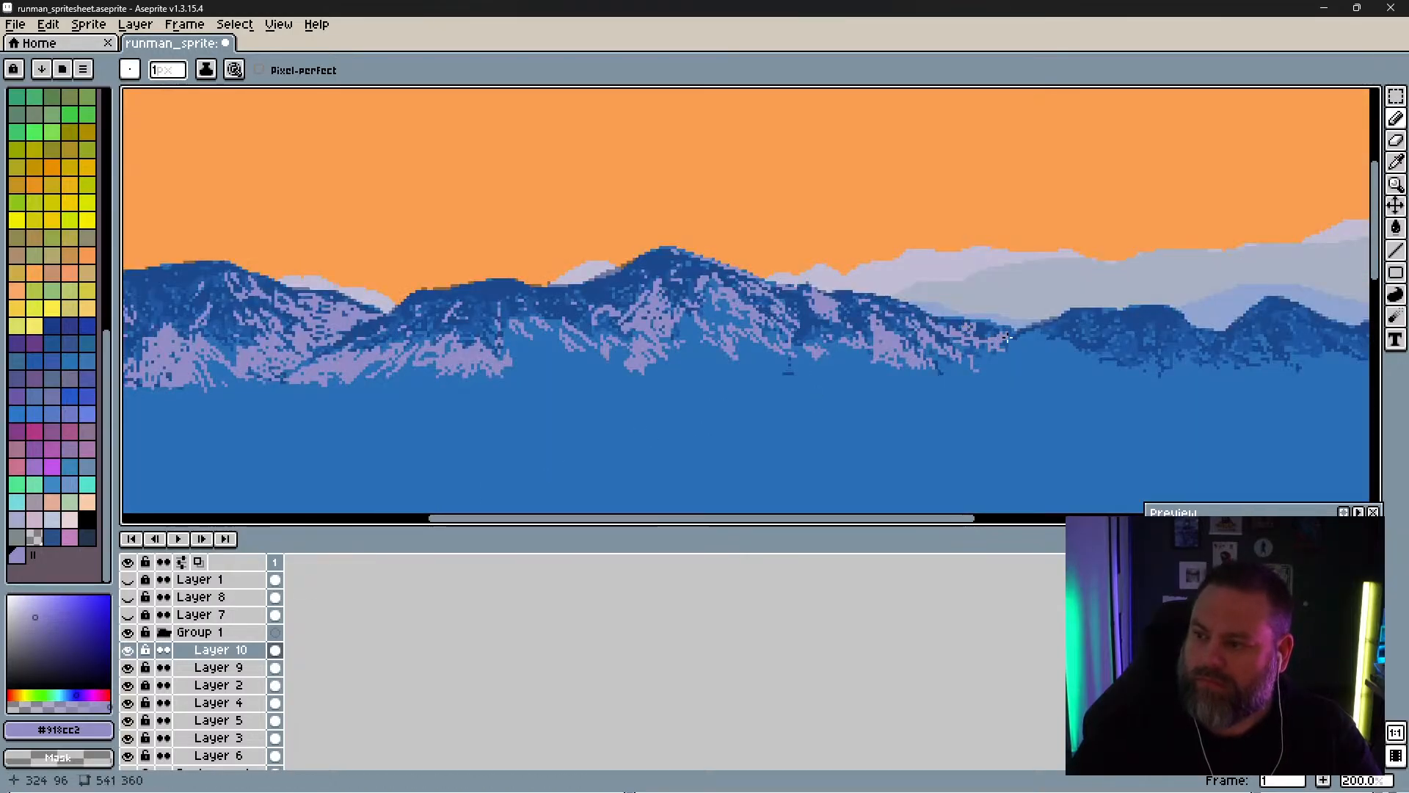
Step: Pencil #918cc2 highlights across the left and middle slopes of the flat-topped hill right of the central mountain, following the reference photo
left_click(129, 632)
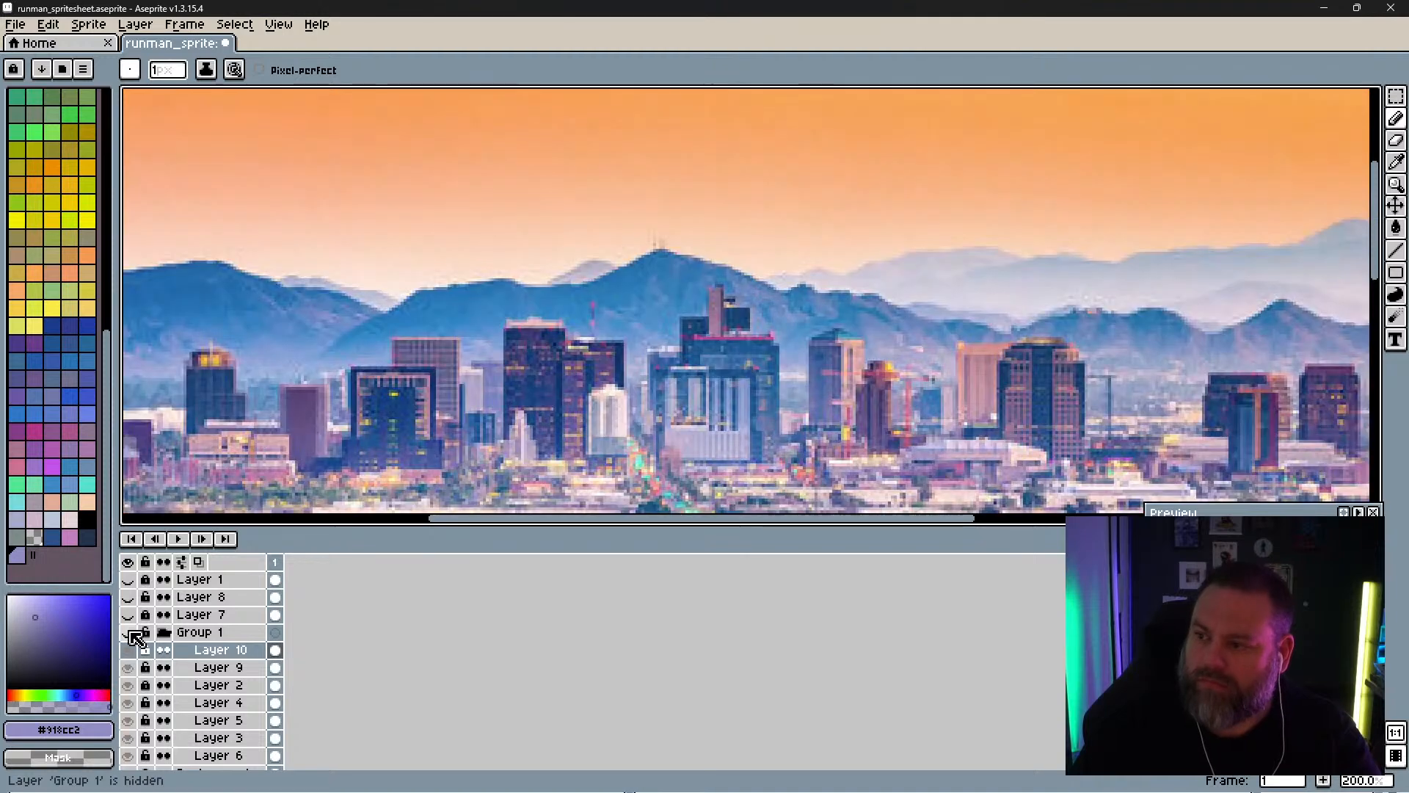
left_click(129, 633)
left_click(130, 633)
left_click(130, 632)
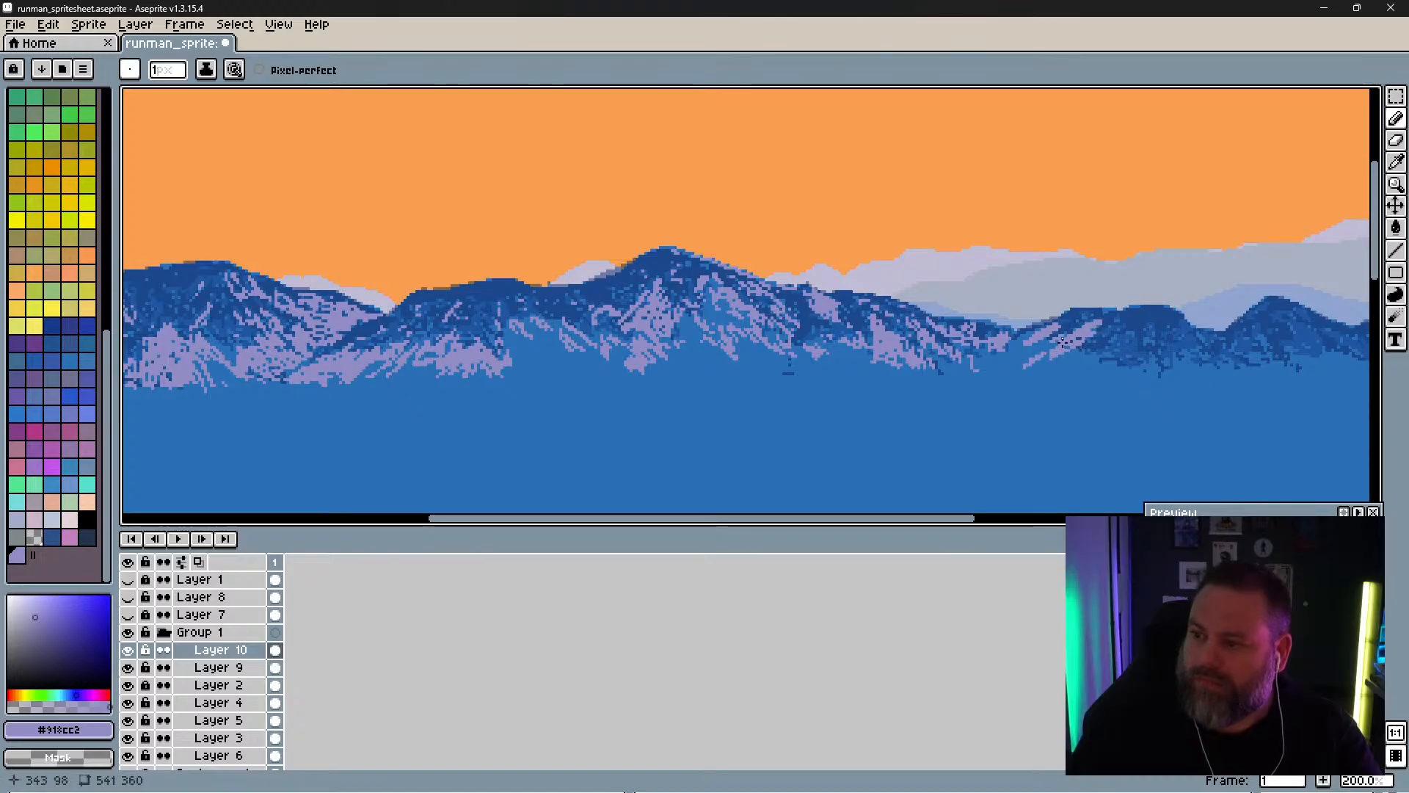
left_click(130, 633)
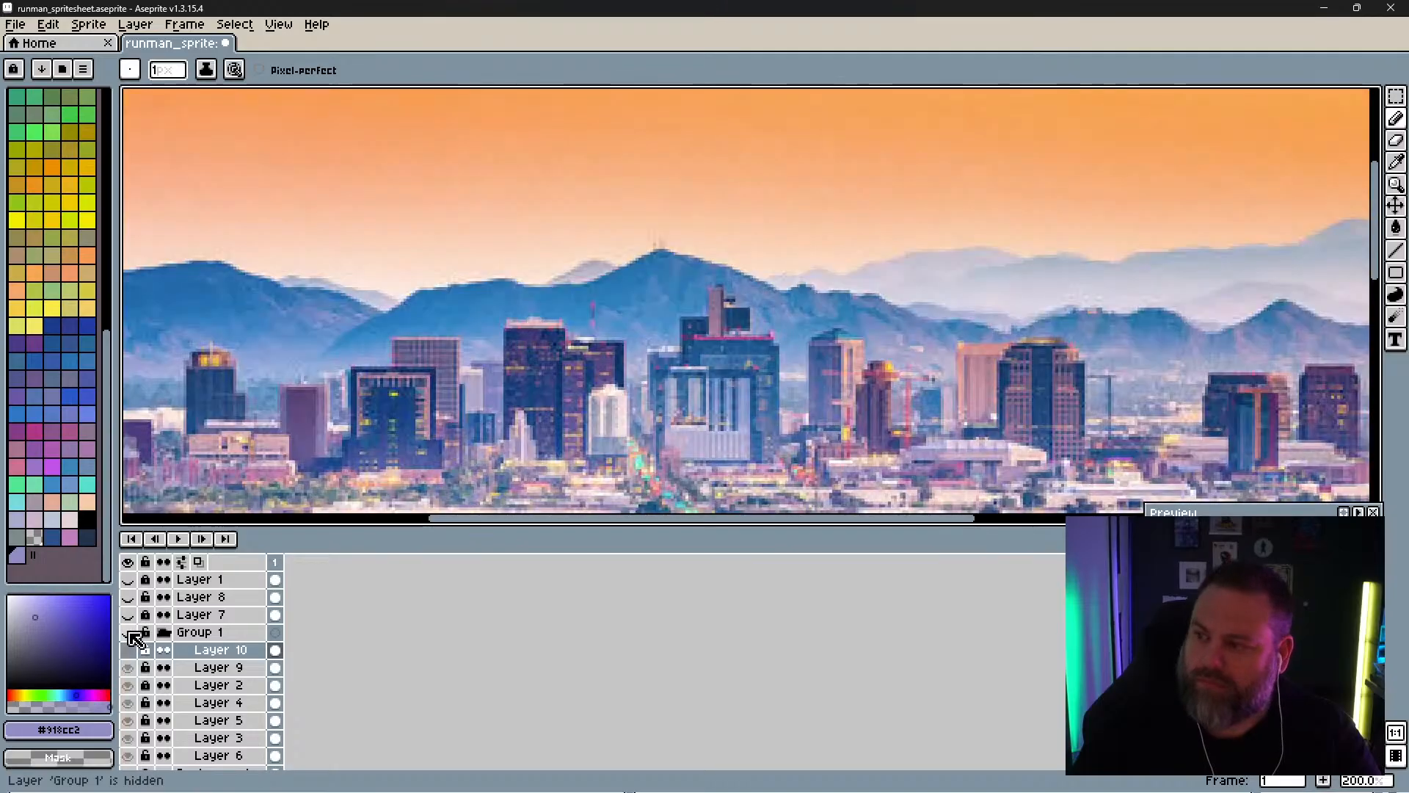
left_click(130, 633)
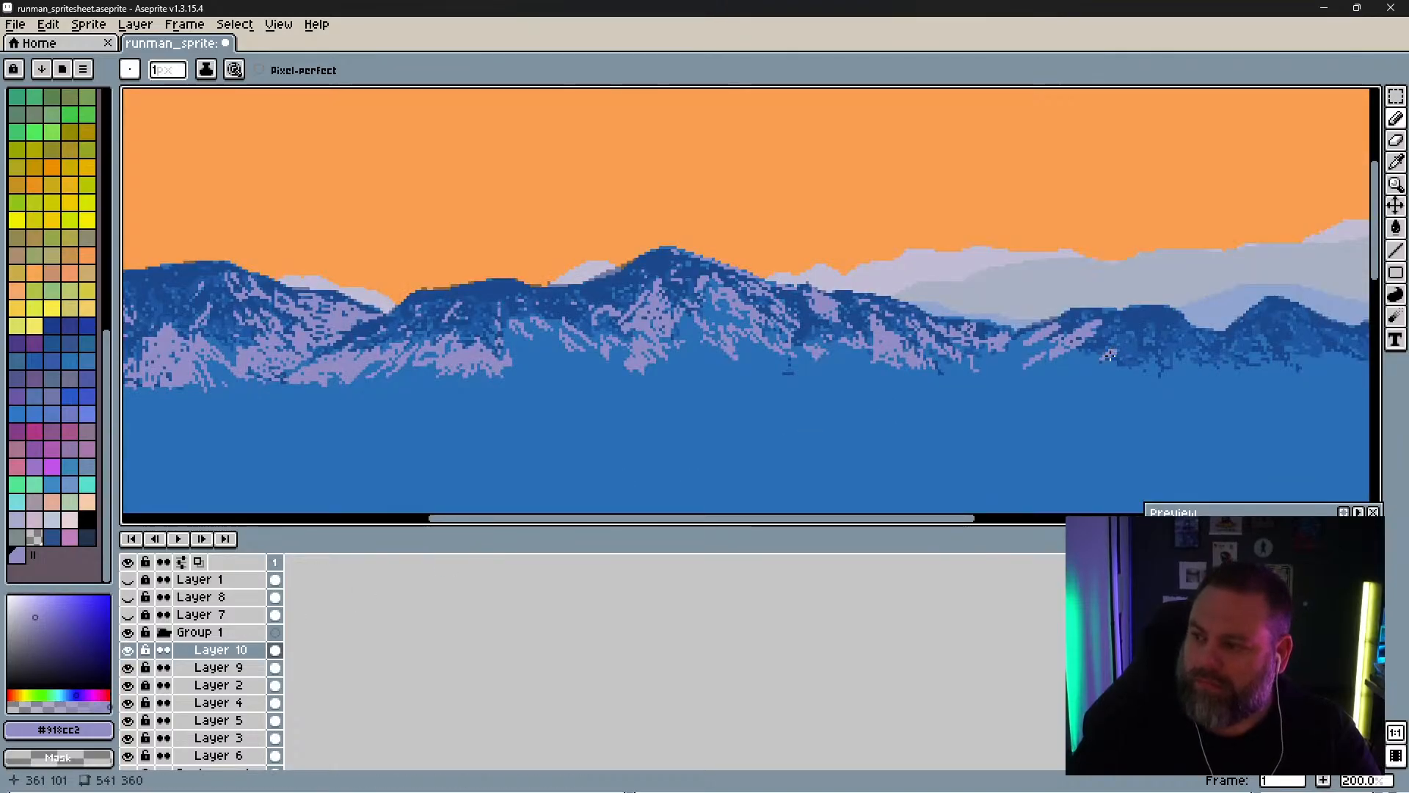
left_click_drag(1126, 358, 1119, 355)
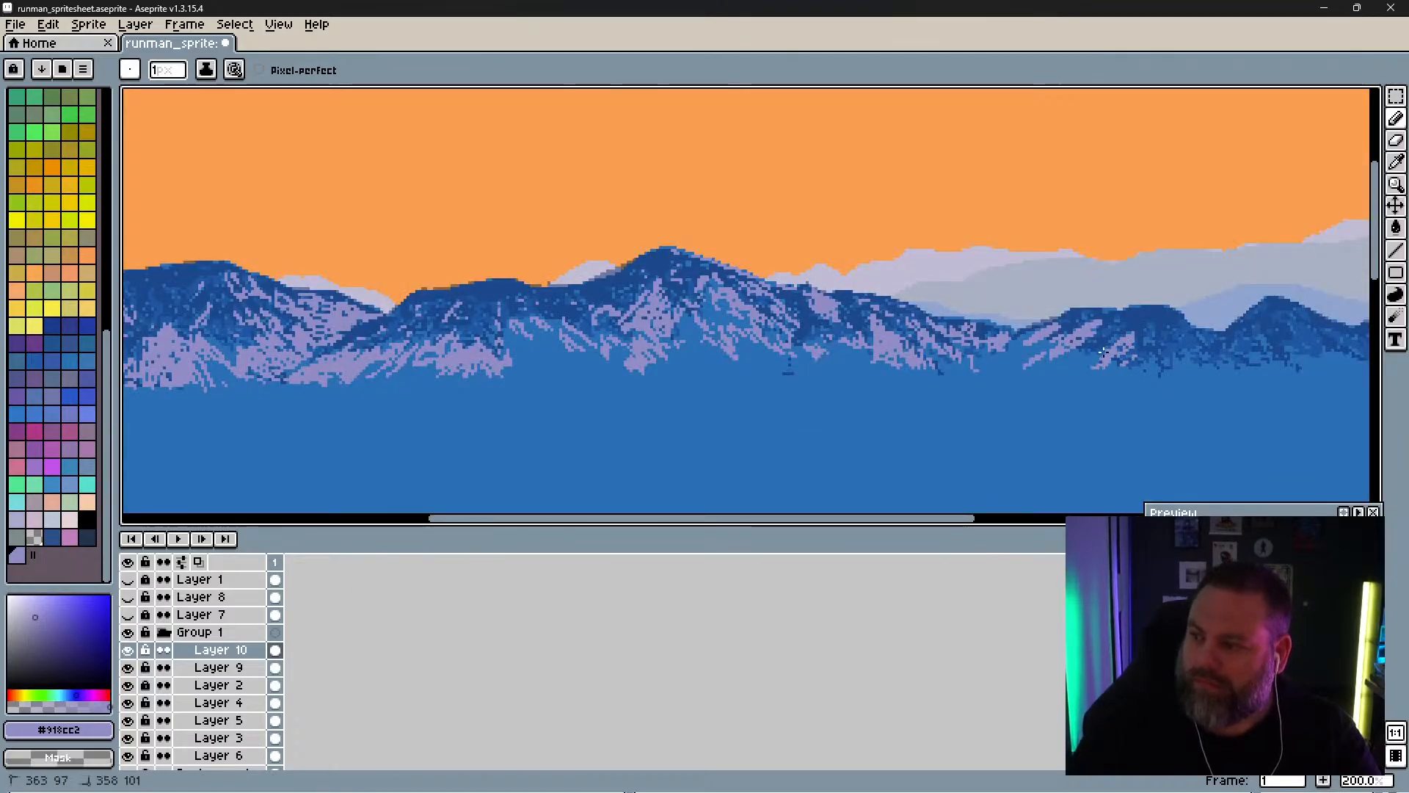
left_click(1131, 324)
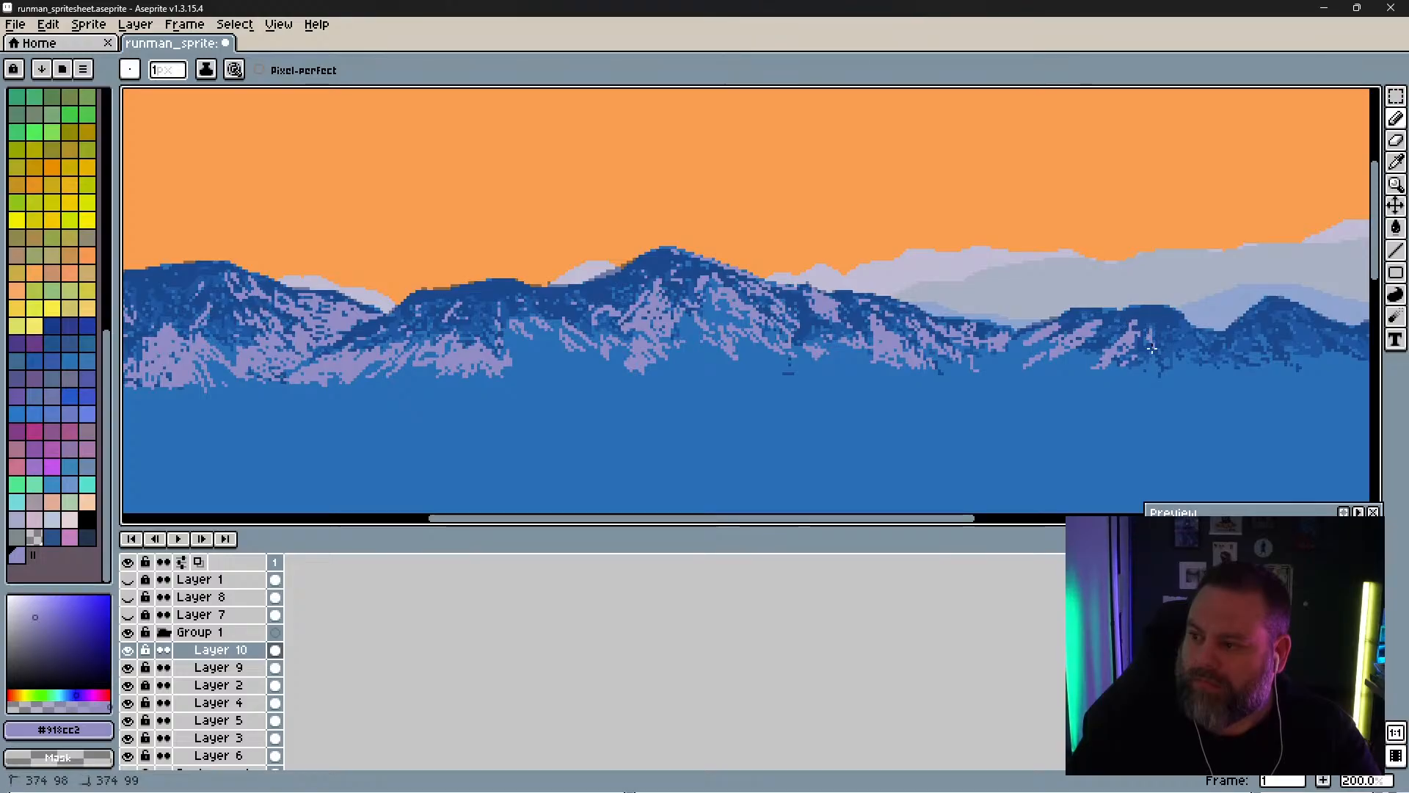
Step: Extend the #918cc2 highlights down the right side of the flat-topped hill to the valley beside the pointed hill, following the reference photo
key("space")
mouse_move(994, 383)
left_mouse_down()
mouse_move(651, 386)
mouse_move(603, 407)
left_mouse_up()
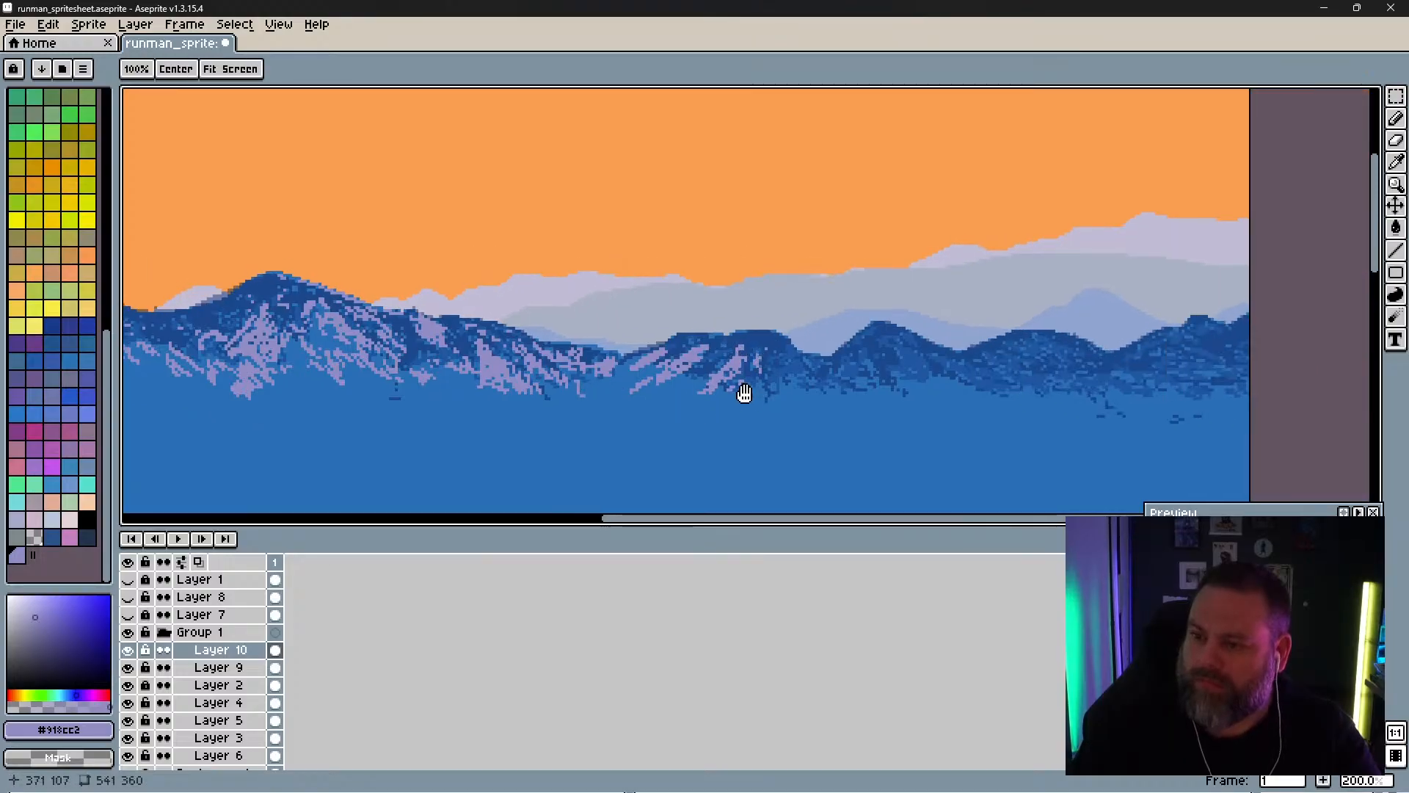
left_click_drag(742, 396, 705, 385)
left_click(128, 633)
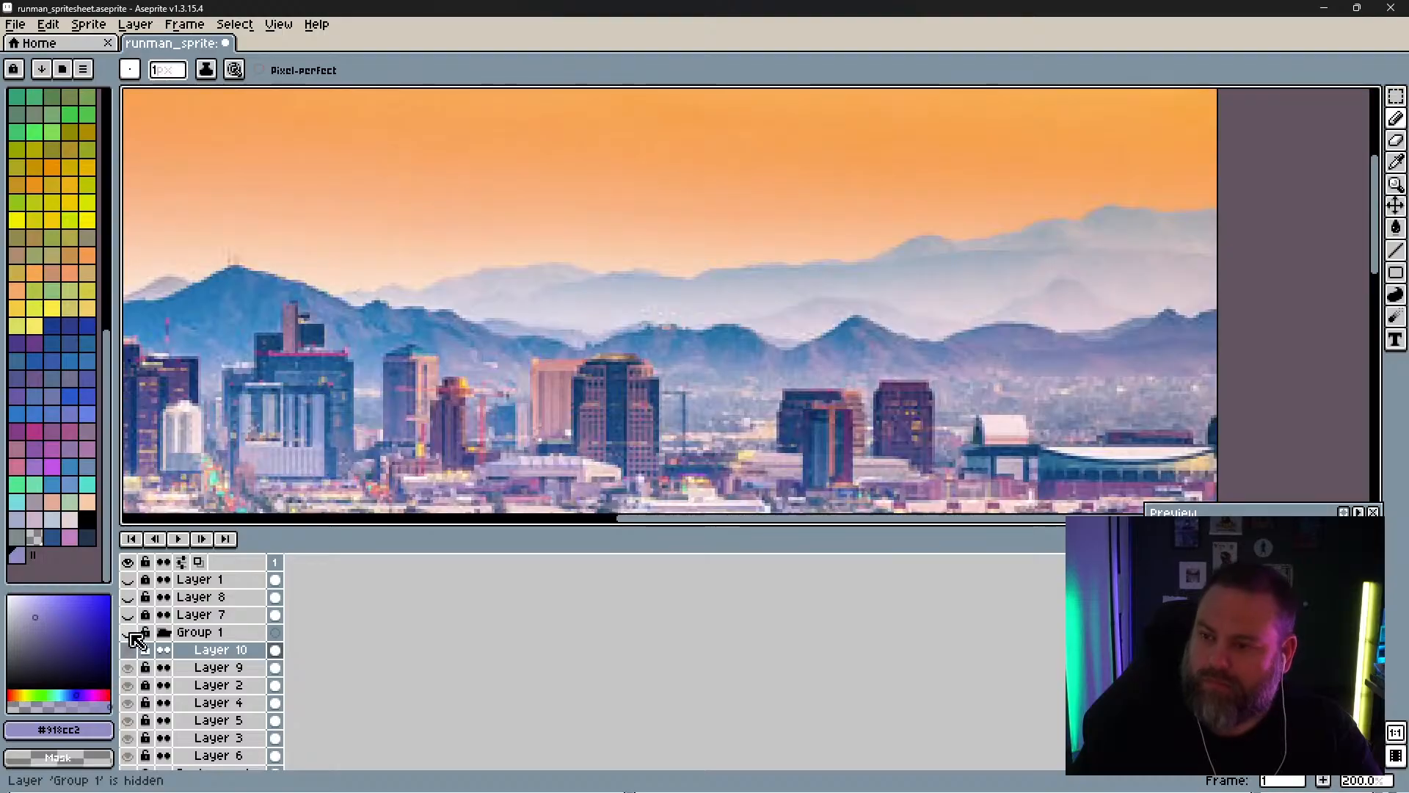
left_click(129, 633)
left_click(128, 634)
left_click(129, 634)
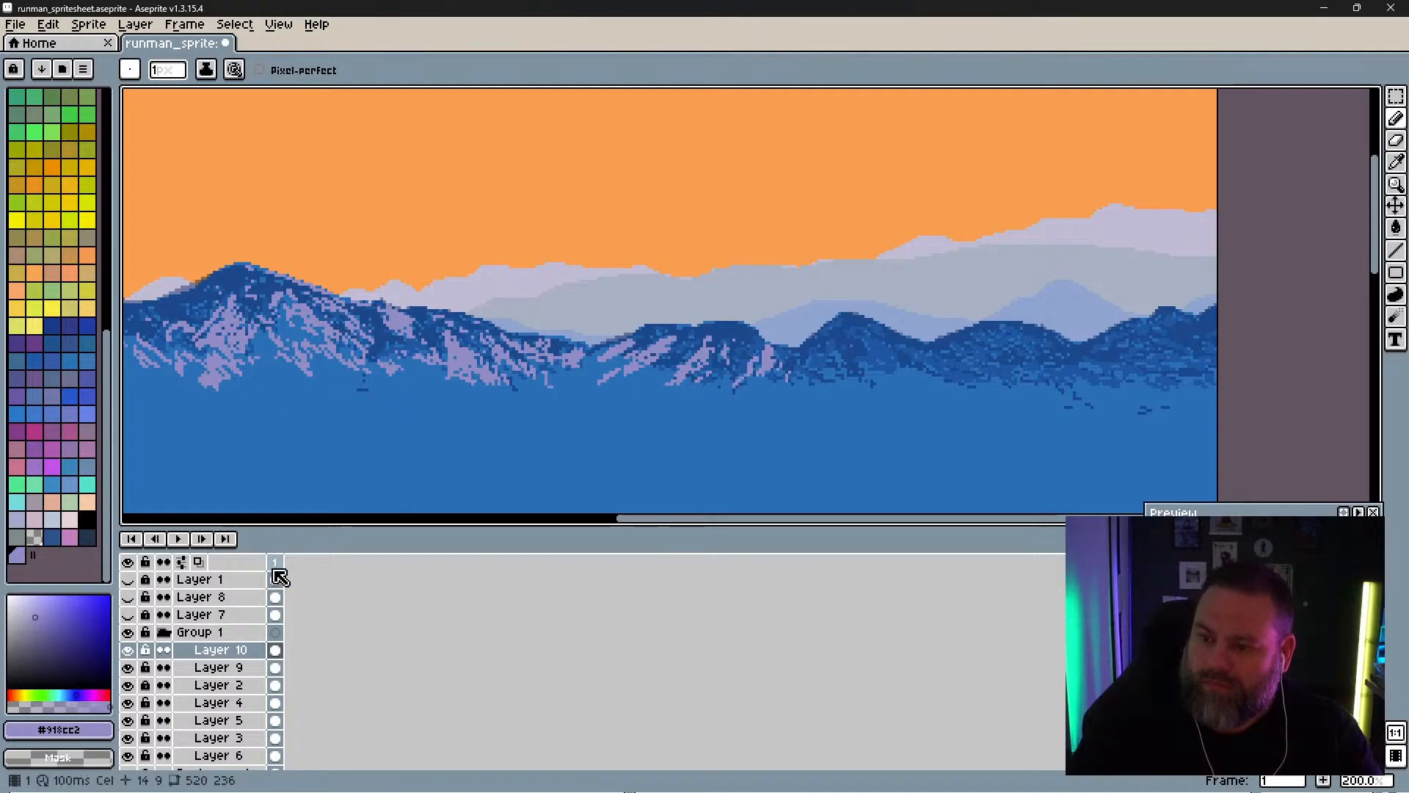
left_click(129, 632)
left_click(128, 633)
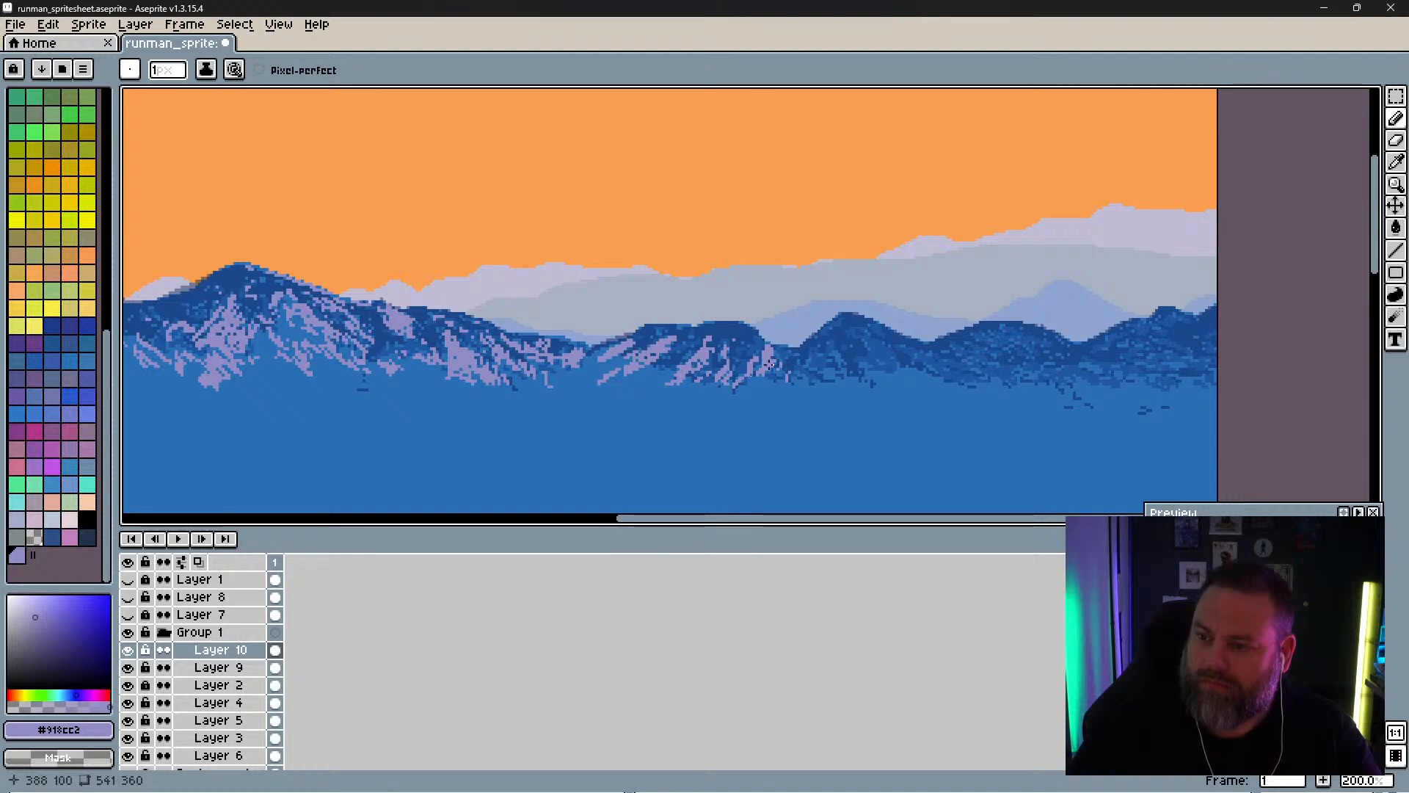
left_click(128, 633)
left_click(129, 632)
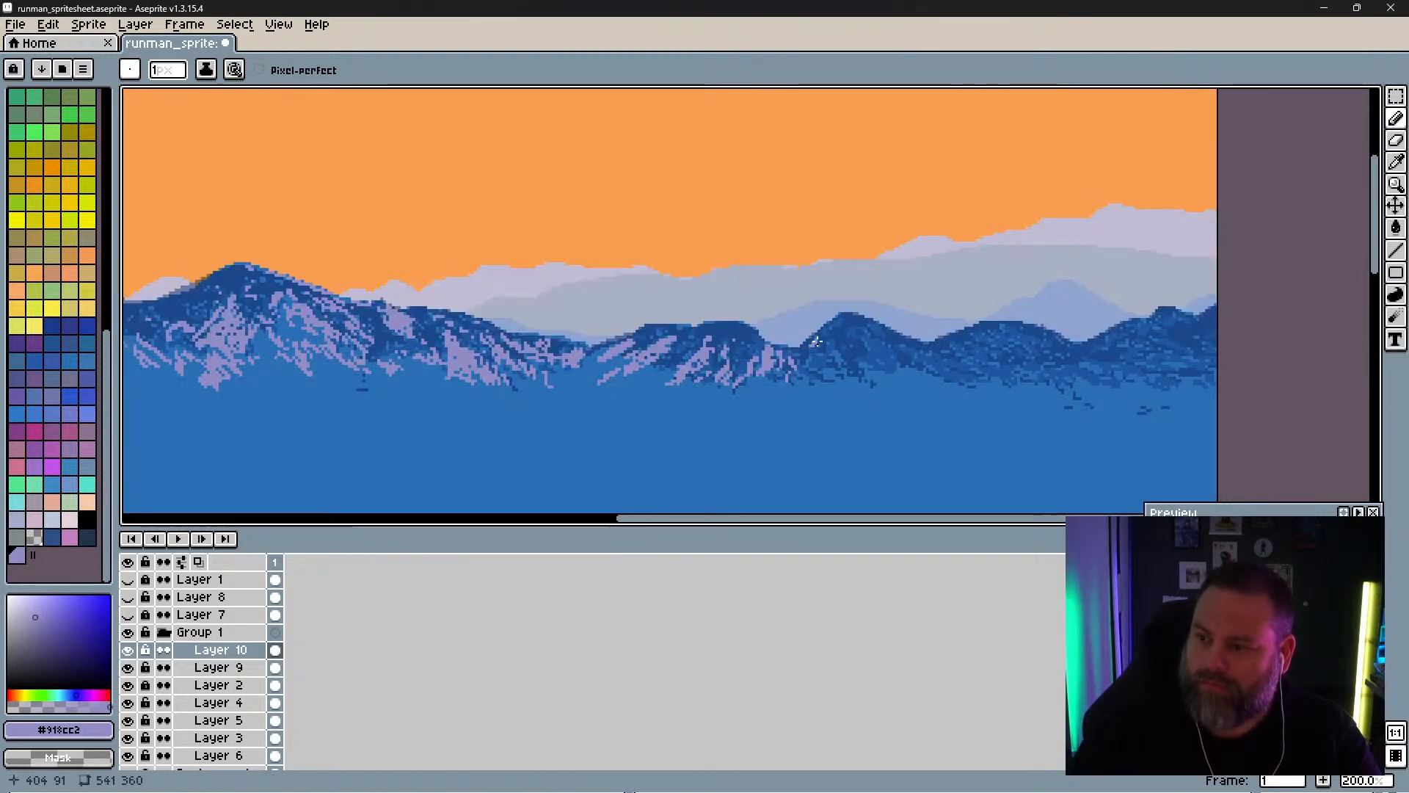
Step: Pencil #918cc2 highlights on the left slope of the pointed hill and along its left edge, checking the reference photo
mouse_move(817, 341)
left_mouse_down()
mouse_move(834, 382)
mouse_move(847, 368)
left_mouse_up()
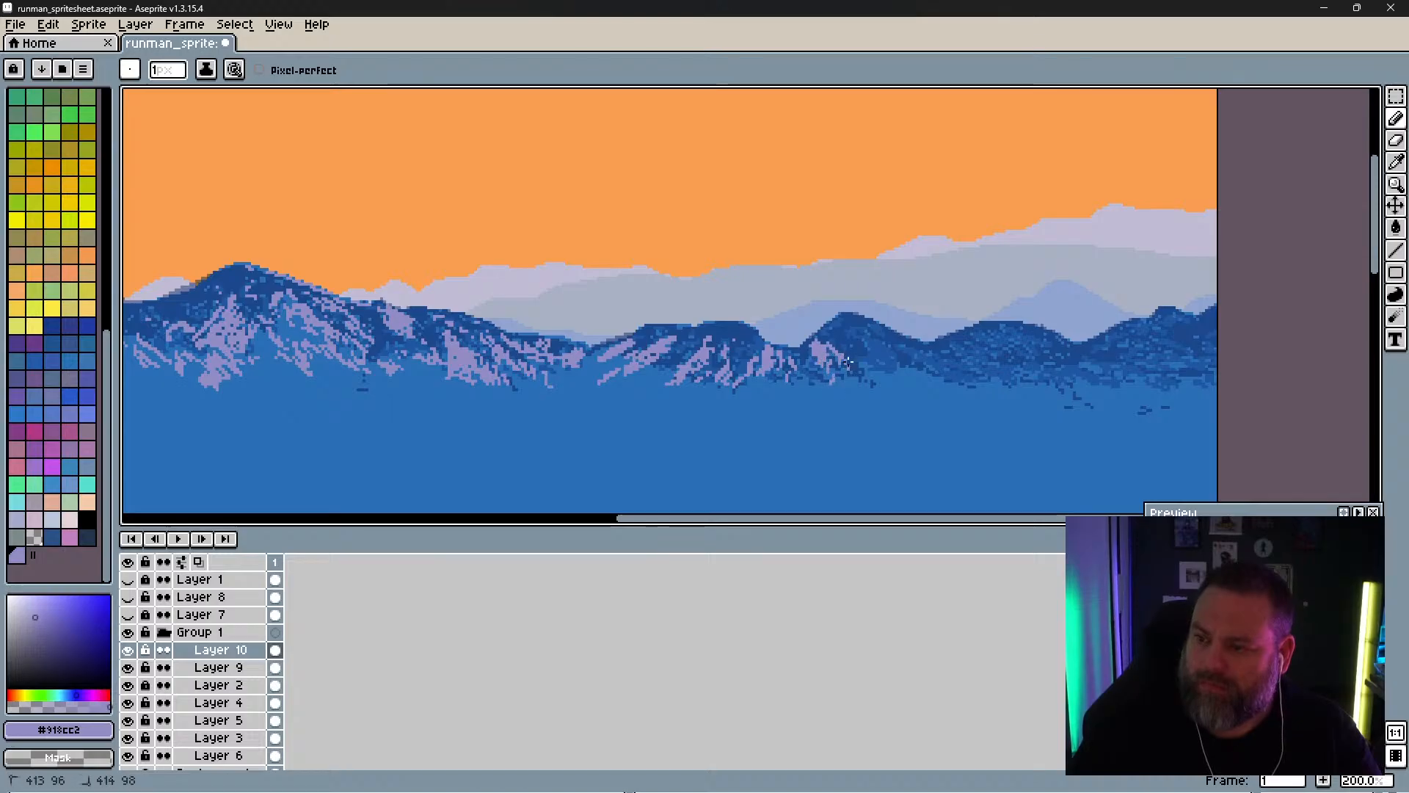
left_click(128, 632)
left_click(129, 633)
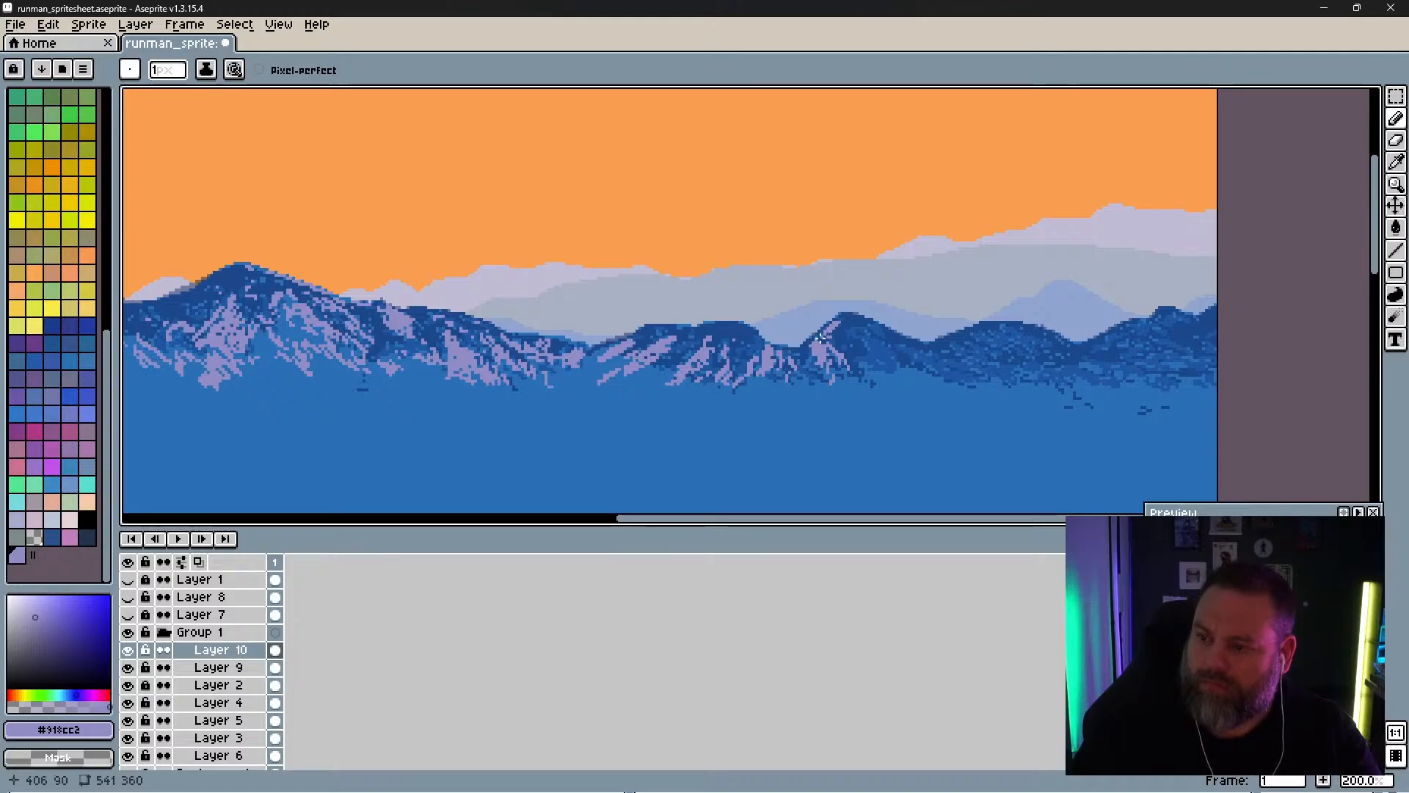
left_click(130, 649)
left_click(130, 649)
left_click(129, 633)
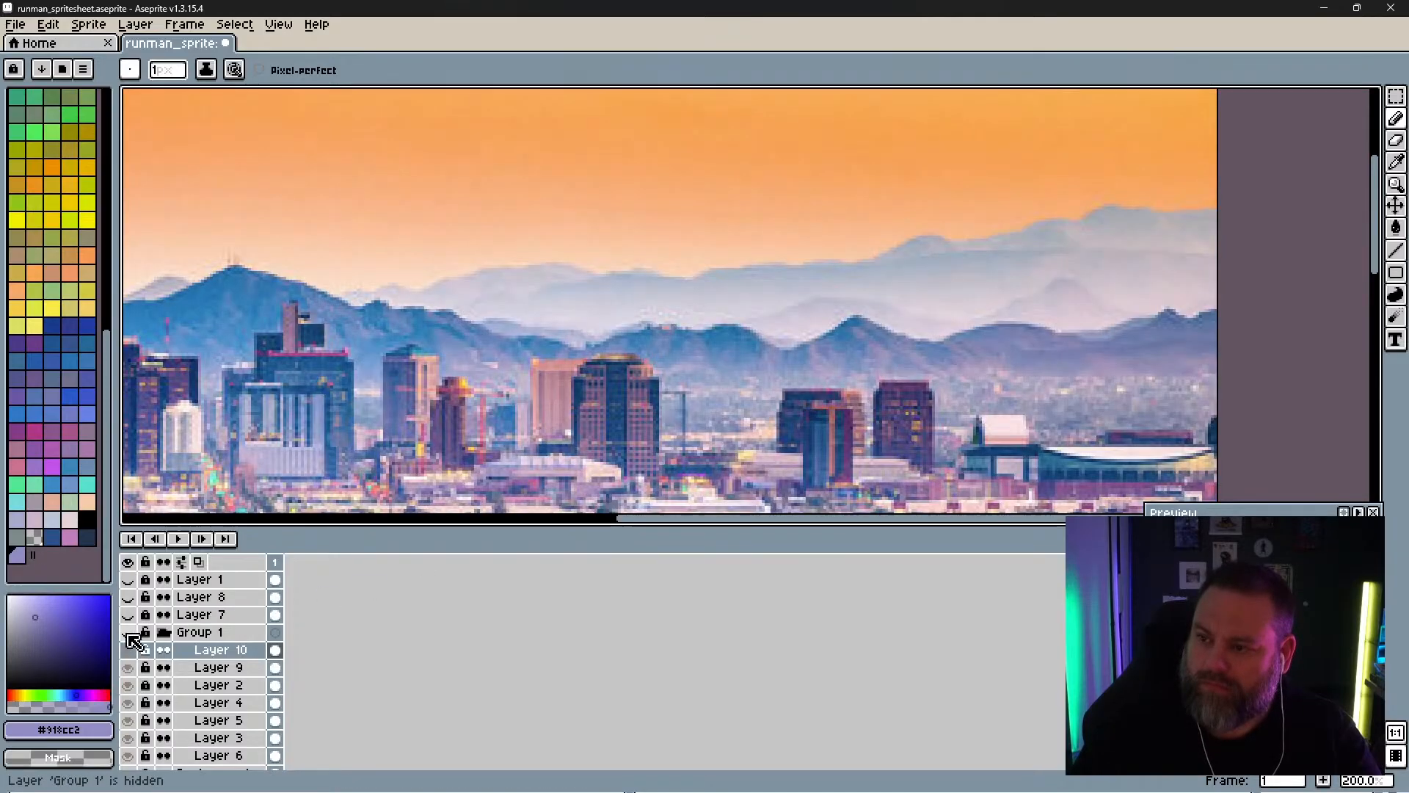
left_click(129, 633)
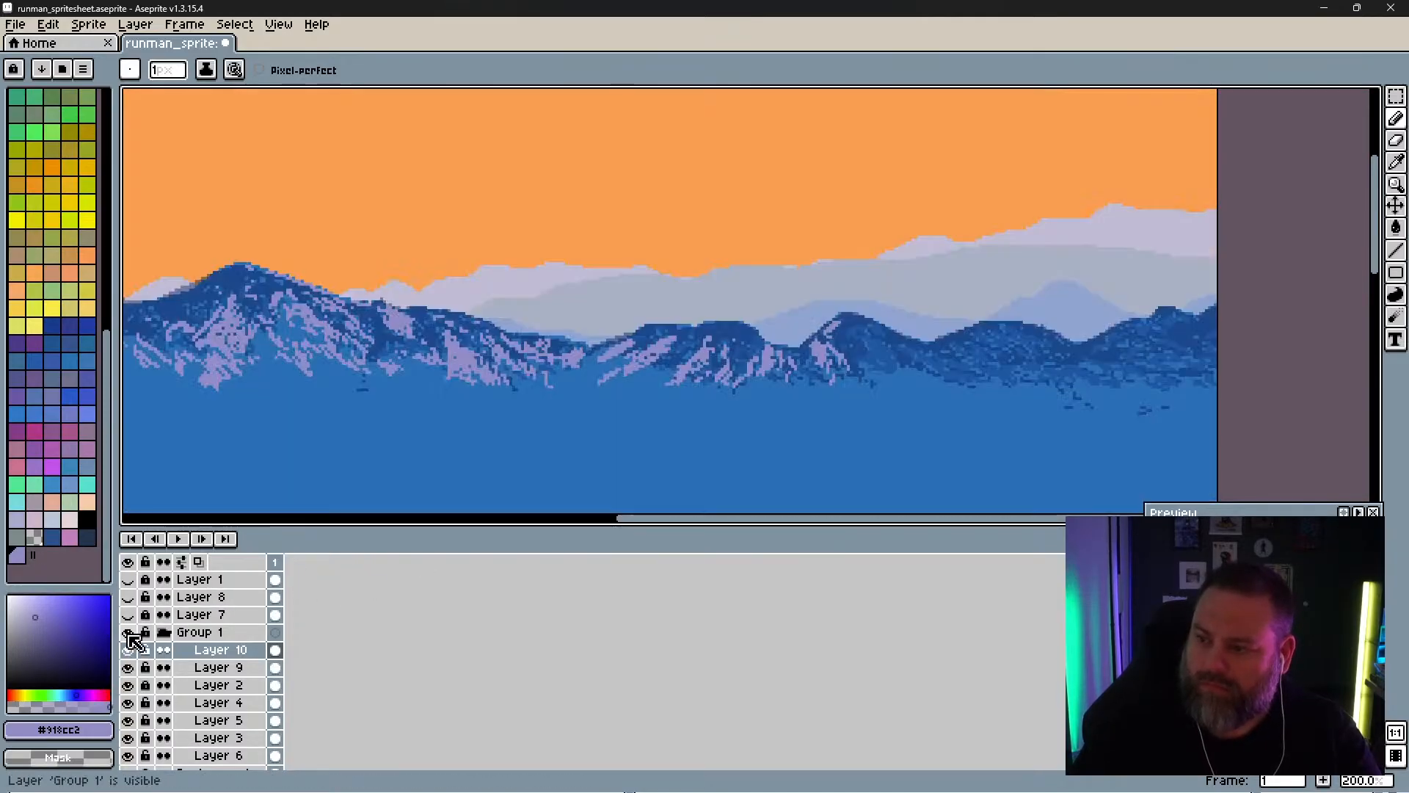
left_click(128, 633)
left_click(129, 632)
Step: Erase the highlight pixels along the pointed hill's upper left edge and check the shape against the reference photo
key("e")
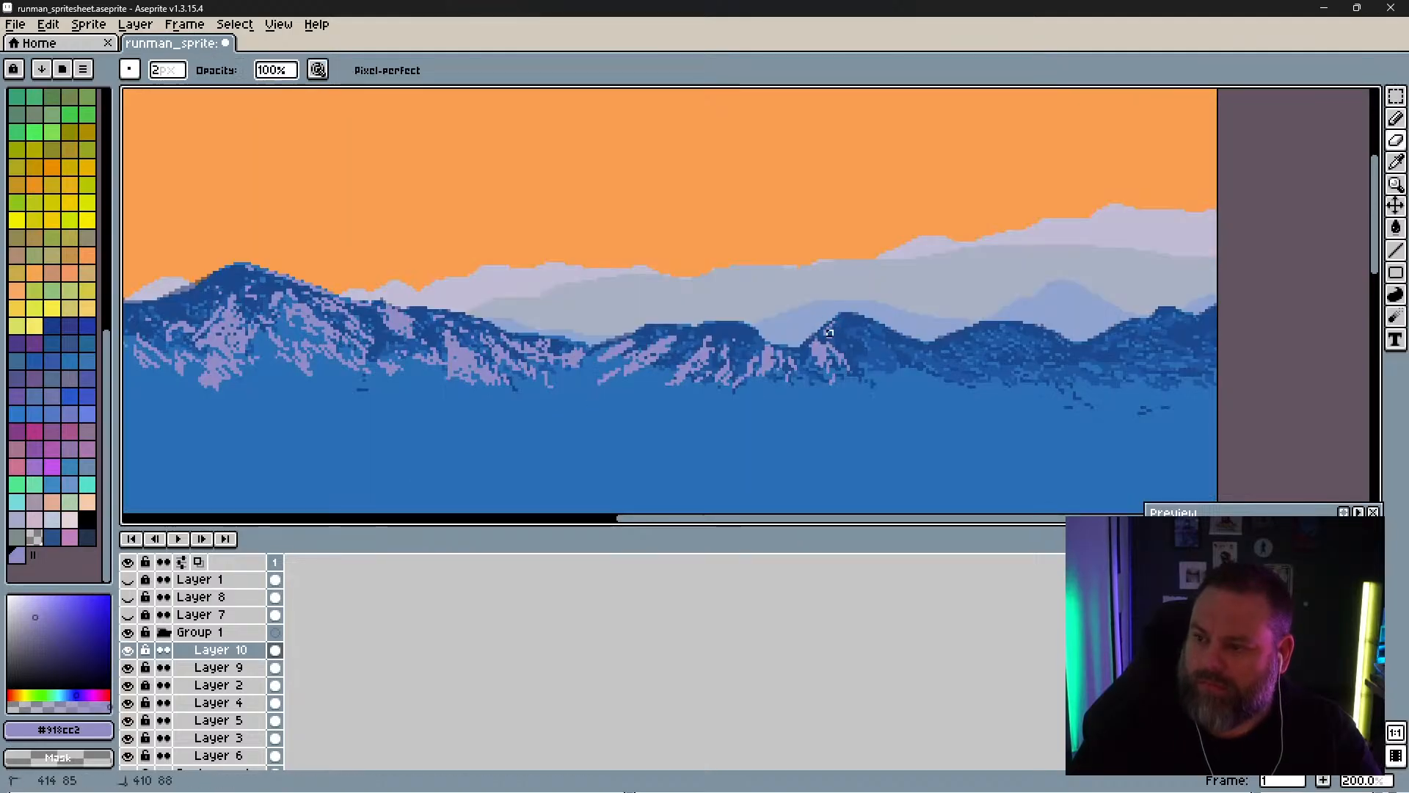
left_click(129, 632)
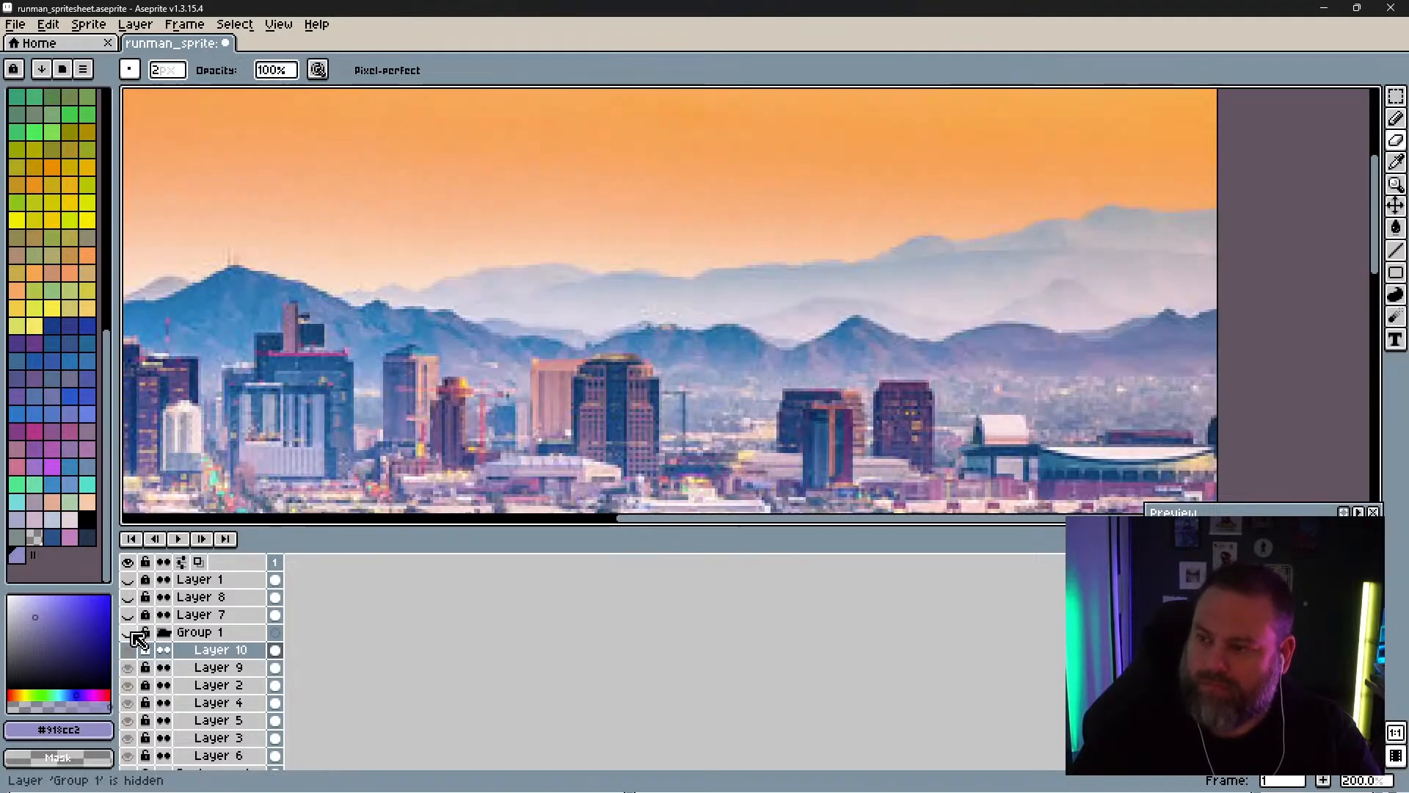
left_click(129, 632)
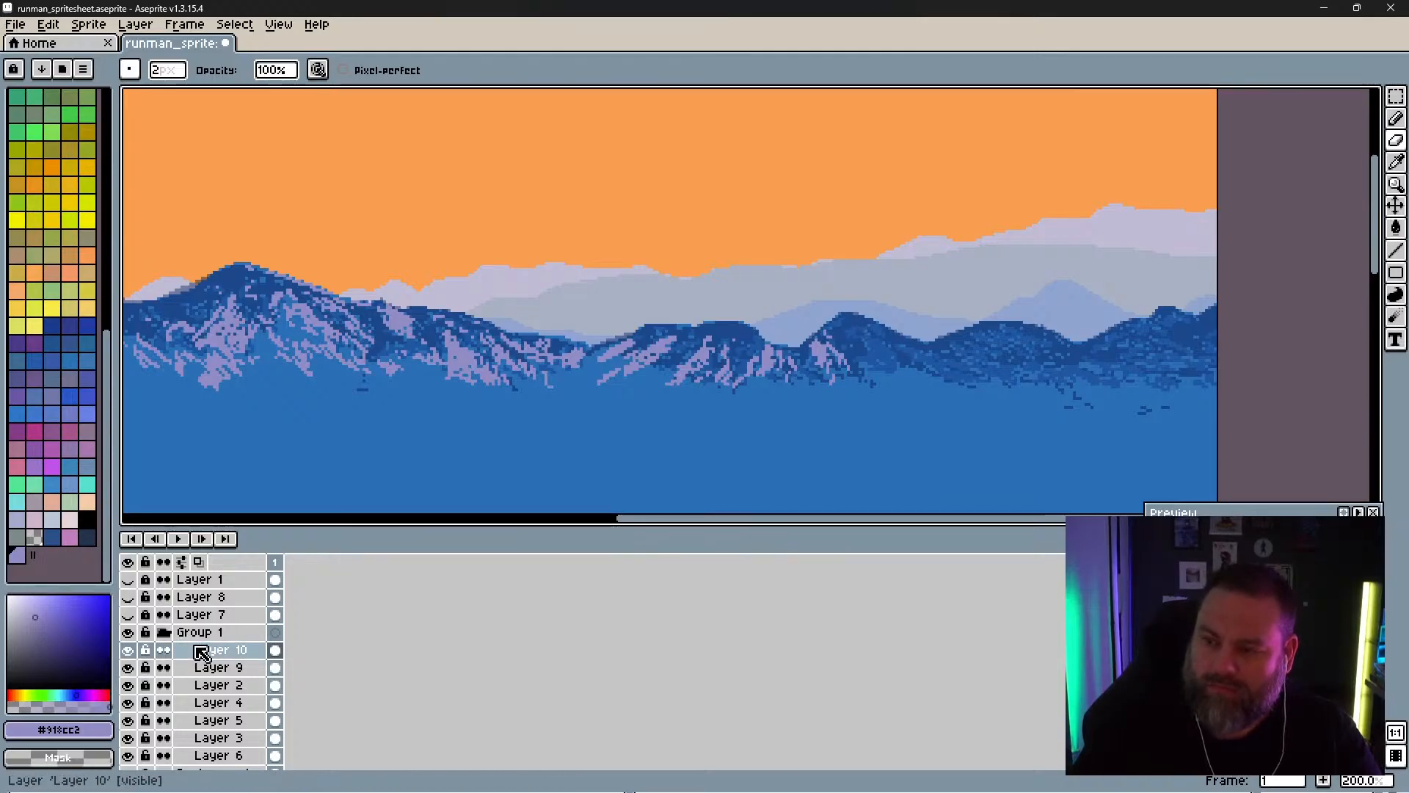
Step: Pencil diagonal #918cc2 highlights down the right slope of the pointed hill, following the reference photo
key("b")
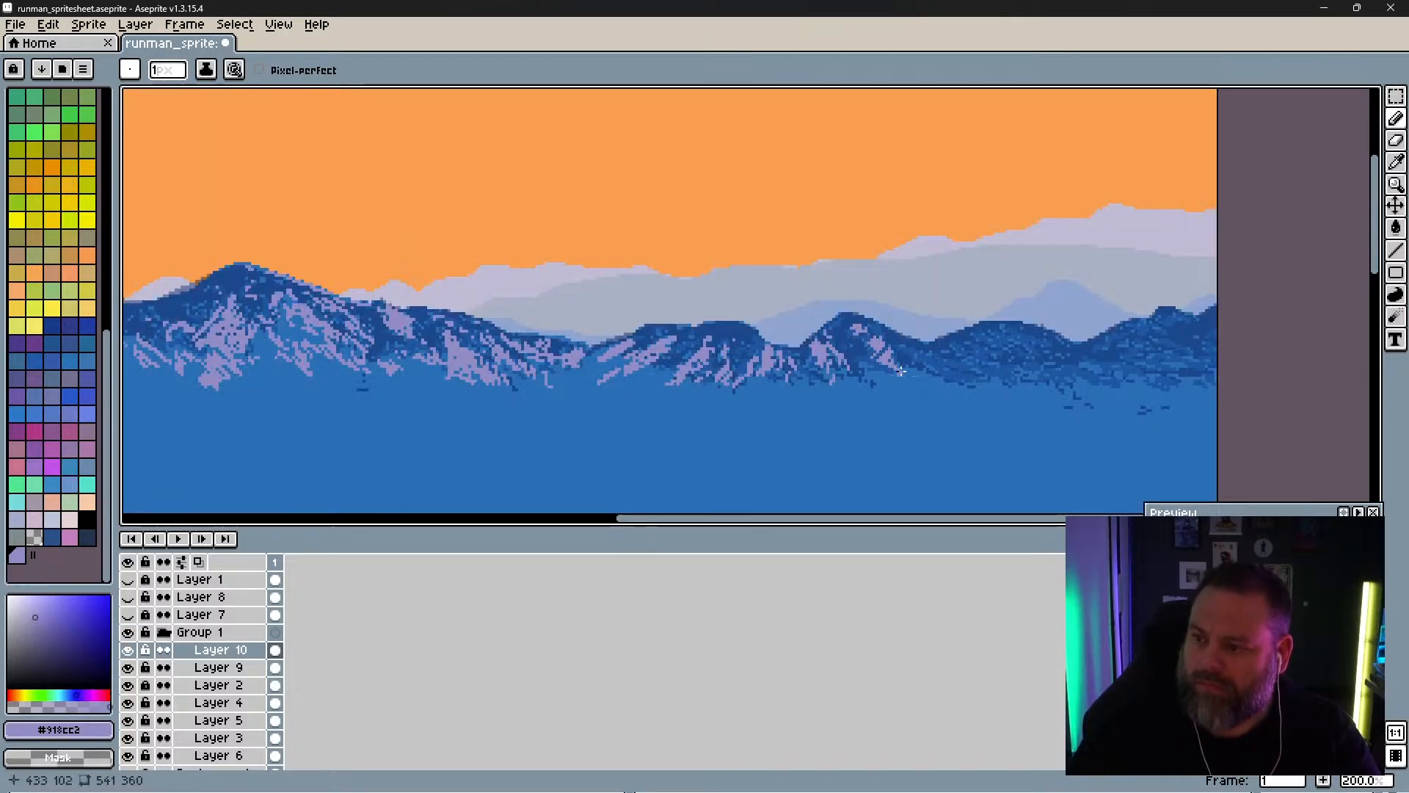
left_click(128, 632)
left_click(129, 632)
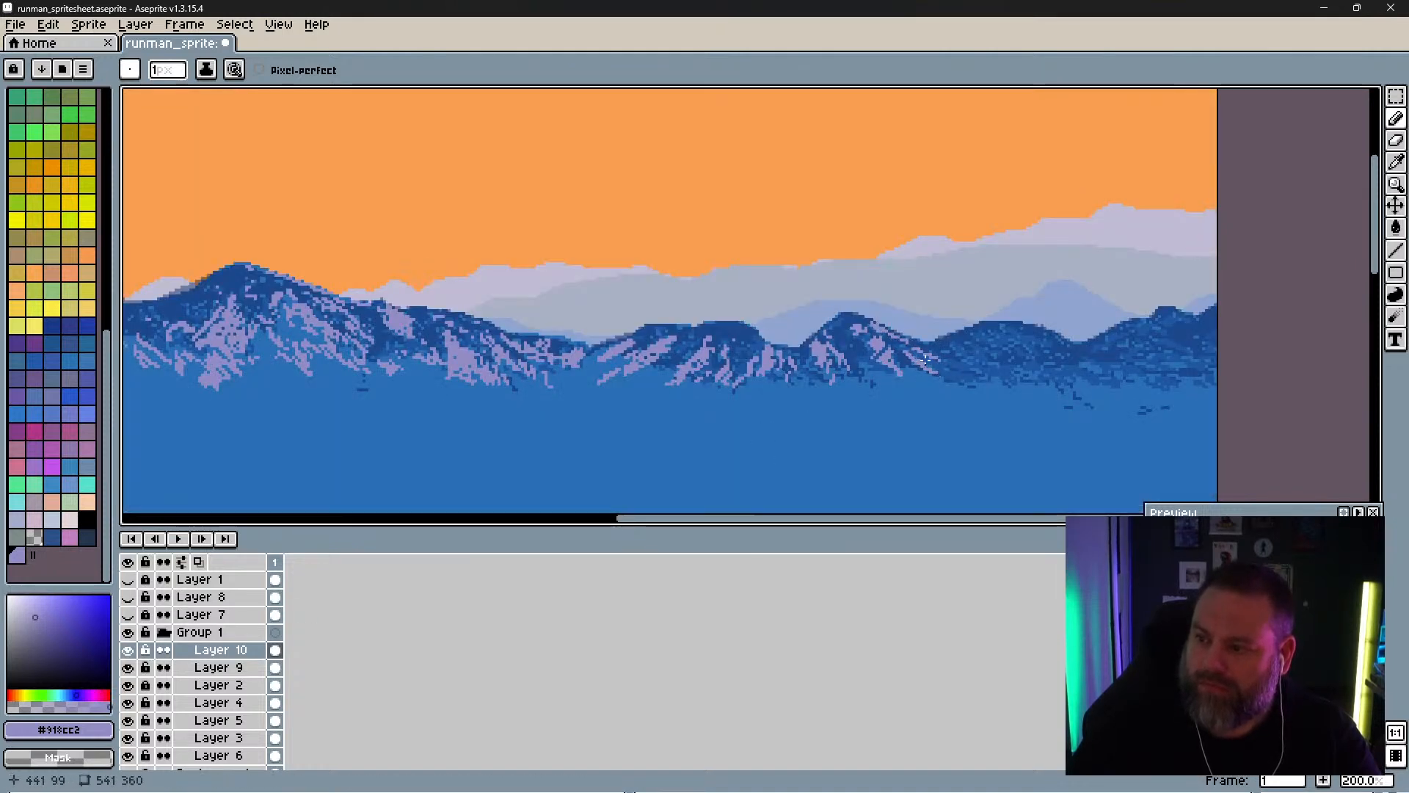
left_click(130, 632)
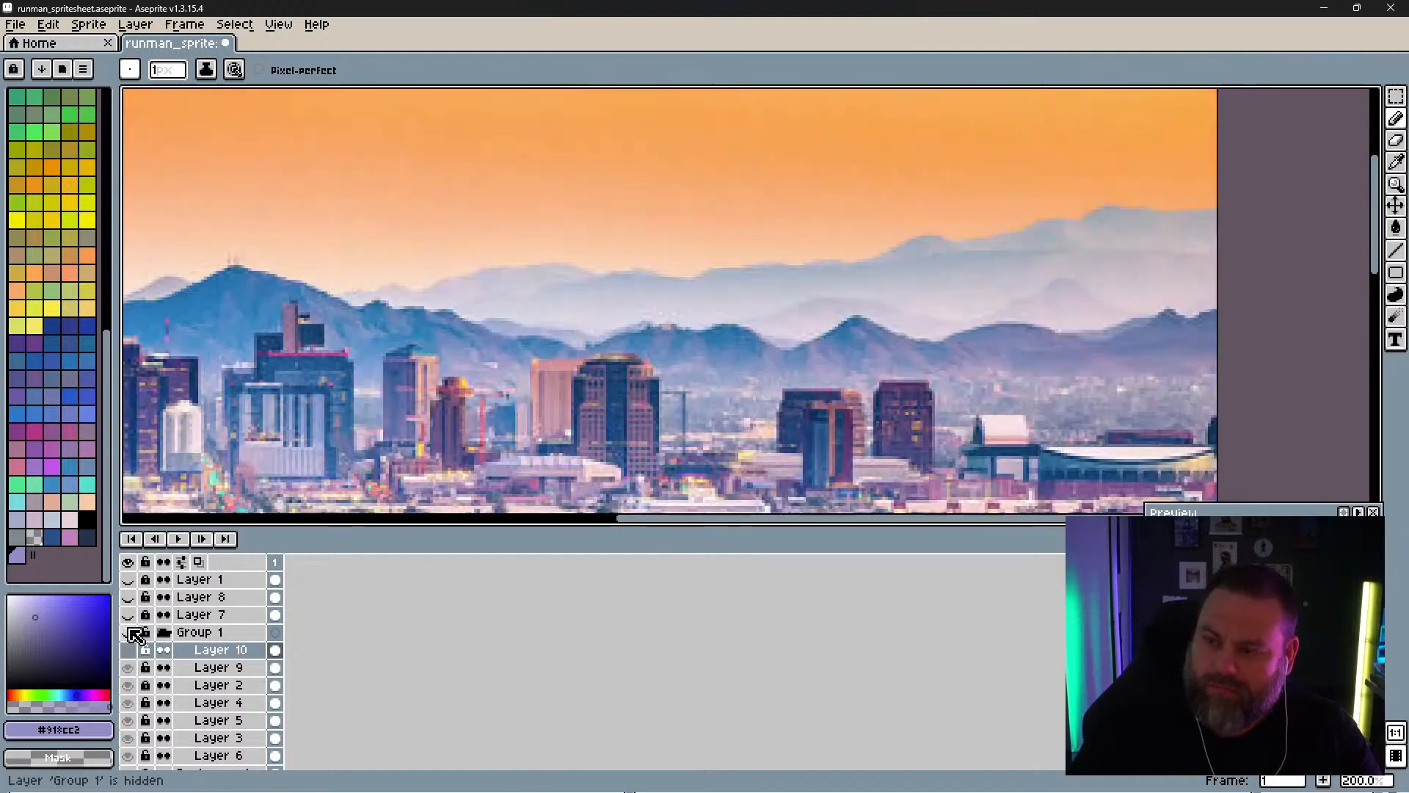
left_click(130, 633)
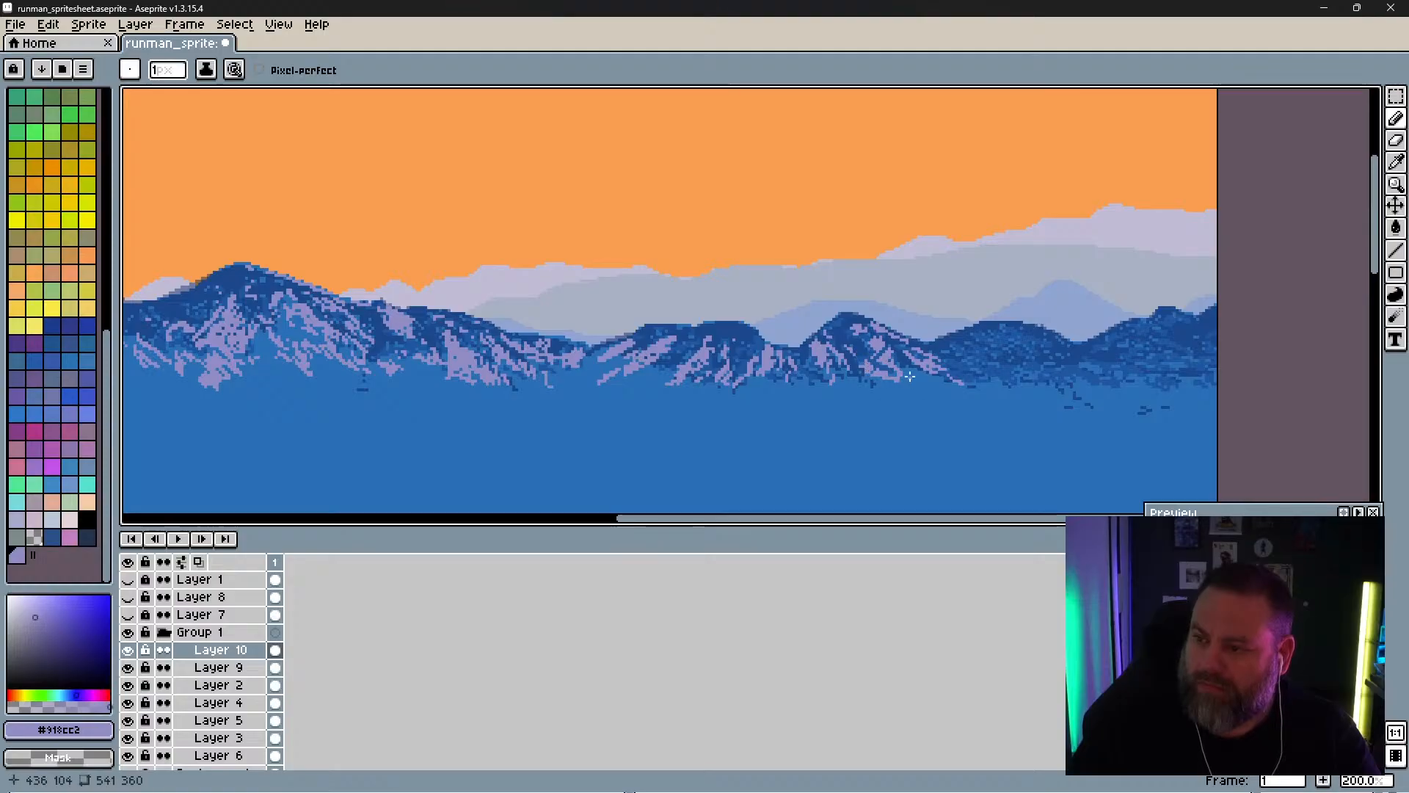
Step: Compare the pointed hill's shading with the reference photo by toggling the visibility of Group 1 and Layer 10
left_click(128, 633)
left_click(129, 632)
left_click(129, 632)
left_click(128, 632)
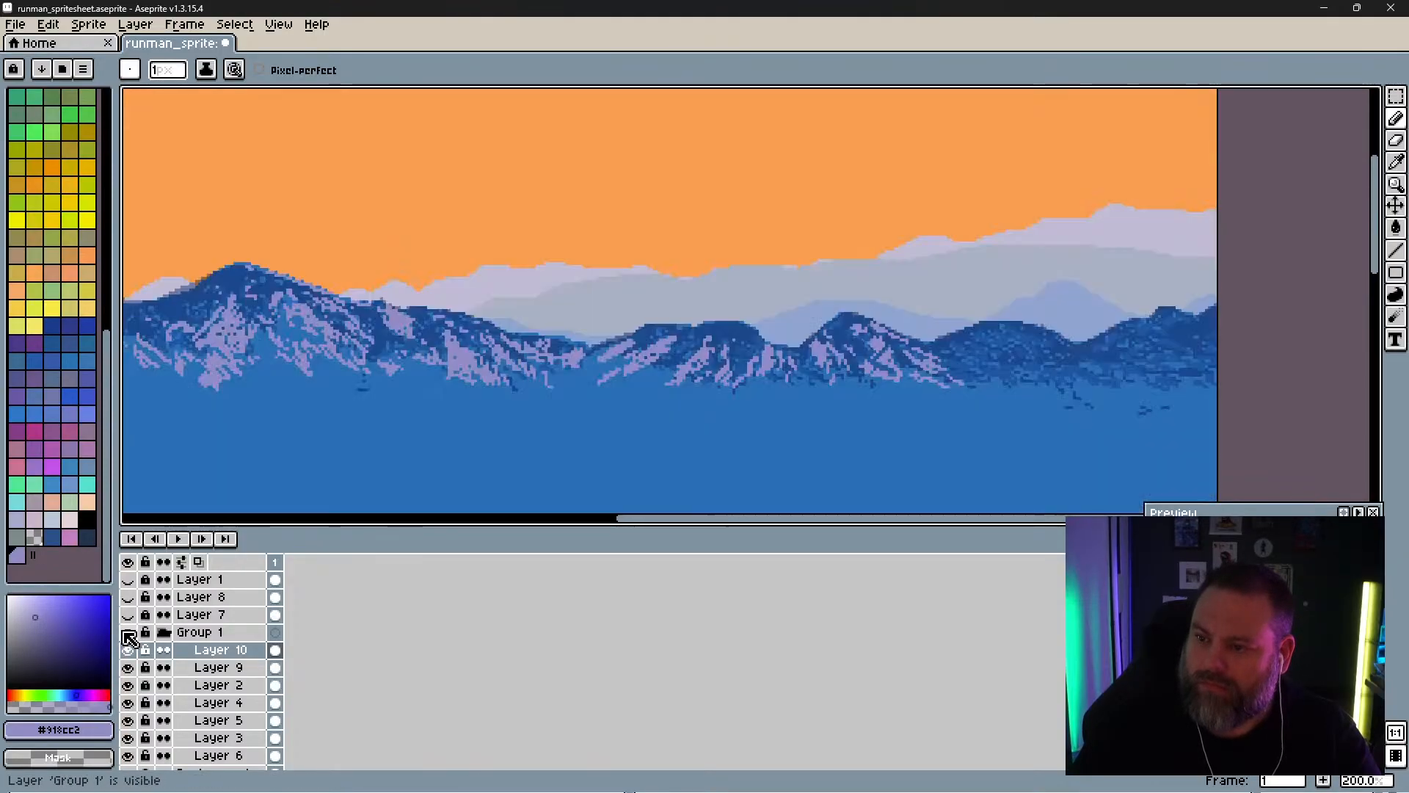
left_click(129, 633)
left_click(128, 633)
left_click(128, 633)
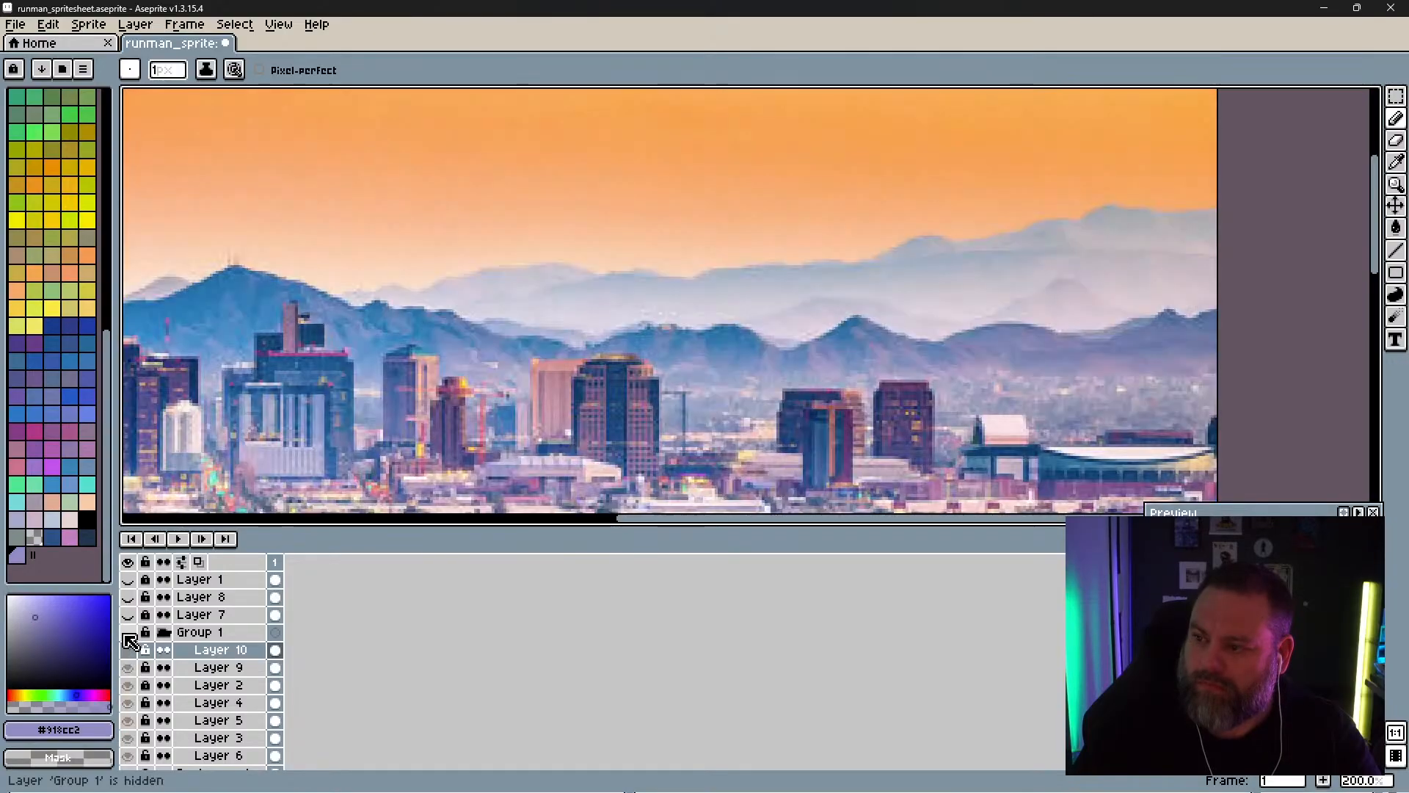
left_click(129, 632)
left_click(128, 633)
left_click(128, 632)
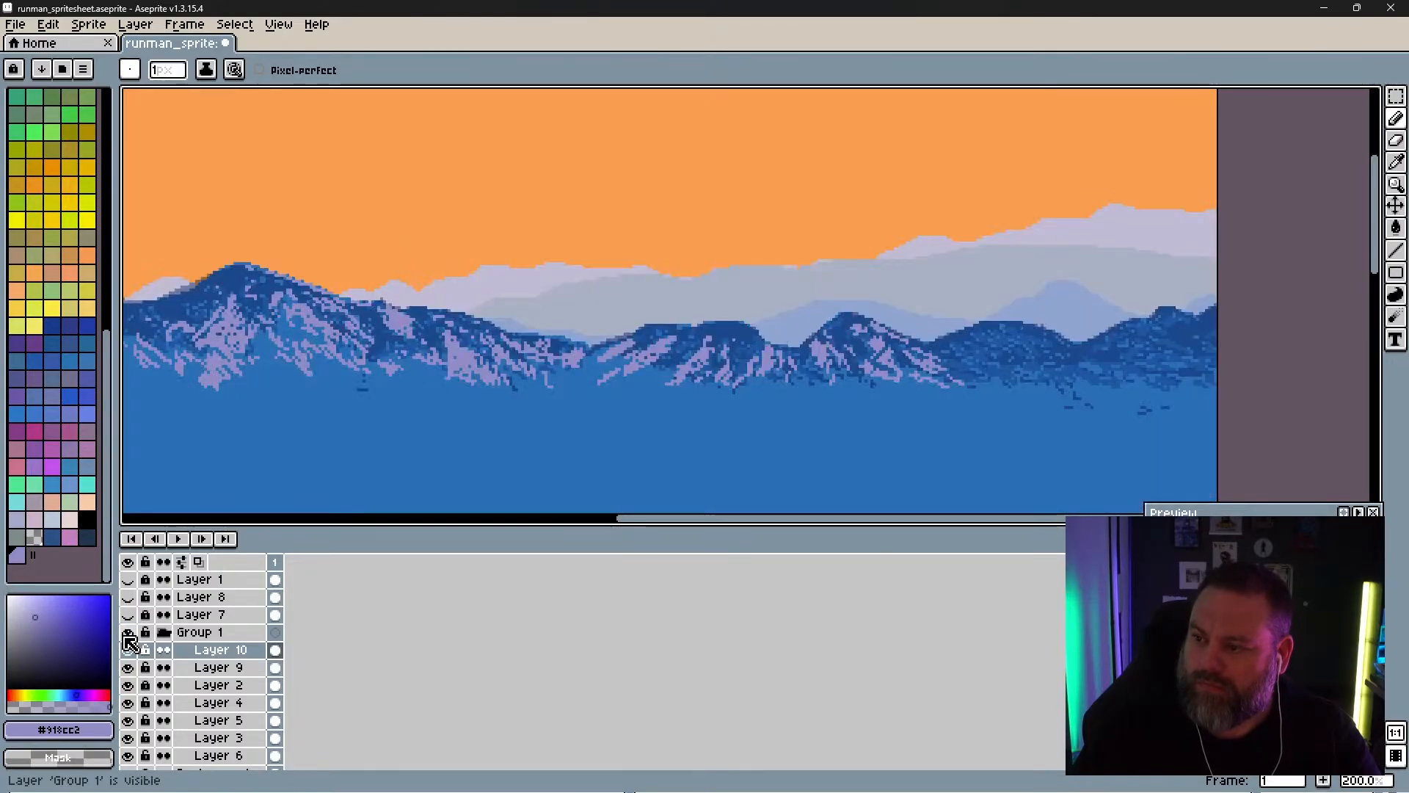
left_click(128, 633)
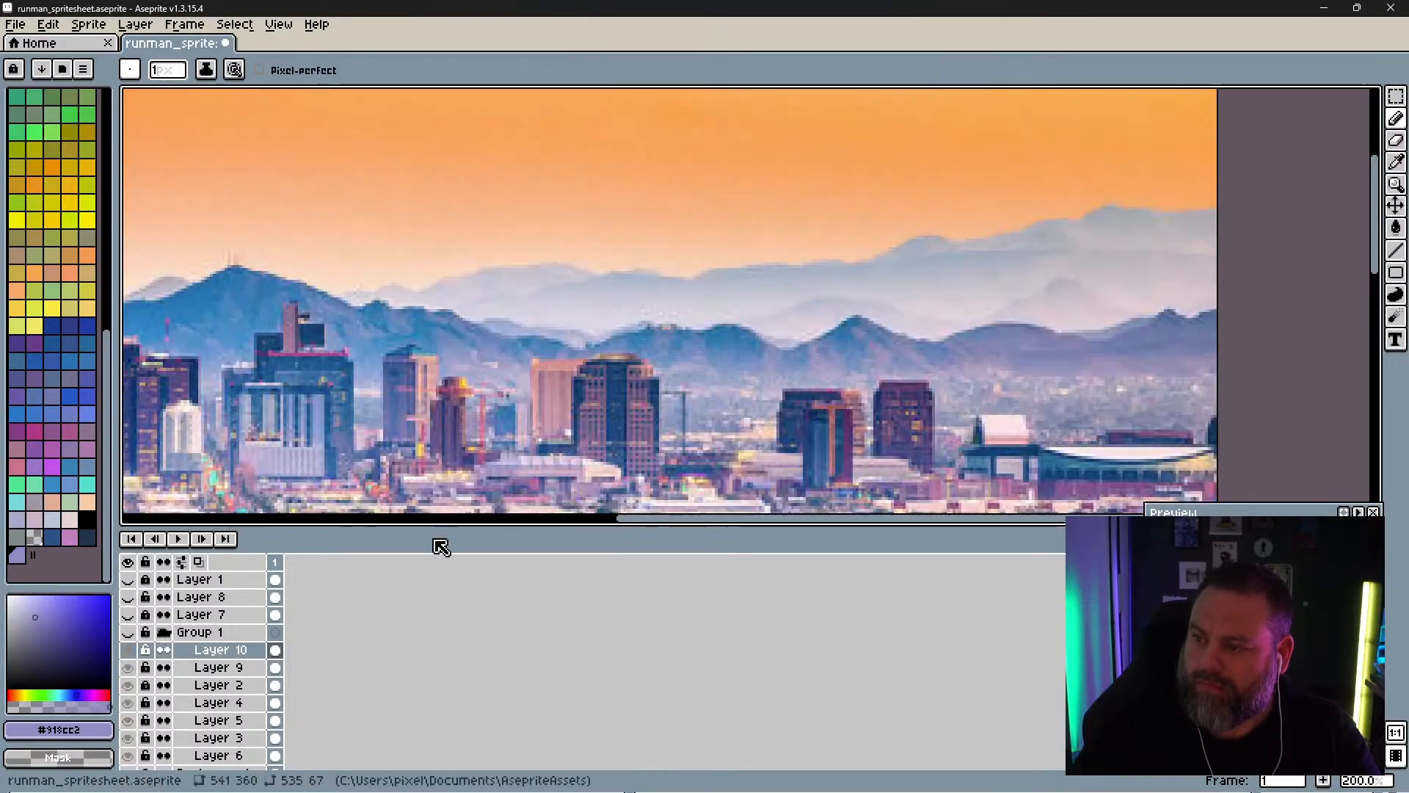
left_click(128, 633)
left_click(128, 632)
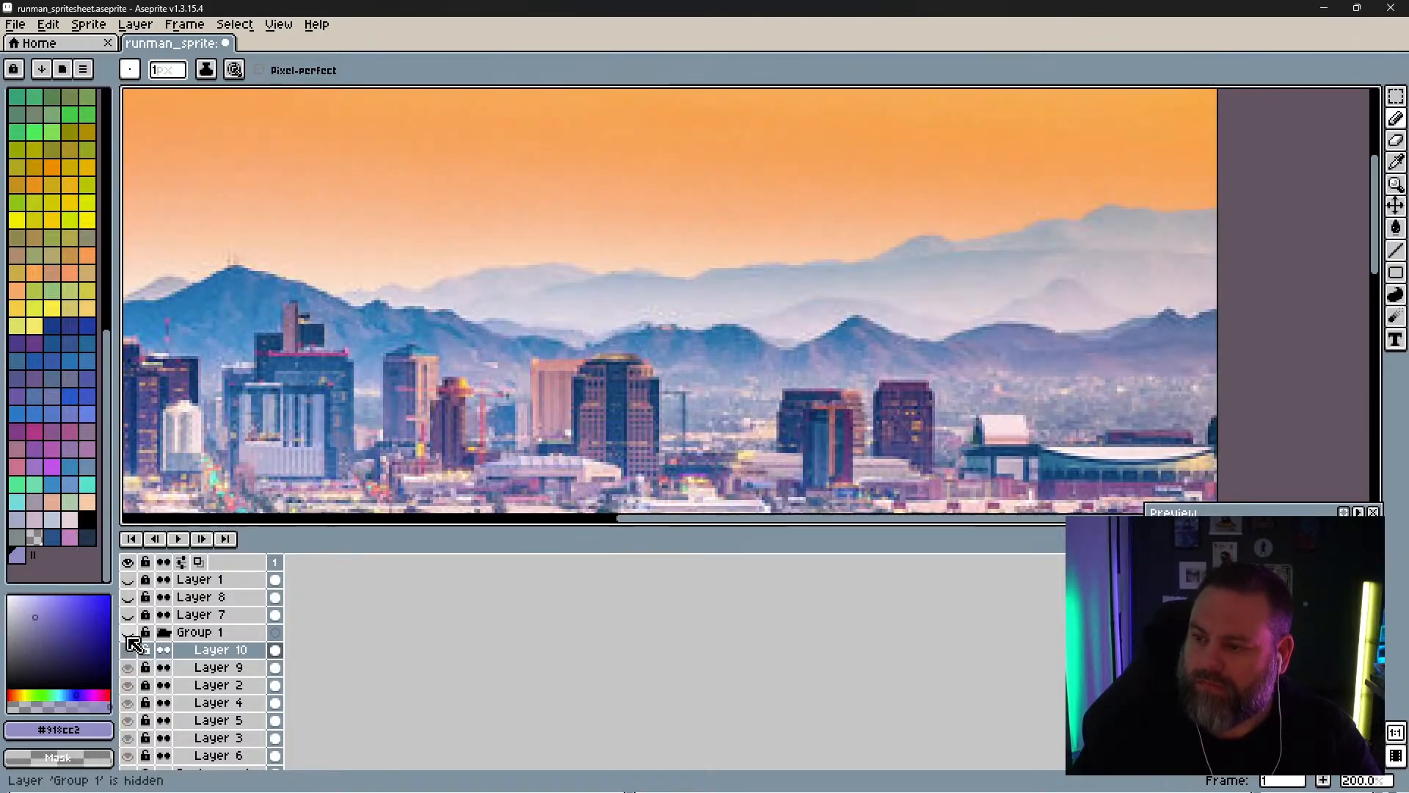
left_click(129, 637)
left_click(129, 637)
left_click(129, 637)
left_click(129, 637)
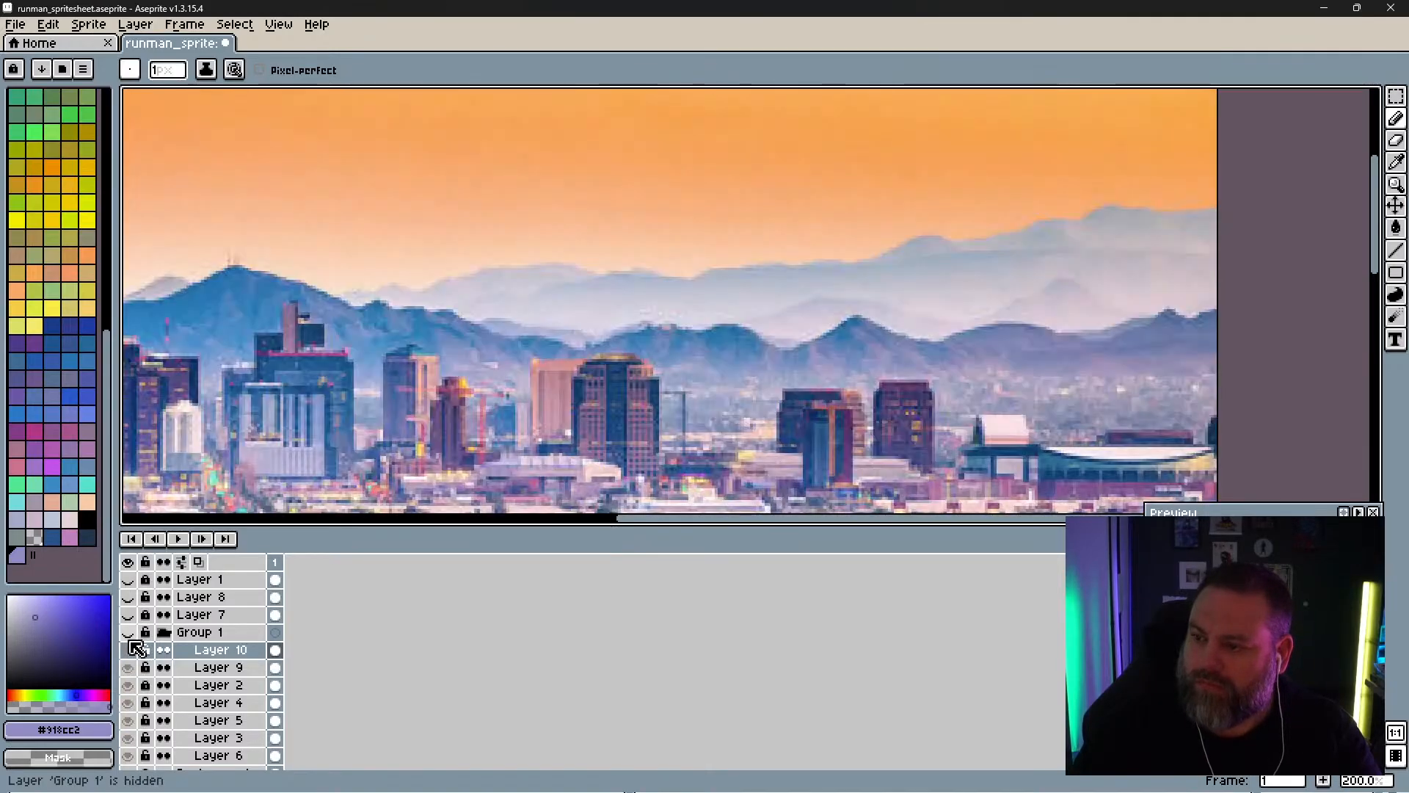
left_click(137, 649)
left_click(137, 650)
left_click(138, 650)
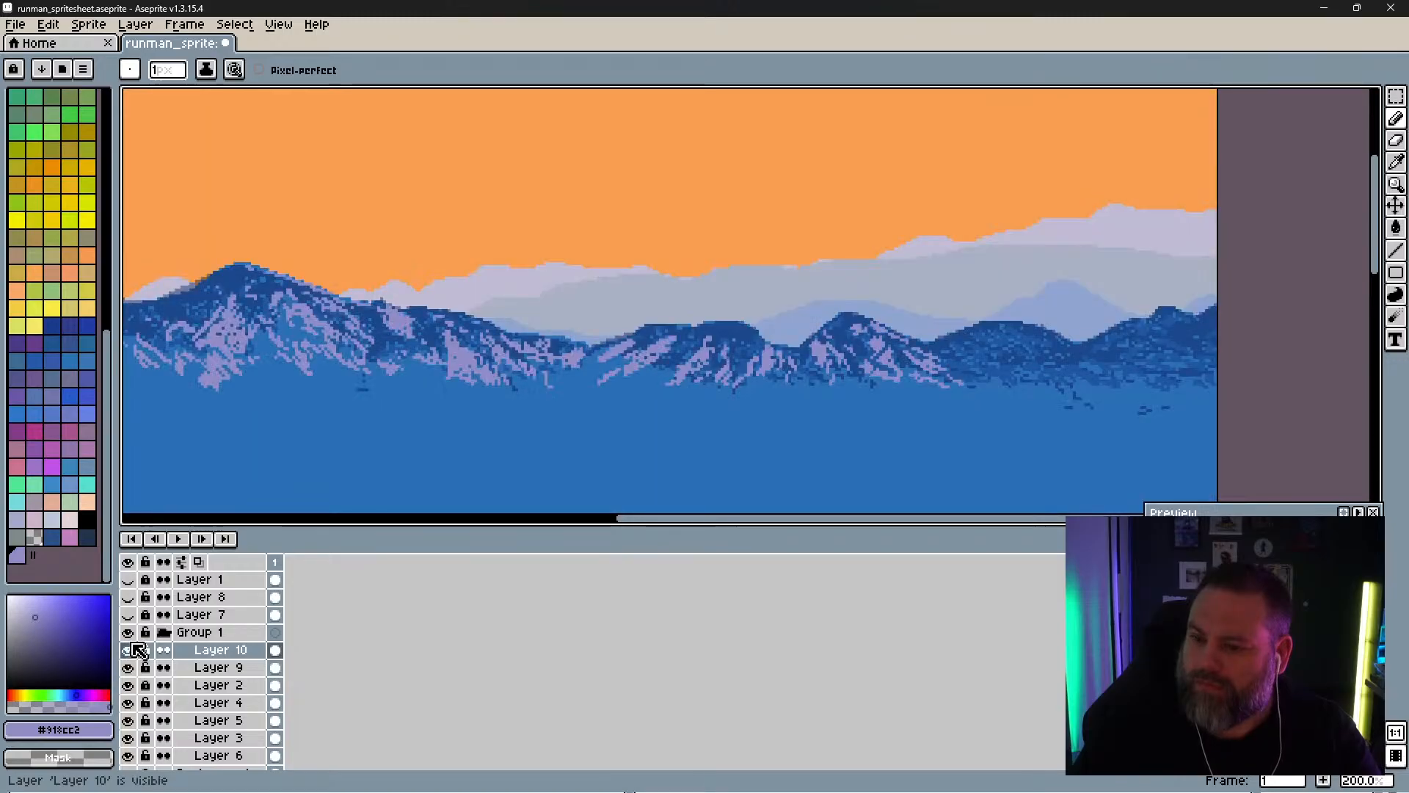
left_click(129, 635)
left_click(129, 634)
left_click(130, 634)
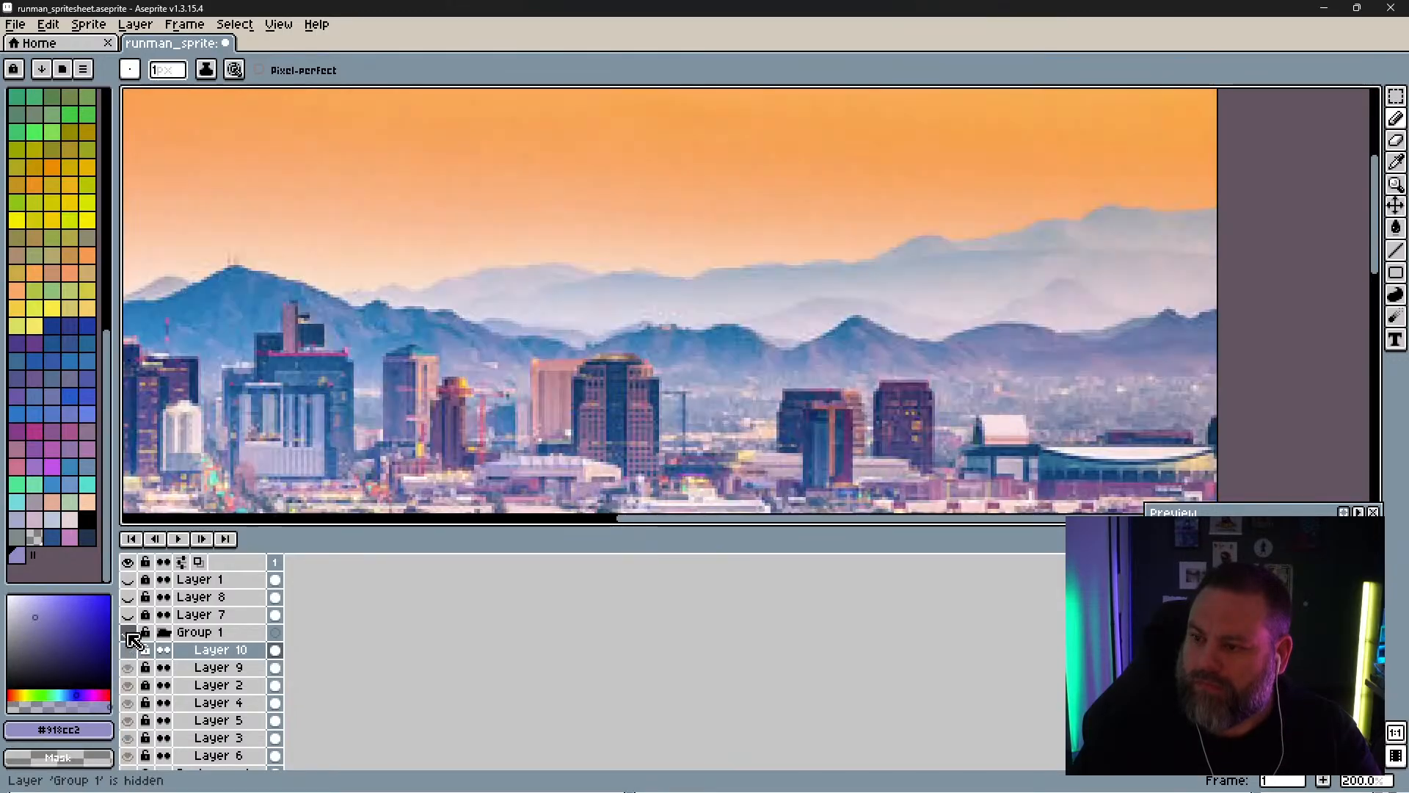
left_click(129, 634)
left_click(129, 635)
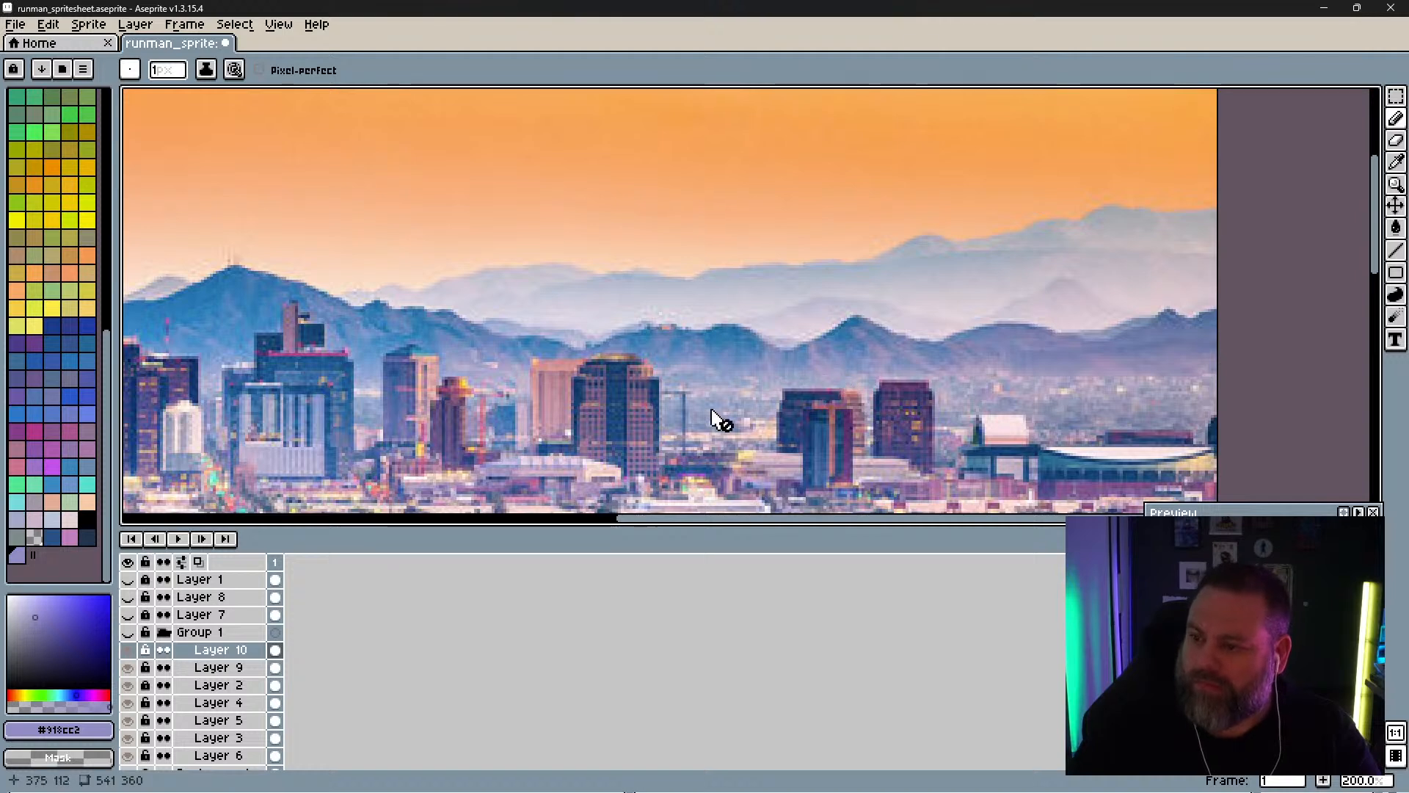
Step: Pencil denser #918cc2 shading along the base of the pointed hill from its left foot to its right, checking the reference photo
left_click(130, 633)
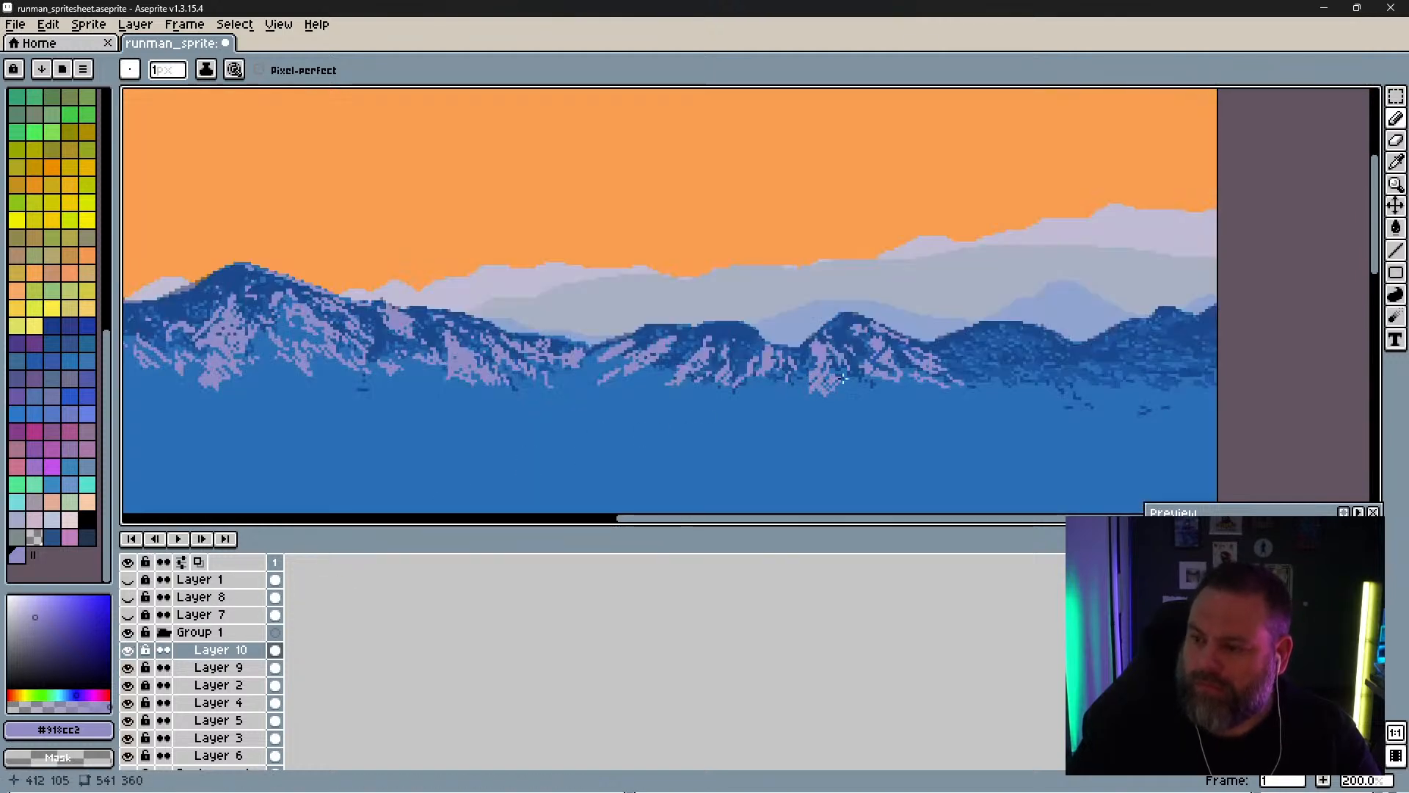
left_click_drag(842, 378, 858, 396)
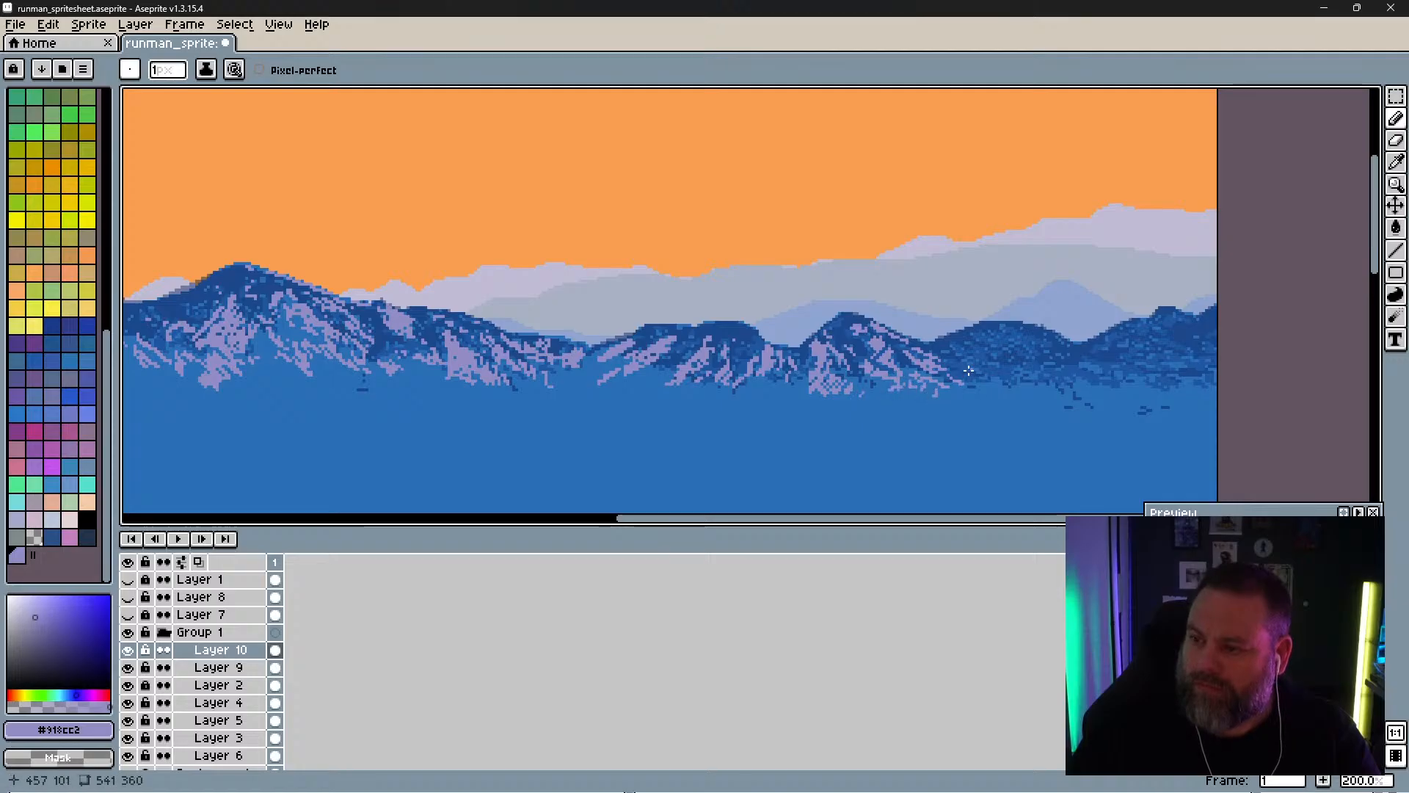
left_click(129, 633)
left_click(128, 633)
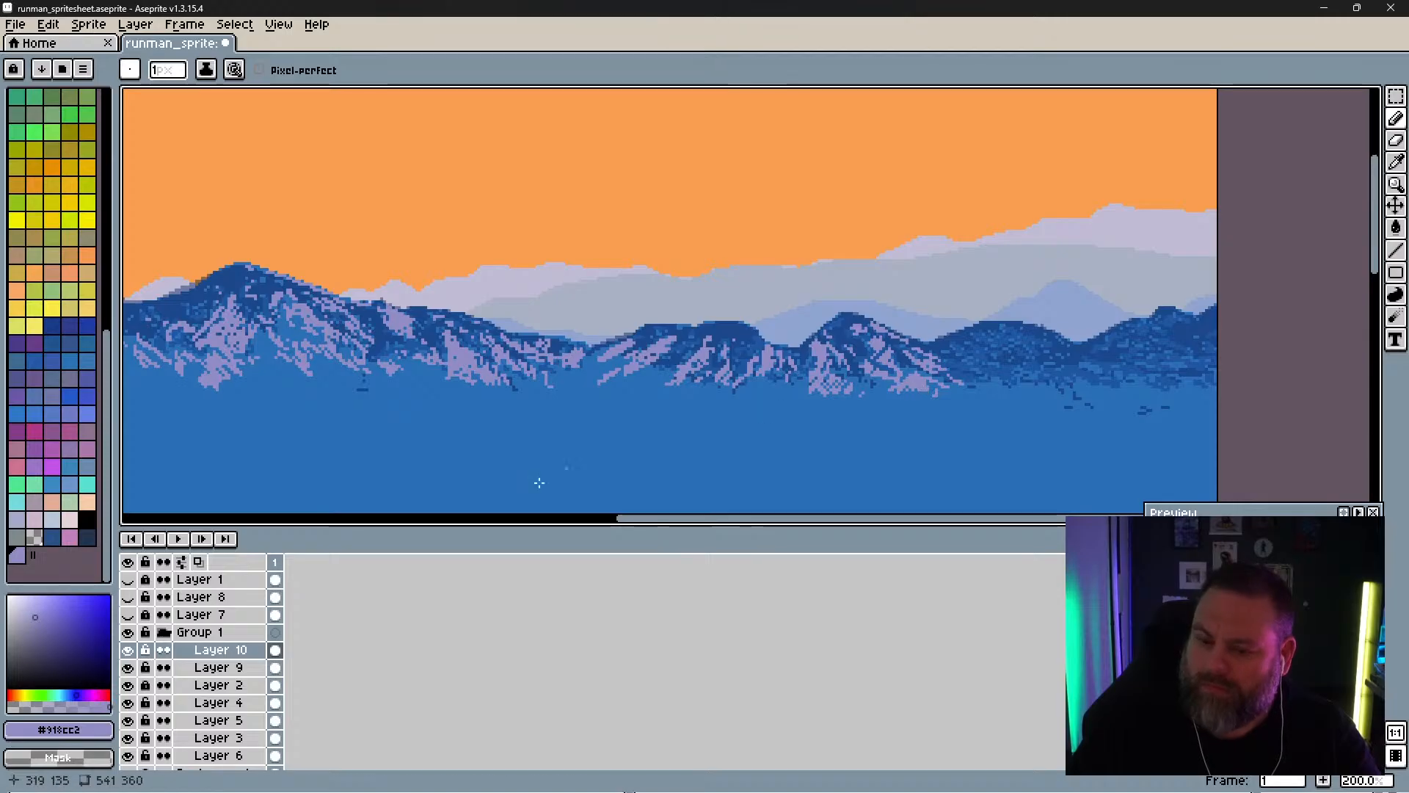
left_click(128, 632)
left_click(129, 632)
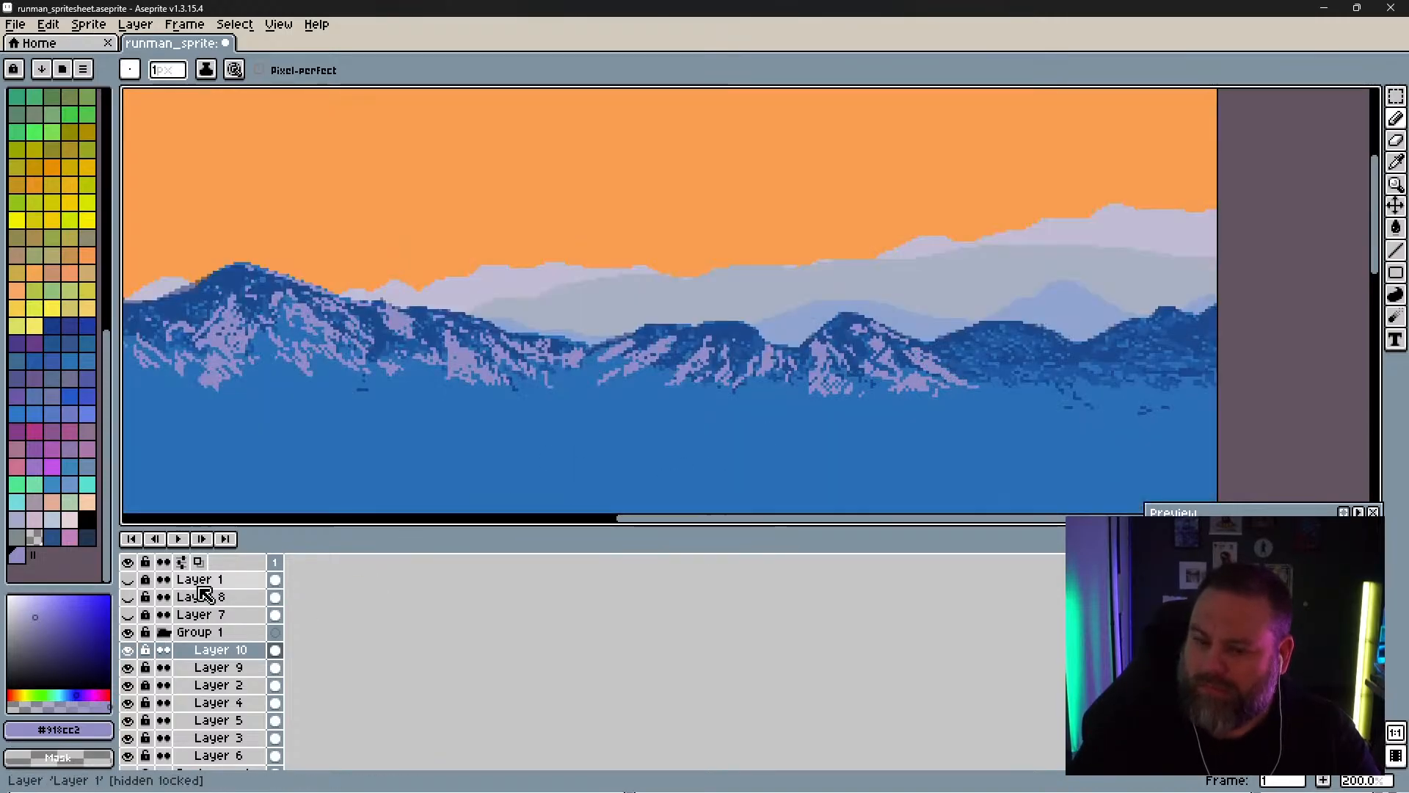
Step: Pencil #918cc2 highlights along the crest and lower right slope of the rounded hill right of the pointed hill, following the reference photo
left_click(128, 632)
left_click(128, 632)
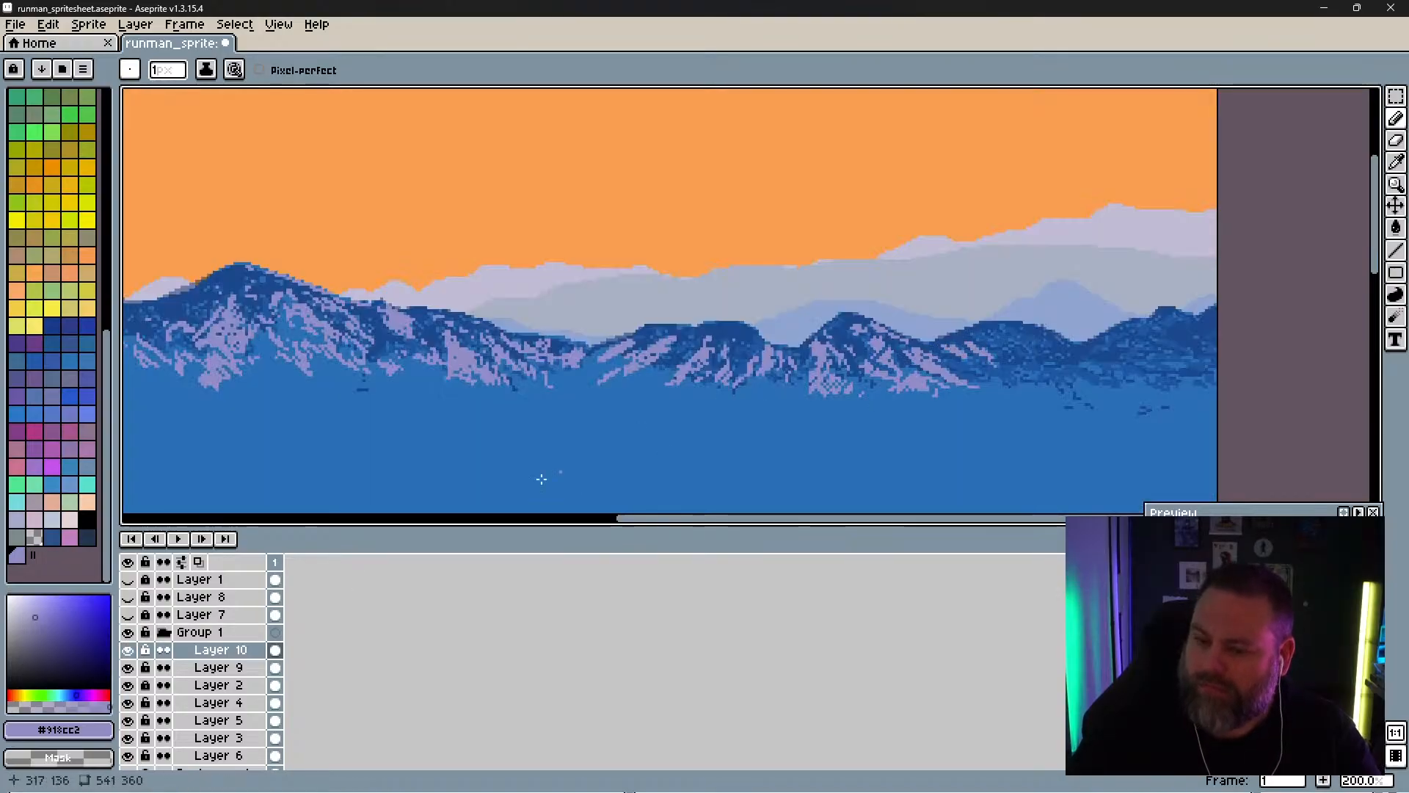
left_click(128, 633)
left_click(128, 632)
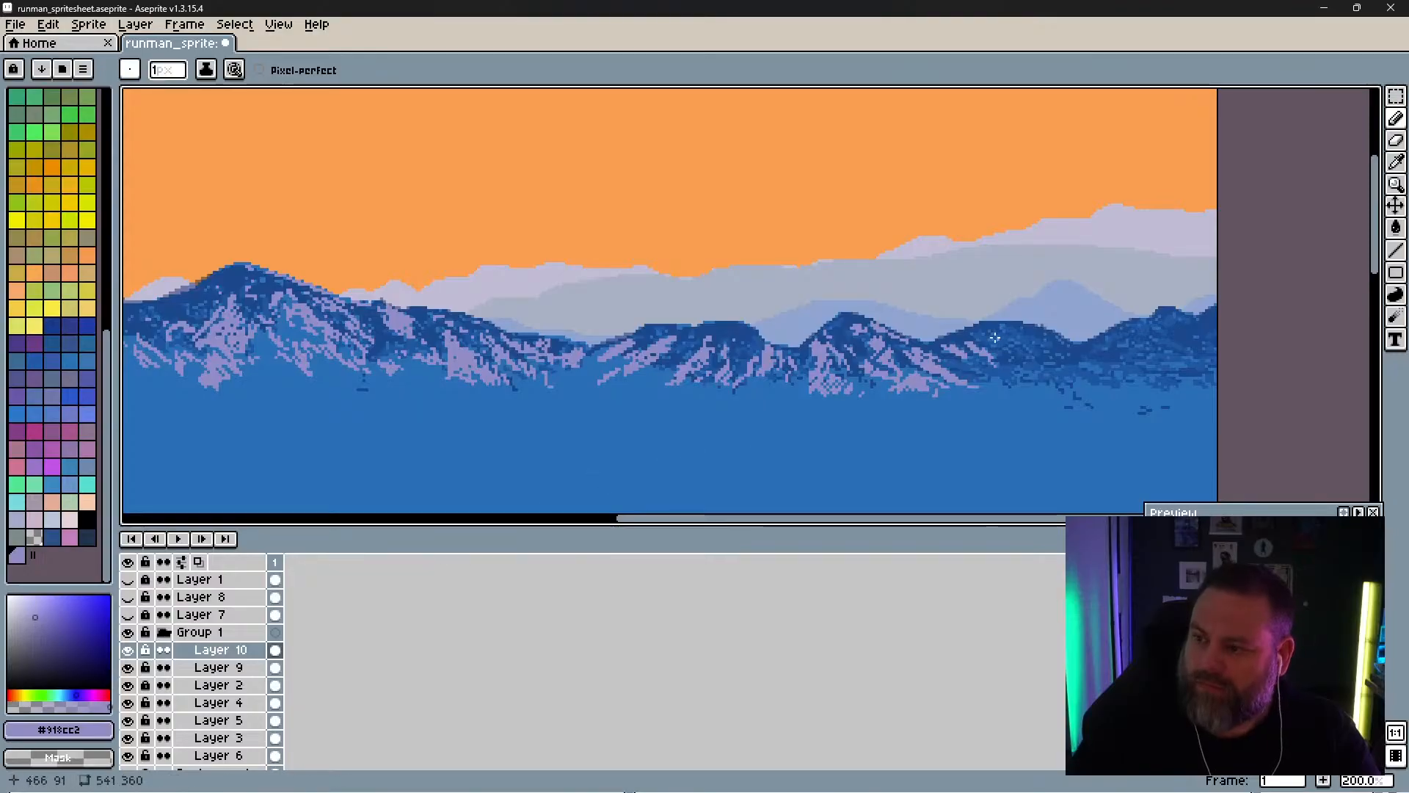
left_click(128, 632)
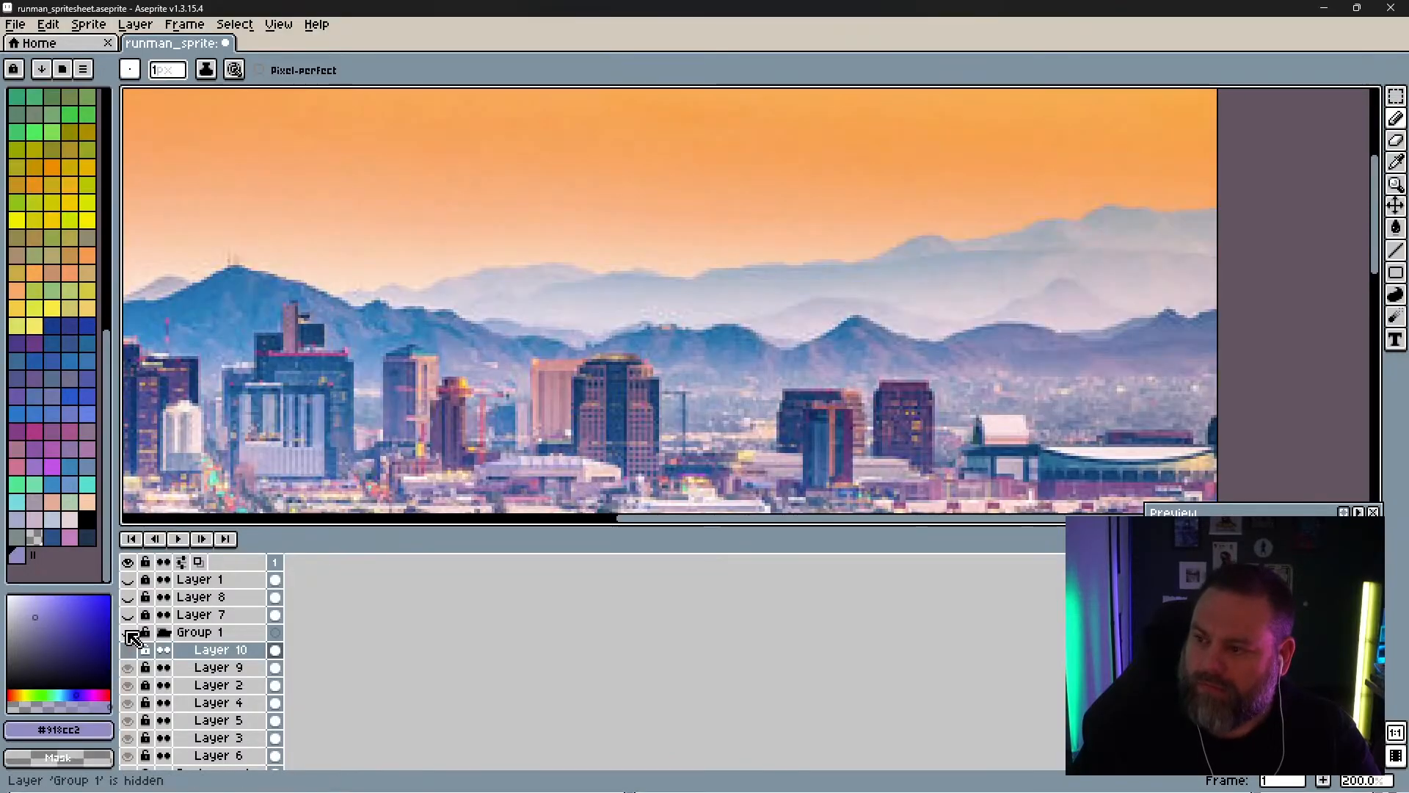
left_click(129, 632)
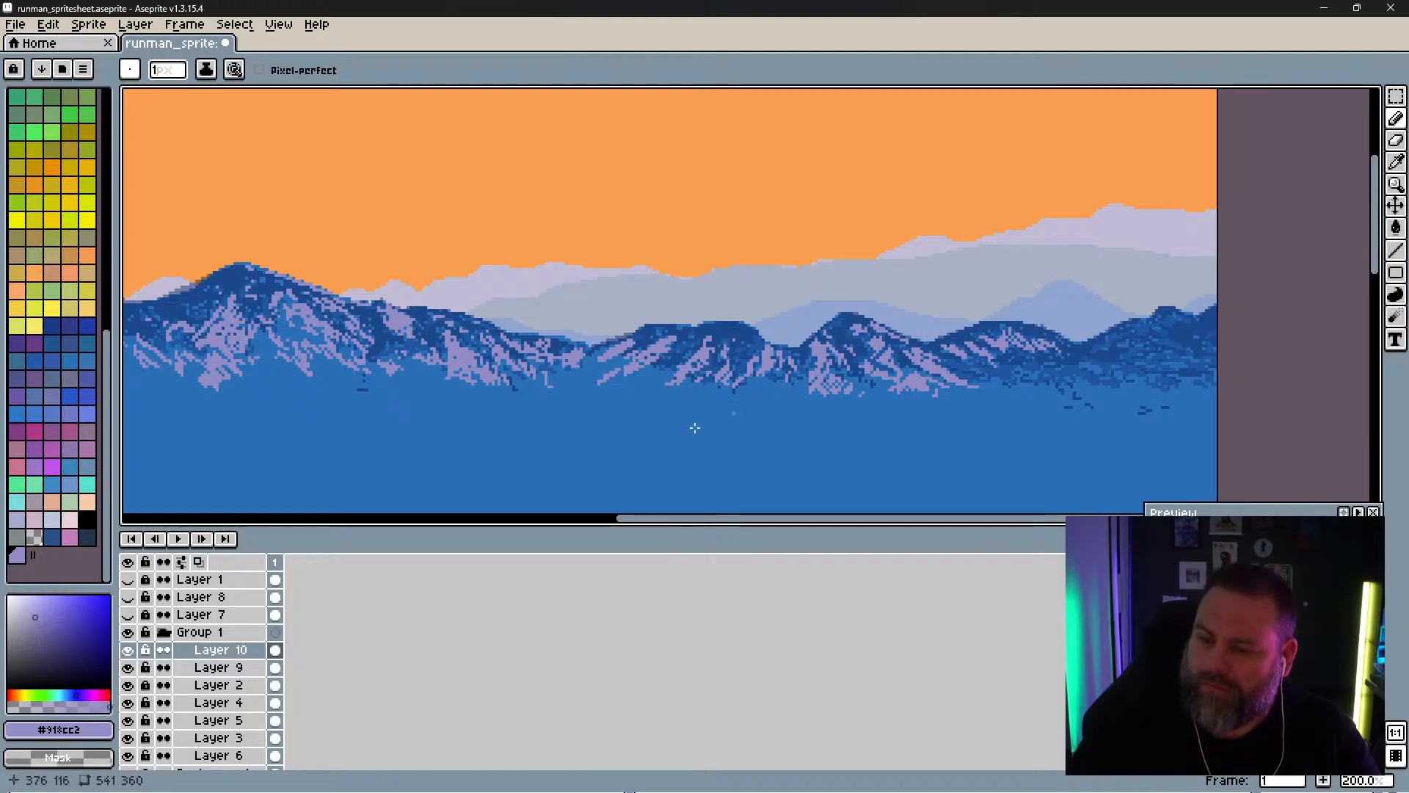
left_click(129, 632)
left_click(128, 633)
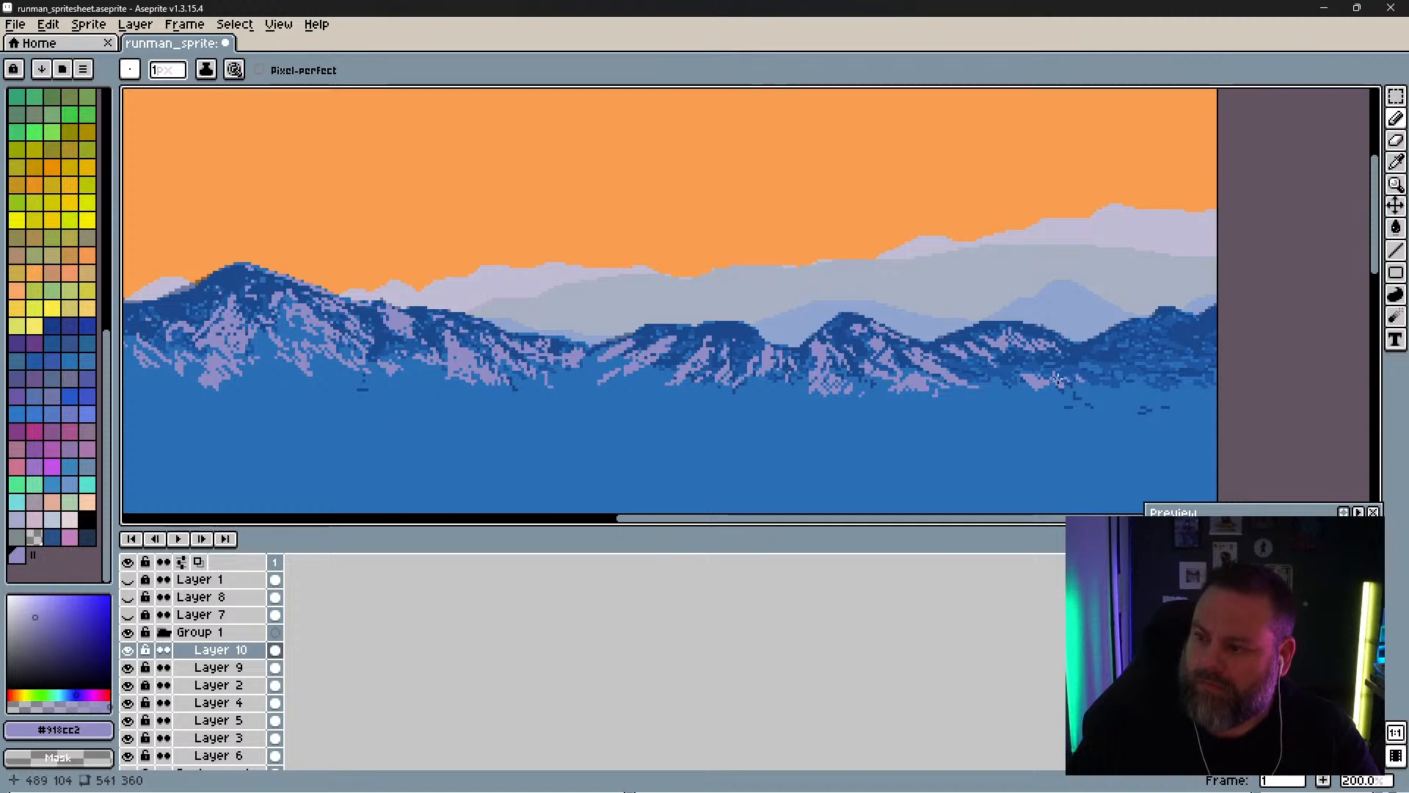
Step: Compare the rounded hill's shading with the reference photo by toggling the visibility of Layer 10 and Group 1
left_click(128, 648)
left_click(127, 648)
left_click(128, 632)
left_click(128, 633)
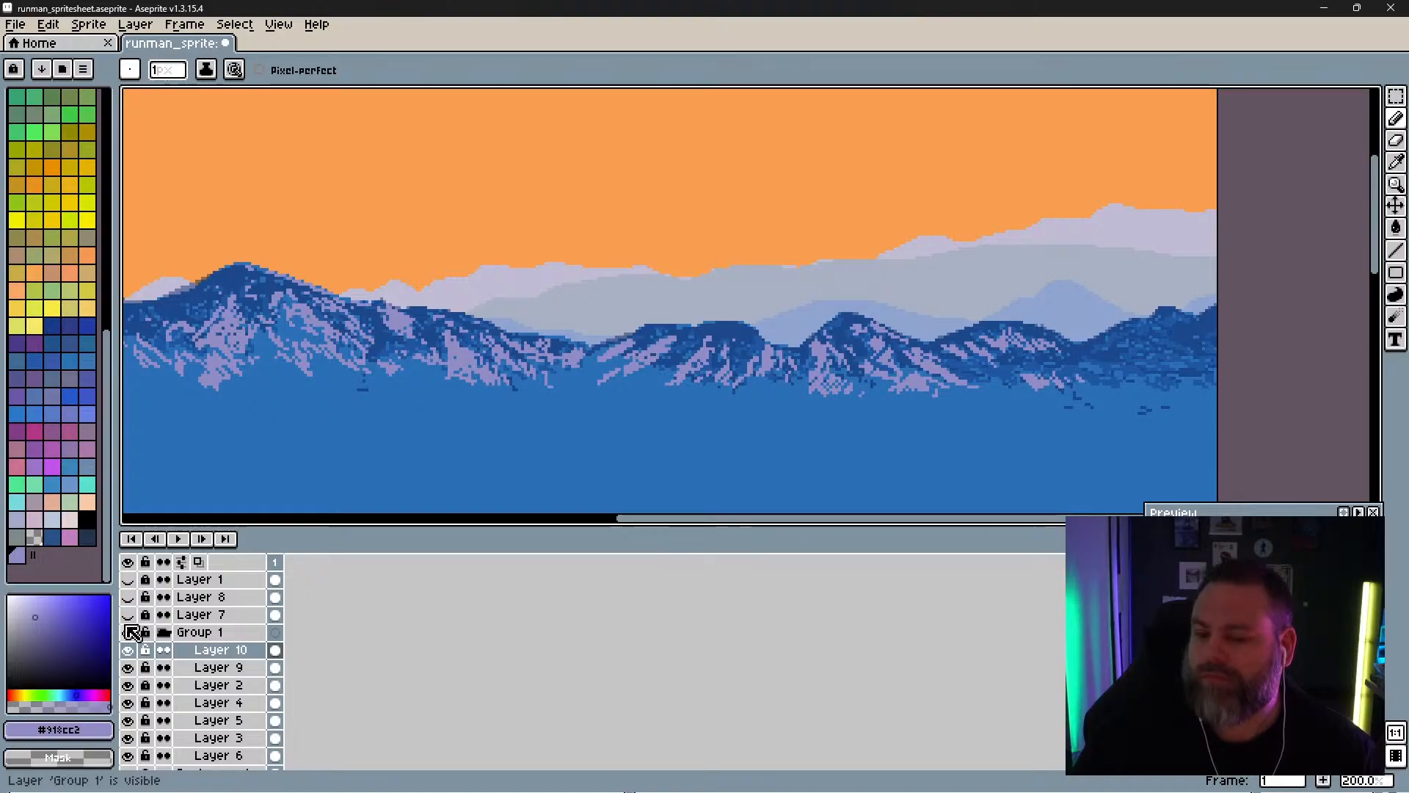
left_click(128, 632)
left_click(129, 632)
left_click(129, 633)
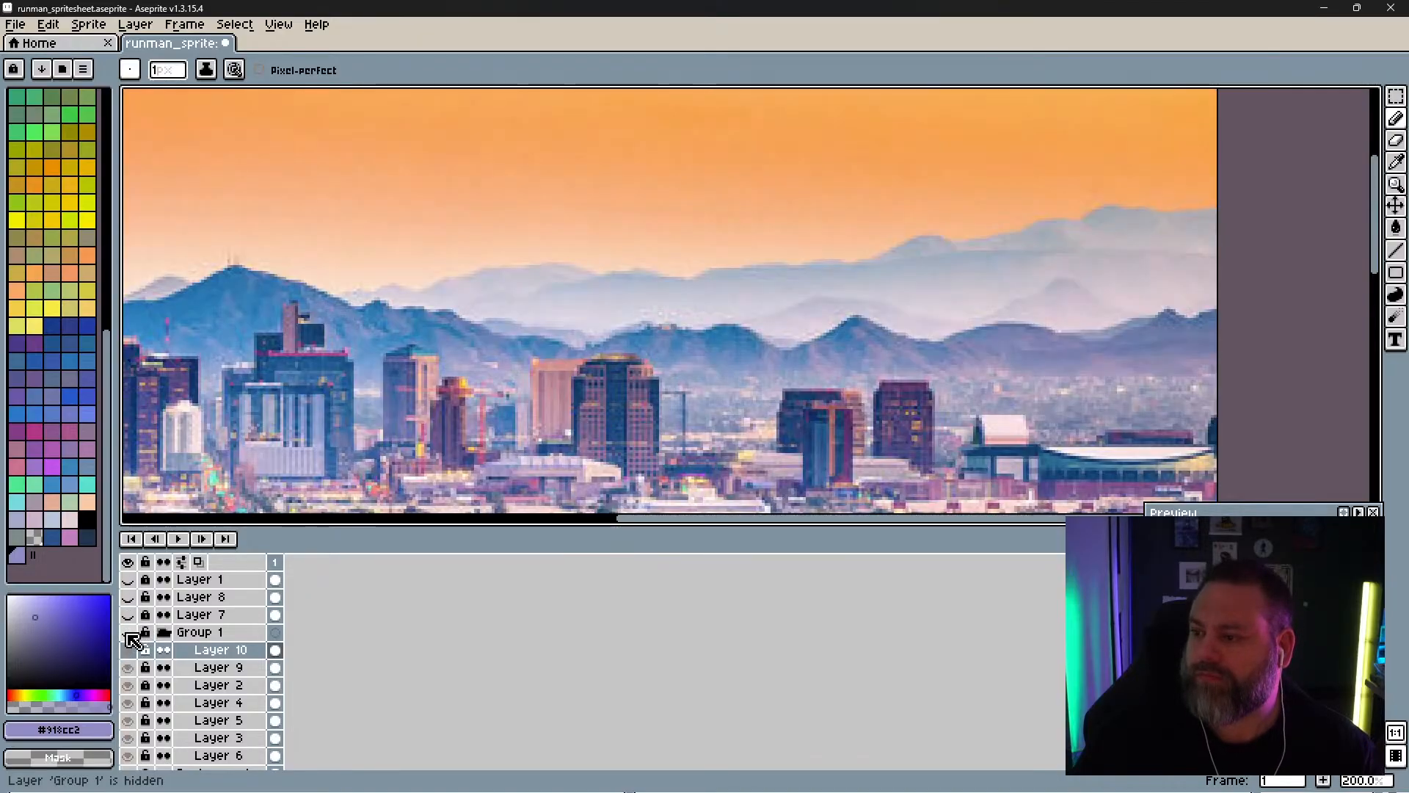
left_click(129, 633)
left_click(128, 634)
left_click(128, 633)
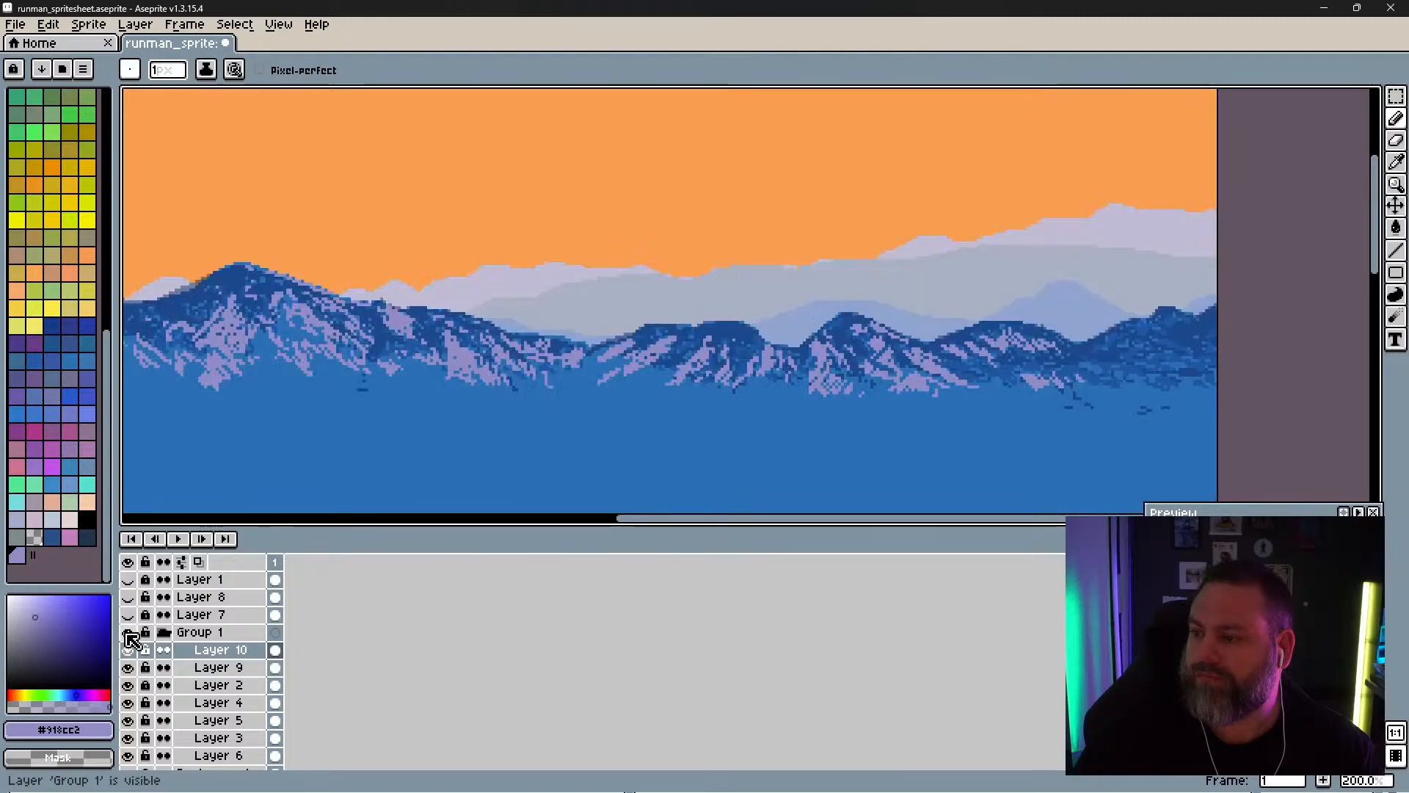
Step: Pencil denser #918cc2 highlights across the lower left slope and base of the rounded hill, checking the reference photo
left_click(128, 633)
left_click(128, 634)
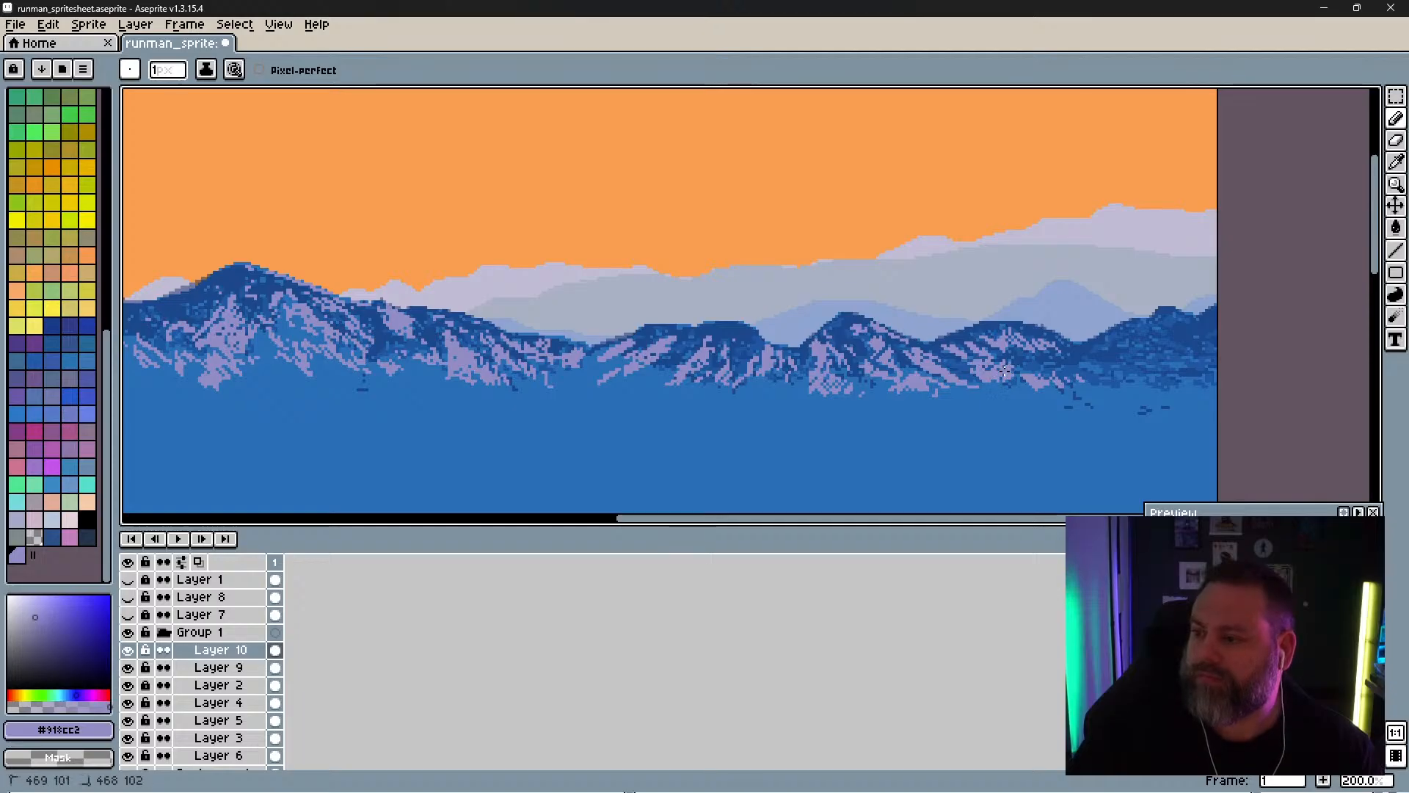
left_click(129, 633)
left_click(128, 634)
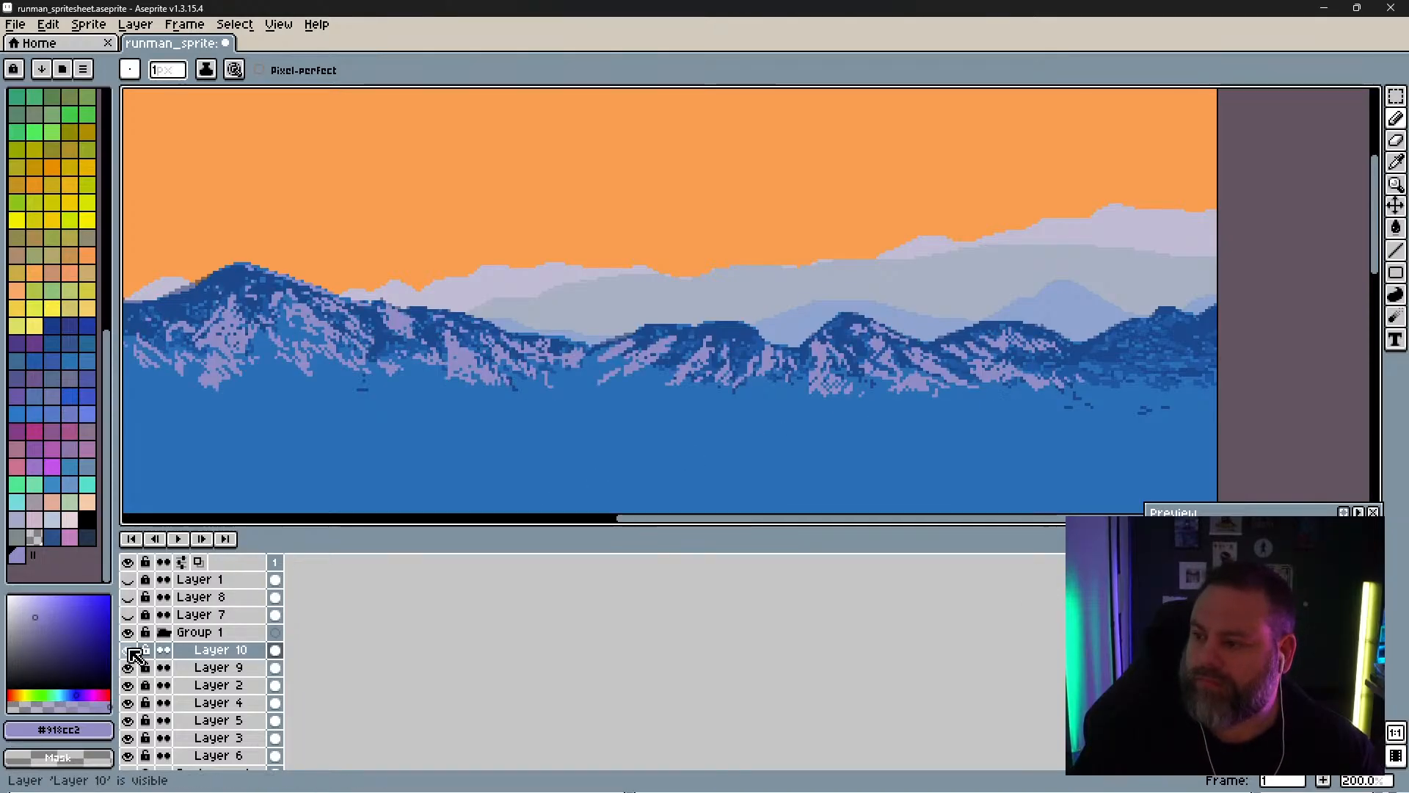
Step: Pencil #918cc2 highlights over the slopes, base and crest of the far-right hill out to the canvas edge, following the reference photo
left_click(129, 634)
left_click(128, 633)
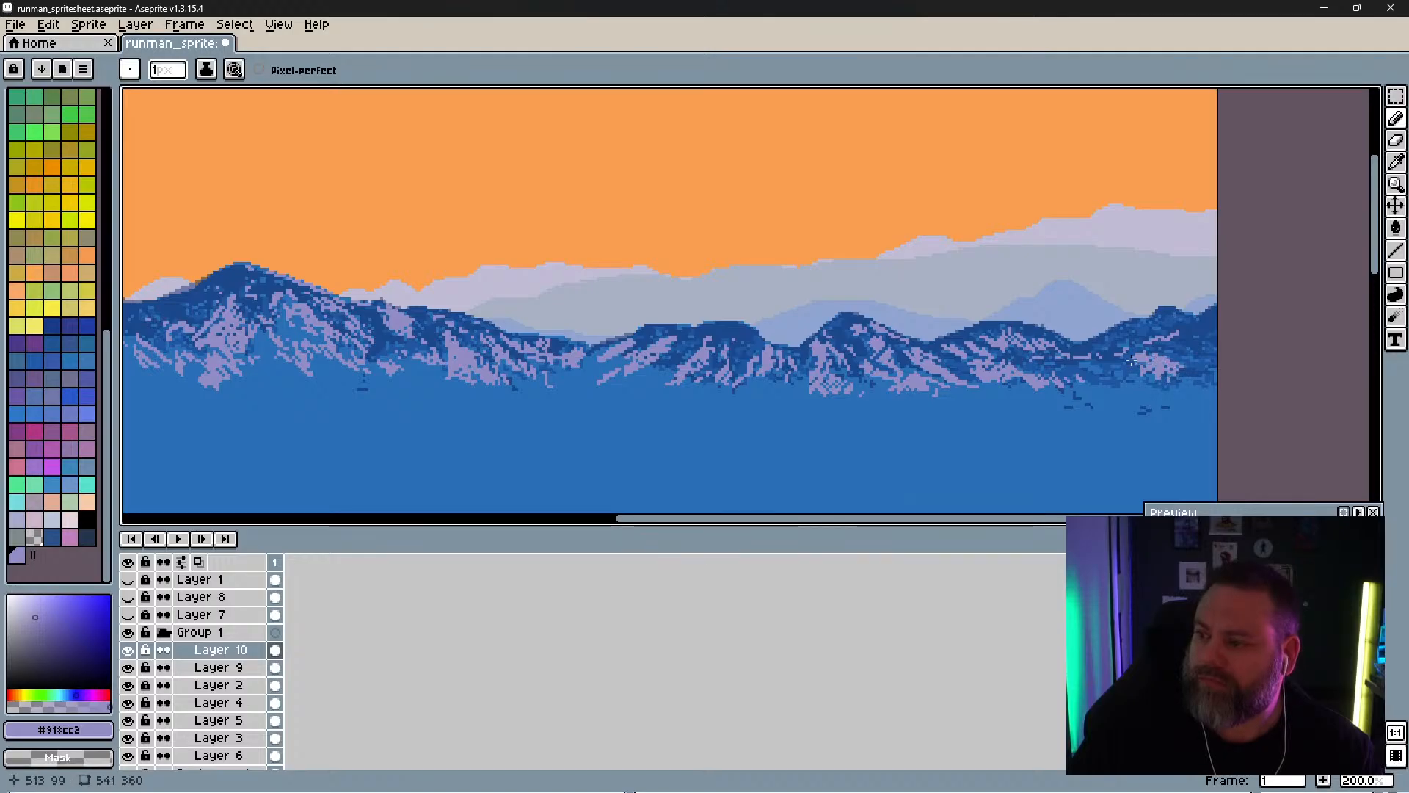
left_click(129, 633)
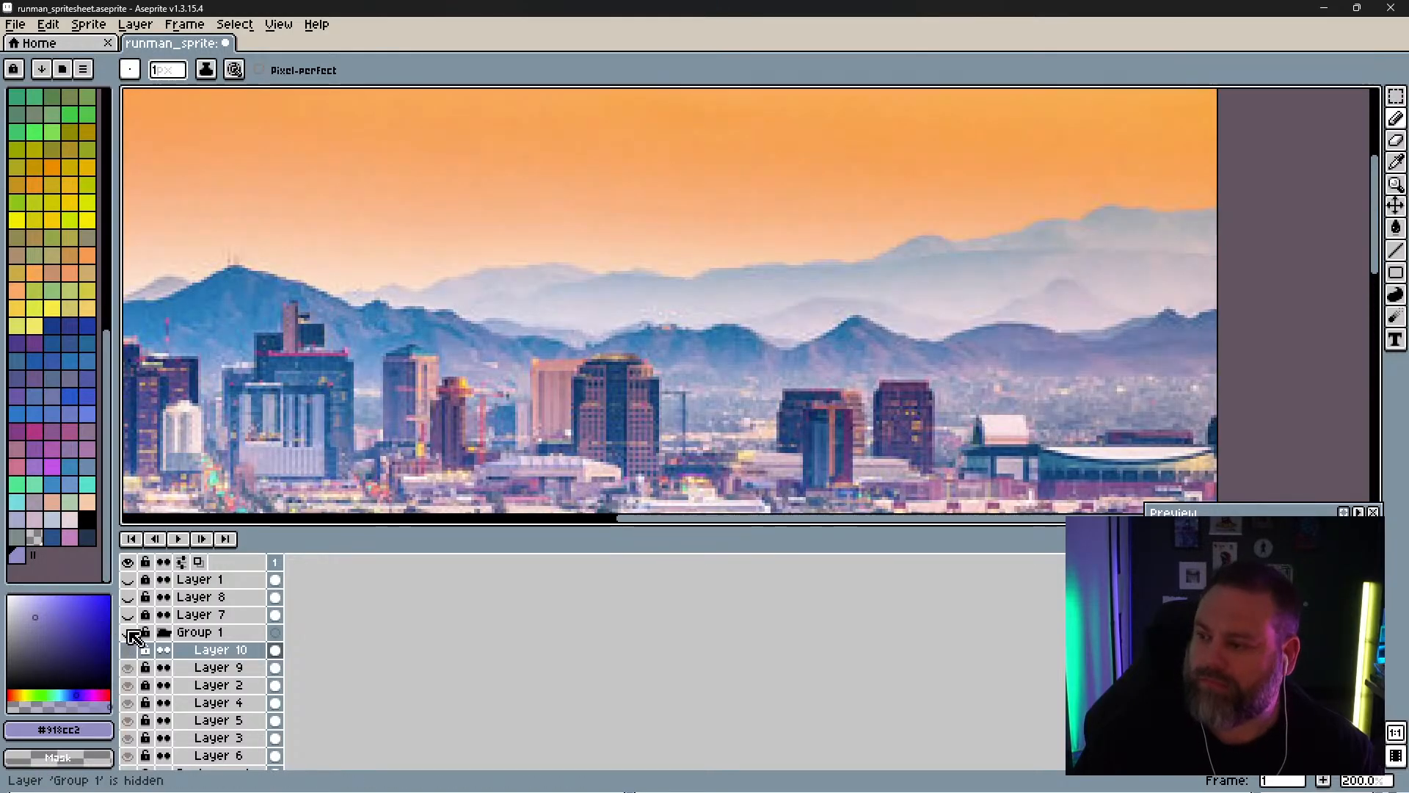
left_click(128, 633)
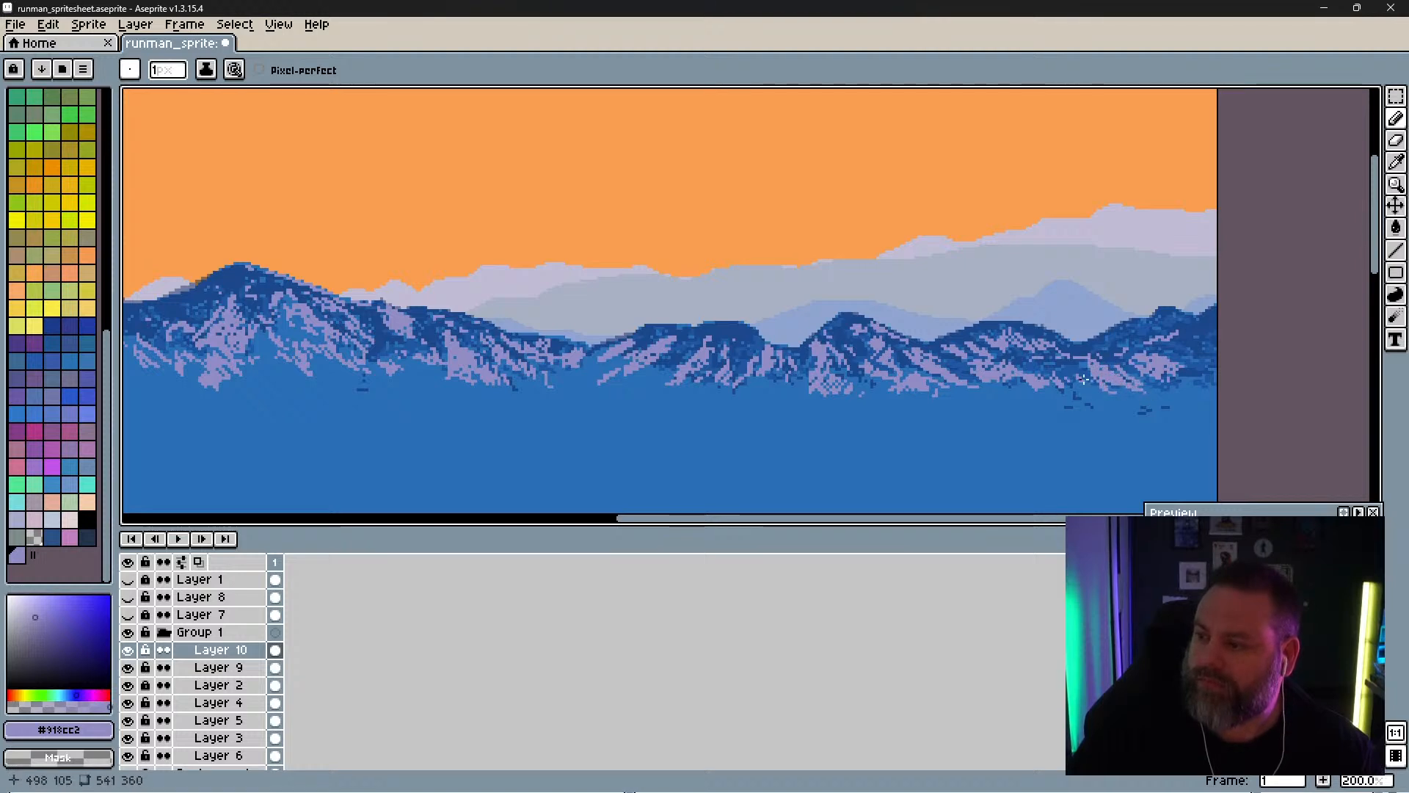
left_click(128, 632)
left_click(128, 632)
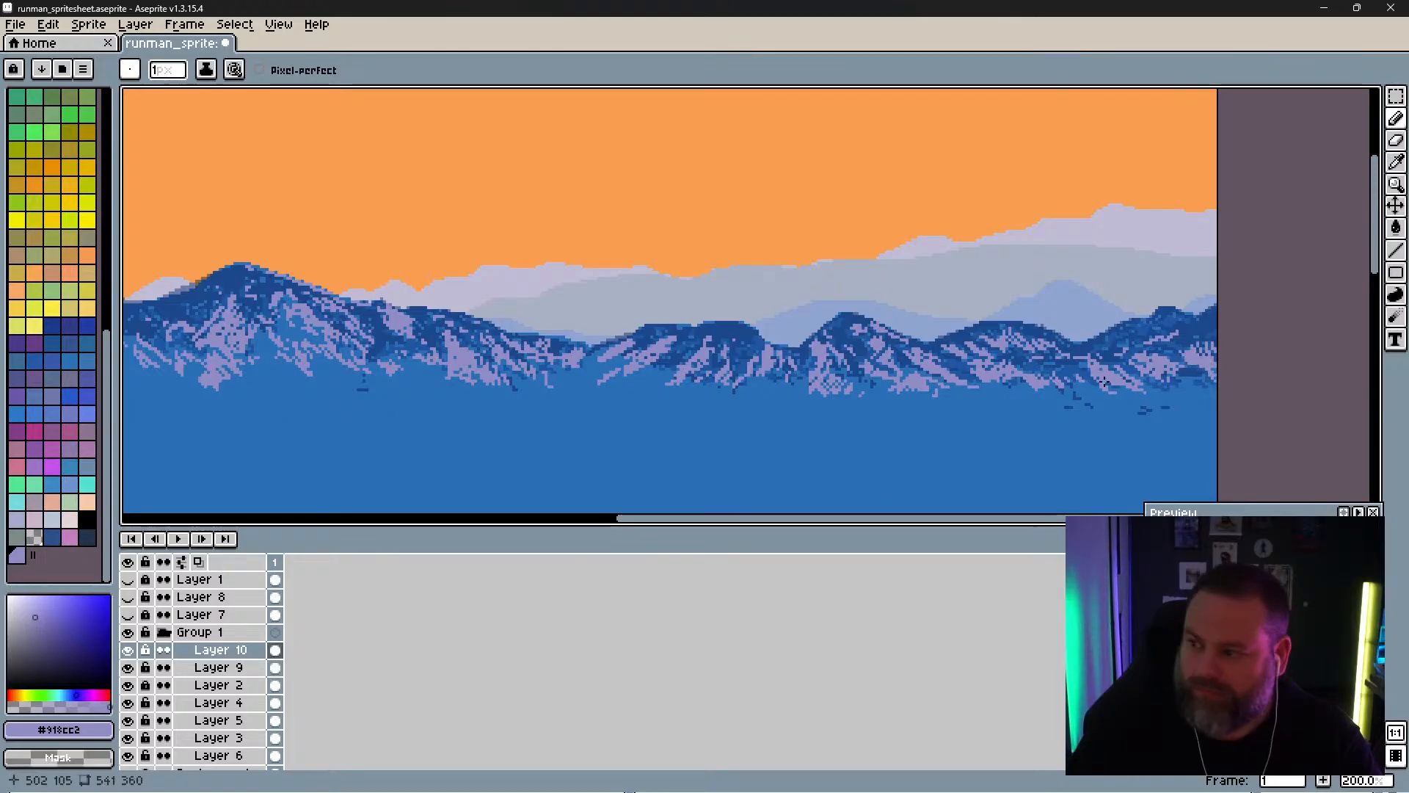
key("space")
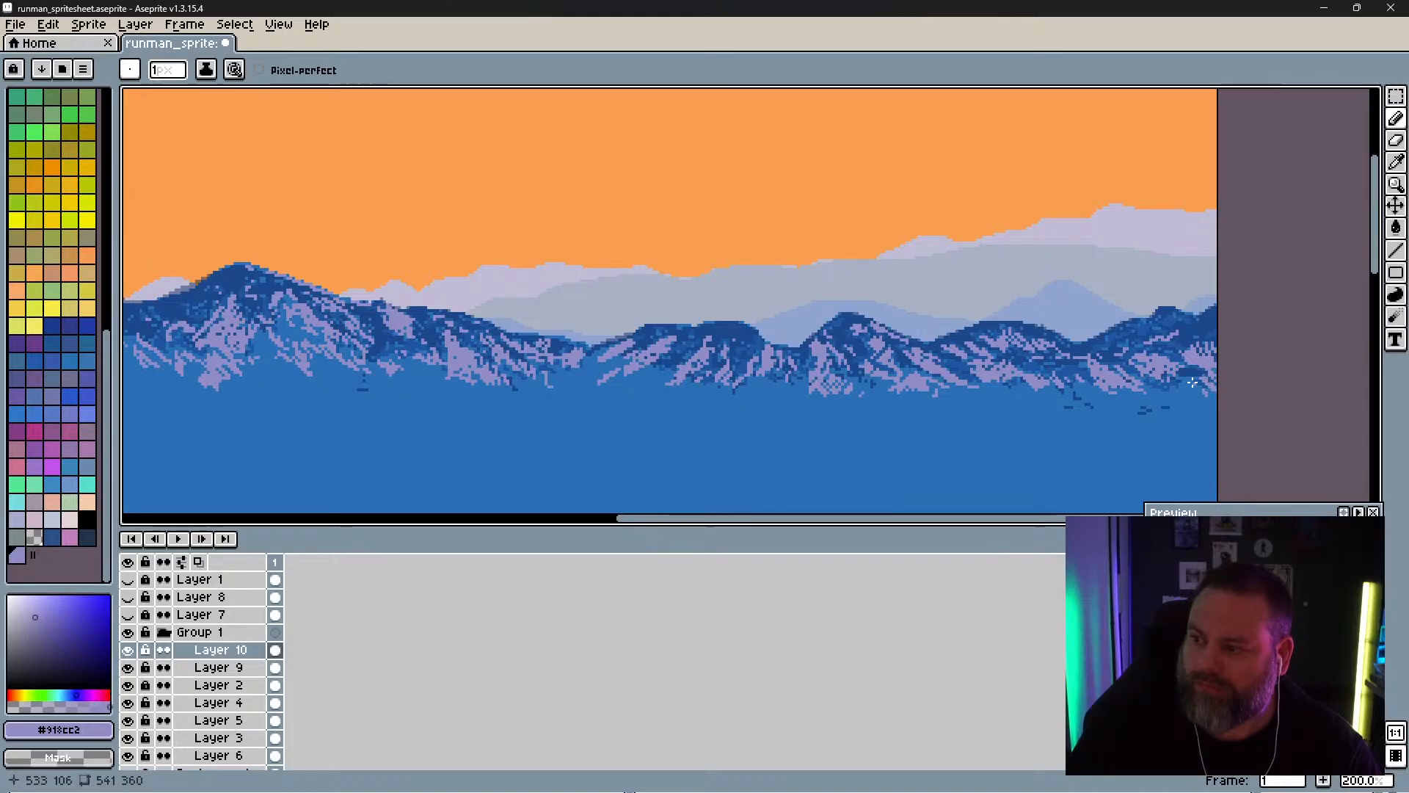
left_click(129, 633)
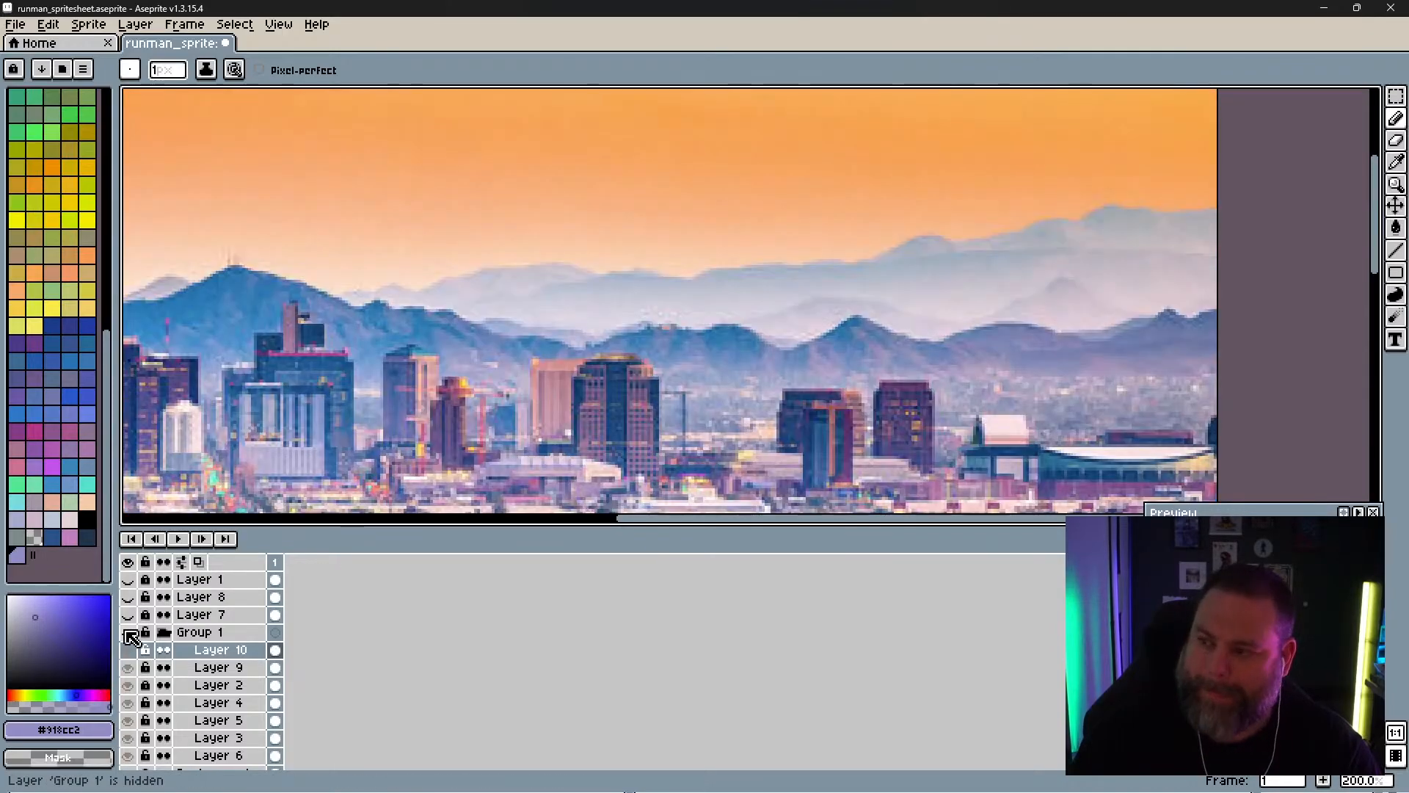
left_click(129, 632)
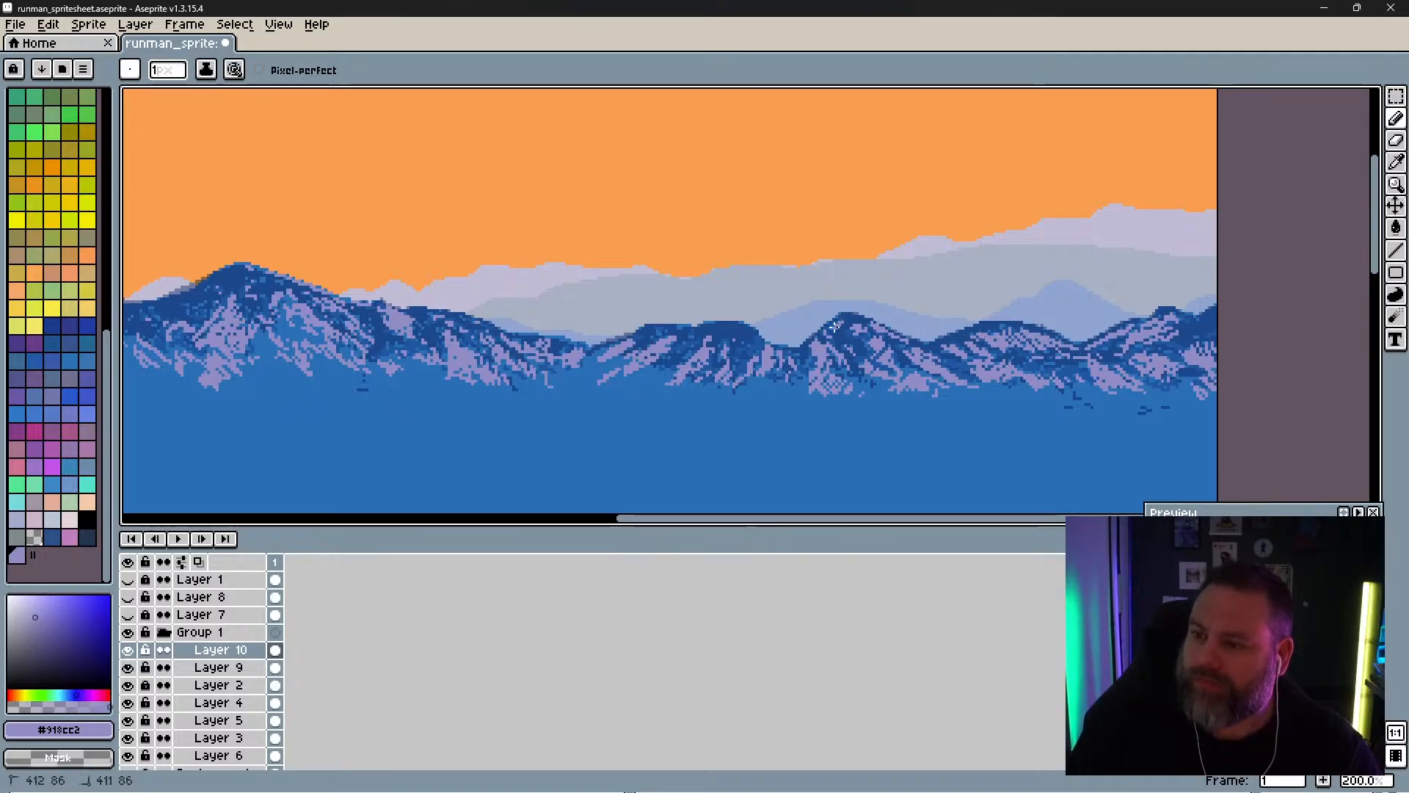
Step: Examine the left and central mountains against the reference photo and the Layer 7 buildings by toggling Group 1 and Layer 7
key("v")
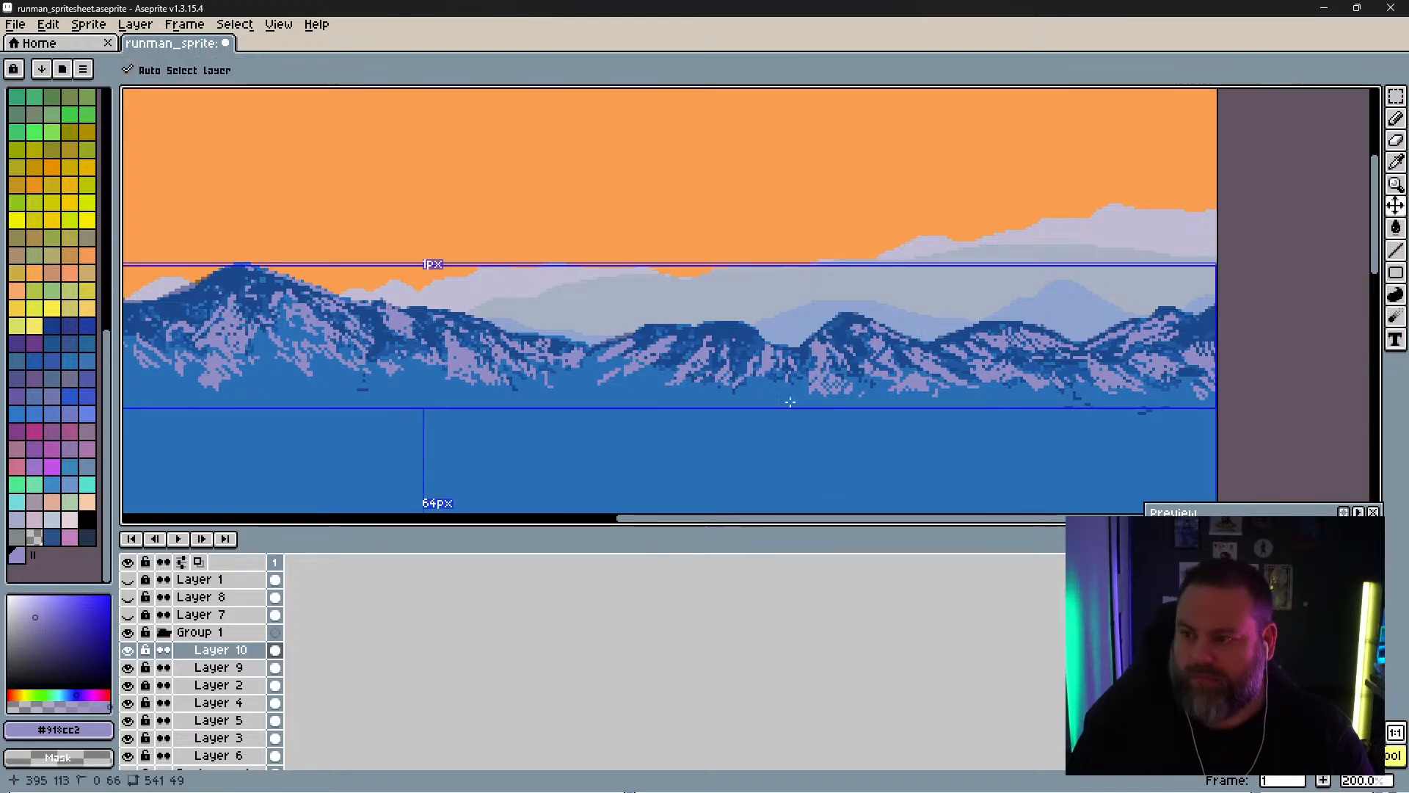
key("space")
mouse_move(629, 381)
left_mouse_down()
mouse_move(953, 327)
mouse_move(1041, 375)
mouse_move(1060, 403)
mouse_move(871, 359)
mouse_move(653, 367)
mouse_move(669, 356)
left_mouse_up()
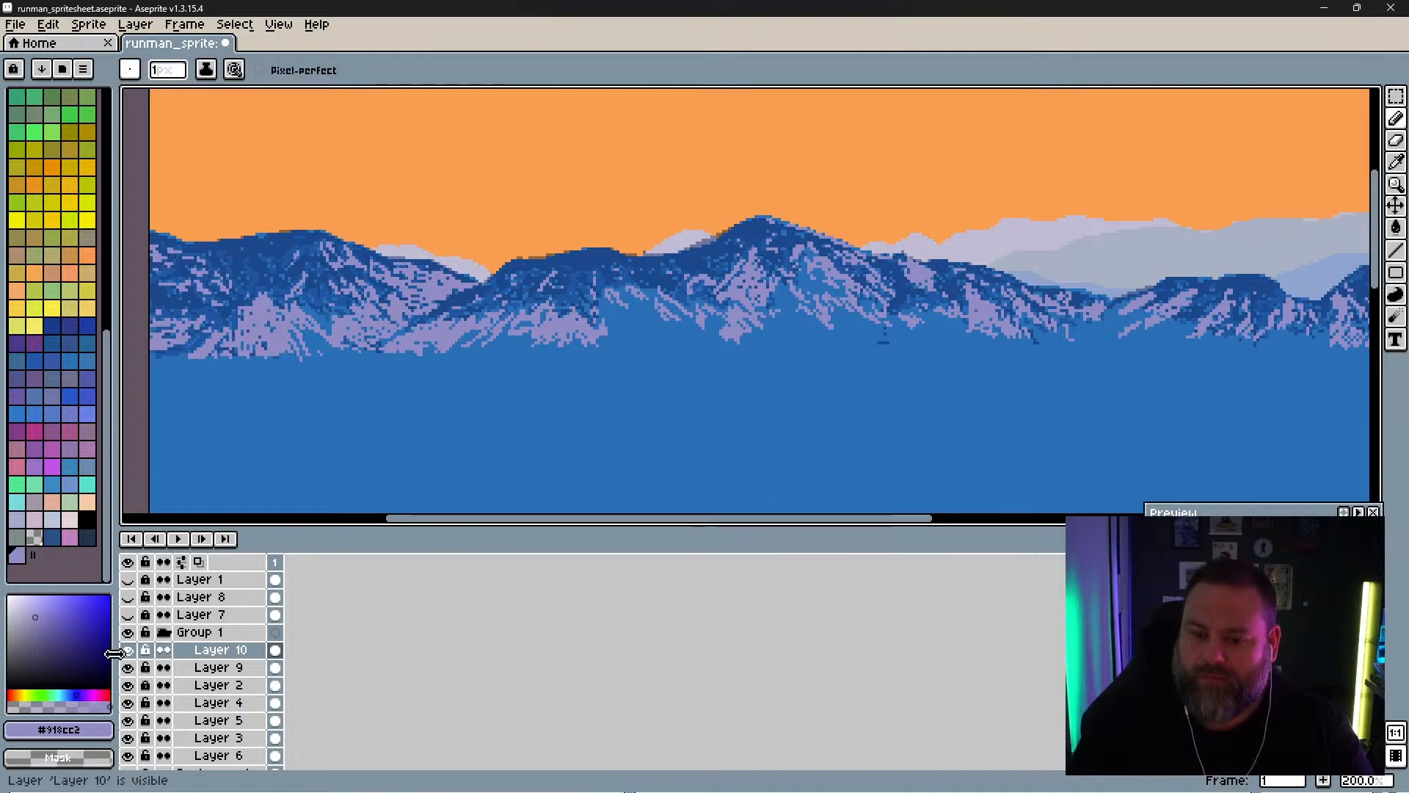
left_click(127, 631)
left_click(126, 631)
left_click(127, 614)
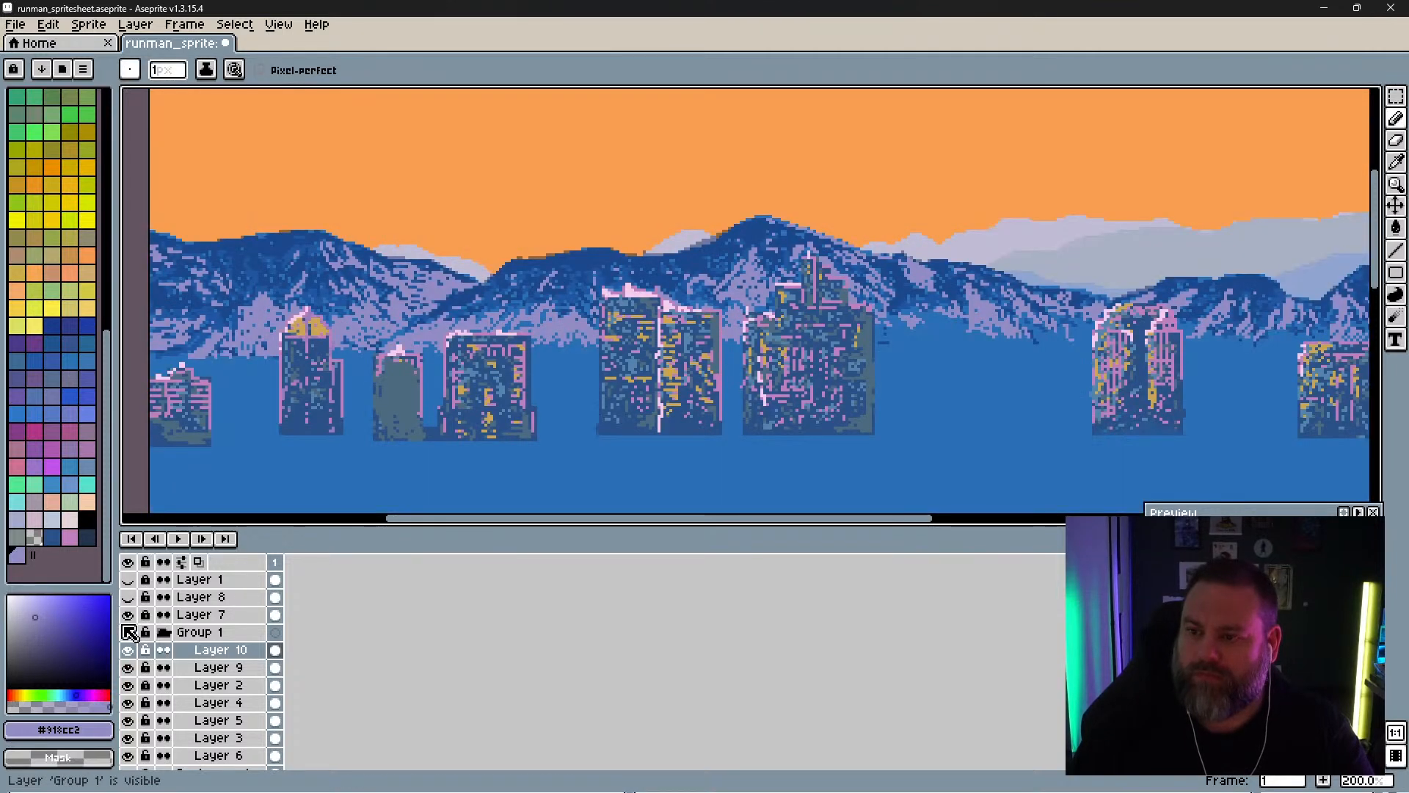
left_click(127, 615)
left_click(127, 632)
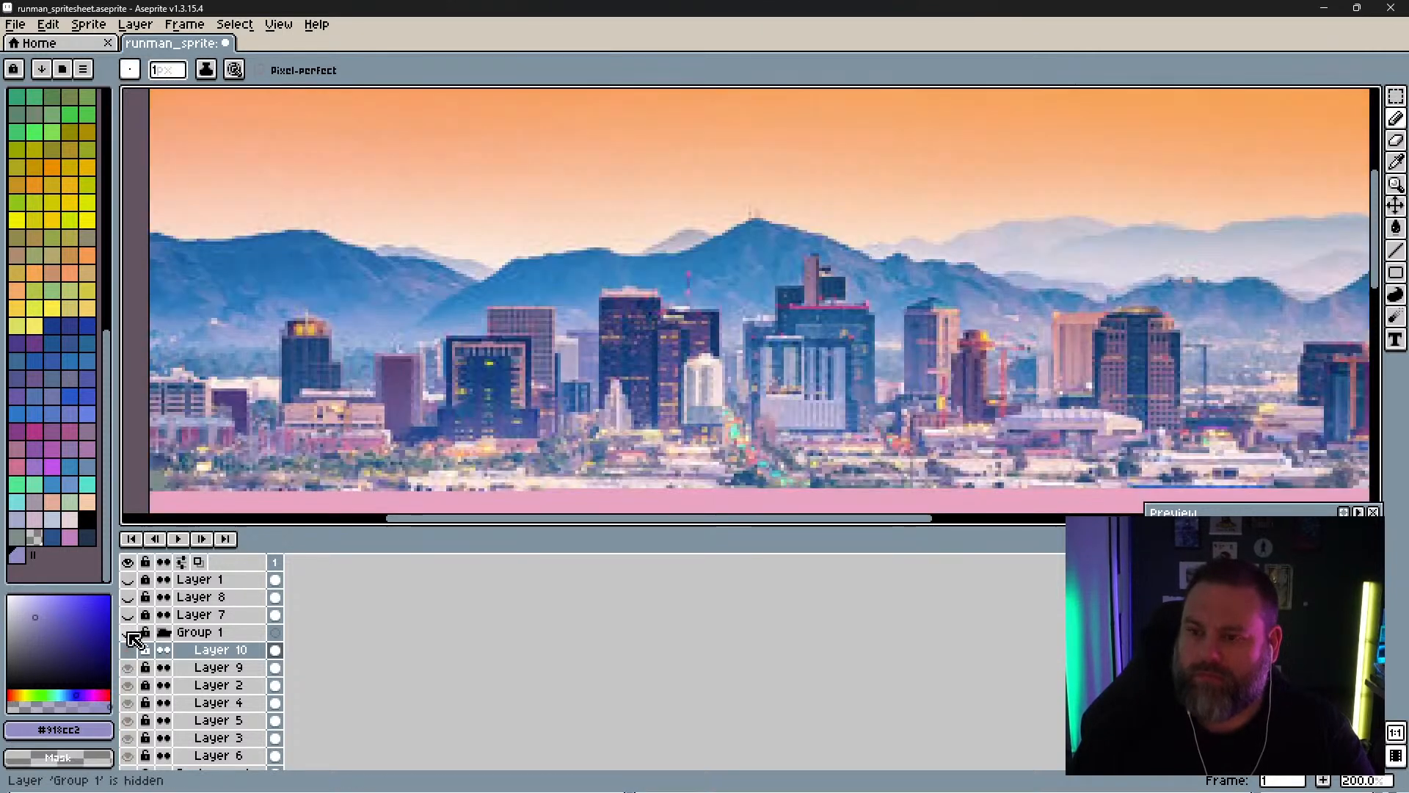
left_click(128, 632)
left_click(127, 631)
left_click(127, 632)
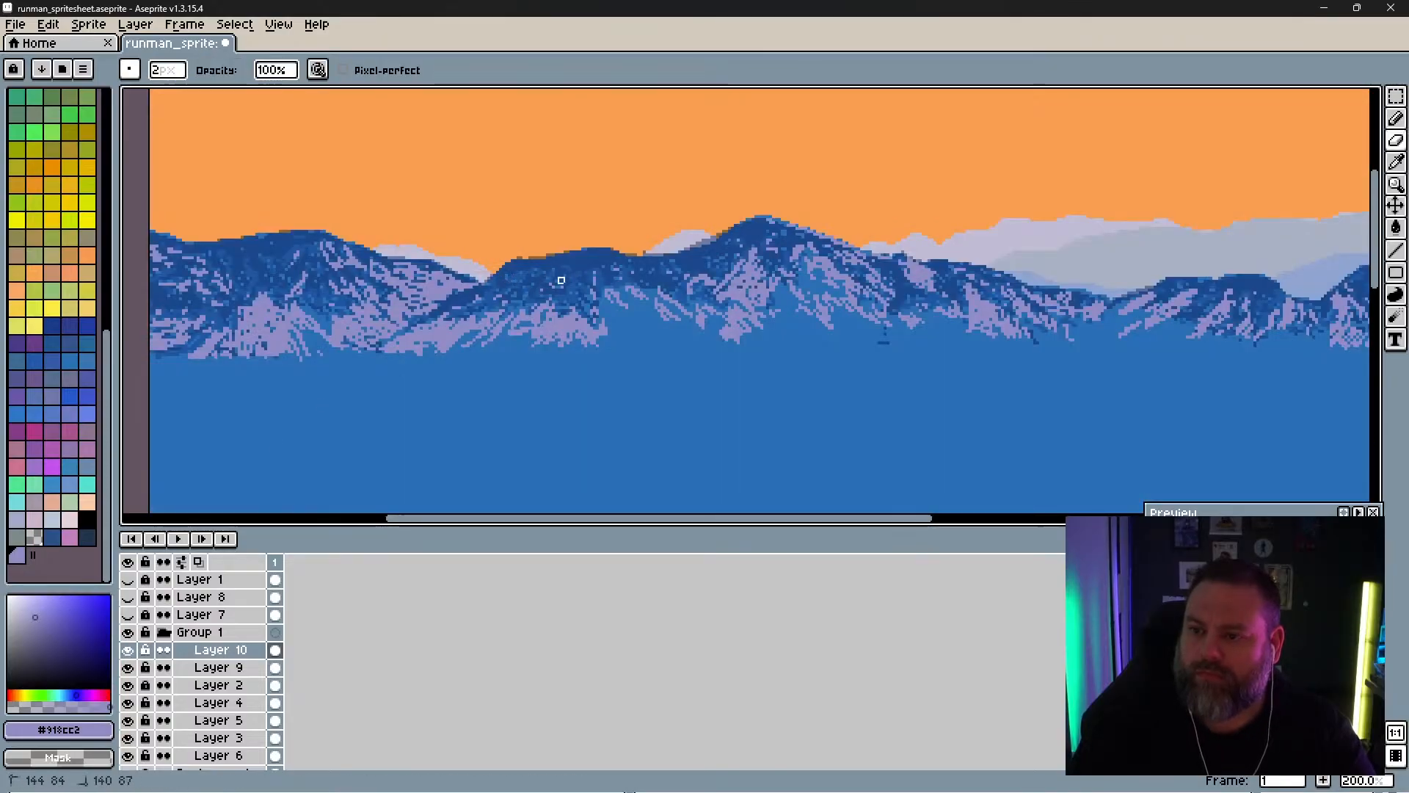
Step: Compare the shading of the low hill left of the main peak with the reference photo by repeatedly toggling Group 1
left_click(128, 632)
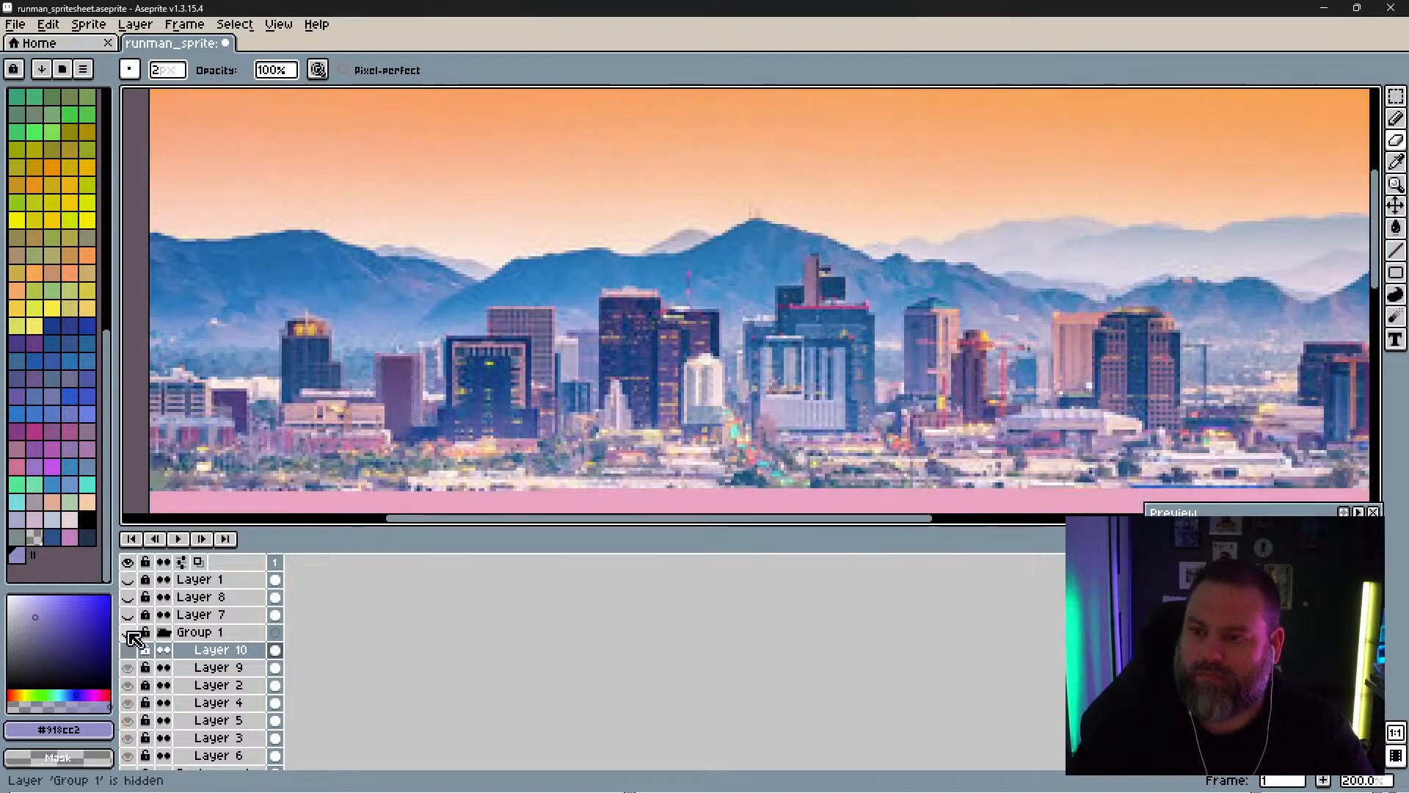
left_click(128, 632)
left_click(128, 633)
left_click(128, 633)
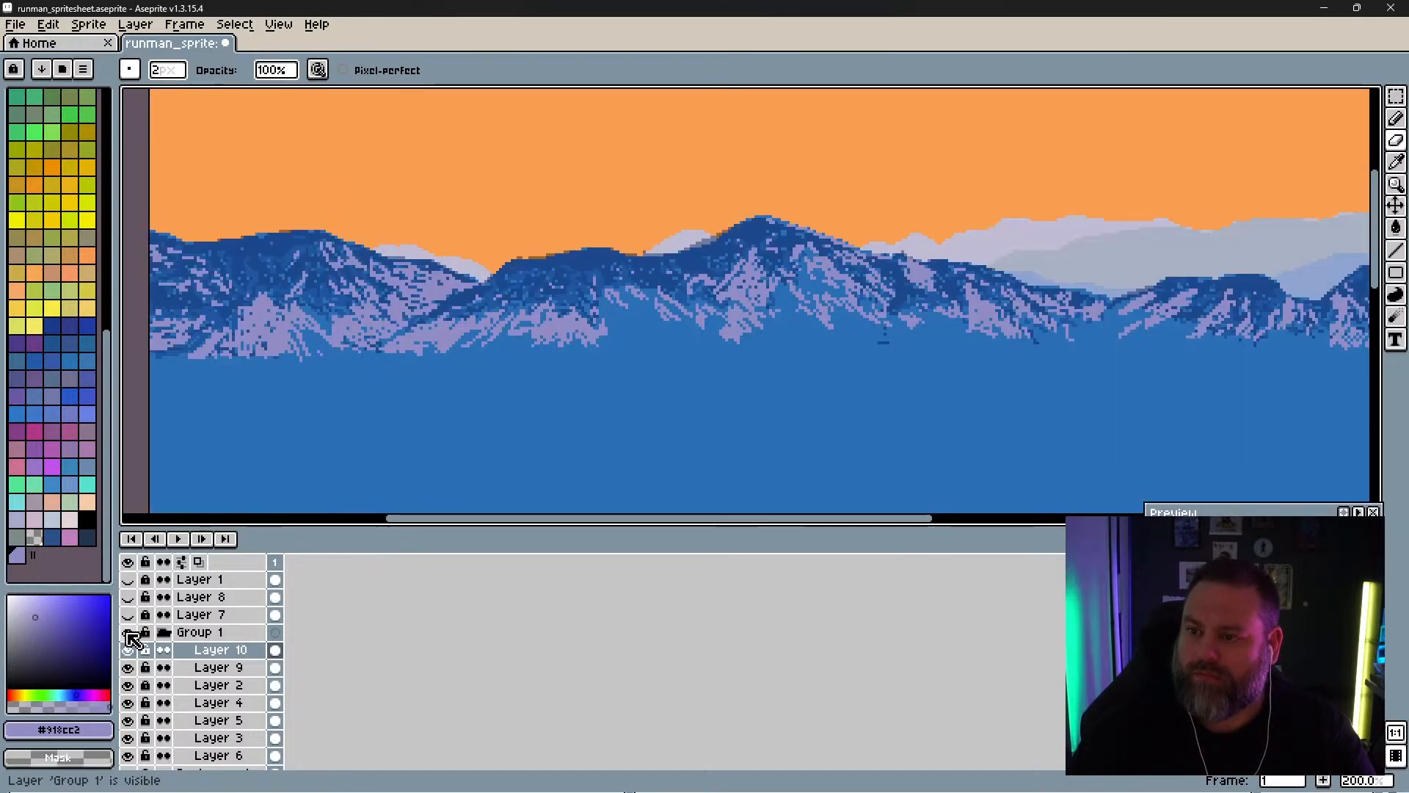
left_click(128, 633)
left_click(129, 633)
left_click(128, 633)
left_click(128, 632)
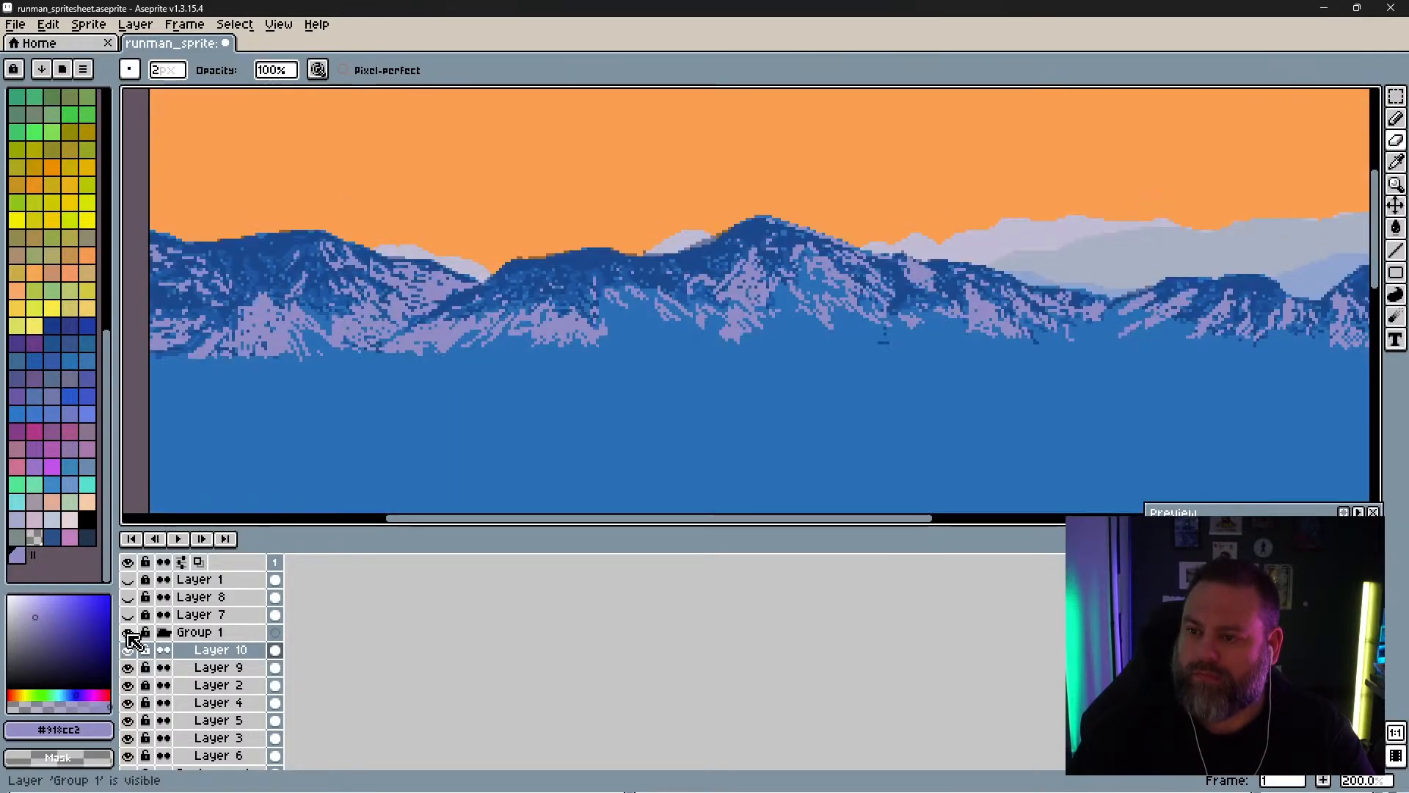
left_click(129, 633)
left_click(129, 632)
left_click(128, 632)
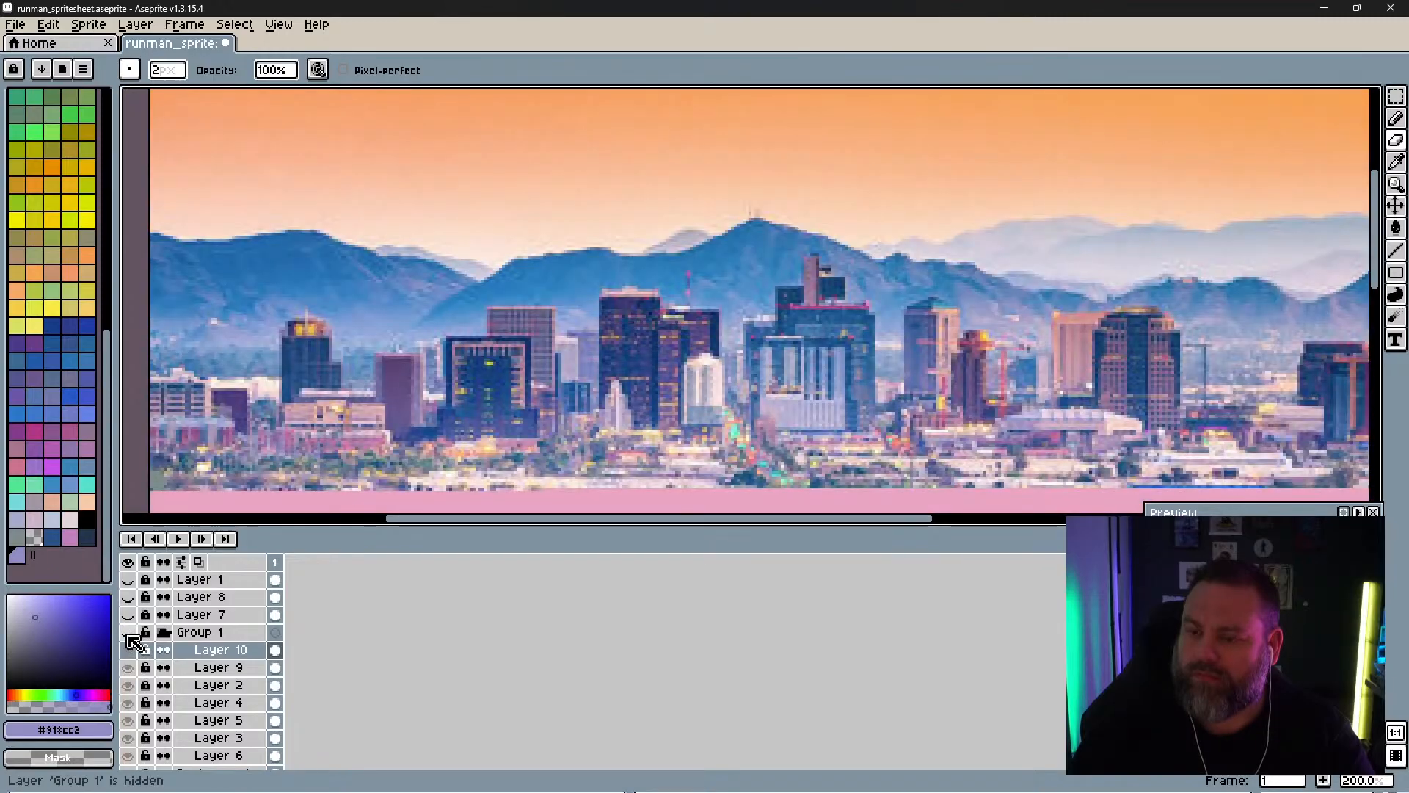
Step: Show Group 1 and pencil more #918cc2 highlights between the low hill and the main peak and on the main peak's slope
left_click(128, 633)
key("b")
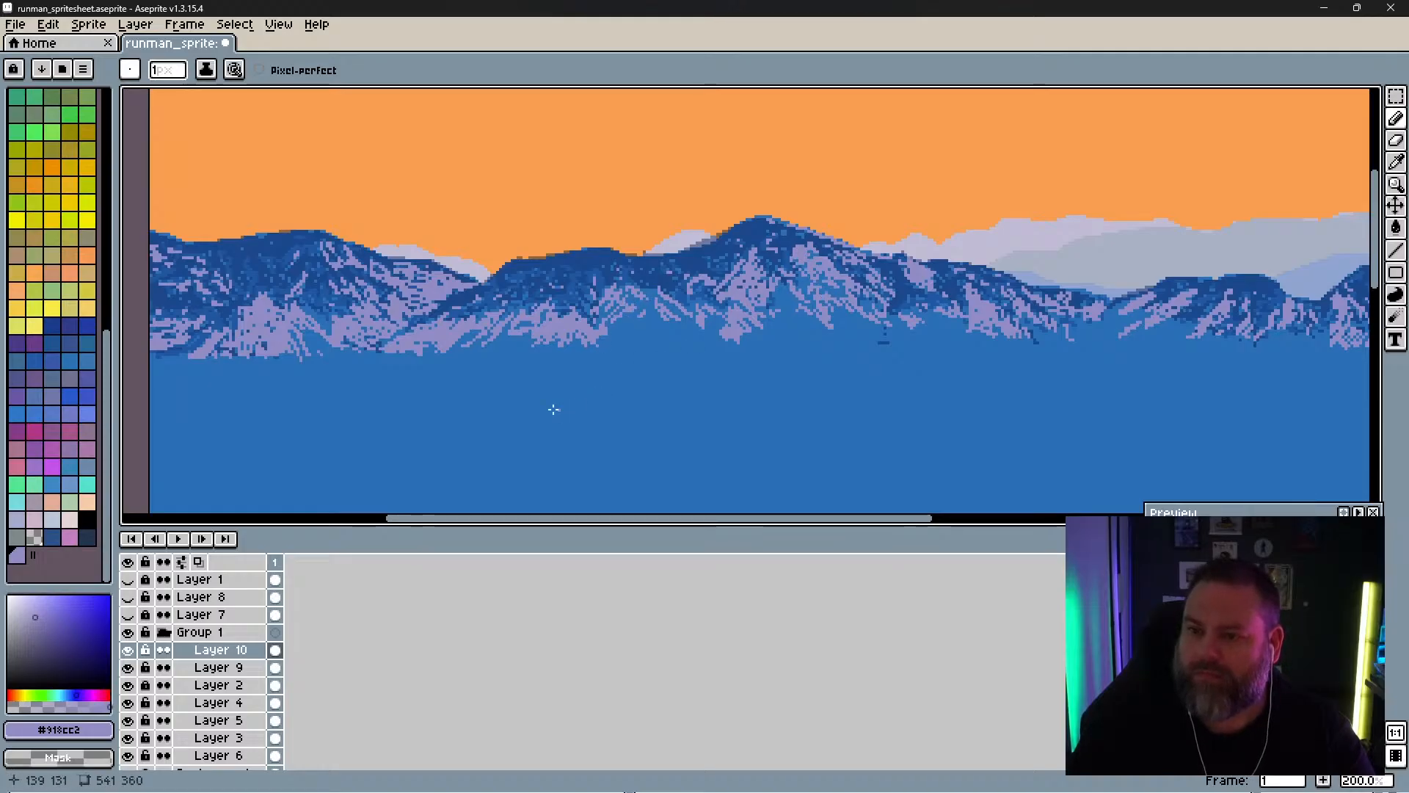
key("space")
mouse_move(551, 409)
left_mouse_down()
mouse_move(777, 387)
mouse_move(396, 415)
mouse_move(636, 409)
left_mouse_up()
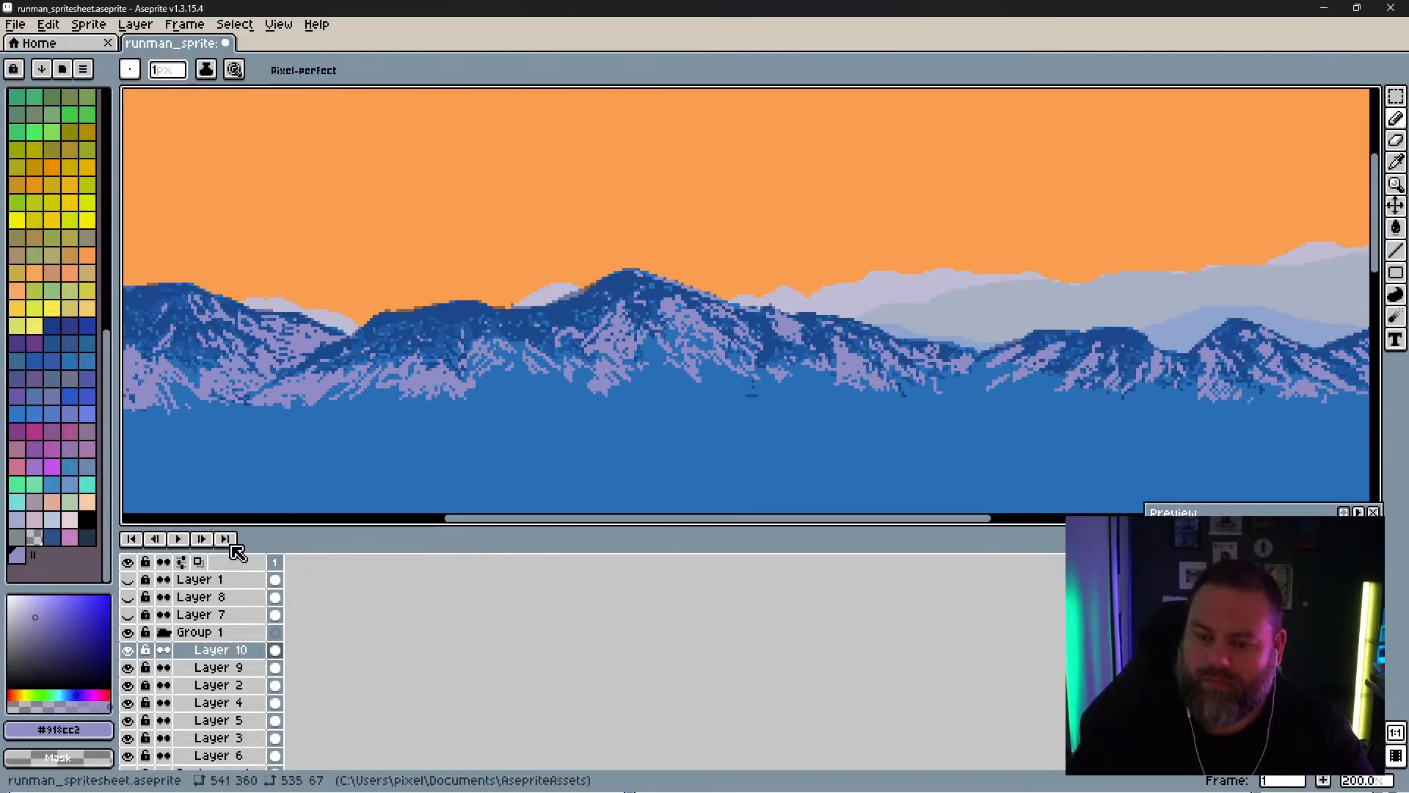
Step: Compare the whole highlighted mountain range with the reference photo by toggling the visibility of Layer 10 and Group 1
left_click(132, 649)
left_click(132, 649)
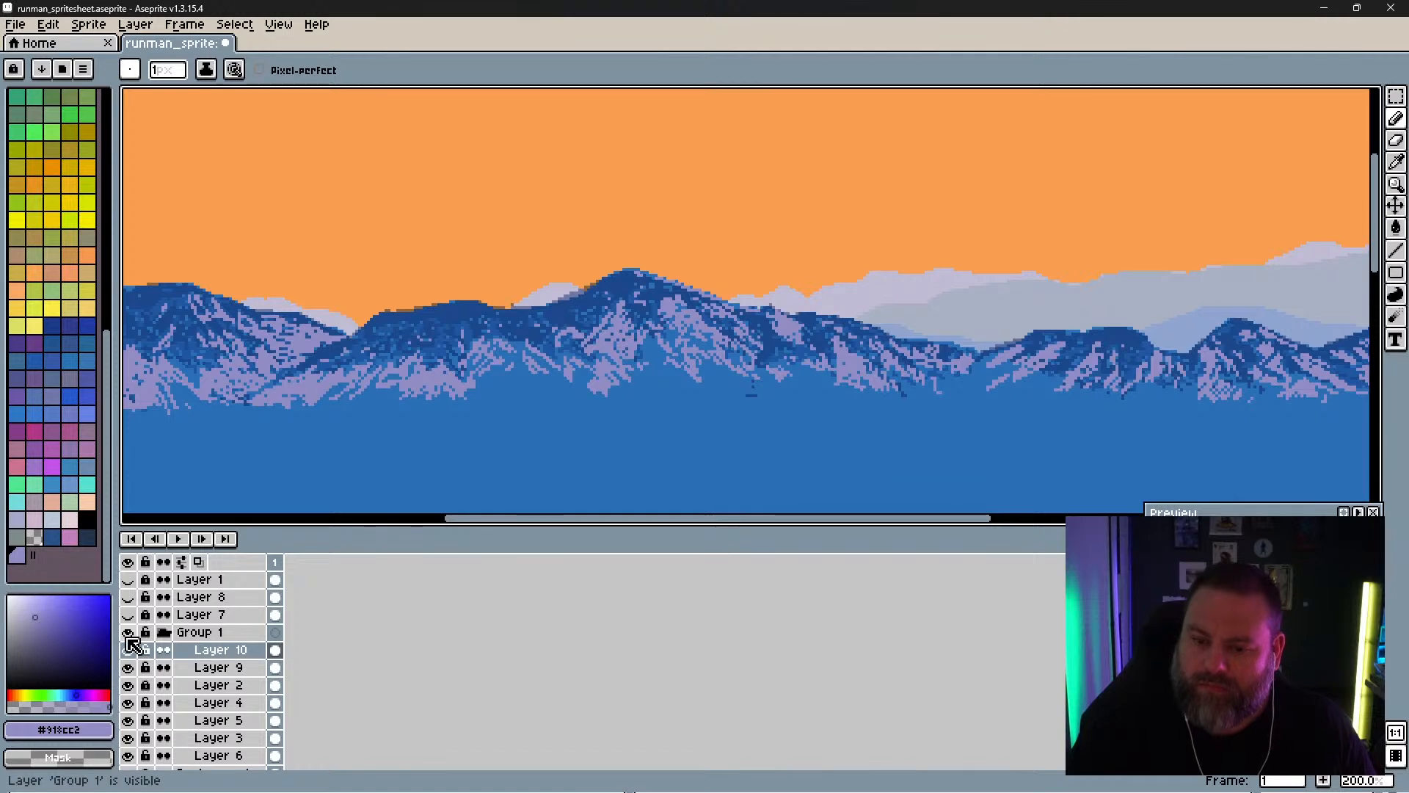
left_click(128, 633)
left_click(128, 633)
left_click(128, 632)
left_click(129, 633)
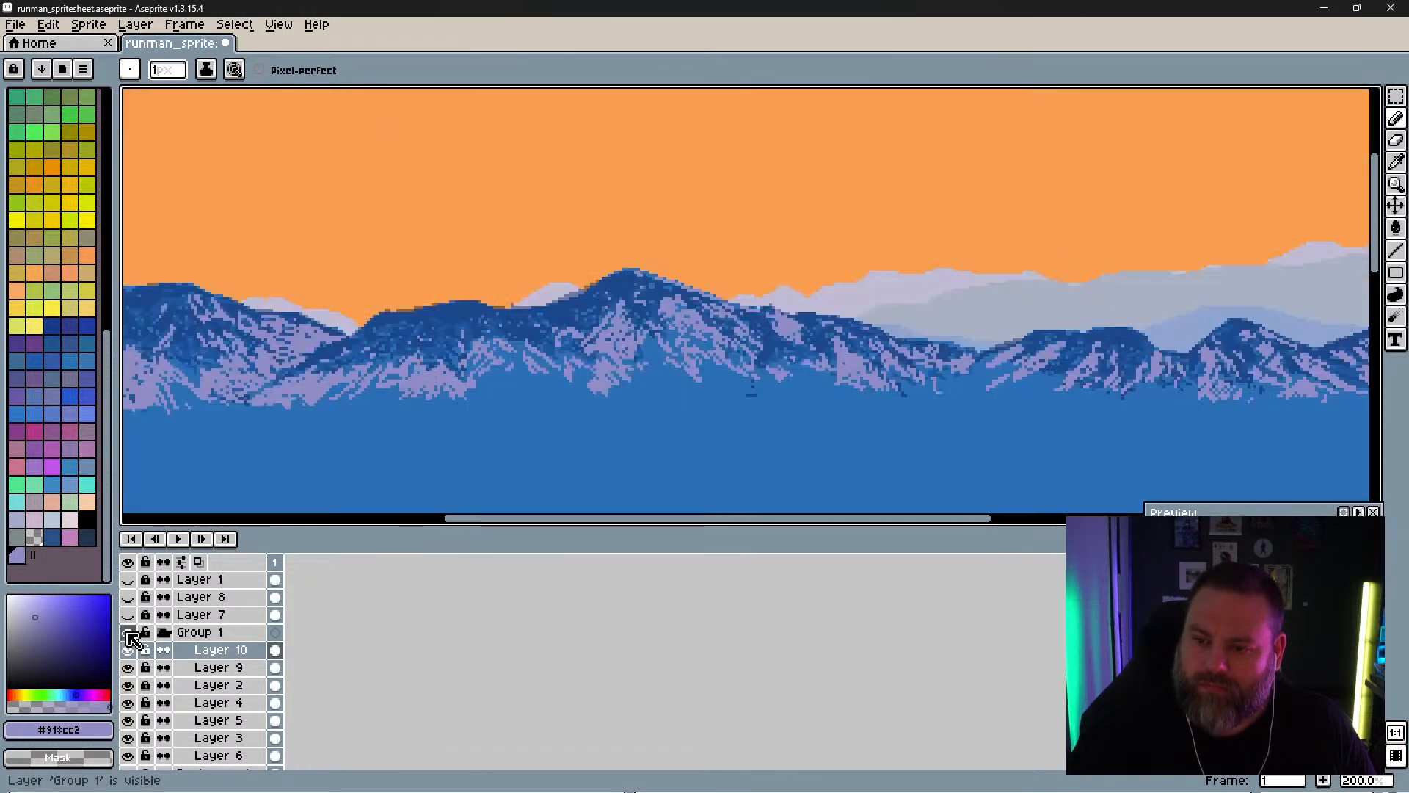
left_click(128, 633)
left_click(129, 634)
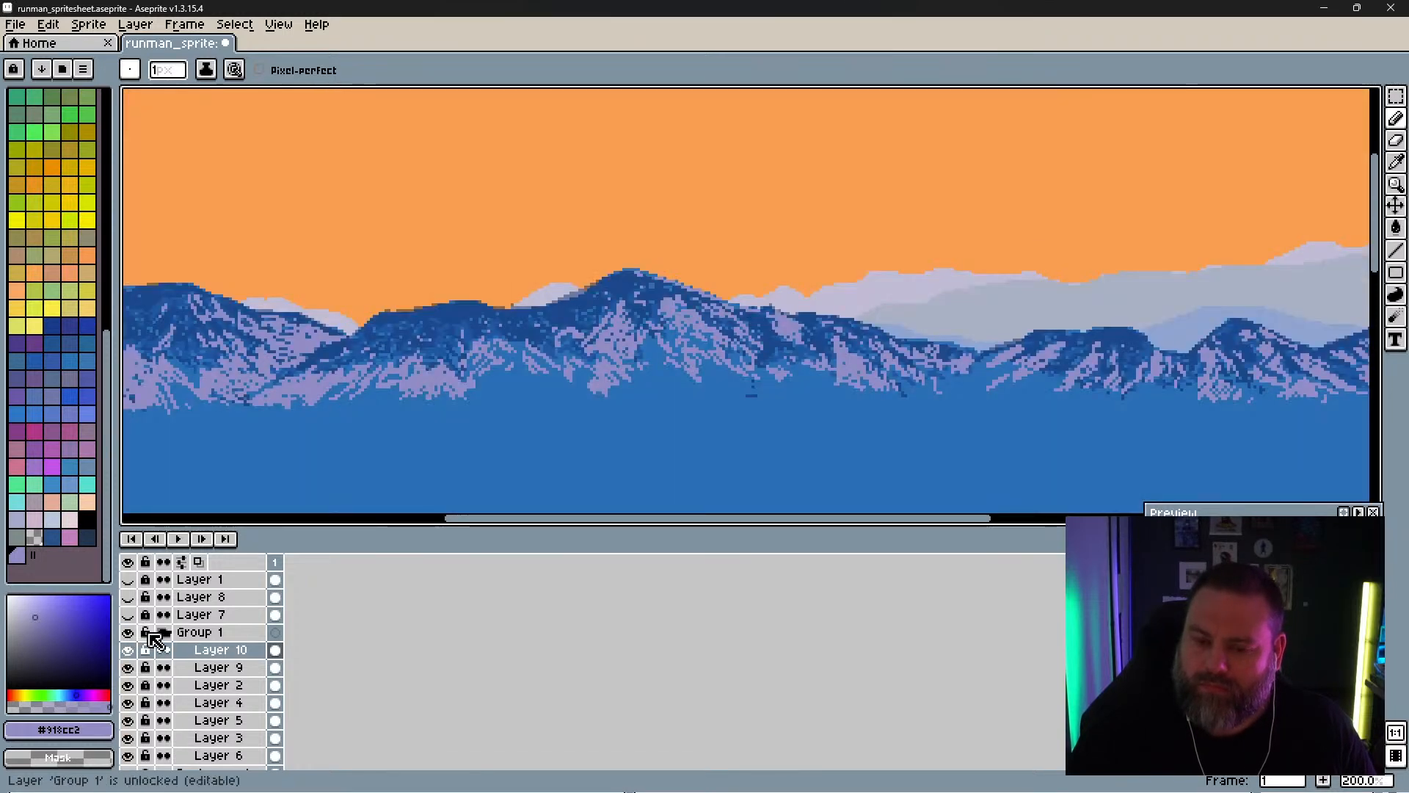
Step: Compare what Layer 10, Layer 9 and Layer 2 each contribute to the mountains by toggling their visibility one by one
left_click(131, 649)
left_click(134, 668)
left_click(134, 668)
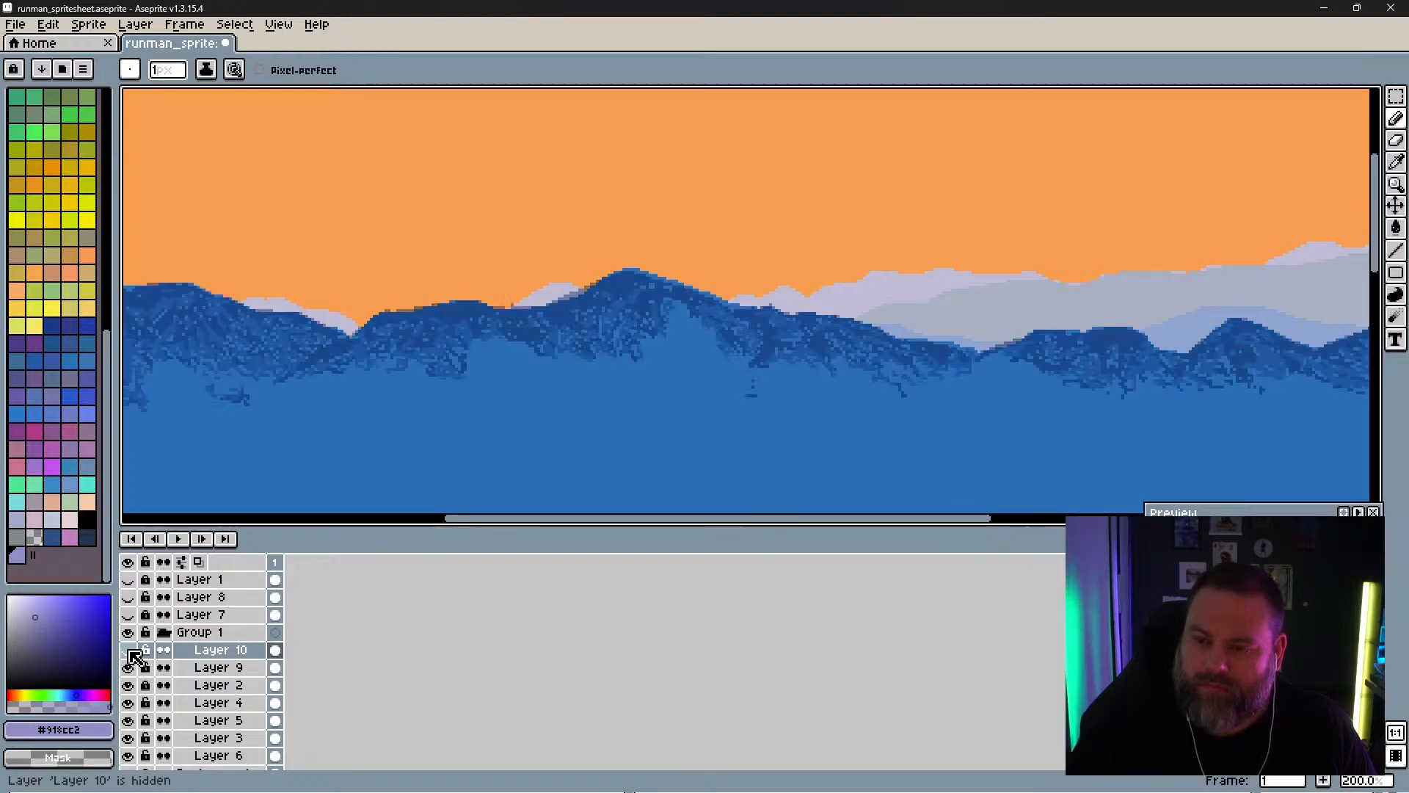
left_click(132, 650)
left_click(132, 650)
left_click(132, 651)
left_click(132, 651)
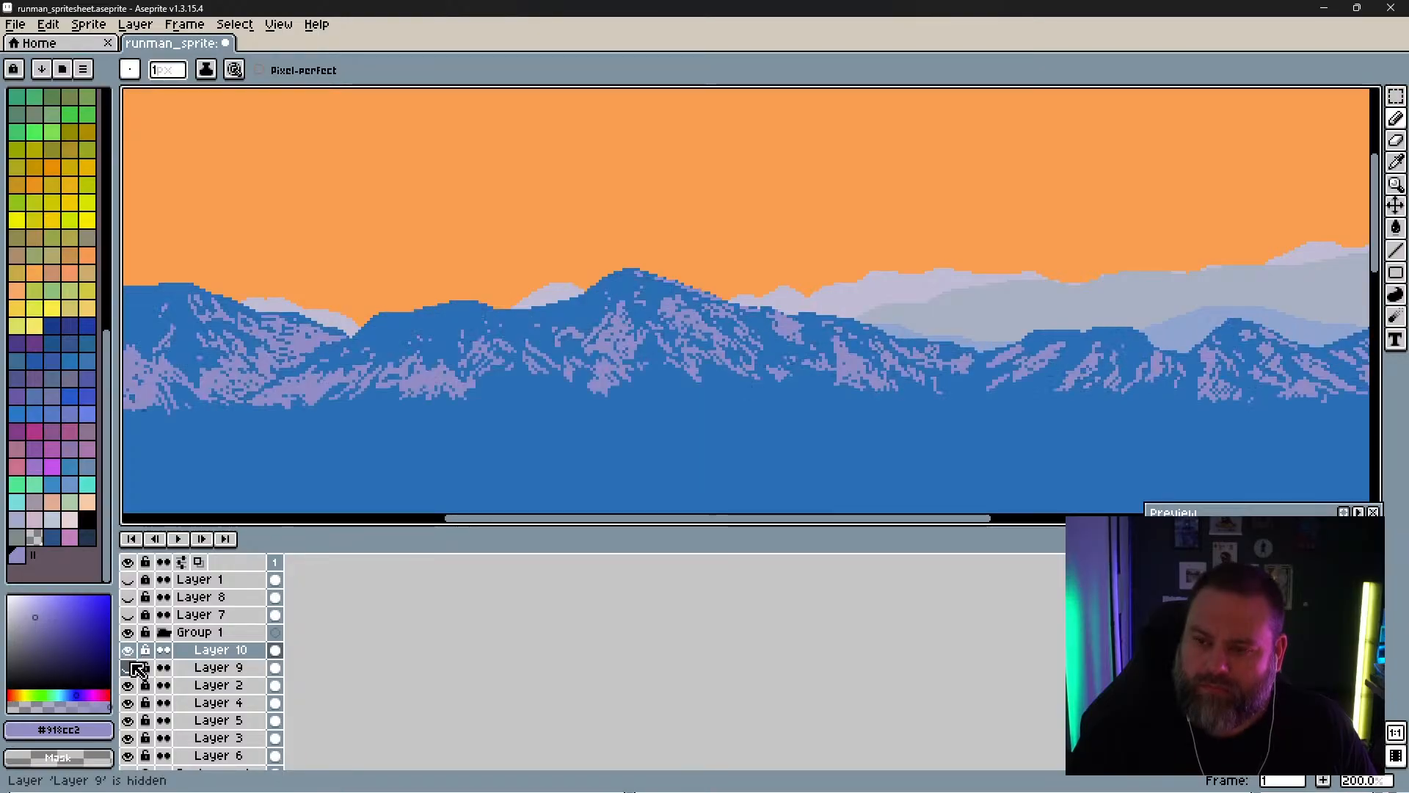
left_click(137, 667)
left_click(132, 651)
left_click(134, 667)
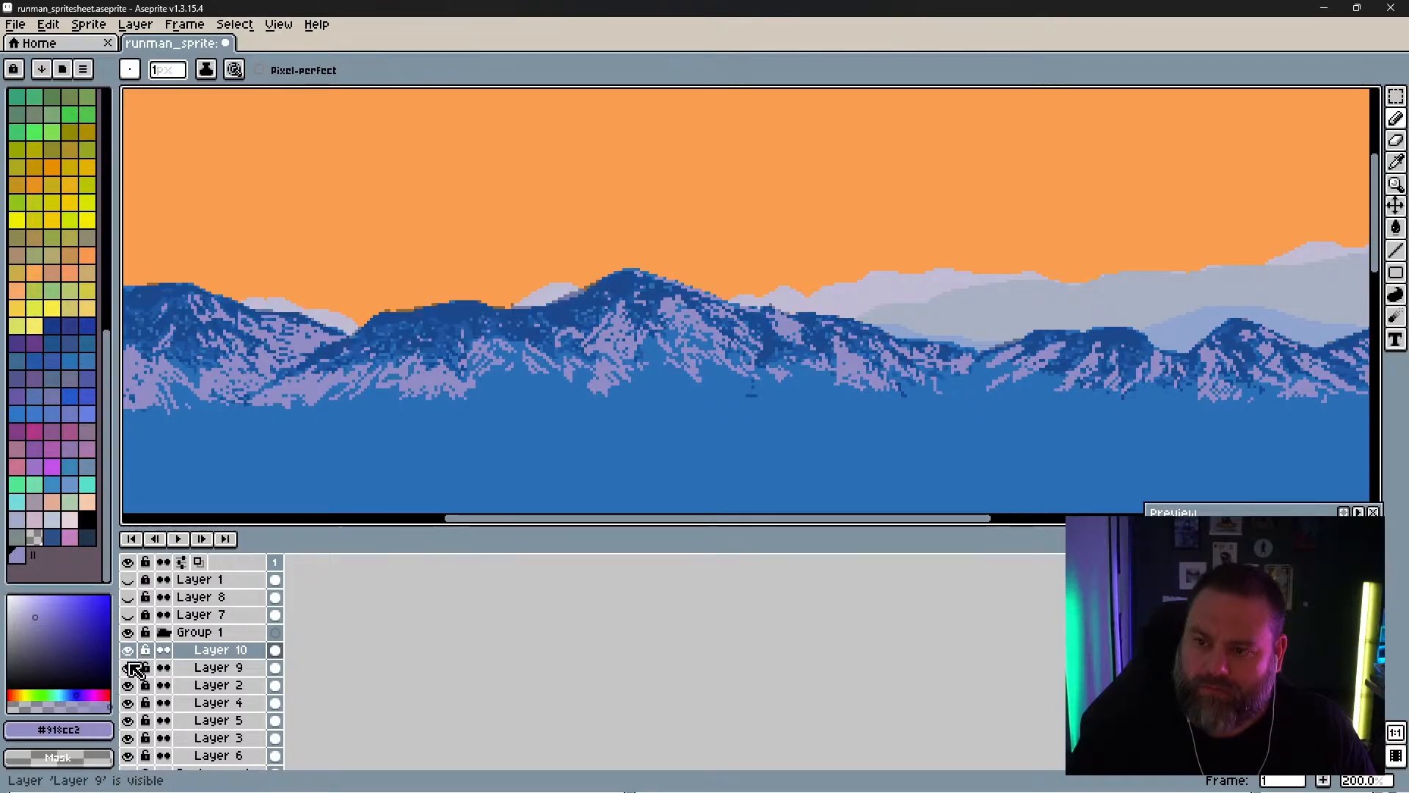
left_click(135, 686)
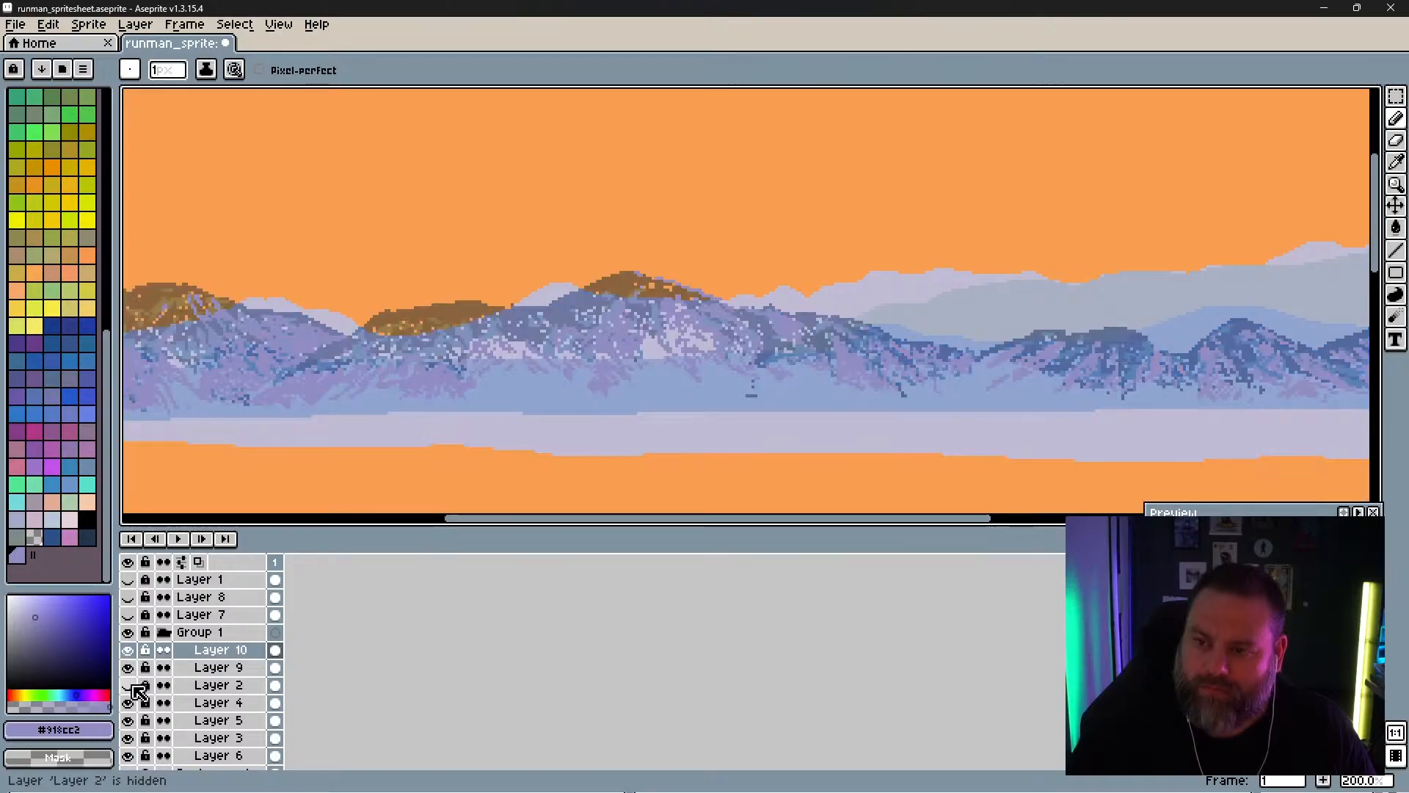
left_click(135, 686)
Step: Flatten Layer 10, Layer 9 and Layer 2 inside Group 1 into a single mountain layer
left_click(213, 685)
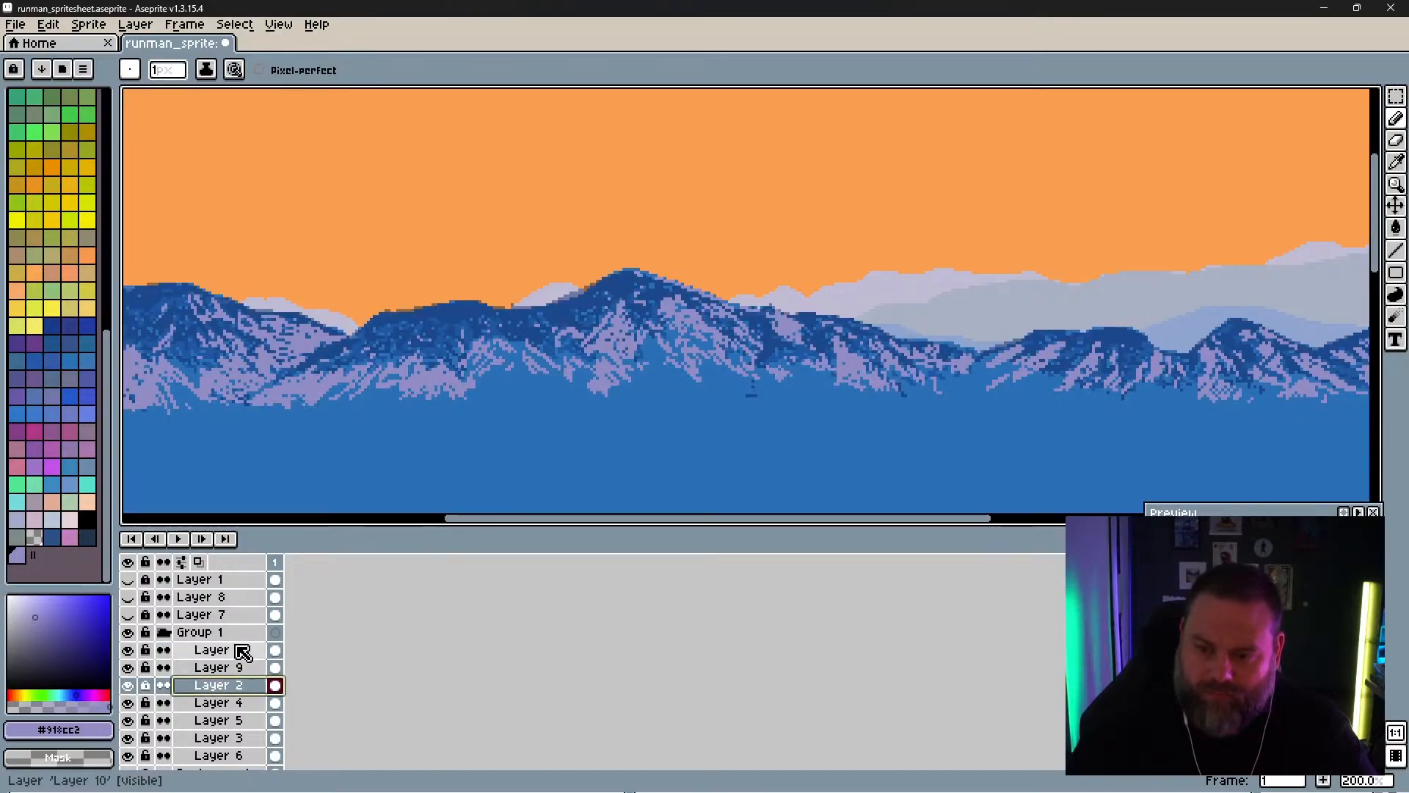
left_click(235, 650, "shift")
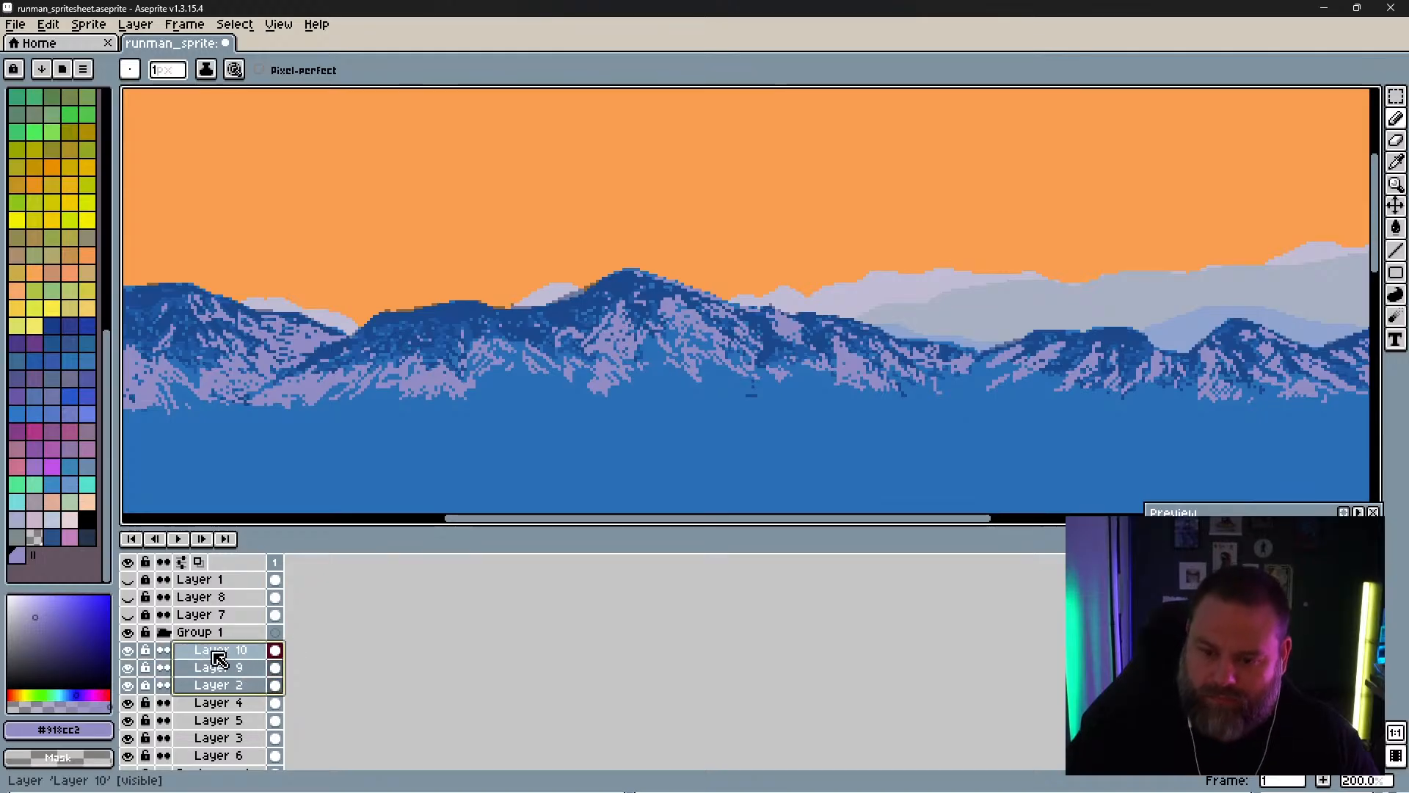
right_click(217, 649)
mouse_move(286, 708)
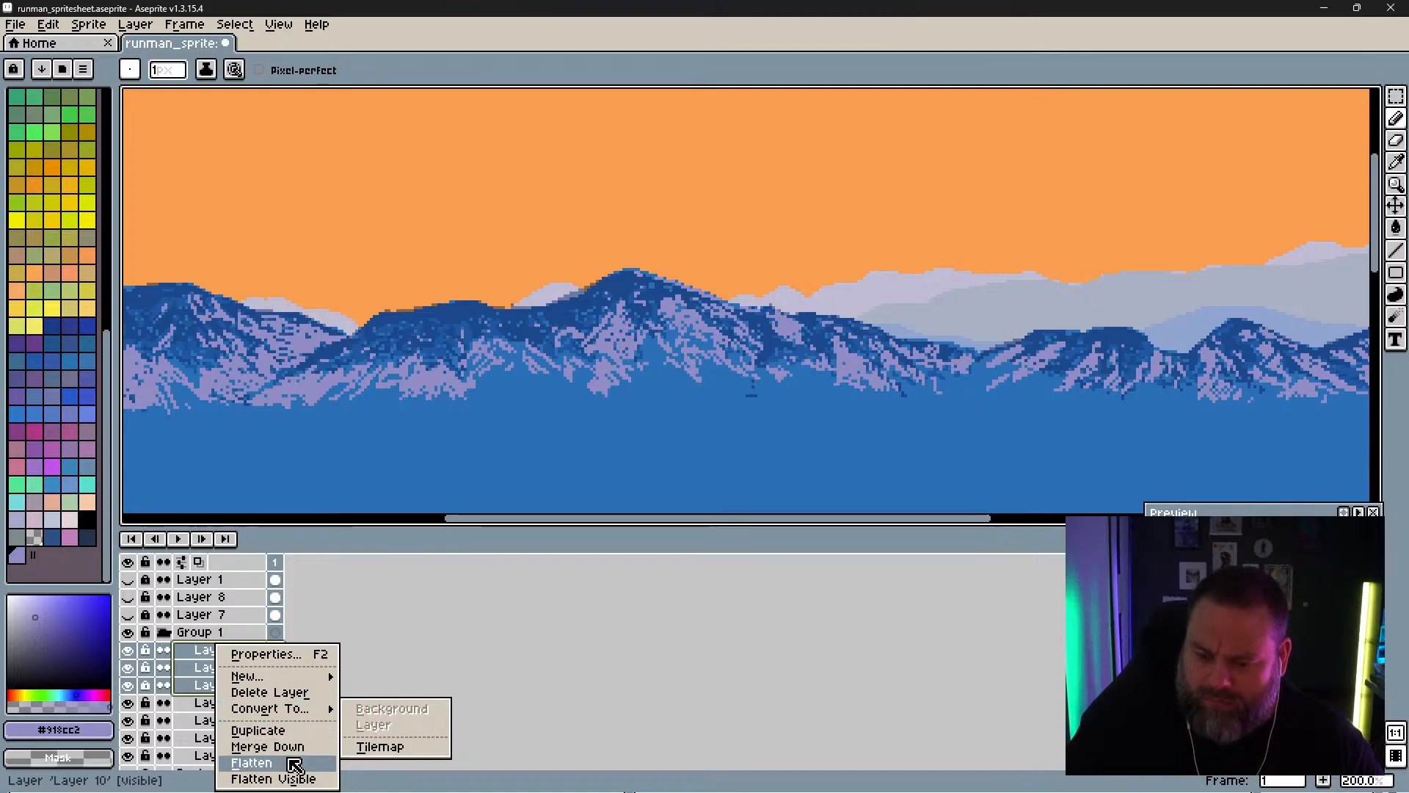
left_click(252, 763)
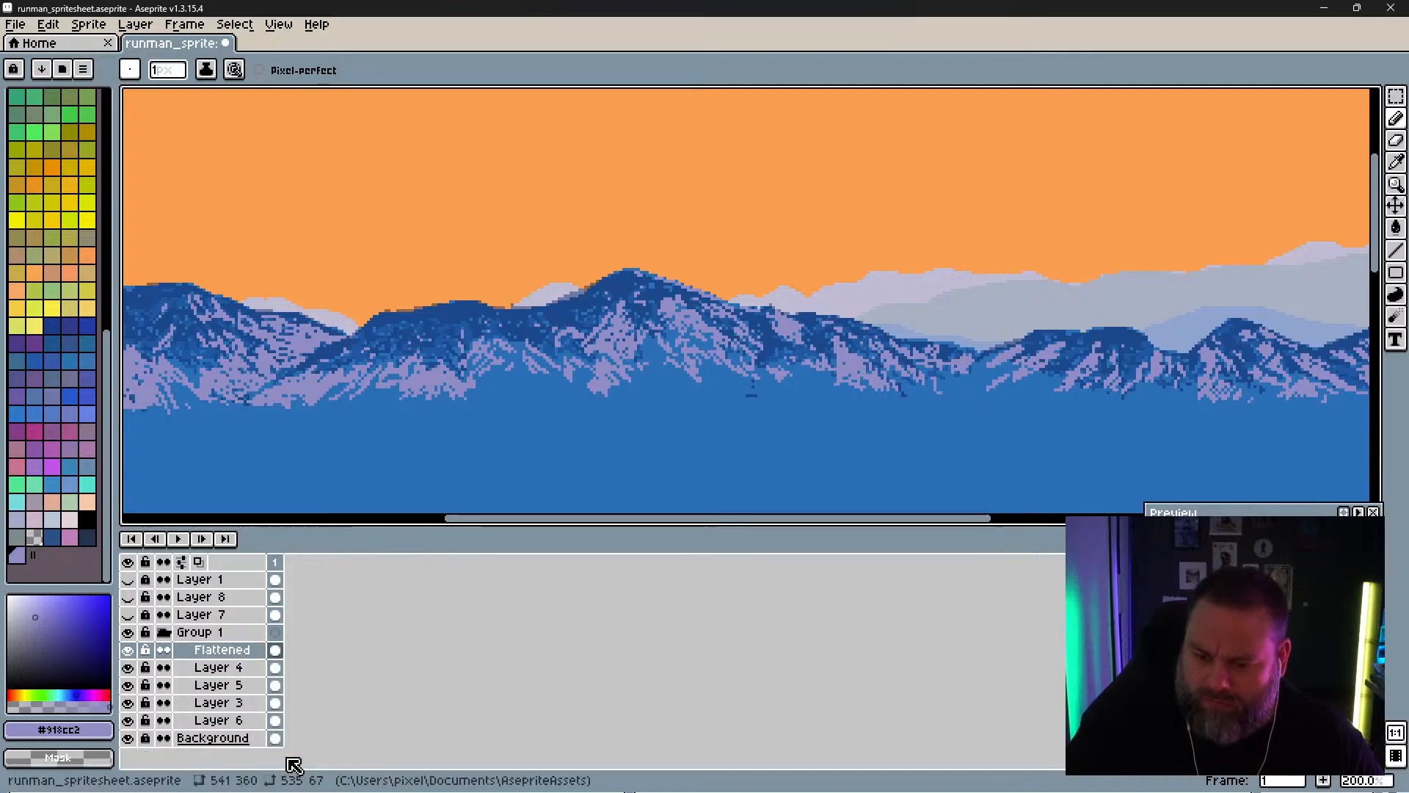
Step: Check the flattened mountain layer against the pale ranges behind it by toggling its visibility, both close up and at reduced size
left_click(129, 650)
left_click(128, 651)
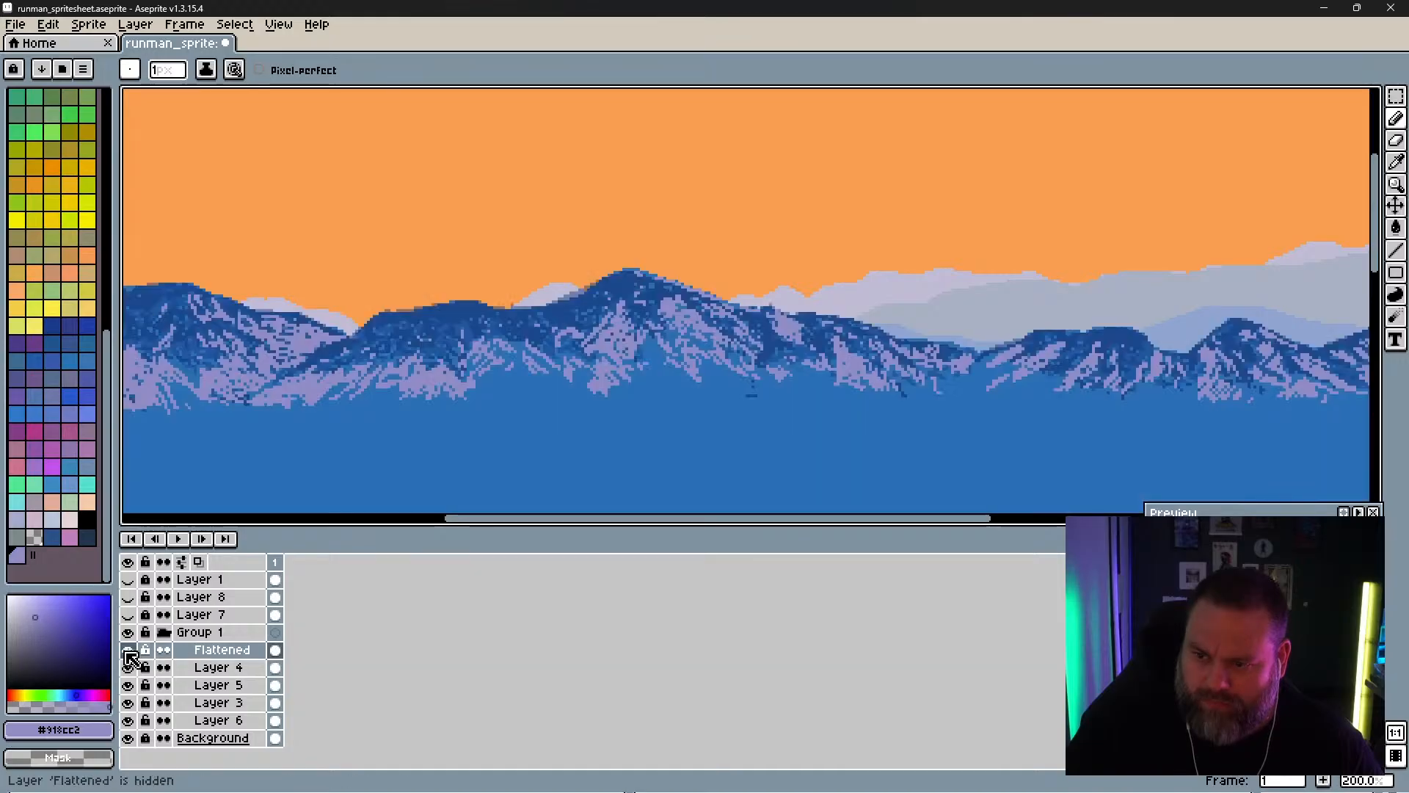
left_click(128, 650)
left_click(128, 651)
left_click(128, 650)
left_click(129, 650)
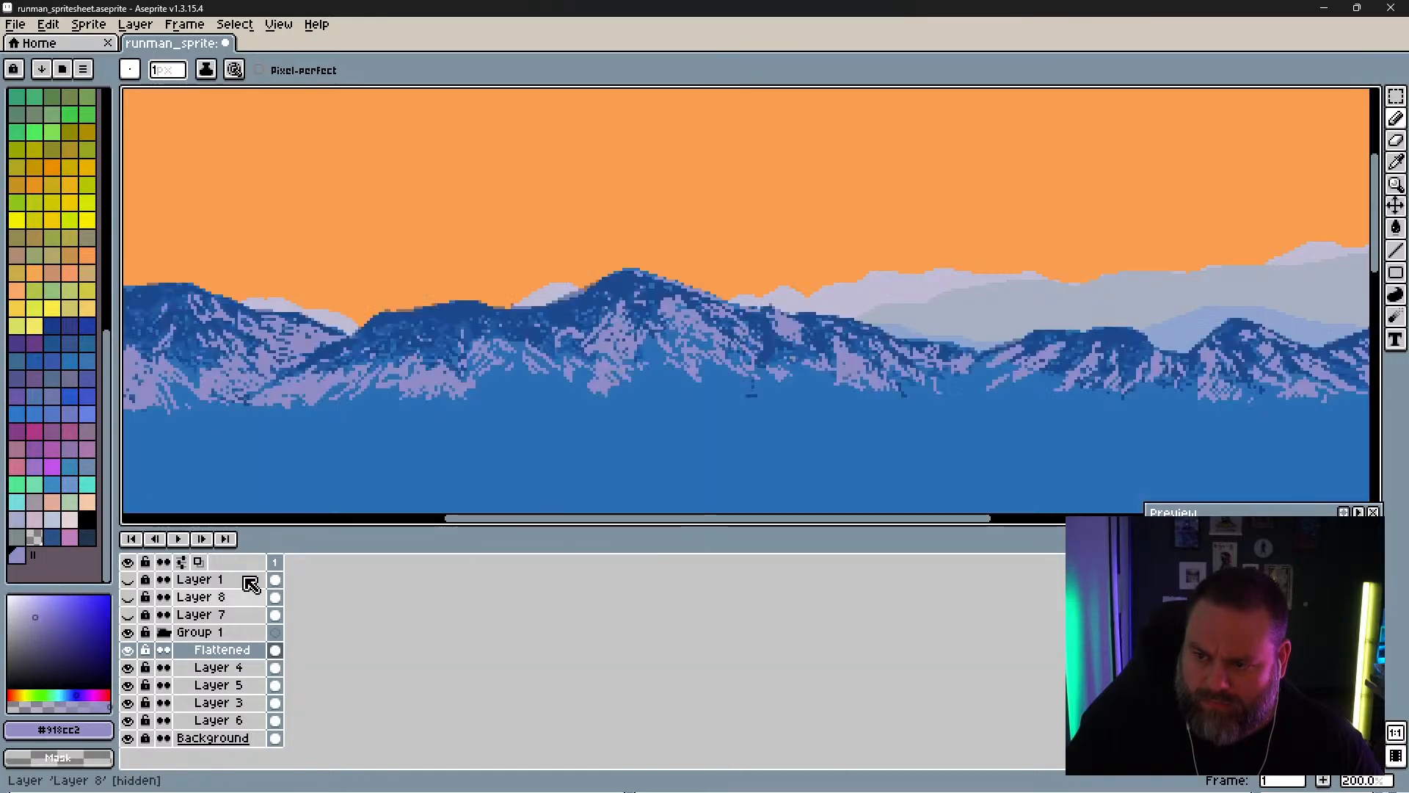
key("minus")
key("minus")
key("minus")
key("minus")
left_click(129, 650)
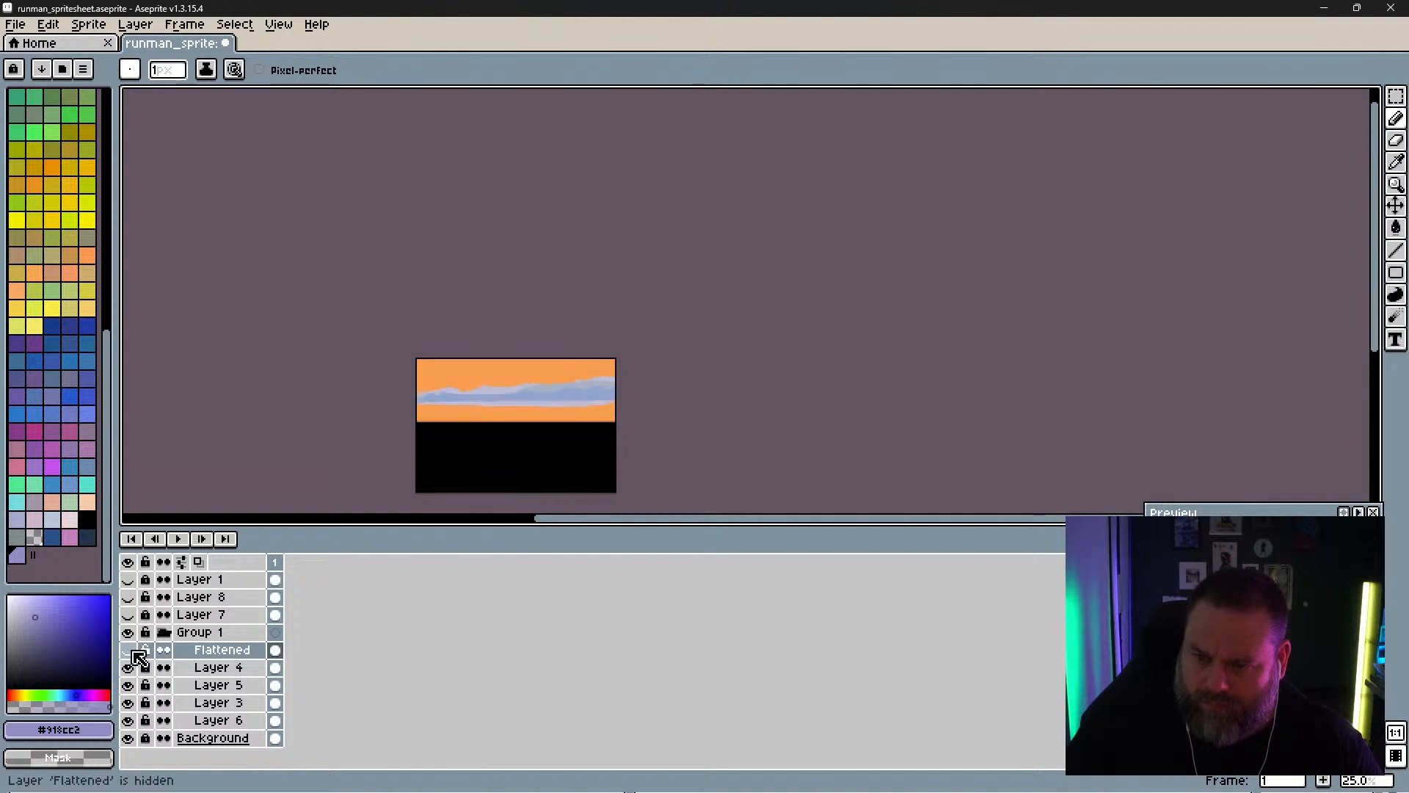
left_click(128, 650)
Step: Examine the shading of the flattened mountain range across the canvas at several magnifications
scroll(532, 426, "up", 5)
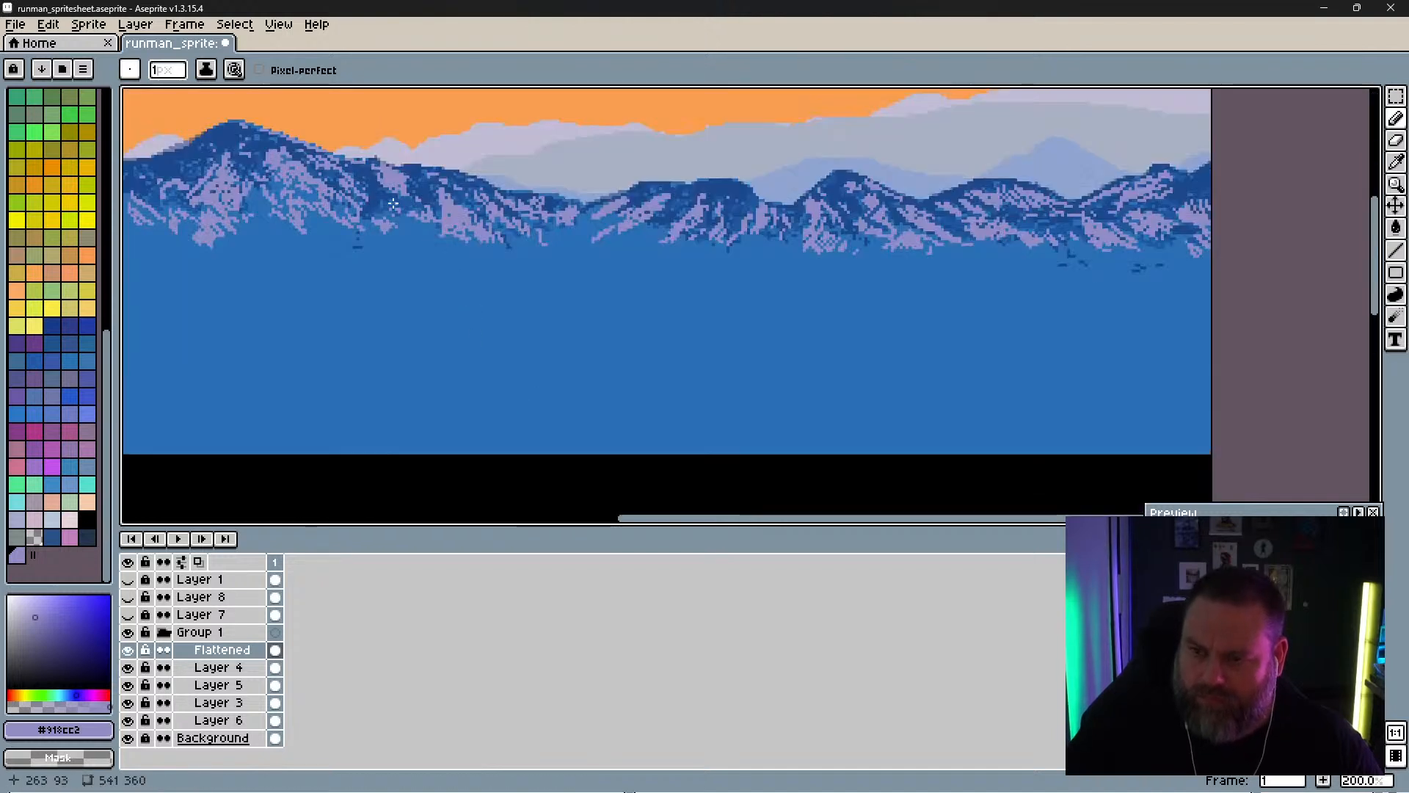
scroll(383, 210, "down", 2)
scroll(286, 144, "up", 1)
scroll(286, 144, "up", 2)
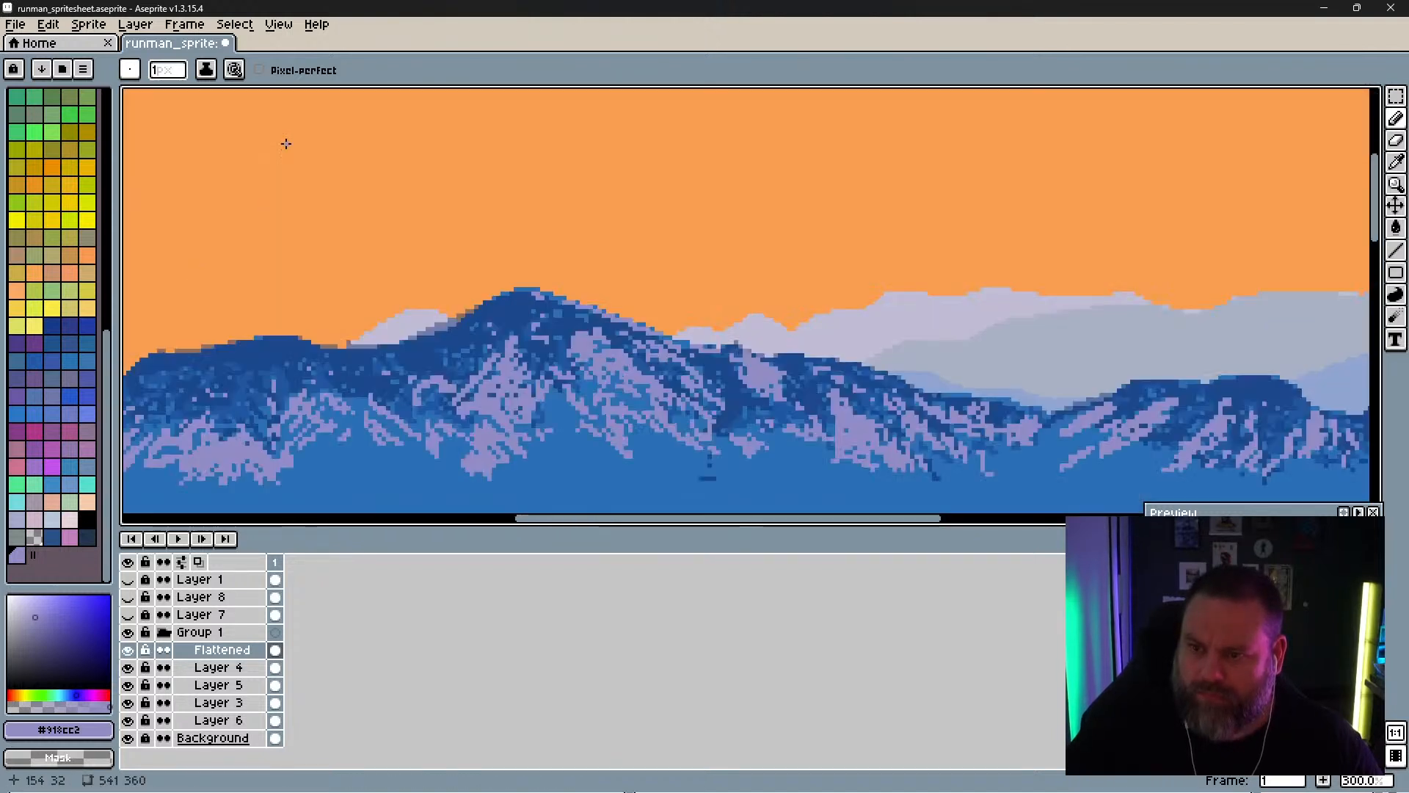
scroll(286, 144, "down", 1)
scroll(288, 147, "down", 1)
scroll(288, 147, "down", 1)
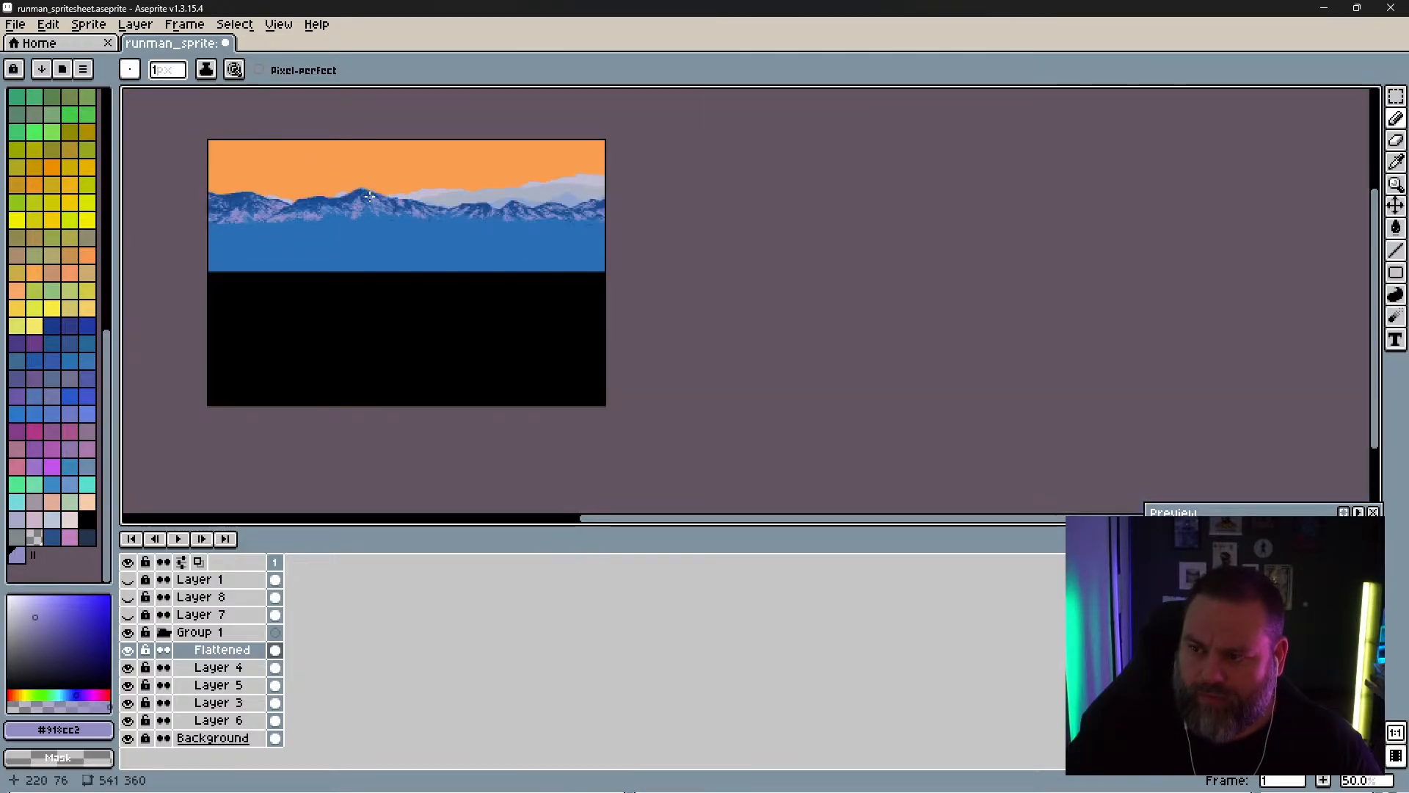
scroll(318, 171, "up", 2)
scroll(353, 212, "down", 2)
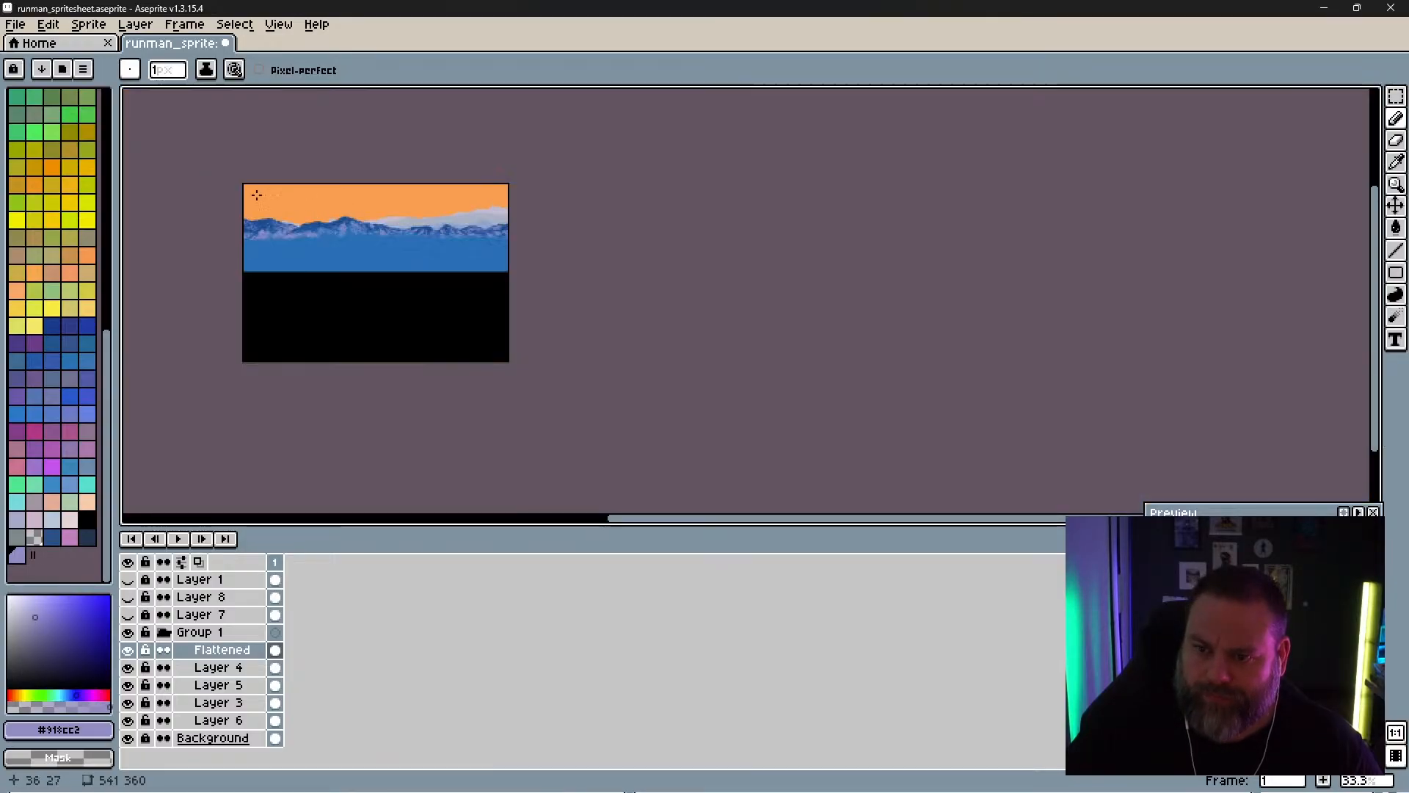
scroll(245, 188, "up", 3)
scroll(247, 188, "up", 1)
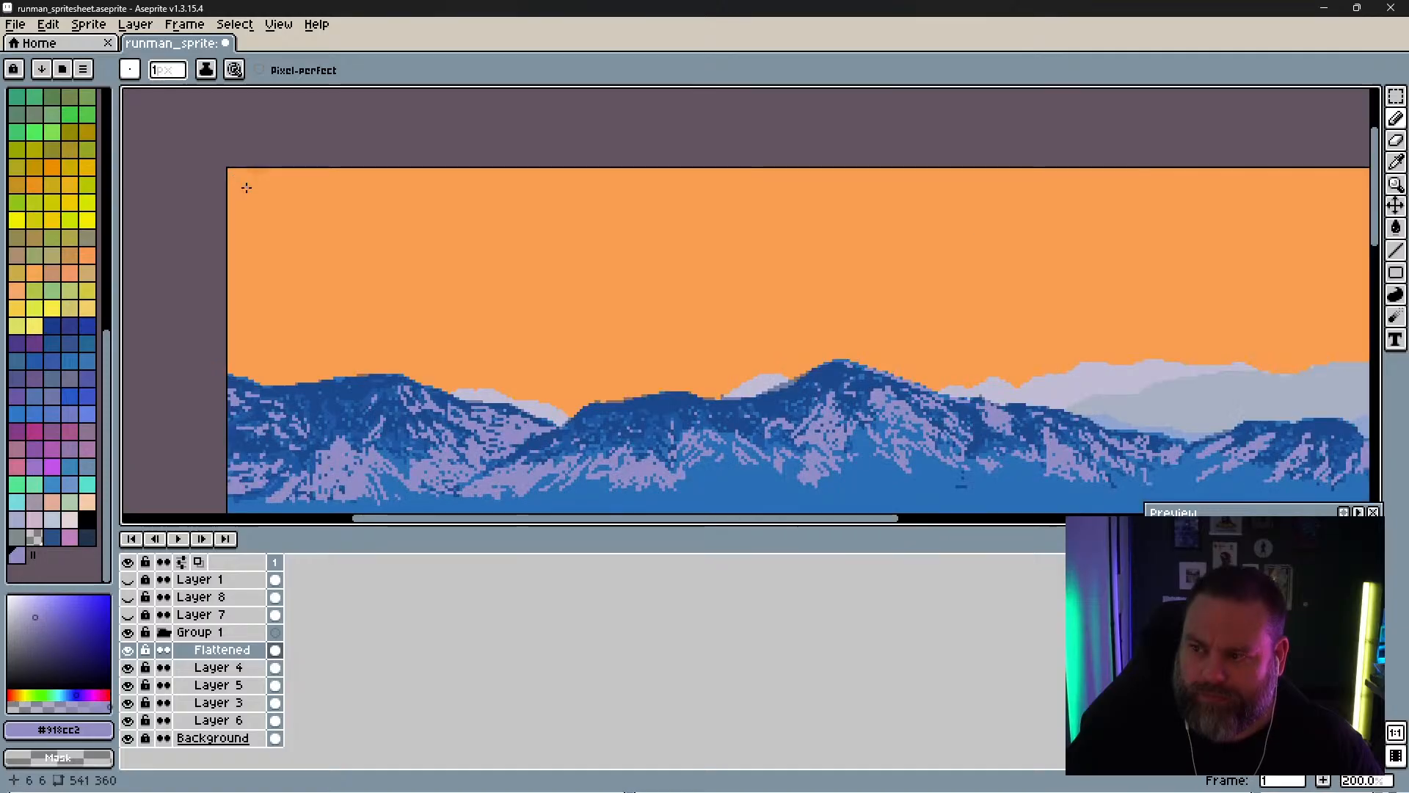
scroll(247, 187, "down", 1)
scroll(323, 215, "up", 1)
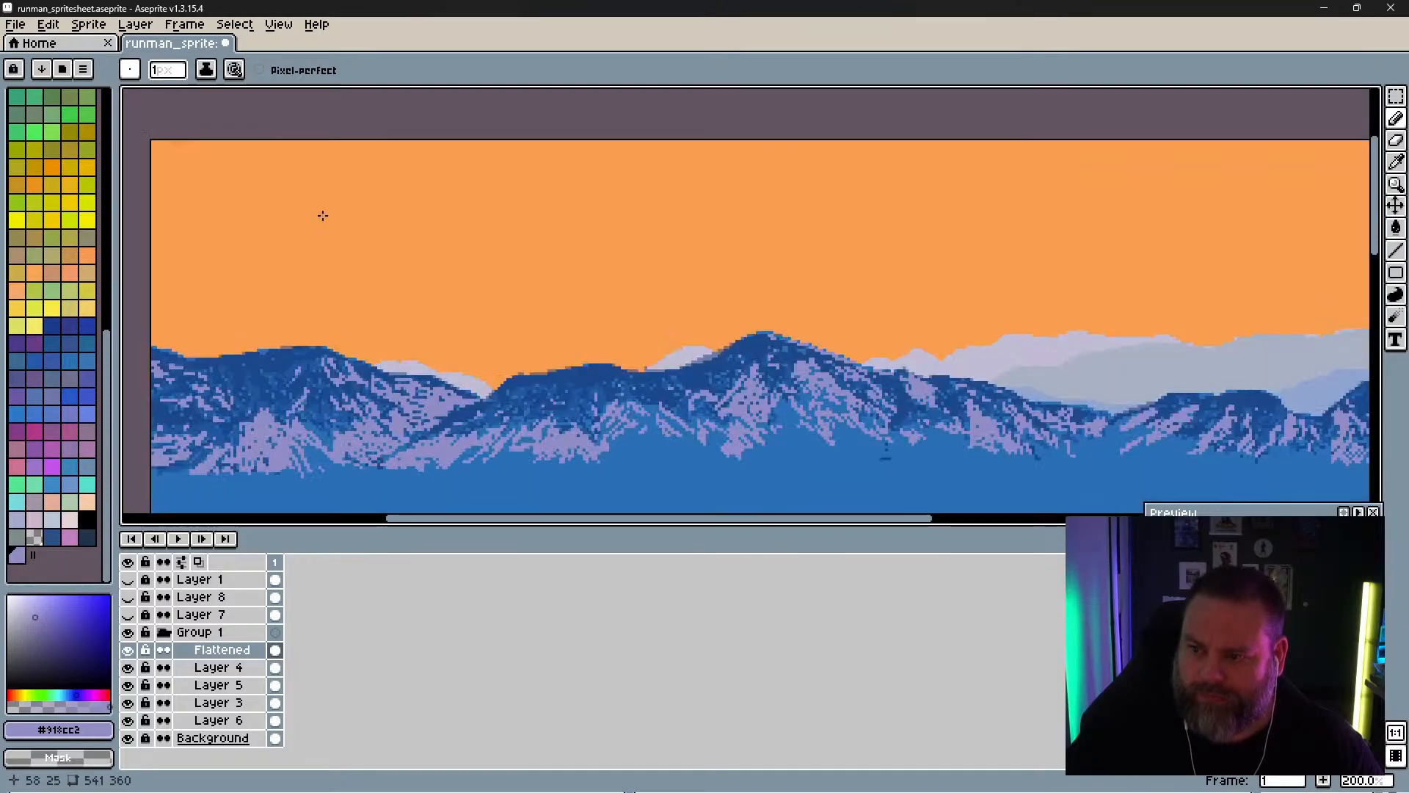
Step: Toggle the Flattened layer for a last check of the mountains with the layer visible again, and save the sprite file
left_click(129, 650)
left_click(129, 651)
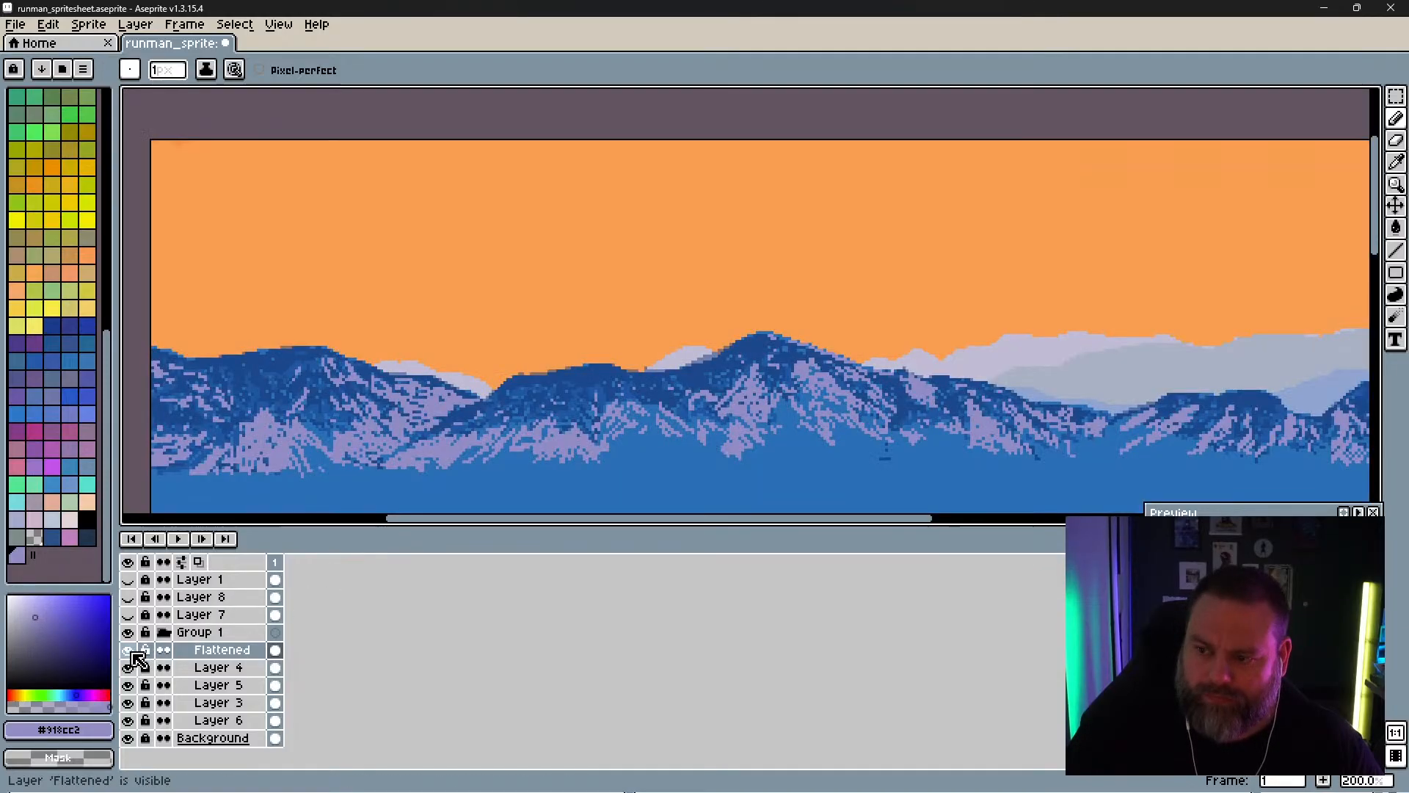
scroll(541, 400, "down", 1)
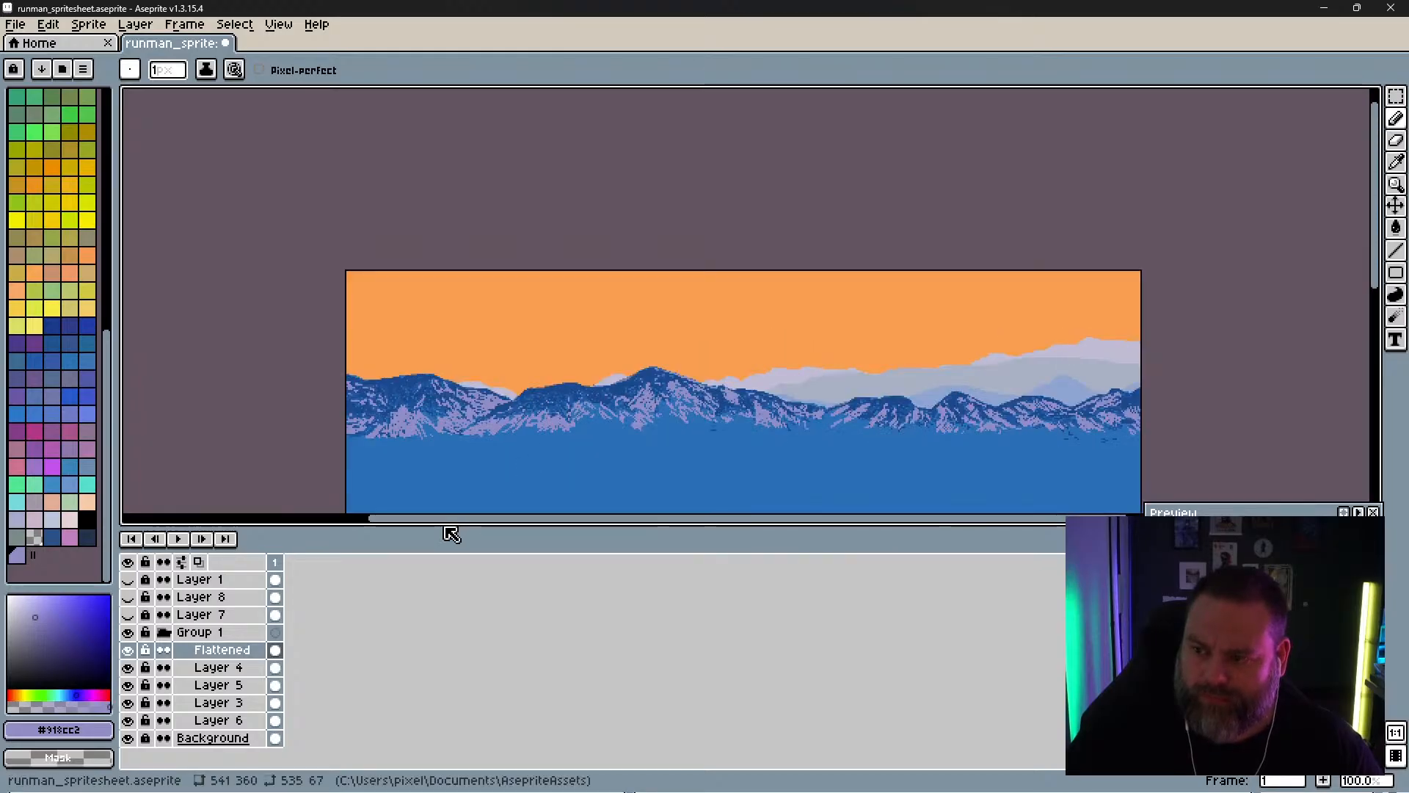
left_click(129, 650)
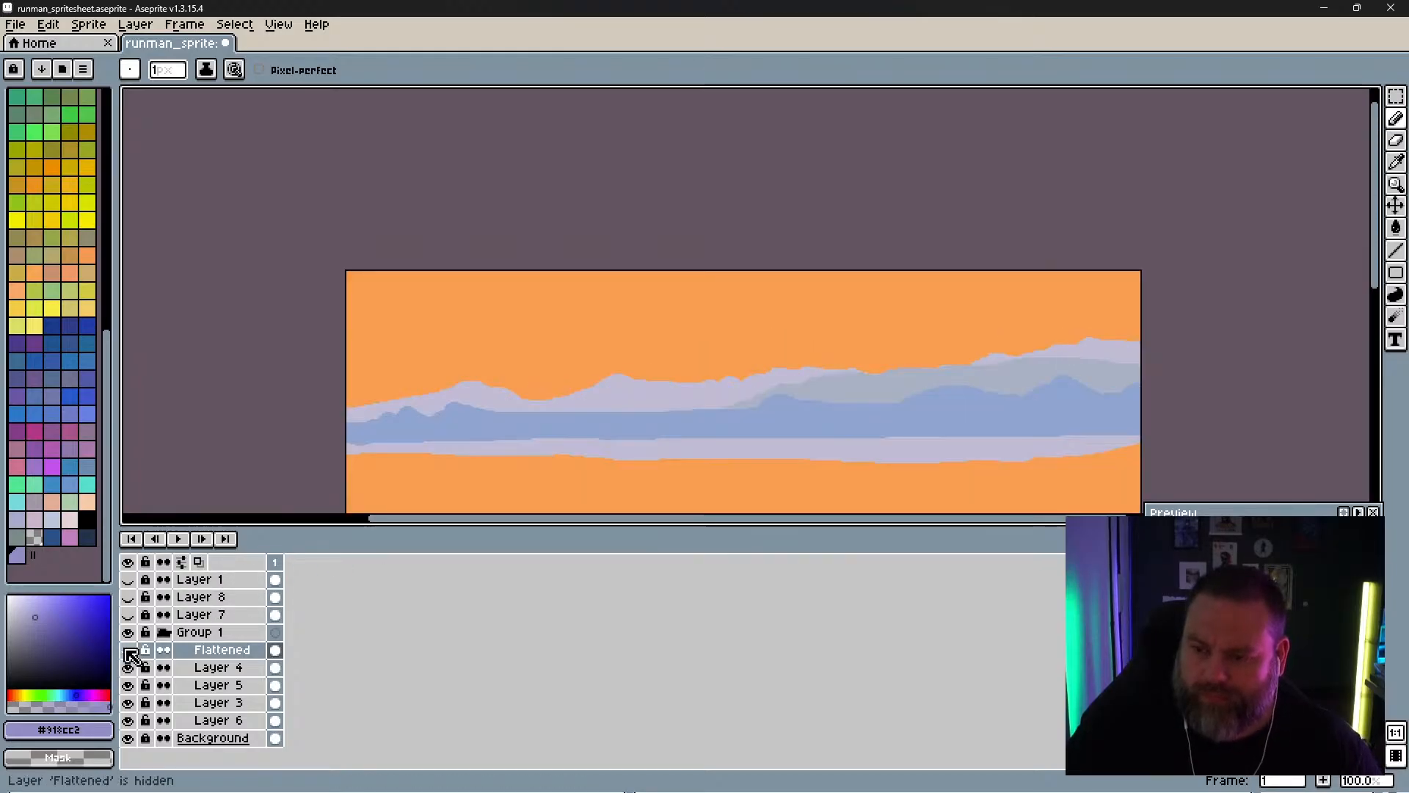
left_click(129, 650)
scroll(580, 466, "down", 1)
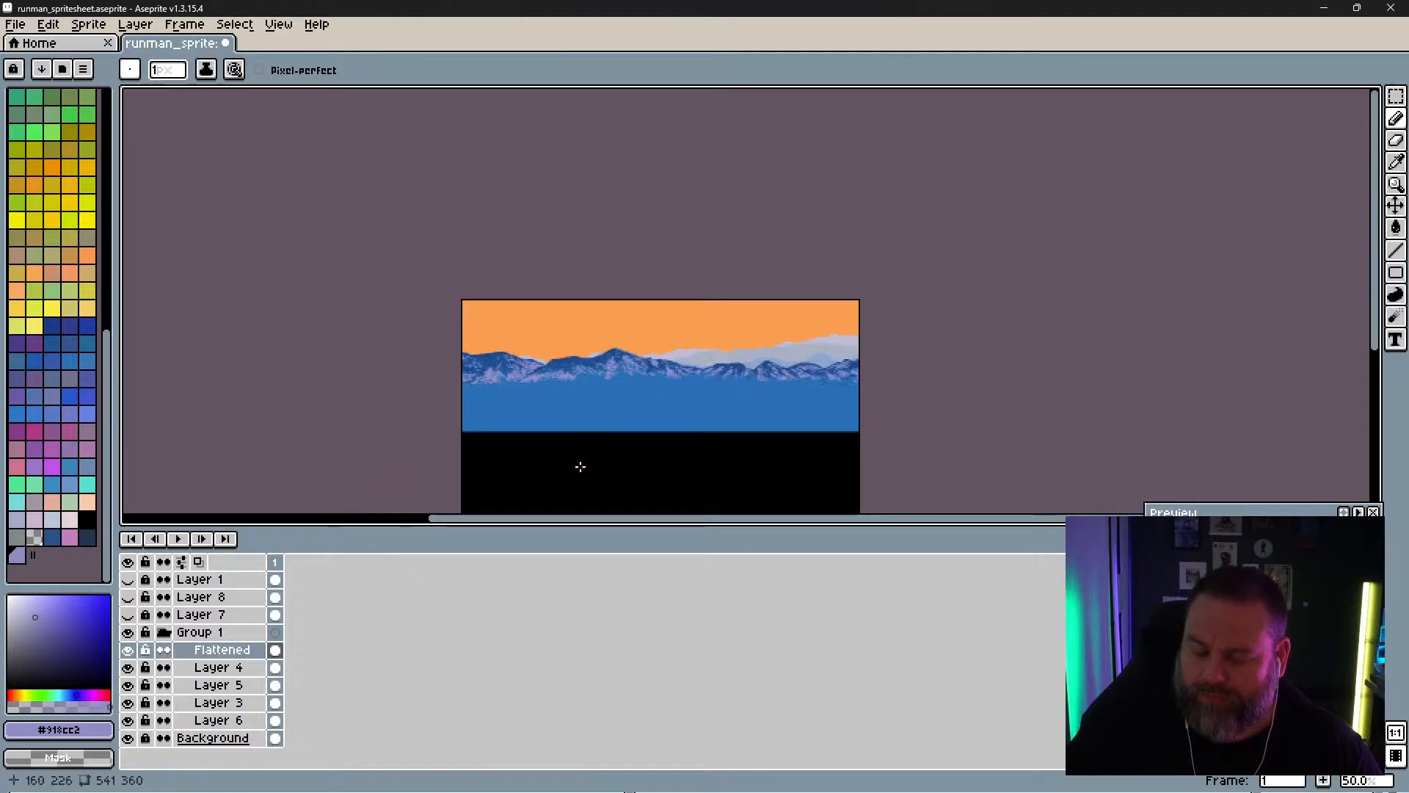
scroll(580, 466, "up", 1)
scroll(719, 276, "up", 1)
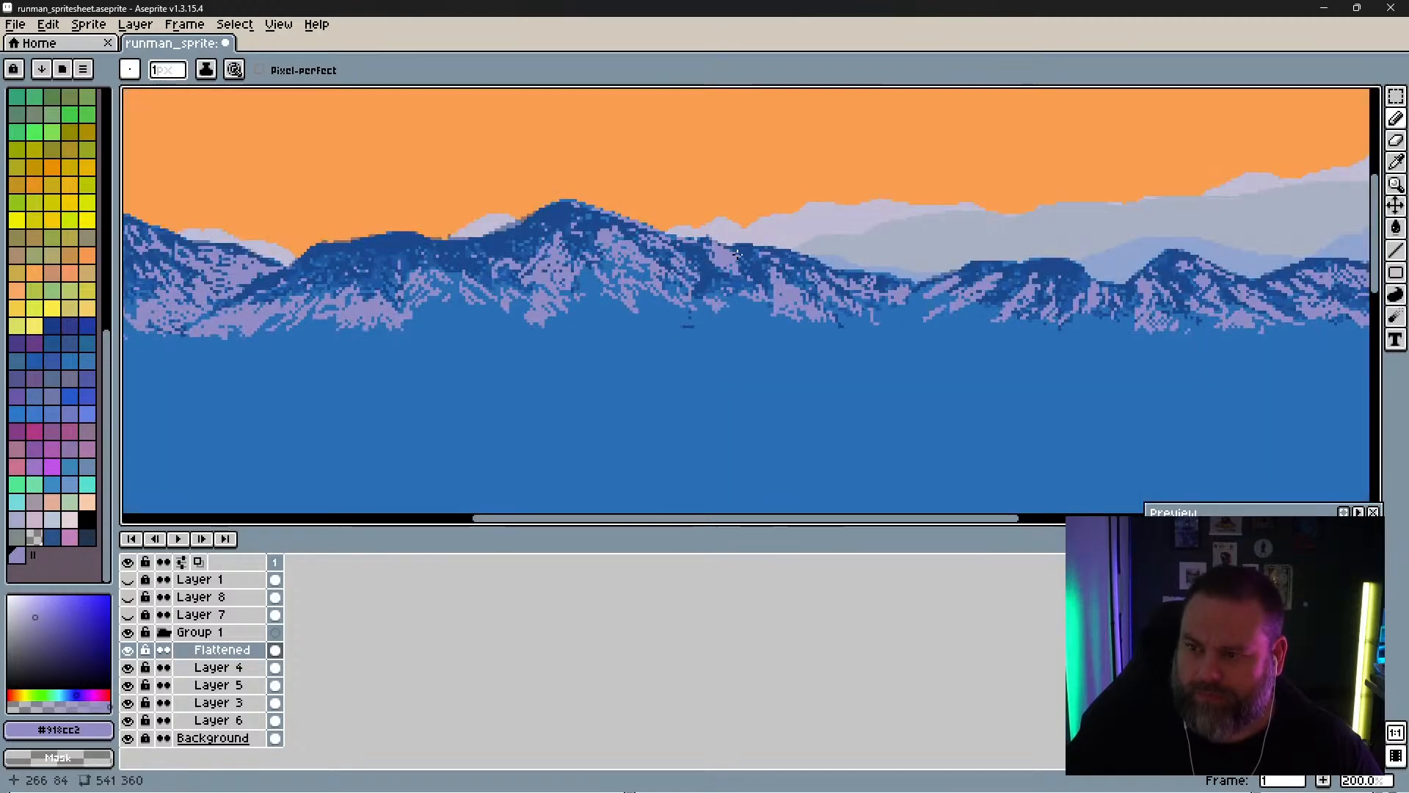
scroll(610, 326, "down", 1)
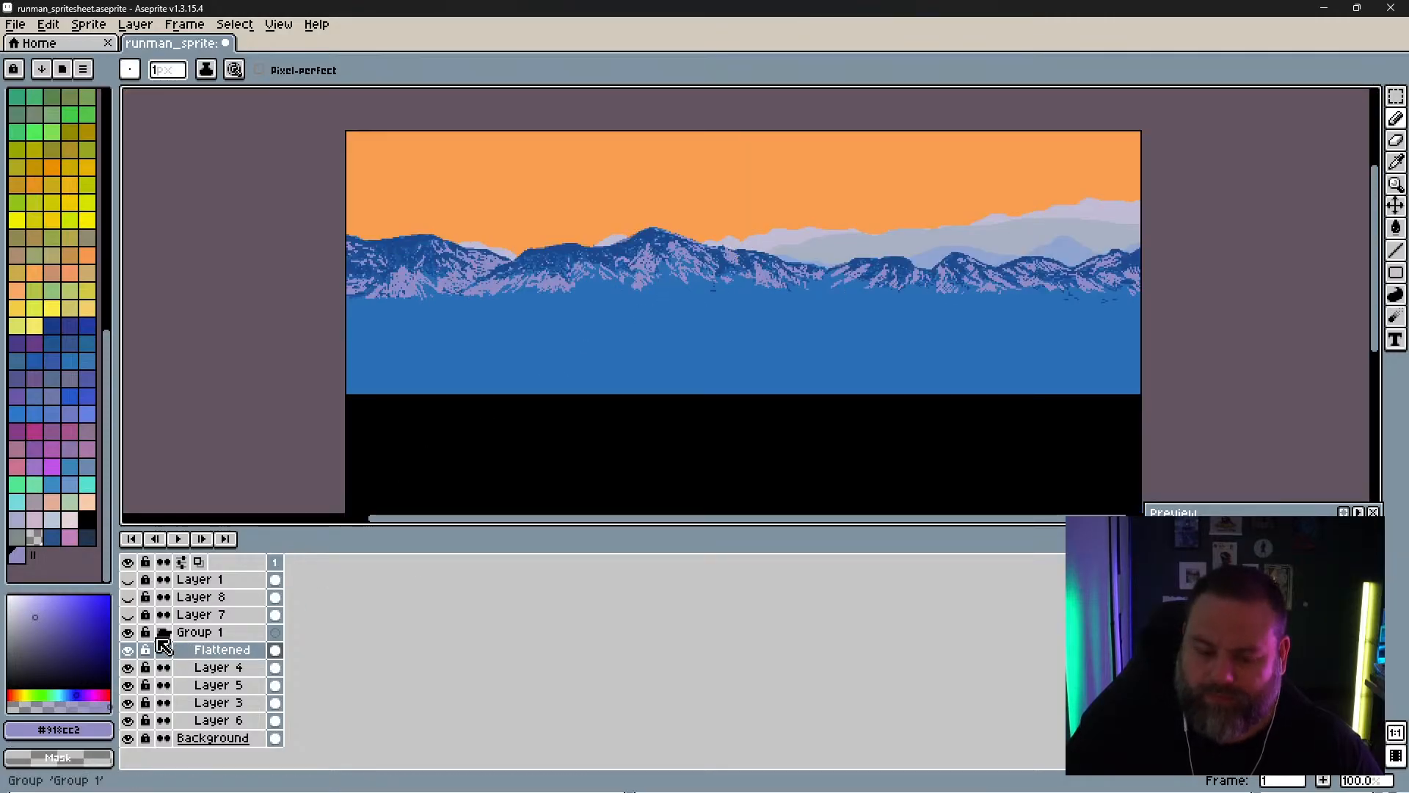
key("ctrl+s")
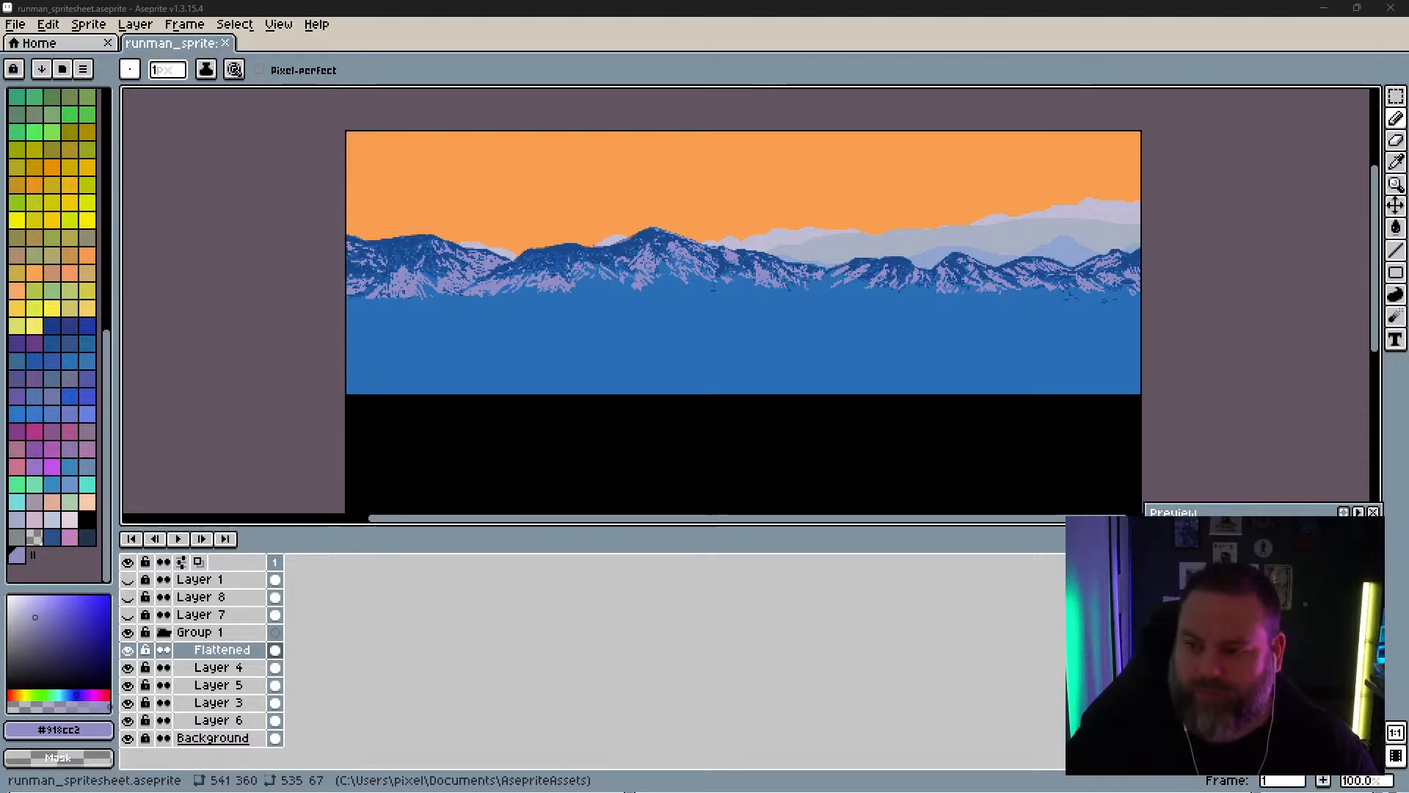
Step: Show Layer 7 and Layer 8, briefly reveal Layer 1, and examine how the buildings sit in front of the mountains
scroll(670, 293, "up", 2)
scroll(727, 126, "down", 2)
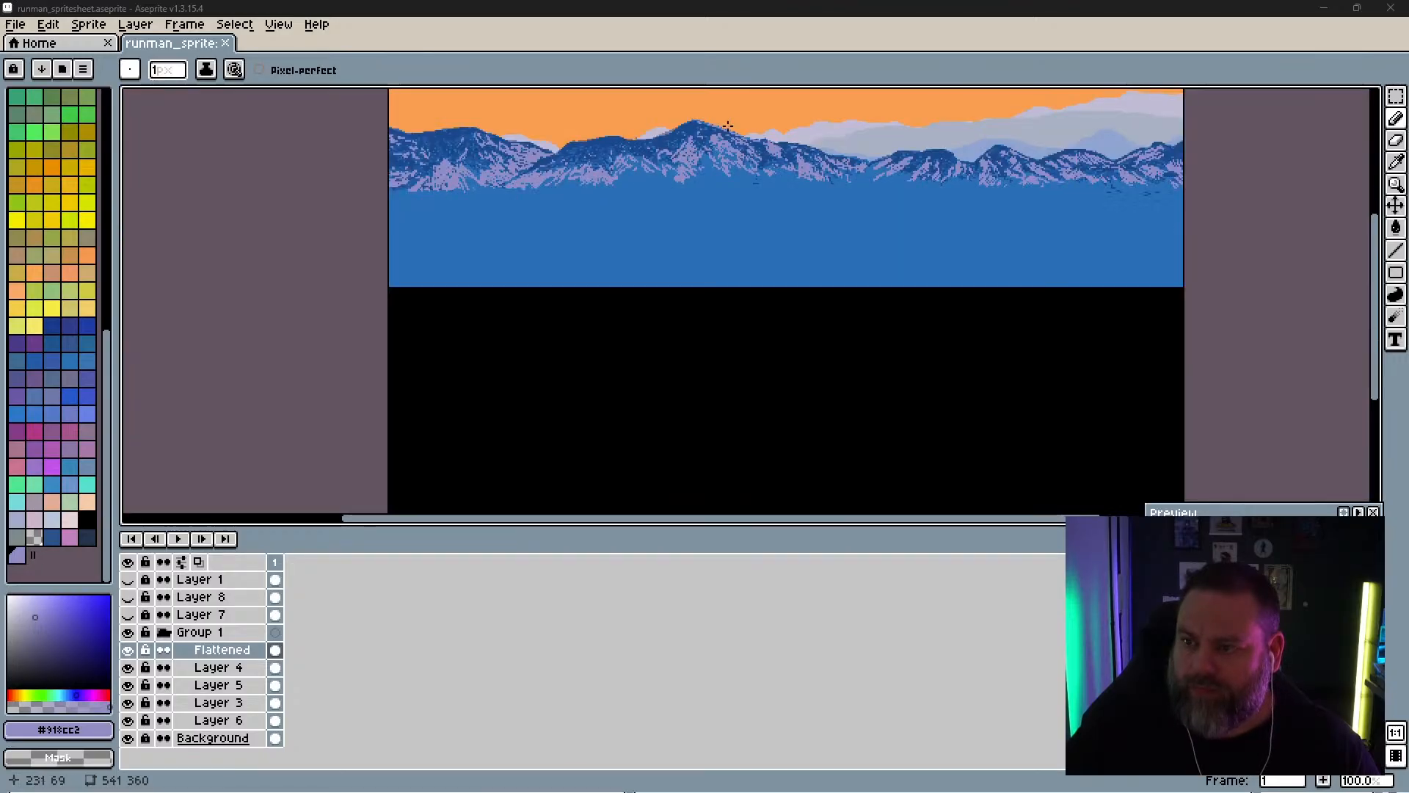
scroll(697, 108, "up", 3)
scroll(696, 108, "down", 1)
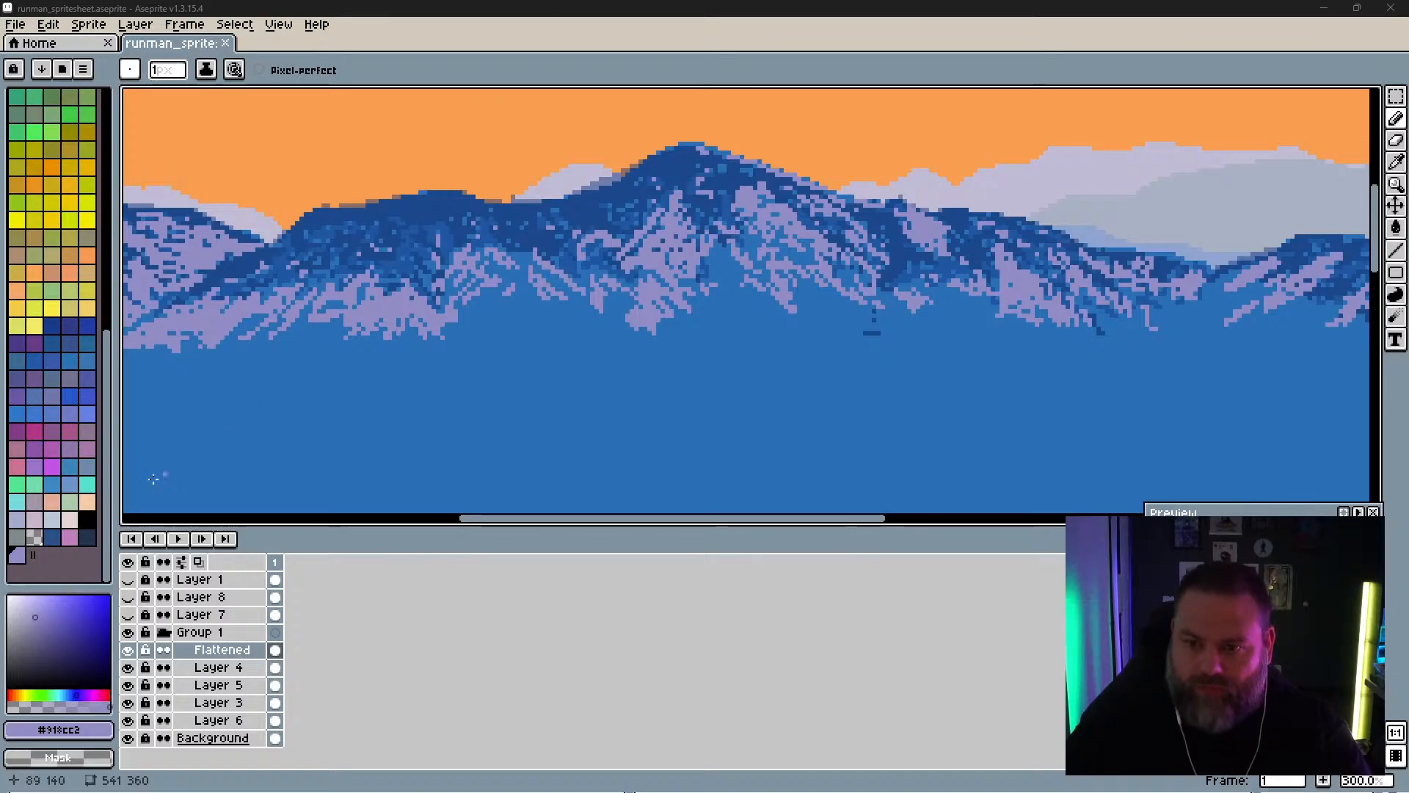
left_click(127, 614)
left_click(127, 596)
left_click(128, 579)
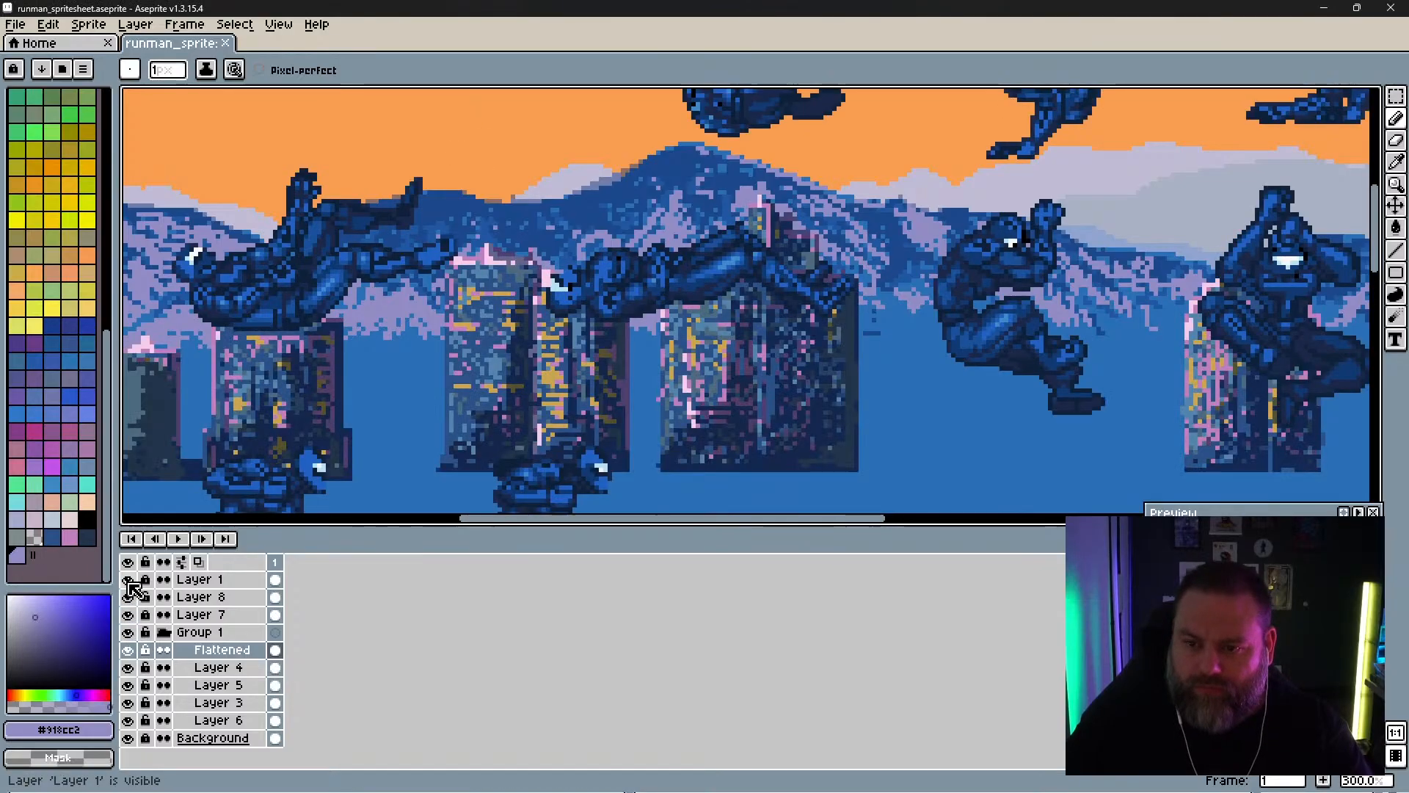
left_click(128, 580)
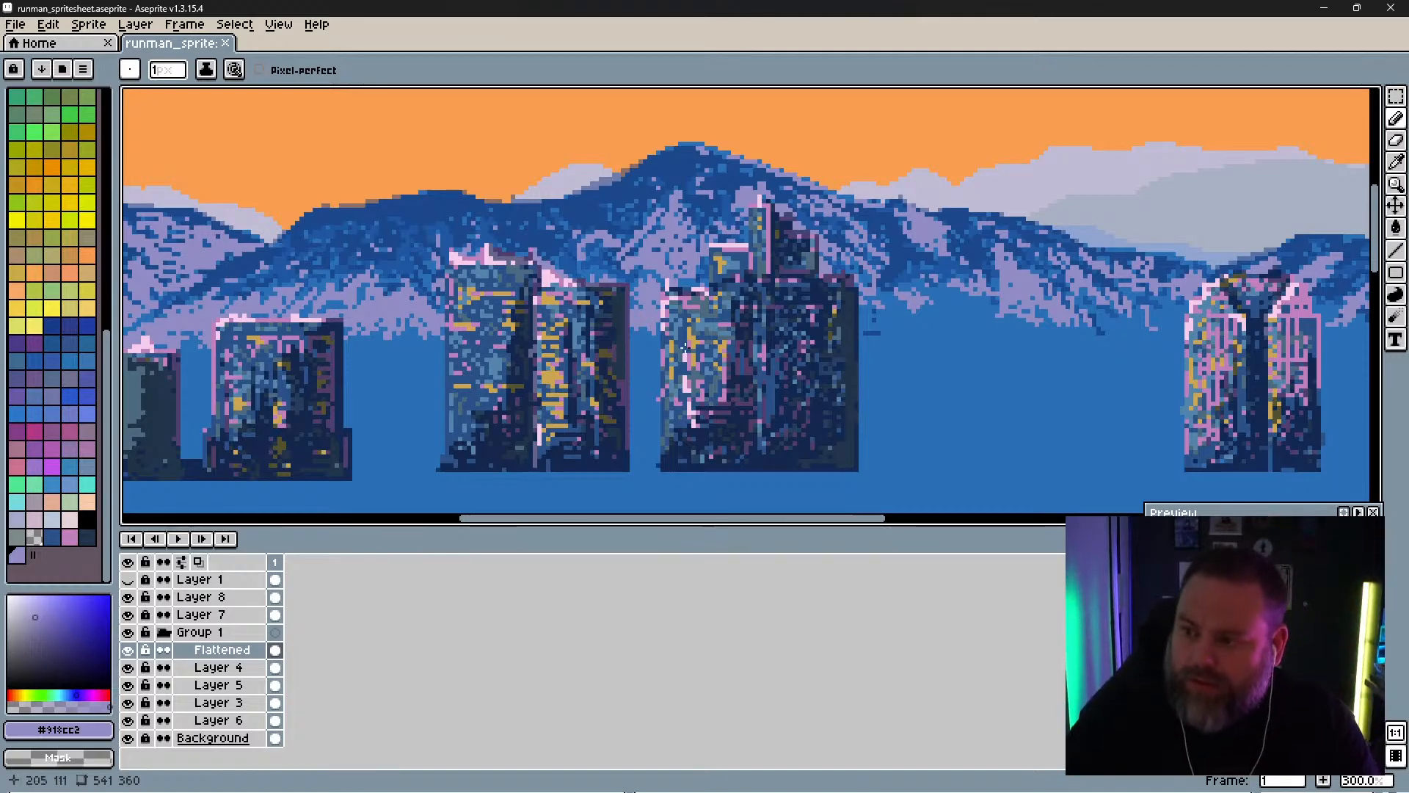
scroll(684, 347, "down", 4)
scroll(699, 221, "up", 3)
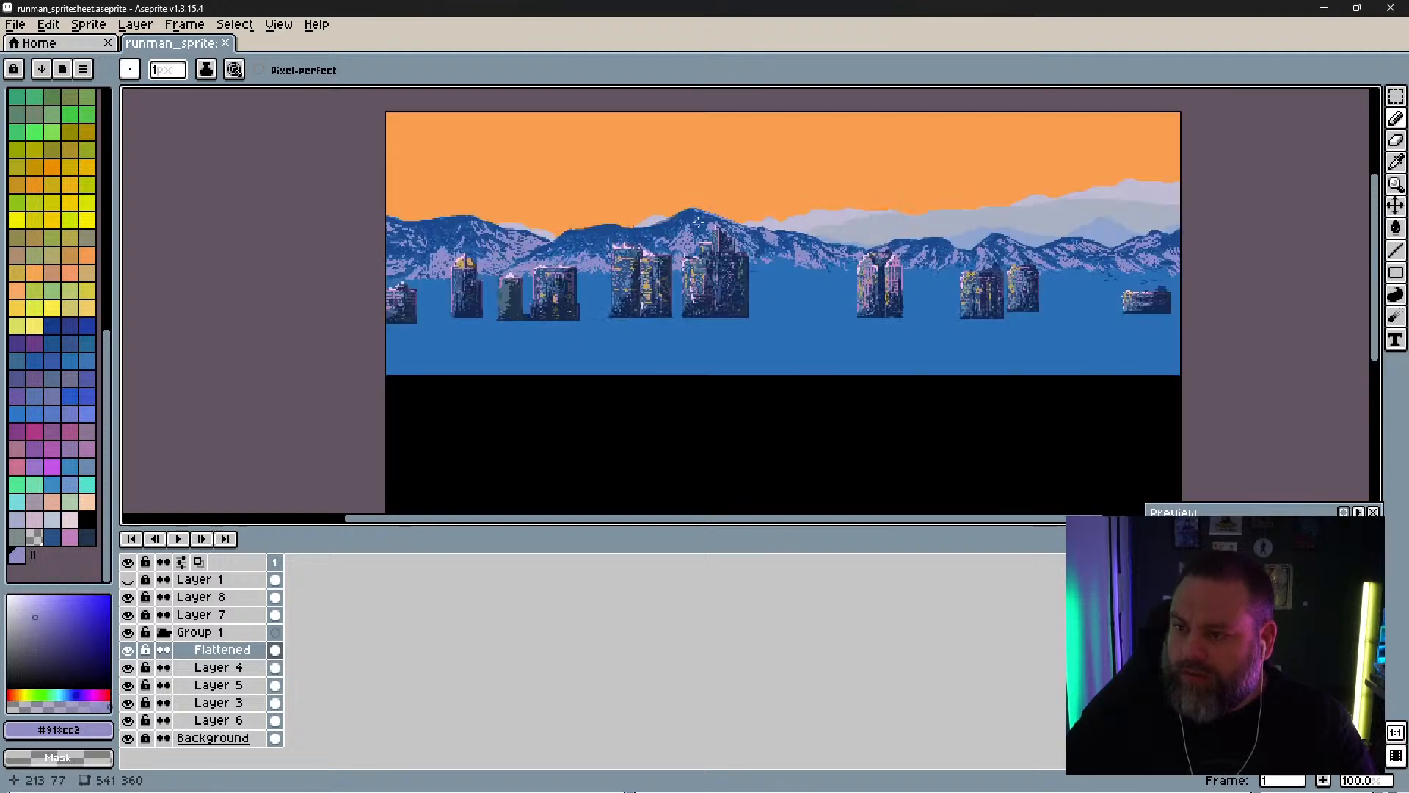
scroll(699, 221, "up", 1)
scroll(636, 288, "down", 1)
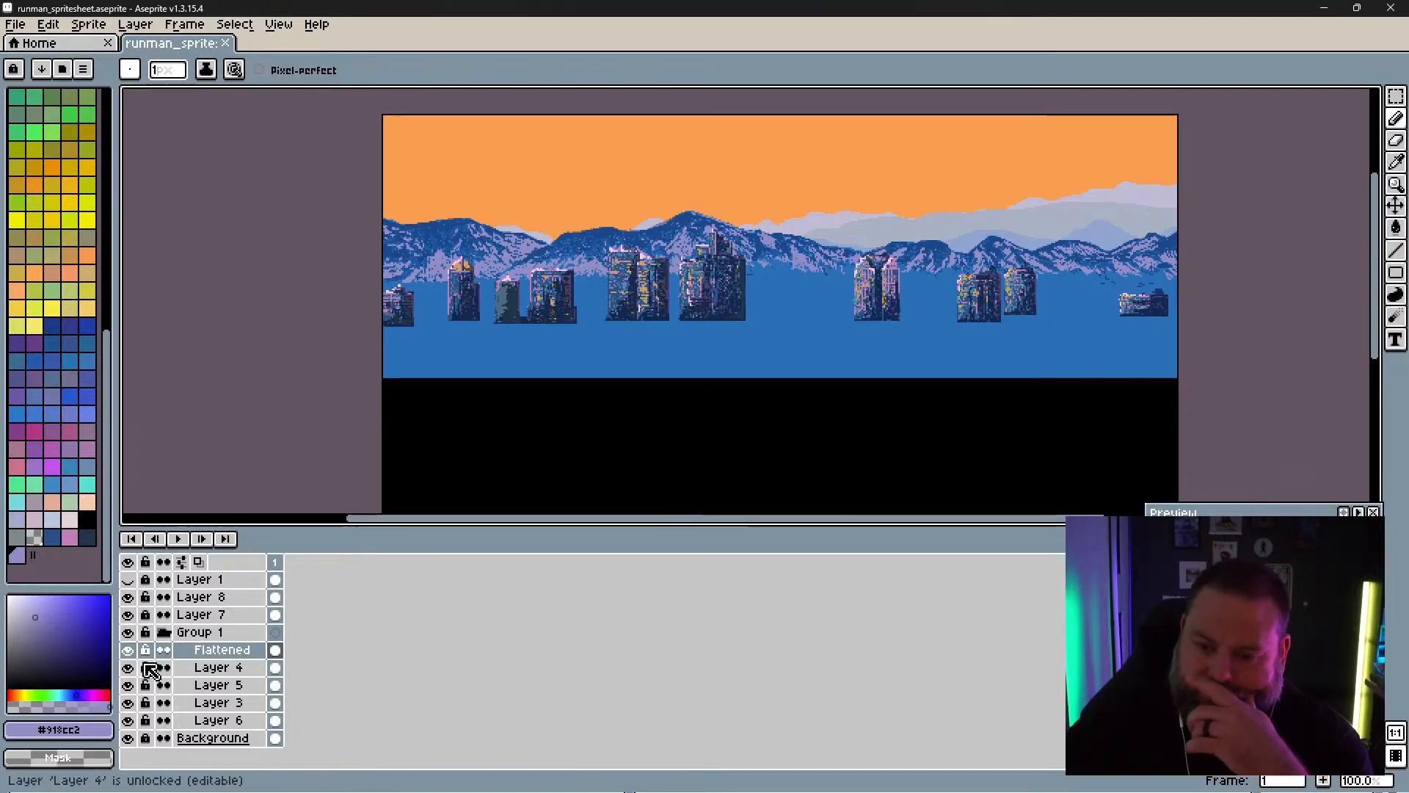
Step: Hide Group 1 and compare the pixel buildings with the reference photo by toggling Layer 7 and Layer 8
left_click(129, 635)
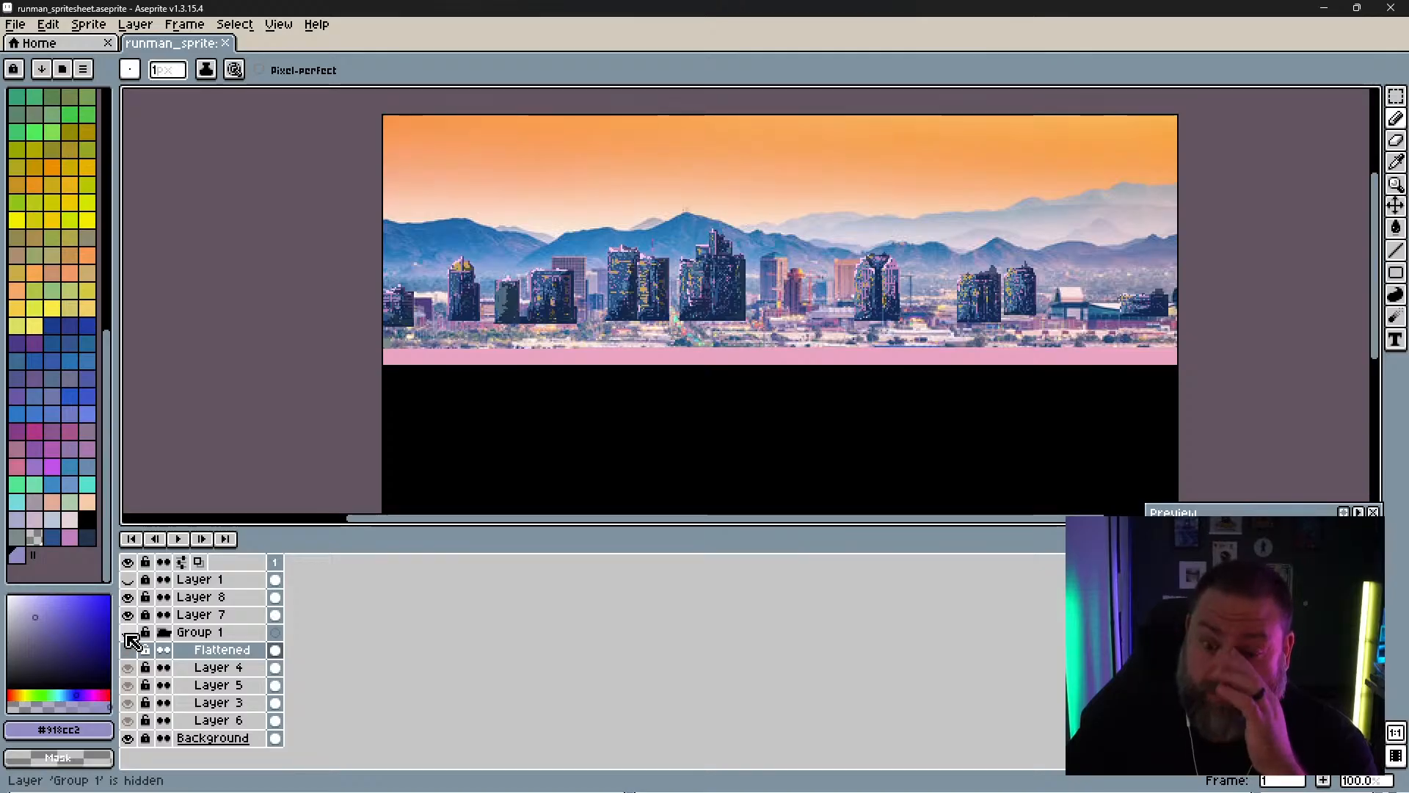
left_click(130, 615)
left_click(130, 617)
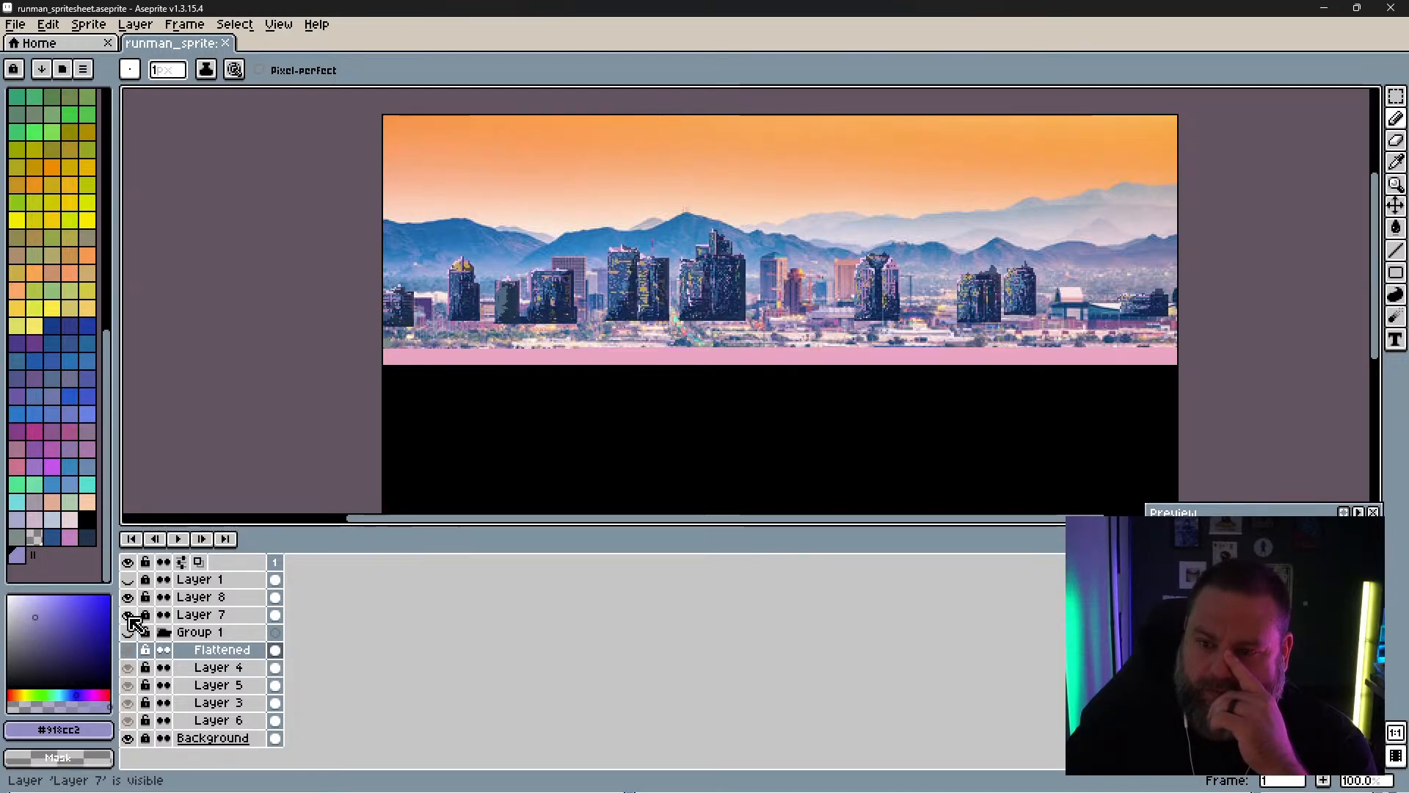
left_click(130, 617)
left_click(130, 617)
left_click(129, 598)
left_click(129, 598)
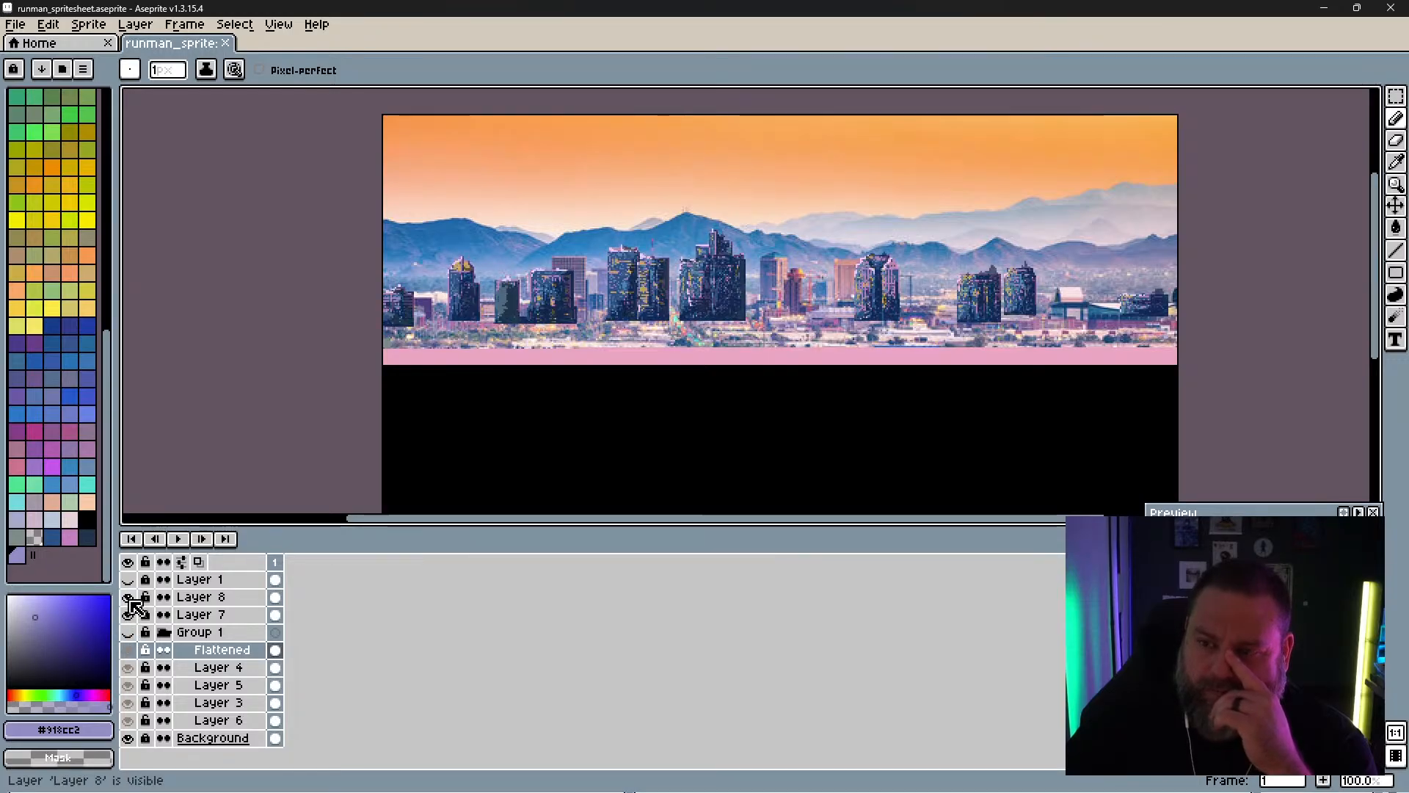
Step: Hide Layer 8 and Layer 7 to view the reference photo alone, toggling the Background layer off and on
left_click(129, 597)
left_click(130, 615)
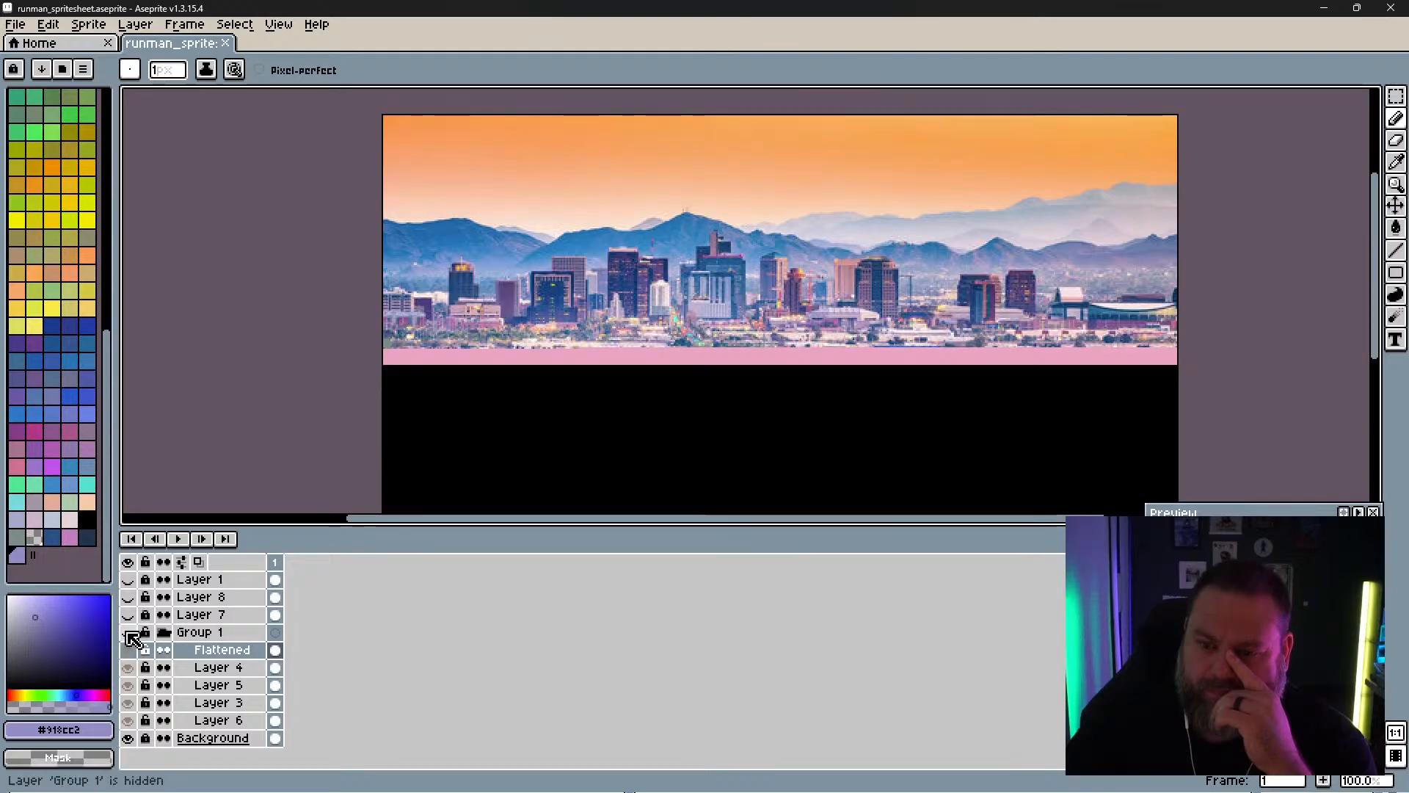
left_click(130, 738)
left_click(130, 738)
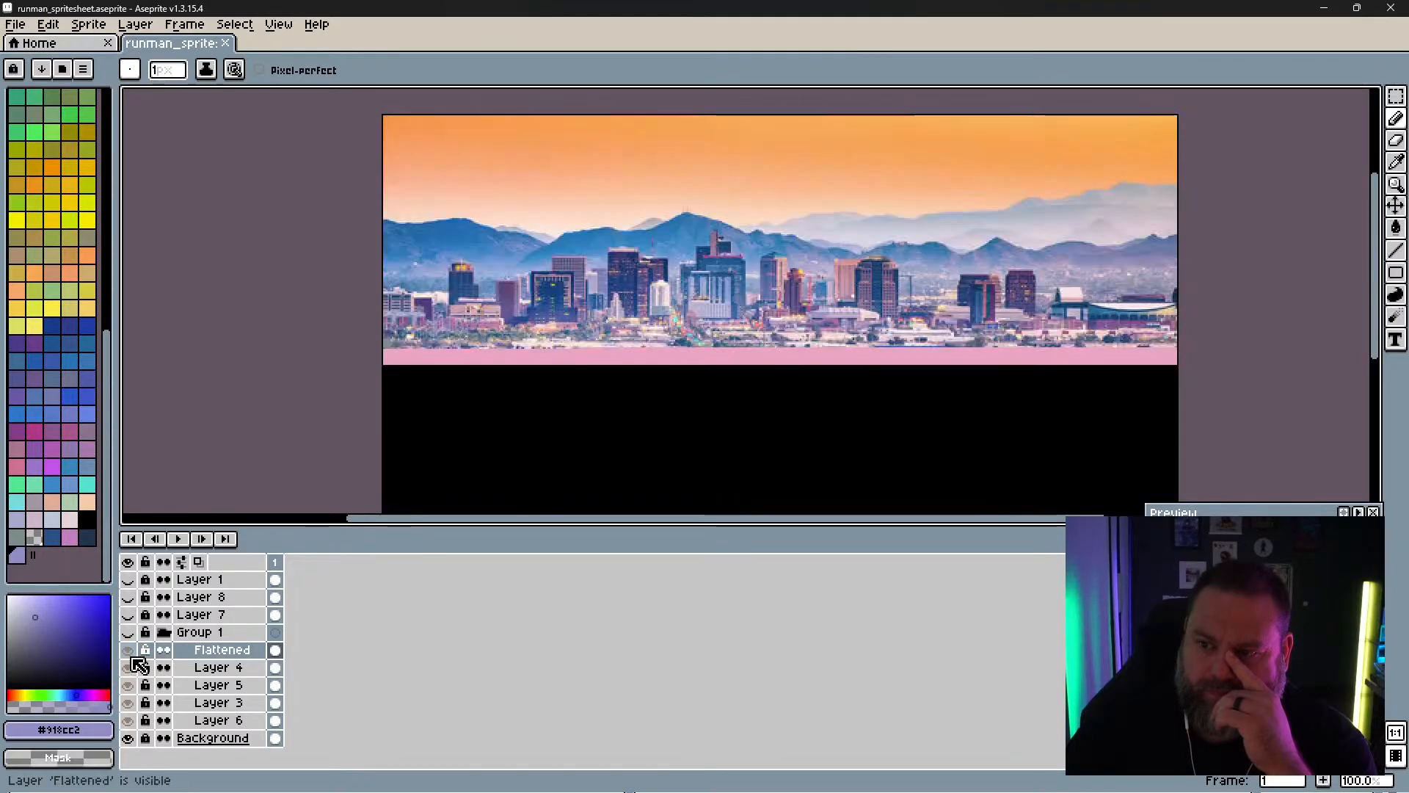
Step: Toggle Layer 1, Layer 8 and Layer 7 over the reference photo, leaving Layer 7 and Group 1 visible
left_click(129, 580)
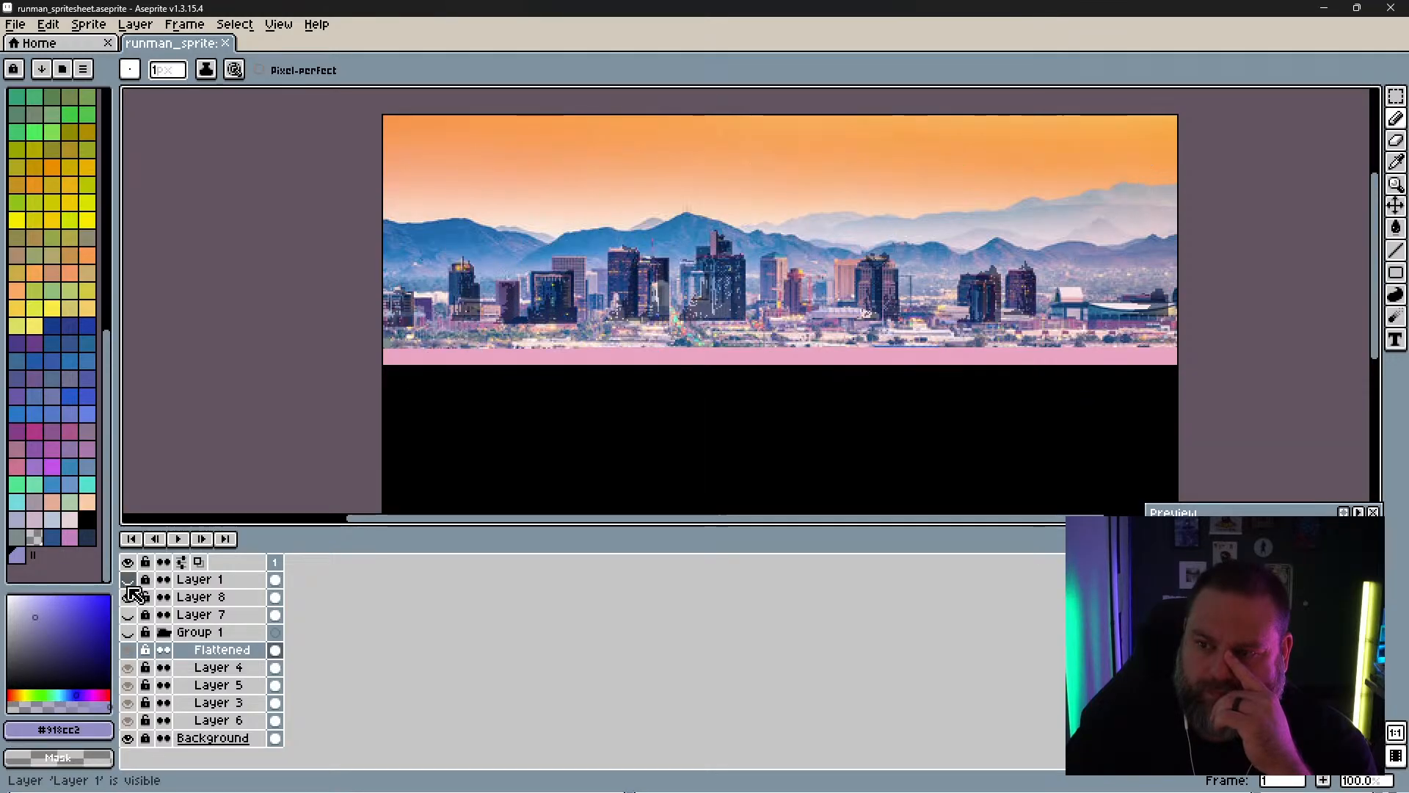
left_click(129, 613)
left_click(129, 597)
left_click(129, 614)
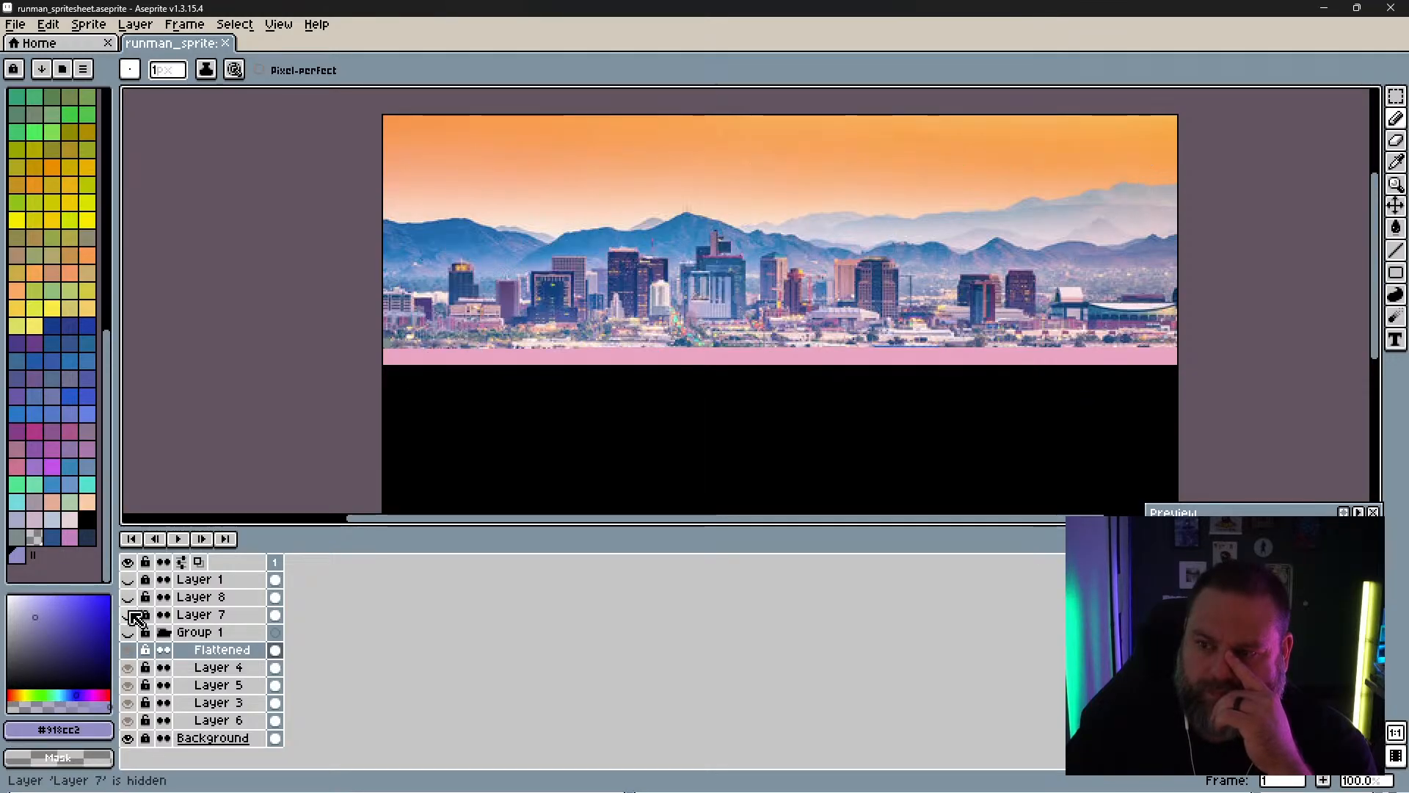
left_click(130, 613)
left_click(130, 632)
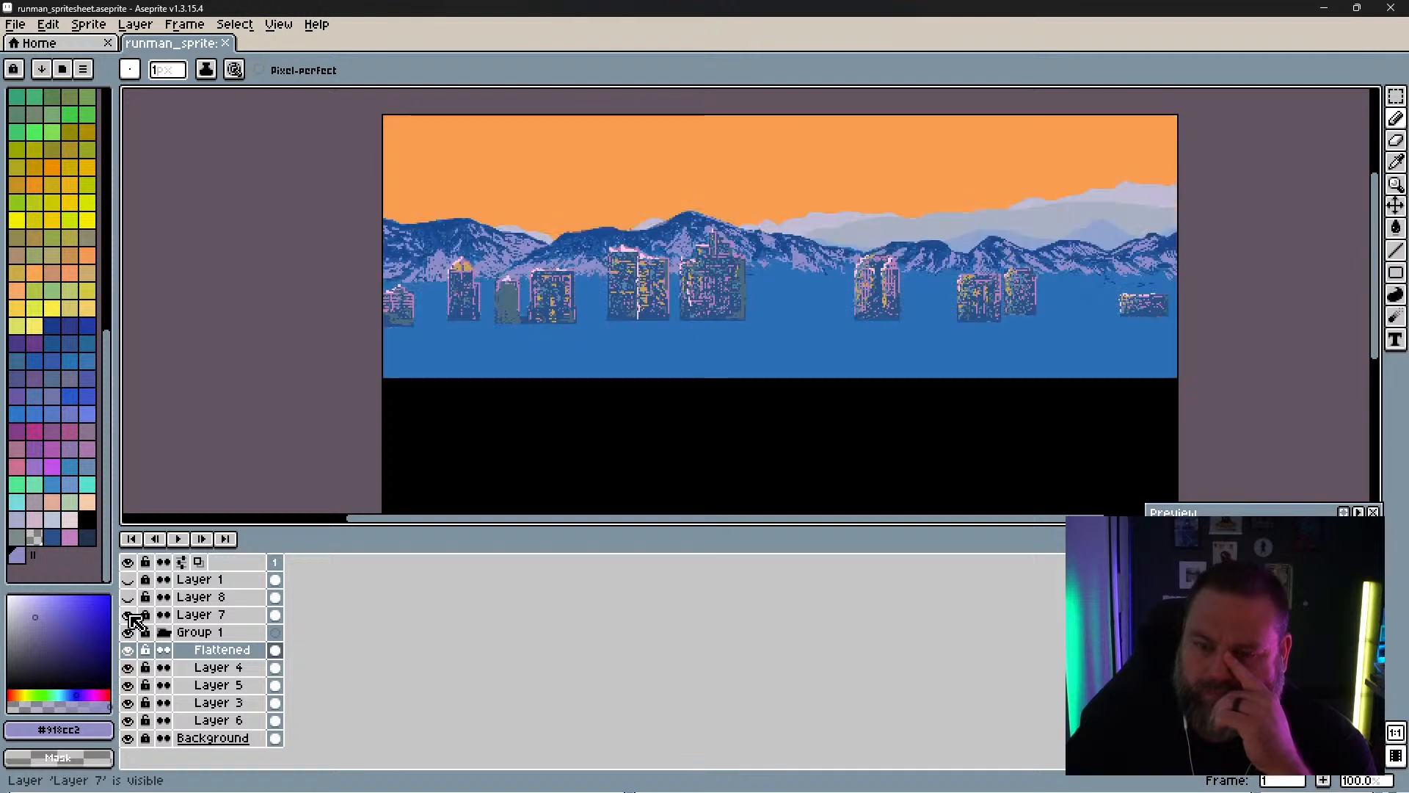
Step: Collapse and lock Group 1, show Layer 8 with Layer 7, and briefly reveal the character sprites on Layer 1
left_click(163, 632)
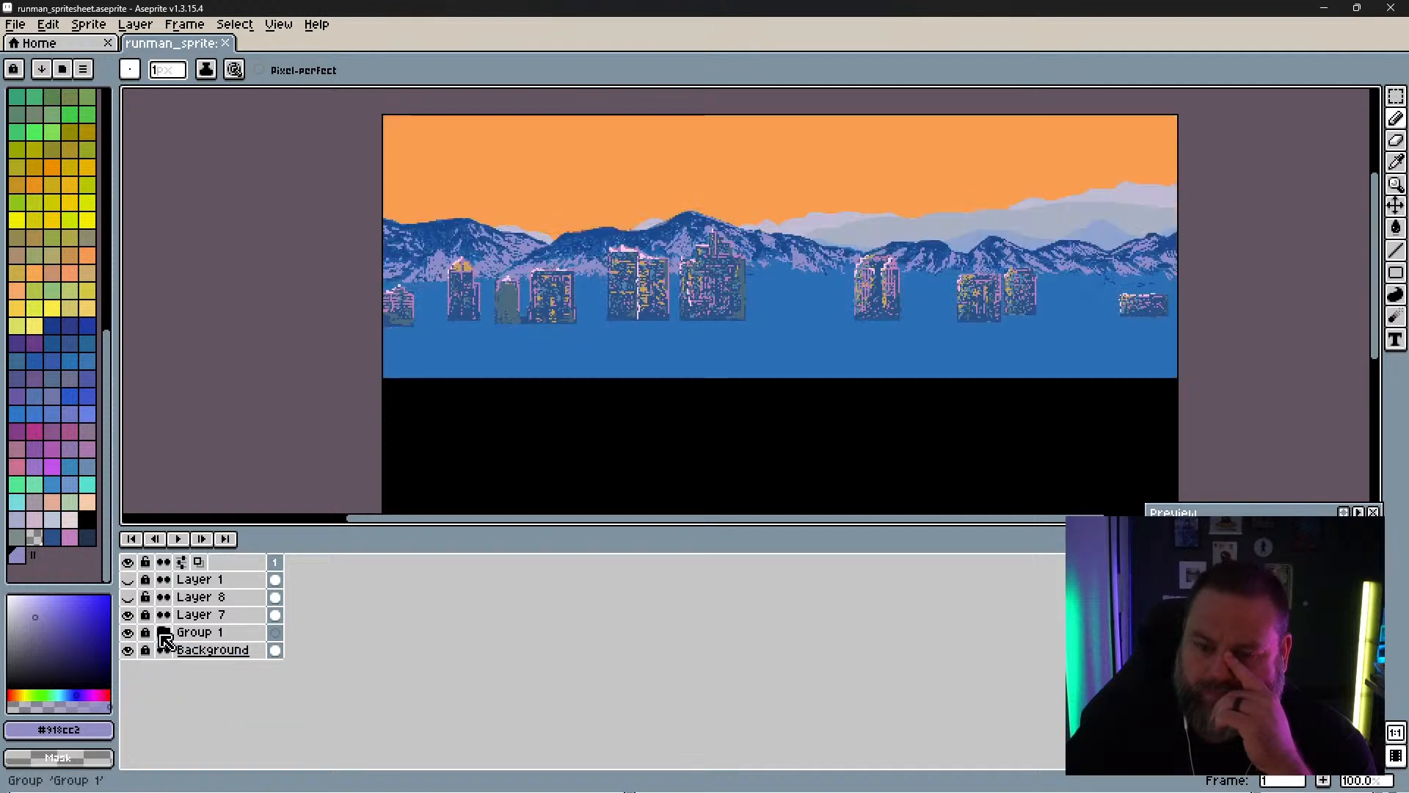
left_click(145, 632)
left_click(129, 615)
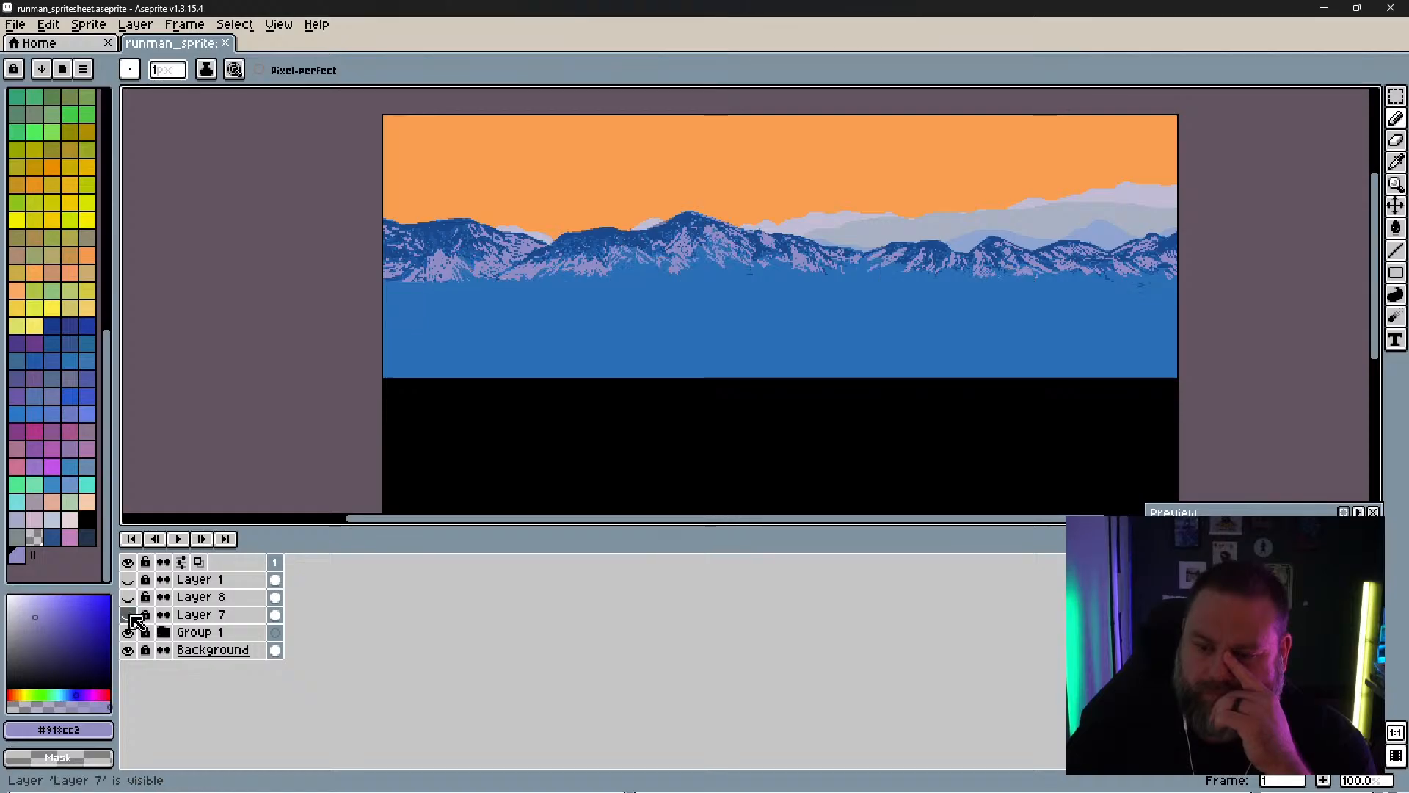
left_click(129, 615)
left_click(129, 597)
left_click(129, 580)
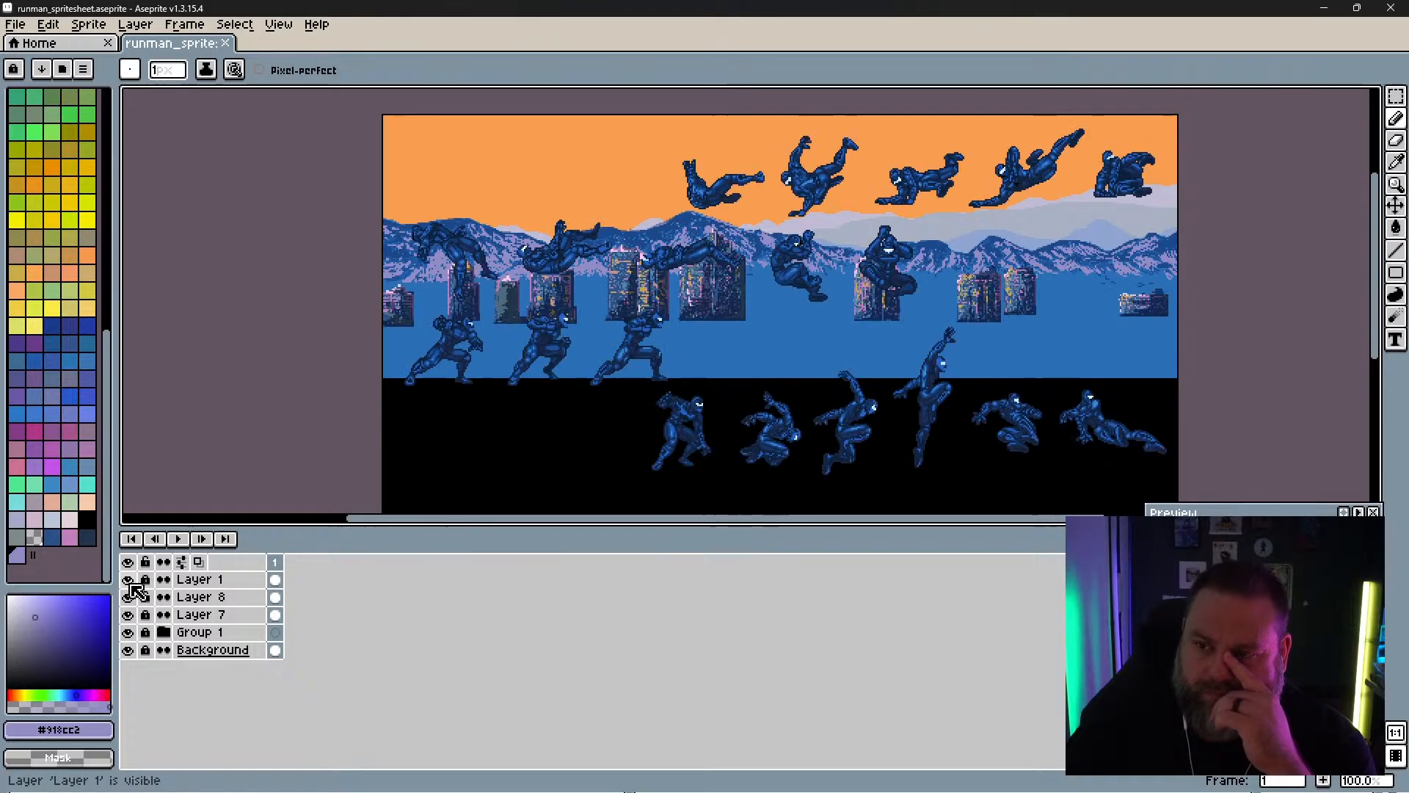
left_click(129, 580)
Step: Create a new layer group around Layer 8 and move Layer 7 into it
left_click(195, 597)
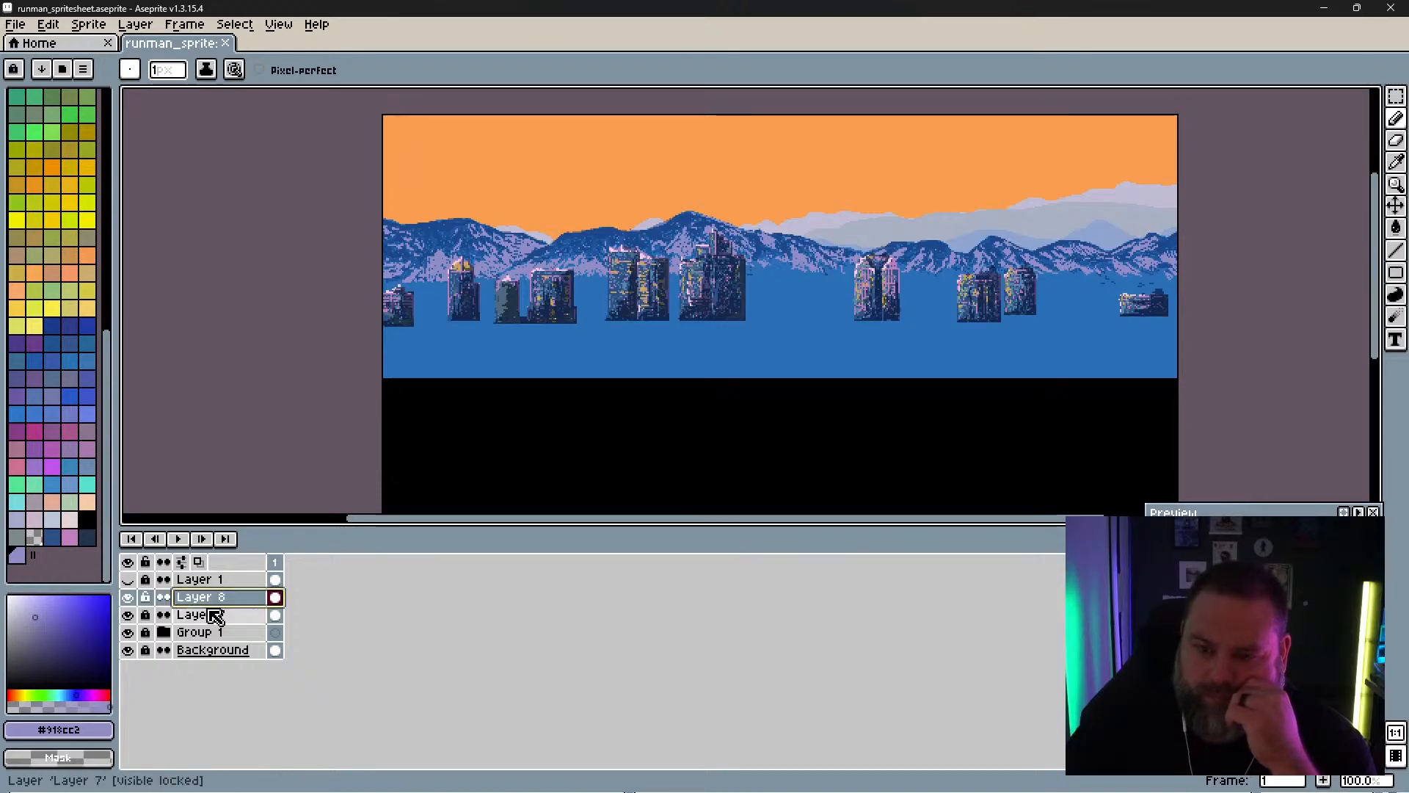
right_click(232, 599)
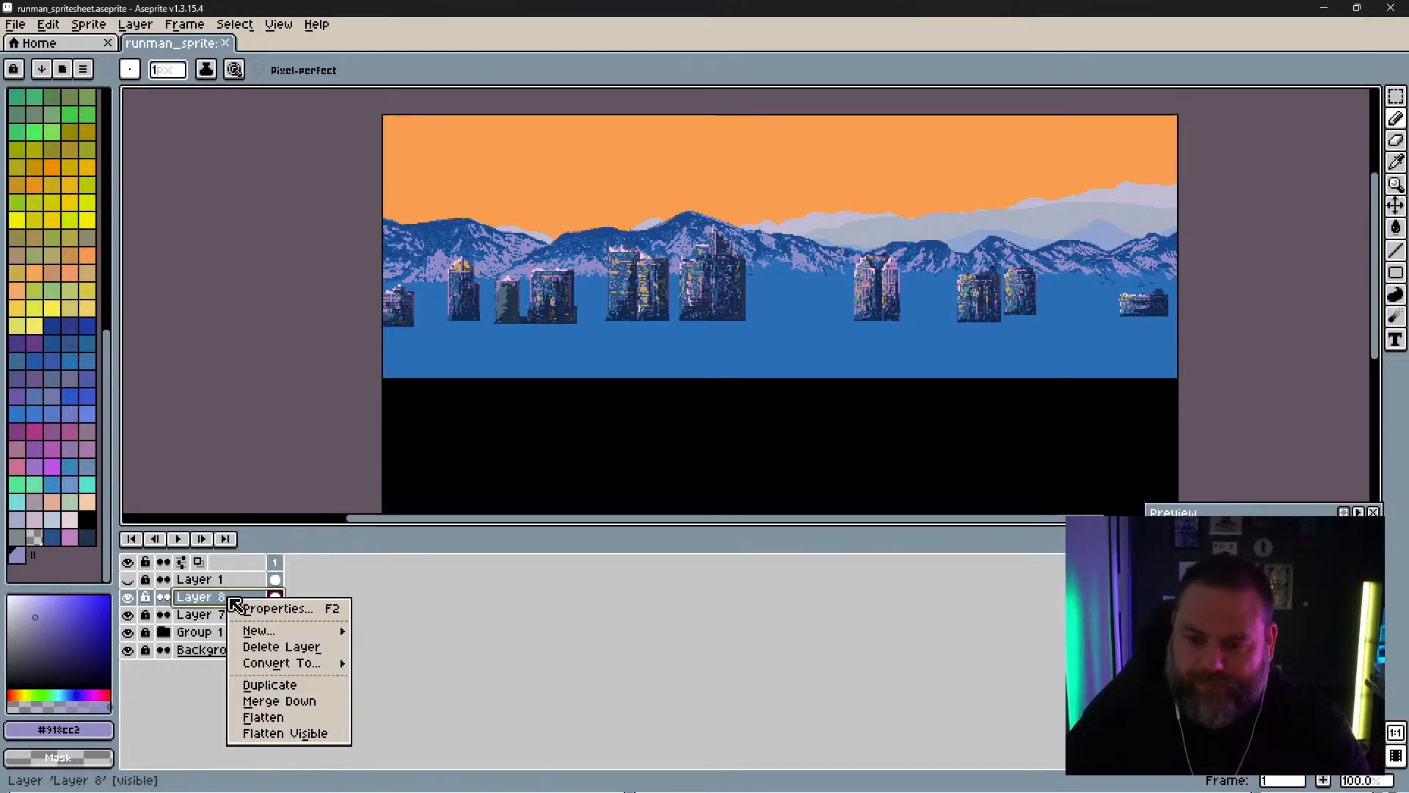
mouse_move(273, 633)
left_click(389, 647)
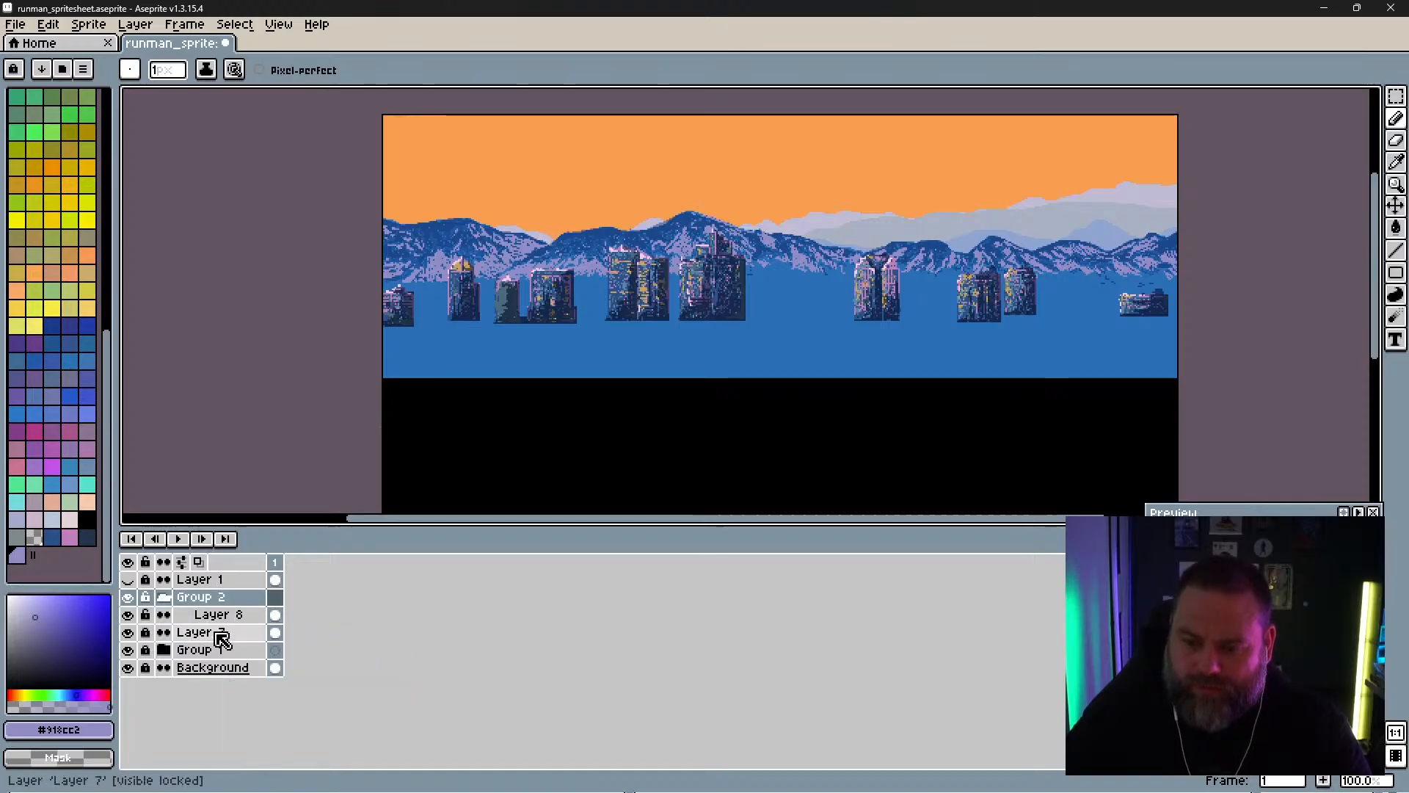
mouse_move(223, 634)
left_mouse_down()
mouse_move(235, 650)
mouse_move(235, 616)
left_mouse_up()
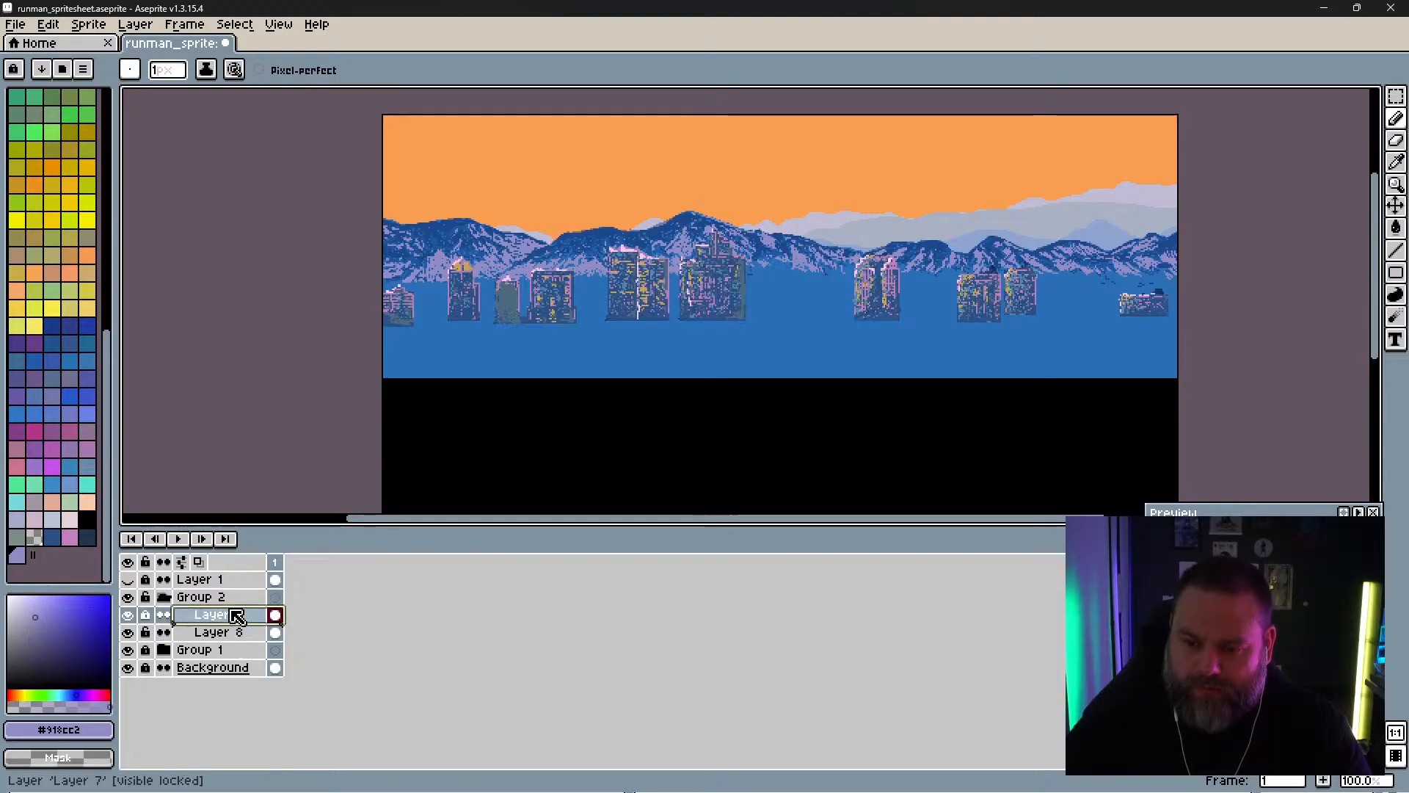
Step: Place Layer 8 above Layer 7 inside Group 2, collapse the group, and toggle its visibility to check the buildings
left_click(236, 632)
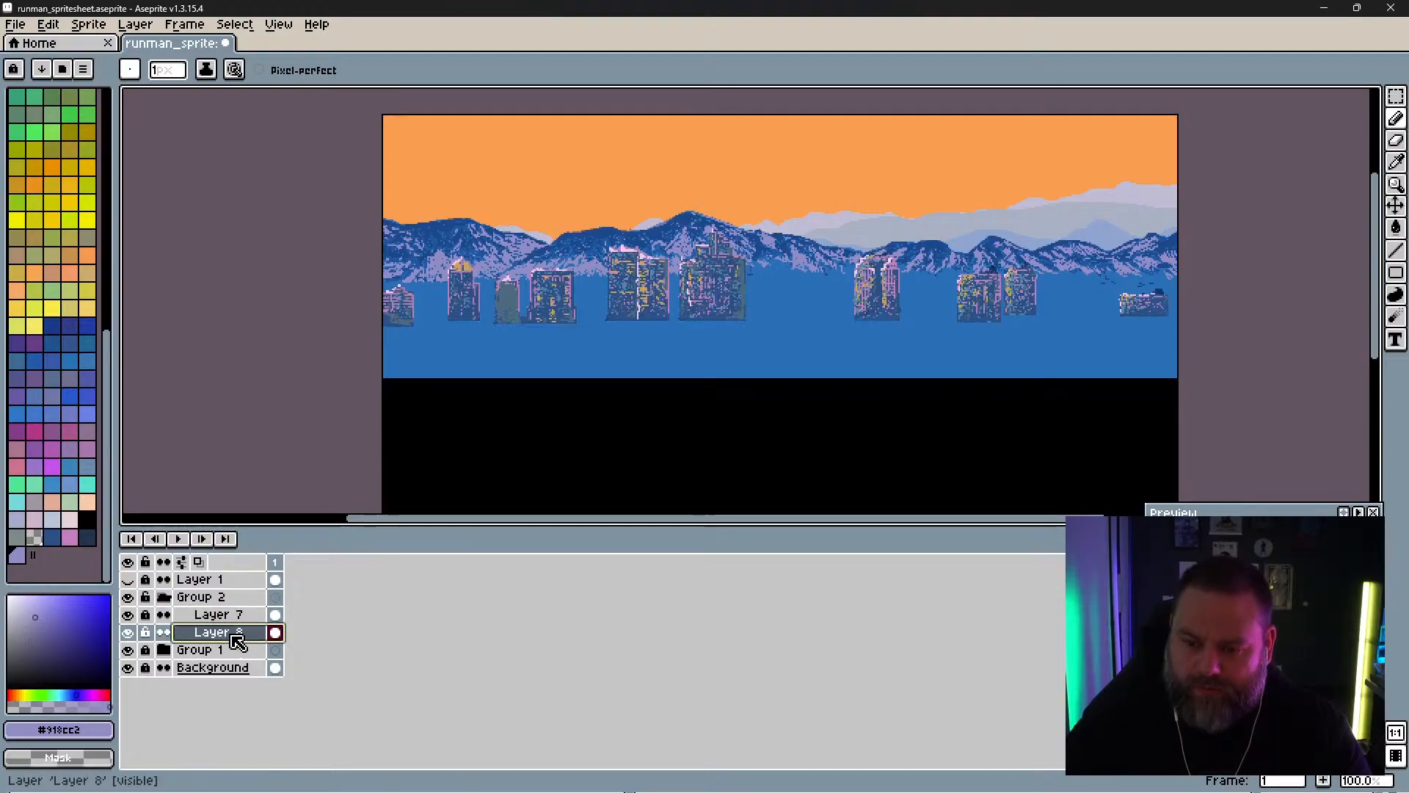
left_click_drag(236, 641, 240, 618)
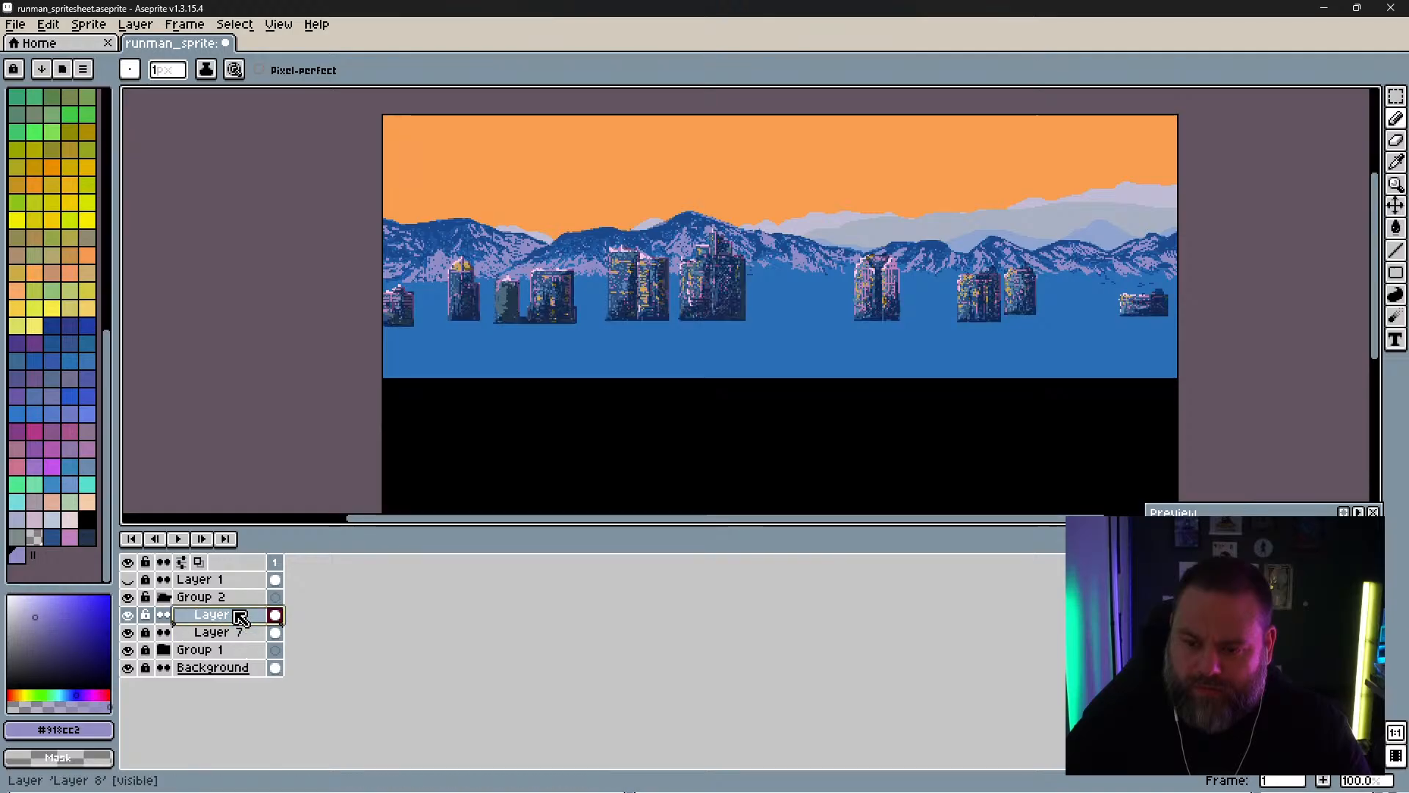
left_click(164, 597)
left_click(129, 597)
left_click(129, 598)
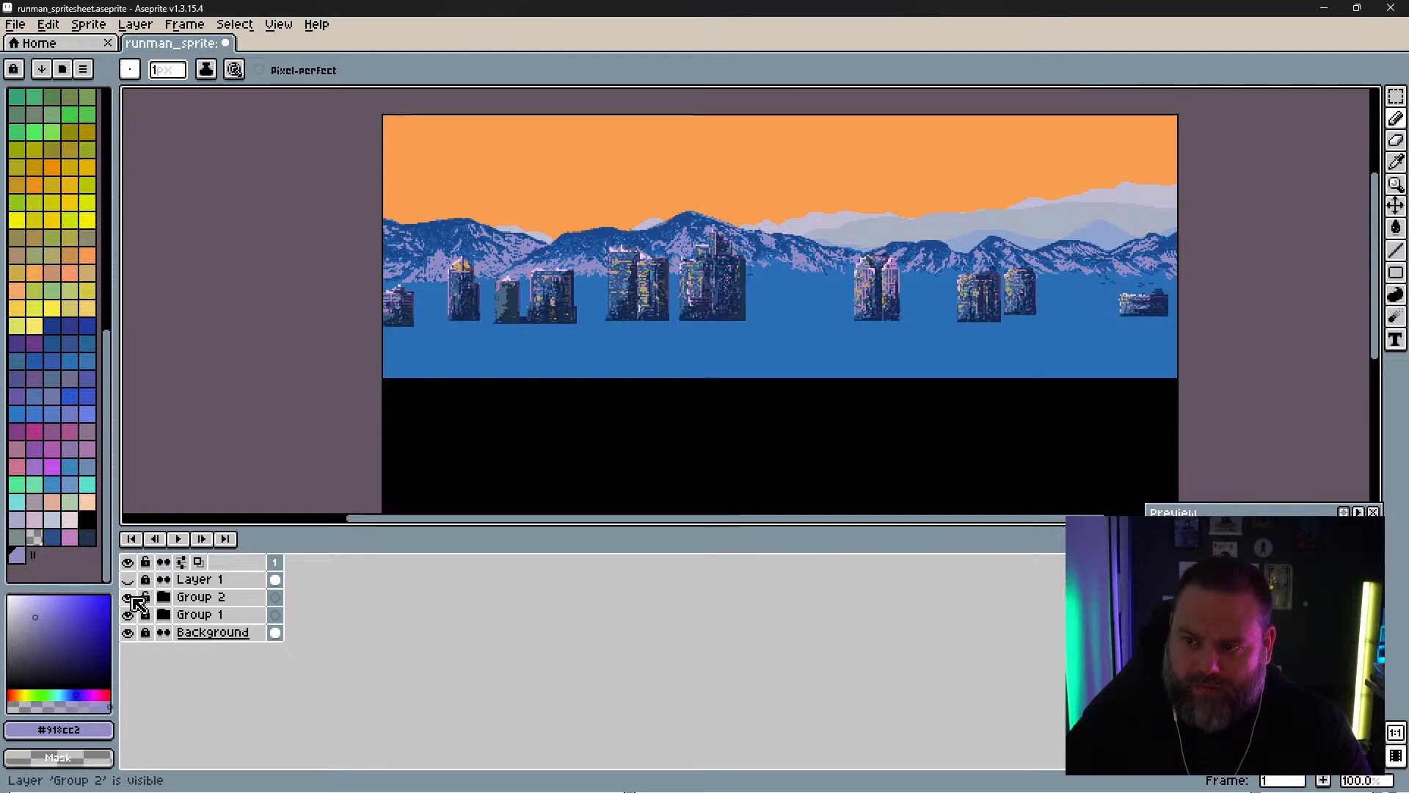
Step: Examine the pixel buildings against the mountains up close and at full width, toggling Group 2 off and on
scroll(635, 294, "up", 3)
scroll(636, 294, "down", 2)
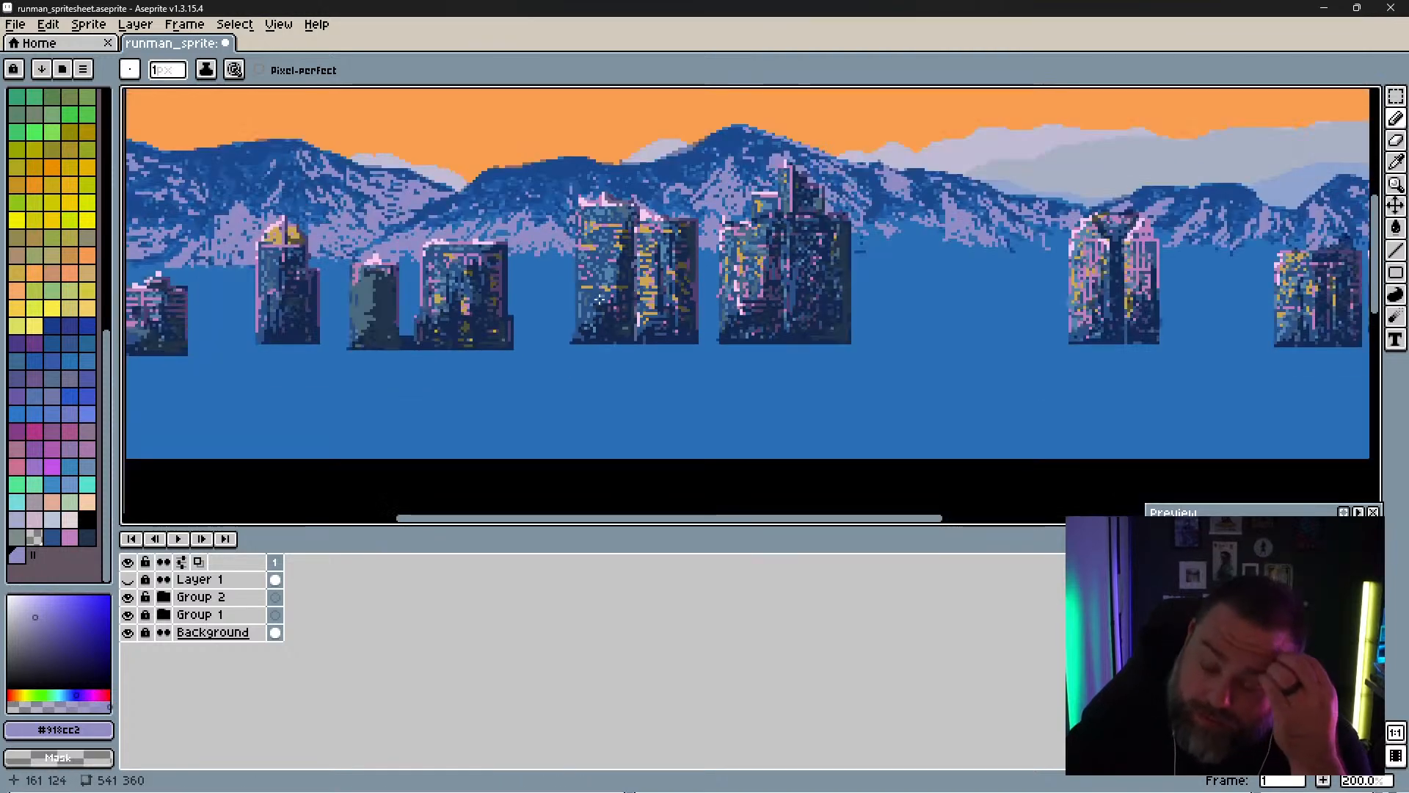
scroll(532, 297, "down", 1)
scroll(446, 269, "up", 1)
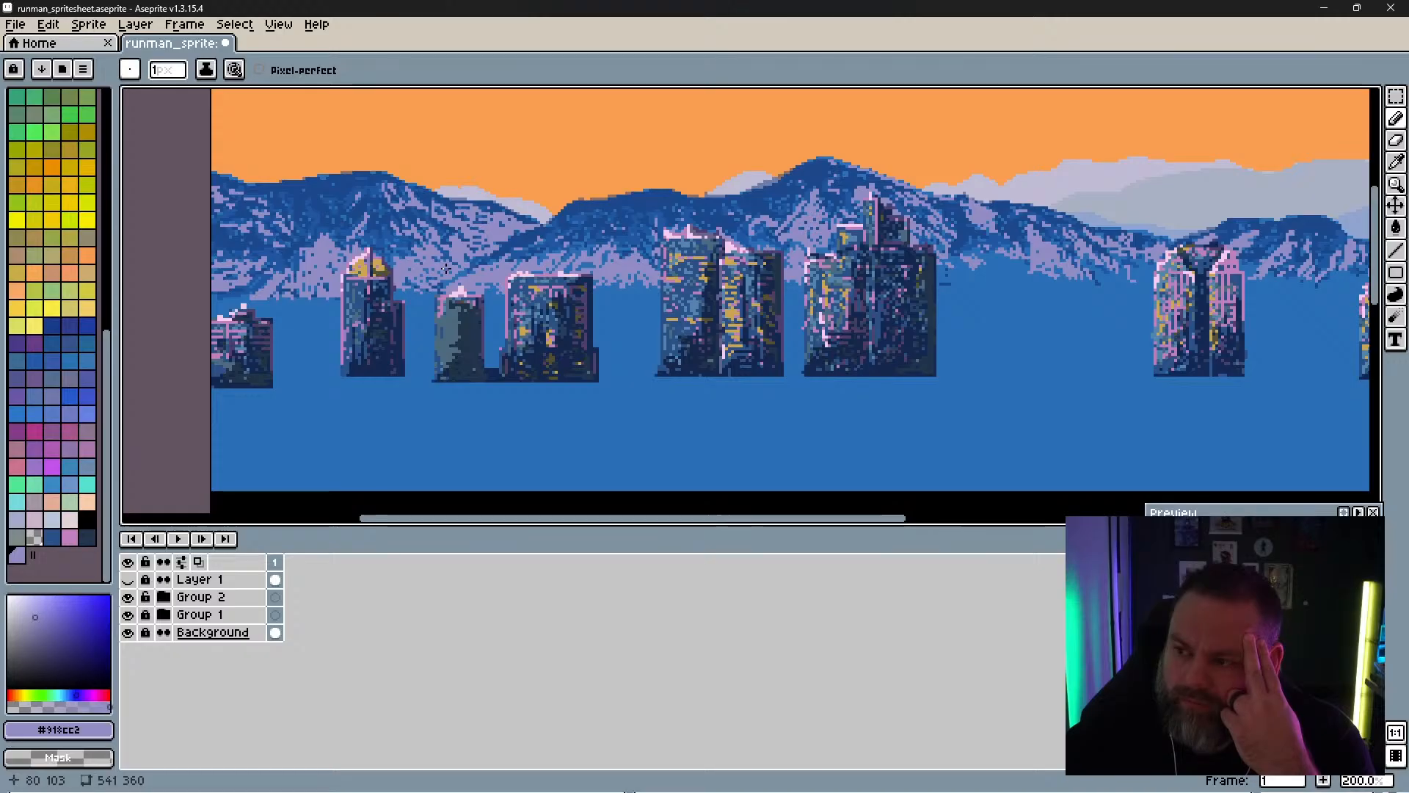
scroll(446, 269, "down", 1)
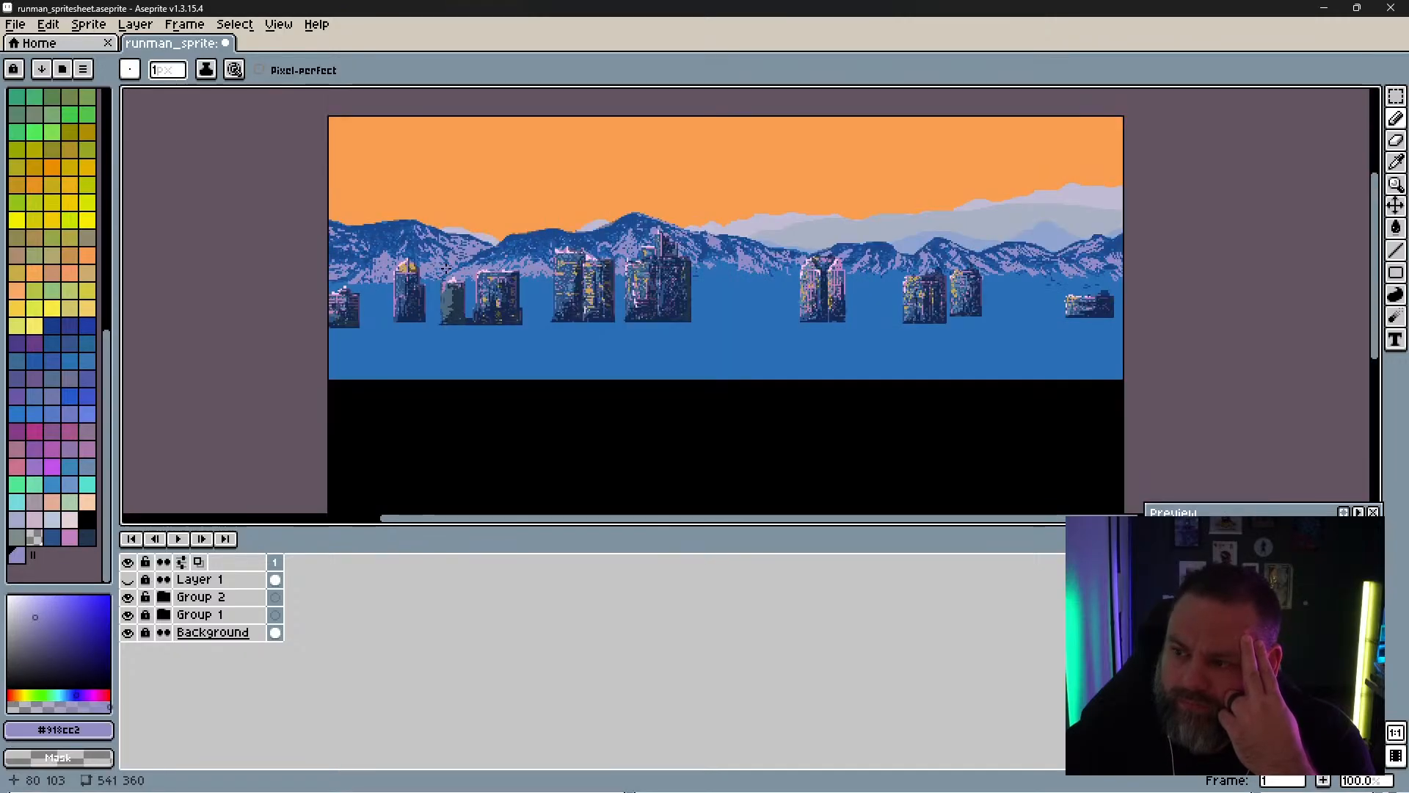
scroll(446, 268, "up", 1)
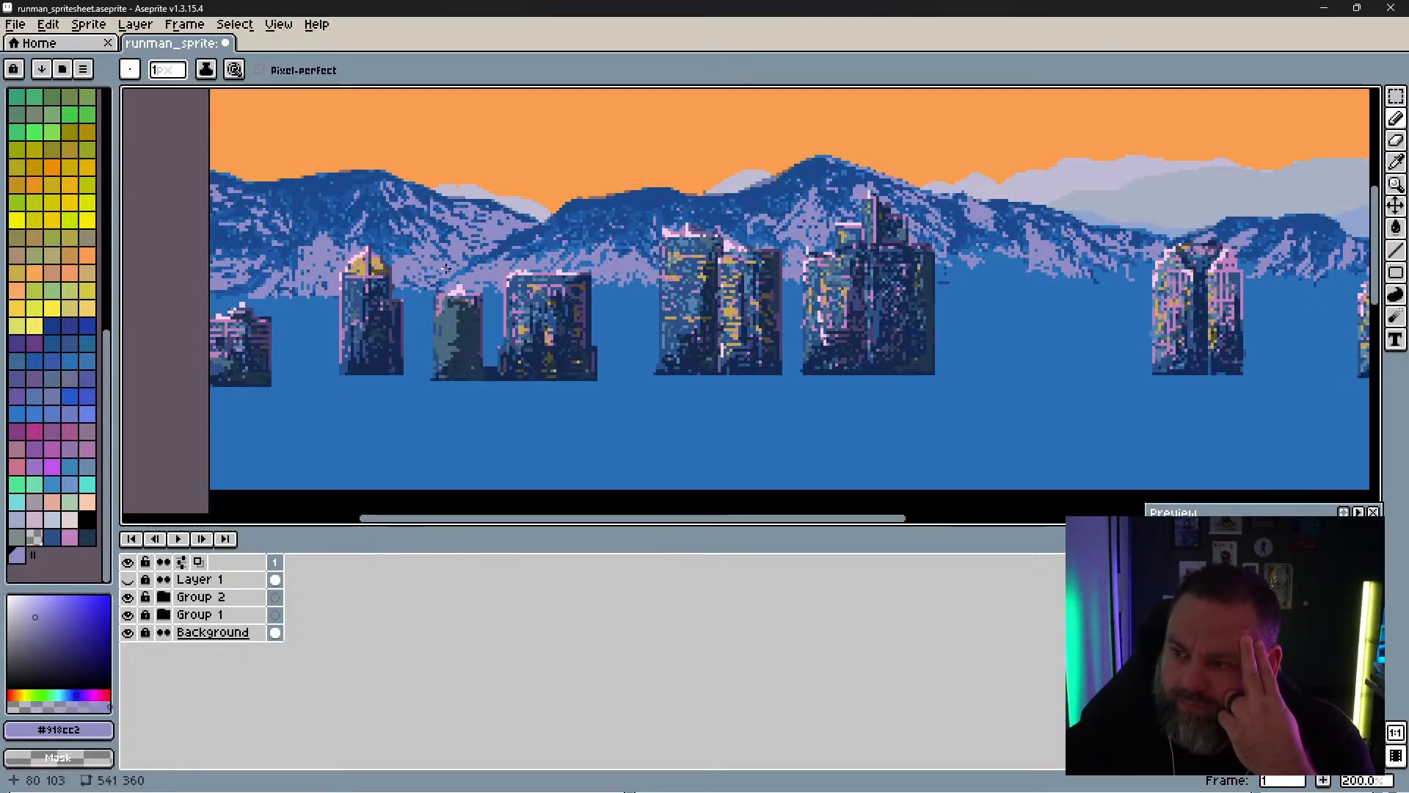
scroll(446, 269, "down", 1)
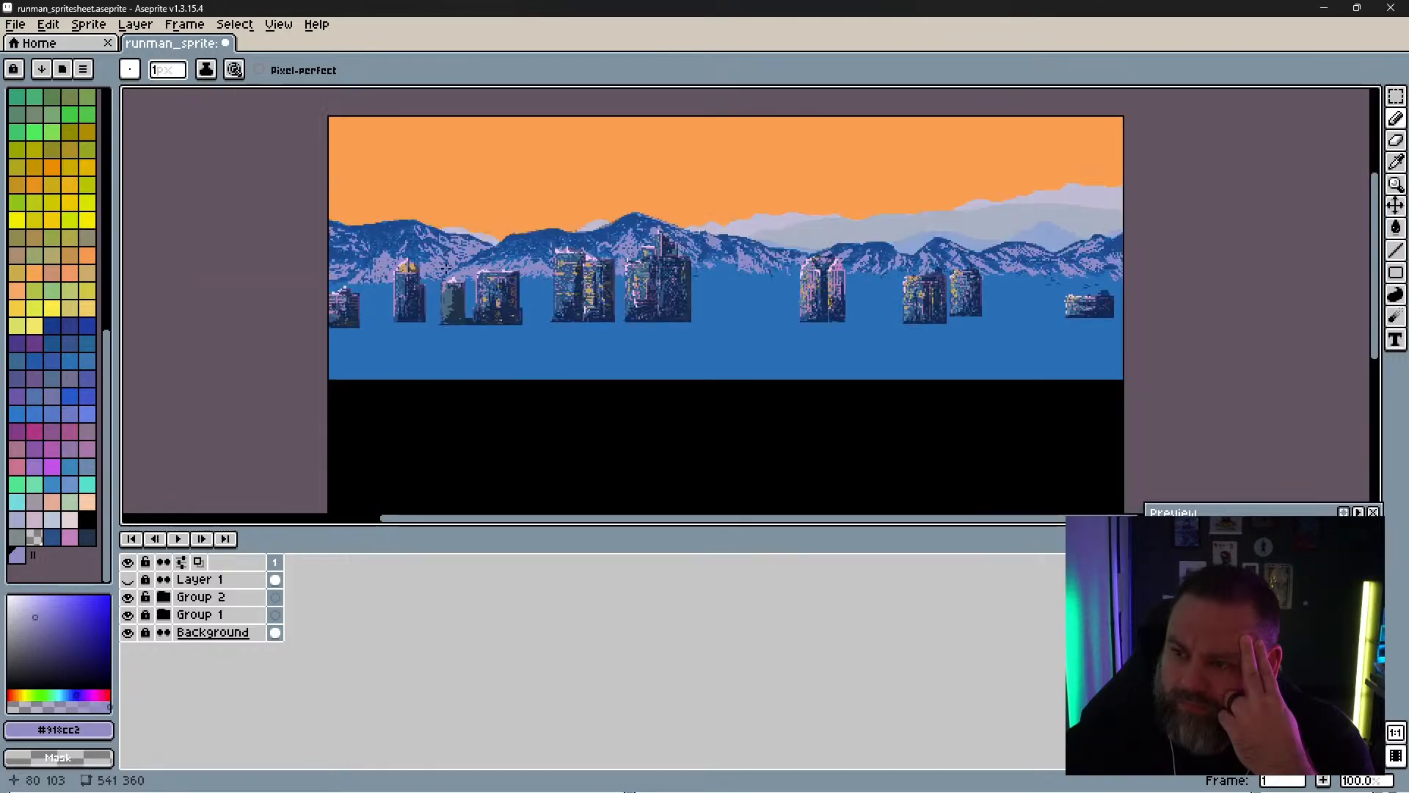
scroll(478, 343, "up", 1)
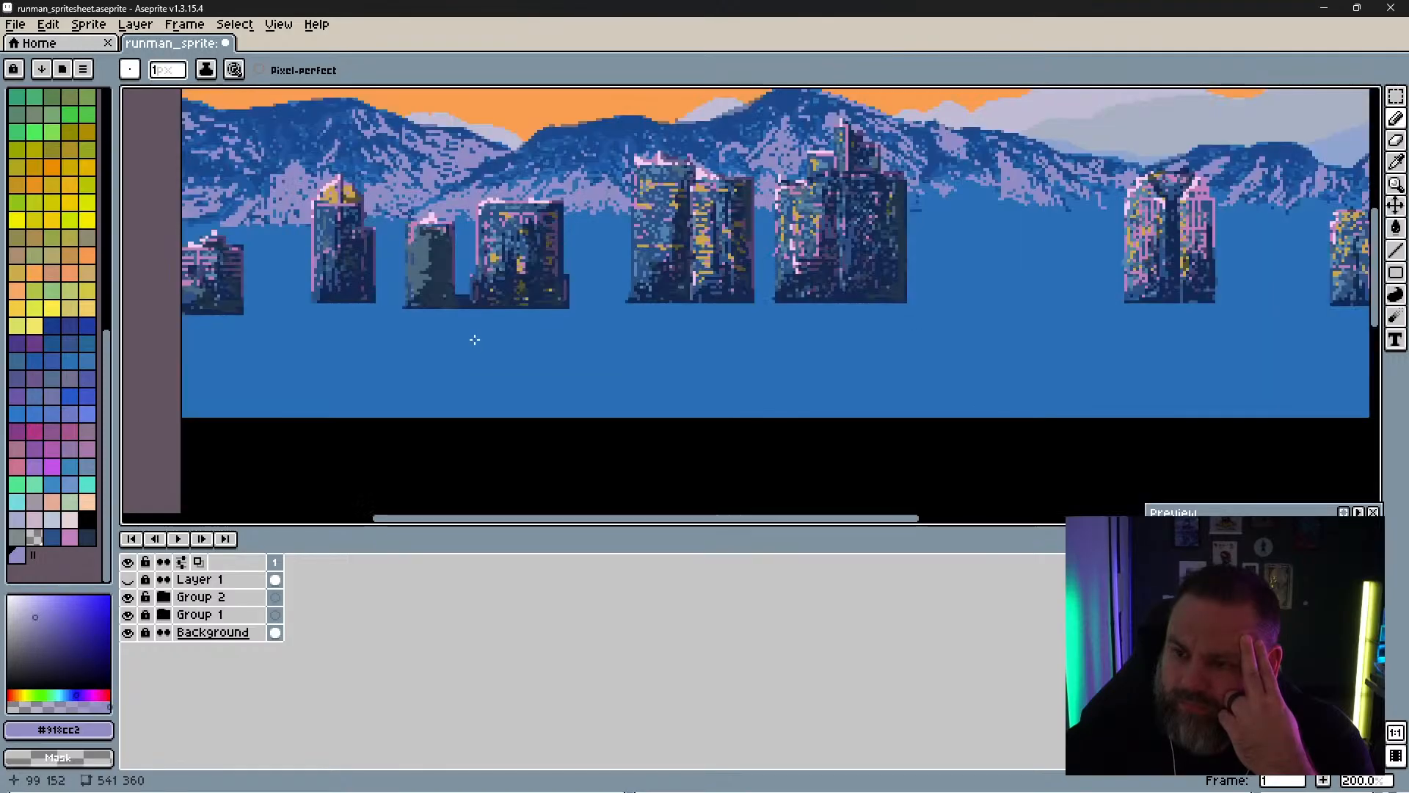
left_click(129, 597)
left_click(130, 598)
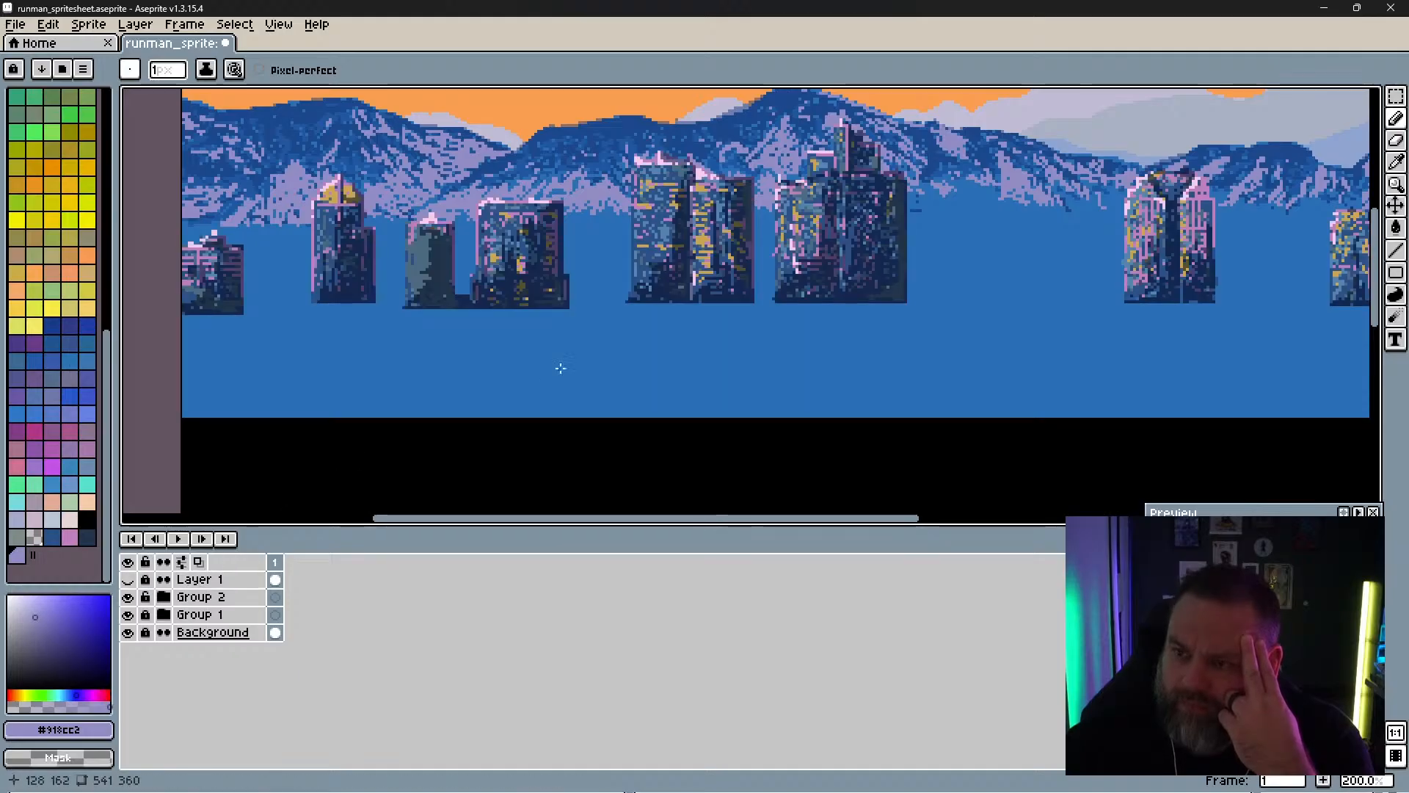
scroll(565, 368, "down", 1)
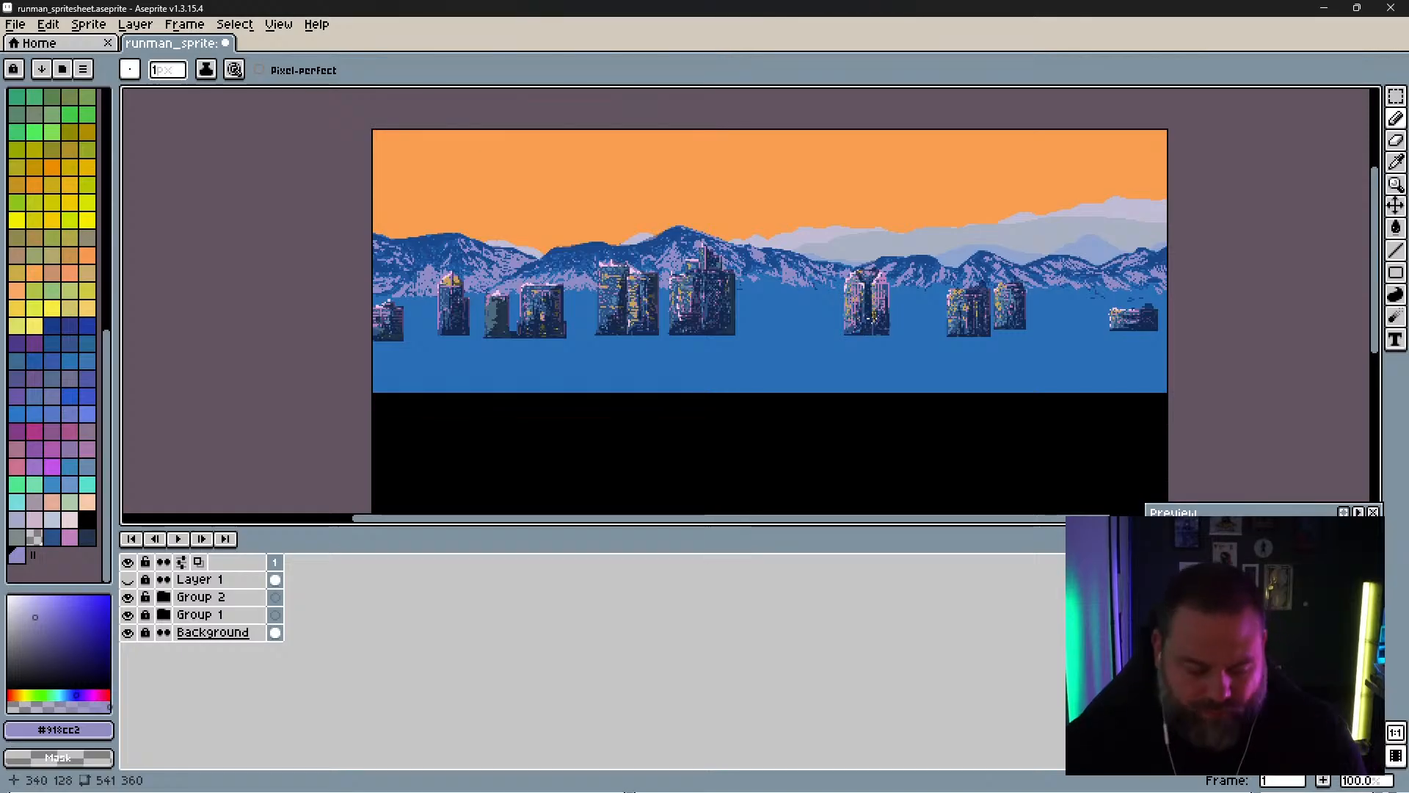
Step: Save the sprite file and toggle the Background layer to check the black area below the skyline, leaving it visible
key("ctrl+s")
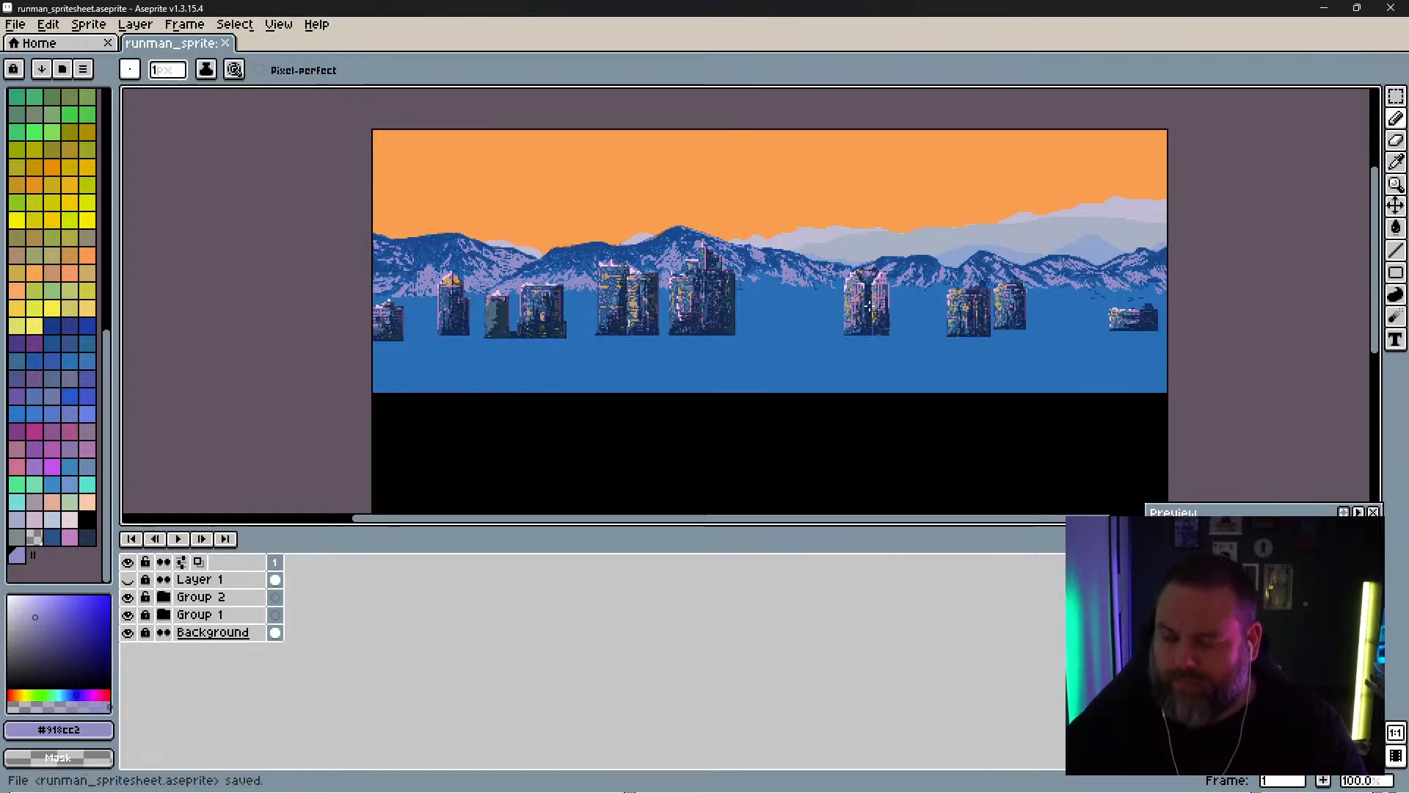
scroll(513, 453, "down", 2)
scroll(580, 469, "up", 1)
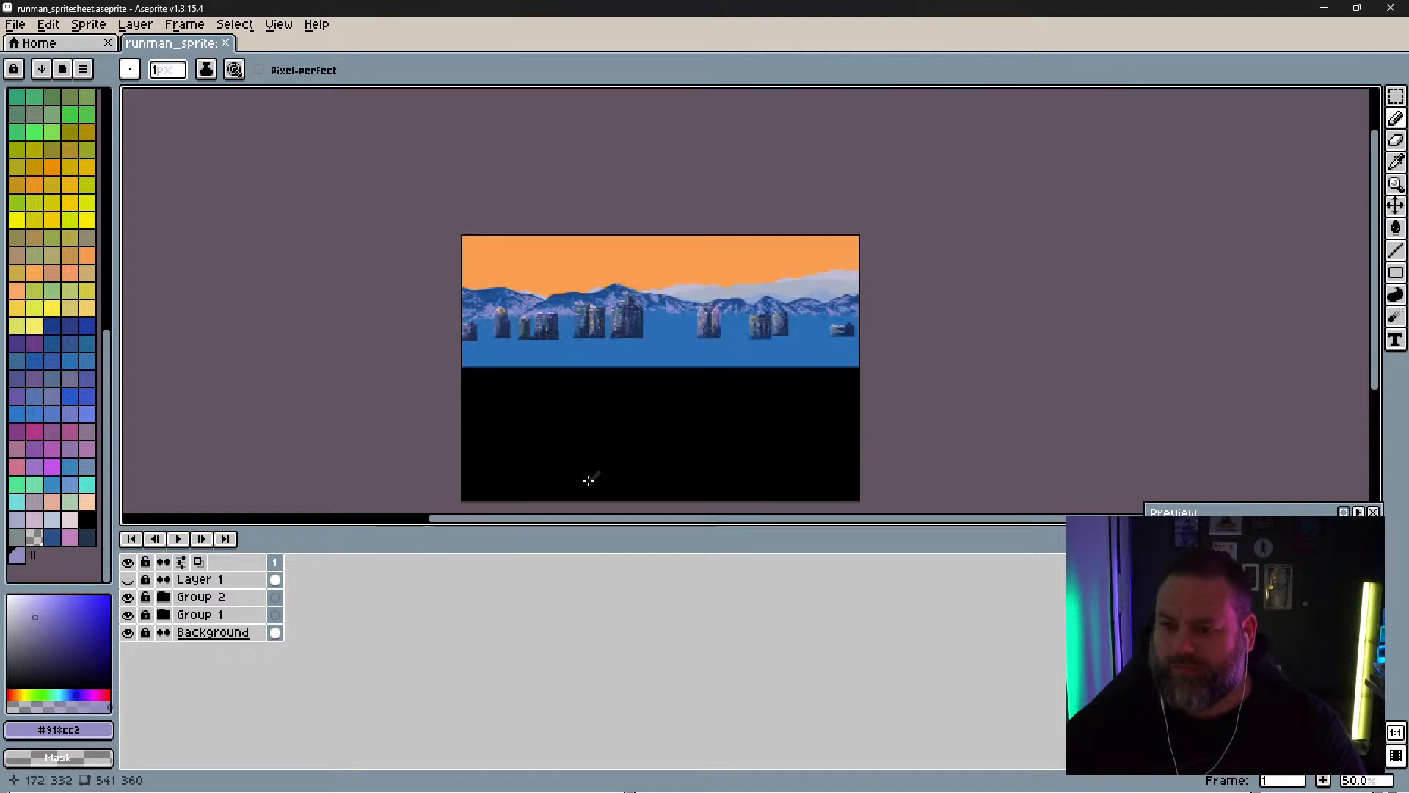
left_click(128, 633)
left_click(128, 633)
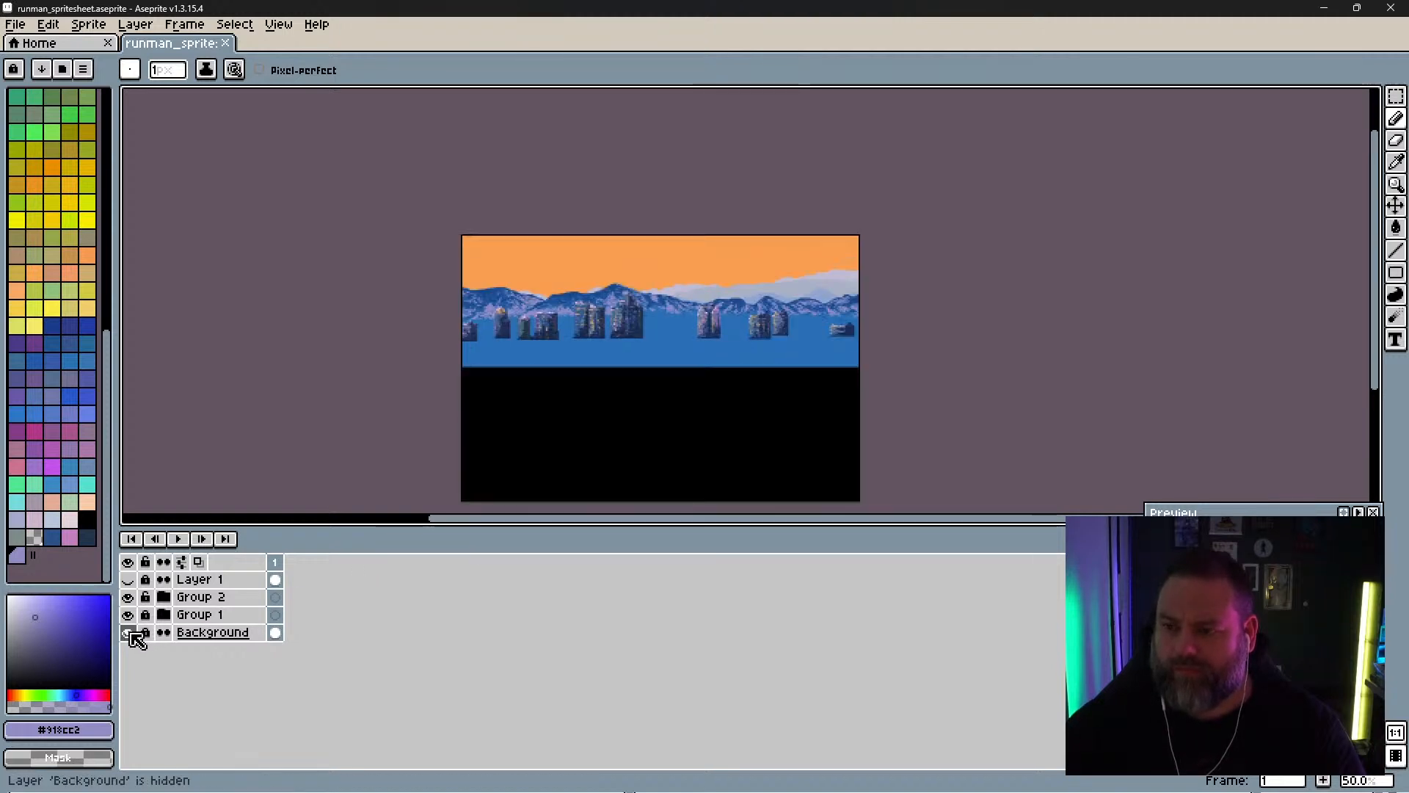
left_click(127, 633)
left_click(130, 634)
left_click(130, 633)
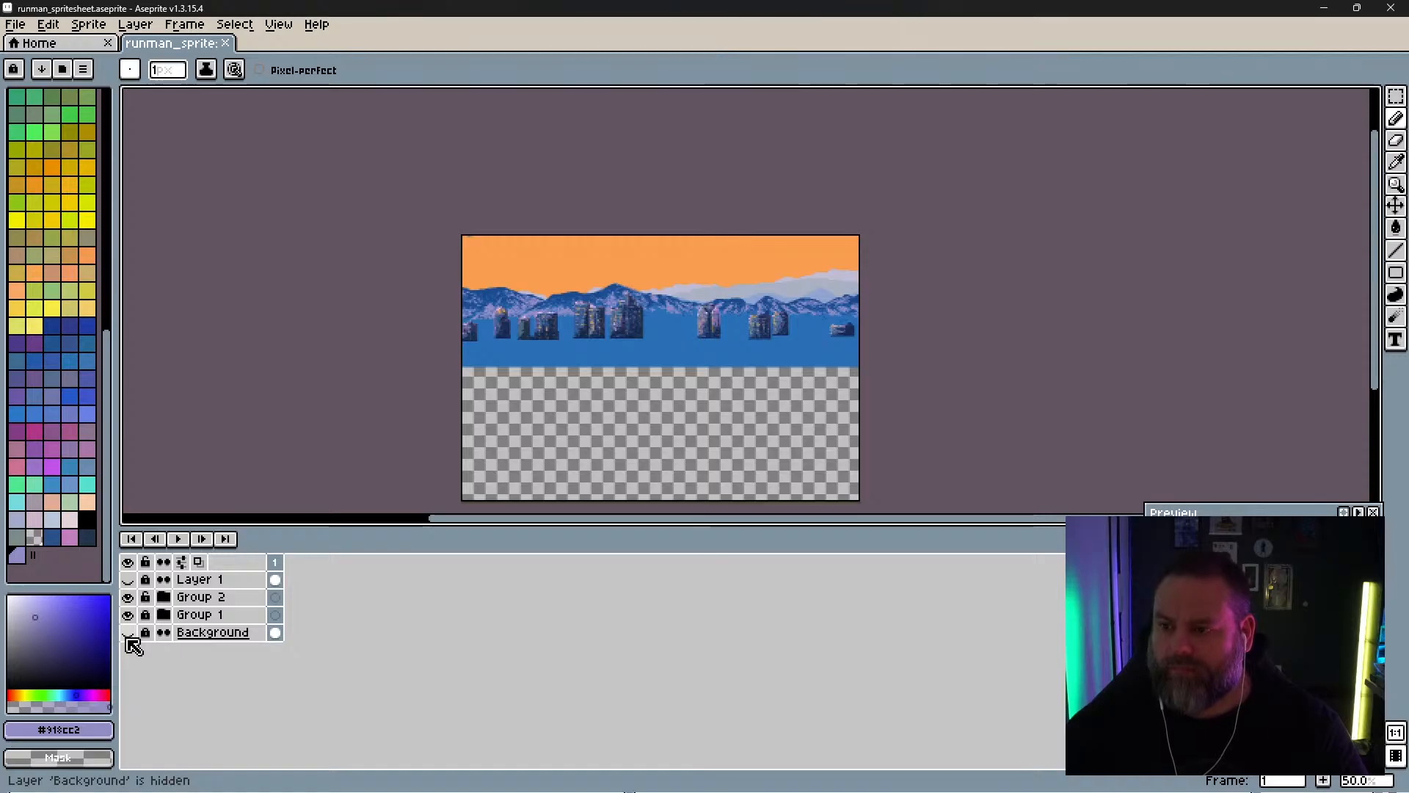
left_click(129, 633)
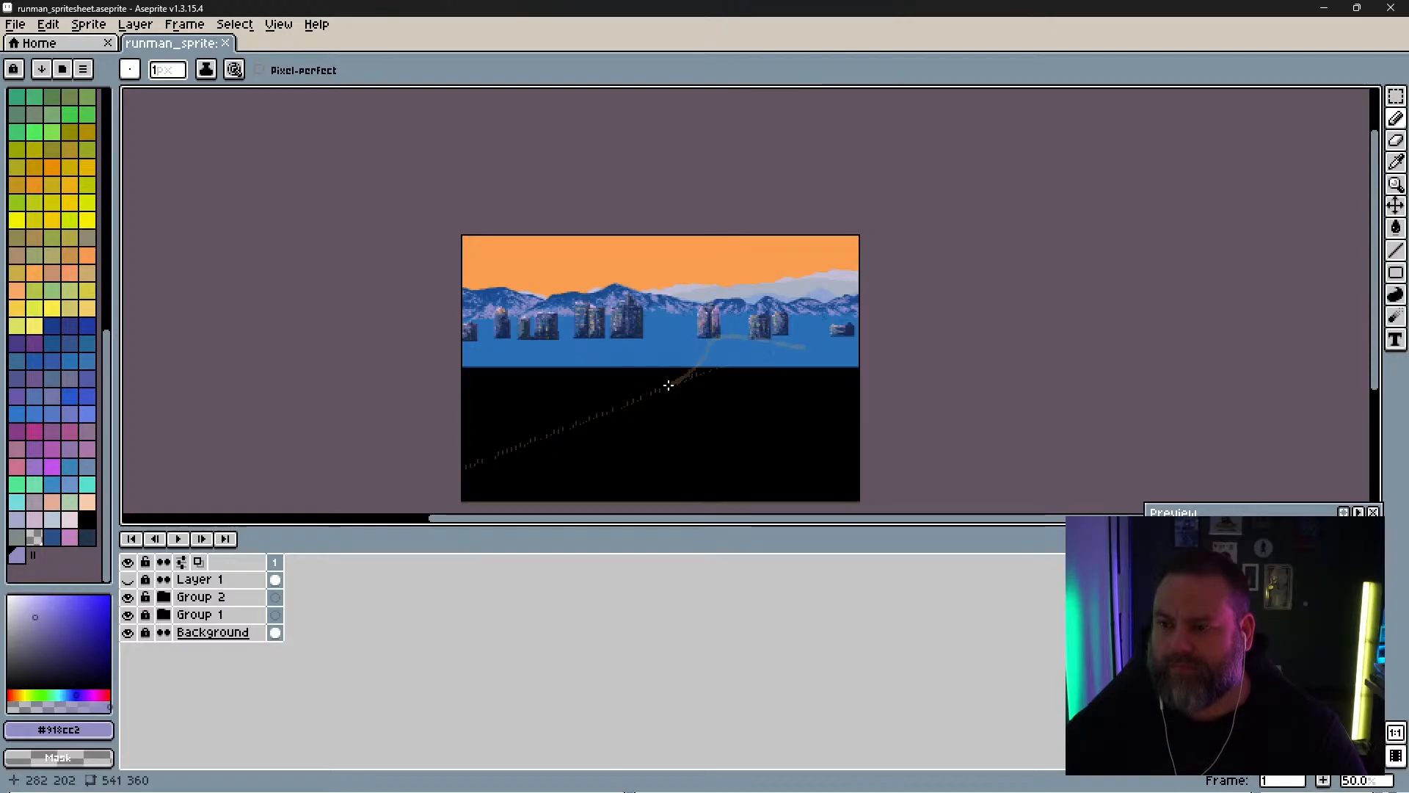
Step: Try a short pencil stroke in the black area, undo it, and examine the blue area beneath the buildings
mouse_move(744, 407)
left_mouse_down()
mouse_move(669, 392)
mouse_move(641, 405)
left_mouse_up()
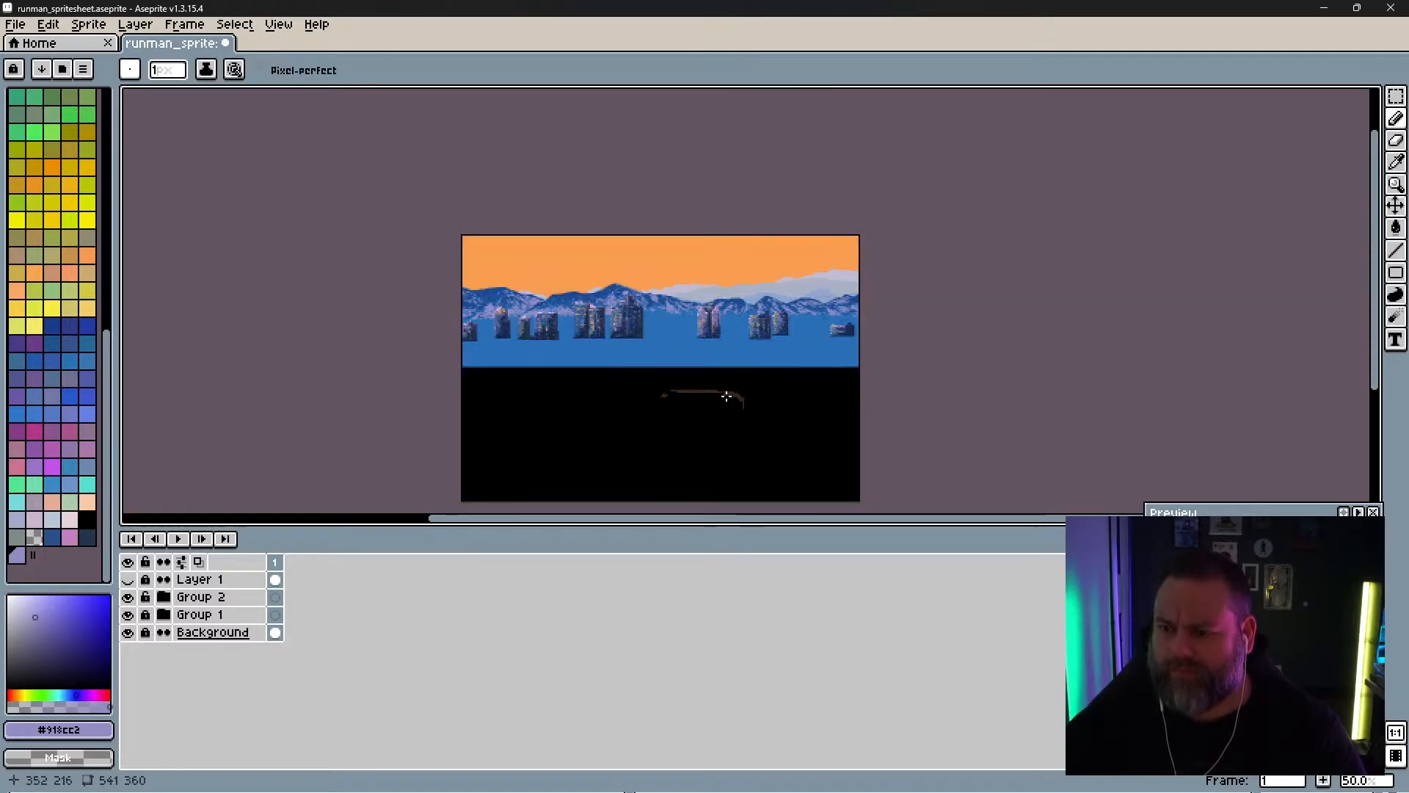
key("ctrl+z")
scroll(683, 393, "up", 4)
scroll(692, 403, "down", 4)
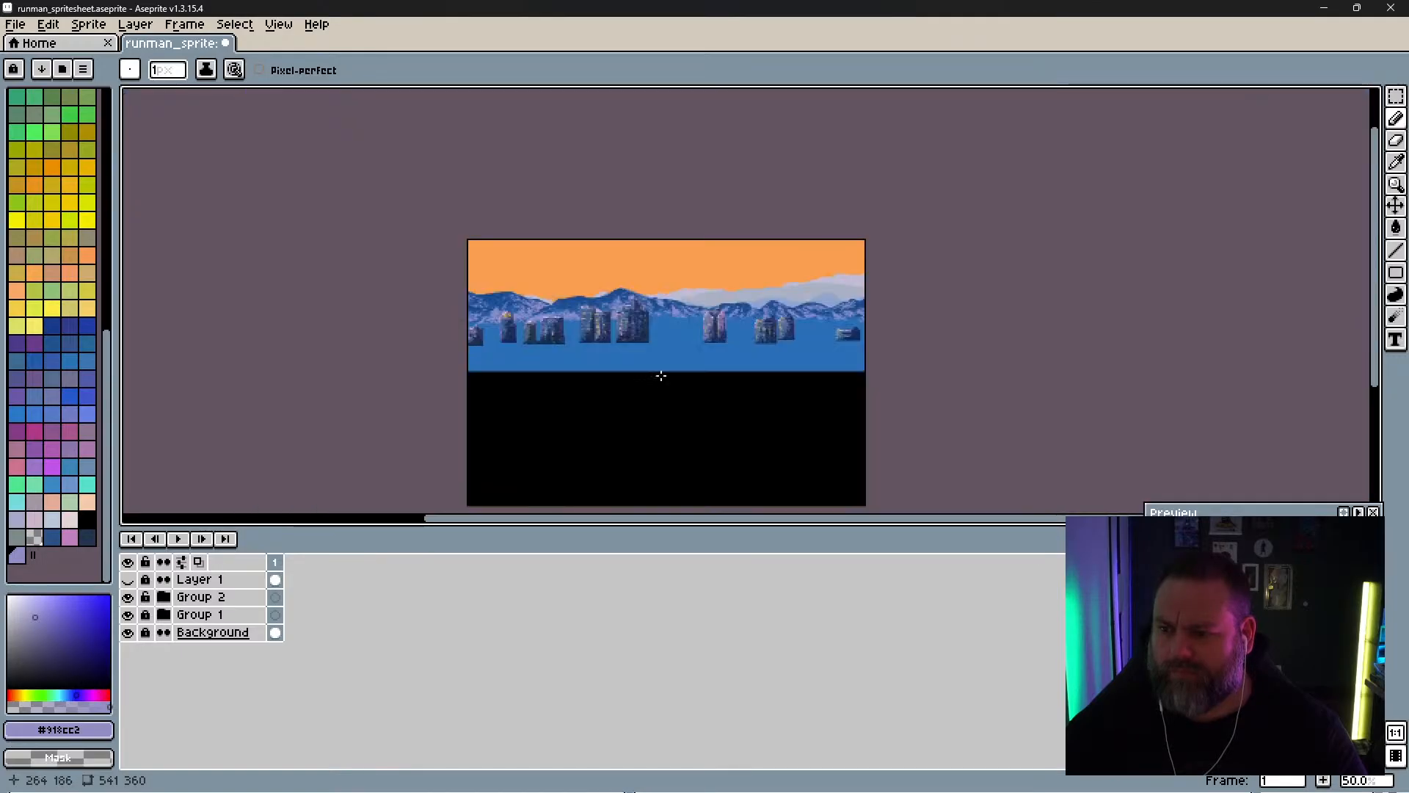
scroll(624, 357, "up", 4)
scroll(670, 340, "down", 4)
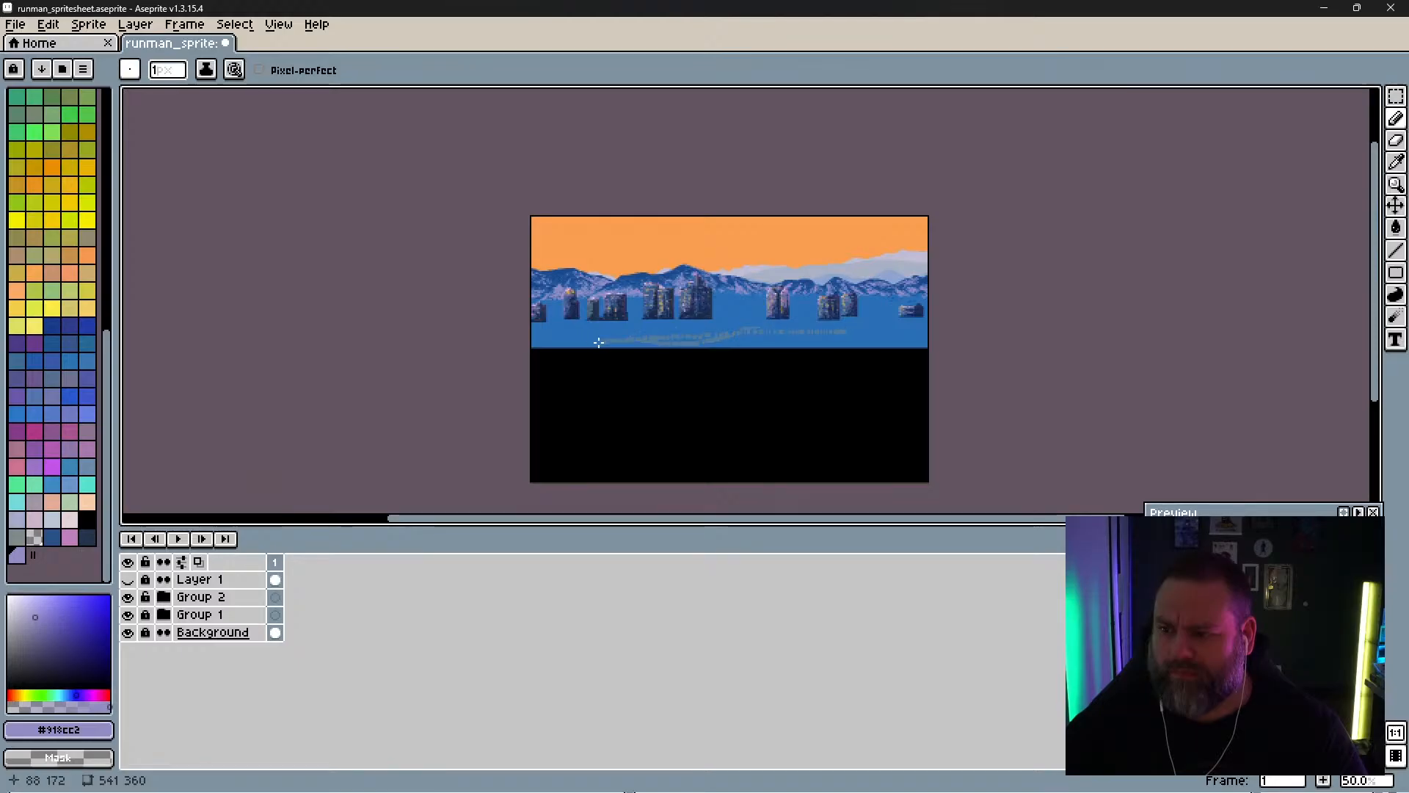
scroll(691, 334, "up", 2)
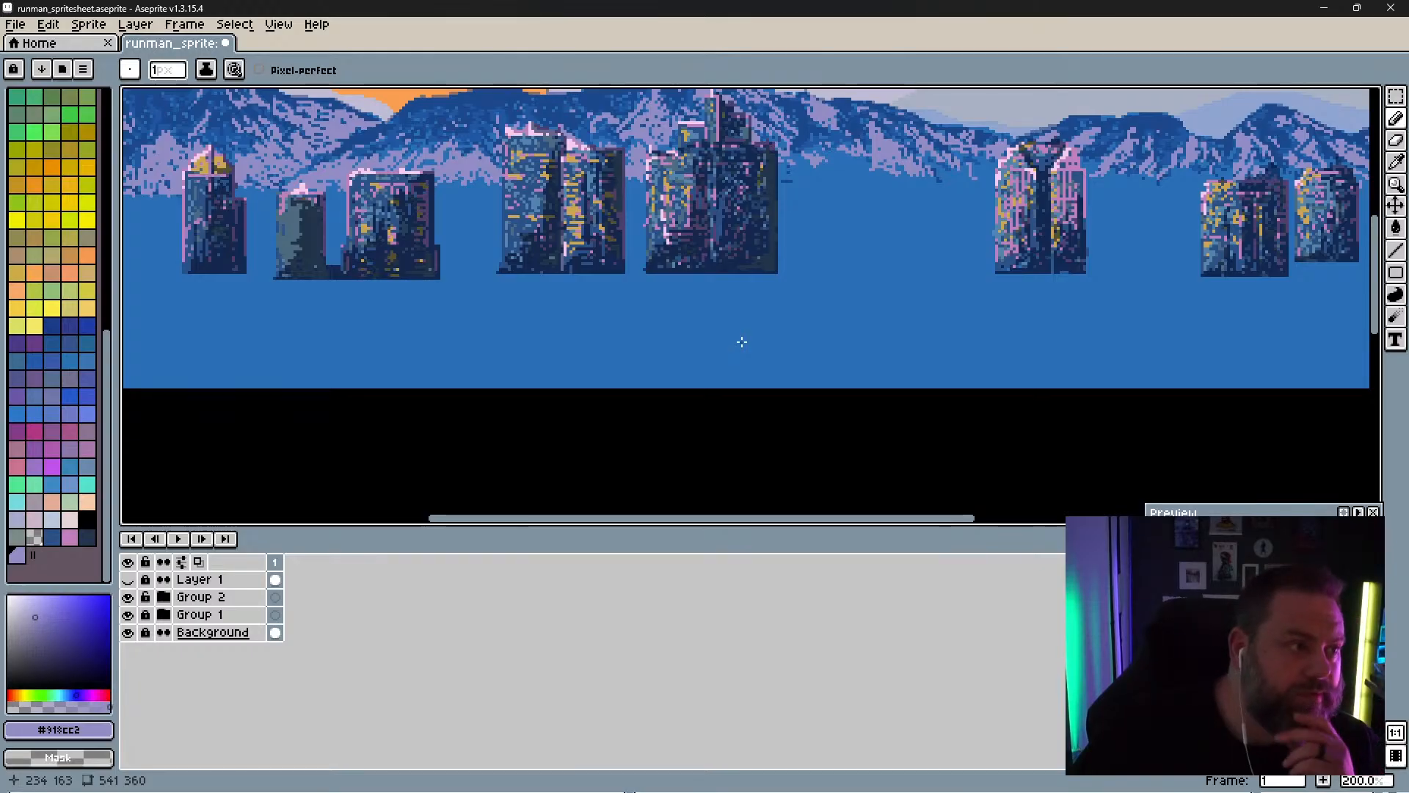
scroll(713, 320, "down", 1)
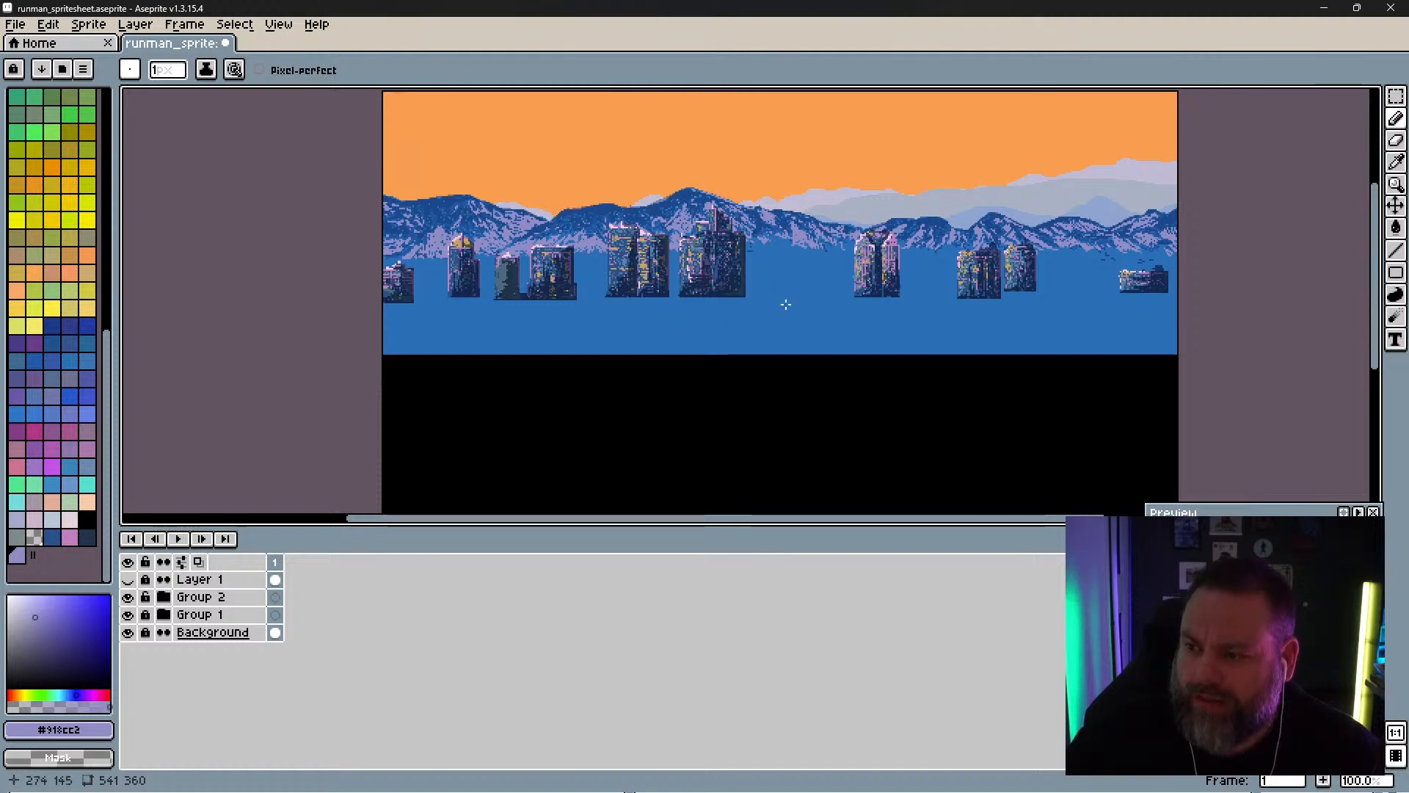
Step: Hide Group 2 and move Layer 1 down the layer stack to sit directly above the Background layer
left_click(128, 596)
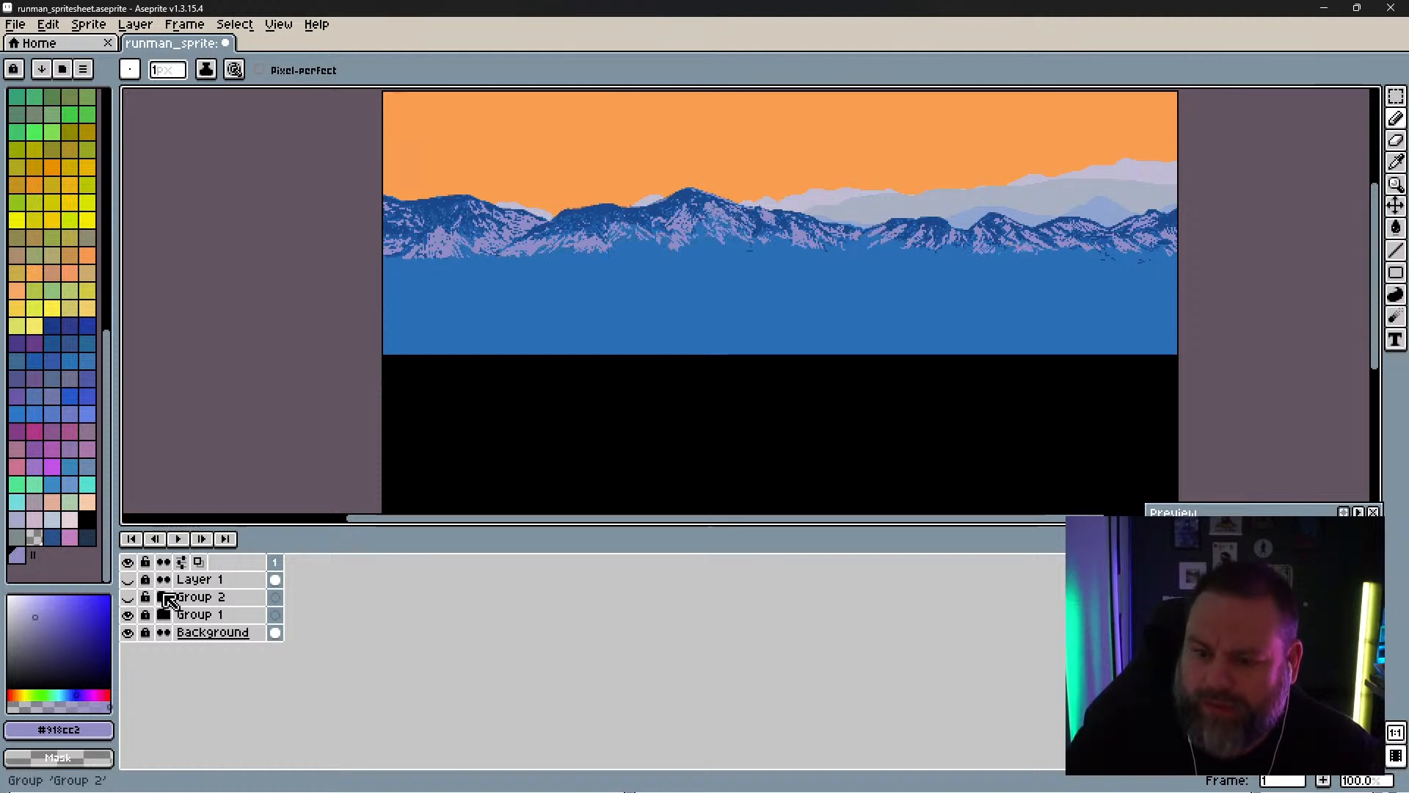
left_click(204, 580)
left_click(204, 596)
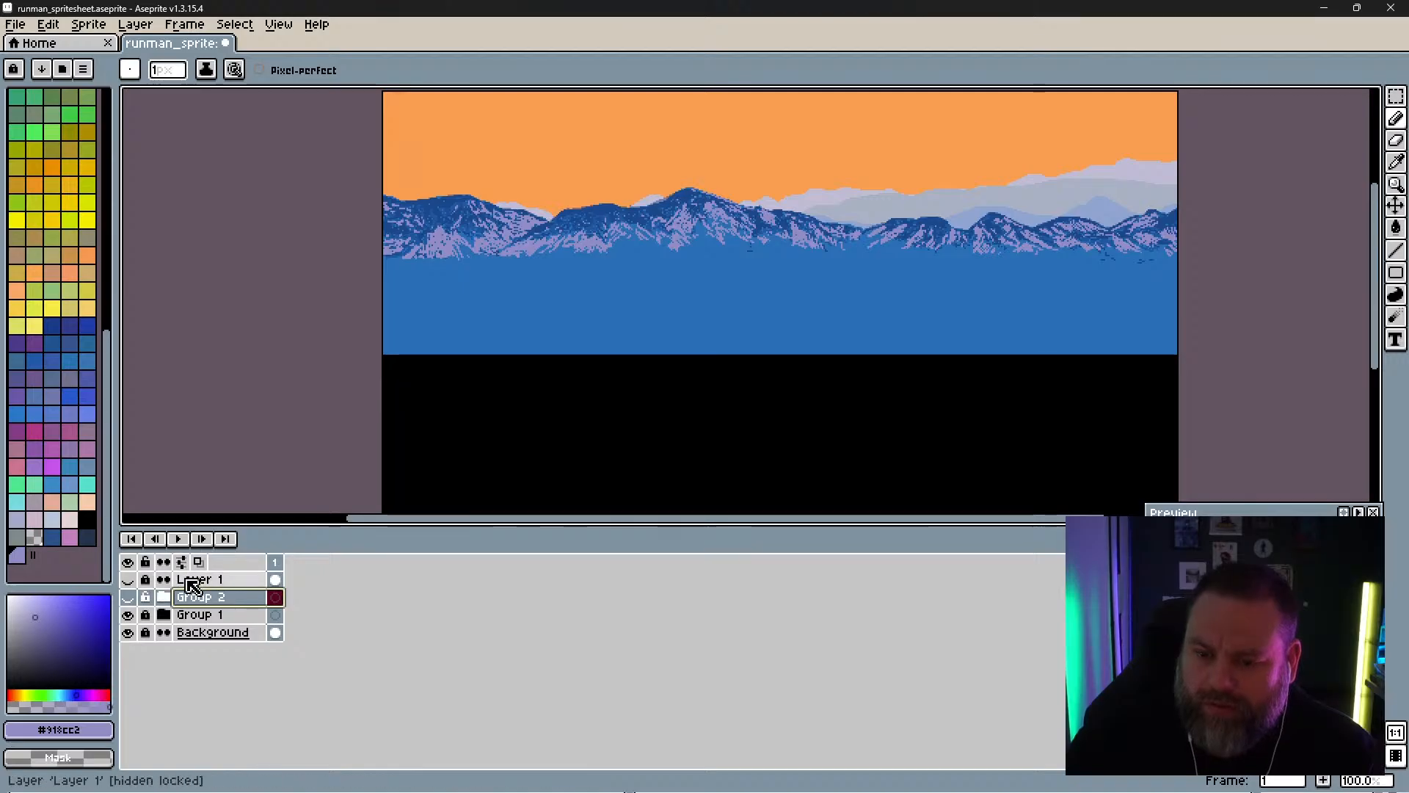
left_click_drag(204, 584, 208, 649)
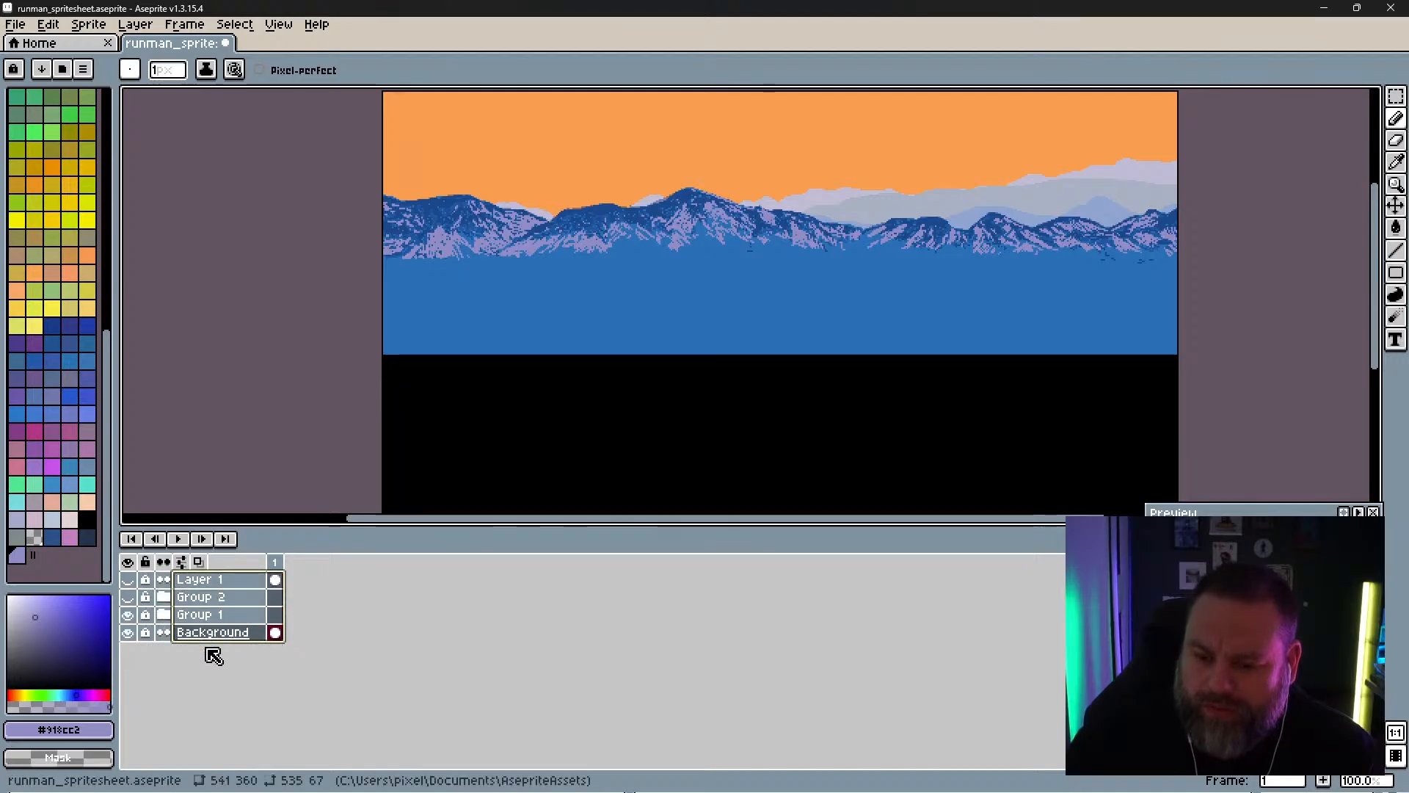
left_click(229, 585)
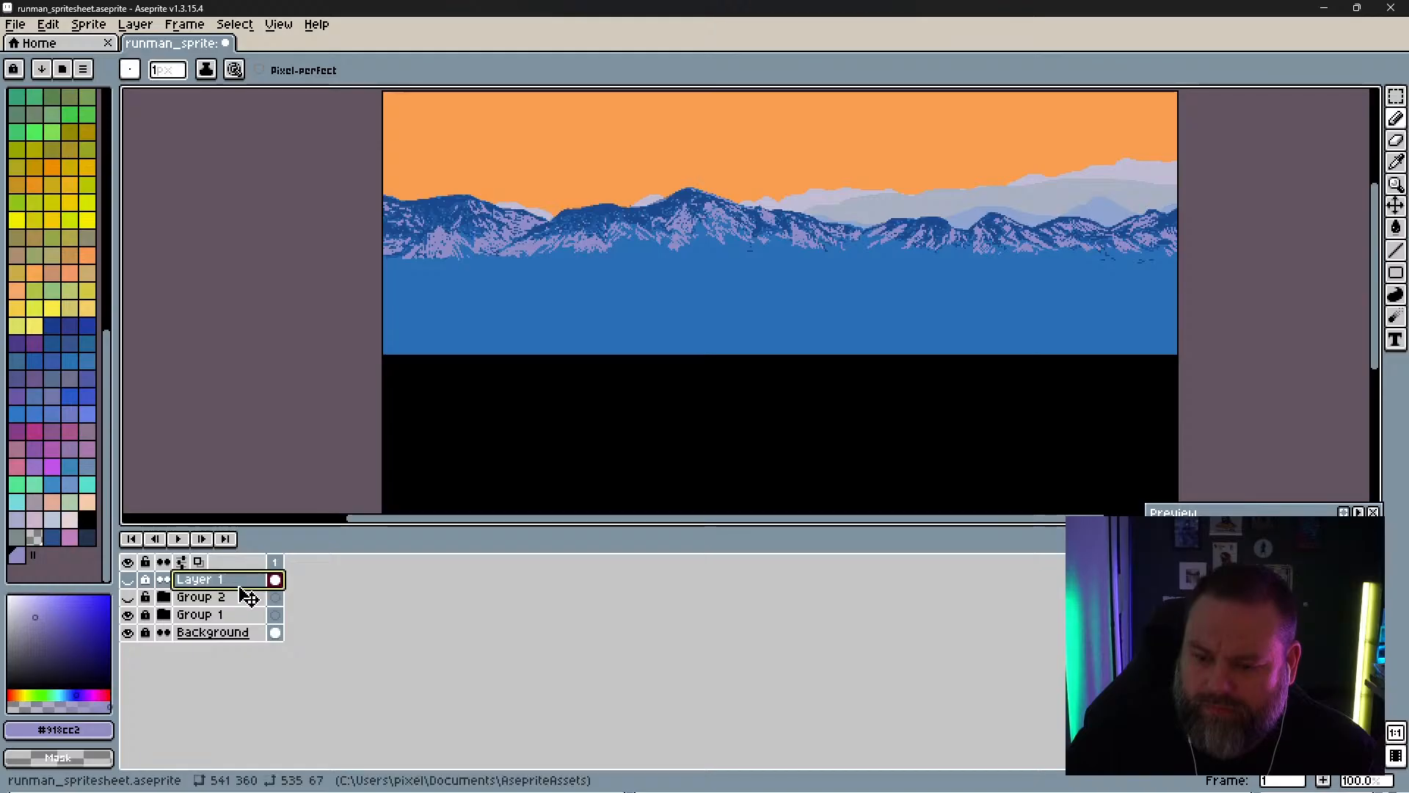
left_click_drag(245, 584, 246, 649)
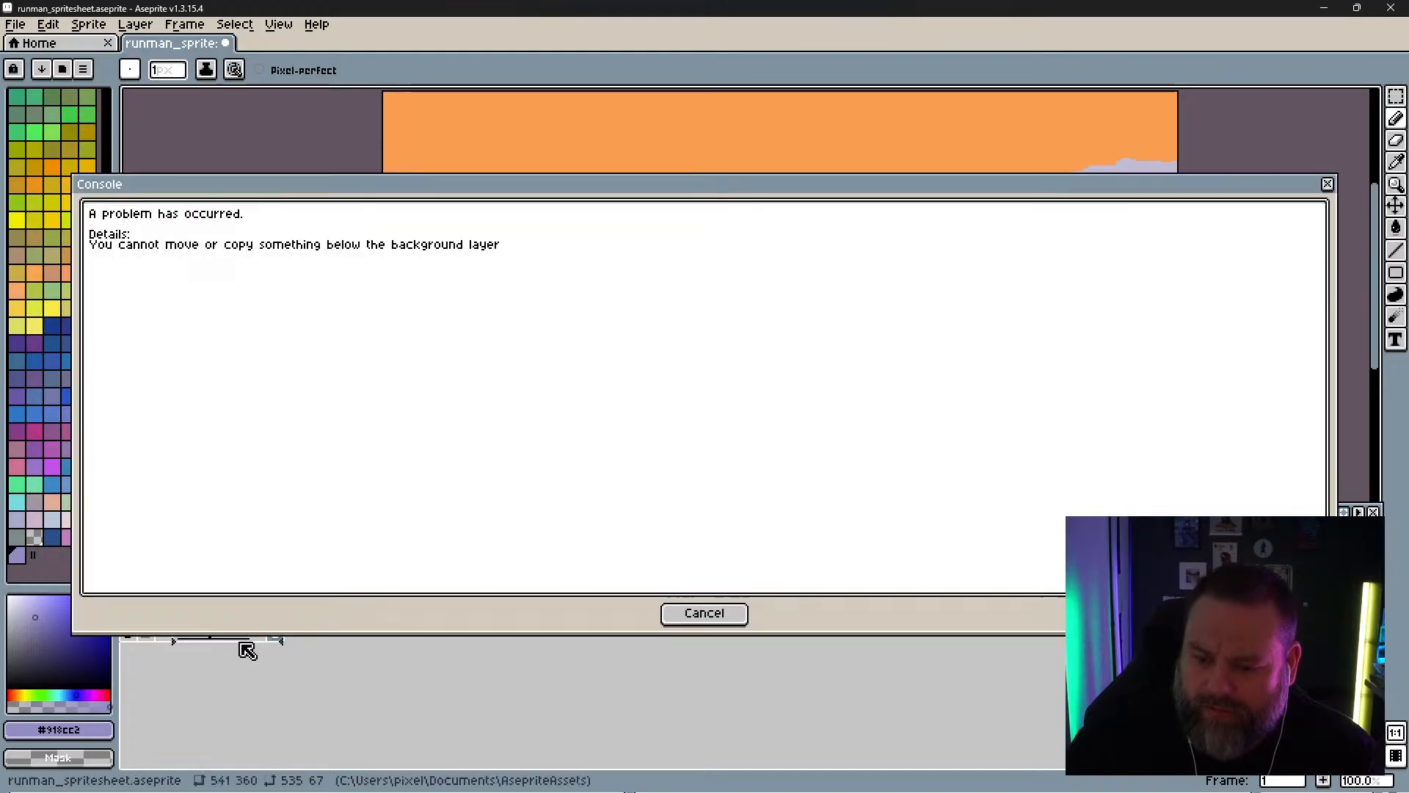
left_click(700, 614)
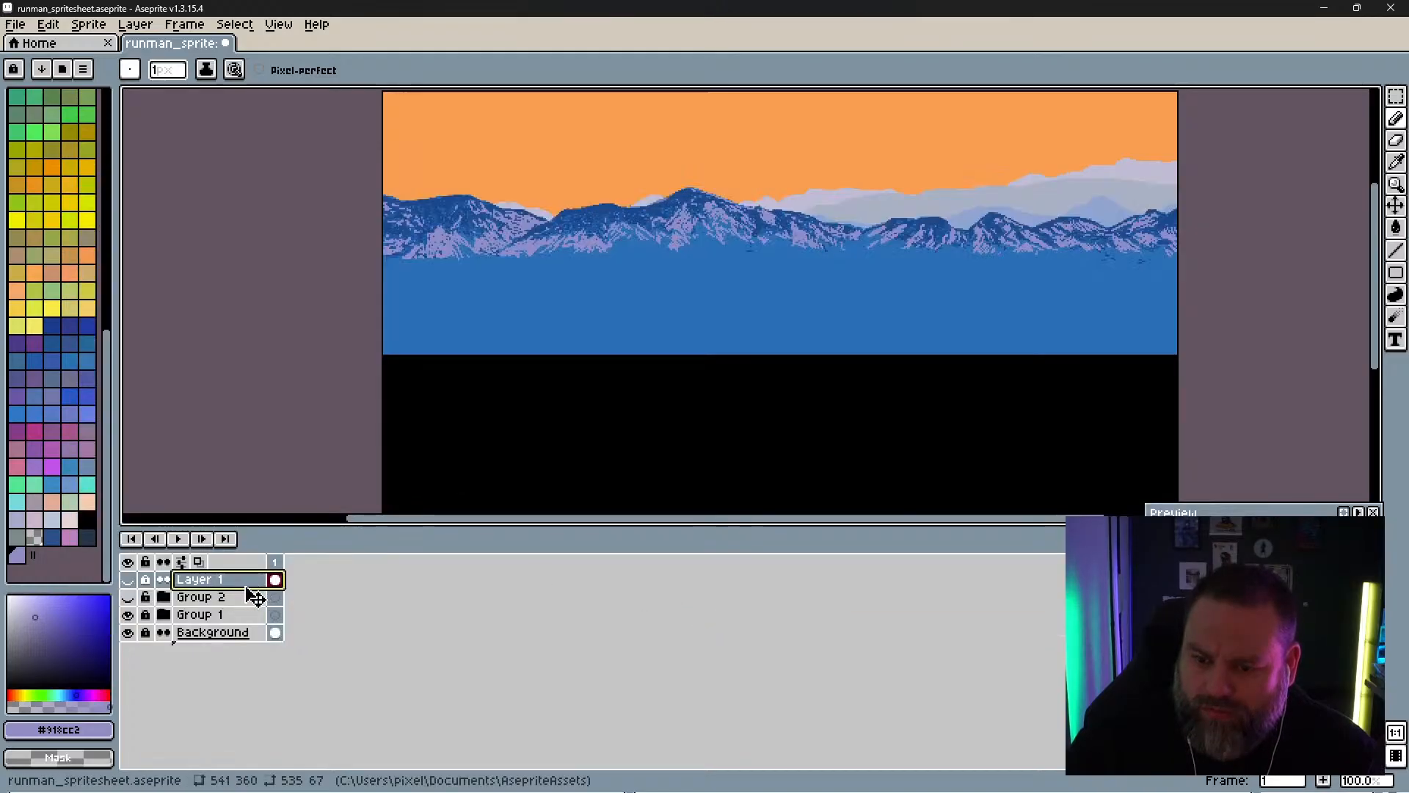
left_click_drag(247, 587, 259, 633)
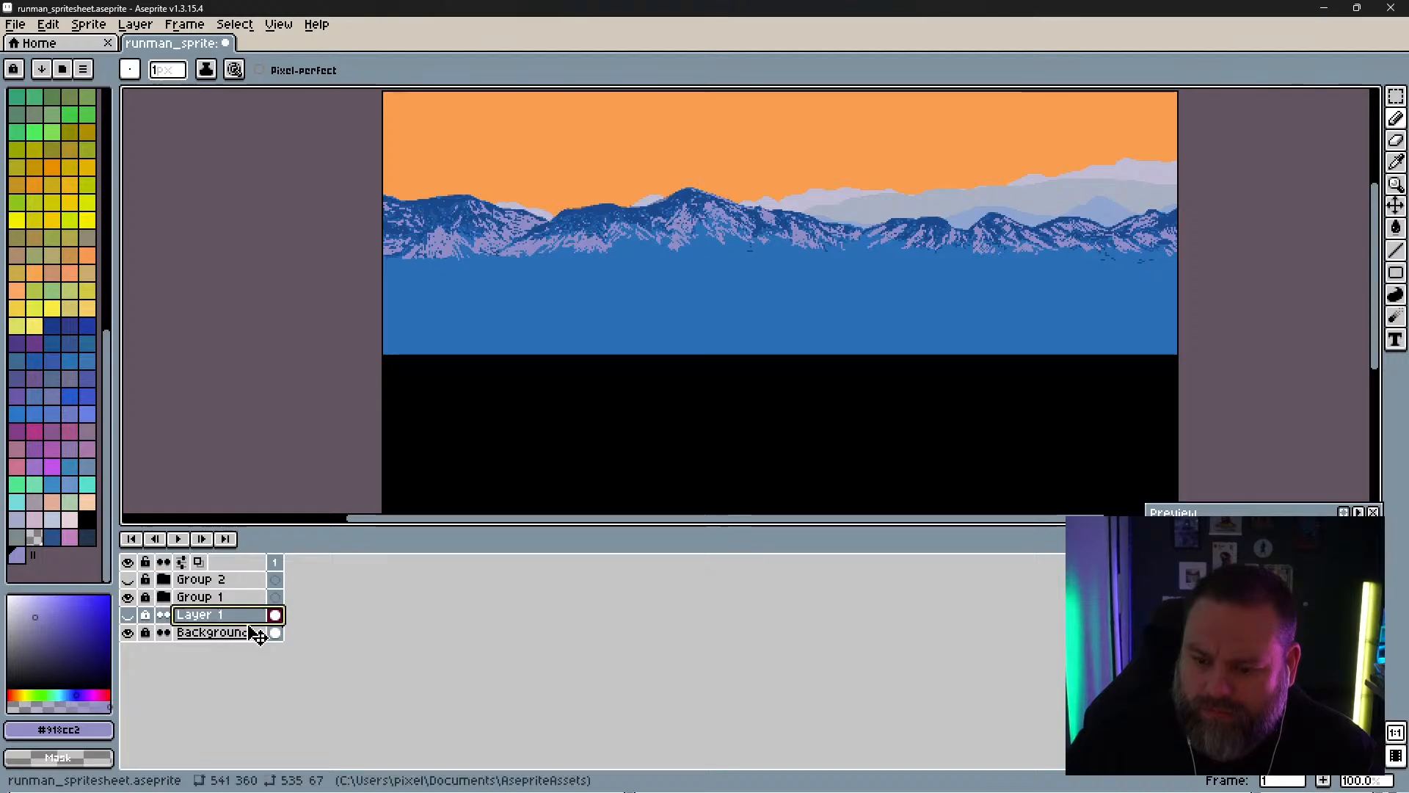
left_click(183, 581)
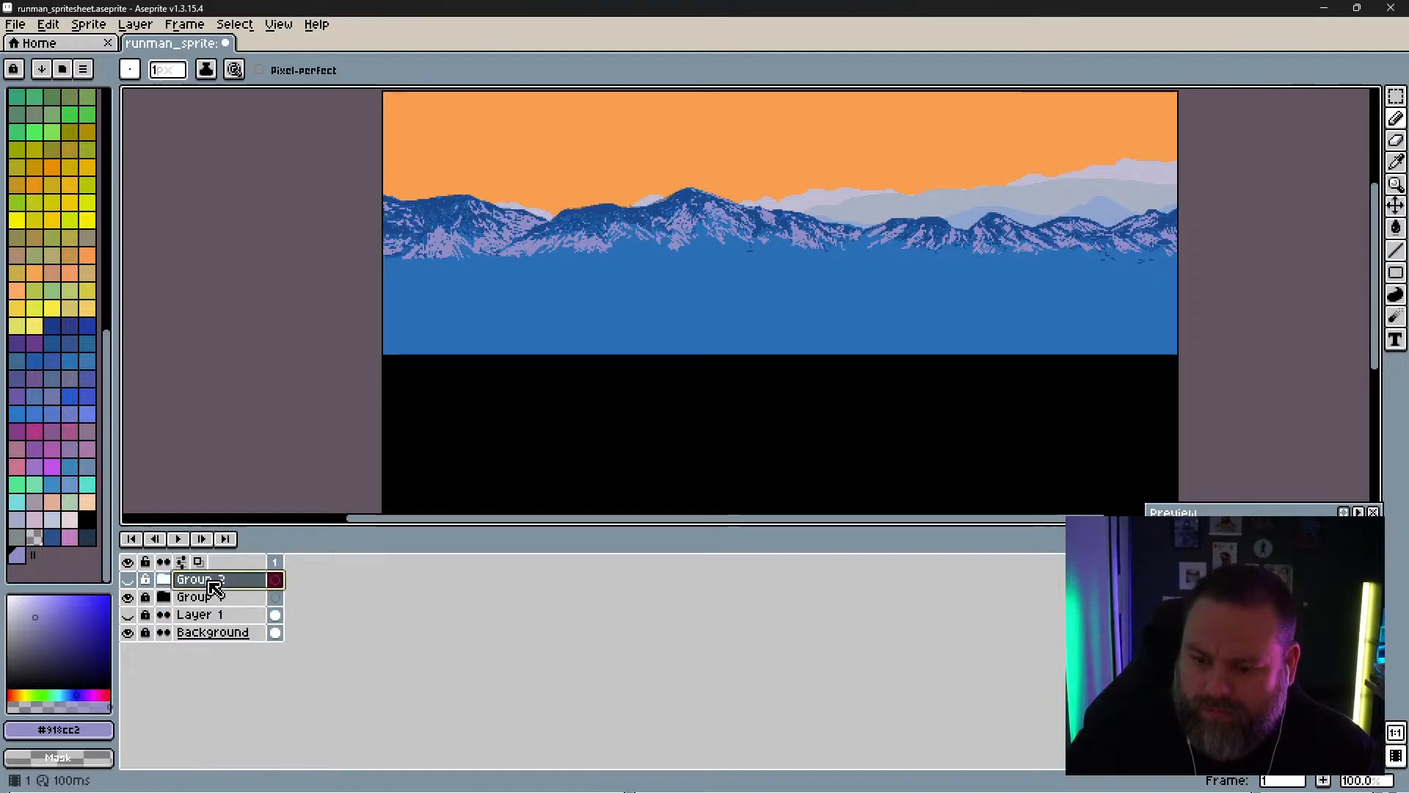
right_click(348, 580)
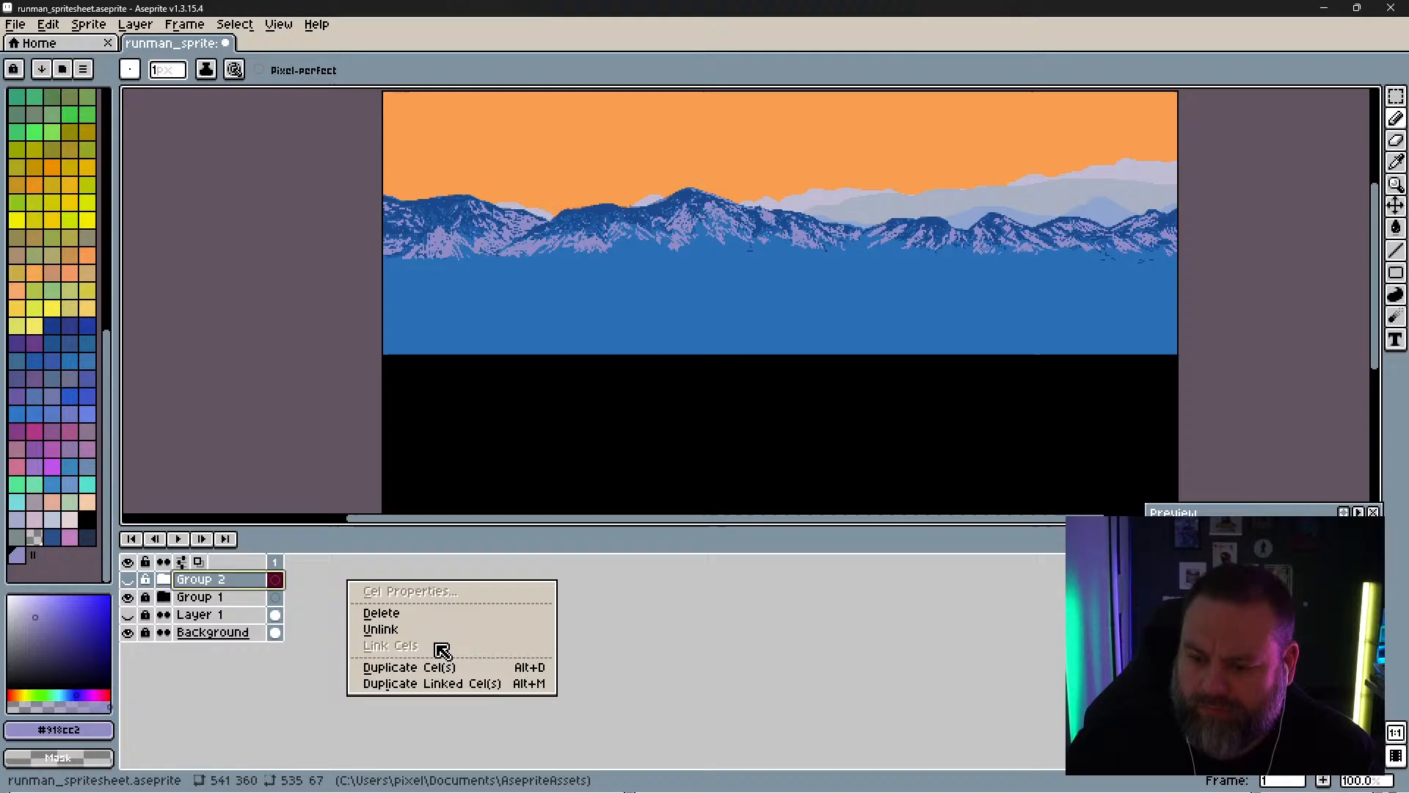
left_click(335, 613)
Step: Add a new layer above Layer 1 and move it to the top of the layer stack, above Group 2
left_click(240, 616)
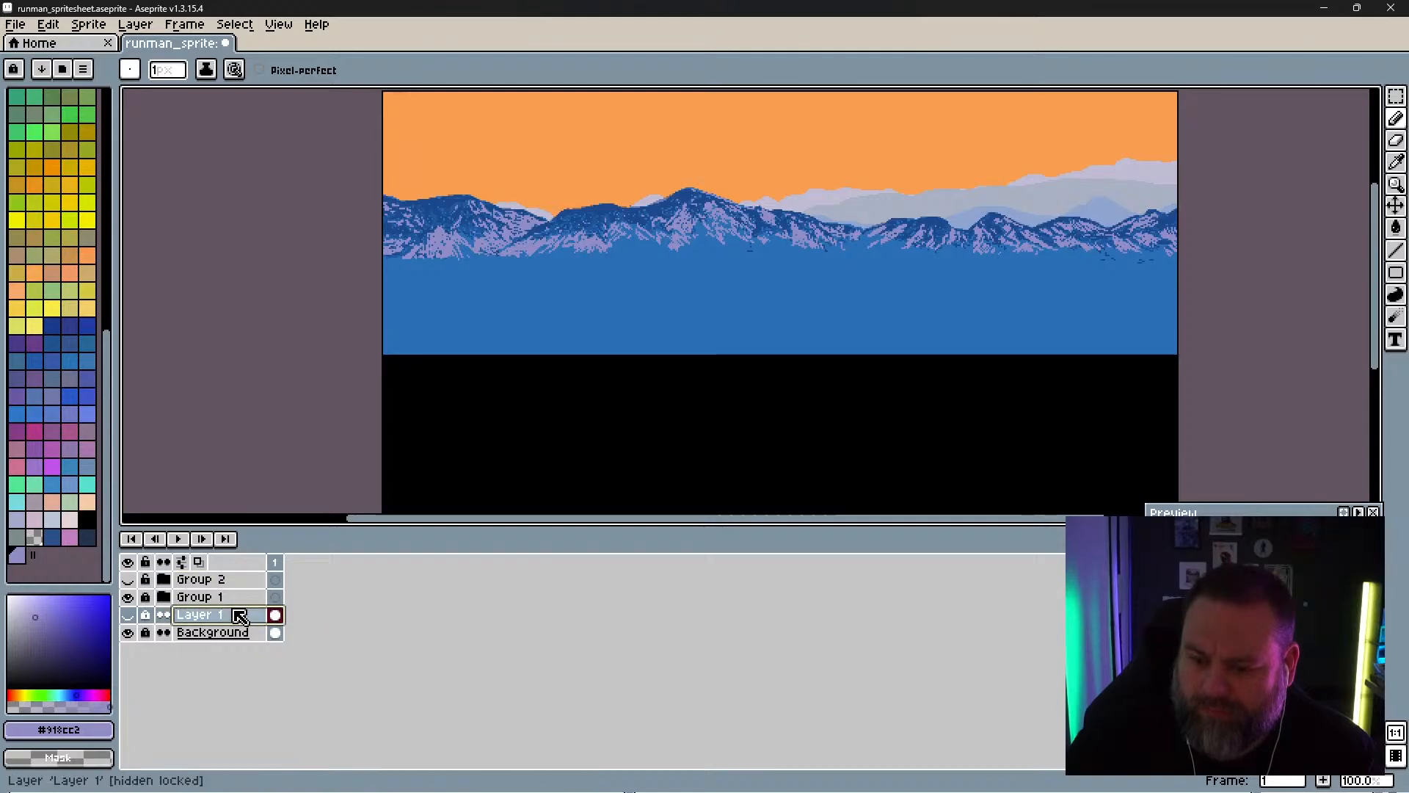
right_click(240, 616)
mouse_move(301, 645)
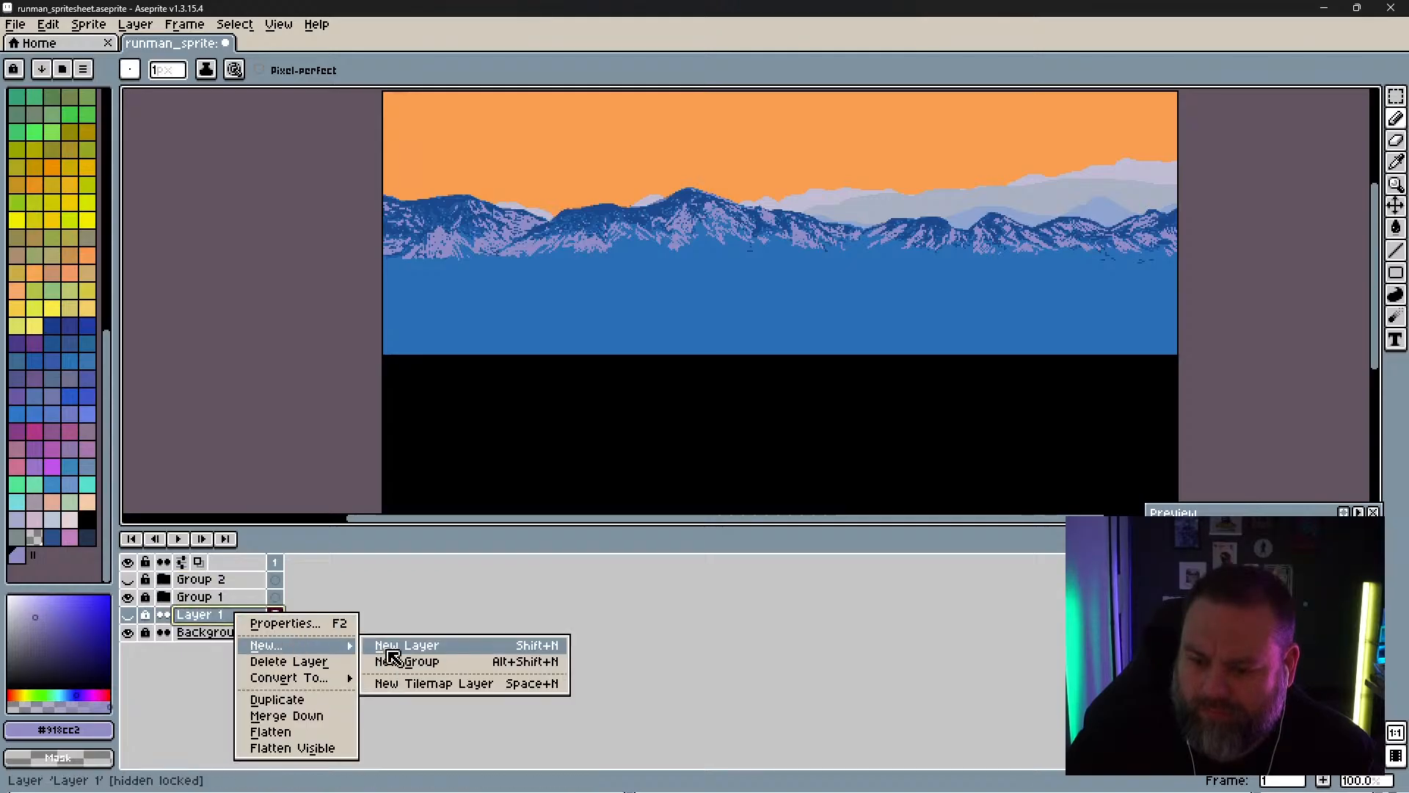
left_click(412, 616)
right_click(256, 616)
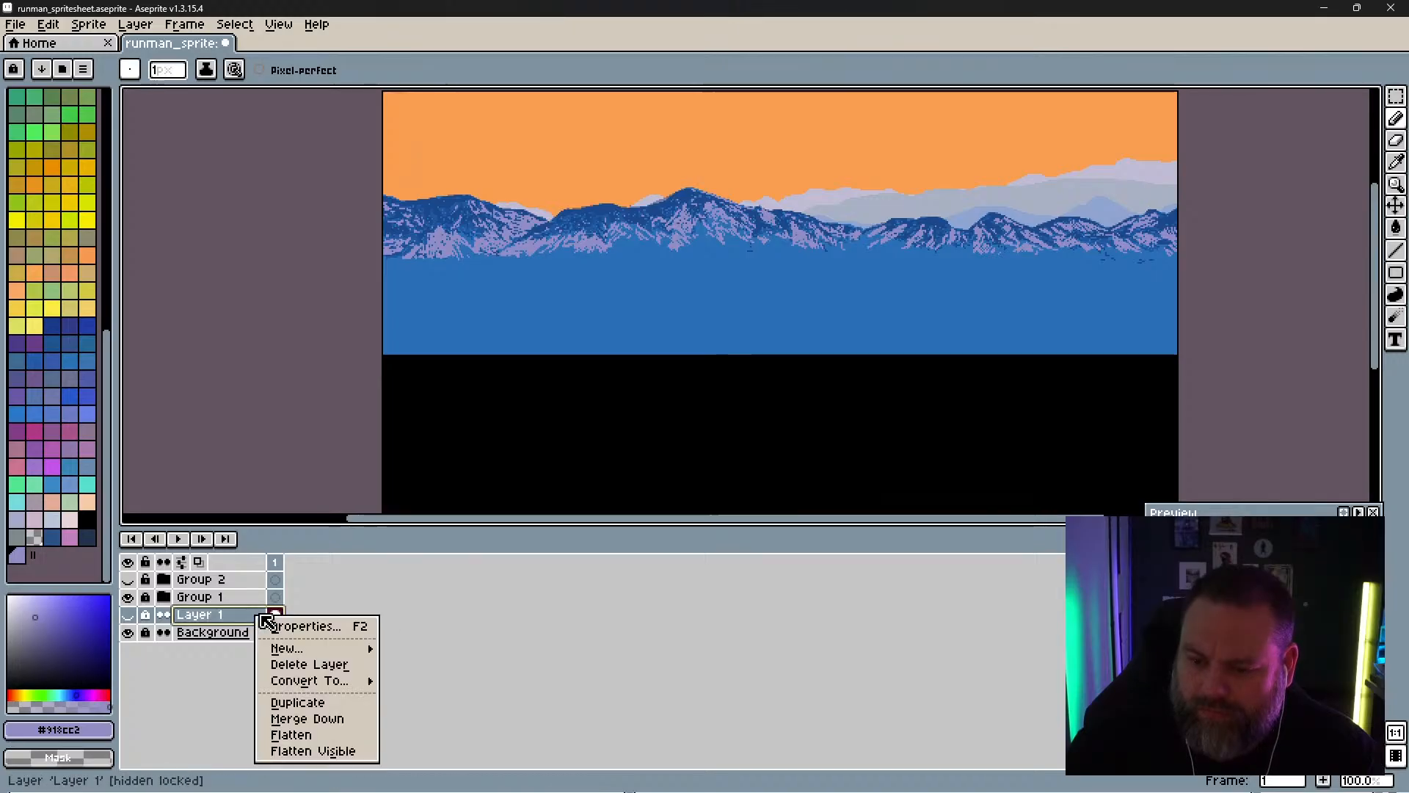
mouse_move(338, 650)
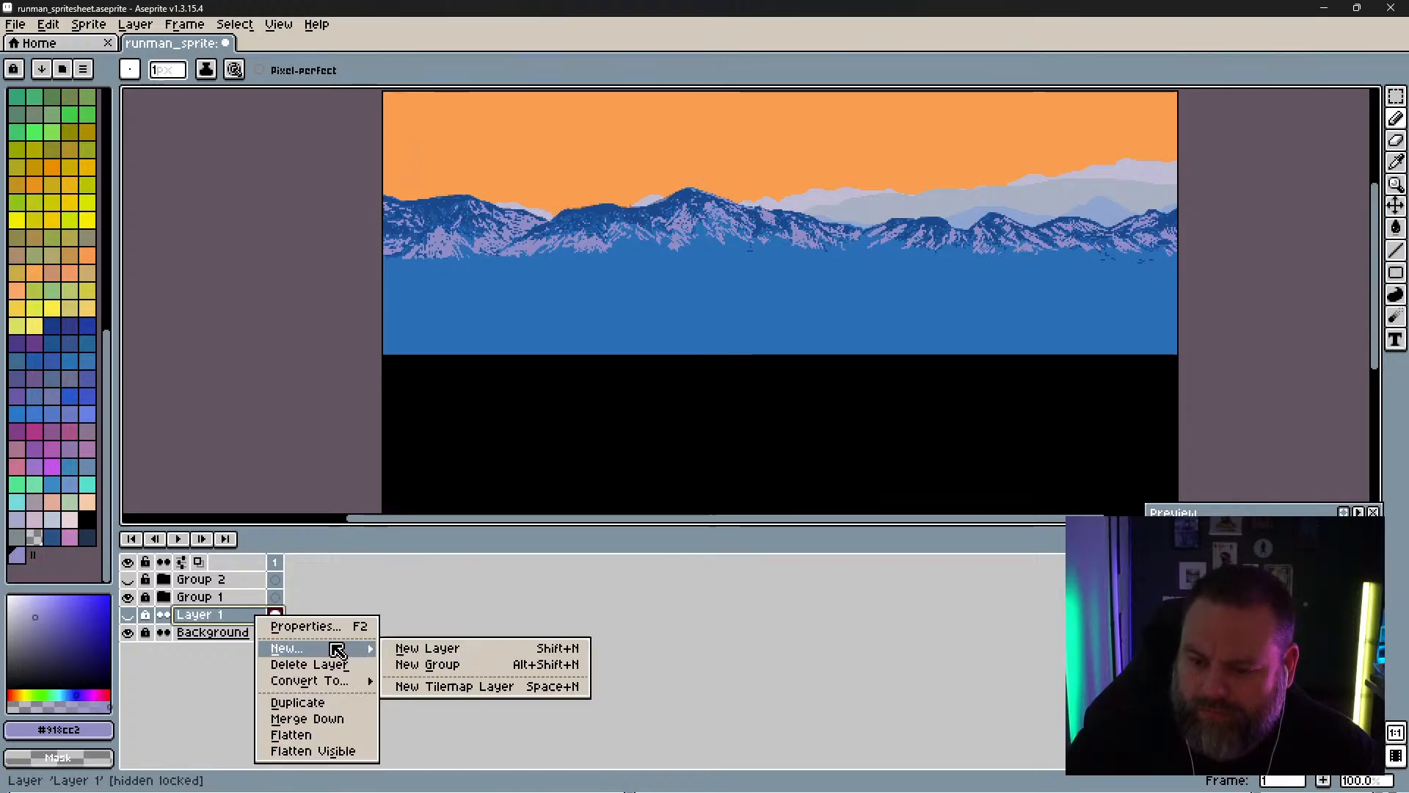
left_click(418, 649)
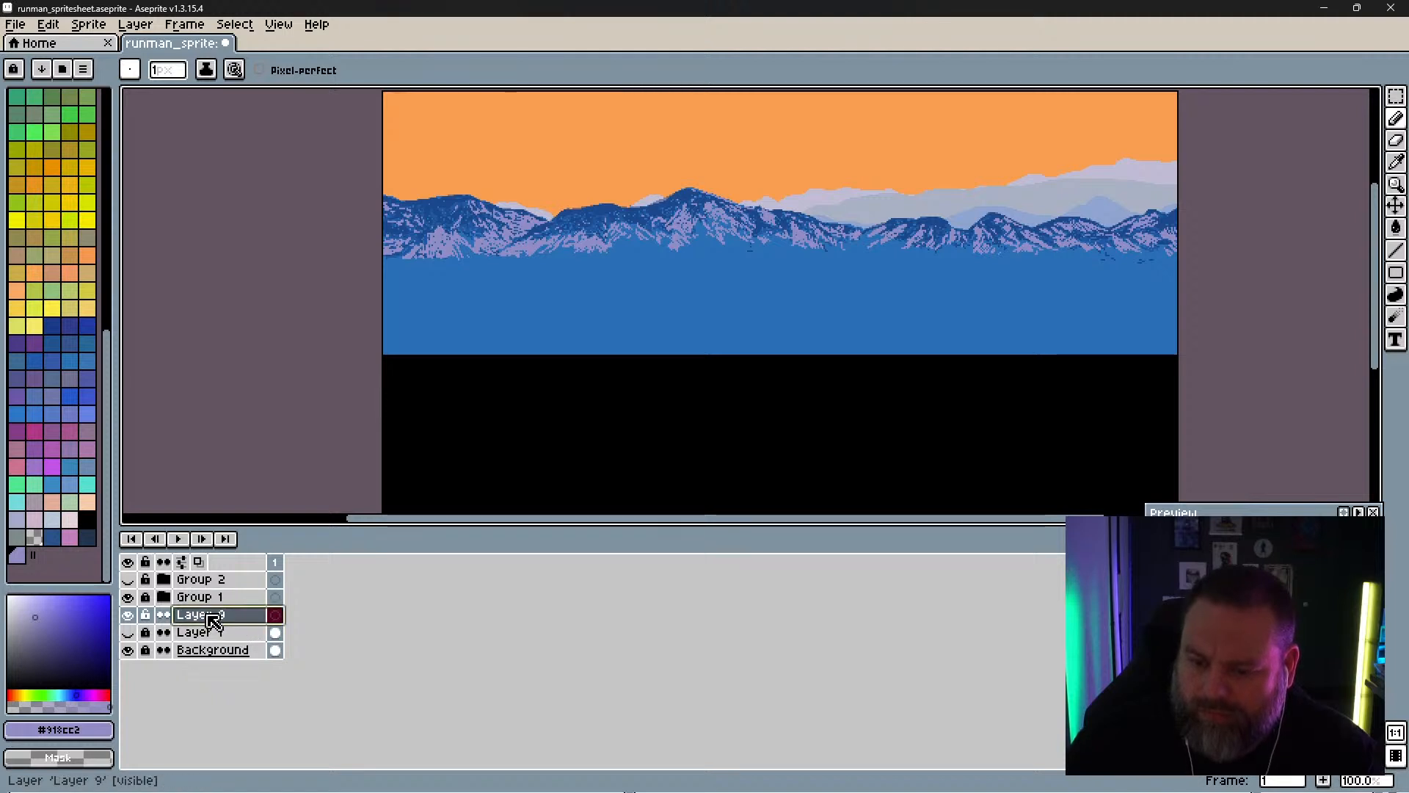
left_click(236, 620)
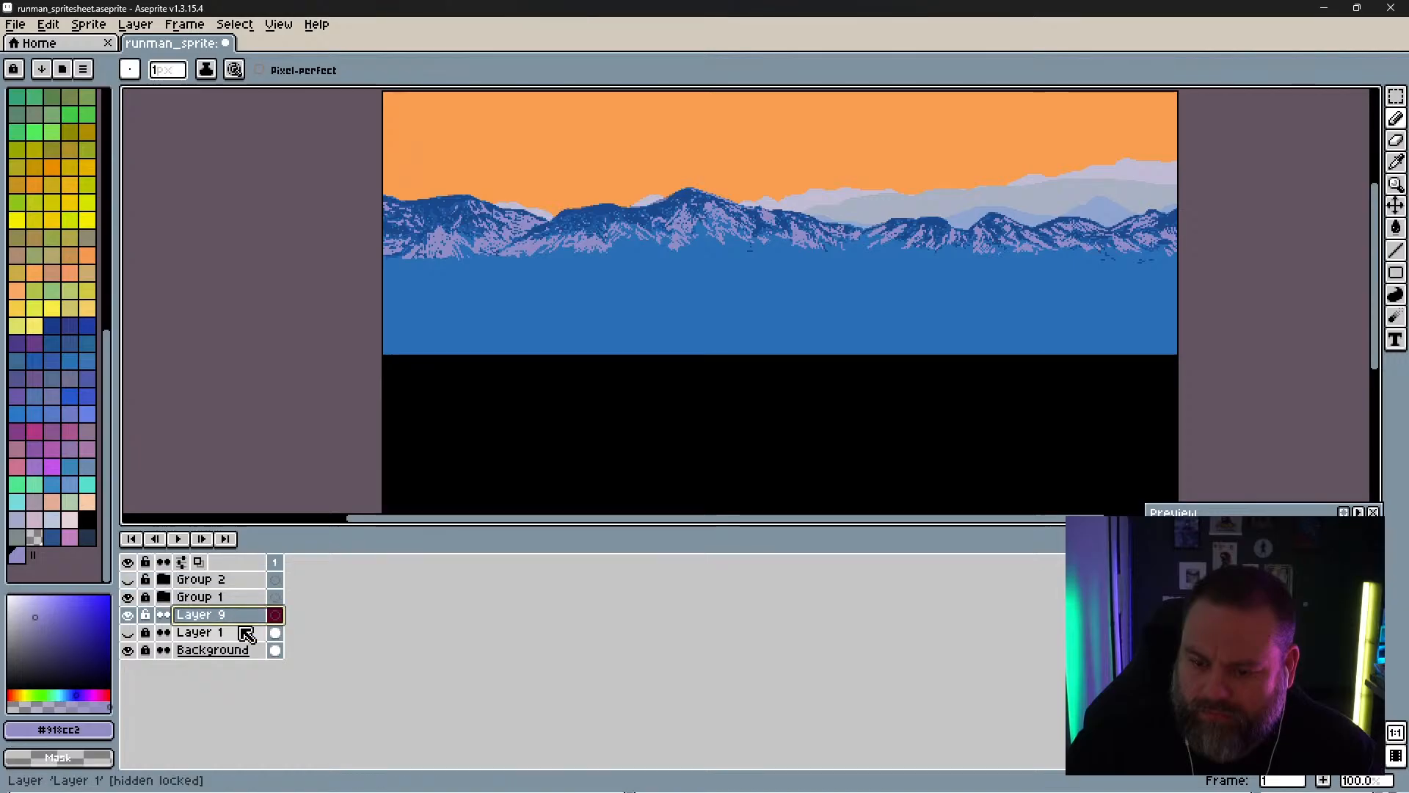
left_click_drag(237, 621, 250, 581)
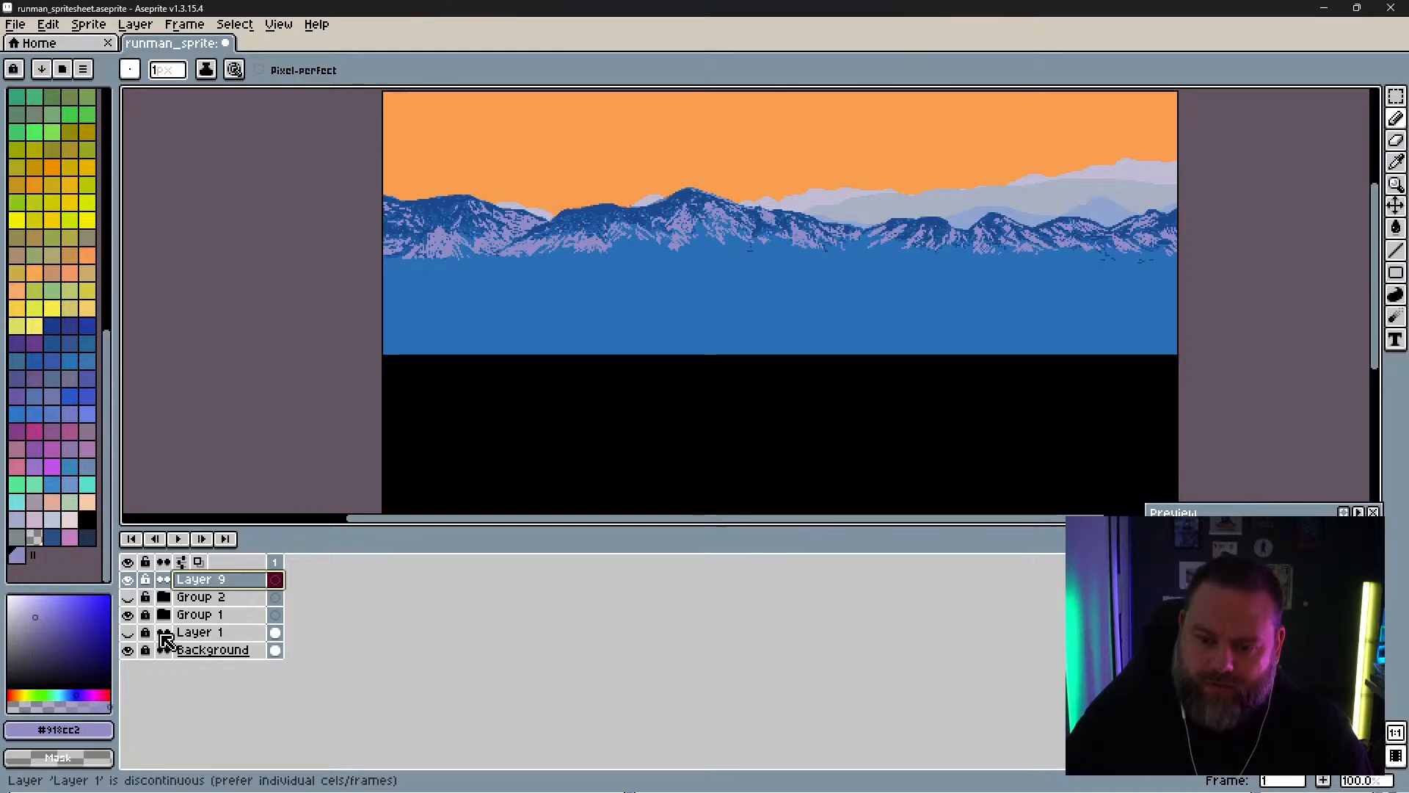
Step: Hide Group 1 to expose the skyline reference photo, keeping Group 2 and Layer 1 hidden and Background visible
left_click(129, 597)
left_click(128, 598)
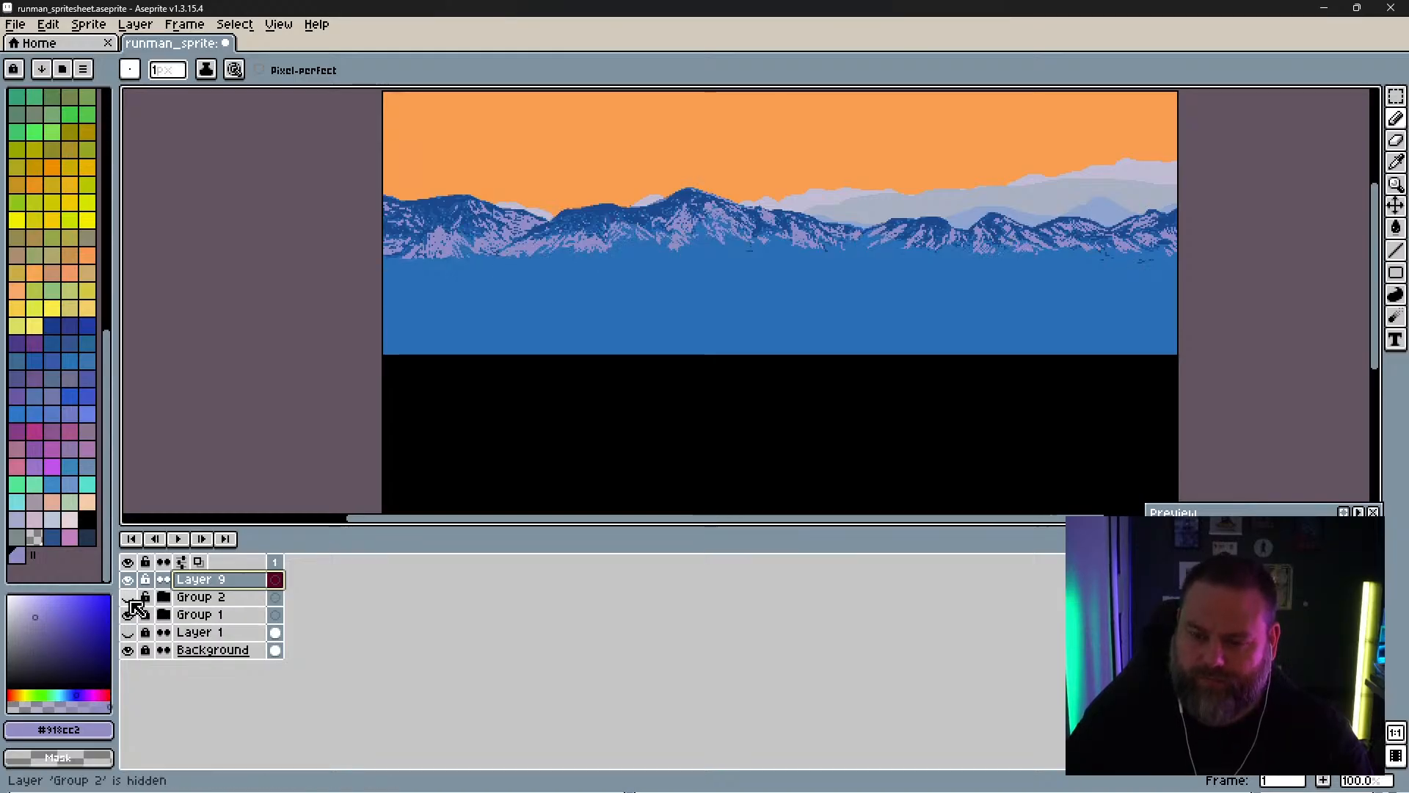
left_click(129, 615)
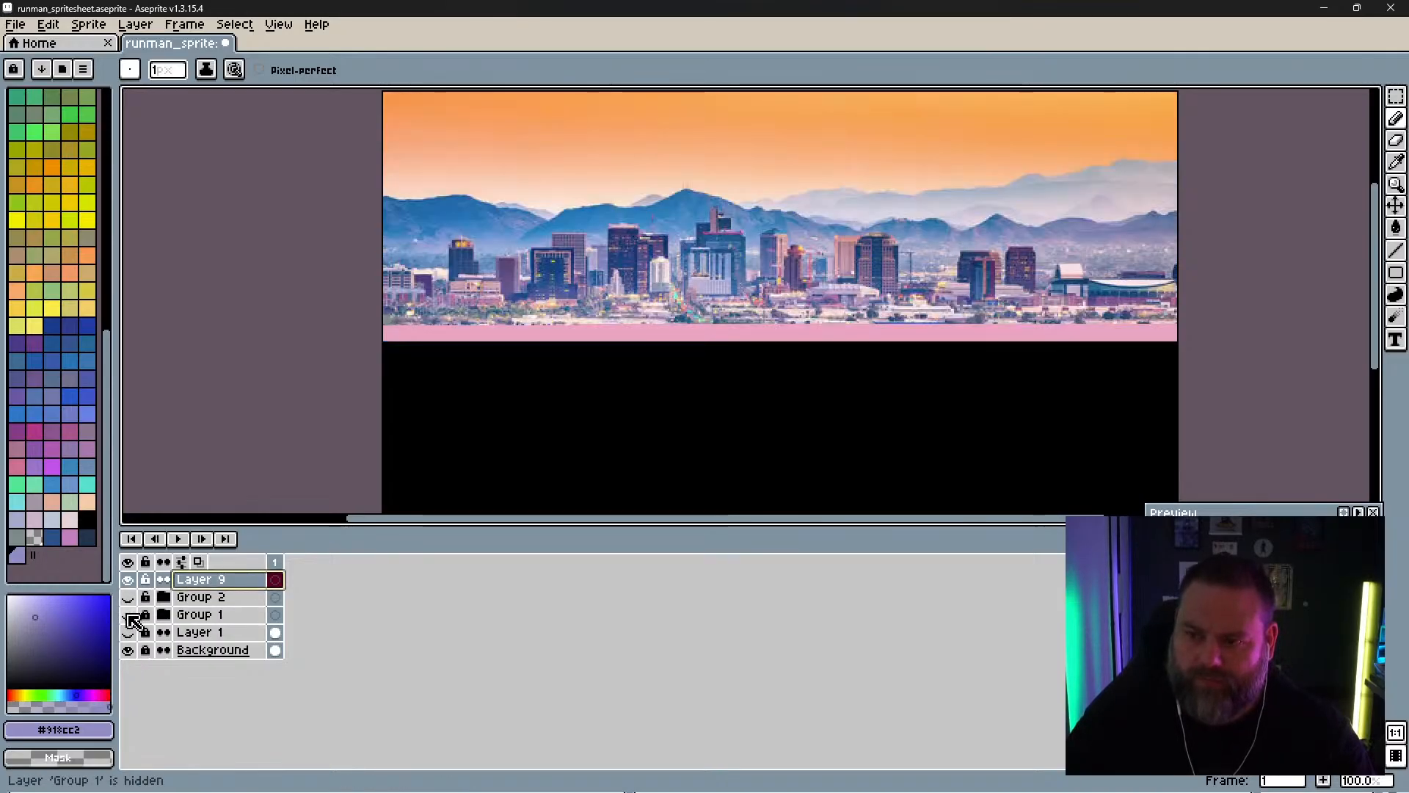
left_click(127, 633)
left_click(128, 650)
left_click(128, 650)
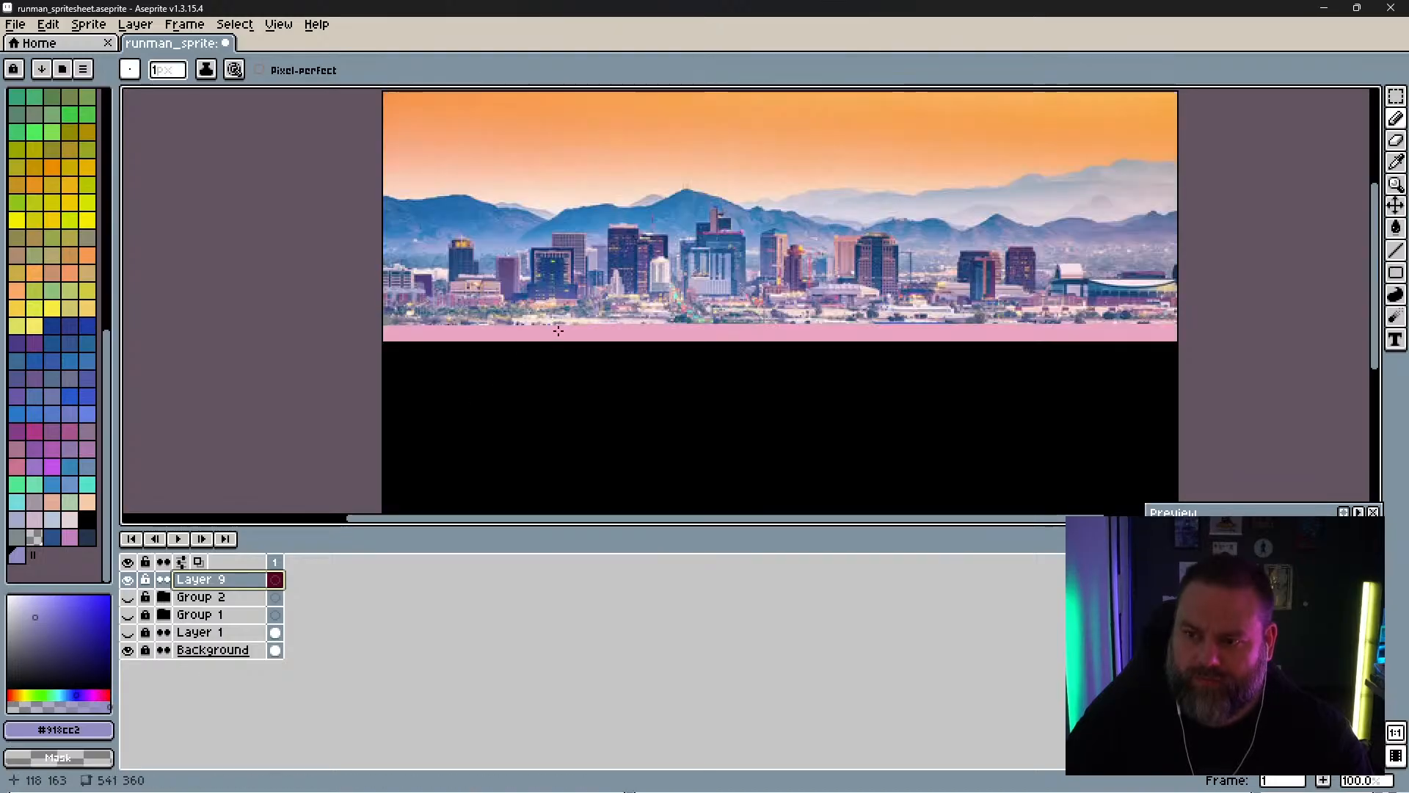
Step: Make a rectangular selection of about 13 by 24 pixels around the small white tower beside the dark high-rises
scroll(474, 247, "up", 2)
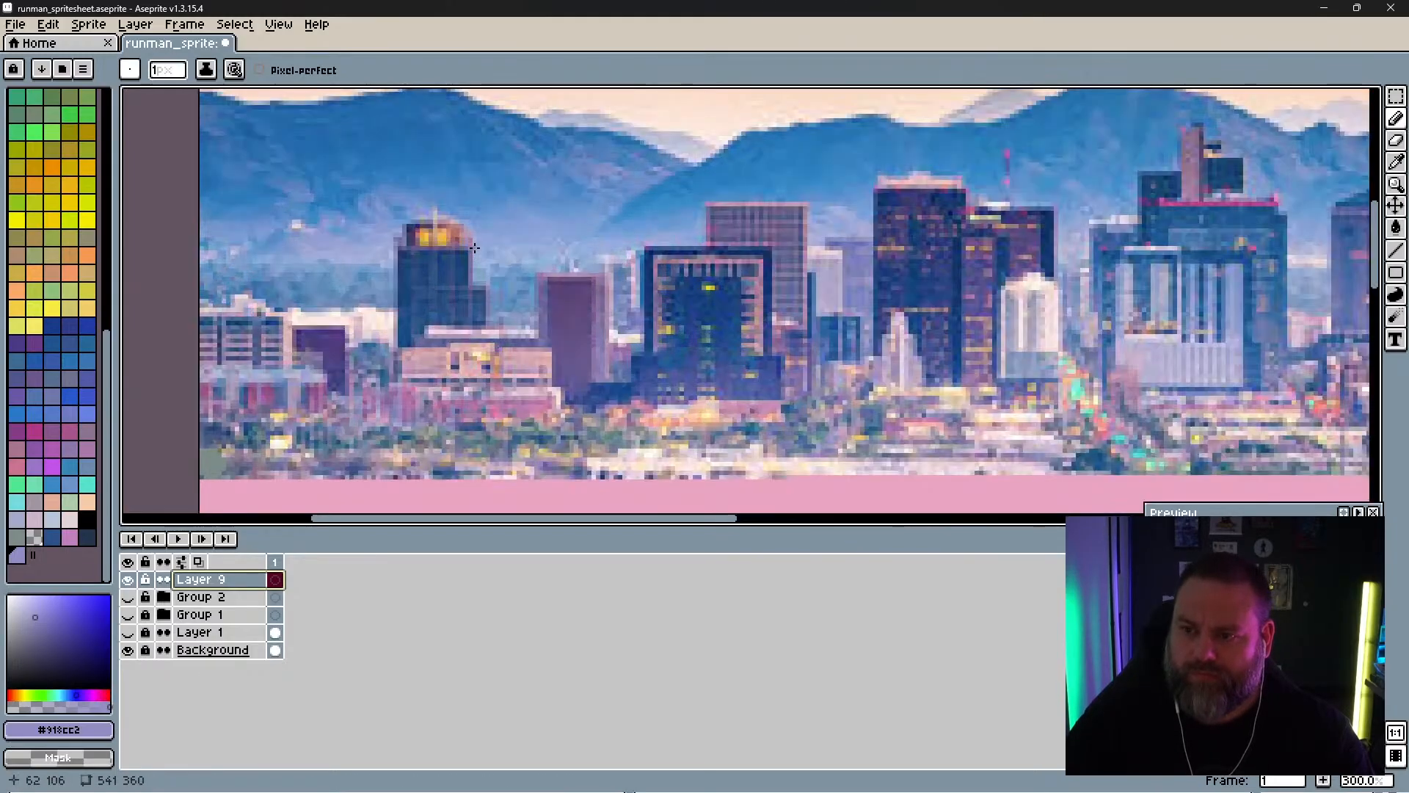
left_click_drag(872, 287, 548, 305)
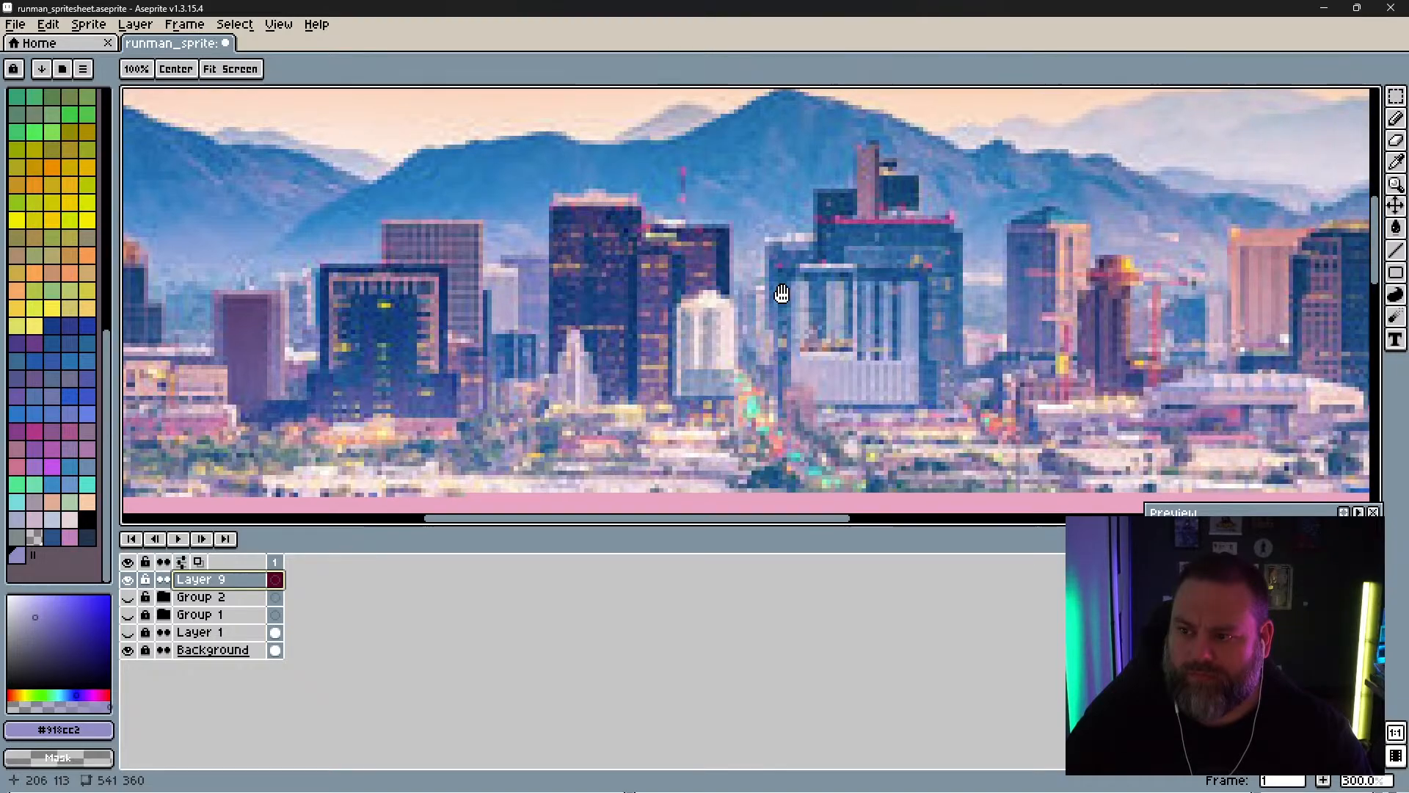
mouse_move(781, 293)
left_mouse_down()
mouse_move(541, 277)
mouse_move(446, 251)
mouse_move(463, 289)
mouse_move(447, 298)
left_mouse_up()
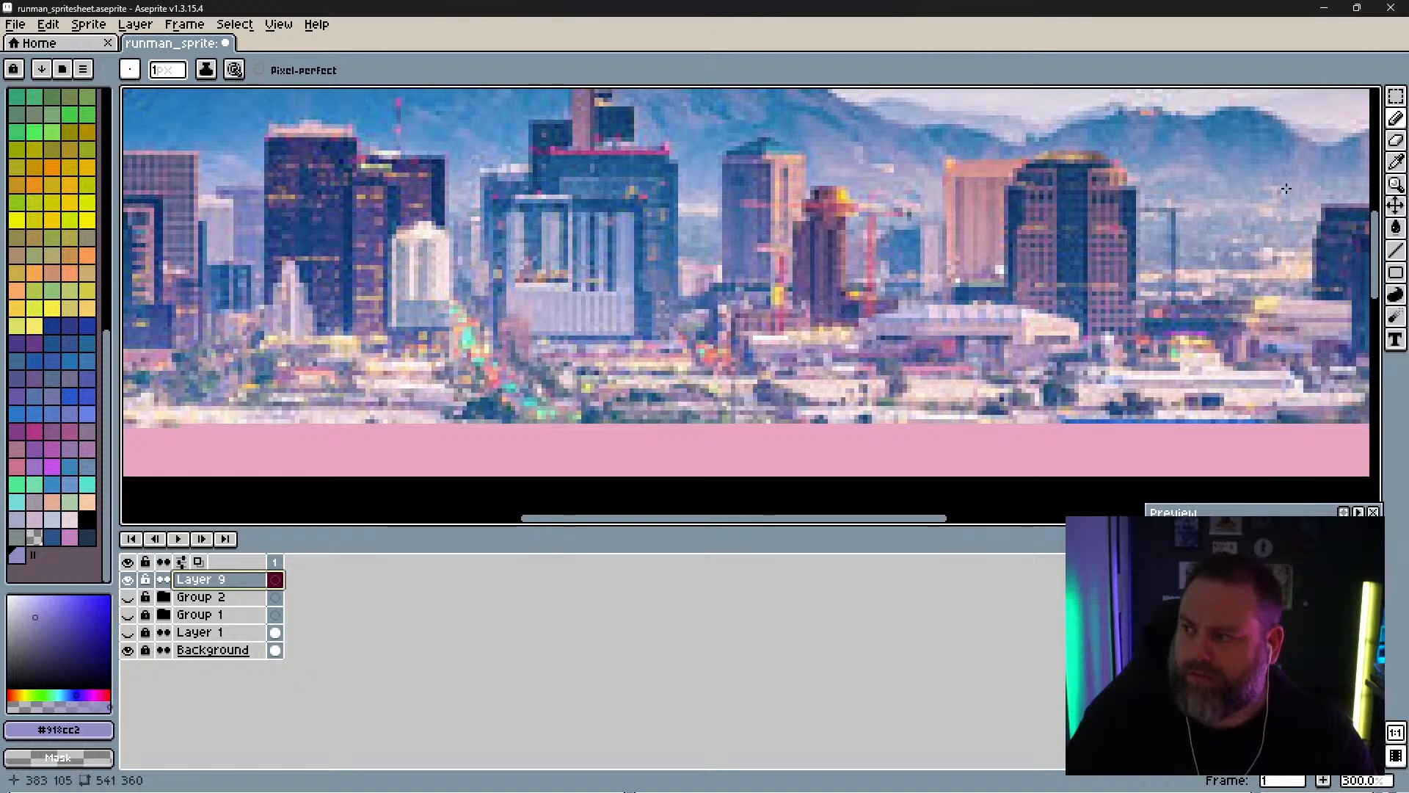
left_click(1397, 101)
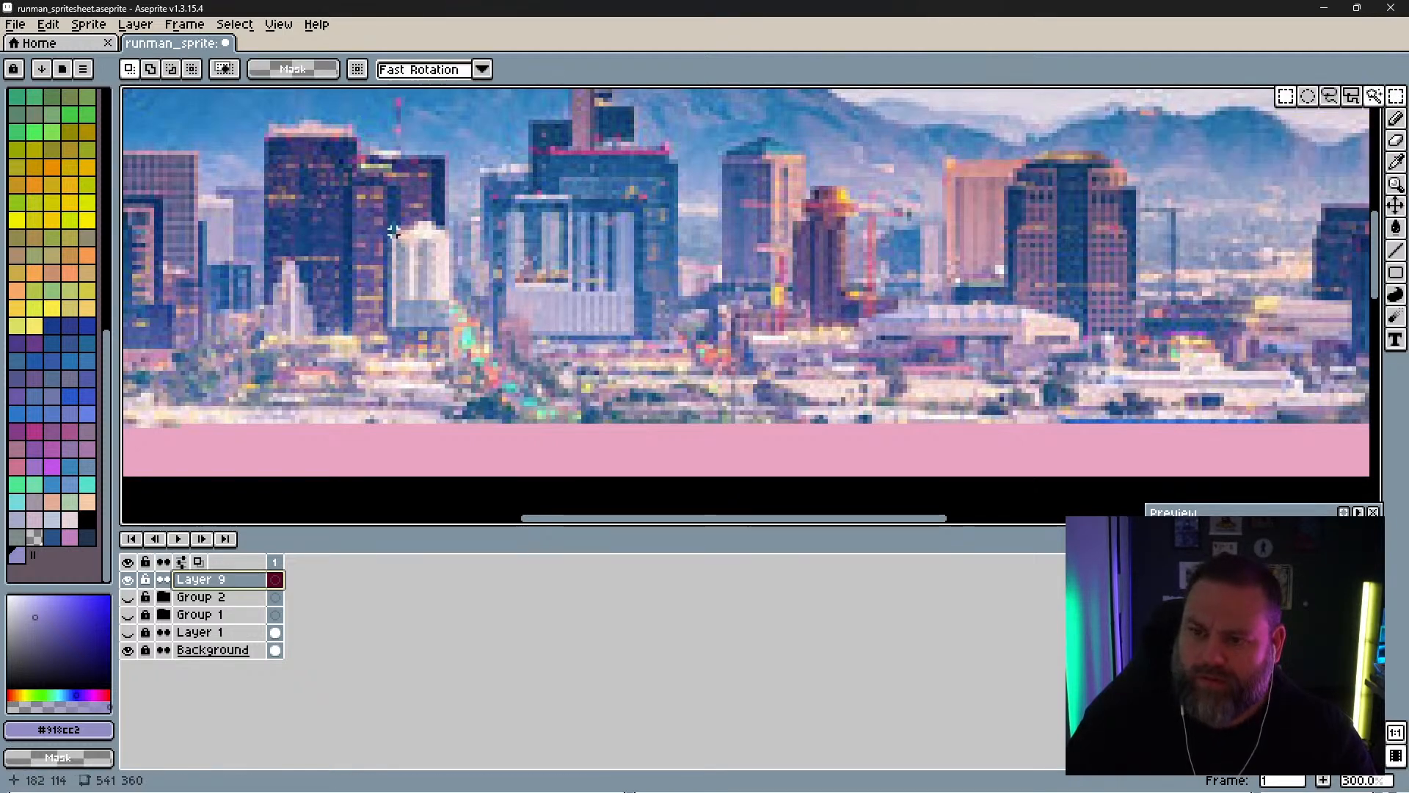
left_click_drag(394, 231, 434, 302)
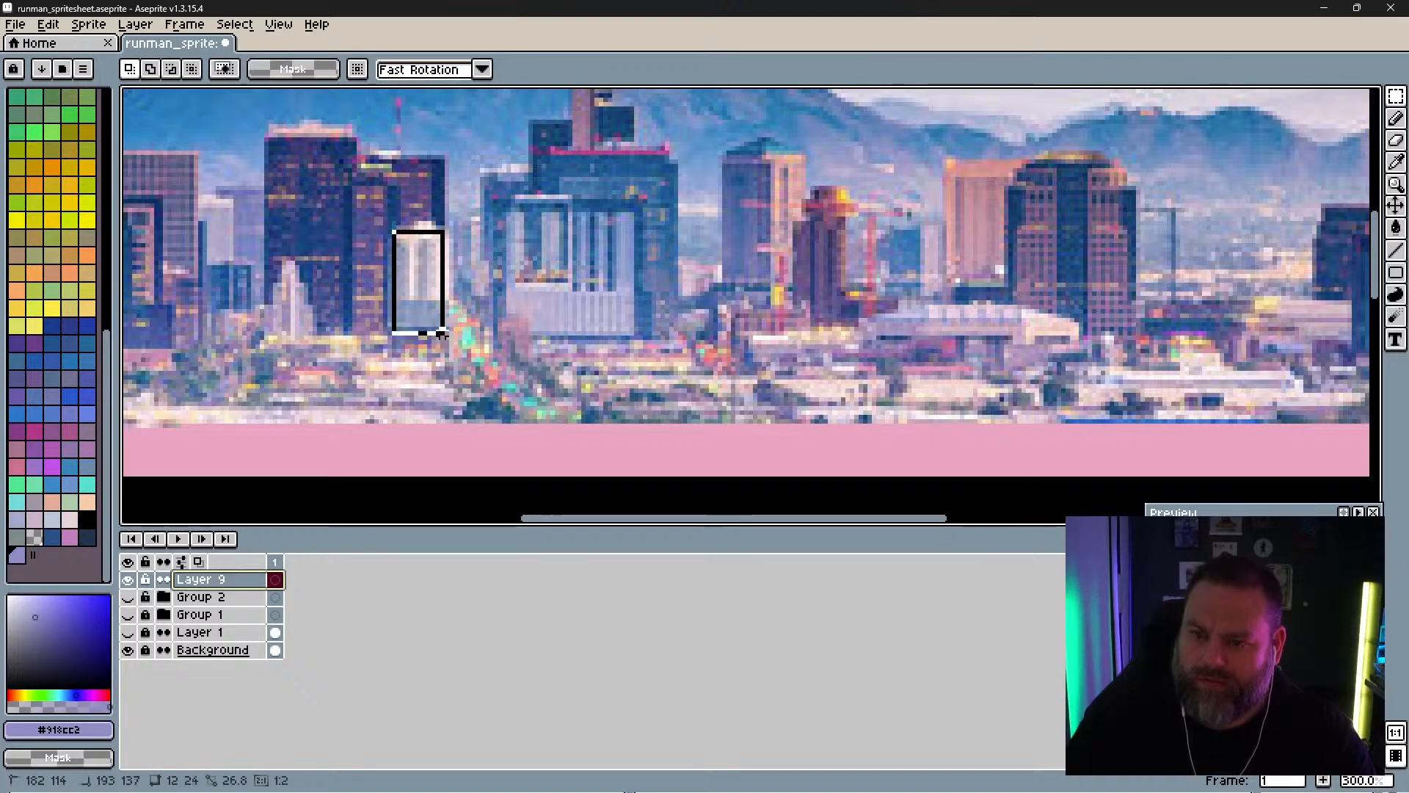
left_click_drag(447, 333, 450, 340)
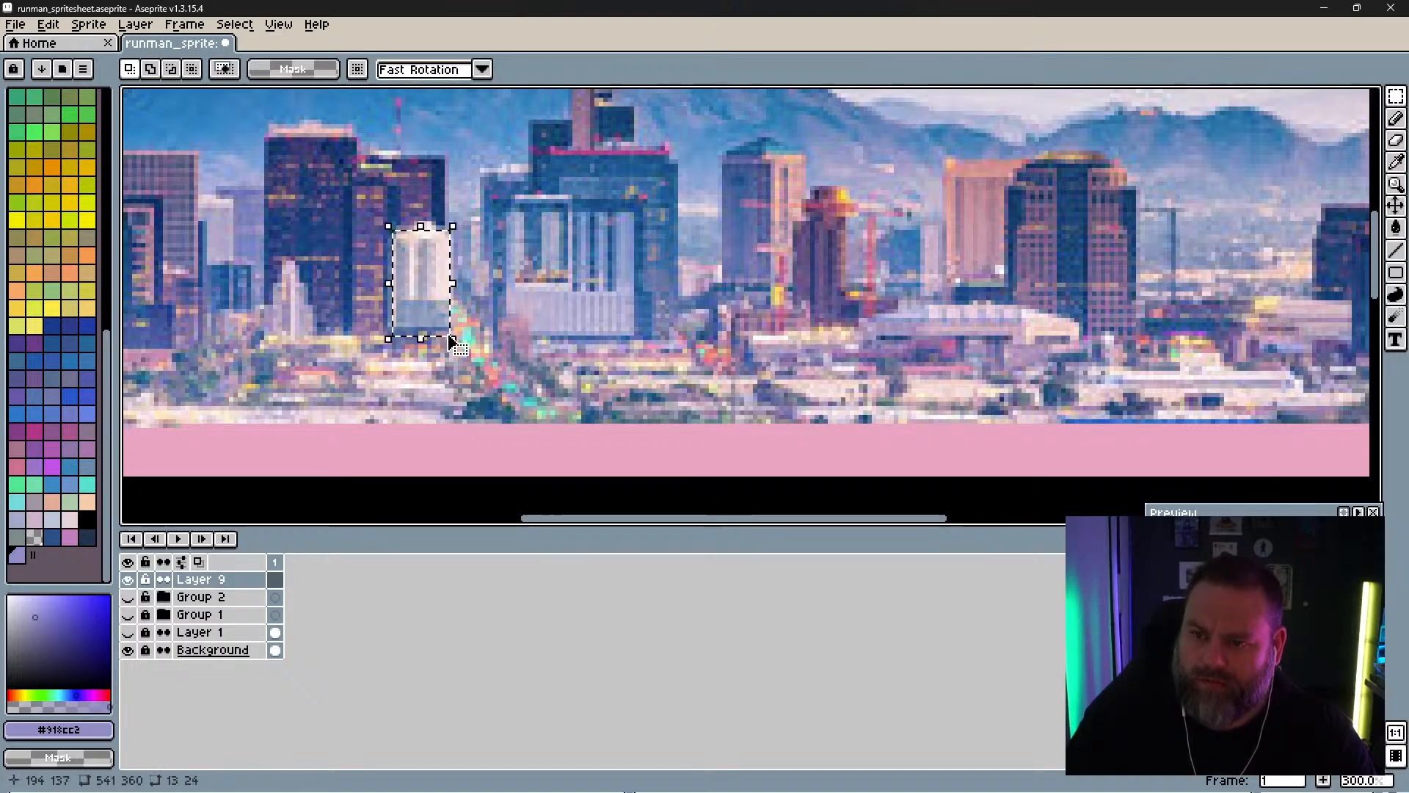
Step: Sample the grey-blue #92a2b1 from the white tower and fill the selection with it on the new layer
key("i")
left_click(431, 279)
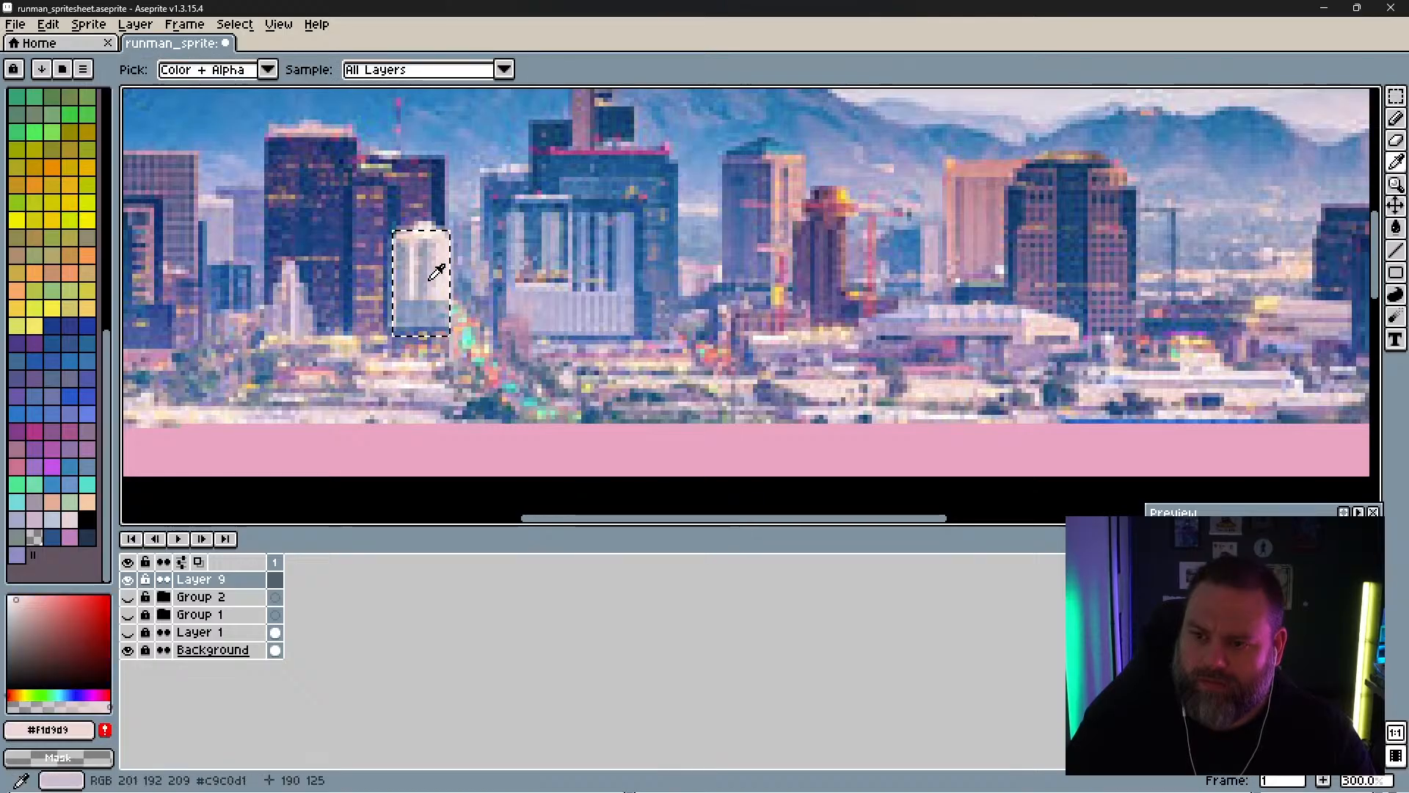
left_click(426, 250)
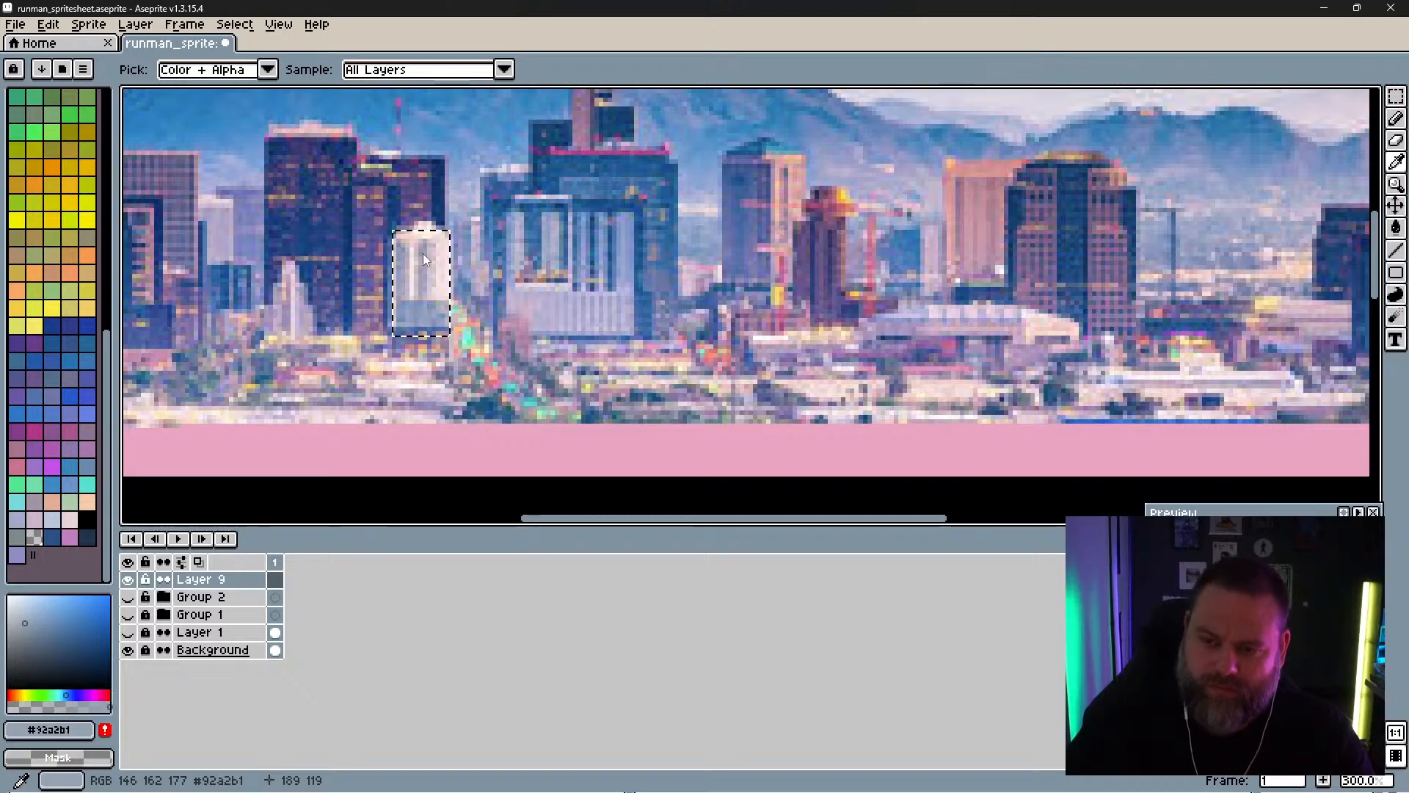
key("m")
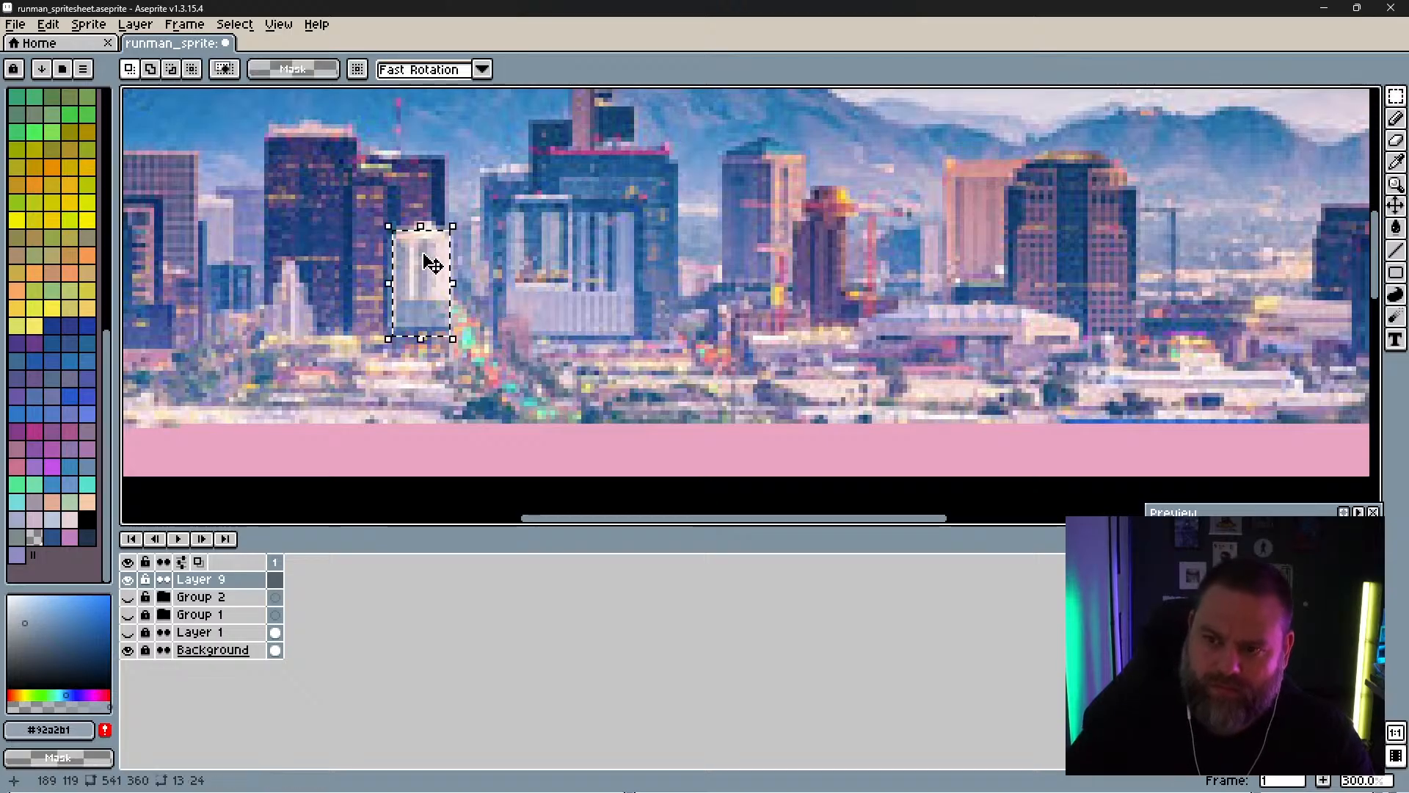
left_click(1396, 229)
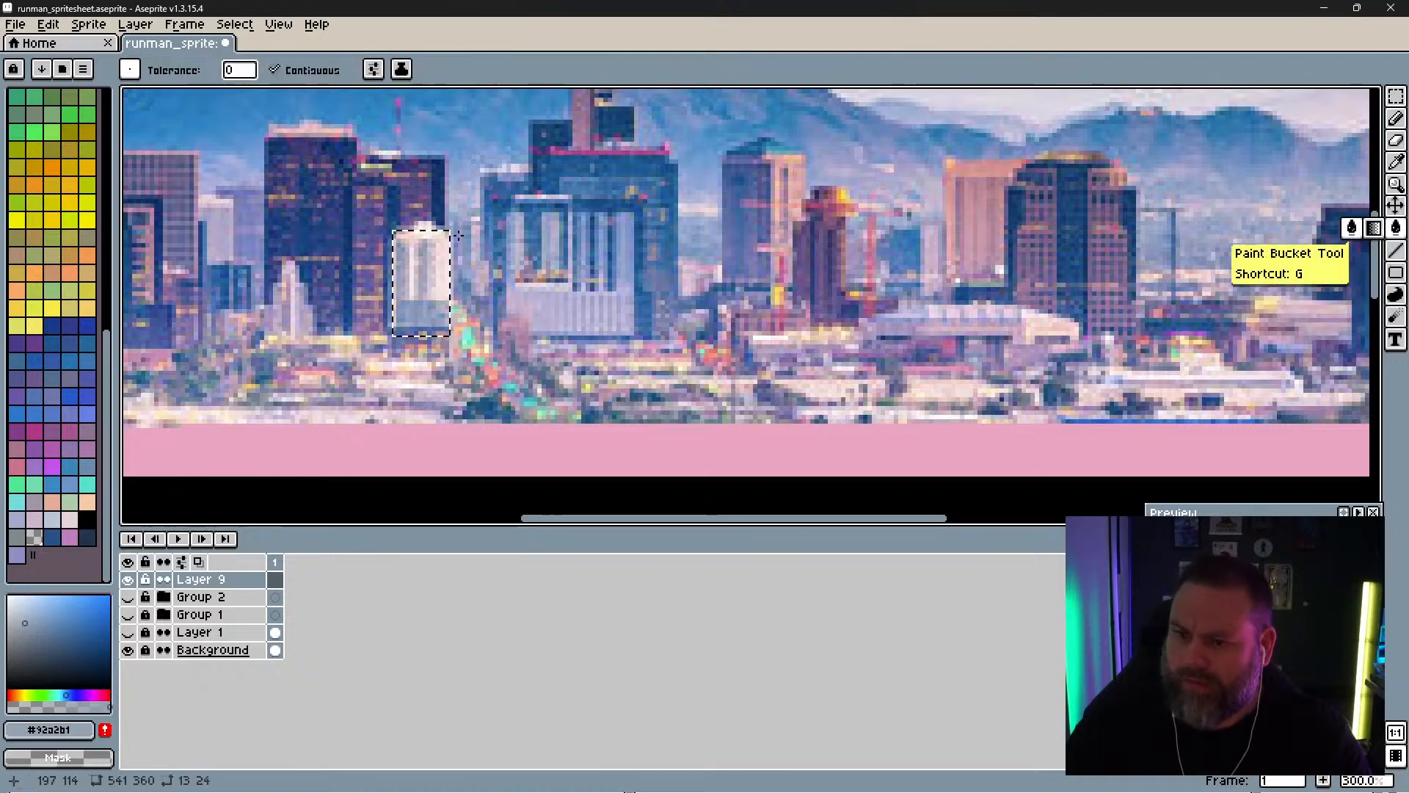
left_click(433, 263)
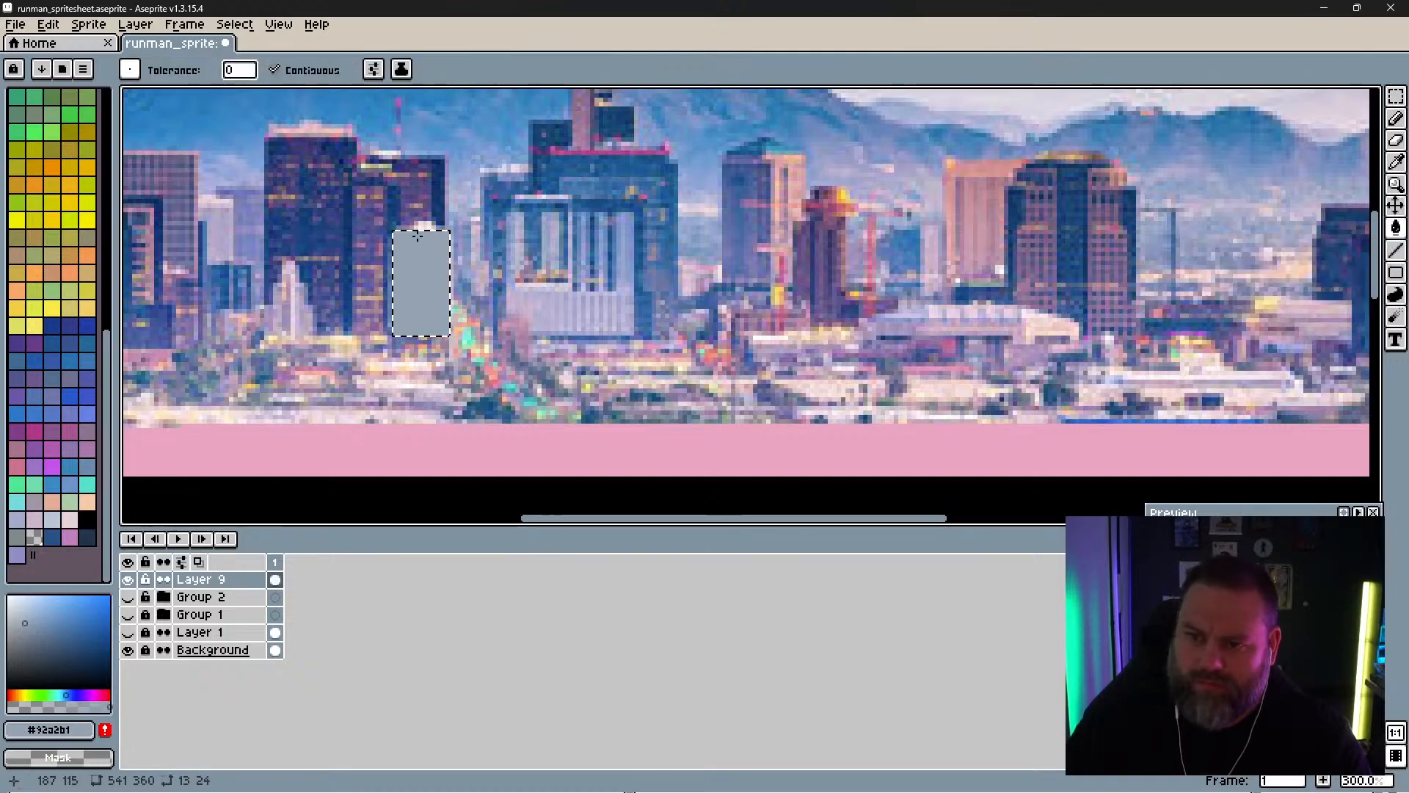
Step: Clear the selection and pencil a narrower stepped cap on top of the grey tower block
key("v")
key("ctrl+d")
key("b")
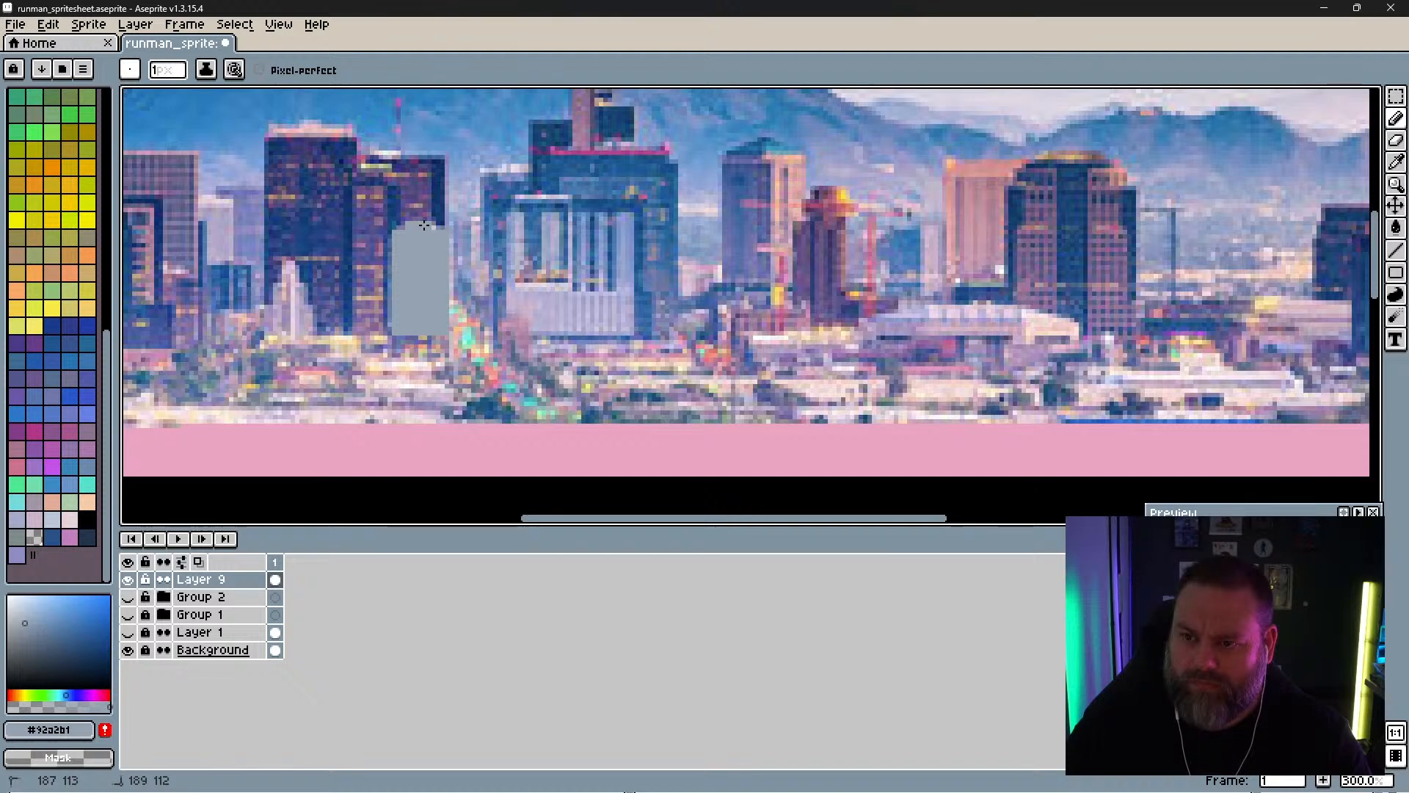
Step: Outline the peaked-roof tower beside the orange-topped building with straight #92a2b1 pencil lines on Layer 9
key("space")
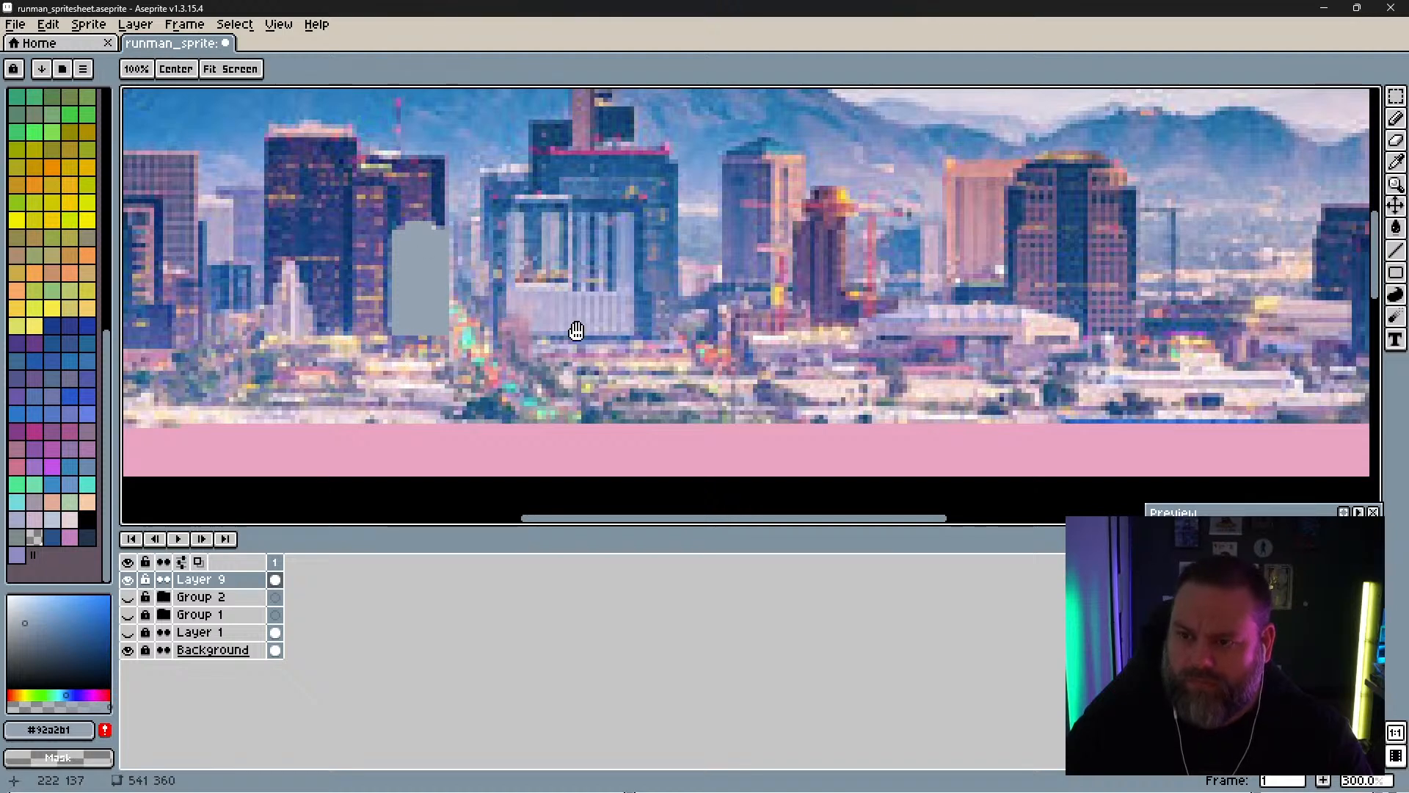
left_click_drag(576, 327, 371, 364)
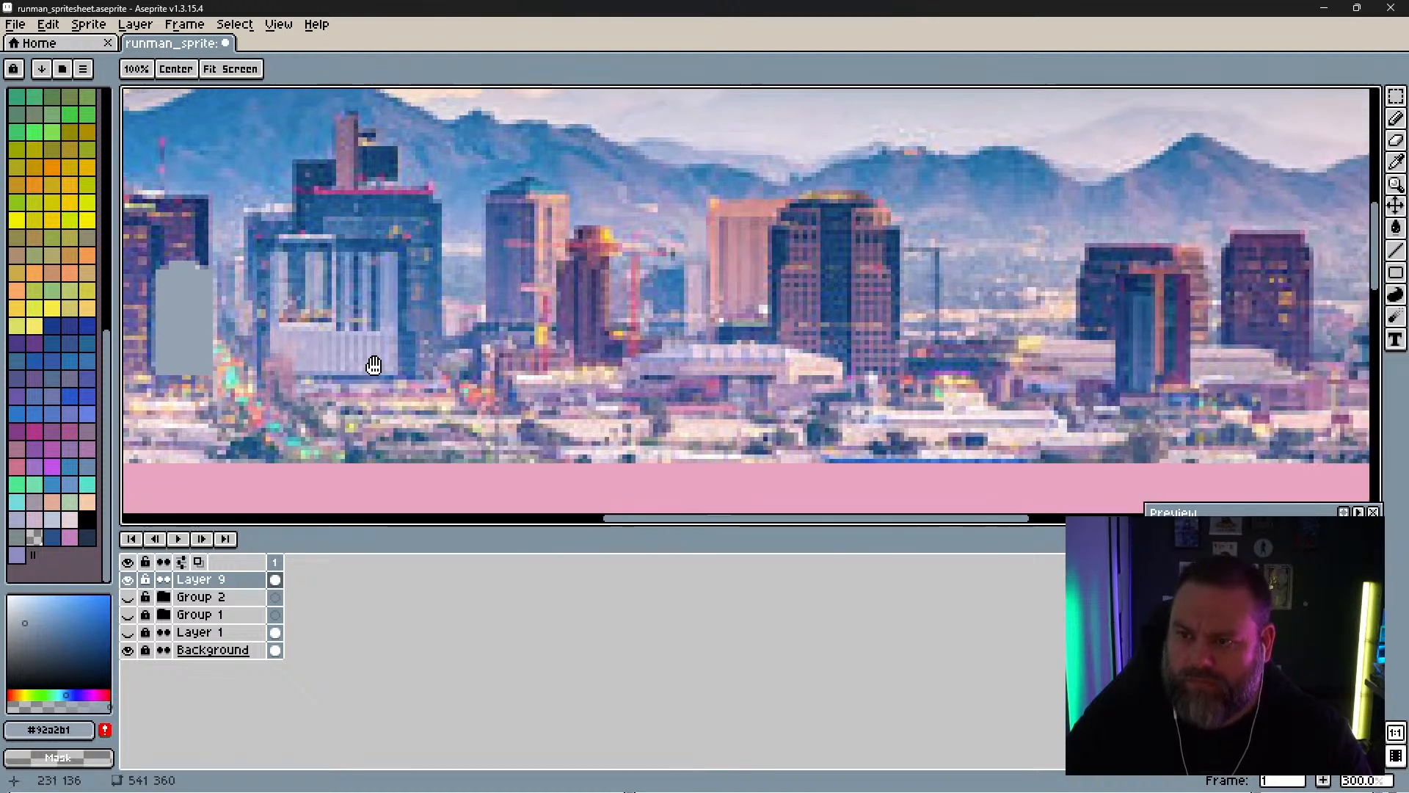
left_click(530, 179, "shift")
left_click(485, 196, "shift")
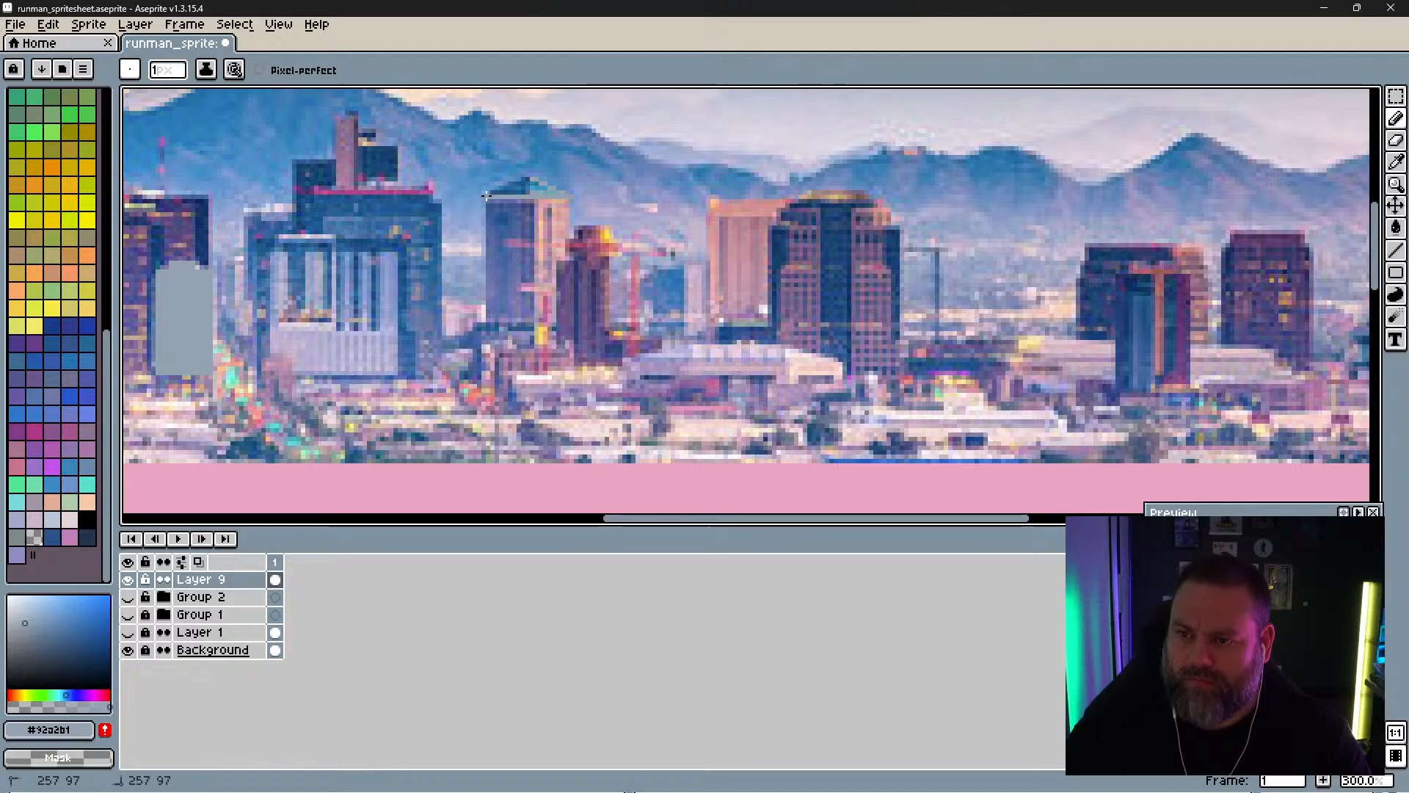
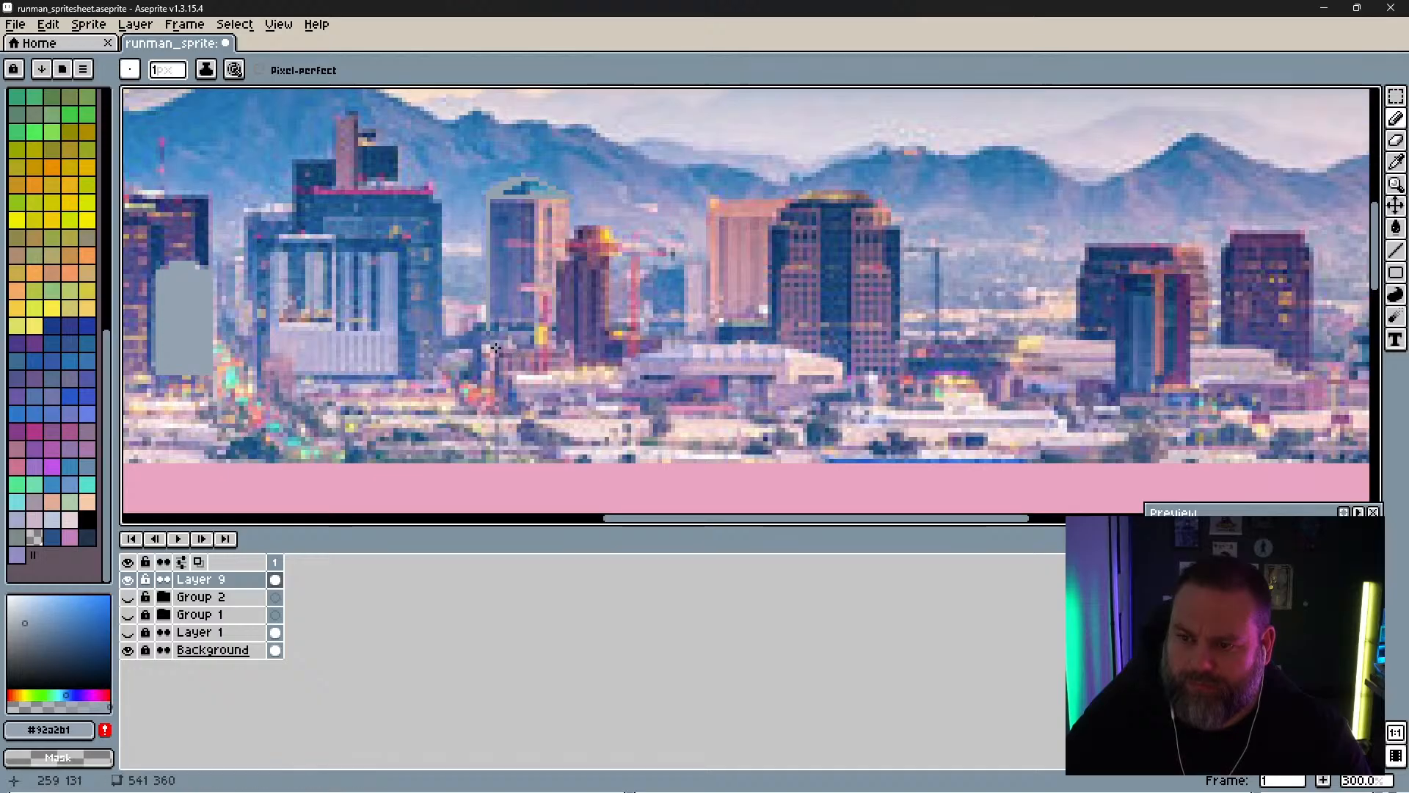
left_click(562, 356, "shift")
left_click(562, 194, "shift")
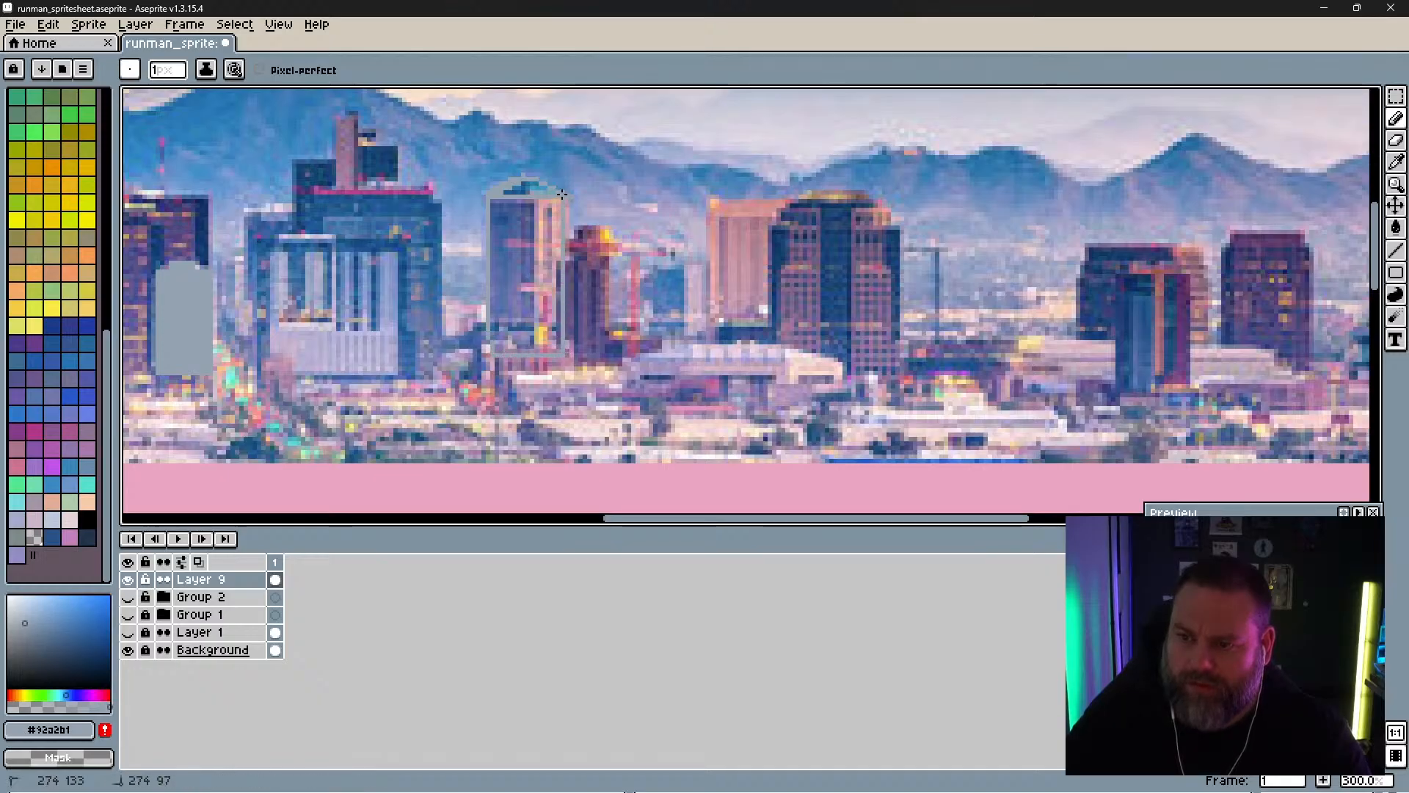
left_click(571, 194, "shift")
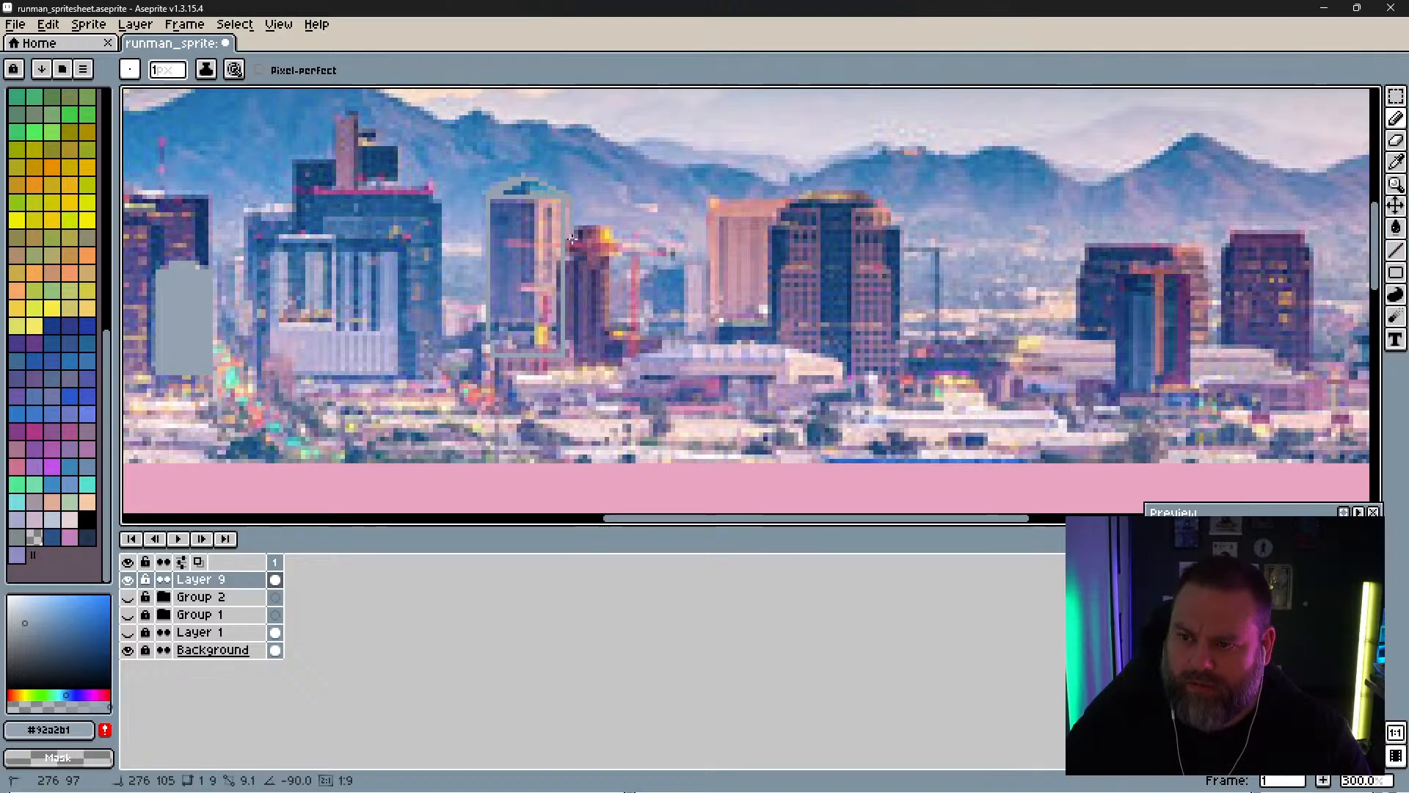
left_click(570, 355, "shift")
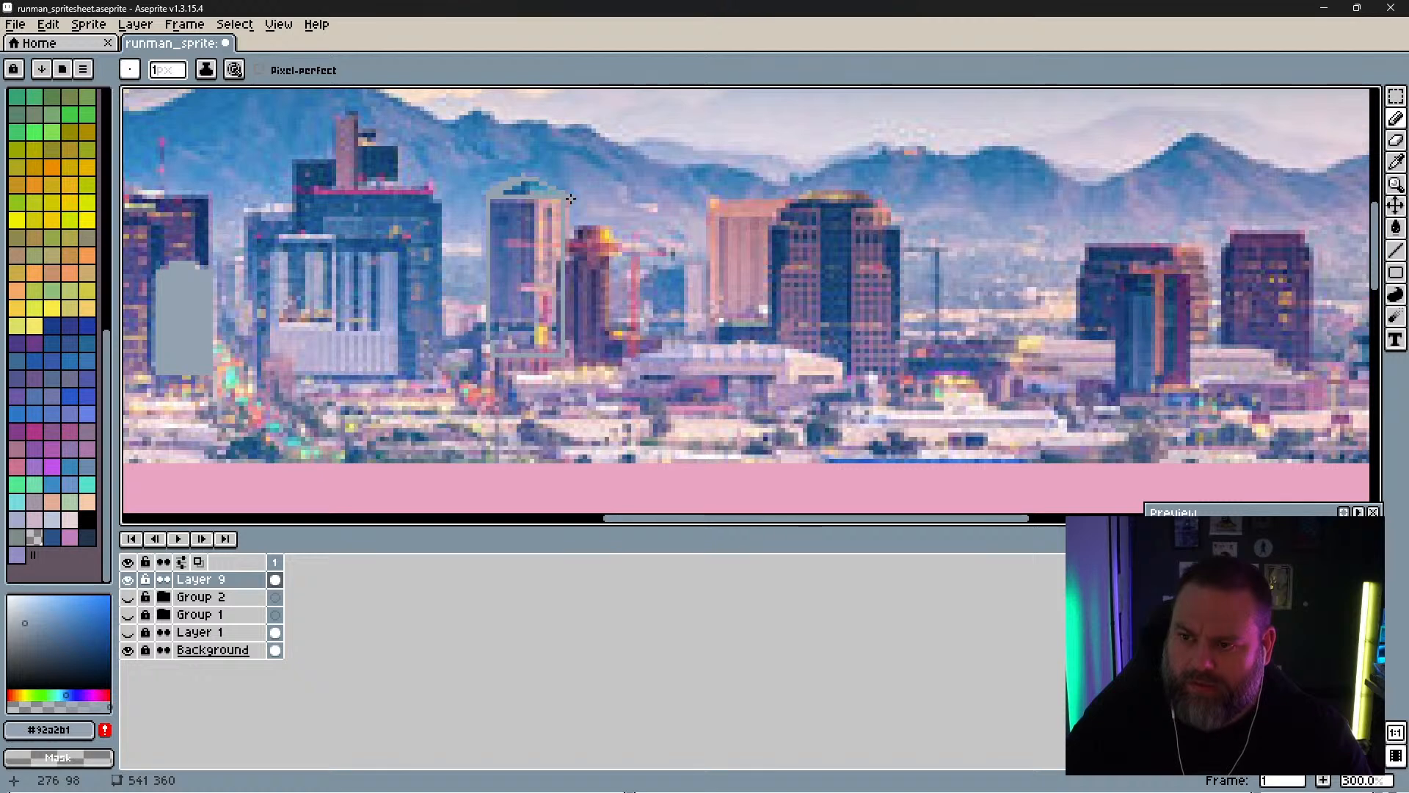
left_click_drag(571, 206, 571, 320)
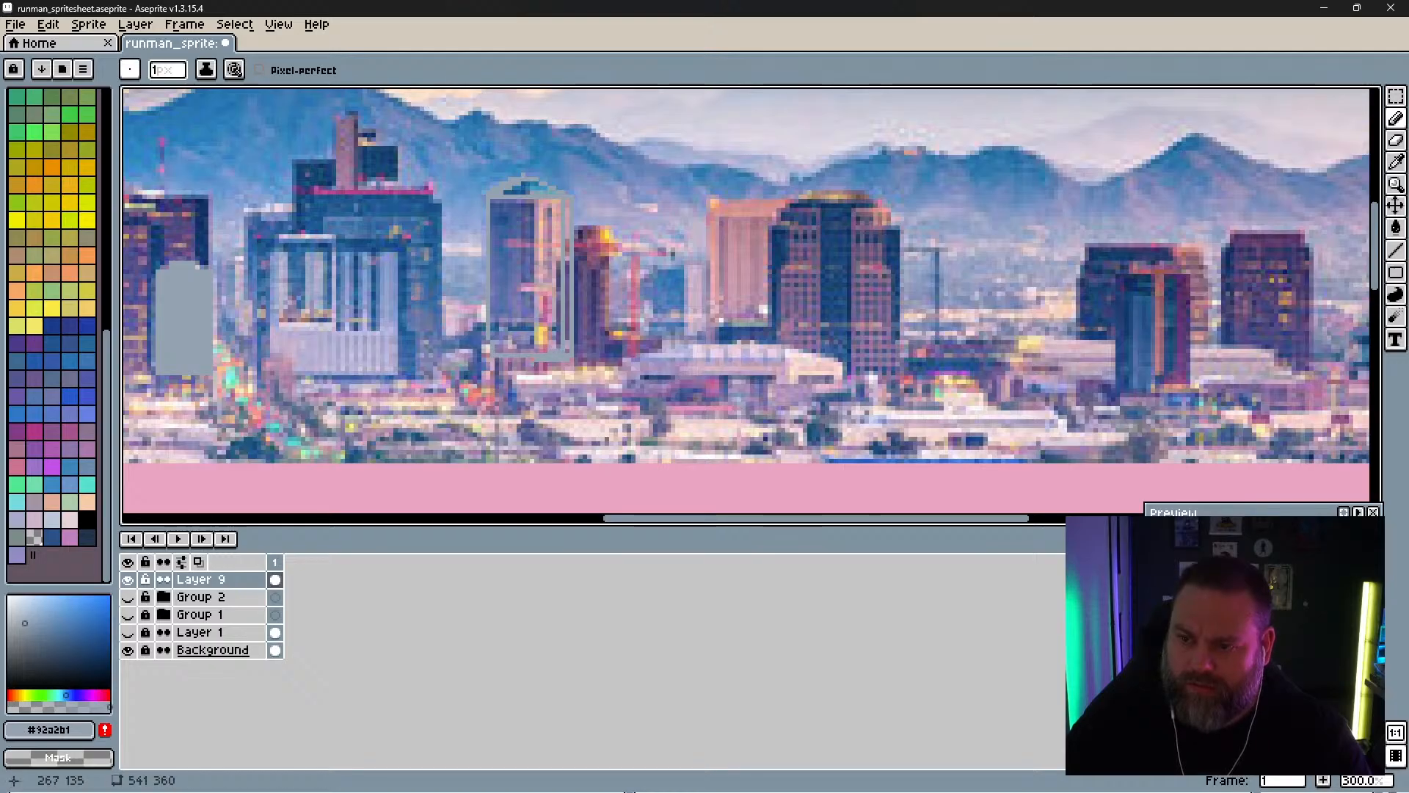
Step: Flood-fill the inside of the peaked-roof tower outline with #92a2b1
key("e")
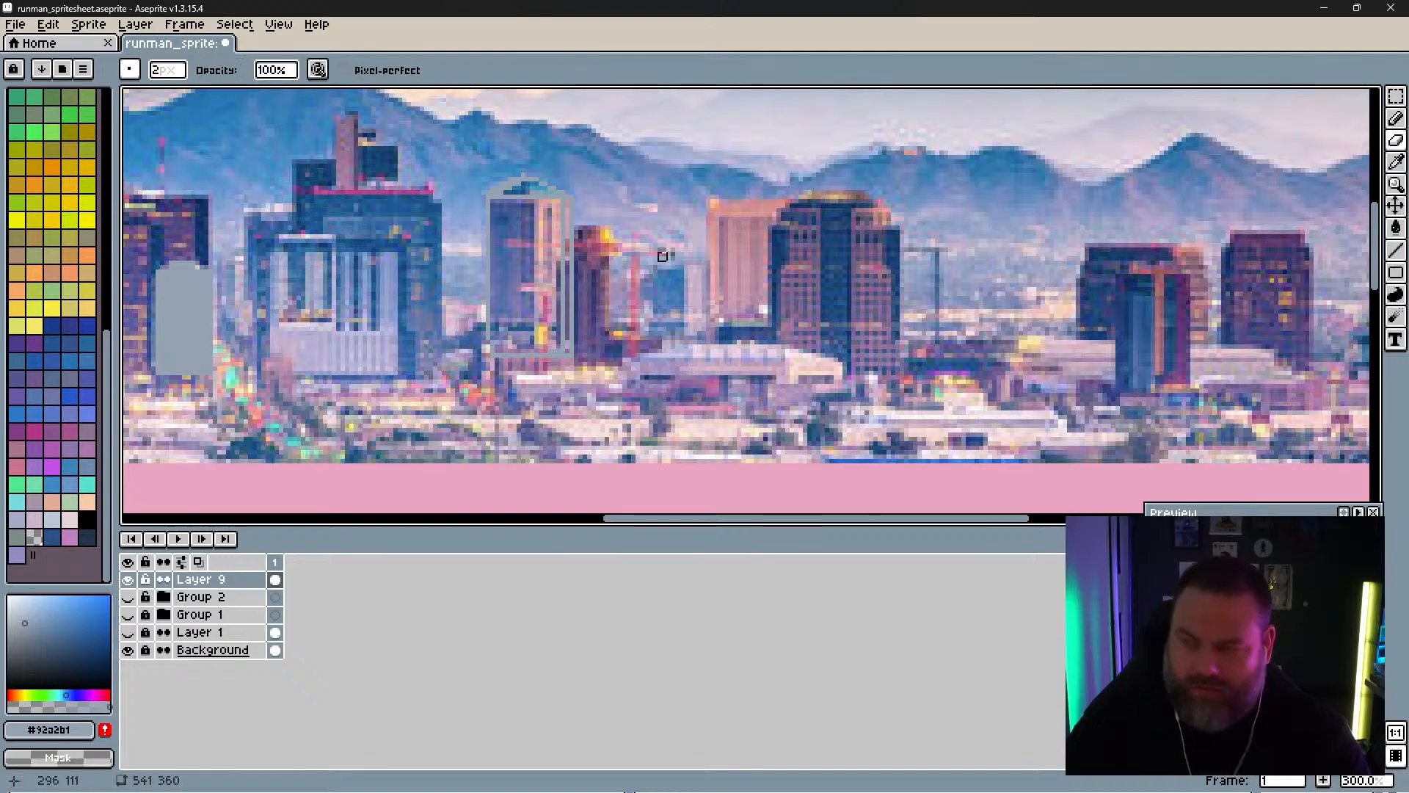
left_click(1395, 228)
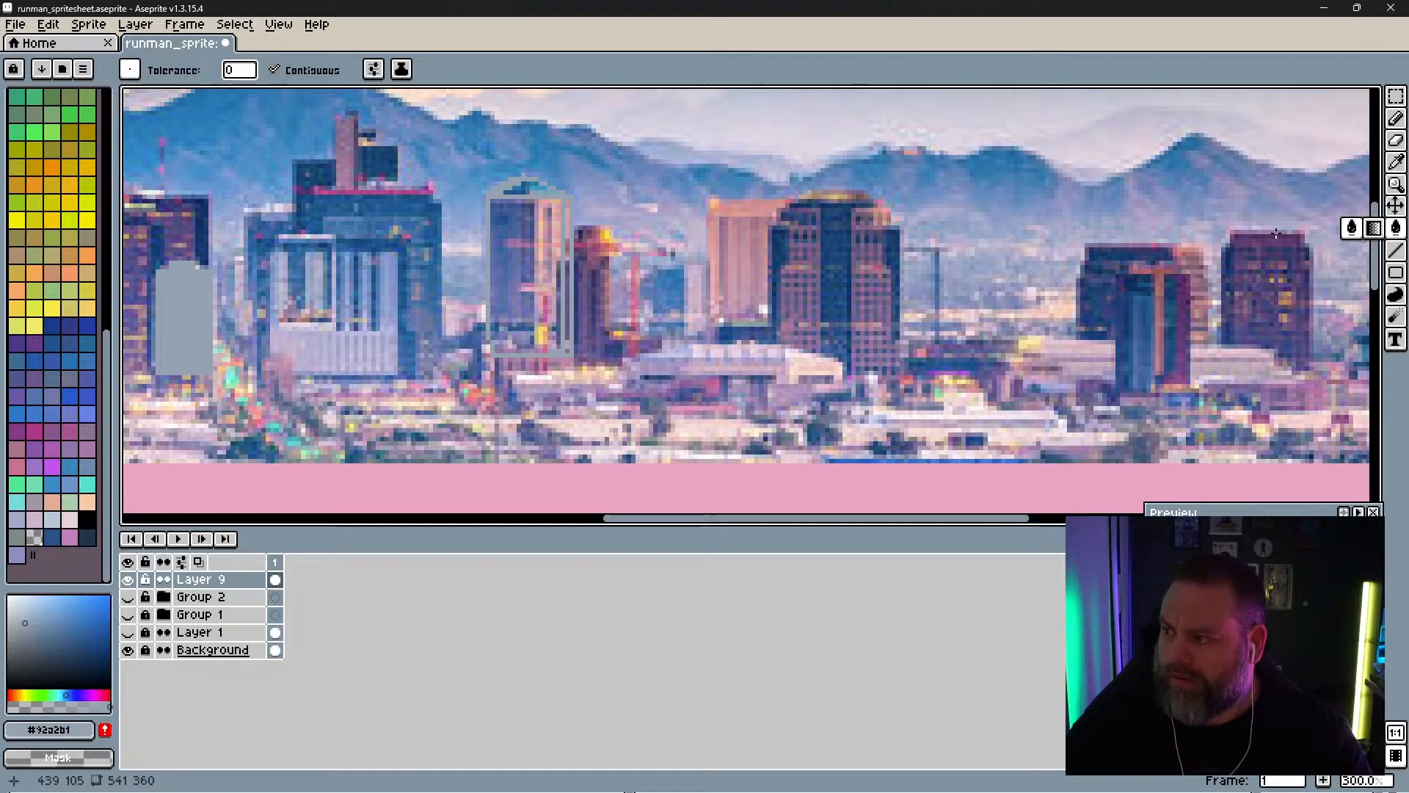
left_click(526, 232)
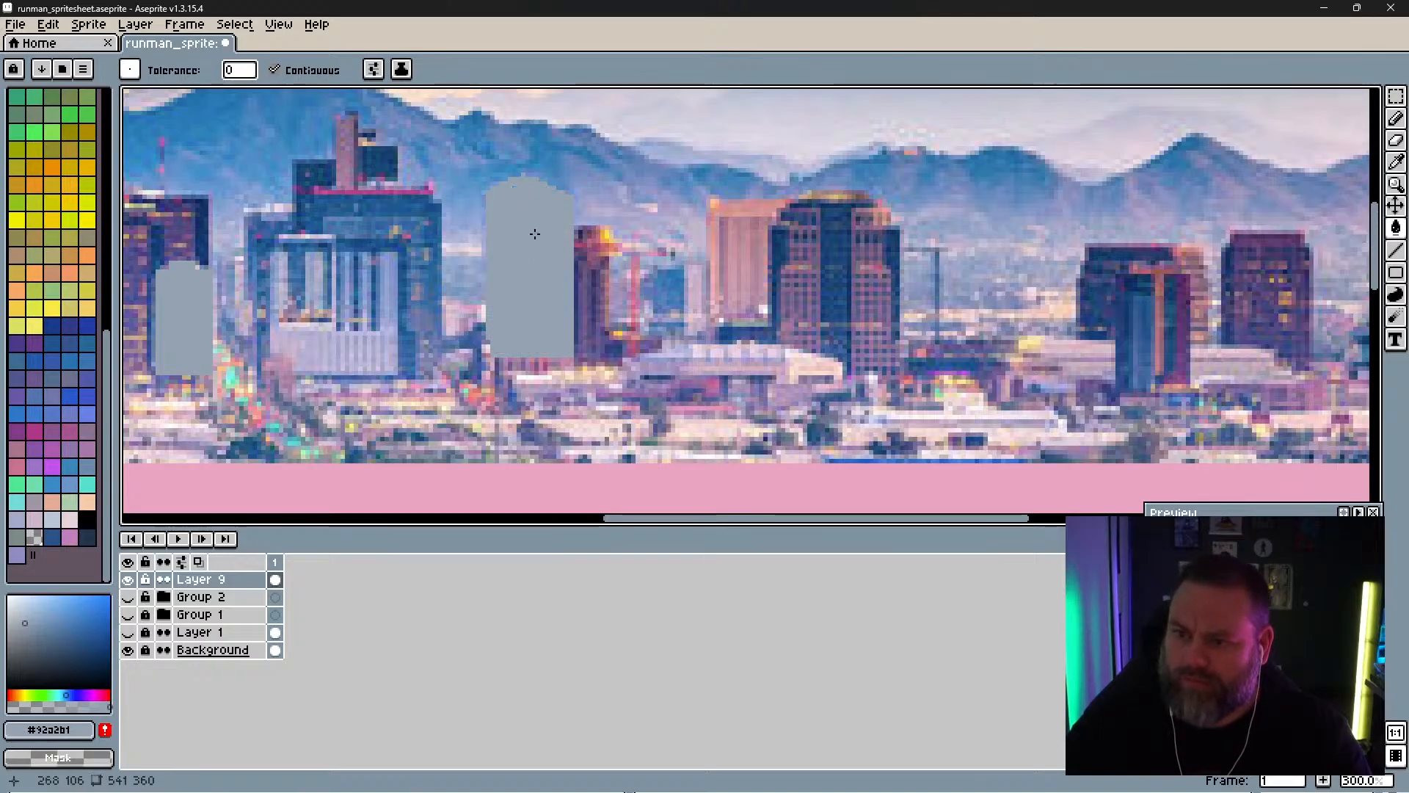
scroll(535, 233, "down", 2)
scroll(535, 233, "up", 3)
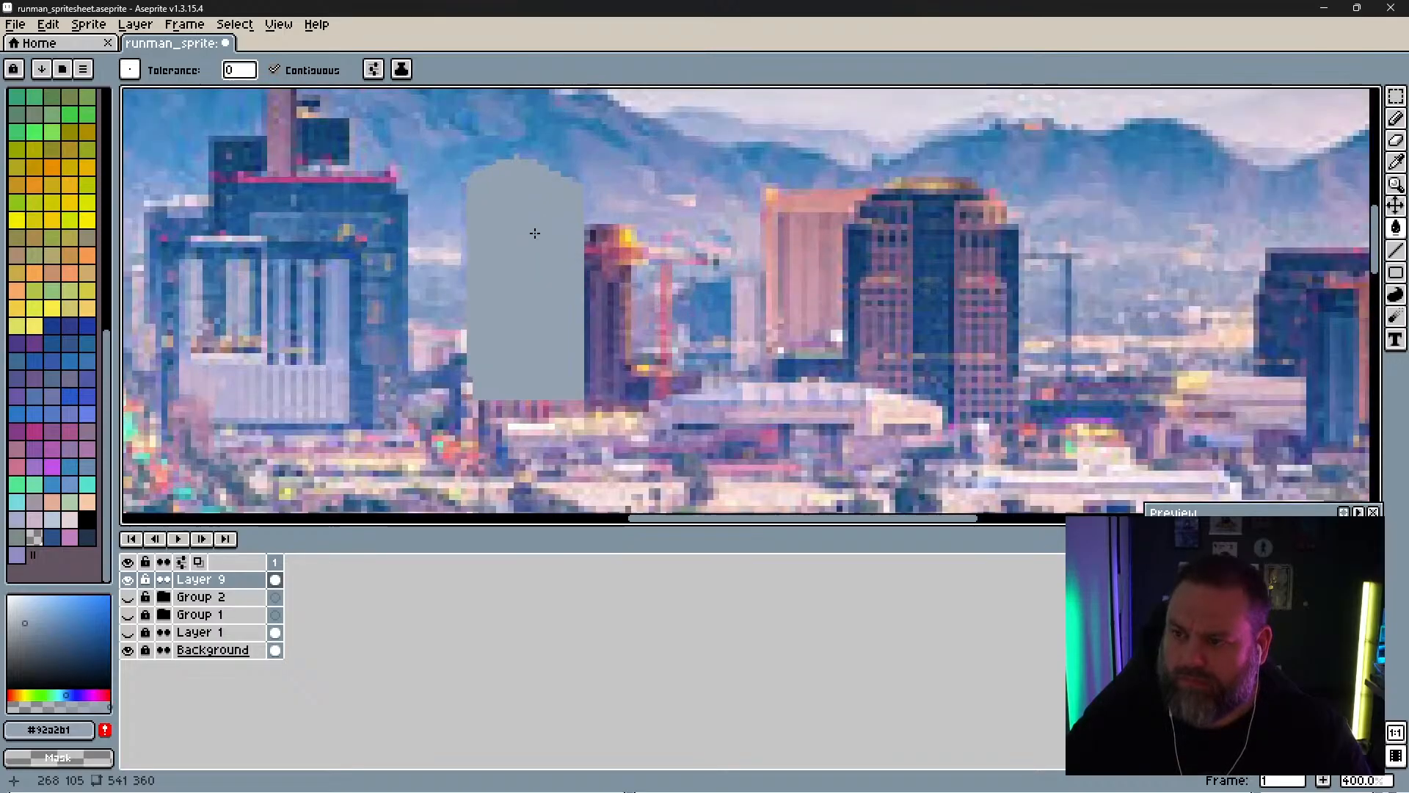
scroll(535, 233, "down", 2)
scroll(535, 233, "up", 2)
scroll(535, 232, "down", 2)
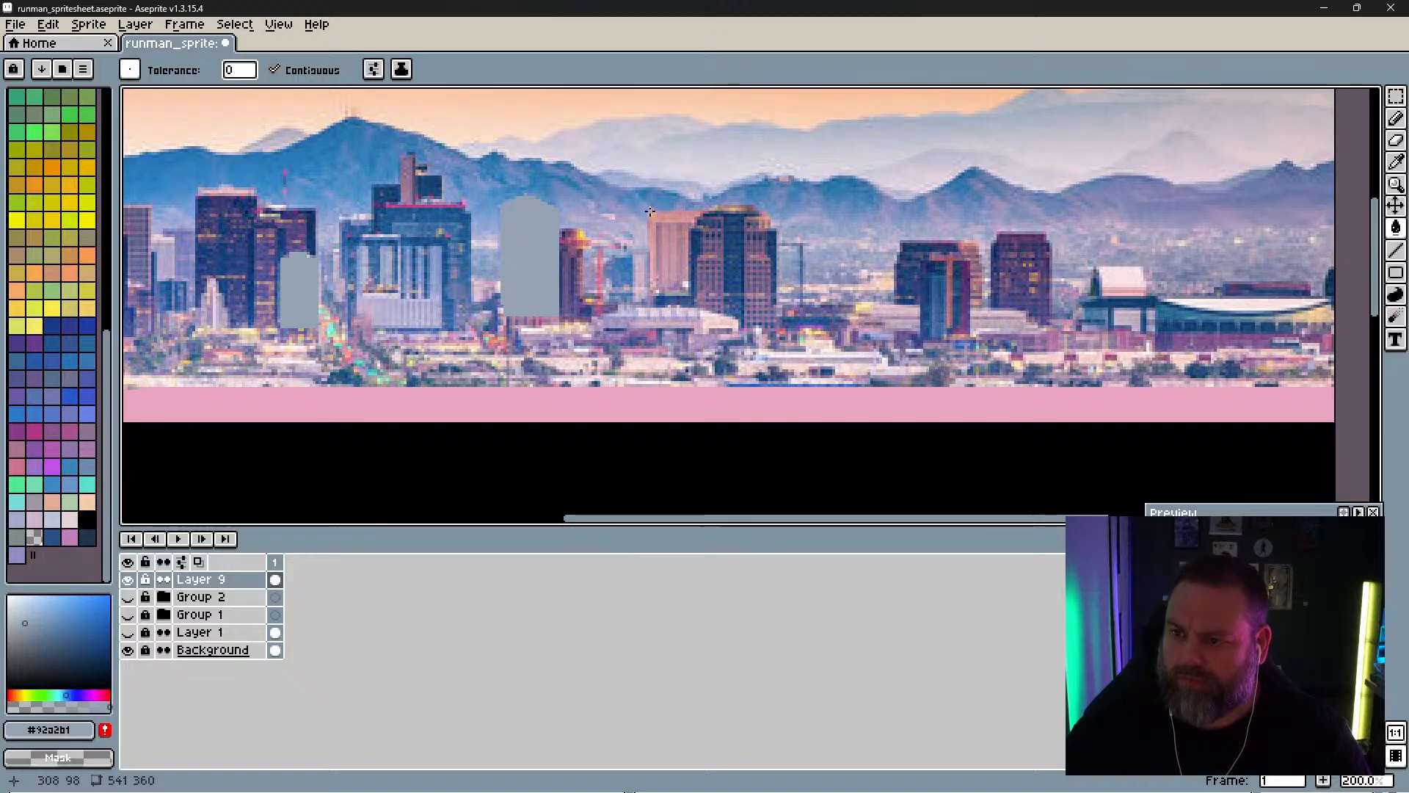
scroll(656, 227, "down", 1)
scroll(639, 249, "up", 3)
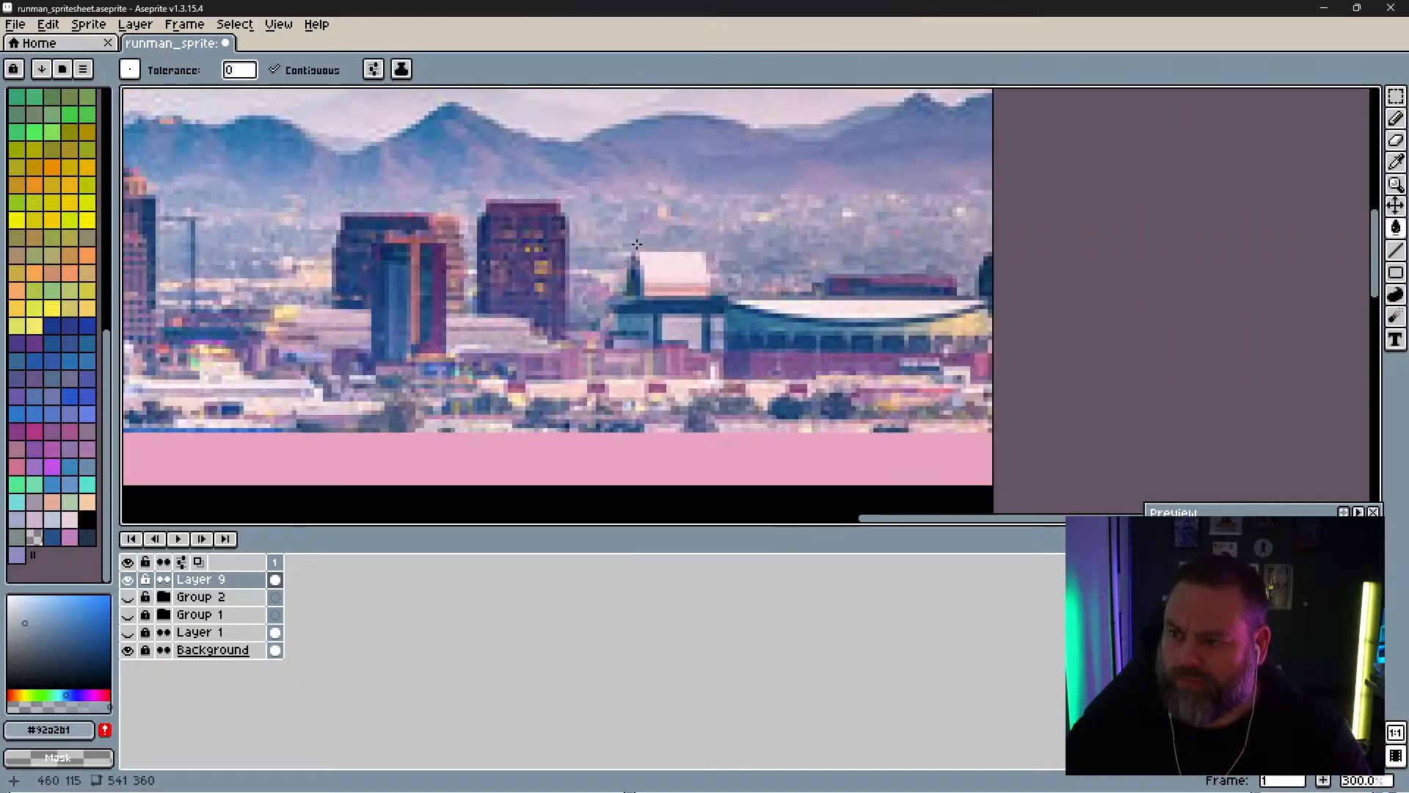
left_click(626, 253)
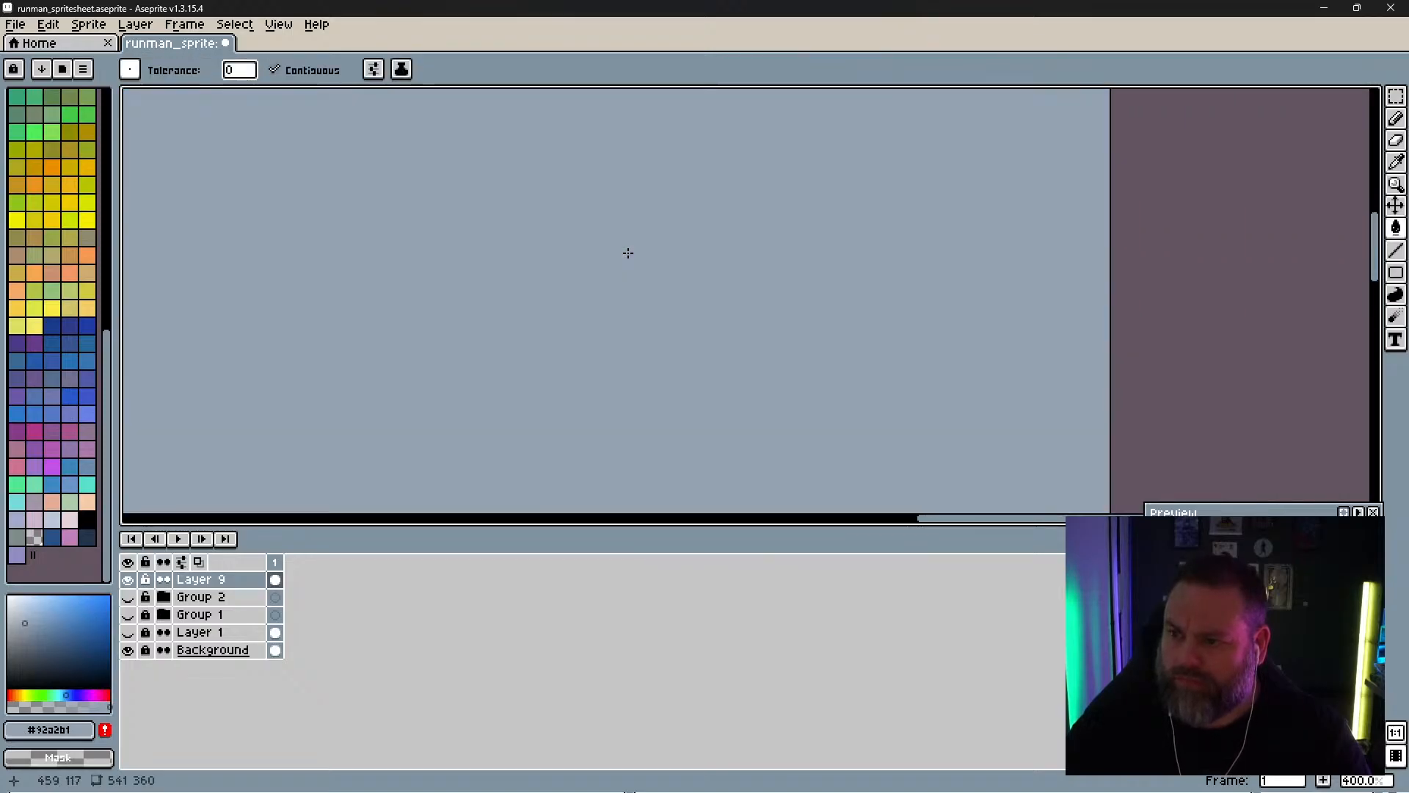
key("ctrl+z")
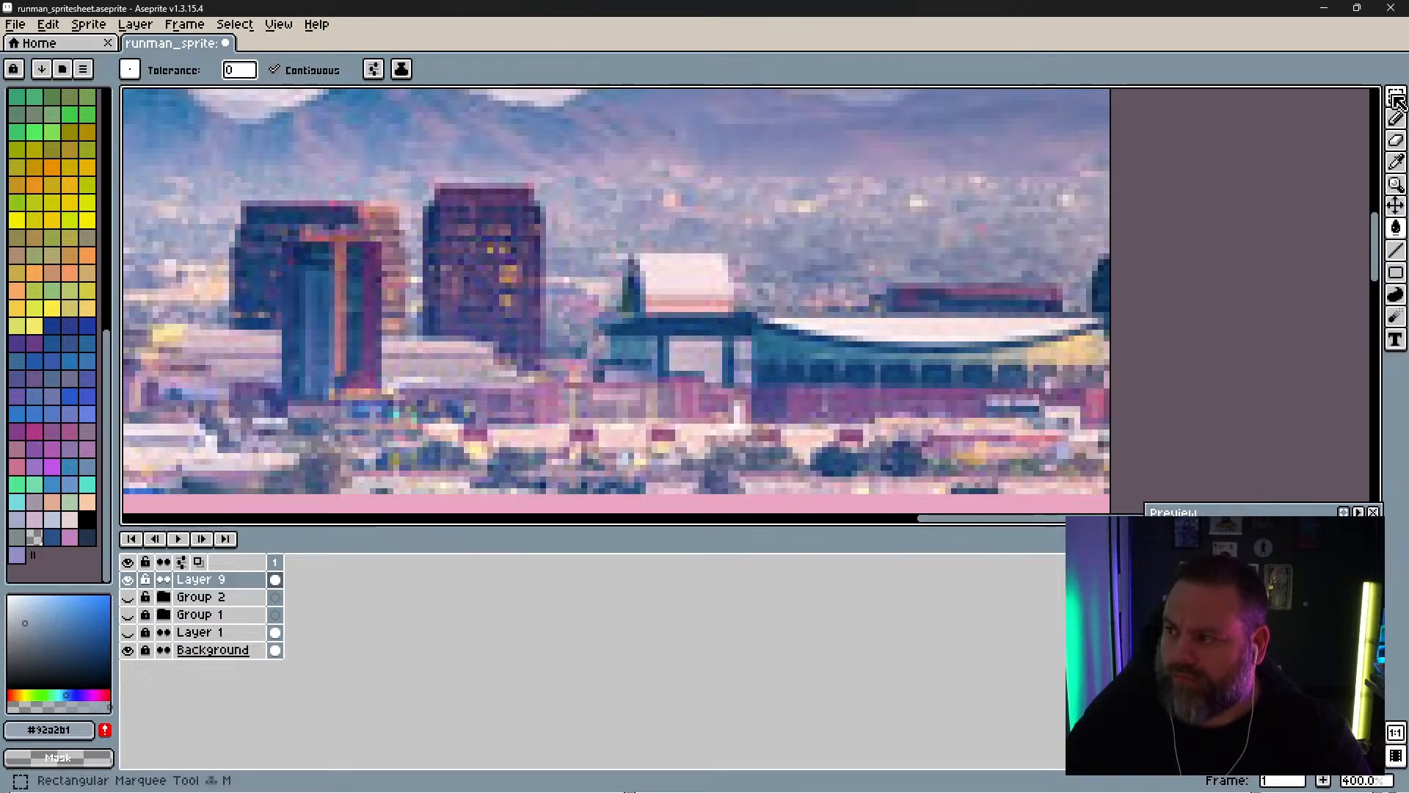
left_click(1395, 227)
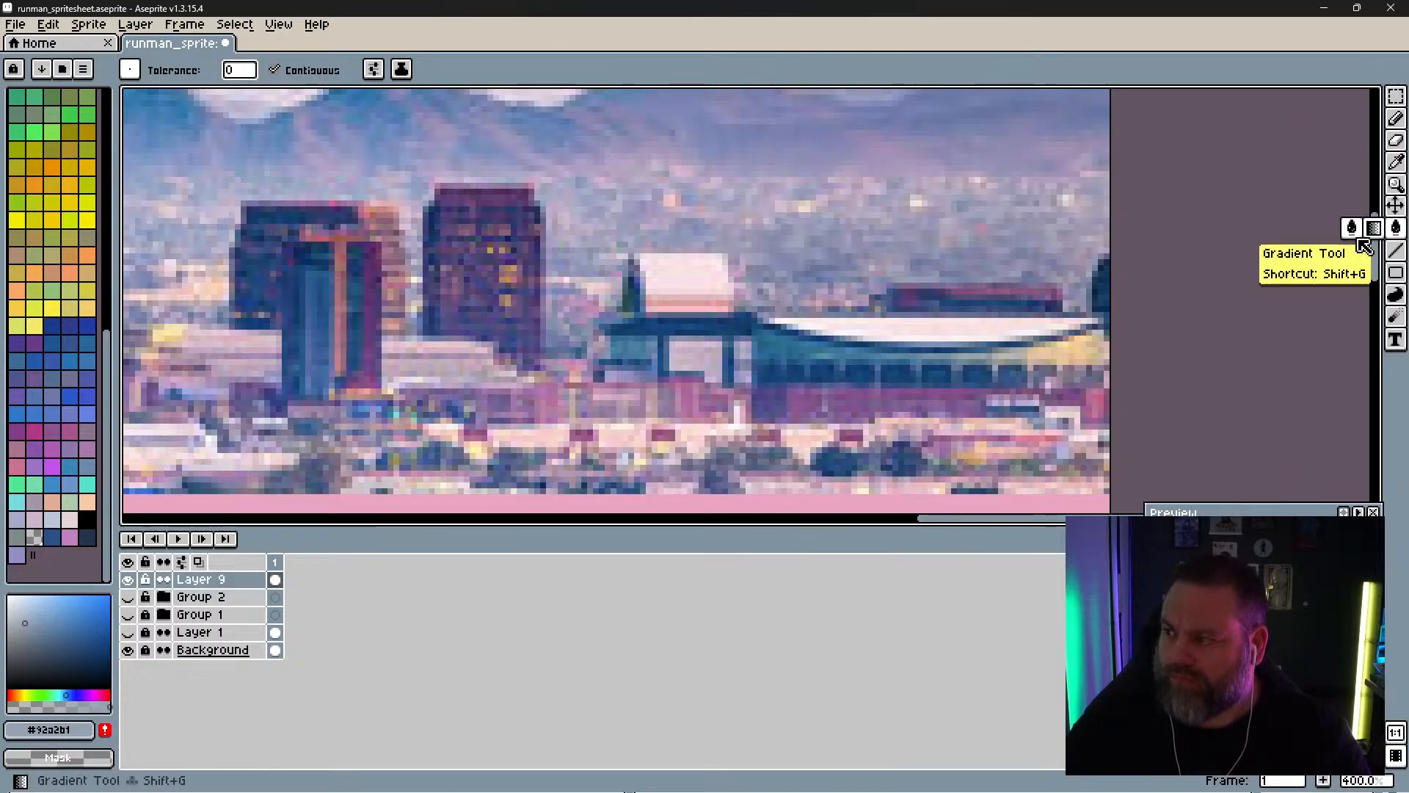
left_click(631, 256)
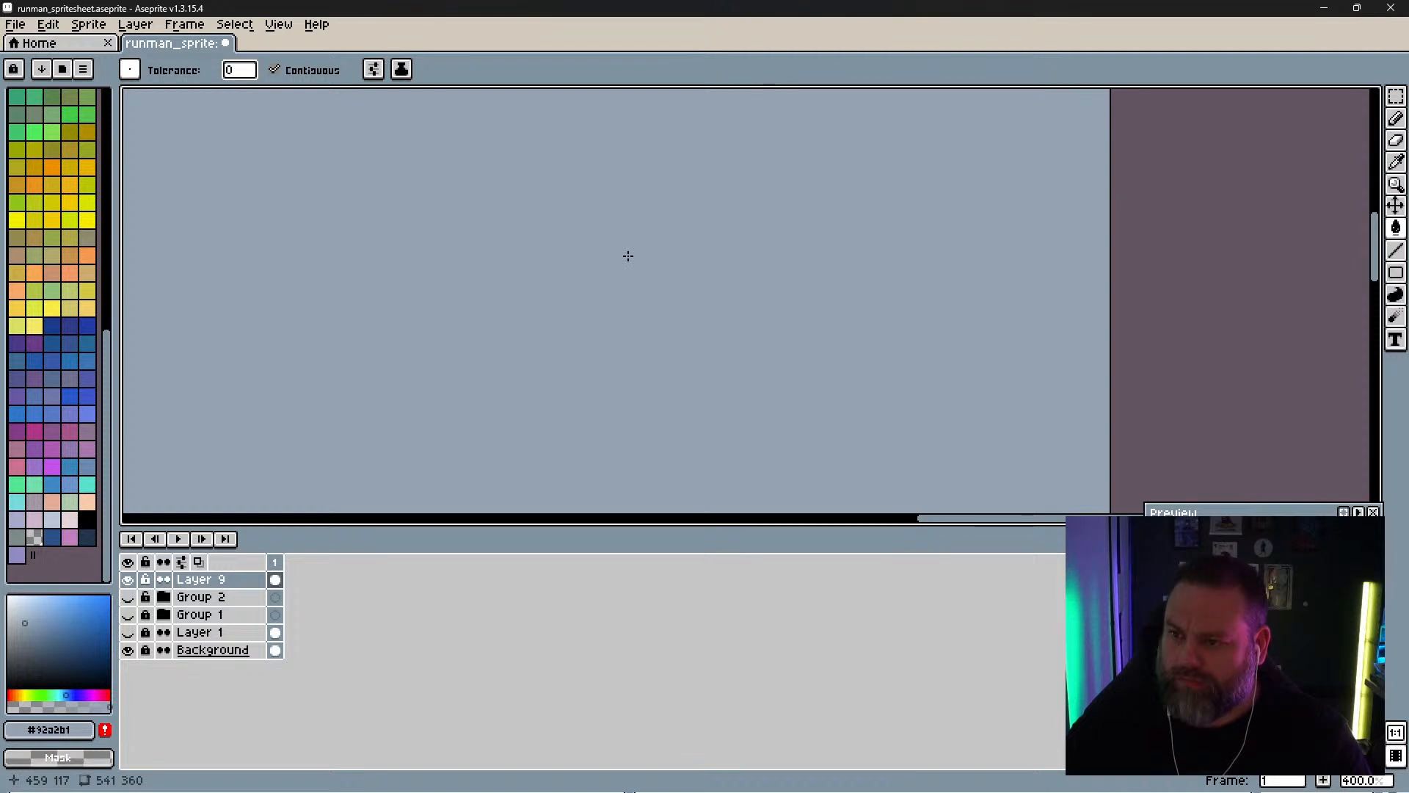
key("ctrl+z")
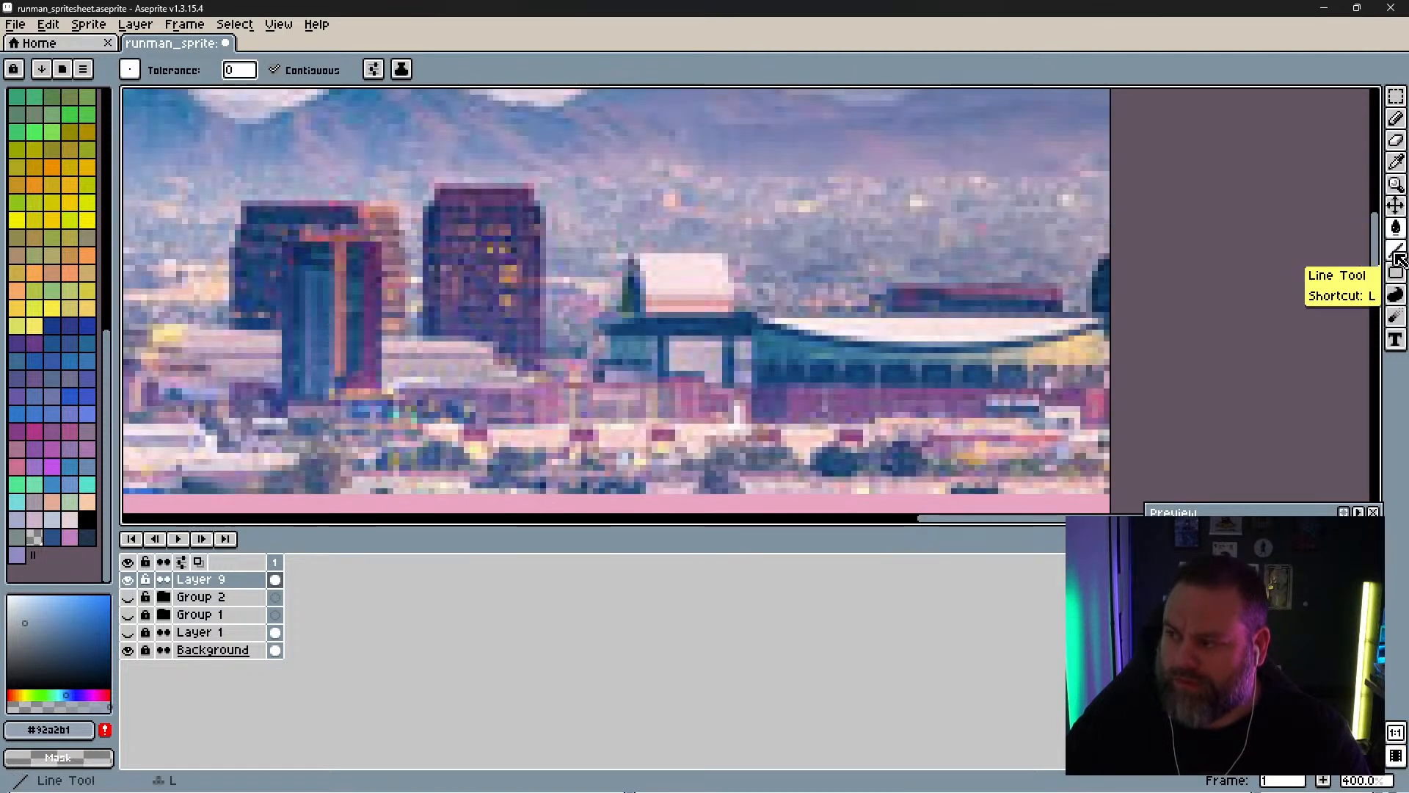
Step: Trace the low stadium and its raised boxy roof section with the Contour tool as filled #92a2b1 shapes on Layer 9
left_click(1395, 294)
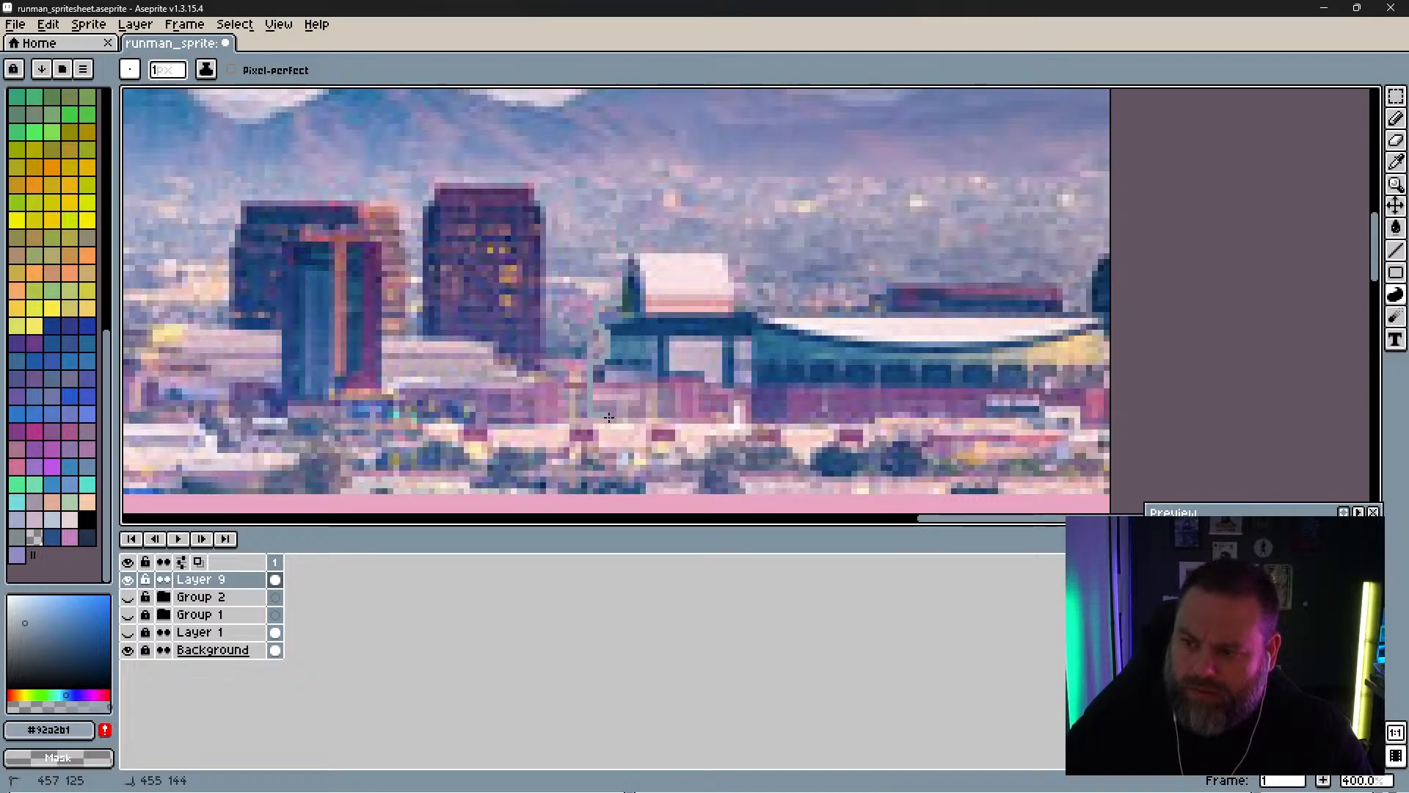
left_click_drag(608, 417, 848, 425)
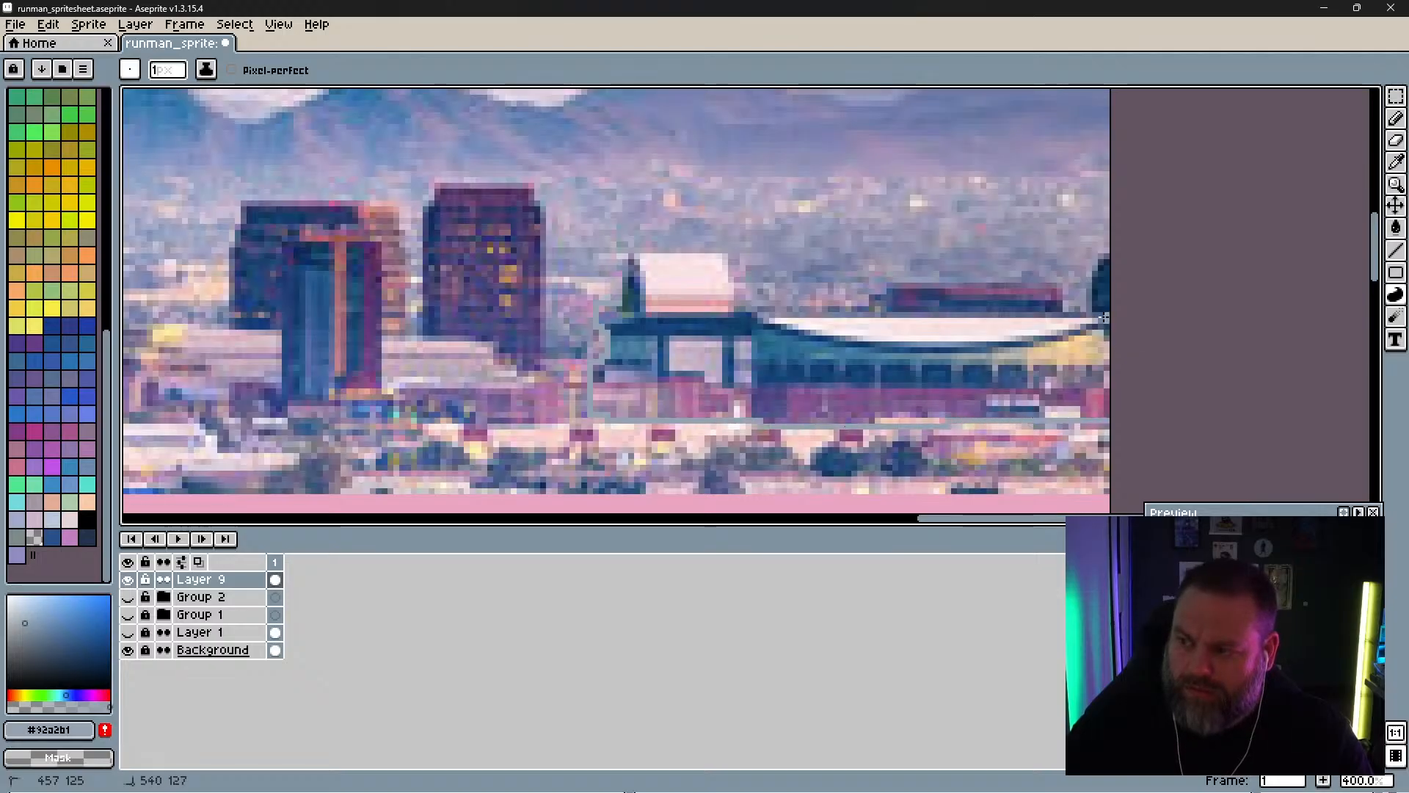
left_click_drag(993, 317, 737, 314)
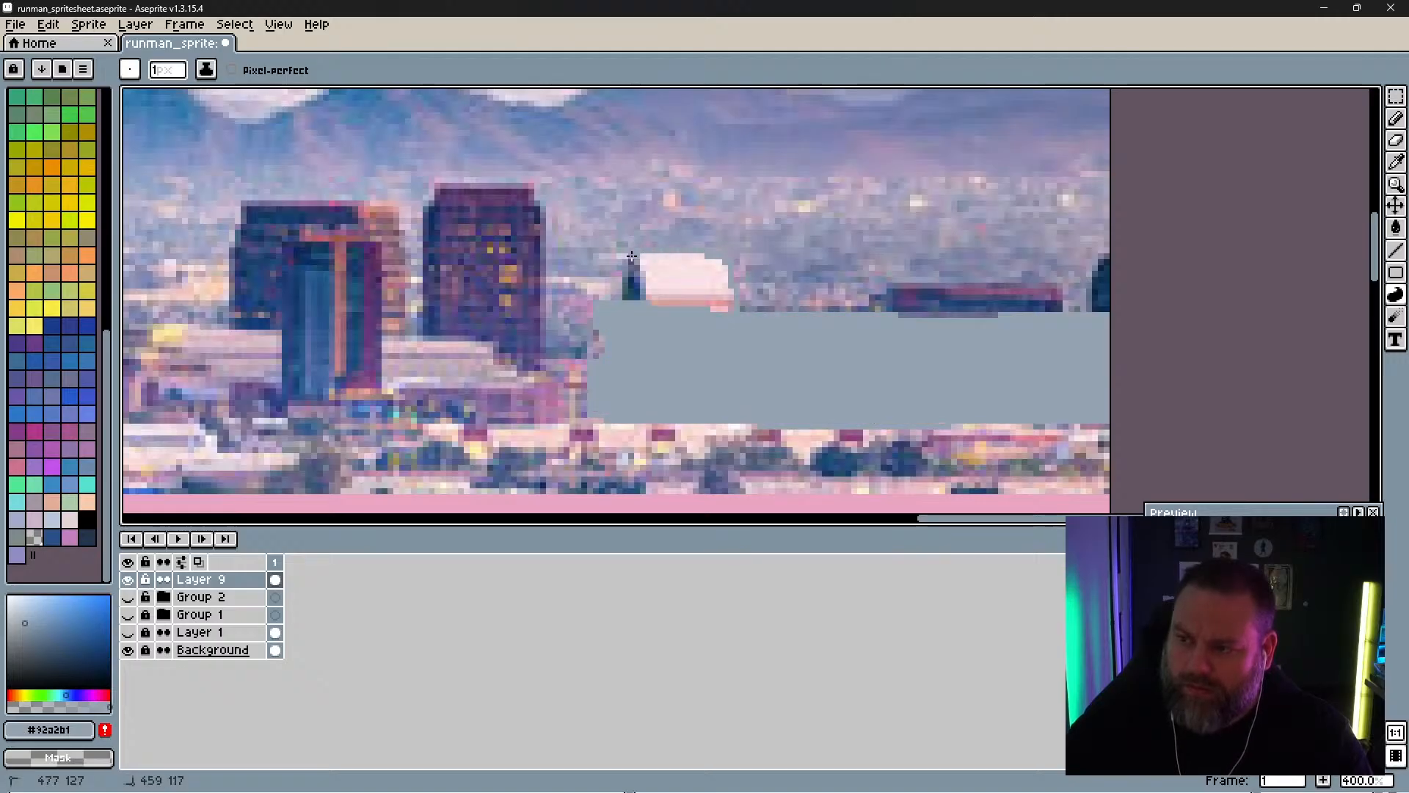
left_click_drag(631, 257, 619, 315)
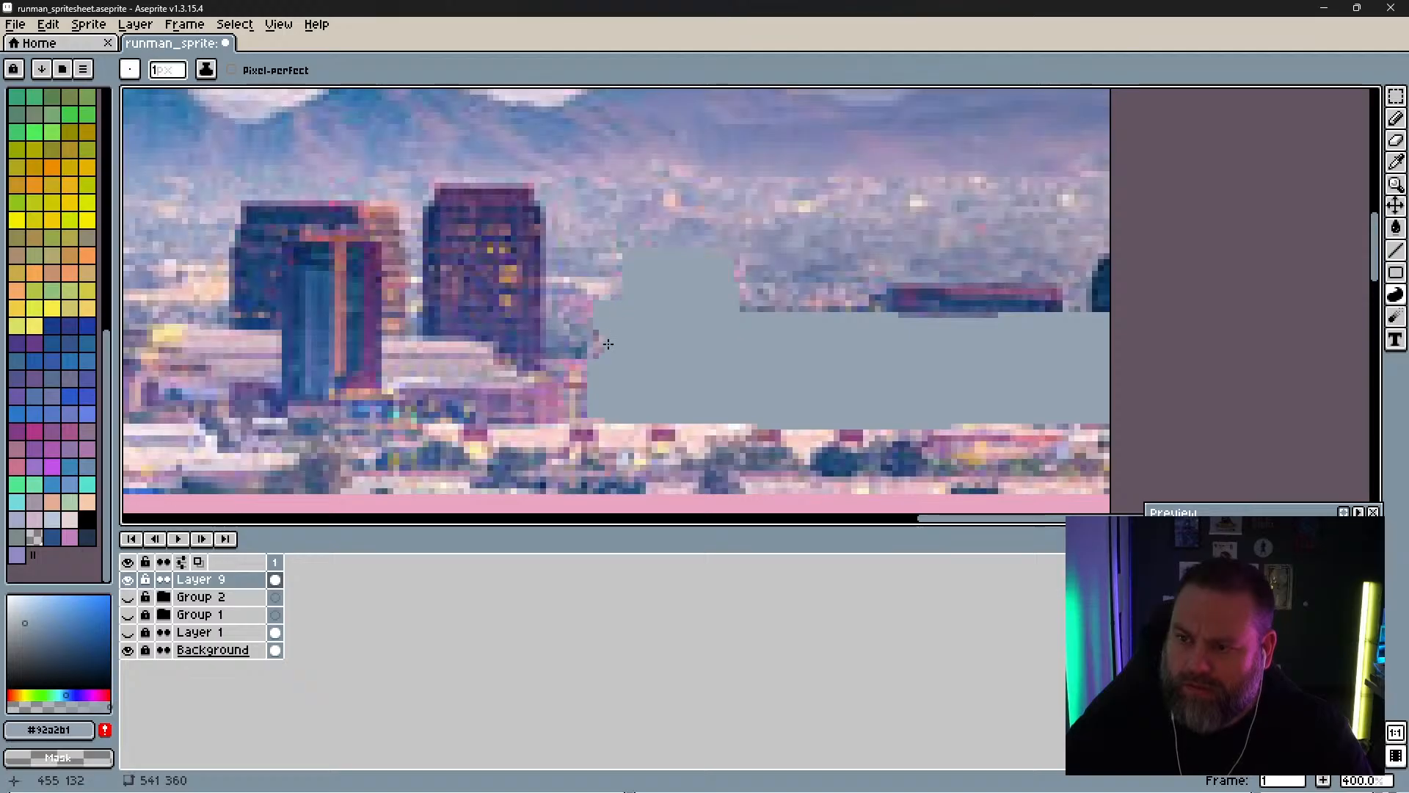
Step: Trim the grey stadium silhouette with the eraser, straightening its side, its base line and the long low roof line
key("e")
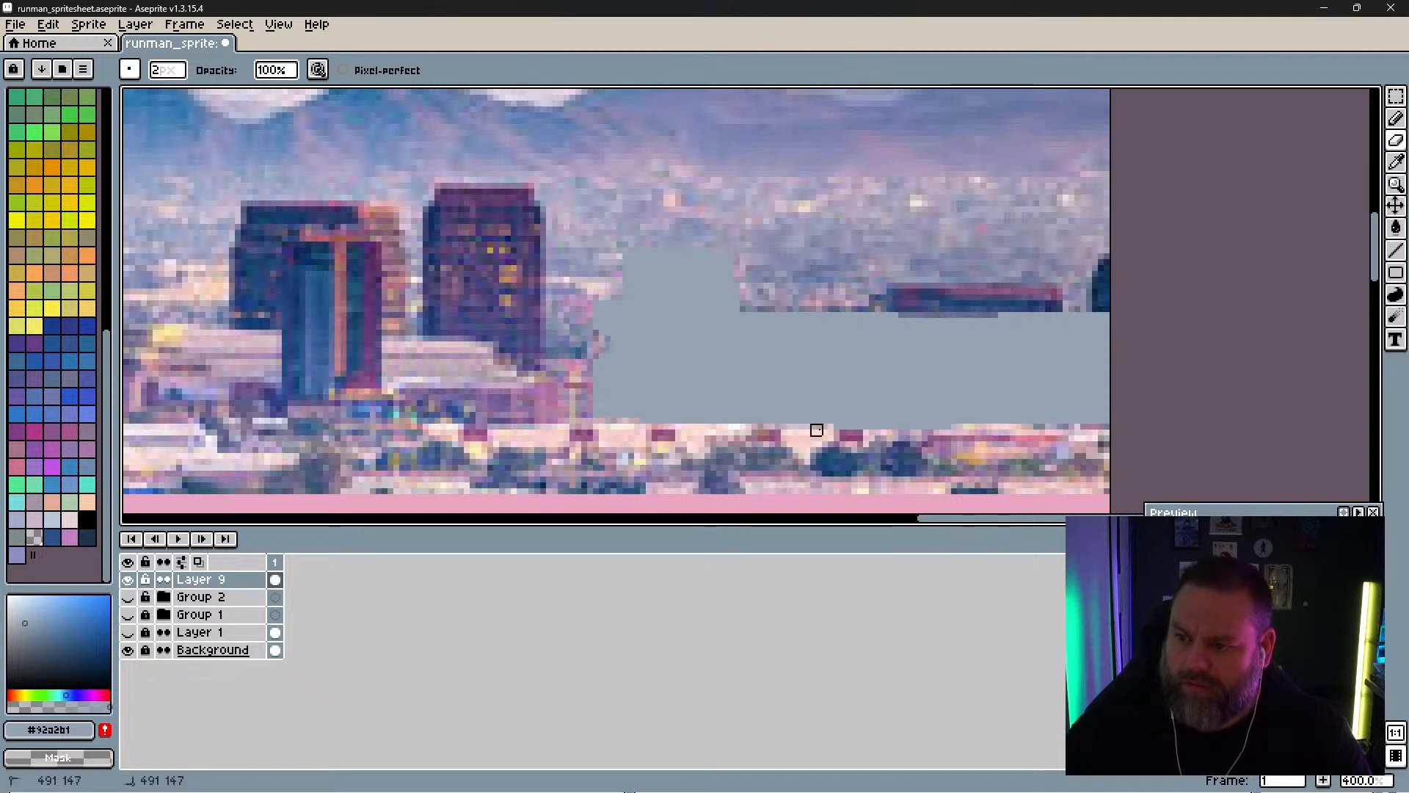
left_click_drag(814, 428, 1152, 415)
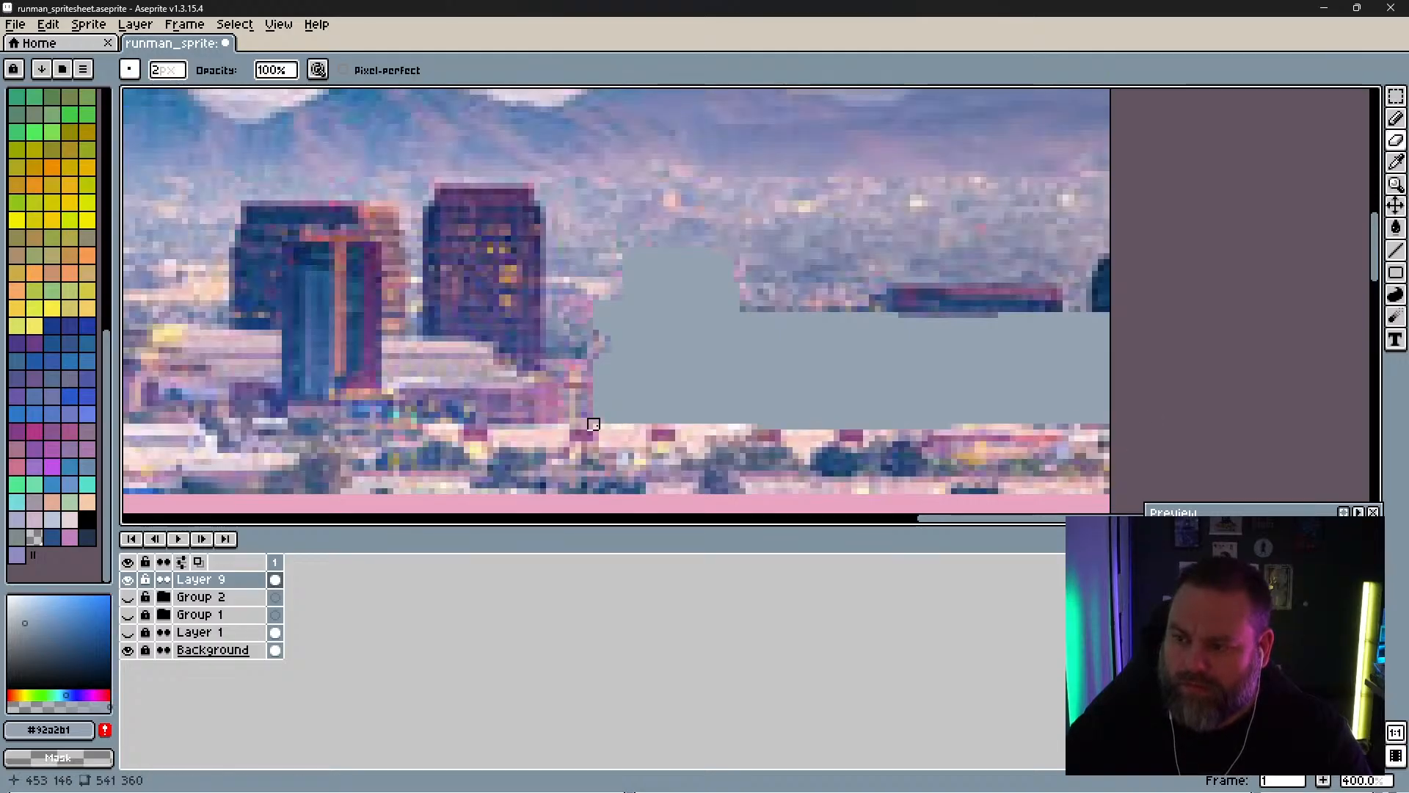
left_click_drag(592, 424, 1148, 418)
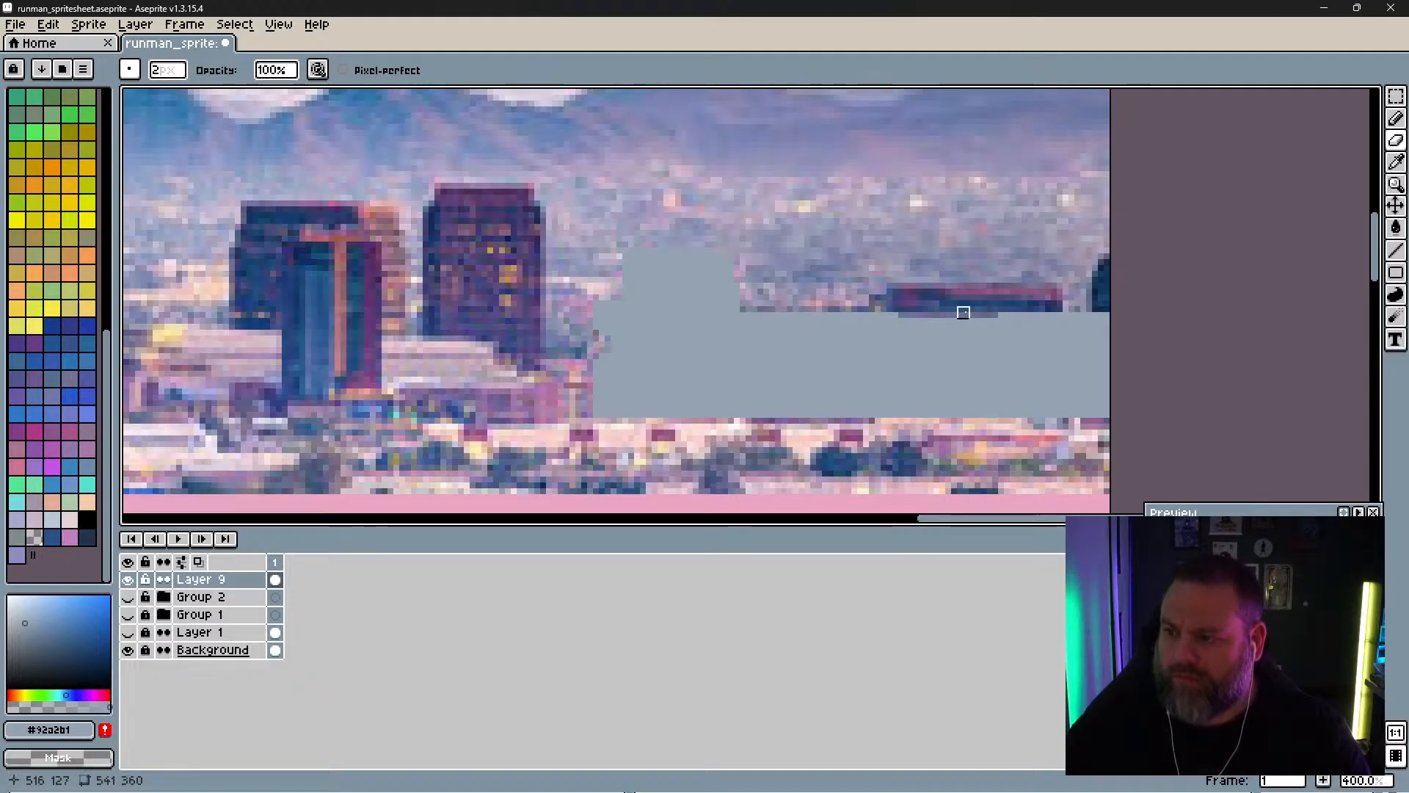
mouse_move(968, 312)
left_mouse_down()
mouse_move(1139, 312)
mouse_move(846, 330)
mouse_move(742, 313)
left_mouse_up()
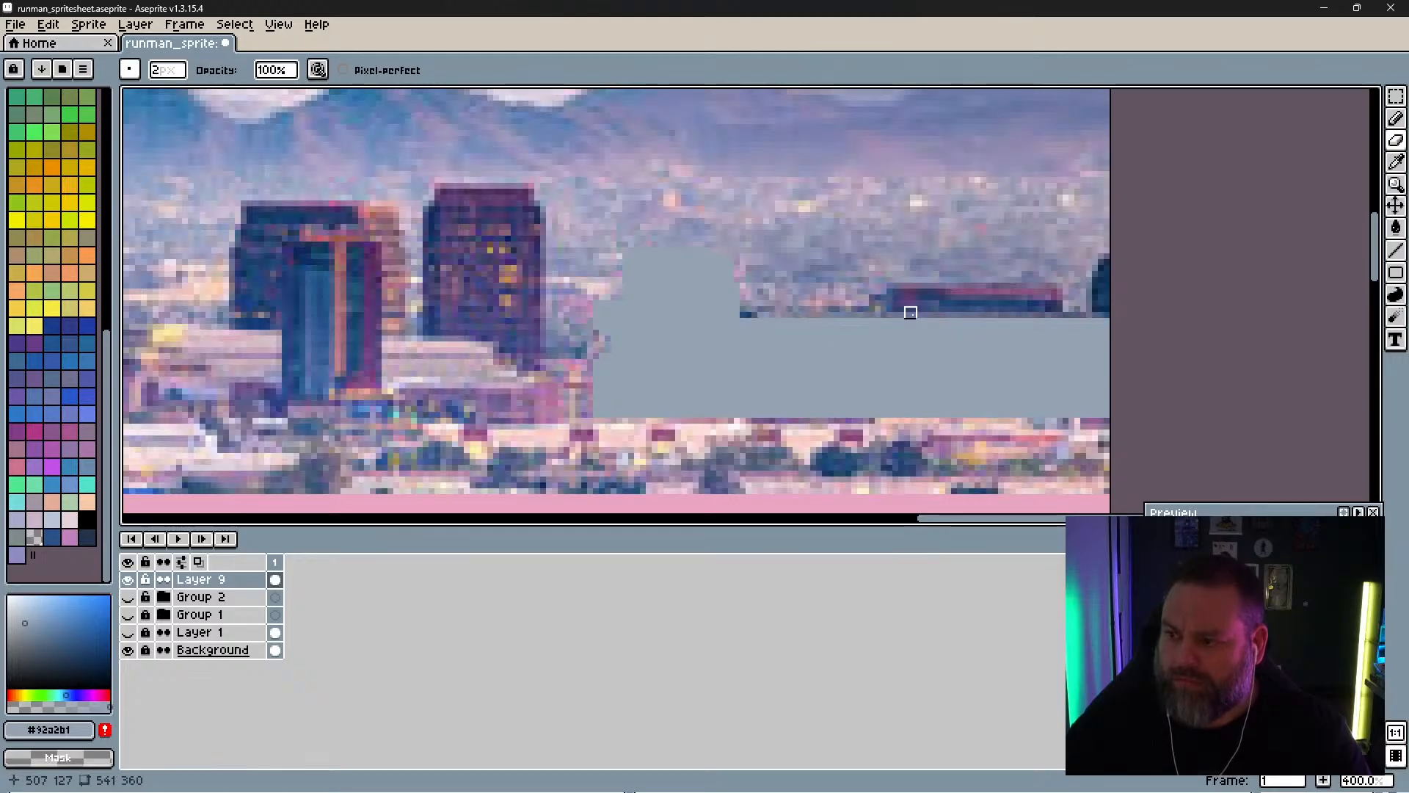
Step: Lower the opacity of Layer 9 so the reference photo shows through the grey silhouettes
double_click(238, 581)
left_click_drag(1221, 573, 1119, 573)
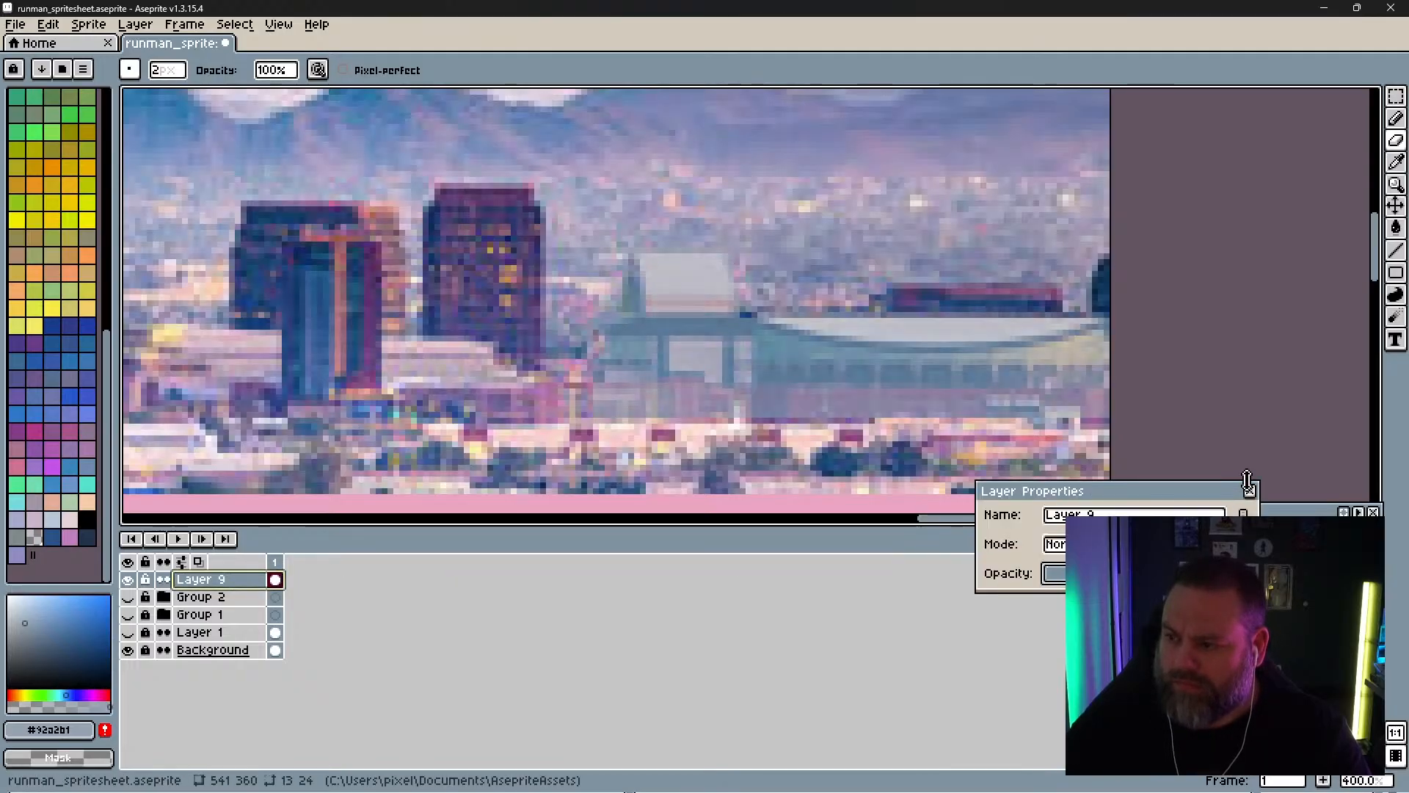
left_click(1248, 488)
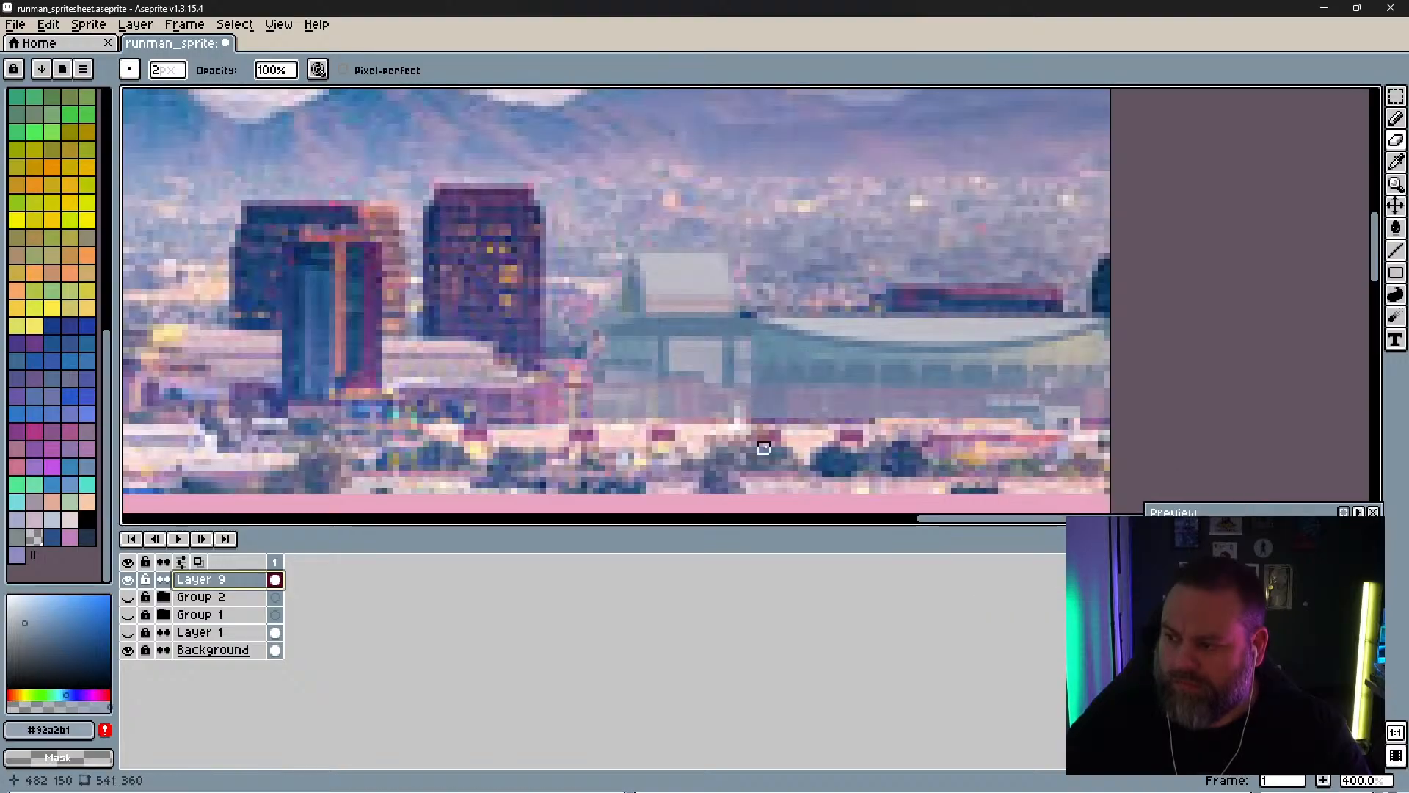
Step: Add a new layer above Layer 9 and hide Layer 9
key("b")
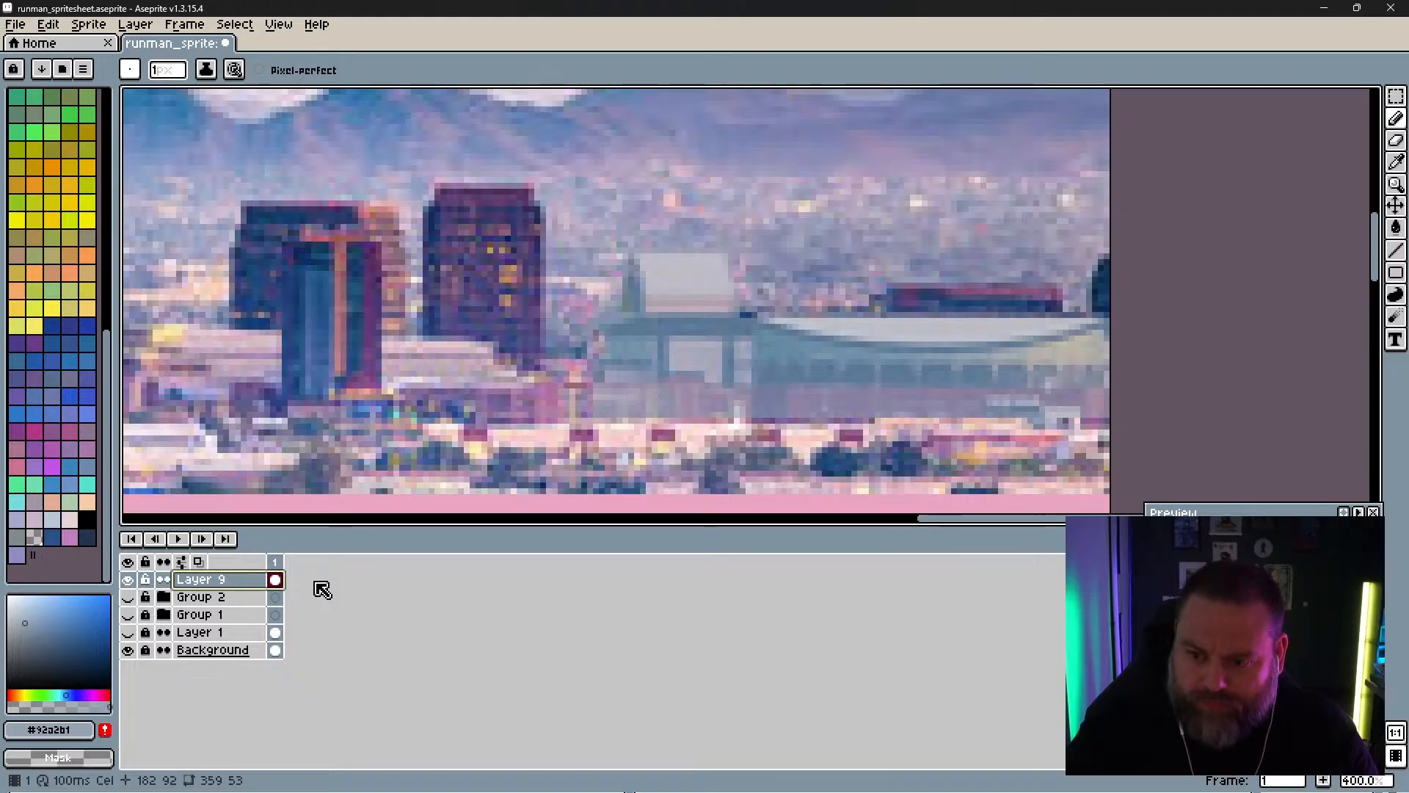
key("shift+n")
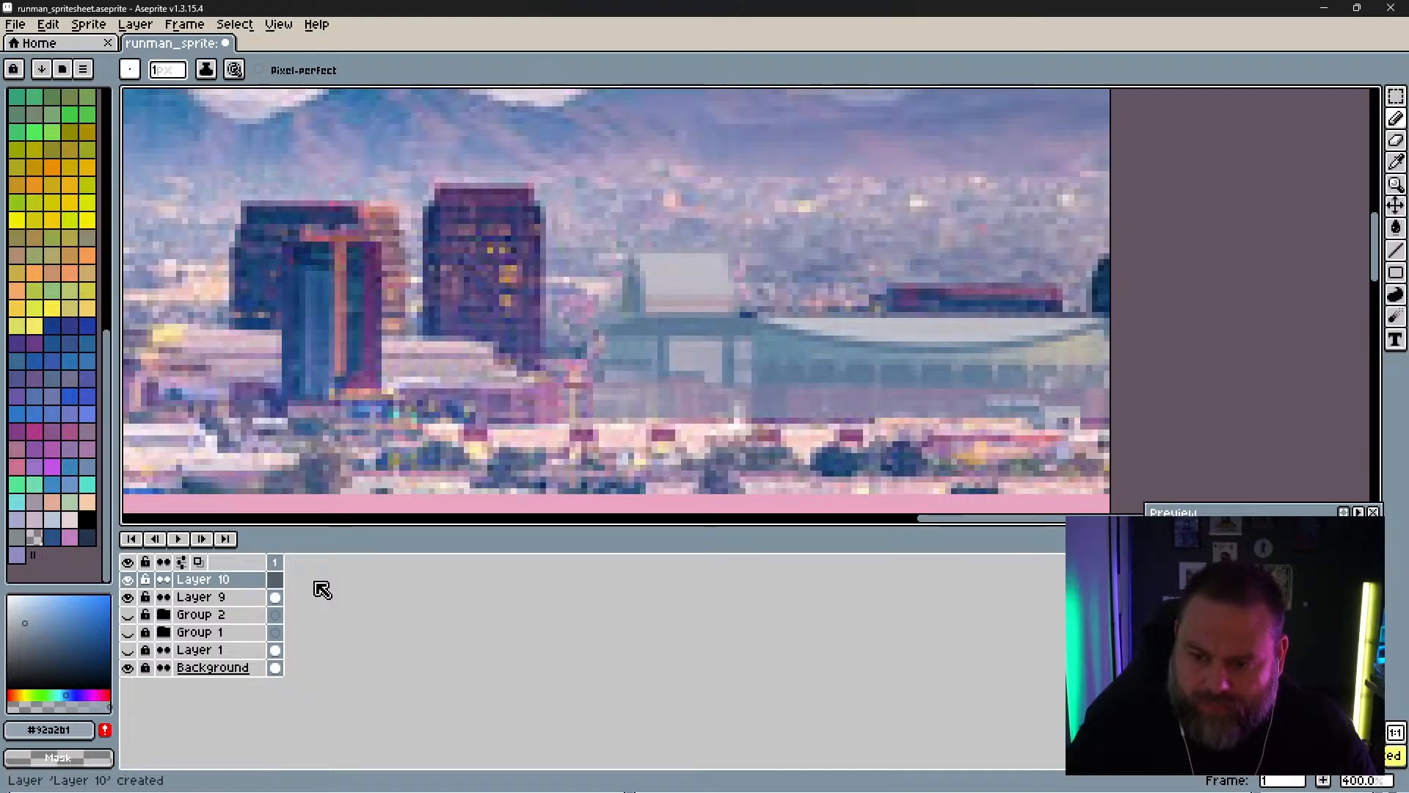
left_click(239, 579)
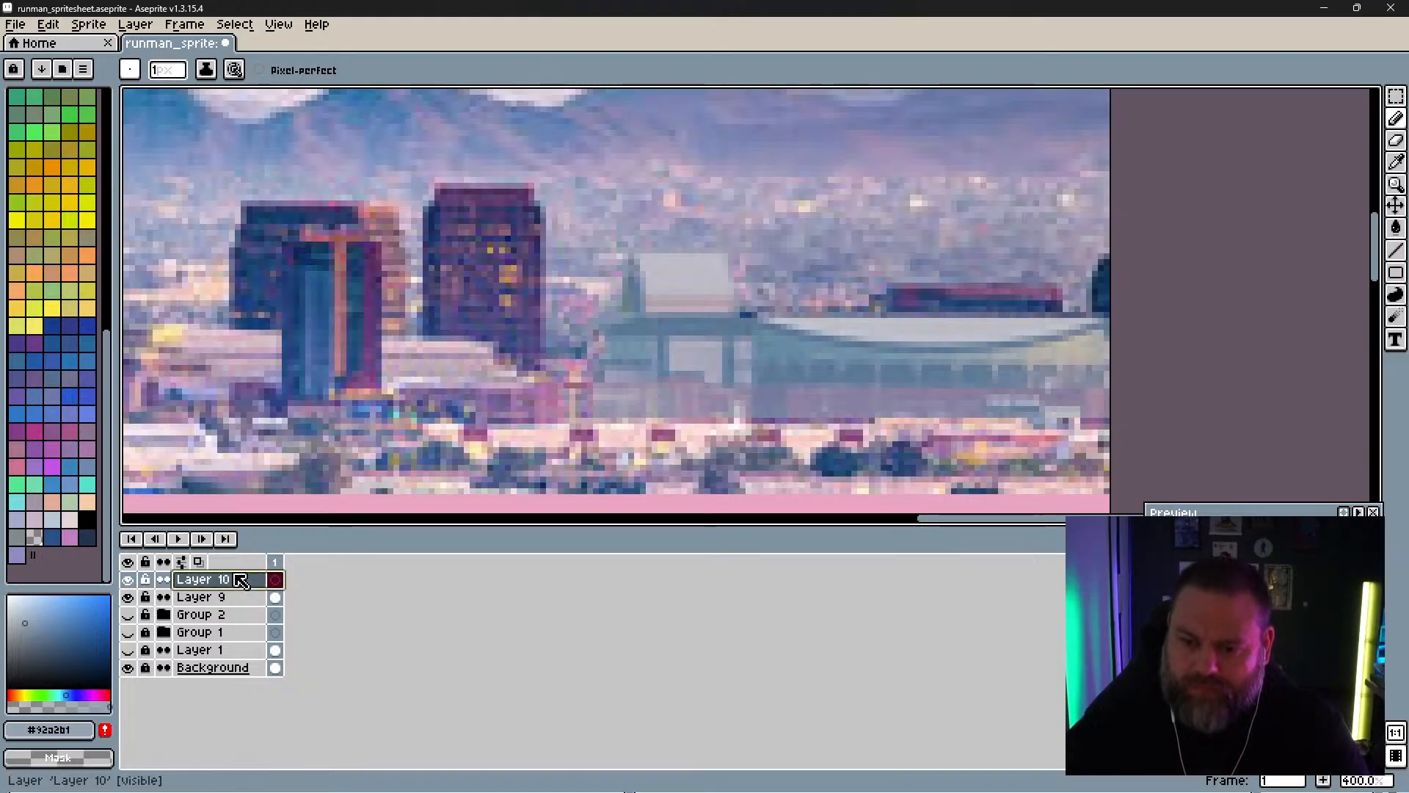
left_click(128, 597)
key("i")
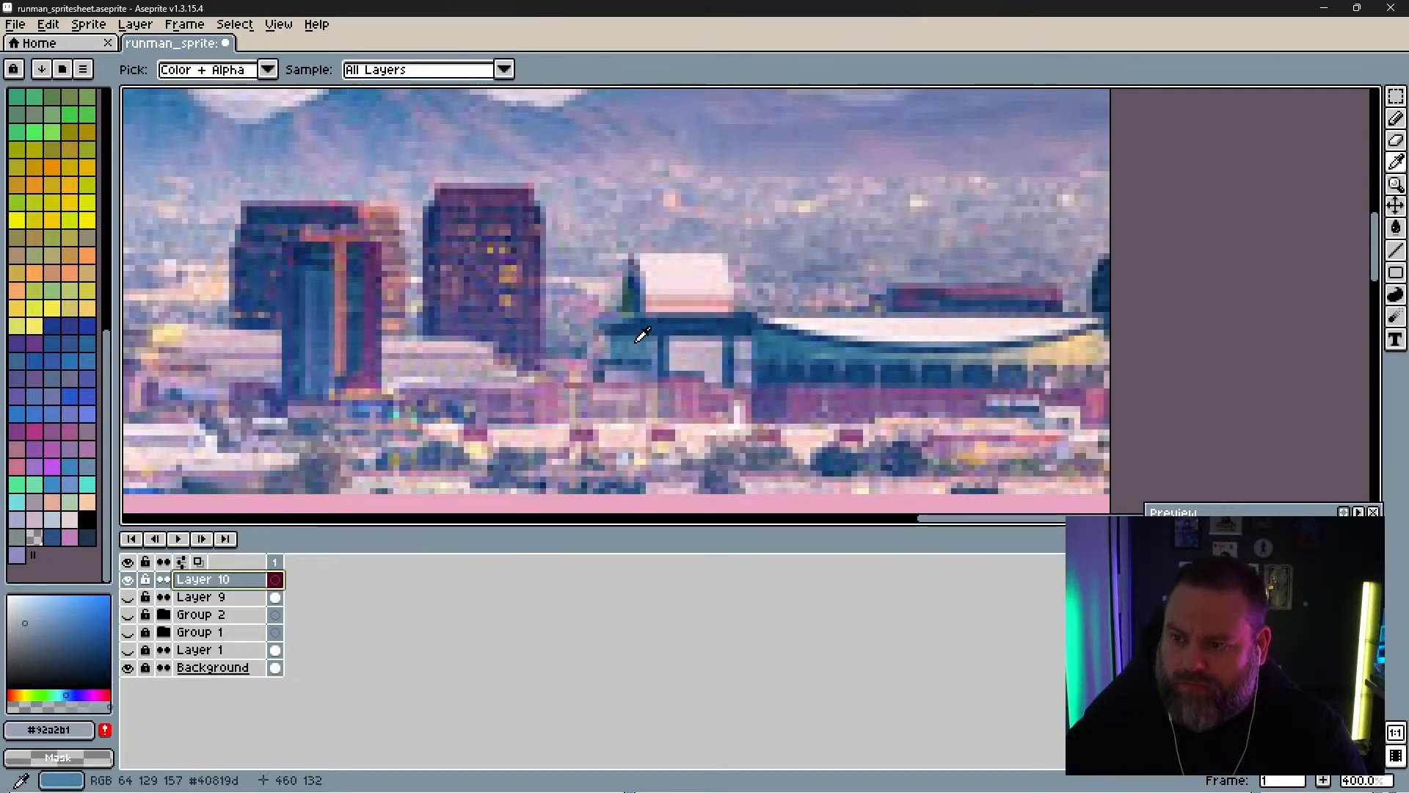
left_click(778, 323)
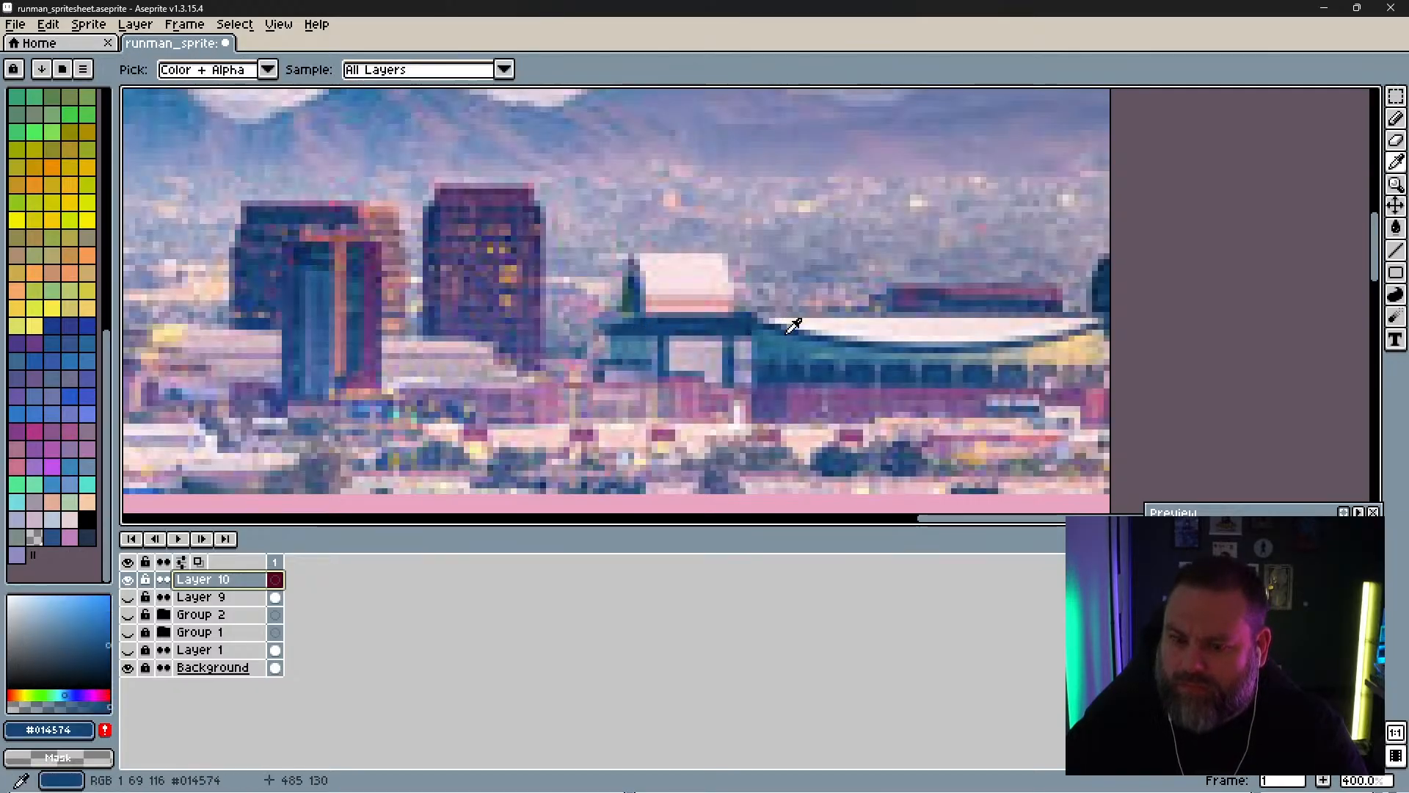
key("b")
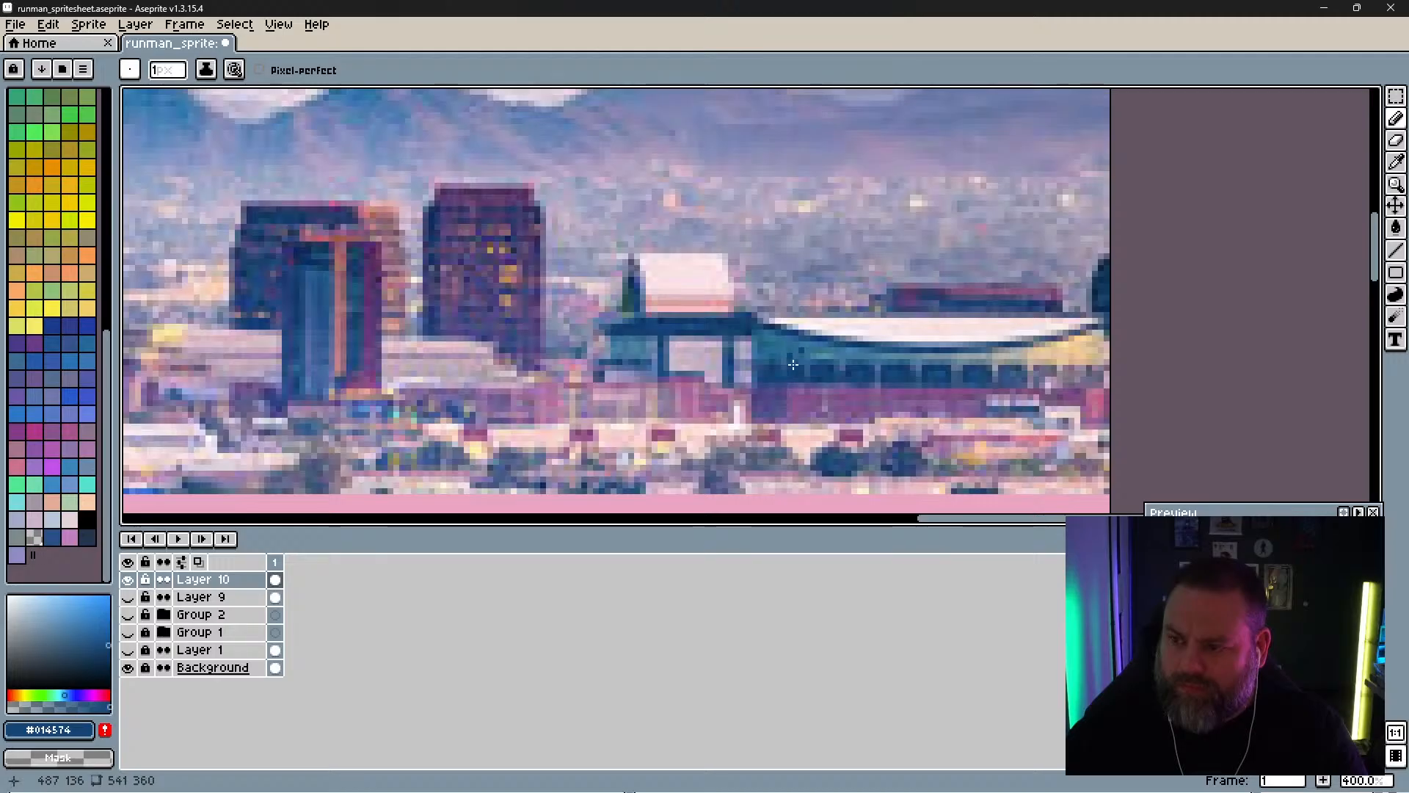
key("ctrl+z")
key("ctrl+z")
Step: Sample the dark blue #0c4175 from the stadium wall in the reference photo and add it to the palette
key("i")
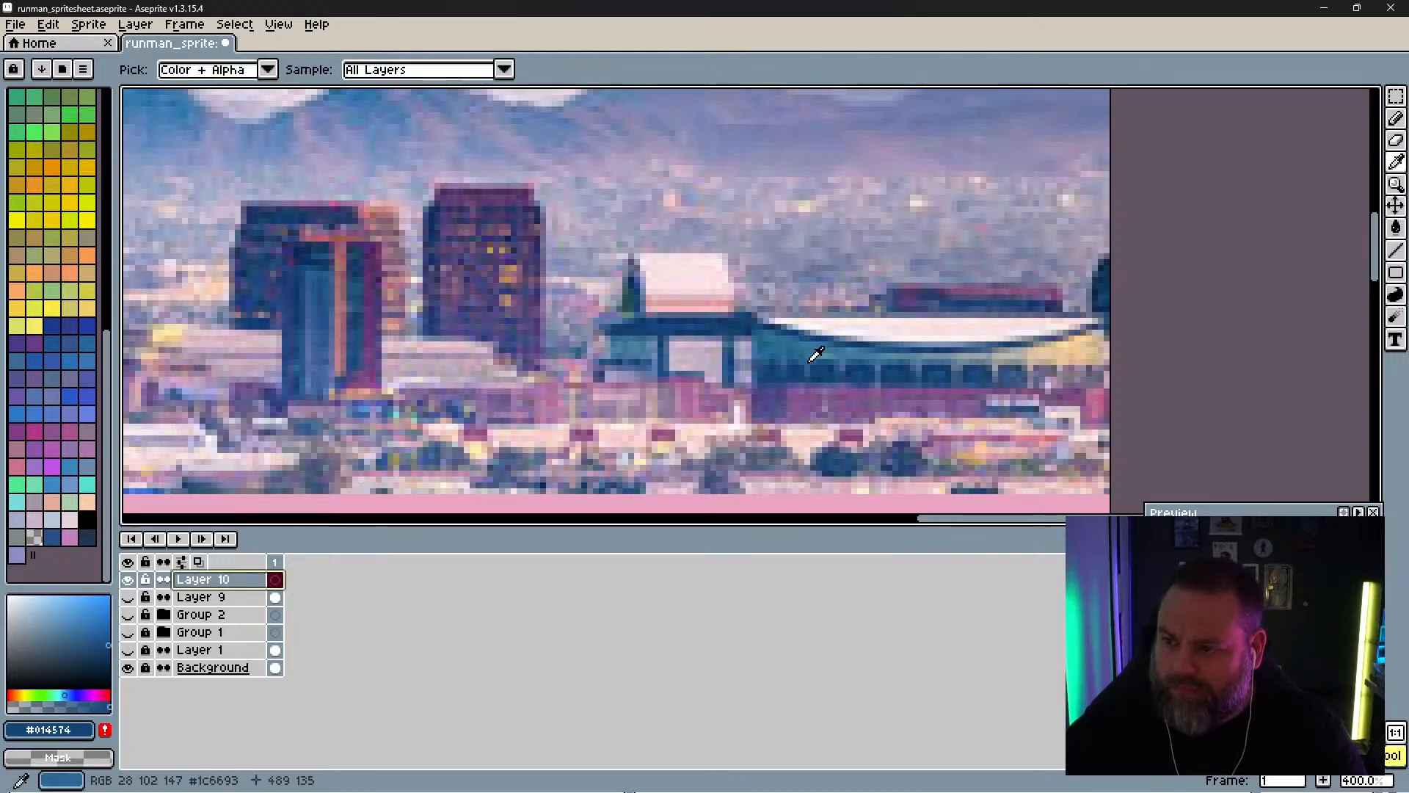
left_click(834, 358)
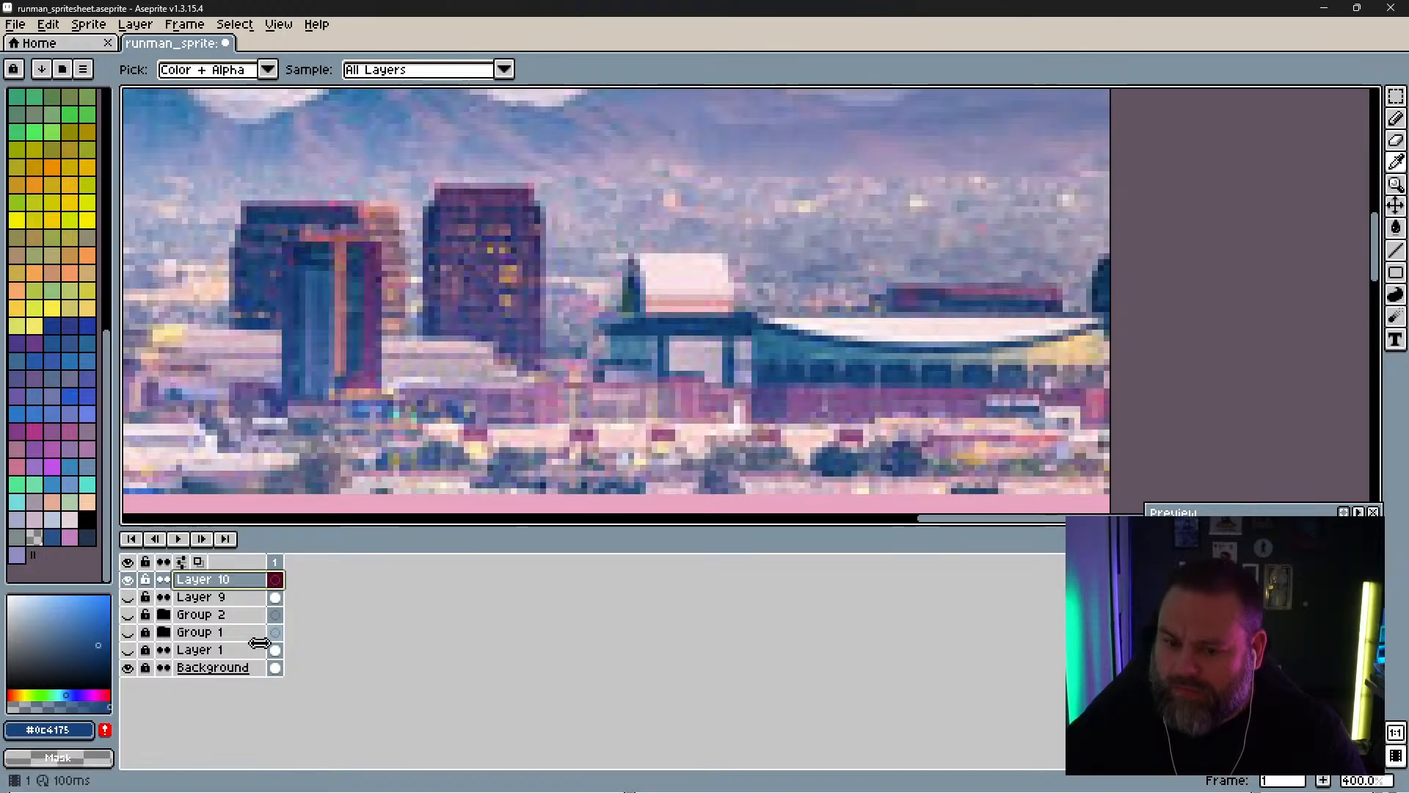
left_click(106, 733)
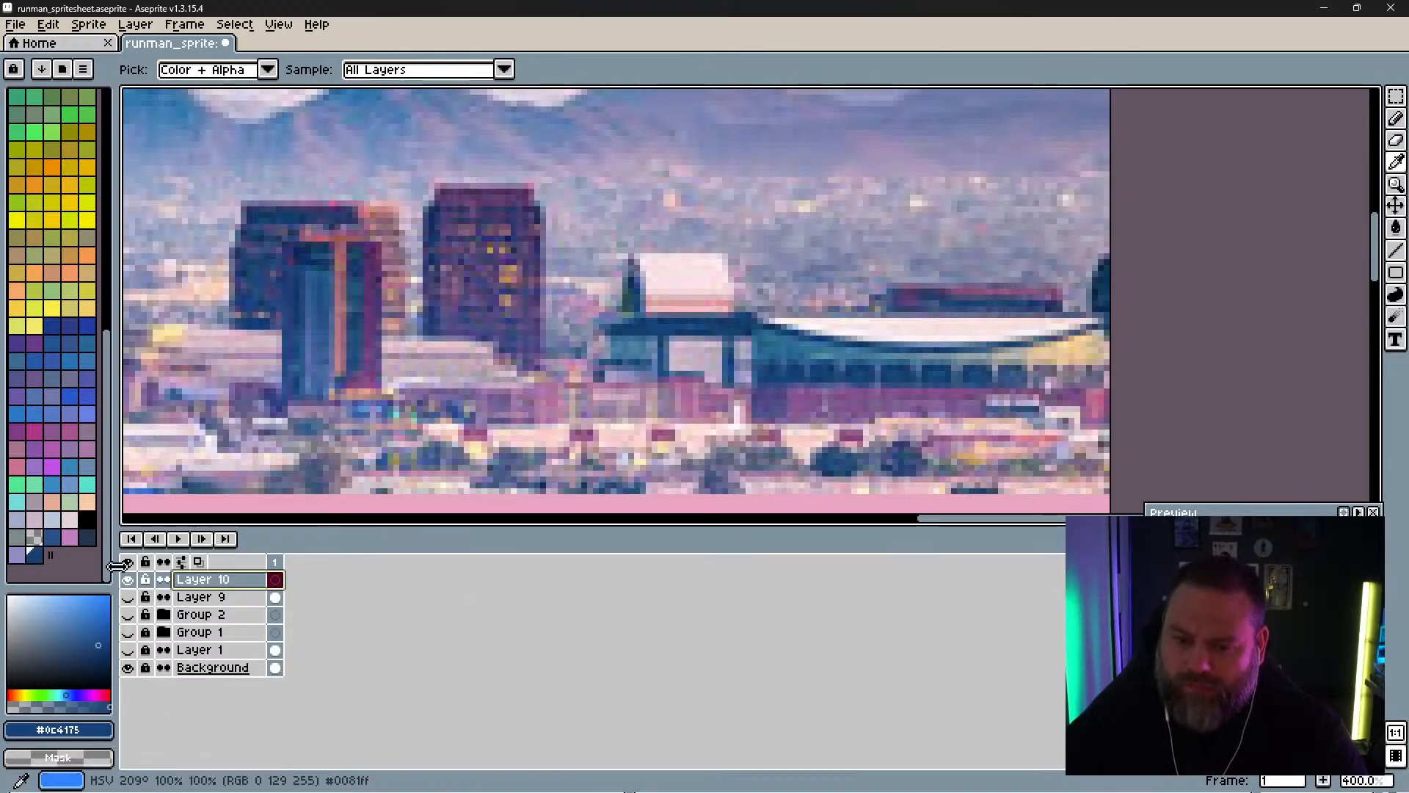
Step: Draw the dark blue #0c4175 band beneath the stadium's raised roof section on Layer 10 with the Pencil, and show Layer 9
key("b")
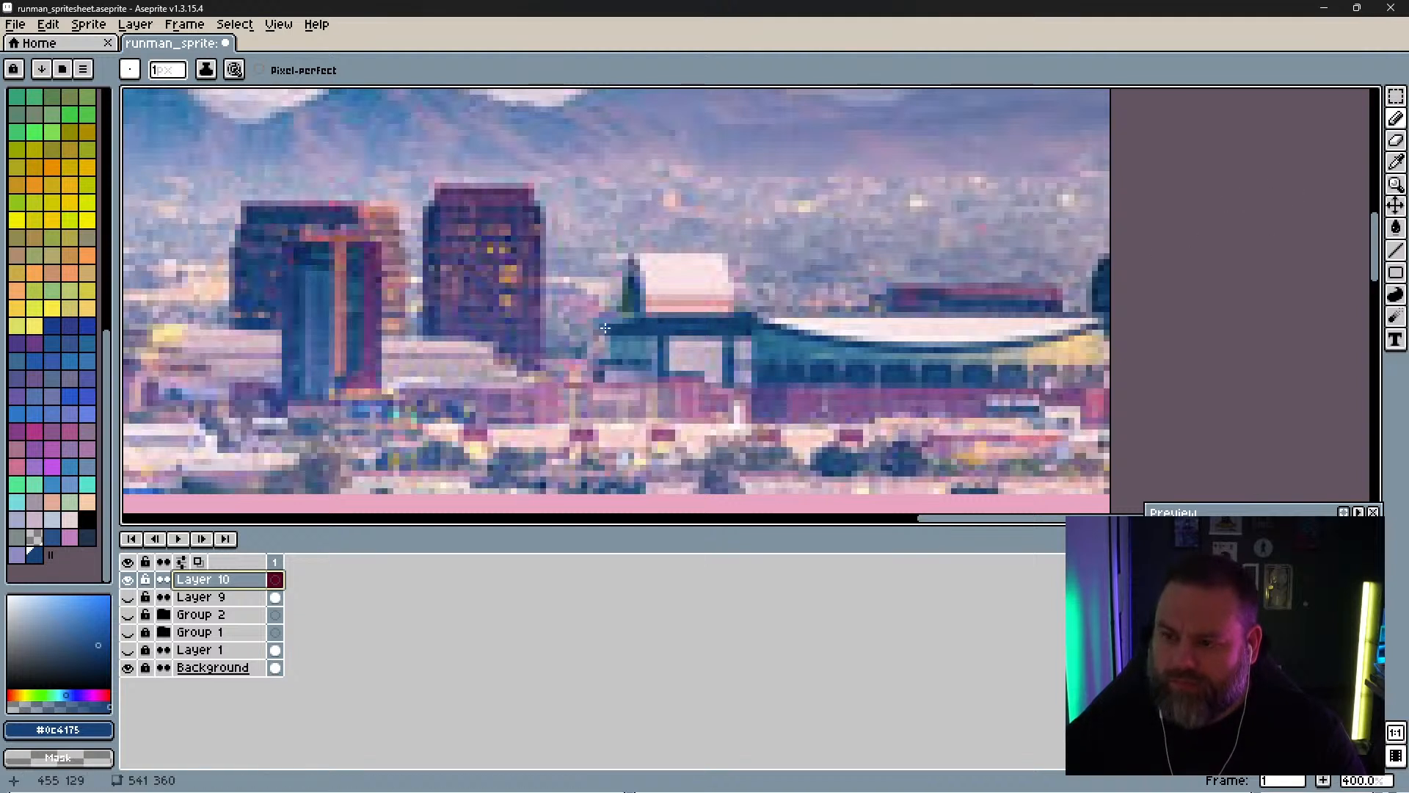
left_click_drag(605, 328, 697, 329)
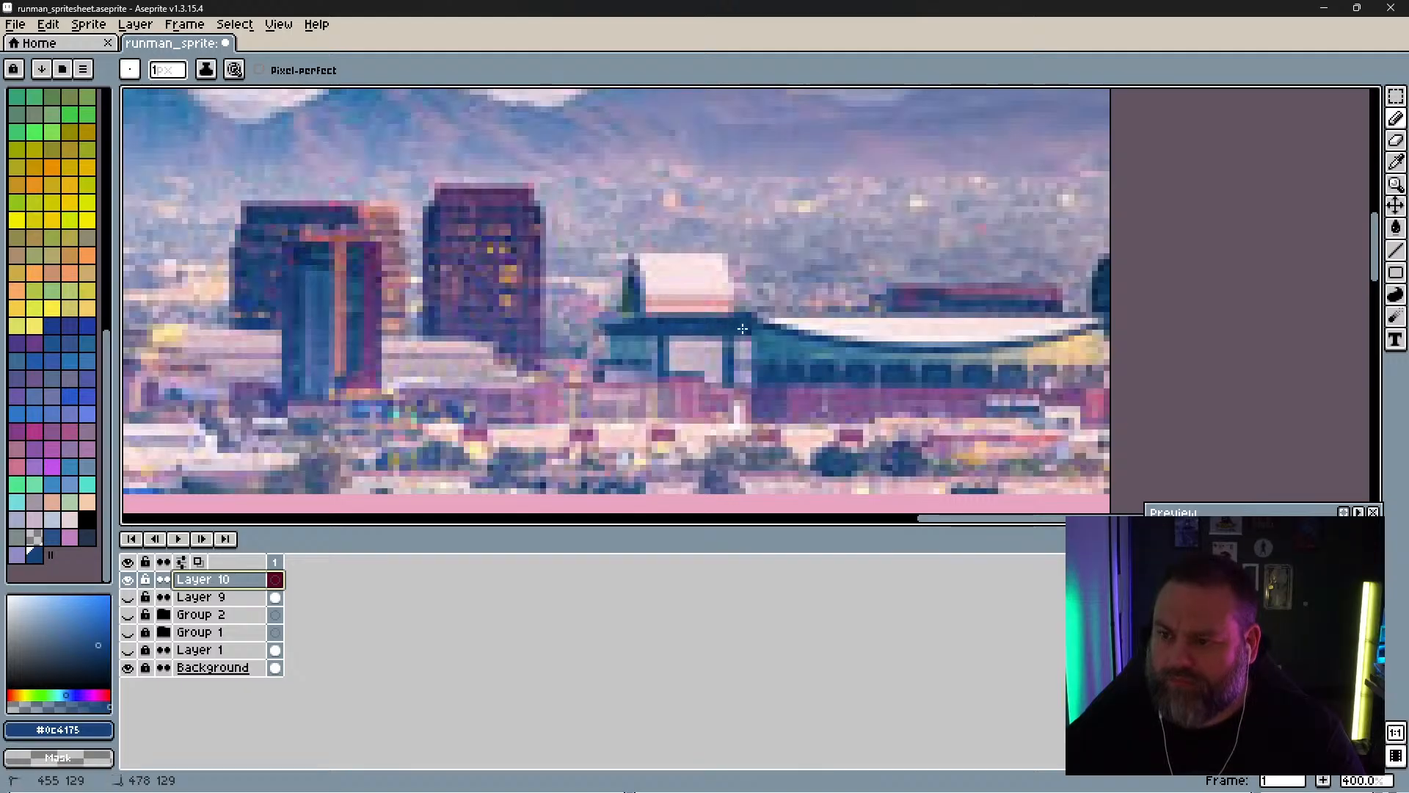
left_click(127, 596)
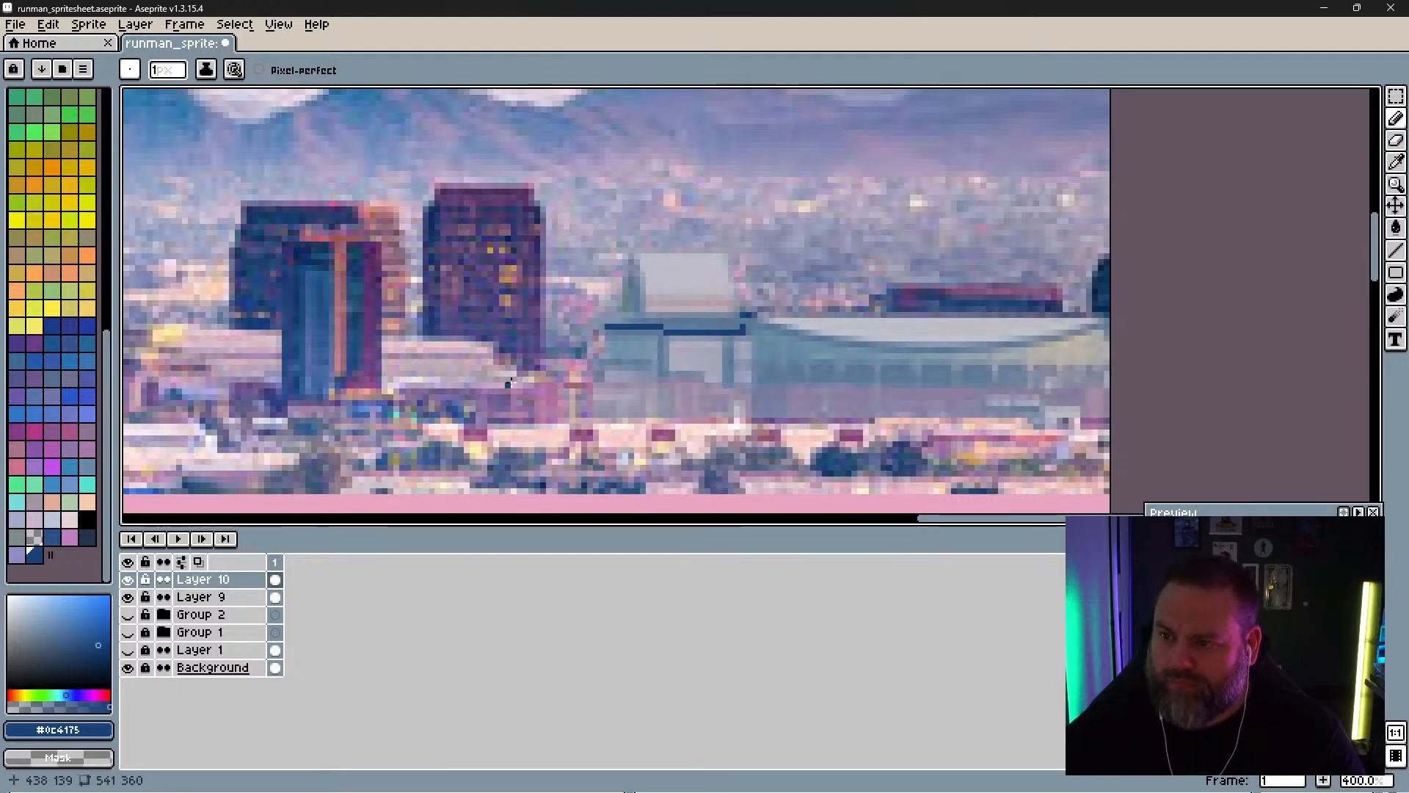
mouse_move(609, 320)
left_mouse_down()
mouse_move(745, 318)
mouse_move(664, 325)
left_mouse_up()
mouse_move(697, 325)
left_mouse_down()
mouse_move(720, 330)
mouse_move(704, 325)
left_mouse_up()
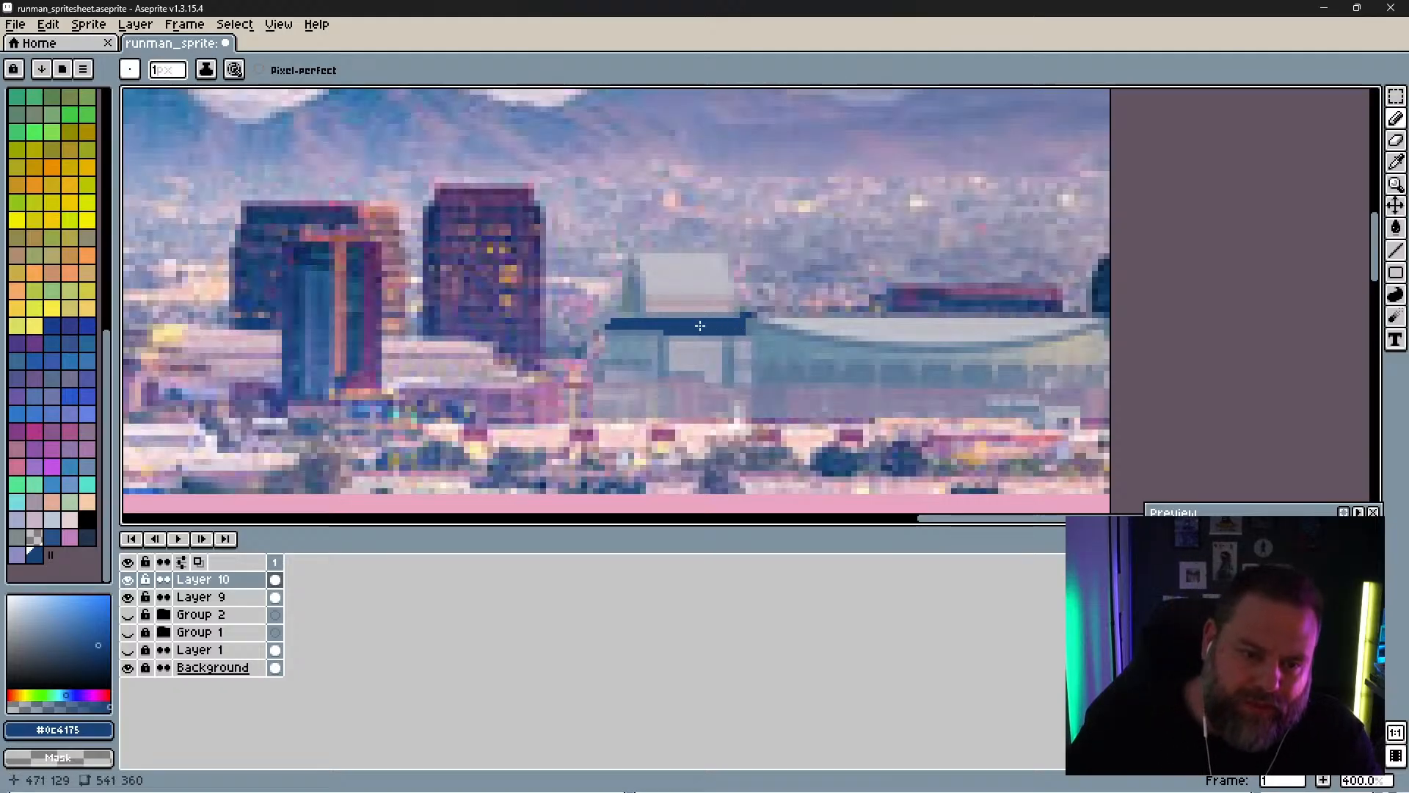
Step: Draw the smaller block's thick side edge, doorway frame, stepped lower wall and vertical divider in dark blue #0c4175 on Layer 10
left_click(629, 281)
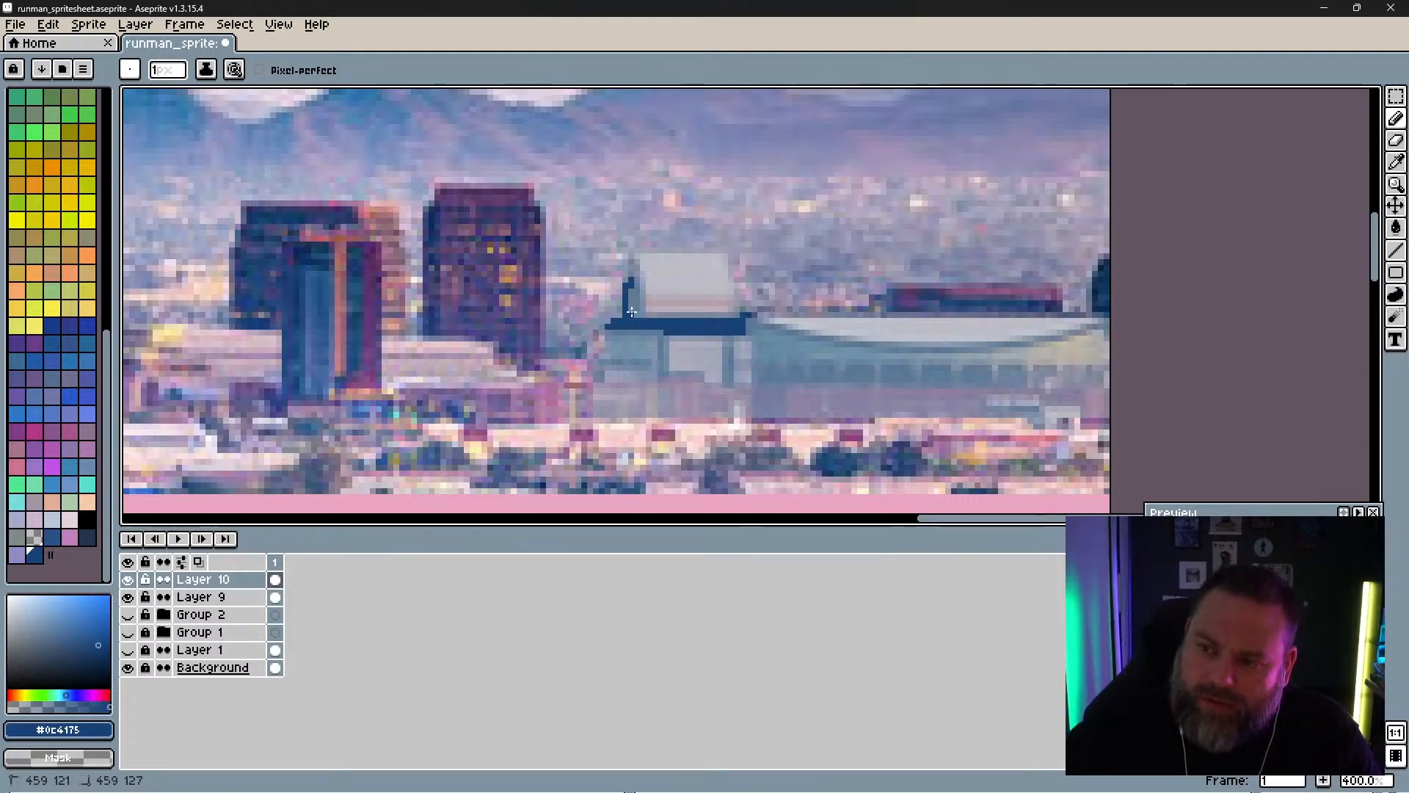
mouse_move(631, 312)
left_mouse_down()
mouse_move(631, 267)
mouse_move(632, 316)
left_mouse_up()
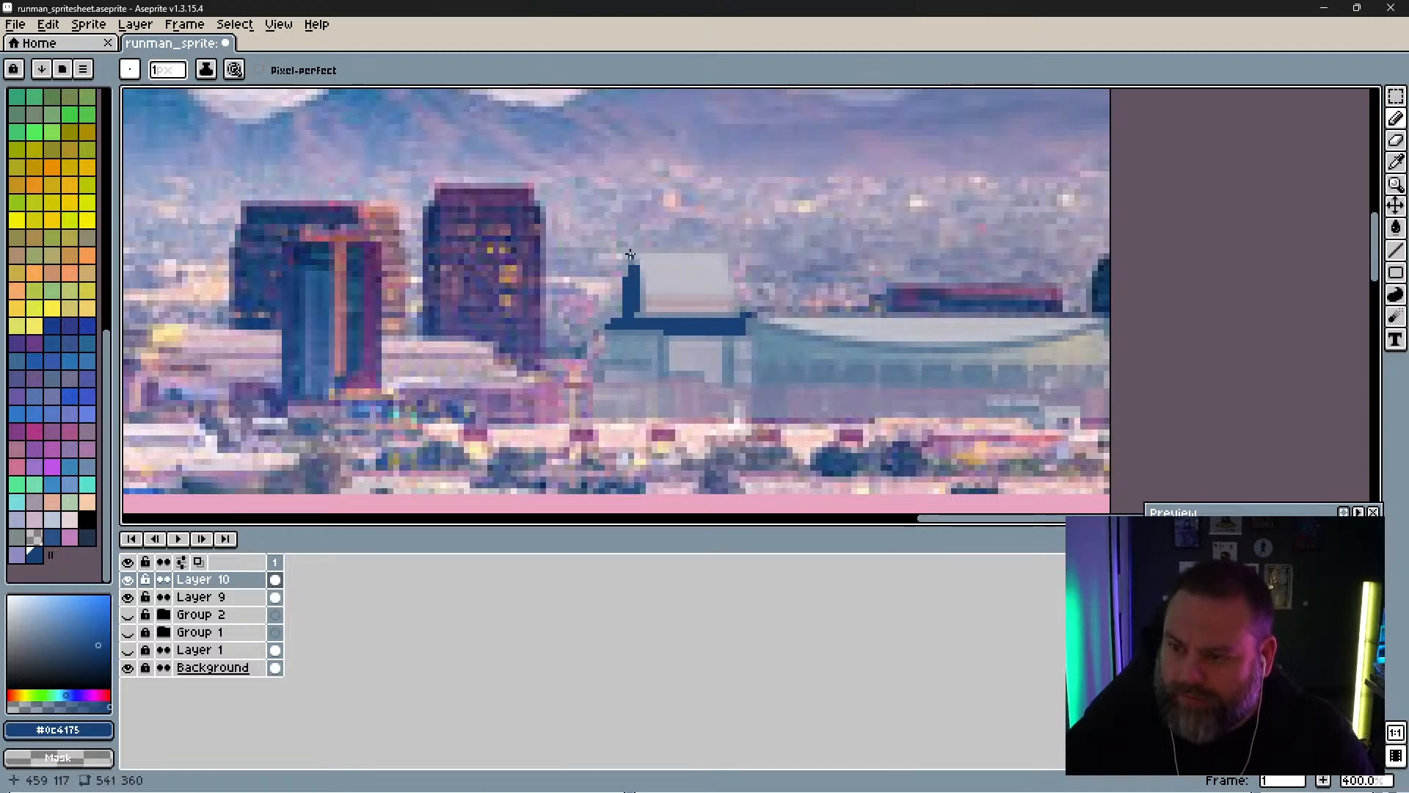
mouse_move(660, 336)
left_mouse_down()
mouse_move(658, 376)
mouse_move(730, 385)
mouse_move(728, 330)
mouse_move(727, 384)
mouse_move(742, 364)
mouse_move(749, 318)
left_mouse_up()
left_click(731, 328, "shift")
key("ctrl+z")
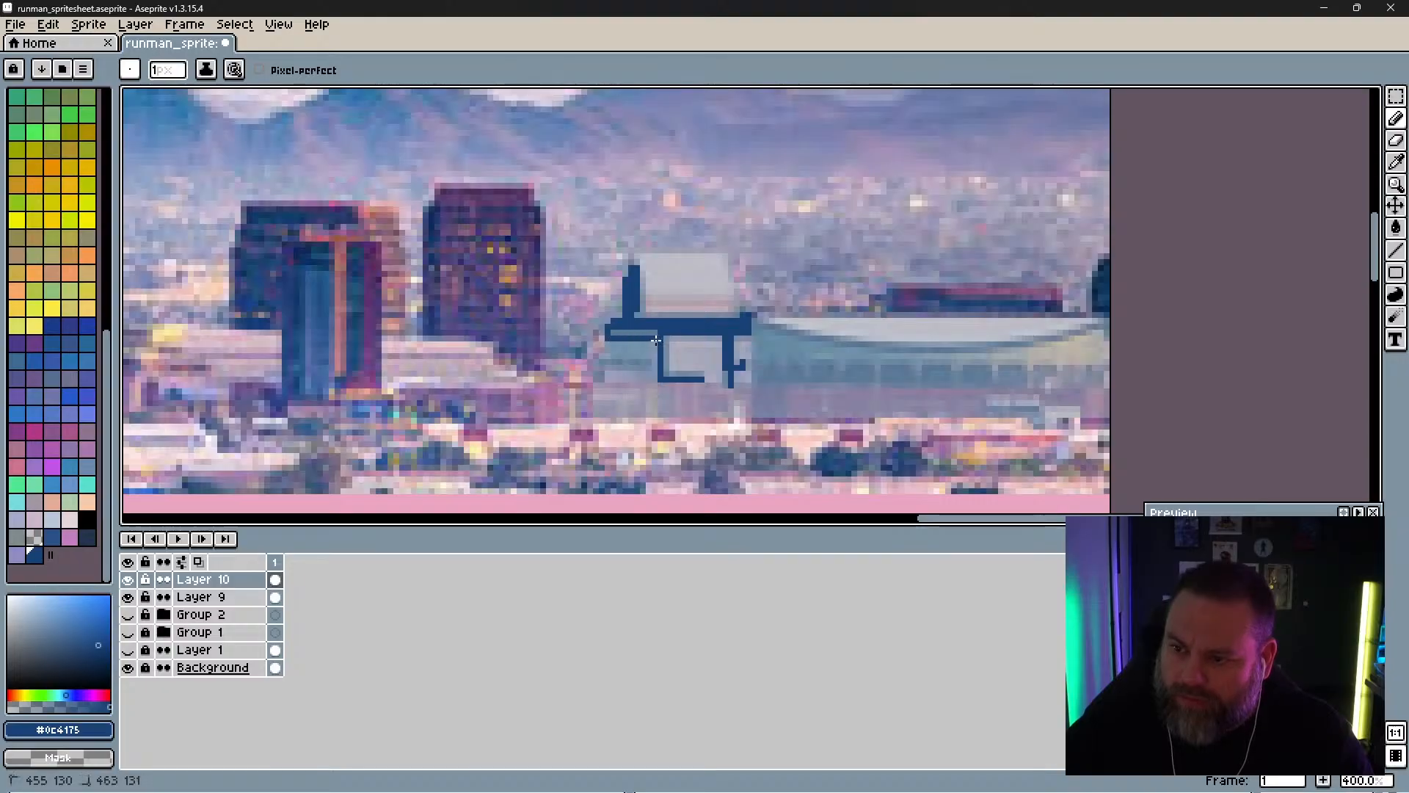
mouse_move(614, 357)
left_mouse_down()
mouse_move(654, 361)
mouse_move(595, 363)
mouse_move(666, 376)
left_mouse_up()
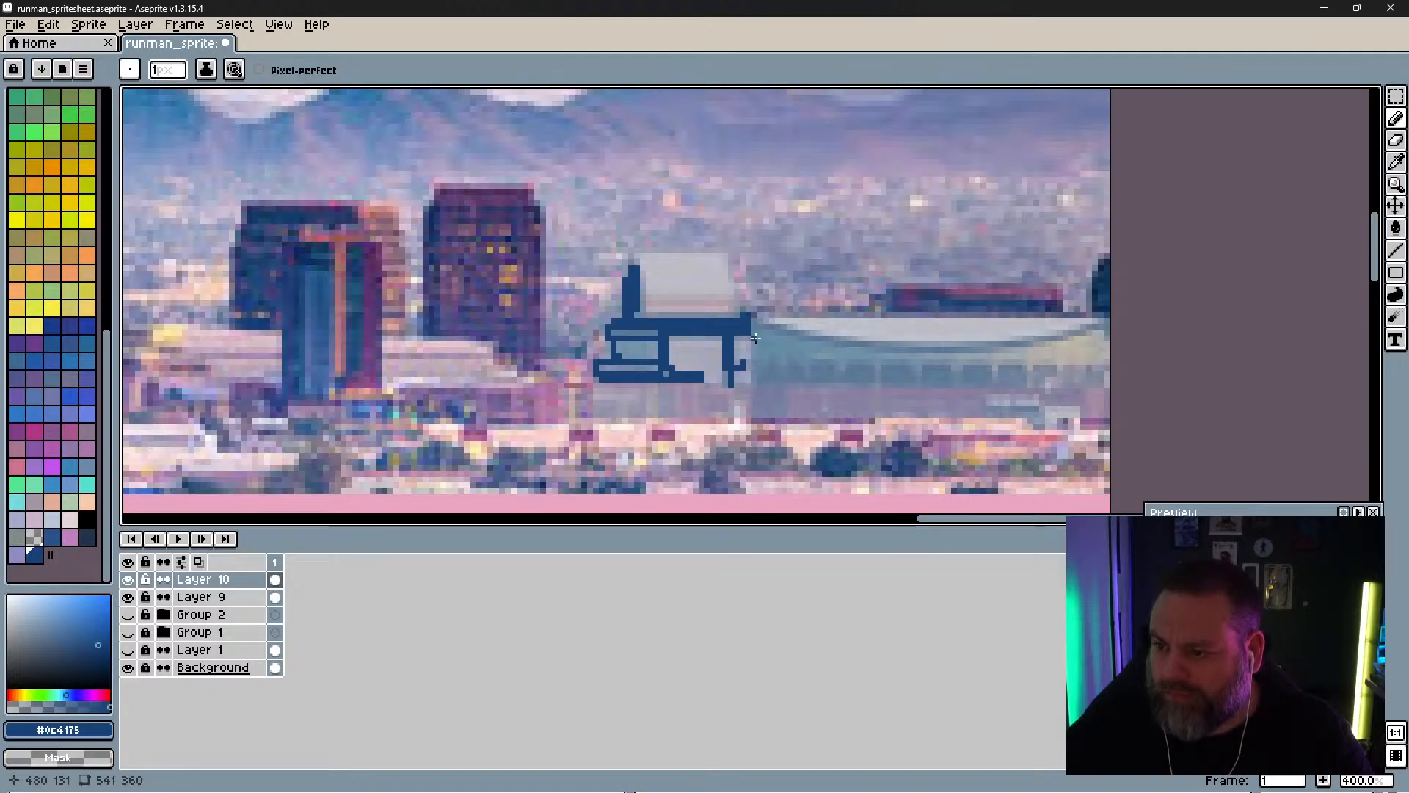
left_click_drag(753, 317, 753, 416)
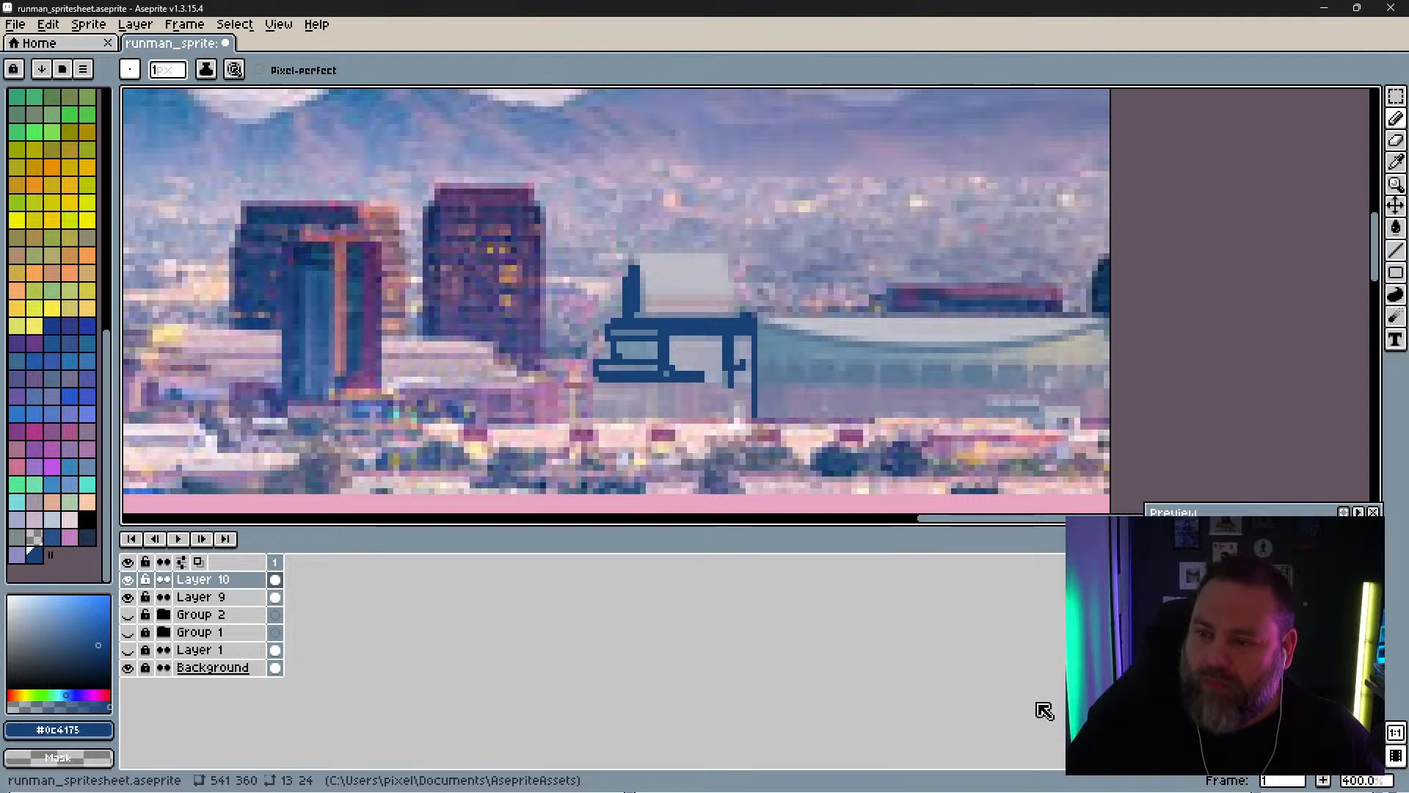
Step: Outline the long arena building's flat roof edge and curved underside, and add a row of dark blue windows beneath it
mouse_move(759, 324)
left_mouse_down()
mouse_move(979, 345)
mouse_move(1048, 342)
mouse_move(1108, 316)
mouse_move(755, 315)
left_mouse_up()
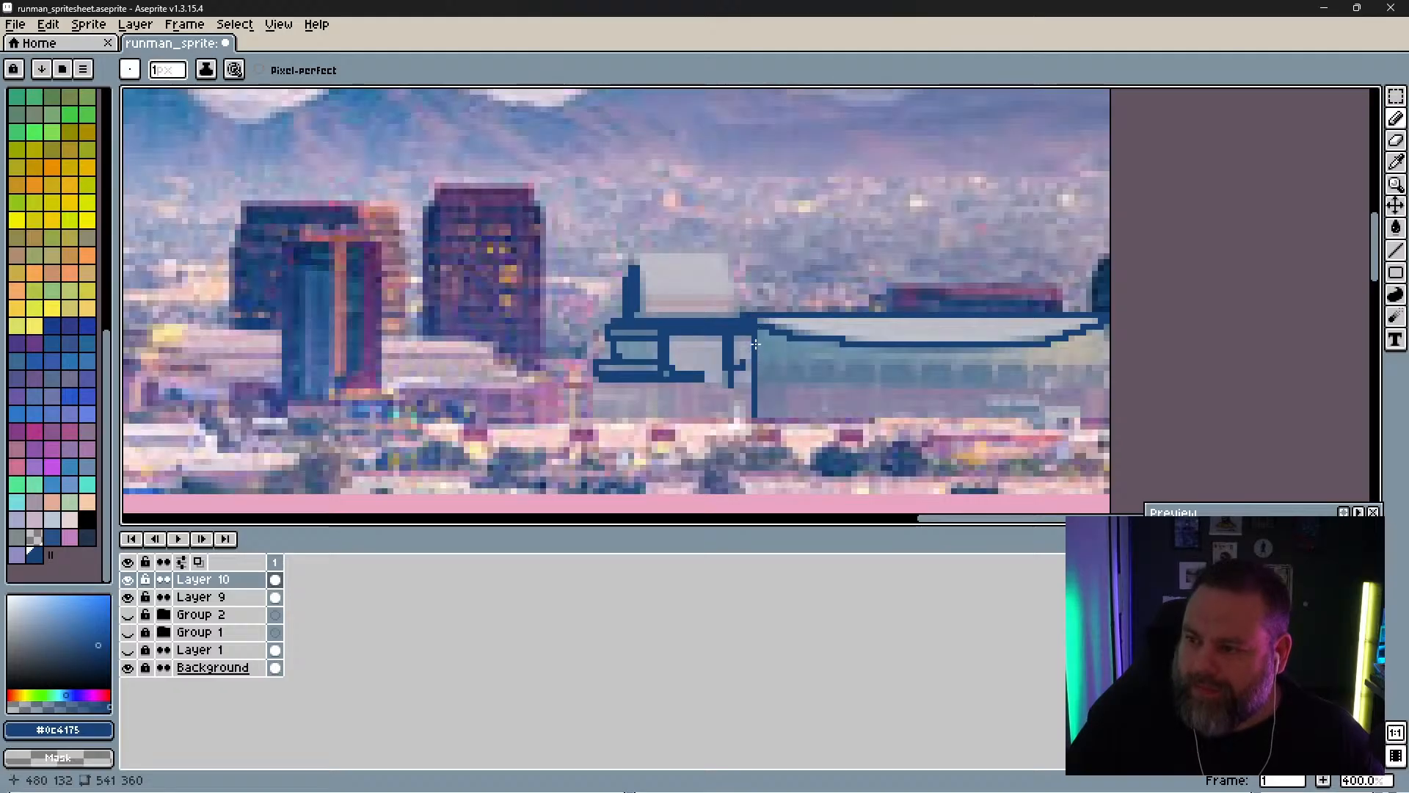
left_click_drag(864, 350, 984, 350)
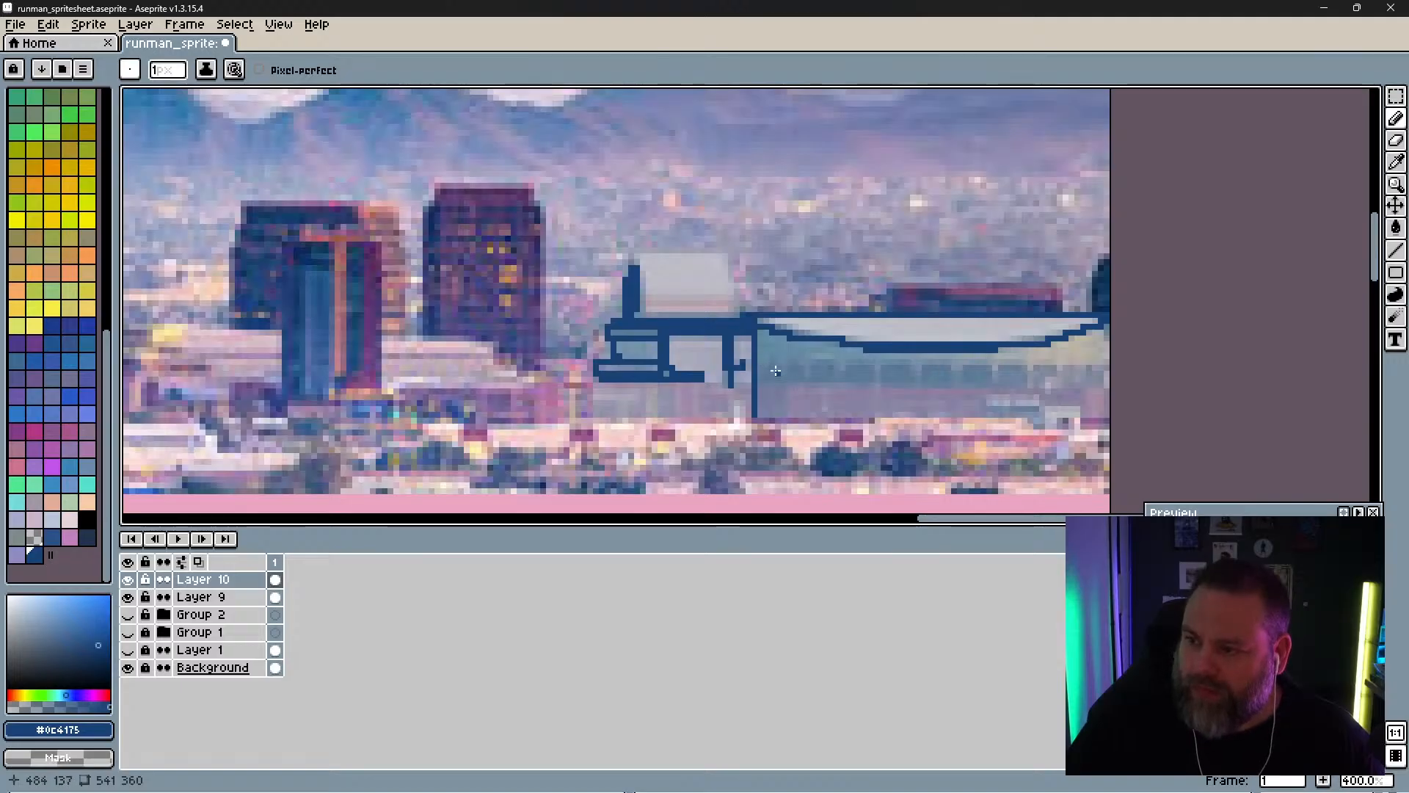
mouse_move(771, 360)
left_mouse_down()
mouse_move(795, 378)
mouse_move(820, 364)
mouse_move(867, 375)
mouse_move(860, 363)
mouse_move(848, 373)
mouse_move(1024, 378)
left_mouse_up()
left_click(818, 369)
left_click(944, 374)
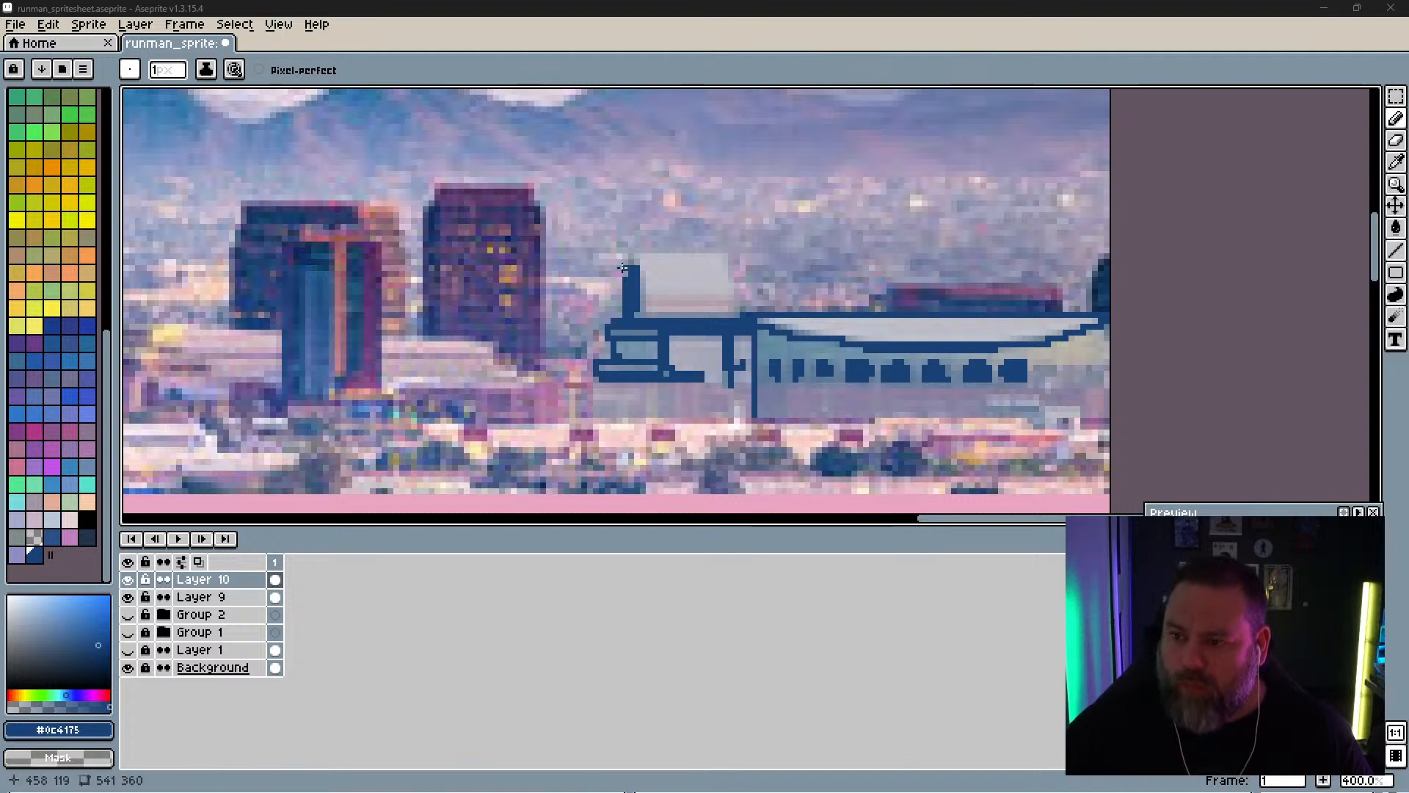
Step: Outline the rounded upper block above the ledge and extend the lower wall's outer edge down to the ground
mouse_move(622, 279)
left_mouse_down()
mouse_move(729, 247)
mouse_move(747, 314)
left_mouse_up()
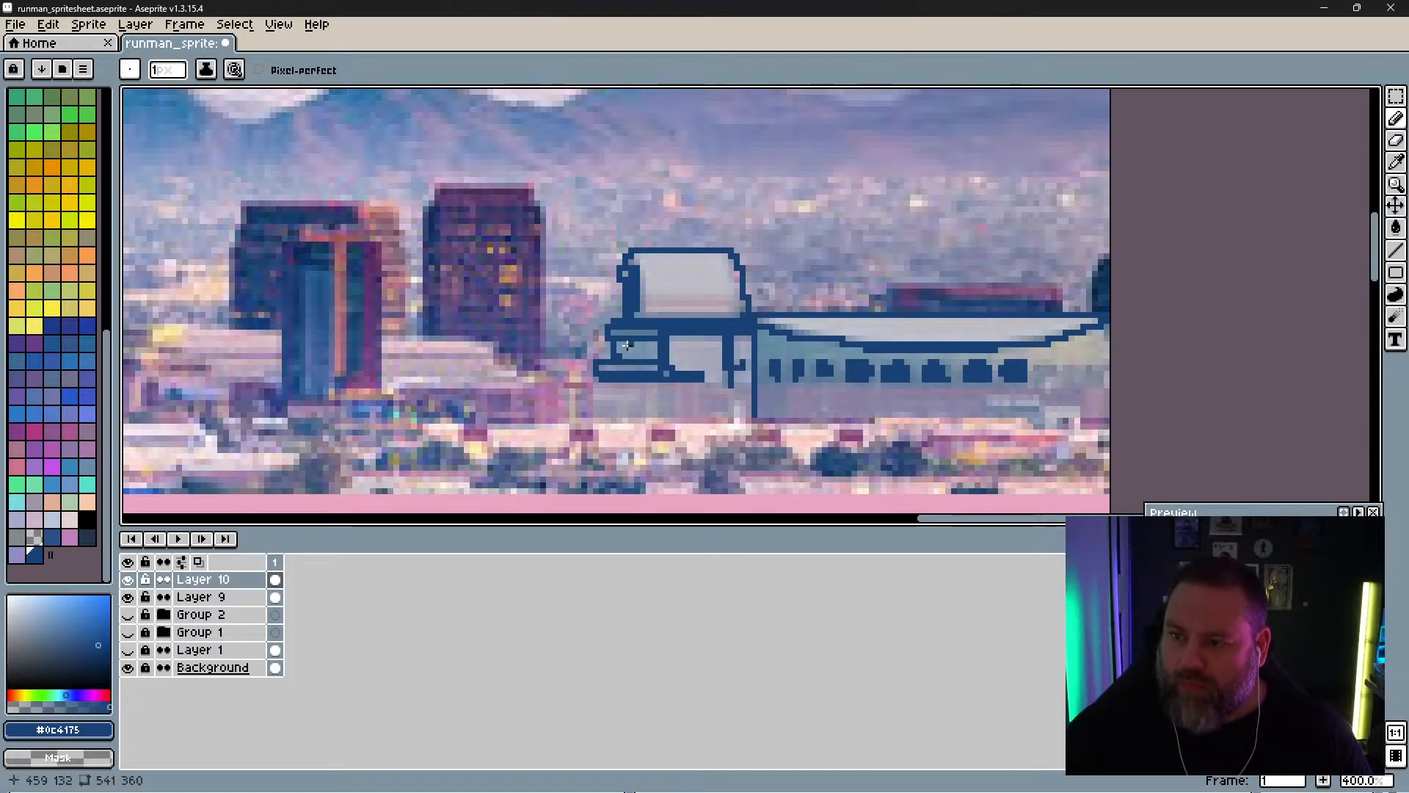
left_click(590, 383)
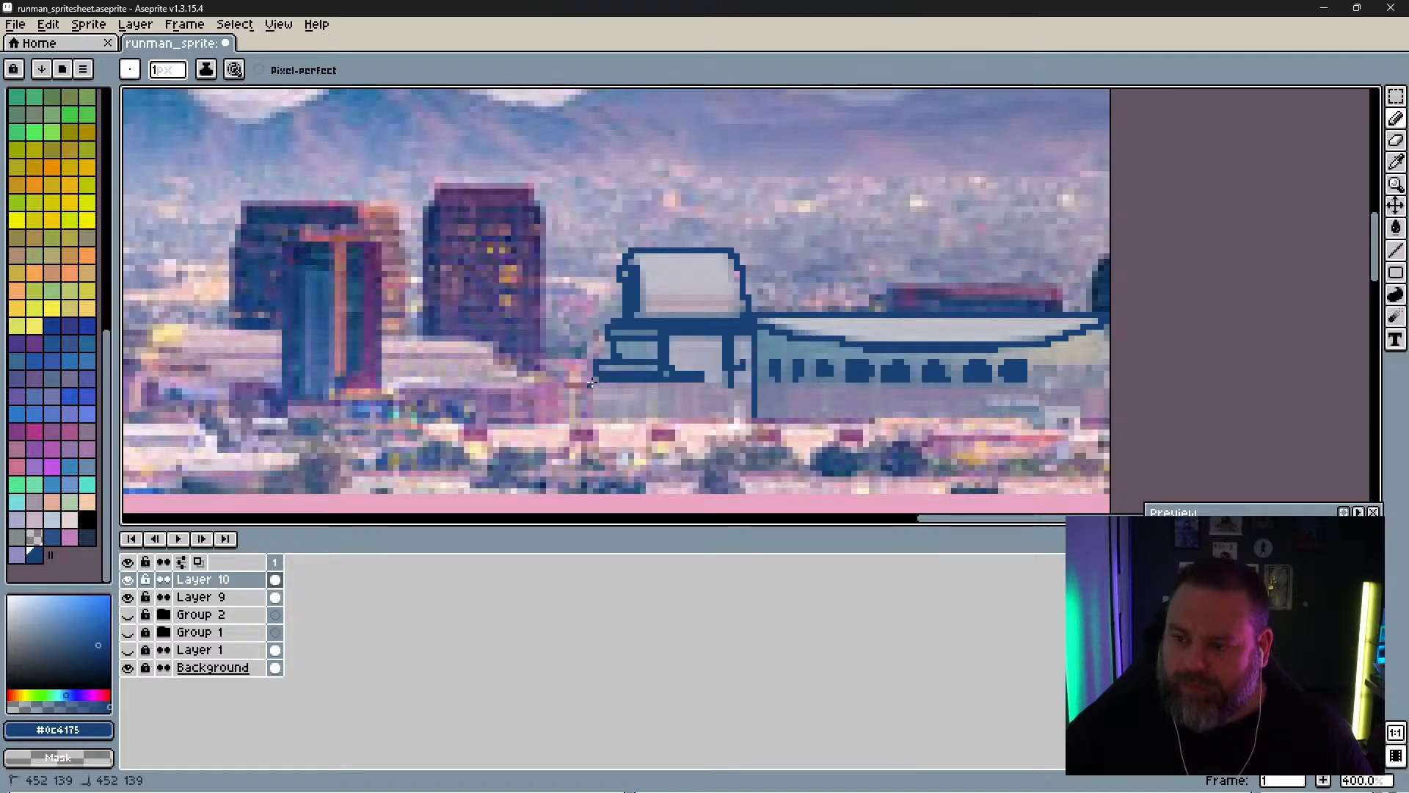
left_click_drag(594, 413, 593, 414)
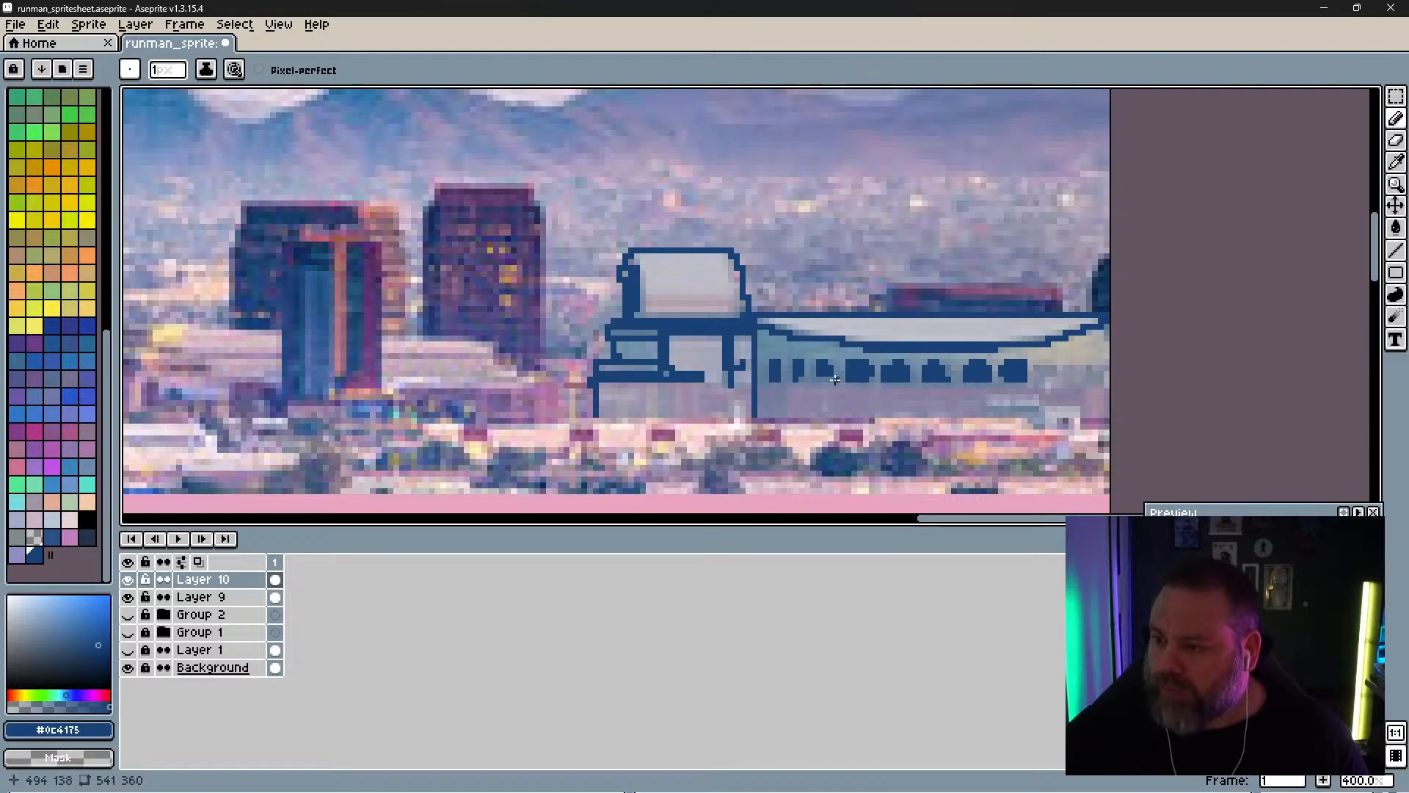
Step: Complete the arena's window row to the canvas edge, and draw its end wall and the base line under both buildings
left_click_drag(819, 380, 824, 379)
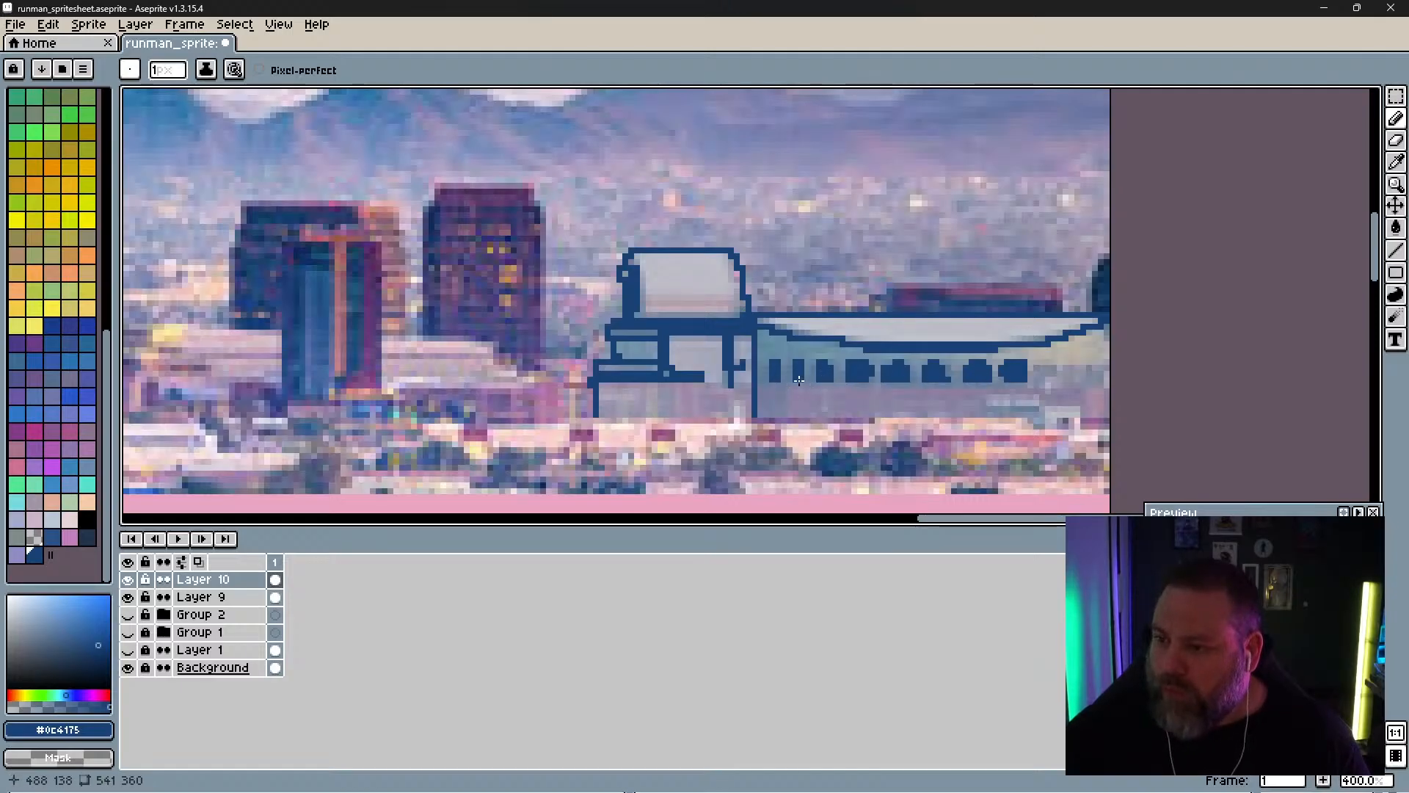
left_click(1036, 376)
left_click_drag(1041, 363, 1096, 374)
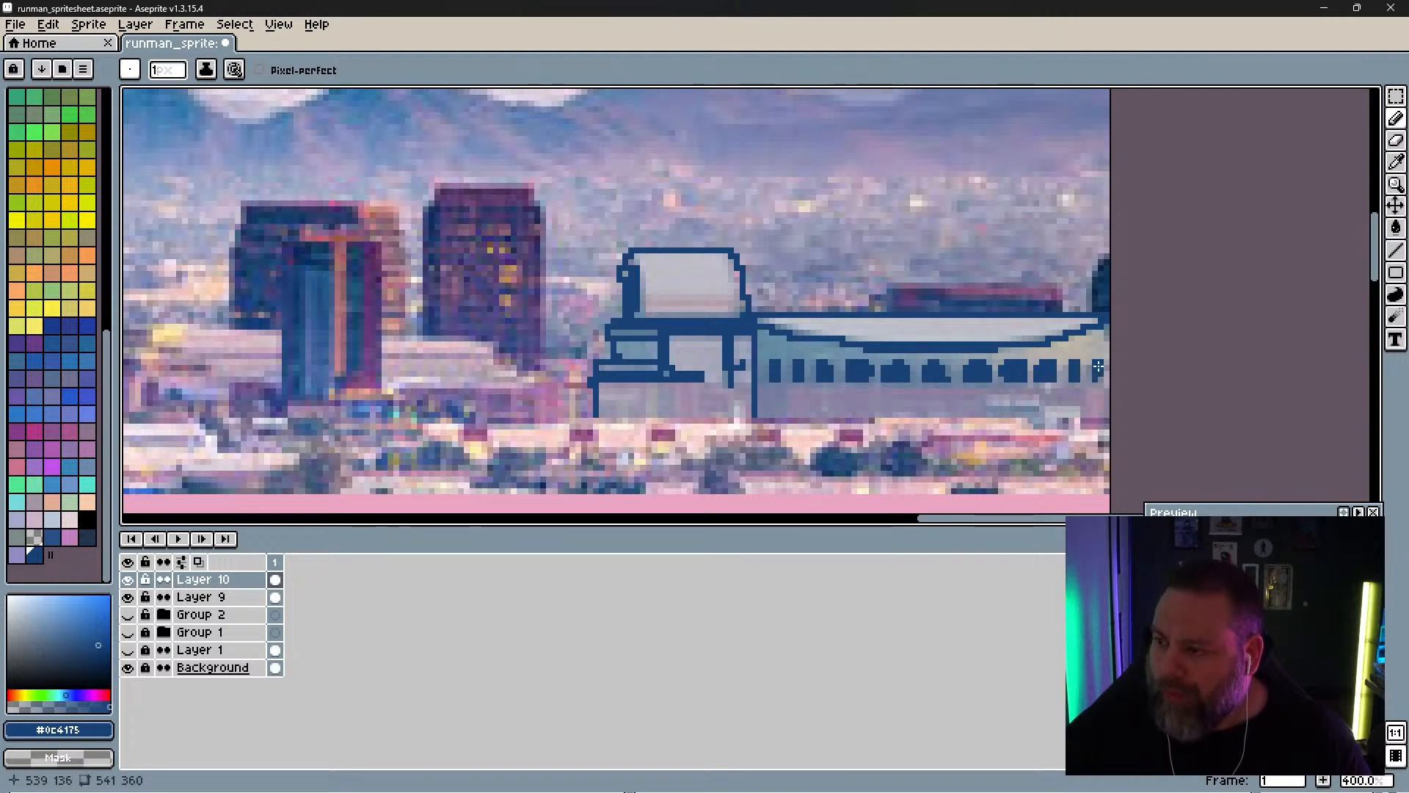
mouse_move(1108, 325)
left_mouse_down()
mouse_move(1107, 415)
mouse_move(1107, 376)
mouse_move(1101, 414)
mouse_move(599, 416)
mouse_move(1128, 416)
left_mouse_up()
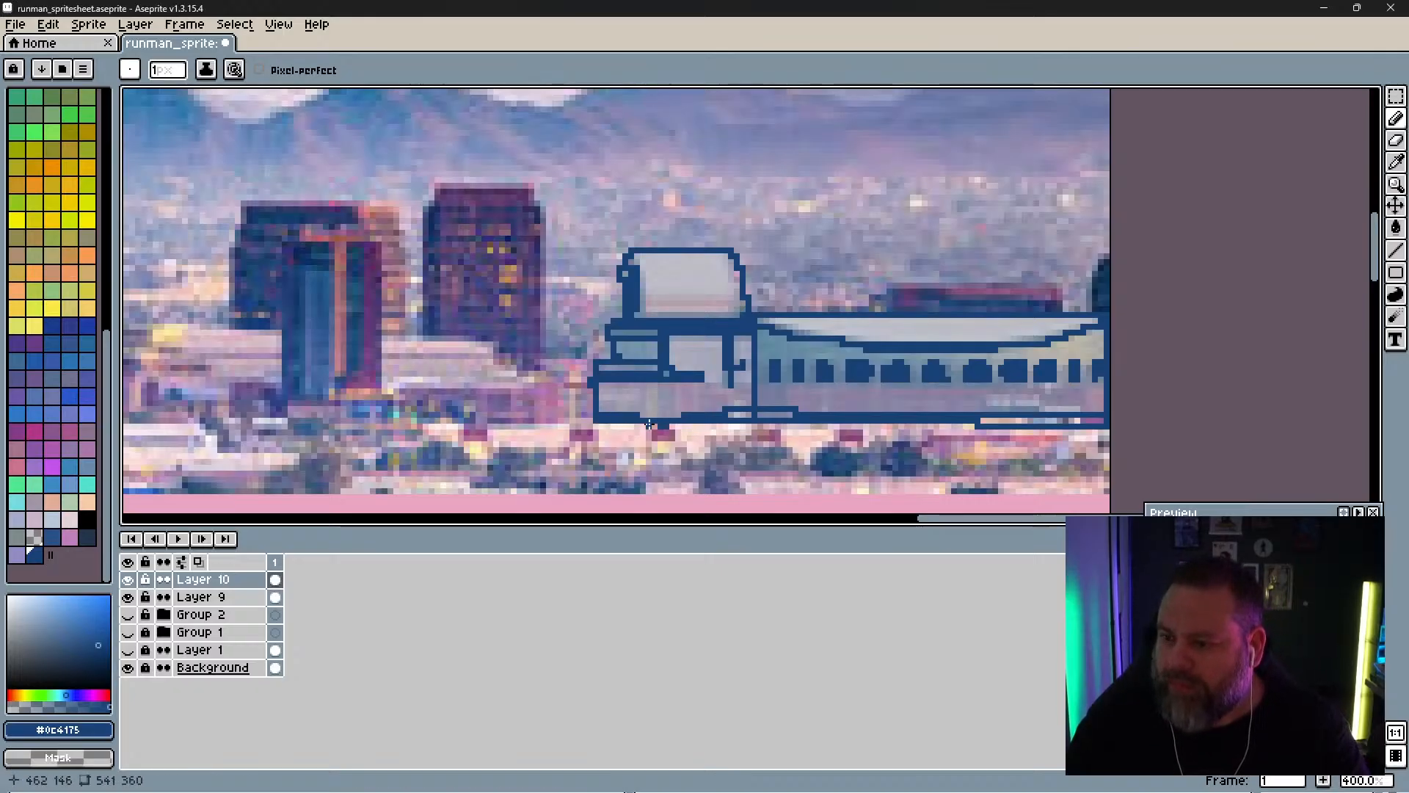
Step: Erase the excess dark blue pixels below the buildings and redraw the base line around the divider
key("e")
mouse_move(591, 424)
left_mouse_down()
mouse_move(1063, 441)
mouse_move(1101, 431)
left_mouse_up()
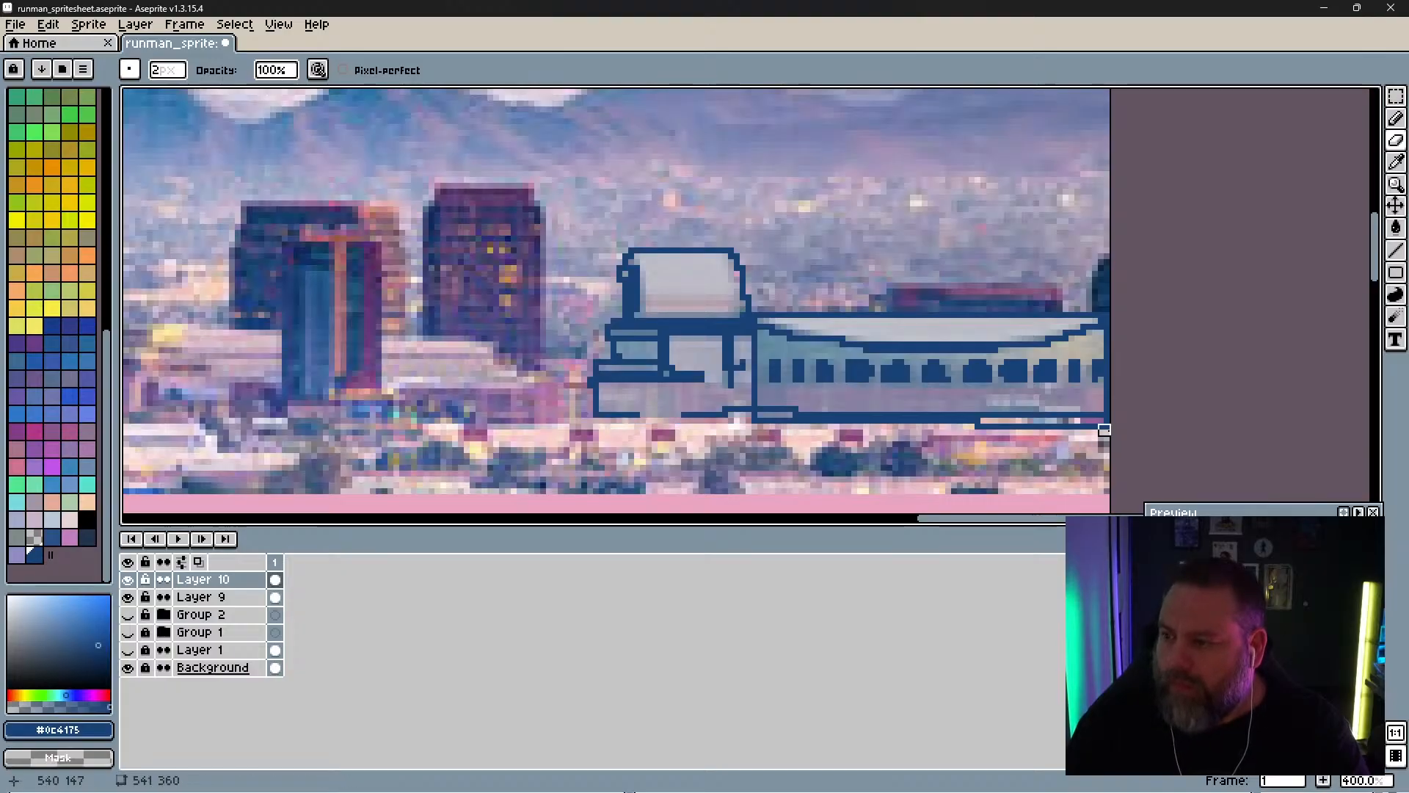
left_click(1107, 424)
left_click(659, 435, "shift")
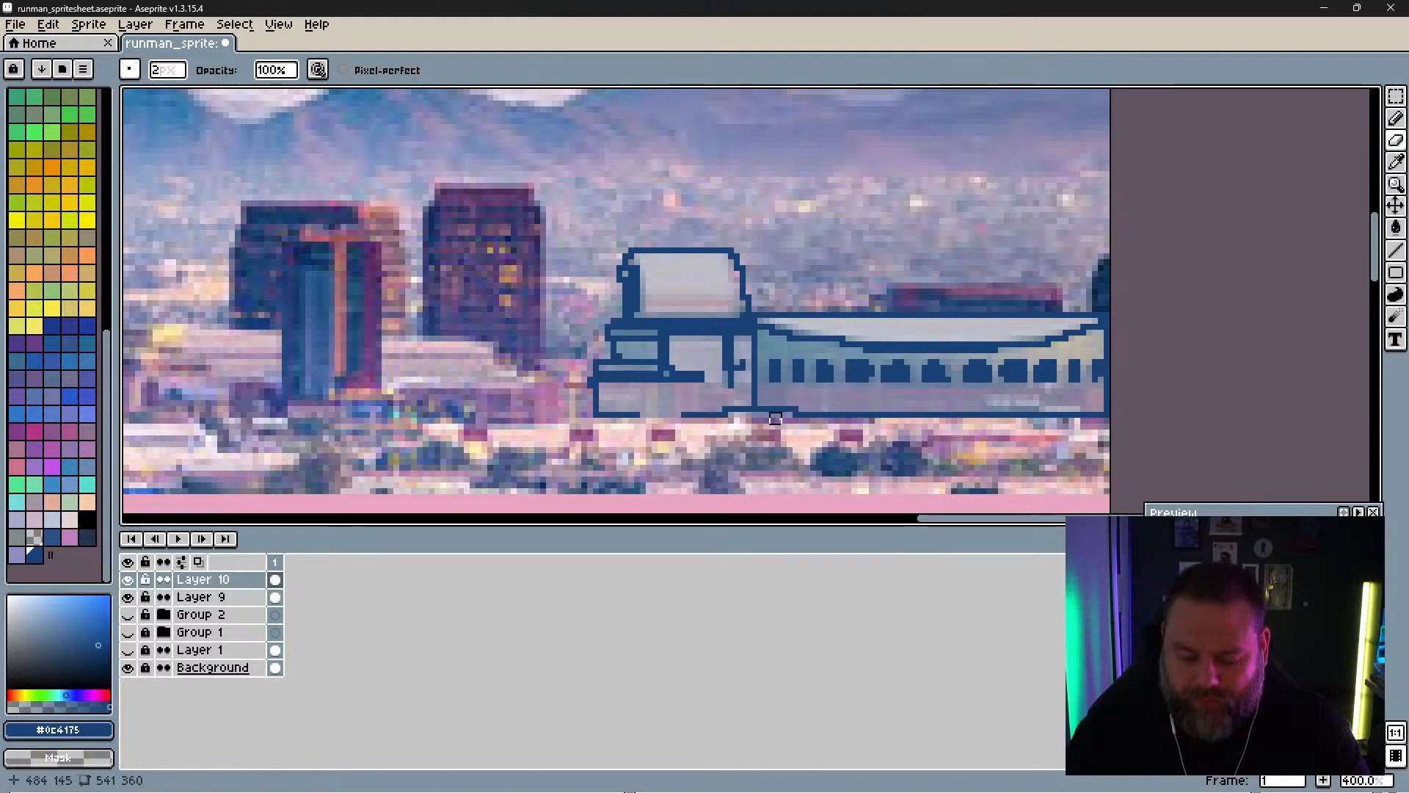
key("b")
left_click_drag(727, 415, 794, 415)
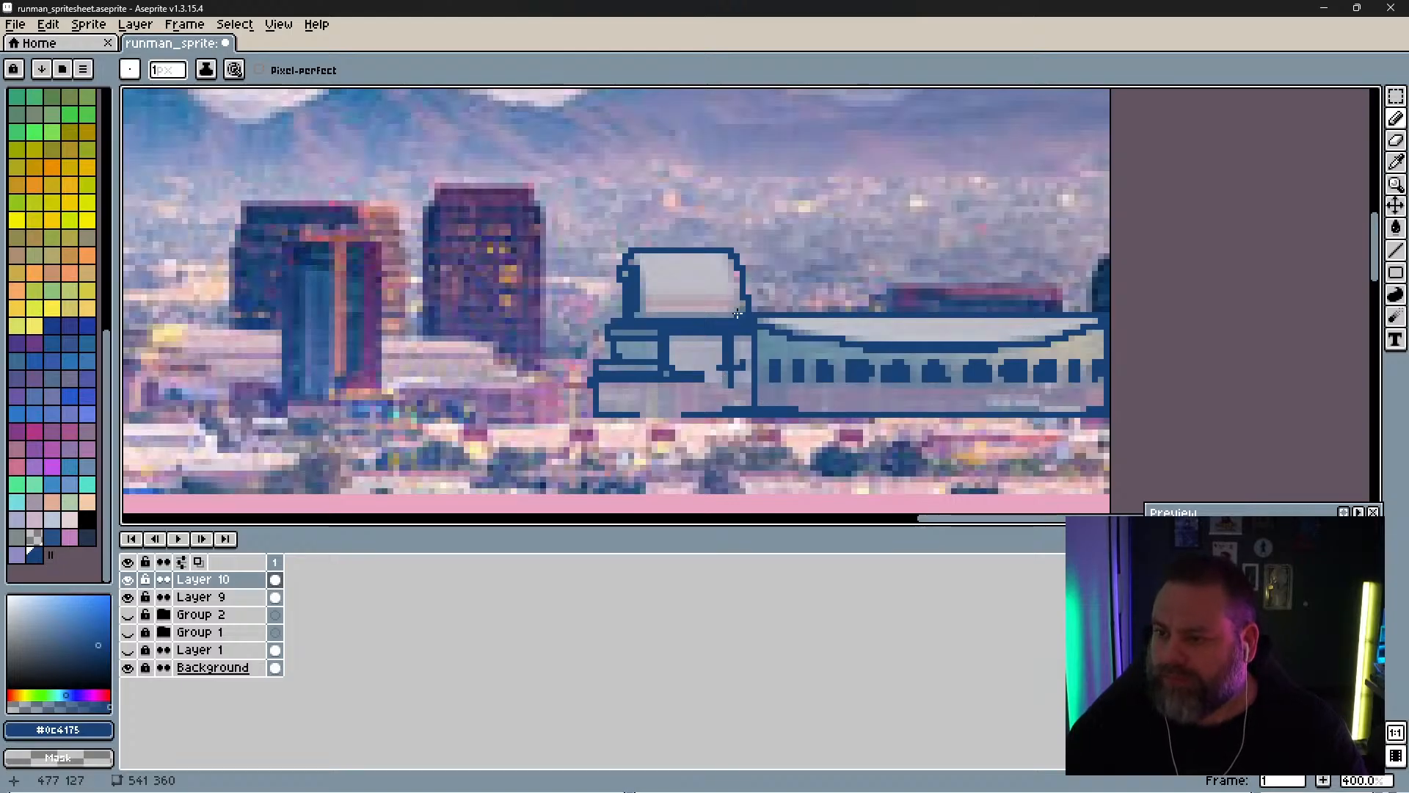
Step: Compare the outline against the photo by hiding and showing the Layer 9 overlay
left_click(129, 597)
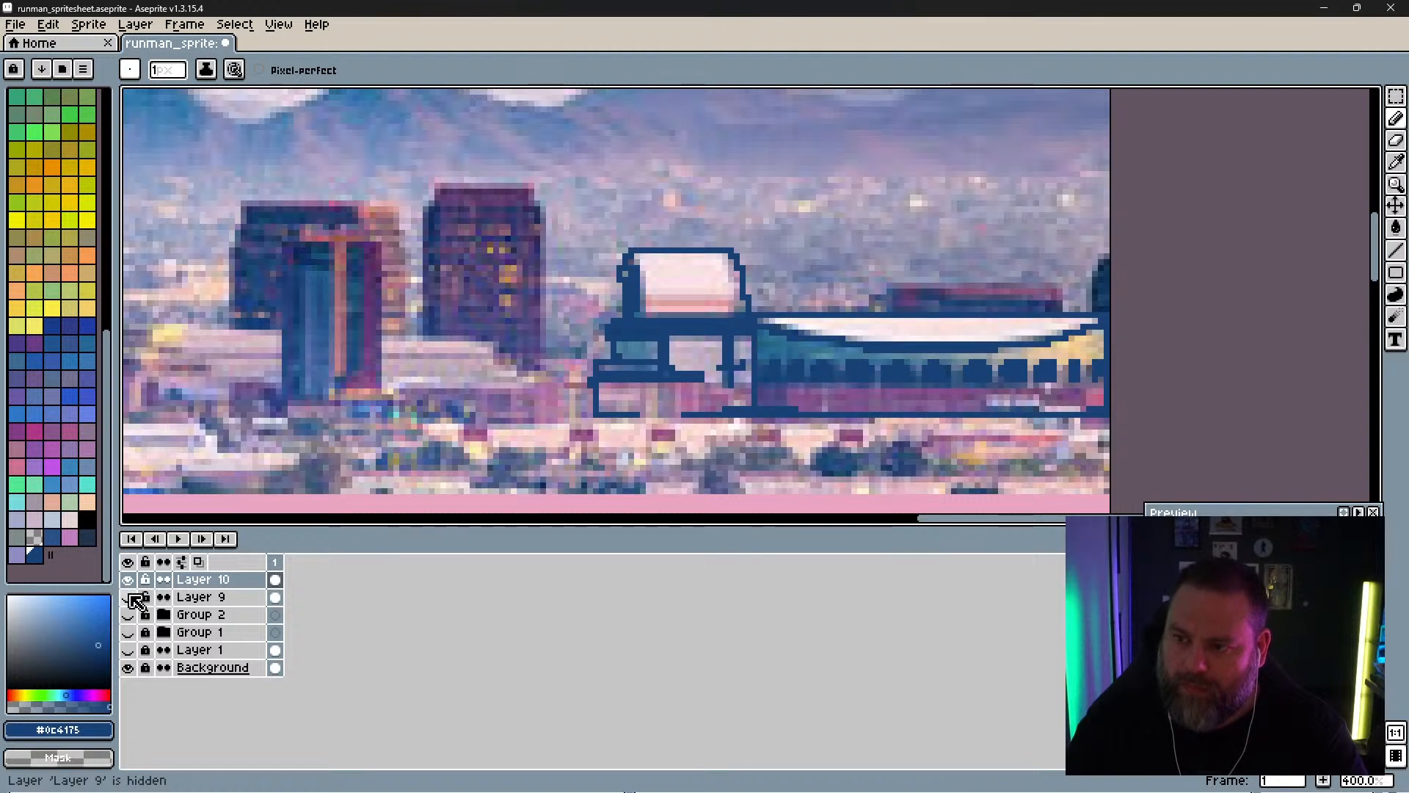
left_click(130, 597)
left_click(130, 596)
left_click(130, 596)
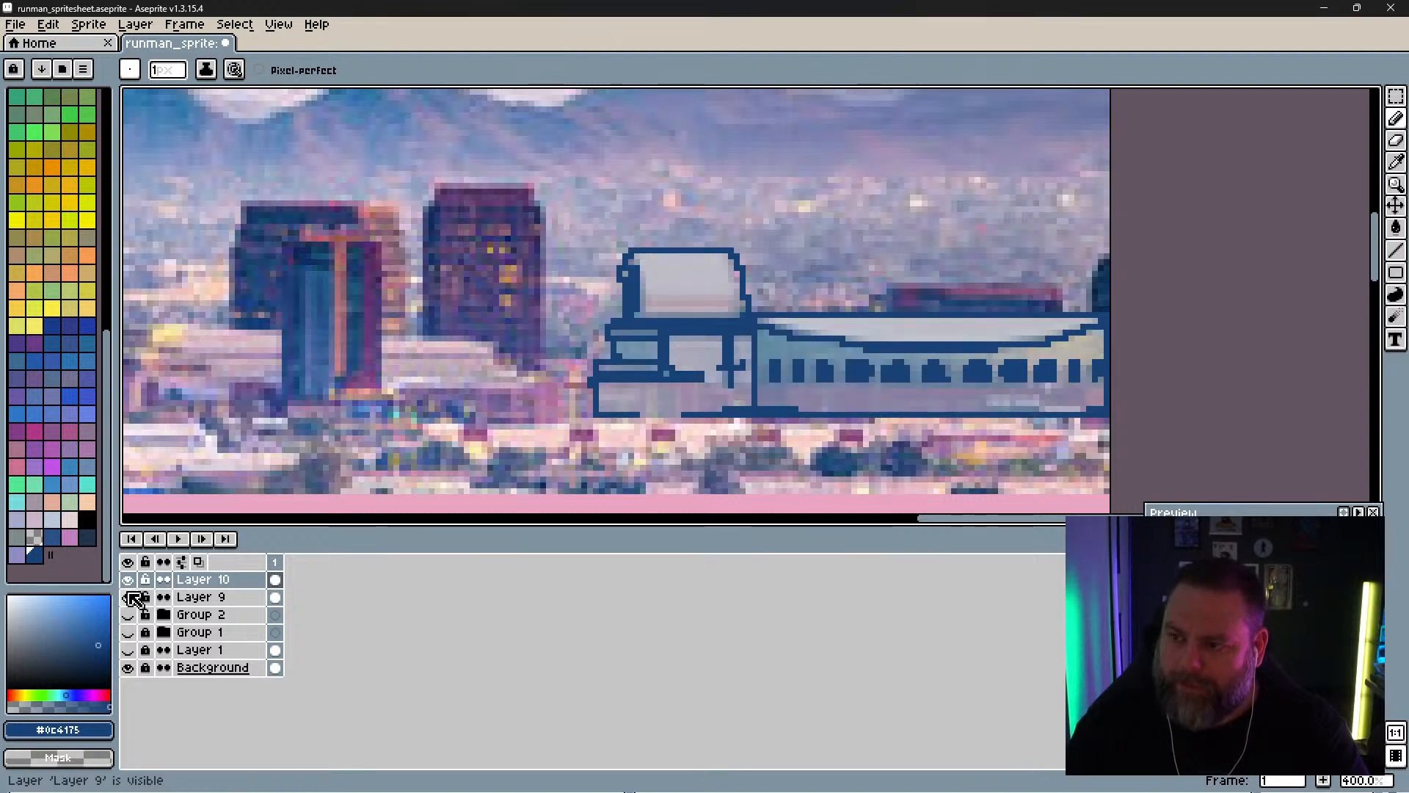
Step: Shift the drawing color's hue to teal and paint the arena's wall band beneath the curved roof line
key("i")
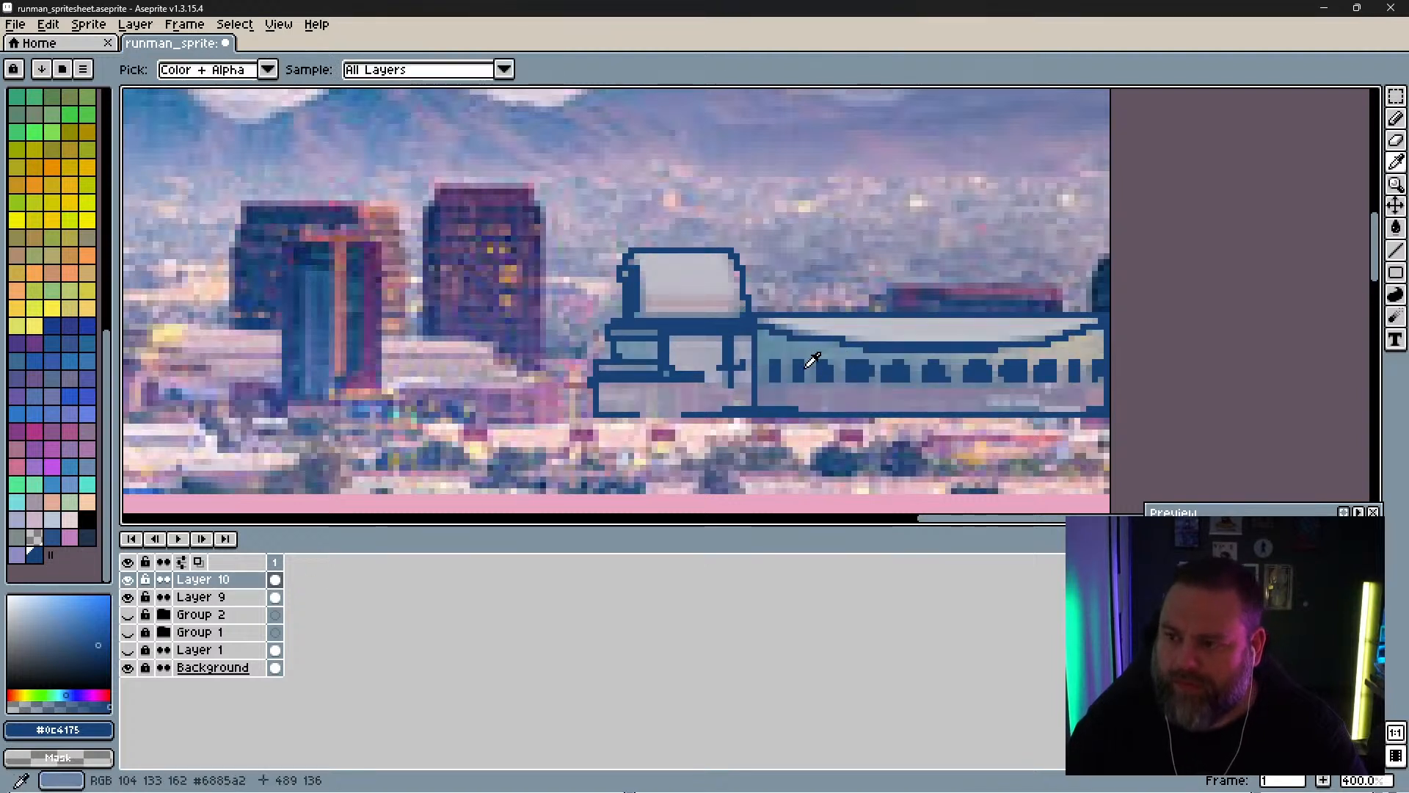
key("b")
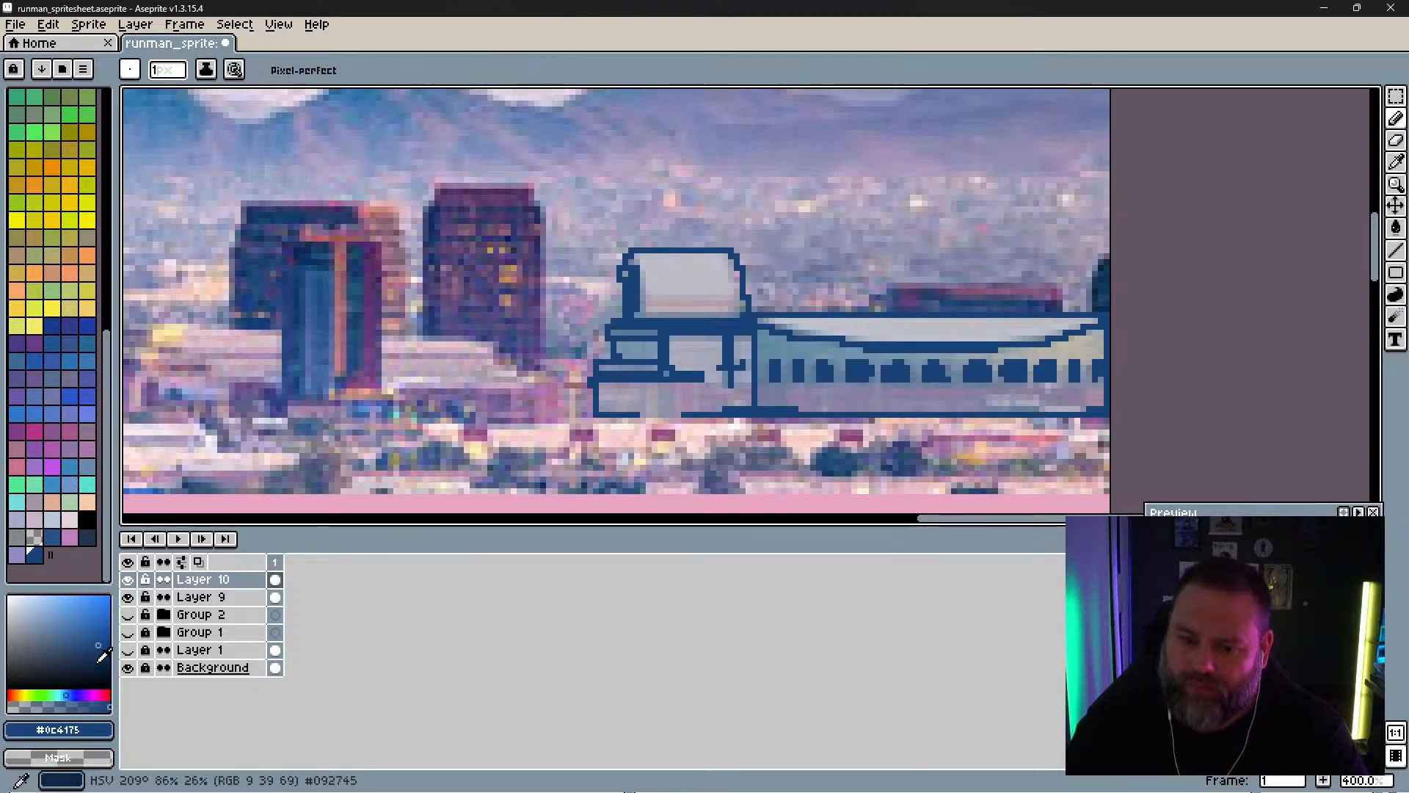
left_click(61, 694)
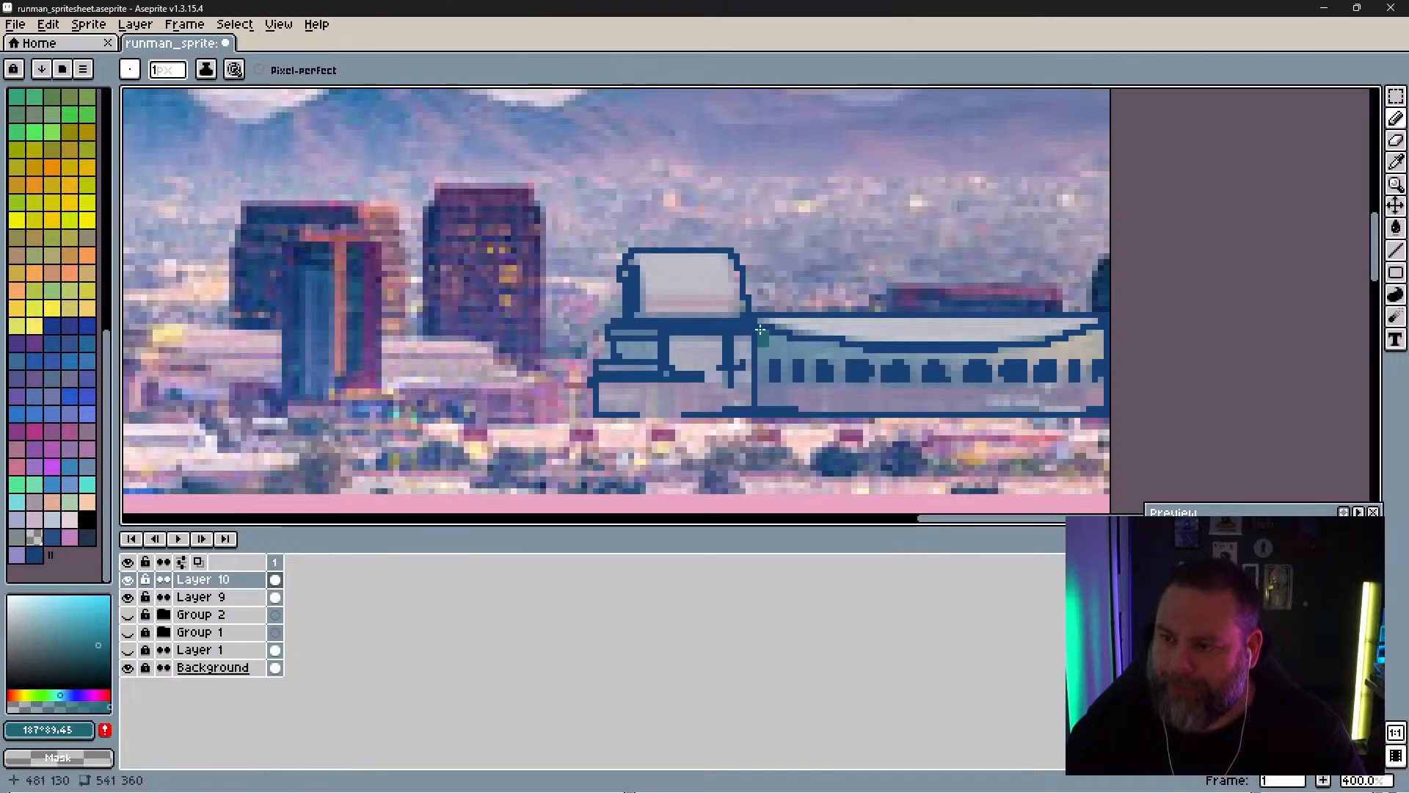
mouse_move(761, 331)
left_mouse_down()
mouse_move(995, 350)
mouse_move(766, 342)
mouse_move(758, 374)
left_mouse_up()
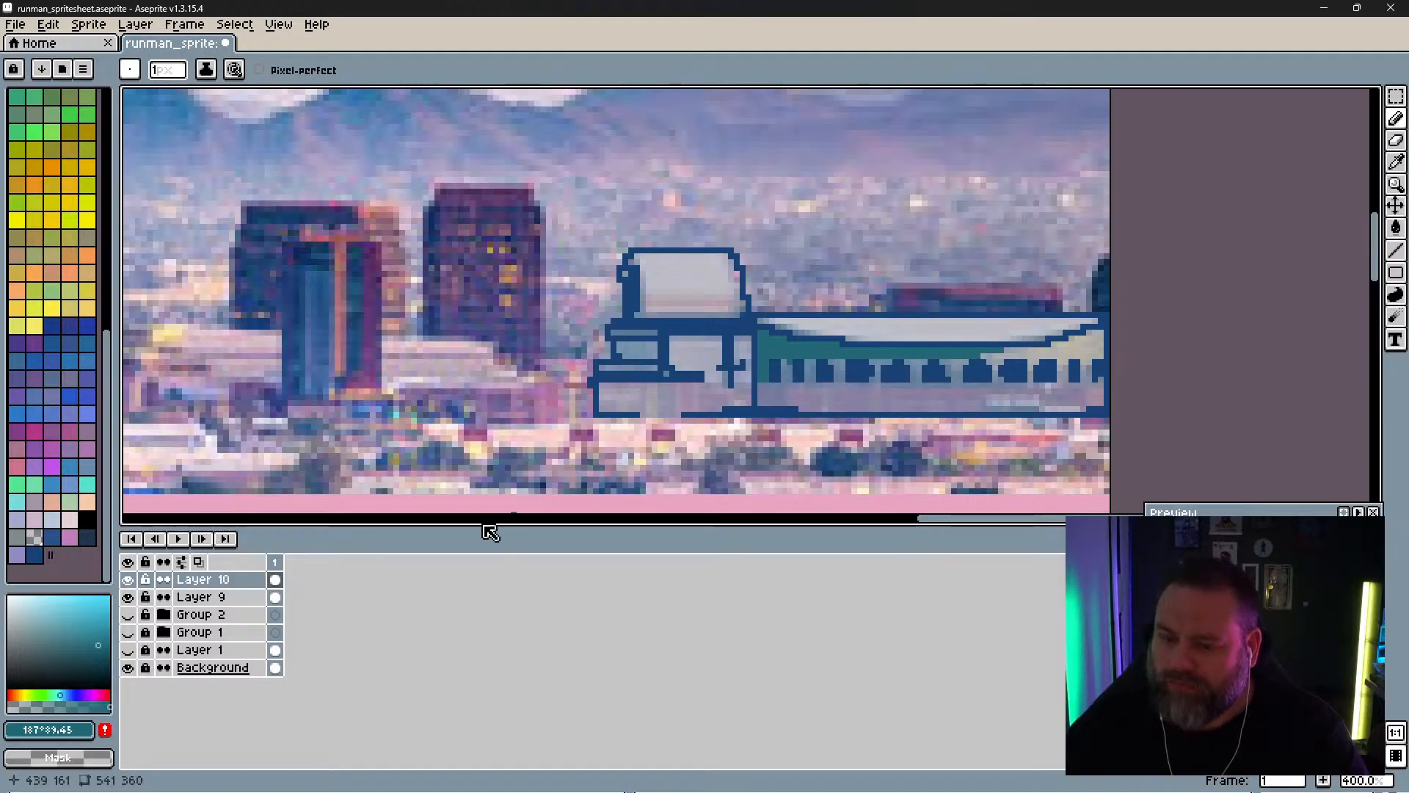
Step: Hide Layer 9, sample the blue #387893 from the photo and paint it around and between the arena windows
left_click(127, 597)
key("i")
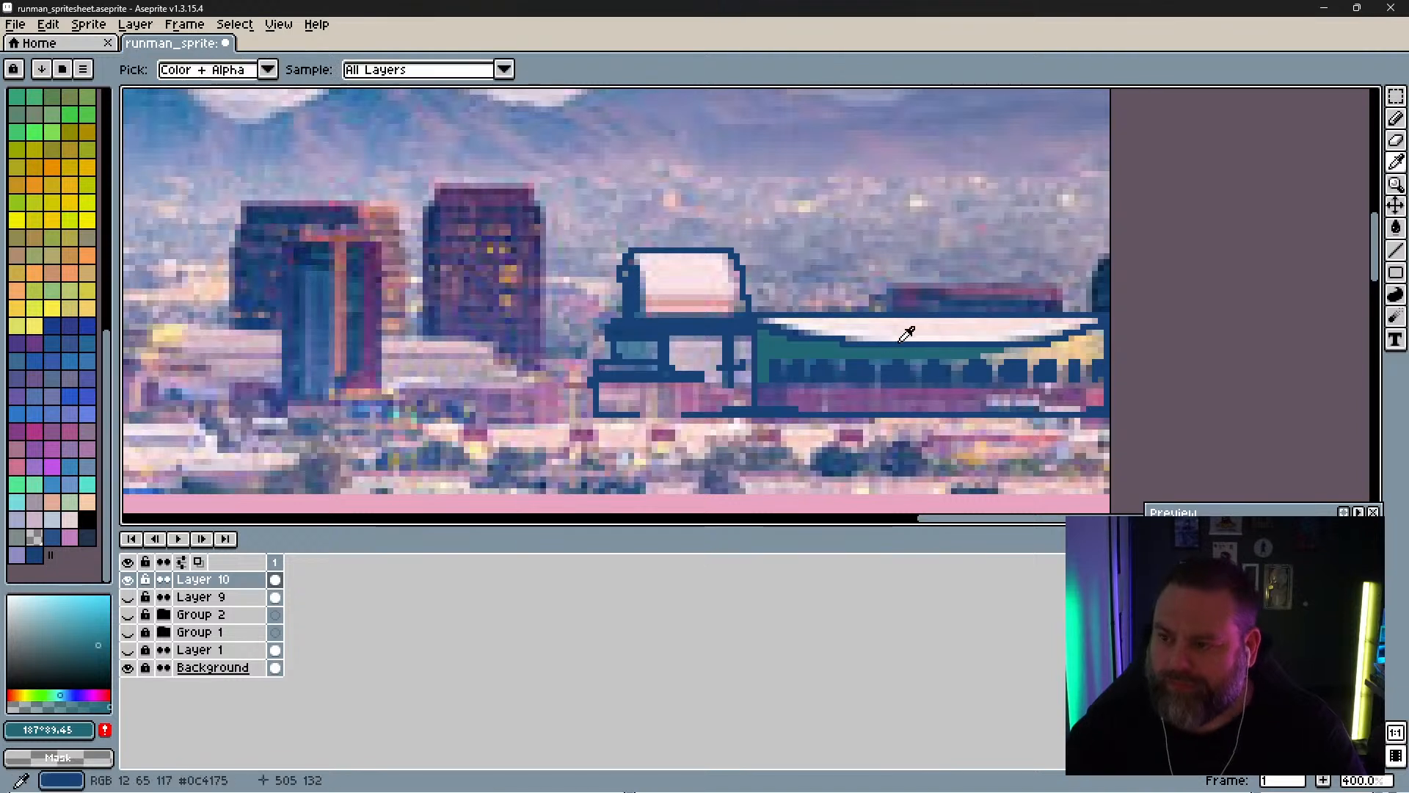
left_click(840, 363)
key("b")
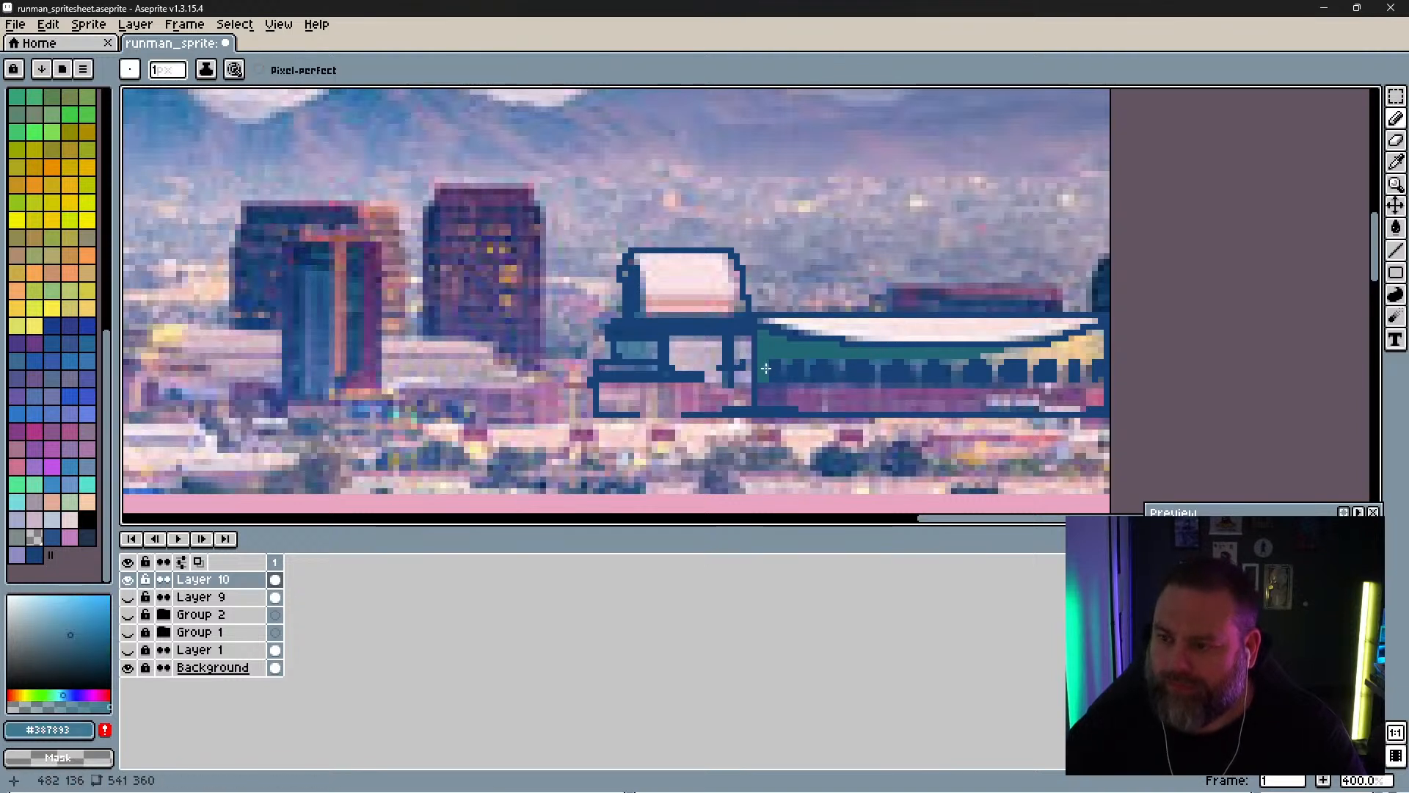
mouse_move(766, 372)
left_mouse_down()
mouse_move(802, 357)
mouse_move(809, 376)
mouse_move(815, 357)
mouse_move(835, 359)
left_mouse_up()
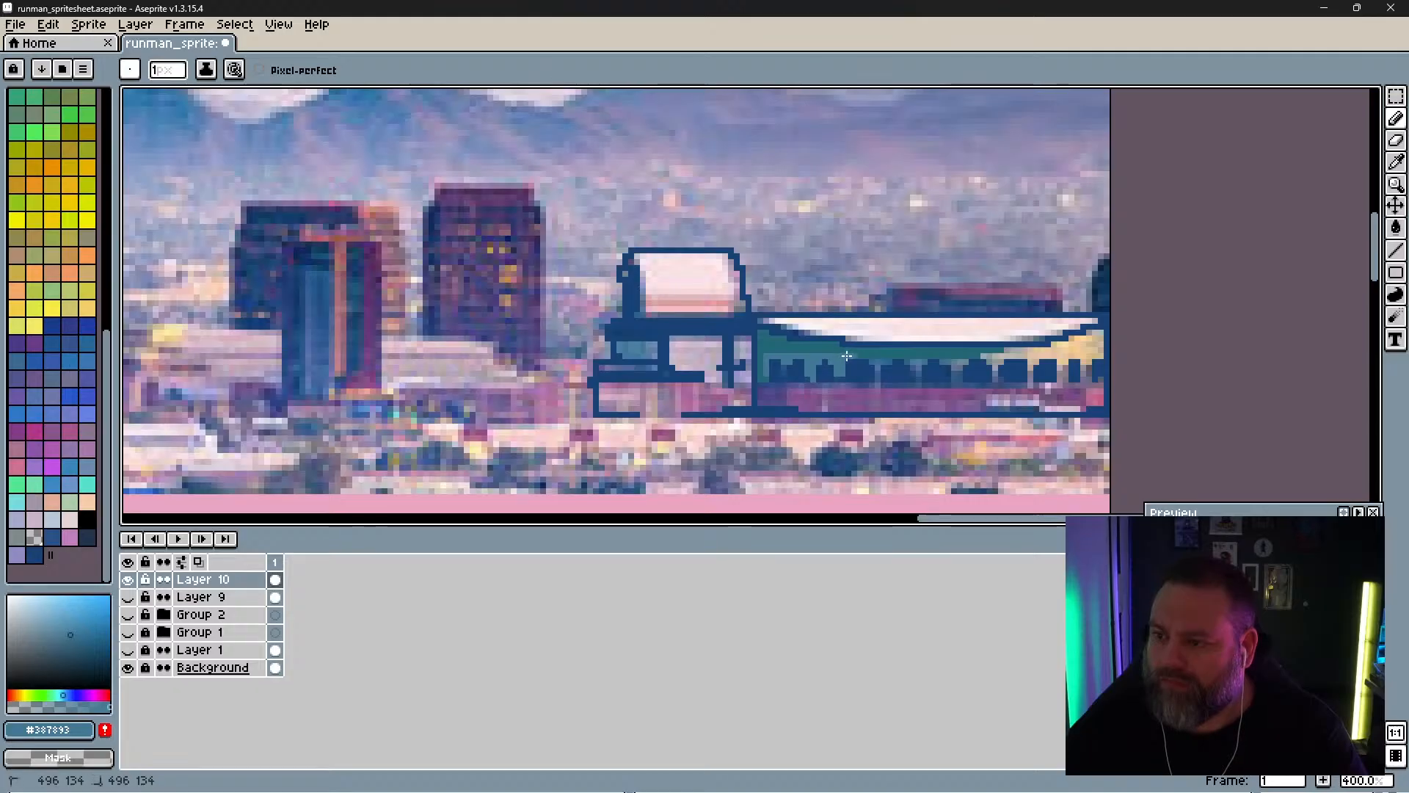
mouse_move(844, 363)
left_mouse_down()
mouse_move(907, 359)
mouse_move(918, 372)
mouse_move(890, 358)
mouse_move(881, 374)
mouse_move(943, 361)
mouse_move(953, 377)
mouse_move(998, 362)
mouse_move(1030, 373)
mouse_move(1043, 356)
mouse_move(1063, 378)
mouse_move(1076, 352)
left_mouse_up()
Step: Sample cream #fee0a4 and grey #968c97 from the photo and paint the arena's far-end wall under the roof curve
left_click(1074, 339, "alt")
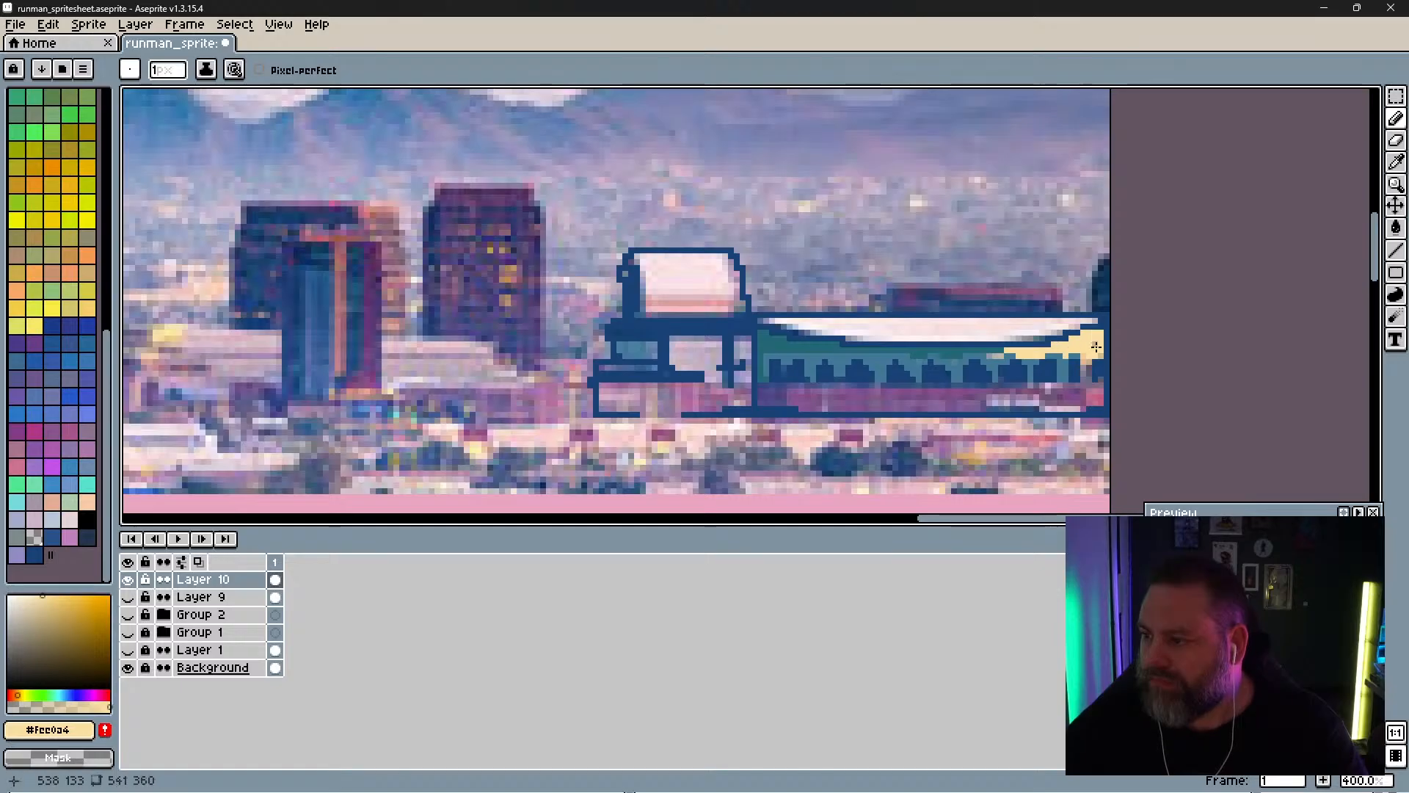
key("i")
left_click(1092, 358)
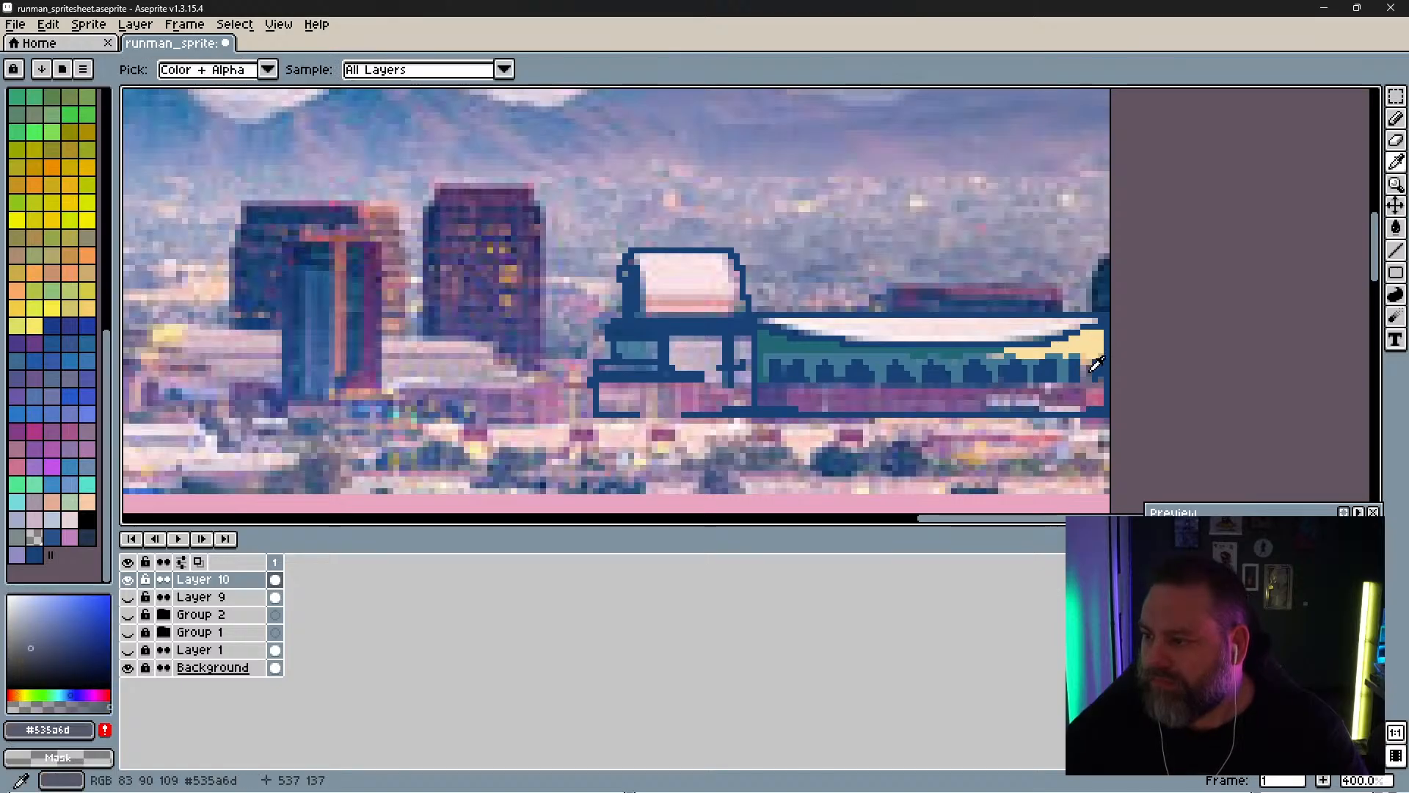
left_click(1093, 353)
key("b")
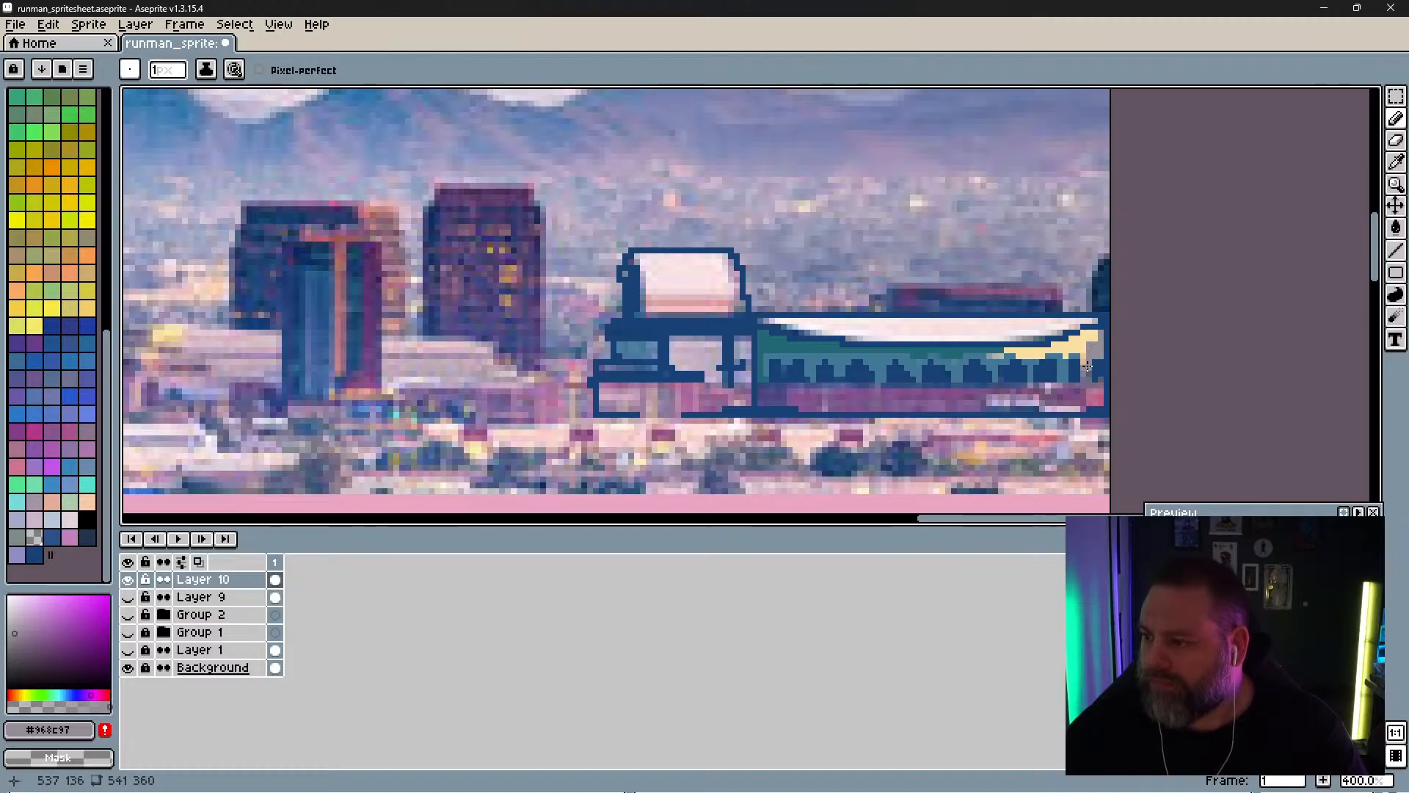
left_click(1086, 366)
left_click_drag(1081, 360, 1064, 368)
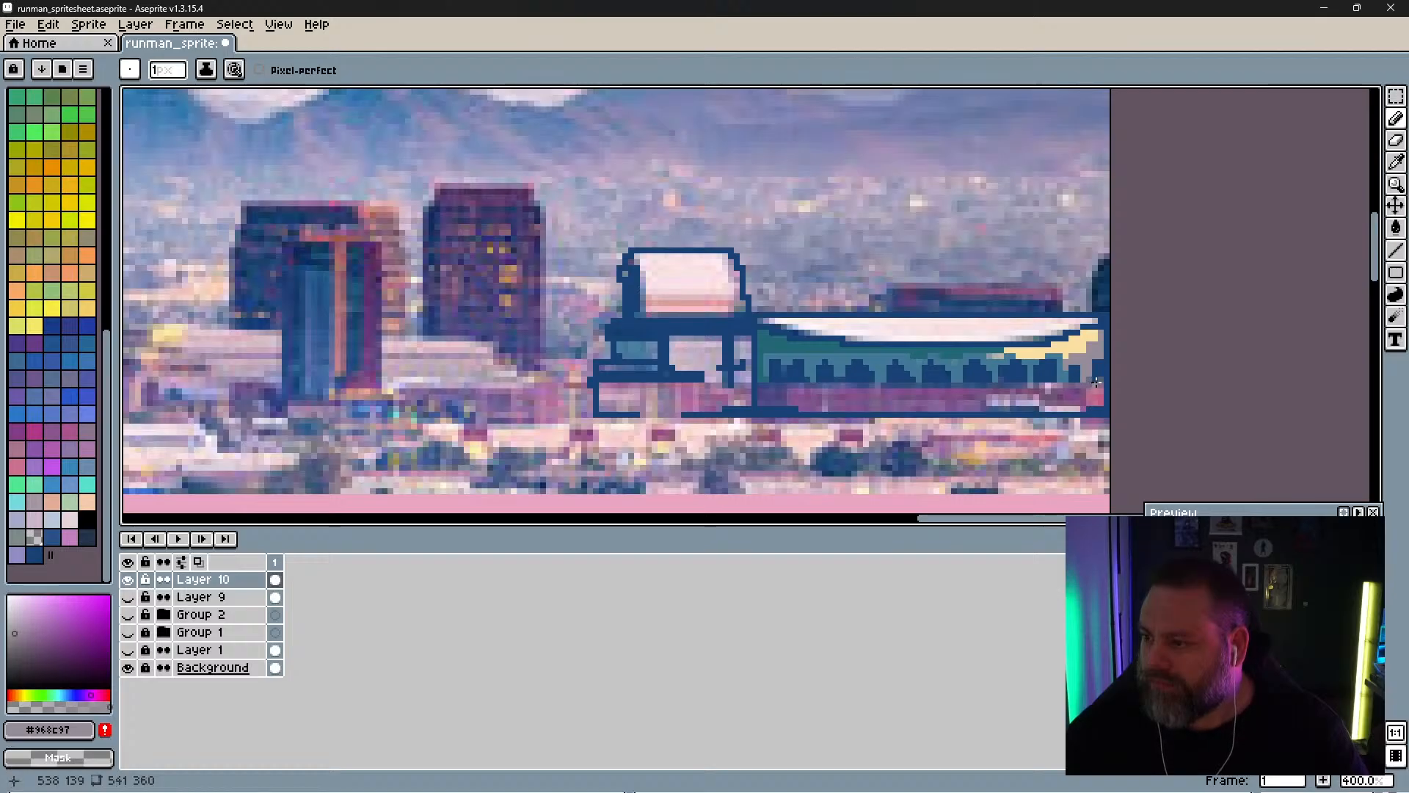
Step: Touch up the arena windows with dark blue #0c4175 and fill the gaps between them with #387893
left_click(1095, 374, "alt")
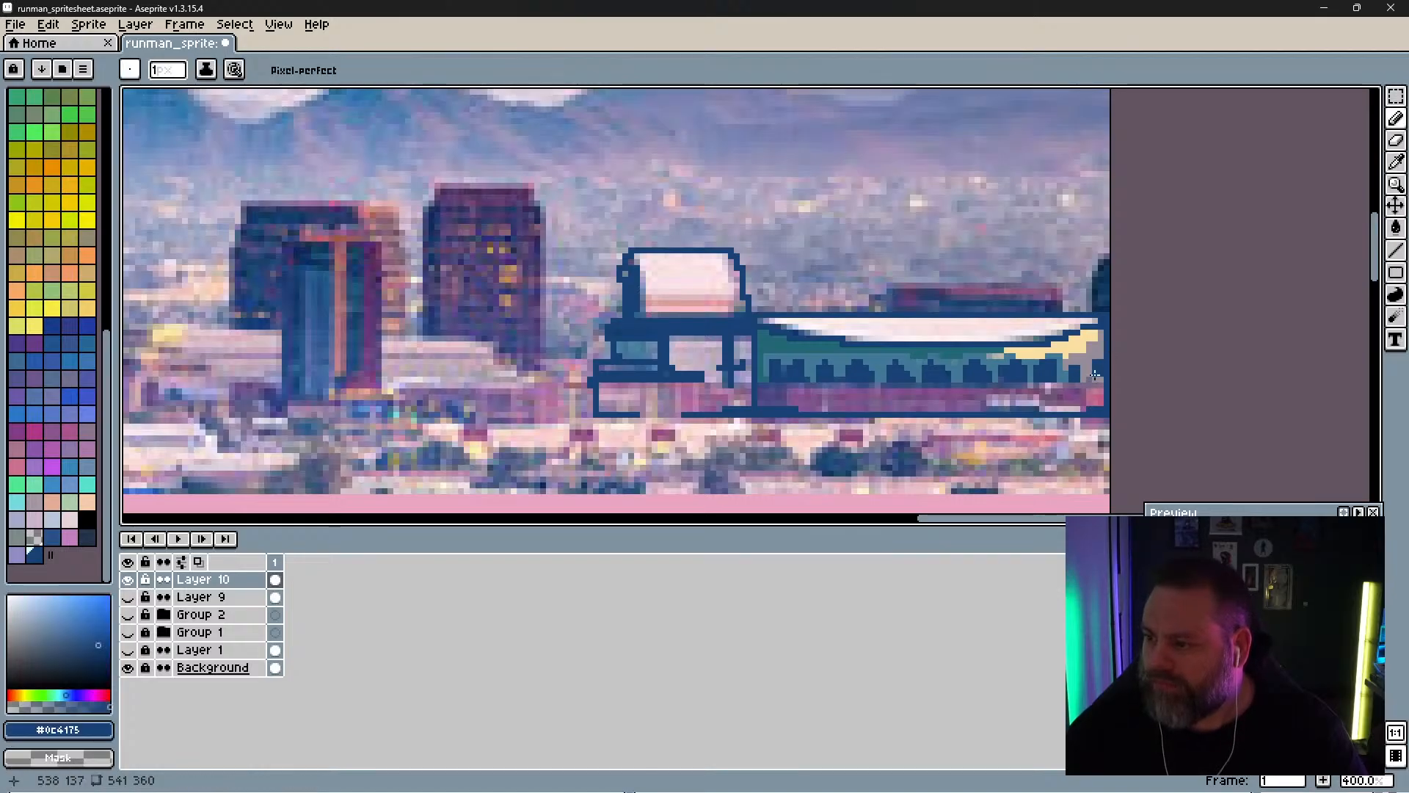
left_click(1075, 365)
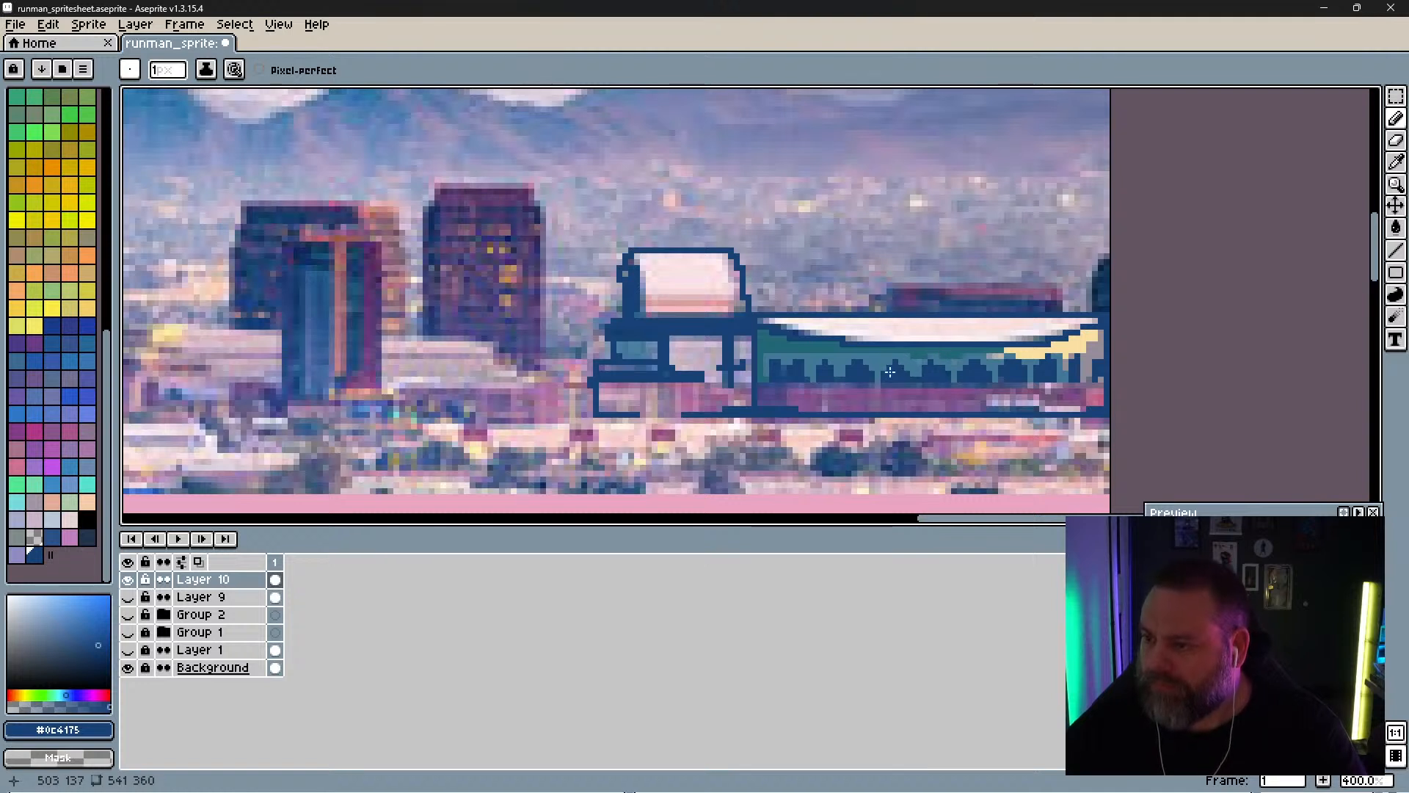
left_click(916, 377, "alt")
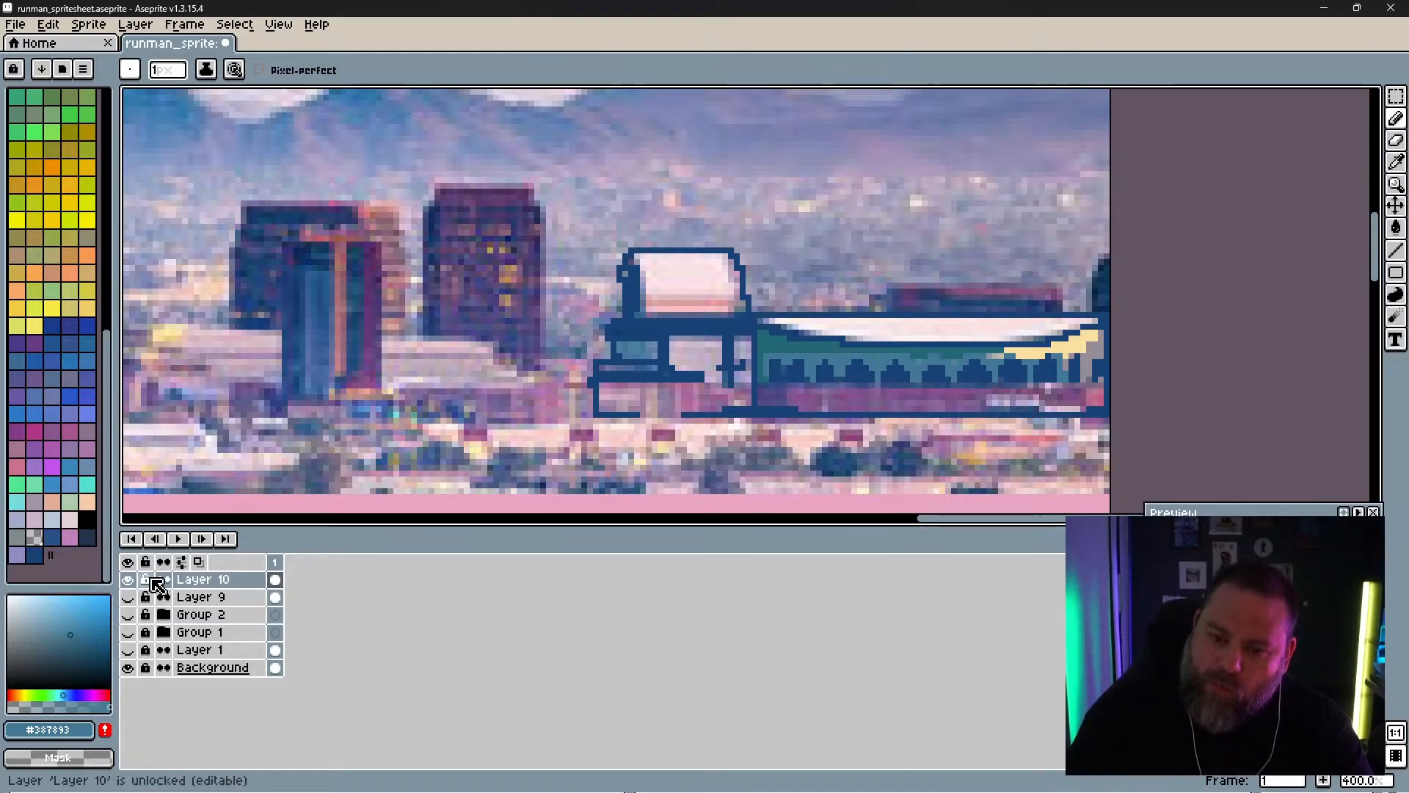
Step: Sample pink #f1a0a7 from the photo and paint the band along the lower edge of the adjoining building's rounded top on Layer 10
left_click(129, 582)
left_click(129, 581)
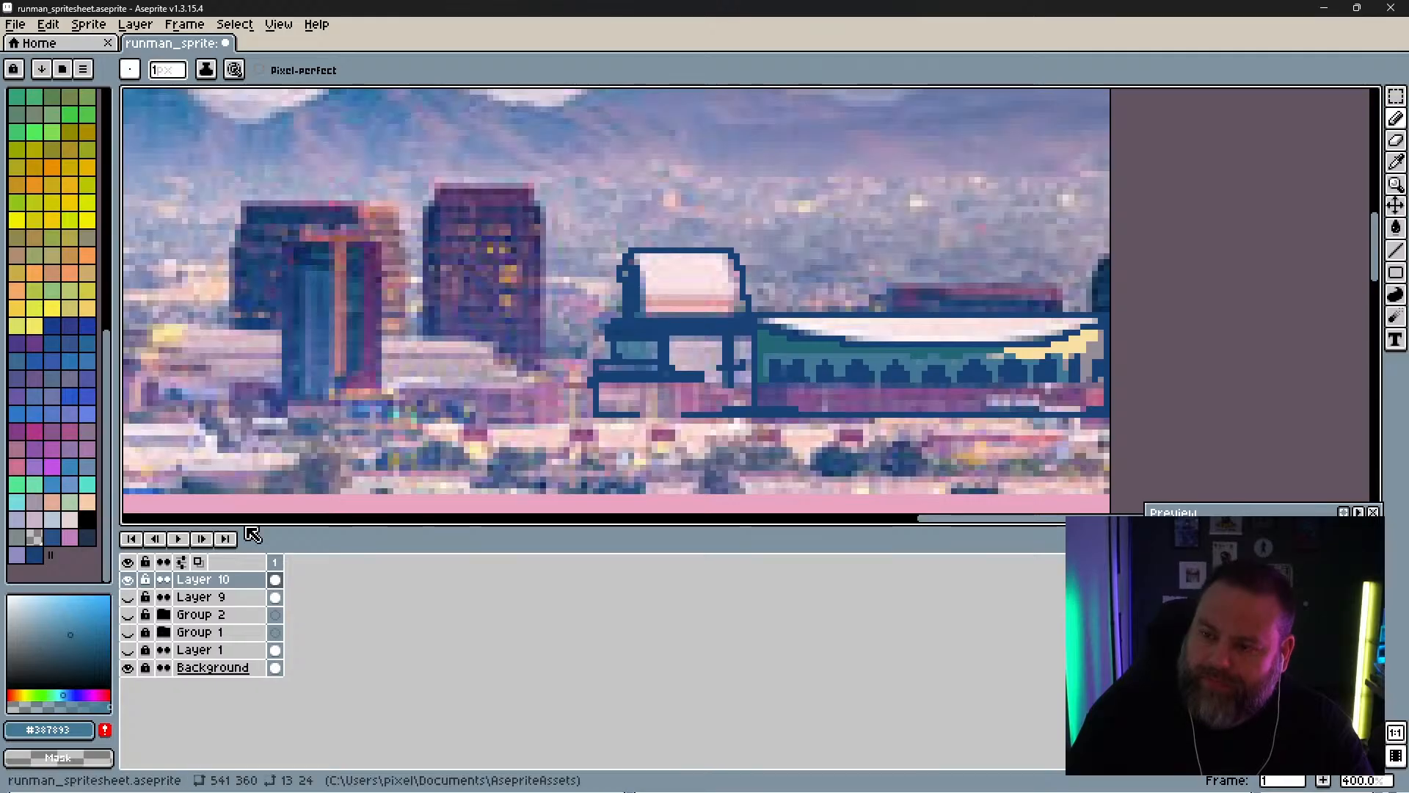
key("alt")
left_click(710, 299, "alt")
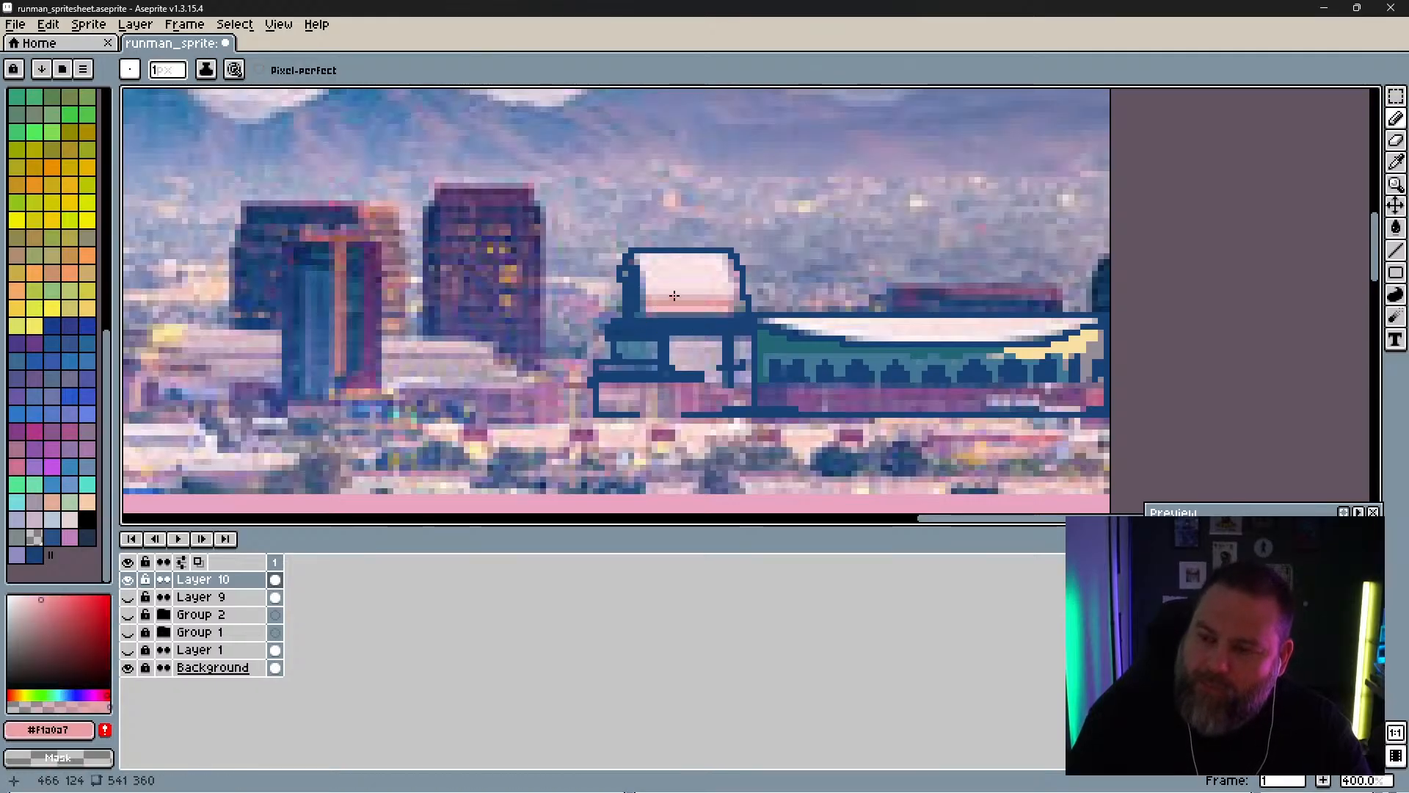
left_click_drag(663, 302, 725, 306)
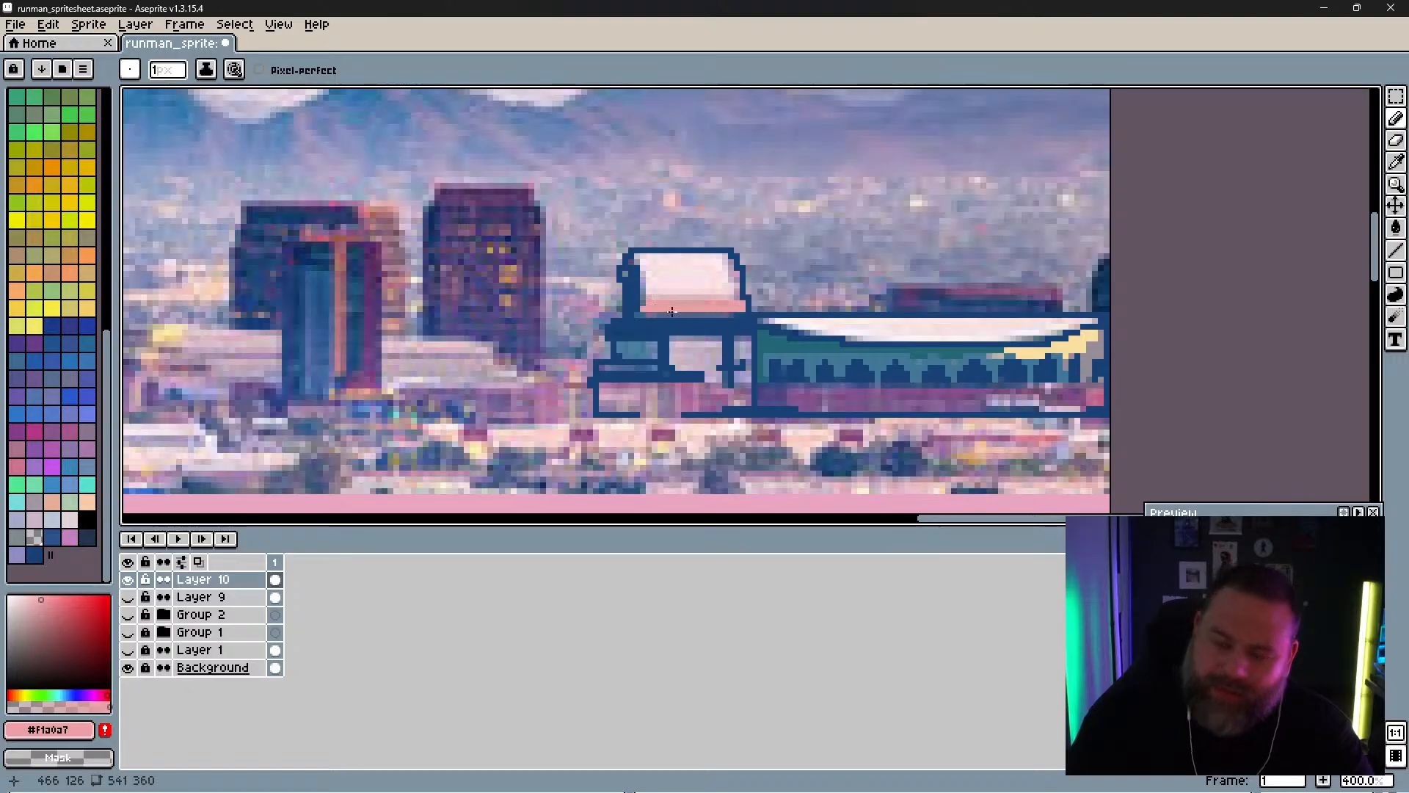
key("alt")
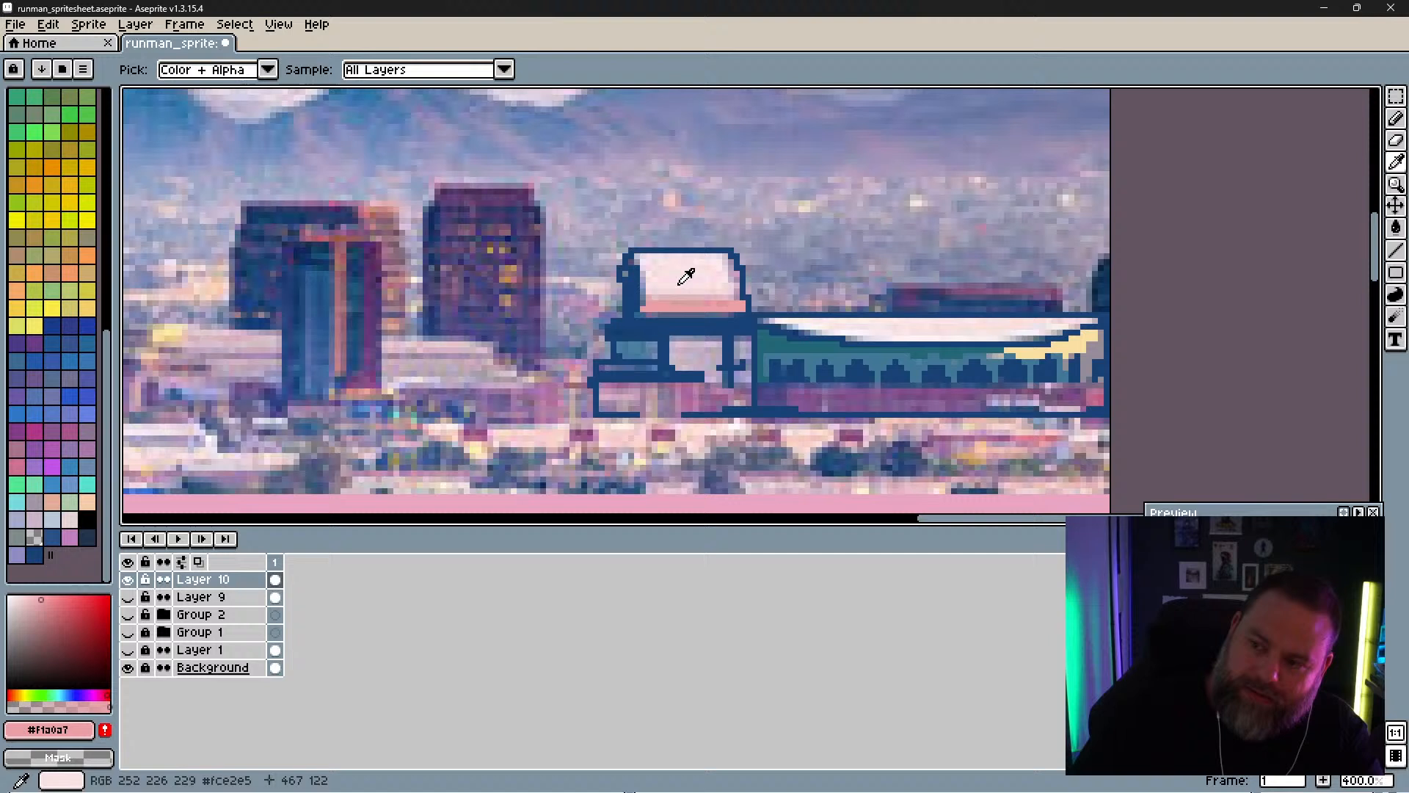
Step: Sample blue #40839e from the photo and paint the glass panel beneath the rounded top, at the building's left side
left_click(640, 353, "alt")
left_click(640, 346, "alt")
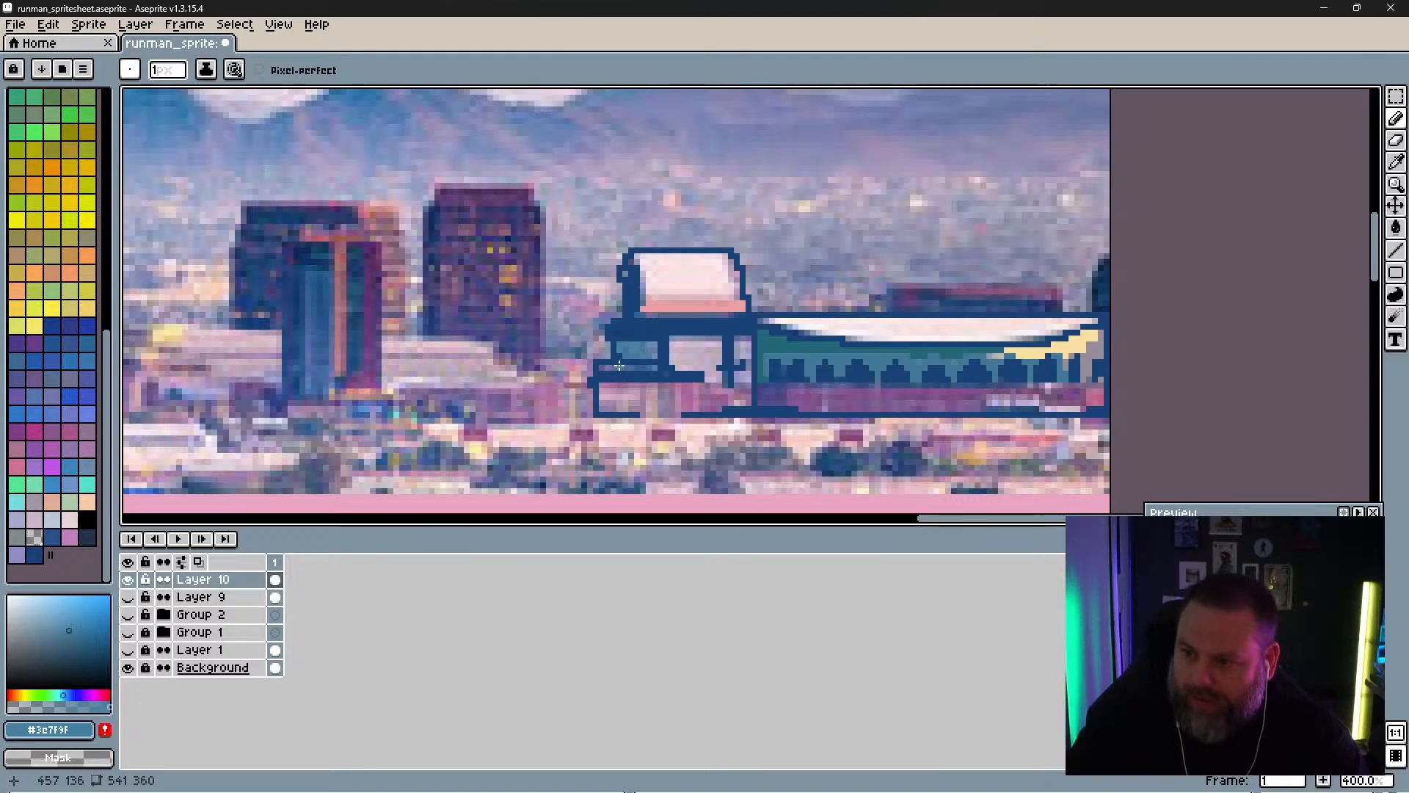
key("i")
left_click(629, 361)
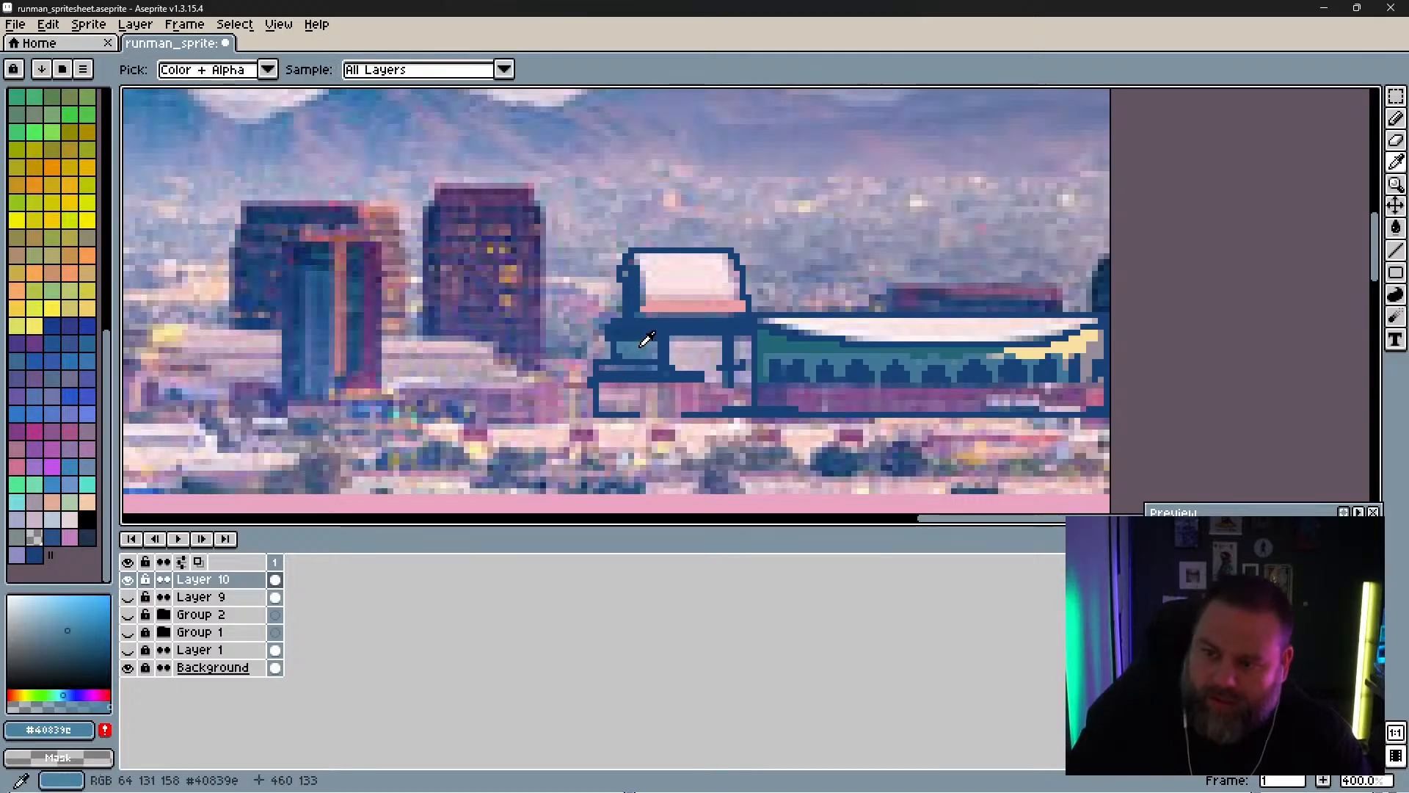
key("b")
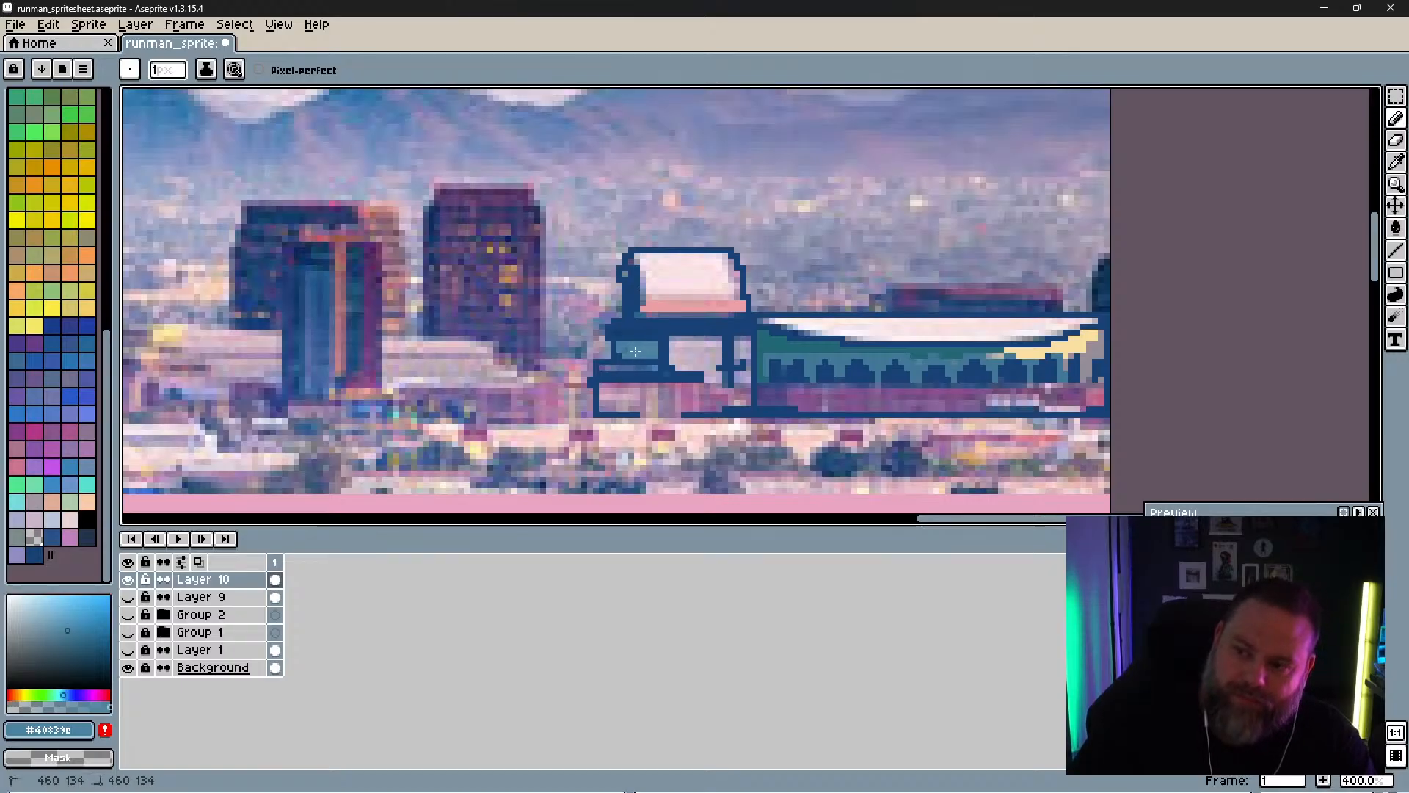
left_click_drag(624, 347, 624, 350)
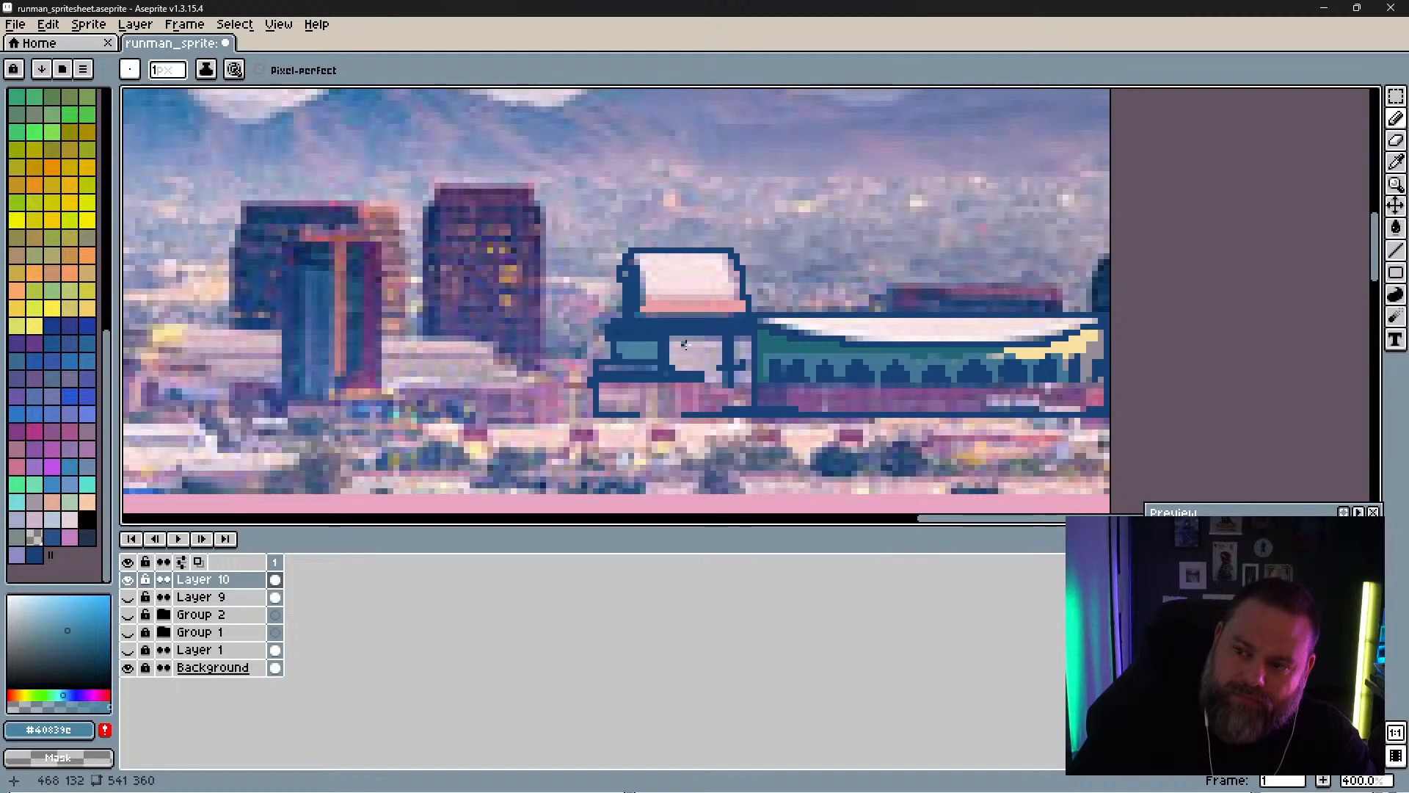
Step: Sample lavender #a09bbb and pinkish #caaabf from the photo and paint the building's middle wall panels
left_click(736, 343, "alt")
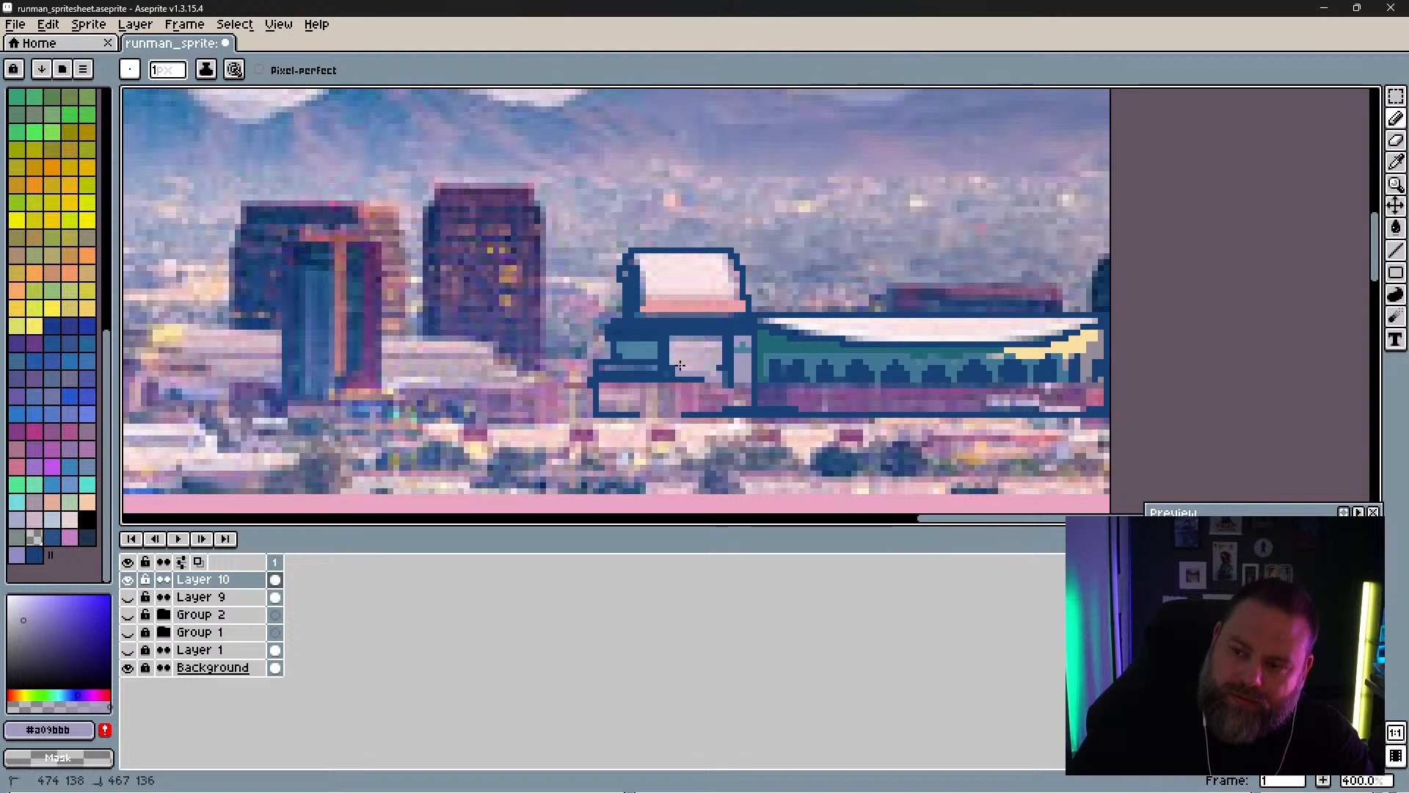
left_click(676, 352, "alt")
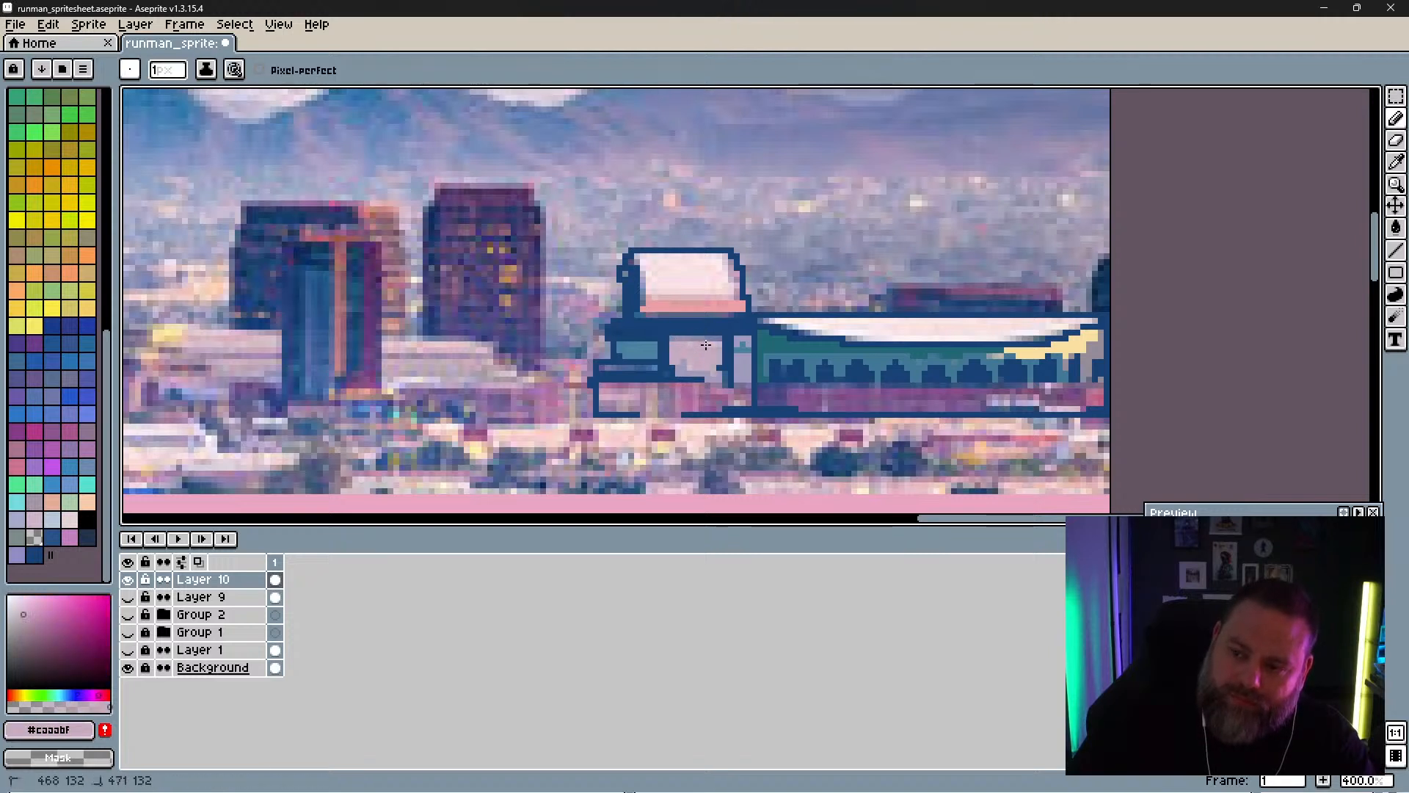
mouse_move(706, 345)
left_mouse_down()
mouse_move(716, 355)
mouse_move(682, 343)
mouse_move(705, 360)
left_mouse_up()
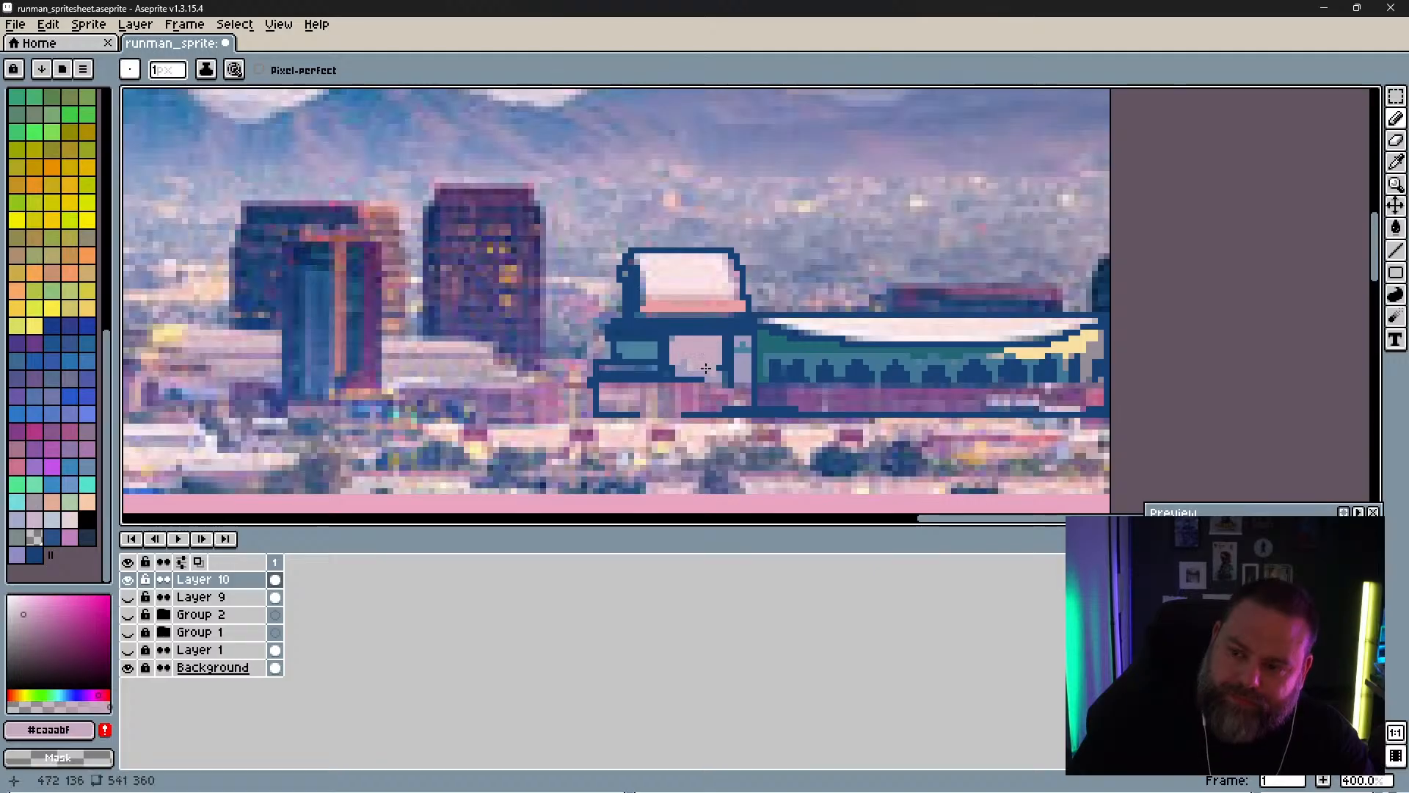
Step: Sample grey-pink #bca1a6 from the photo and paint the building's lower base wall
left_click(689, 381, "alt")
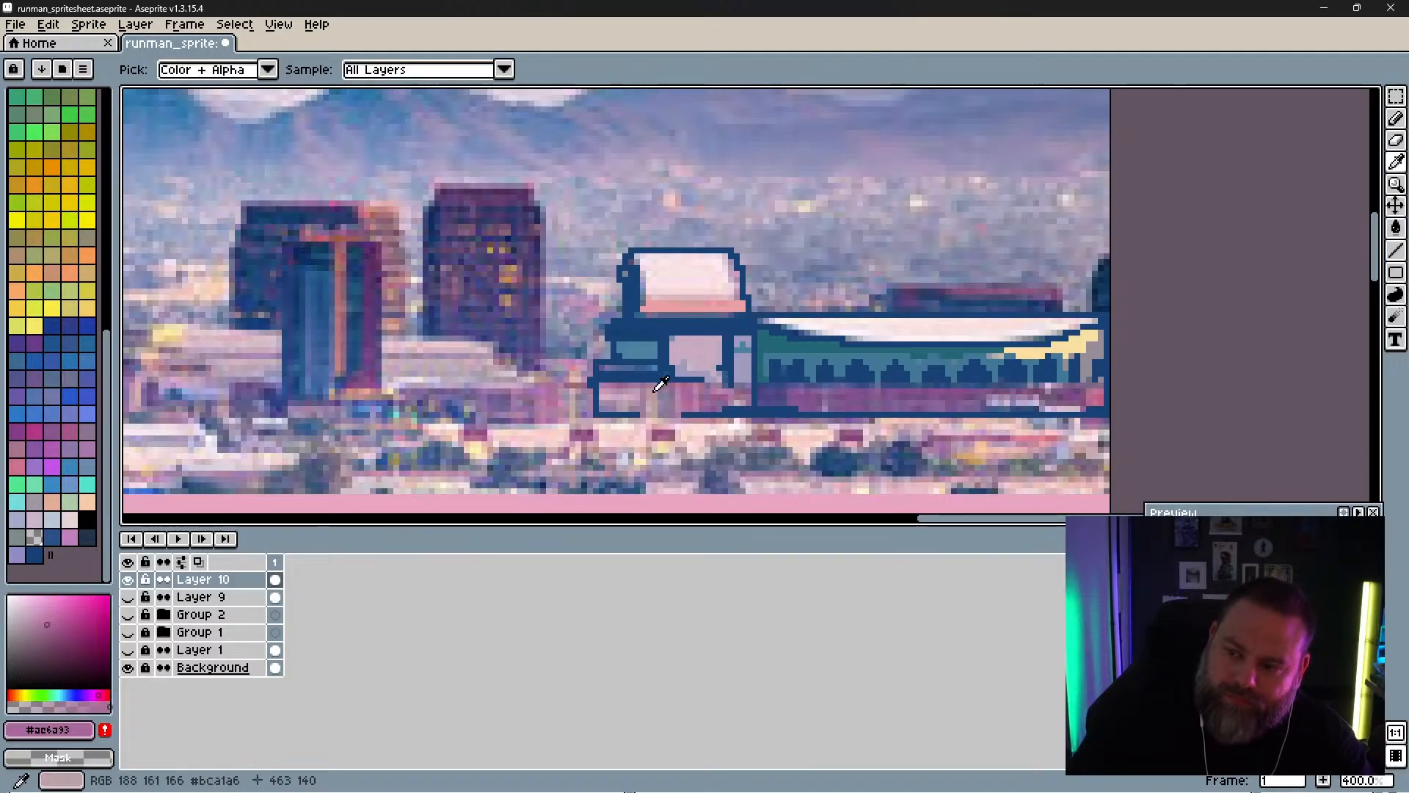
left_click(615, 386, "alt")
mouse_move(615, 386)
left_mouse_down()
mouse_move(671, 387)
mouse_move(617, 389)
mouse_move(607, 400)
mouse_move(632, 404)
mouse_move(610, 404)
mouse_move(717, 407)
mouse_move(717, 391)
mouse_move(747, 385)
mouse_move(685, 384)
left_mouse_up()
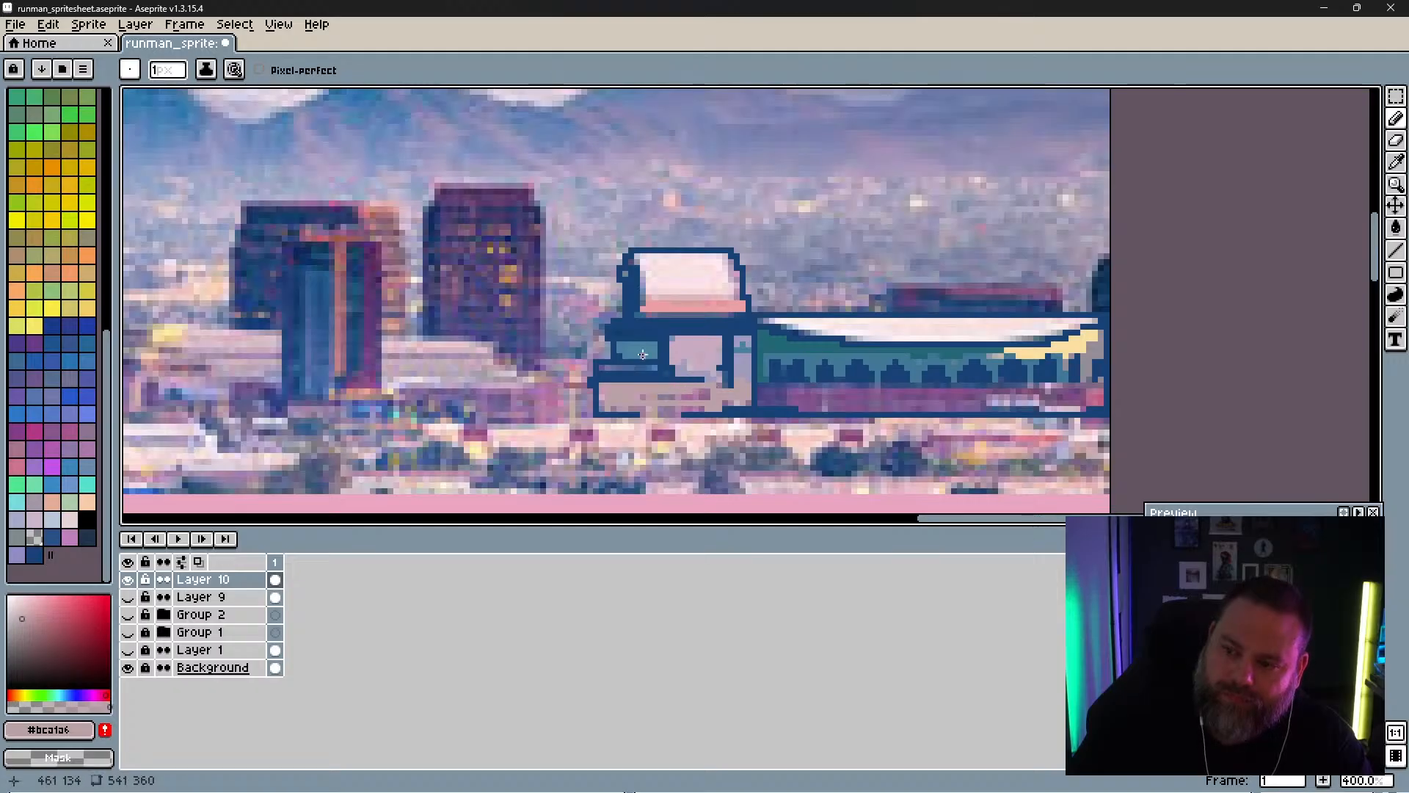
Step: Paint the ledge above the glass panel with sampled #5b7198 and shade the side edges of the rounded top with #9097c3
left_click(640, 359, "alt")
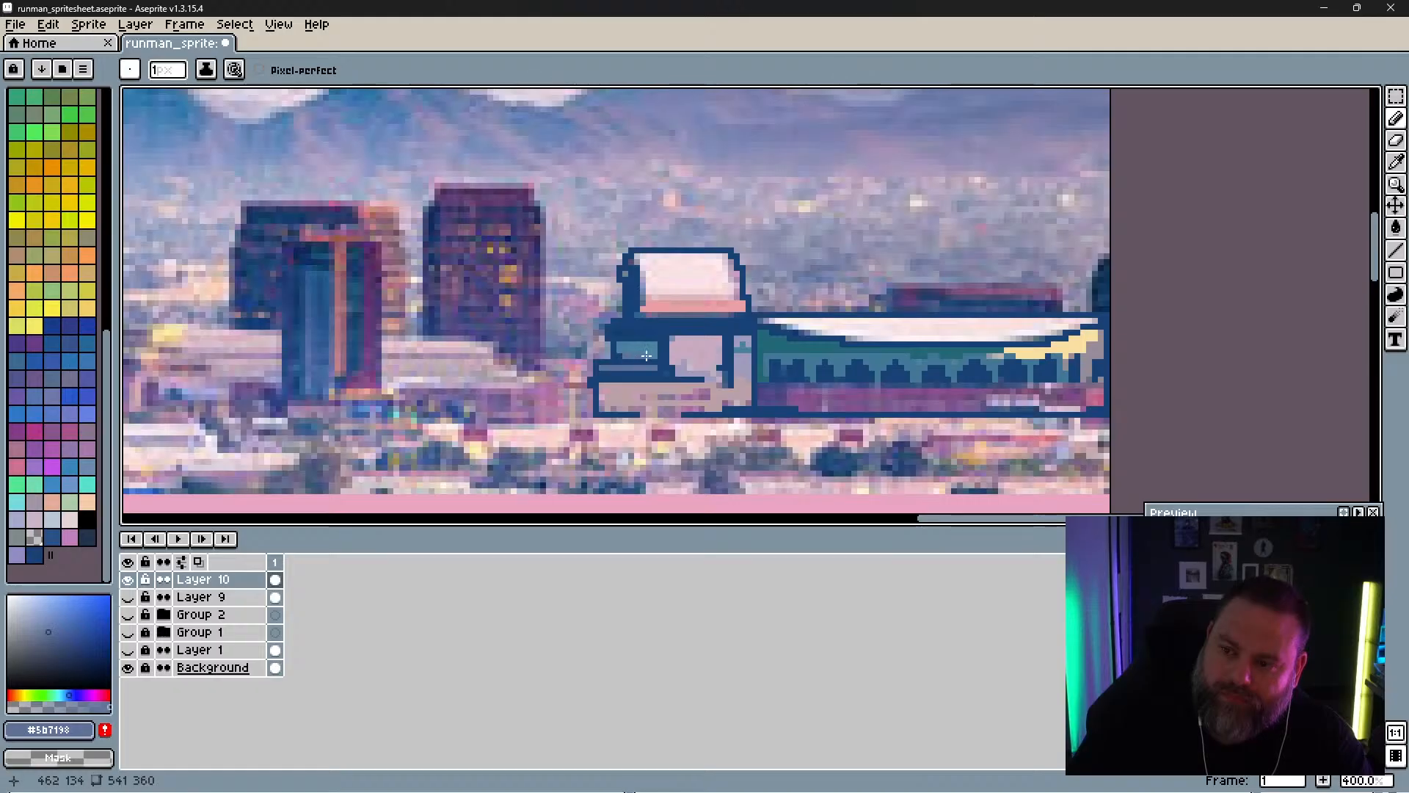
left_click_drag(624, 333, 656, 327)
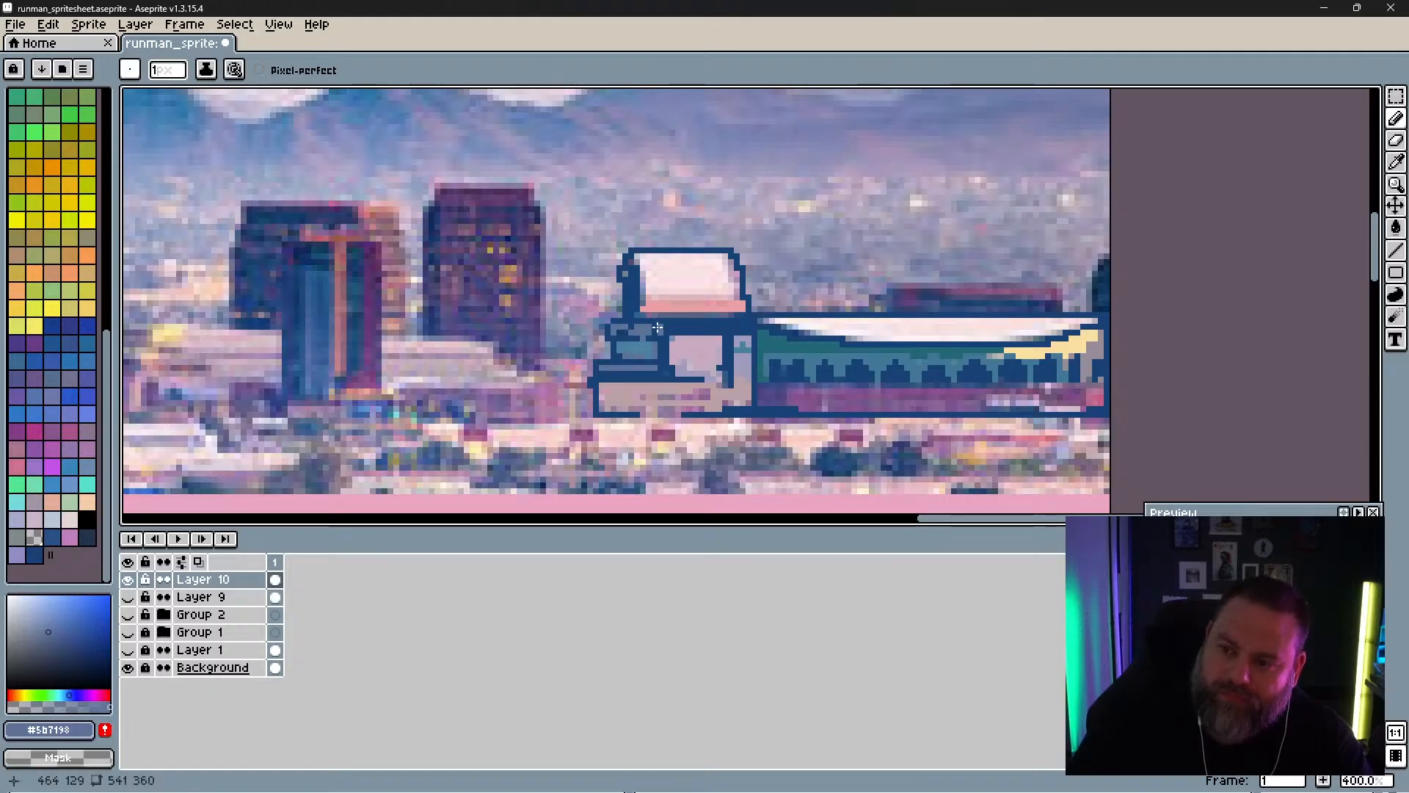
left_click(672, 282, "alt")
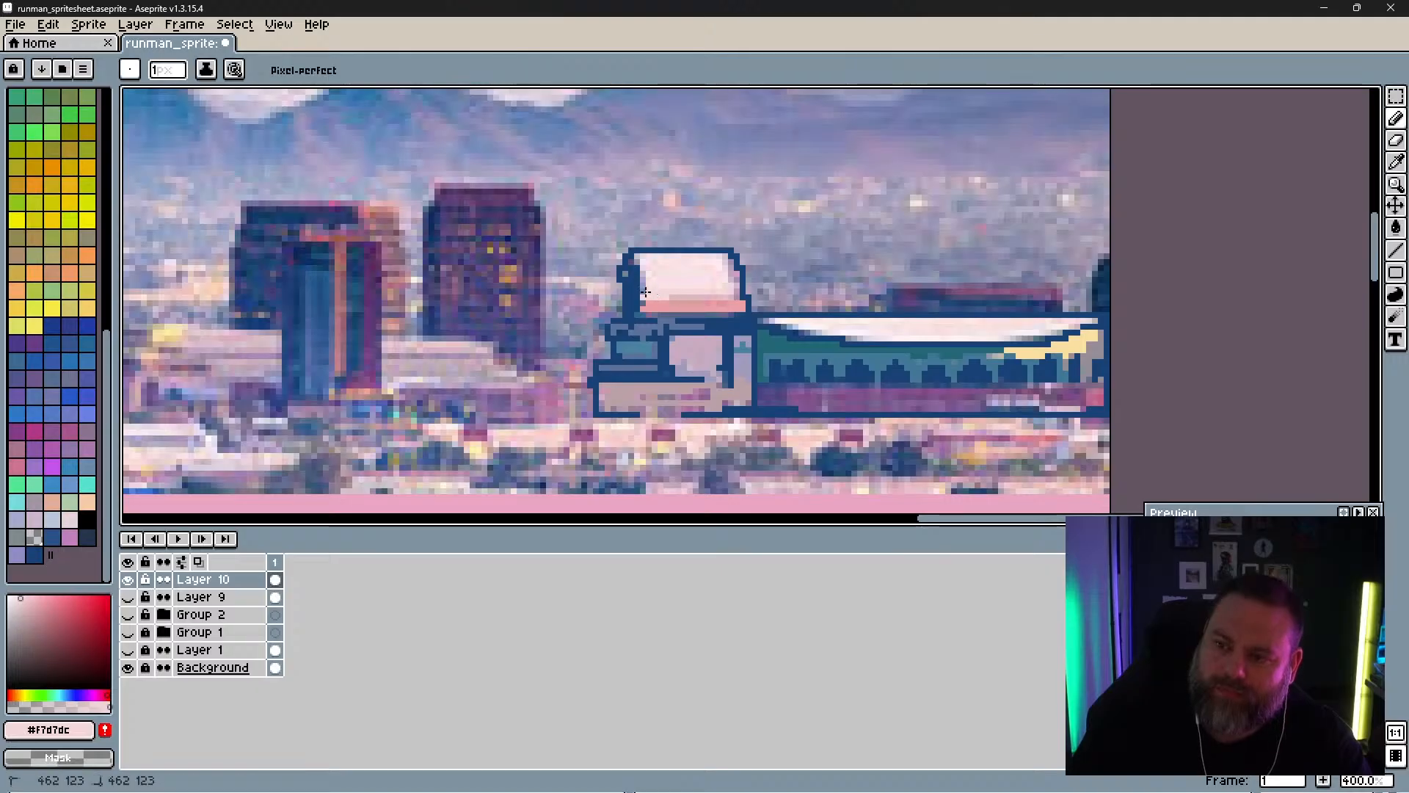
left_click(635, 266, "alt")
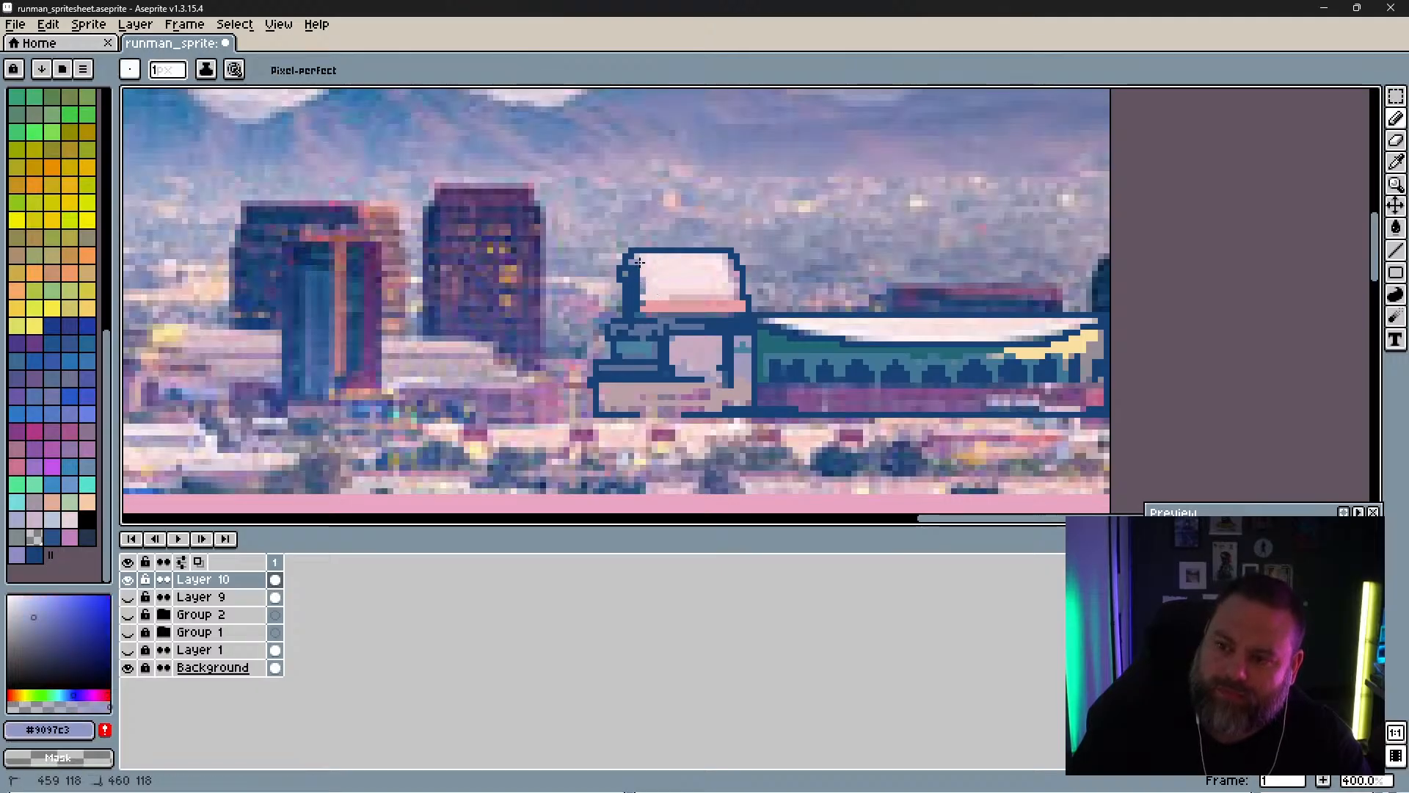
left_click_drag(635, 267, 639, 299)
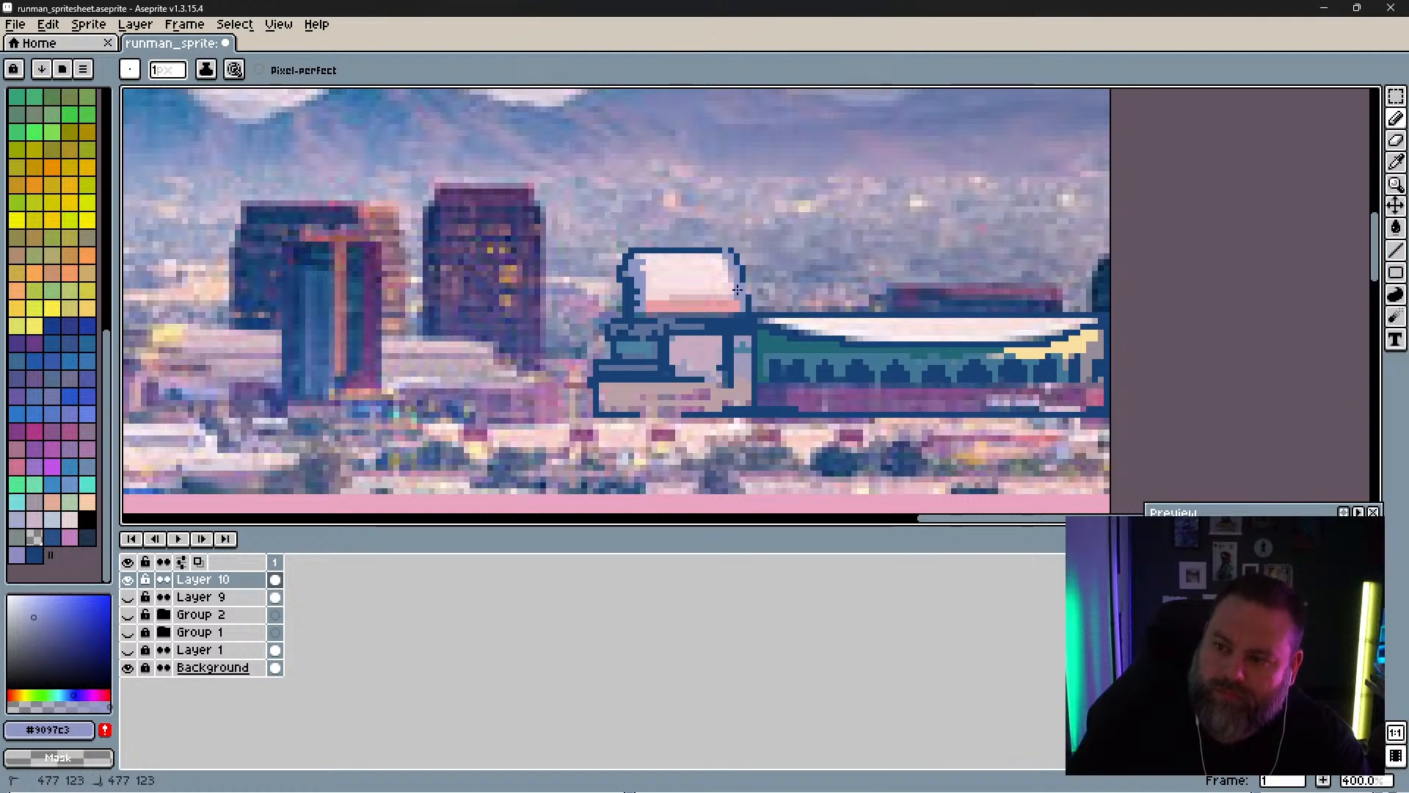
Step: Sample pale tones from the building's rounded top and fill its face with #f8e4e6
left_click(638, 256, "alt")
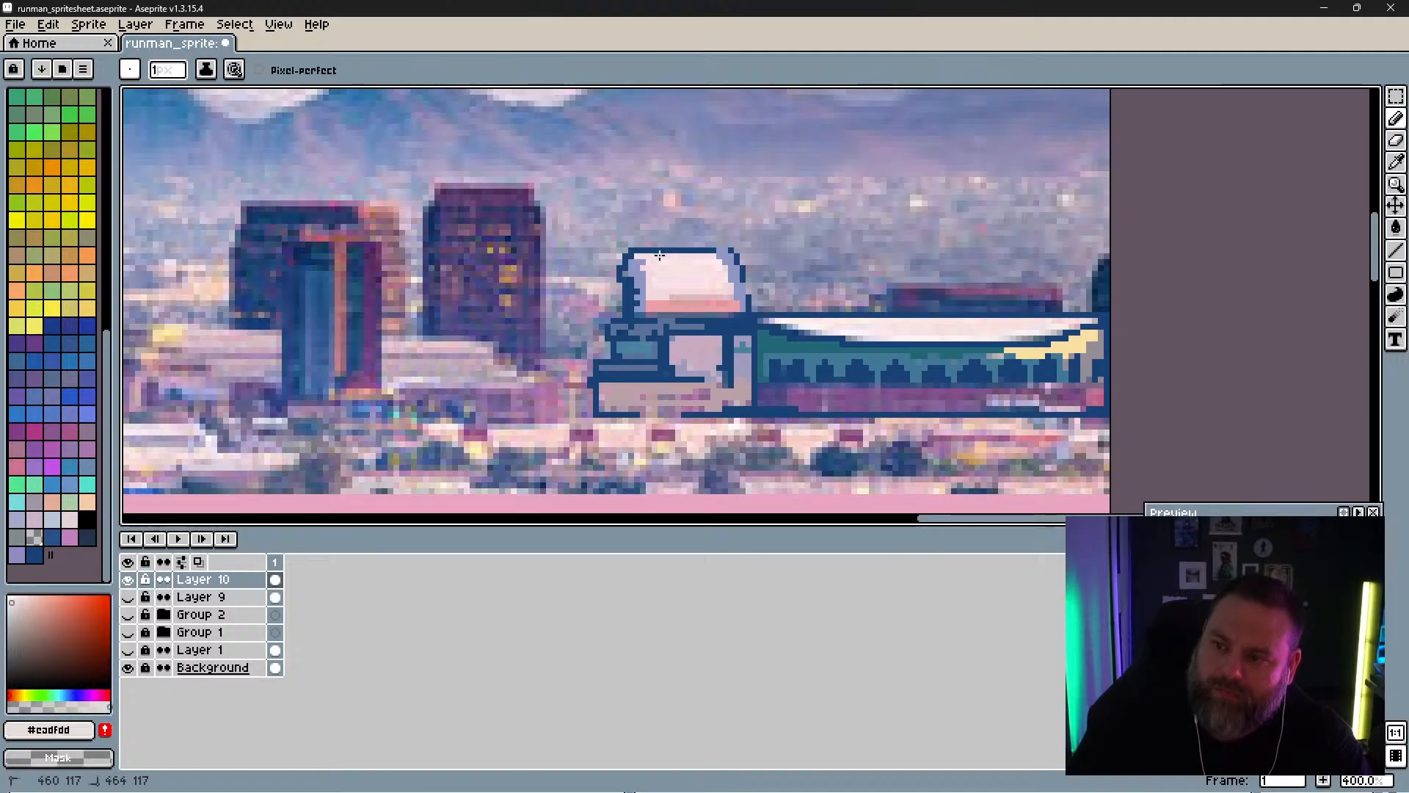
left_click(718, 251, "alt")
left_click(718, 264, "alt")
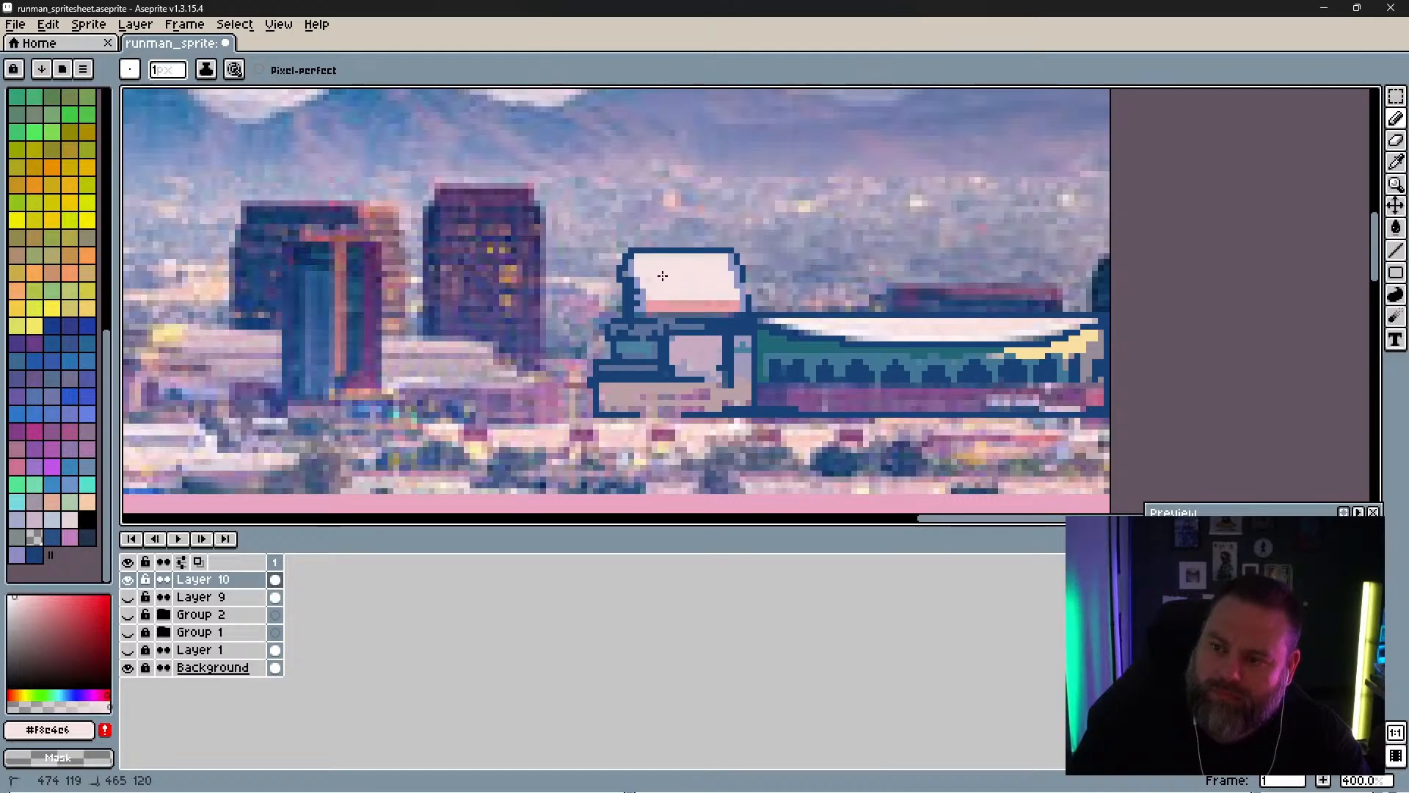
Step: Draw a straight #f8e4e6 line along the arena roof, then brighten the roof and the rounded top with sampled #fff4f4
left_click(765, 320)
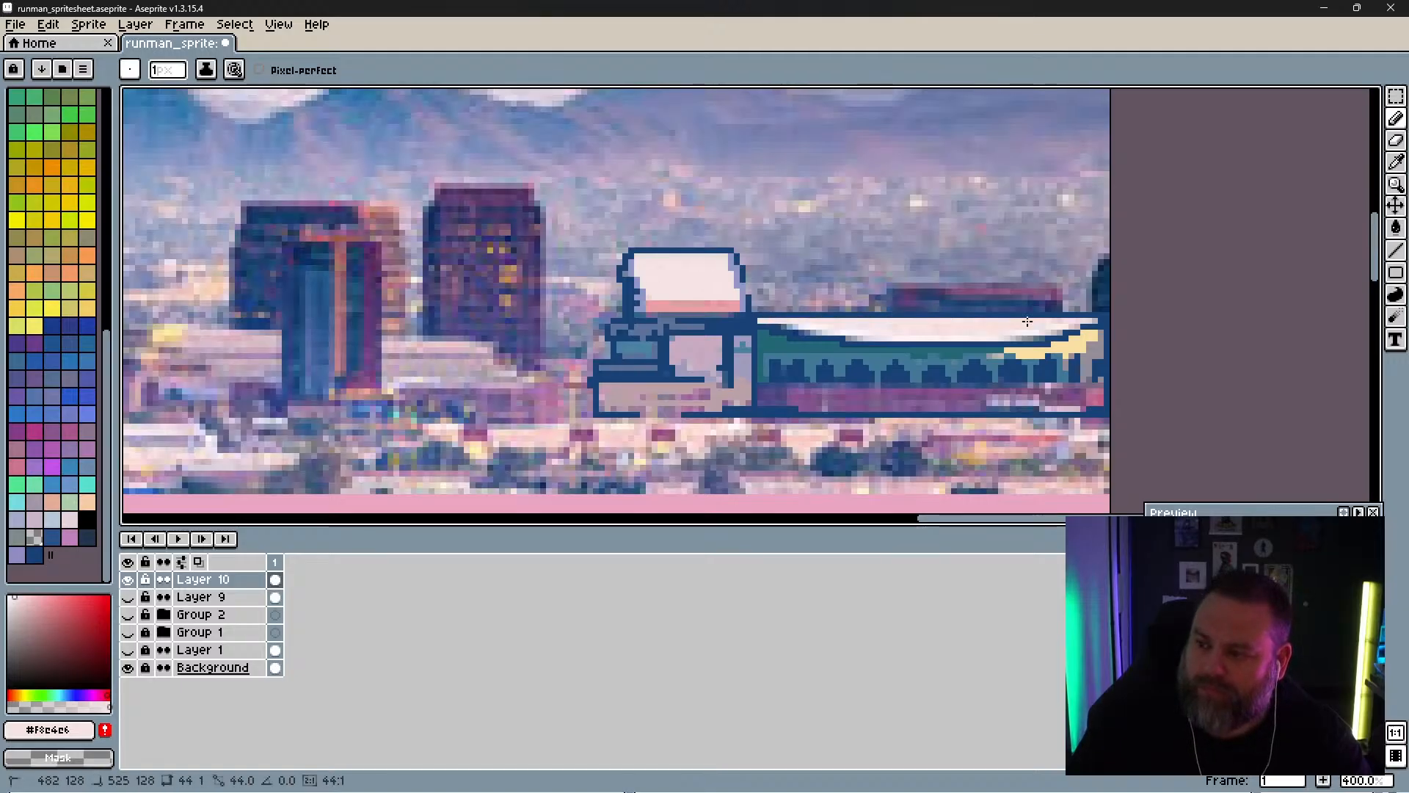
left_click(1086, 320, "shift")
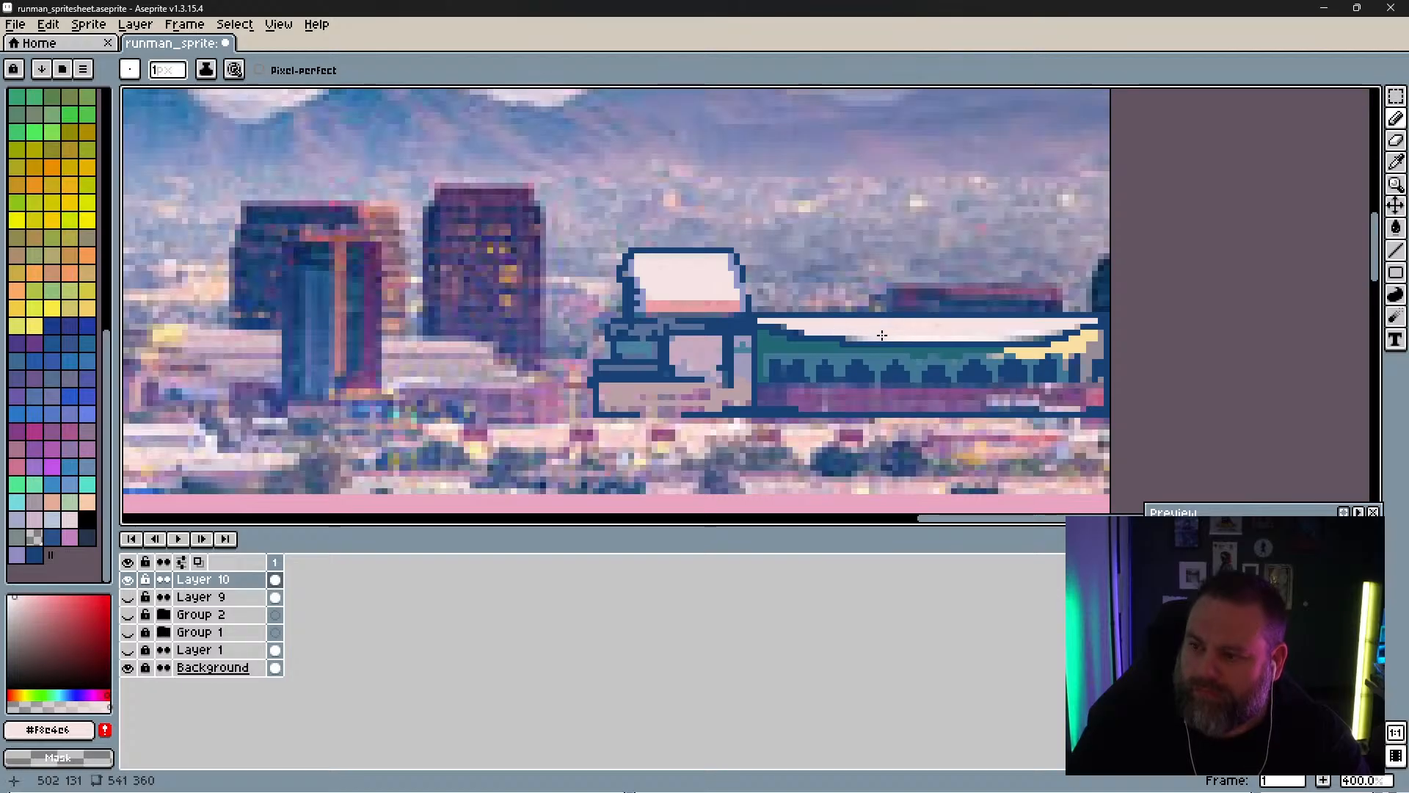
left_click(923, 329, "alt")
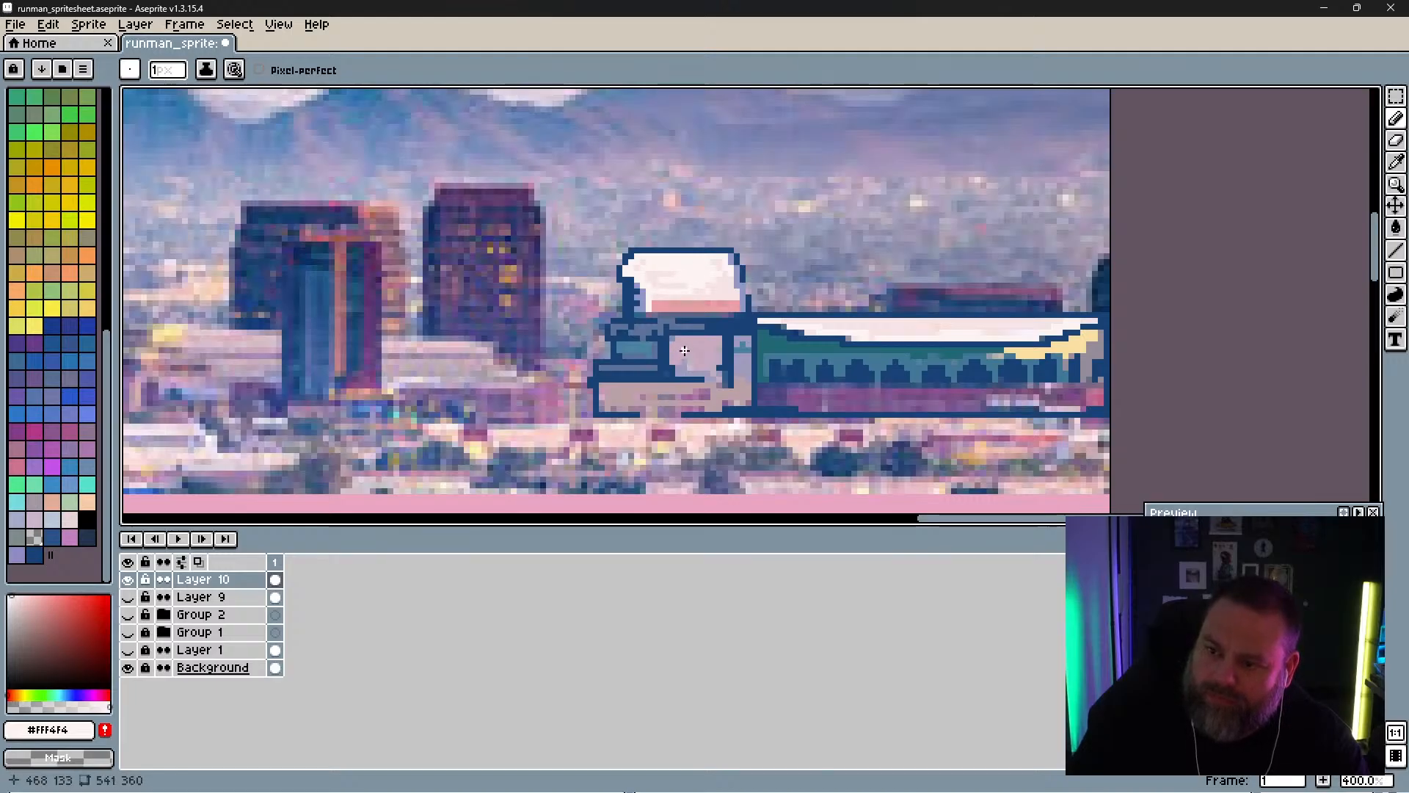
Step: Toggle Layer 9's visibility to compare the artwork with and without it, leaving the layer shown
left_click(128, 597)
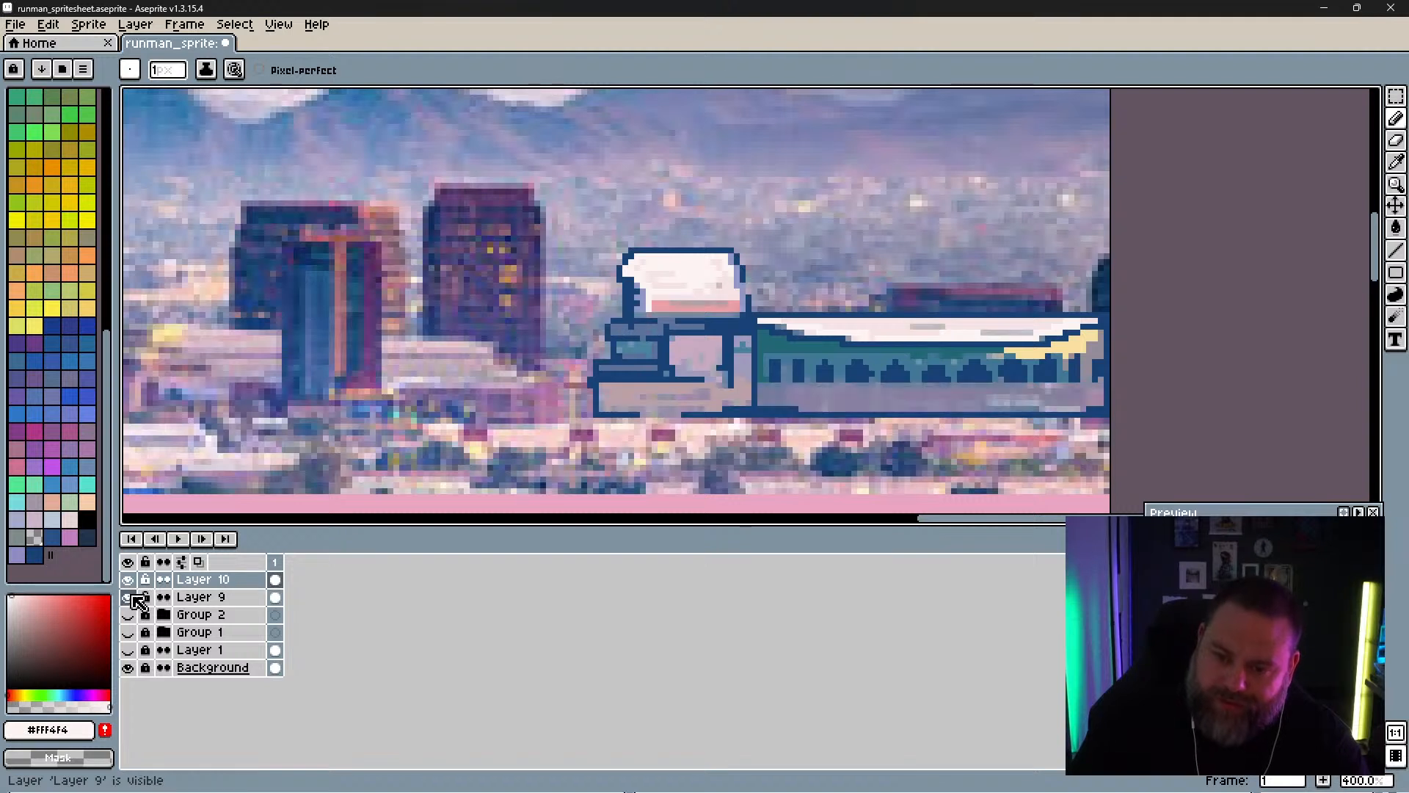
left_click(129, 596)
left_click(128, 596)
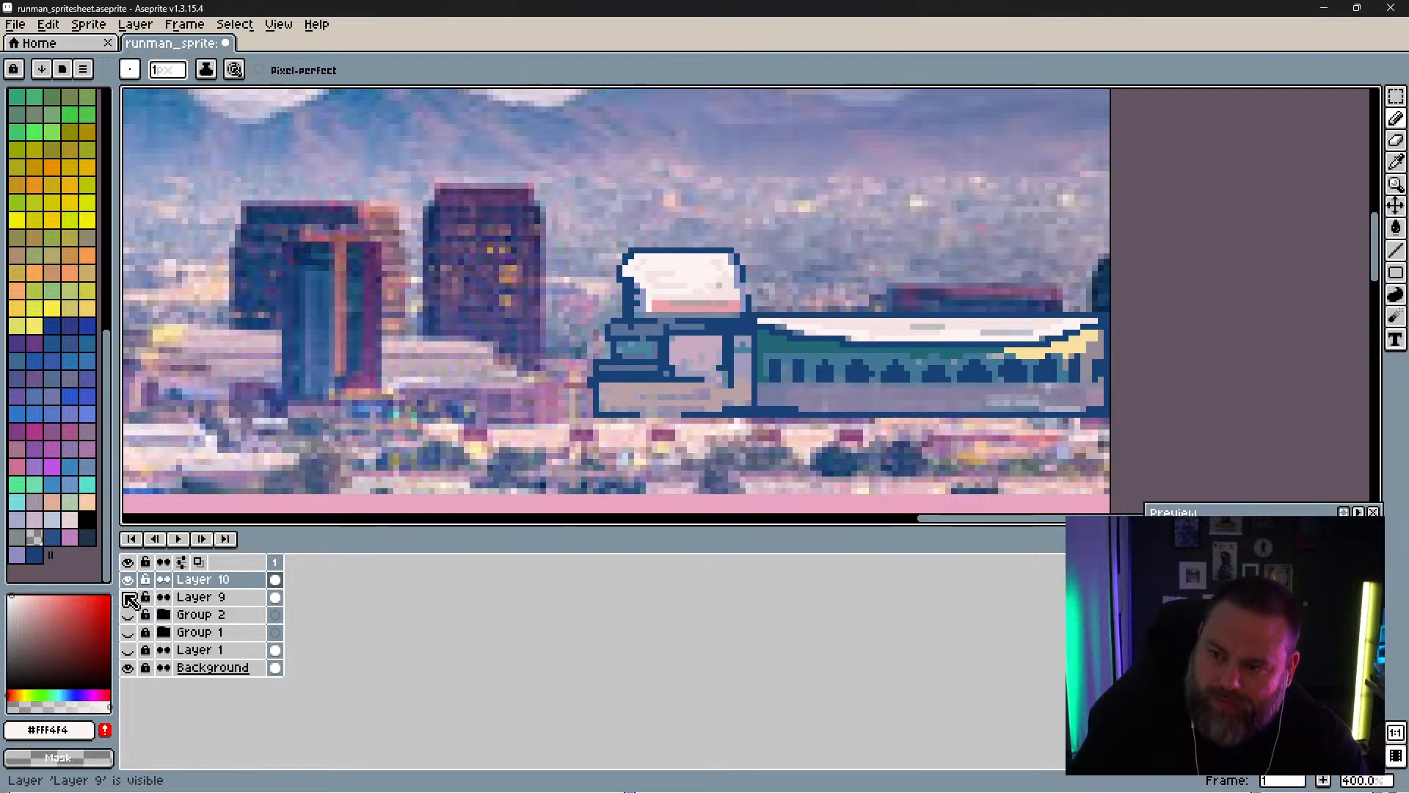
left_click(130, 597)
left_click(130, 597)
left_click(129, 598)
left_click(129, 598)
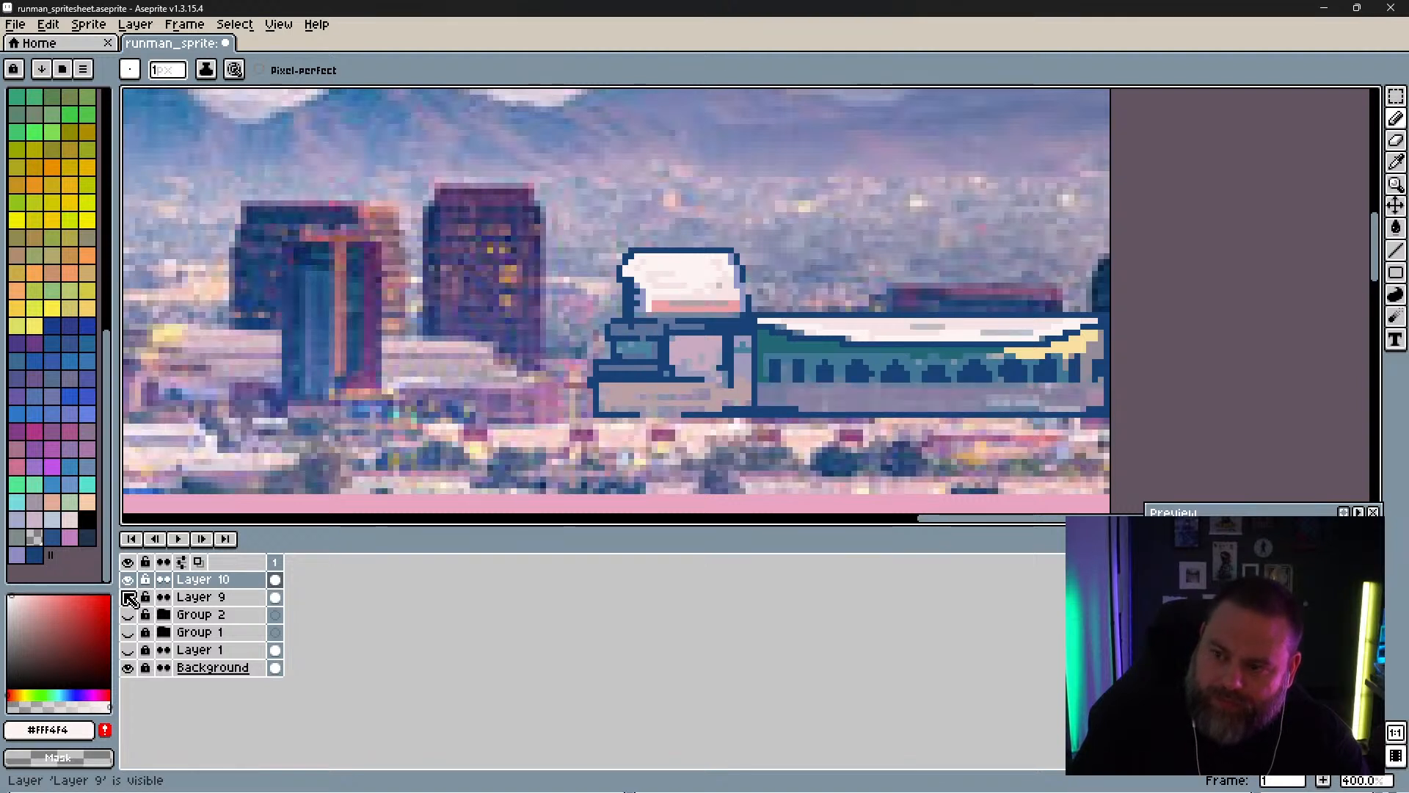
Step: Select Layer 9 and erase the stray pixels outside the adjoining building's left edge
key("e")
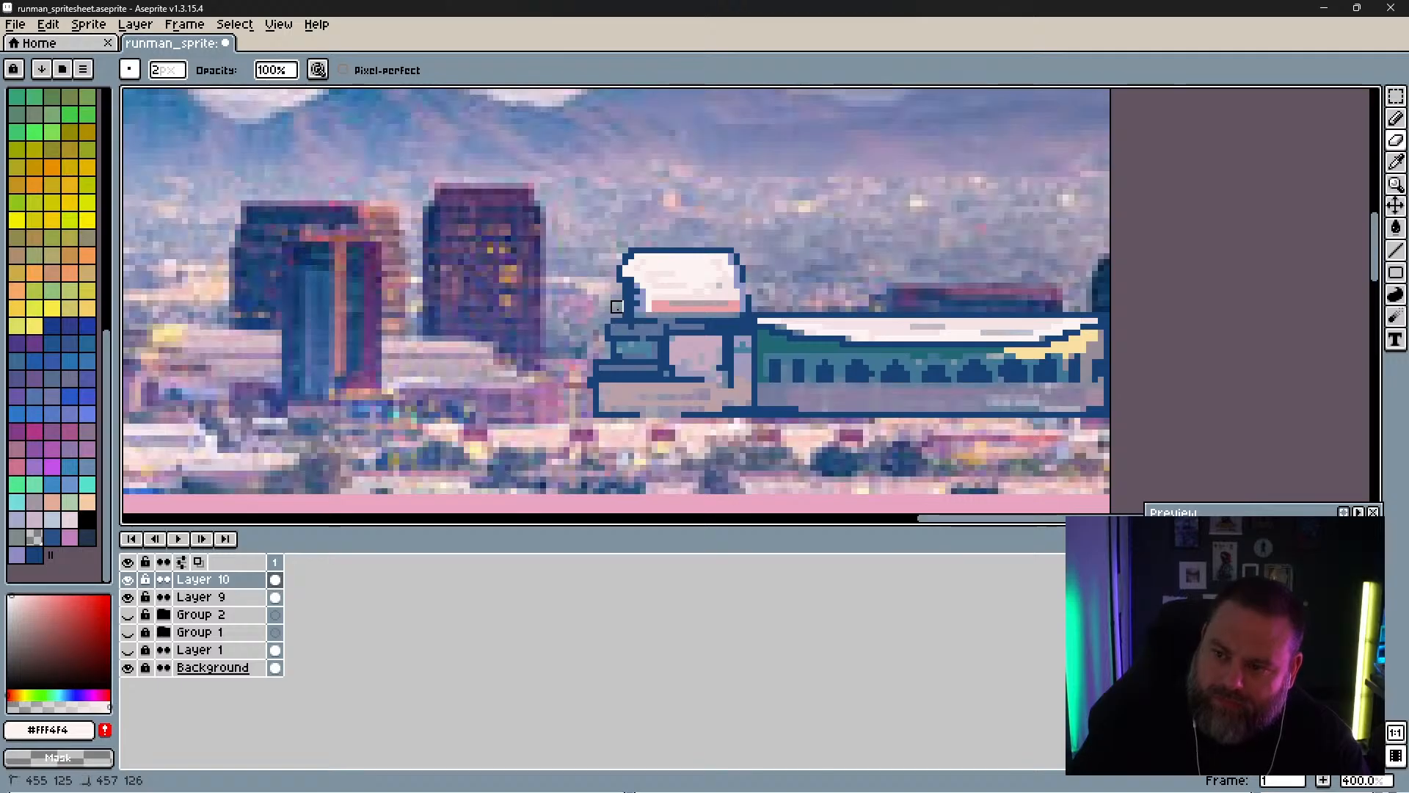
left_click(213, 597)
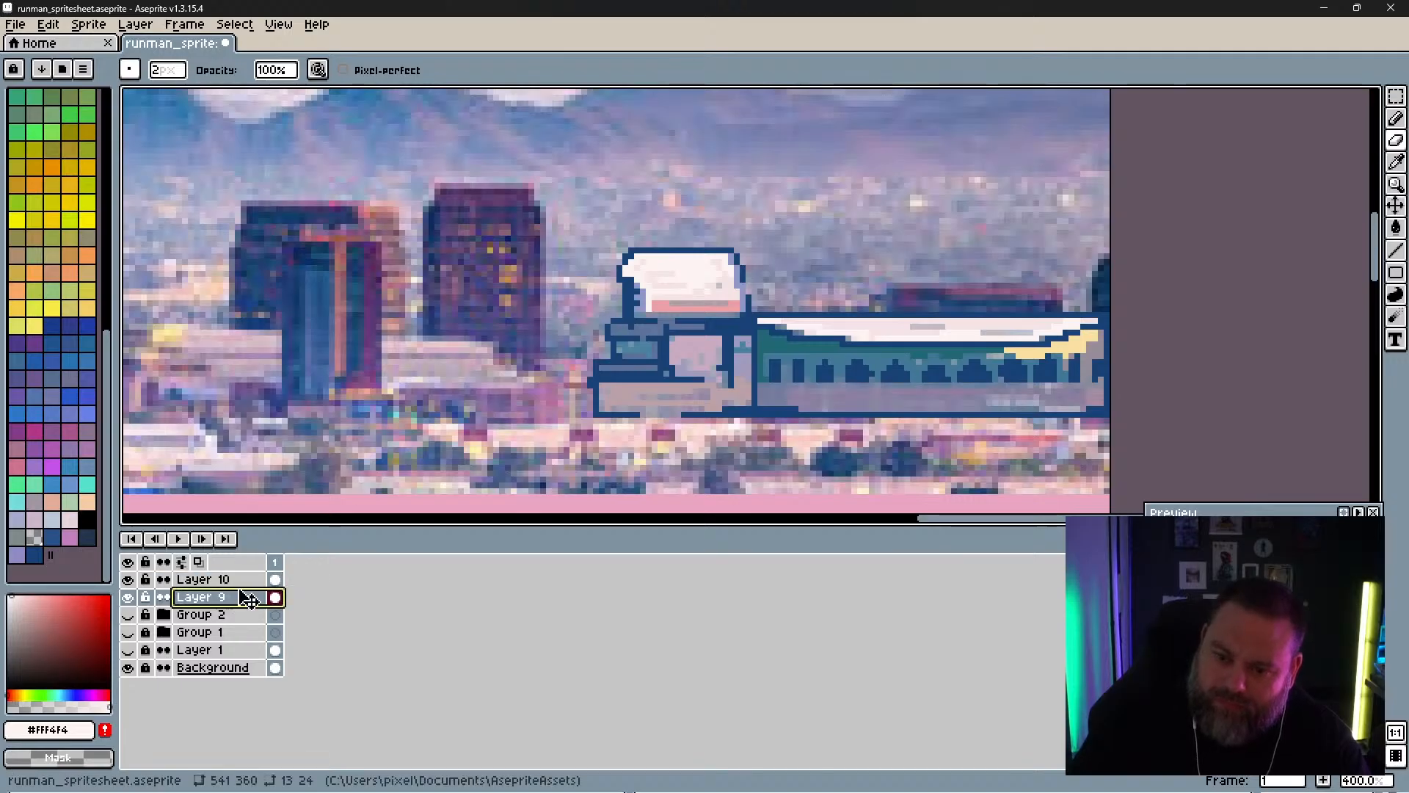
mouse_move(600, 296)
left_mouse_down()
mouse_move(610, 313)
mouse_move(598, 342)
left_mouse_up()
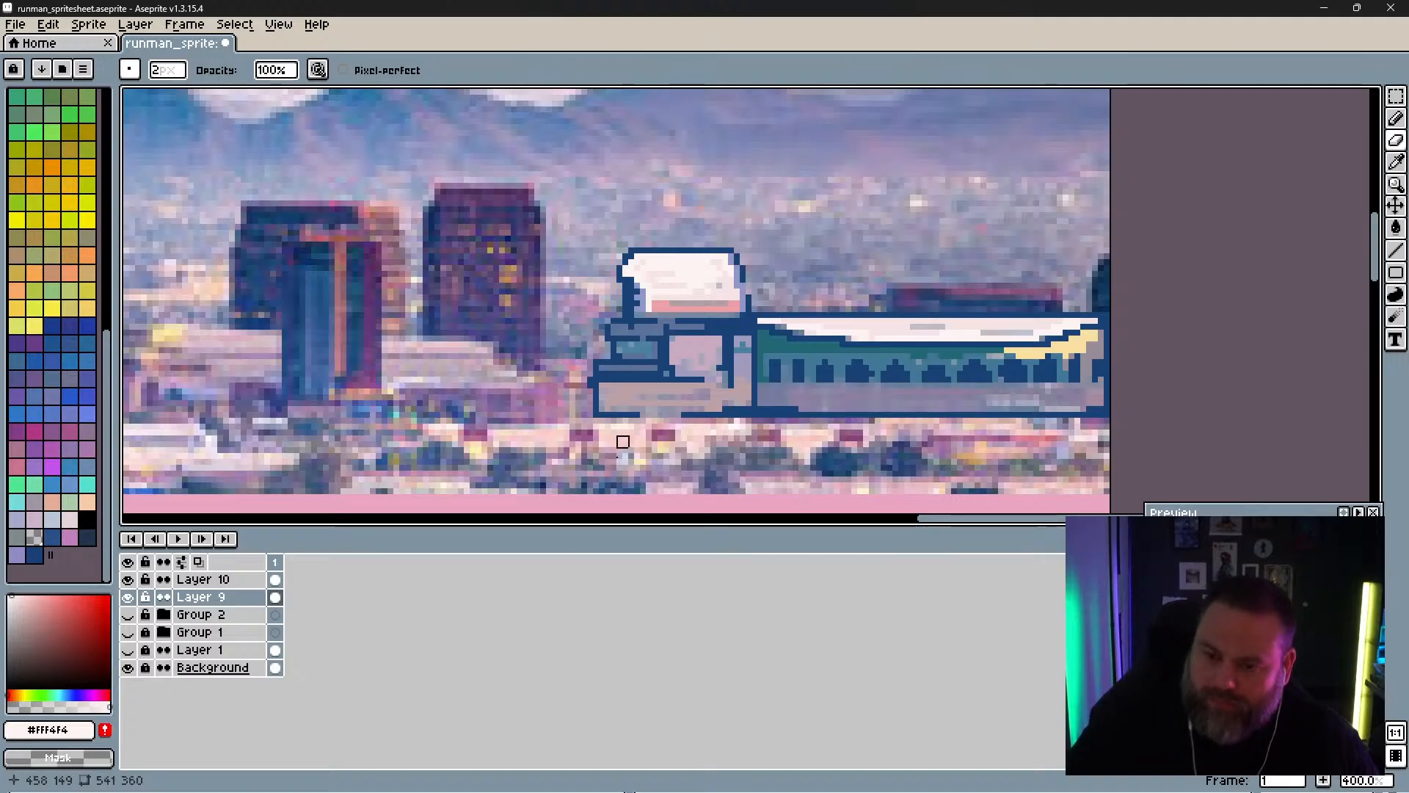
Step: Show Group 1 and Group 2 to check the buildings against the pixel-art background, then hide both groups again
left_click(128, 631)
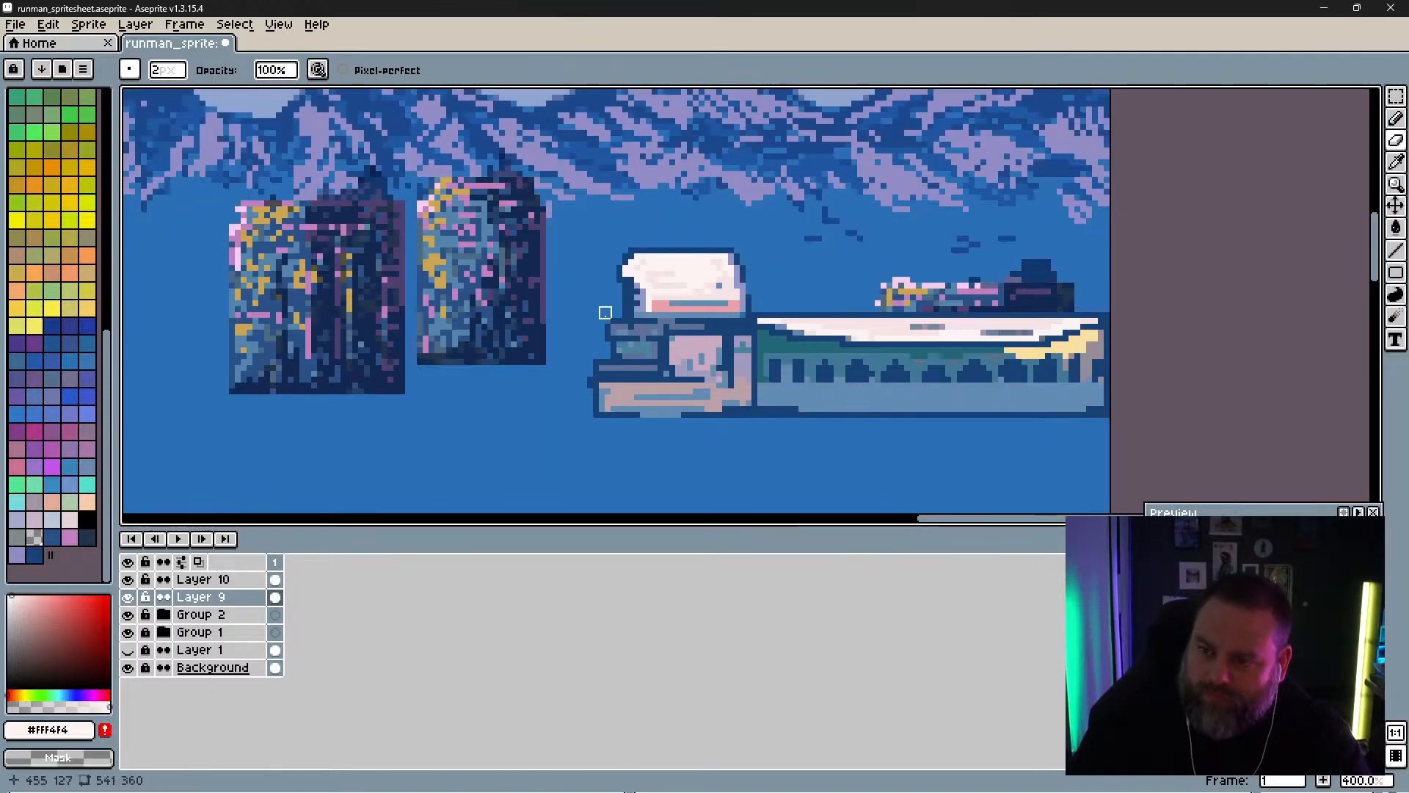
mouse_move(902, 324)
left_mouse_down()
mouse_move(718, 369)
mouse_move(717, 392)
mouse_move(812, 328)
left_mouse_up()
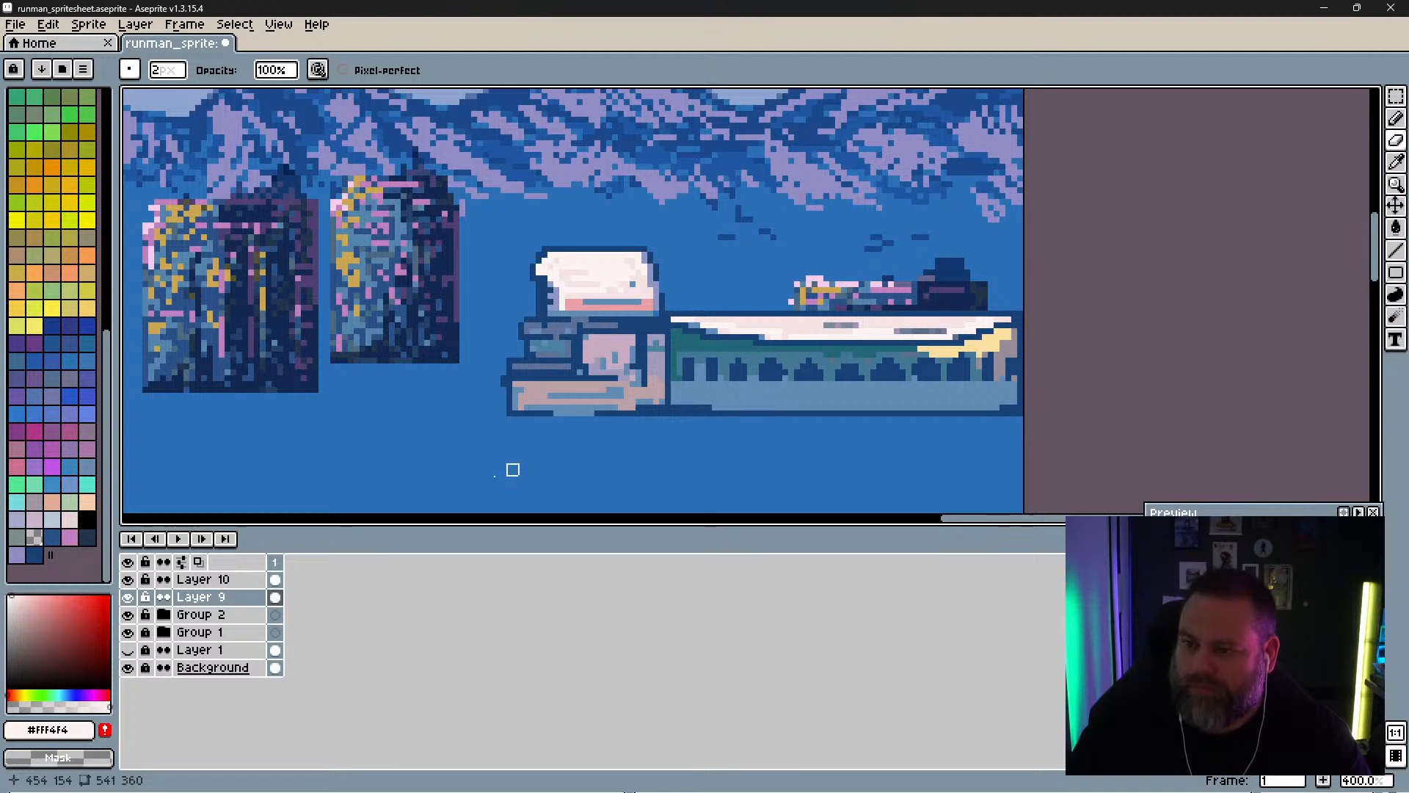
left_click(130, 616)
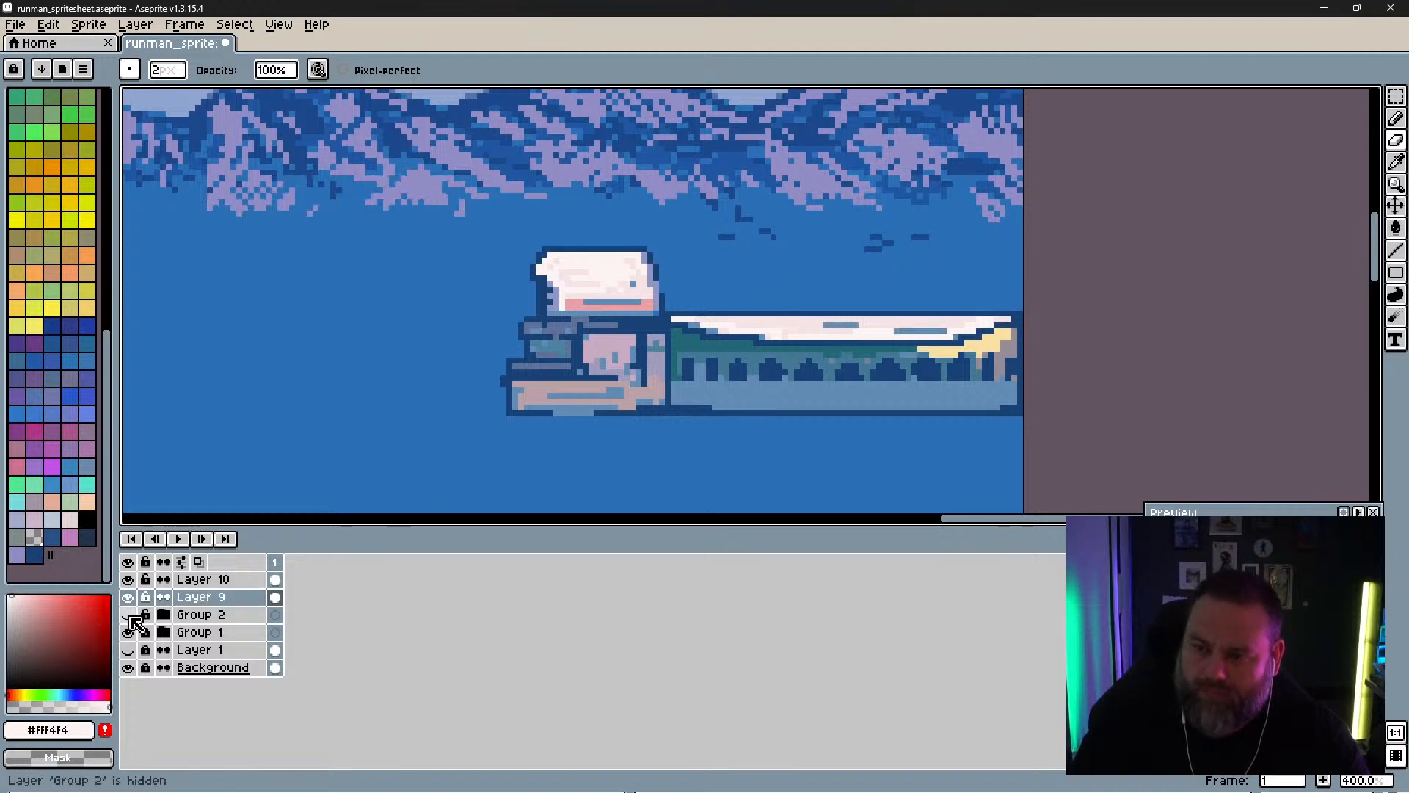
left_click(129, 632)
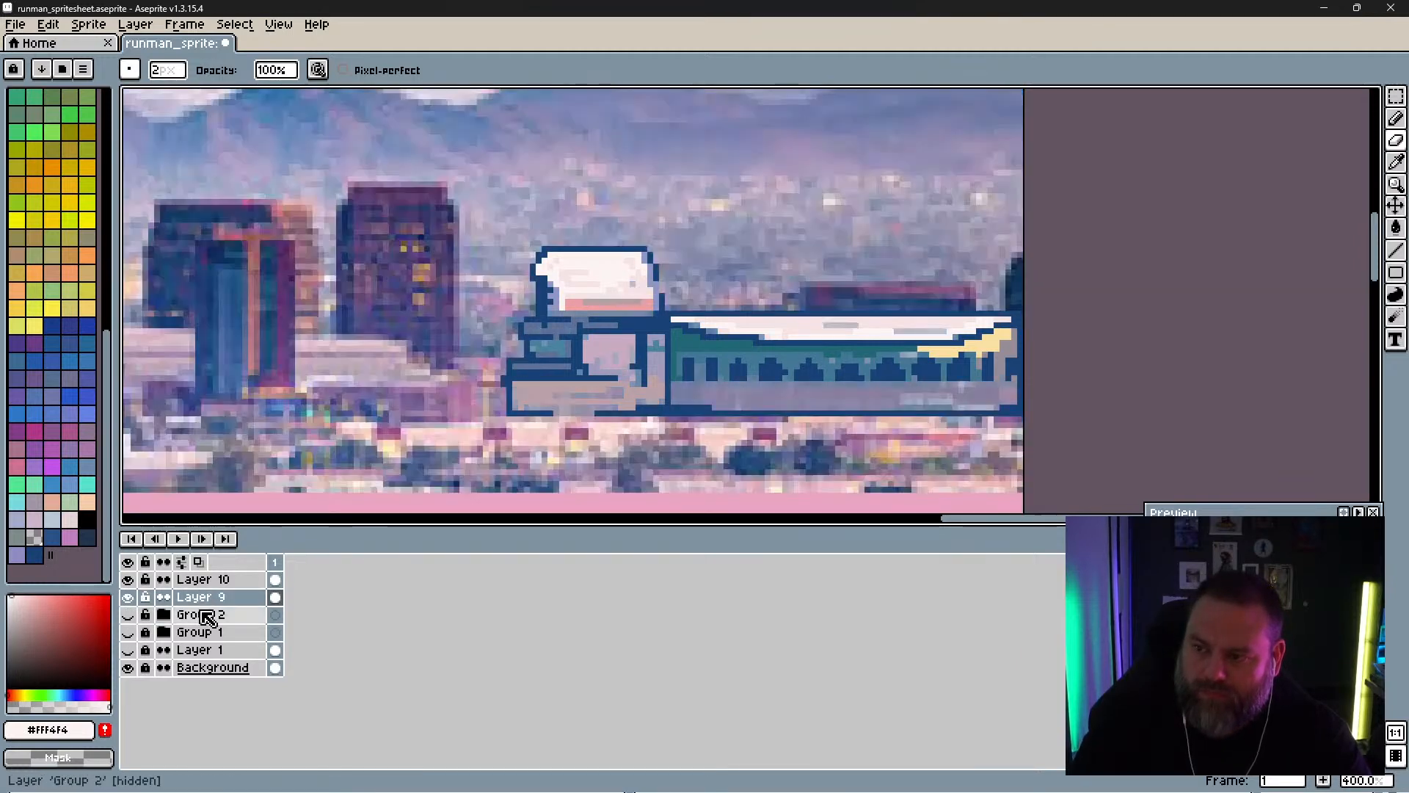
Step: Sample muted purple #8a7fa1 from the photo and paint it along the arena's lower wall on Layer 9
key("i")
left_click(712, 387)
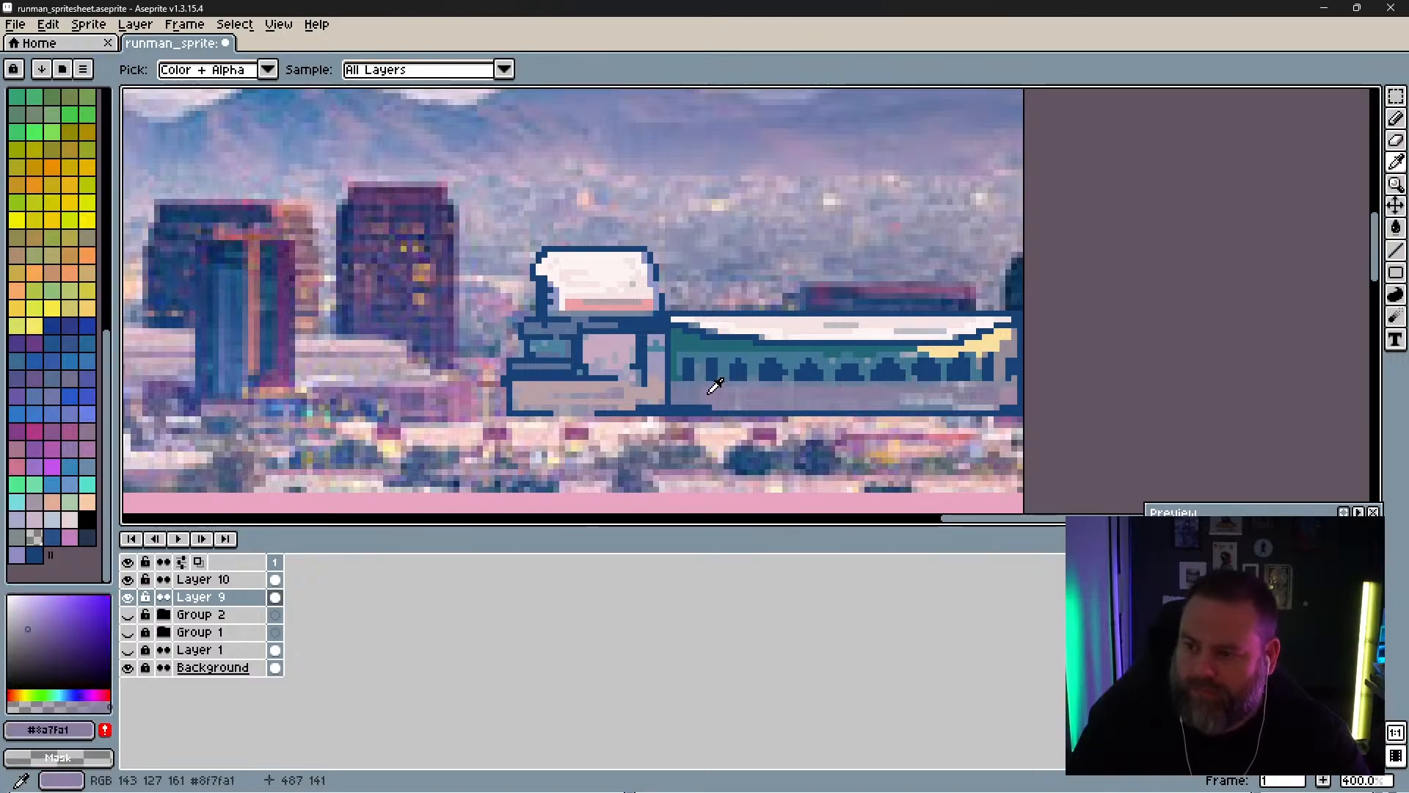
key("b")
left_click_drag(738, 393, 809, 396)
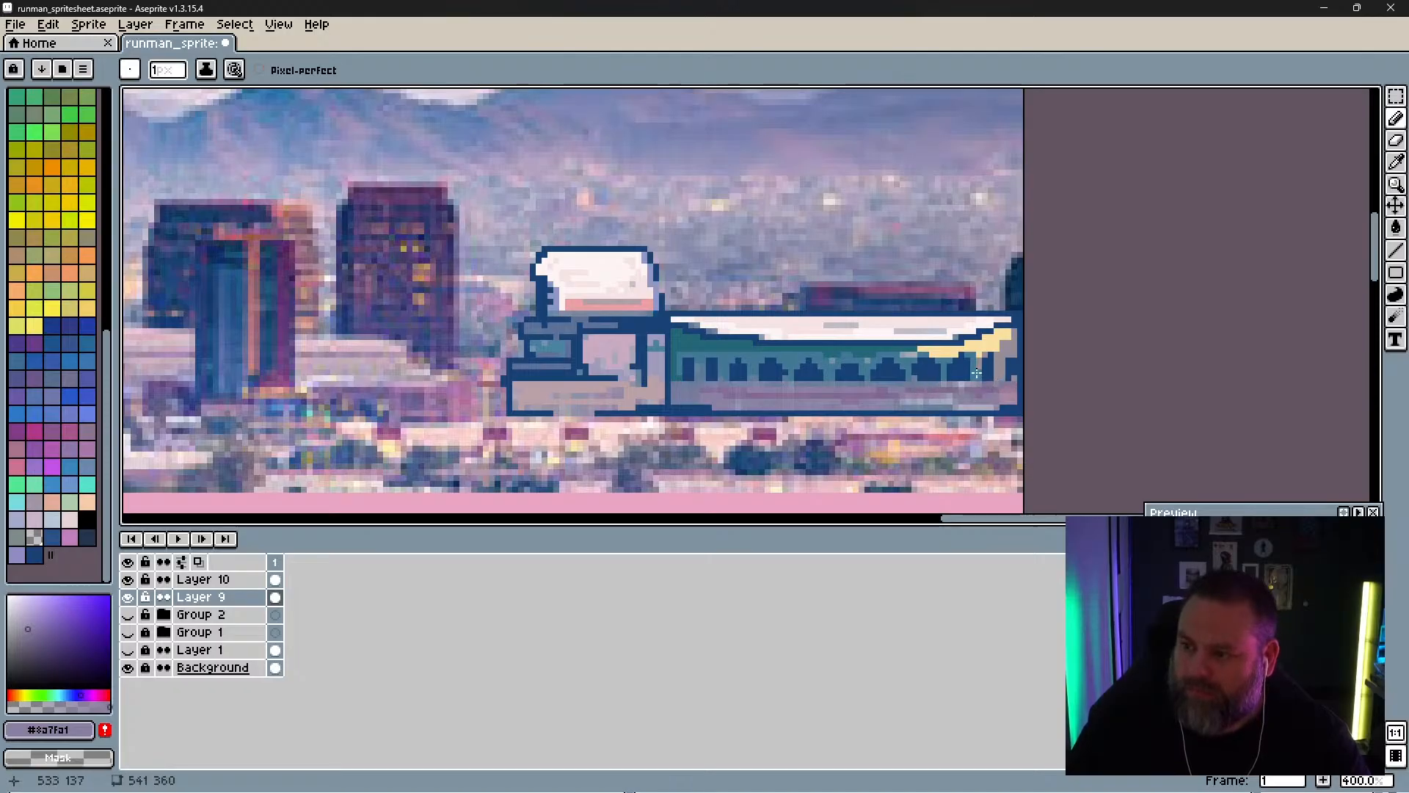
Step: Sample muted tones #777c9f, #8d80a0, #8889a2 and #9088a7 from the photo and paint shading along the arena's lower wall on Layer 9
key("i")
left_click(674, 390)
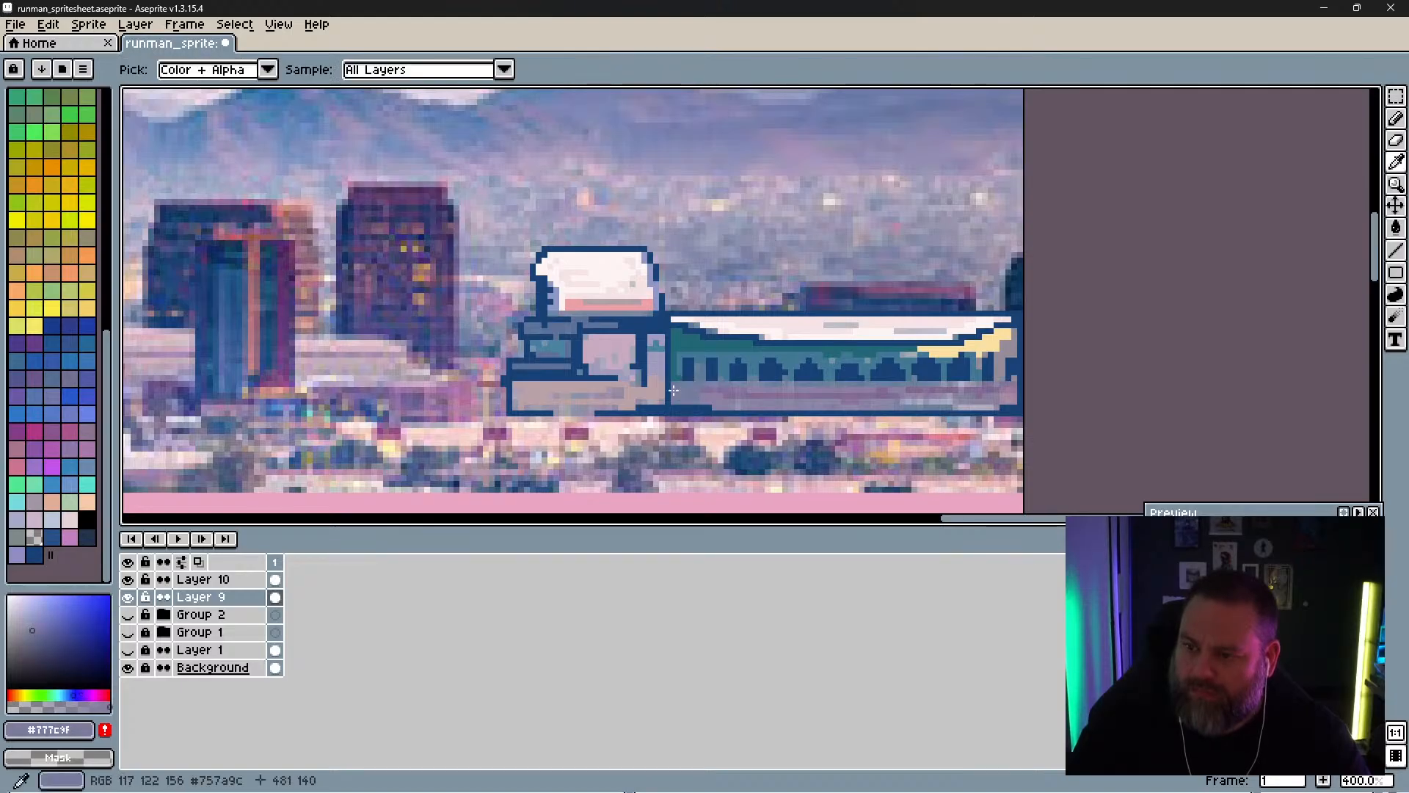
key("b")
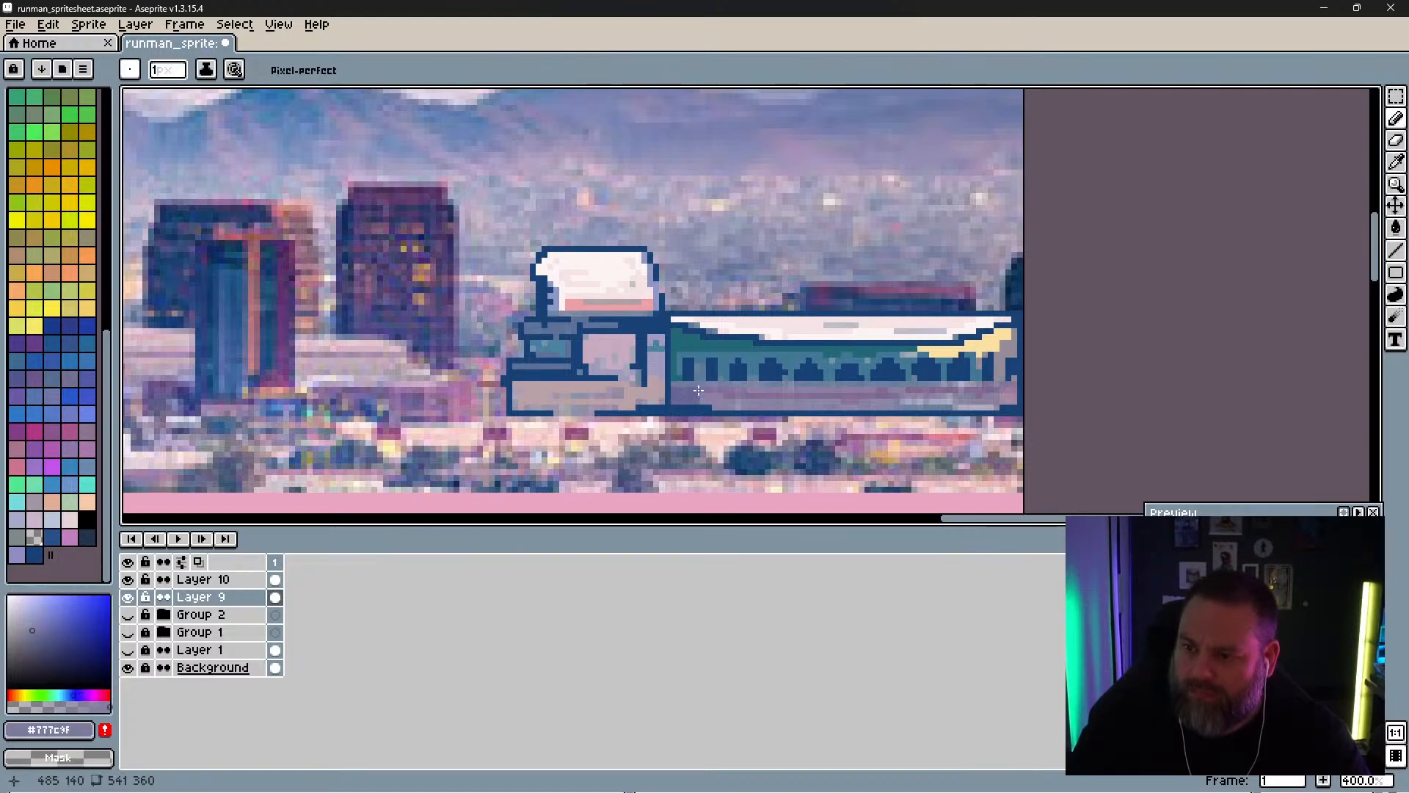
left_click(701, 390, "alt")
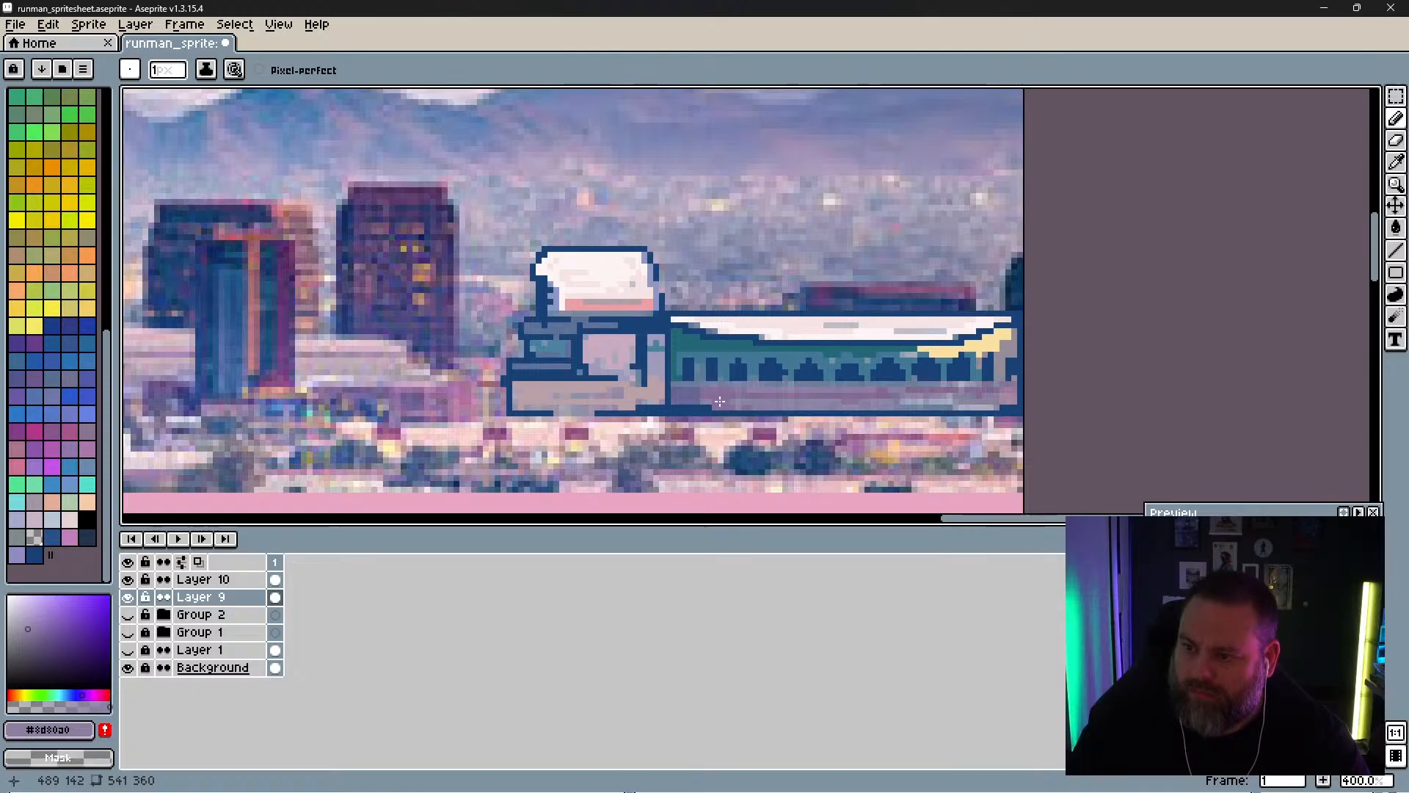
left_click(795, 392, "alt")
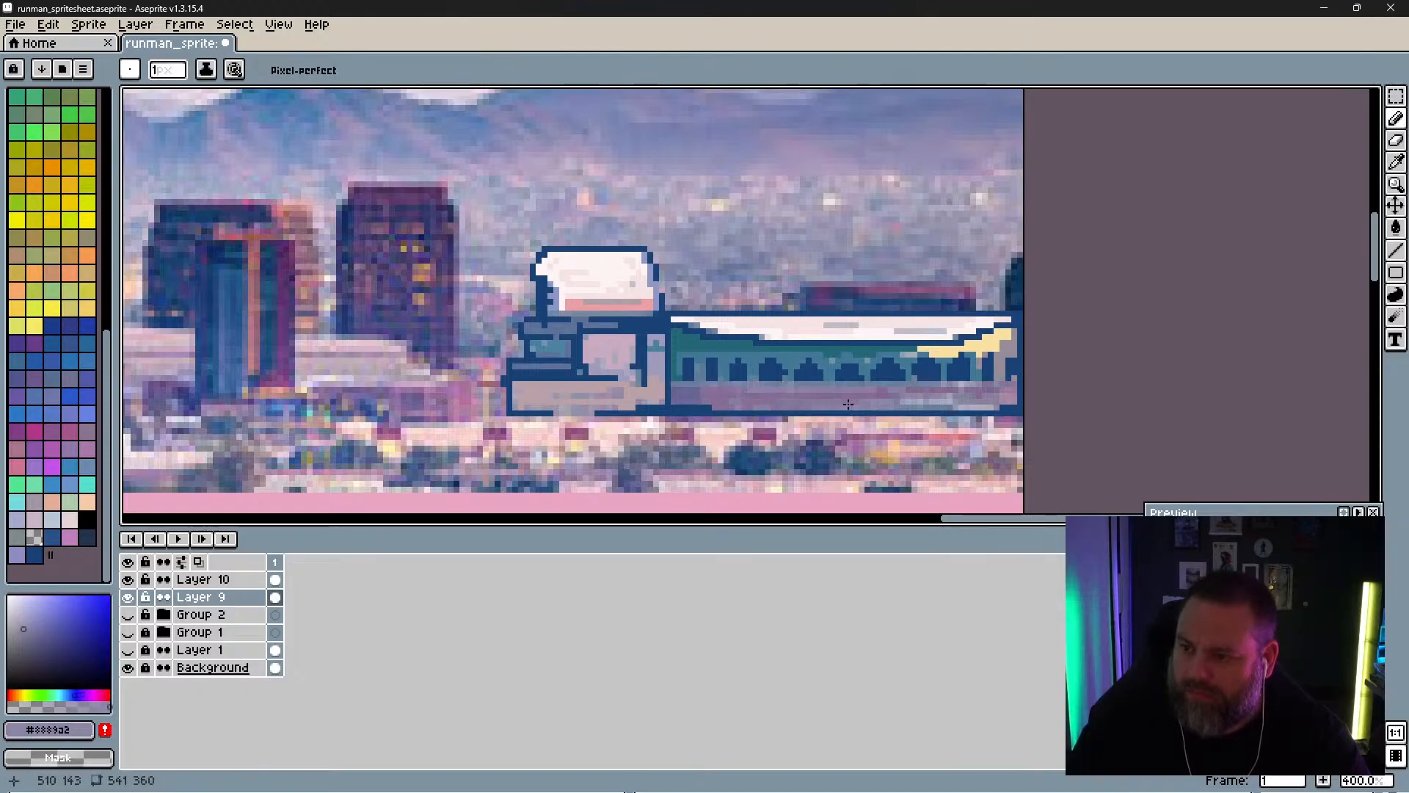
left_click(887, 398, "alt")
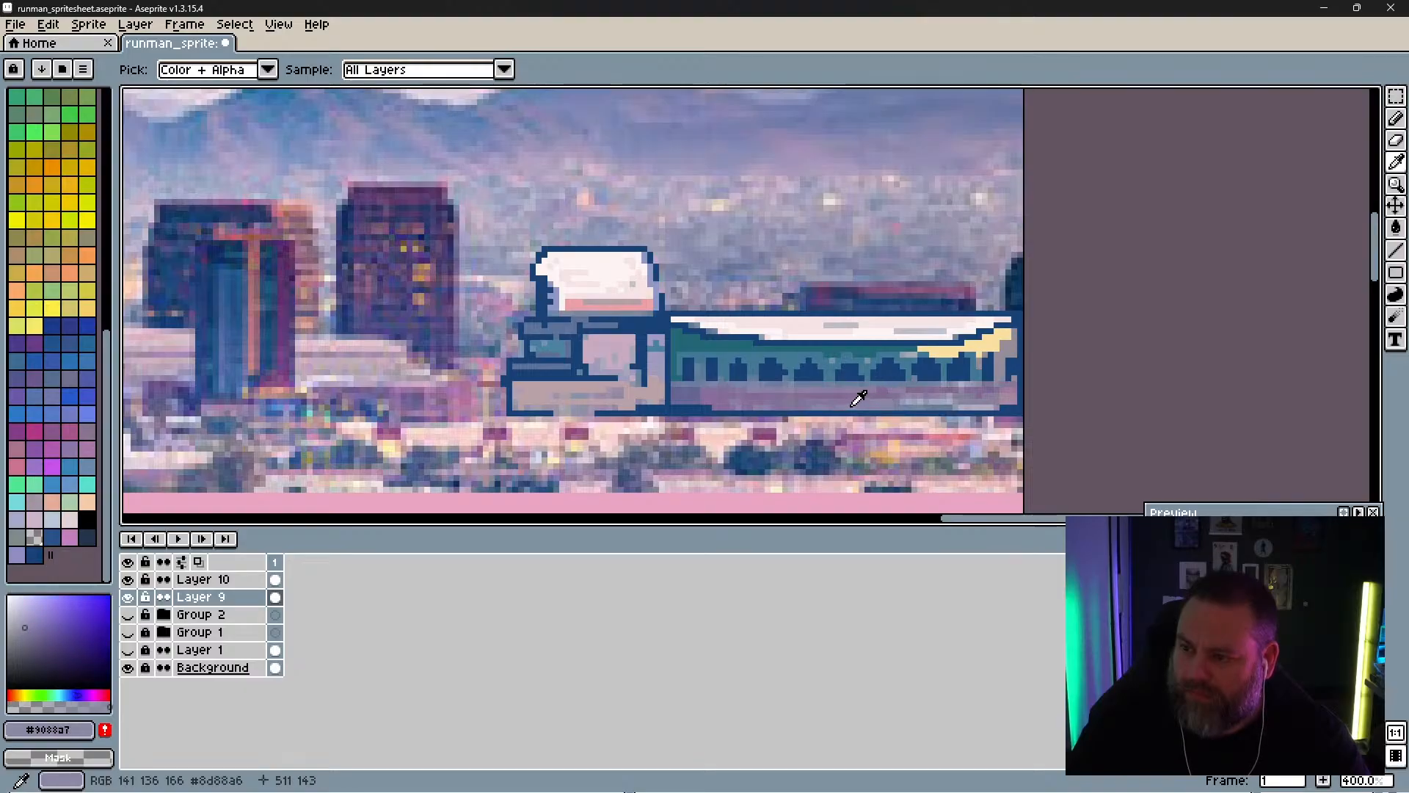
Step: Sample blue-gray #a0a9c6 and gray #86869b and paint the streaks toward the right end of the arena's lower wall
left_click(910, 400, "alt")
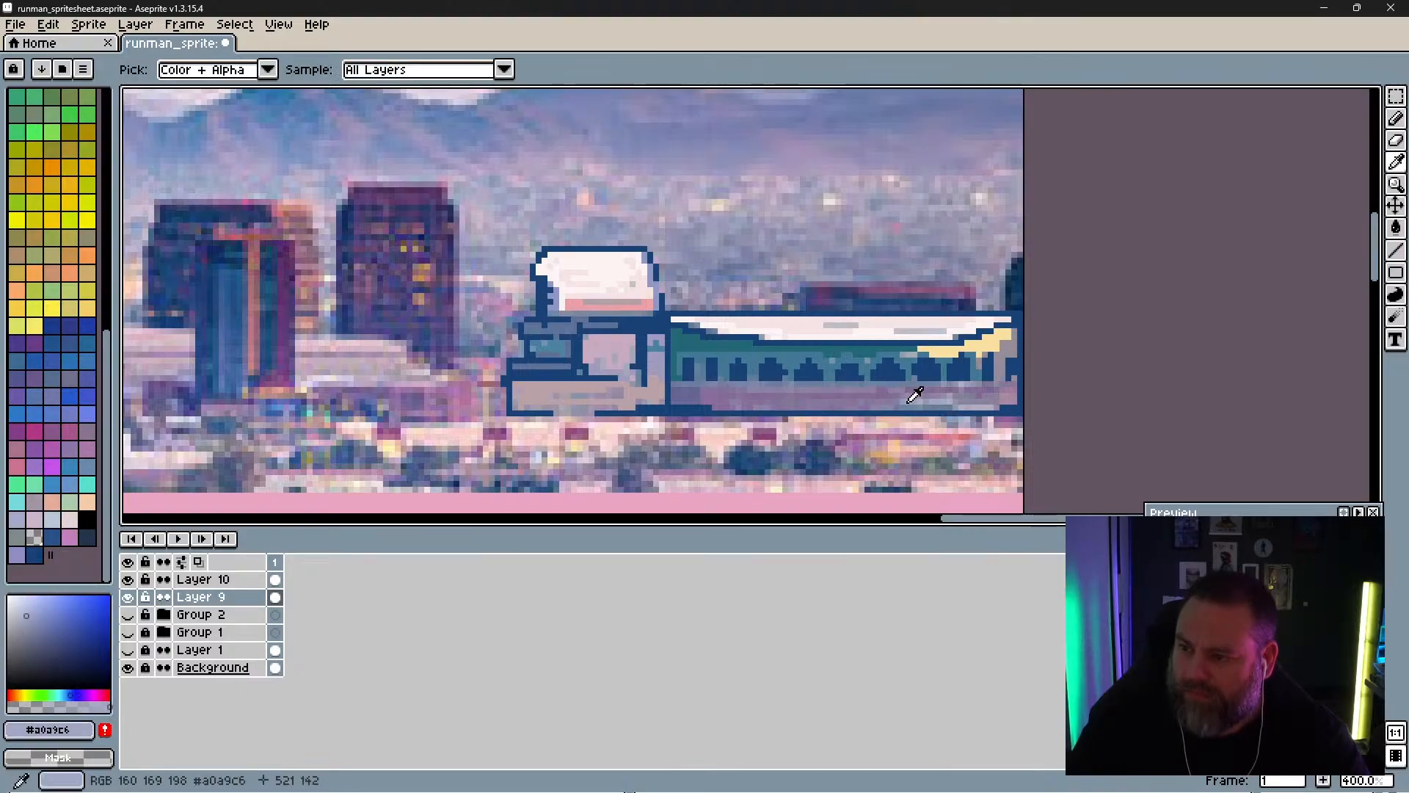
left_click(910, 406)
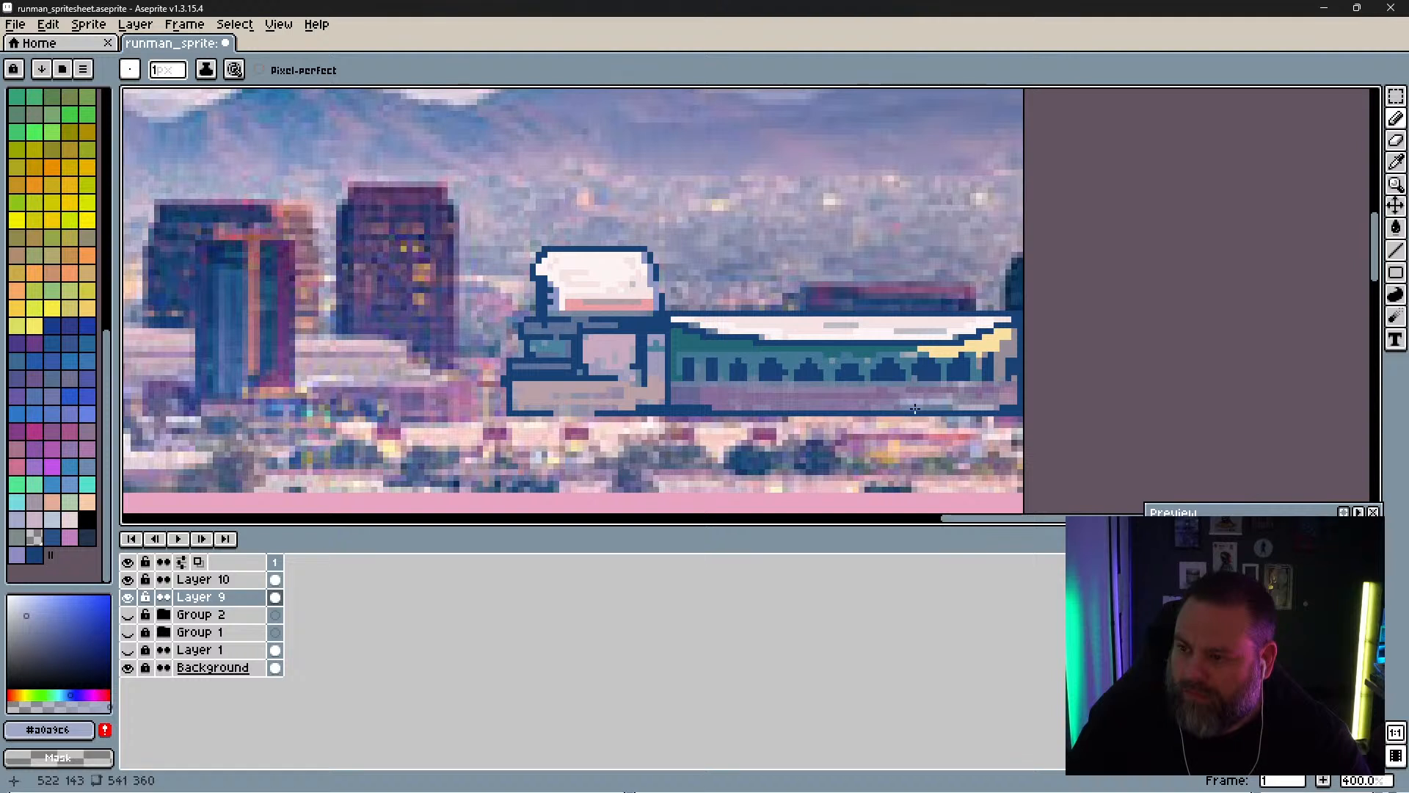
left_click(917, 408, "alt")
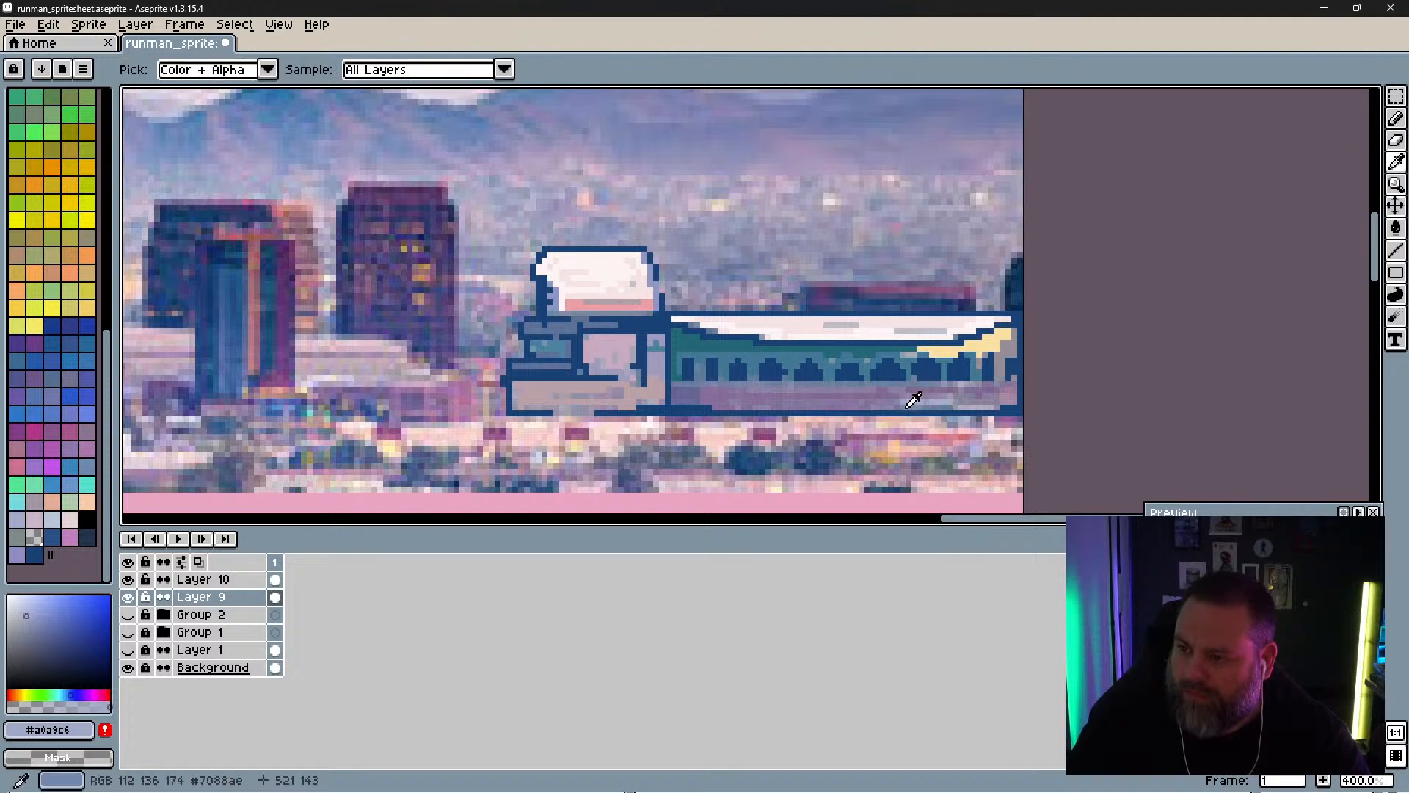
left_click(966, 396, "alt")
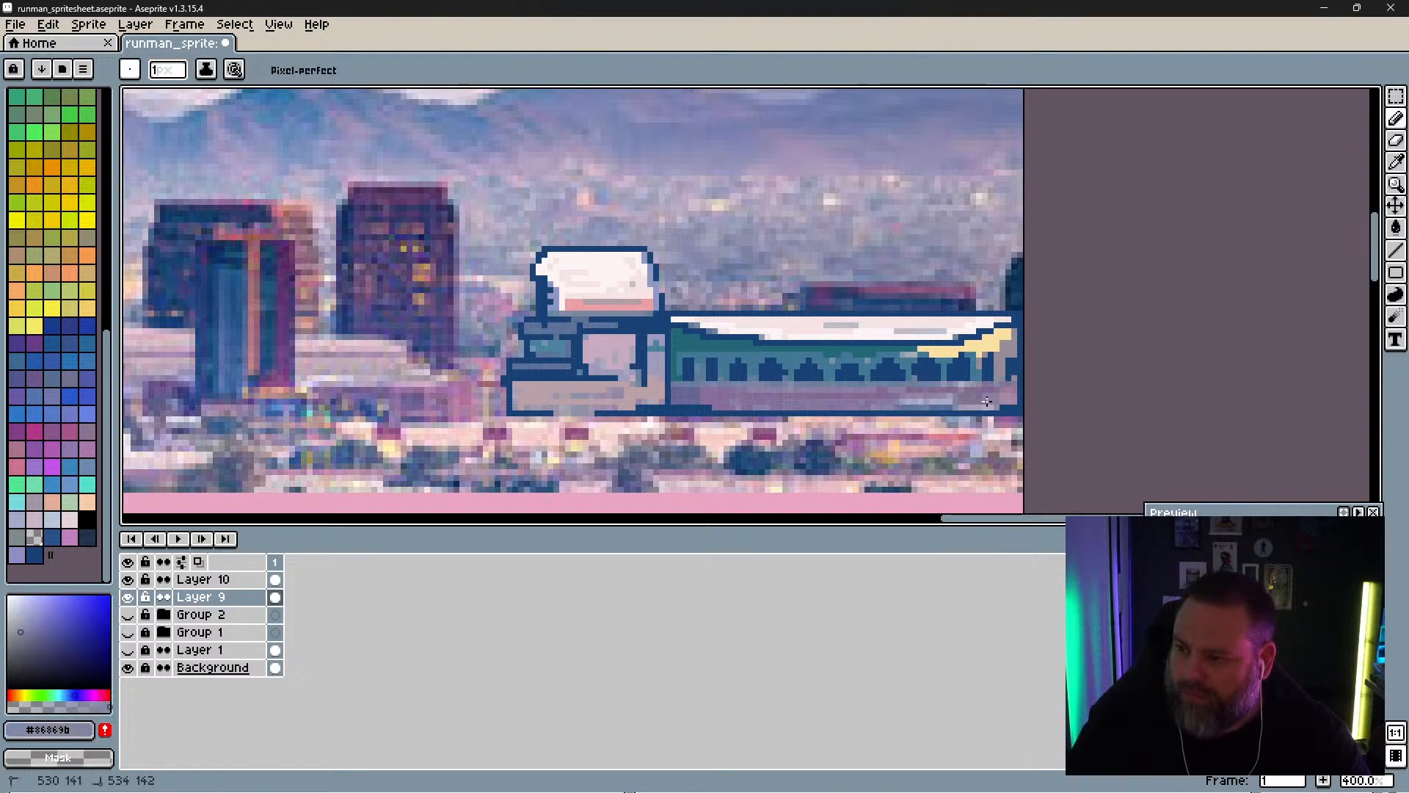
left_click(987, 402, "shift")
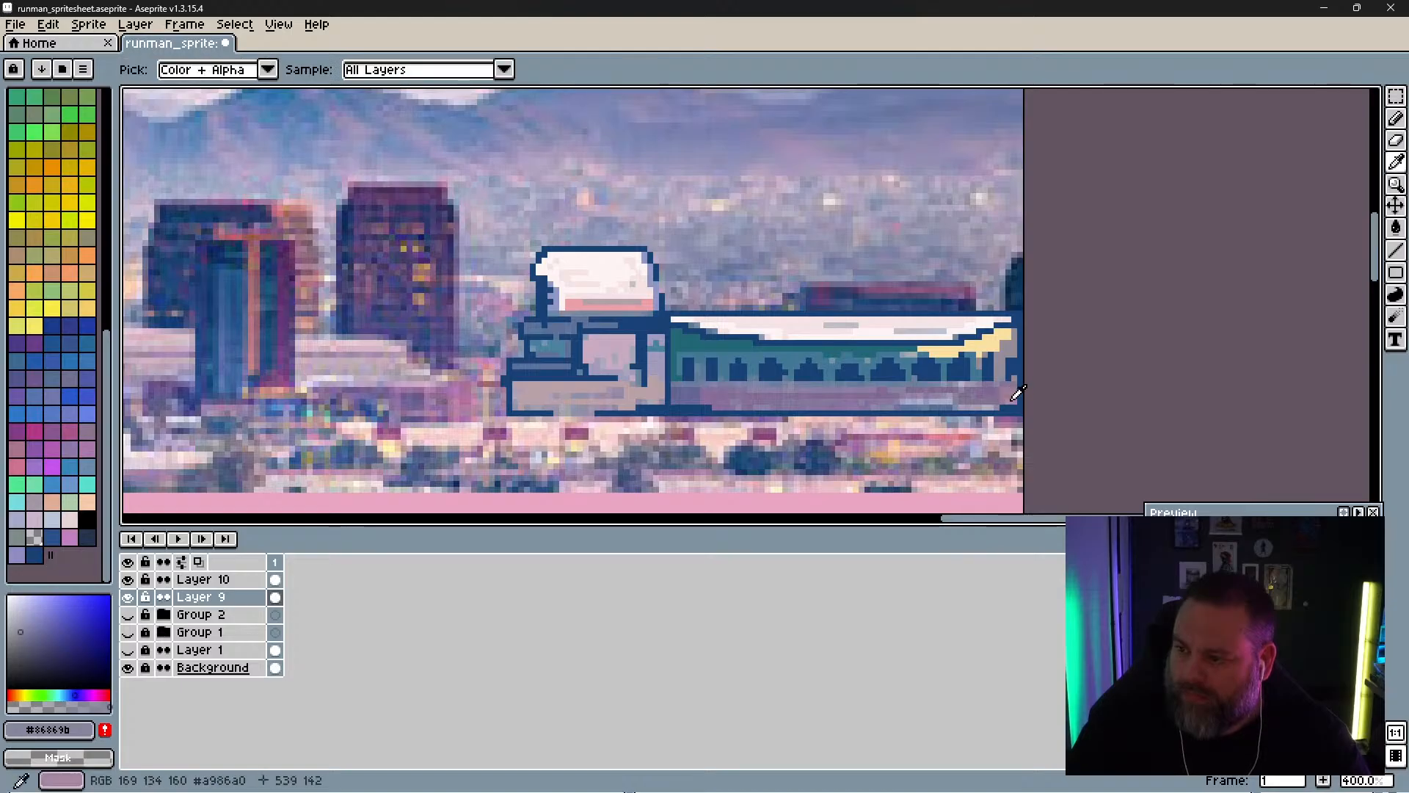
Step: Sample light gray #adabb8 and paint it at the far right end of the arena's lower wall
left_click(1004, 403, "alt")
left_click(997, 393, "alt")
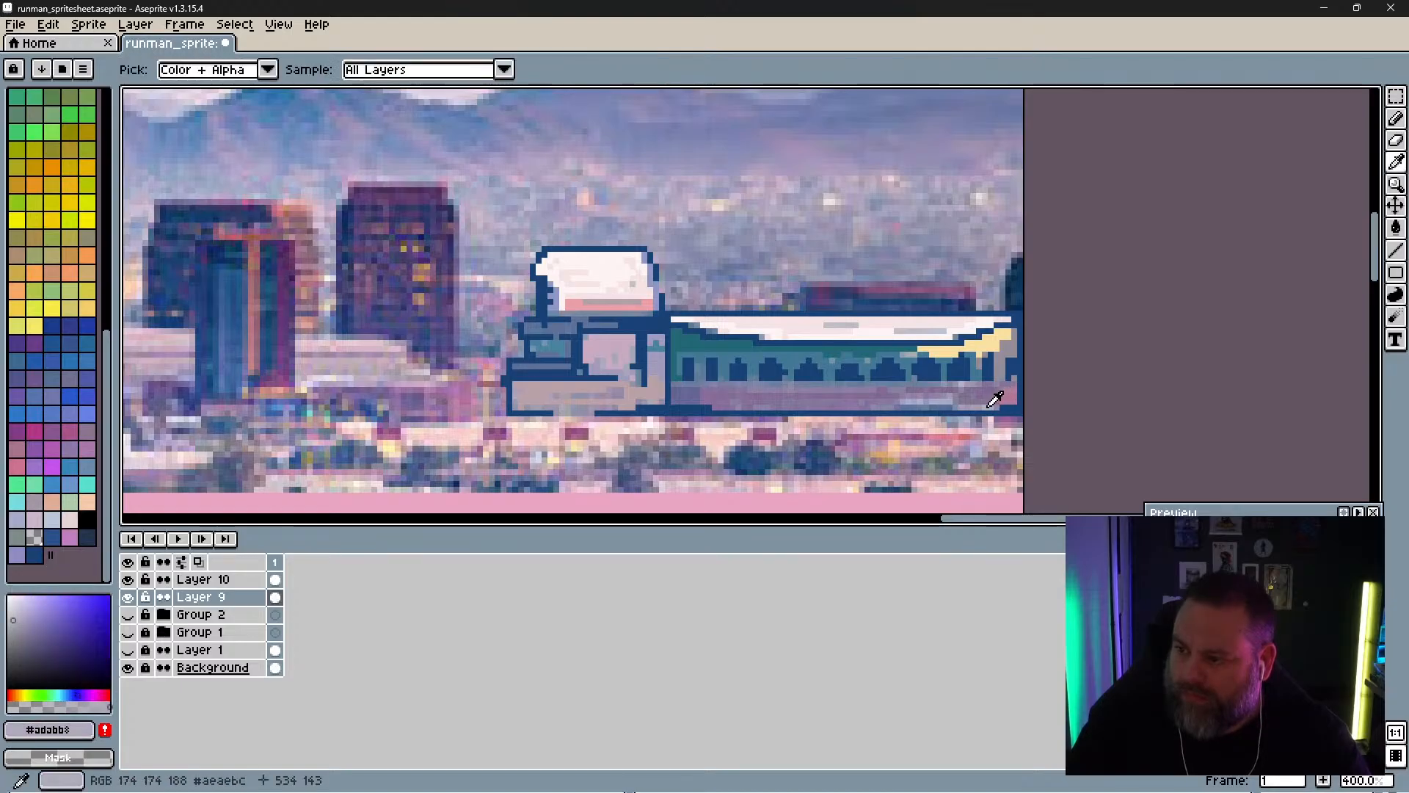
left_click_drag(990, 394, 991, 382)
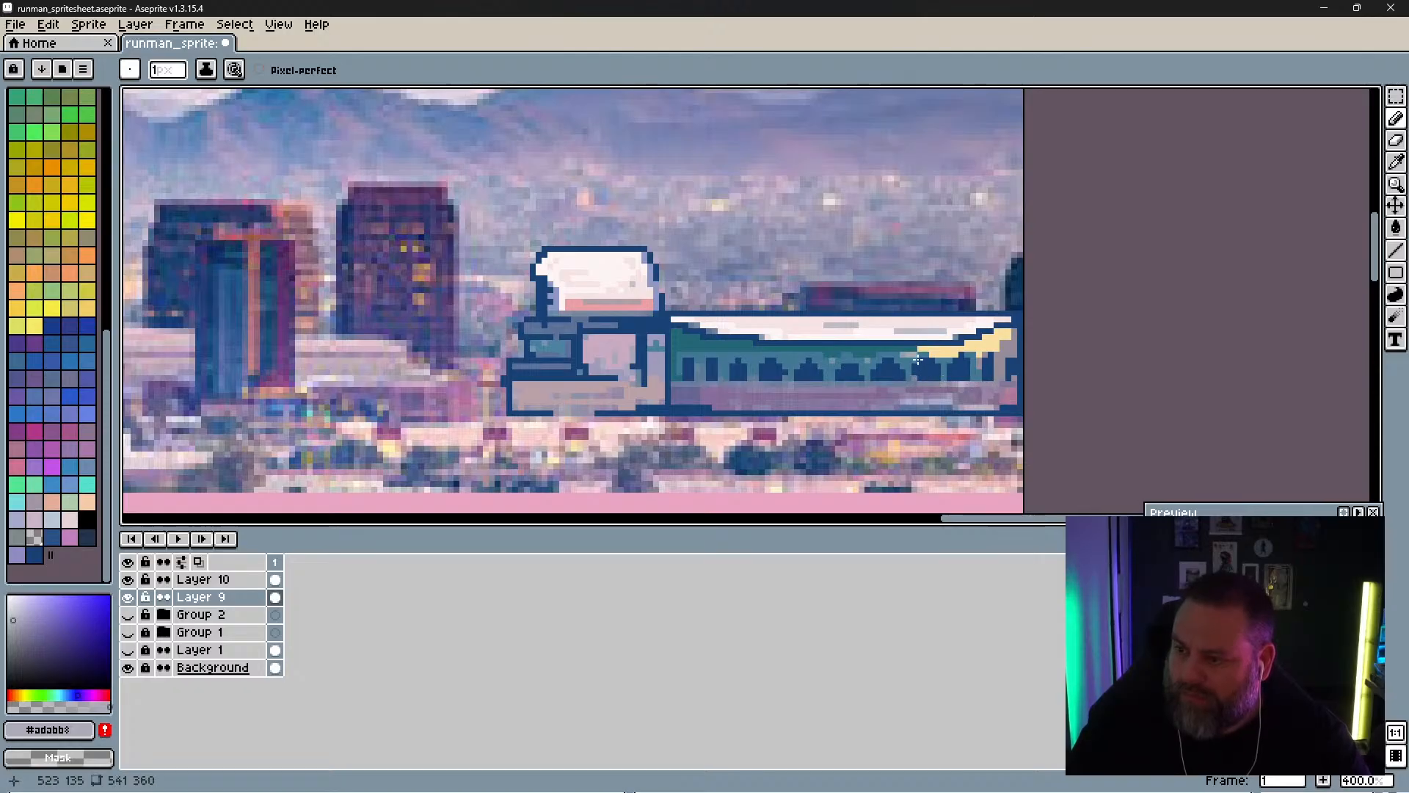
Step: Select Layer 10, check it by toggling its visibility, and paint #adabb8 highlights between the arena's dark arches
left_click_drag(879, 367, 874, 375)
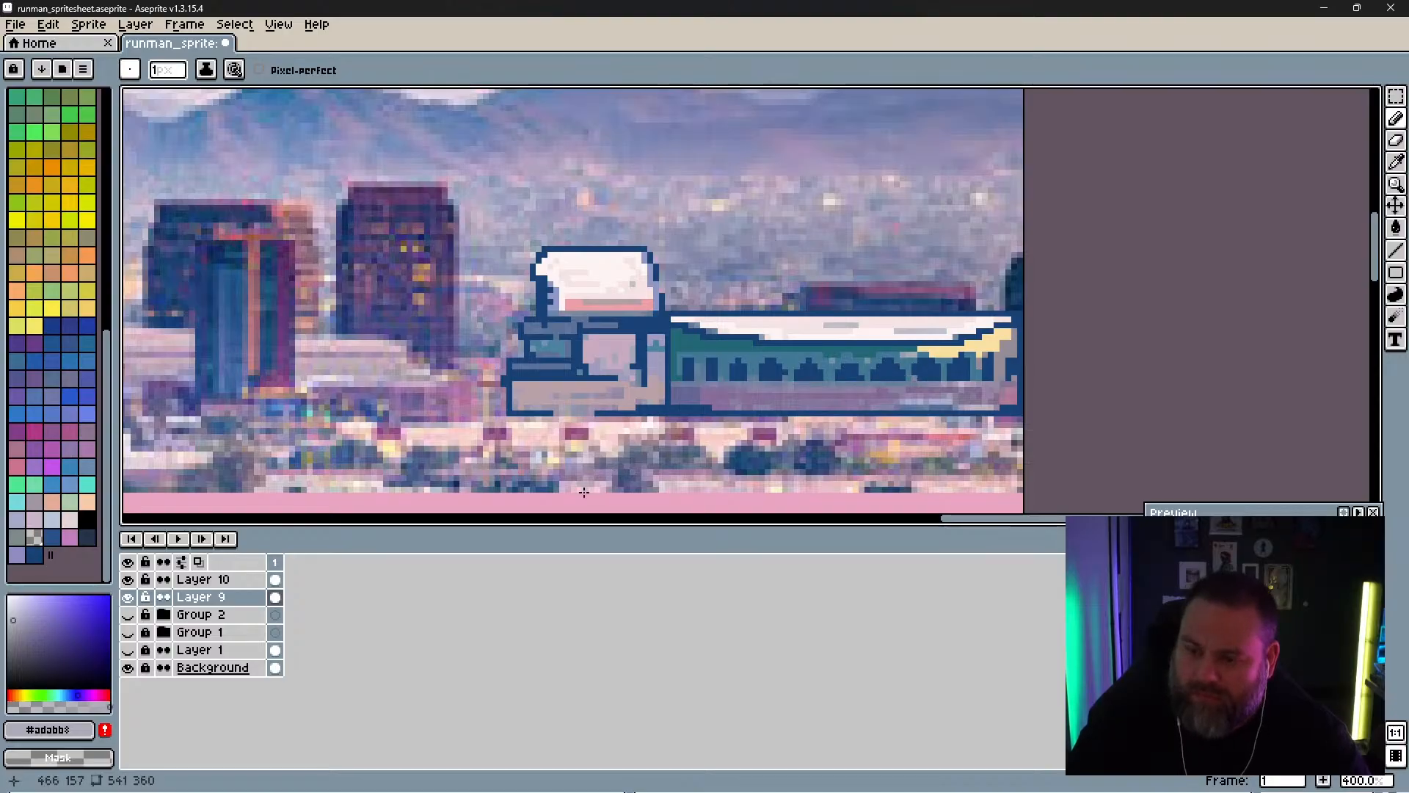
left_click(189, 579)
left_click(130, 580)
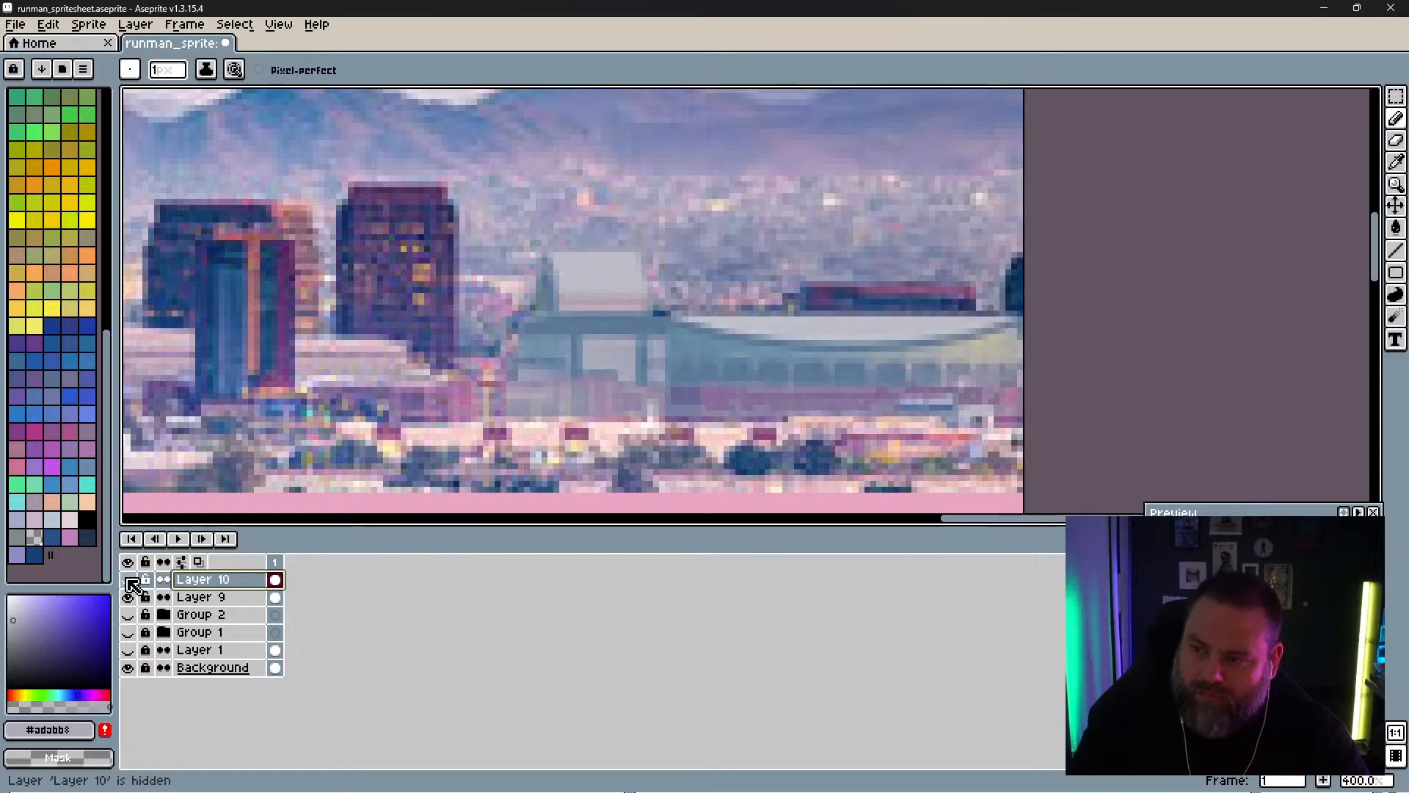
left_click(131, 579)
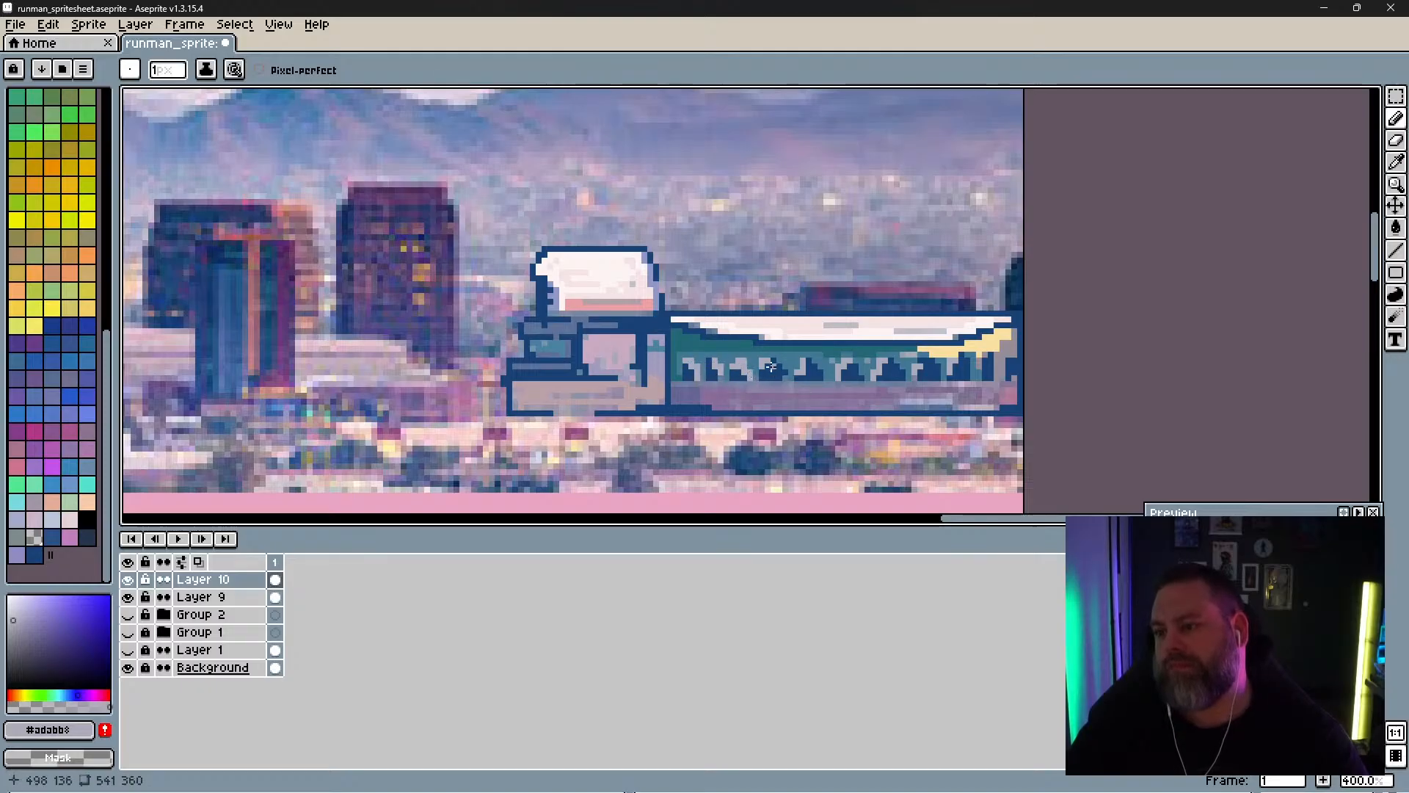
Step: Touch up the arena's arches with navy #0c4175 and shade over the yellow area at the arena's right end with #968c97
left_click(808, 376, "alt")
left_click_drag(805, 372, 802, 372)
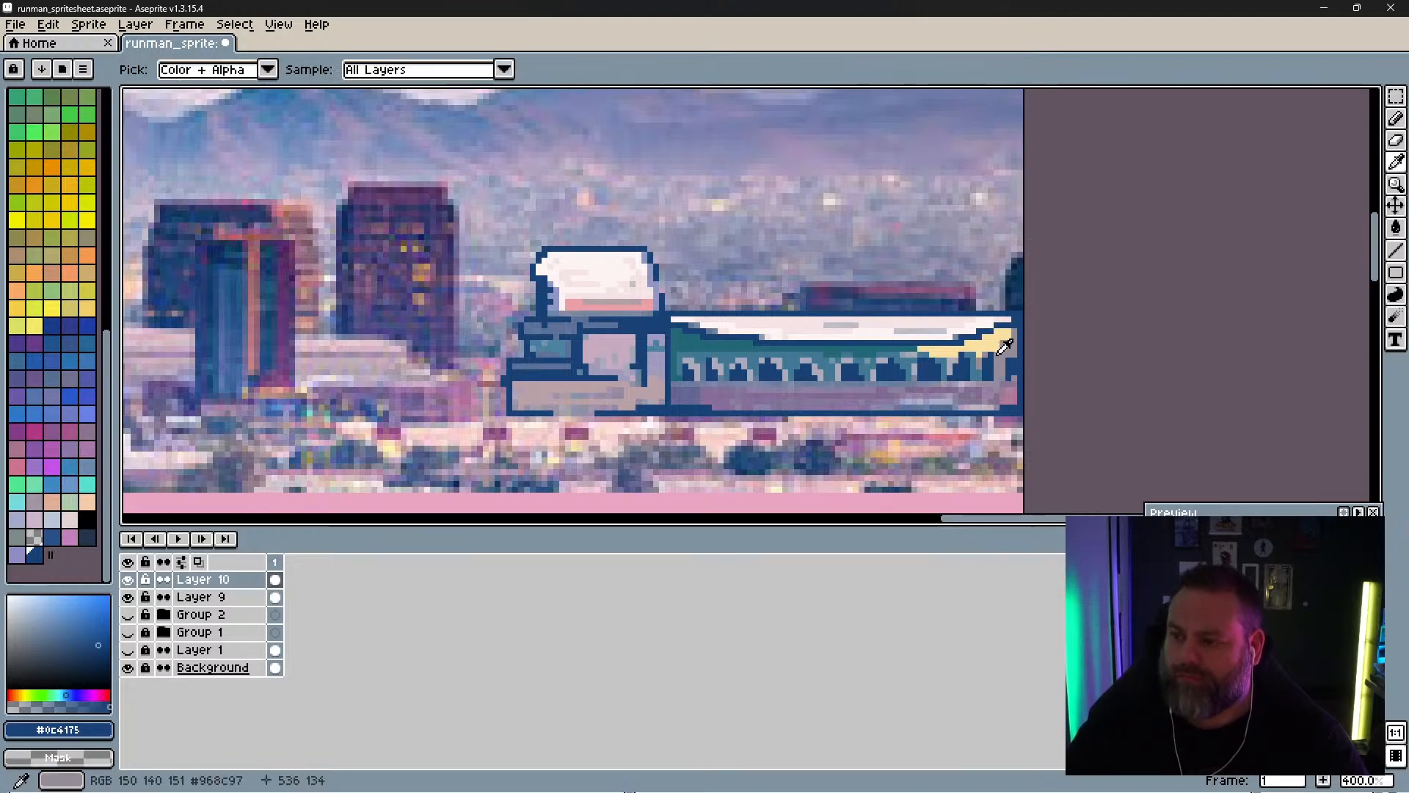
left_click(955, 352, "alt")
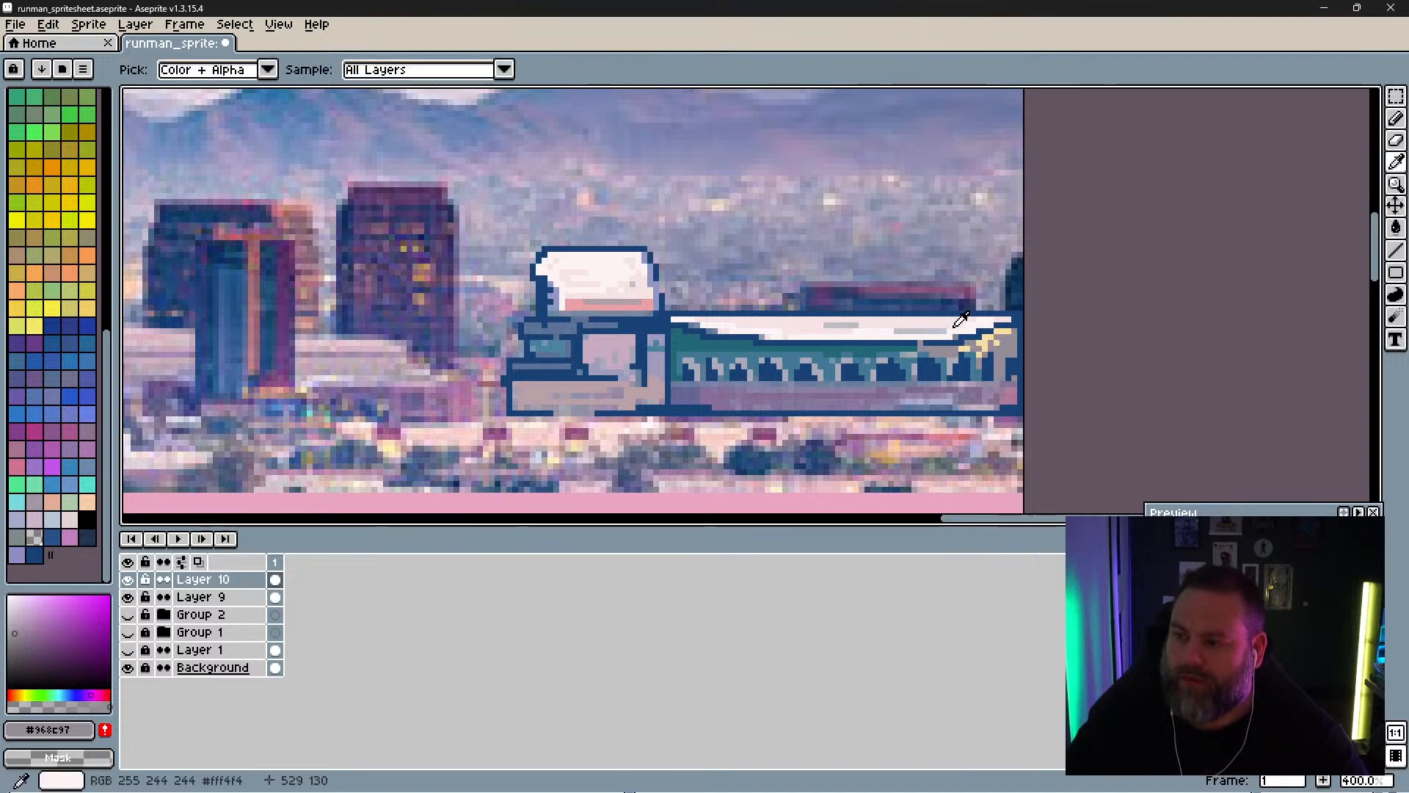
Step: Hide the Background photo and toggle Group 1 and Group 2 to check the arena against the pixel-art mountains and buildings
left_click(127, 667)
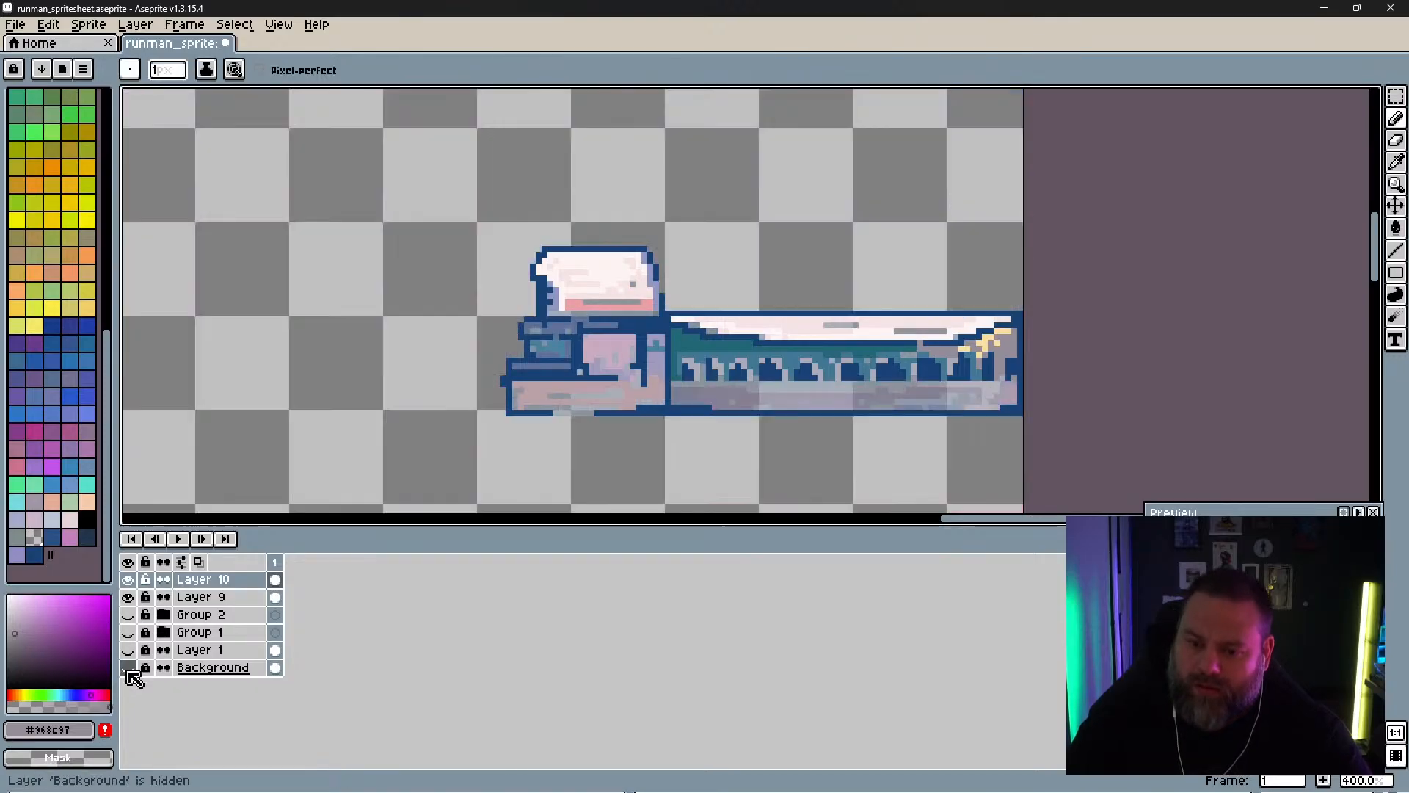
left_click(132, 615)
left_click(128, 627)
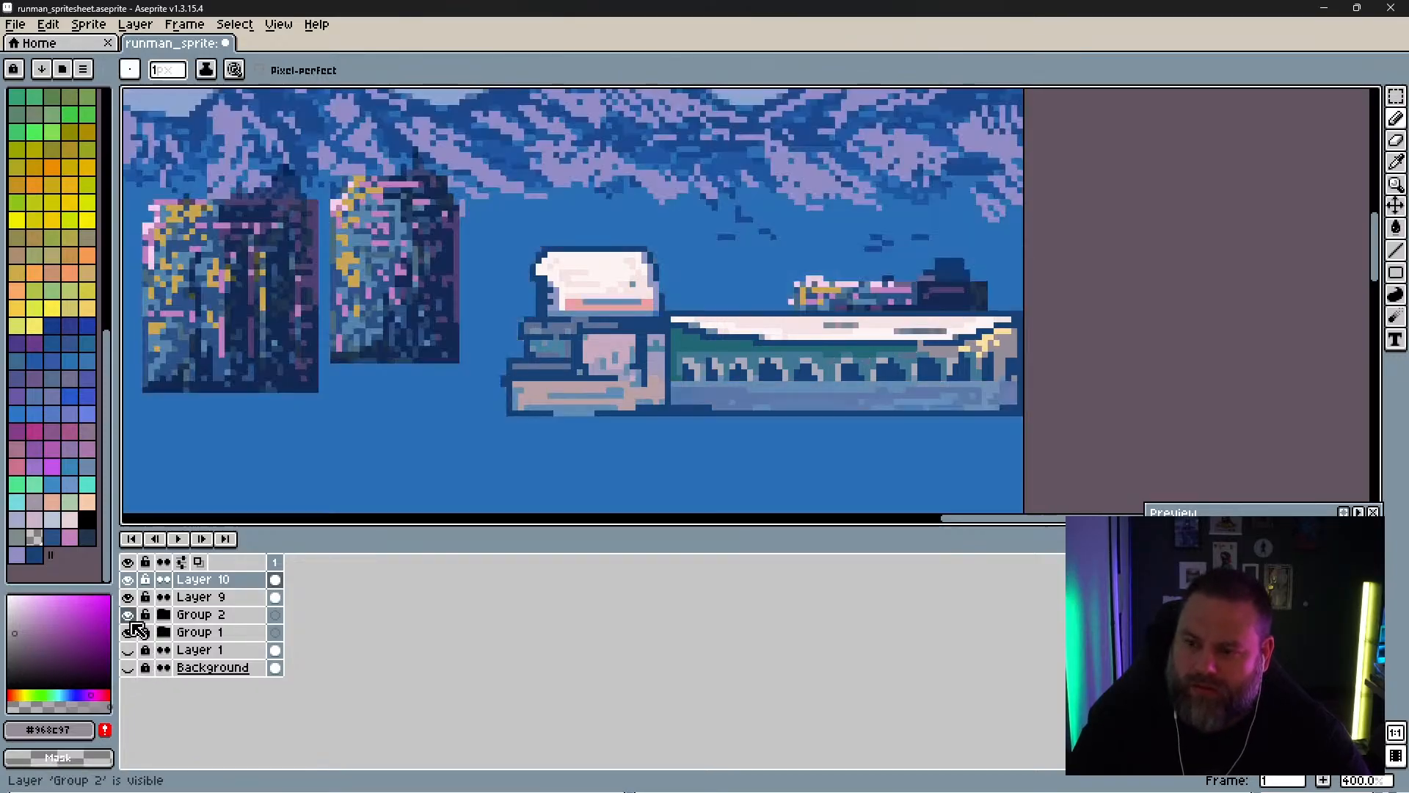
left_click(129, 629)
left_click(129, 617)
left_click(129, 627)
left_click(130, 626)
left_click(129, 632)
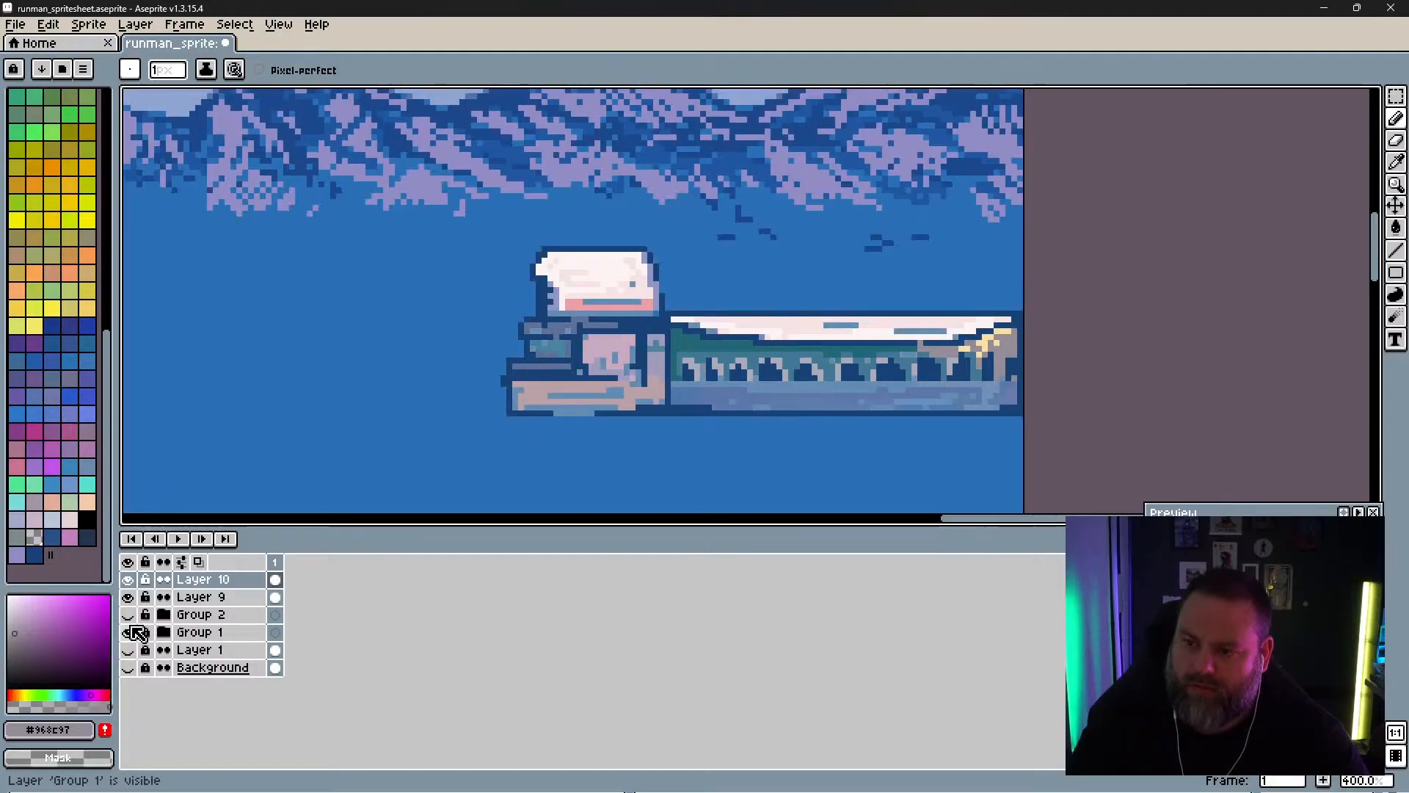
left_click(130, 630)
left_click(131, 630)
left_click(130, 630)
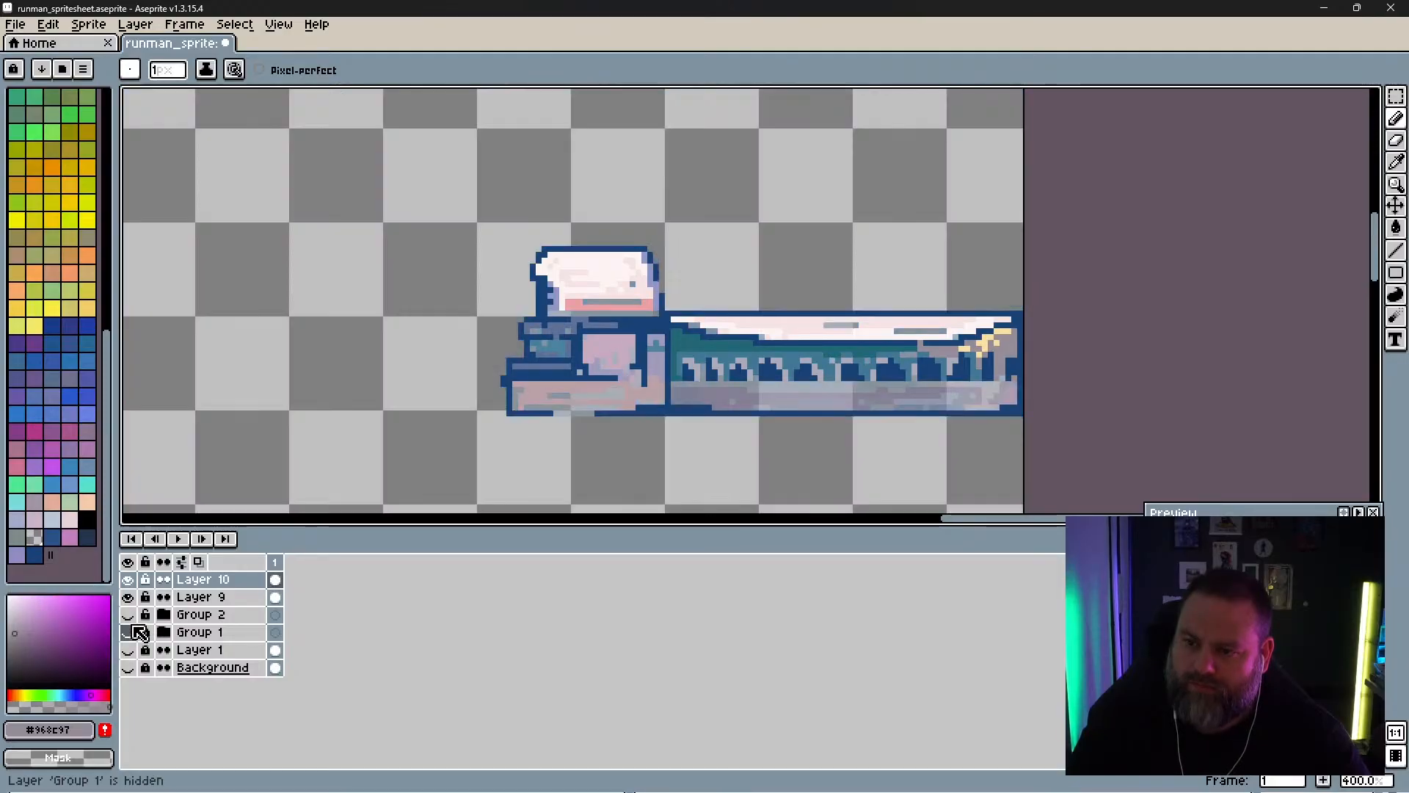
left_click(130, 631)
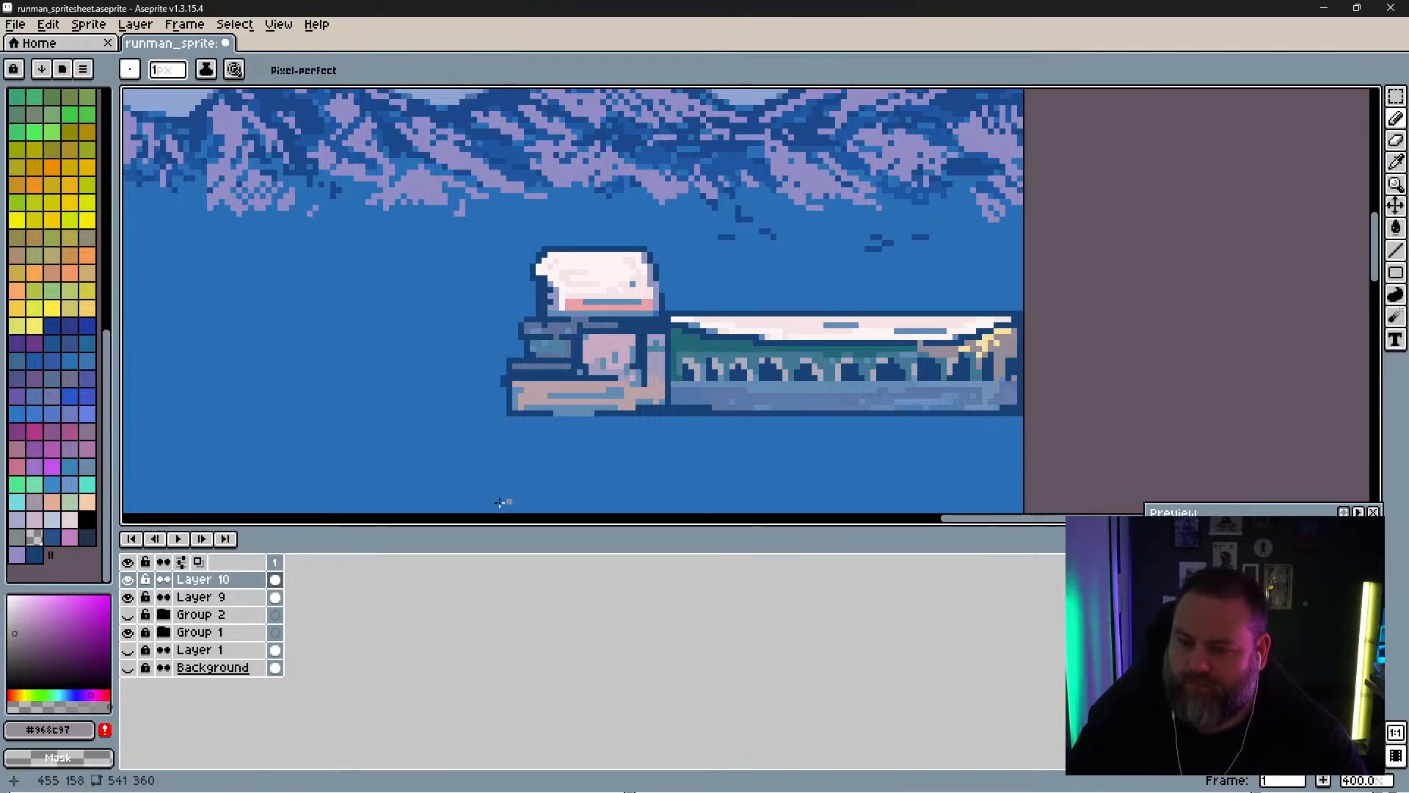
Step: Show the Background, Layer 1 and Group 2, toggling Group 1 to compare the buildings over the photo and over the pixel-art mountains
left_click(130, 667)
left_click(129, 649)
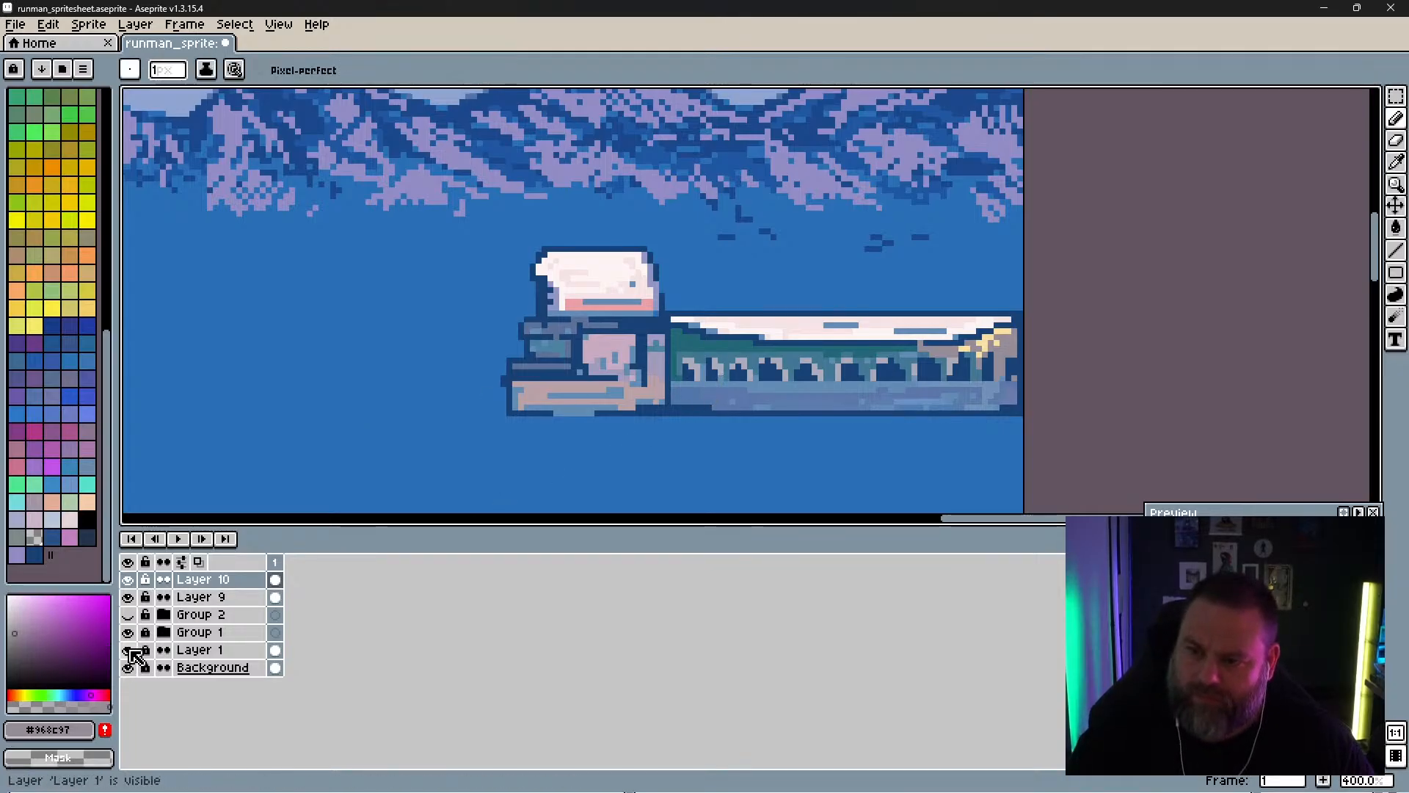
left_click(131, 632)
left_click(130, 631)
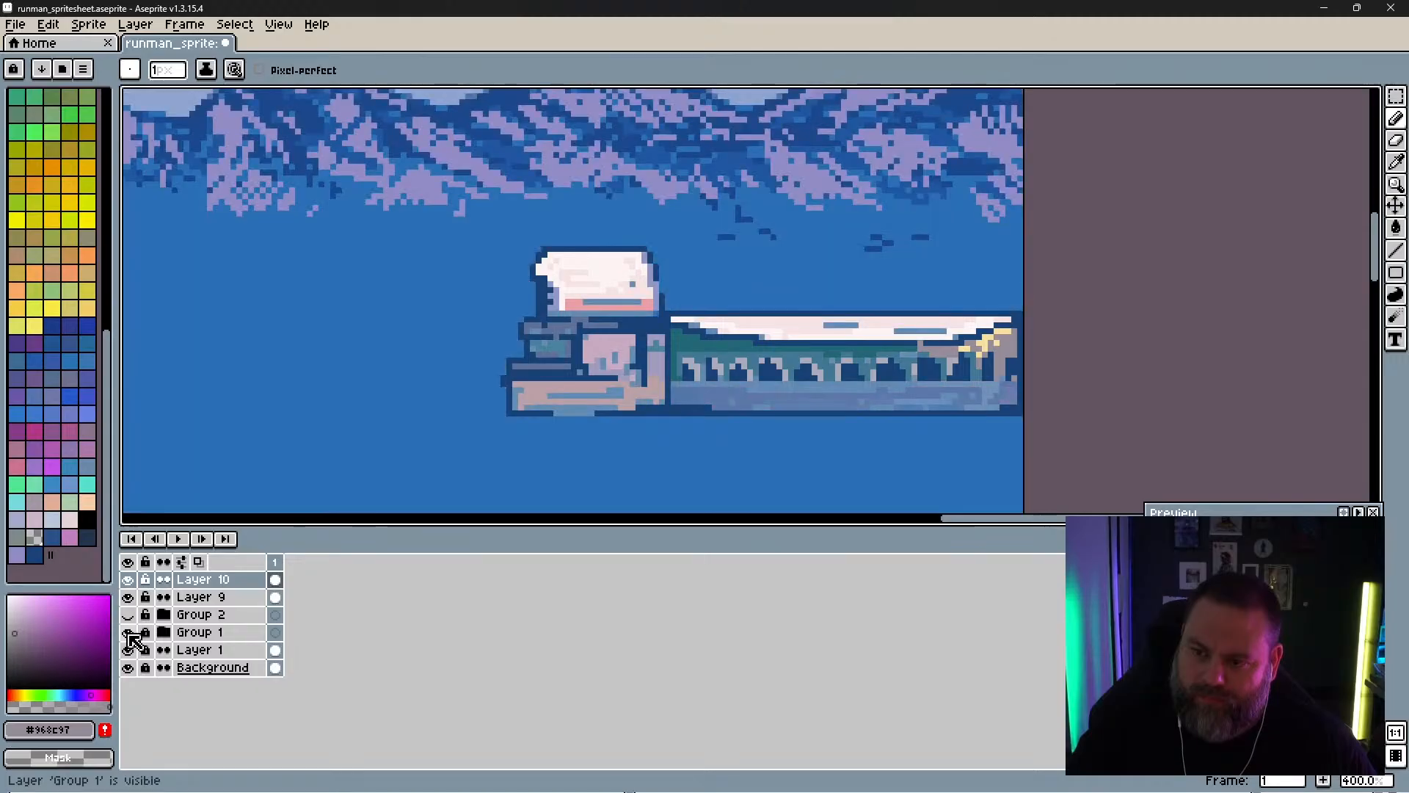
left_click(130, 632)
left_click(130, 632)
left_click(131, 632)
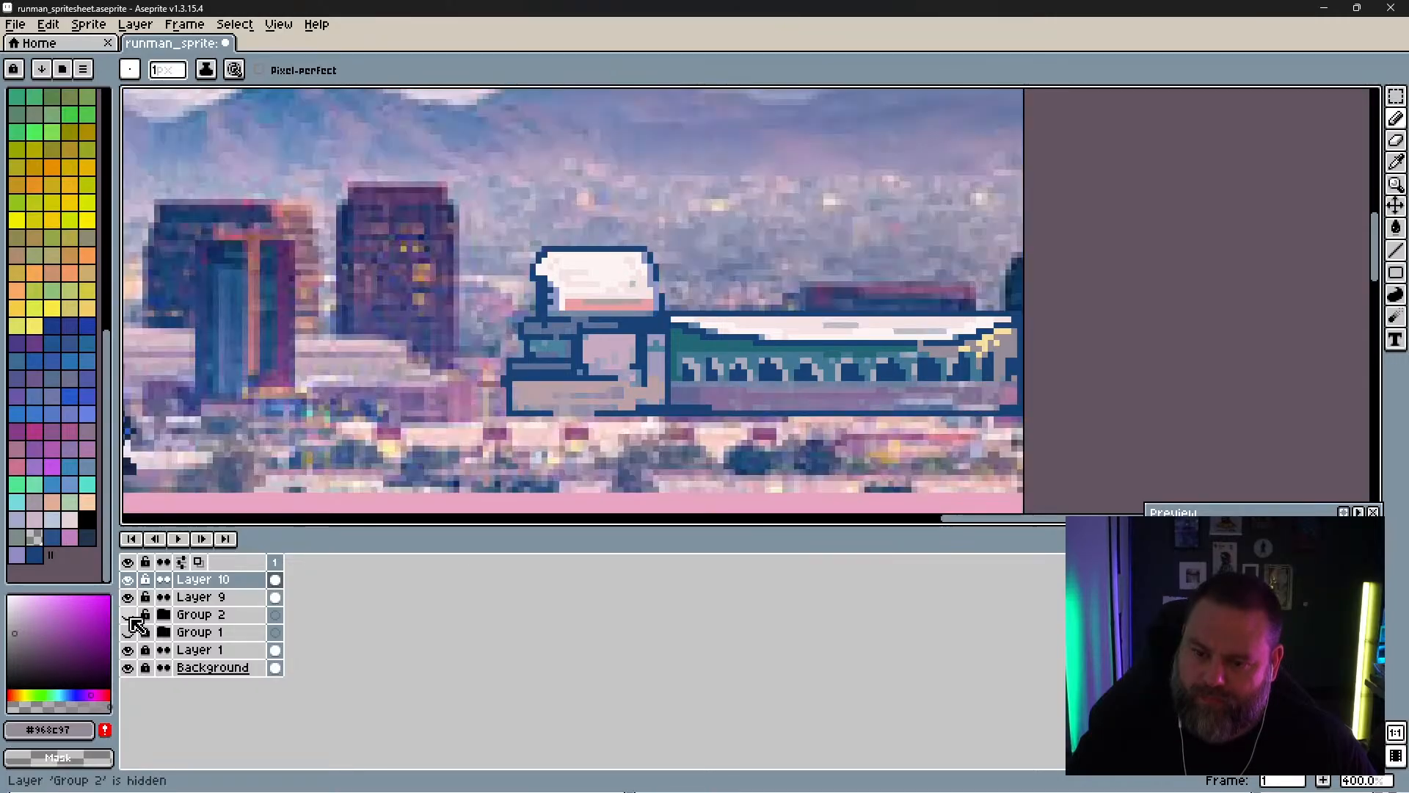
left_click(129, 617)
left_click(130, 650)
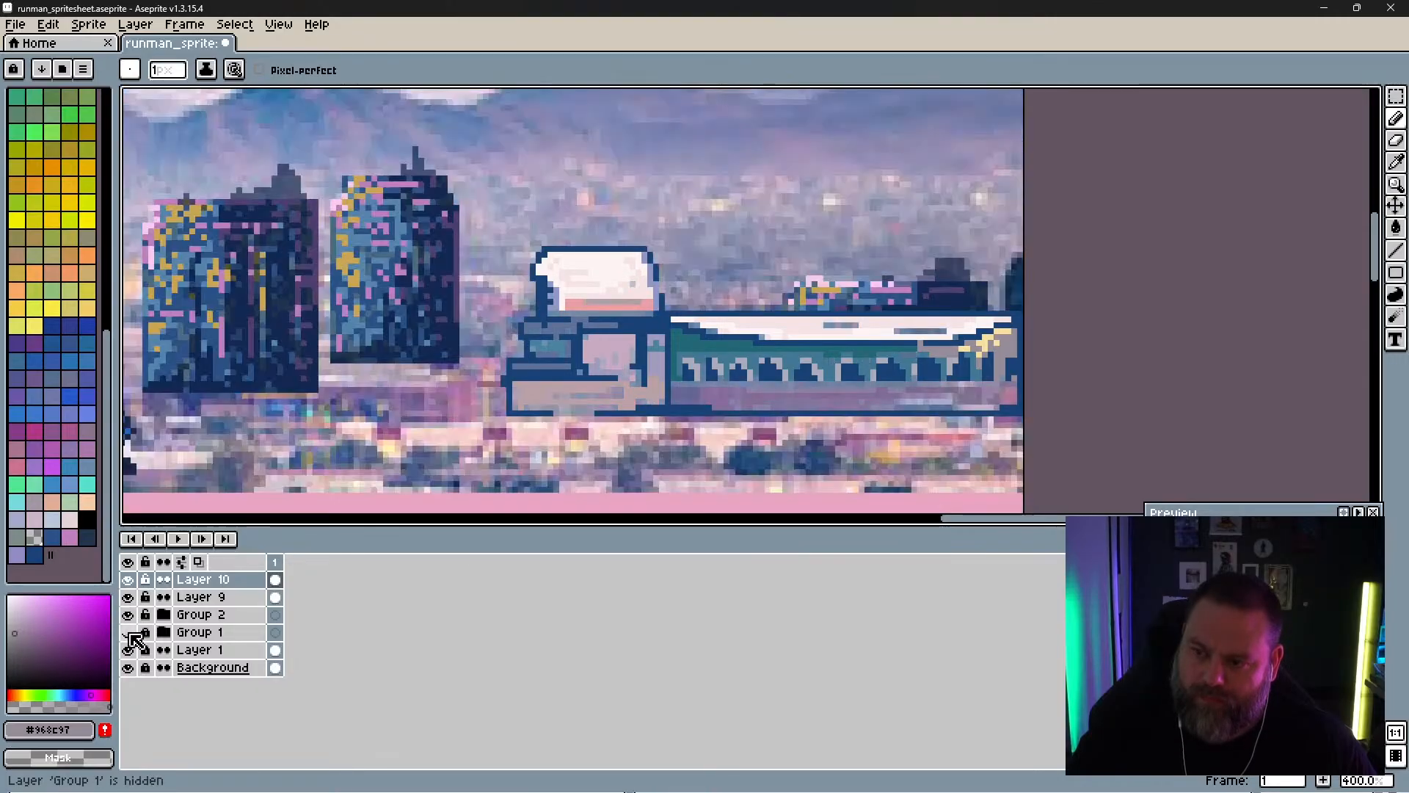
left_click(130, 649)
left_click_drag(130, 650, 129, 667)
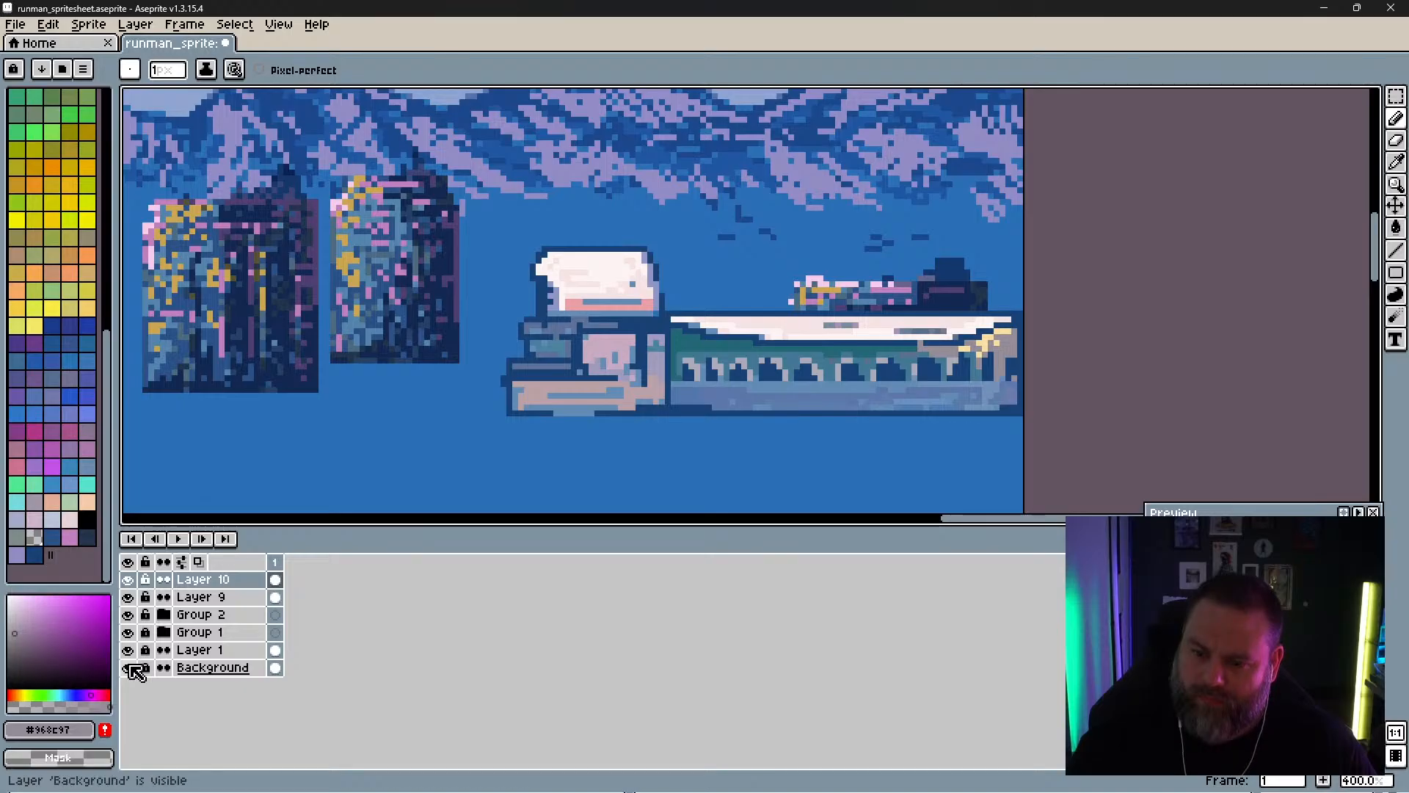
Step: Hide Group 2 and toggle Group 1 repeatedly to compare the arena on the mountain artwork and on the photo, leaving Group 1 hidden
left_click(129, 616)
left_click(130, 632)
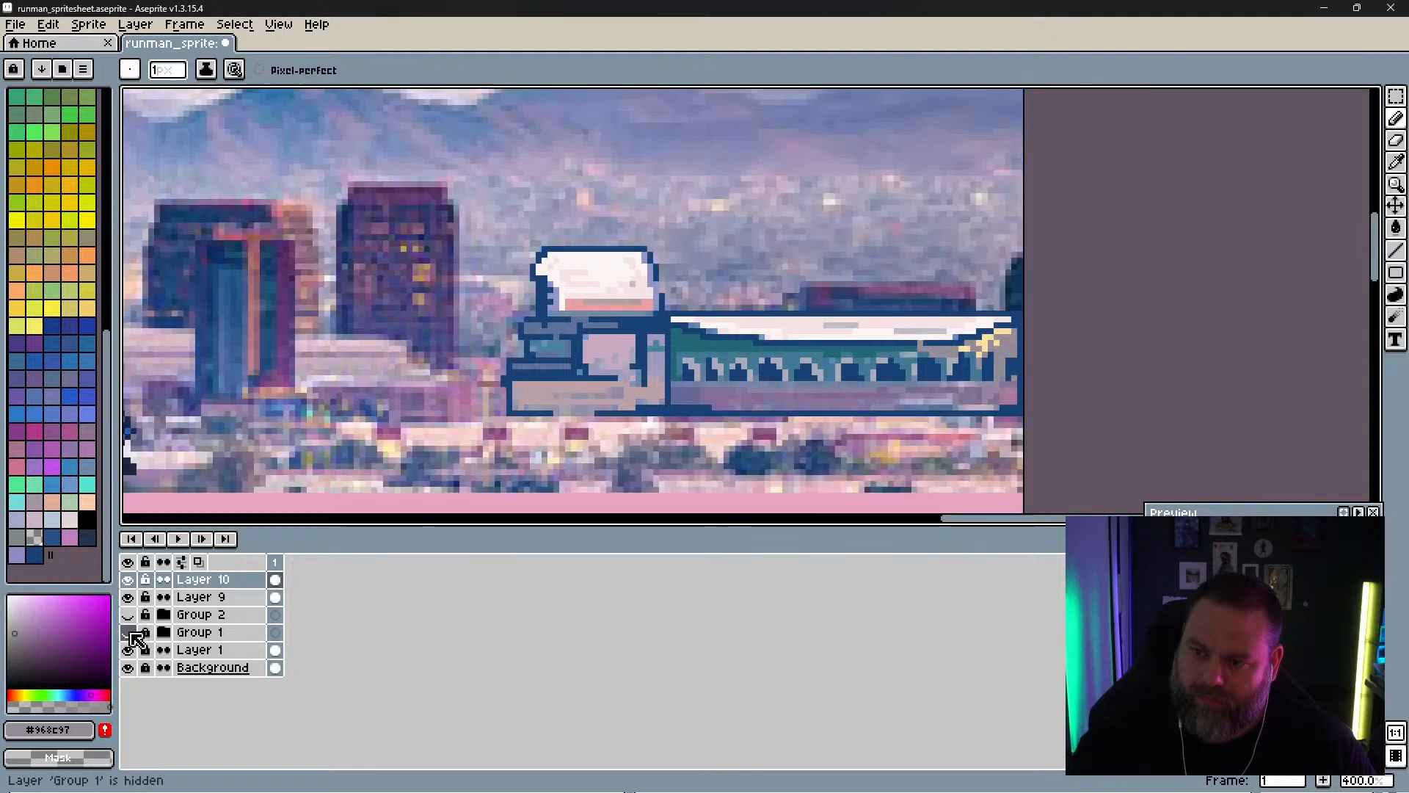
left_click(130, 632)
left_click(134, 631)
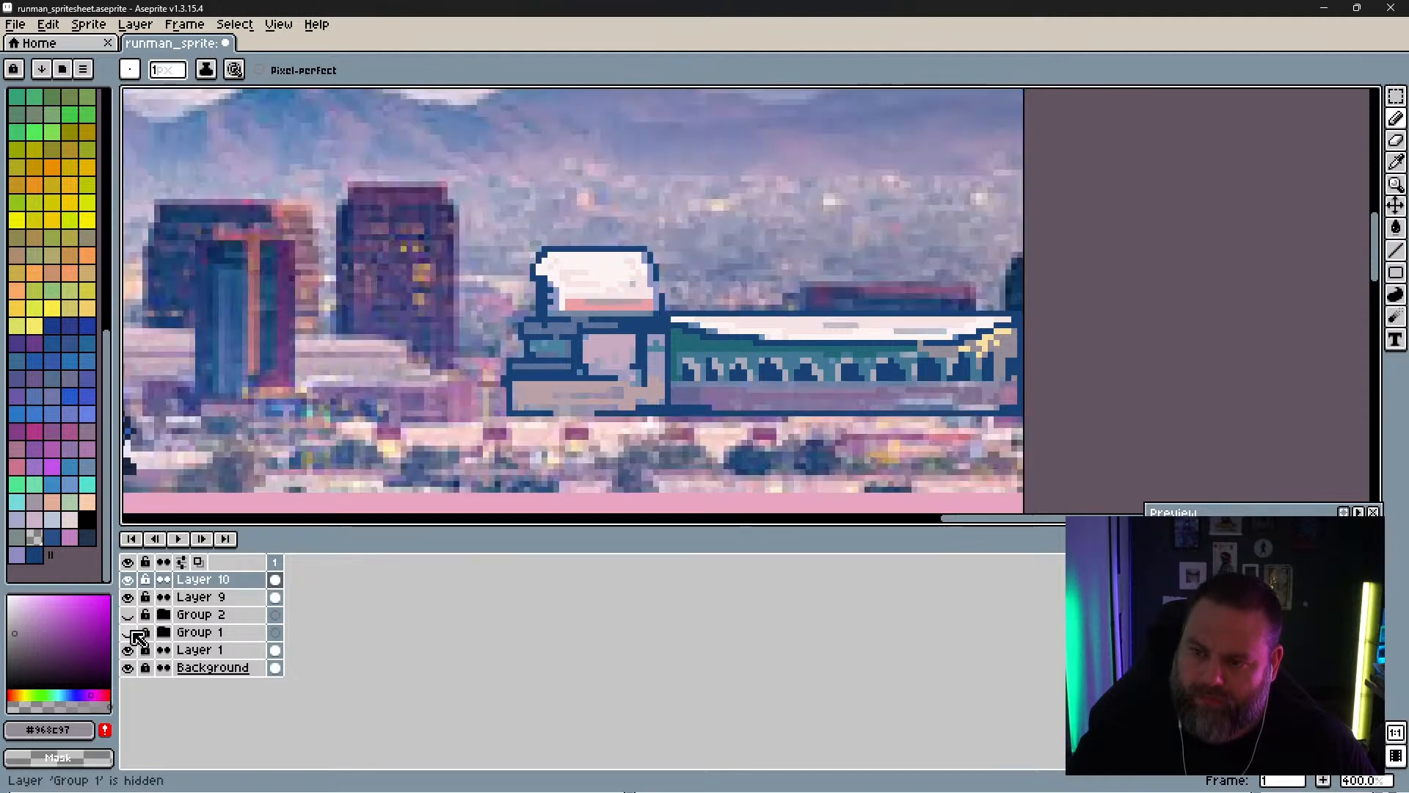
left_click(134, 632)
left_click(130, 631)
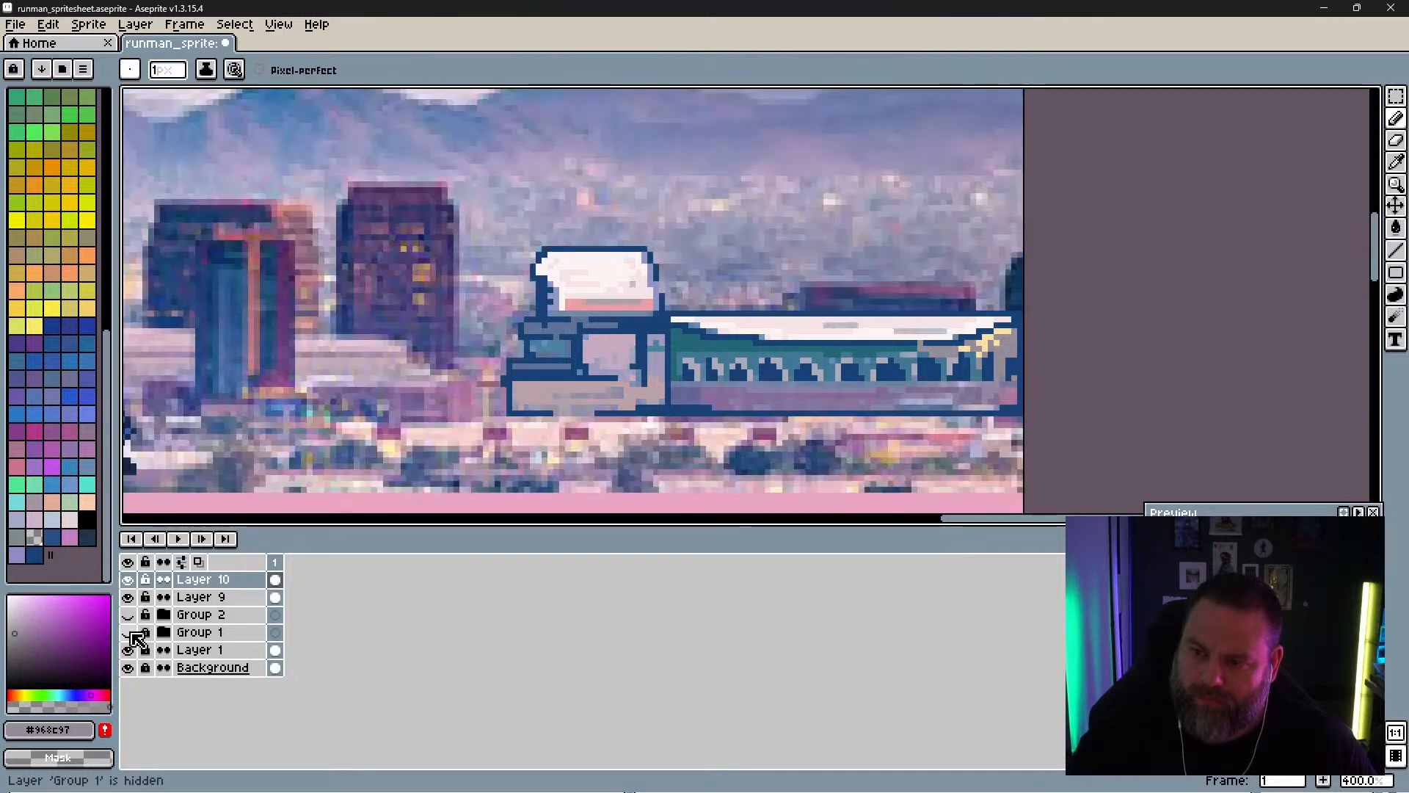
left_click(130, 631)
left_click(130, 631)
left_click(131, 632)
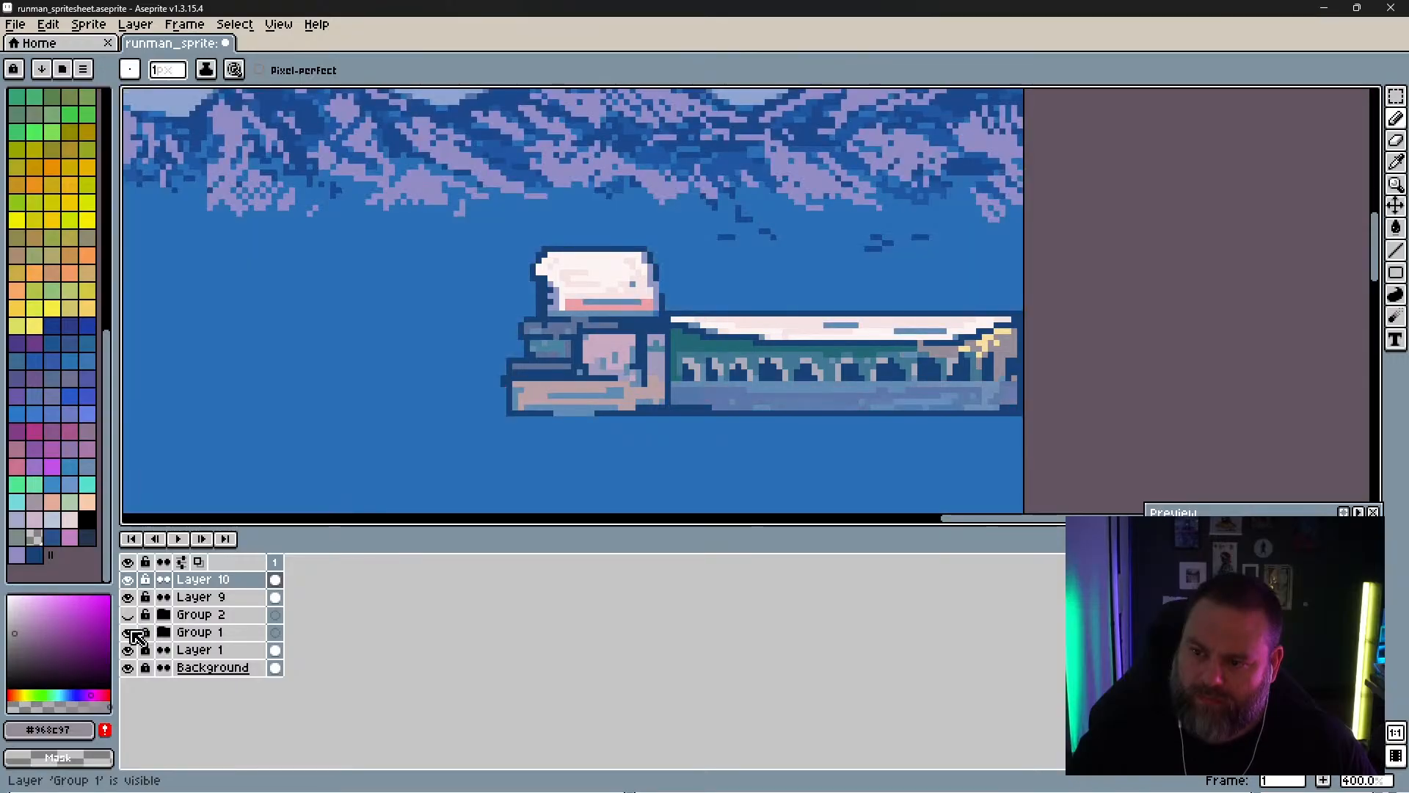
left_click(132, 632)
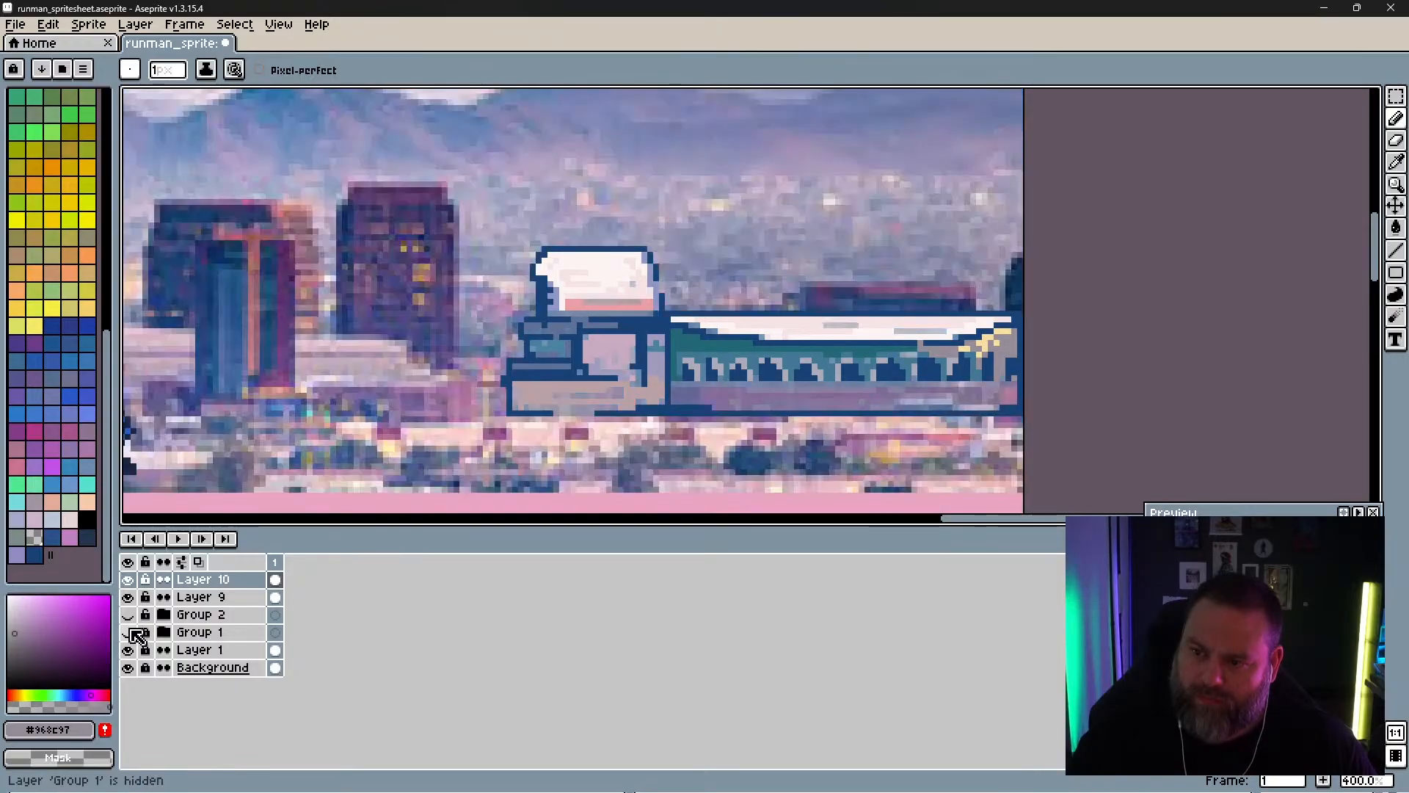
Step: Hide the Background layer and raise Layer 9's opacity in its layer properties
left_click(132, 667)
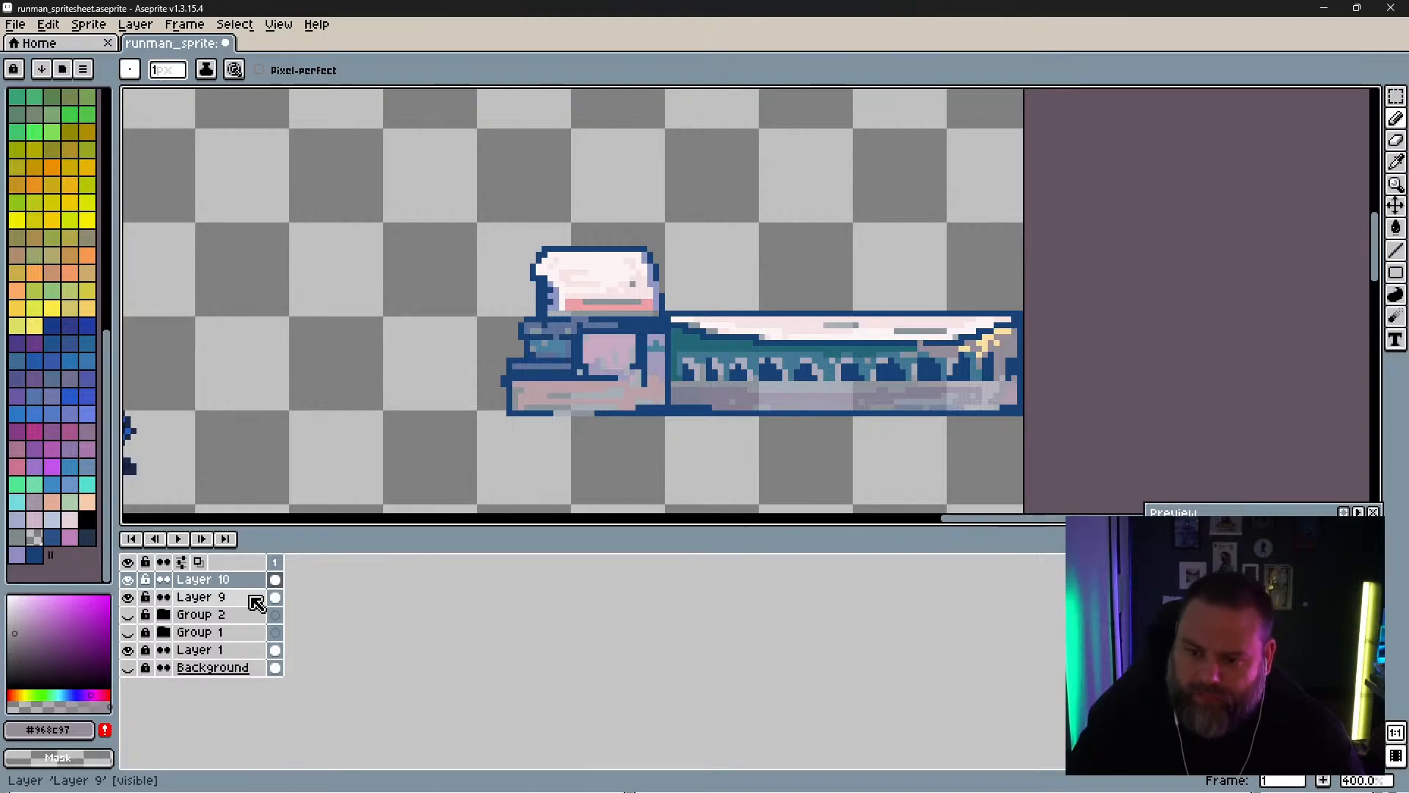
left_click(205, 601)
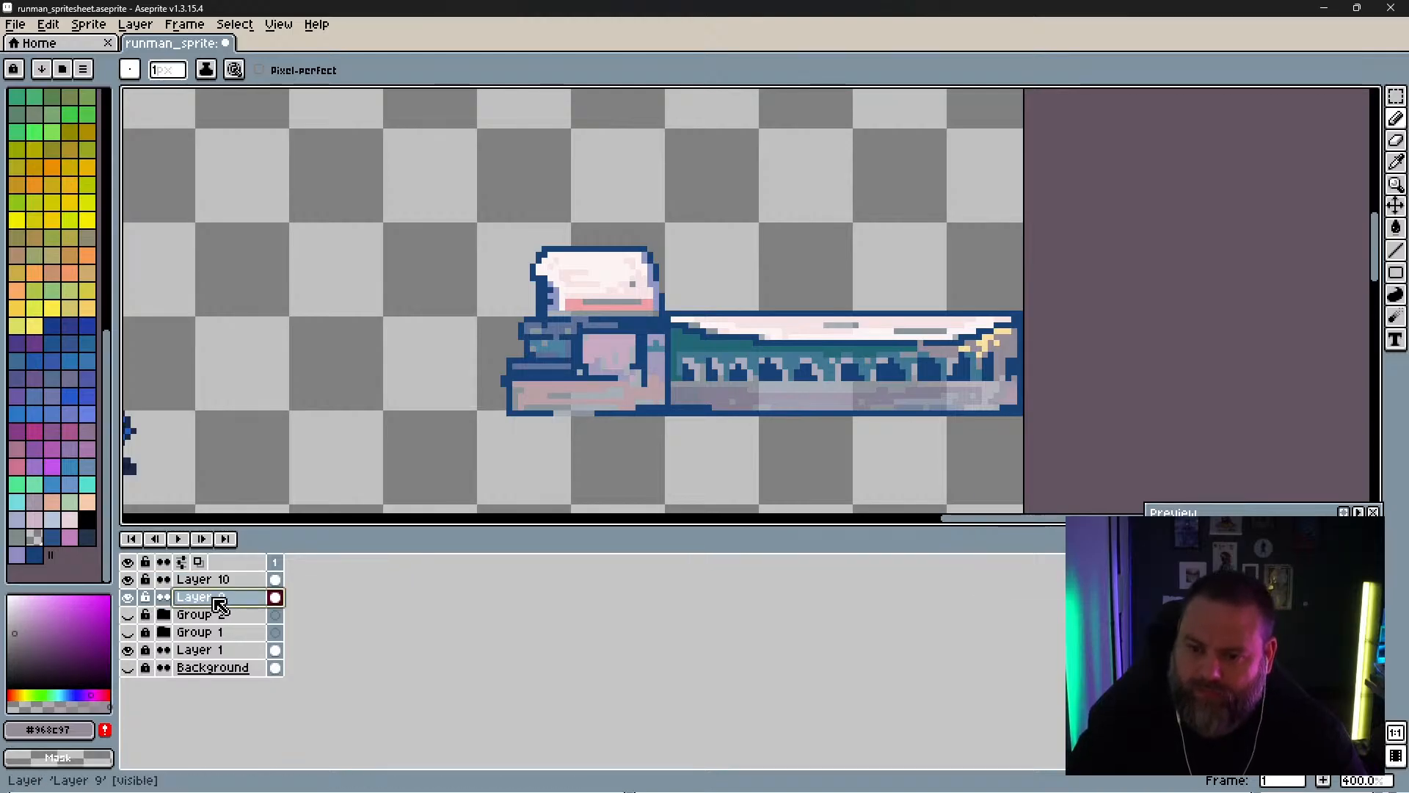
double_click(220, 605)
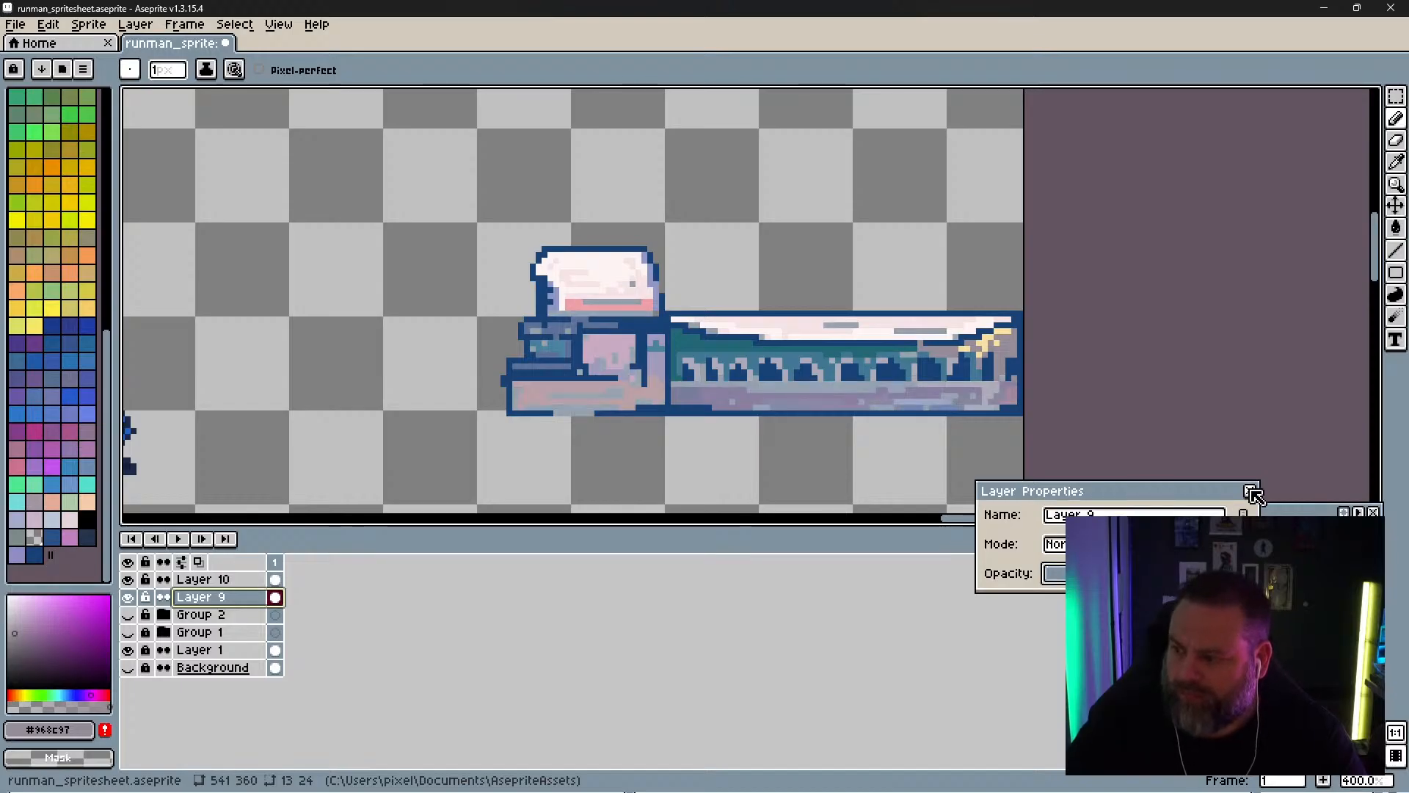
Step: Close Layer 9's properties, then toggle Group 2 and the Background photo to compare the arena with its reference, leaving both hidden
left_click(1252, 491)
left_click(128, 615)
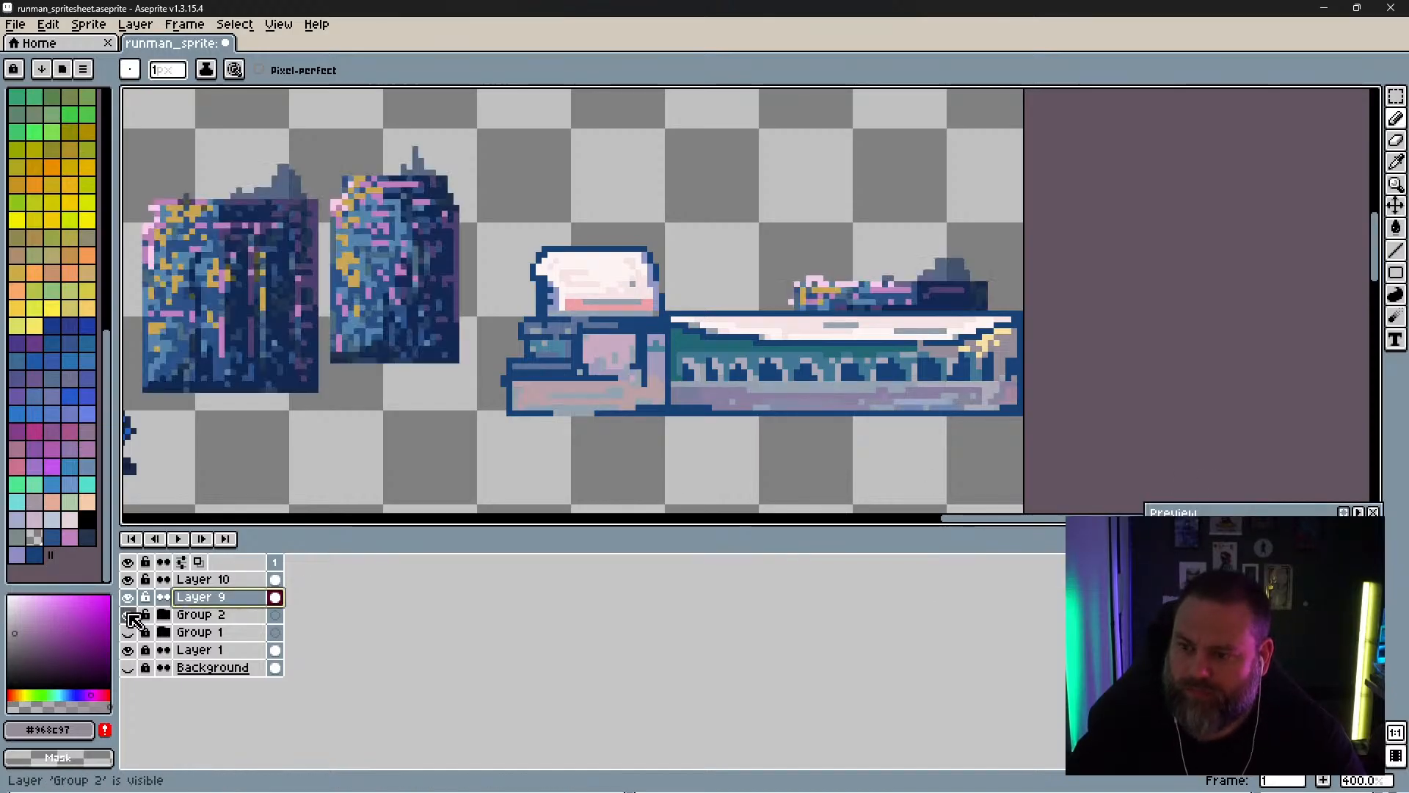
left_click(129, 615)
left_click(128, 668)
left_click(129, 667)
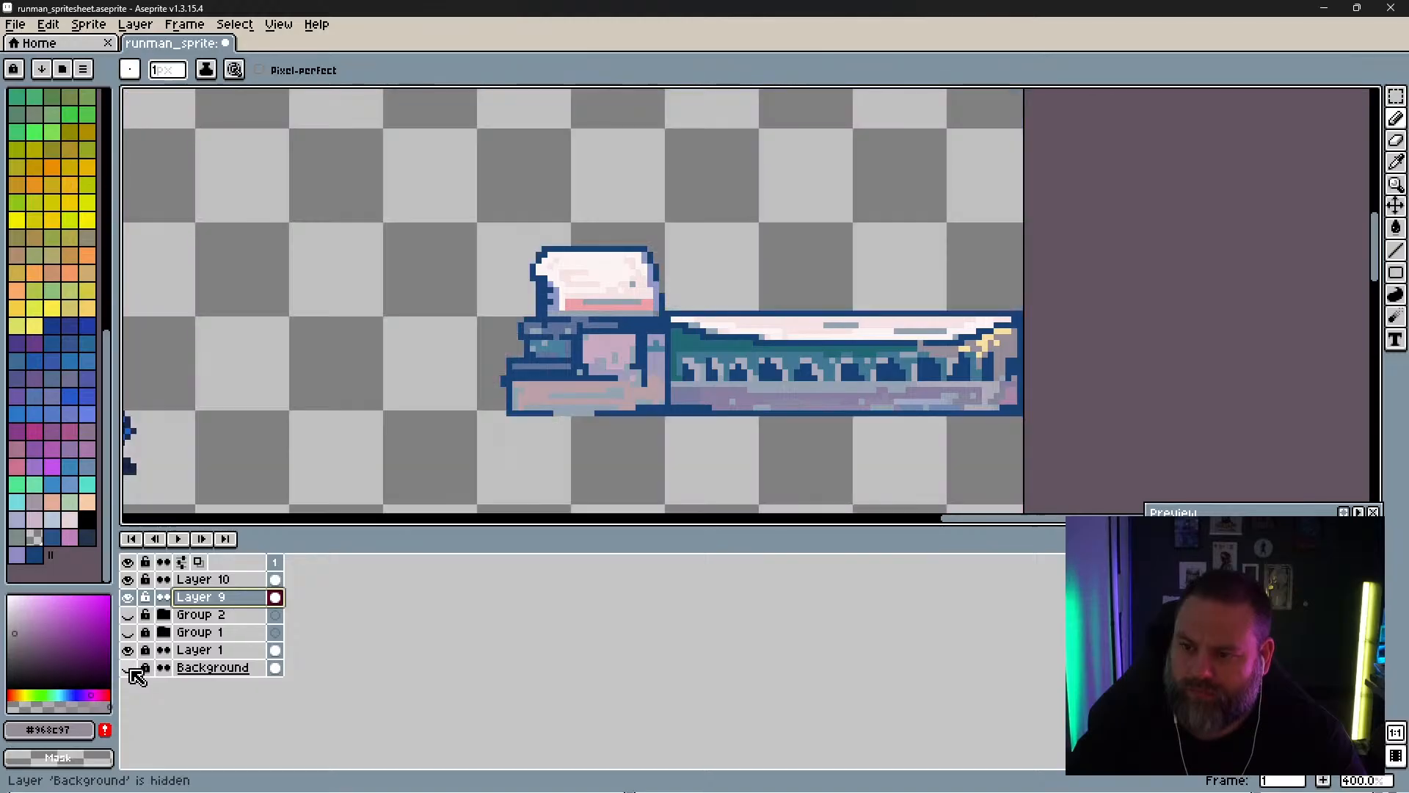
left_click(129, 668)
left_click(128, 668)
left_click(128, 668)
left_click(128, 668)
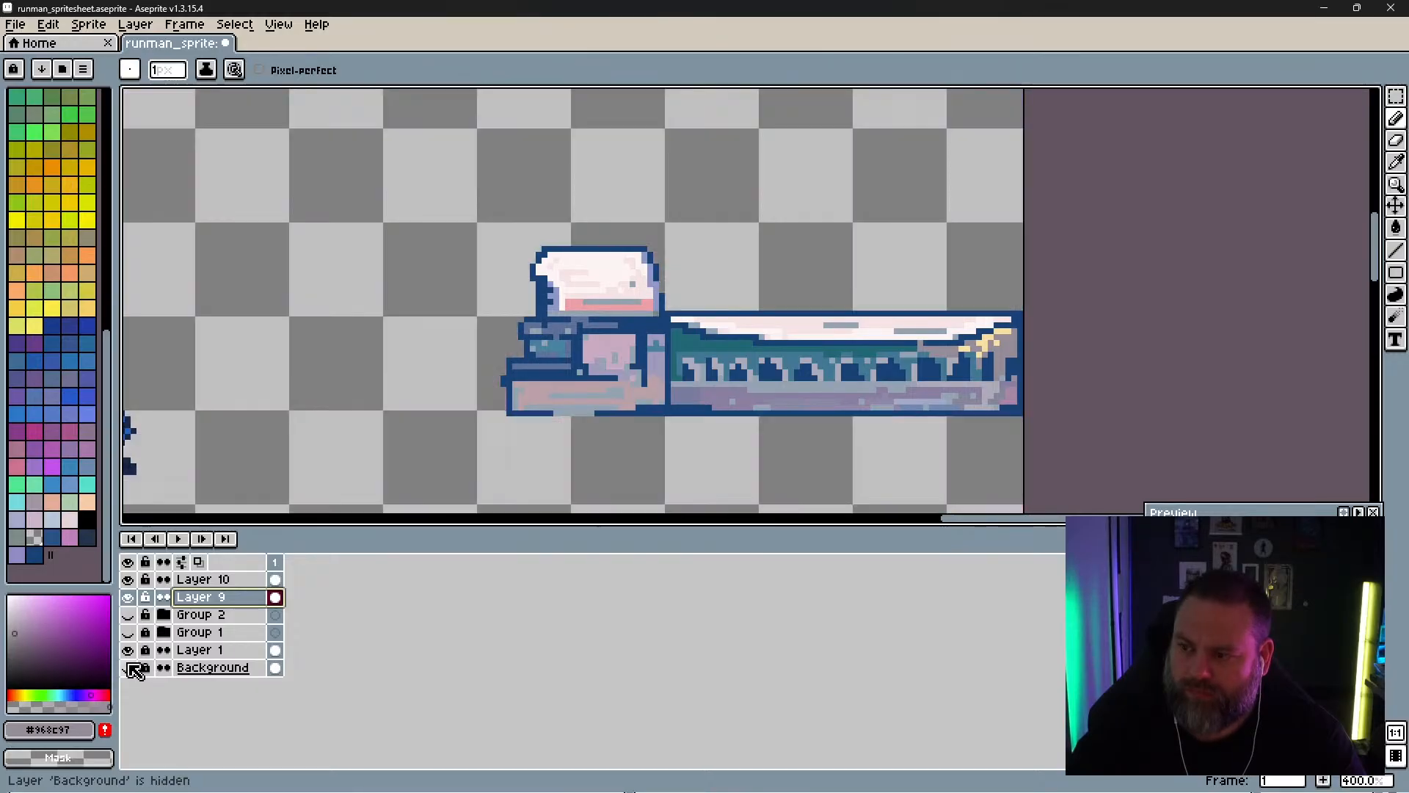
left_click(129, 668)
left_click(129, 668)
left_click(128, 668)
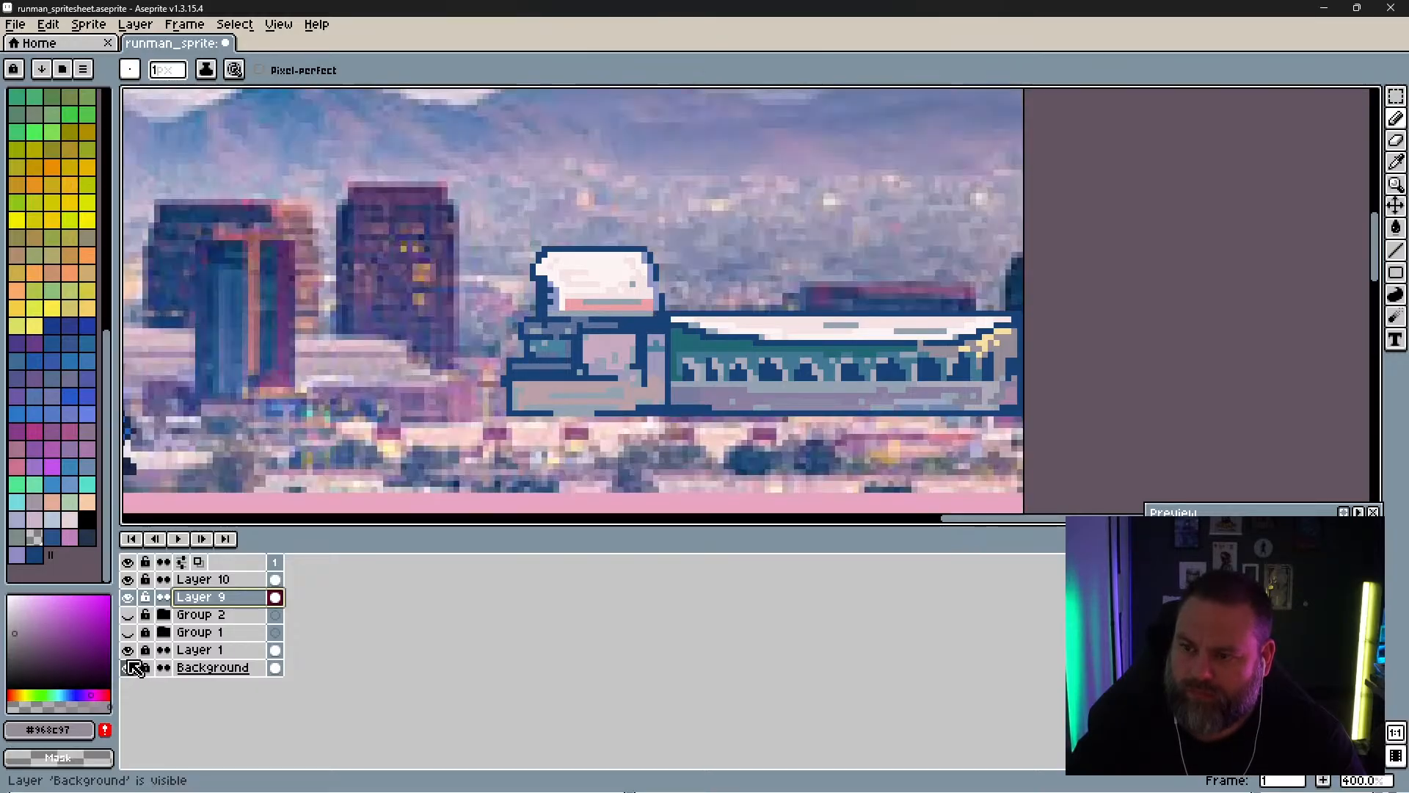
left_click(133, 668)
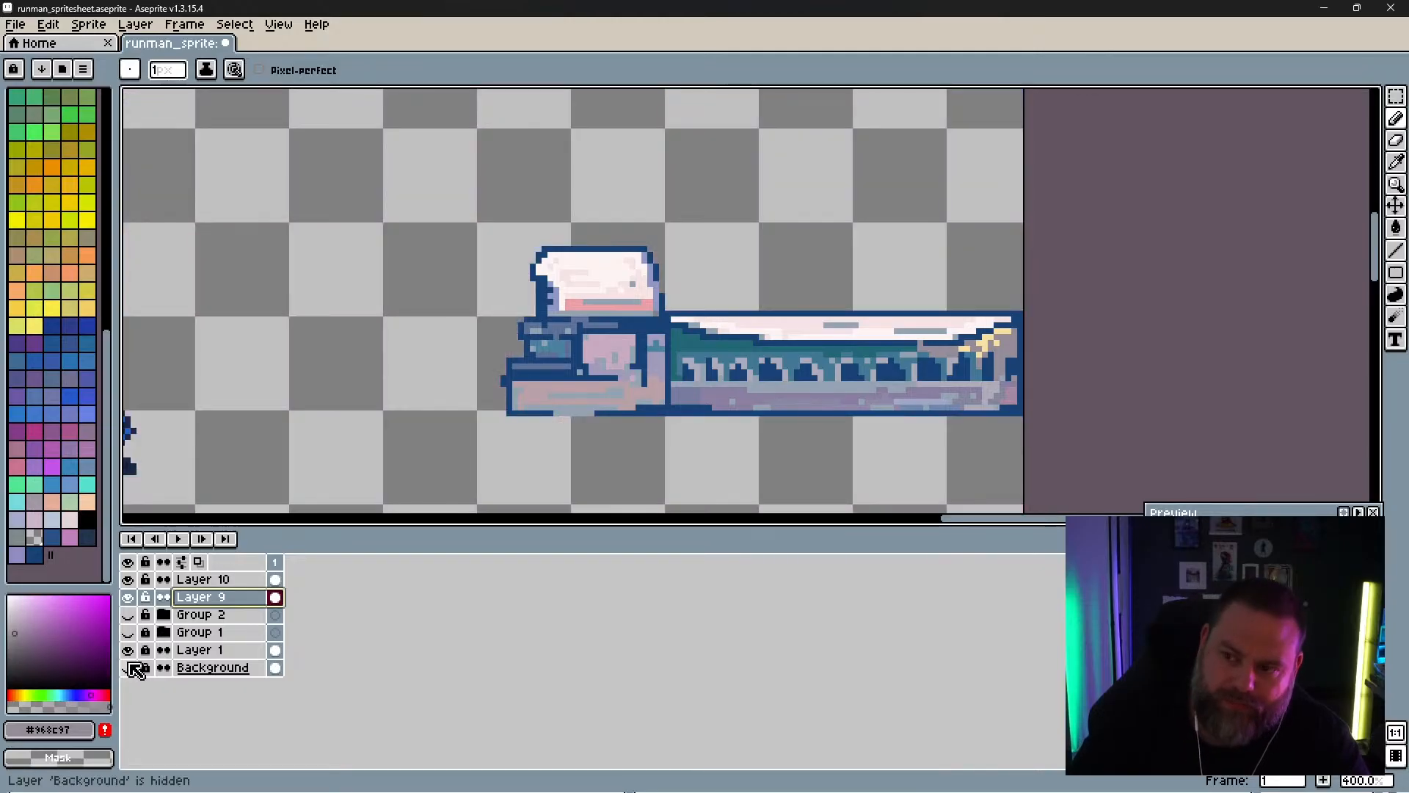
left_click(133, 668)
left_click(134, 669)
left_click(133, 668)
left_click(134, 669)
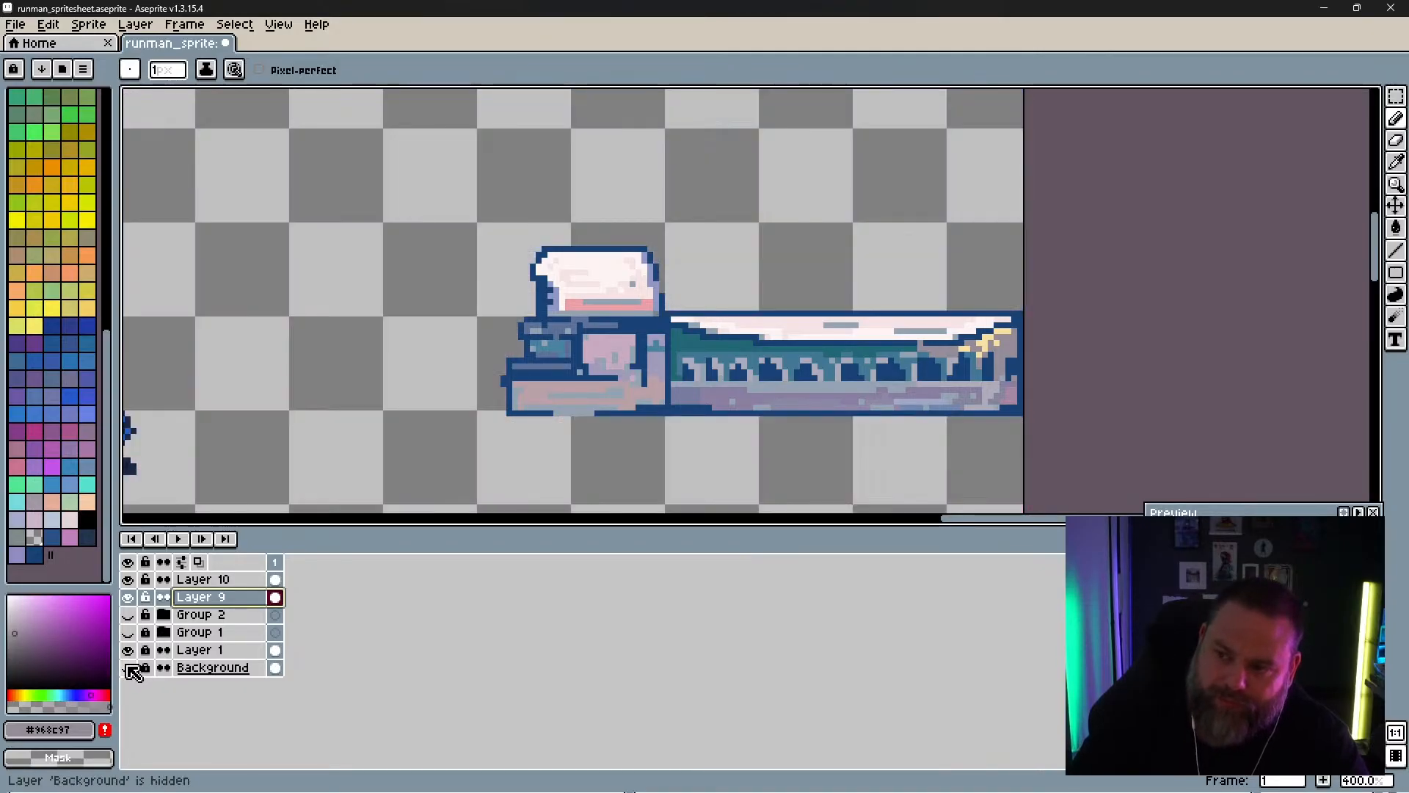
Step: Show Group 2 and Group 1, then retouch the right edge of the white upper block on Layer 10 with #0c4175 and #9097c3
left_click(129, 614)
left_click(130, 632)
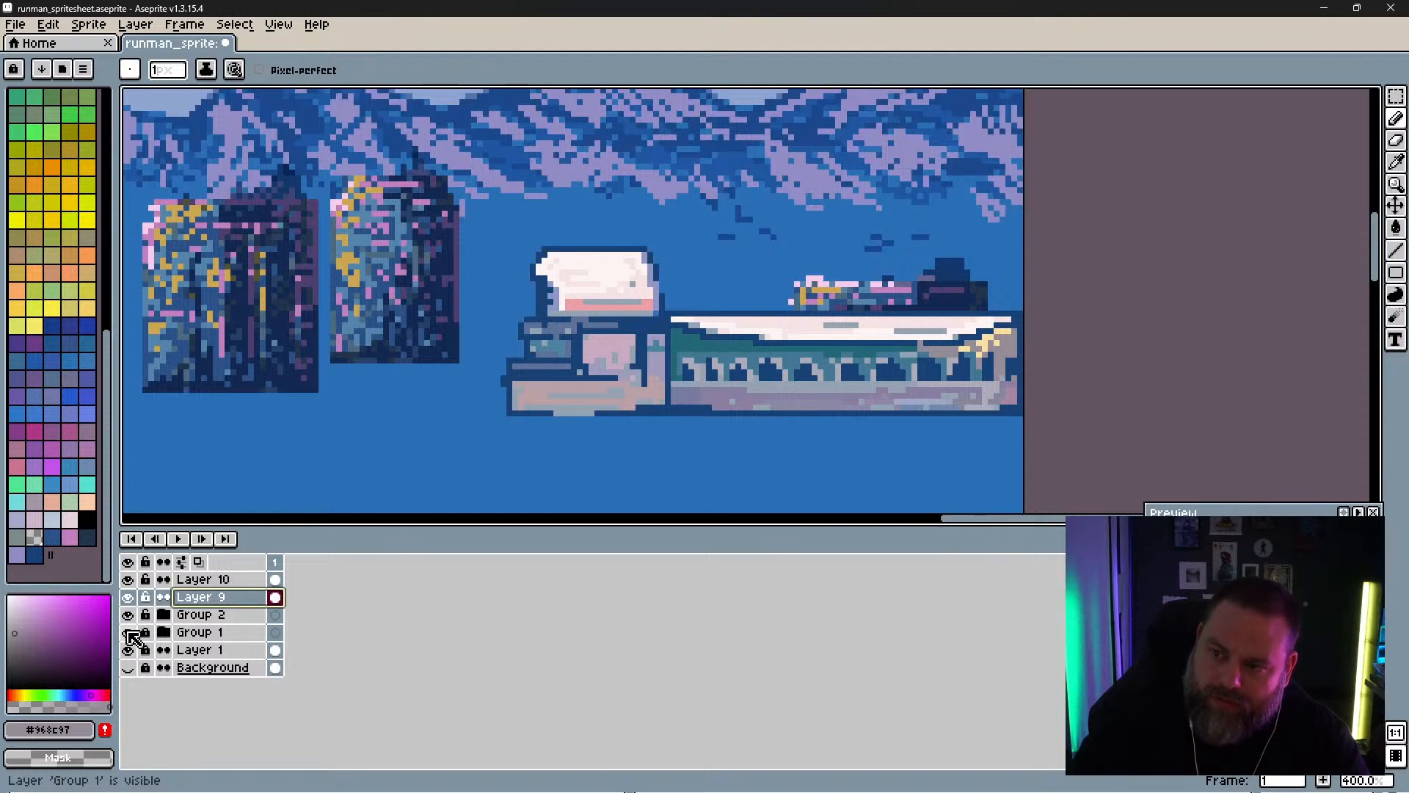
key("i")
left_click(667, 292)
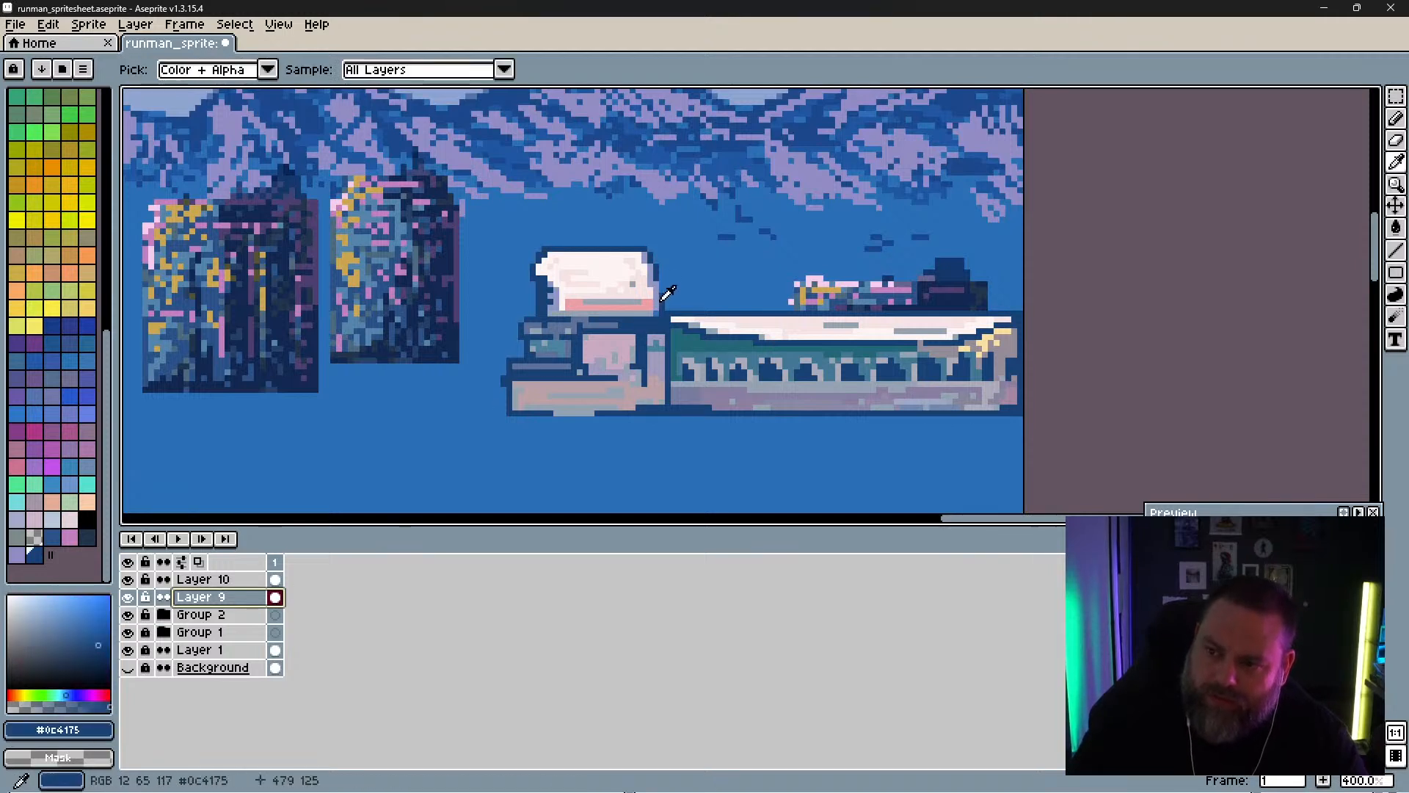
key("b")
left_click(128, 579)
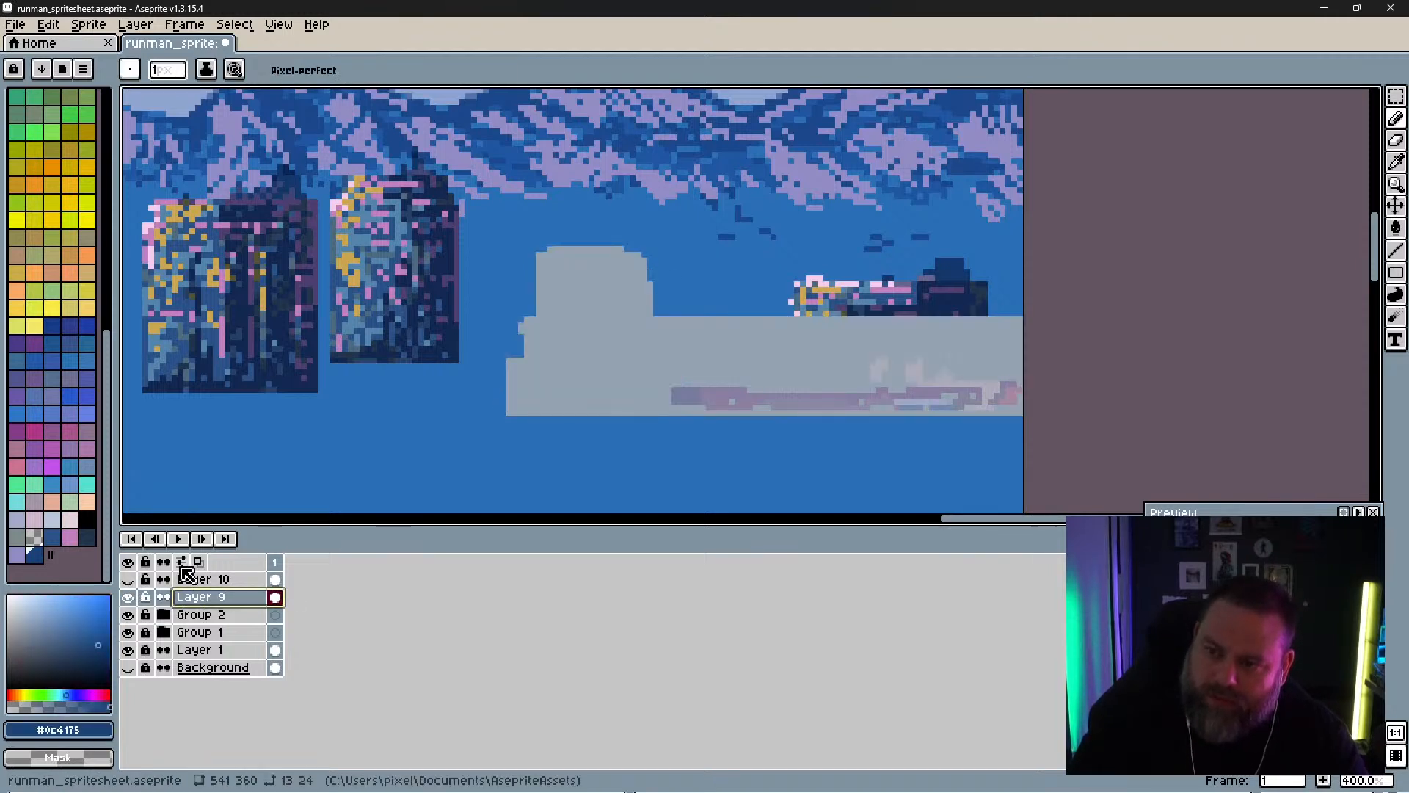
left_click(128, 579)
left_click(202, 579)
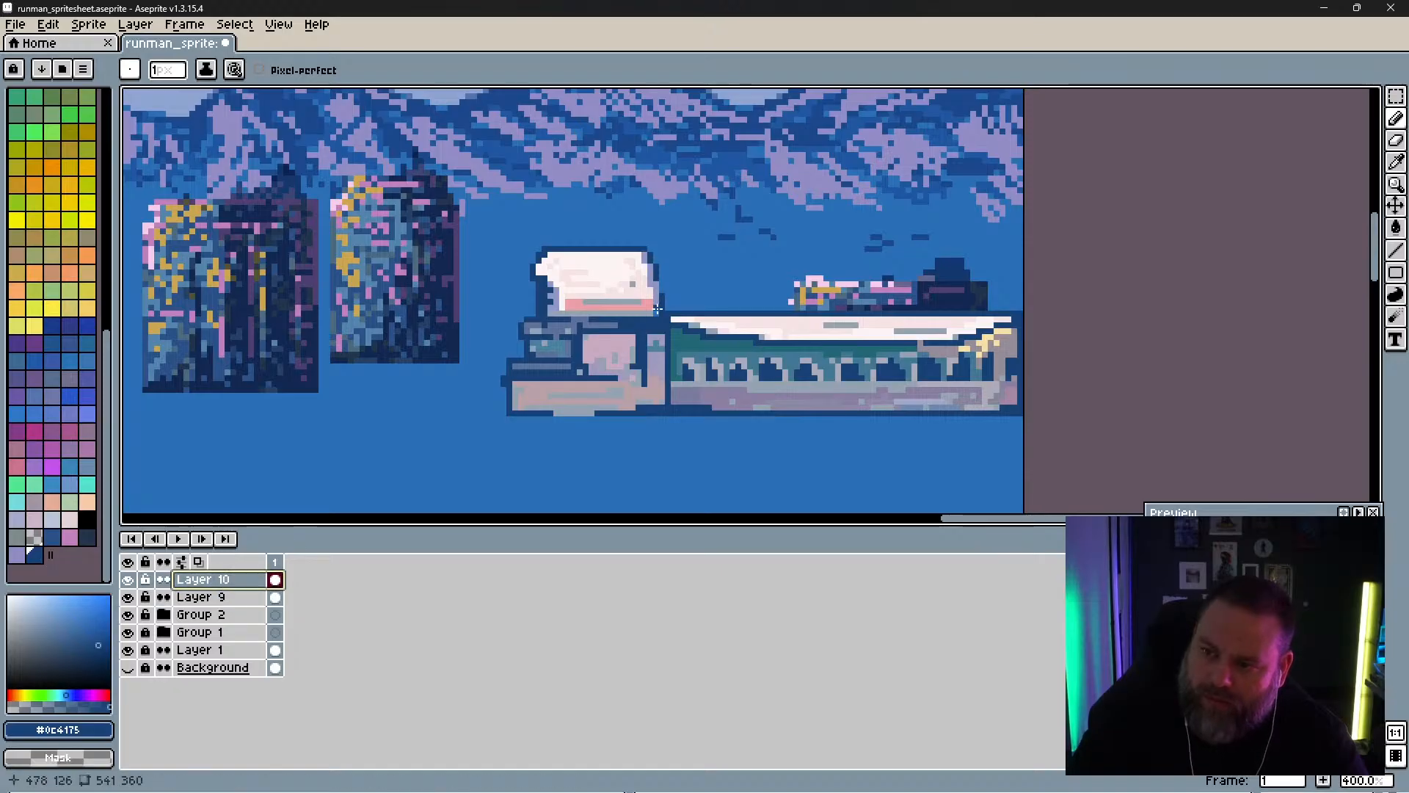
left_click(656, 336, "alt")
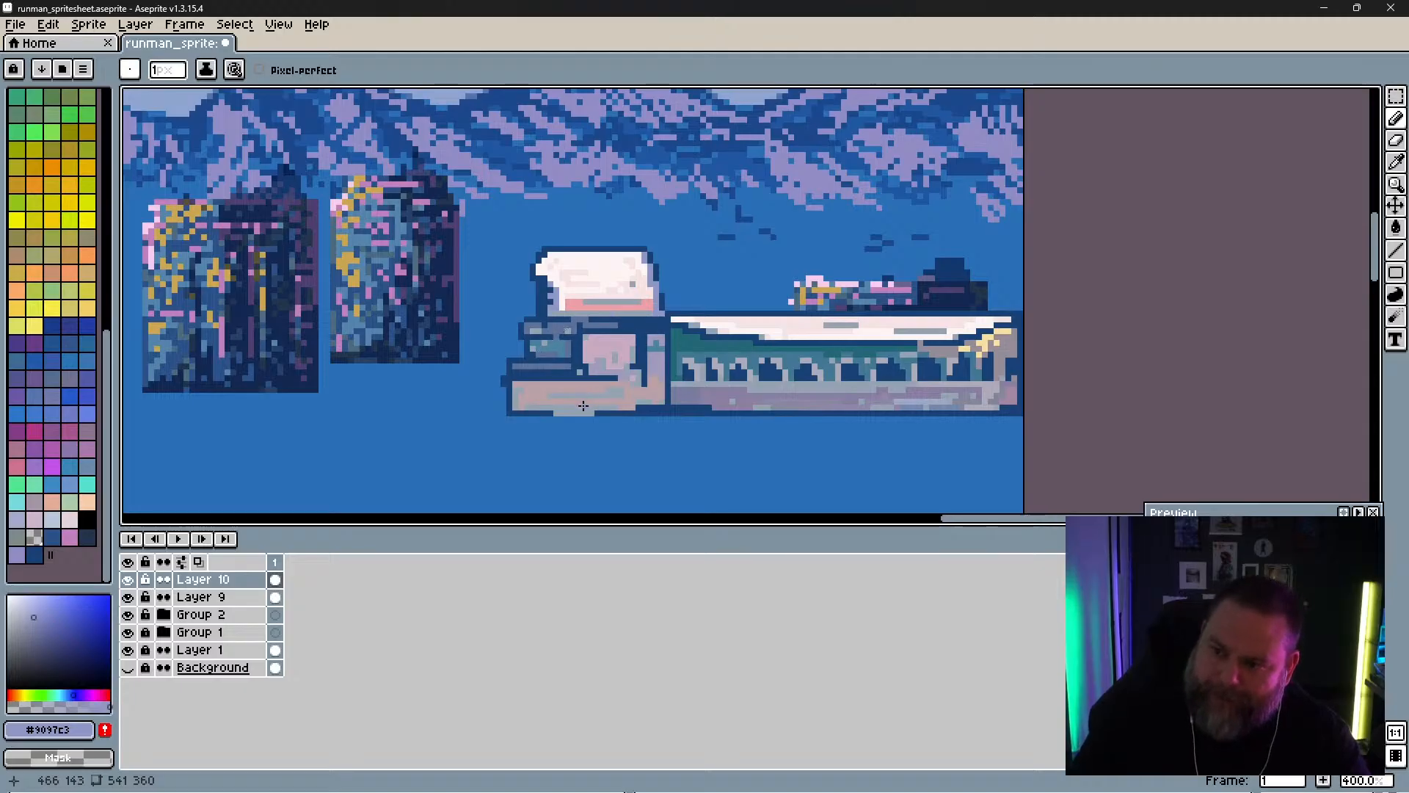
Step: Toggle Layer 10 repeatedly to compare the detailed arena with its flat silhouette, leaving the layer visible
left_click(129, 579)
left_click(129, 579)
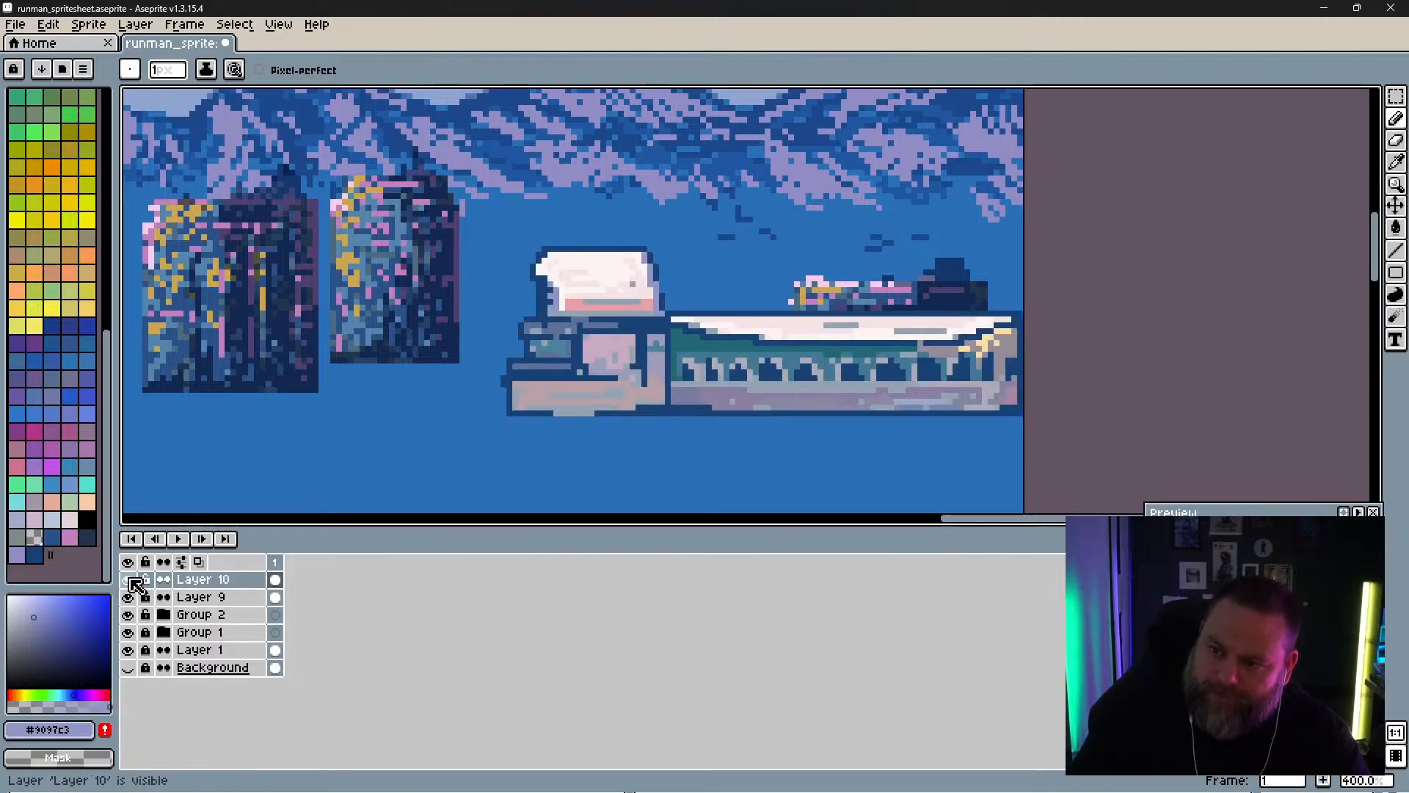
left_click(129, 579)
left_click(135, 579)
left_click(135, 580)
left_click(135, 579)
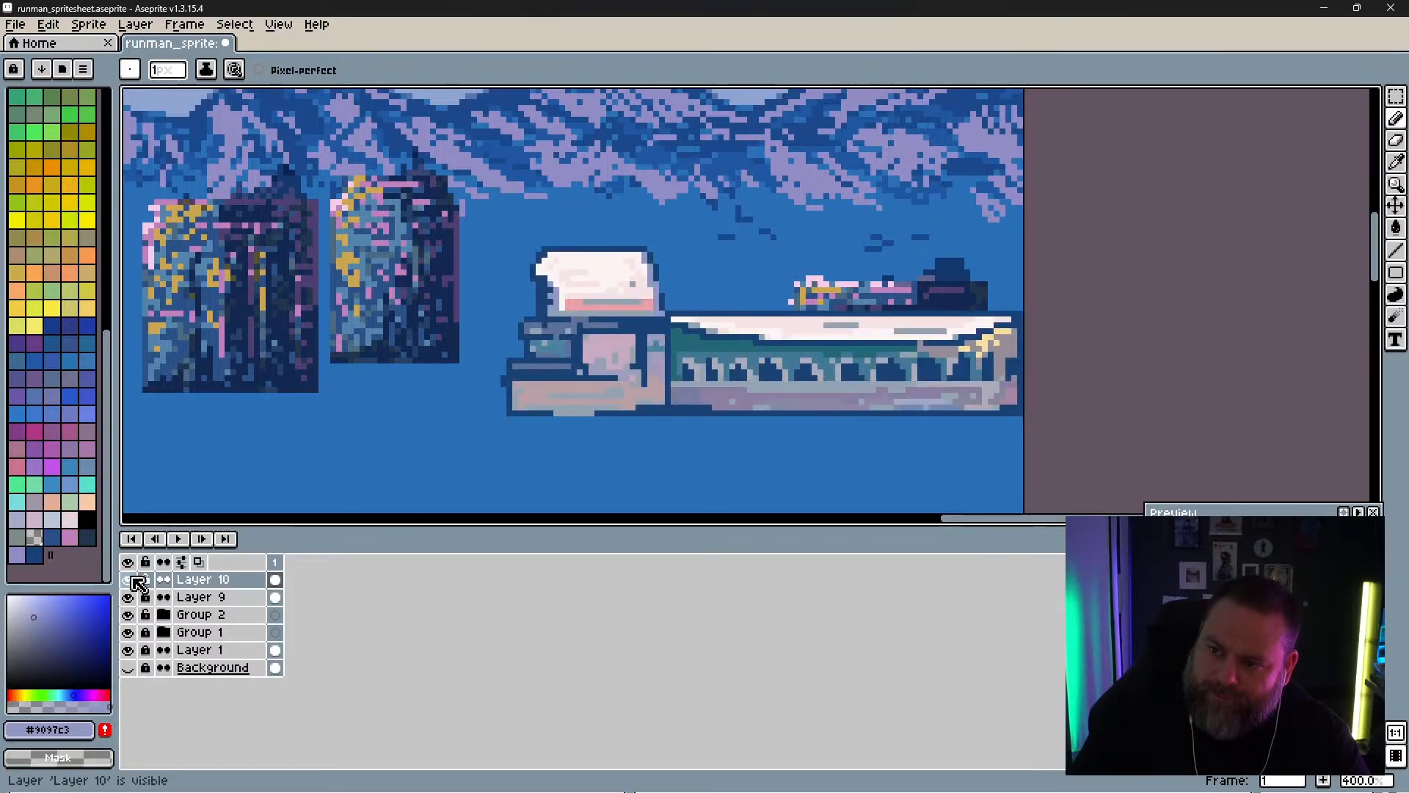
left_click(135, 580)
left_click(135, 580)
left_click(135, 580)
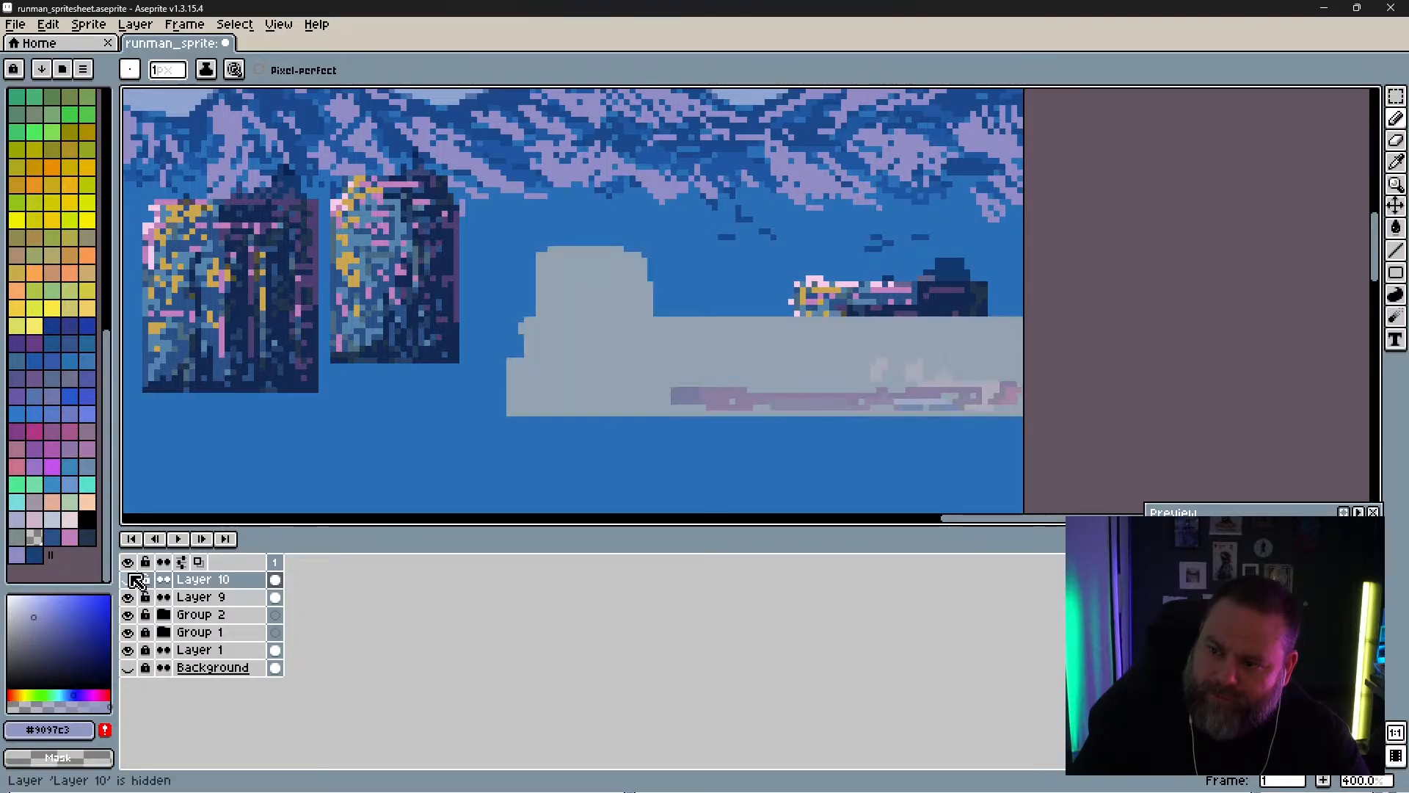
left_click(135, 580)
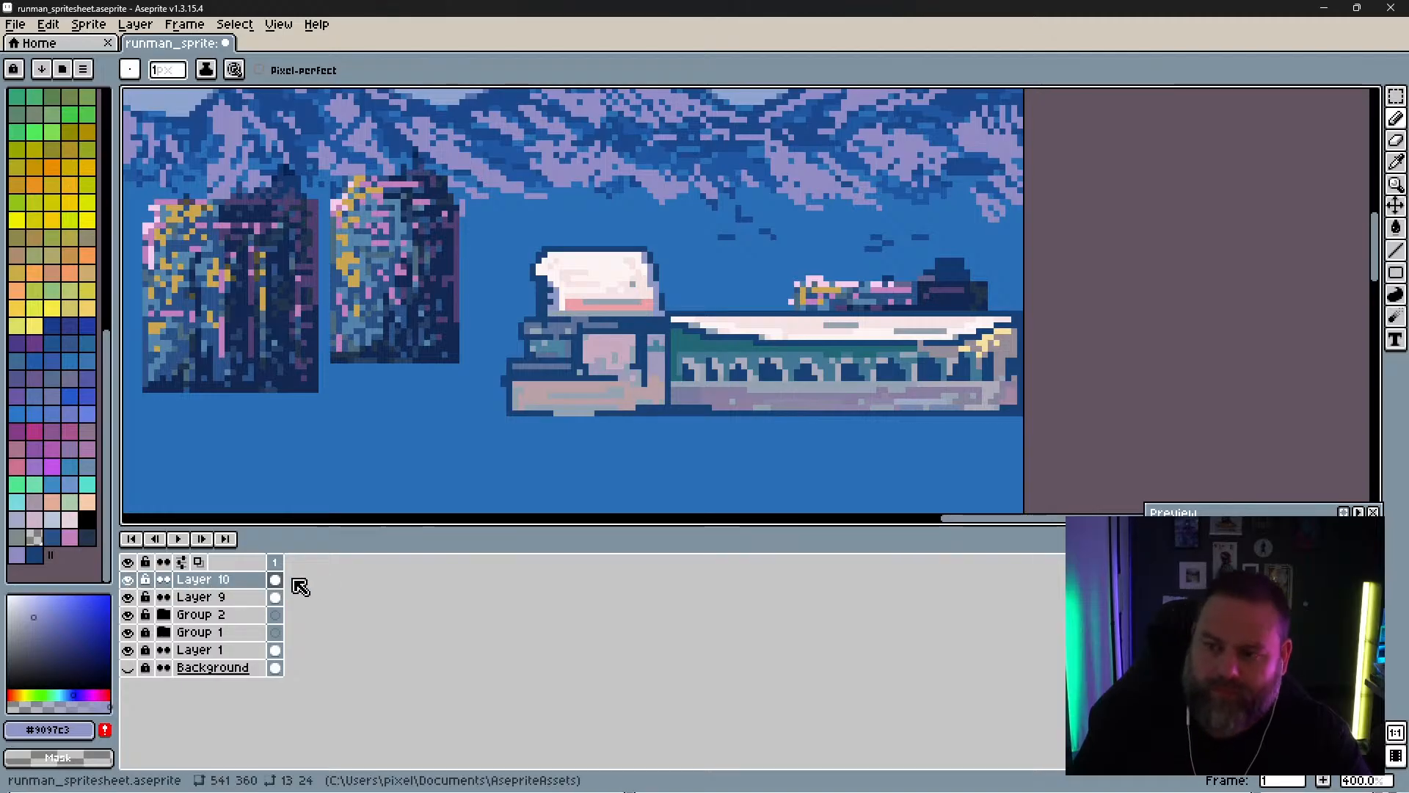
Step: Retouch the bottom edge of the arena and adjoining building on Layer 10 with #777c9f, #8d80a0 and #bca1a6
left_click(689, 407, "alt")
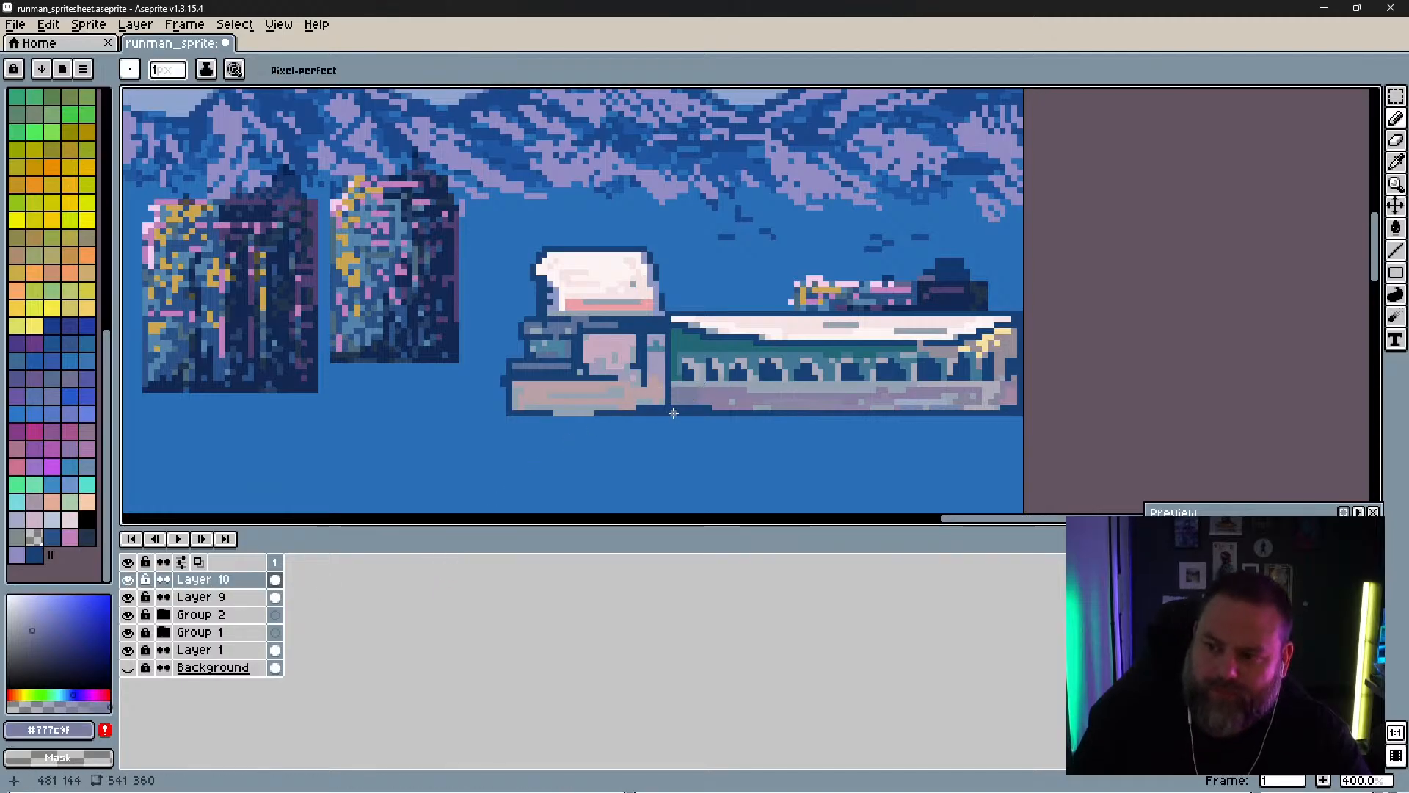
left_click(708, 408, "alt")
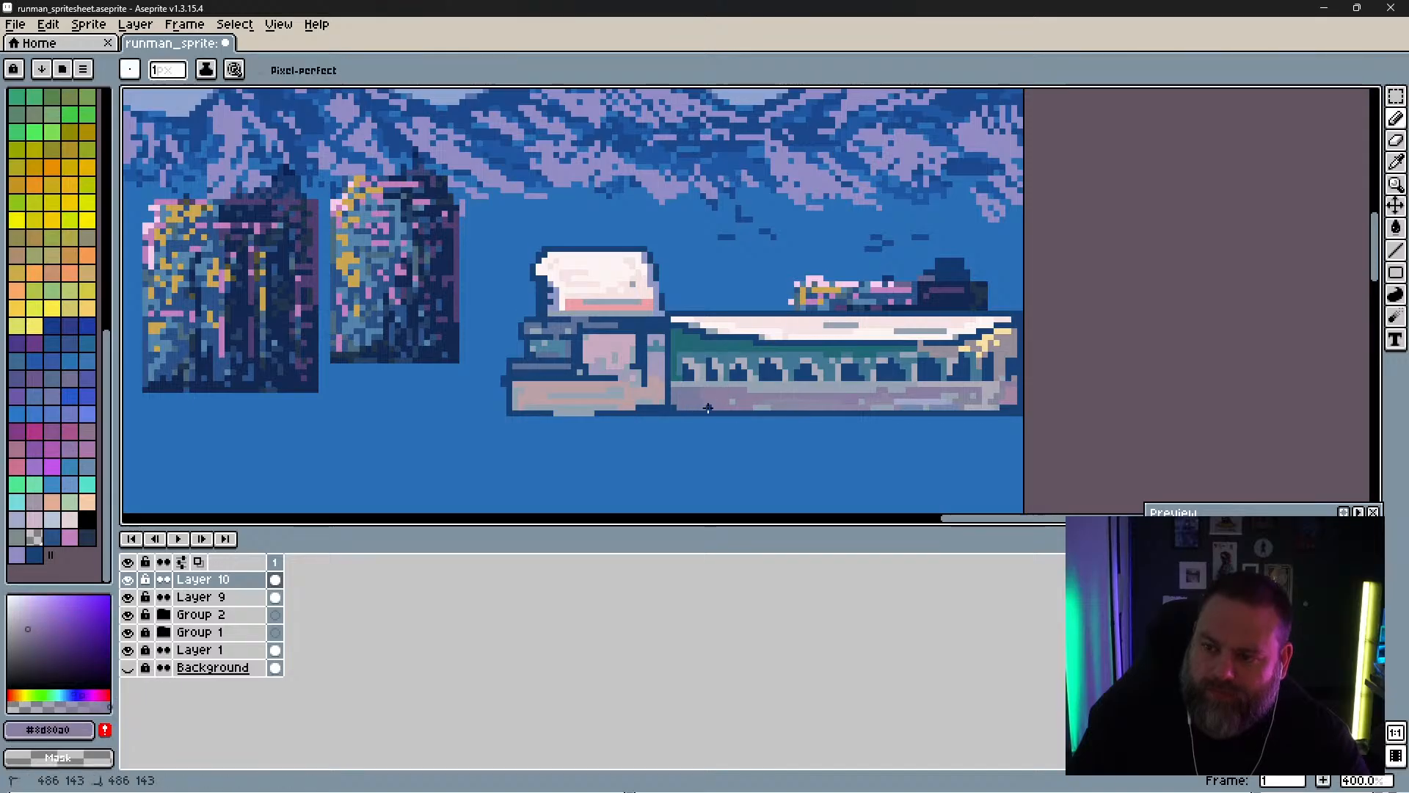
left_click(650, 409, "alt")
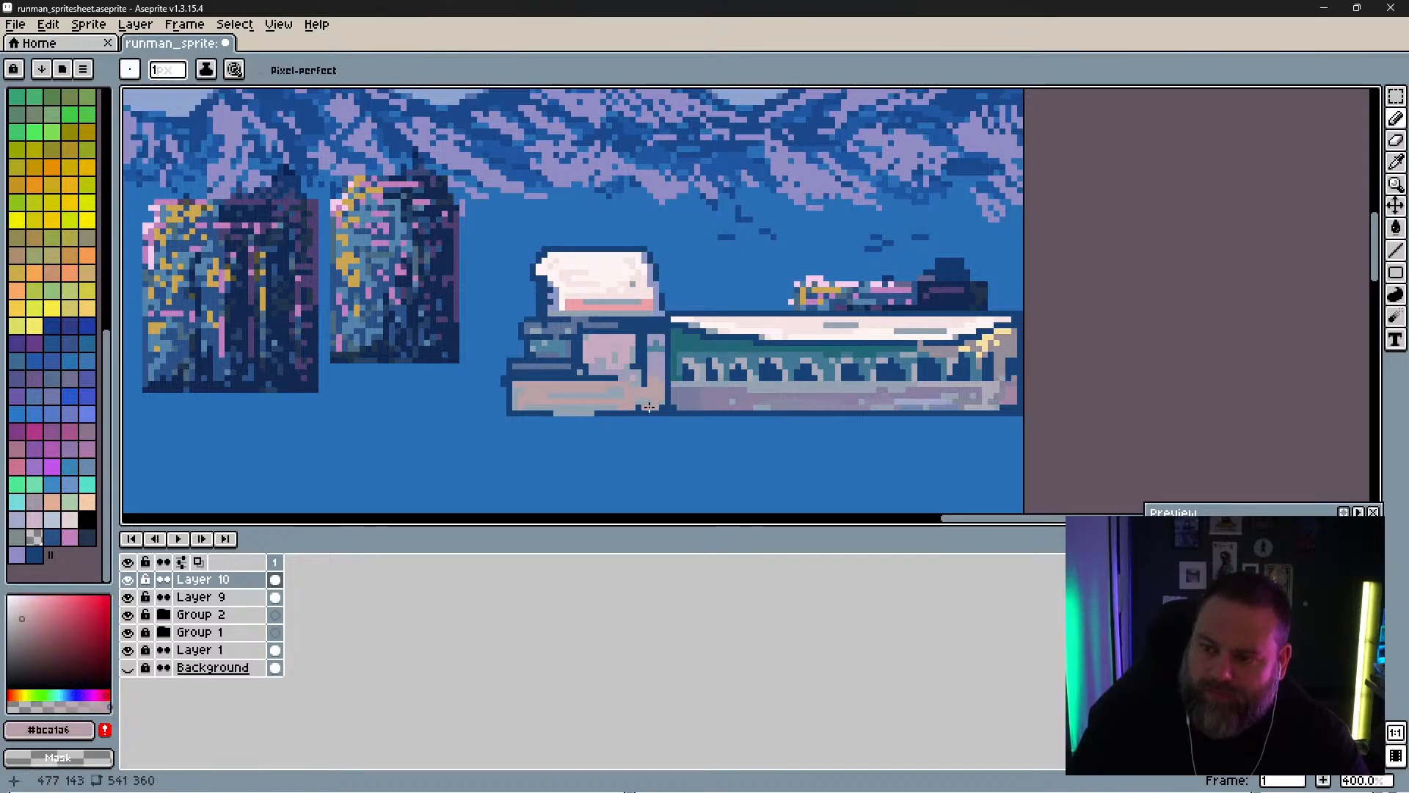
Step: Shade the left side of the white upper block with #9097c3 and touch up its outline in #0c4175
left_click(547, 292, "alt")
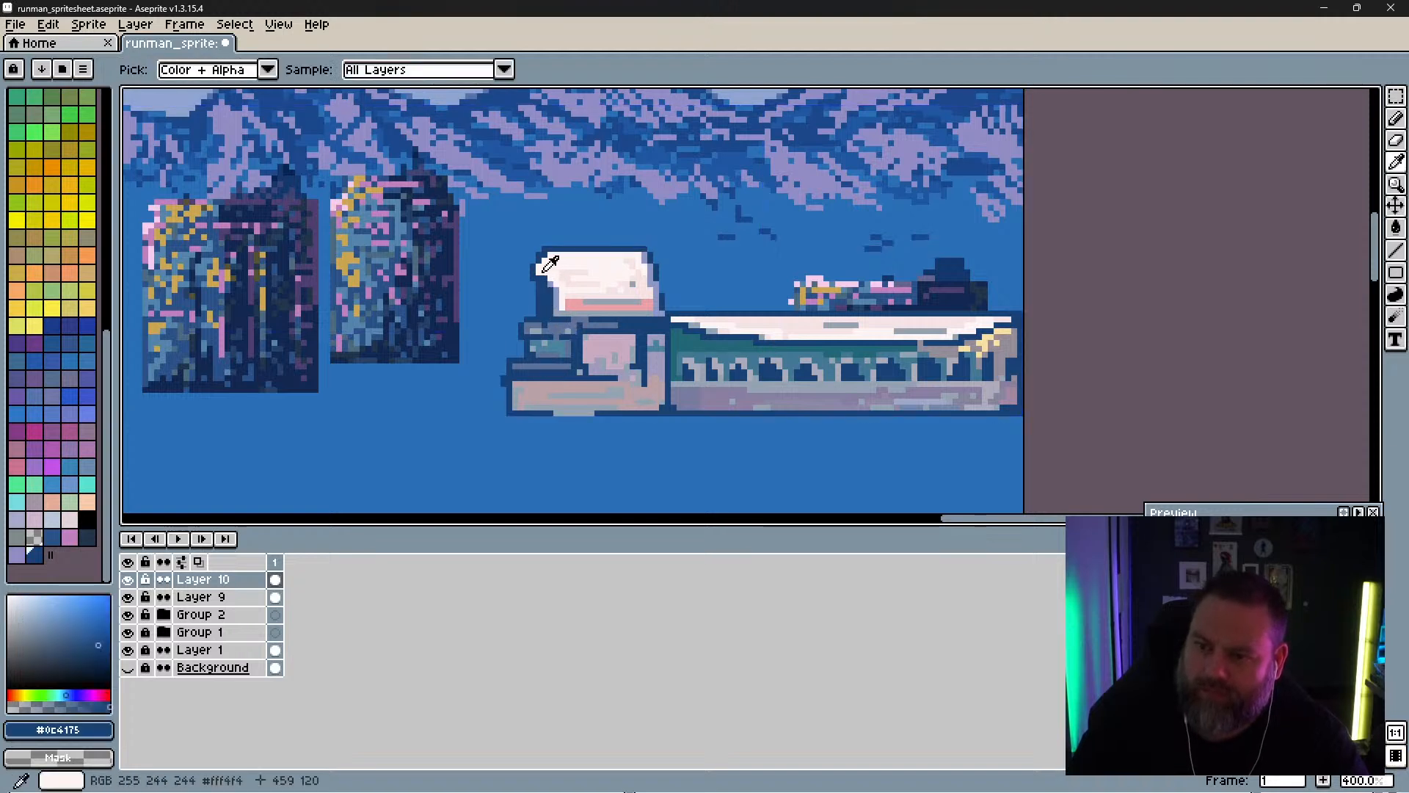
left_click(551, 266, "alt")
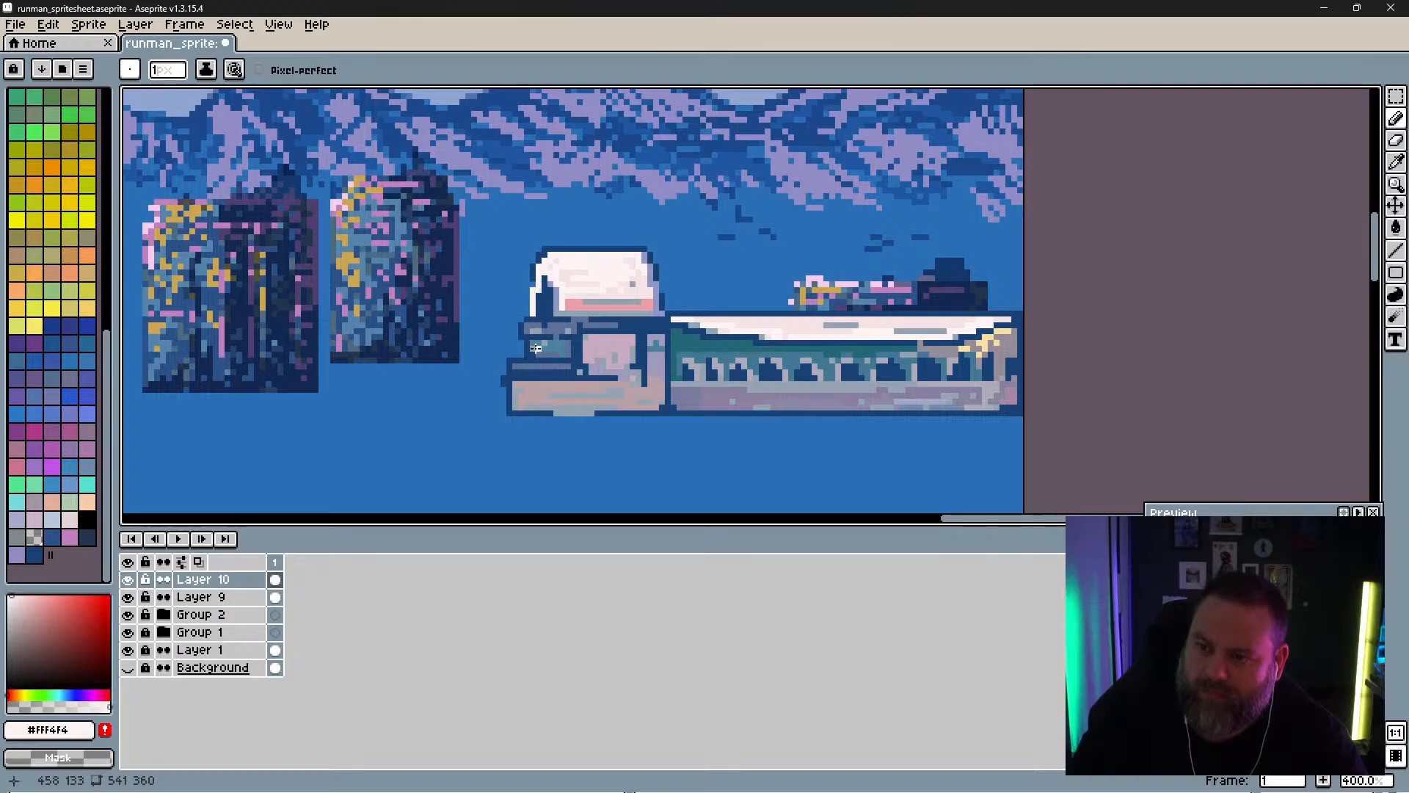
left_click(627, 277, "alt")
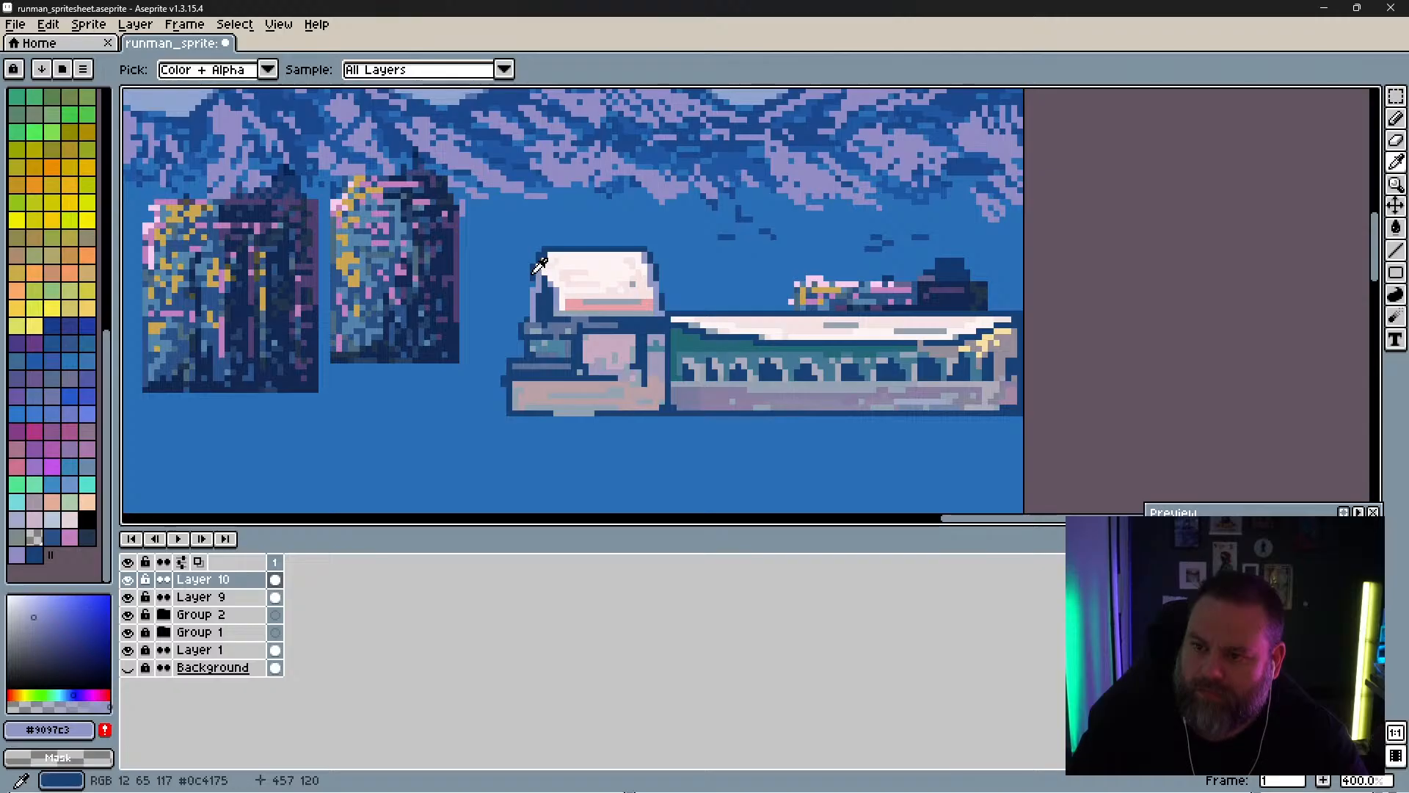
left_click(532, 277, "alt")
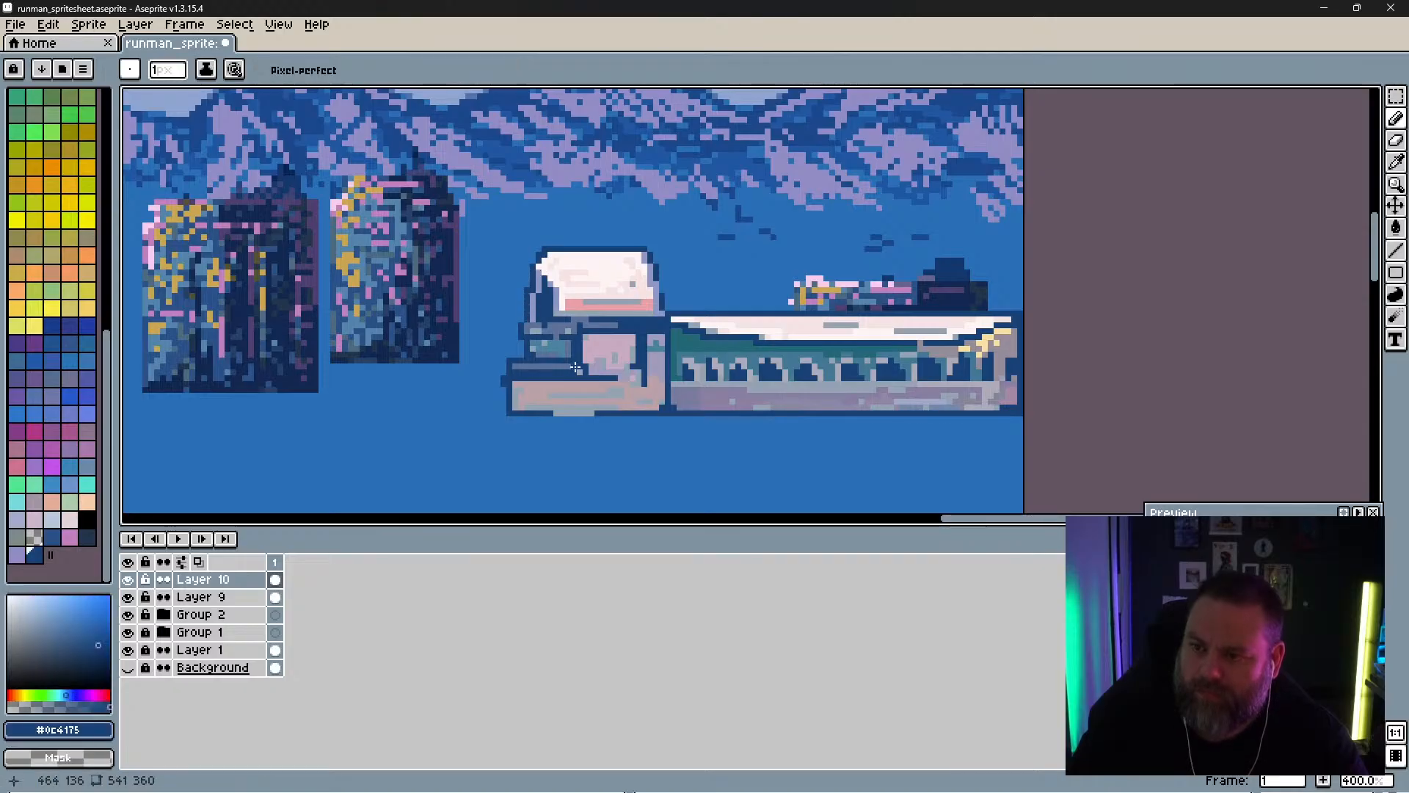
Step: Fill the band beneath the upper block's pink stripe with #9097c3
left_click(557, 312, "alt")
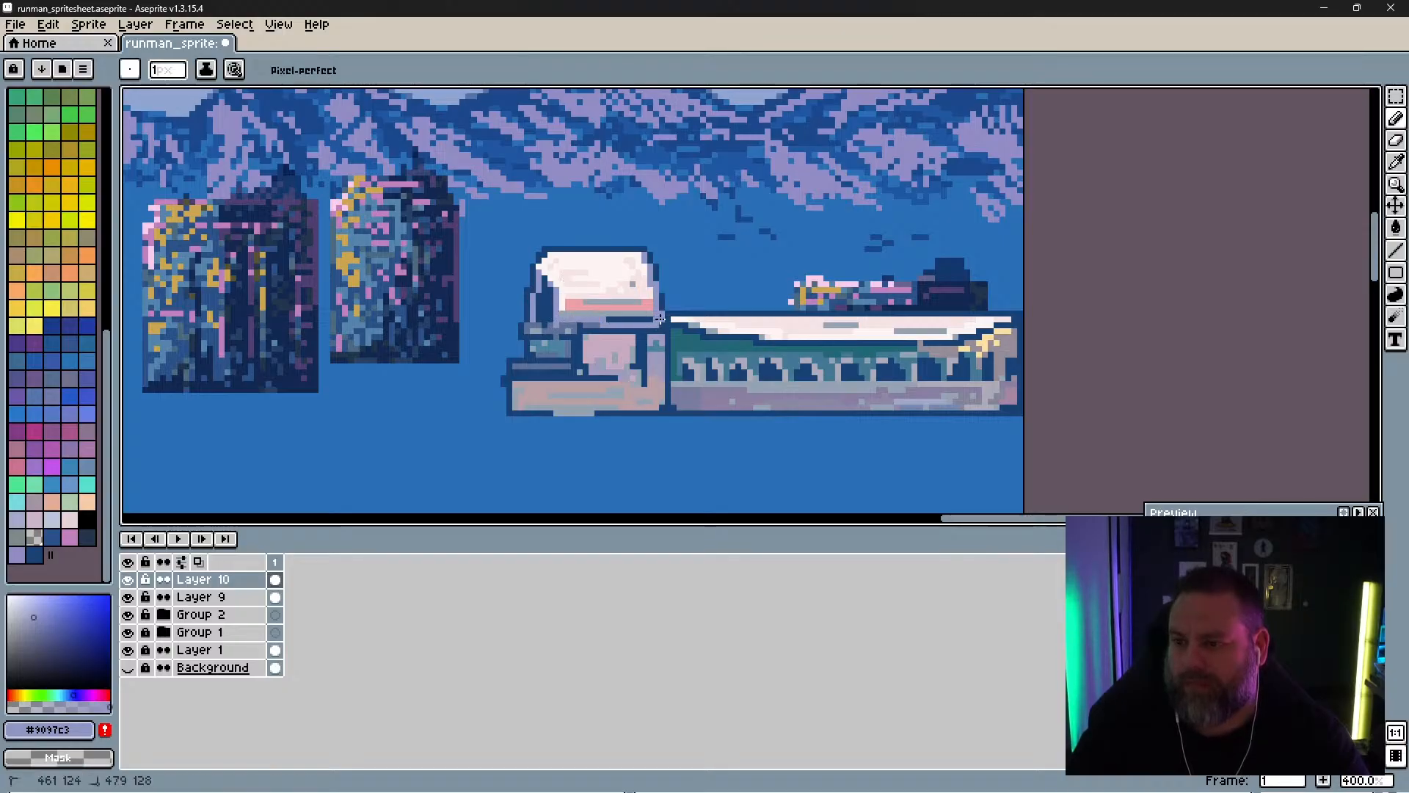
left_click(591, 329, "alt")
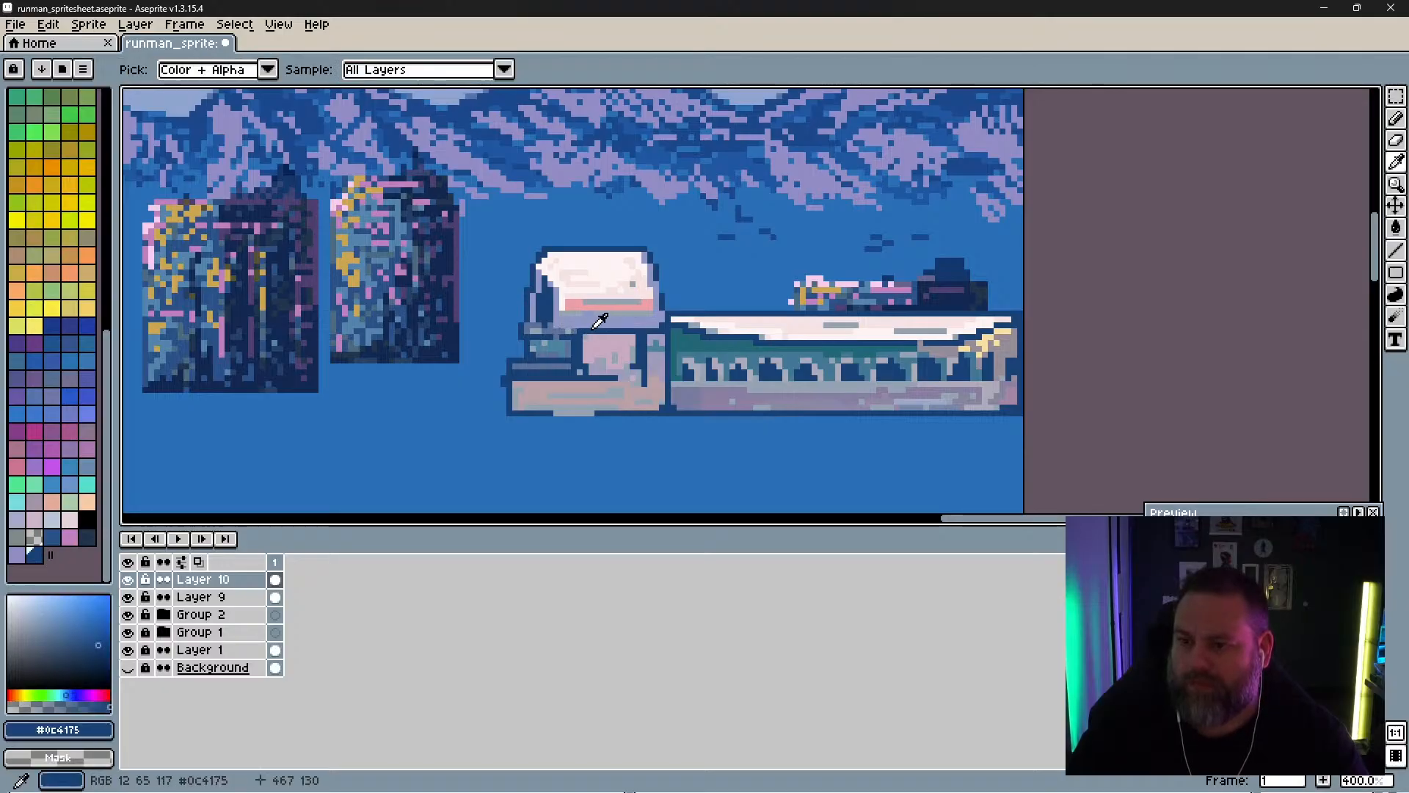
left_click(578, 330, "alt")
Step: Redraw the outline beneath the upper block in #0c4175 and shade the small structure left of the pink wall with #5b7198
left_click(578, 323, "alt")
left_click(588, 330, "alt")
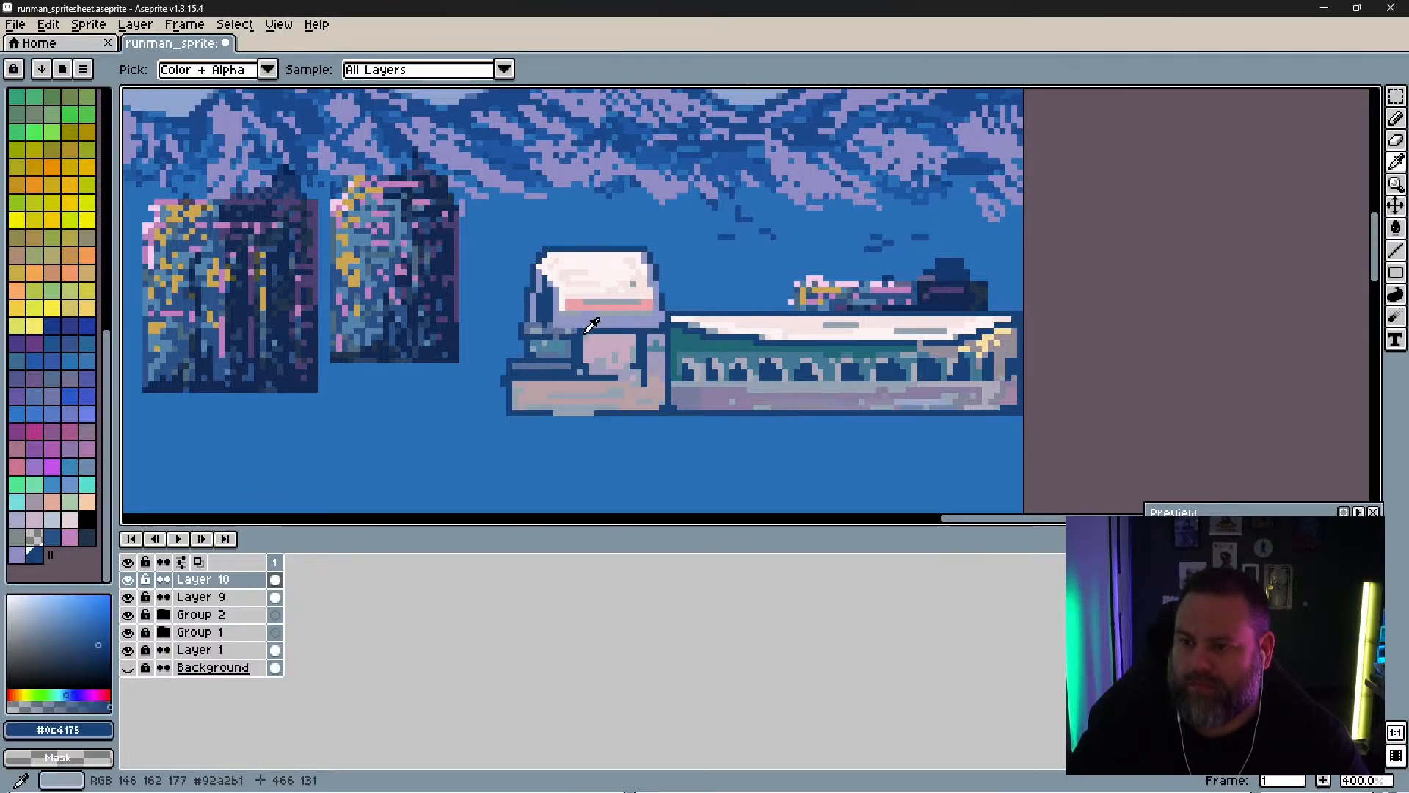
left_click_drag(590, 331, 556, 325)
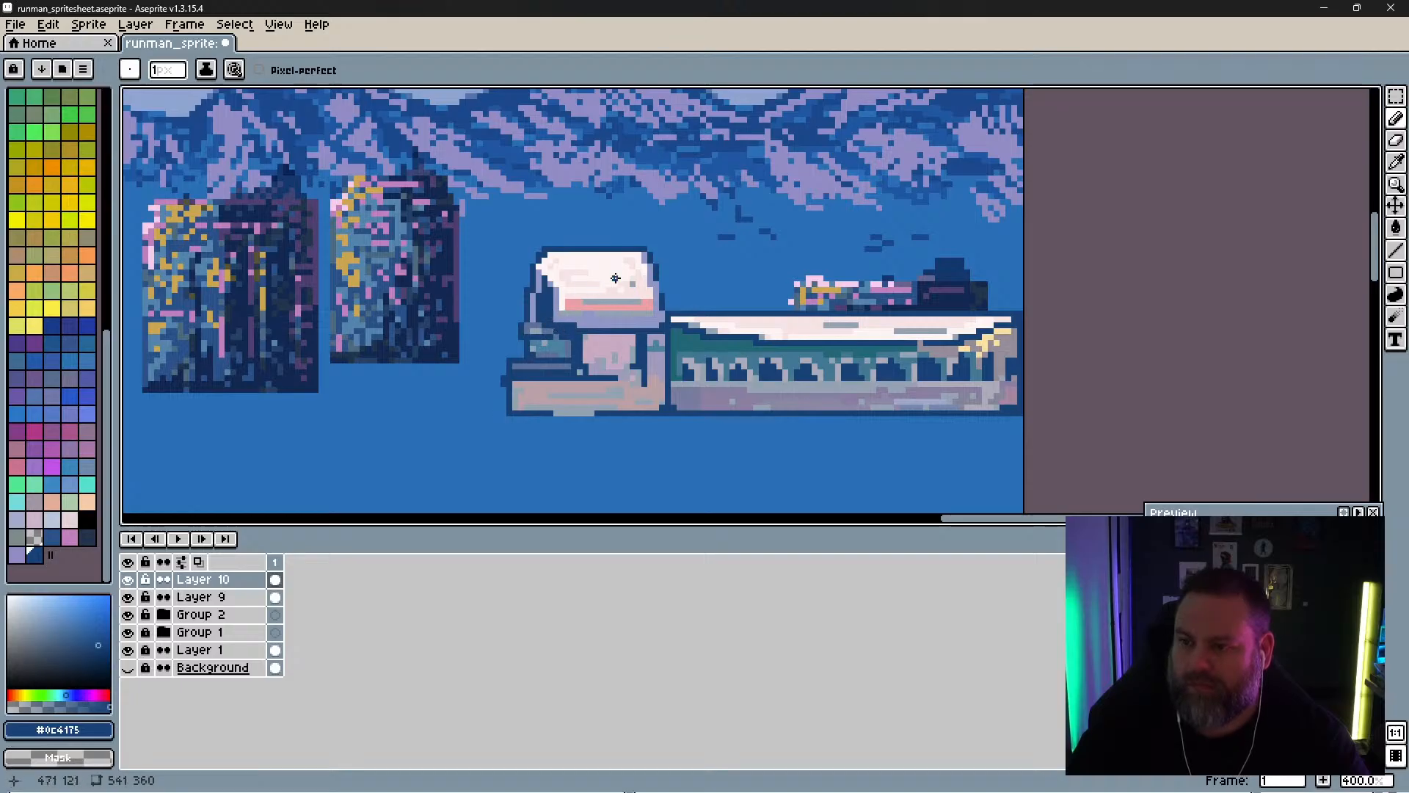
left_click(564, 331, "alt")
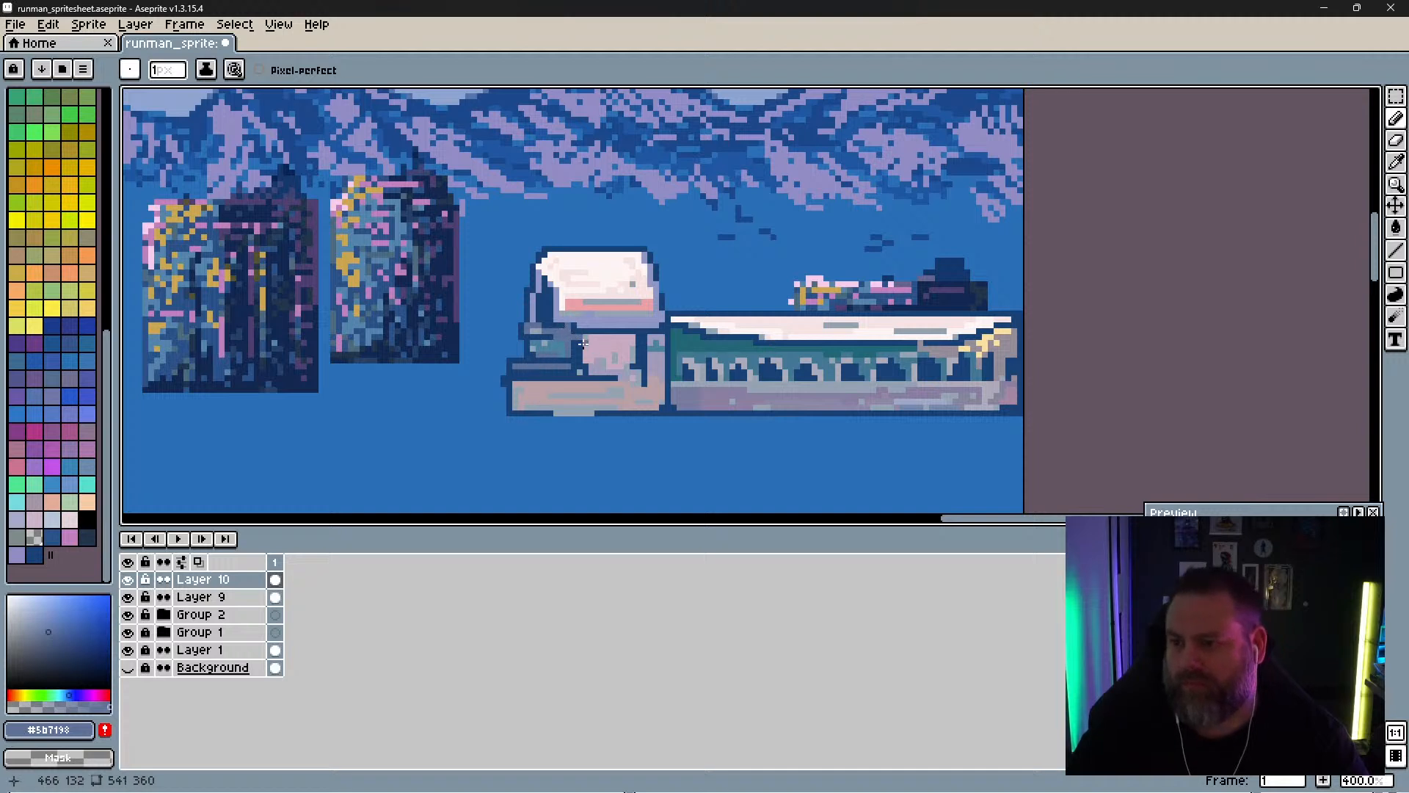
left_click(572, 342, "alt")
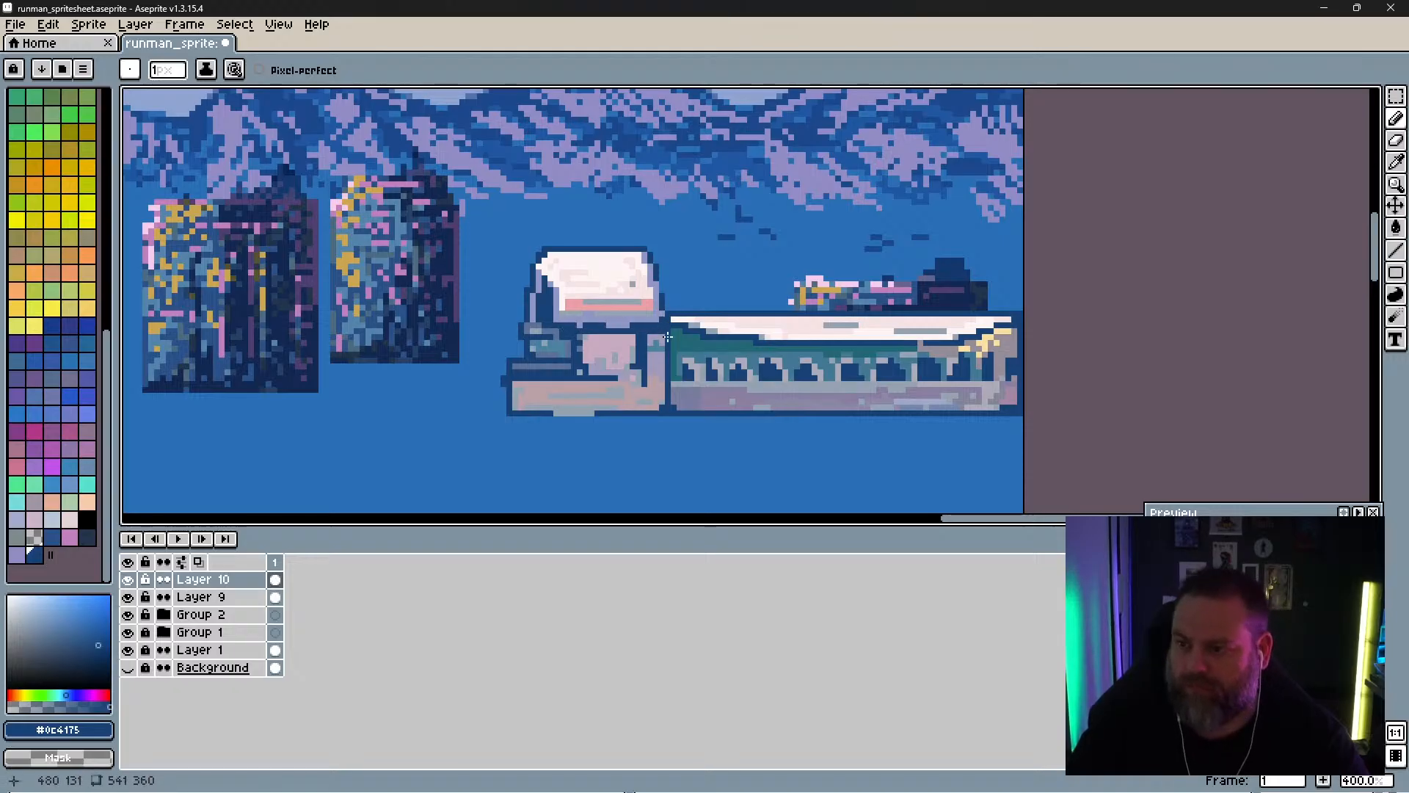
Step: Darken the arena's sampled teal and shade the left end of the green facade under the roof with it
left_click(675, 339, "alt")
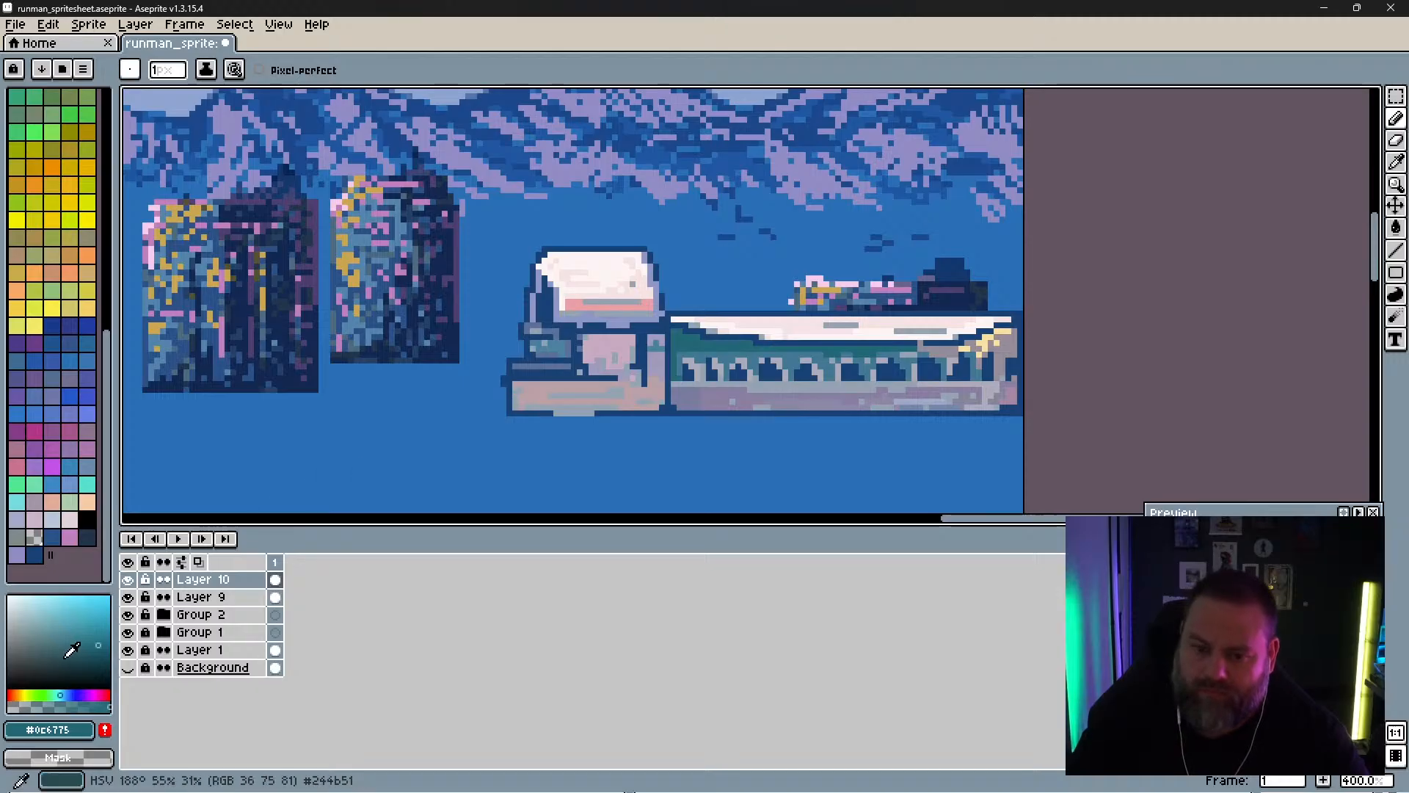
left_click(97, 654)
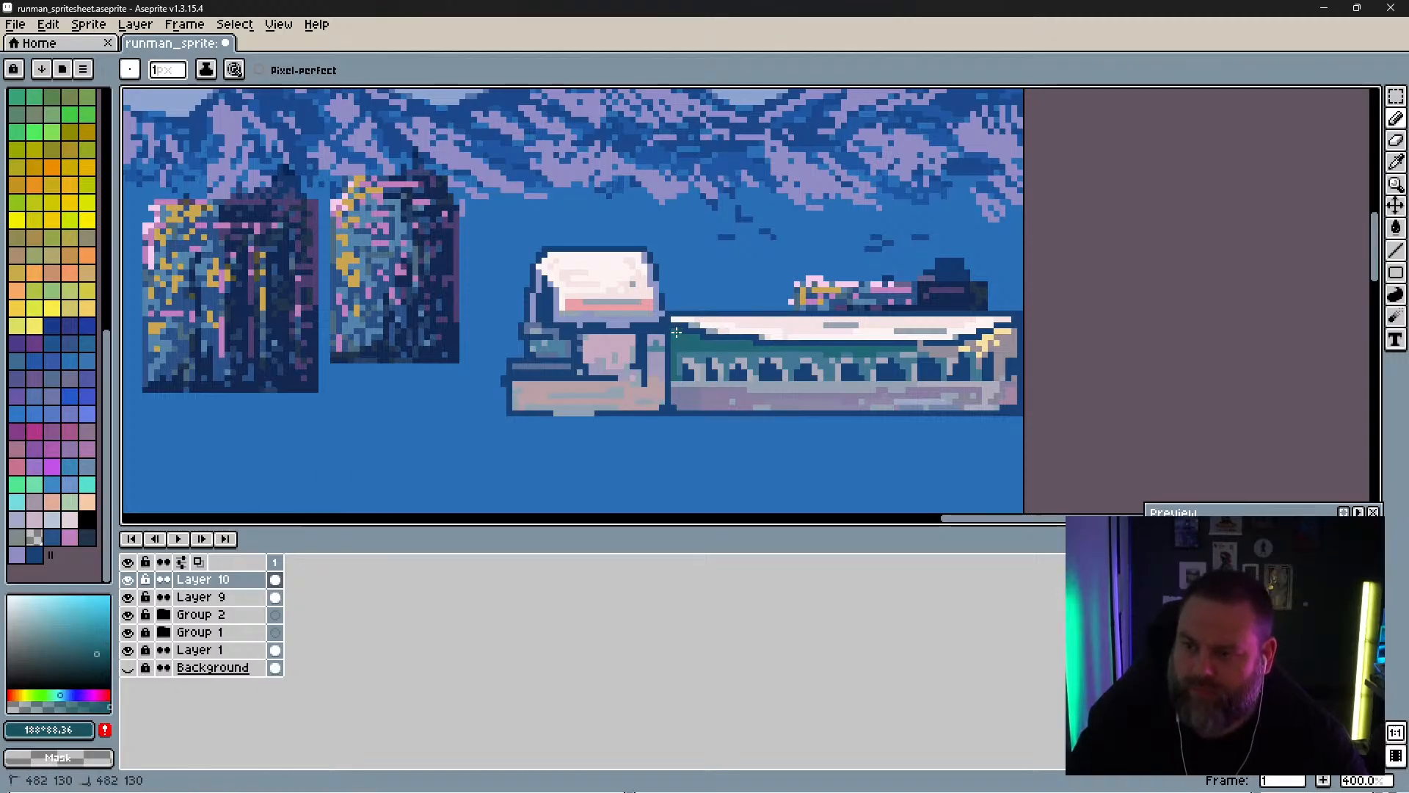
mouse_move(675, 345)
left_mouse_down()
mouse_move(697, 339)
mouse_move(700, 352)
left_mouse_up()
left_click(696, 349)
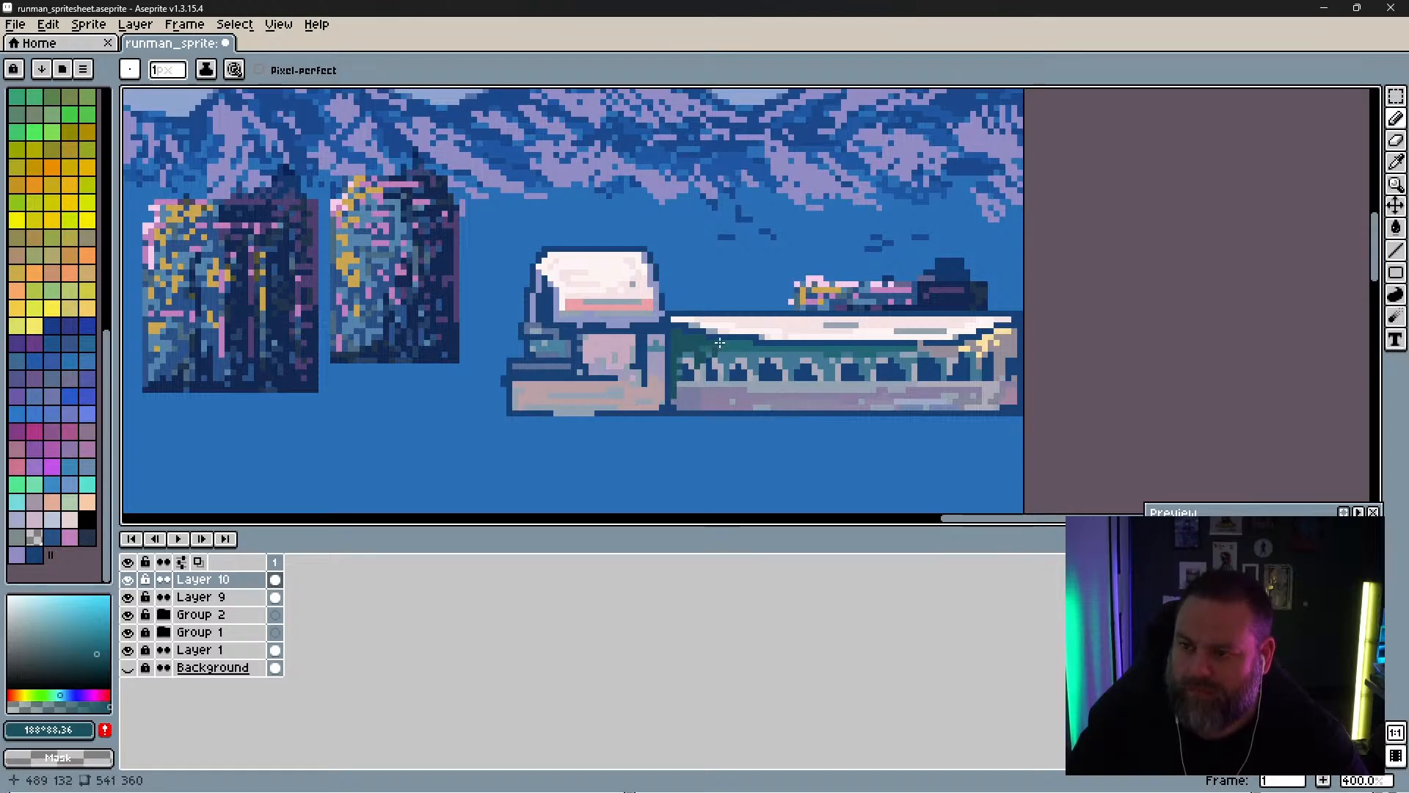
Step: Retouch the narrow pillar between the pink wall and the arena with #a09bbb and #bca1a6
left_click(662, 351, "alt")
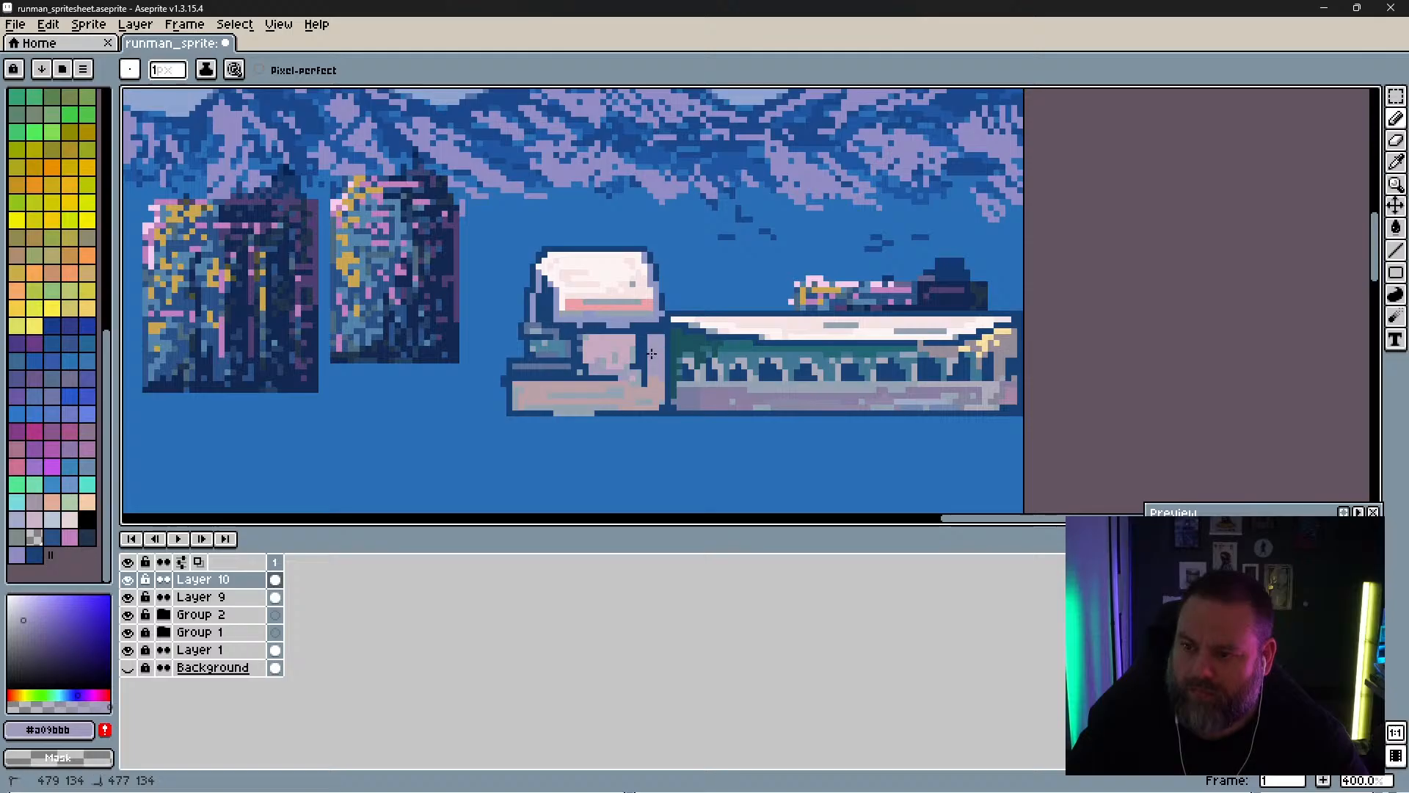
left_click(659, 384, "alt")
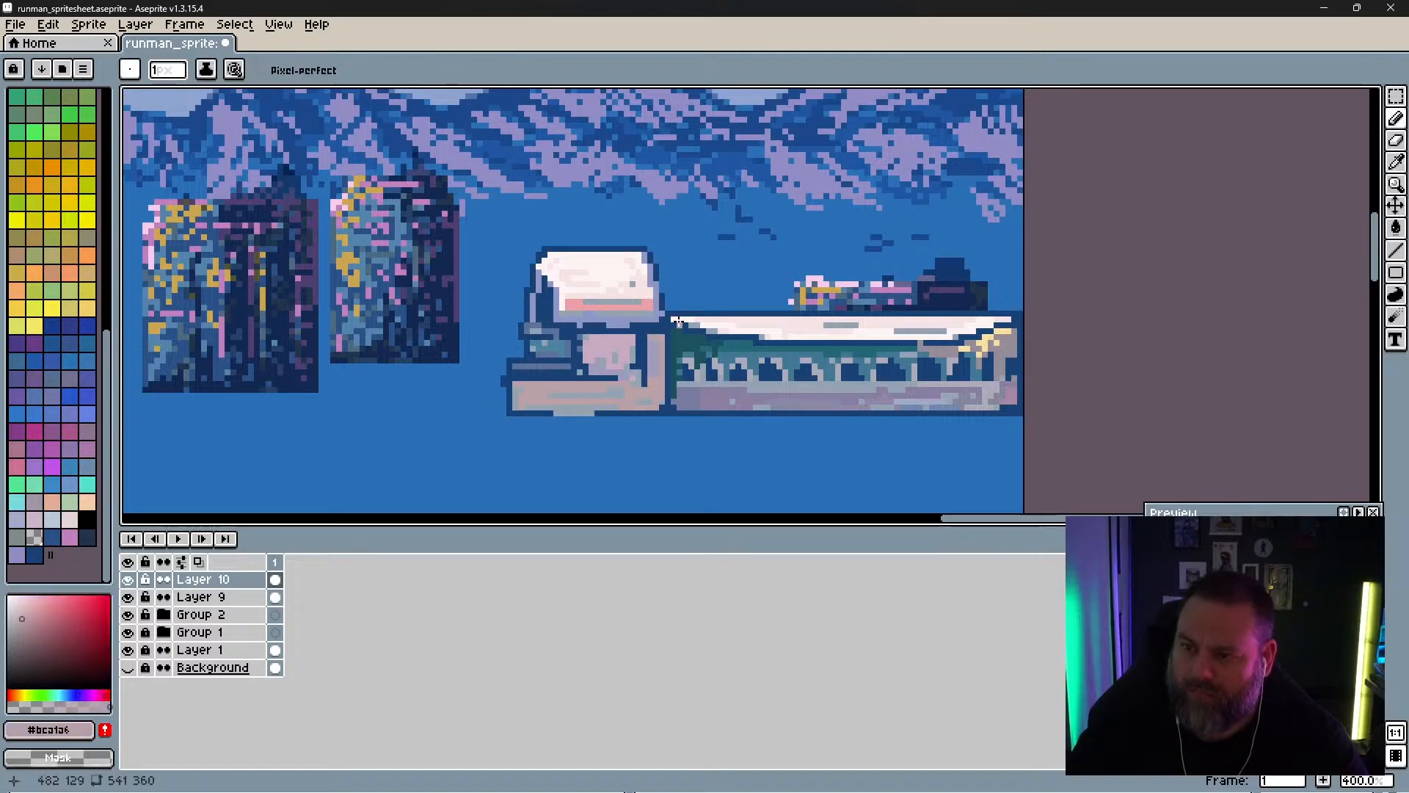
Step: Widen the pink stripe along the lower edge of the upper block with #f1a0a7
left_click(677, 321, "alt")
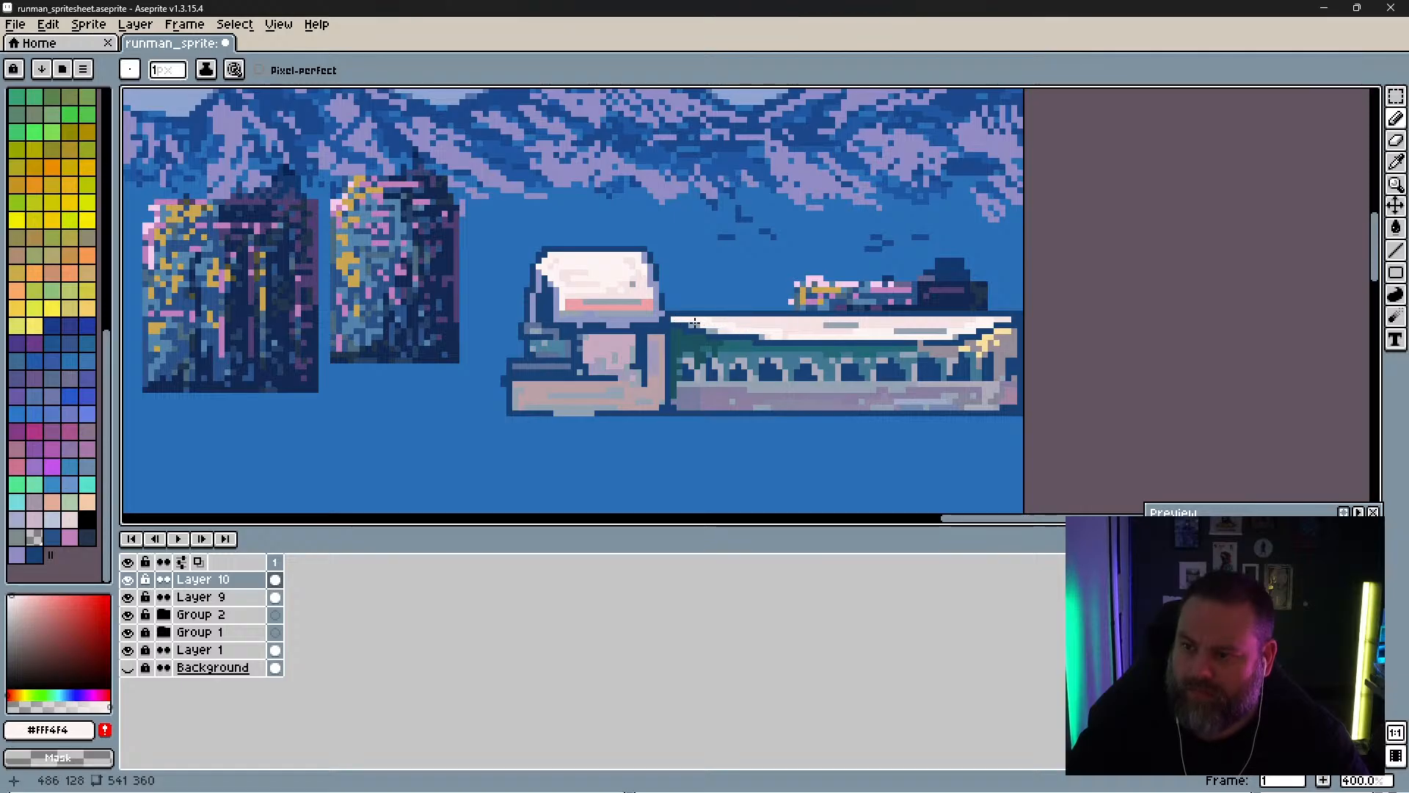
left_click(578, 309, "alt")
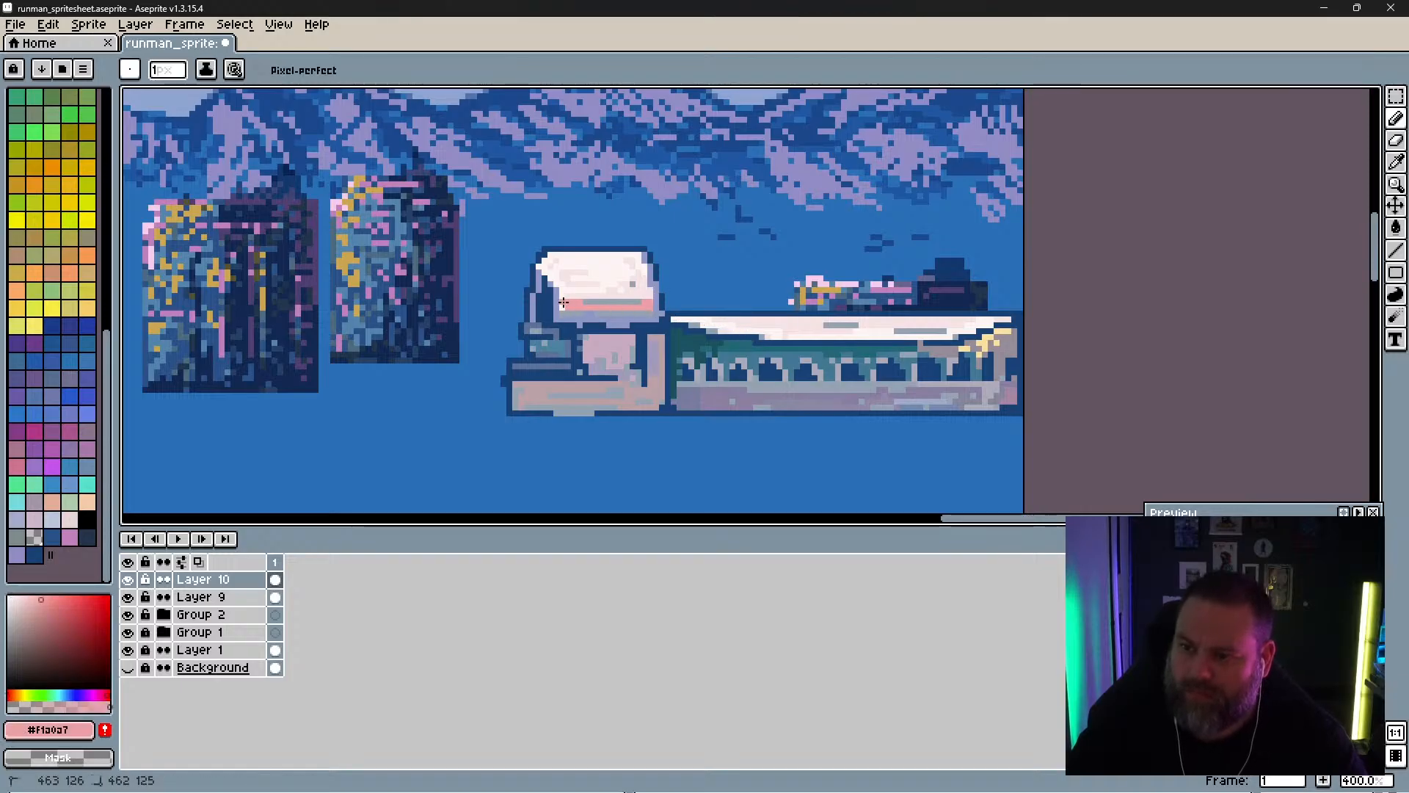
left_click_drag(655, 302, 650, 310)
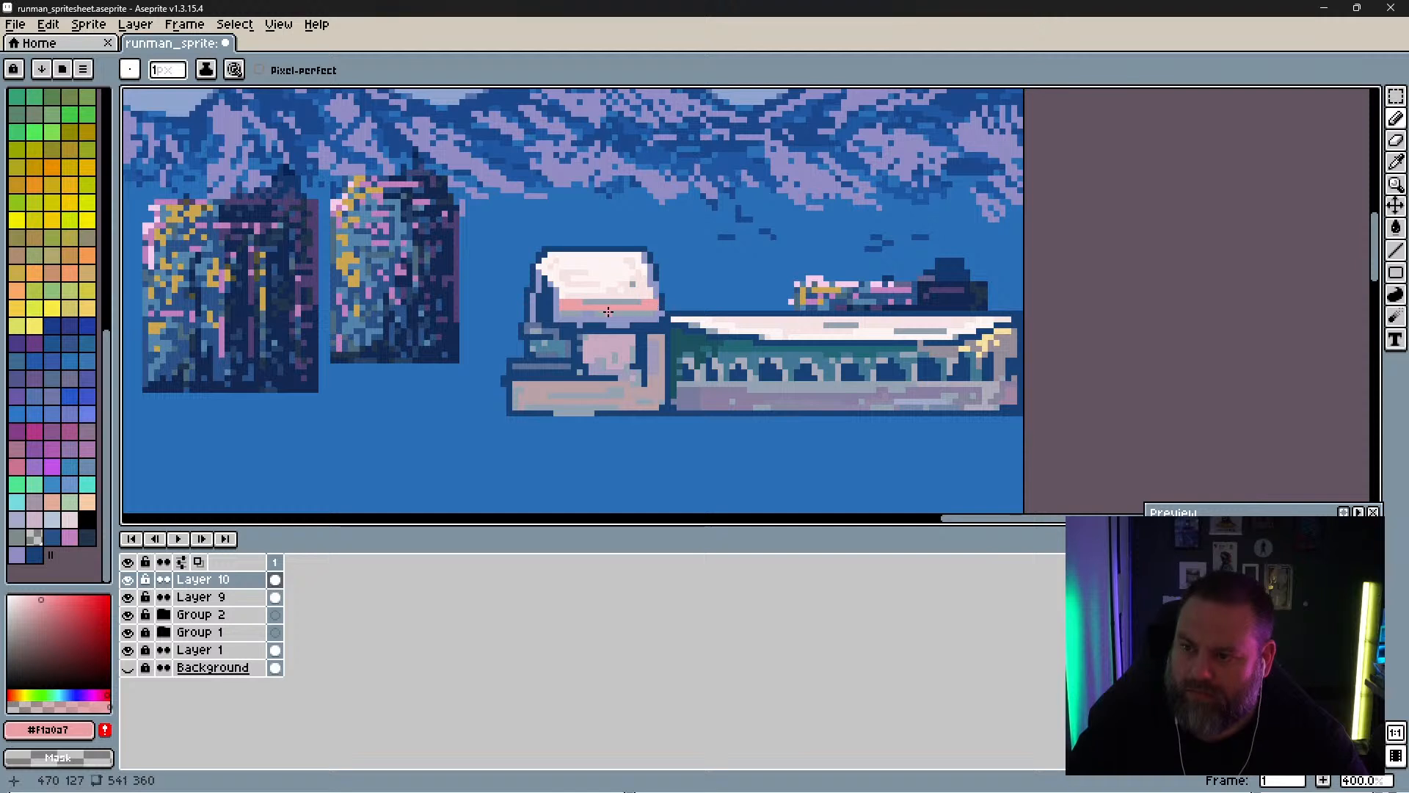
Step: Shade the small structure left of the pink wall with #5b7198 and highlight the ledge beneath the upper block with #9097c3
left_click(543, 355, "alt")
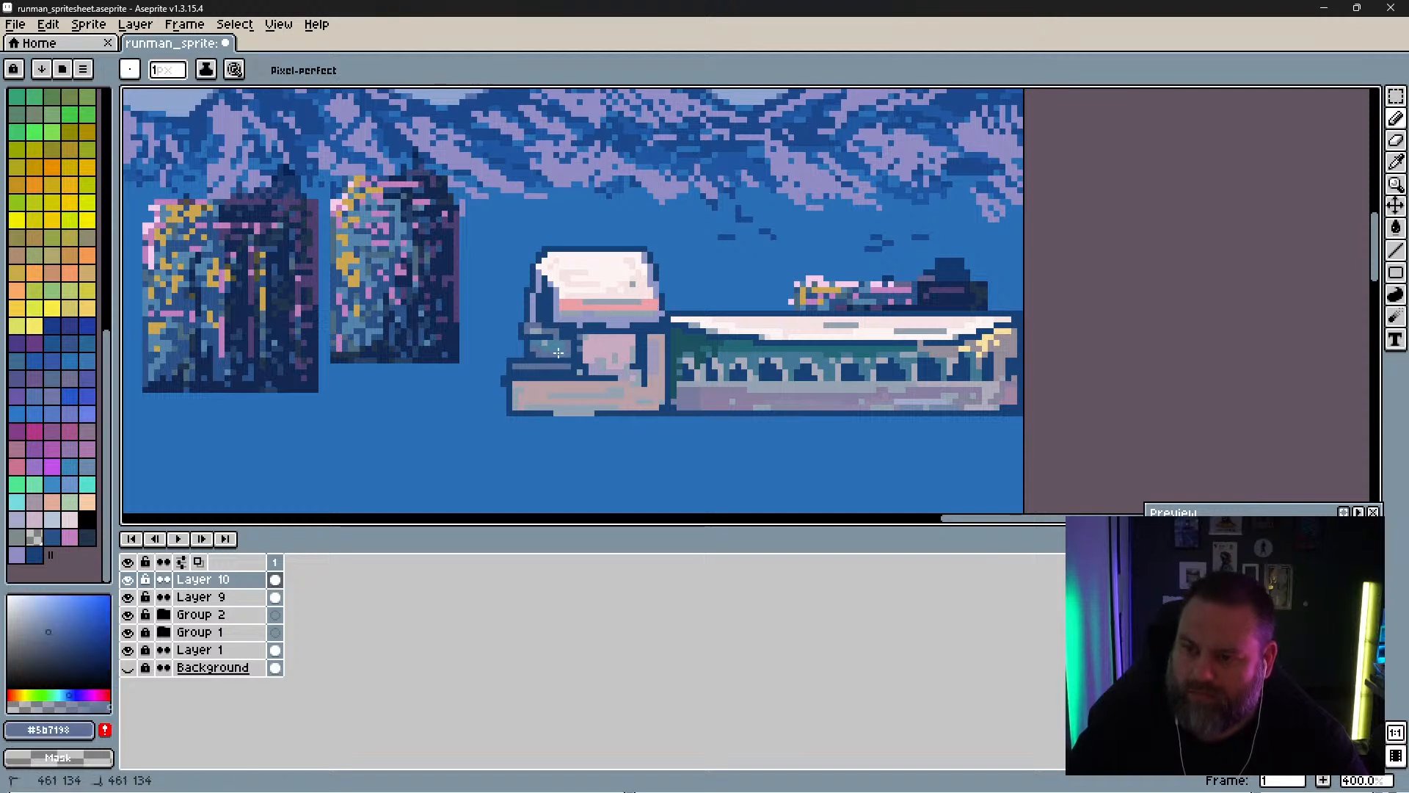
left_click(549, 331, "alt")
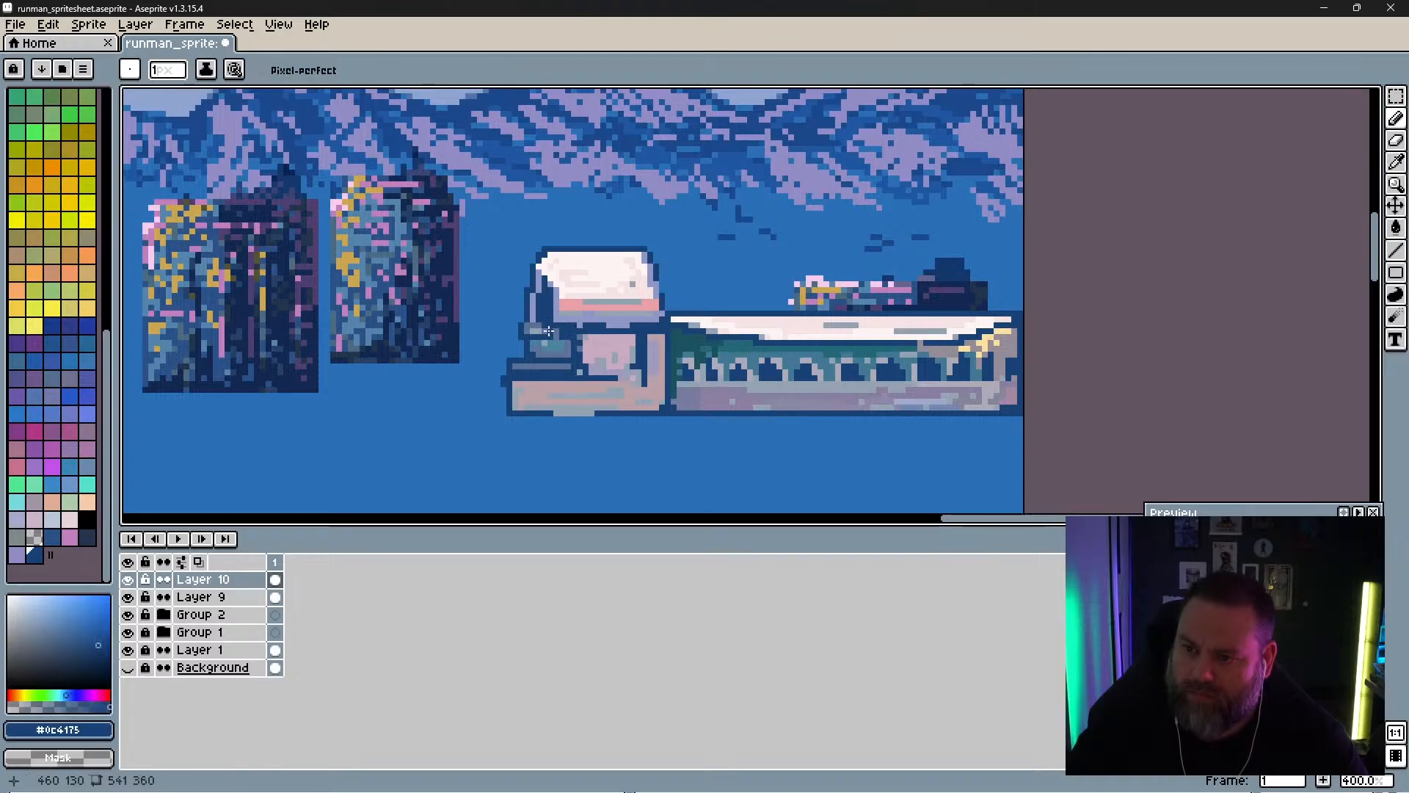
left_click(549, 331, "alt")
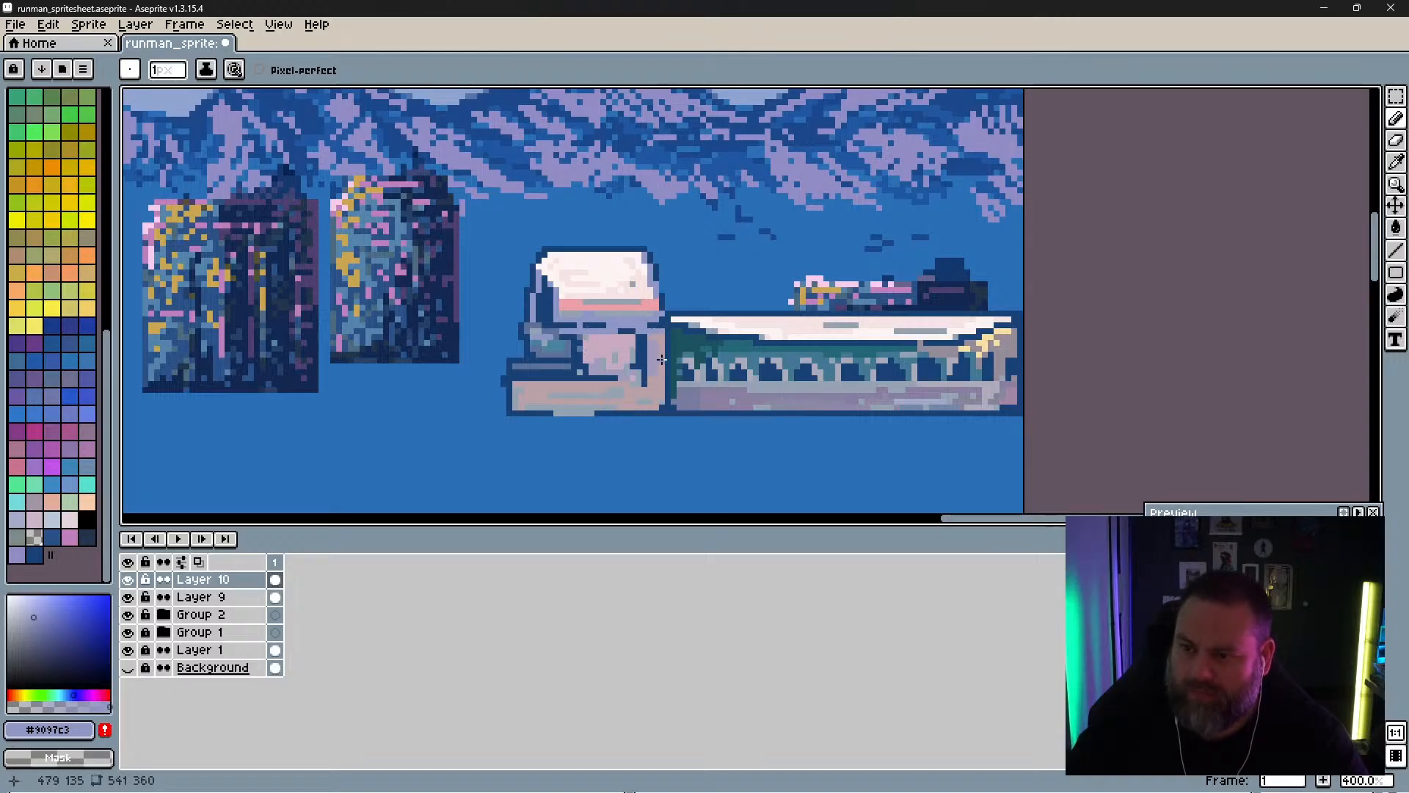
Step: Close the bottom outline of the adjoining building's base in #0c4175
left_click(608, 329, "alt")
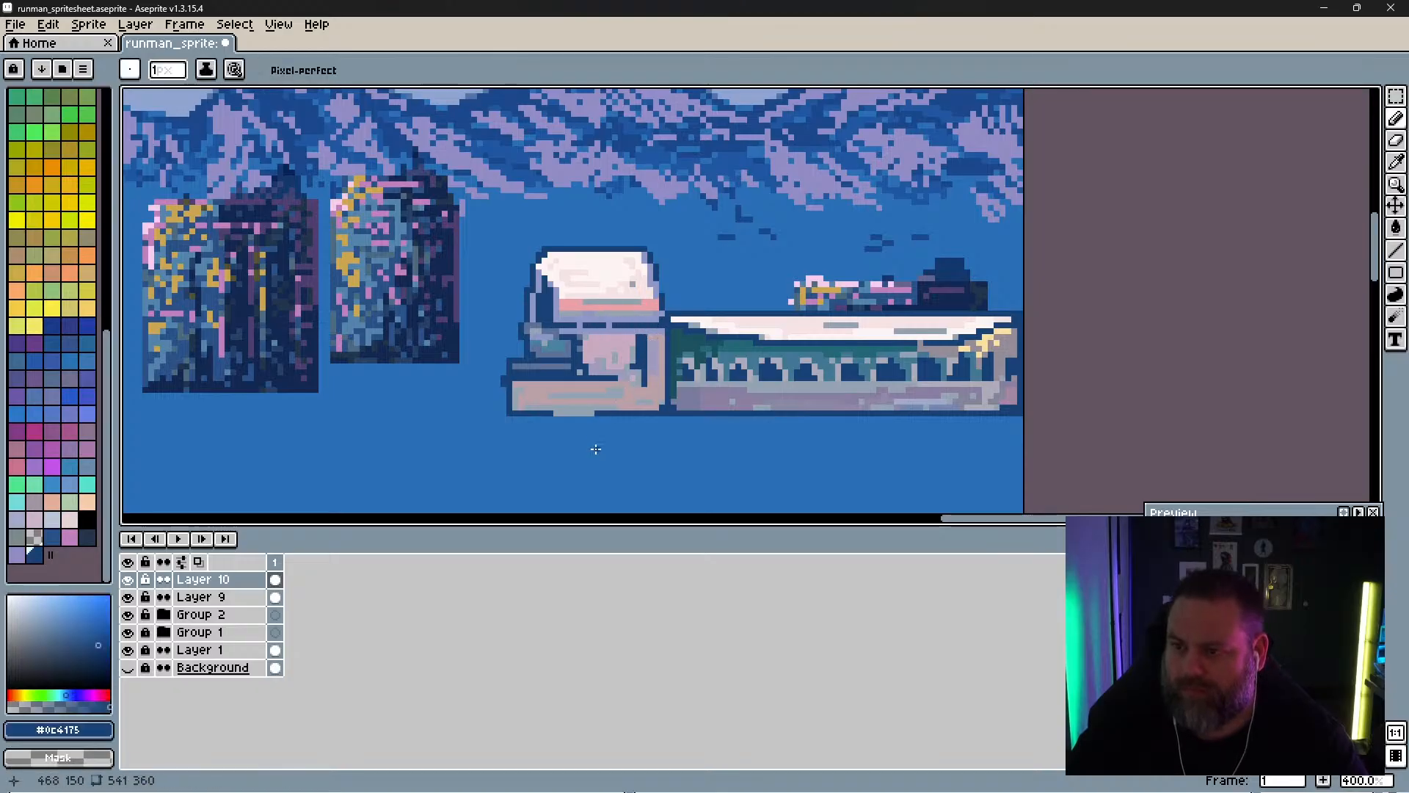
key("alt")
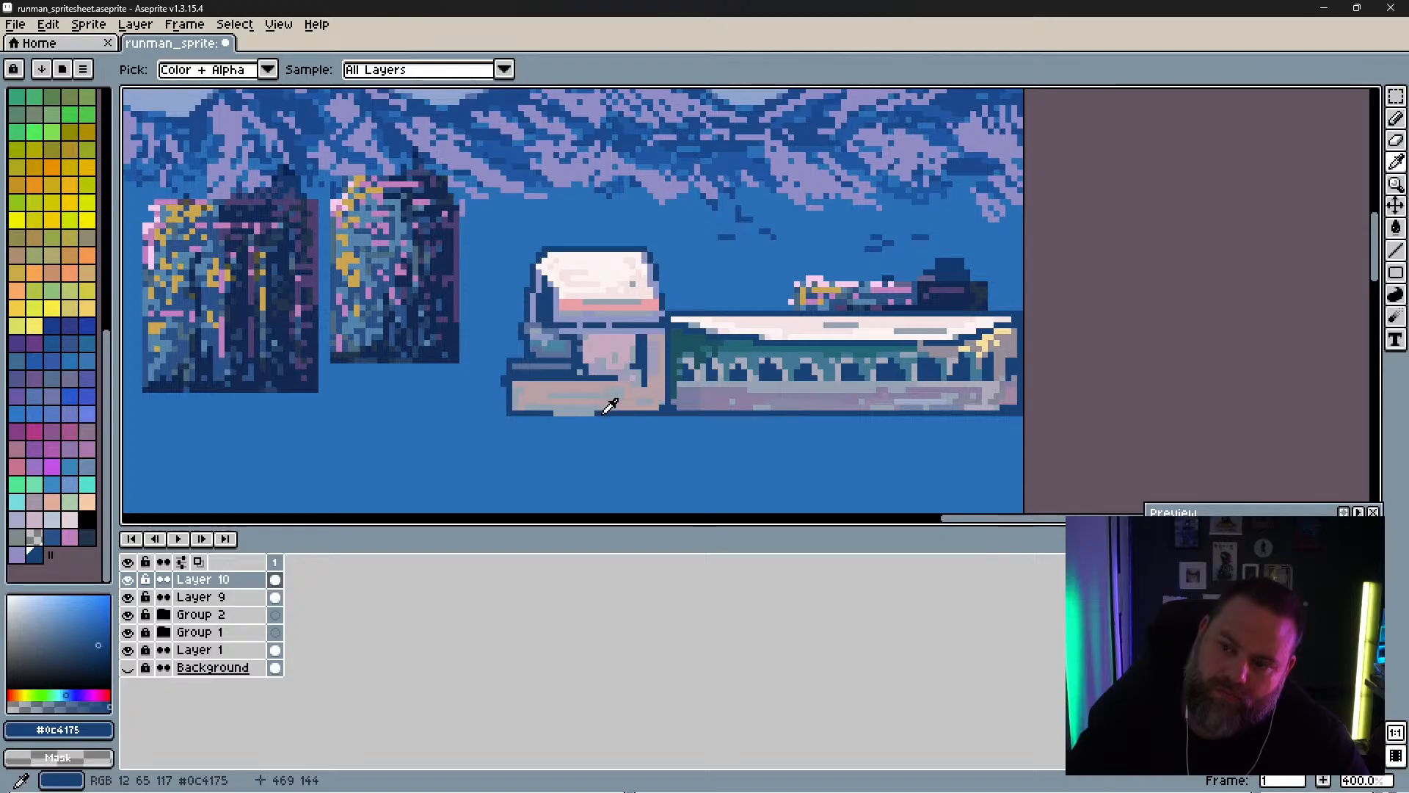
left_click(600, 413)
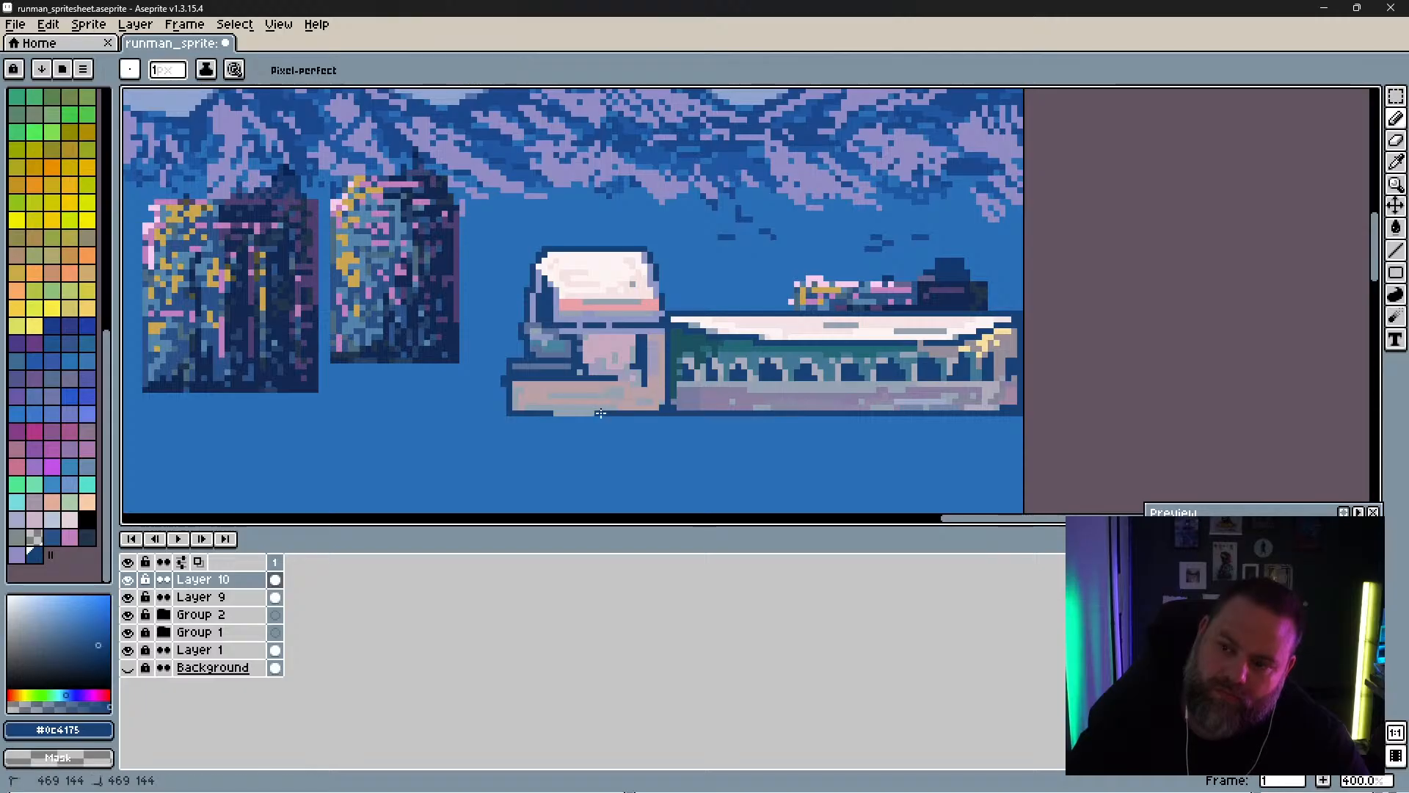
Step: Lighten the top edge of the building's base with #bca1a6 and add #0c4175 detail lines across the base and pillar foot
left_click(507, 381, "alt")
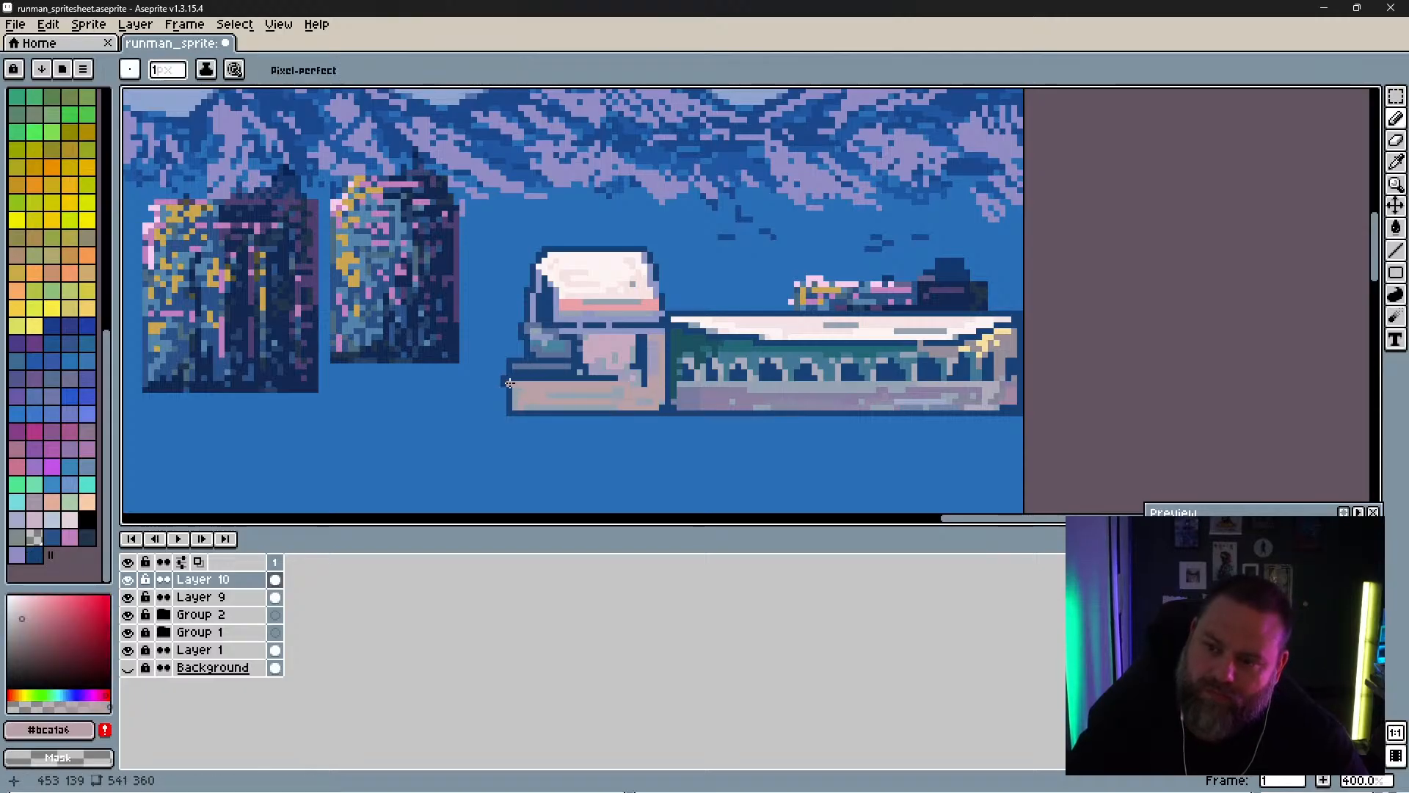
key("alt")
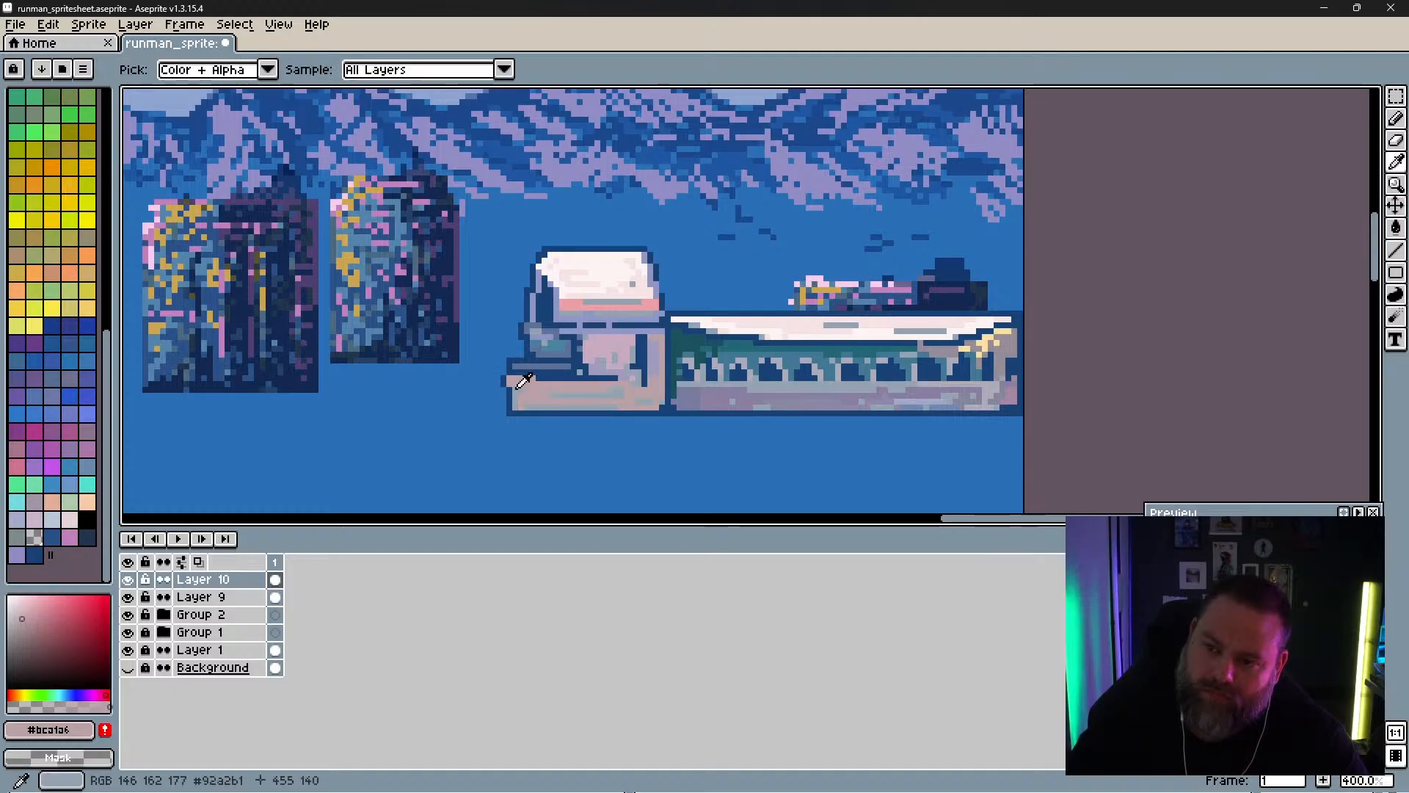
left_click(506, 390, "alt")
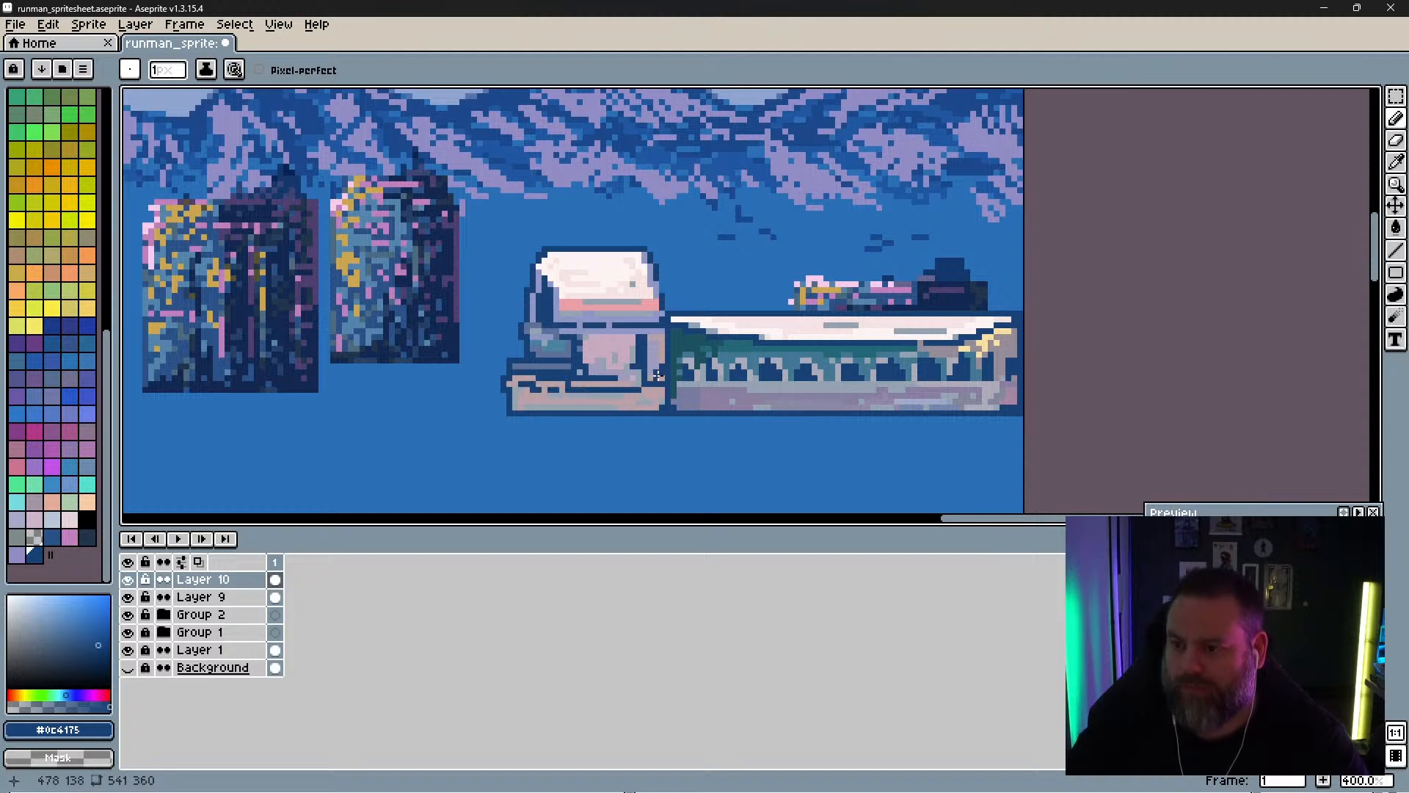
left_click_drag(662, 405, 662, 413)
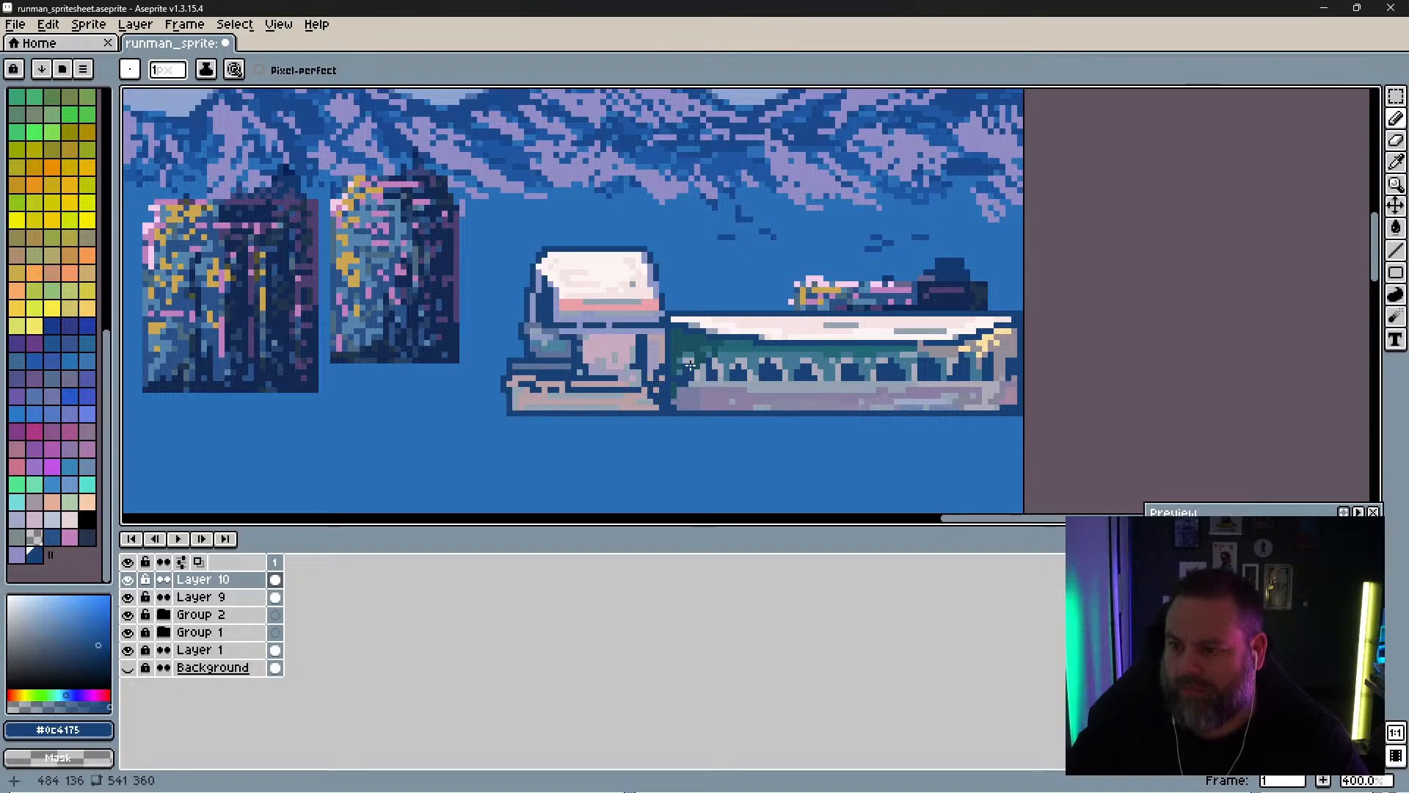
Step: Clean up the arena's lower wall beneath the arches with #92a2b1 and #8a7fa1
left_click(680, 384, "alt")
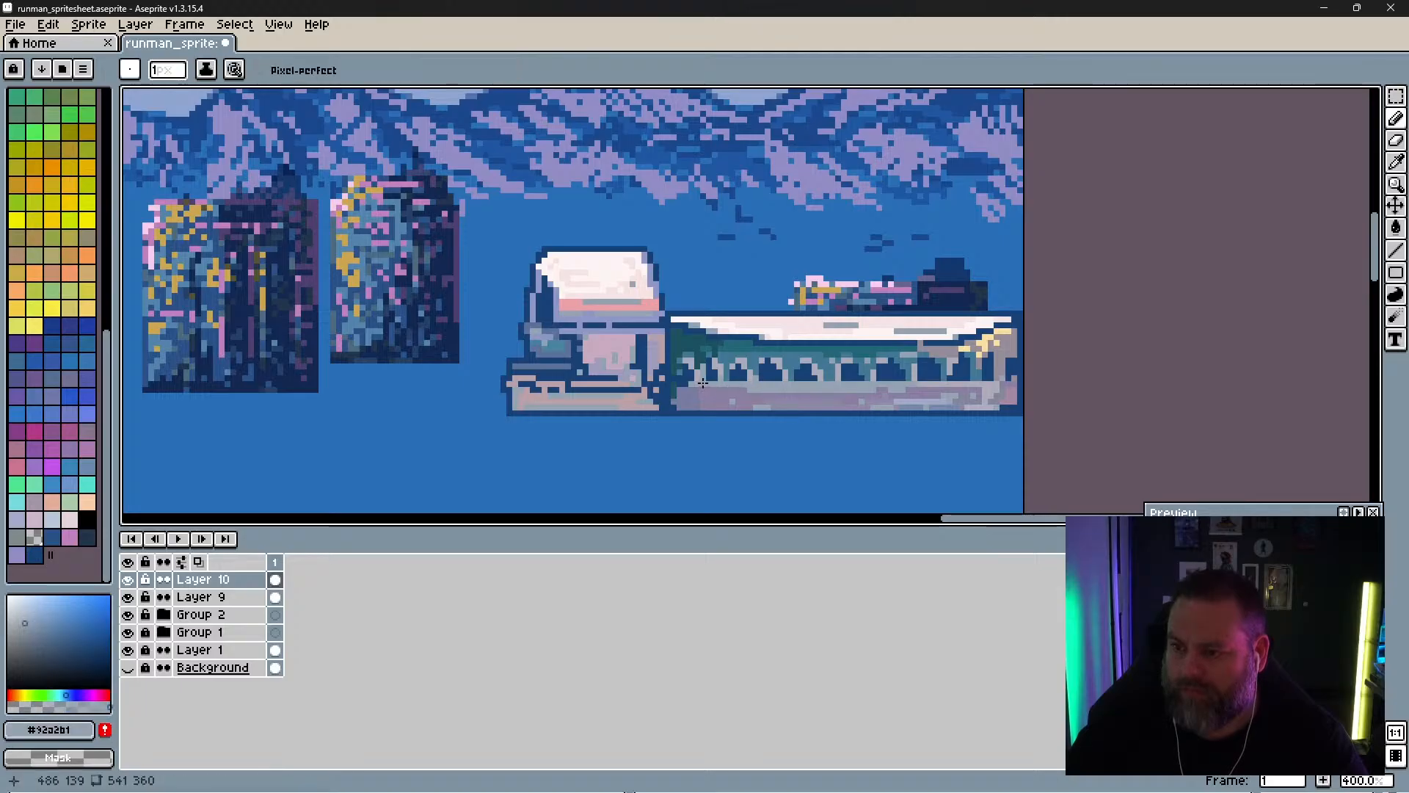
left_click(751, 393, "alt")
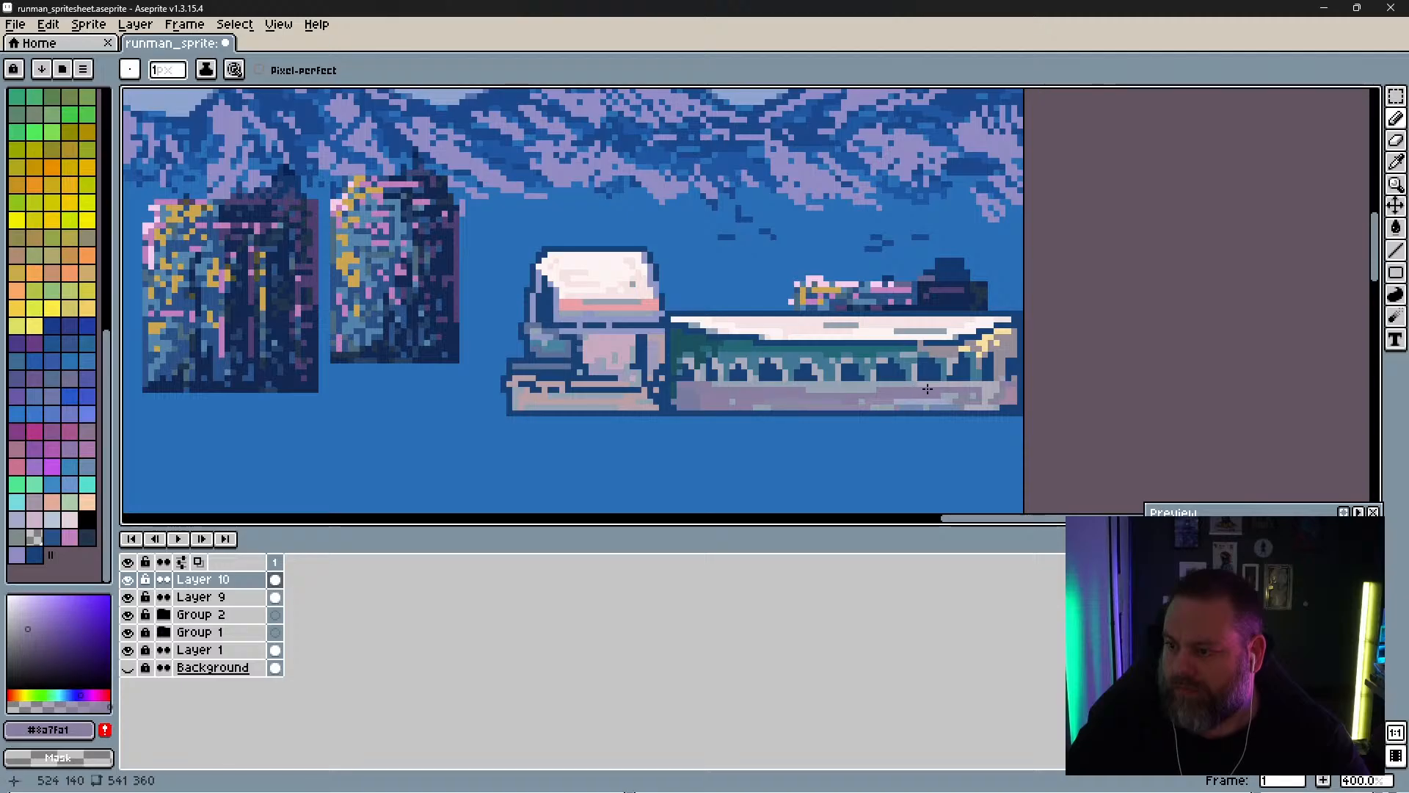
Step: Refine the columns, arches and facade at the arena's right end using #968c97, #92a2b1, #0c4175 and #387893
left_click(1015, 365, "alt")
left_click(1010, 351, "alt")
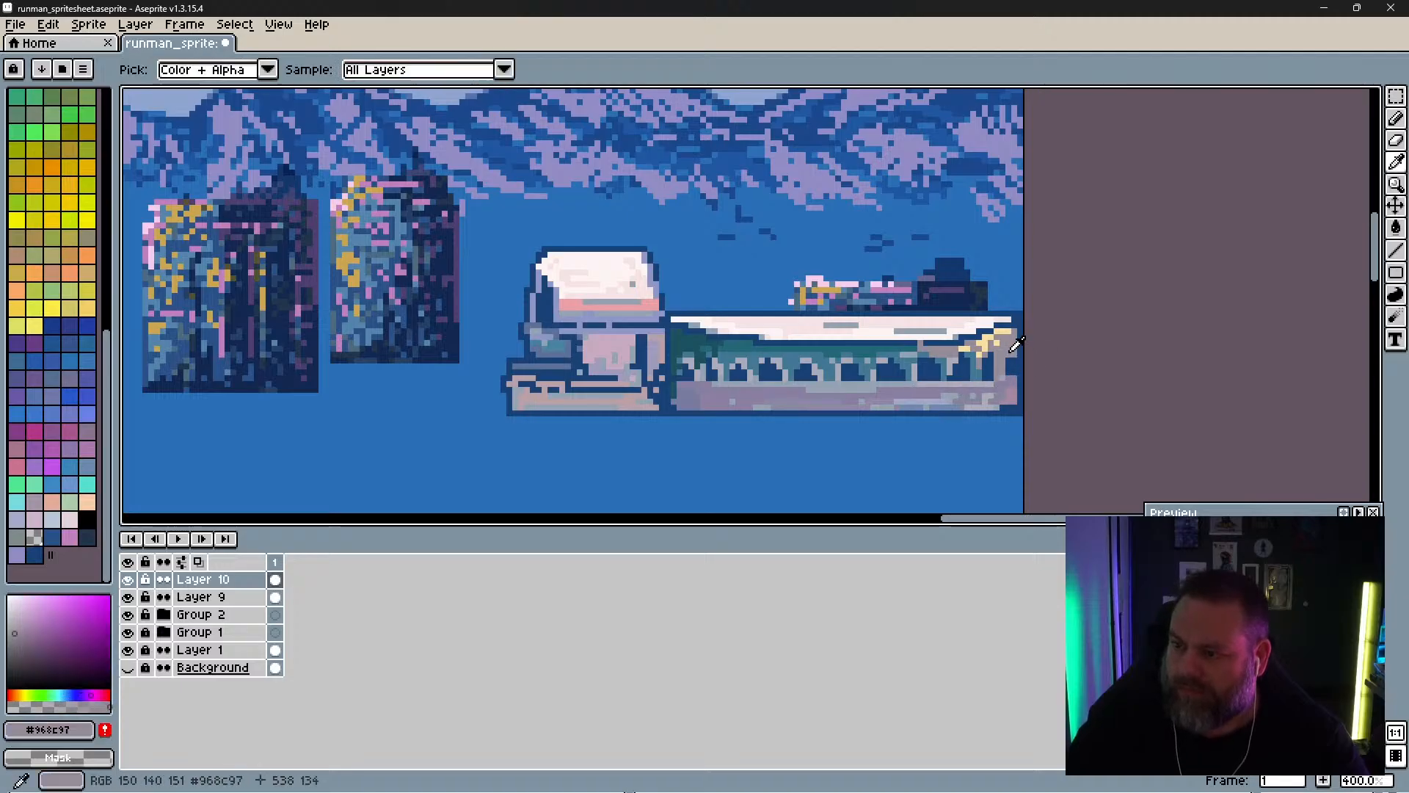
key("alt")
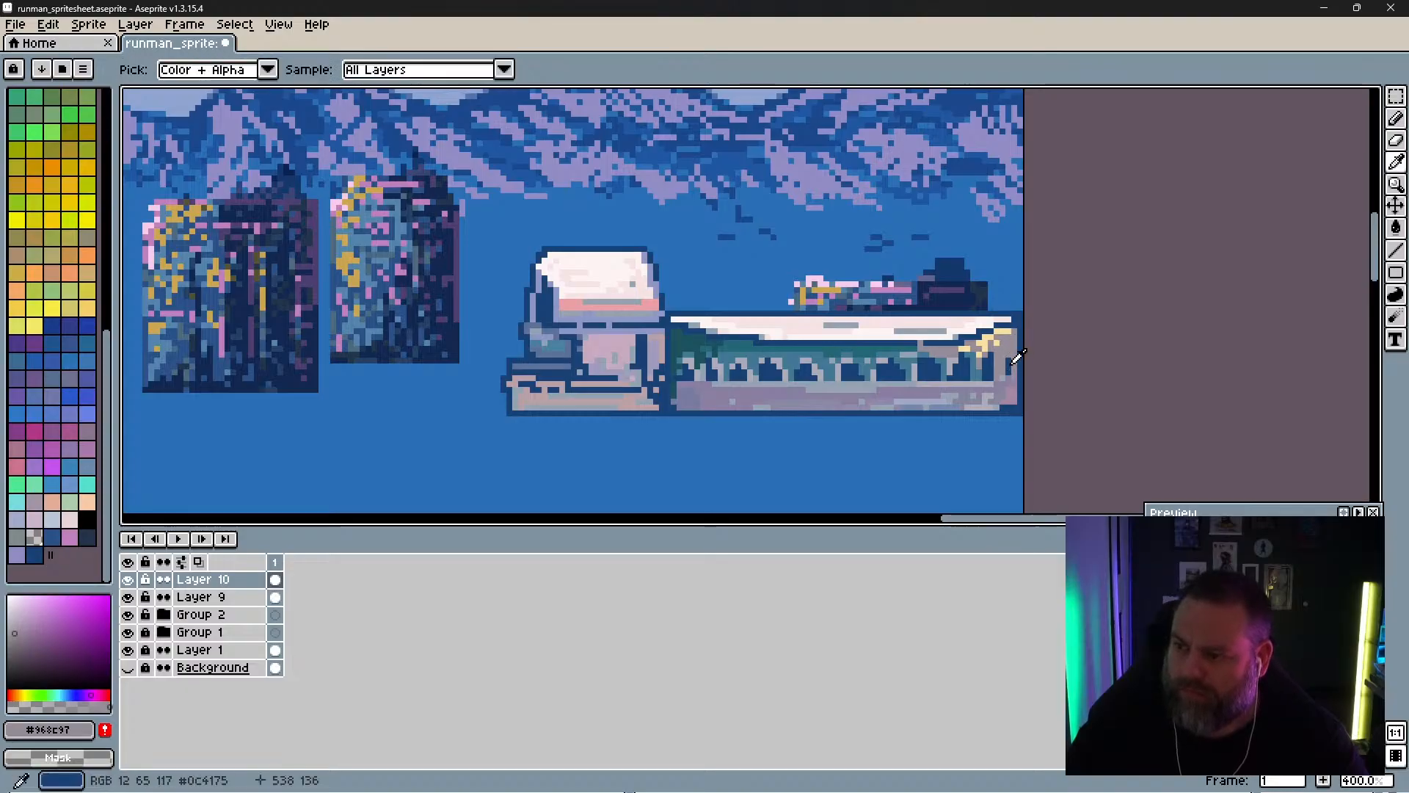
left_click(1006, 361, "alt")
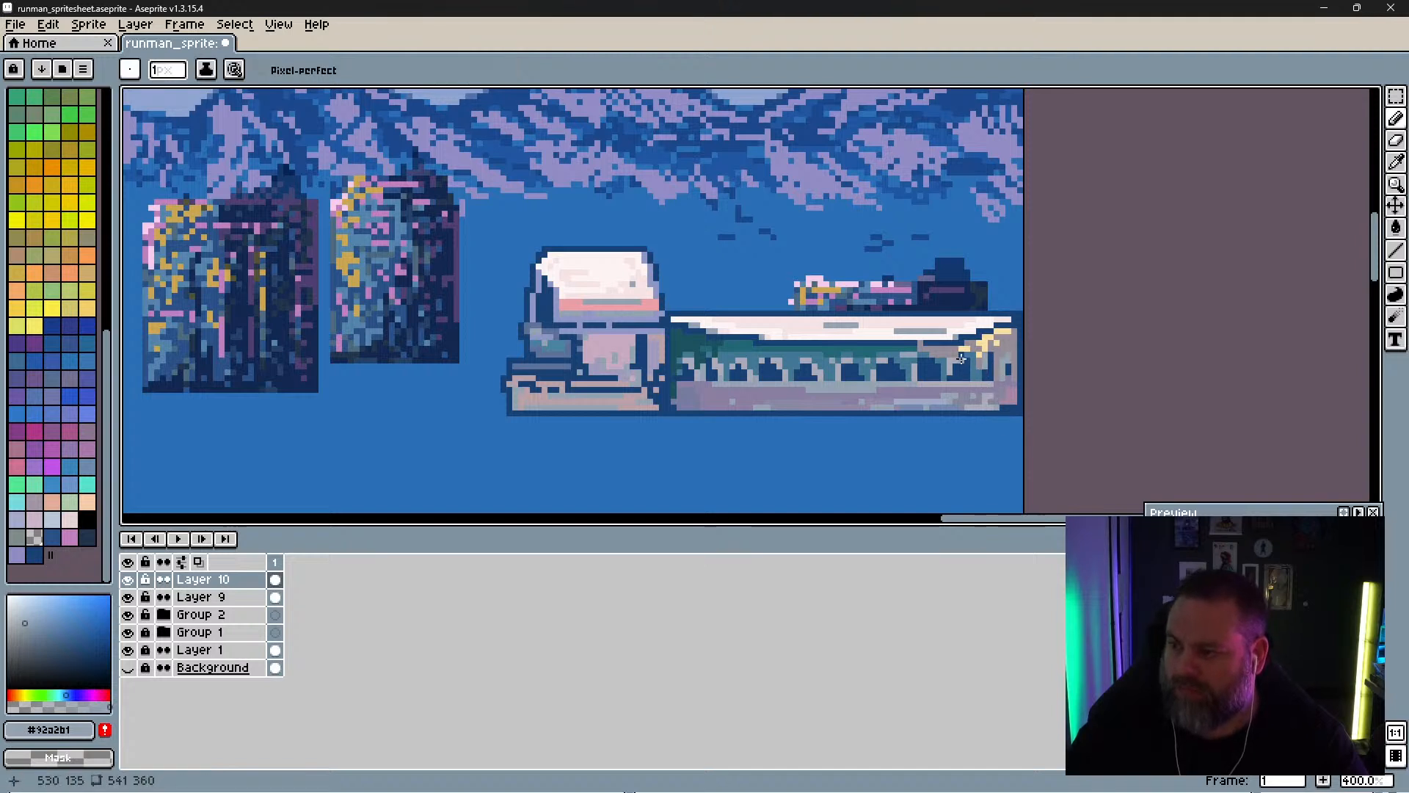
left_click(969, 366, "alt")
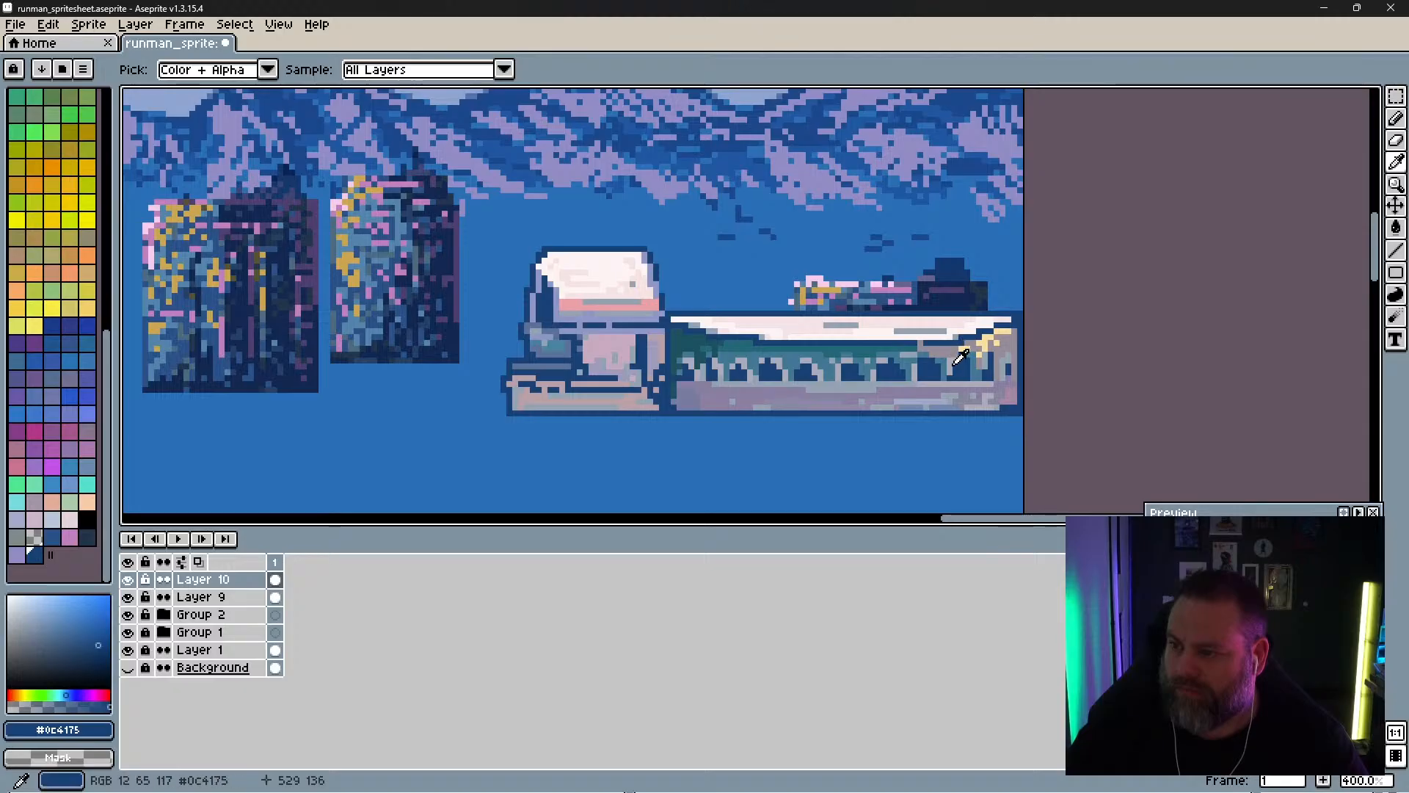
left_click(958, 348, "alt")
left_click(923, 343, "alt")
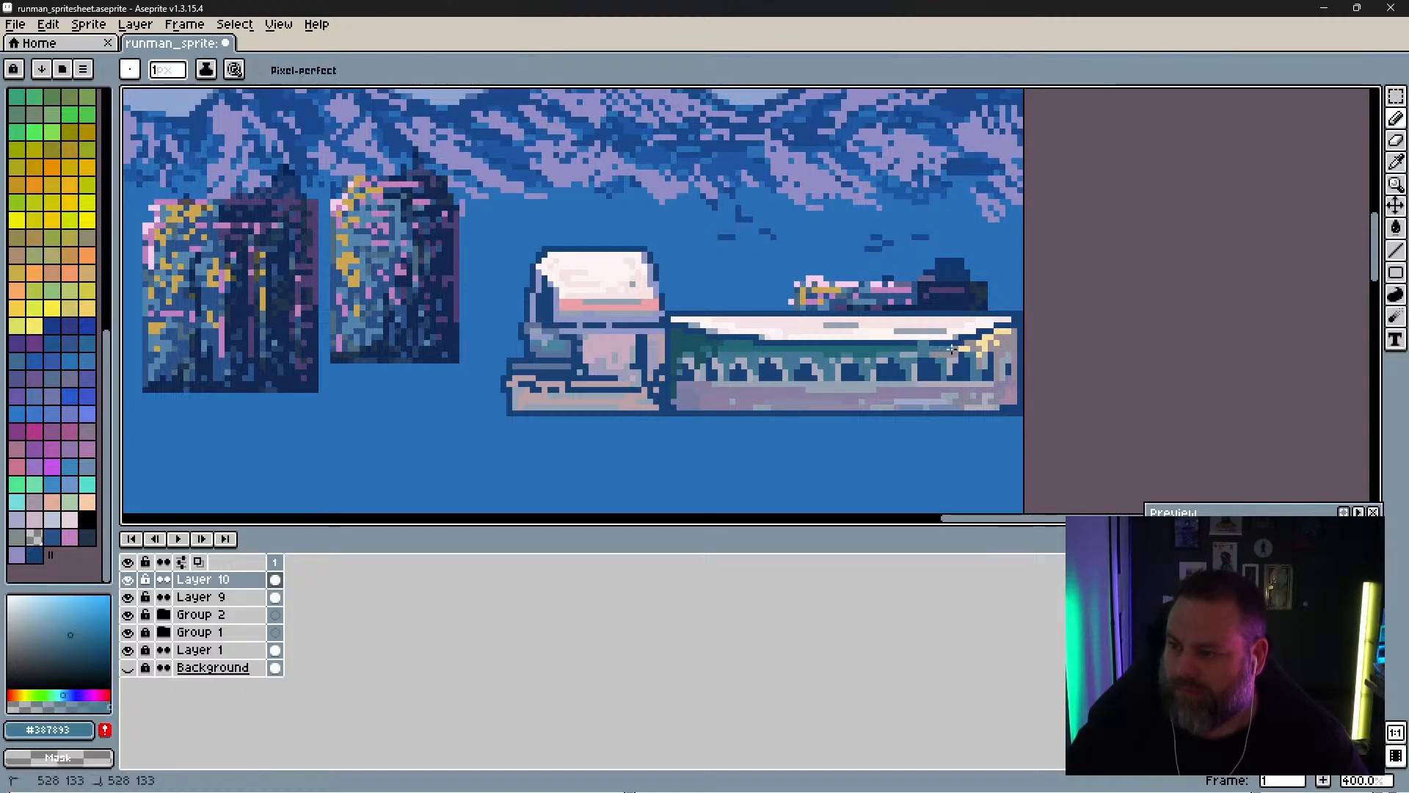
Step: Touch up the lower wall at the arena's right end with #adabb8 and #a986a0, and save the sprite file
left_click(1005, 382, "alt")
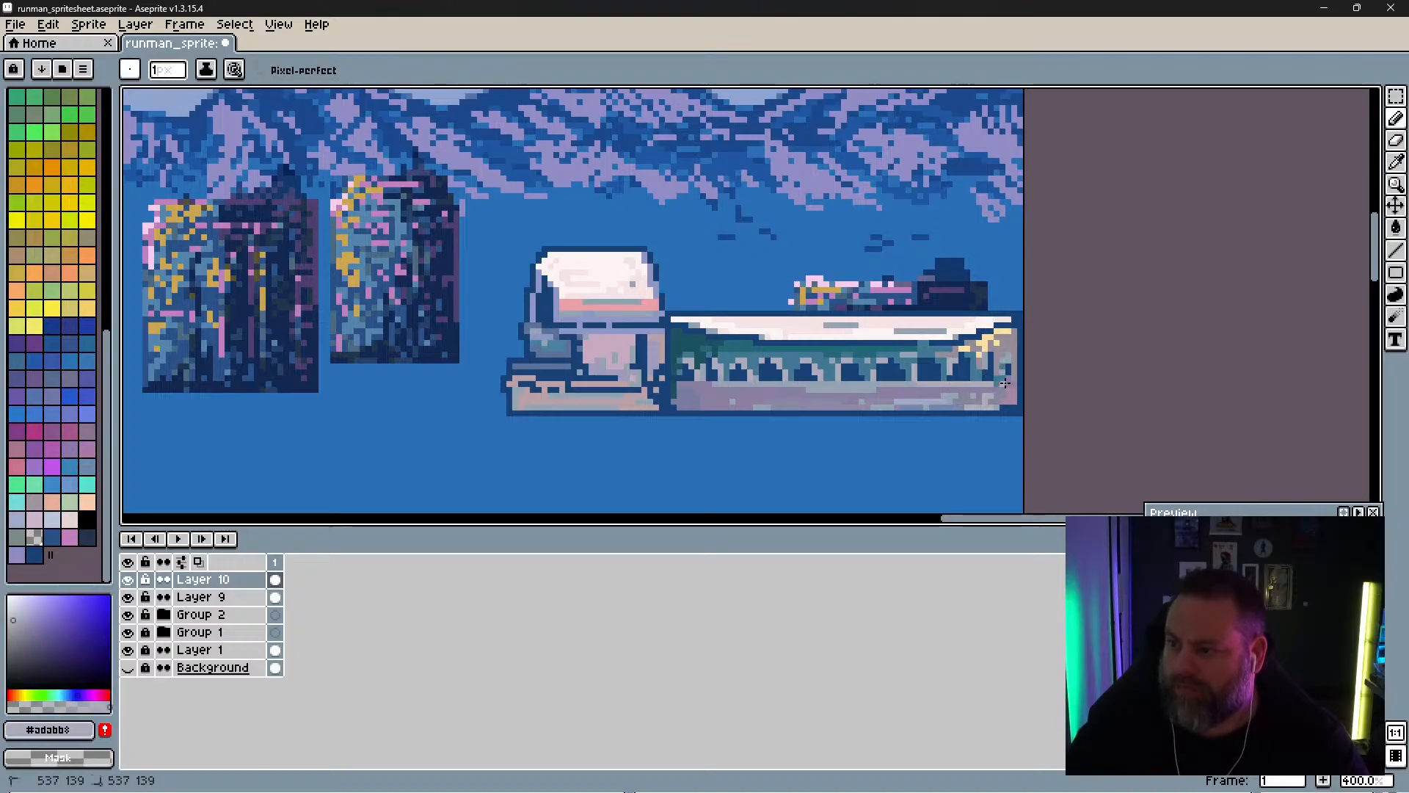
left_click(1011, 385, "alt")
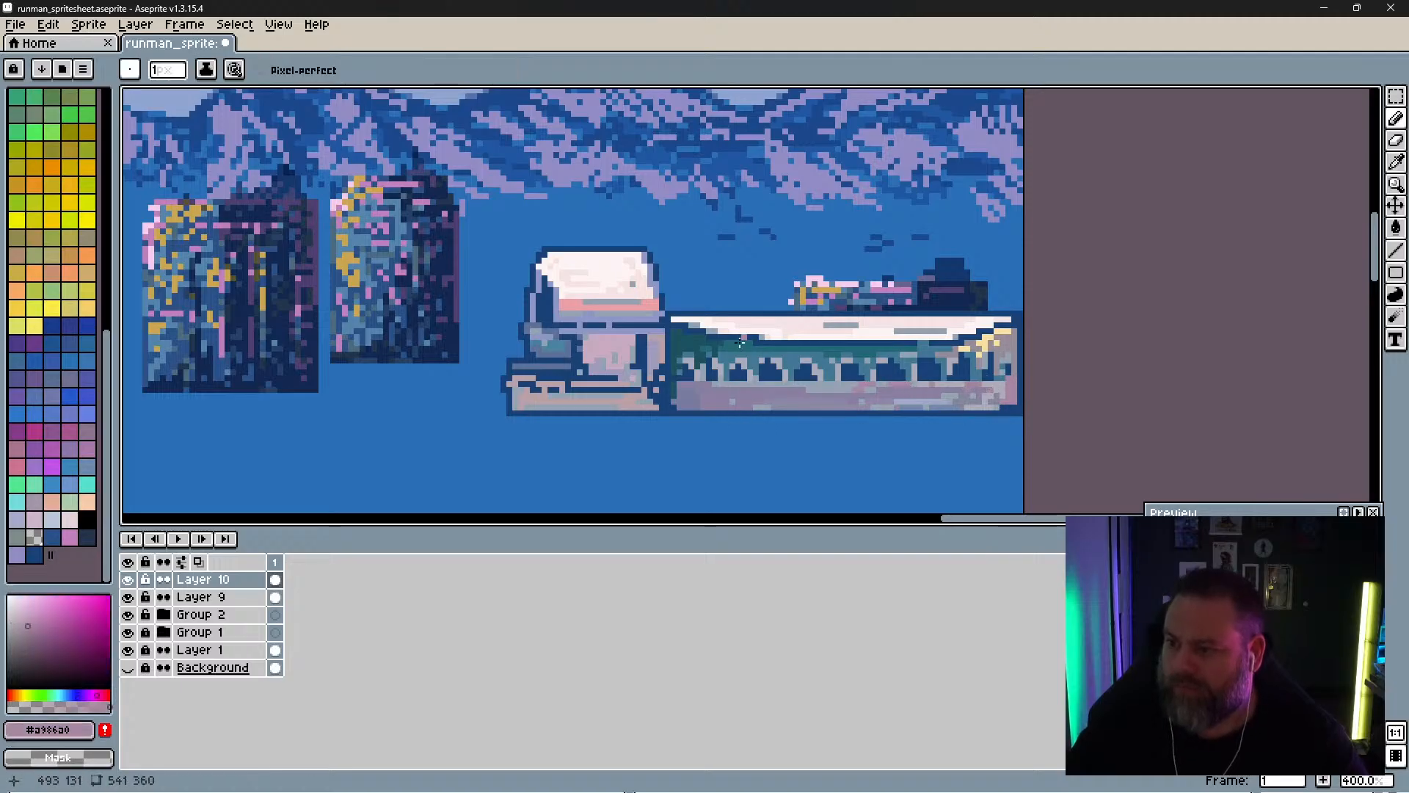
key("alt")
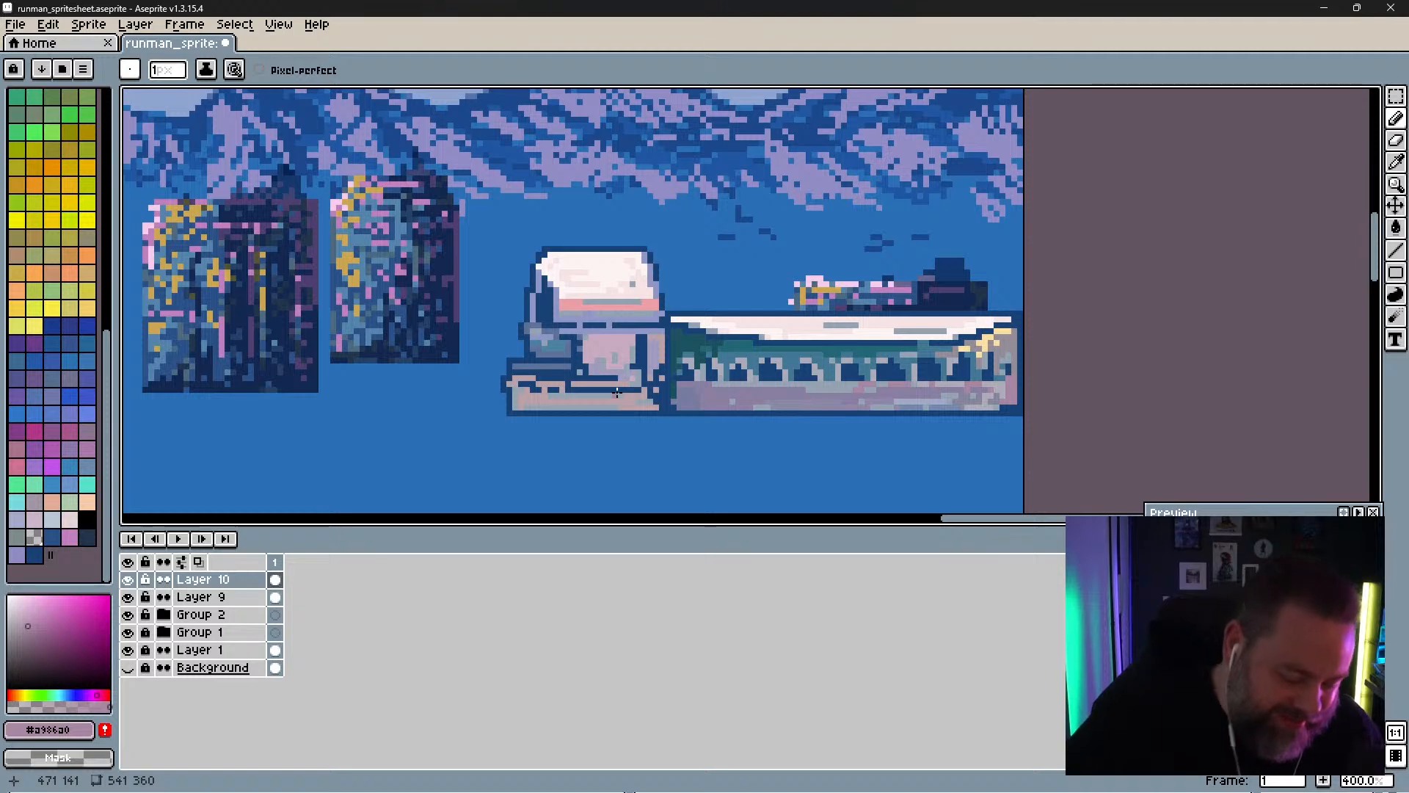
key("ctrl")
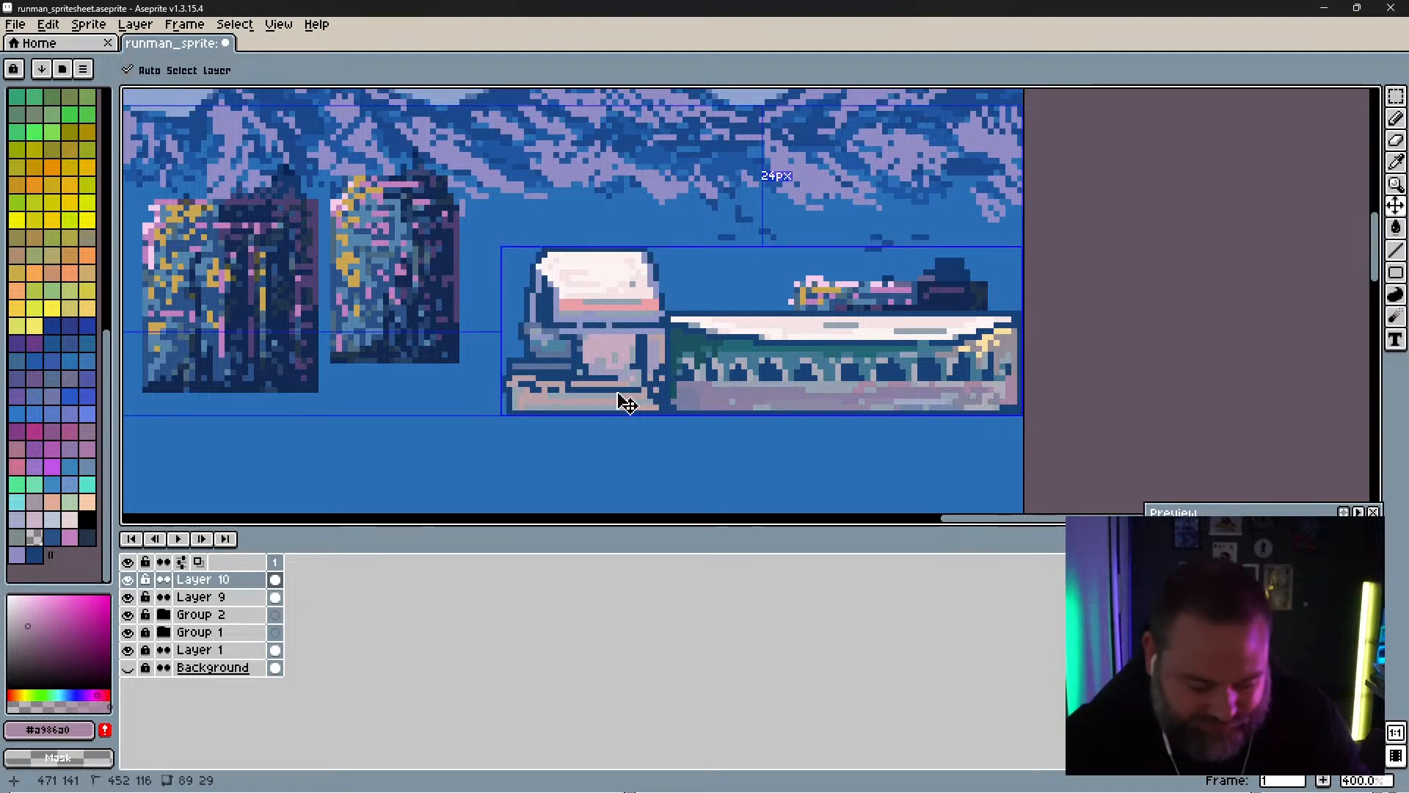
key("ctrl+s")
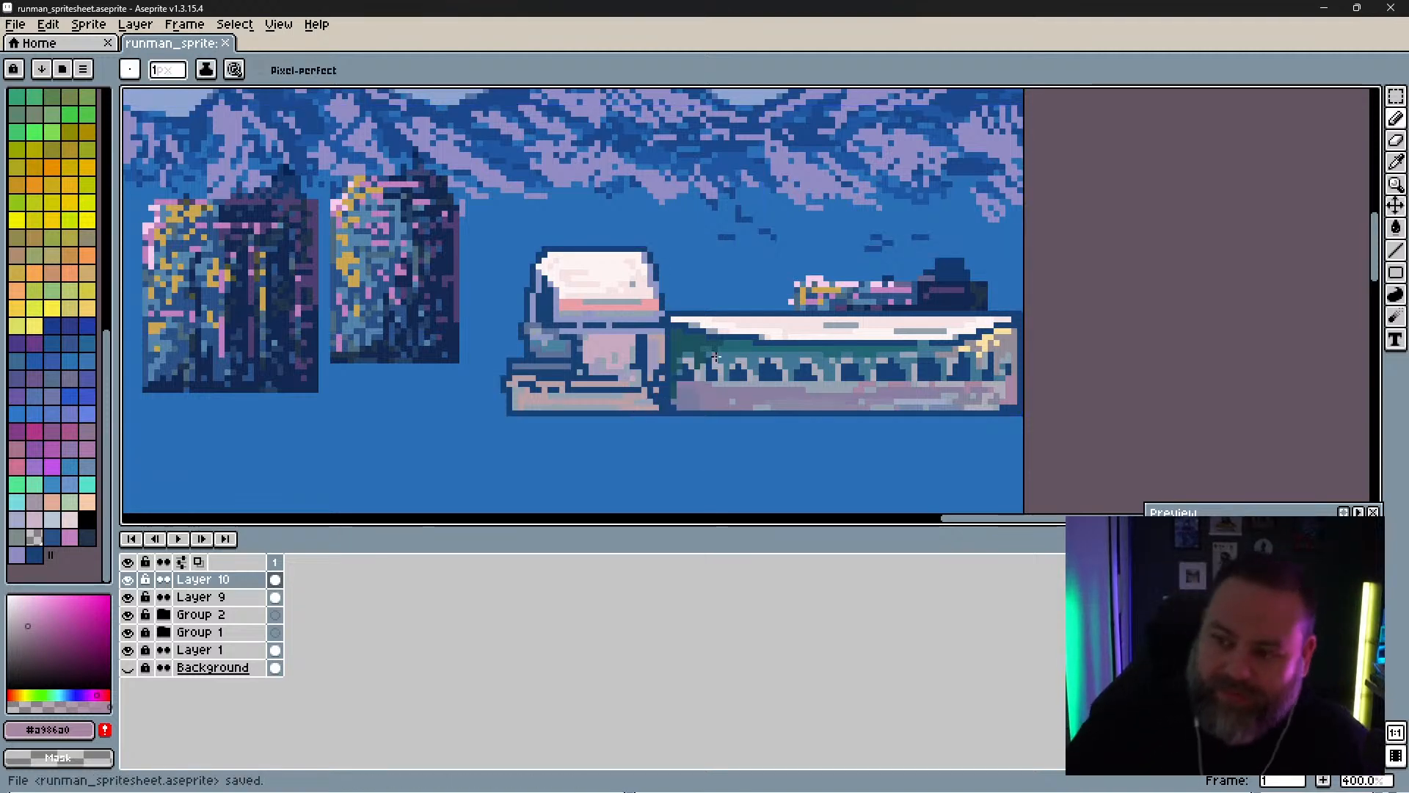
Step: Hide Layer 1 and show the Background layer to review the whole skyline
scroll(716, 357, "down", 5)
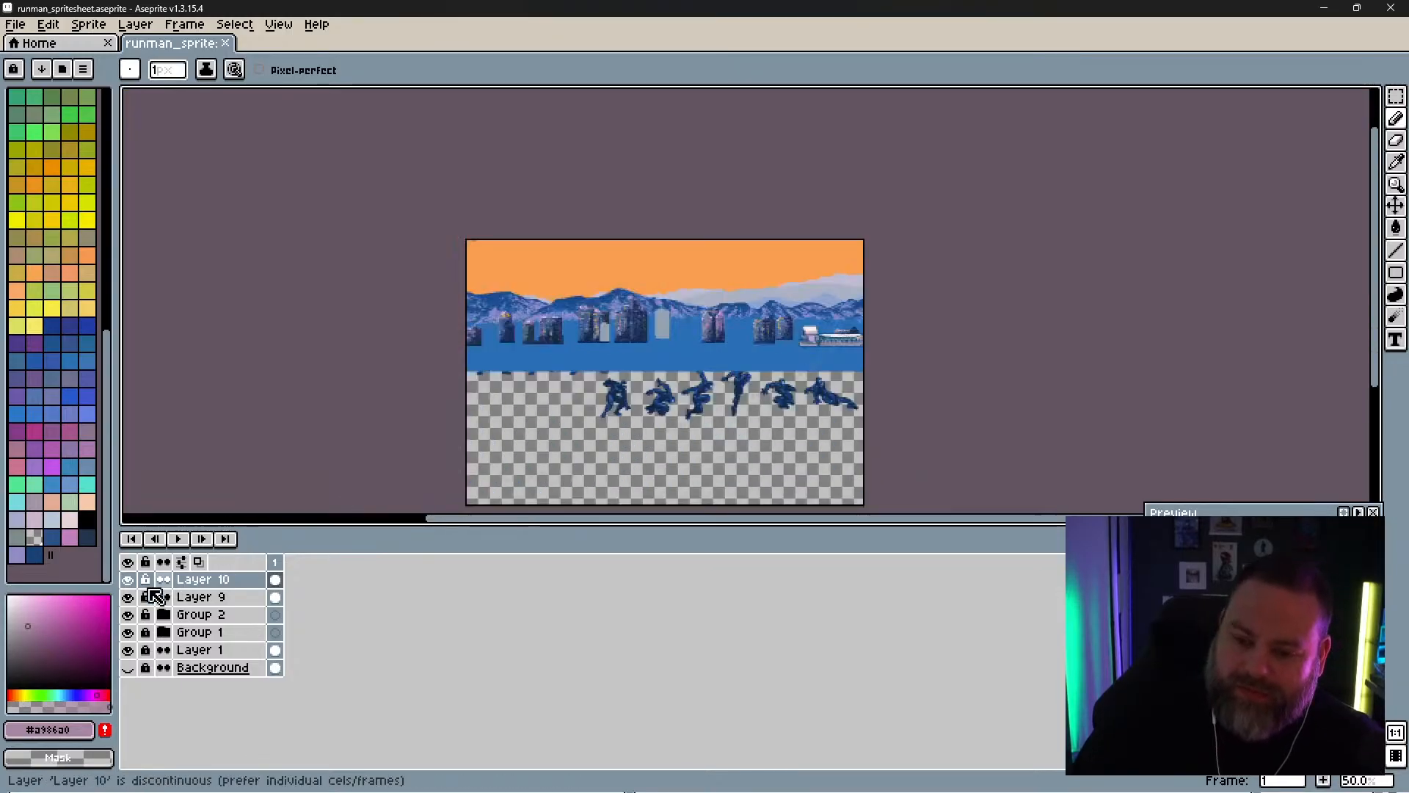
left_click(128, 649)
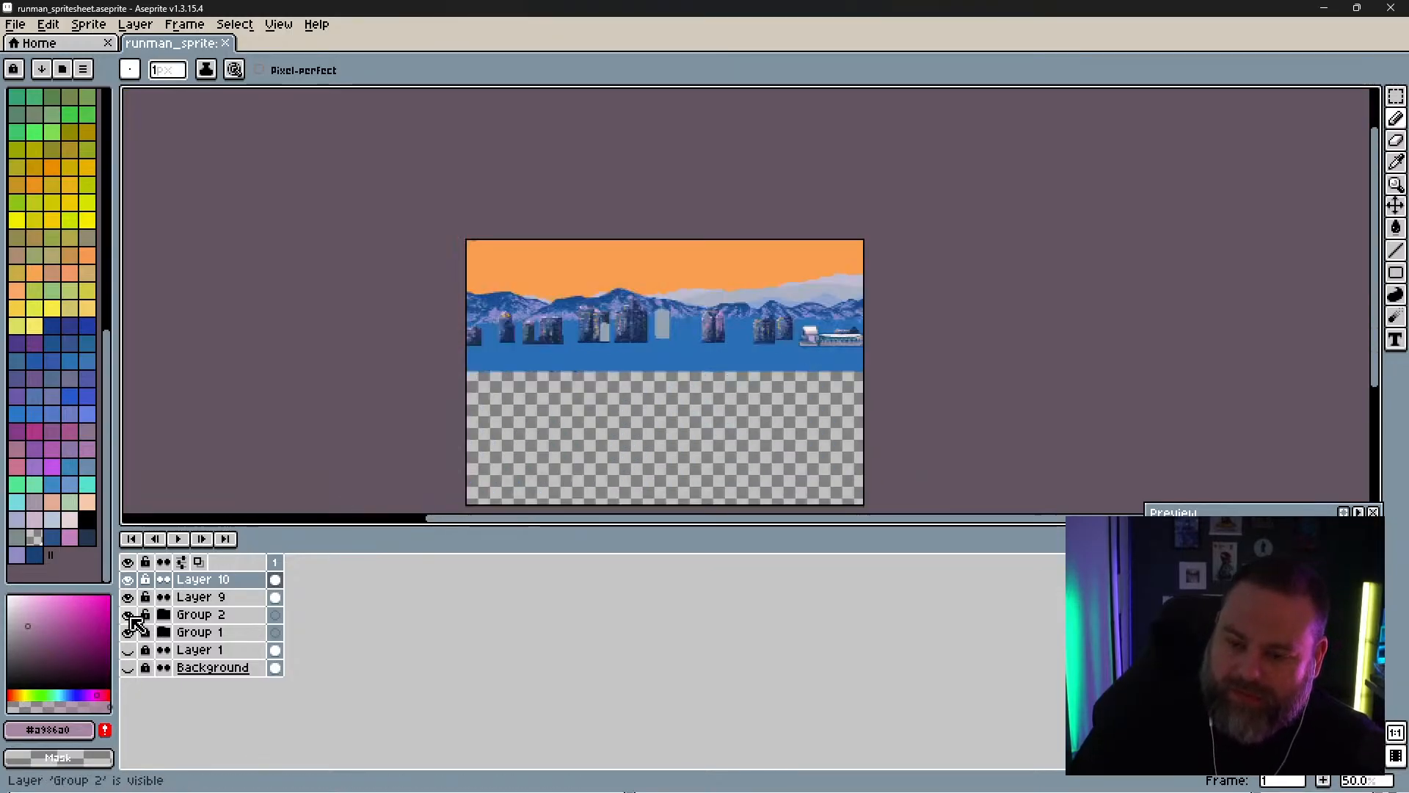
left_click(131, 667)
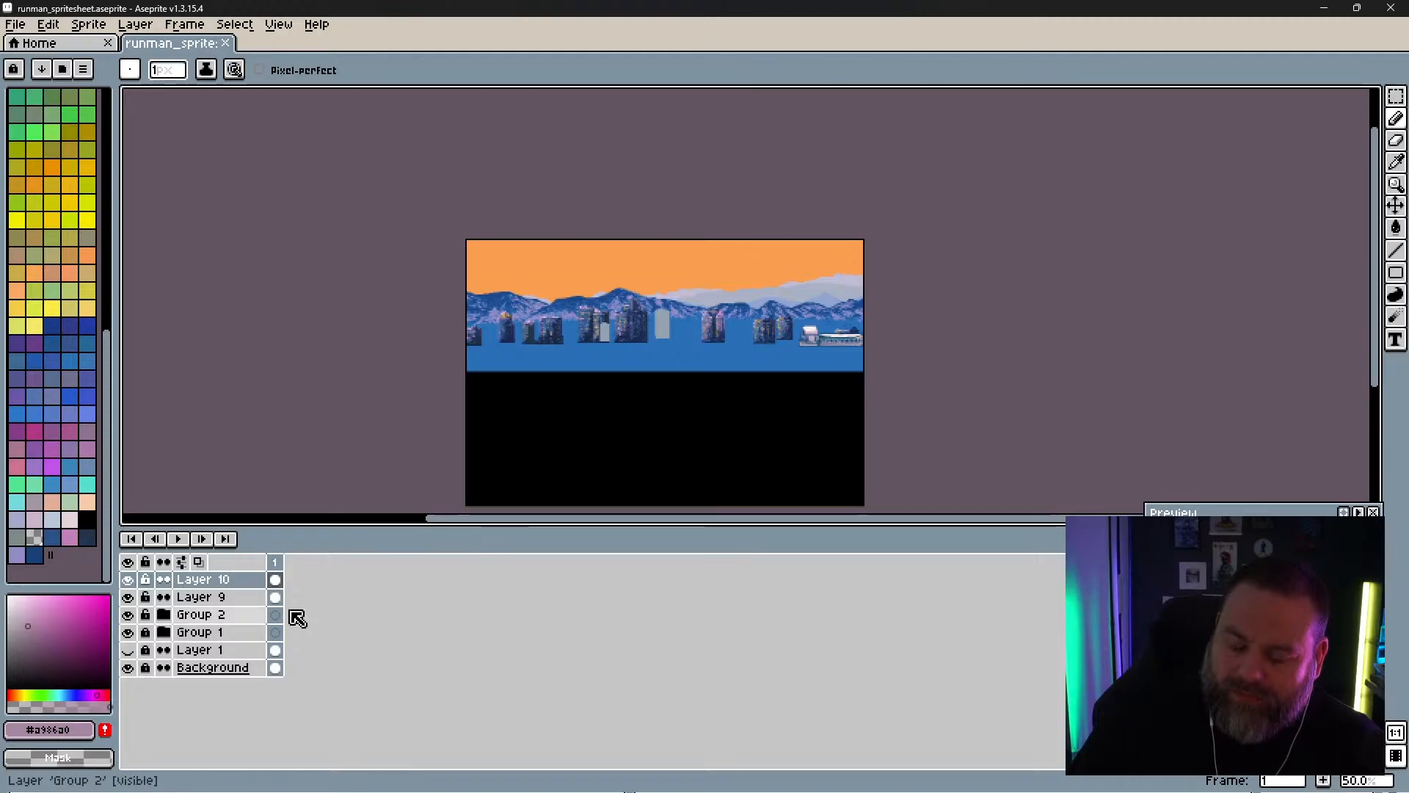
scroll(693, 314, "up", 3)
scroll(693, 314, "down", 1)
scroll(626, 298, "up", 2)
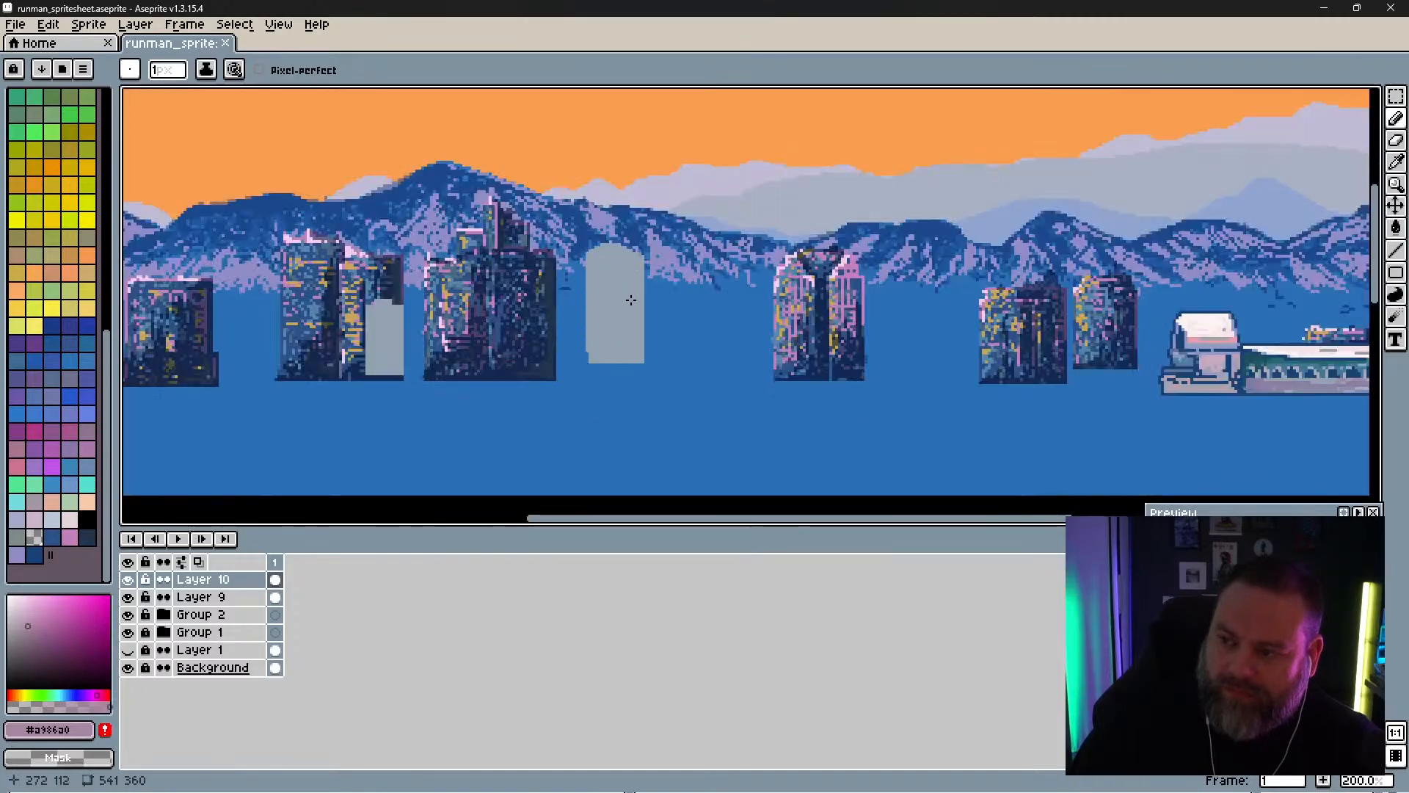
scroll(626, 299, "down", 2)
scroll(630, 299, "up", 2)
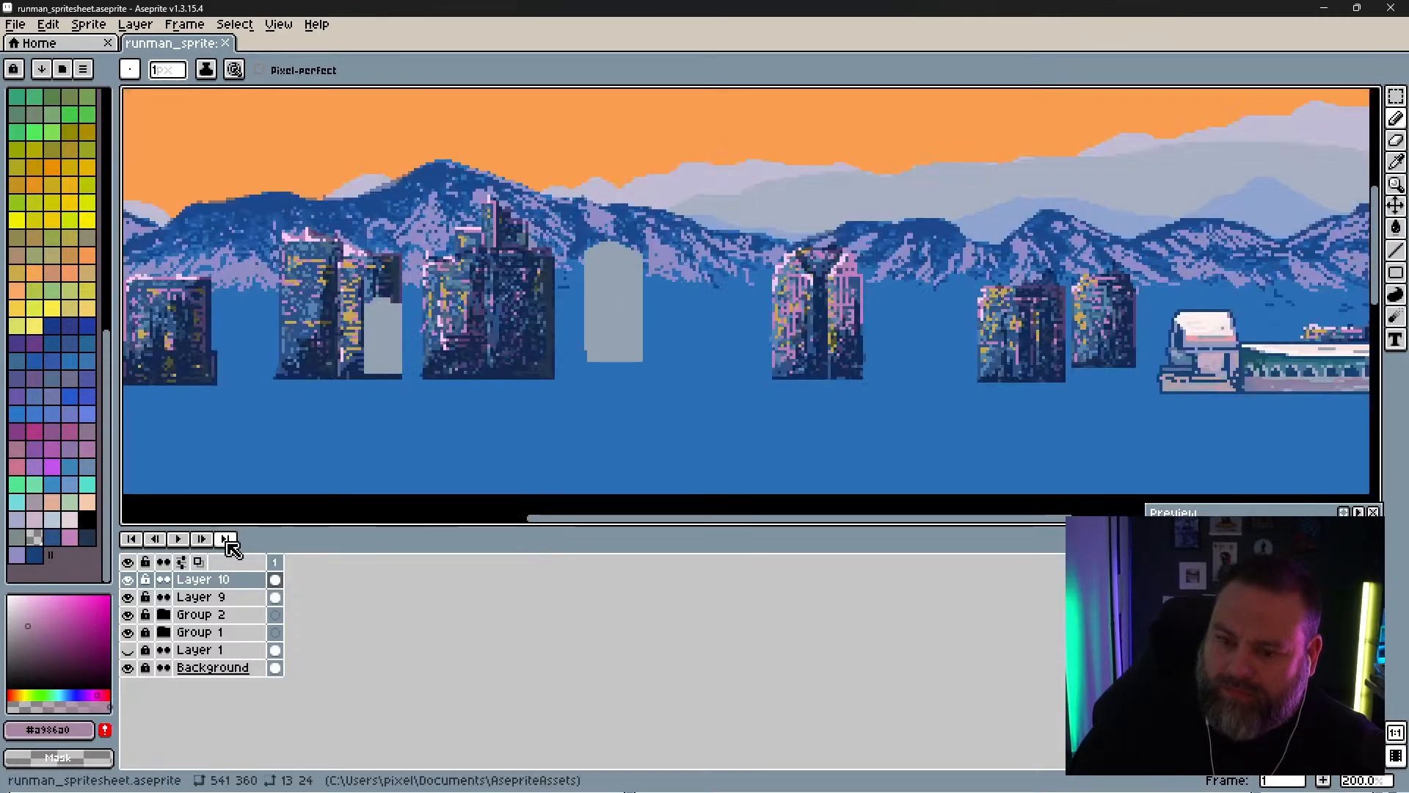
Step: Lower the opacity of Layer 9 so its grey placeholder buildings become semi-transparent
left_click(129, 597)
left_click(130, 597)
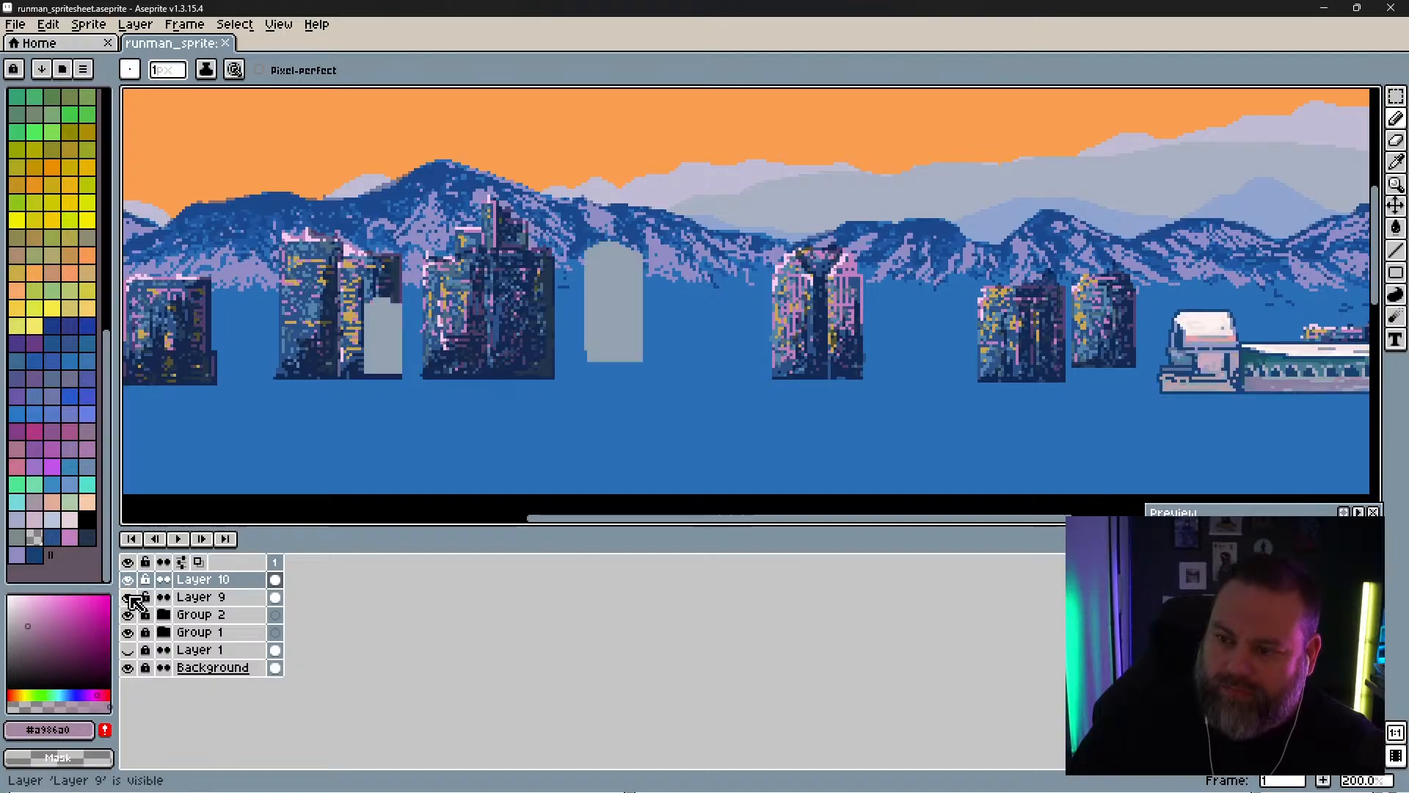
left_click(130, 598)
left_click(129, 597)
left_click(209, 601)
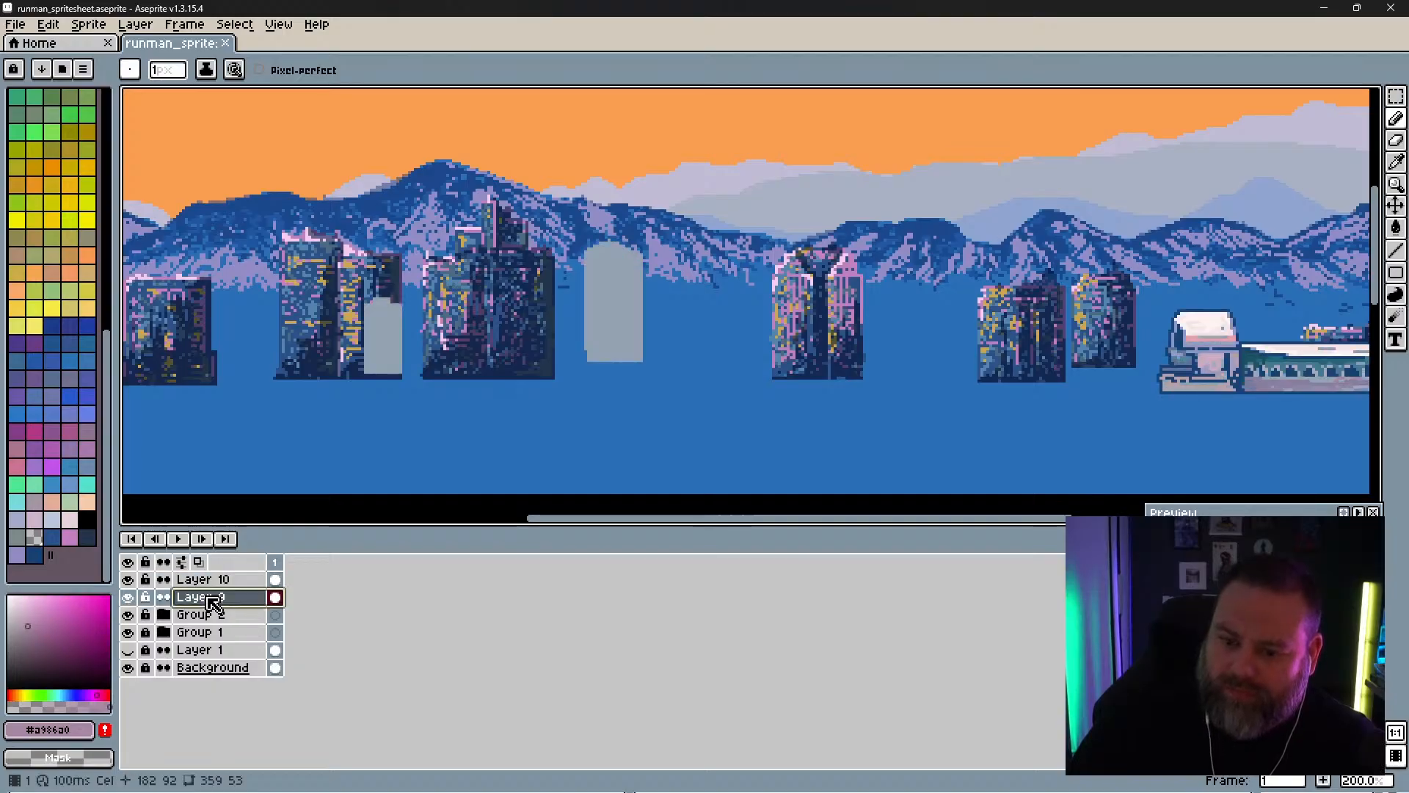
double_click(212, 602)
left_click(1143, 573)
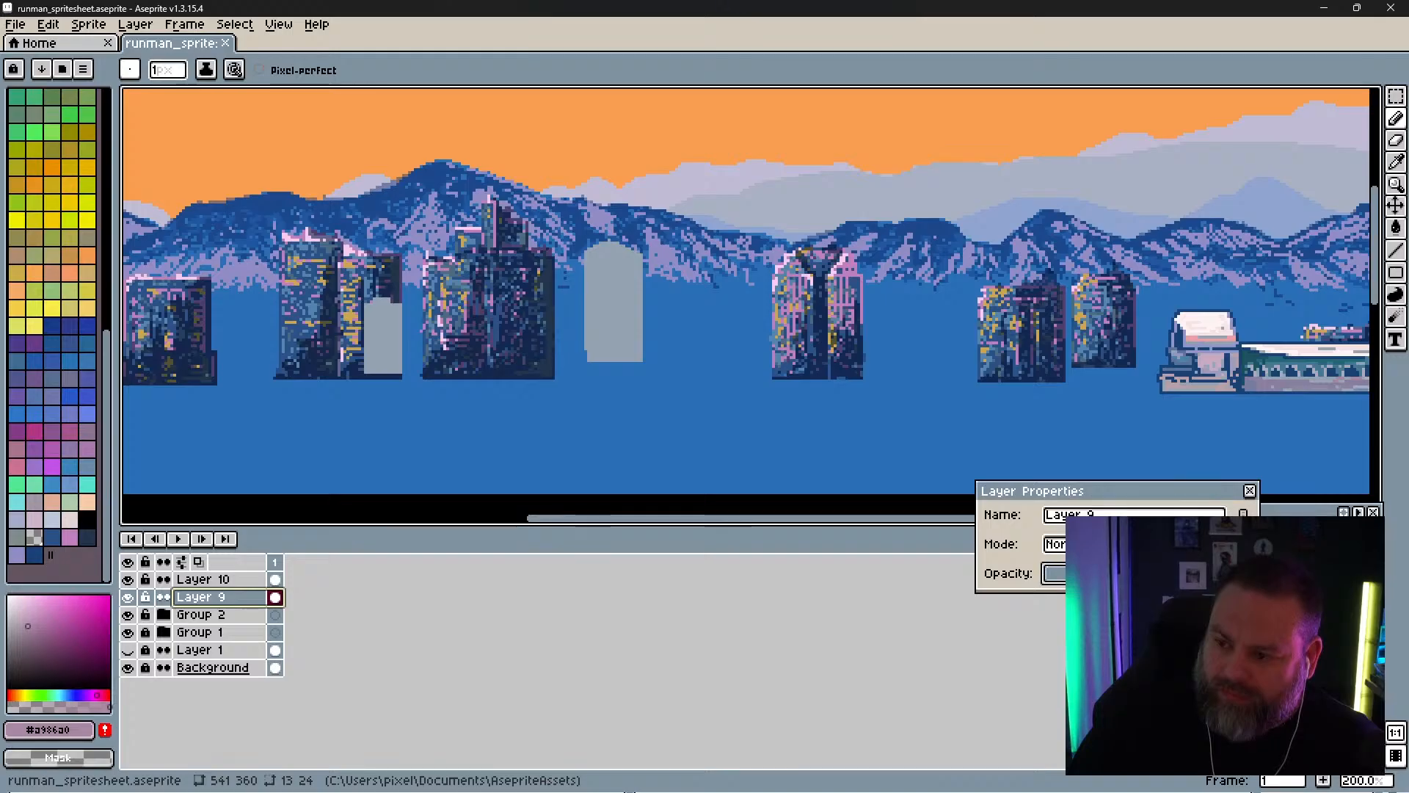
left_click(1251, 495)
Step: Make Layer 10 the active layer and show Layer 1 again
left_click(205, 579)
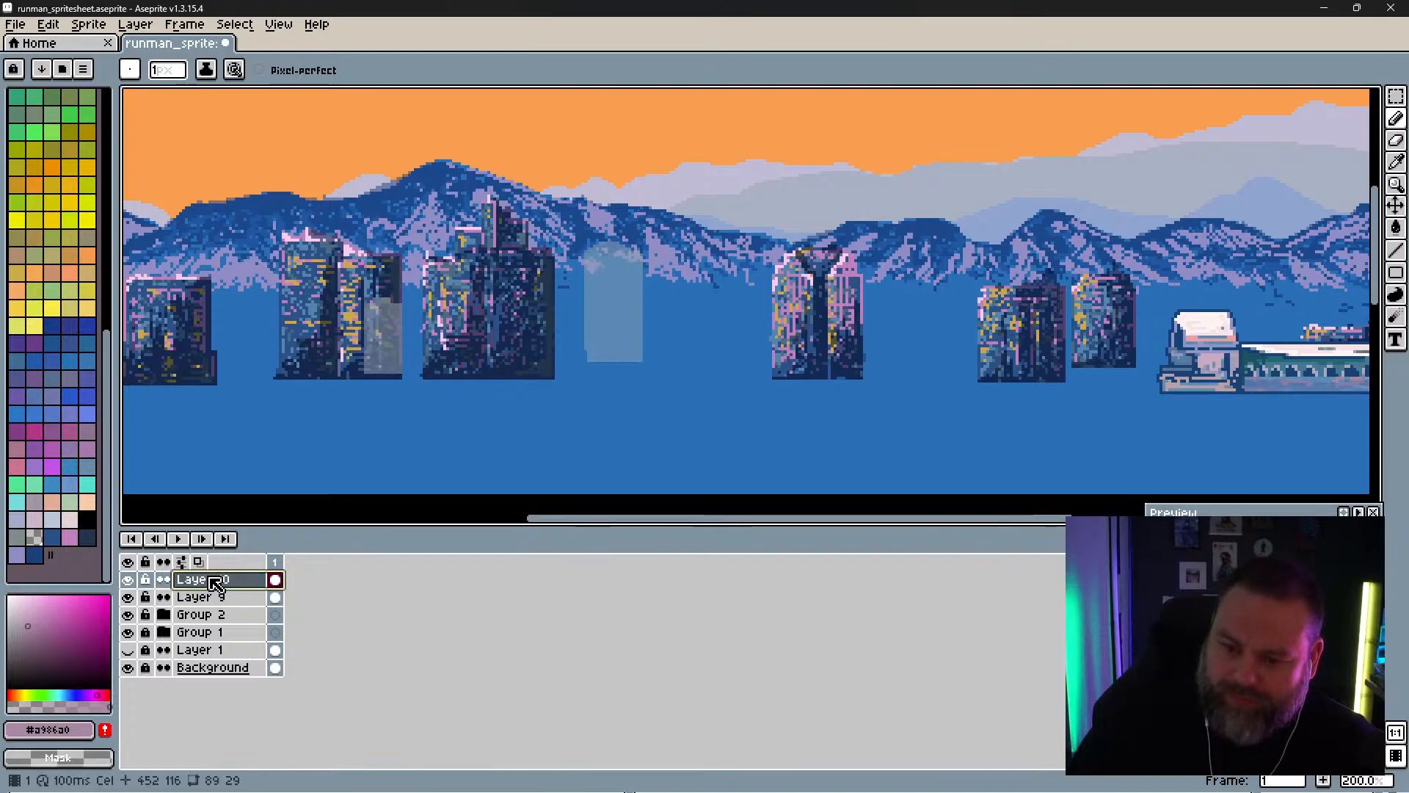
left_click(128, 650)
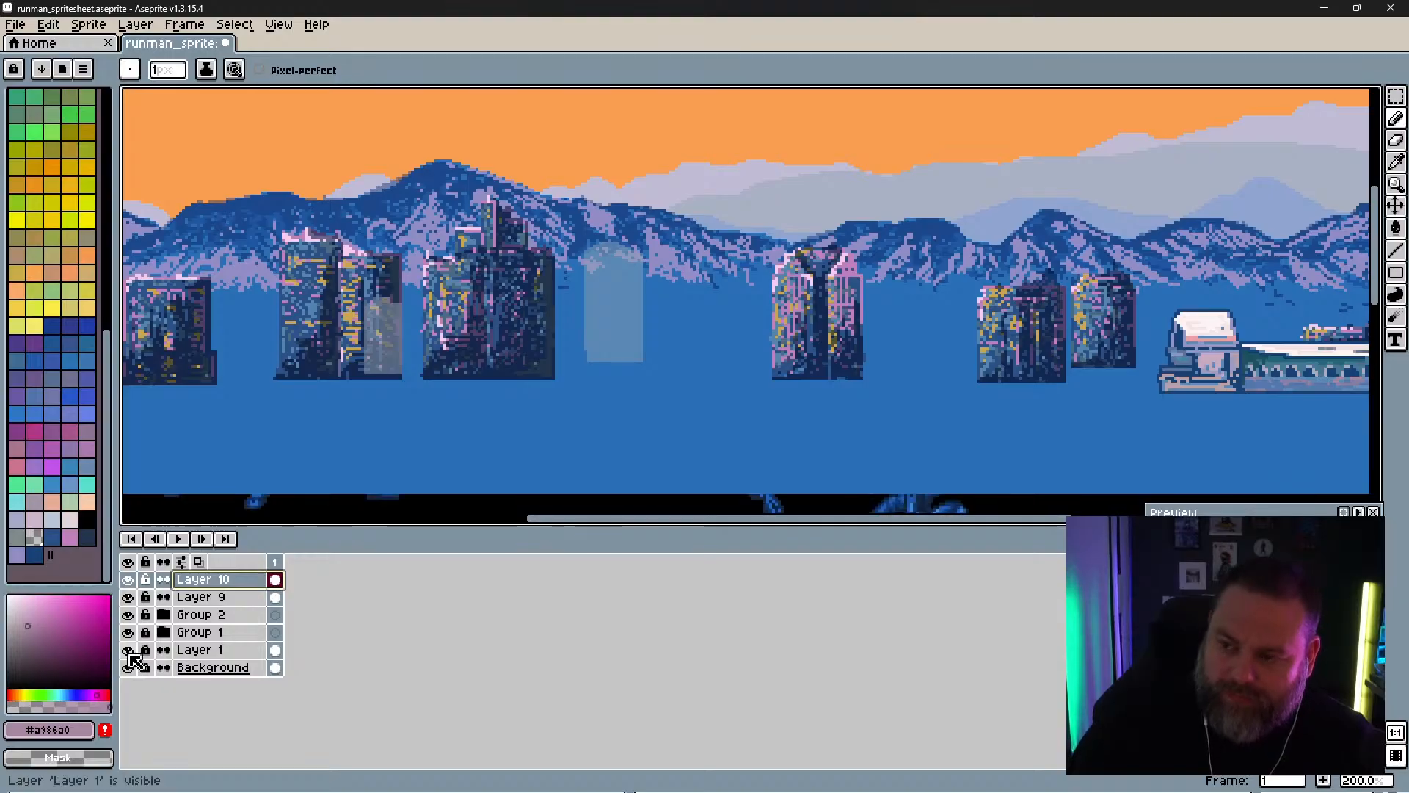
Step: Toggle the individual layers and groups on and off to examine what each contributes to the skyline and which ones cover the Background layer
left_click(129, 651)
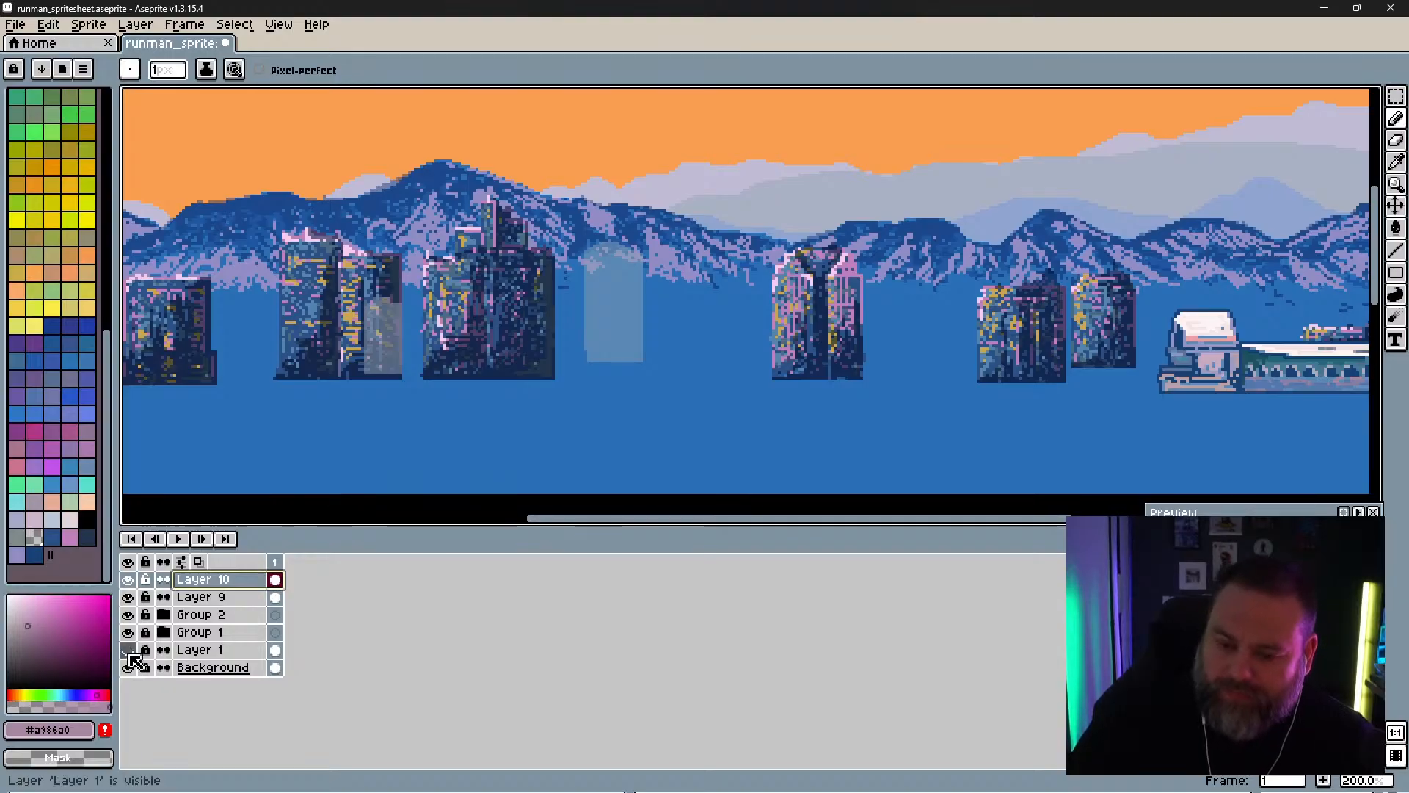
left_click(129, 652)
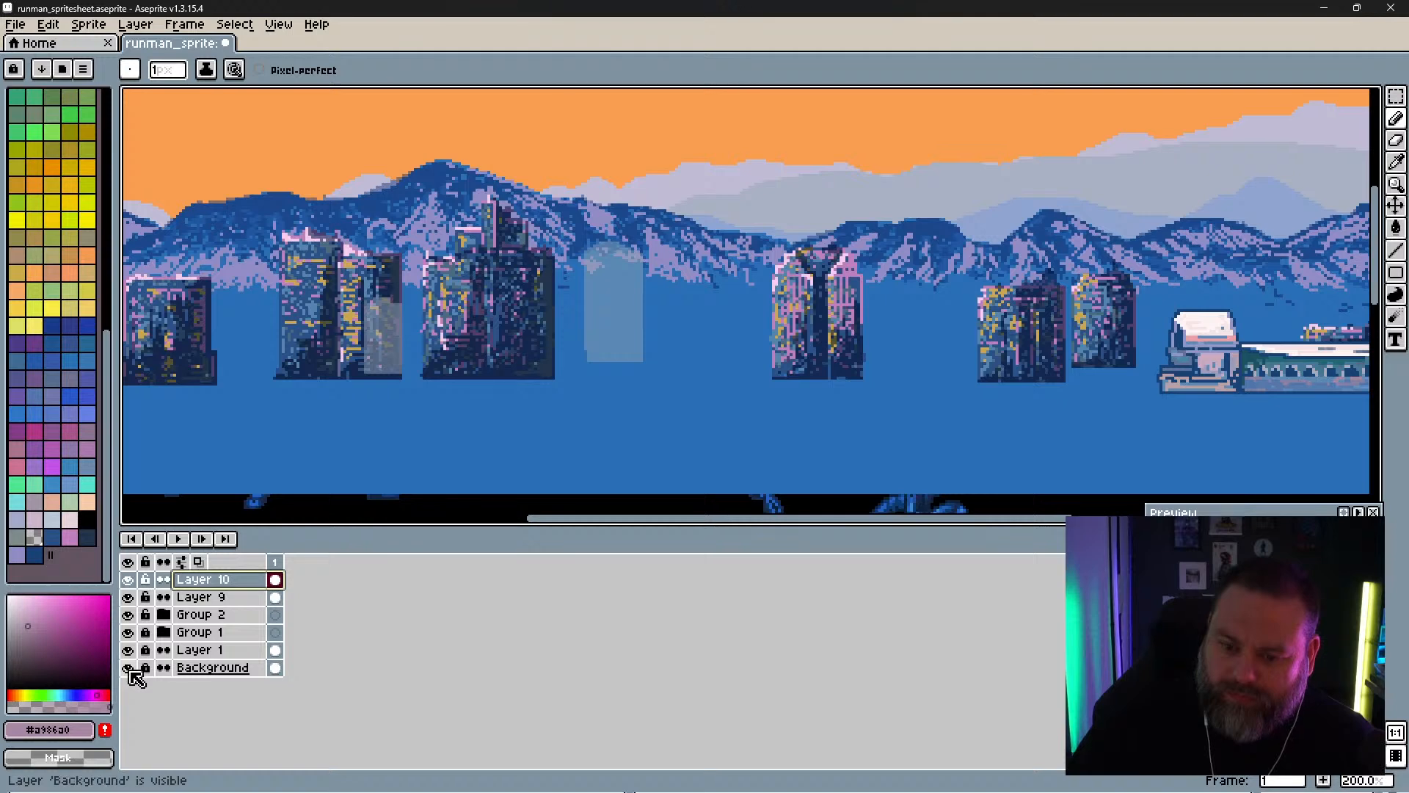
left_click(129, 668)
left_click(129, 668)
left_click(129, 650)
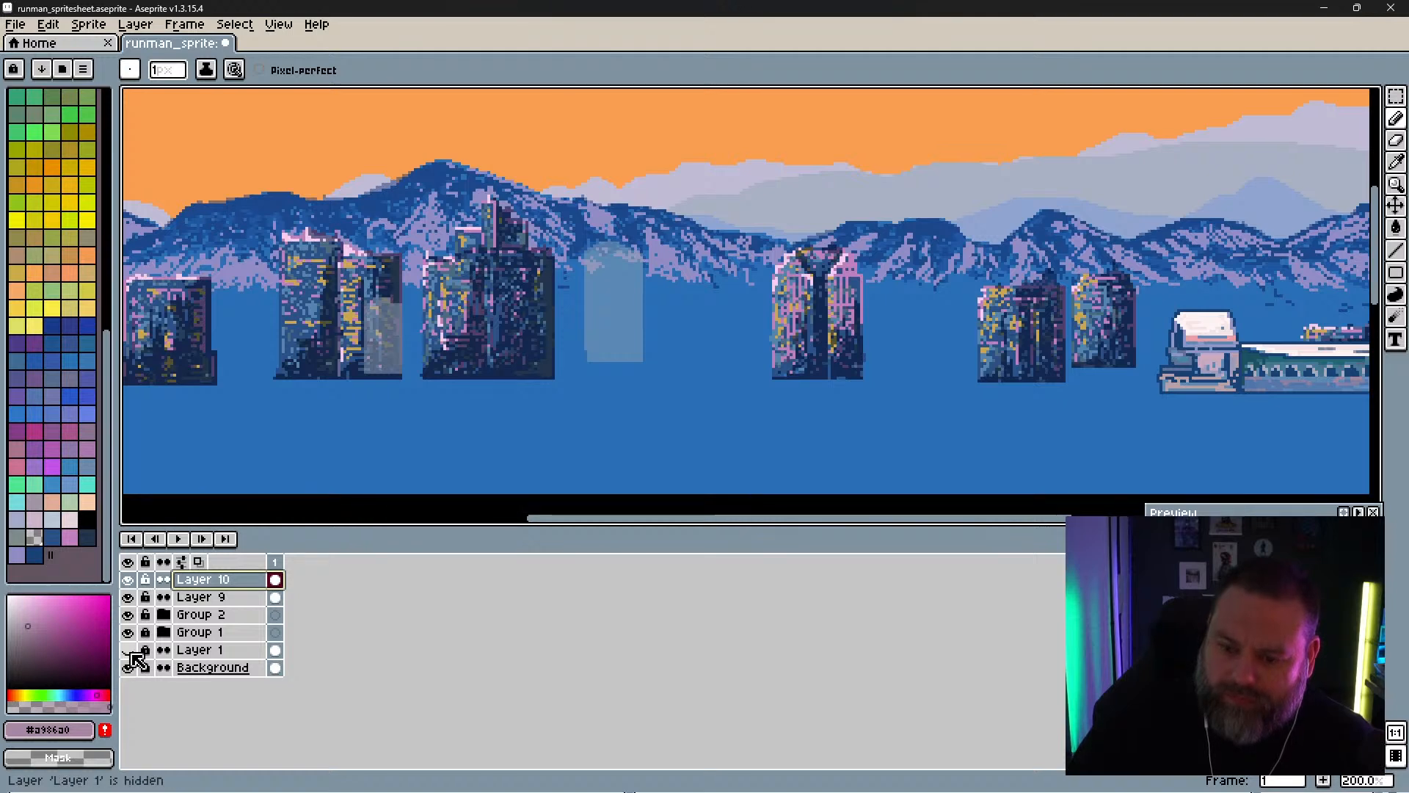
left_click(129, 650)
left_click(129, 632)
left_click(130, 632)
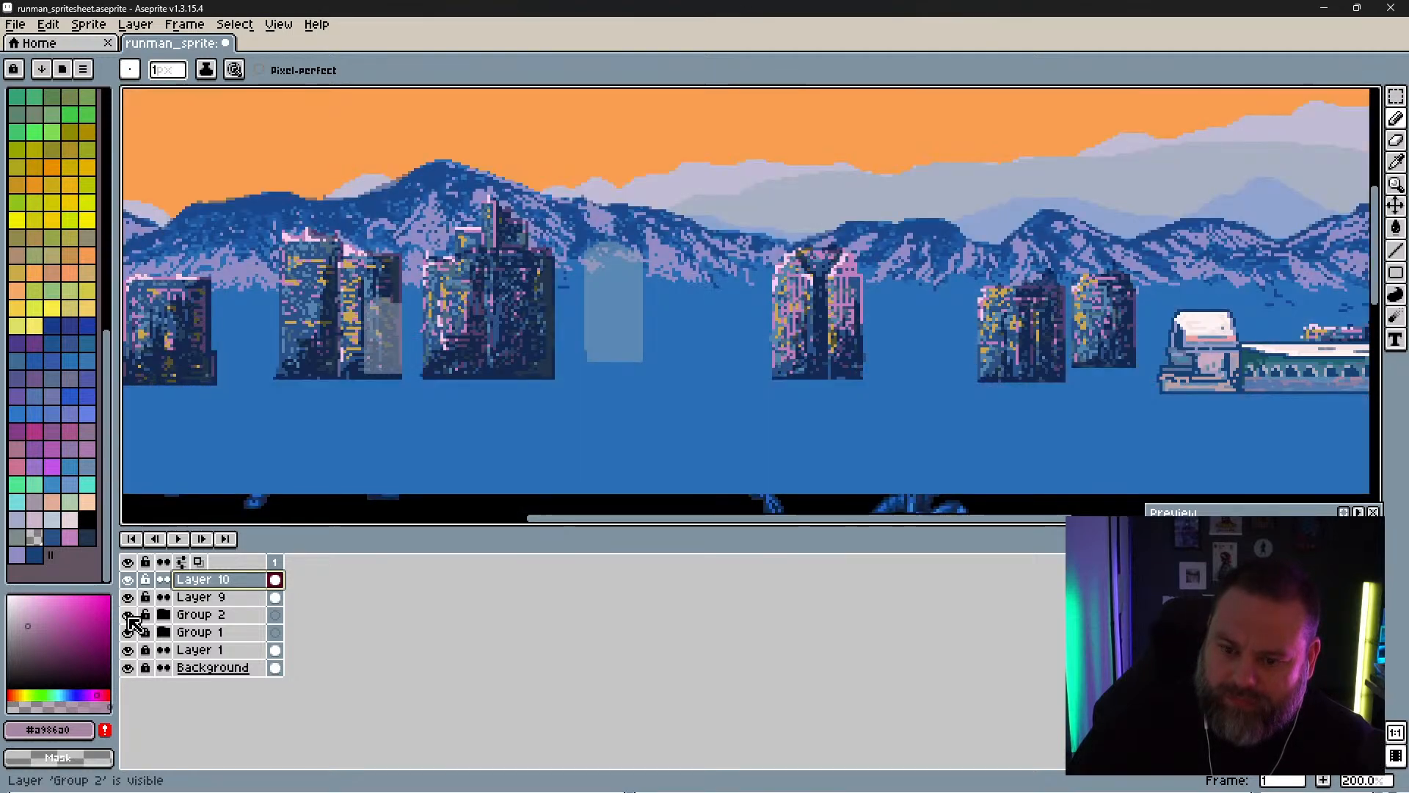
left_click(128, 615)
left_click(129, 650)
left_click(128, 652)
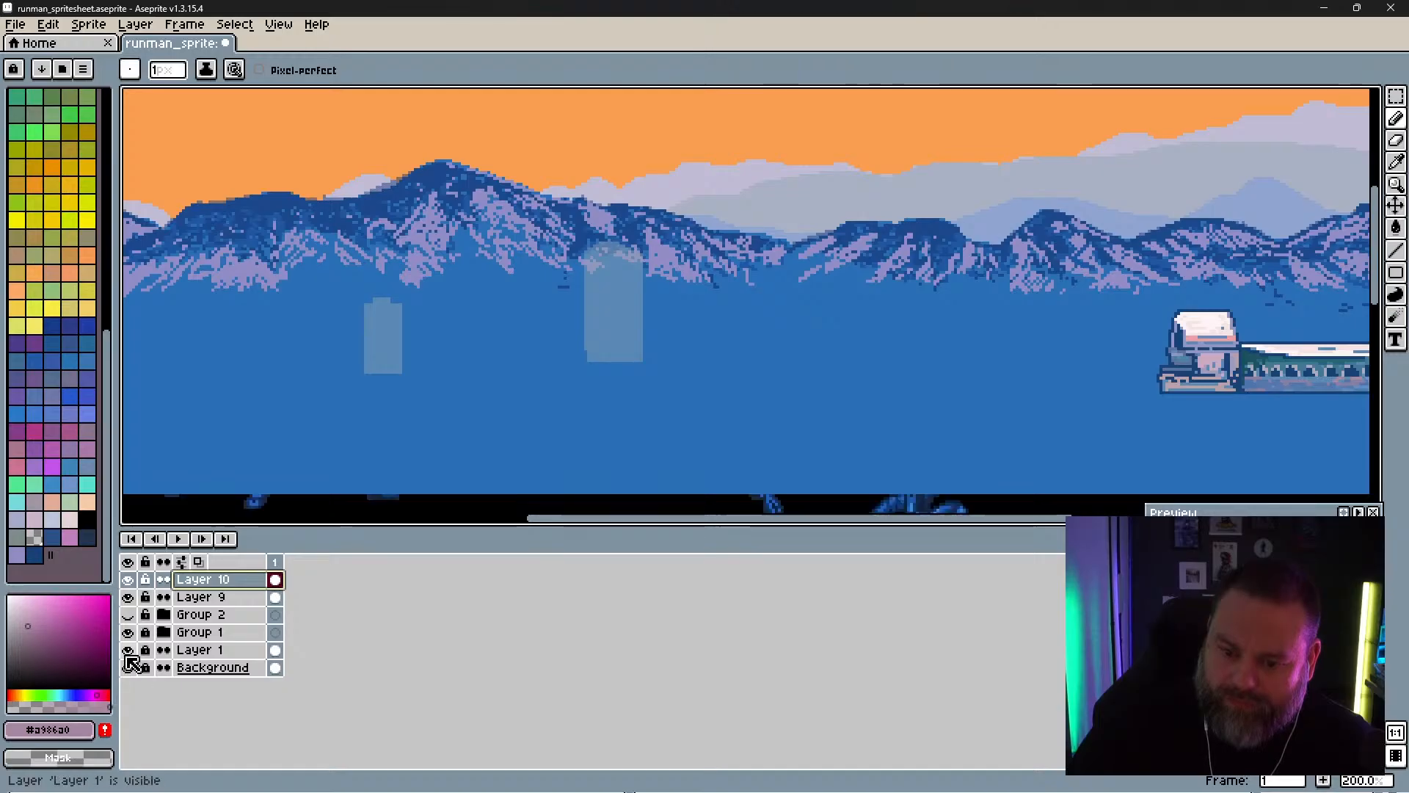
left_click(128, 652)
left_click(129, 597)
left_click(129, 598)
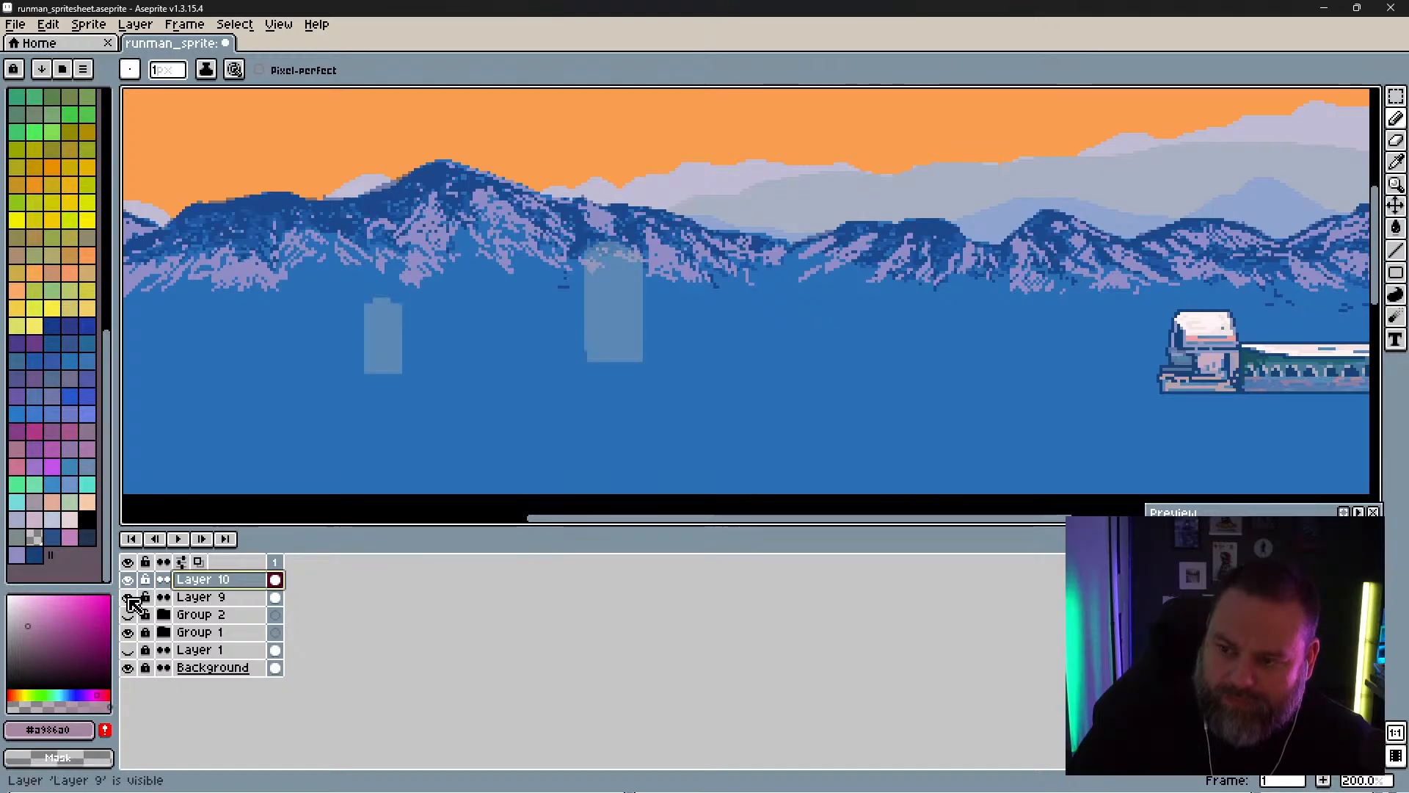
left_click(129, 615)
left_click(129, 615)
left_click(128, 668)
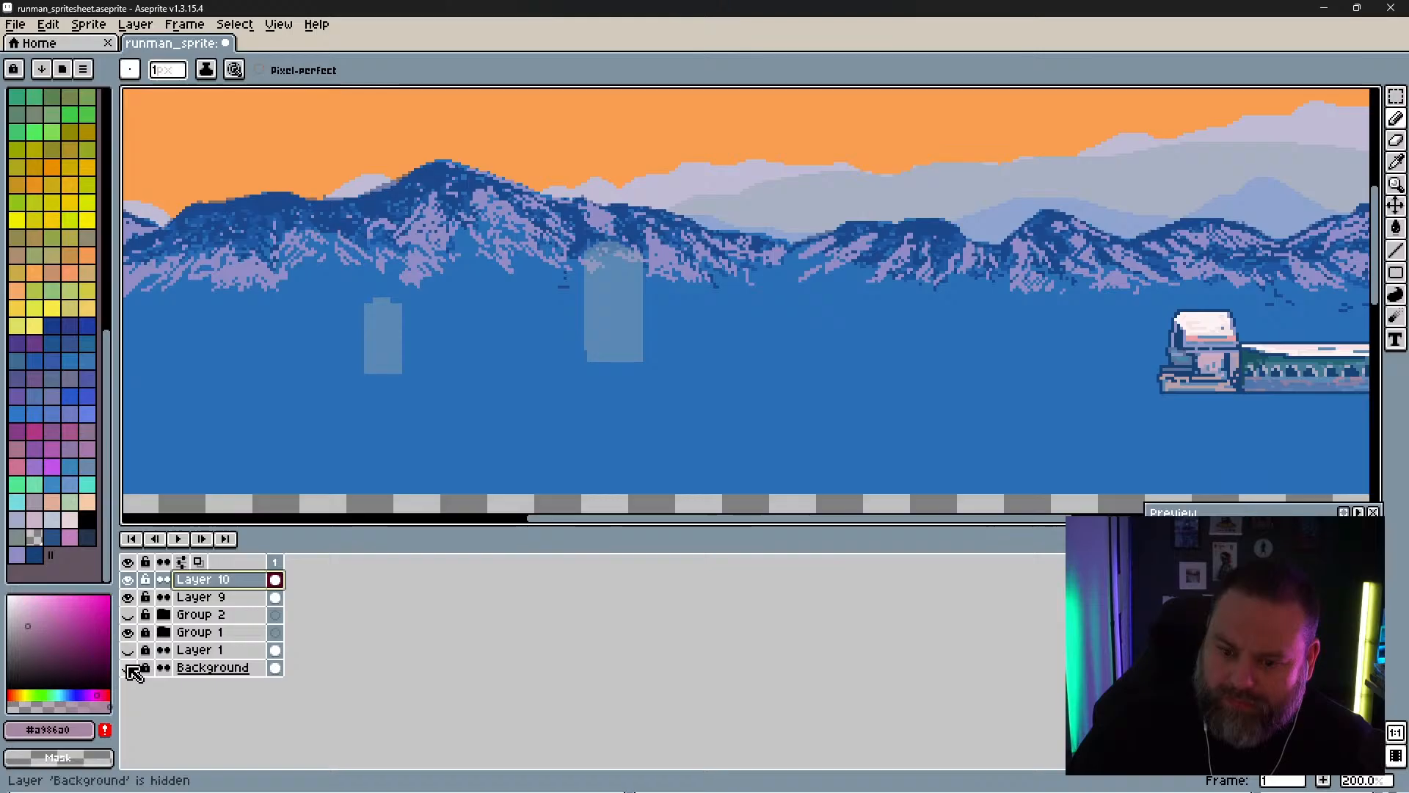
left_click(128, 668)
left_click(129, 597)
left_click(129, 562)
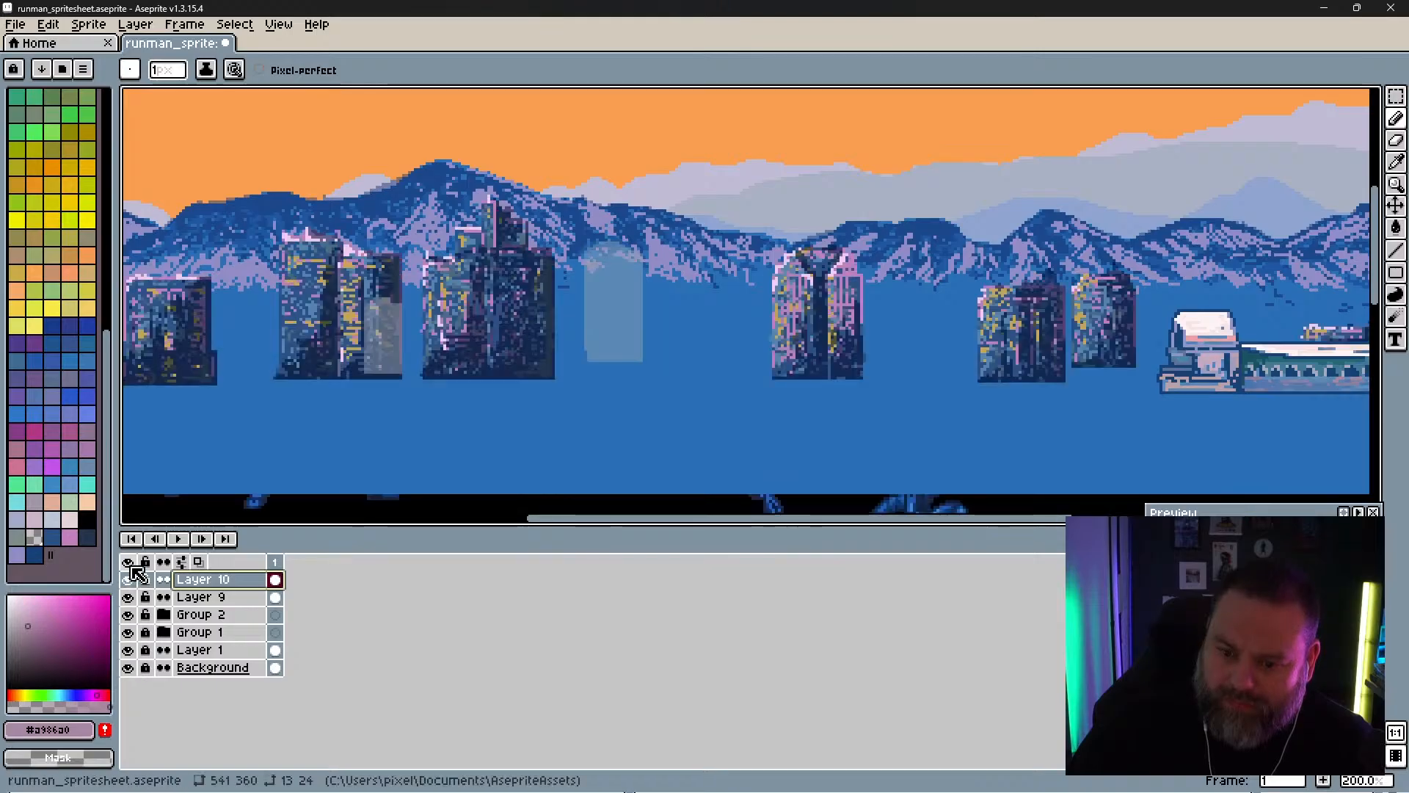
left_click(128, 562)
left_click(129, 562)
left_click(129, 580)
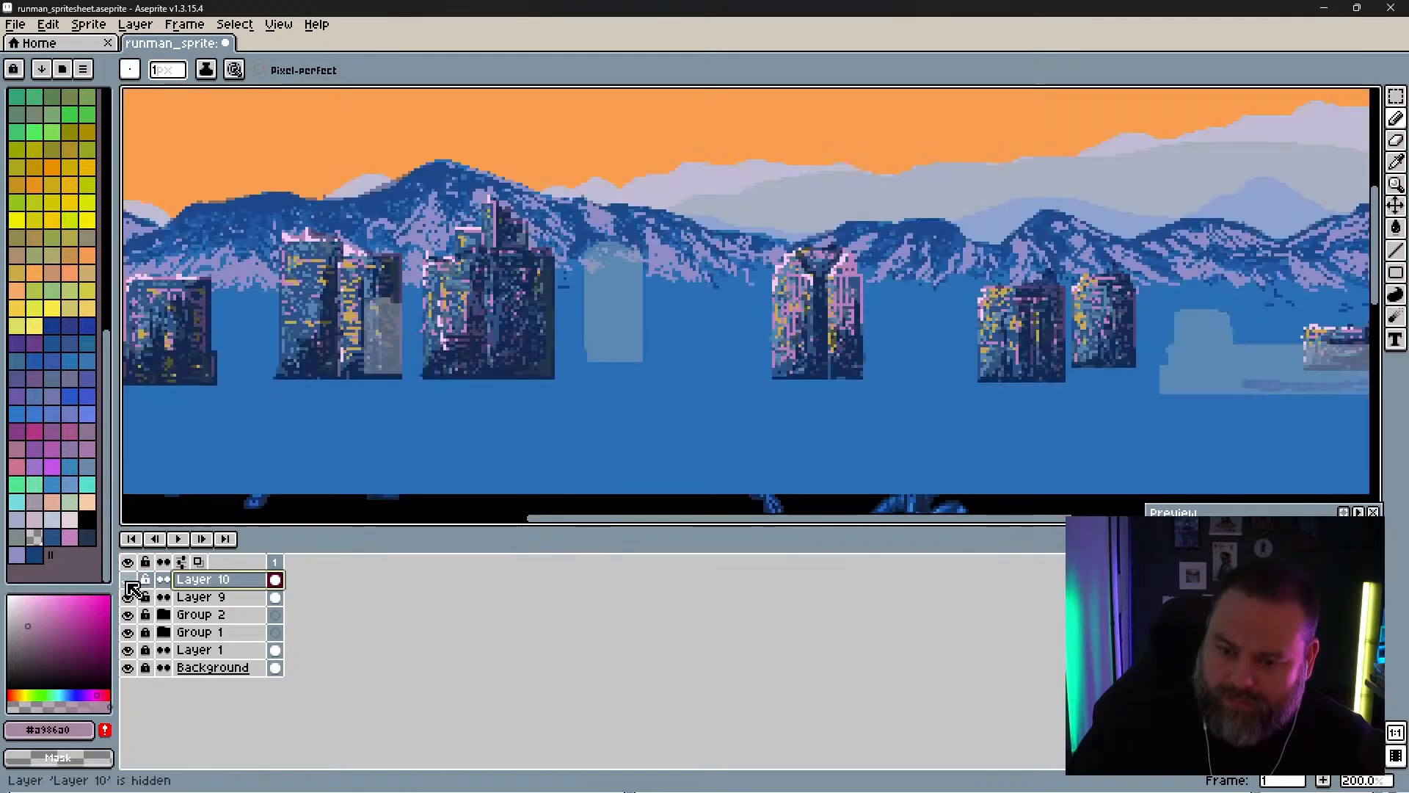
left_click(129, 580)
left_click(129, 598)
left_click(127, 601)
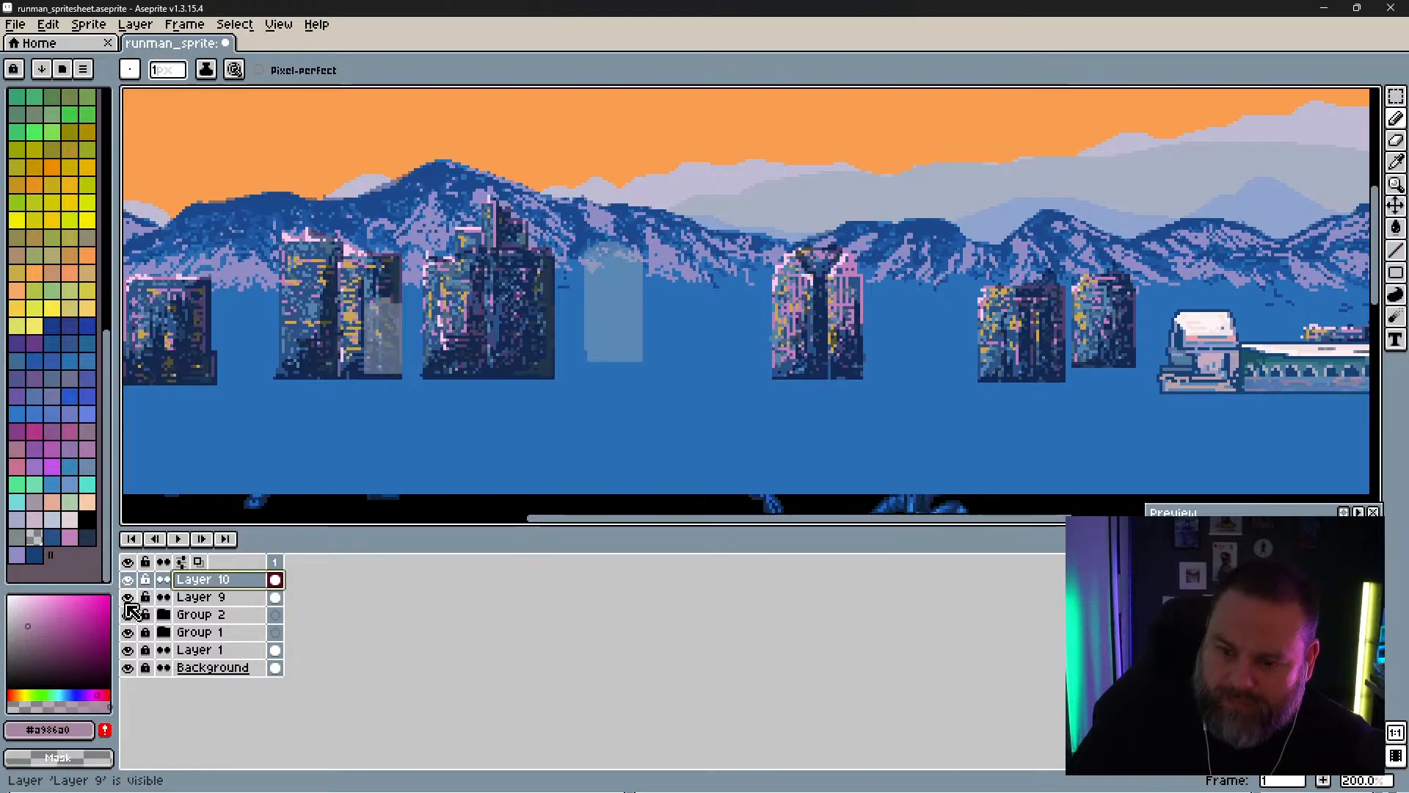
left_click(130, 618)
left_click(129, 618)
Step: Hide Group 2, Group 1 and Layer 1 to expose the reference skyline photo
left_click(129, 617)
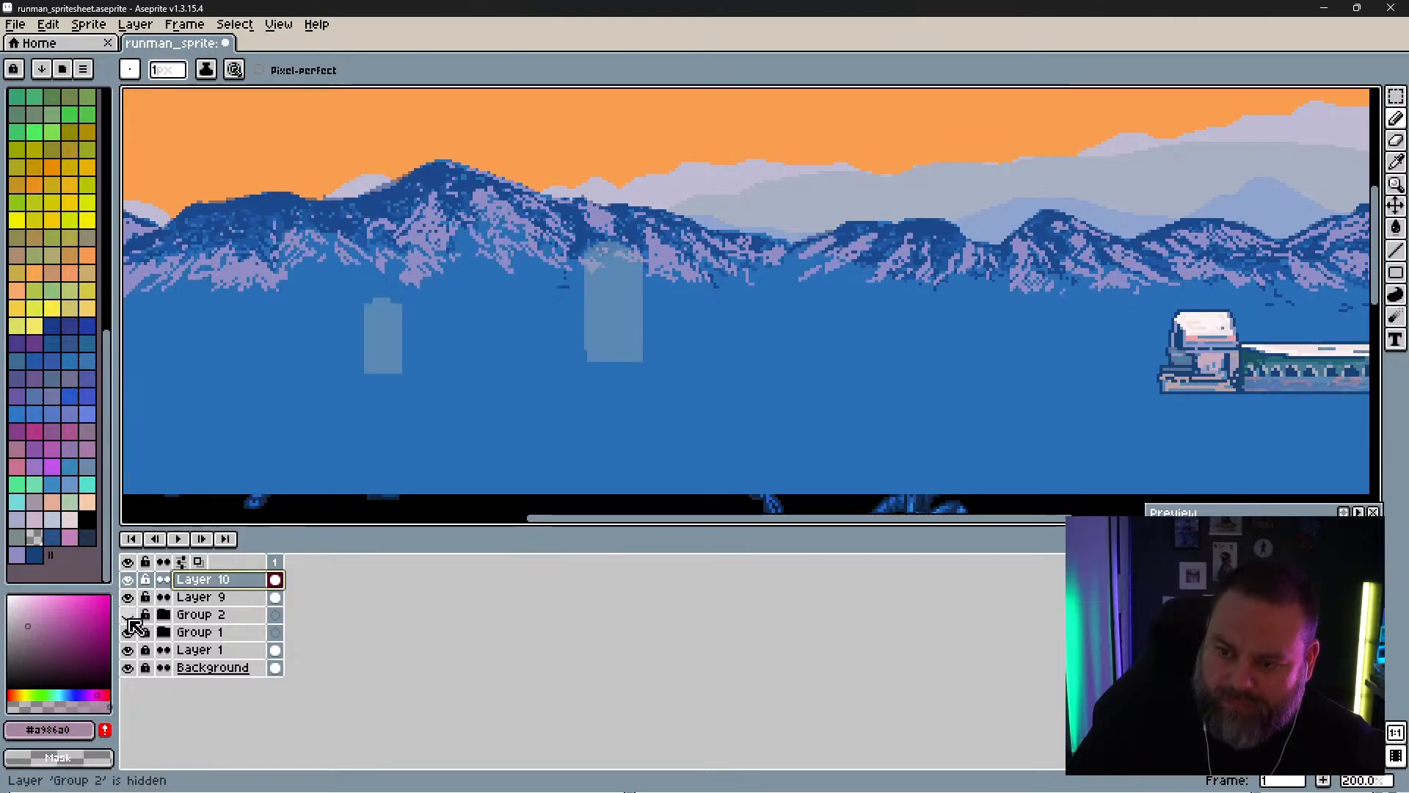
left_click(129, 633)
left_click(129, 634)
left_click(129, 634)
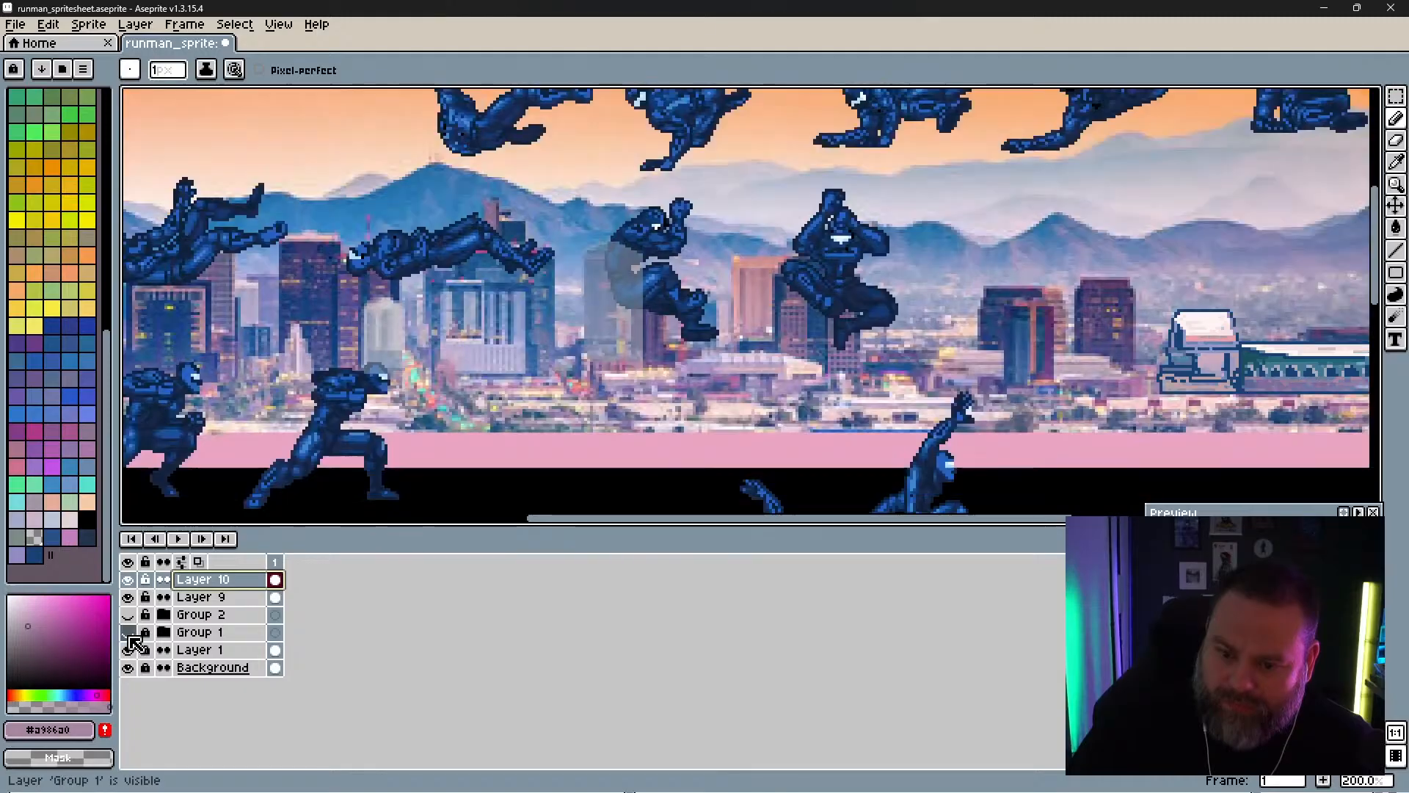
left_click(129, 651)
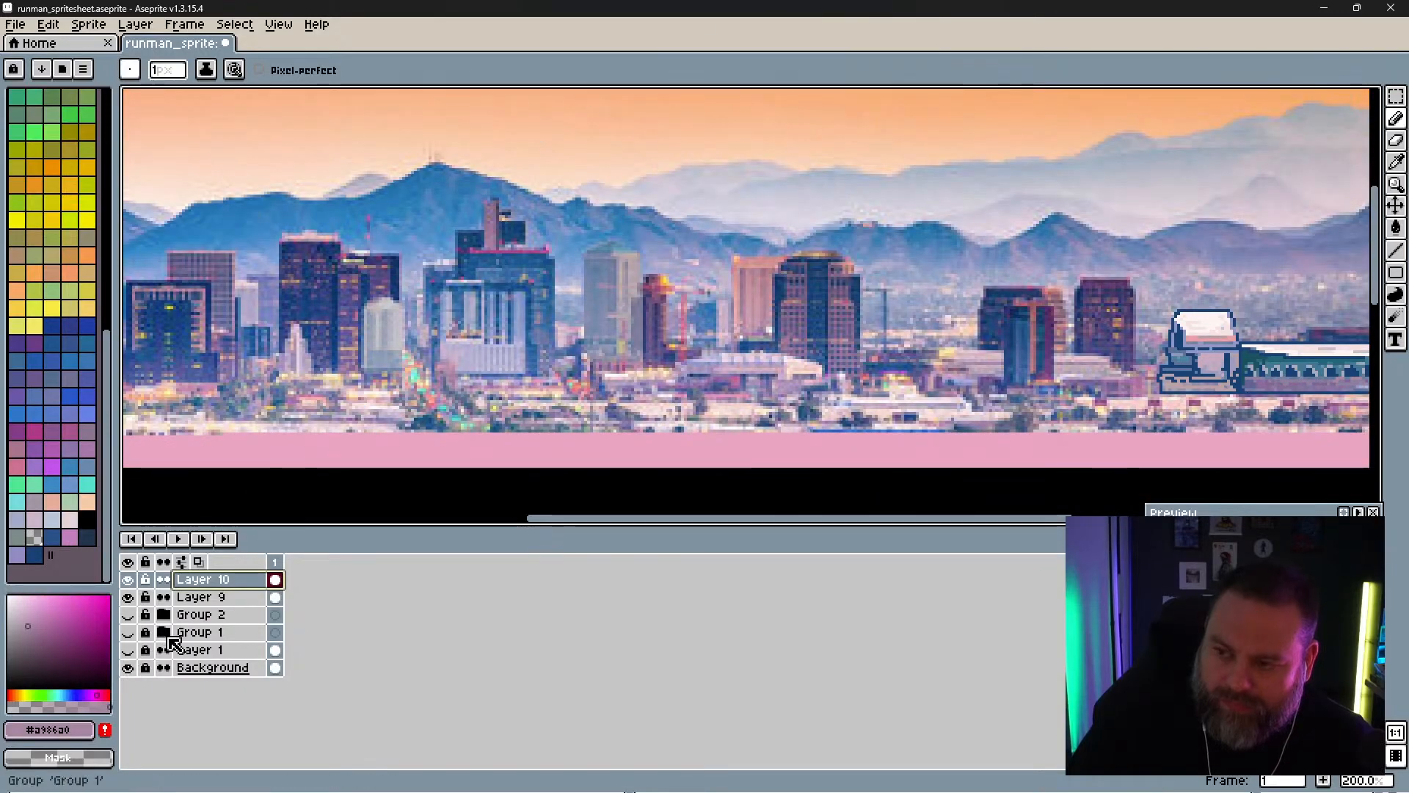
Step: Compare the grey placeholders with the photo and hide Layer 9 to expose the tower beside the crane, keeping Layer 10 active
left_click(131, 598)
left_click(131, 599)
left_click(131, 599)
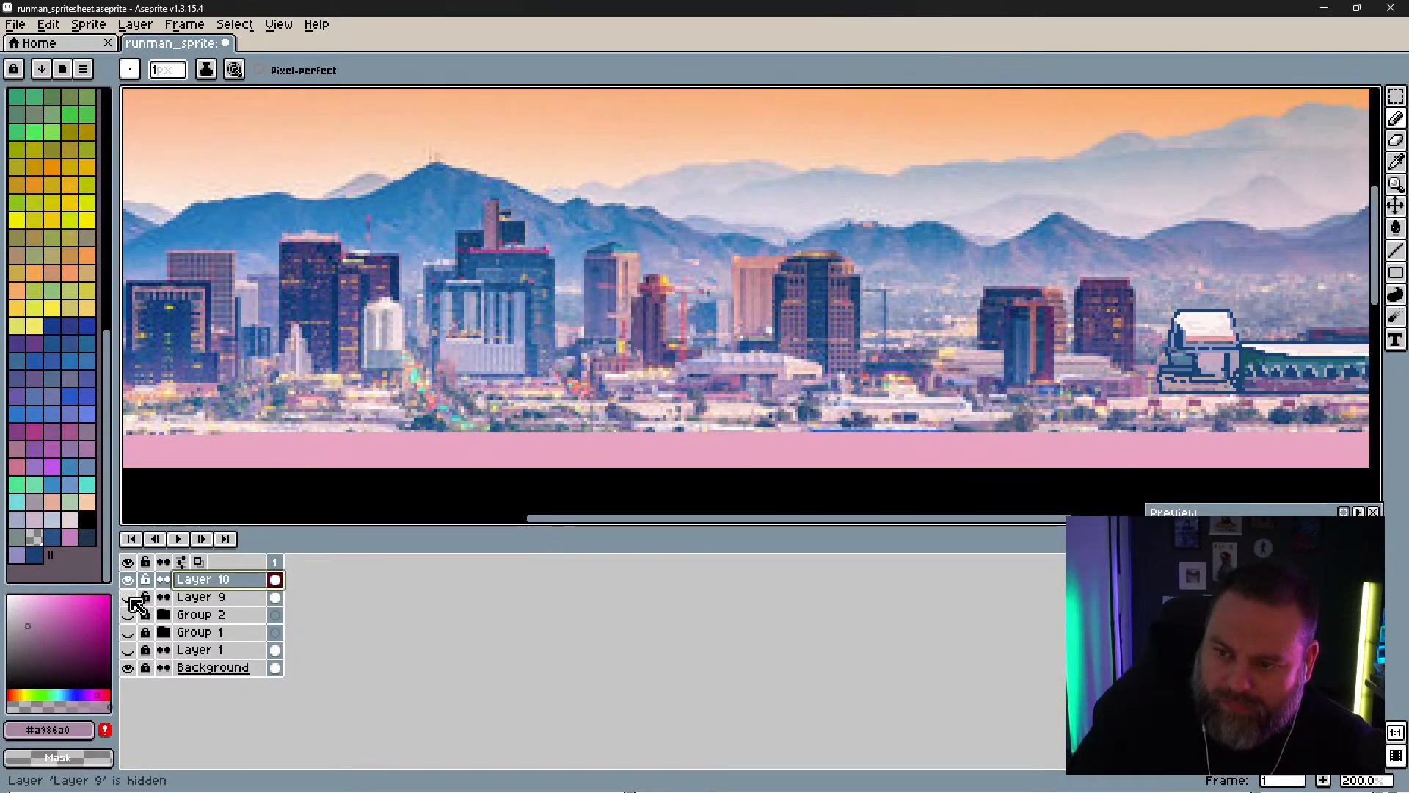
left_click(130, 599)
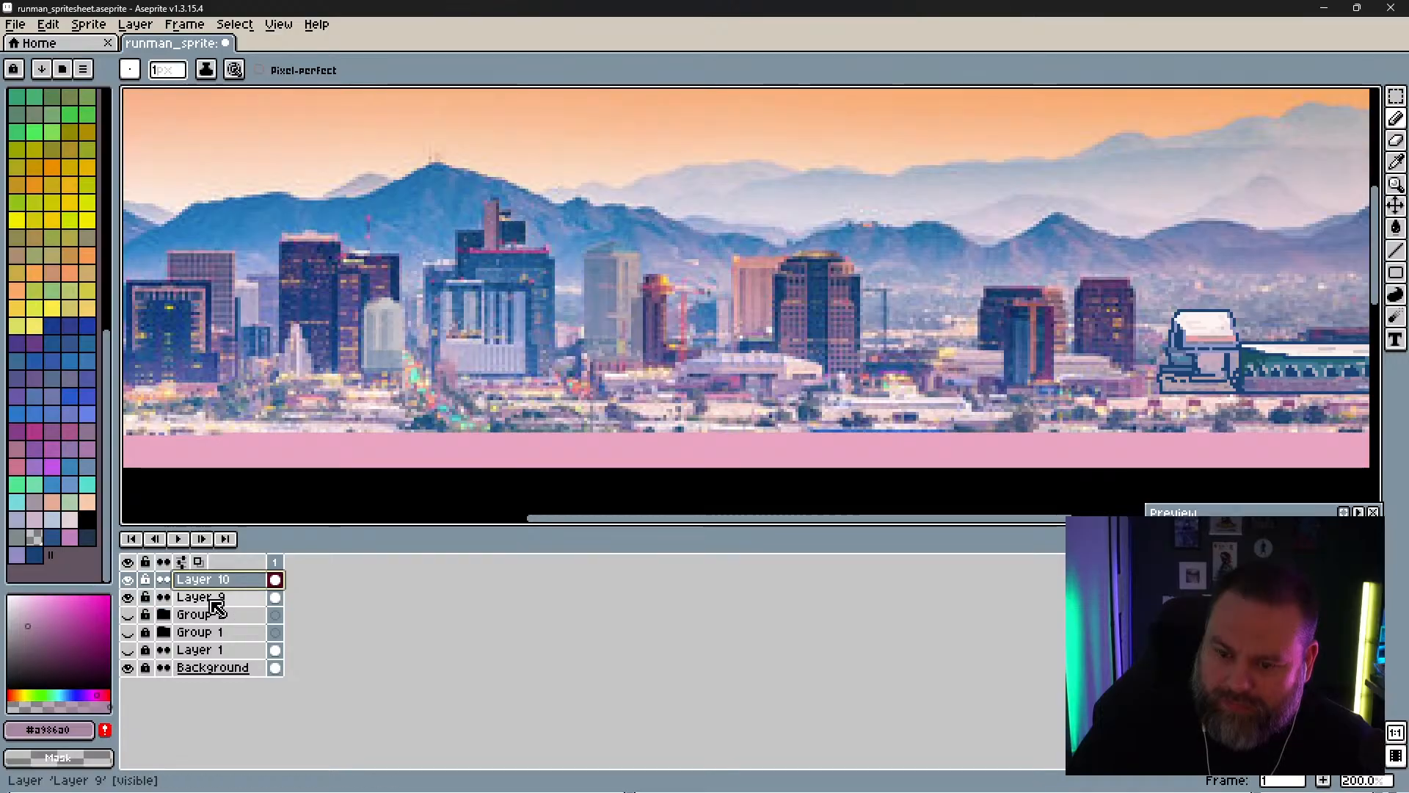
scroll(576, 232, "up", 3)
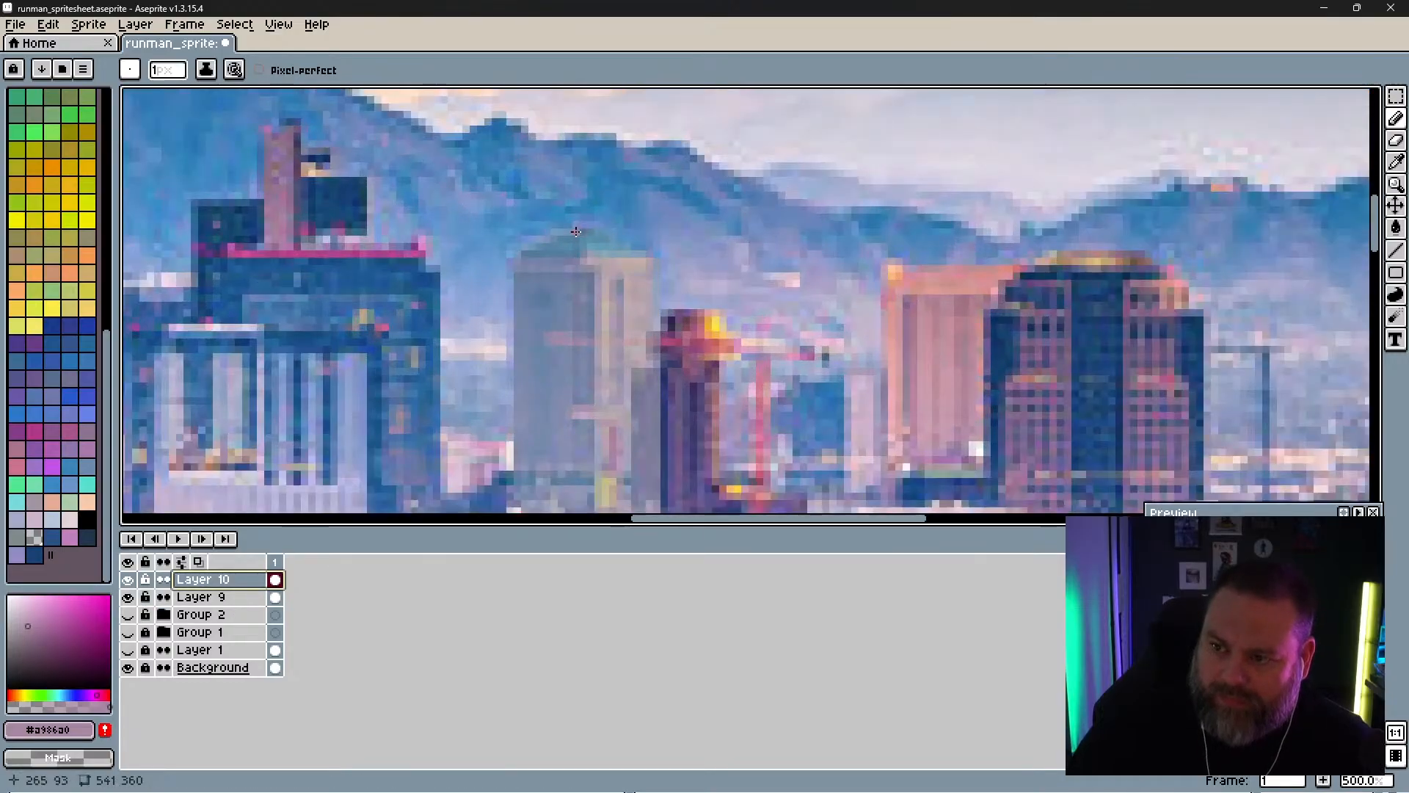
scroll(576, 231, "up", 1)
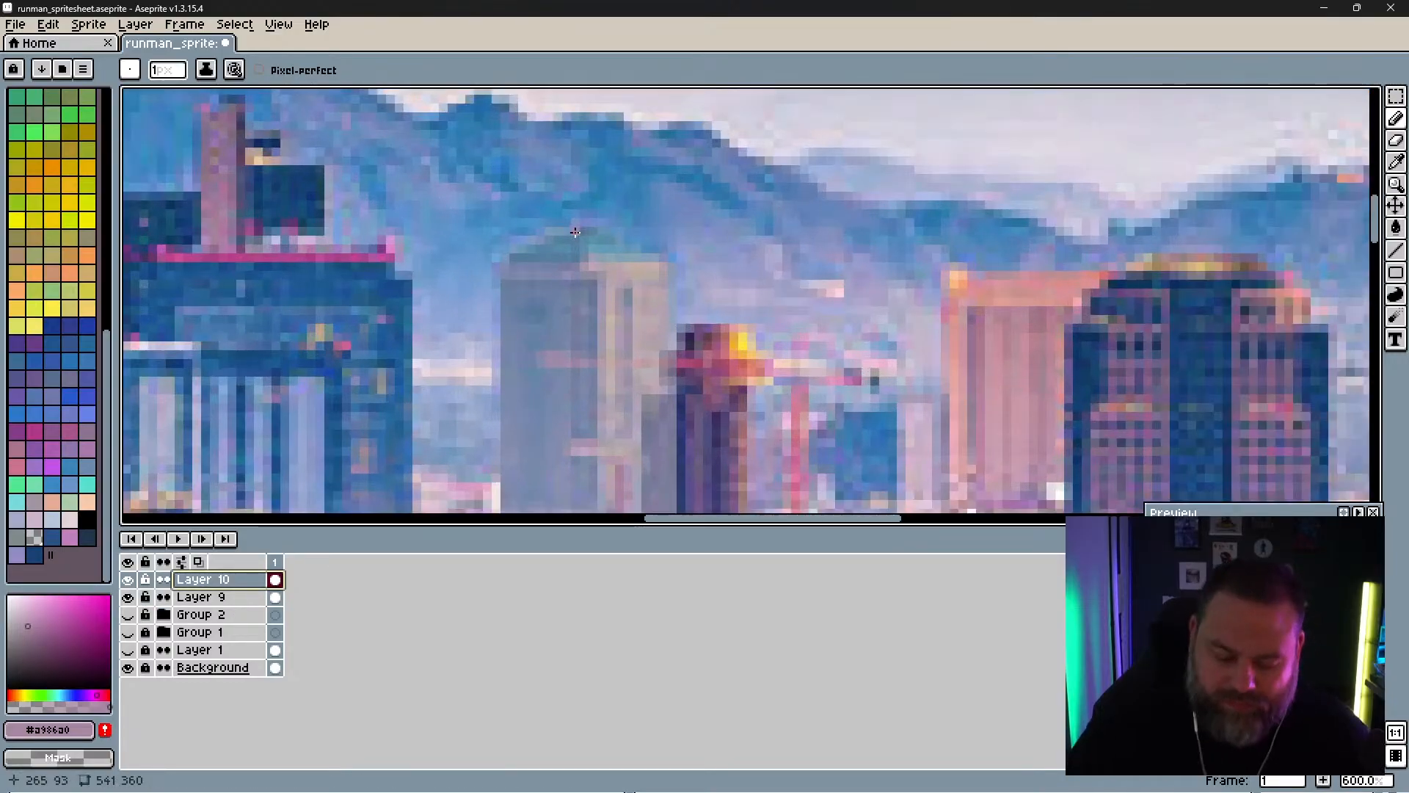
left_click(129, 581)
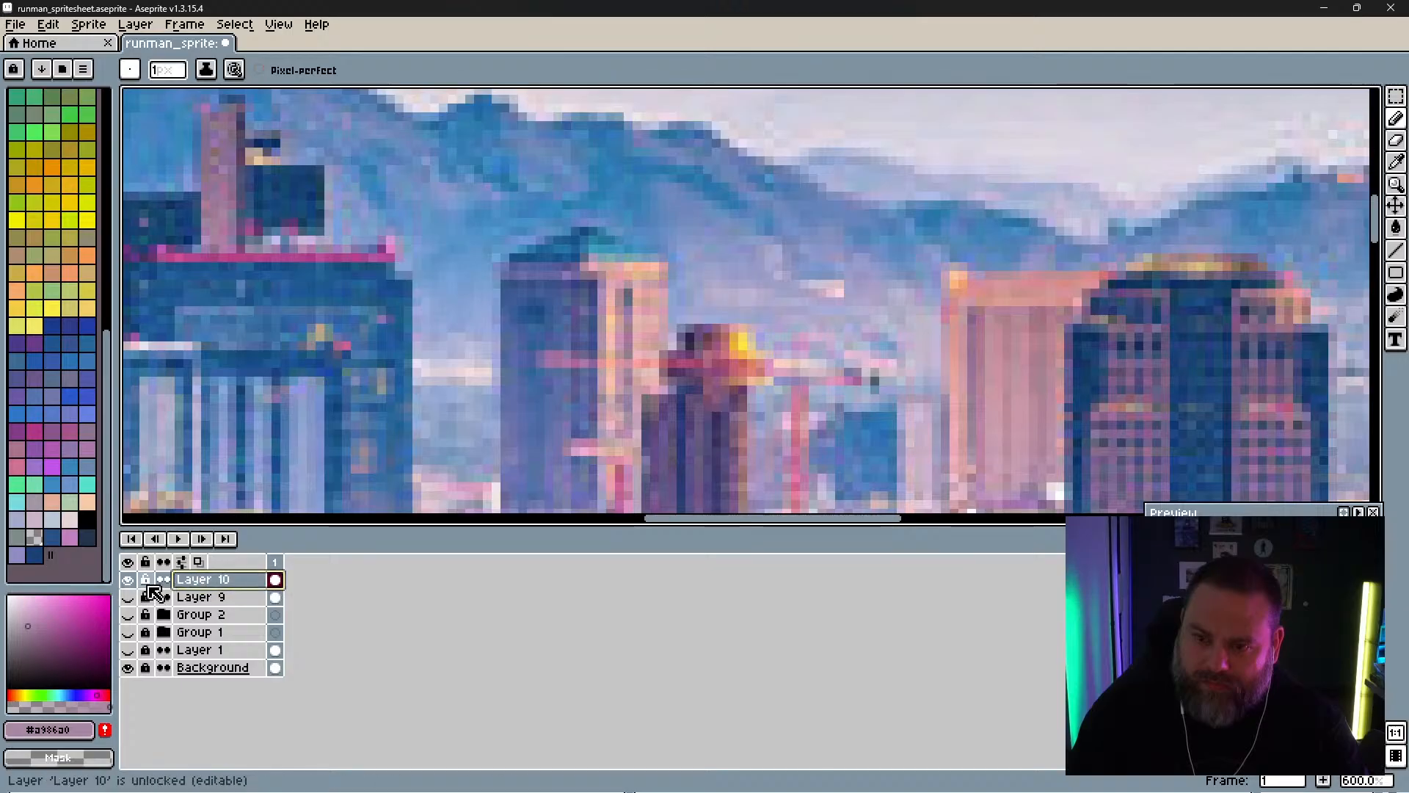
Step: Paint the roof of the tower beside the crane on Layer 10 with teal #1798b8 sampled from the photo
key("i")
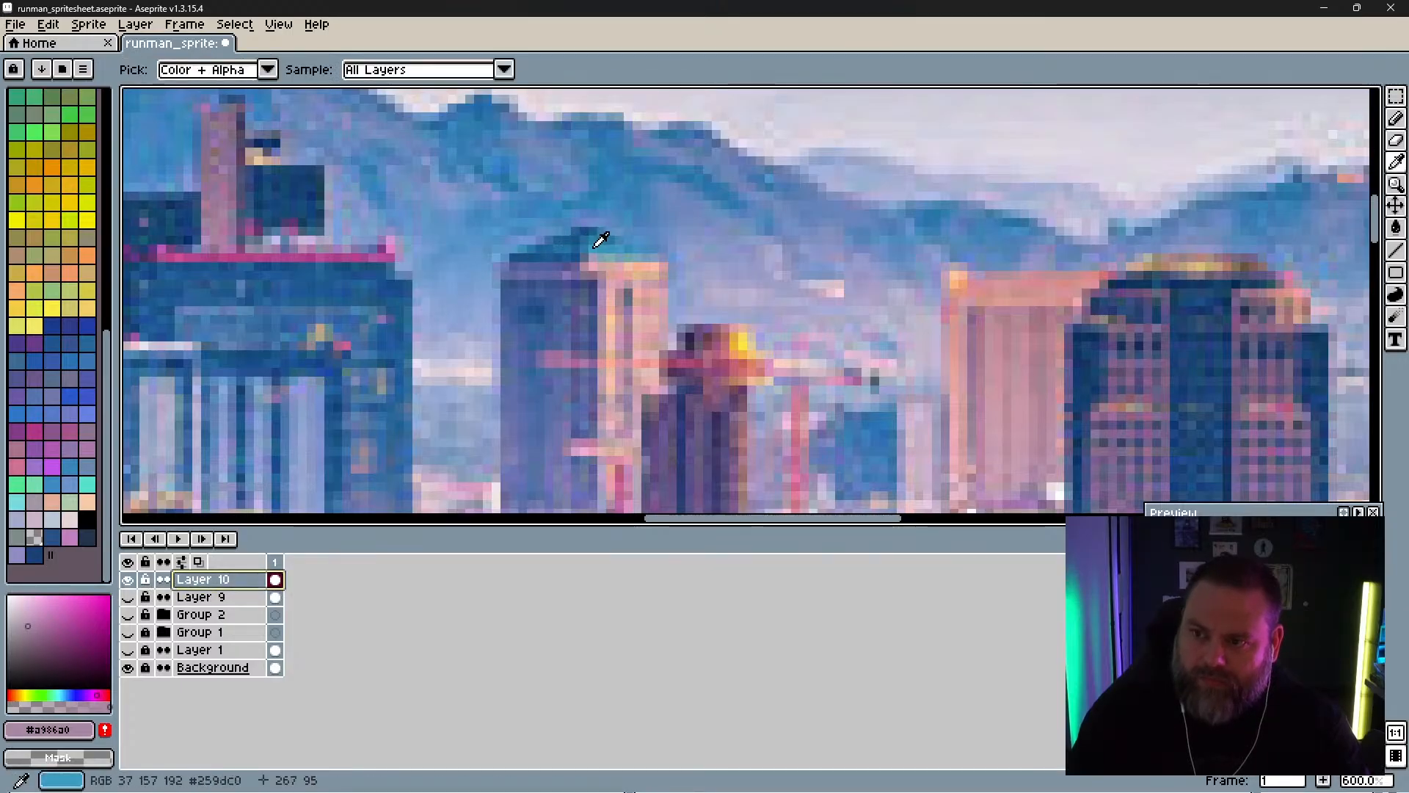
key("b")
left_click_drag(593, 248, 559, 248)
left_click(602, 248, "alt")
left_click(572, 245)
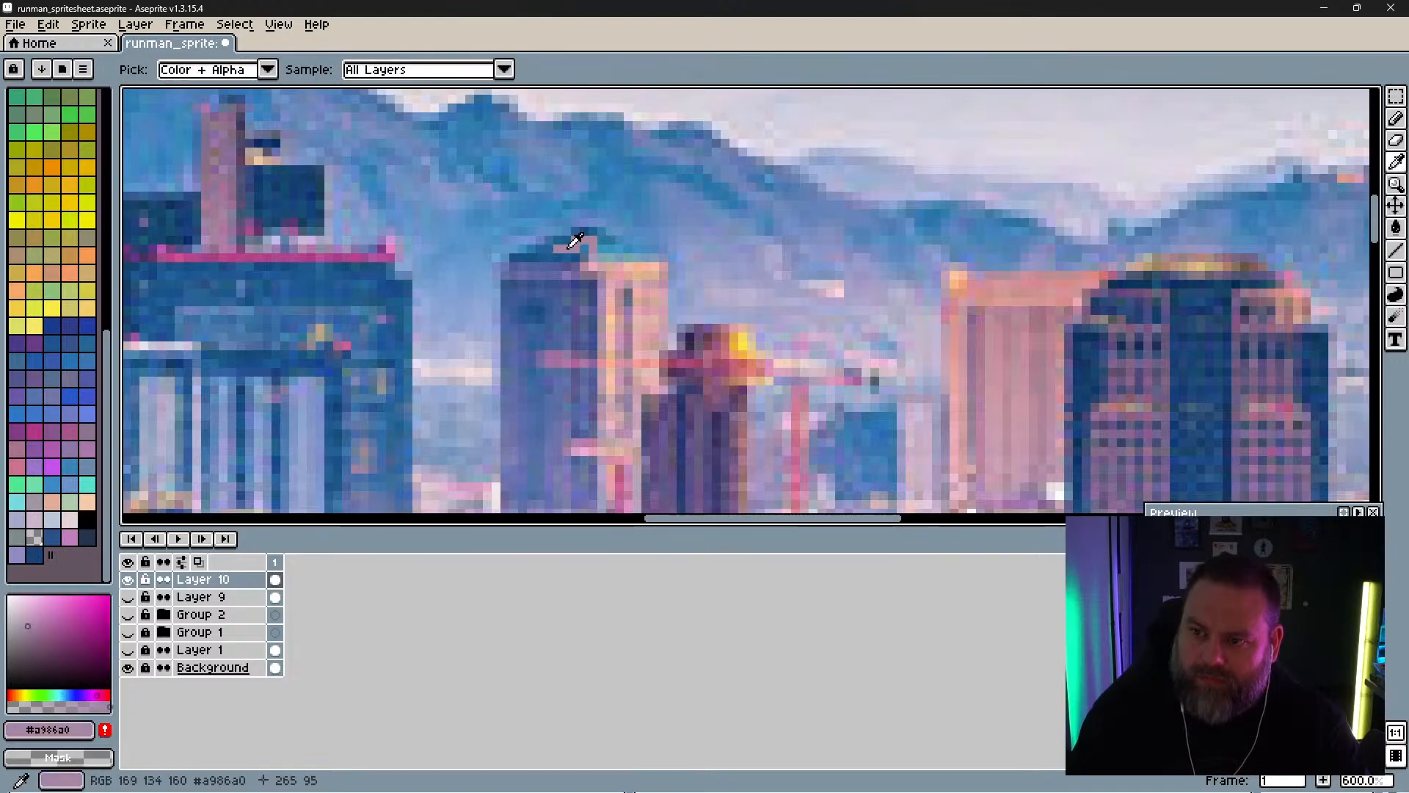
left_click(602, 245, "alt")
left_click(578, 241)
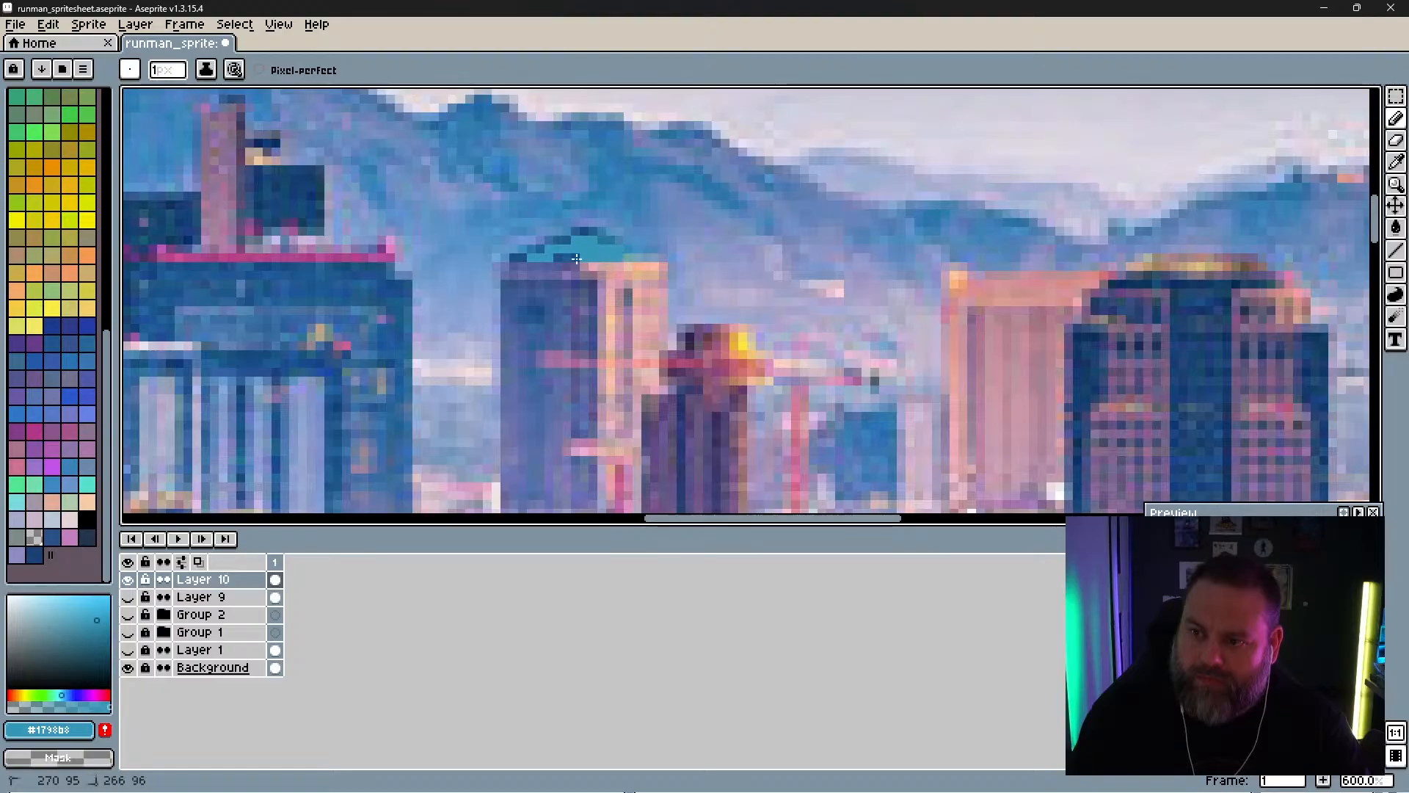
Step: Outline the tower's sloped roof in dark blue #06507f and shade its left part with #007894
left_click(526, 251, "alt")
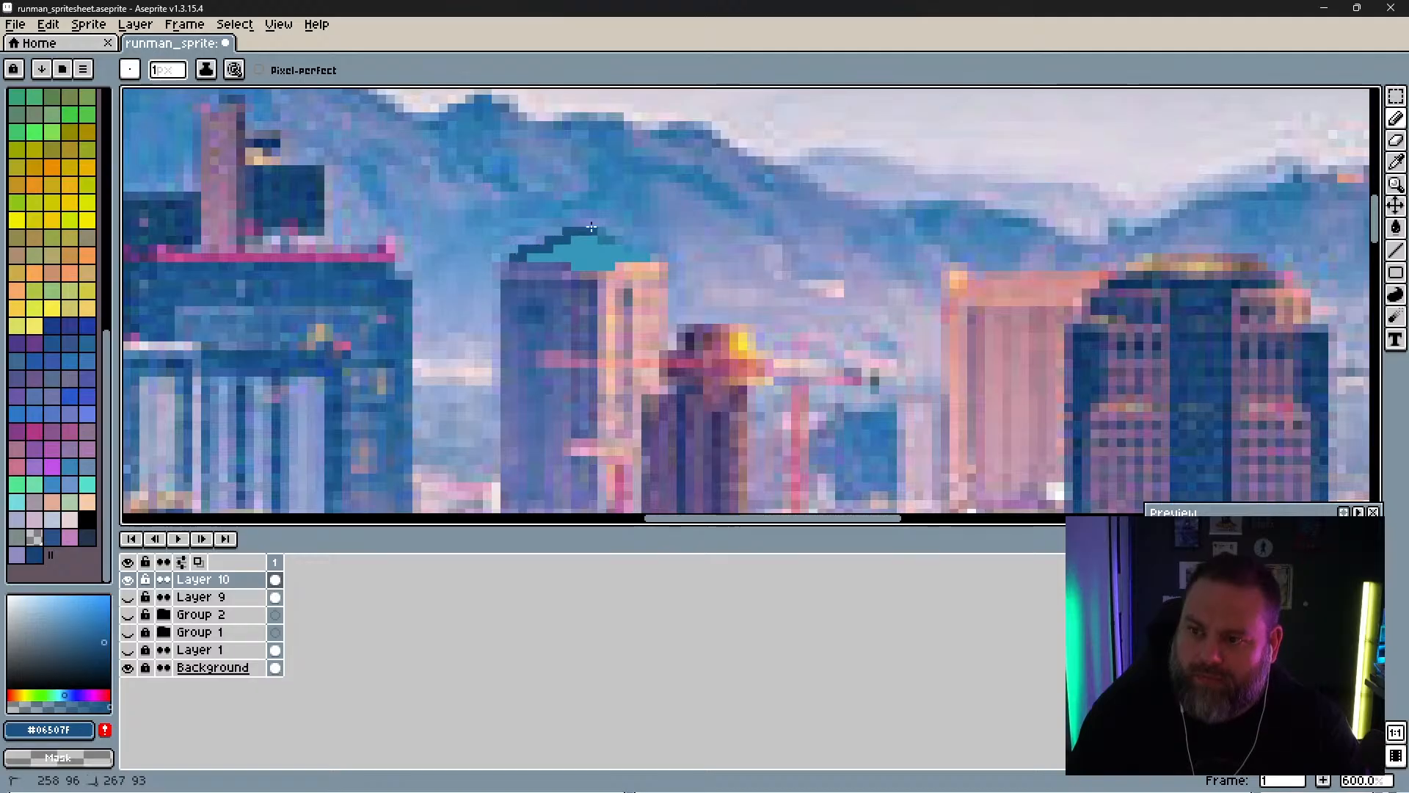
left_click(662, 256)
left_click(583, 240, "alt")
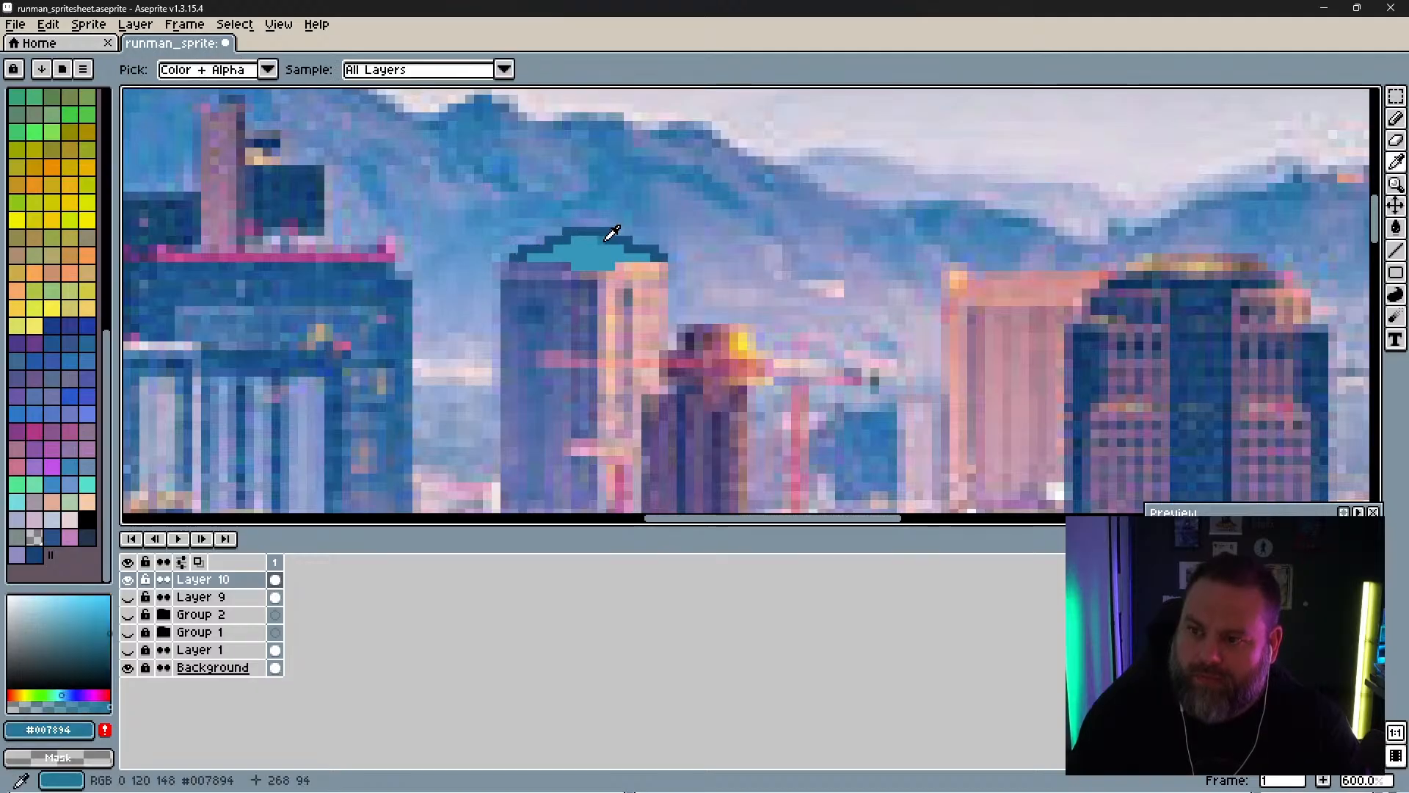
mouse_move(559, 252)
left_mouse_down()
mouse_move(581, 258)
mouse_move(589, 237)
left_mouse_up()
Step: Paint the upper part of the tower's shaded left face with the sampled colors #4b619b, #304e80, #0a4b81 and #a573a6
left_click(502, 269, "alt")
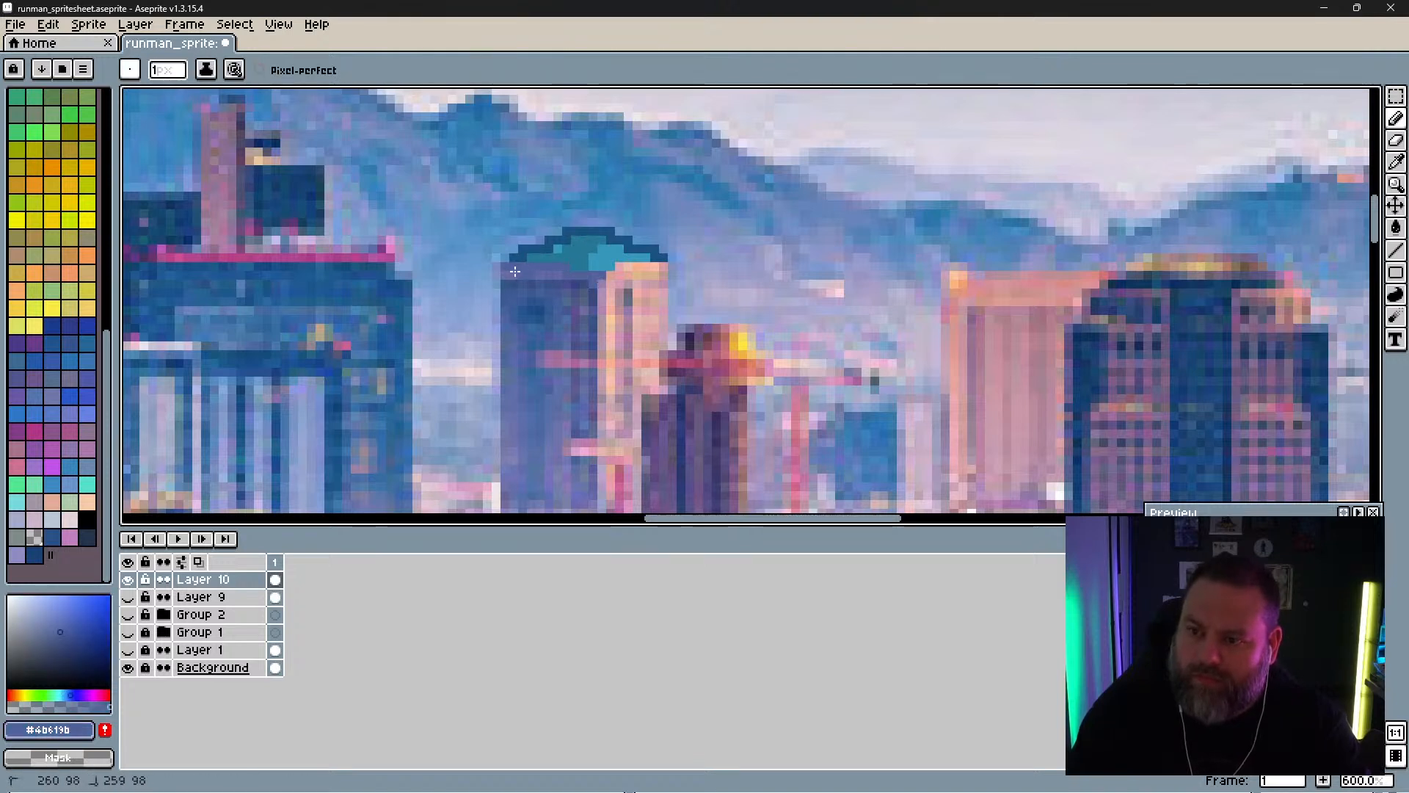
left_click(511, 284, "alt")
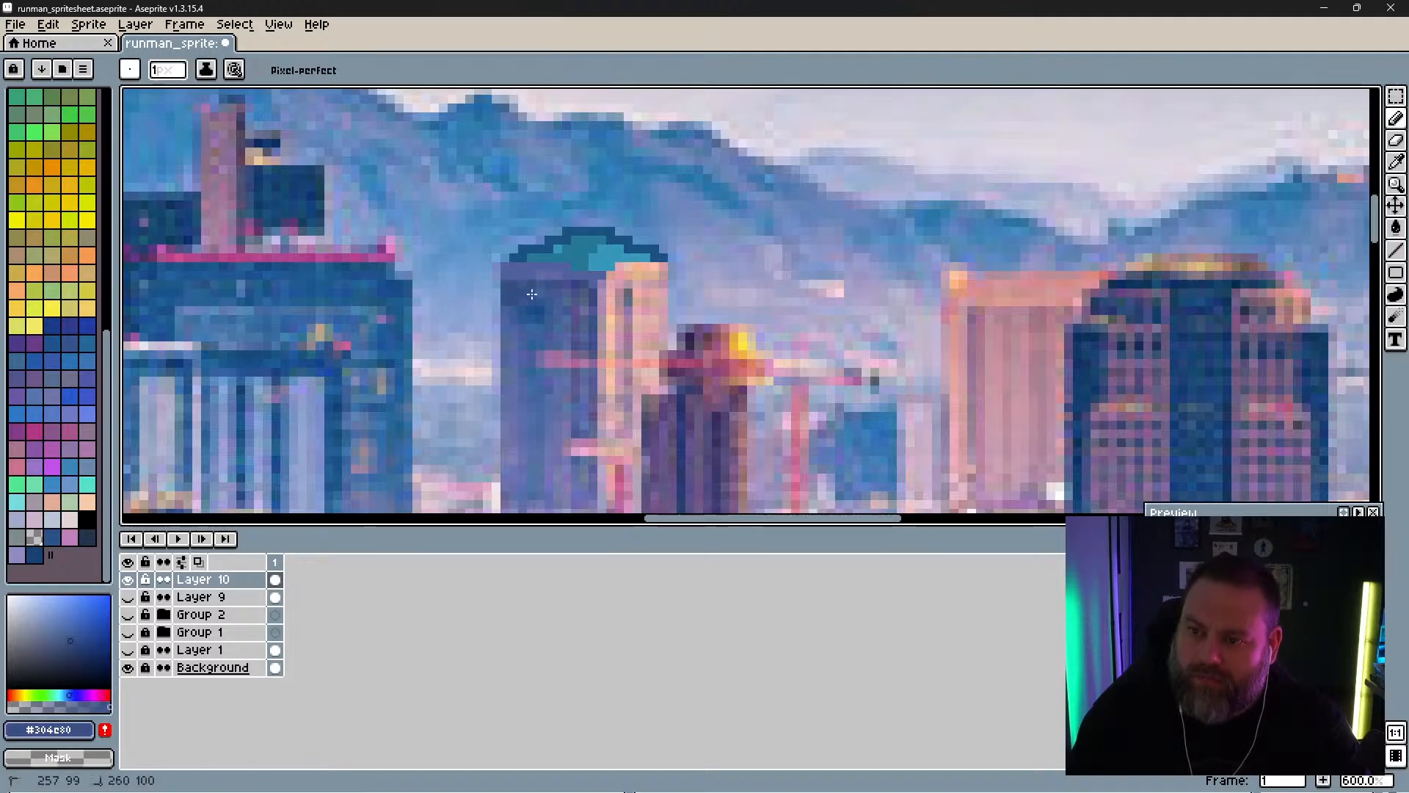
left_click(526, 315, "alt")
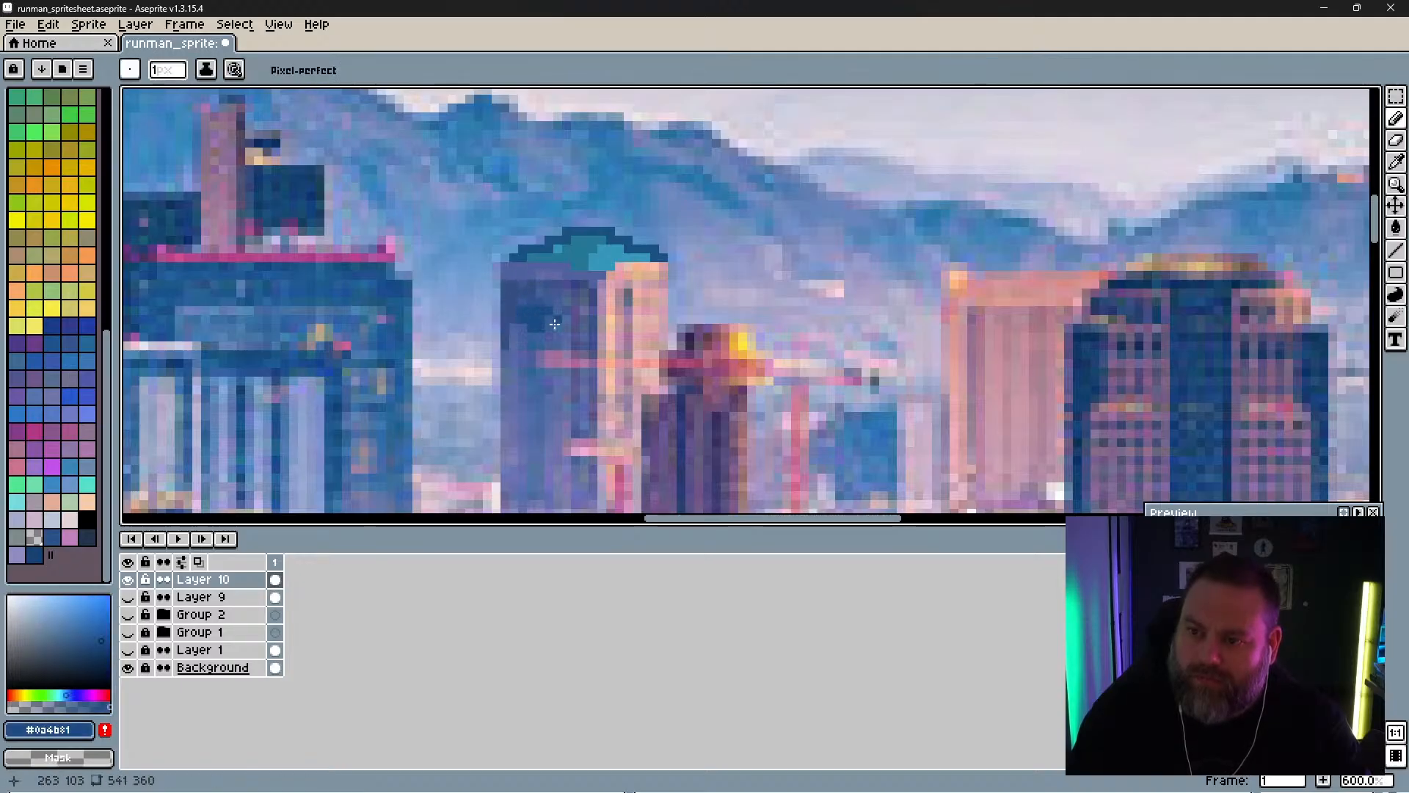
left_click(561, 356, "alt")
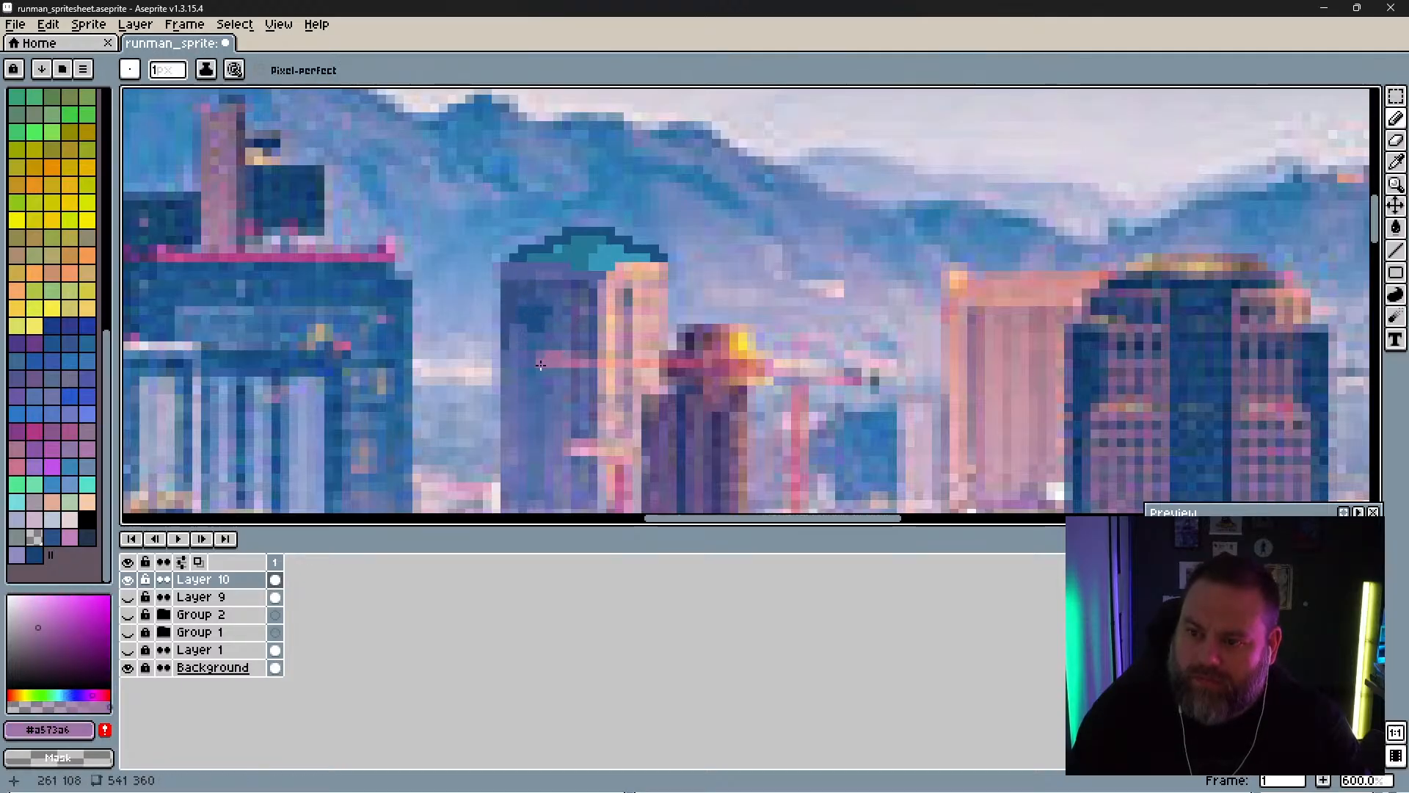
Step: Show Layer 9 and paint a #f2c1a1 highlight down the tower's front corner to its base and along the lit face's top edge
left_click(615, 308, "alt")
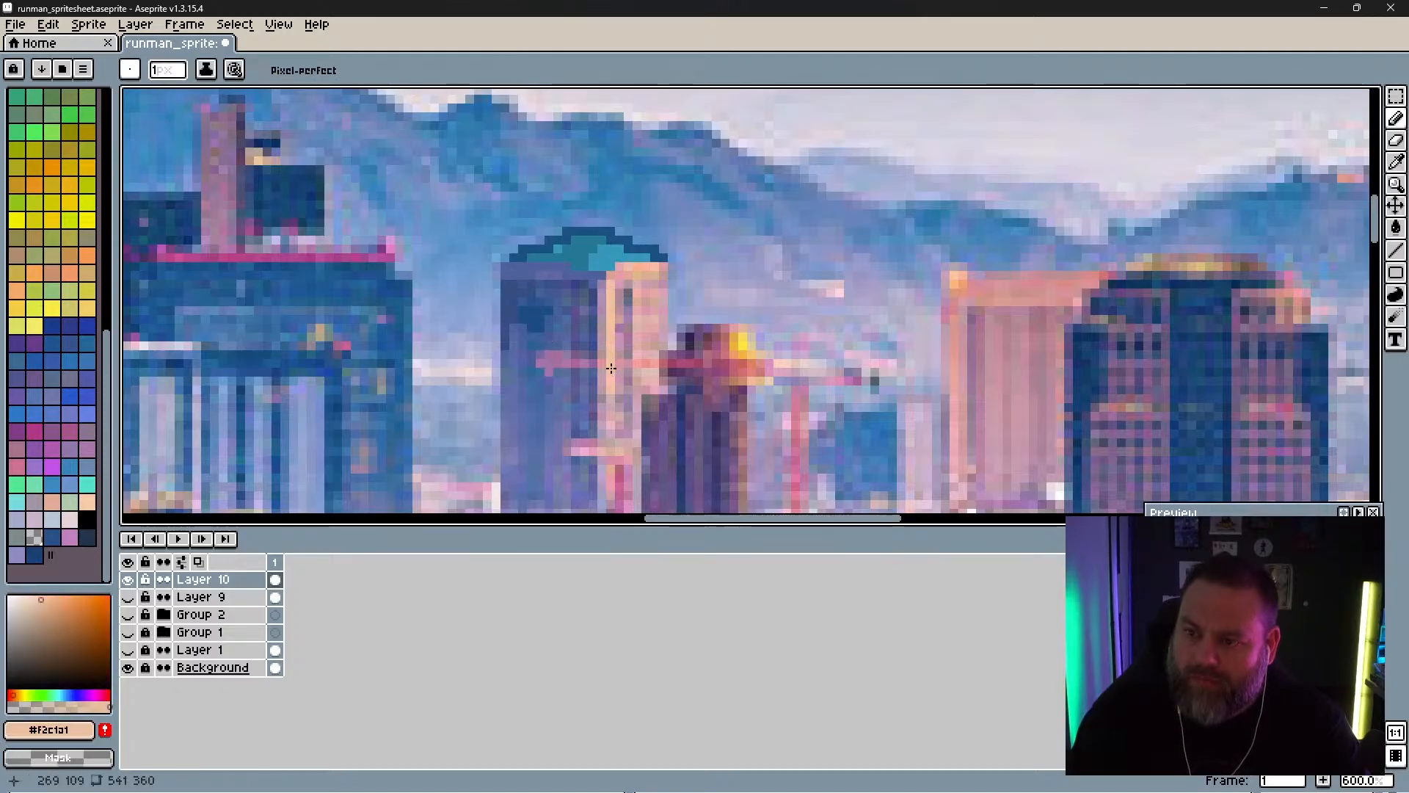
left_click_drag(610, 368, 623, 203)
left_click_drag(614, 198, 619, 350)
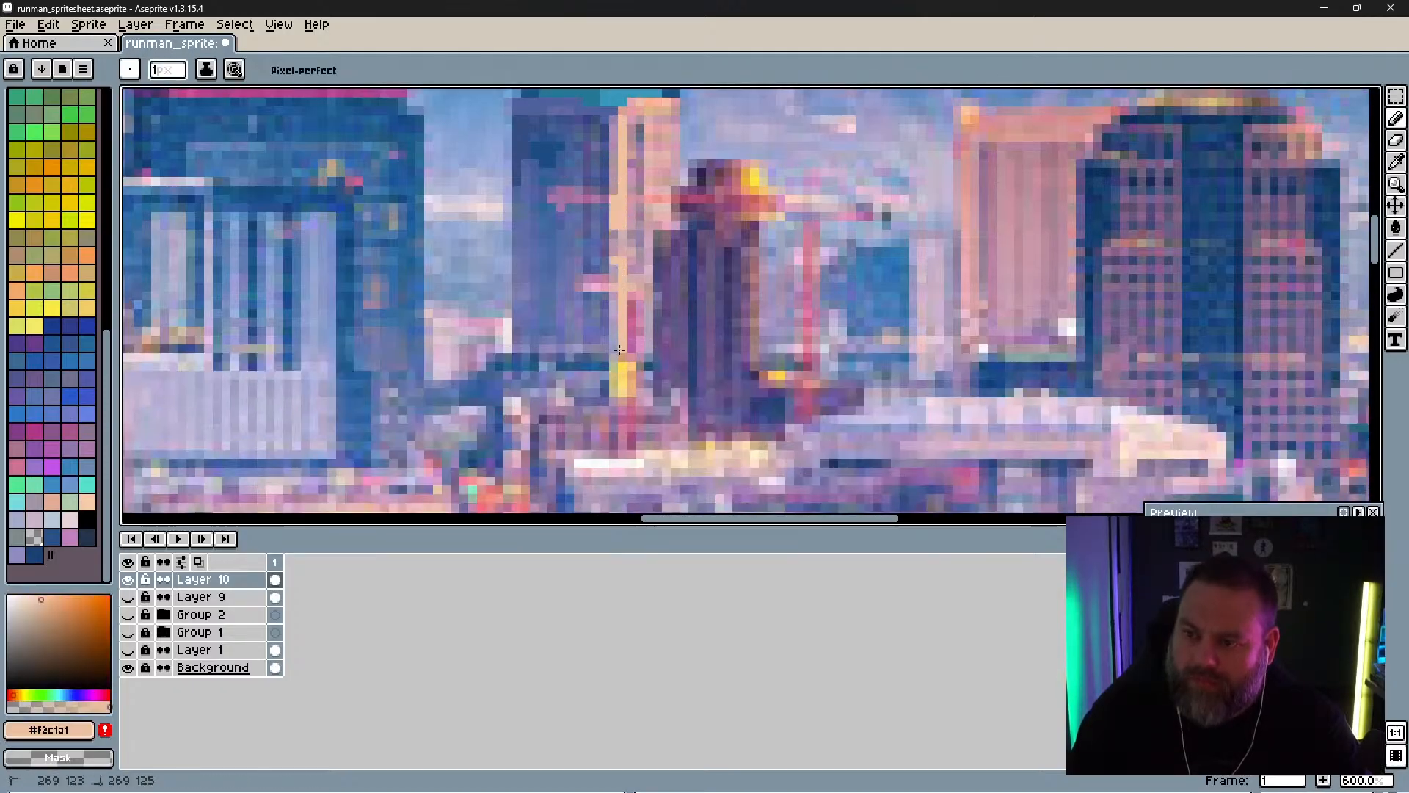
left_click(128, 597)
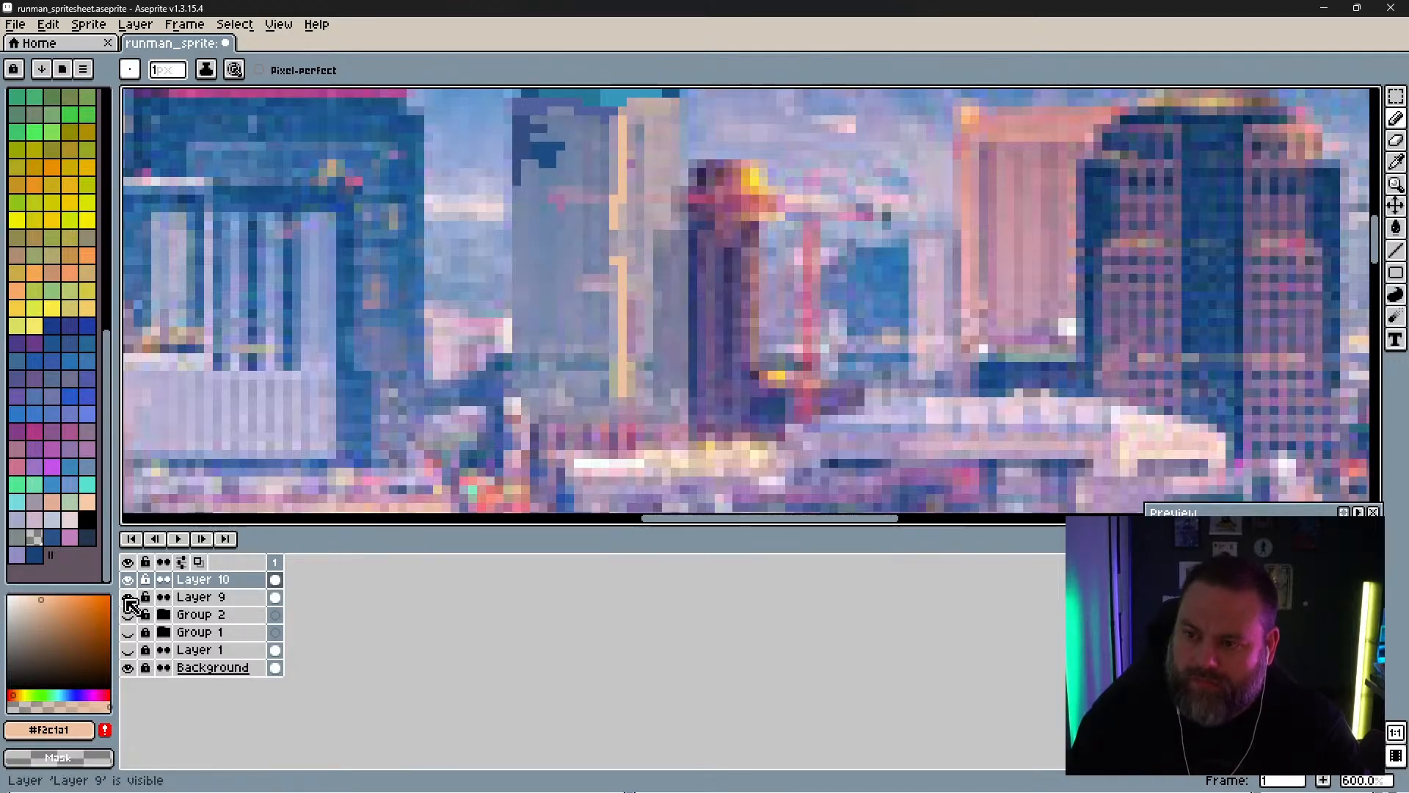
left_click_drag(623, 395, 622, 430)
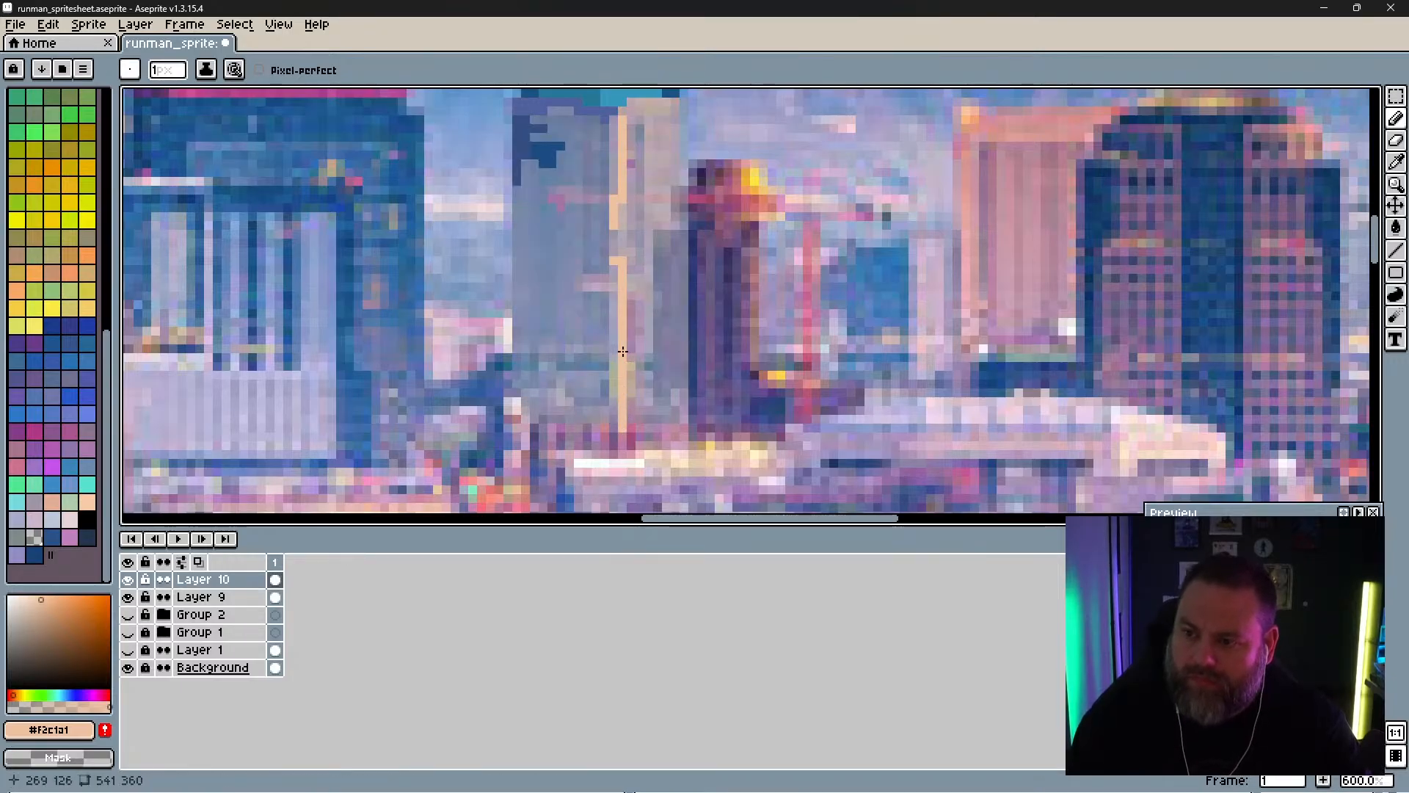
left_click_drag(604, 356, 538, 501)
left_click_drag(555, 265, 598, 242)
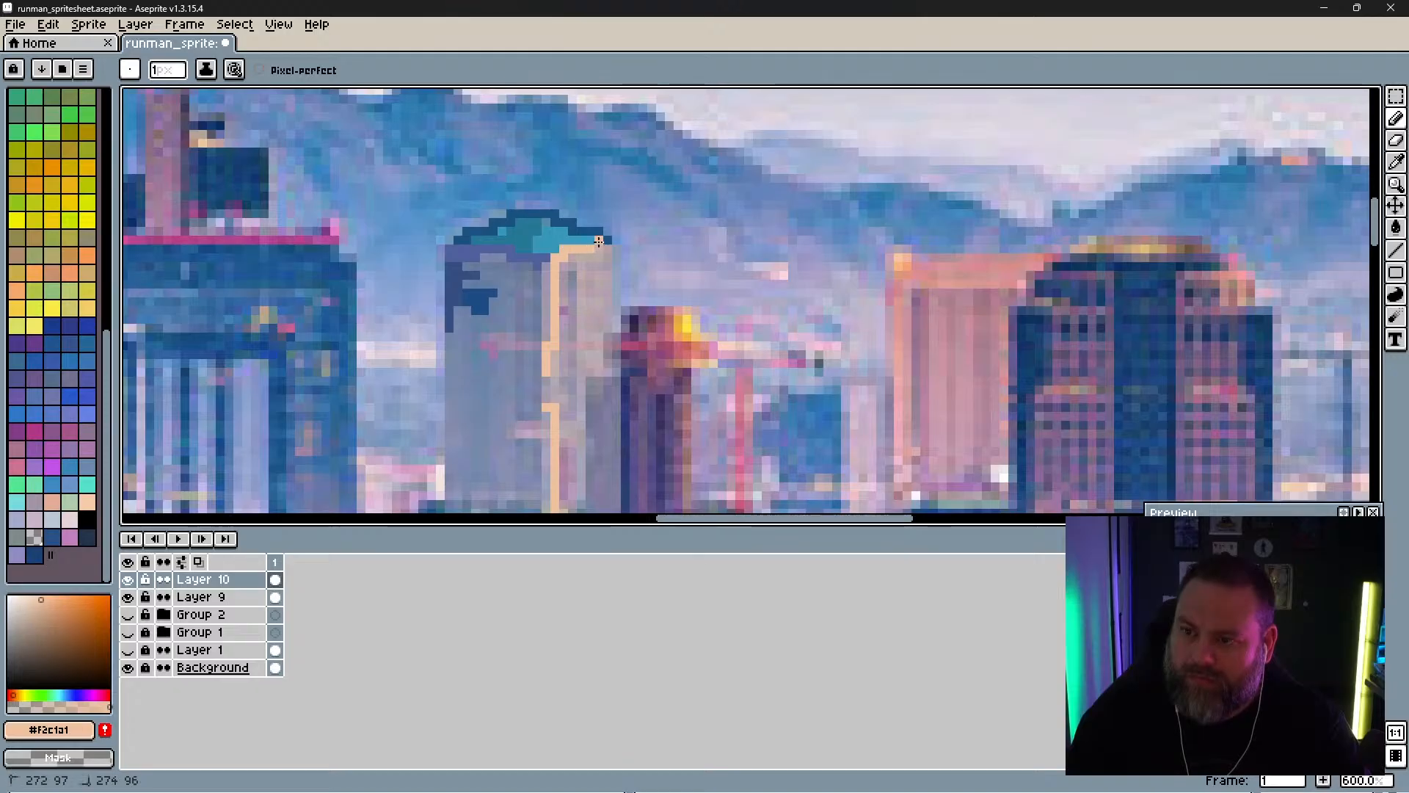
Step: Undo the corner highlight strokes and repaint the #f2c1a1 strip slightly further left, running down to the tower's base
key("ctrl+z")
key("ctrl+z")
key("ctrl+z")
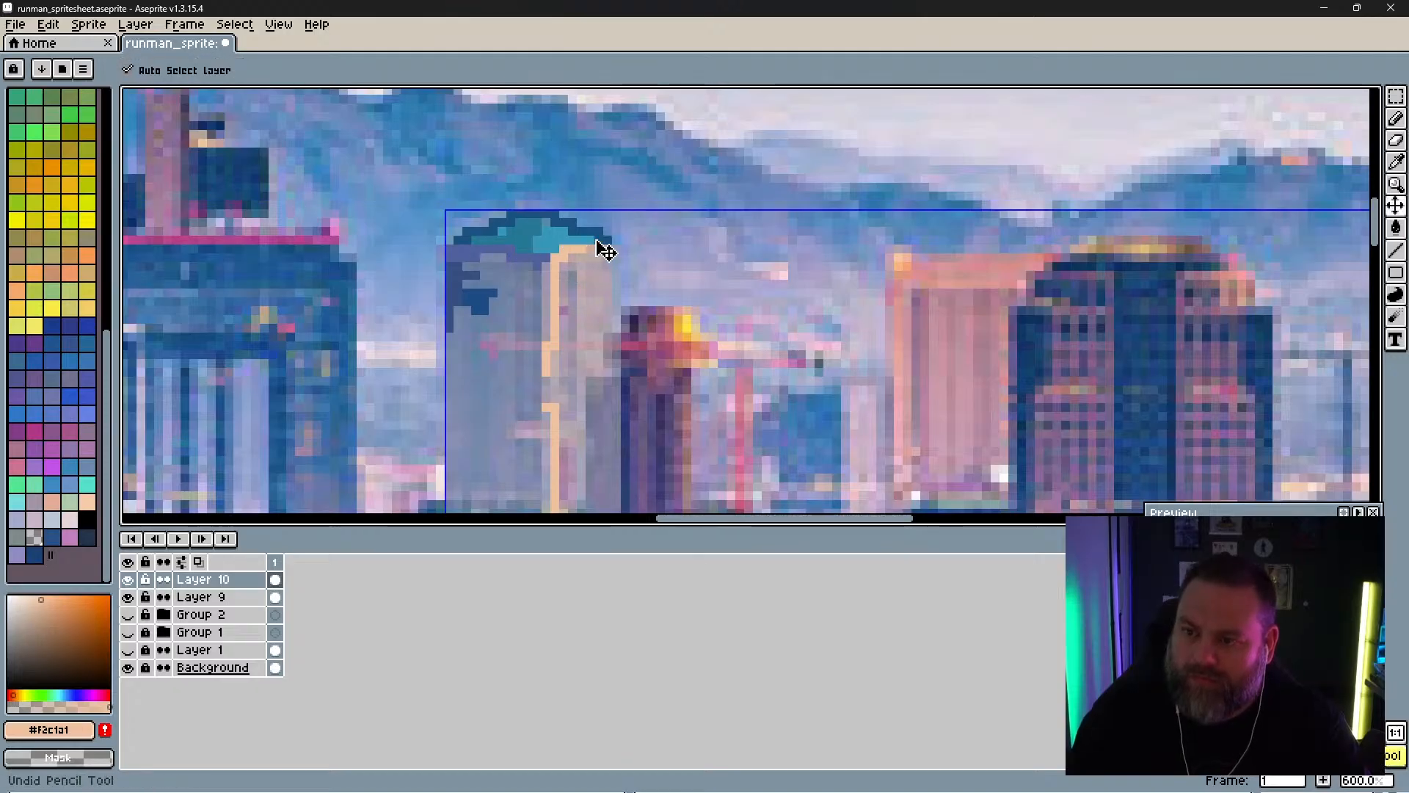
mouse_move(607, 250)
left_mouse_down()
mouse_move(551, 265)
mouse_move(539, 310)
mouse_move(552, 226)
left_mouse_up()
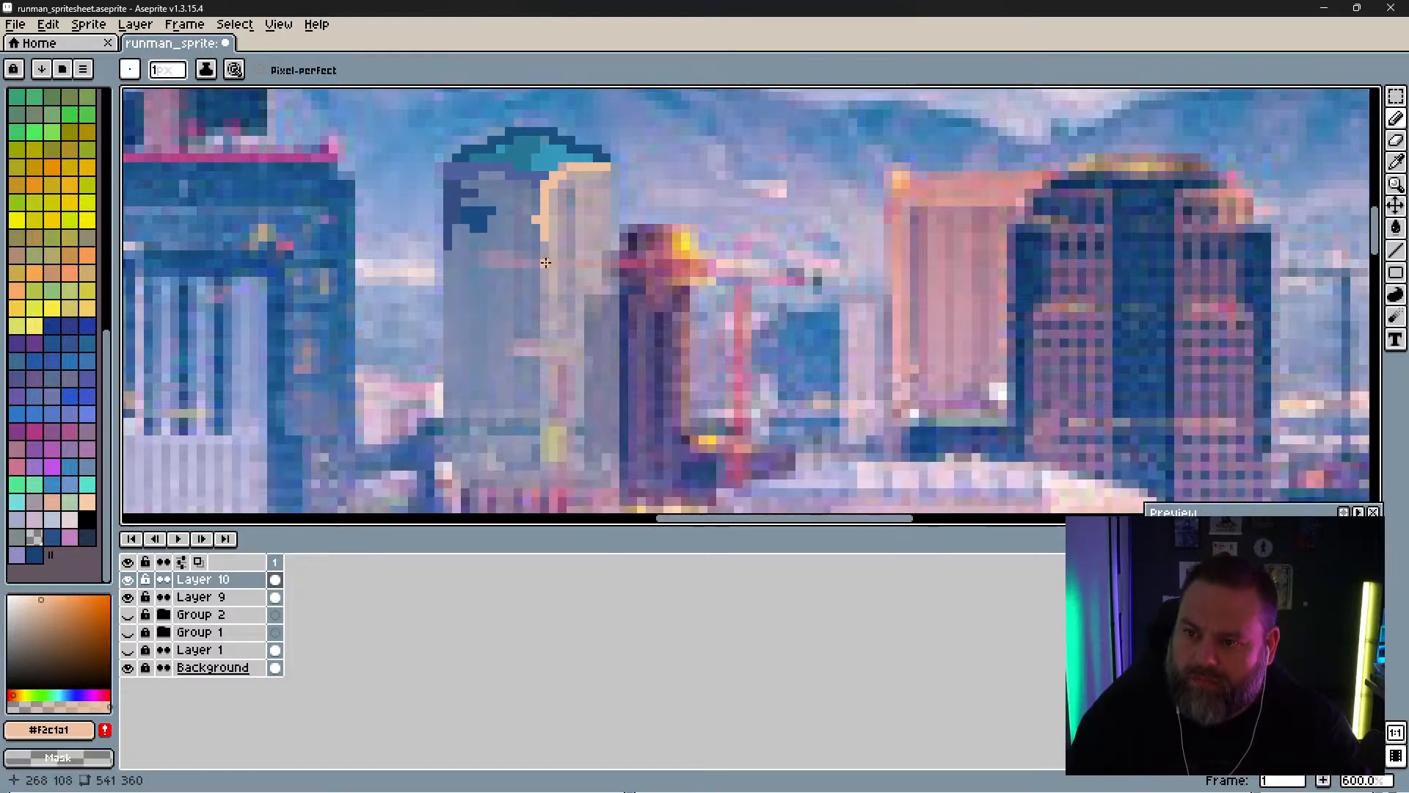
left_click_drag(547, 303, 547, 382)
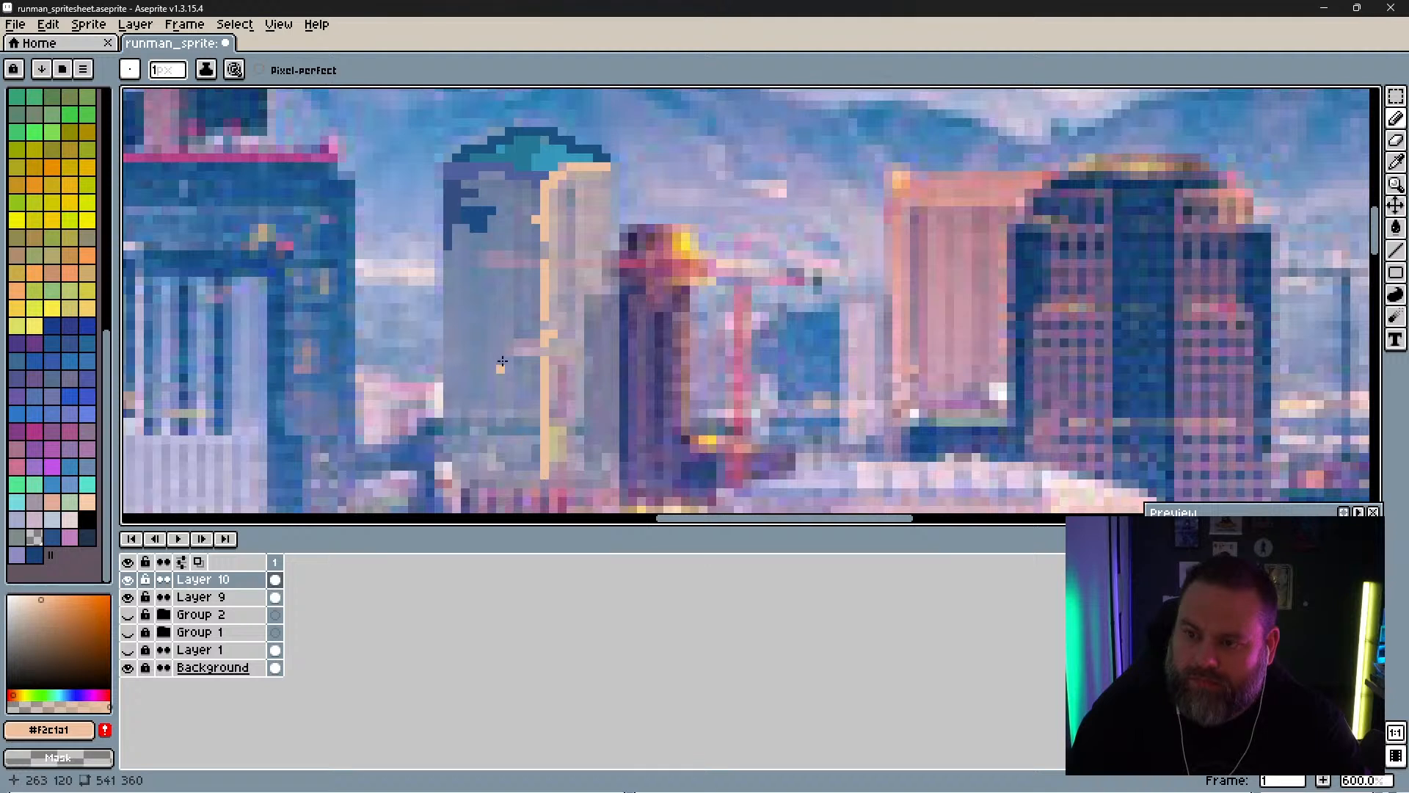
Step: Hide Layer 9, sample #605091 and #777aa7 from the reference photo and paint shading pixels down the tower's left face
key("alt")
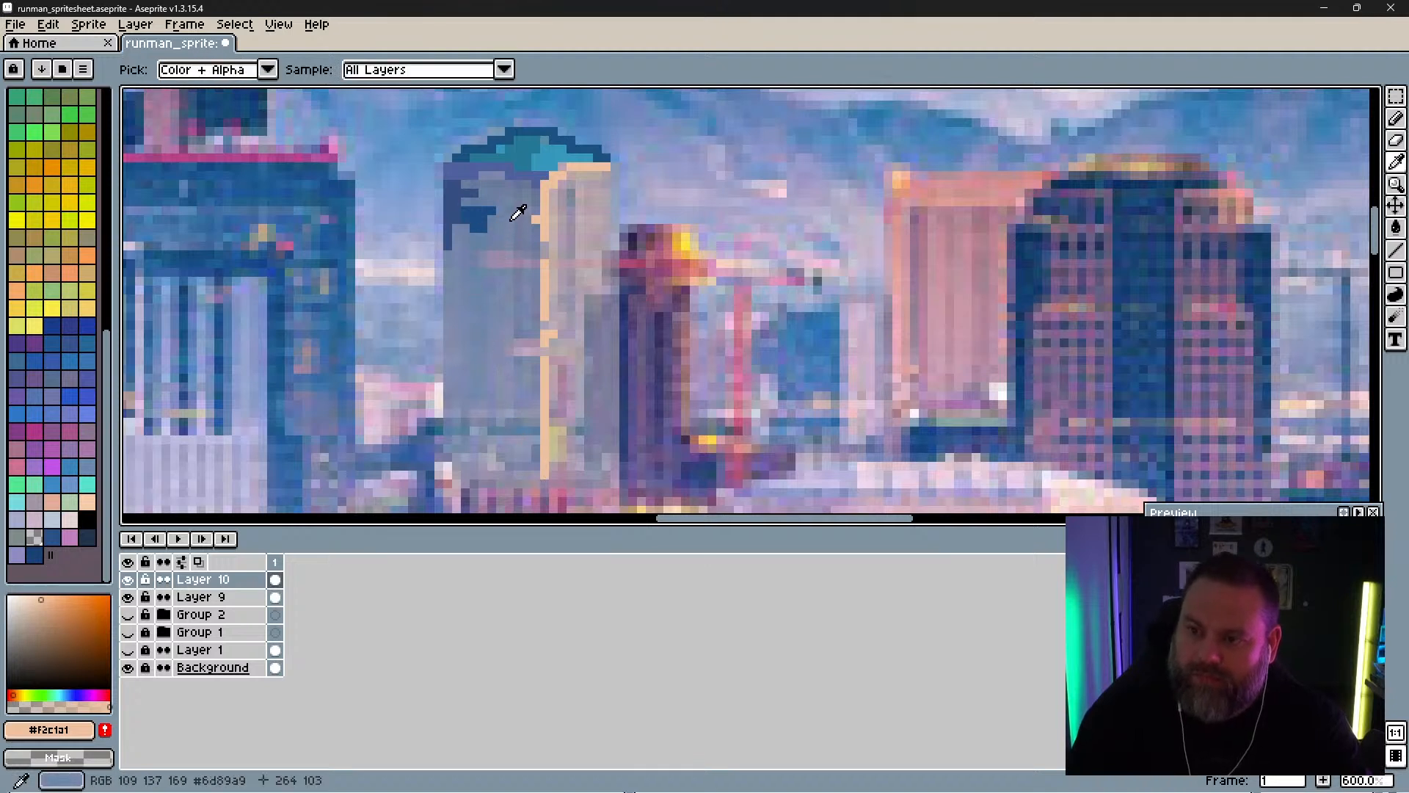
left_click(516, 212, "alt")
left_click(128, 596)
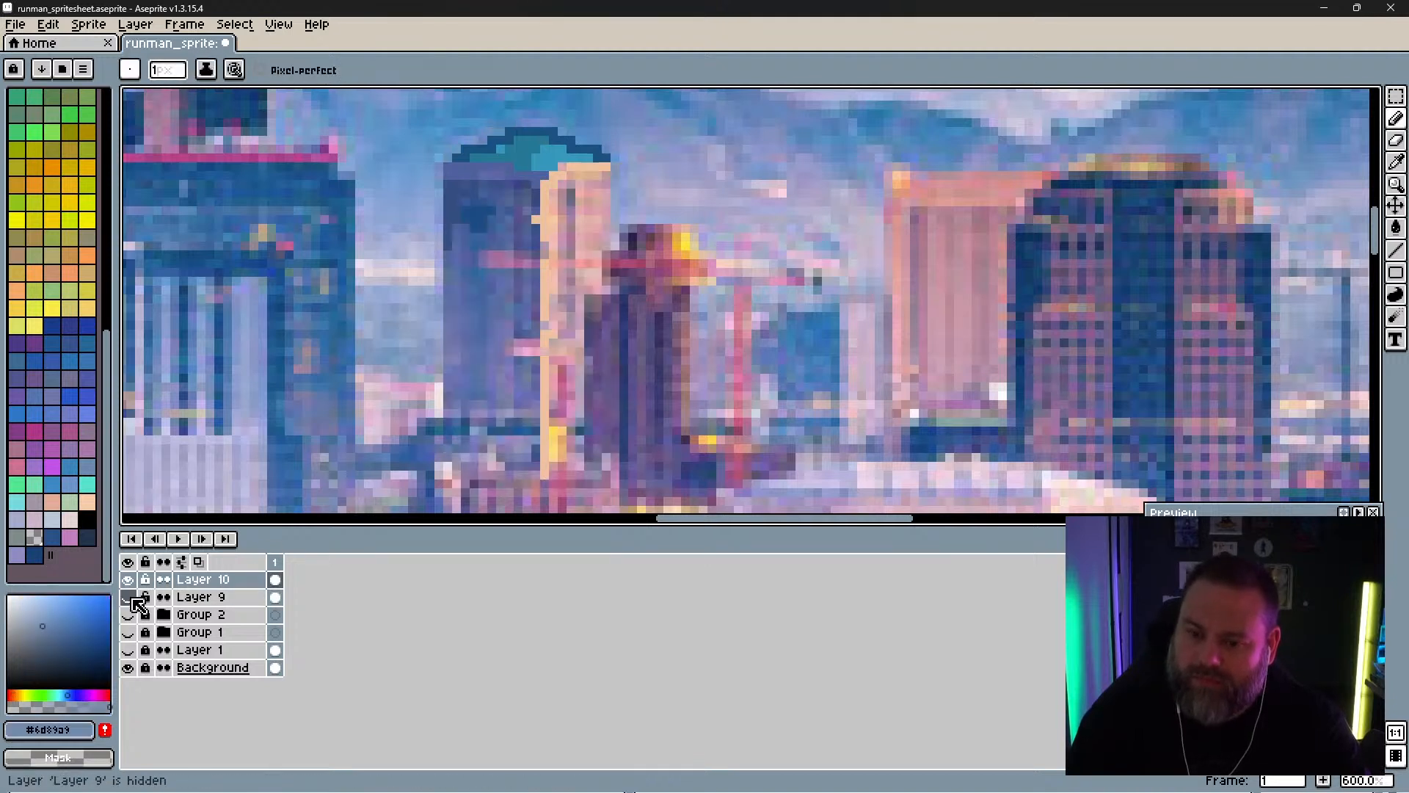
key("alt")
left_click(523, 206)
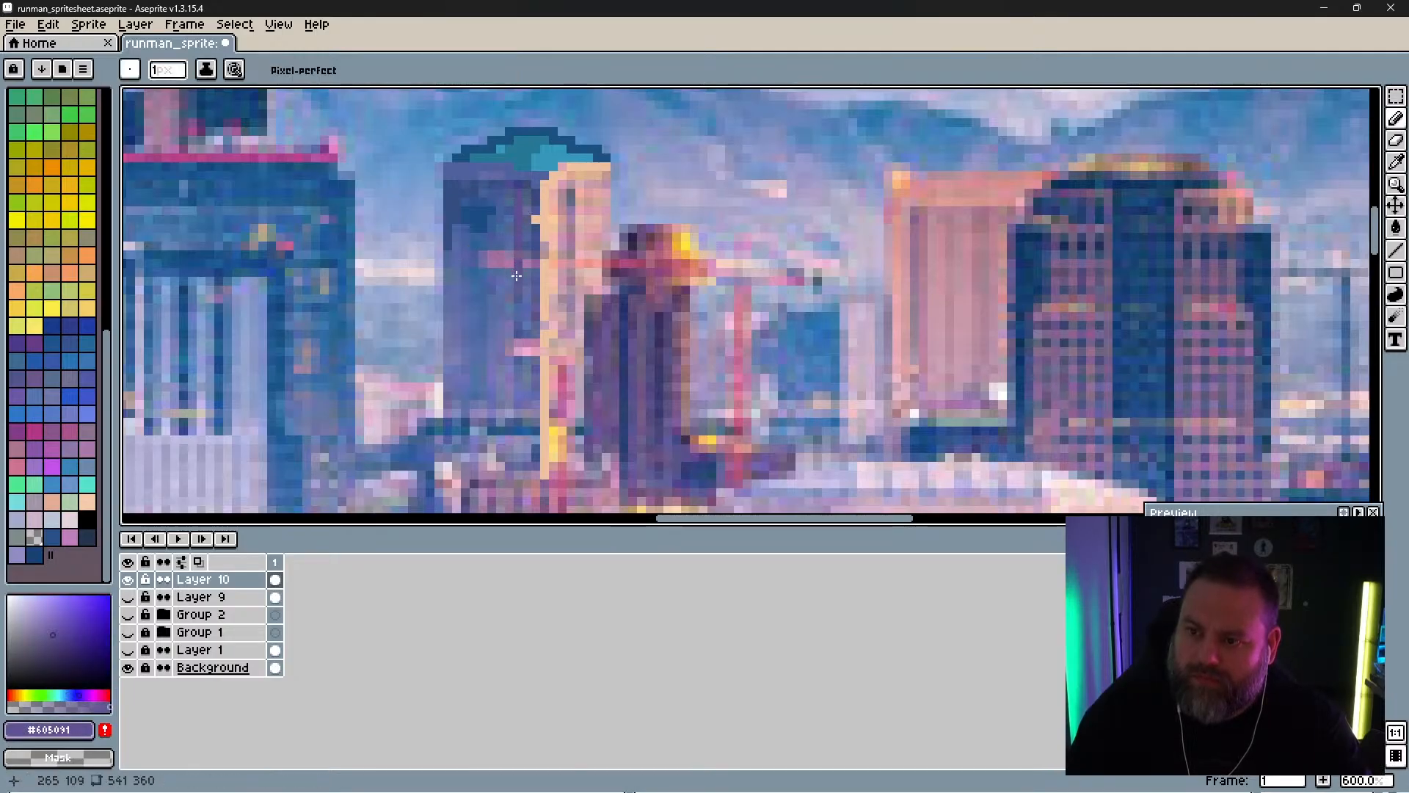
mouse_move(465, 279)
left_mouse_down()
mouse_move(450, 370)
mouse_move(454, 326)
left_mouse_up()
left_click(449, 341, "alt")
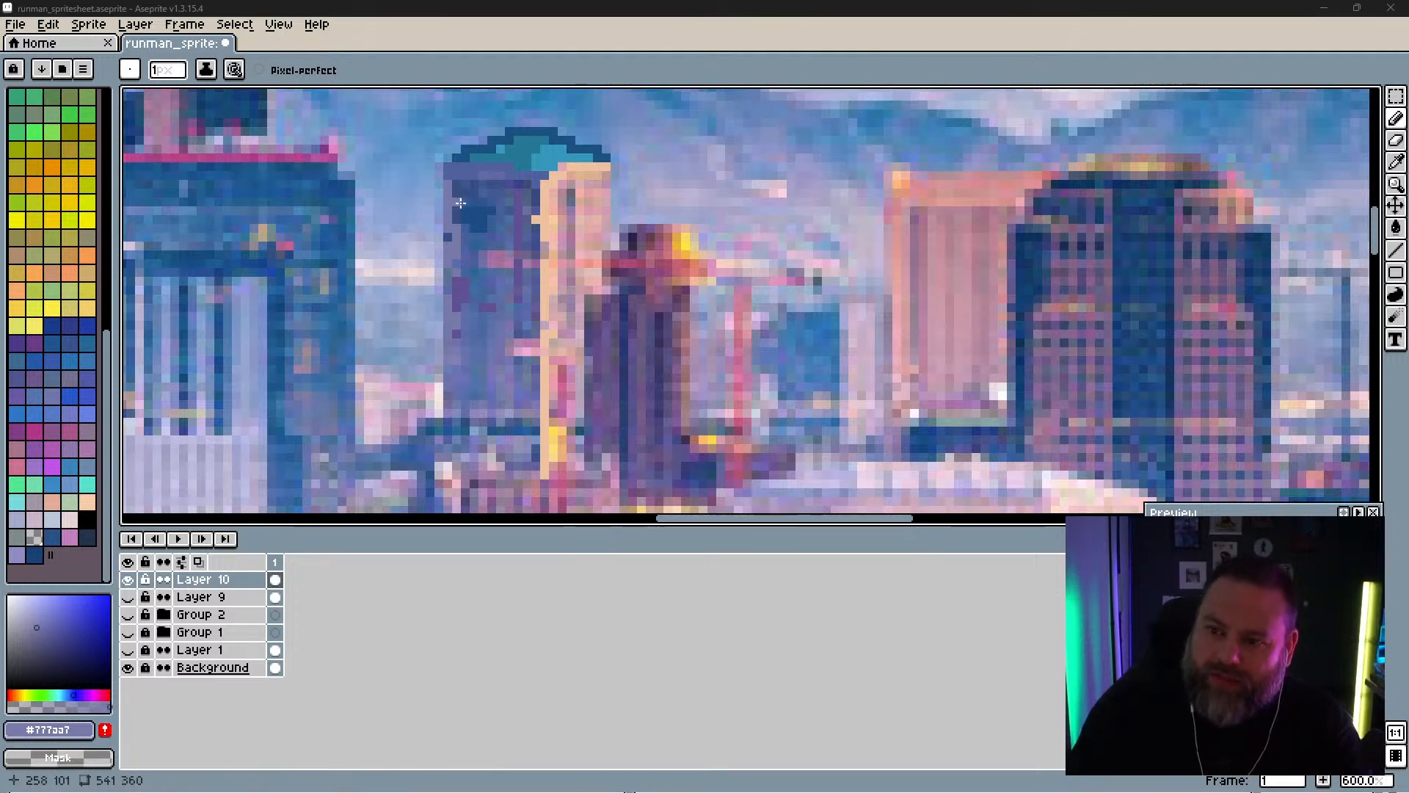
Step: Hide the Background reference photo and leave only Layer 10 and Layer 9 visible
left_click(127, 580)
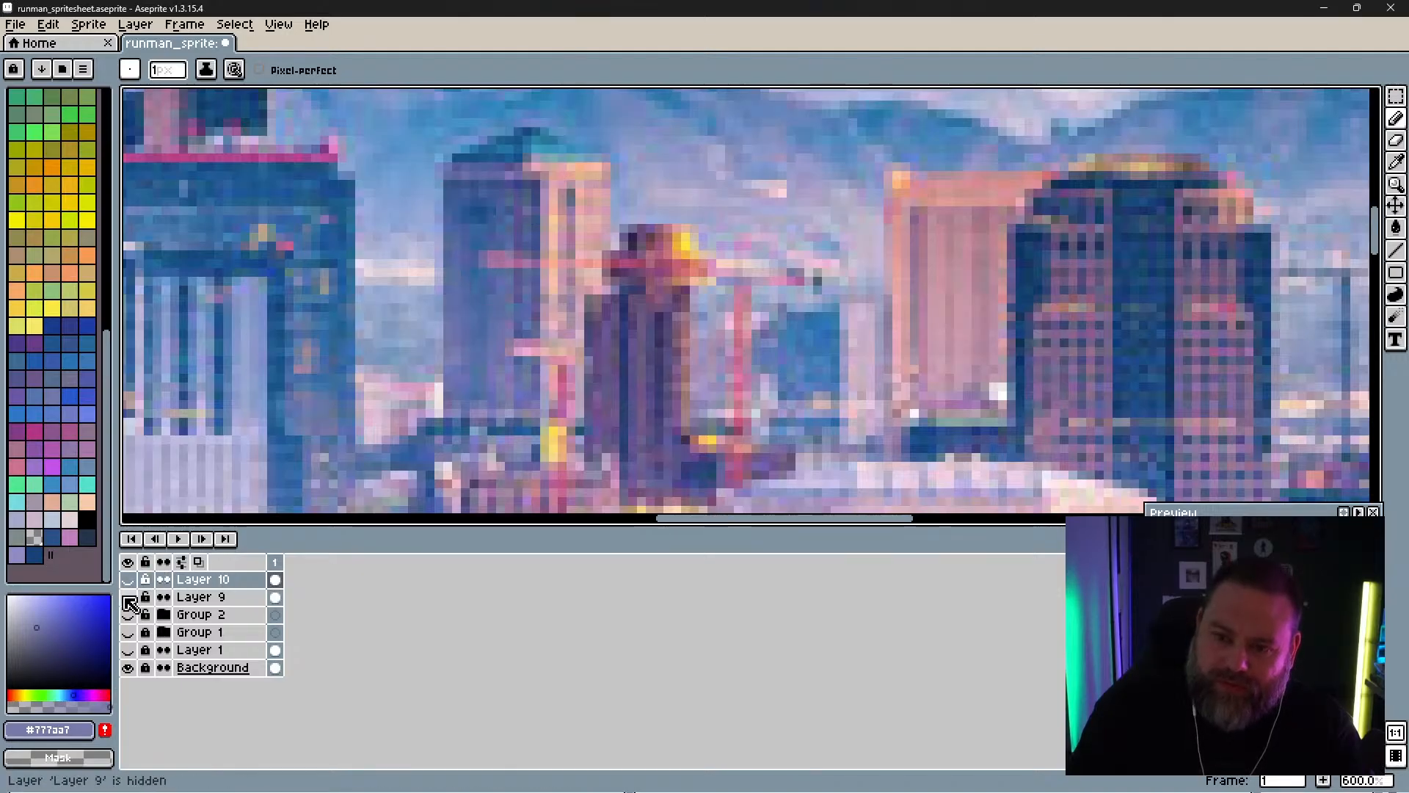
left_click(130, 563)
left_click(129, 563)
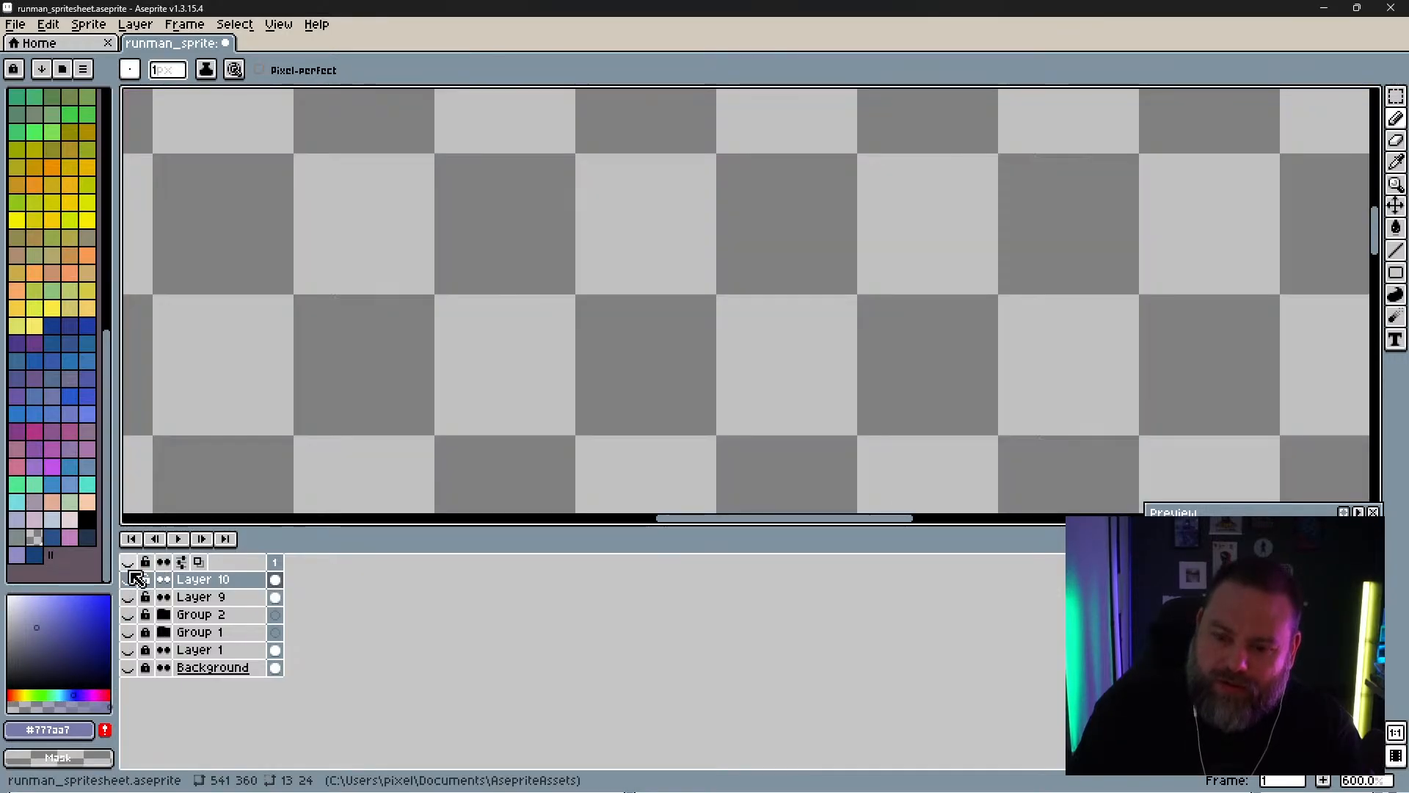
left_click(129, 579)
left_click(129, 597)
left_click(129, 597)
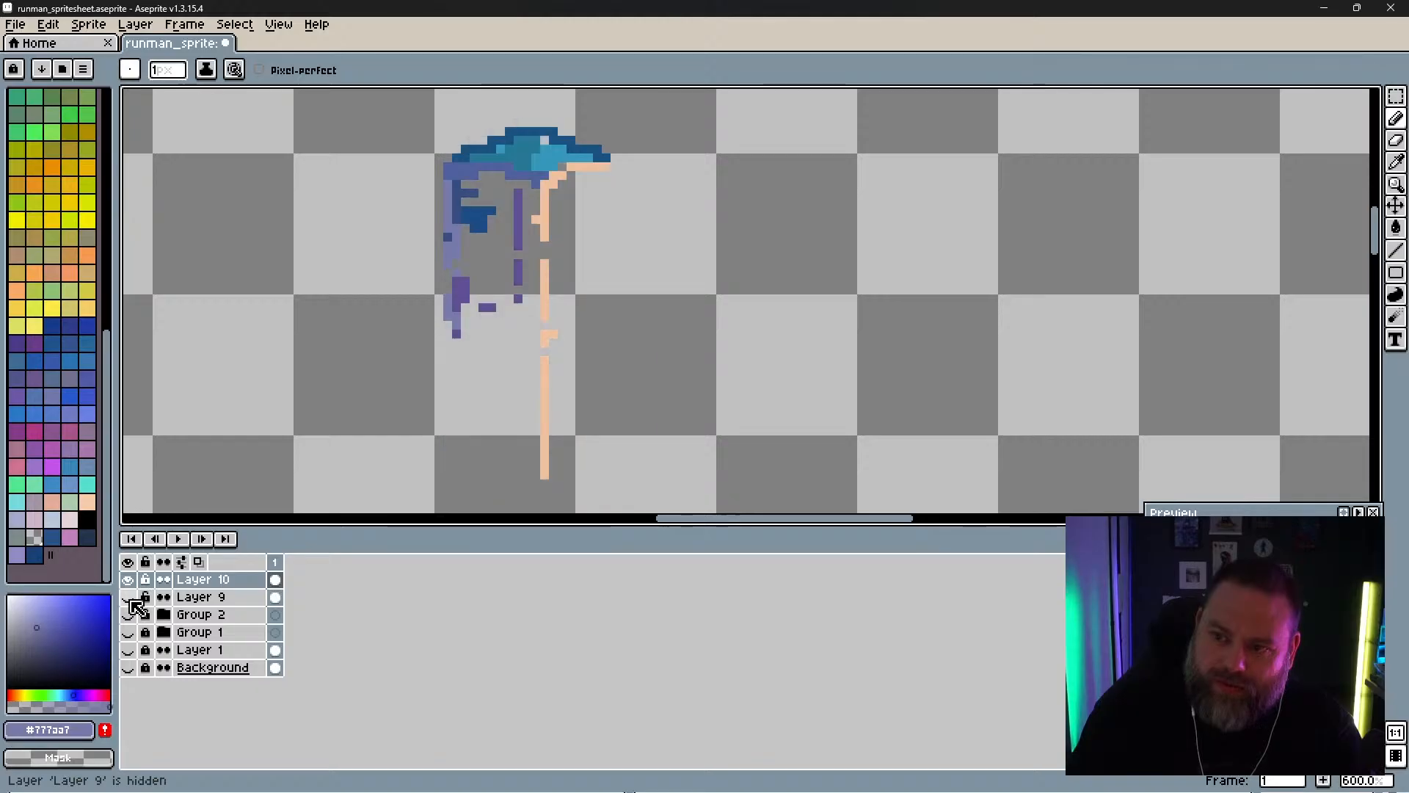
left_click(129, 598)
Step: Make Layer 9 active and erase placeholder pixels around the left slope of the tower's roof with a 2 px eraser
left_click(195, 597)
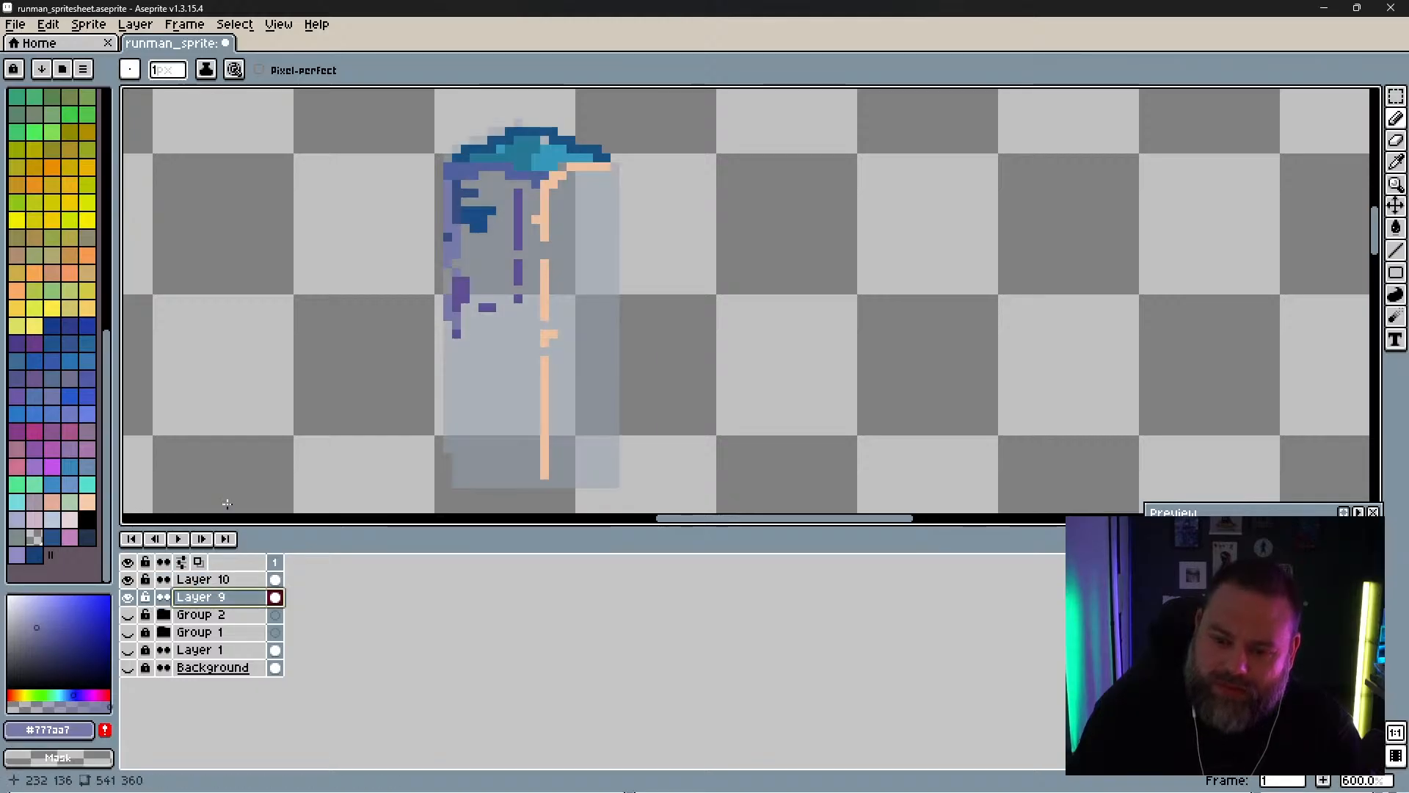
key("b")
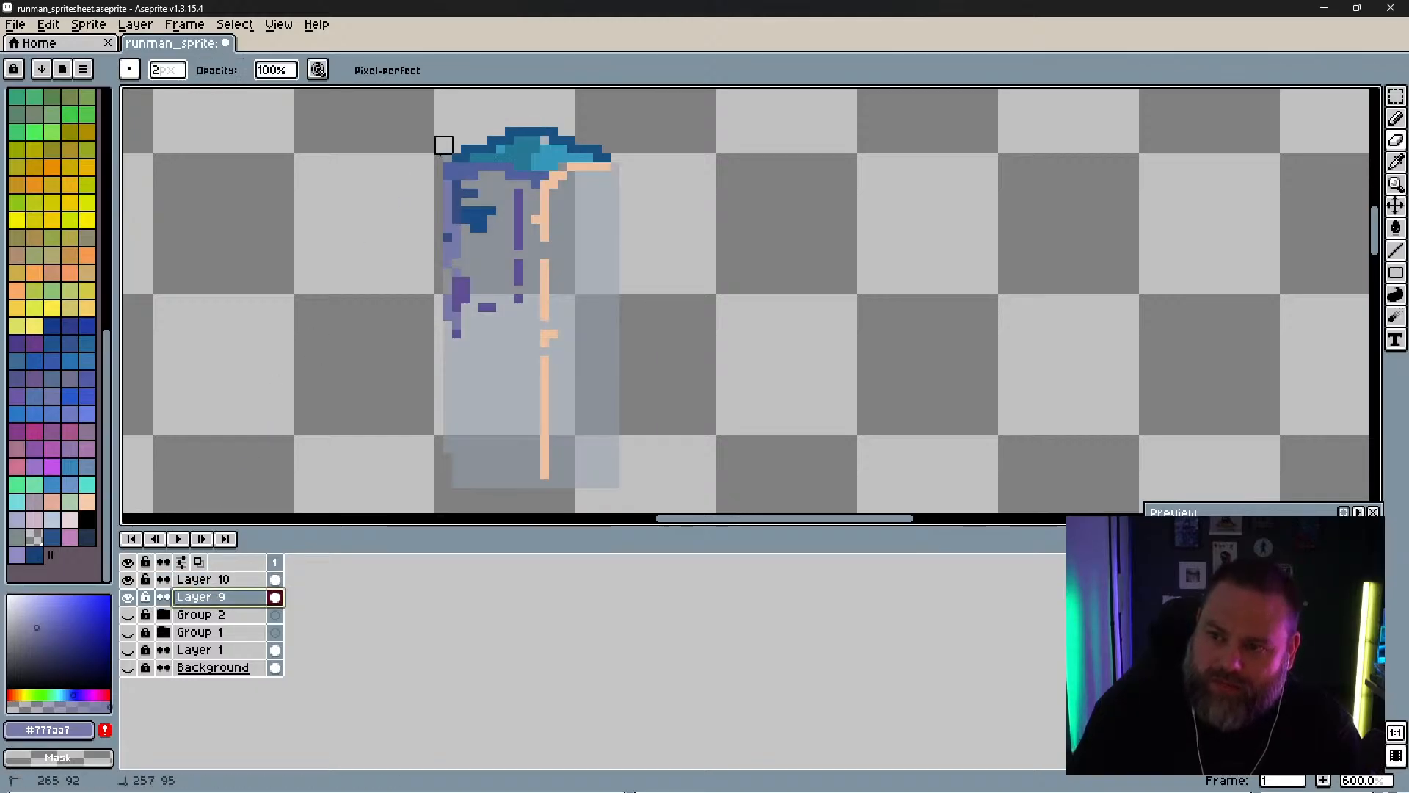
left_click_drag(443, 145, 531, 137)
key("b")
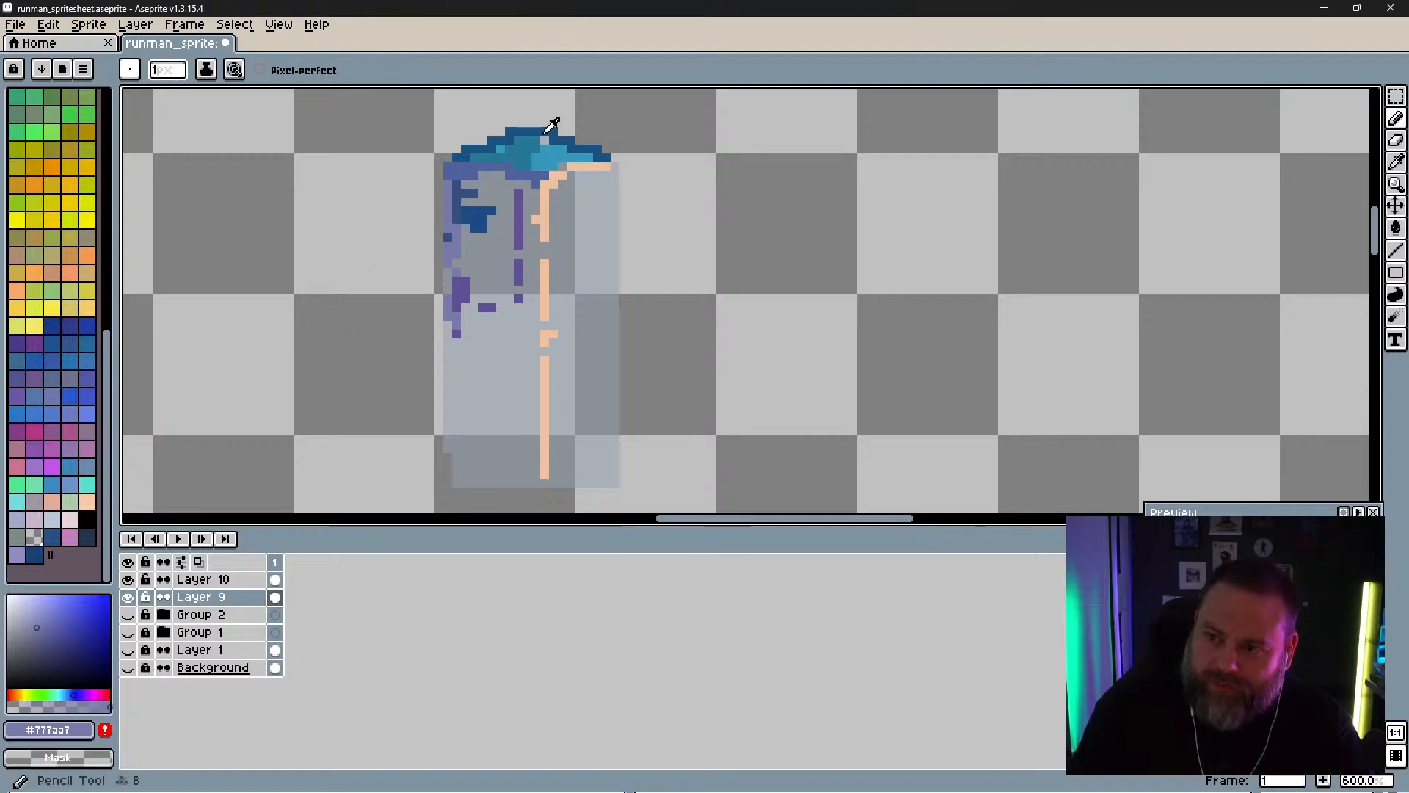
Step: Fill the translucent gap near the roof's peak with sampled #1798b8, checking each layer's visibility and making Layer 10 active
left_click(537, 148, "alt")
left_click(549, 149, "alt")
left_click(544, 141, "alt")
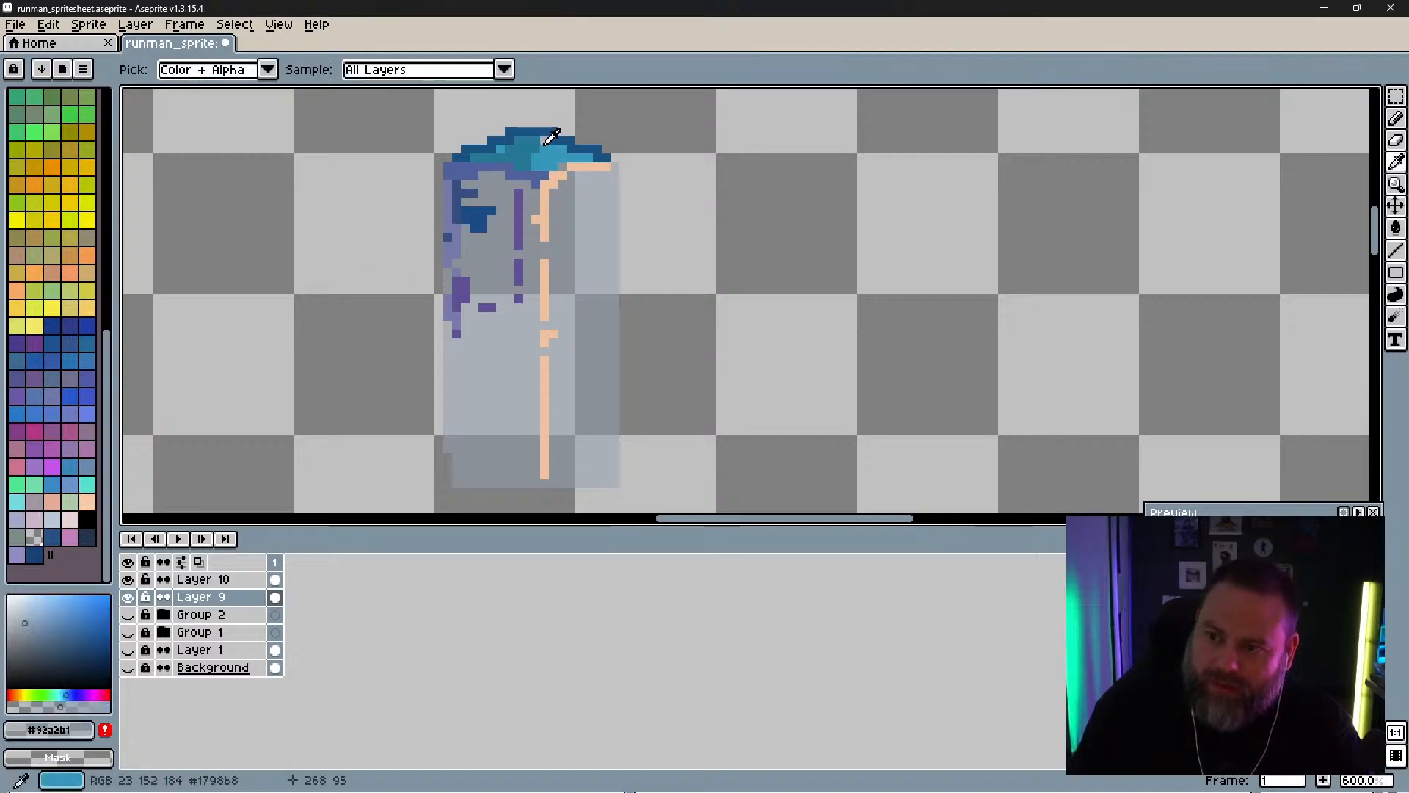
left_click(550, 138, "alt")
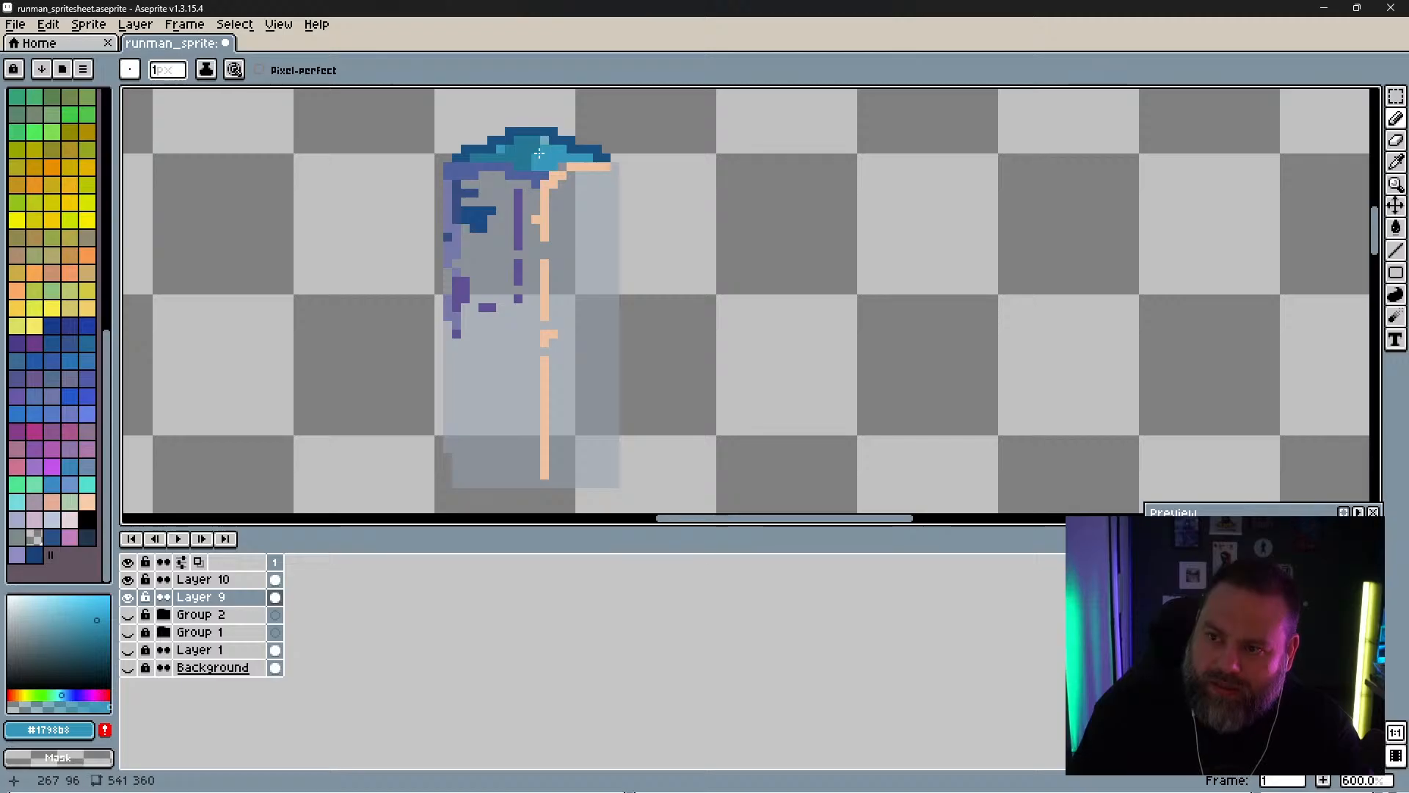
left_click(131, 598)
left_click(131, 597)
left_click(129, 579)
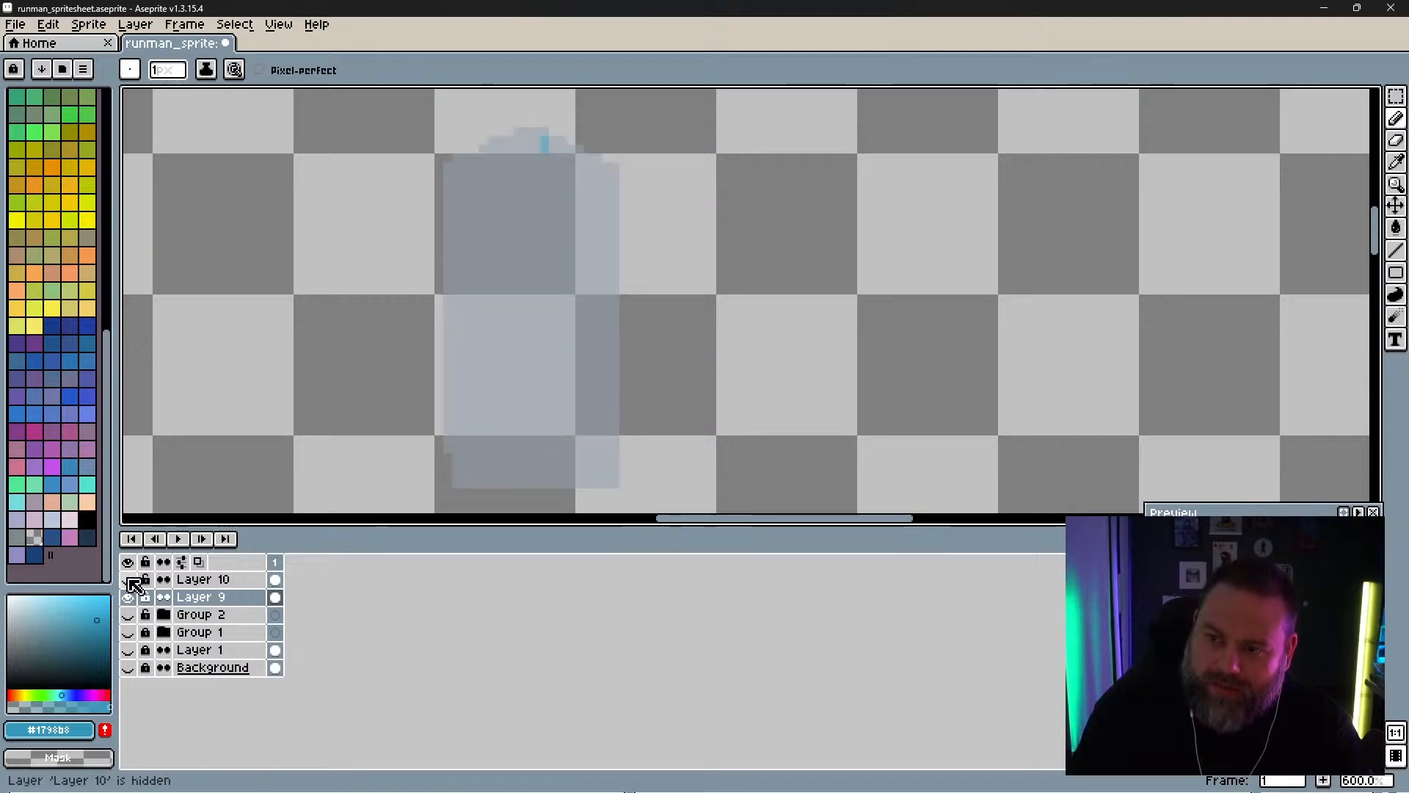
left_click(128, 579)
left_click(202, 579)
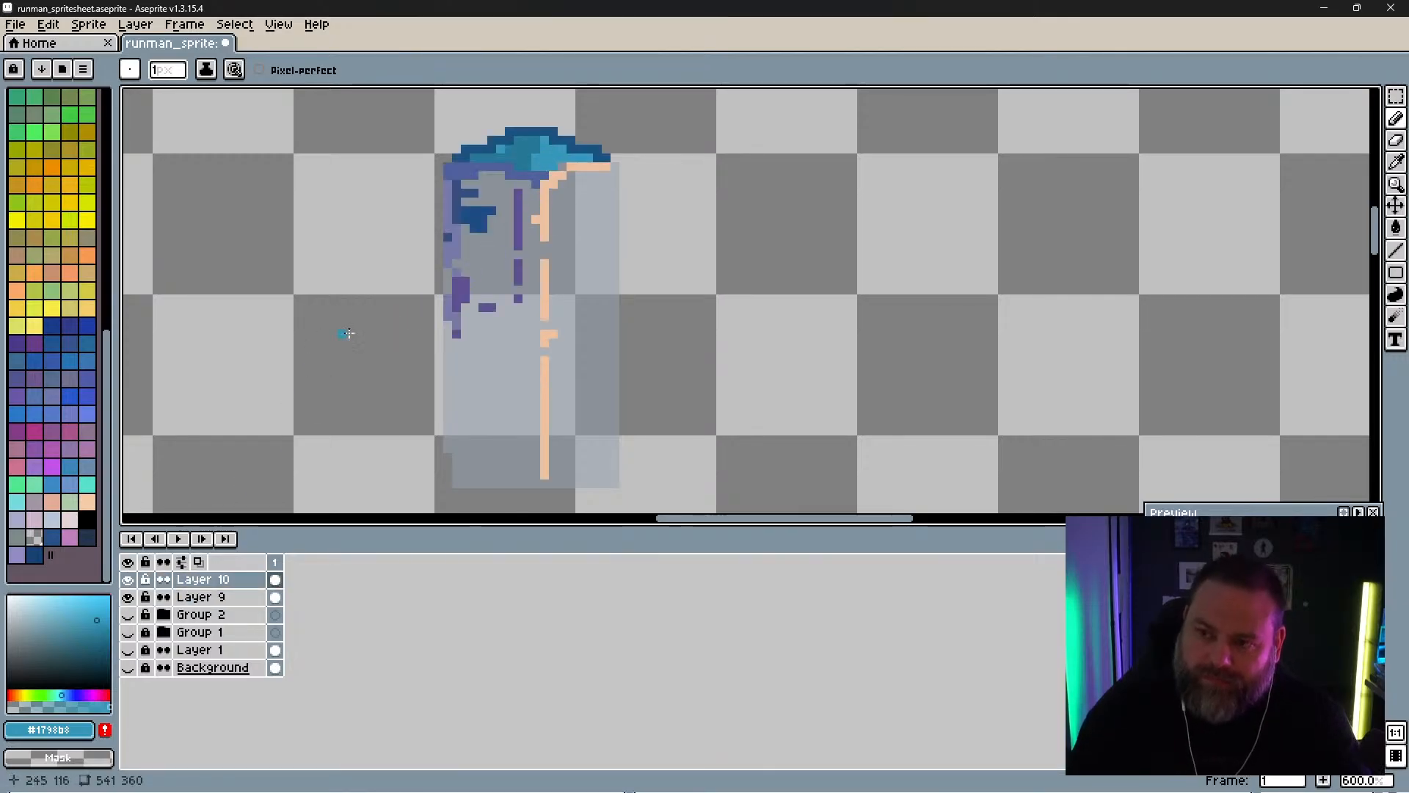
Step: Show the Background with Layer 9 hidden and paint #0a4b81 dark pixels on the tower's left face and upper lit face
left_click(129, 597)
left_click(129, 597)
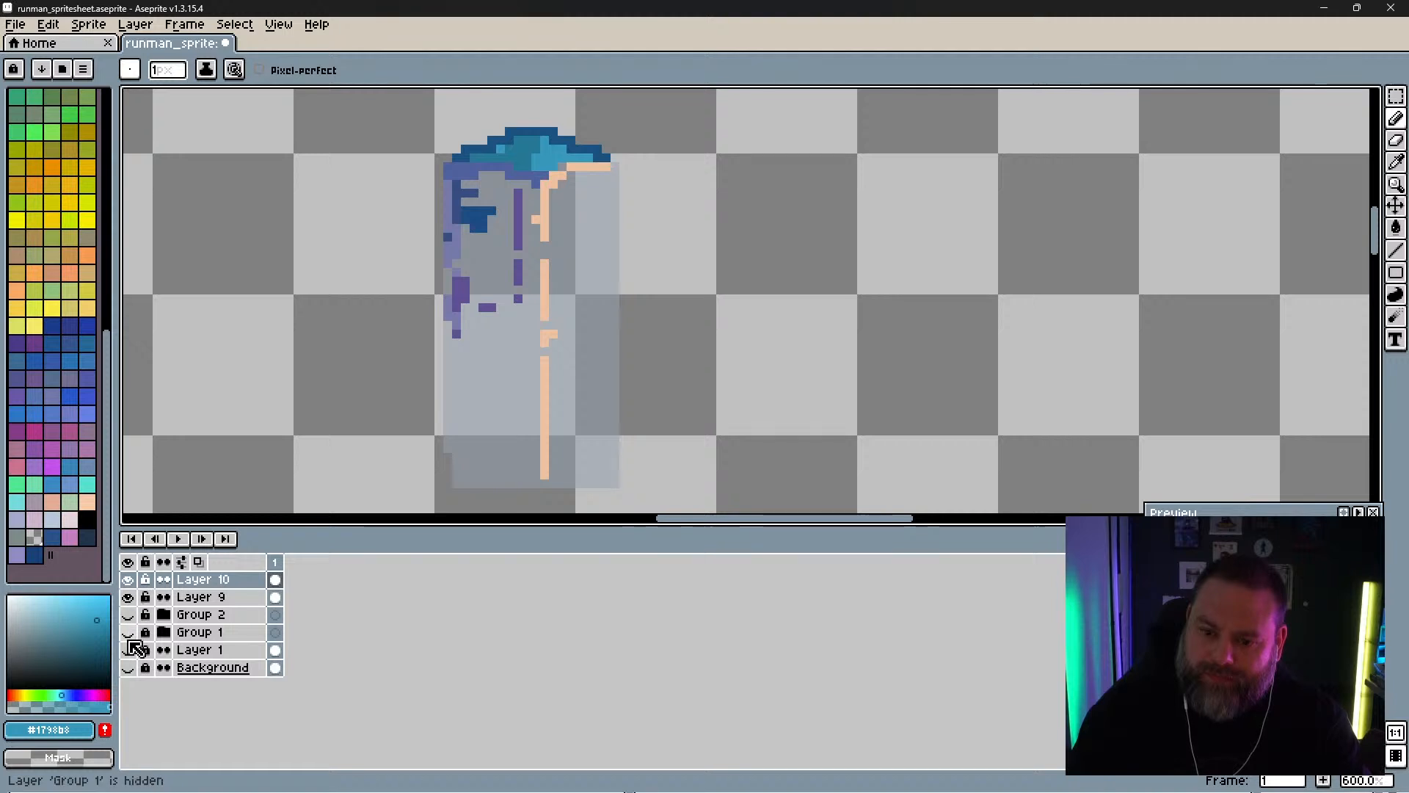
left_click(131, 668)
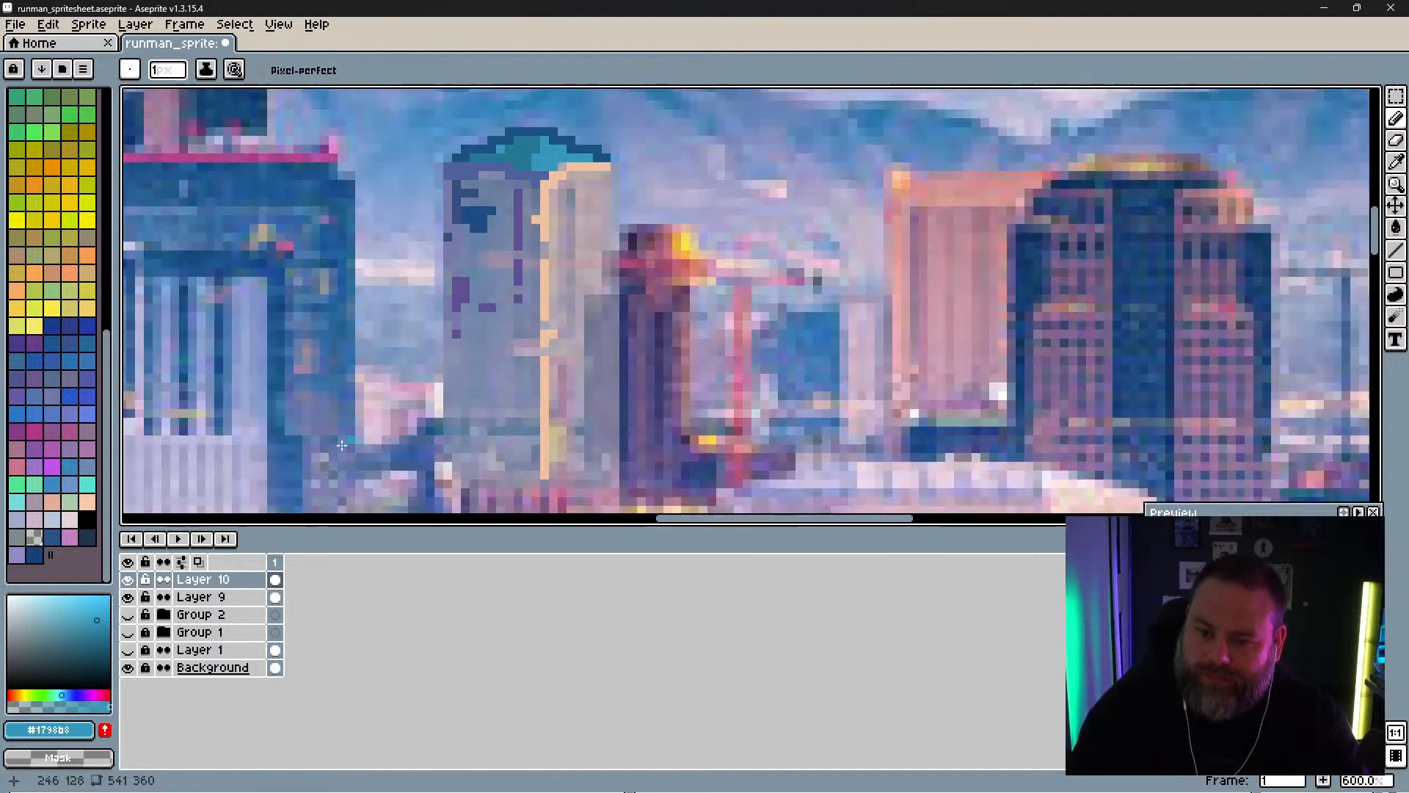
left_click(128, 596)
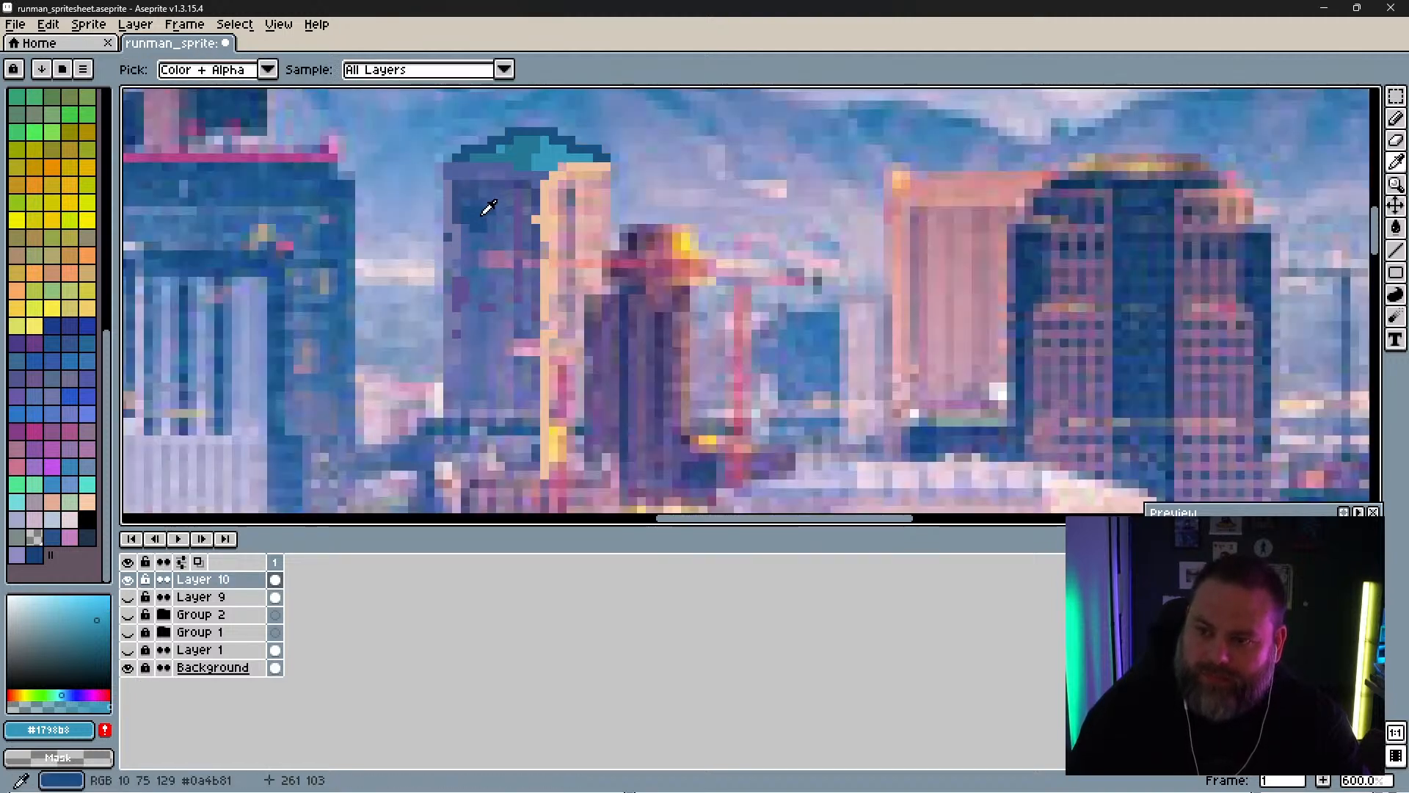
left_click(469, 219, "alt")
left_click_drag(465, 212, 464, 219)
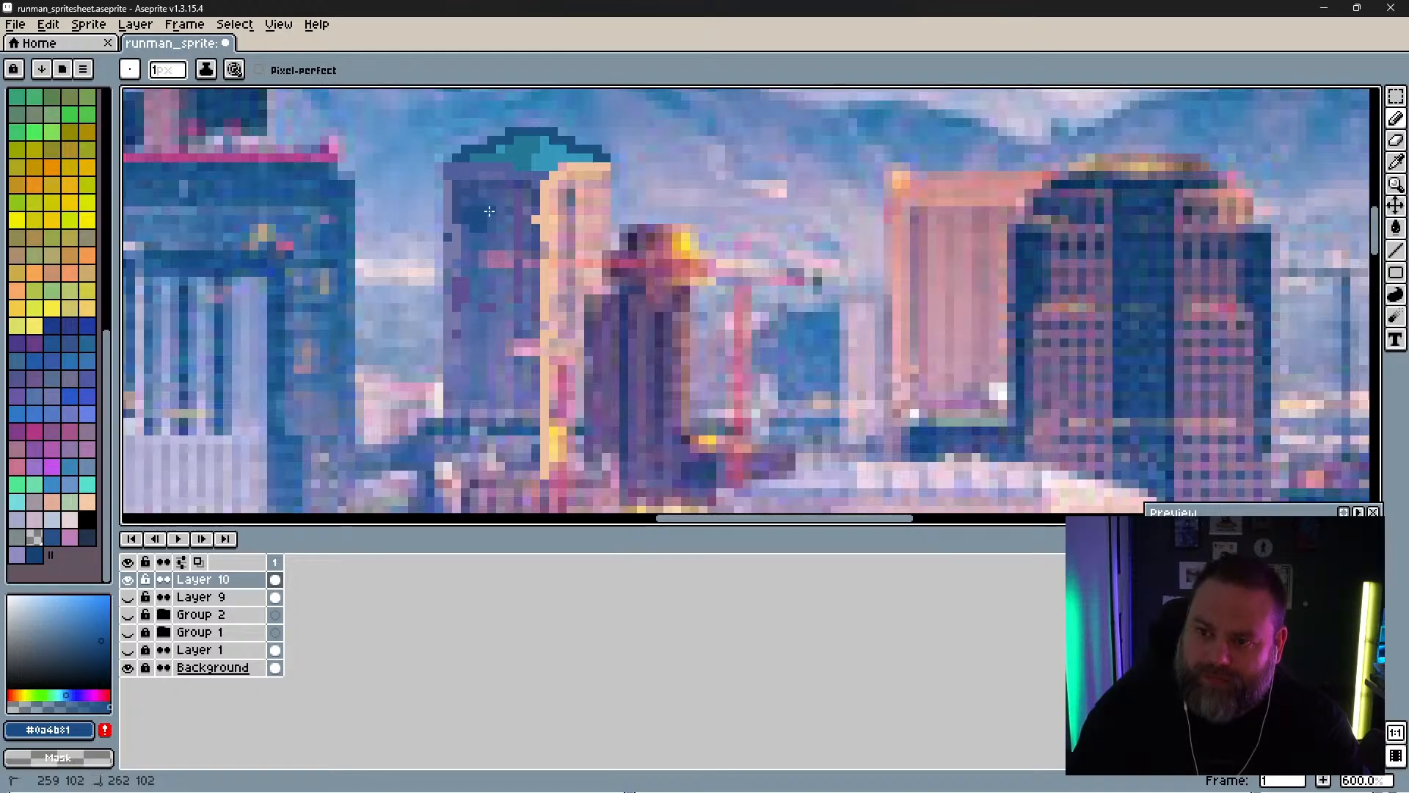
left_click(571, 197)
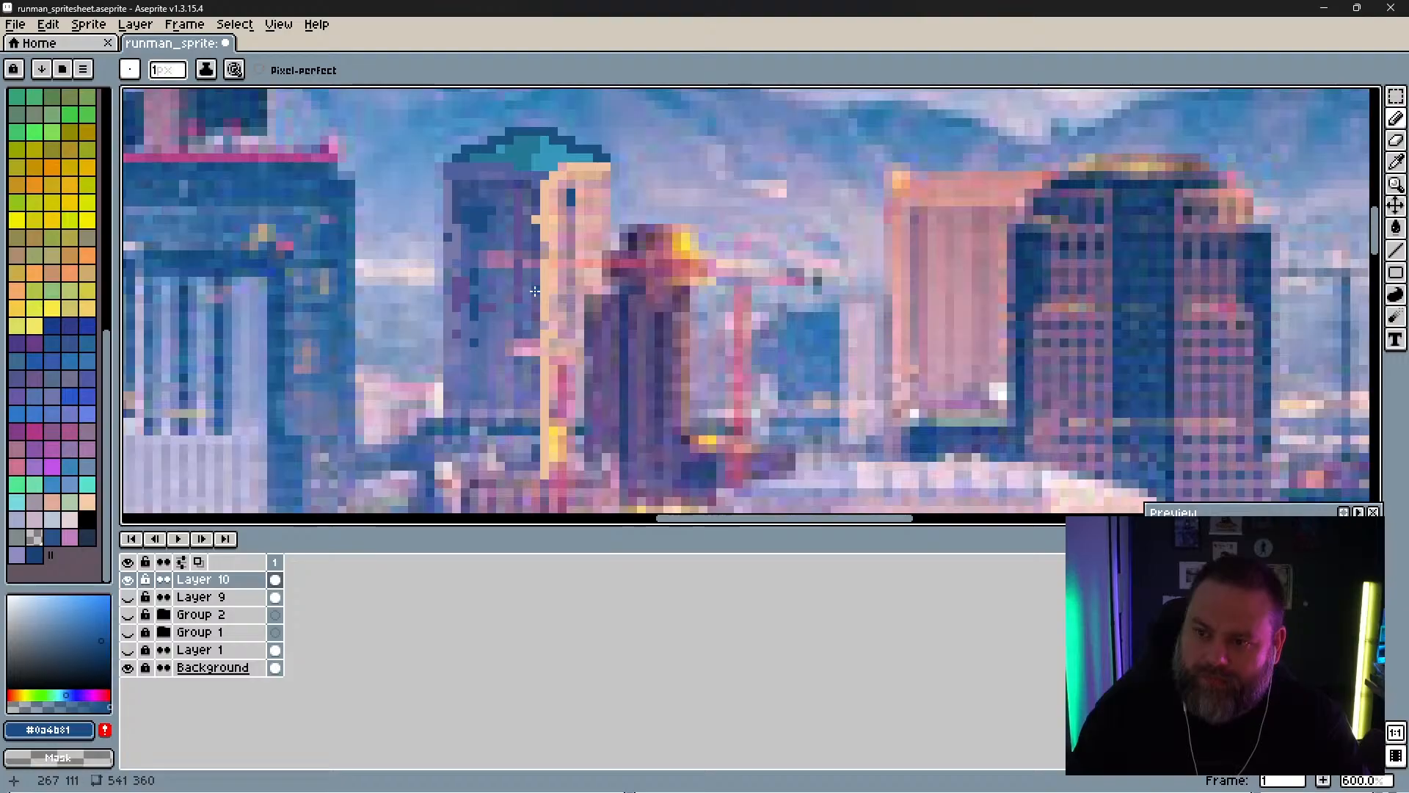
Step: Sample #517da2, #7a72bb and #777aa7 to shade the middle and lower left face, and show Layer 9 to check the coverage
left_click(506, 321, "alt")
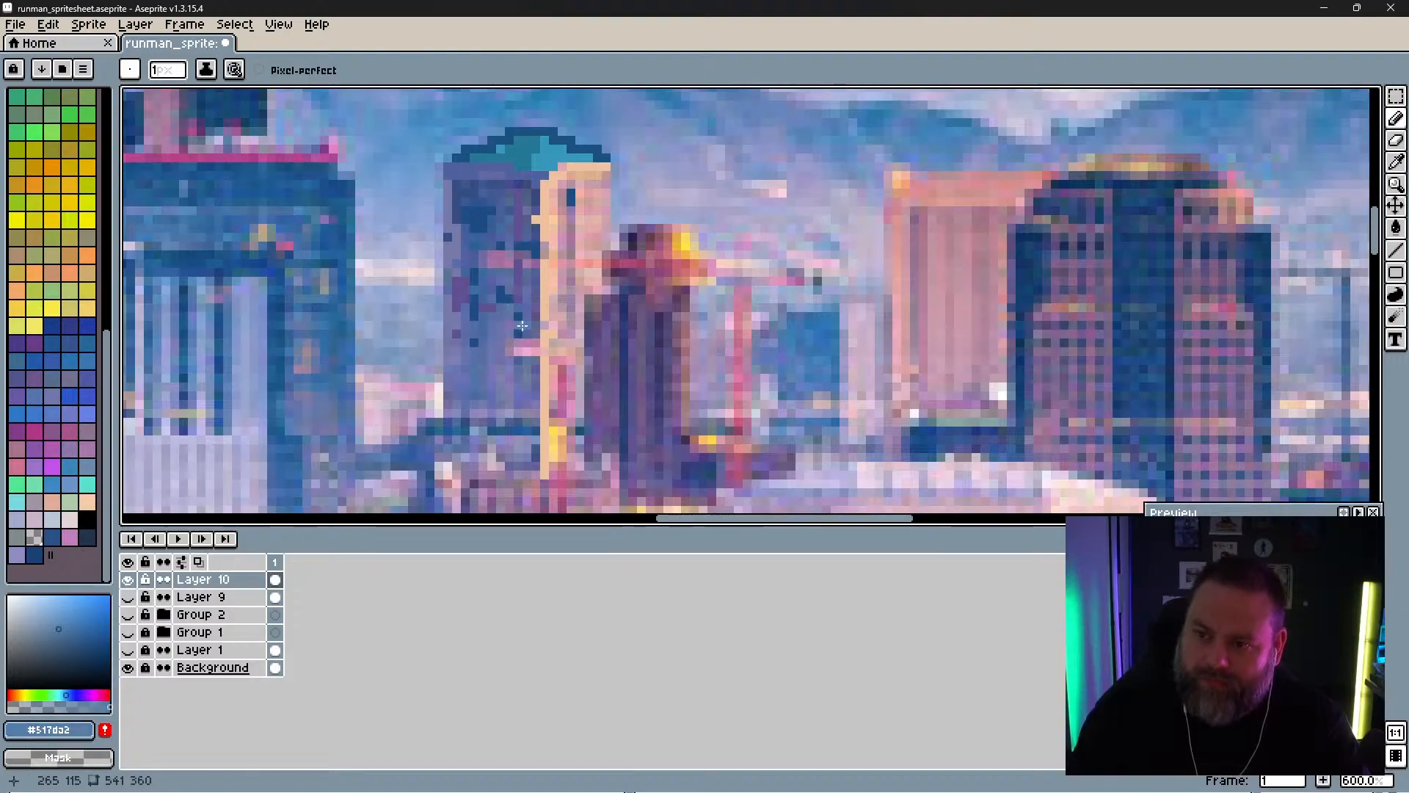
left_click(490, 387, "alt")
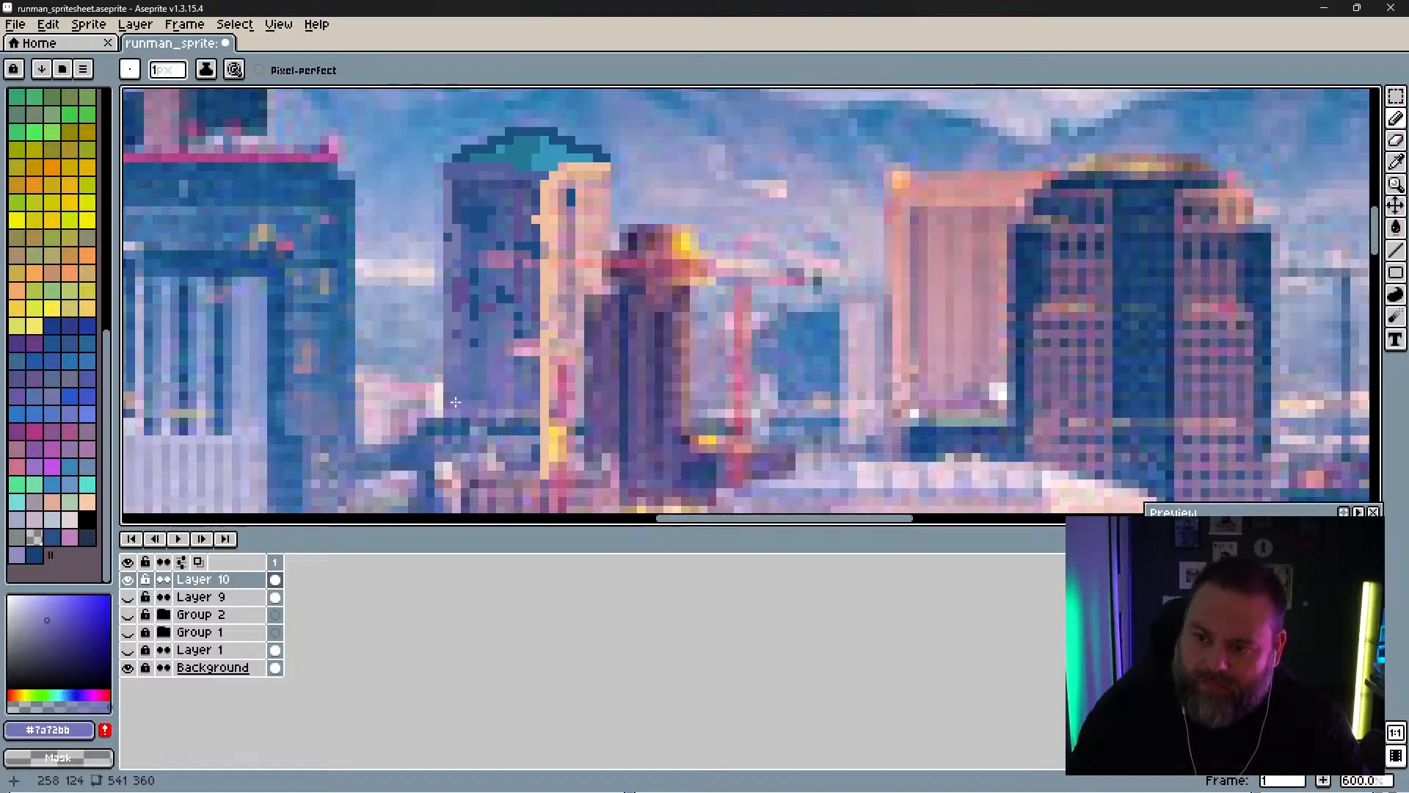
left_click(451, 331, "alt")
left_click(127, 597)
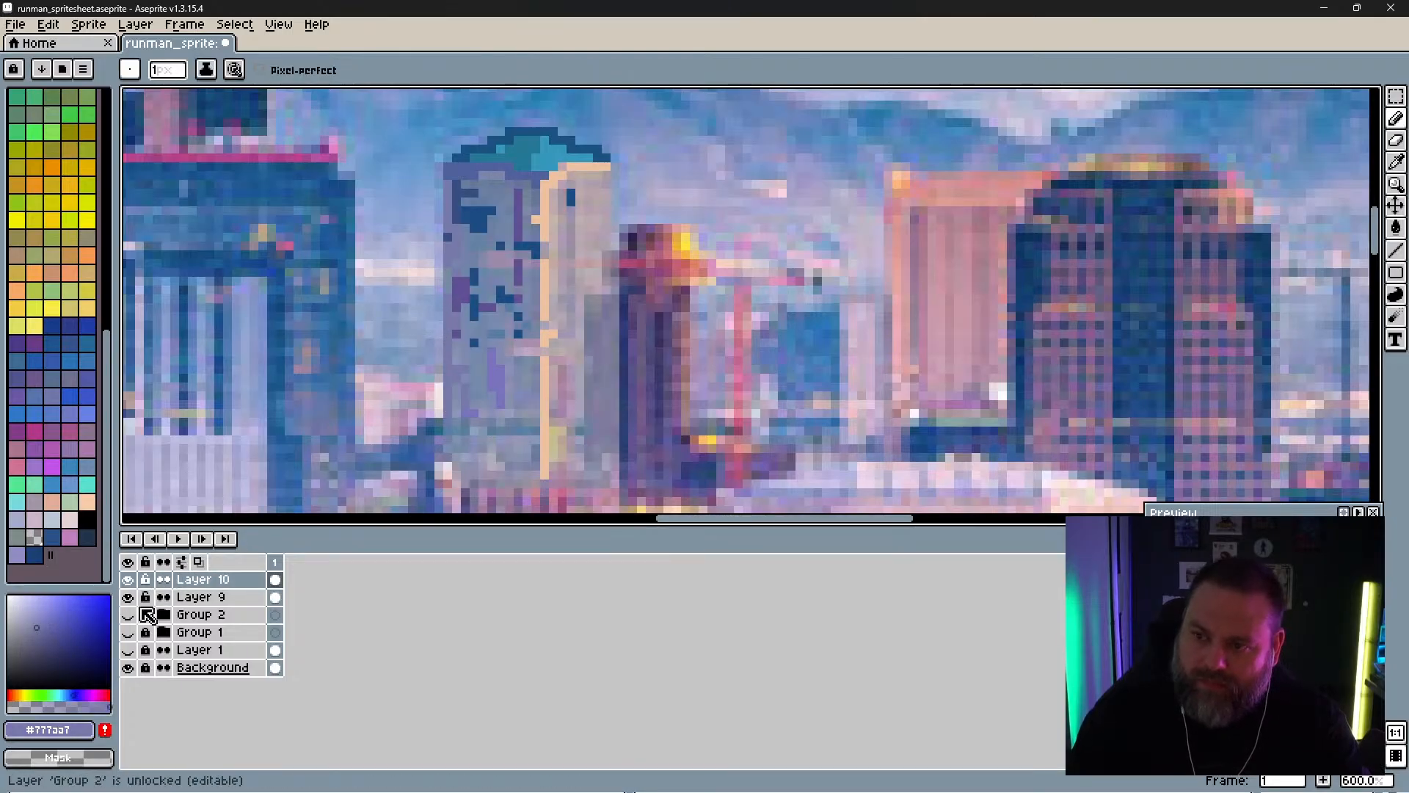
left_click(129, 617)
left_click(130, 617)
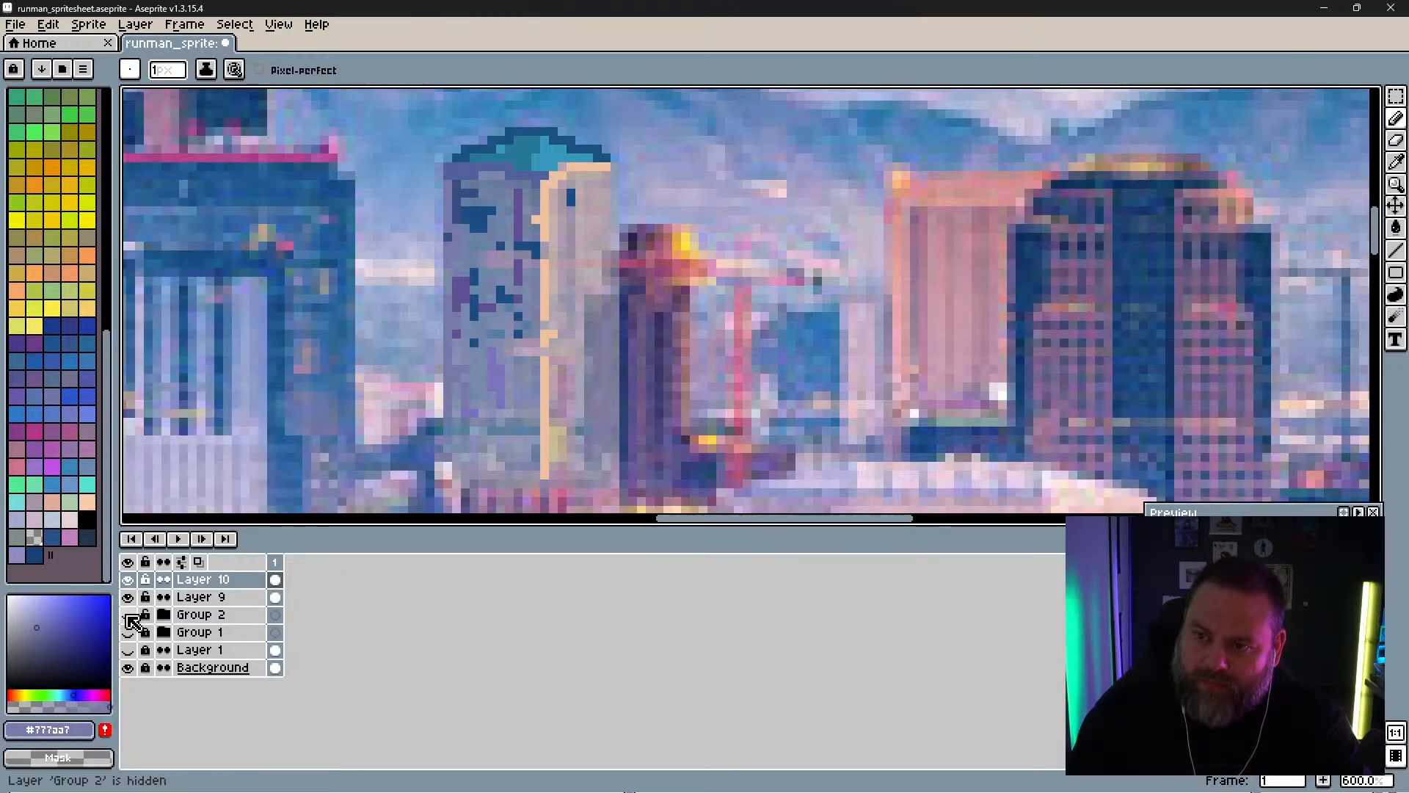
Step: Hide Layer 9 and paint sampled #9379a9 as a vertical stripe on the lit face and along the left face's upper corner
key("alt")
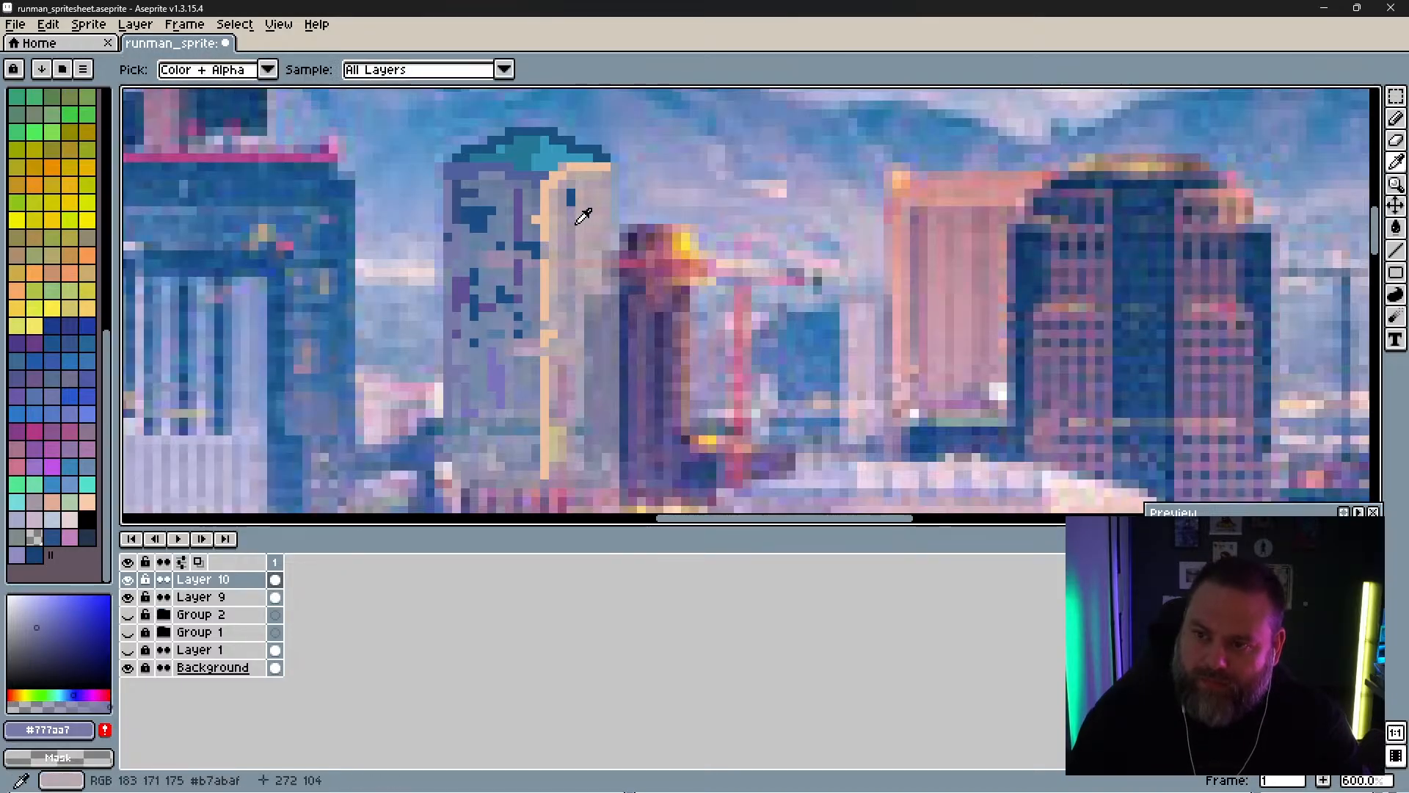
left_click(127, 597)
left_click(571, 216, "alt")
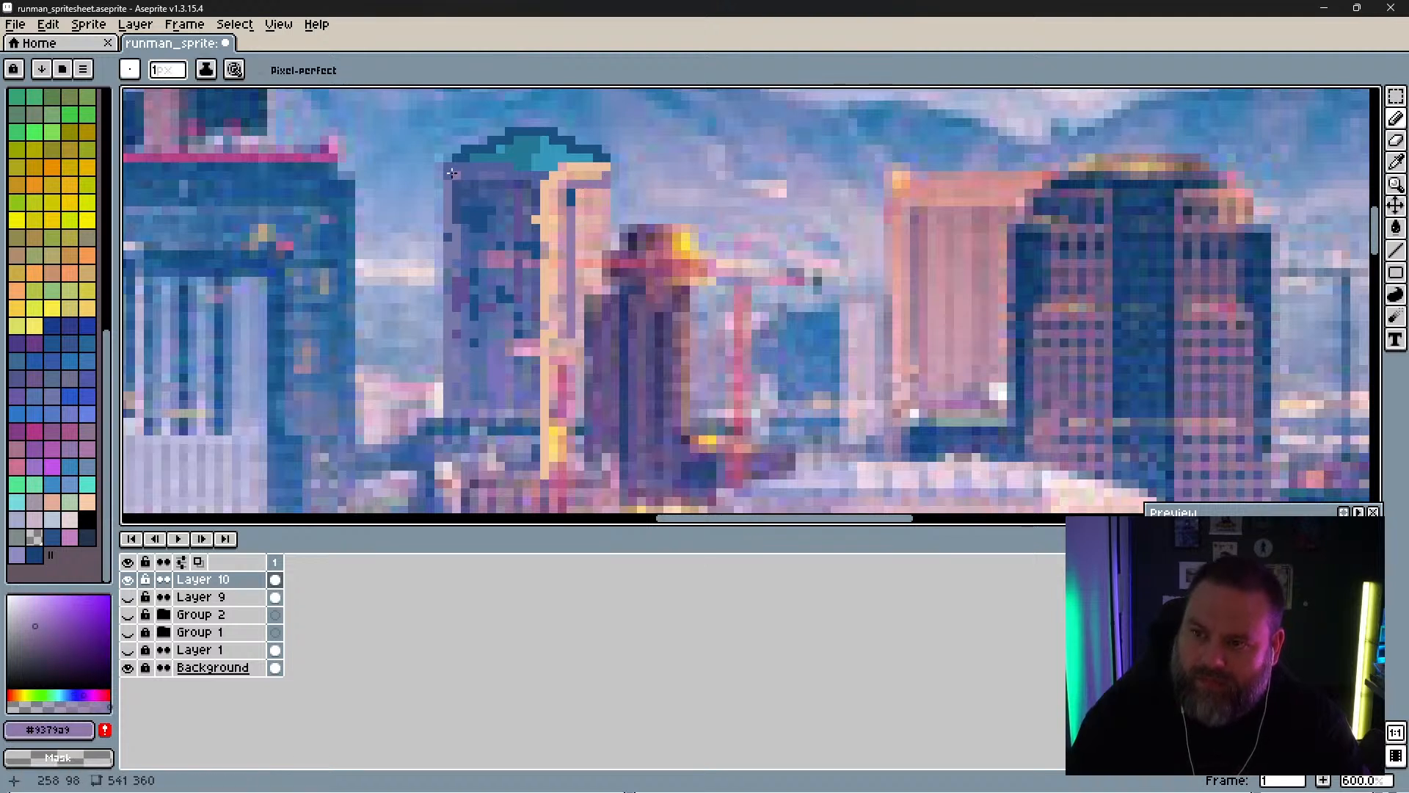
left_click(449, 175)
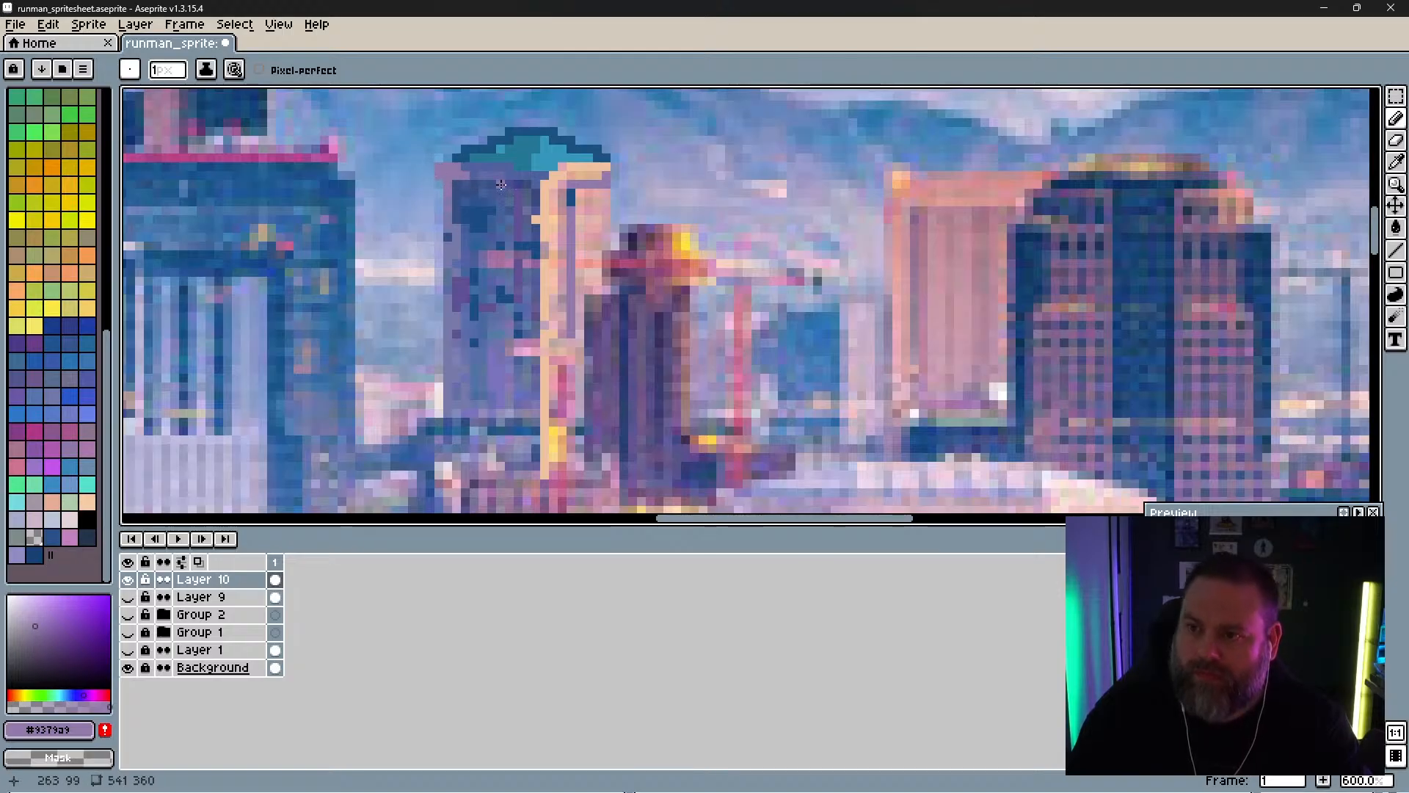
Step: Extend the roof's #06507f outline along the lower eaves, fill inside with #007894 and #1798b8, and paint a brighter cyan ridge highlight
key("alt")
left_click(475, 145, "alt")
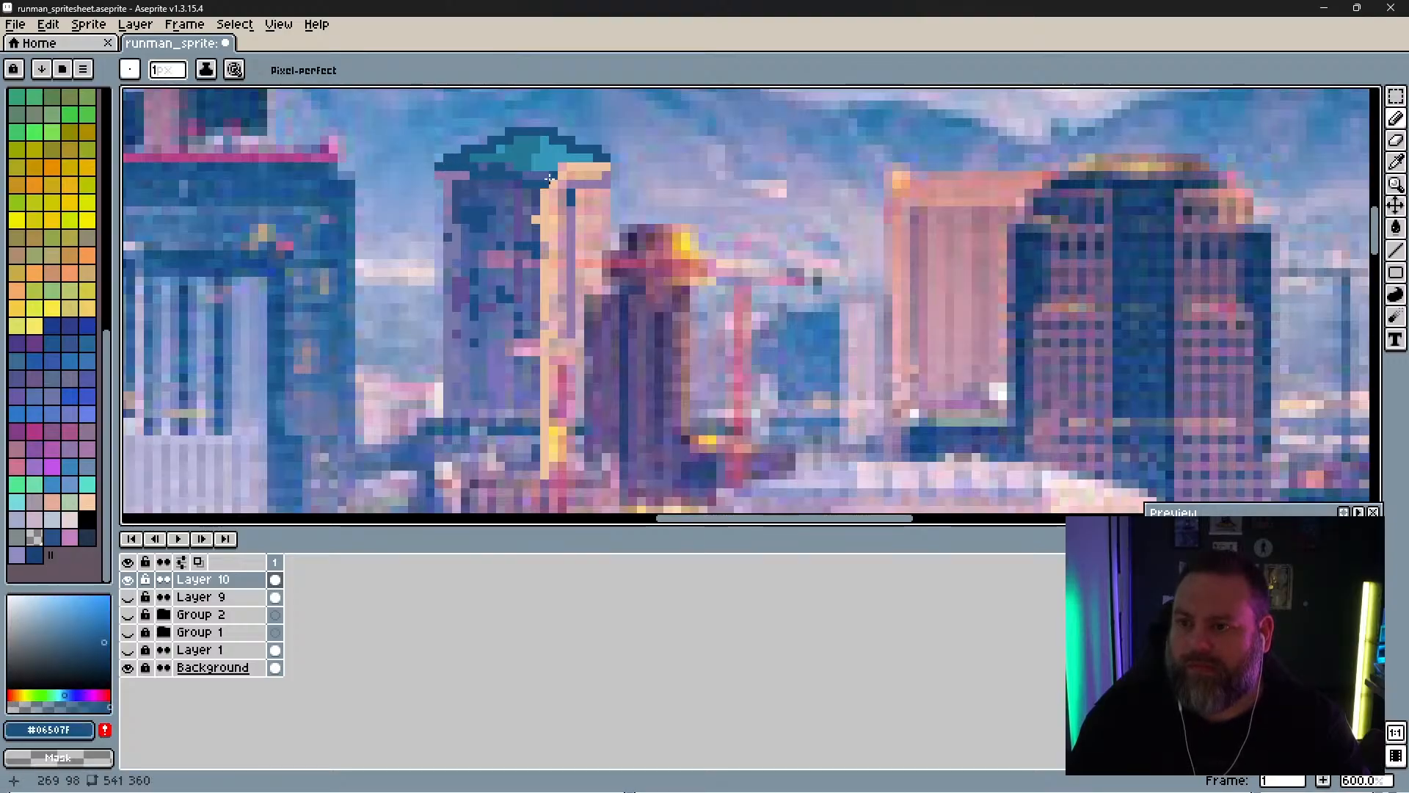
key("alt")
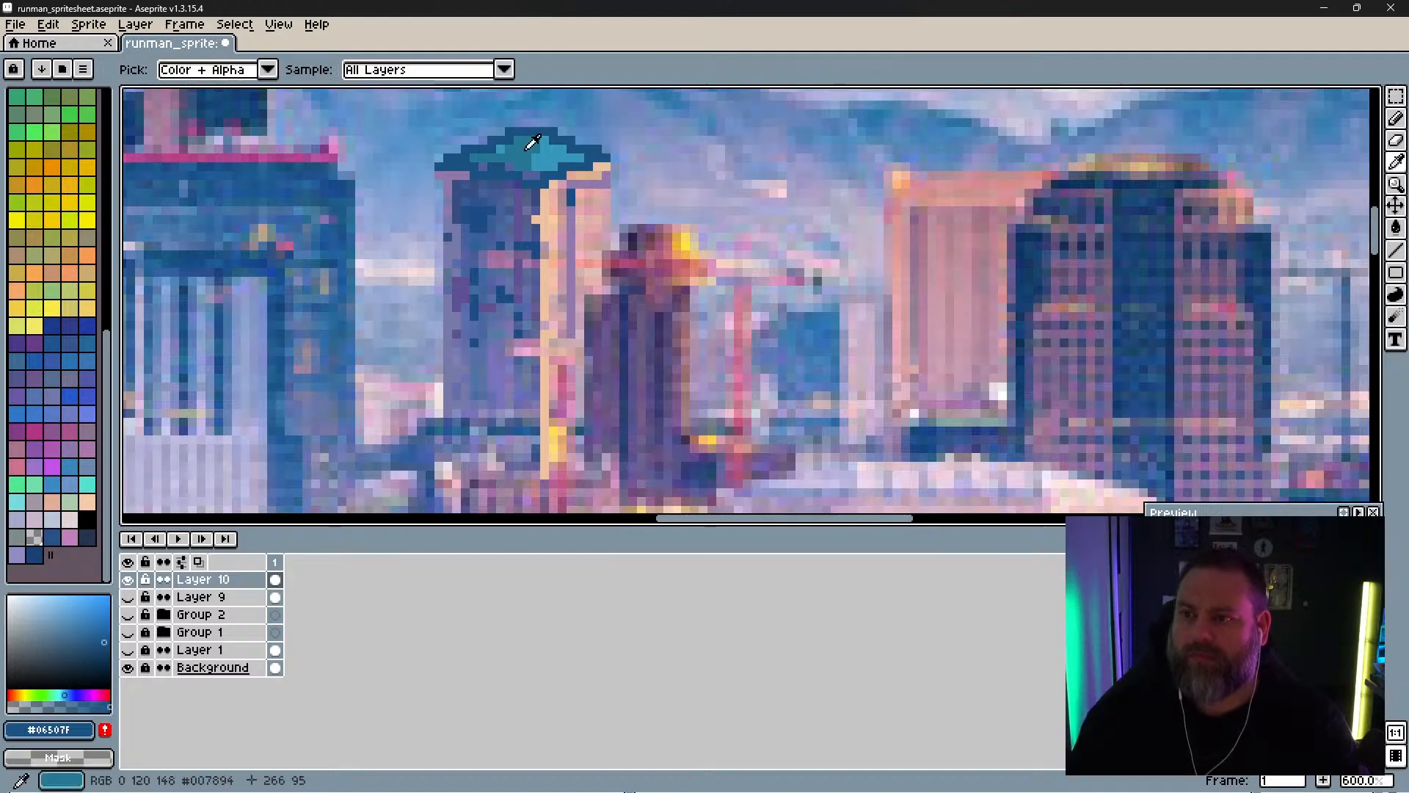
left_click(532, 143, "alt")
left_click(544, 141, "alt")
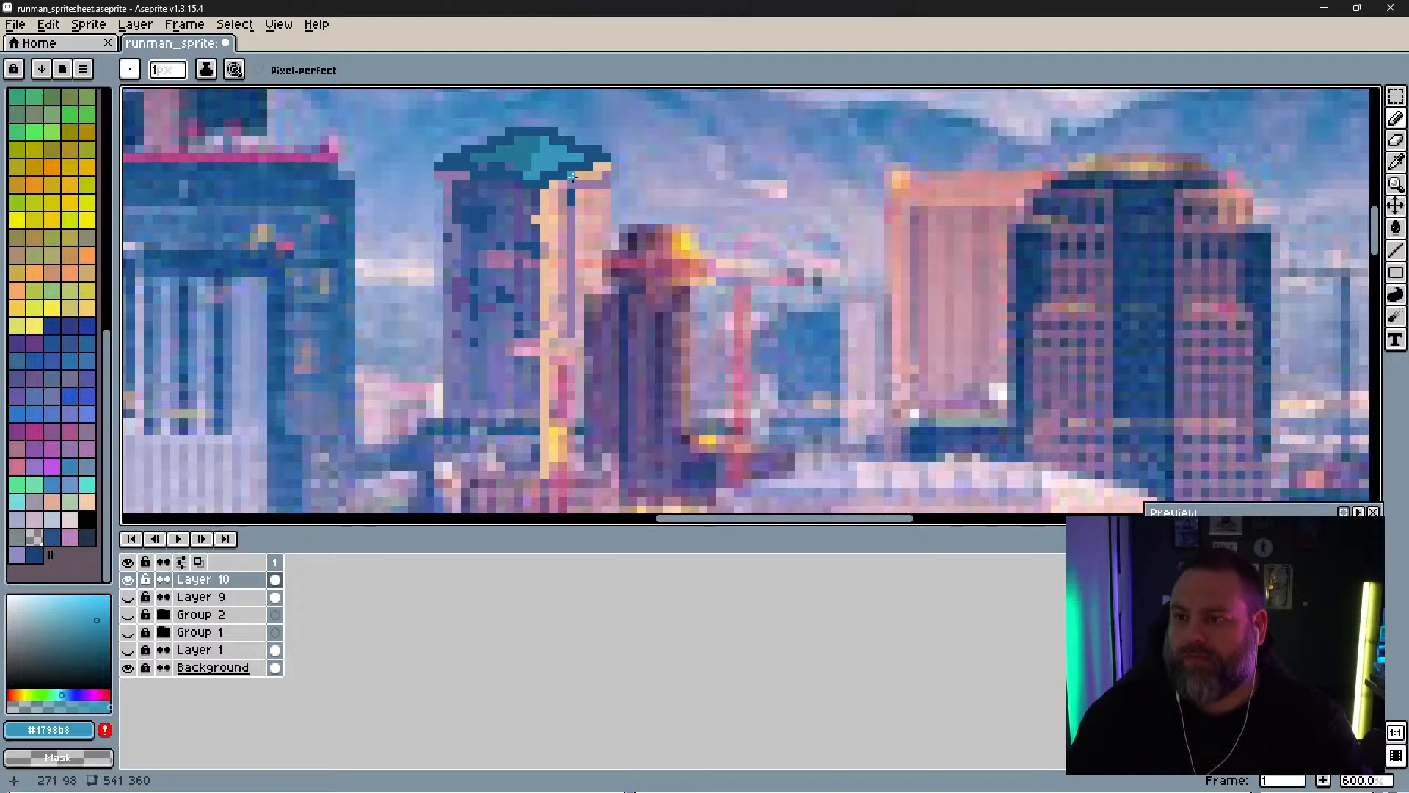
left_click(95, 605)
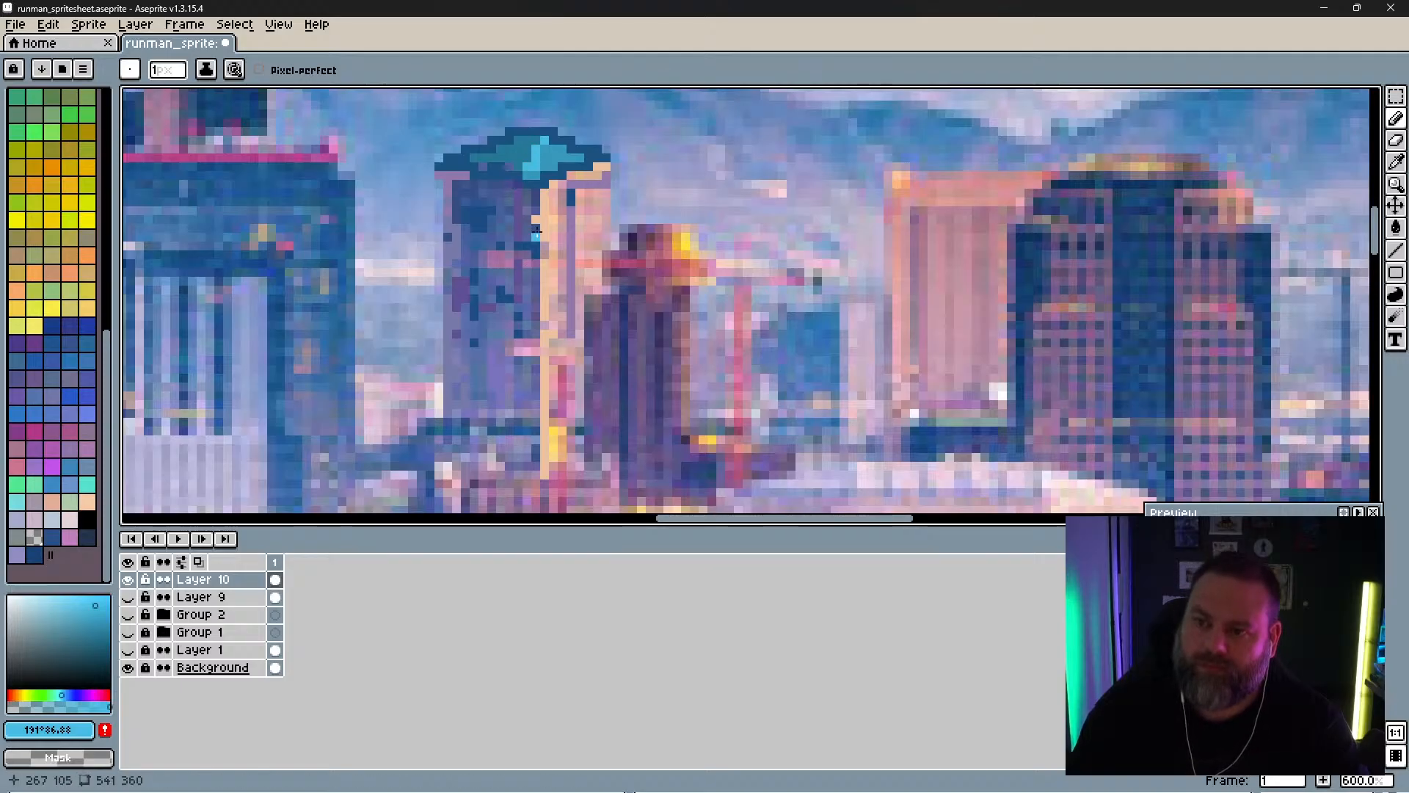
Step: Paint more #304e80 and #605091 shading down the tower's left face toward its lower part, and show Layer 9
left_click(473, 184, "alt")
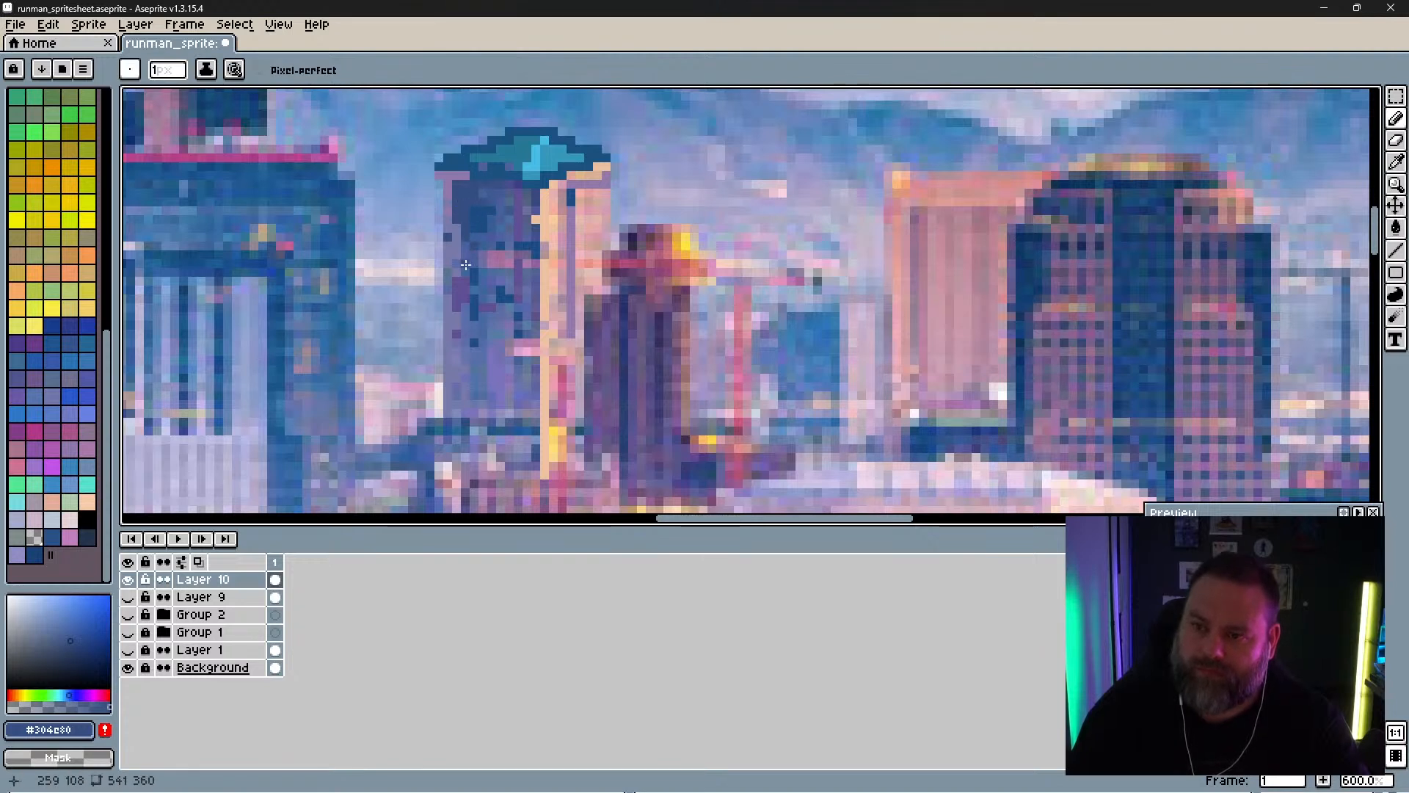
left_click(465, 295, "alt")
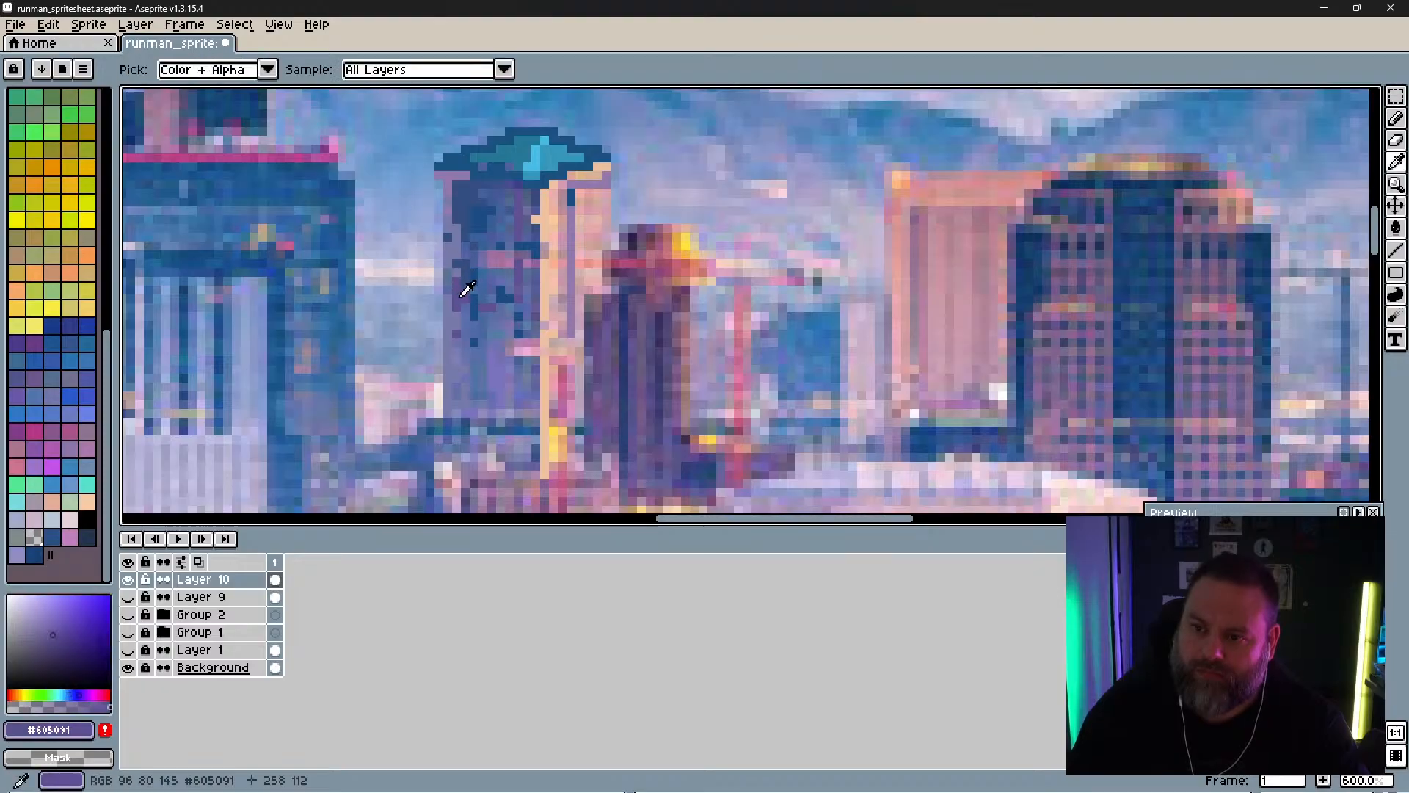
left_click_drag(488, 335, 484, 358)
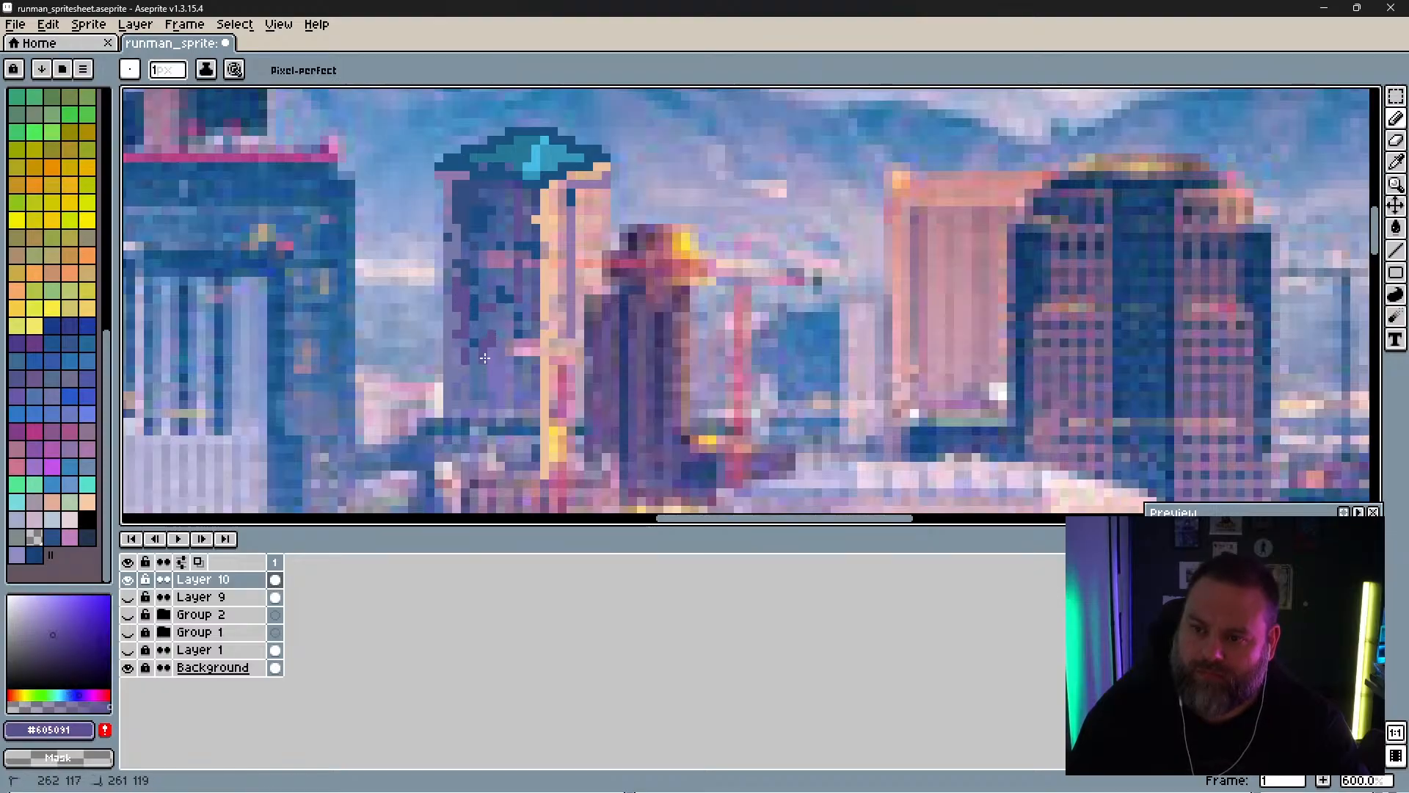
left_click(127, 596)
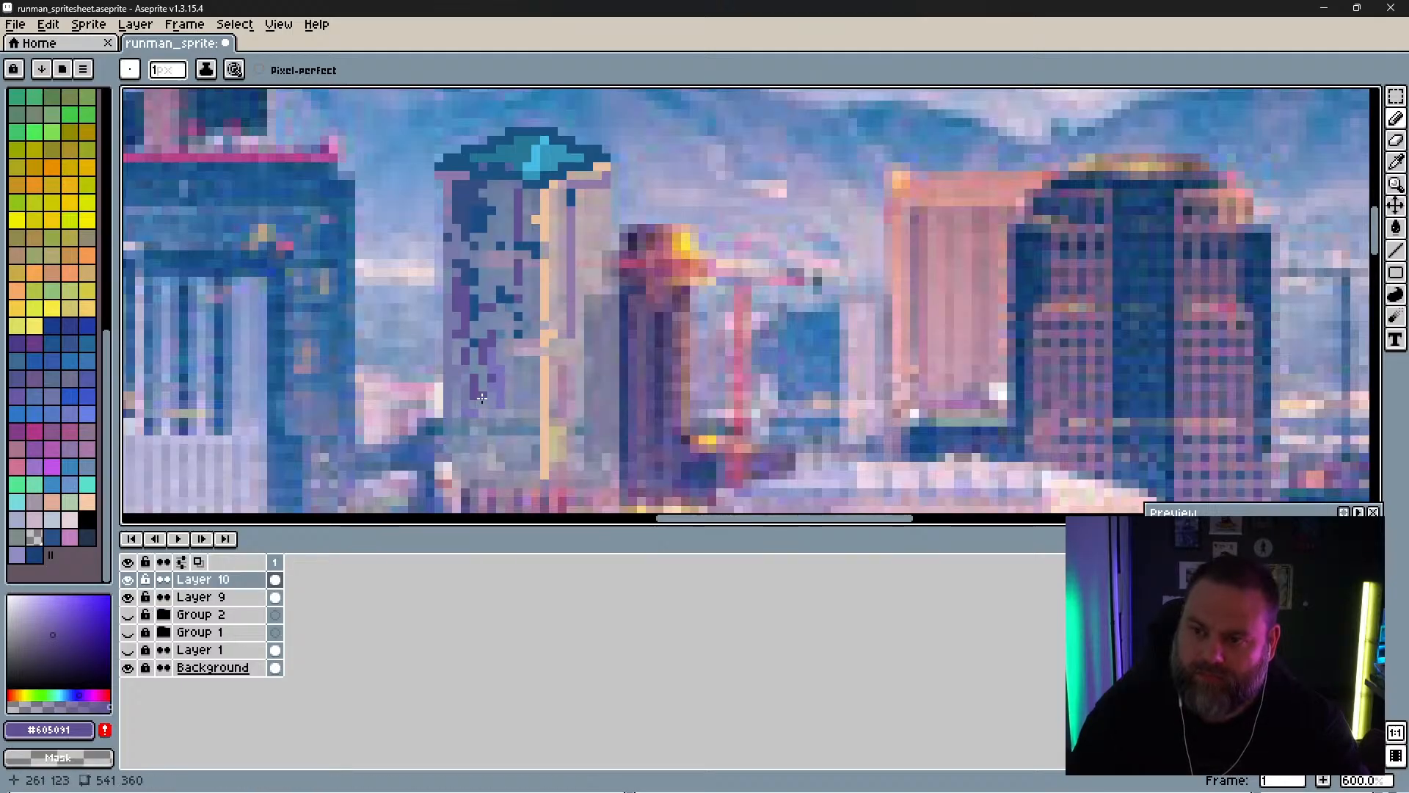
key("i")
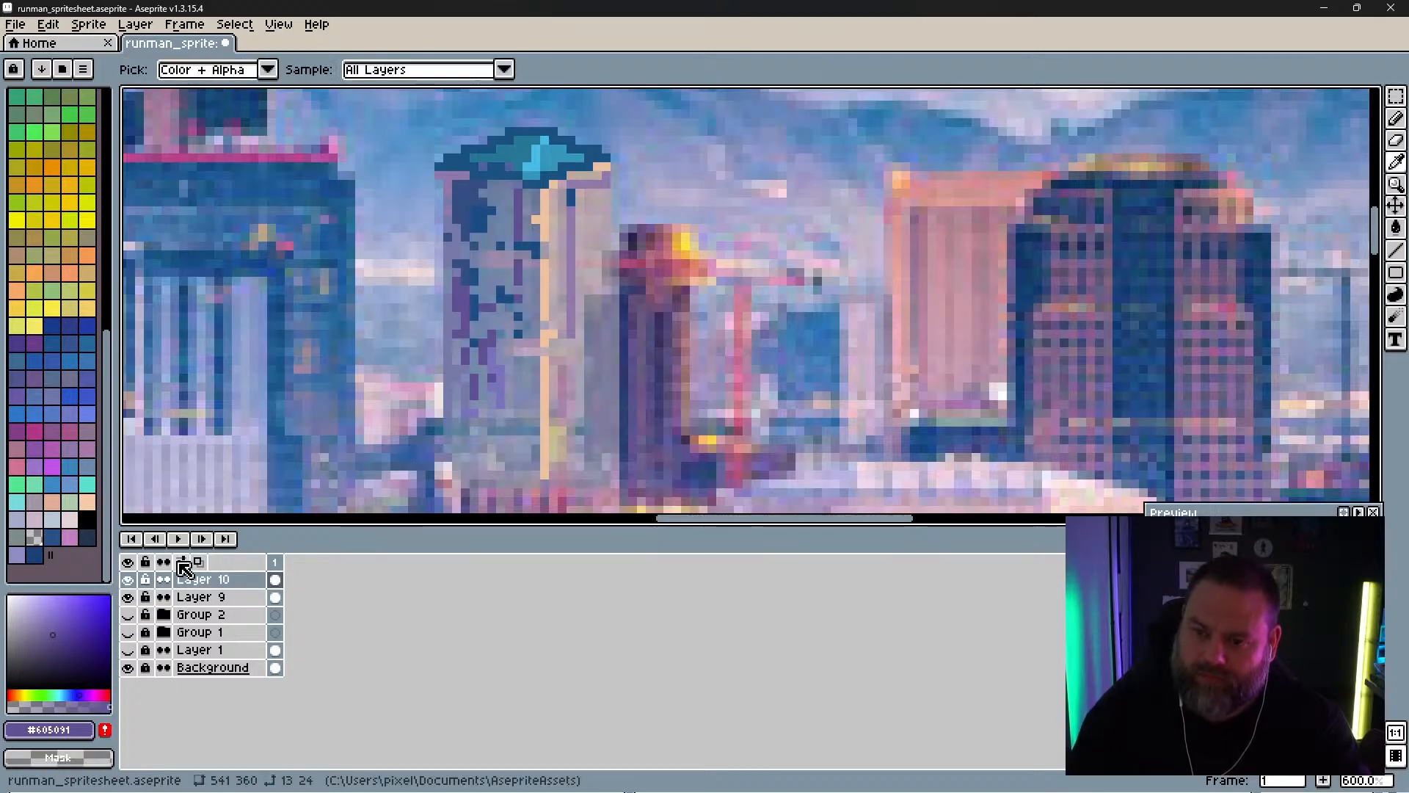
Step: Sample #126a82 and paint short horizontal dashes across the tower's lower faces, following the dark band near the base
left_click(453, 429)
key("b")
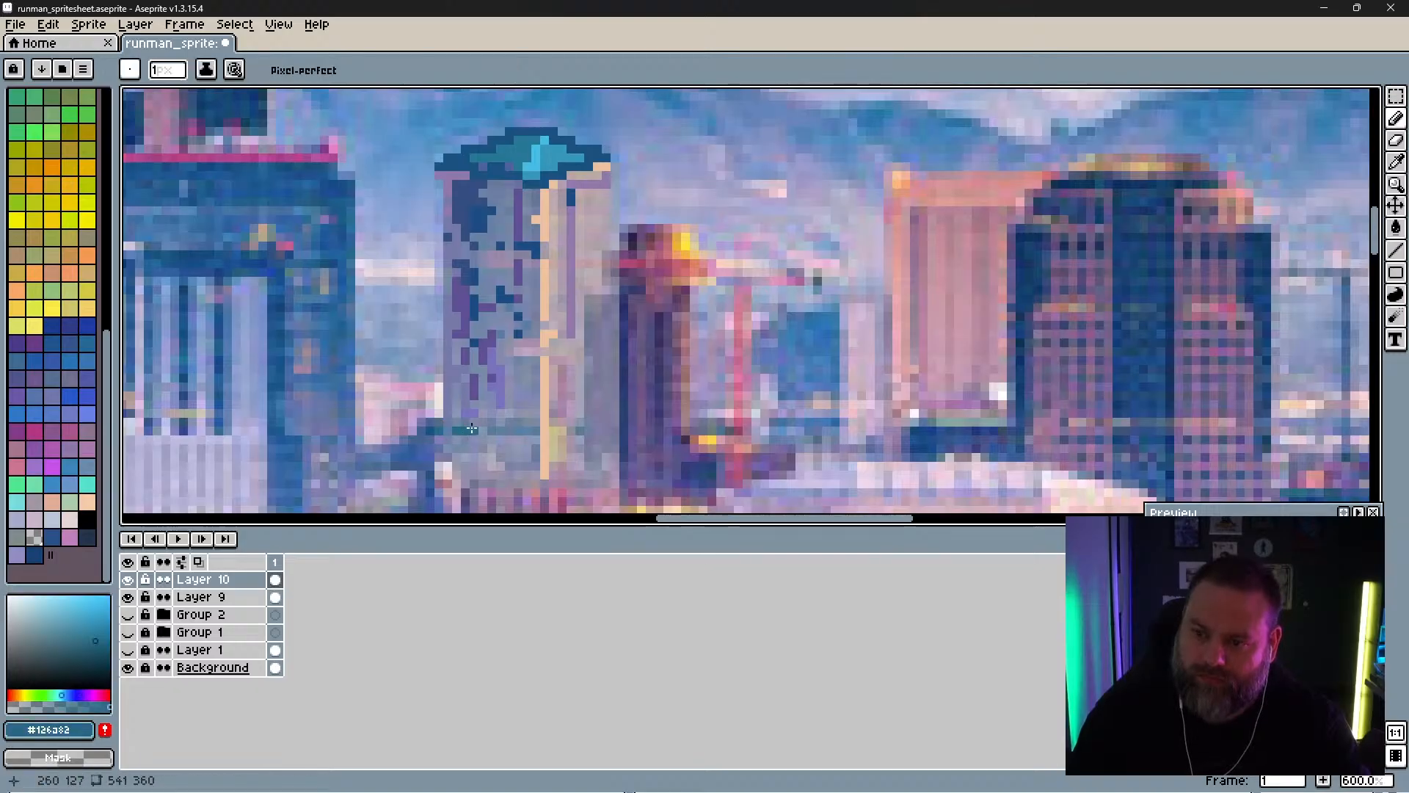
left_click_drag(516, 431, 543, 429)
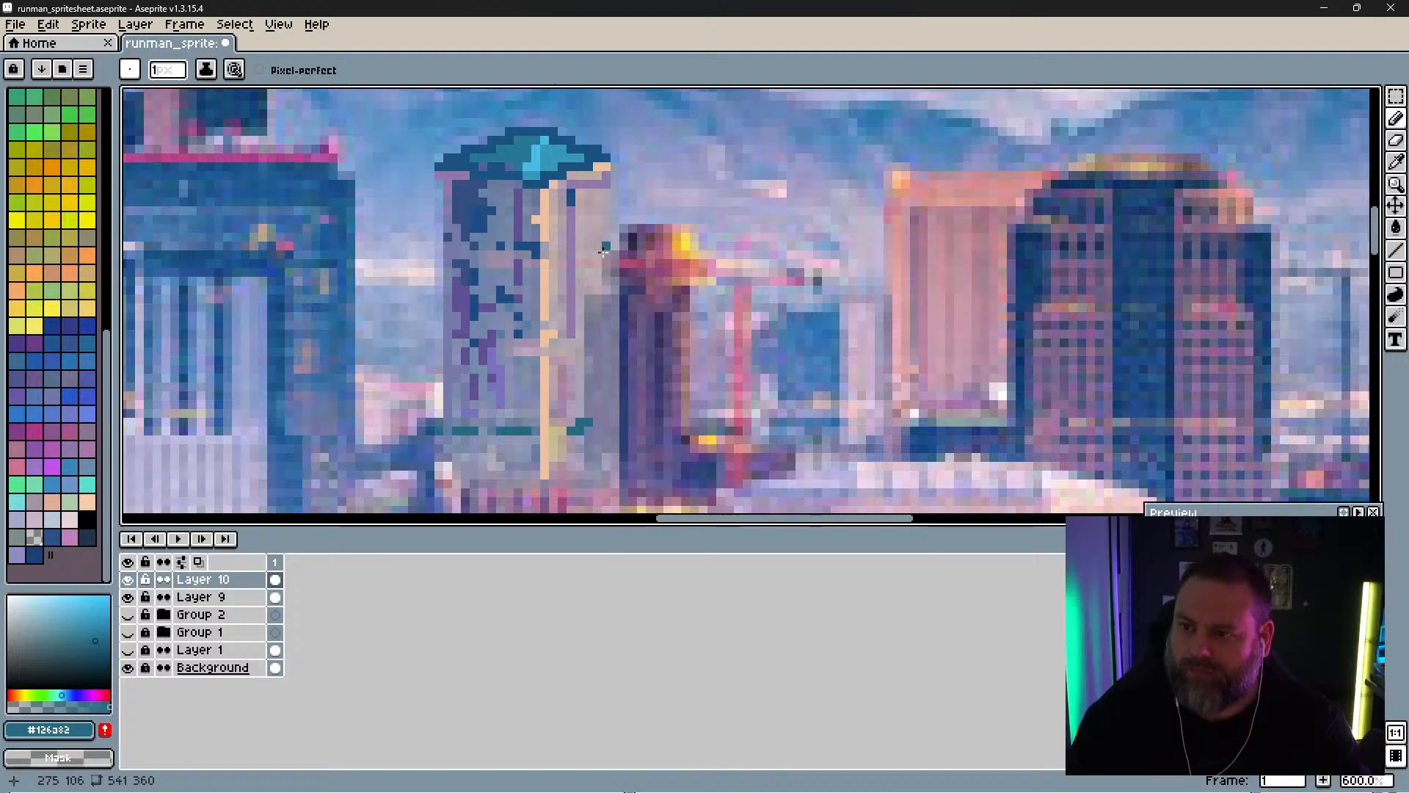
Step: Sample #b49eb3, paint a vertical stripe down the outer edge of the lit face, and switch to the Eraser for cleanup
left_click(609, 207, "alt")
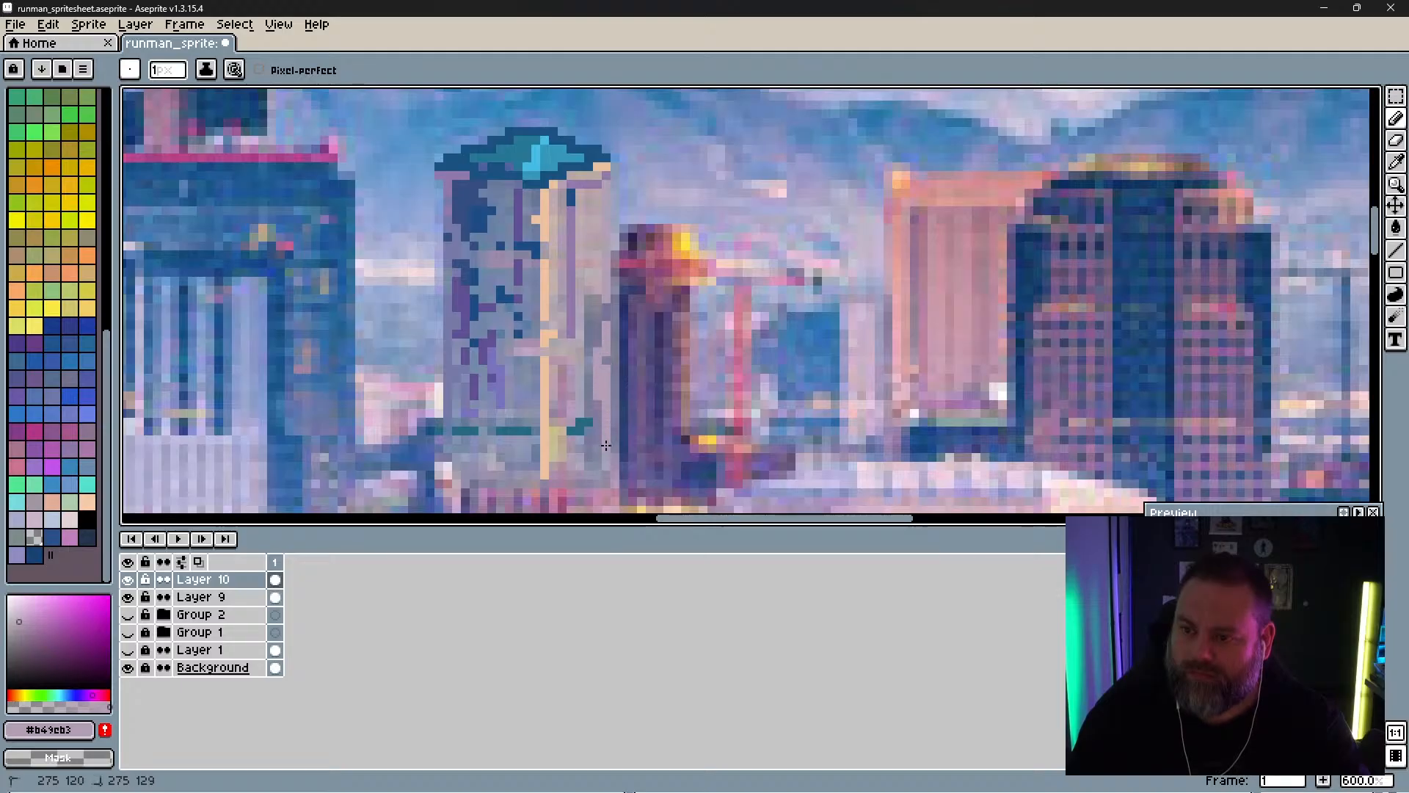
mouse_move(608, 395)
left_mouse_down()
mouse_move(610, 269)
mouse_move(628, 418)
left_mouse_up()
key("e")
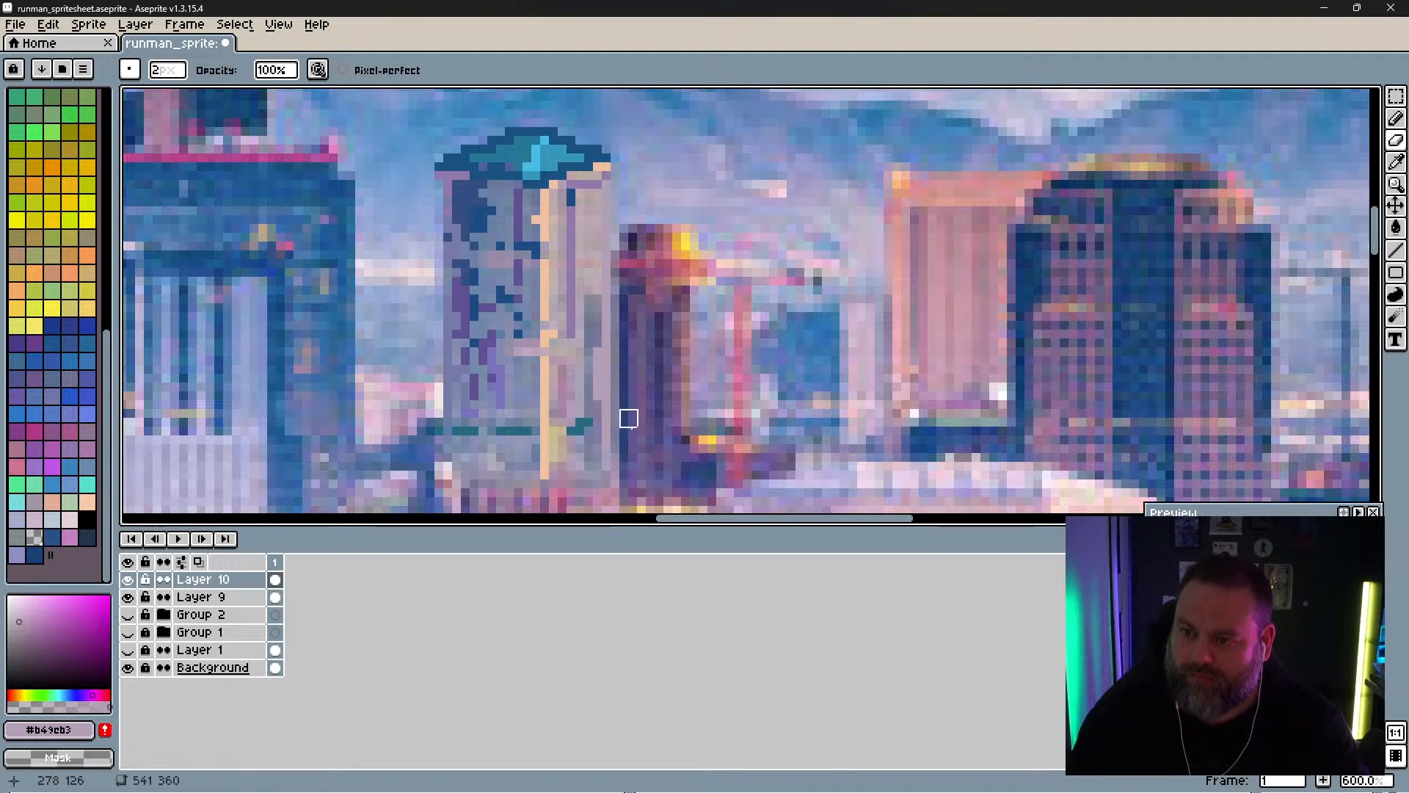
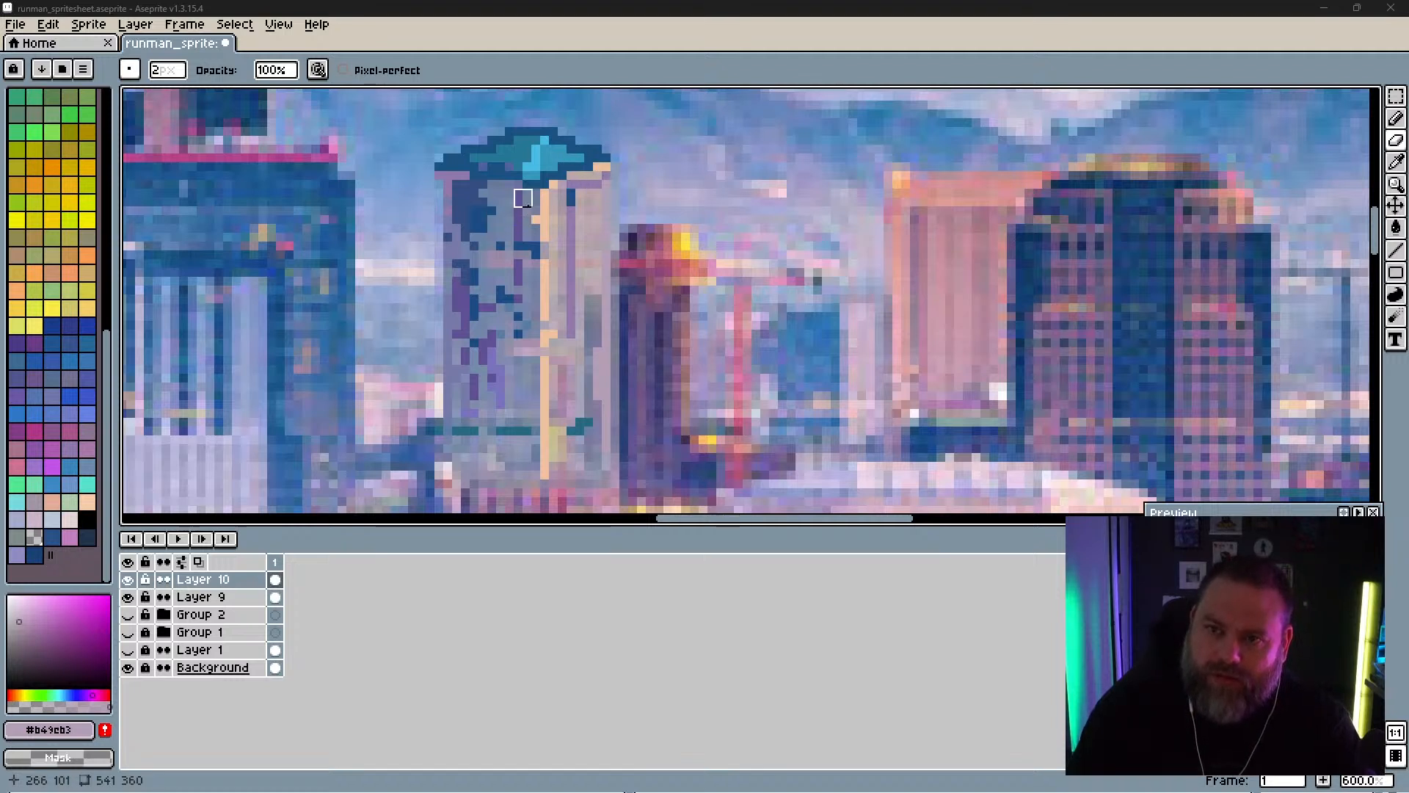
Step: Sample #697e9f and #6d89a9 from the upper left face and set the Eraser size to 1 px
left_click(517, 208, "alt")
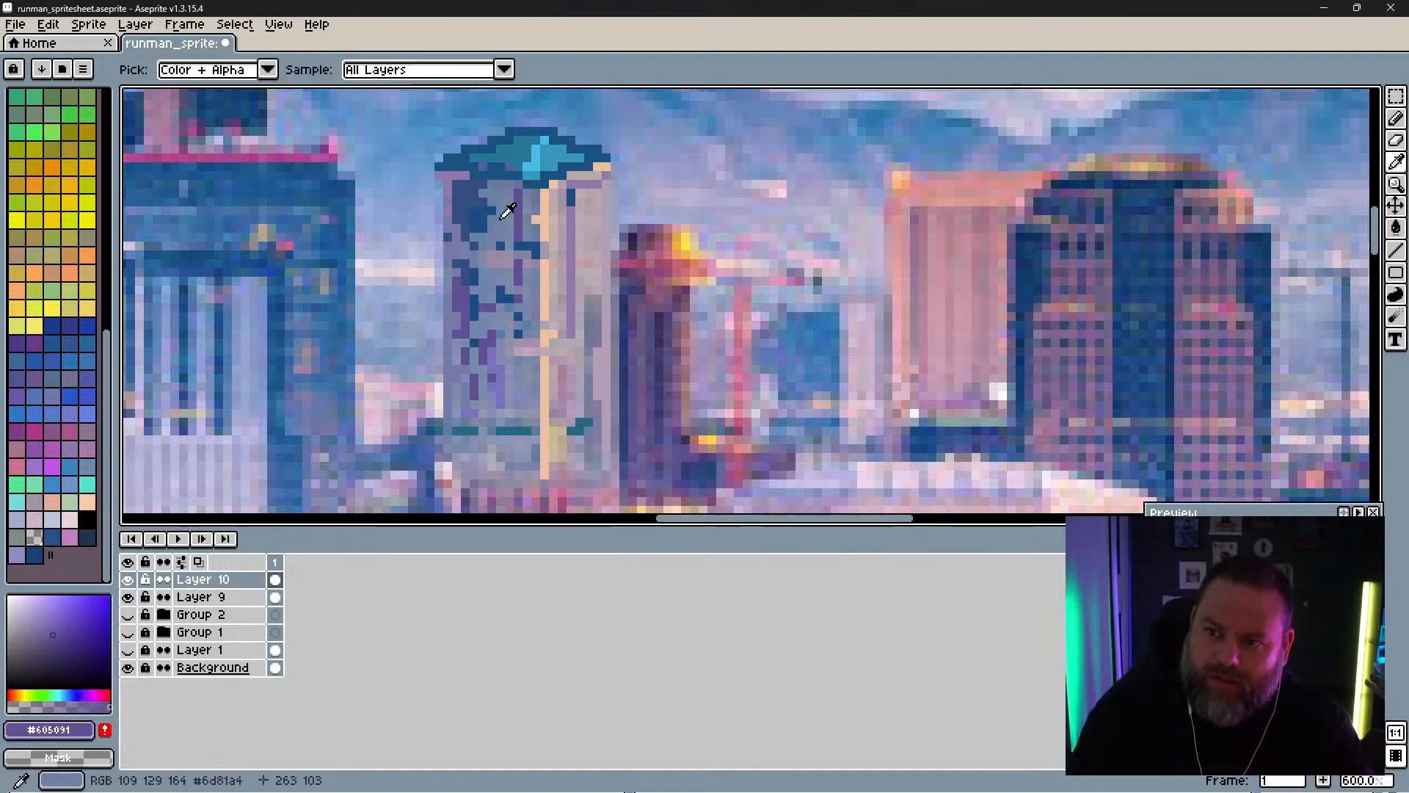
left_click(515, 208, "alt")
left_click(168, 71)
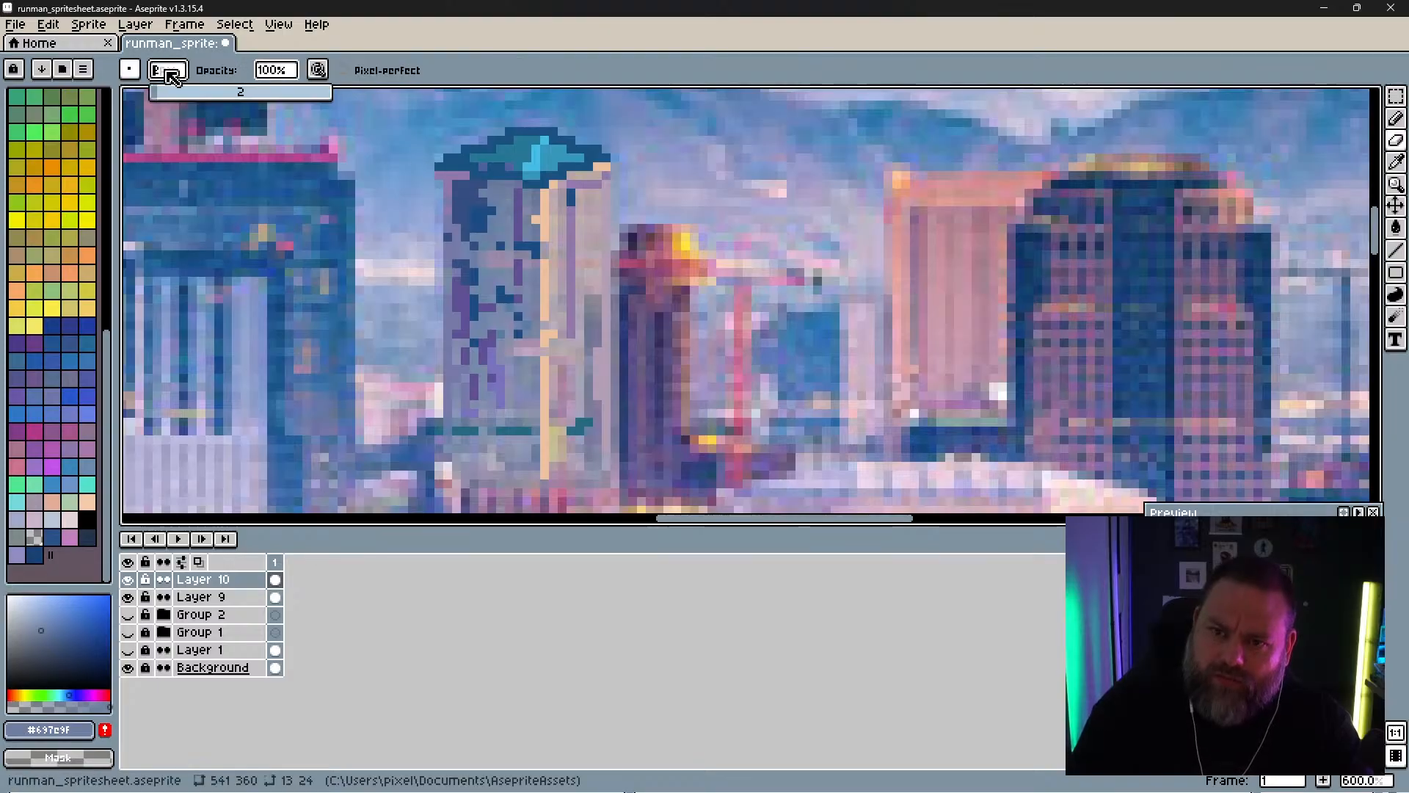
key("Return")
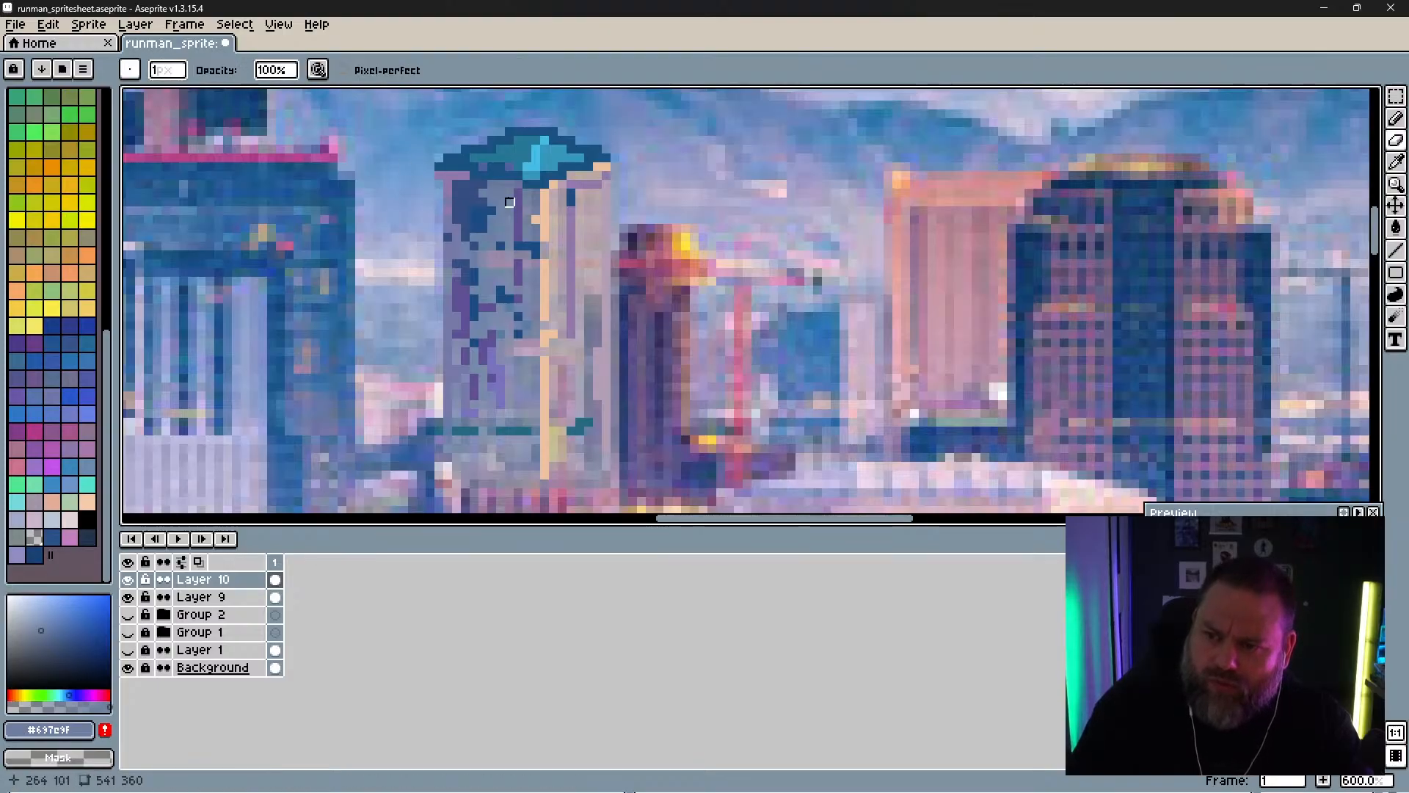
left_click(500, 203, "alt")
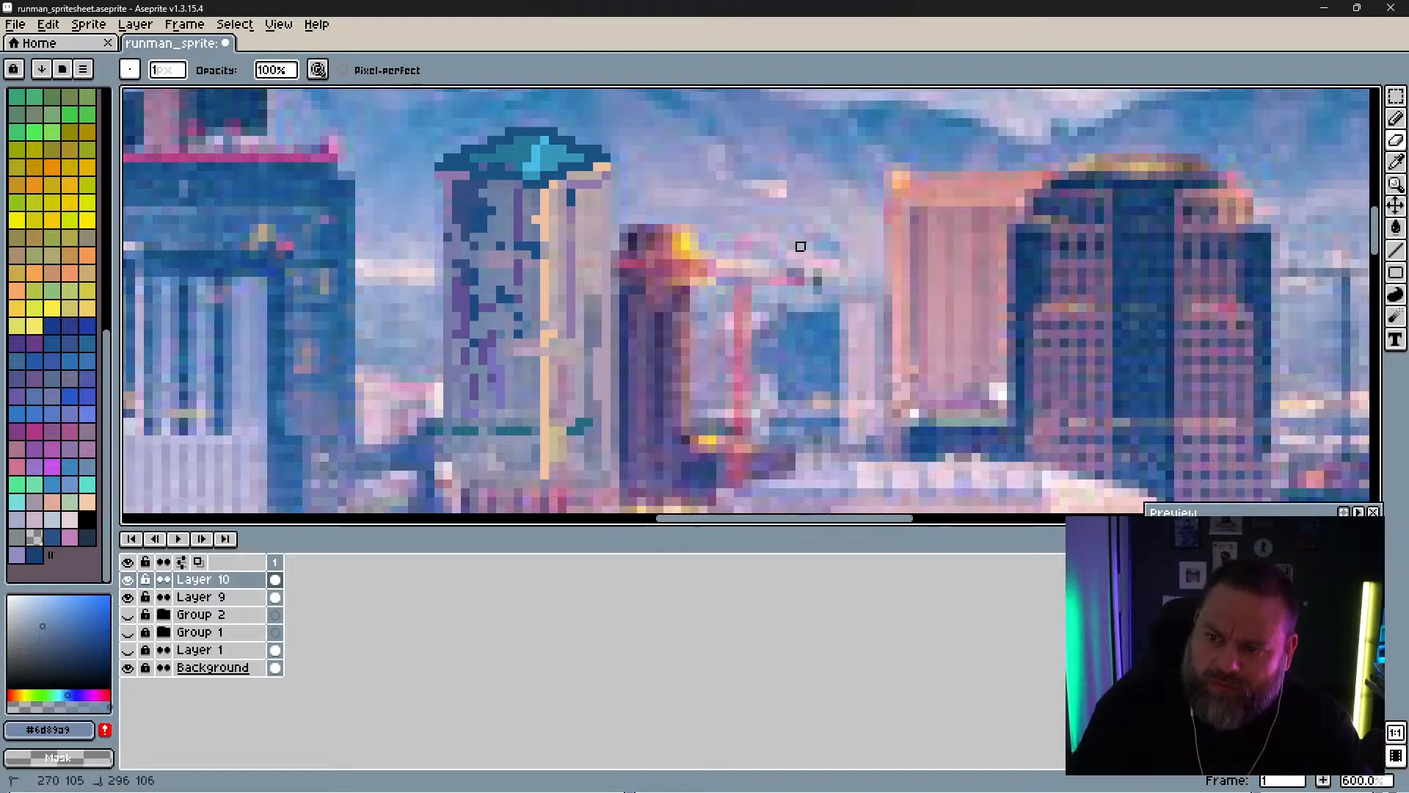
Step: Compare the tower with Layer 10 off and on, and show Group 2 and Group 1 to view it within the painted skyline
left_click(132, 579)
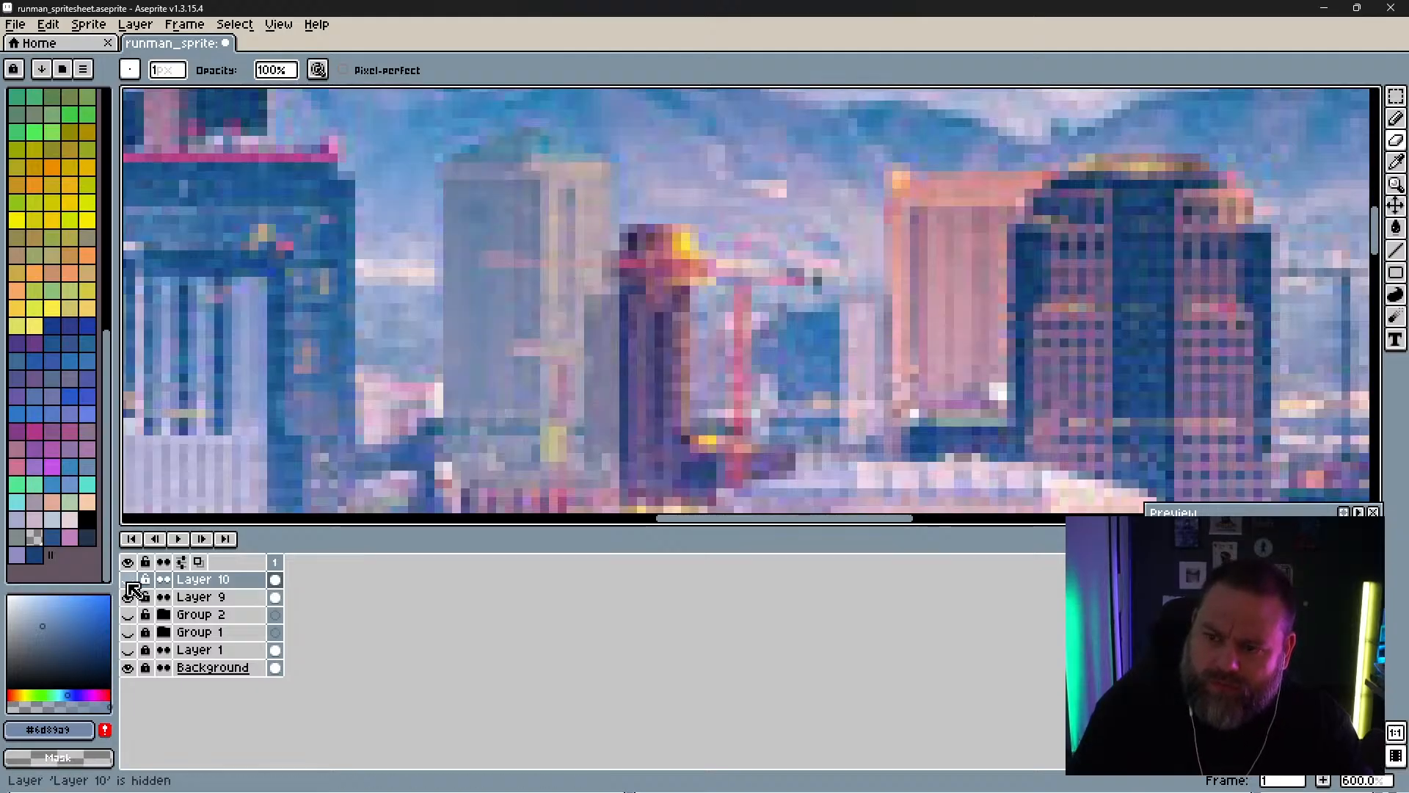
left_click(132, 579)
left_click(128, 614)
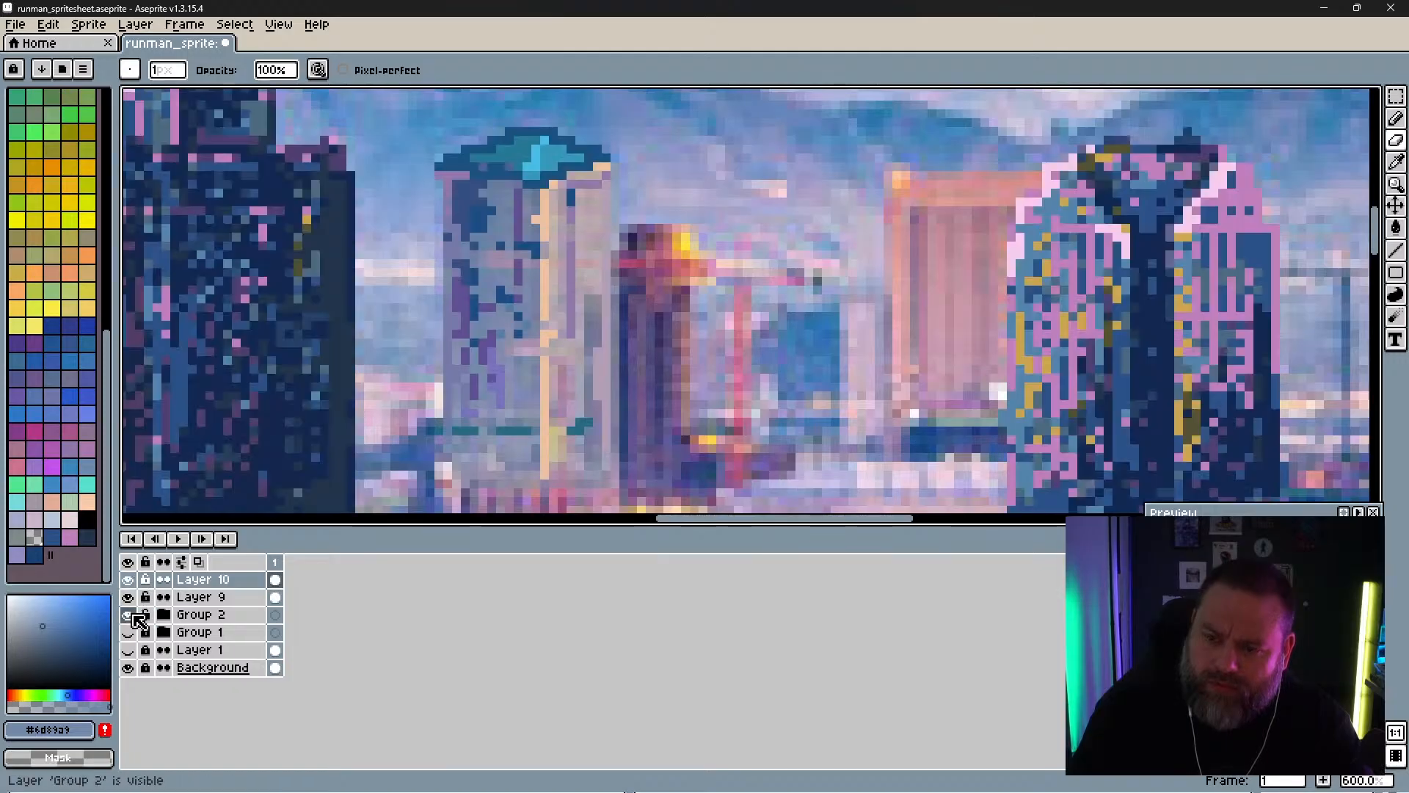
left_click(130, 632)
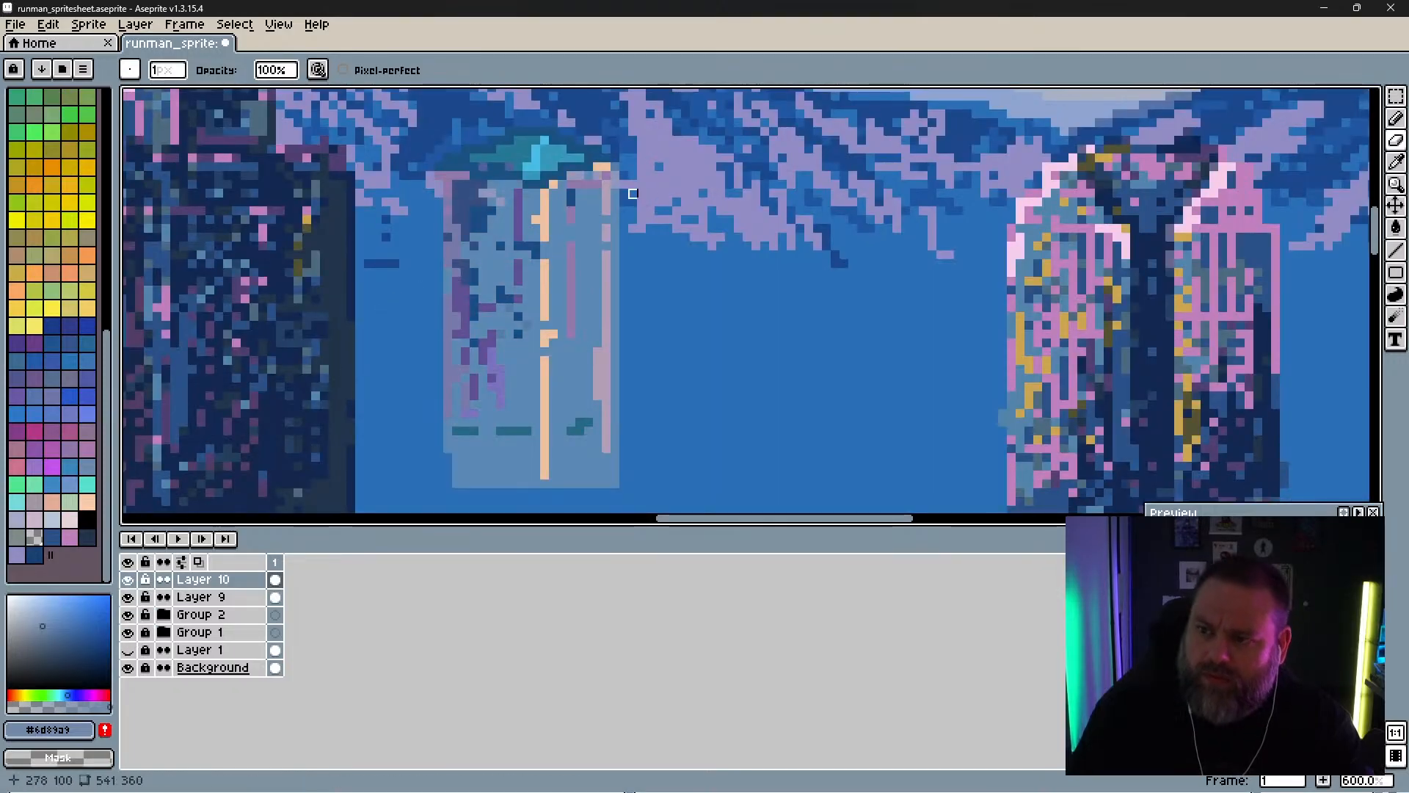
key("space")
left_click_drag(484, 184, 430, 334)
Step: Sample the roof's bright cyan and paint highlights along its left slope and peak, and sample #06507f for the roof edge
key("i")
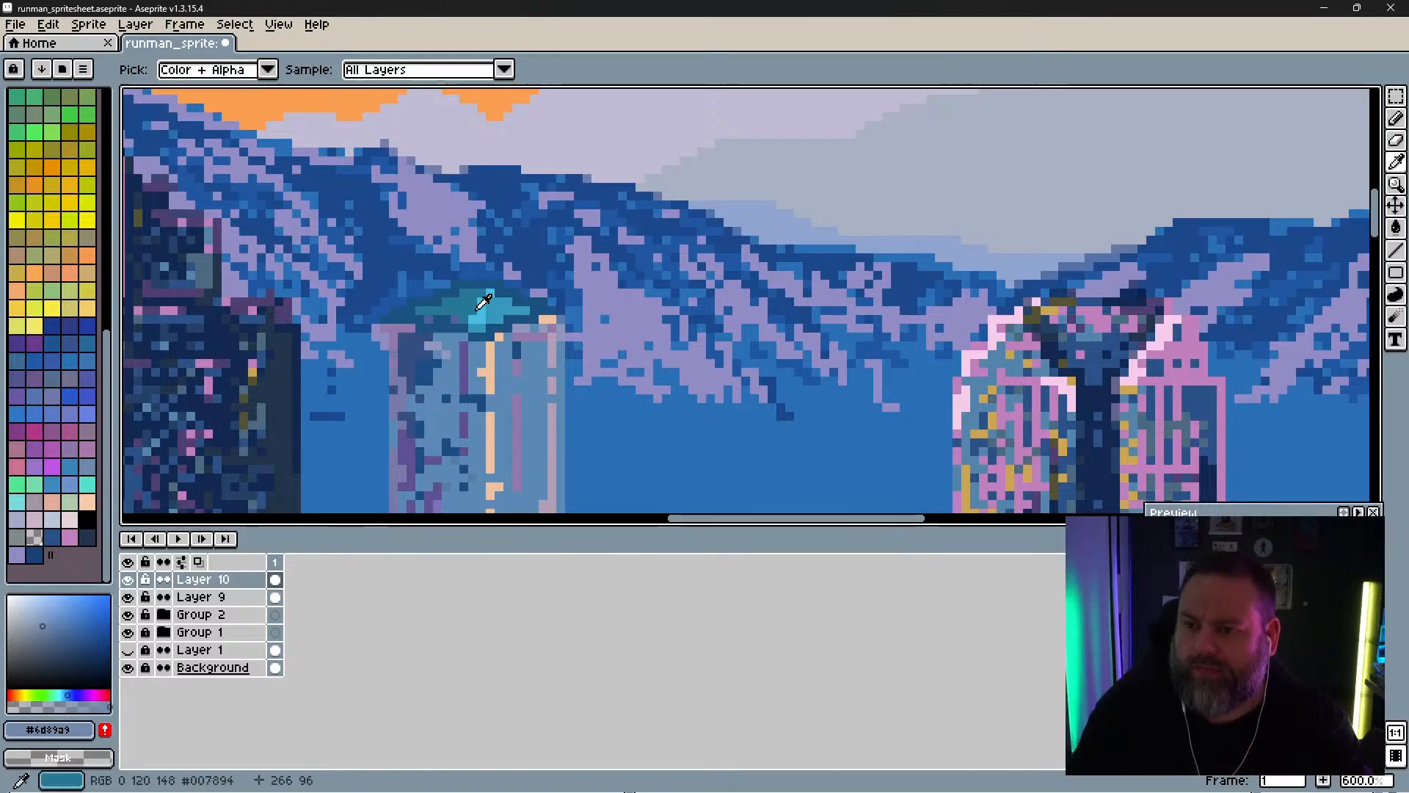
left_click(484, 300)
key("b")
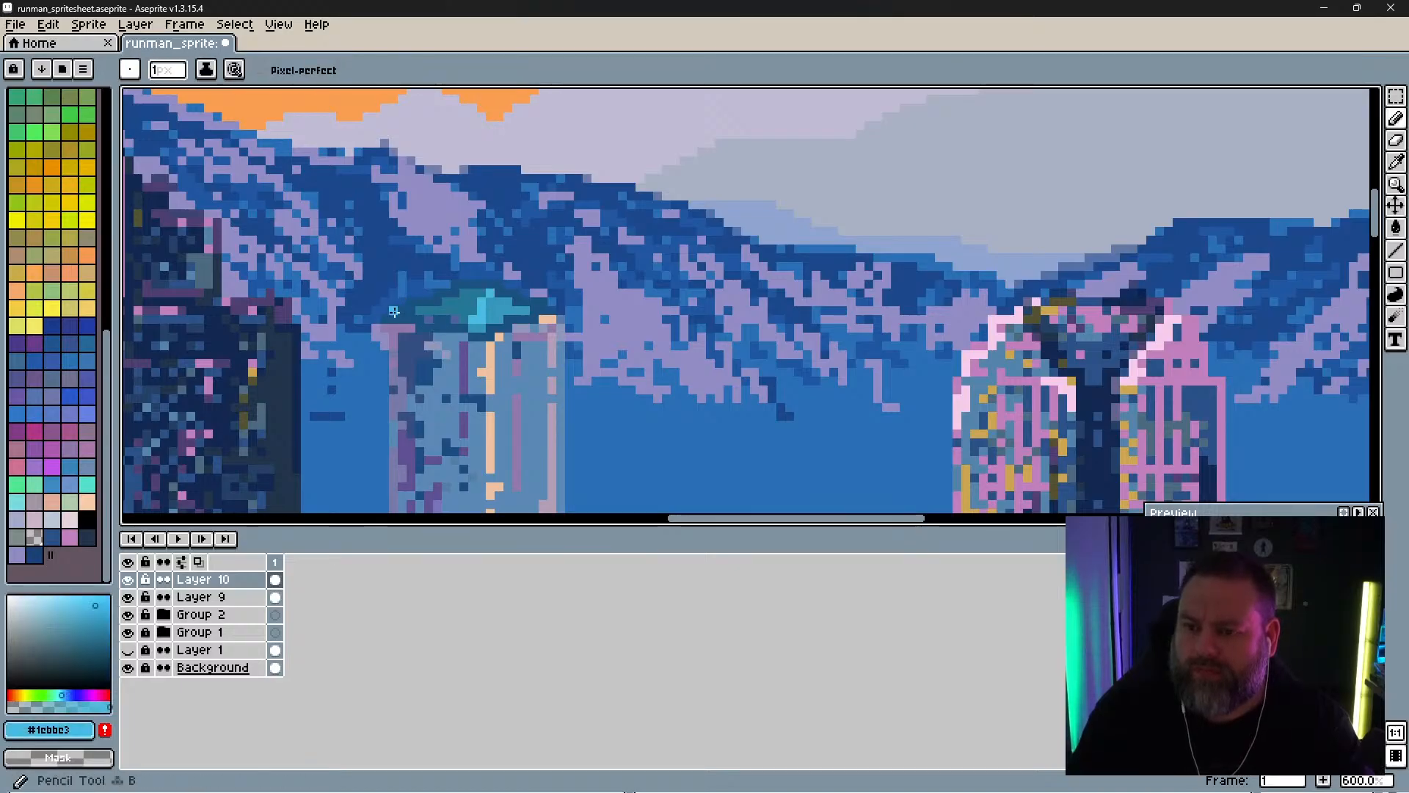
left_click(385, 318)
mouse_move(402, 311)
left_mouse_down()
mouse_move(483, 276)
mouse_move(523, 300)
mouse_move(408, 304)
left_mouse_up()
left_click(440, 300, "alt")
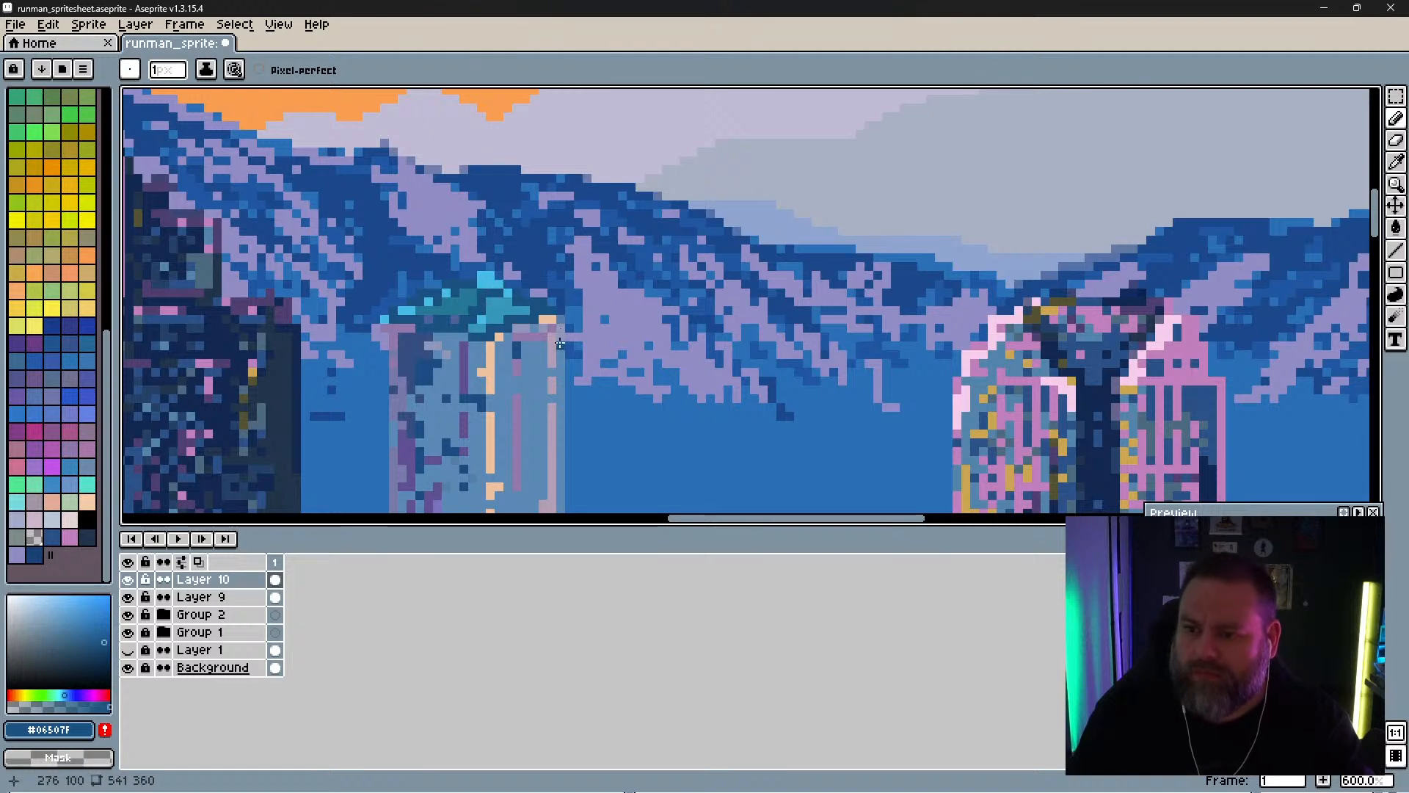
mouse_move(528, 322)
left_mouse_down()
mouse_move(538, 369)
mouse_move(620, 148)
mouse_move(595, 244)
mouse_move(607, 333)
mouse_move(612, 290)
left_mouse_up()
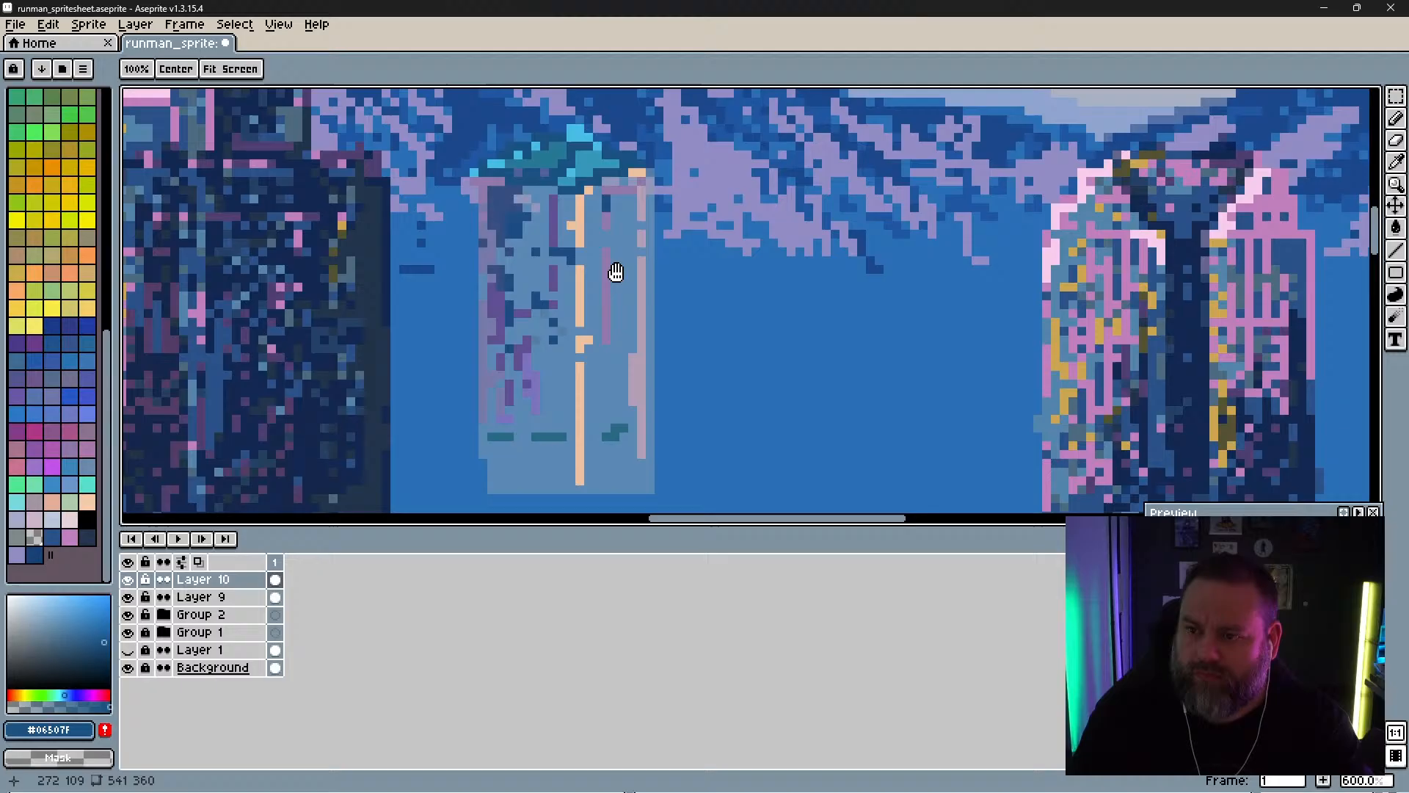
Step: Sample #b49eb3, hide Group 2 and Group 1, and toggle Layer 9 and Layer 10 to compare the tower with the reference photo
left_click(637, 367, "alt")
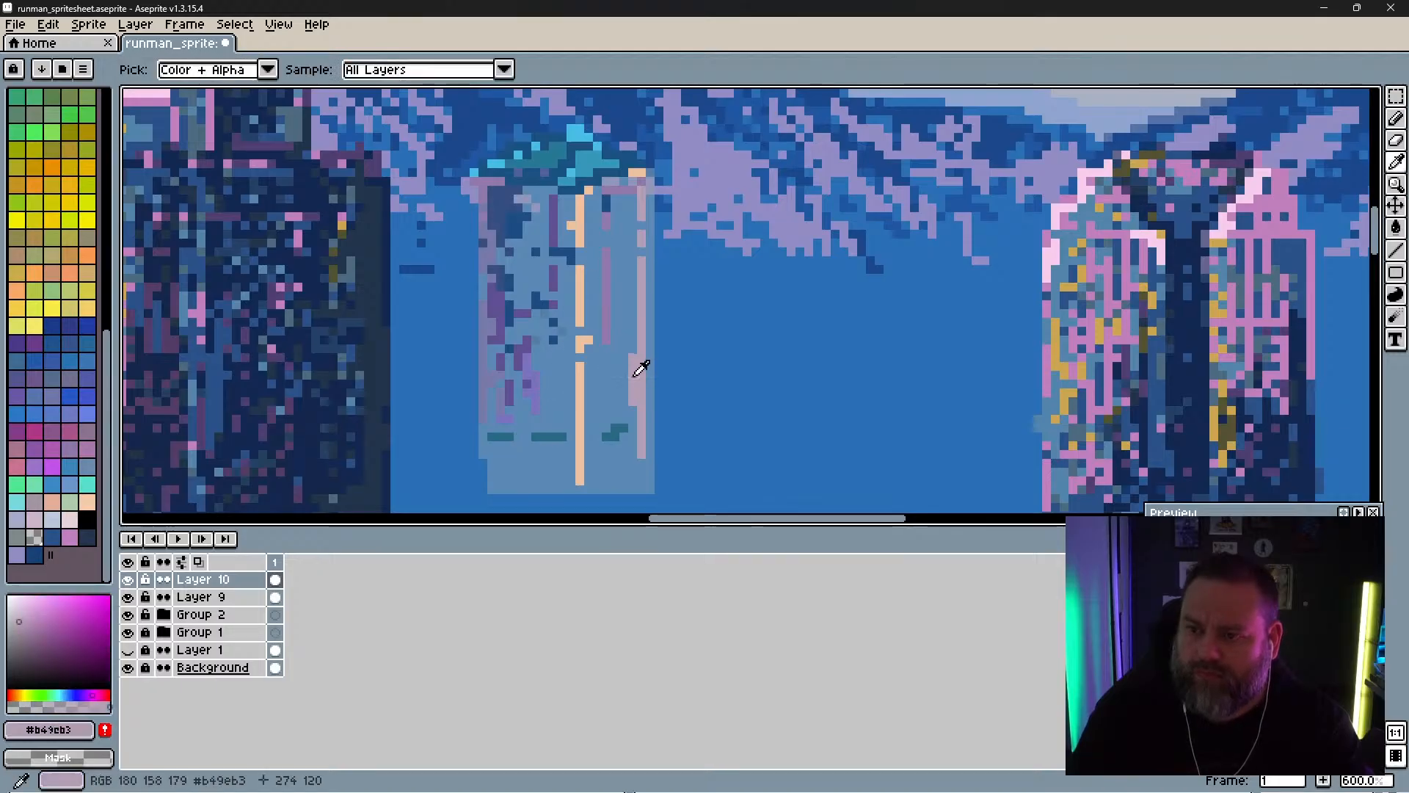
left_click(129, 650)
left_click(128, 615)
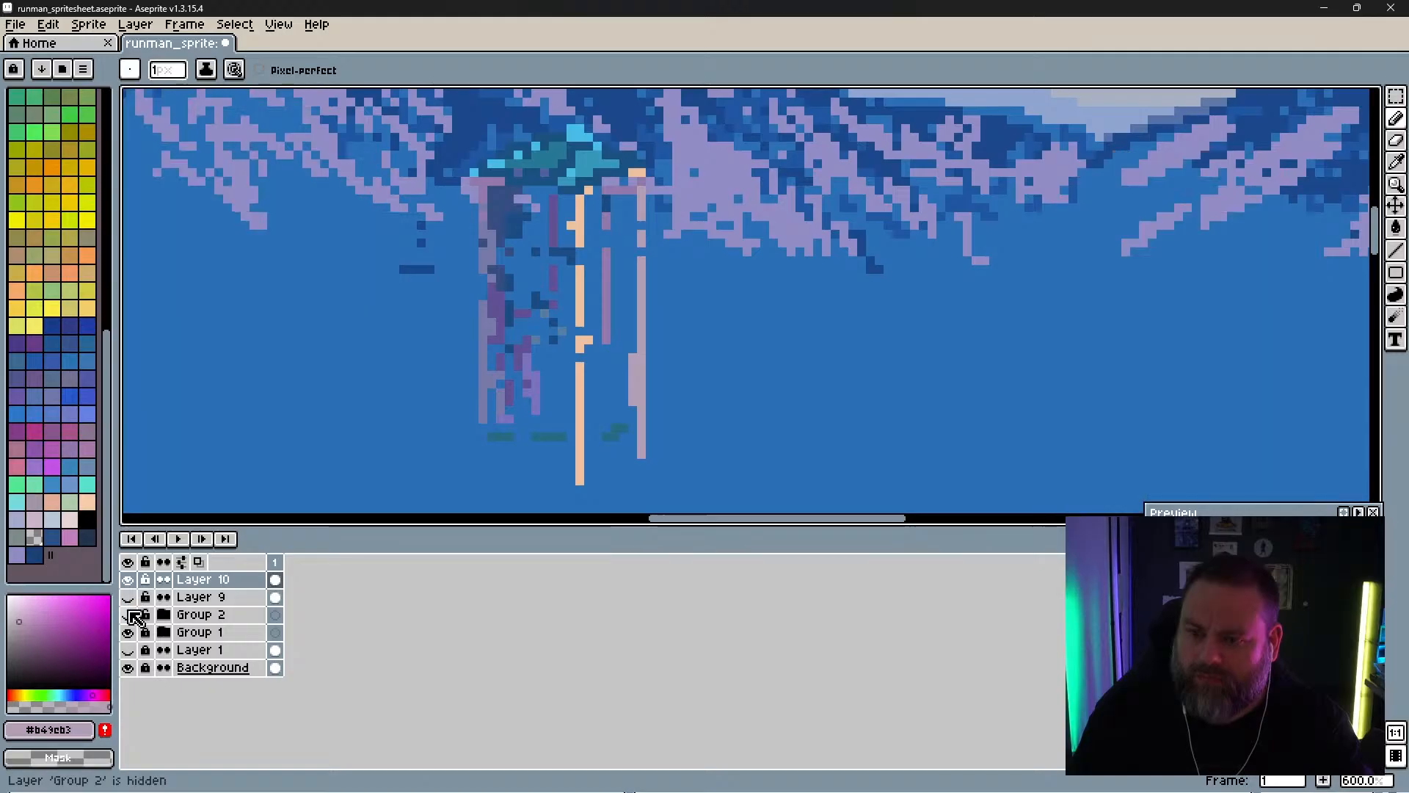
left_click(129, 633)
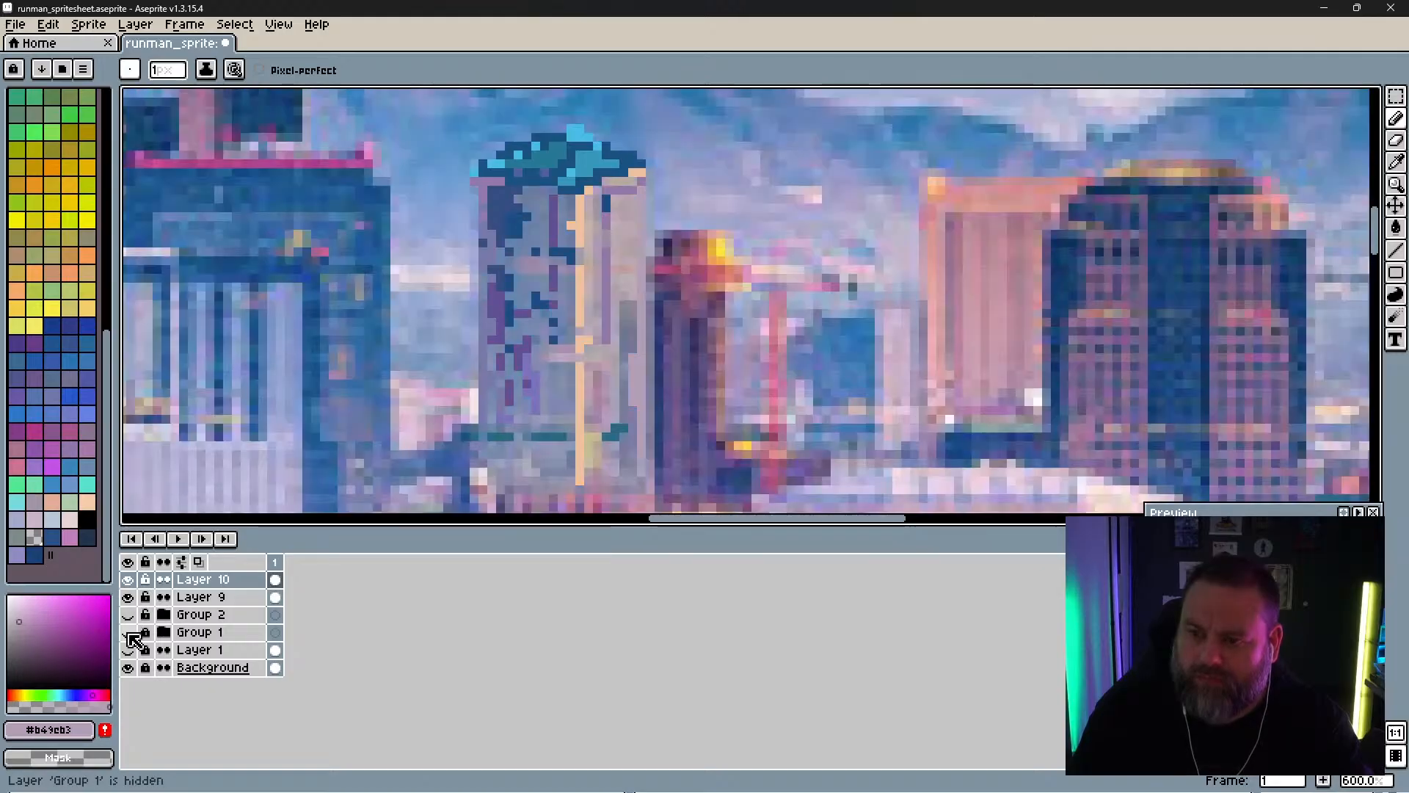
left_click(130, 597)
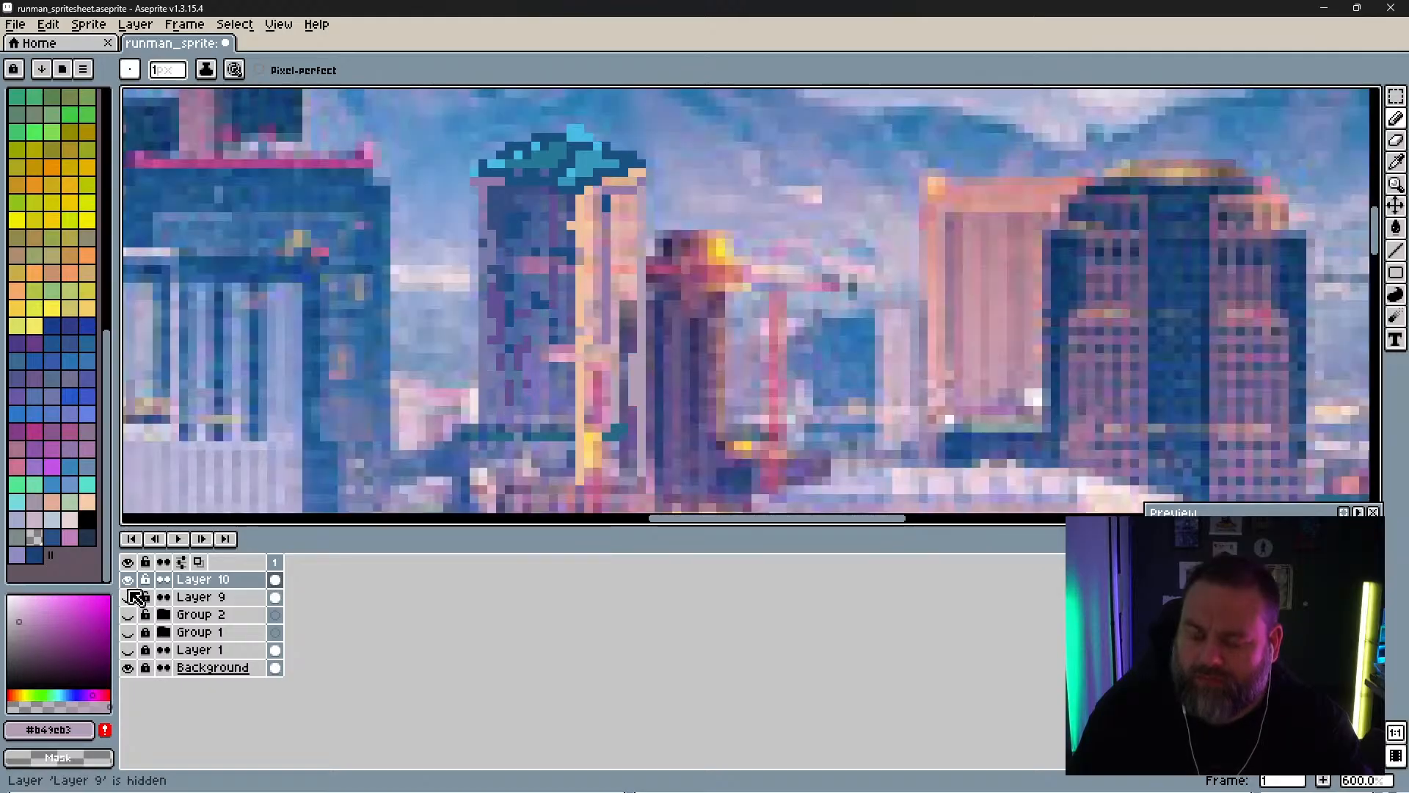
left_click(132, 597)
left_click(128, 580)
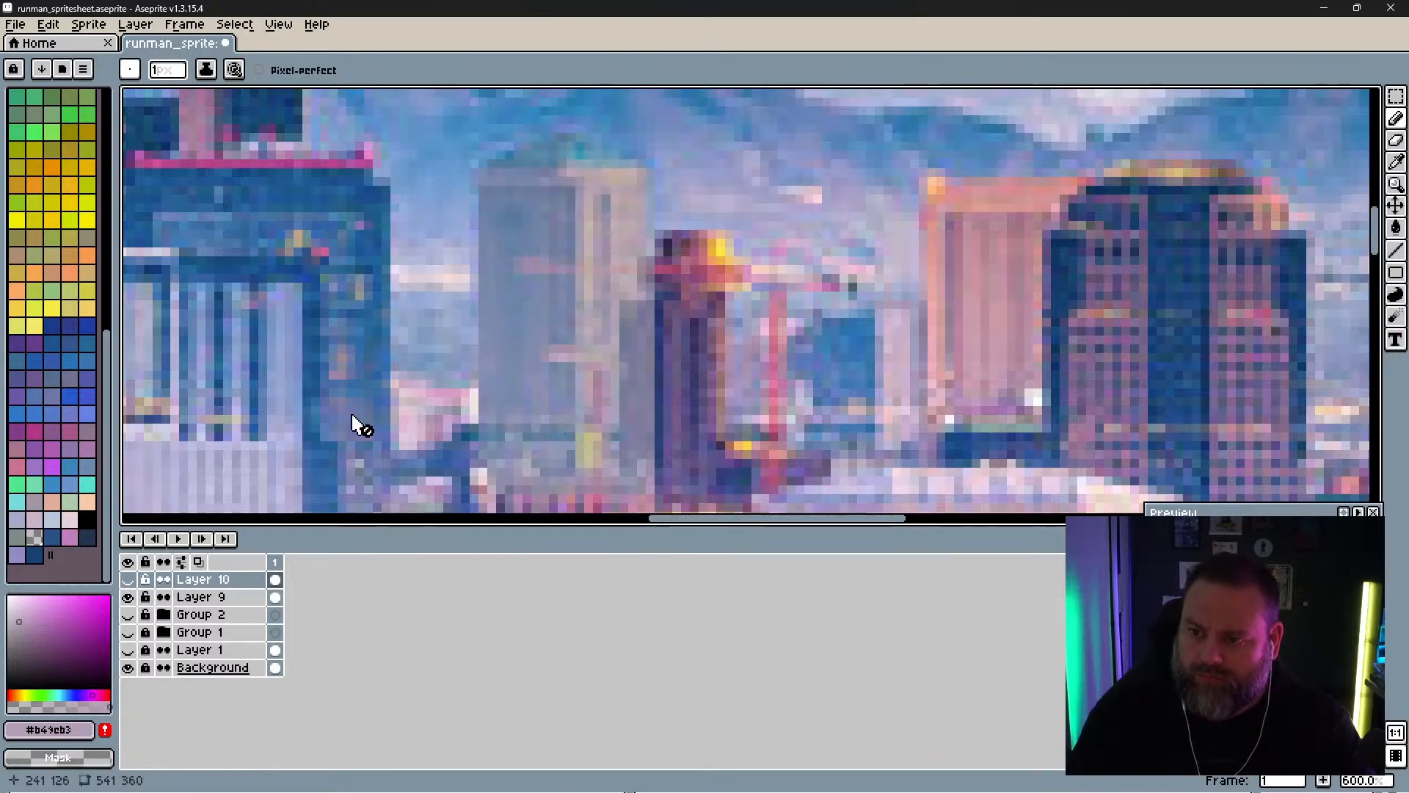
Step: With Layer 9 hidden, paint sampled #f7acd3 accents across both tower faces and #db9bb5 and #f2c1a1 pixels beneath the roof eaves
left_click(566, 345, "alt")
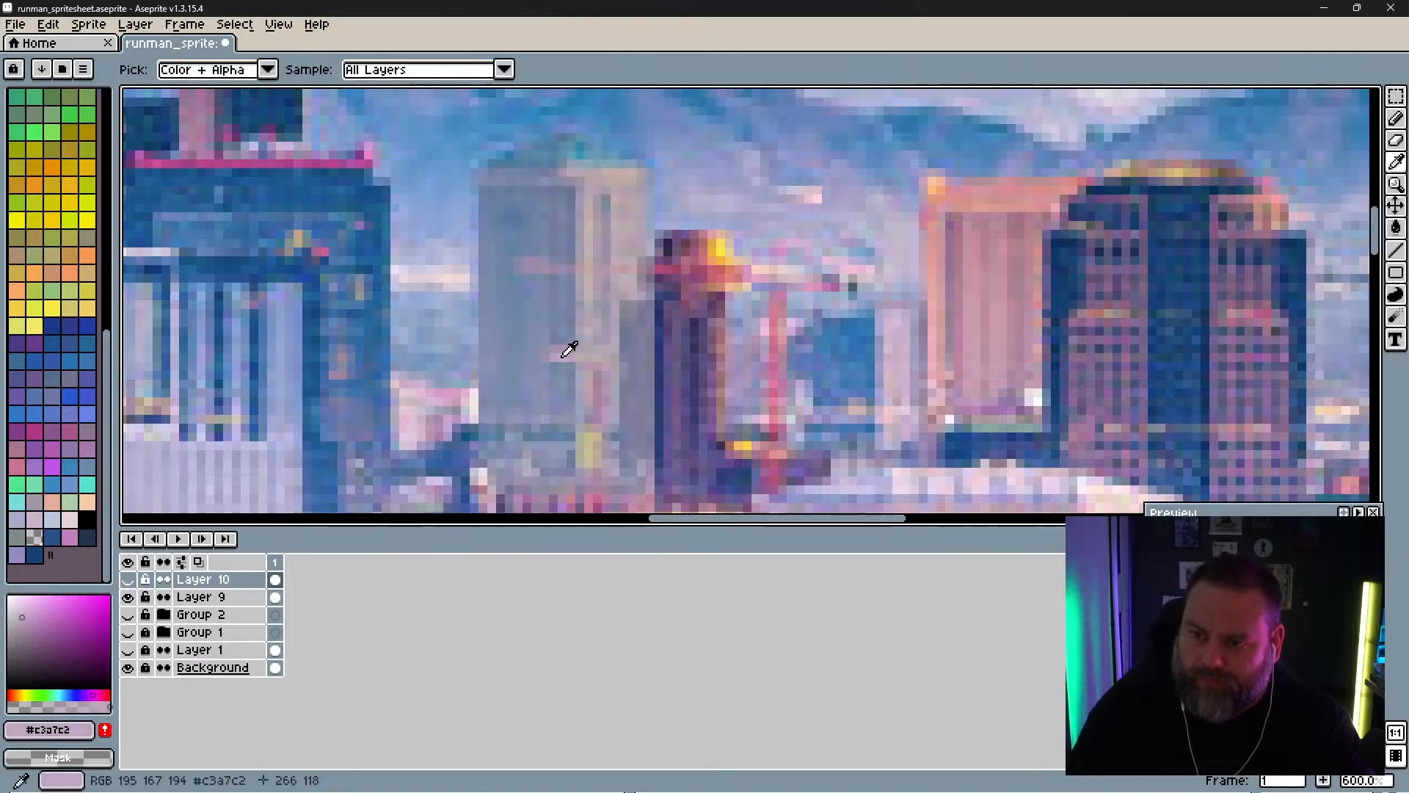
left_click(133, 597)
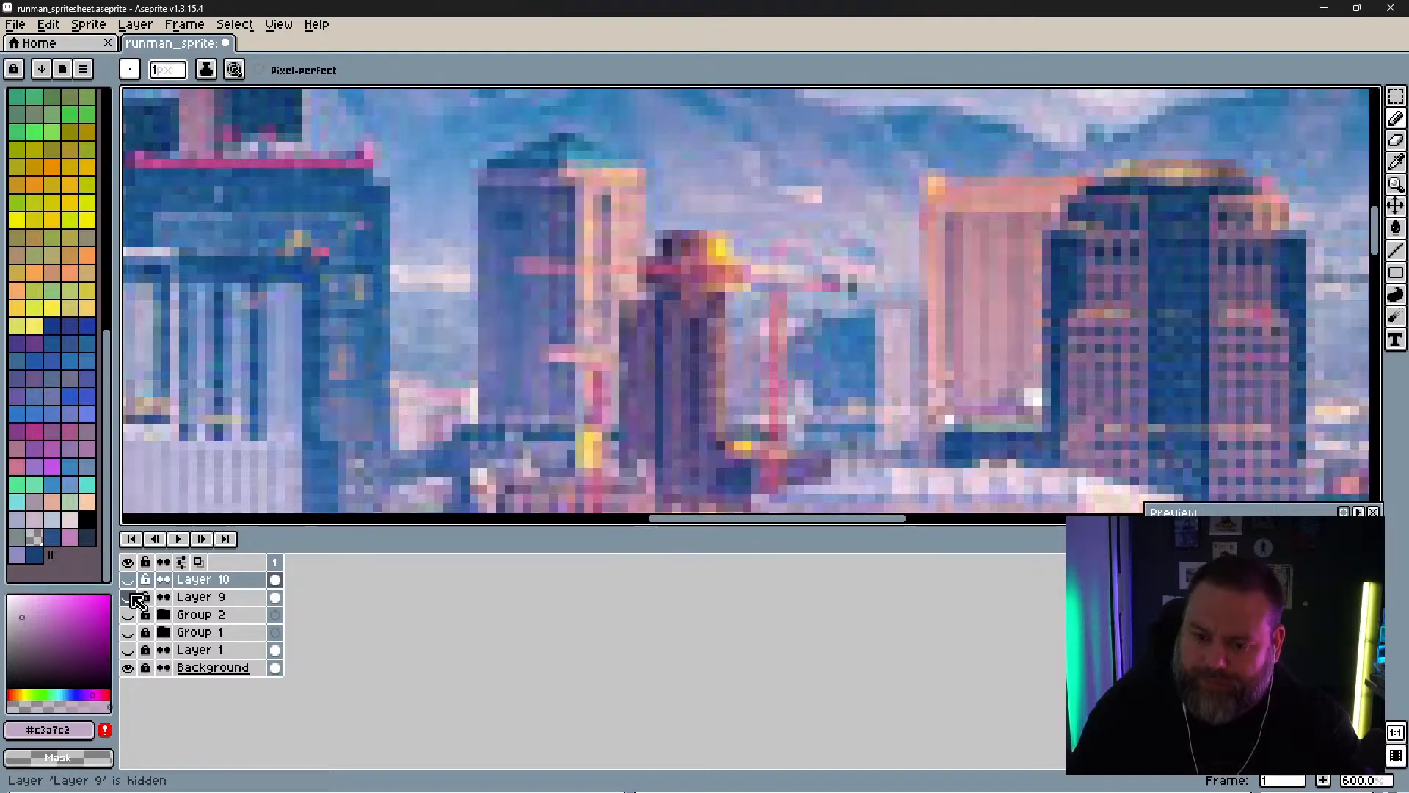
left_click(129, 579)
left_click(552, 355, "alt")
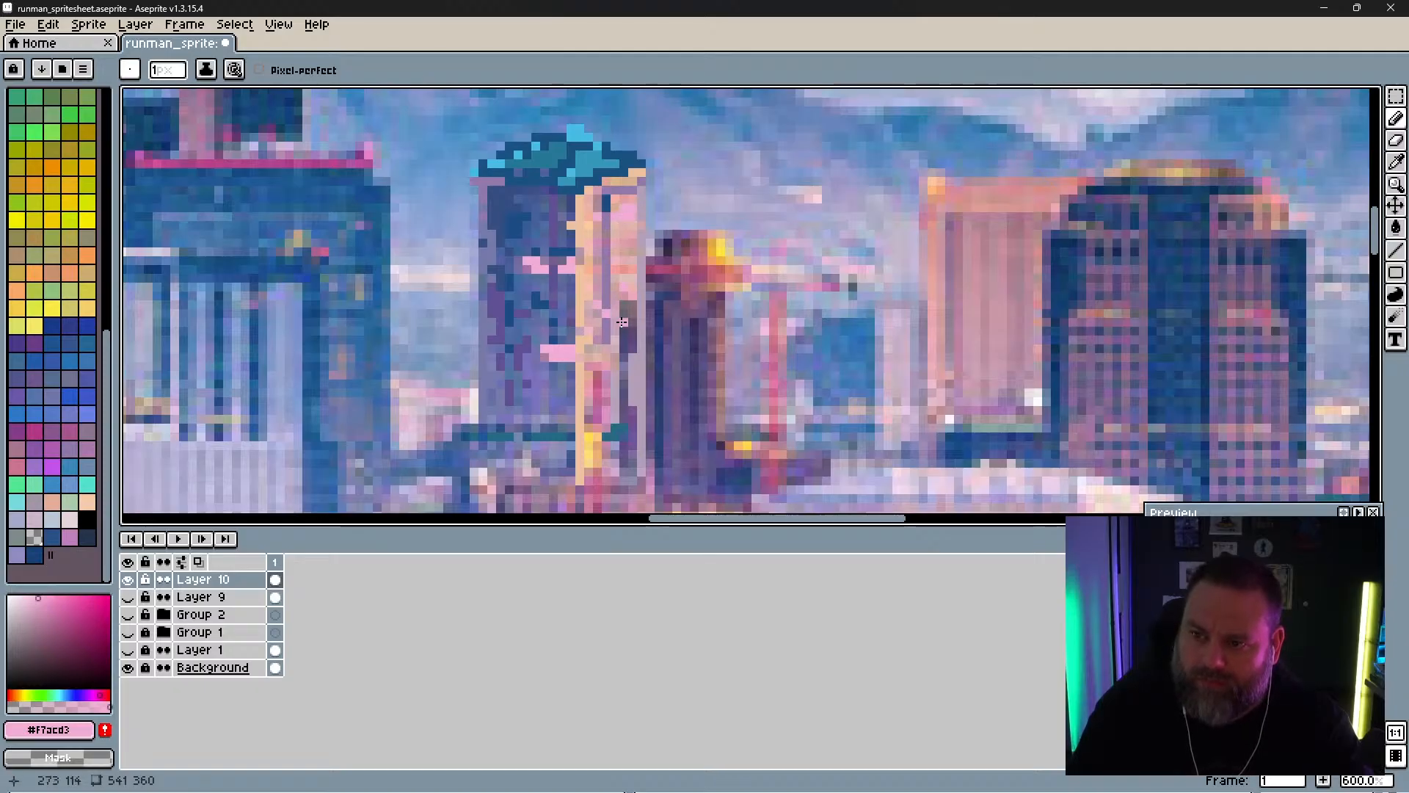
left_click(600, 189, "alt")
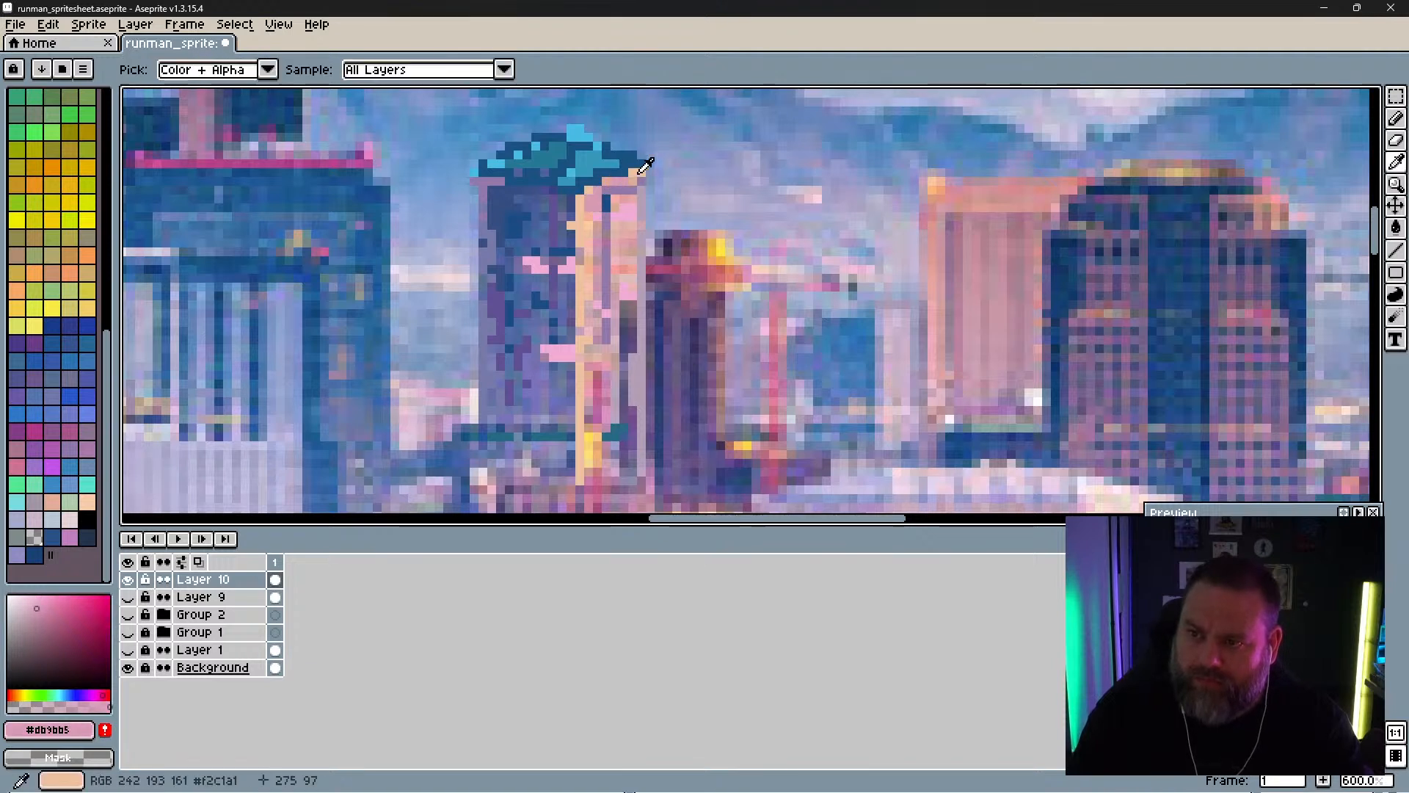
left_click(628, 177, "alt")
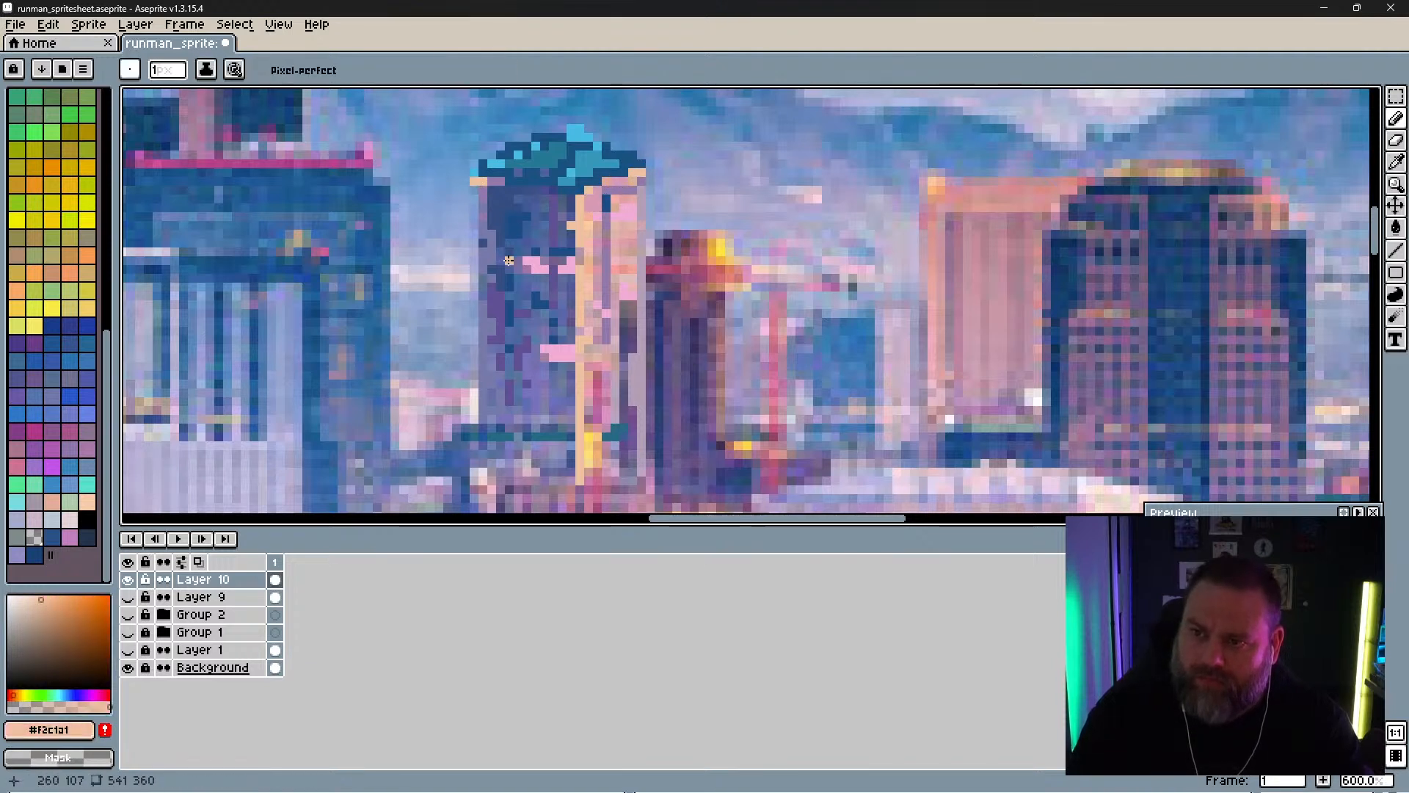
Step: Show Layer 9, Group 1 and Group 2 to check the tower against the painted mountains and neighbouring buildings
left_click(128, 597)
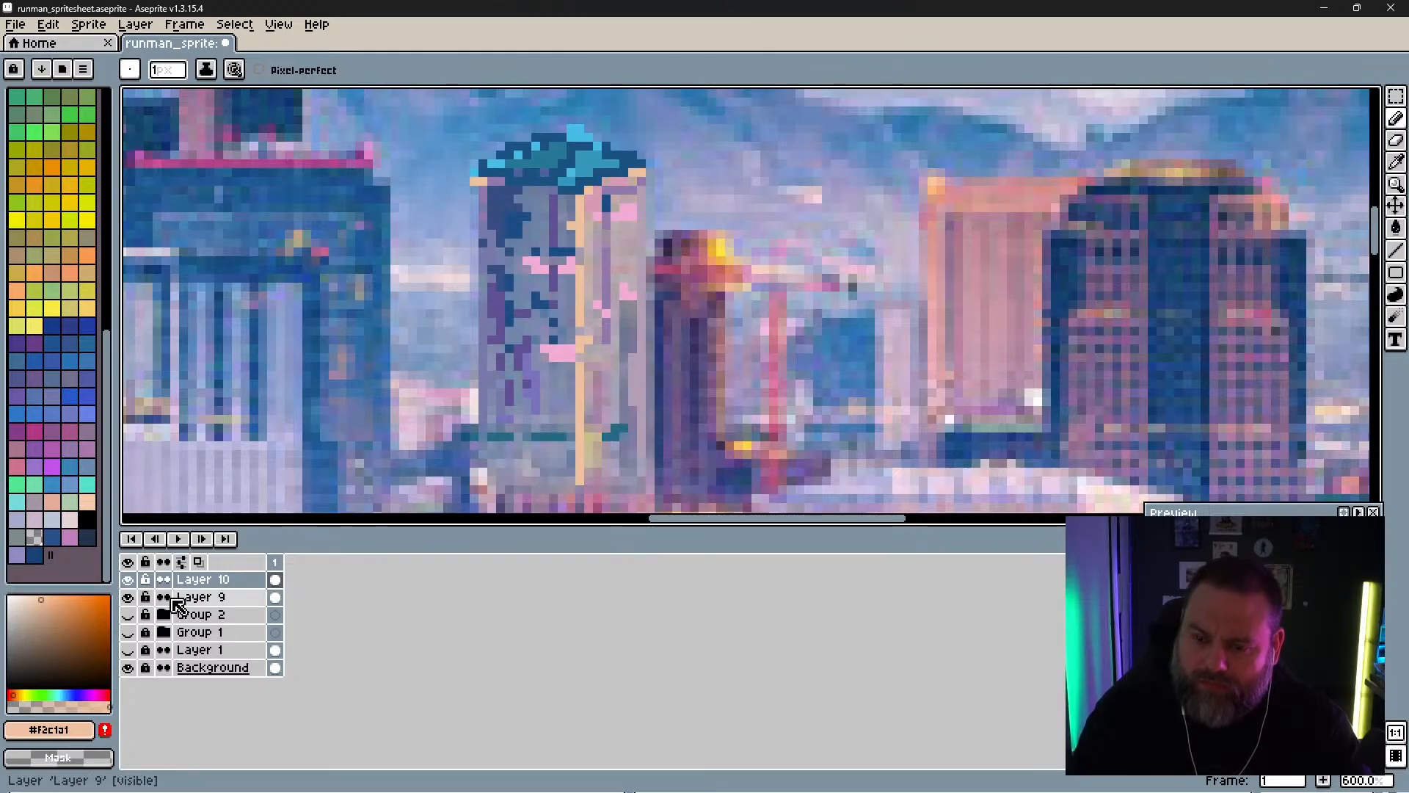
left_click(127, 650)
left_click(127, 632)
left_click(129, 651)
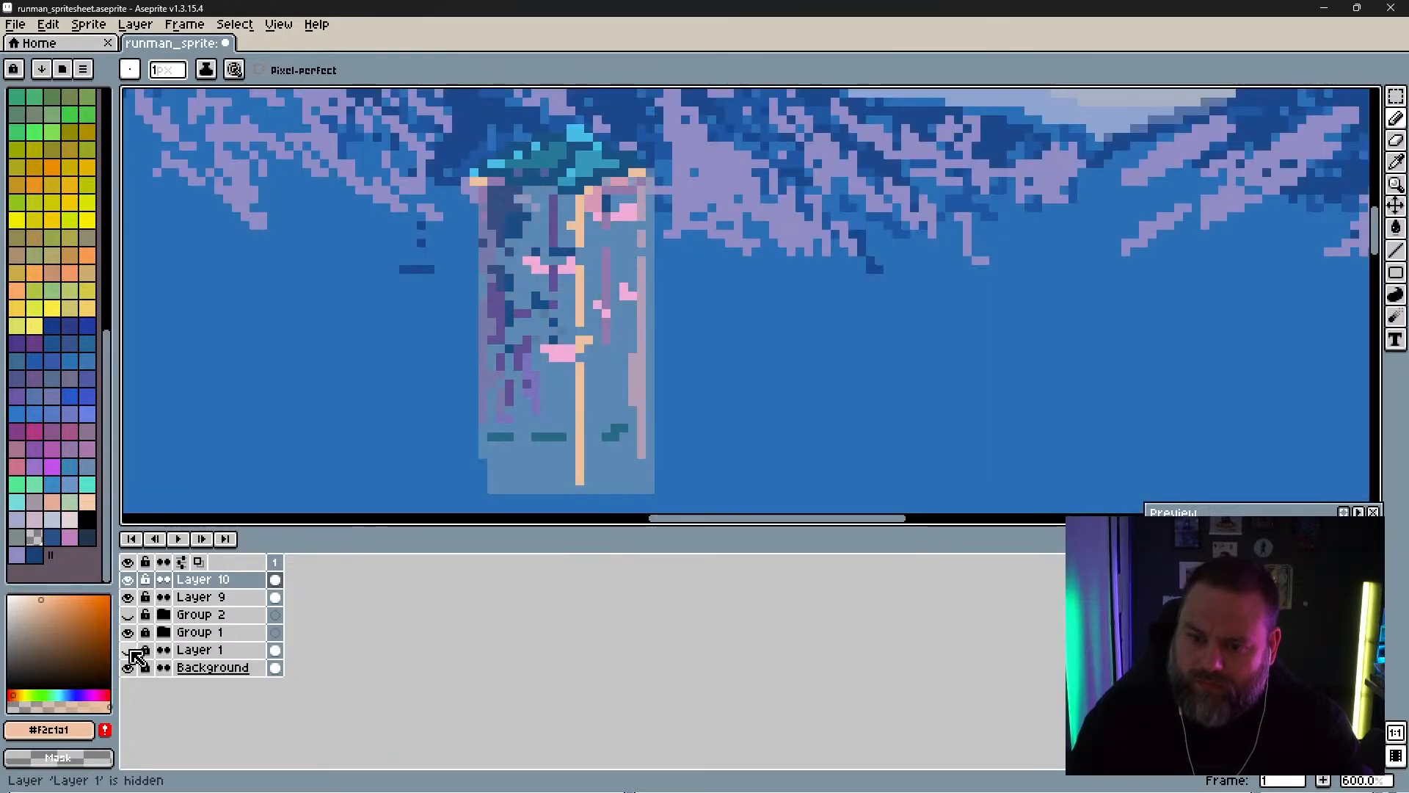
left_click(128, 614)
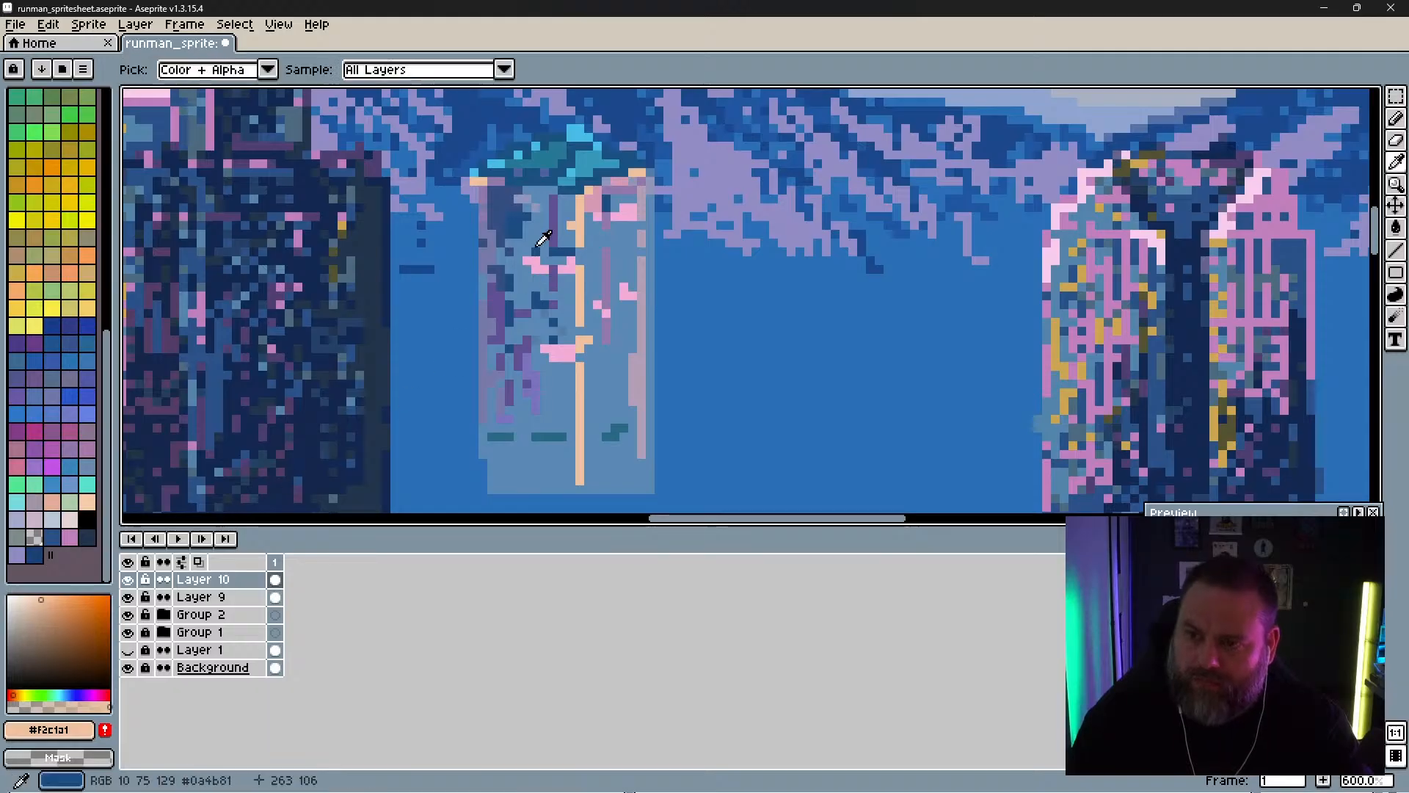
Step: Sample #304e80 and paint a dark vertical edge down the outer side of the tower's left face
left_click(514, 218)
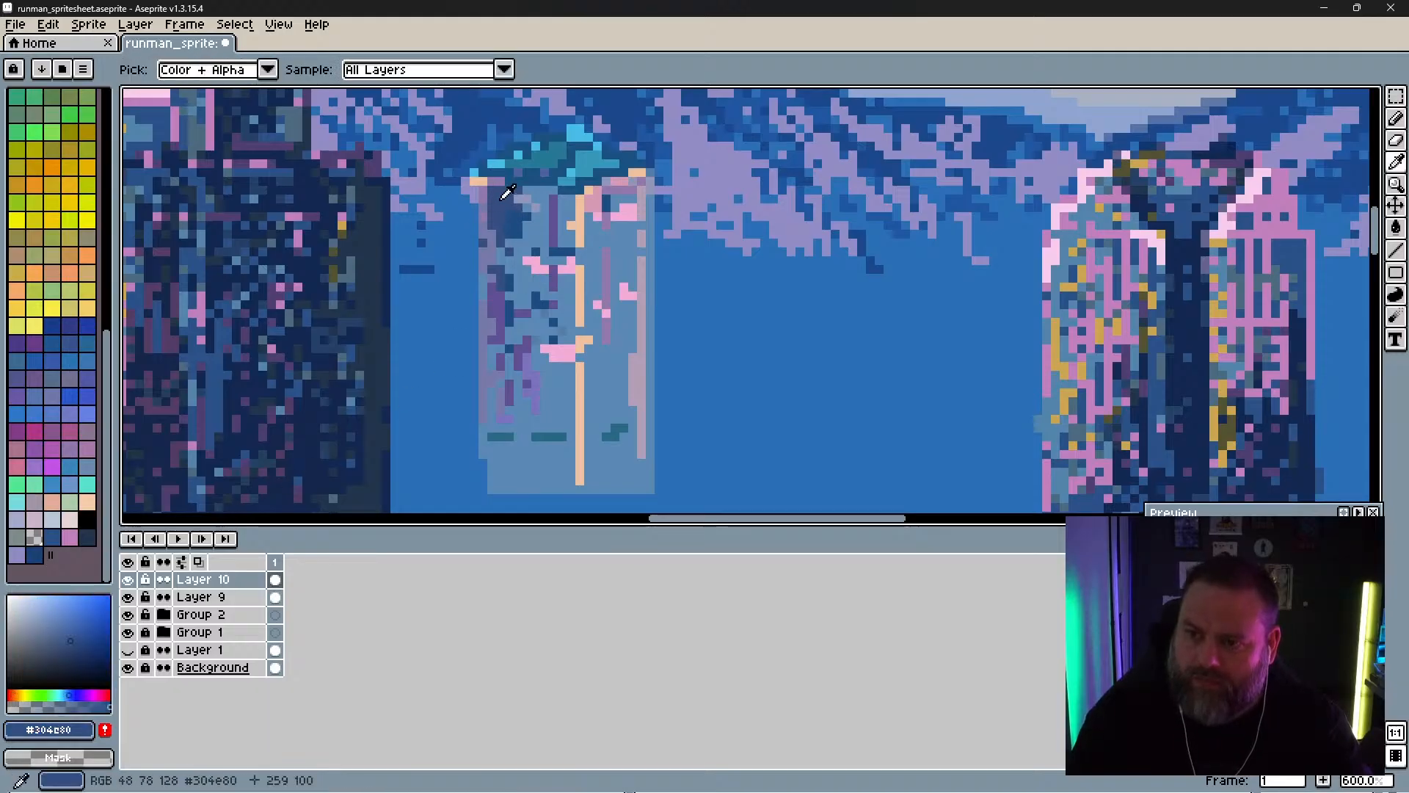
key("alt")
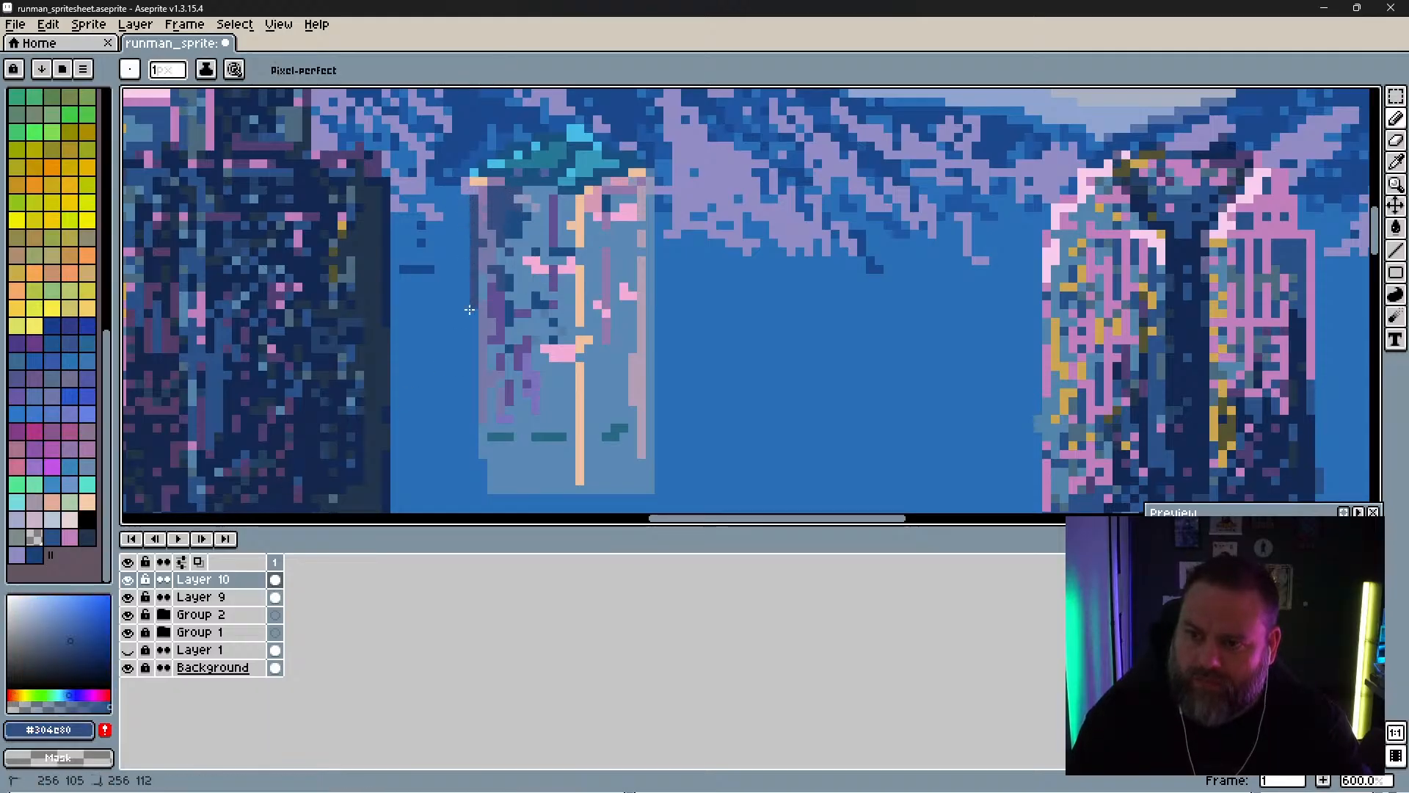
left_click(474, 449, "shift")
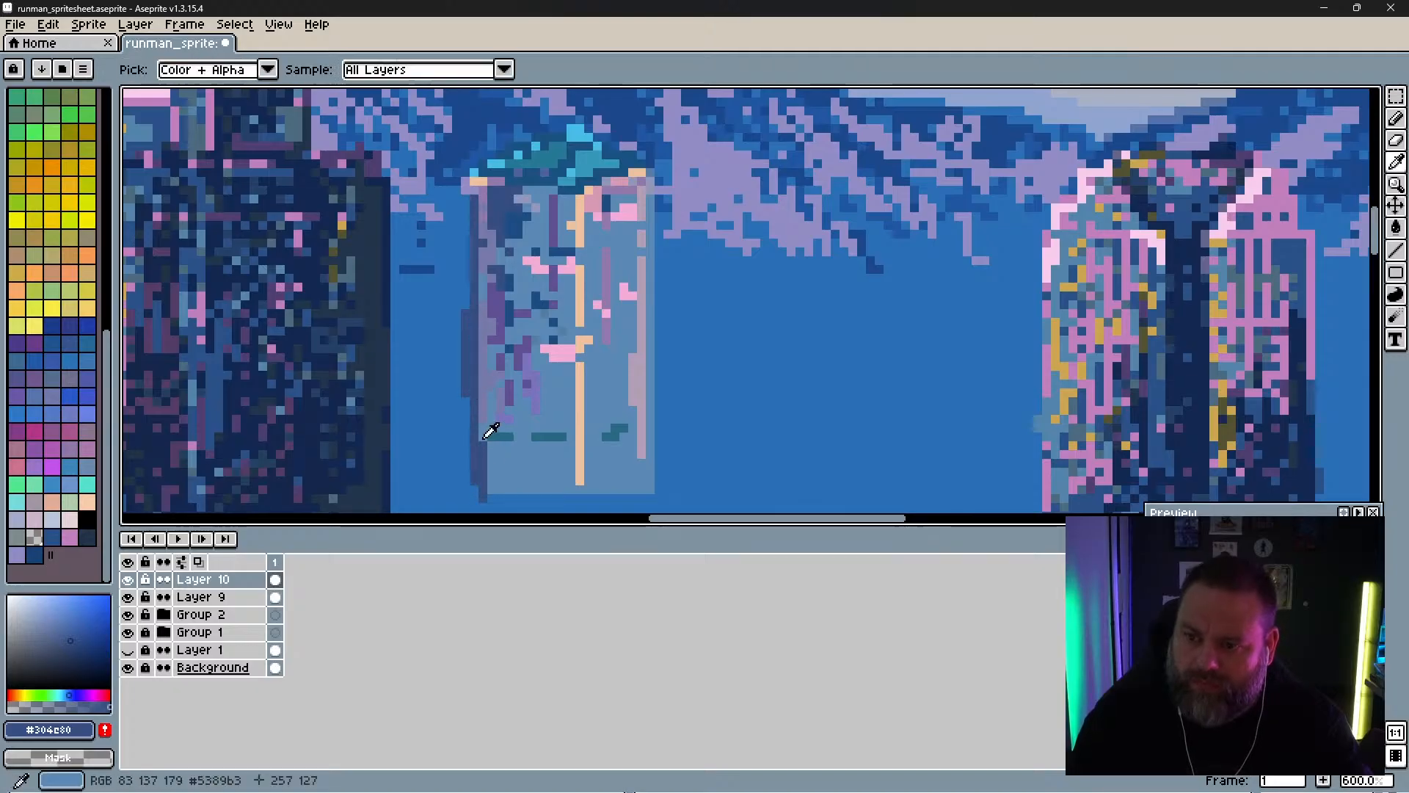
Step: Fill the lower-left notch with sampled #5389b3, erase stray edge pixels, and redraw the #304e80 edge straight down to the base
left_click(484, 433, "alt")
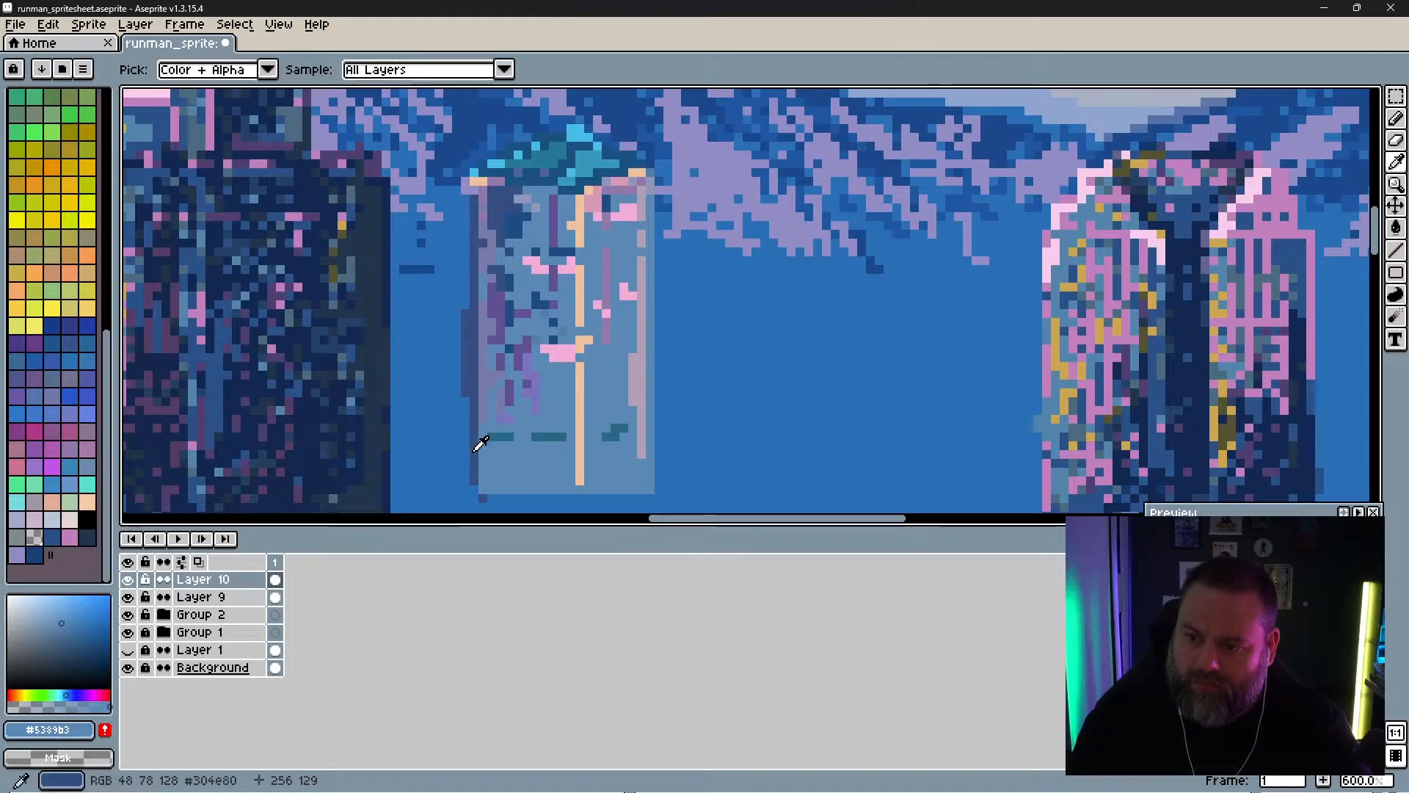
left_click(475, 450, "alt")
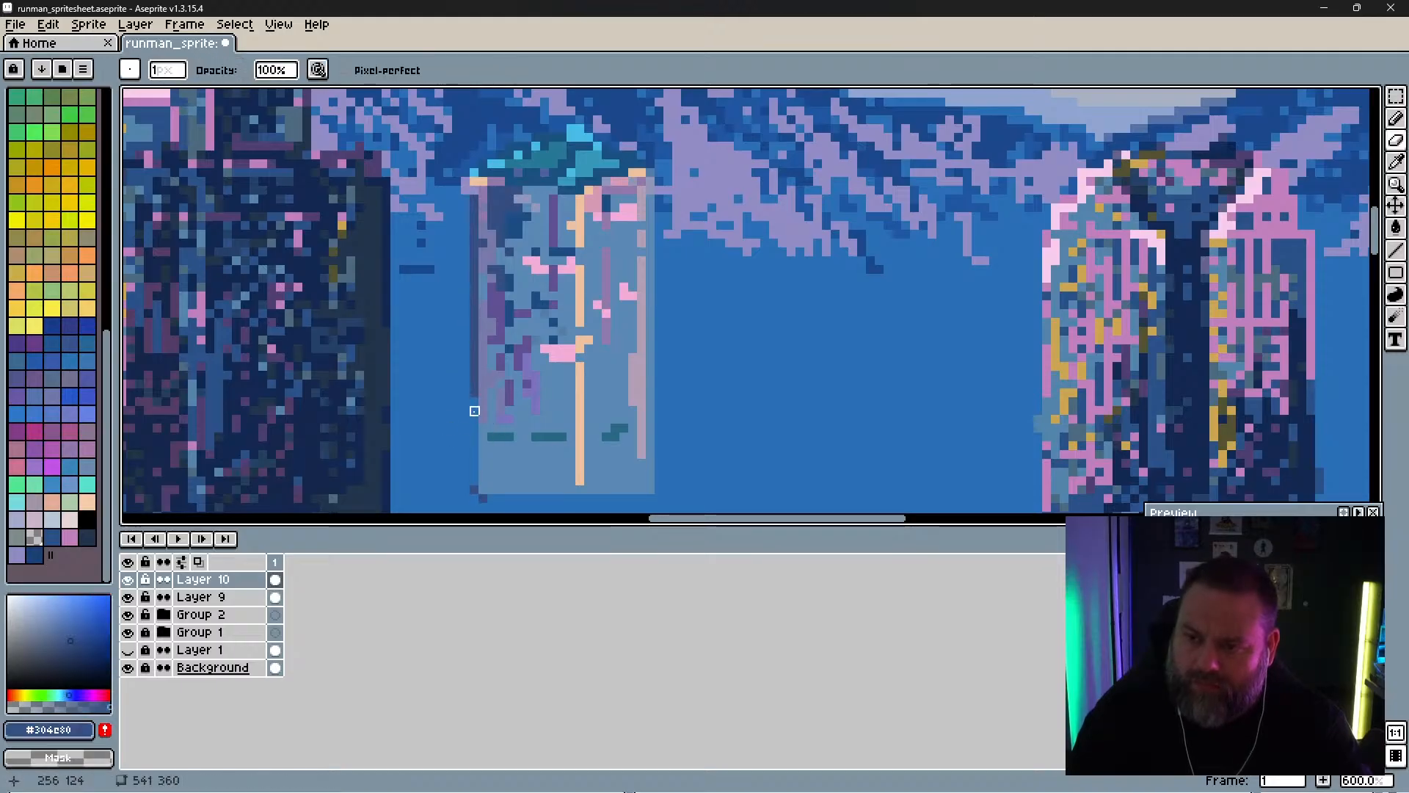
left_click_drag(470, 465, 474, 488)
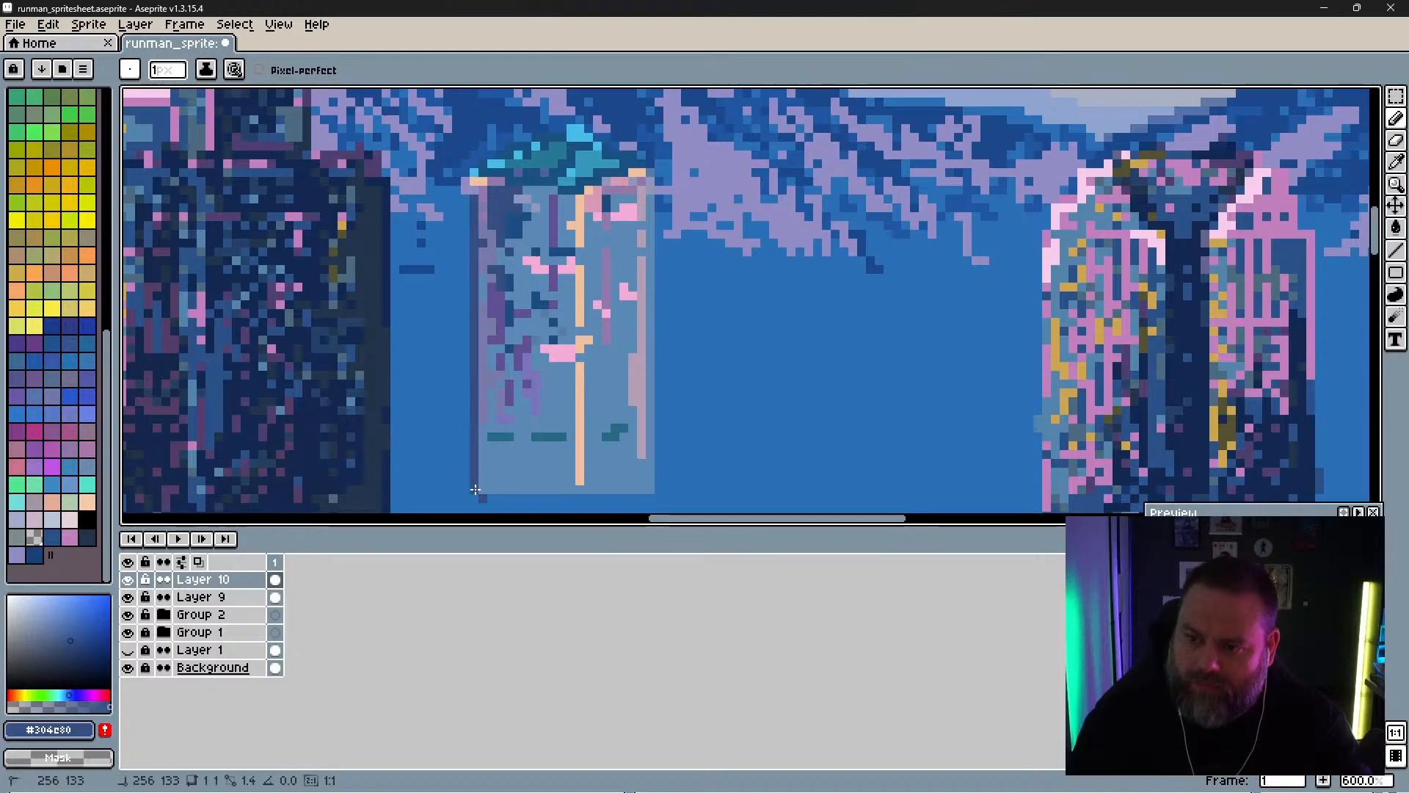
Step: Erase the stray pixels at the base of the tower's left edge and repaint the gap in that edge with #304e80
key("e")
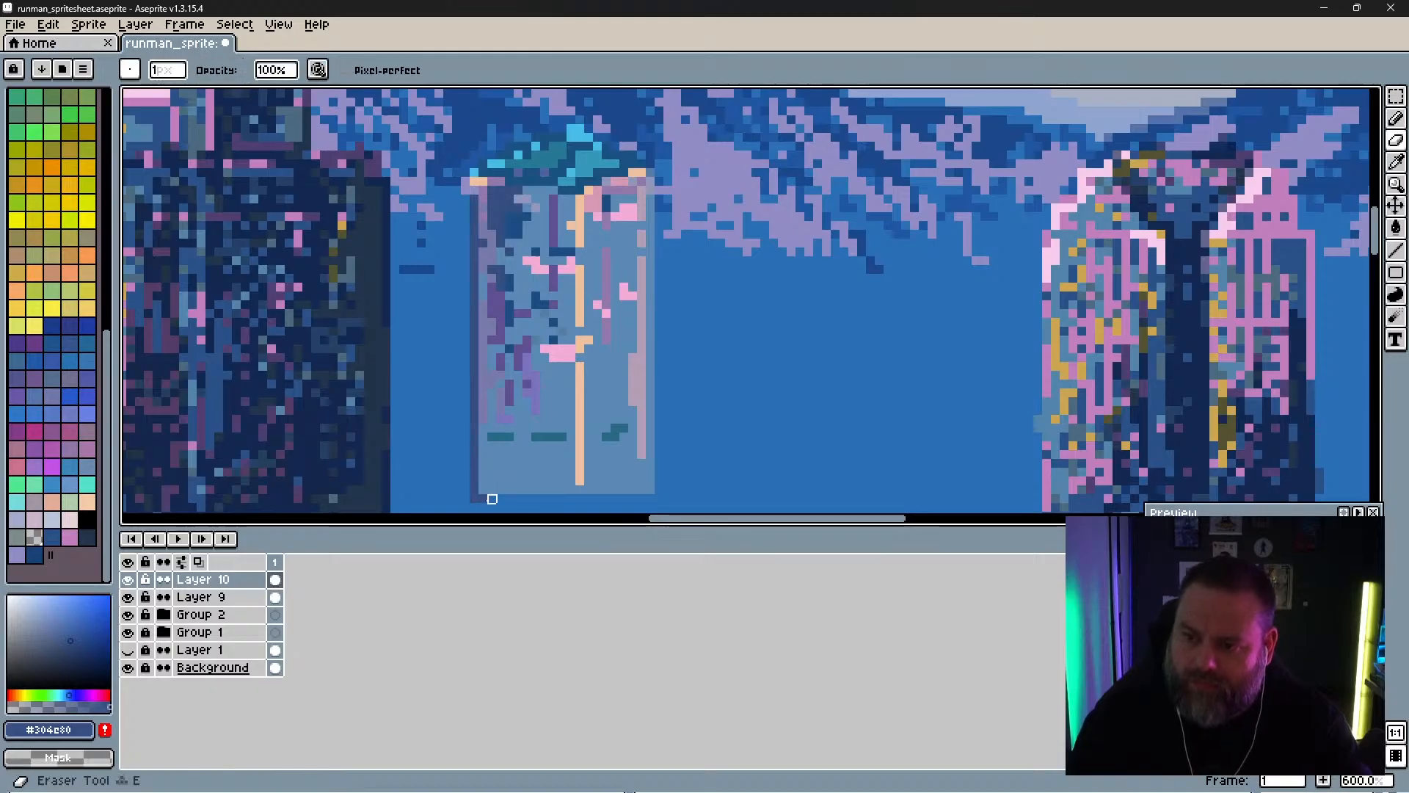
left_click_drag(474, 507, 474, 497)
left_click_drag(500, 437, 474, 392)
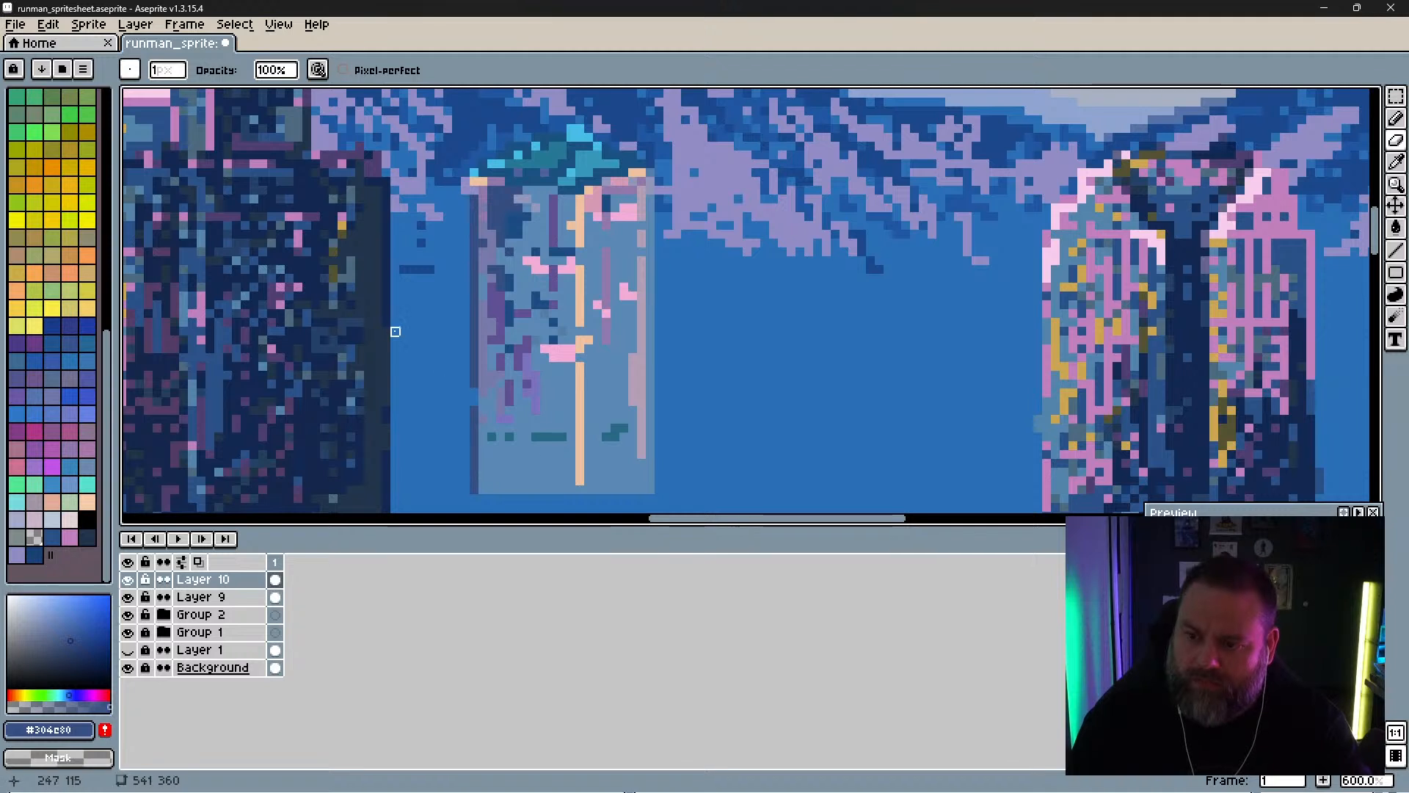
key("space")
left_click_drag(679, 377, 682, 330)
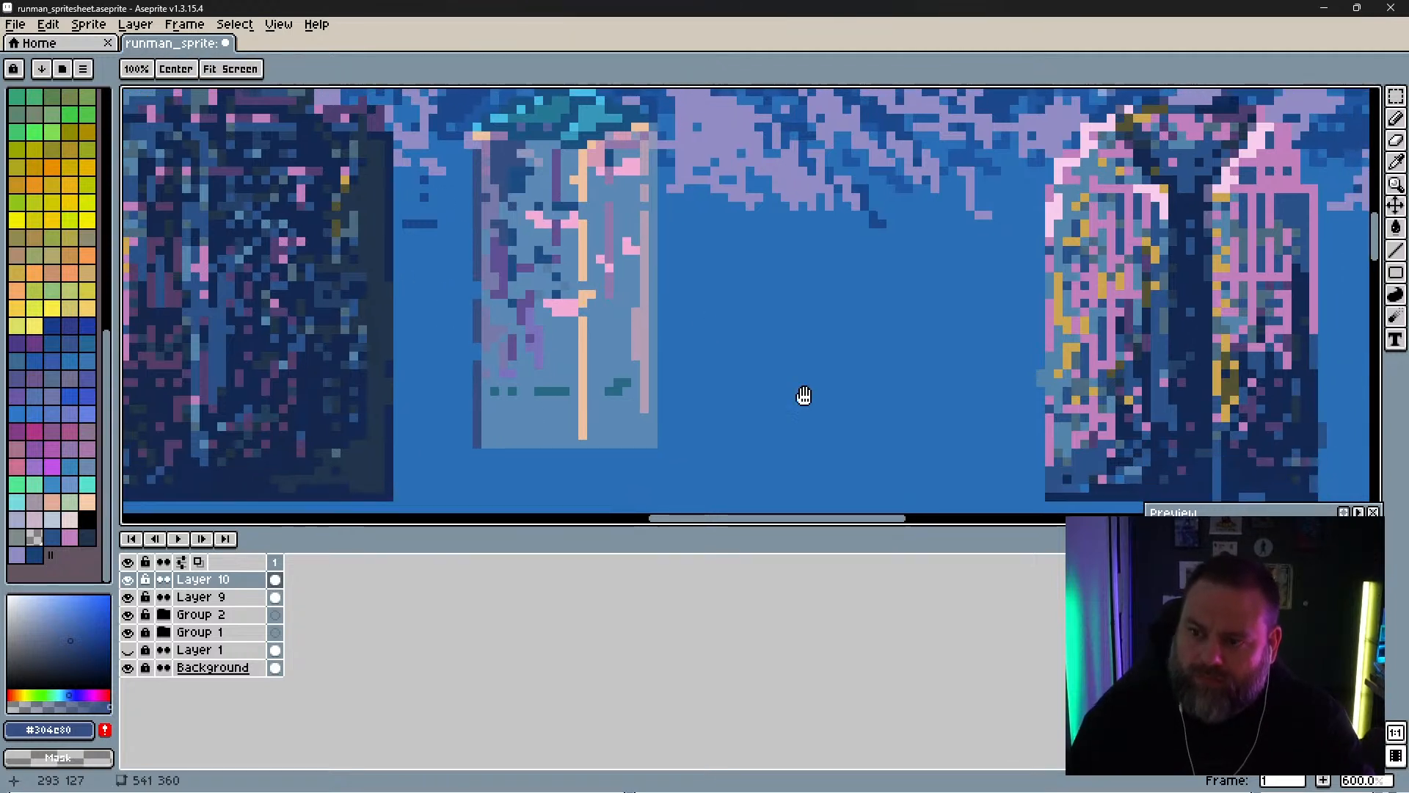
left_click_drag(827, 400, 747, 353)
key("alt")
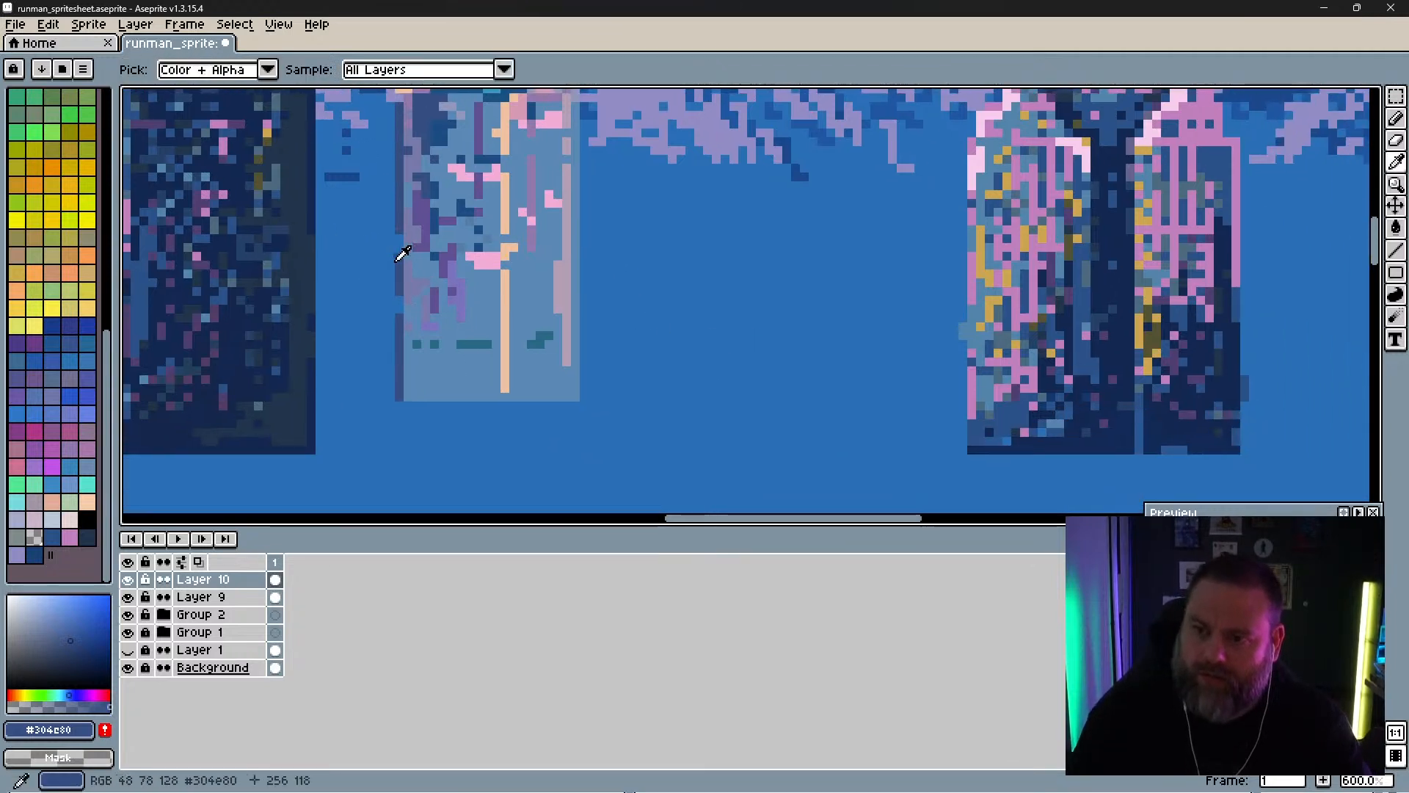
key("b")
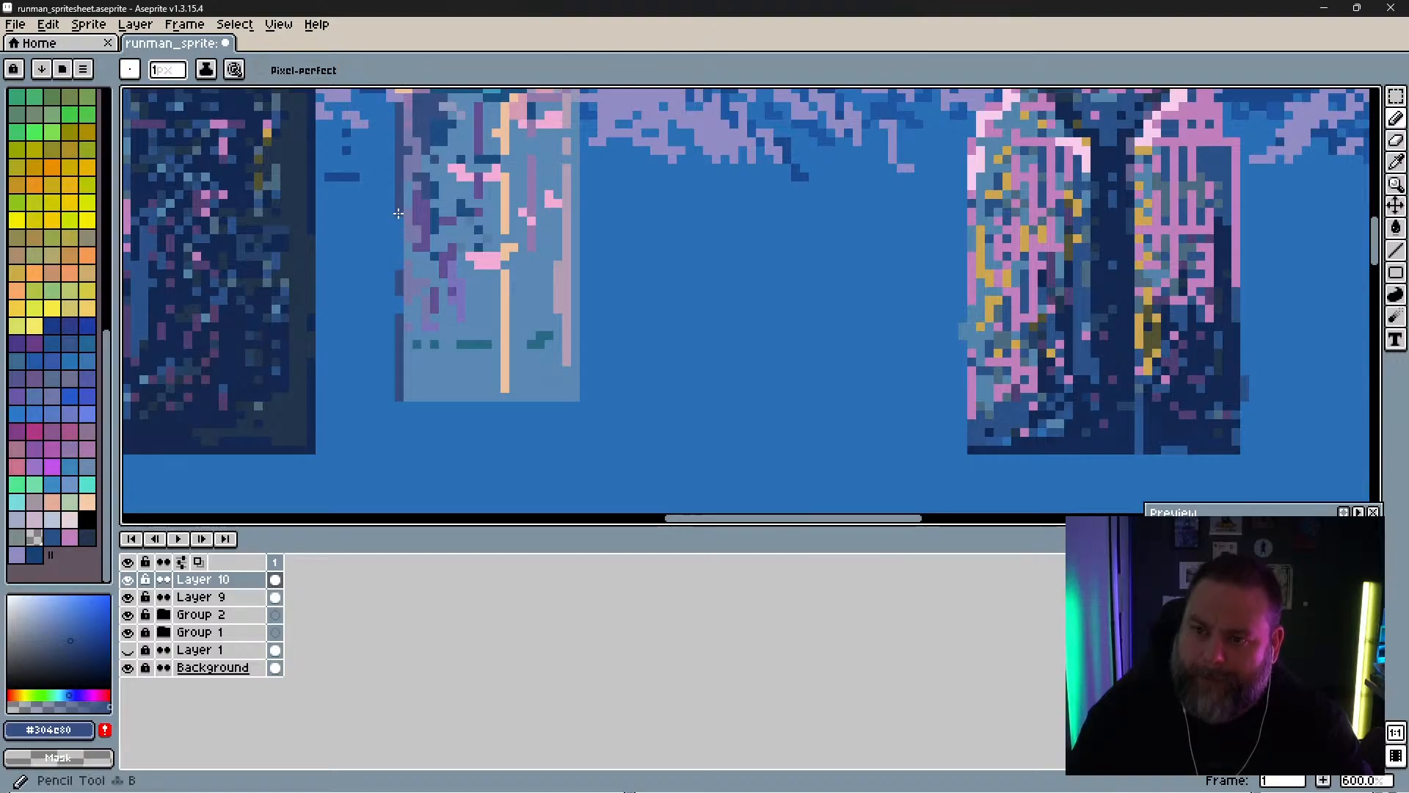
Step: Trace the tower's roof slopes with sampled #1ebbe3 and shade the underside of the roof with sampled #06507f
key("space")
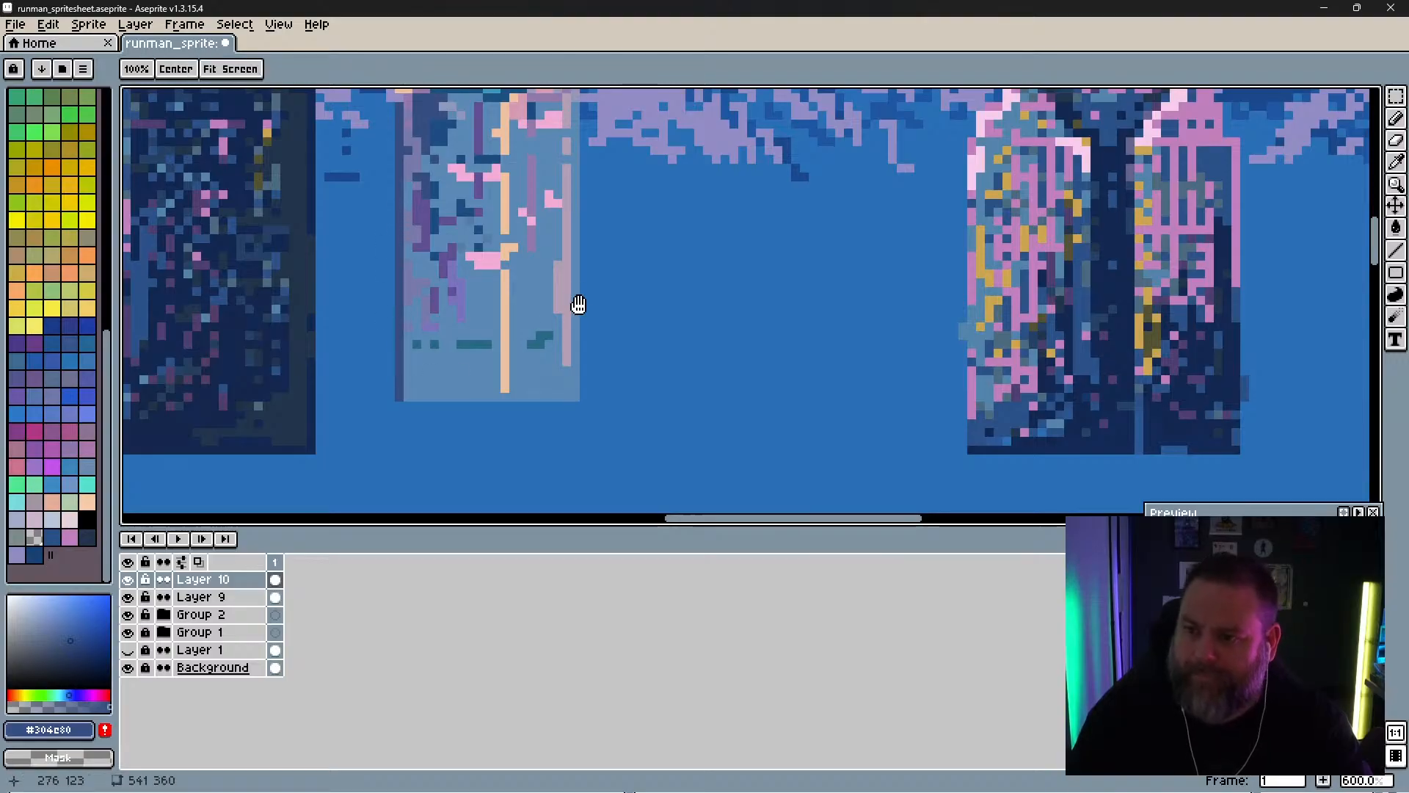
left_click_drag(579, 305, 575, 430)
left_click_drag(495, 206, 496, 284)
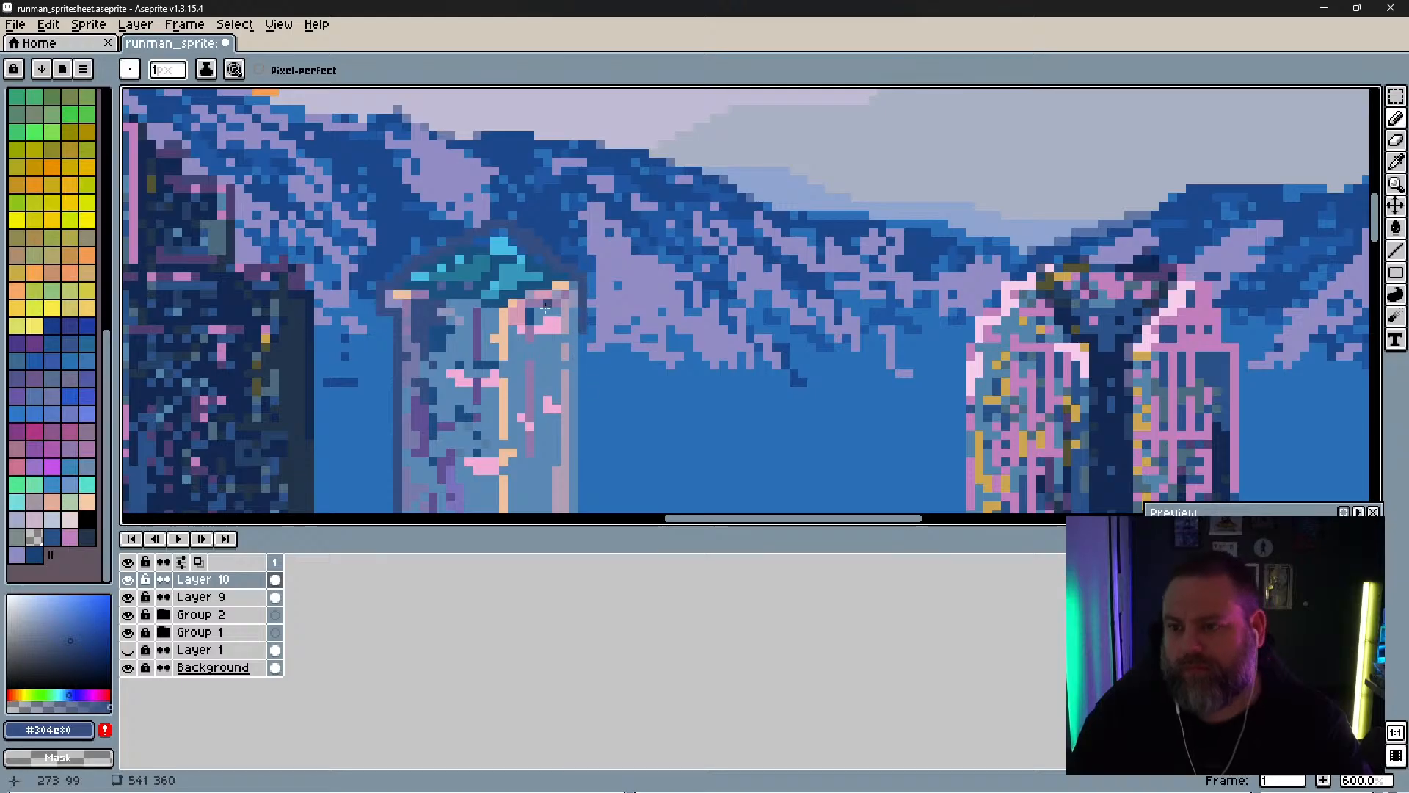
key("ctrl")
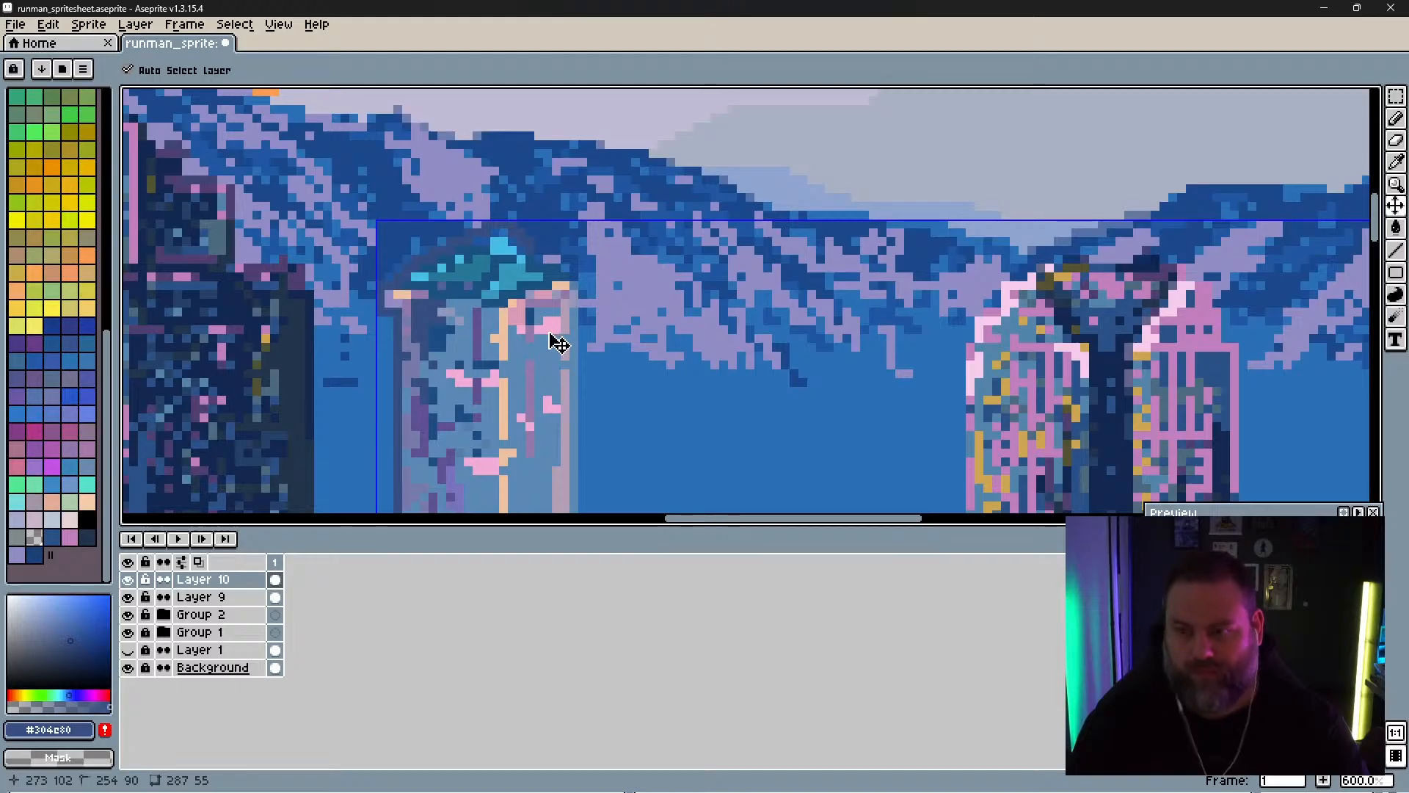
key("alt")
left_click(471, 247, "alt")
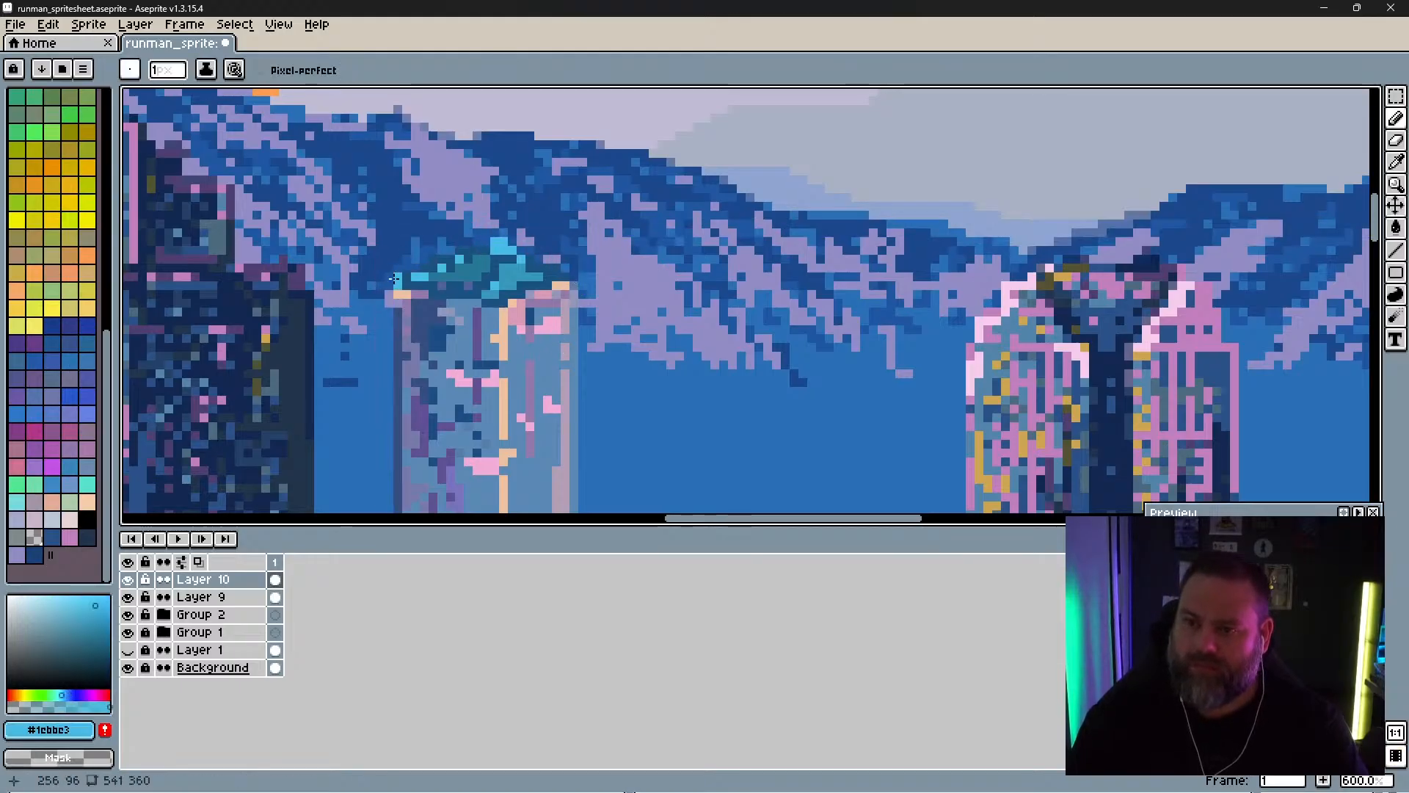
mouse_move(394, 278)
left_mouse_down()
mouse_move(496, 227)
mouse_move(562, 281)
mouse_move(536, 254)
mouse_move(573, 285)
left_mouse_up()
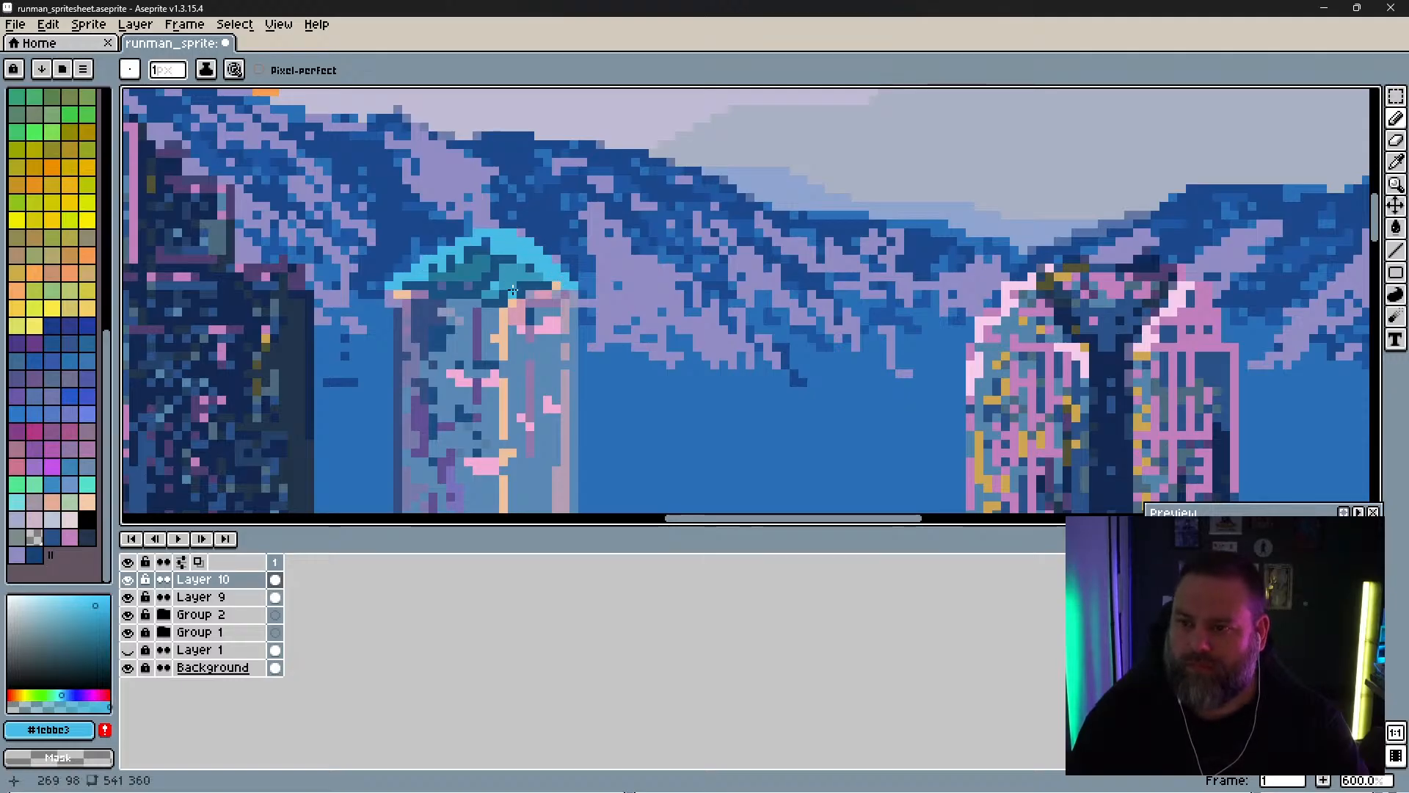
left_click(502, 248, "alt")
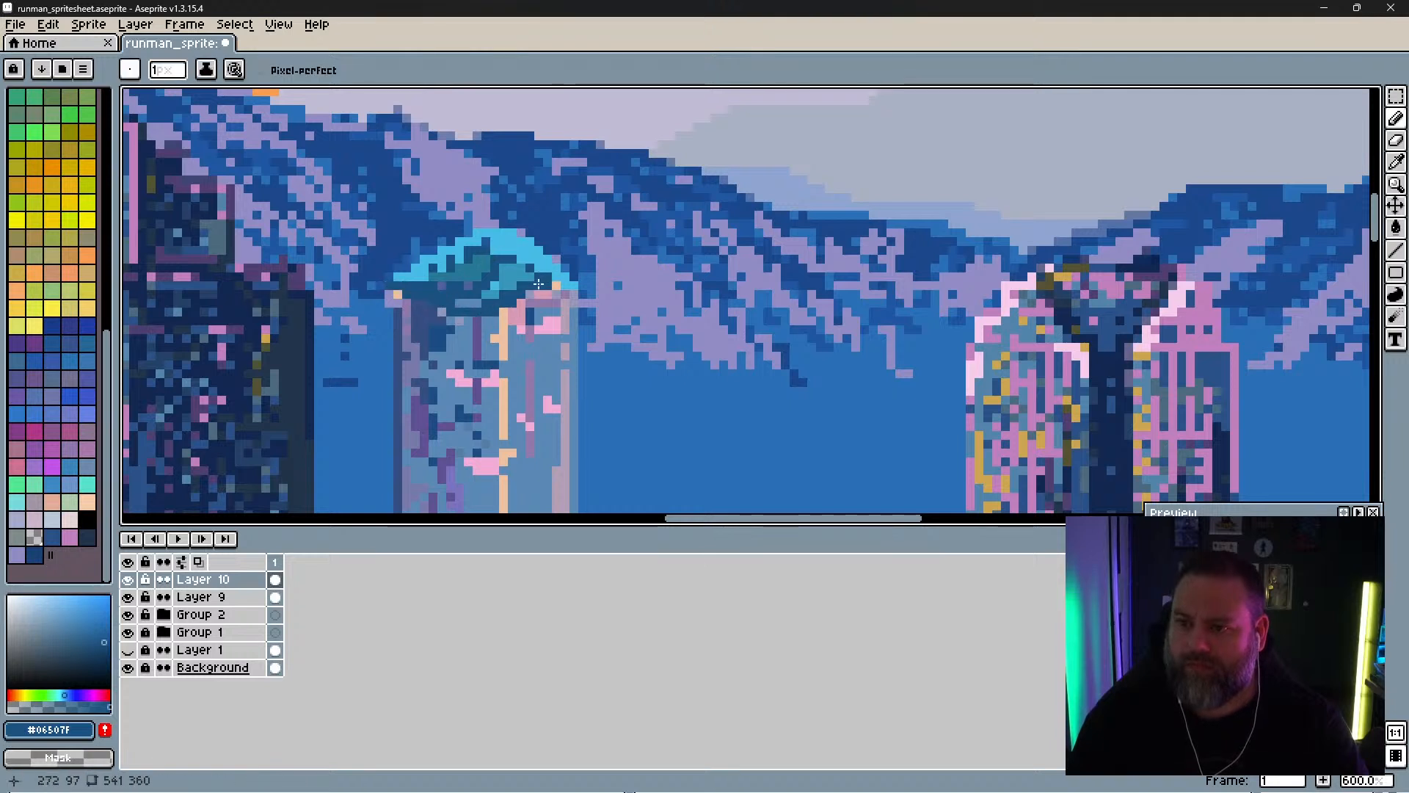
left_click_drag(554, 278, 570, 273)
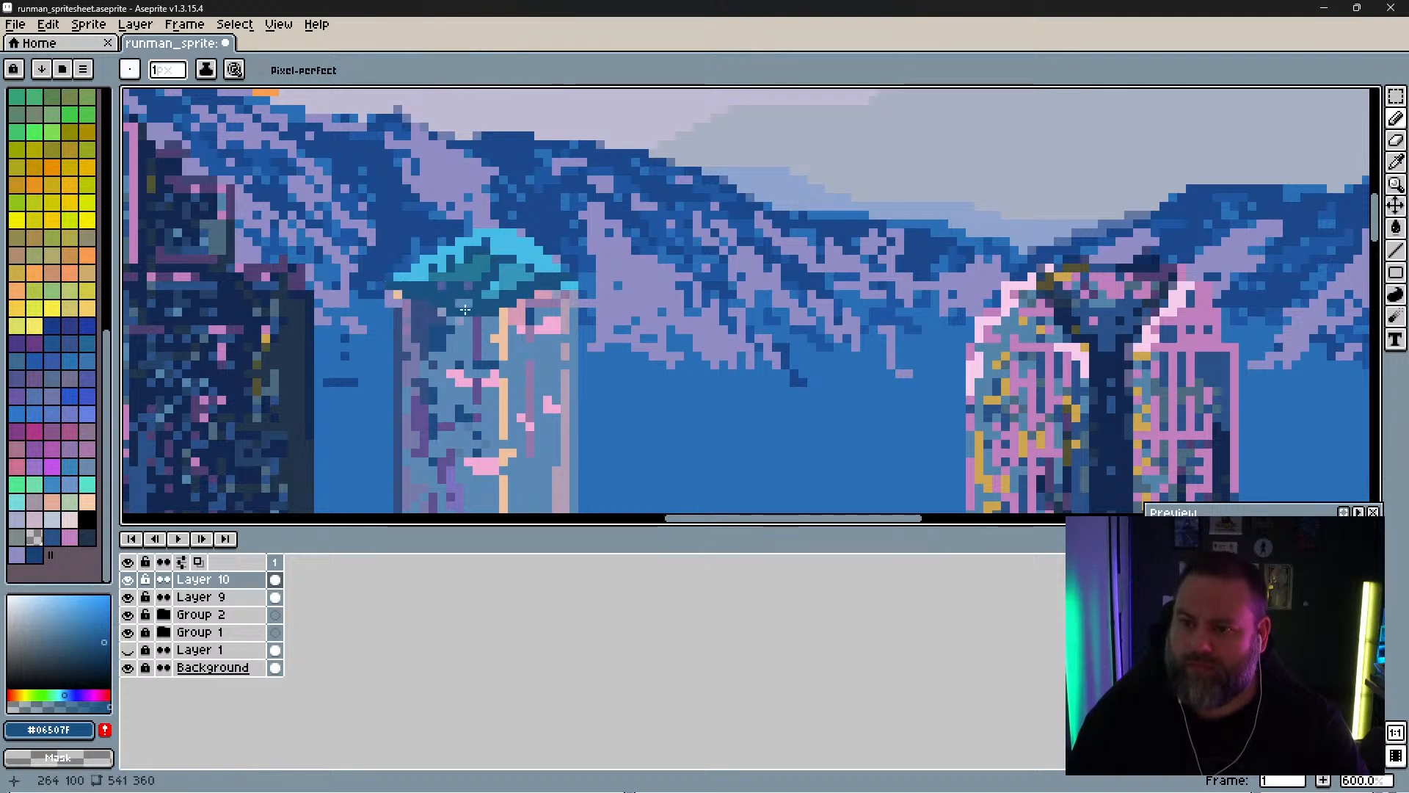
Step: Examine the teal-roofed tower within the whole painted skyline
scroll(514, 304, "down", 7)
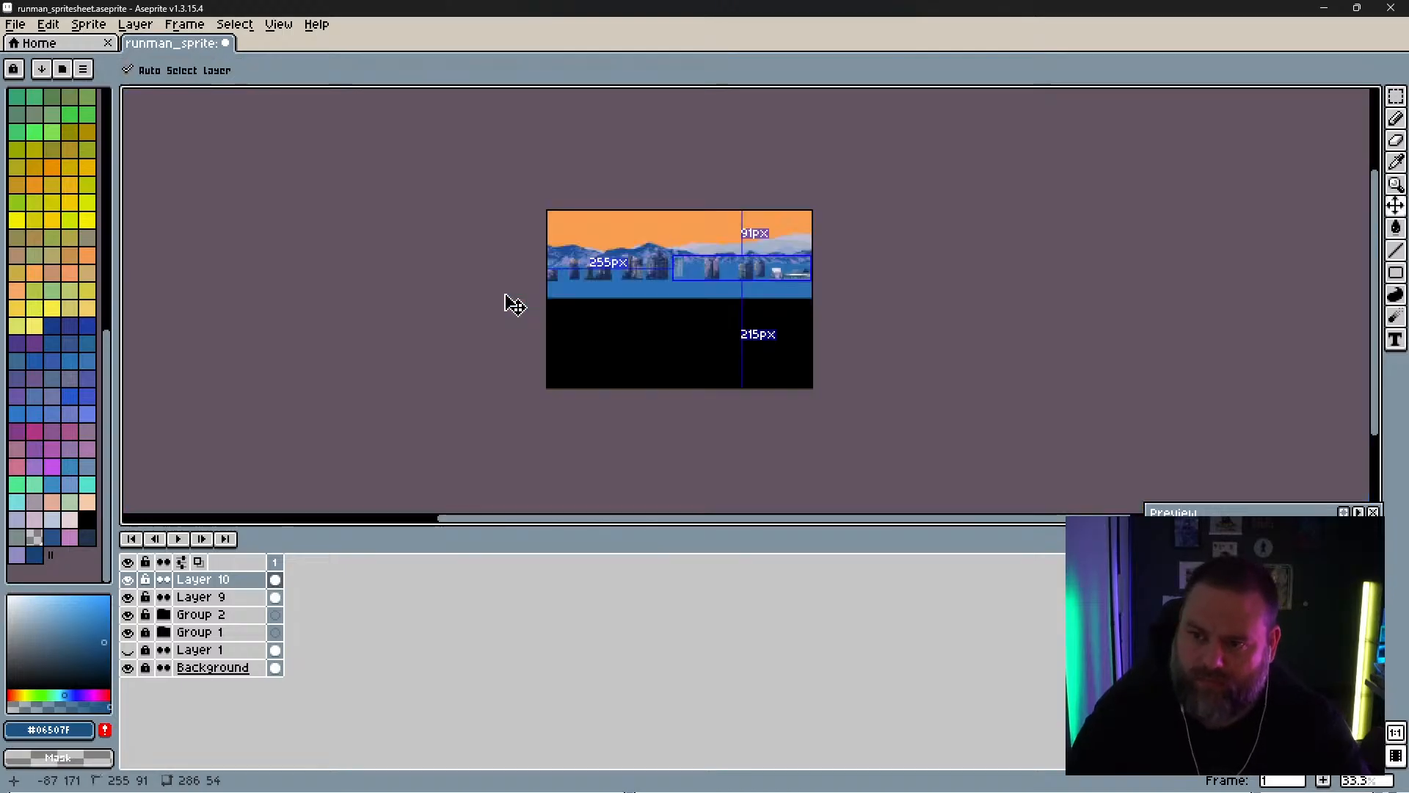
scroll(513, 304, "up", 4)
scroll(514, 304, "down", 2)
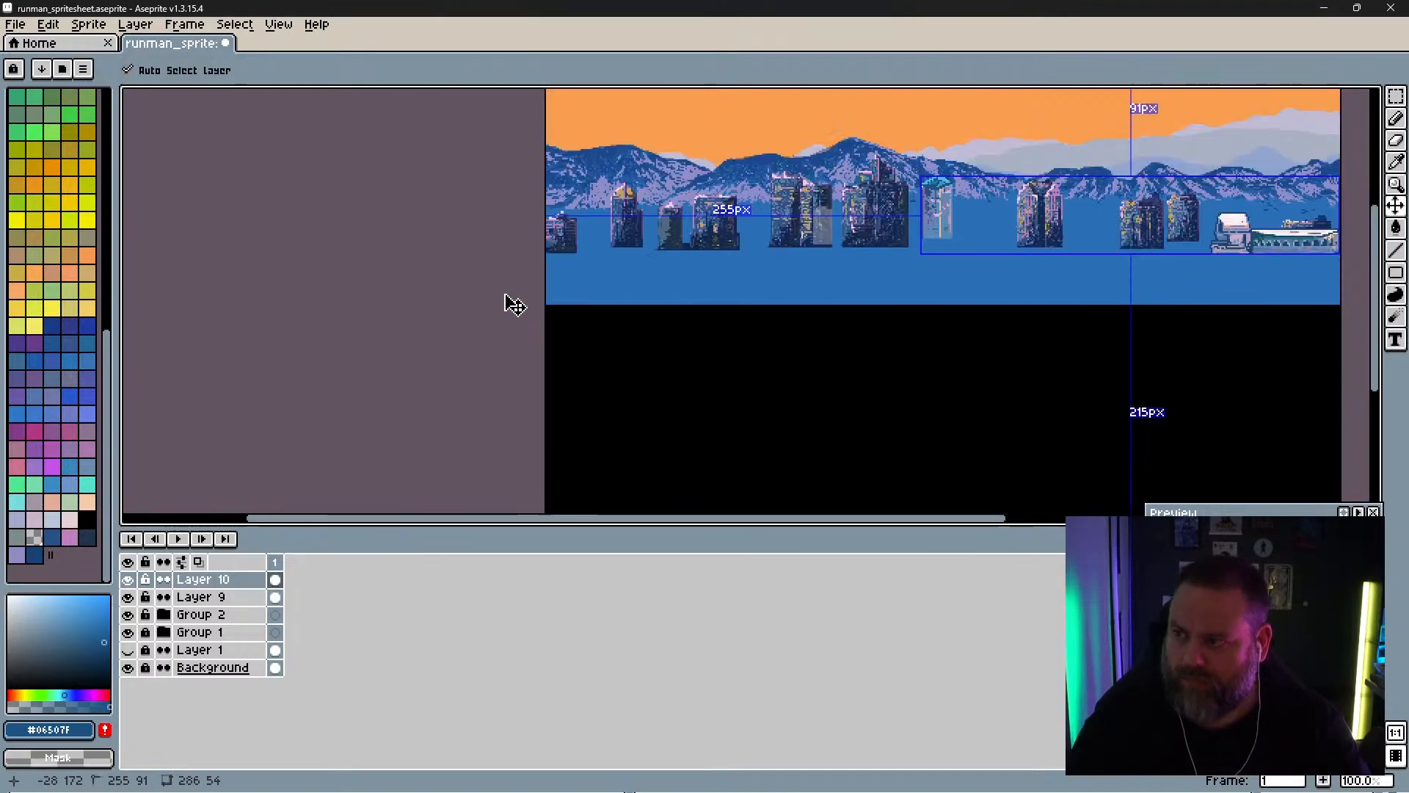
key("space")
mouse_move(819, 250)
left_mouse_down()
mouse_move(683, 265)
mouse_move(454, 336)
left_mouse_up()
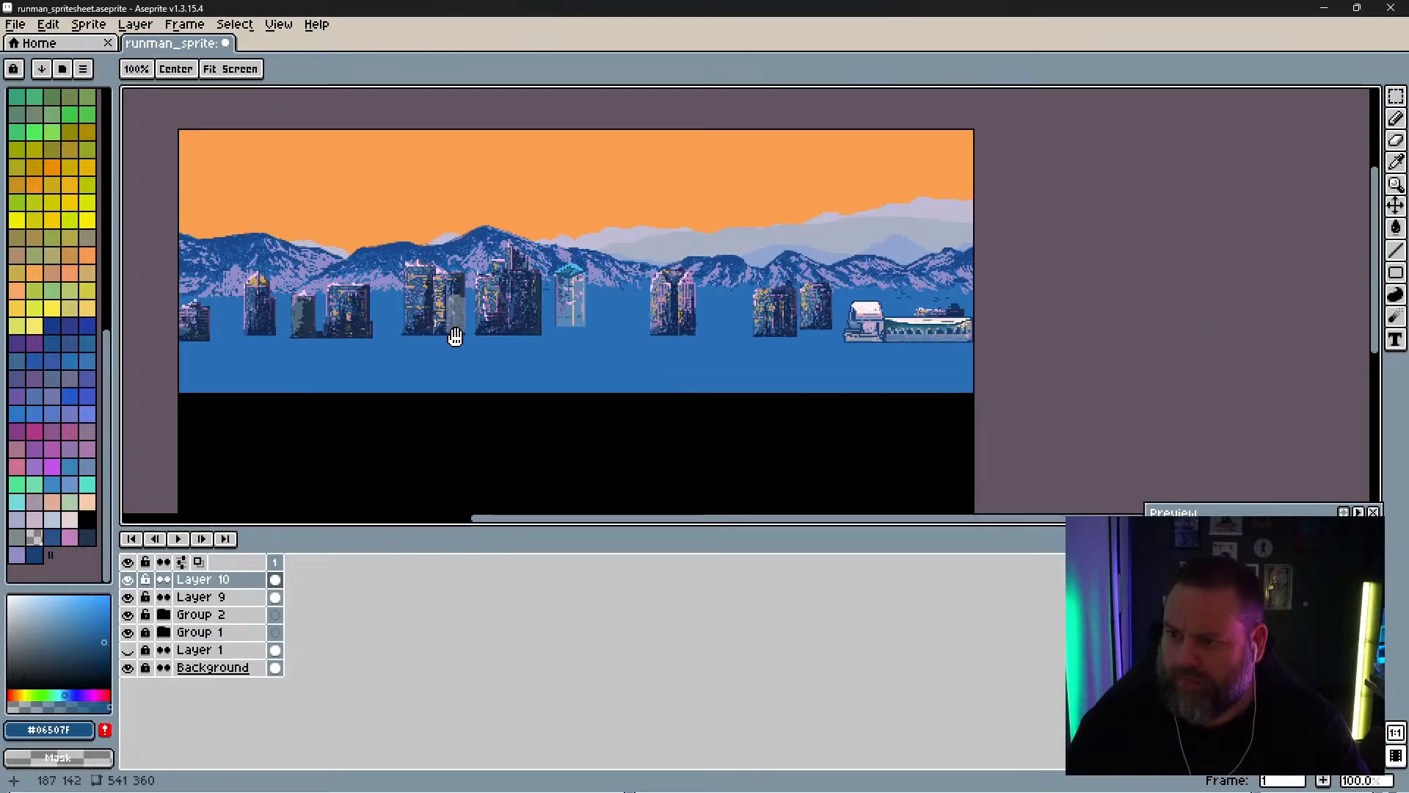
scroll(458, 330, "up", 1)
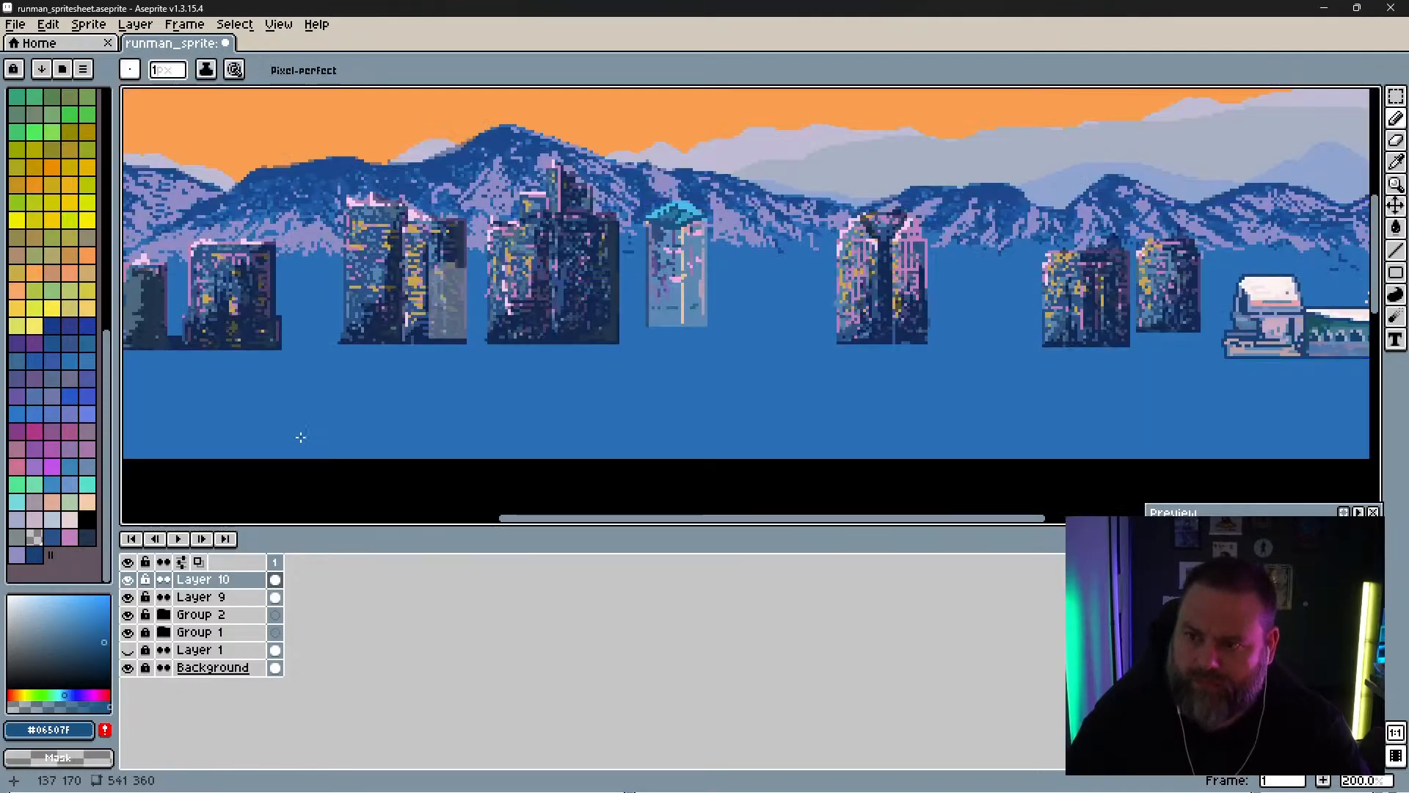
Step: Select Layer 9, sample #f7acd3 from the teal-roofed tower and bucket-fill the tower's placeholder body with it
left_click(128, 596)
left_click(183, 597)
left_click(128, 597)
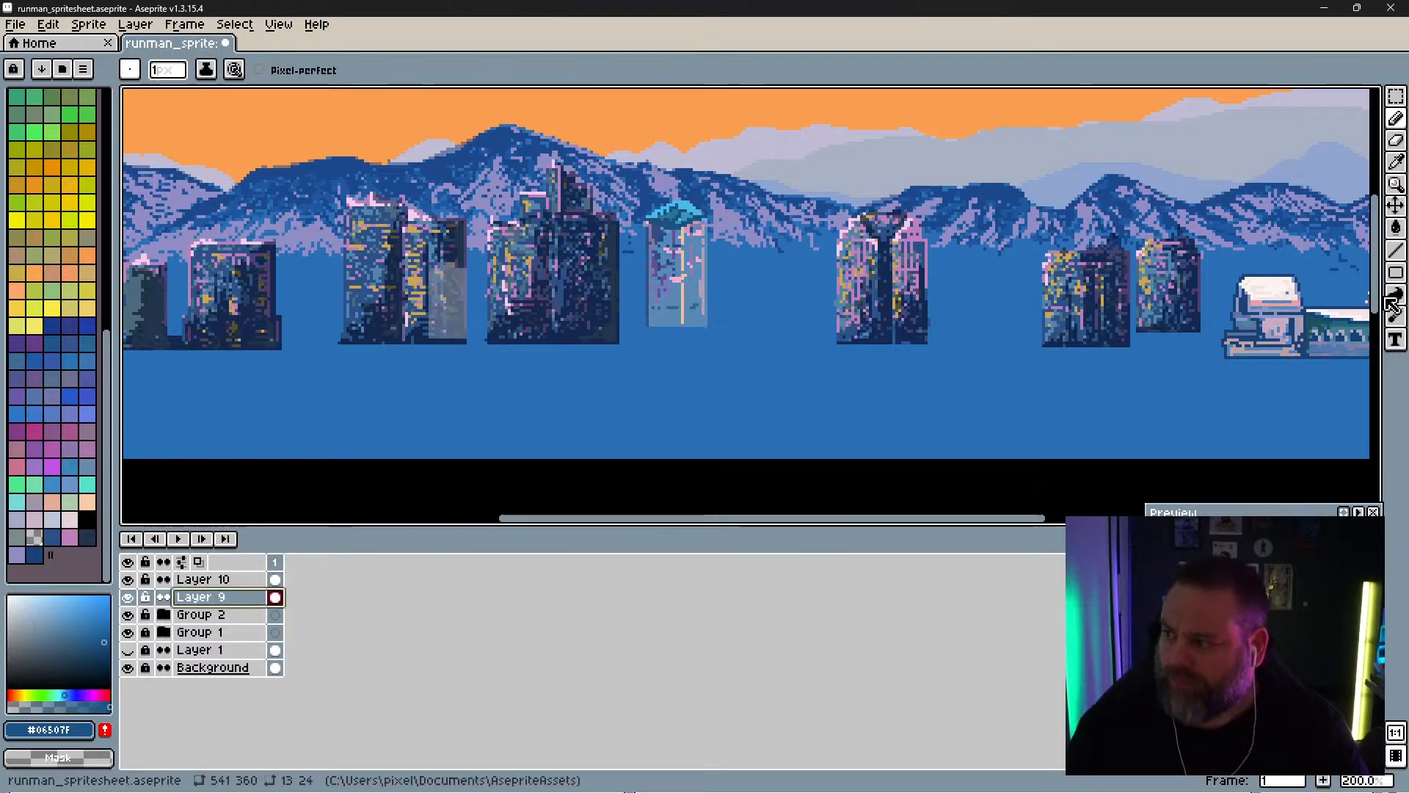
key("g")
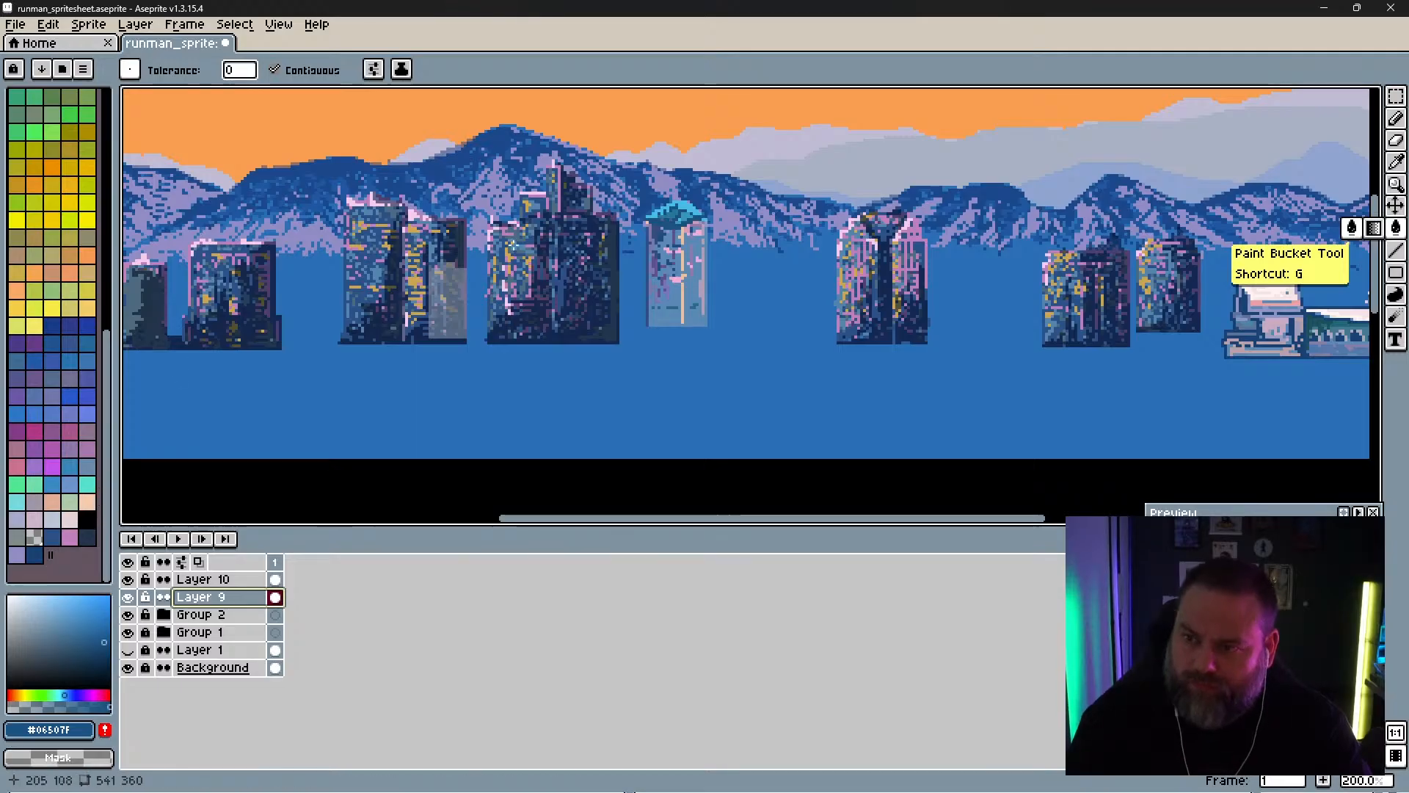
key("i")
left_click(703, 228)
key("g")
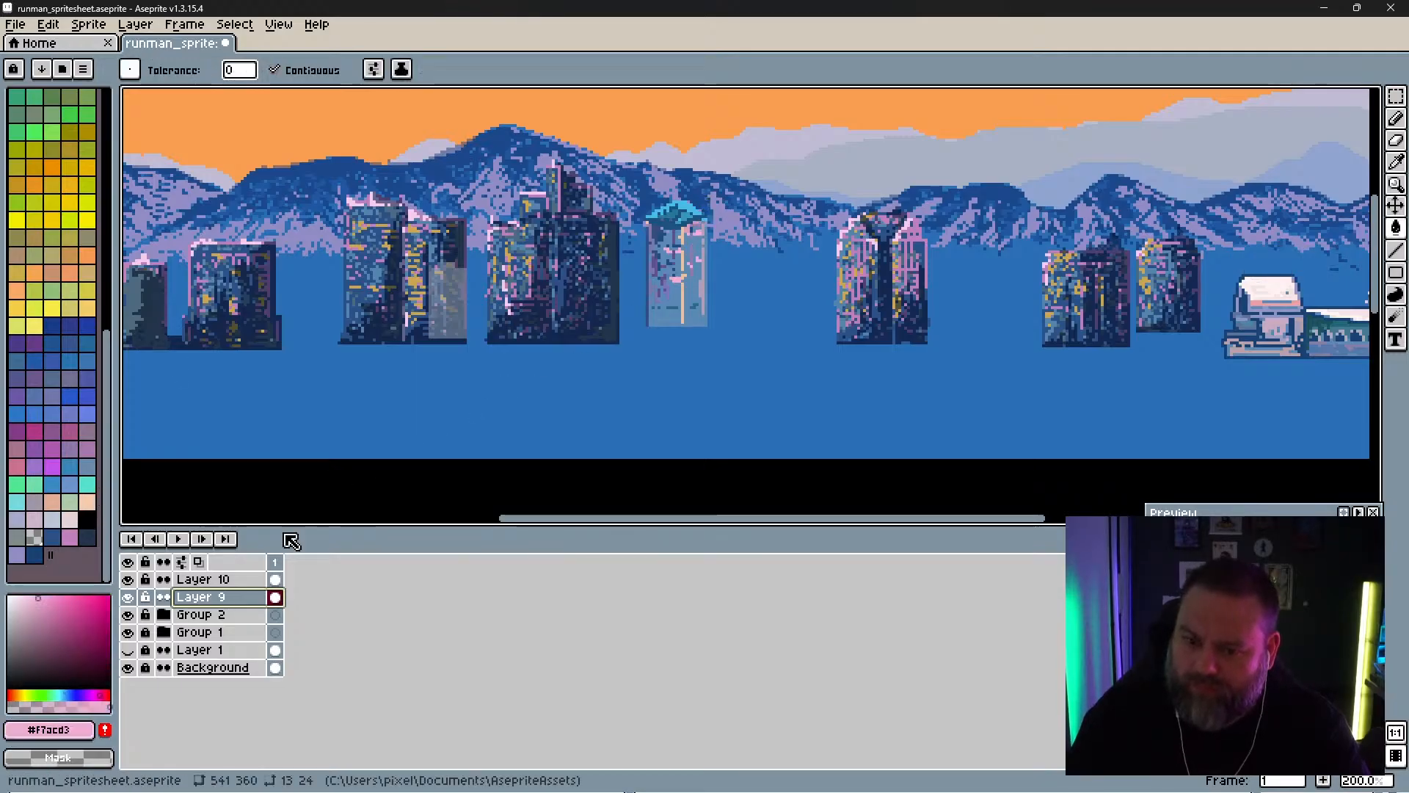
left_click(692, 298)
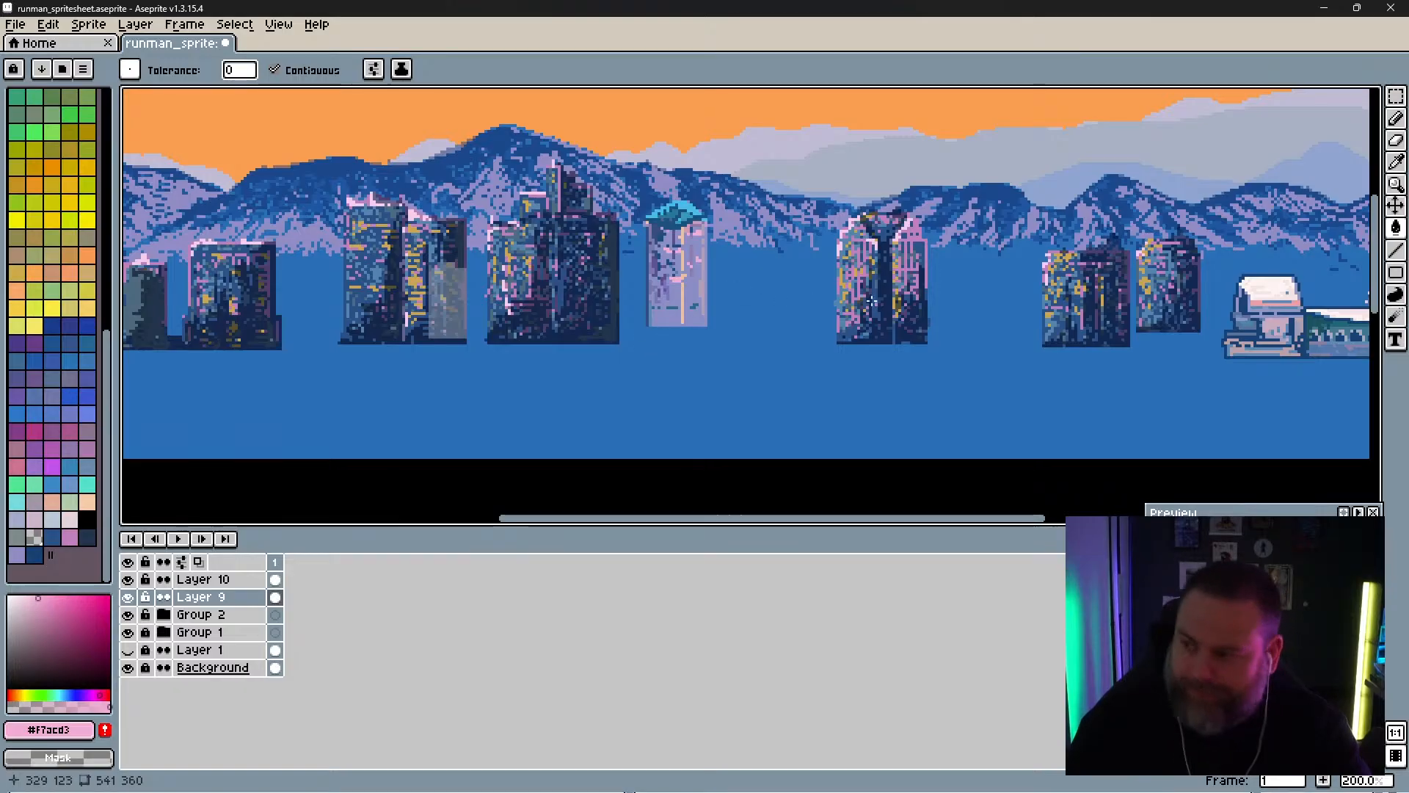
Step: Hide Group 2, Group 1, Layer 9 and Layer 10 to expose the reference photo, and make Layer 10 active
left_click(128, 615)
left_click(128, 615)
left_click(129, 615)
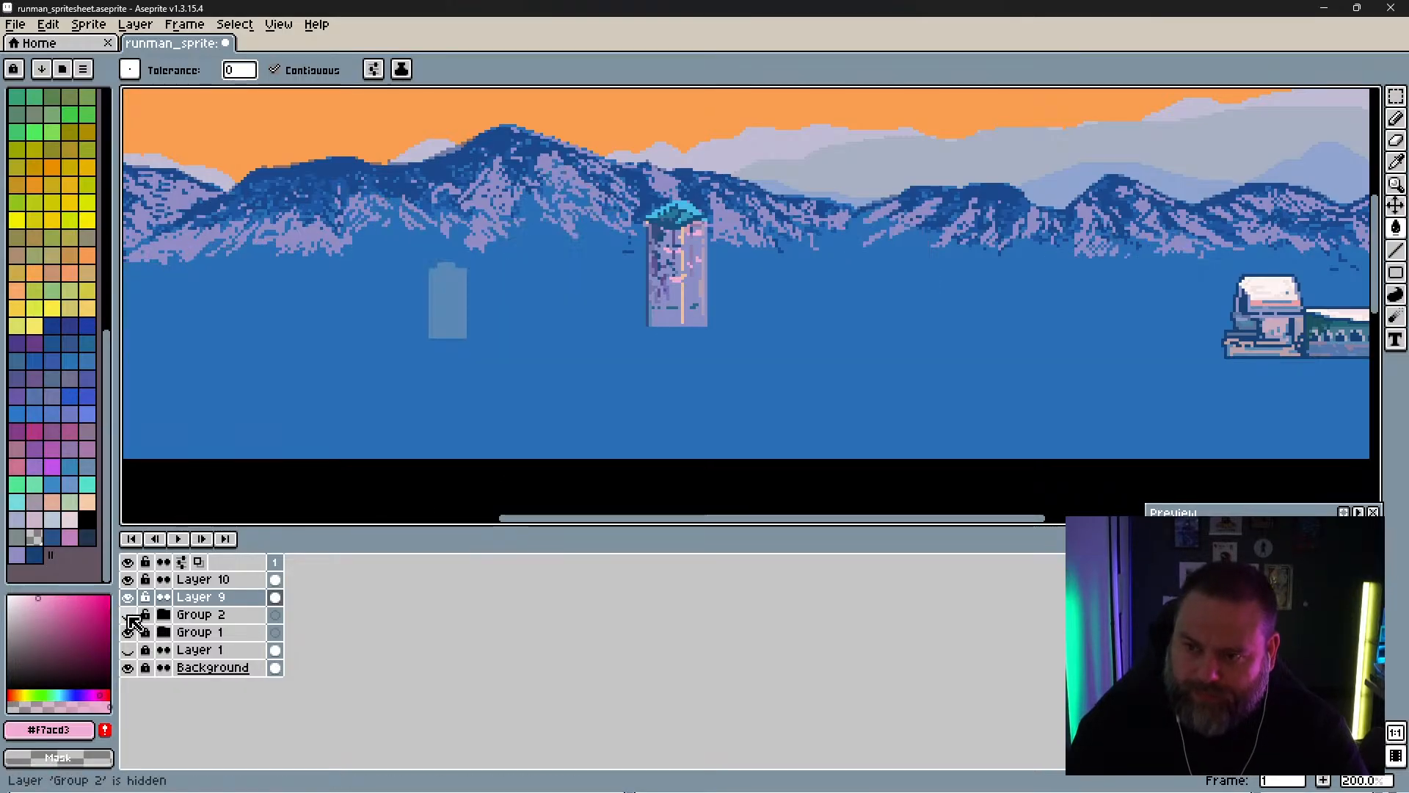
left_click(129, 649)
left_click(128, 632)
left_click(128, 632)
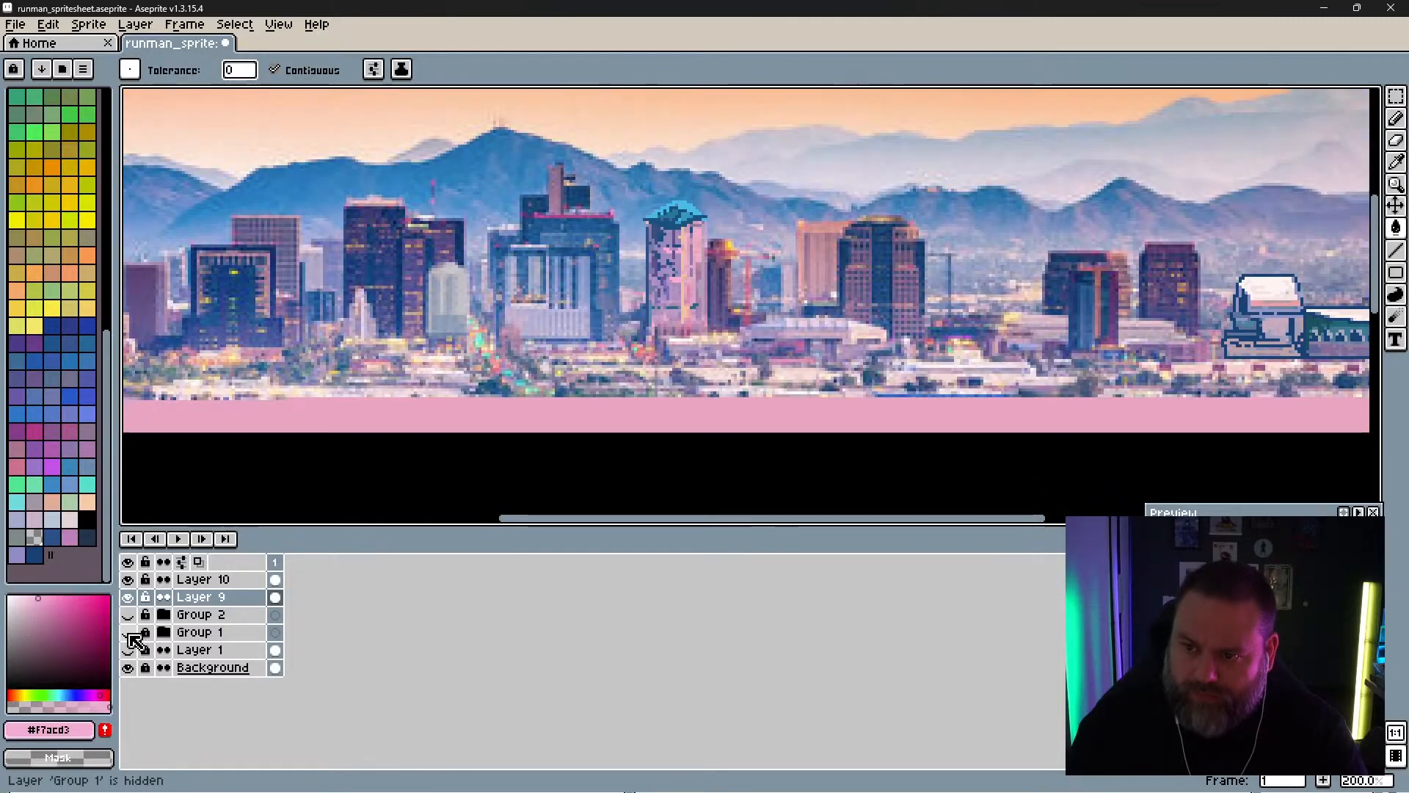
left_click(128, 596)
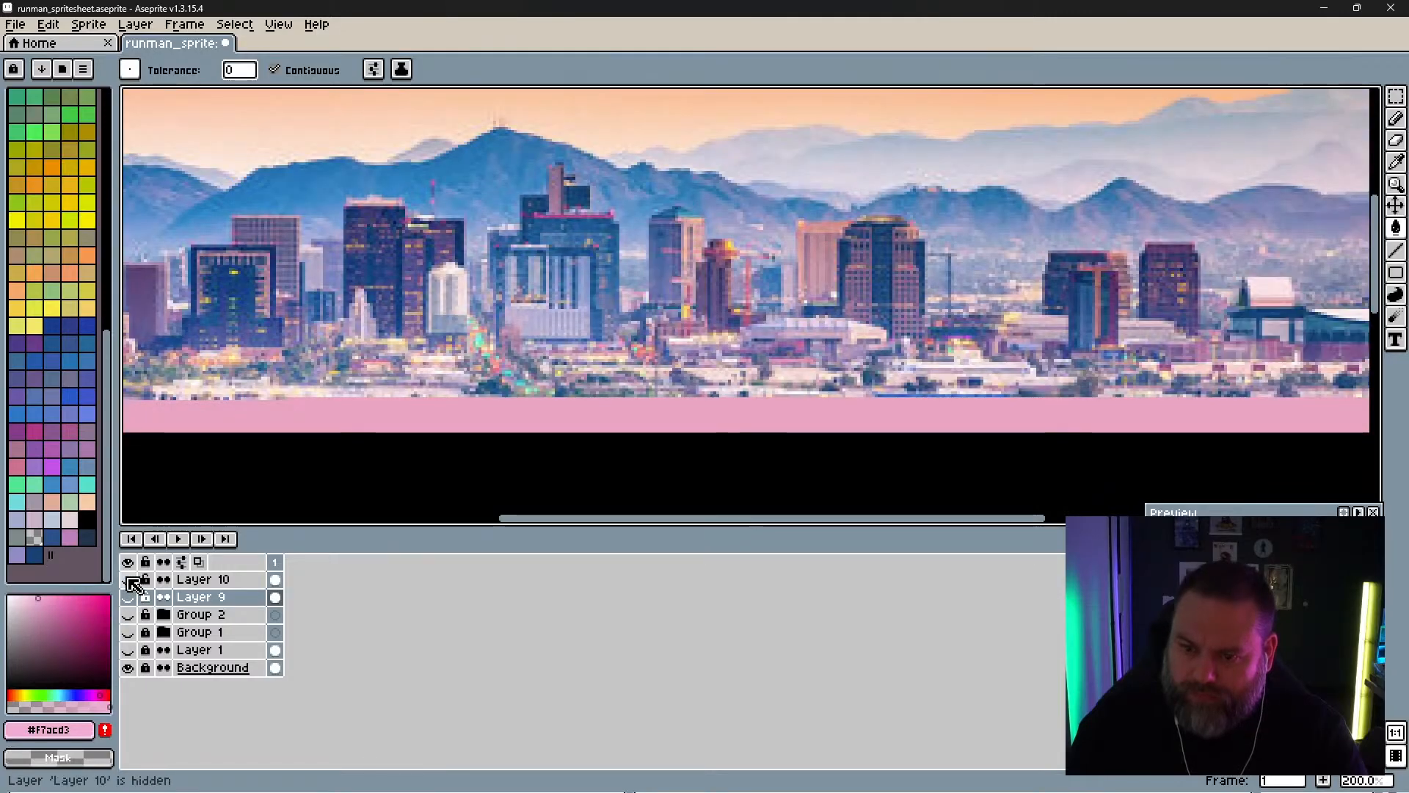
left_click(128, 579)
left_click(201, 579)
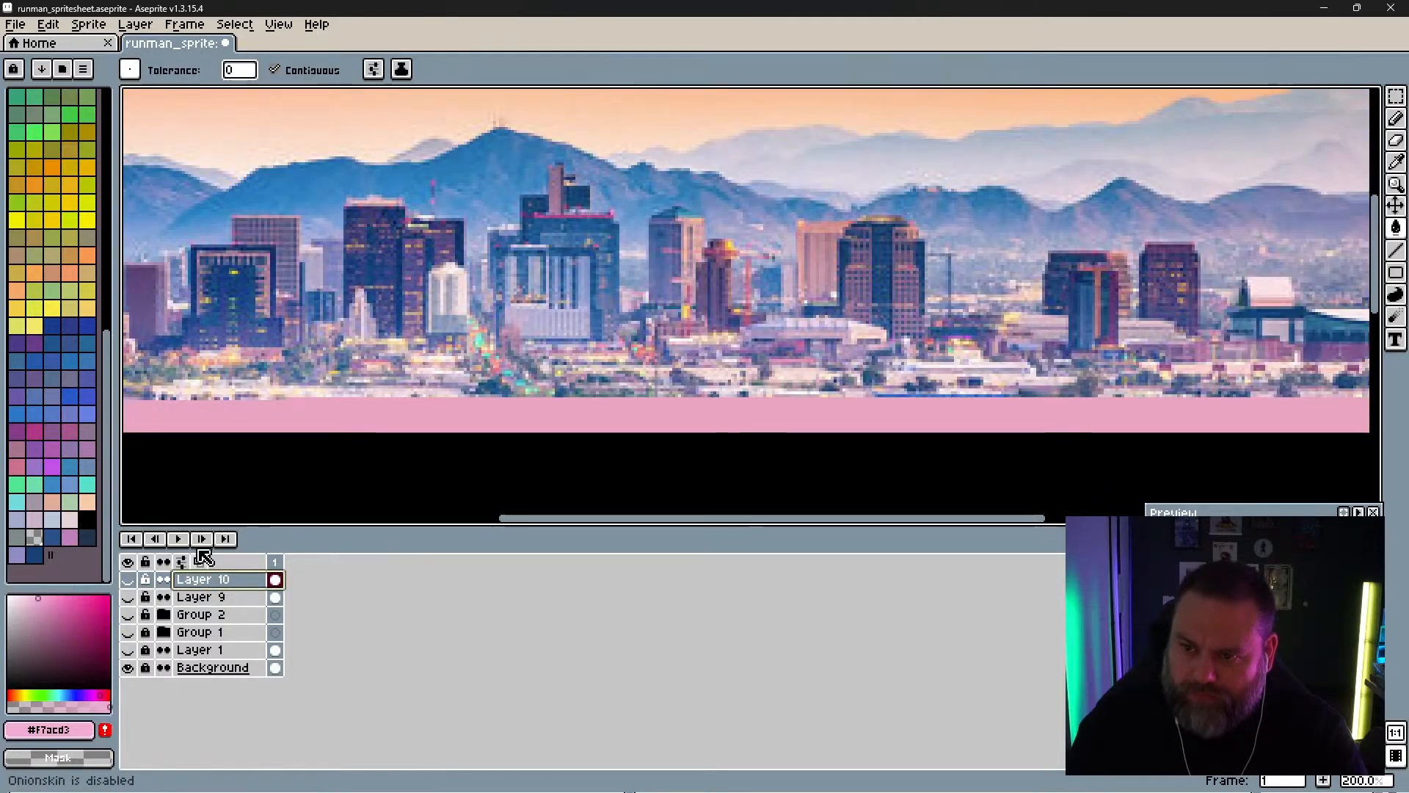
Step: Sample #8b959f from the small white building in the photo and show Layer 10 again
key("v")
key("b")
key("i")
left_click(444, 275)
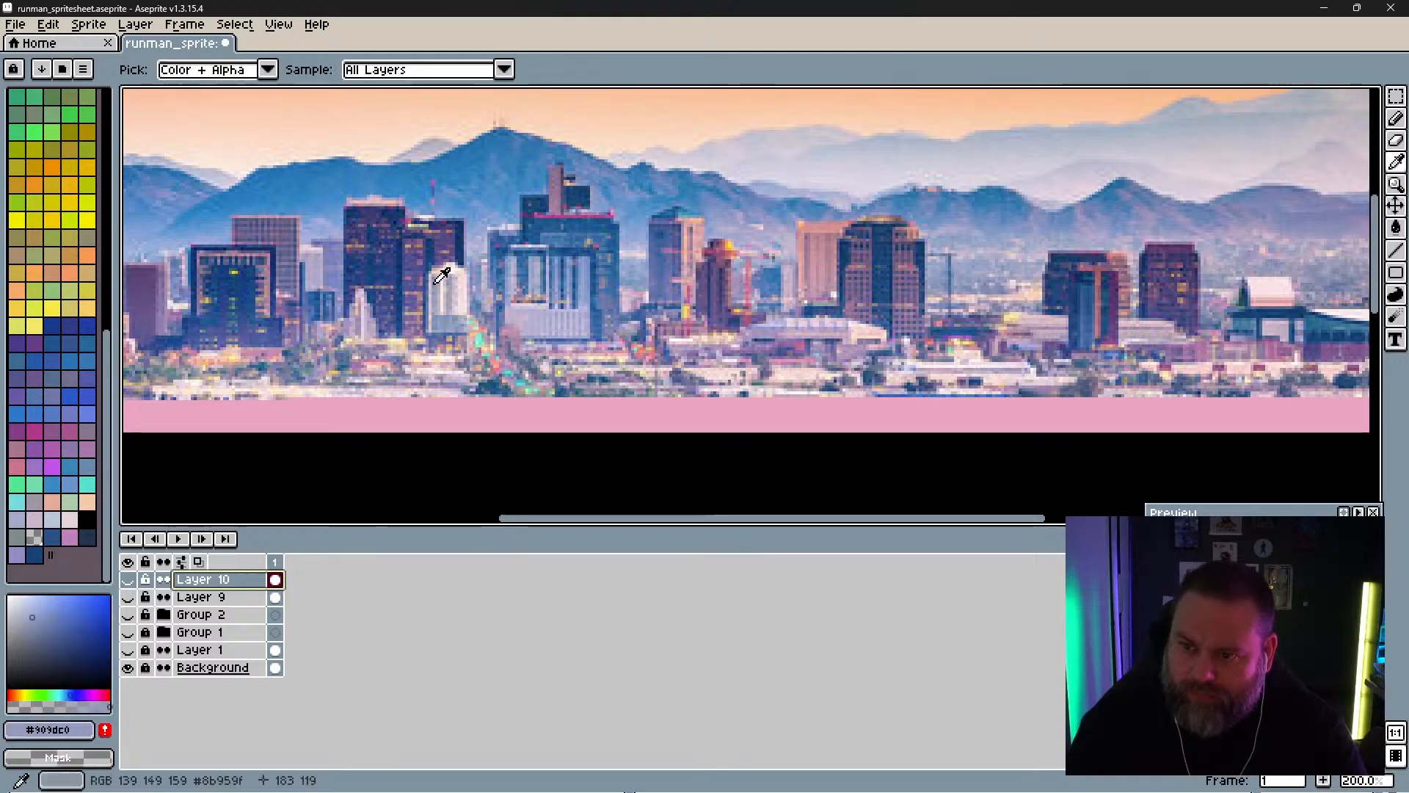
key("b")
left_click(133, 580)
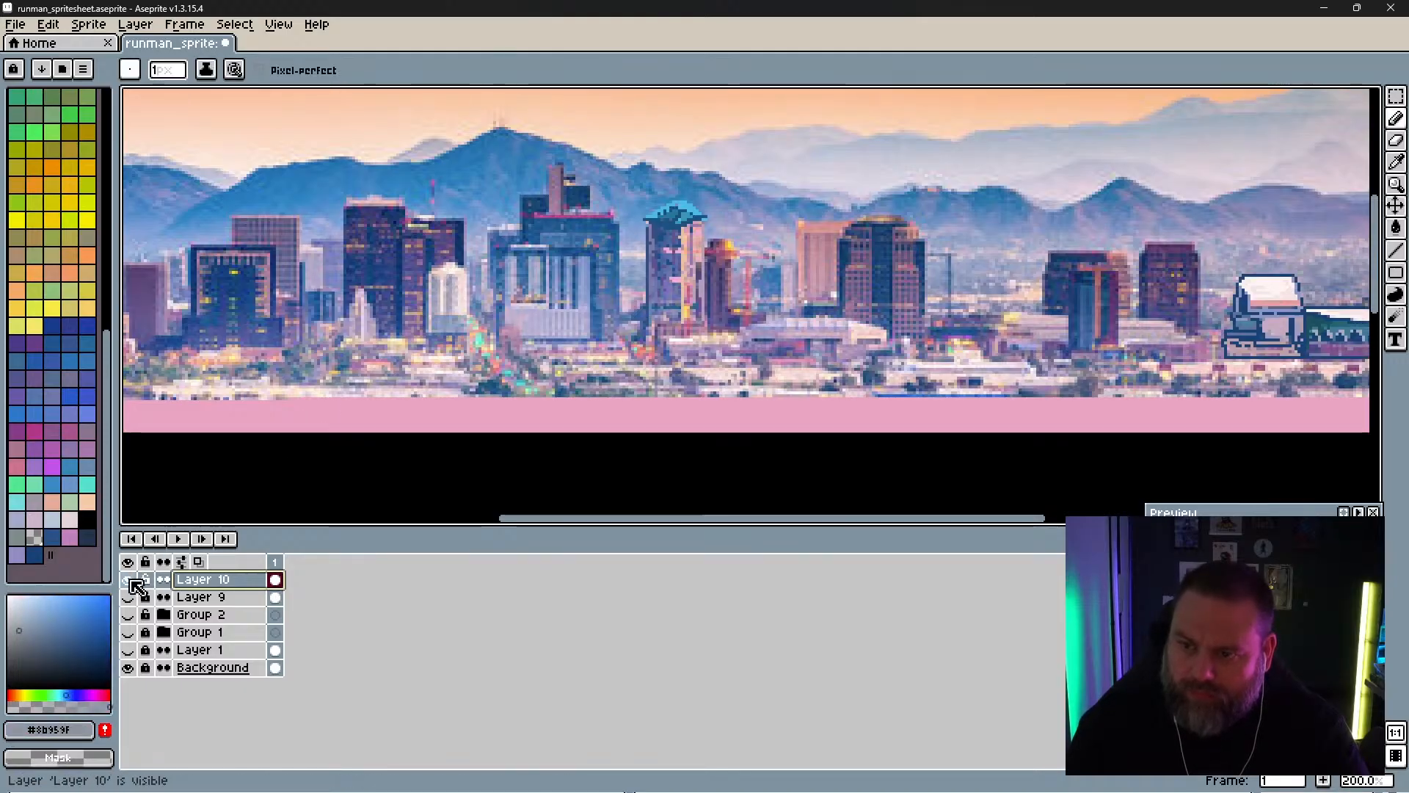
left_click(133, 580)
left_click(134, 580)
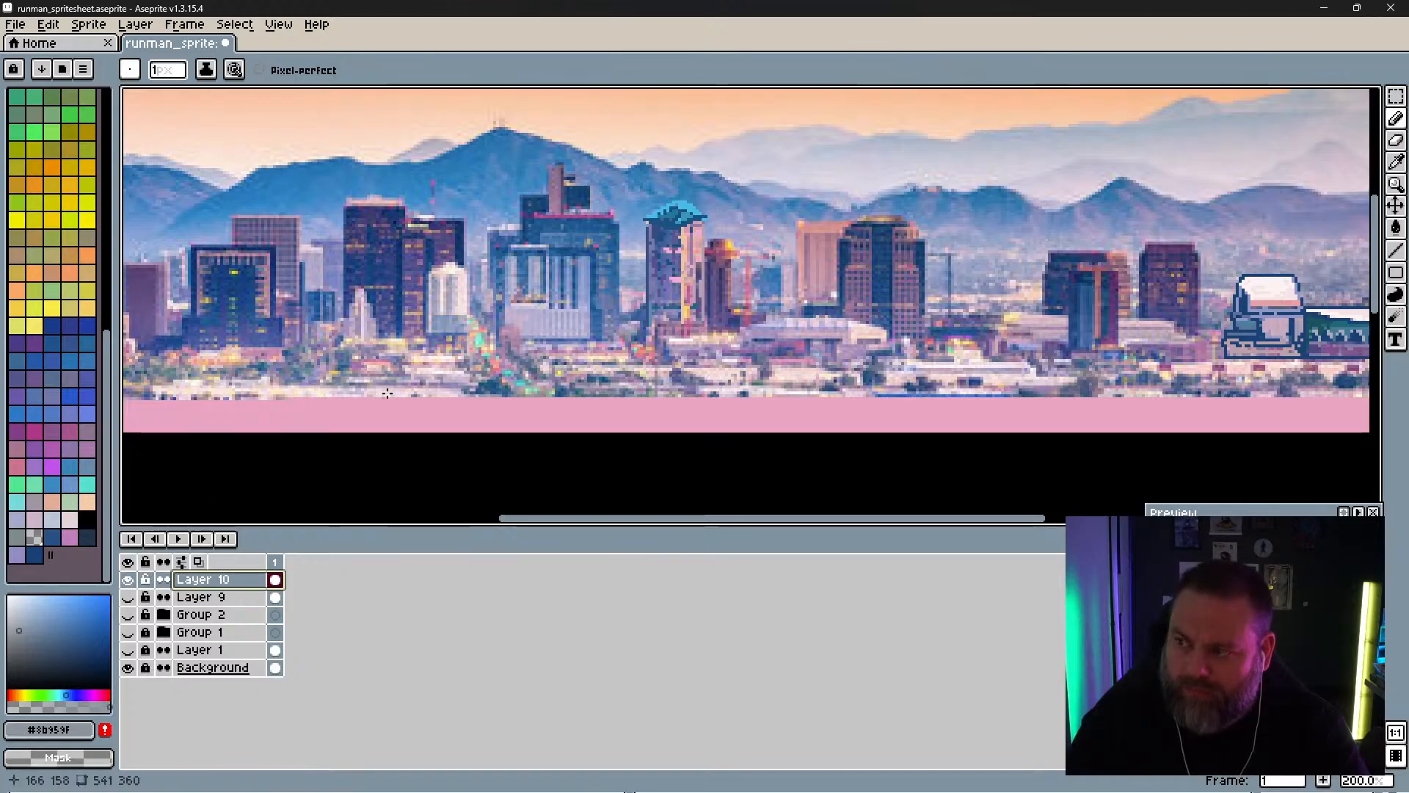
Step: Paint the white building's shaded columns with sampled #8391ae and its stepped roofline and pale outer edge with sampled #fad4c7
key("v")
scroll(414, 388, "up", 2)
scroll(412, 386, "up", 1)
key("b")
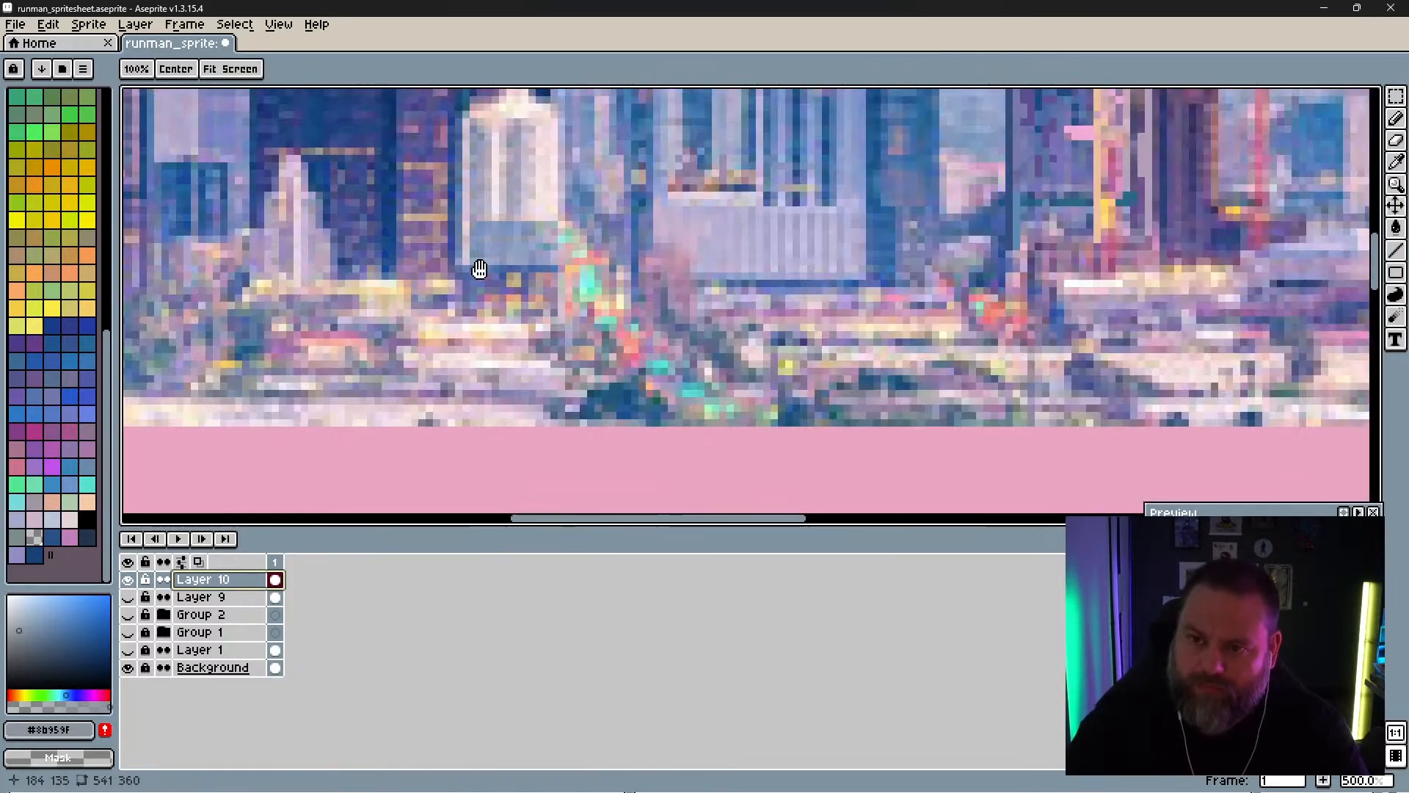
left_click_drag(470, 159, 526, 353)
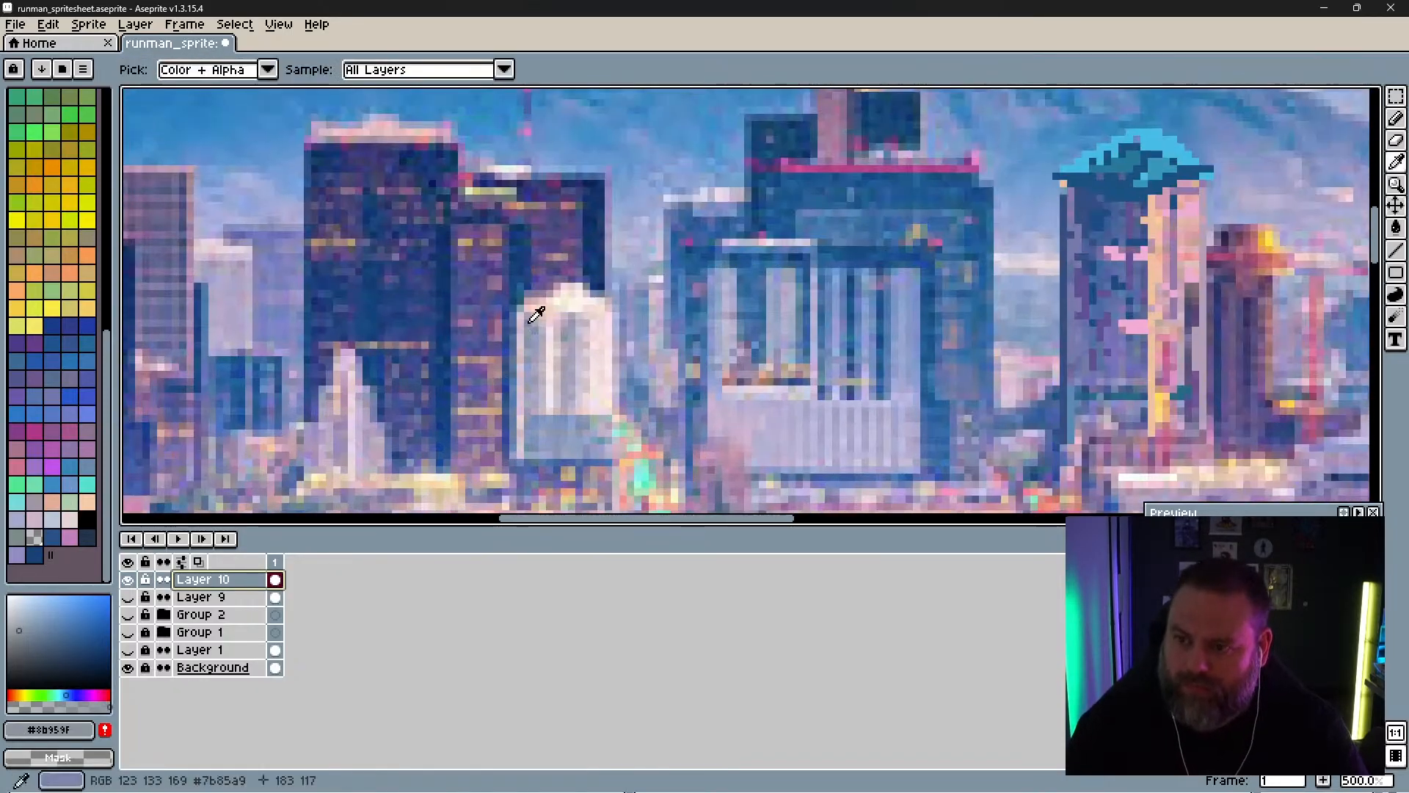
left_click(529, 324, "alt")
left_click(530, 345, "alt")
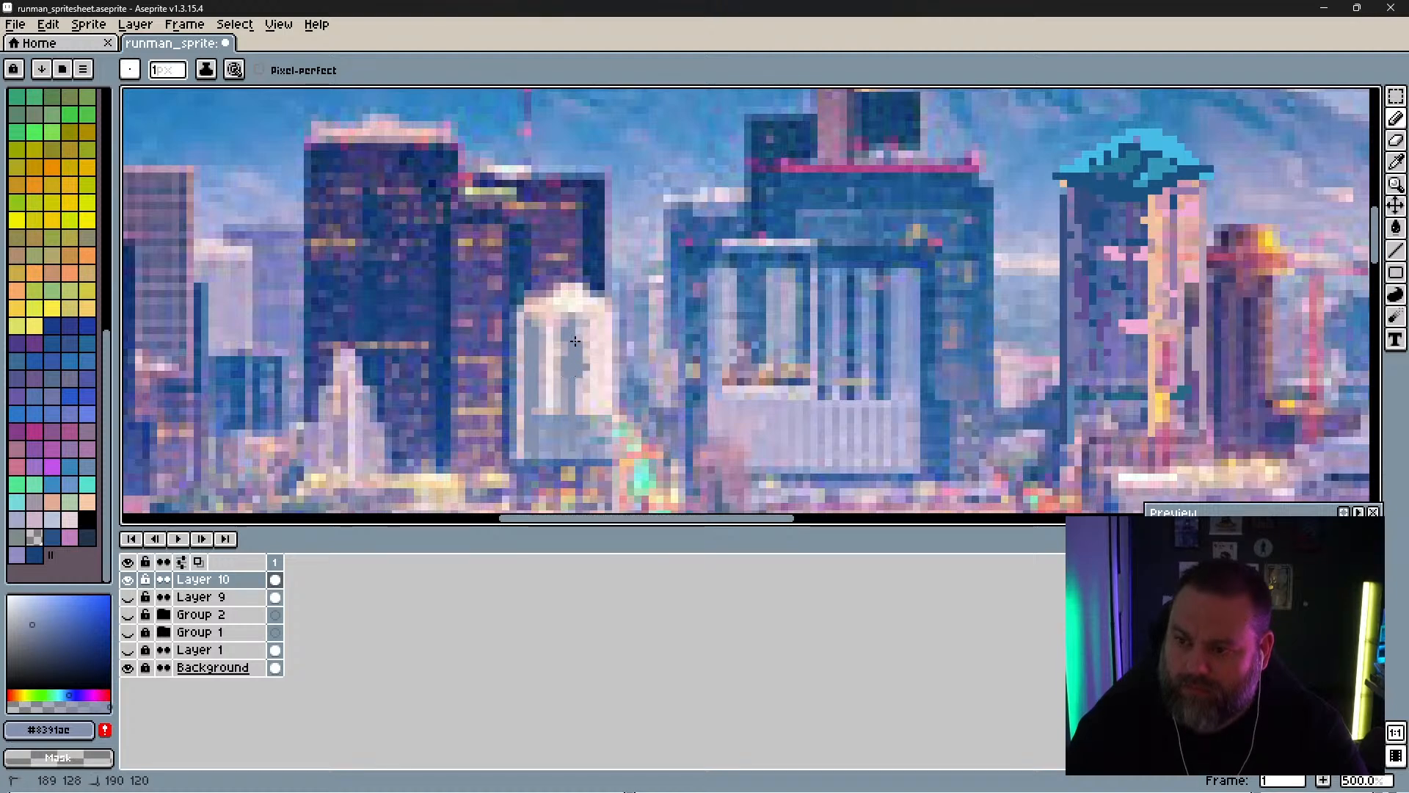
left_click(542, 309, "alt")
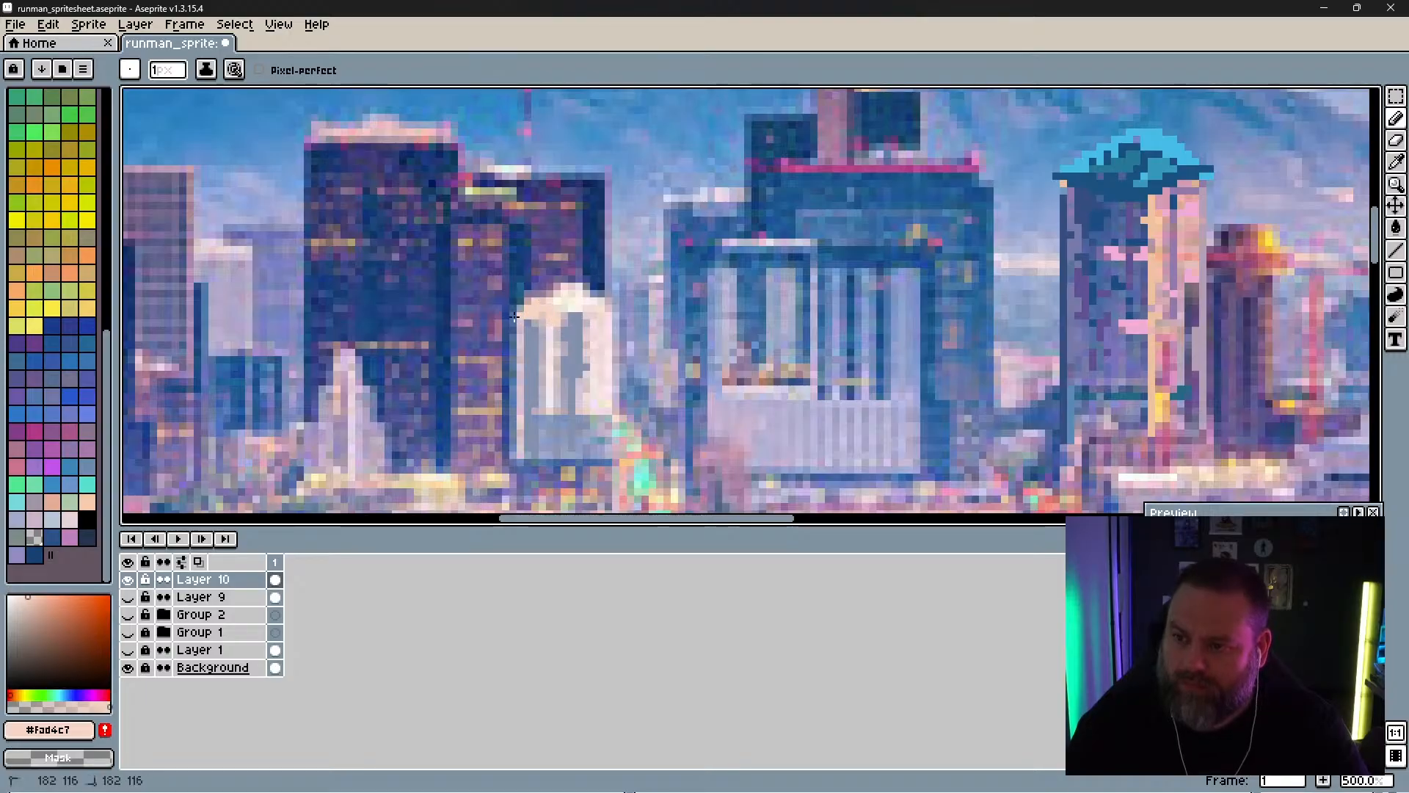
Step: Outline the small white building's sides, stepped roof and base with dark blue #264c7b sampled from beside it
left_click(507, 343, "alt")
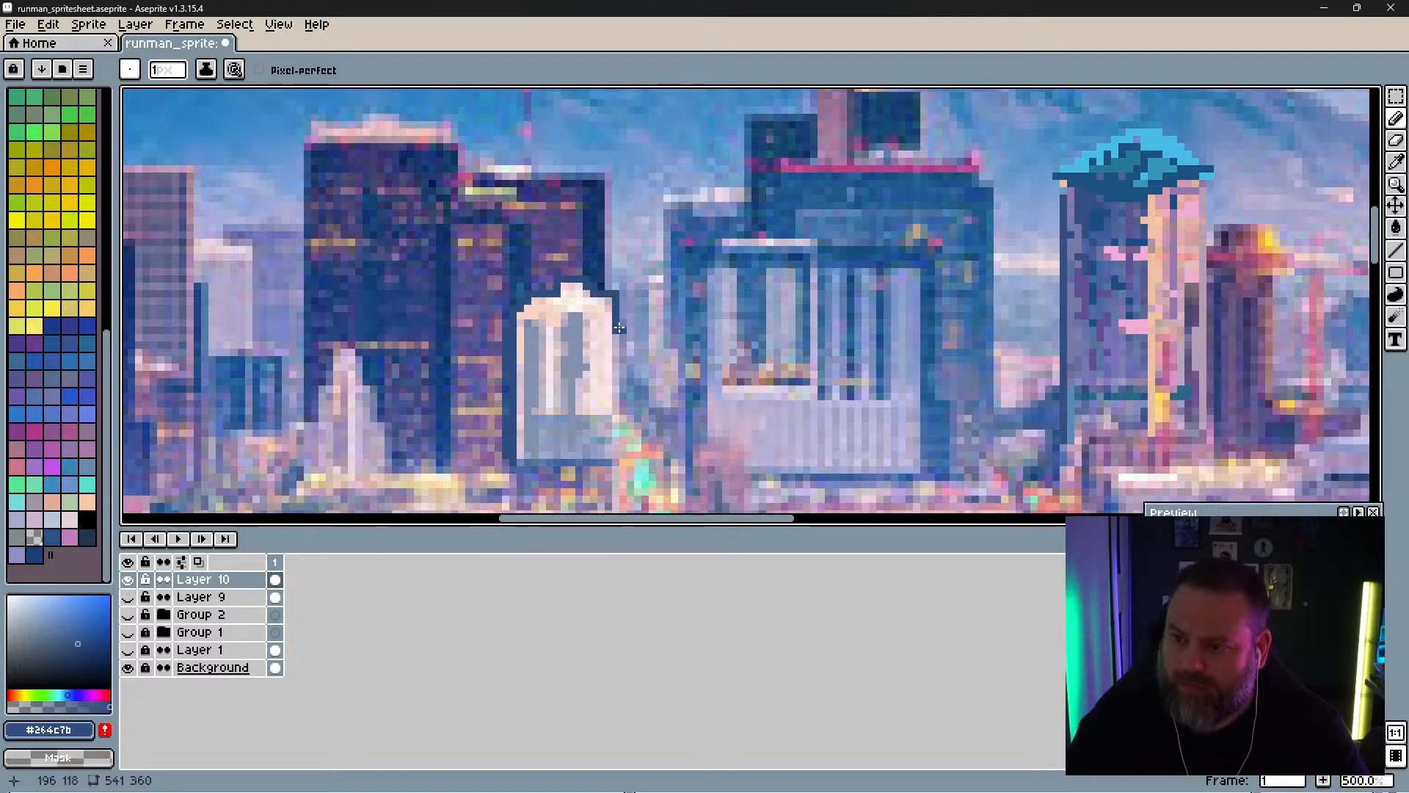
left_click_drag(615, 325, 622, 325)
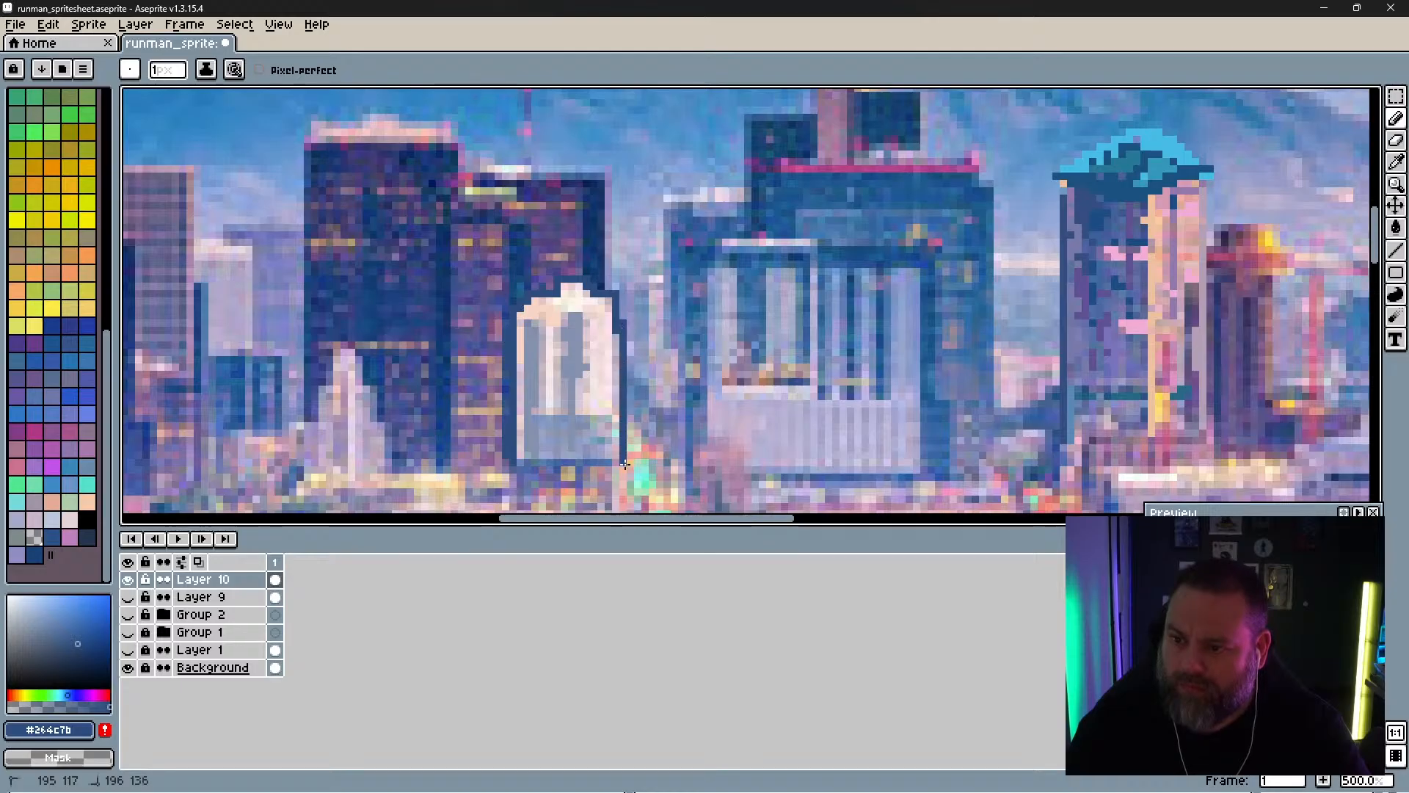
left_click_drag(624, 464, 618, 464)
left_click_drag(618, 464, 623, 342)
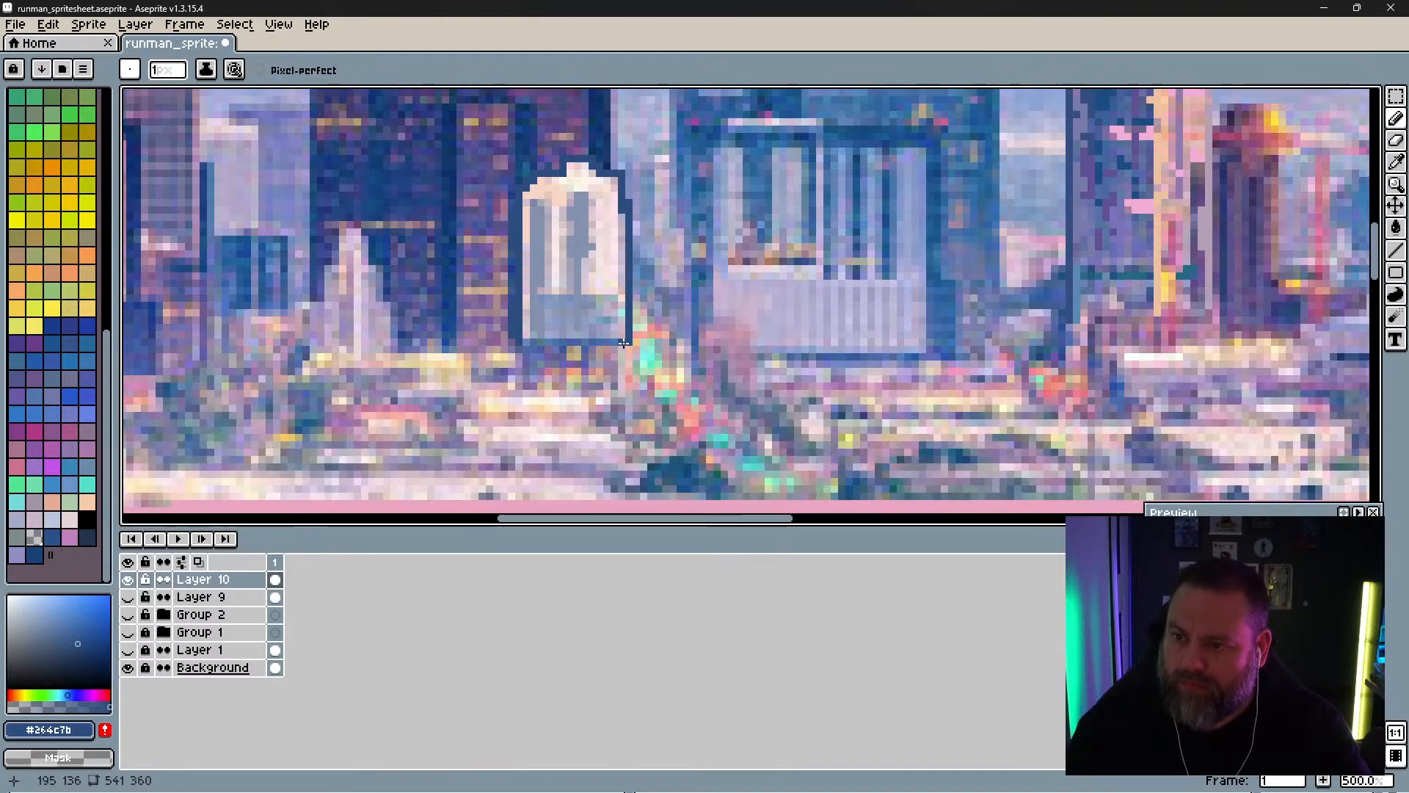
Step: Fill the white building's base with sampled #8391ae and even out its pale walls with sampled #ecd8d9 and #f4e8ec
left_click(580, 266, "alt")
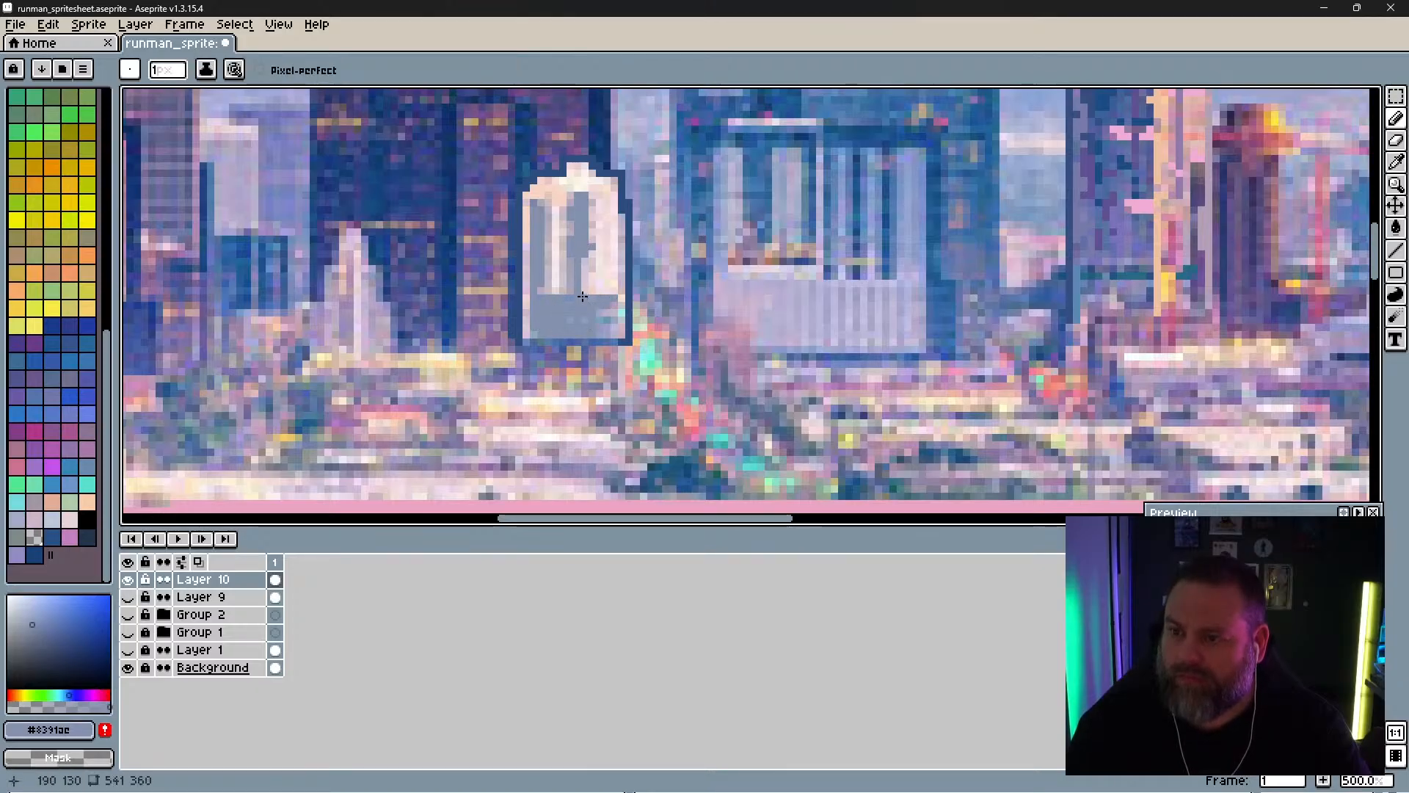
left_click(596, 277, "alt")
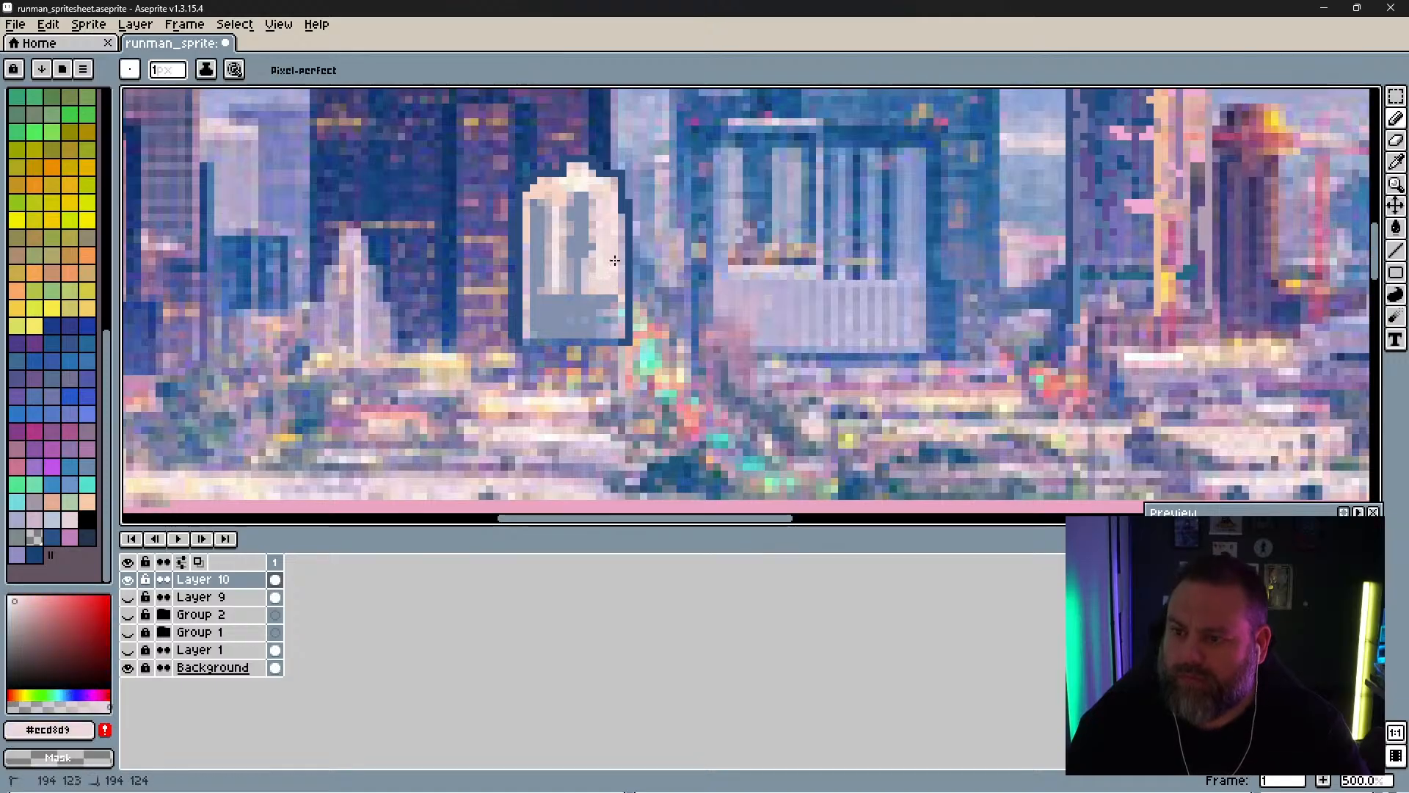
left_click(556, 202, "alt")
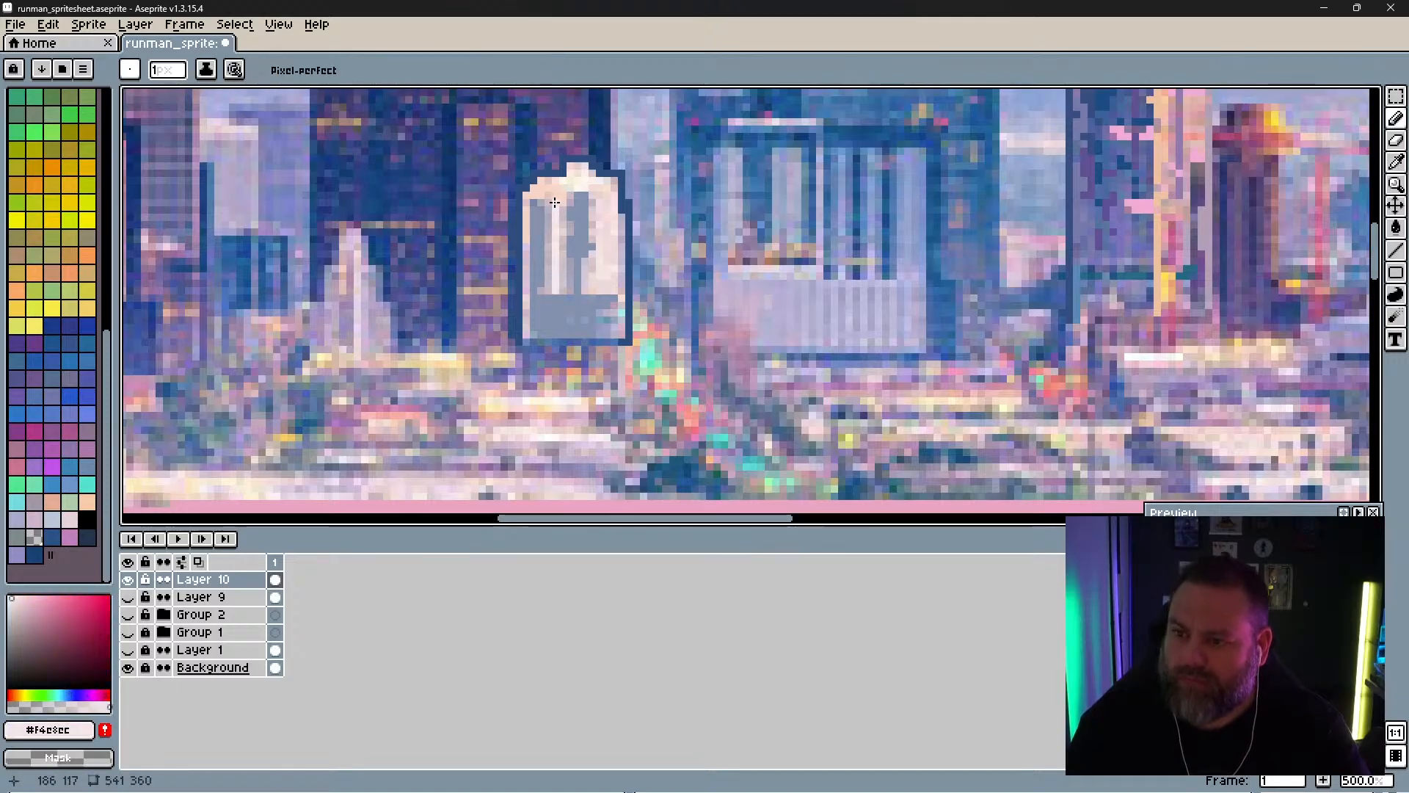
Step: Touch up the white building's roof with sampled #ffece1, #e9ccce and #fad4c7, and refine its shoulder outline with #264c7b
left_click(561, 179, "alt")
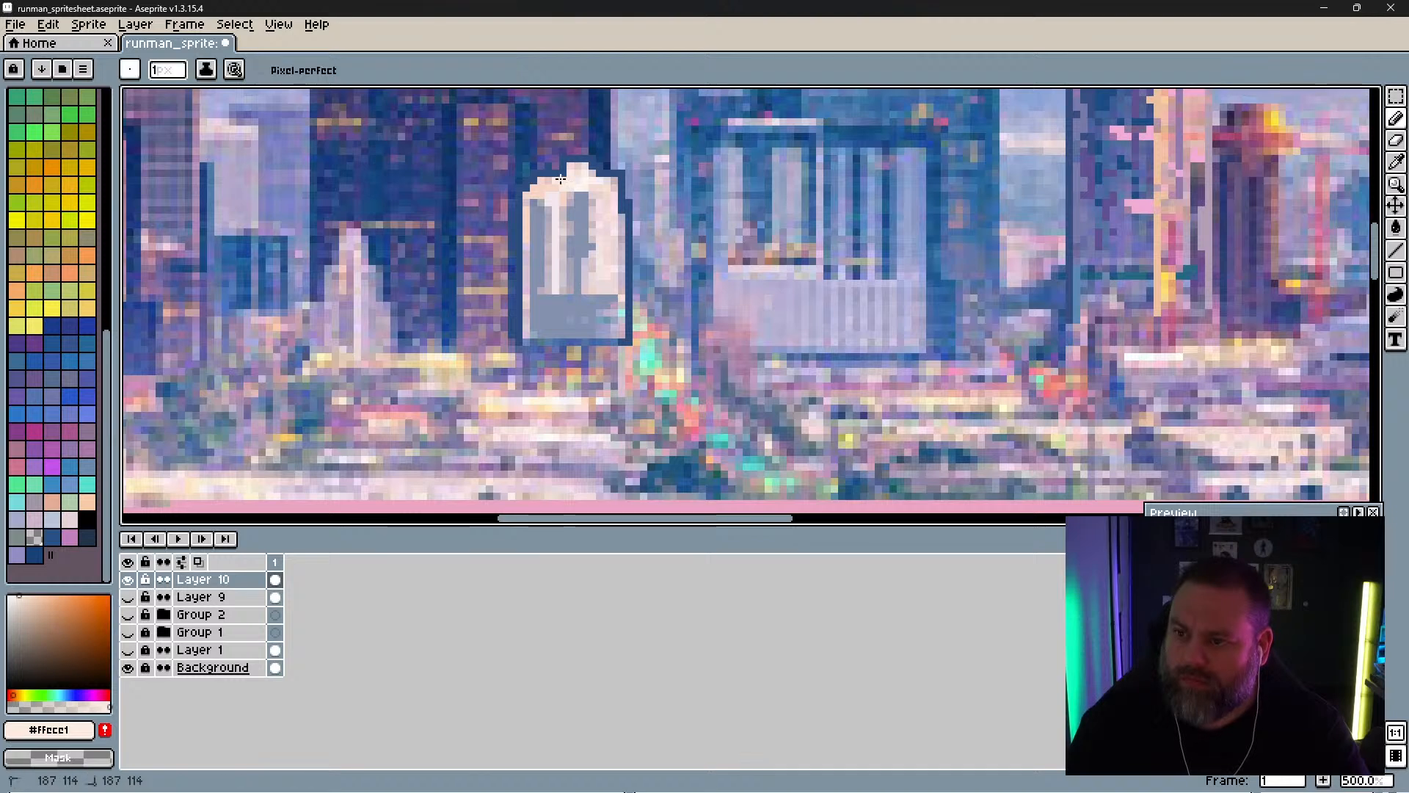
left_click(601, 184, "alt")
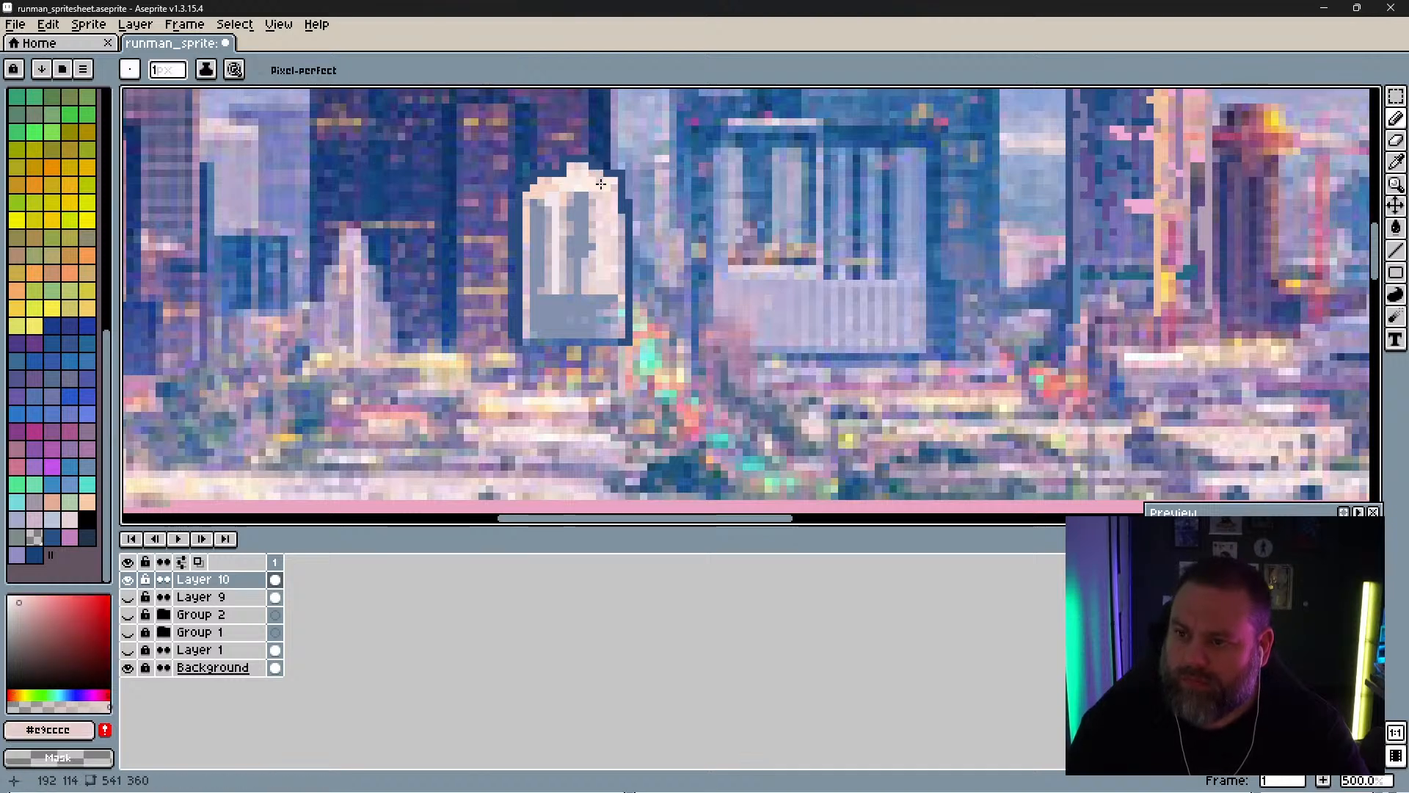
left_click(622, 178, "alt")
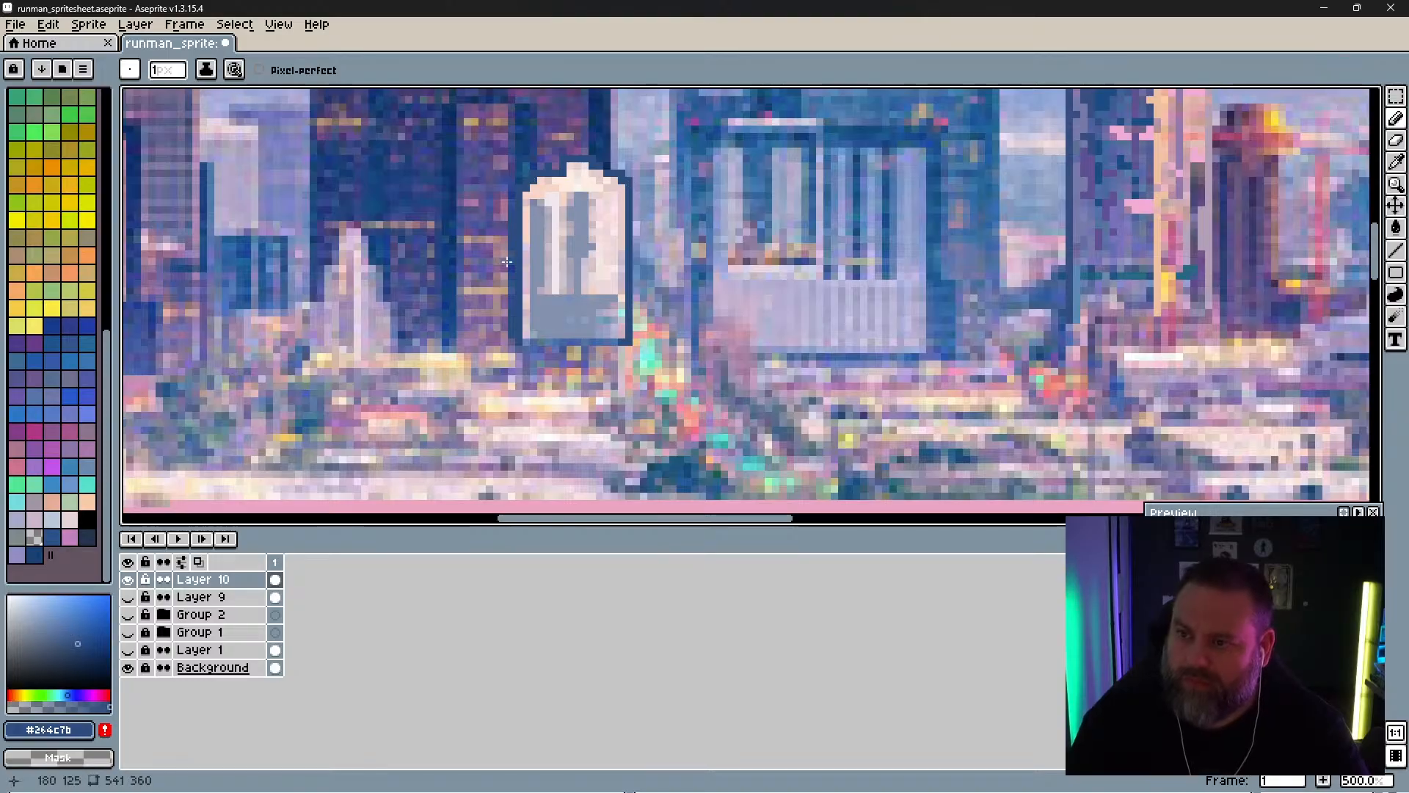
left_click(541, 184, "alt")
left_click(558, 190)
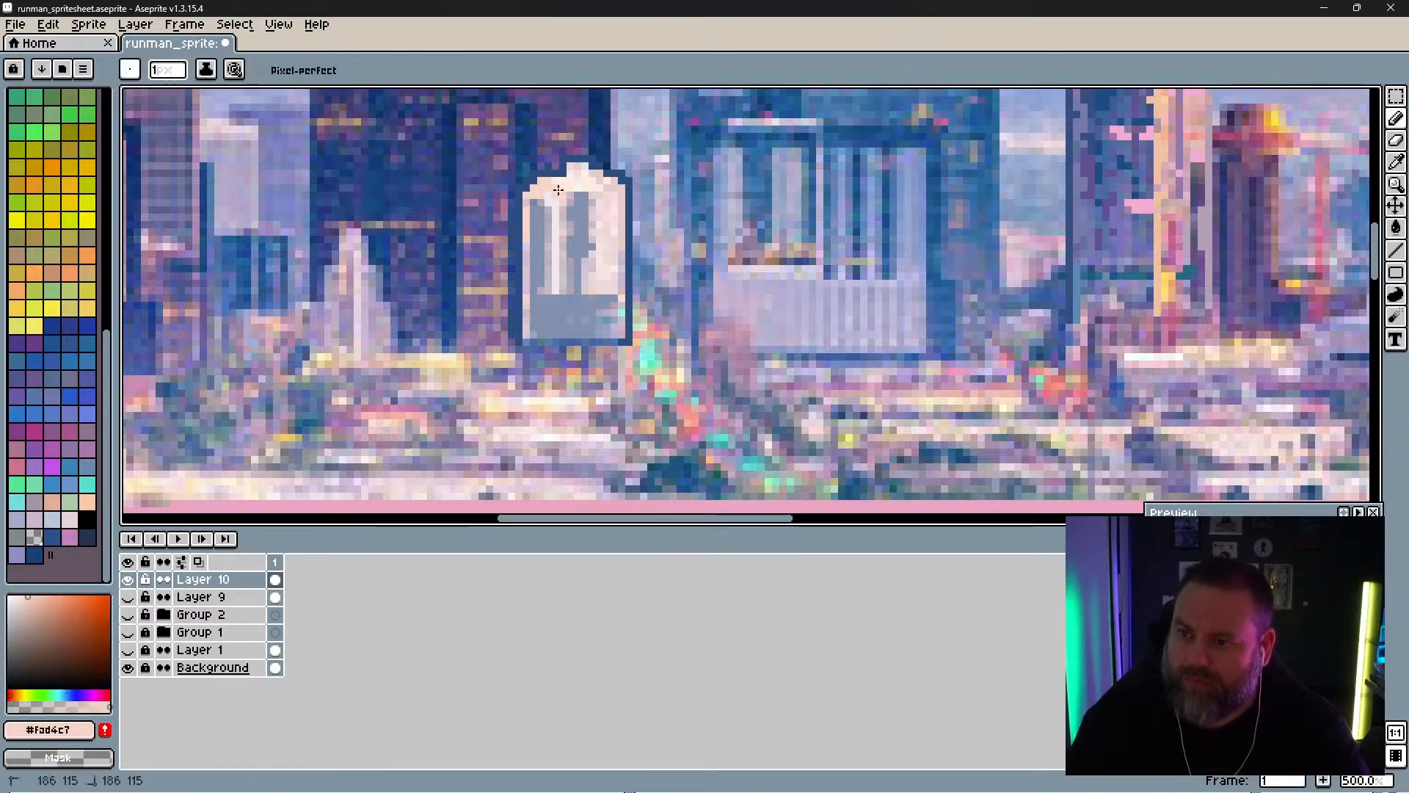
Step: Break up the white building's grey base with light pixel details in sampled #f4e8ec, #e9ccce and #d6c0c3
left_click(553, 183, "alt")
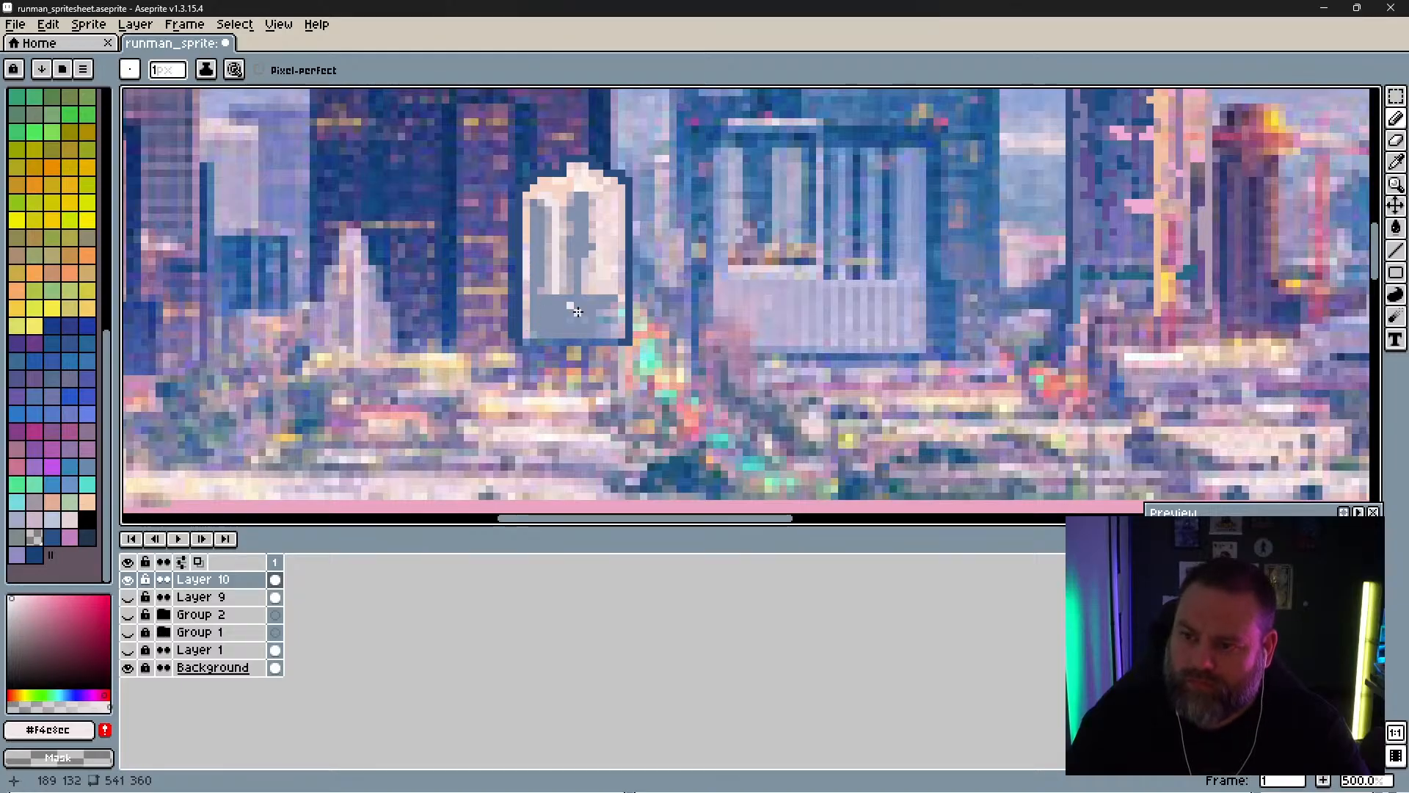
left_click(618, 263)
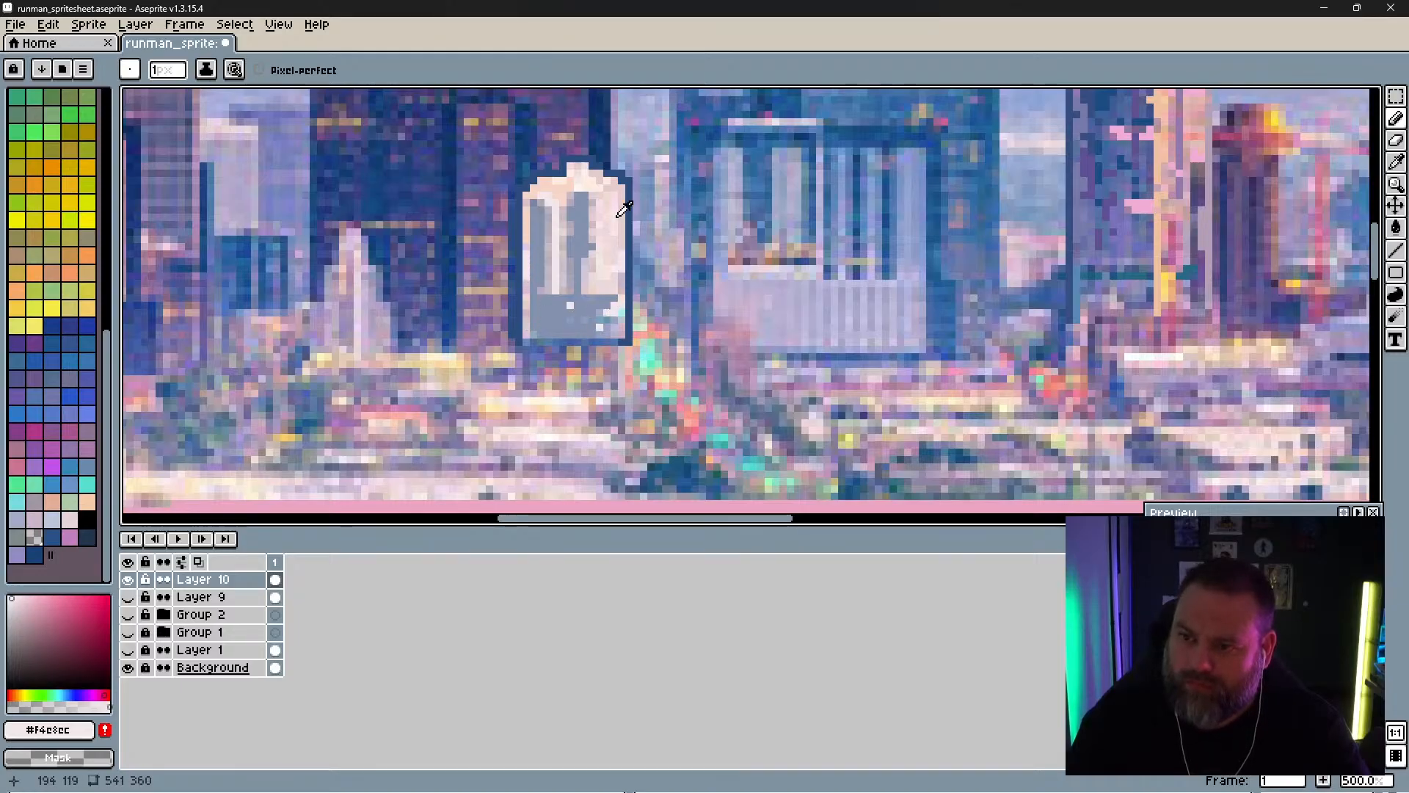
left_click(613, 302, "alt")
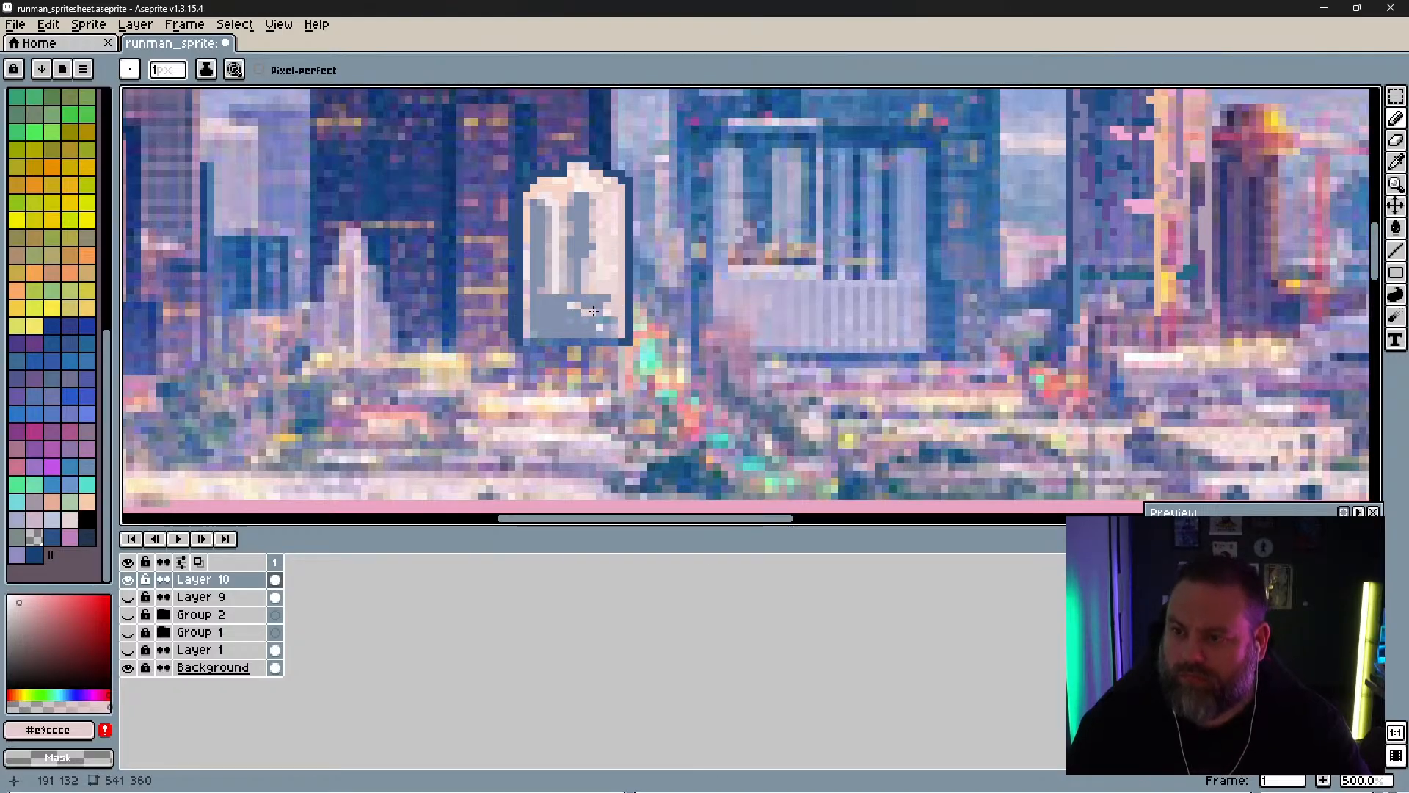
left_click(578, 298)
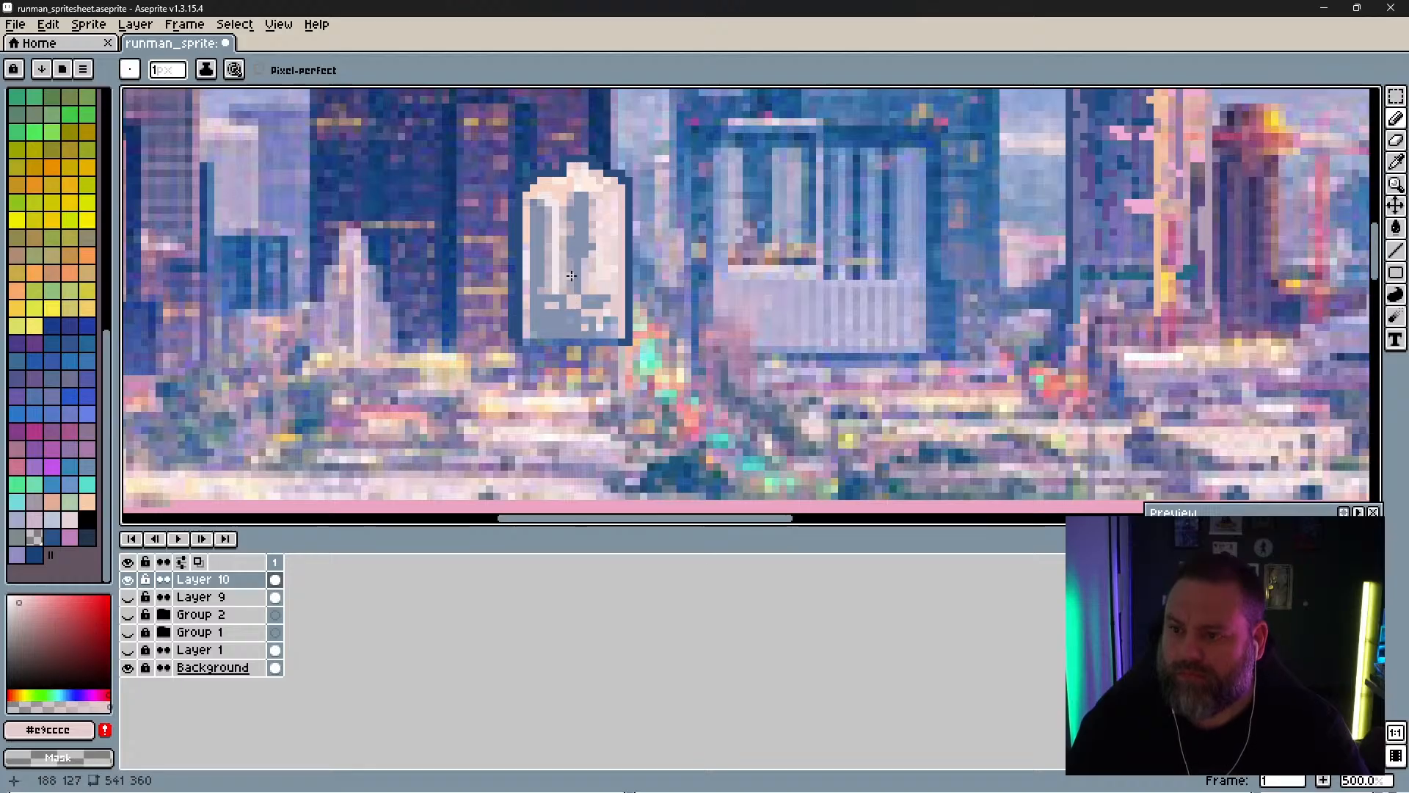
left_click(587, 265, "alt")
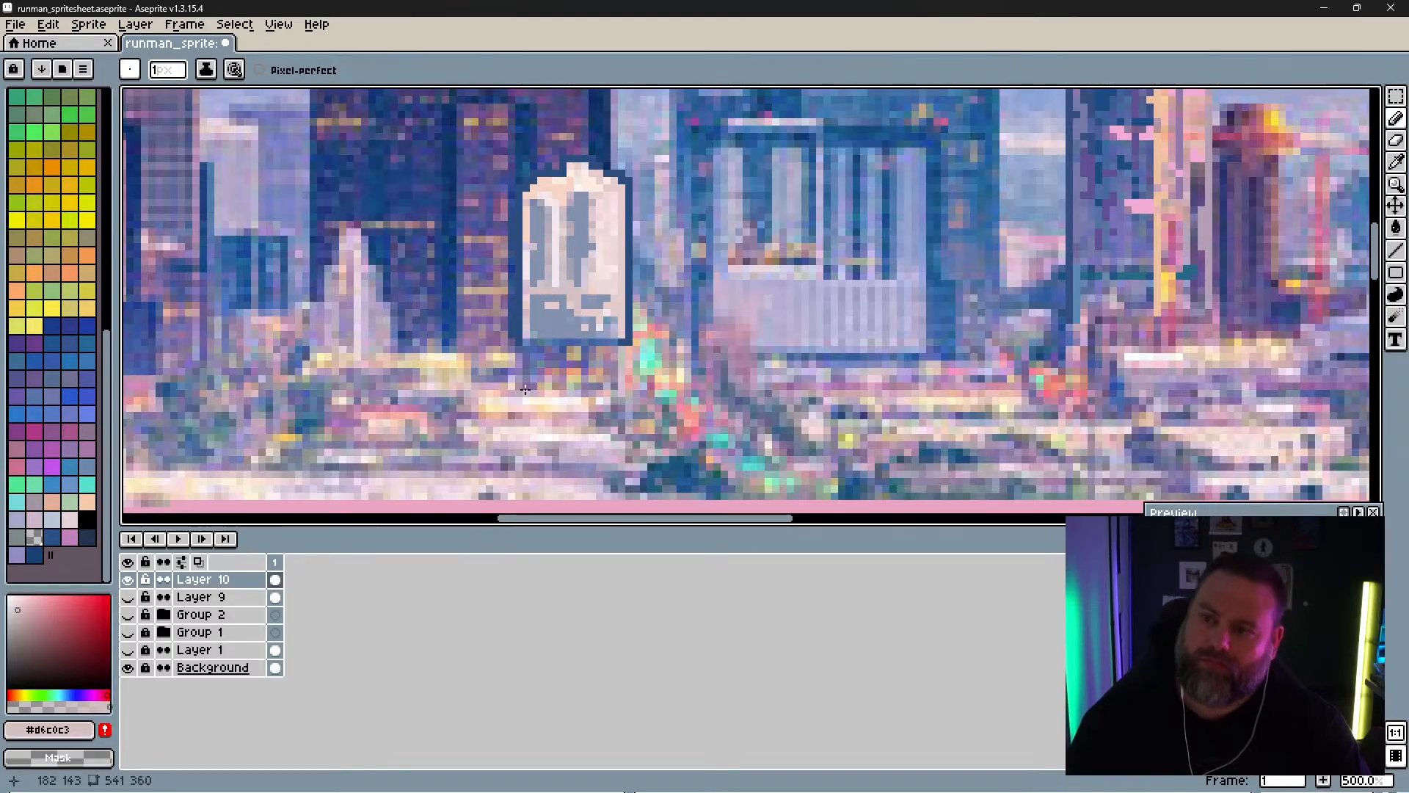
key("space")
left_click_drag(616, 227, 611, 356)
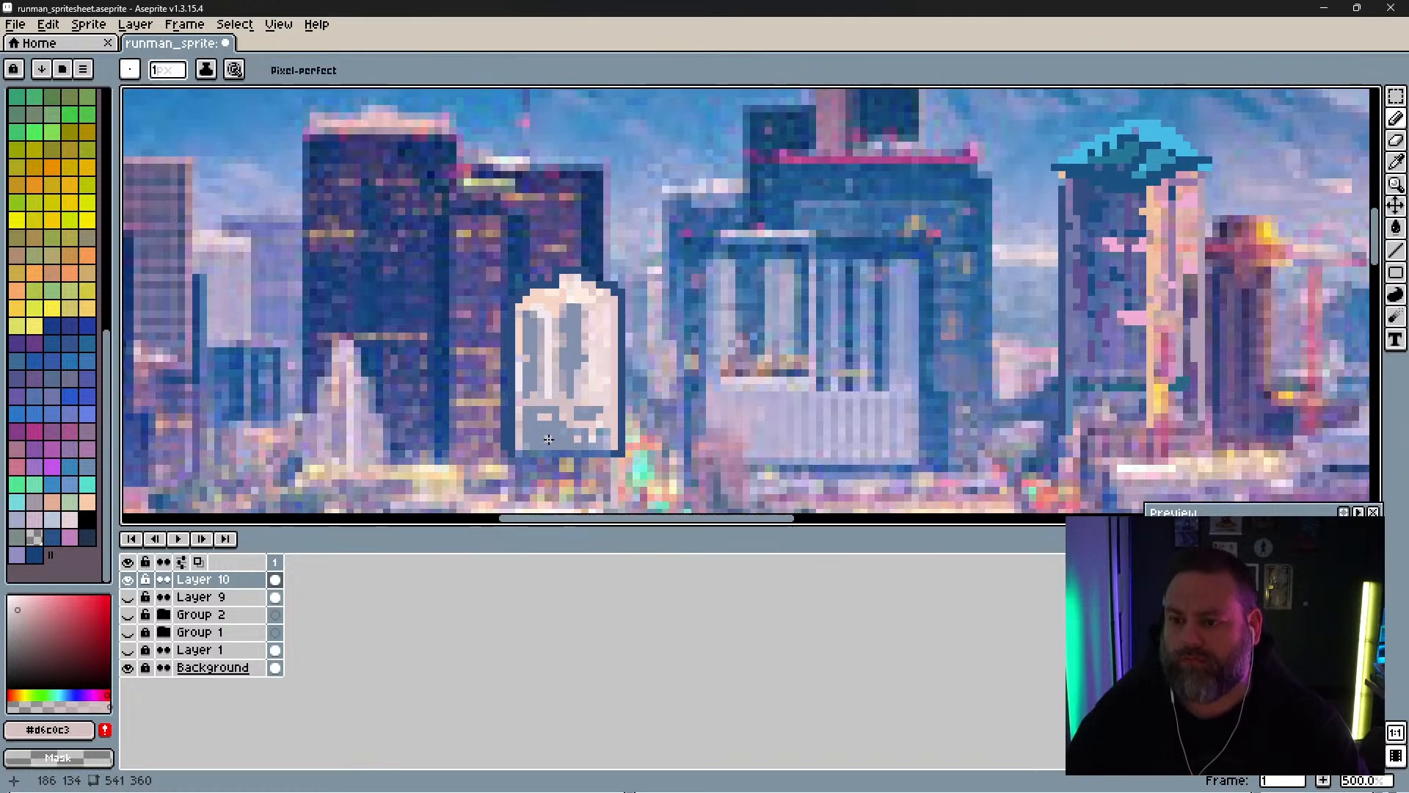
Step: Add window-like pixel marks along the lower edge of the white building's base with sampled #d6cdd0, and resample #e9ccce
left_click(532, 440, "alt")
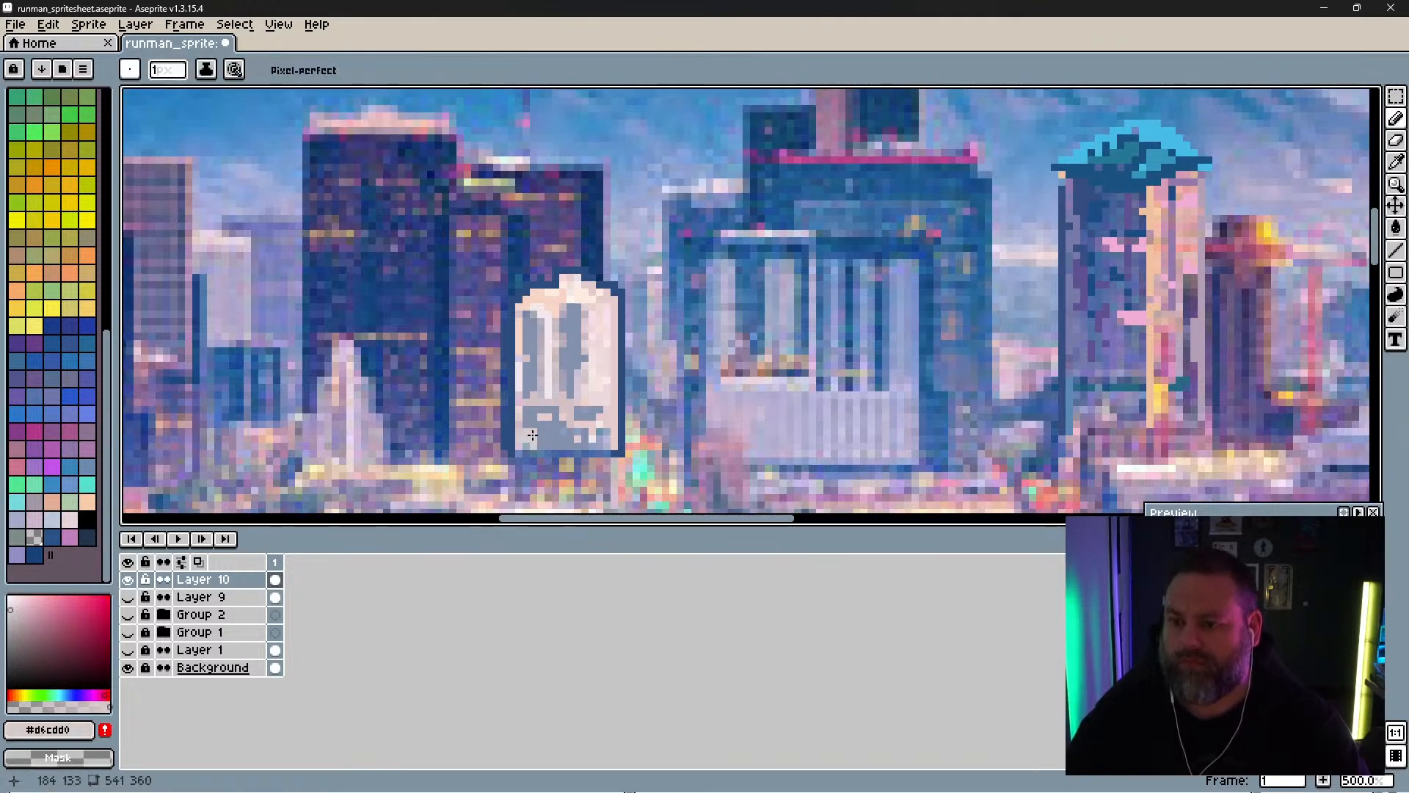
left_click(539, 440)
left_click_drag(550, 434, 551, 446)
left_click(562, 446)
key("alt")
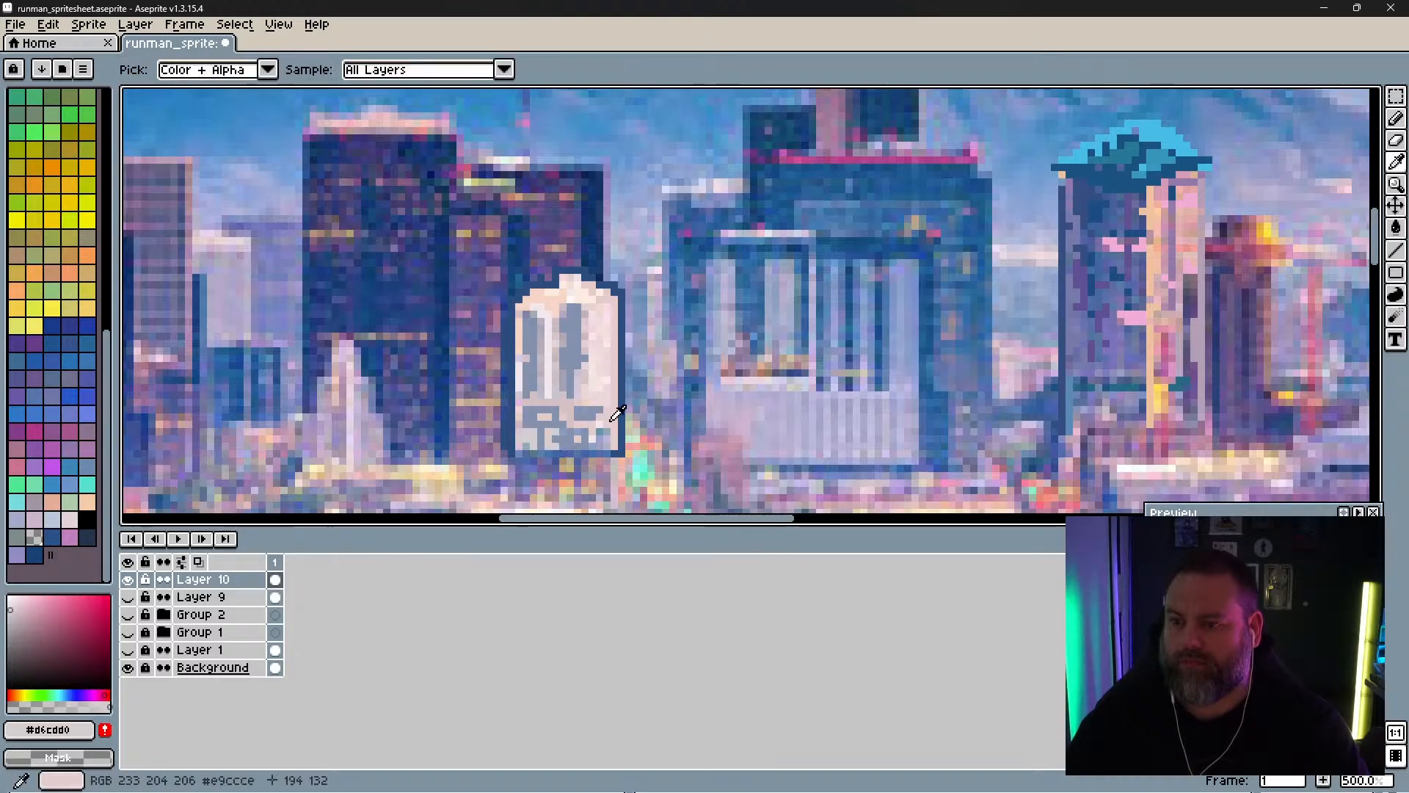
left_click(617, 413, "alt")
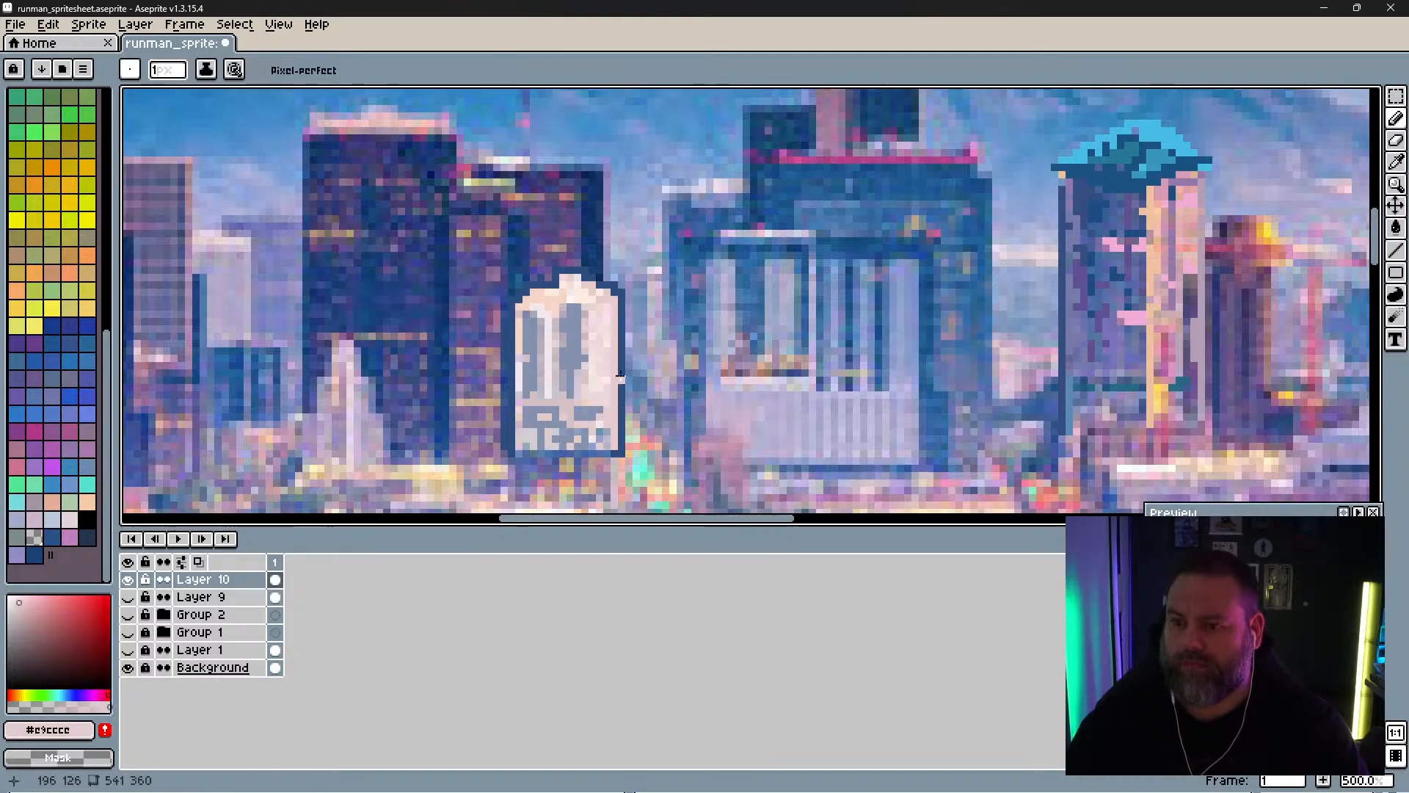
Step: Show Layer 9, hide the Background photo and raise Layer 9's opacity to full
scroll(553, 434, "down", 4)
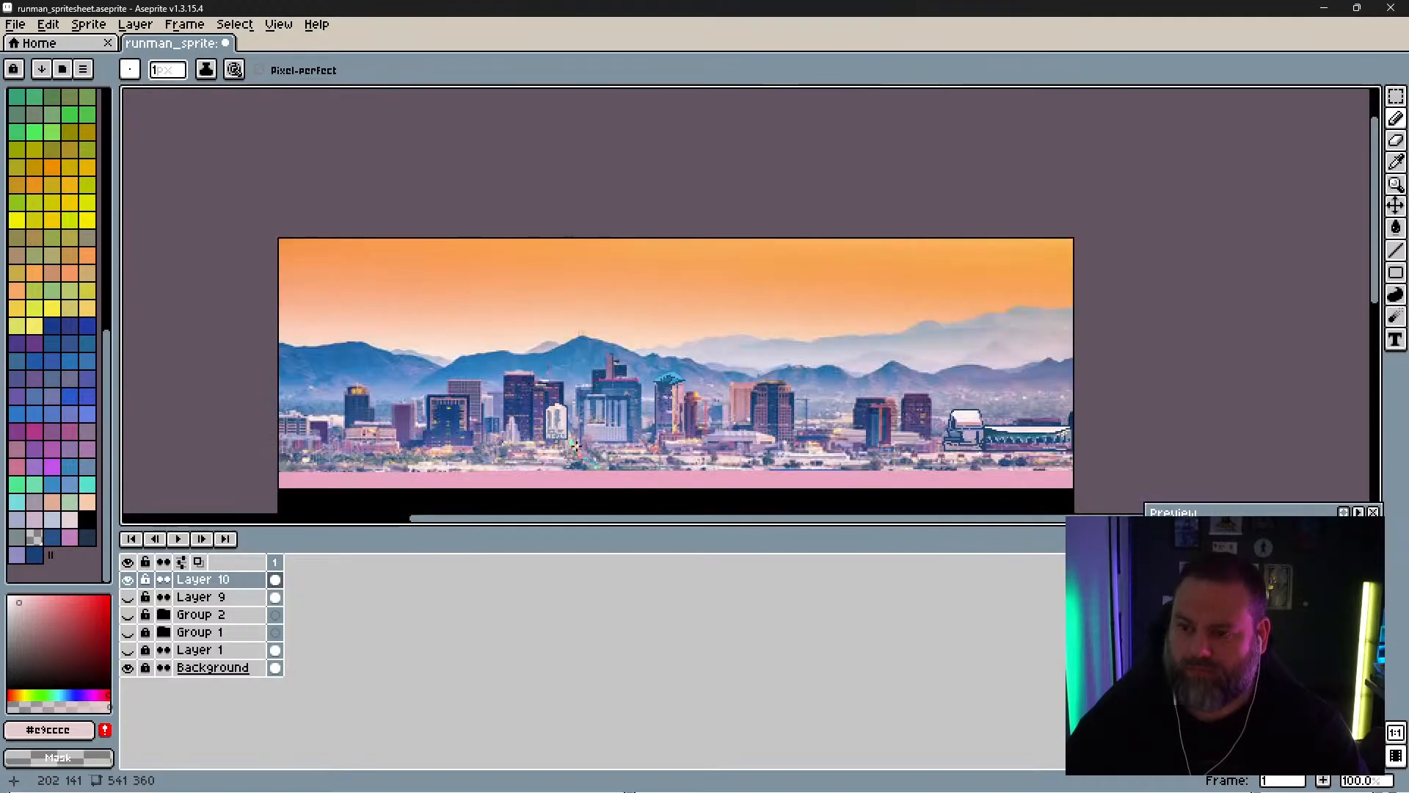
scroll(576, 445, "up", 1)
left_click_drag(577, 445, 683, 375)
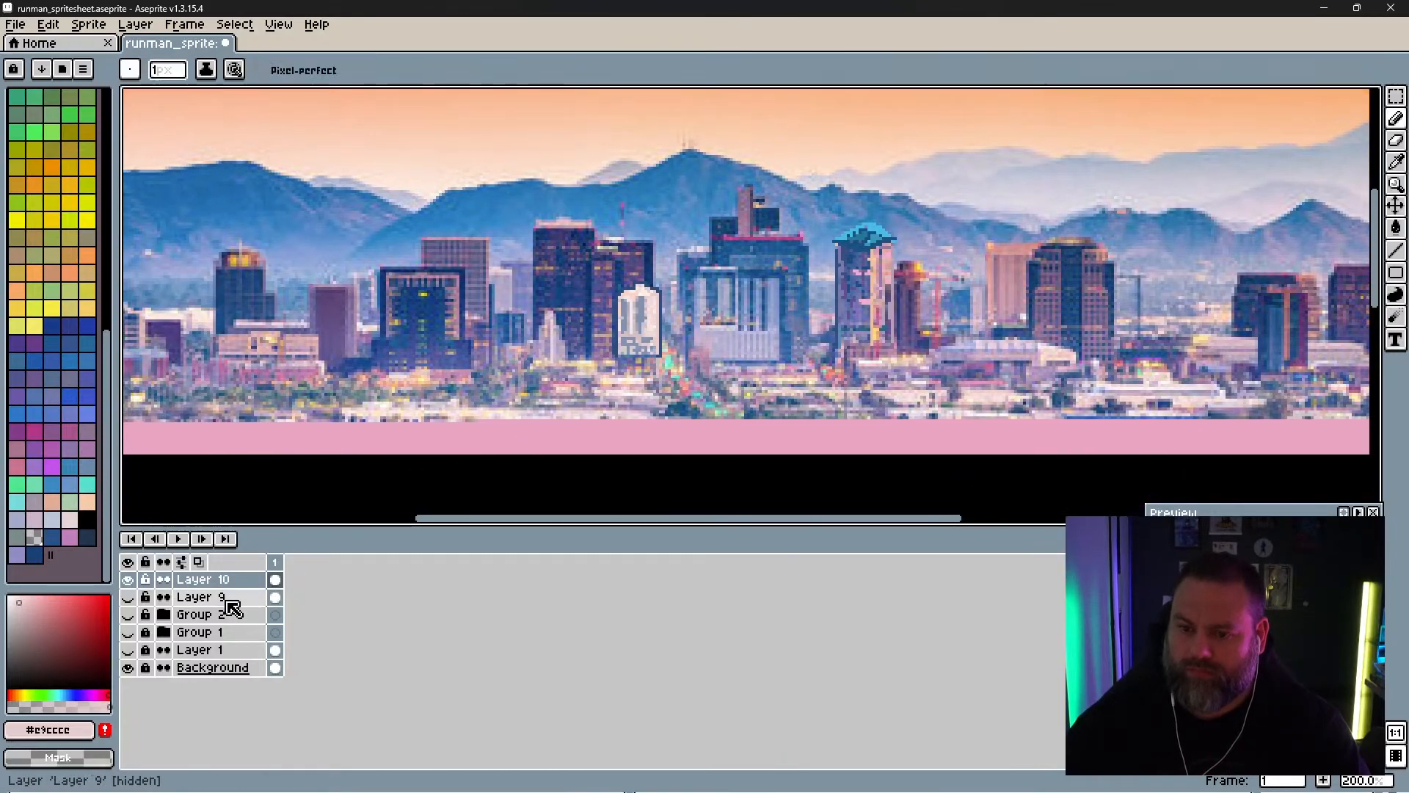
left_click(129, 598)
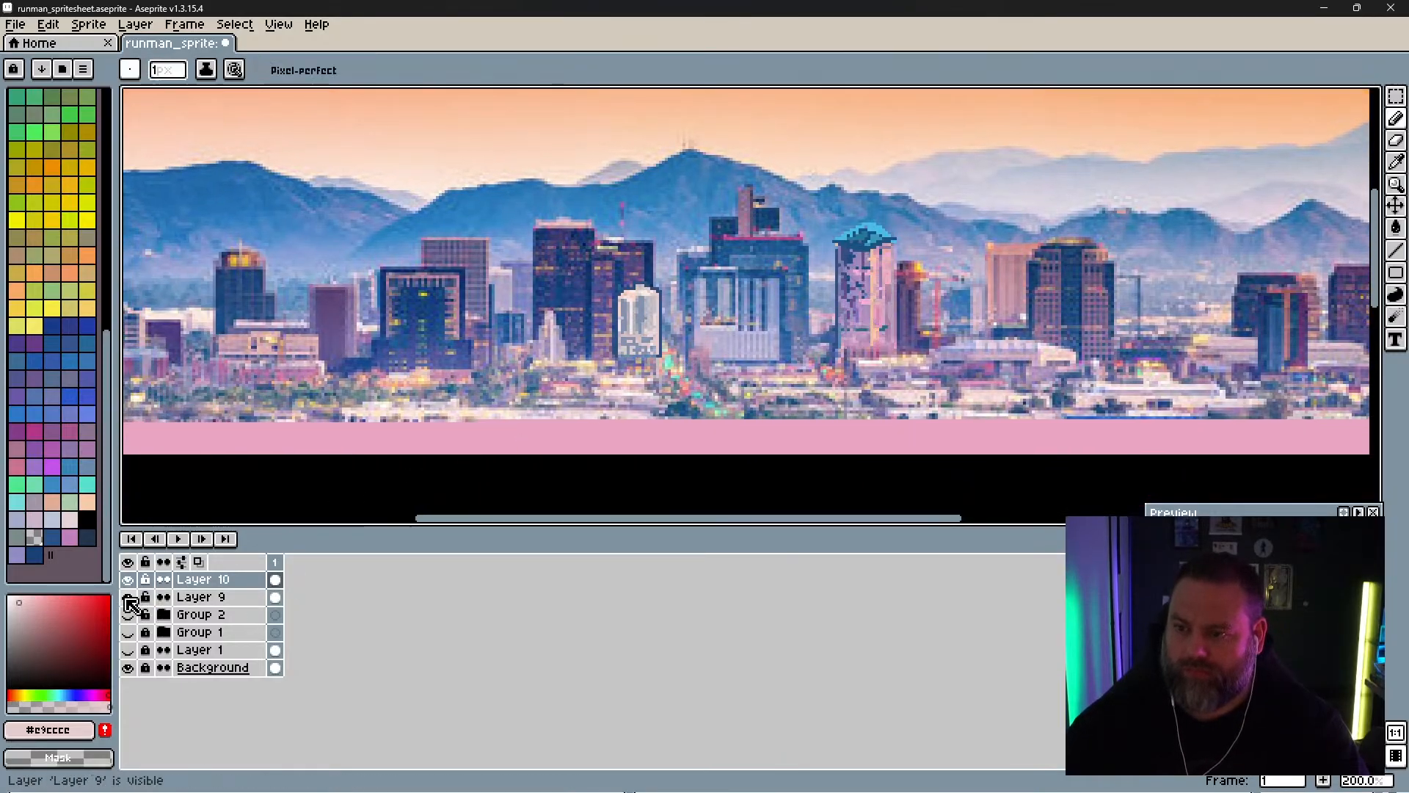
left_click(128, 668)
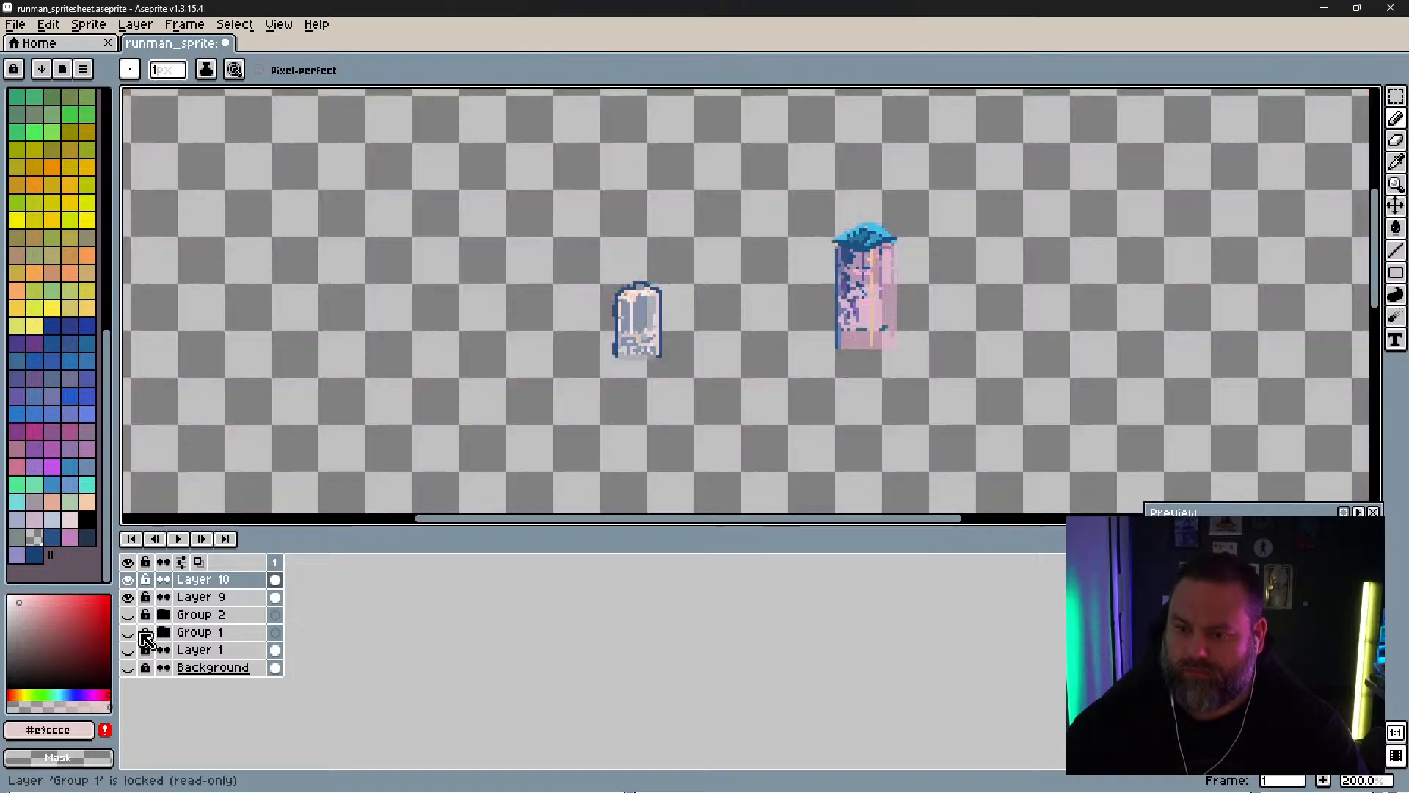
double_click(202, 596)
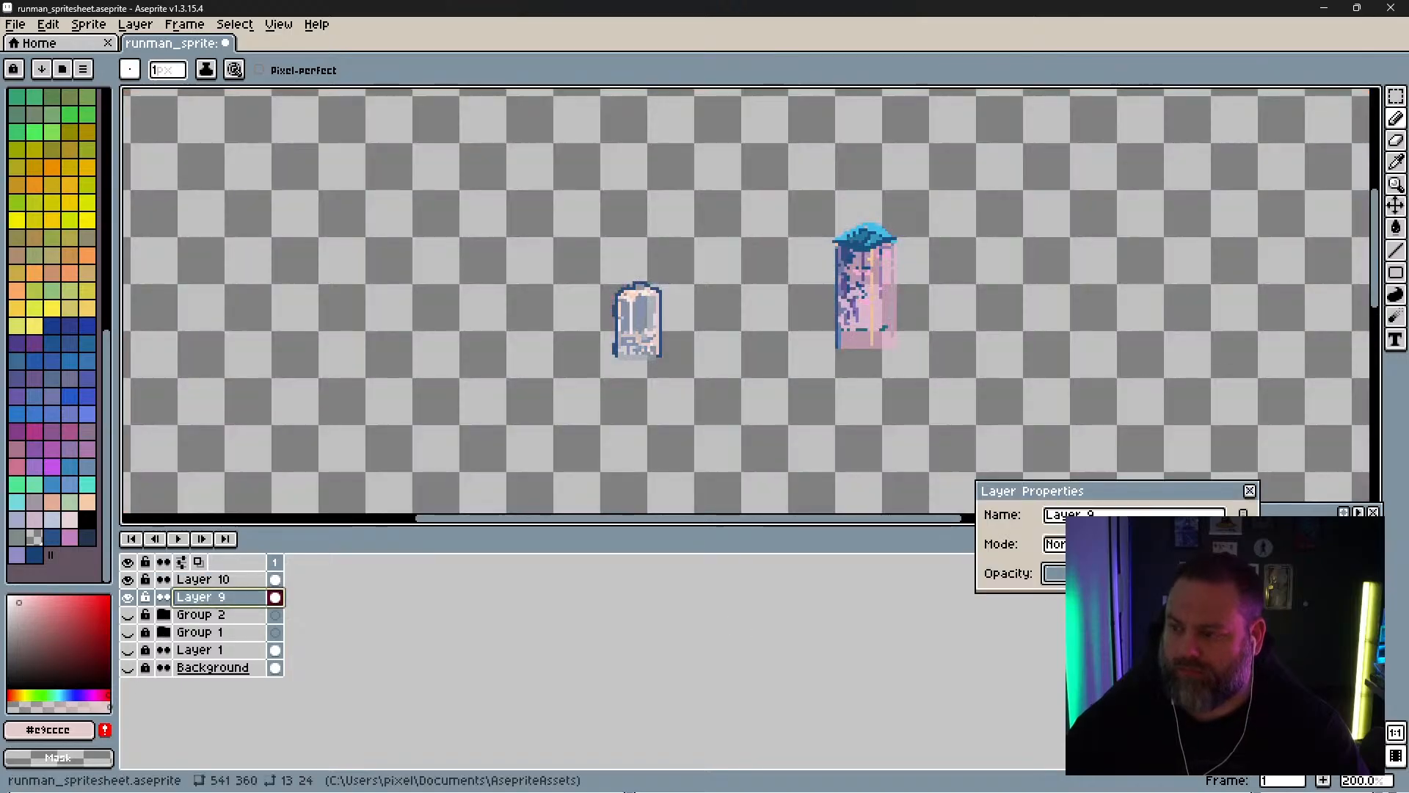
left_click_drag(1174, 573, 1252, 573)
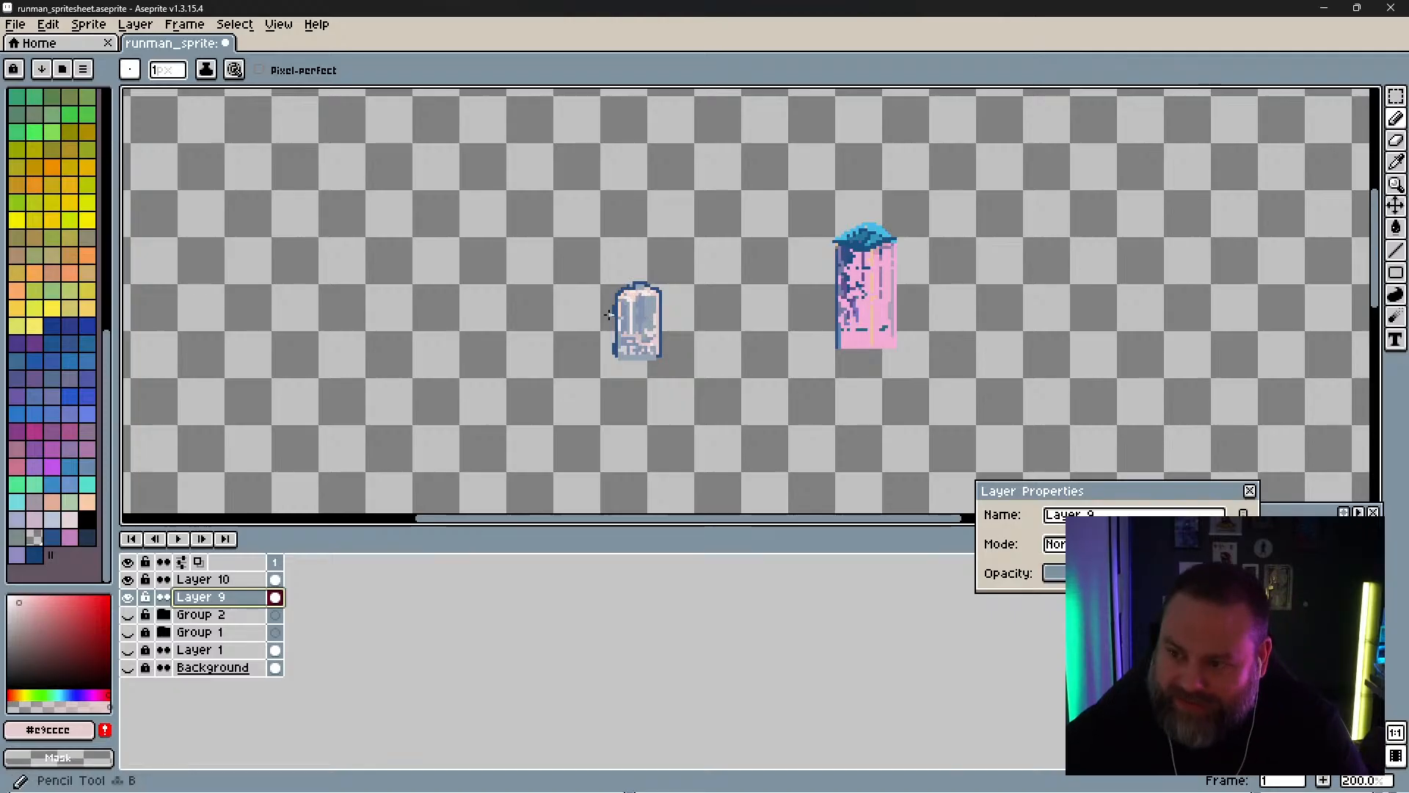
Step: Sample #fad4c7 from the white building's roof and bucket-fill the teal-roofed tower's body with it on Layer 9
key("i")
left_click(633, 294)
key("g")
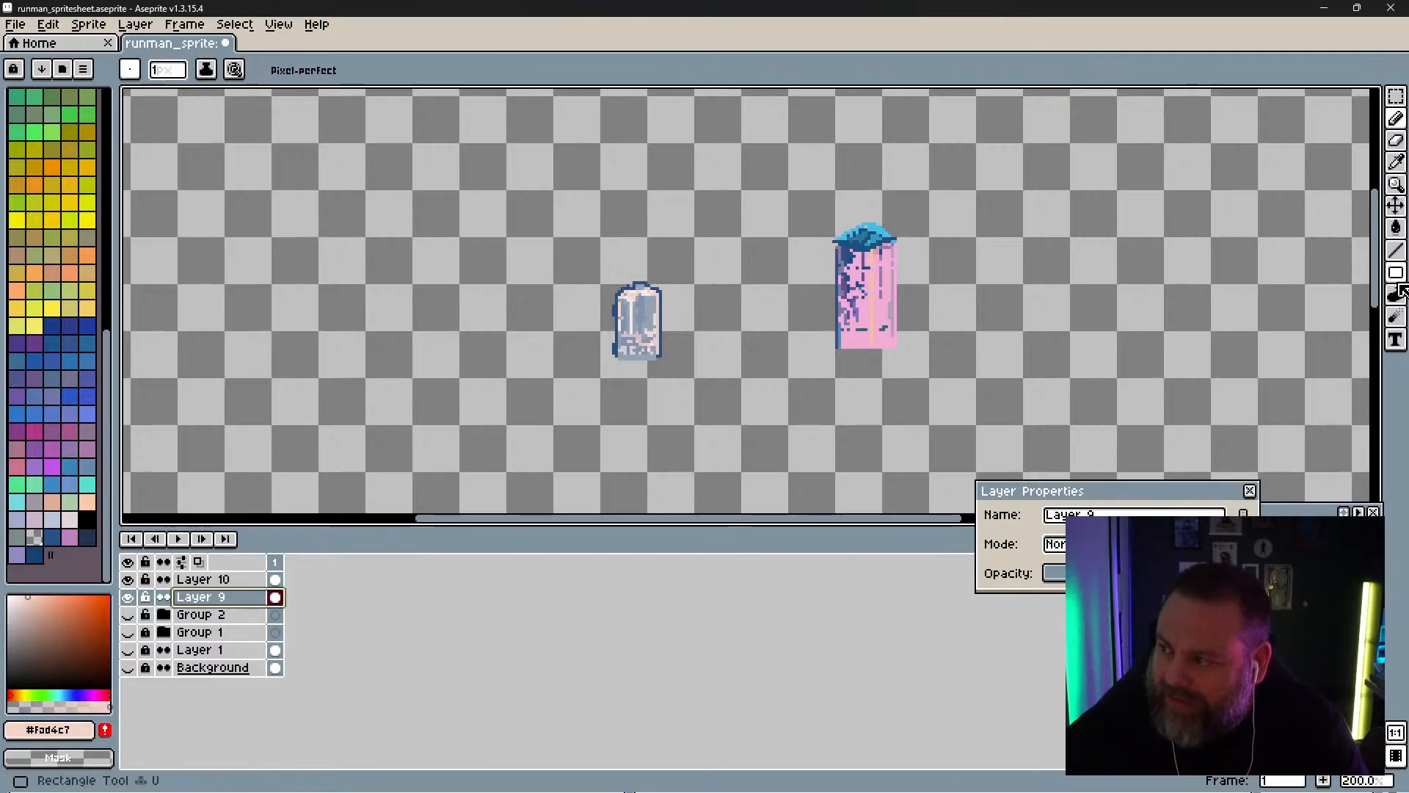
left_click(885, 310)
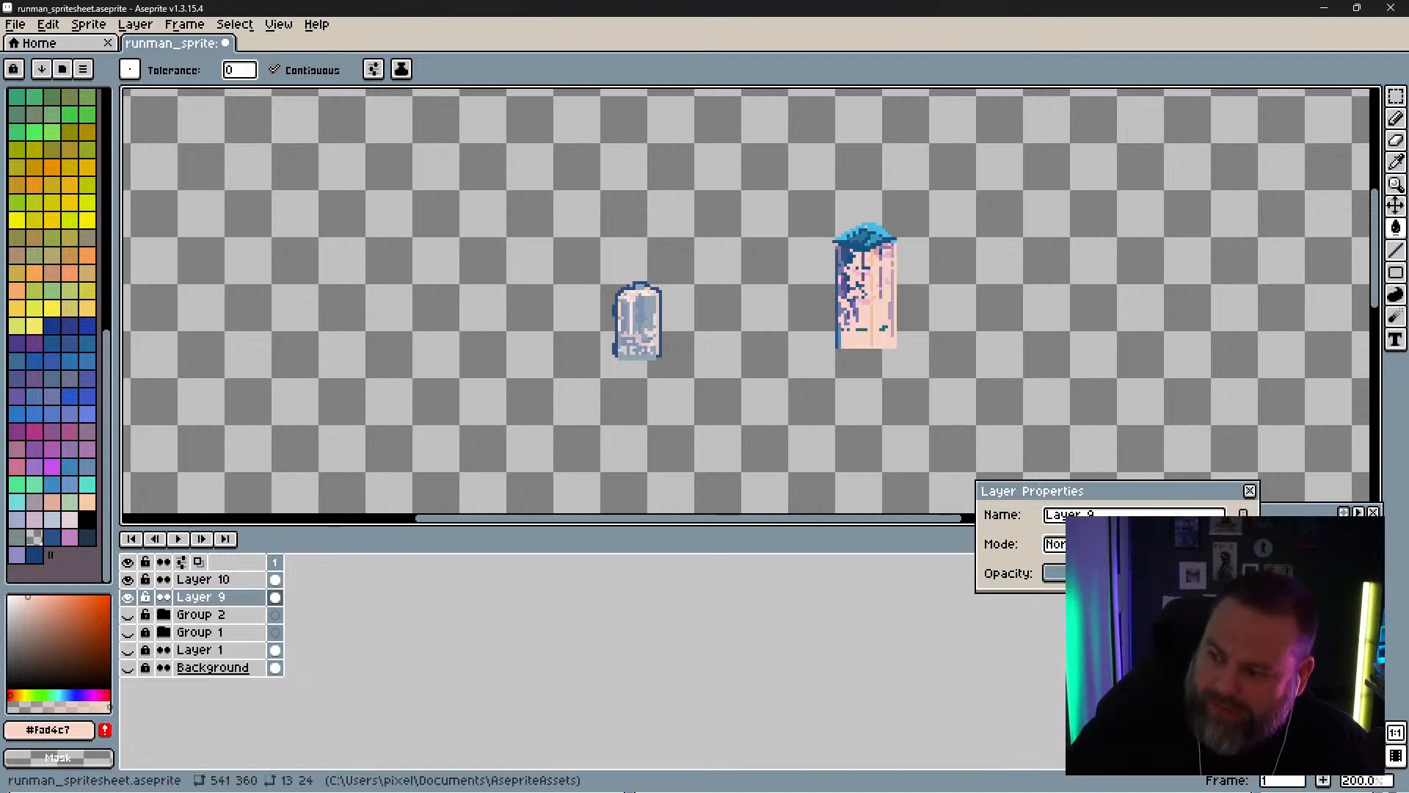
left_click(1251, 492)
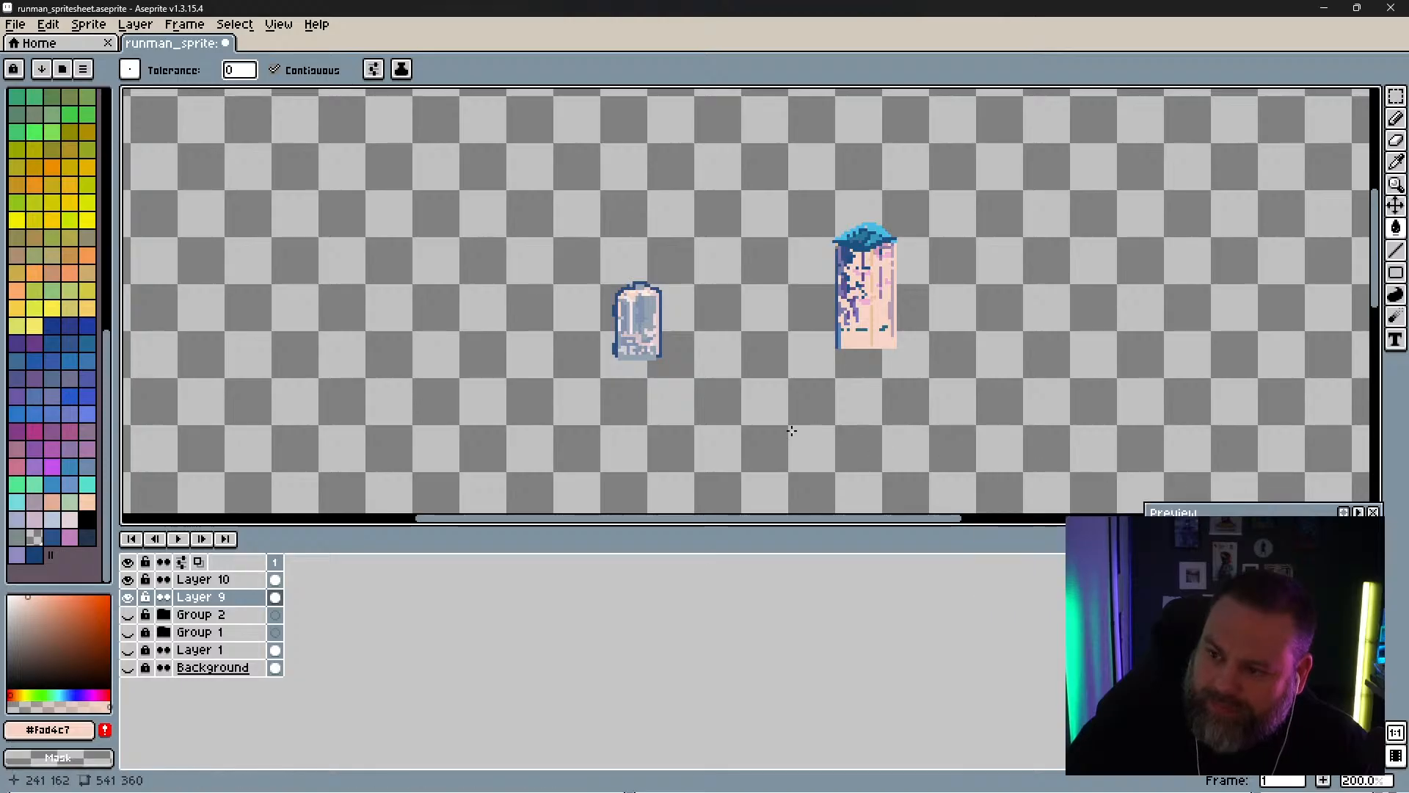
scroll(674, 300, "up", 2)
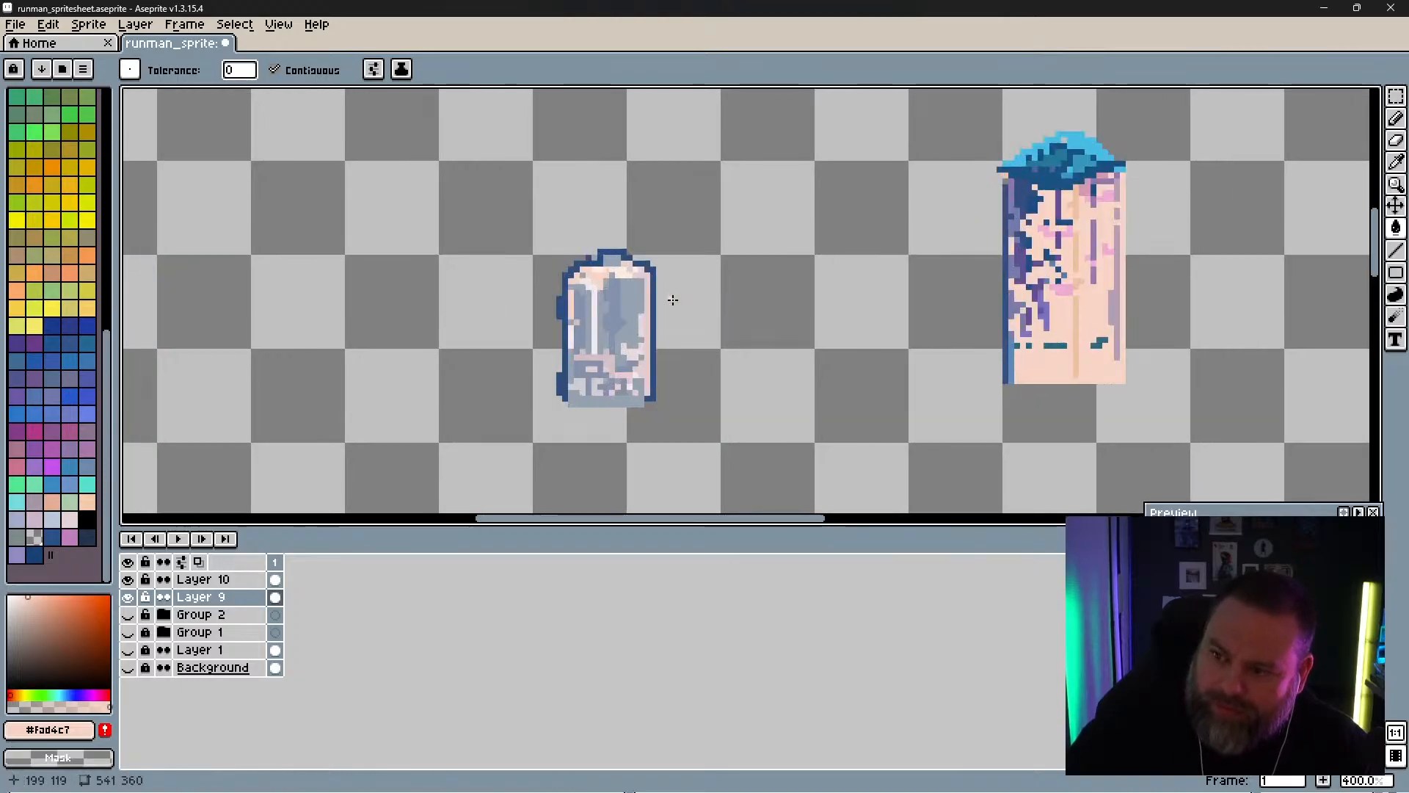
Step: Erase the dark-blue bumps sticking out of the small building's left outline on Layer 10
scroll(675, 300, "down", 2)
scroll(673, 300, "down", 1)
scroll(670, 294, "up", 4)
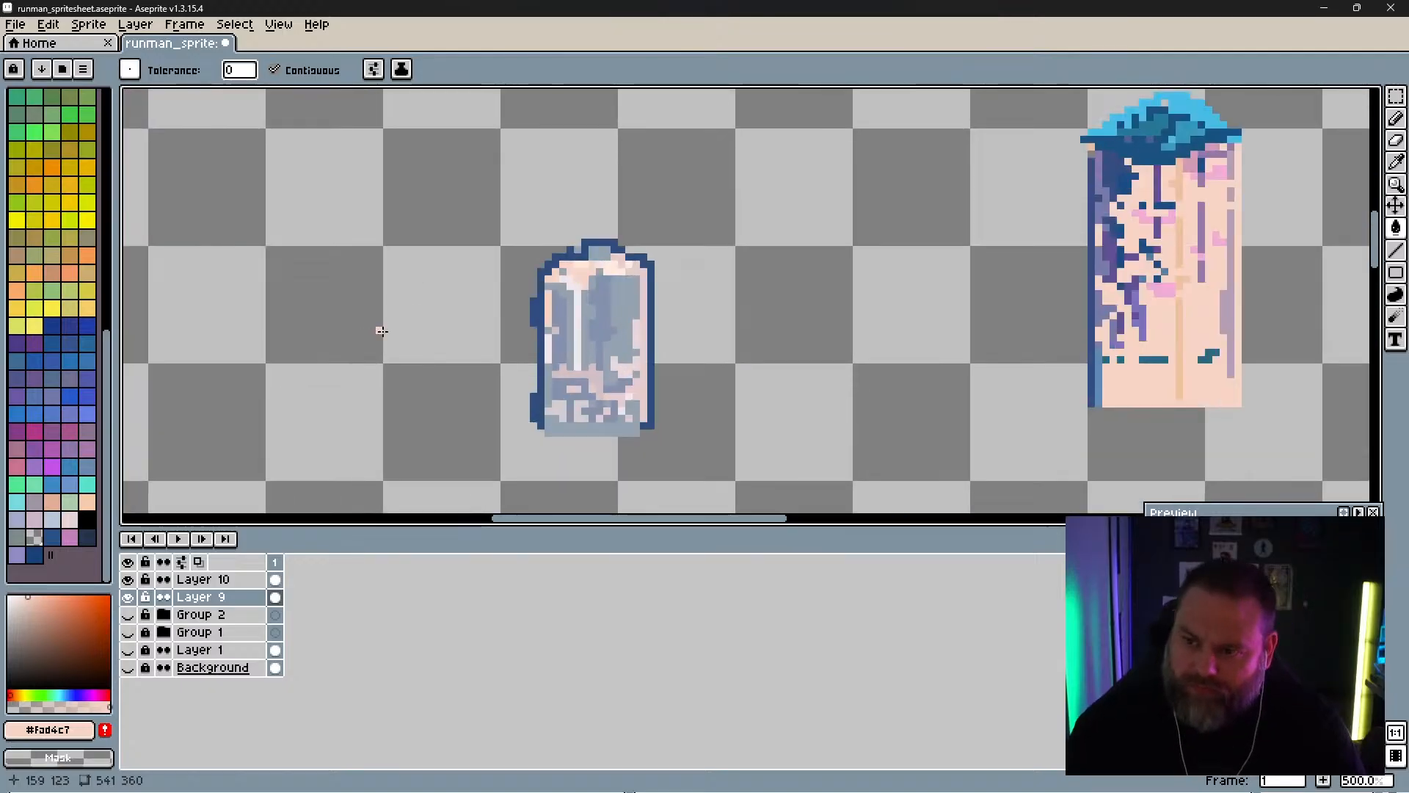
key("e")
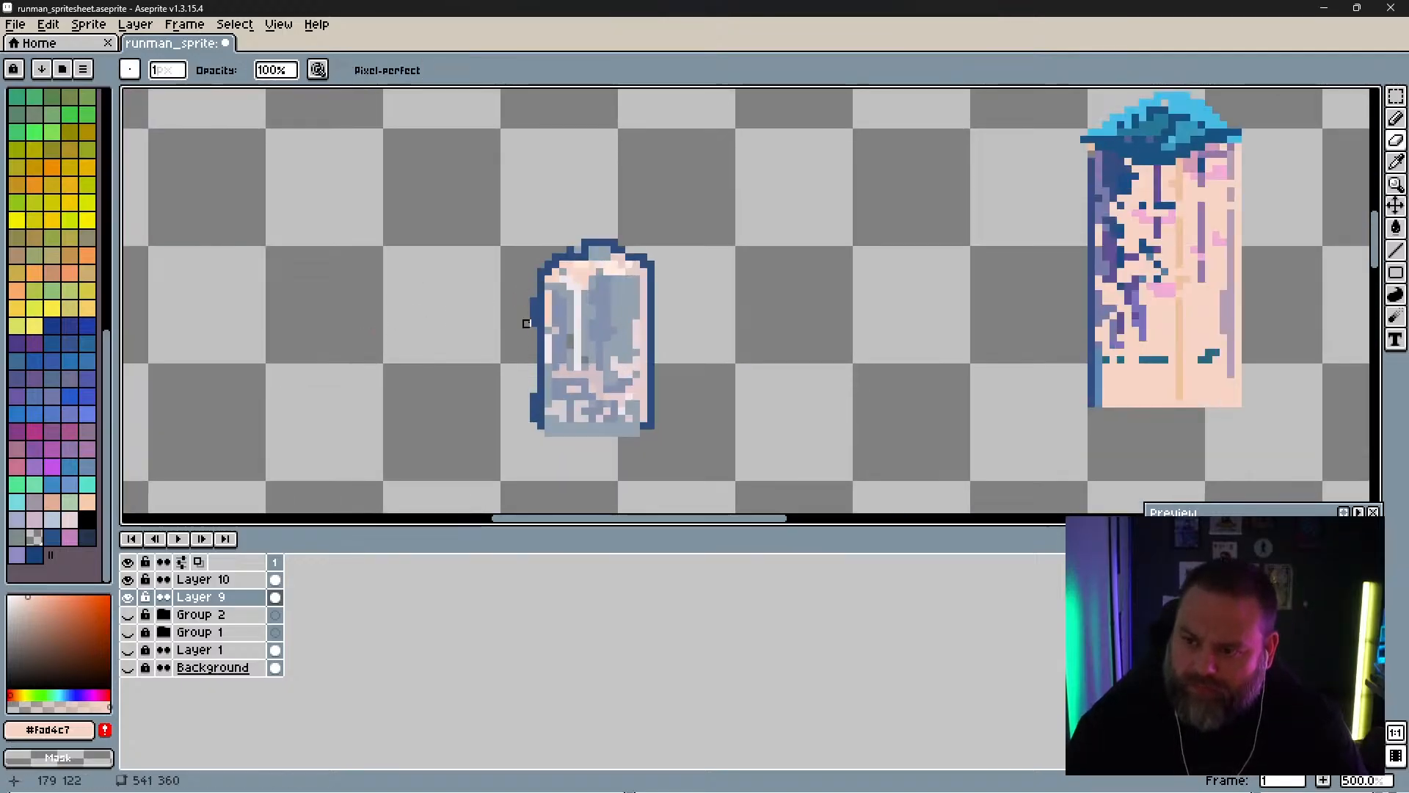
left_click(128, 596)
left_click(131, 579)
left_click_drag(129, 597, 128, 579)
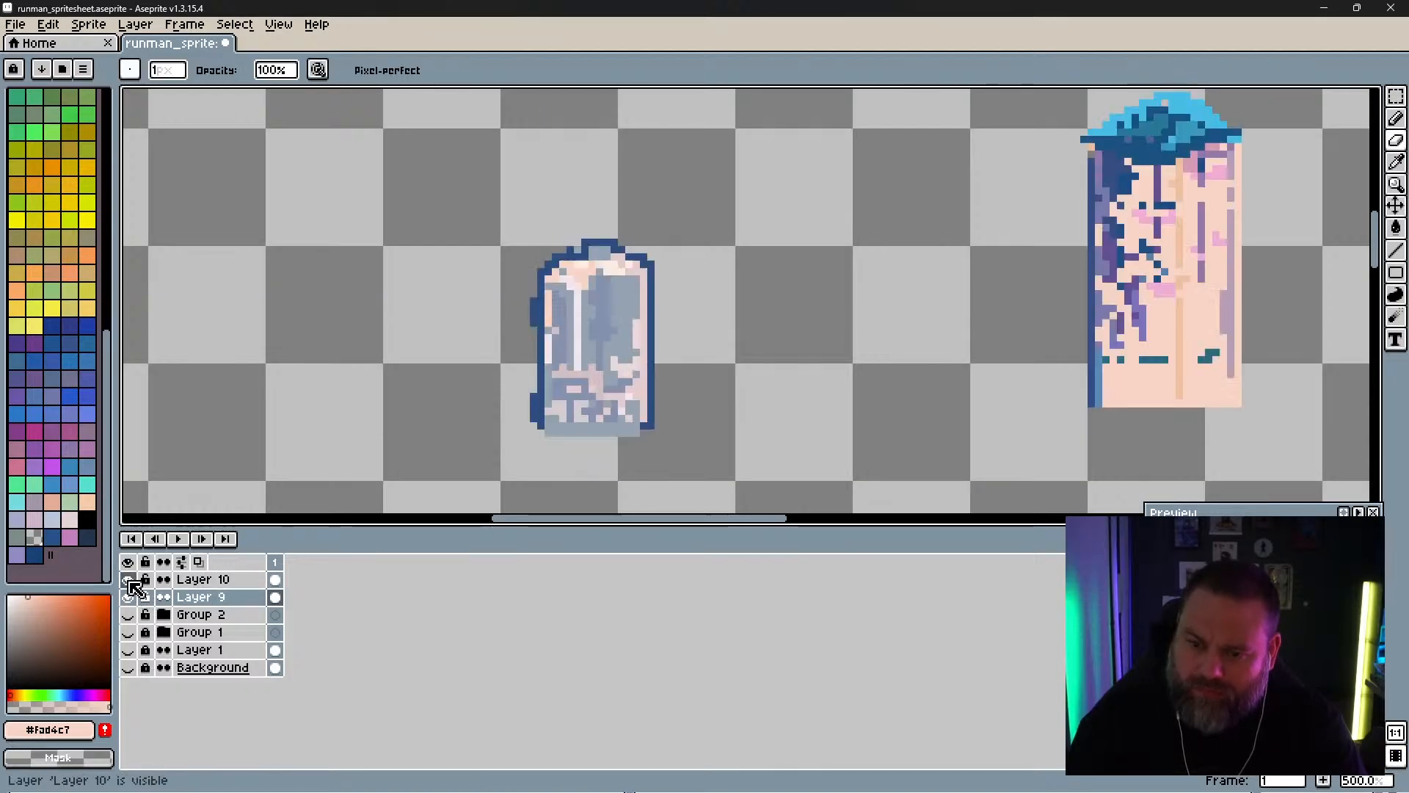
left_click(203, 580)
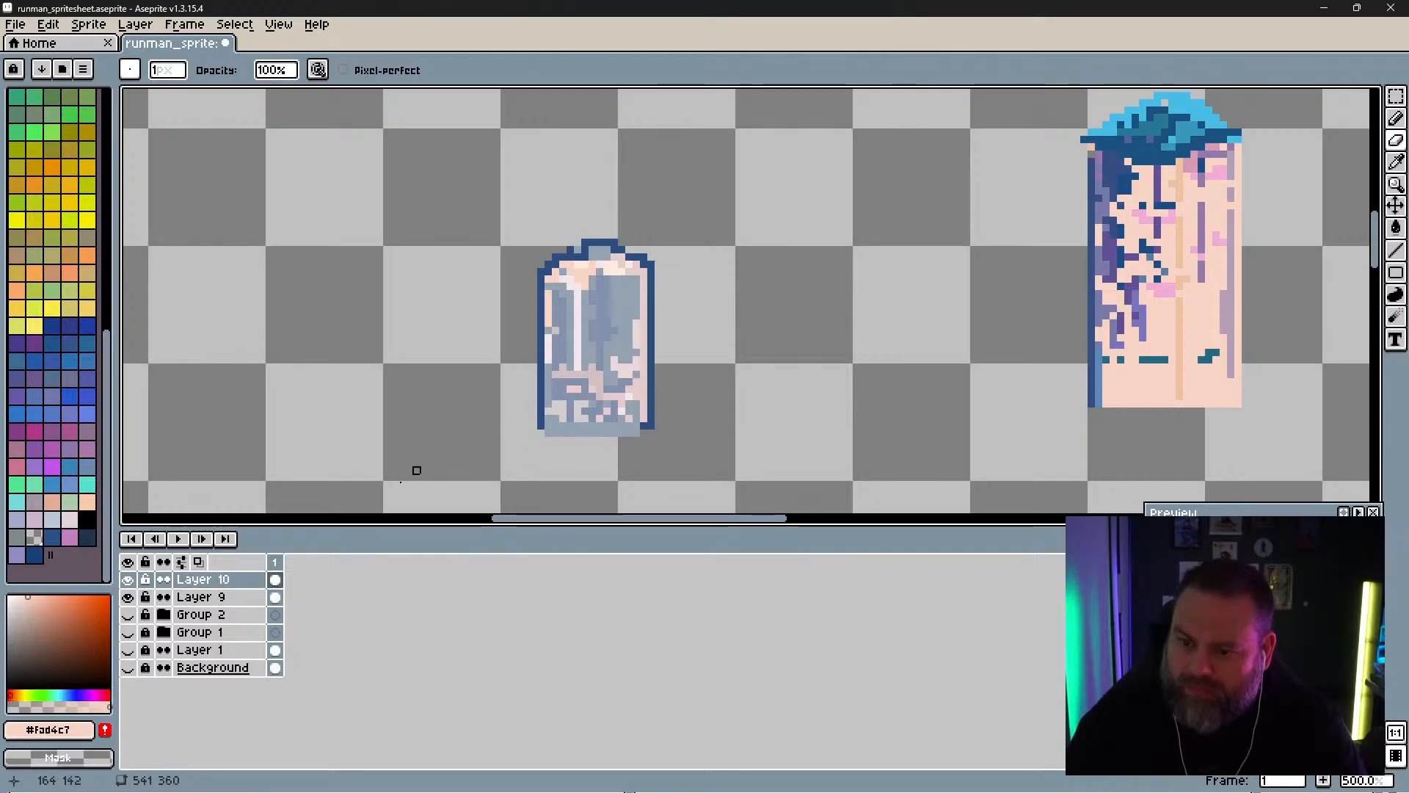
Step: Erase the grey-blue row of pixels hanging below the small building's base on Layer 9
left_click(220, 596)
left_click_drag(541, 432, 665, 440)
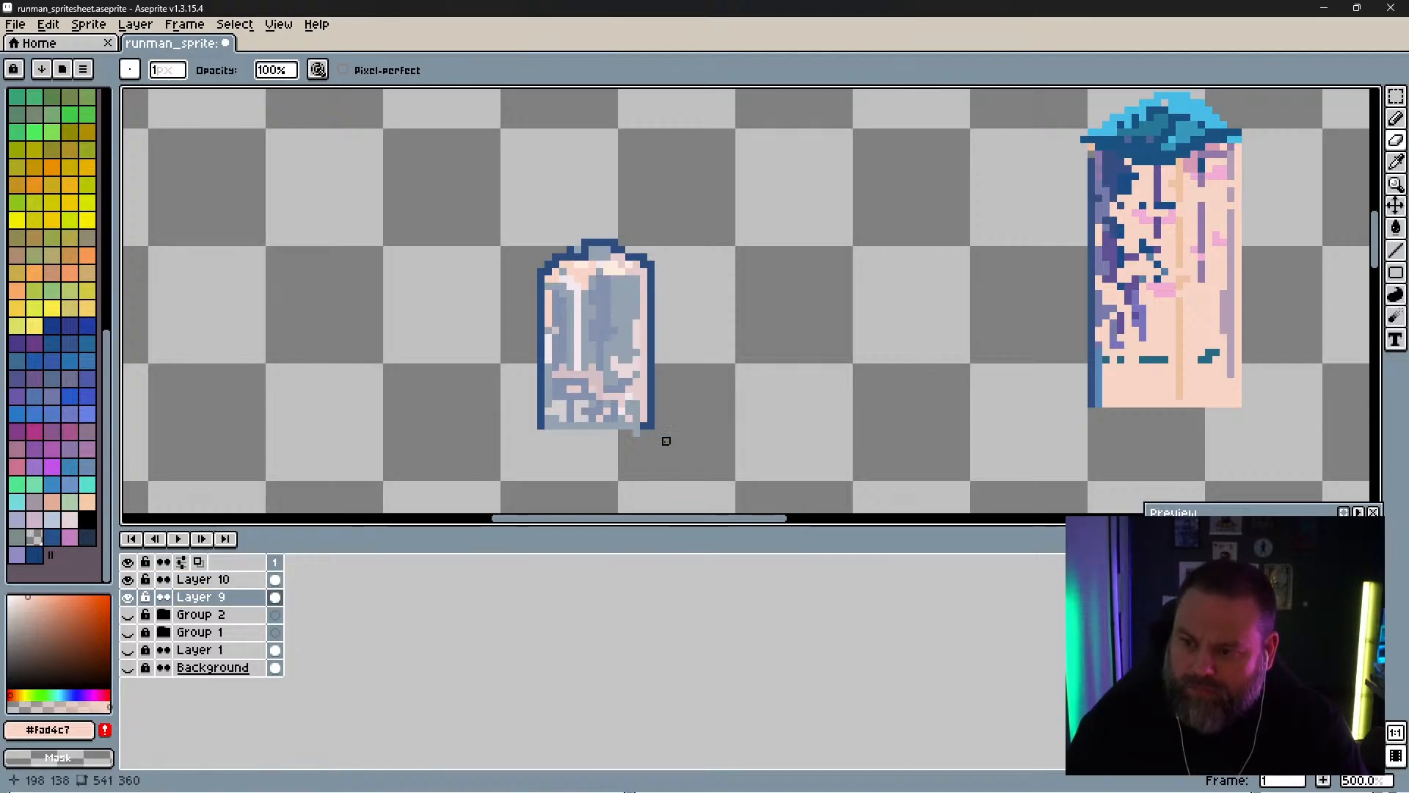
left_click_drag(733, 393, 680, 403)
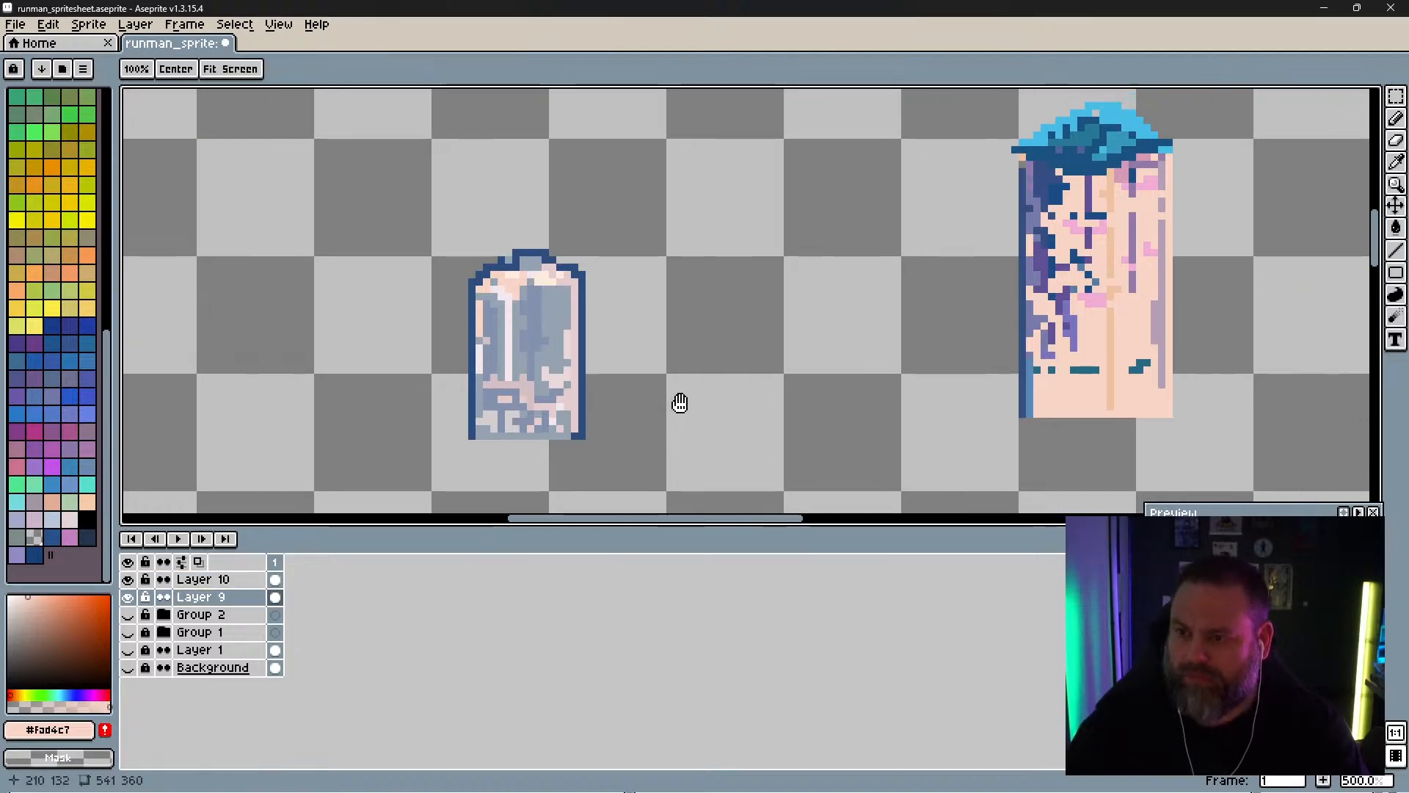
Step: Fill the steps in the small building's roof outline on Layer 10 with pencil pixels in the outline blue #264c7b
key("b")
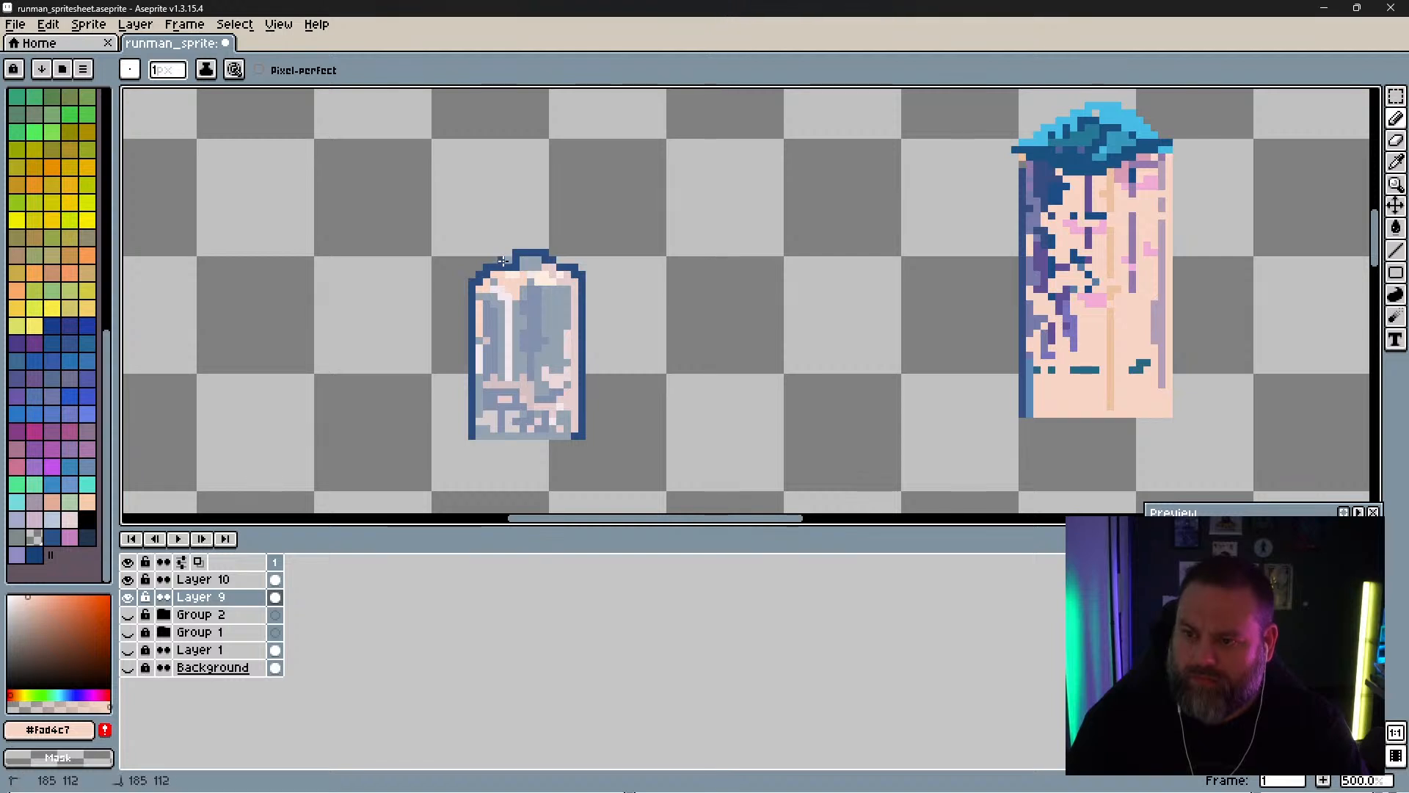
key("alt+Up")
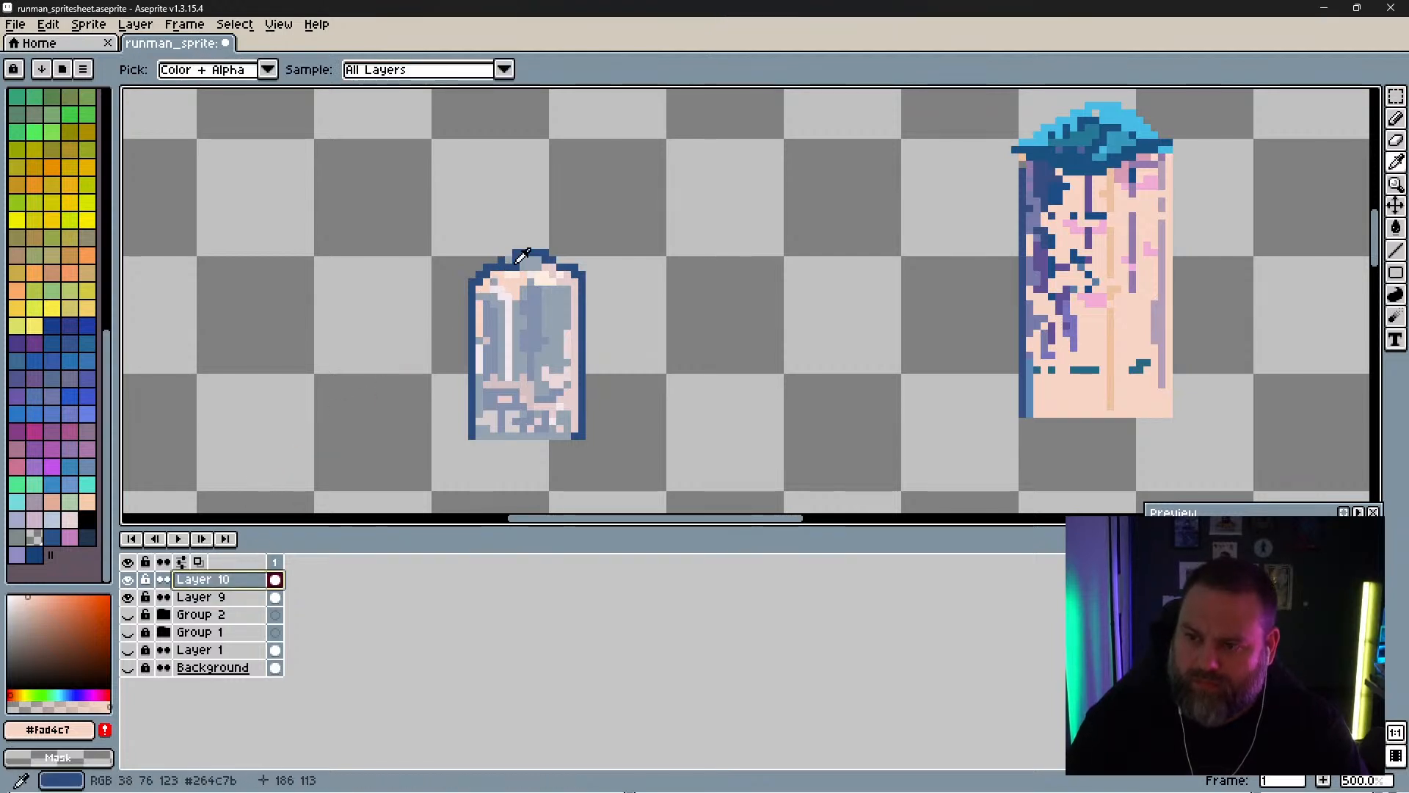
left_click(526, 245, "alt")
left_click(510, 262)
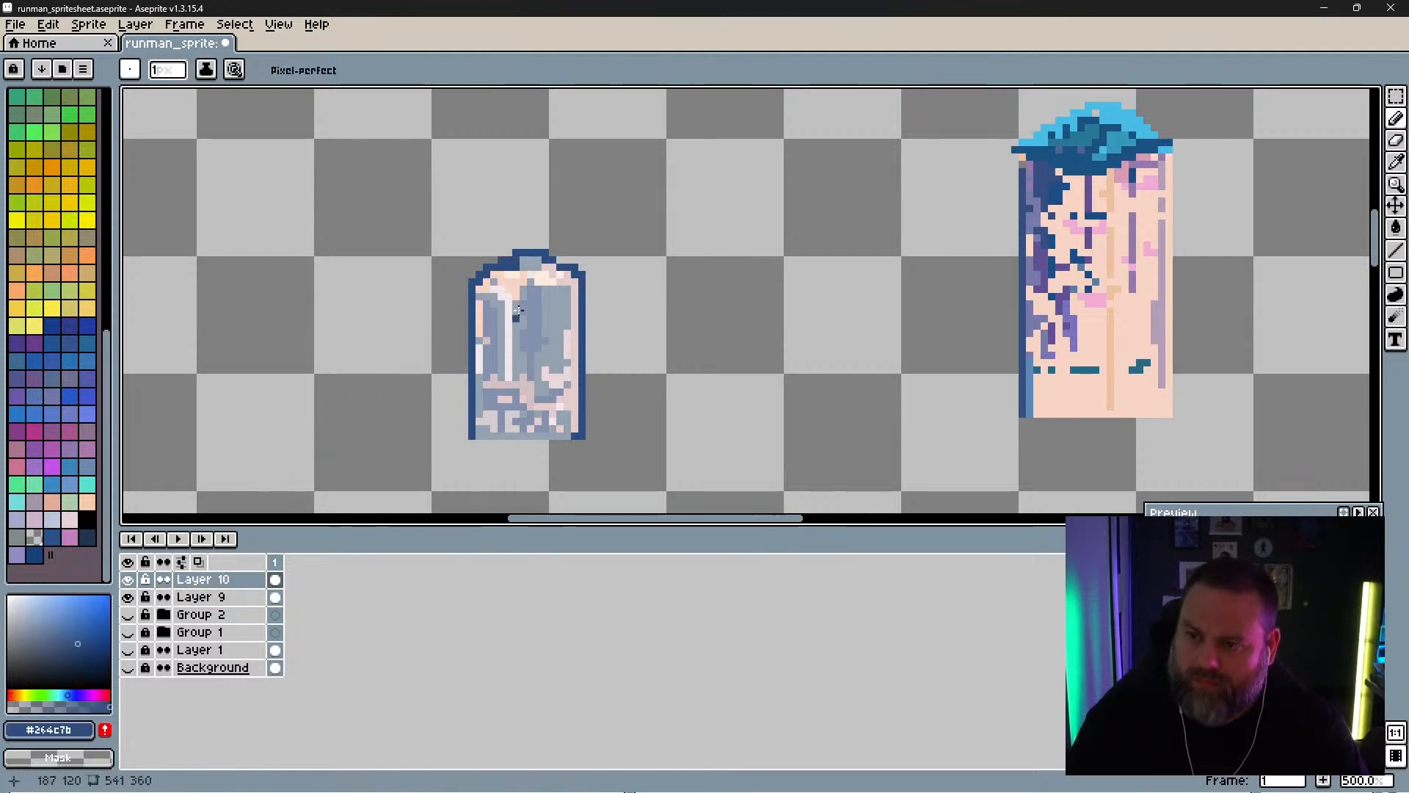
left_click(551, 266)
left_click(545, 265)
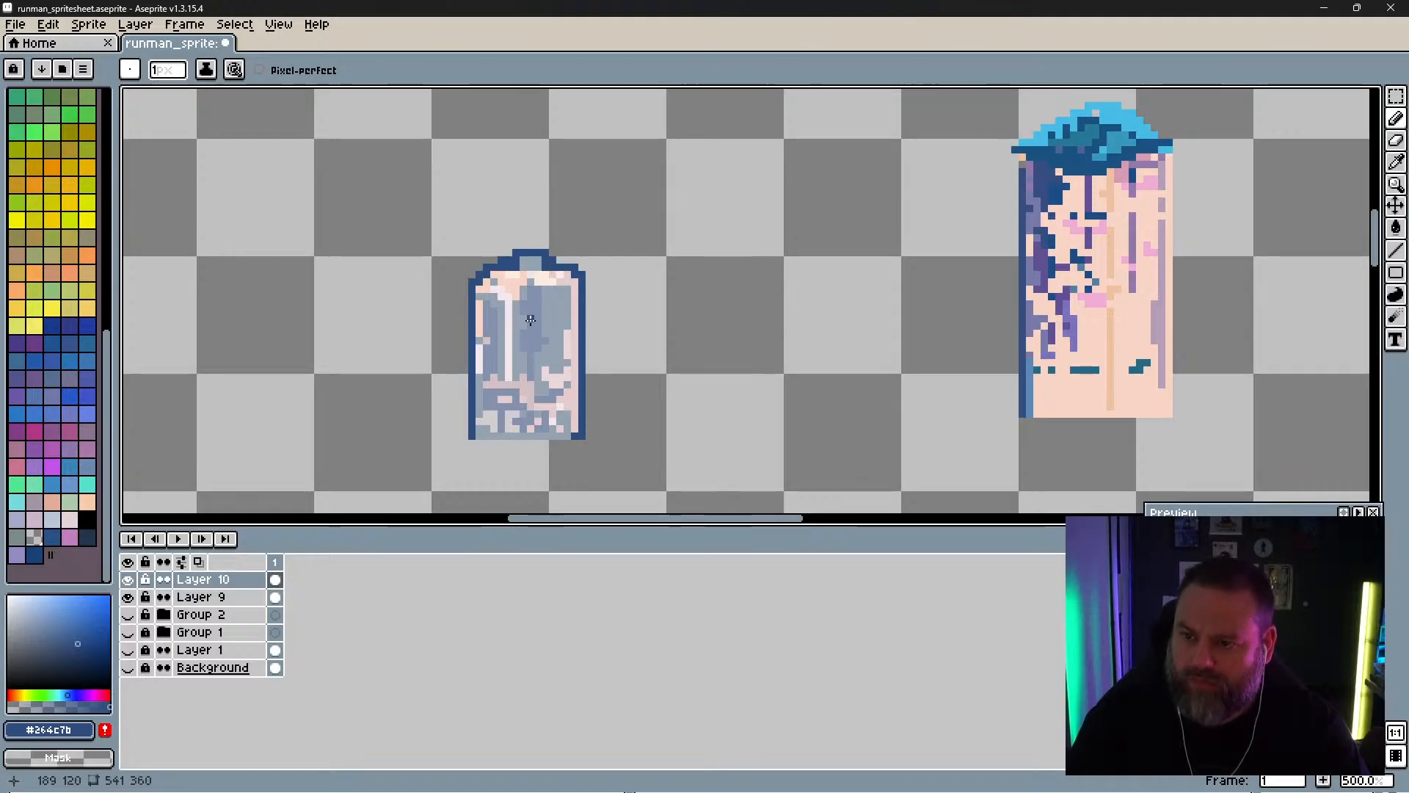
Step: Paint the right half of the small building's facade with cream #ffece1 and pale pink #ecd8d9
left_click(514, 269, "alt")
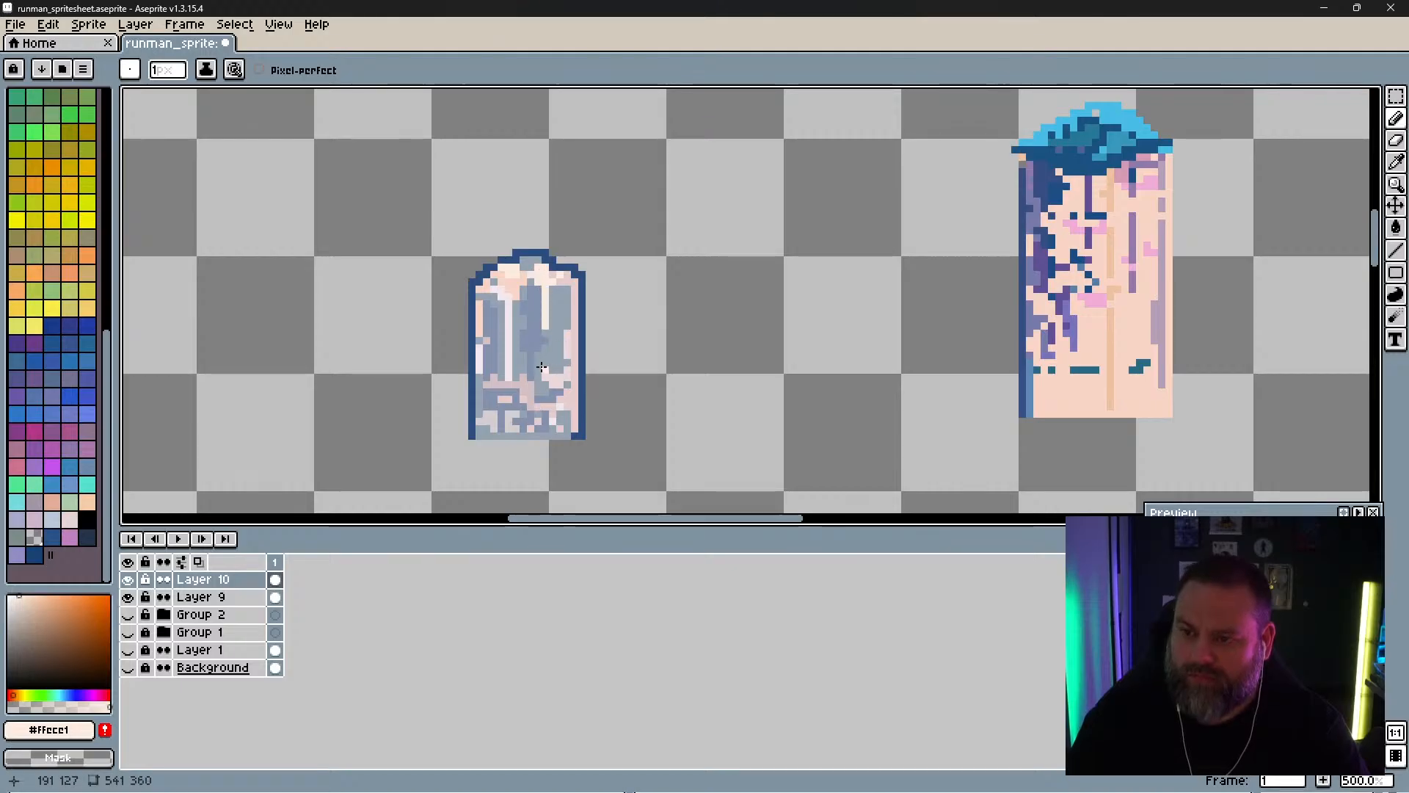
left_click(573, 323, "alt")
left_click(564, 304)
left_click_drag(564, 289, 551, 371)
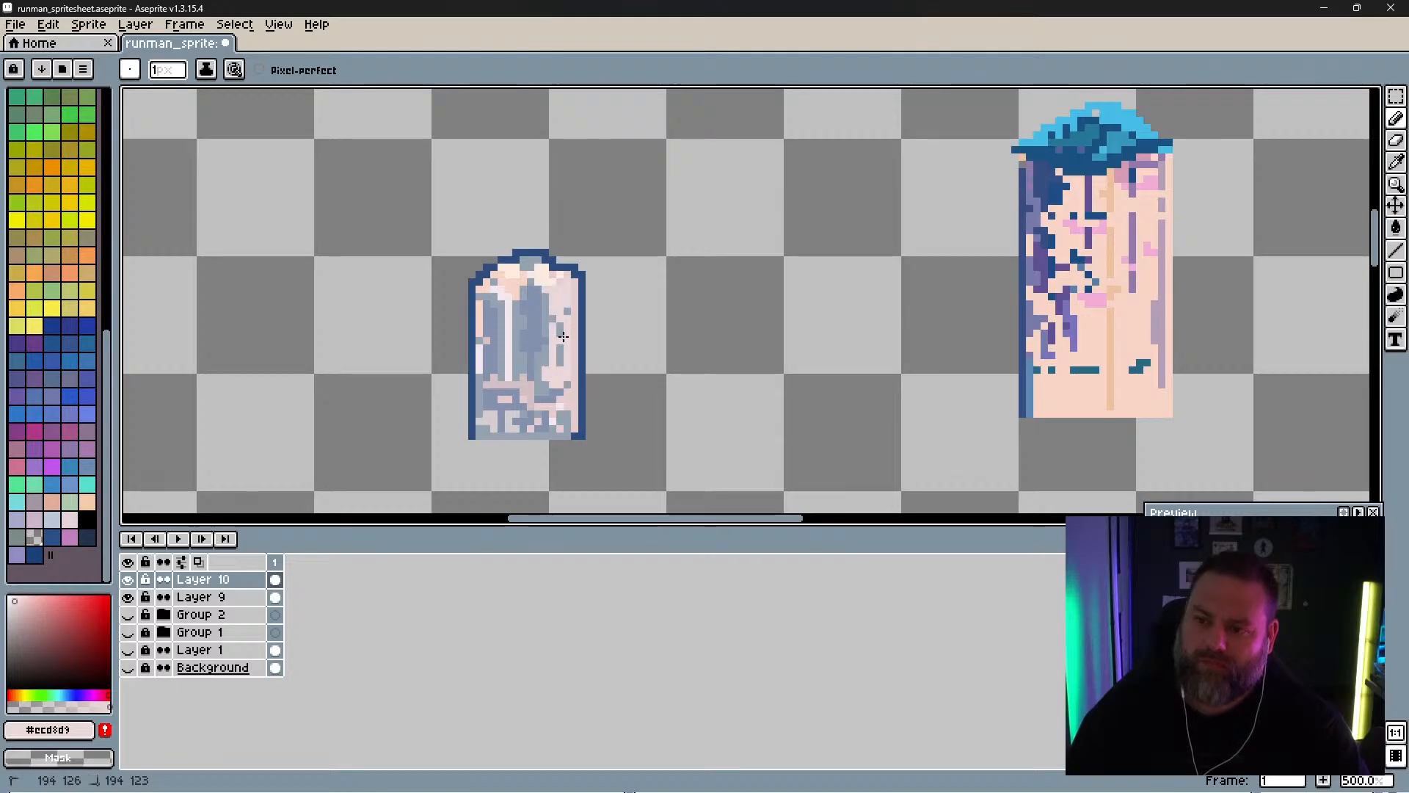
left_click_drag(554, 388, 560, 436)
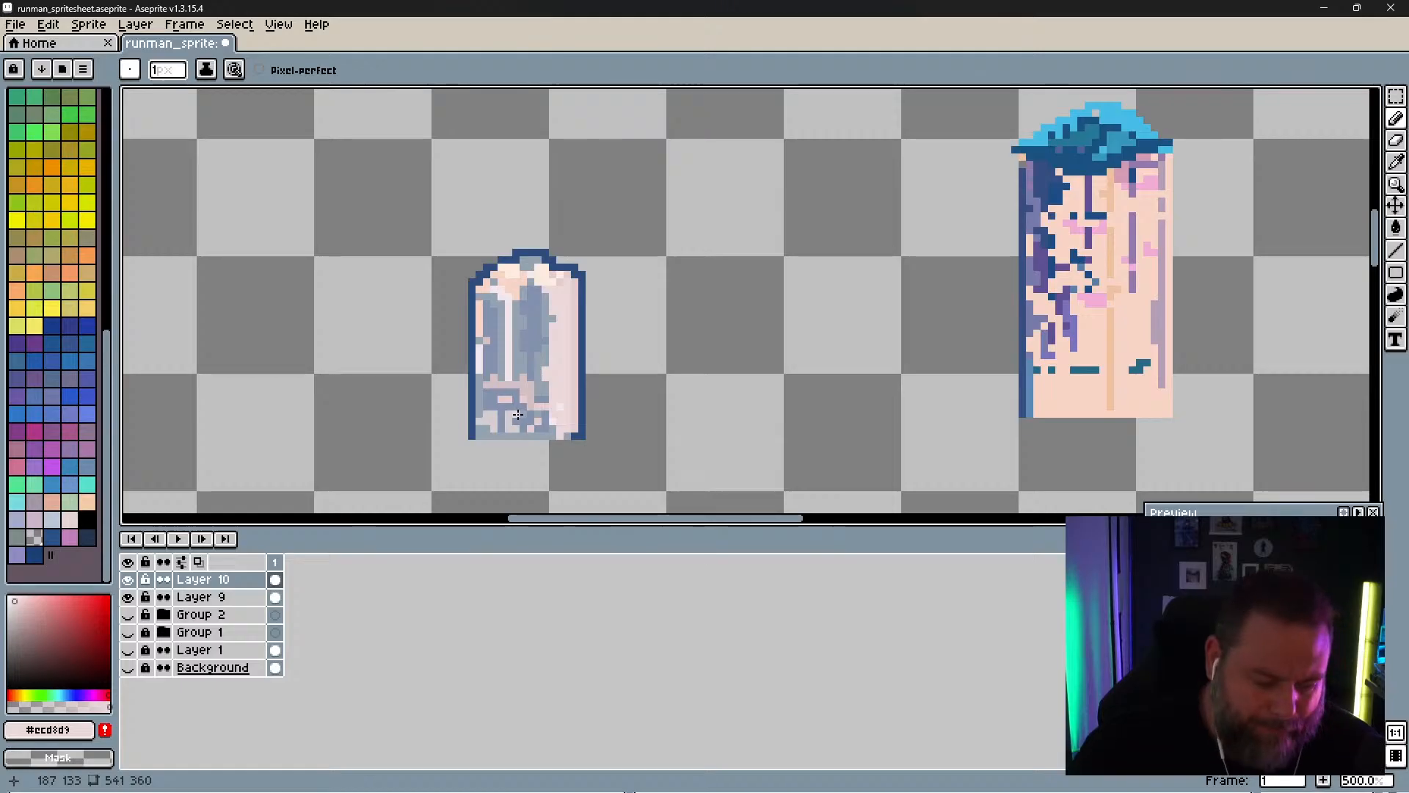
Step: Add blue-grey #8391ae shading along the right side and base of the small building
key("i")
left_click(546, 303)
key("b")
left_click_drag(568, 284, 575, 304)
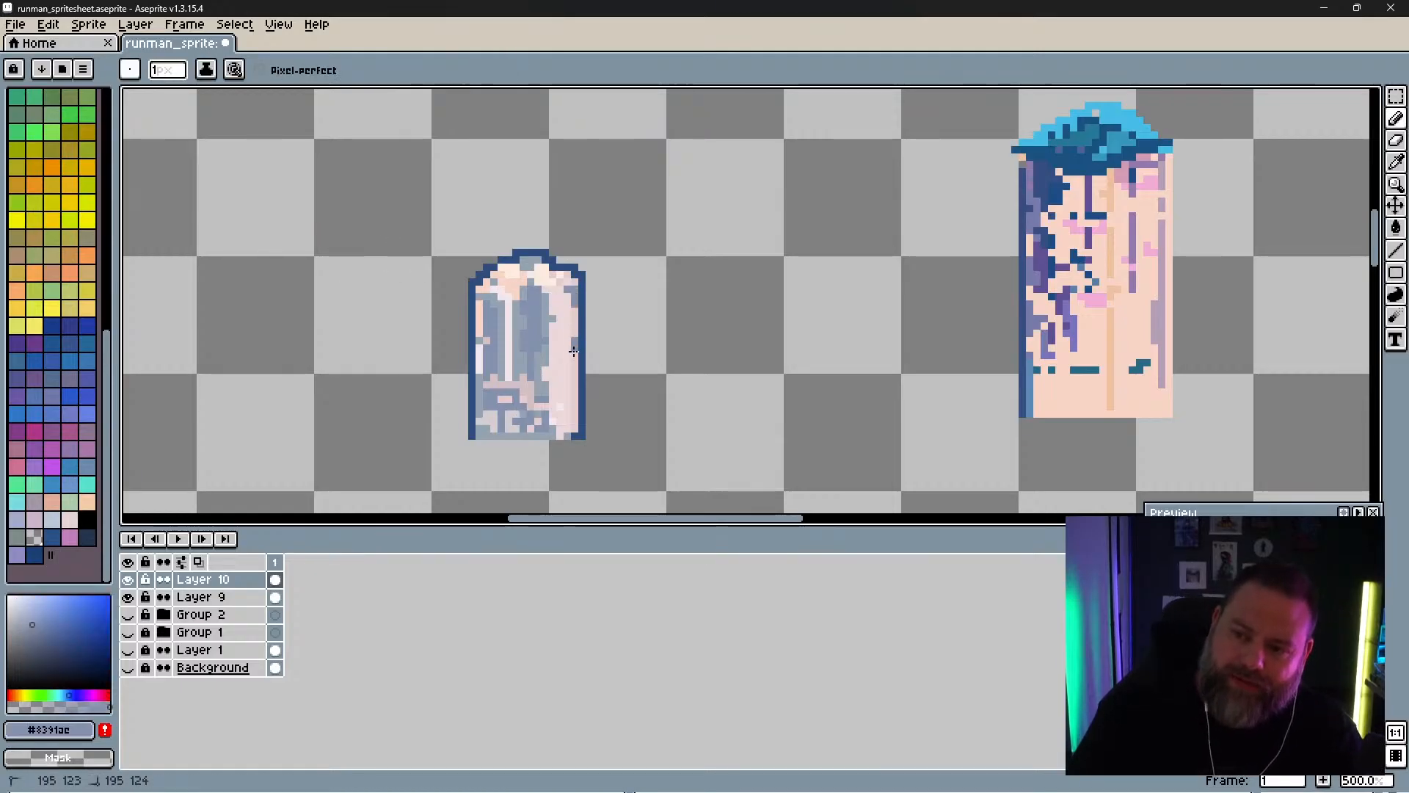
left_click(575, 340)
left_click_drag(574, 377, 567, 430)
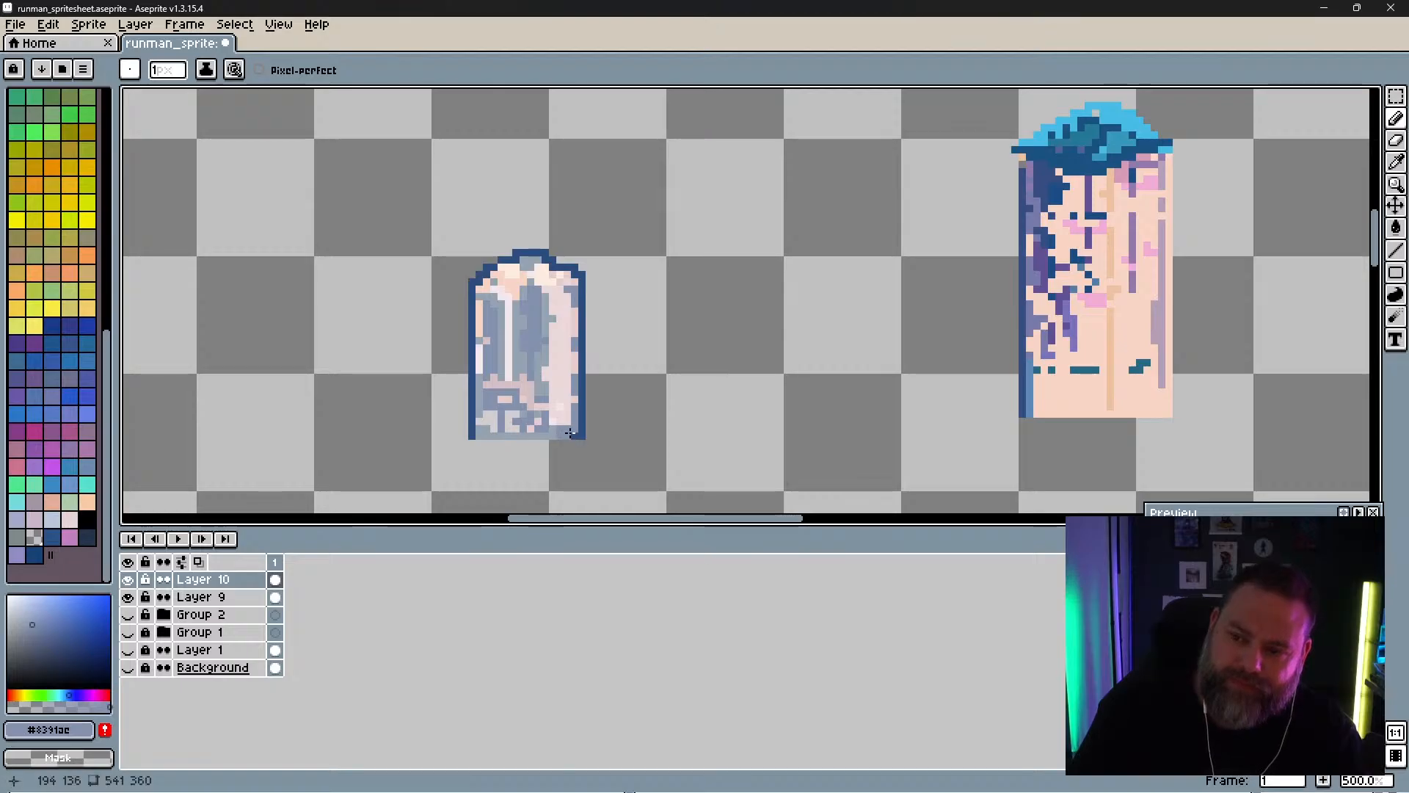
left_click_drag(560, 404, 566, 292)
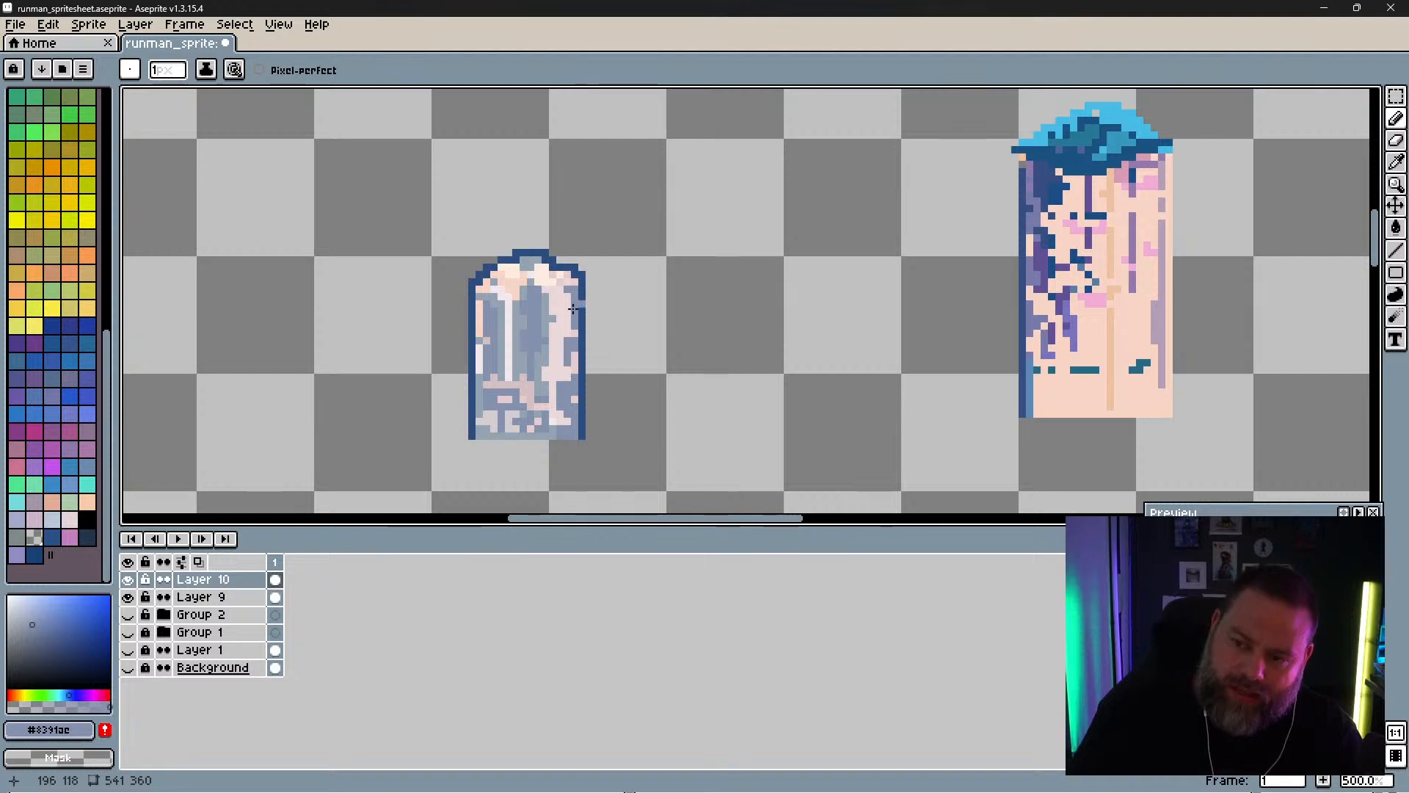
Step: Break up the blue-grey shading on the building's right side with pale pink #ecd8d9 pixels
key("i")
left_click(573, 275)
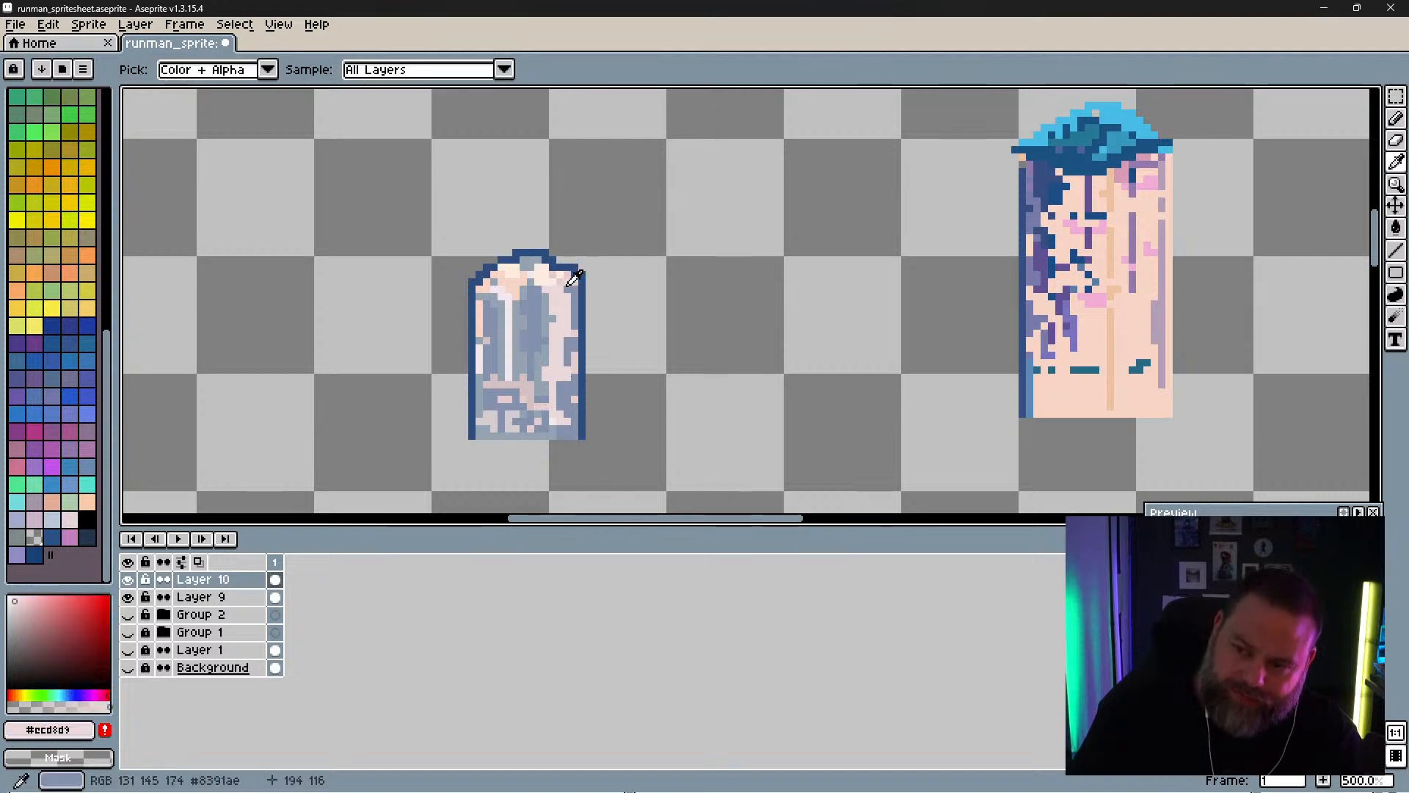
key("b")
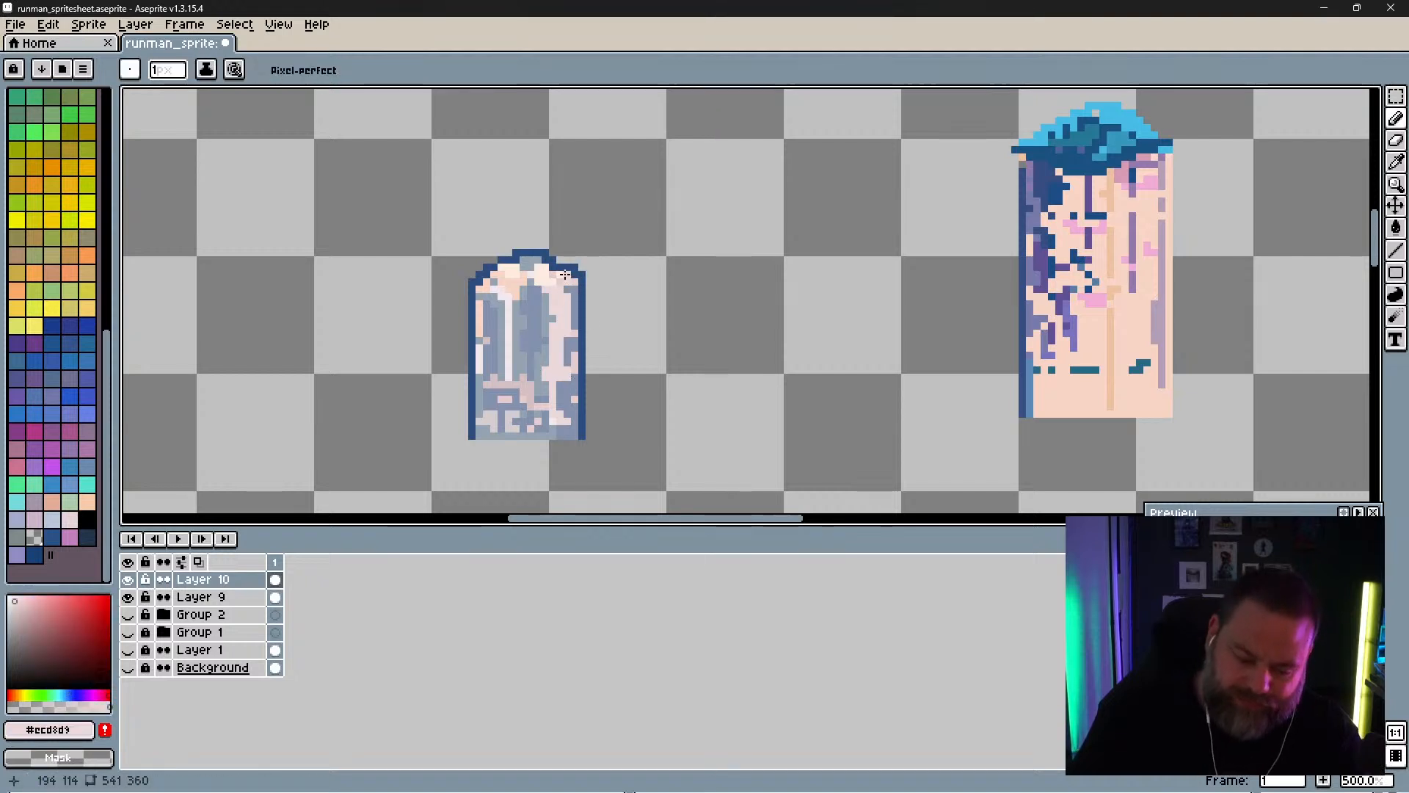
left_click(574, 326)
left_click_drag(573, 349, 572, 343)
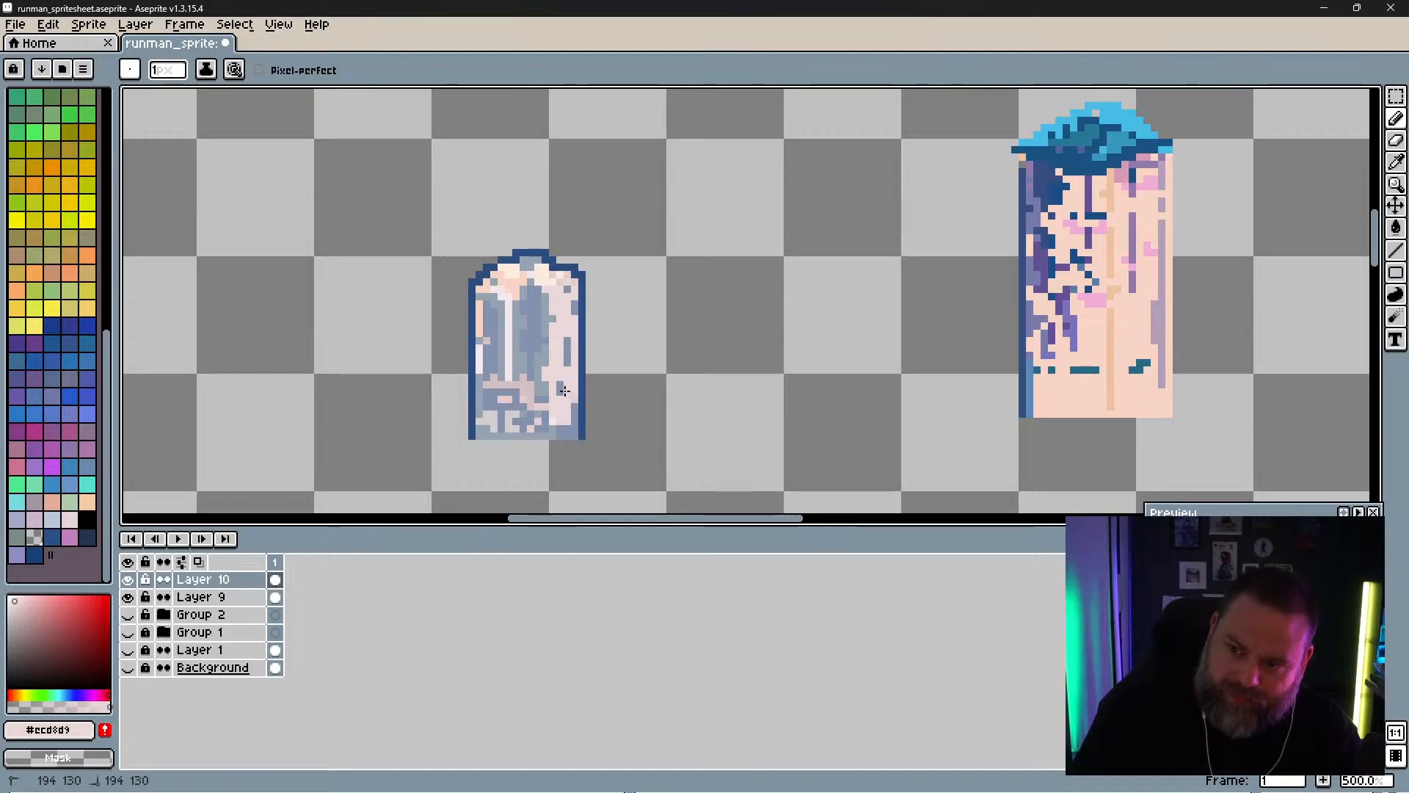
left_click_drag(550, 426, 560, 427)
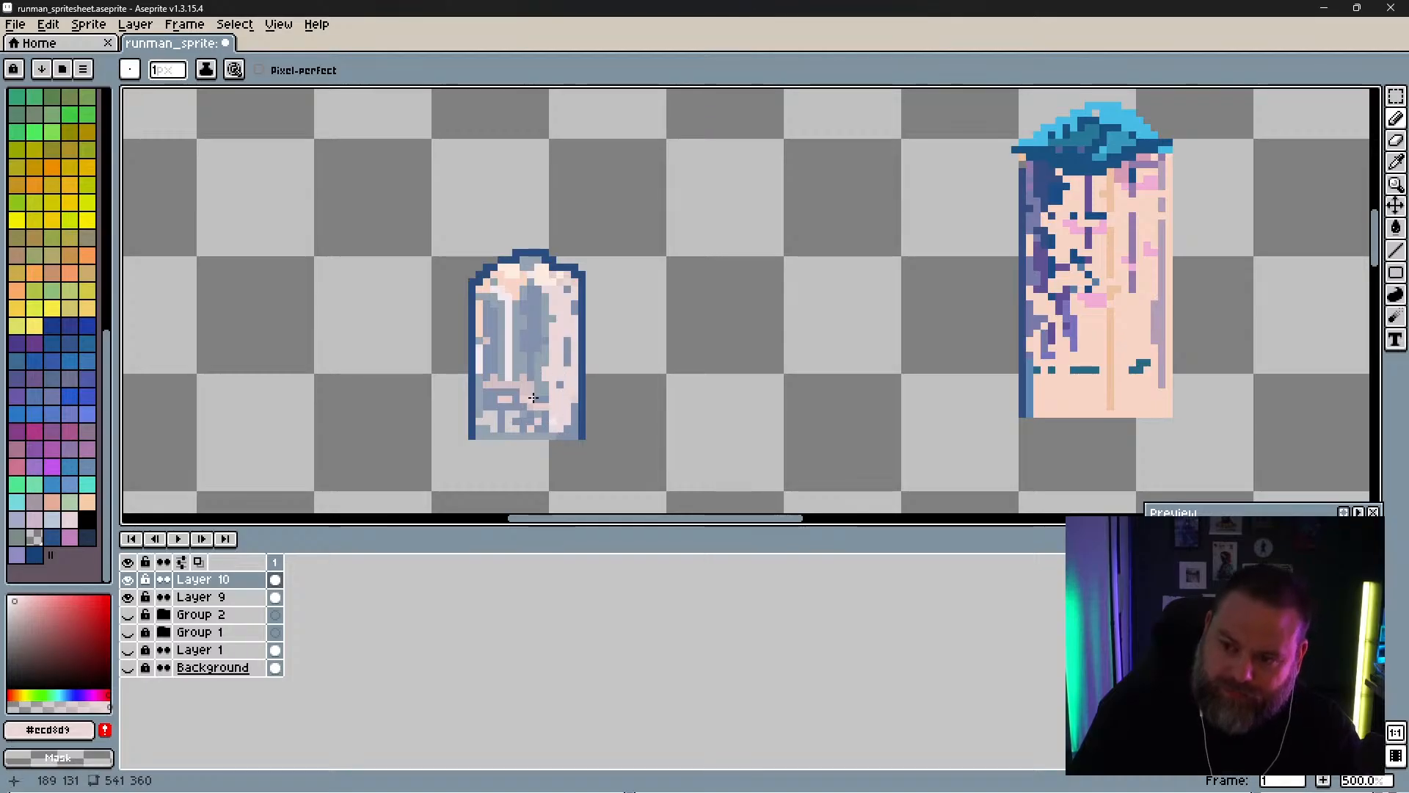
Step: Add blue-grey #8391ae pixels to the building's centre and lower facade, and undo the stroke over the left light stripe
left_click(494, 398, "alt")
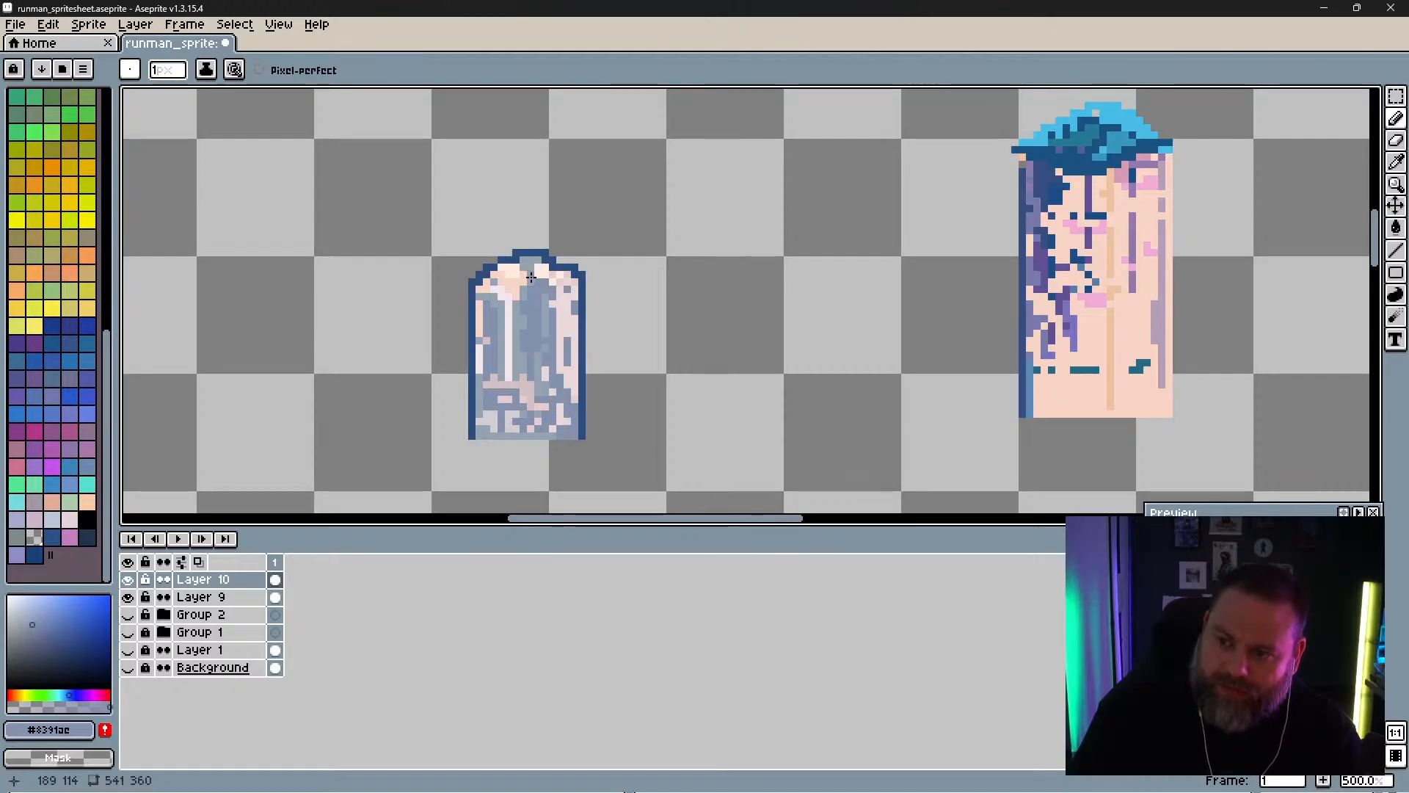
left_click_drag(502, 280, 510, 341)
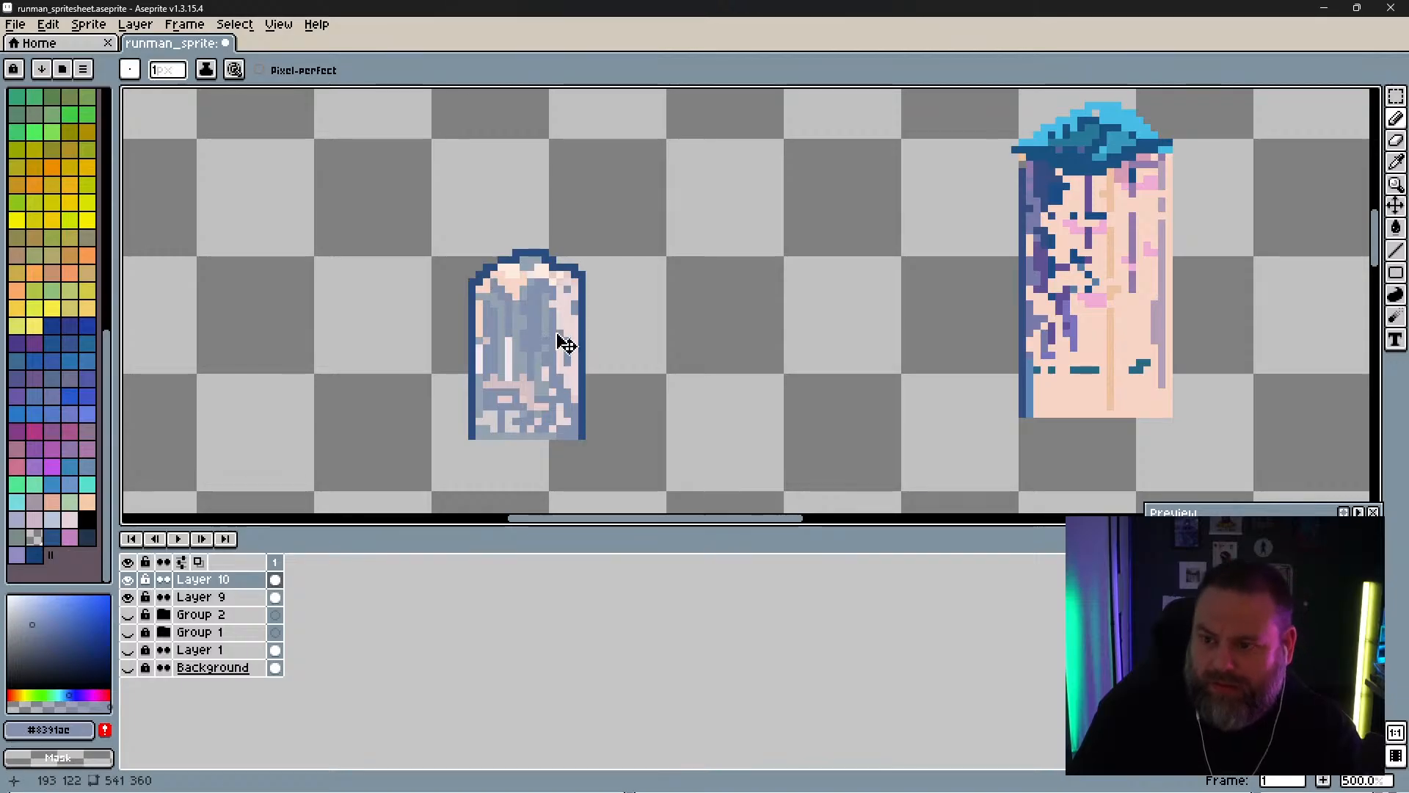
key("ctrl+z")
Step: Paint light #f4e8ec highlights on the building's upper facade and vertical stripes, and save the sprite sheet
left_click(502, 292, "alt")
left_click(491, 286, "alt")
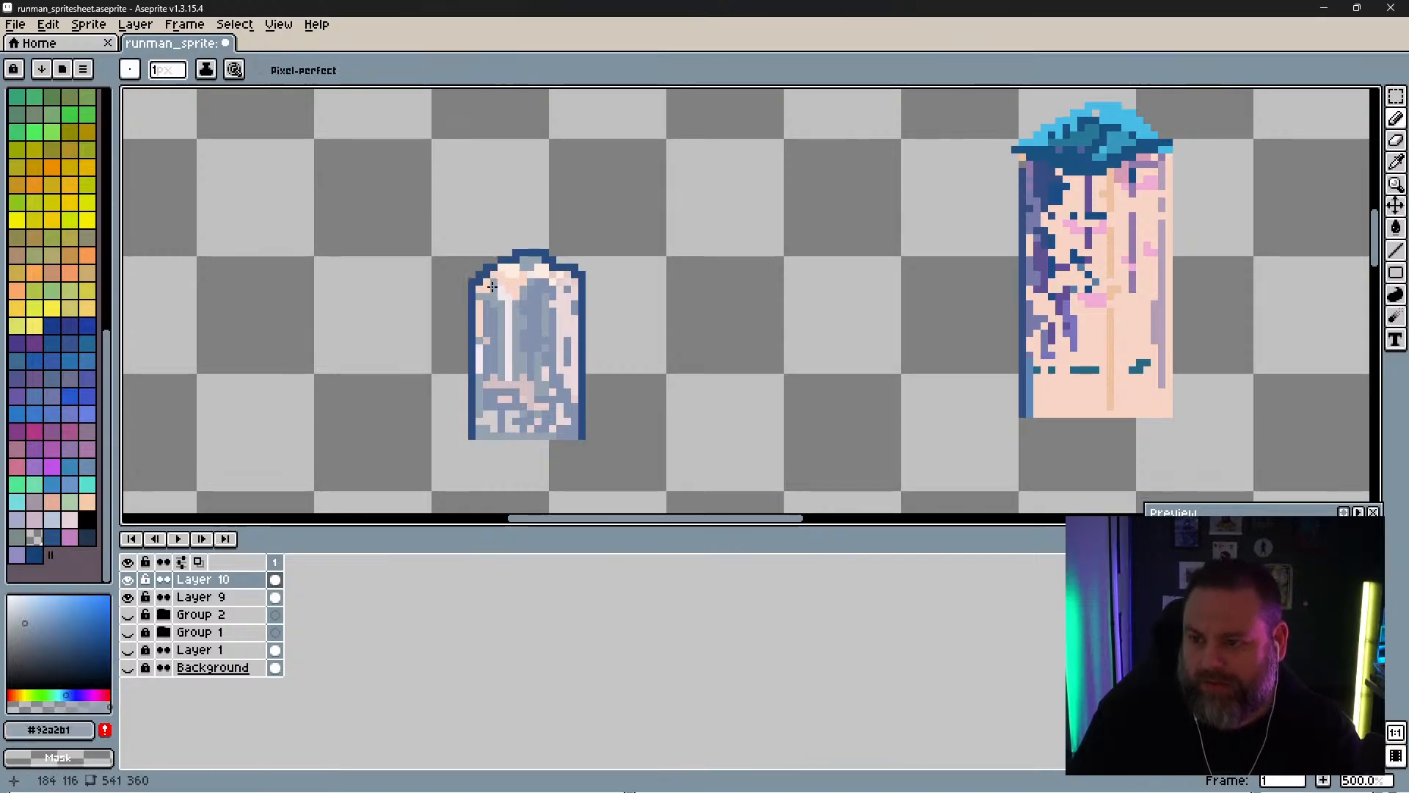
left_click(491, 286, "alt")
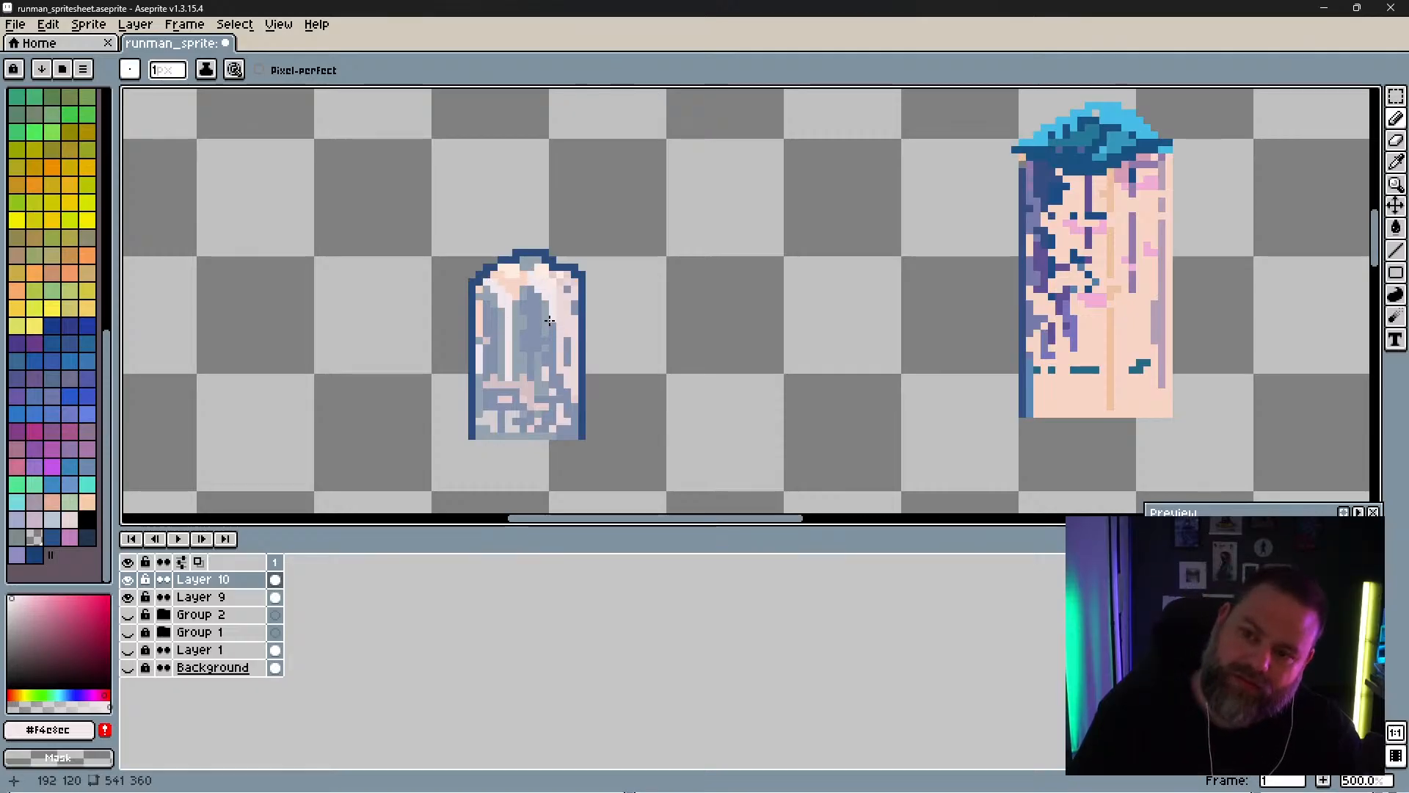
mouse_move(549, 320)
left_mouse_down()
mouse_move(555, 375)
mouse_move(552, 296)
left_mouse_up()
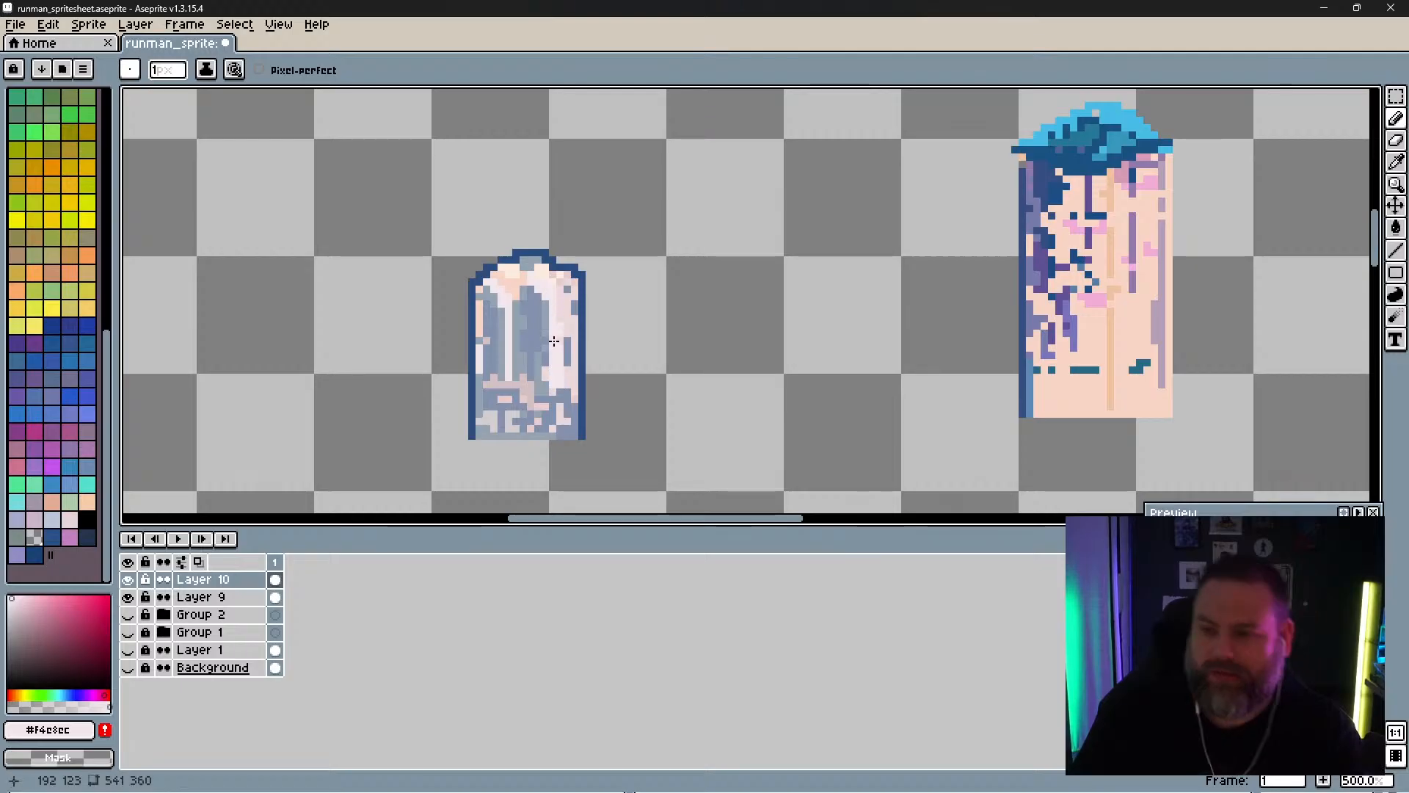
left_click_drag(516, 343, 516, 383)
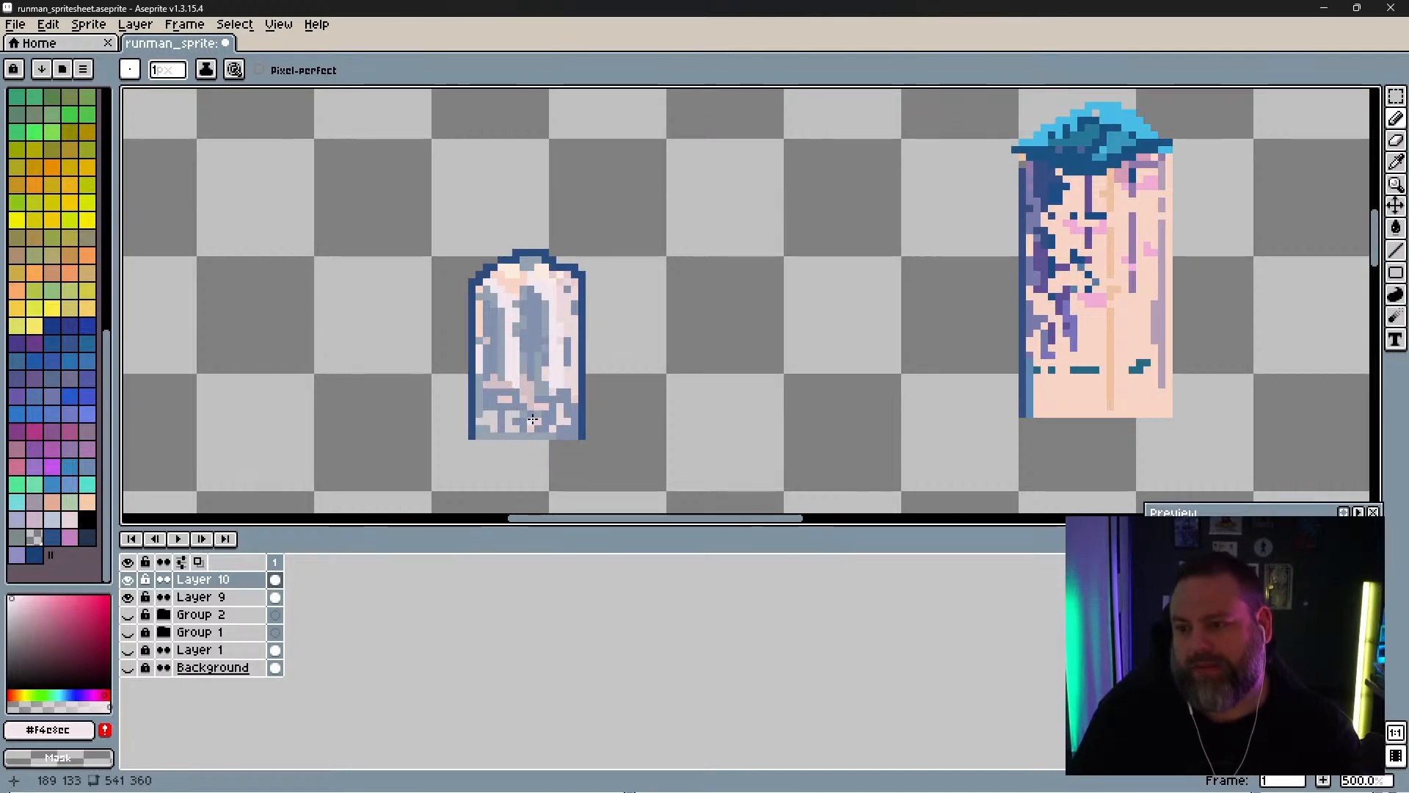
scroll(607, 333, "down", 5)
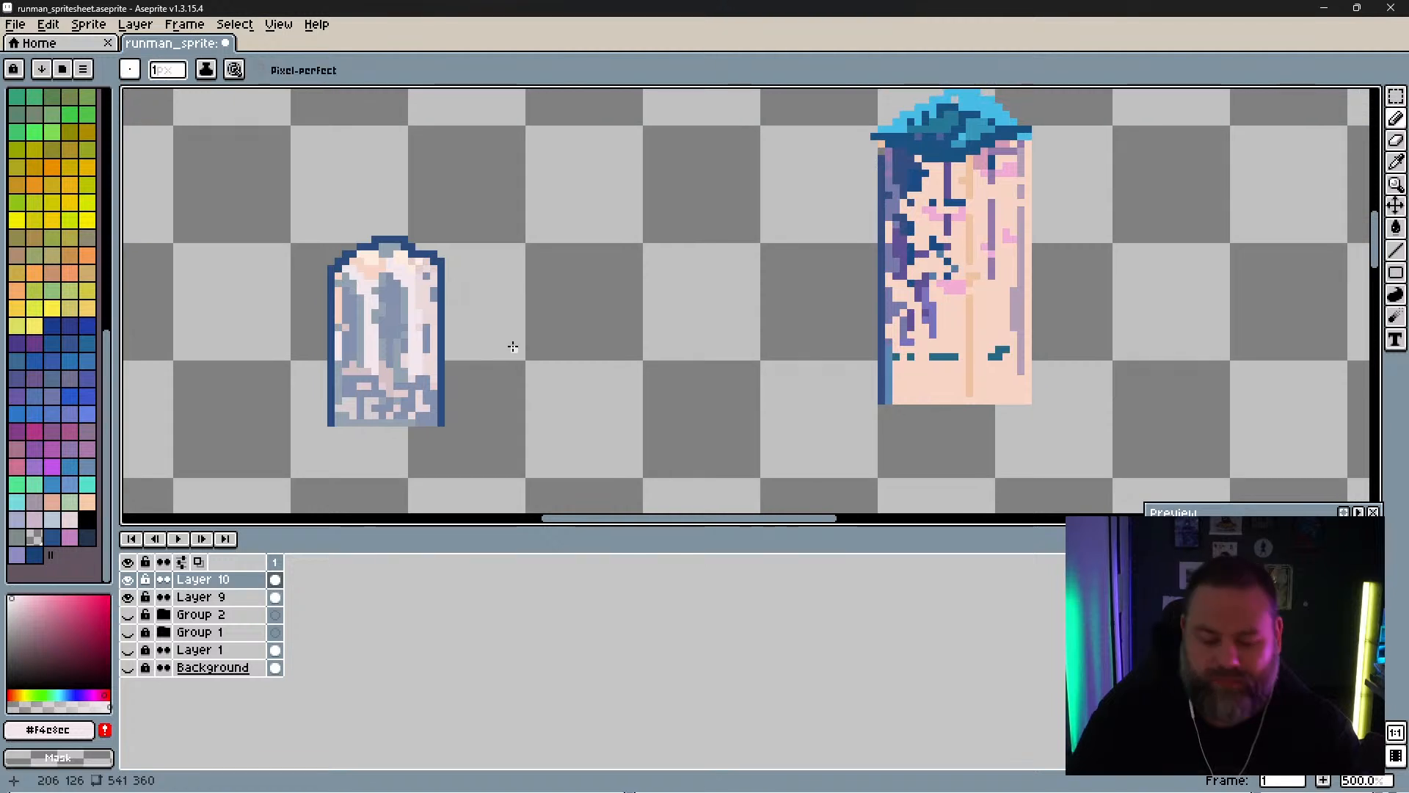
key("ctrl+s")
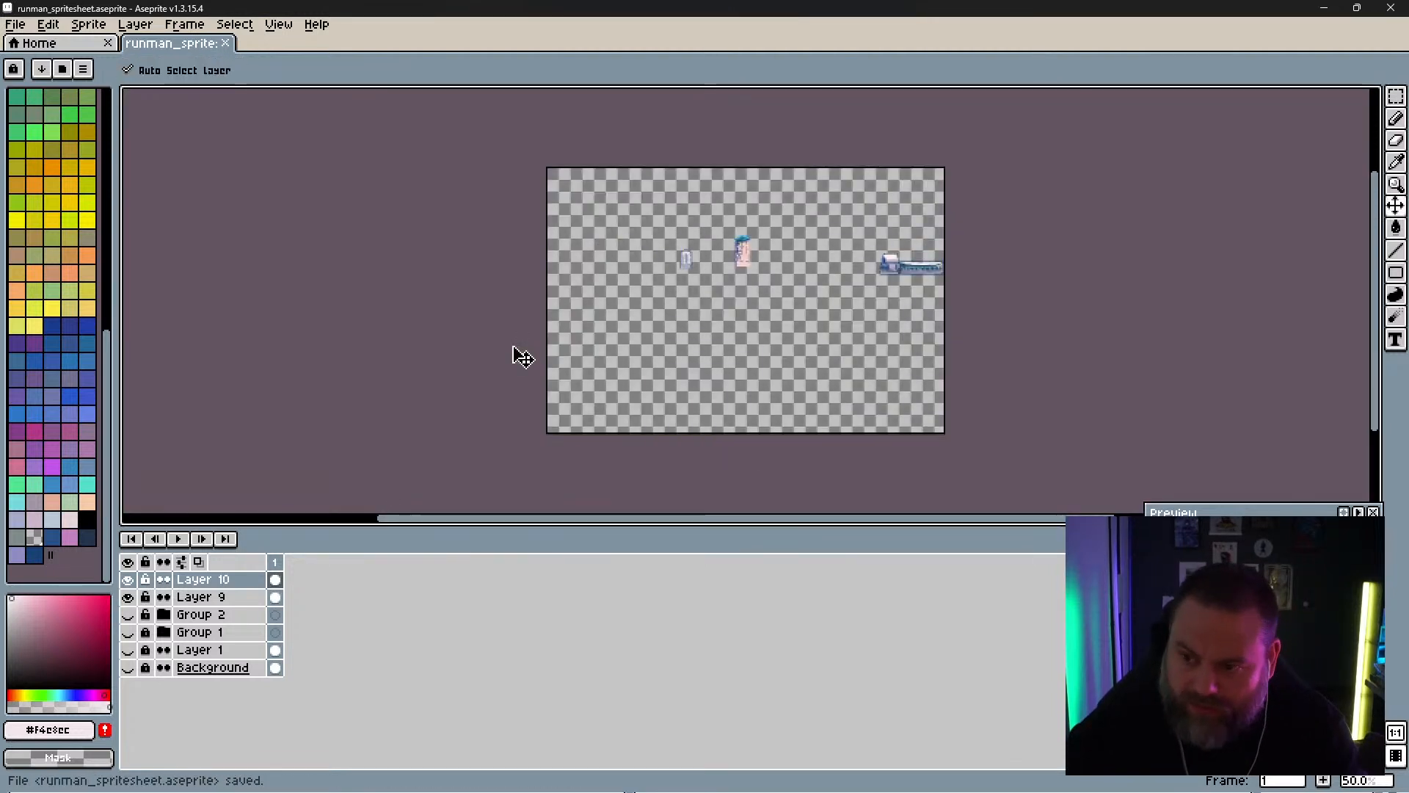
Step: Show Group 2, Group 1 and the Background layer, keeping Layer 1 hidden, and view the full skyline at 100%
left_click(128, 614)
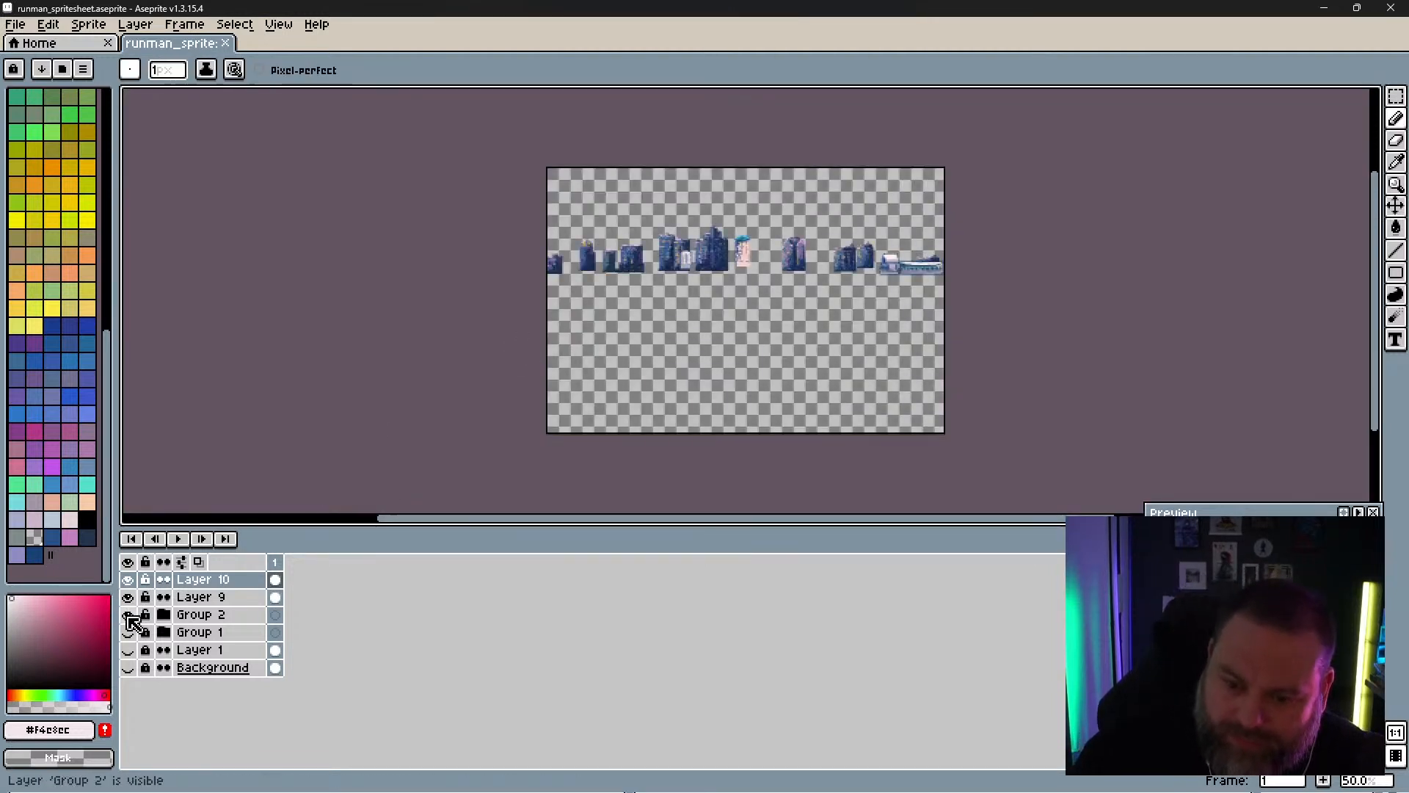
left_click(128, 632)
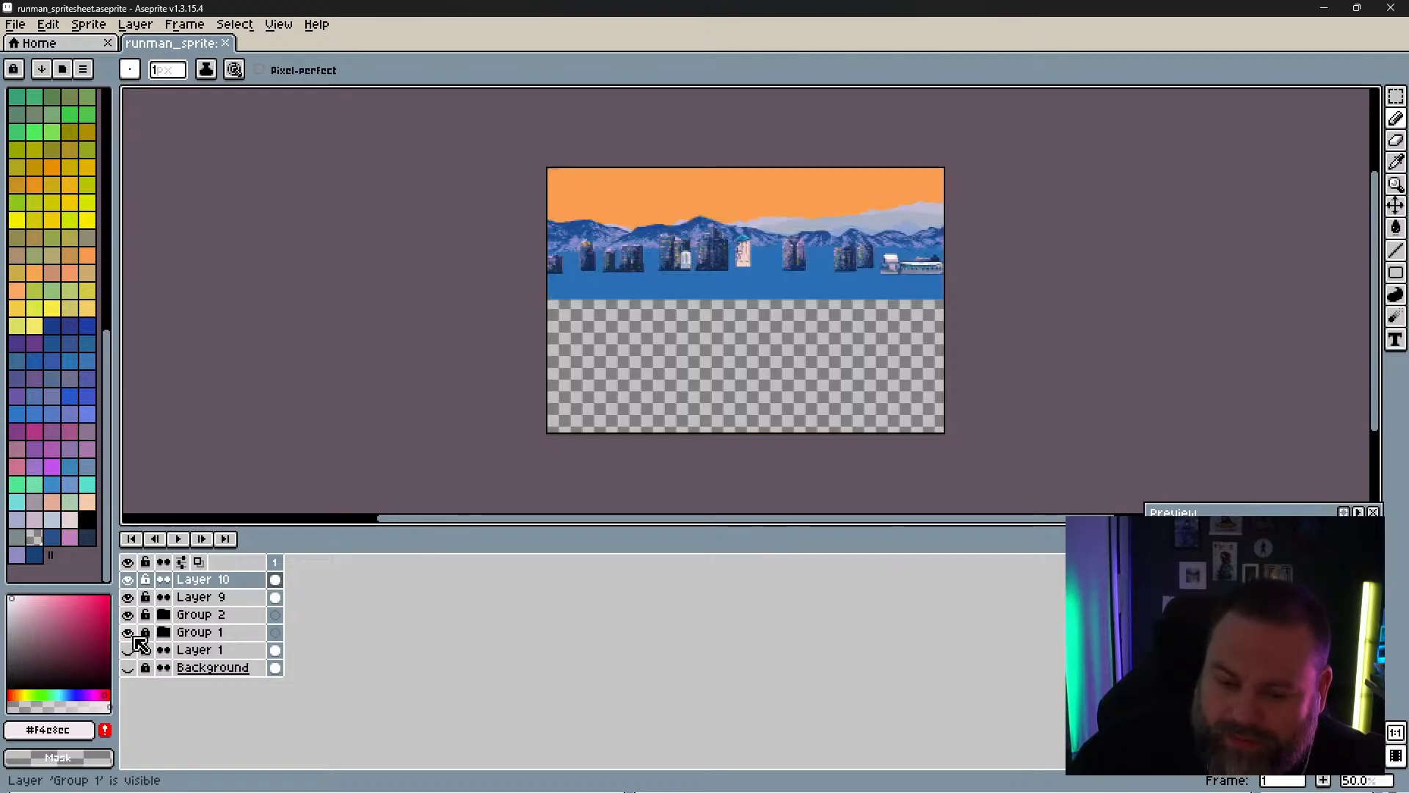
left_click(128, 649)
left_click(128, 650)
left_click(127, 667)
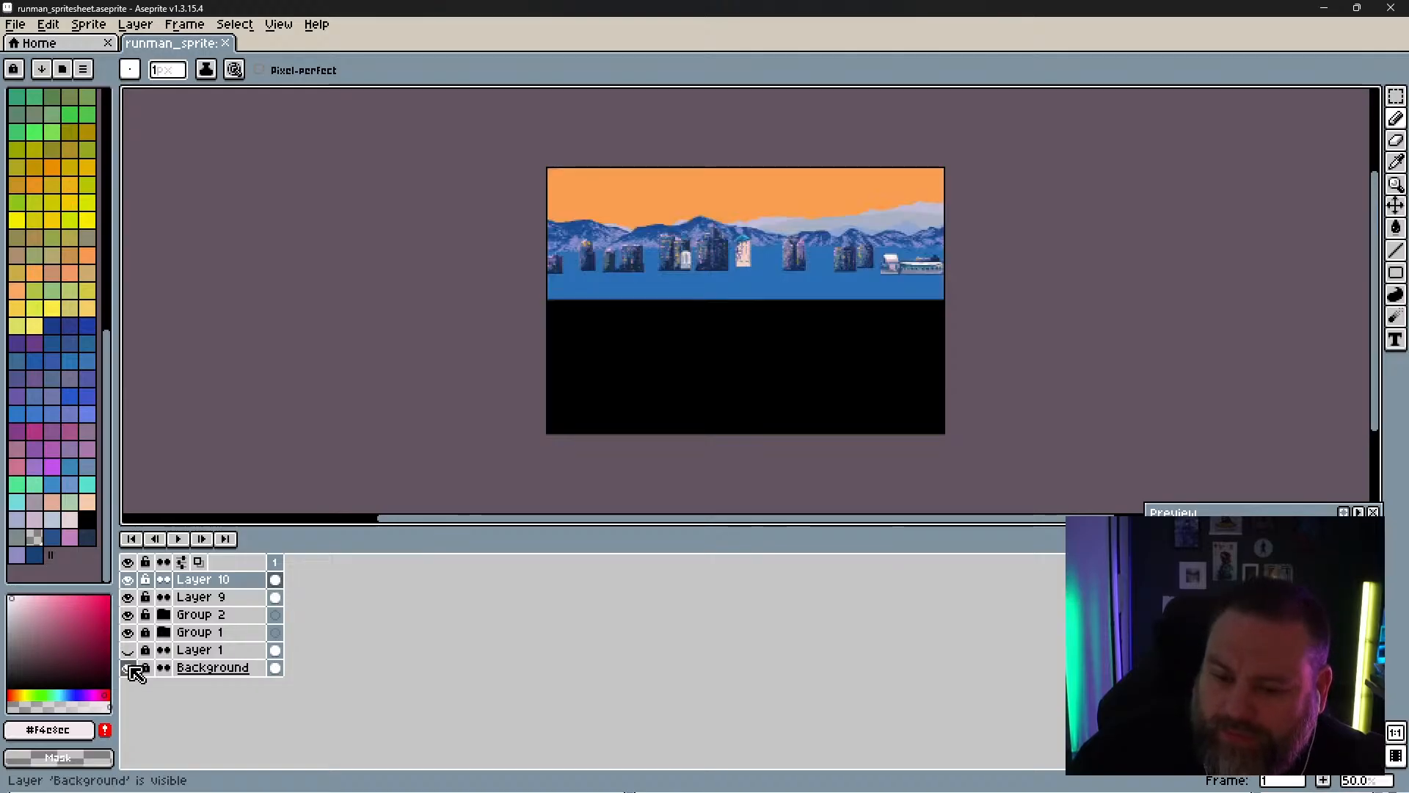
left_click(129, 668)
left_click(129, 668)
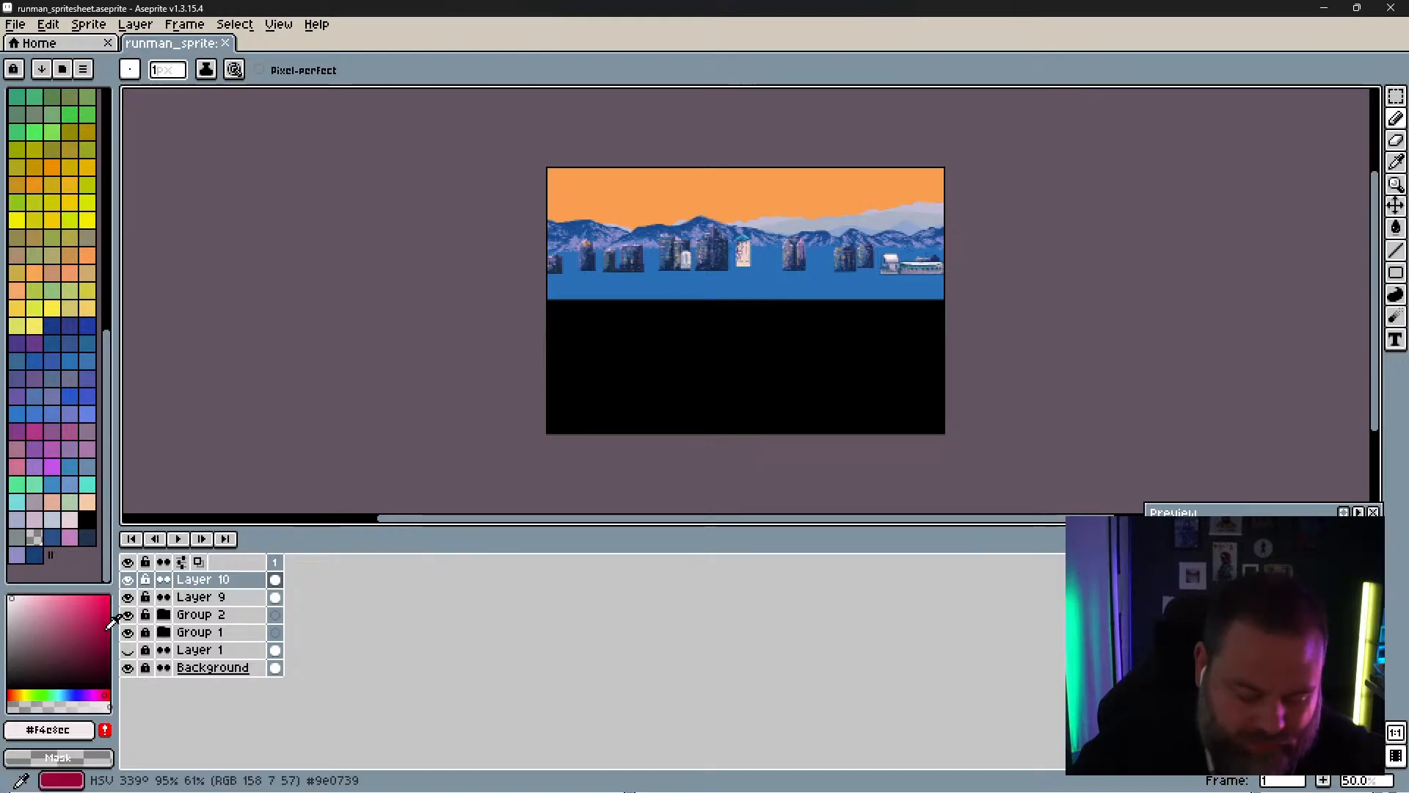
key("1")
key("2")
mouse_move(868, 252)
left_mouse_down()
mouse_move(623, 403)
mouse_move(707, 352)
mouse_move(628, 384)
mouse_move(824, 372)
mouse_move(843, 390)
mouse_move(802, 387)
mouse_move(786, 412)
mouse_move(836, 443)
mouse_move(730, 378)
left_mouse_up()
scroll(713, 369, "down", 1)
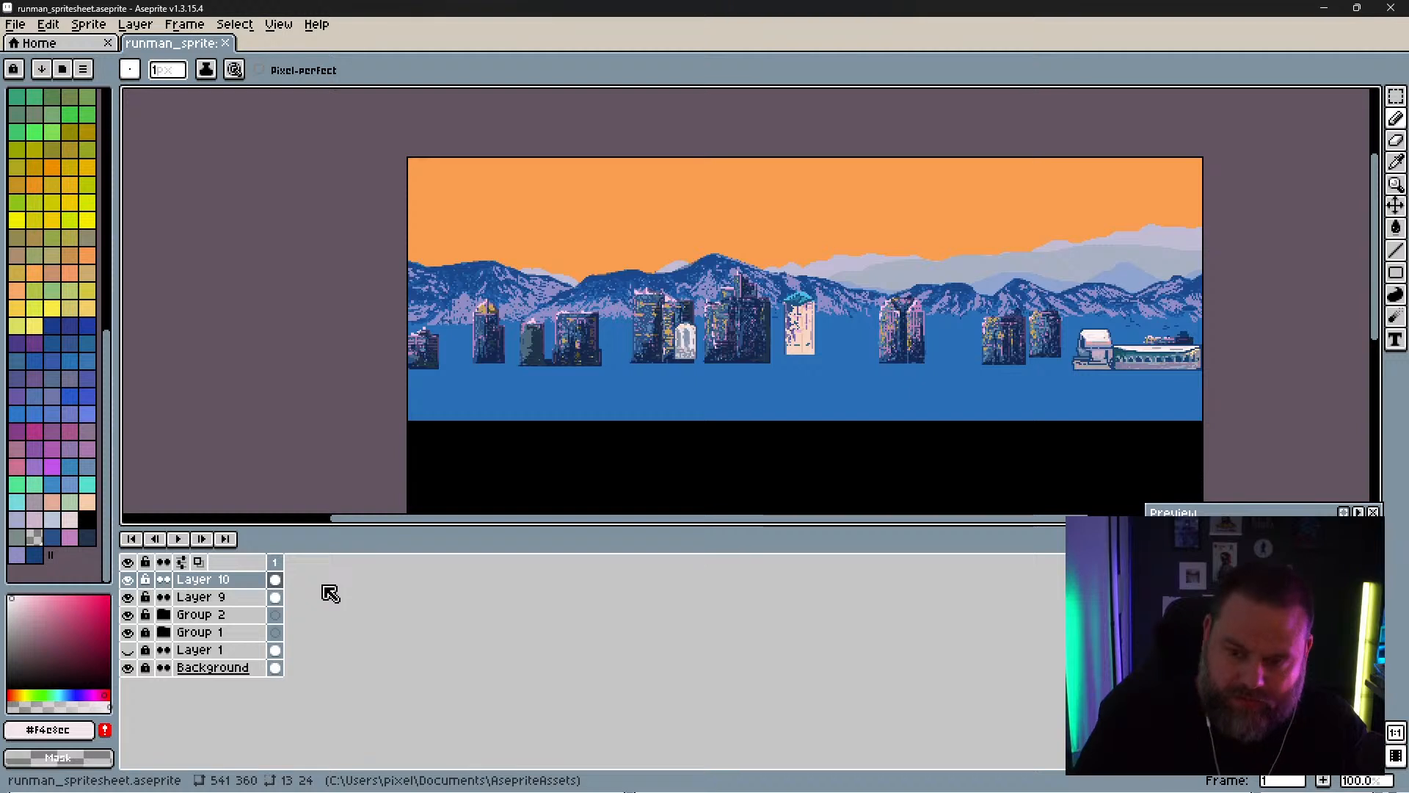
Step: Add a new layer above Layer 10 and load Layer 10's pixels as the selection
key("shift+n")
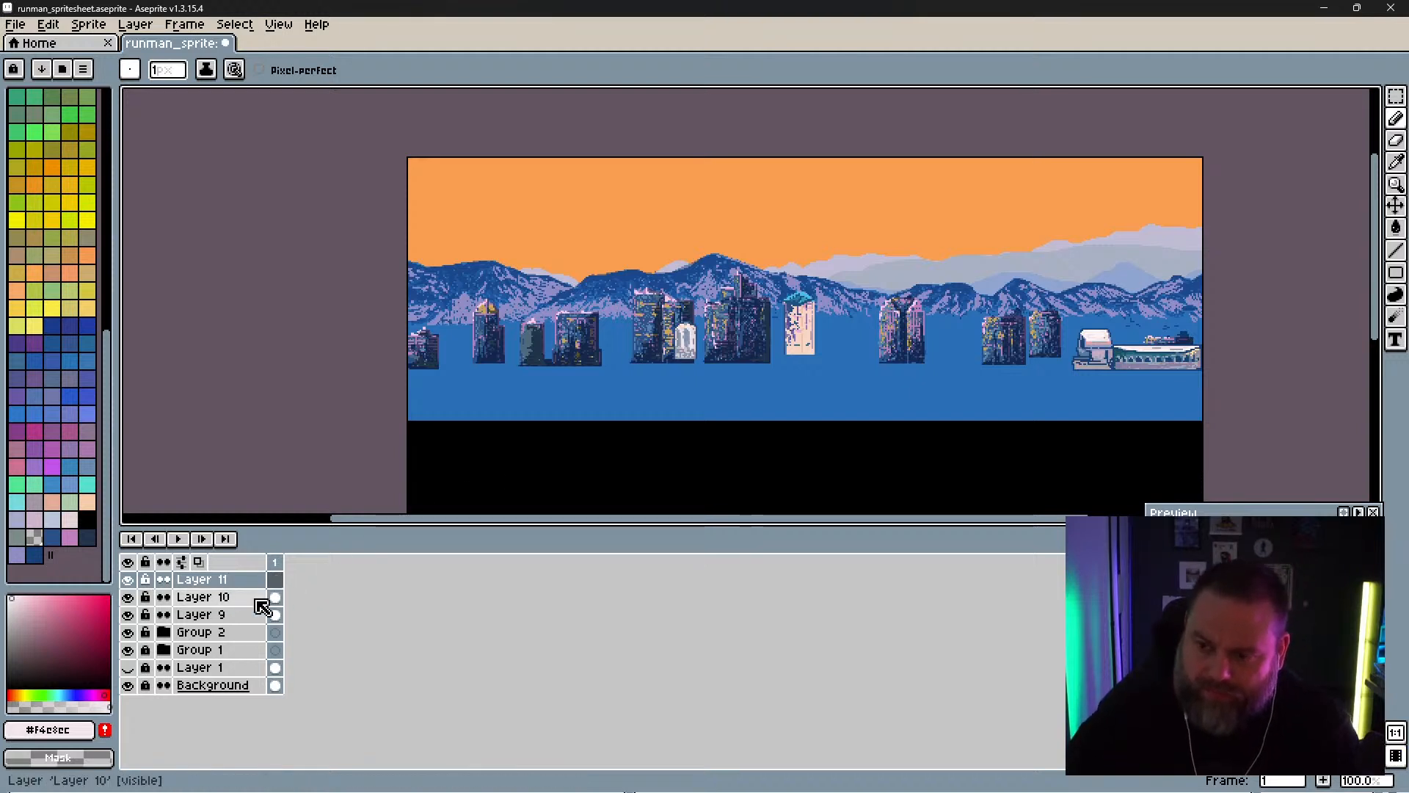
left_click(233, 598, "ctrl")
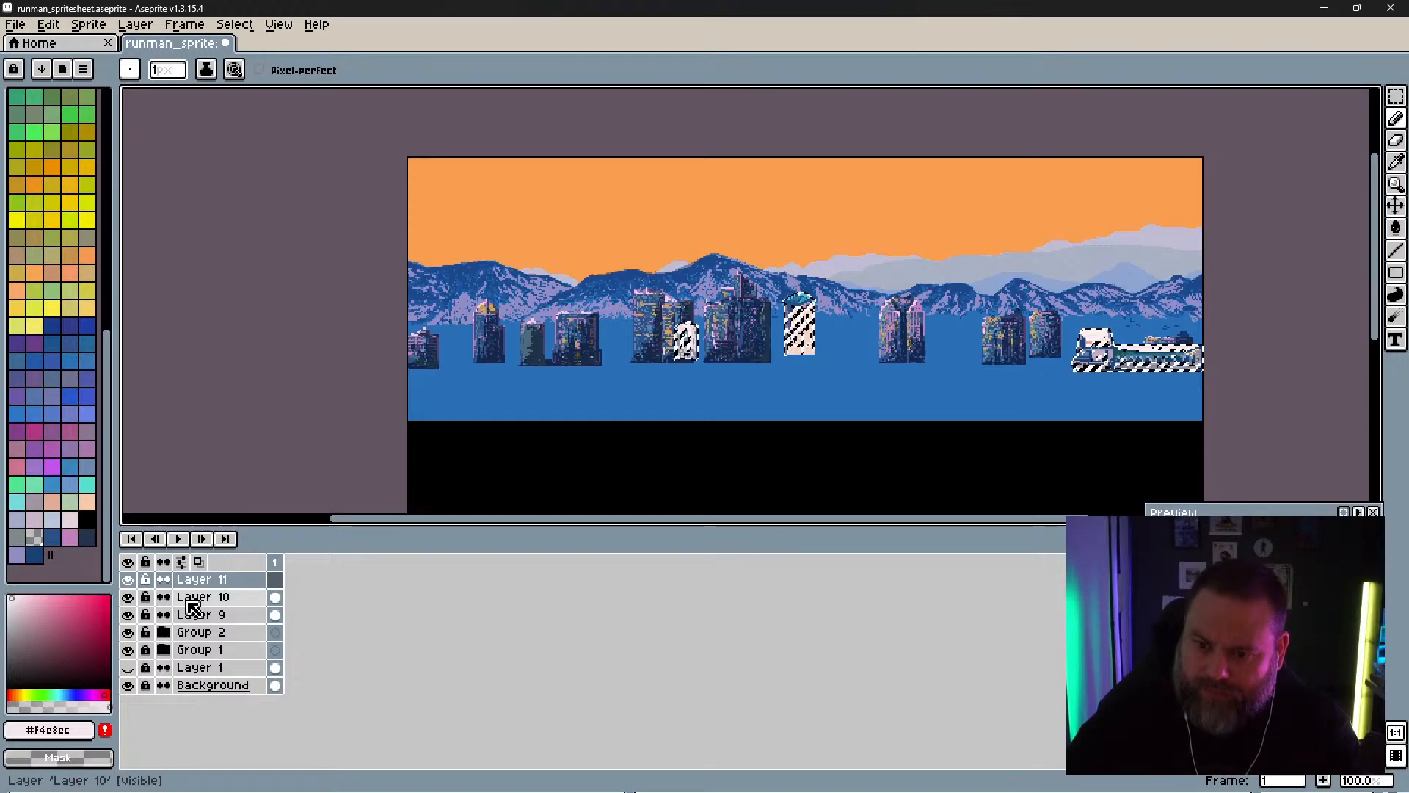
Step: Group Layer 10 and Layer 9 together into a new group beneath Layer 11
left_click(231, 616, "ctrl")
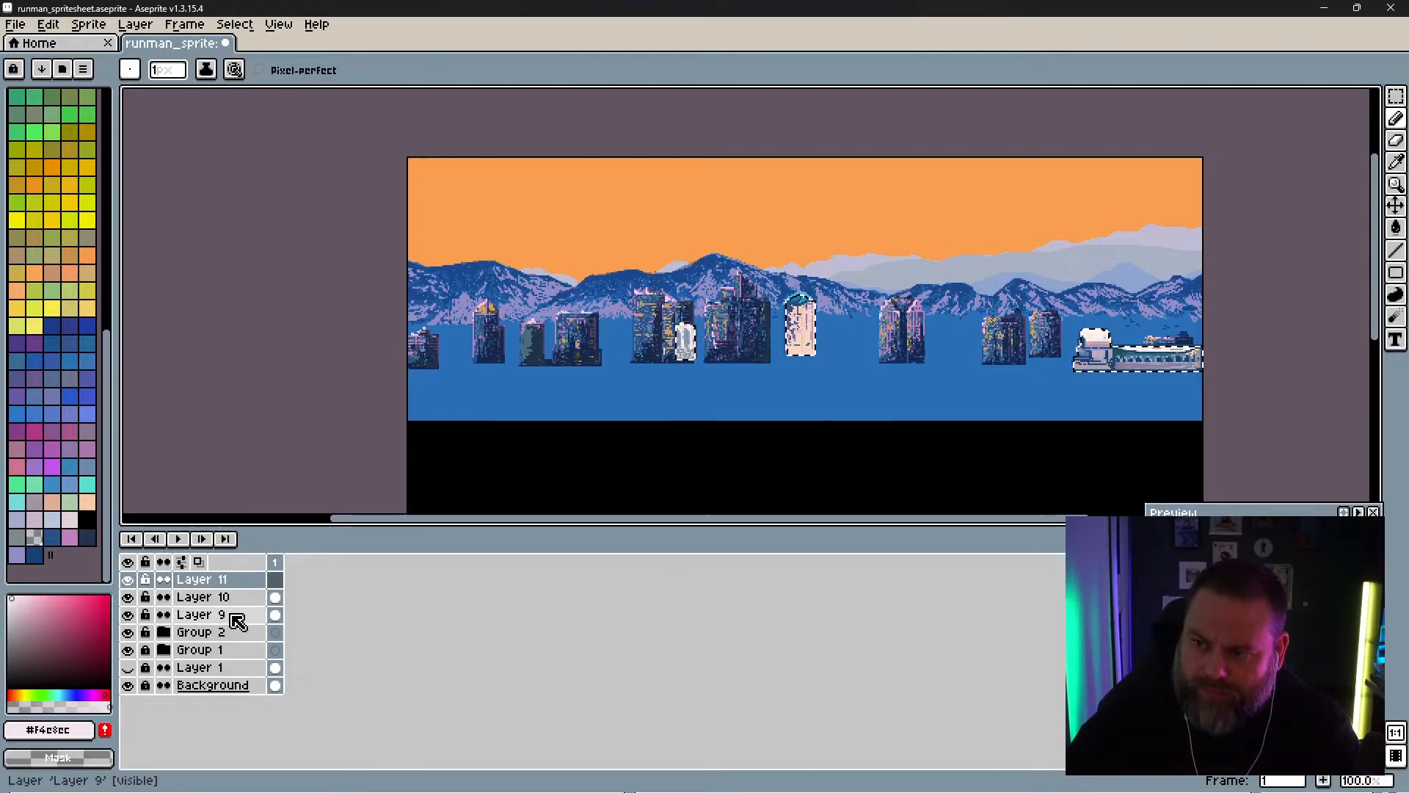
left_click(237, 620, "shift")
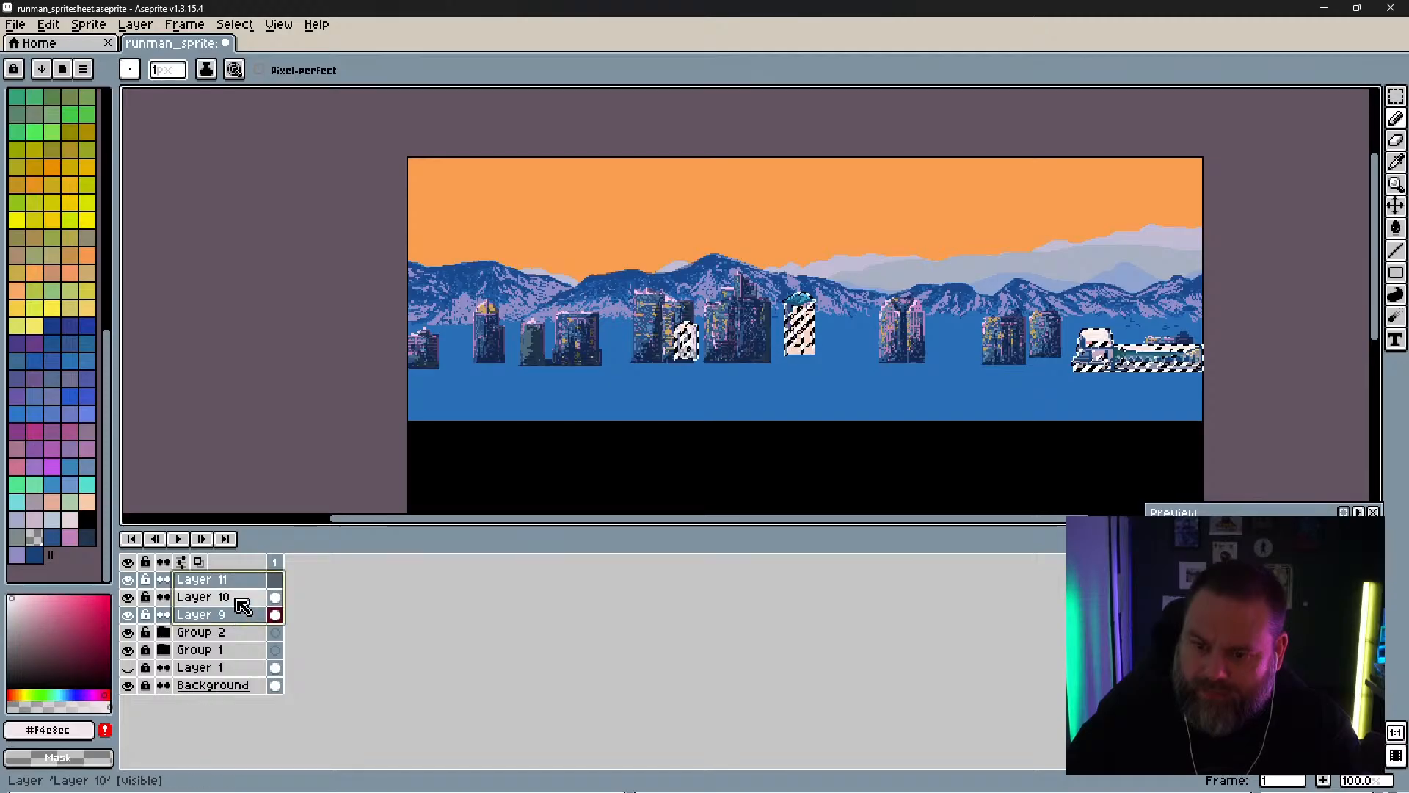
left_click(237, 601, "shift")
right_click(239, 608)
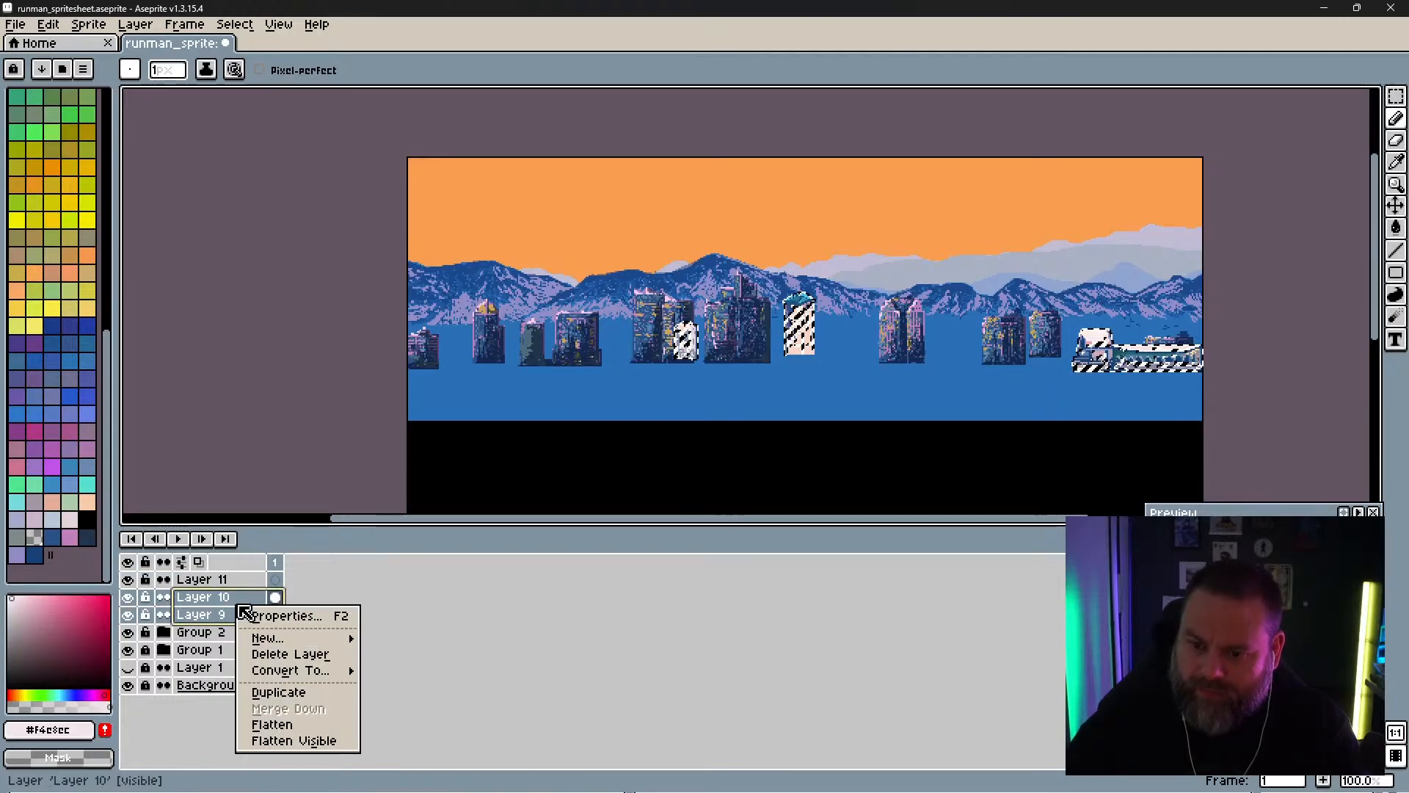
mouse_move(277, 636)
left_click(418, 657)
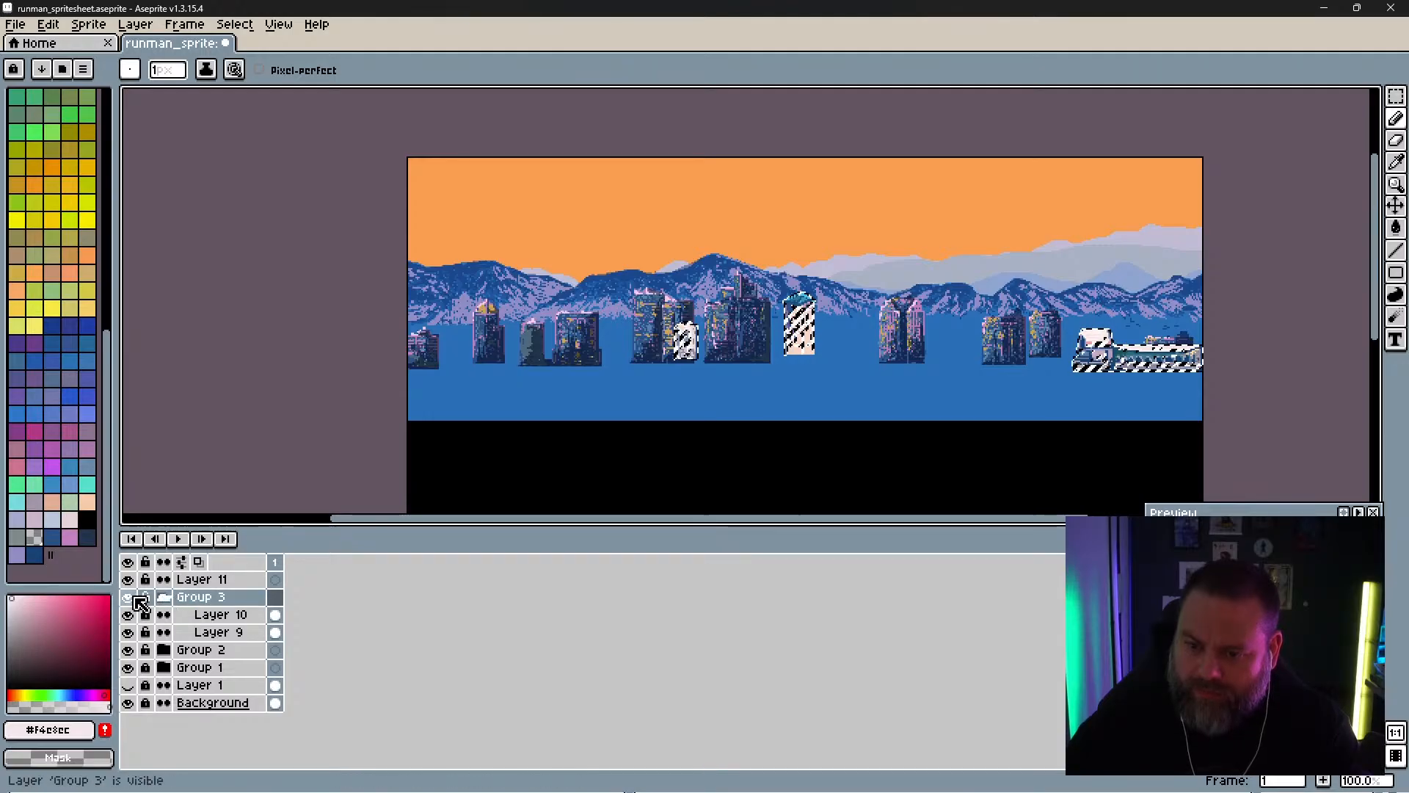
left_click(164, 596)
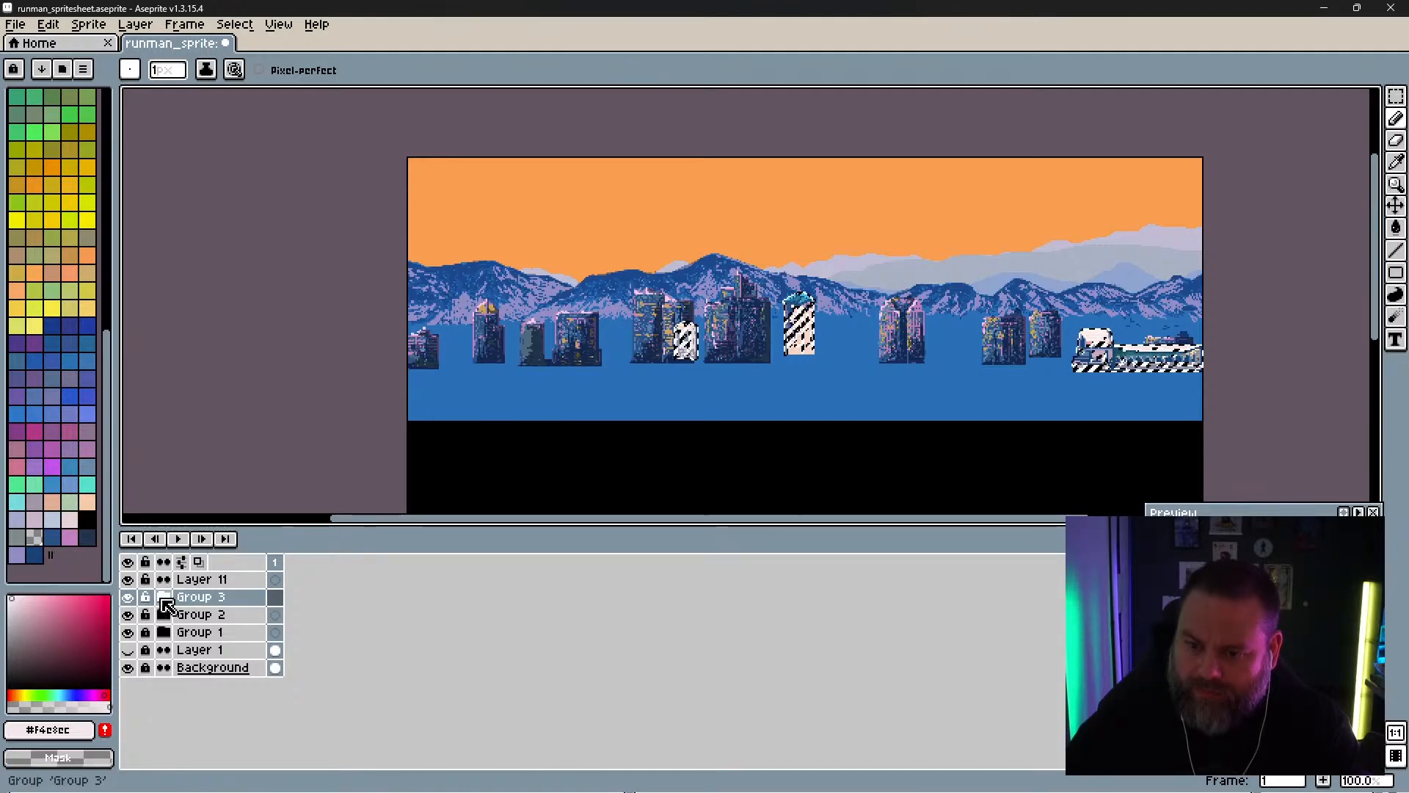
left_click(240, 605)
left_click(167, 598)
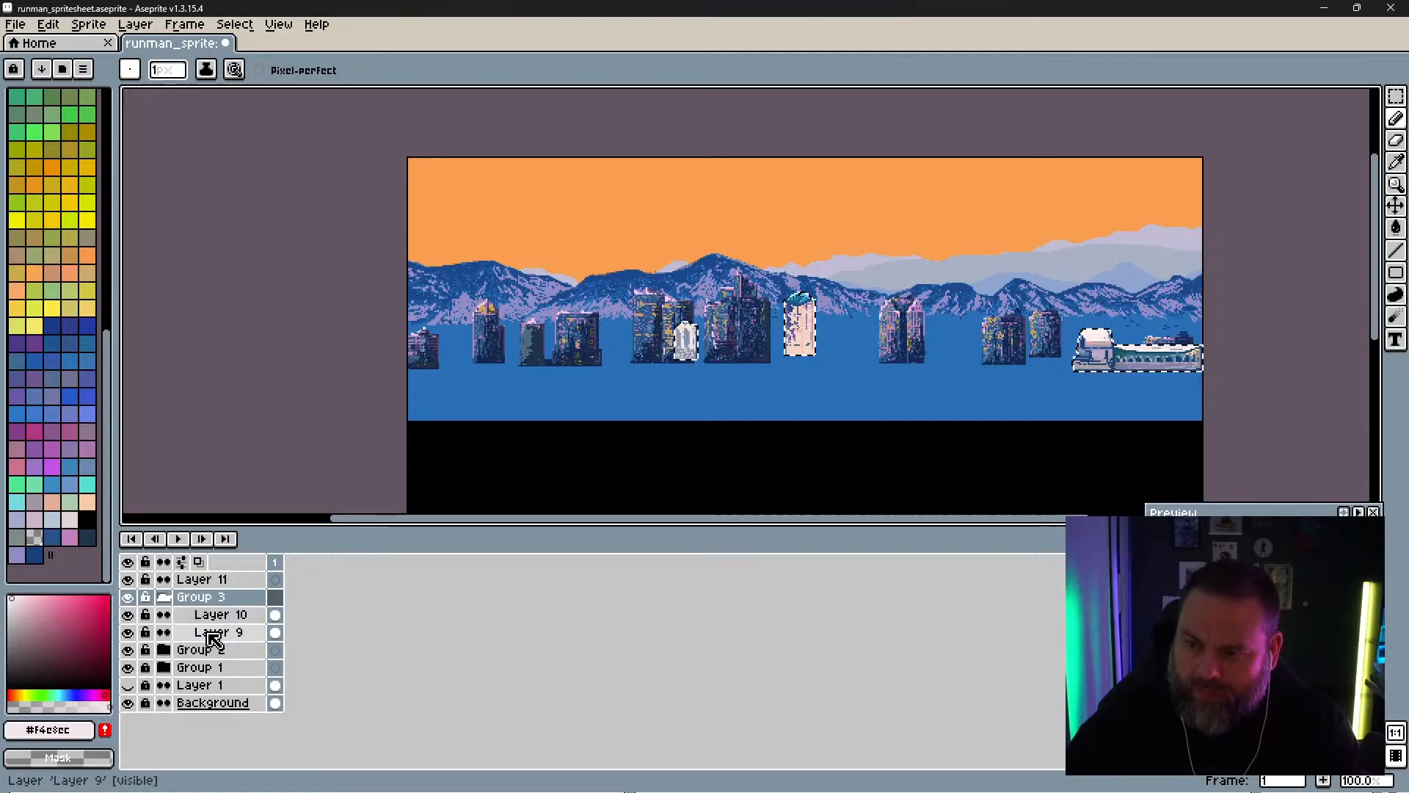
Step: Set Layer 11's blend mode to Multiply
left_click(220, 580)
double_click(228, 580)
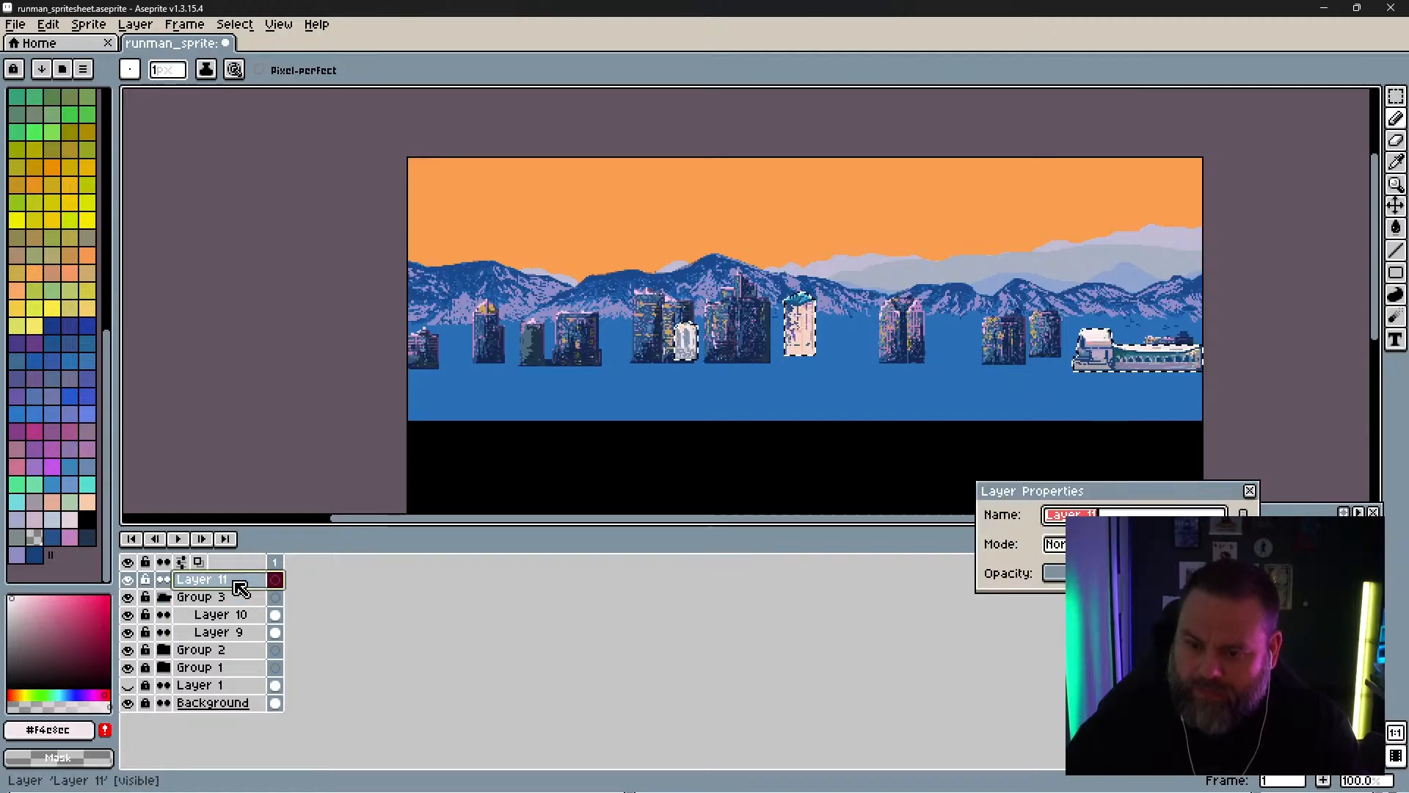
left_click(1100, 544)
left_click(1178, 260)
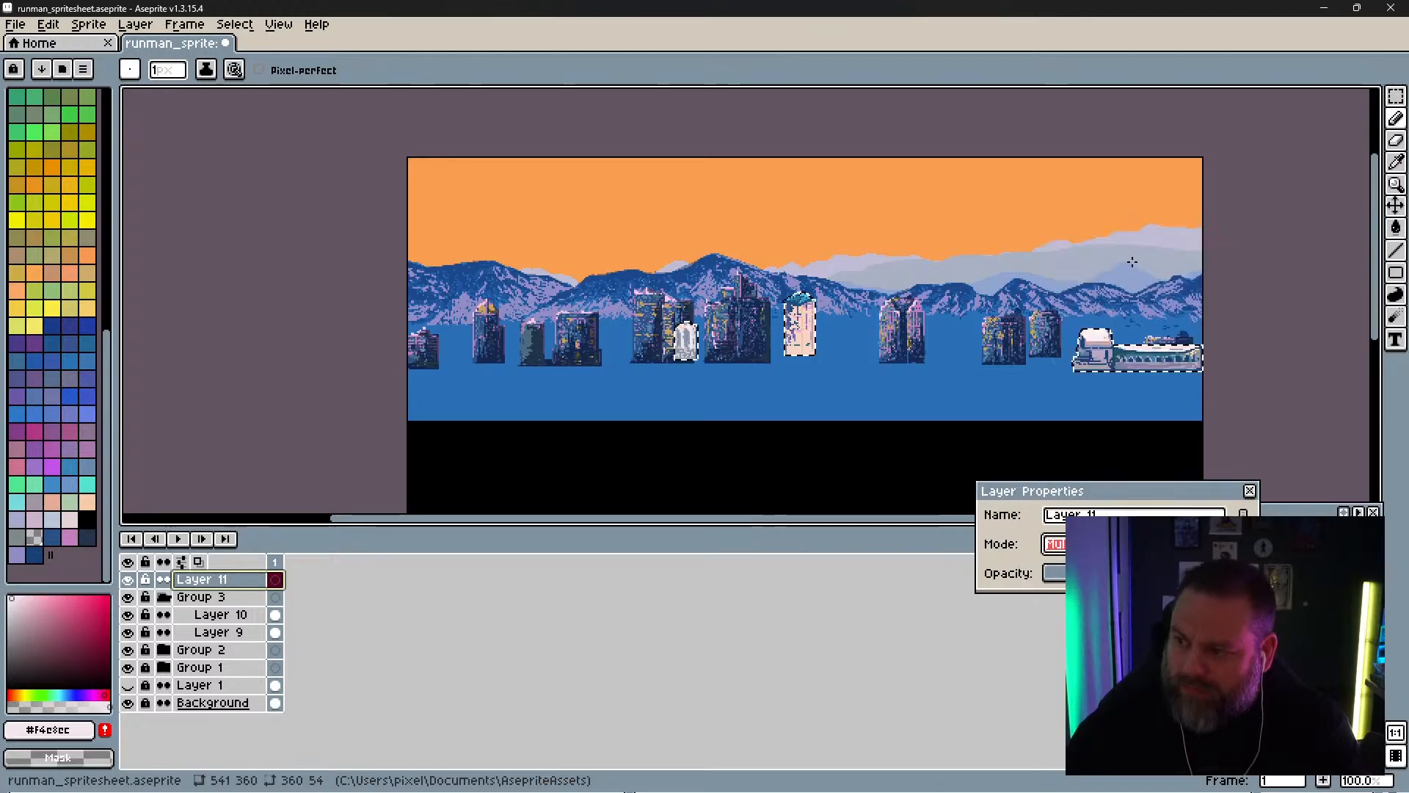
left_click(1133, 573)
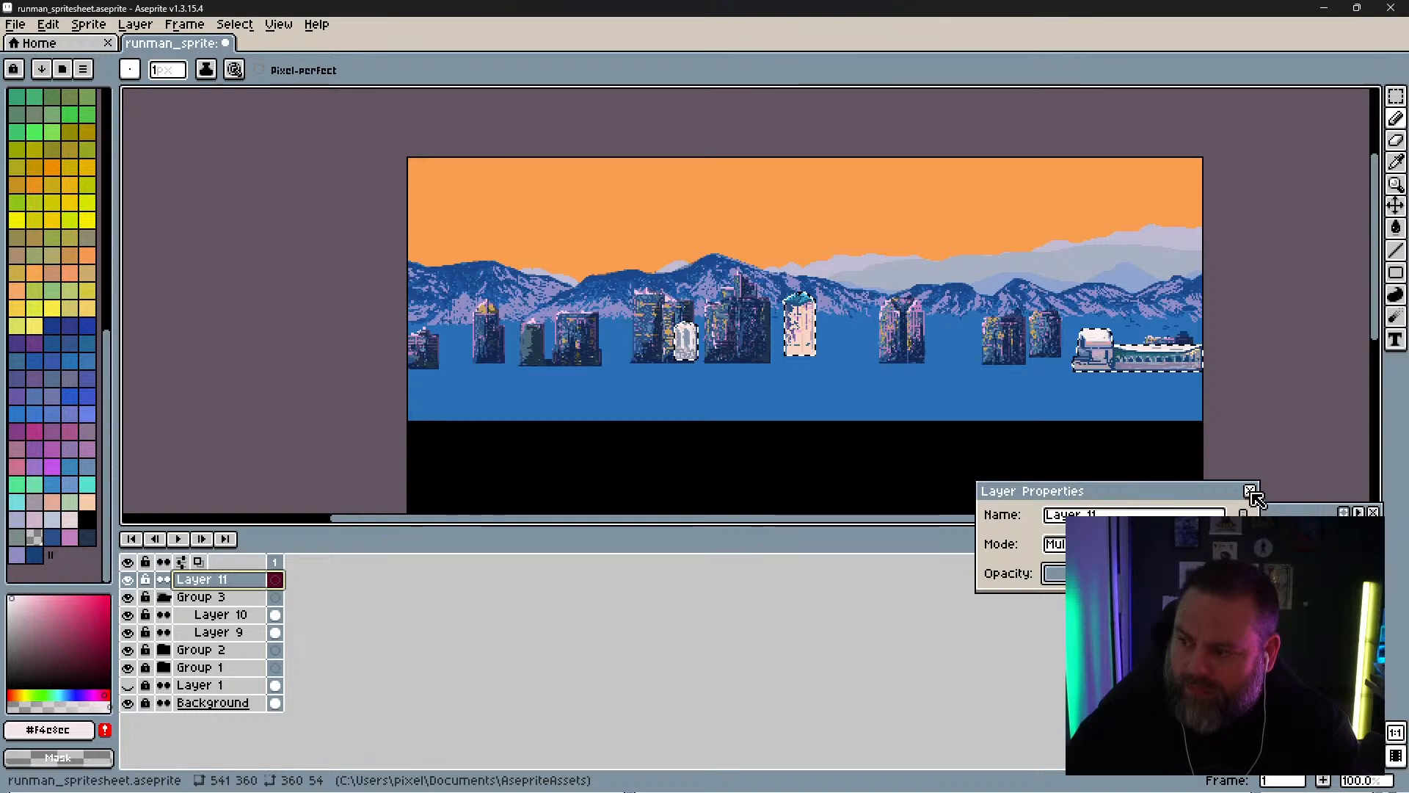
left_click(1250, 491)
Step: Pick dark navy #0f2649 and paint shadows on Layer 11 over the small arched building's right side, vertical recesses and base
scroll(796, 336, "up", 3)
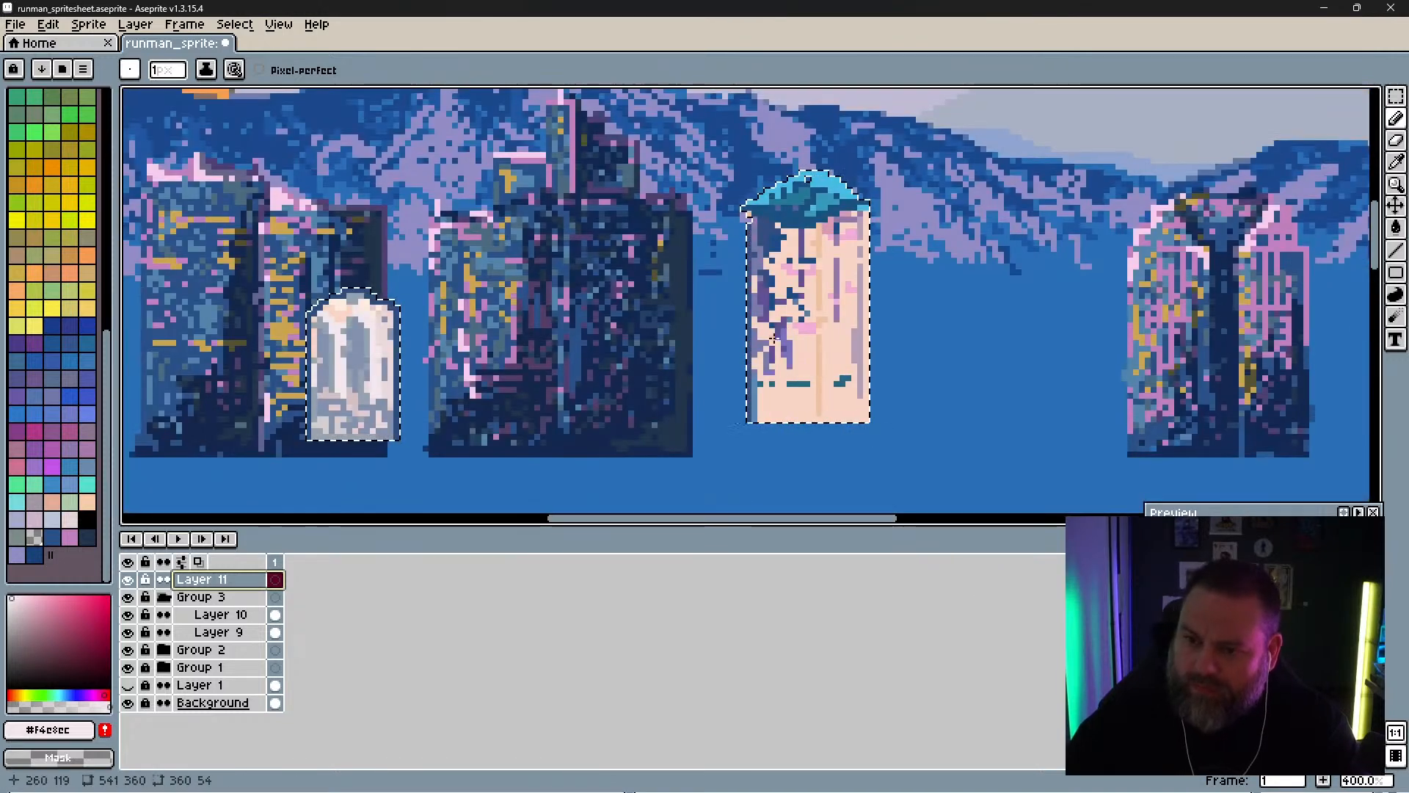
key("i")
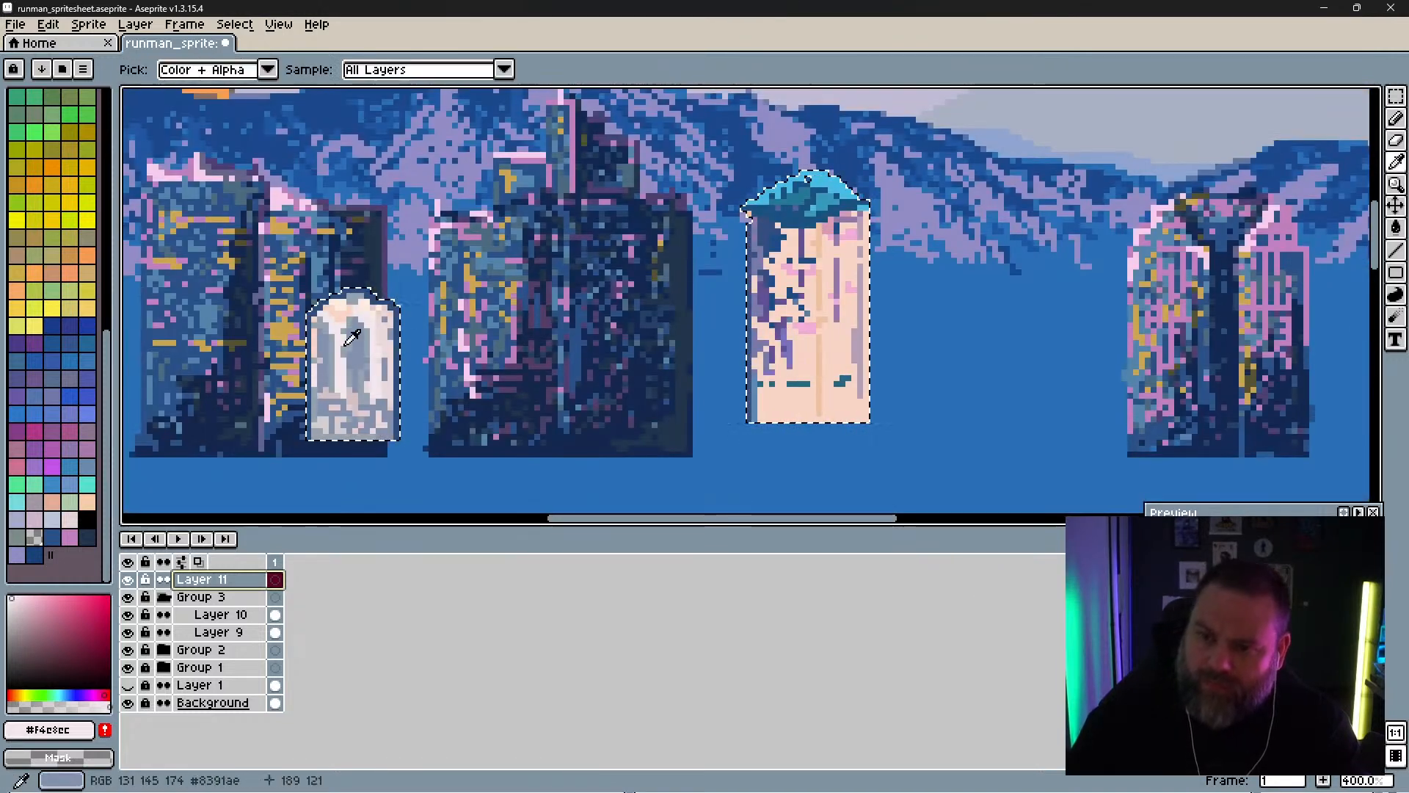
left_click(536, 396)
key("b")
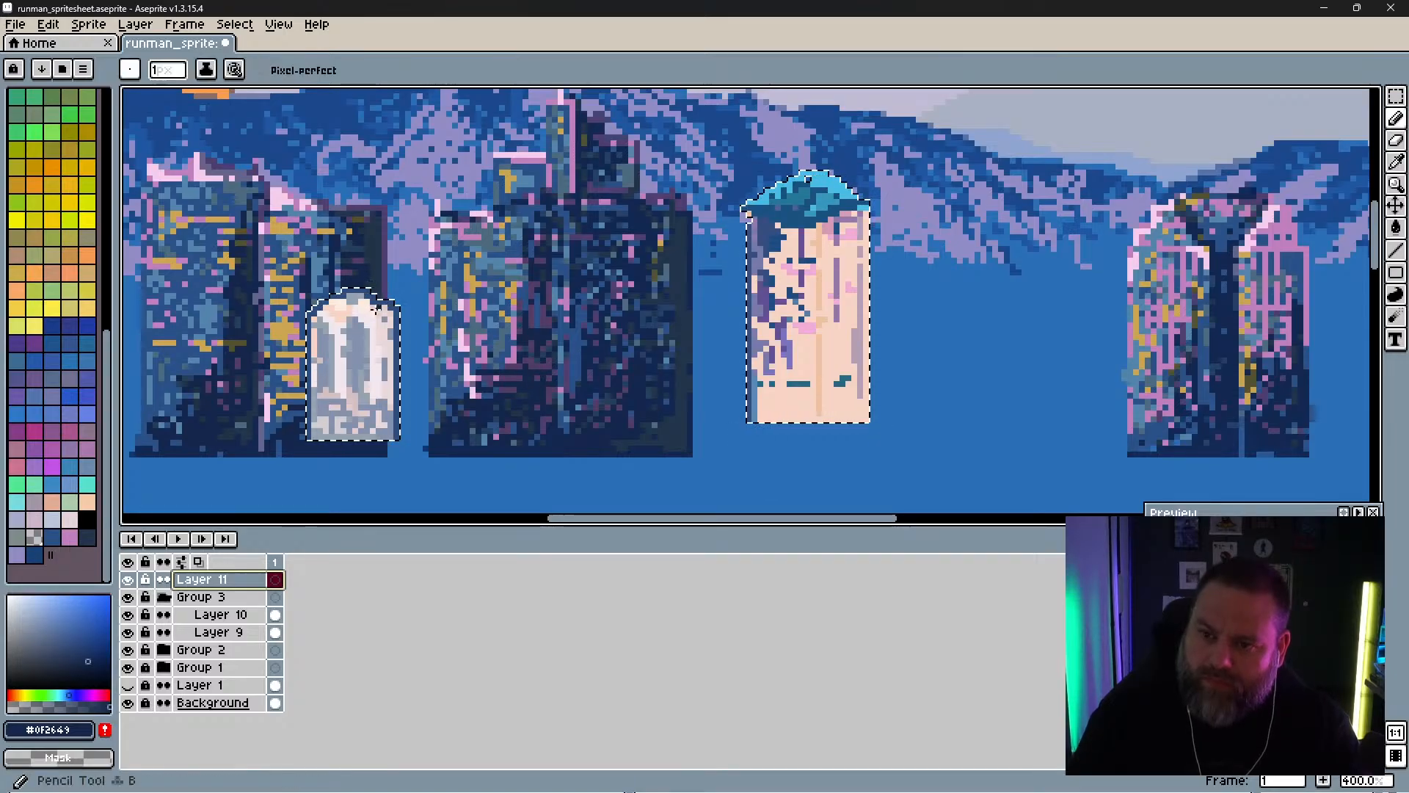
left_click_drag(371, 294, 390, 341)
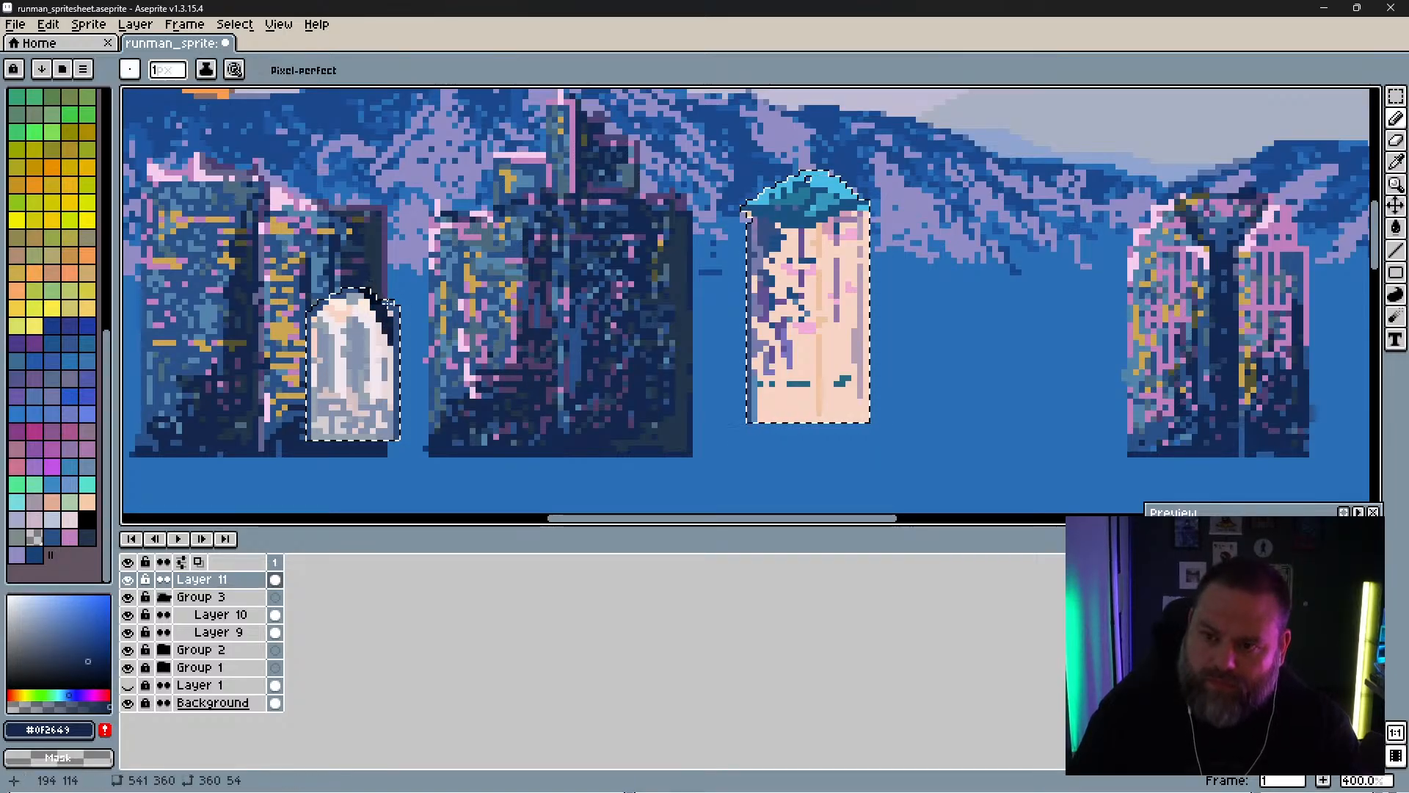
mouse_move(393, 397)
left_mouse_down()
mouse_move(381, 336)
mouse_move(391, 435)
left_mouse_up()
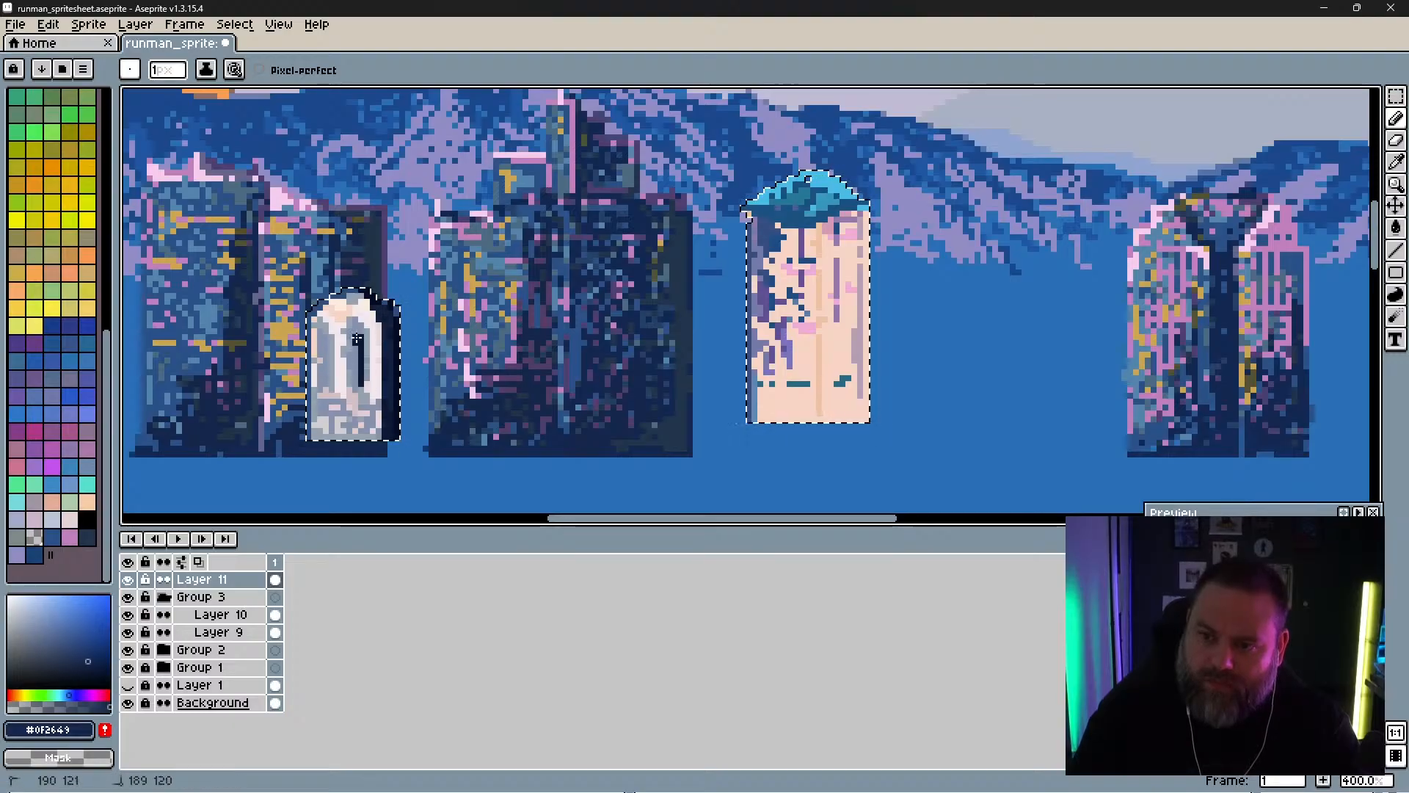
mouse_move(324, 347)
left_mouse_down()
mouse_move(323, 339)
mouse_move(321, 426)
left_mouse_up()
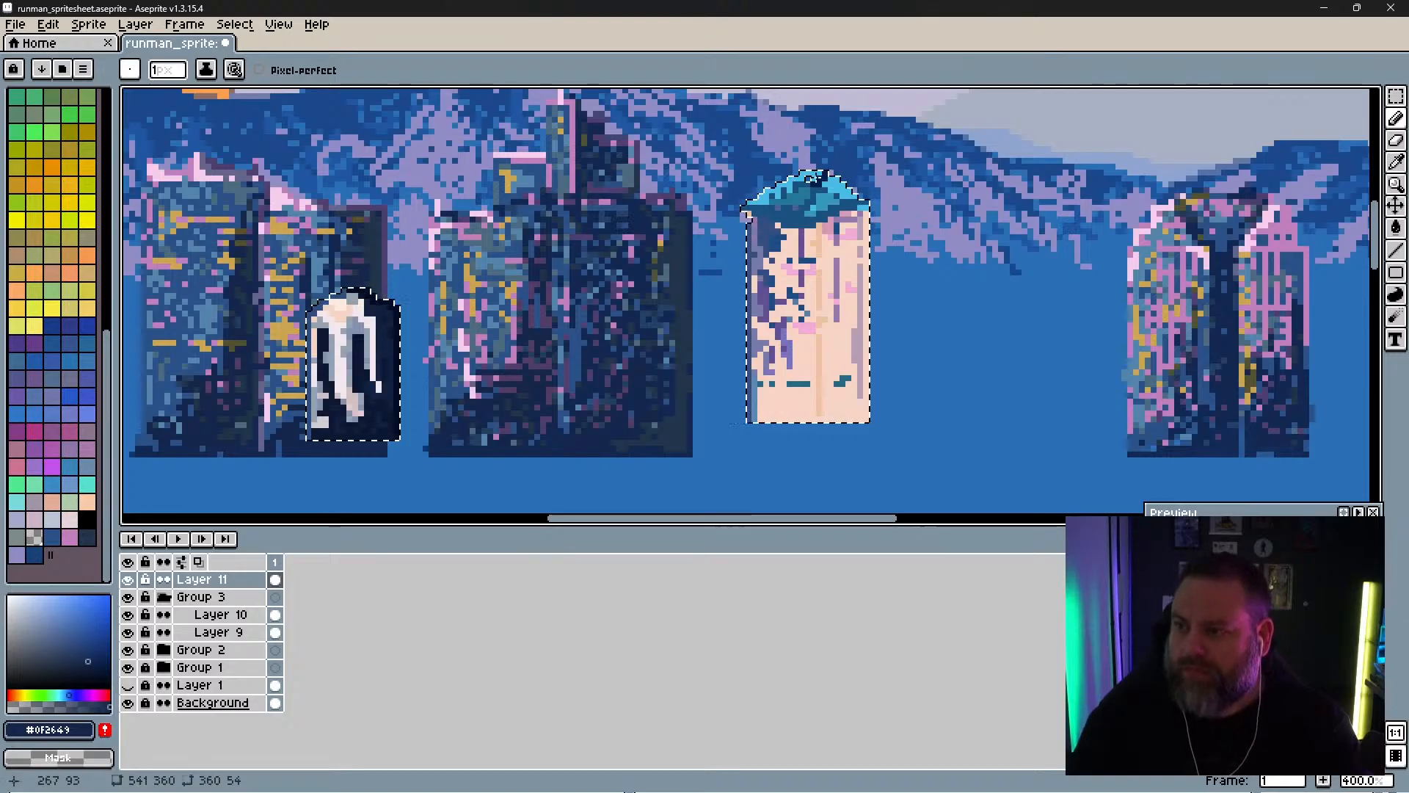
Step: Shade the right half of the peach building and its roof in dark navy, and start a shadow along its base
mouse_move(832, 213)
left_mouse_down()
mouse_move(835, 179)
mouse_move(816, 196)
mouse_move(847, 207)
mouse_move(820, 268)
mouse_move(816, 241)
mouse_move(817, 301)
left_mouse_up()
mouse_move(830, 414)
left_mouse_down()
mouse_move(818, 251)
mouse_move(823, 299)
mouse_move(837, 240)
mouse_move(825, 247)
mouse_move(833, 343)
left_mouse_up()
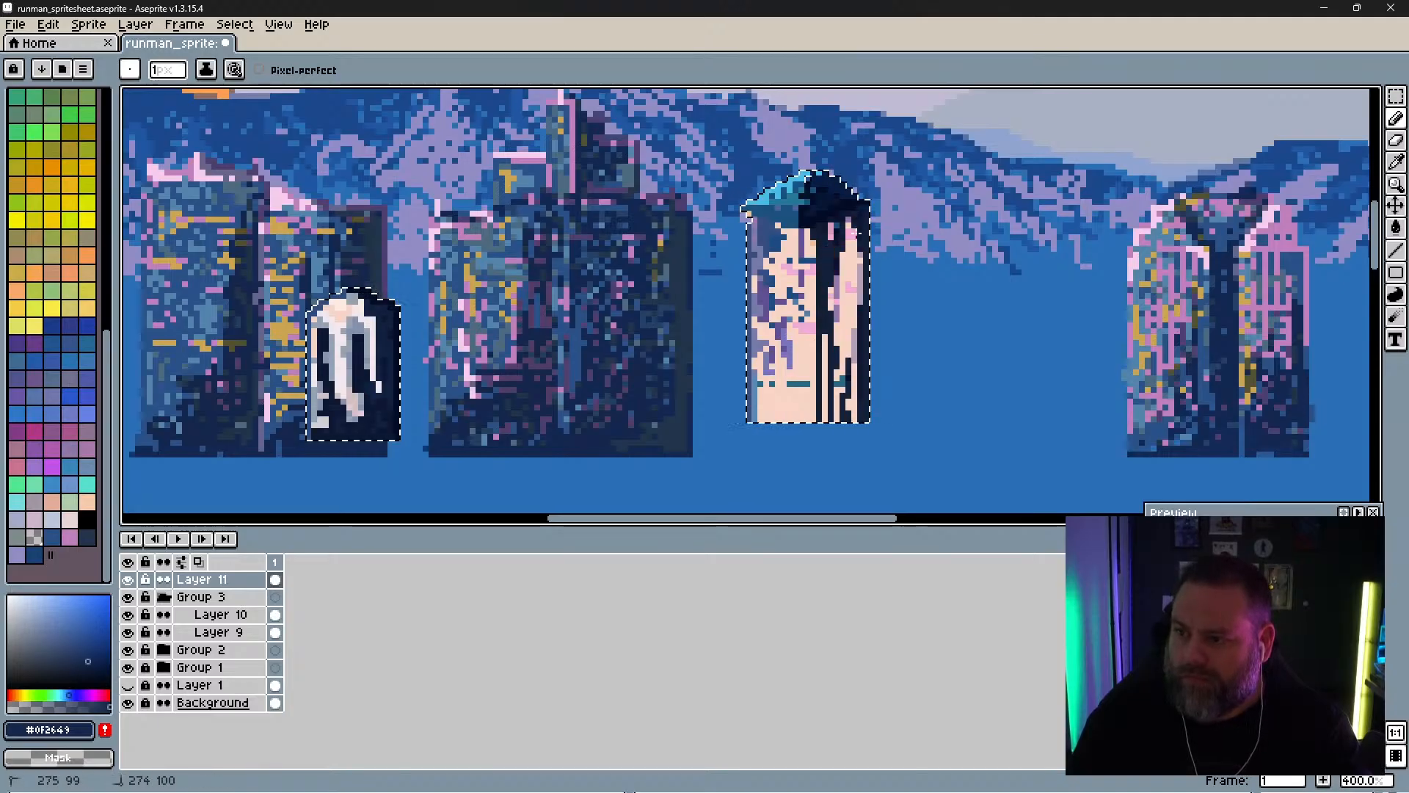
left_click_drag(853, 373, 854, 418)
left_click_drag(851, 317, 855, 385)
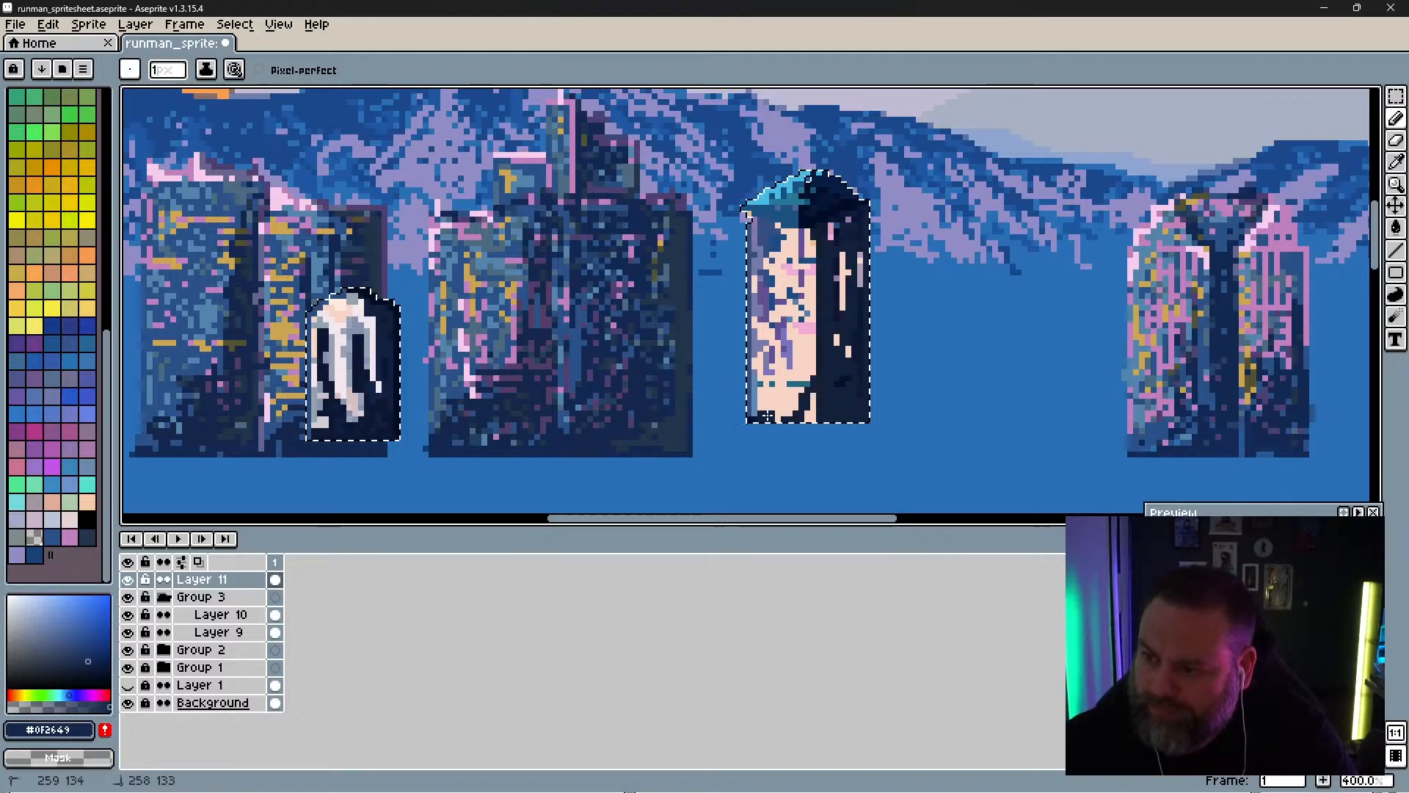
left_click_drag(766, 415, 812, 425)
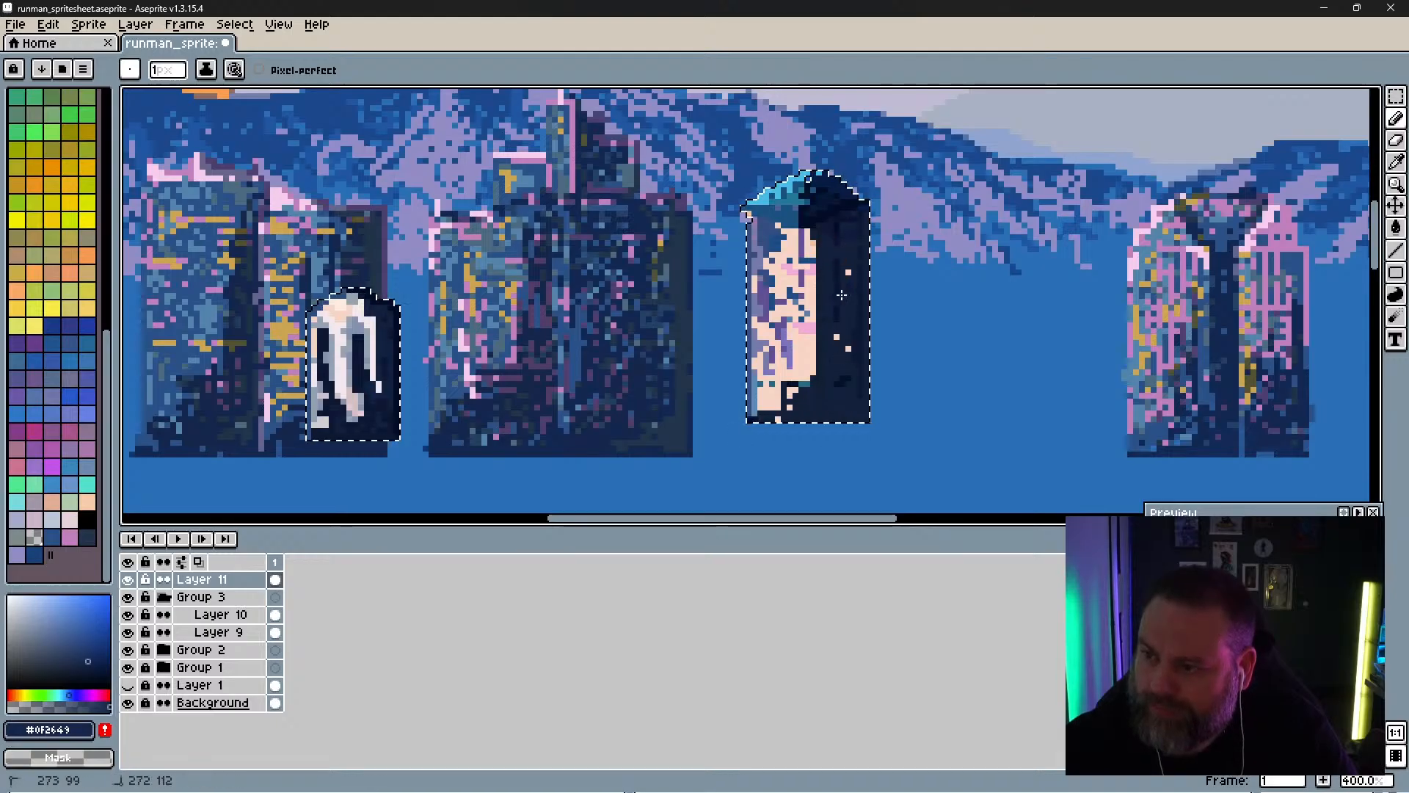
Step: Erase stray shadow pixels near the peach building's base and reshape the shadow there into a stepped edge
key("e")
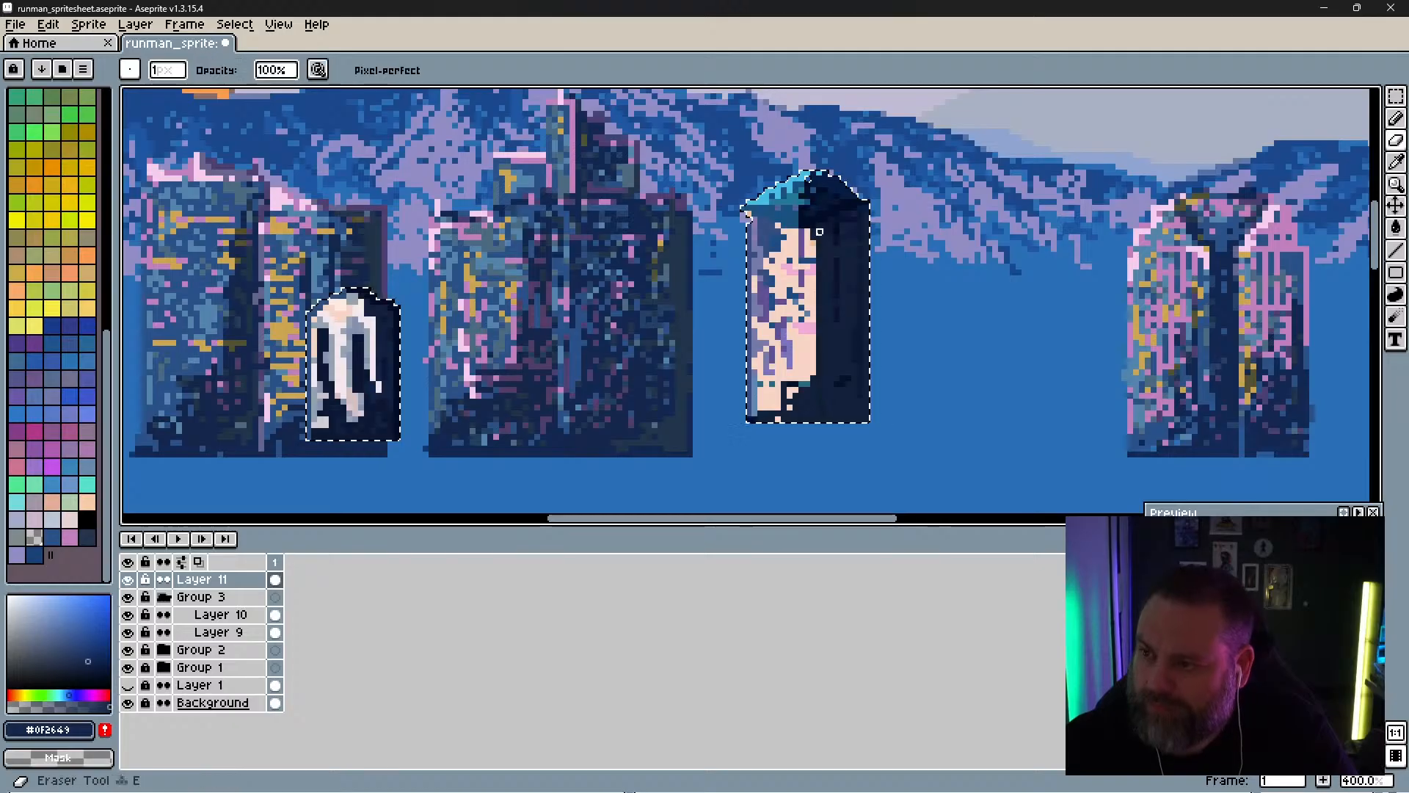
mouse_move(801, 384)
left_mouse_down()
mouse_move(791, 408)
mouse_move(802, 391)
left_mouse_up()
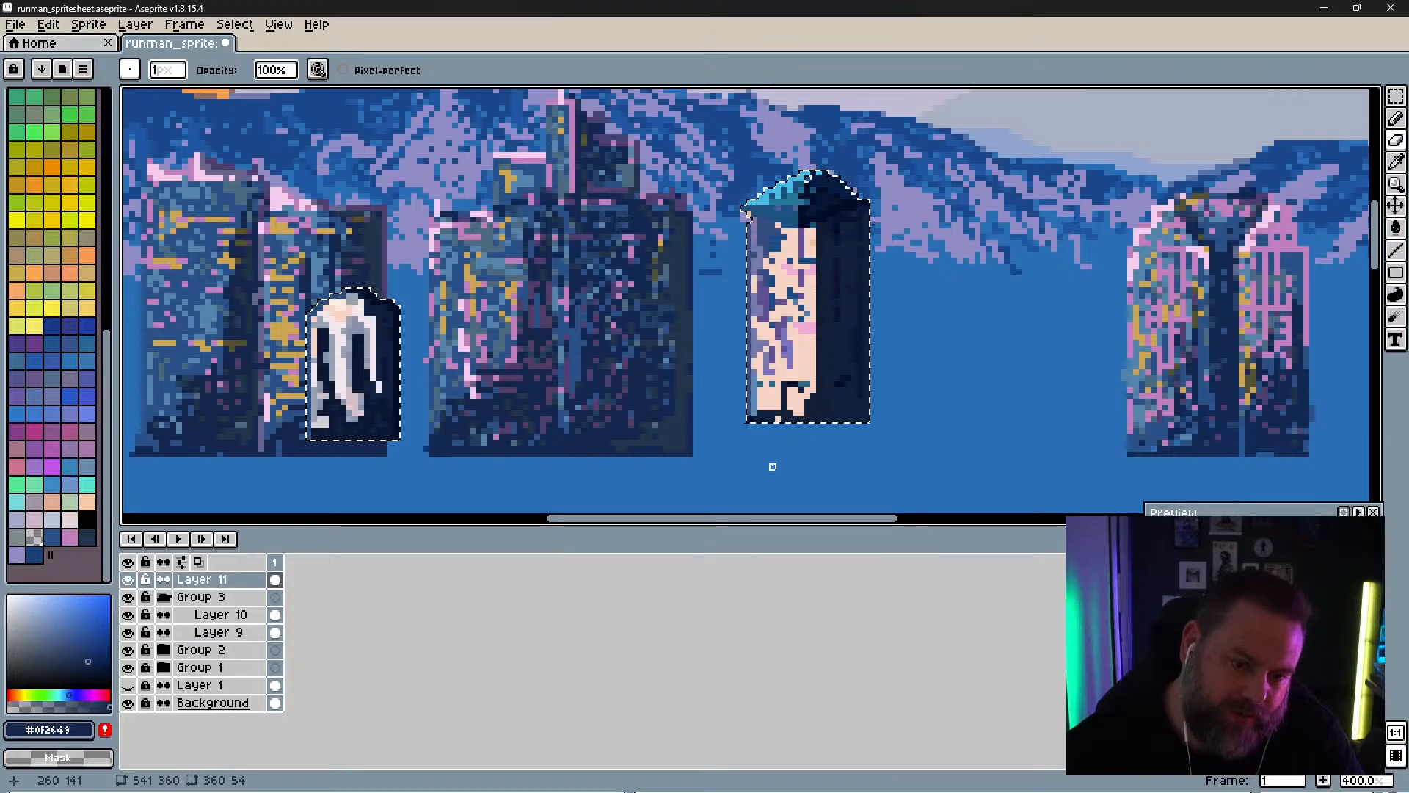
mouse_move(802, 378)
left_mouse_down()
mouse_move(784, 414)
mouse_move(760, 413)
mouse_move(801, 402)
mouse_move(808, 373)
mouse_move(781, 416)
left_mouse_up()
key("b")
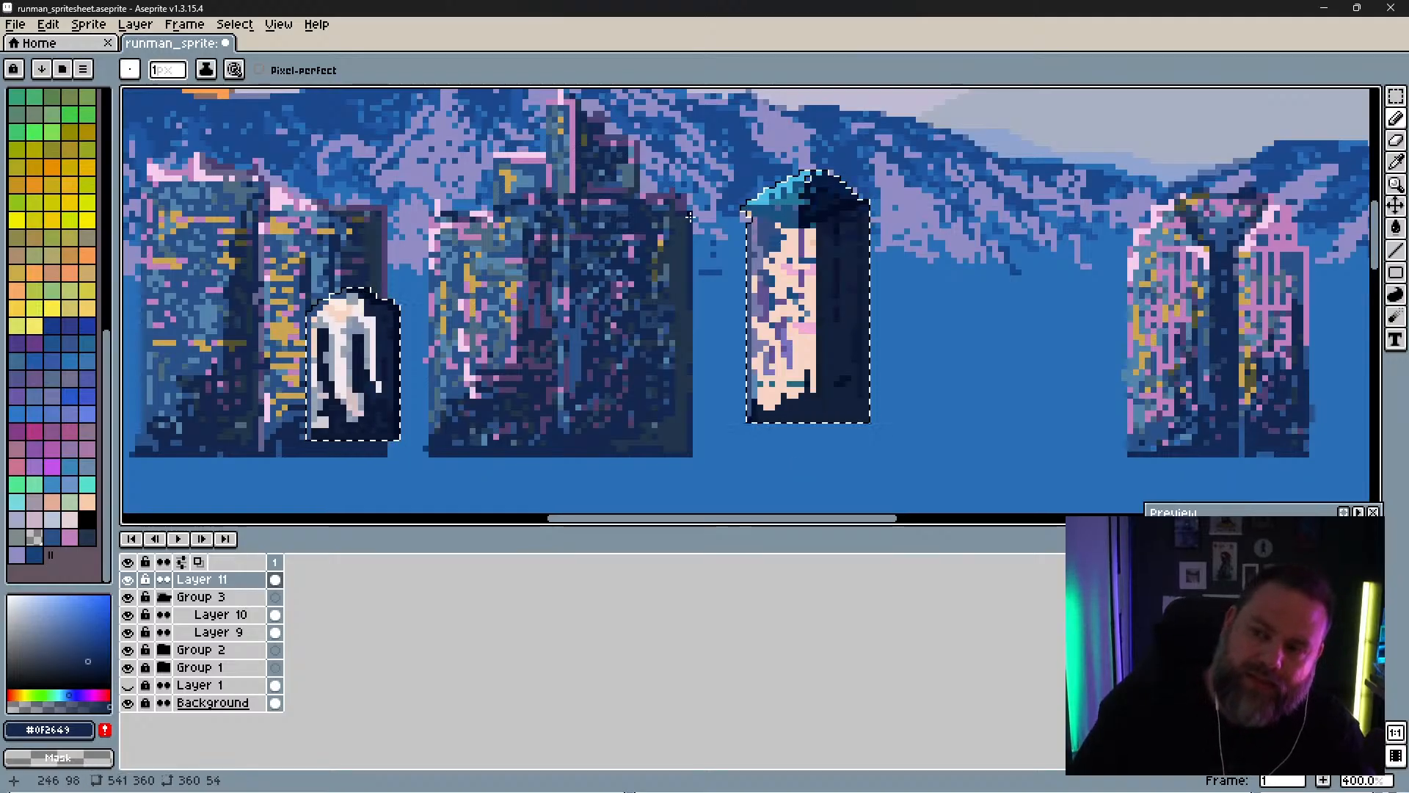
Step: Lower Layer 11's opacity so the building details show through the navy shadows
double_click(252, 581)
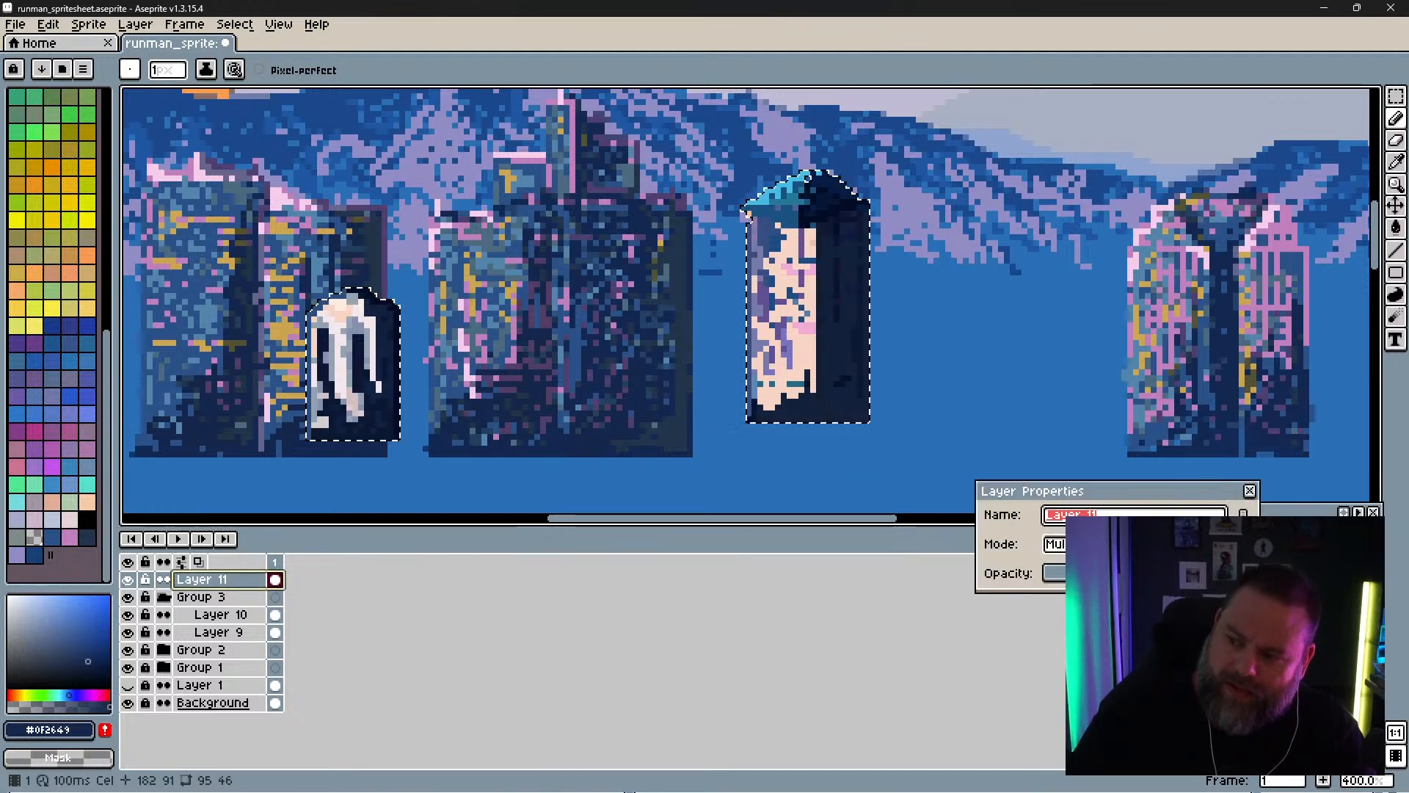
left_click(1134, 573)
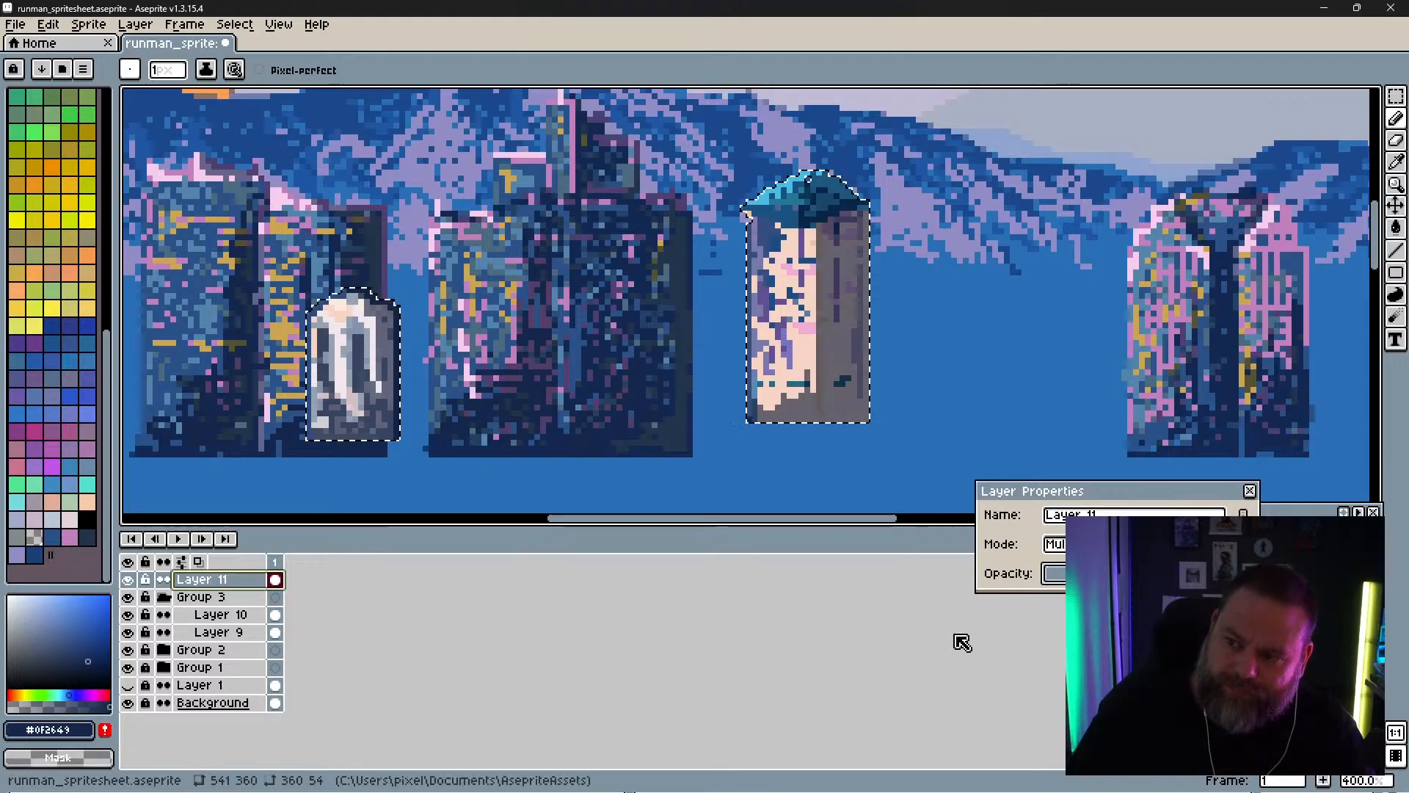
left_click(1250, 490)
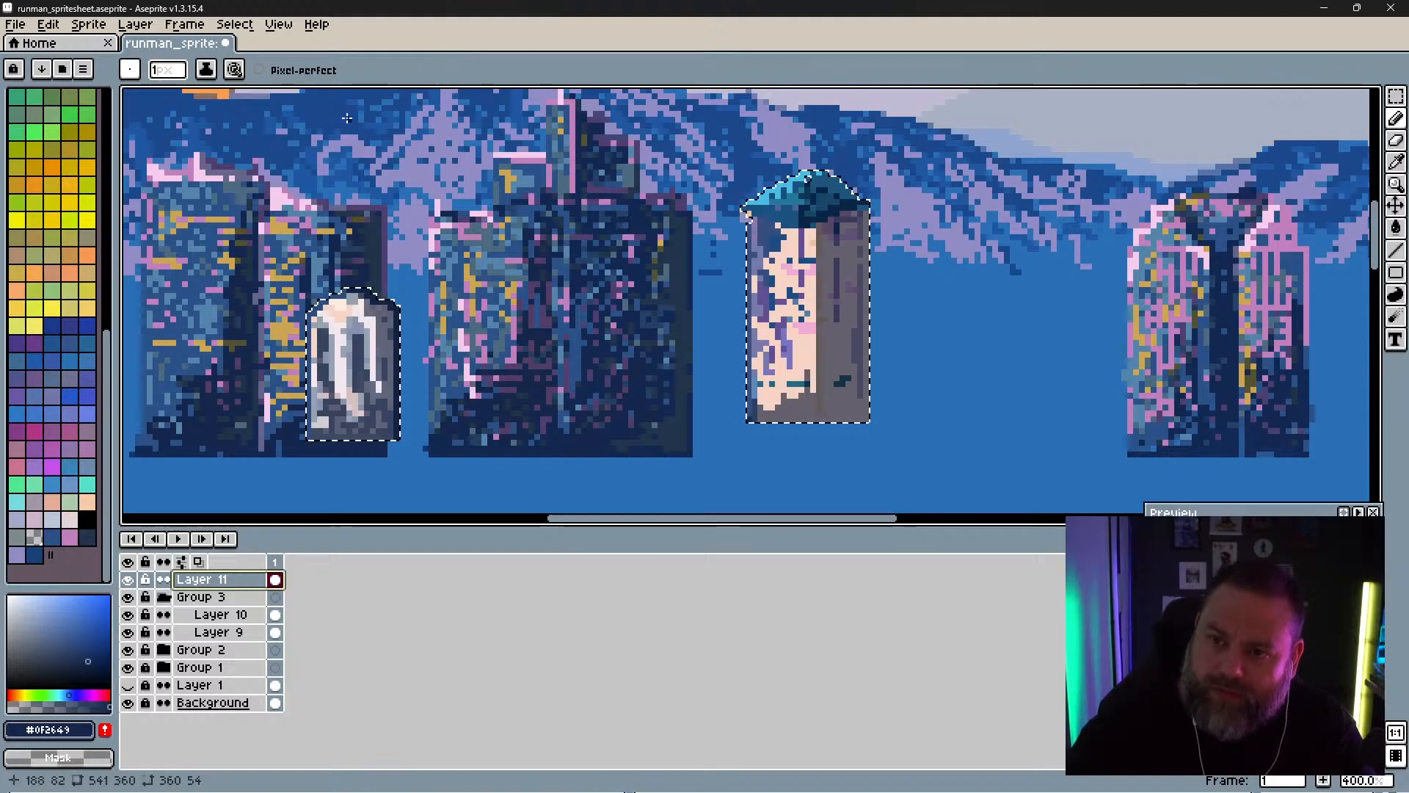
Step: Clear the selection around the buildings and save the sprite sheet
key("v")
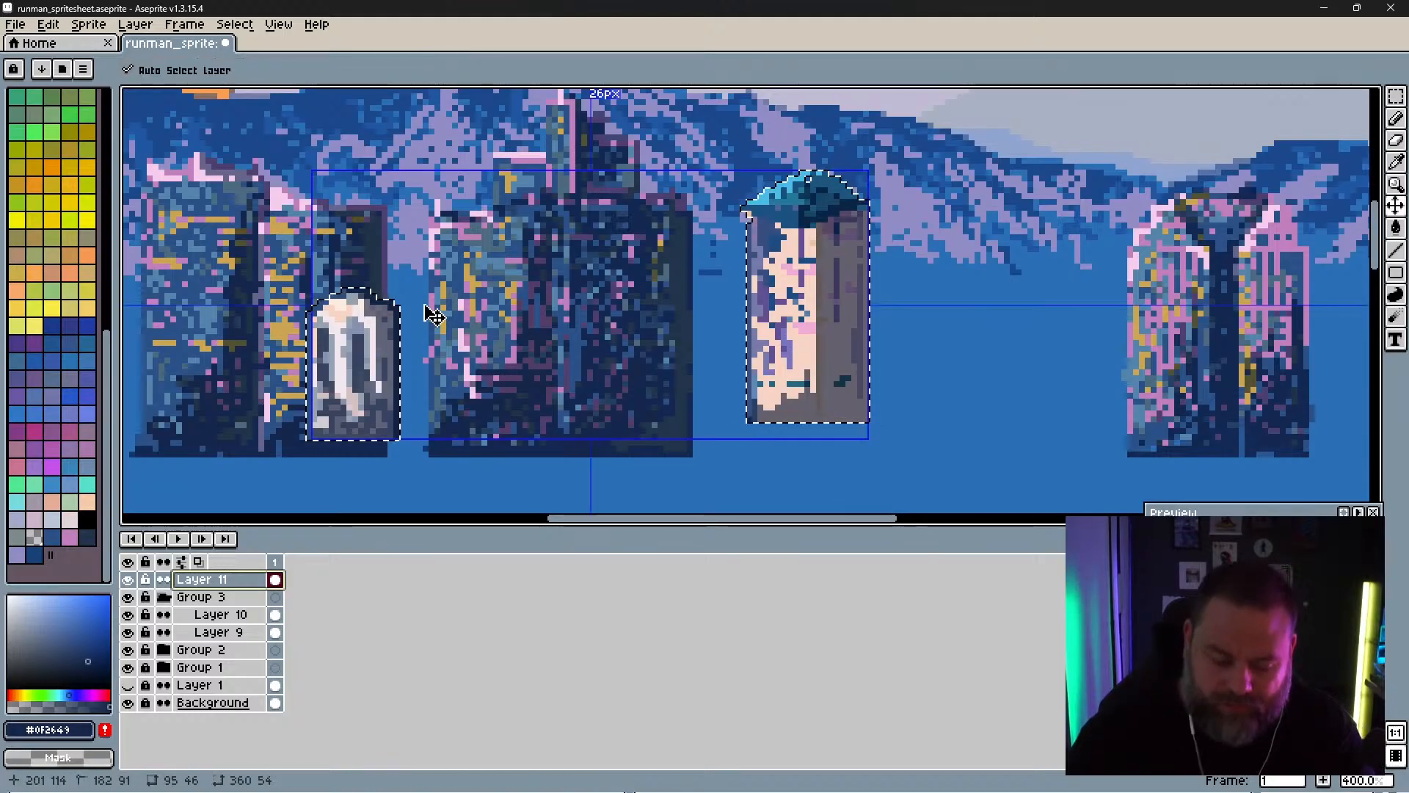
key("ctrl+d")
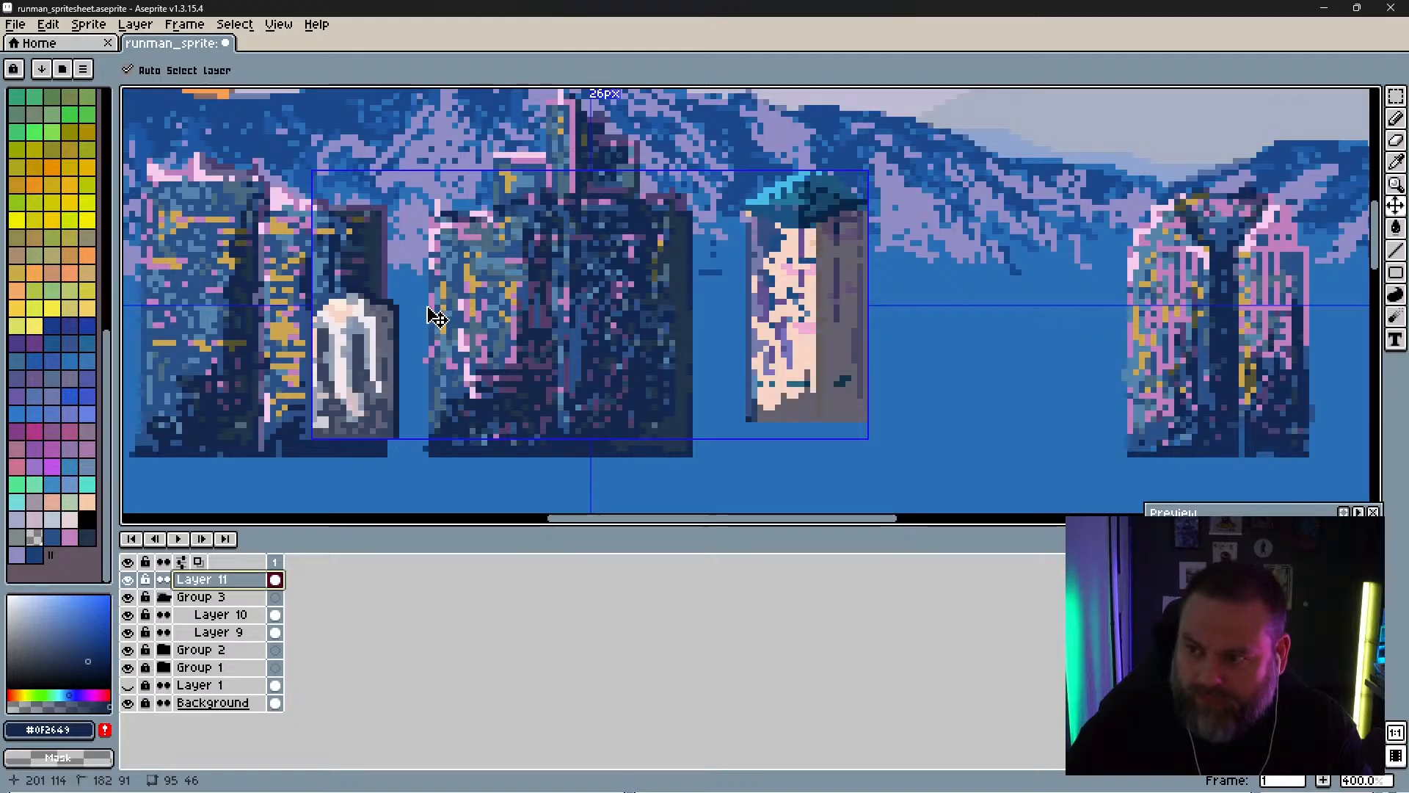
key("b")
key("ctrl+s")
key("1")
scroll(599, 364, "down", 1)
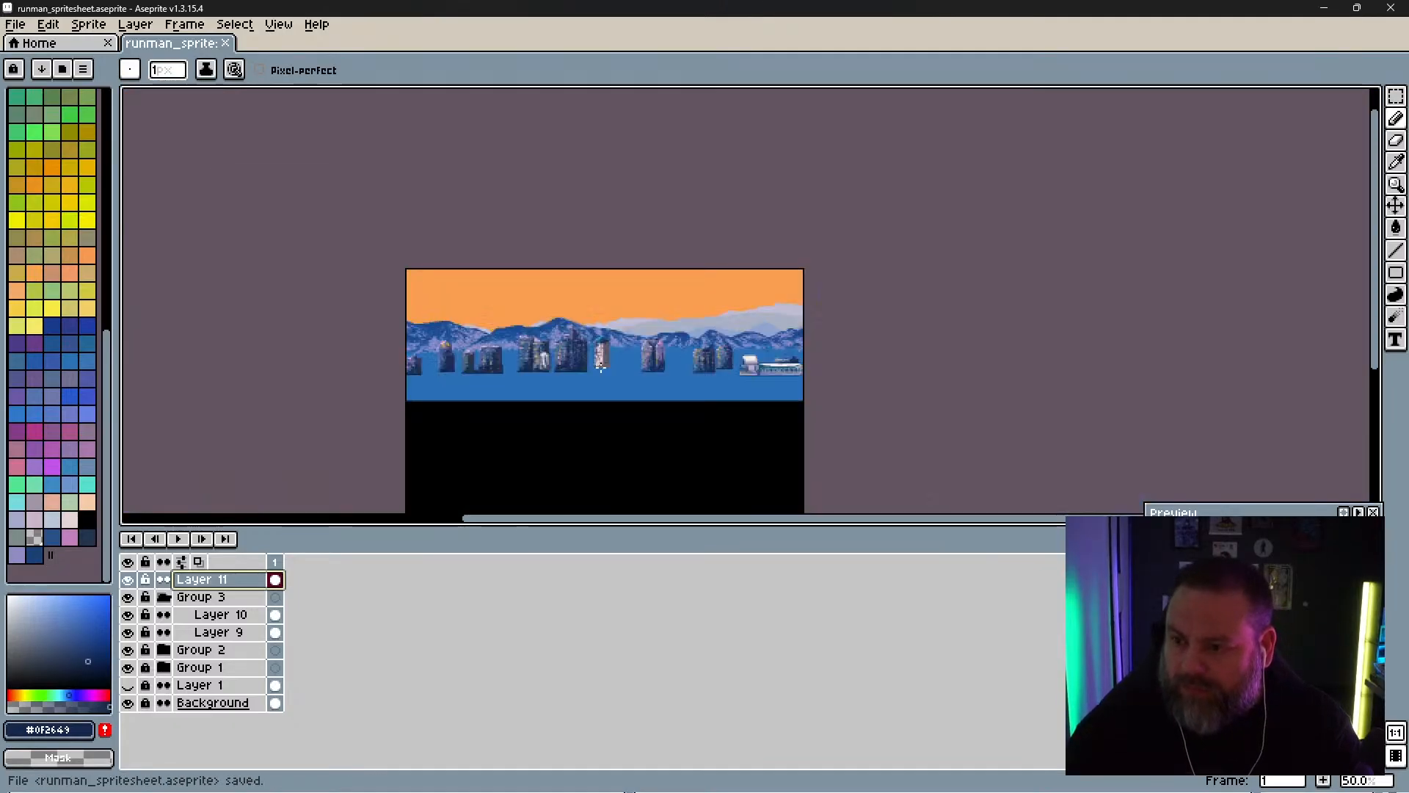
scroll(613, 382, "up", 2)
scroll(611, 384, "up", 1)
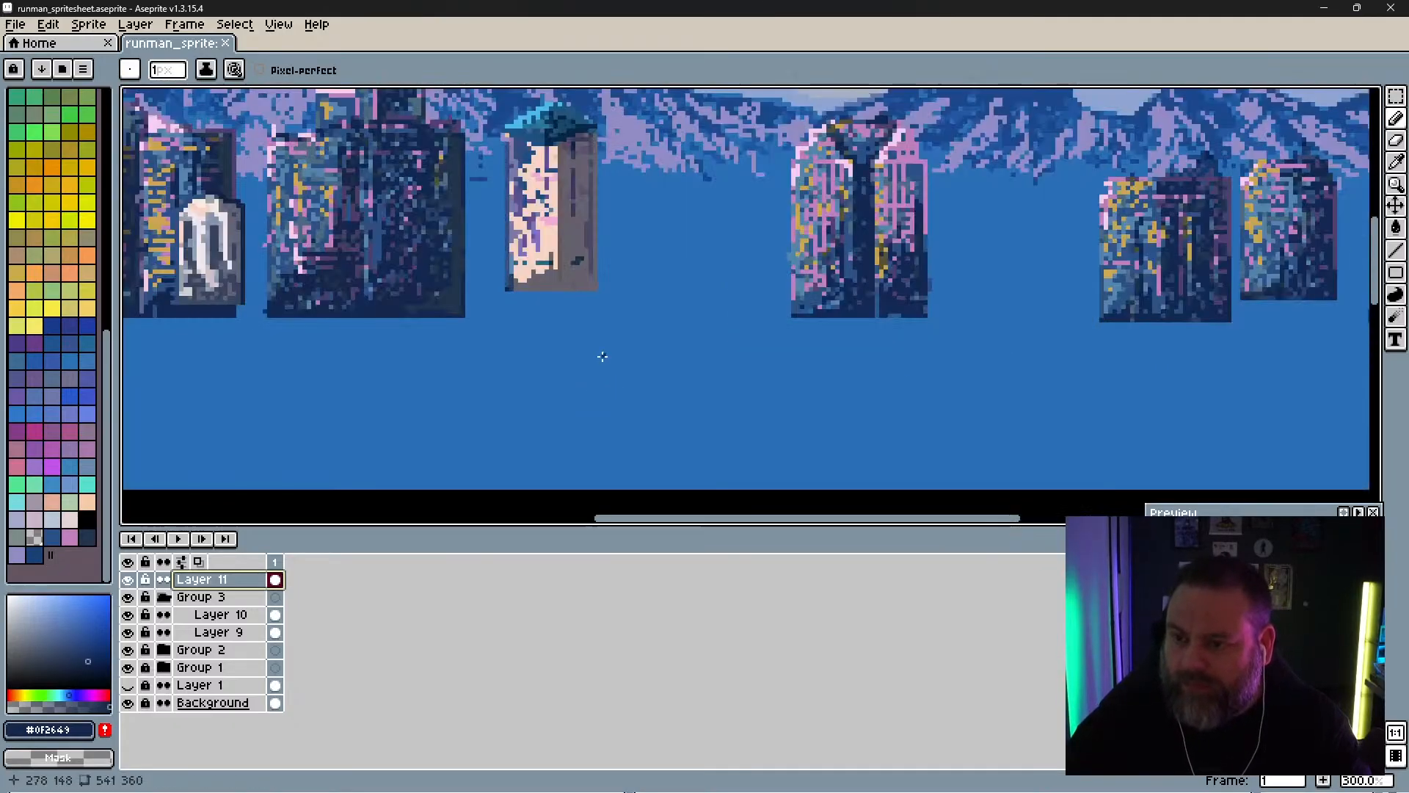
scroll(602, 359, "down", 2)
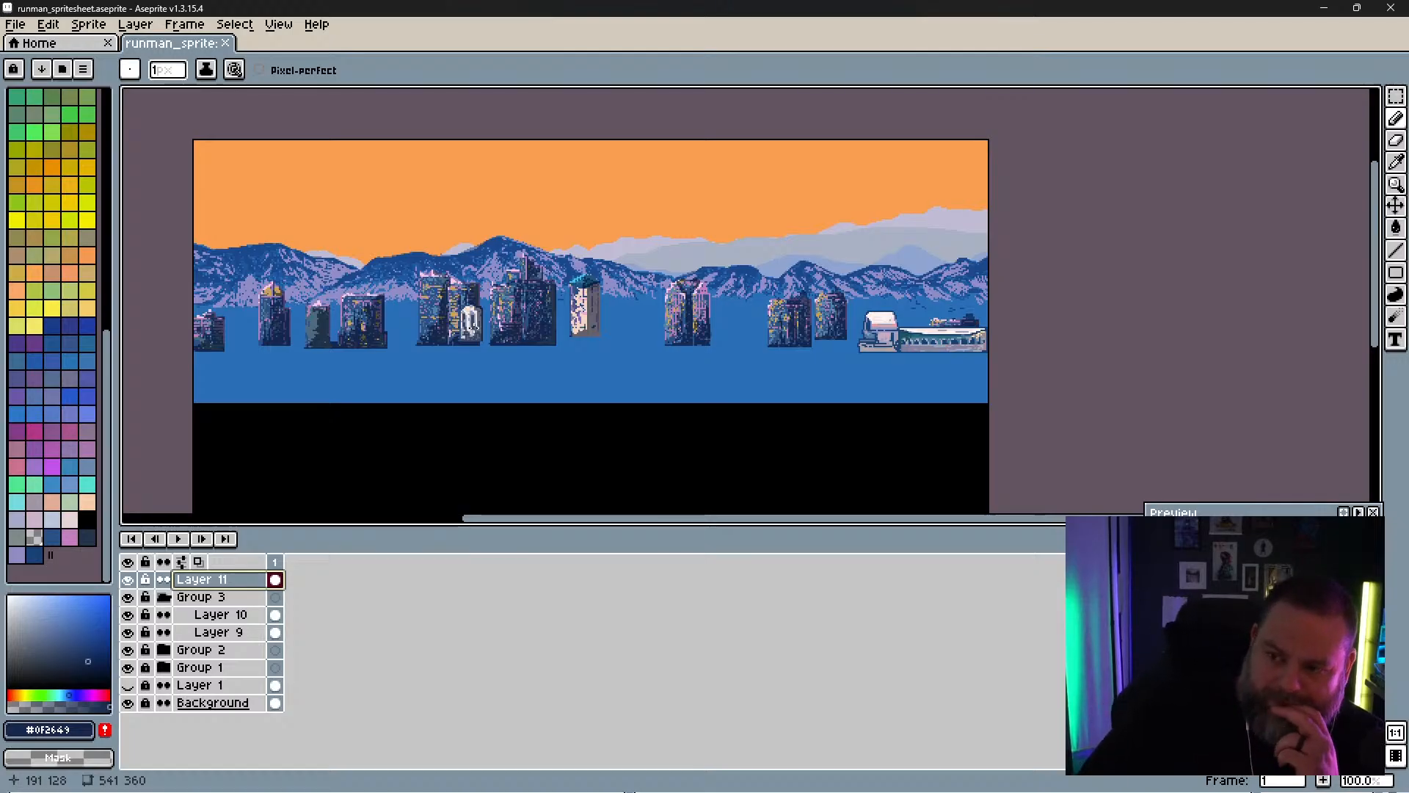
Step: Hide Layer 11 and compare the skyline with Group 3 shown and hidden
left_click(128, 686)
left_click(128, 686)
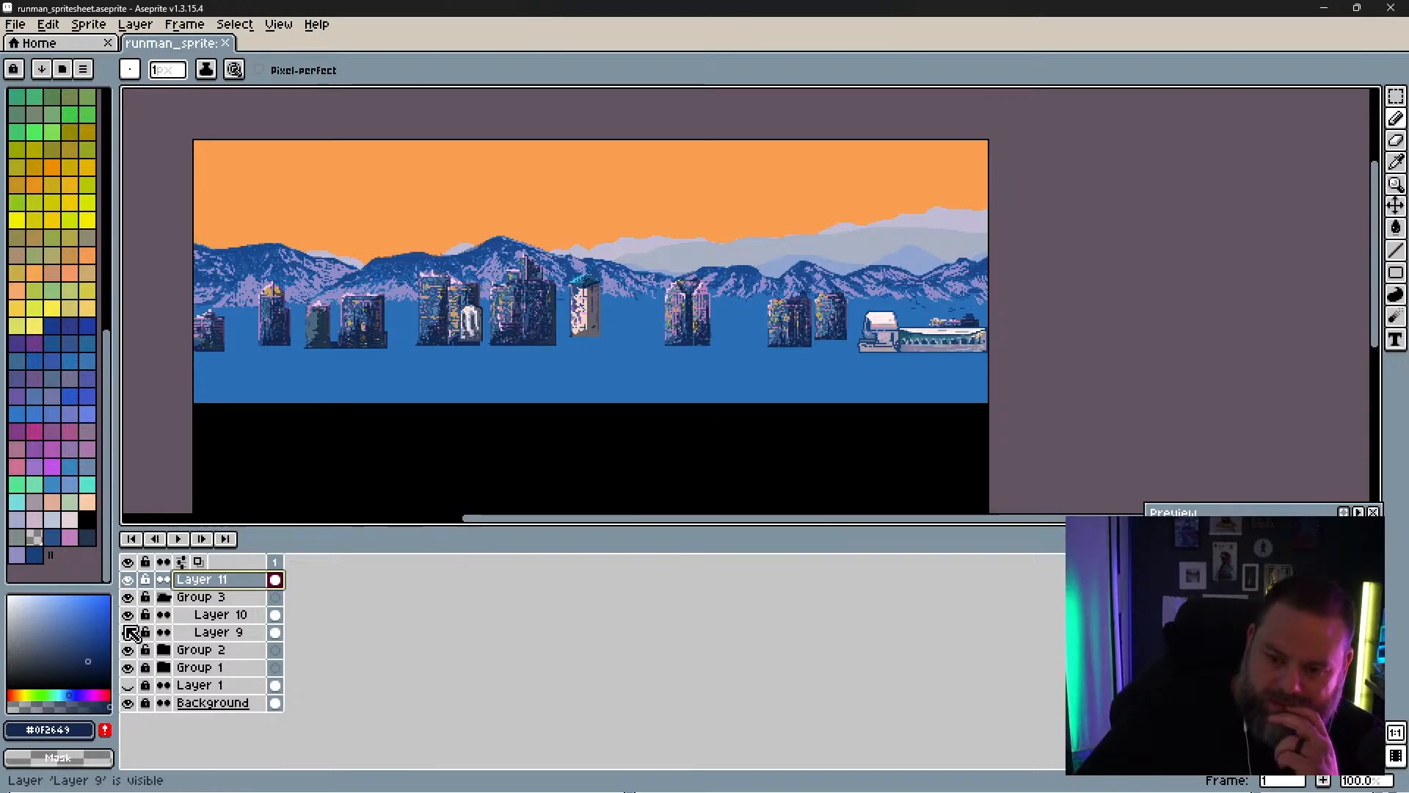
left_click(127, 597)
left_click(128, 579)
left_click(127, 596)
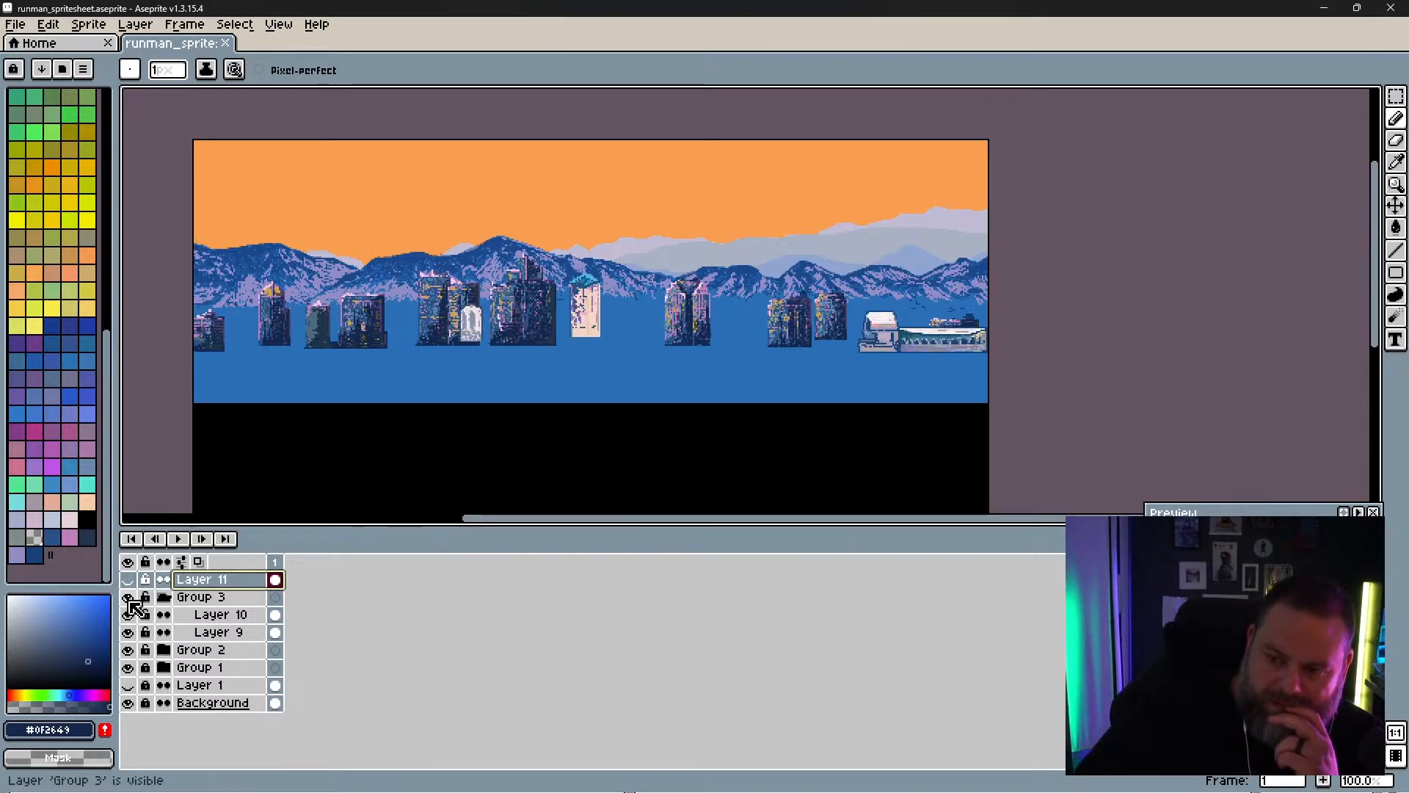
left_click(128, 598)
left_click(128, 598)
left_click(128, 598)
Step: Toggle Layer 10's visibility, and leave Group 3 hidden and collapsed
left_click(129, 616)
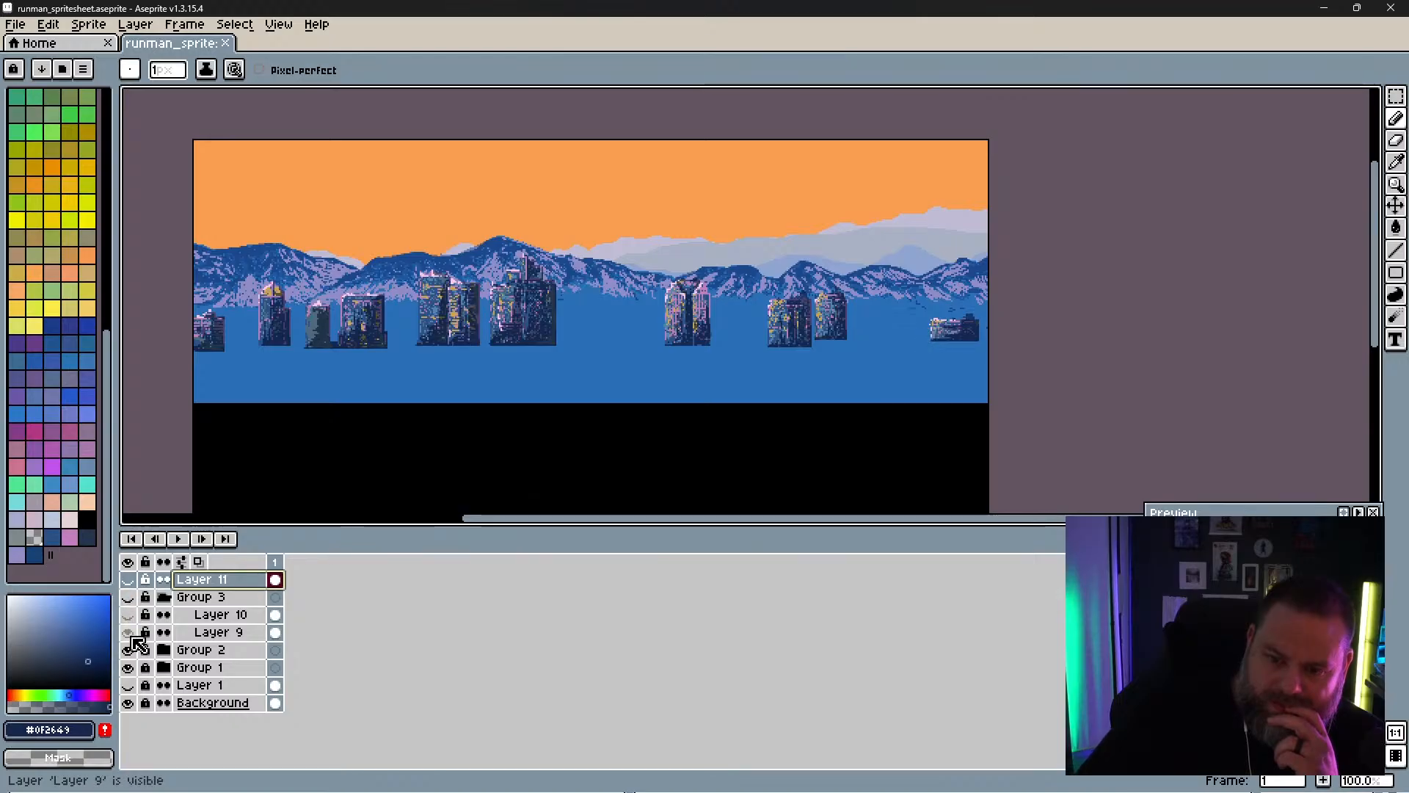
left_click(128, 597)
left_click(128, 614)
left_click(129, 596)
left_click(185, 599)
left_click(146, 598)
left_click(161, 599)
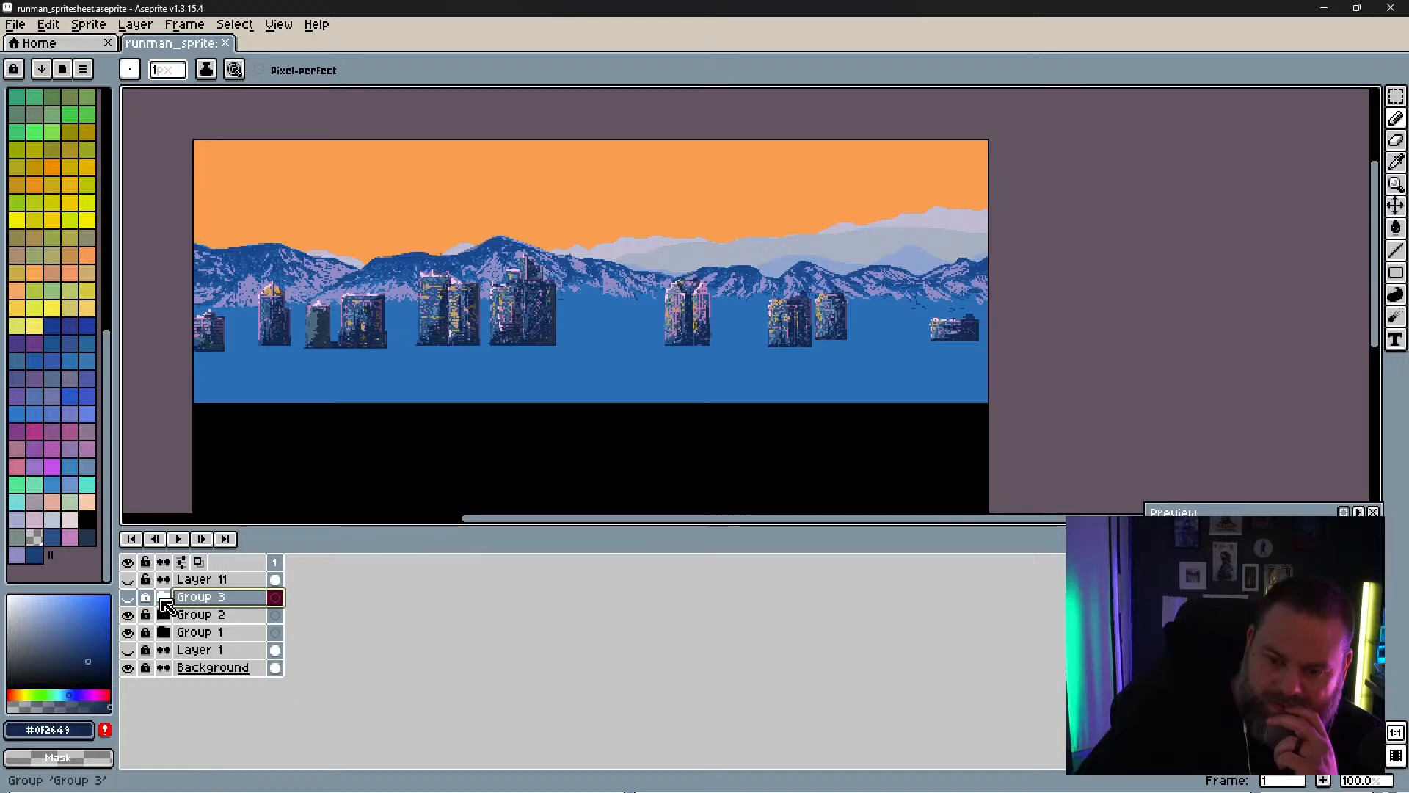
Step: Hide Group 2 and Group 1 to show only the skyline reference photo
left_click(129, 615)
left_click(130, 632)
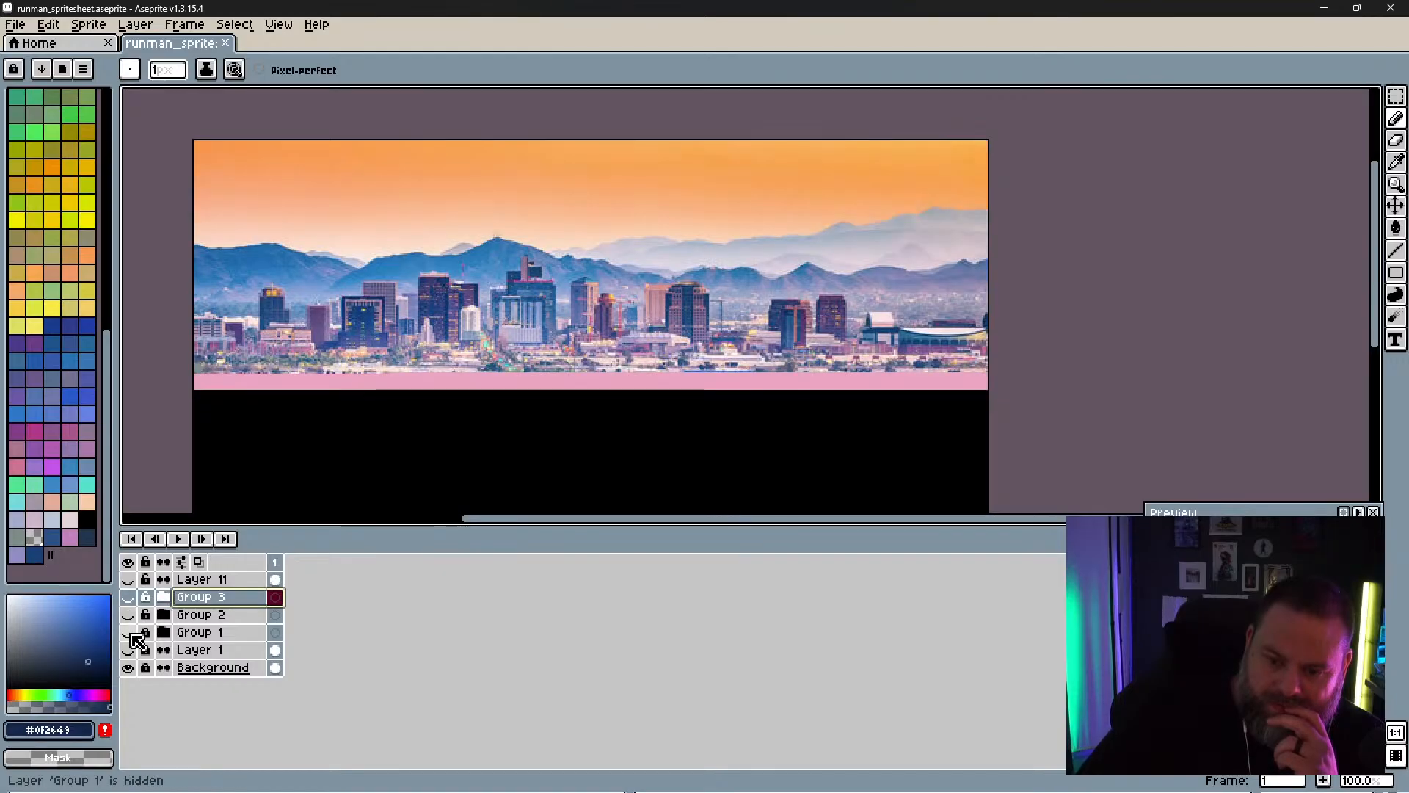
left_click(129, 650)
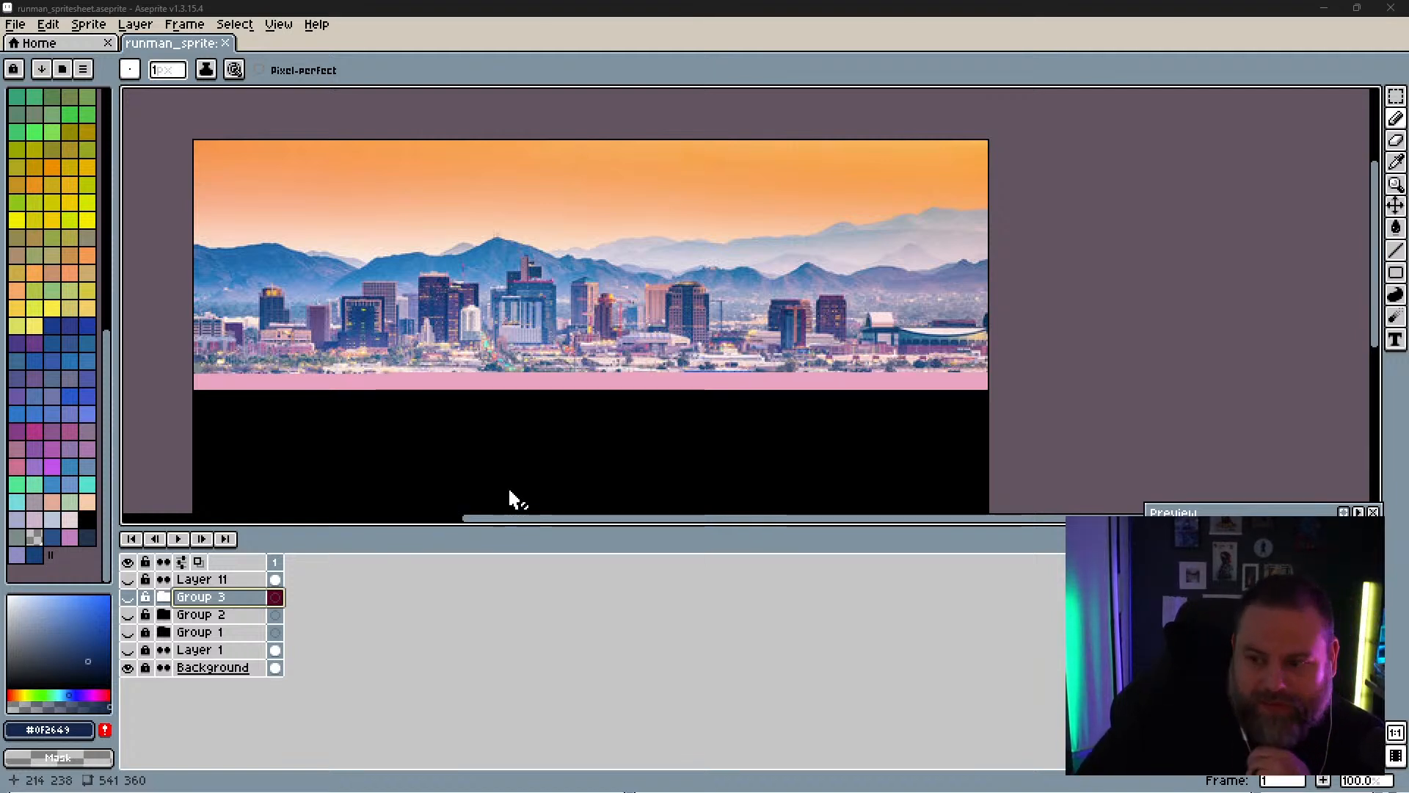
left_click_drag(539, 520, 482, 525)
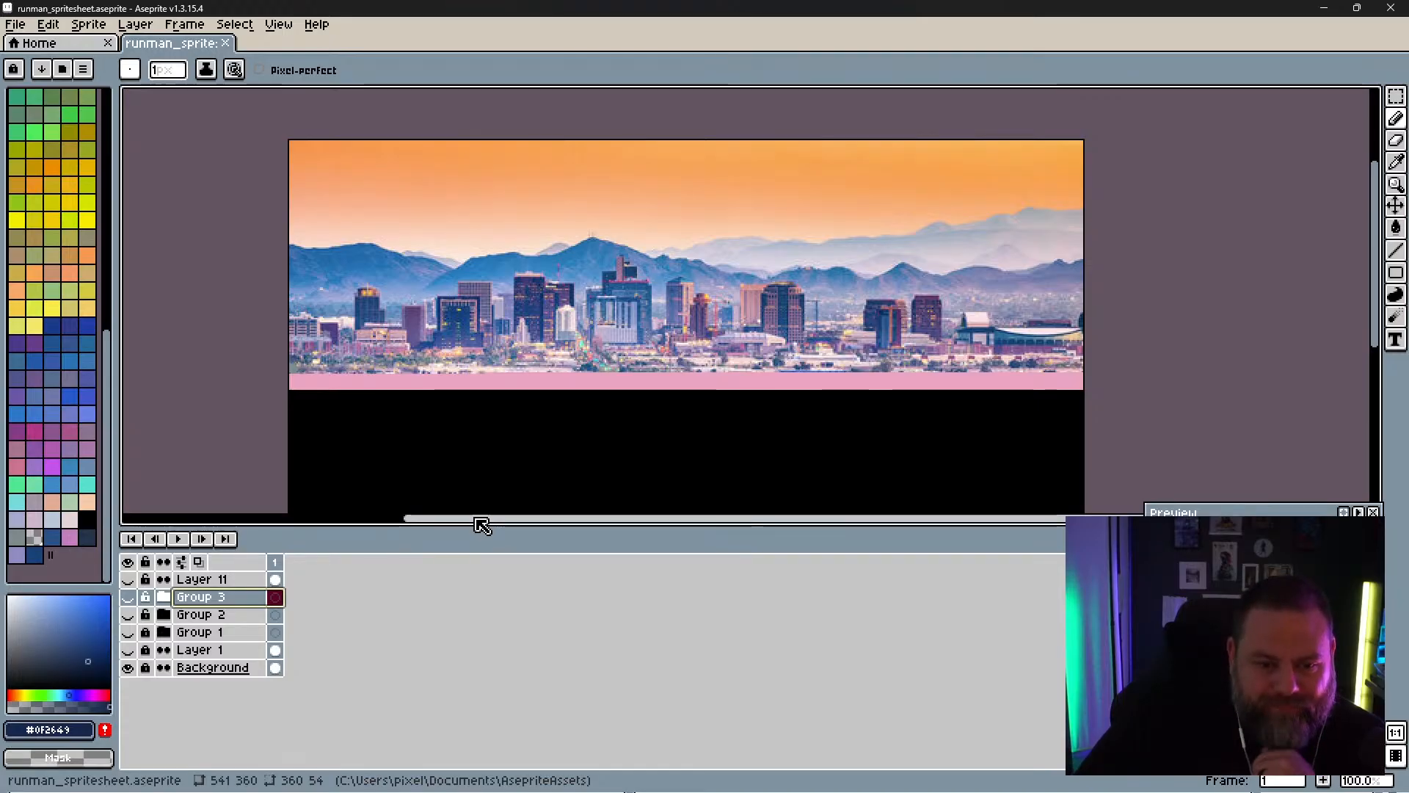
mouse_move(482, 524)
left_mouse_down()
mouse_move(503, 522)
mouse_move(429, 519)
mouse_move(557, 521)
mouse_move(421, 517)
mouse_move(508, 524)
left_mouse_up()
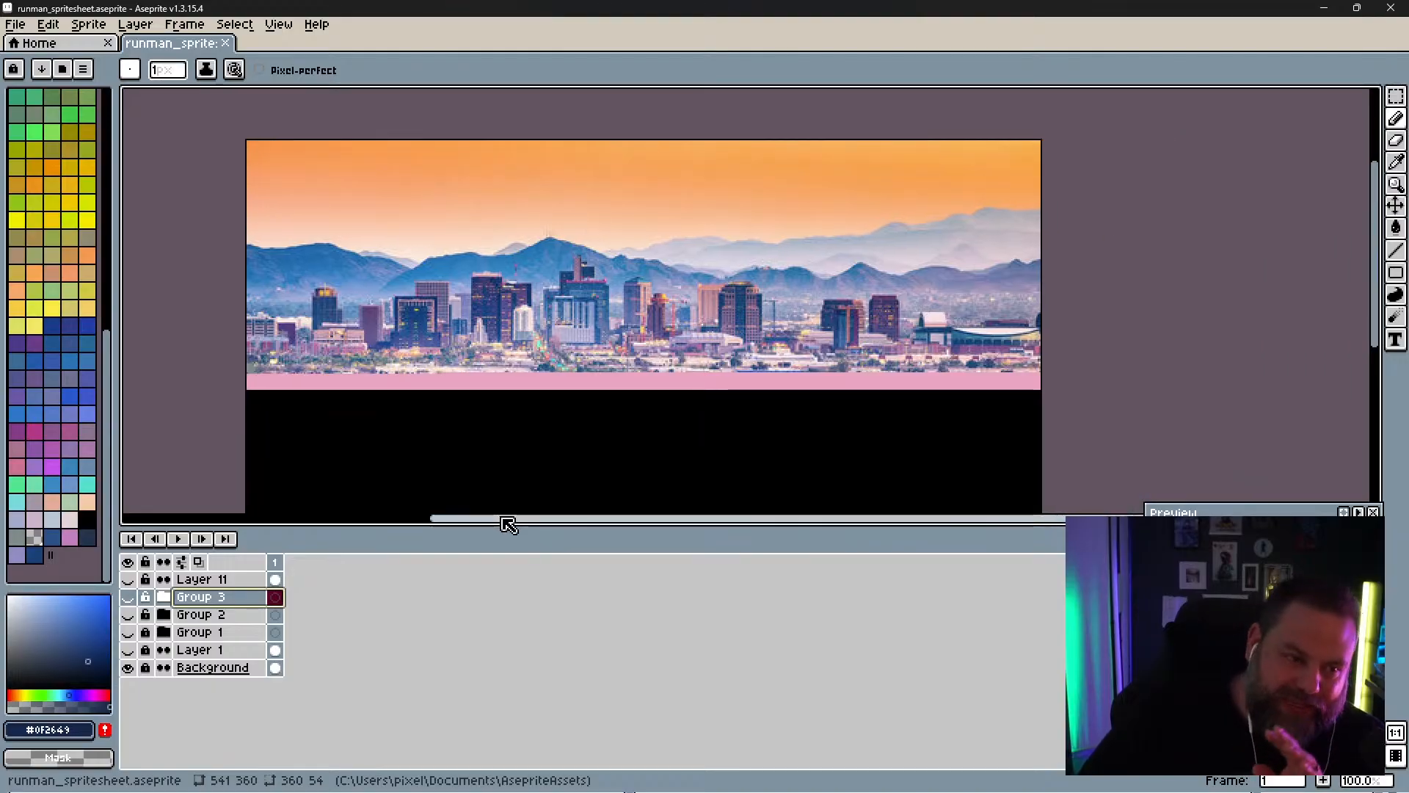
left_click_drag(508, 524, 537, 520)
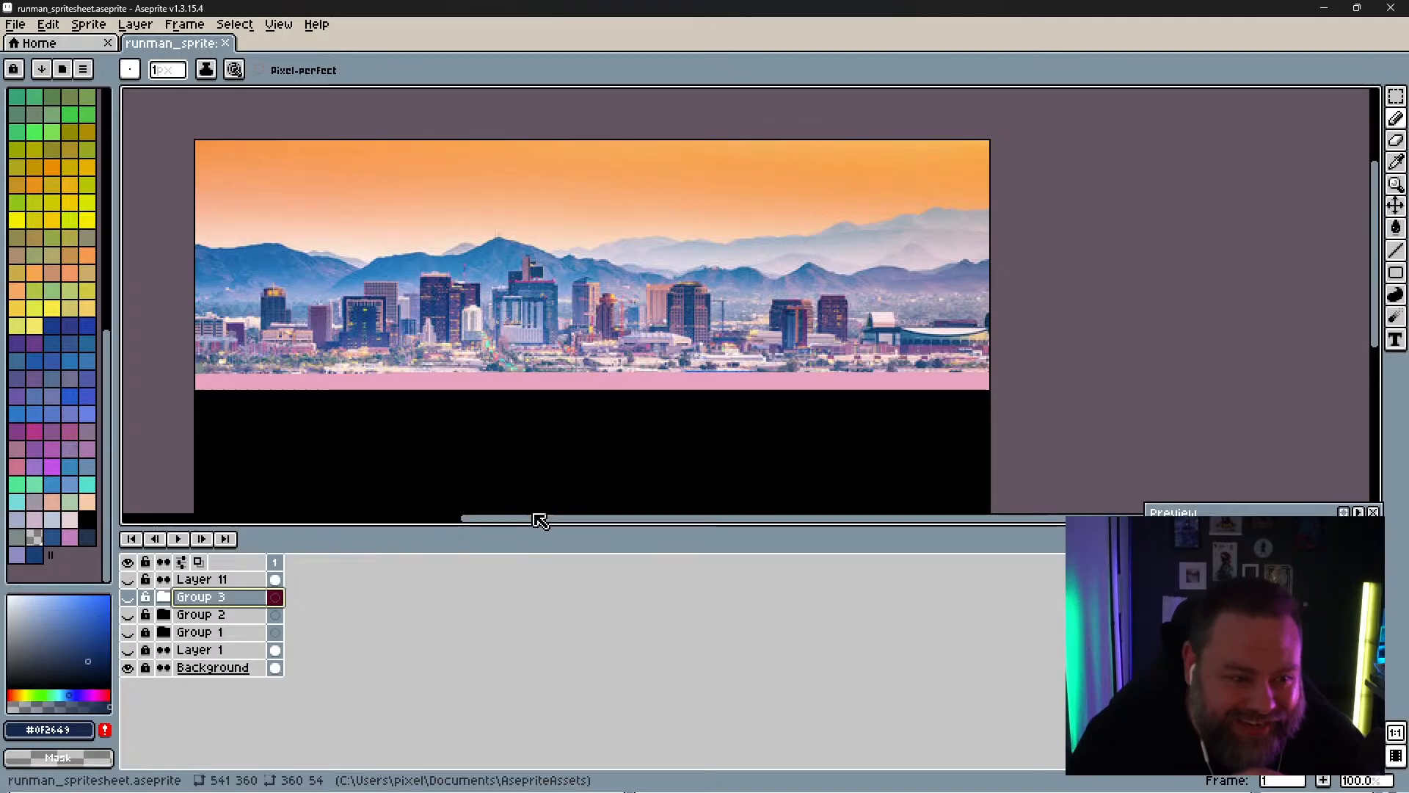
left_click_drag(539, 520, 541, 521)
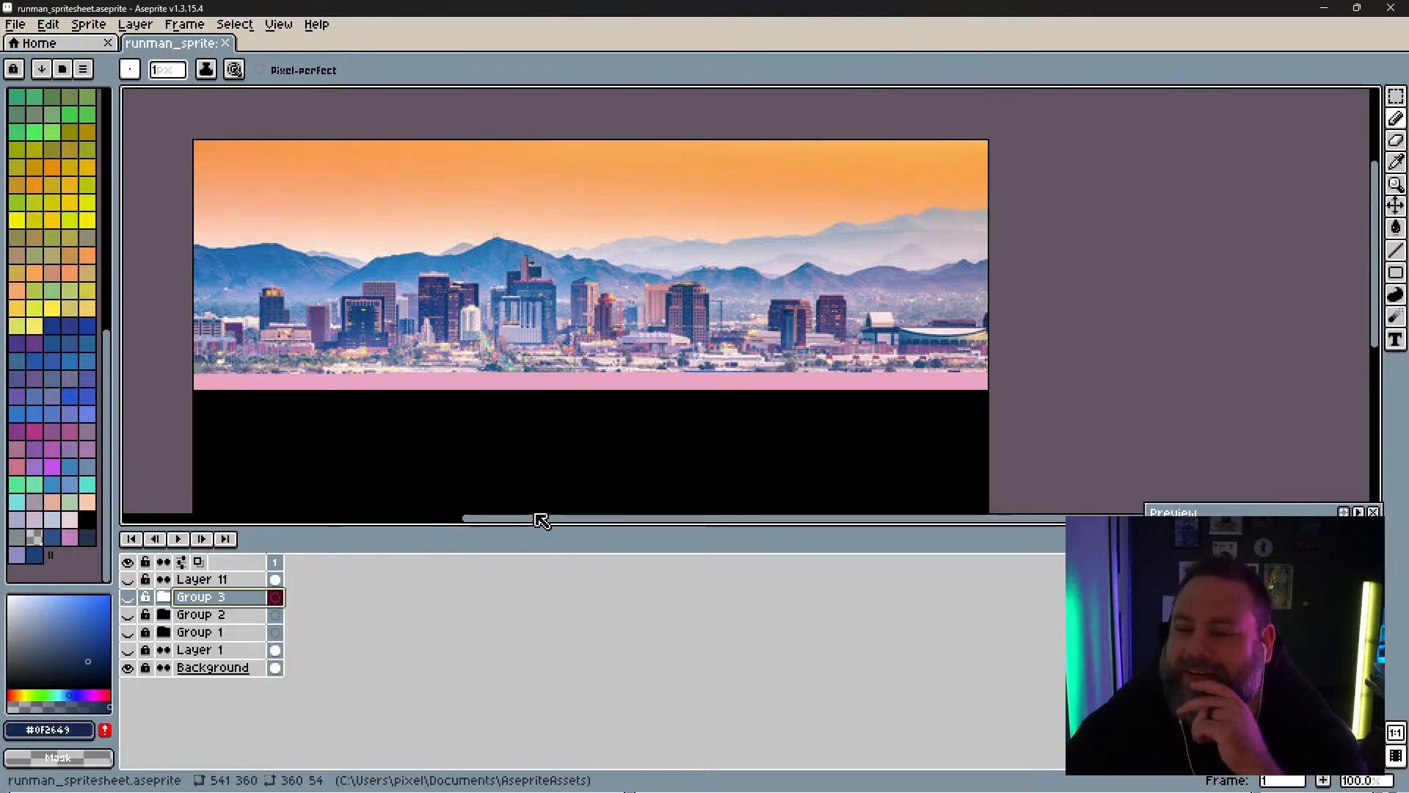
left_click_drag(541, 520, 535, 521)
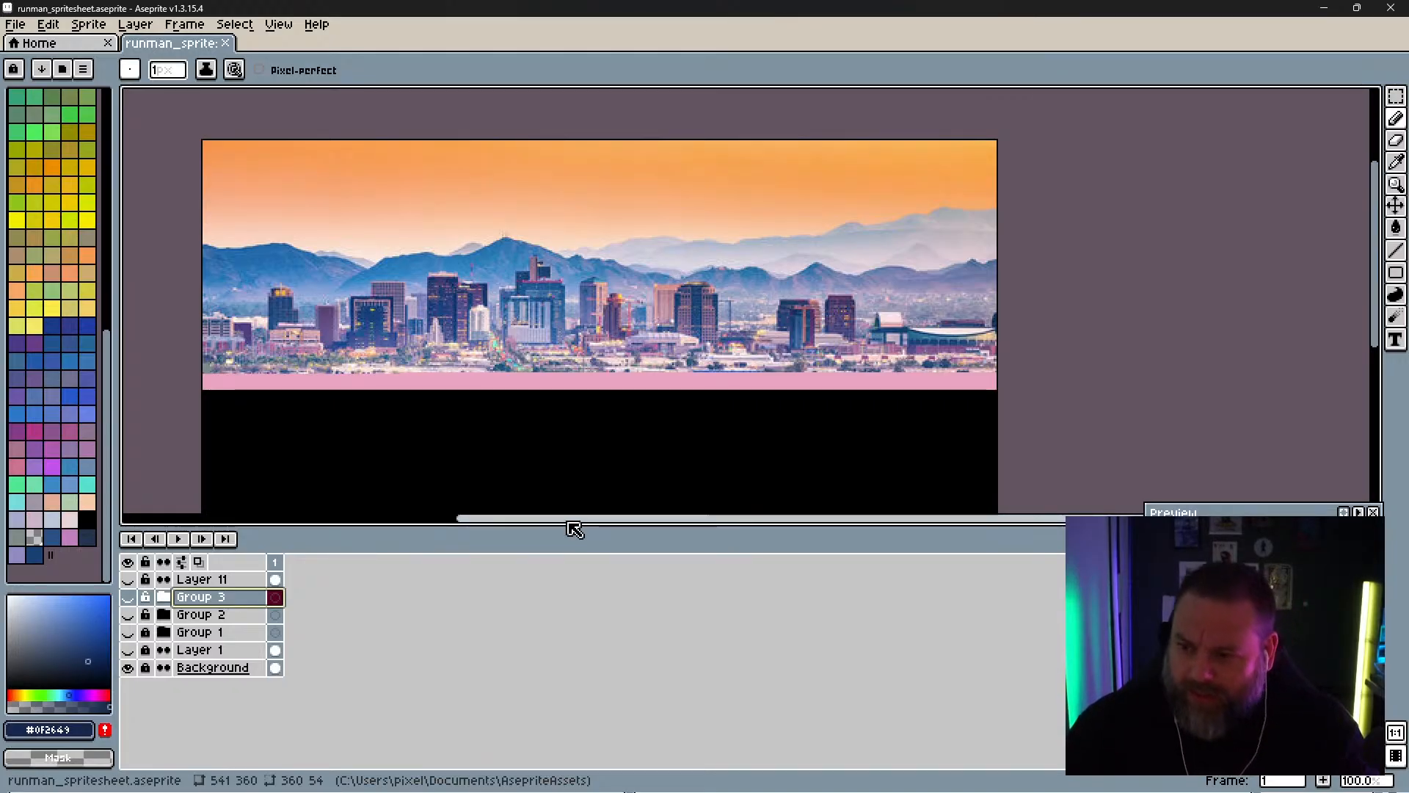
Step: Show Layer 11, Group 3, Group 2 and Group 1 over the reference photo, and toggle Layer 1, leaving it hidden
left_click(129, 580)
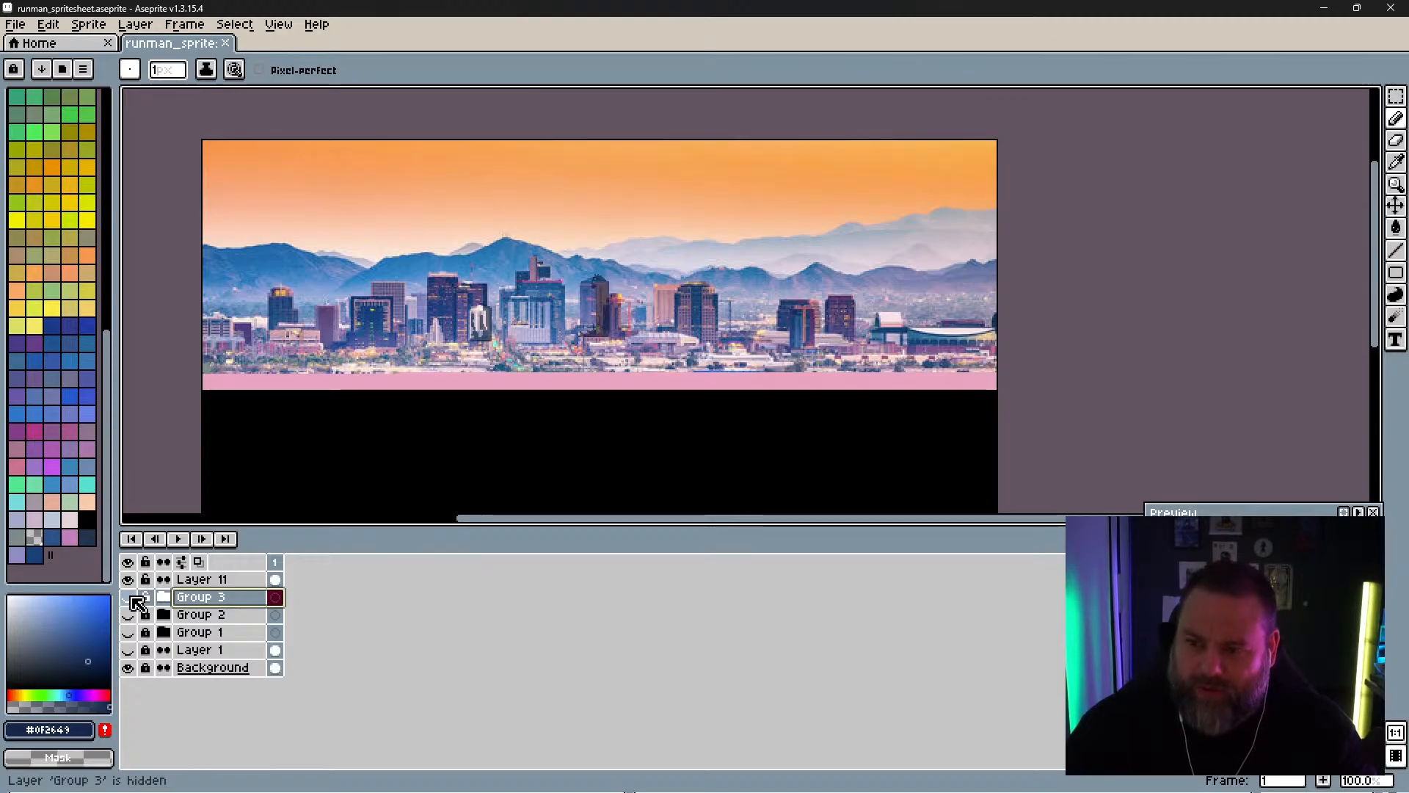
left_click(131, 597)
left_click(128, 615)
left_click(128, 633)
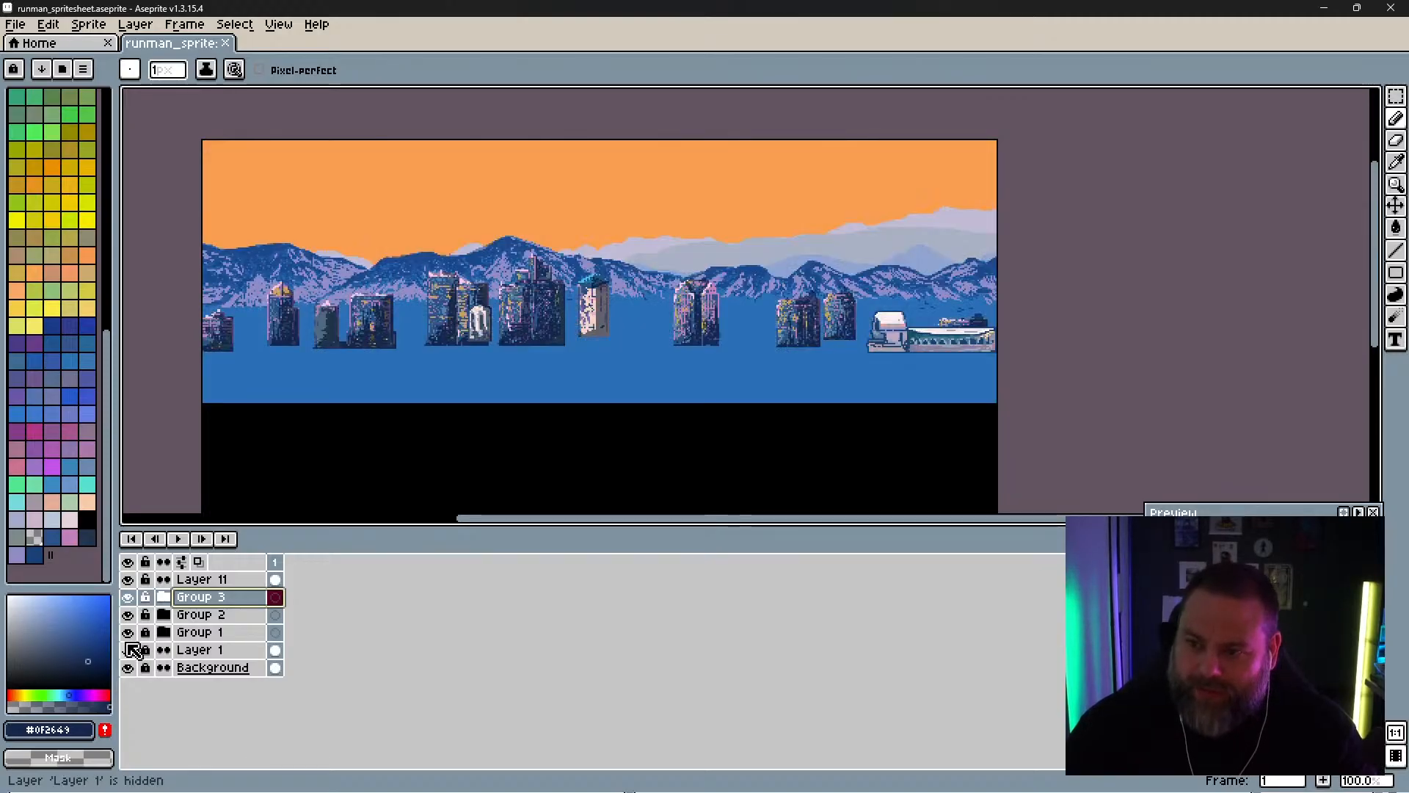
left_click(127, 647)
left_click(126, 652)
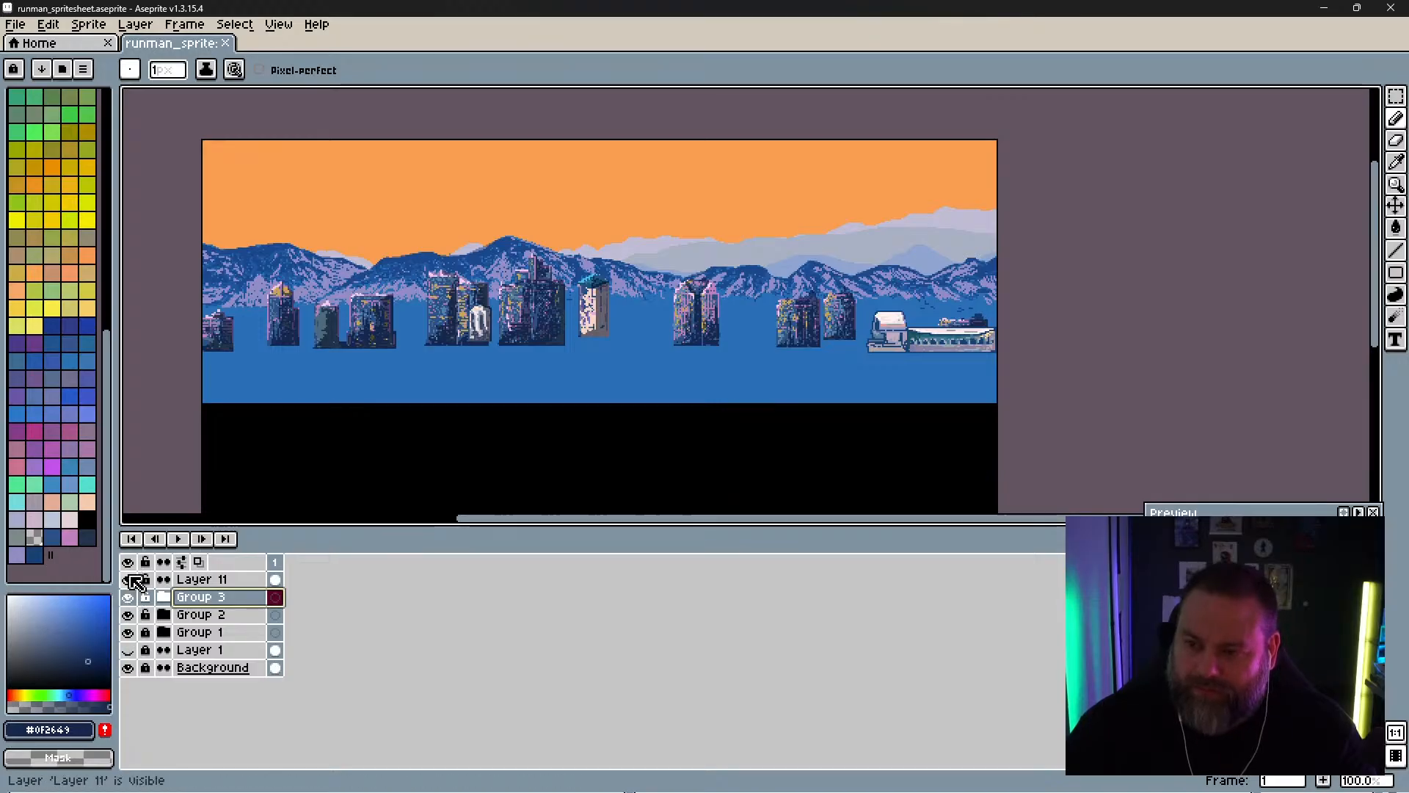
Step: Save the sprite sheet and examine the pixel-art buildings against the mountains at several scales
scroll(609, 293, "up", 1)
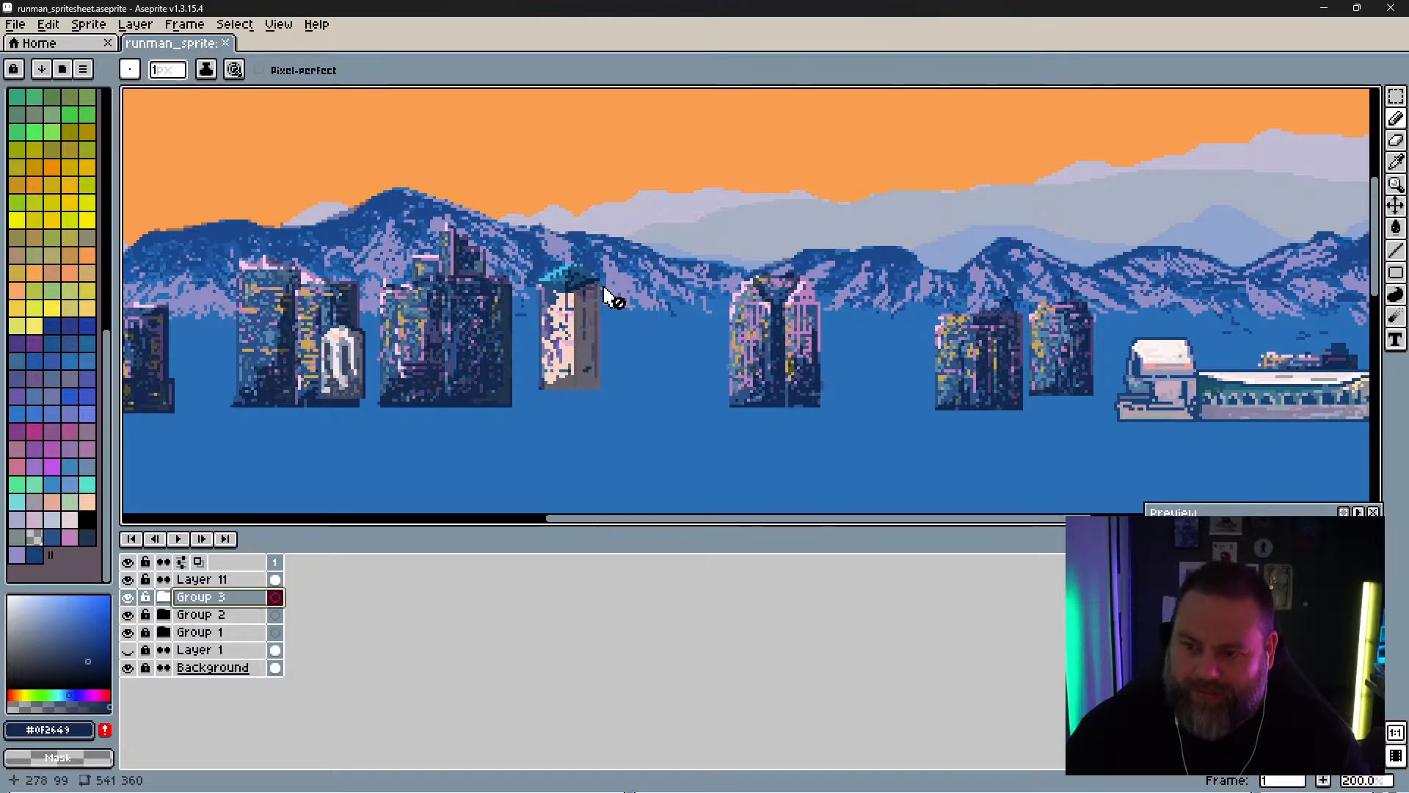
scroll(609, 294, "down", 2)
key("ctrl+s")
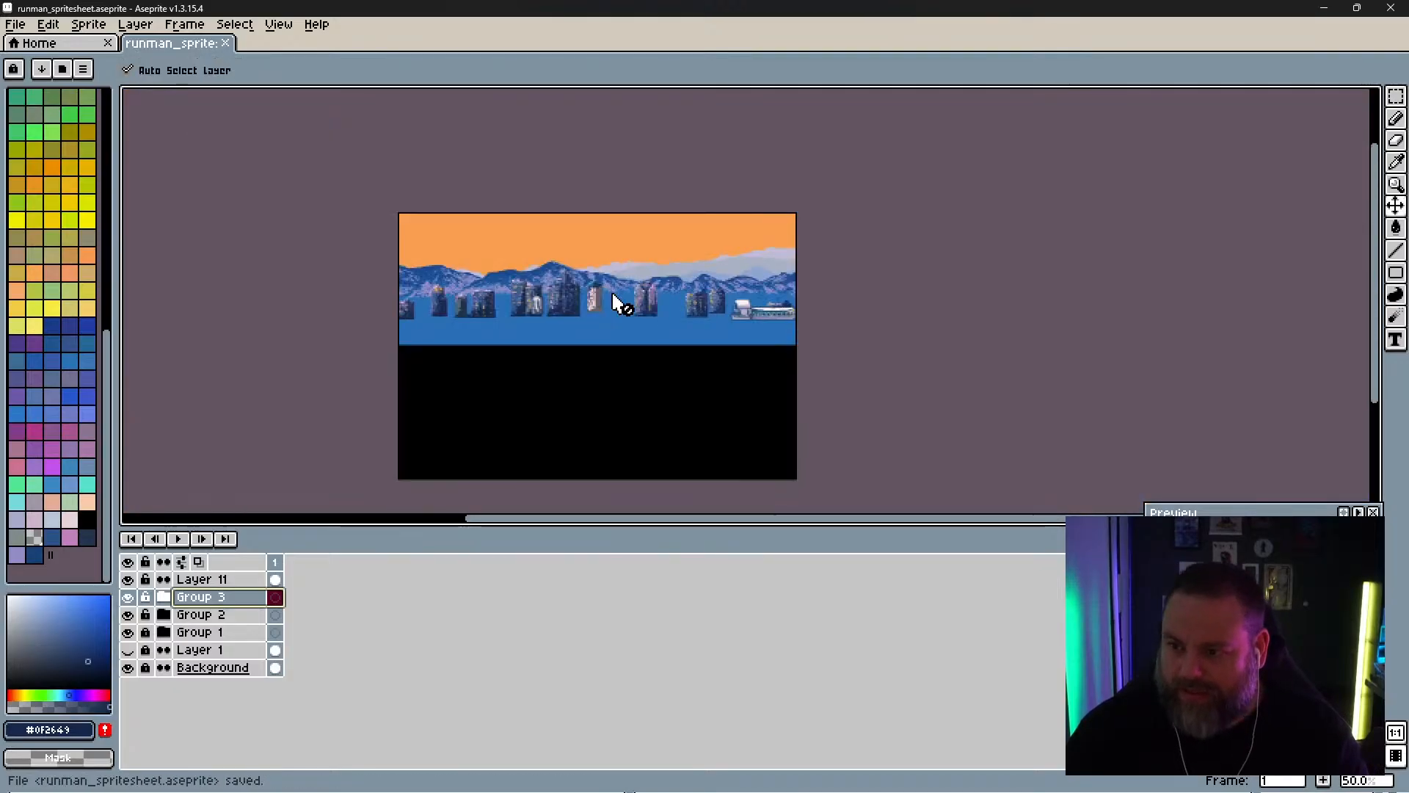
scroll(609, 304, "up", 1)
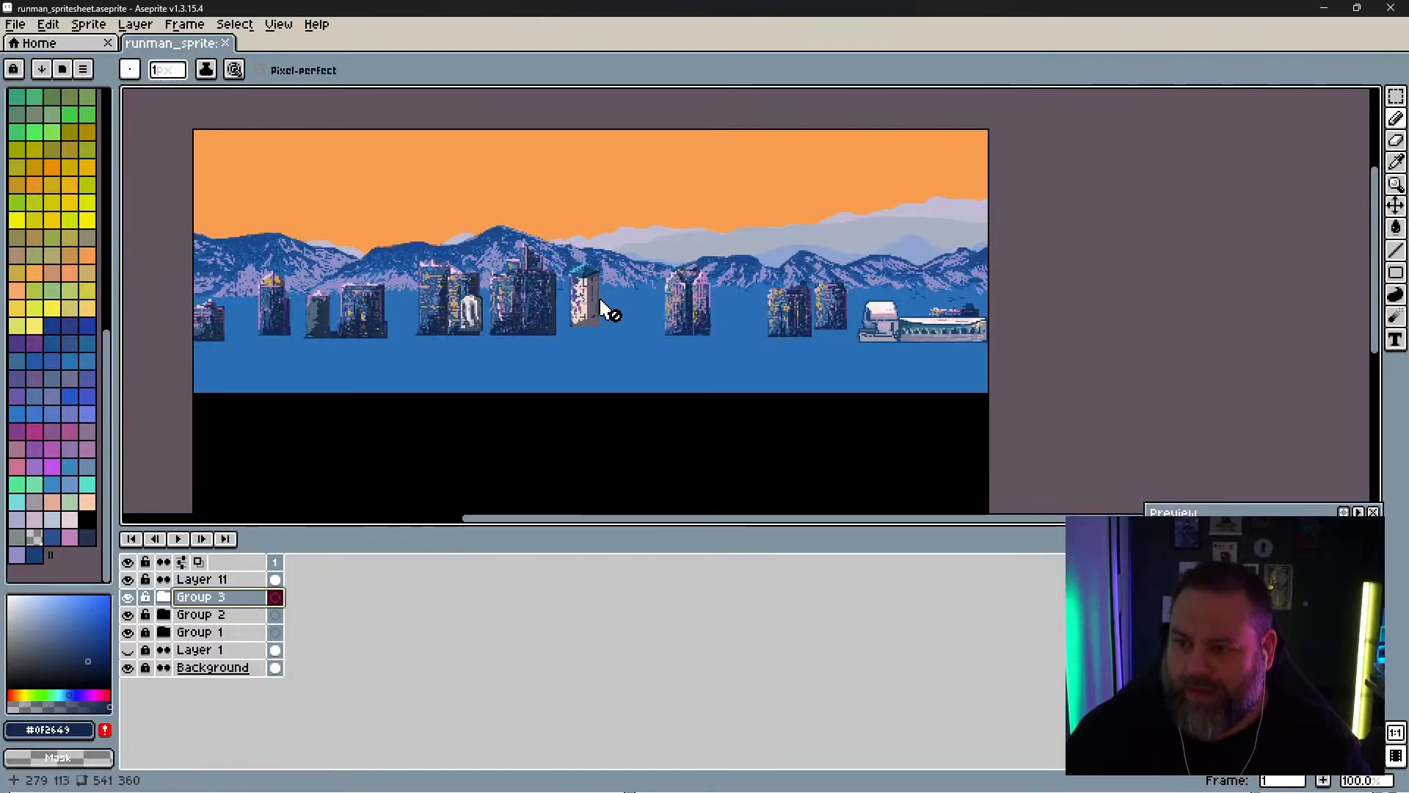
scroll(546, 353, "down", 1)
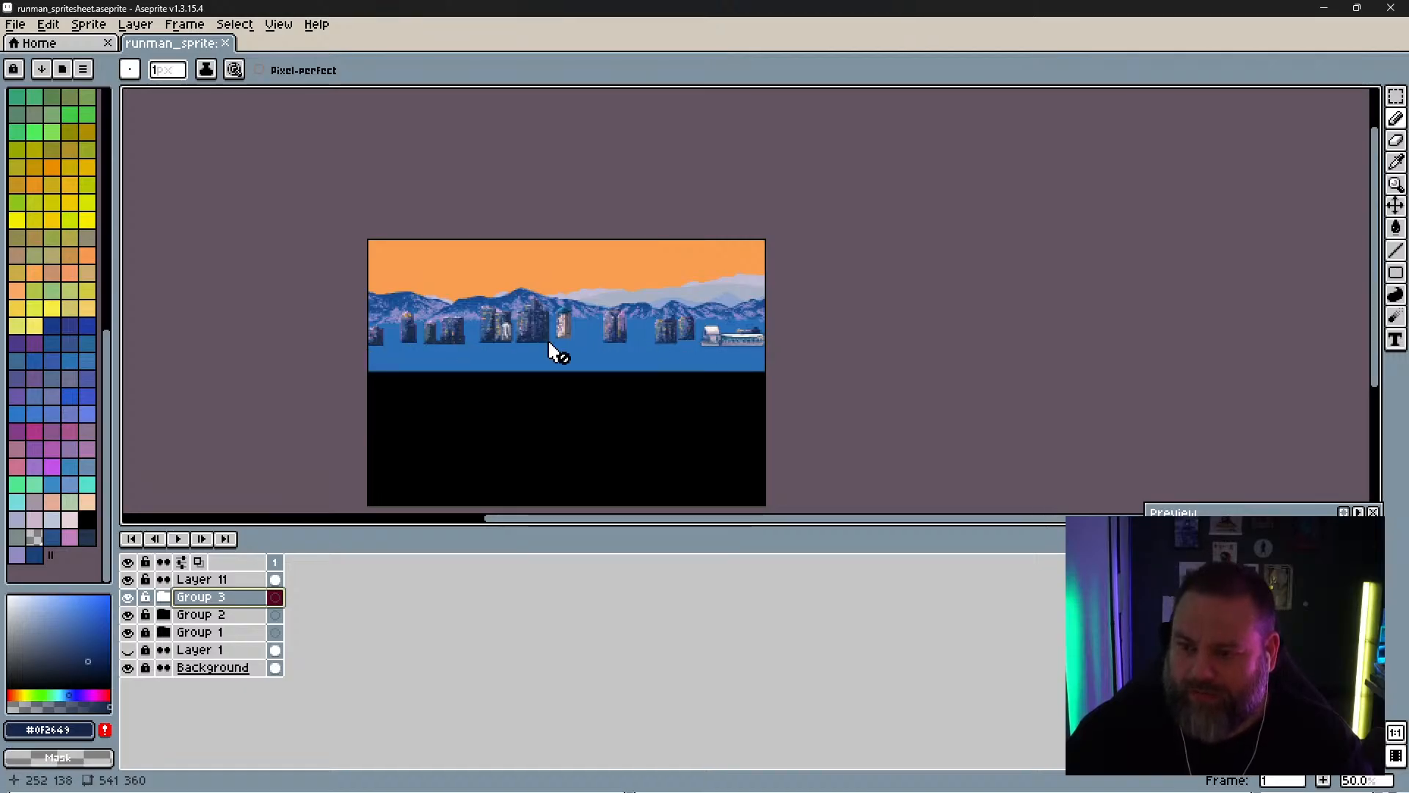
scroll(579, 344, "up", 2)
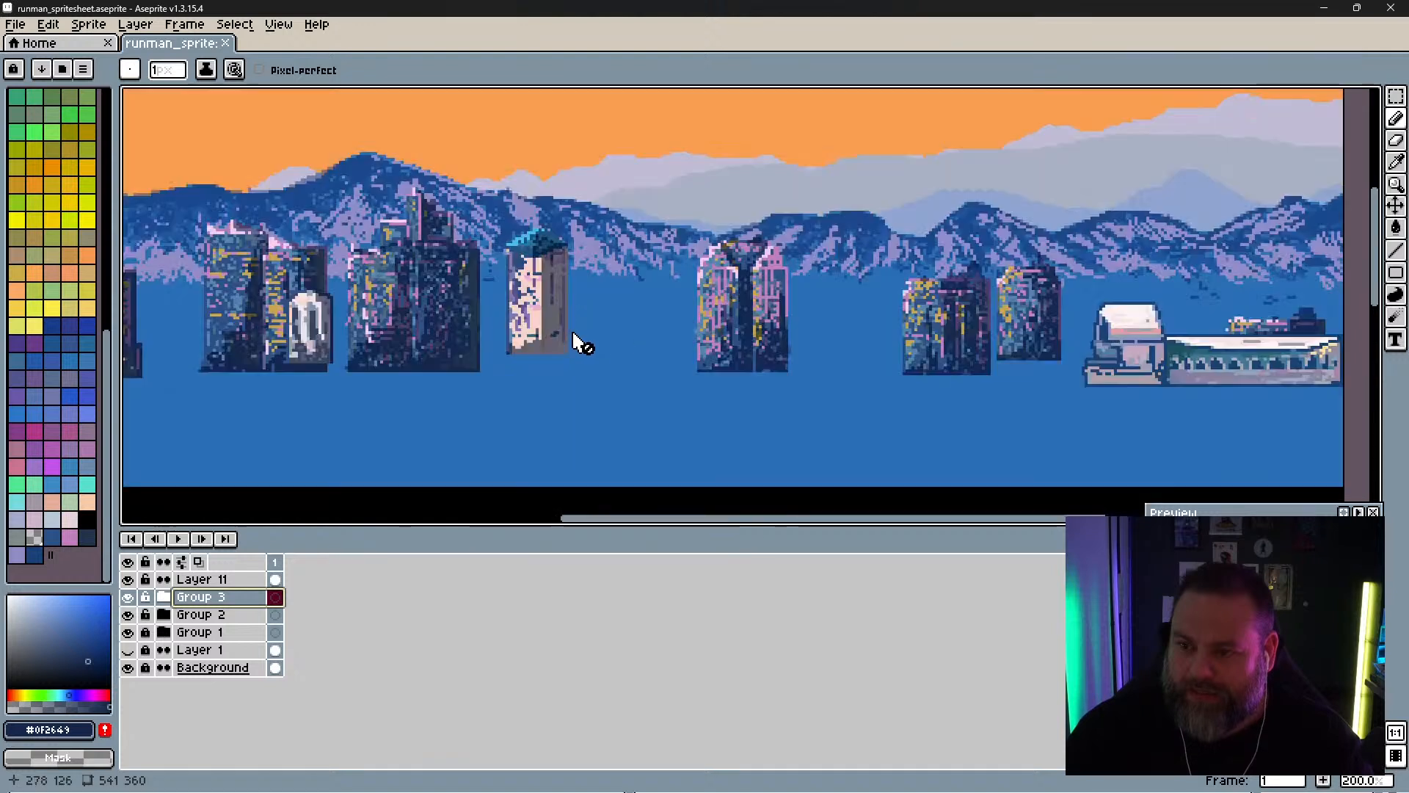
scroll(578, 342, "down", 1)
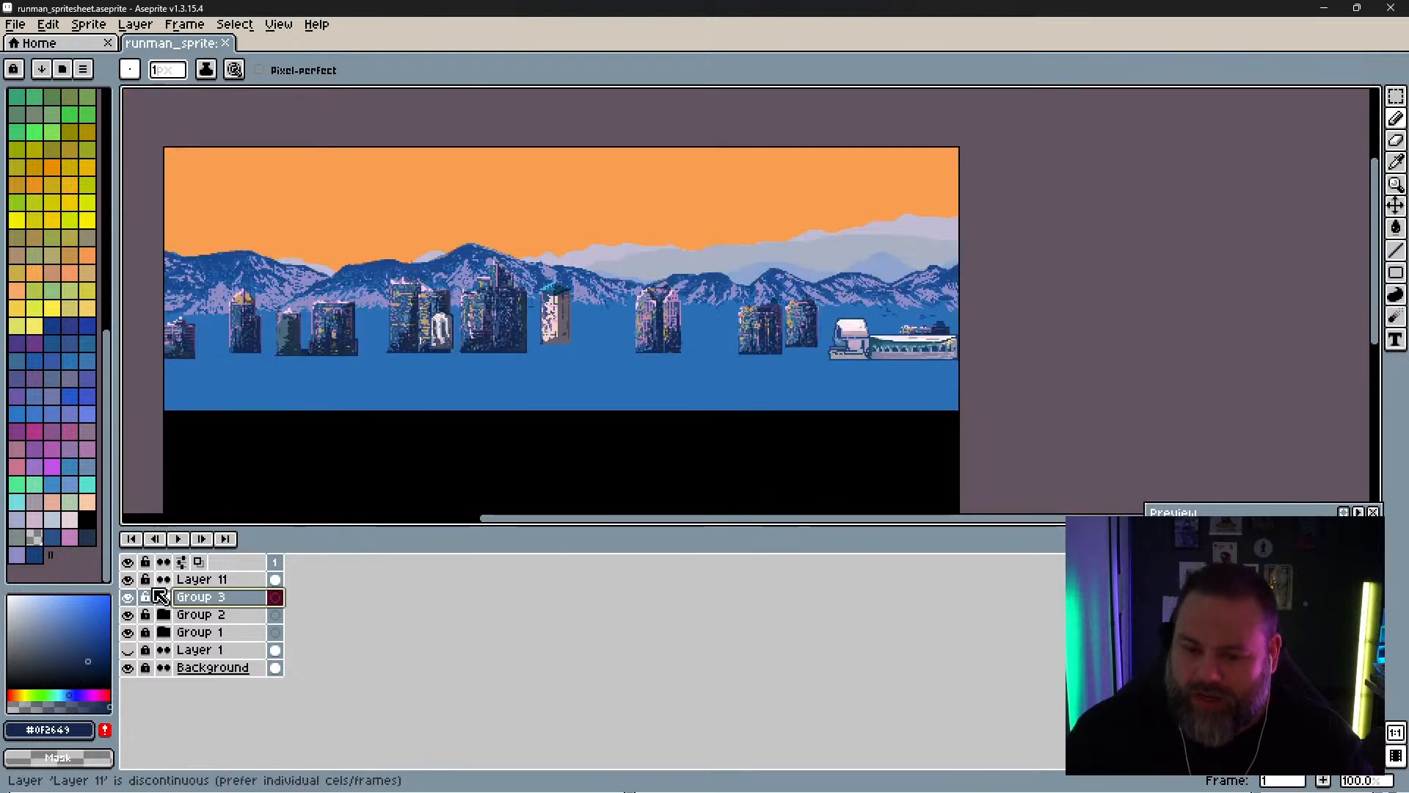
Step: Toggle Group 2's visibility, then hide Group 2, Group 3 and Layer 11, leaving only the mountains and sky visible
left_click(127, 615)
left_click(128, 615)
left_click(127, 614)
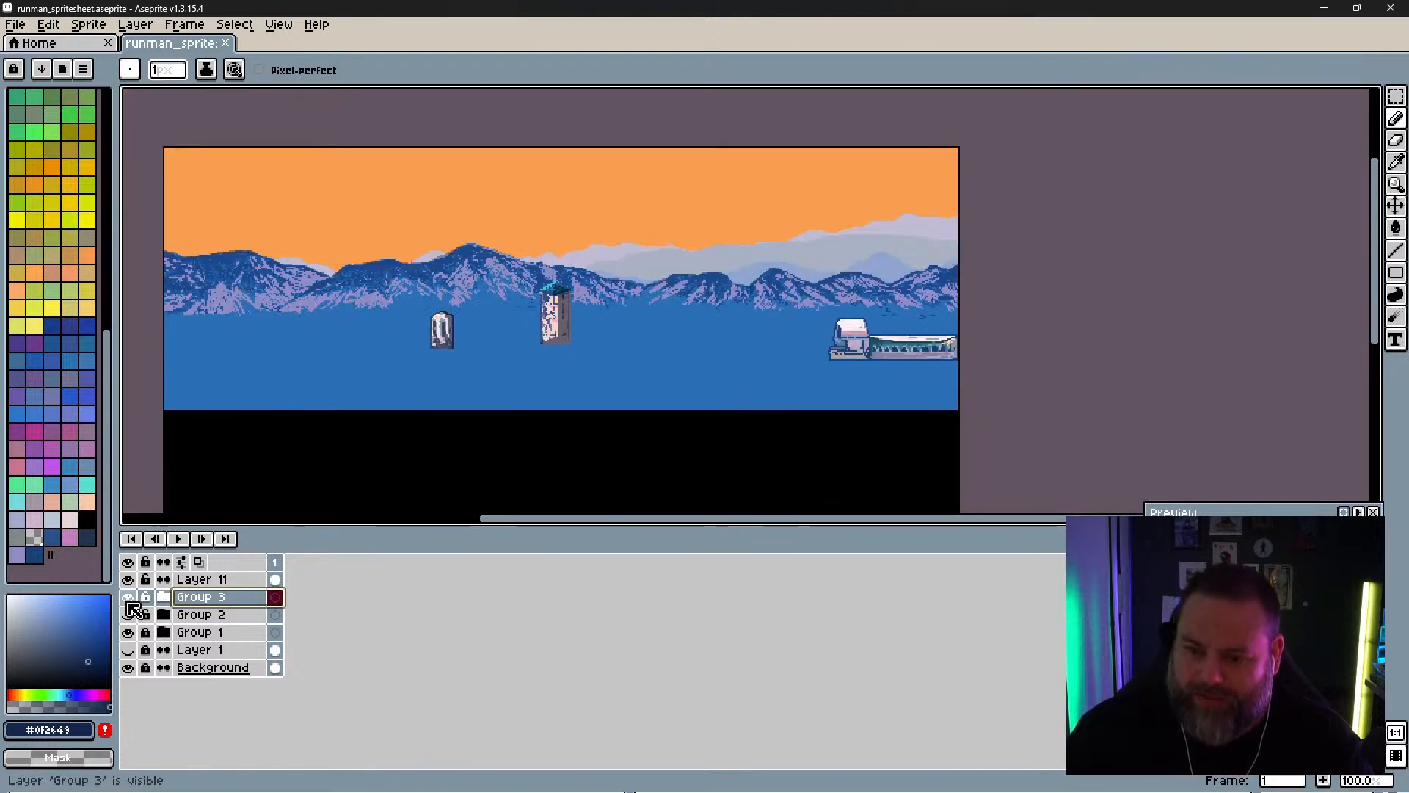
left_click(127, 596)
left_click(128, 579)
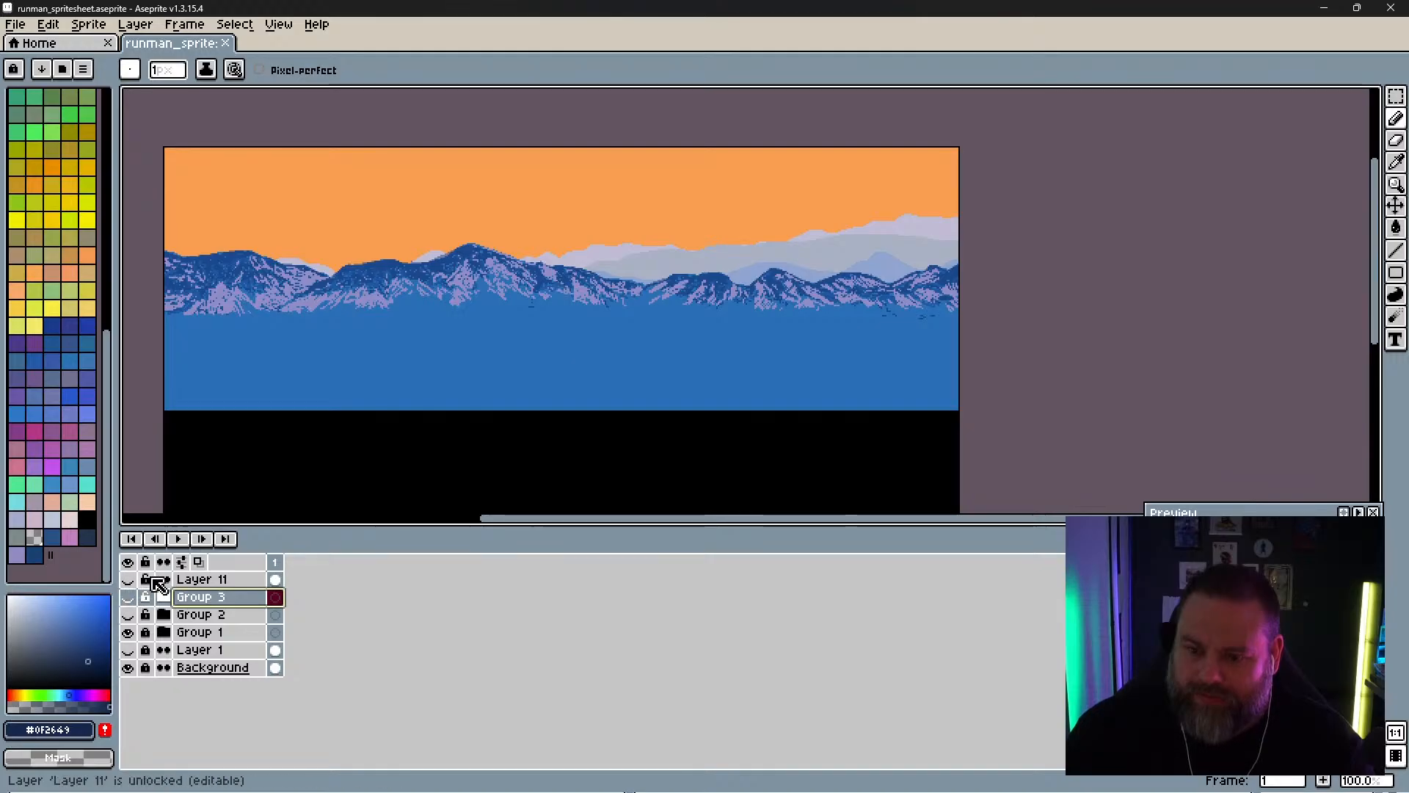
left_click(195, 580)
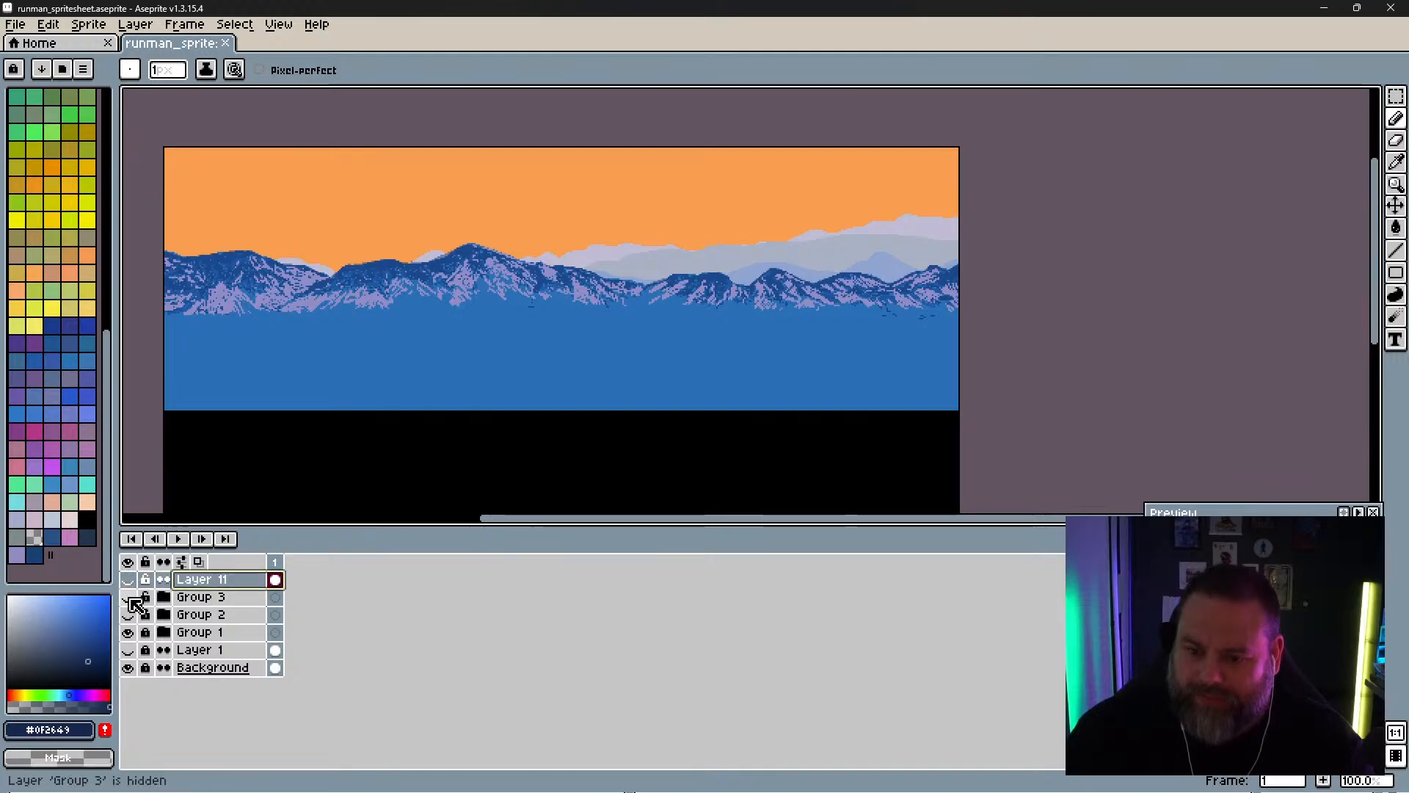
double_click(194, 597)
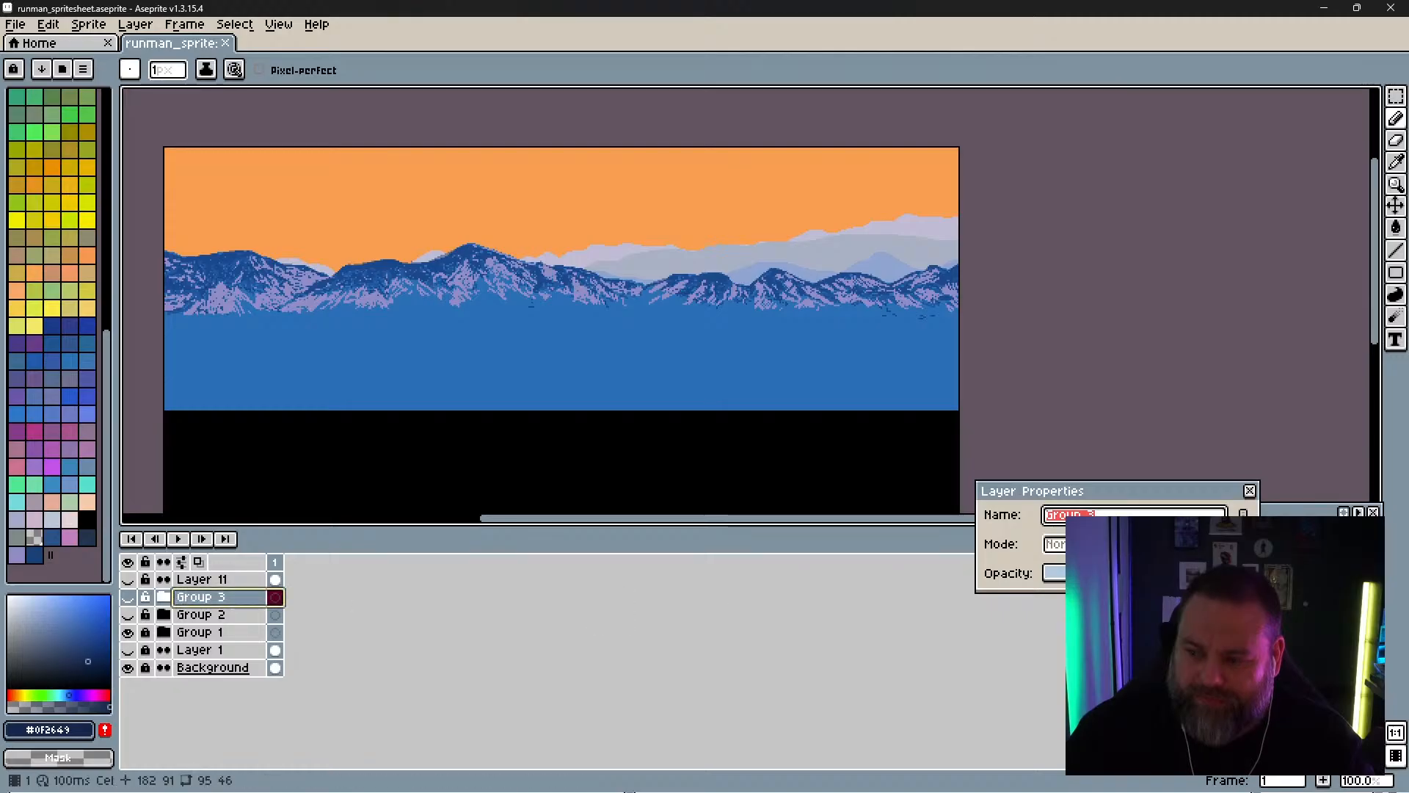
left_click(1248, 497)
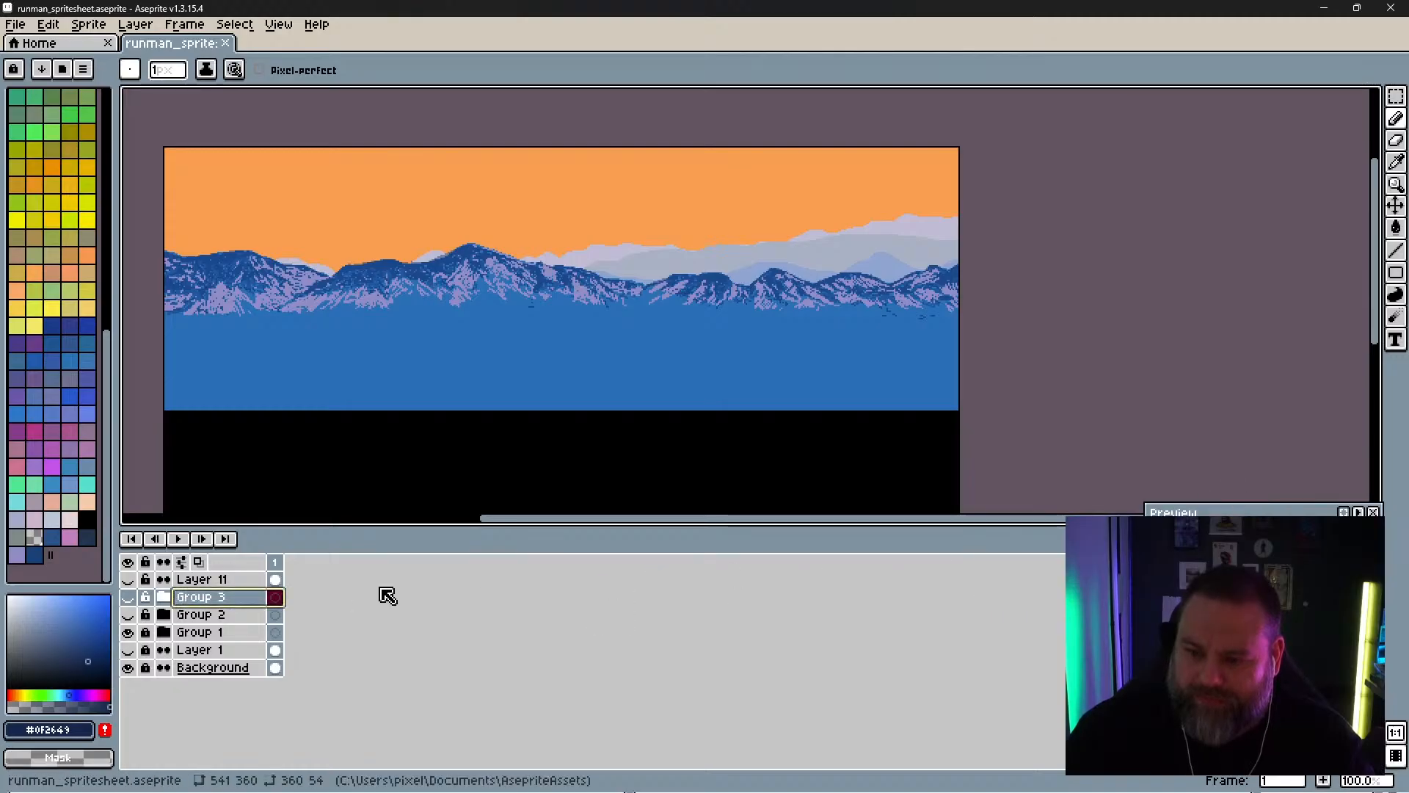
Step: Move Layer 11 into Group 3 and collapse the group
left_click(164, 597)
mouse_move(181, 583)
left_mouse_down()
mouse_move(233, 586)
mouse_move(242, 606)
mouse_move(167, 595)
left_mouse_up()
left_click(164, 579)
Step: Compare the skyline with Group 3 shown and hidden, leaving it shown, and show Group 2 as well
left_click(129, 580)
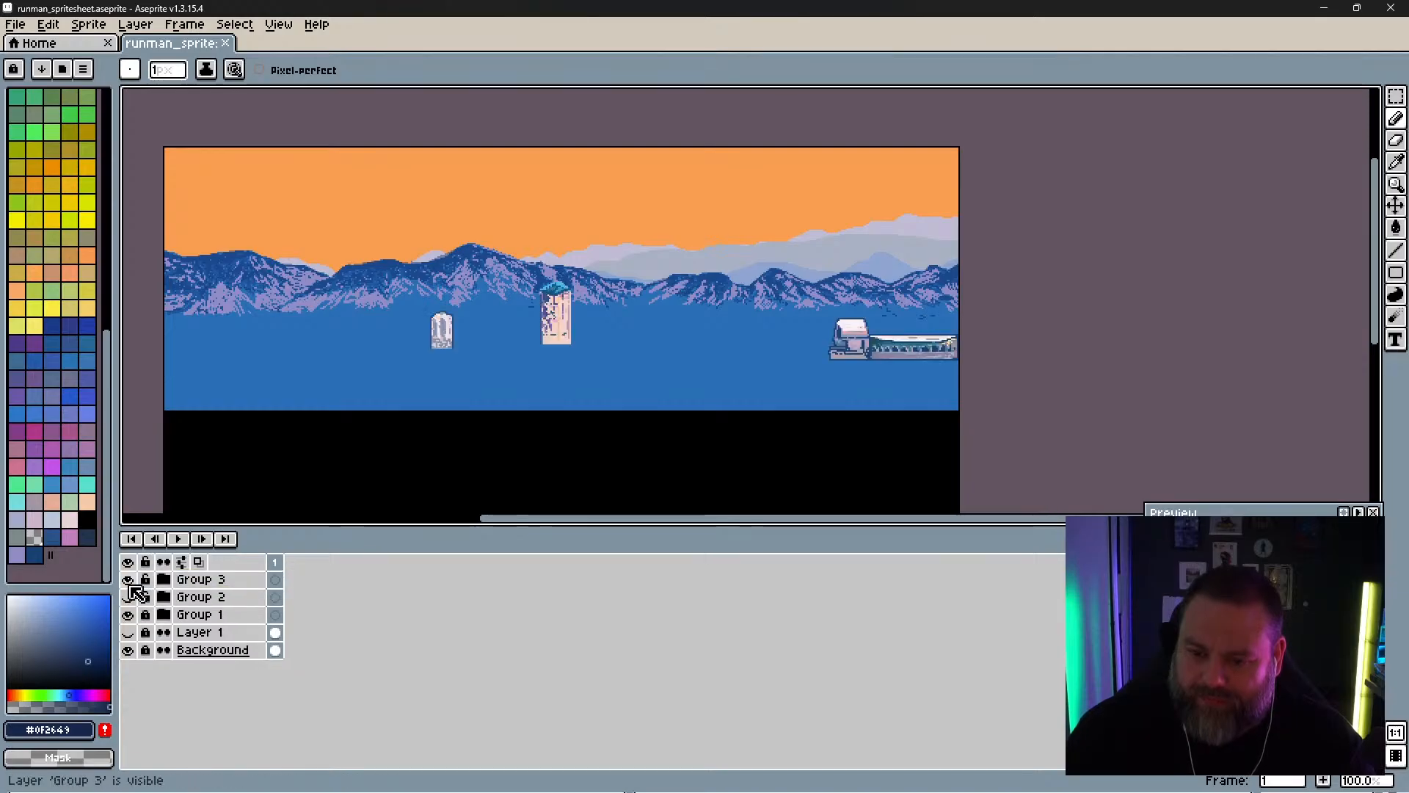
left_click(130, 584)
left_click(130, 584)
left_click(130, 585)
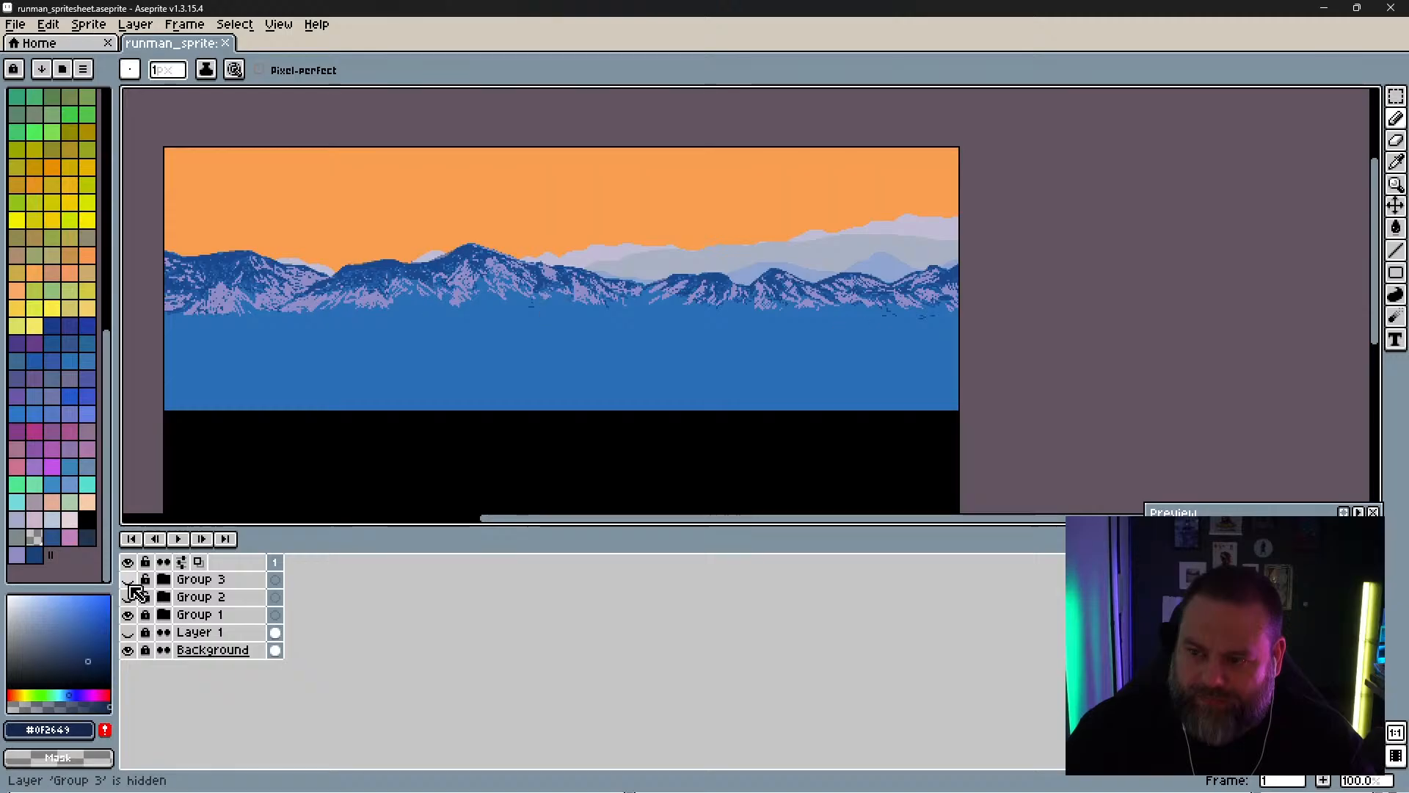
left_click(130, 584)
left_click(129, 584)
left_click(131, 584)
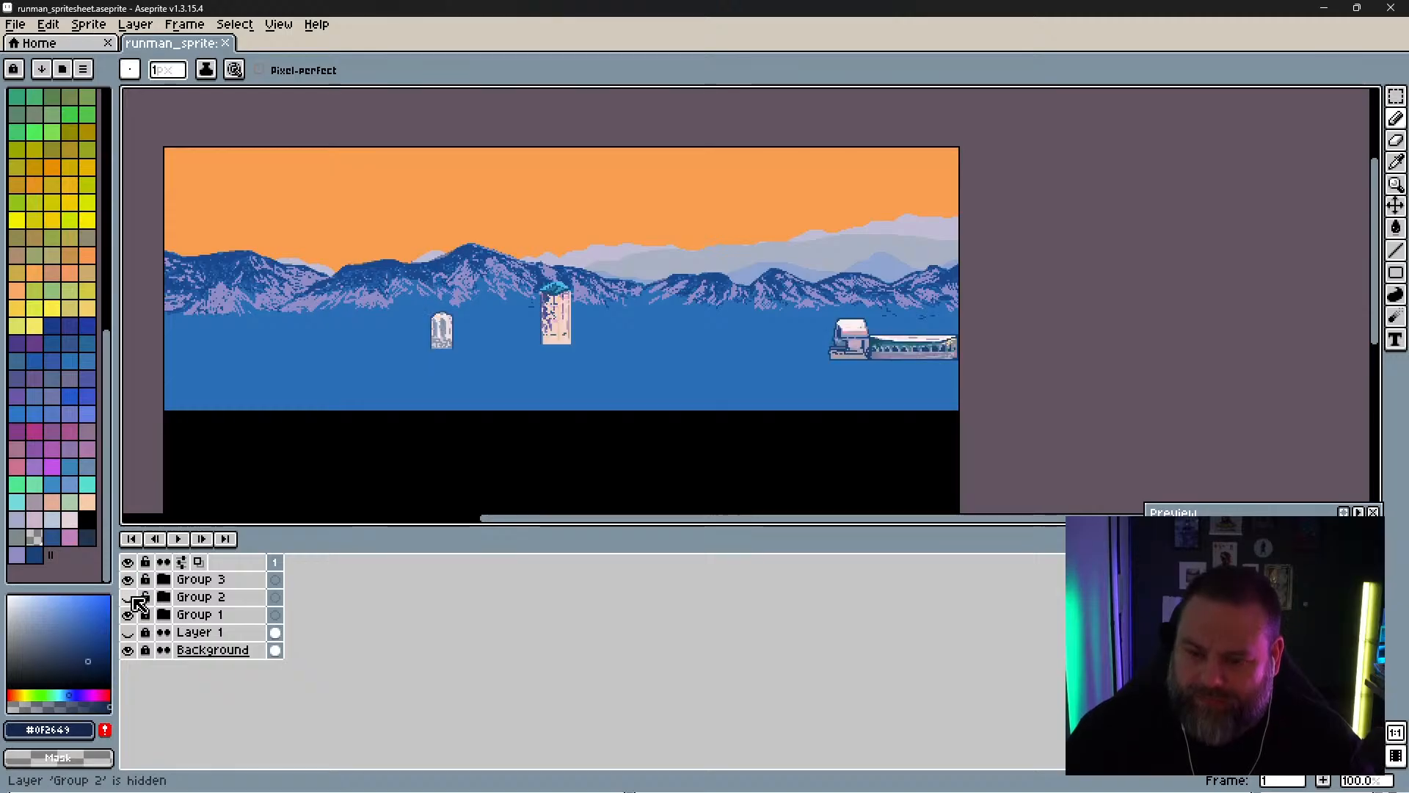
left_click(130, 596)
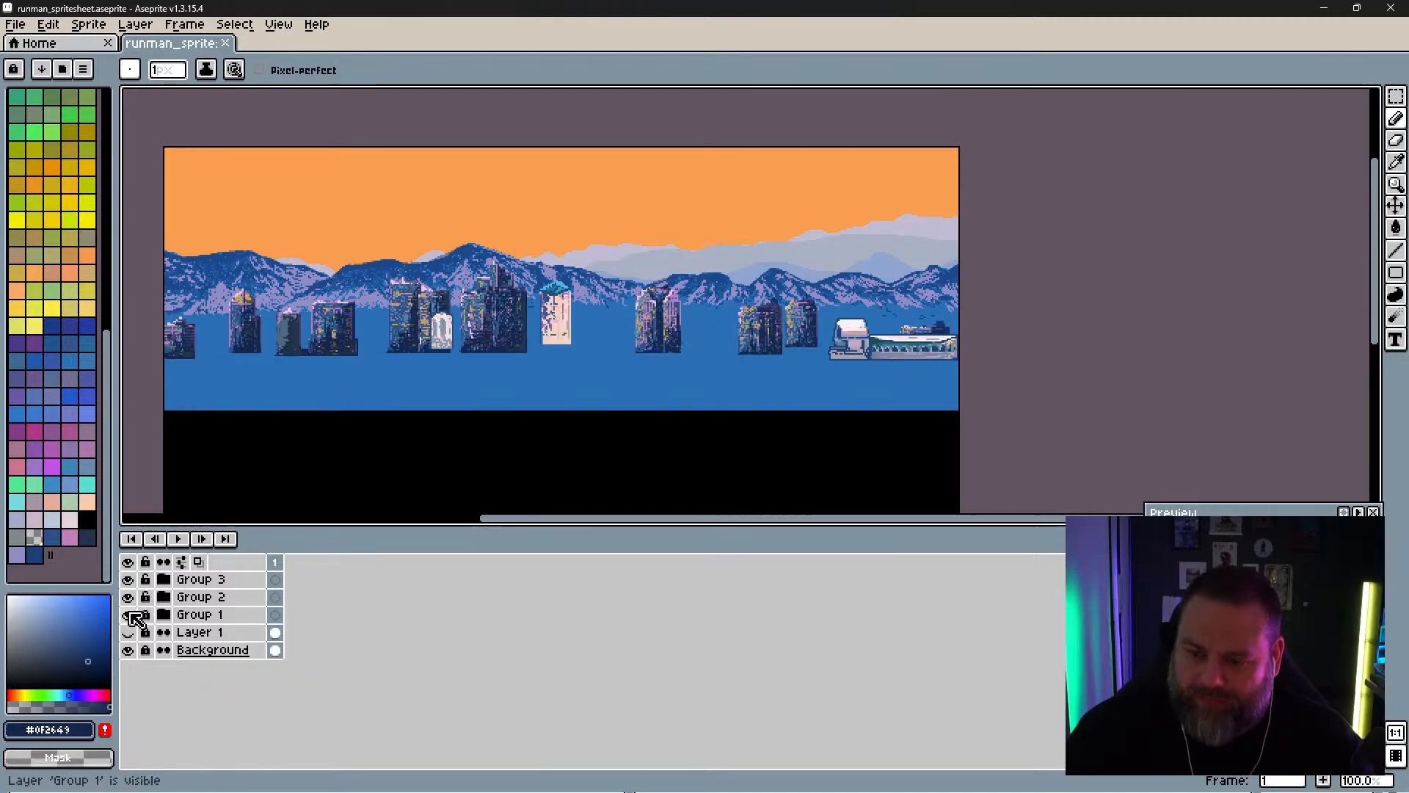
Step: Hide all three groups and sample the blue #0F438E from the reference photo beside the dark building as the drawing colour
left_click(129, 596)
left_click(128, 579)
left_click(131, 614)
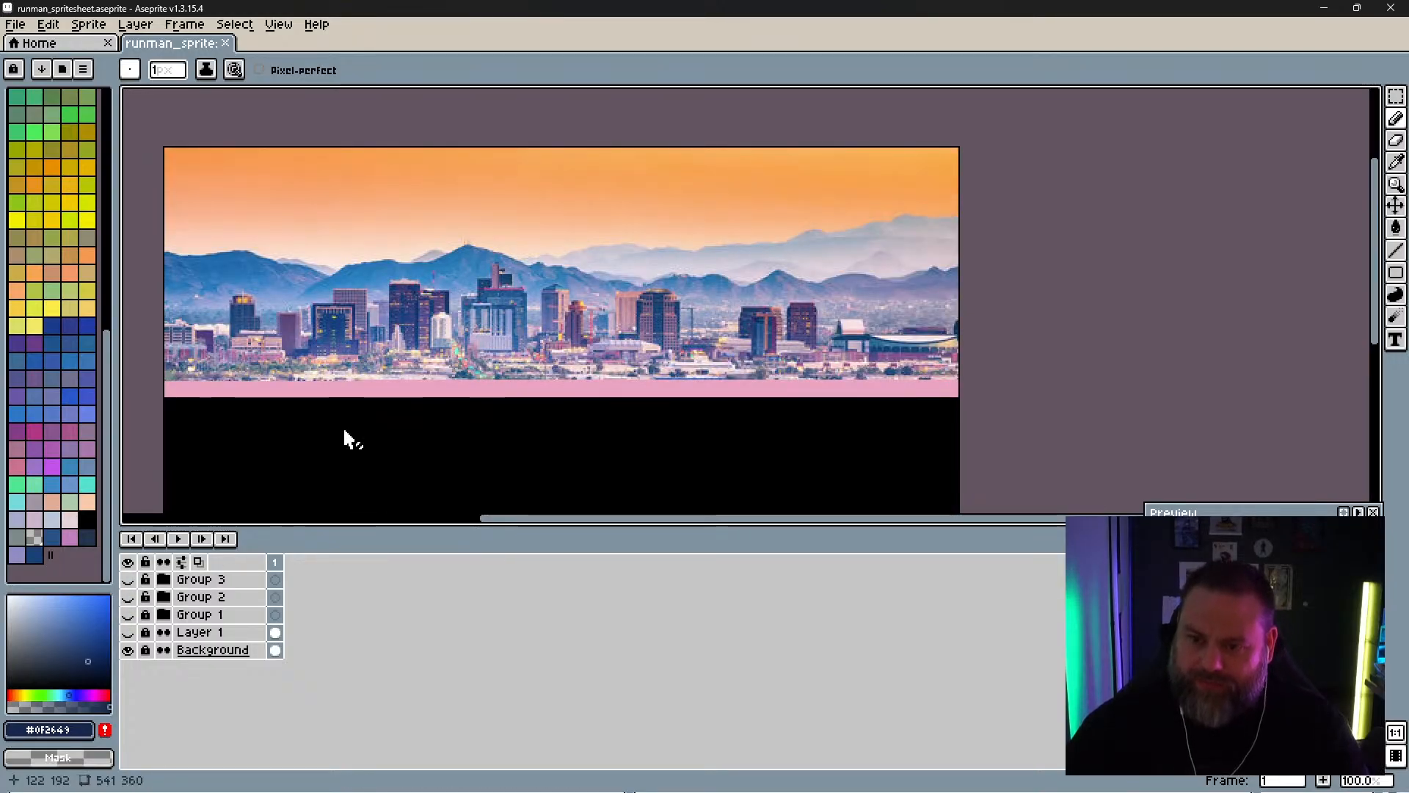
key("alt")
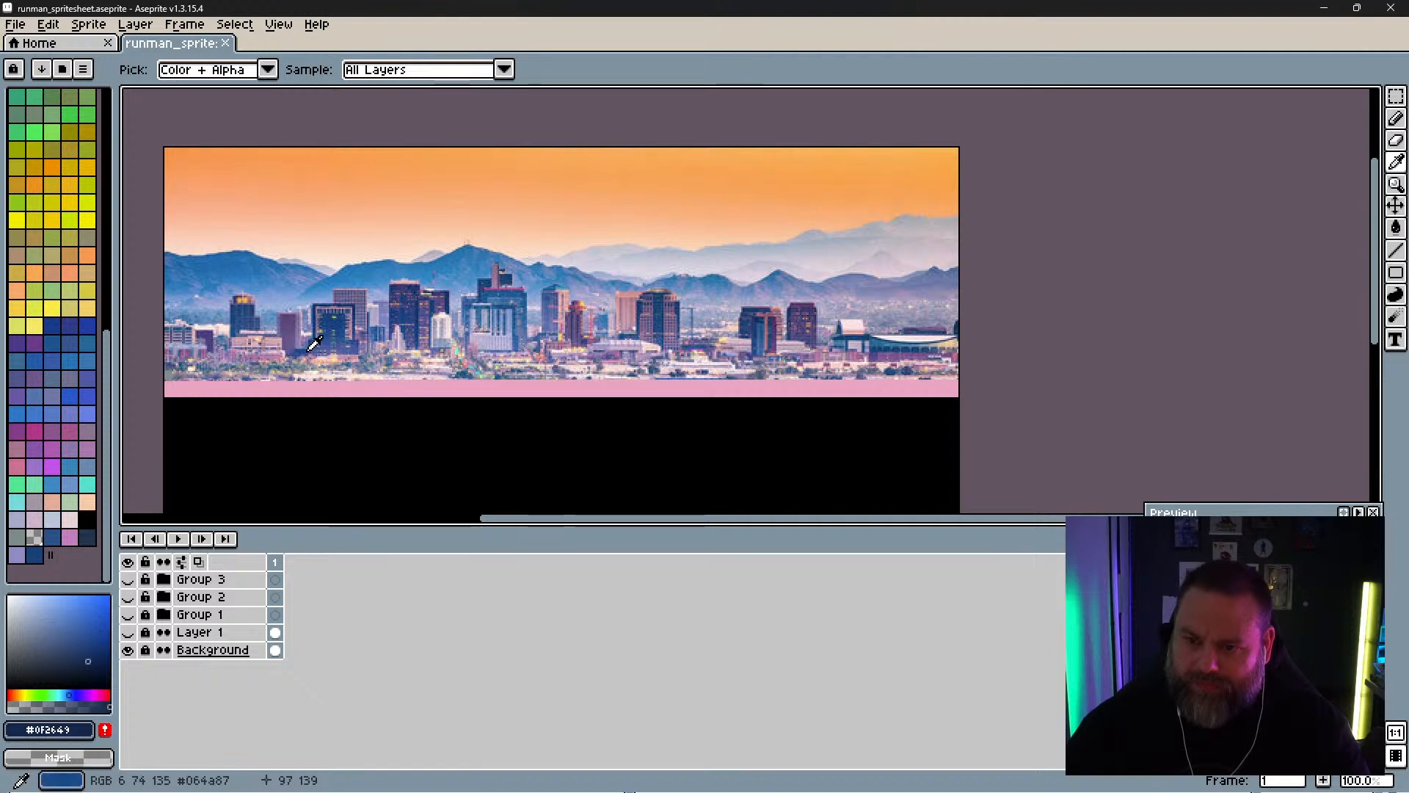
left_click(308, 344, "alt")
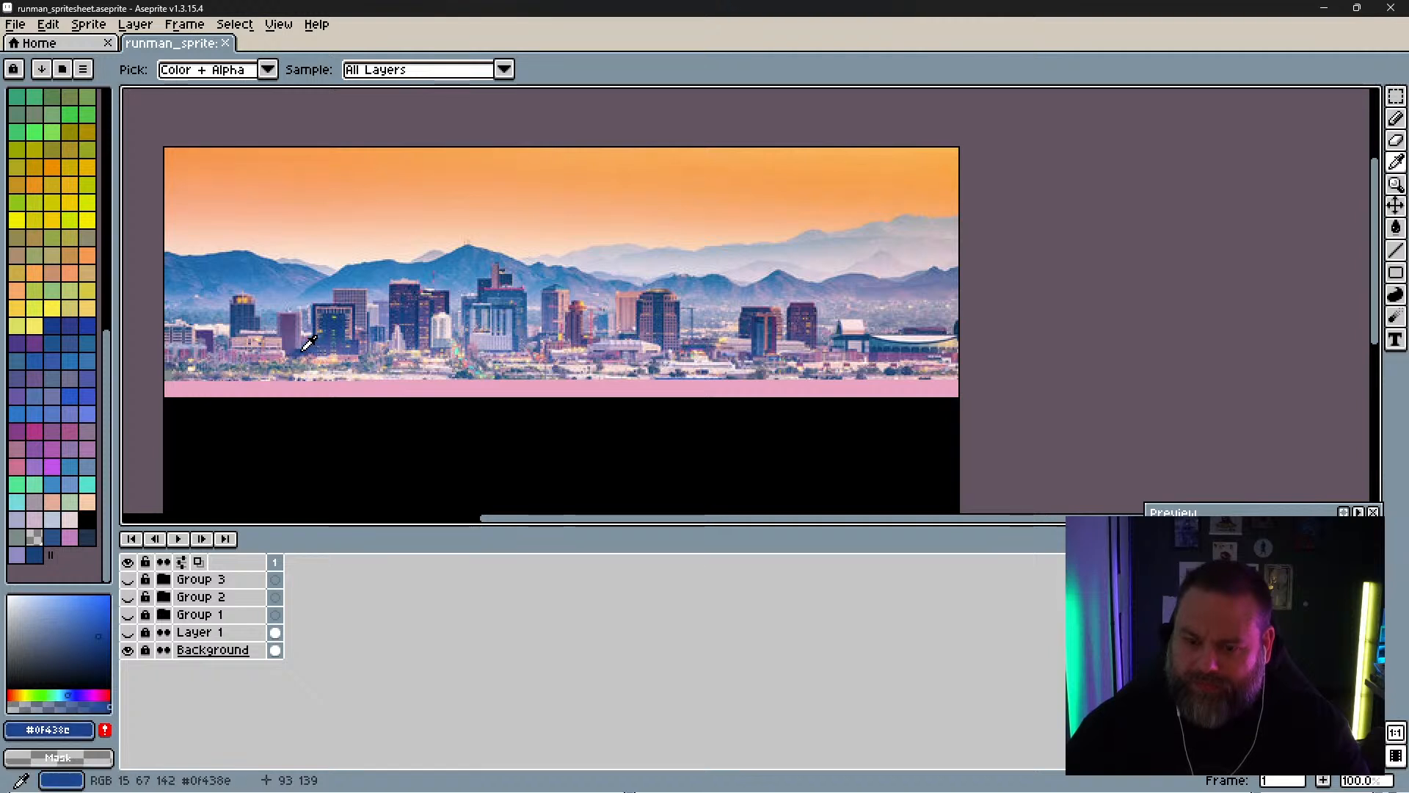
Step: Select Group 3, show all three groups, and toggle Layer 1 on and off to review the pixel-art skyline
left_click(239, 584)
left_click(128, 580)
left_click(127, 597)
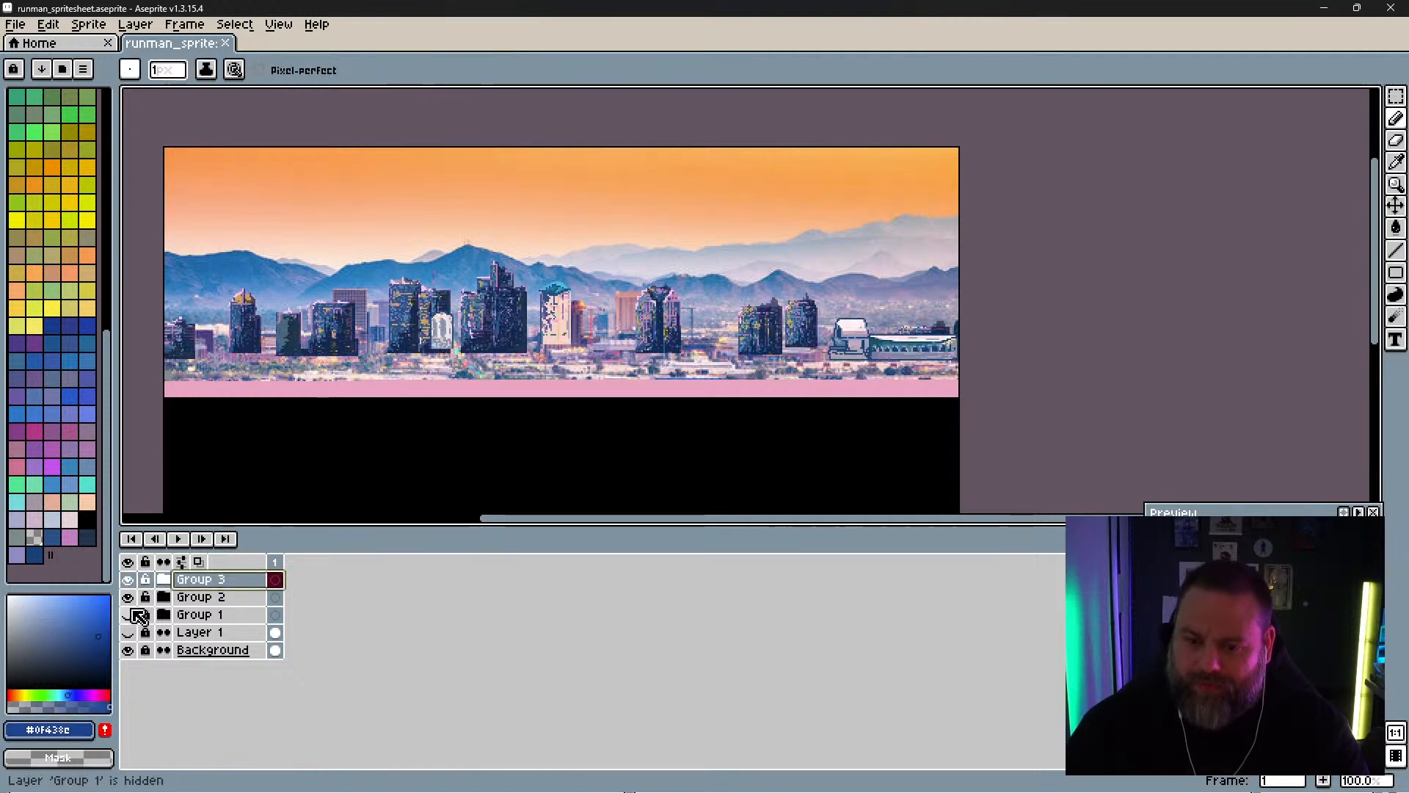
left_click(128, 615)
left_click(129, 632)
left_click(129, 632)
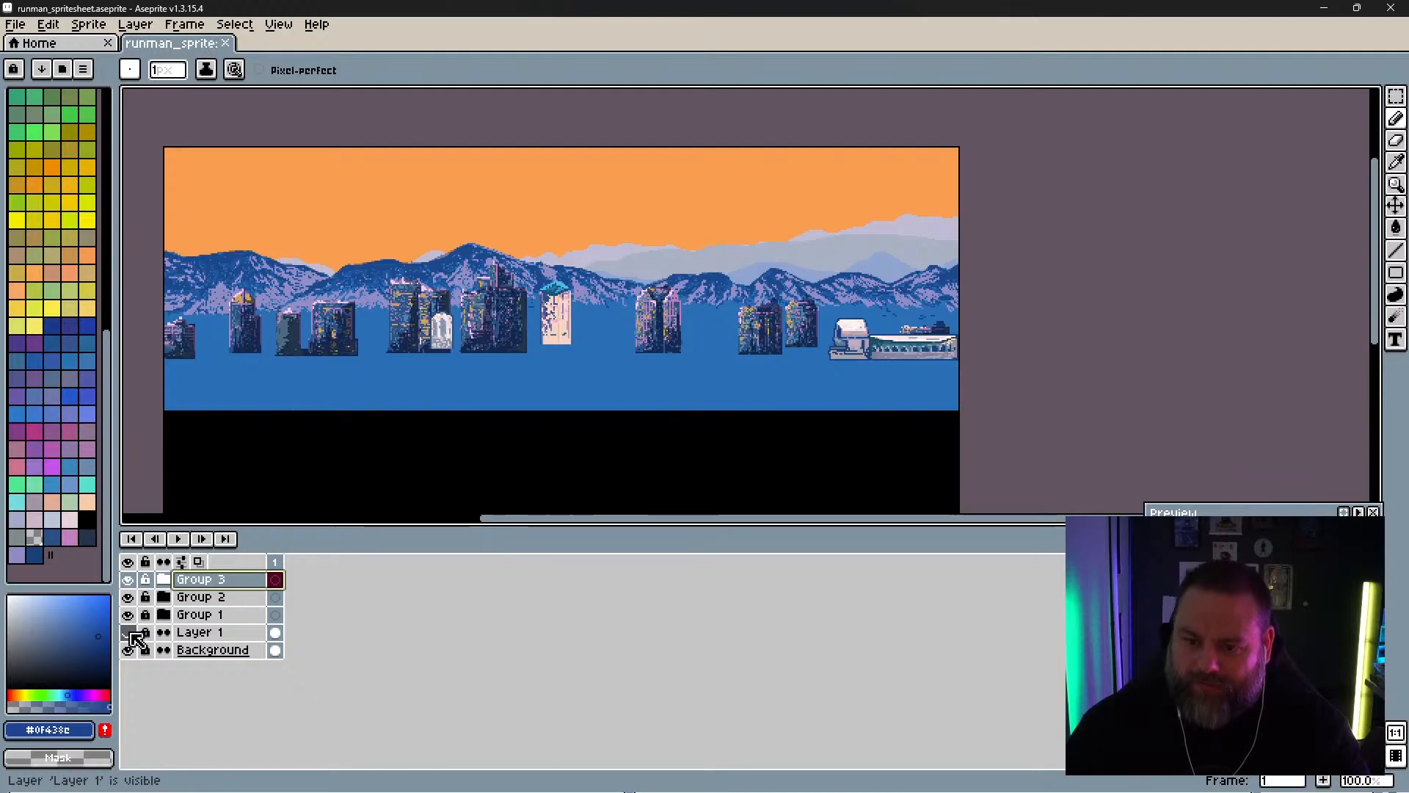
left_click(129, 632)
left_click(129, 632)
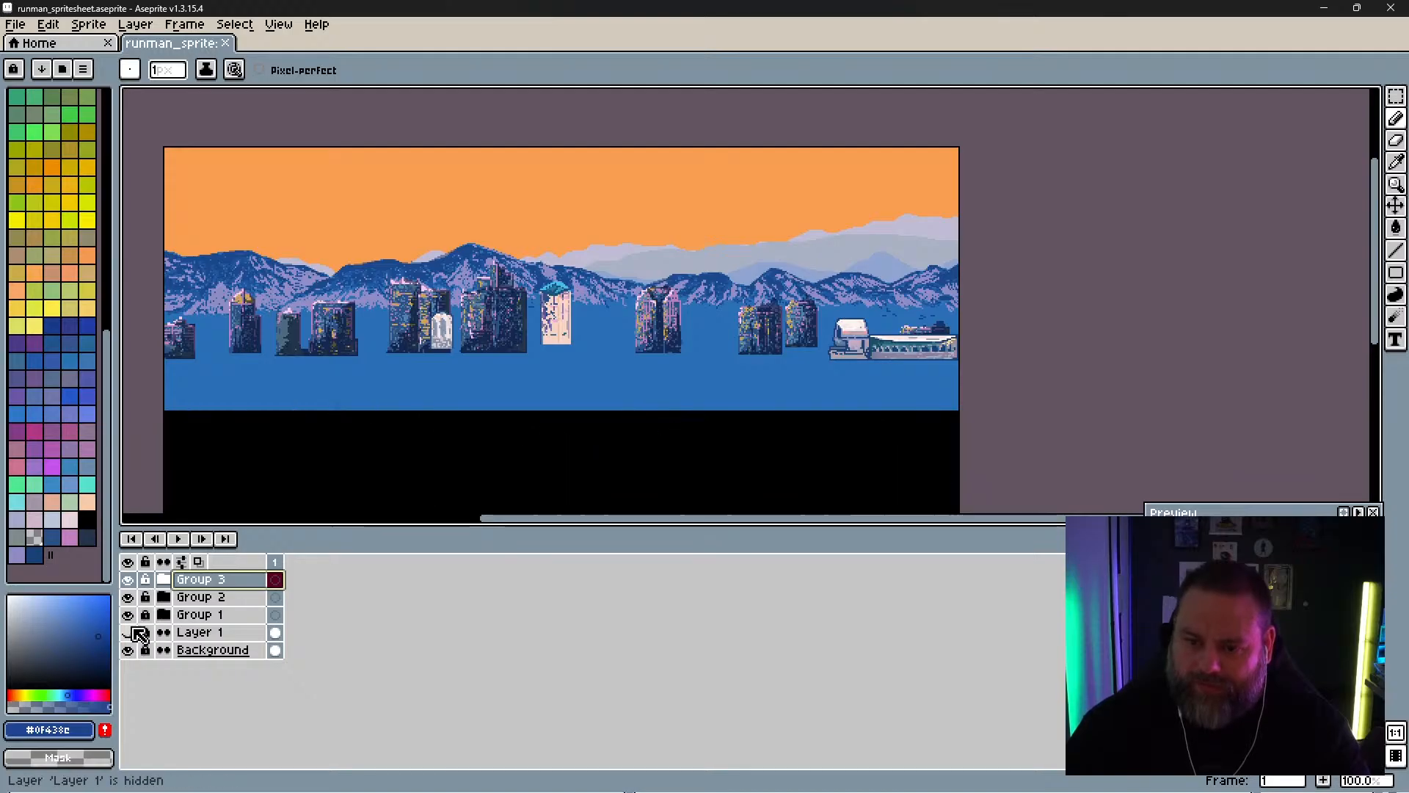
Step: Hide Group 3, Group 2 and Group 1, and toggle the Background layer off and on, leaving the reference photo visible
left_click(129, 580)
left_click(130, 597)
left_click(130, 615)
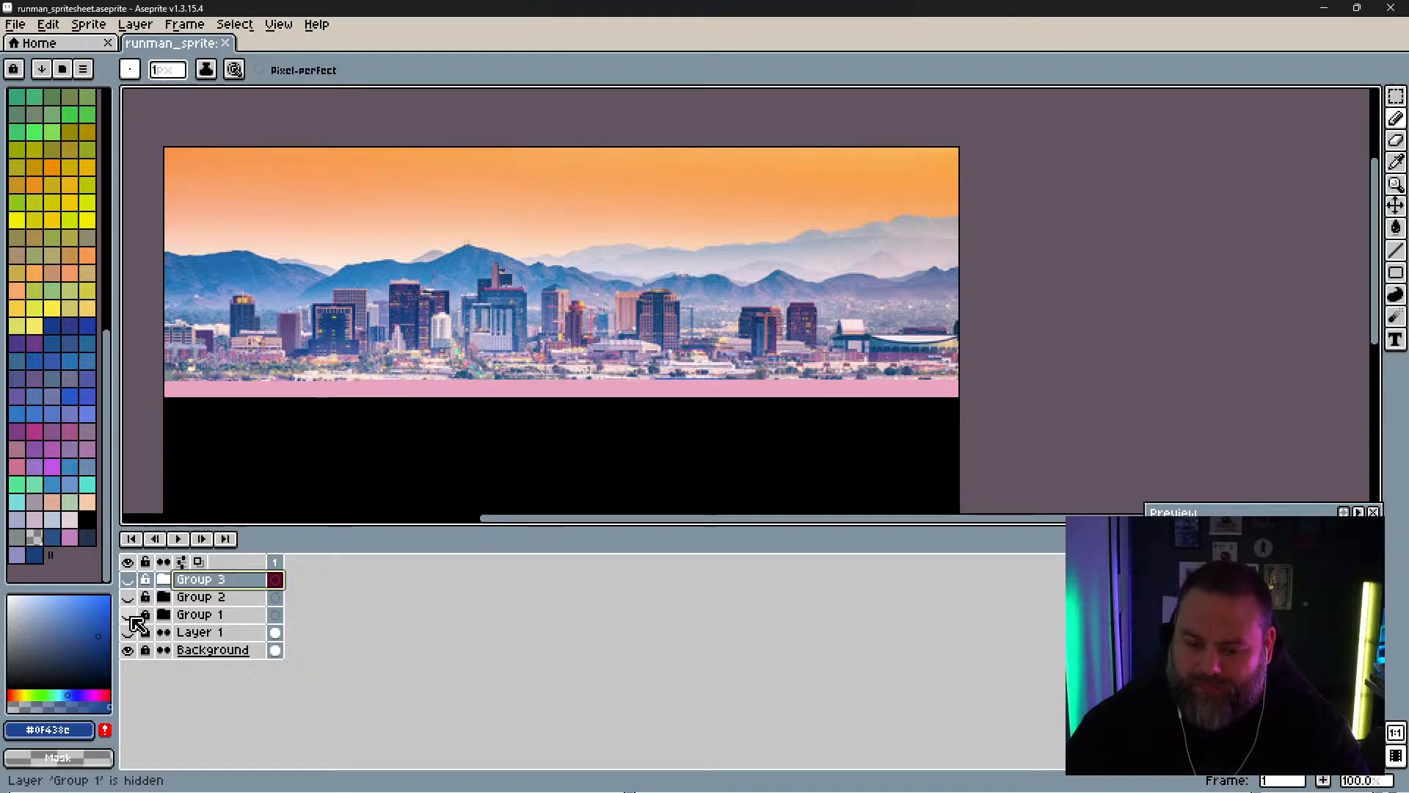
left_click(127, 650)
left_click(128, 650)
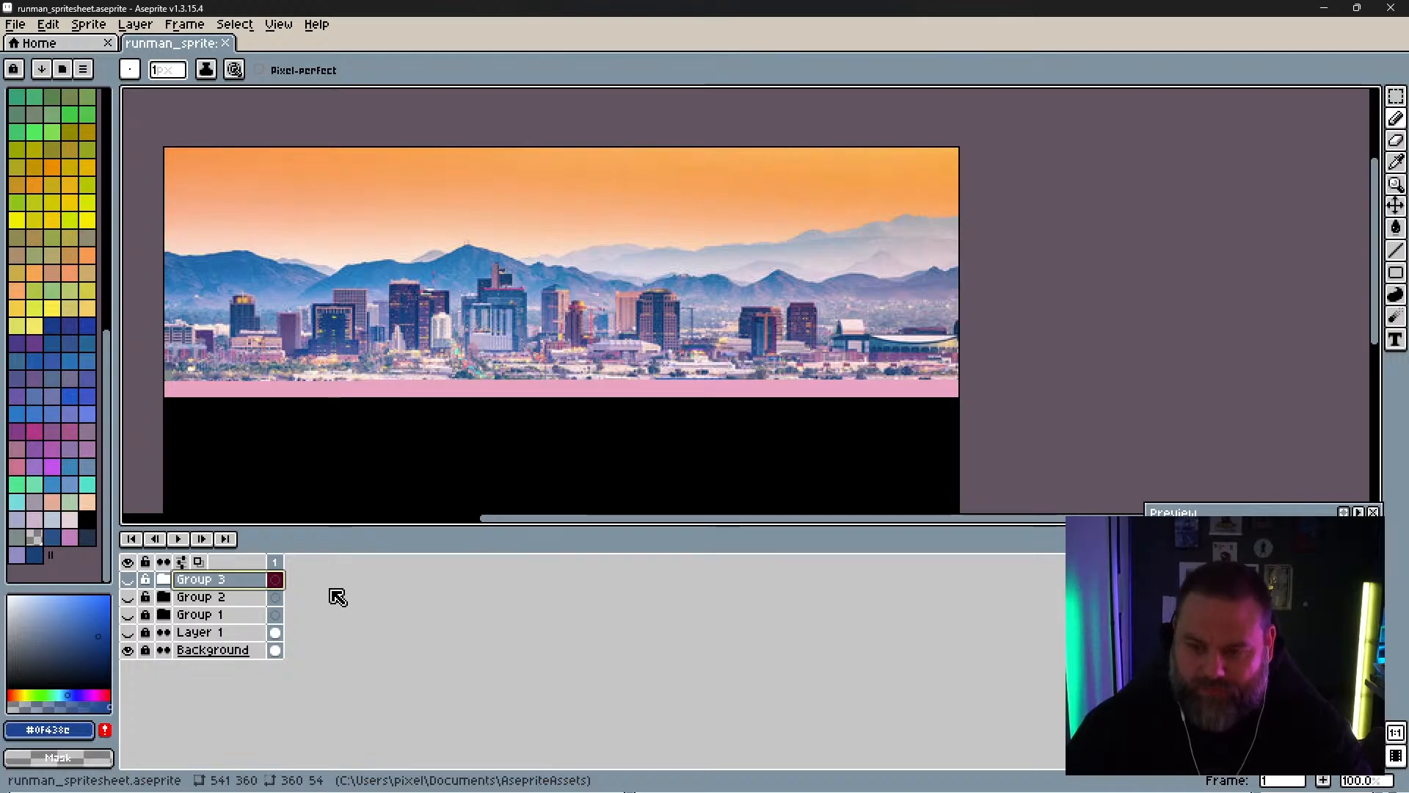
Step: Add a new layer above Group 3 and ready the Pencil tool over the buildings at the photo's left end
key("shift+n")
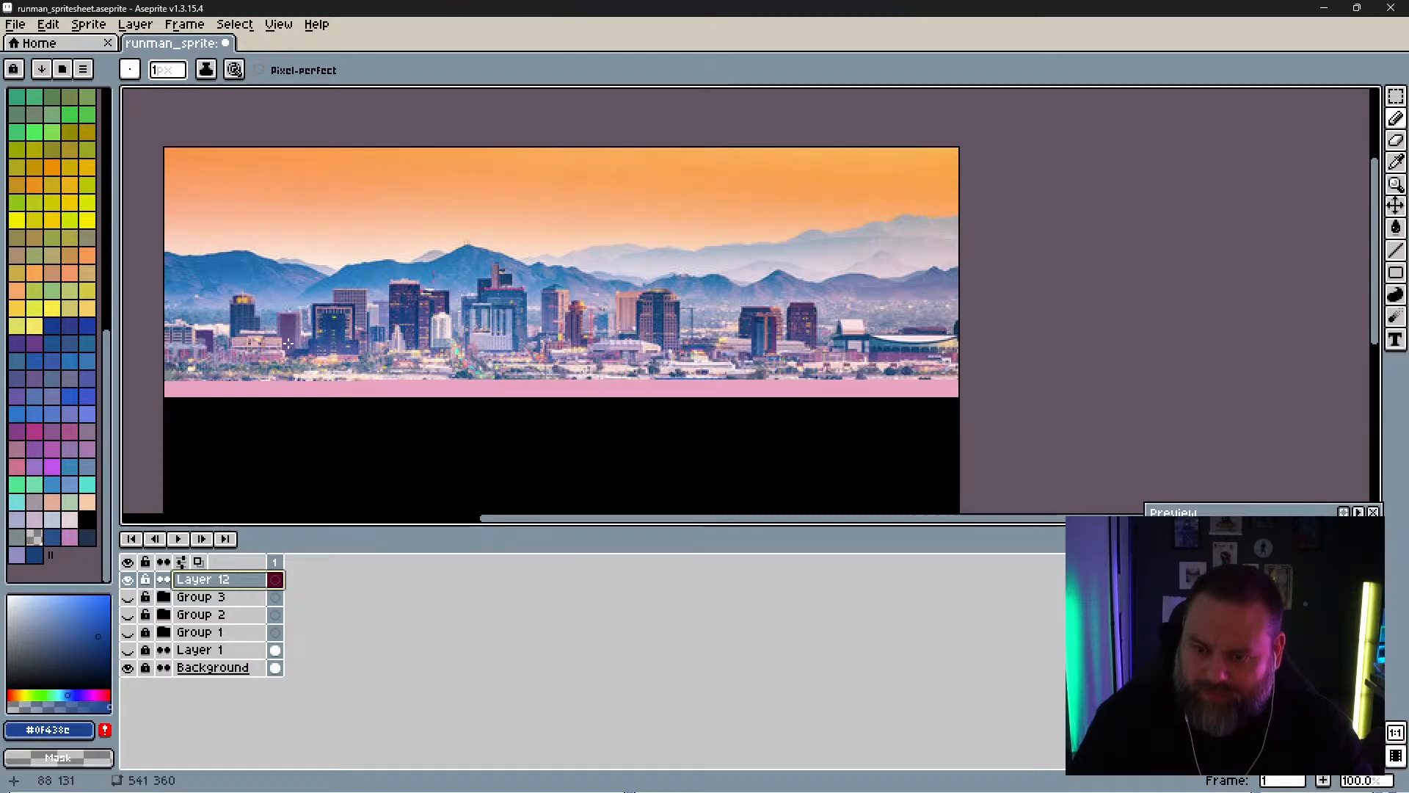
key("v")
scroll(283, 355, "up", 2)
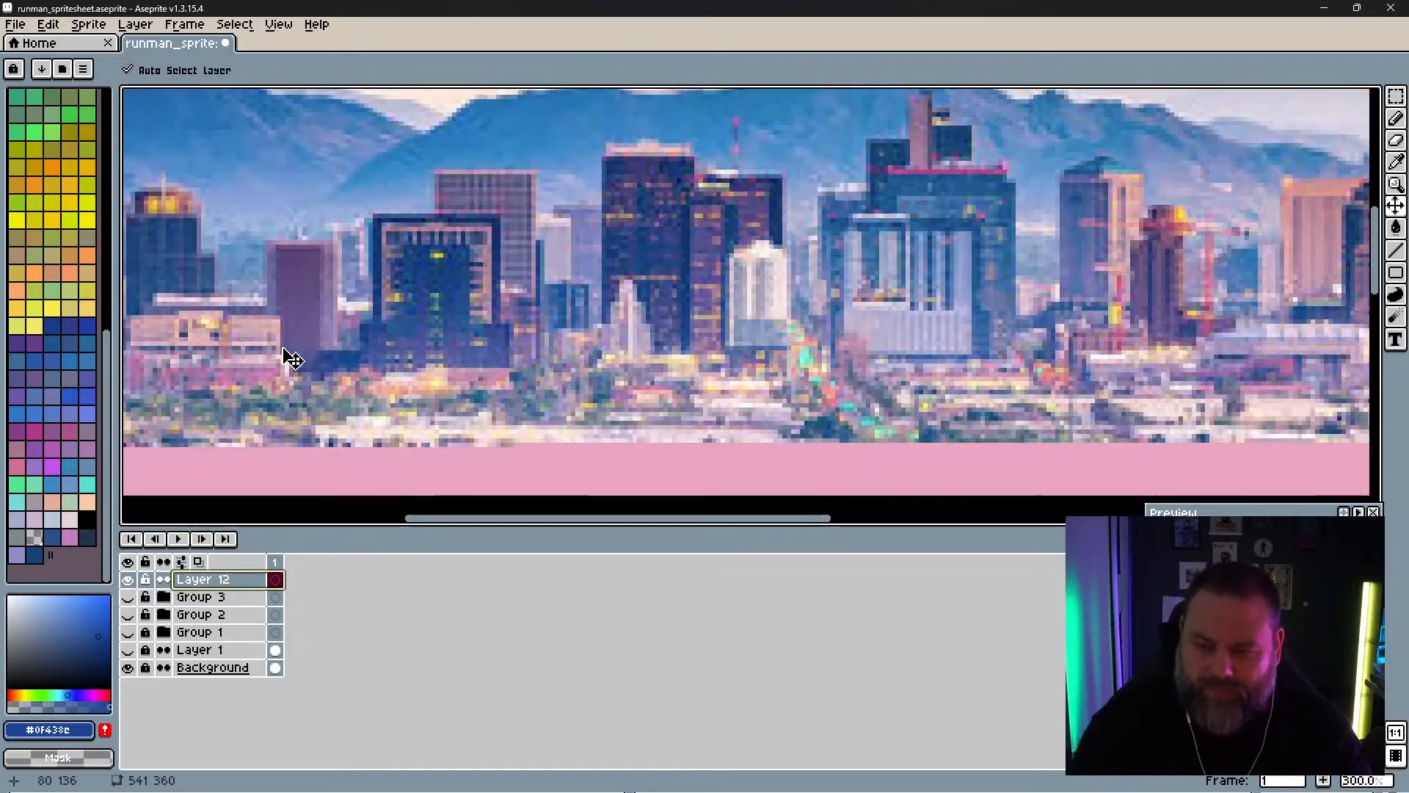
scroll(283, 355, "down", 1)
key("b")
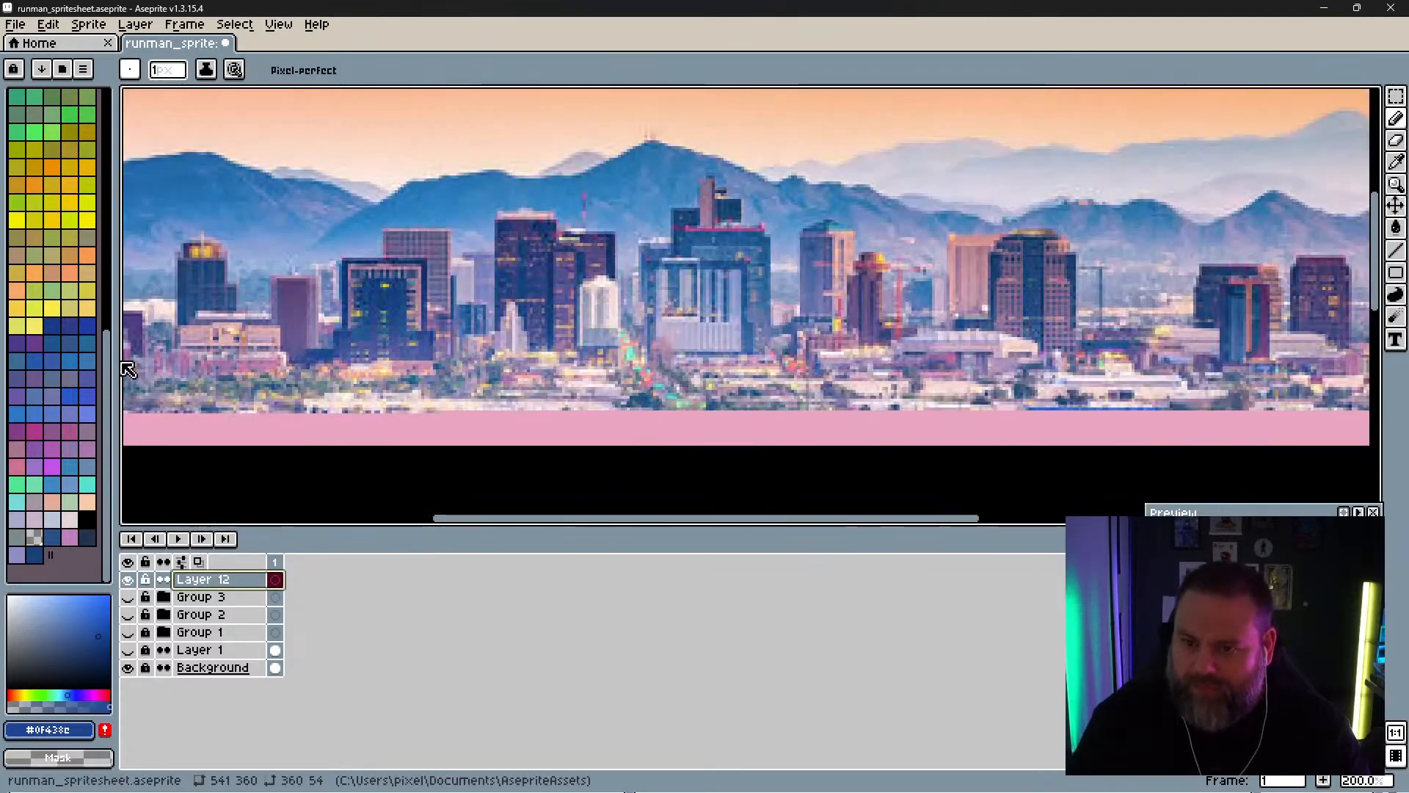
key("h")
left_click_drag(197, 357, 344, 358)
key("b")
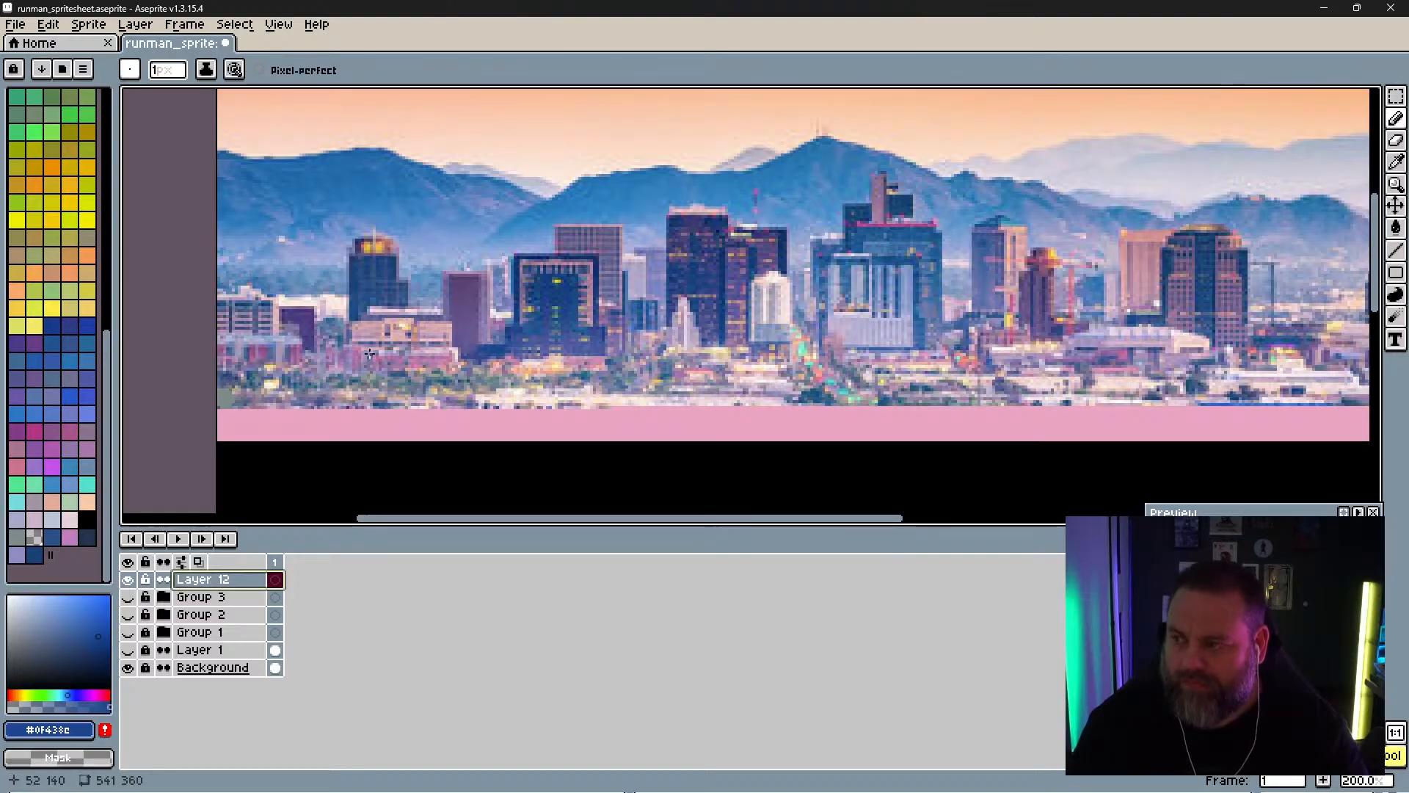
Step: Draw a straight horizontal #0F438E line across the full width of the reference photo near the base of the buildings
left_click(1394, 250)
scroll(1183, 347, "down", 3)
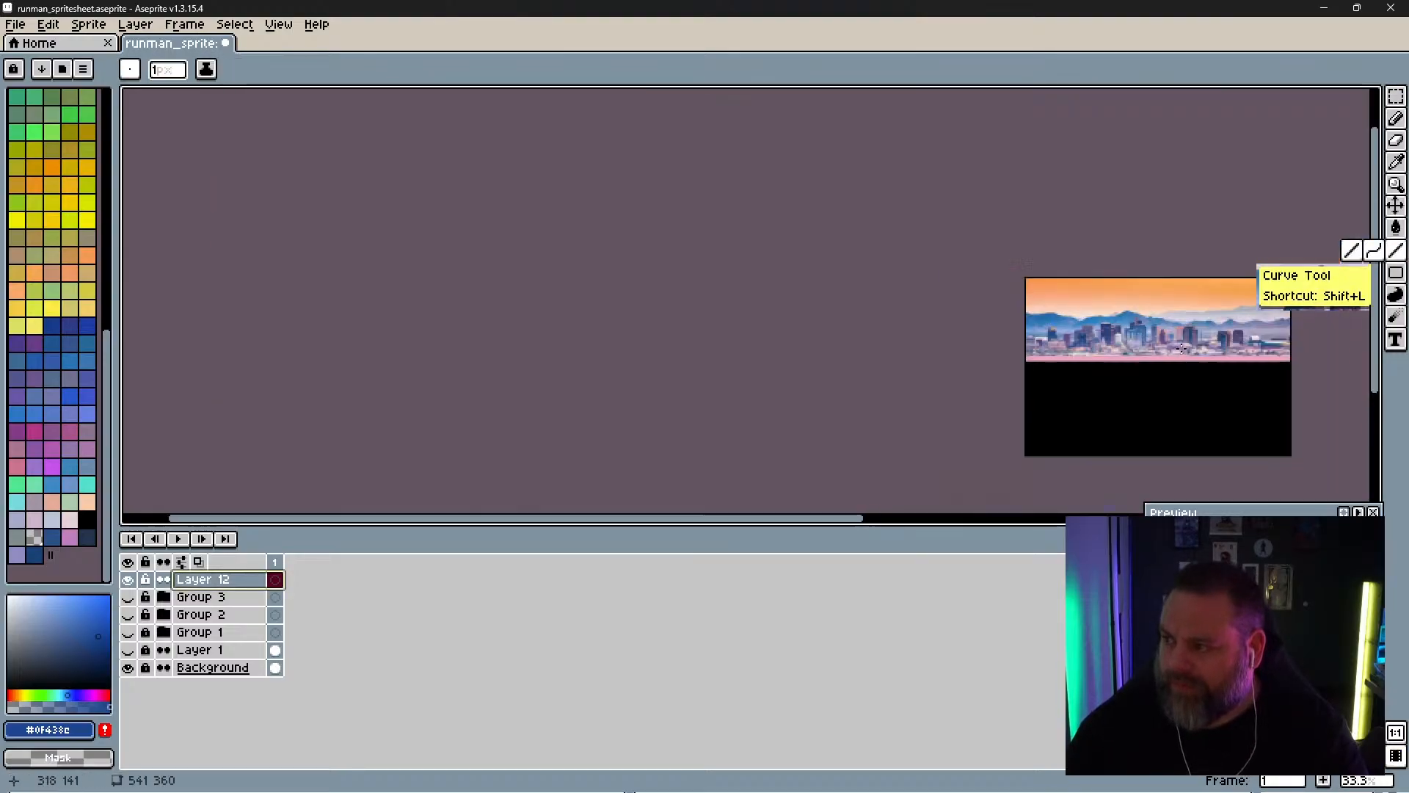
key("space")
left_click_drag(1157, 374, 413, 370)
scroll(629, 419, "up", 2)
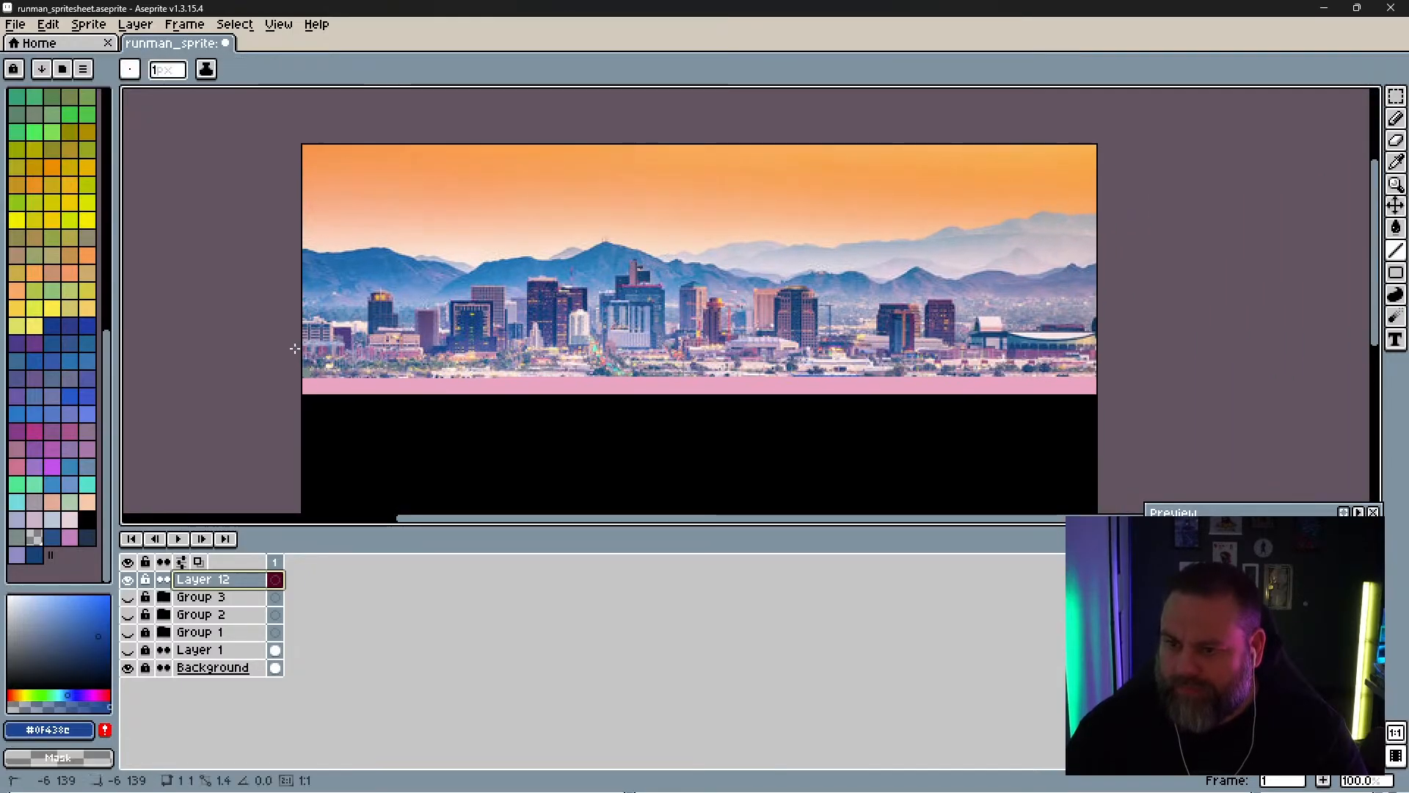
mouse_move(302, 349)
left_mouse_down()
mouse_move(1119, 355)
mouse_move(275, 357)
left_mouse_up()
key("ctrl+z")
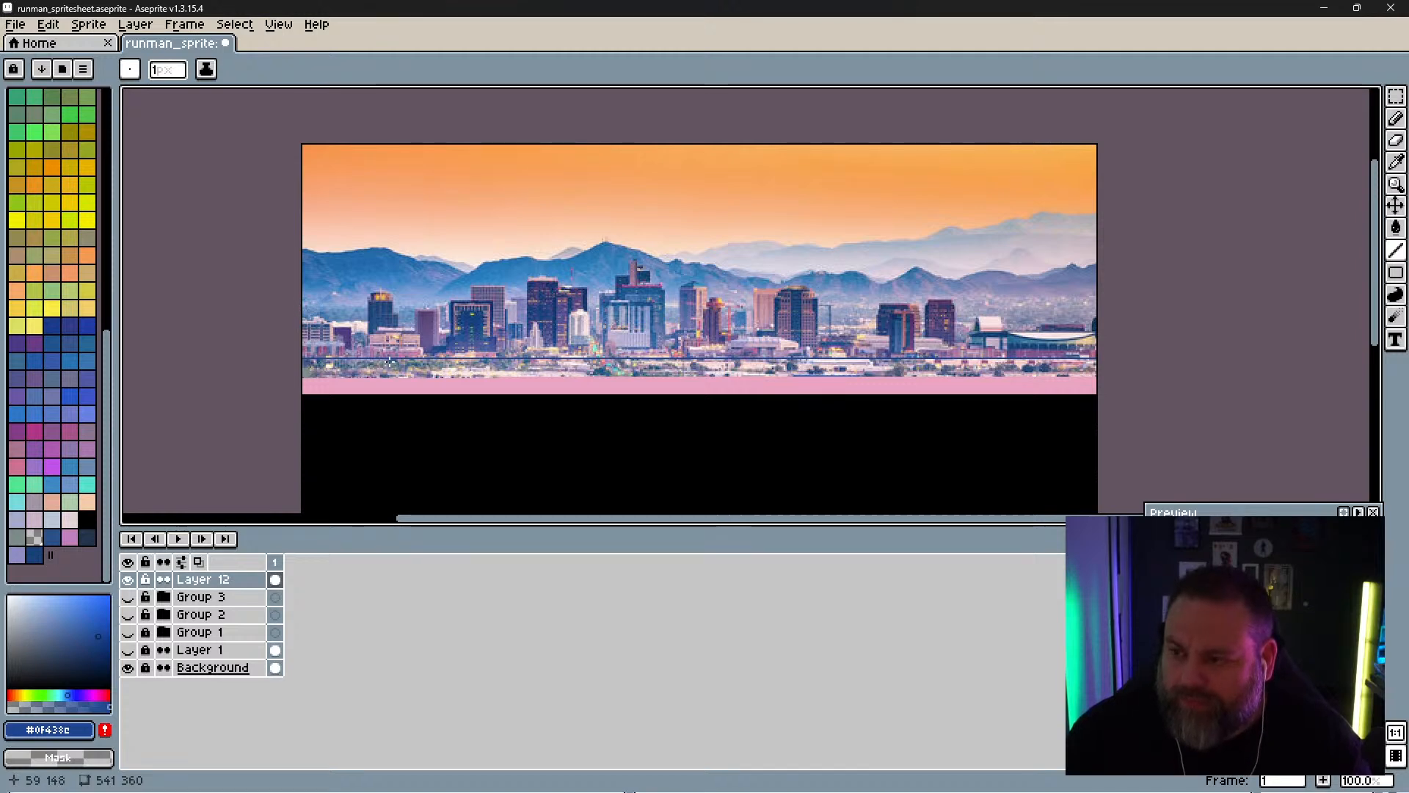
Step: Sample the grey-green #81A18C from the foliage near the blue line as the drawing colour
scroll(389, 361, "up", 1)
scroll(390, 361, "down", 1)
scroll(376, 378, "up", 1)
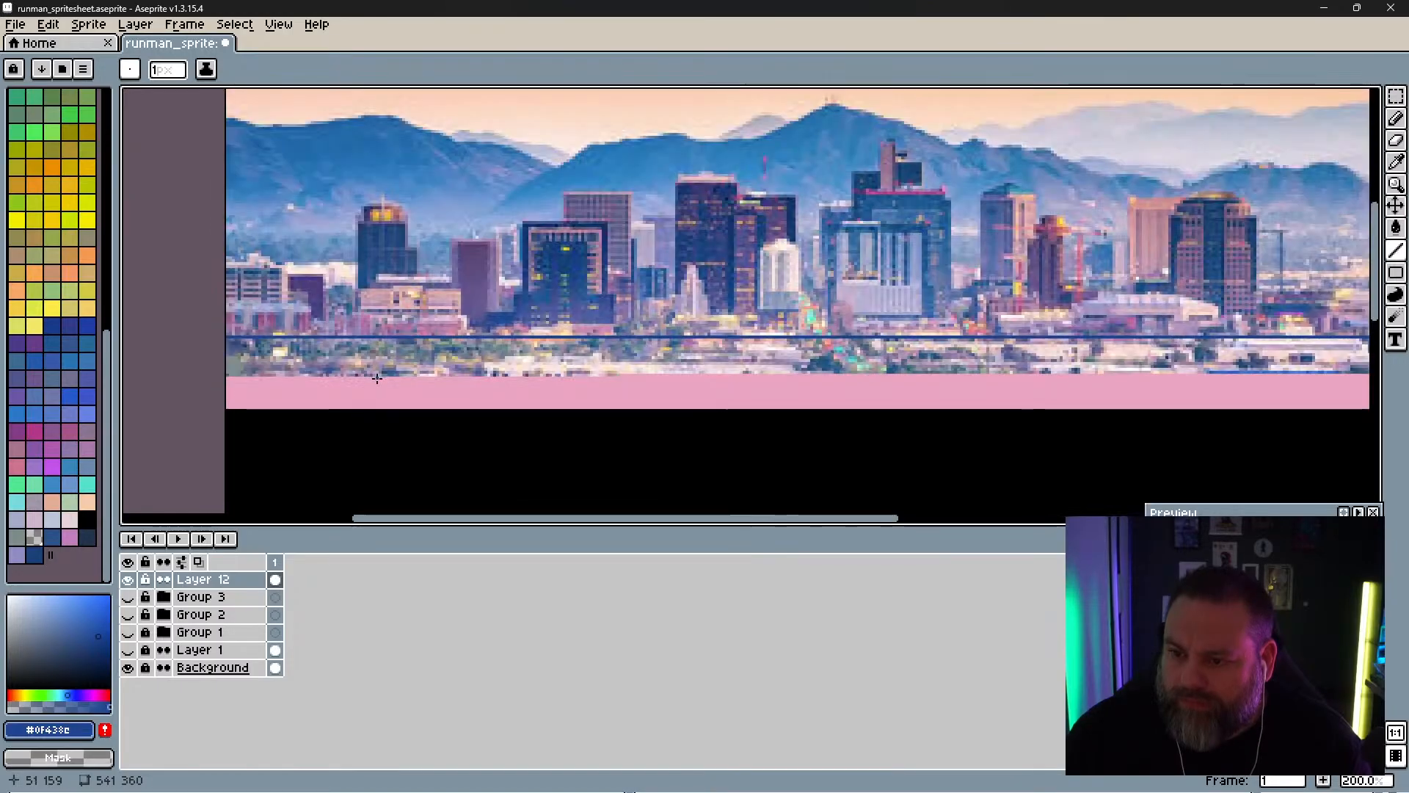
key("i")
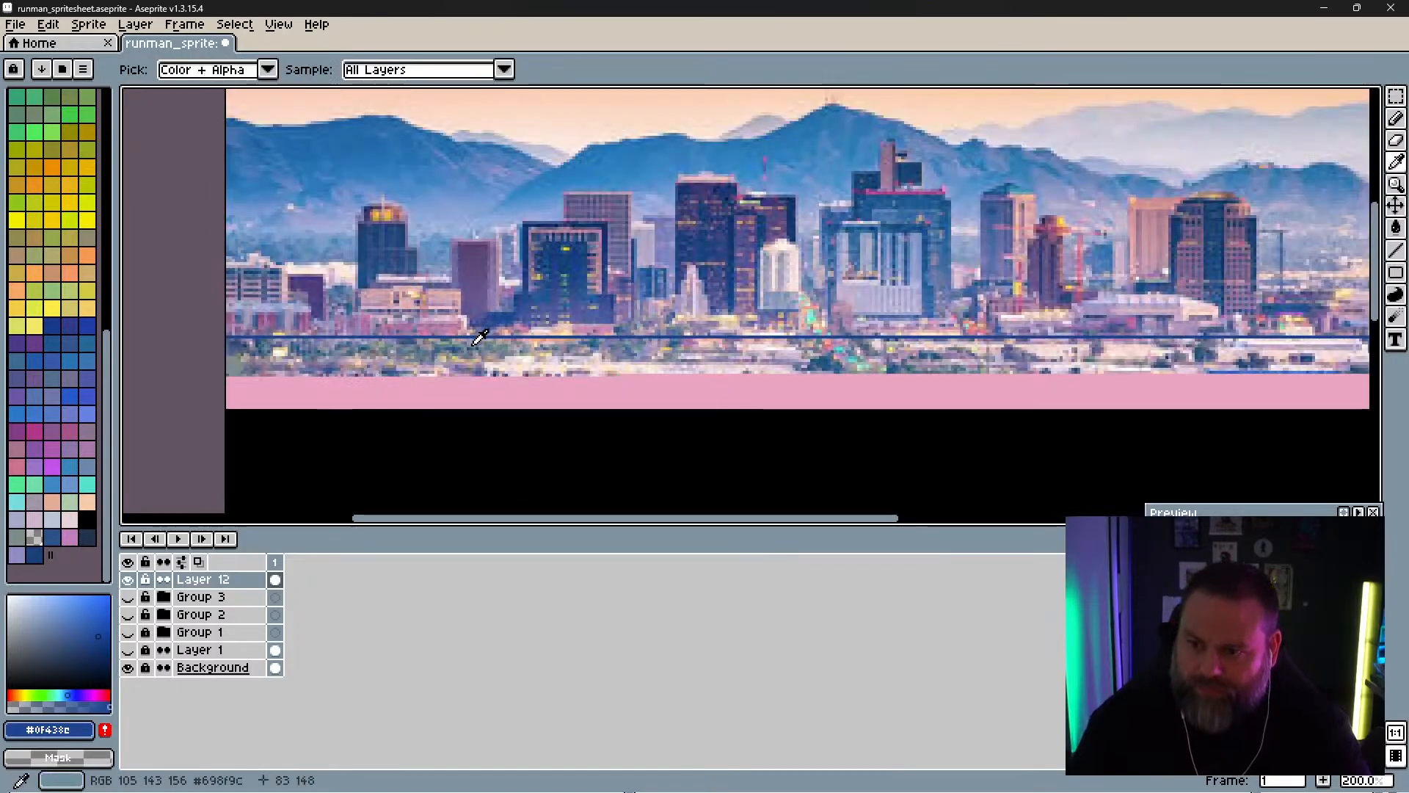
left_click(478, 337)
left_click(478, 337)
left_click(478, 338)
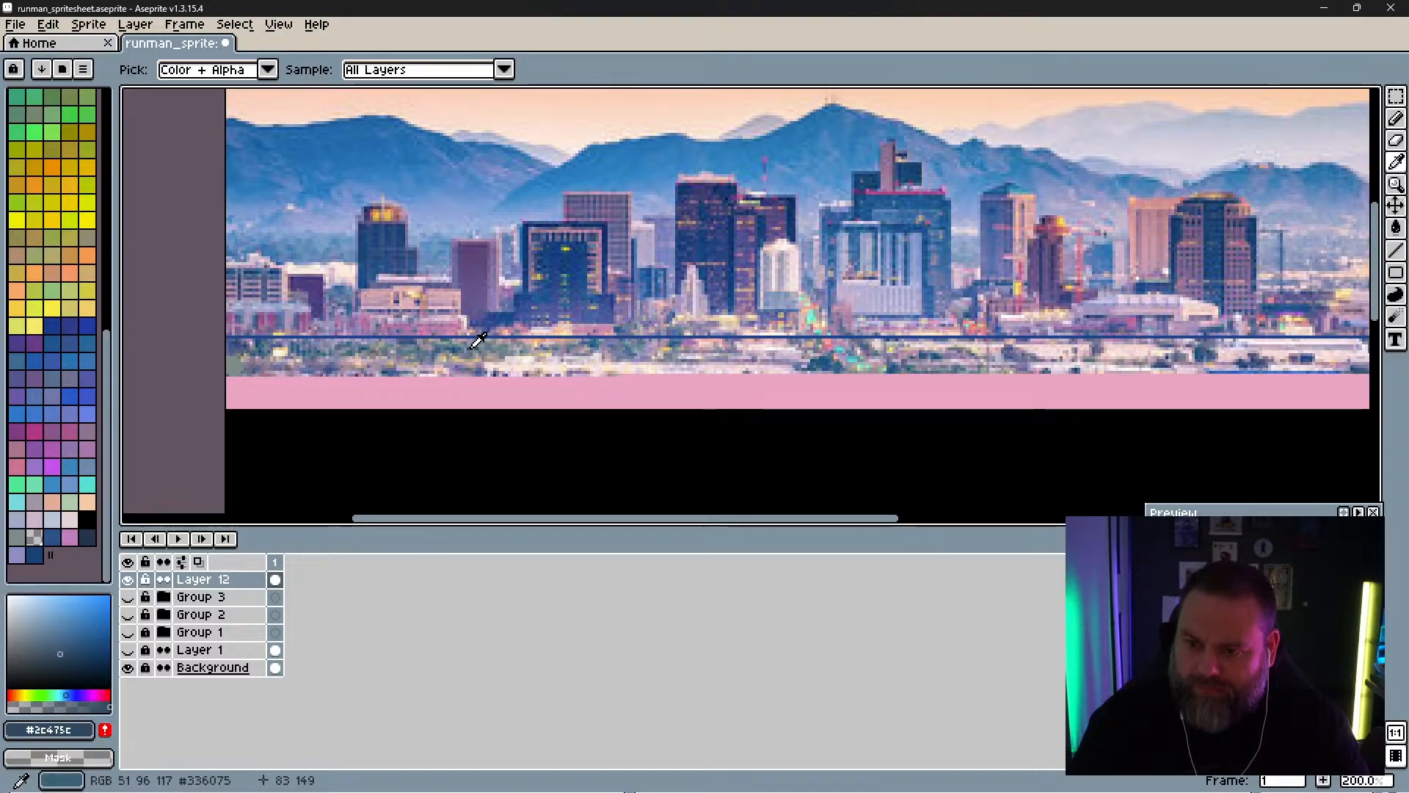
left_click(473, 340)
left_click(462, 334)
left_click(452, 330)
key("b")
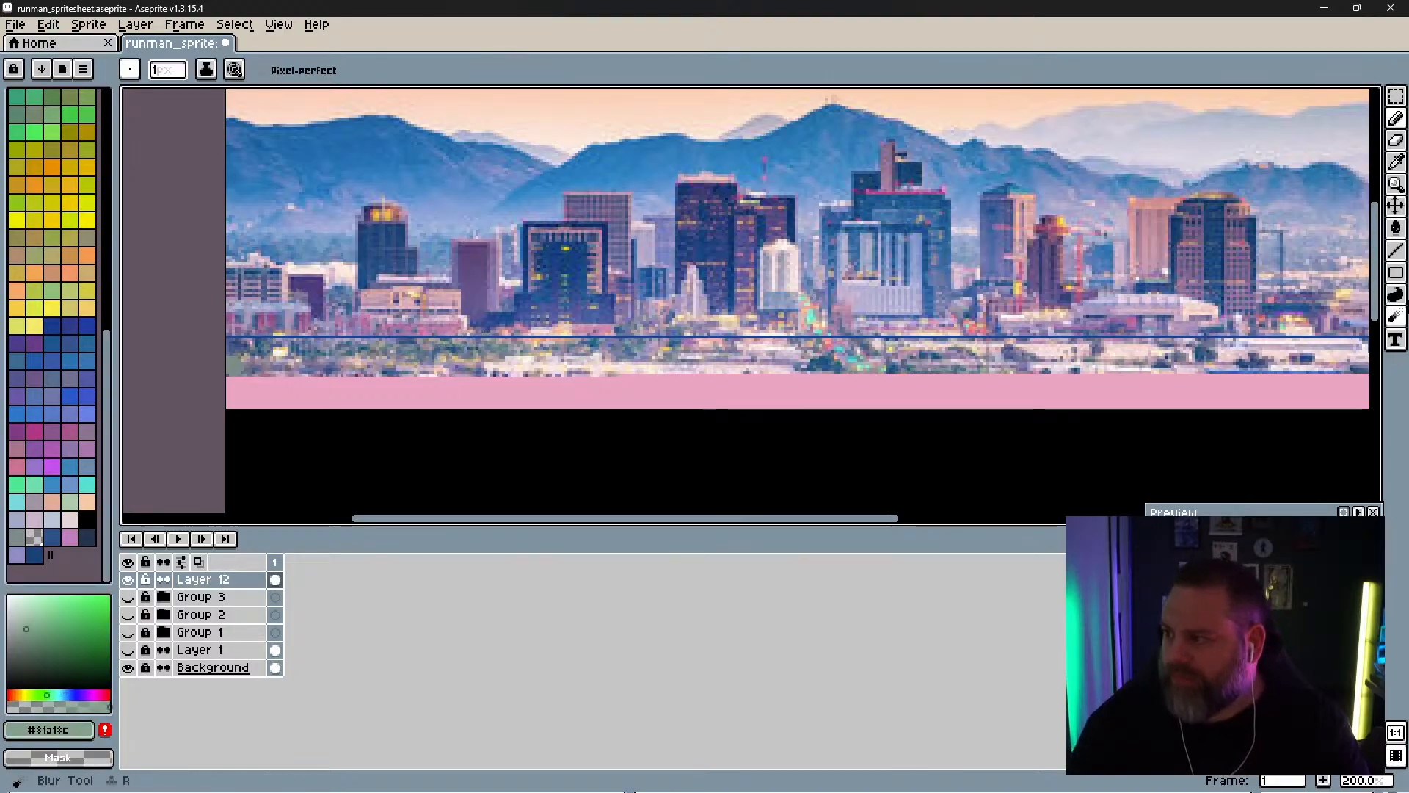
Step: Fill small tree silhouettes along the left part of the photo's ground strip with the Contour tool, using sampled #15527F
left_click(1399, 298)
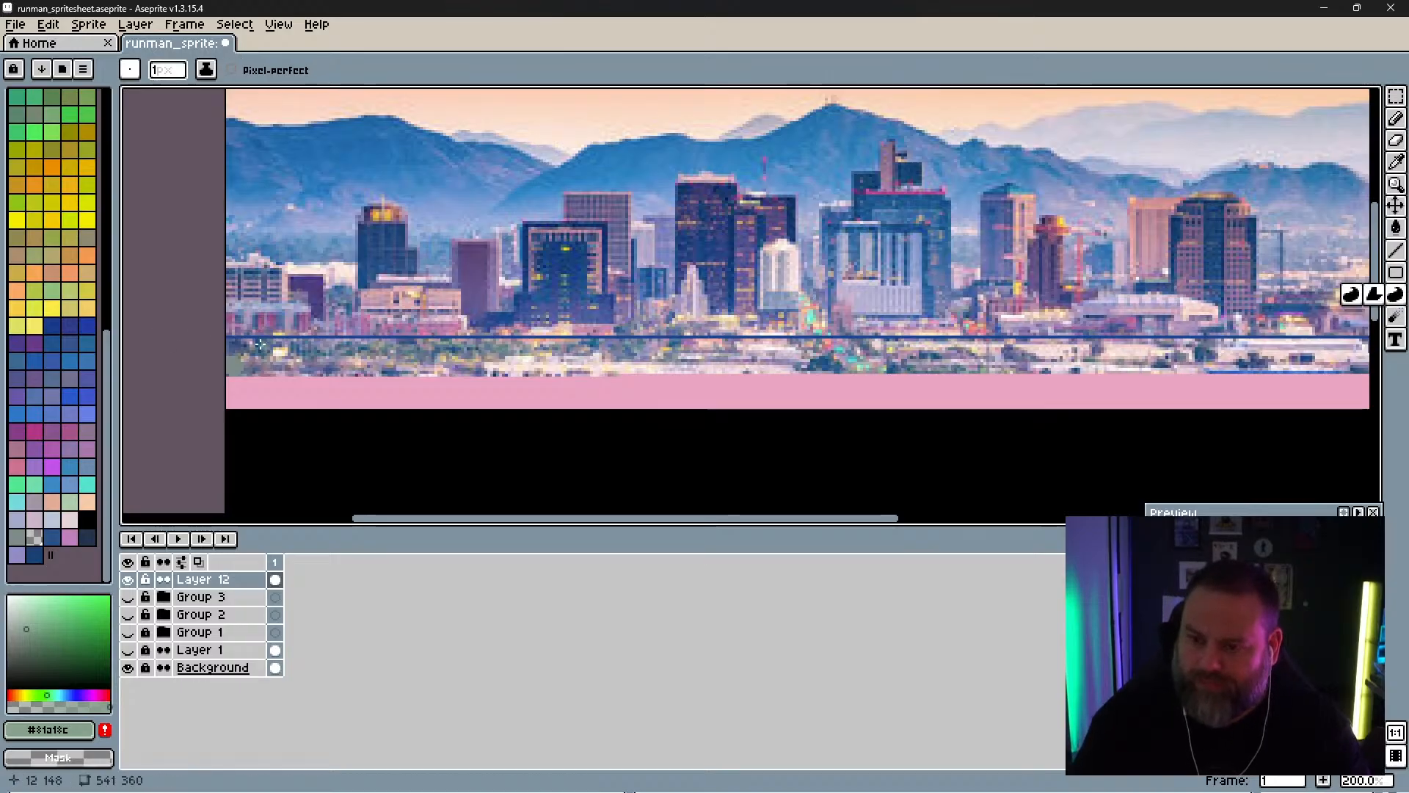
left_click_drag(262, 347, 258, 339)
key("ctrl+z")
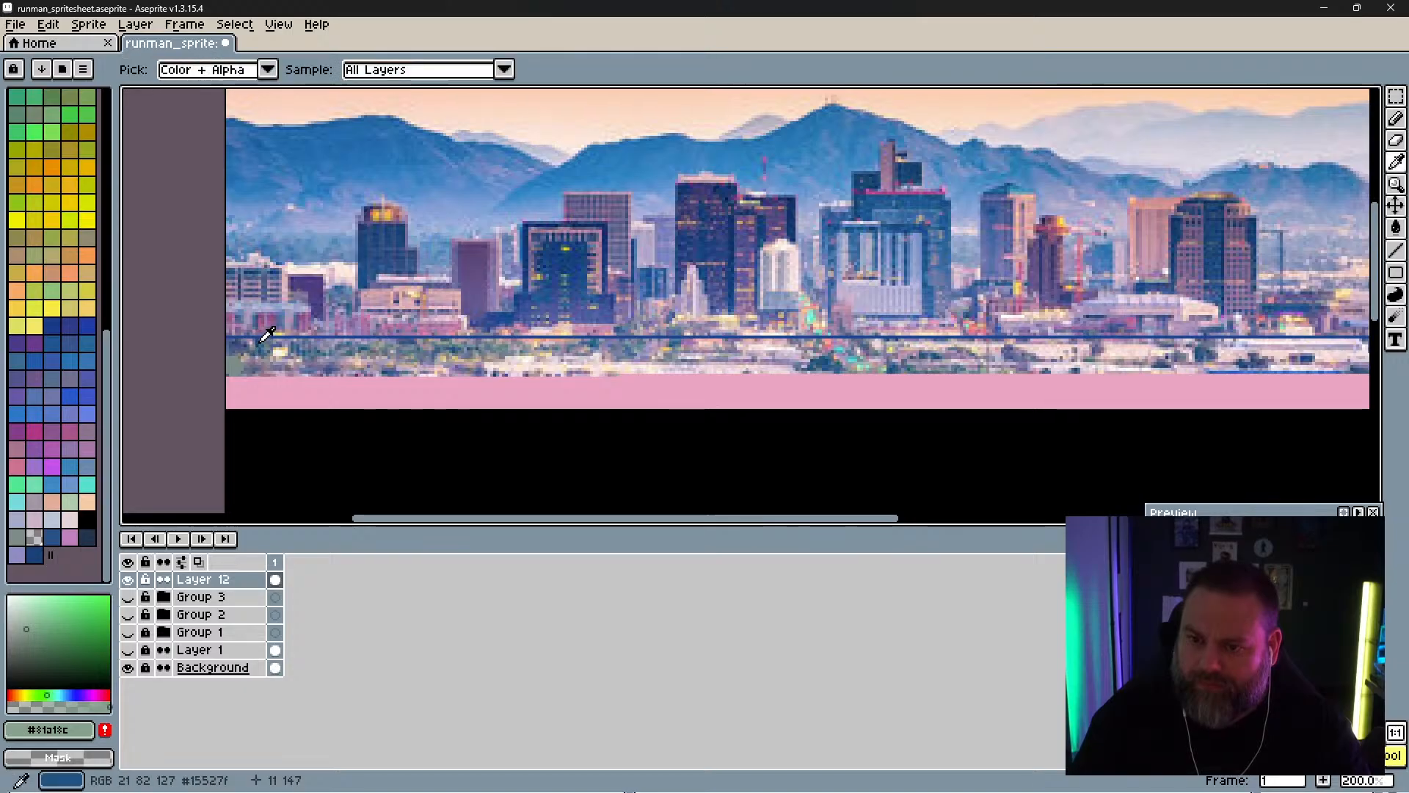
left_click(258, 342, "alt")
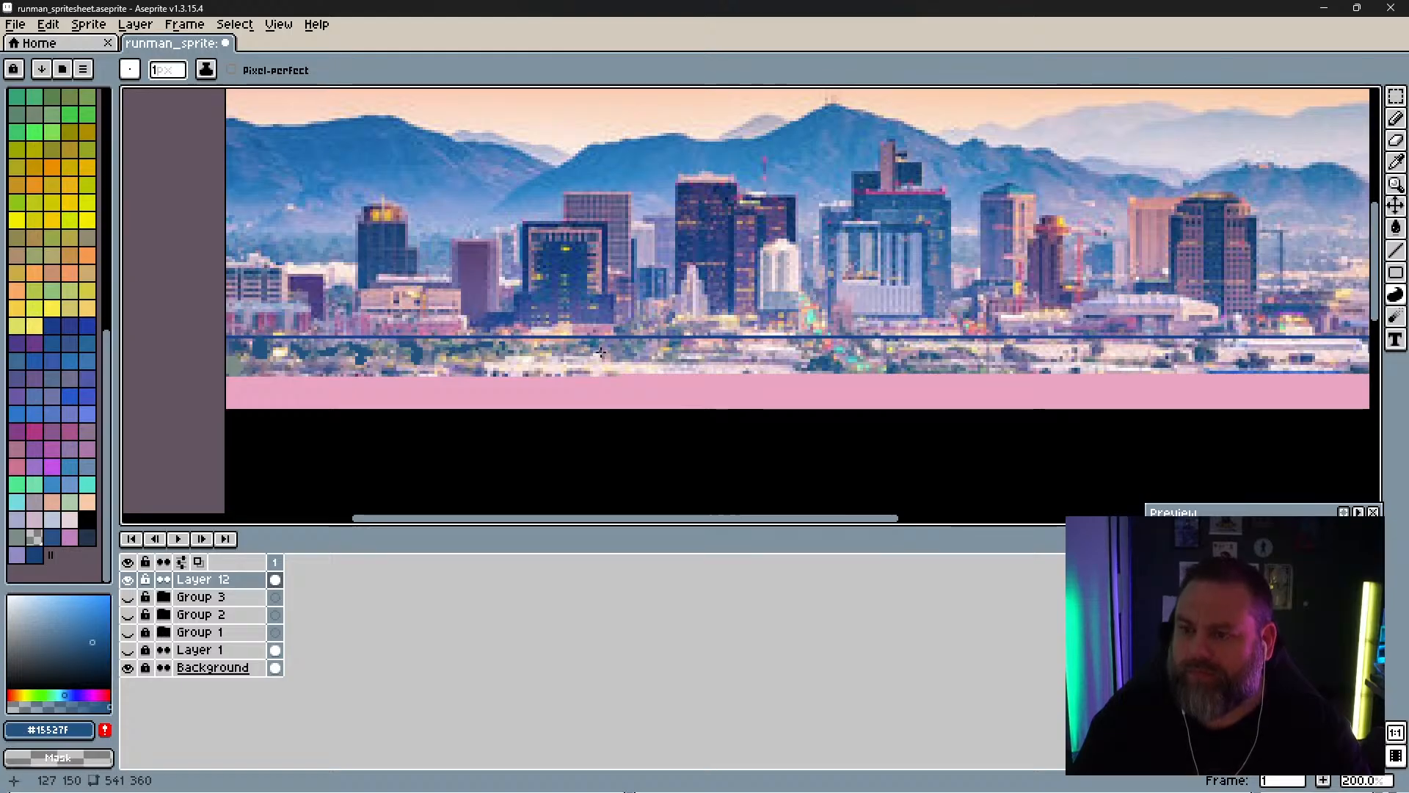
left_click(675, 332)
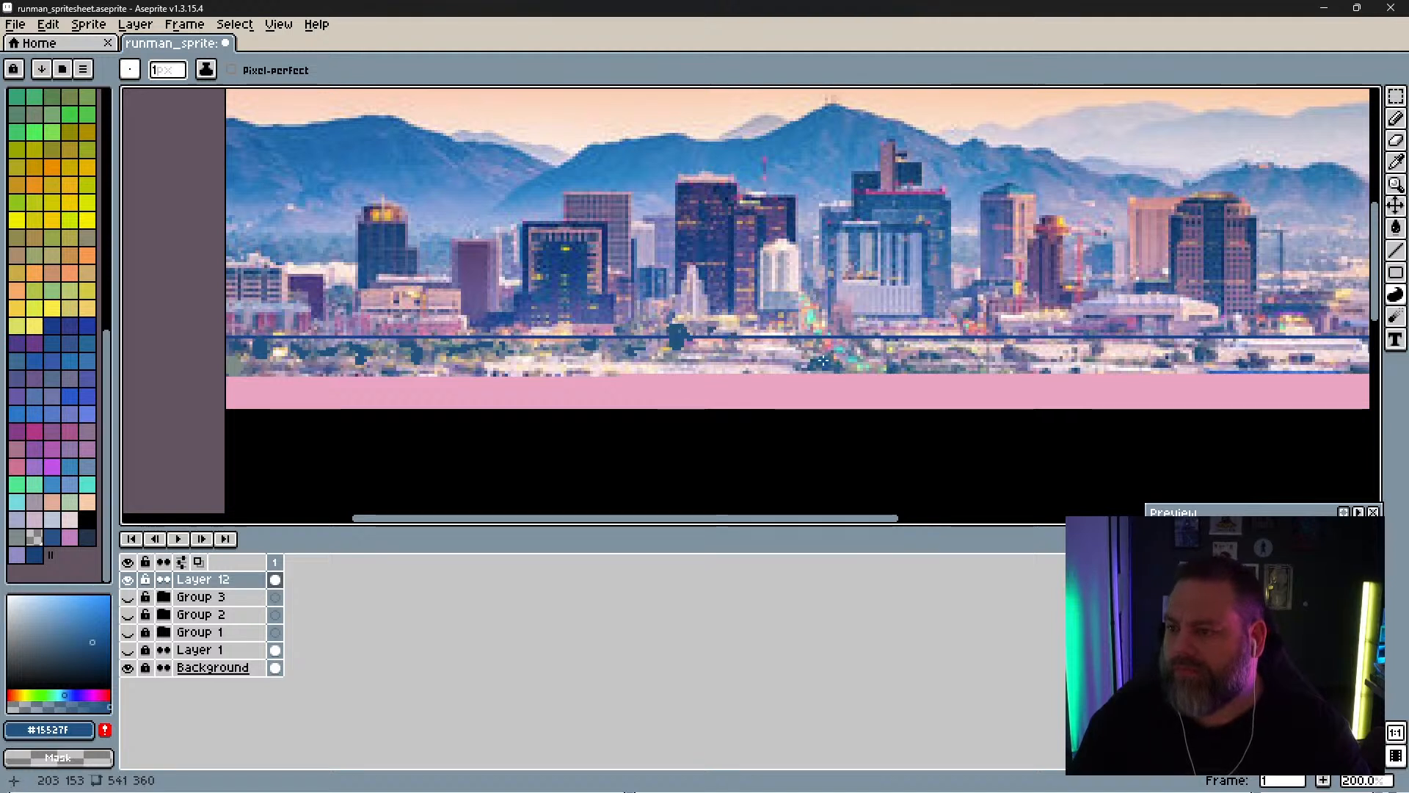
Step: Fill more #15527F tree silhouettes along the ground strip from the centre of the photo to its right end
left_click_drag(819, 350, 698, 318)
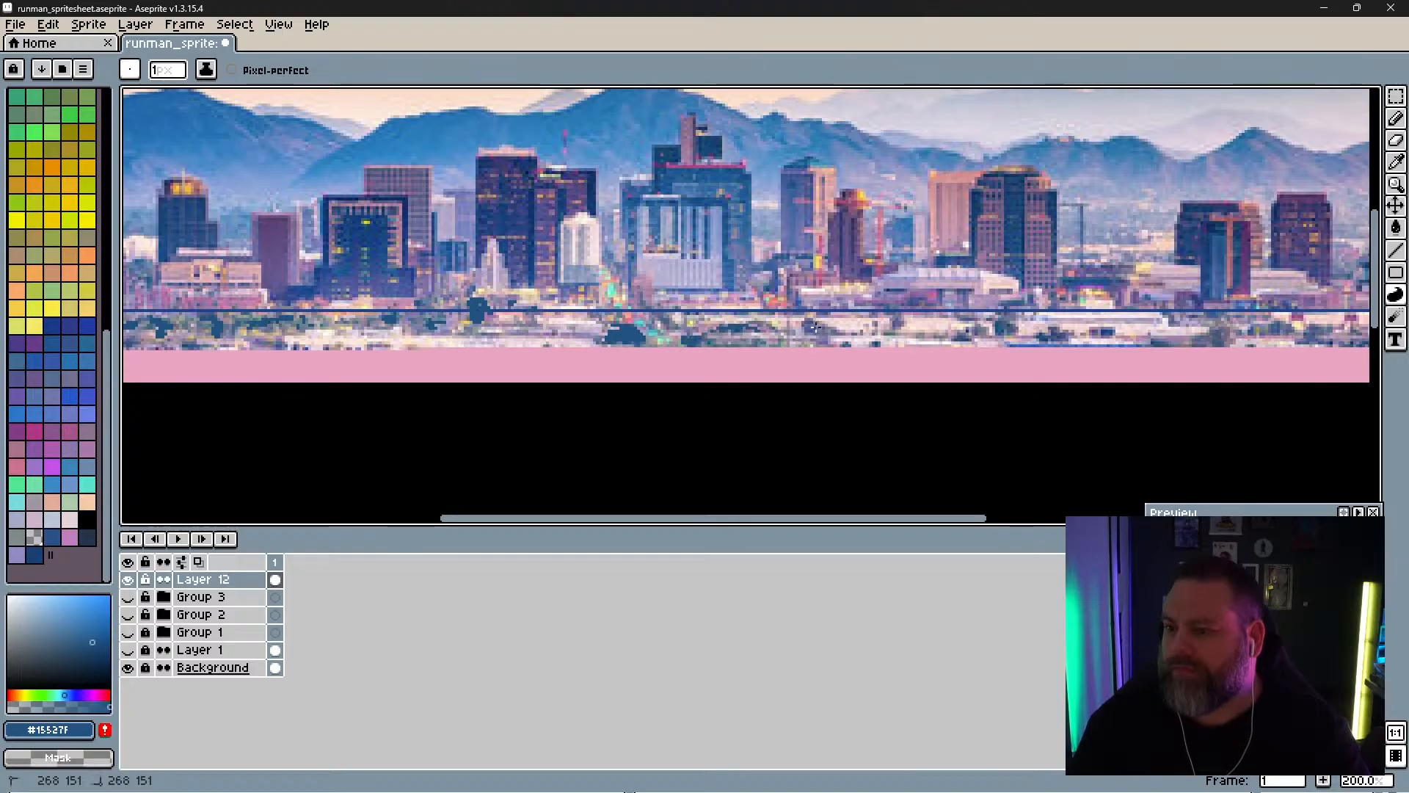
left_click_drag(818, 321, 629, 325)
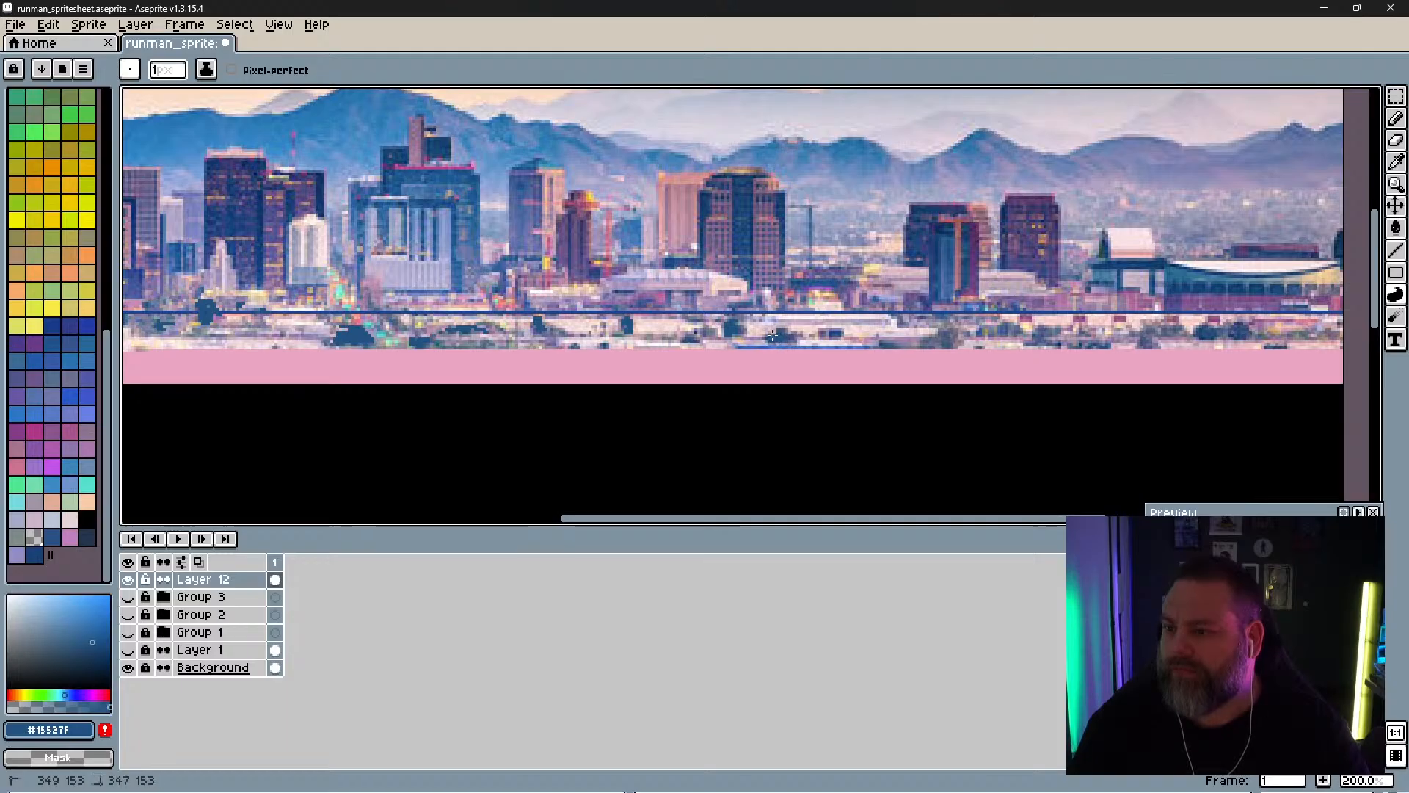
left_click_drag(812, 335, 679, 331)
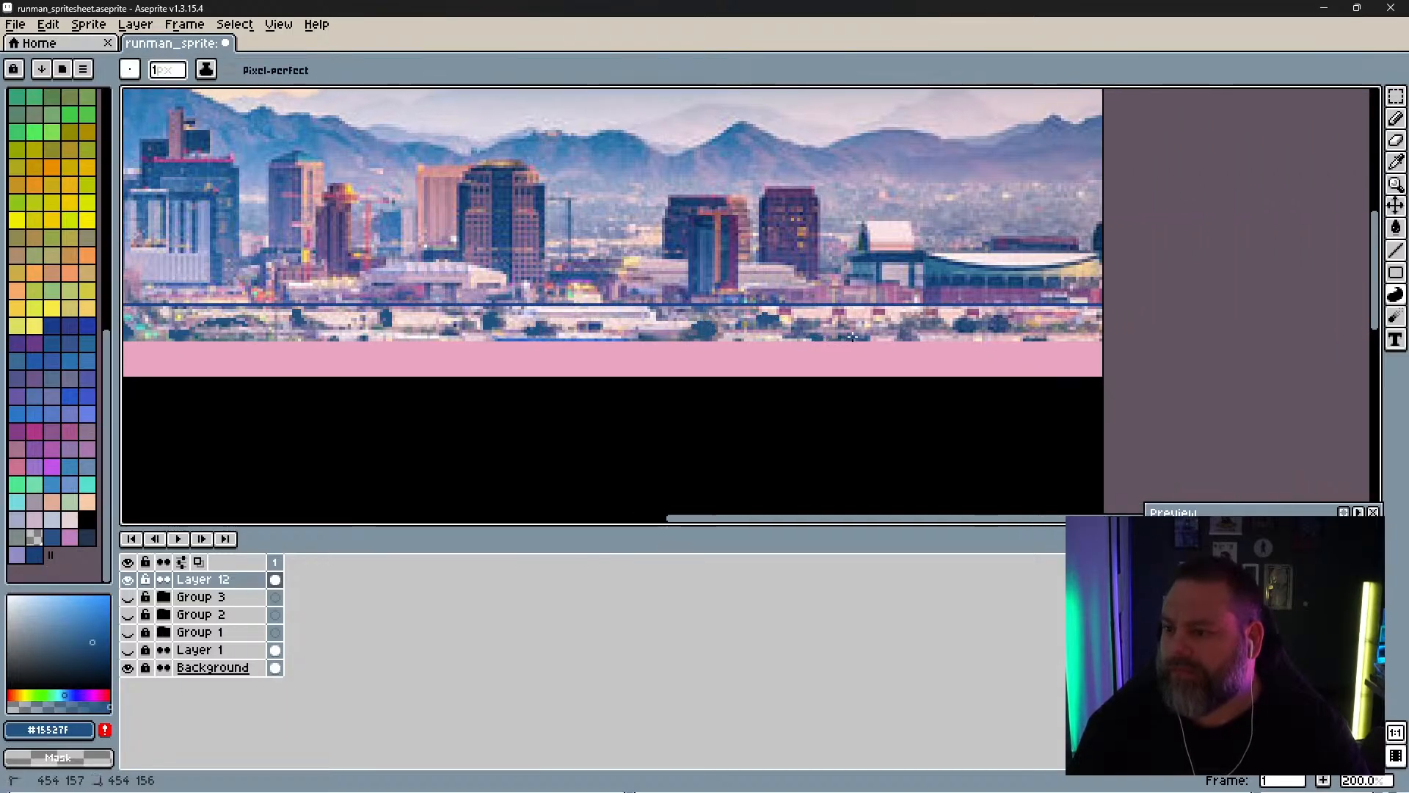
left_click_drag(972, 314, 962, 320)
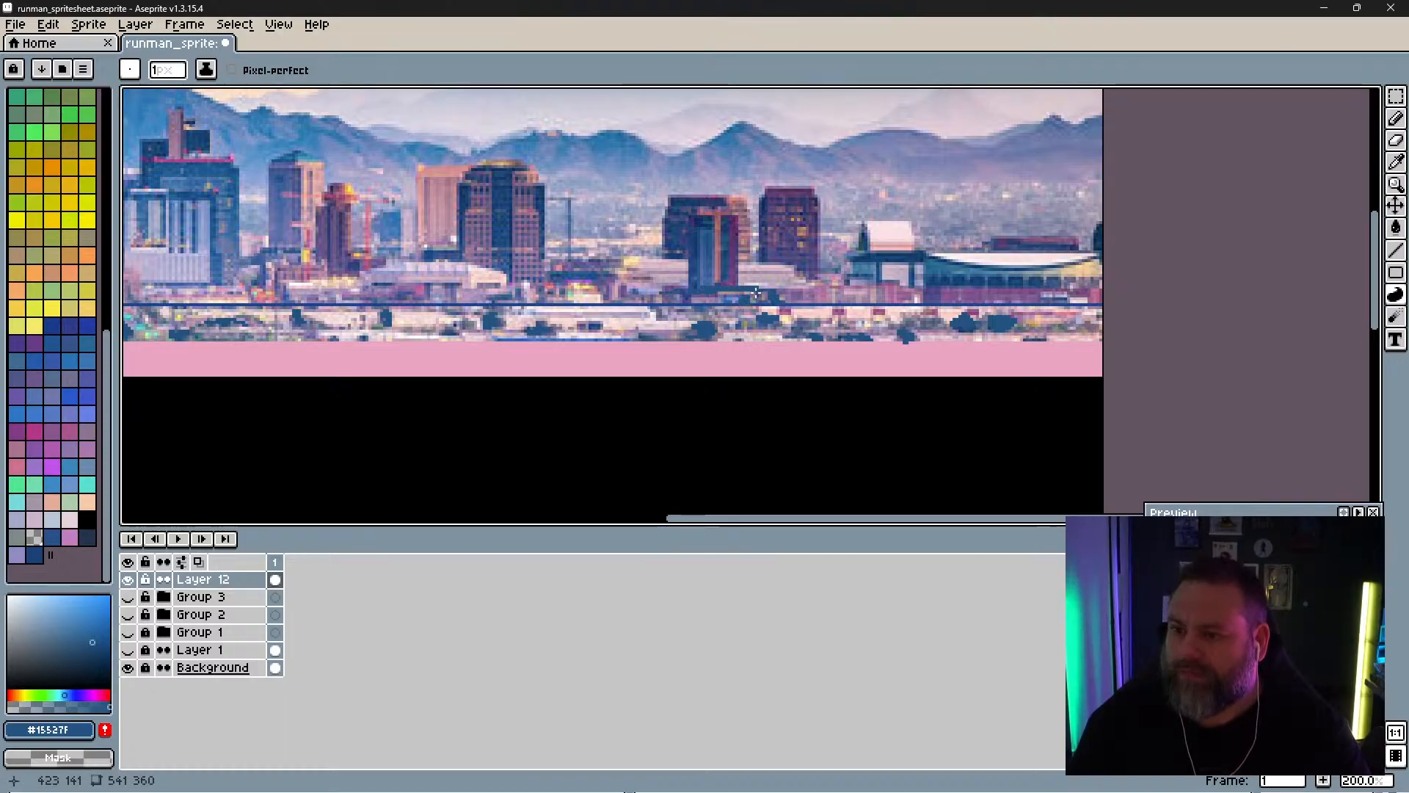
Step: Paint the low structures at the foot of the two dark right-hand towers using sampled purples #6C6392 and #664678 and pink #B17F9C
key("i")
left_click(800, 289)
key("b")
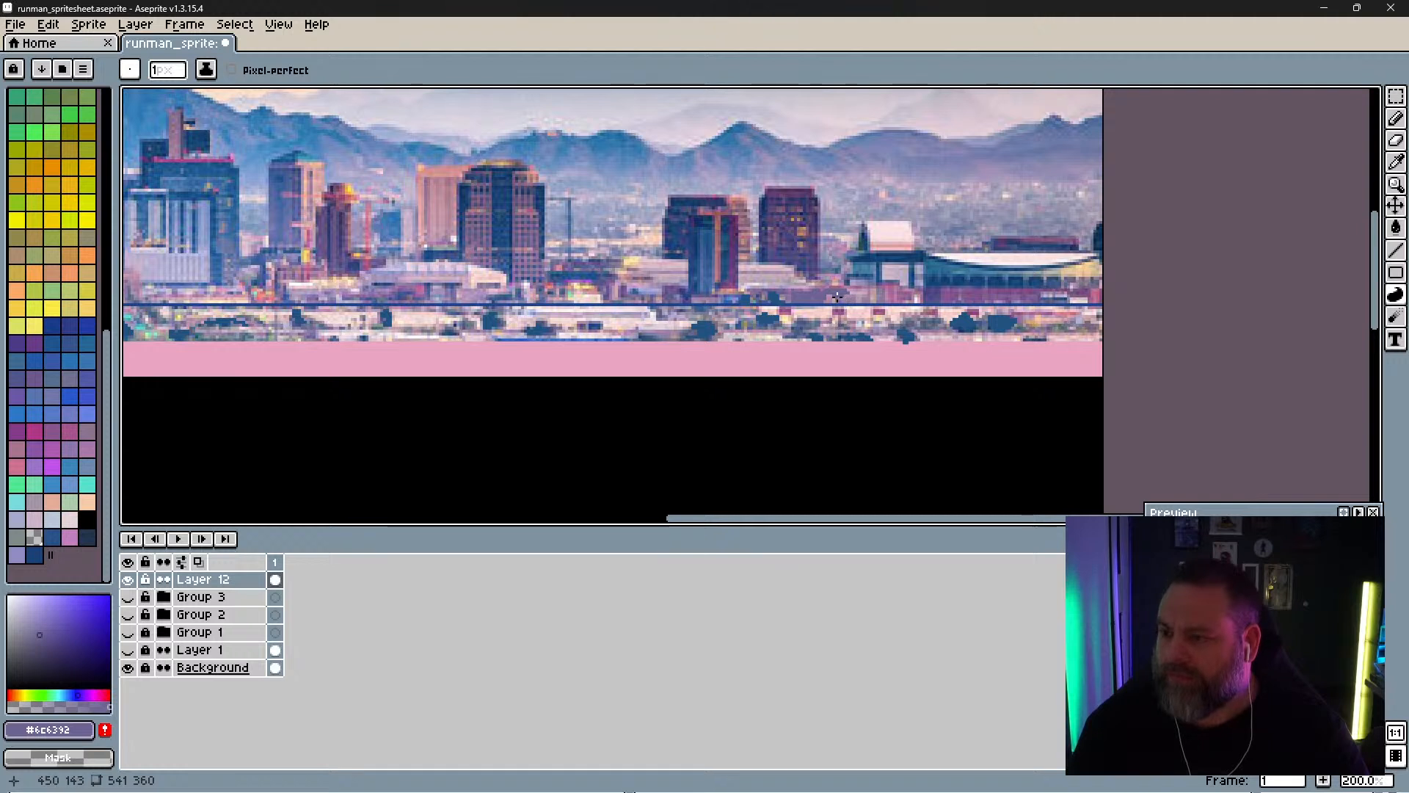
key("l")
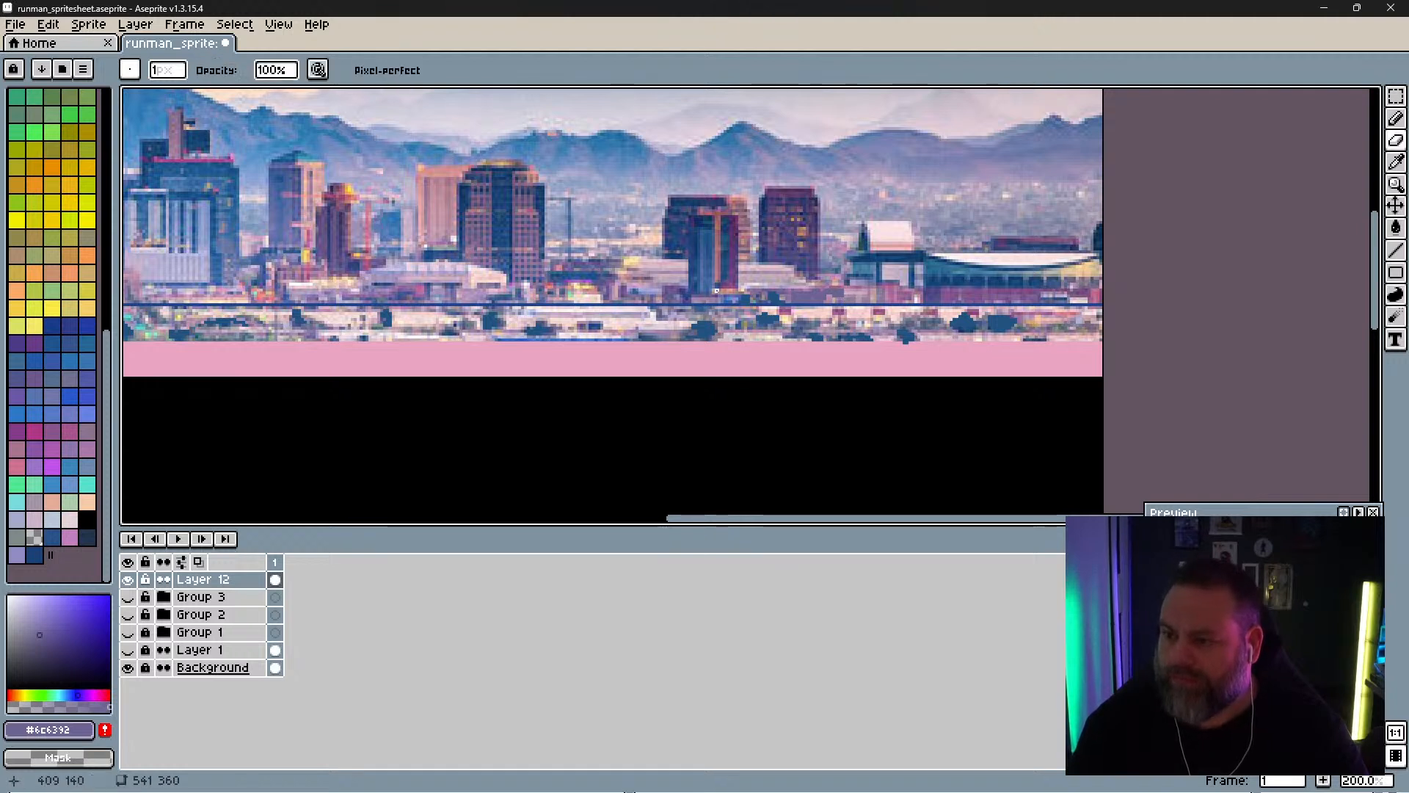
key("b")
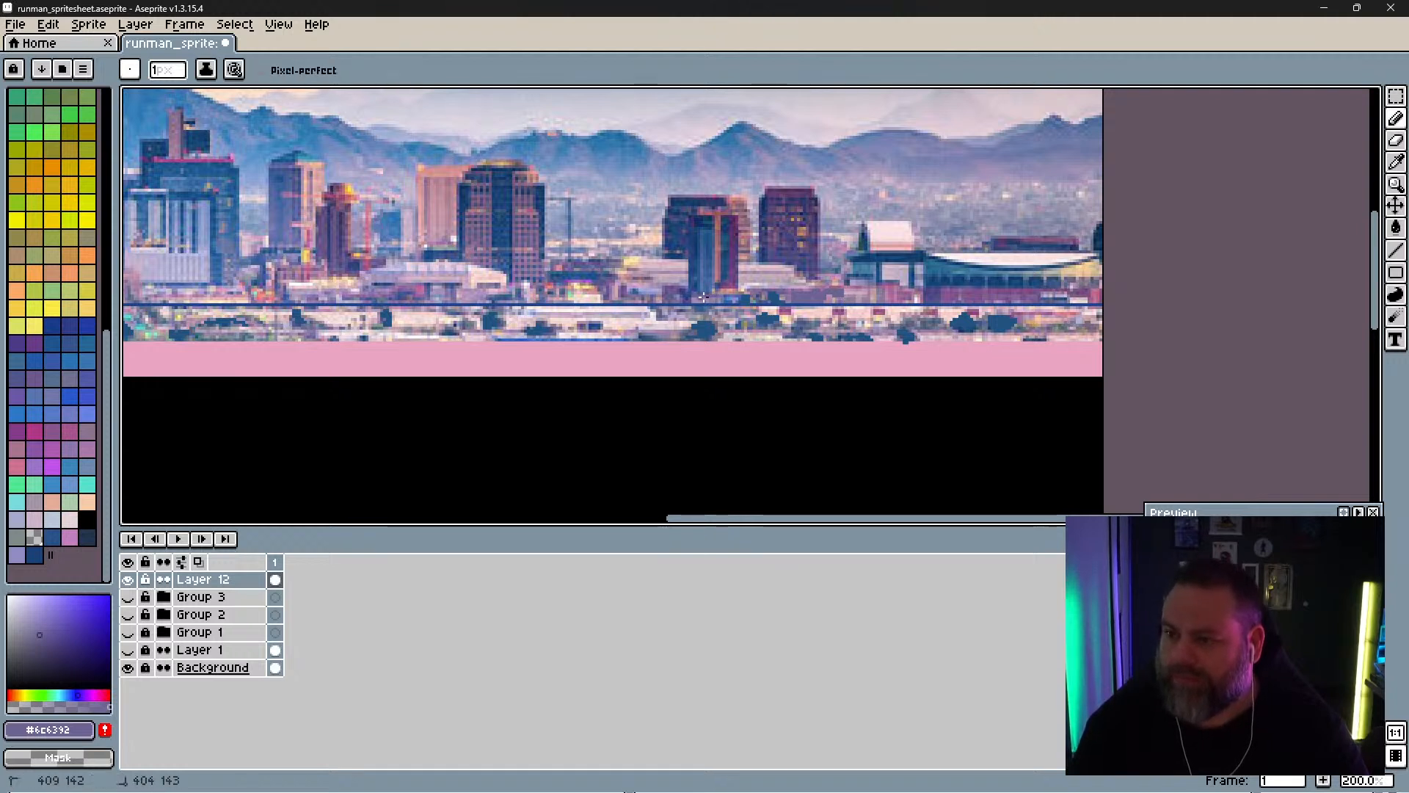
left_click(675, 295, "alt")
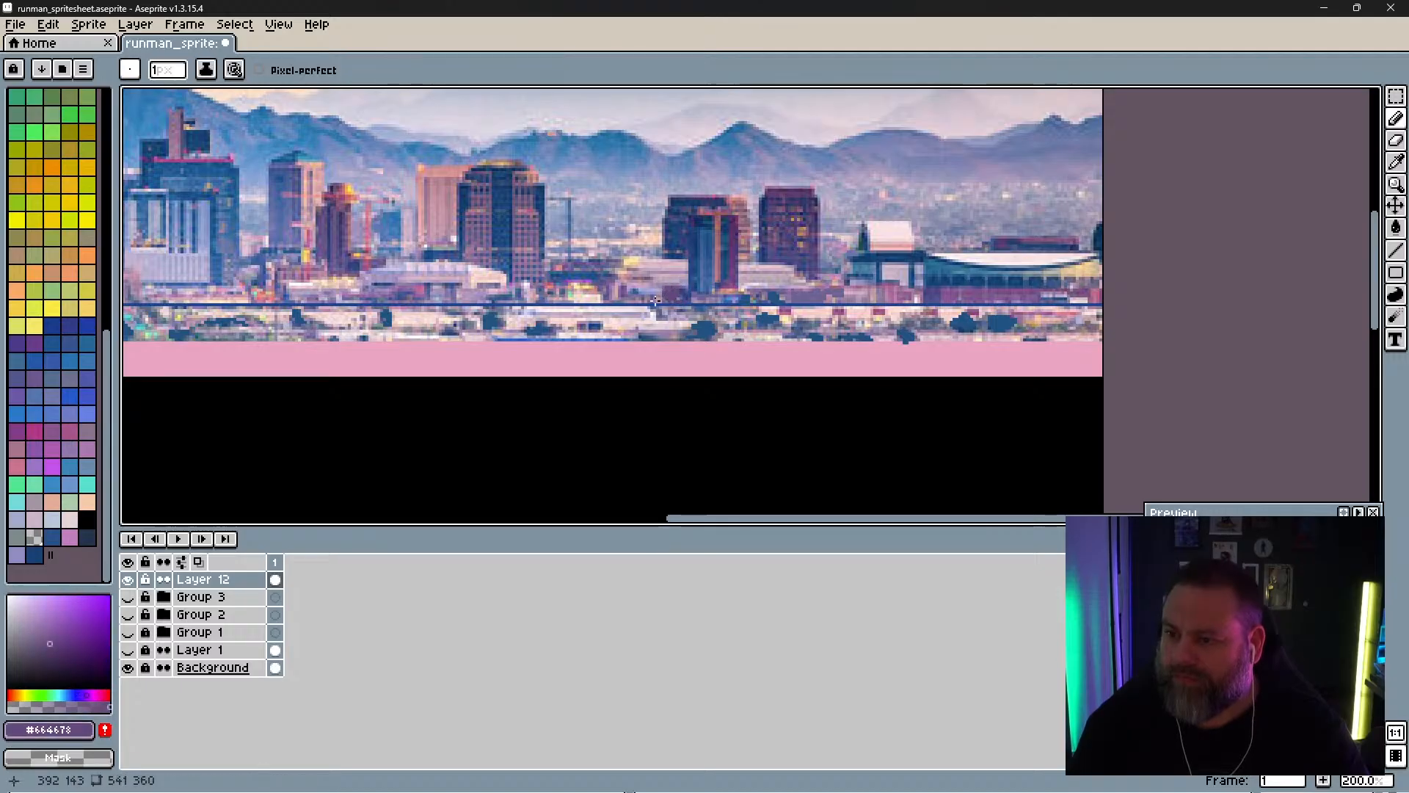
left_click(637, 301, "alt")
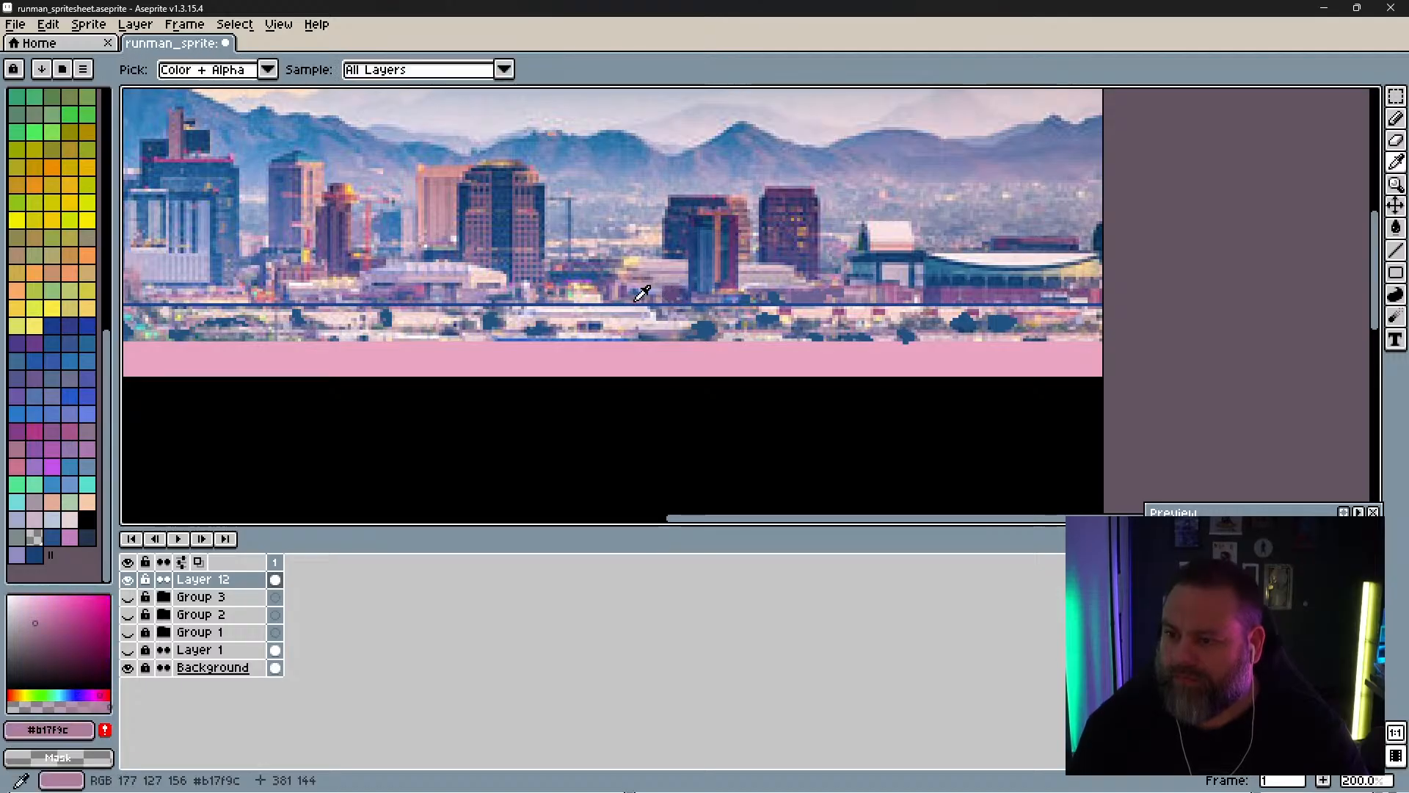
Step: Paint the pale rooftops and open ground around the blue line with sampled #FFF6FC, #C7BCC2 and #FFDCD3
left_click(580, 308, "alt")
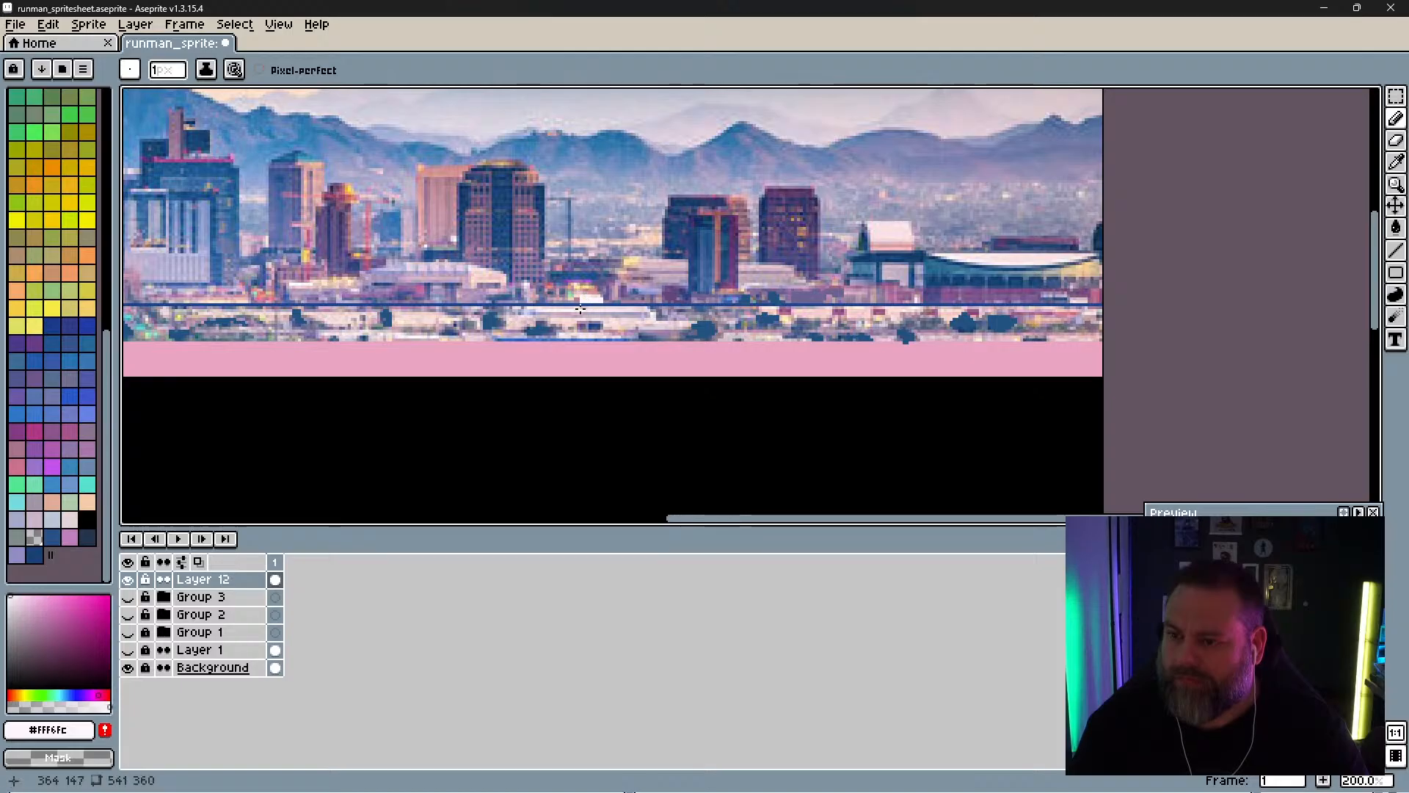
left_click(535, 310, "alt")
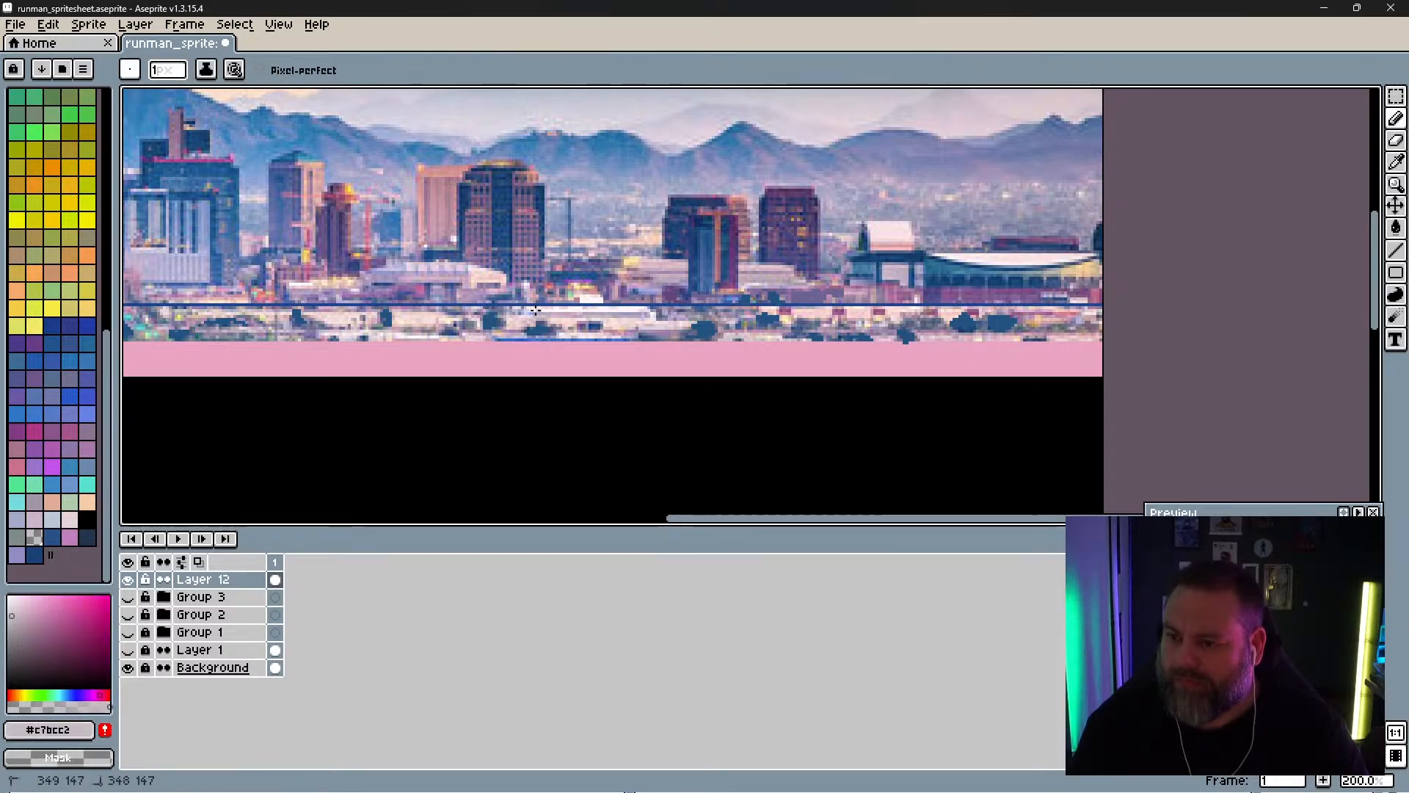
left_click(612, 323, "alt")
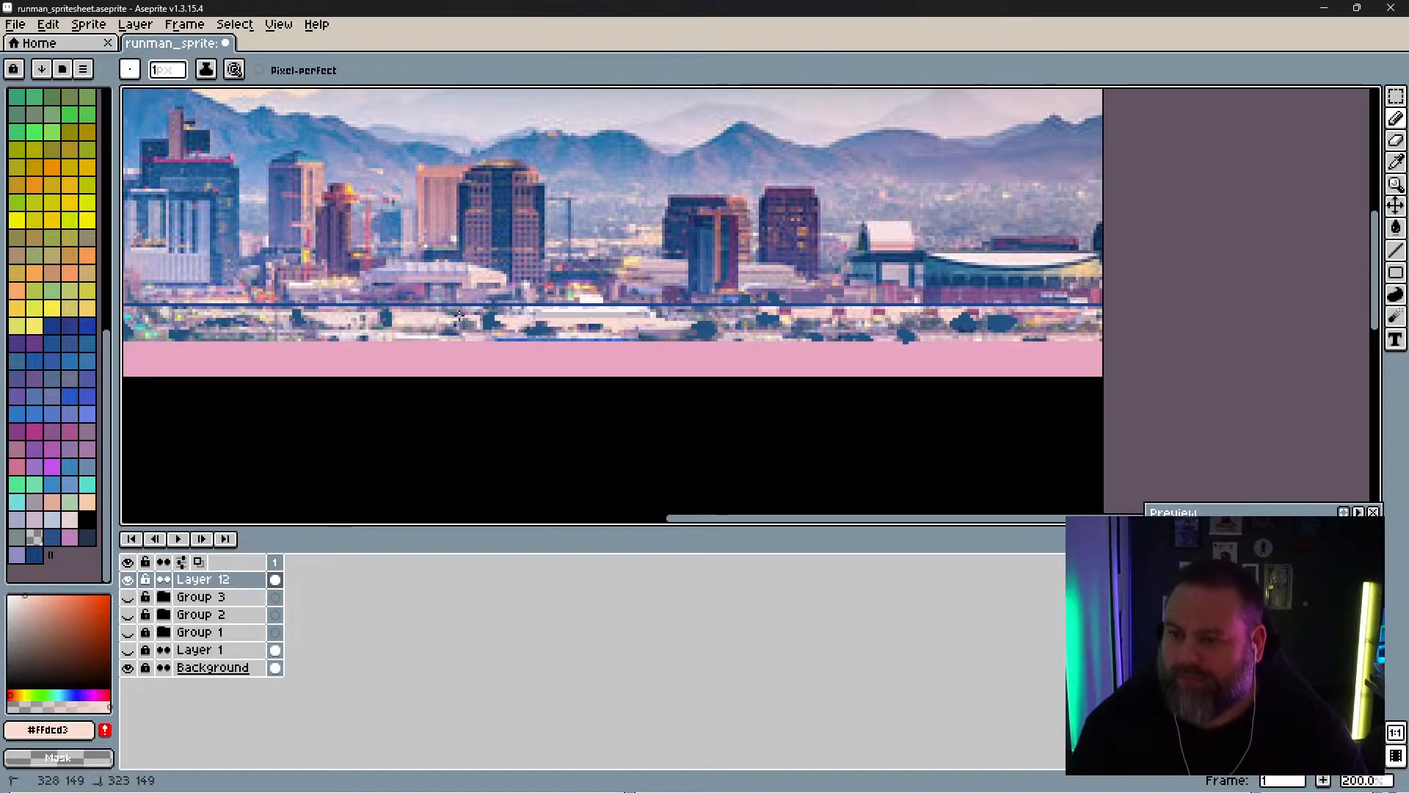
left_click_drag(386, 317, 612, 304)
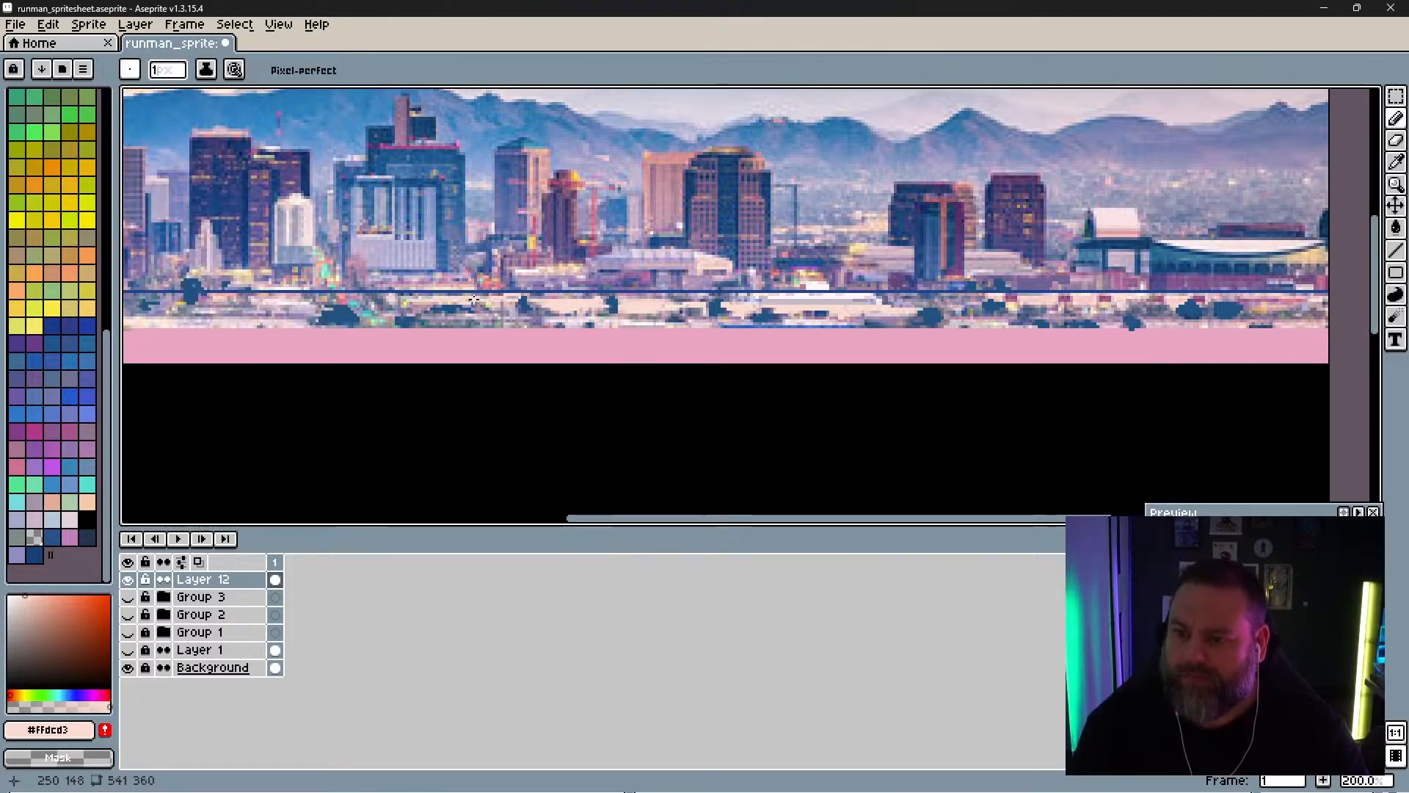
Step: Sample mauve #B37AB1 and grey-lilac #ADACC3, and paint the strip at the foot of the central white-striped building
key("alt+space")
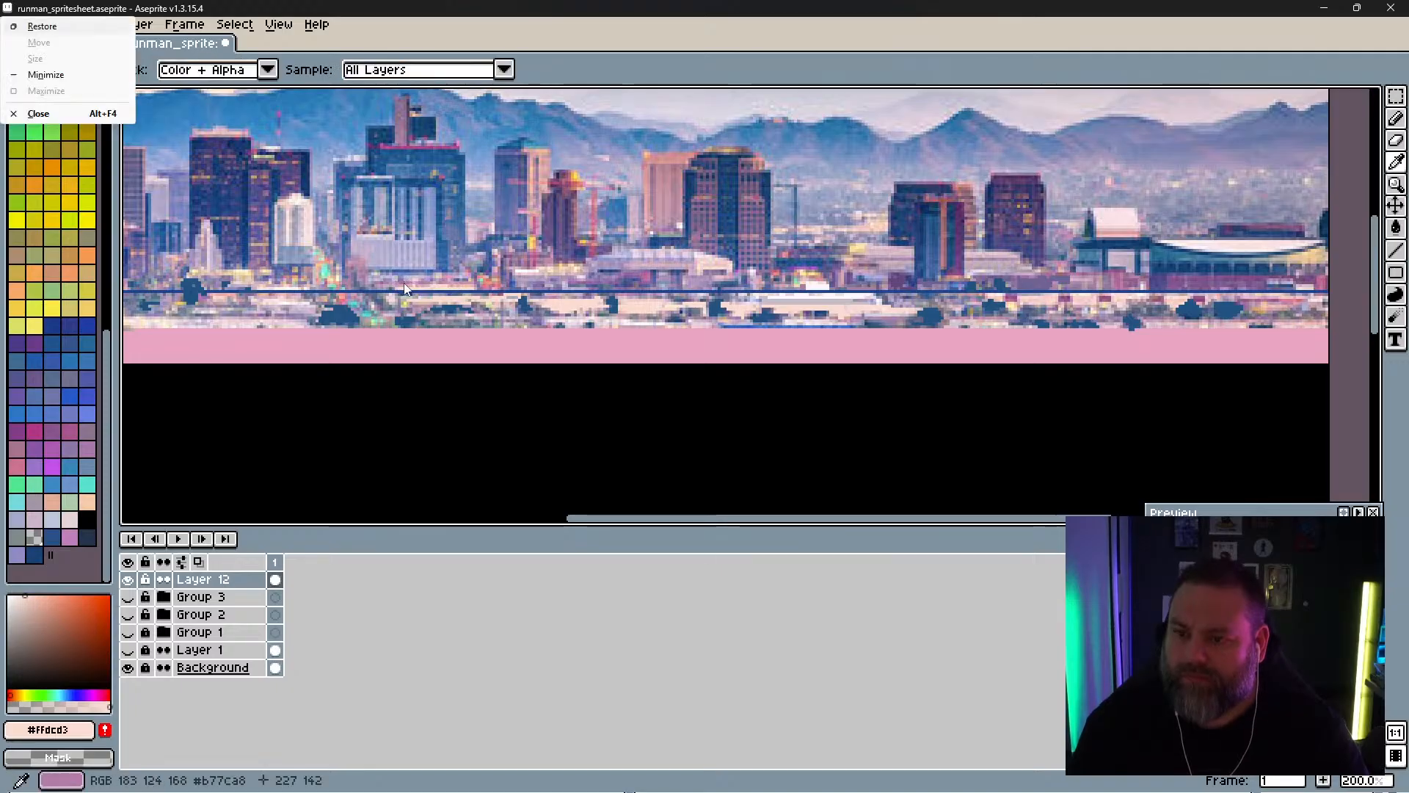
left_click(403, 283, "alt")
left_click(402, 285, "alt")
left_click(397, 284, "alt")
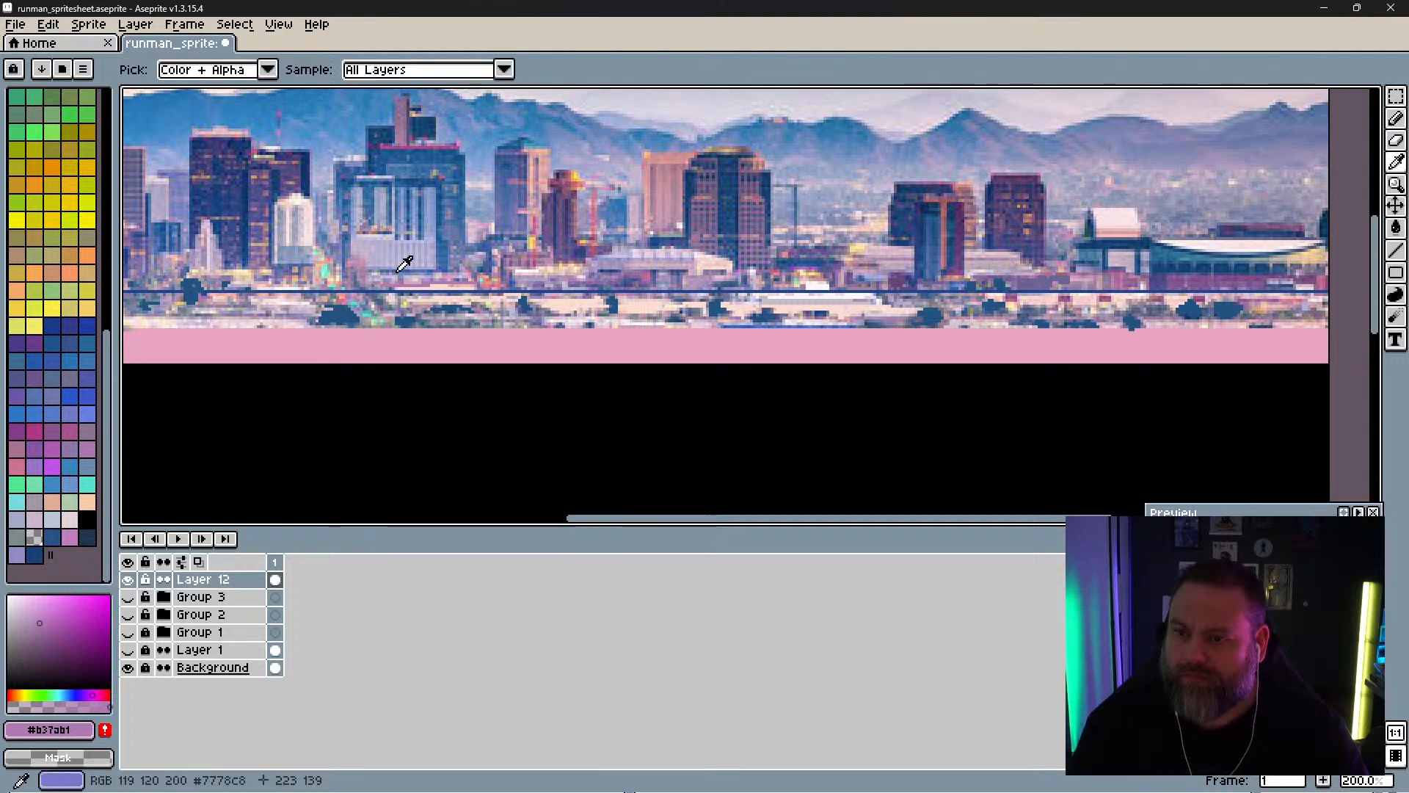
left_click(431, 272, "alt")
left_click(412, 279, "alt")
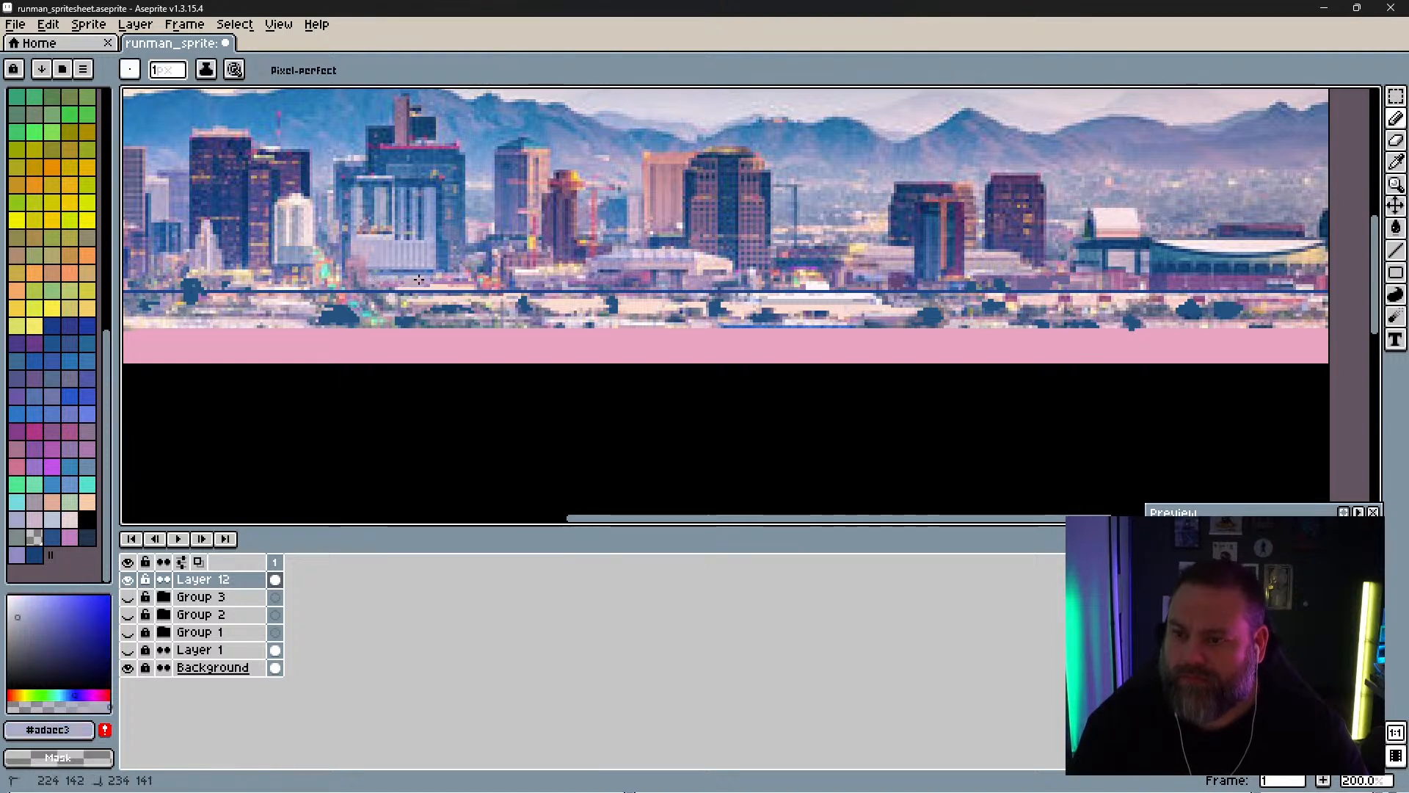
Step: Paint the low buildings between the central tower and the white-roofed hall with sampled #8073AB, #8A62AB and #55609E
left_click(546, 281, "alt")
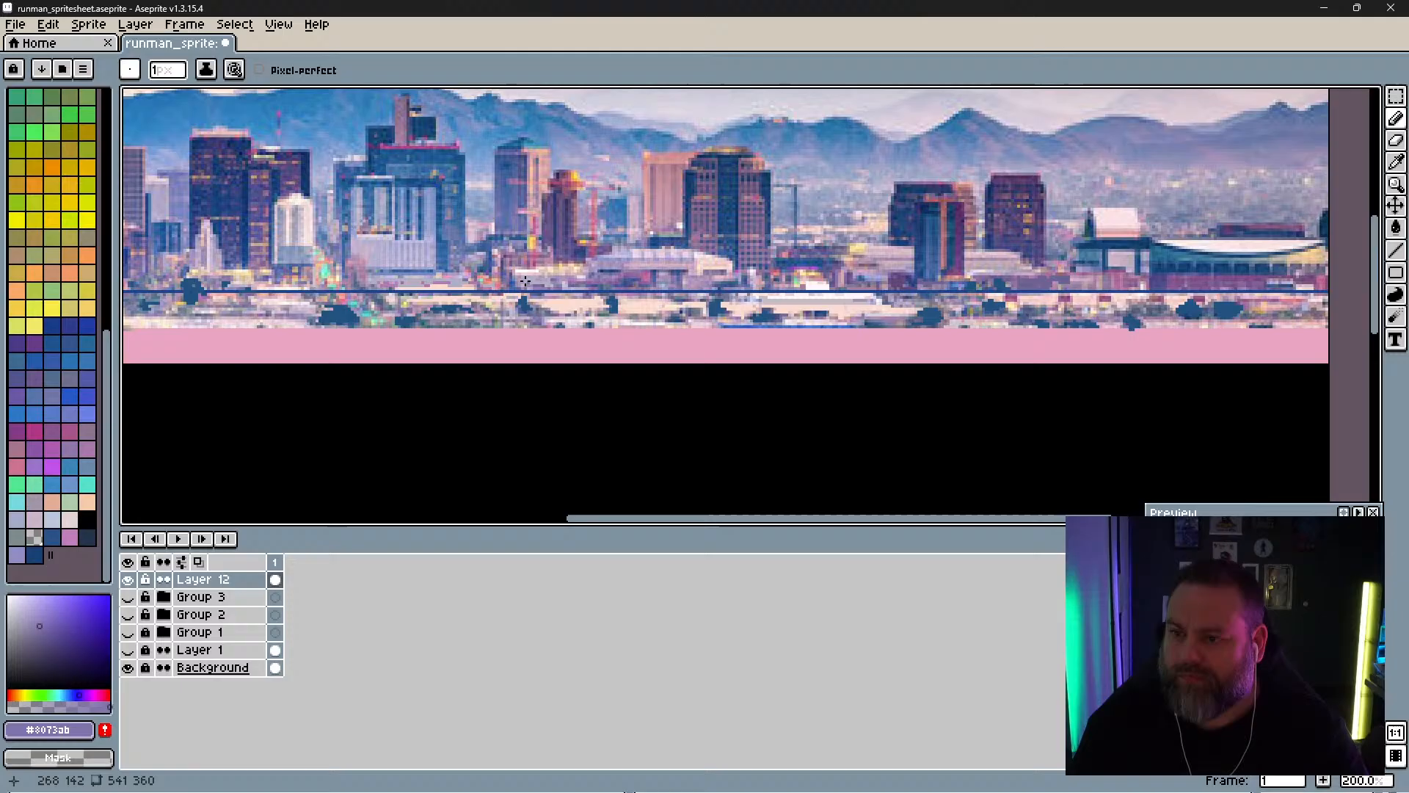
left_click(623, 278, "alt")
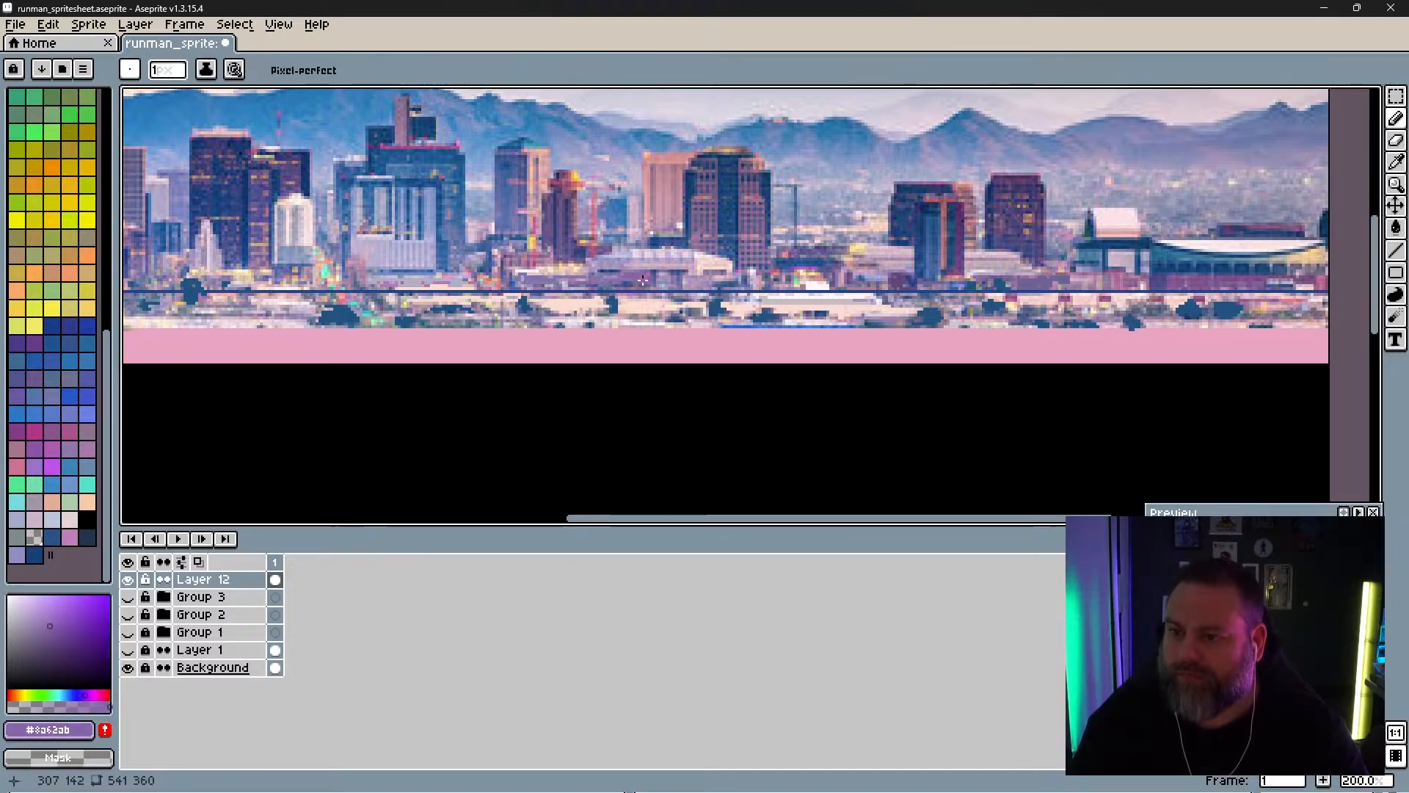
left_click(574, 284, "alt")
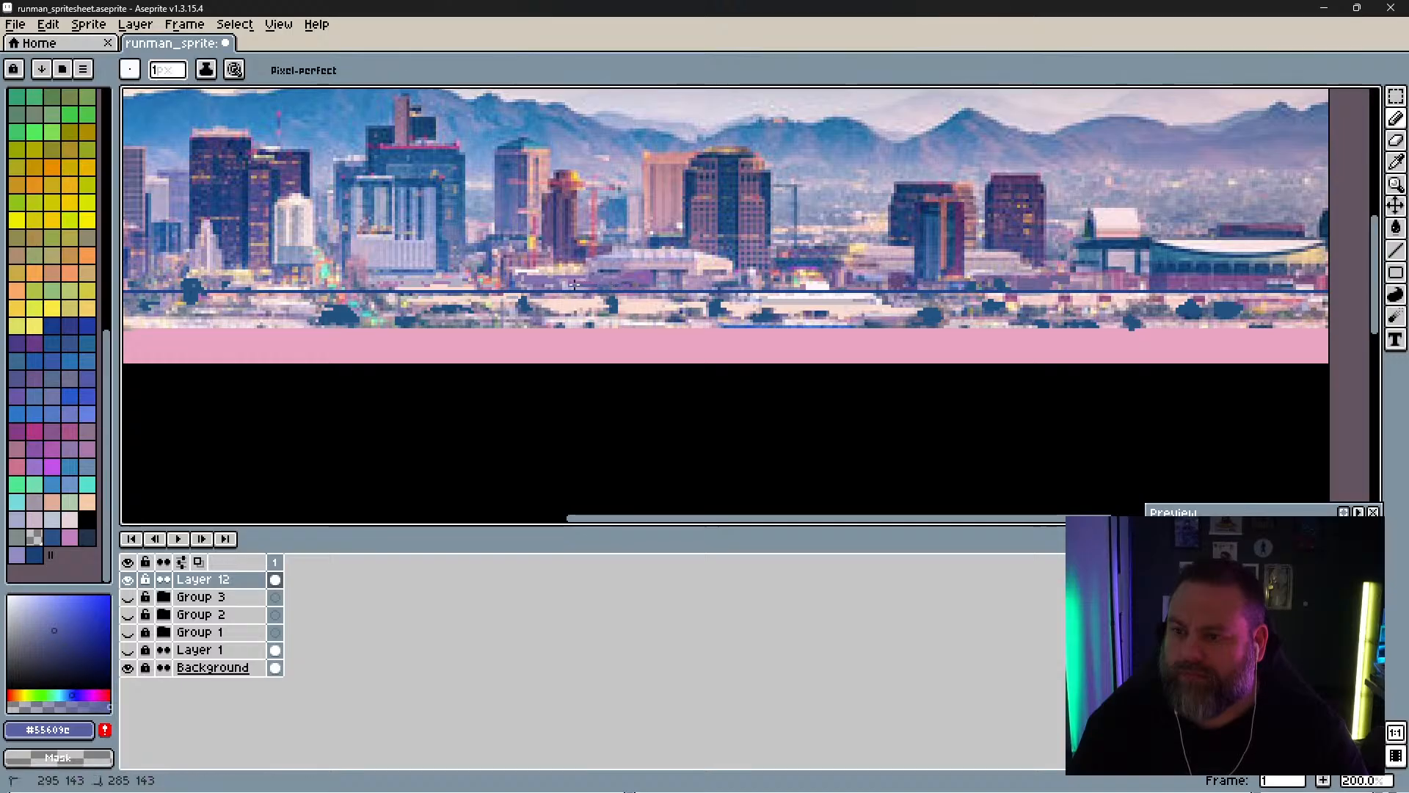
Step: Paint the low buildings around the foot of the white-roofed hall with sampled #5E7199, #B48ABC, #345684 and #565E8D
left_click(672, 268, "alt")
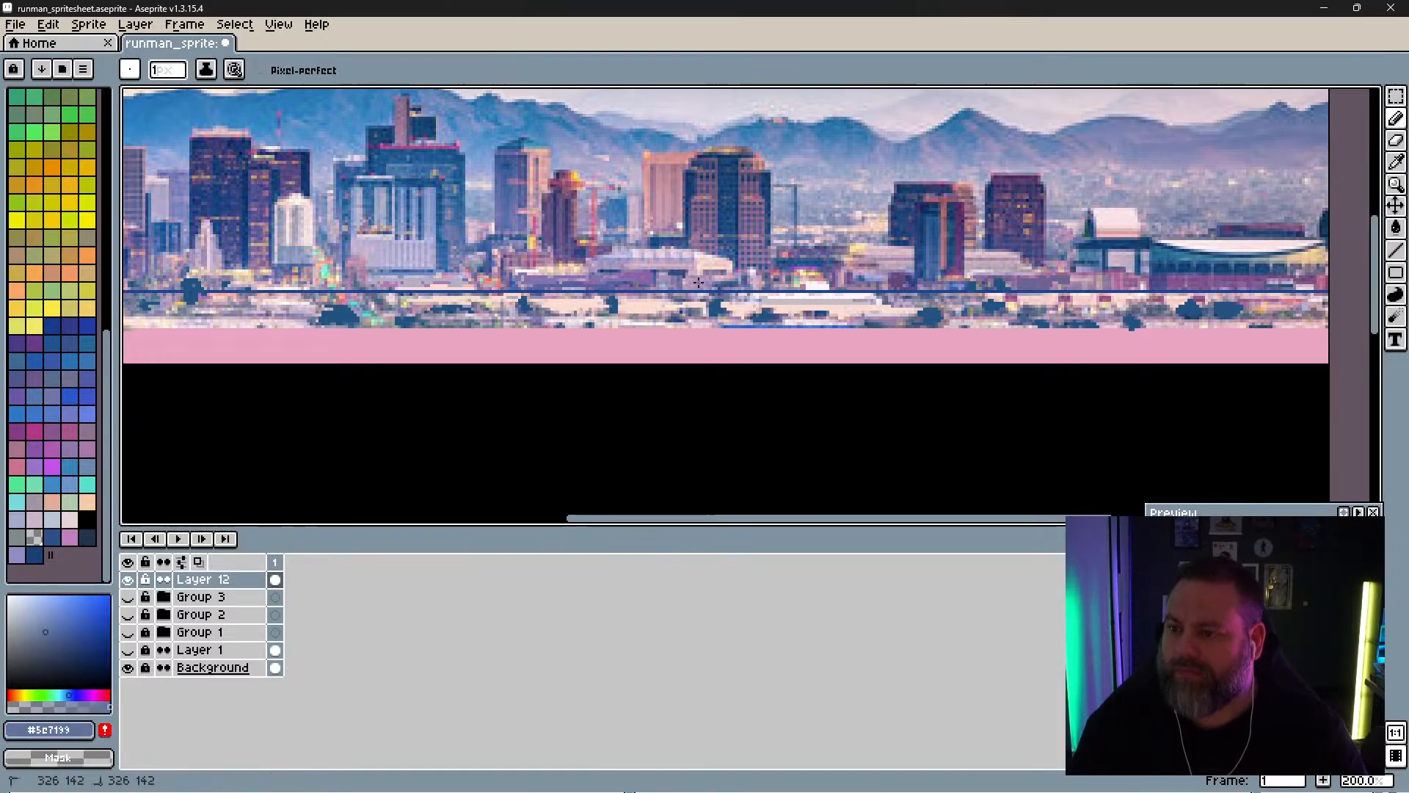
left_click(693, 278, "alt")
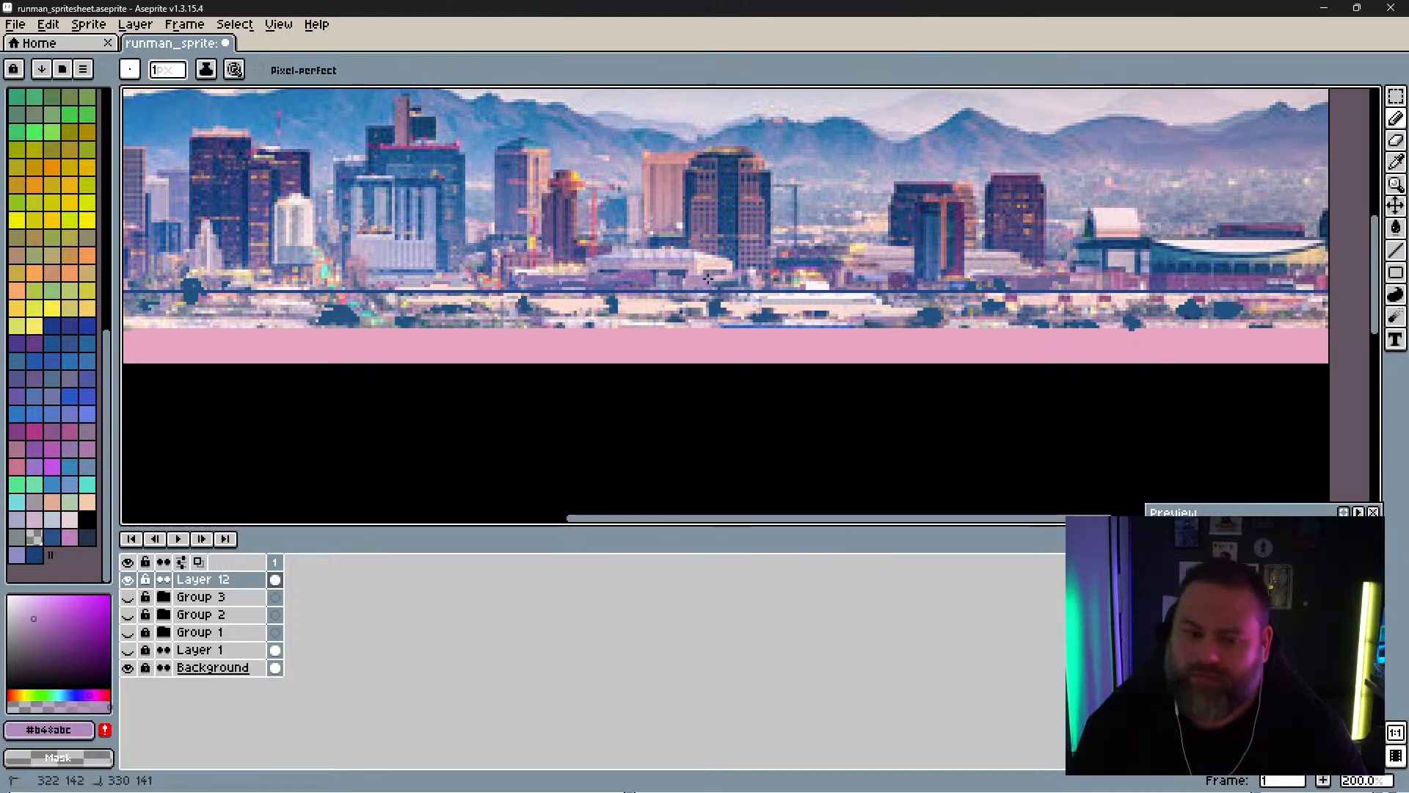
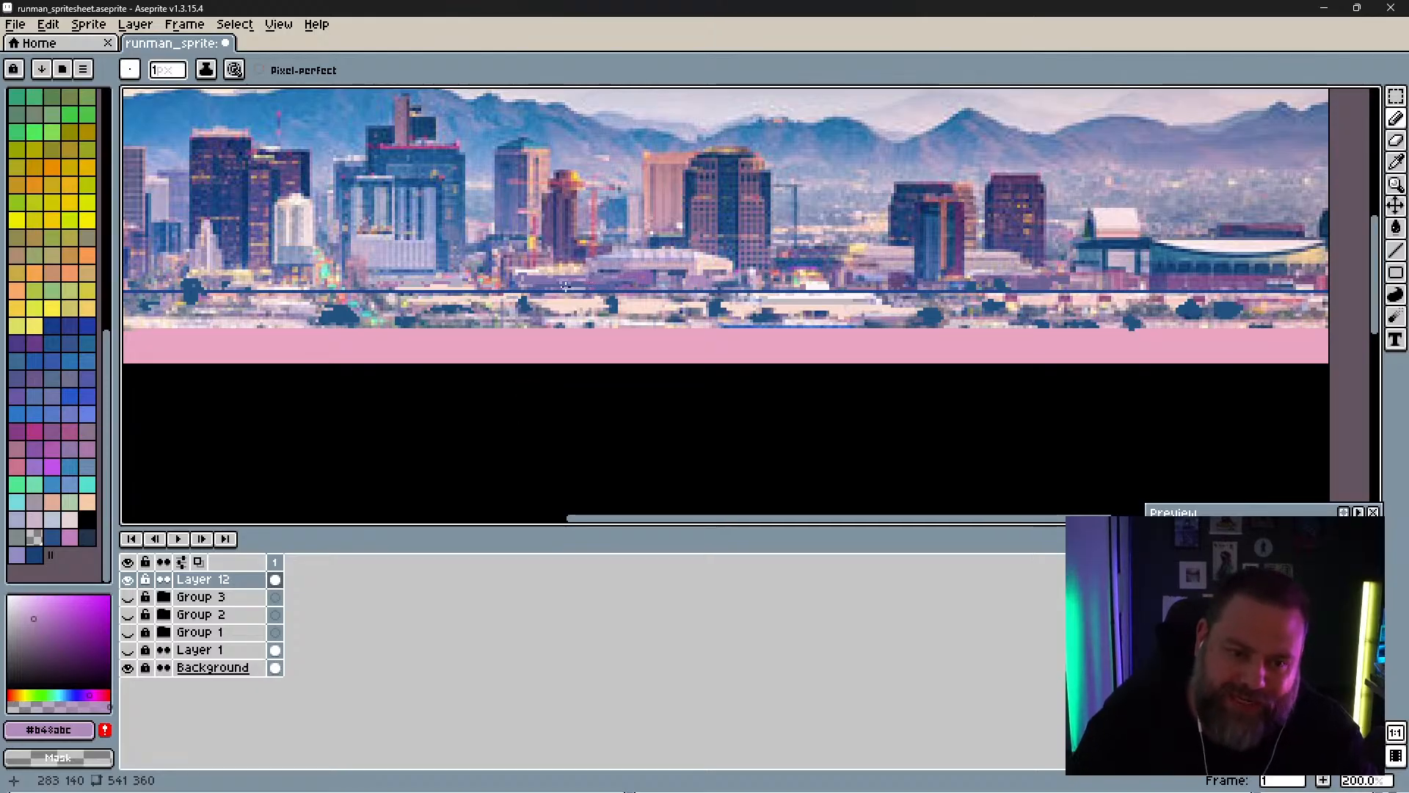
key("i")
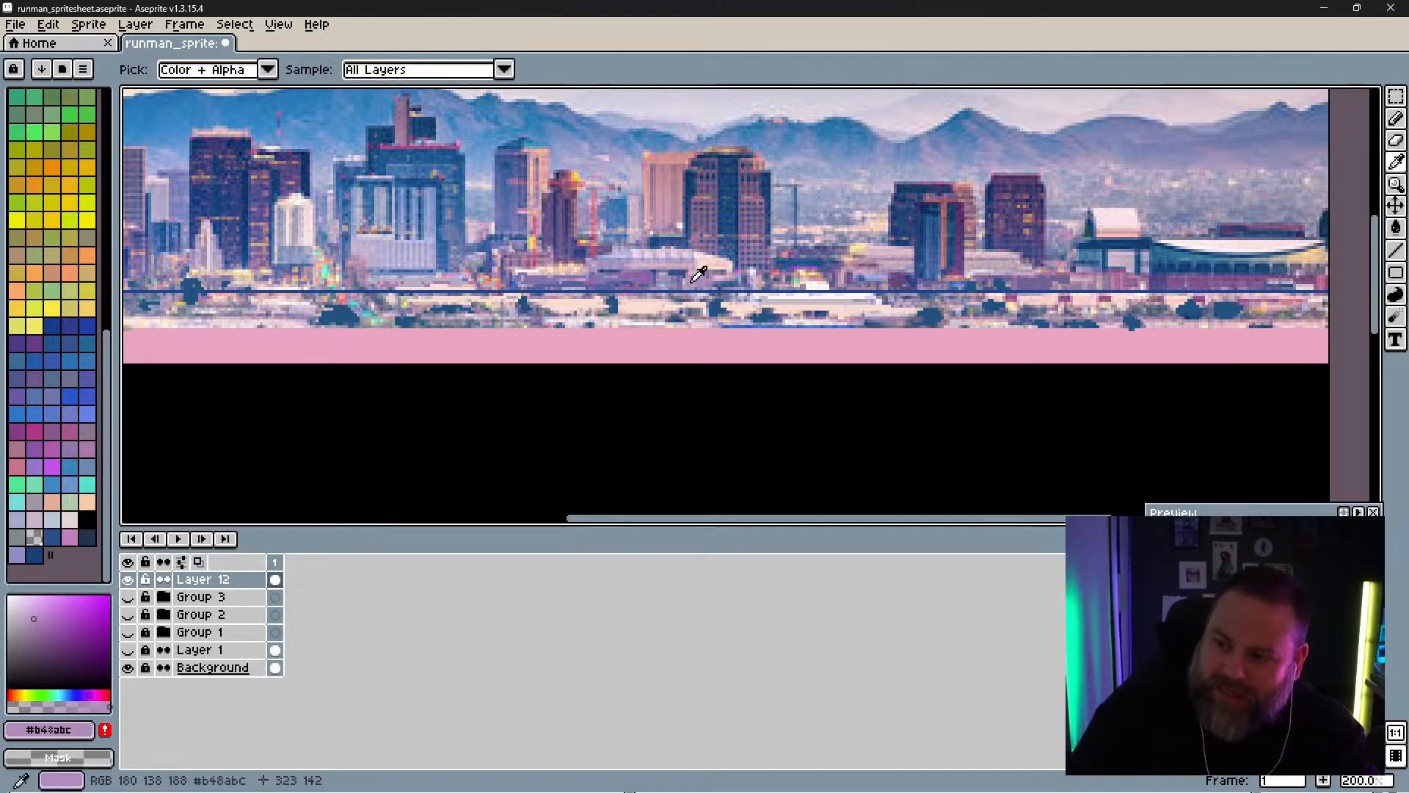
left_click(683, 277)
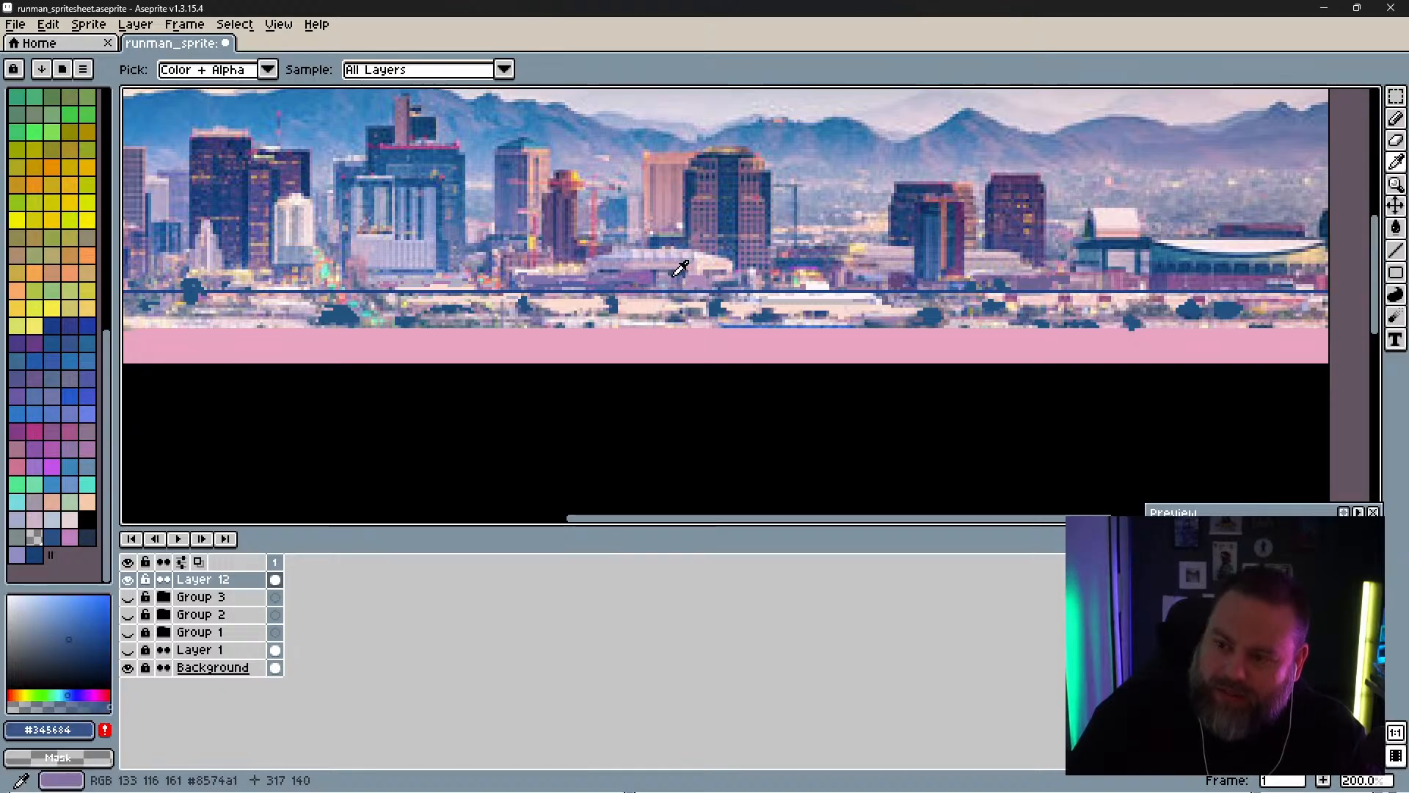
key("b")
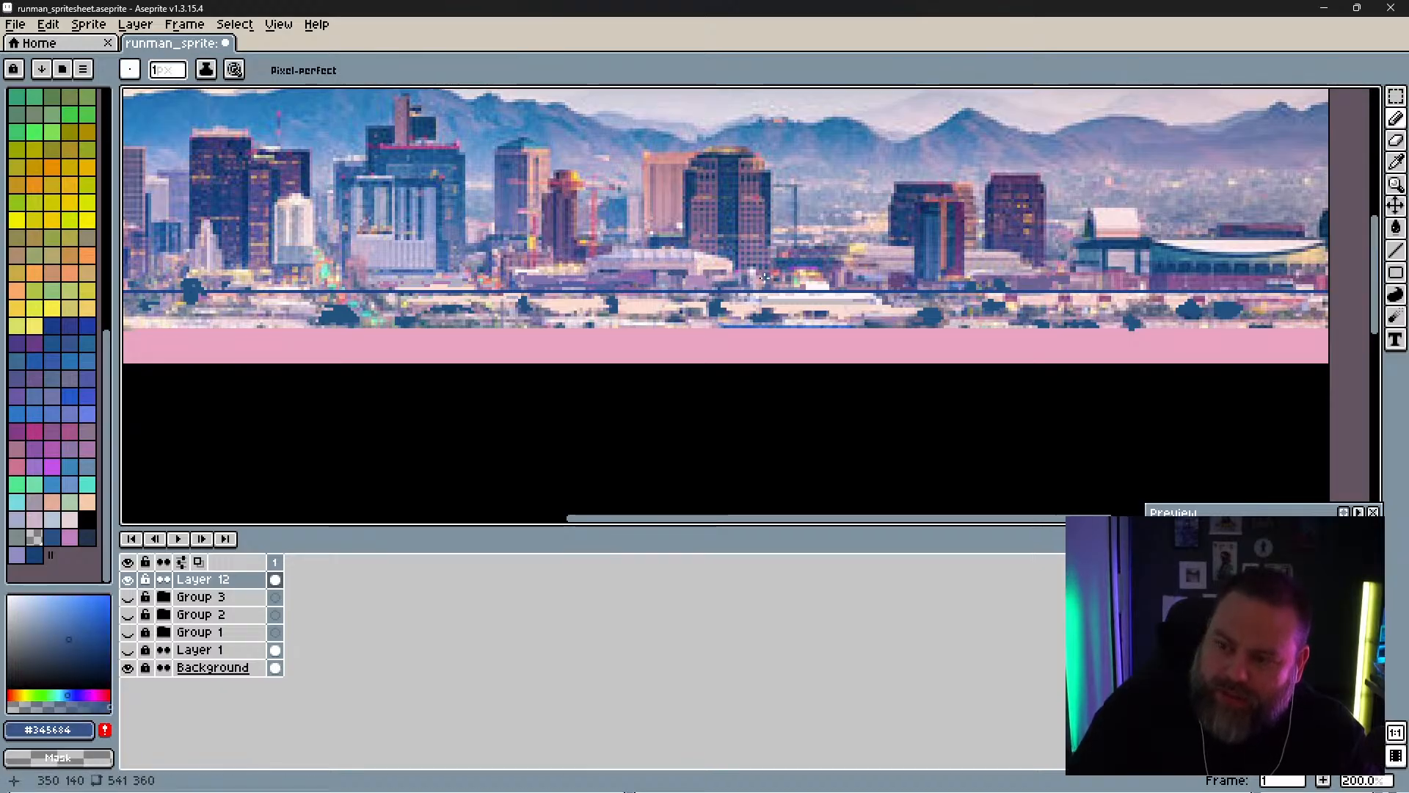
key("i")
left_click(722, 286)
key("b")
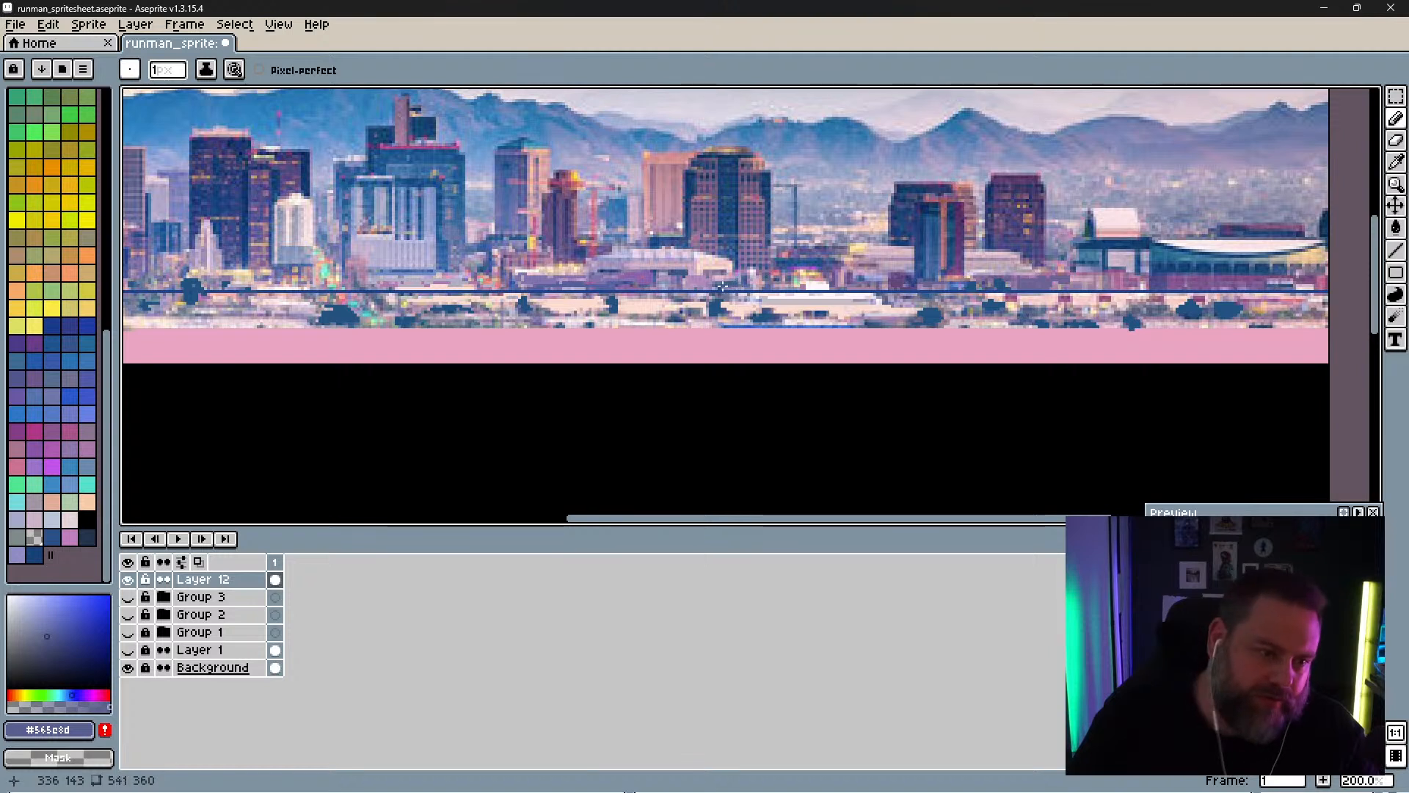
Step: Paint the dark strip between the white-roofed hall and the blue line with sampled blue #55609E
mouse_move(588, 293)
left_mouse_down()
mouse_move(646, 293)
mouse_move(621, 292)
left_mouse_up()
left_click(658, 289, "alt")
left_click(630, 291, "alt")
left_click(609, 285, "alt")
left_click(607, 289)
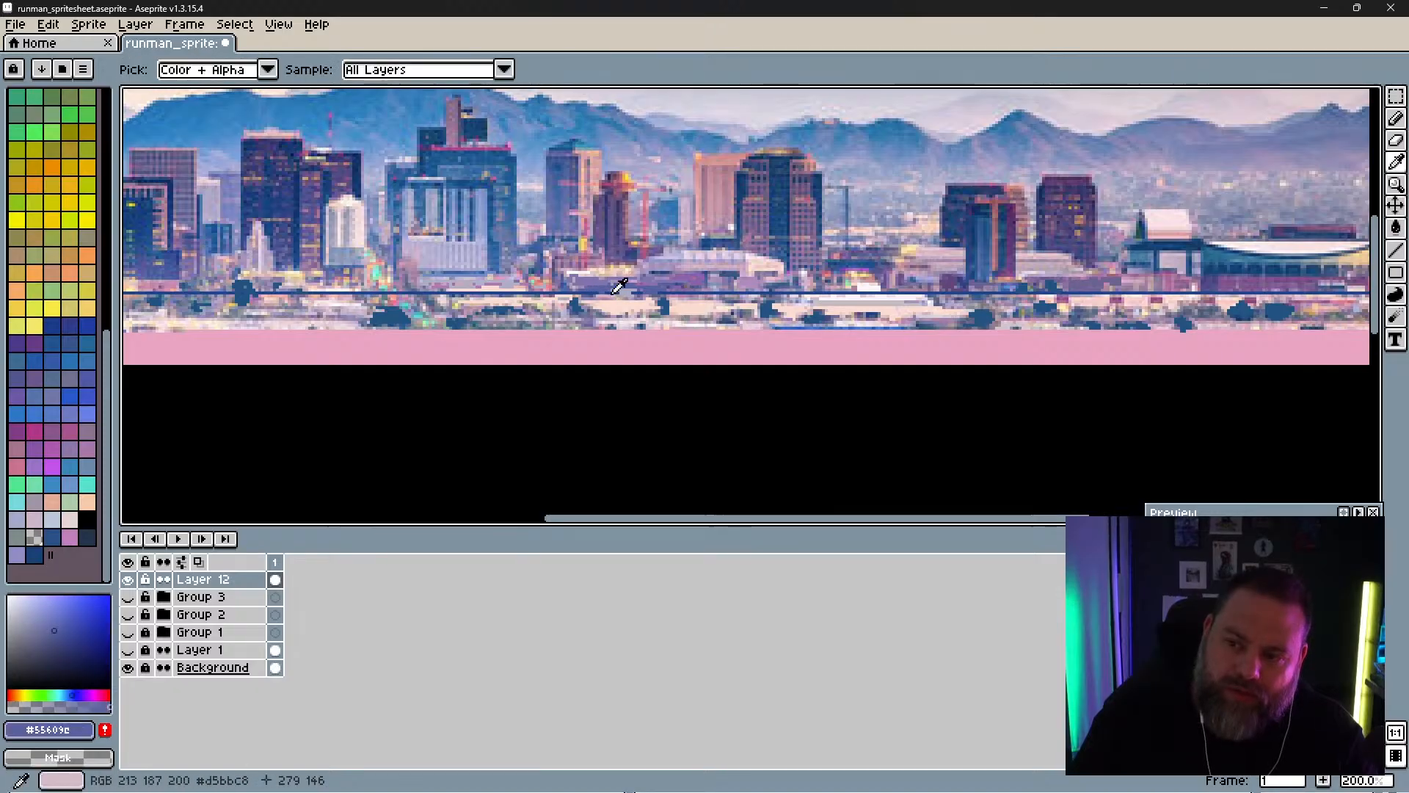
left_click(609, 292, "alt")
left_click(572, 286, "alt")
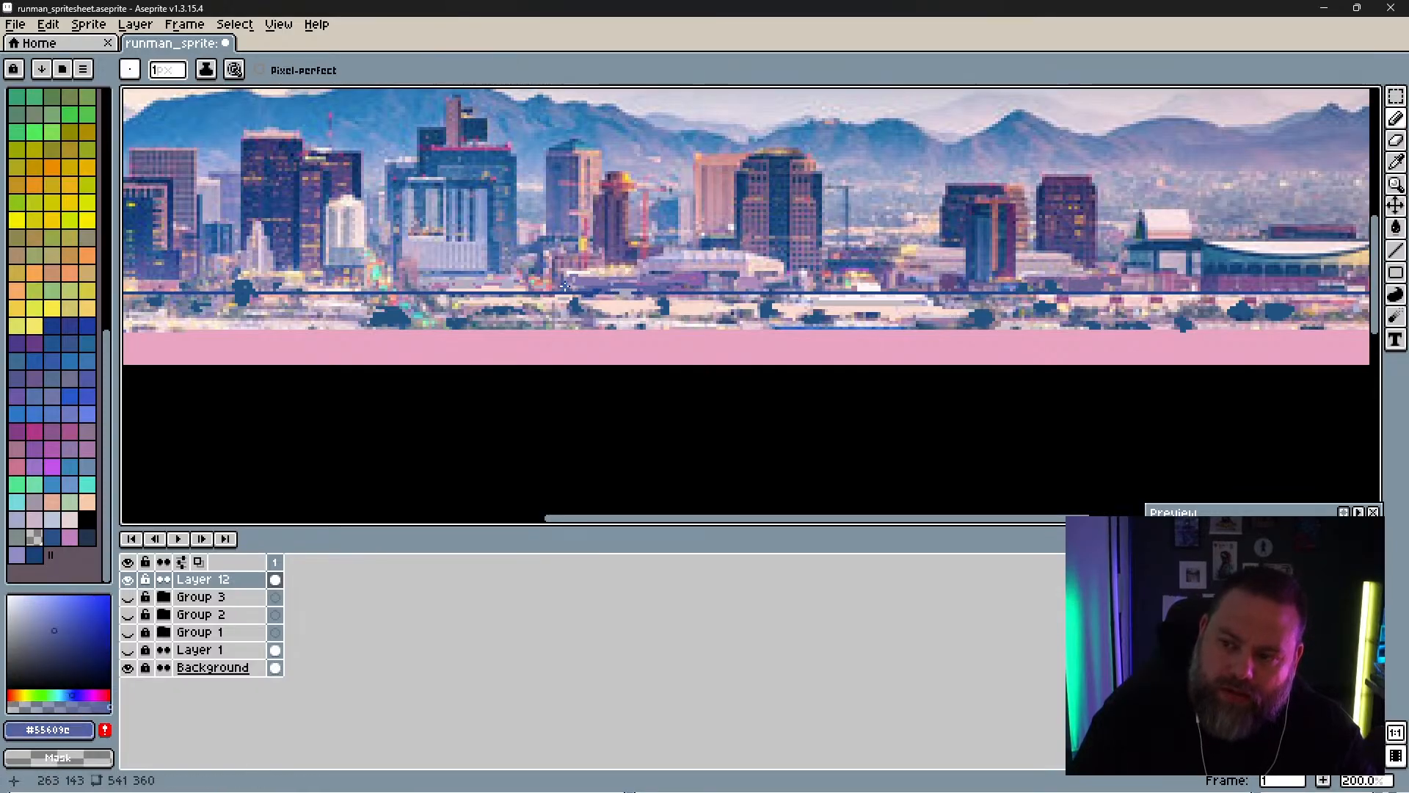
Step: Paint the pale ground along the blue line between the hall and the central white-striped building with sampled #FFDCD3 and #FFE2CA
left_click(566, 291, "alt")
left_click(566, 287, "alt")
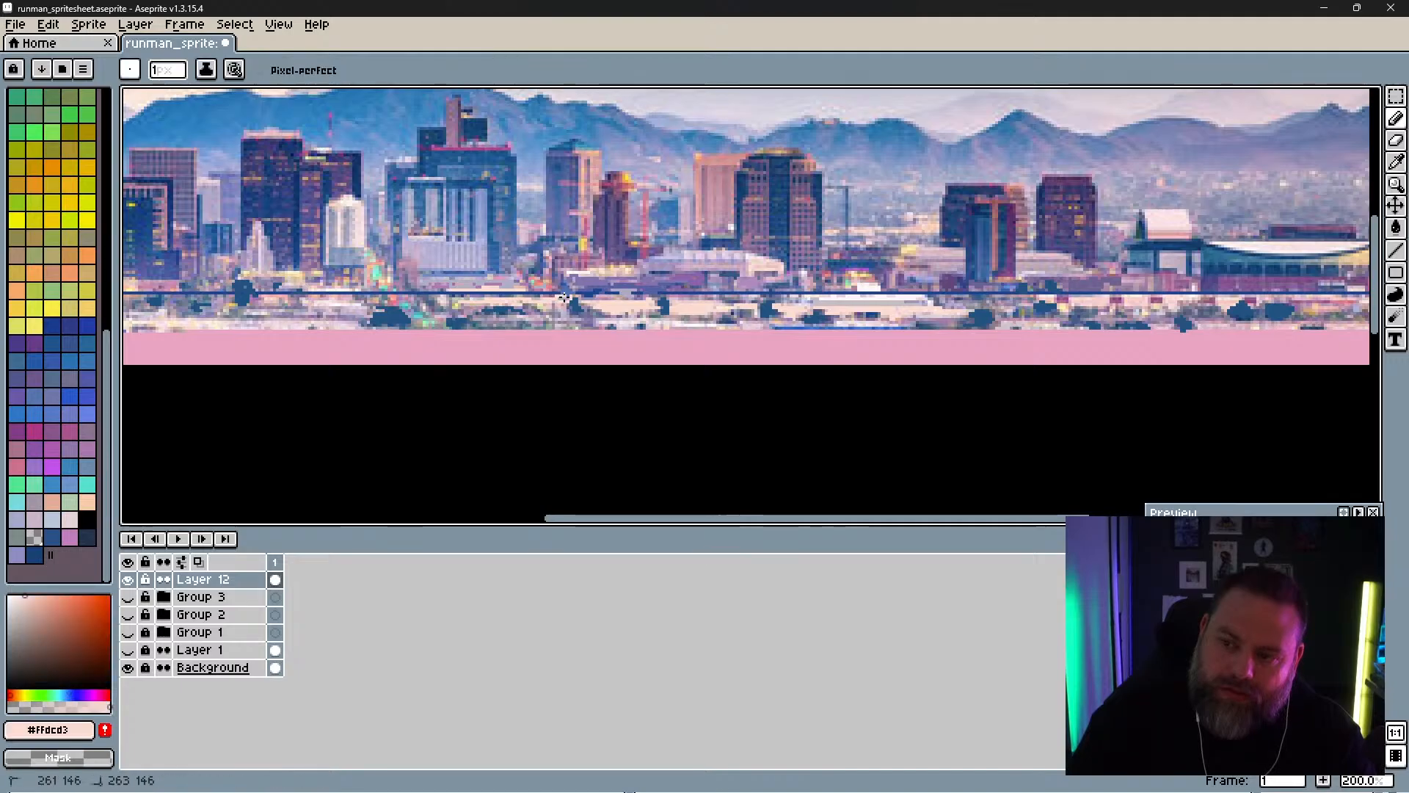
left_click(547, 292)
key("alt")
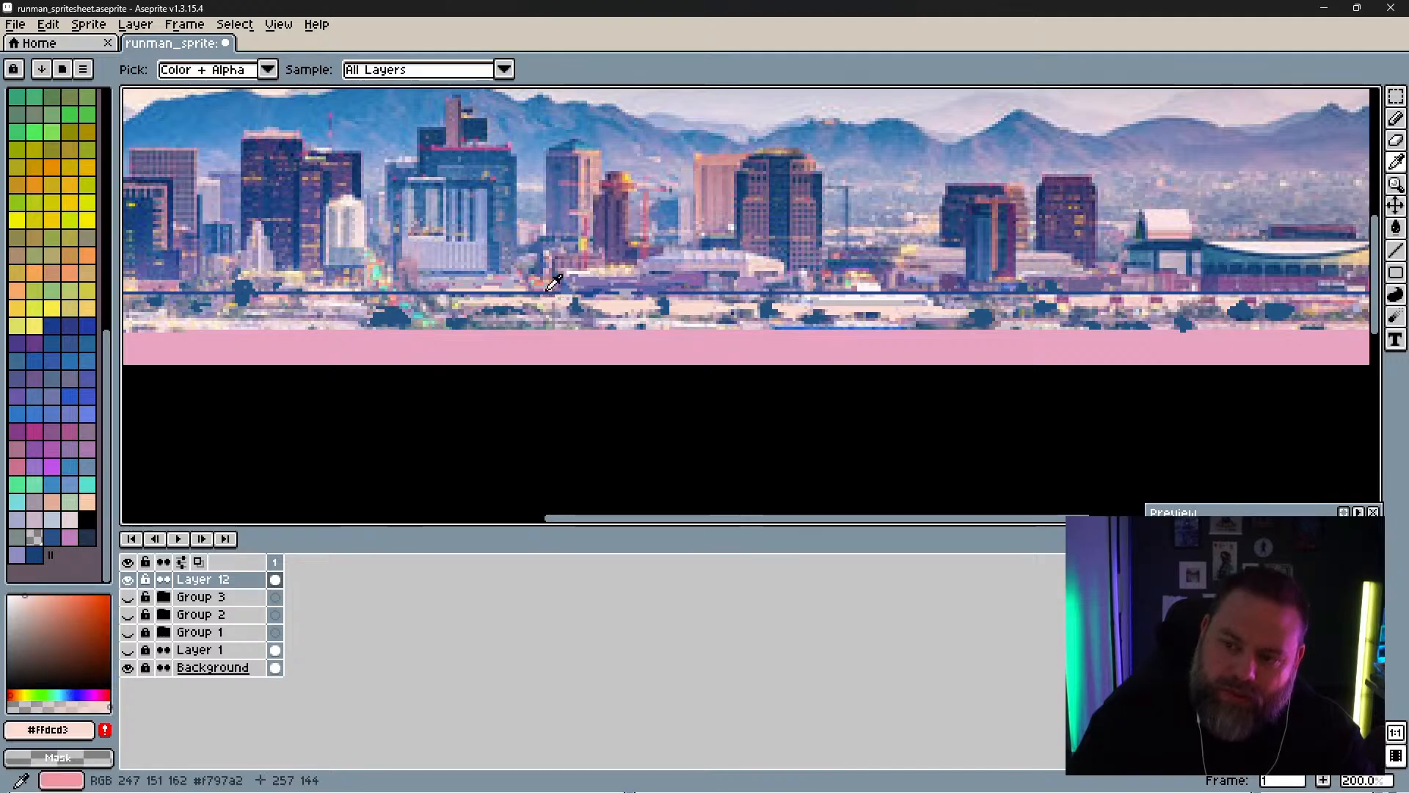
left_click(549, 292)
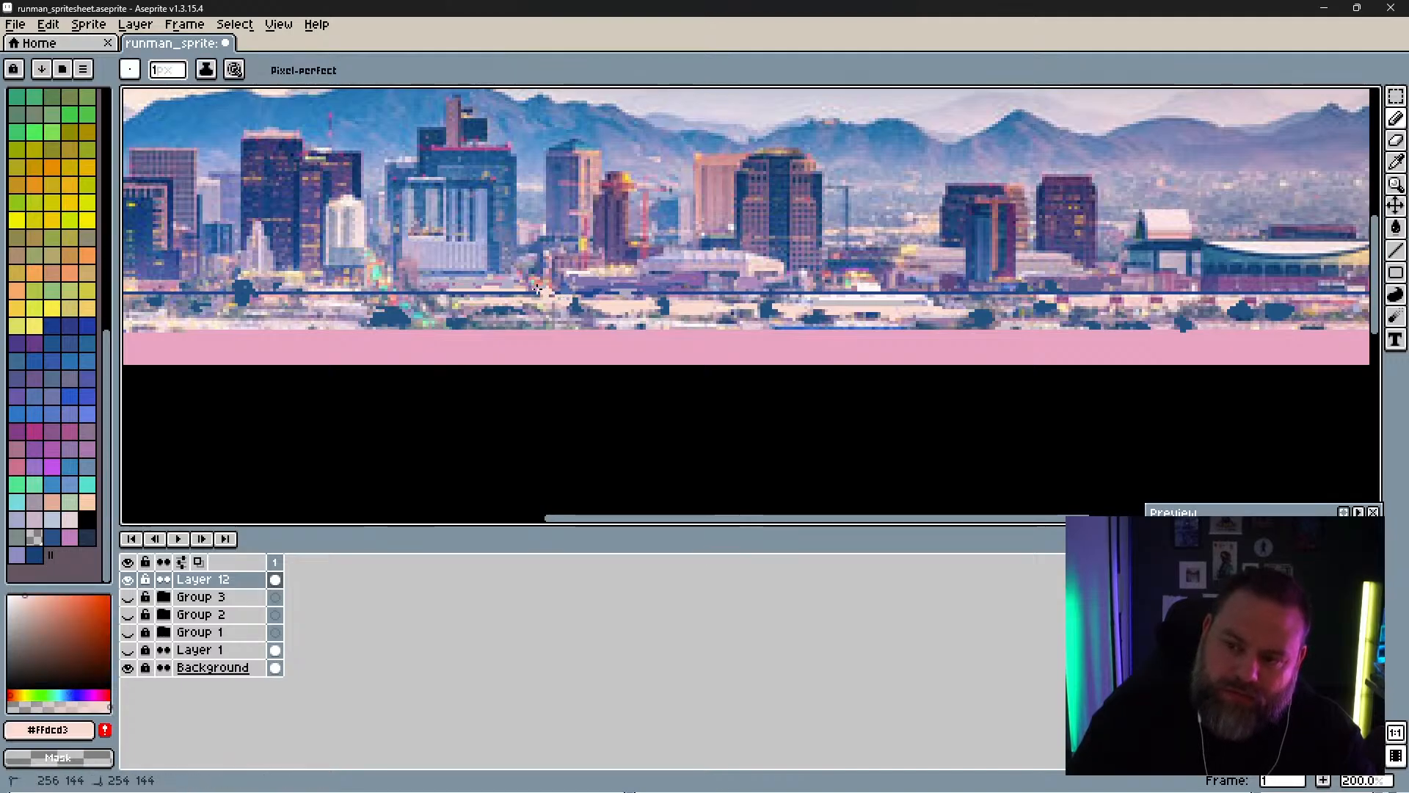
left_click(521, 292, "alt")
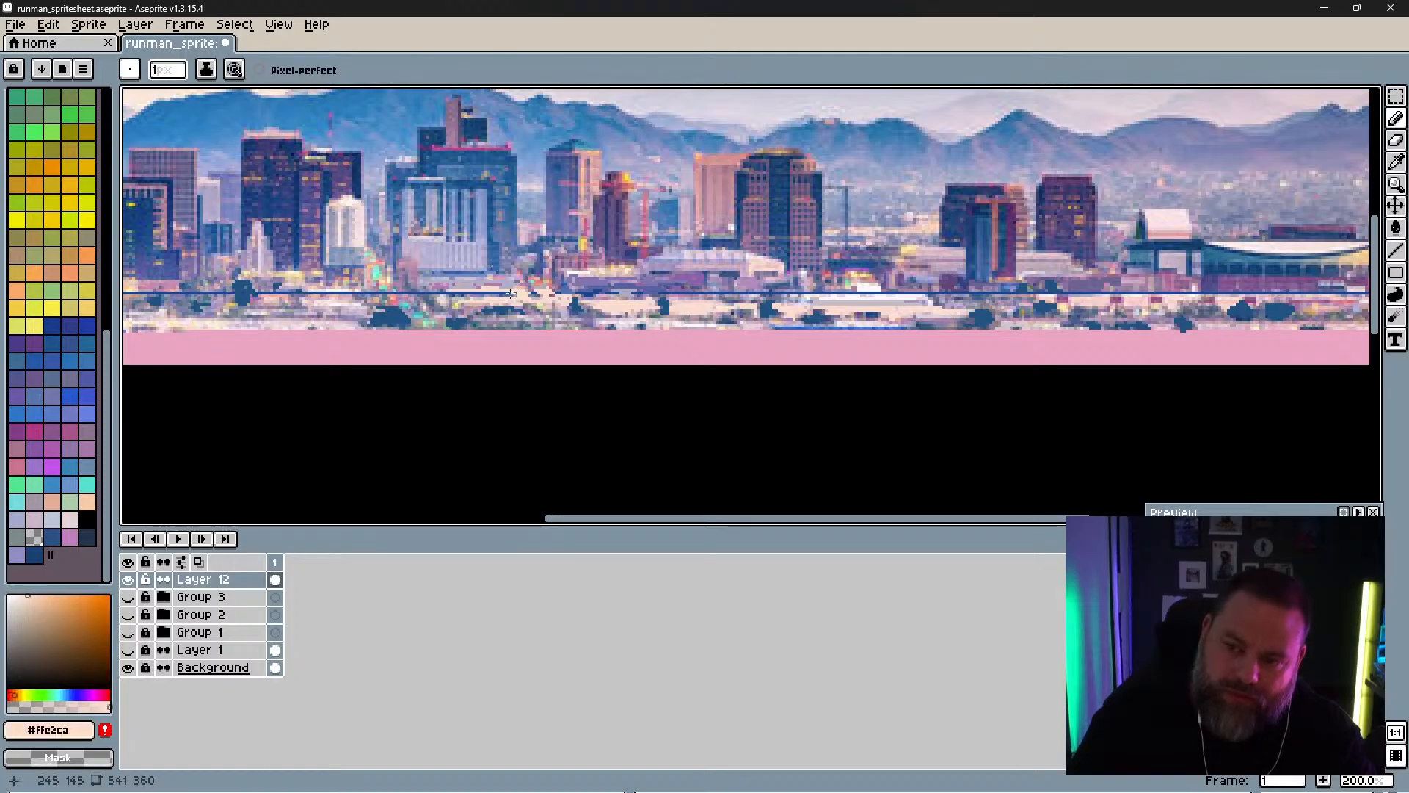
Step: Paint the diagonal street beside the central white-striped building with sampled salmon #FCB0A2 and turquoise #54CBC7
left_click(426, 297, "alt")
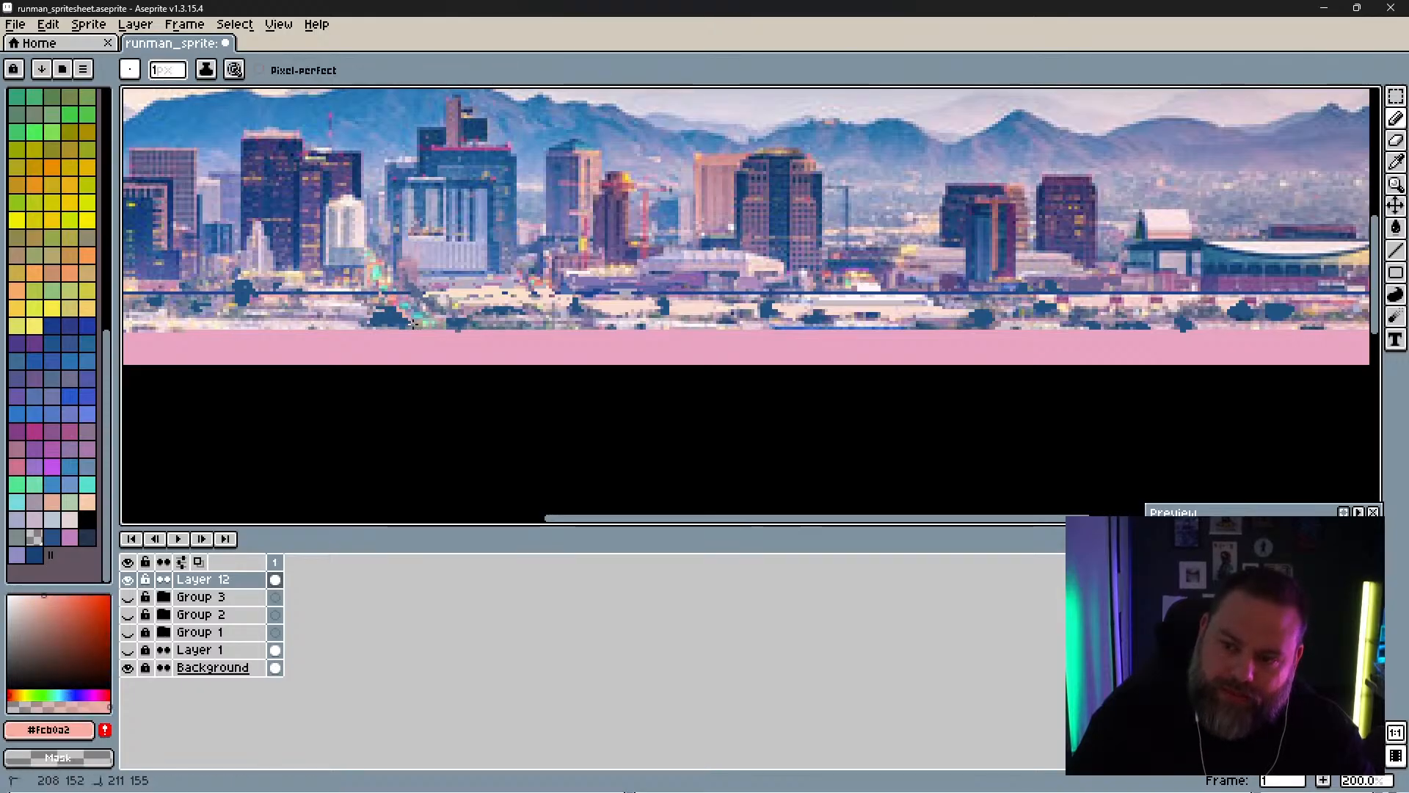
left_click(415, 315, "alt")
left_click(411, 305, "alt")
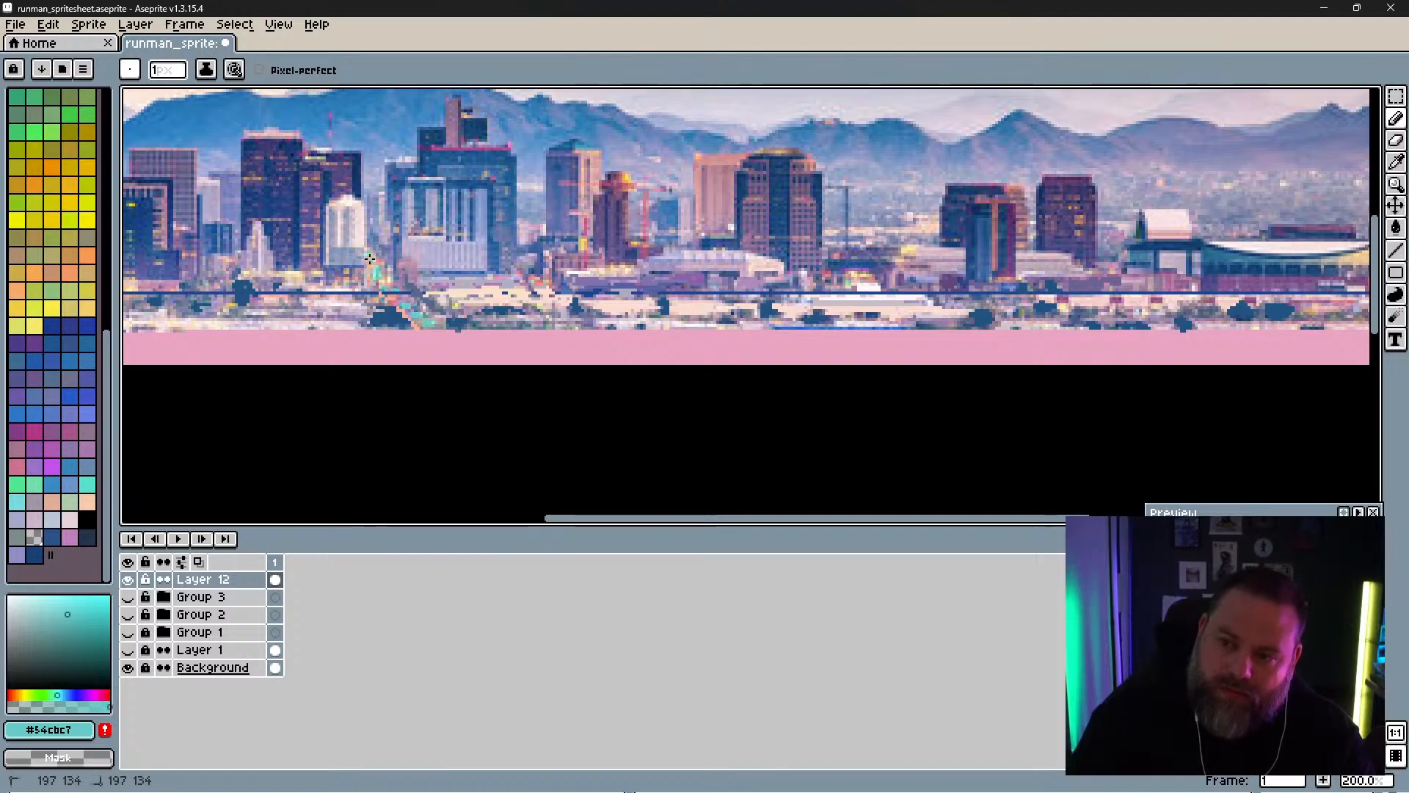
Step: Paint the bright rooftops and ground just west of the diagonal street with sampled #CF9EA1, #FCF2E6, #F5C2D3 and #F7F8F2
left_click_drag(440, 292, 645, 264)
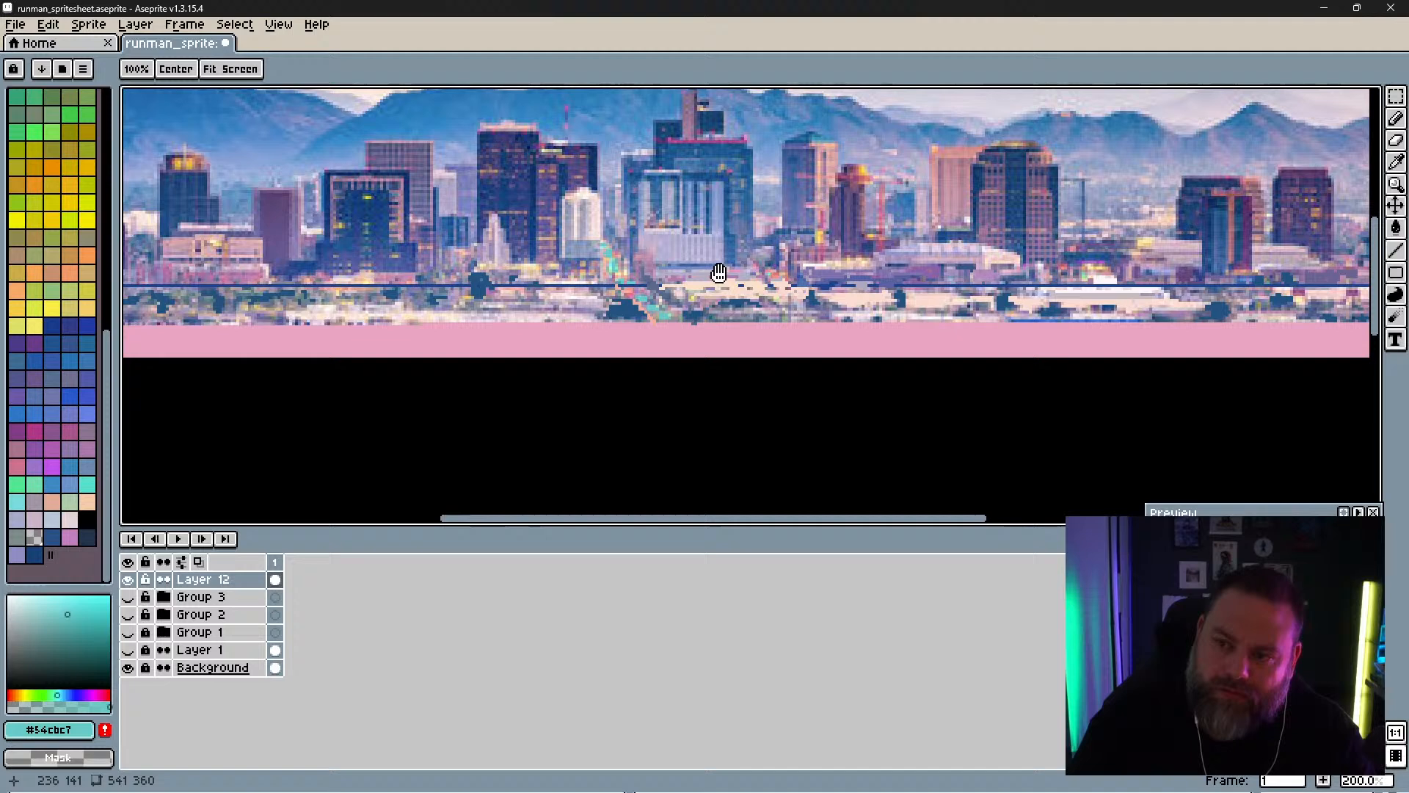
left_click(632, 273, "alt")
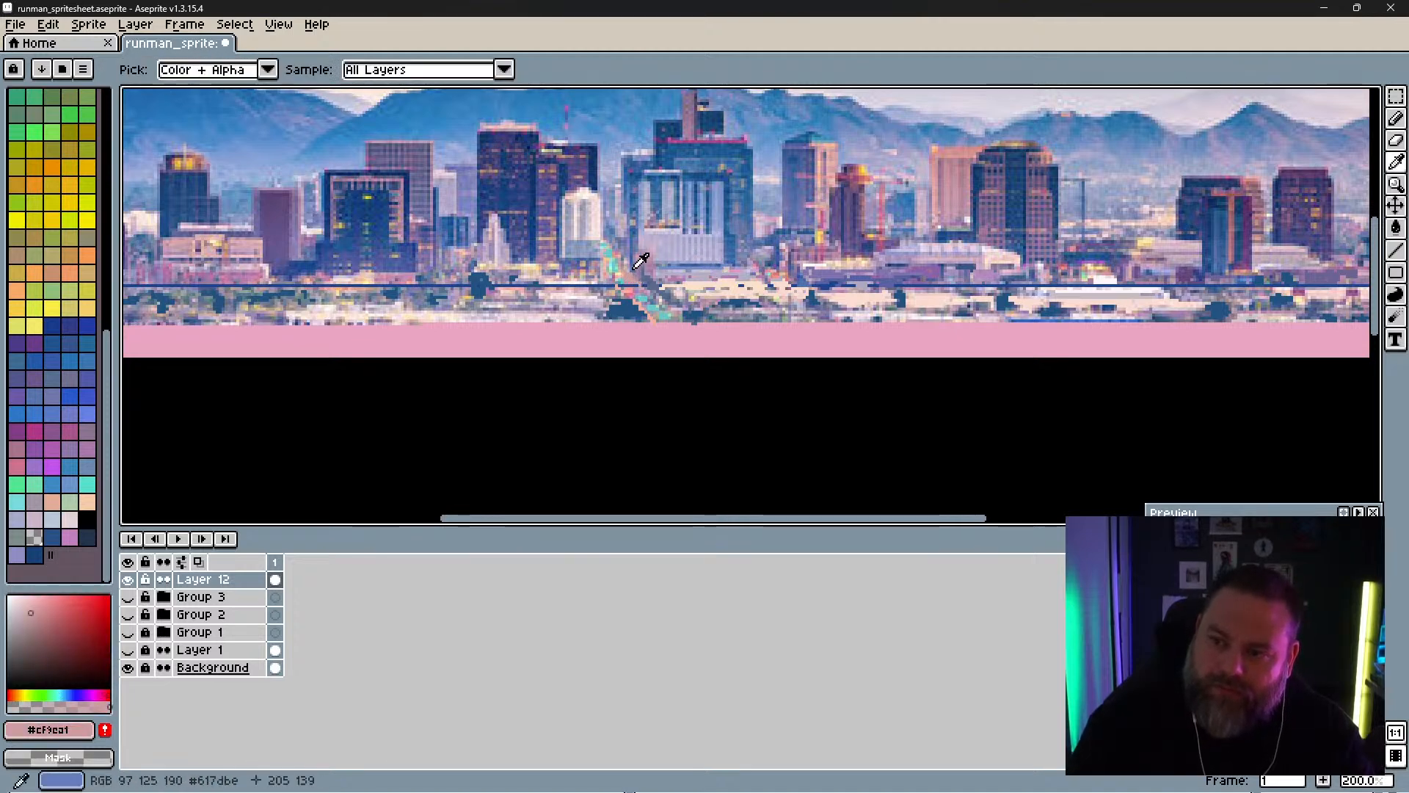
left_click(602, 270, "alt")
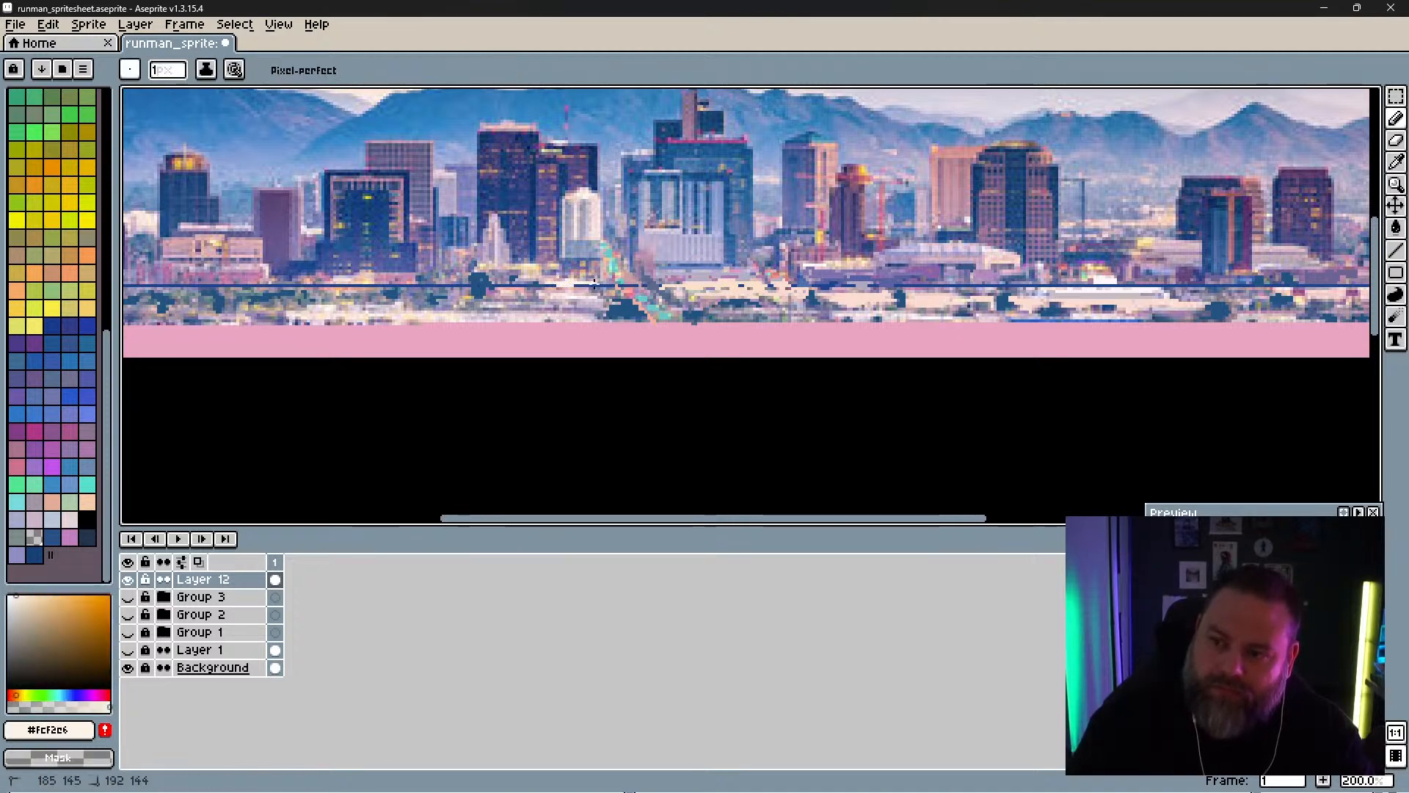
left_click(557, 292, "alt")
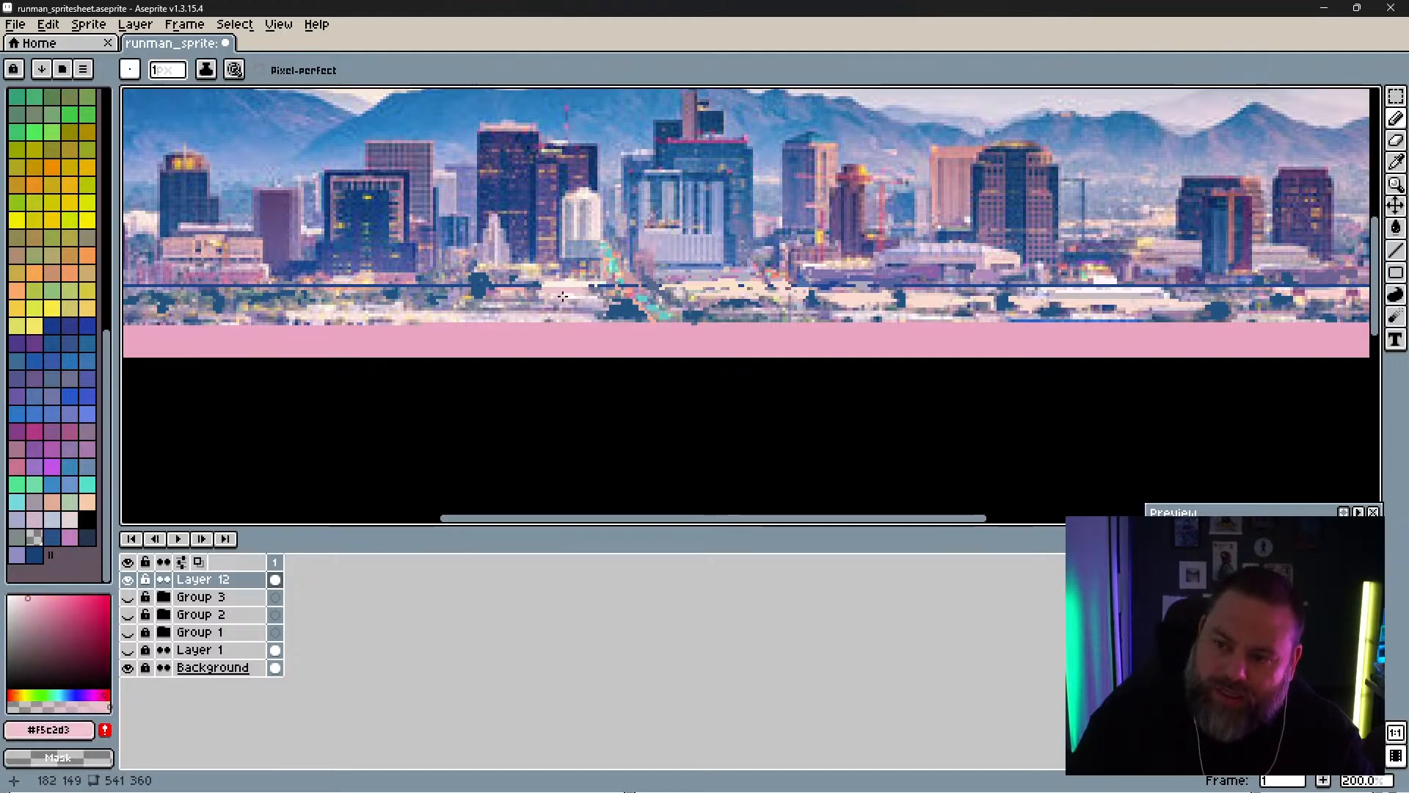
left_click(562, 295, "alt")
left_click(560, 294, "alt")
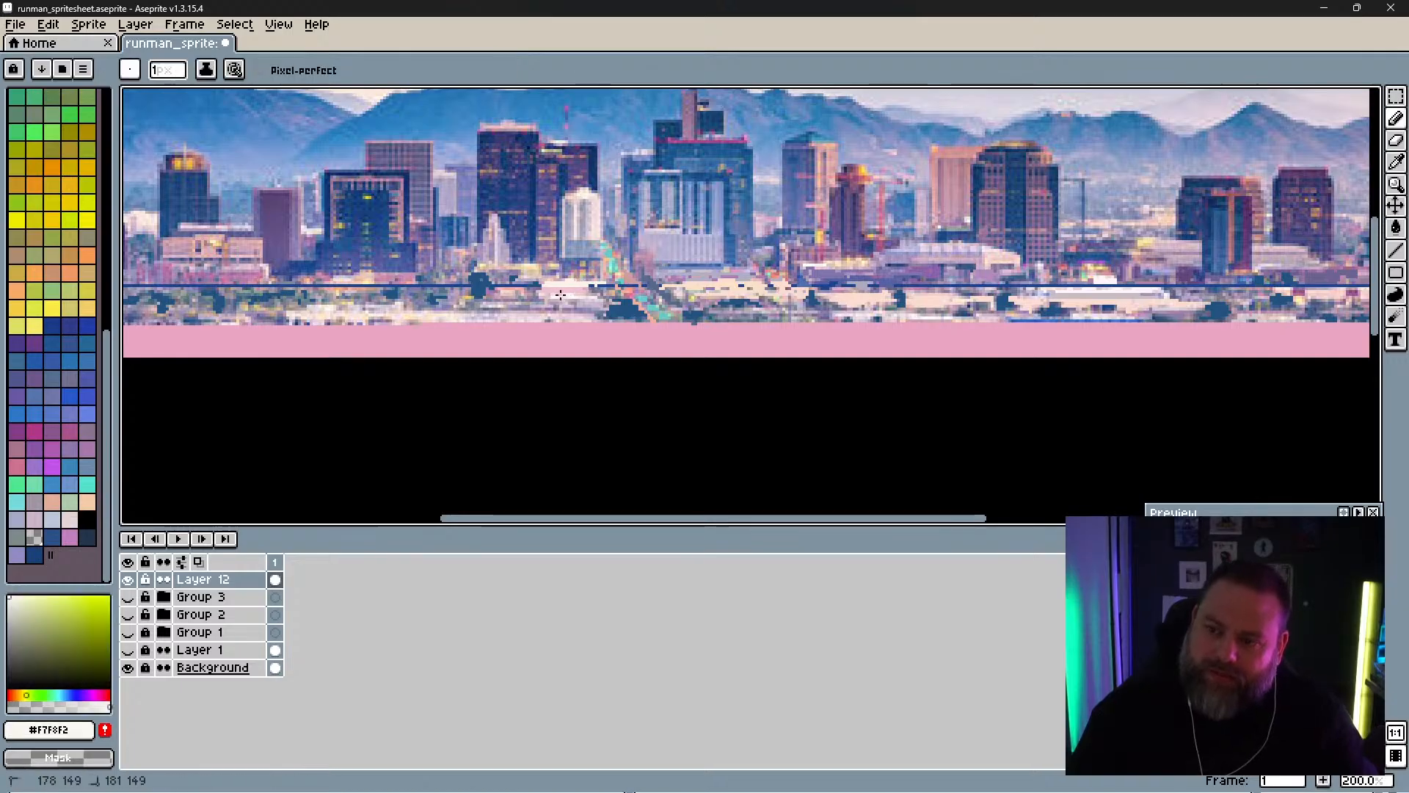
Step: Paint the shaded foreground below the bright rooftops with sampled #D2ADCE, #957AAD and #8C669F, extending westward along the skyline's lower edge
left_click(574, 305, "alt")
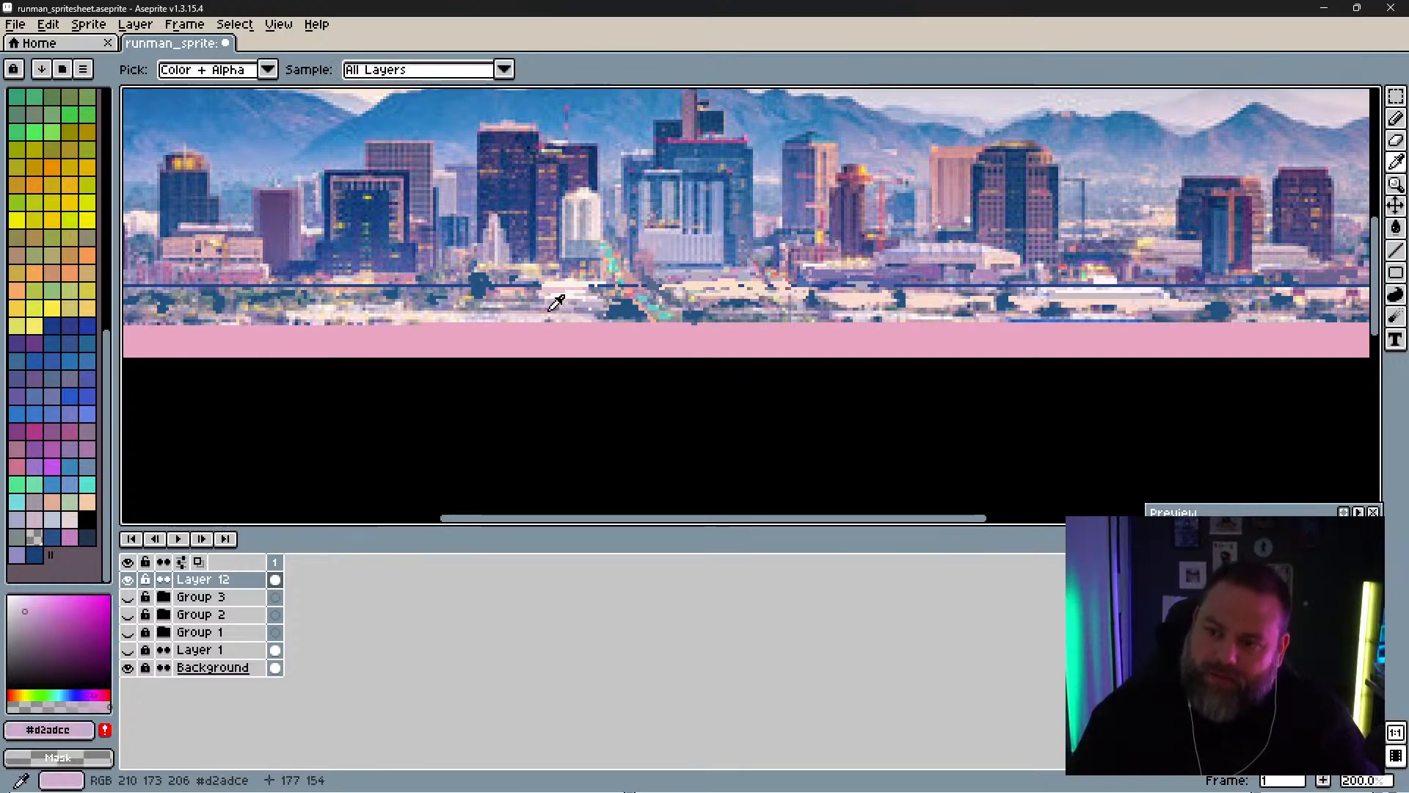
left_click(583, 301, "alt")
left_click(557, 305, "alt")
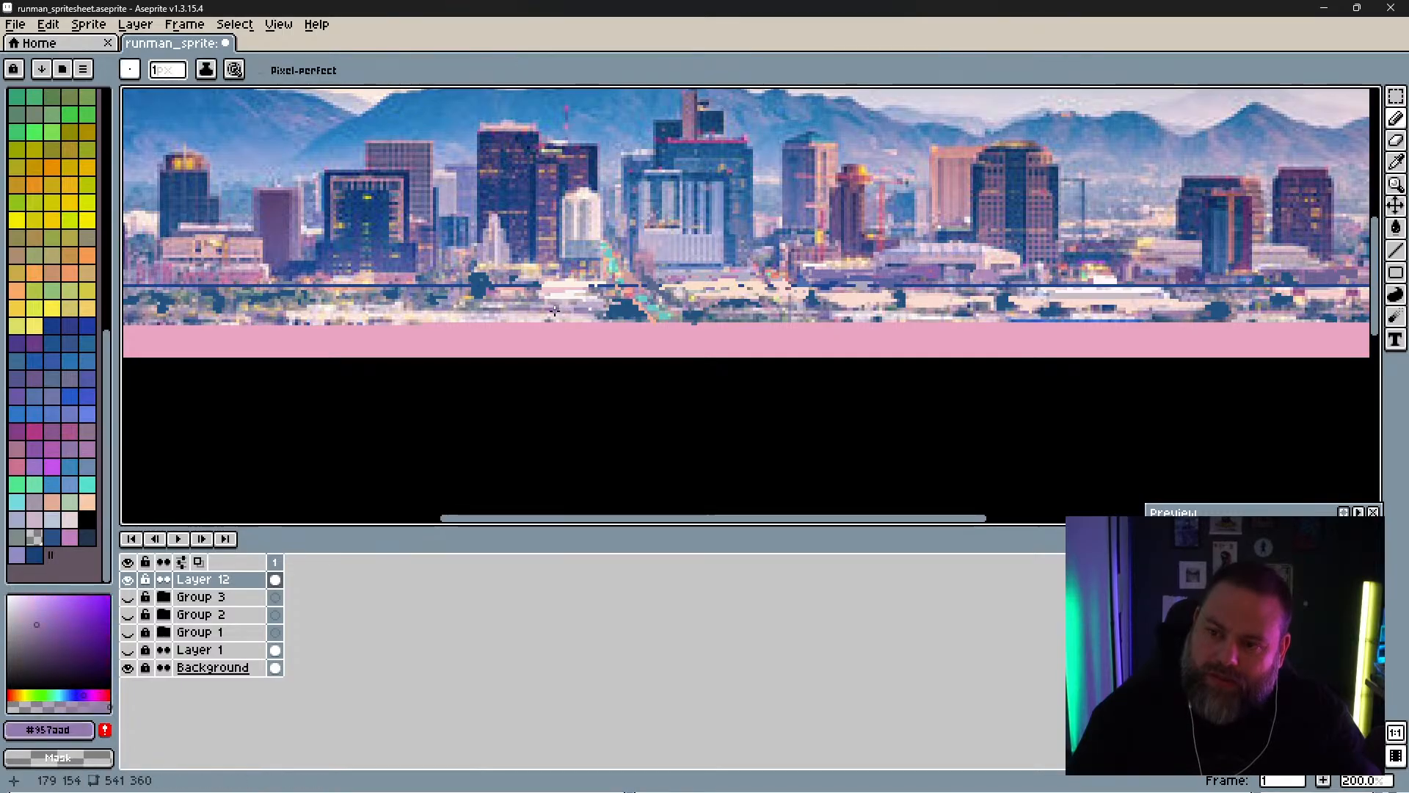
left_click(538, 311, "alt")
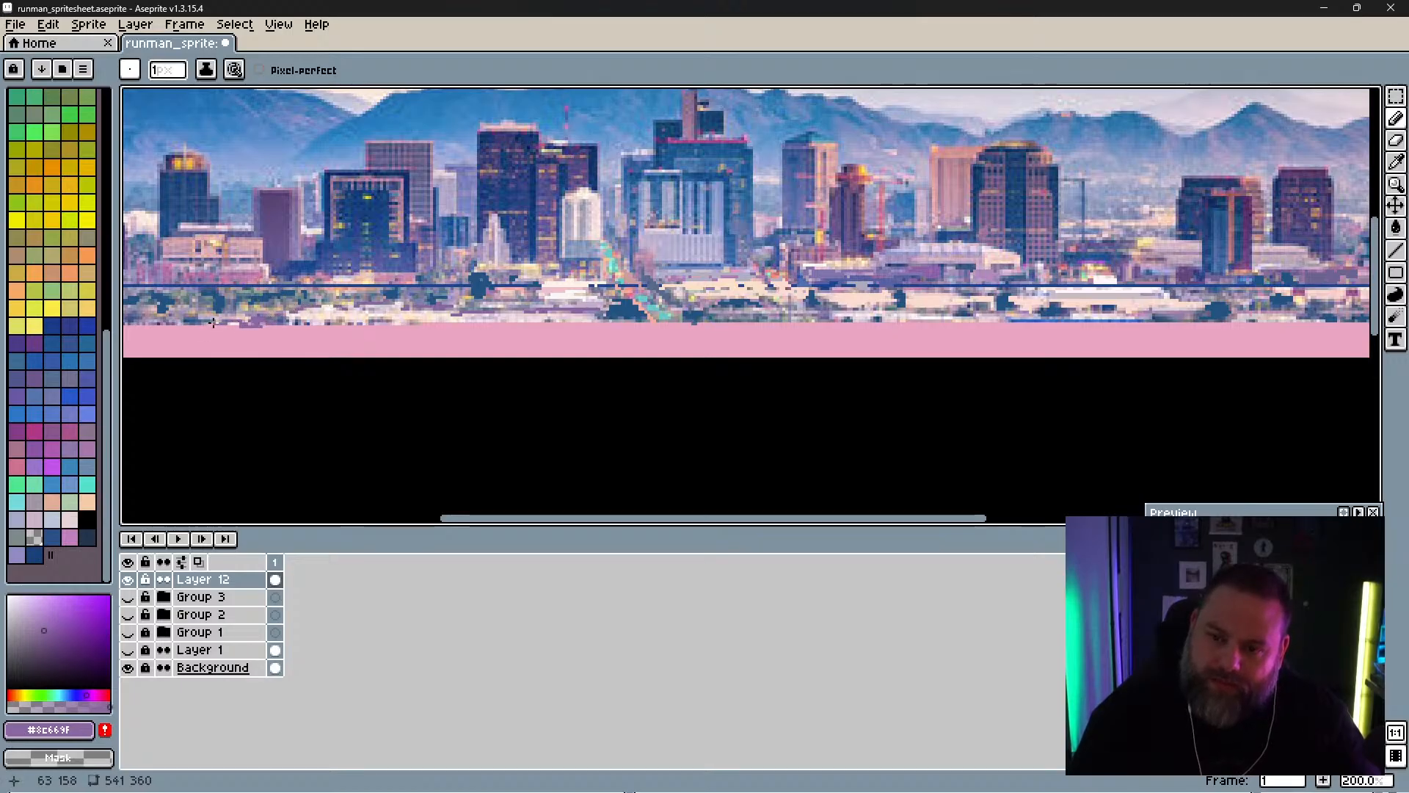
Step: Paint the lower edge at the skyline's far western end with sampled grey-green #798C88, #9B6F86 and lilac #C0A3BF
left_click_drag(124, 315, 447, 297)
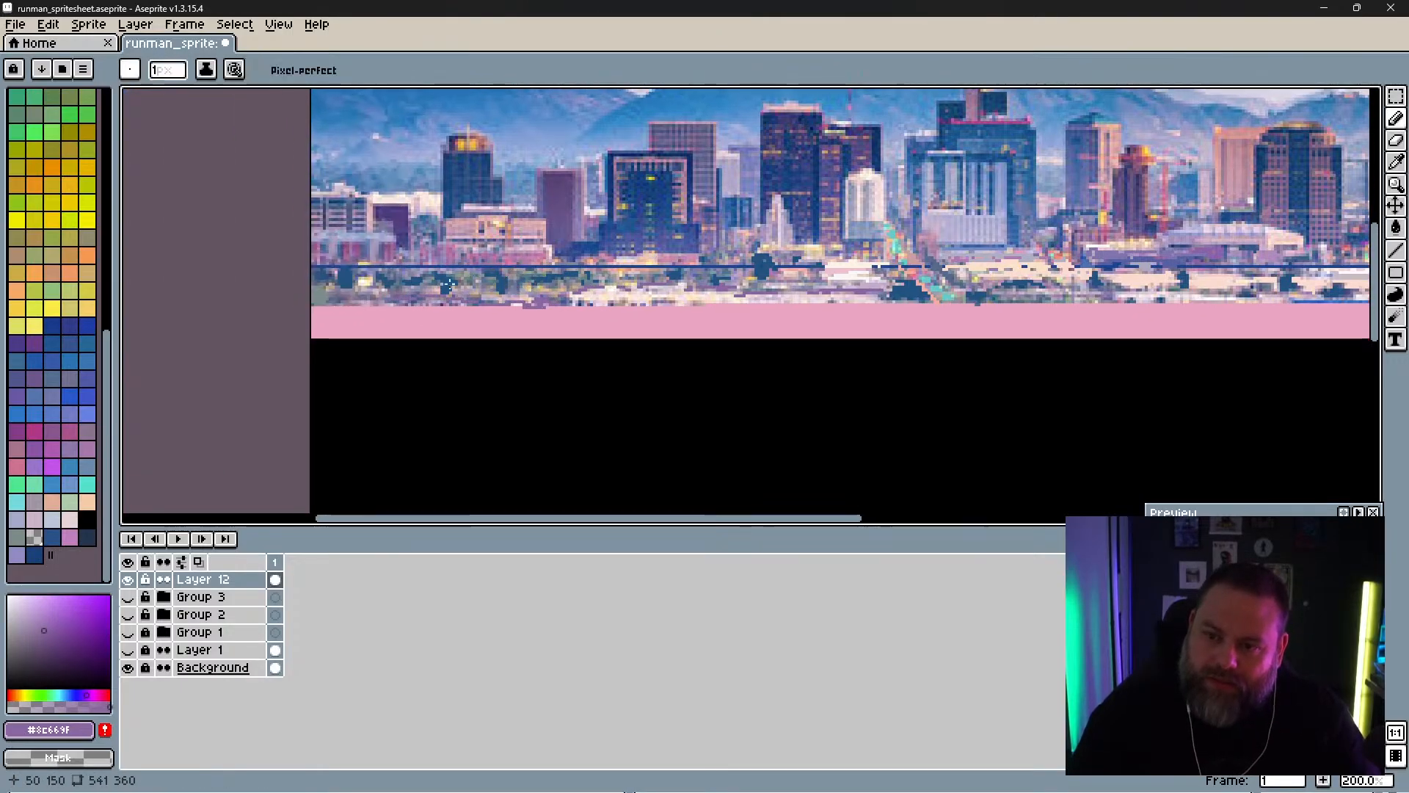
left_click(320, 297, "alt")
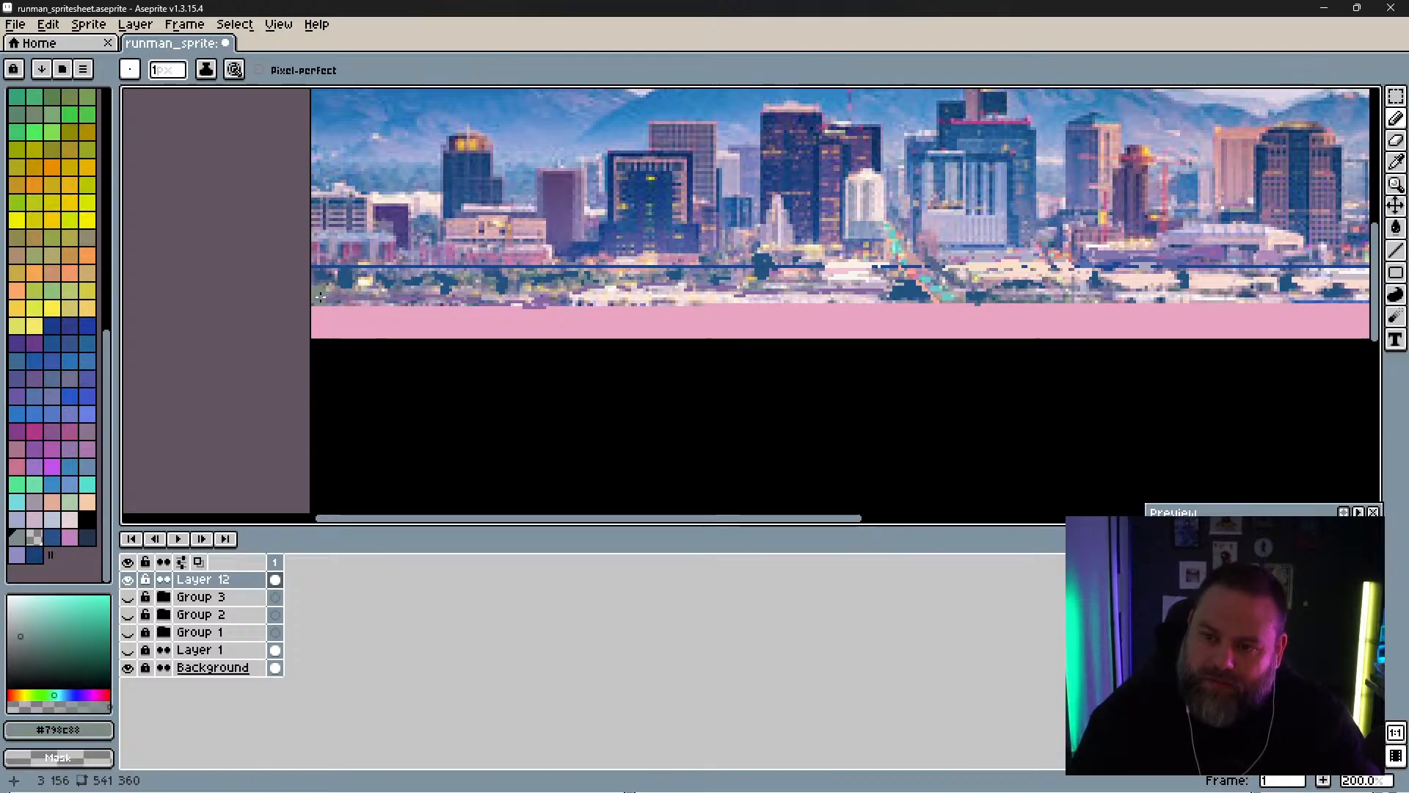
left_click(360, 302, "alt")
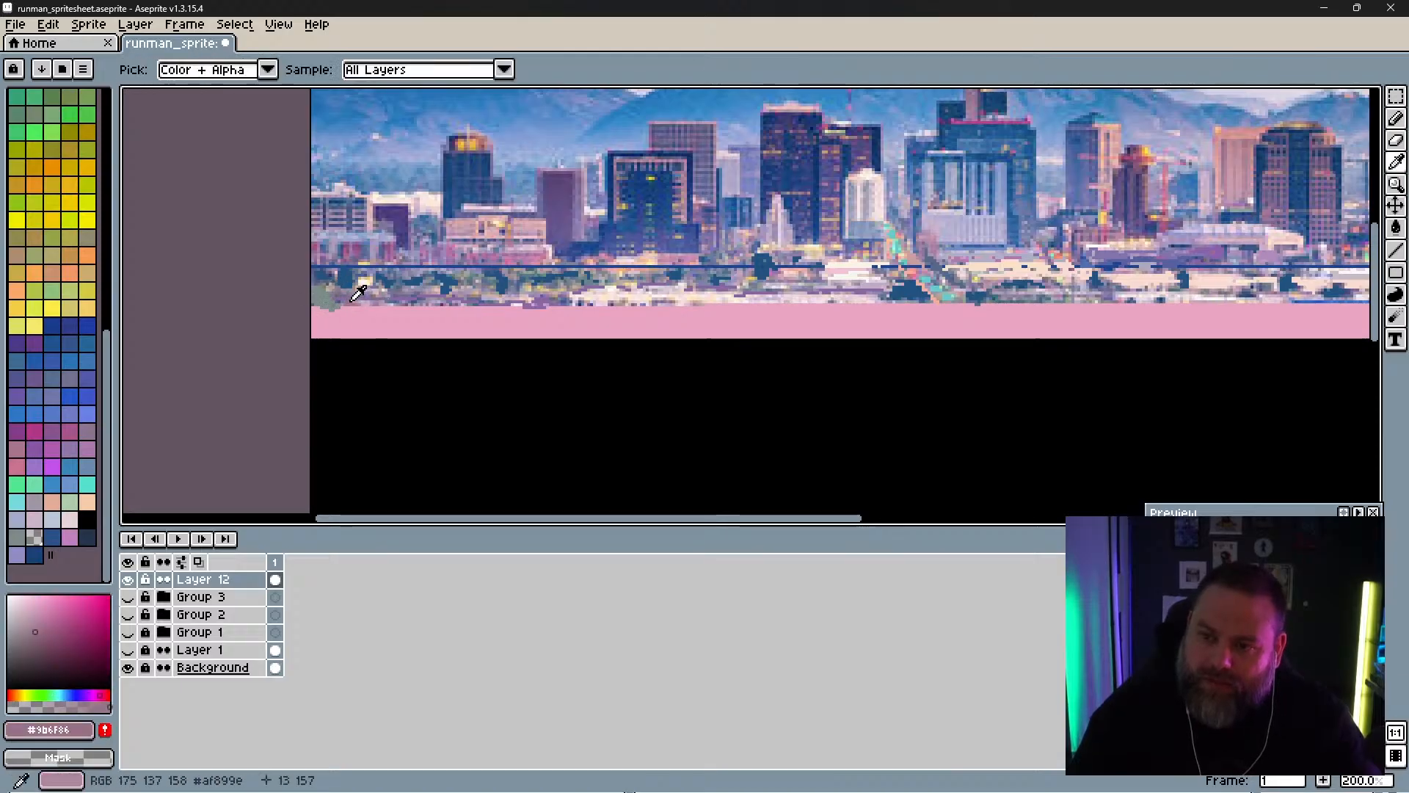
left_click(389, 303, "alt")
left_click(433, 302, "alt")
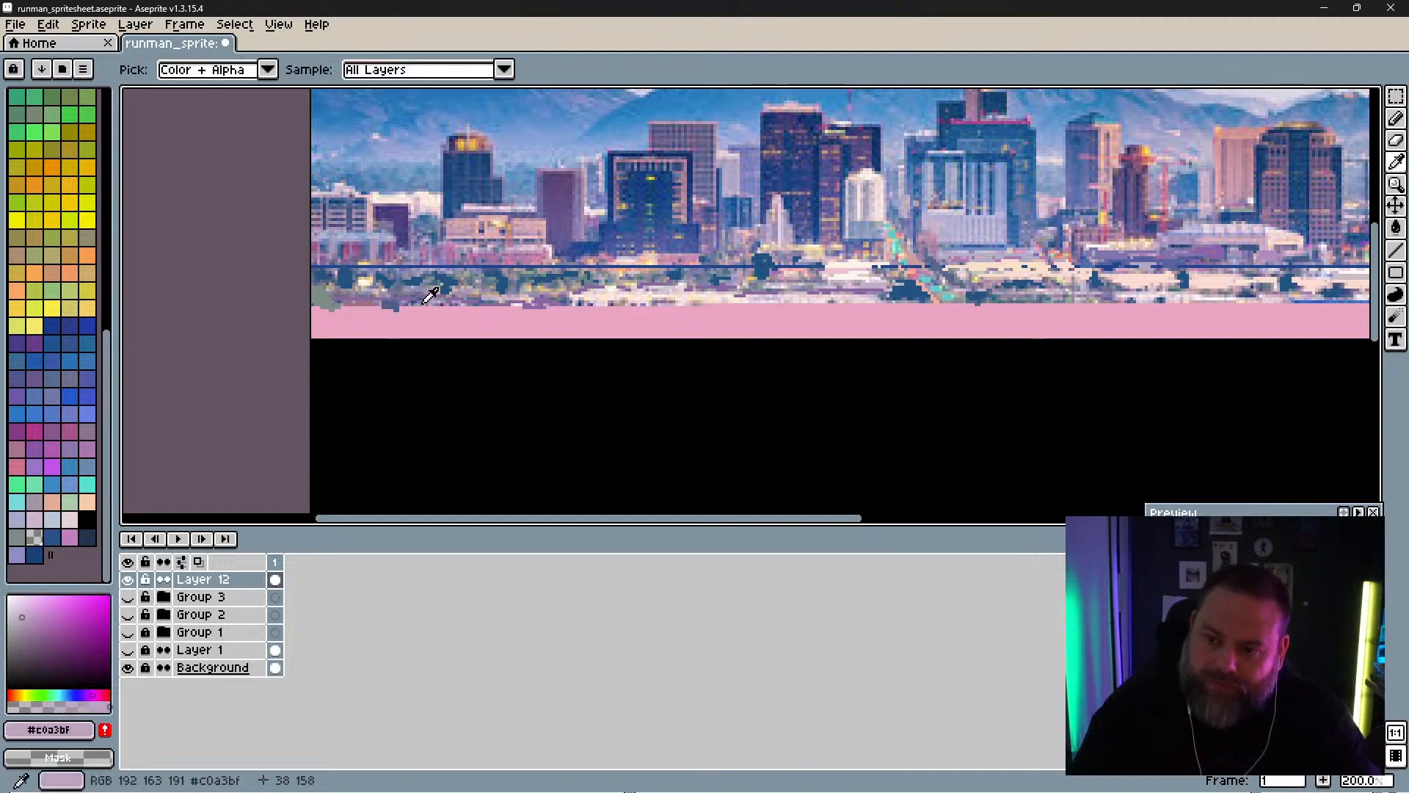
Step: Paint the trees and ground near the western end with sampled dark blue #15527F, pink #EFBFCD and grey #86889F
left_click(443, 288, "alt")
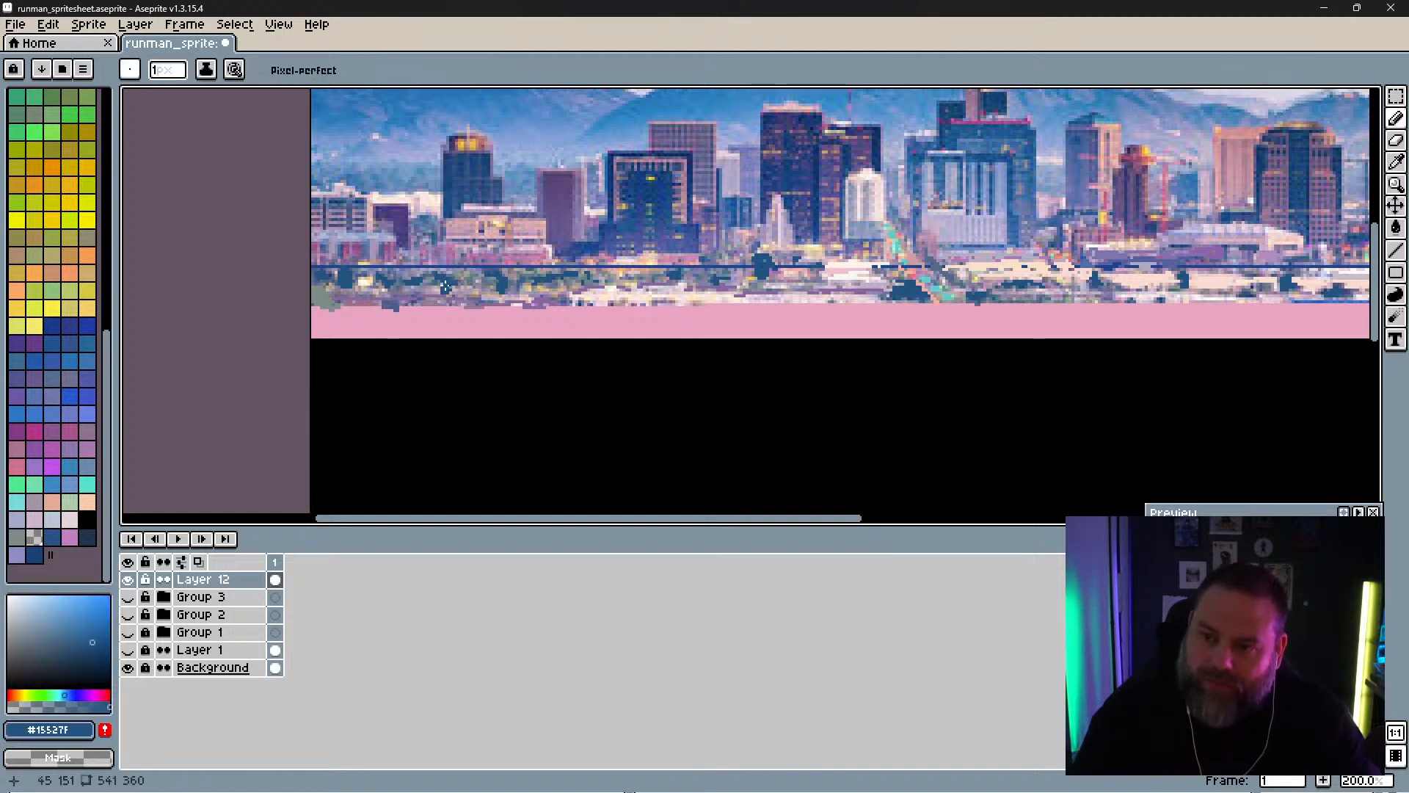
left_click(433, 289, "alt")
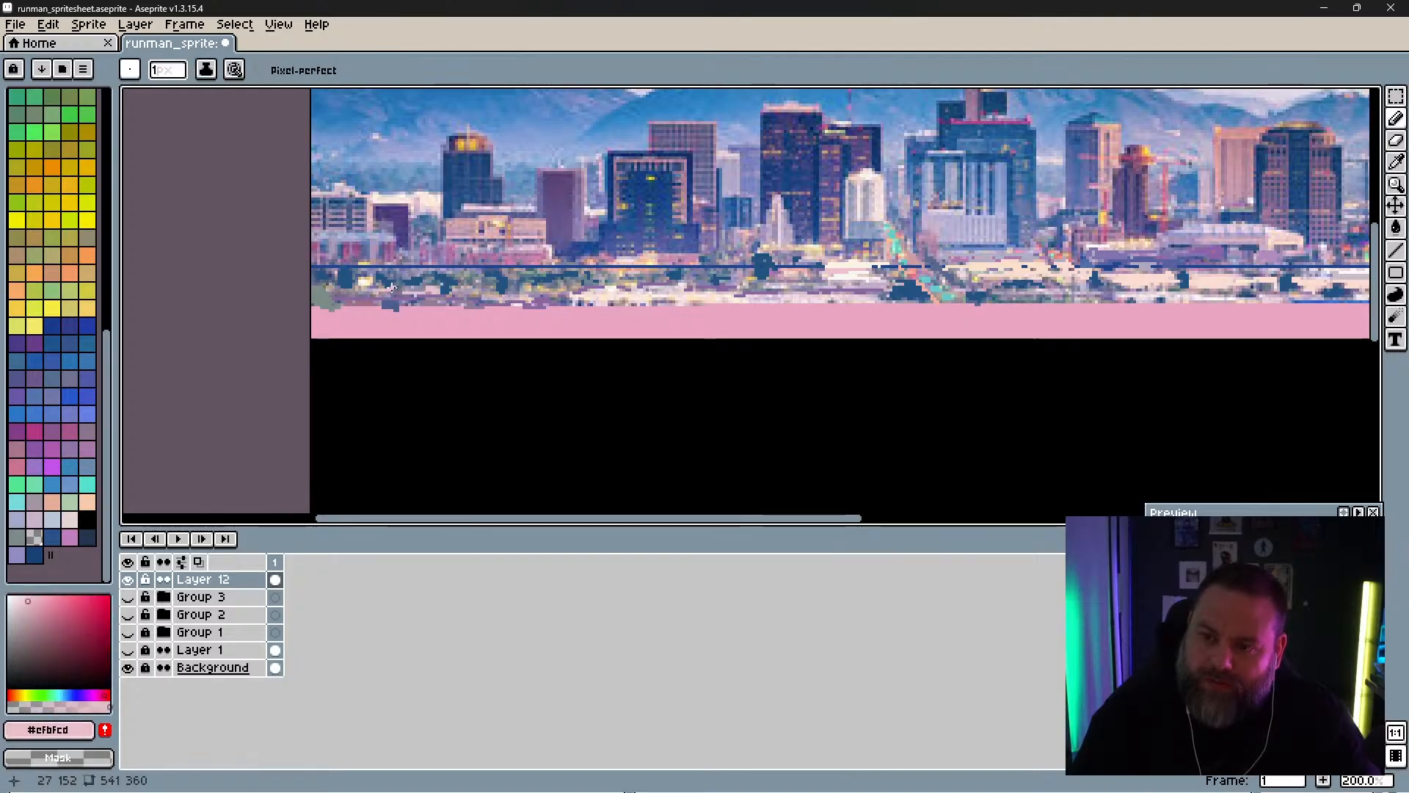
left_click(416, 292, "alt")
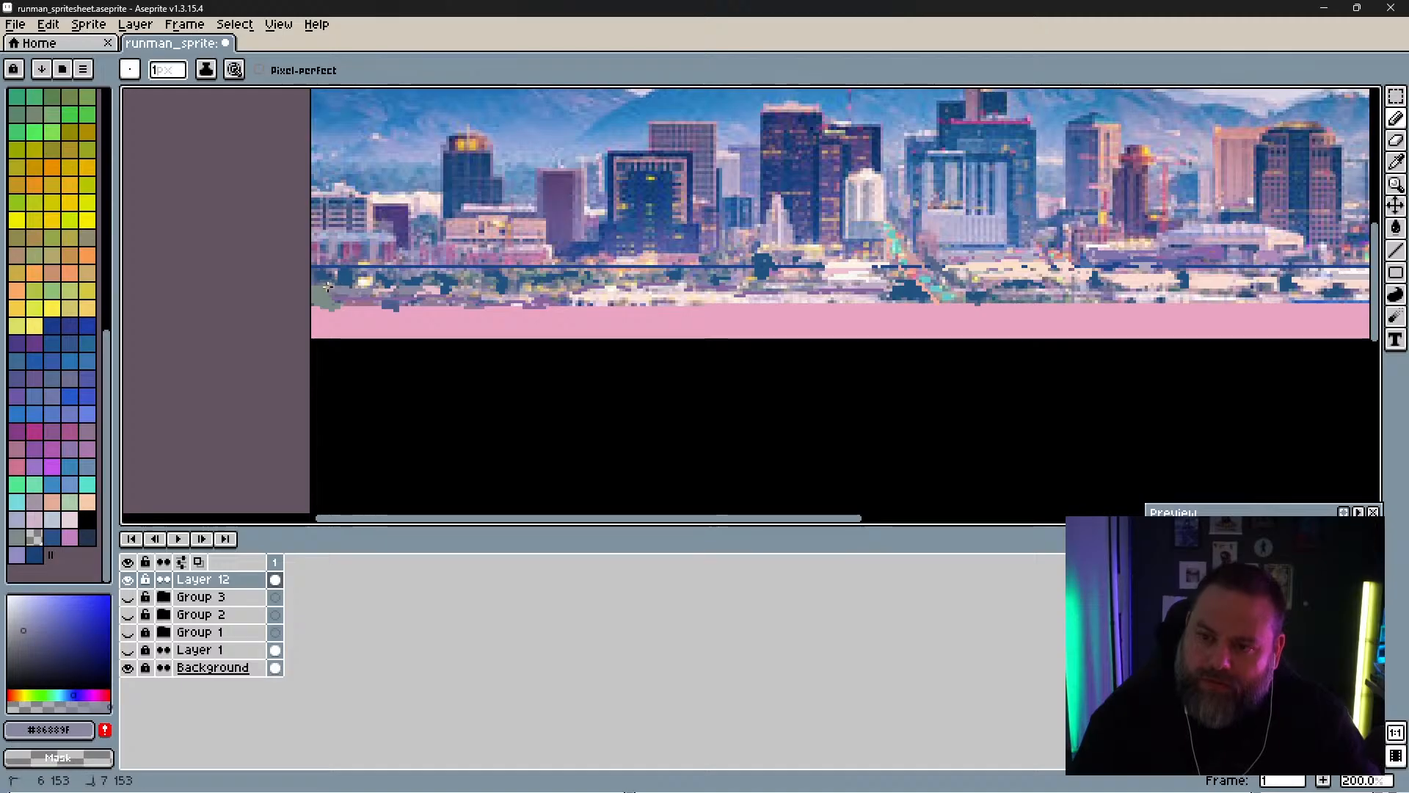
Step: Paint the white building and tree patches along the western foreground with sampled #F9FBF0, #8B8BA3, #528485 and #A28CBA
left_click(358, 281, "alt")
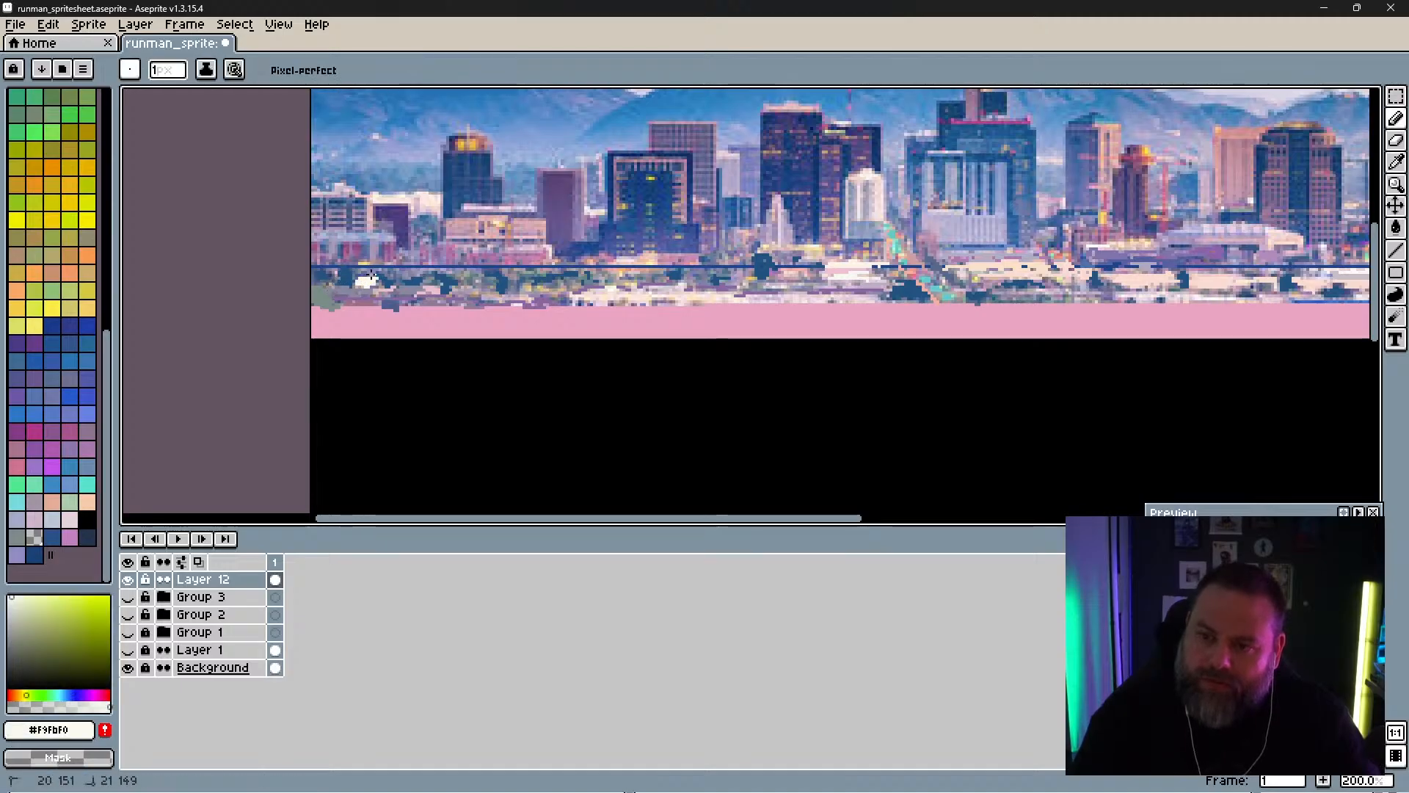
left_click(397, 272, "alt")
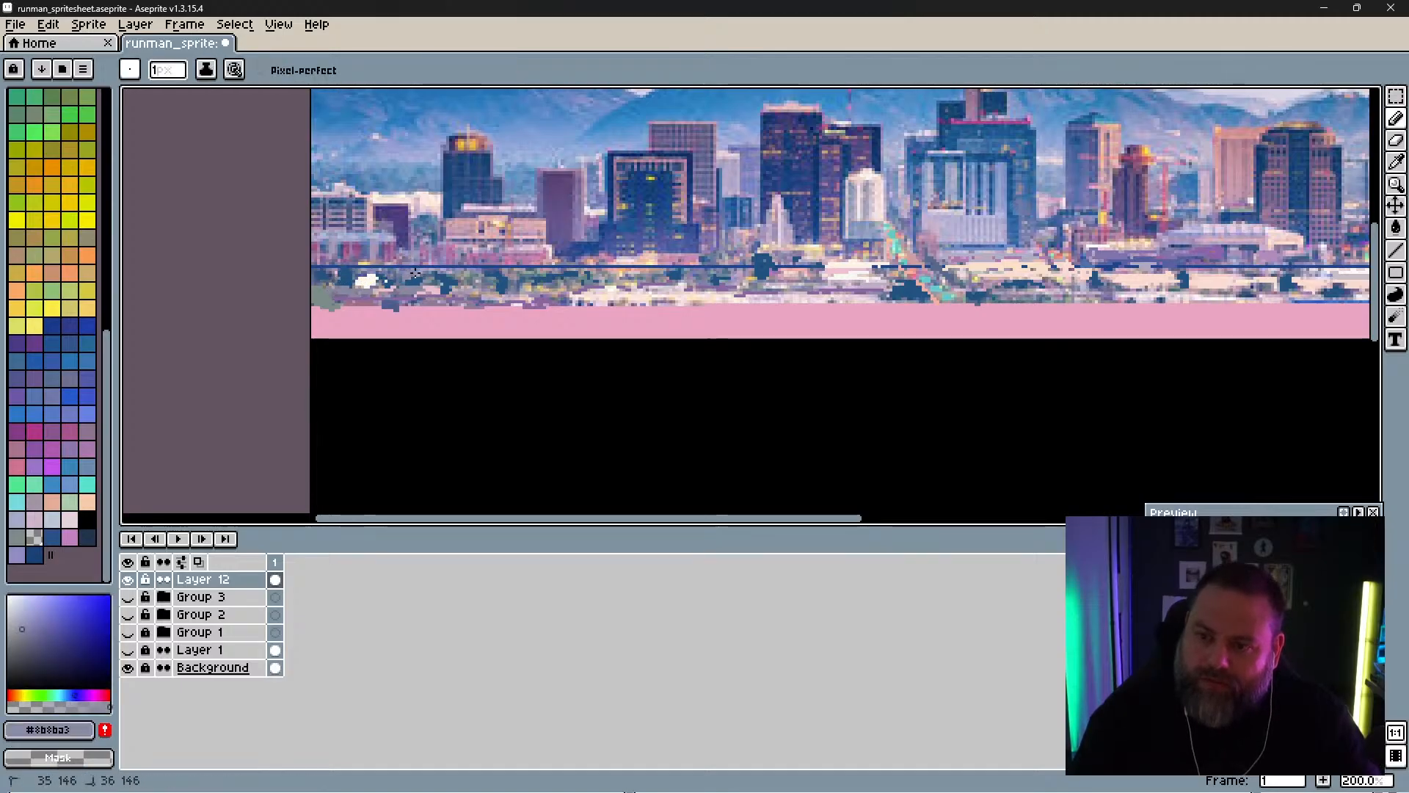
left_click_drag(415, 273, 439, 283)
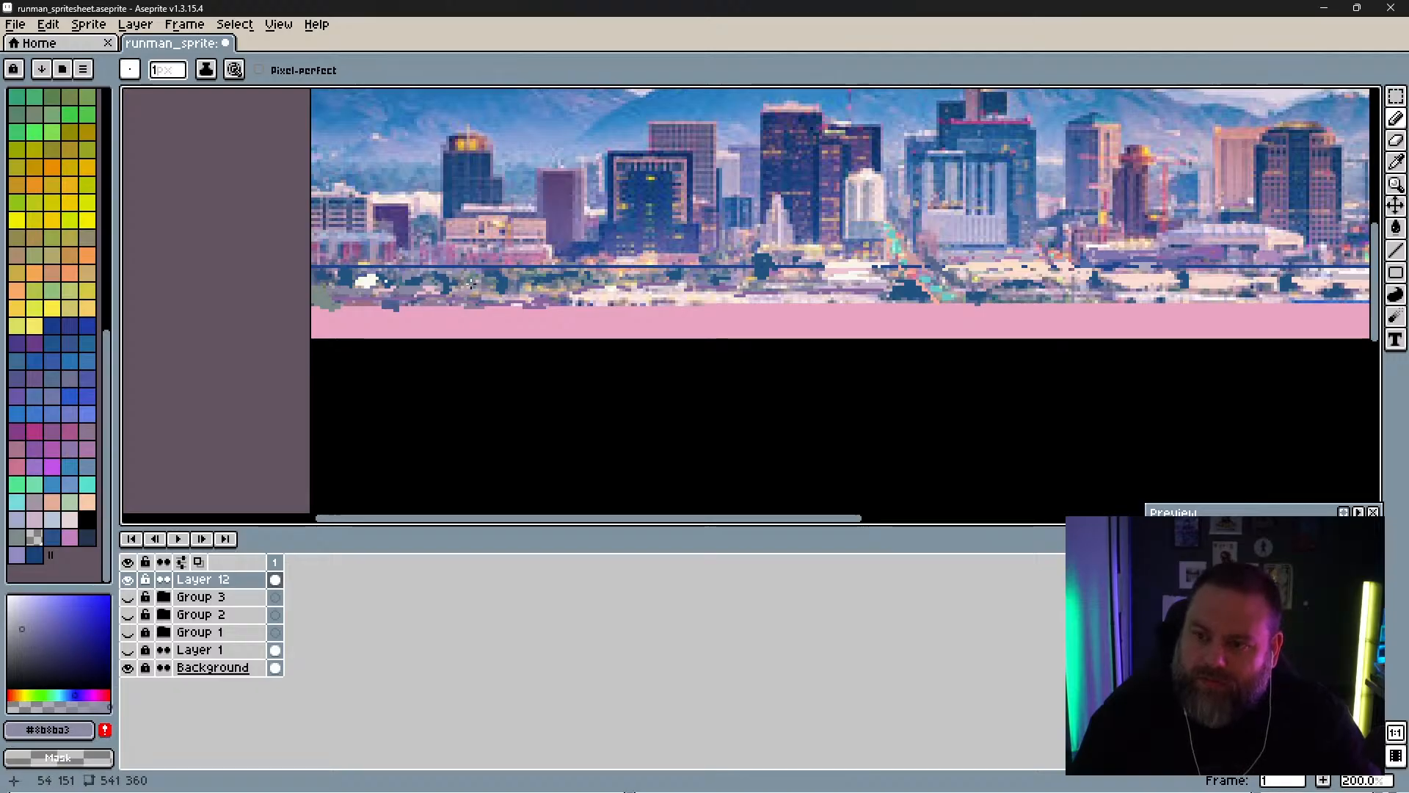
left_click(480, 279, "alt")
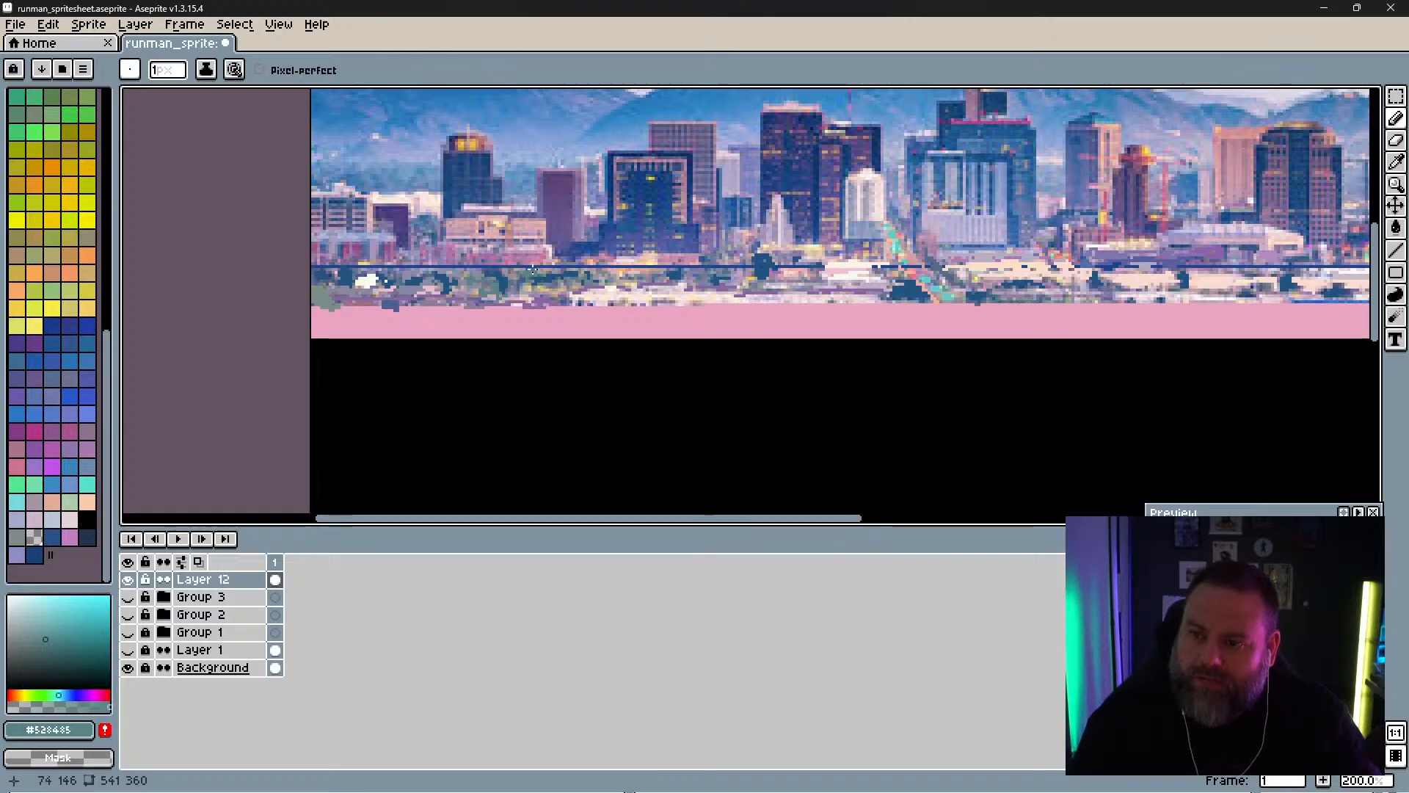
left_click(565, 285, "alt")
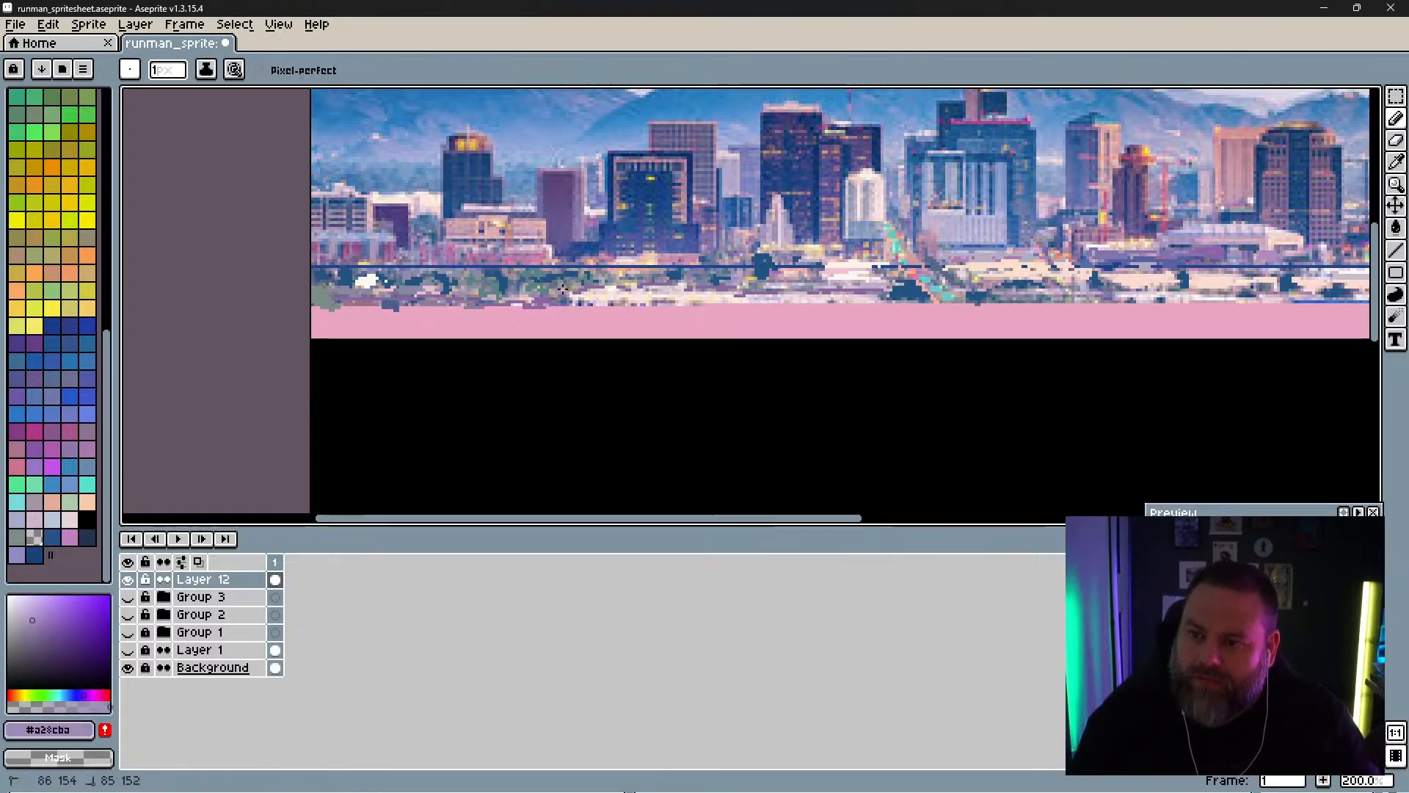
Step: Paint the western trees and ground below the low buildings with sampled purple #8C669F and dusty pink #BE9FA4
left_click(579, 292, "alt")
left_click(575, 287, "alt")
left_click(622, 285, "alt")
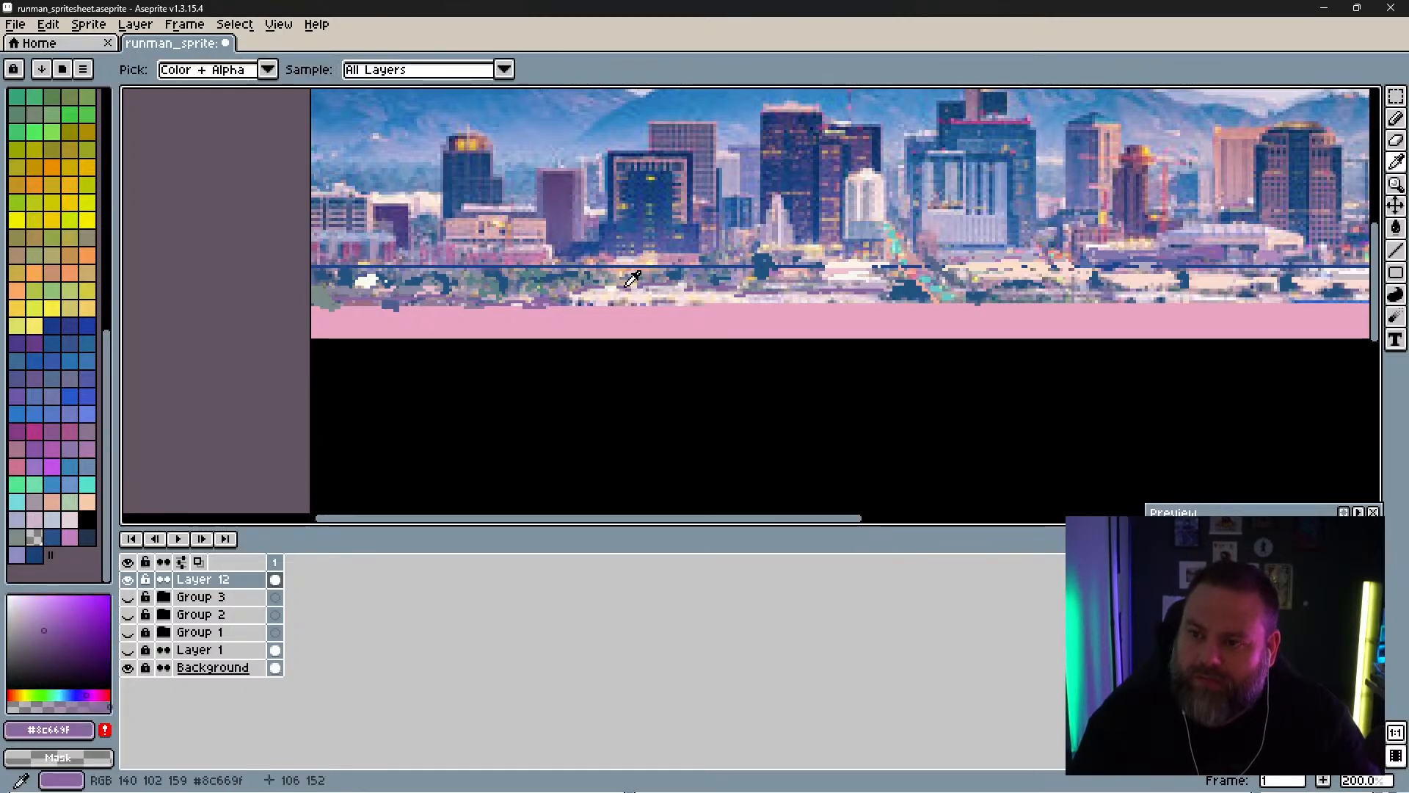
left_click(556, 291, "alt")
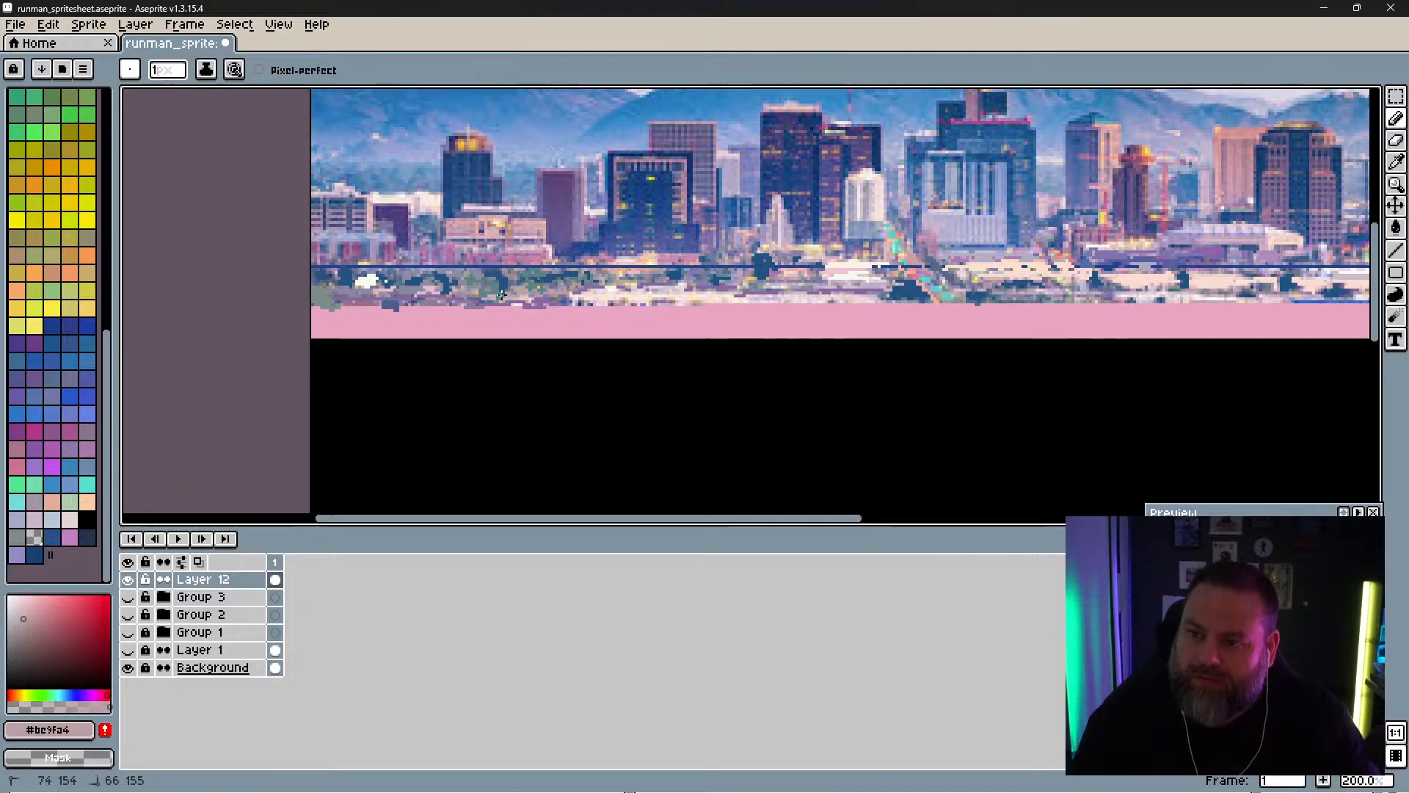
key("alt")
Step: Paint the pale ground along the strip's lower edge, extending eastward, with sampled #B7AFA2, cream #FBE6D3 and #E9CFCE
left_click(620, 273, "alt")
left_click(615, 280, "alt")
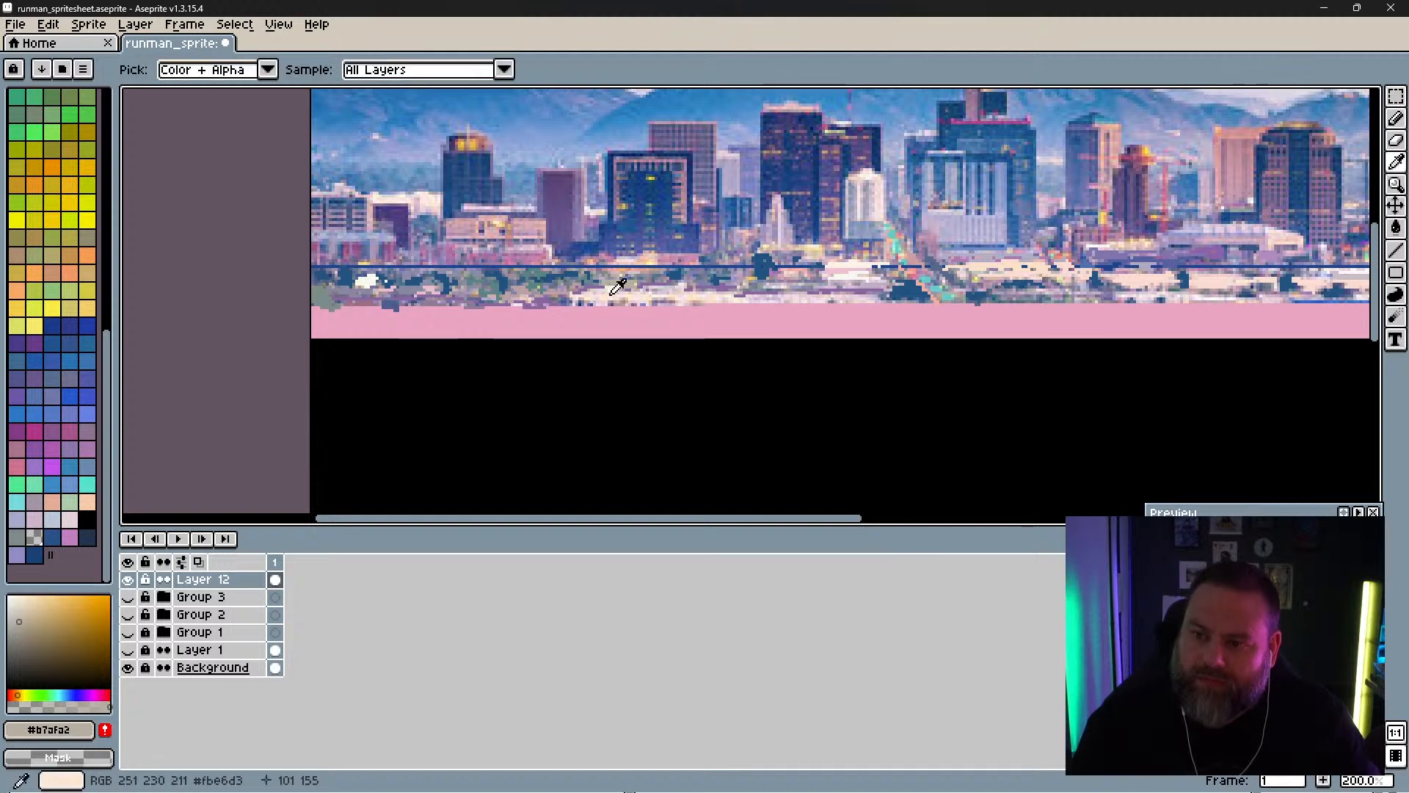
left_click(614, 296, "alt")
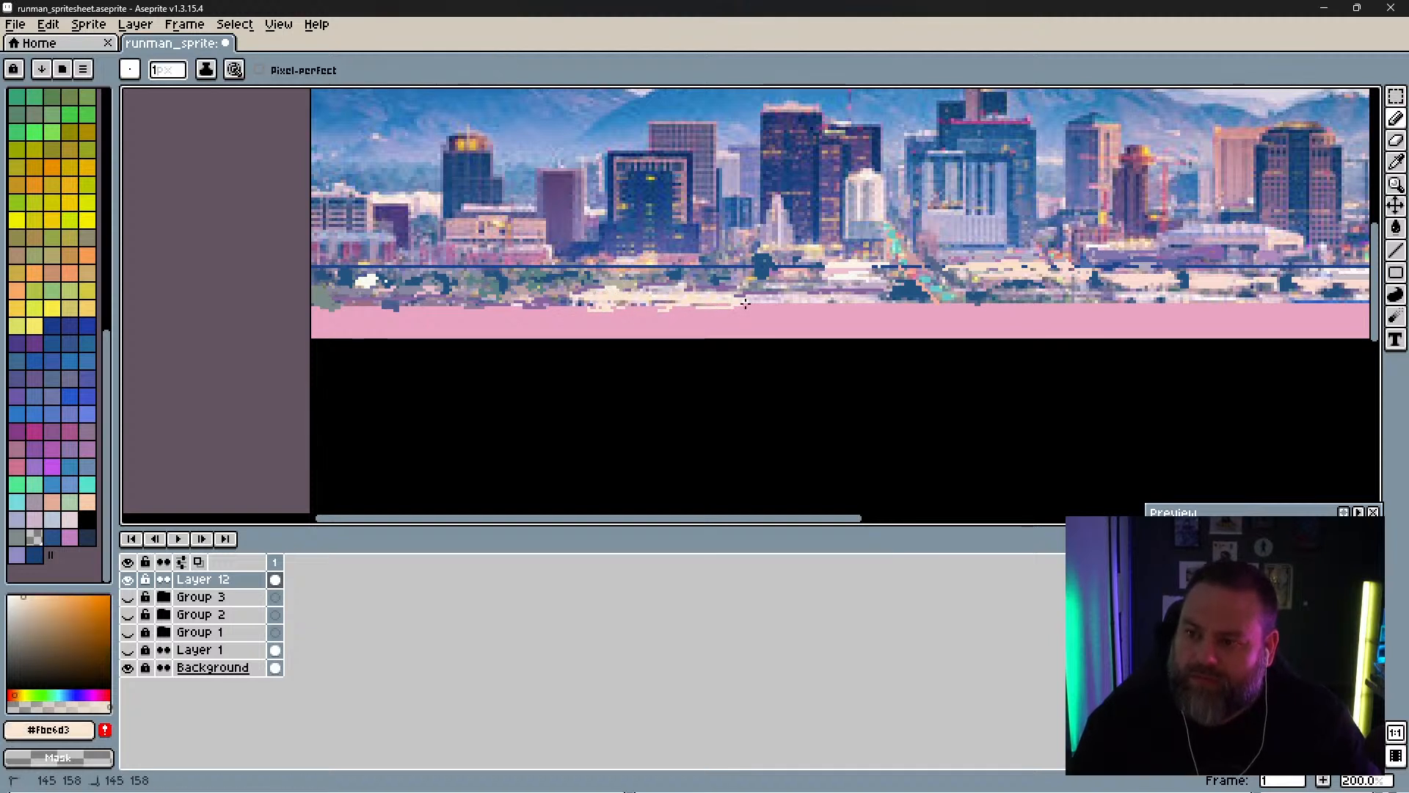
left_click(776, 296, "alt")
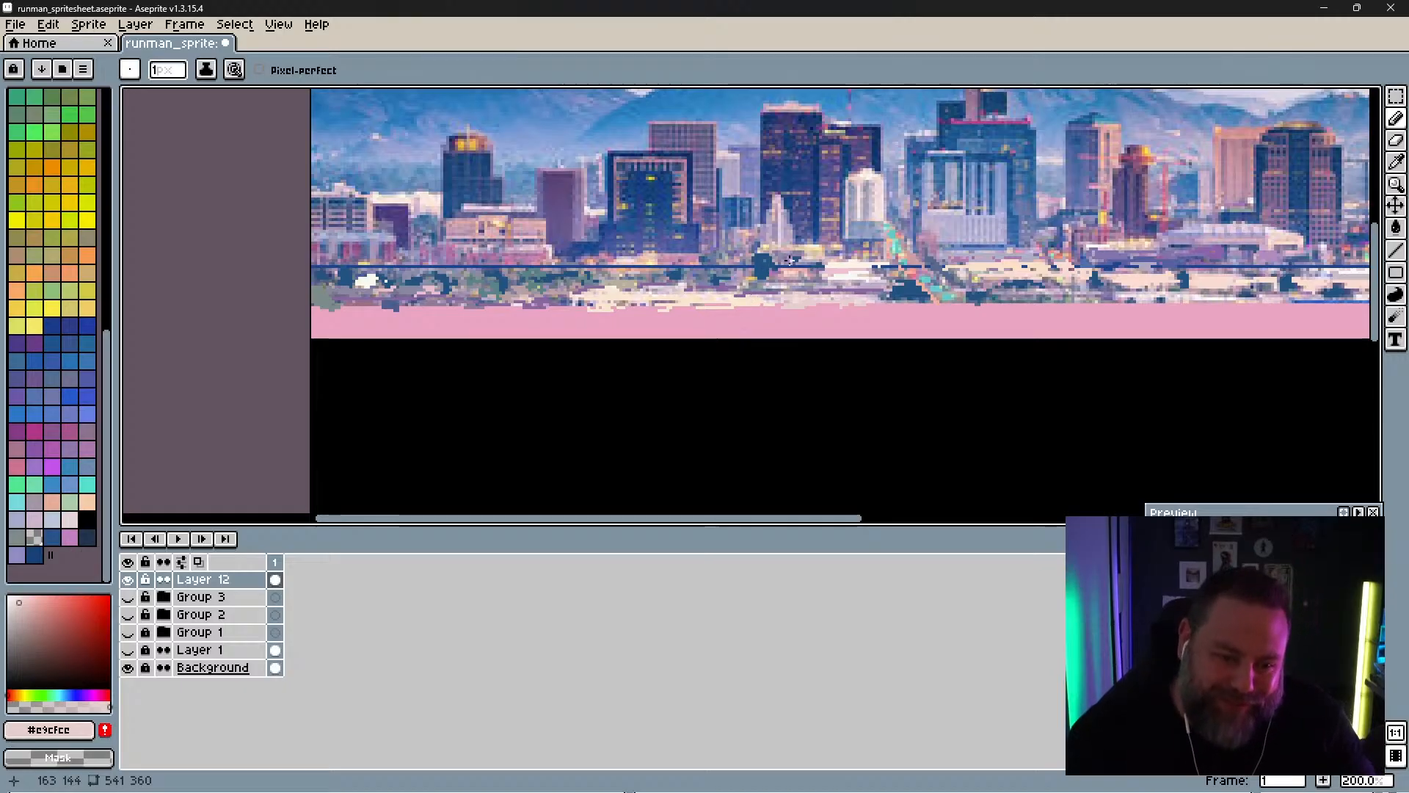
Step: Paint the low rooftops and the dark blue line just west of the turquoise street with sampled #8C669F, #FDA9A7 and #A08993
key("alt")
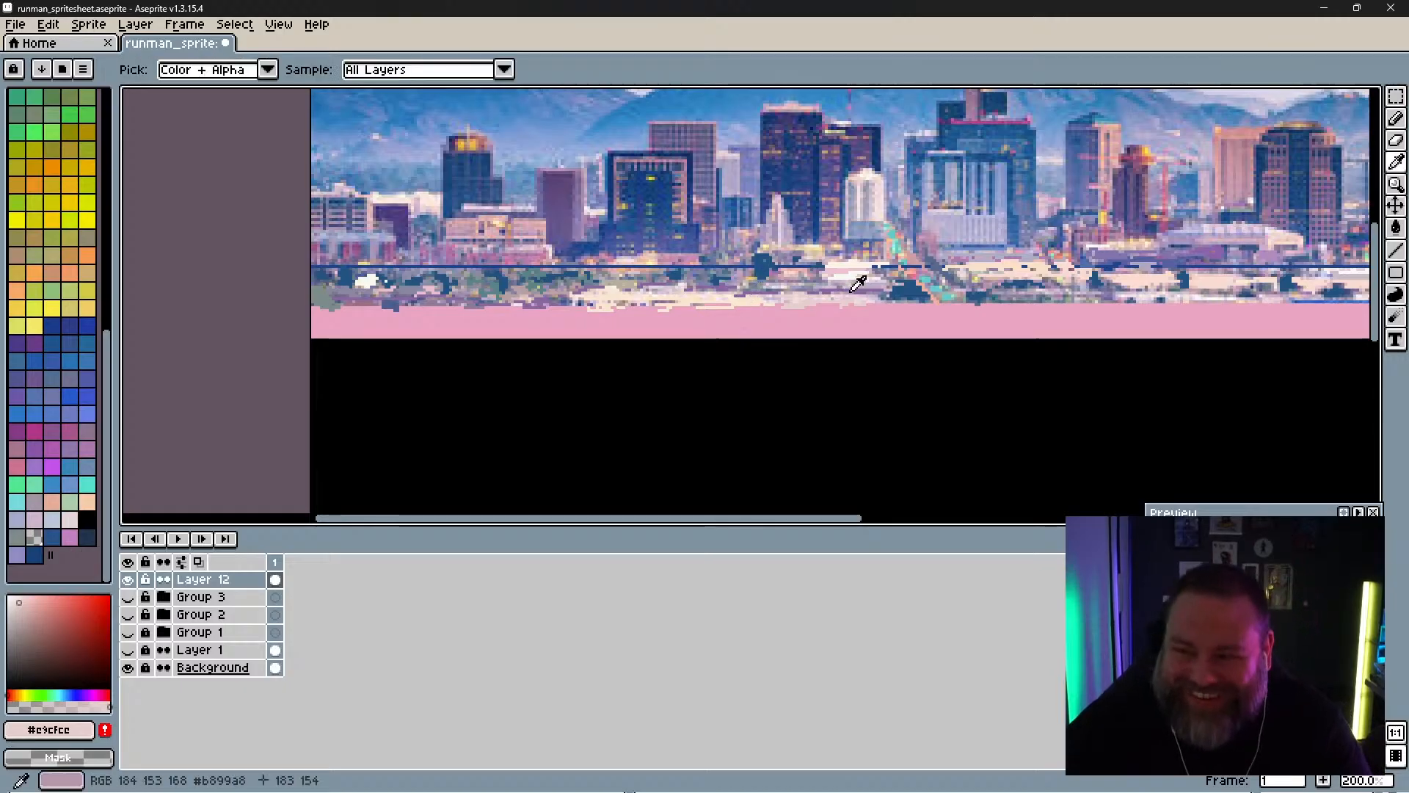
left_click(864, 283, "alt")
key("alt")
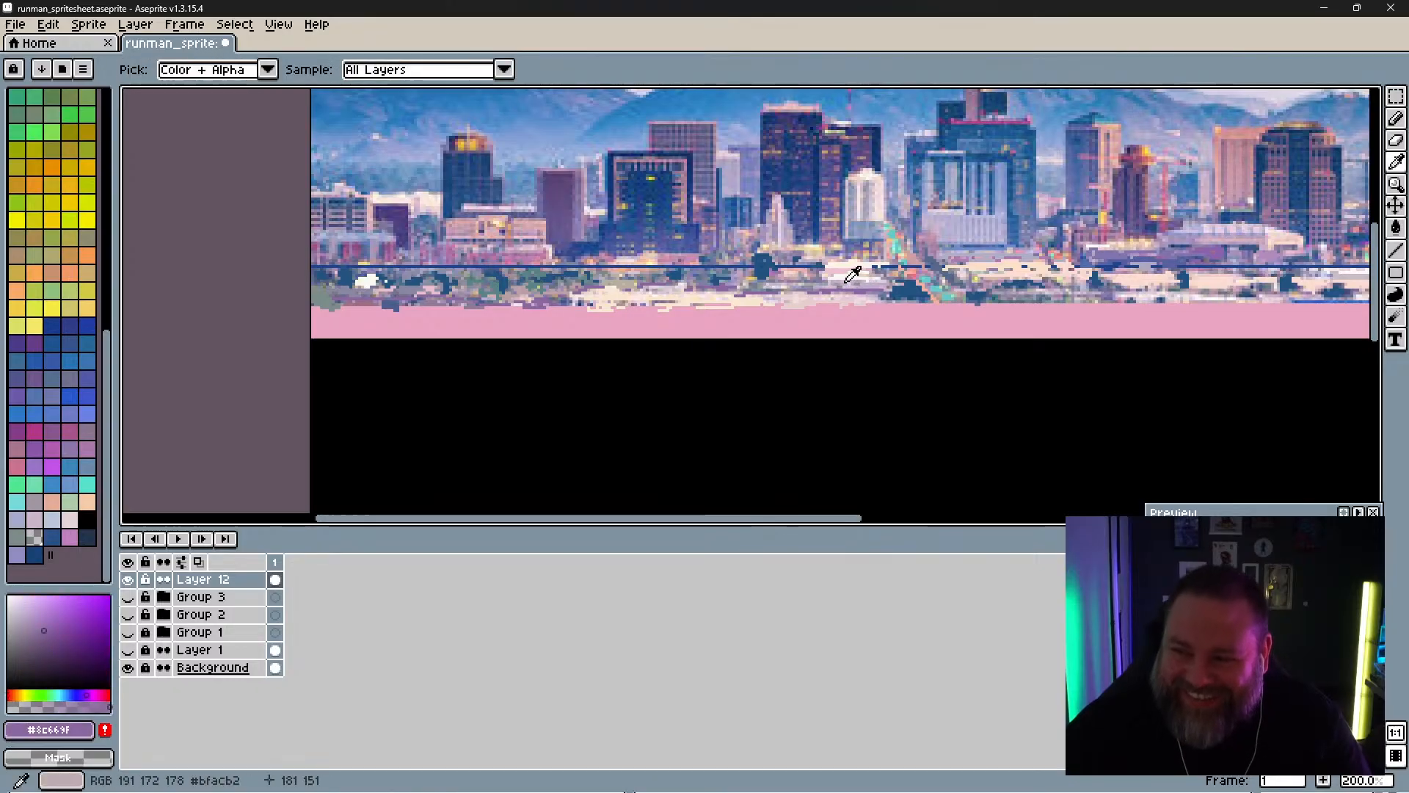
left_click(794, 268, "alt")
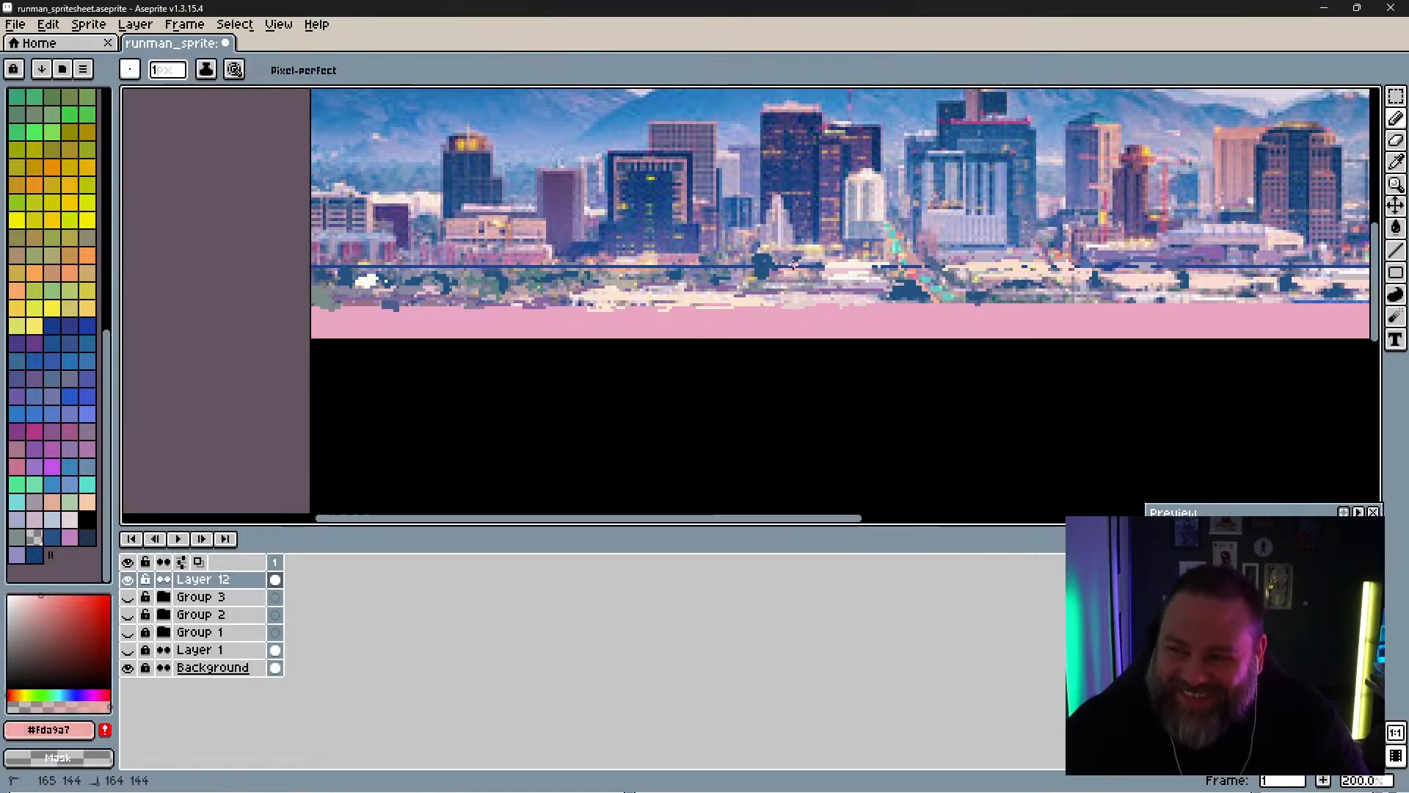
left_click(749, 267, "alt")
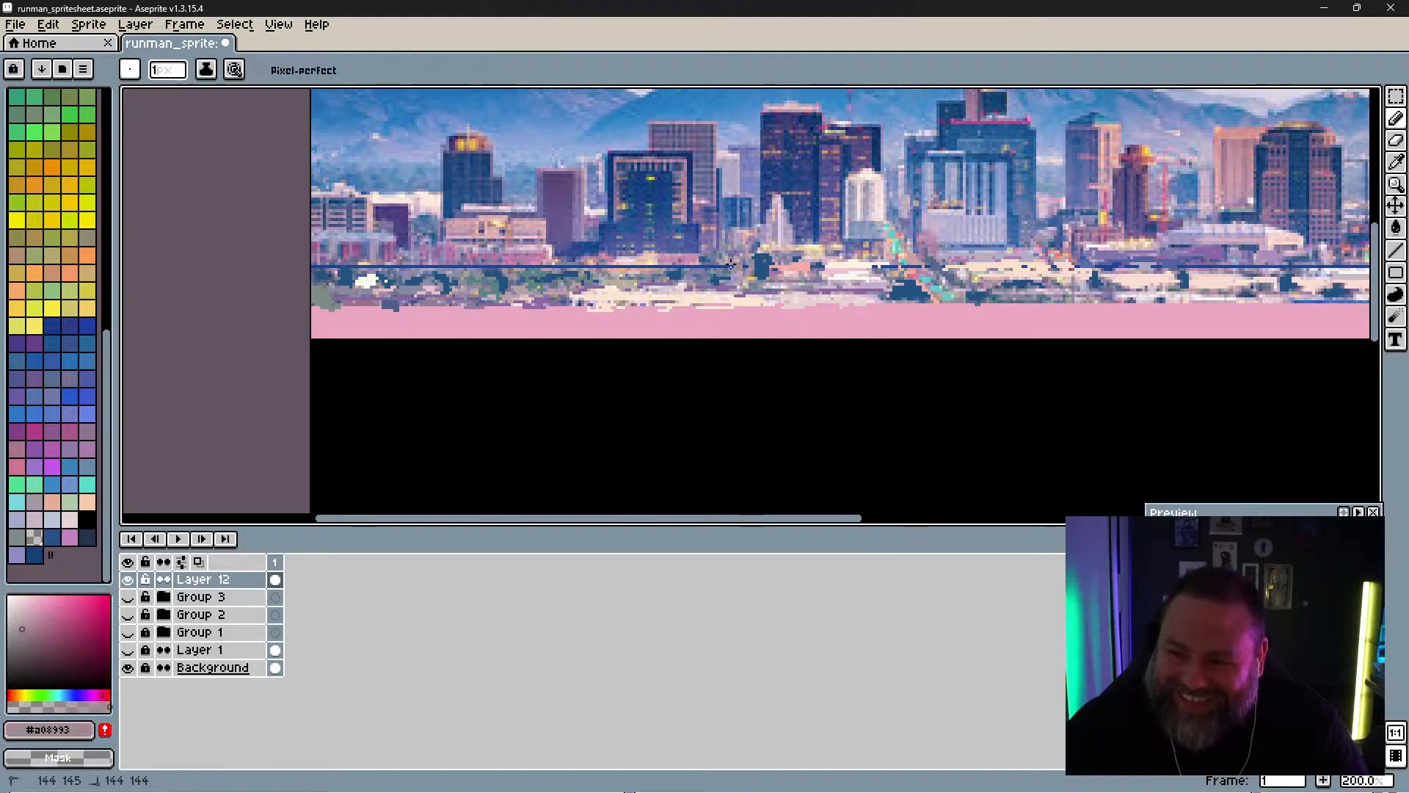
Step: Continue covering the dark blue line westward toward the dark lit tower with sampled #8B85A7, pink #ECAFBF and blue-grey #657994
left_click(715, 263, "alt")
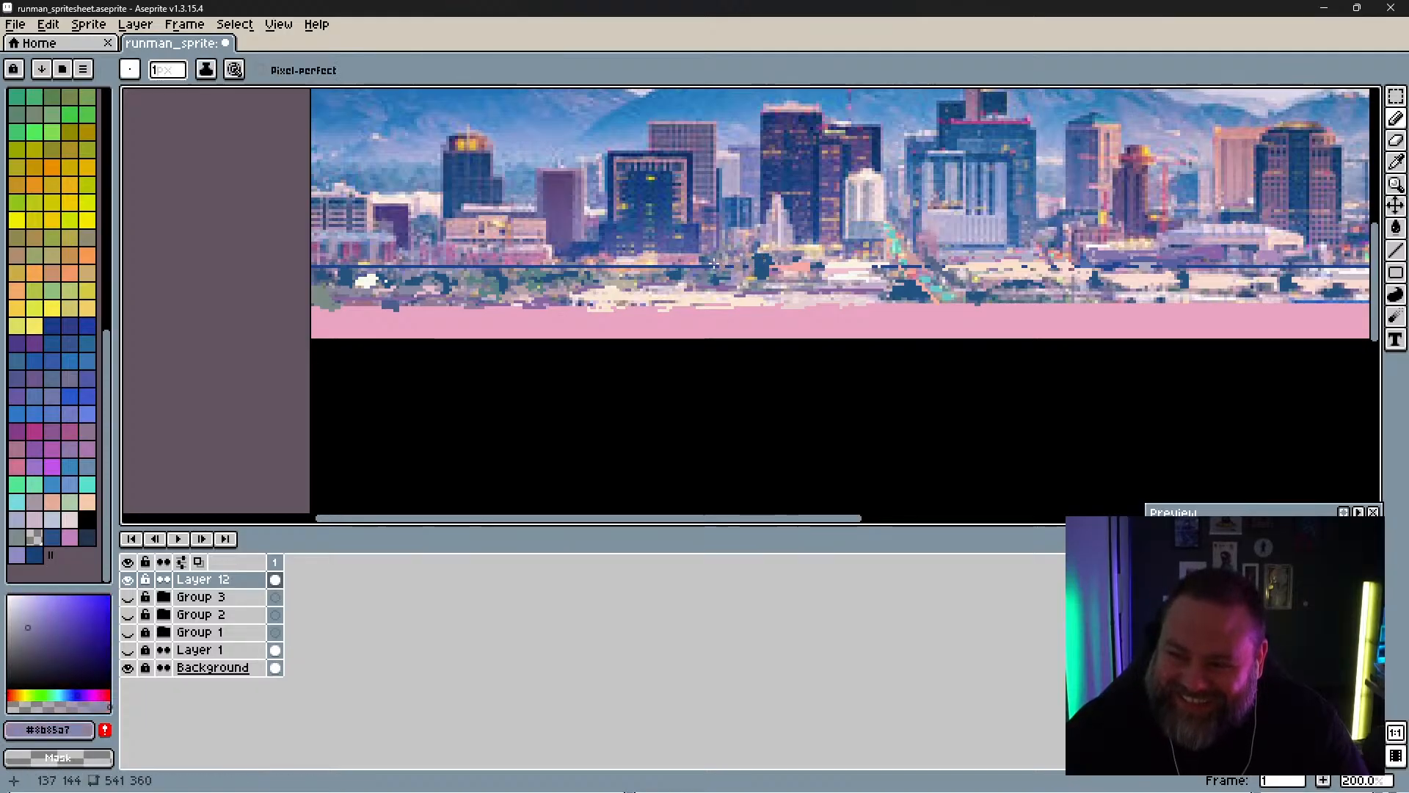
left_click(721, 264, "alt")
left_click(716, 262, "alt")
left_click_drag(716, 264, 717, 258)
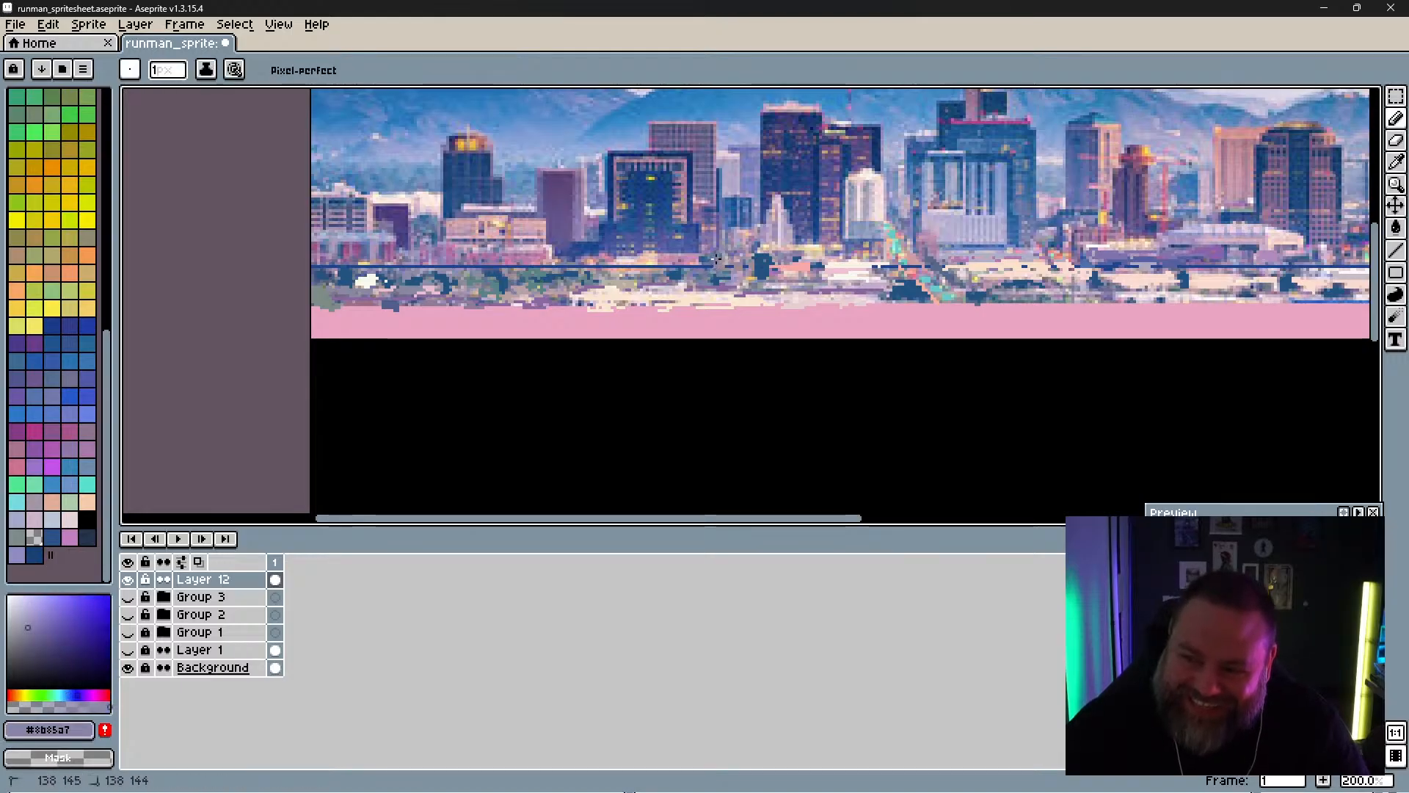
left_click(707, 265, "alt")
left_click(699, 265, "alt")
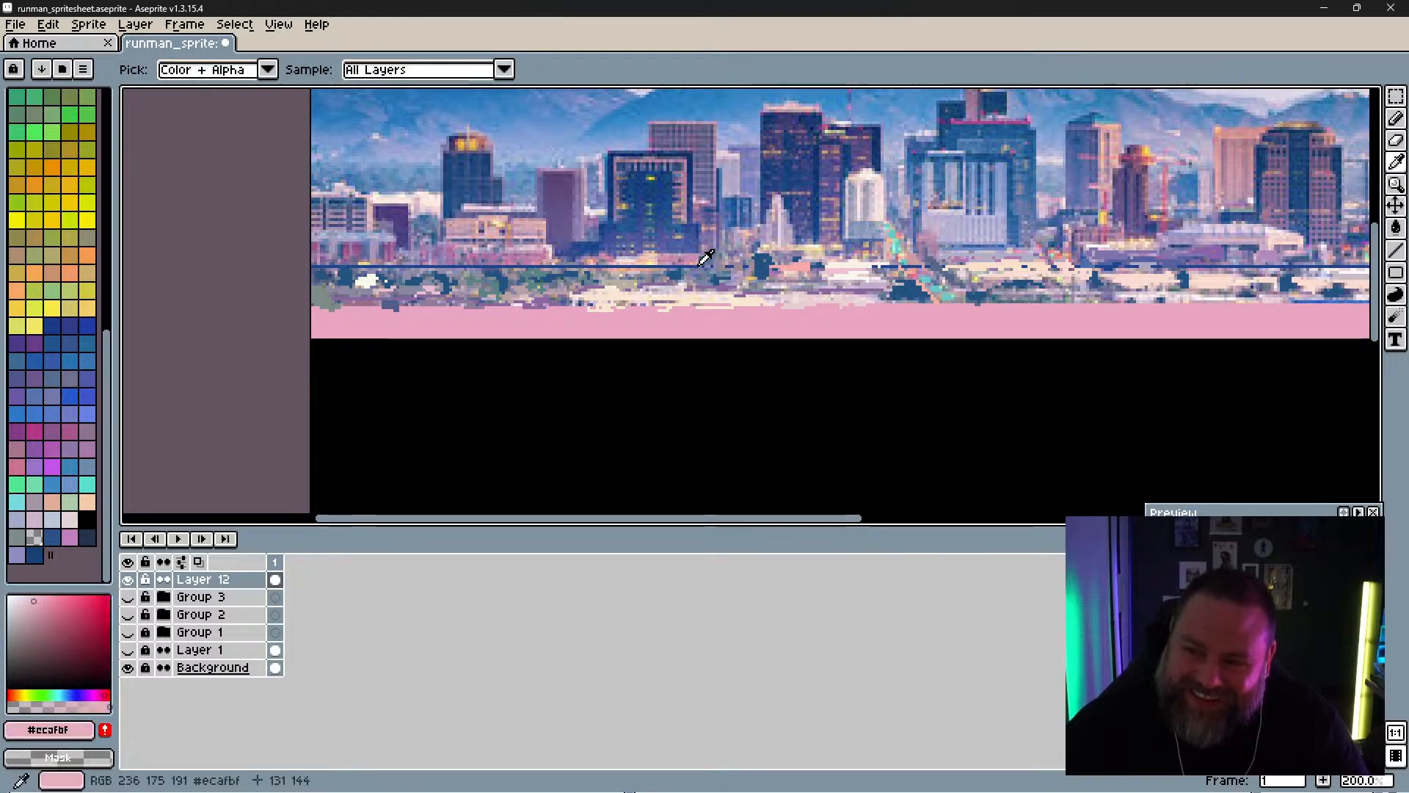
left_click(696, 266, "alt")
key("alt")
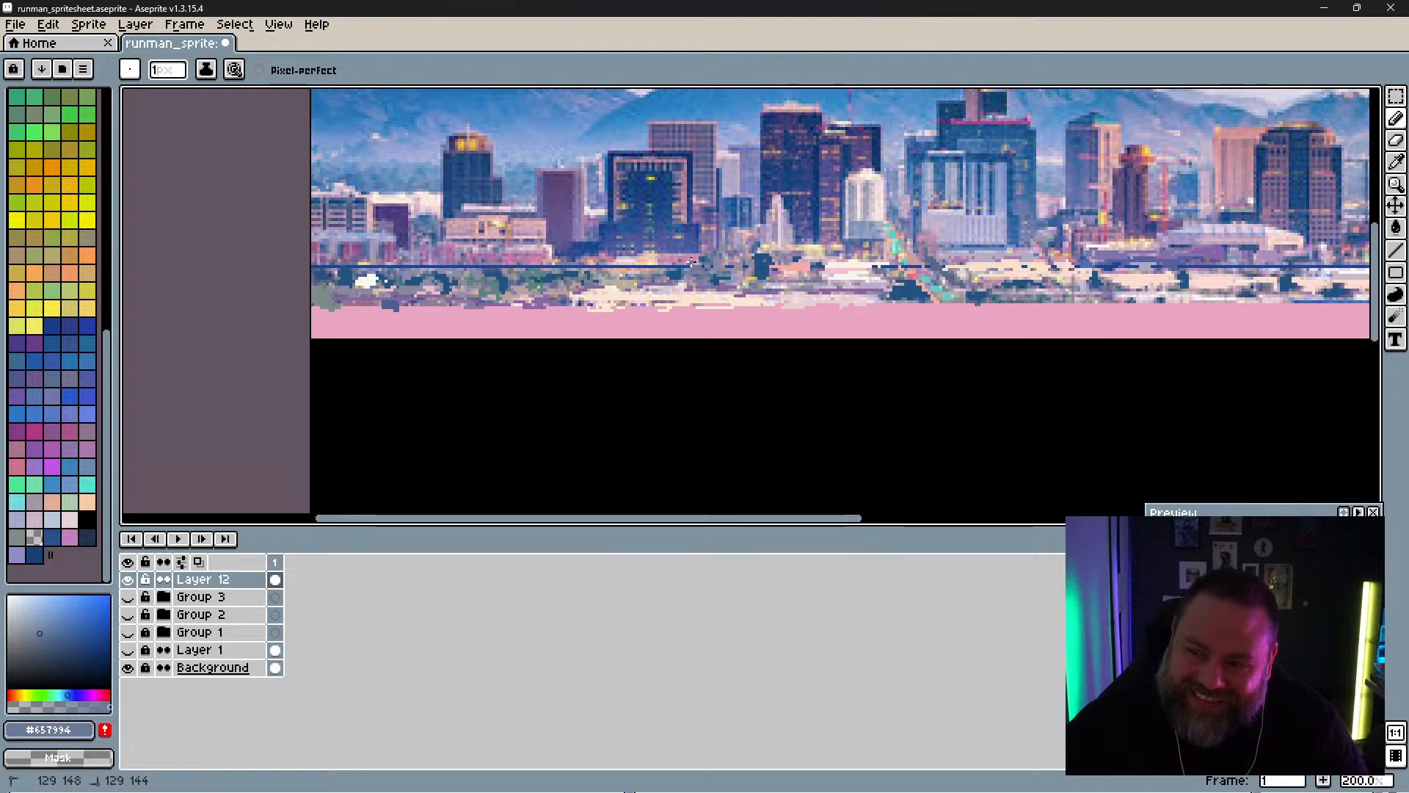
key("alt")
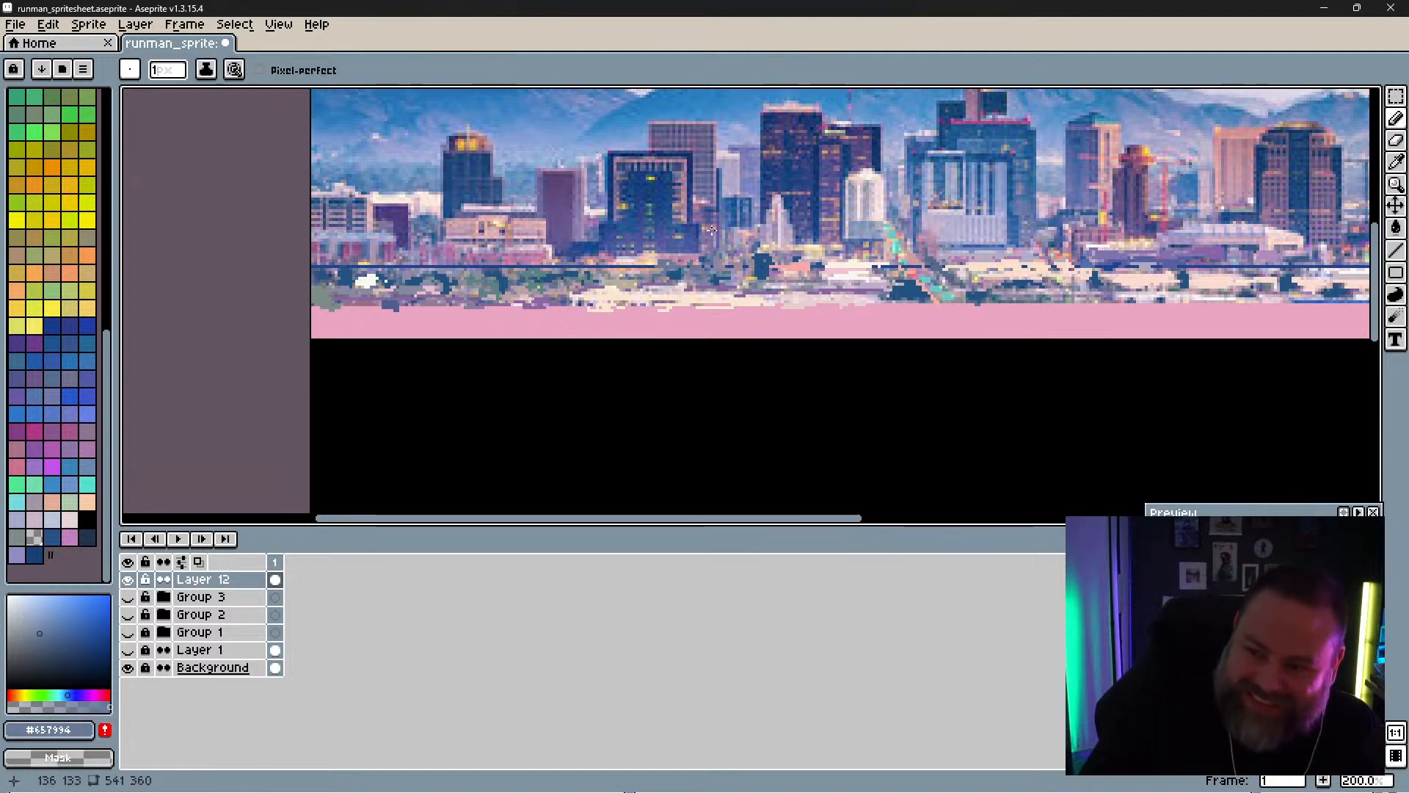
Step: Paint the low building at the foot of the dark lit tower with sampled #B7AFA2, #EFCDB1 and light orange #FFDAB2
key("alt")
left_click(628, 257, "alt")
left_click(631, 258, "alt")
left_click(631, 258, "alt")
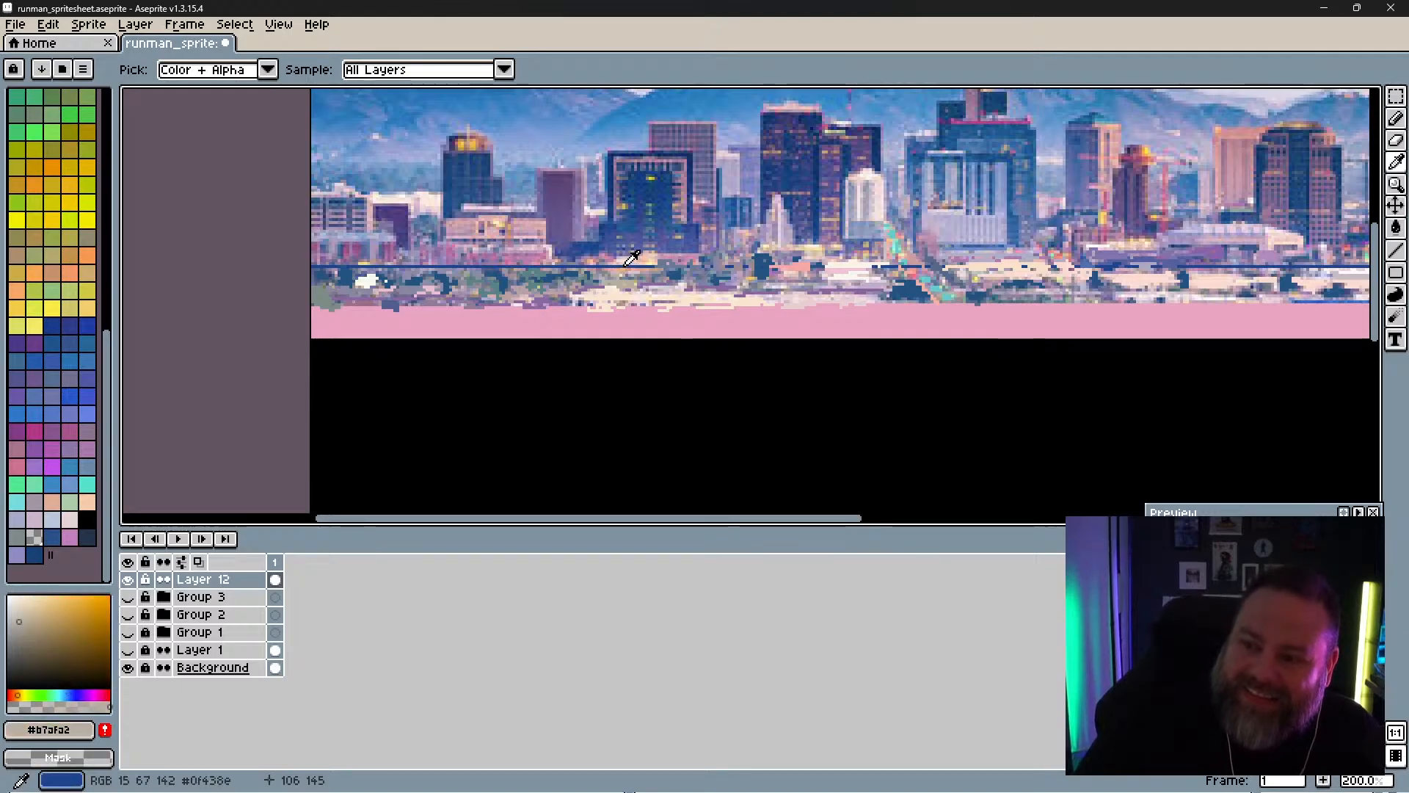
left_click(622, 269, "alt")
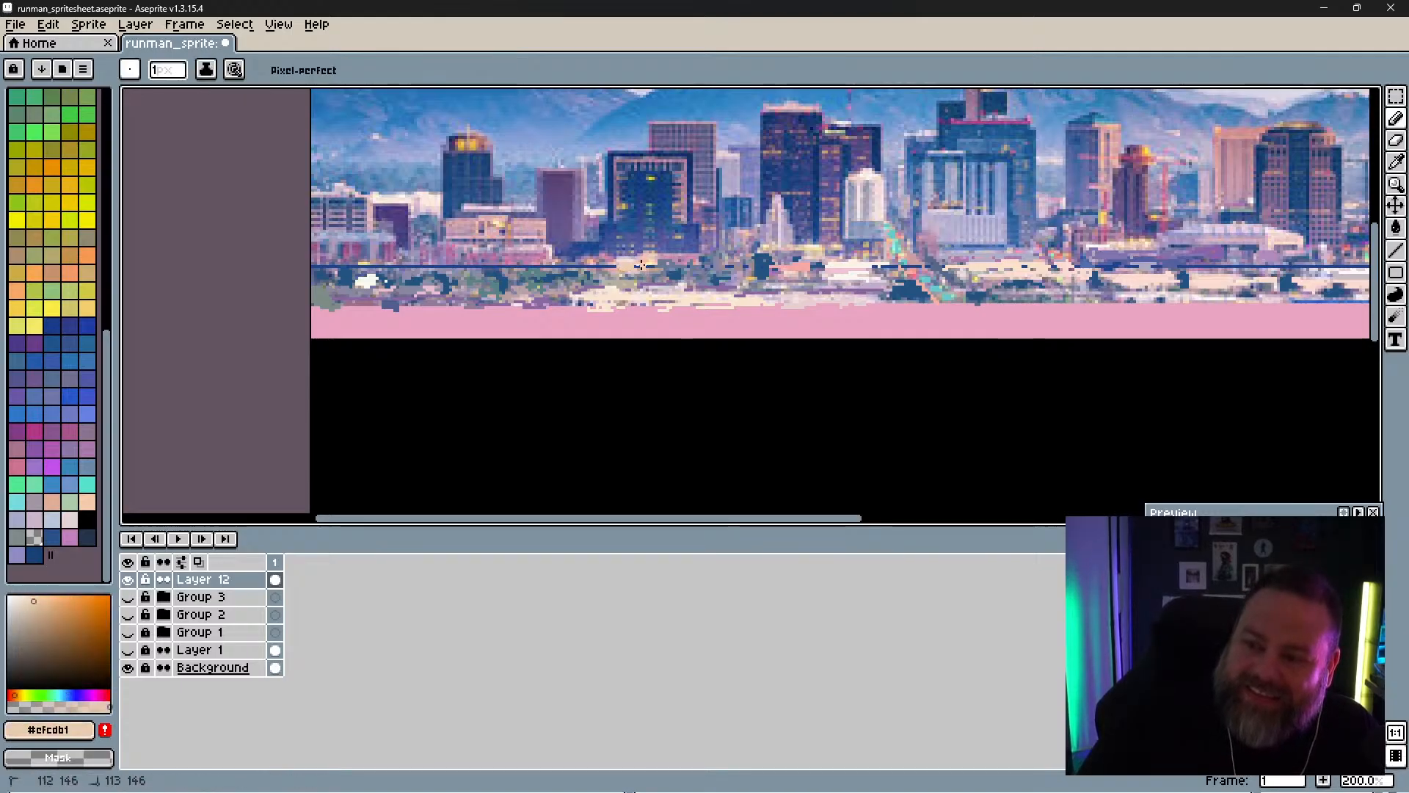
left_click(580, 272, "alt")
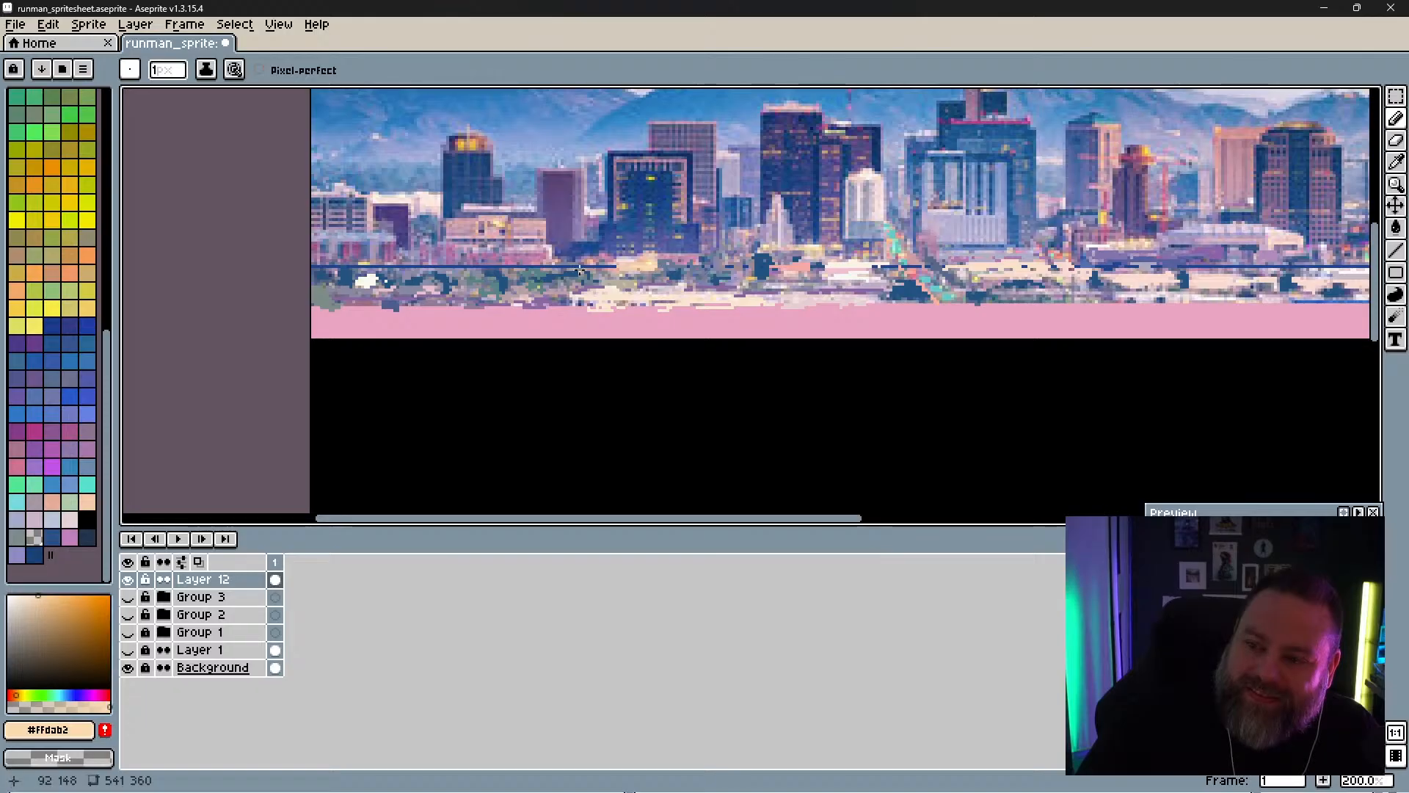
Step: Paint the roofs and trees just west of the dark lit tower with sampled salmon #F69BA0, #686B8C and #91868A
left_click(533, 283, "alt")
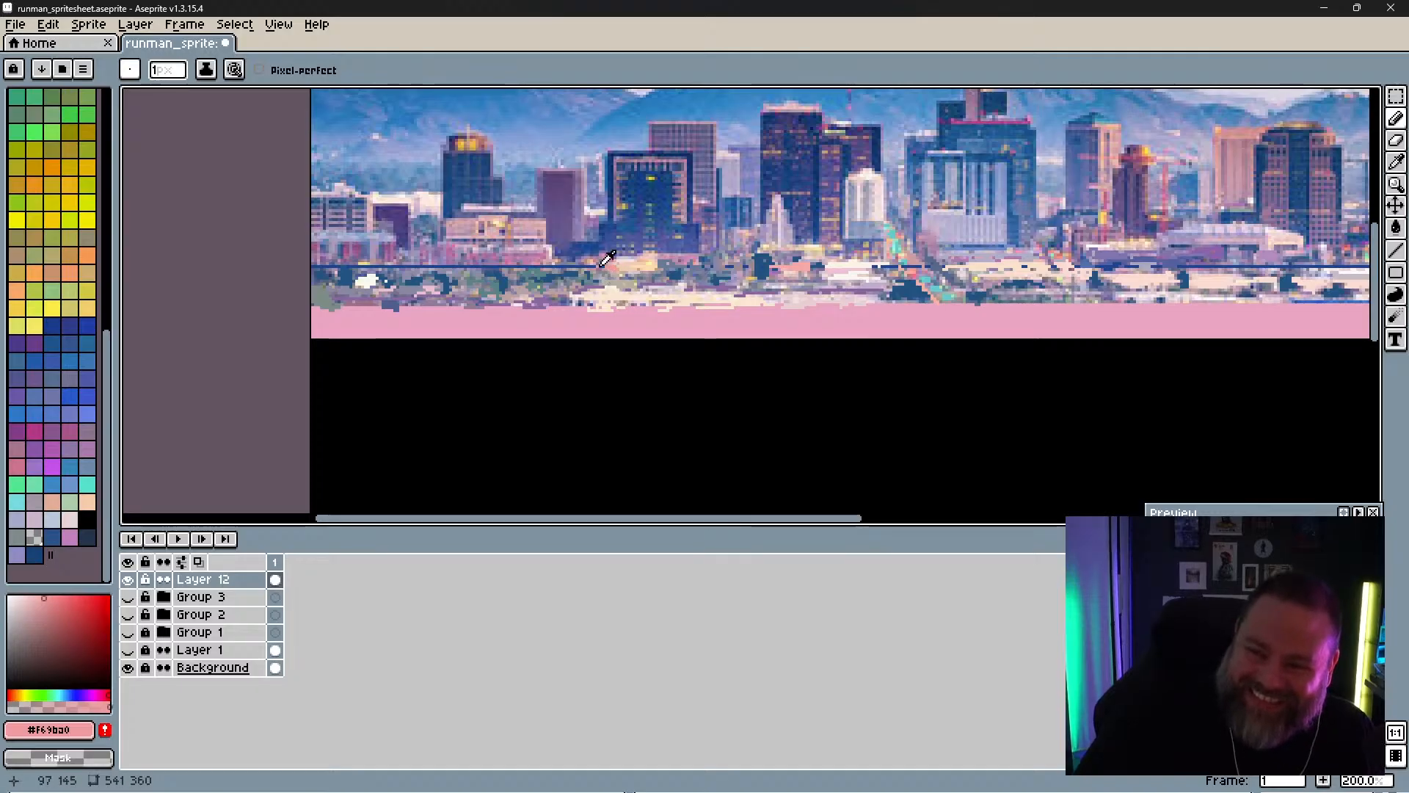
left_click(603, 258, "alt")
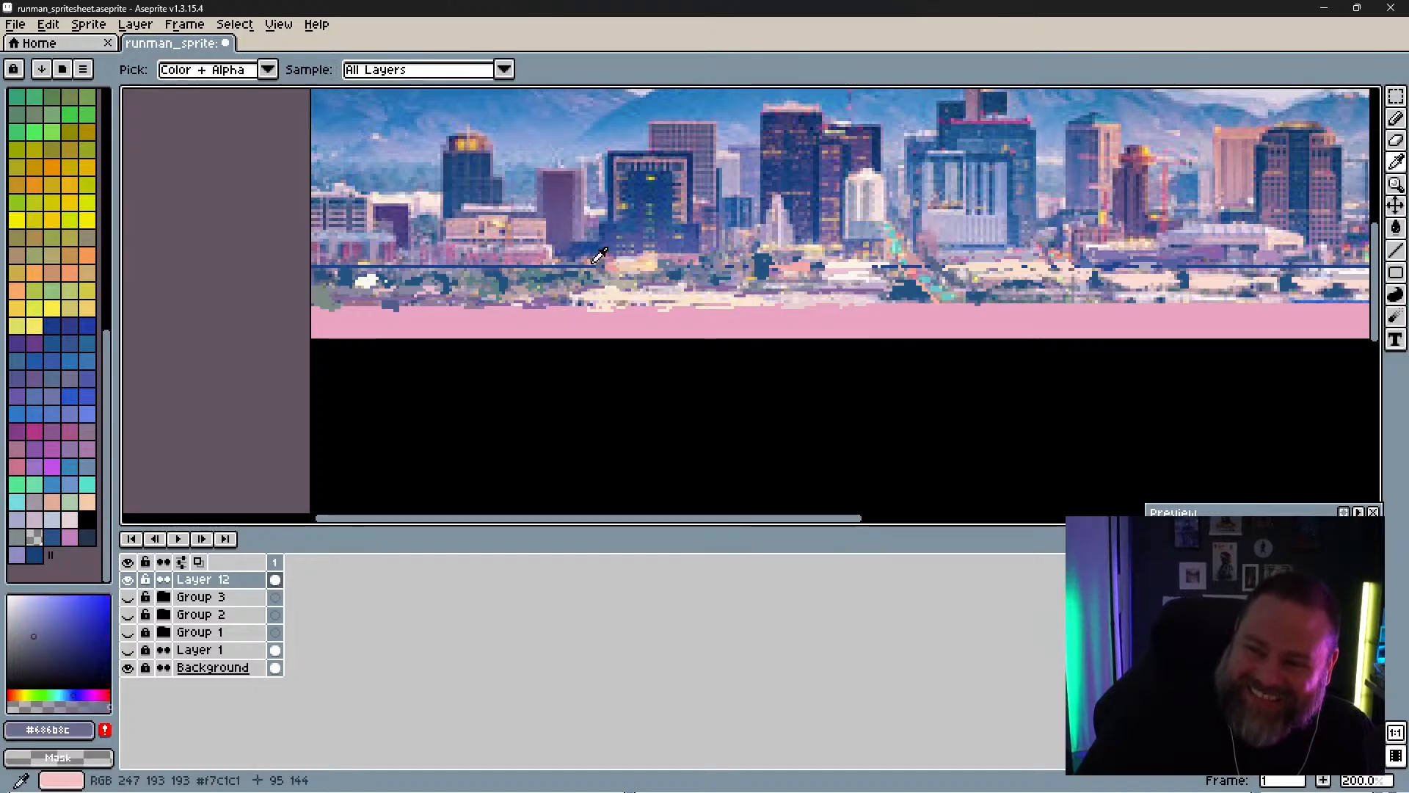
left_click(580, 265, "alt")
left_click(578, 269, "alt")
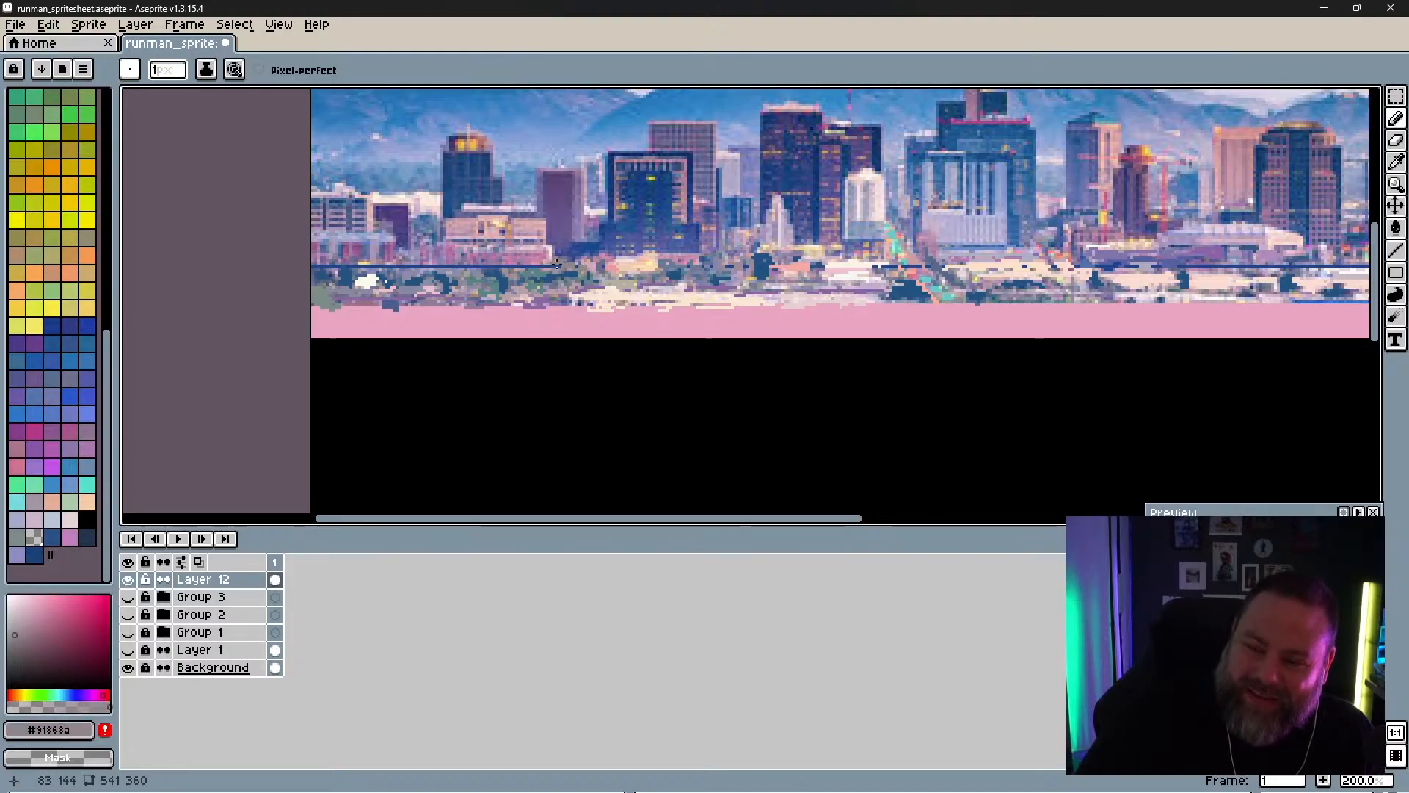
Step: Cover the rest of the dark blue line toward the western end with sampled #C86D99, #476982 and #B678A7
left_click(543, 267, "alt")
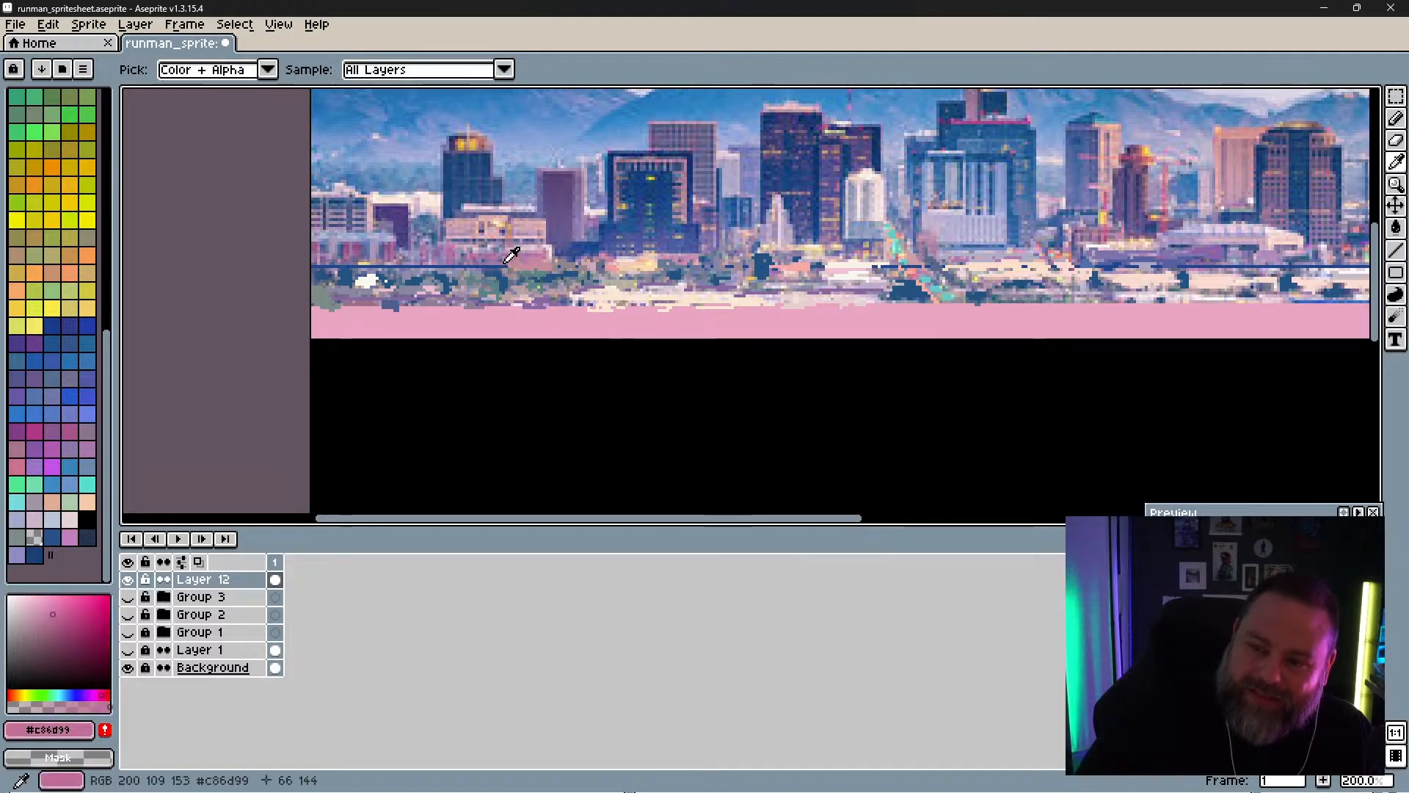
left_click(511, 262, "alt")
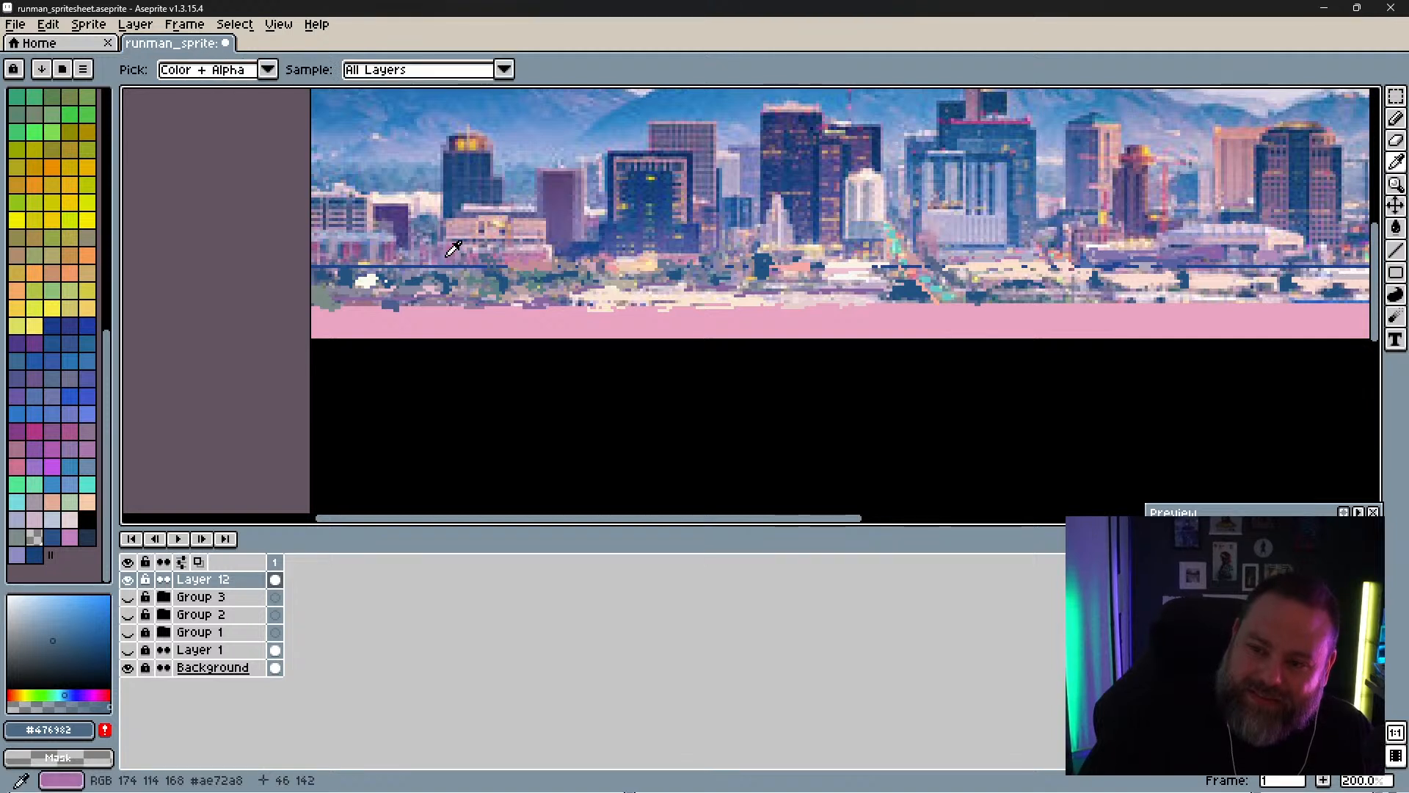
left_click(446, 260, "alt")
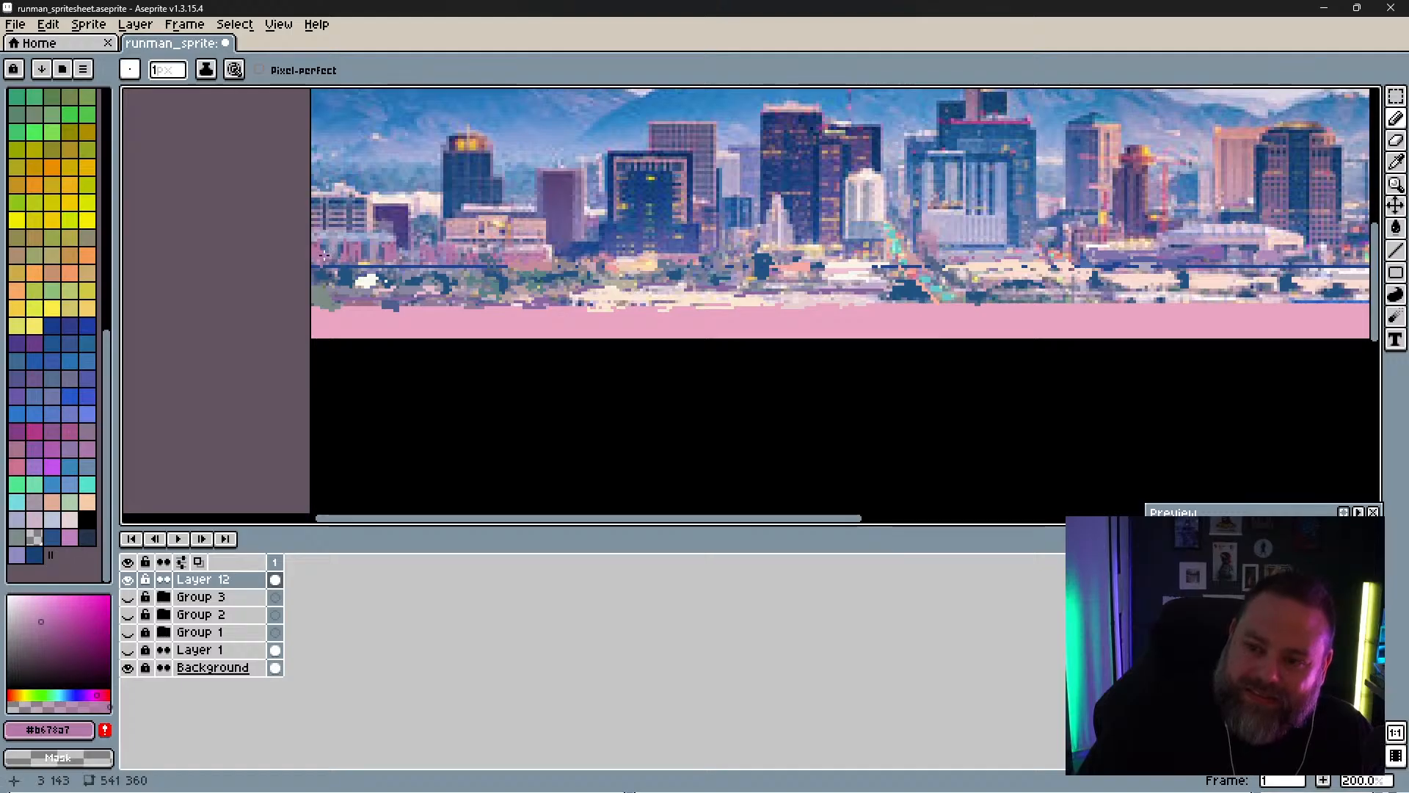
Step: Paint the low buildings at the far western end with sampled #AEA2C8, #9F8CC2, dark blue #1B5B8B and pink-purple #B678A7
left_click(323, 255, "alt")
left_click(321, 234, "alt")
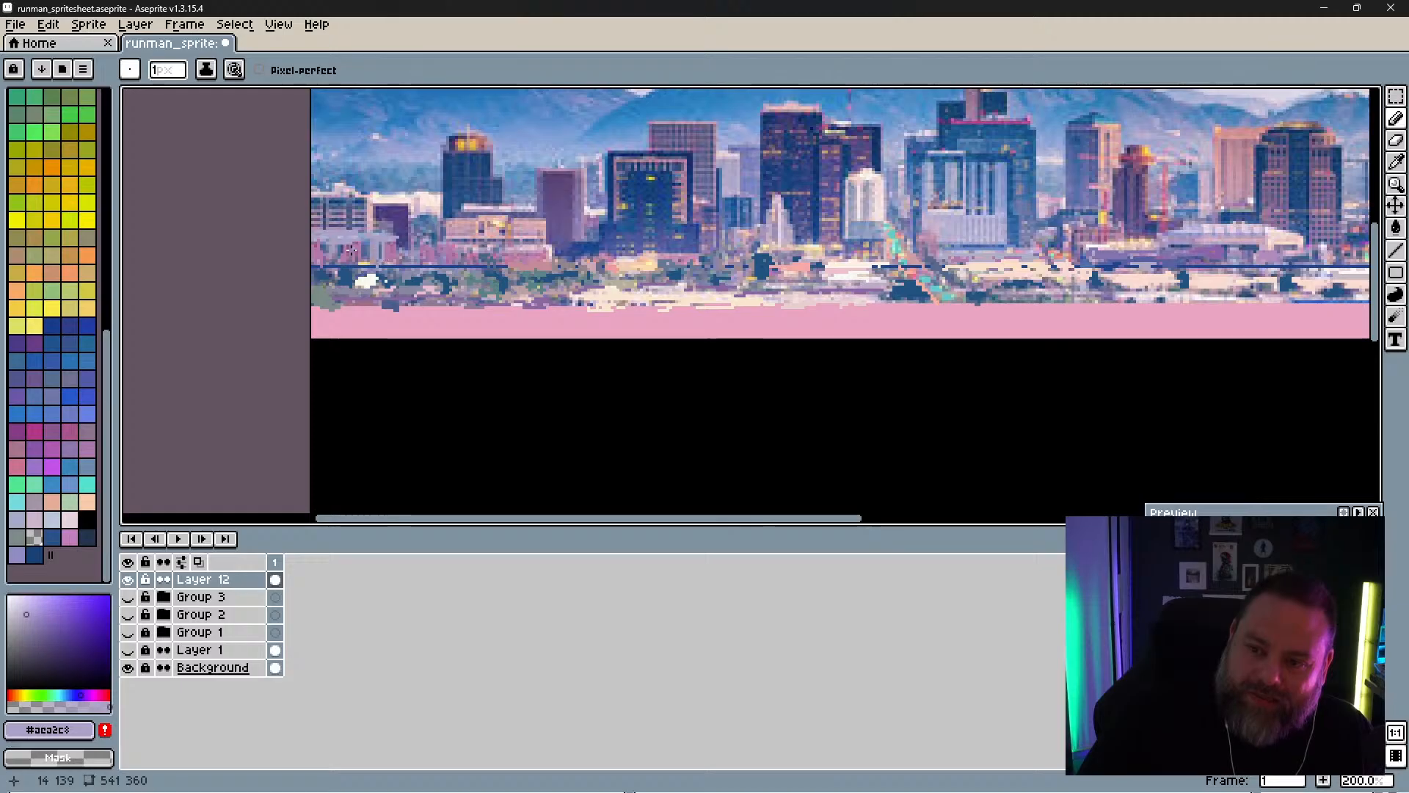
left_click(408, 254, "alt")
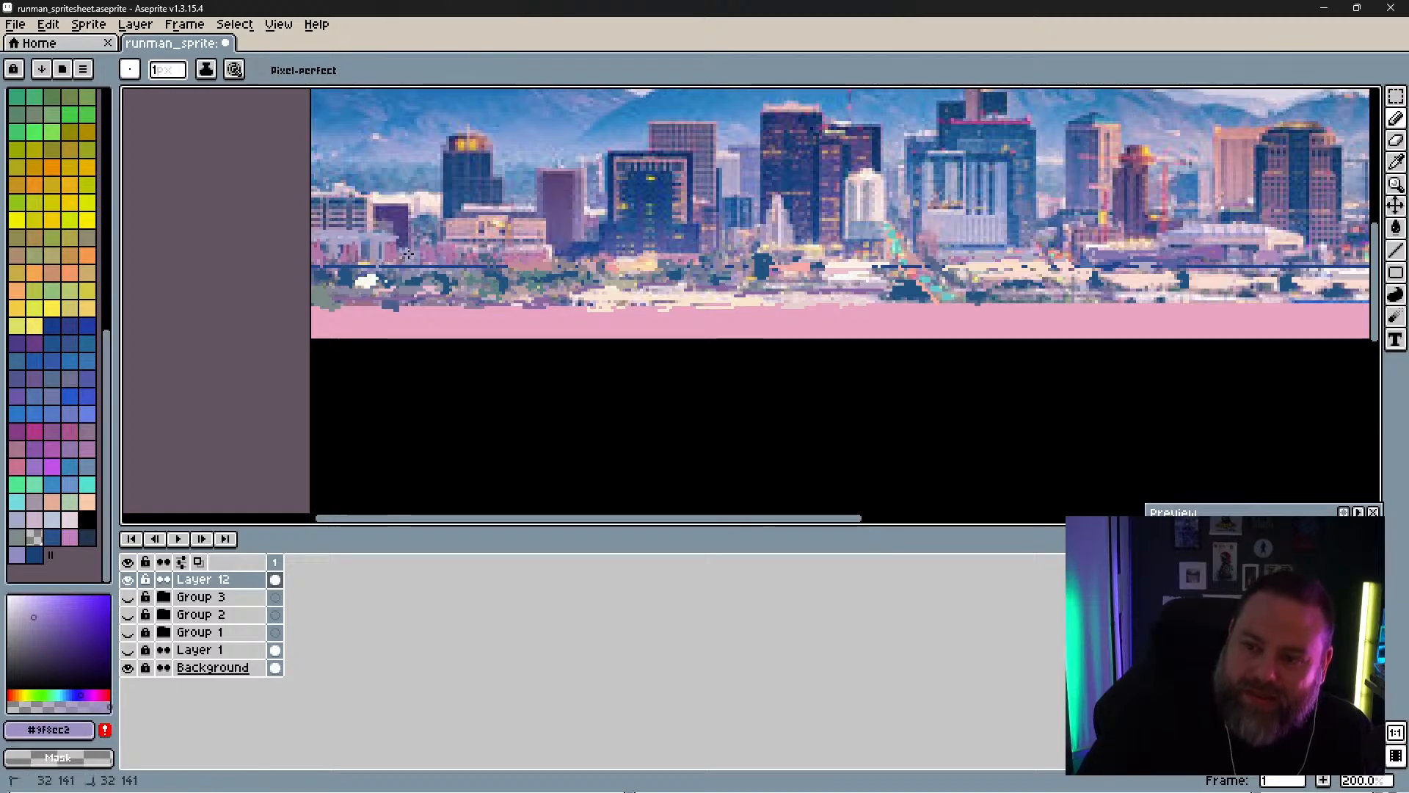
left_click(433, 221, "alt")
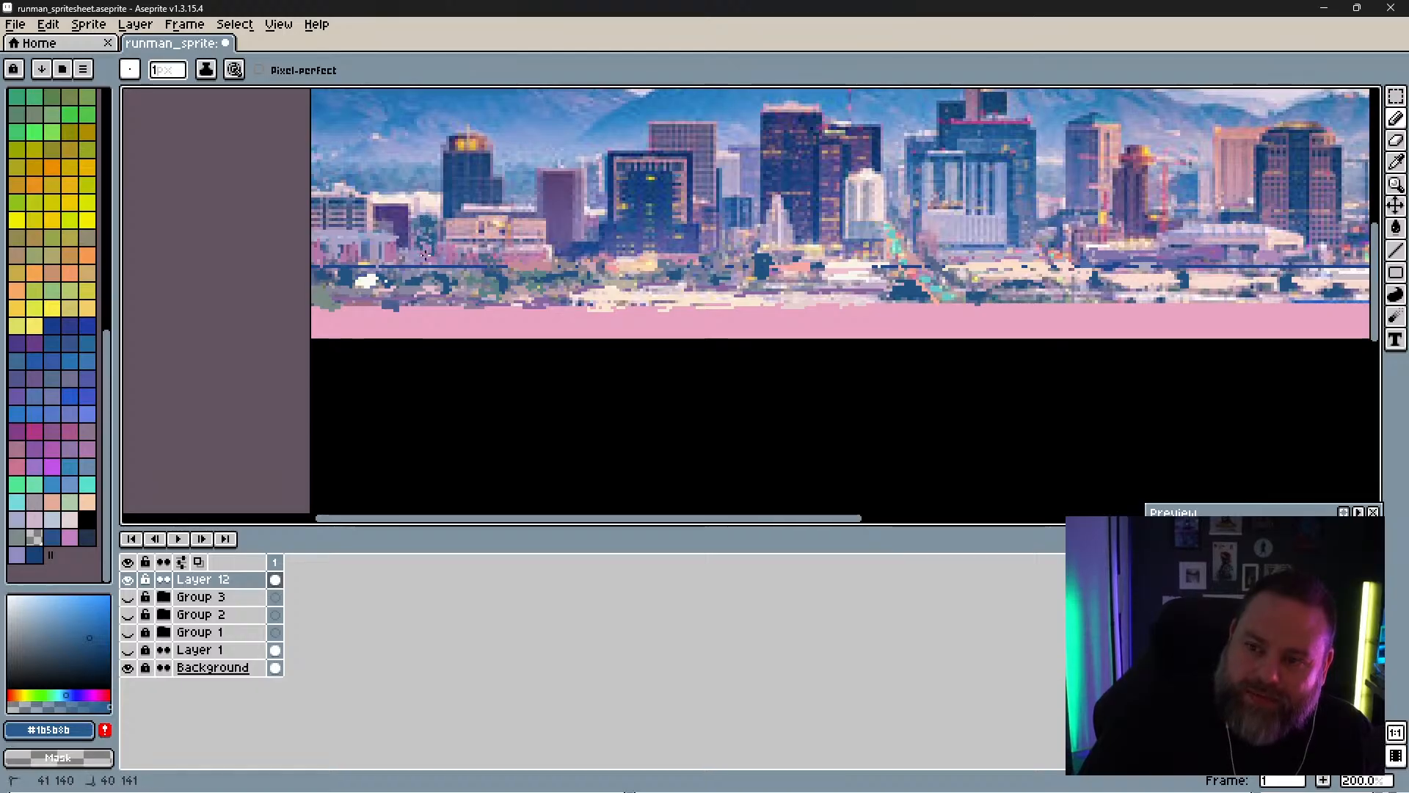
left_click(449, 249, "alt")
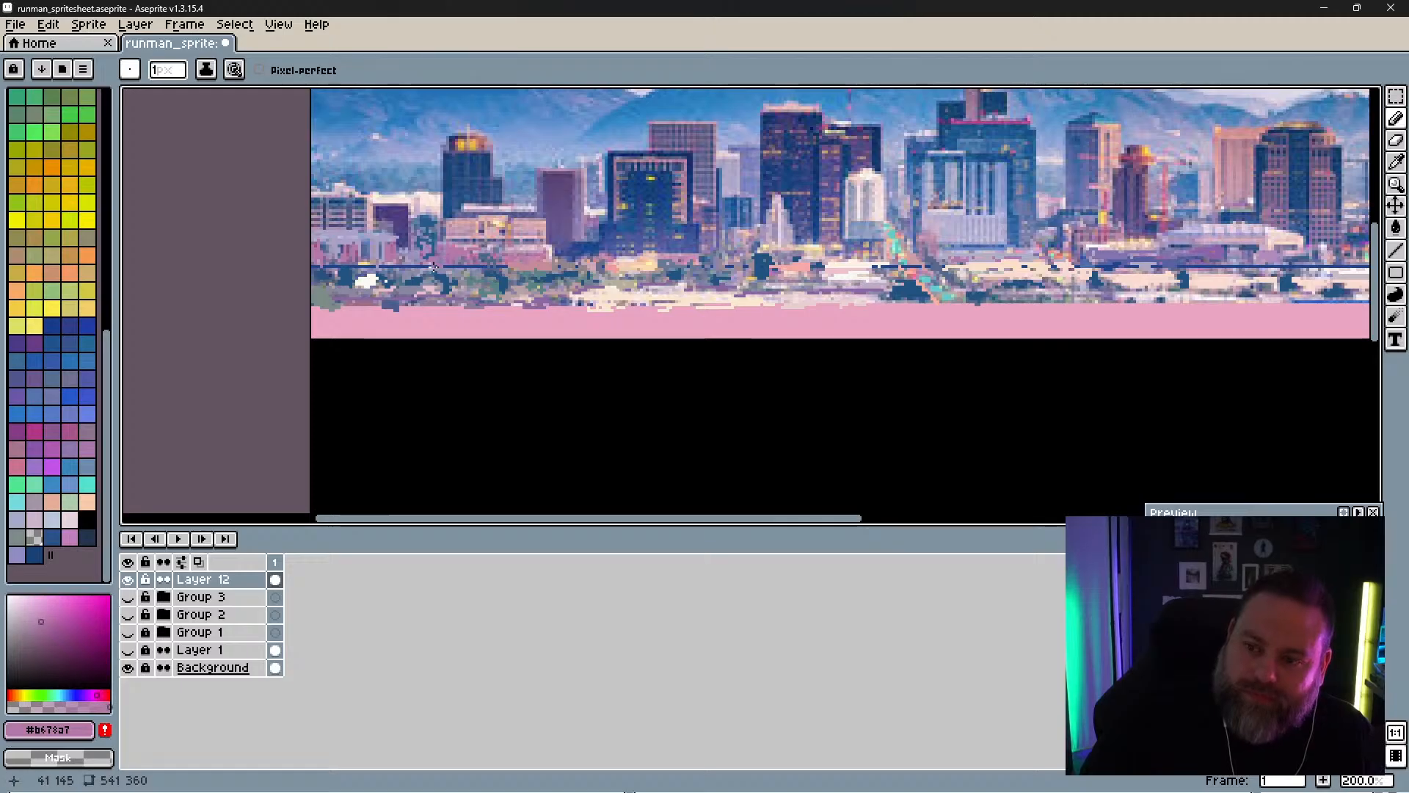
Step: Touch up the foreground trees and rooftops from the western end toward the centre with sampled #8B8BA3, #C1B1BE and #7D7E9A
key("alt")
left_click(431, 274, "alt")
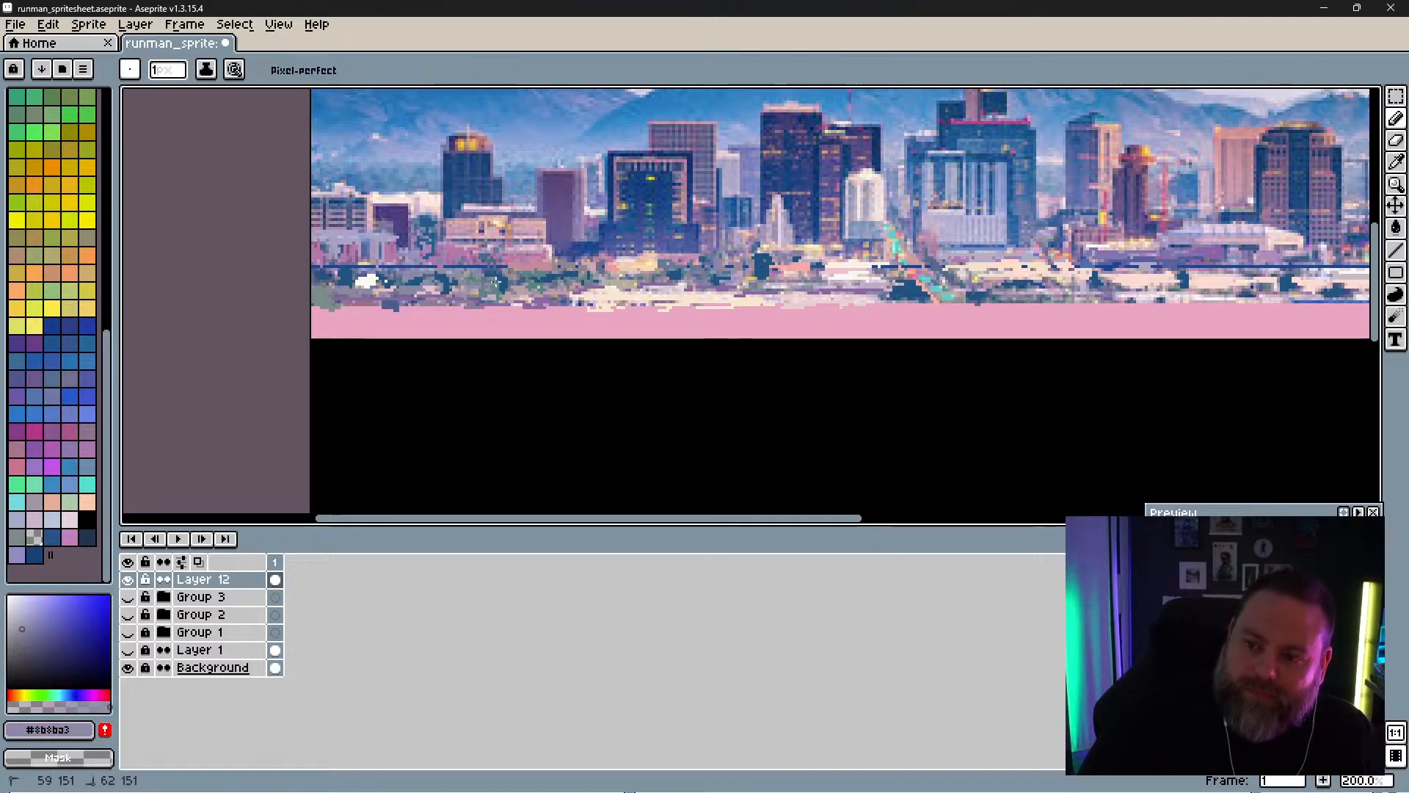
left_click(627, 273, "alt")
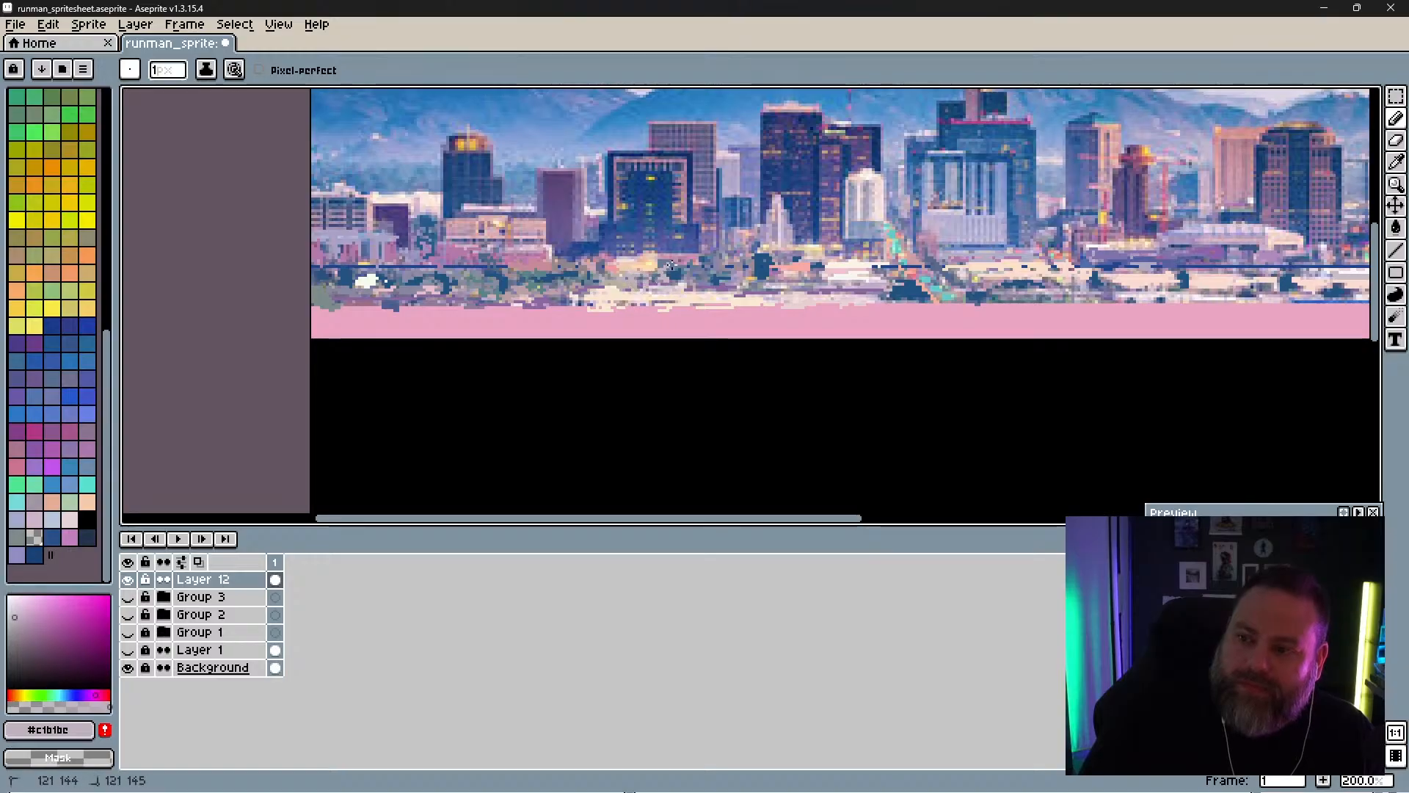
left_click(712, 271, "alt")
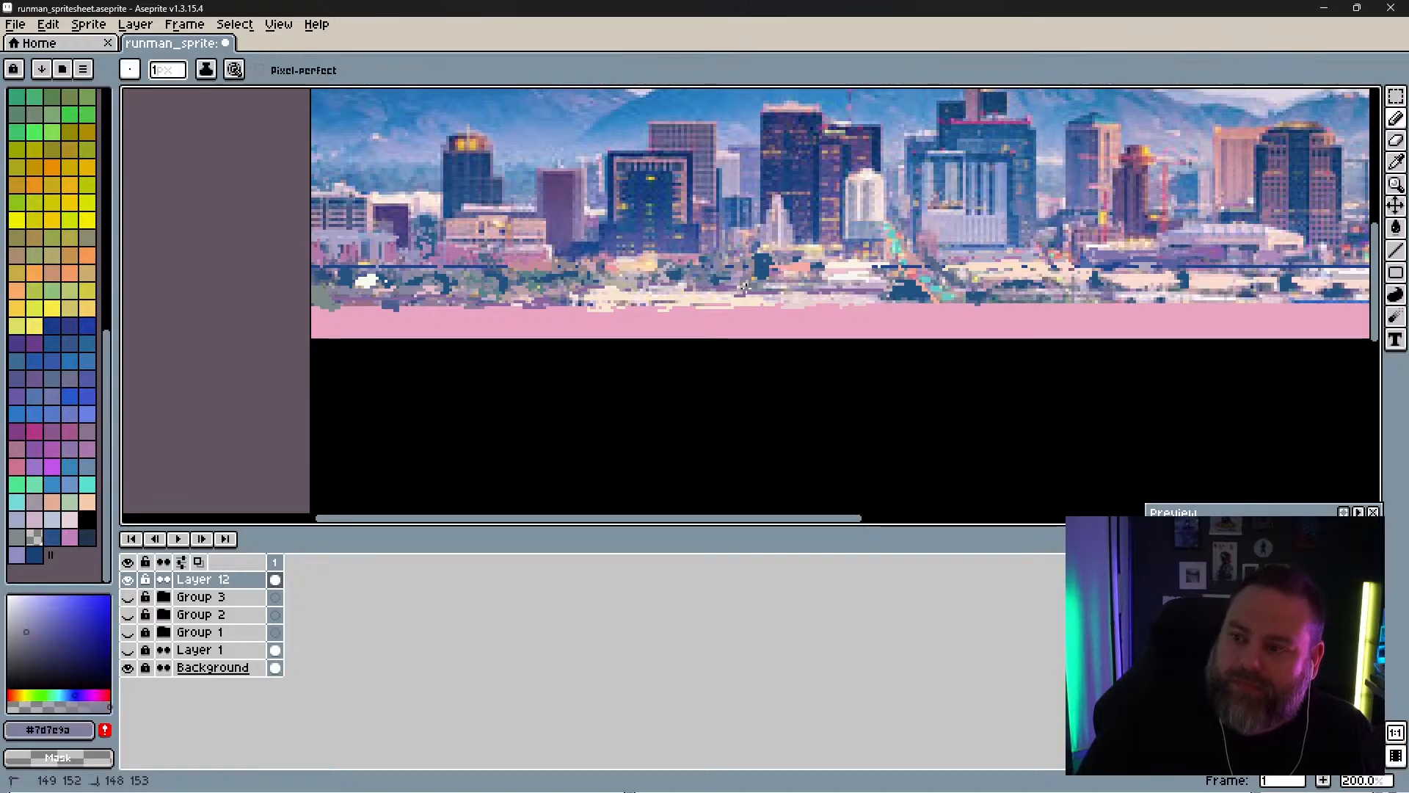
Step: Paint the rooftops and ground just west of the turquoise street with sampled #DDCFDC, #C0ACC8 and #8C669F
left_click(785, 279, "alt")
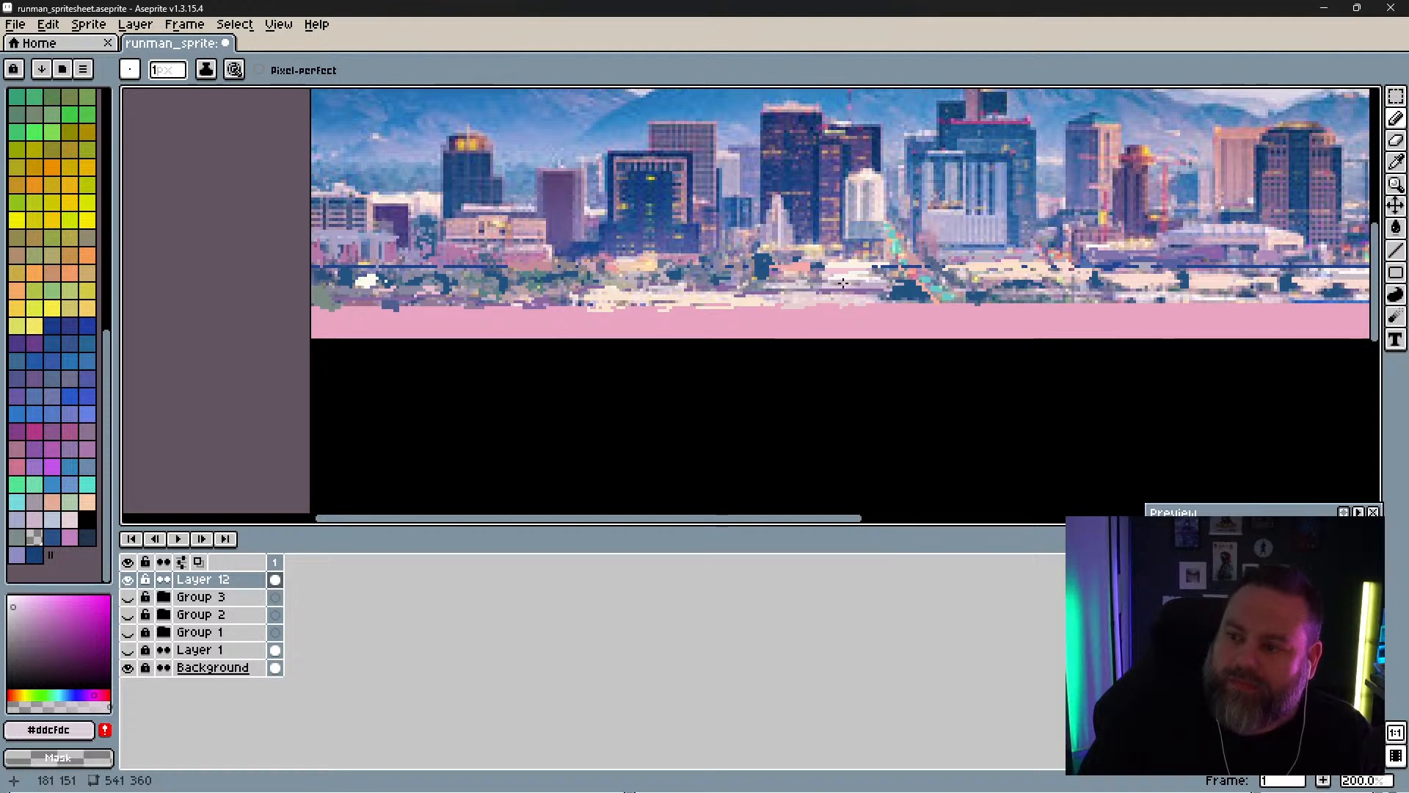
left_click(877, 288, "alt")
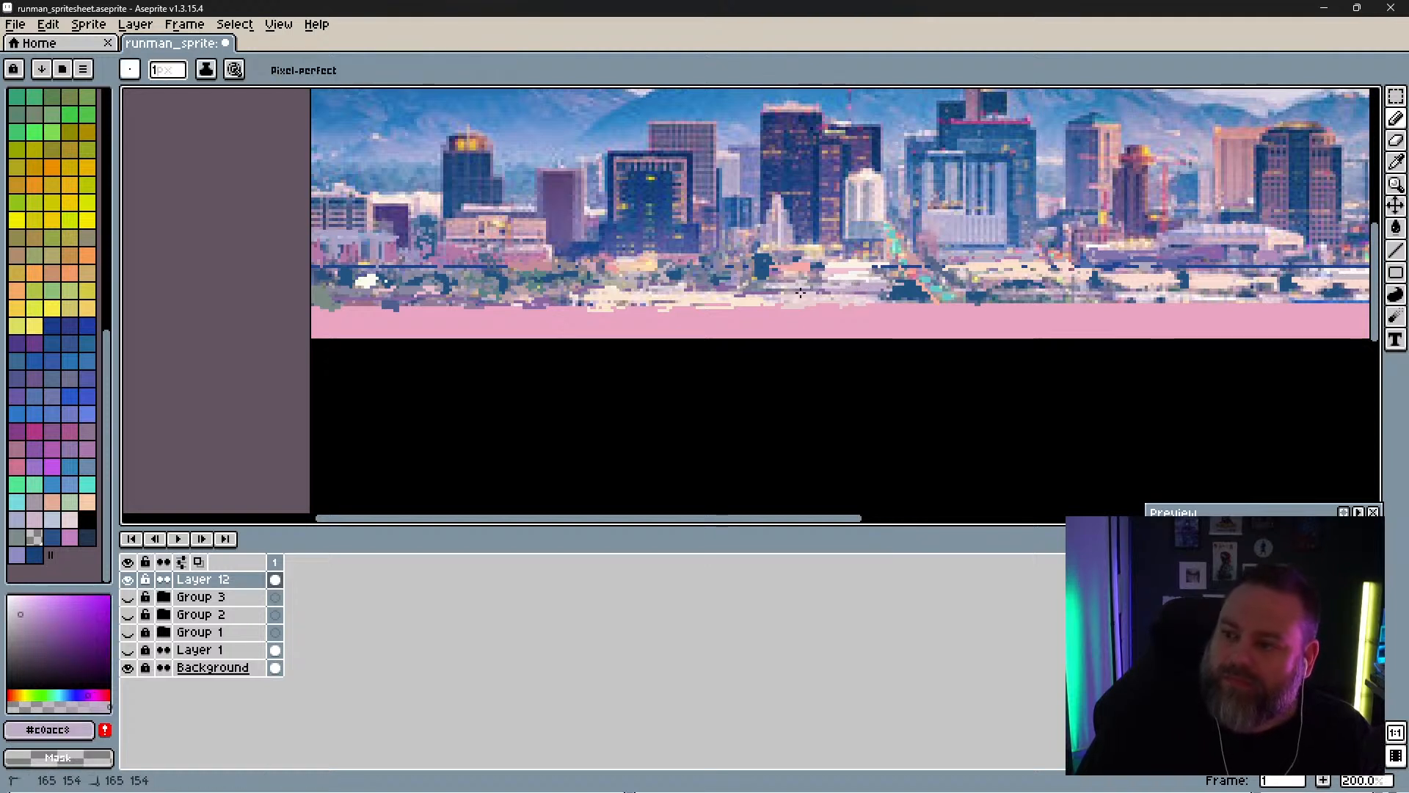
left_click(763, 290, "alt")
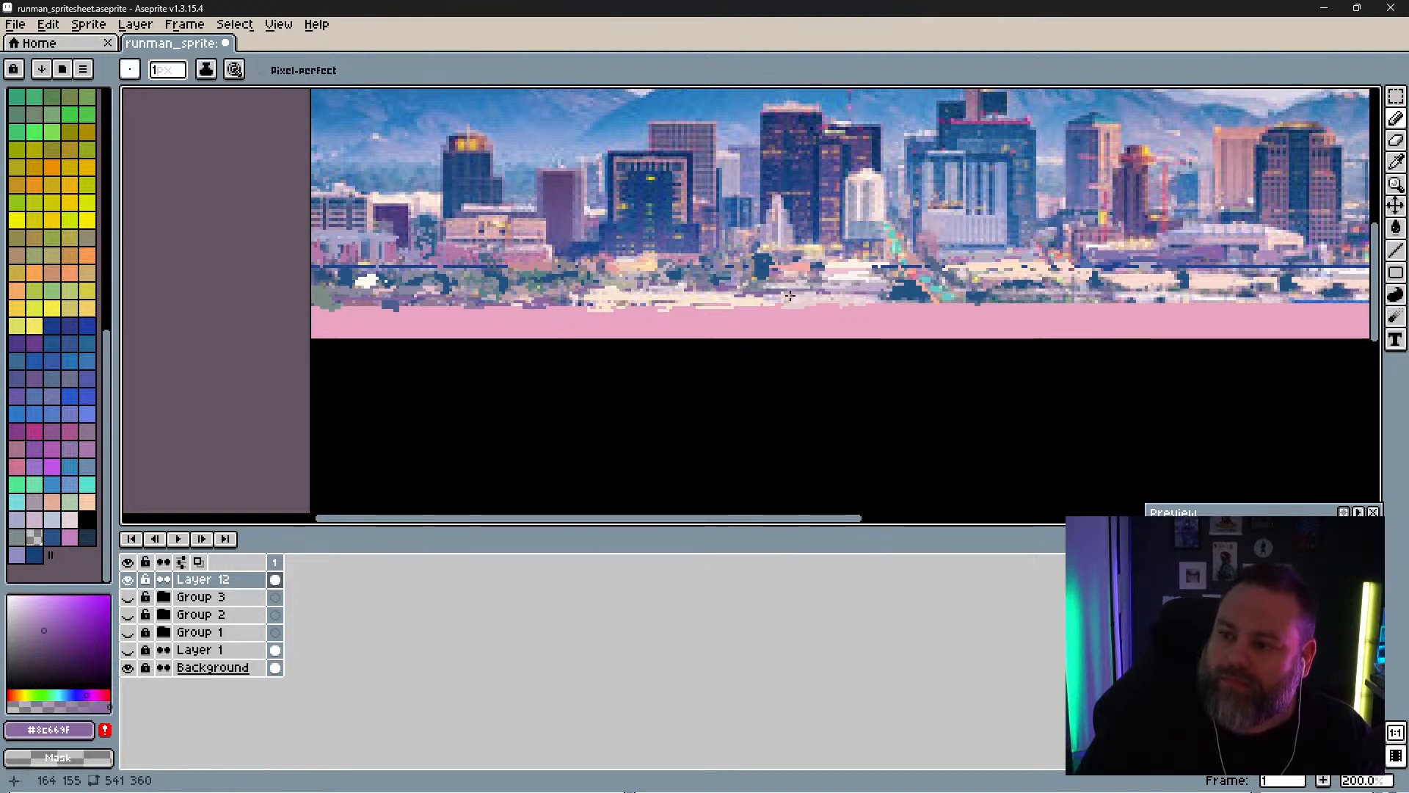
Step: Paint the trees and pale ground along the eastern part of the foreground with sampled #15527F, #FFDCD3 and #C7BCC2
left_click_drag(767, 285, 505, 334)
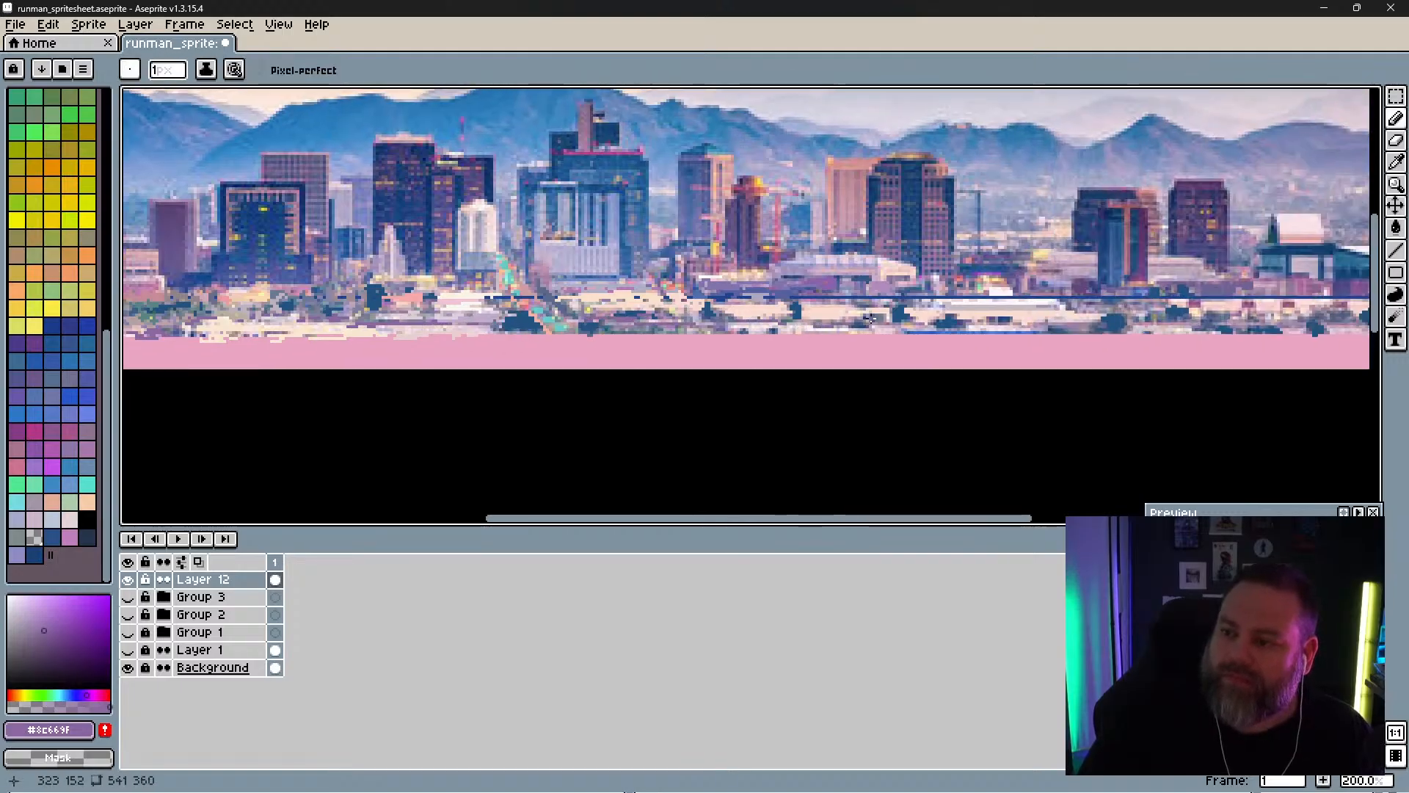
key("alt")
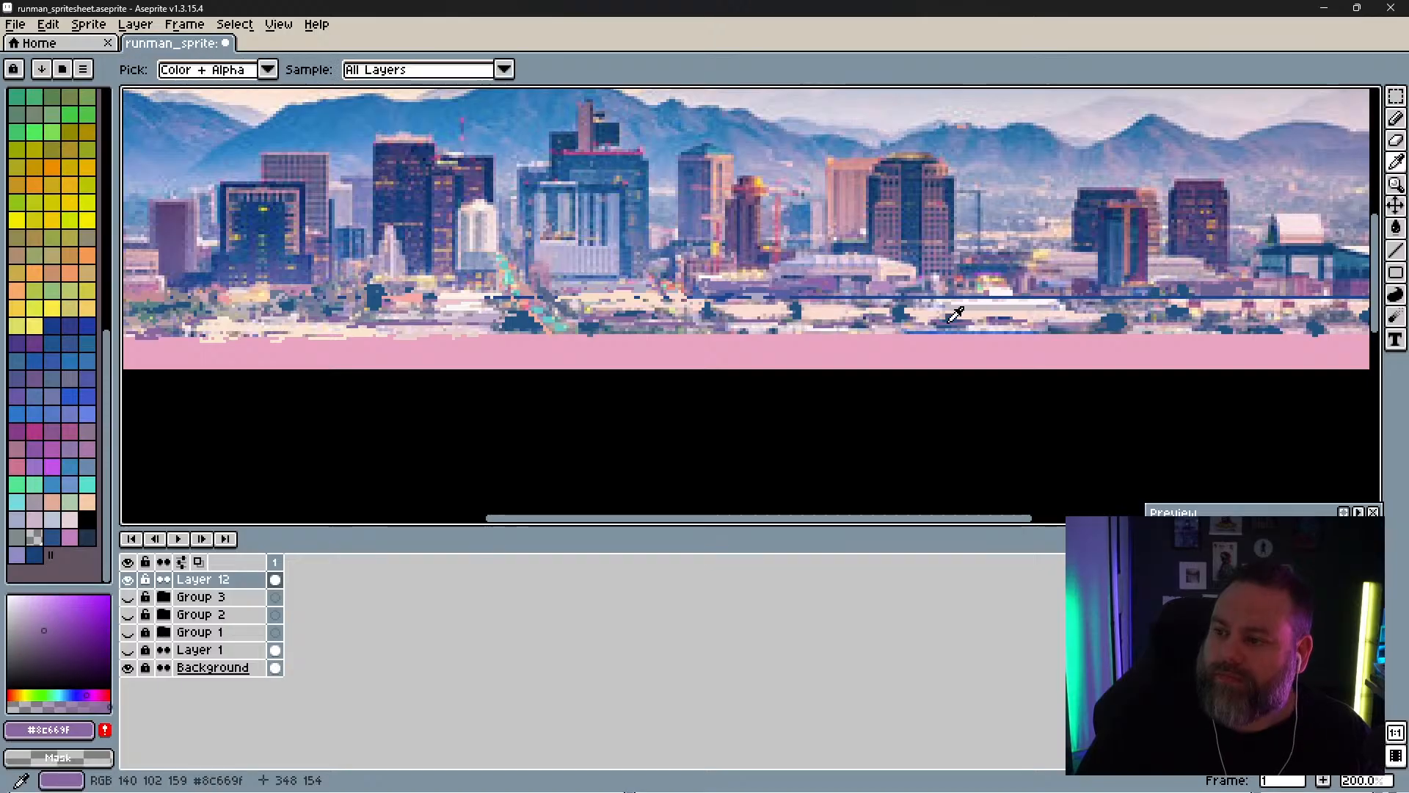
left_click(944, 326)
left_click(946, 323, "alt")
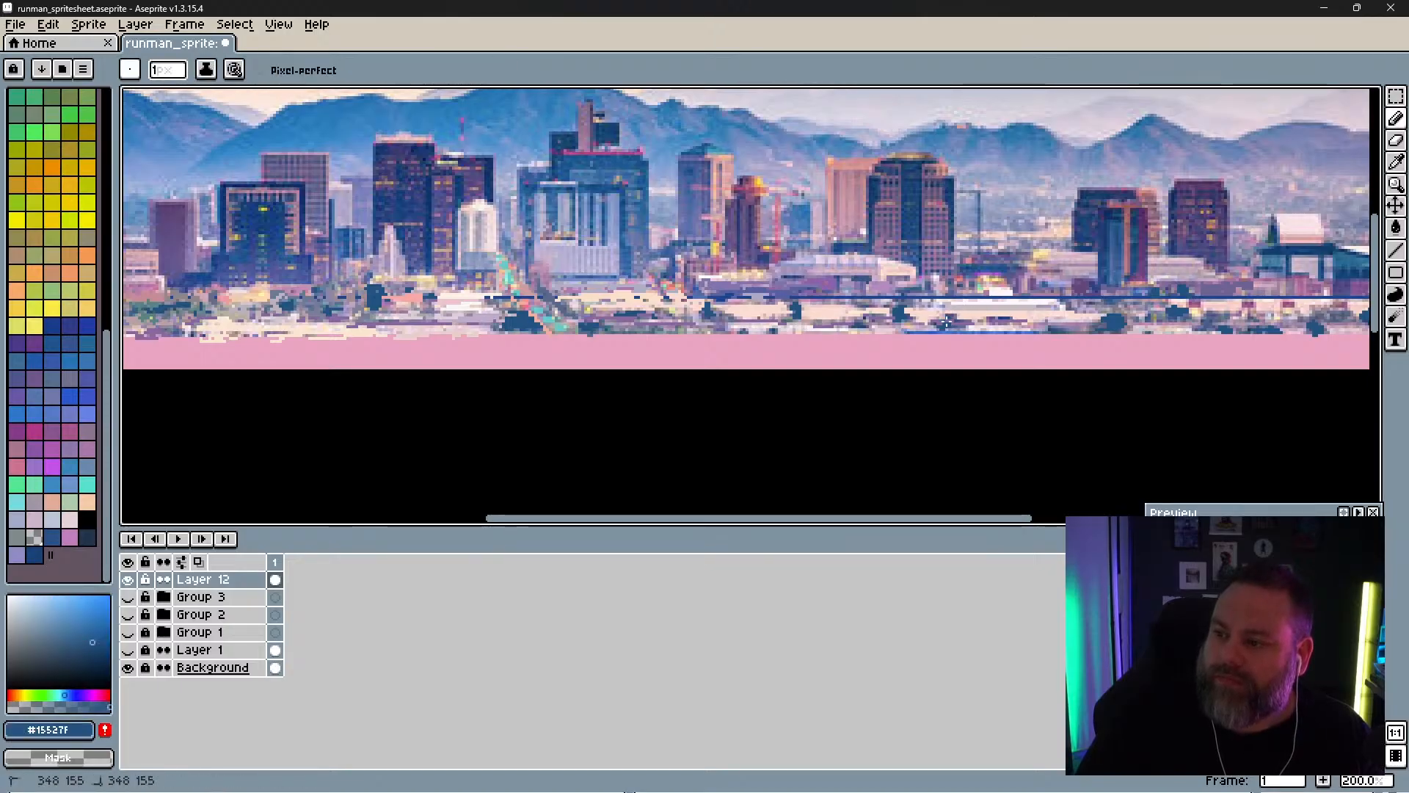
left_click(971, 320, "alt")
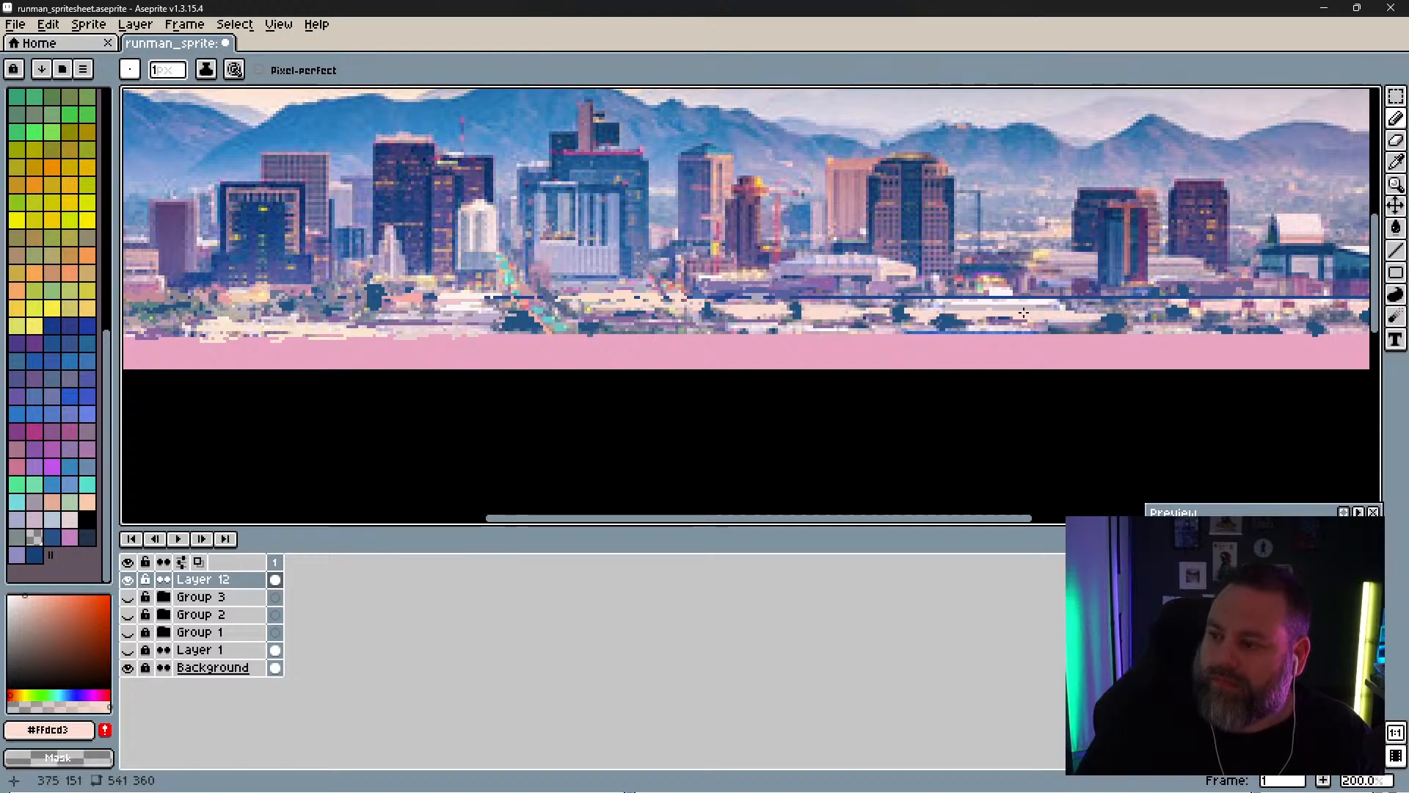
left_click(1000, 308, "alt")
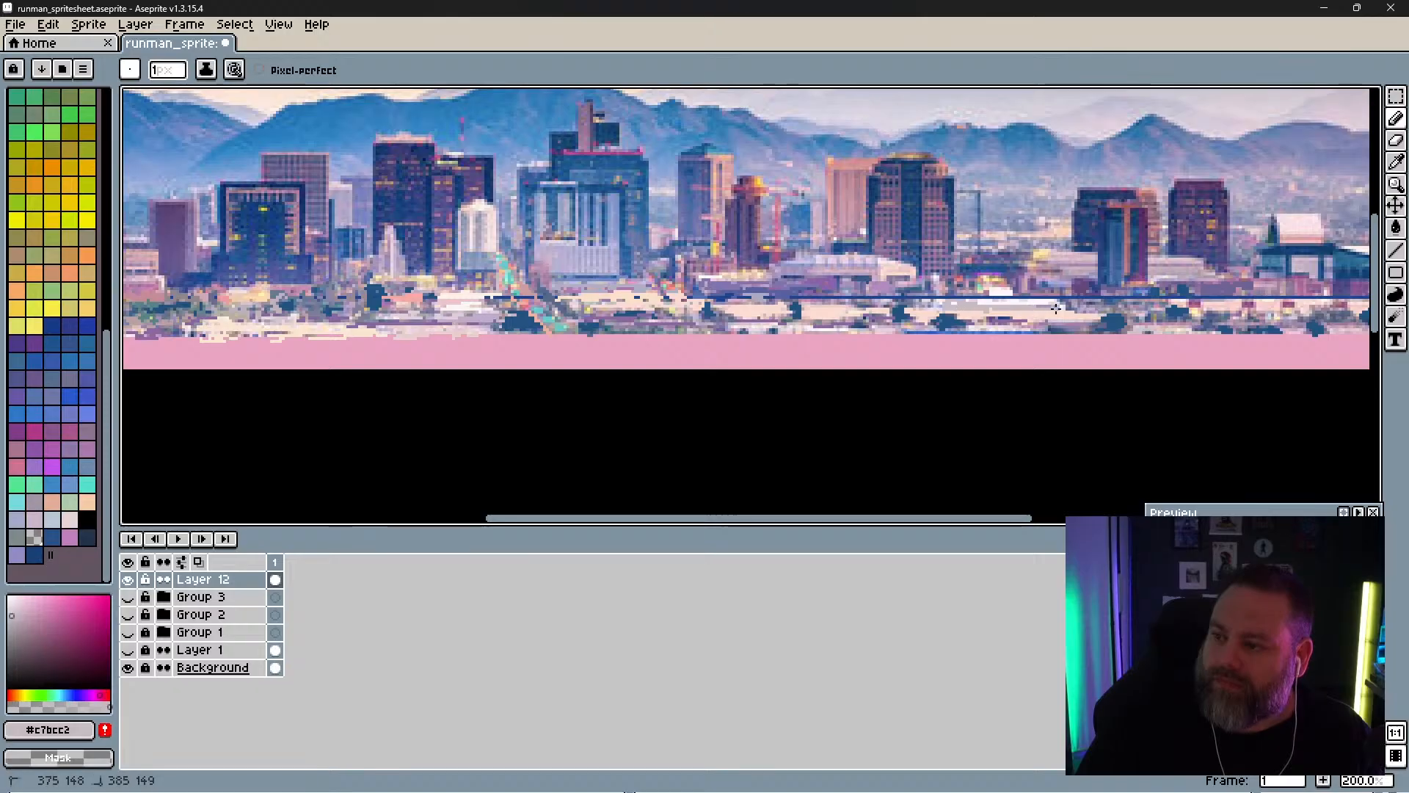
Step: Paint the white low building on the eastern dark blue line with sampled #FFF6FC, dark blue #0F438E, #938FAA, pink and #B695A8
left_click(1007, 302, "alt")
left_click_drag(996, 297, 1006, 297)
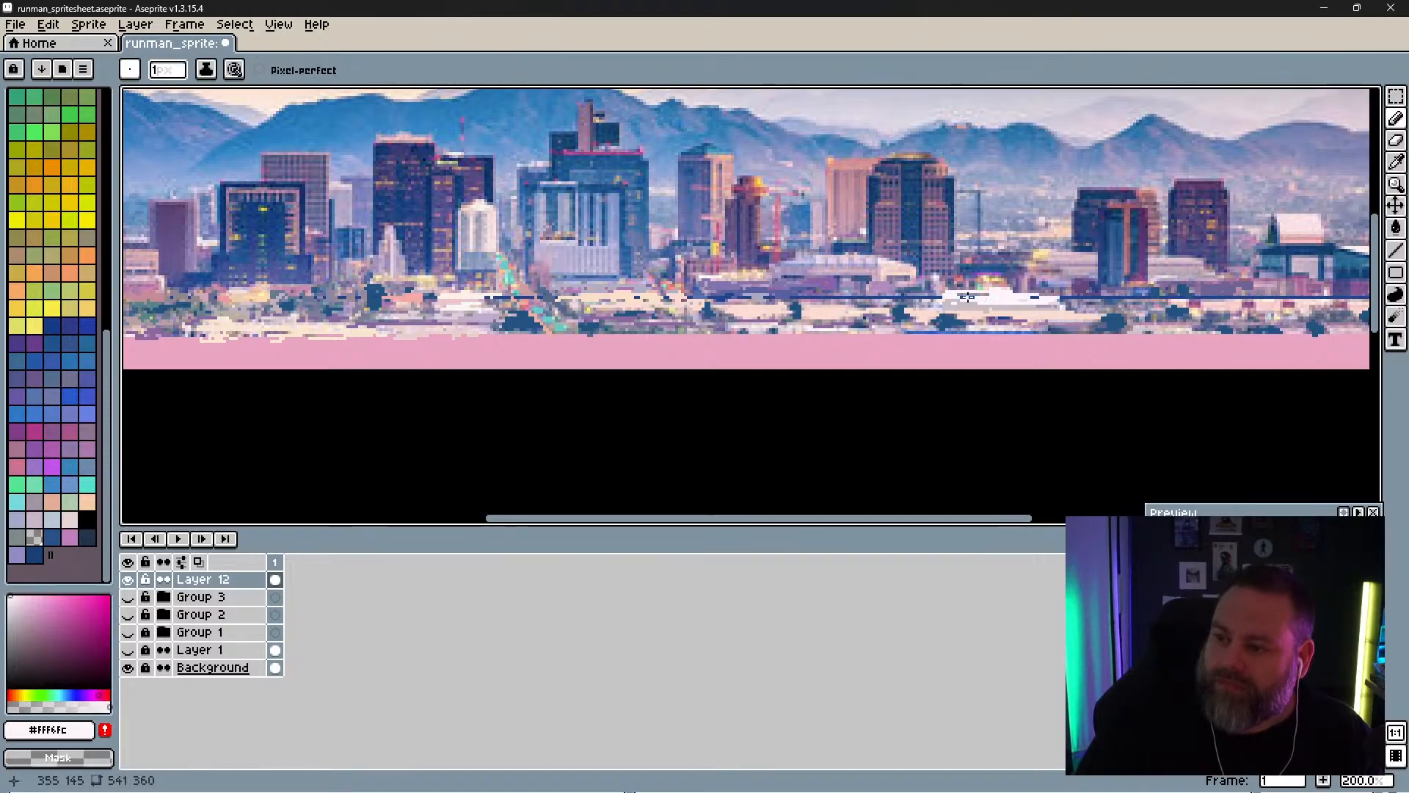
left_click(977, 296, "alt")
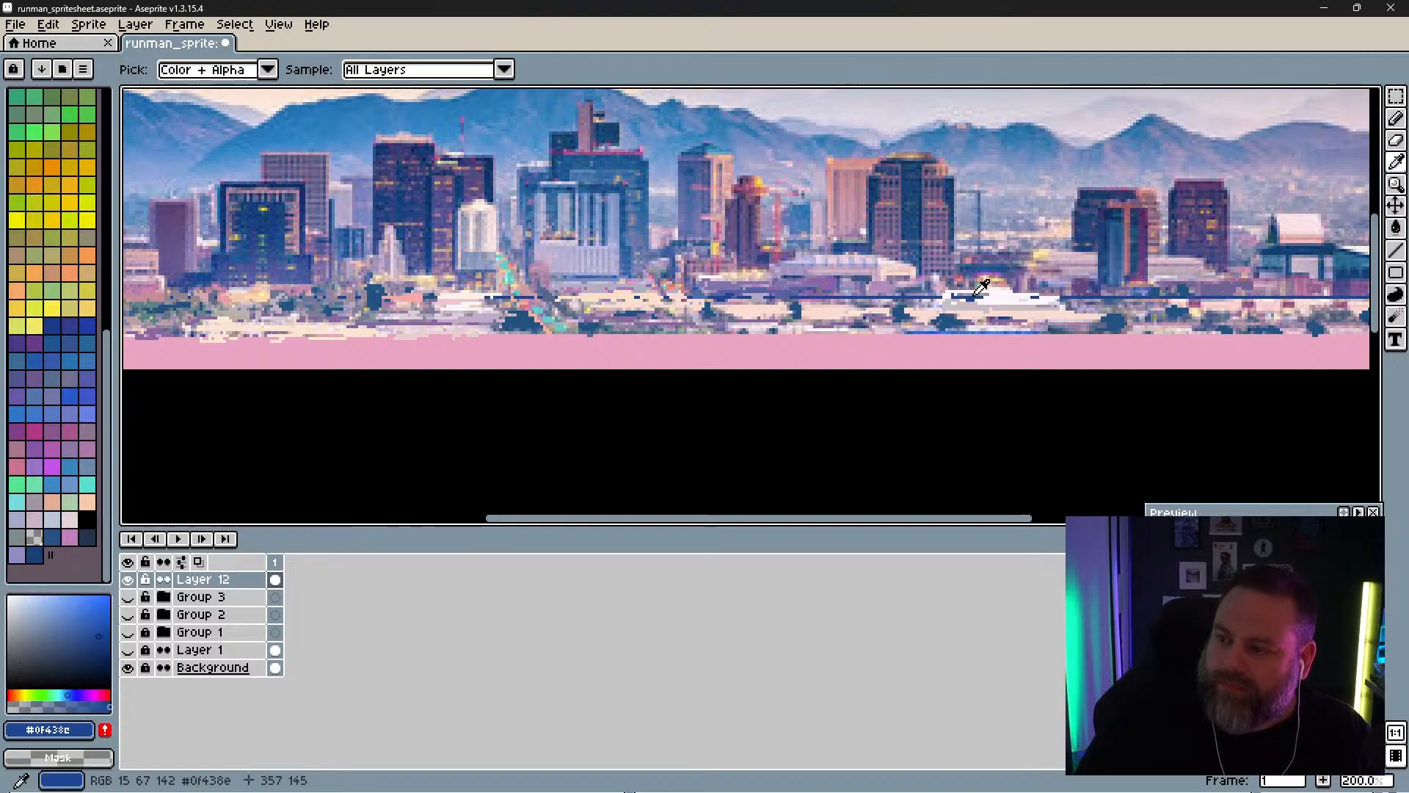
left_click(958, 296, "alt")
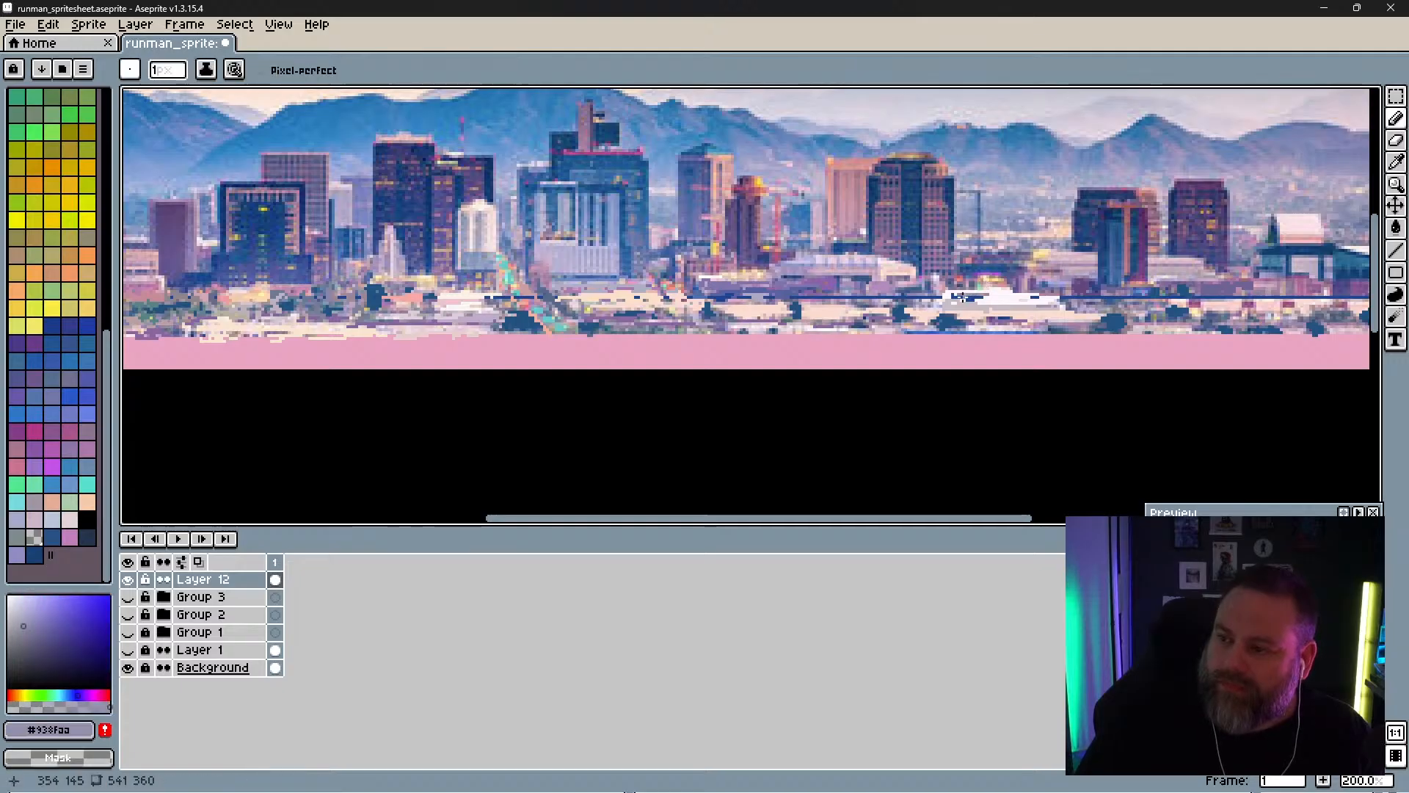
left_click(1010, 287, "alt")
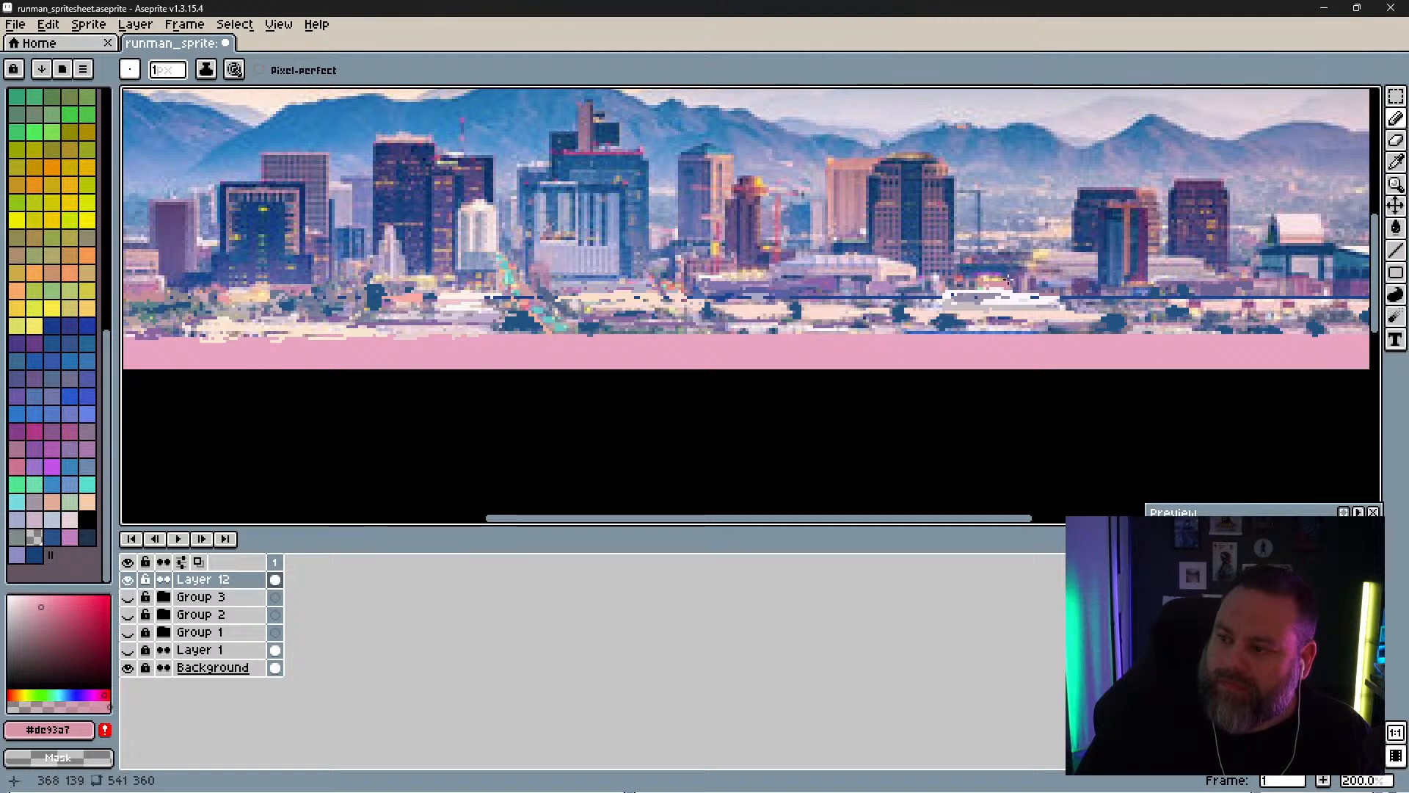
left_click(1009, 281, "alt")
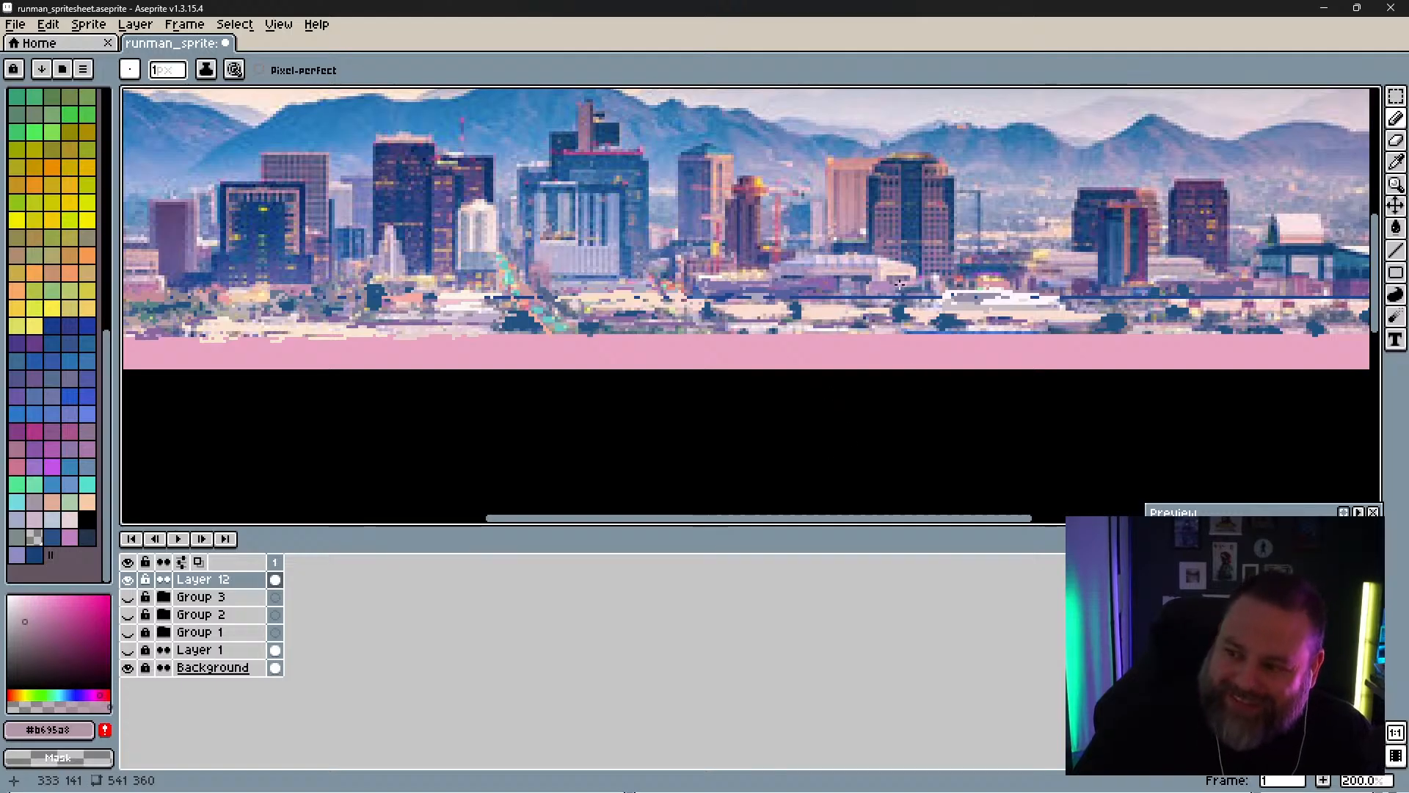
Step: Rework the dark blue line just west of the white low building with sampled #0F438E, pale lavender and #B591AD
key("alt")
left_click(919, 288, "alt")
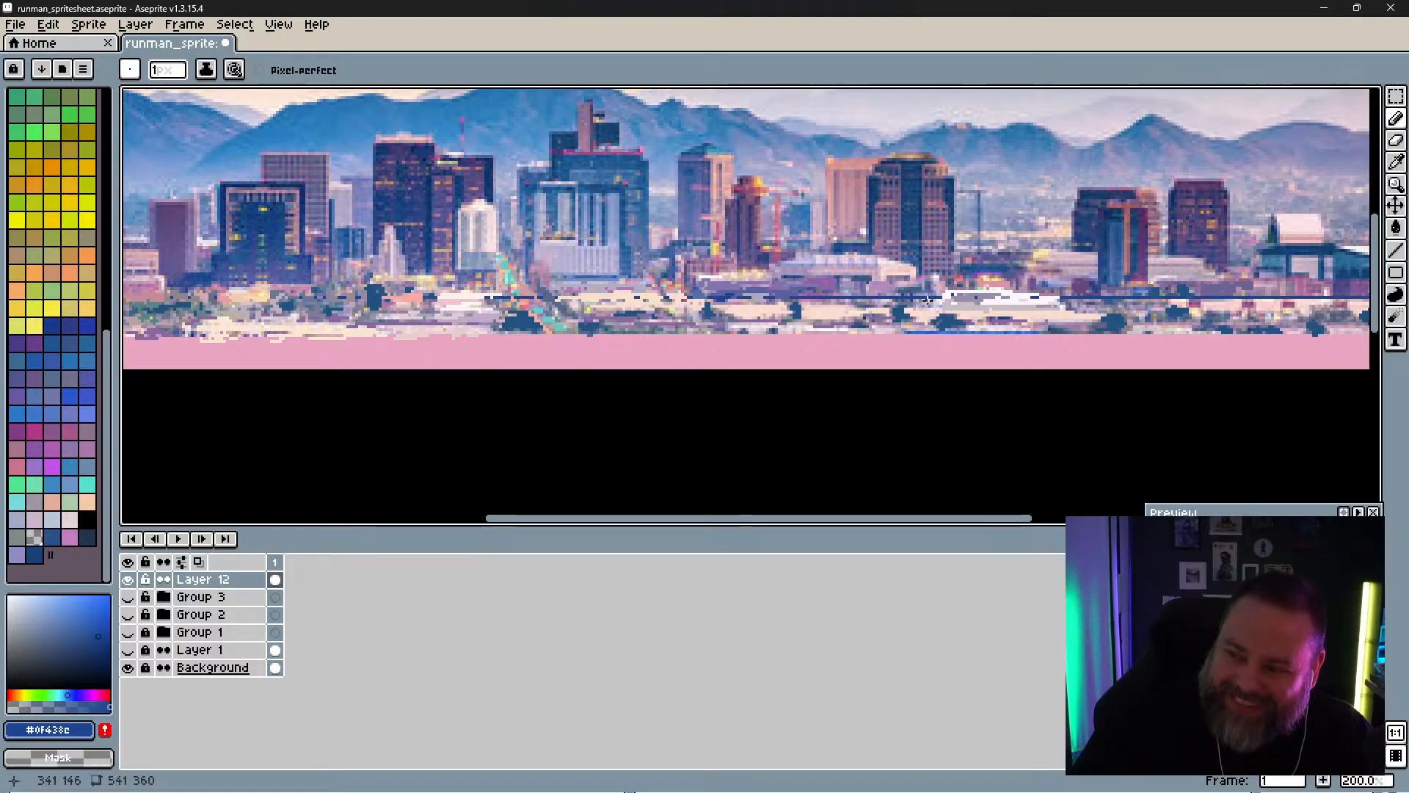
key("alt")
left_click(926, 297, "alt")
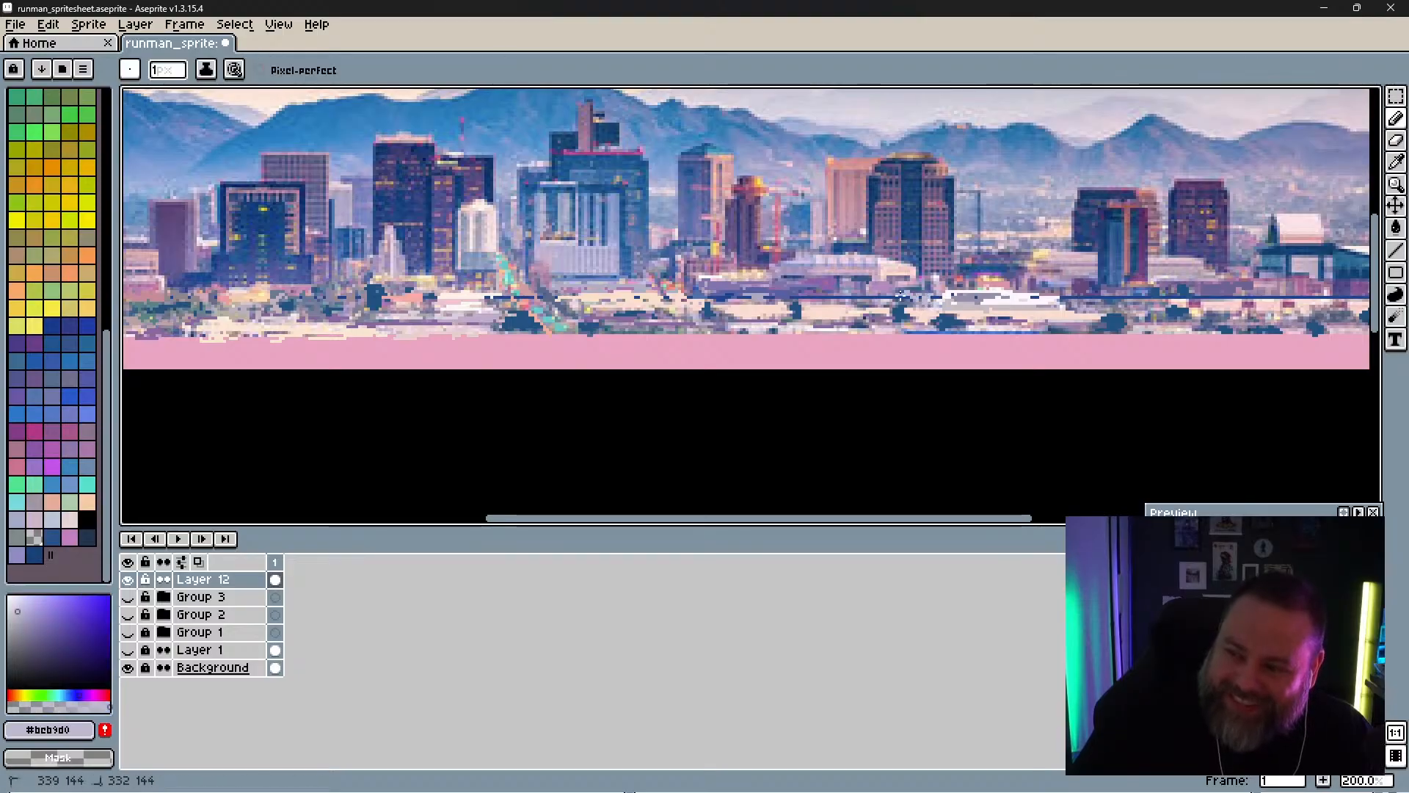
left_click(877, 295, "alt")
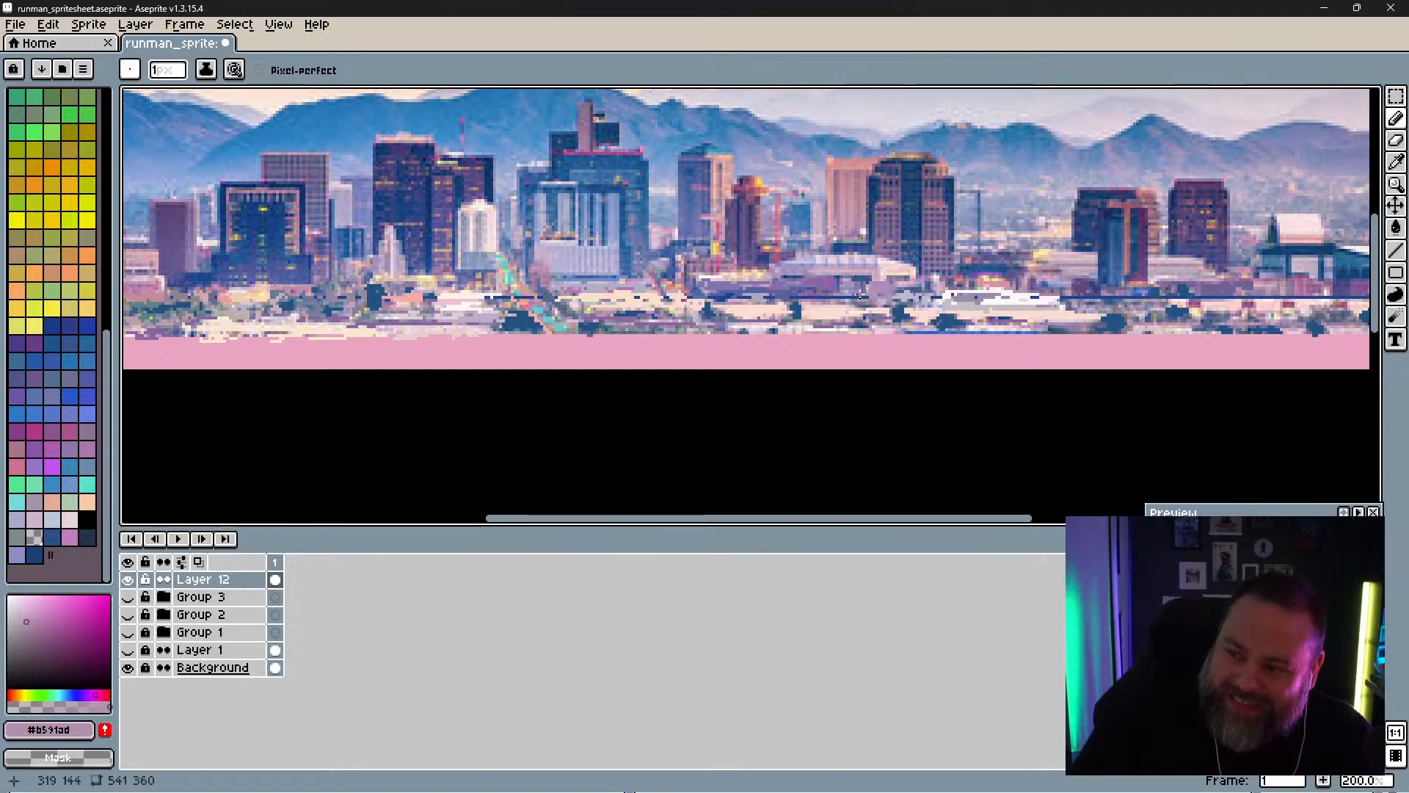
Step: Cover the dark blue line below the wide arena-like building with sampled #847A9C, #9D93B8, #947A97, #ADA9C0 and #55609E
left_click(860, 295, "alt")
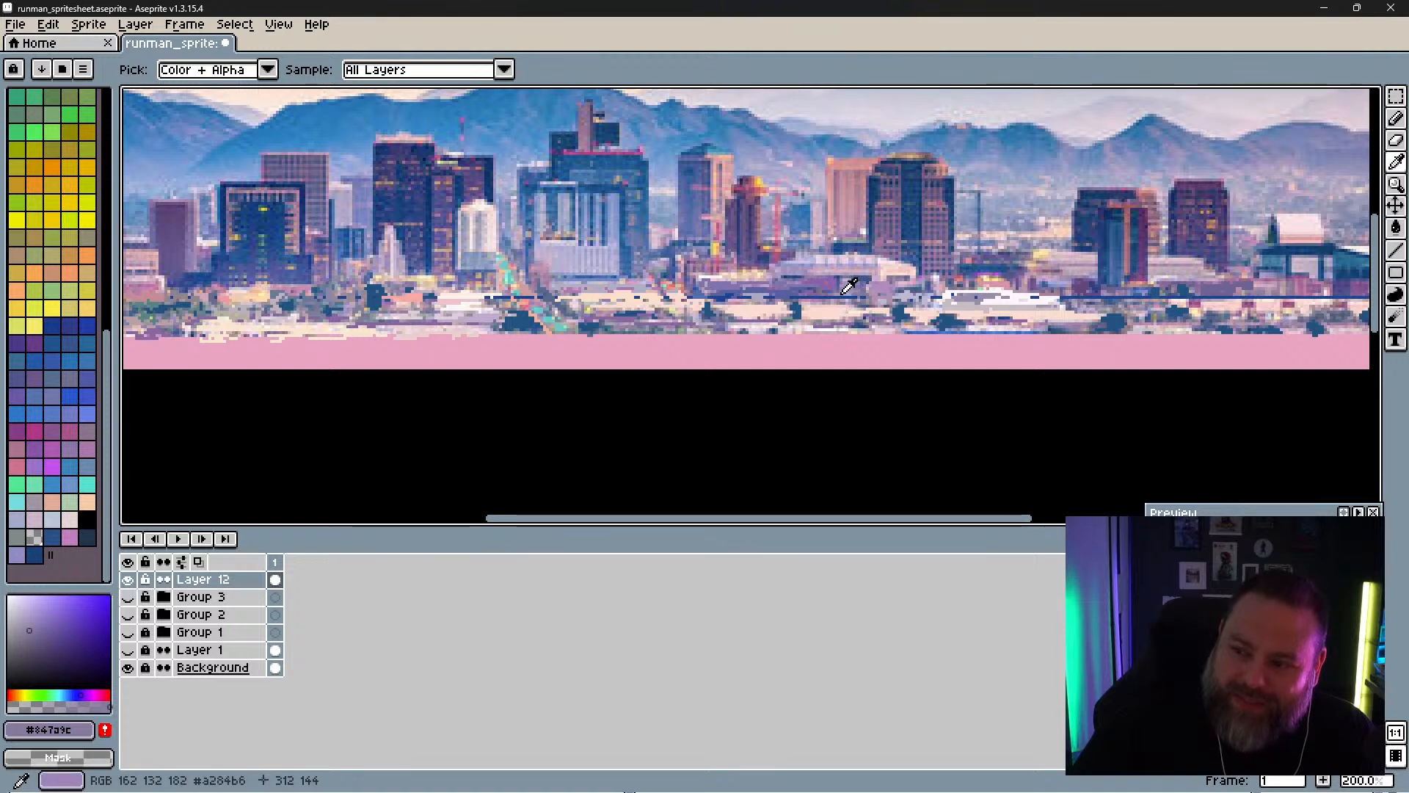
left_click(841, 294, "alt")
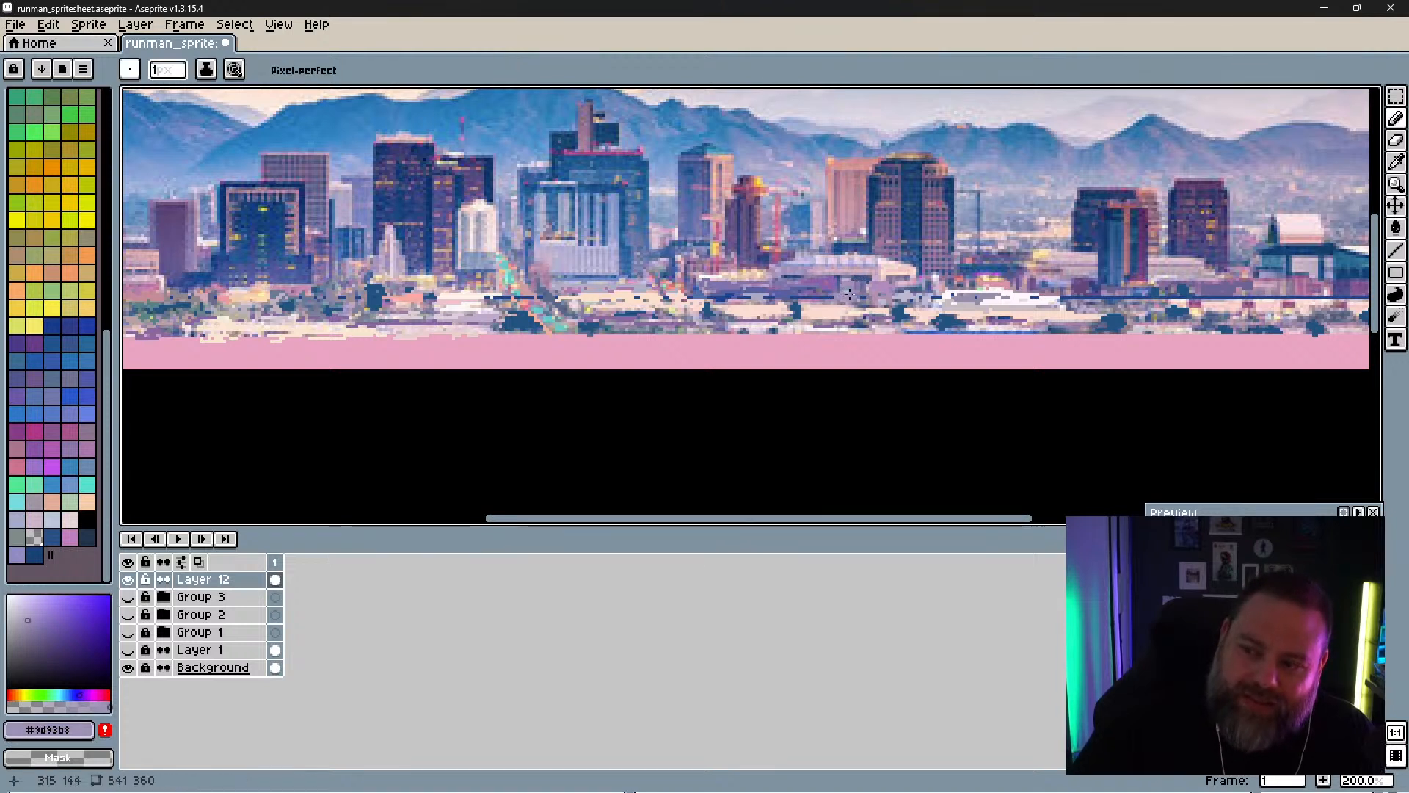
left_click(831, 290, "alt")
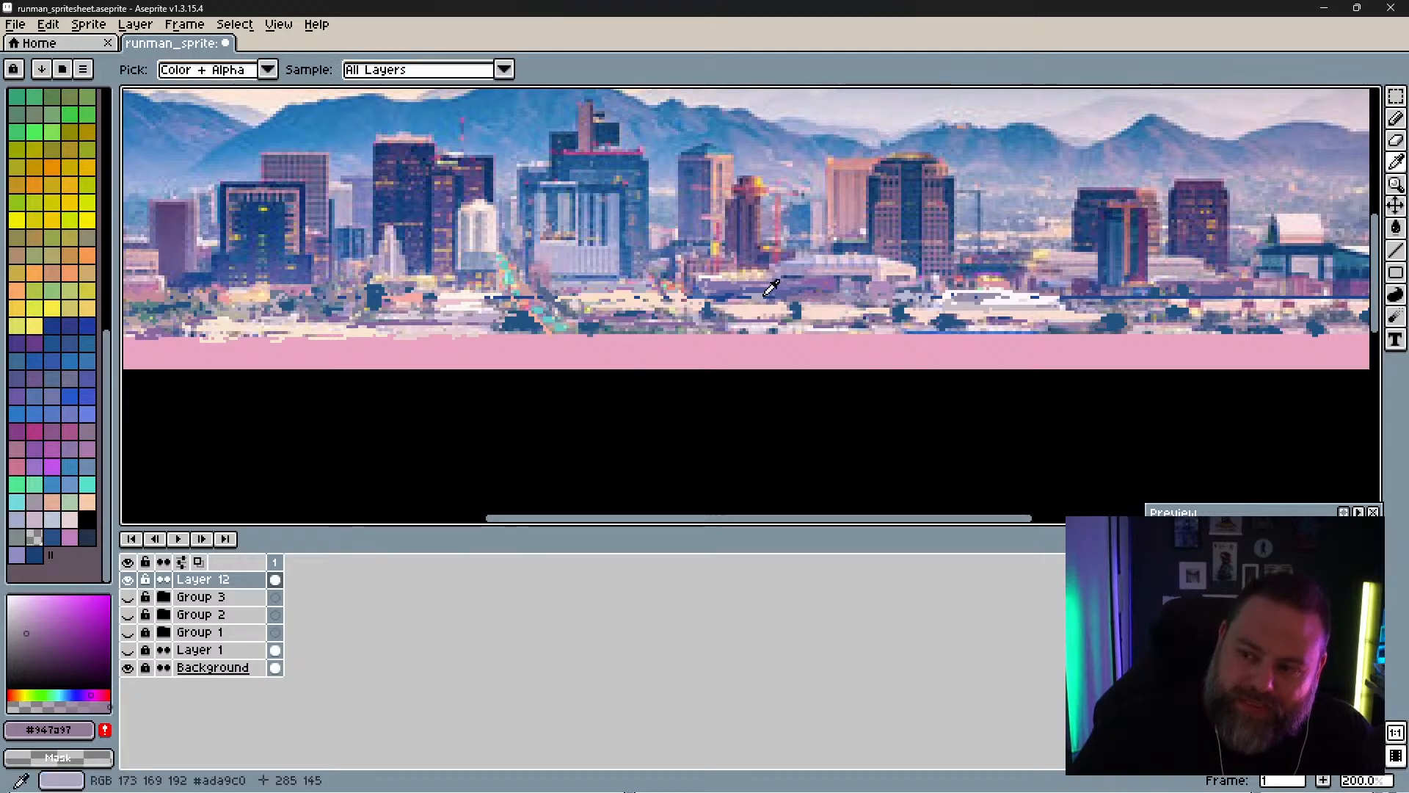
left_click(765, 296, "alt")
left_click(765, 298, "alt")
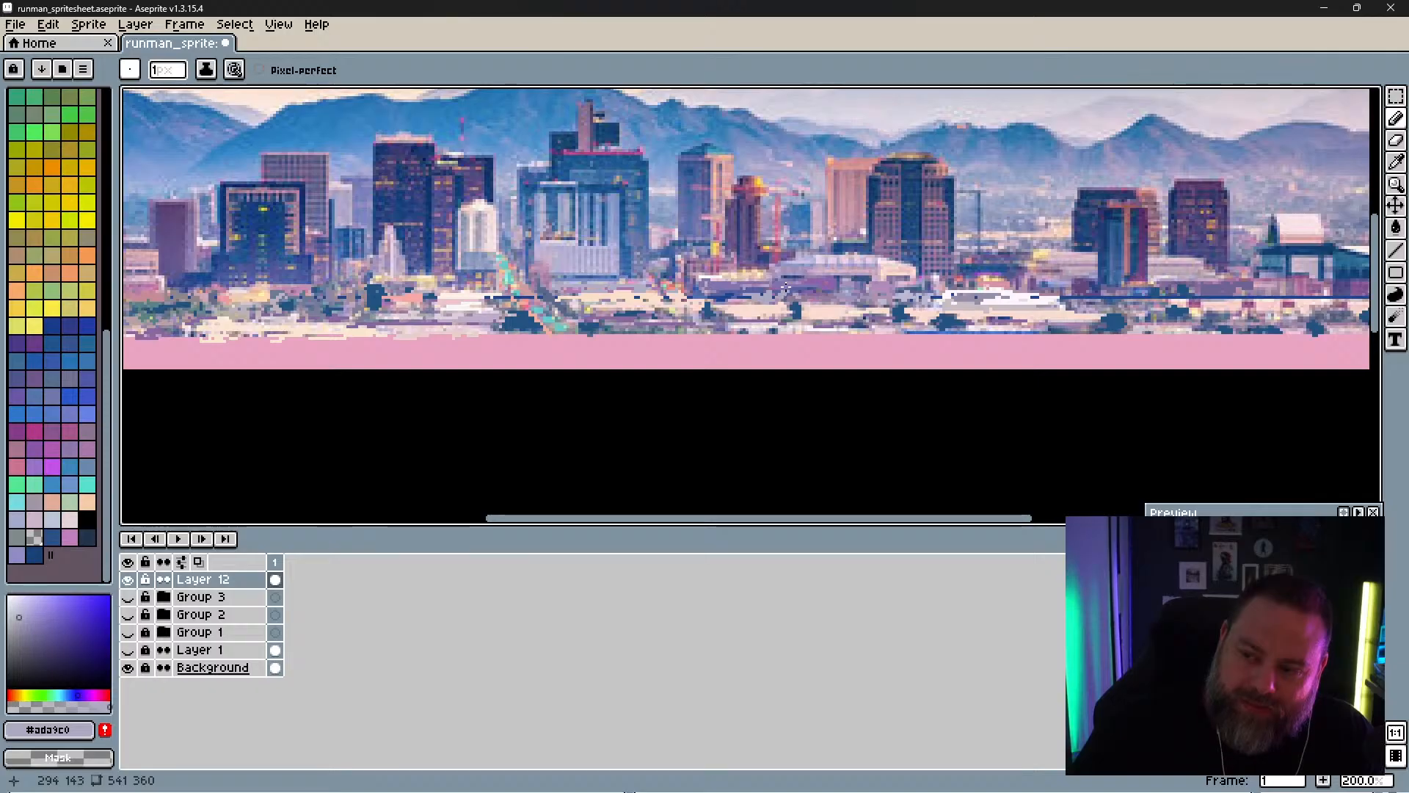
key("alt")
left_click(741, 293, "alt")
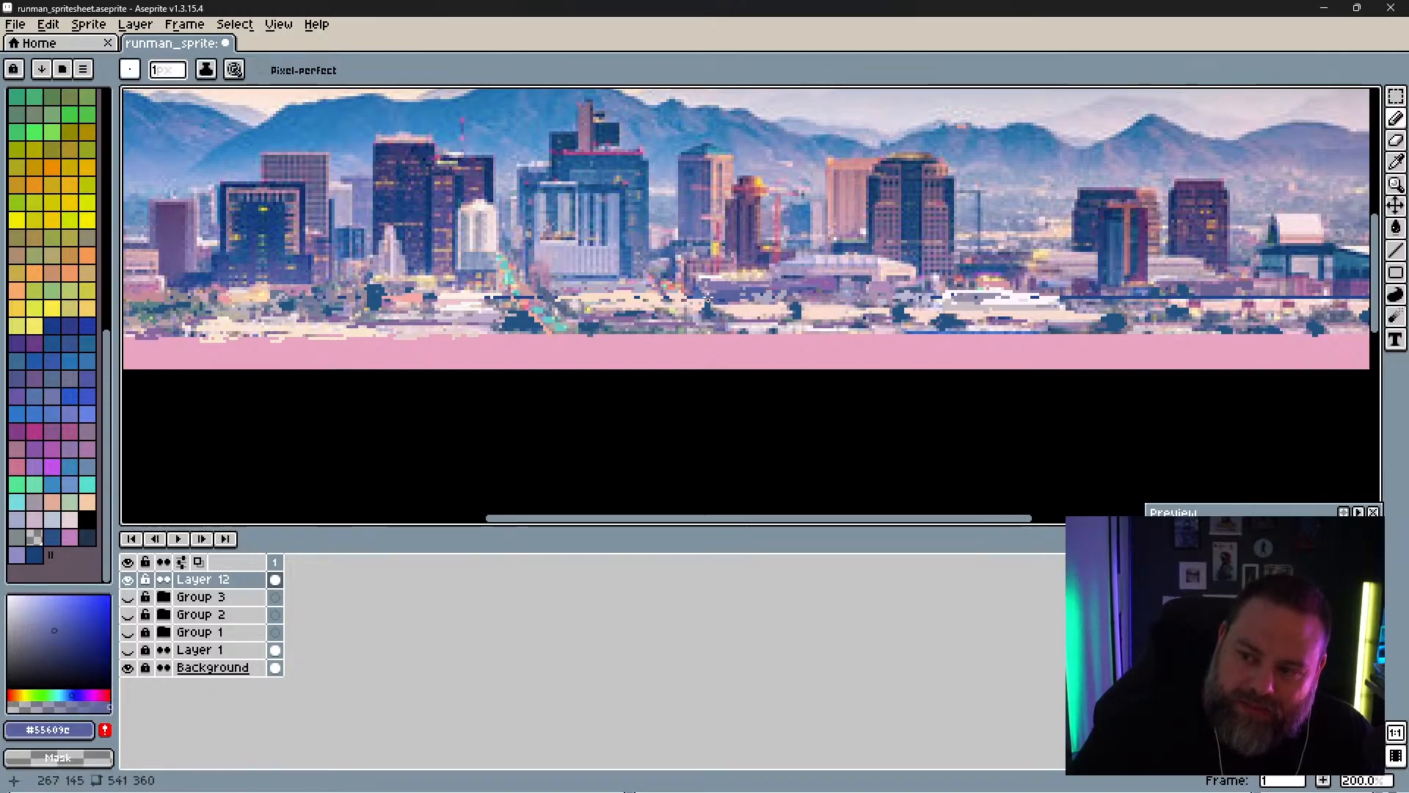
Step: Touch up the rooftops and dark tree at the line's western end with sampled #FFDCD3, #99B9A4, #B37AB1, #15527F and #B4ACB7
left_click(670, 295, "alt")
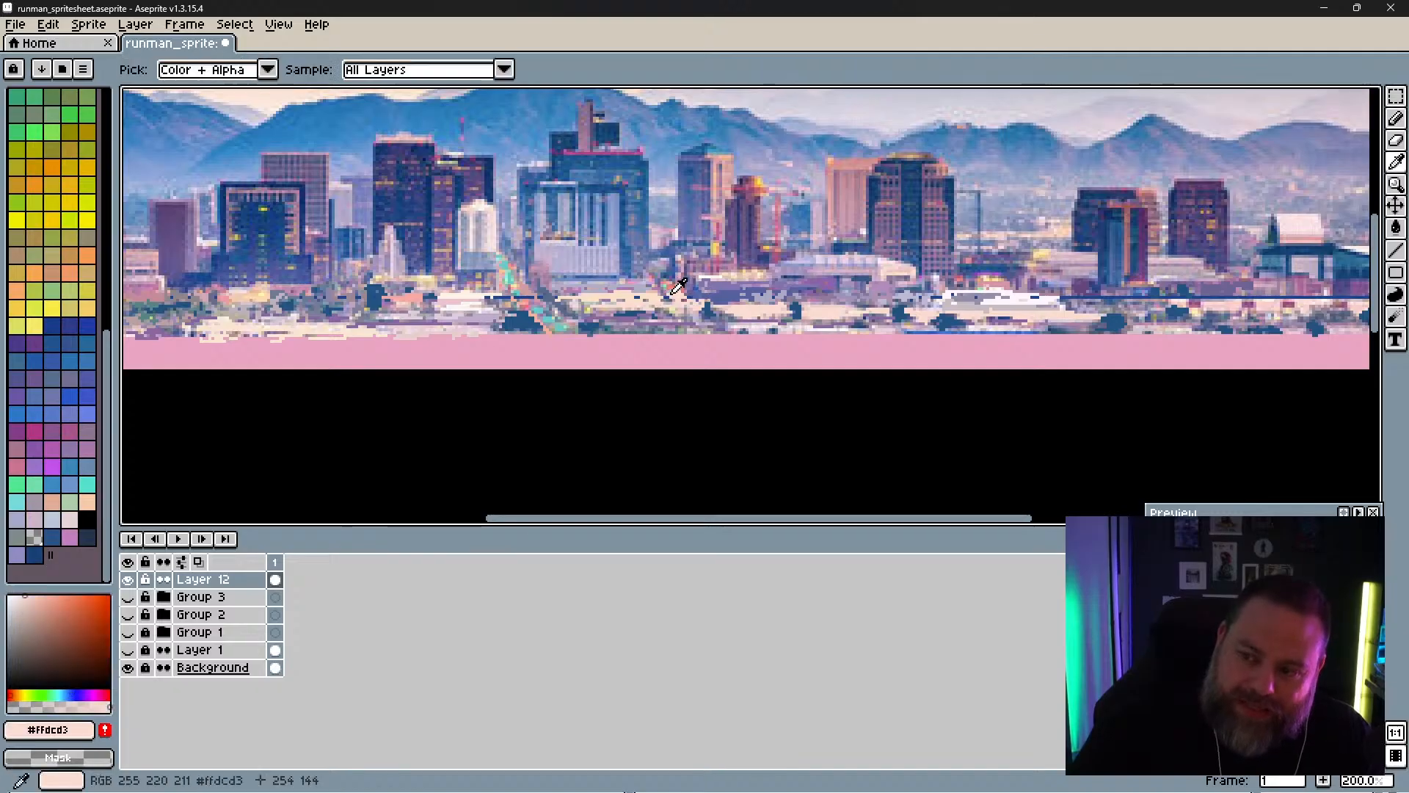
left_click(663, 289, "alt")
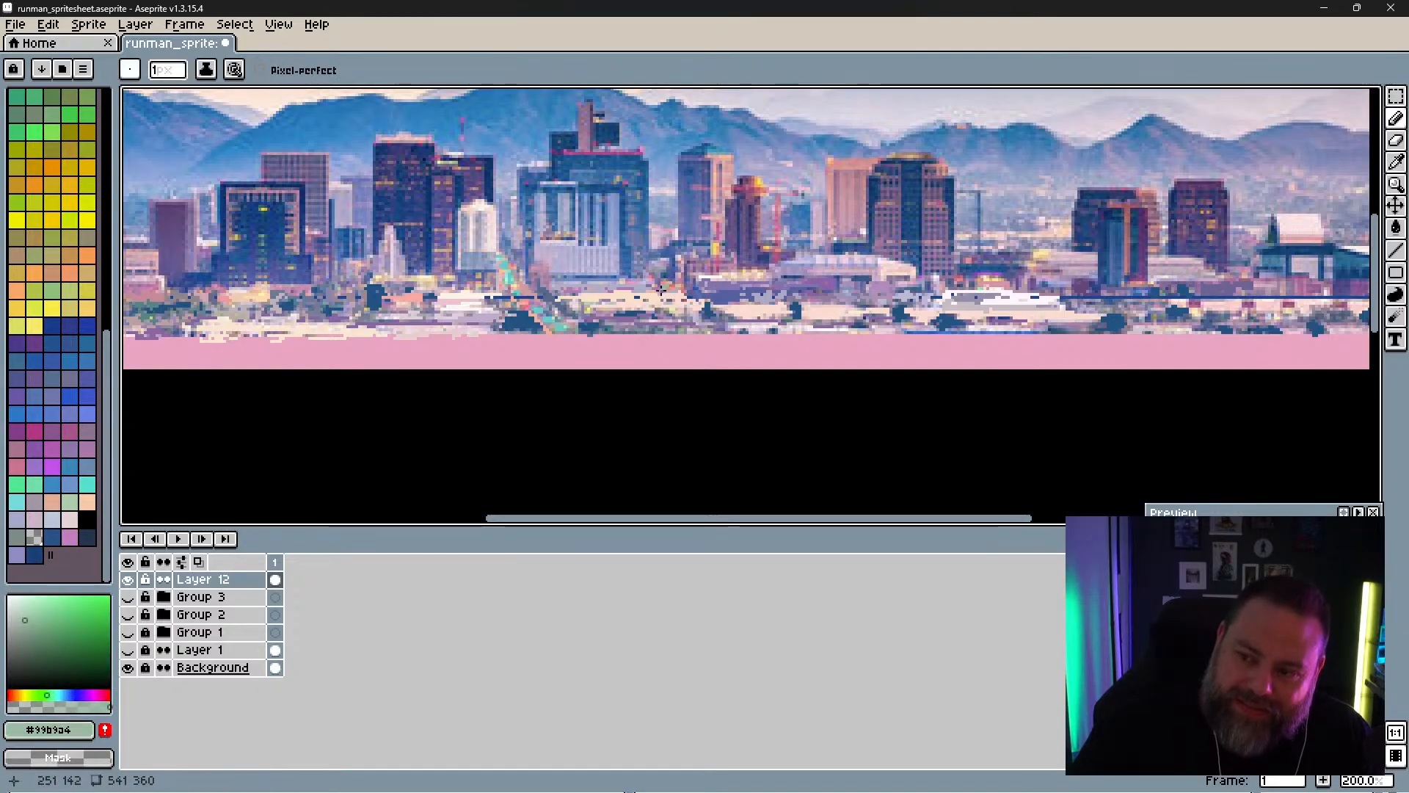
left_click(664, 296, "alt")
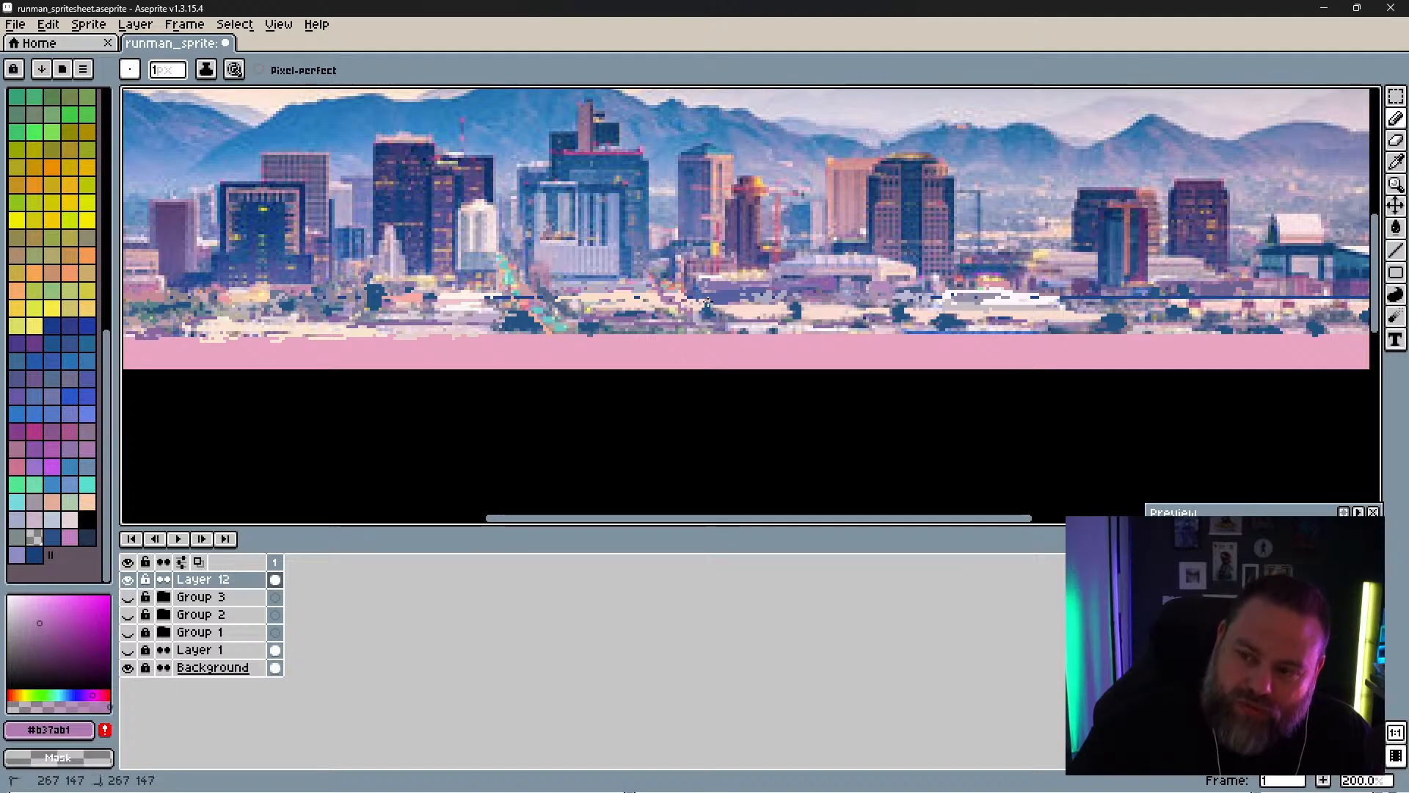
left_click(703, 312, "alt")
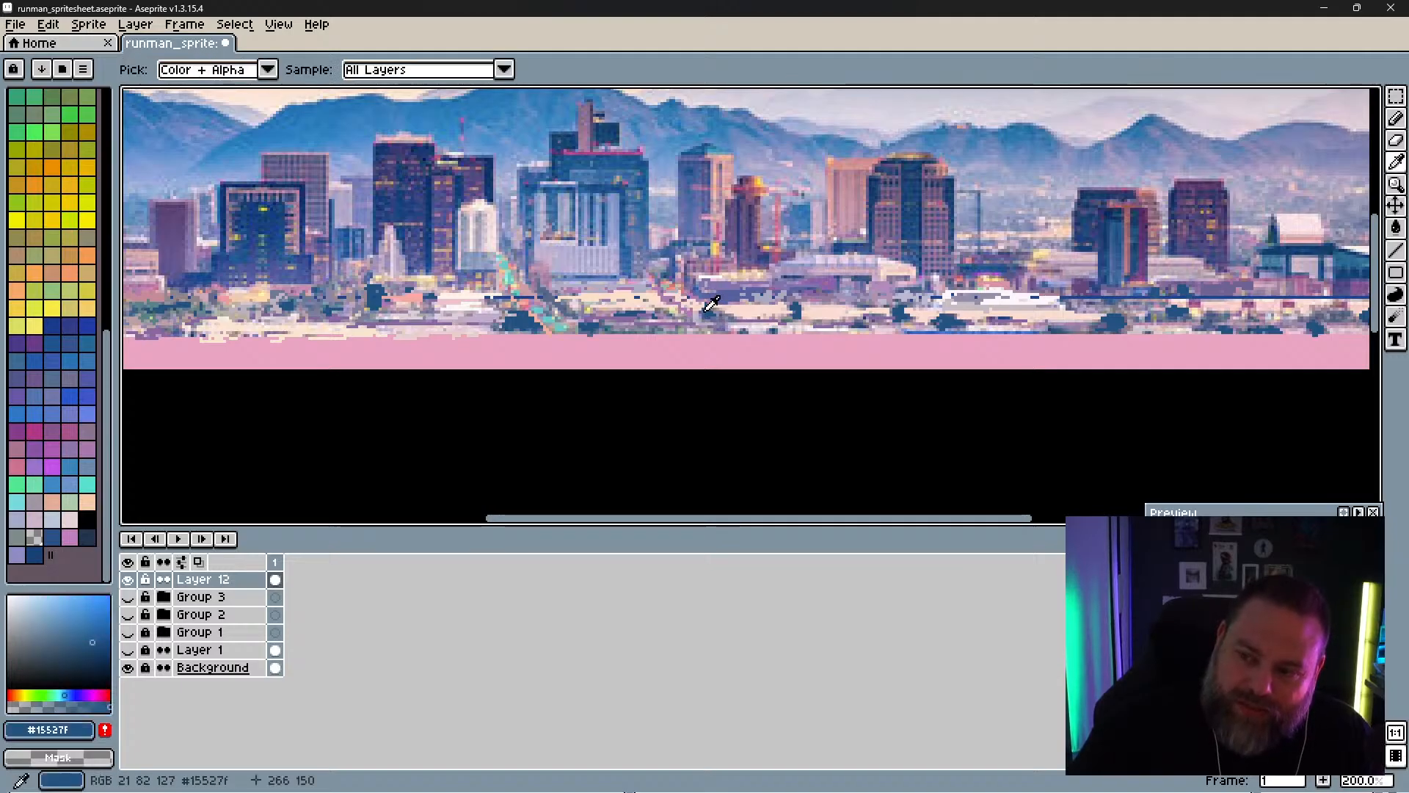
left_click(697, 310, "alt")
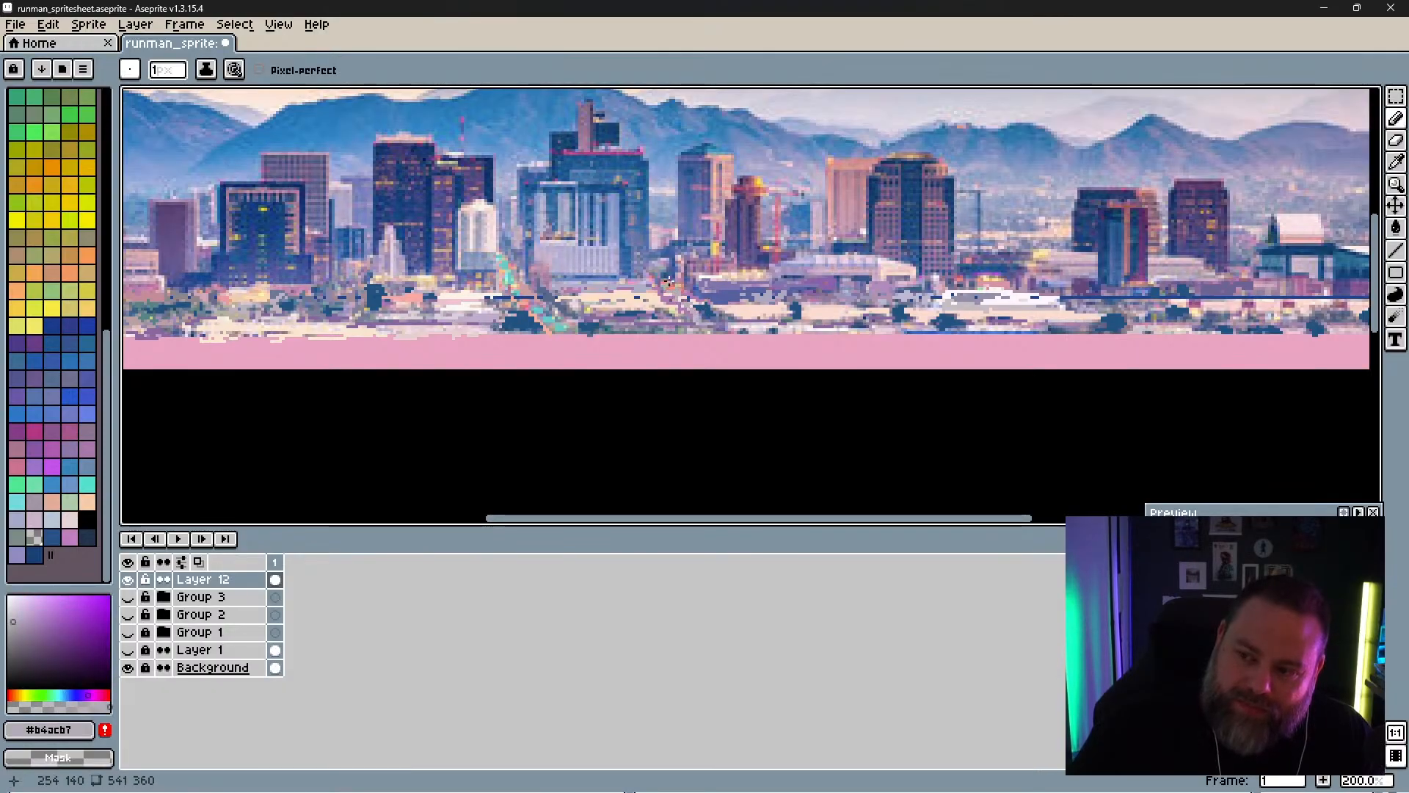
Step: Paint the low rooftops just east of the turquoise street with sampled #A7A8C4, #B37AB1 and #FFE2CA
left_click(547, 288, "alt")
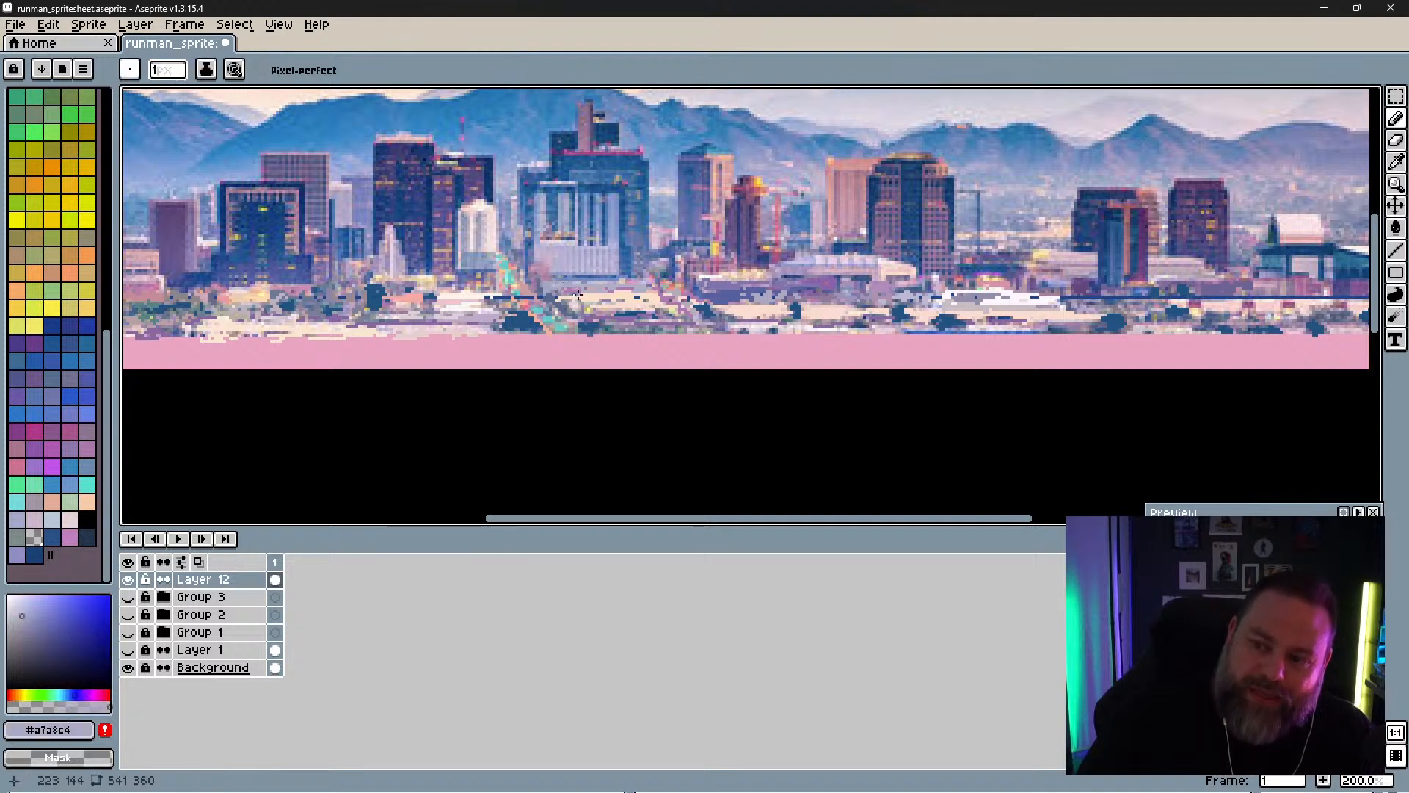
left_click(567, 287, "alt")
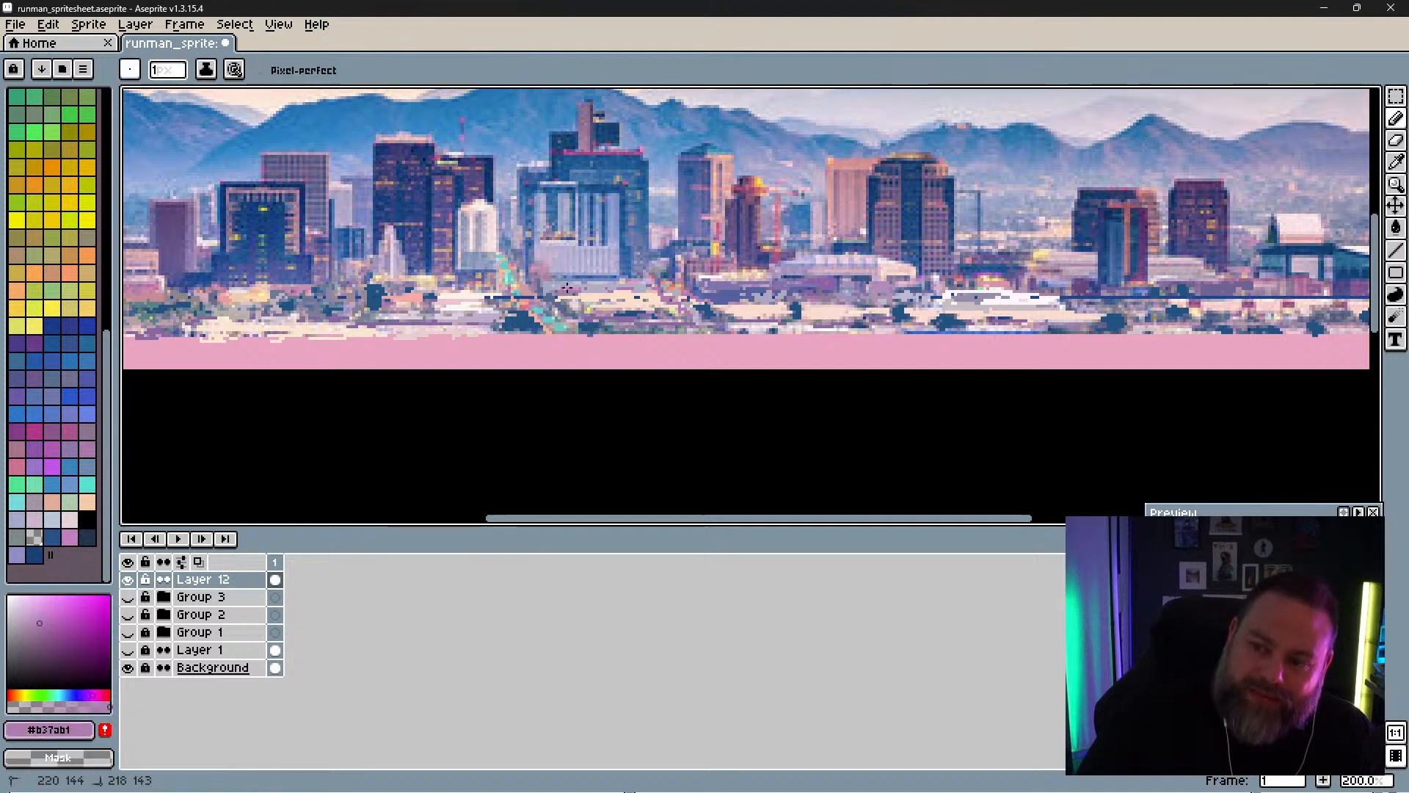
left_click(620, 294, "alt")
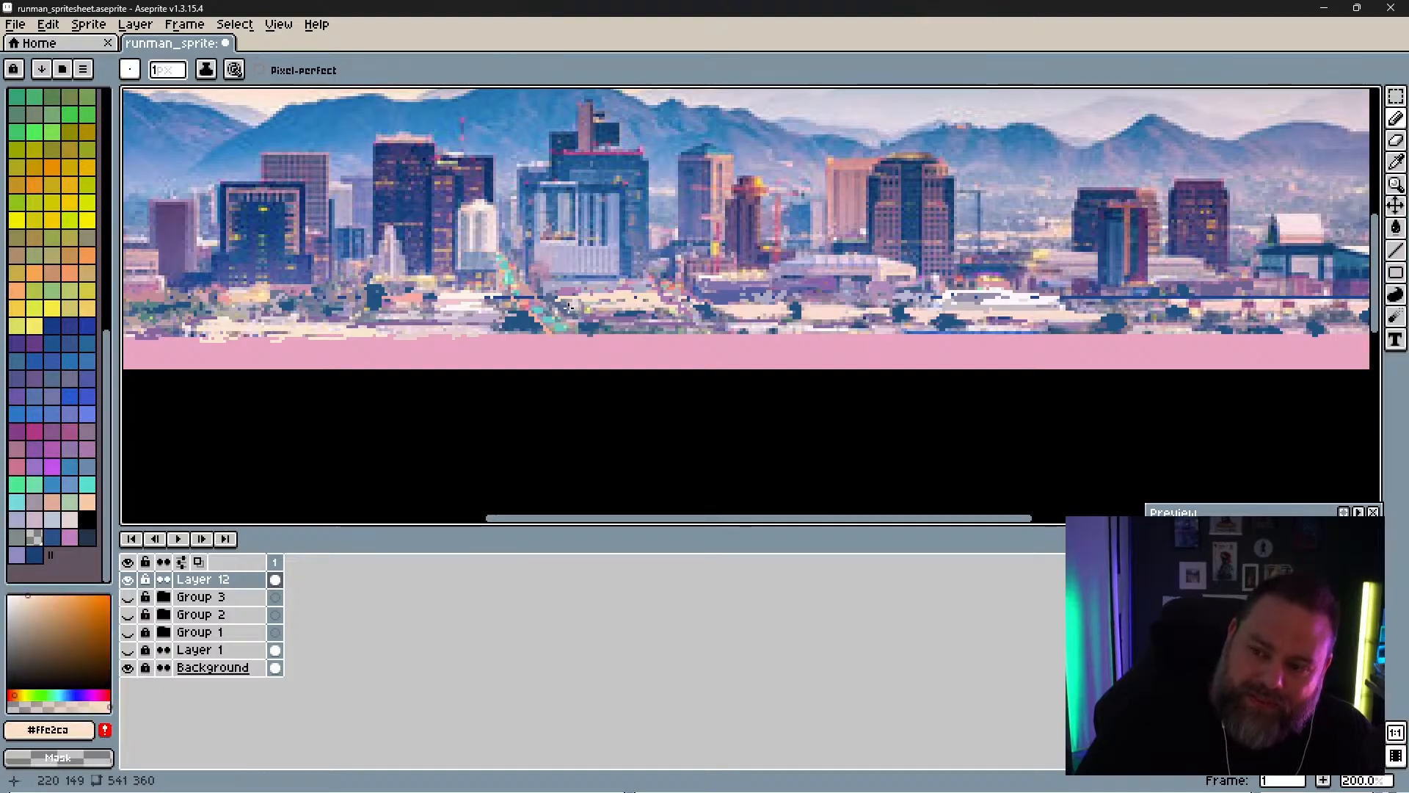
Step: Paint the trees and lower ground edge around the foot of the turquoise street with sampled #4B5C7A, #446E7A, pale pink and #15527F
left_click(569, 307, "alt")
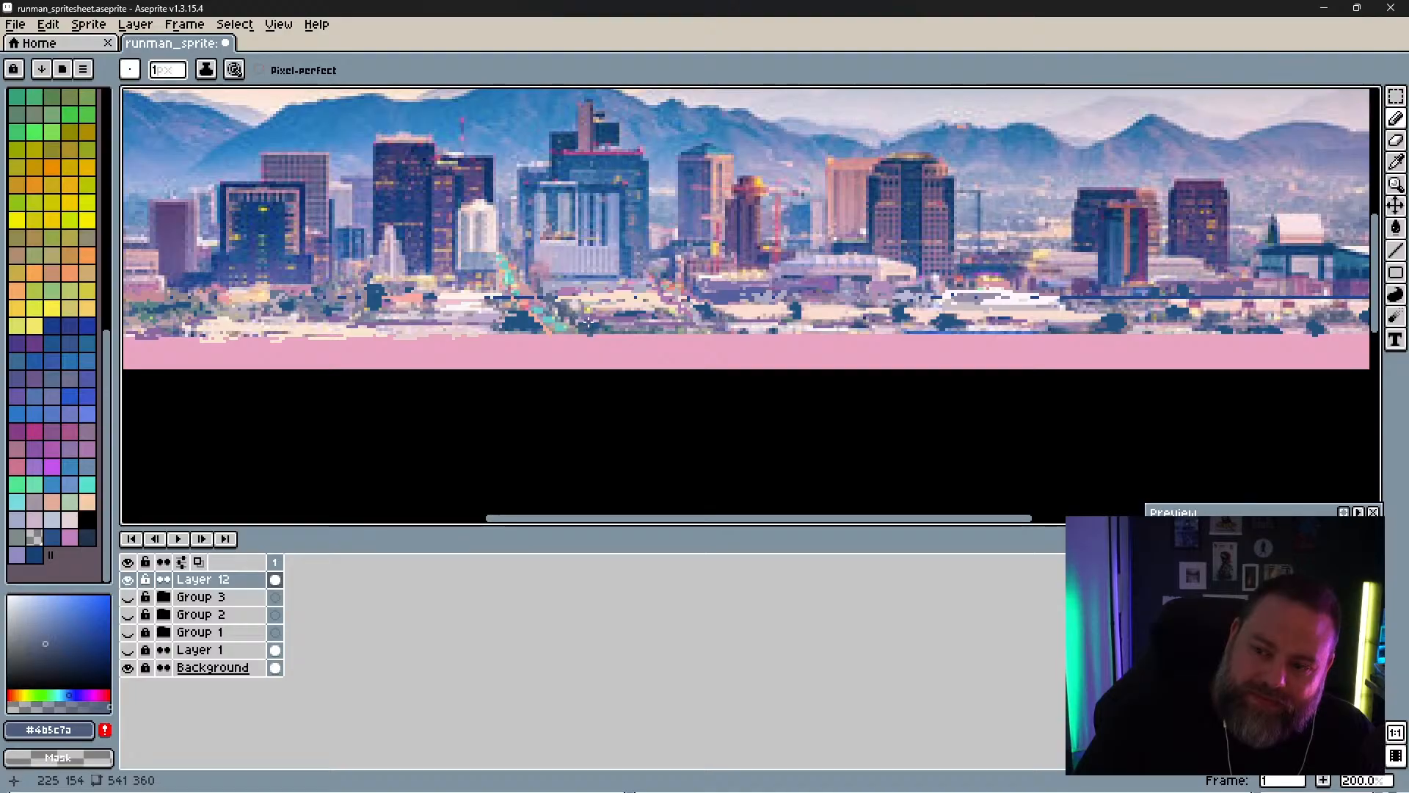
left_click(606, 336, "alt")
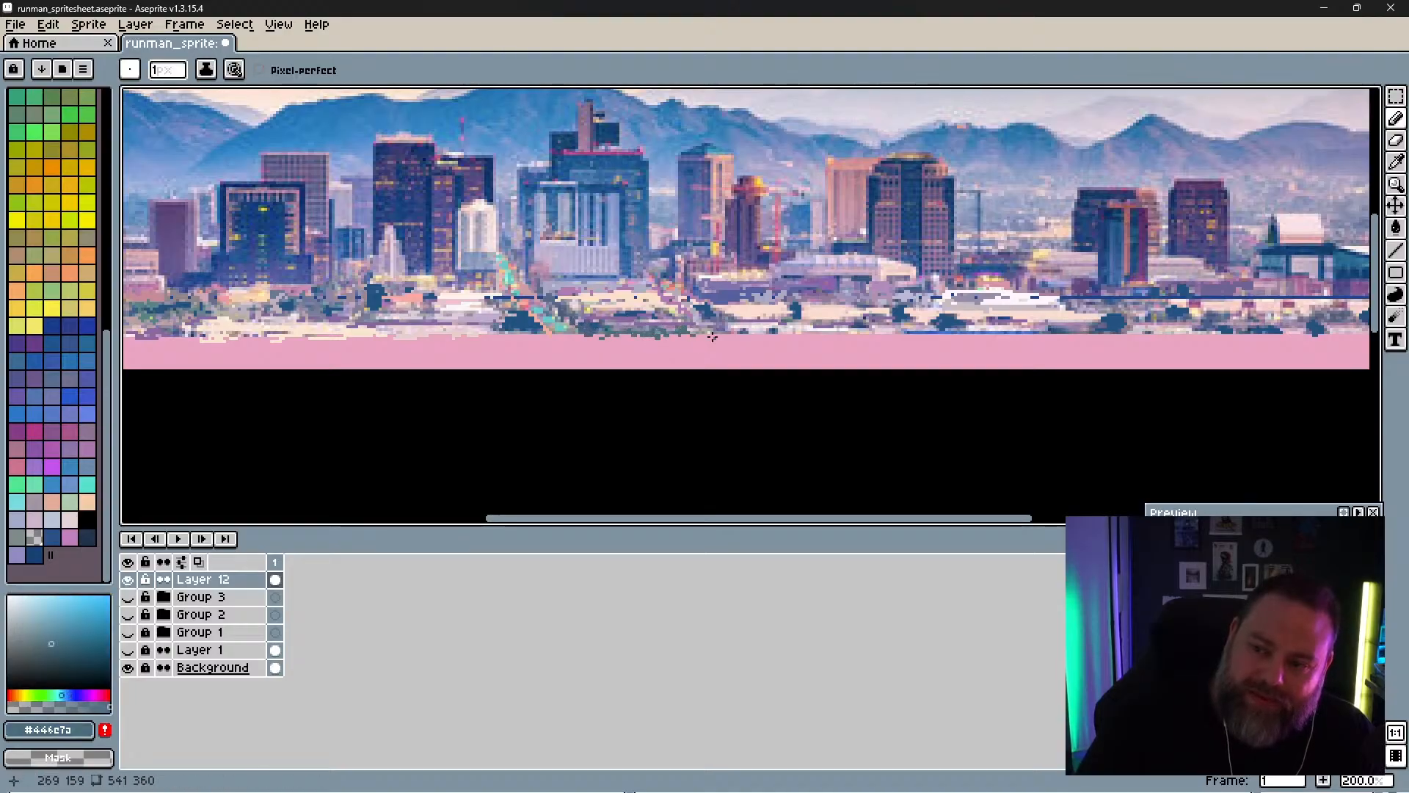
left_click(481, 332, "alt")
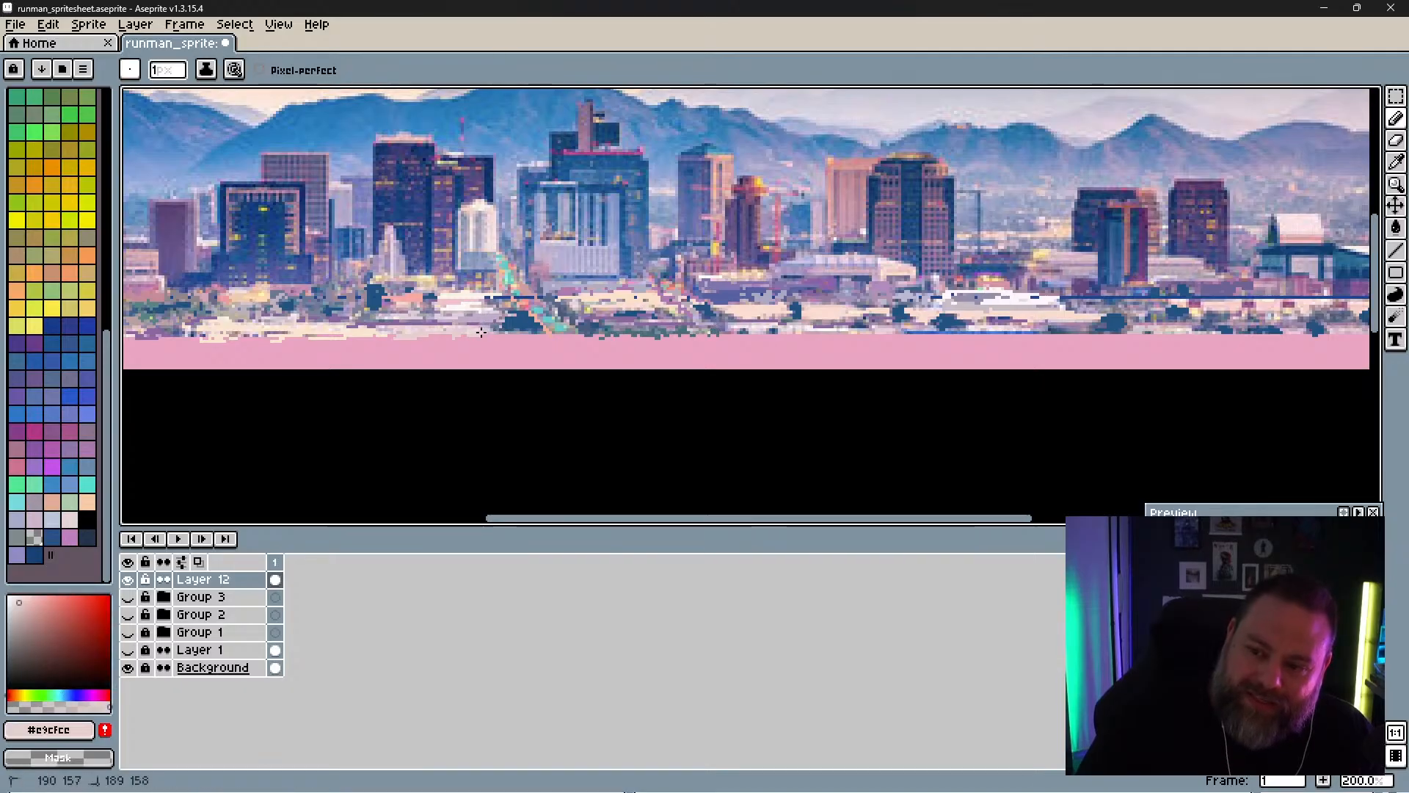
left_click(511, 331, "alt")
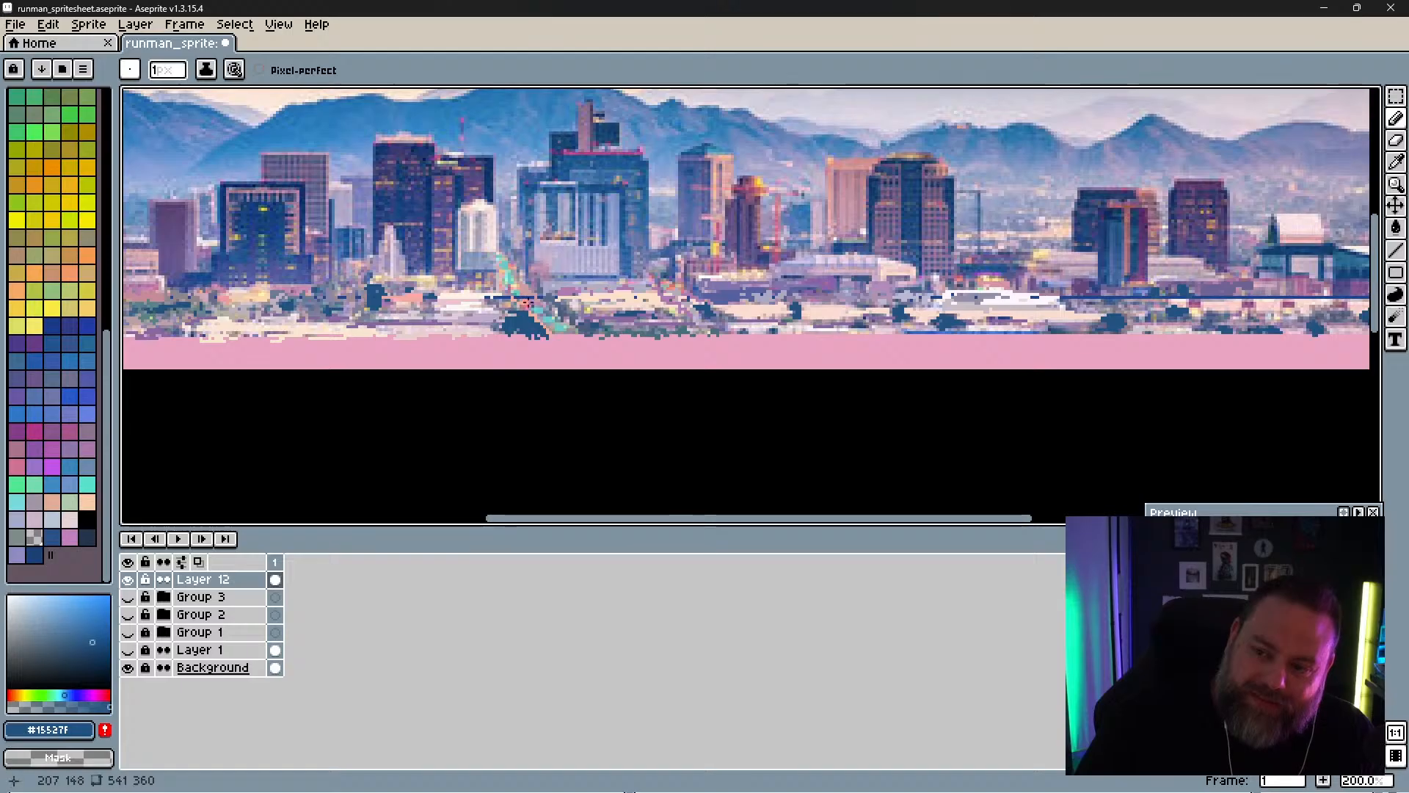
Step: Brighten the pale rooftops and ground west of the turquoise street with sampled cream #FBE6D3
left_click(284, 296, "alt")
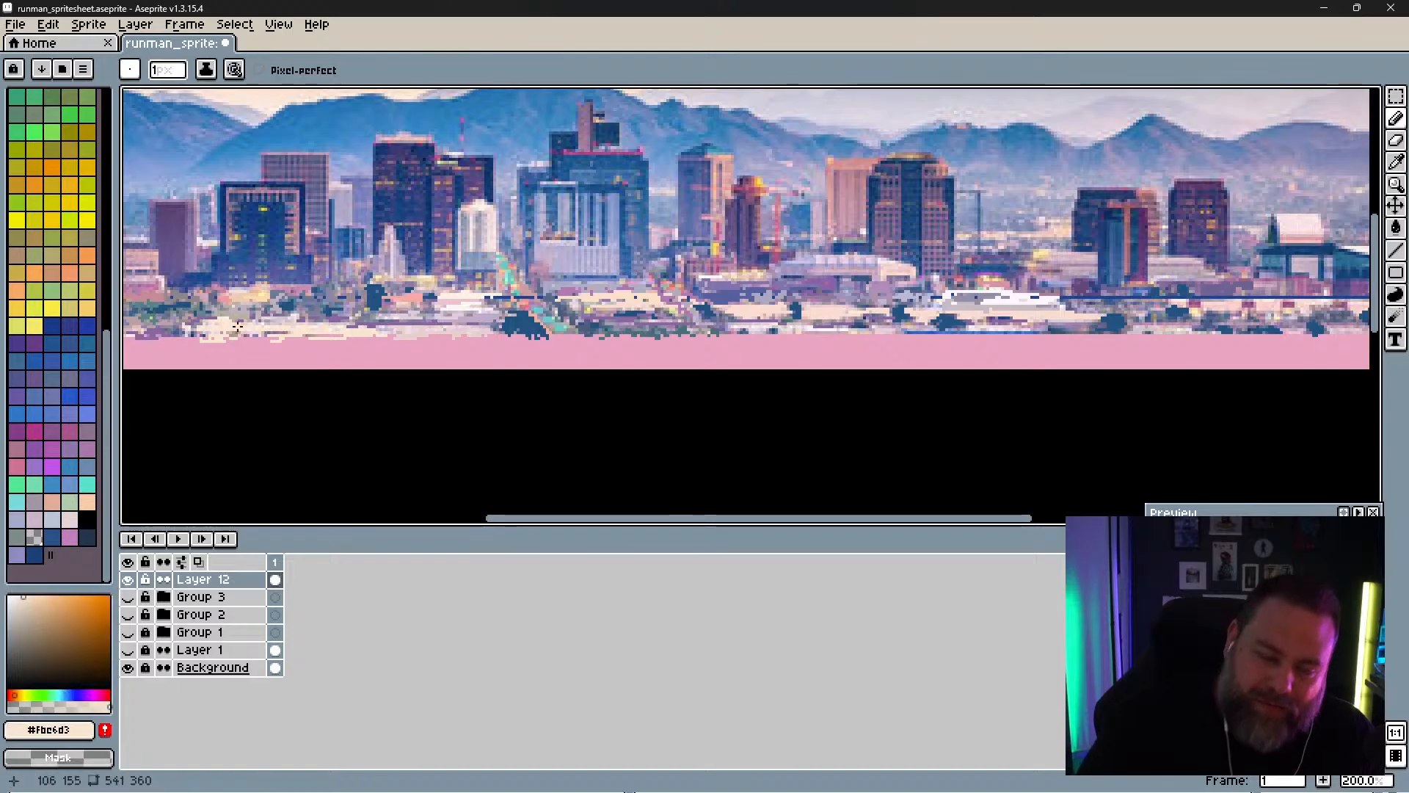
left_click_drag(284, 295, 386, 296)
left_click_drag(245, 311, 367, 293)
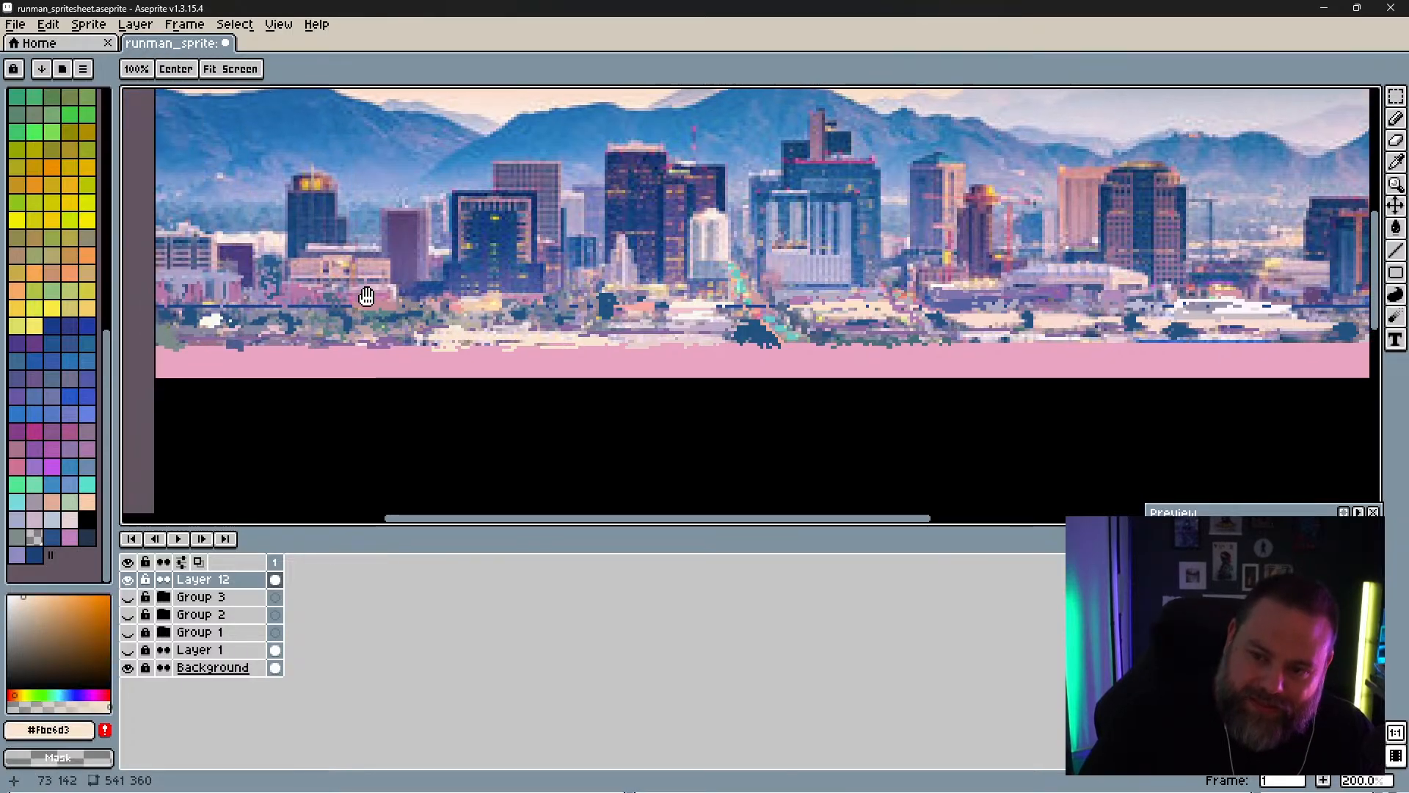
Step: Paint the facade of the wide pink low building near the western end with sampled #E1A4B4 and #FCC5CB
key("alt")
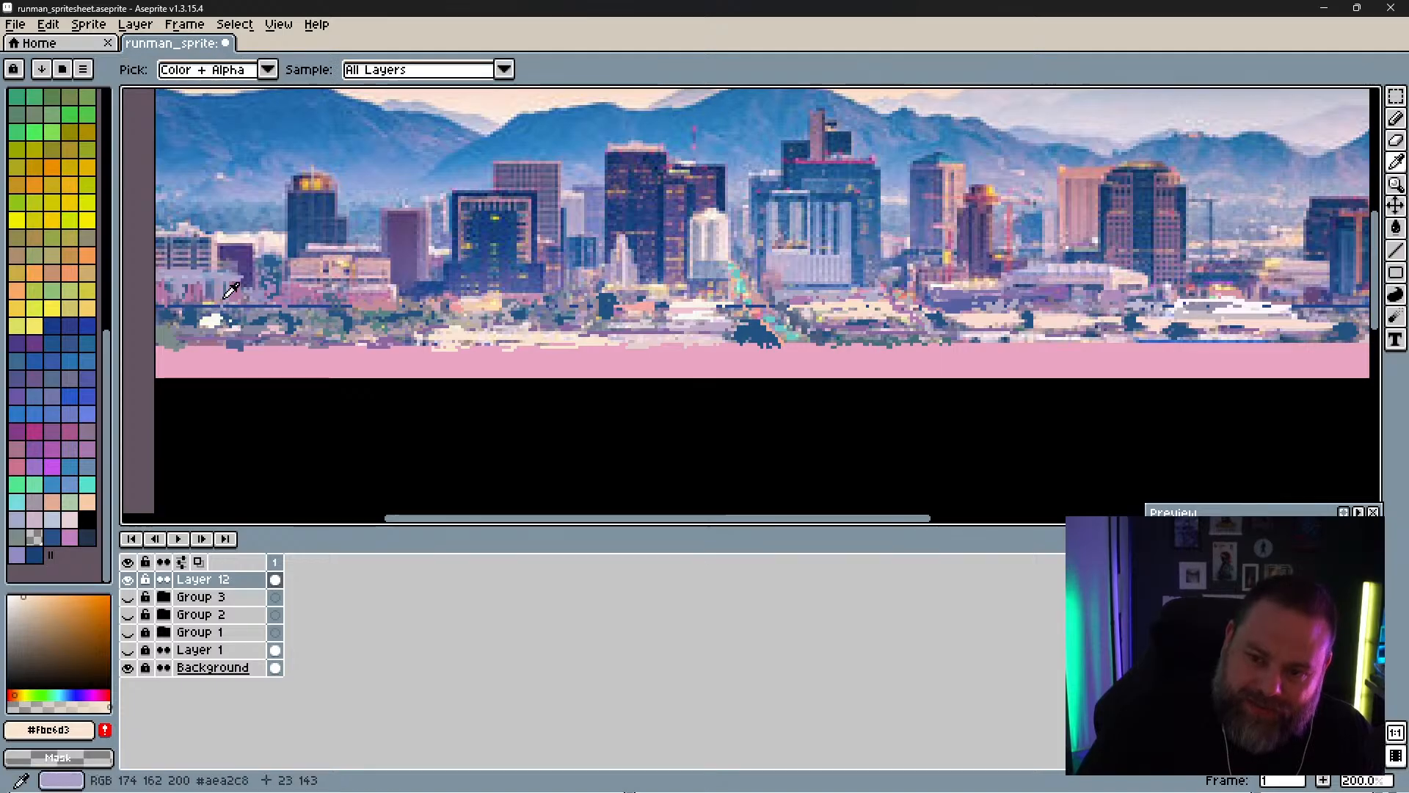
left_click(330, 267, "alt")
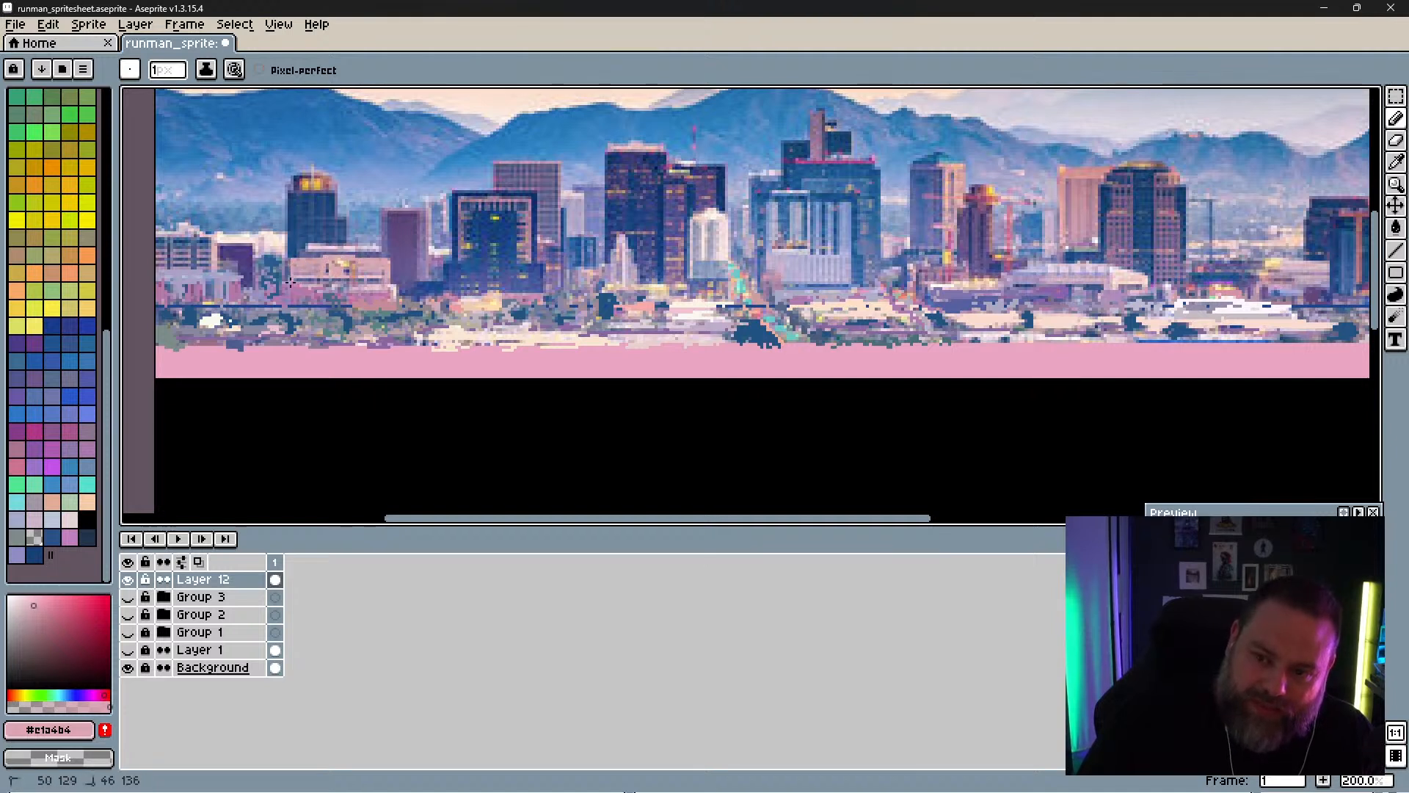
left_click(353, 272, "alt")
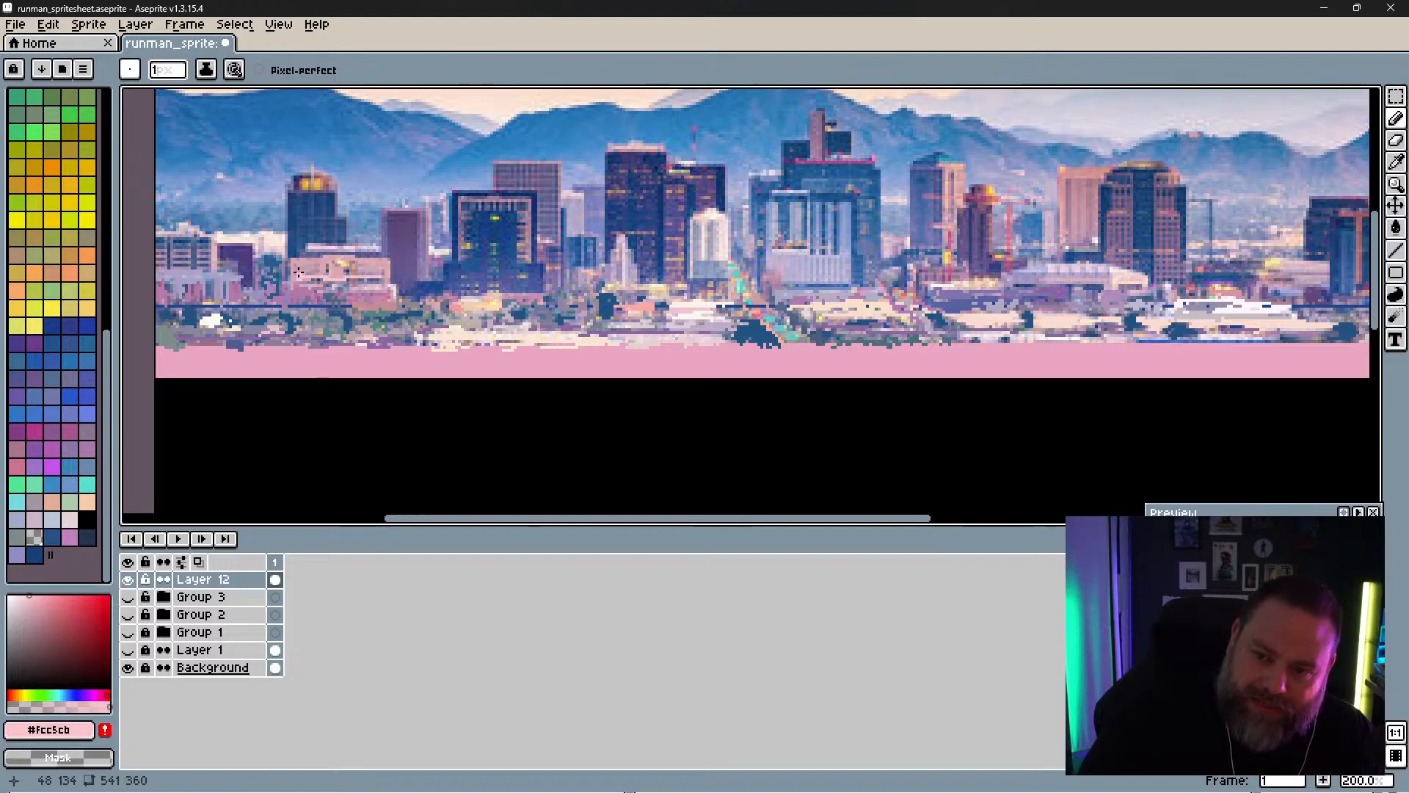
Step: Detail the windows and facade of the wide pink low building near the western end with sampled #F5E085, #BB9495, #E1A4B4, #DCBFC7 and #BD81A5
left_click(342, 265, "alt")
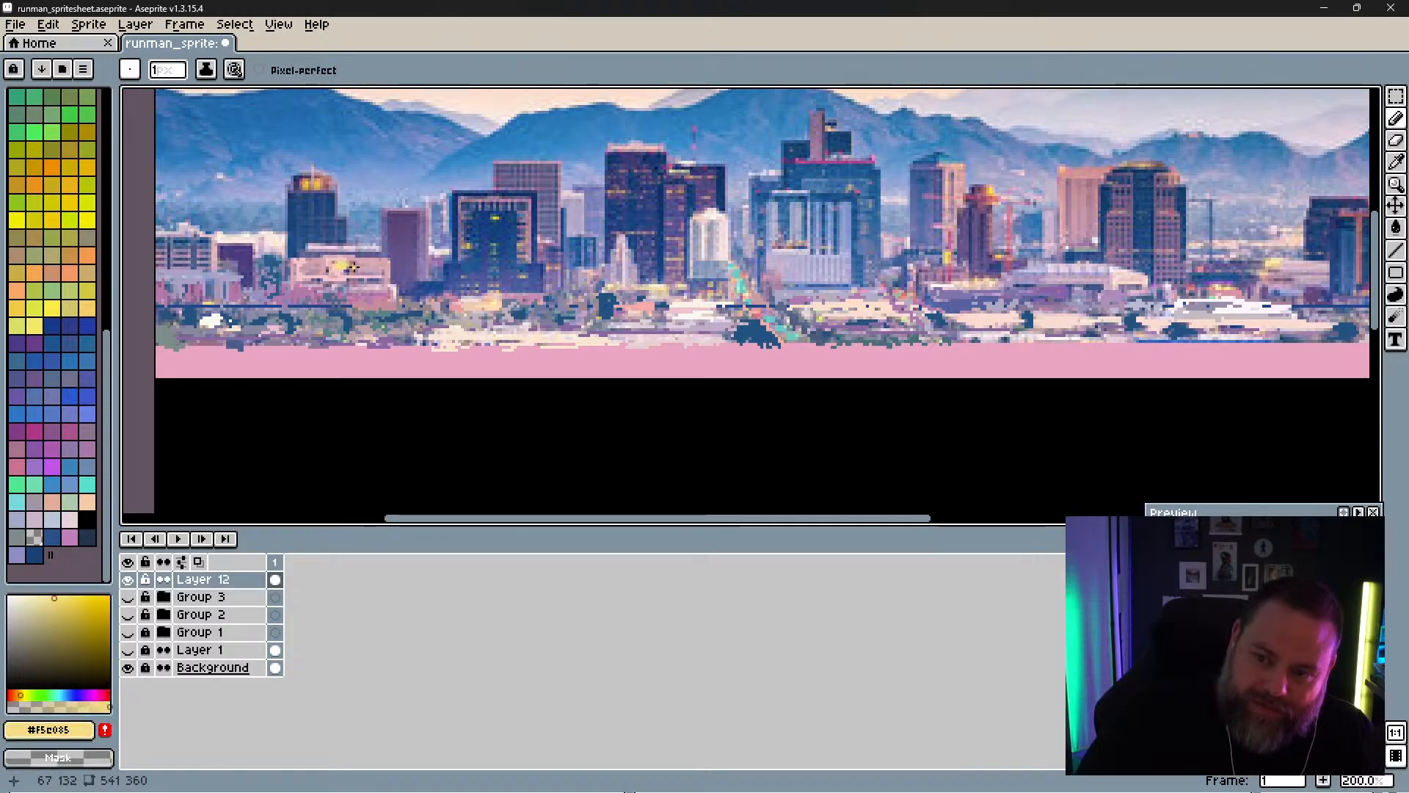
left_click(351, 268, "alt")
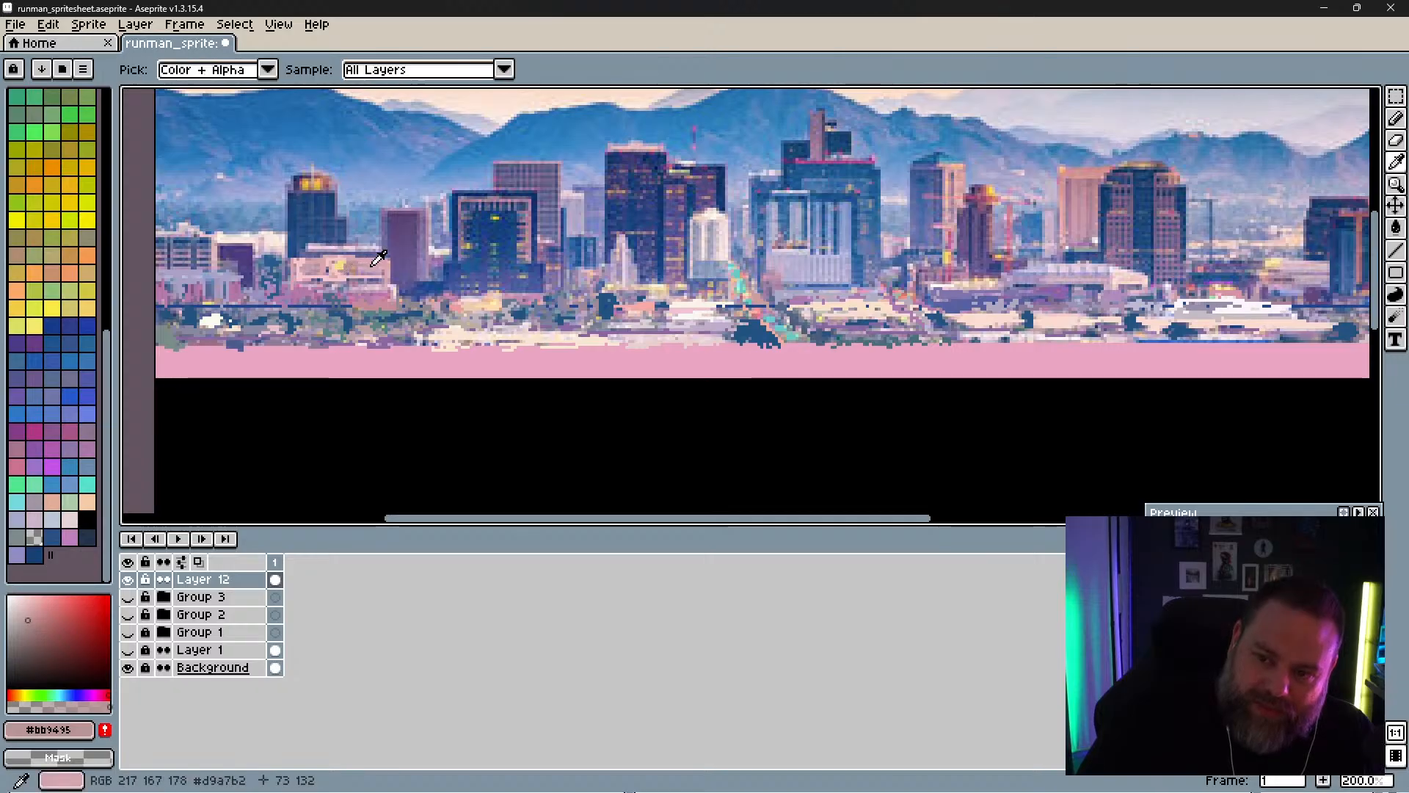
left_click(371, 262, "alt")
left_click(385, 267, "alt")
left_click(388, 270, "alt")
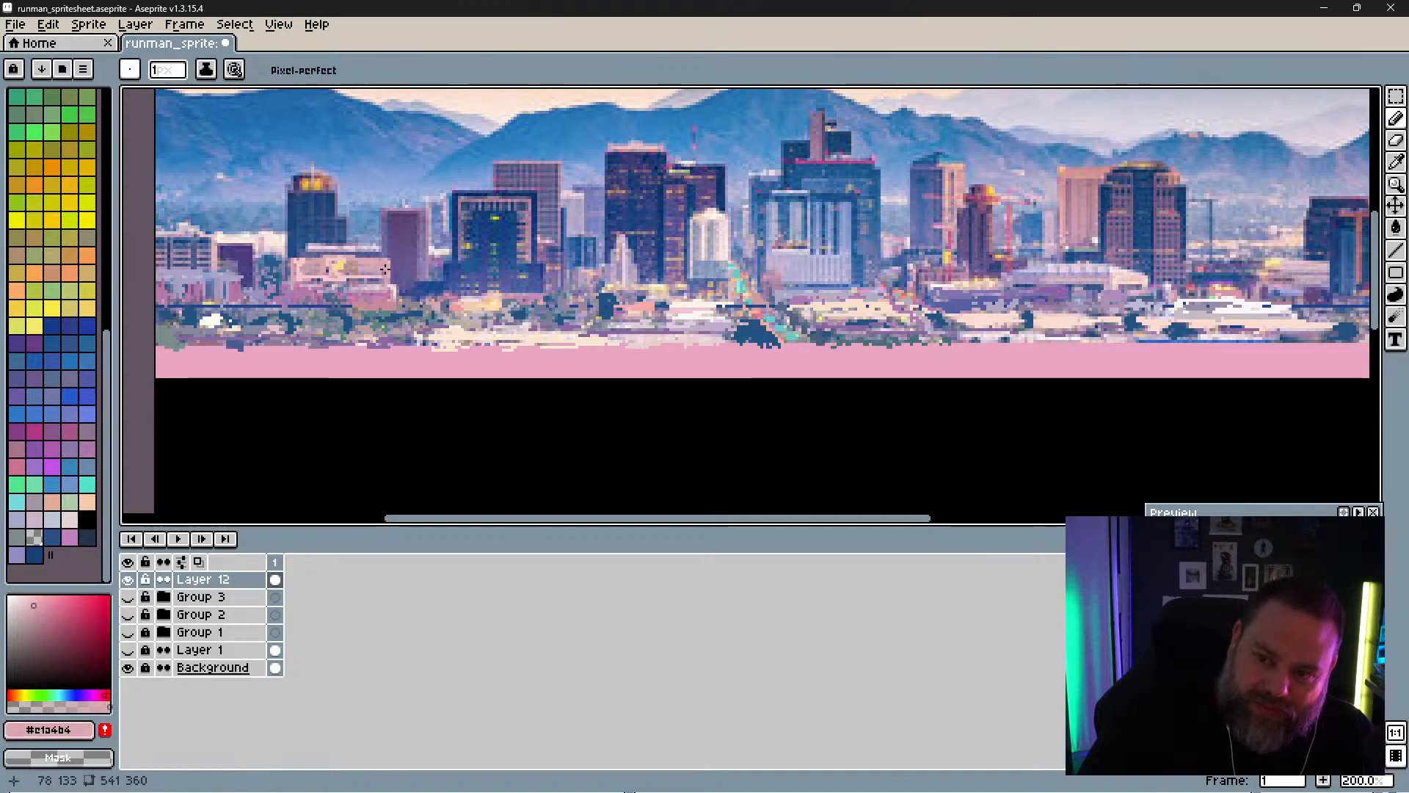
left_click(375, 286, "alt")
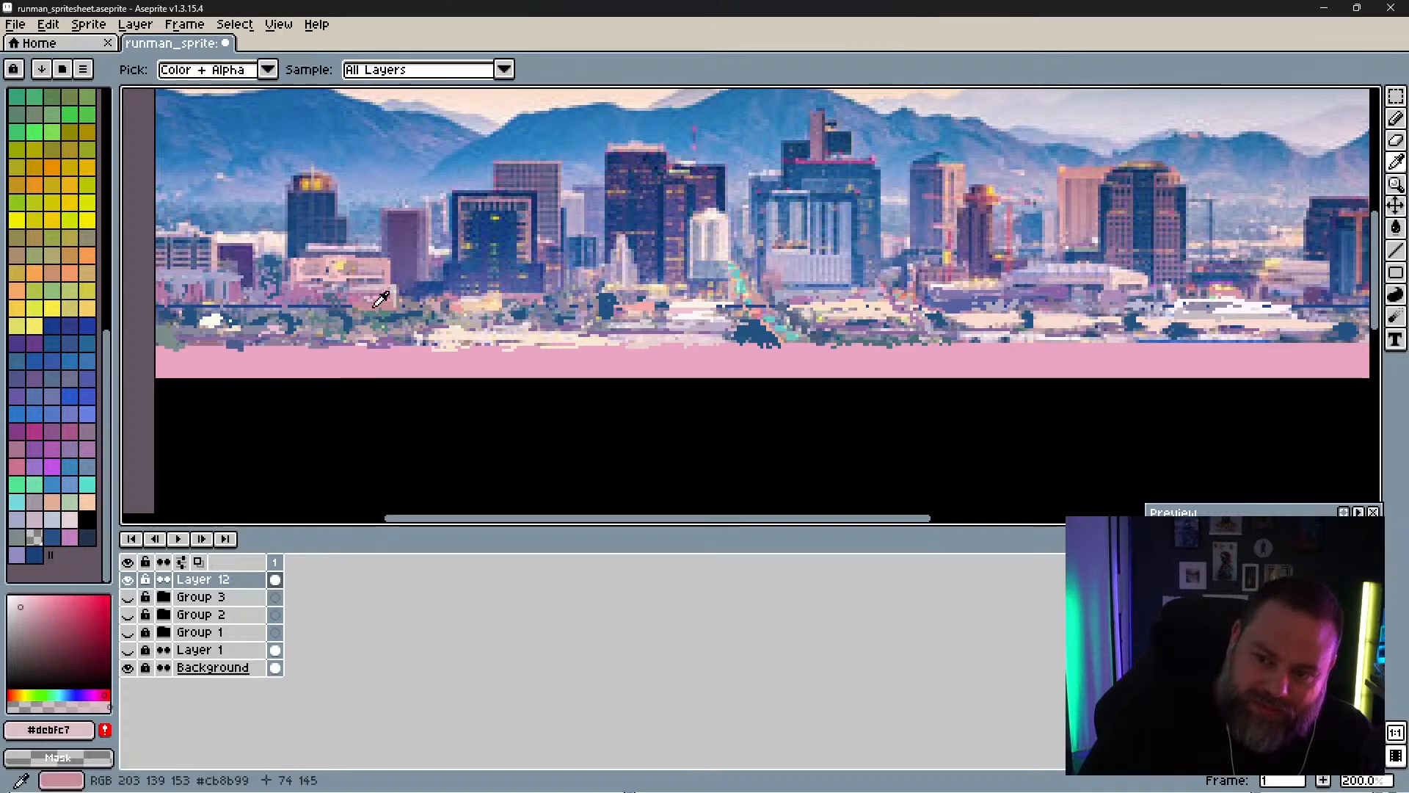
left_click(380, 295, "alt")
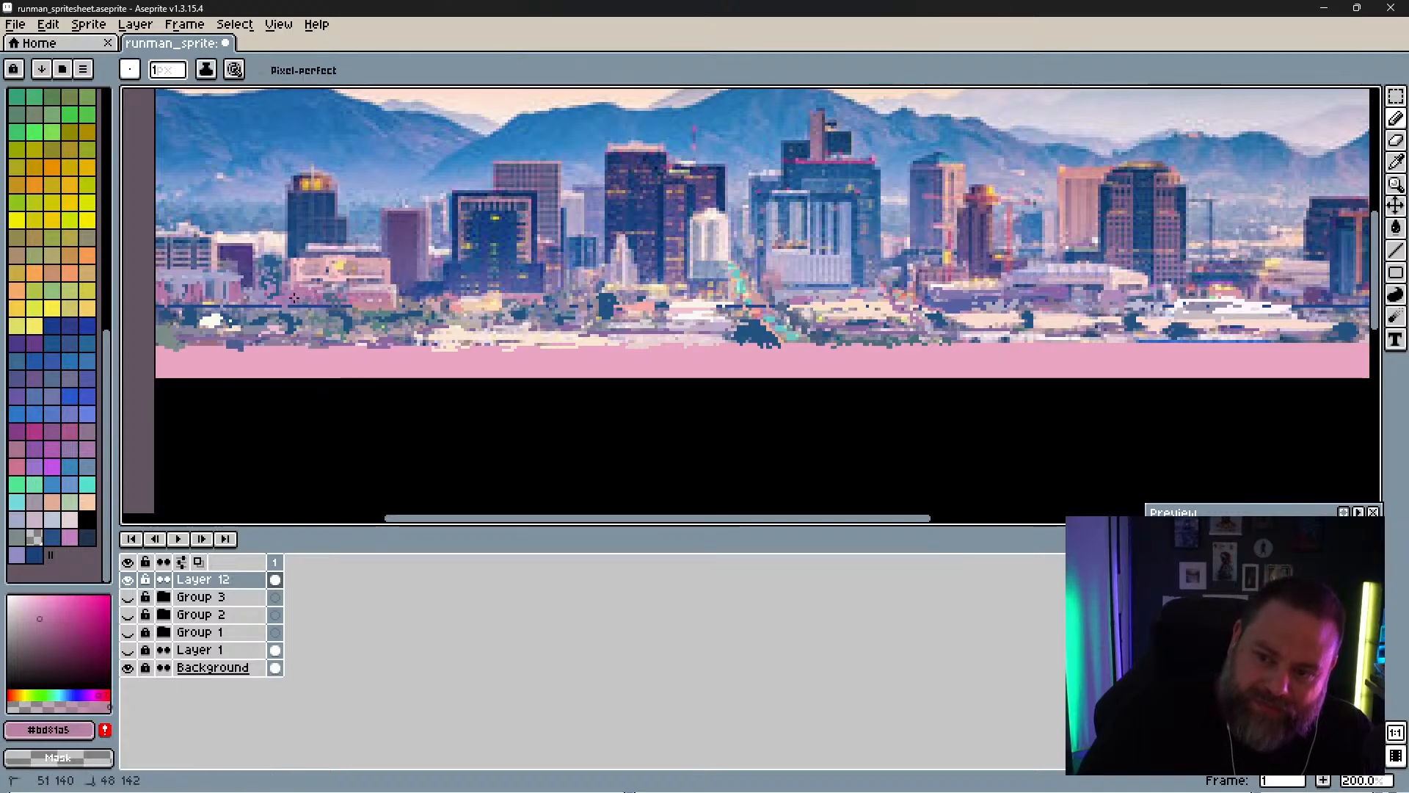
Step: Paint the dark base between the wide pink low building and the dark blue tower with sampled #0F438E and #1C4891
left_click(436, 277, "alt")
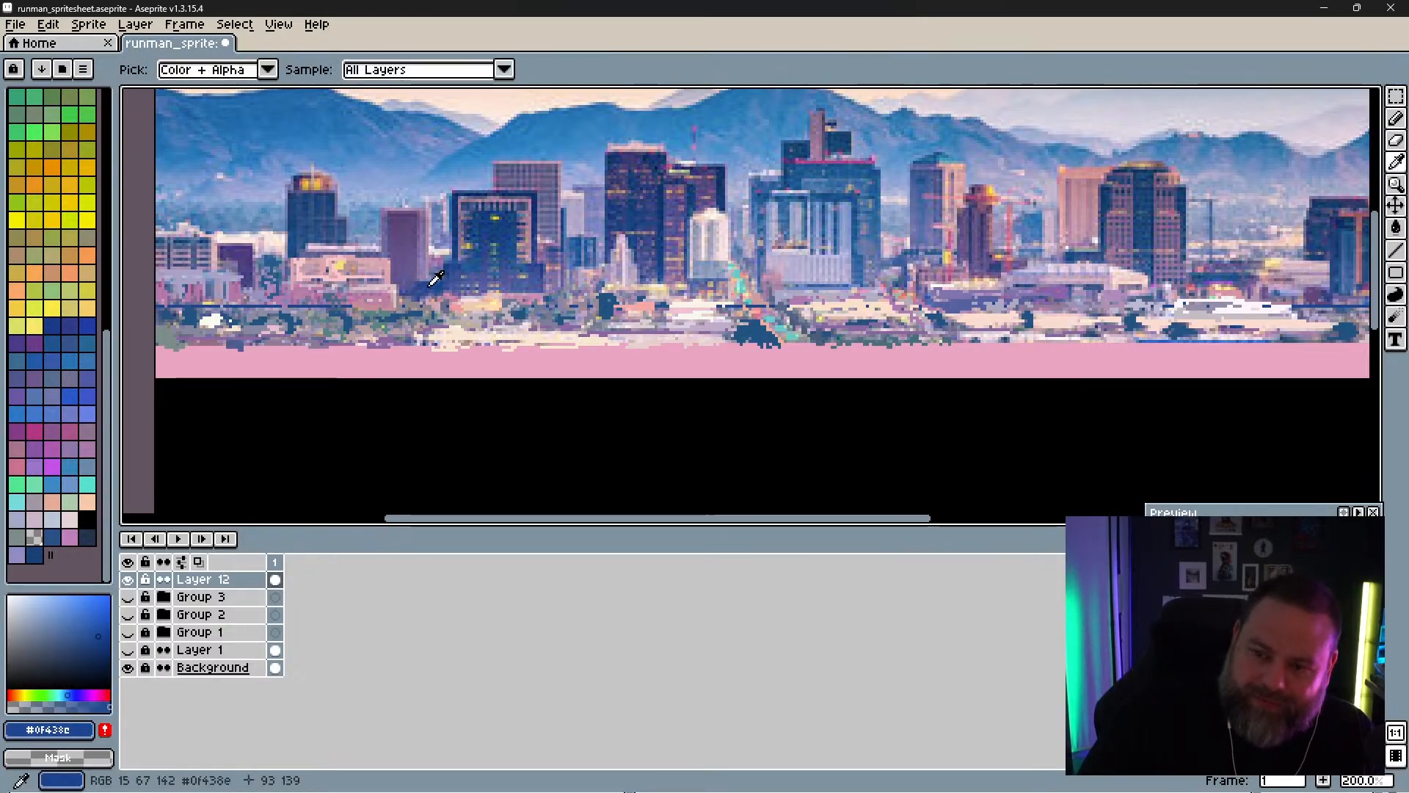
left_click(430, 286, "alt")
left_click_drag(430, 287, 411, 303)
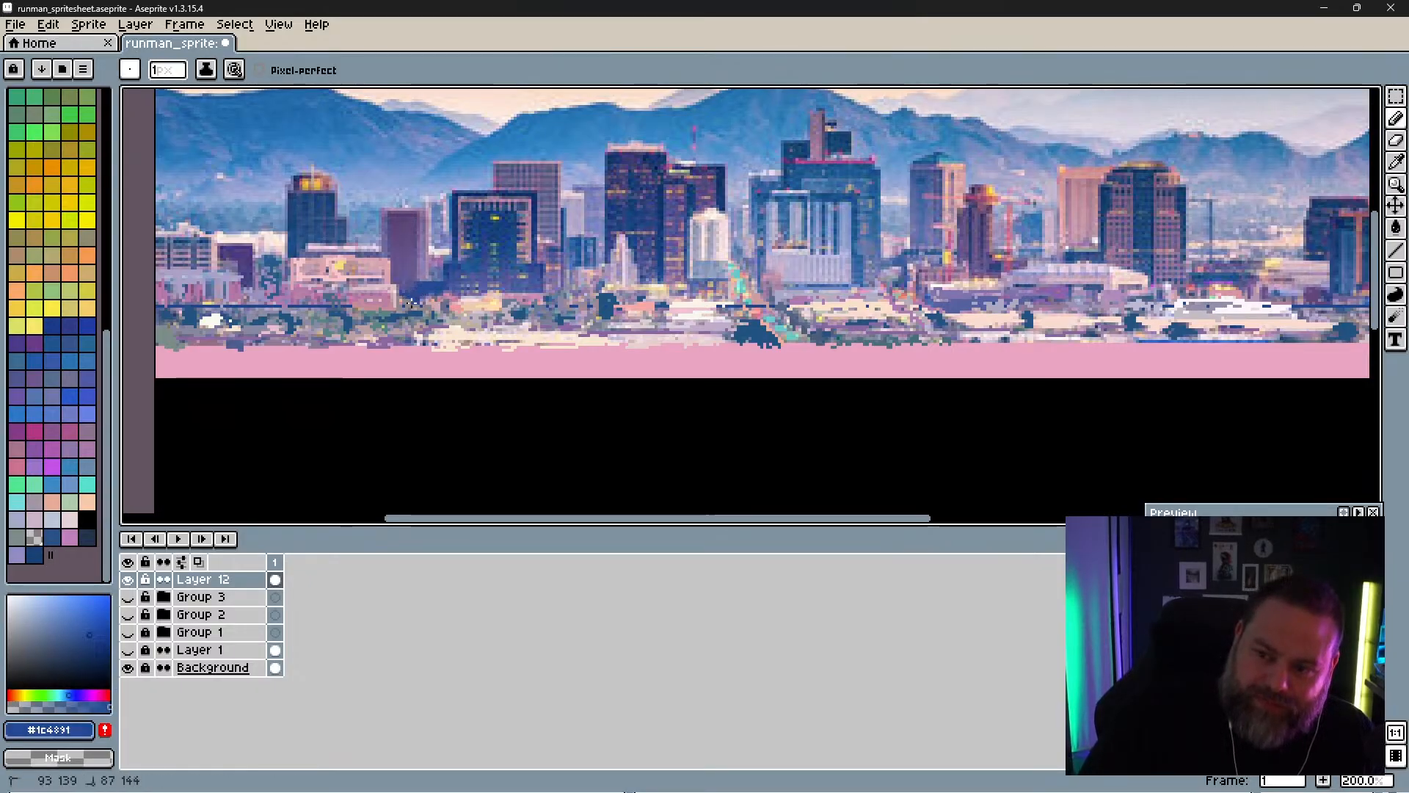
Step: Paint the ground strip below and west of the wide pink low building with sampled #968DA8, #6D6491, #9F8EC2 and #A29FBE
left_click(347, 302, "alt")
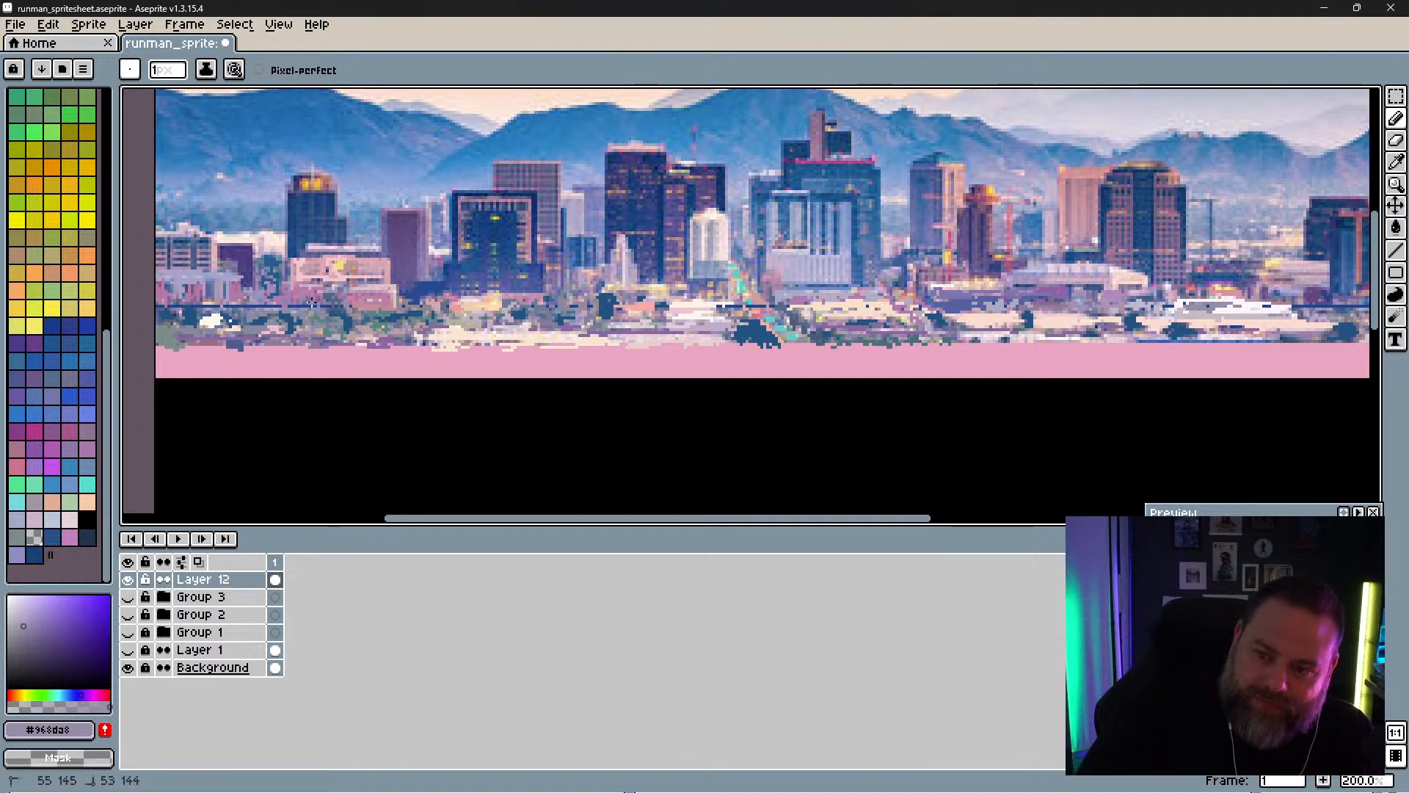
left_click(317, 303, "alt")
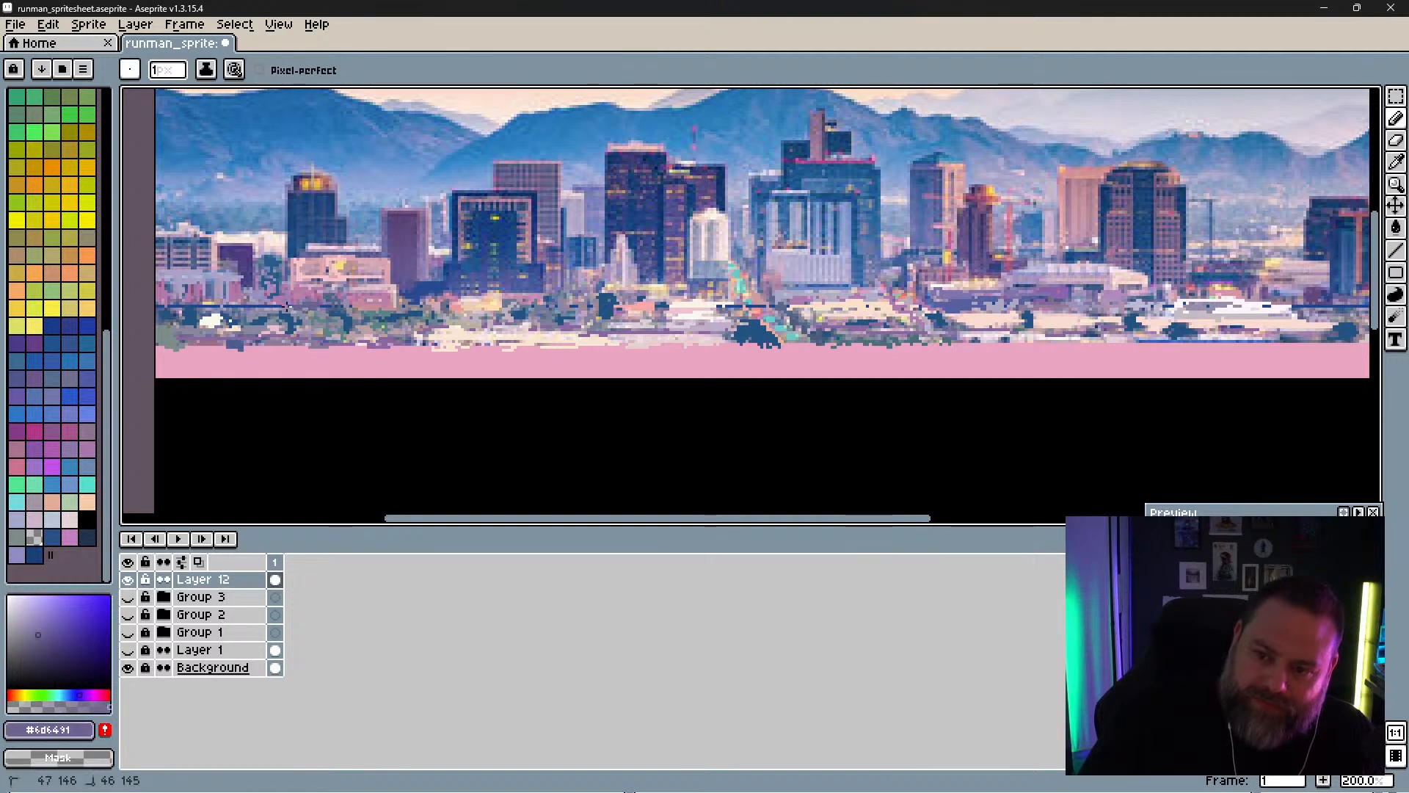
left_click(266, 307, "alt")
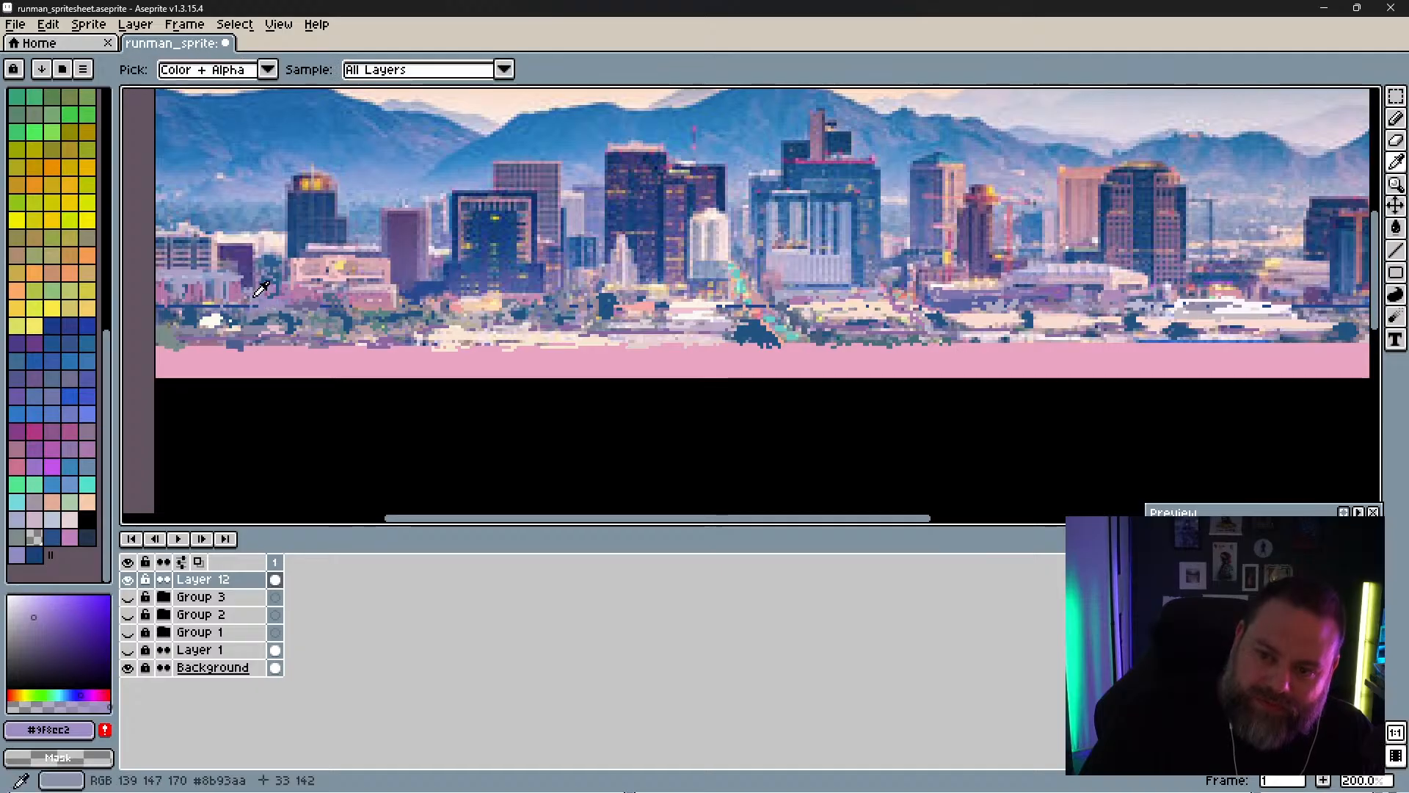
left_click(252, 308, "alt")
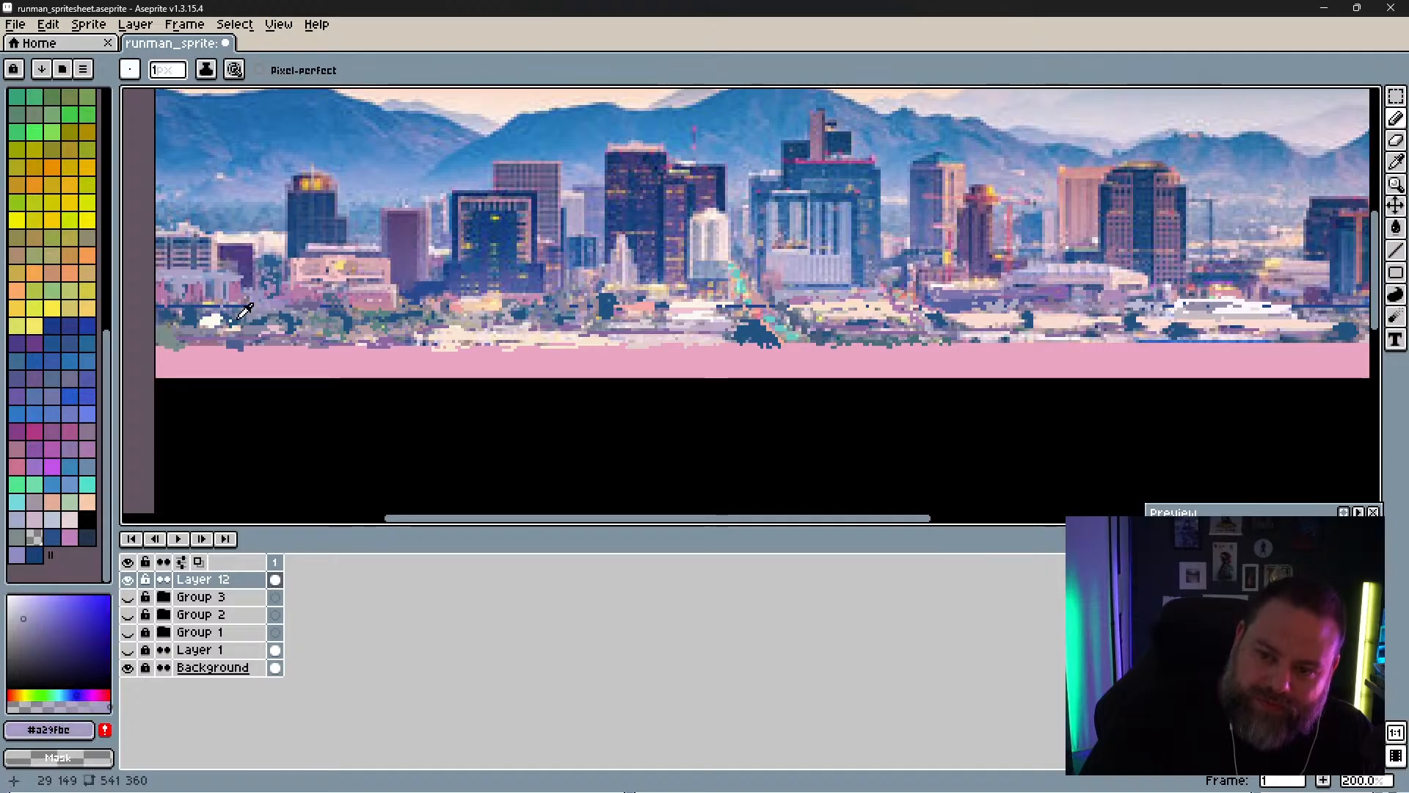
Step: Paint the low buildings and trees around the small white building at the western end with sampled #B678A7, #6D6D85, #577790 and #B6999B
left_click(233, 315, "alt")
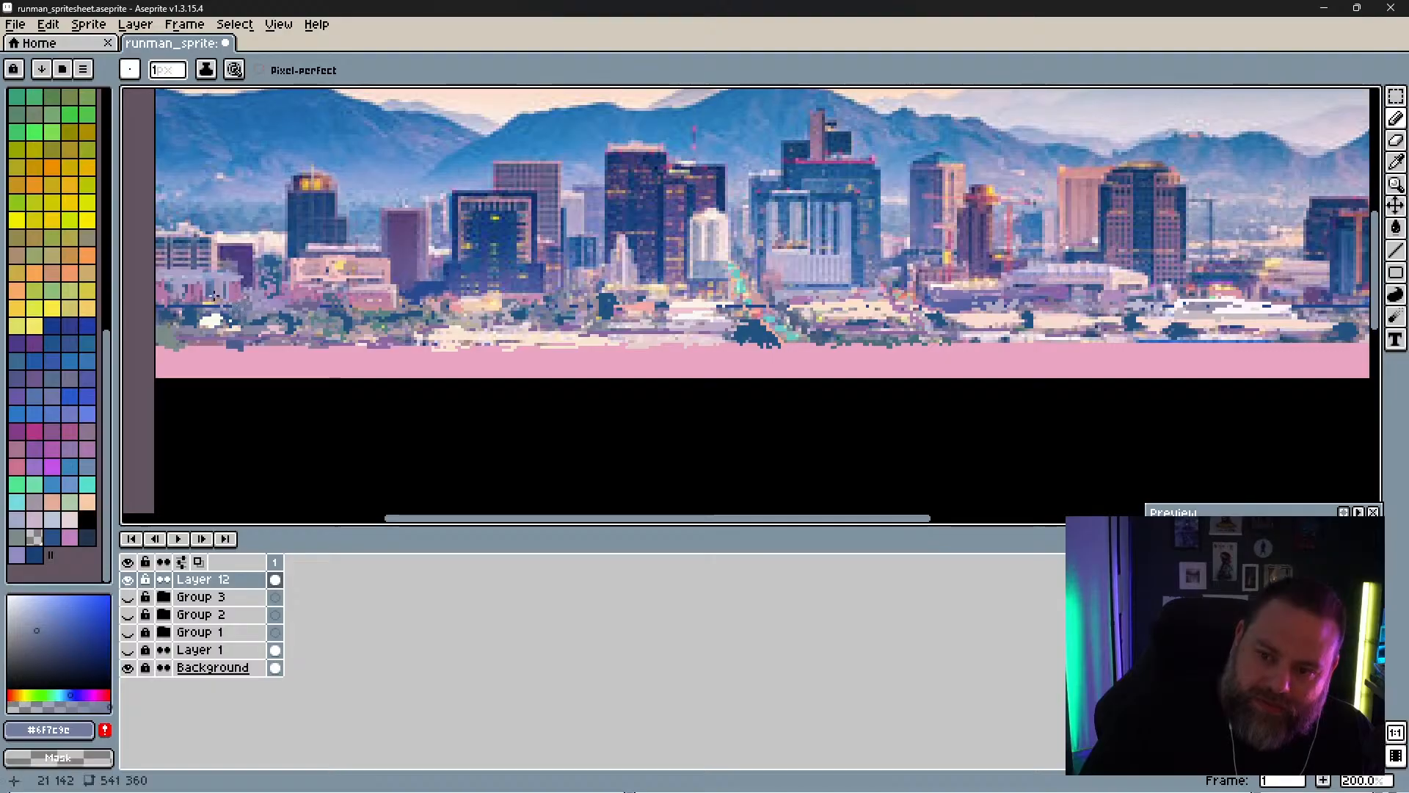
left_click(214, 297, "alt")
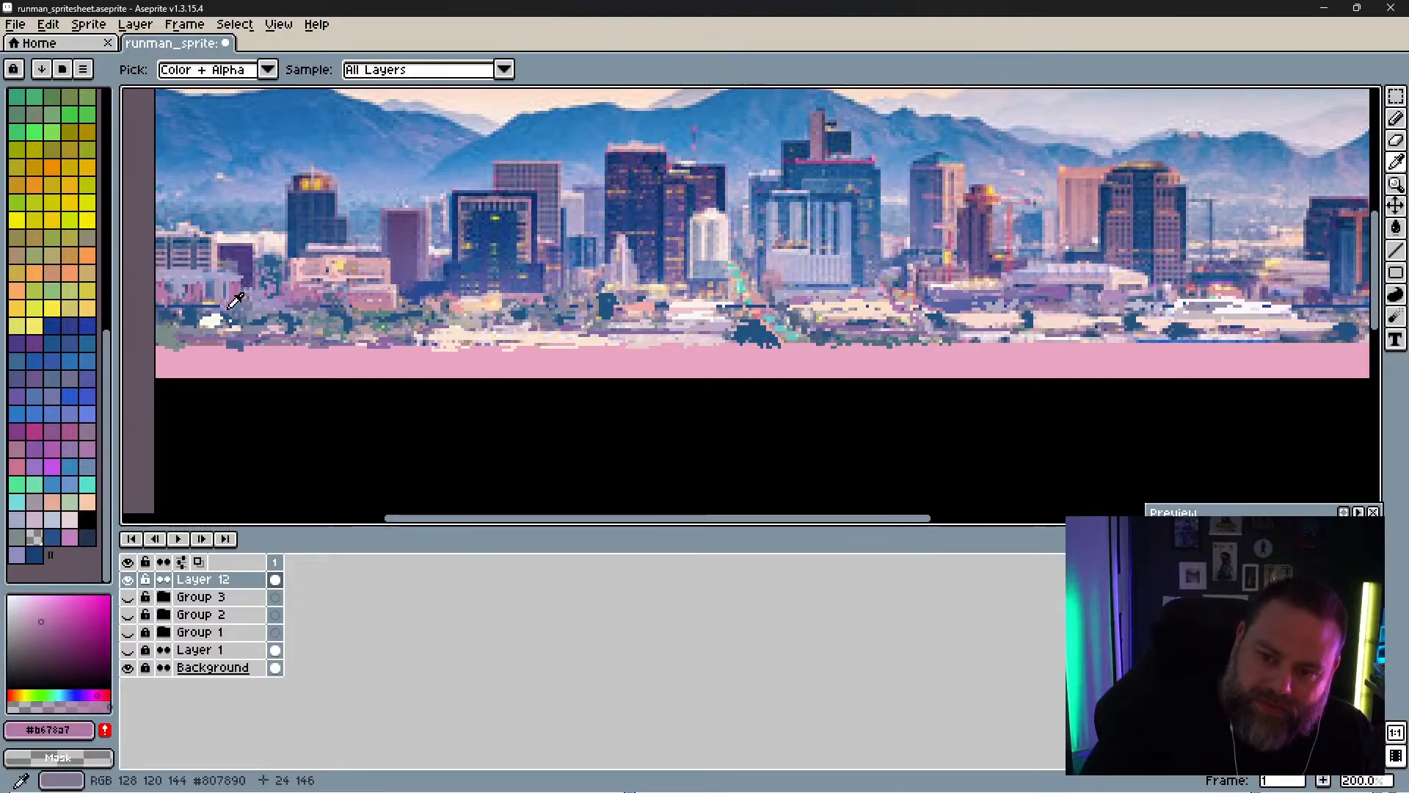
left_click(230, 307, "alt")
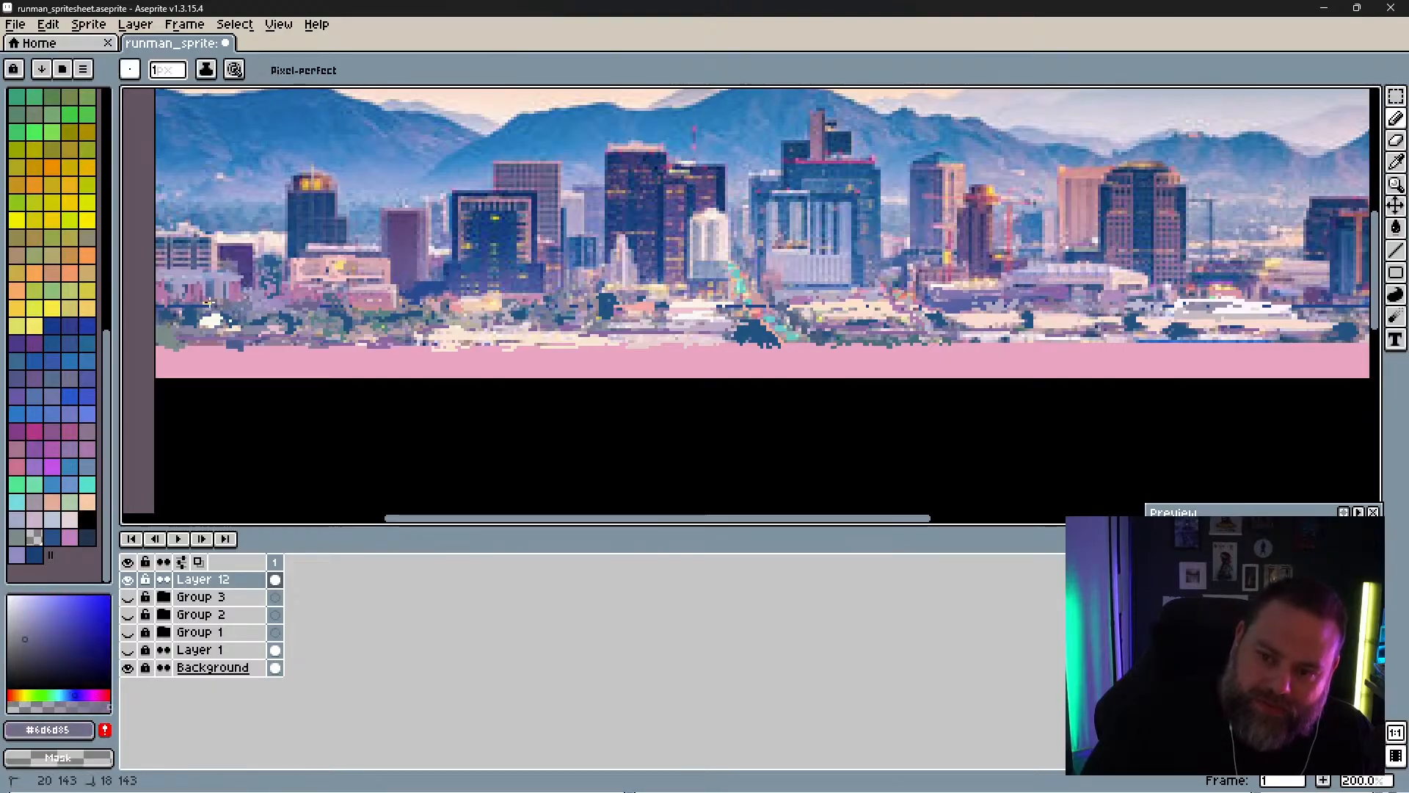
left_click(211, 309, "alt")
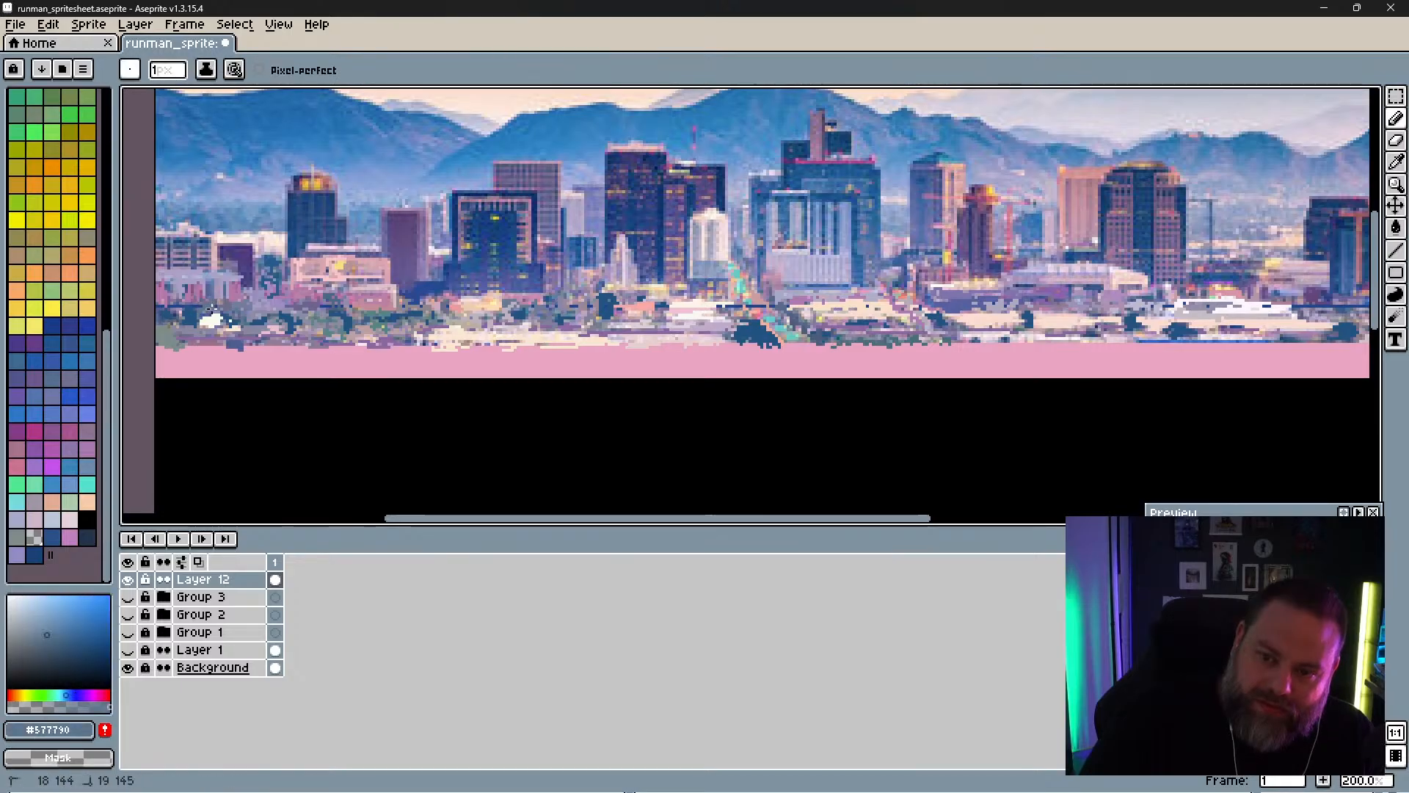
left_click(185, 309, "alt")
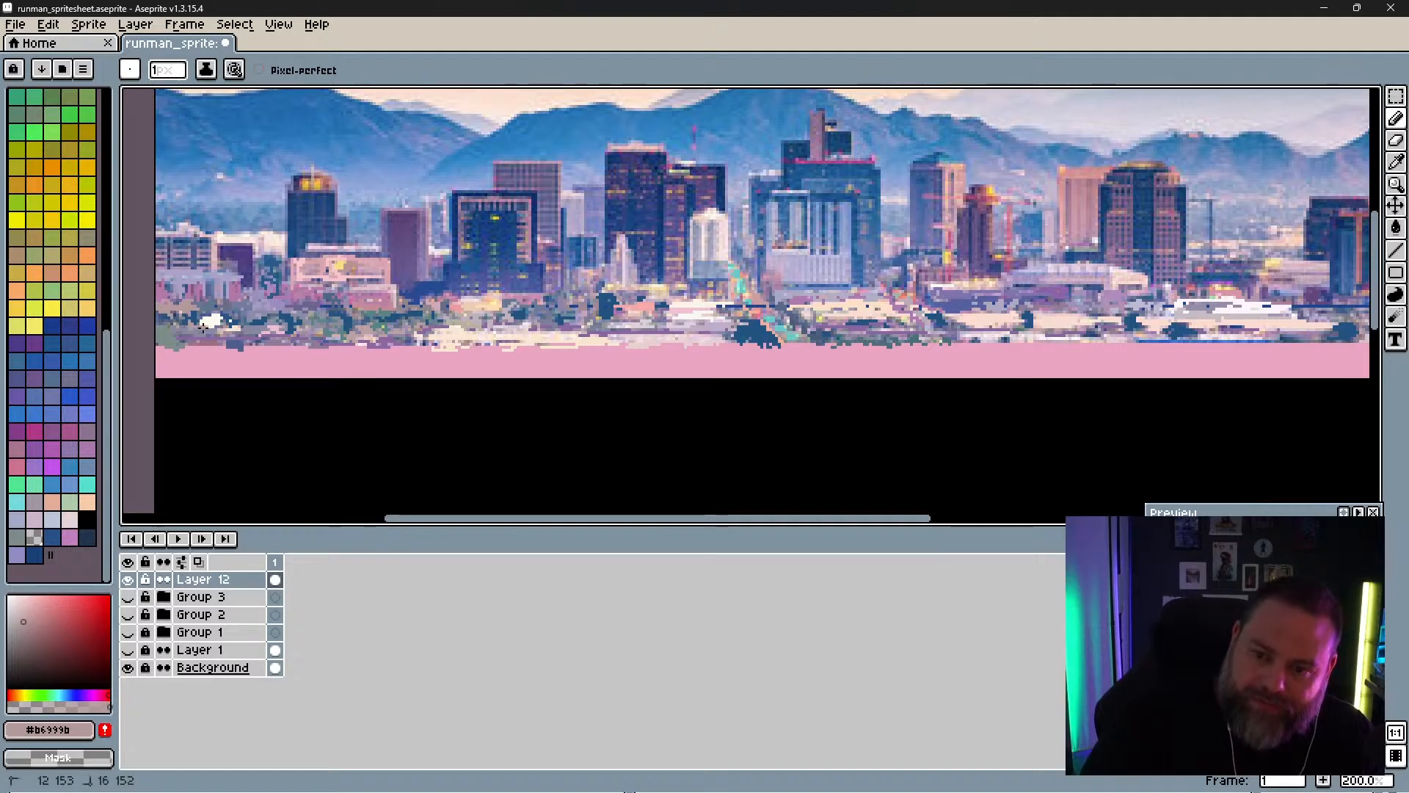
left_click(228, 327, "alt")
left_click(238, 328, "alt")
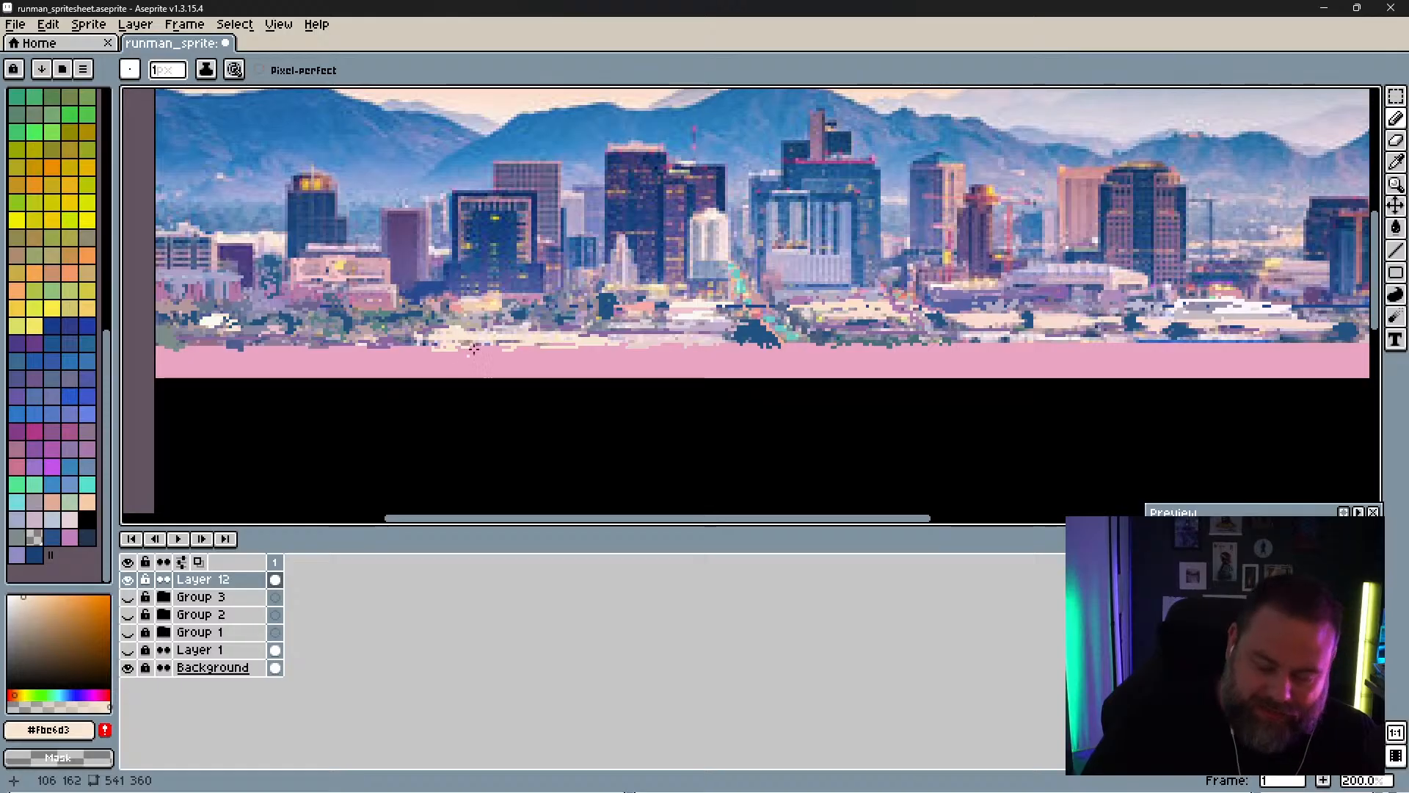
Step: Paint the trees and lit ground at the foot of the dark blue western tower with sampled #686B8C, #FFDAB2 and #BD95B0
left_click(455, 316, "alt")
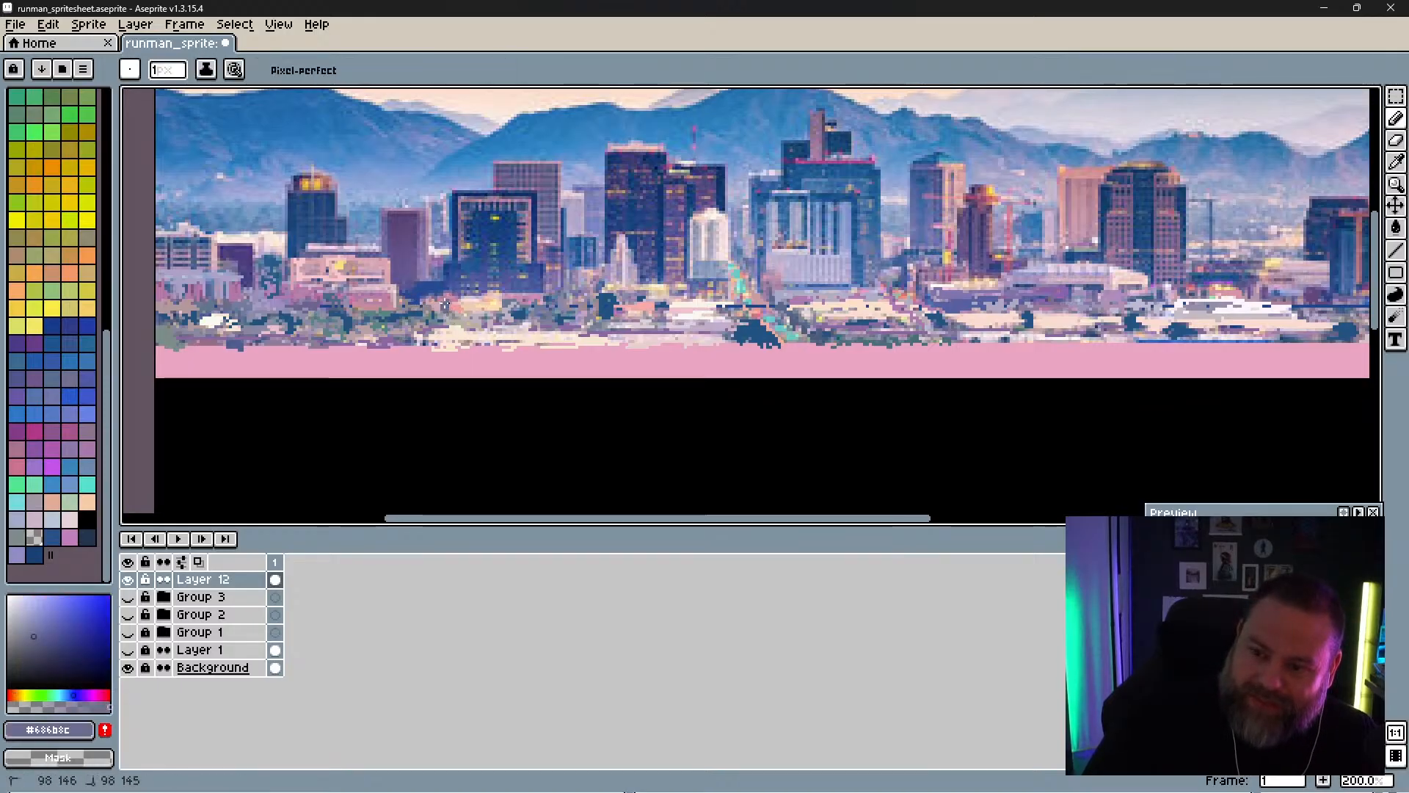
key("alt")
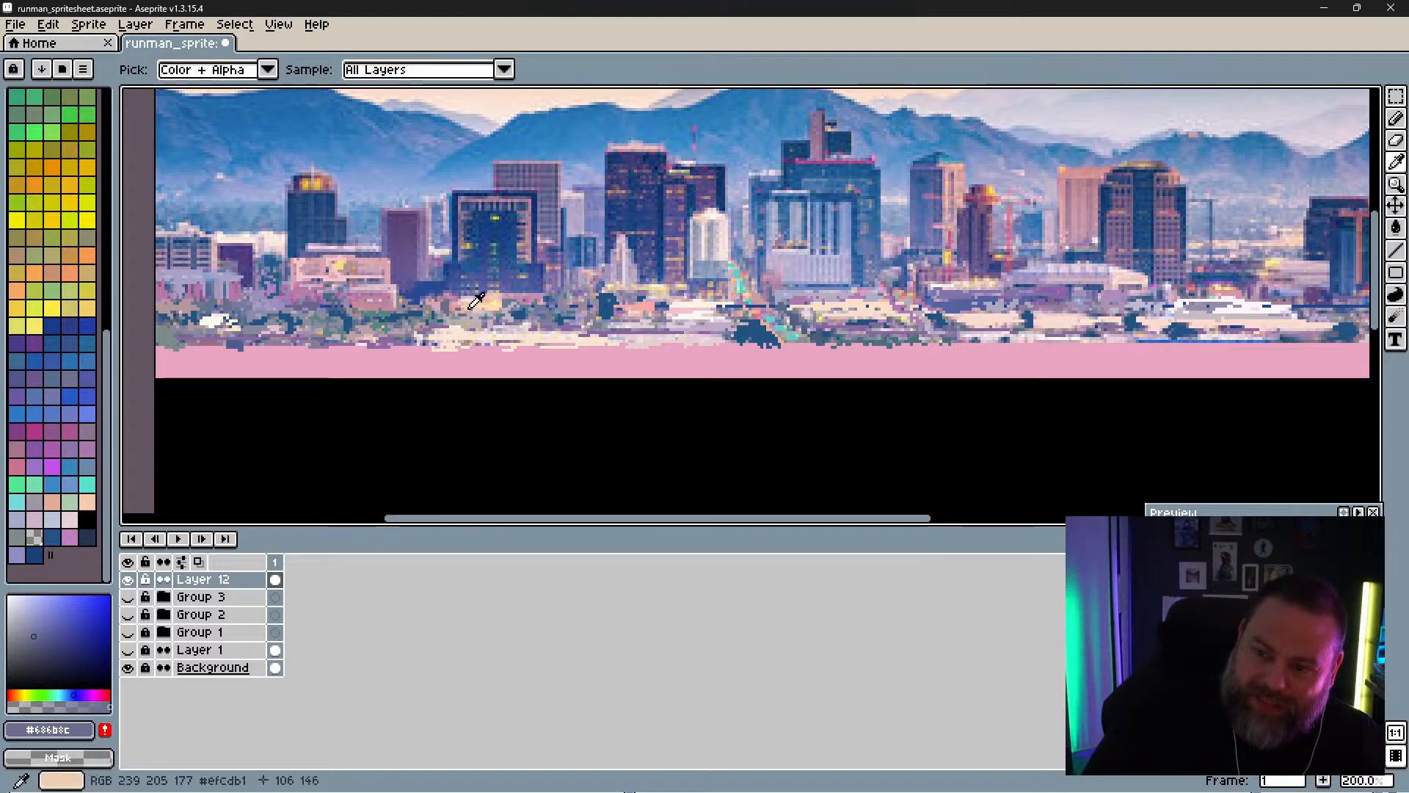
key("alt")
left_click(478, 308, "alt")
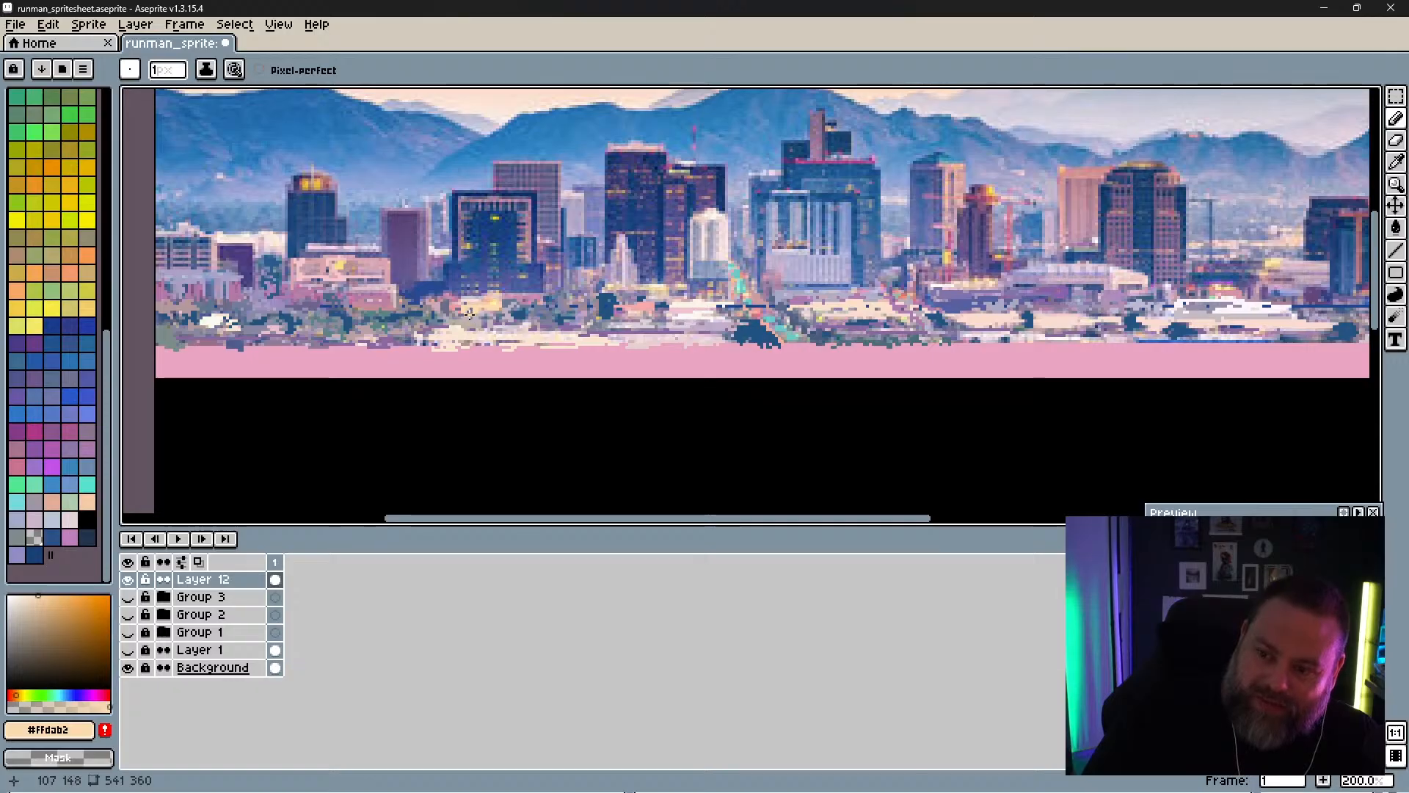
left_click(510, 305, "alt")
left_click(510, 296, "alt")
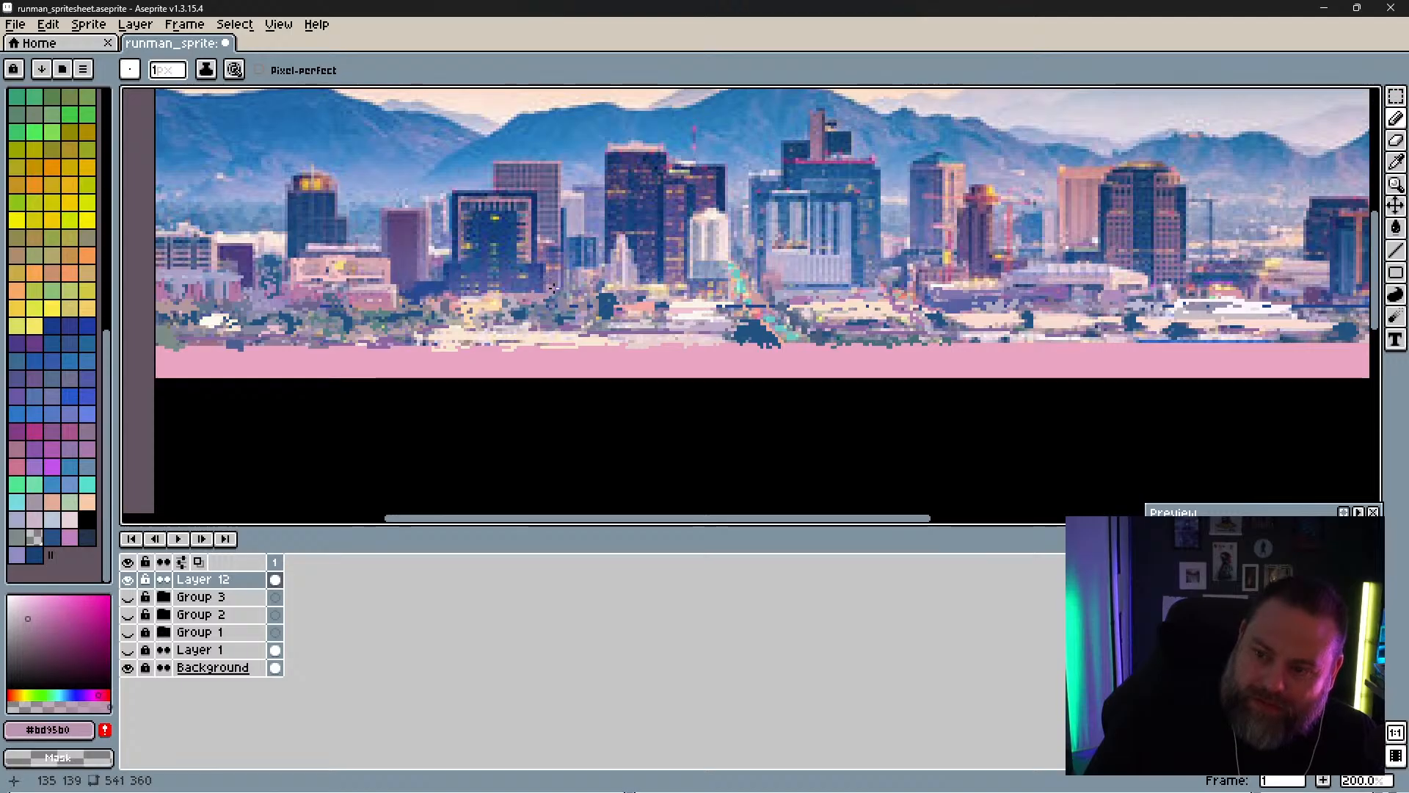
Step: Paint the ground and shadows west of the dark tree clump with sampled #C8A0BB, #7A87B3 and #B6A3B9
left_click(584, 308, "alt")
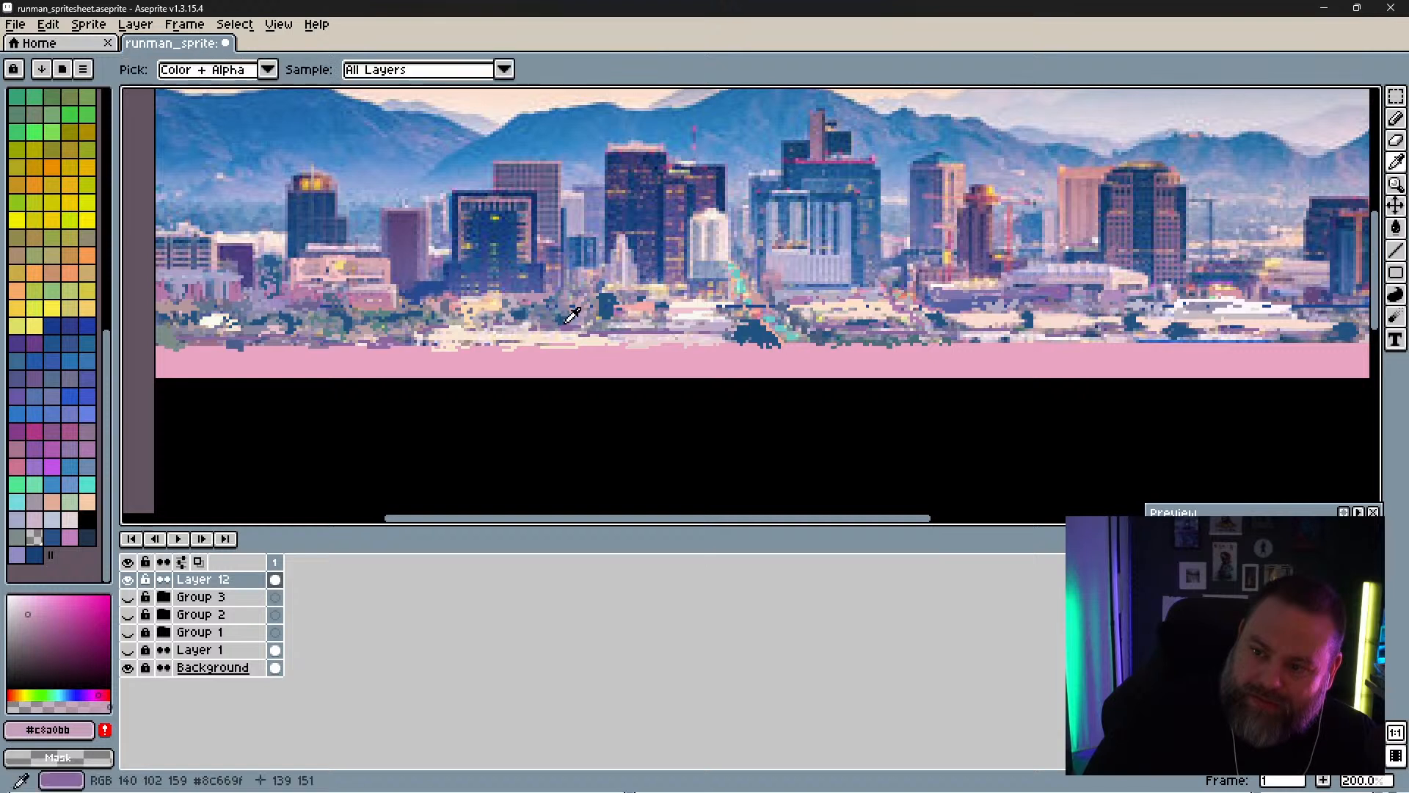
left_click(565, 315, "alt")
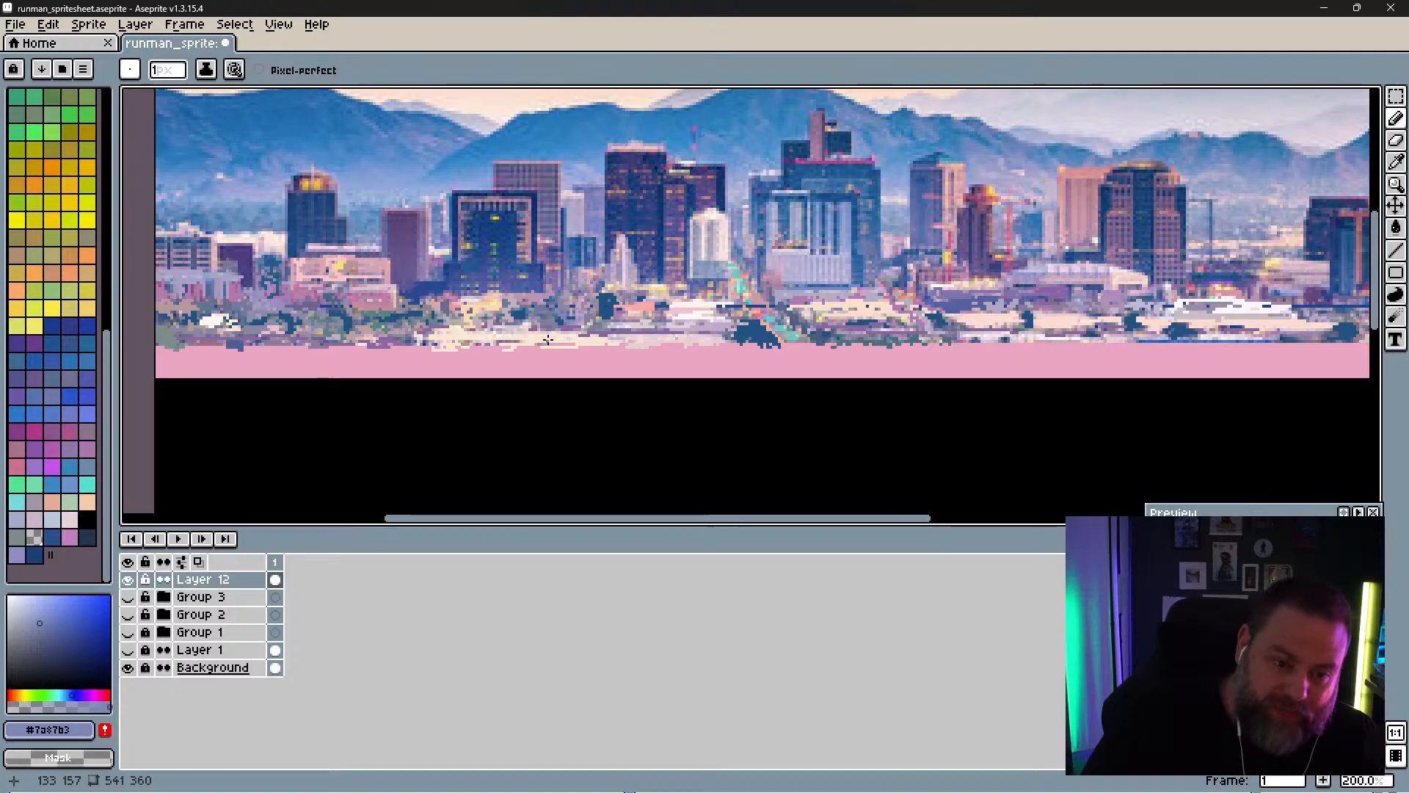
key("alt")
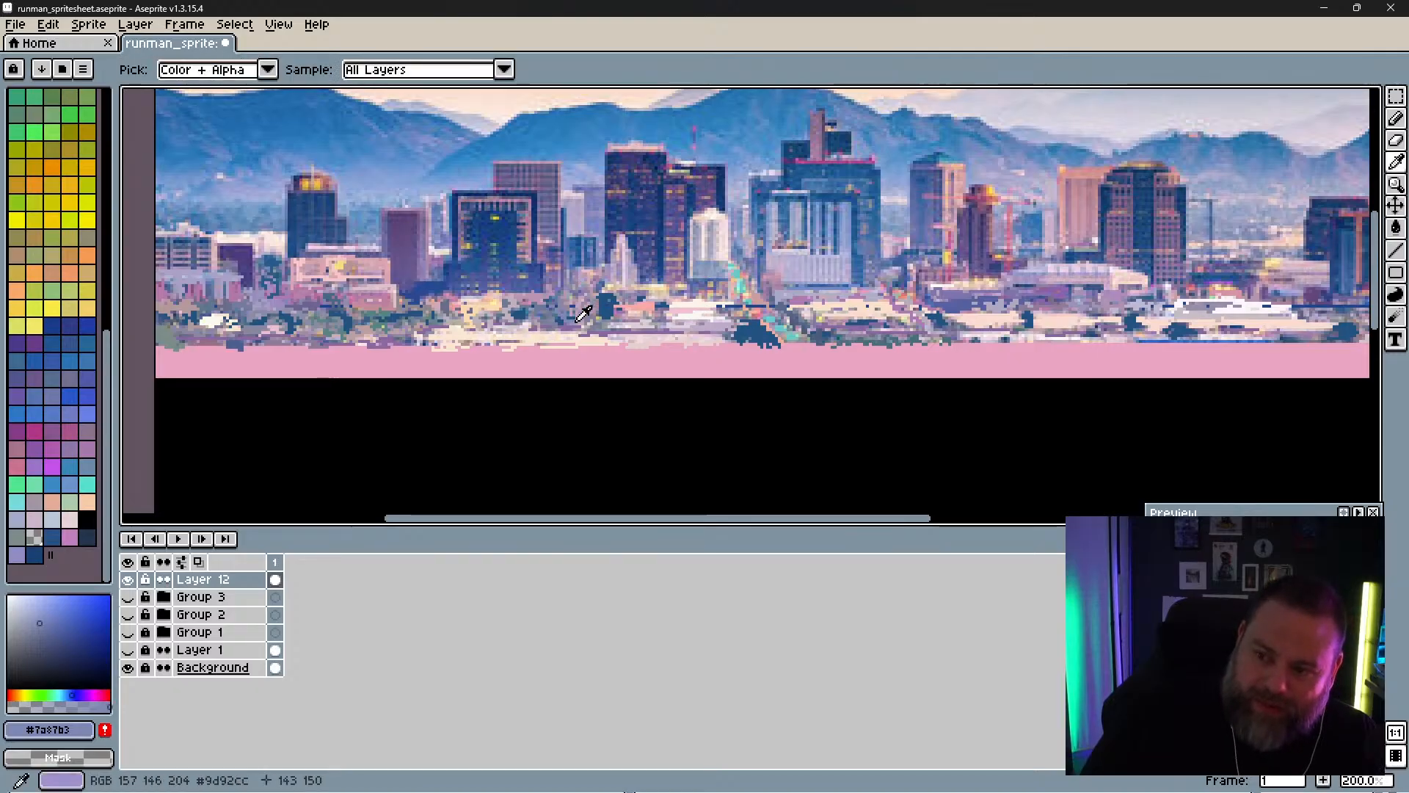
left_click(577, 322, "alt")
left_click(593, 317, "alt")
left_click_drag(597, 322, 598, 316)
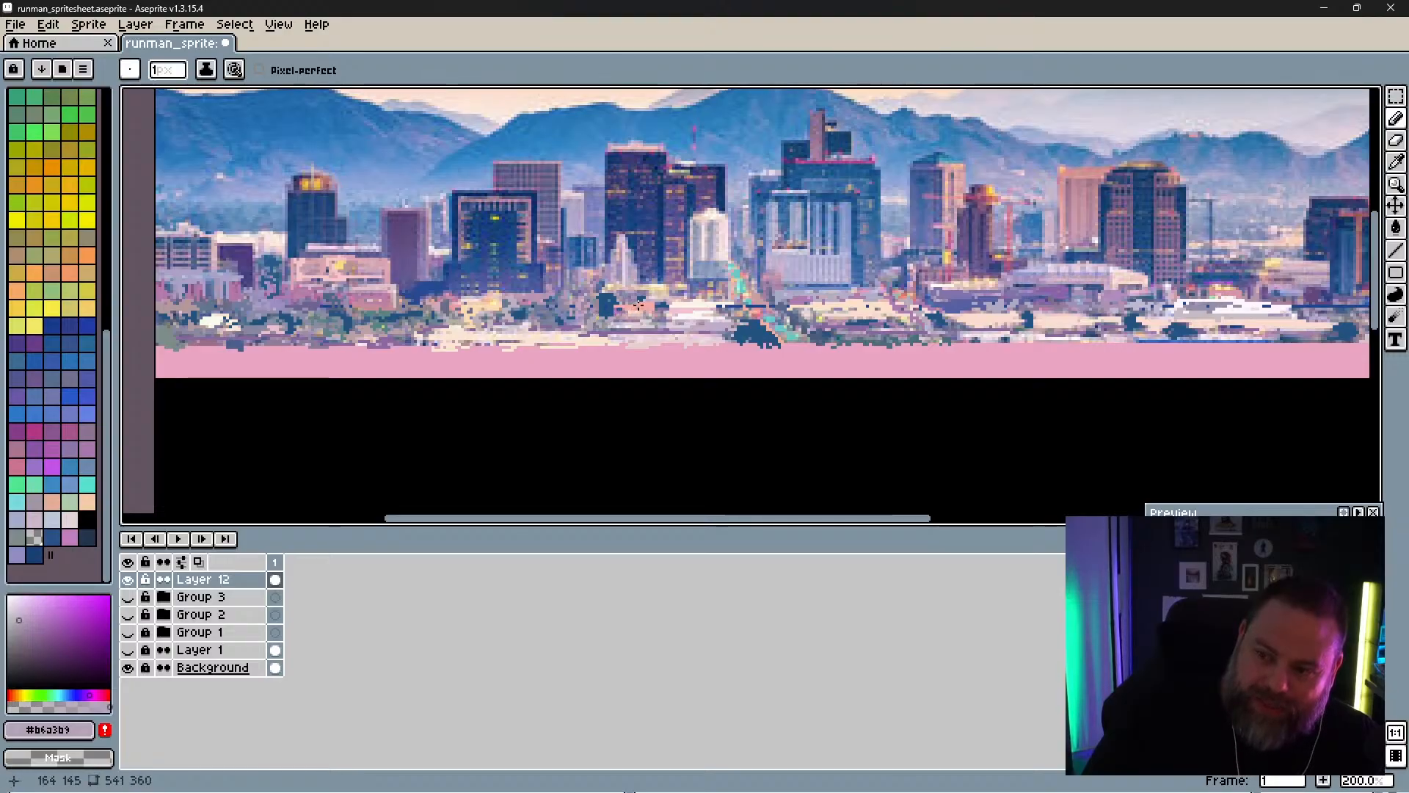
Step: Paint the salmon rooftop and its surroundings just east of the dark tree clump with sampled #FFADA3, #15527F and #A2A9A1
left_click(621, 307, "alt")
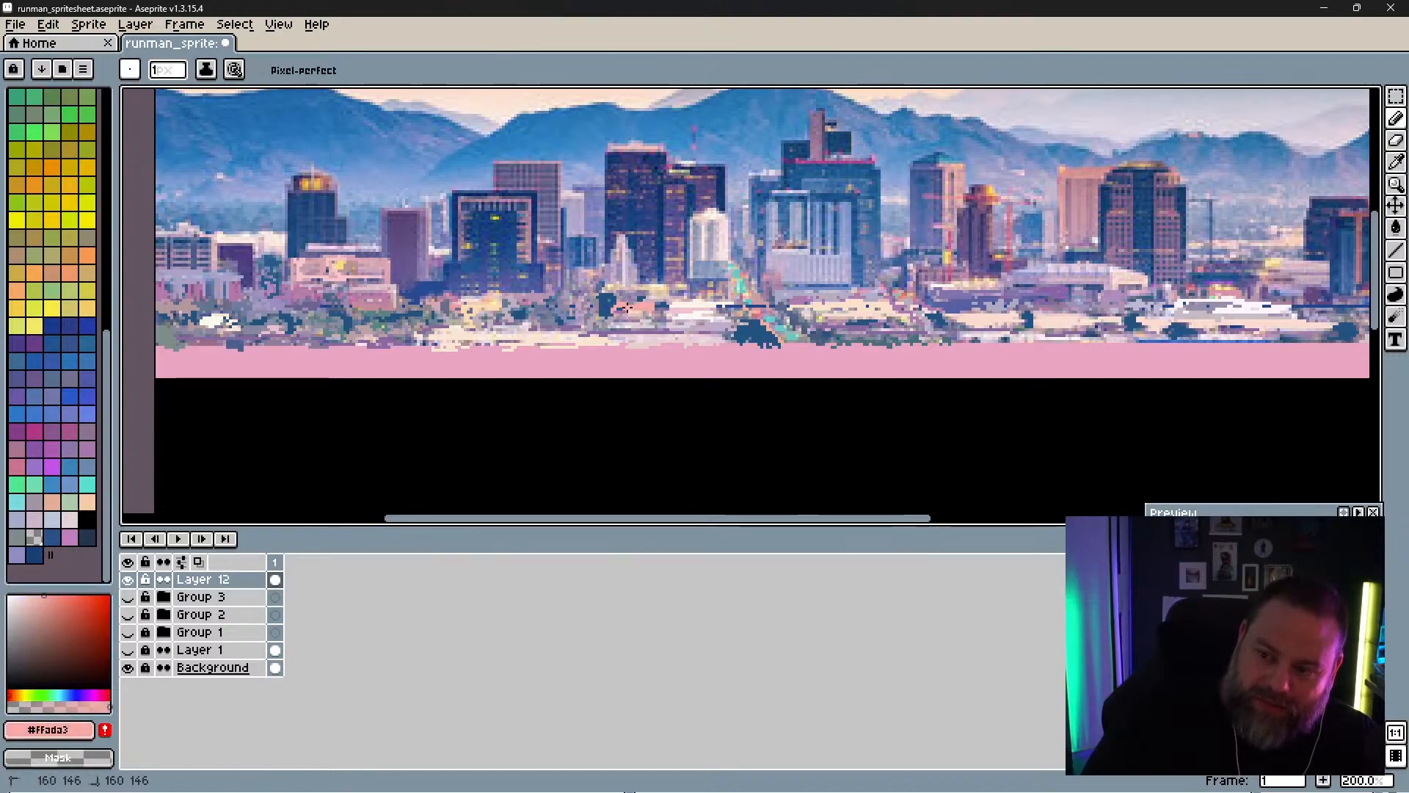
left_click(622, 308, "alt")
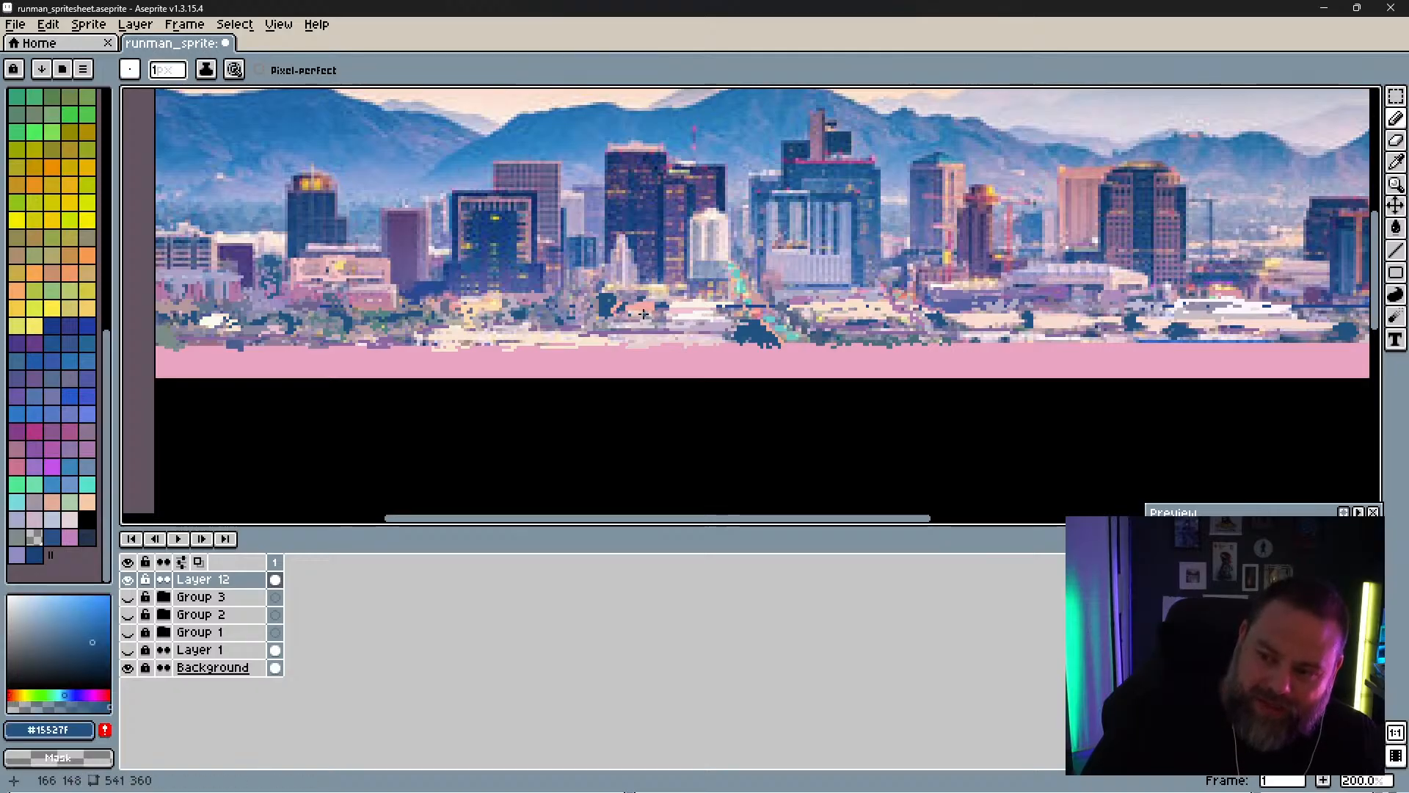
left_click(651, 314, "alt")
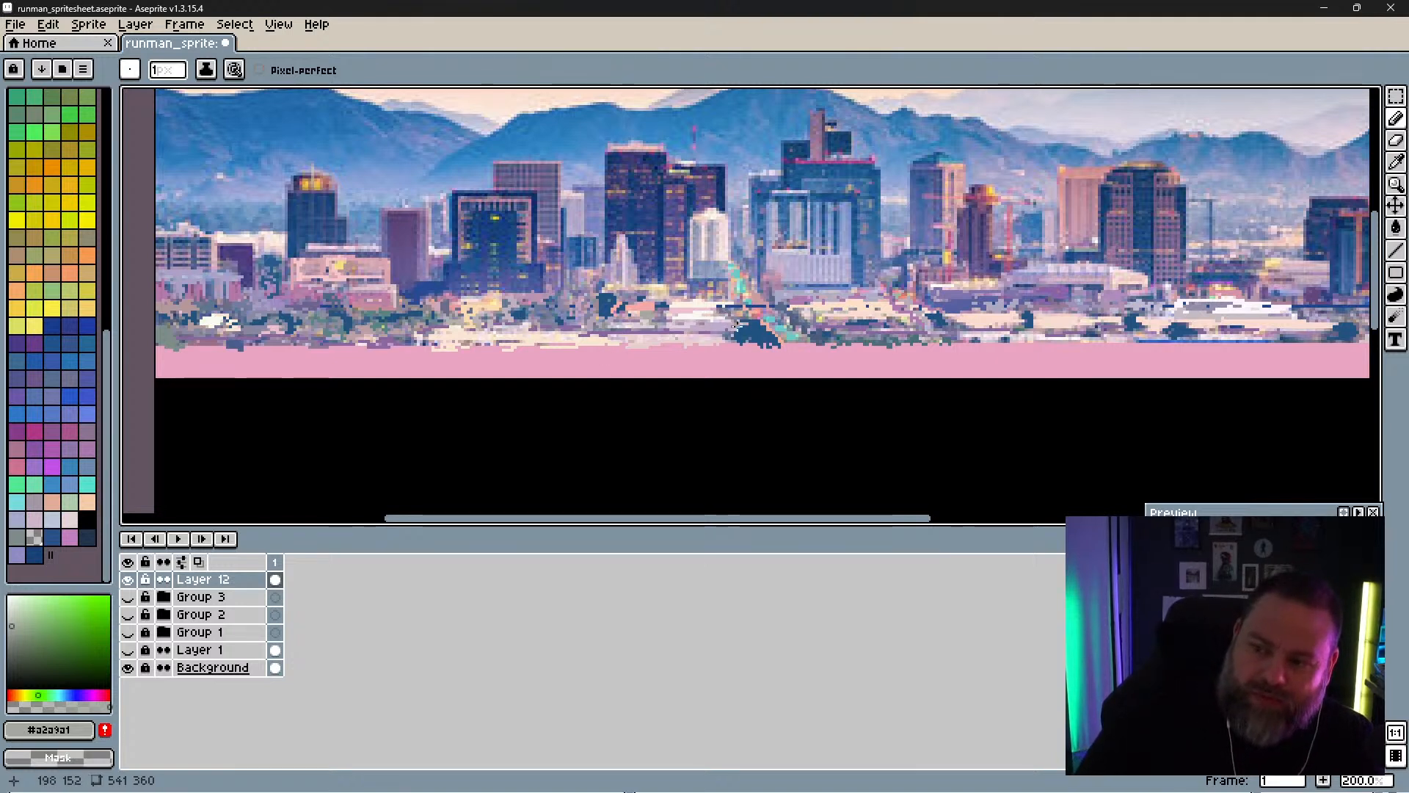
Step: Paint the long pale-roofed building in front of the eastern towers with sampled #F2CDDF, #ECD4D5, #CDC1E7, #D4ACBD and #A292B9
key("i")
left_click(853, 315)
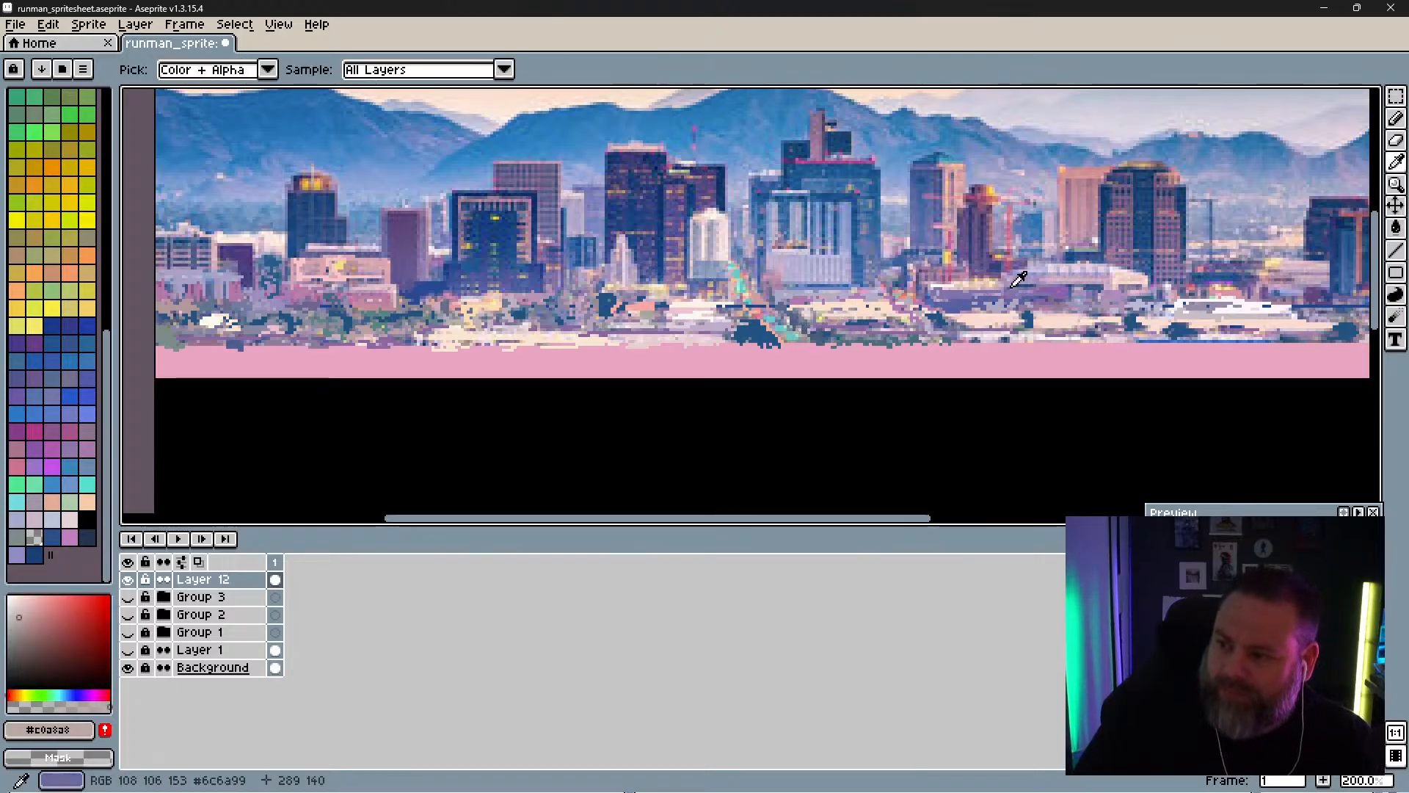
left_click(1068, 271)
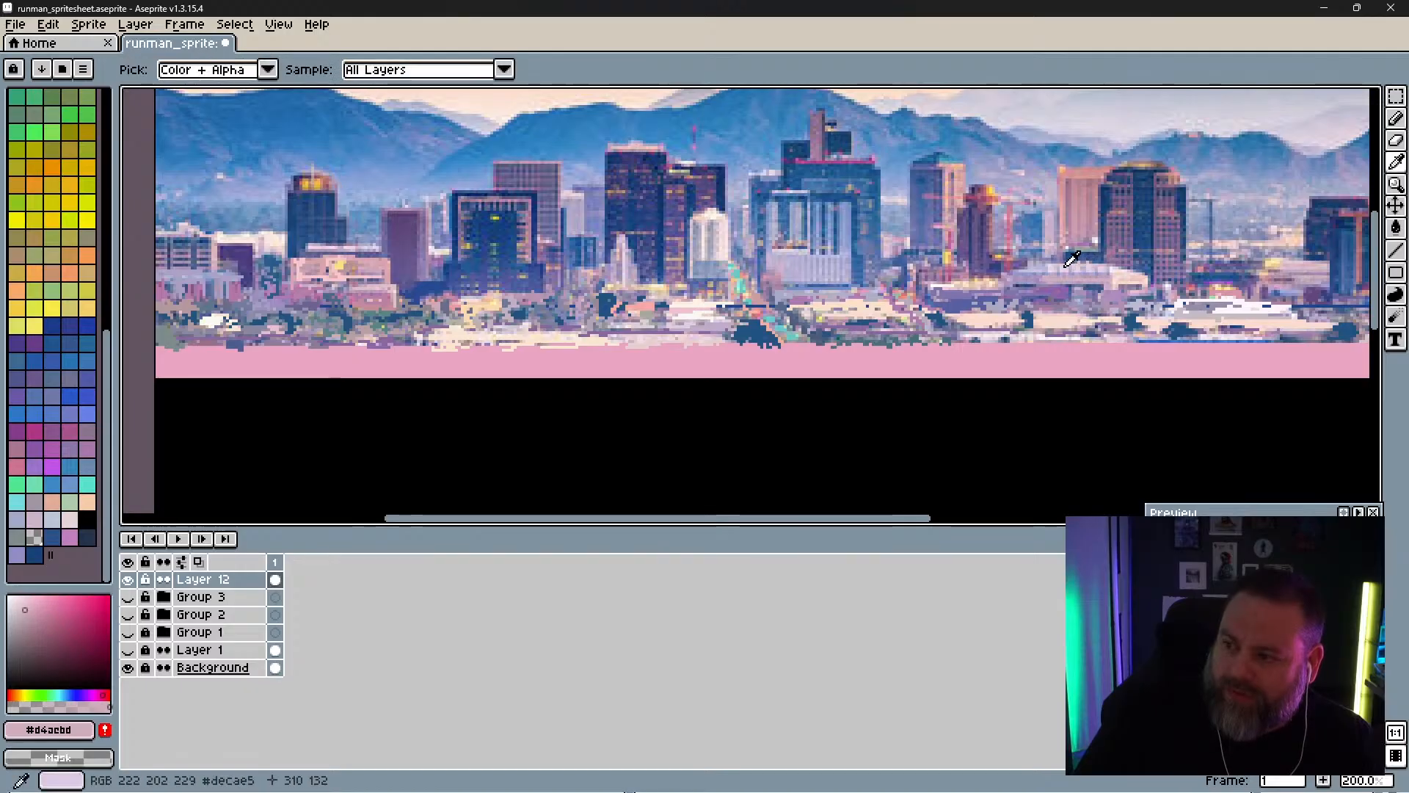
left_click(1067, 268)
key("b")
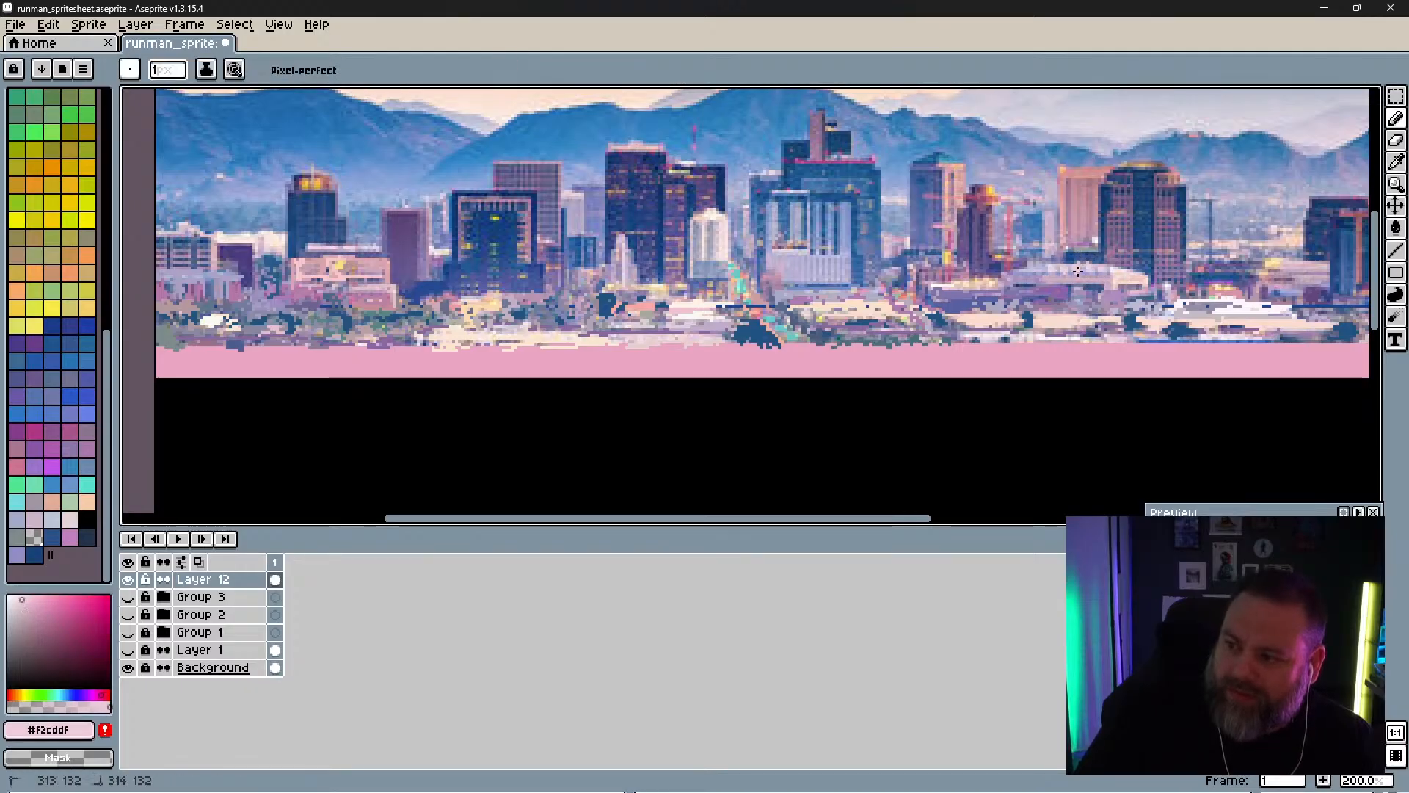
left_click(1118, 278, "alt")
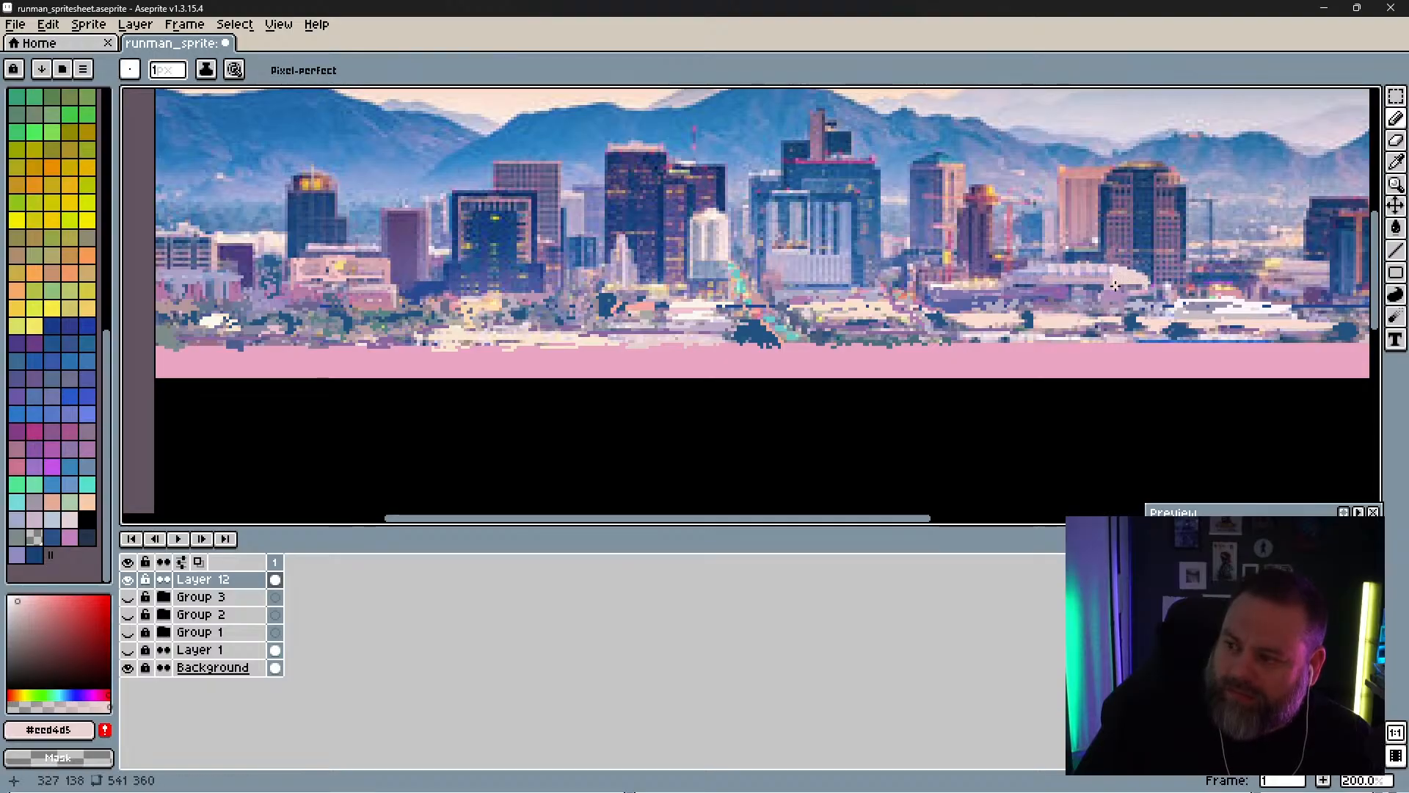
left_click(1022, 268, "alt")
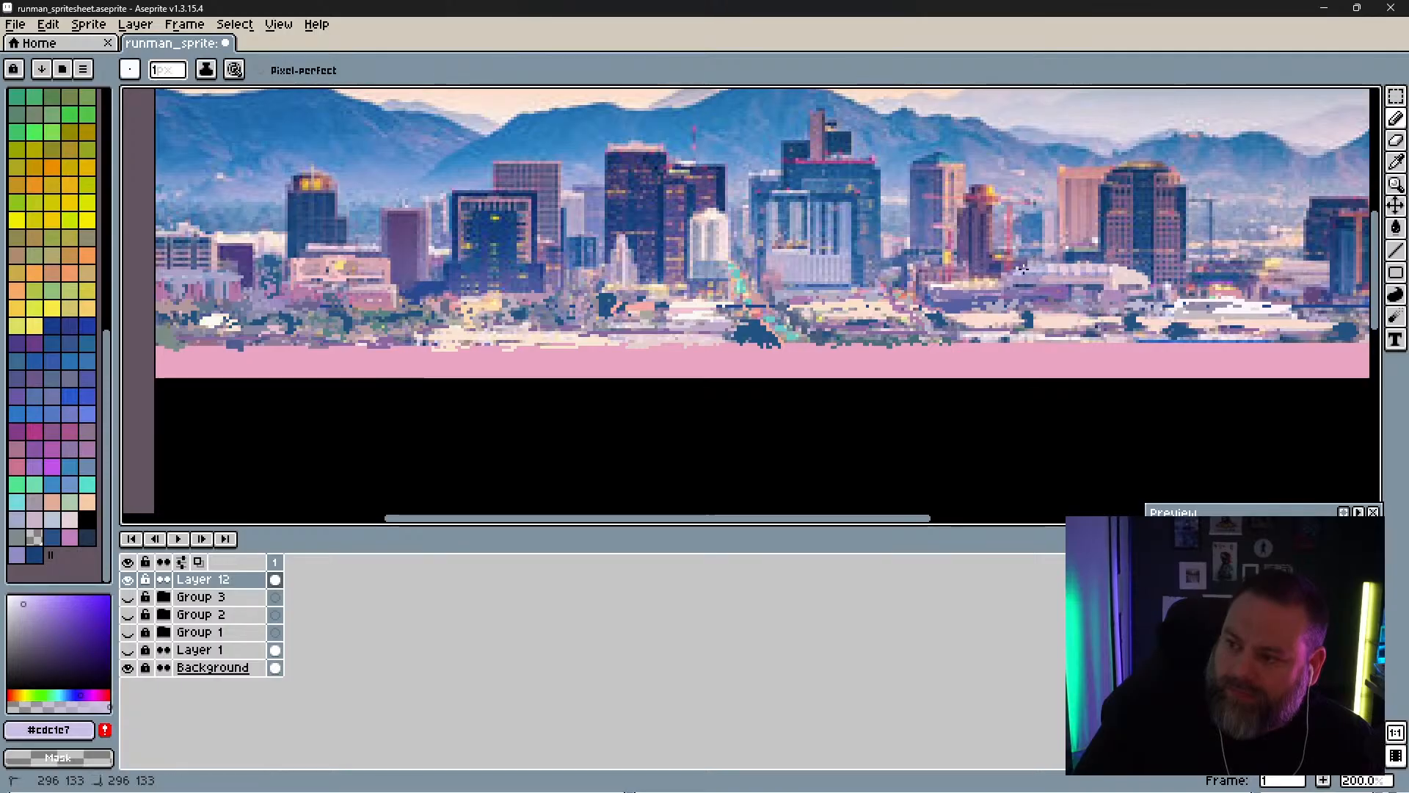
left_click(1057, 278, "alt")
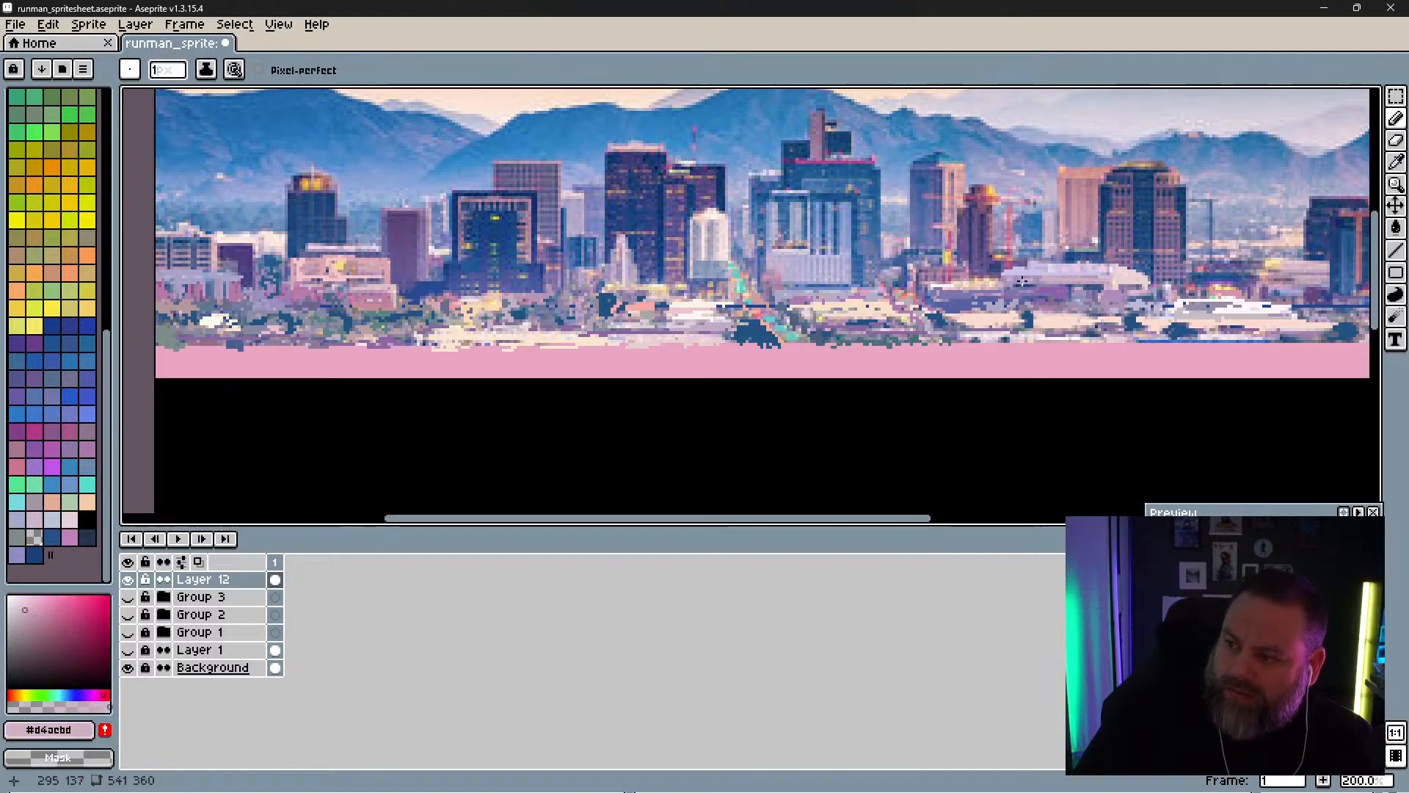
left_click(1038, 270, "alt")
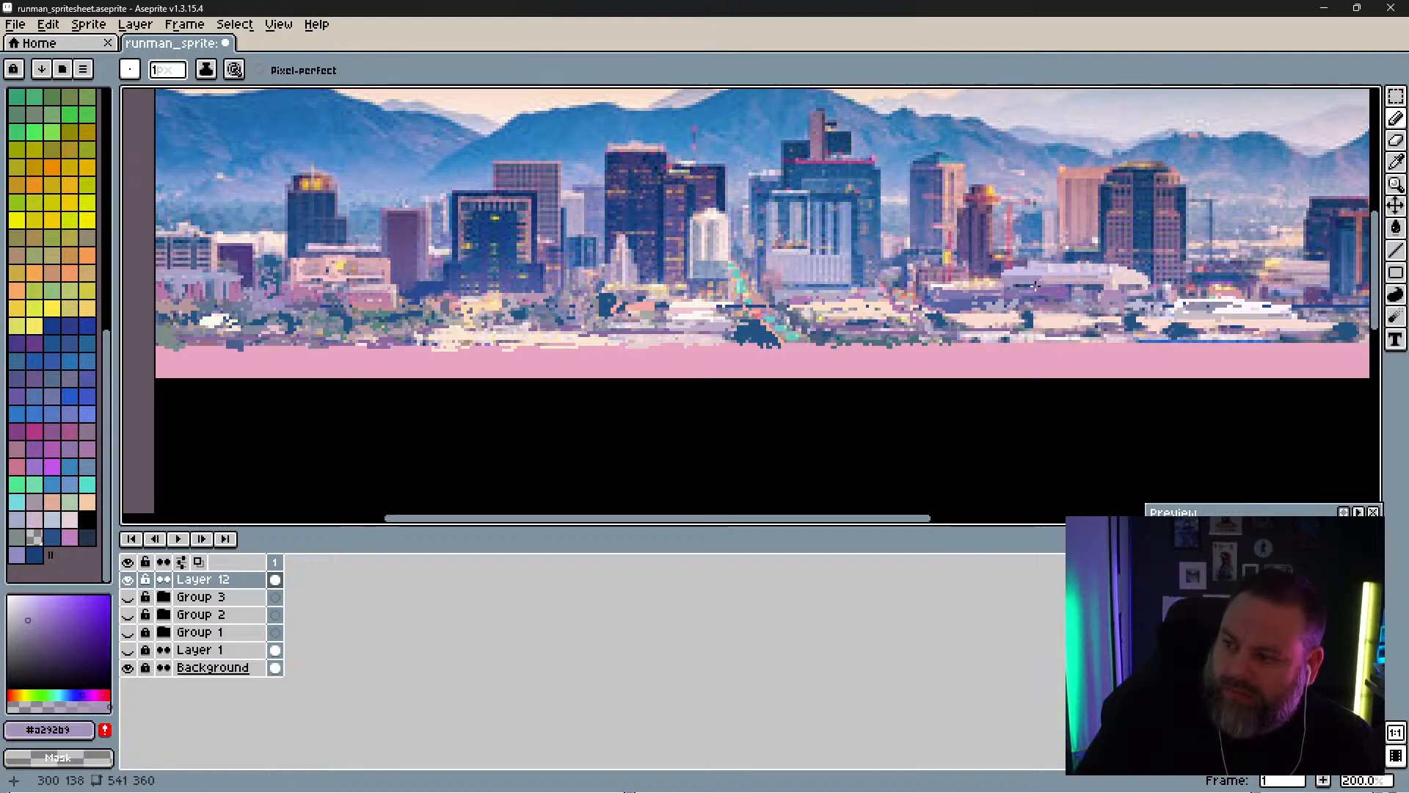
Step: Paint the shadows and highlights around the long pale-roofed building in front of the eastern towers with sampled #8073AB, #345684 and #F3CCC5
left_click(1031, 289, "alt")
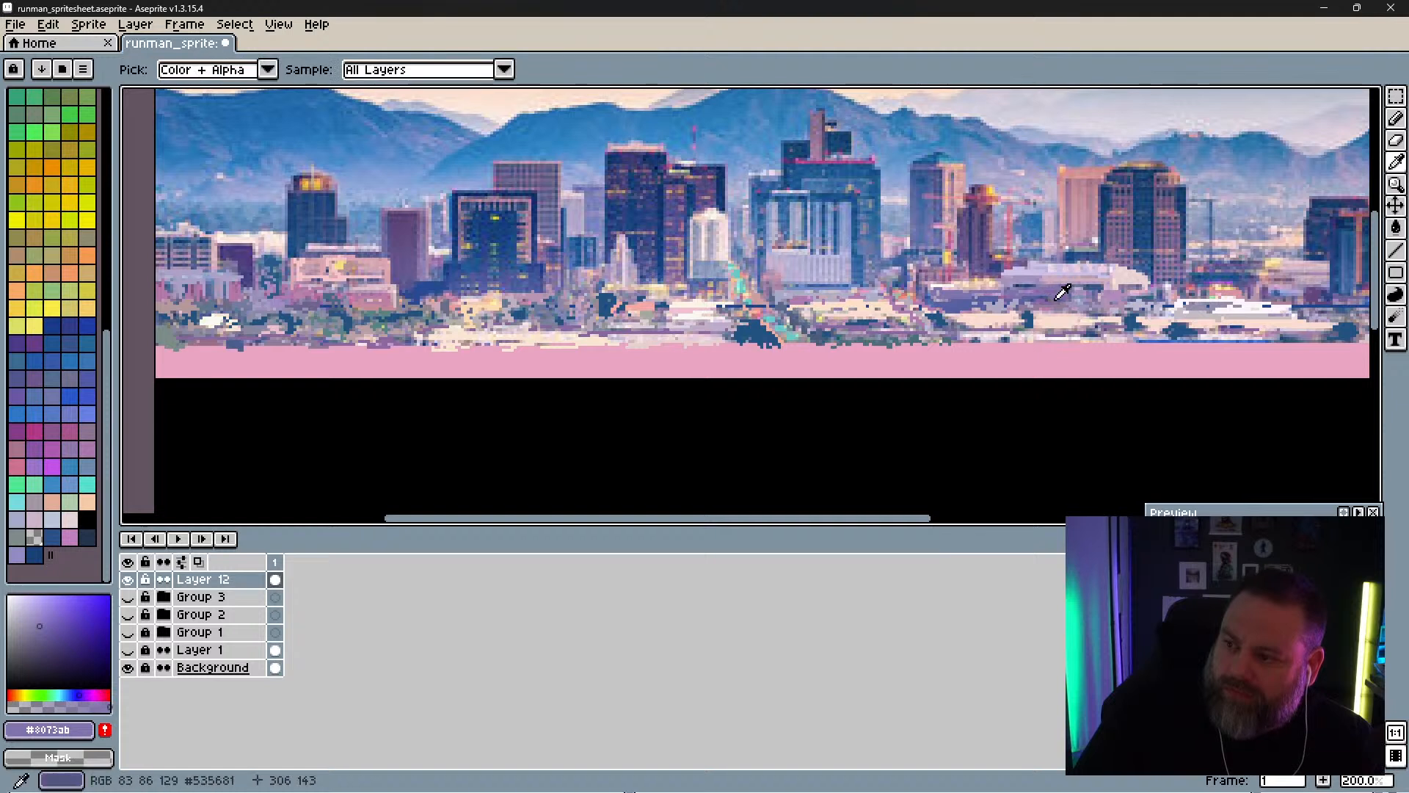
left_click(1063, 290, "alt")
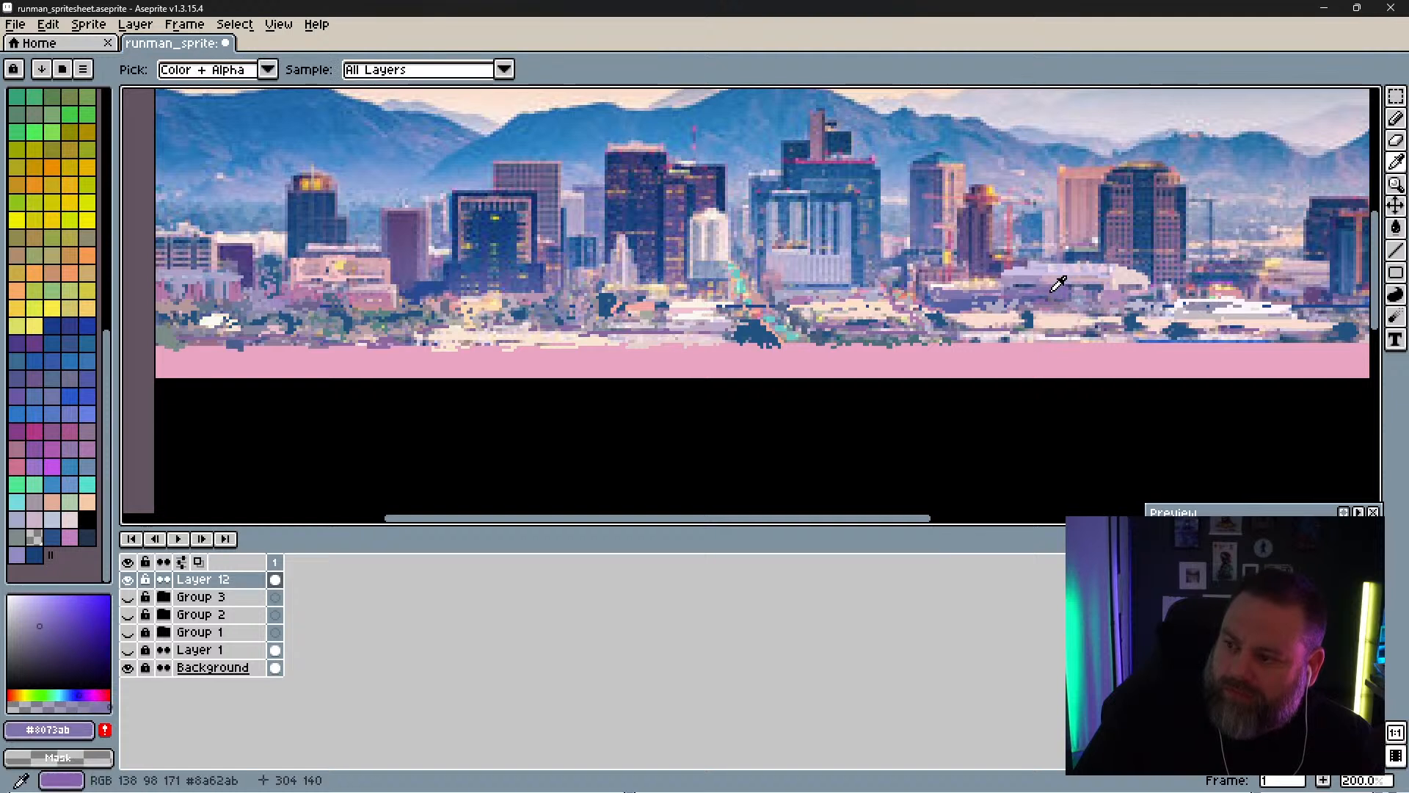
left_click(1088, 286, "alt")
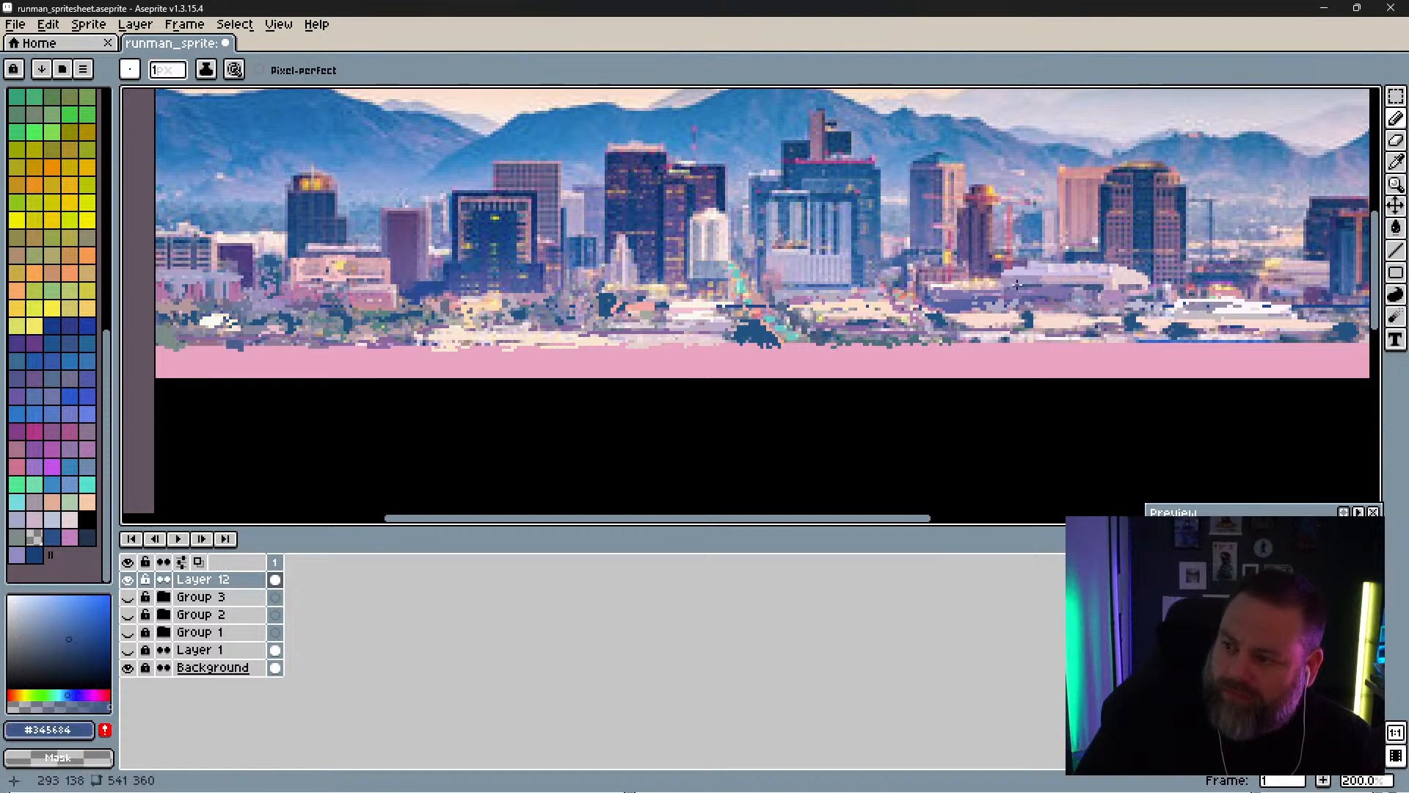
key("alt")
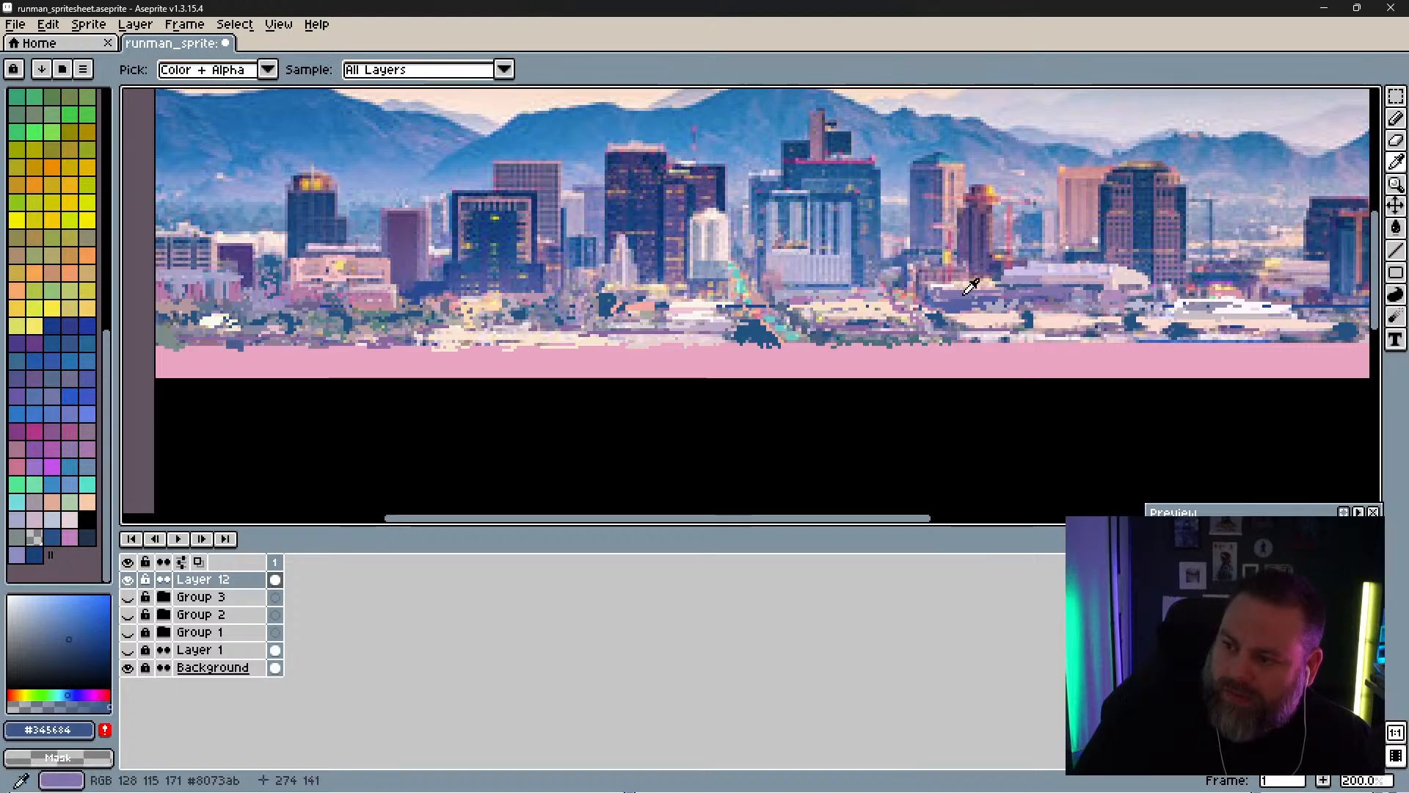
left_click(969, 289, "alt")
left_click(977, 288, "alt")
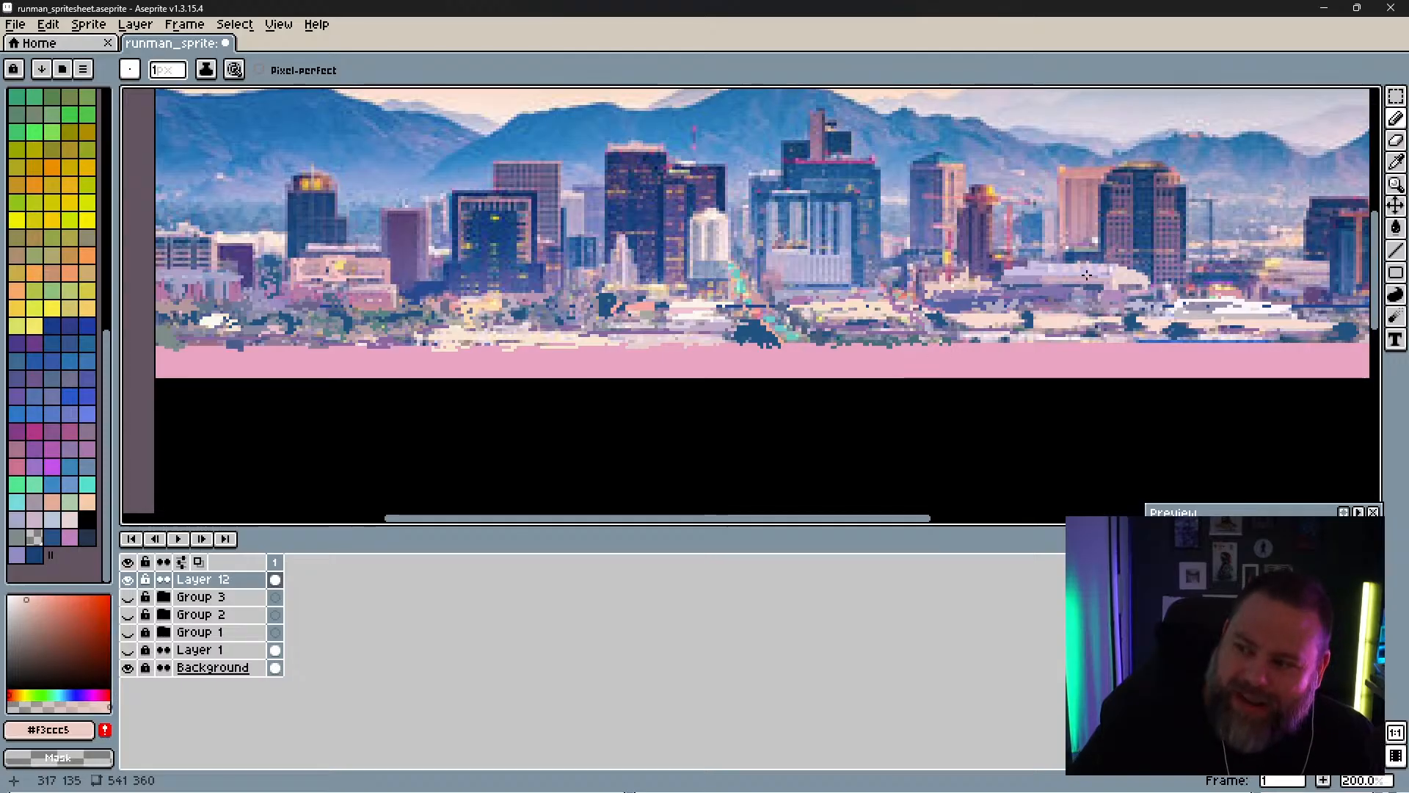
Step: Paint the ground just south of the long pale-roofed building with sampled #8A62AB, #9697B5, #947A97 and #FFDCD3
left_click(1087, 306, "alt")
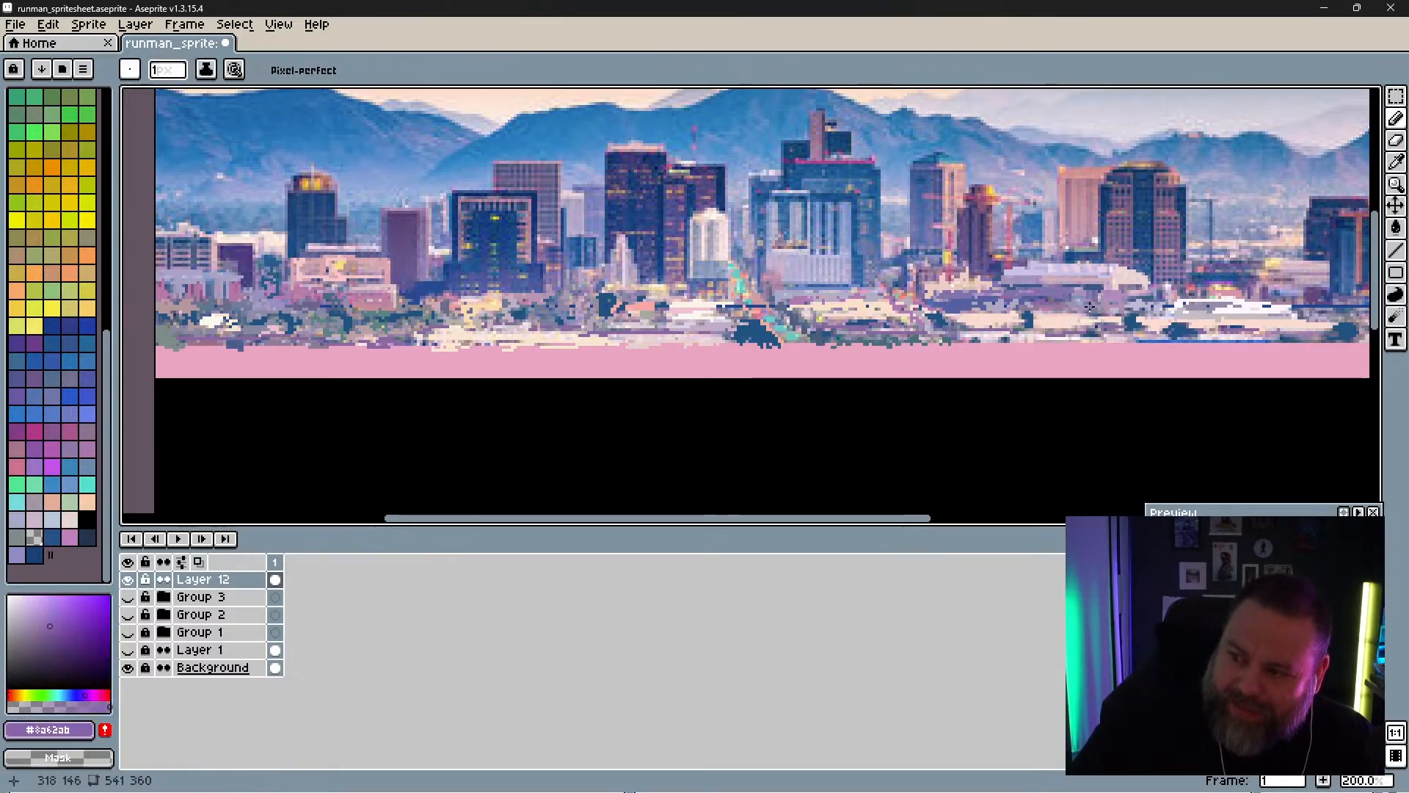
left_click(1082, 305, "alt")
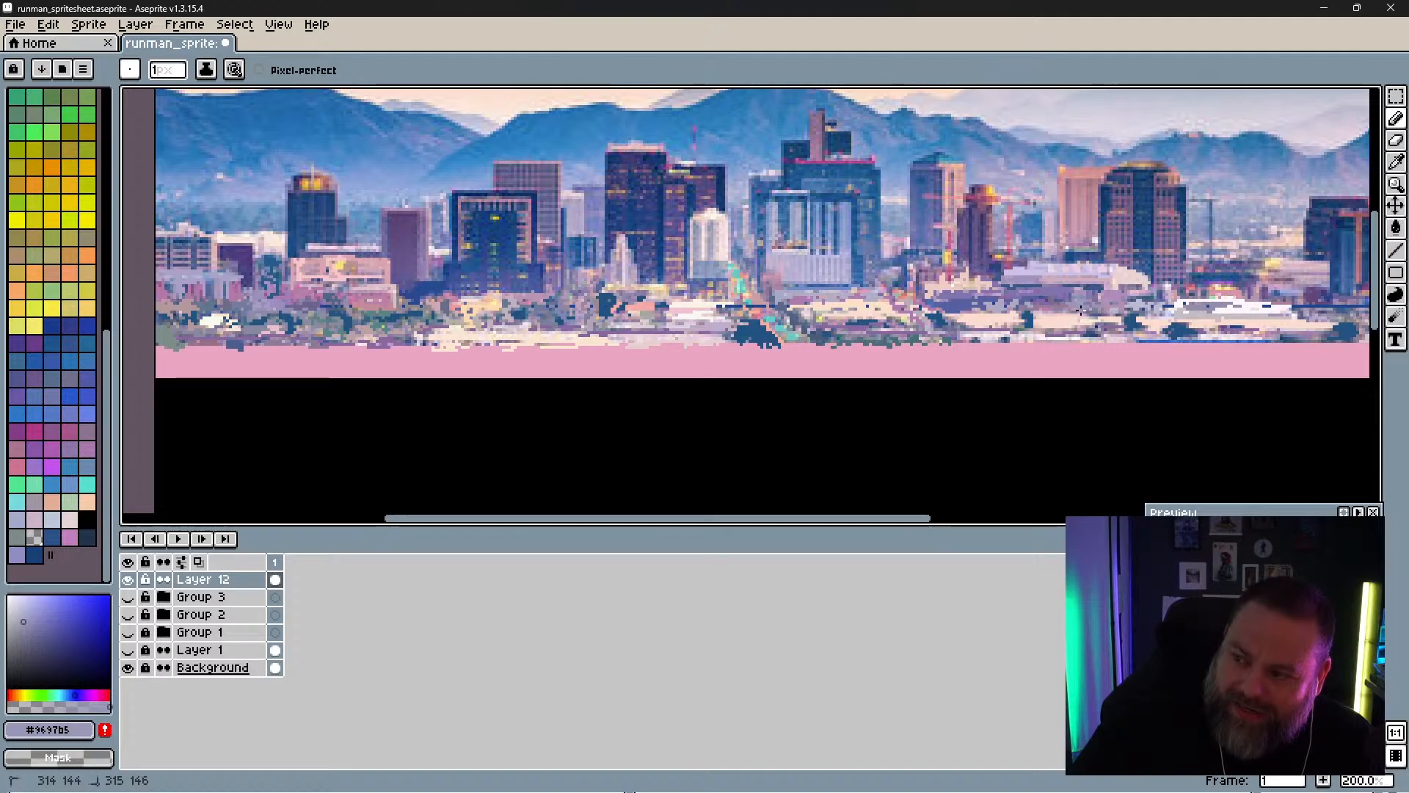
left_click(1056, 307, "alt")
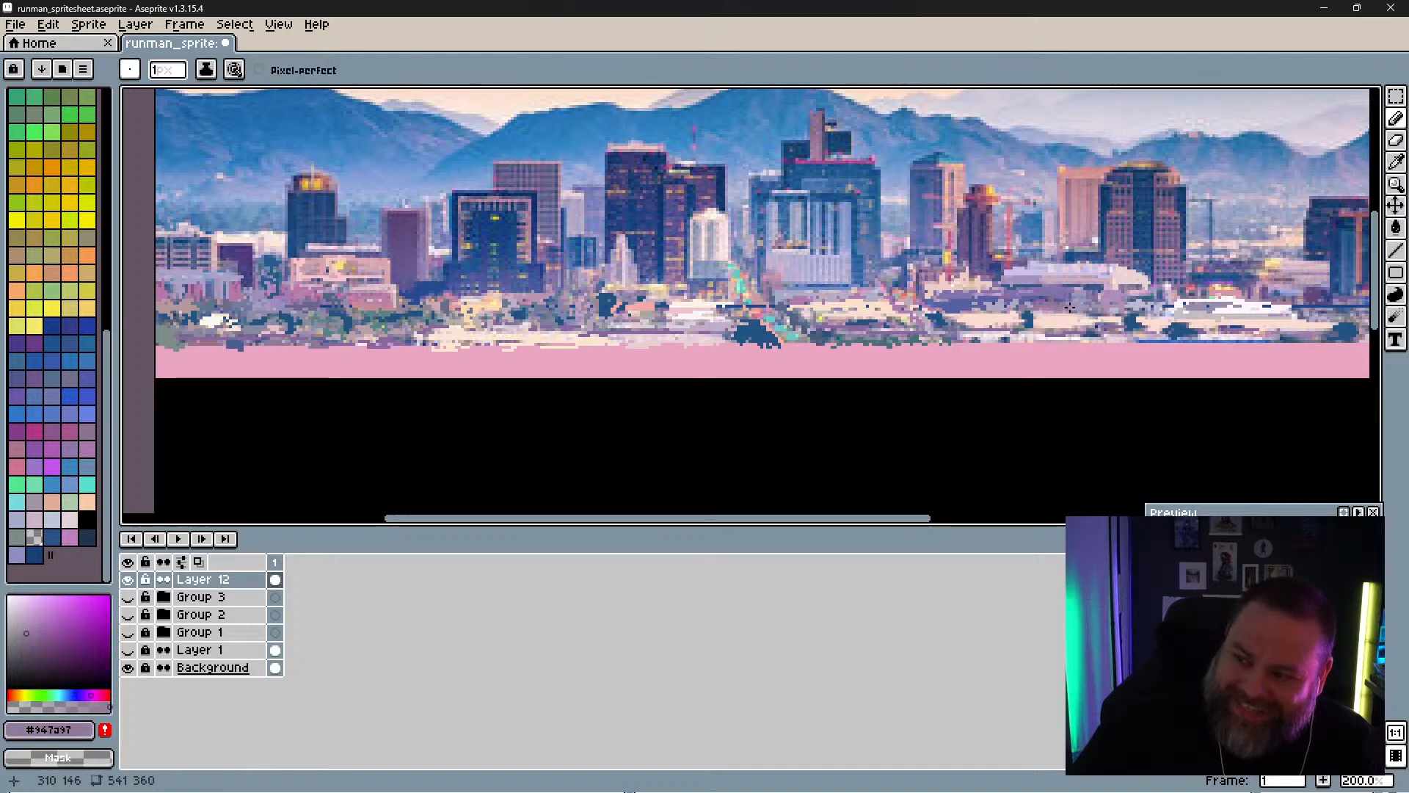
left_click(1061, 320, "alt")
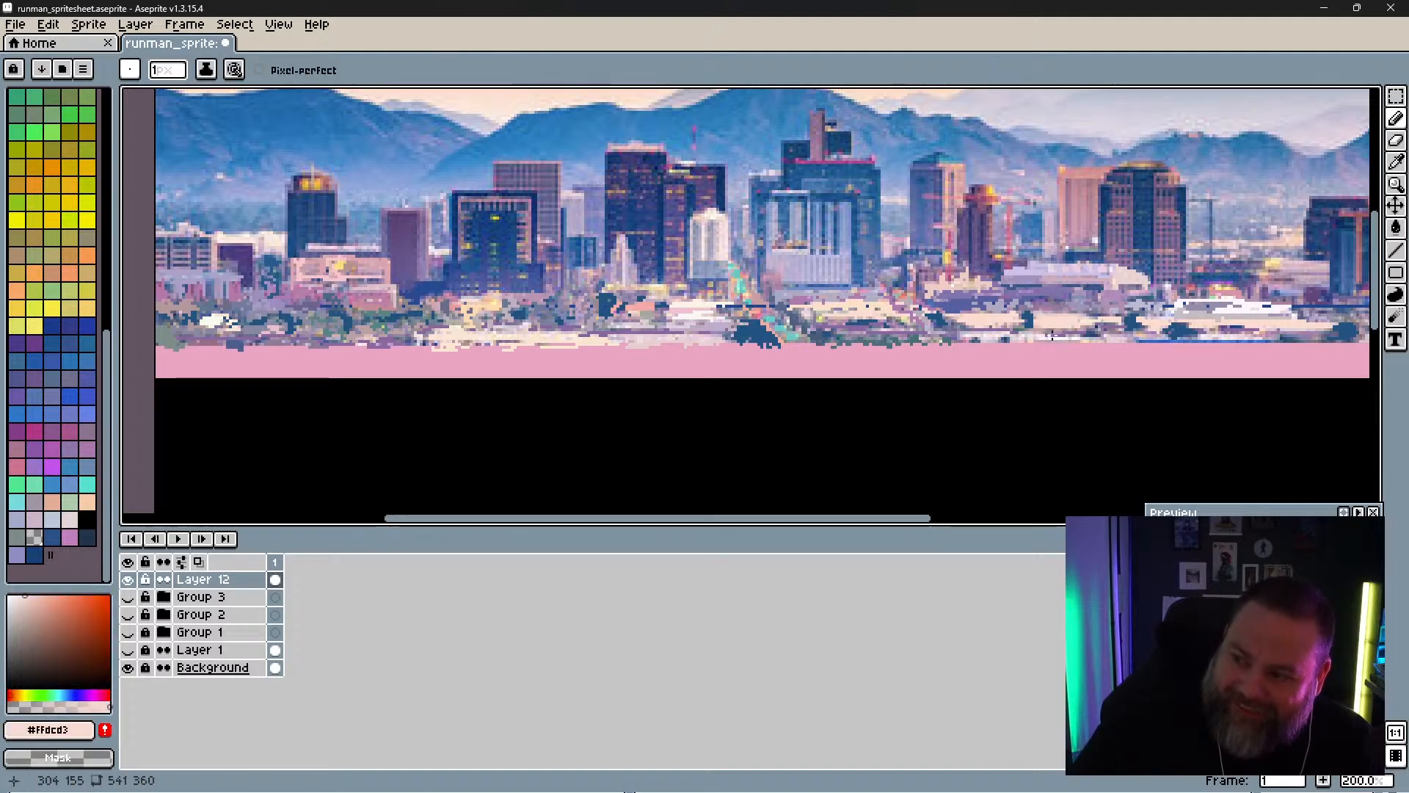
Step: Paint the lower edge of the strip below the long pale-roofed building with sampled #F1E8E1, #FBEFF9, #4F6E8D and #CCBECD
left_click(1063, 338, "alt")
left_click(1048, 329, "alt")
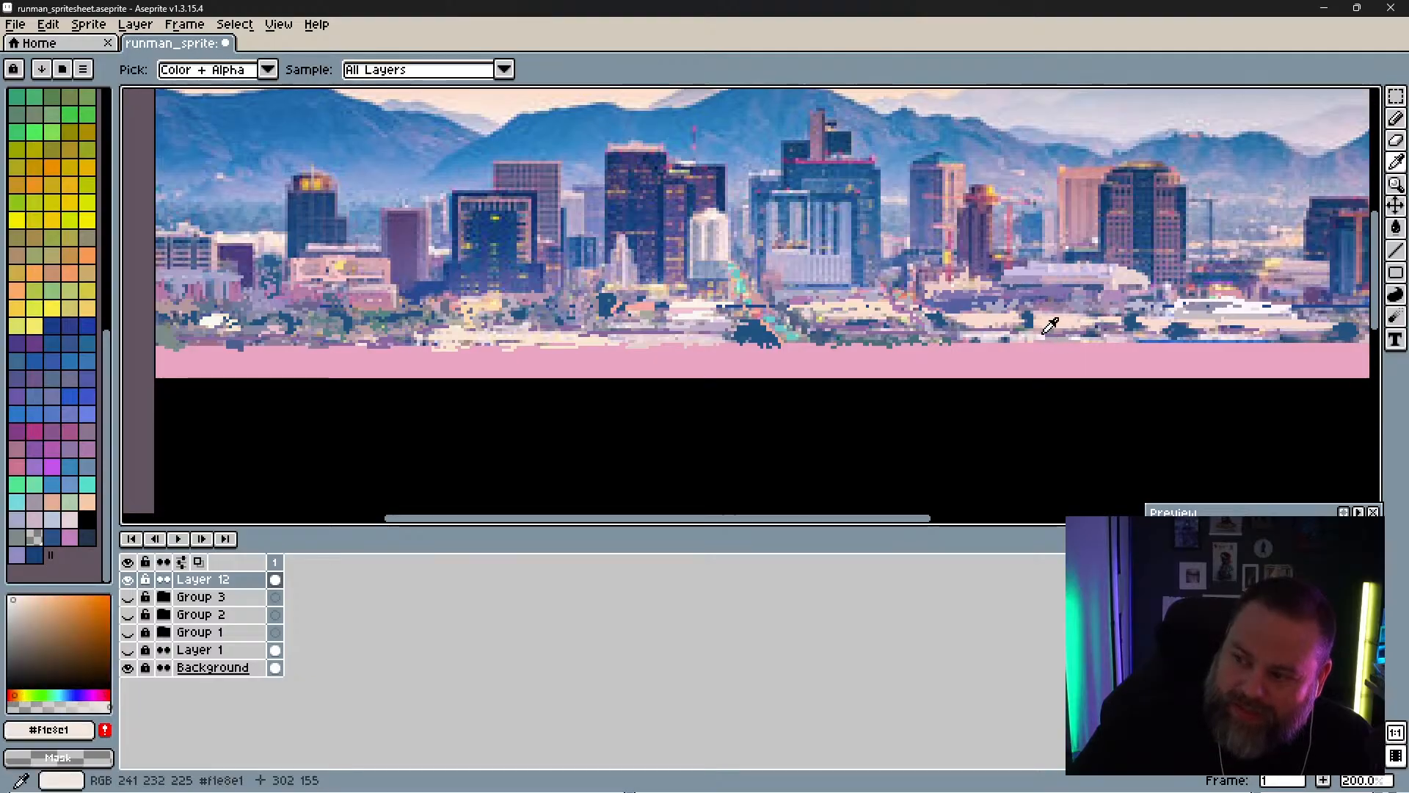
left_click(1045, 335, "alt")
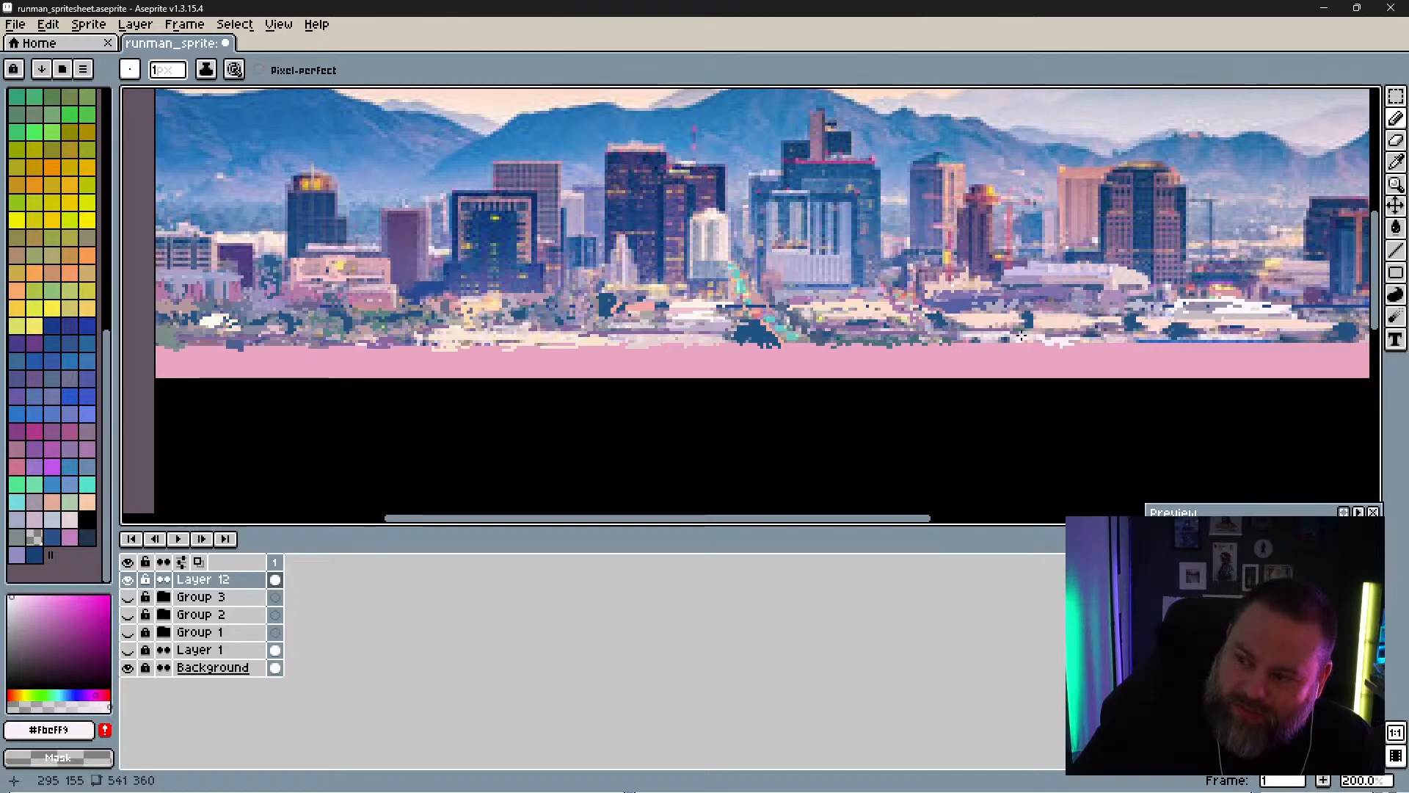
left_click(1020, 339, "alt")
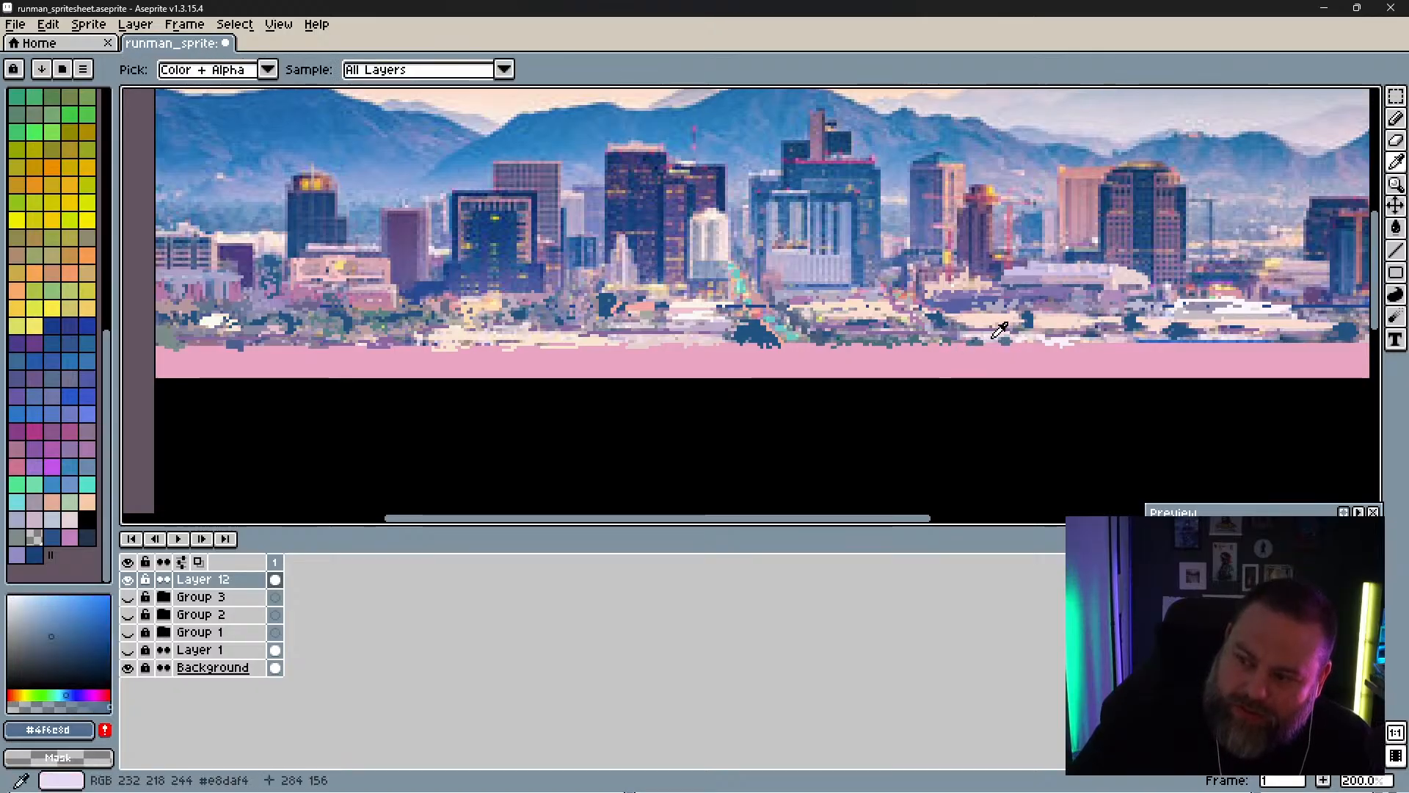
left_click(1009, 350, "alt")
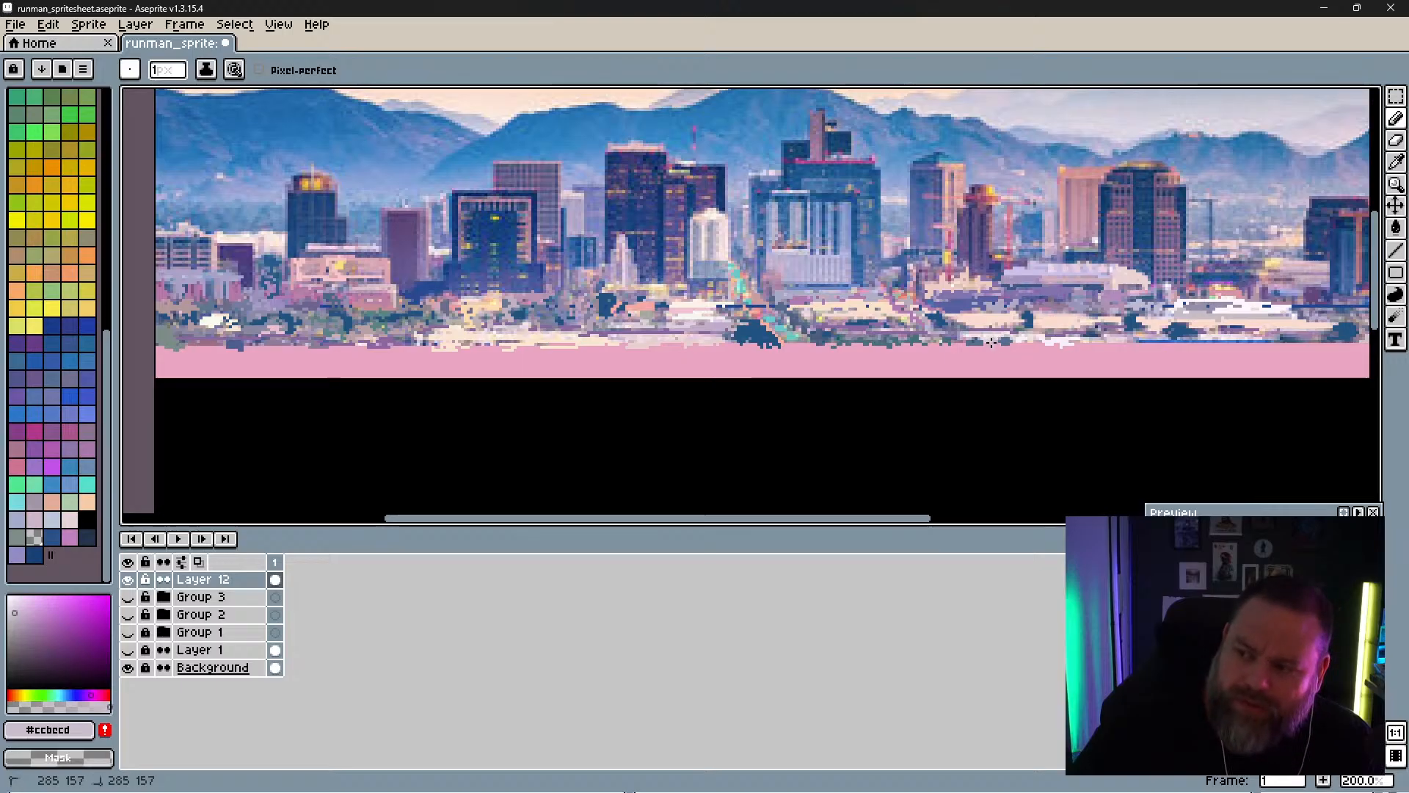
Step: Extend the strip's lower edge eastward below the white-roofed building with sampled #E2CAD7, #B2B0DF, #F0DBE0, #395982 and #15527F
left_click(1113, 338, "alt")
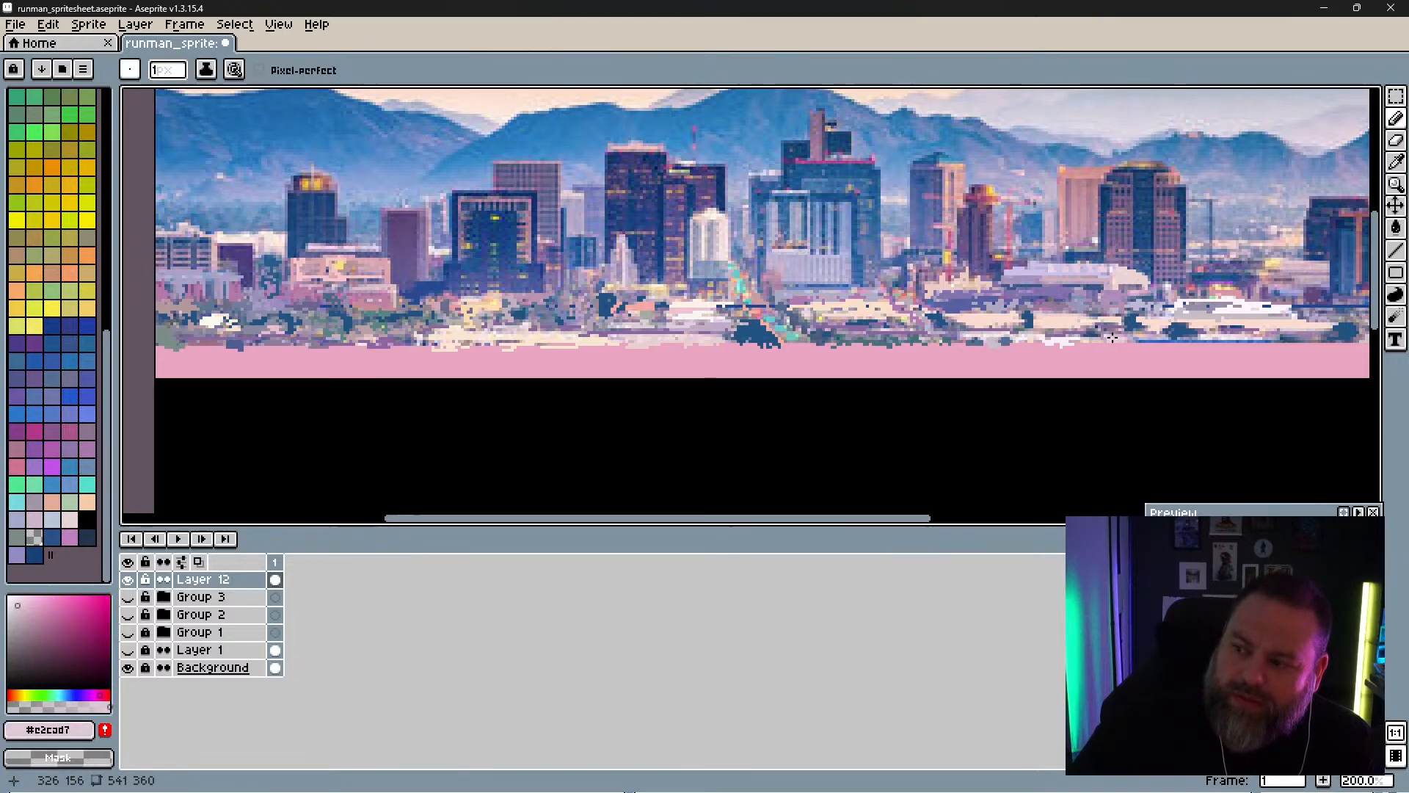
left_click(1155, 339, "alt")
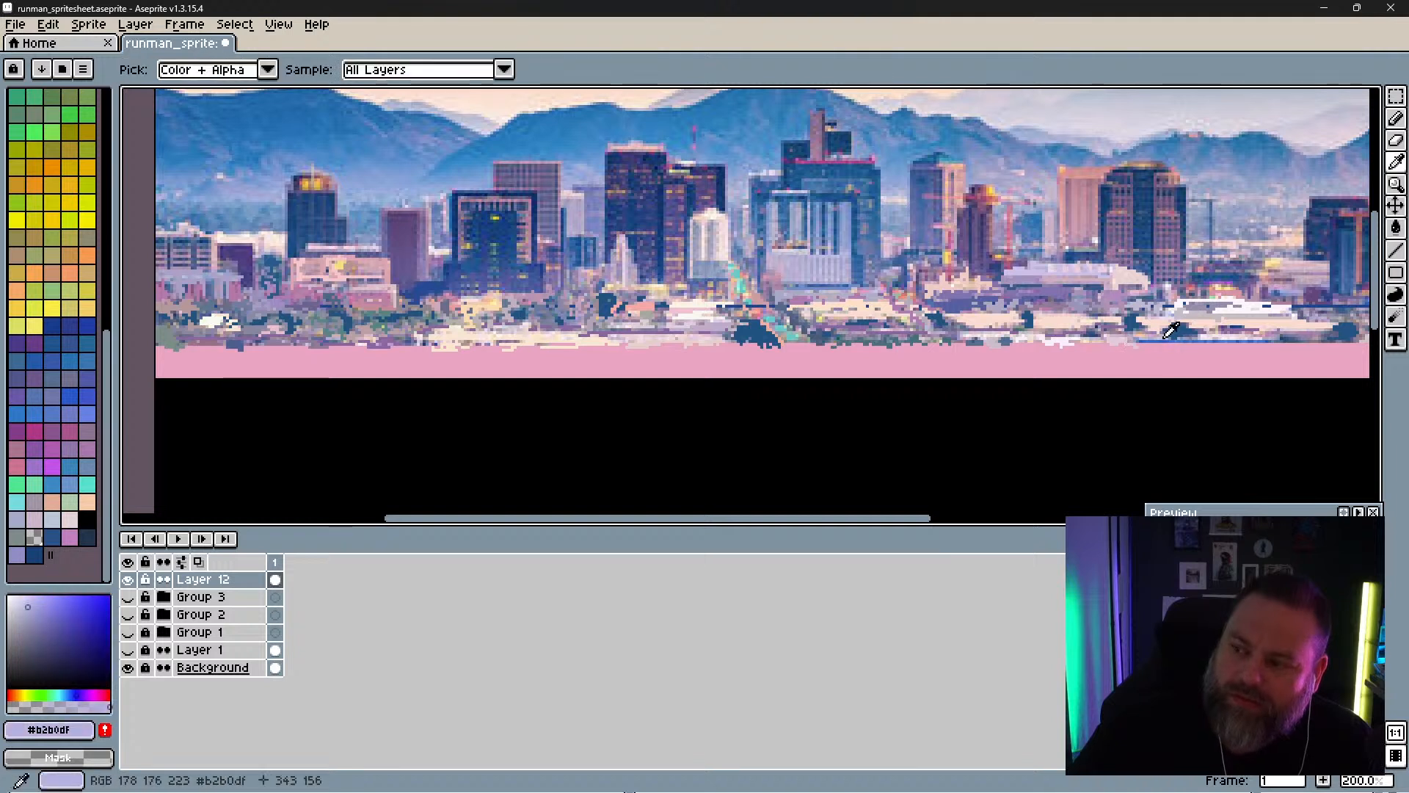
left_click(1212, 340, "alt")
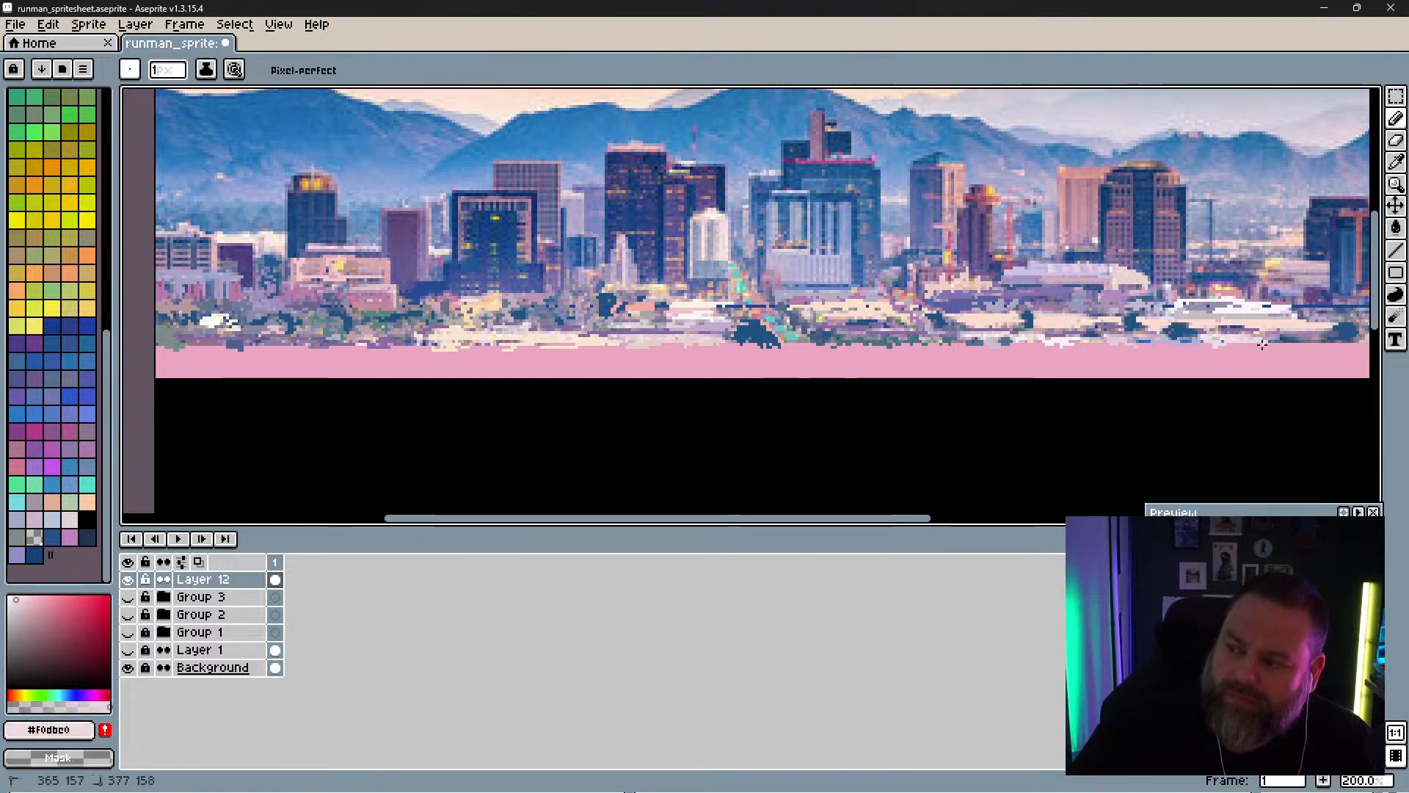
left_click(1288, 341, "alt")
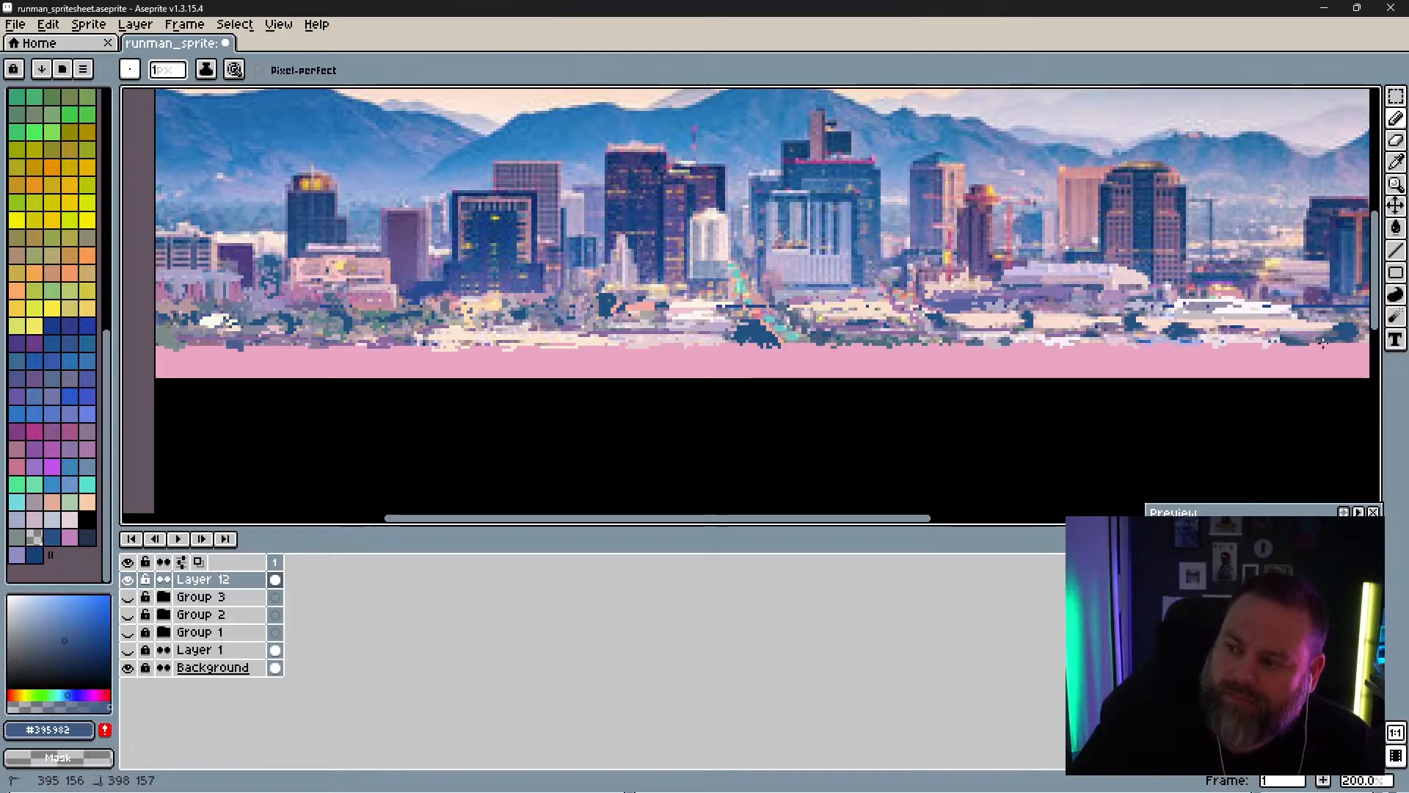
left_click(1348, 342, "alt")
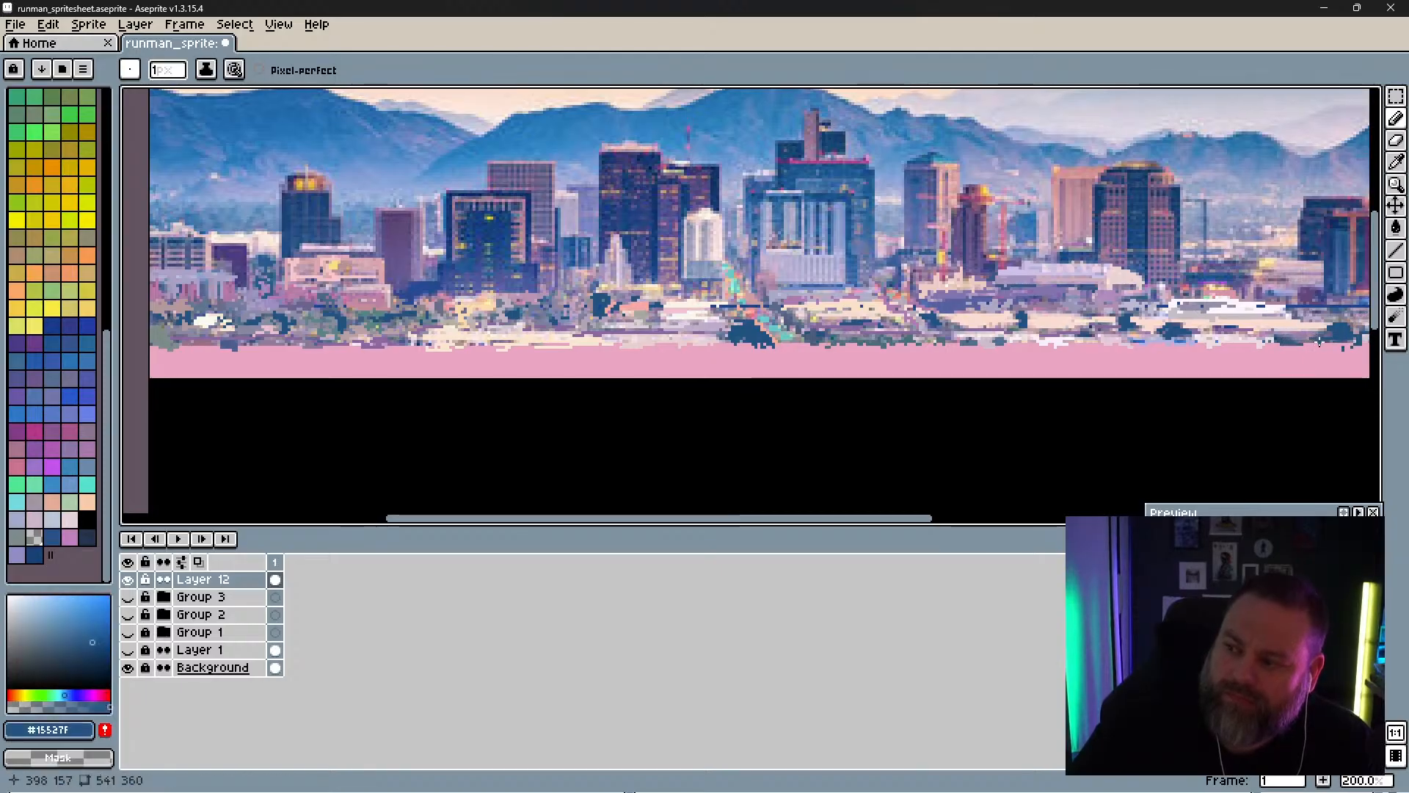
Step: Paint the ground and low roofs at the foot of the two far-eastern towers with sampled #ABA2B7, #F0C7C5, #9D8F8C and #AE9FB2
left_click_drag(1314, 345, 899, 387)
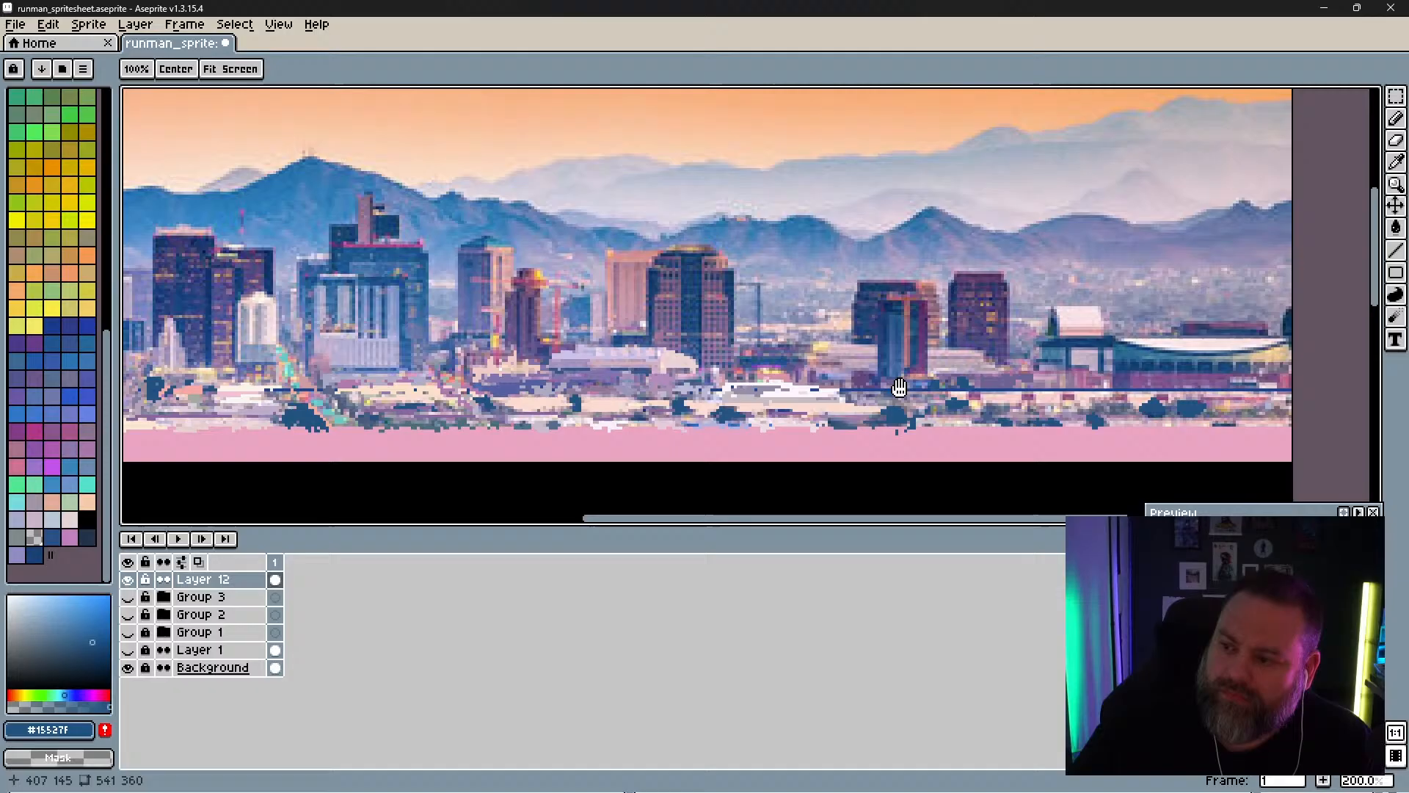
left_click(849, 387, "alt")
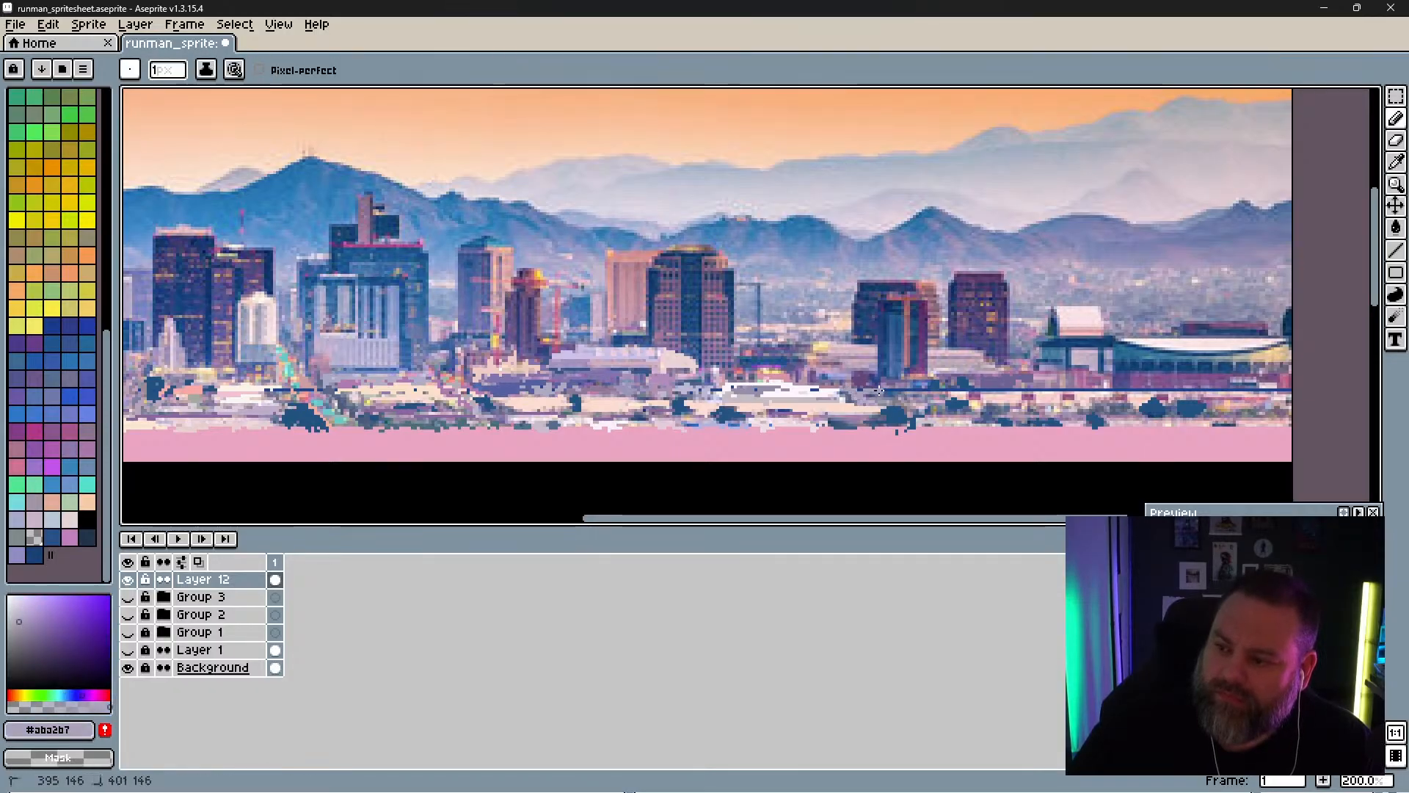
left_click(873, 398, "alt")
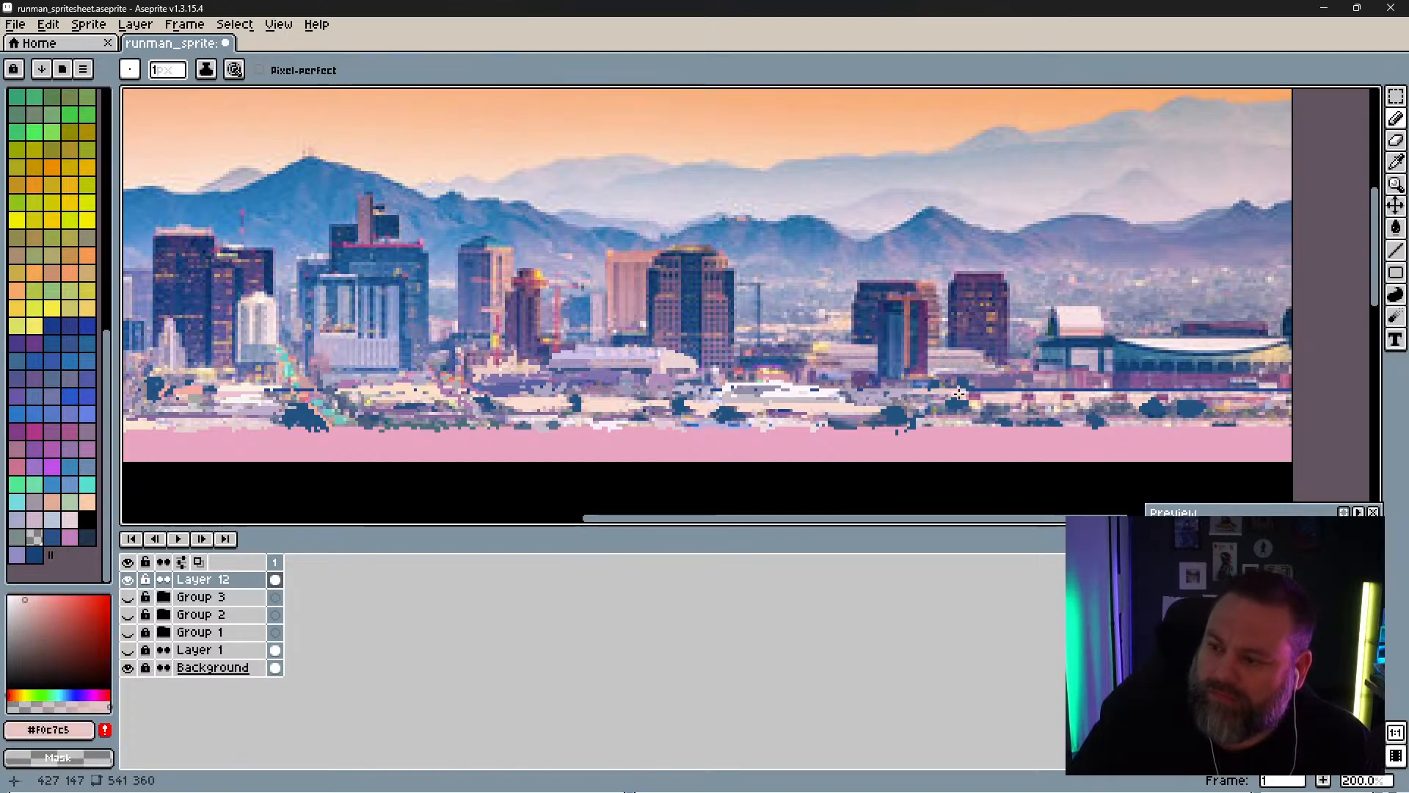
left_click(953, 383, "alt")
left_click(955, 381, "alt")
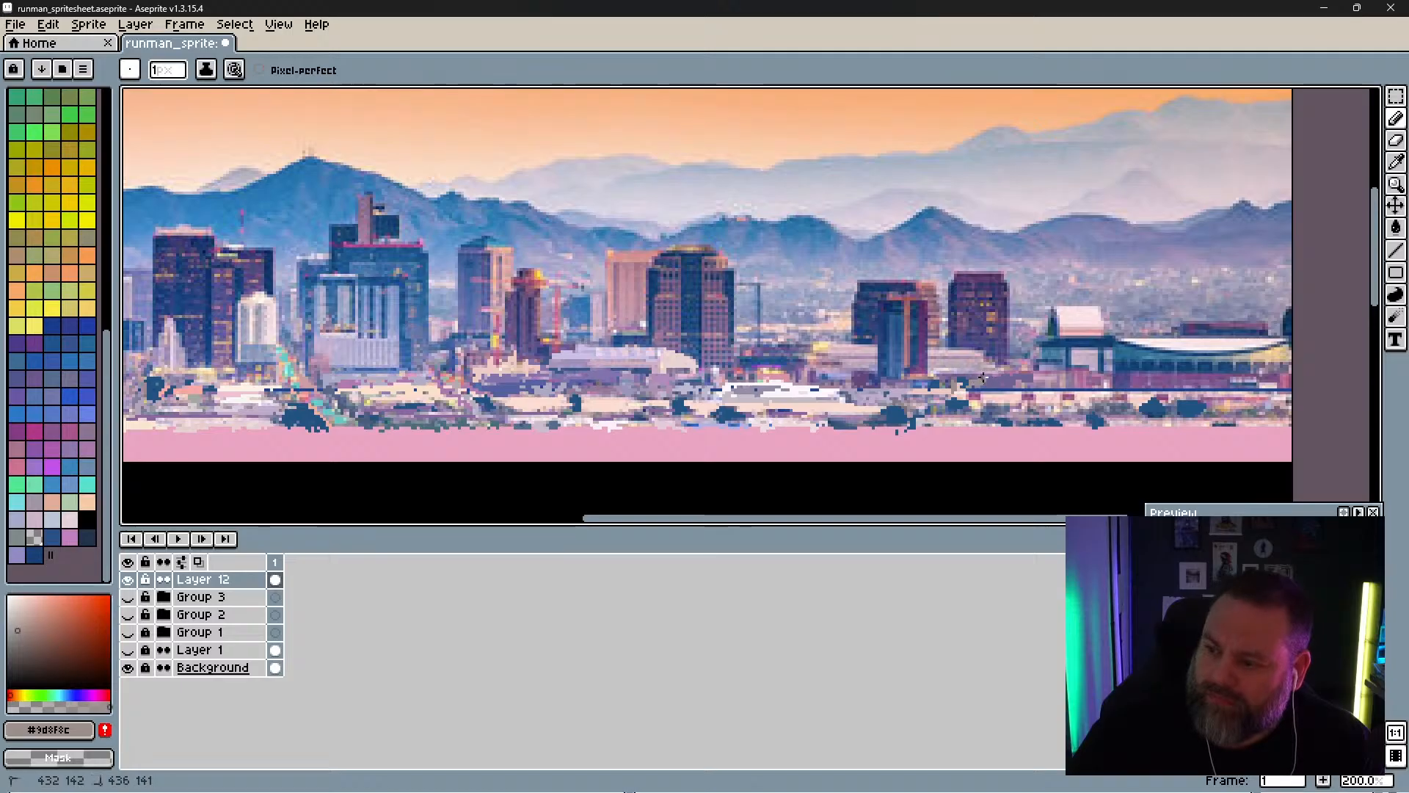
left_click(947, 364, "alt")
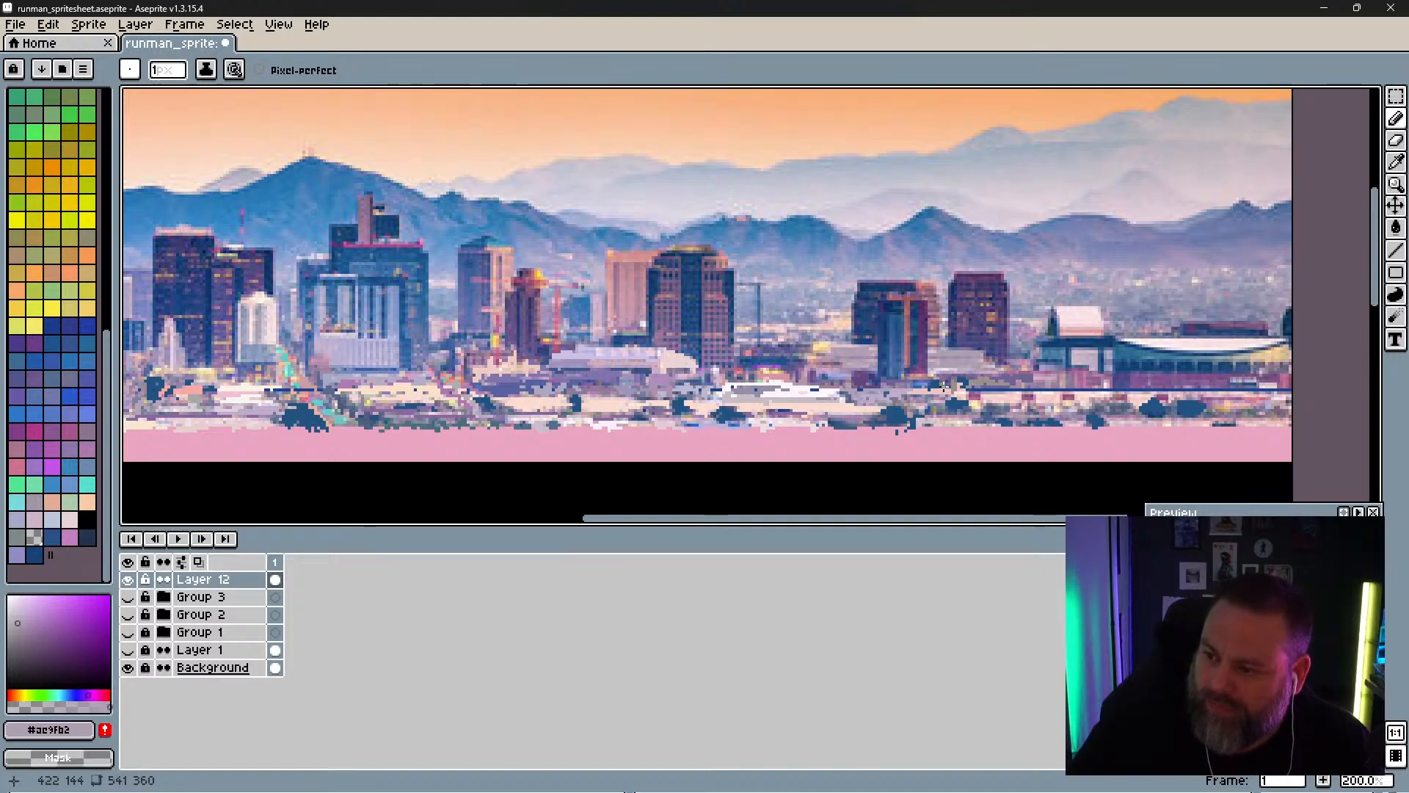
left_click(945, 367, "alt")
Step: Paint the pink building and dark trees just north of the white roof with sampled #FFF6FC, #DE93A7, #FE887E and #30526E
left_click(780, 387, "alt")
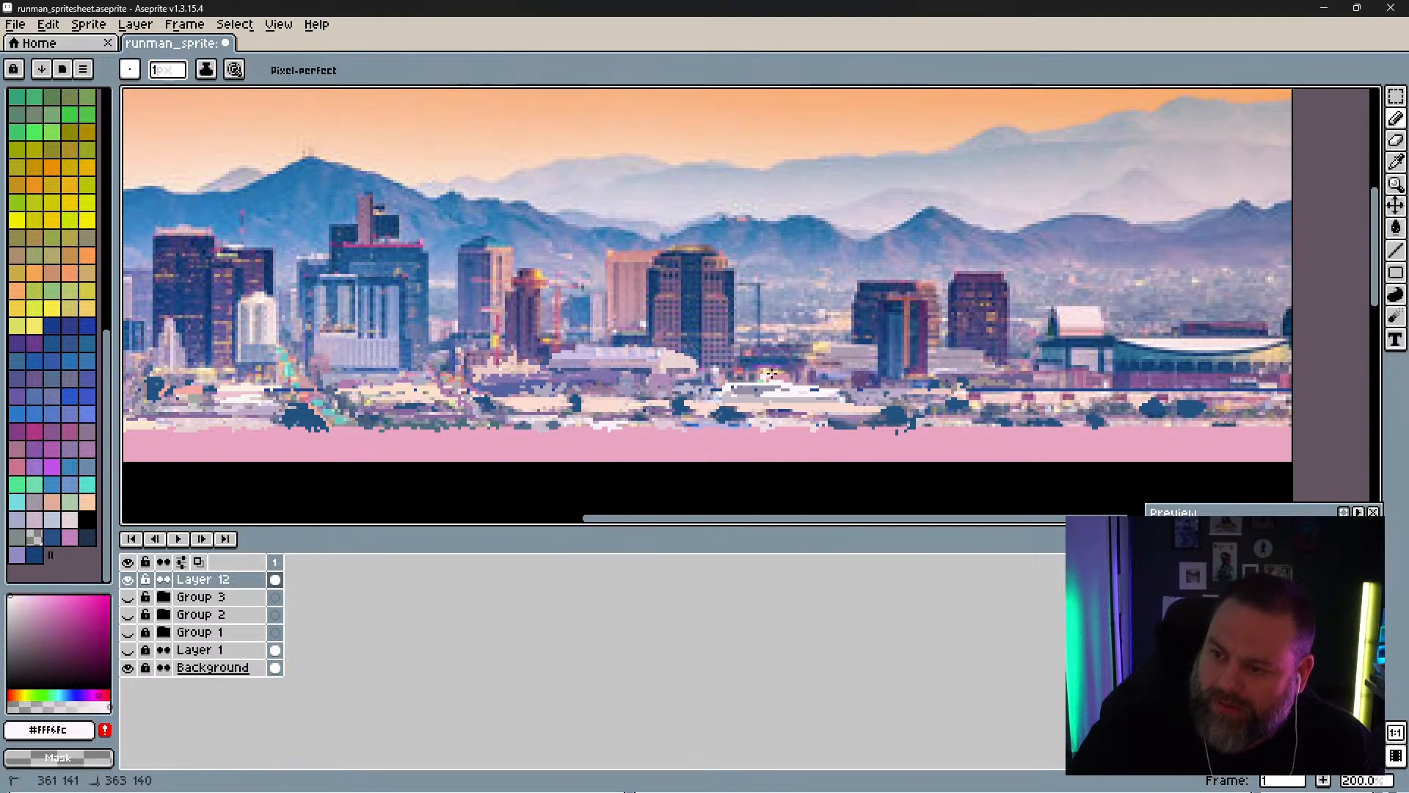
left_click(777, 375, "alt")
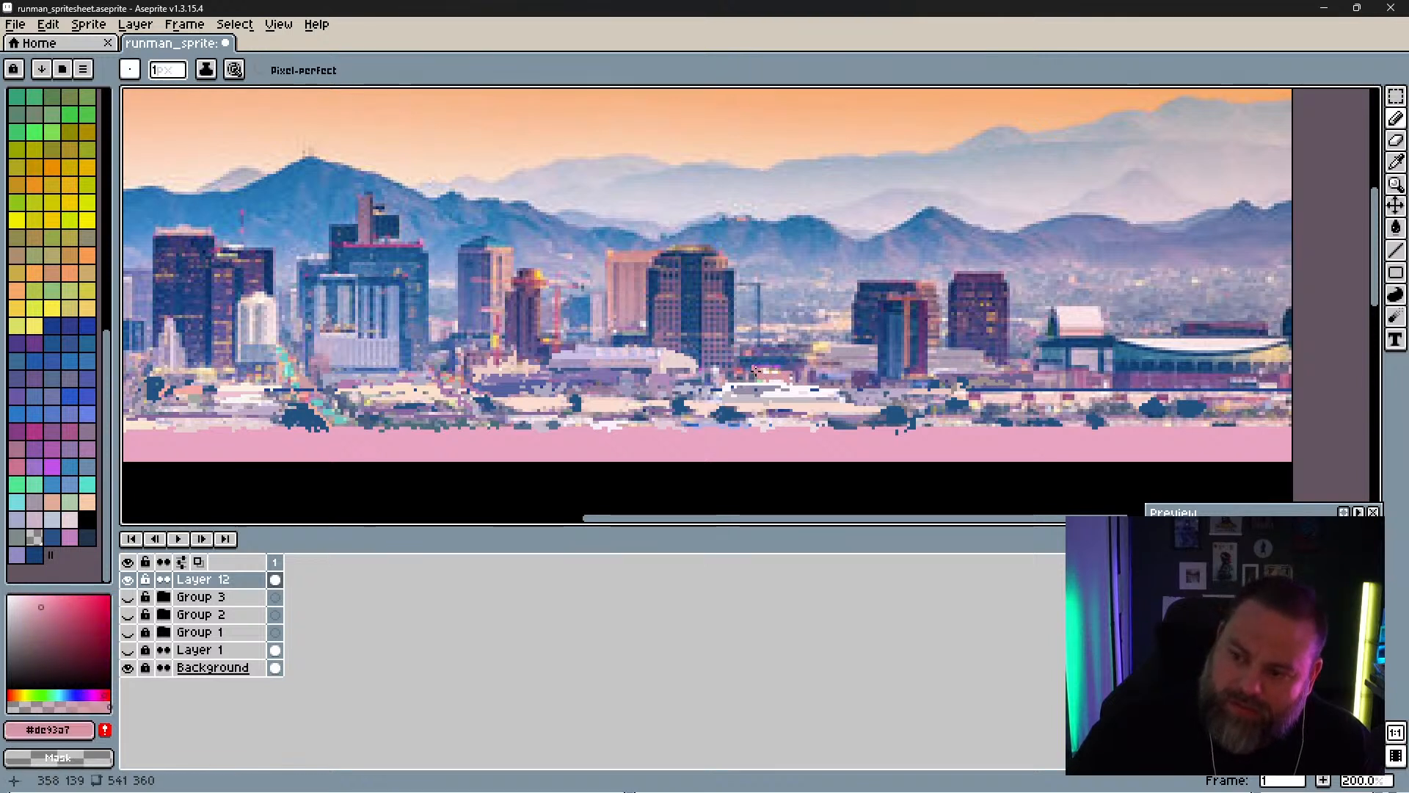
left_click(755, 371, "alt")
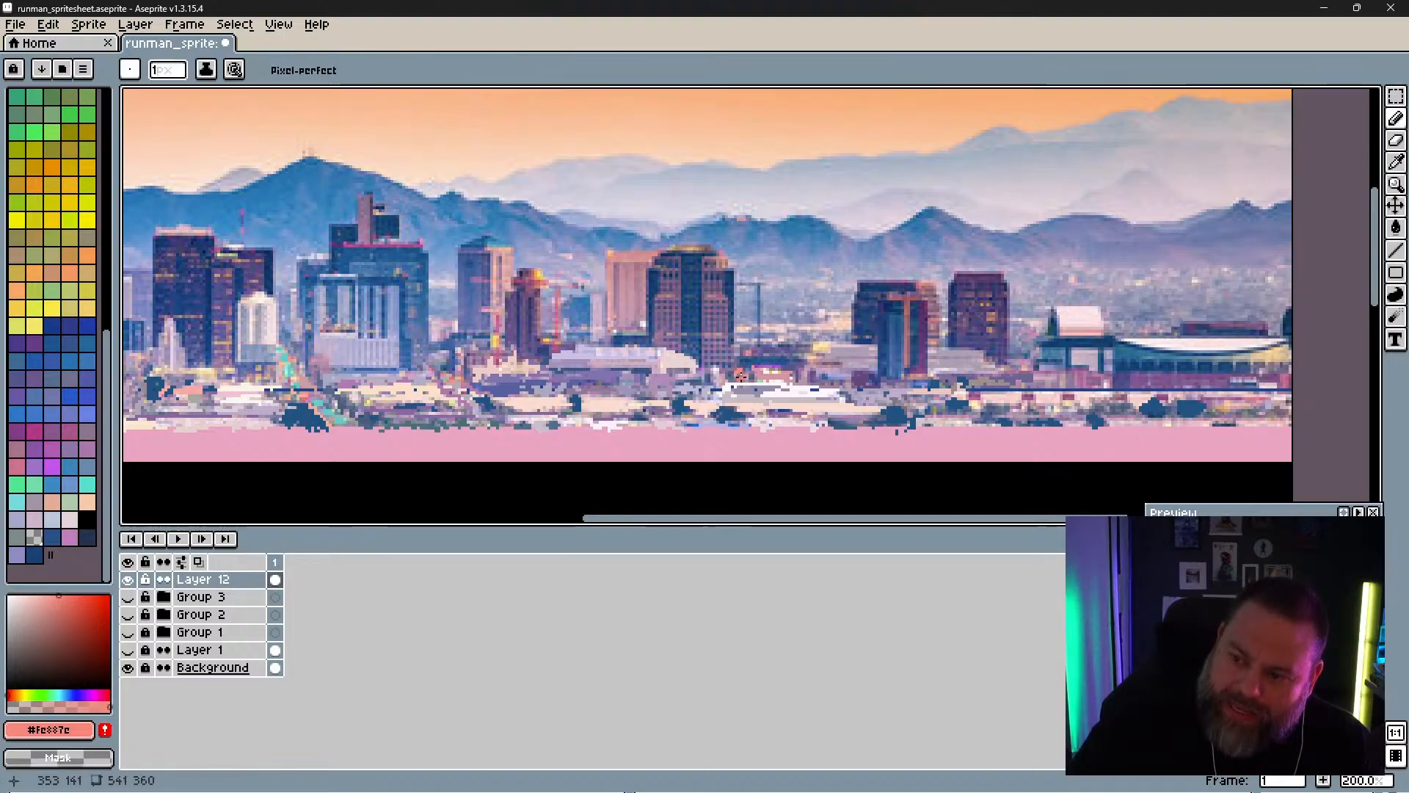
key("alt")
left_click(758, 355, "alt")
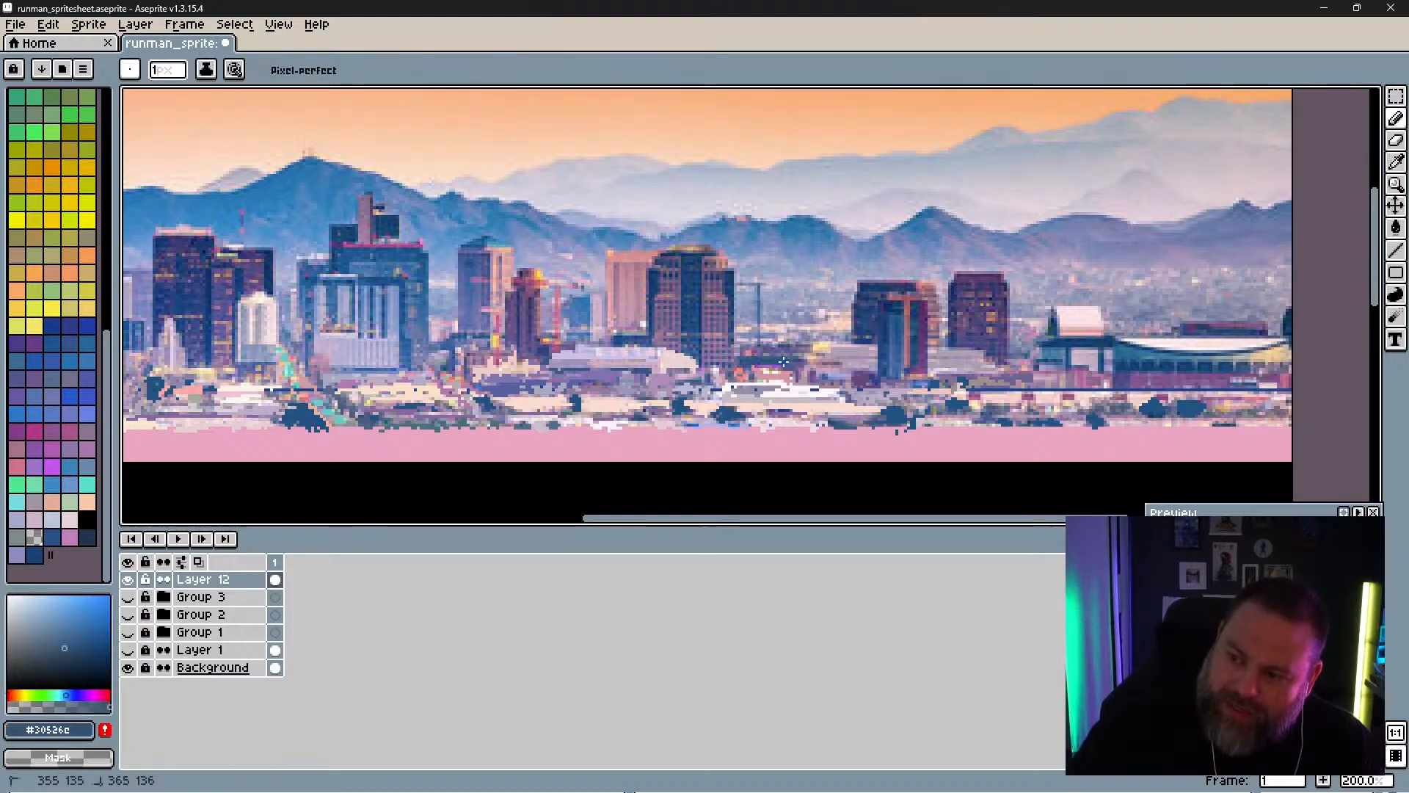
Step: Paint the low building west of the blue and orange tower with sampled #71598D, #B695A8 and #B9ACBF
left_click(824, 374, "alt")
left_click(810, 372, "alt")
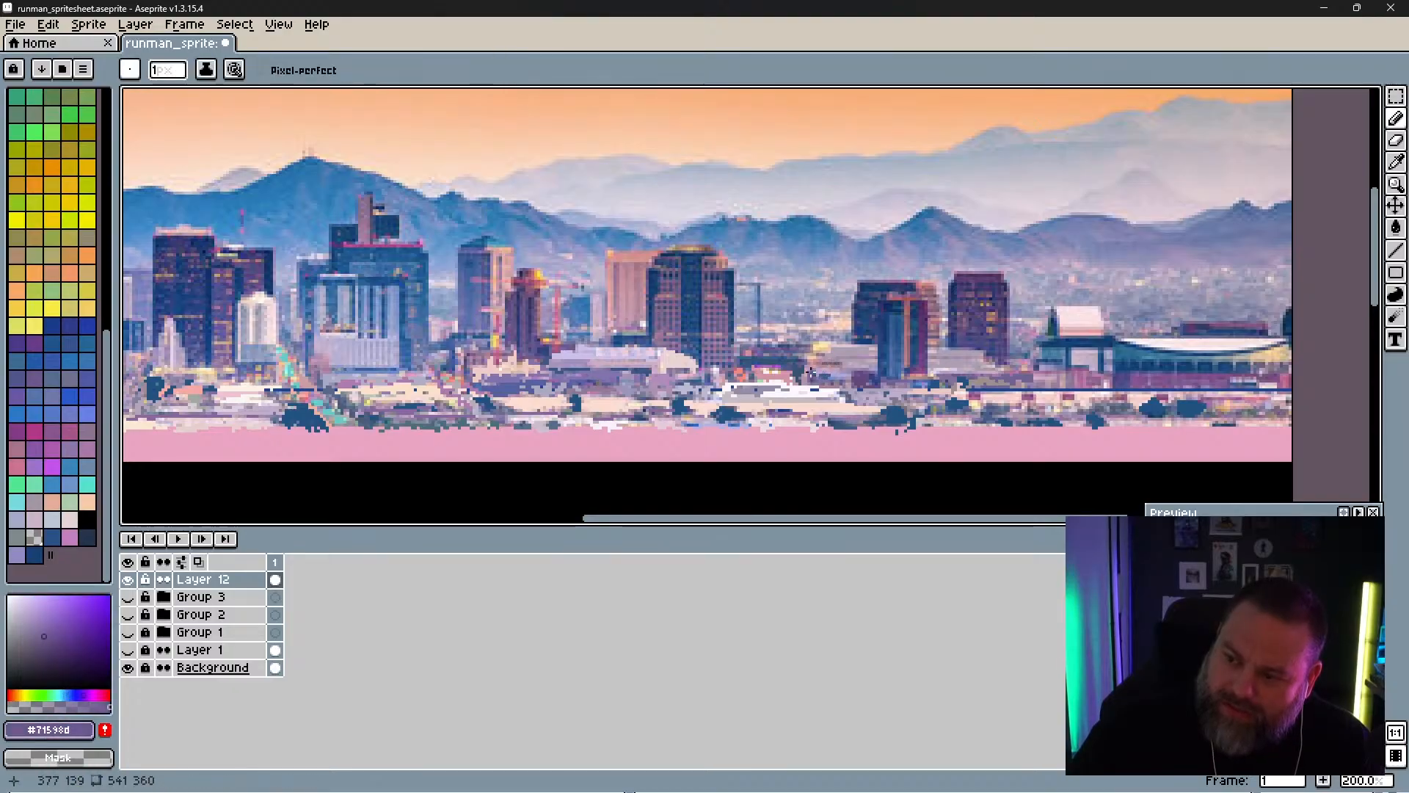
left_click(809, 371, "alt")
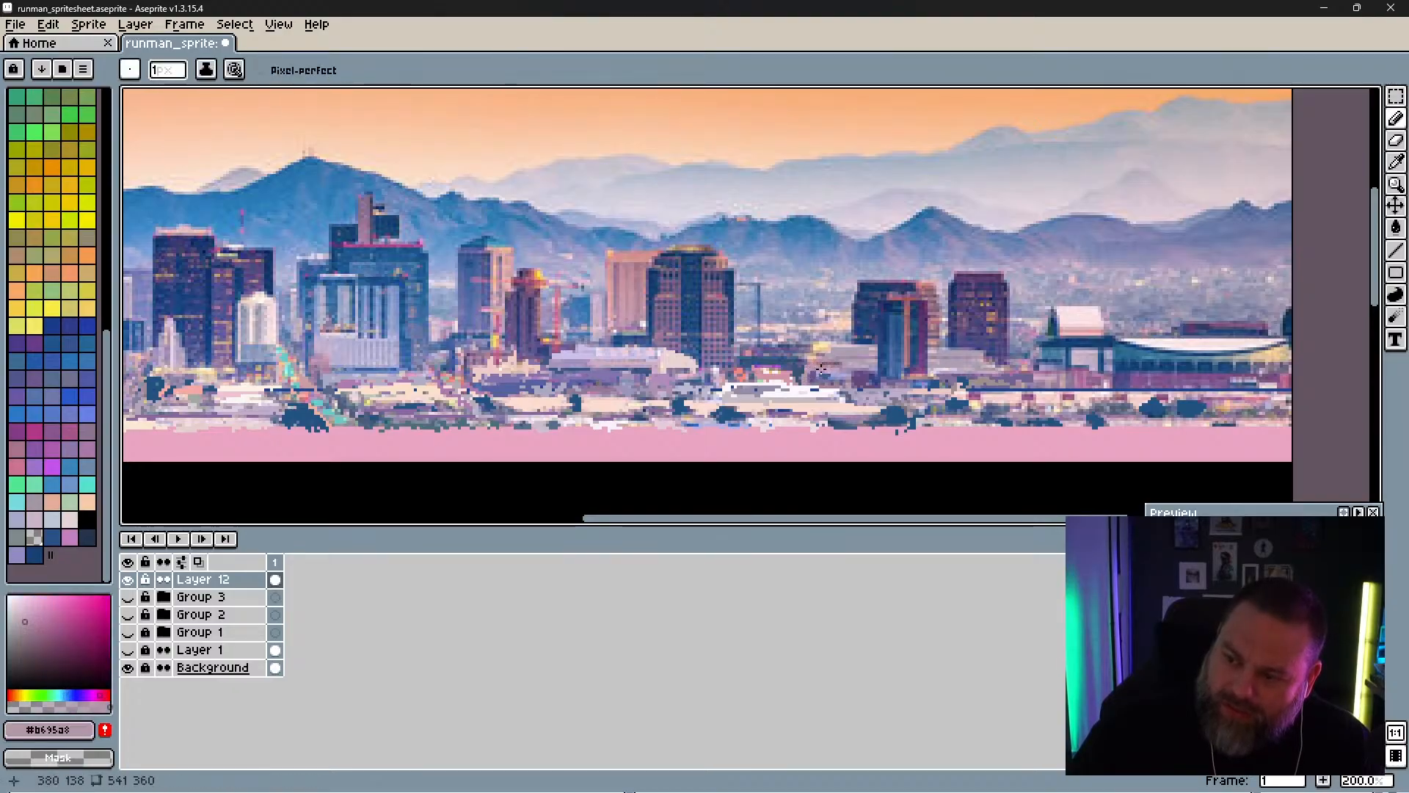
left_click(865, 361, "alt")
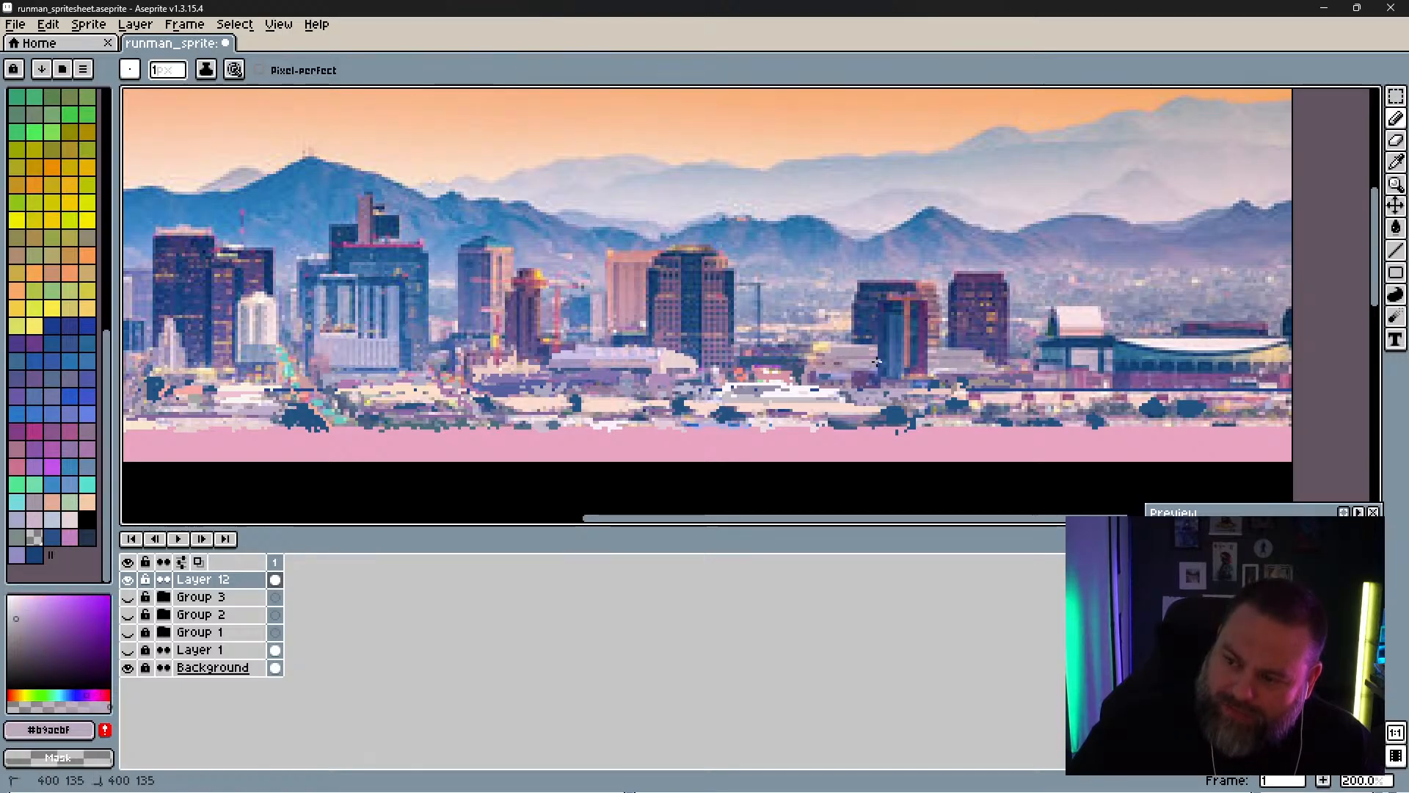
Step: Paint the distant rooftops between the brown tower and the blue and orange tower with sampled #6F4D8A, #7D7A97 and #F5CFCC
left_click(818, 345, "alt")
left_click(785, 351, "alt")
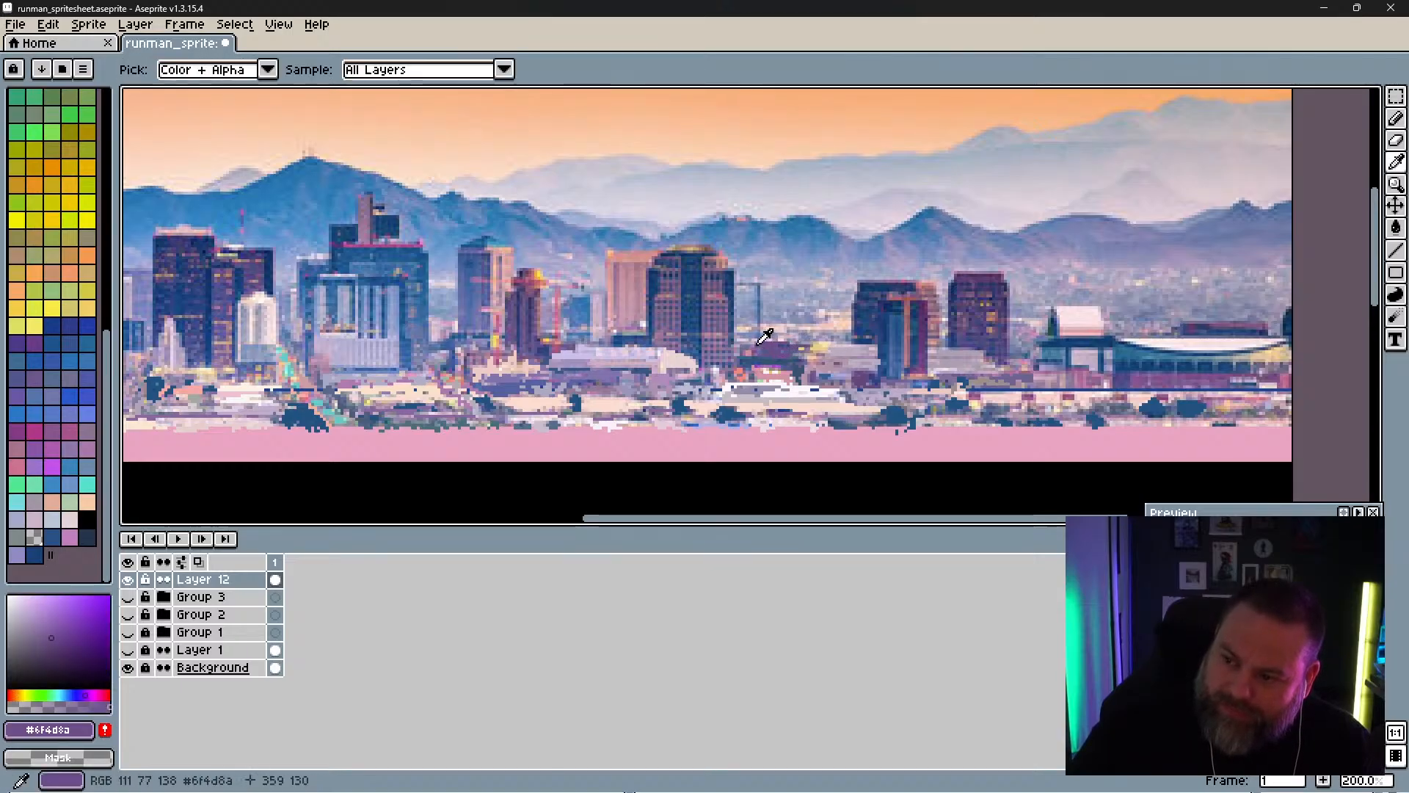
left_click(809, 325, "alt")
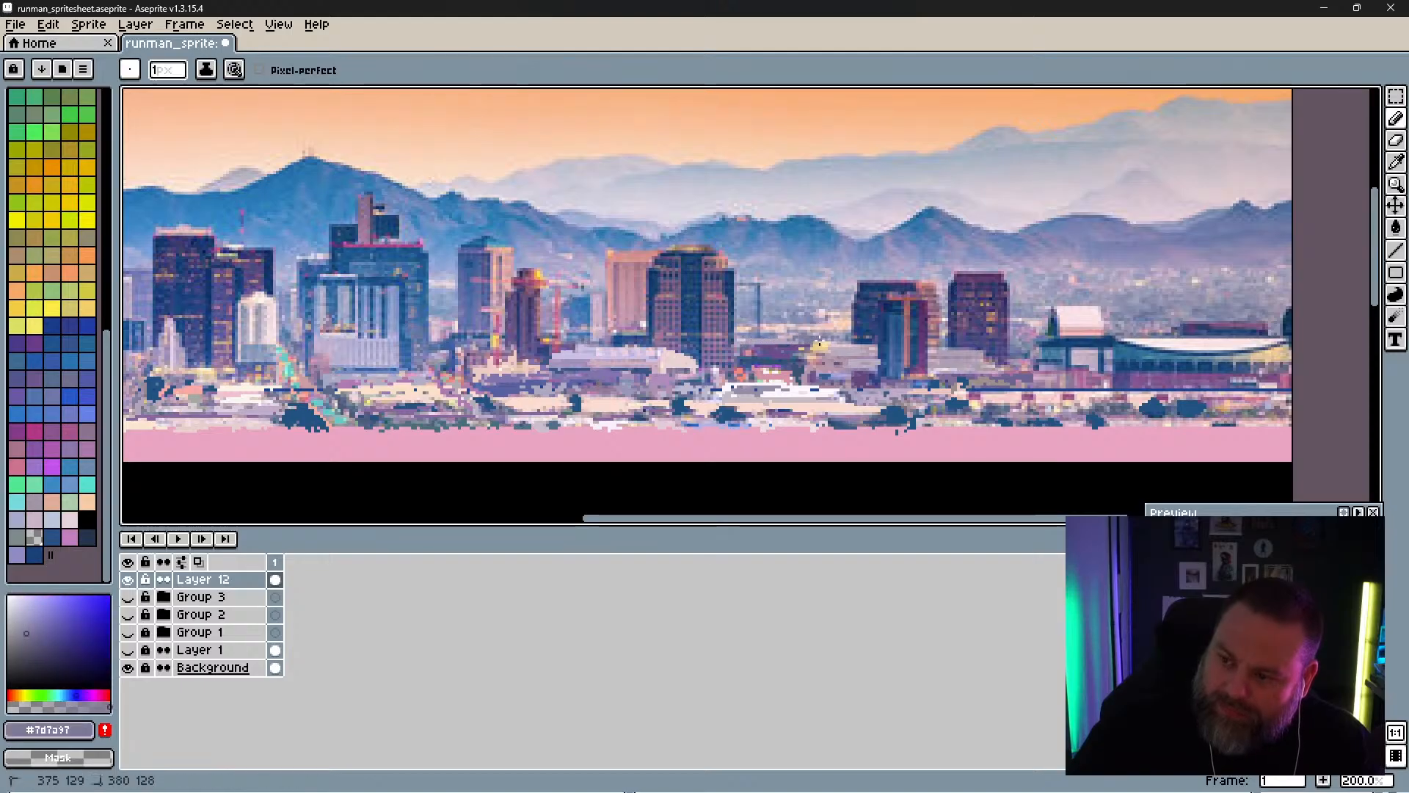
left_click(815, 333, "alt")
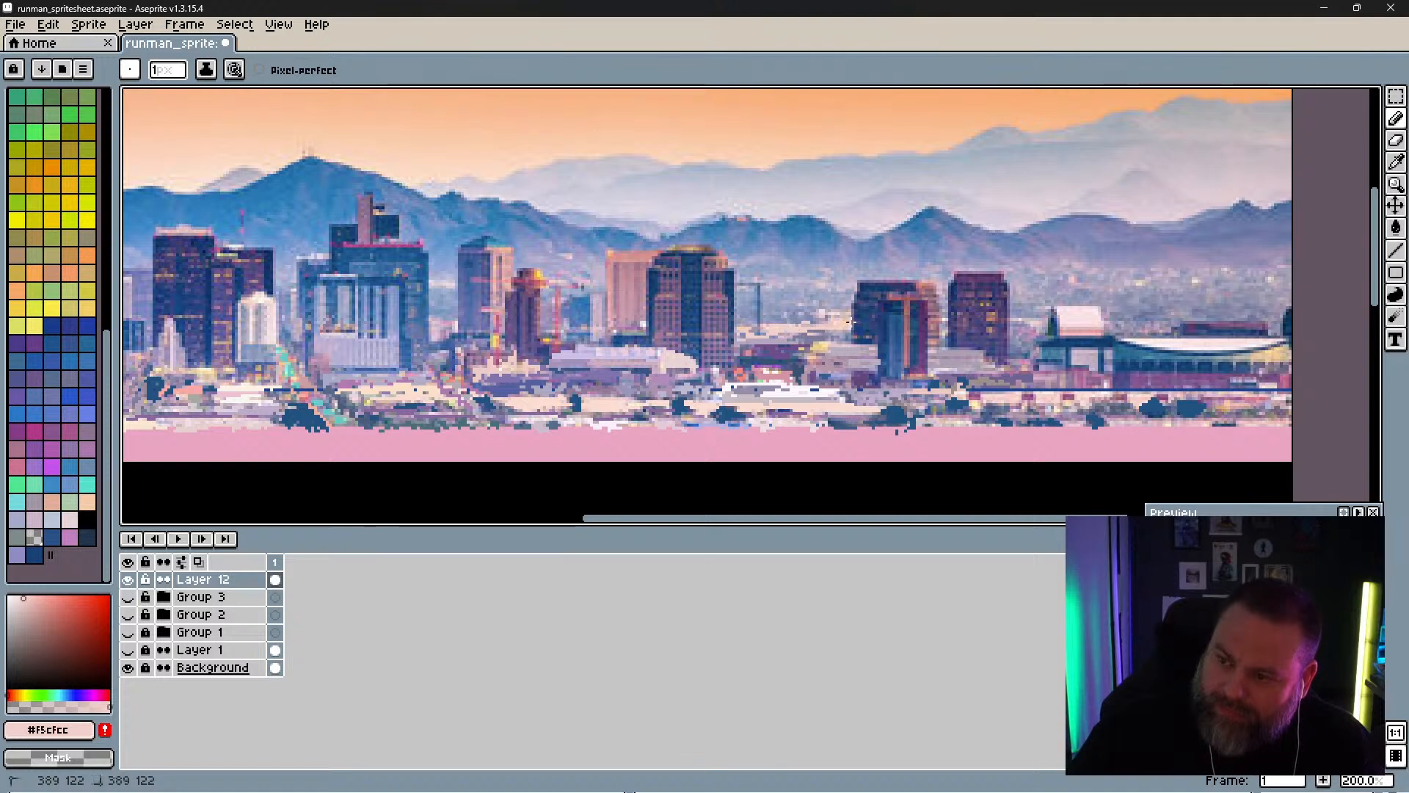
Step: Paint the low buildings just east of the far-eastern dark red tower with sampled #817CA5, #355C7D, #C2A09E and #937496
left_click(1019, 348, "alt")
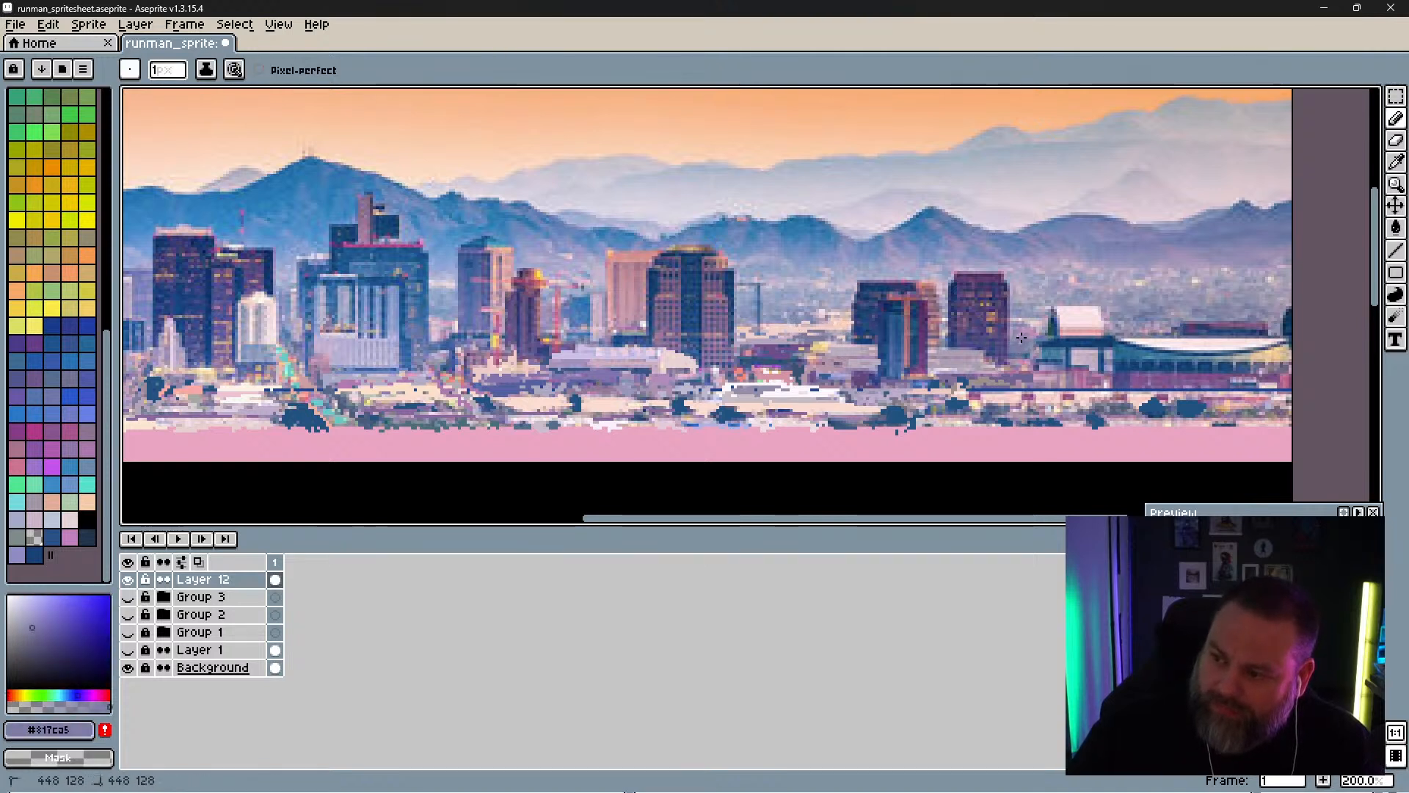
left_click(1019, 354, "alt")
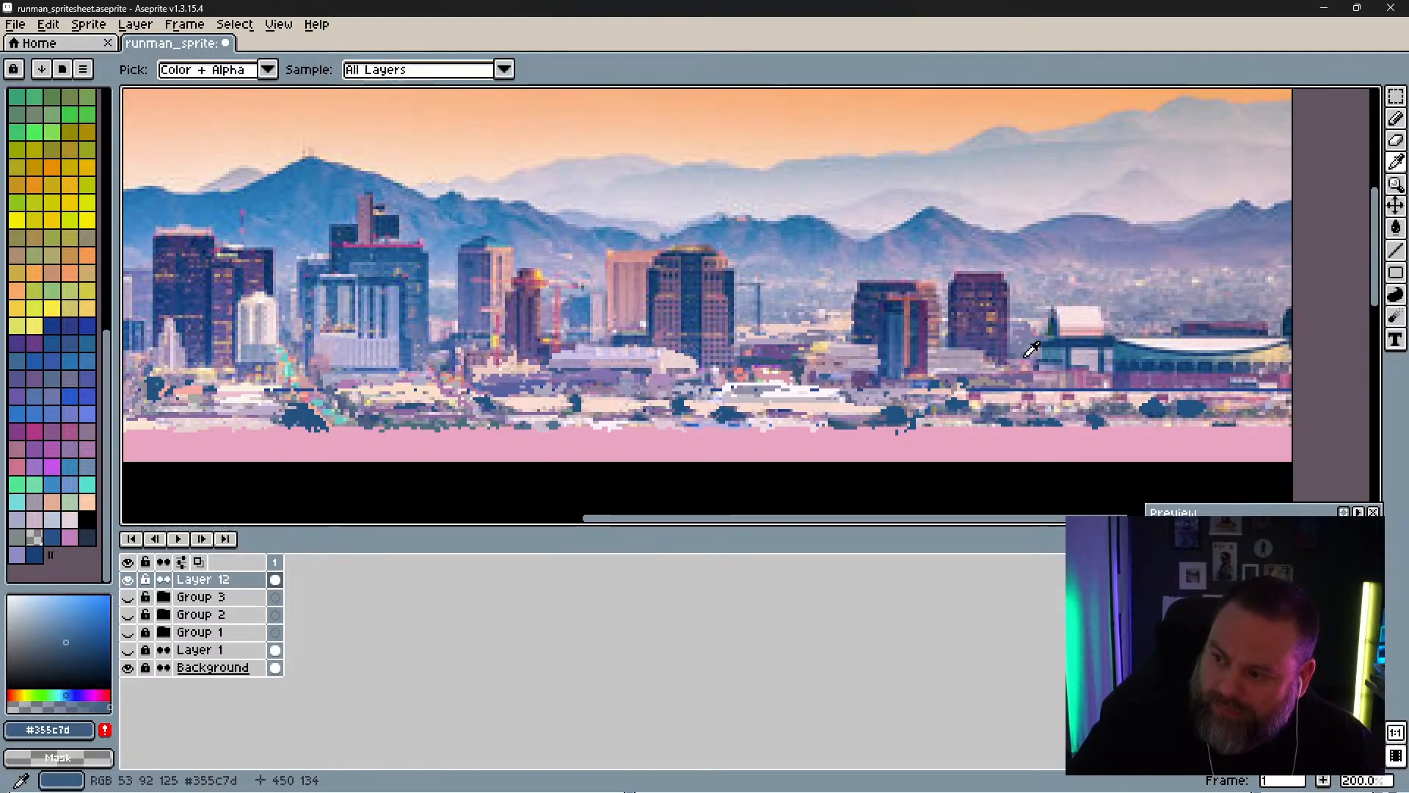
left_click(1023, 356, "alt")
left_click(1024, 368, "alt")
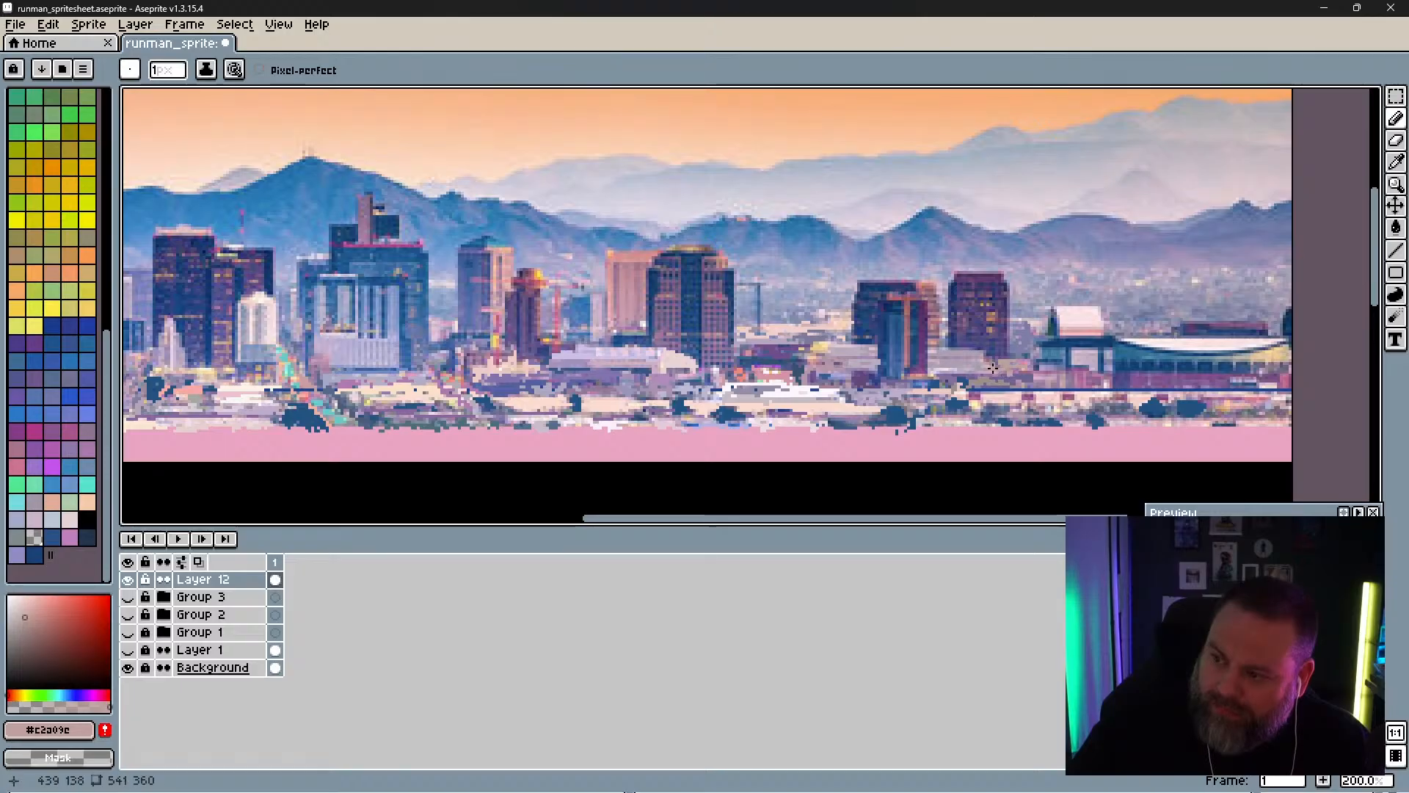
left_click(995, 362, "alt")
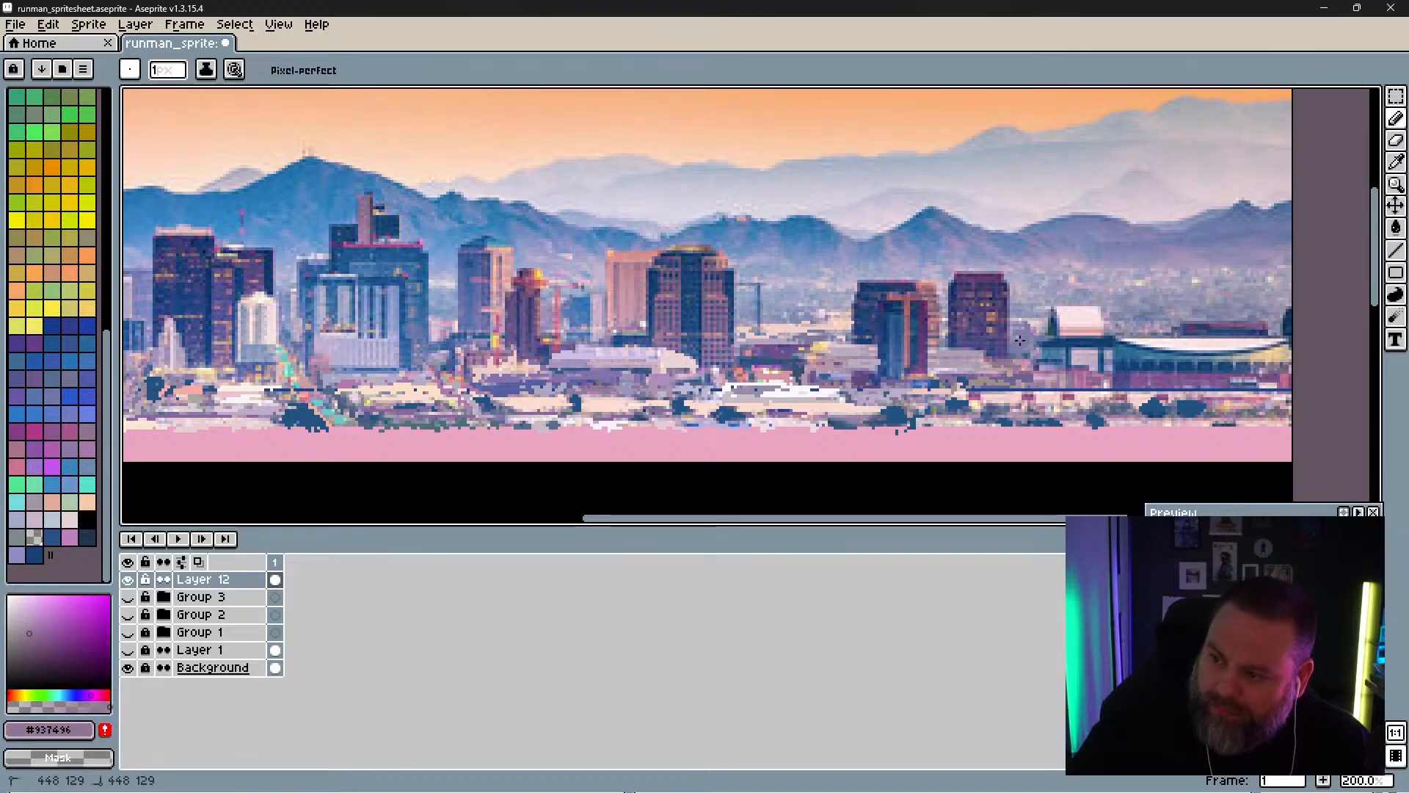
Step: Paint the hazy distant neighbourhood behind the stadium with sampled #9899B7 and #B7ABC3
left_click(1132, 315, "alt")
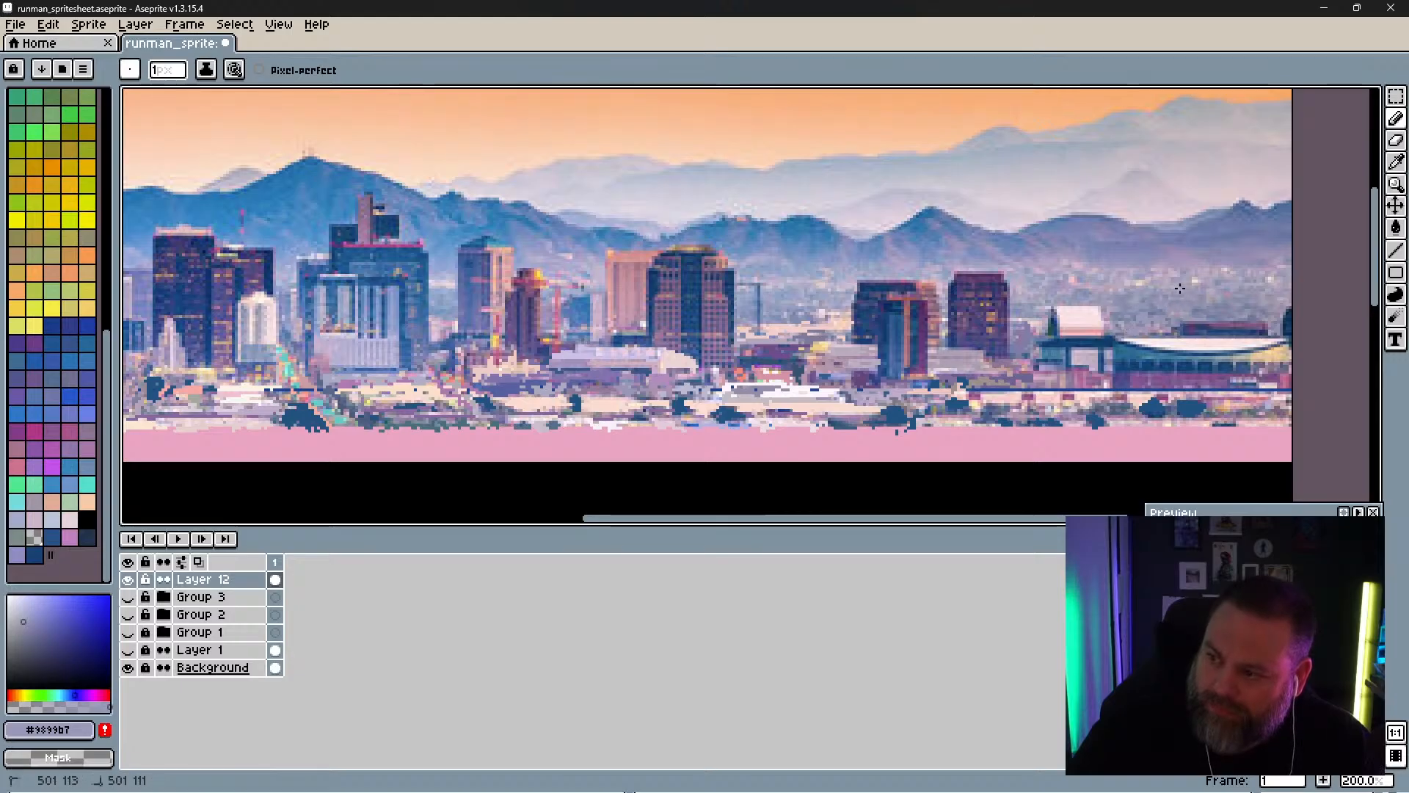
left_click(1275, 278, "alt")
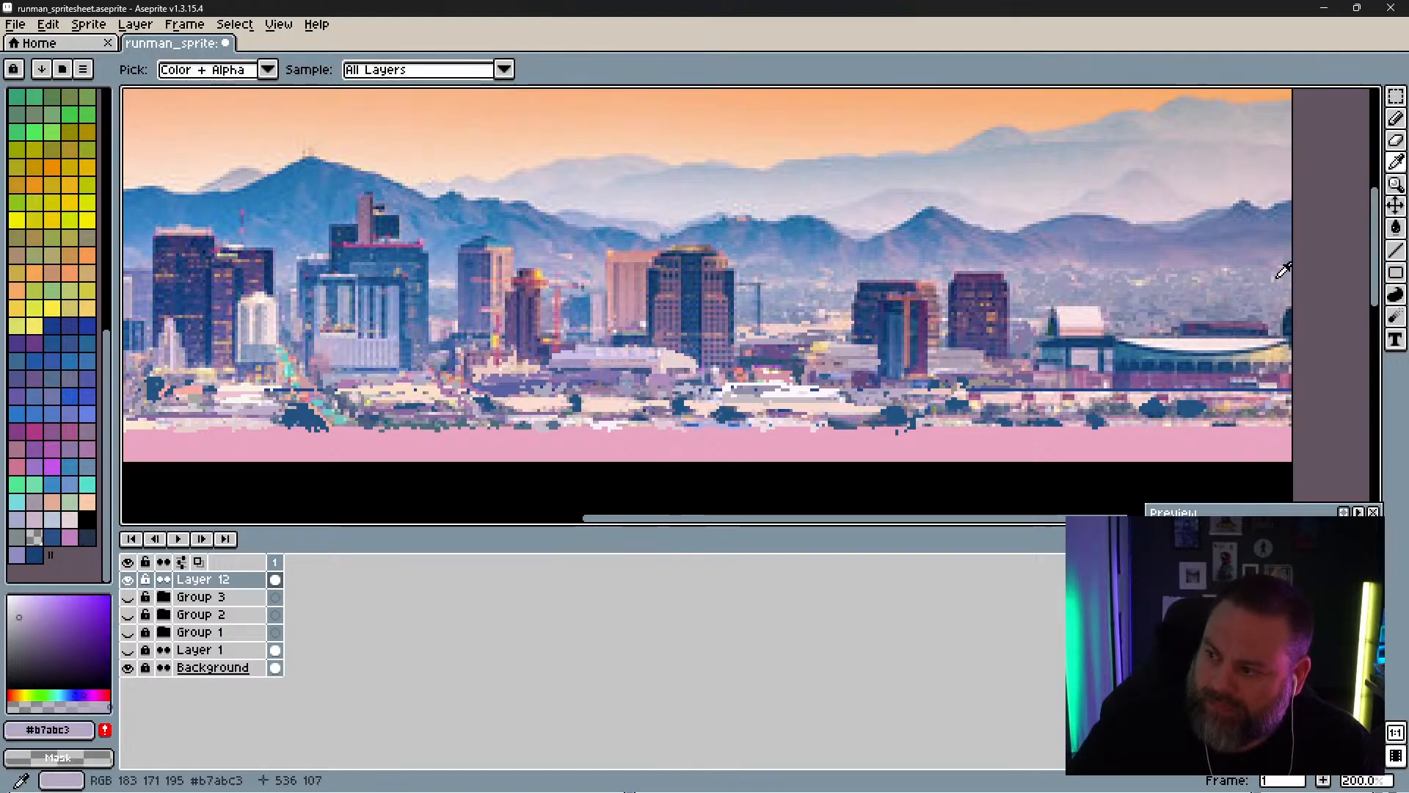
left_click(1273, 277, "alt")
left_click_drag(1273, 278, 1271, 277)
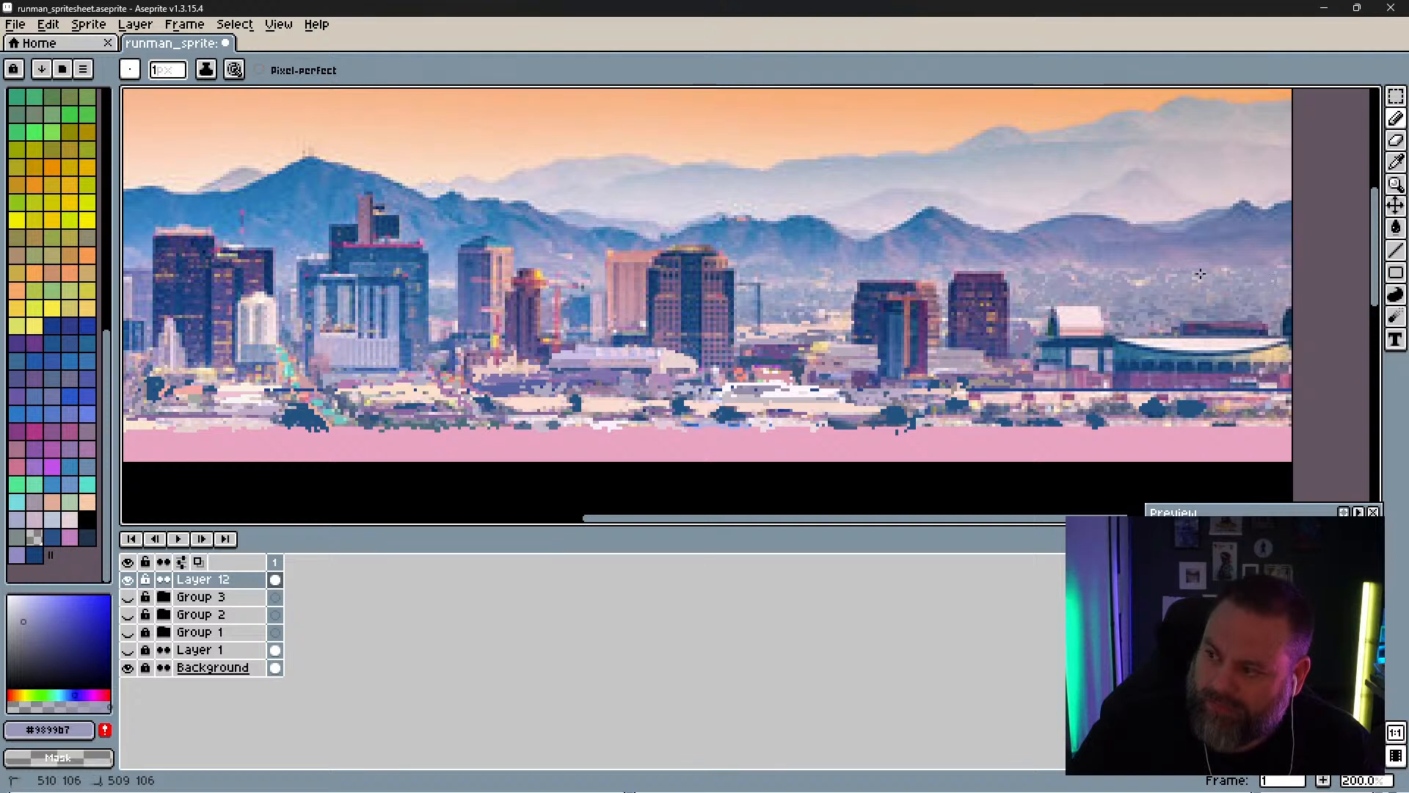
Step: Dot the distant houses behind the stadium, below the mountains, with pale highlights in sampled #EEDAD1
left_click(1135, 281, "alt")
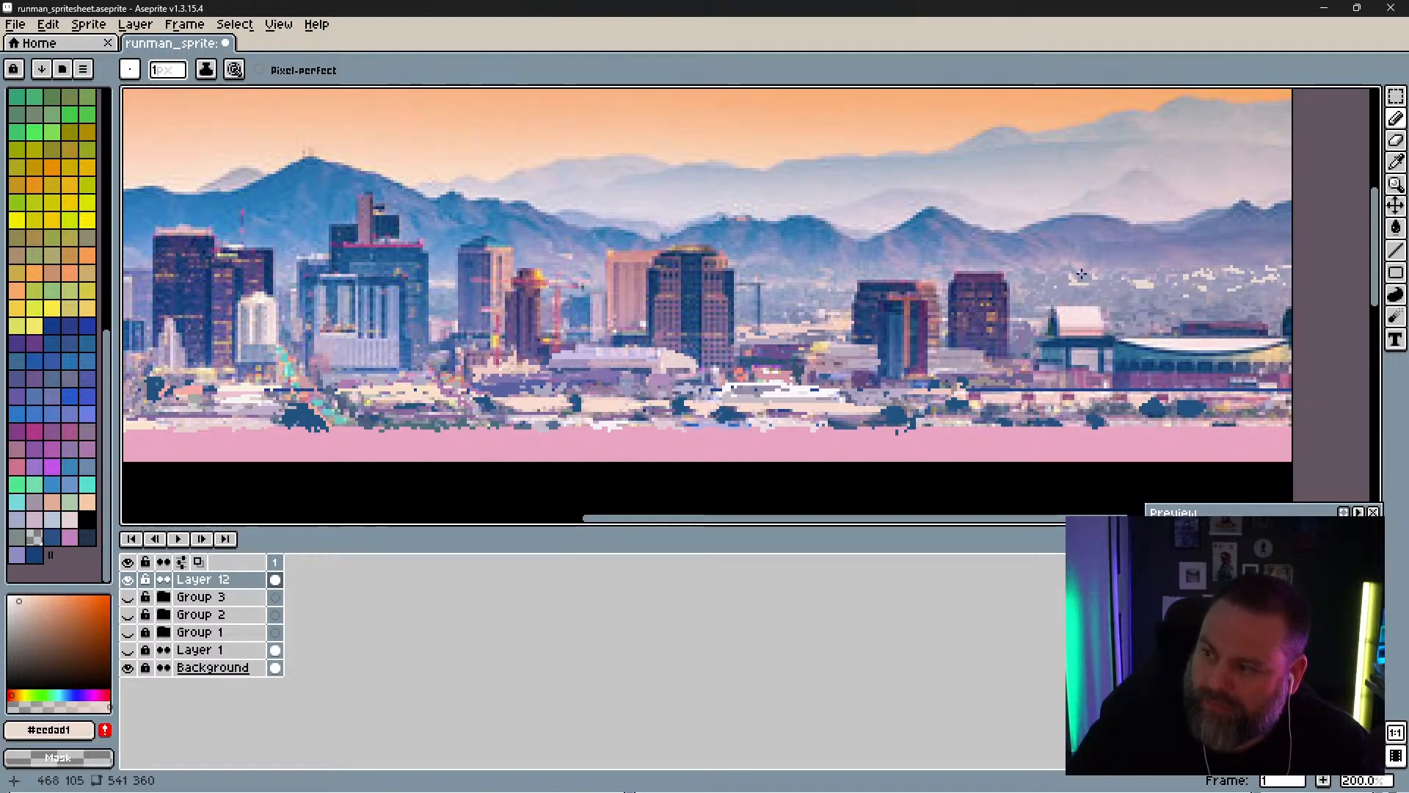
left_click(1054, 261)
left_click(1042, 276)
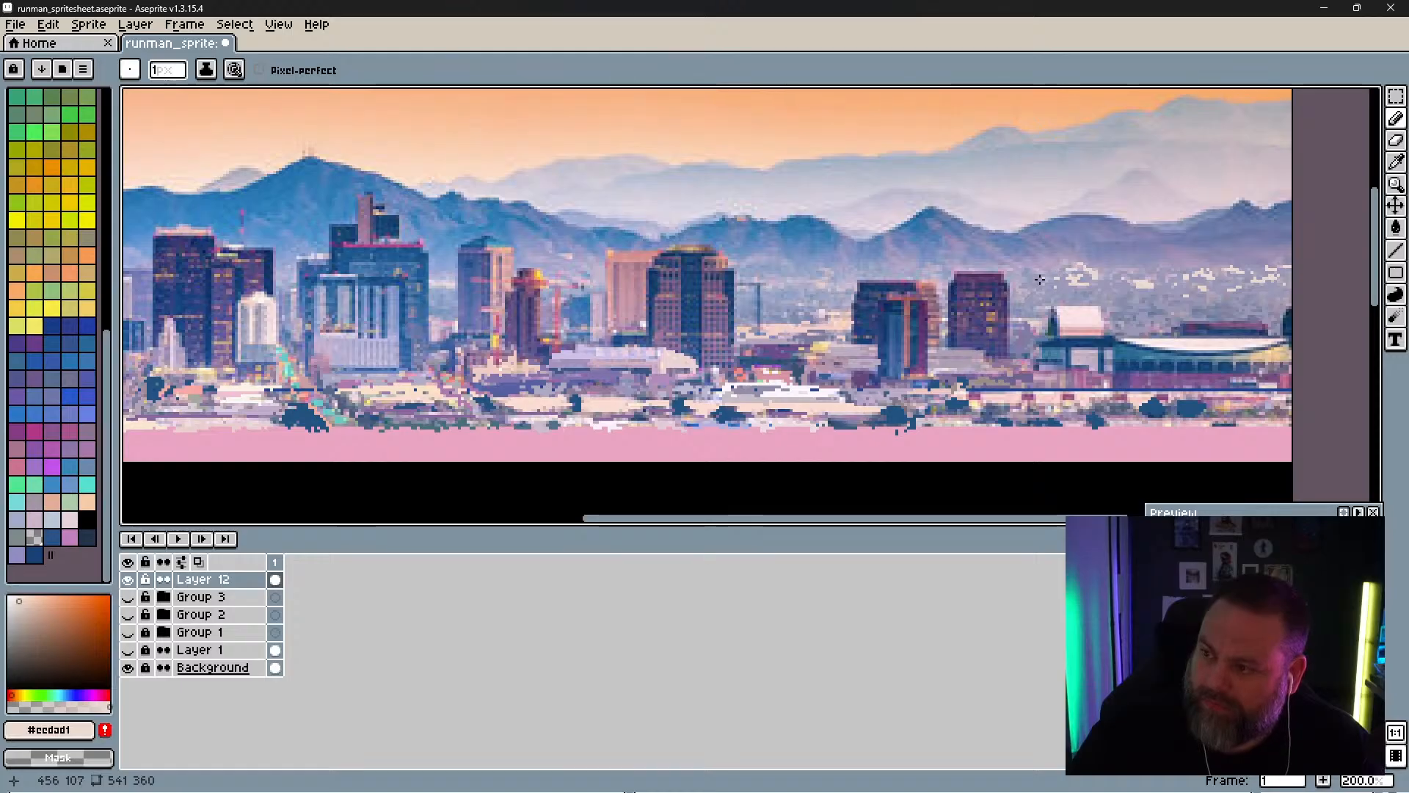
left_click(1128, 295)
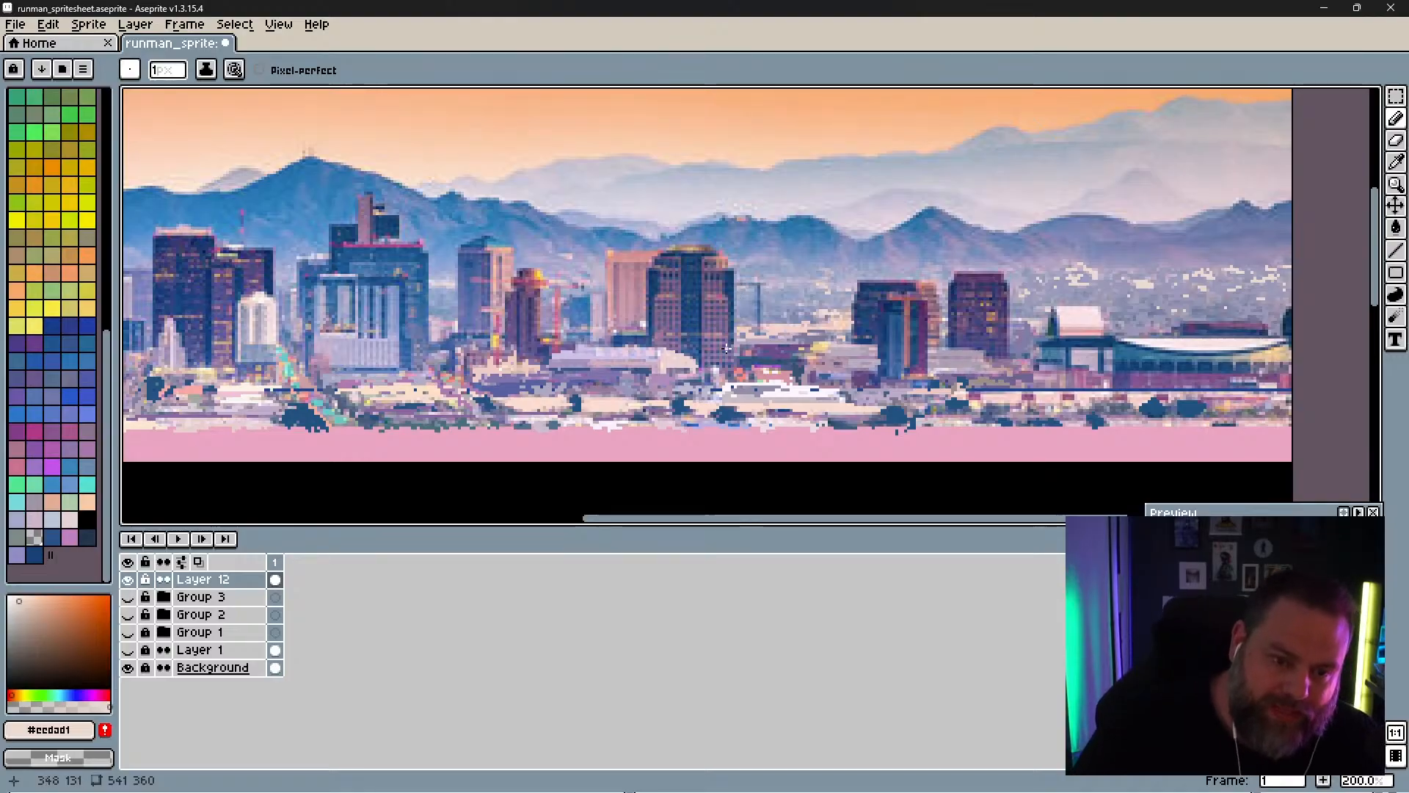
Step: Add small #EEDAD1 house highlights in the distance between the central towers
left_click(757, 278)
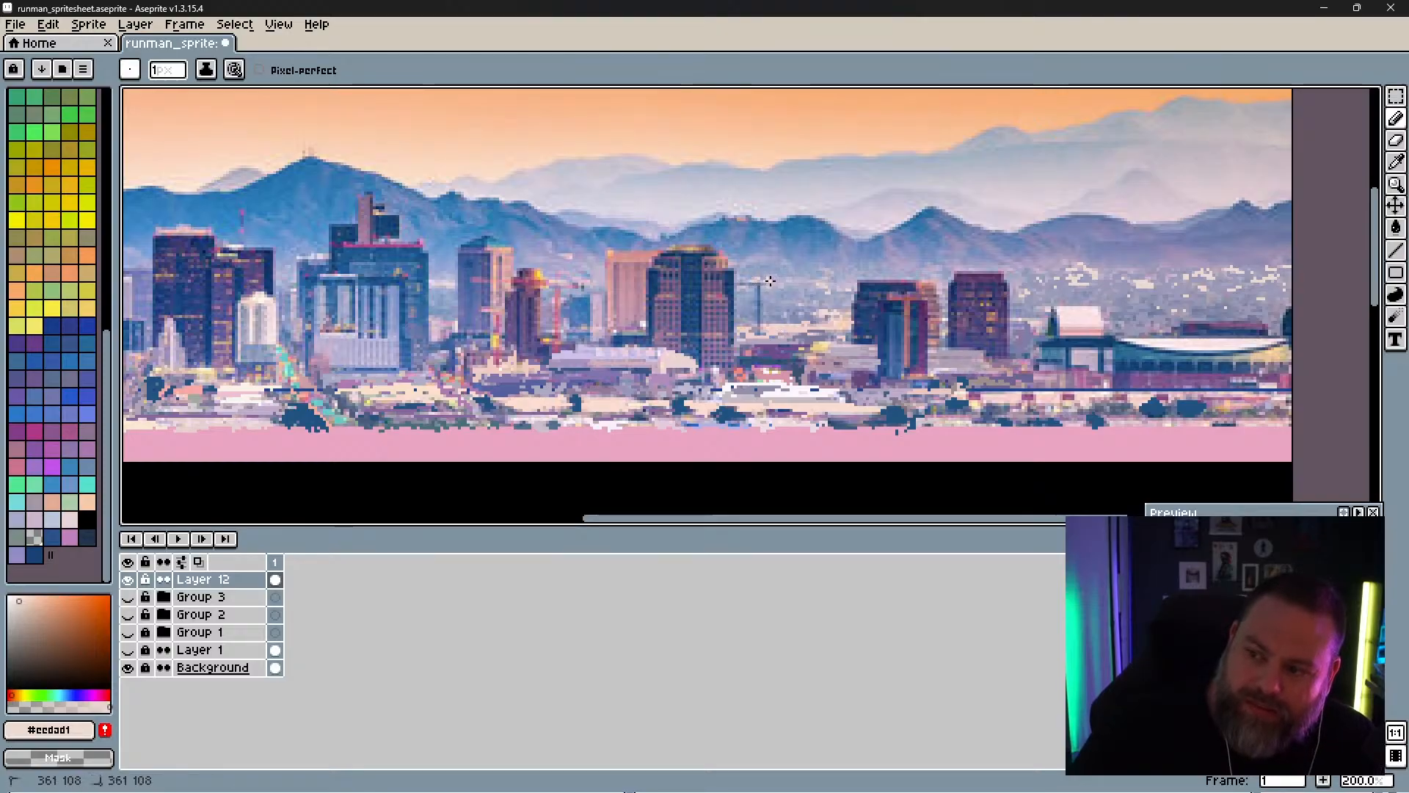
left_click(745, 287)
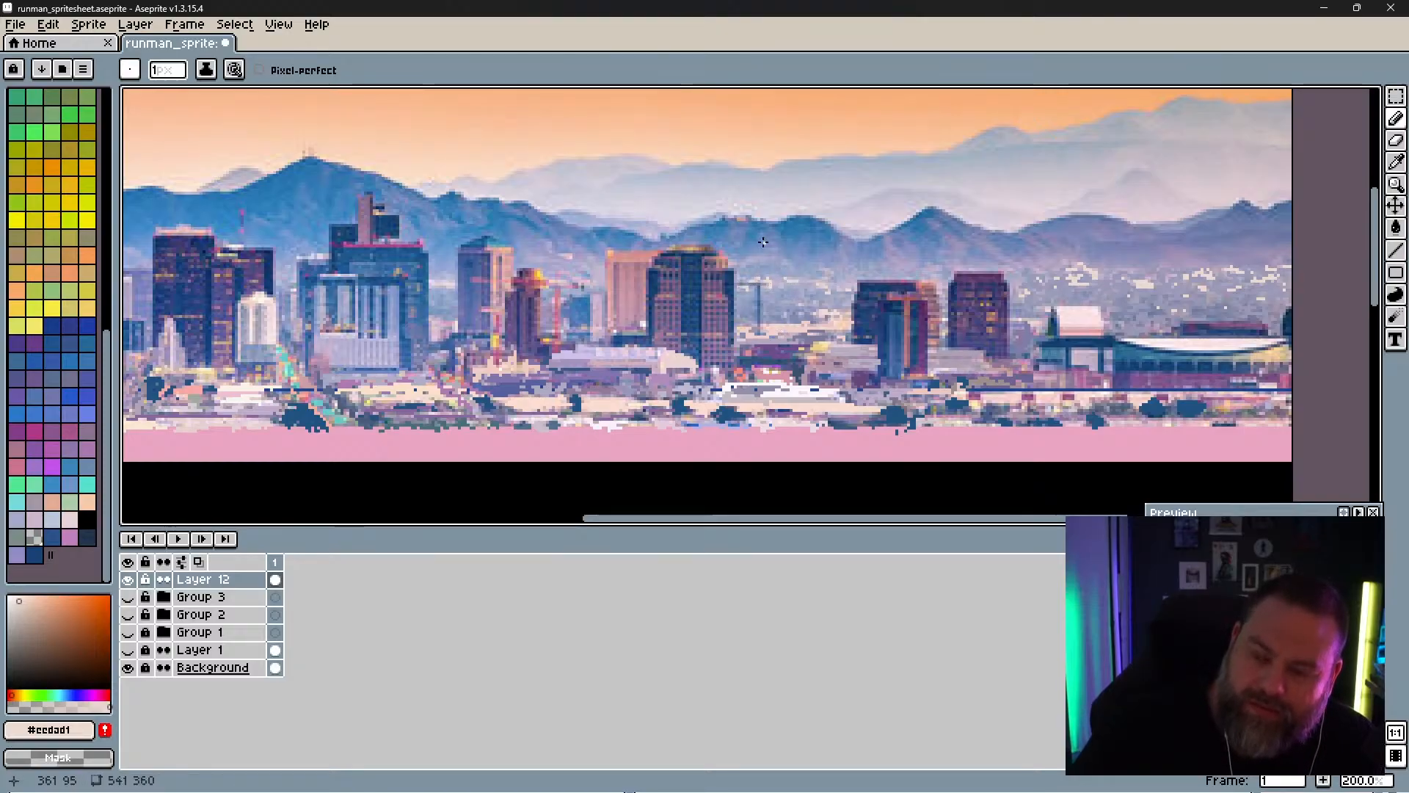
key("alt")
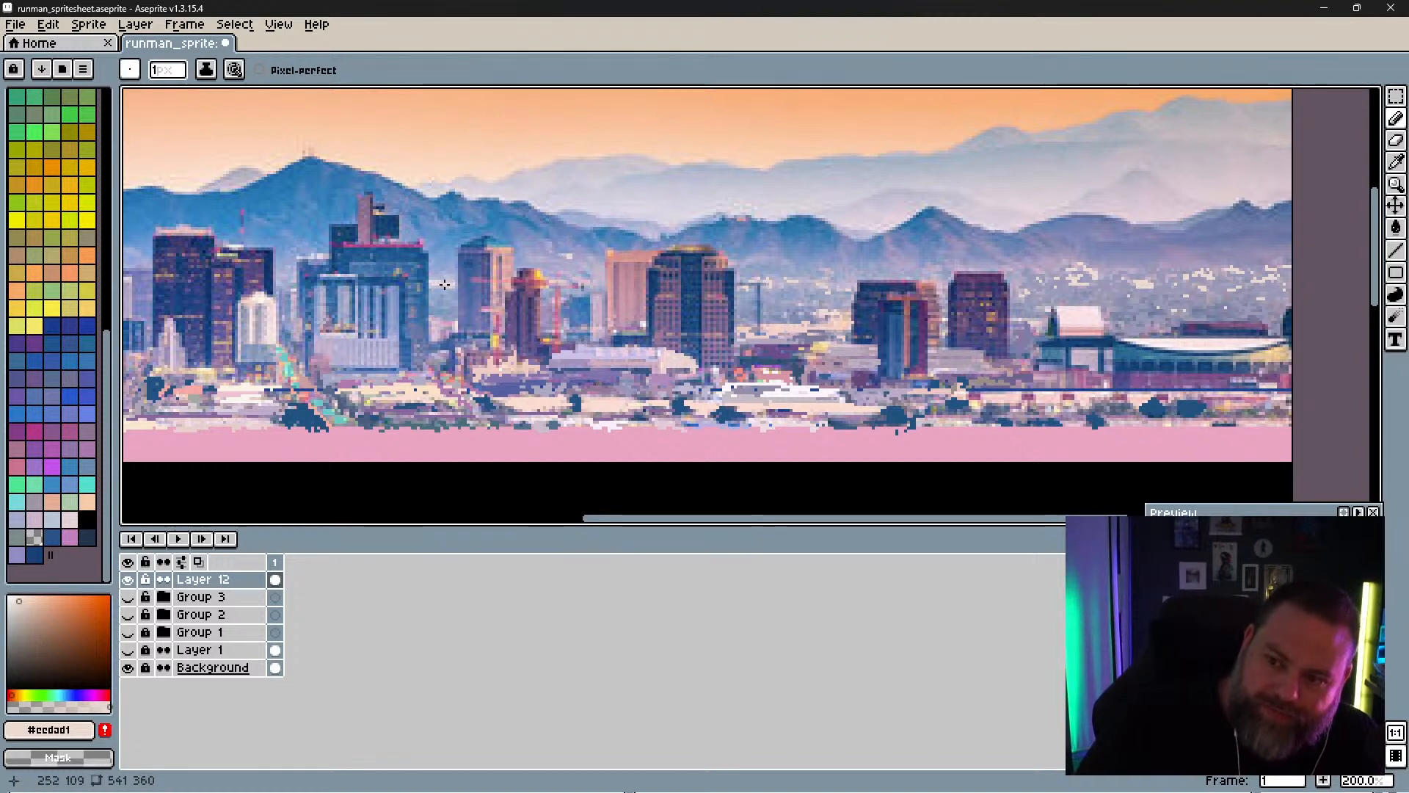
left_click_drag(442, 283, 449, 285)
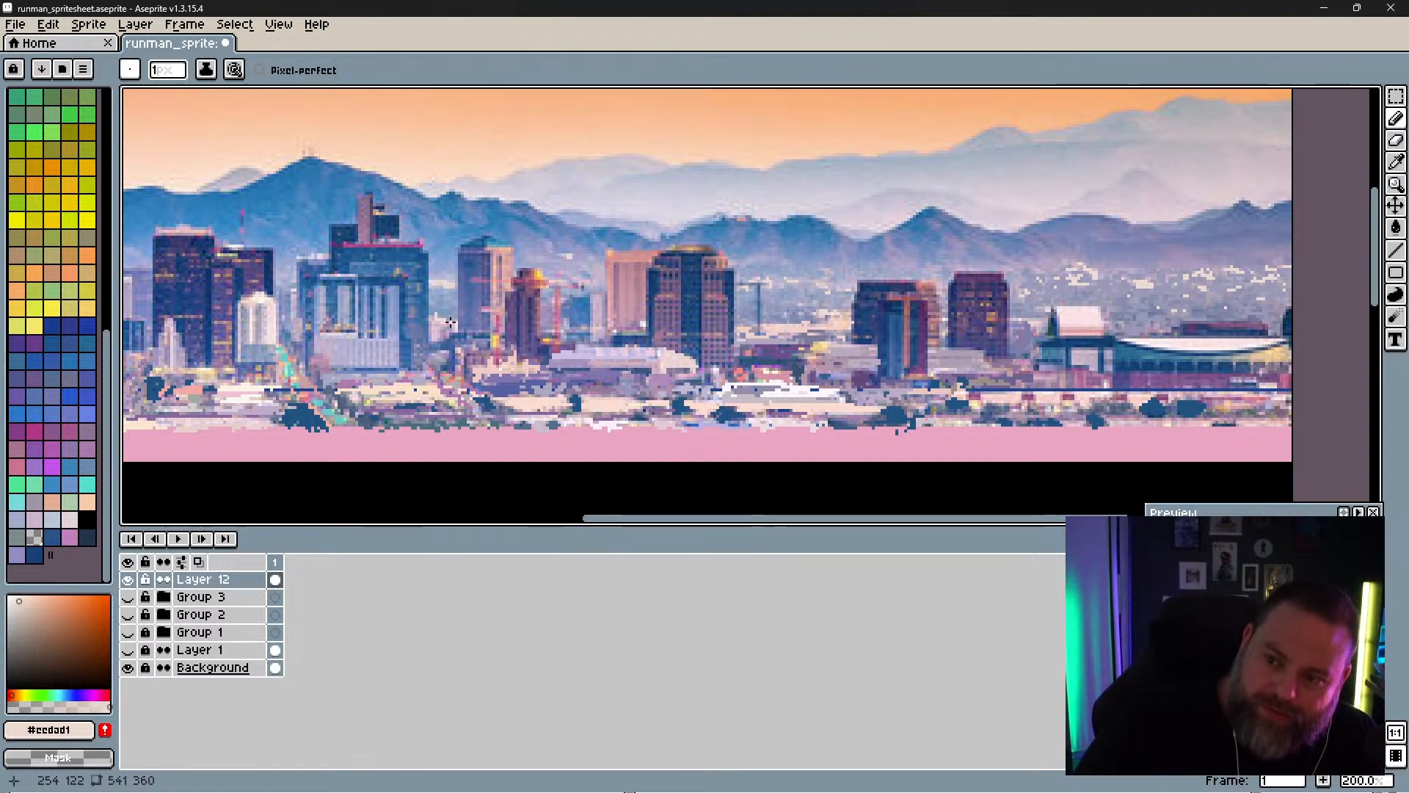
Step: Add small #EEDAD1 house highlights below the mountains near the far western edge of the skyline
key("space")
left_click_drag(339, 284, 607, 273)
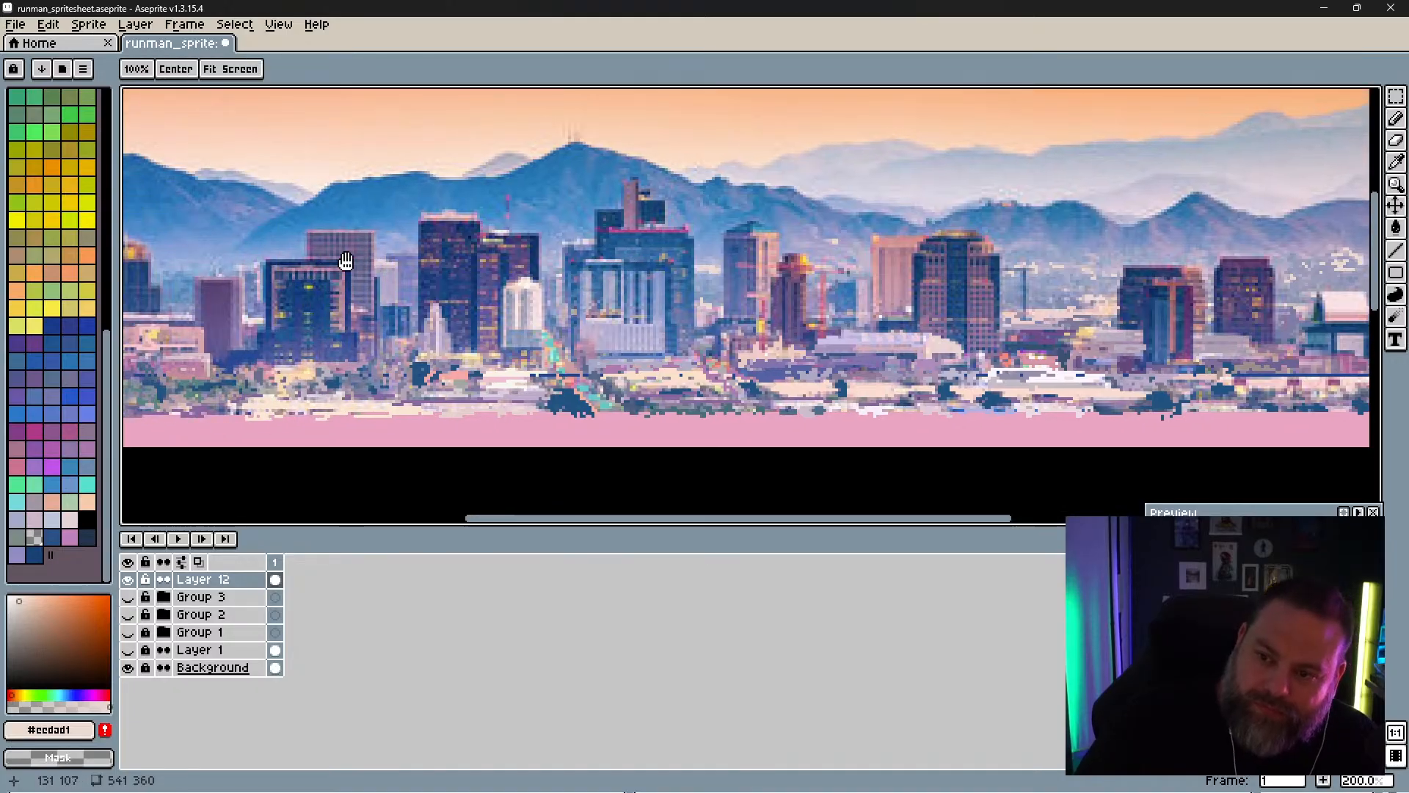
key("space")
left_click_drag(298, 268, 453, 258)
key("space")
left_click_drag(330, 250, 465, 245)
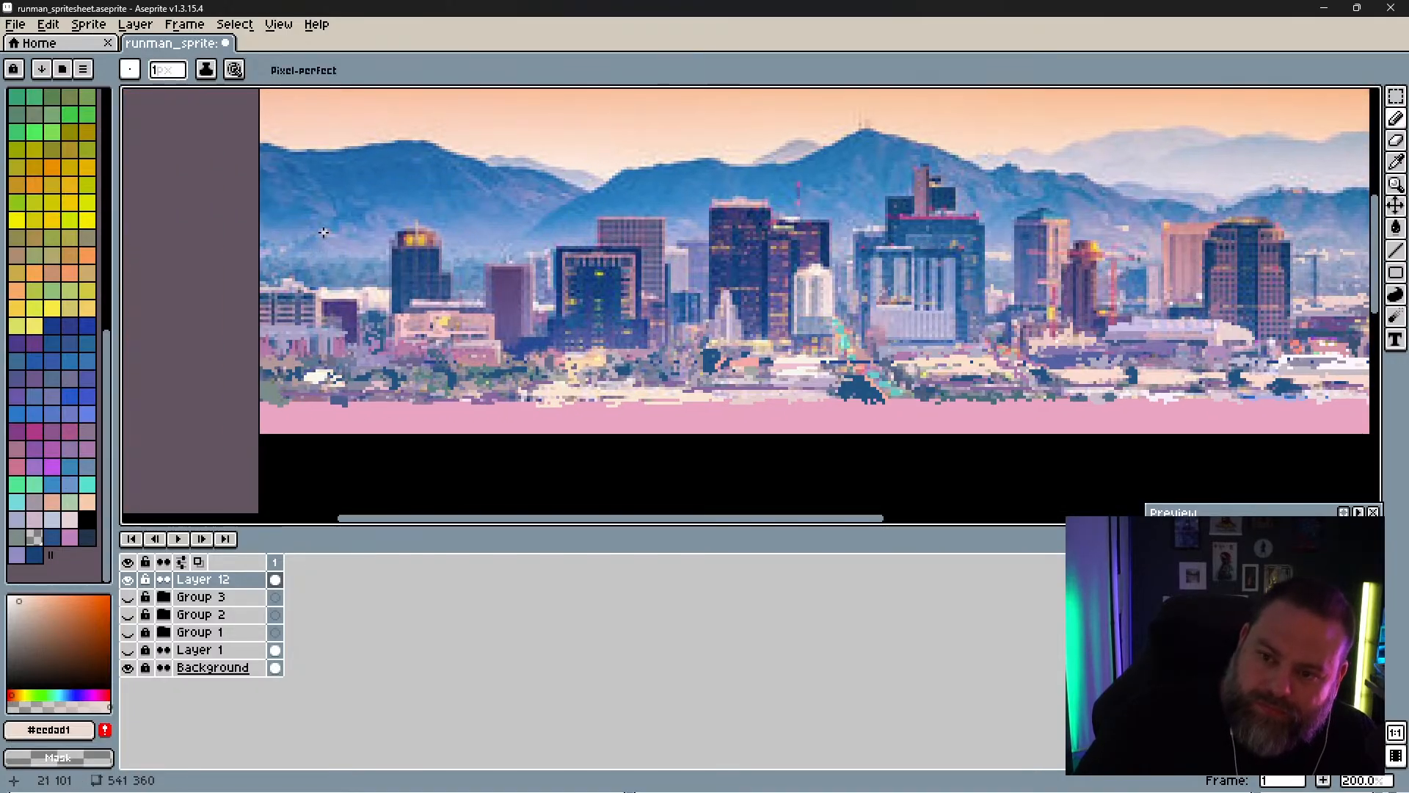
mouse_move(281, 250)
left_mouse_down()
mouse_move(266, 256)
mouse_move(321, 264)
left_mouse_up()
Step: Examine the painted foreground strip from the western edge of the skyline across to the stadium
key("space")
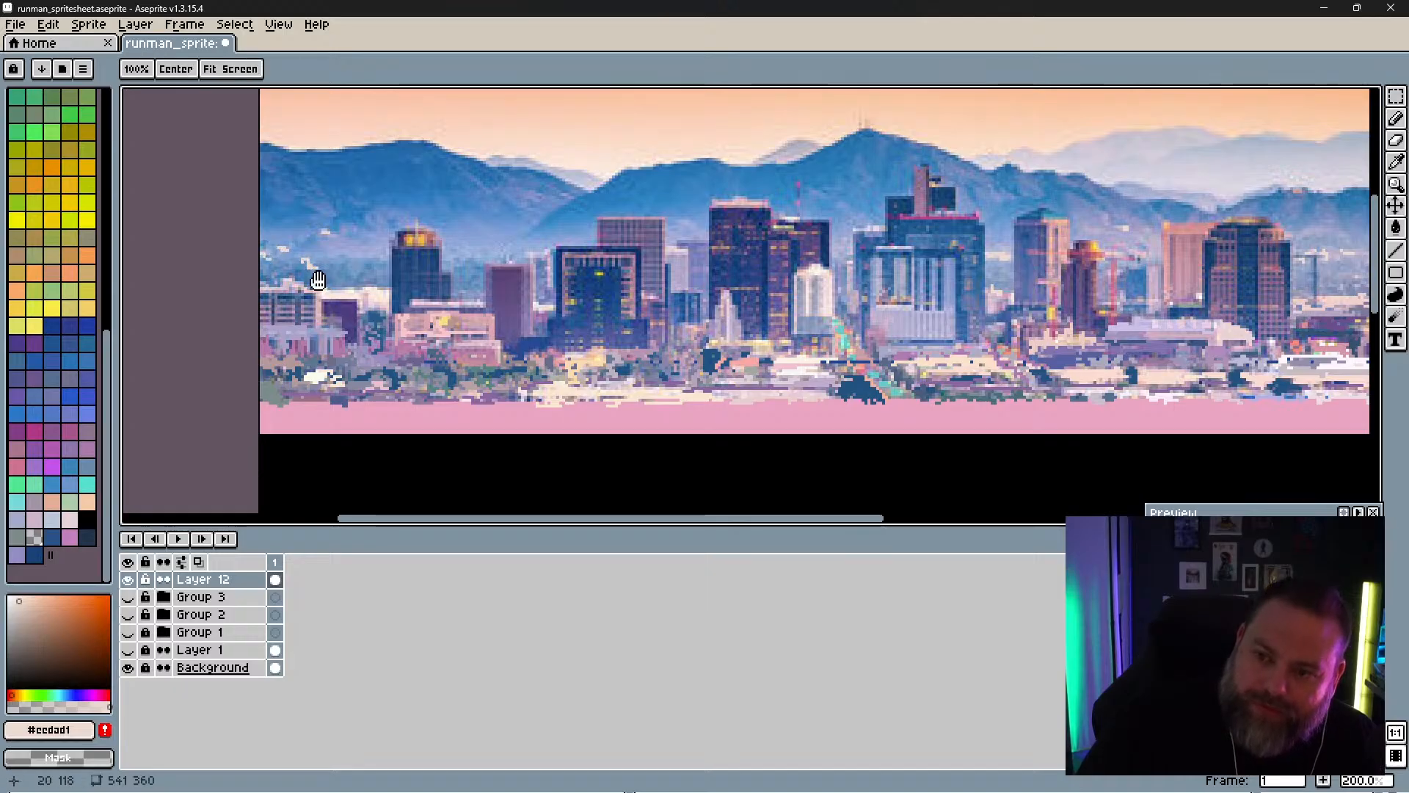
left_click_drag(432, 323, 351, 295)
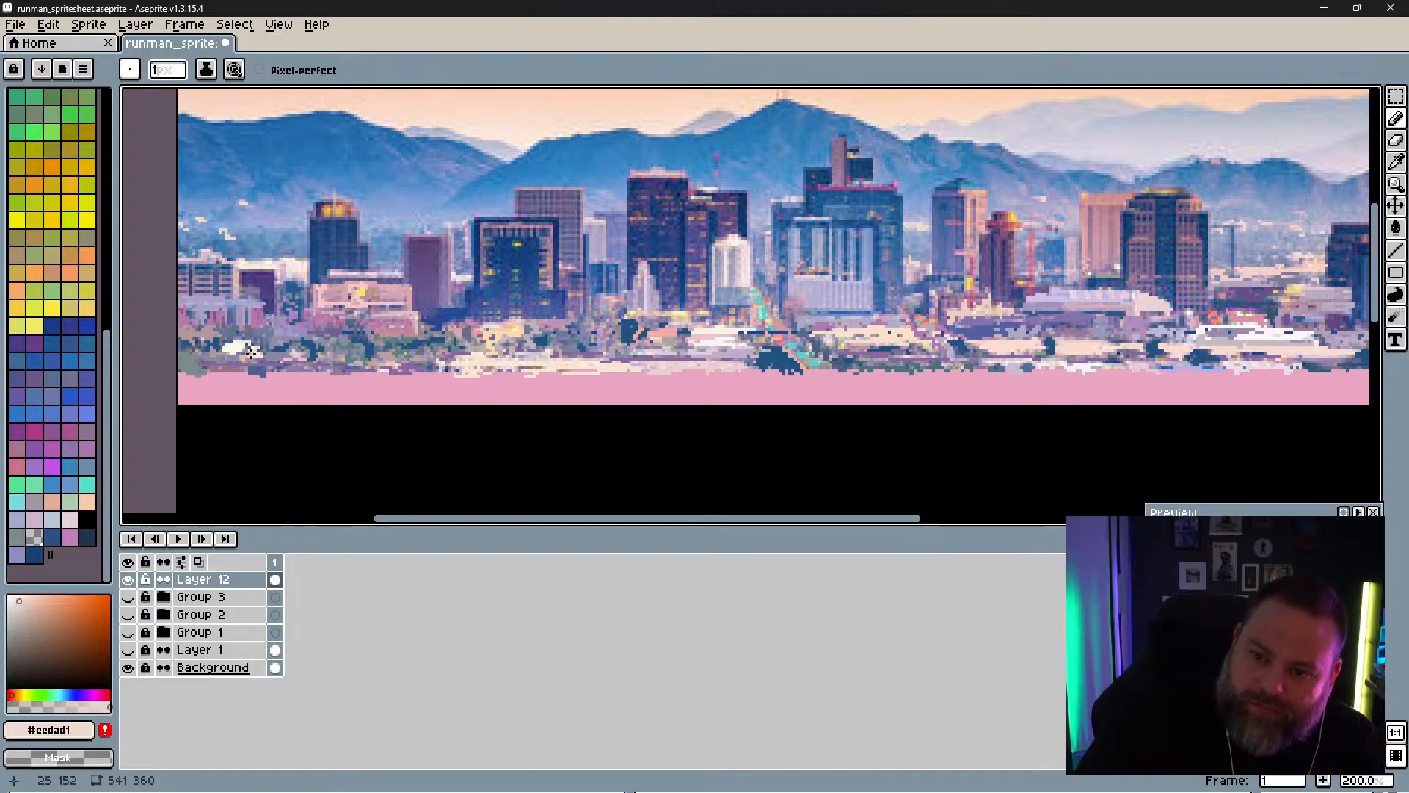
key("space")
left_click_drag(462, 363, 325, 355)
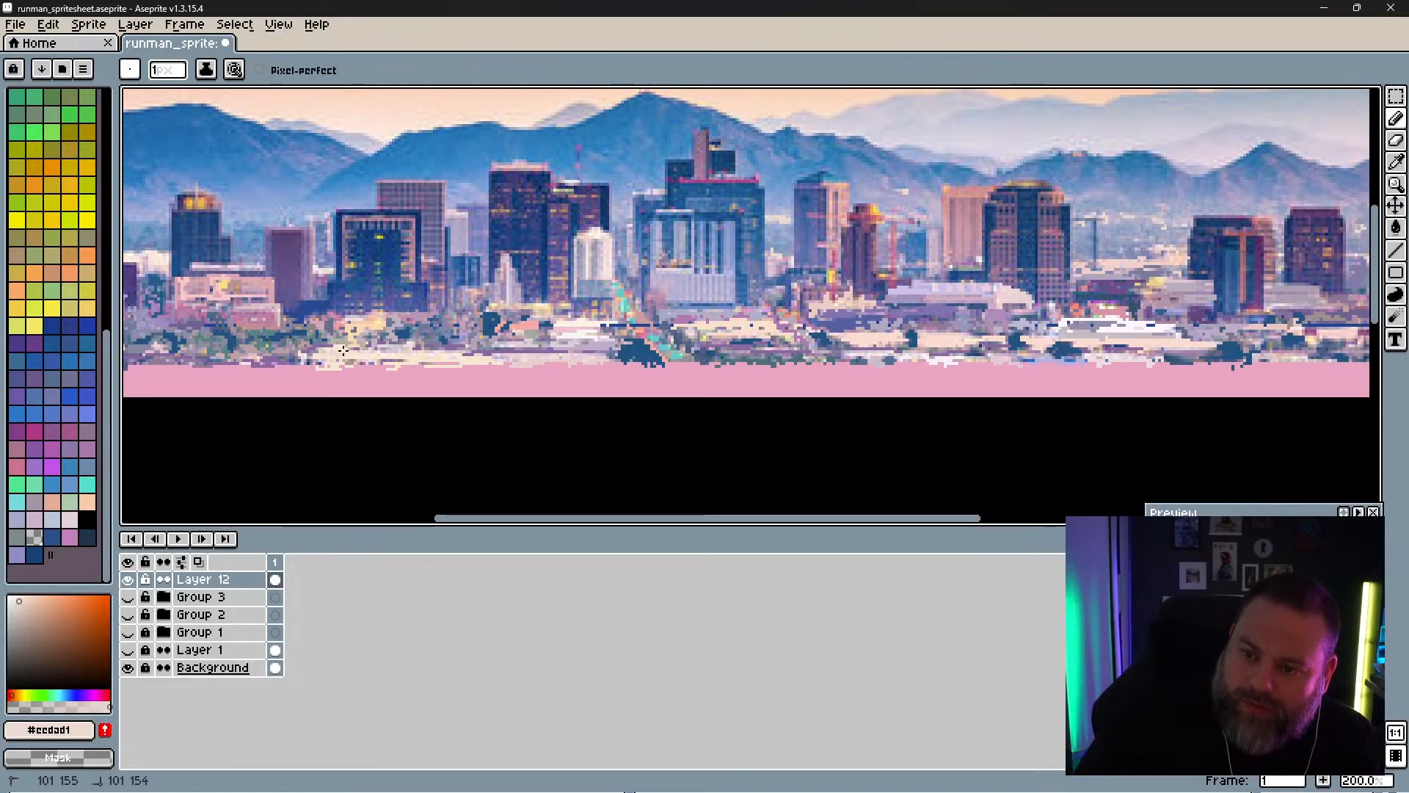
key("space")
left_click_drag(503, 367, 281, 361)
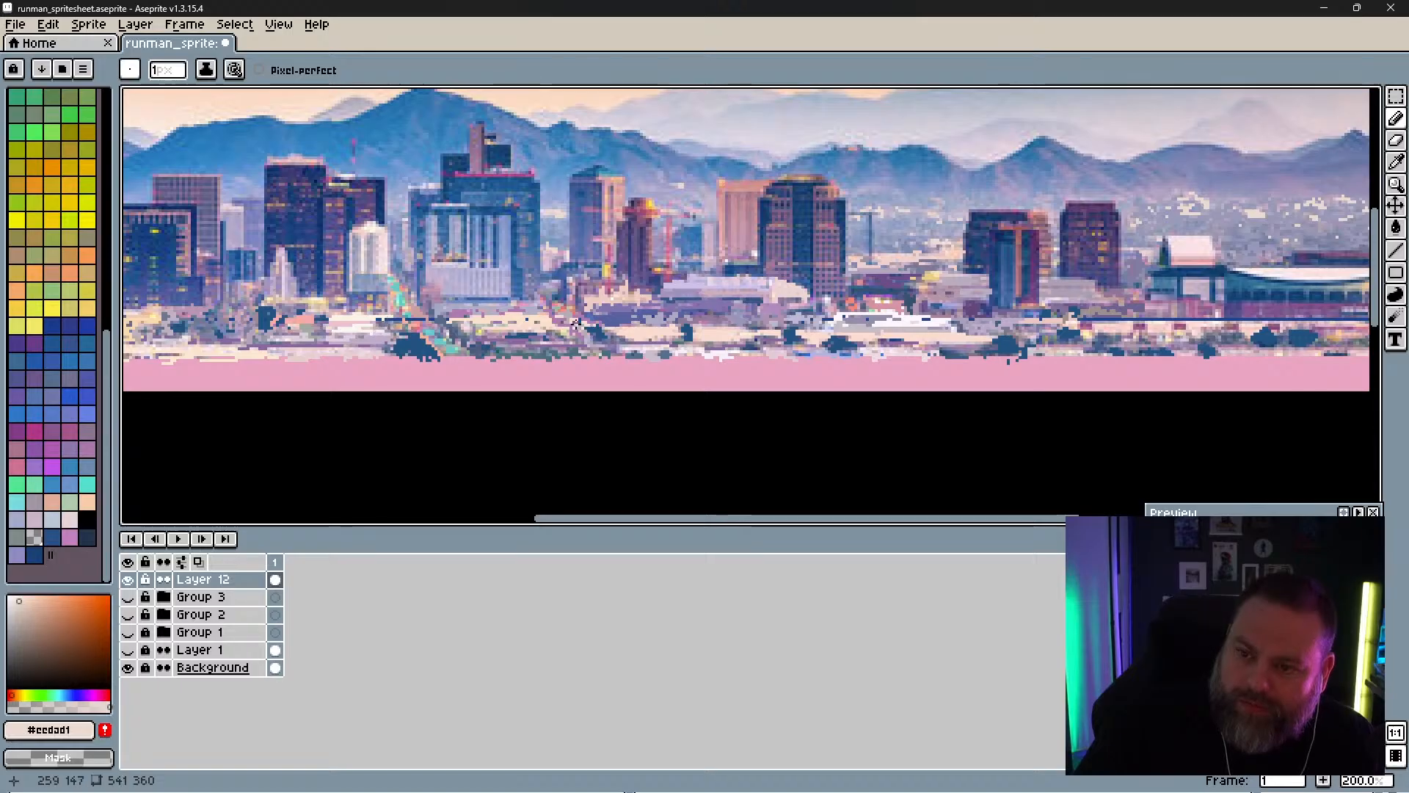
key("space")
left_click_drag(385, 319, 517, 323)
Step: Toggle the visibility of the Background and Layer 12 to compare the painted strip with the reference photo
left_click(130, 667)
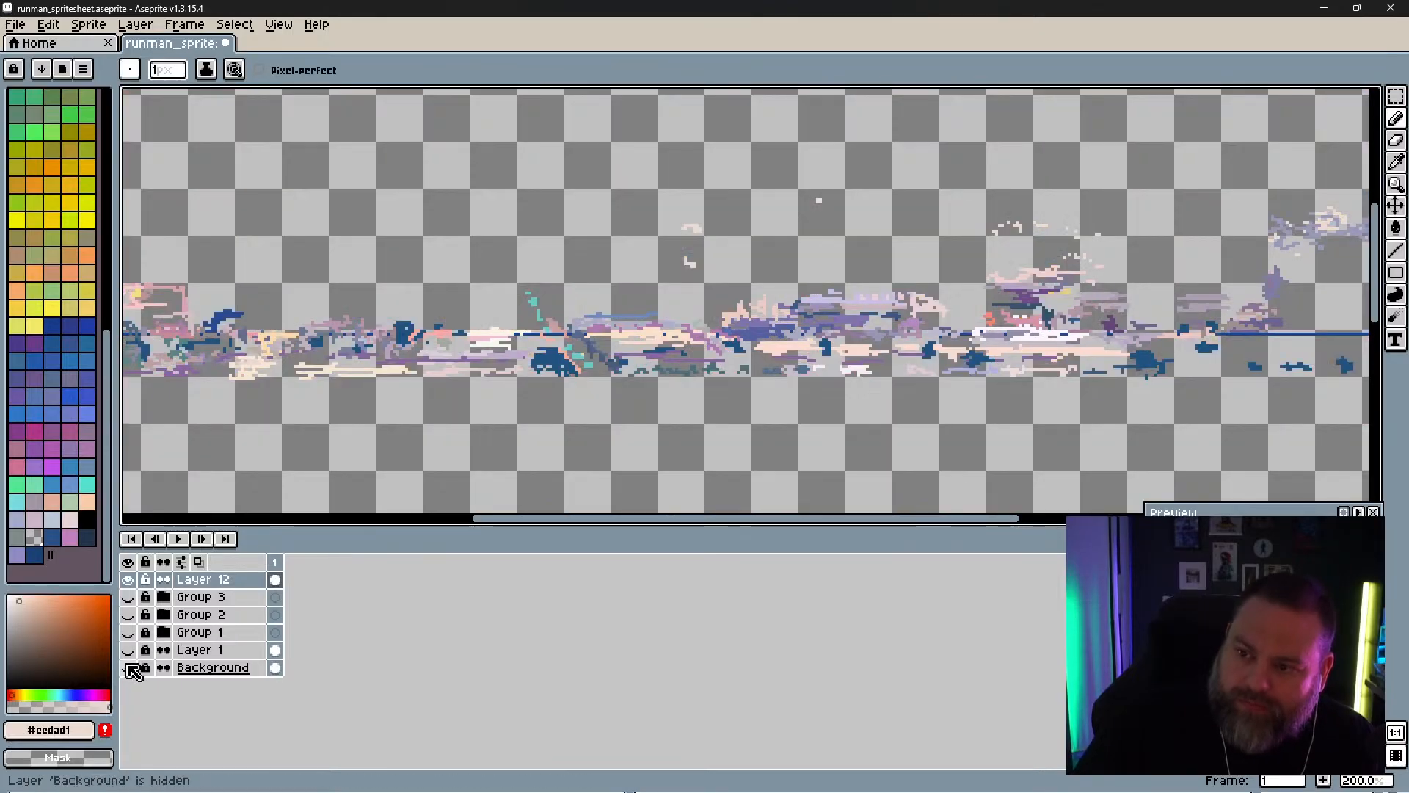
left_click(129, 667)
left_click(129, 580)
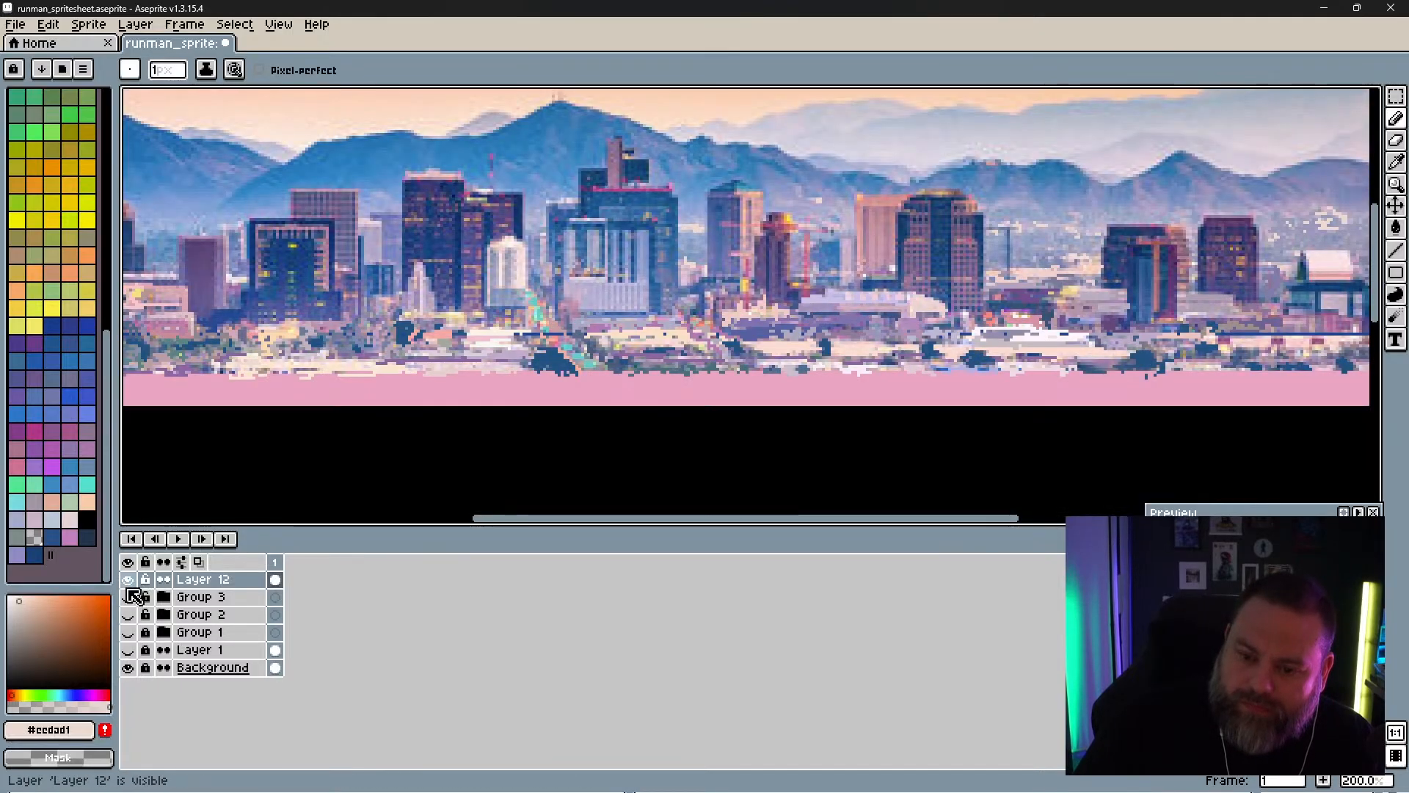
left_click(129, 580)
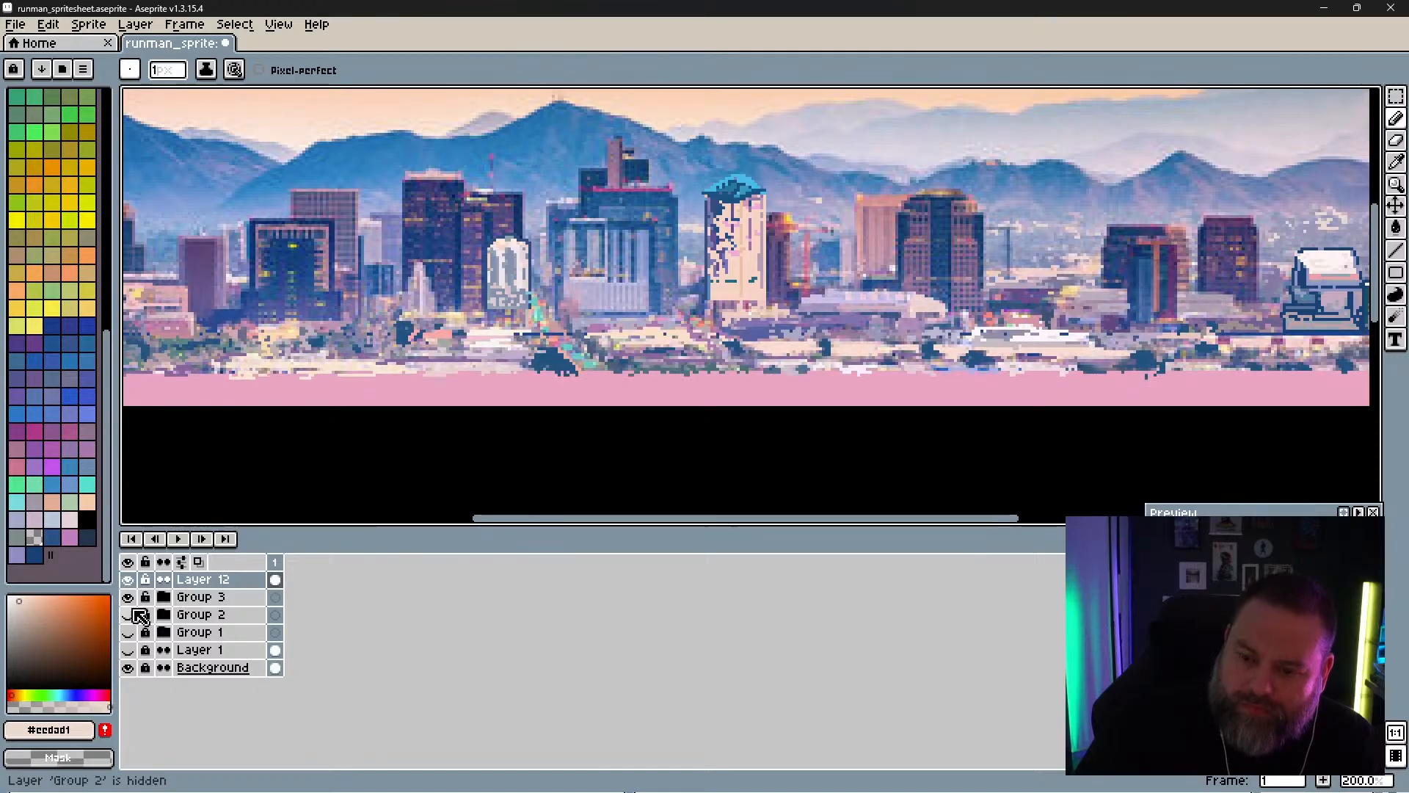
Step: Show Group 3, Group 2 and Group 1 together with the painted foreground layer, leaving Layer 1 hidden
left_click(128, 614)
left_click(127, 632)
left_click(128, 650)
left_click(128, 667)
left_click(128, 667)
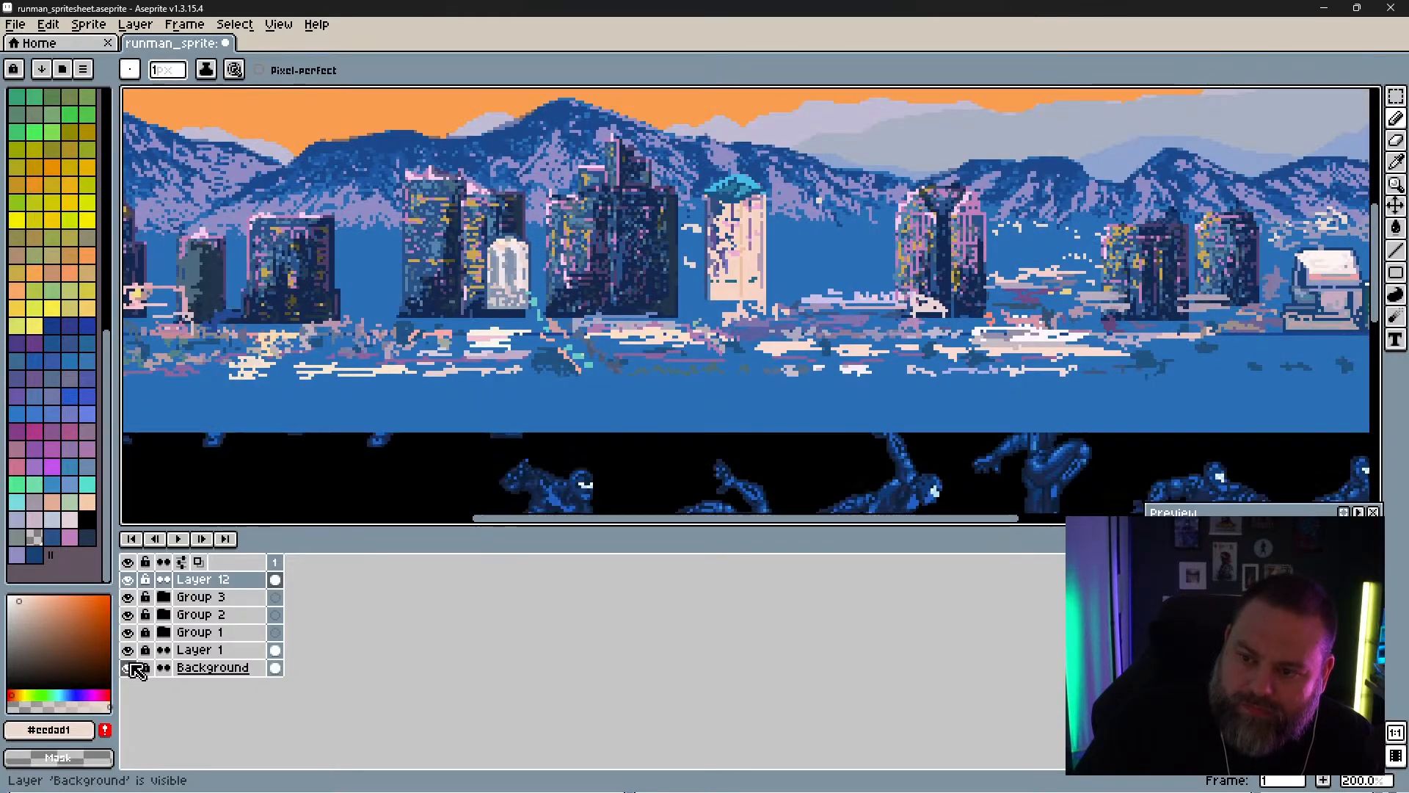
left_click(128, 650)
Step: Look over the assembled pixel-art skyline at full extent and save the sprite file
key("space")
left_click_drag(566, 405, 439, 467)
mouse_move(775, 427)
left_mouse_down()
mouse_move(570, 399)
mouse_move(773, 411)
left_mouse_up()
left_click_drag(603, 373, 867, 378)
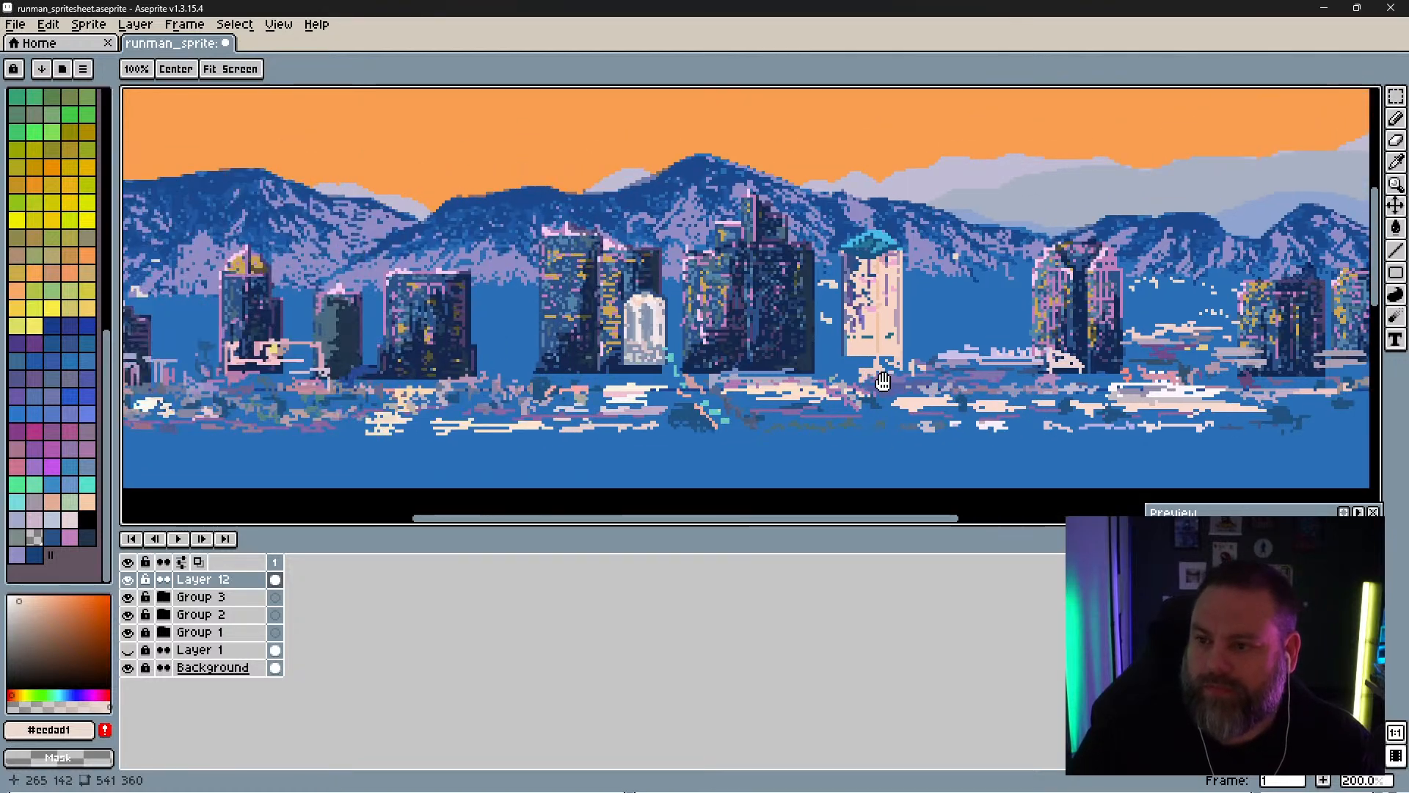
left_click_drag(651, 369, 621, 342)
scroll(596, 330, "down", 2)
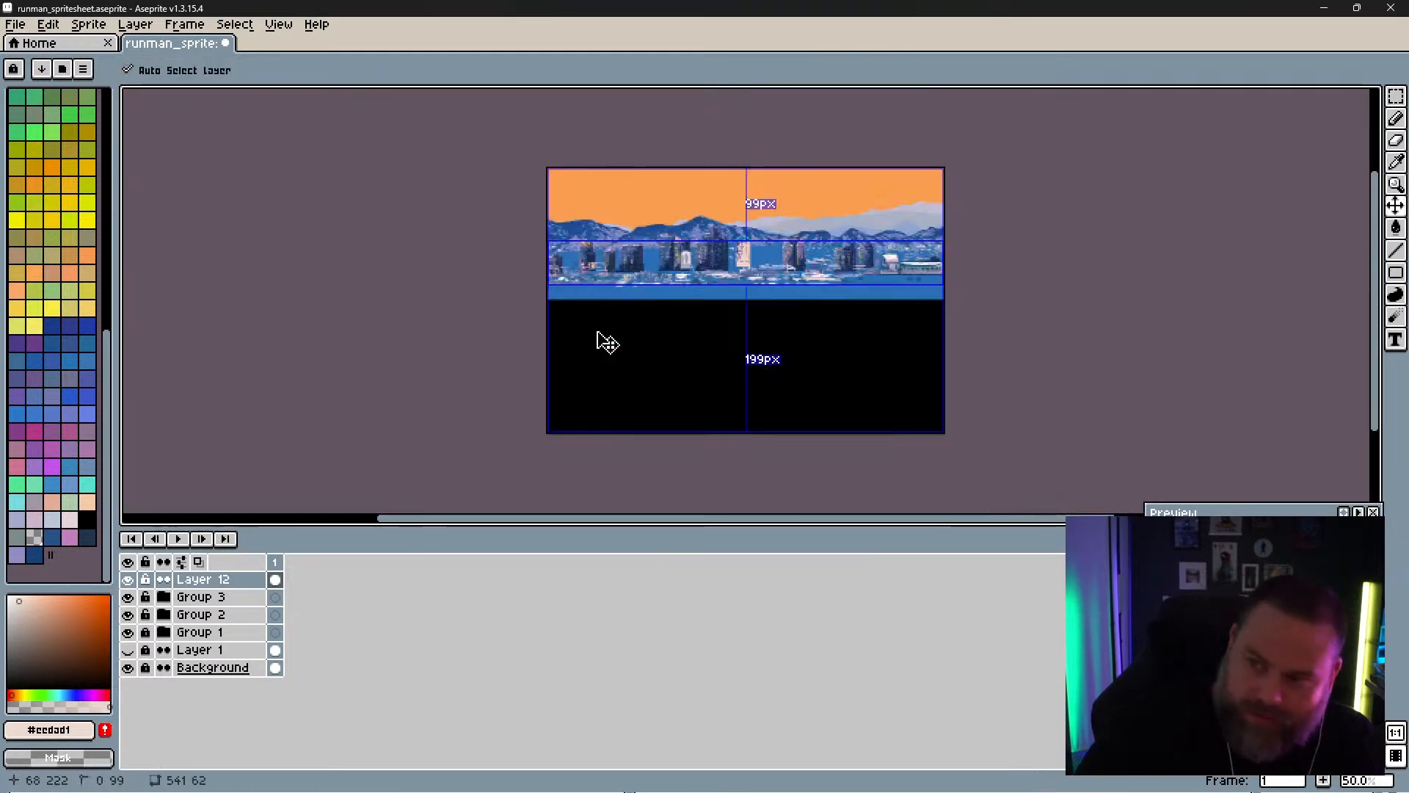
key("ctrl+s")
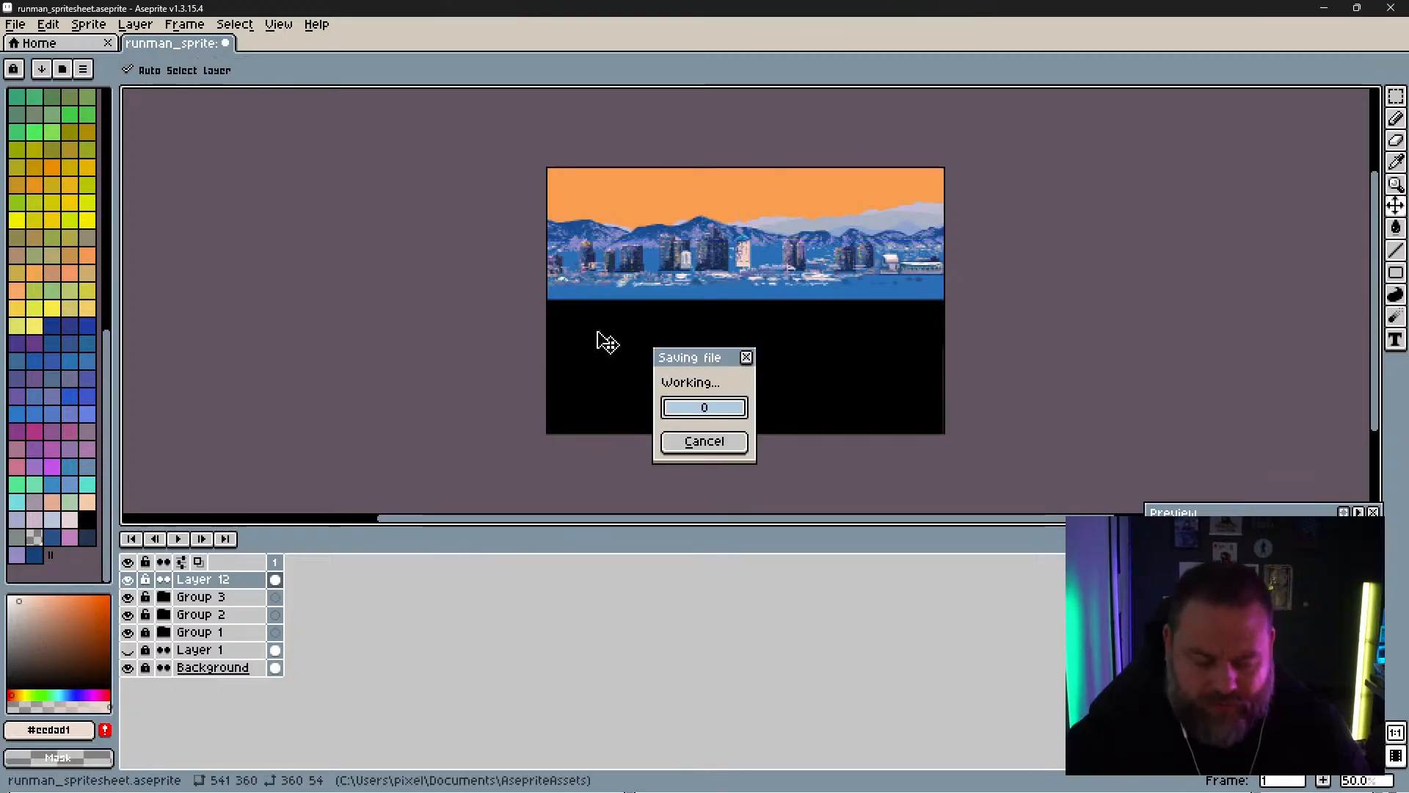
scroll(883, 183, "up", 1)
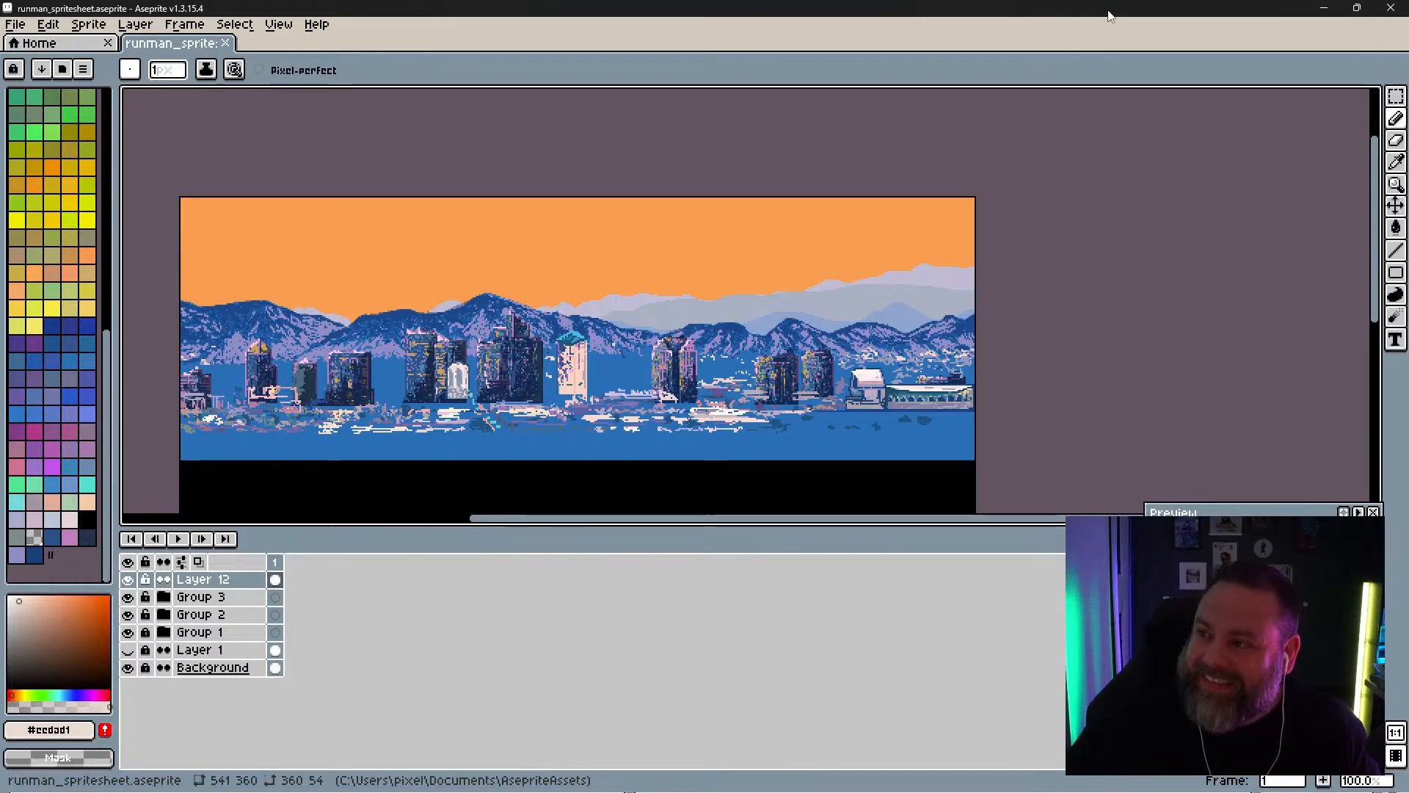
mouse_move(1356, 9)
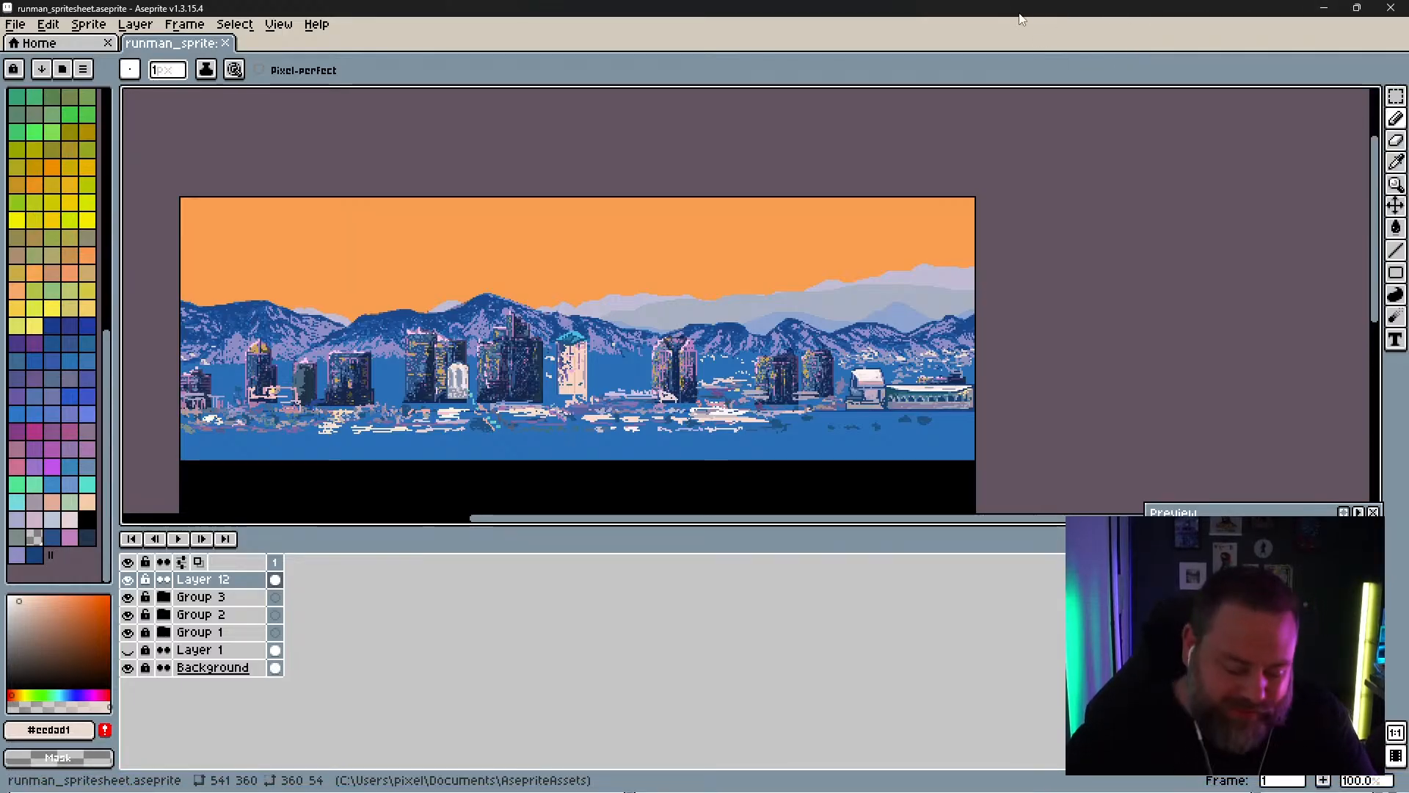
key("ctrl+s")
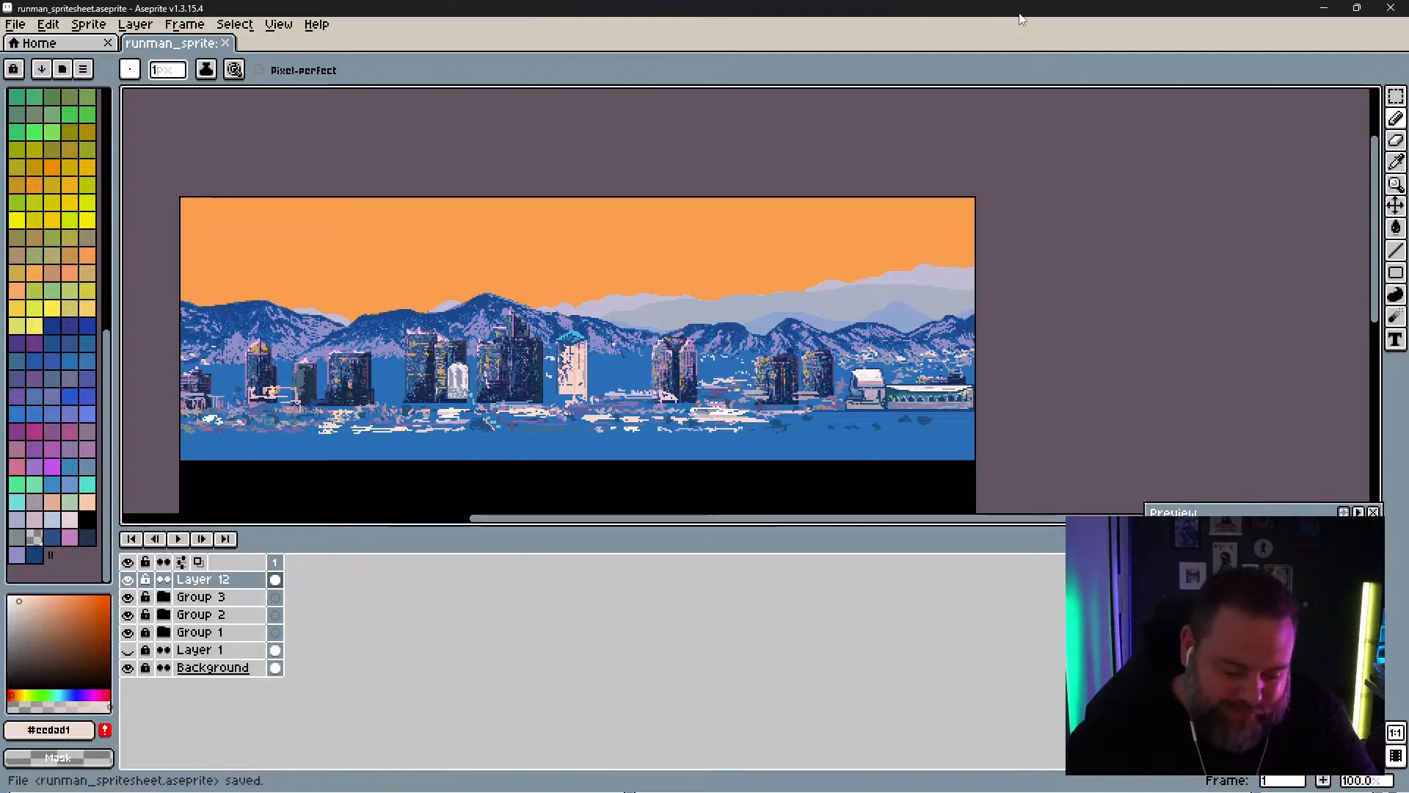